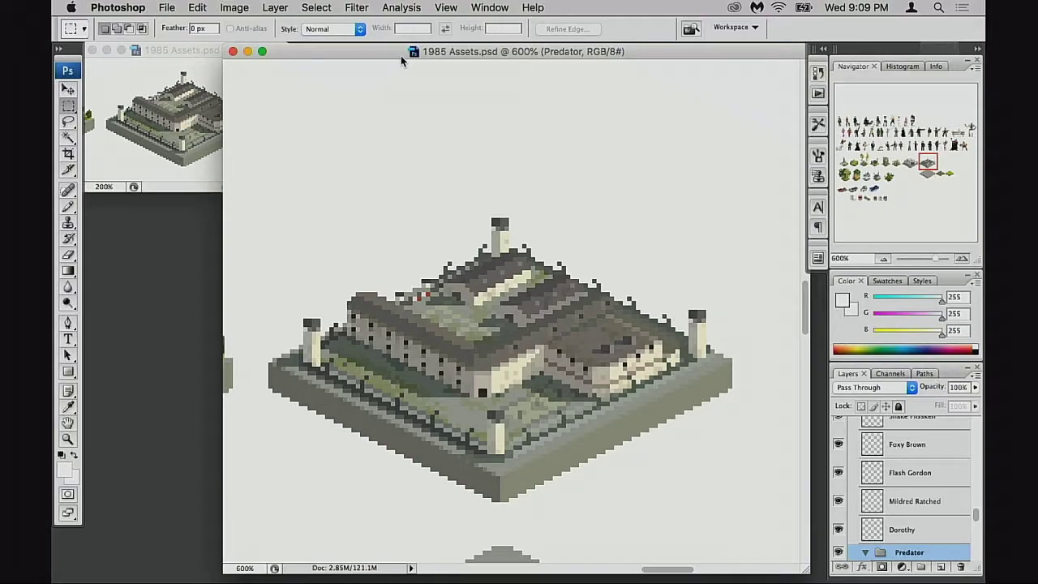
Step: Examine the isometric prison tile and the character sprites in the row above it
scroll(462, 187, "down", 2)
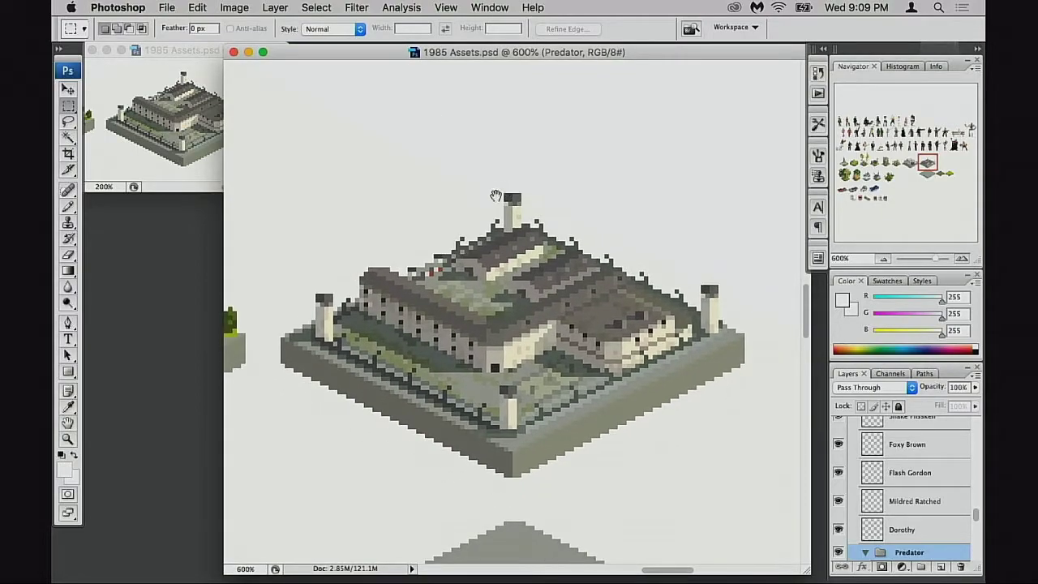
left_click(479, 242, "alt")
left_click(478, 248, "alt")
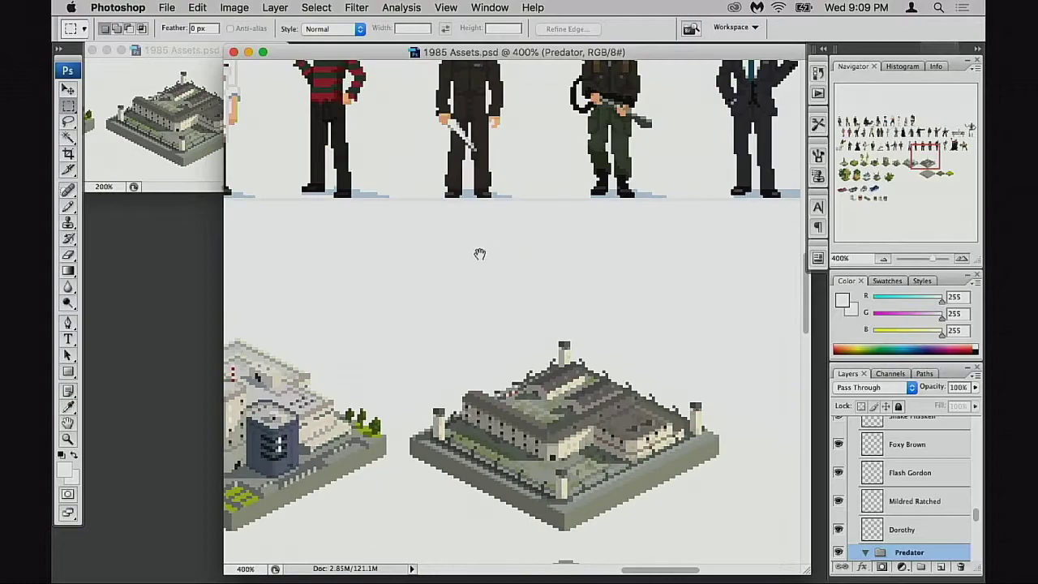
left_click_drag(480, 253, 436, 296)
scroll(436, 295, "right", 3)
scroll(436, 295, "up", 1)
scroll(522, 287, "right", 4)
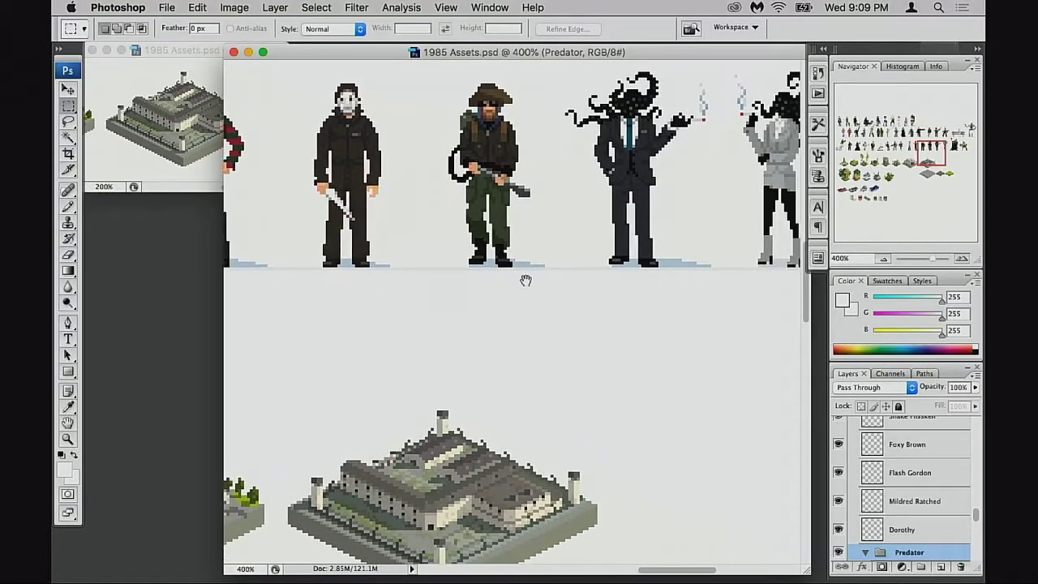
scroll(463, 285, "left", 3)
scroll(463, 285, "down", 2)
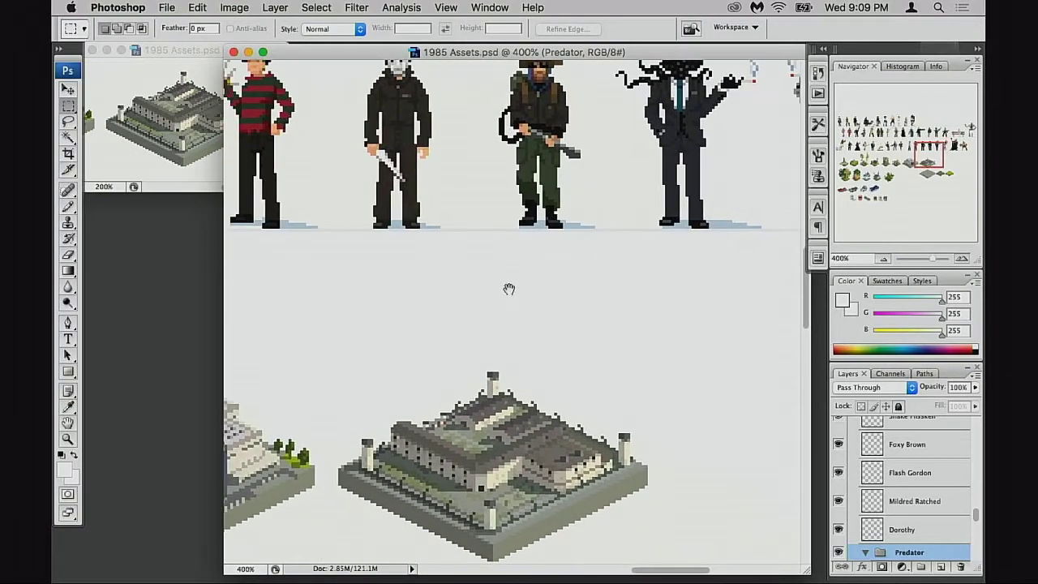
Step: Look through the rows of pixel-art character sprites in the 1985 Assets document
left_click(487, 328, "alt")
left_click_drag(490, 341, 706, 282)
scroll(706, 282, "up", 8)
scroll(705, 283, "right", 12)
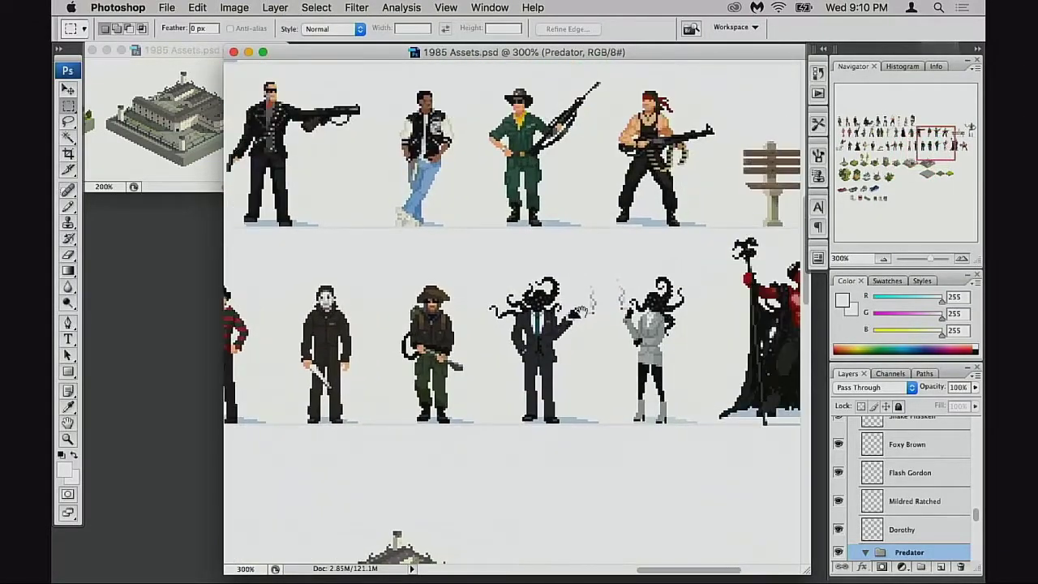
scroll(490, 274, "up", 5)
scroll(494, 289, "left", 14)
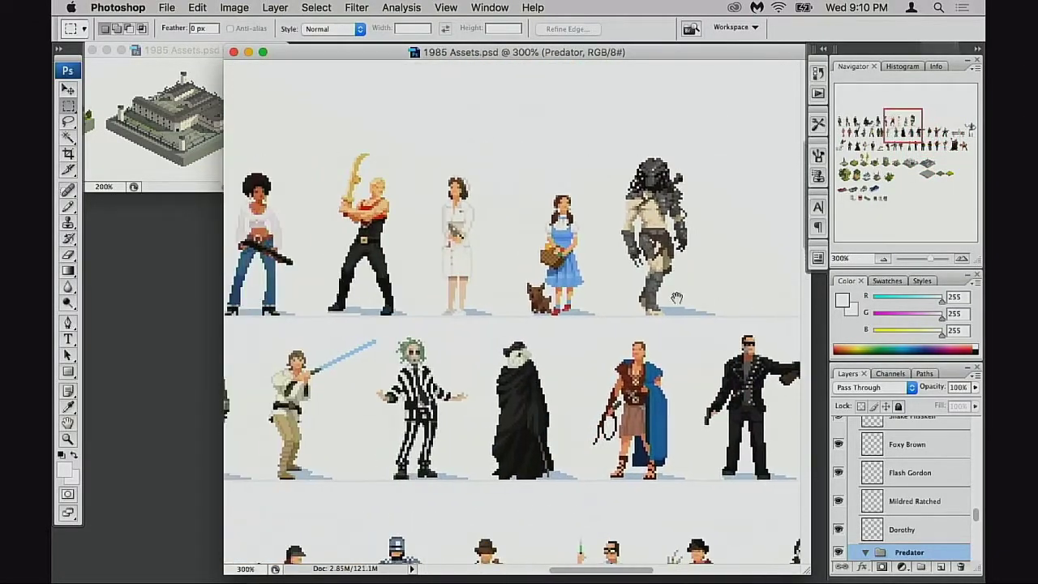
scroll(567, 307, "down", 4)
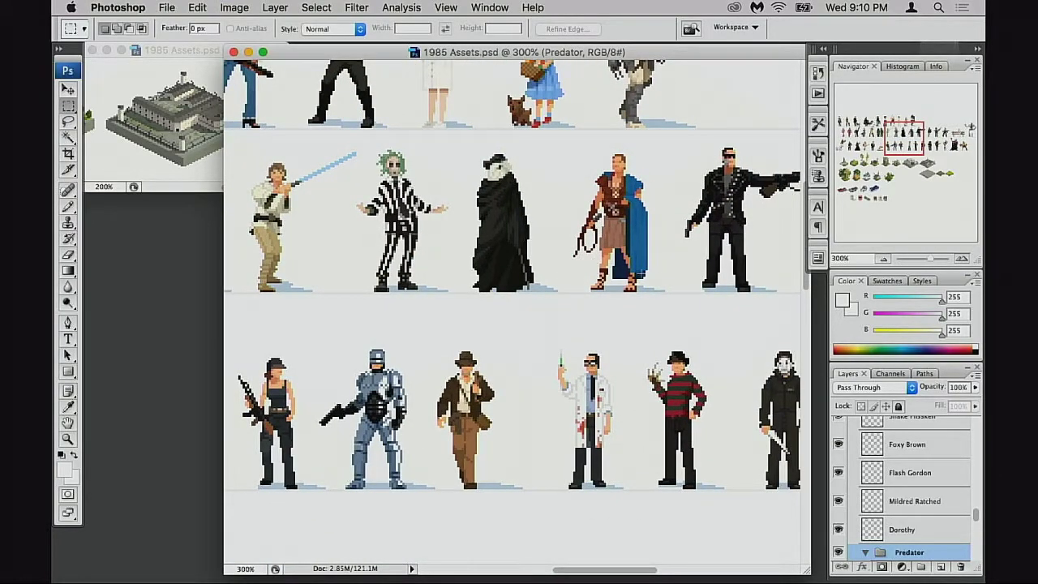
scroll(601, 308, "down", 6)
scroll(600, 308, "right", 5)
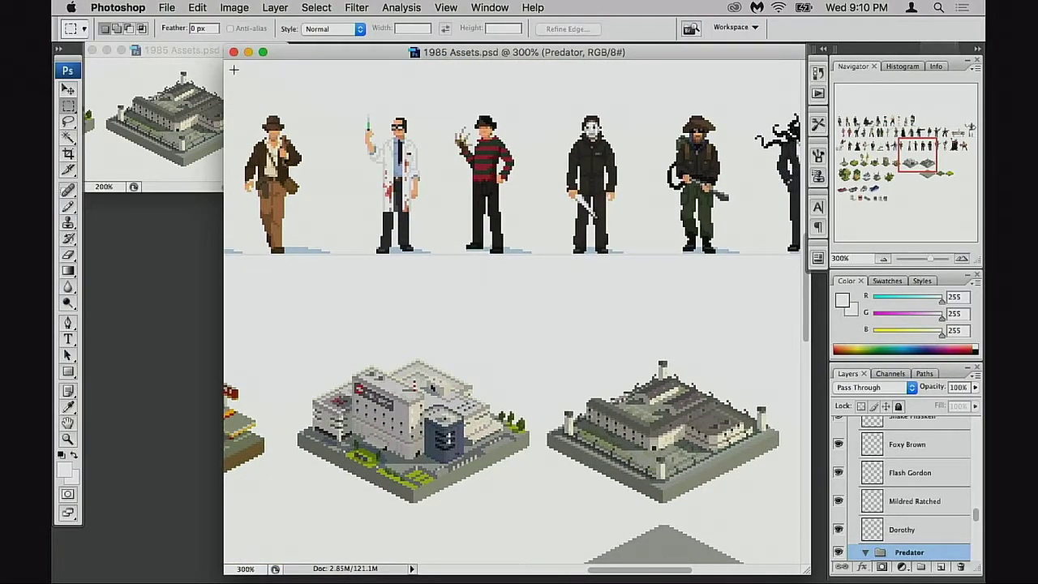
Step: Examine the prison and hospital tiles alongside the blank grey, brown and green base tiles
scroll(600, 320, "down", 2)
scroll(601, 321, "right", 3)
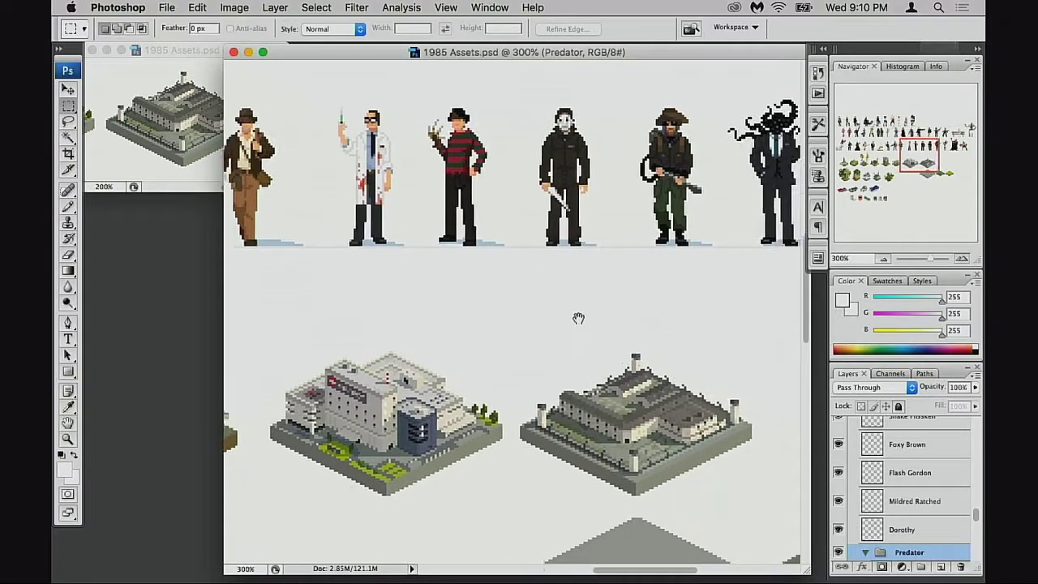
scroll(572, 301, "down", 2)
scroll(572, 302, "right", 1)
scroll(609, 337, "down", 2)
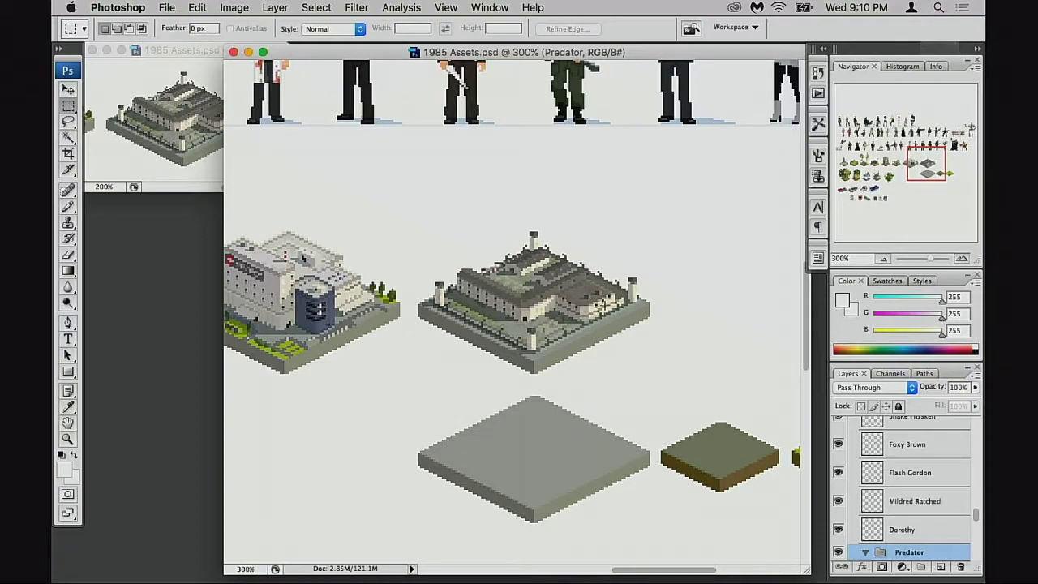
scroll(565, 335, "down", 2)
scroll(566, 334, "right", 1)
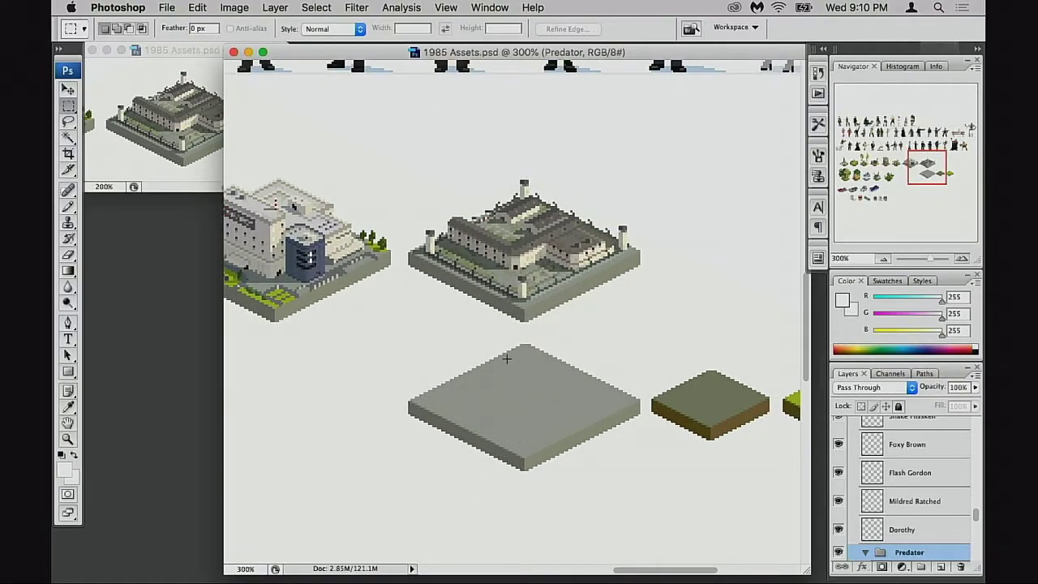
scroll(491, 360, "left", 8)
scroll(491, 360, "up", 2)
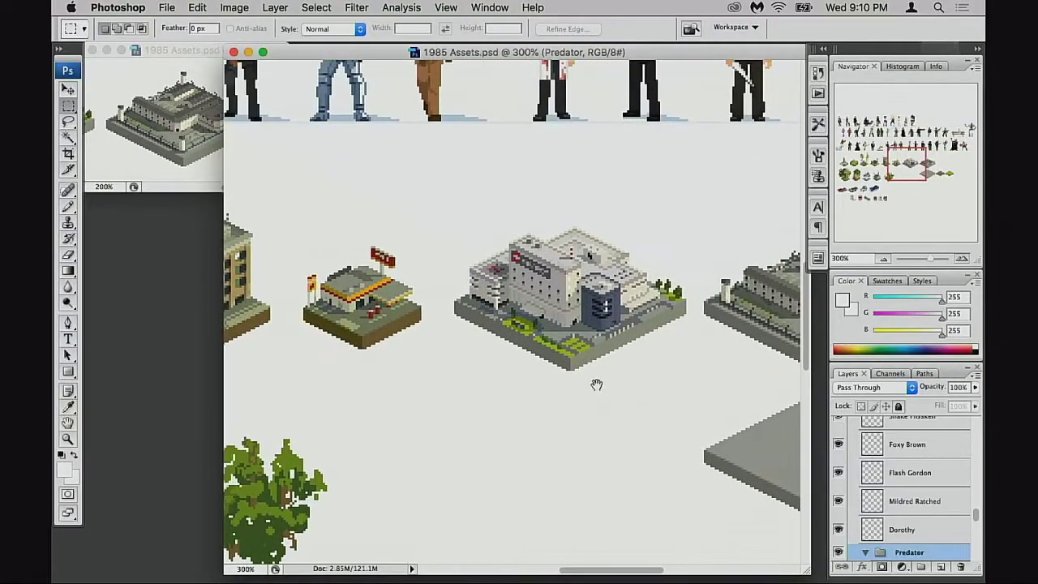
scroll(576, 388, "right", 8)
scroll(576, 389, "down", 1)
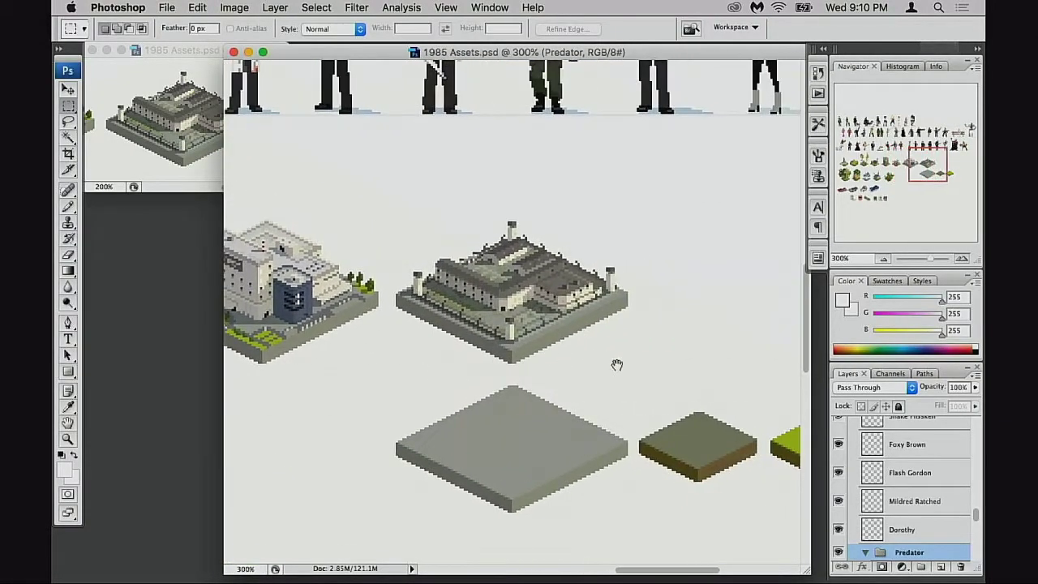
scroll(594, 365, "right", 1)
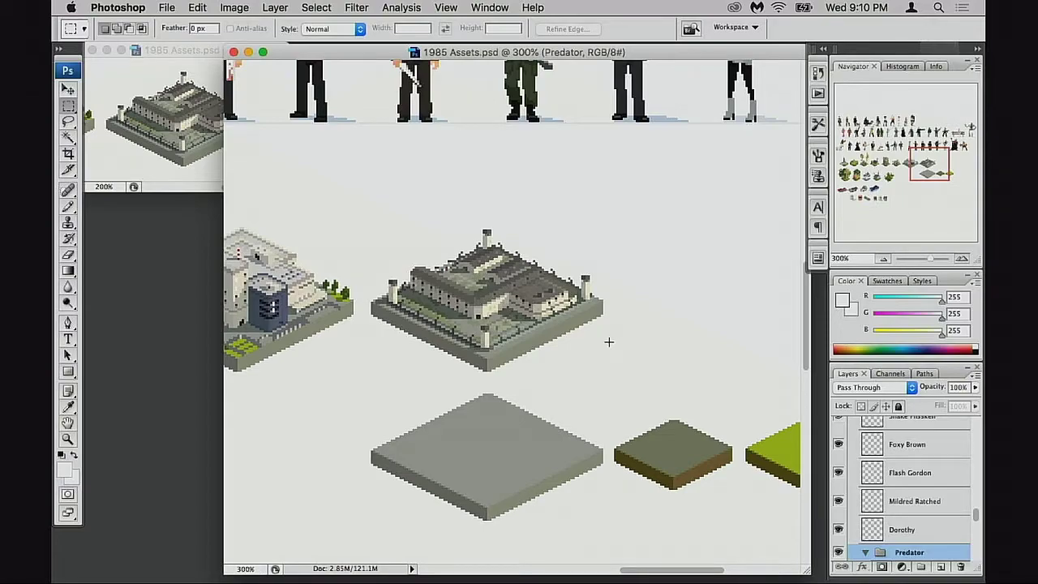
Step: Compare the large hospital and prison tiles with the smaller gas station, apartment and farm tiles
scroll(617, 354, "left", 3)
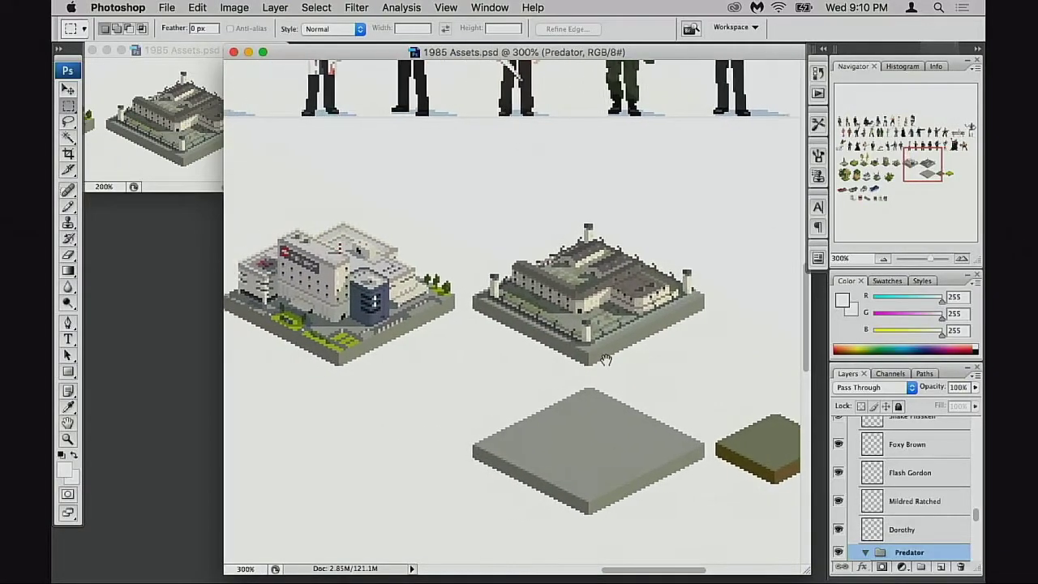
scroll(606, 359, "left", 3)
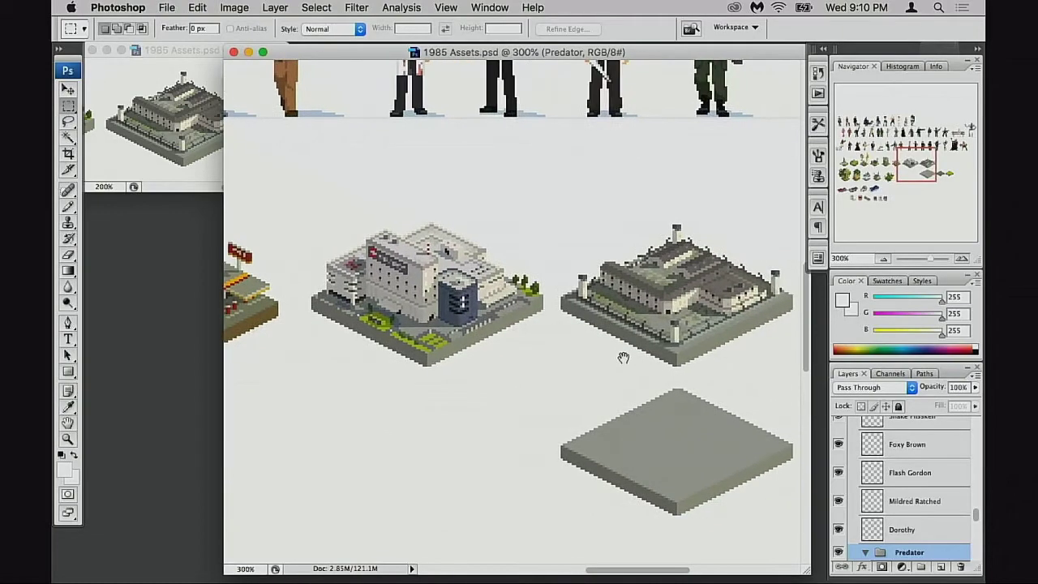
scroll(622, 355, "right", 3)
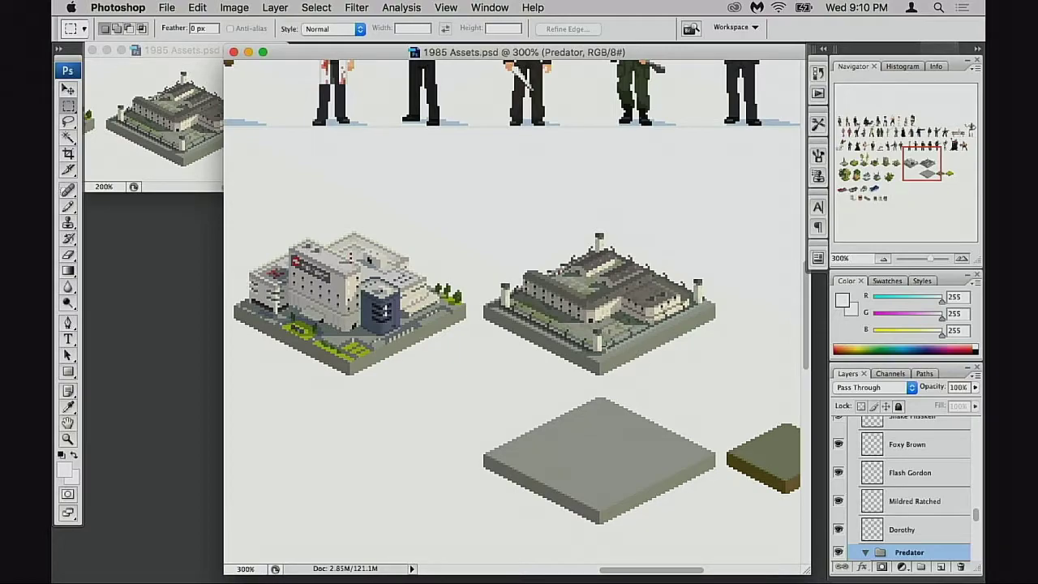
scroll(487, 361, "right", 3)
scroll(486, 361, "down", 1)
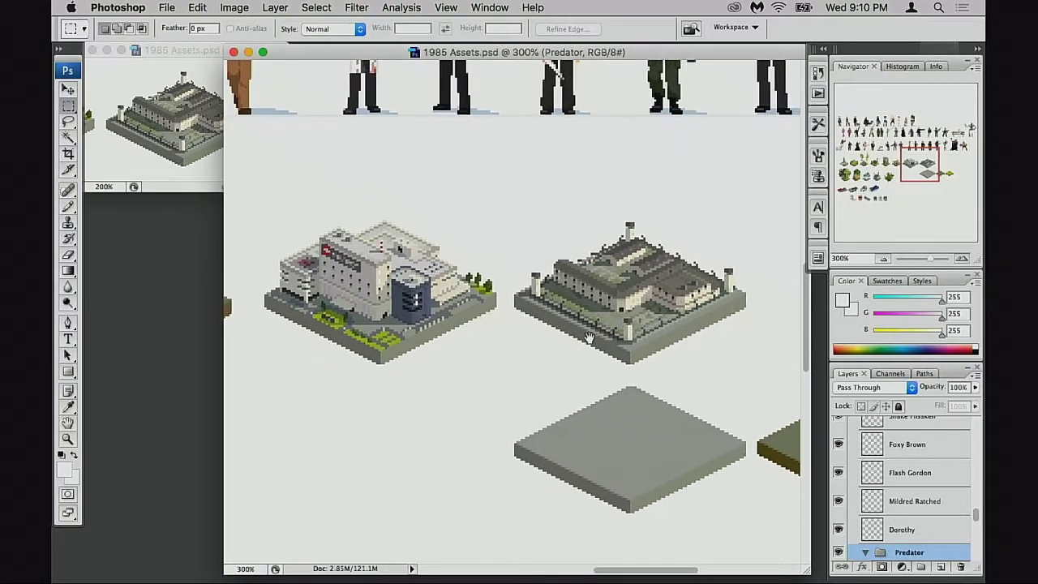
scroll(528, 371, "left", 4)
scroll(528, 371, "up", 1)
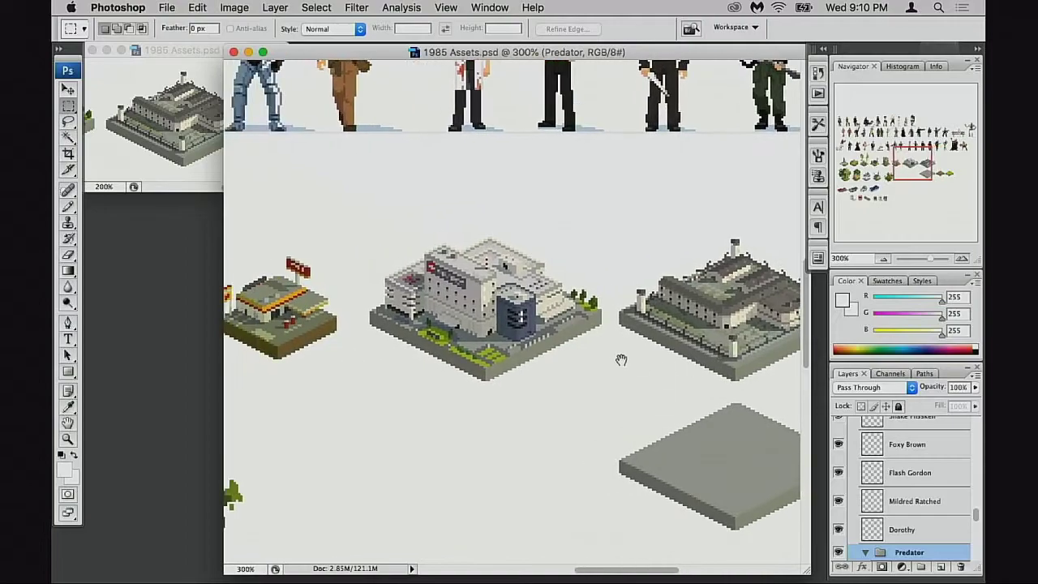
scroll(653, 367, "left", 6)
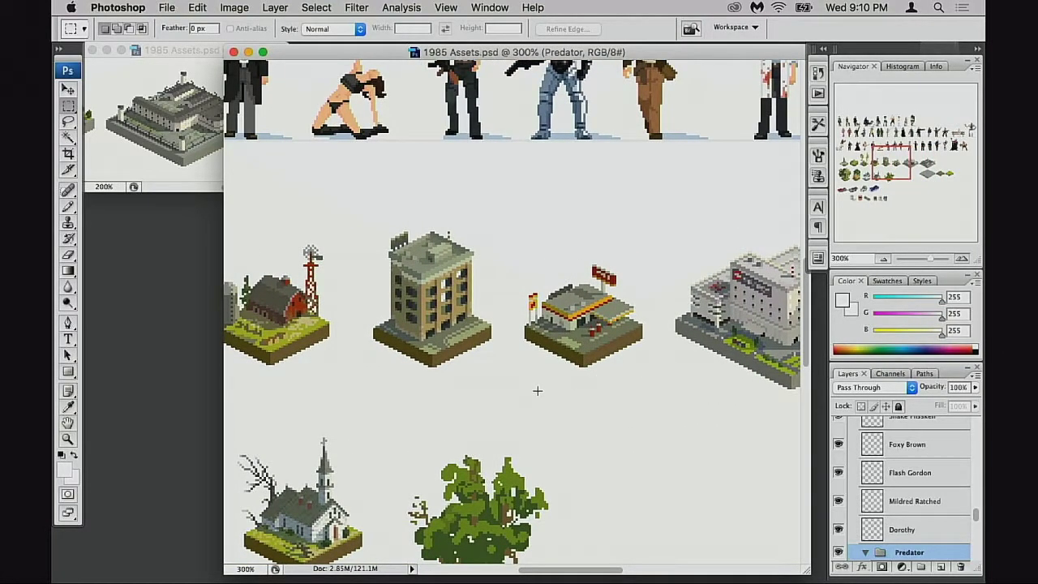
scroll(539, 374, "right", 6)
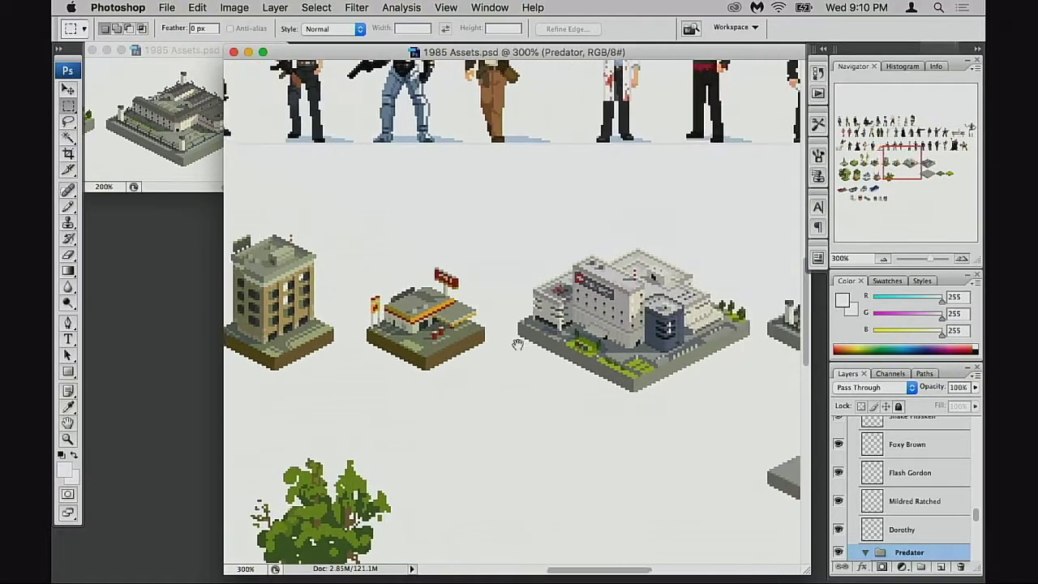
scroll(545, 353, "right", 4)
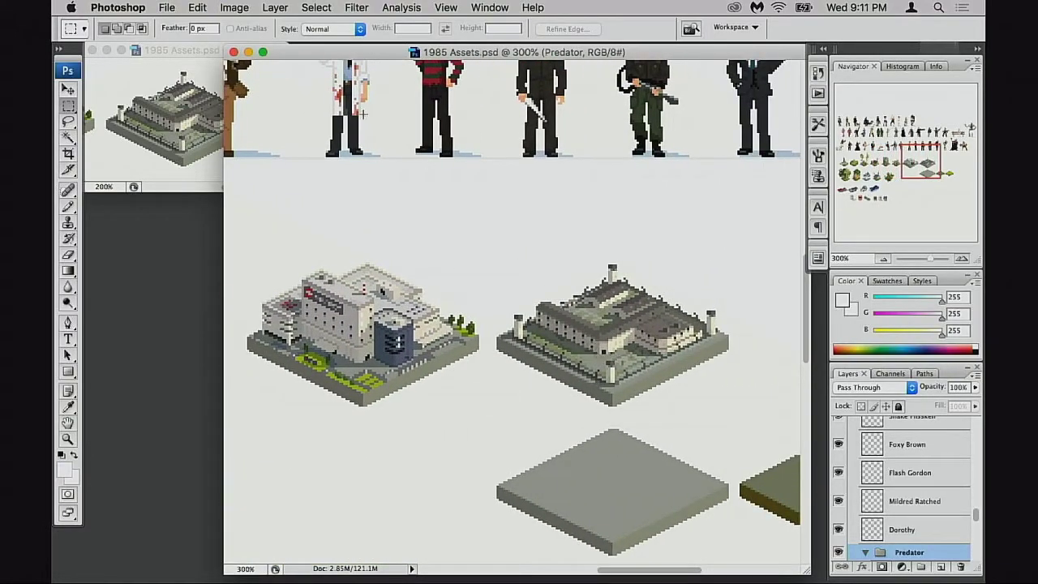
Step: Arrange the two document windows so the small 200% preview shows the whole prison tile beside the 300% working view
left_click(196, 52)
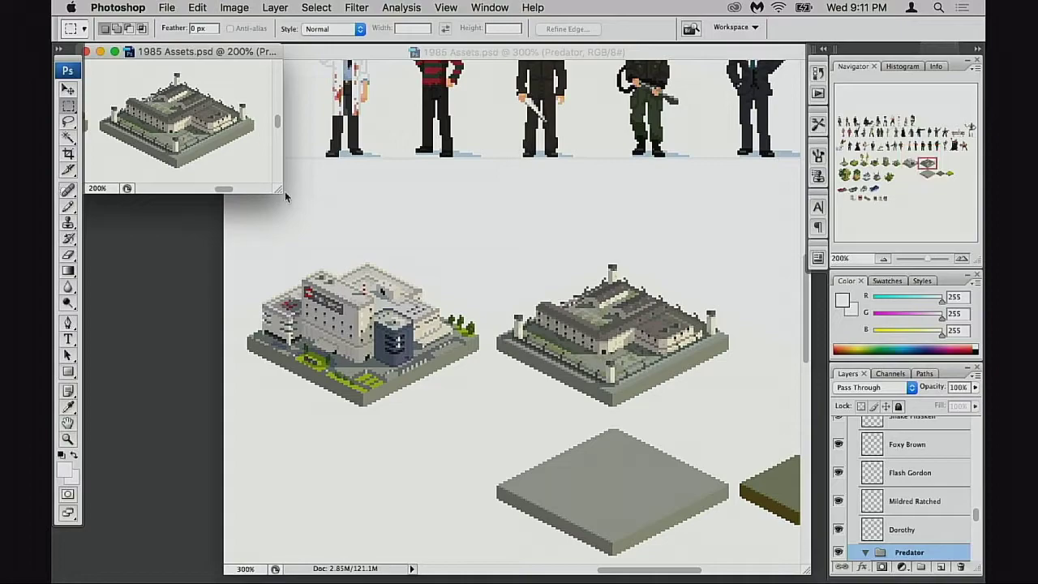
left_click_drag(282, 186, 267, 190)
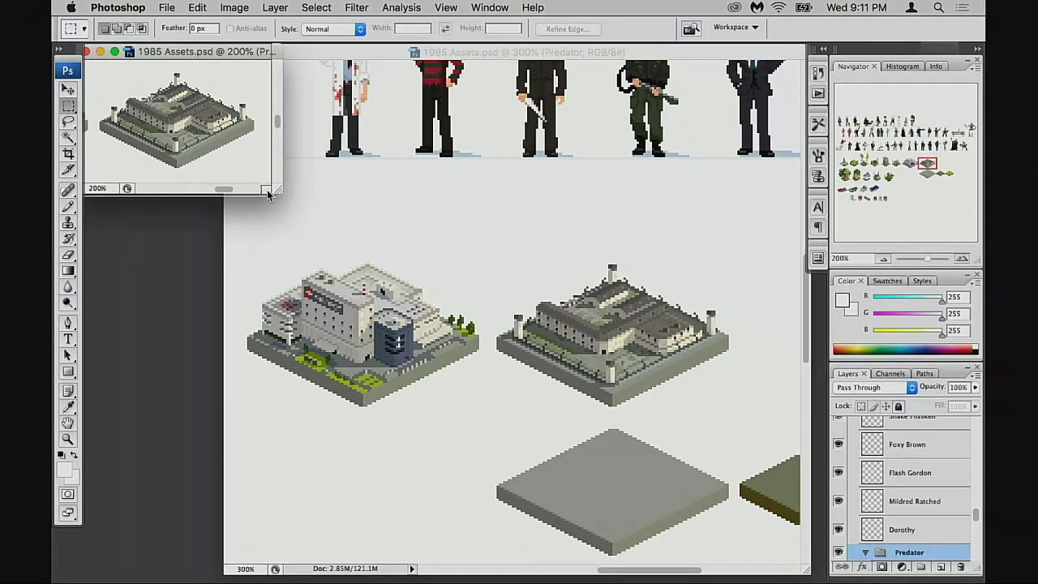
left_click(367, 59)
left_click_drag(367, 59, 377, 57)
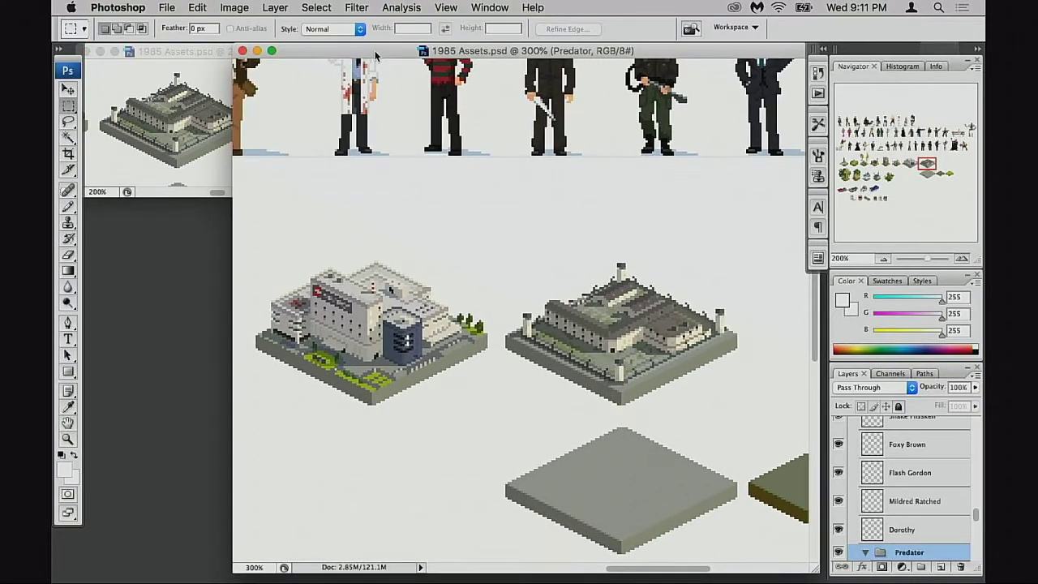
left_click(202, 53)
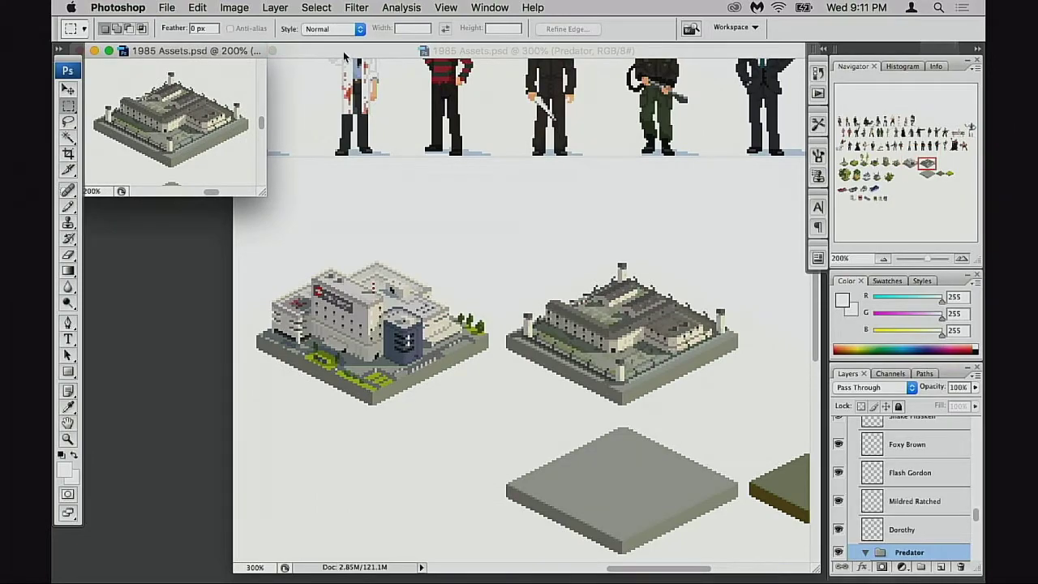
left_click_drag(344, 56, 363, 61)
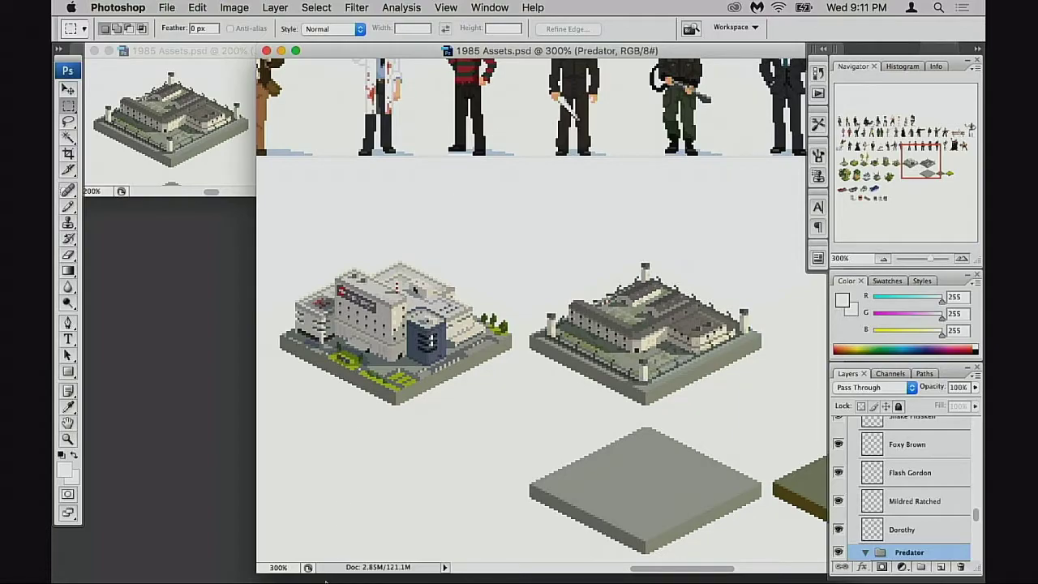
mouse_move(344, 568)
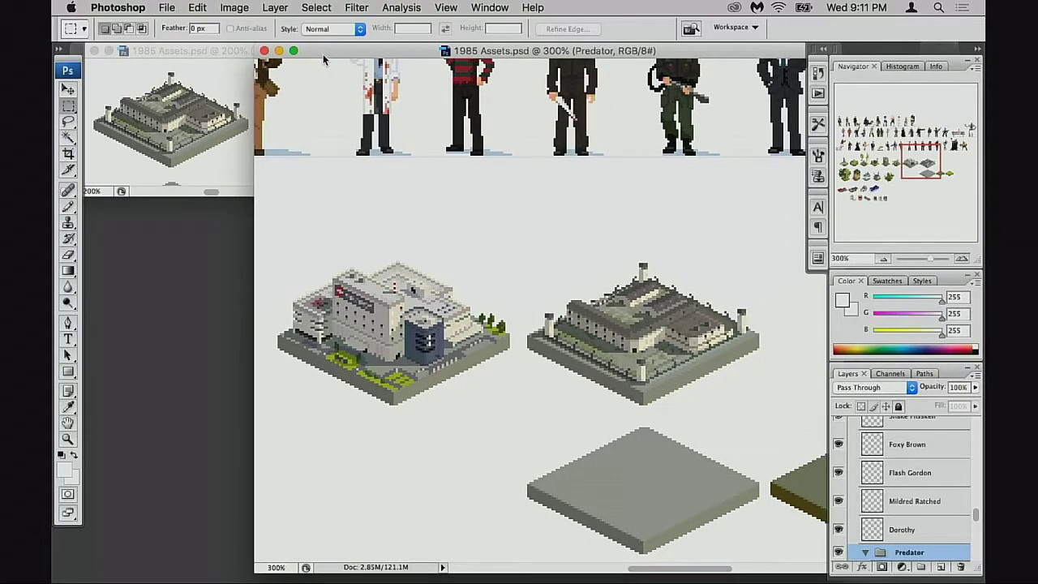
left_click_drag(326, 56, 325, 55)
Step: Switch to Google Chrome with an empty new tab
mouse_move(379, 581)
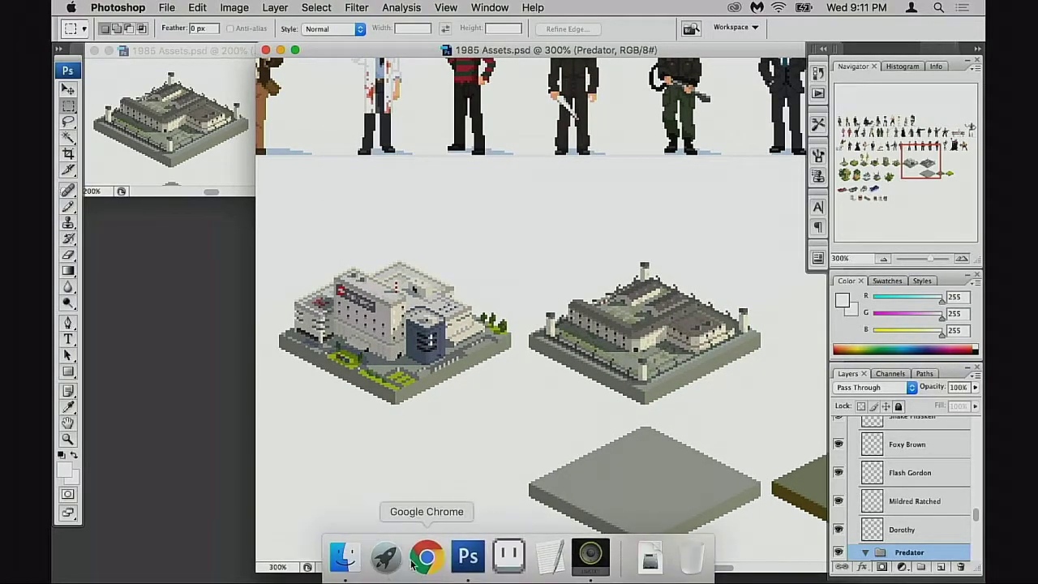
left_click(434, 563)
left_click(430, 558)
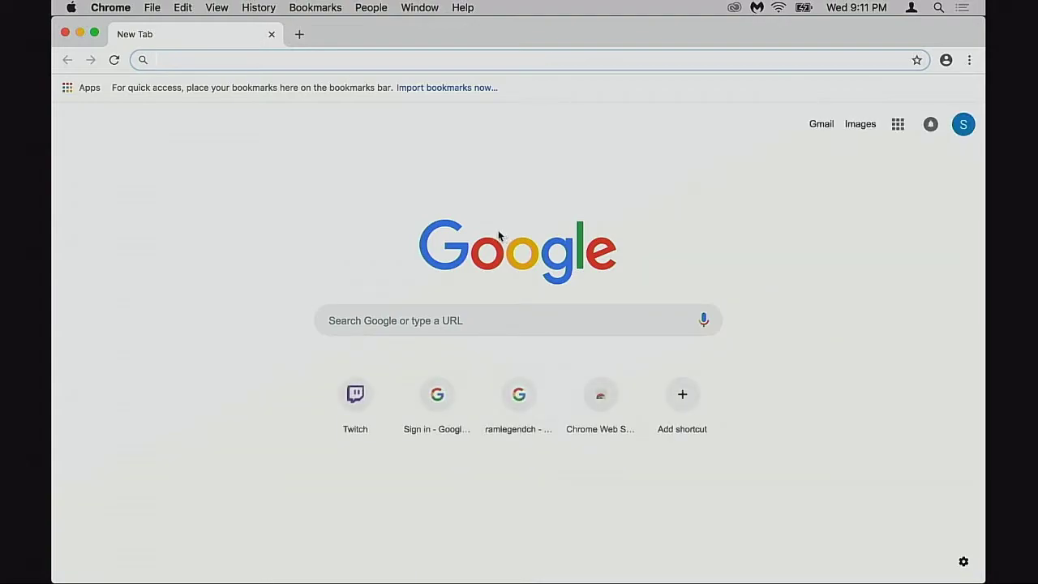
mouse_move(317, 583)
type("la")
key("BackSpace")
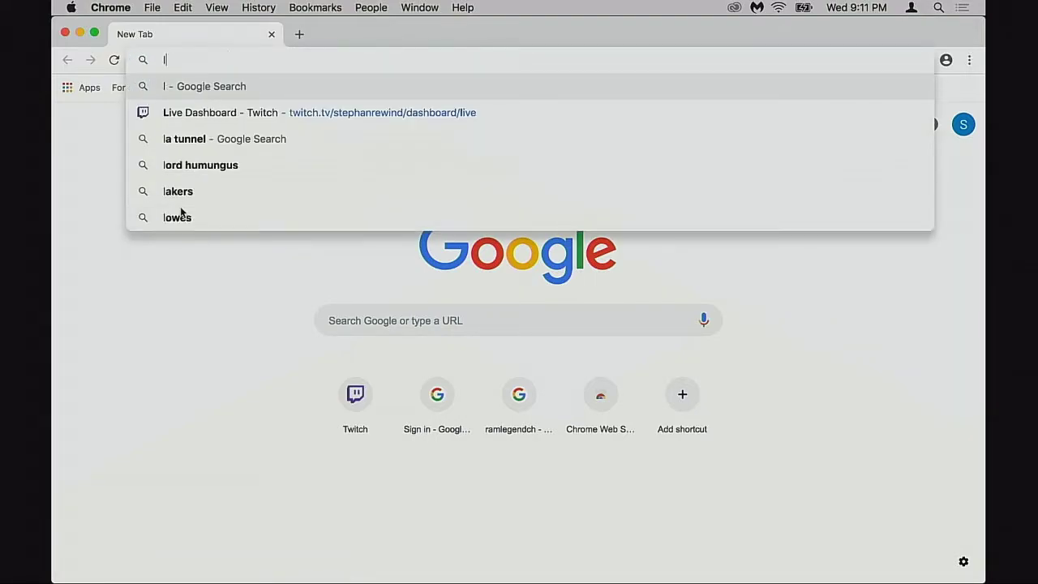
key("BackSpace")
type("los")
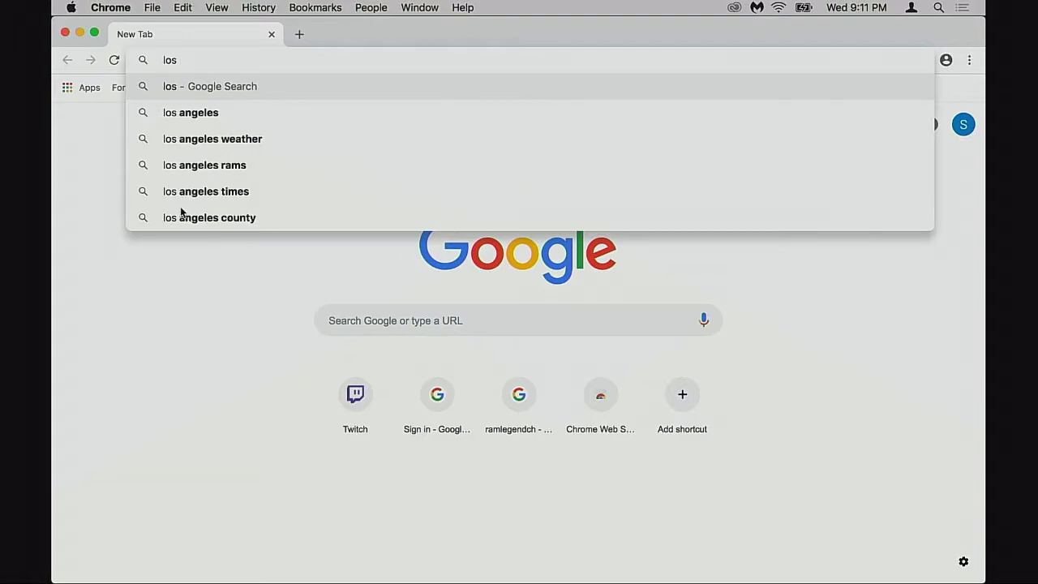
type(" ang")
key("BackSpace")
key("BackSpace")
key("BackSpace")
key("BackSpace")
key("BackSpace")
key("BackSpace")
key("BackSpace")
key("BackSpace")
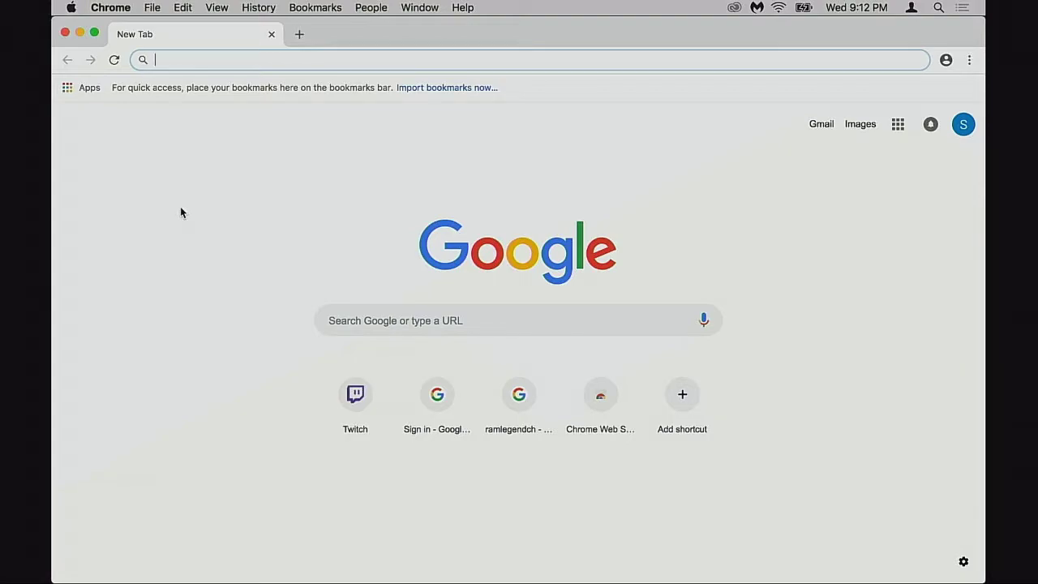
Step: Search the web for "ny grand central station"
type("Ny Unisio")
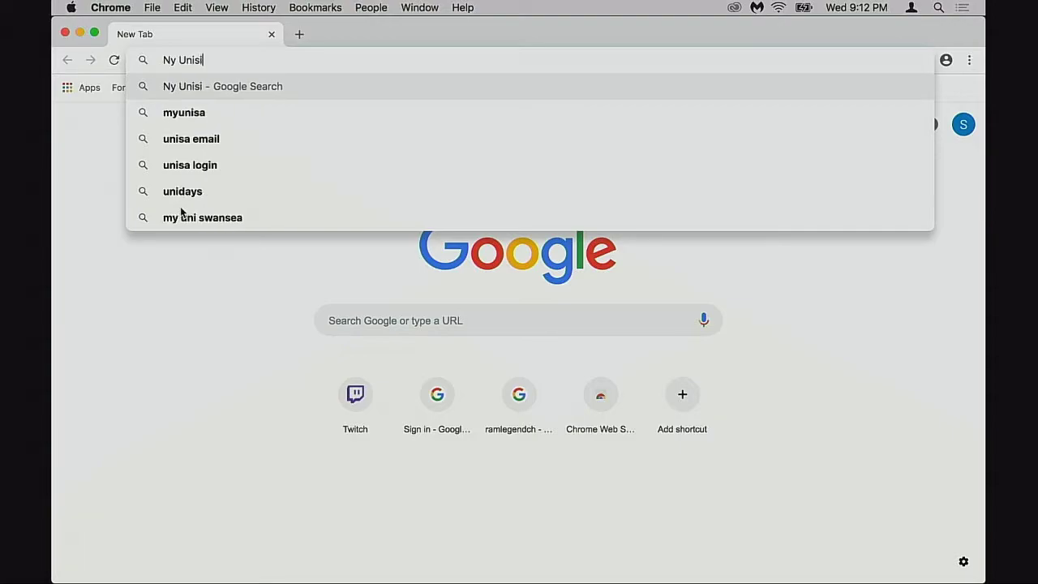
key("BackSpace")
key("BackSpace")
key("BackSpace")
key("BackSpace")
key("BackSpace")
key("BackSpace")
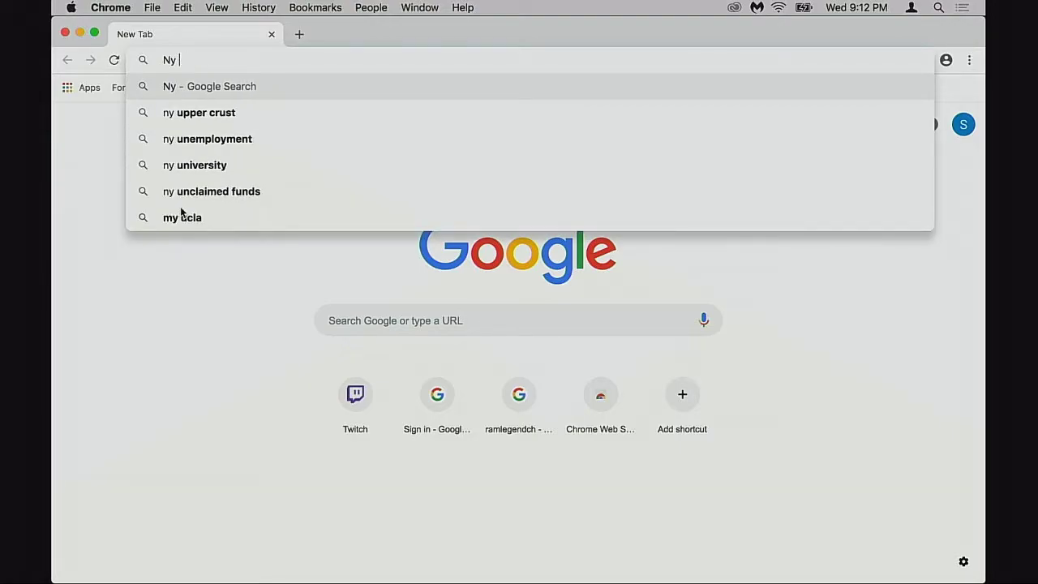
type("Grand")
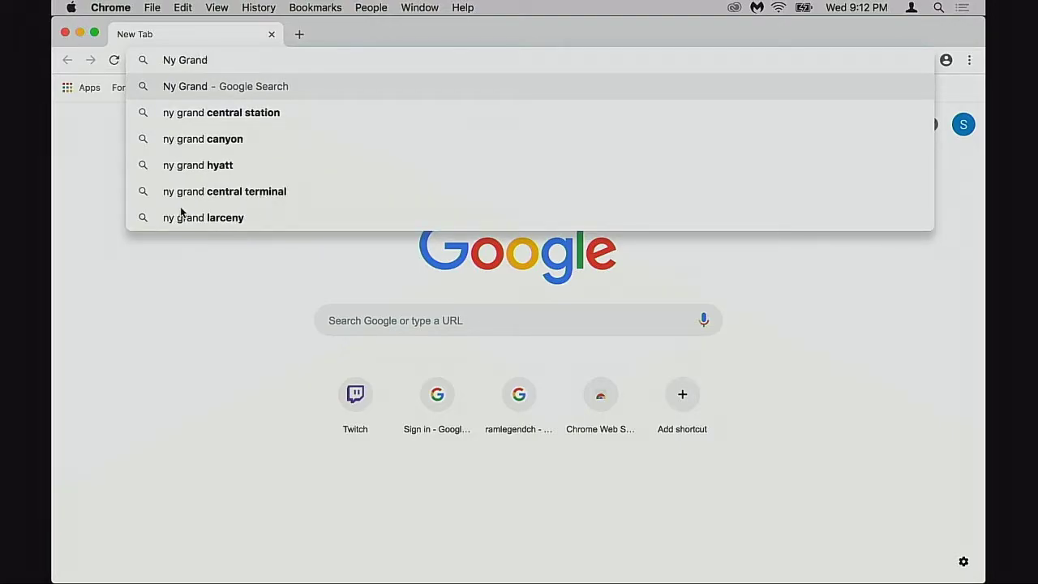
key("Down")
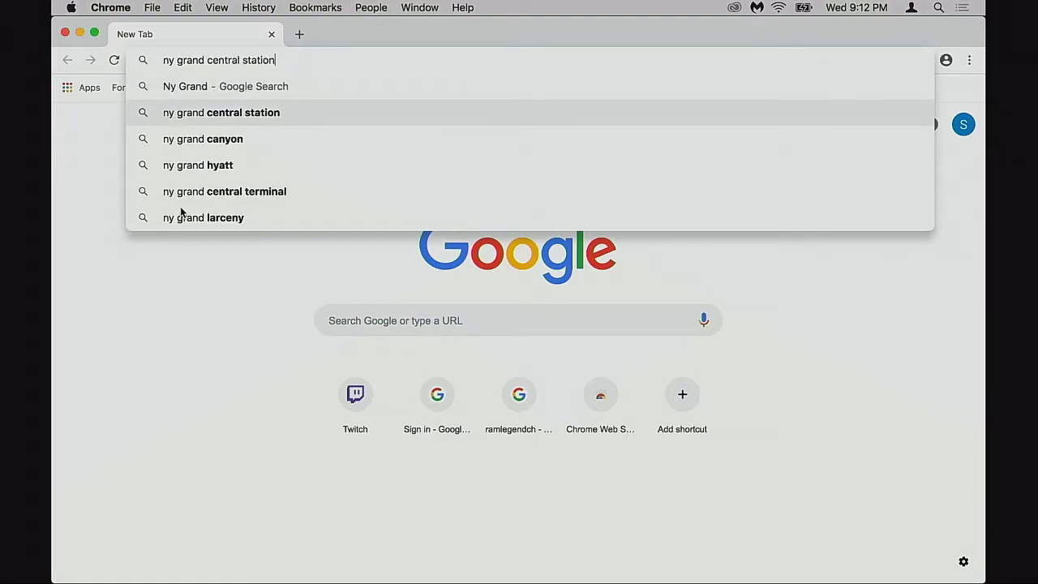
key("Return")
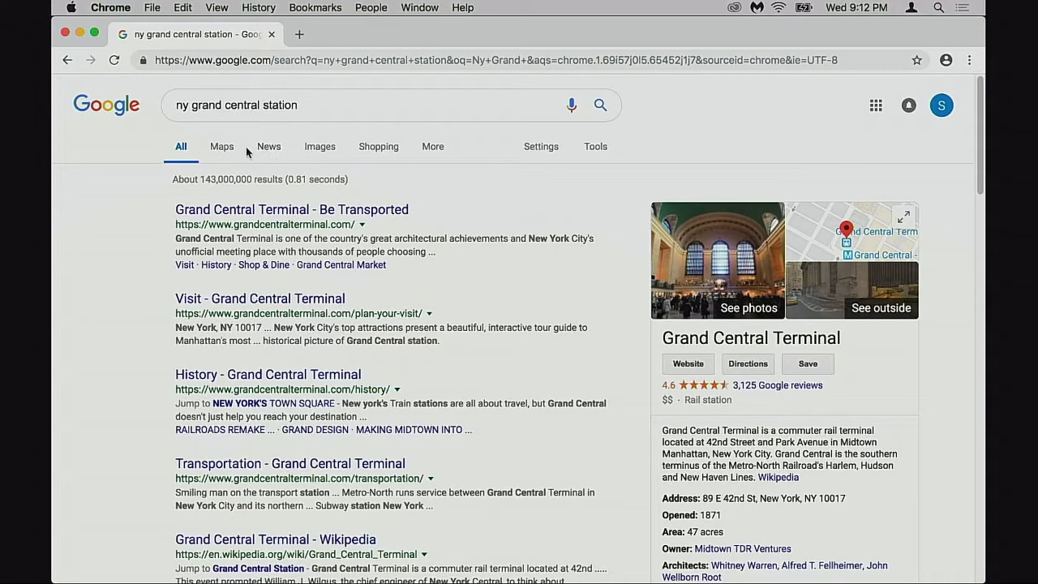
Step: Open Grand Central Terminal on the map and switch the map to satellite imagery
left_click(223, 148)
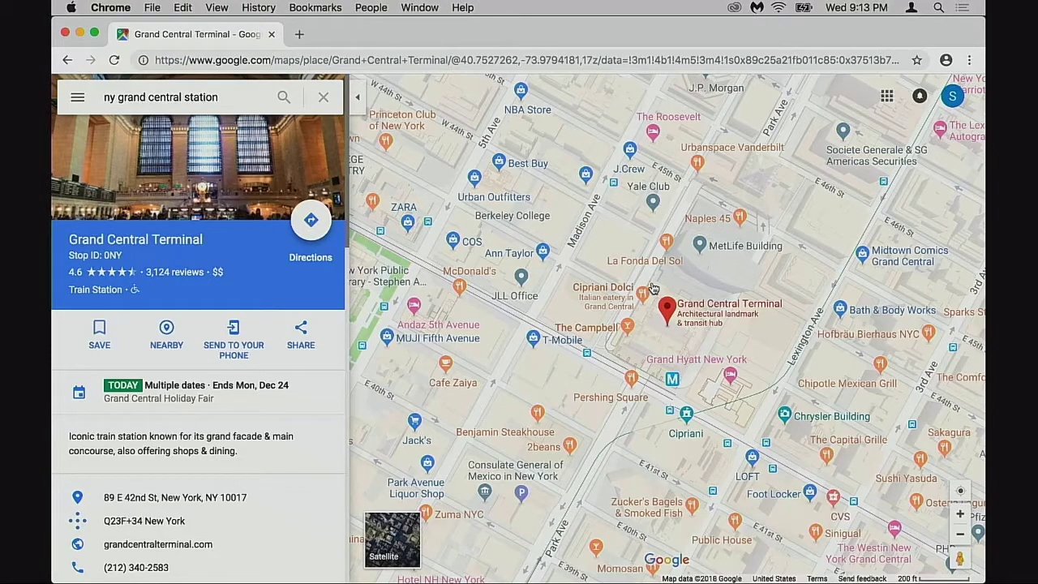
scroll(654, 289, "up", 3)
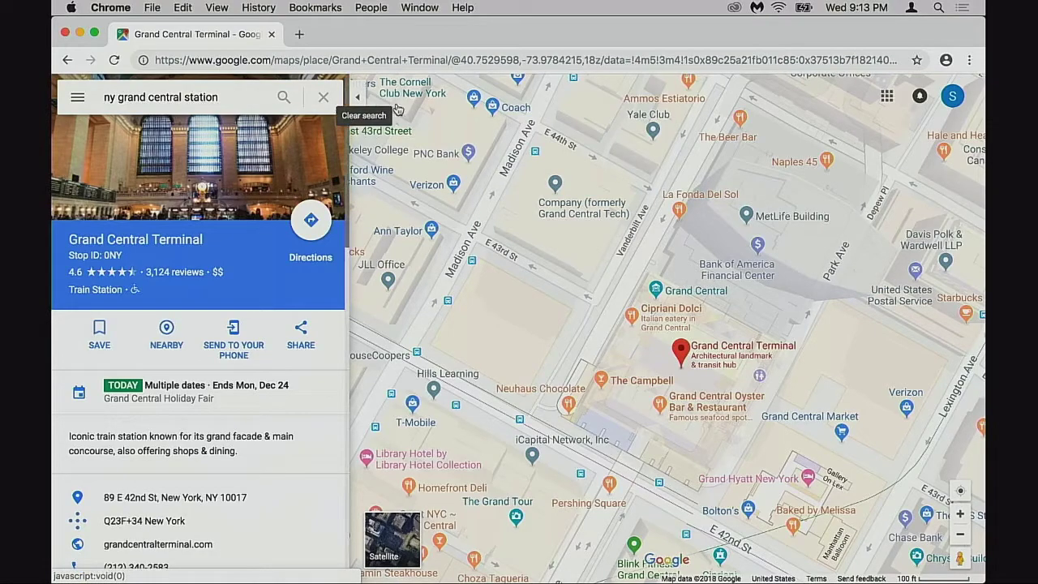
left_click(888, 97)
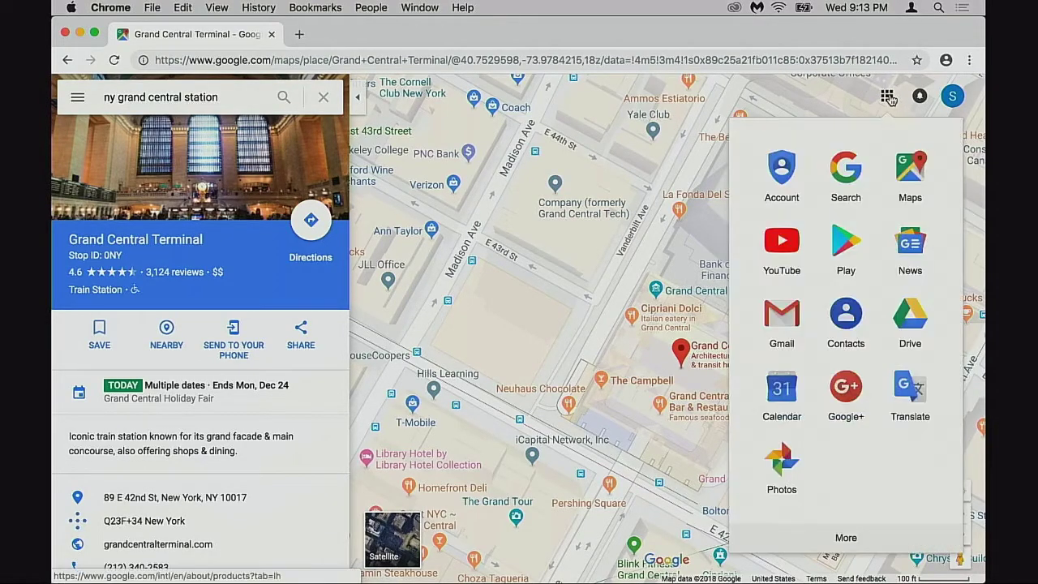
left_click(889, 98)
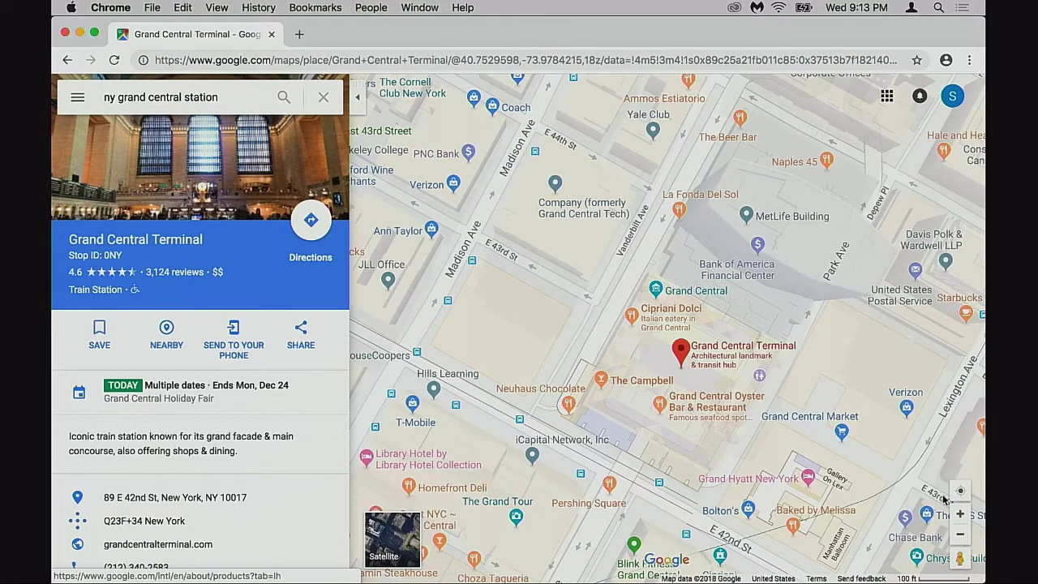
left_click(408, 539)
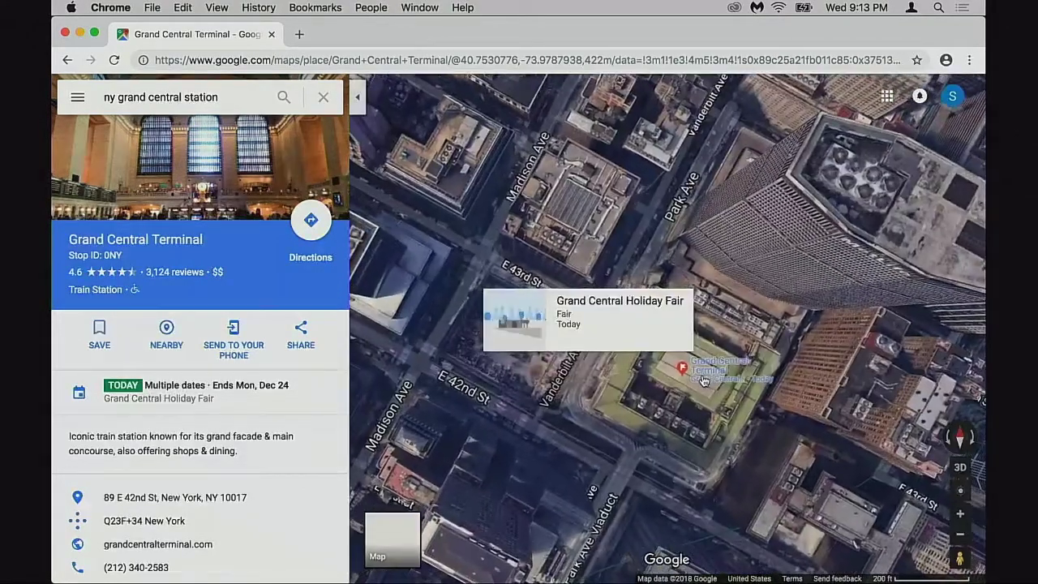
Step: Show Grand Central Terminal in a close 3D view and hide the place details
scroll(655, 369, "up", 3)
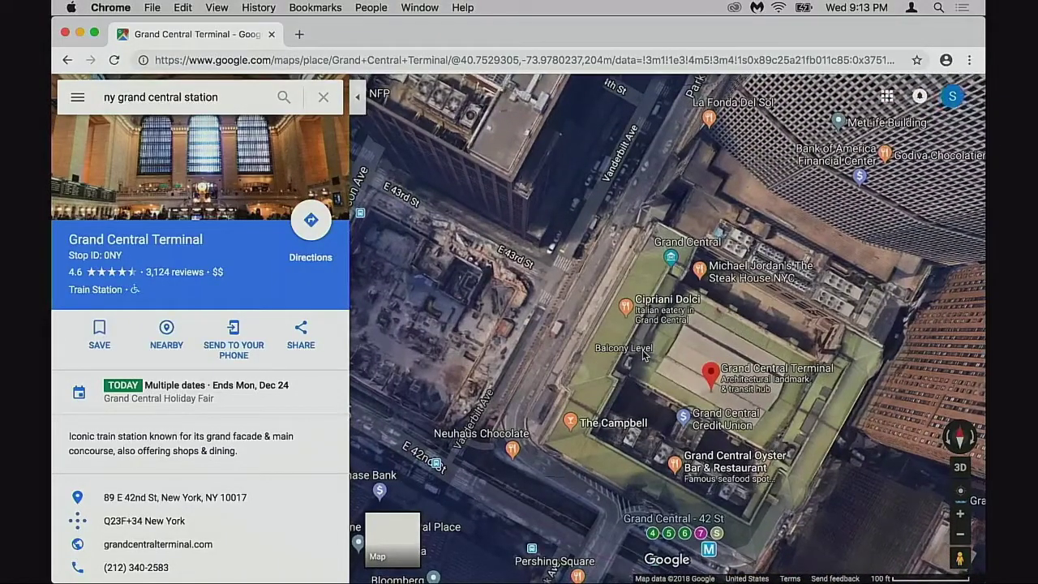
scroll(644, 354, "down", 2)
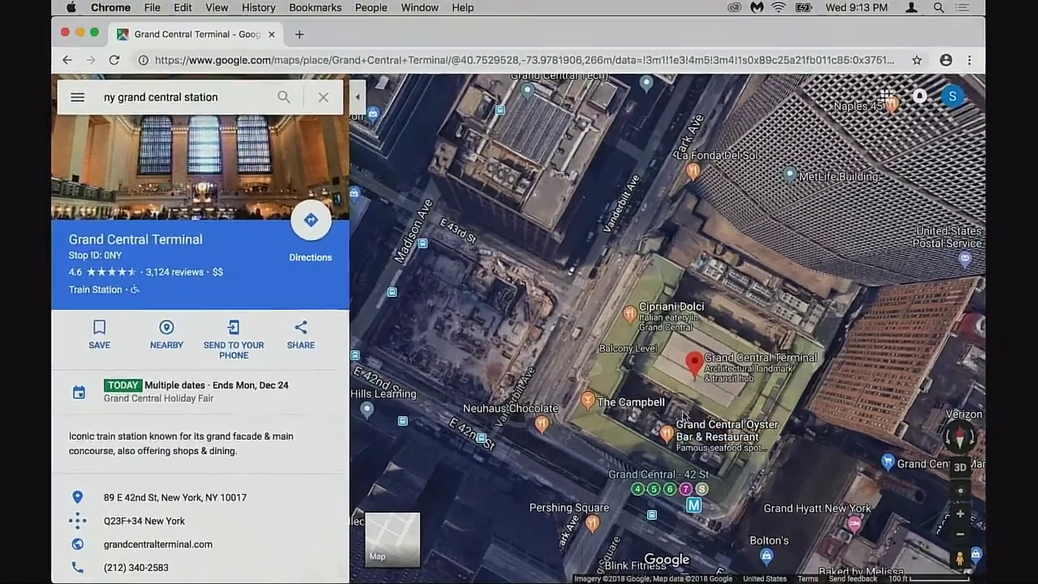
scroll(685, 418, "up", 3)
scroll(683, 419, "up", 2)
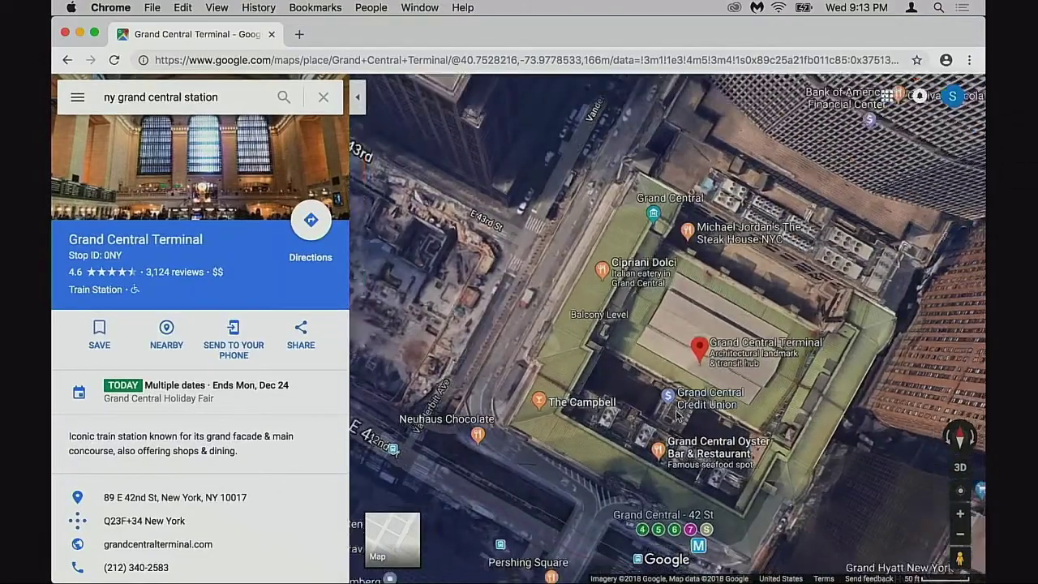
left_click(962, 470)
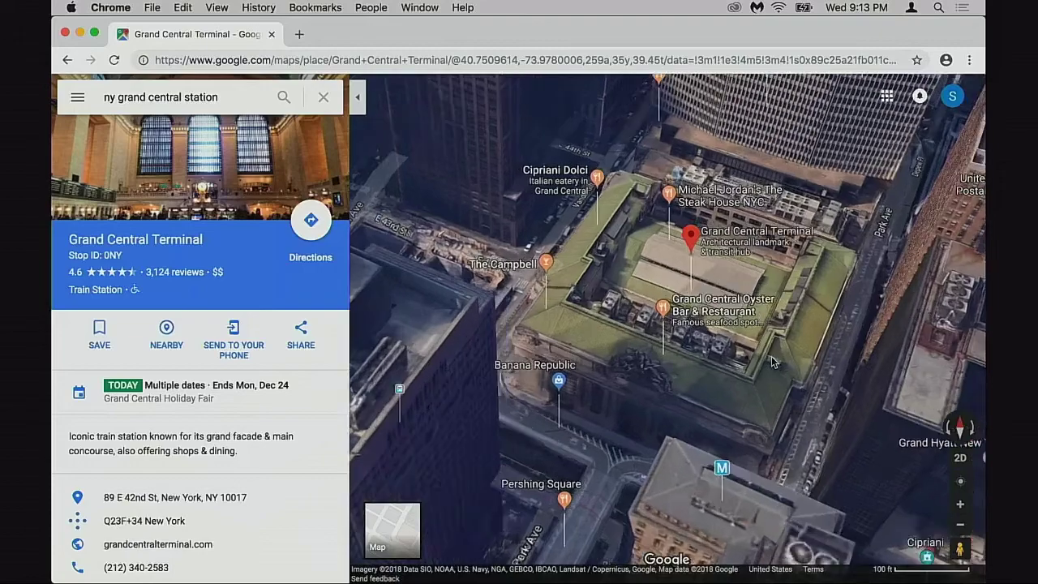
scroll(771, 357, "up", 2)
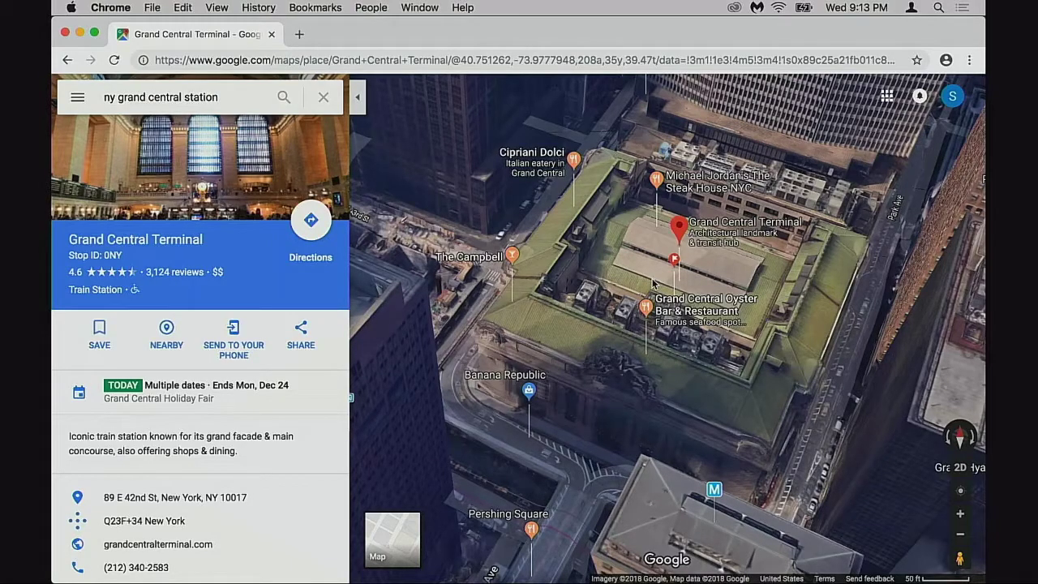
left_click(358, 98)
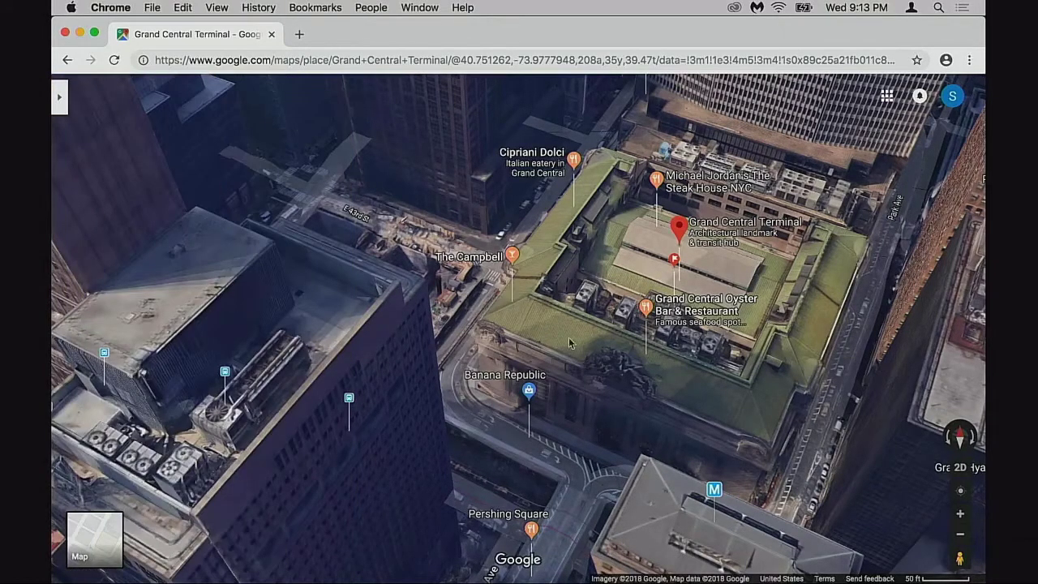
Step: Examine the terminal's green roof, central hall and rooftop units in 3D, from the original direction and from a quarter turn around
scroll(661, 355, "up", 3)
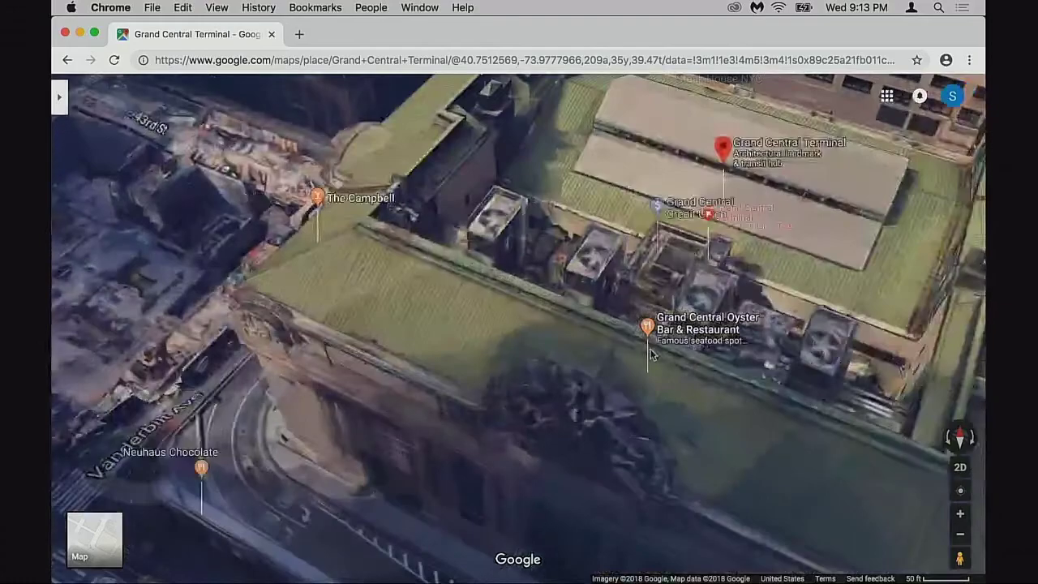
scroll(647, 350, "down", 3)
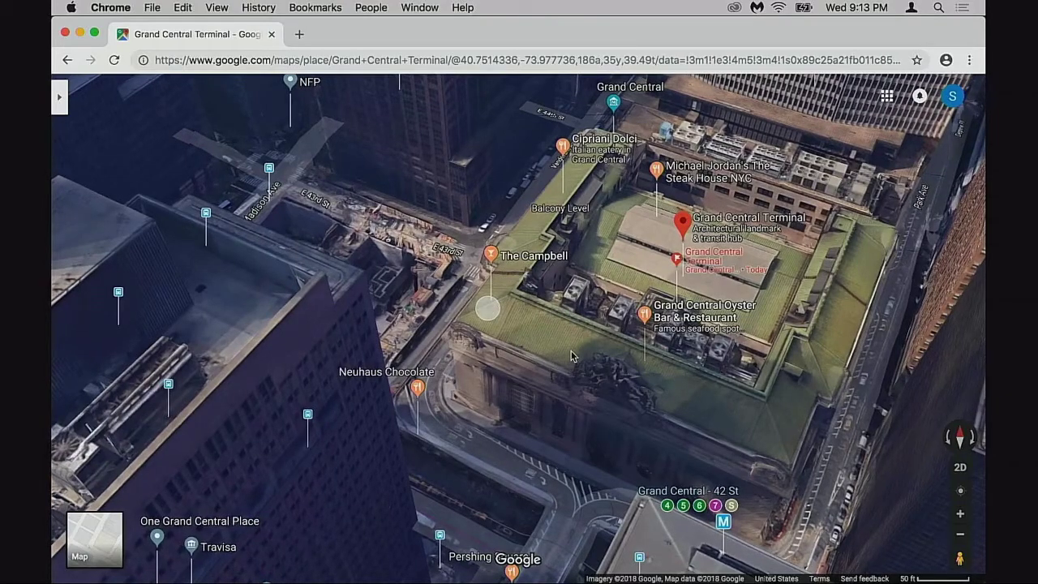
left_click(971, 445)
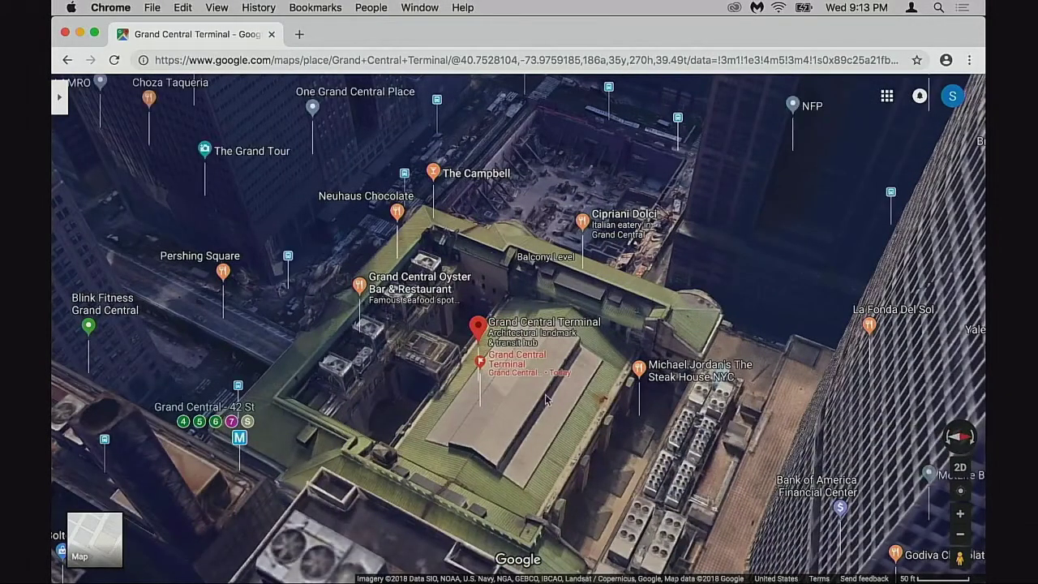
scroll(436, 395, "up", 3)
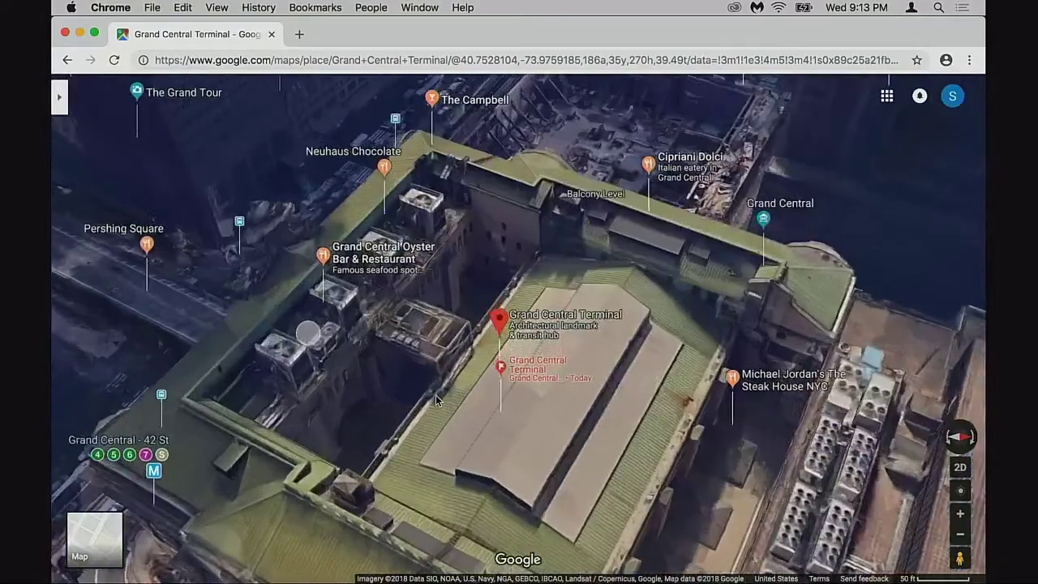
scroll(436, 395, "down", 3)
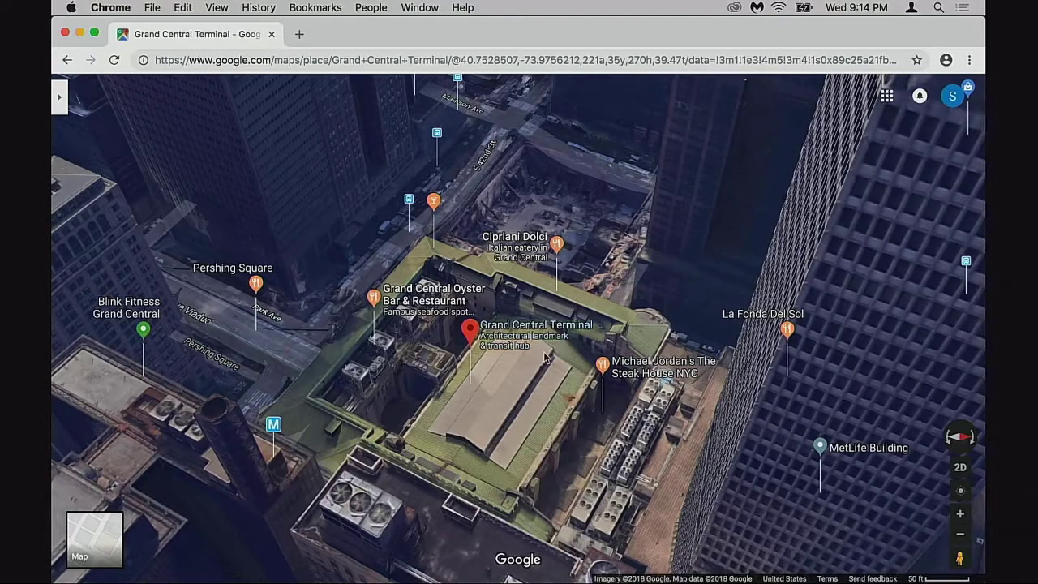
Step: Orbit around the terminal to its Vanderbilt Ave side and examine that facade up close
left_click_drag(514, 374, 552, 353)
left_click_drag(365, 360, 468, 345)
left_click_drag(530, 350, 567, 297)
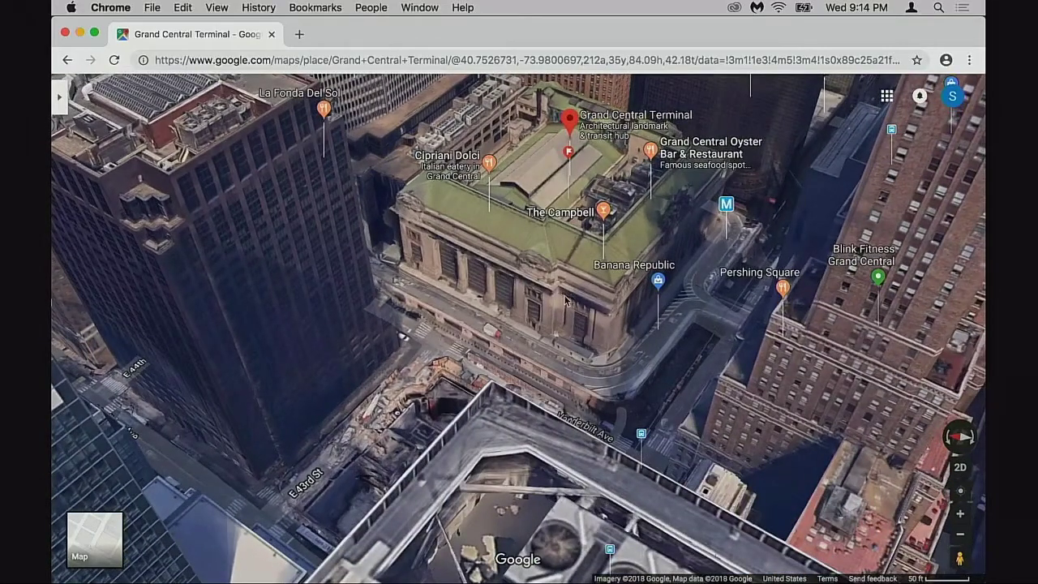
right_click(563, 285)
mouse_move(542, 285)
left_mouse_down()
mouse_move(531, 296)
mouse_move(528, 280)
mouse_move(525, 292)
left_mouse_up()
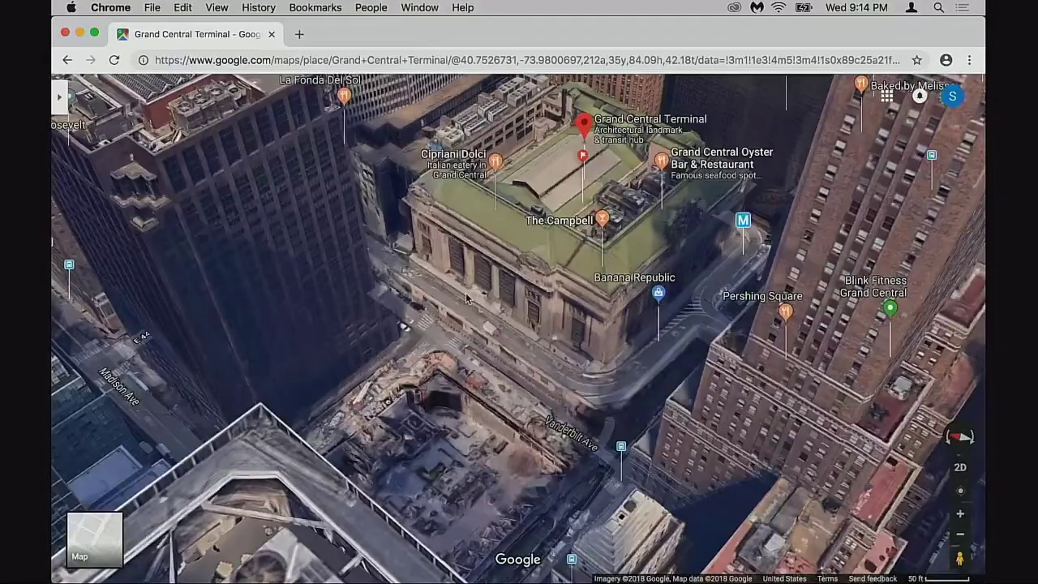
scroll(466, 293, "up", 3)
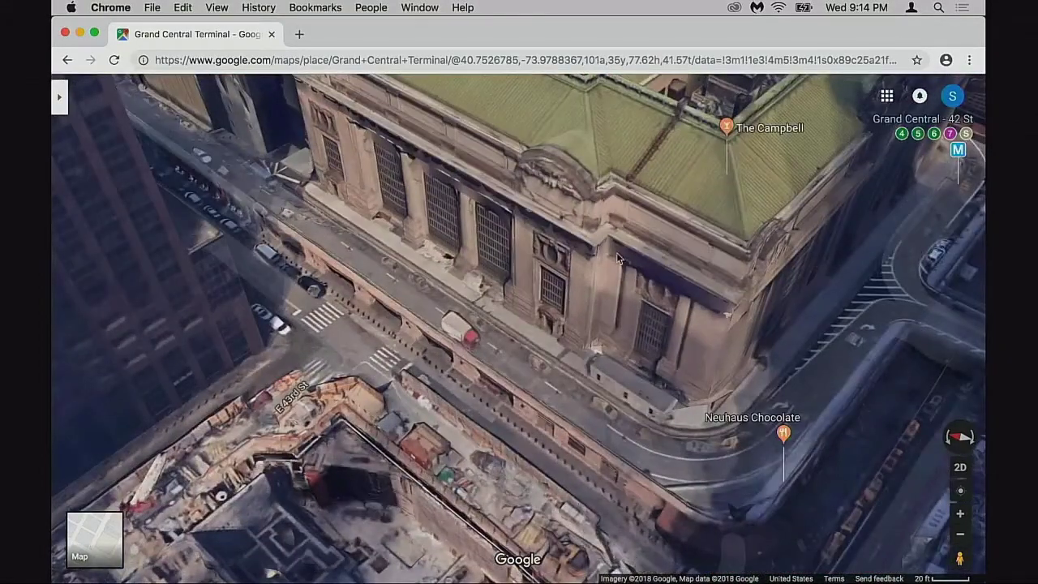
Step: Examine the roof corner near The Campbell, including the sloped roof, cornice ornaments and adjoining walls, at different tilts
left_click_drag(613, 265, 594, 405)
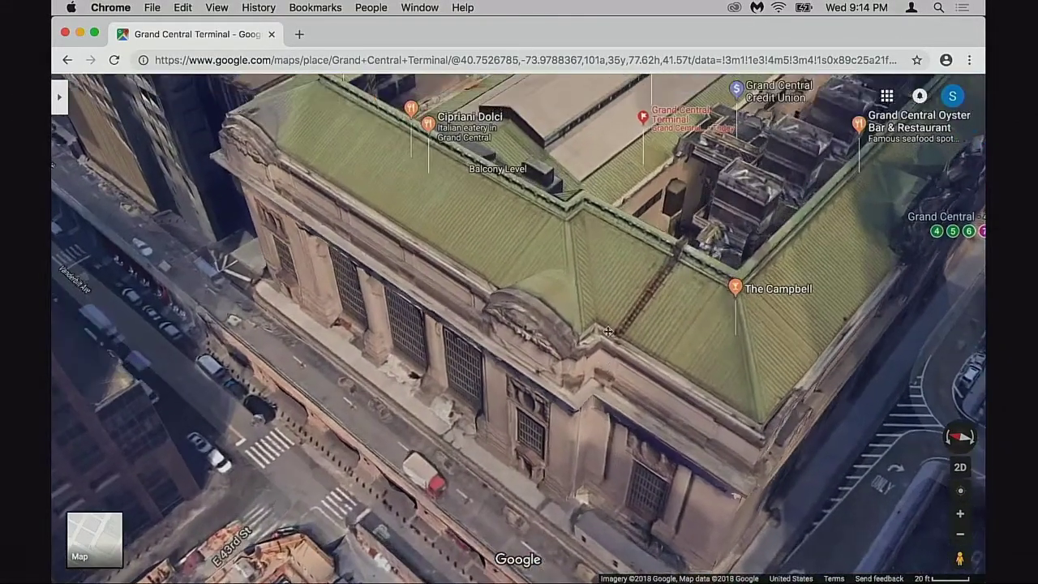
left_click_drag(584, 321, 557, 311)
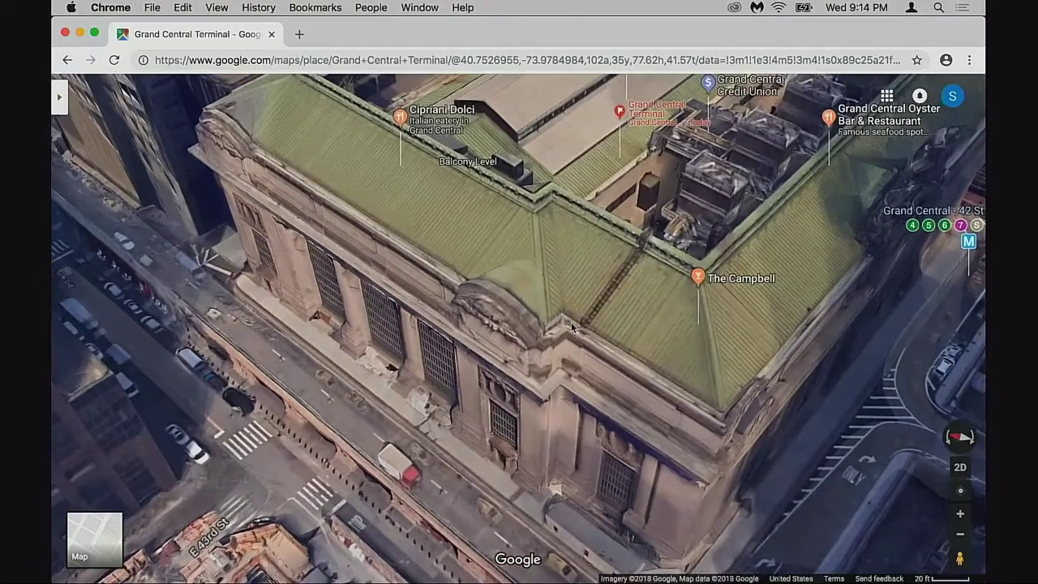
right_click(575, 317)
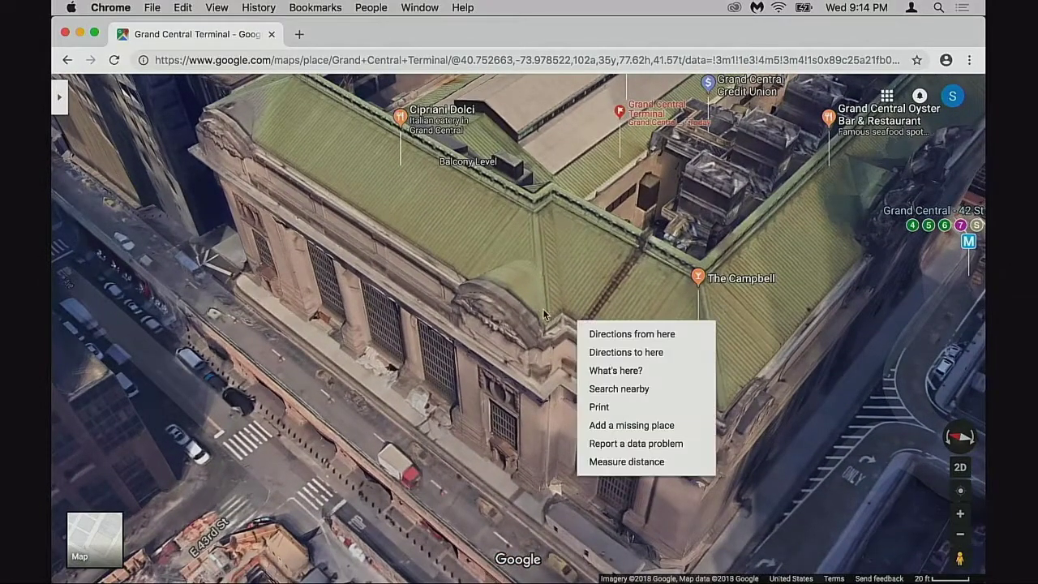
left_click_drag(575, 316, 575, 278)
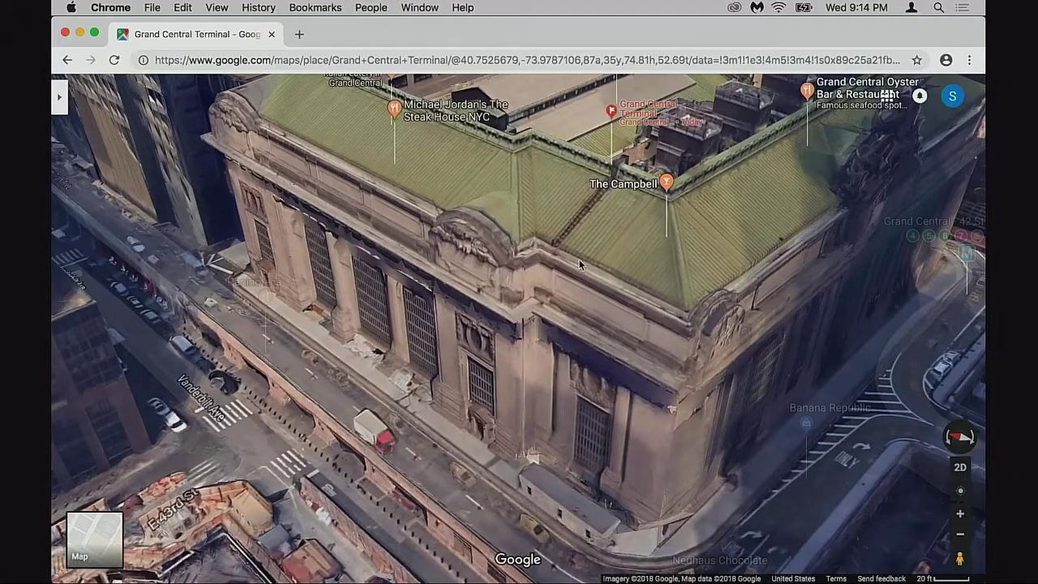
left_click_drag(579, 258, 454, 375)
left_click_drag(524, 296, 522, 304)
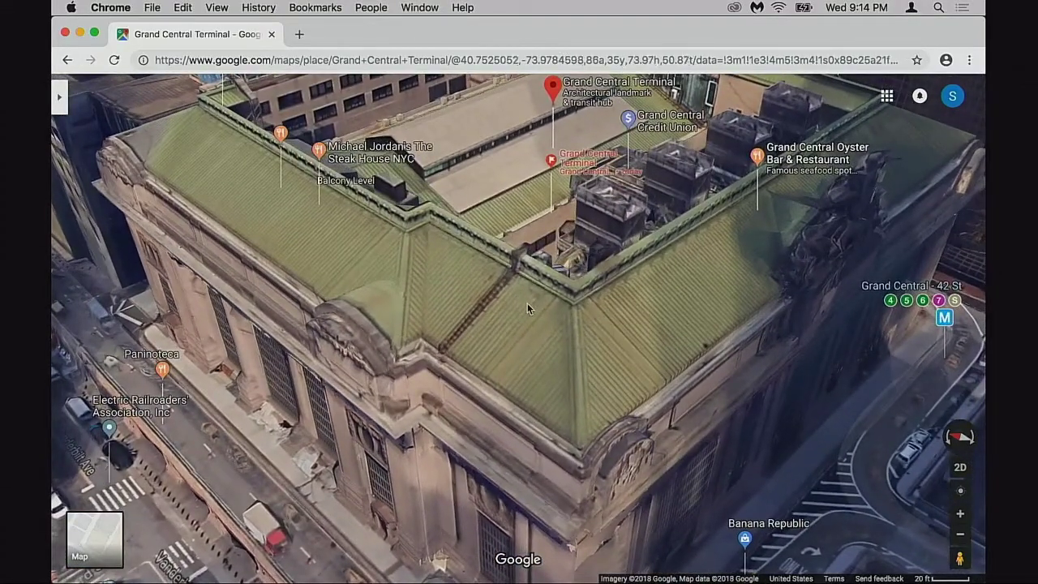
Step: Compare the whole terminal with its surrounding buildings, and examine the windows and columns of the Vanderbilt Ave facade
scroll(475, 298, "down", 2)
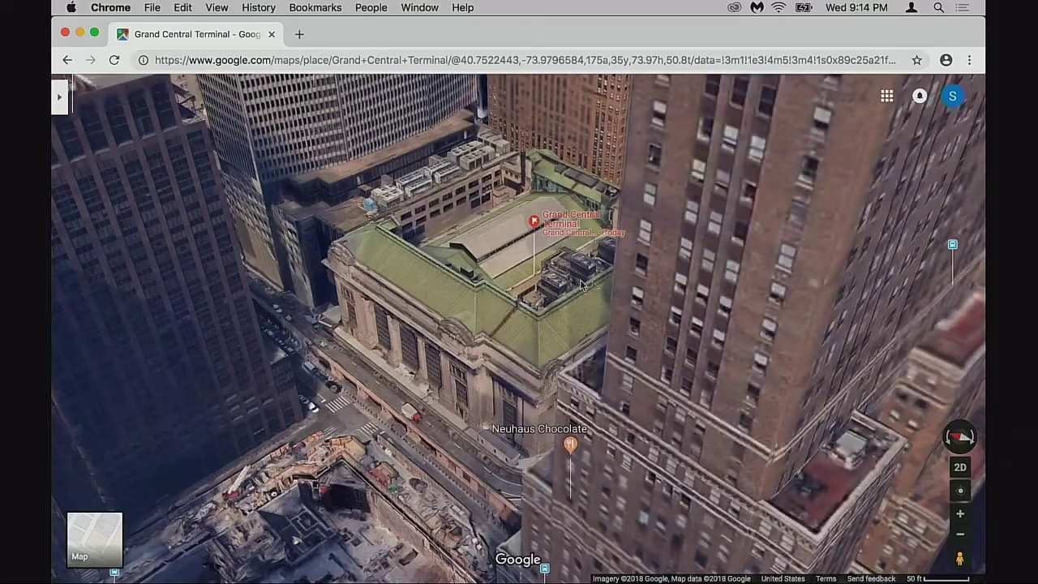
left_click_drag(547, 328, 567, 330)
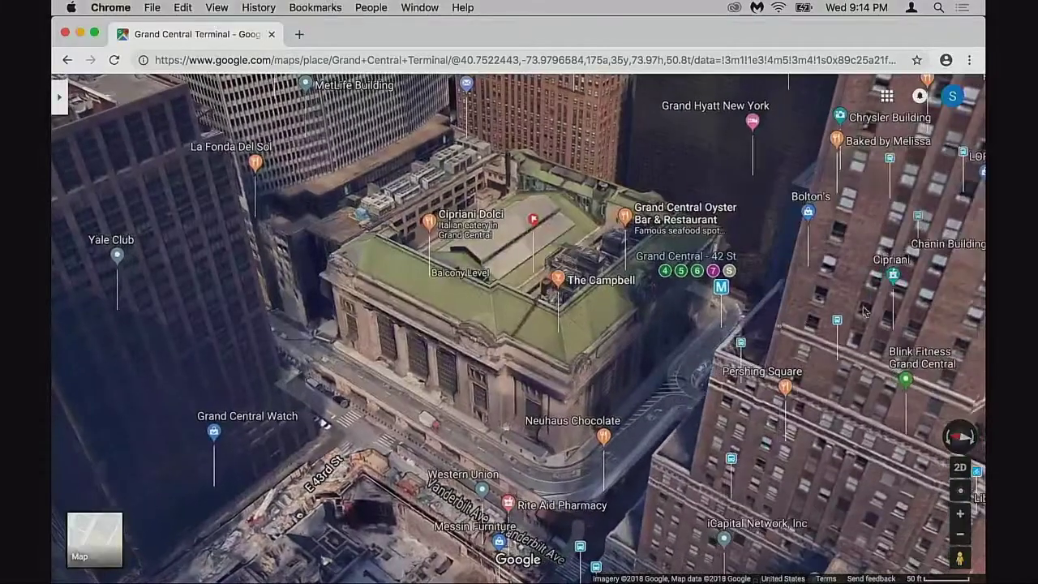
left_click_drag(530, 359, 528, 323)
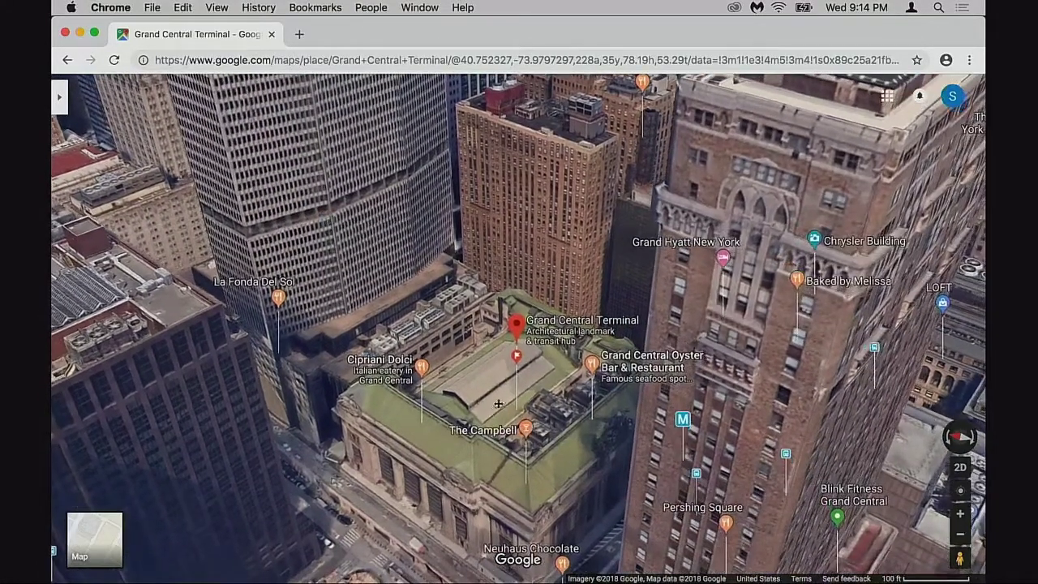
left_click_drag(503, 420, 517, 301)
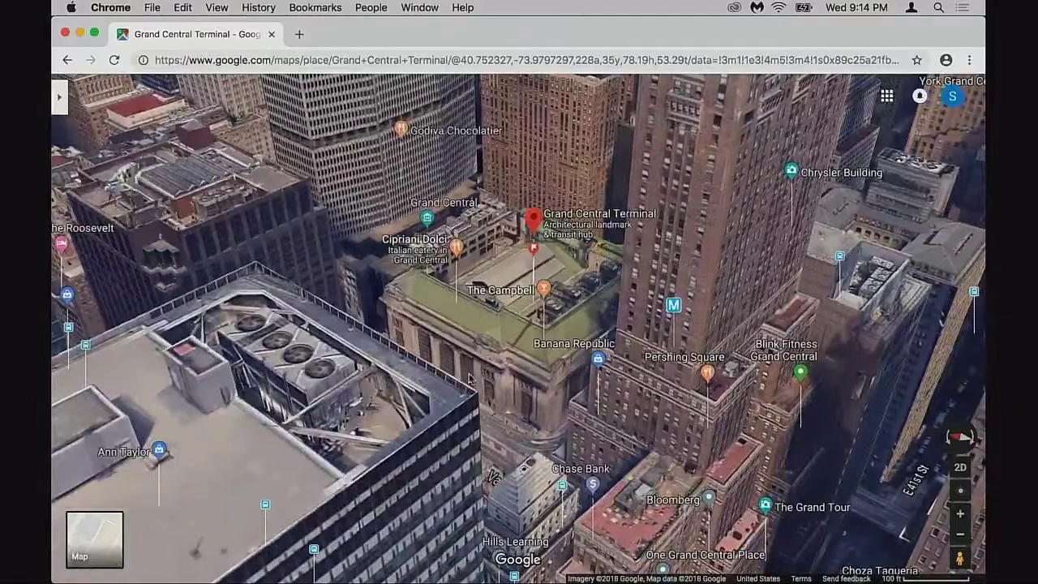
scroll(393, 357, "up", 3)
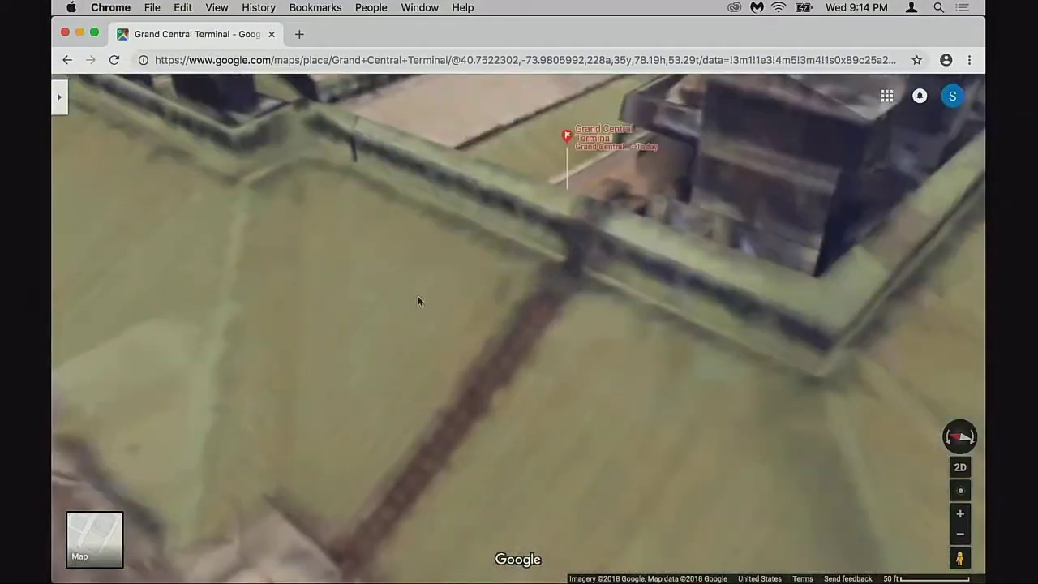
left_click_drag(466, 360, 511, 310)
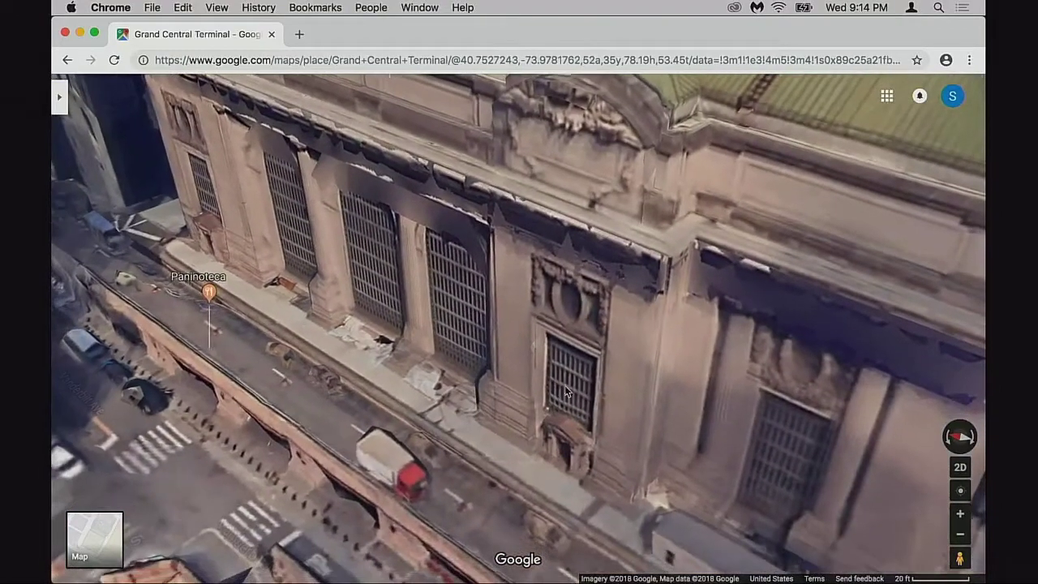
Step: Examine the whole terminal in 3D from its Vanderbilt Ave corner, comparing the roof, facades and surrounding streets
scroll(415, 280, "down", 2)
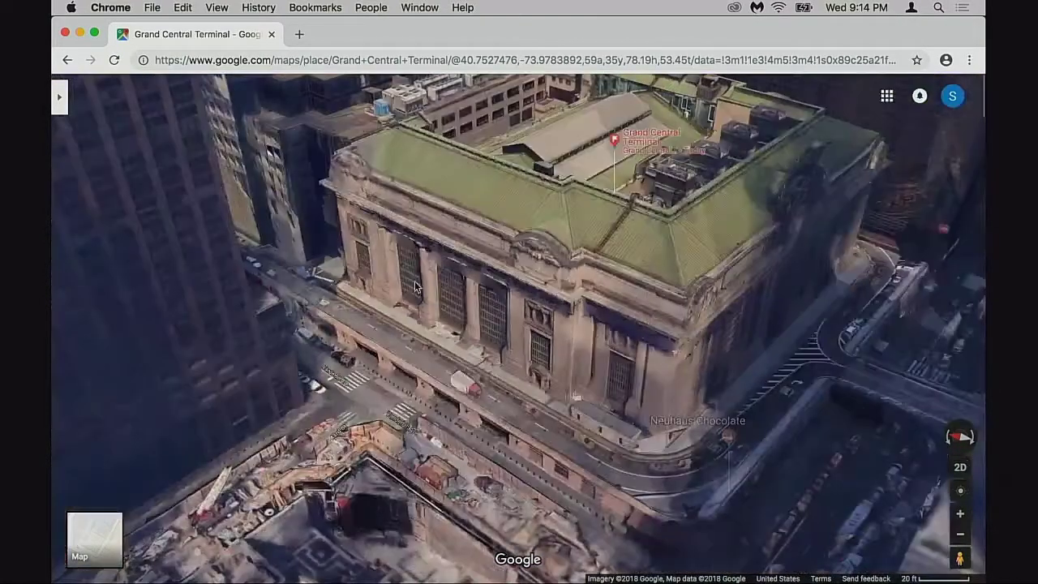
left_click_drag(603, 330, 562, 352)
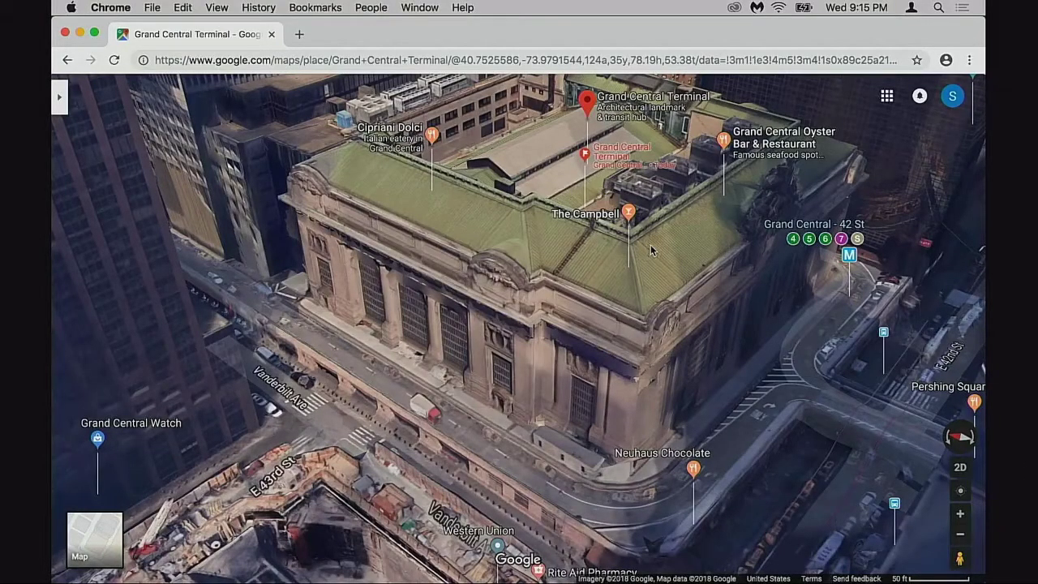
left_click_drag(754, 395, 878, 416)
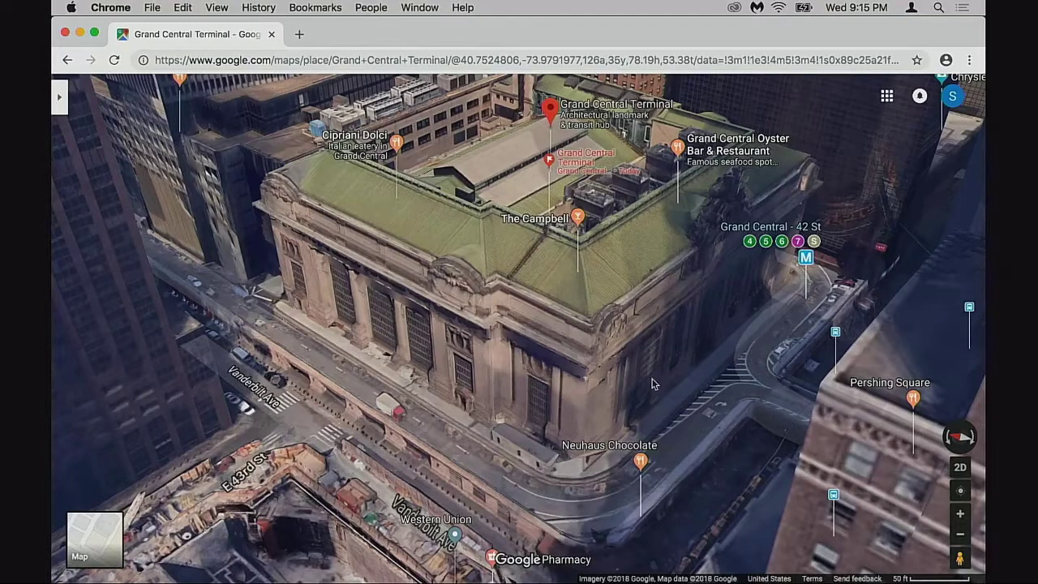
left_click_drag(605, 333, 591, 396)
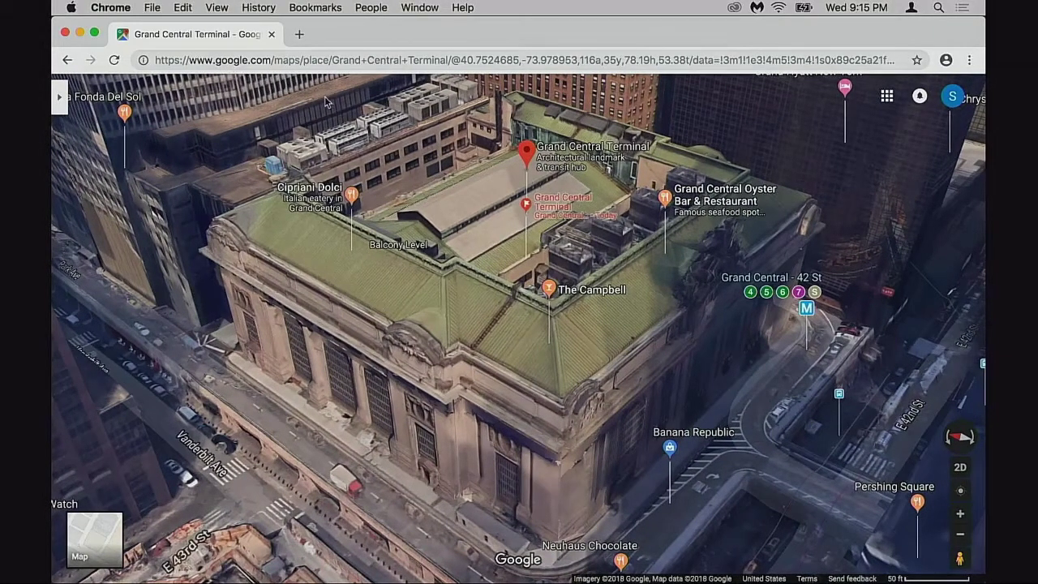
Step: Search the map for "Philadelphia train station" in place of Grand Central
left_click(56, 99)
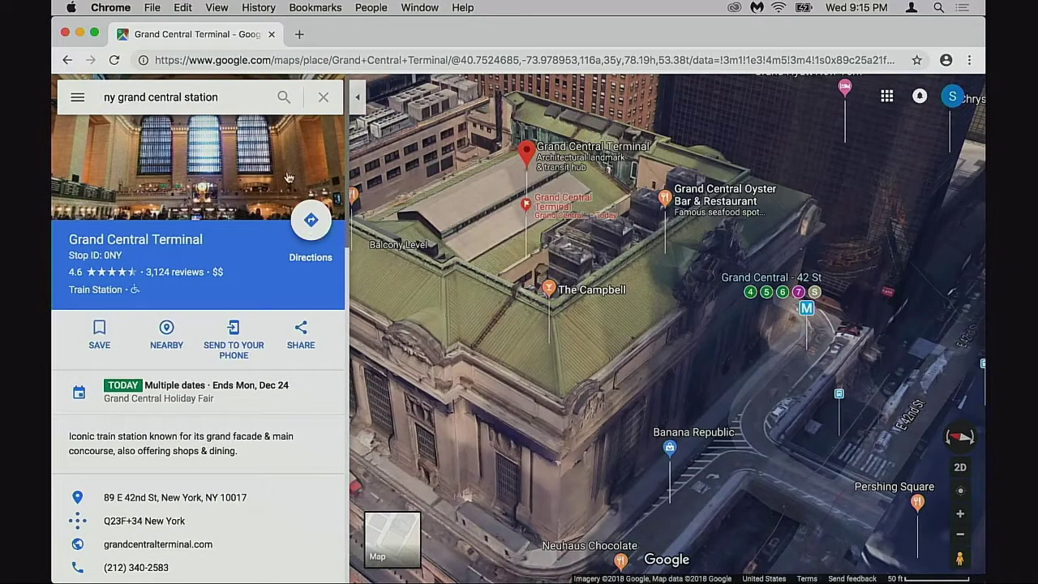
left_click_drag(221, 98, 107, 97)
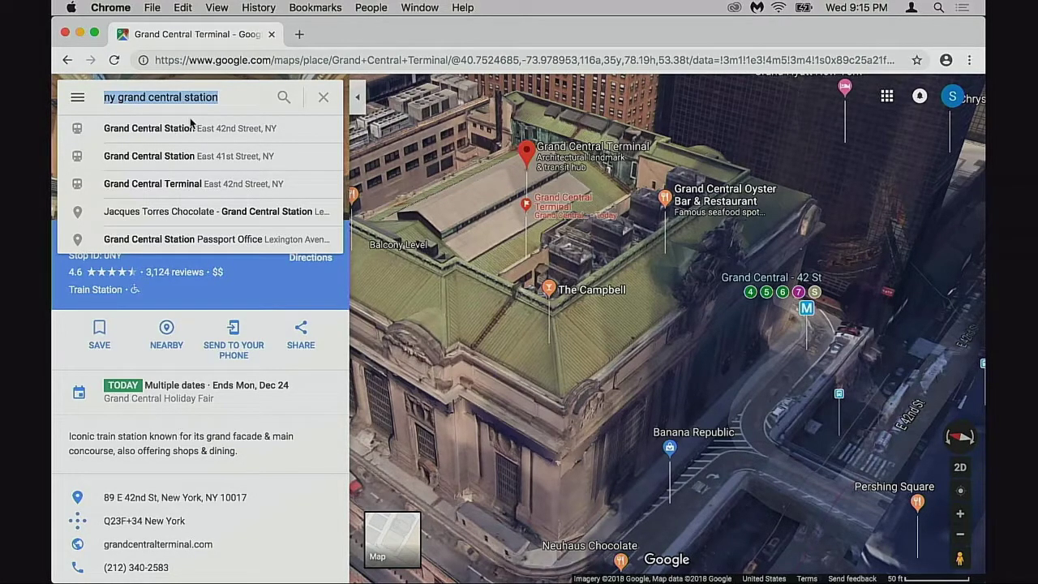
type("Phi")
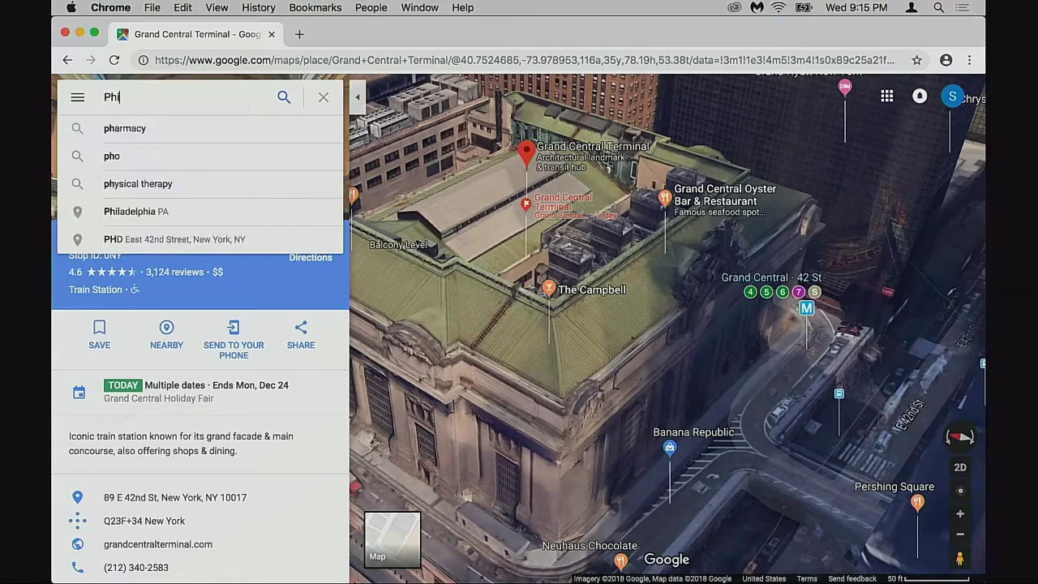
type("lade")
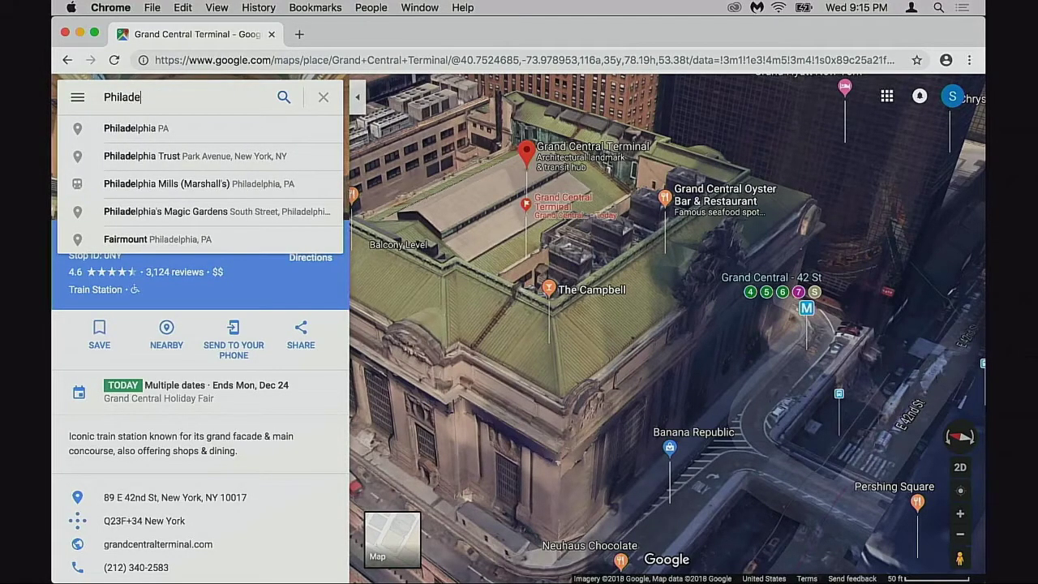
type("lphia ")
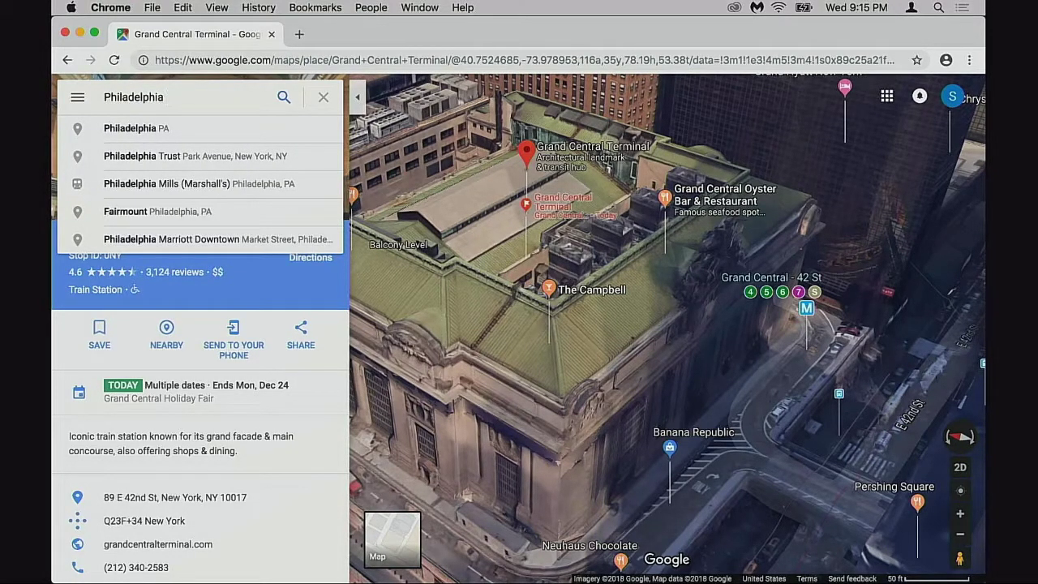
type("trai")
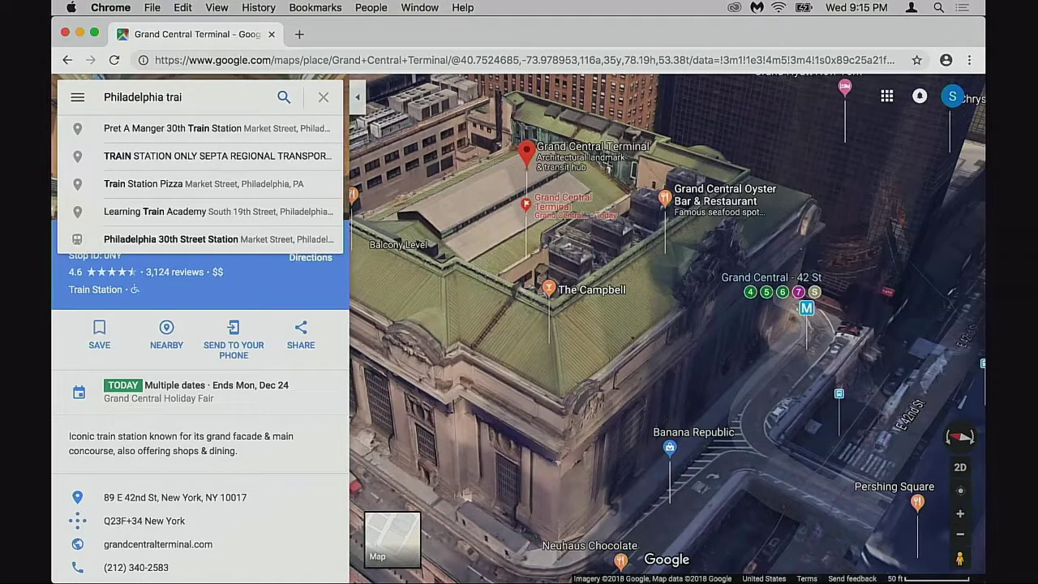
type("n station")
key("Return")
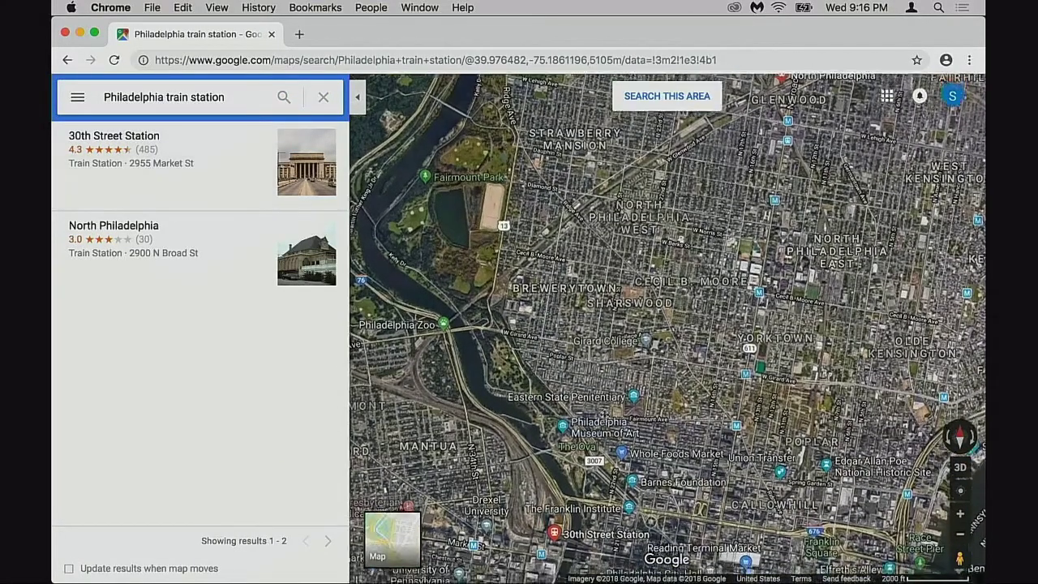
Step: Find 30th Street Station on the Philadelphia satellite map and open its place details
left_click_drag(614, 559, 636, 317)
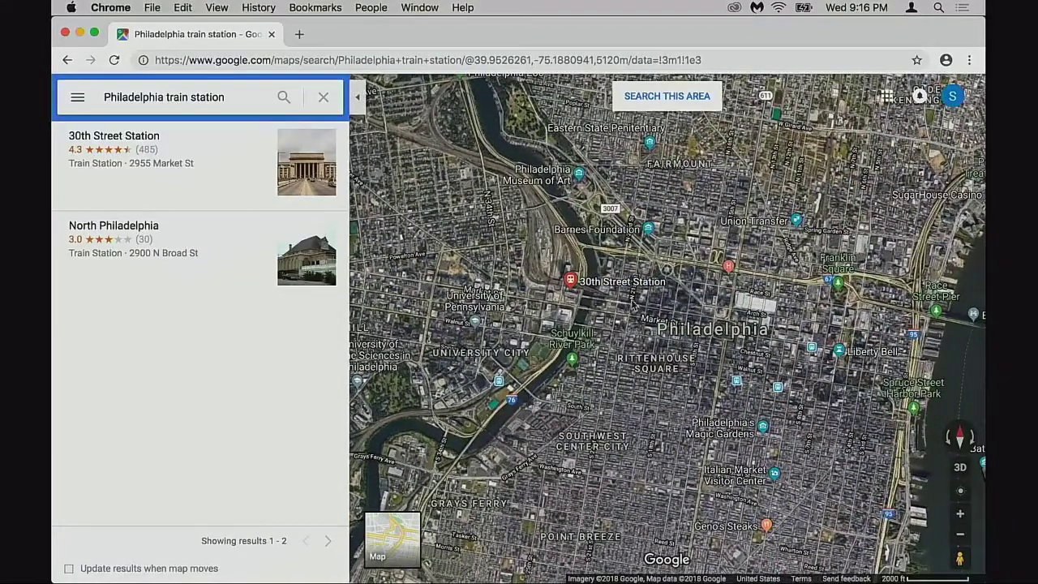
key("super+equal")
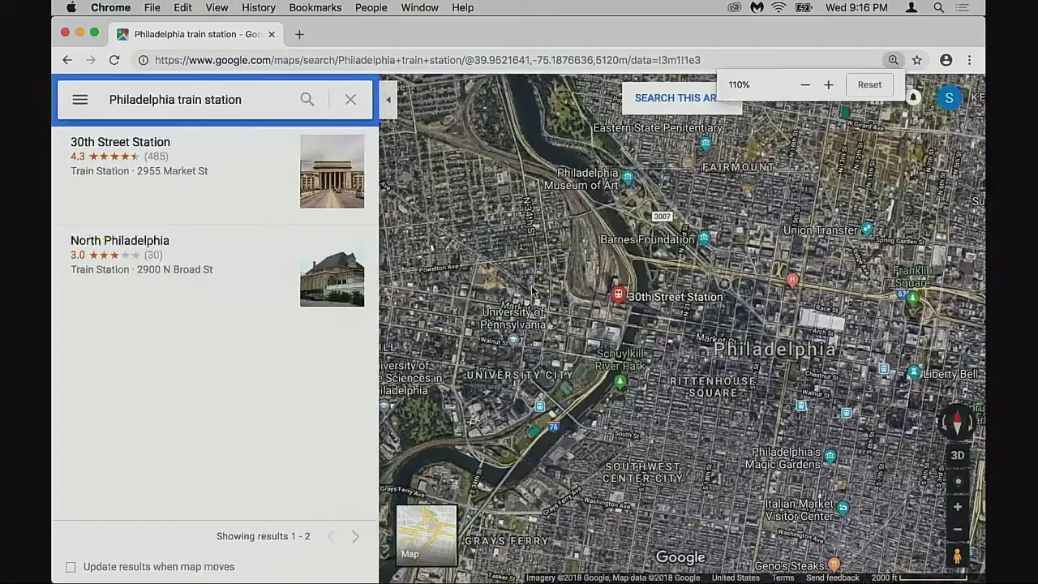
scroll(531, 291, "up", 5)
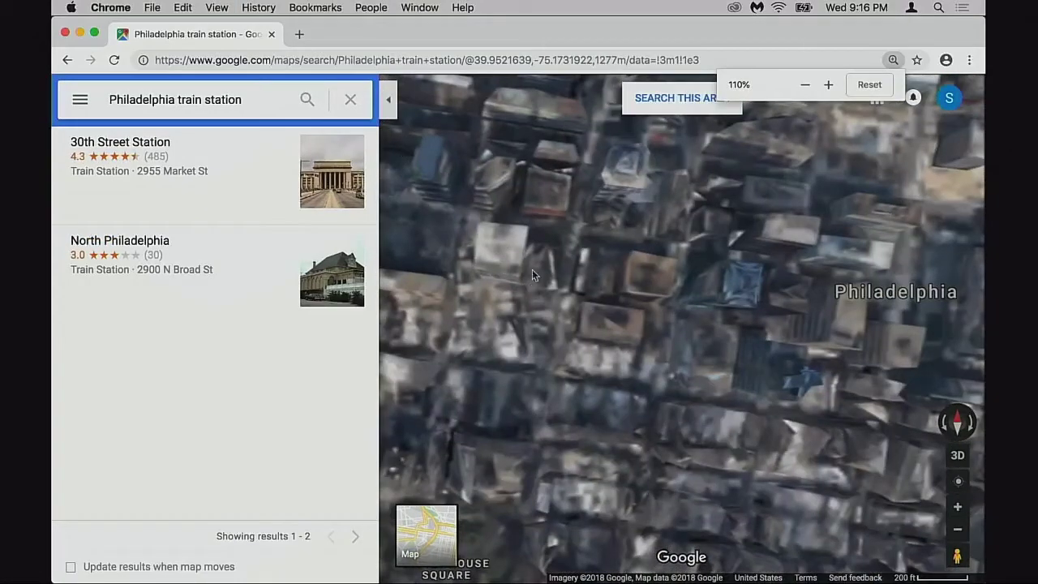
left_click_drag(532, 271, 754, 328)
left_click_drag(422, 300, 674, 354)
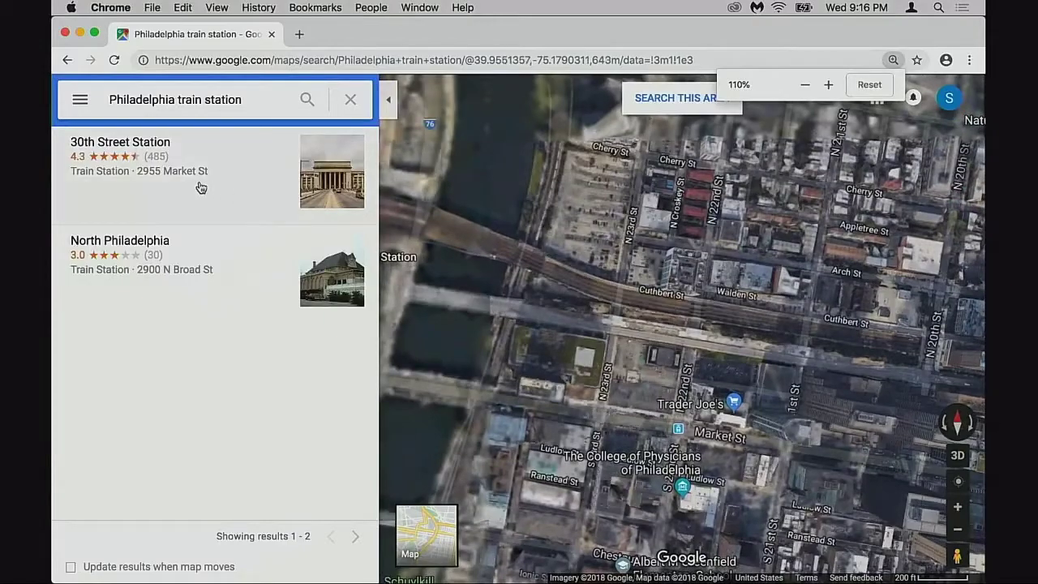
left_click(201, 188)
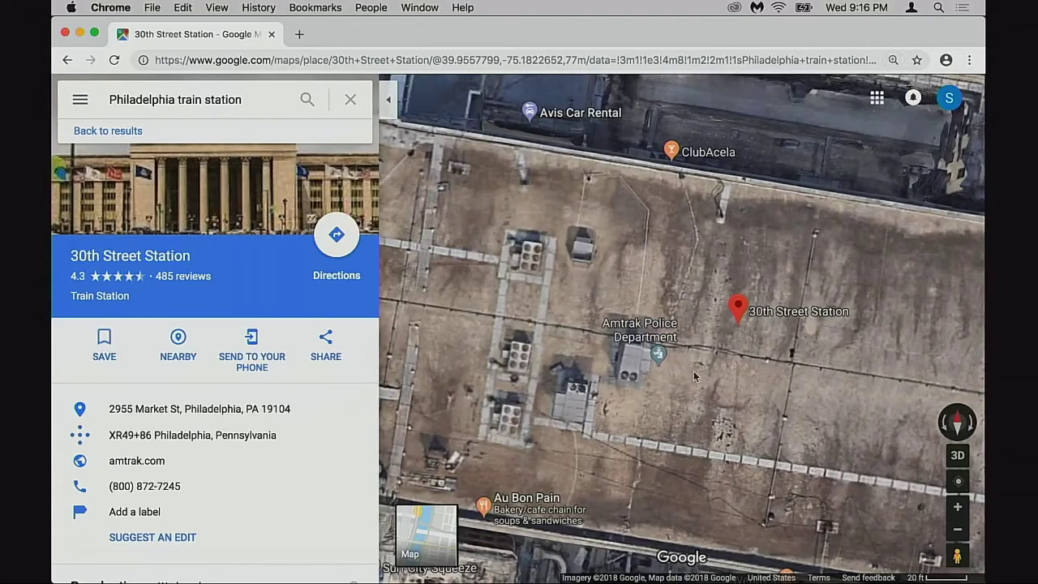
Step: Tilt 30th Street Station into 3D and examine its flat roof, lower side wing and the tracks entering beside it
left_click_drag(694, 376, 655, 243)
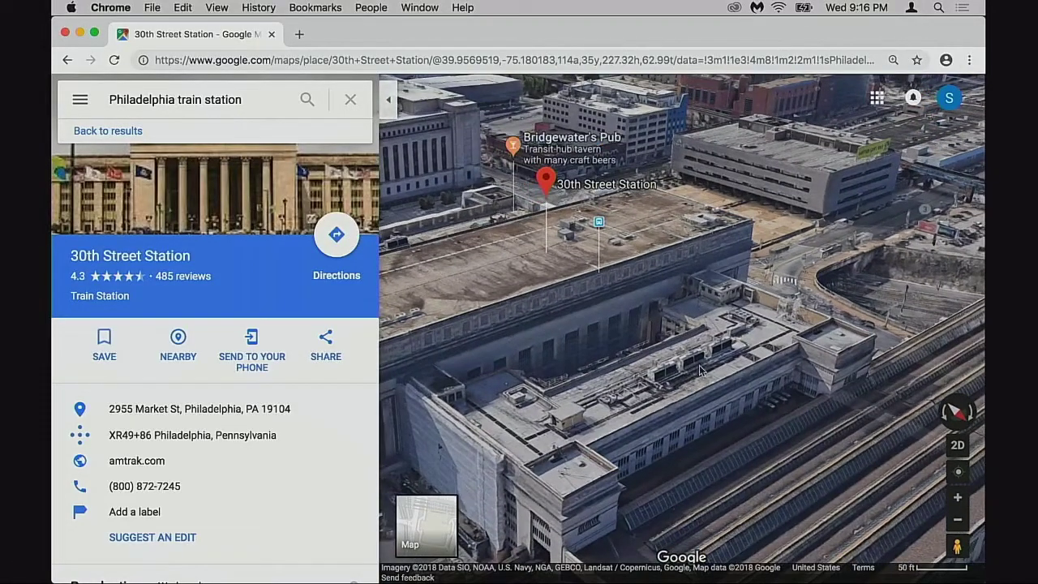
left_click_drag(712, 388, 650, 300)
left_click_drag(661, 400, 703, 323)
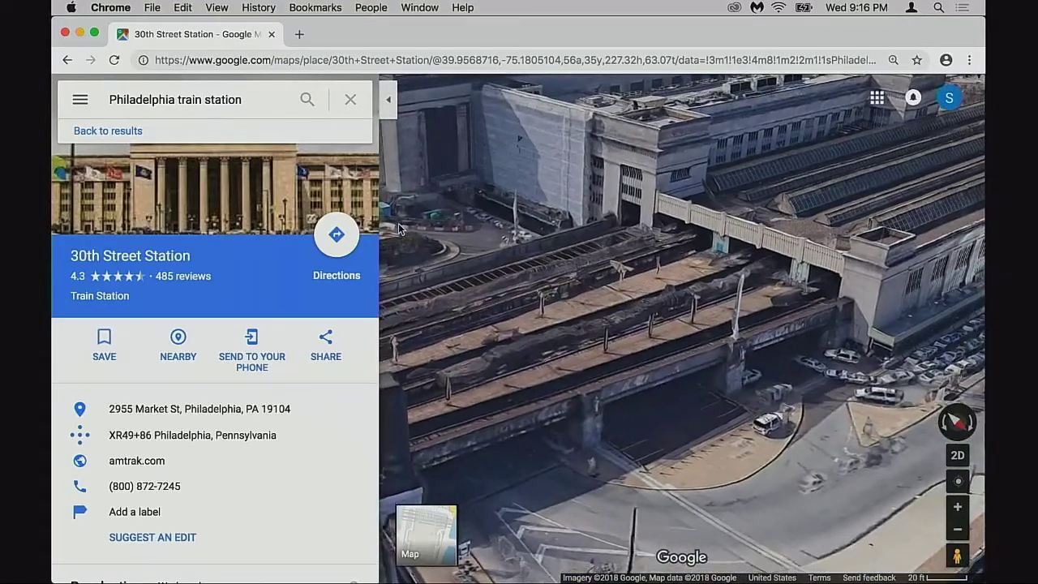
scroll(478, 231, "up", 2)
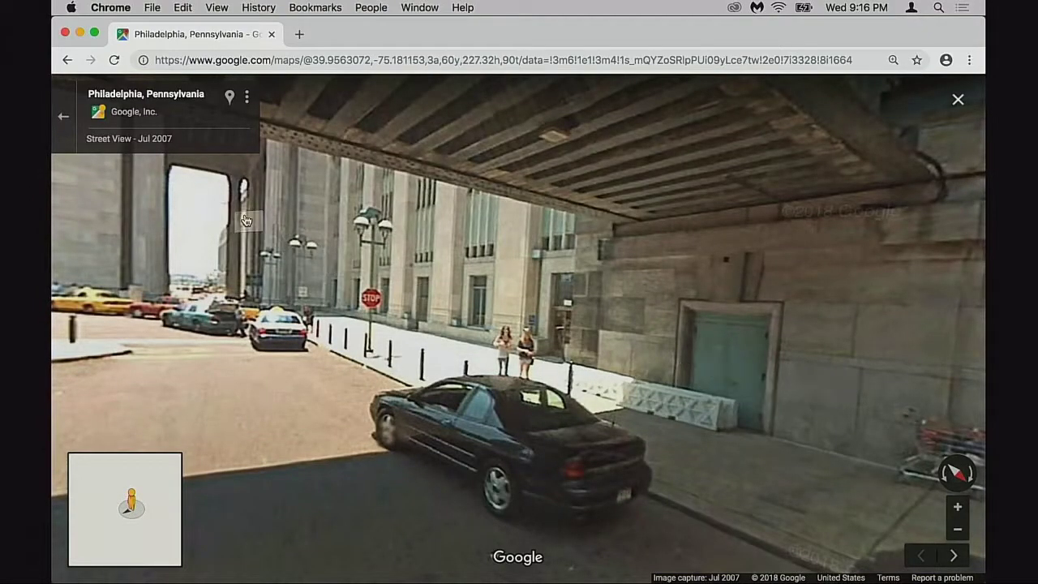
left_click(957, 101)
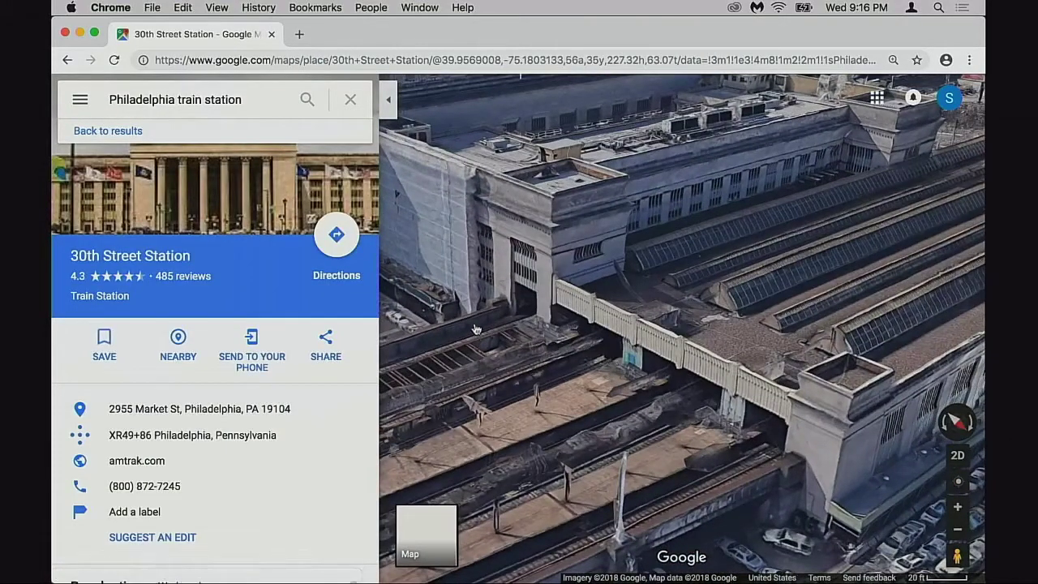
scroll(669, 376, "down", 3)
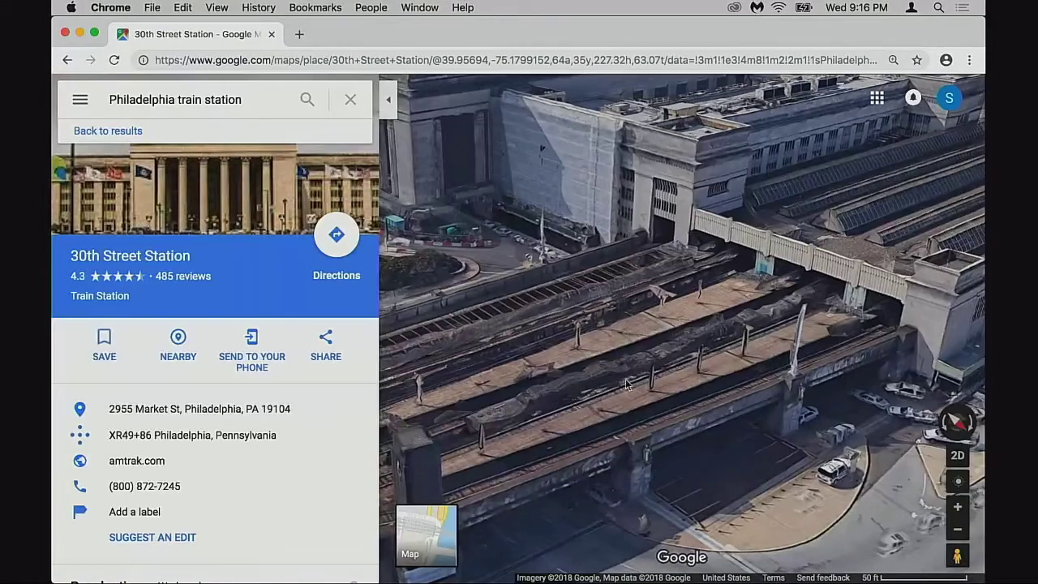
Step: Examine from several angles how the tracks and platforms pass under the station's bridge, corner towers and rows of roof skylights
left_click_drag(624, 392, 776, 357)
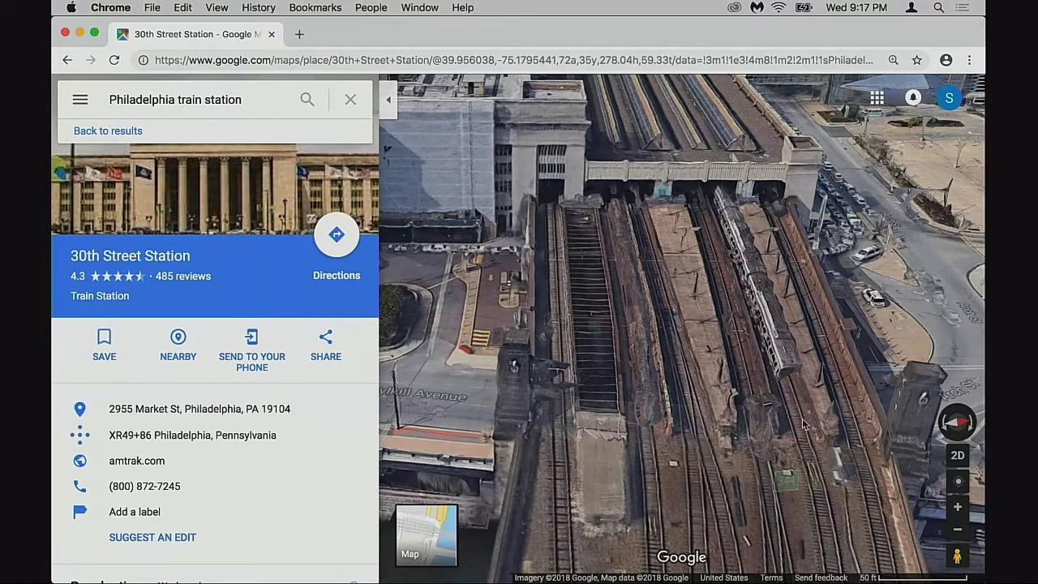
left_click_drag(722, 363, 755, 301)
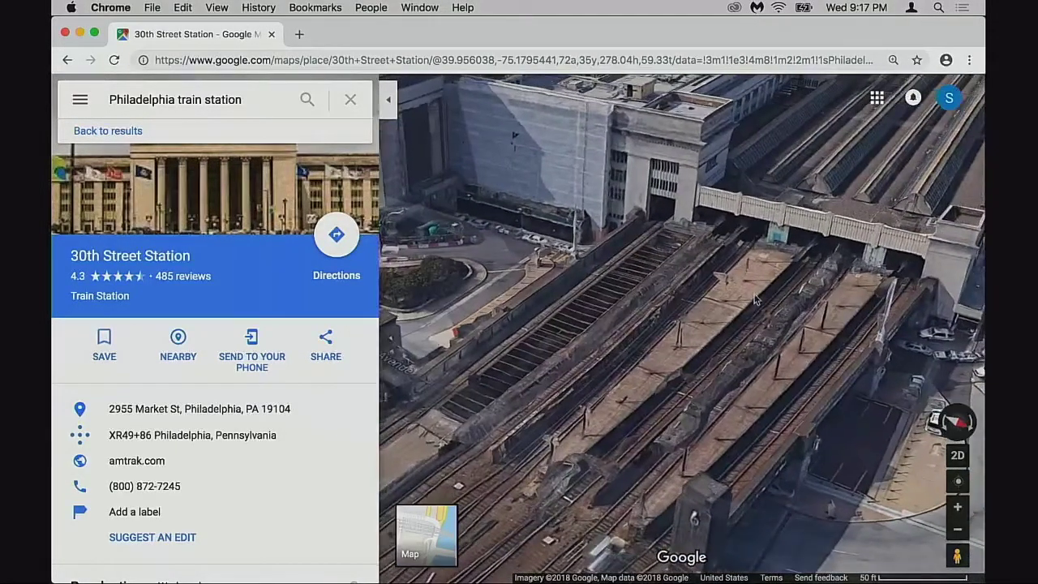
left_click_drag(694, 241, 635, 324)
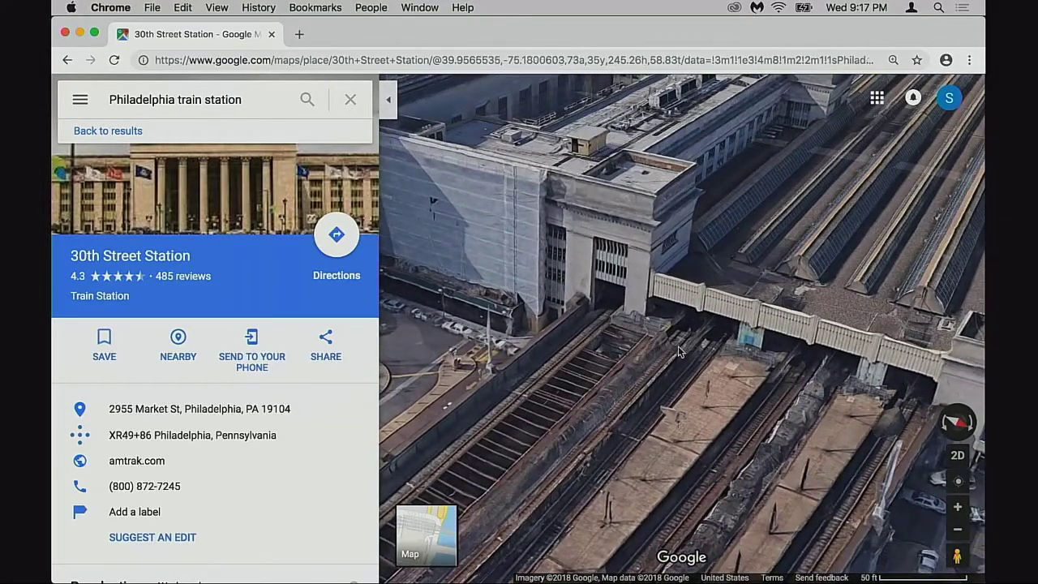
left_click_drag(739, 355, 662, 351)
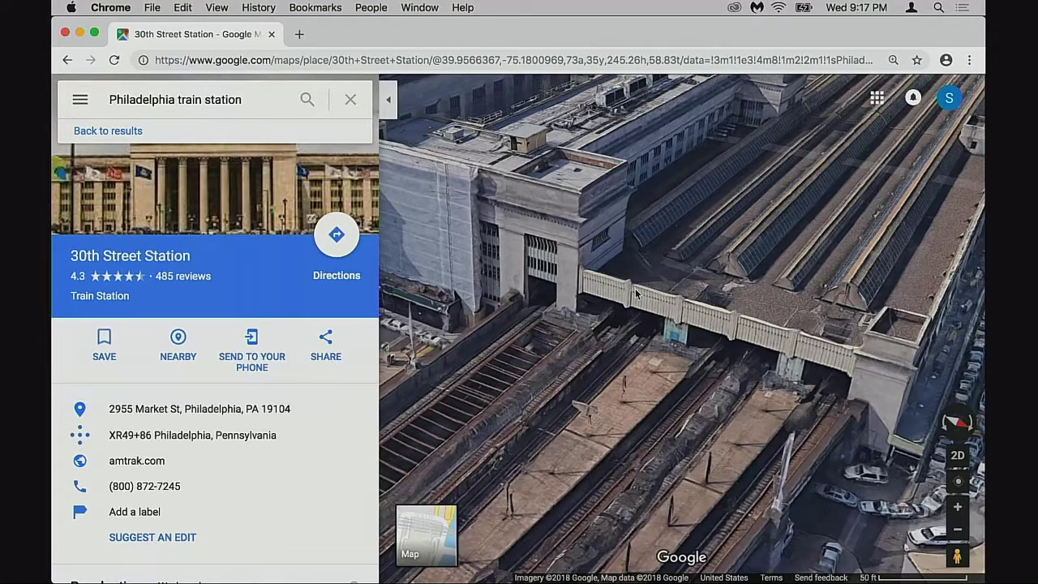
scroll(637, 295, "up", 3)
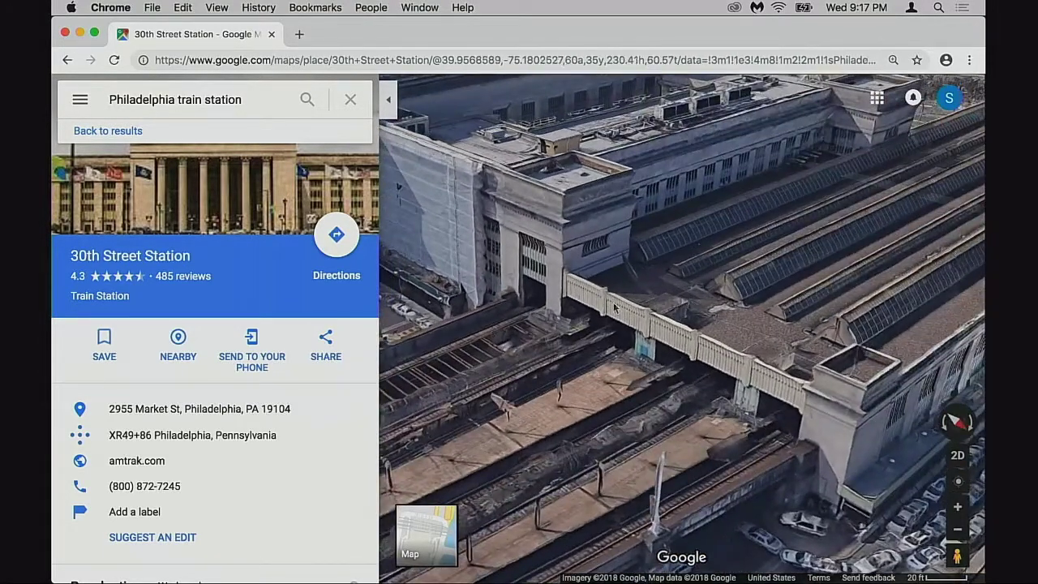
left_click_drag(759, 365, 671, 408)
scroll(615, 375, "up", 2)
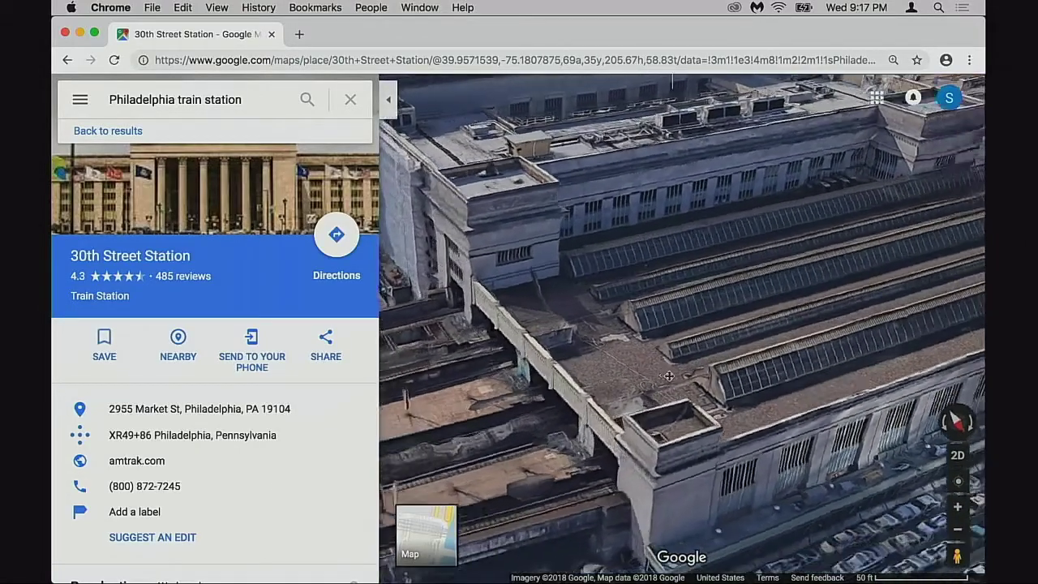
scroll(714, 348, "down", 1)
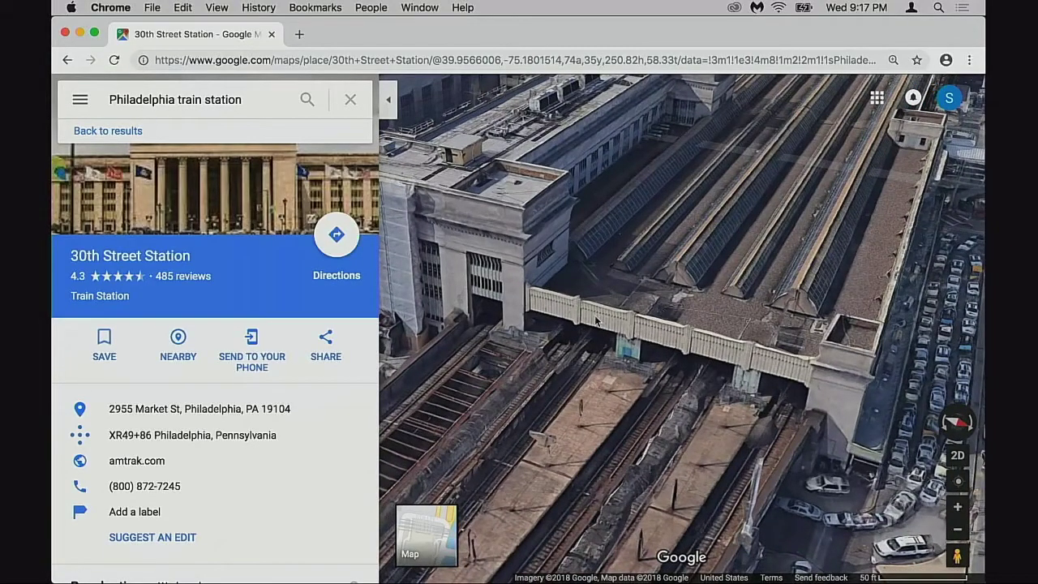
Step: Examine the corner tower roof up close, and orbit around the whole station to the covered wing on its opposite side
right_click(627, 294)
left_click(623, 300)
left_click_drag(623, 300, 739, 393)
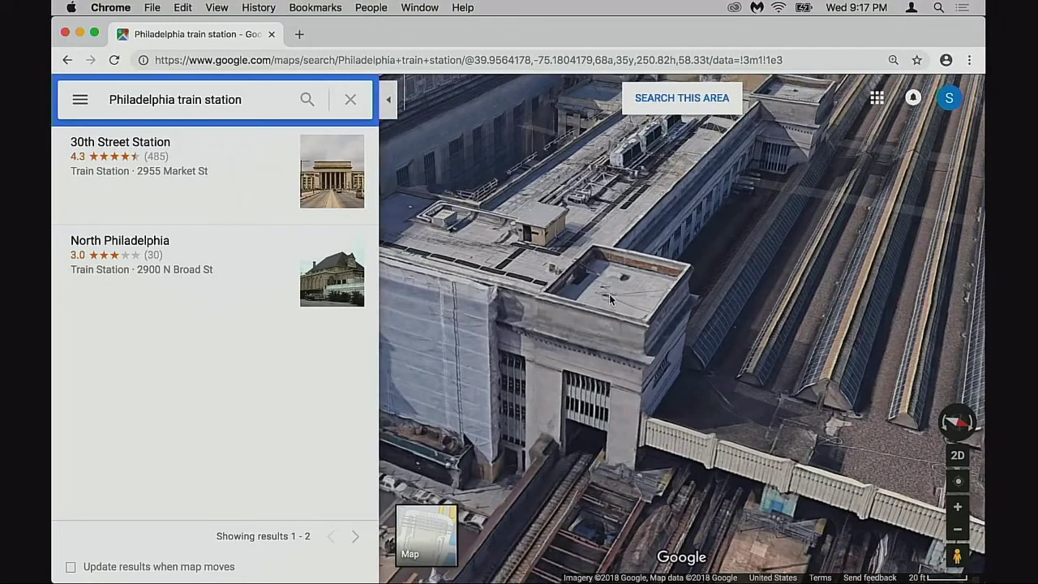
left_click_drag(609, 294, 754, 306)
scroll(500, 292, "down", 3)
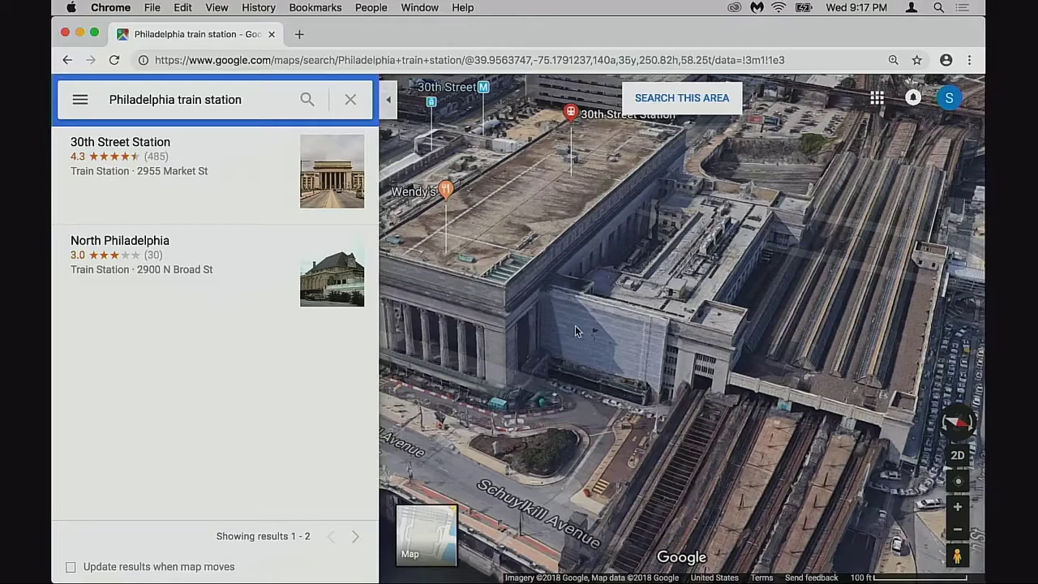
left_click_drag(576, 326, 640, 325)
left_click_drag(535, 335, 593, 334)
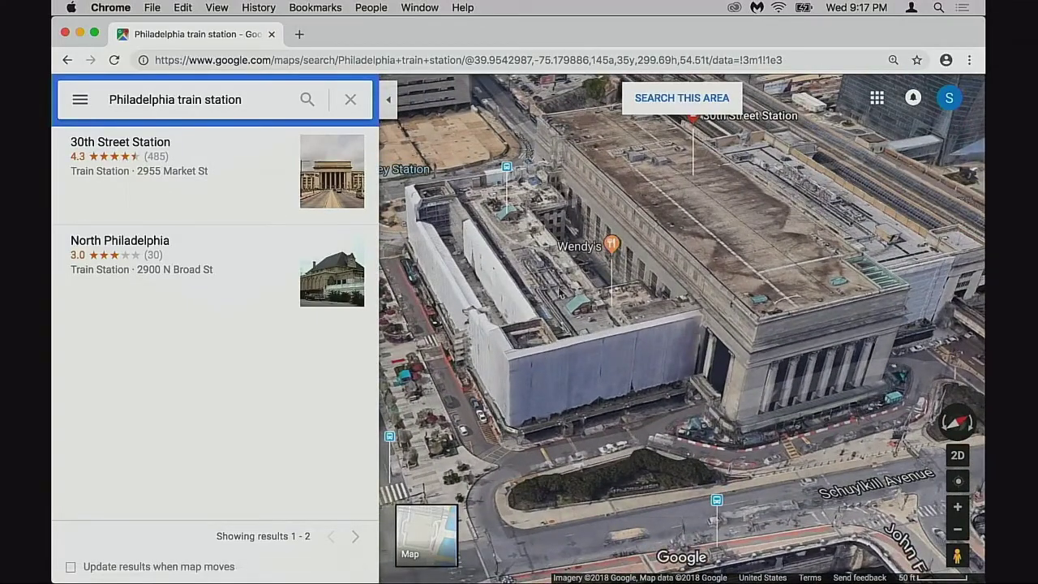
Step: Compare the station's main hall and side wing from both sides, and examine the tall columns of its portico up close
key("shift+Left")
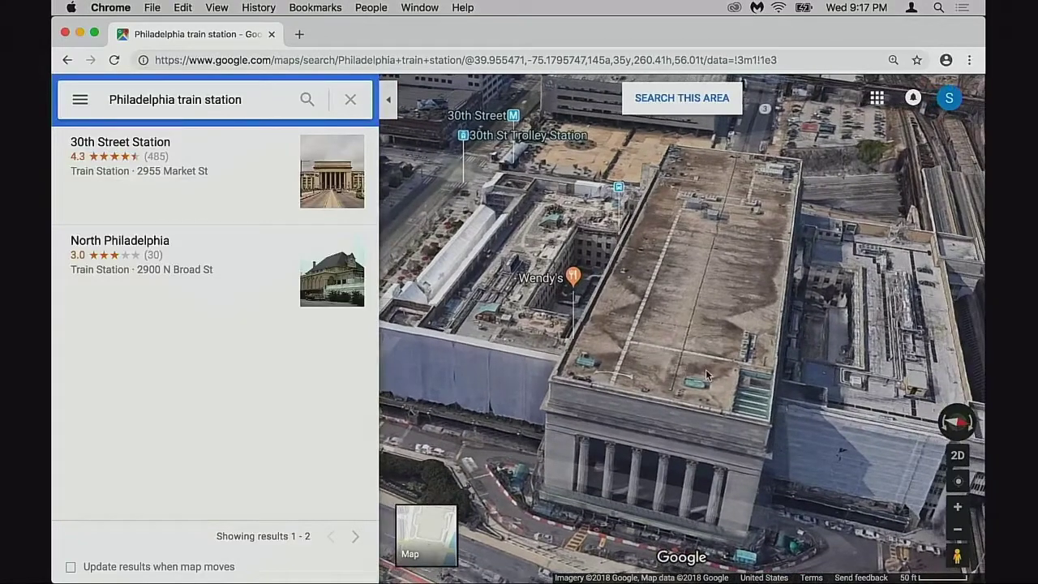
left_click_drag(638, 335, 499, 278)
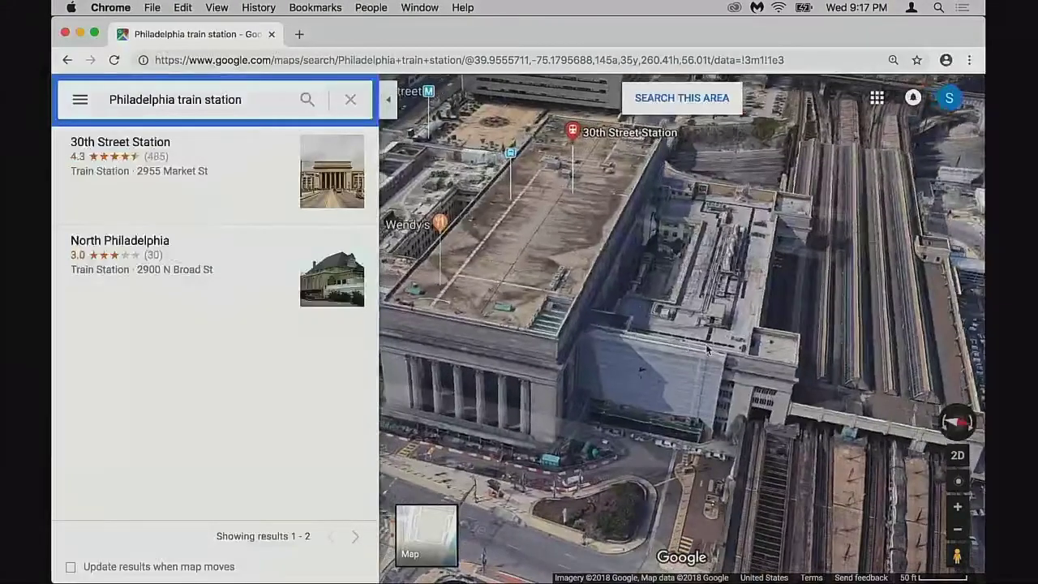
left_click_drag(507, 354, 653, 352)
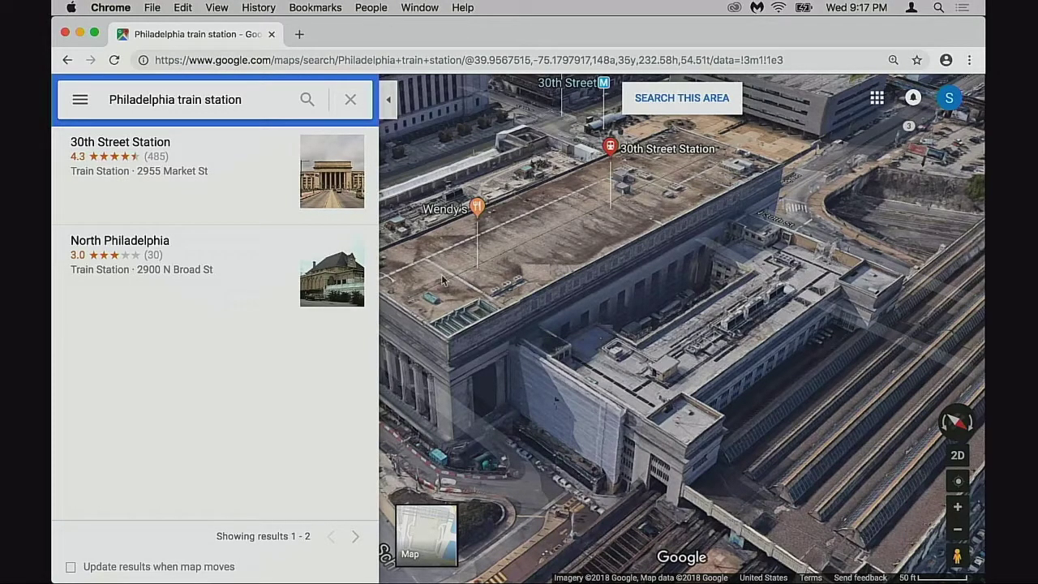
left_click_drag(689, 348, 661, 362)
mouse_move(465, 376)
left_mouse_down()
mouse_move(654, 336)
mouse_move(603, 359)
left_mouse_up()
scroll(665, 344, "up", 3)
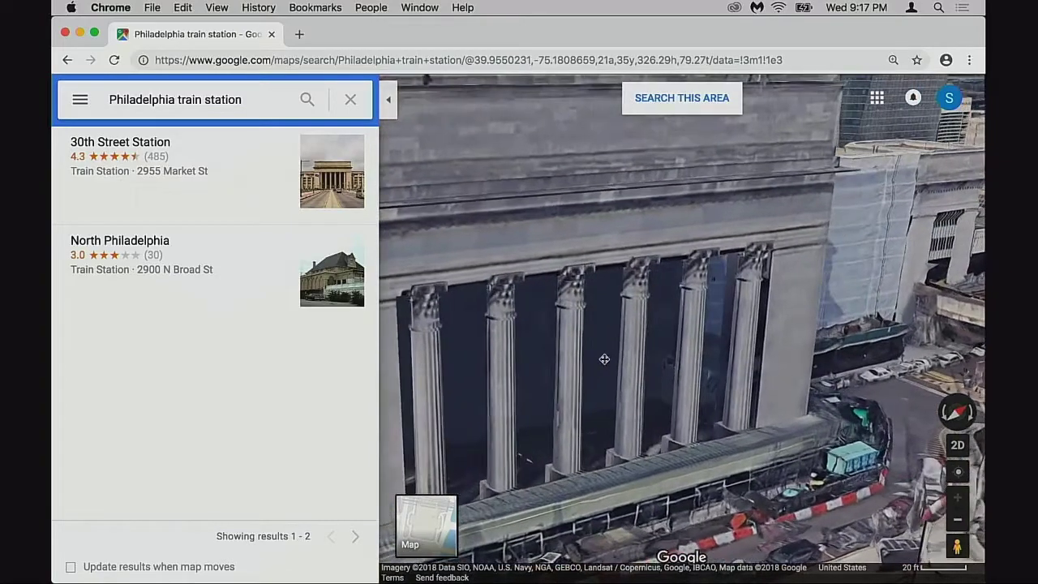
Step: Examine 30th Street Station's portico, main hall, side wing and covered tracks from several angles around the building
left_click_drag(666, 328, 600, 374)
scroll(640, 383, "down", 1)
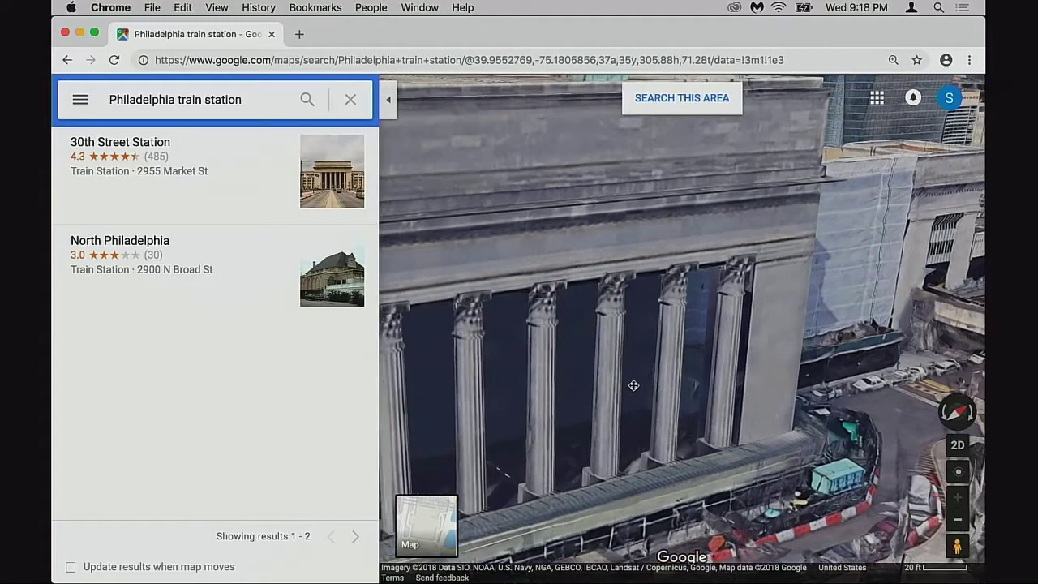
scroll(432, 351, "down", 3)
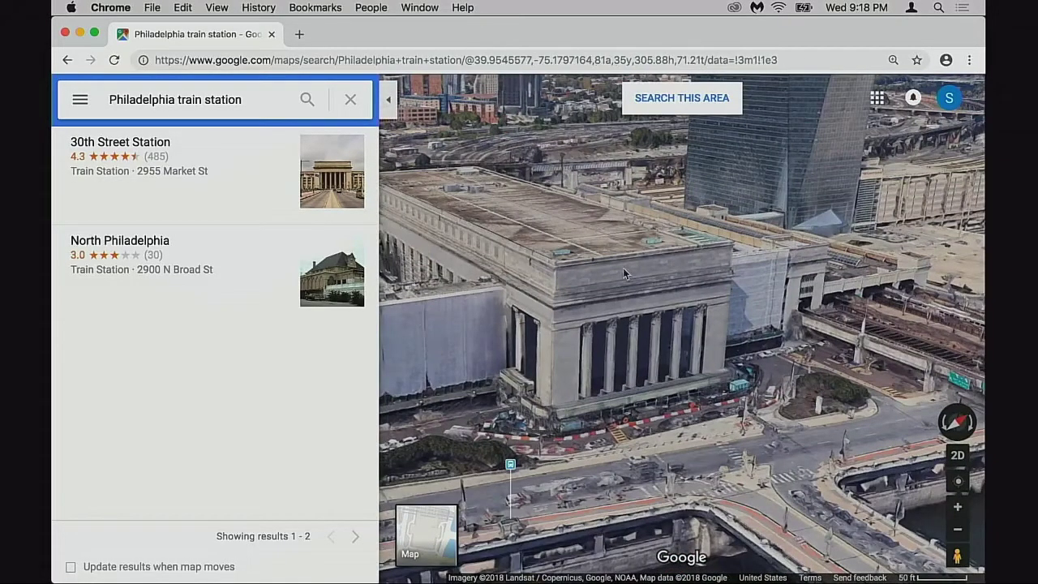
left_click_drag(696, 365, 587, 404)
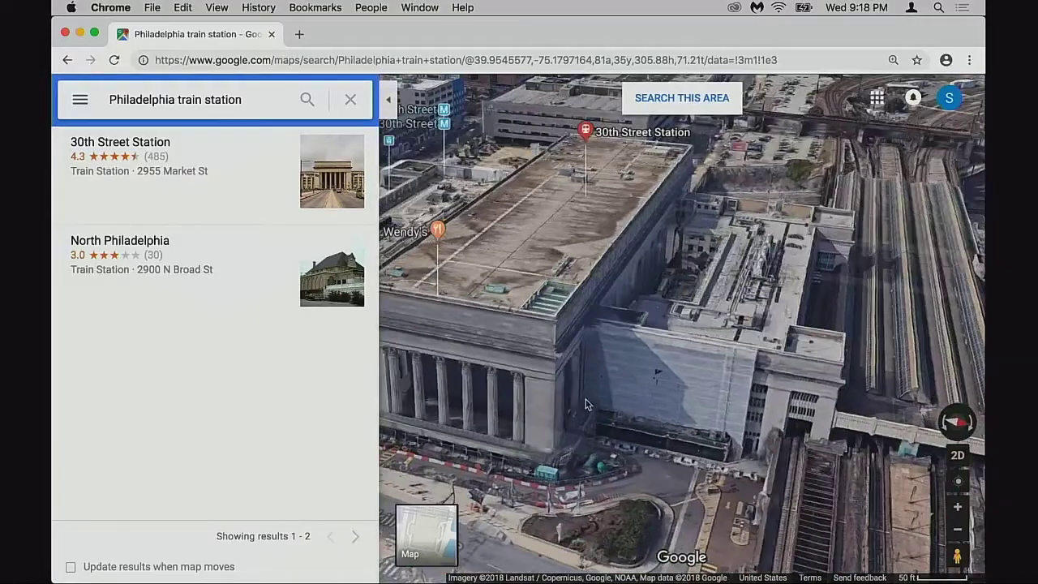
left_click_drag(588, 323, 680, 390)
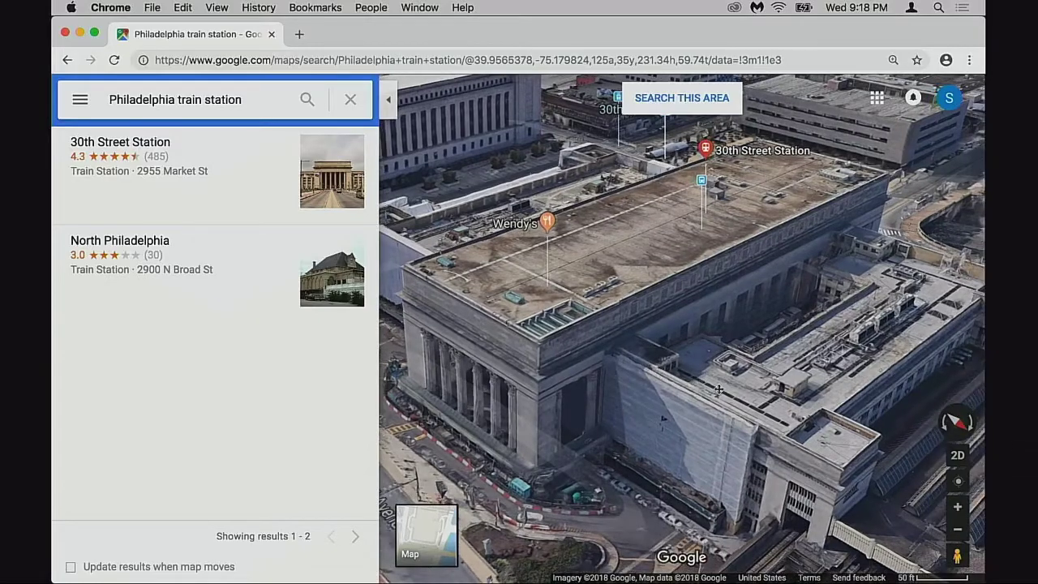
left_click_drag(714, 385, 689, 365)
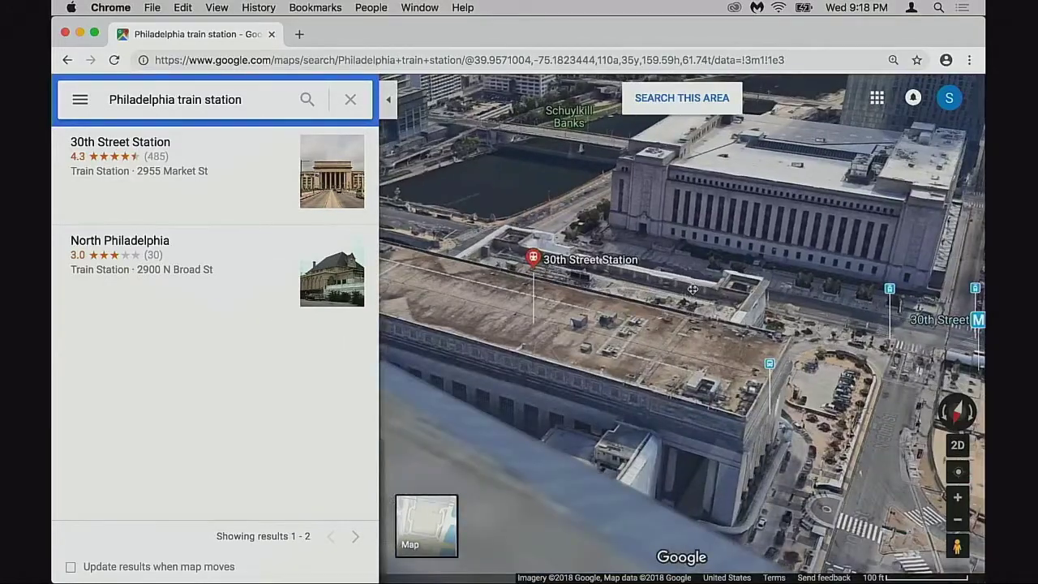
left_click_drag(690, 317, 654, 357)
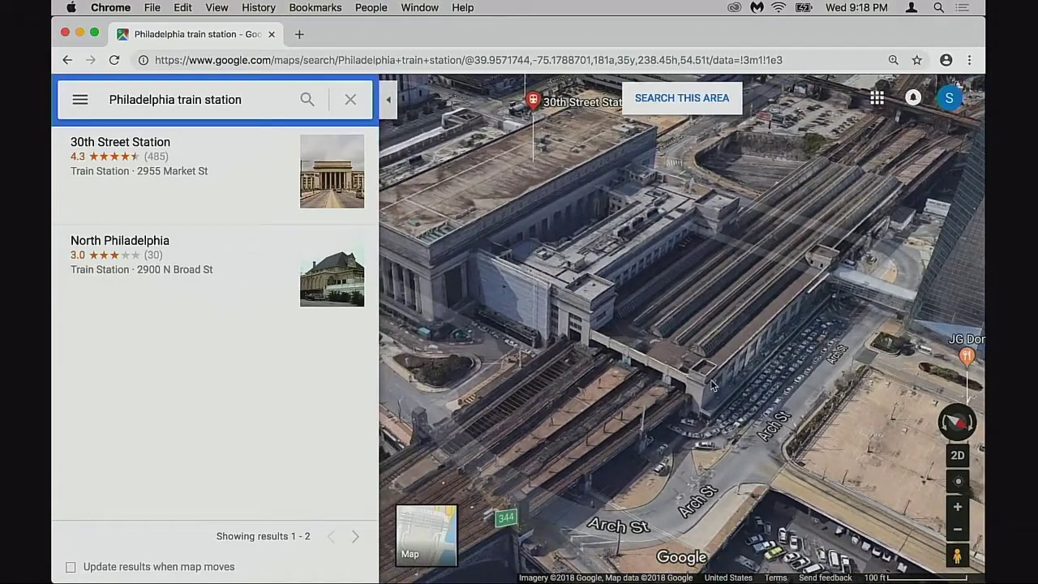
mouse_move(711, 386)
left_mouse_down()
mouse_move(699, 367)
mouse_move(722, 402)
left_mouse_up()
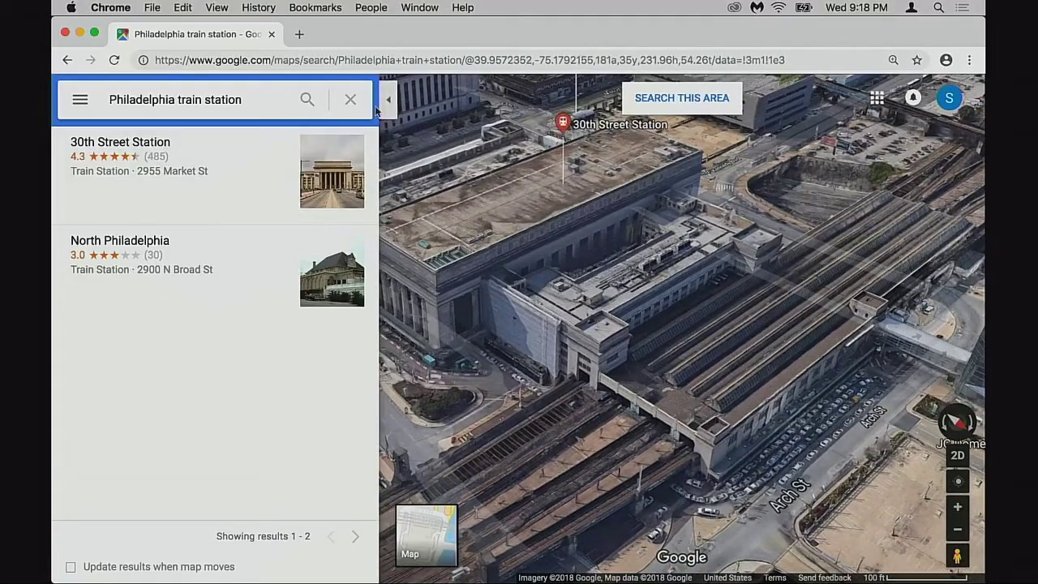
Step: Hide the search results and frame the whole station with its track sheds at an isometric-like angle
left_click(390, 107)
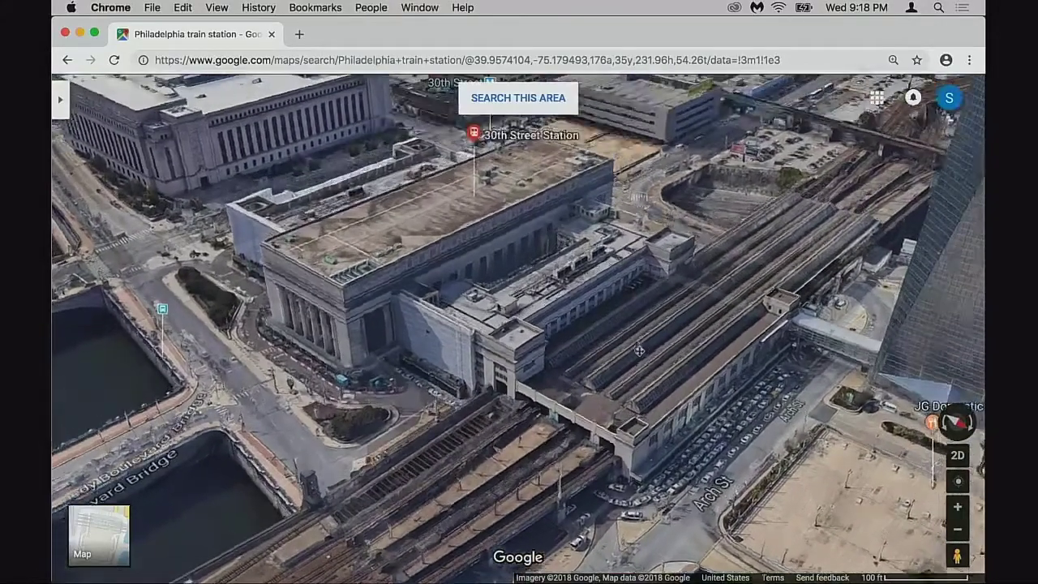
left_click_drag(639, 350, 608, 356)
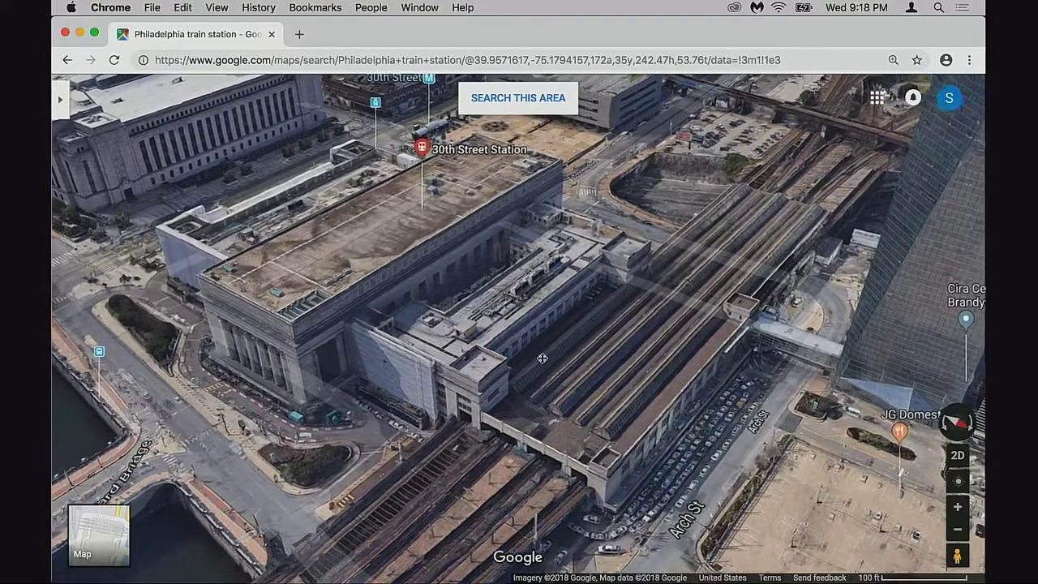
left_click_drag(542, 358, 512, 389)
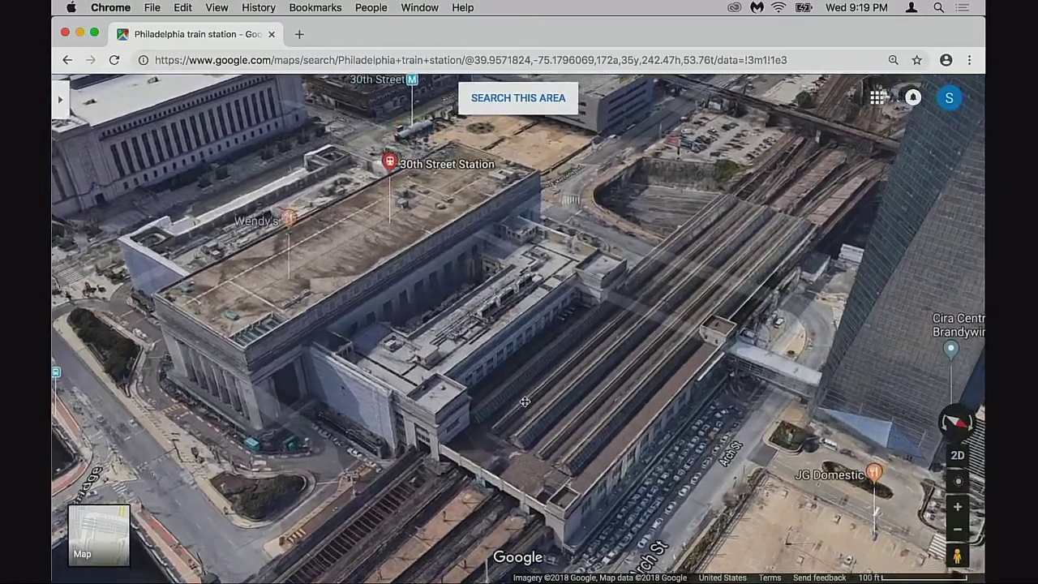
left_click_drag(525, 401, 531, 395)
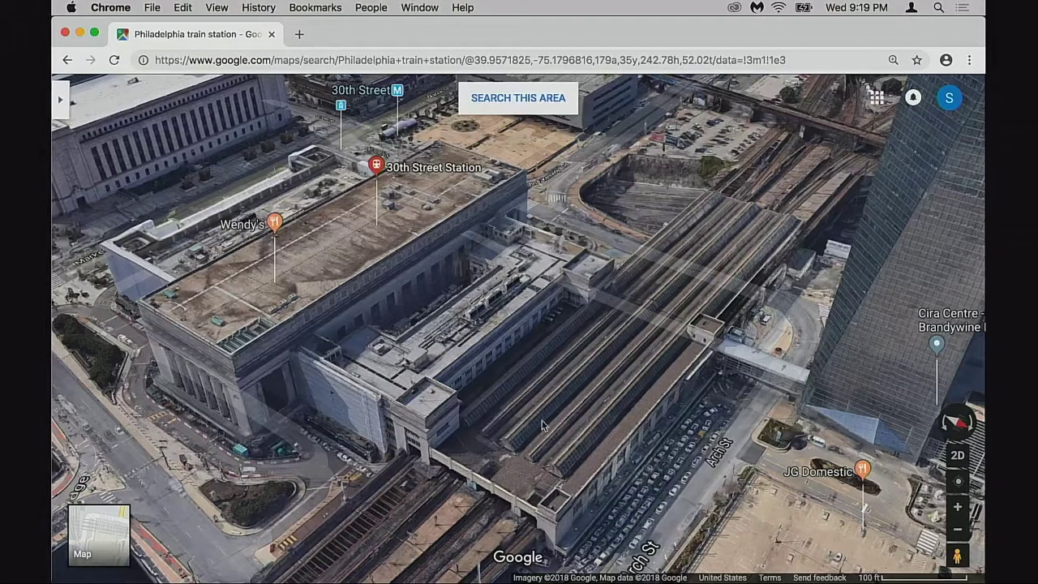
left_click_drag(542, 421, 542, 393)
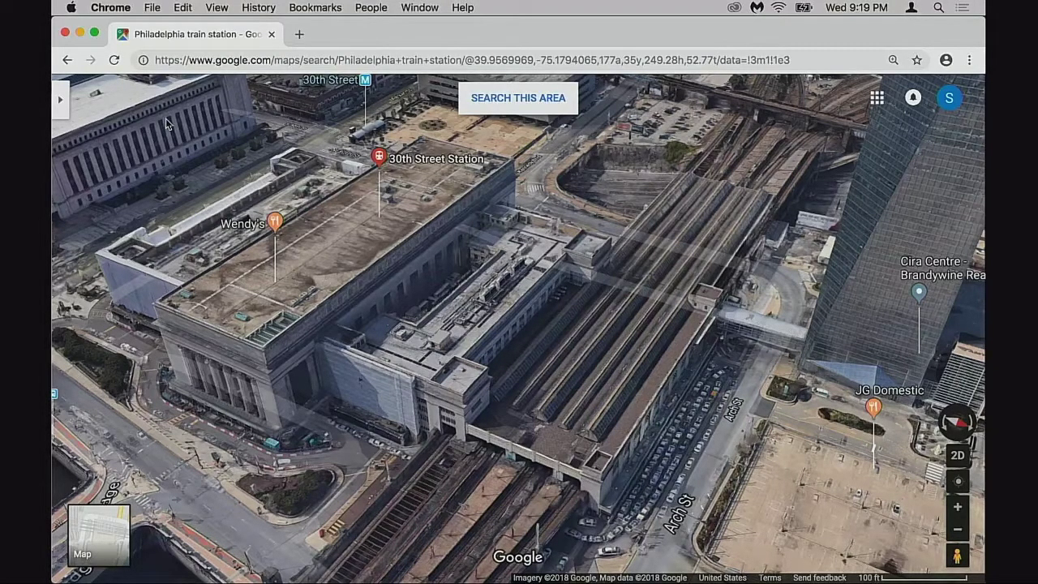
Step: Minimise the map, move the large 1985 Assets.psd window aside on the desktop, and bring the map back
left_click(80, 33)
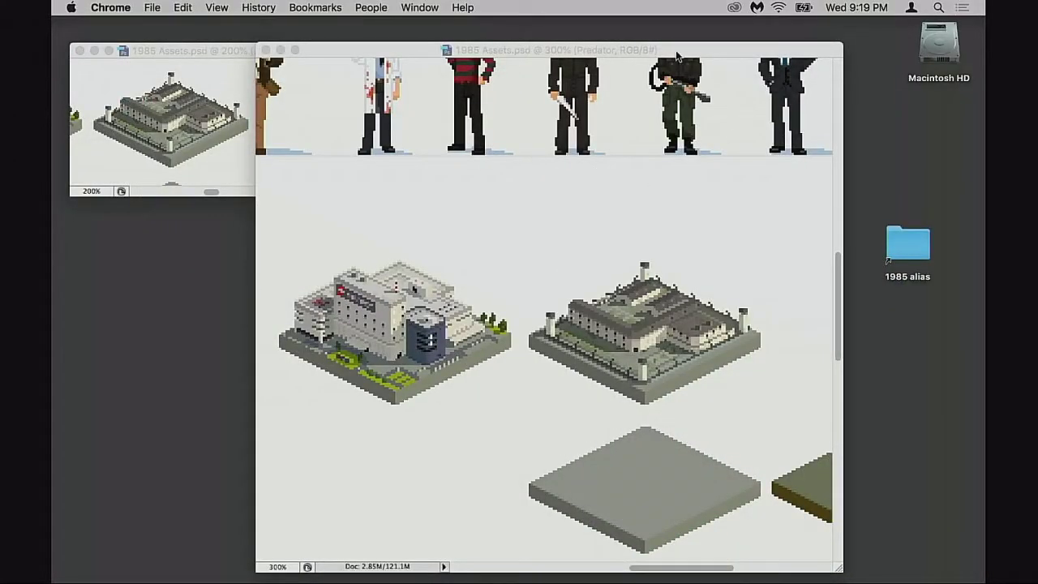
left_click(677, 57)
left_click_drag(678, 56, 485, 87)
left_click(733, 133)
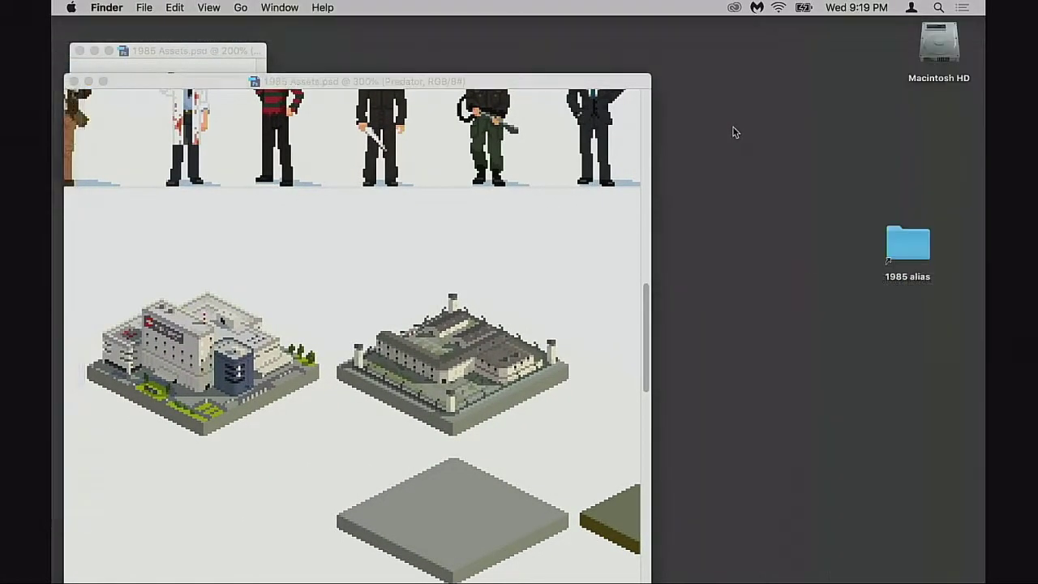
mouse_move(366, 572)
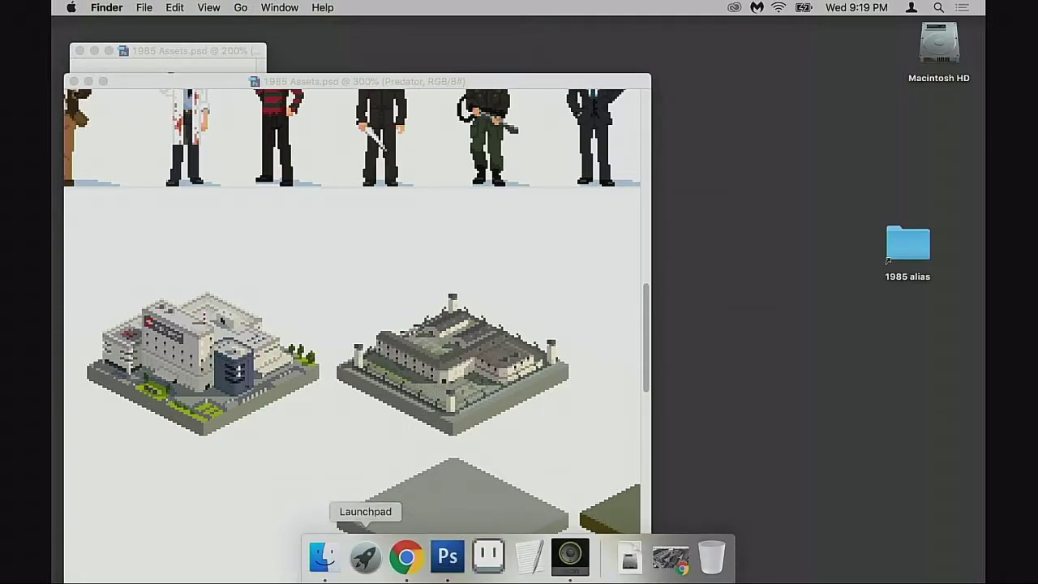
left_click(407, 557)
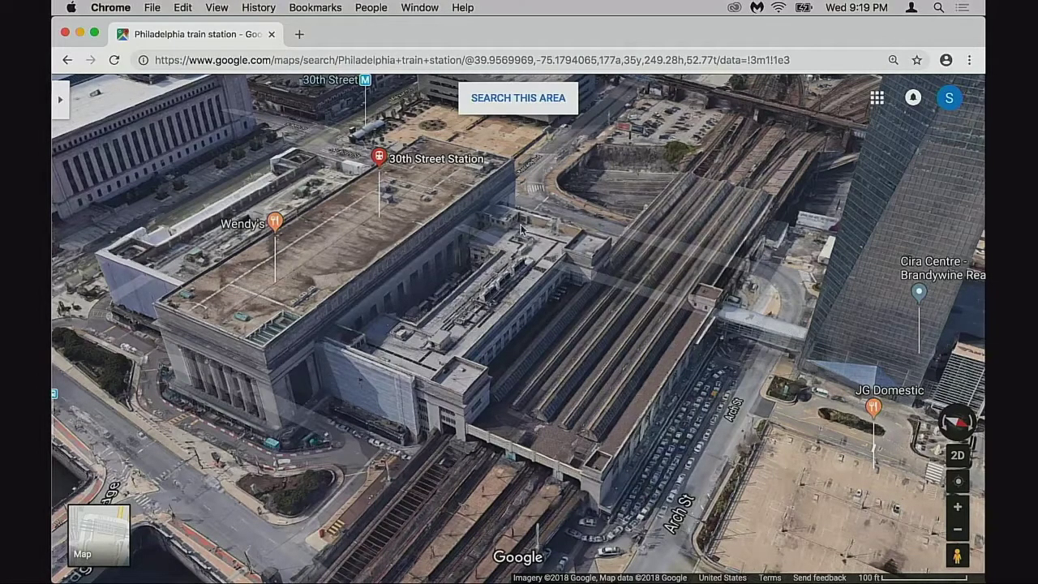
Step: Capture a screenshot of the map area showing the full station and tracks, and select the saved file on the desktop
left_click_drag(536, 302, 581, 307)
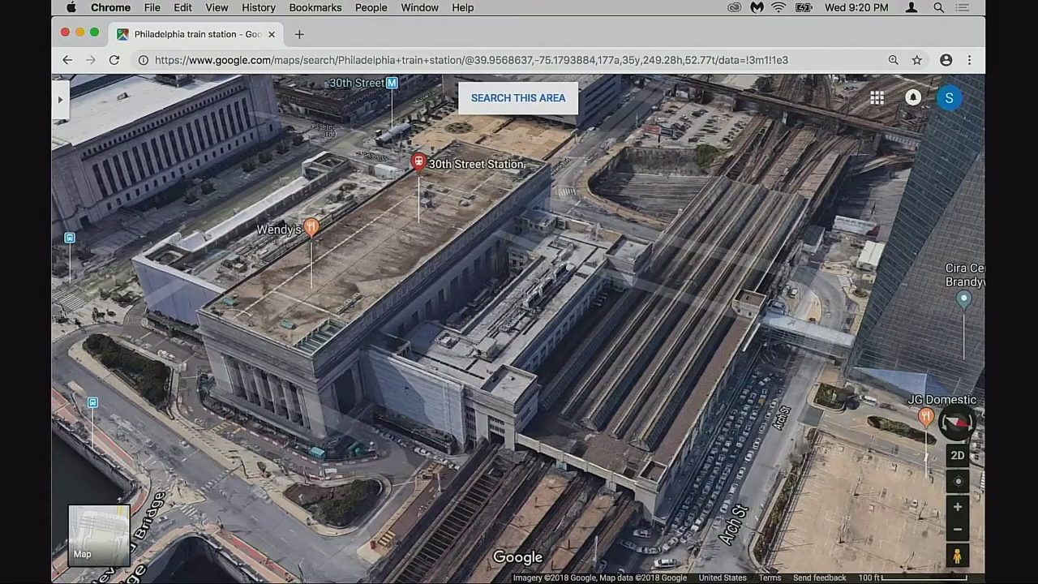
left_click_drag(181, 82, 833, 554)
left_click_drag(365, 47, 345, 448)
left_click(921, 149)
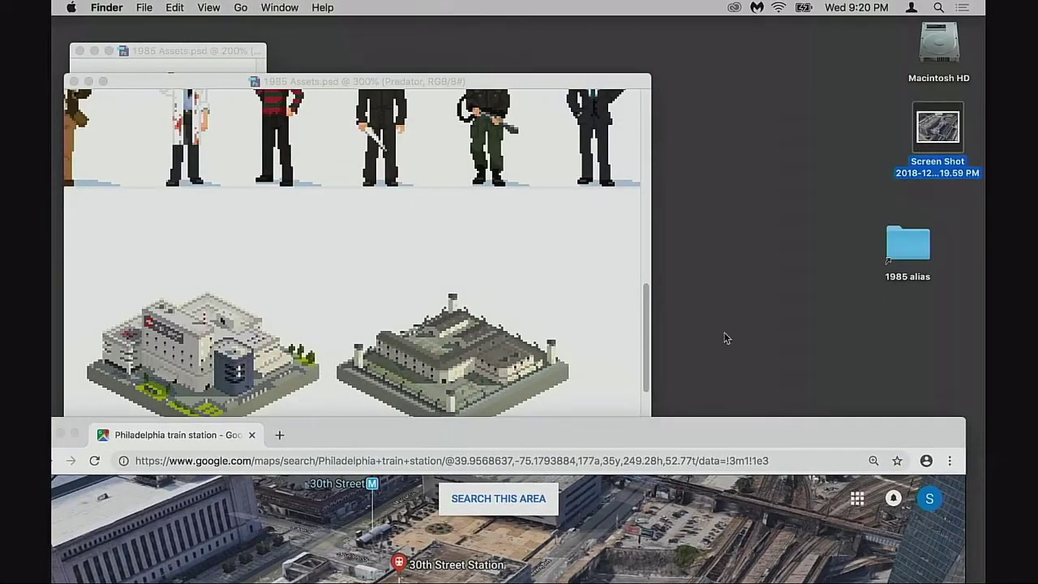
Step: Close the map window and open the station screenshot in Photoshop
left_click_drag(677, 433, 694, 38)
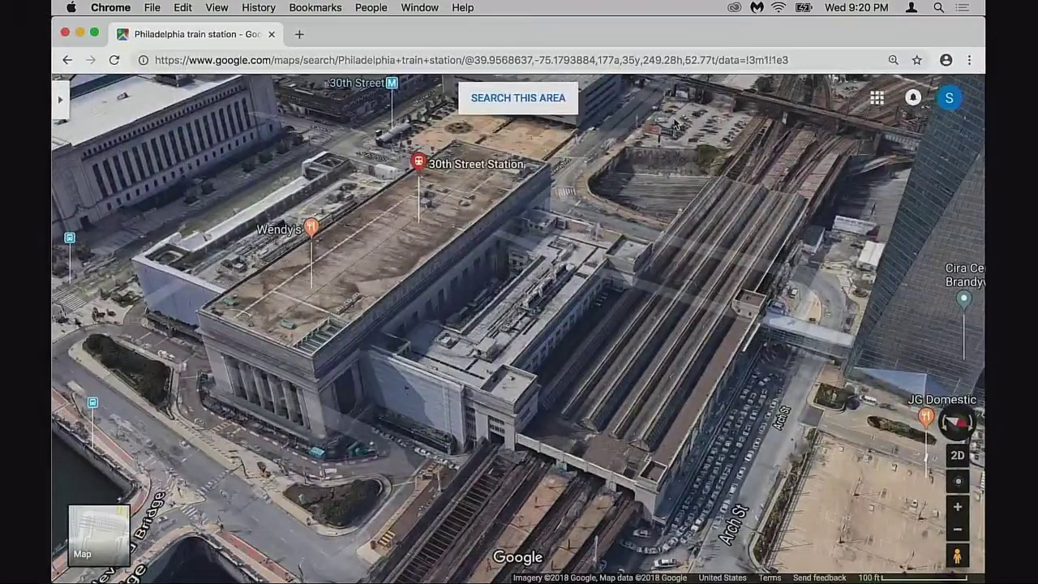
key("super+w")
left_click_drag(938, 128, 473, 557)
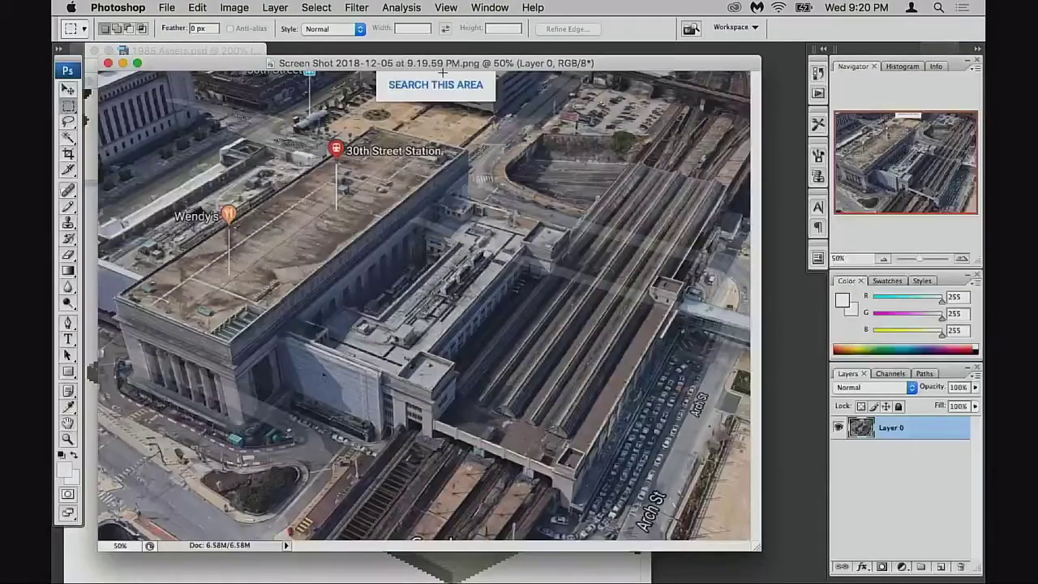
Step: Zoom the station screenshot out to 33.33% and arrange it below the small 1985 Assets.psd window, beside the large one
left_click_drag(454, 63, 306, 122)
left_click_drag(409, 85, 602, 70)
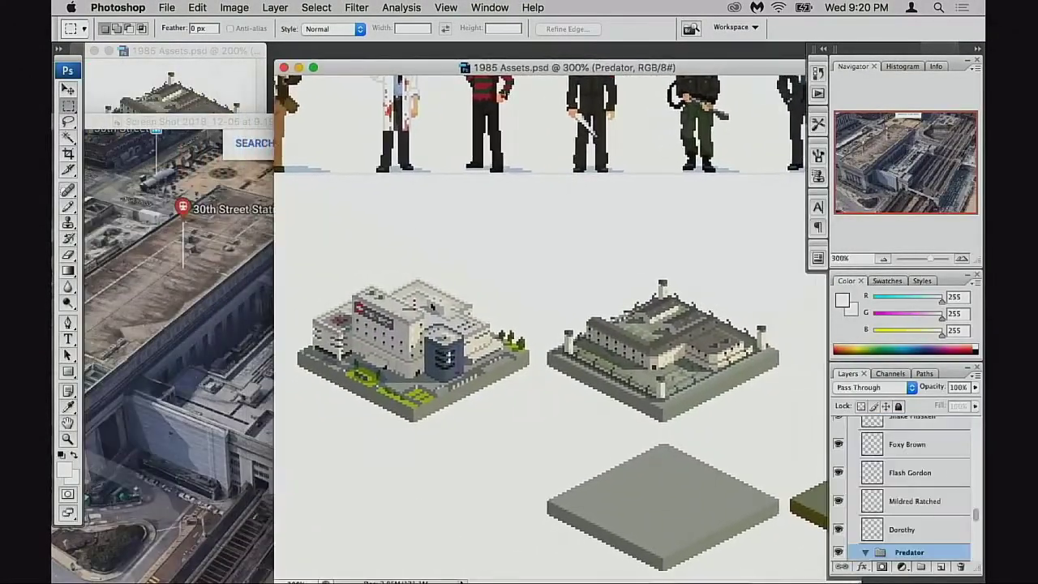
left_click_drag(236, 122, 261, 192)
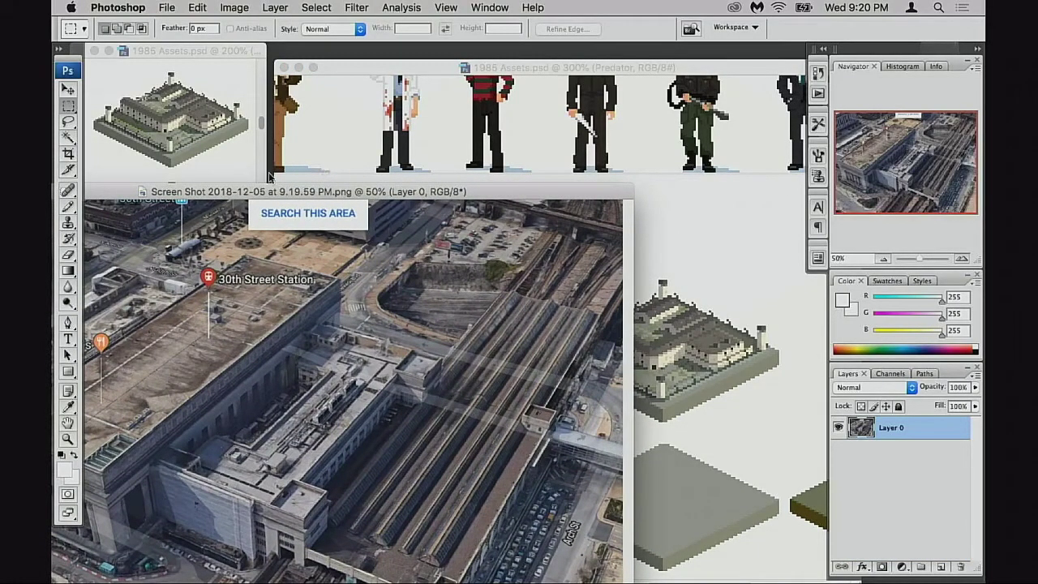
key("super+minus")
left_click_drag(431, 188, 401, 243)
left_click_drag(553, 65, 545, 50)
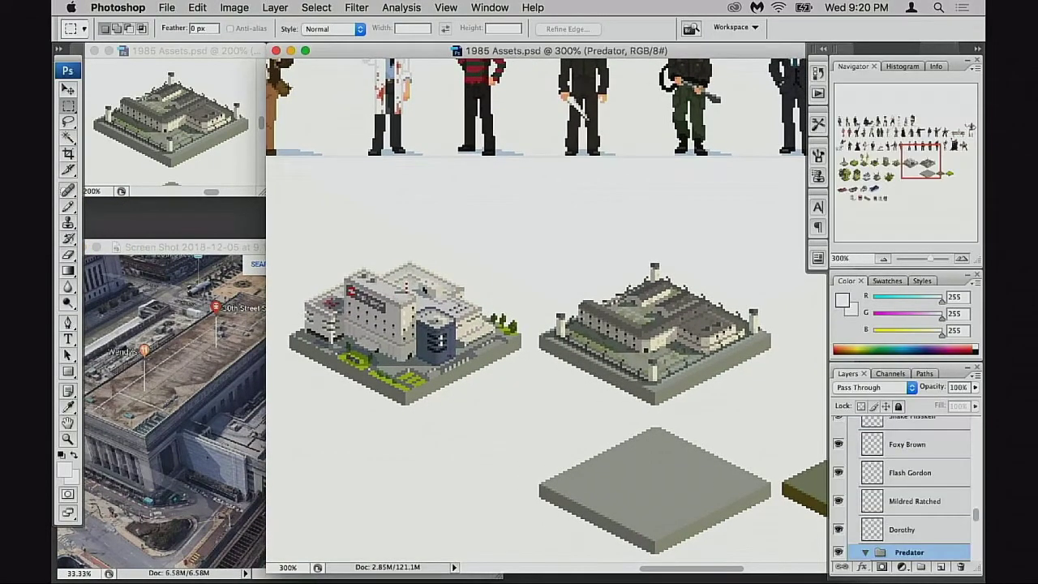
left_click_drag(242, 55, 238, 54)
left_click_drag(436, 52, 431, 52)
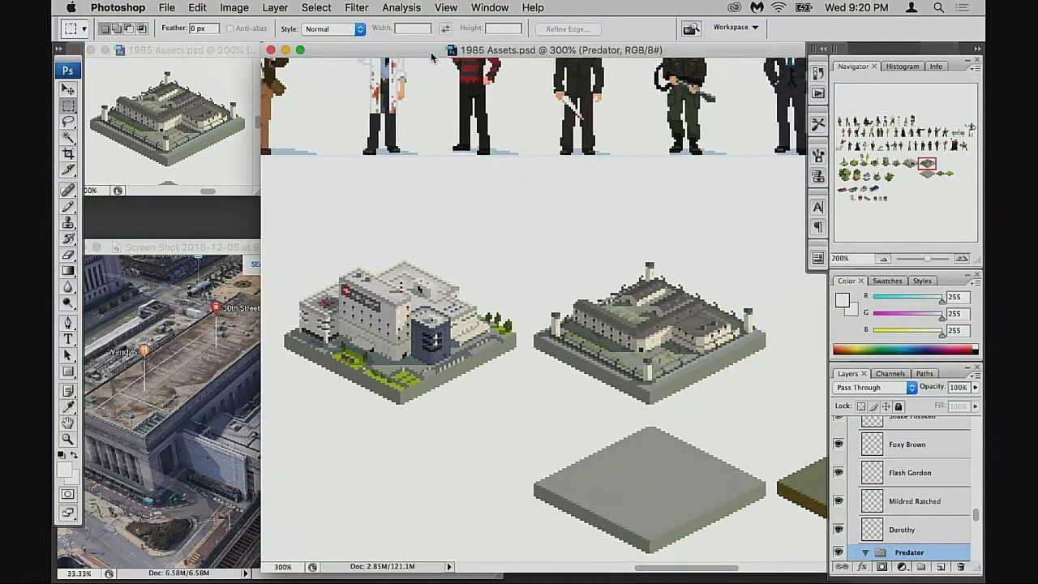
Step: Compare the hospital and prison tiles with the blank grey, brown and green base tiles at 200% zoom
left_click_drag(581, 282, 523, 284)
key("super+minus")
left_click_drag(575, 342, 590, 310)
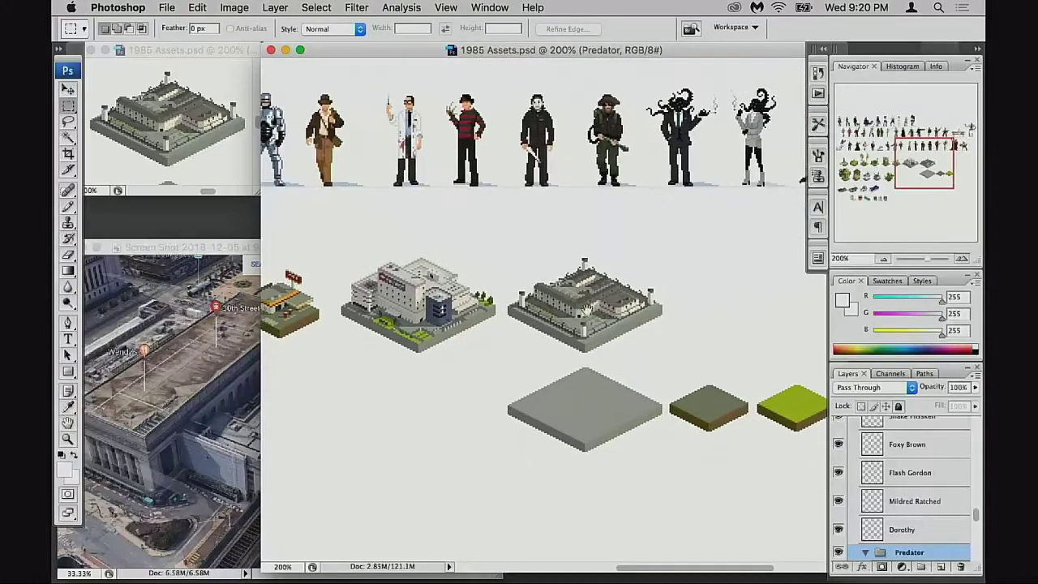
left_click_drag(609, 355, 504, 382)
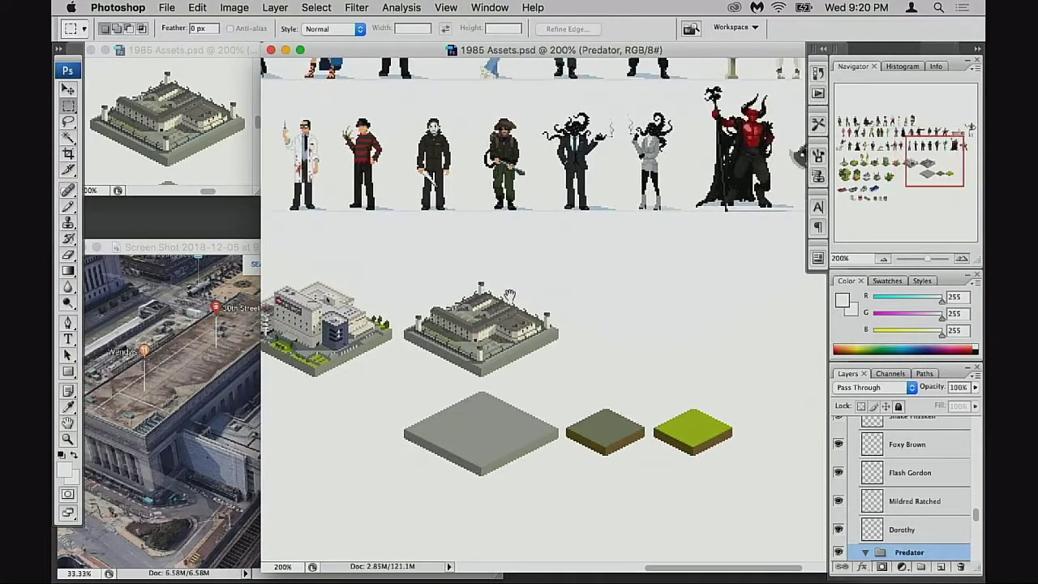
left_click_drag(359, 331, 791, 336)
left_click_drag(646, 357, 387, 349)
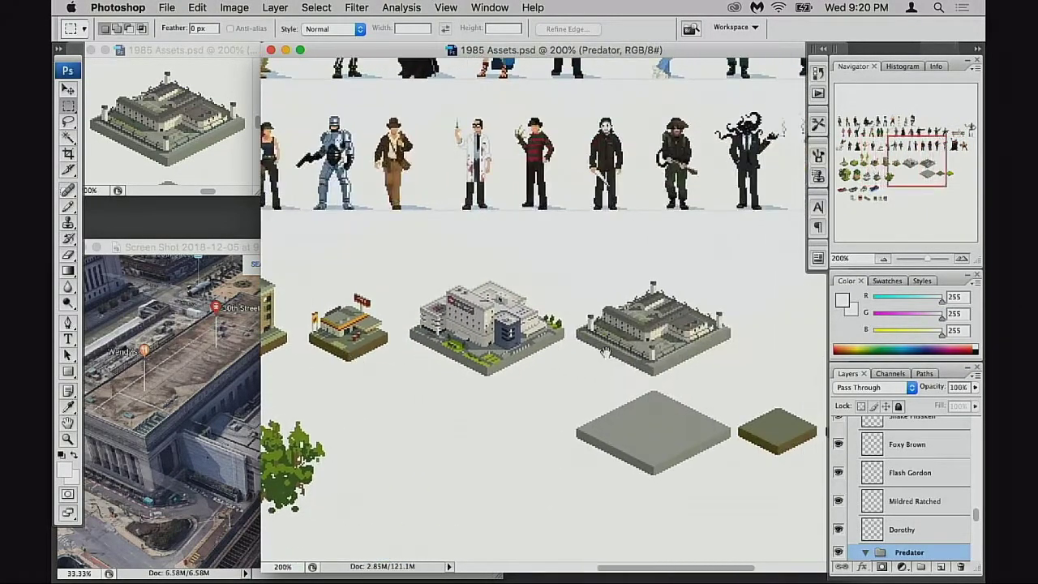
left_click_drag(762, 343, 615, 358)
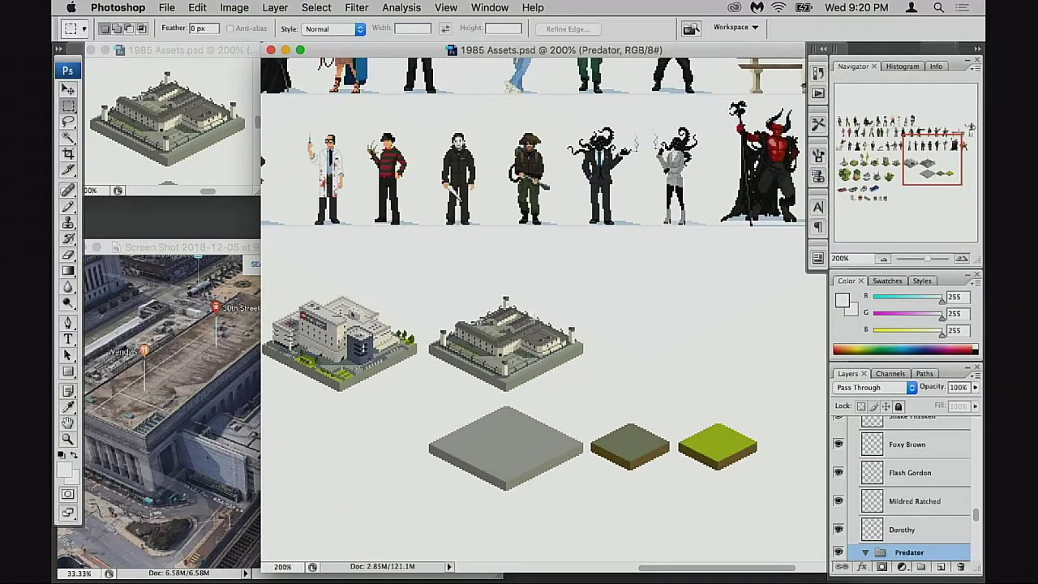
Step: Look through the smaller landscape and building tiles, and return to the large blank grey base
left_click_drag(519, 333, 728, 353)
left_click_drag(494, 367, 564, 378)
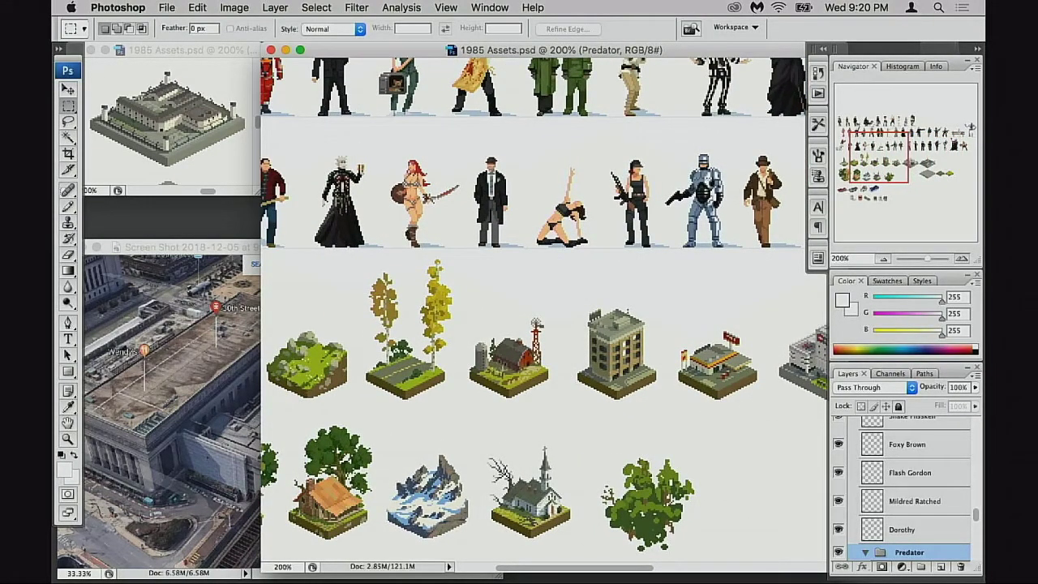
left_click_drag(510, 357, 661, 341)
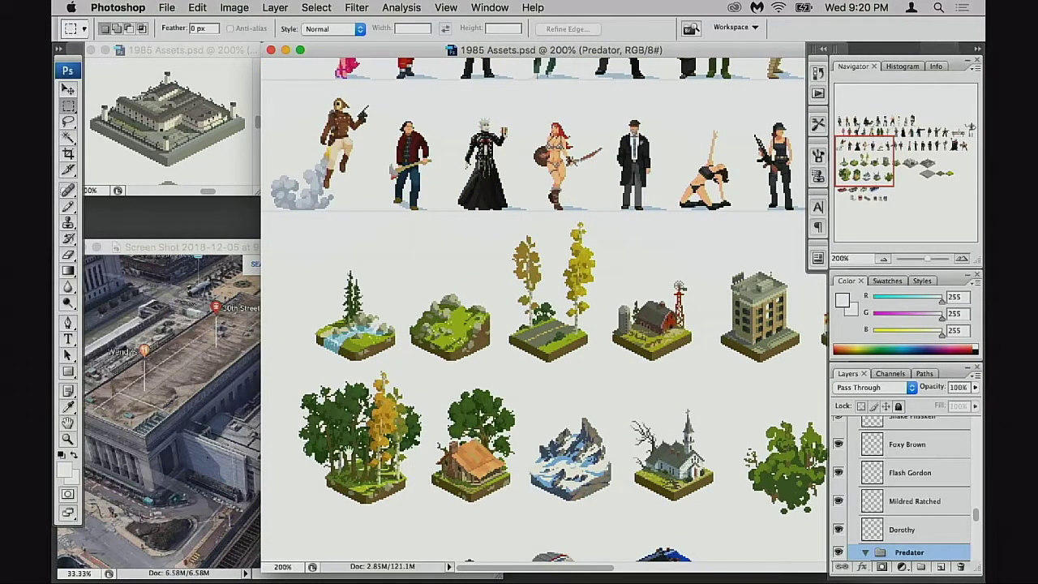
left_click_drag(592, 391, 451, 394)
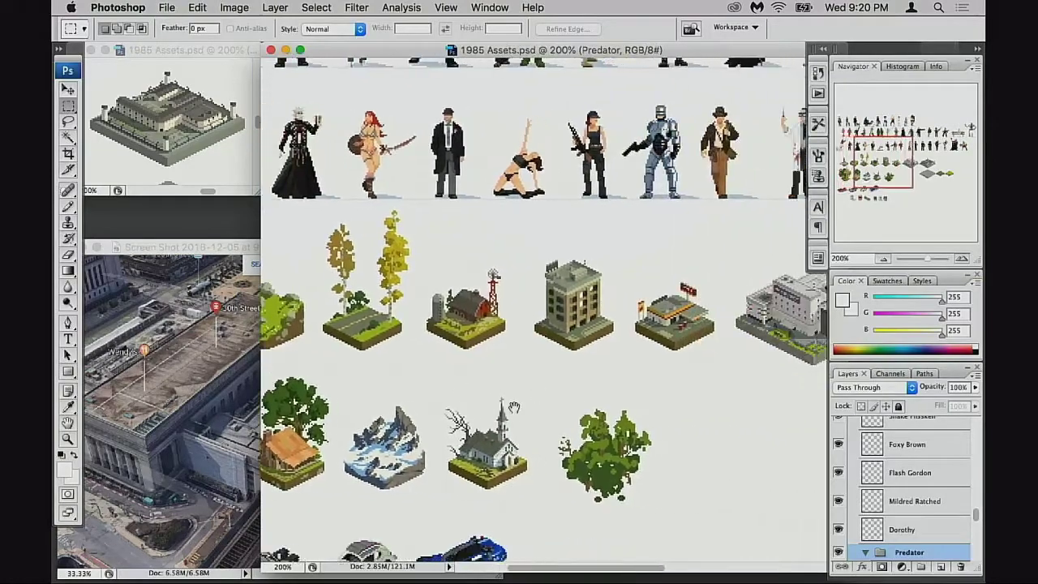
left_click_drag(771, 398, 417, 398)
left_click_drag(630, 387, 522, 384)
left_click_drag(670, 371, 582, 357)
Step: Shift the station screenshot for a better view, collapse the Predator layer group in 1985 Assets.psd, and go to the Predator character
scroll(868, 493, "down", 2)
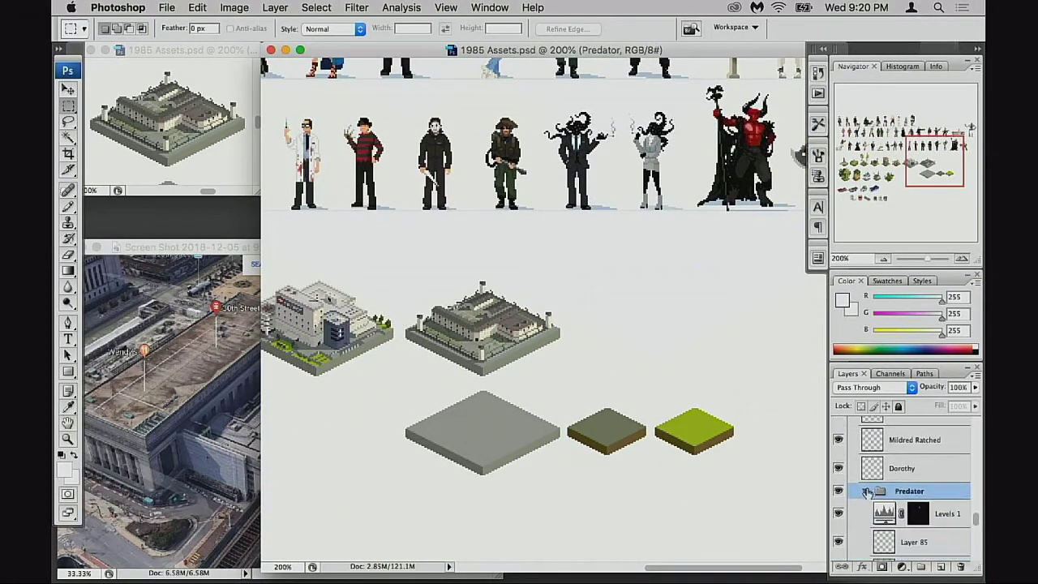
left_click_drag(254, 248, 221, 242)
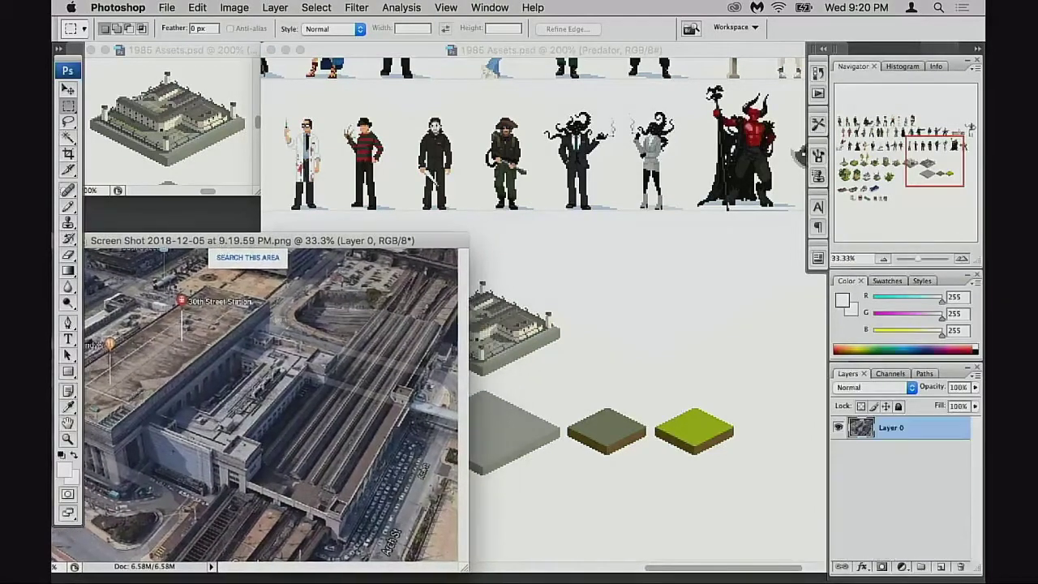
left_click(702, 329)
scroll(874, 487, "down", 3)
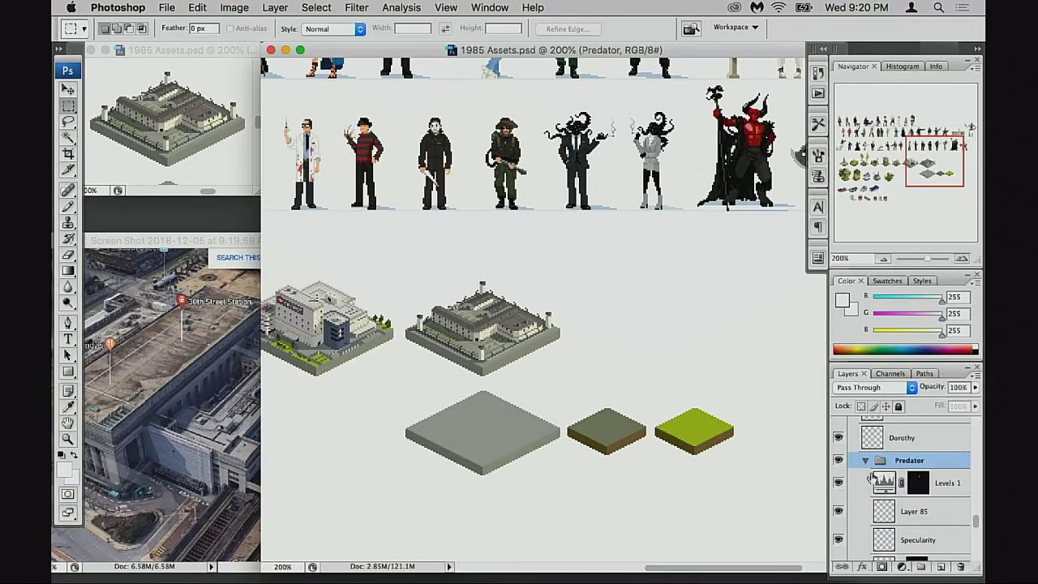
left_click(866, 460)
left_click_drag(715, 269, 636, 459)
left_click_drag(440, 298, 698, 378)
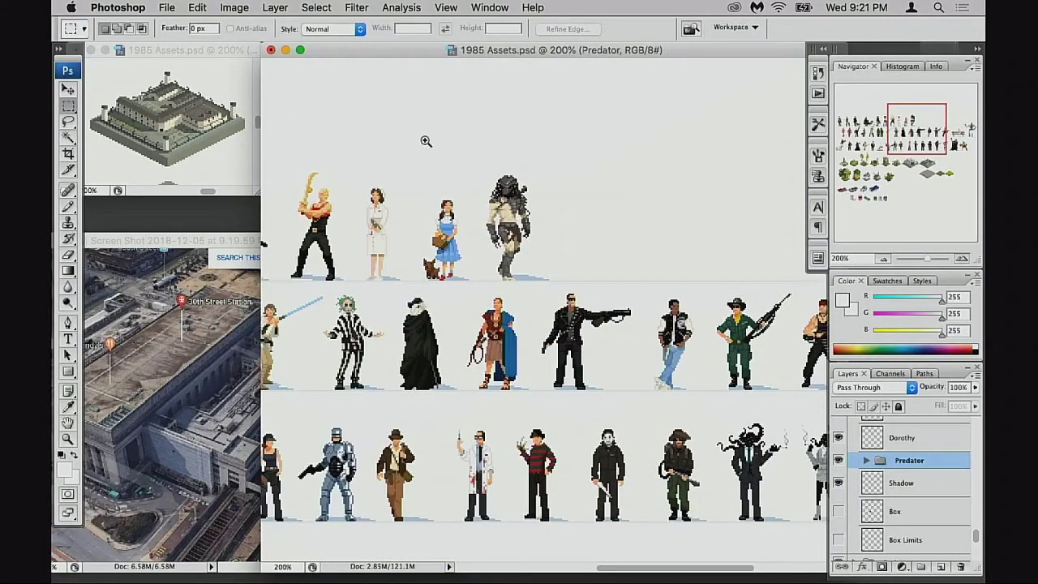
Step: Examine the Predator and Dorothy characters up close at 500% zoom, and compare them with the characters below at 300%
left_click_drag(427, 141, 592, 318)
key("ctrl+minus")
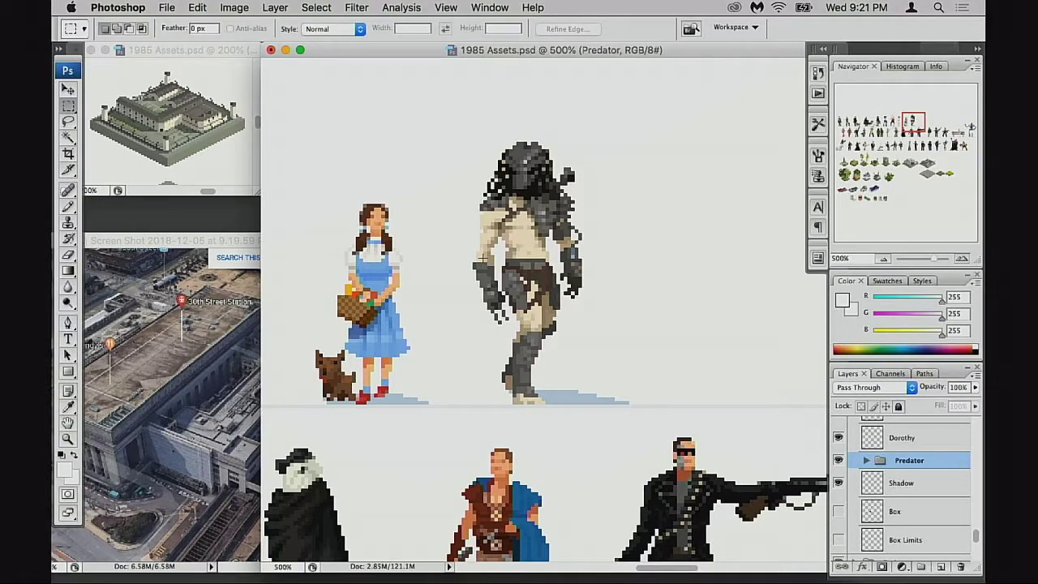
left_click_drag(531, 310, 542, 323)
left_click(534, 319, "alt")
scroll(560, 347, "down", 2)
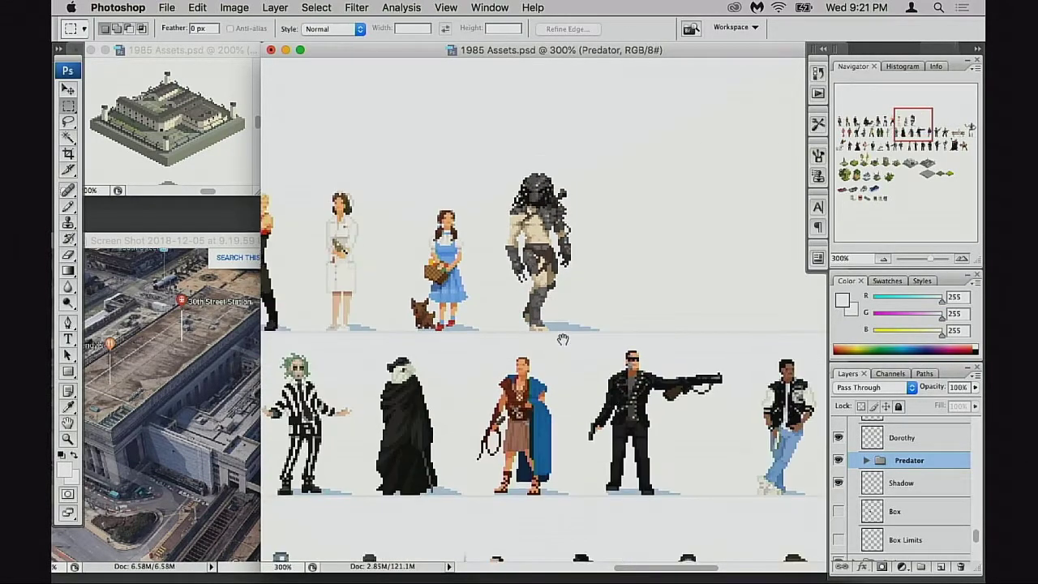
scroll(579, 307, "down", 5)
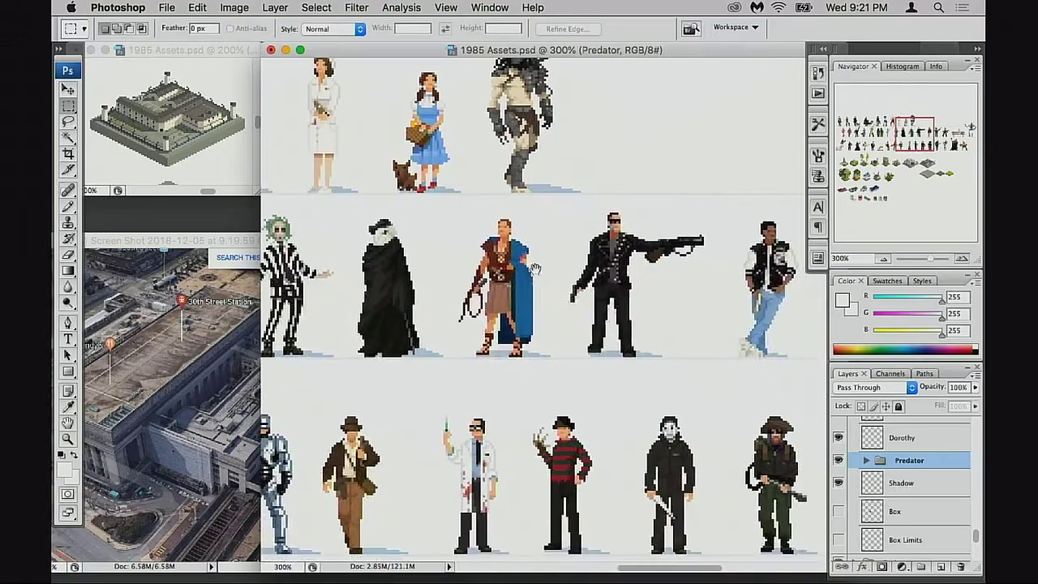
Step: Go to the prison tile and the blank base tiles, viewing them at 300% zoom
left_click(585, 300, "alt")
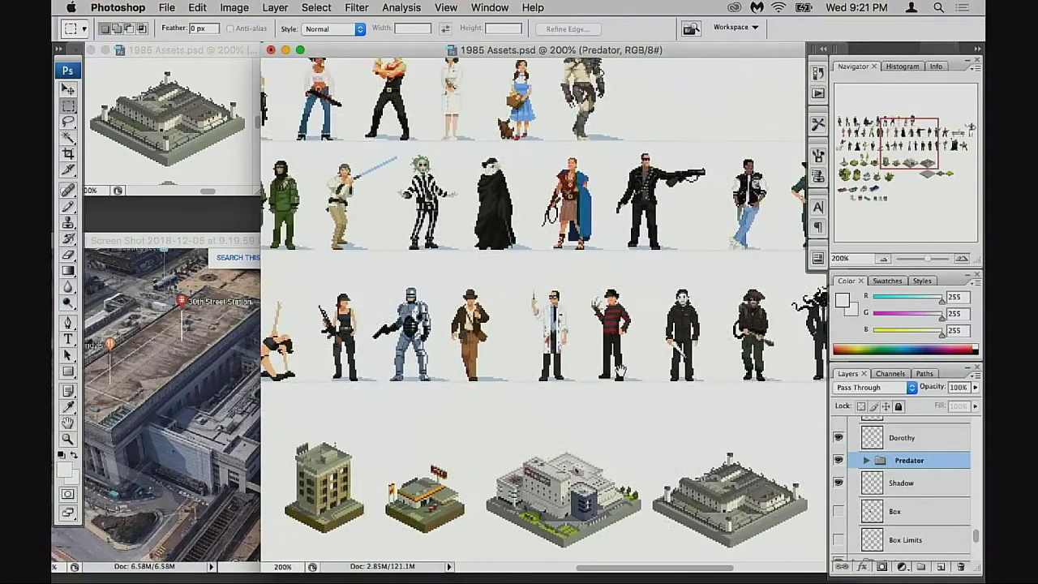
left_click_drag(666, 430, 563, 292)
left_click_drag(680, 369, 555, 298)
left_click(584, 312, "super")
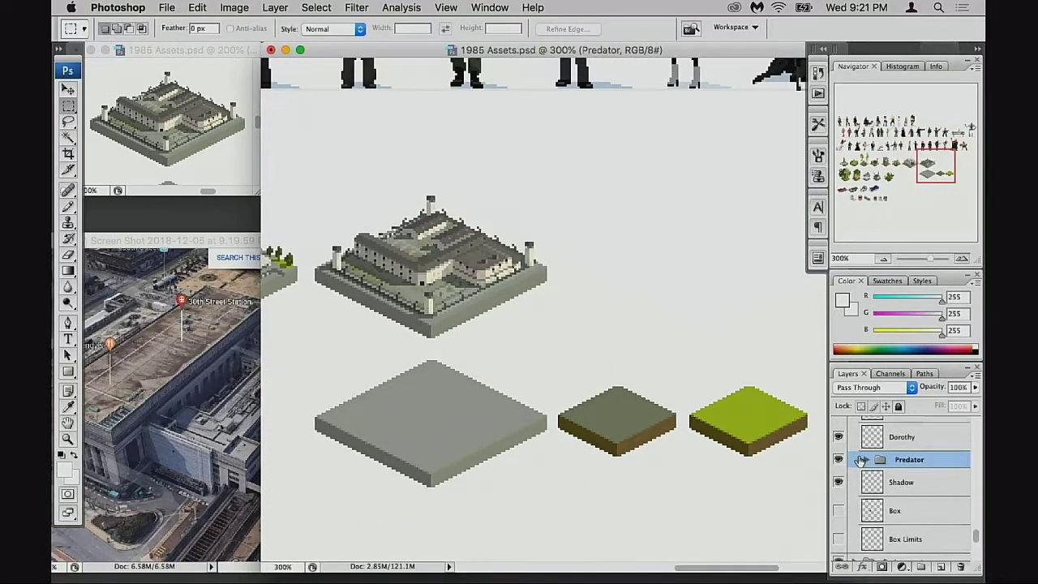
Step: Collapse the Characters layer group, check its visibility, and expand the Environment group
scroll(893, 463, "up", 10)
scroll(872, 472, "up", 10)
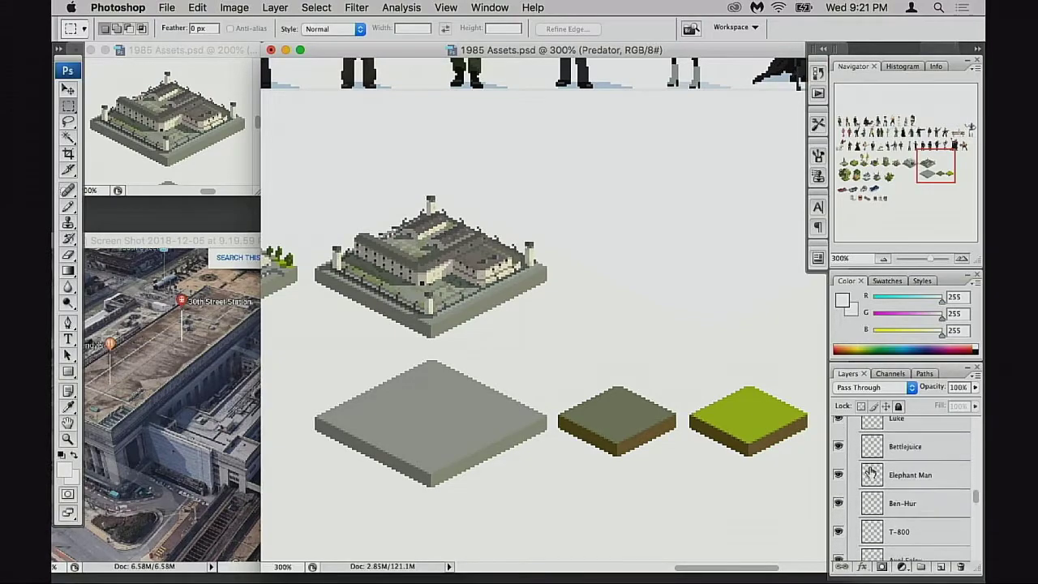
scroll(869, 472, "up", 10)
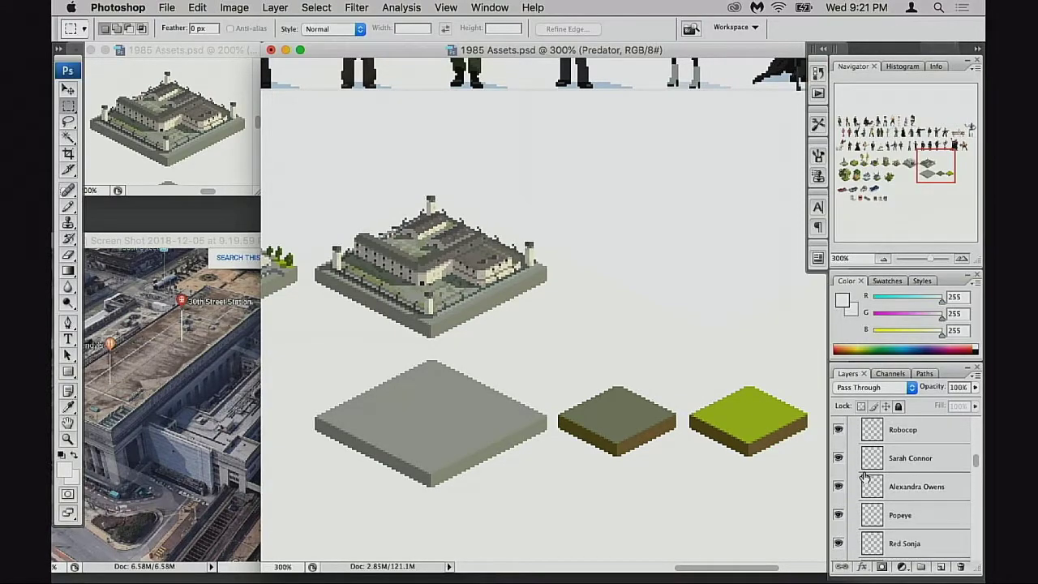
scroll(863, 476, "down", 1)
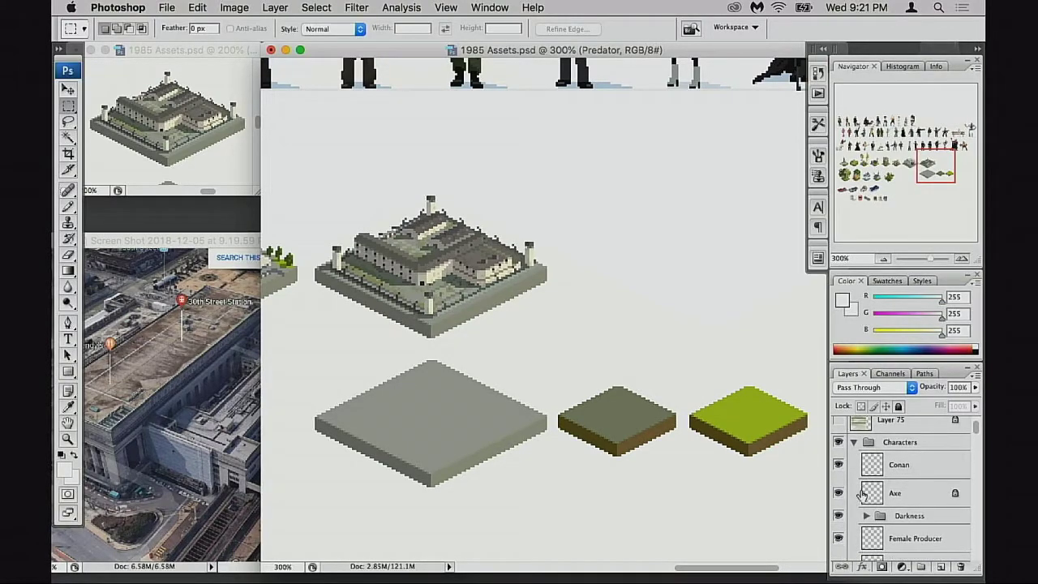
left_click(854, 443)
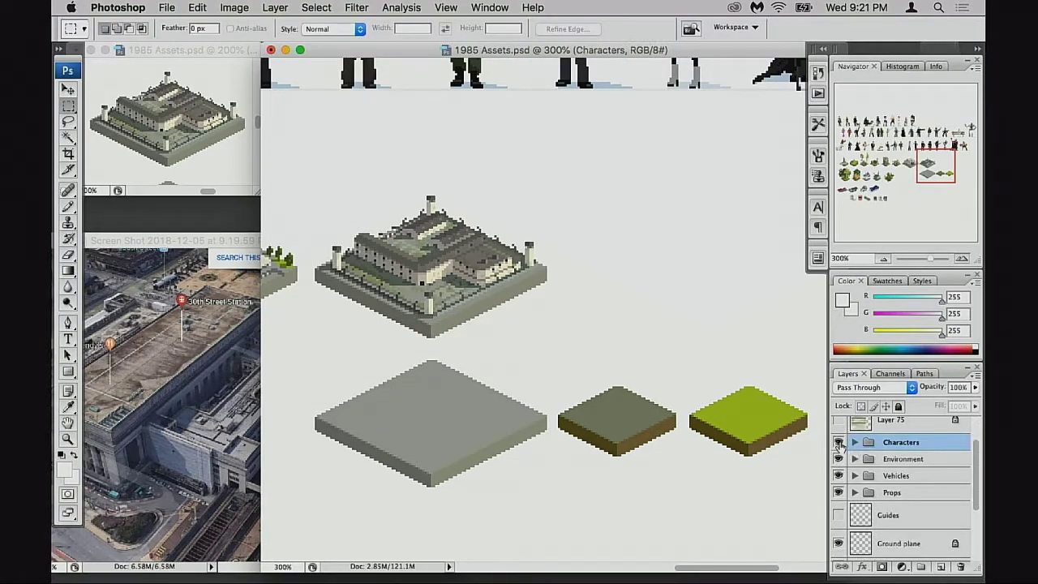
left_click(839, 443)
left_click(839, 443)
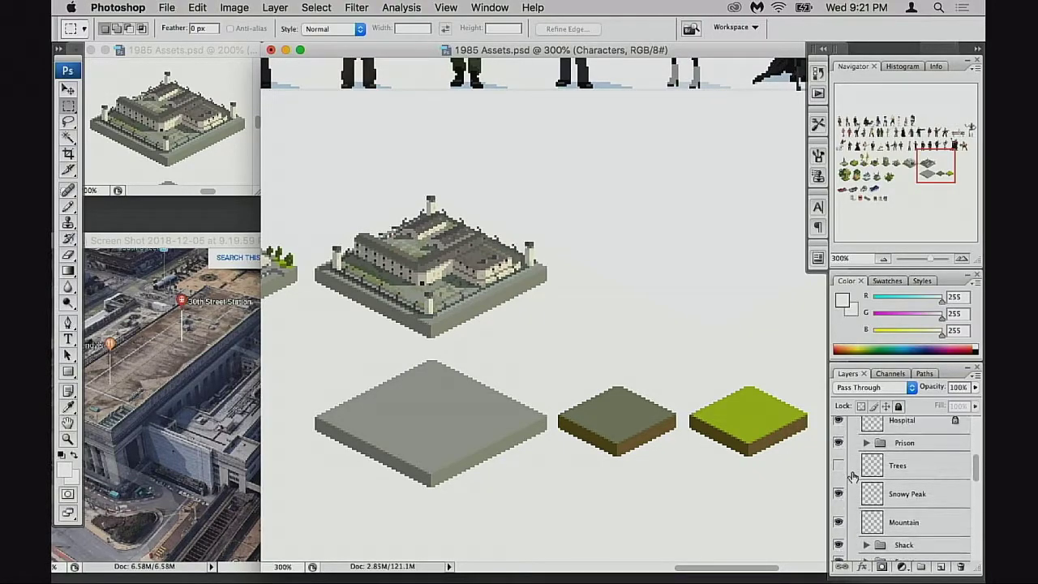
Step: Check the Hospital and Prison entries in the Environment group by hiding and showing each one
scroll(853, 480, "up", 2)
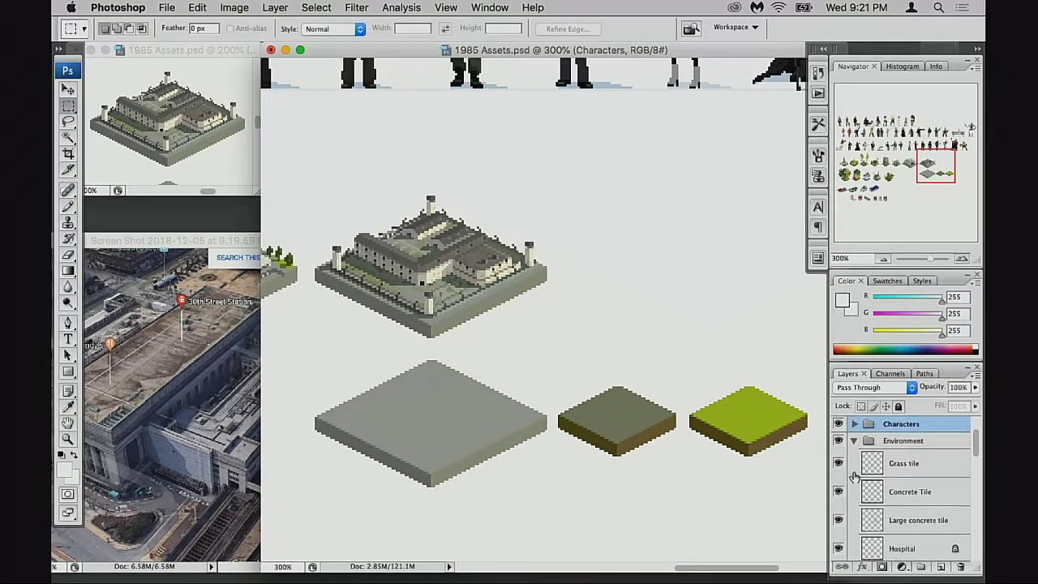
scroll(853, 480, "down", 1)
scroll(848, 475, "down", 3)
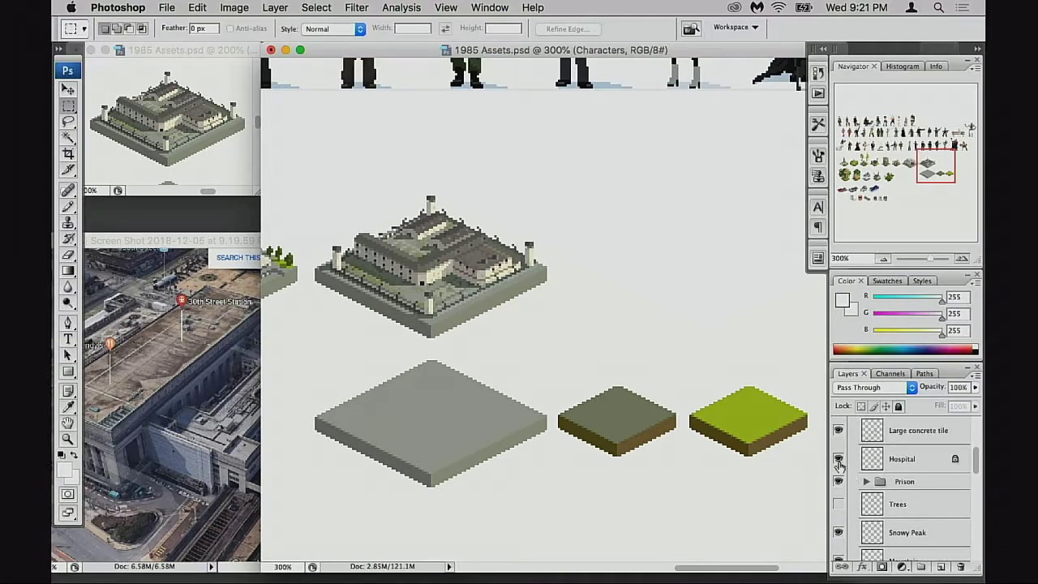
left_click(838, 459)
left_click(838, 461)
left_click(839, 482)
left_click(839, 482)
Step: Expand the Prison group and inspect its Layer 83, Shadow and Tile layers by hiding and showing them
scroll(859, 493, "up", 1)
left_click(865, 492)
scroll(858, 492, "down", 2)
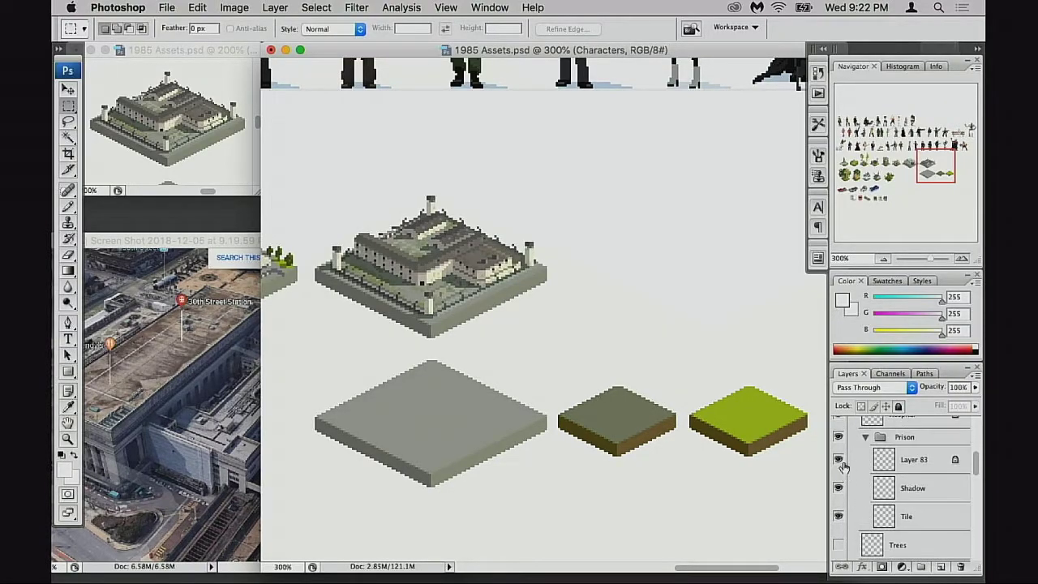
left_click(839, 460)
left_click(839, 516)
left_click(838, 516)
left_click(838, 487)
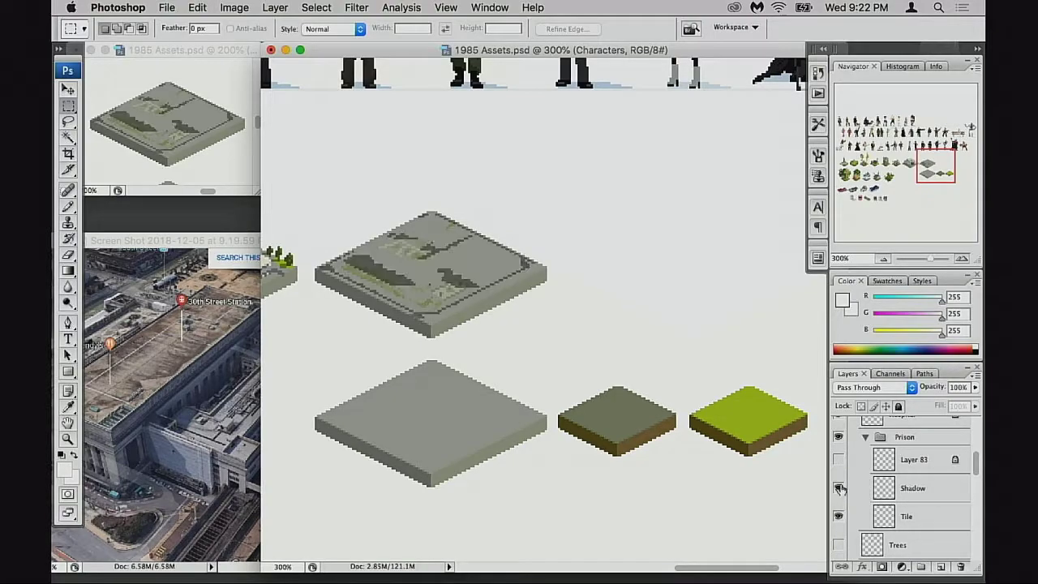
left_click(839, 459)
left_click(838, 459)
left_click(838, 487)
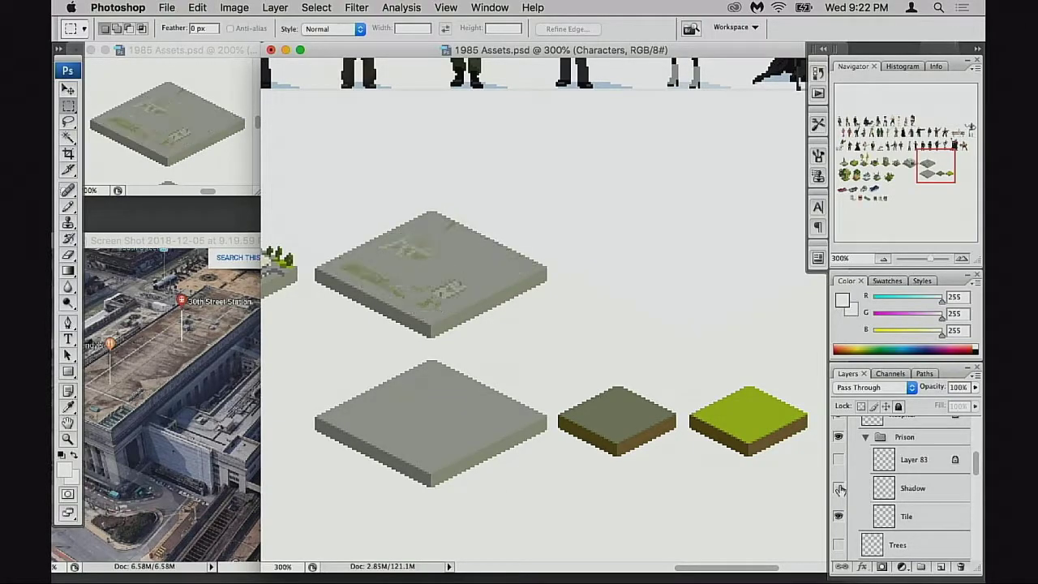
left_click(838, 488)
left_click(839, 460)
Step: Merge the Prison group's Layer 83, Shadow and Tile layers into a single layer
left_click(884, 467)
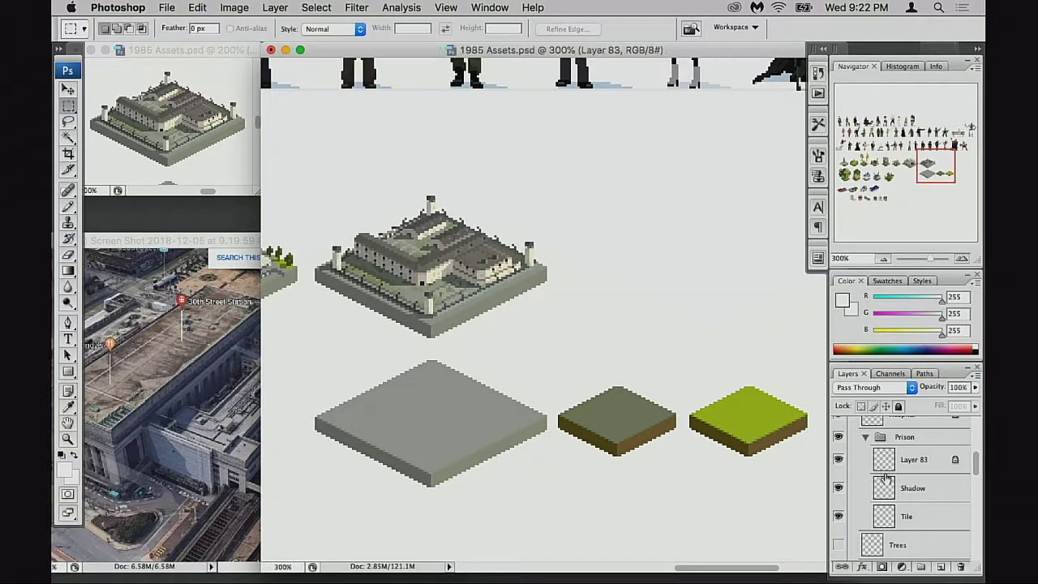
left_click(884, 511, "shift")
key("super+e")
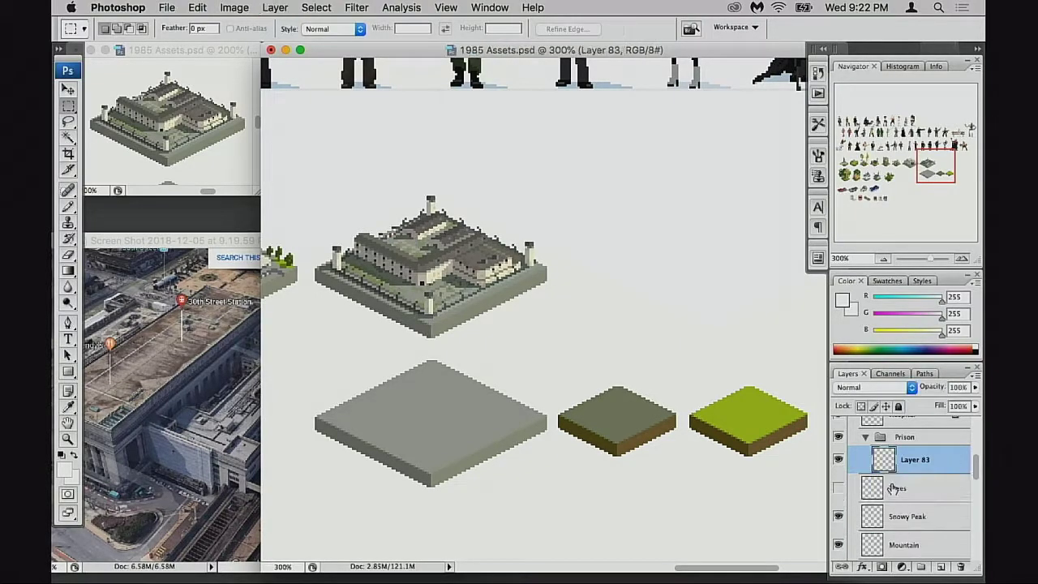
Step: Take the merged layer out of the Prison group, delete the empty group, and rename the layer Prison
left_click_drag(892, 468, 899, 430)
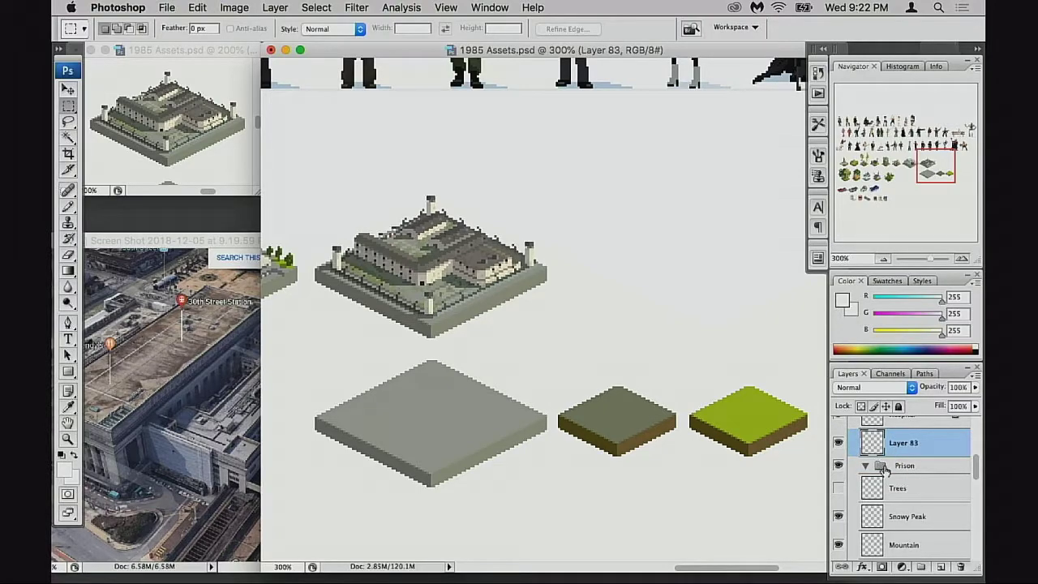
left_click_drag(948, 565, 961, 566)
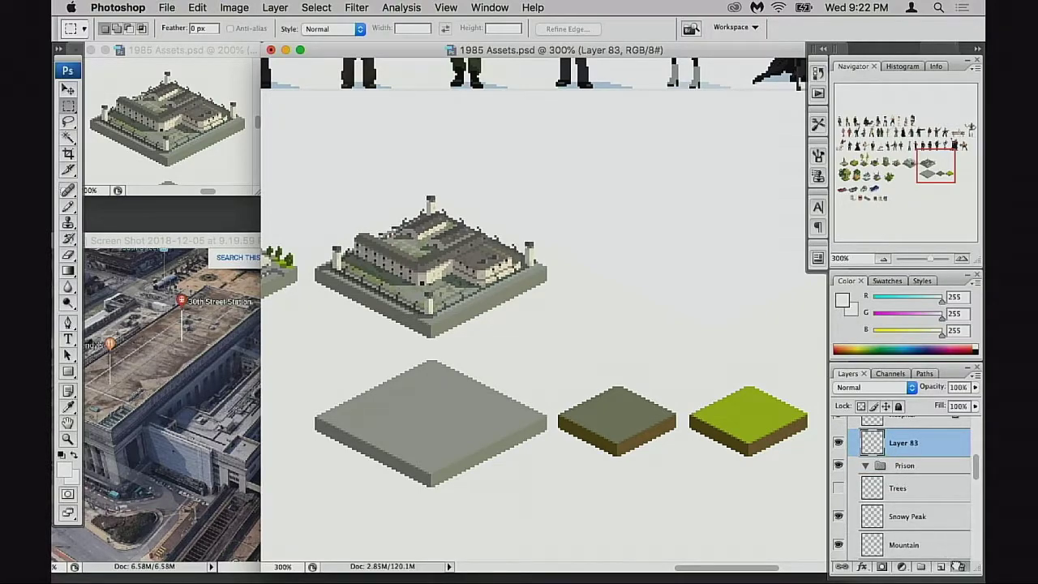
double_click(907, 444)
type("P")
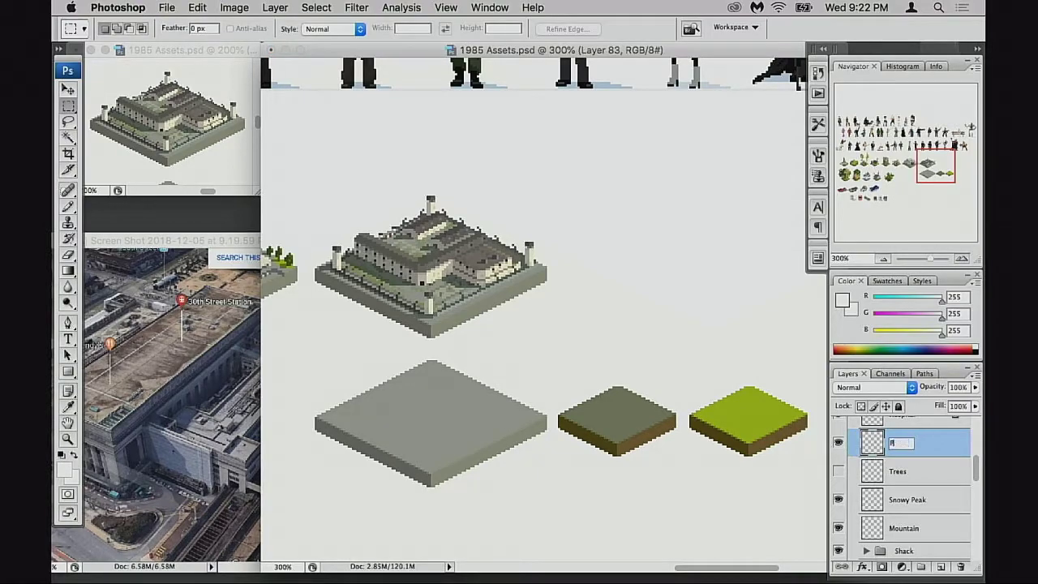
type("rison")
key("Return")
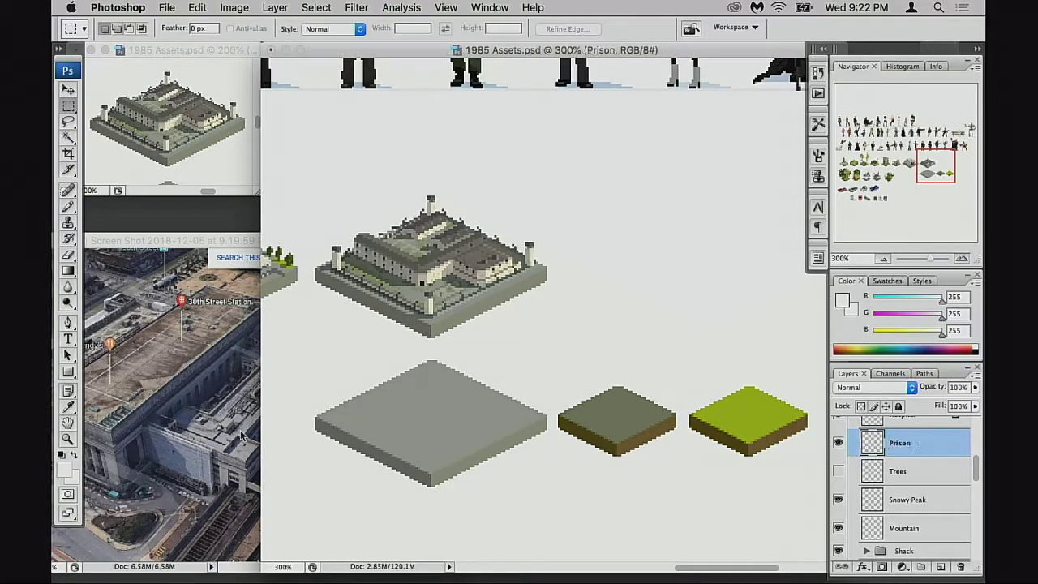
Step: Duplicate the Large concrete tile layer and place the copy just right of the prison tile
scroll(892, 470, "up", 3)
scroll(866, 462, "up", 1)
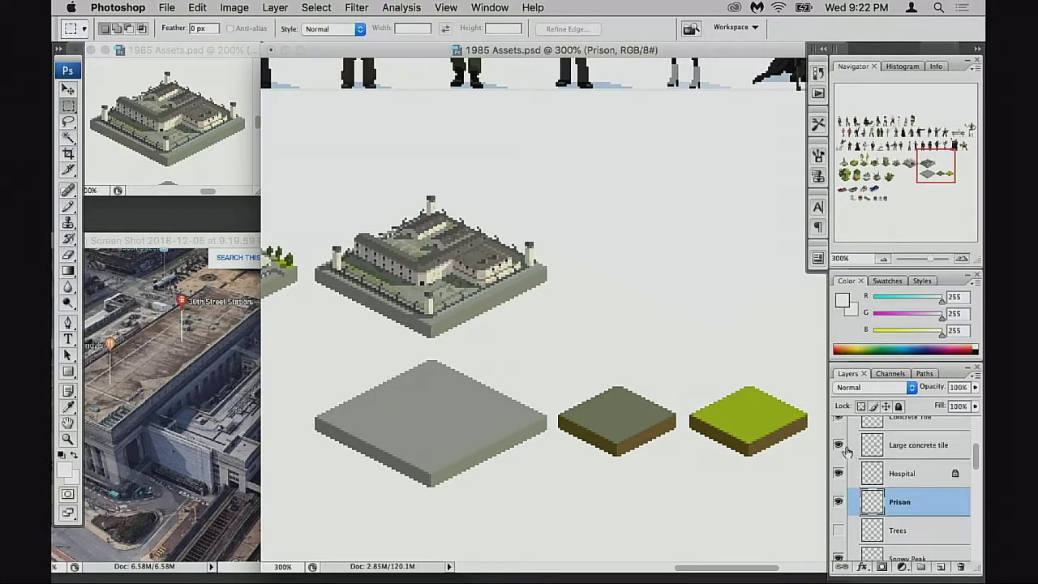
left_click(839, 446)
left_click(838, 446)
left_click(871, 455)
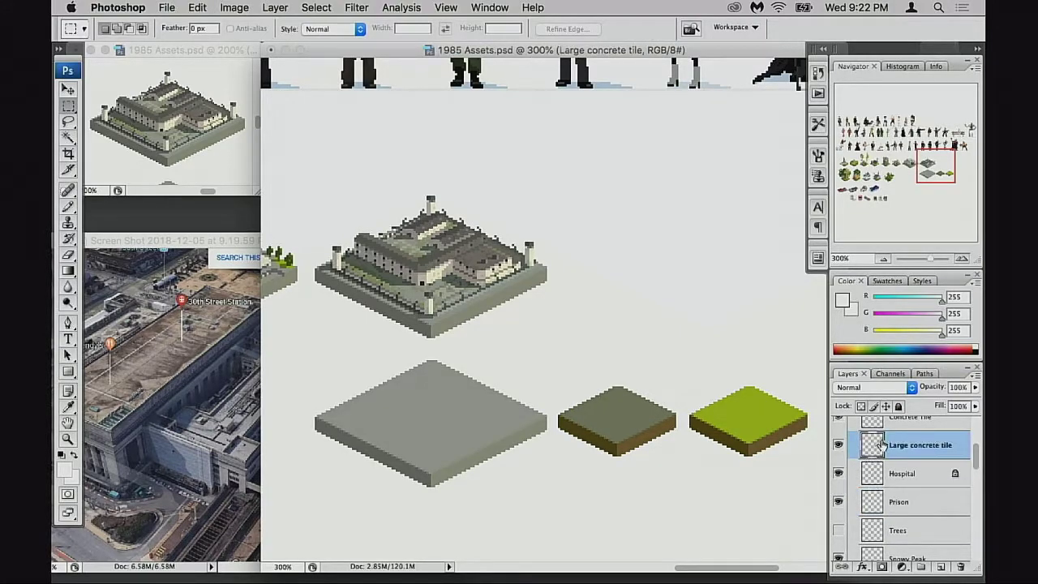
key("super+j")
key("v")
left_click_drag(474, 401, 721, 269)
Step: Hide the panels and compare the finished office, gas station, hospital and prison tiles with the new blank concrete tile
scroll(631, 373, "up", 2)
key("Tab")
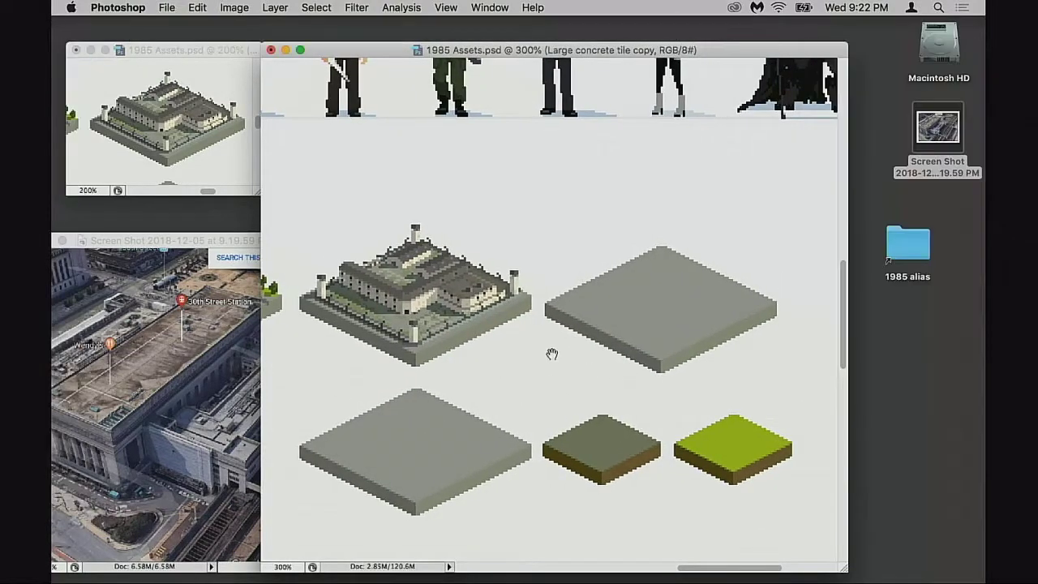
scroll(568, 354, "left", 4)
scroll(490, 351, "left", 10)
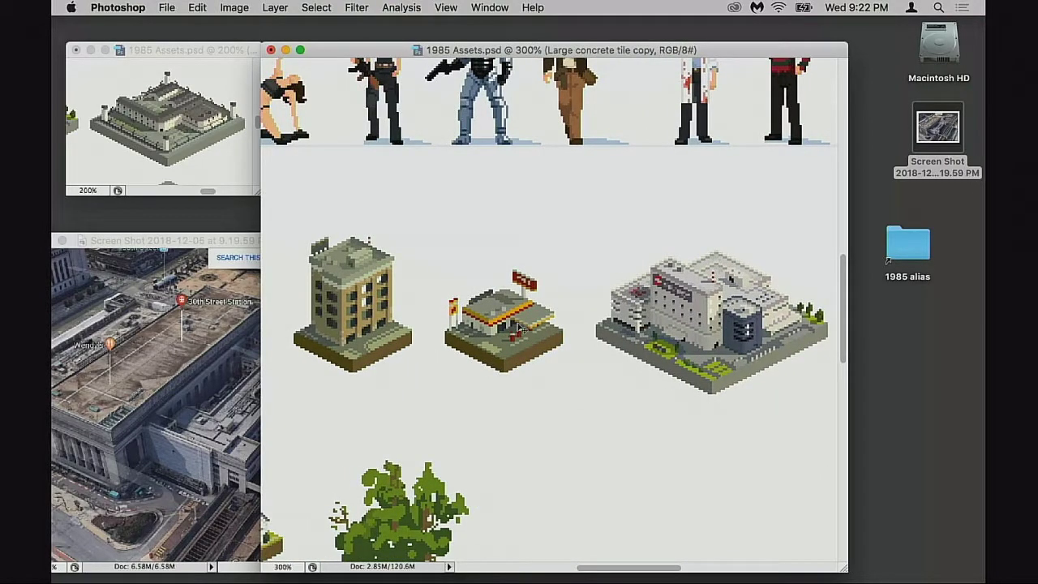
scroll(608, 362, "right", 6)
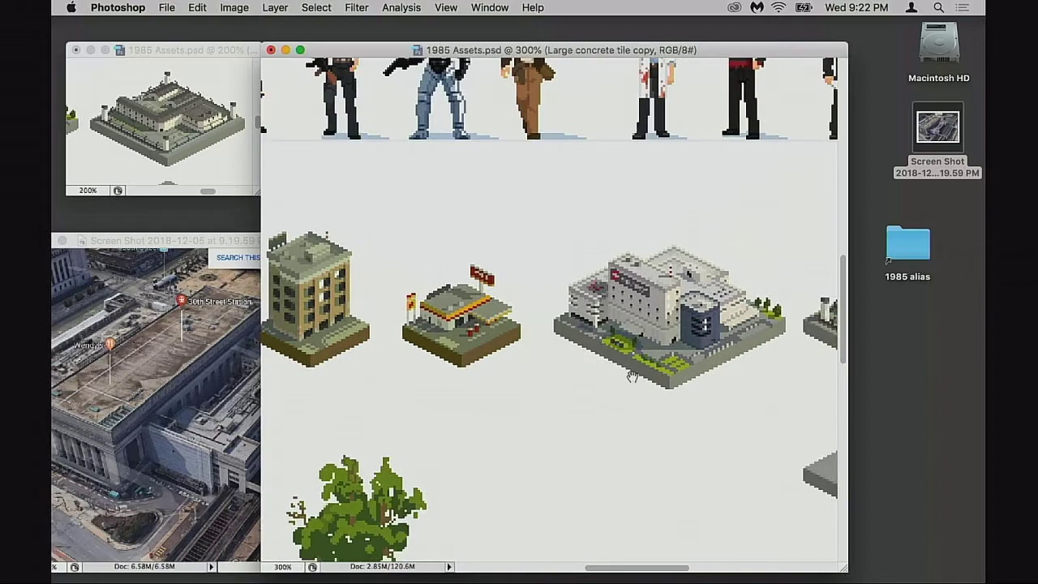
scroll(606, 358, "right", 5)
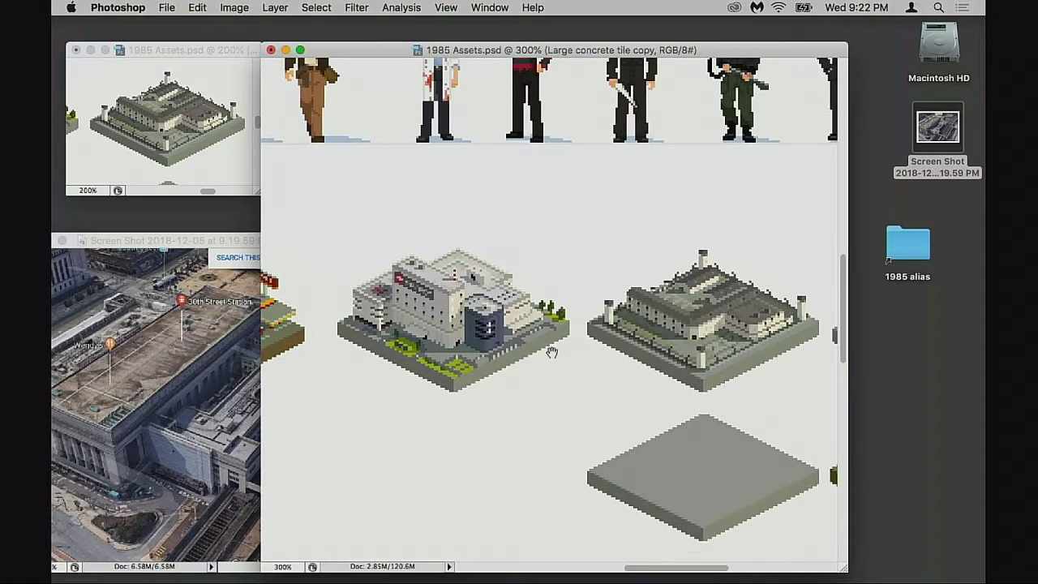
scroll(560, 354, "left", 5)
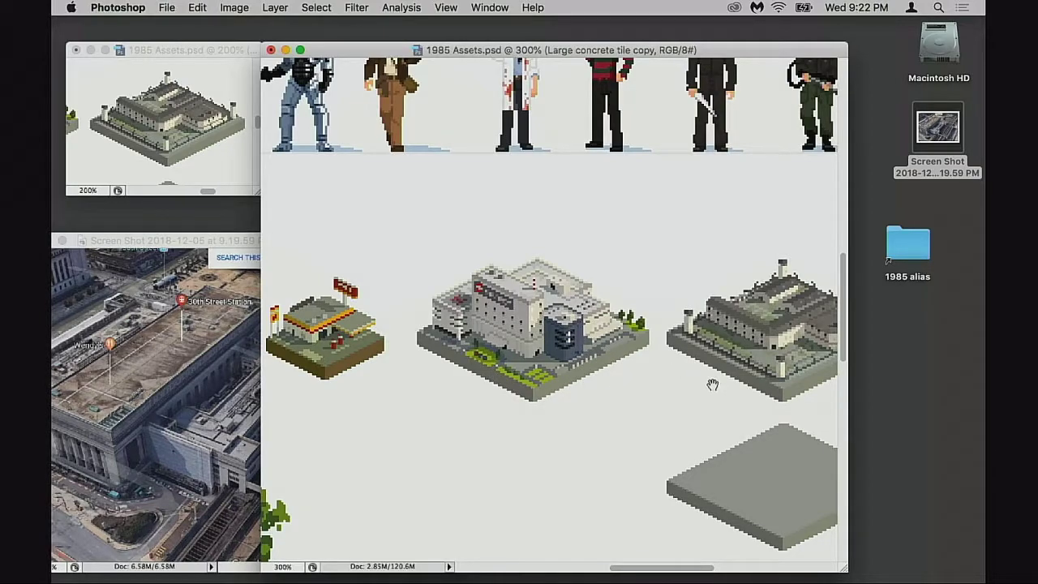
left_click_drag(713, 385, 621, 389)
left_click_drag(700, 402, 592, 385)
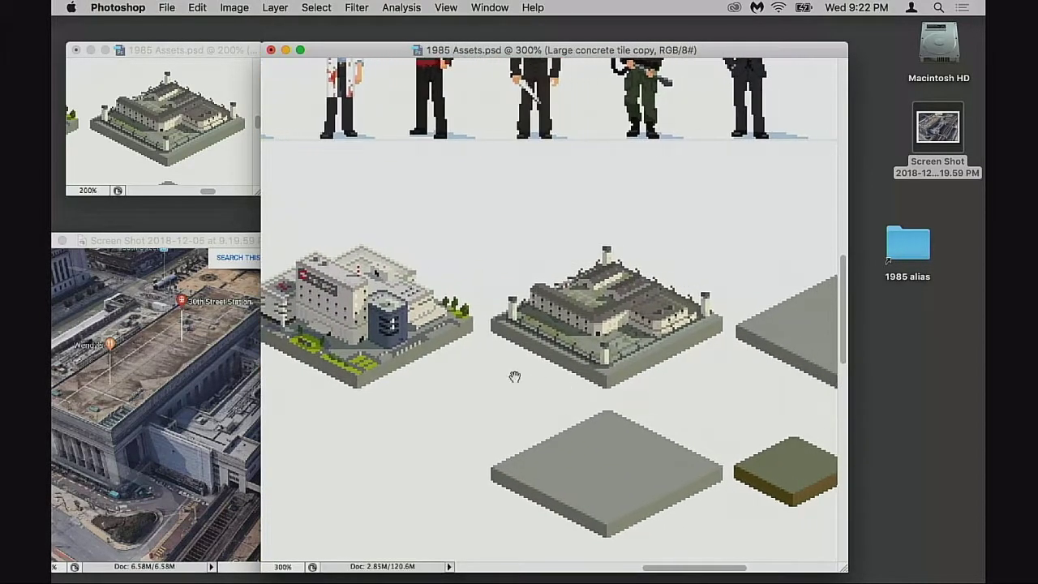
left_click_drag(340, 353, 611, 378)
scroll(610, 378, "right", 3)
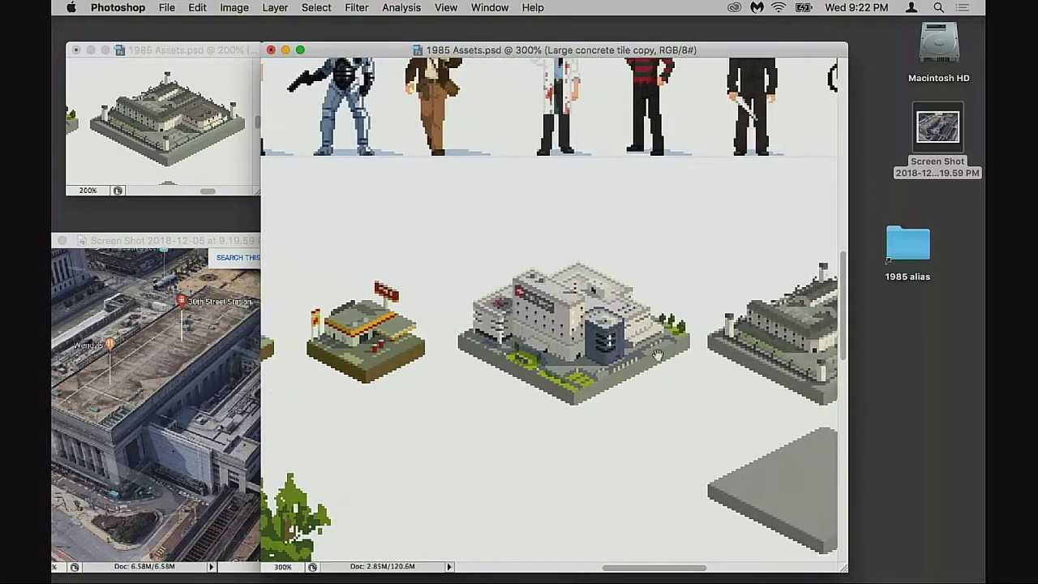
scroll(584, 372, "left", 5)
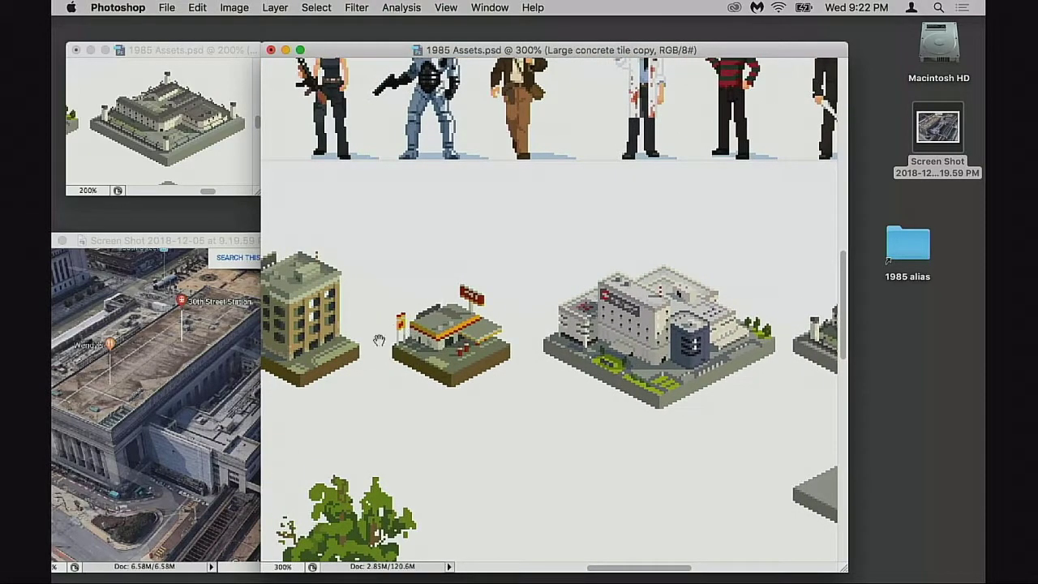
scroll(436, 365, "right", 10)
scroll(449, 370, "right", 4)
Step: Bring back the panels, align the copied concrete tile level with the prison tile, and check the station screenshot
key("Tab")
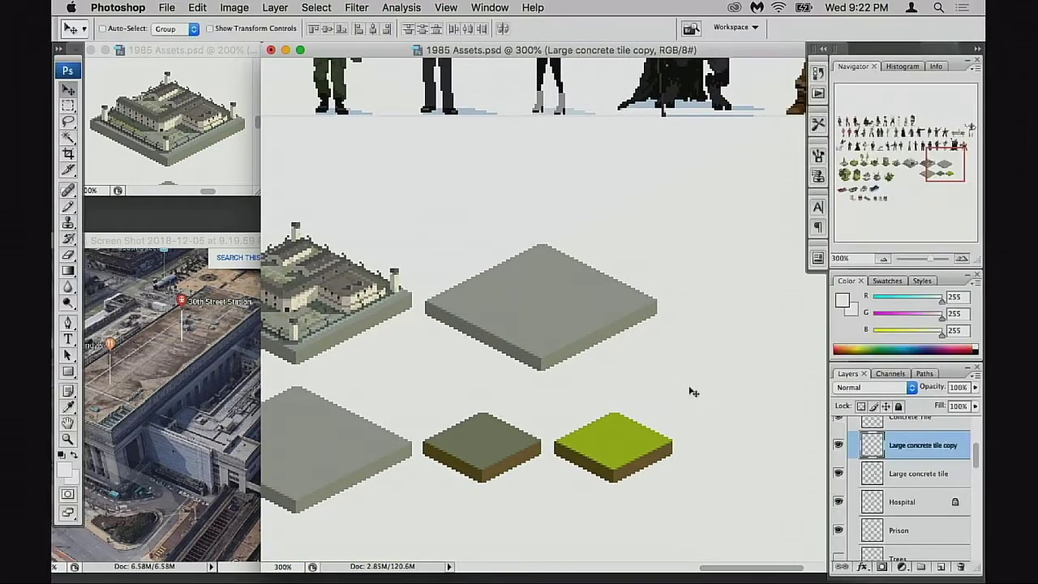
left_click_drag(557, 347, 570, 341)
scroll(511, 349, "left", 2)
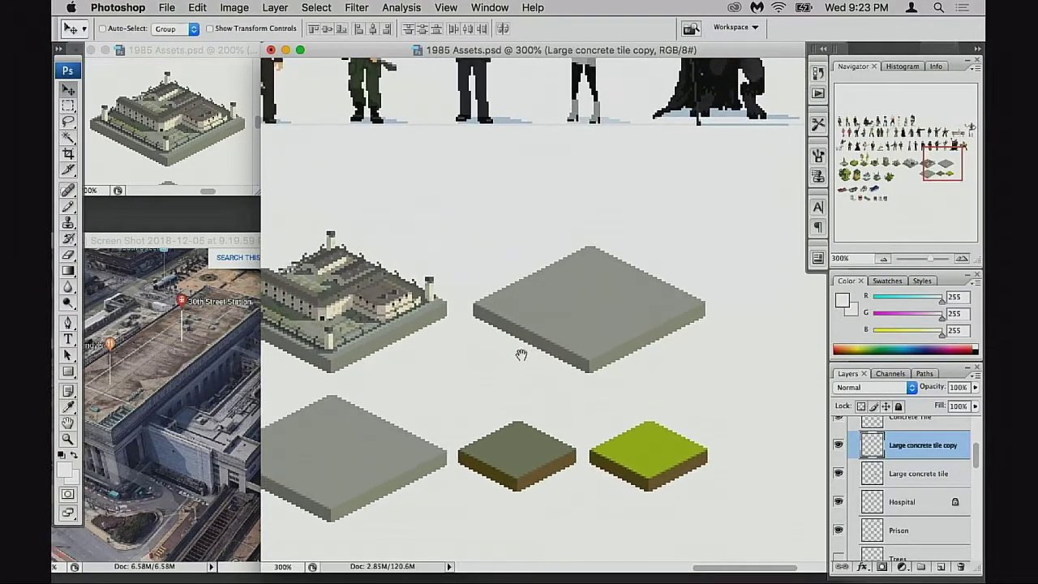
left_click(253, 257)
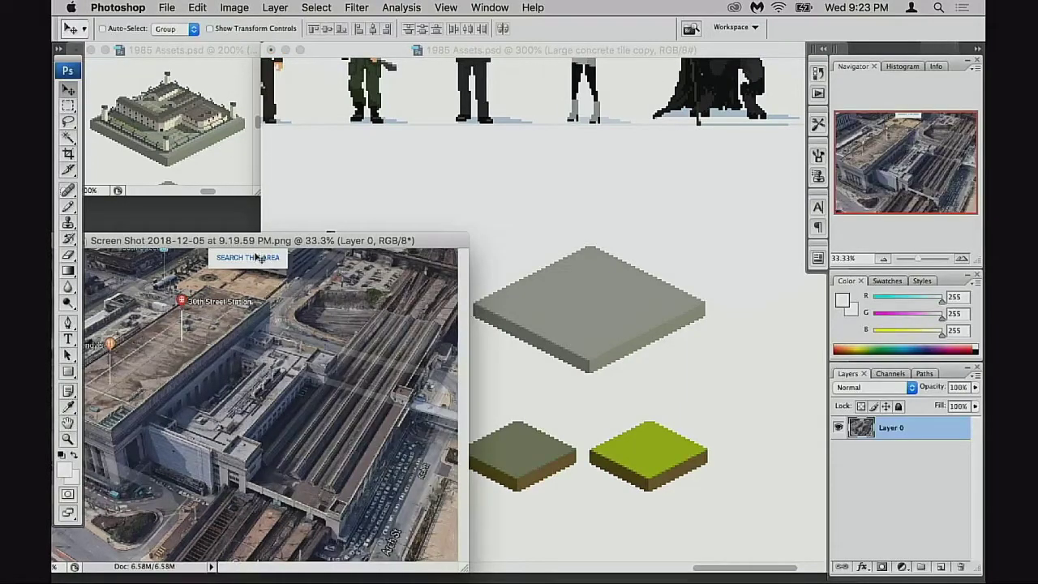
left_click(612, 342)
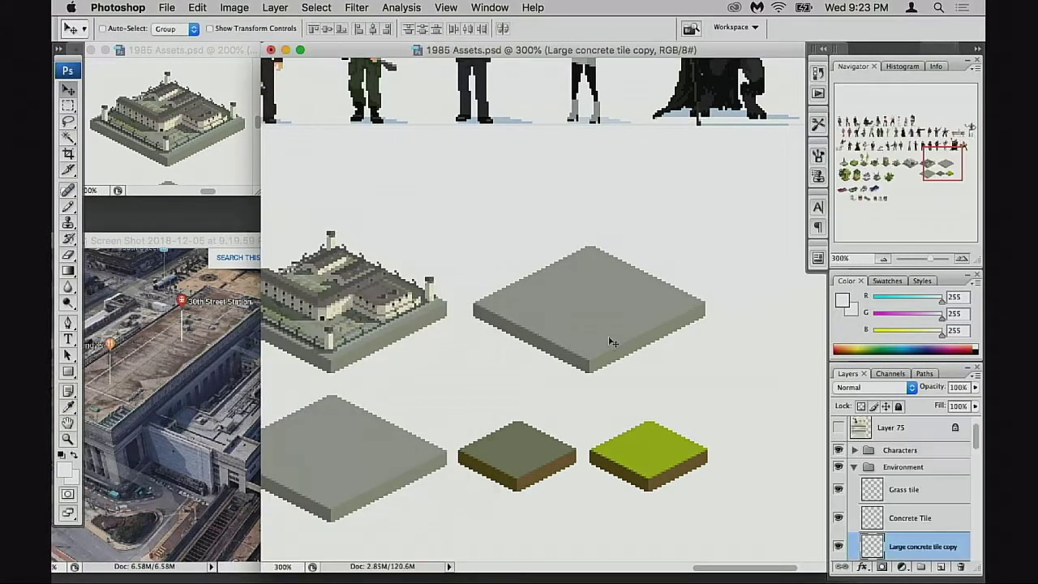
Step: Examine the station screenshot, then study the prison tile's building and walls up close in the assets document
left_click(201, 374)
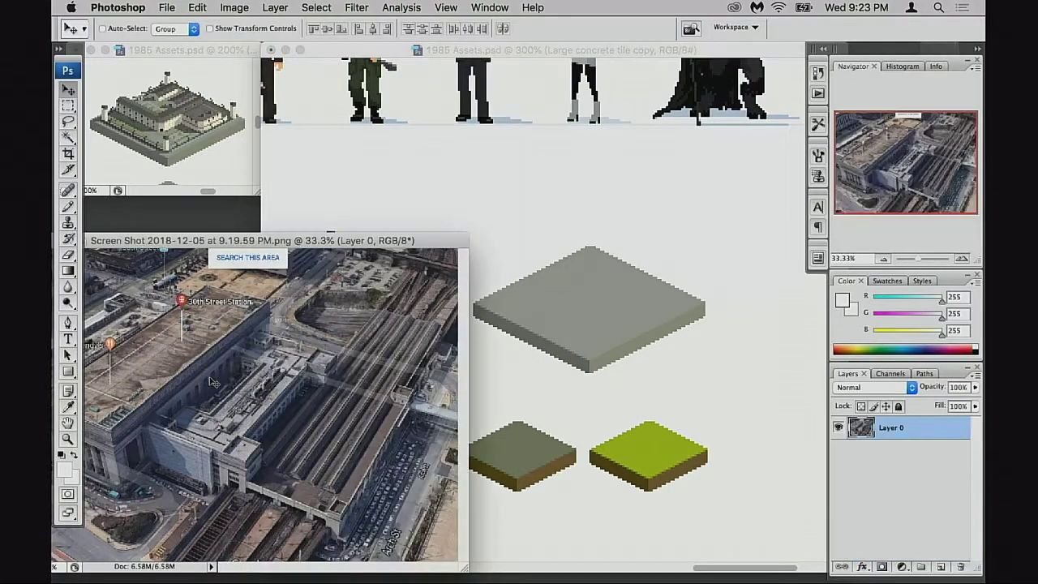
left_click(602, 286)
left_click(363, 339)
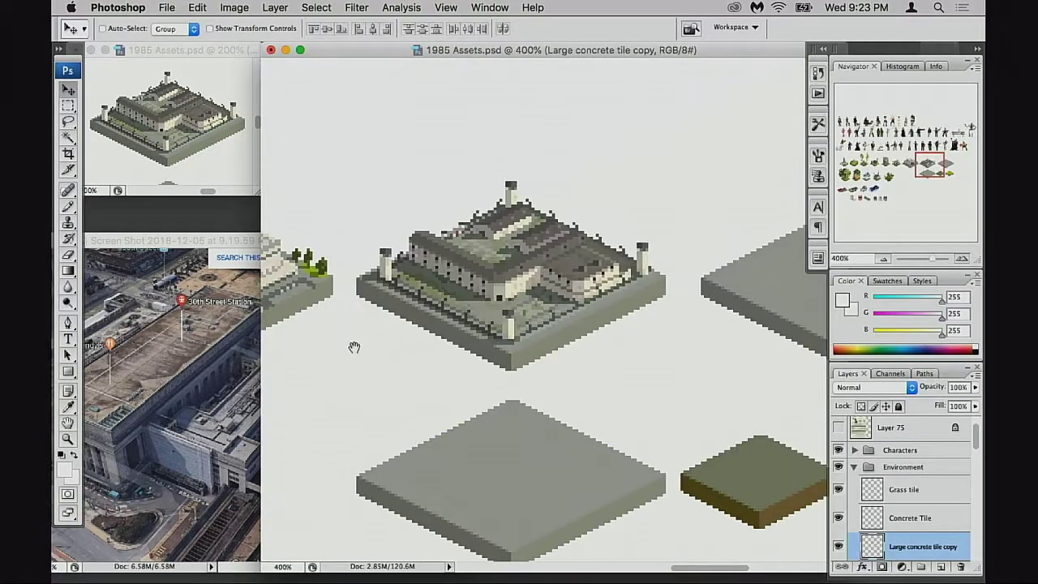
left_click(523, 329)
left_click_drag(511, 338, 433, 386)
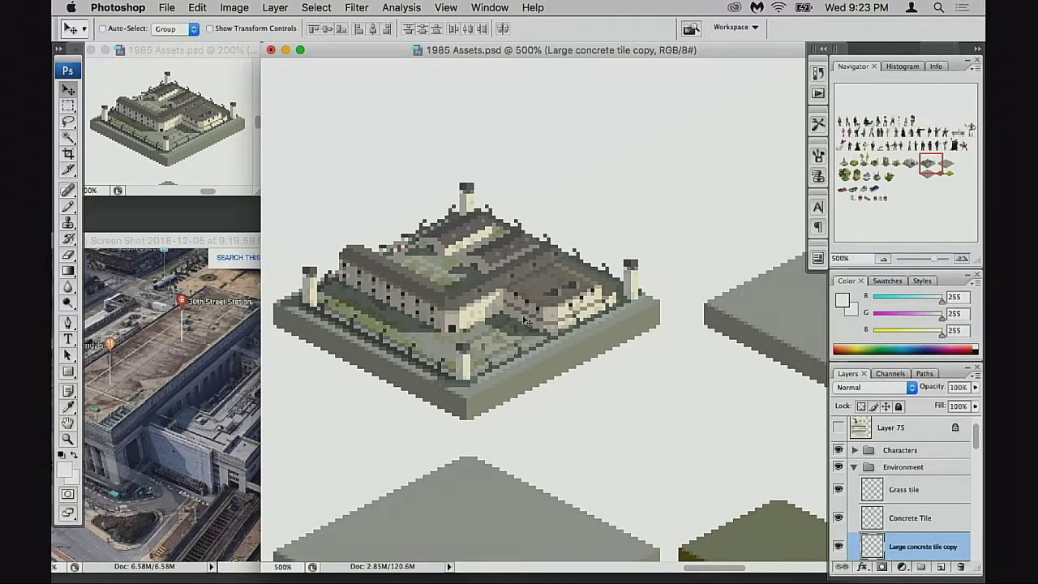
left_click(493, 332)
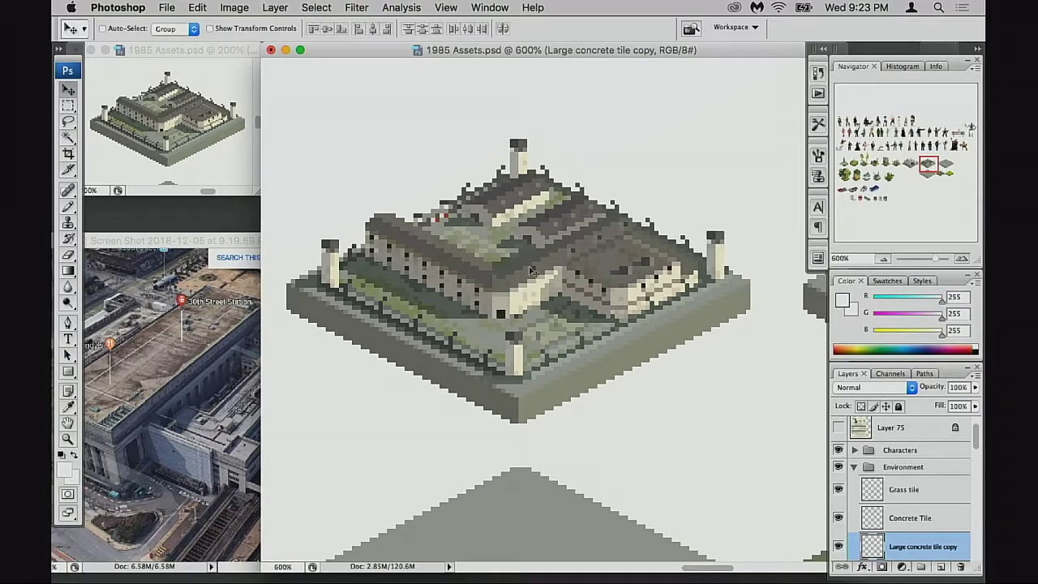
left_click_drag(527, 311, 457, 304)
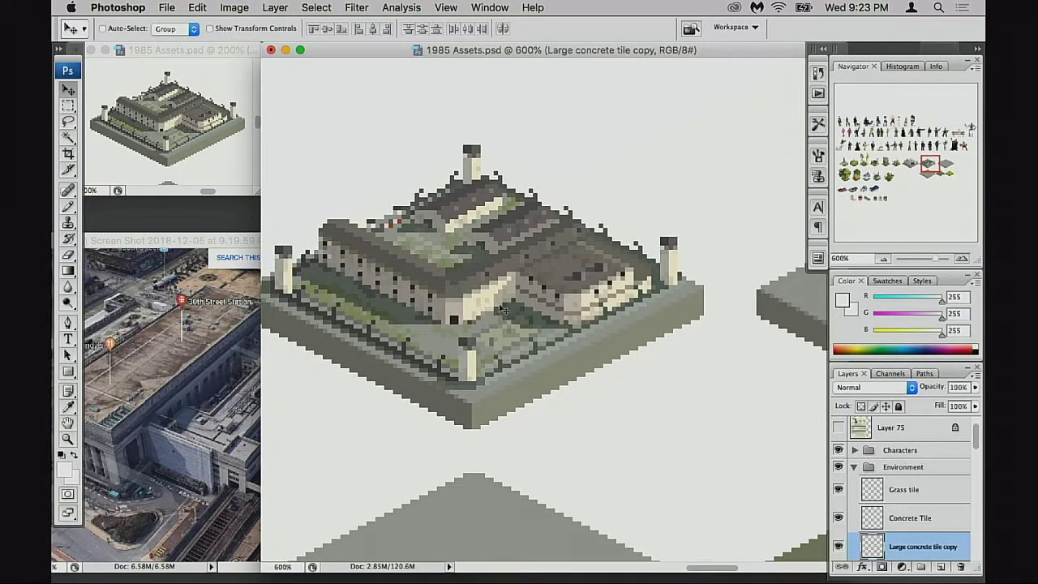
Step: With the Pencil tool, sample the shaded wall grey of the prison building (R 158, G 153, B 149)
key("b")
scroll(491, 309, "left", 2)
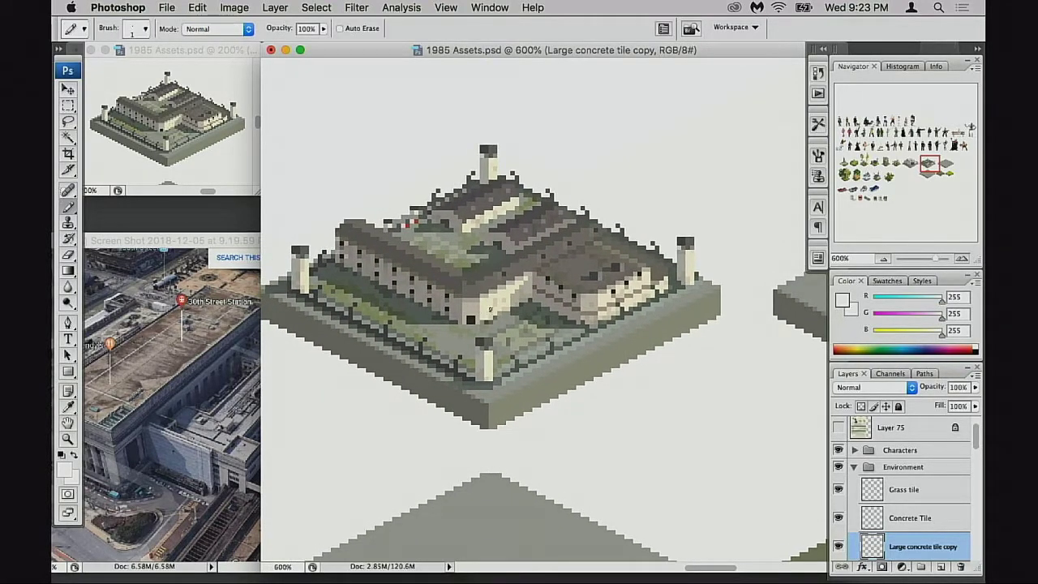
left_click(447, 311, "super")
left_click(472, 321, "super")
left_click_drag(581, 271, 457, 329)
left_click(454, 326, "super")
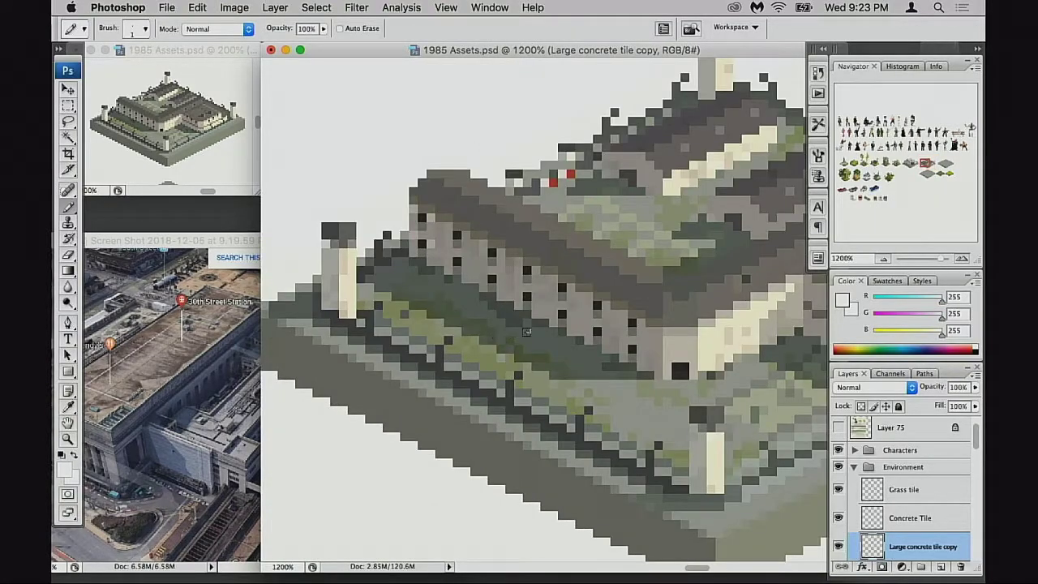
left_click(557, 290, "alt")
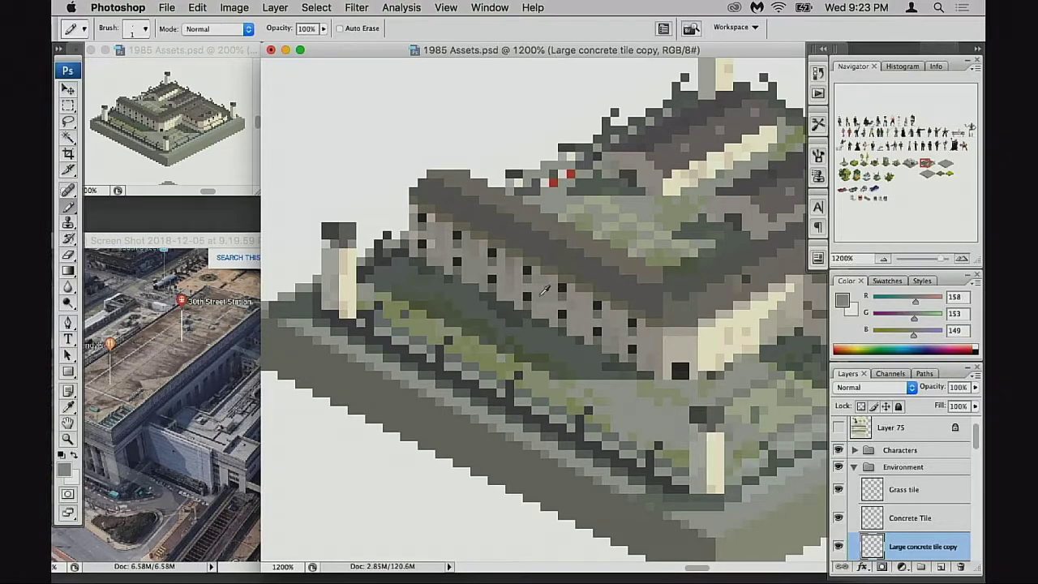
Step: Add a new layer above Large concrete tile copy and check the visibility of both layers
left_click(589, 336, "alt+super")
left_click(589, 336, "alt+super")
left_click_drag(589, 338, 392, 337)
left_click_drag(646, 339, 393, 339)
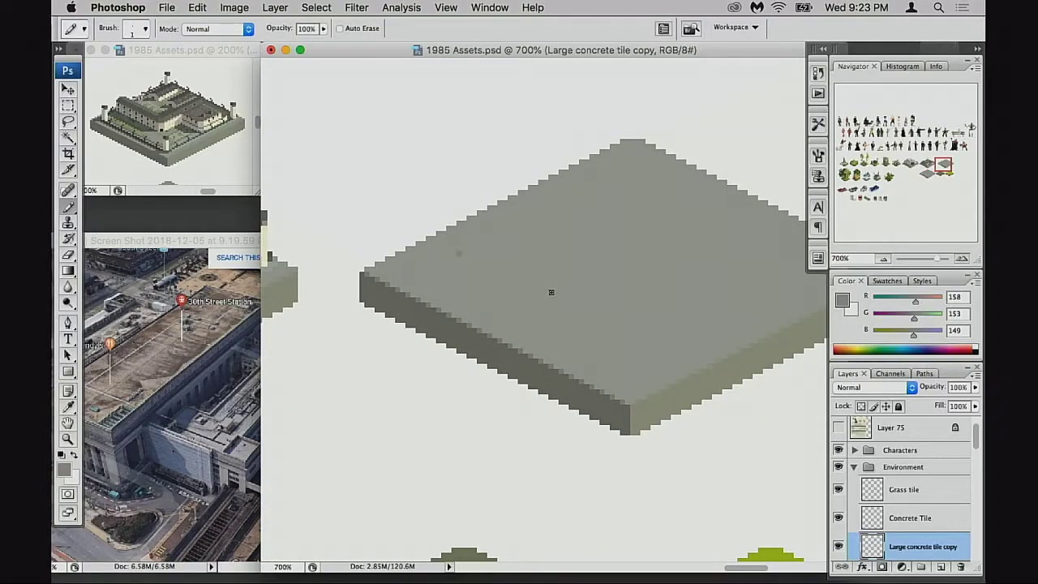
key("super+alt+shift+n")
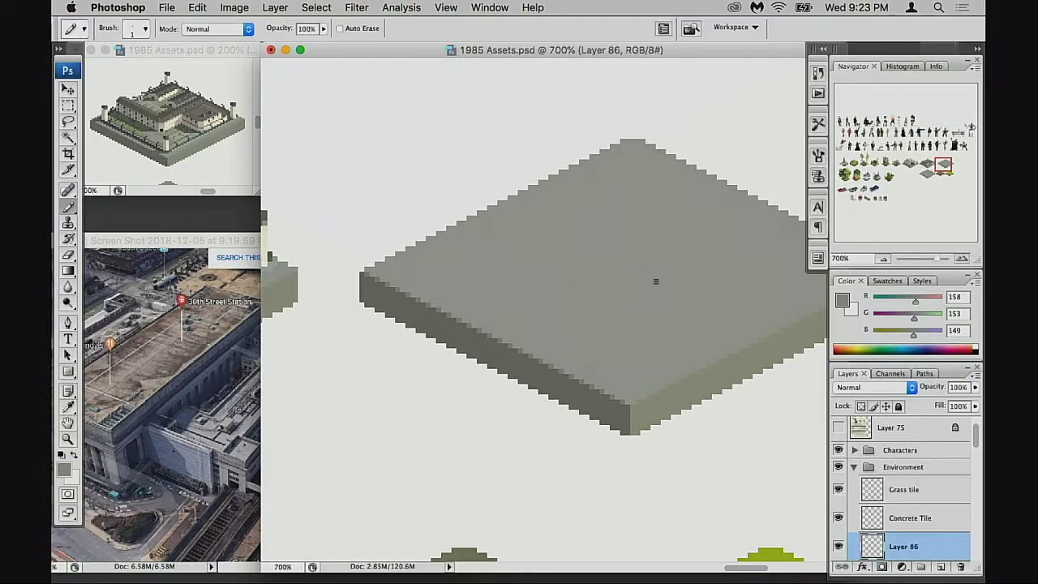
scroll(895, 492, "down", 2)
left_click(838, 491)
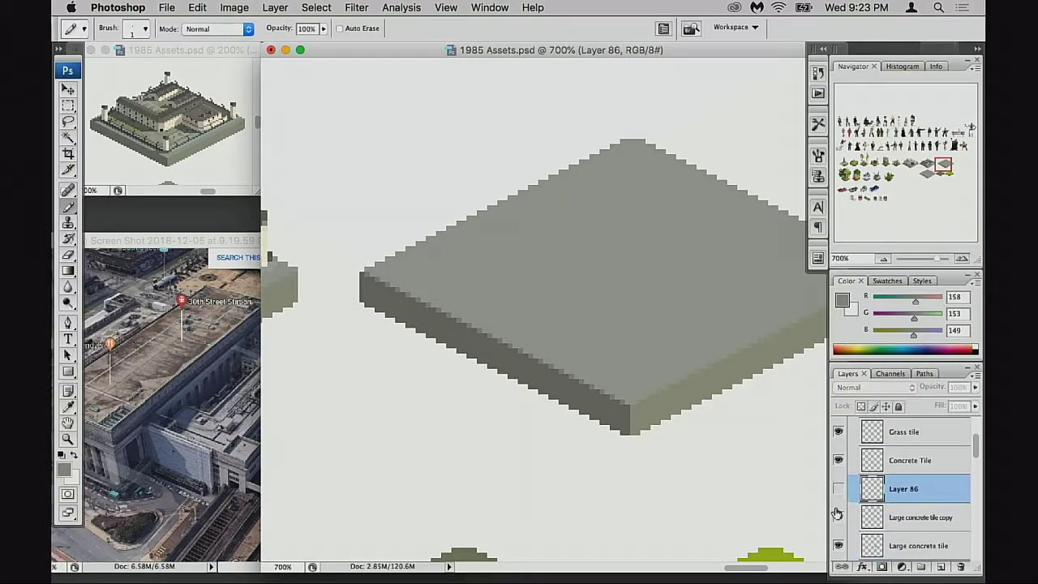
left_click(836, 524)
left_click(836, 519)
left_click(838, 489)
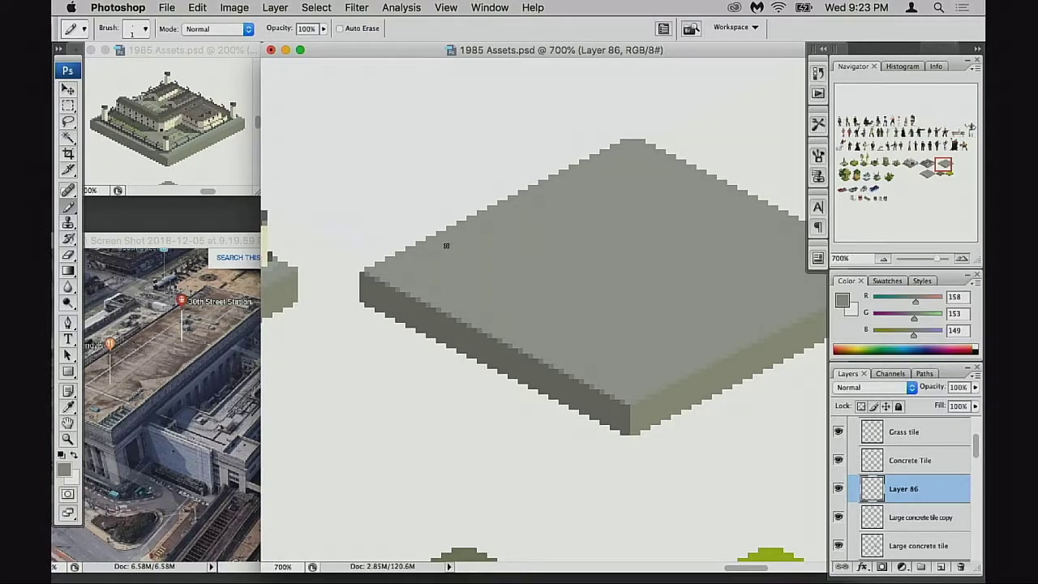
Step: Draw a stepped isometric grey line, parallel to the front-left edge, near the blank concrete tile's left corner
left_click(572, 296, "shift")
key("super+z")
left_click(477, 273, "super")
left_click(487, 279, "super")
left_click_drag(593, 312, 501, 311)
left_click(504, 314)
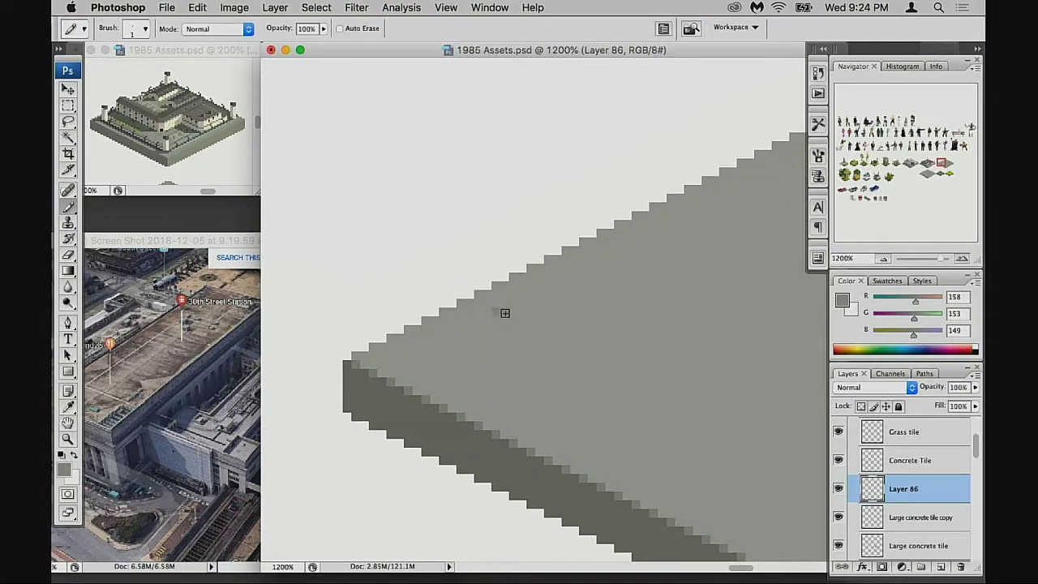
left_click(521, 321)
left_click(515, 320)
left_click_drag(533, 328, 630, 367)
key("m")
left_click_drag(450, 249, 708, 453)
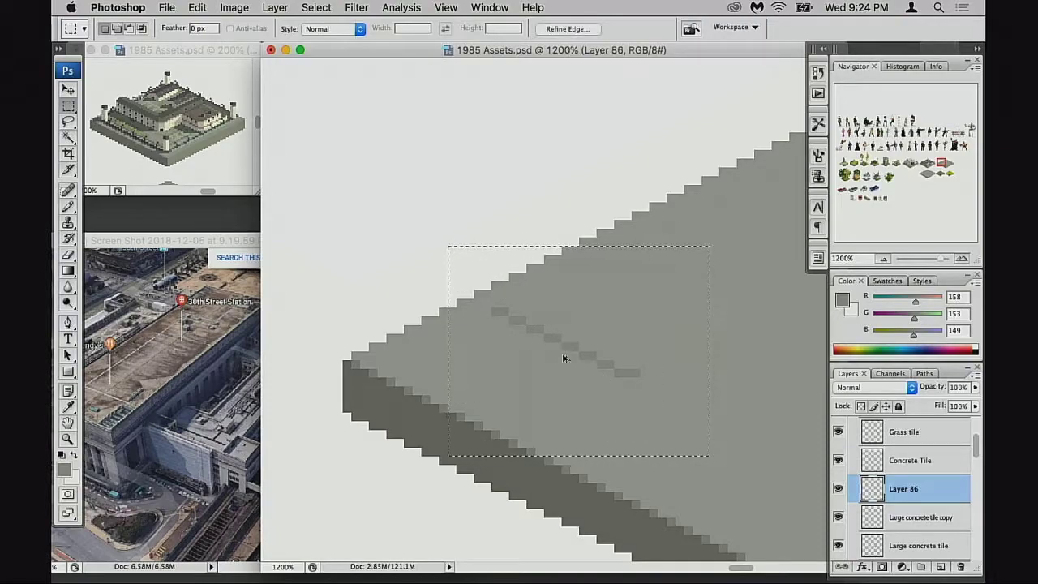
mouse_move(563, 354)
left_mouse_down()
mouse_move(667, 403)
mouse_move(630, 435)
left_mouse_up()
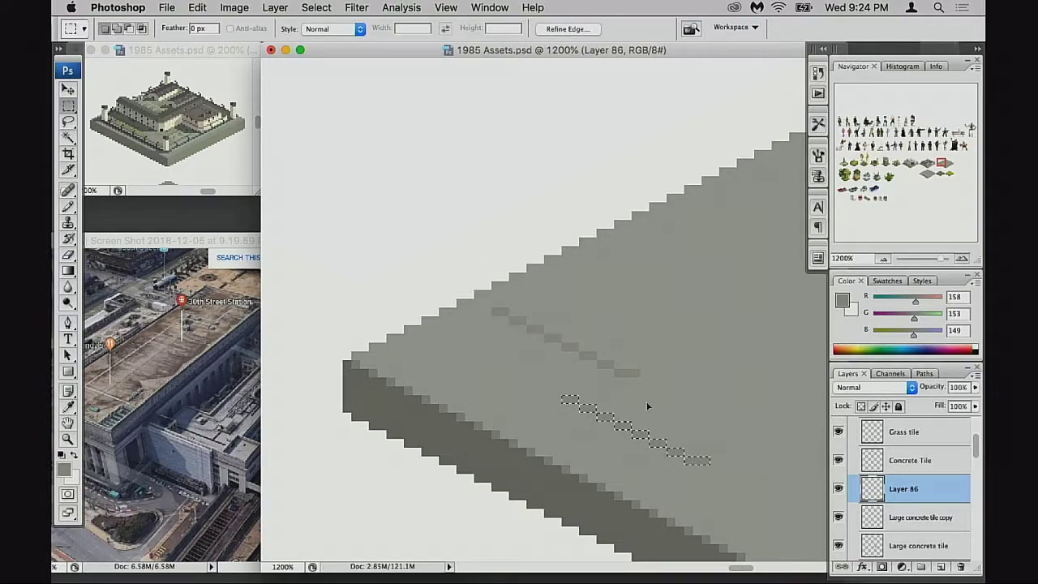
key("super+z")
key("super+d")
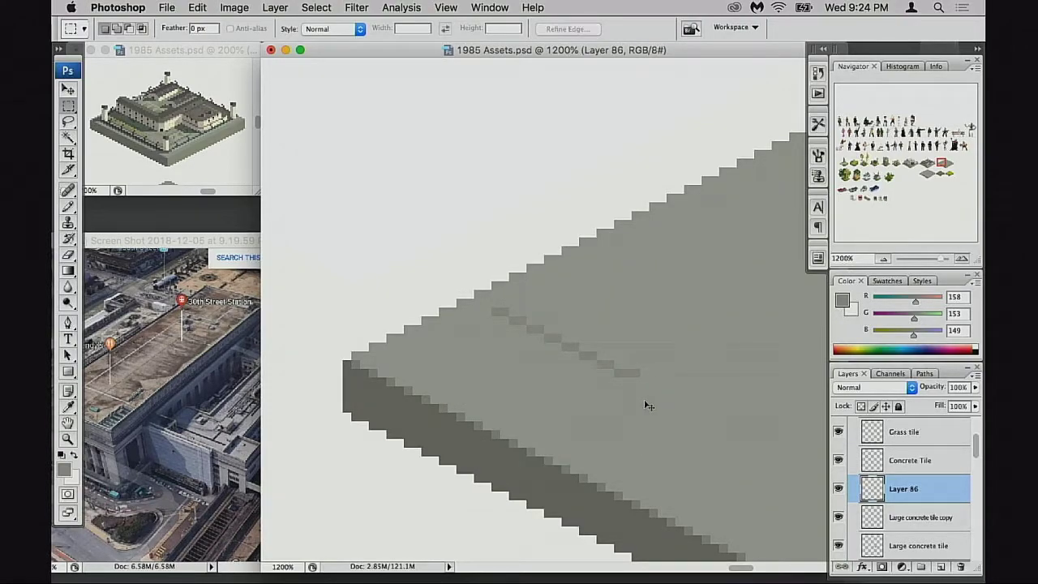
Step: Erase the line's last pixel and extend the line toward the front by duplicating its segment onto its end
key("e")
left_click(638, 374)
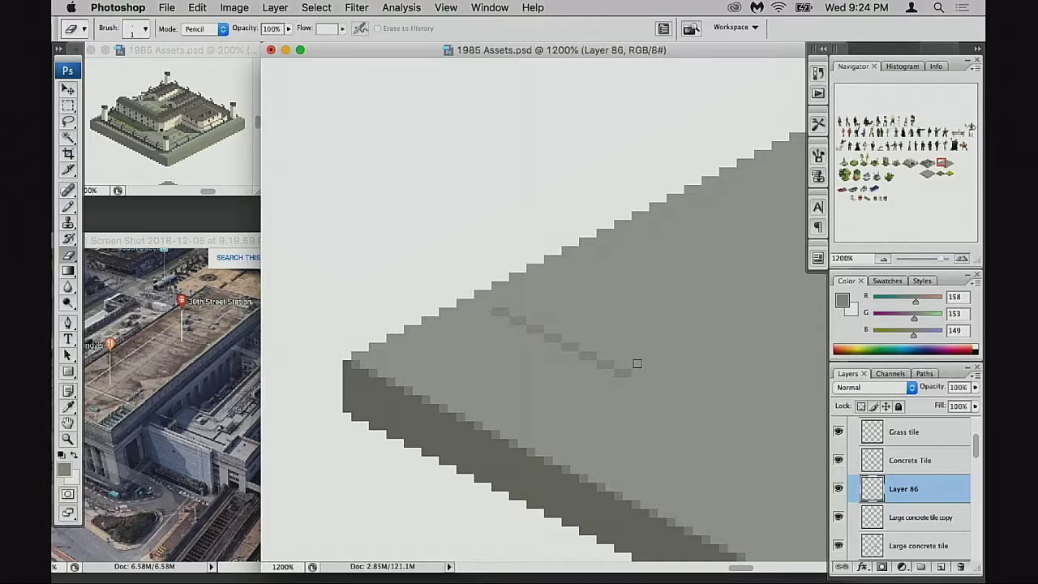
key("m")
mouse_move(430, 264)
left_mouse_down()
mouse_move(554, 352)
mouse_move(738, 440)
left_mouse_up()
left_click_drag(651, 394, 533, 313)
mouse_move(501, 283)
left_mouse_down()
mouse_move(601, 336)
mouse_move(574, 370)
left_mouse_up()
key("ctrl+d")
key("e")
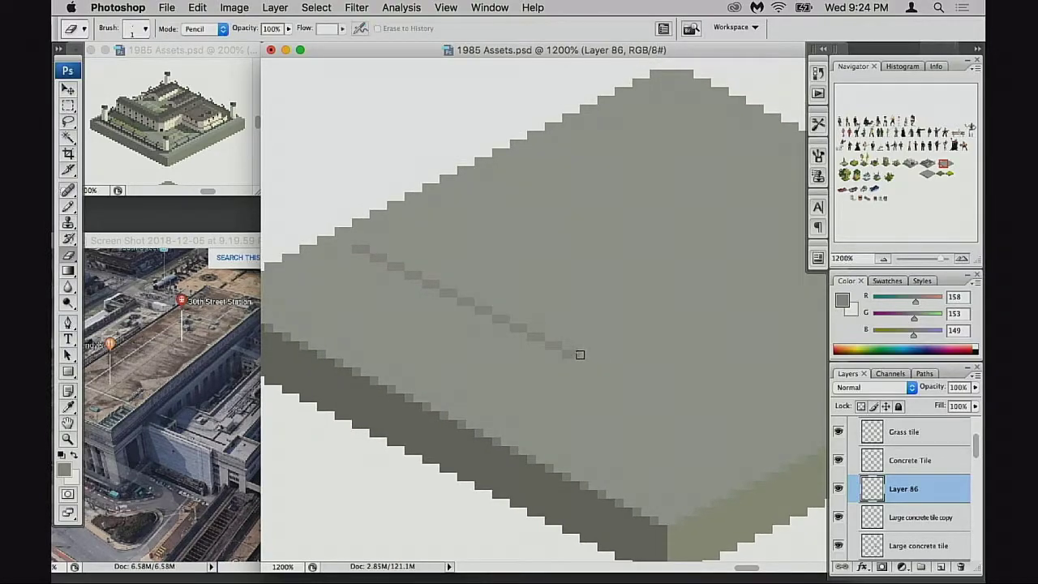
Step: Check the station screenshot and move the grey line slightly closer to the tile's front-left edge
scroll(576, 365, "down", 1)
key("v")
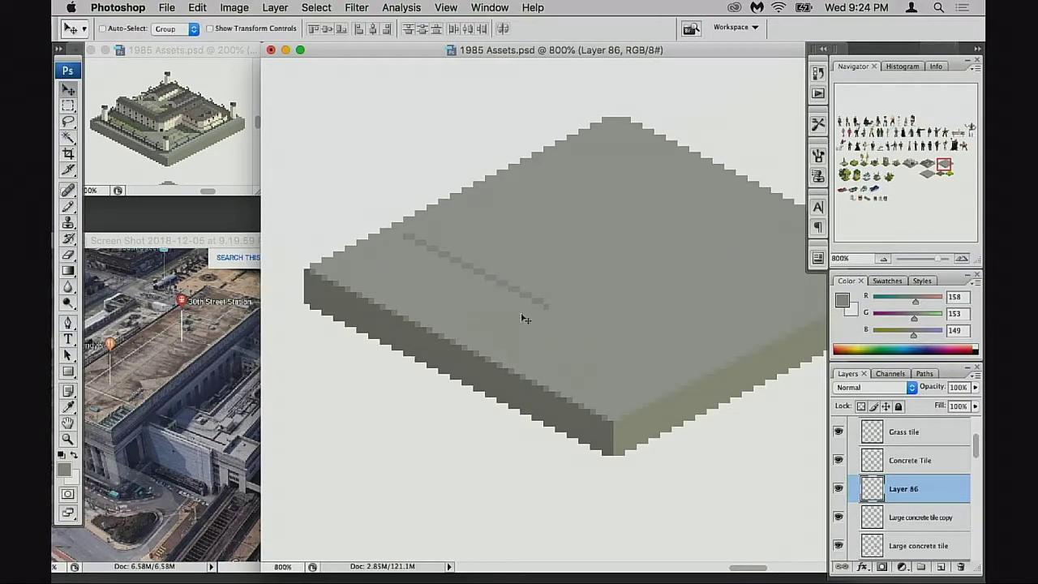
left_click(174, 366)
left_click(631, 326)
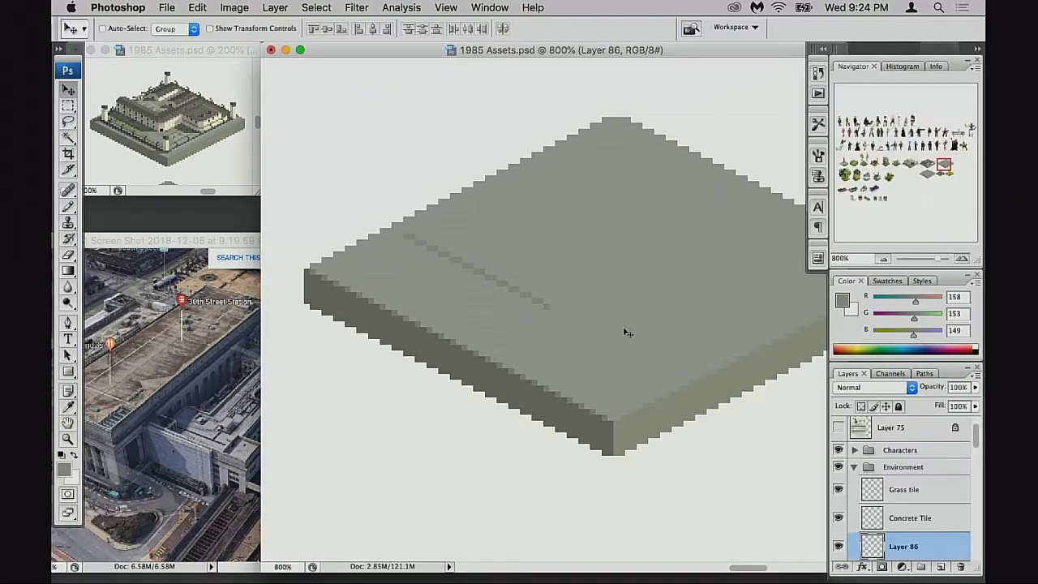
left_click_drag(583, 337, 625, 354)
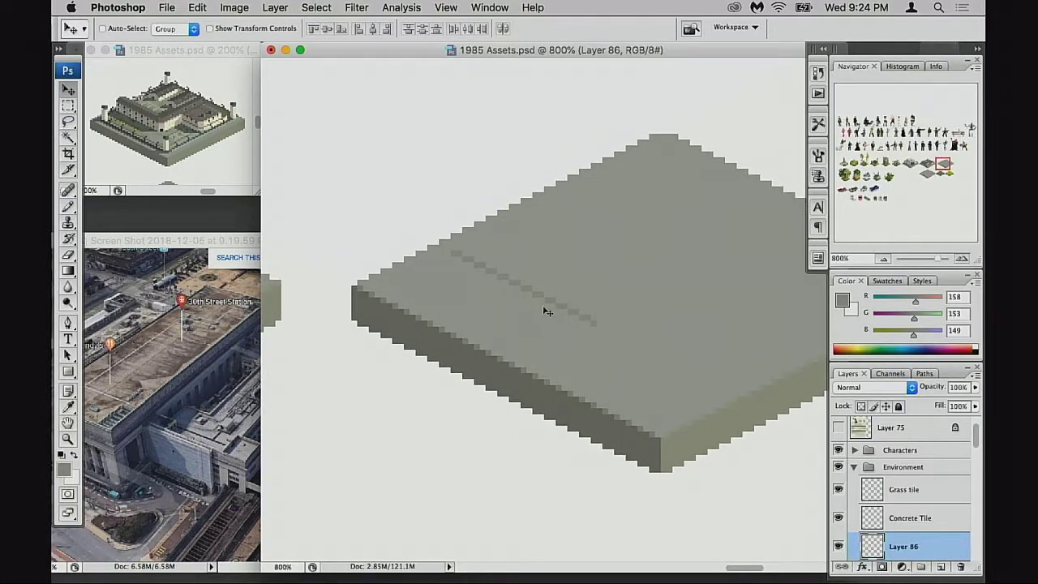
left_click_drag(530, 315, 519, 319)
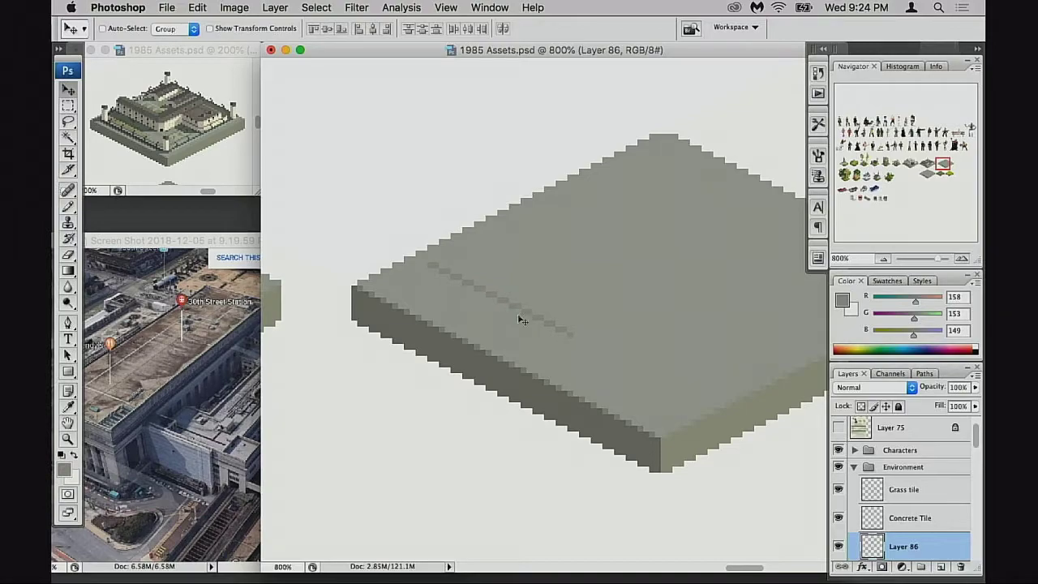
left_click_drag(620, 330, 505, 292)
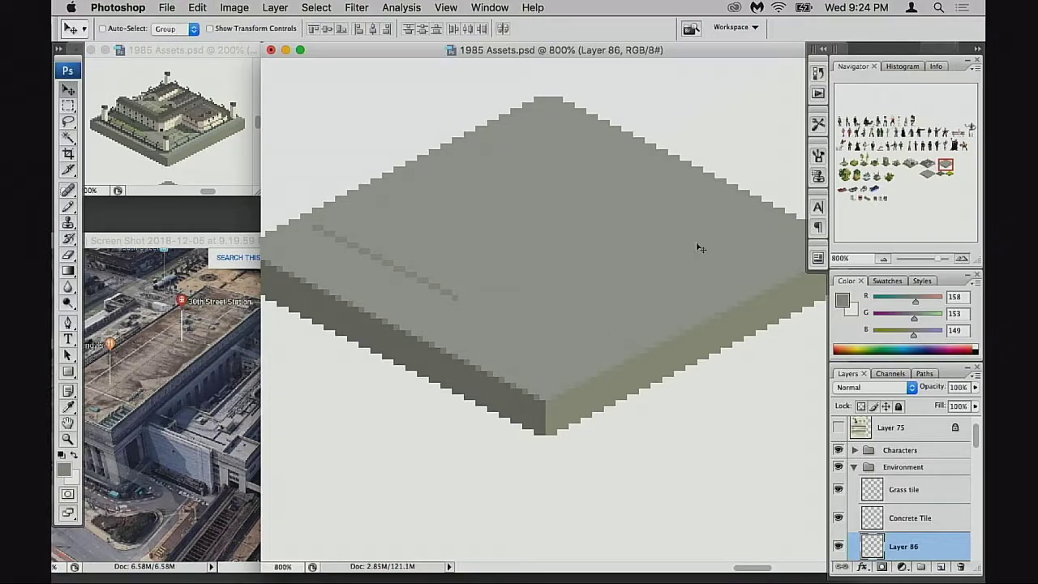
left_click_drag(546, 309, 702, 307)
left_click_drag(631, 300, 567, 322)
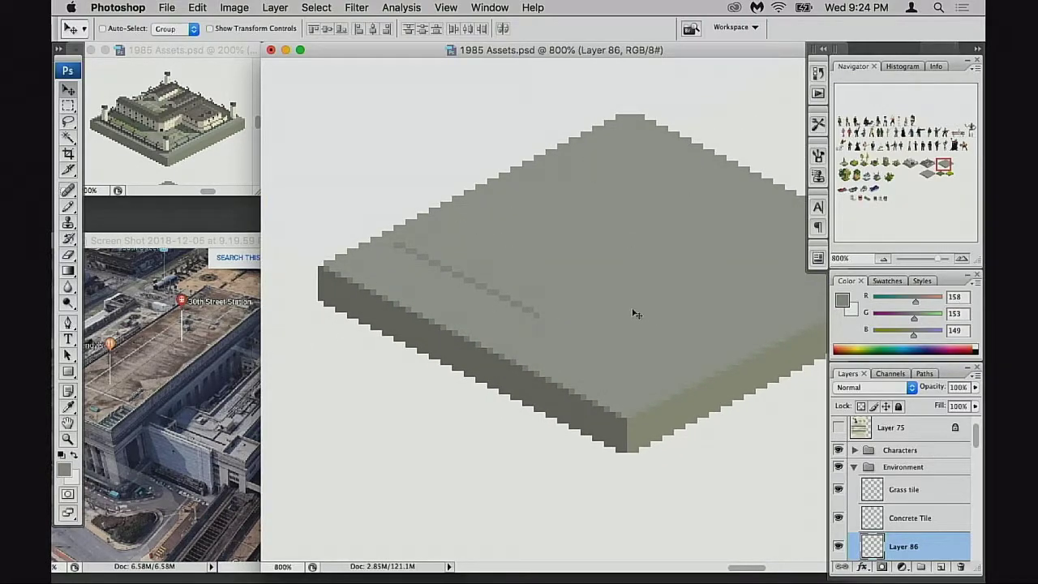
Step: Study the station screenshot up close, covering the main building, the lower wing's roof and end wall, and the track canopies
left_click(202, 374)
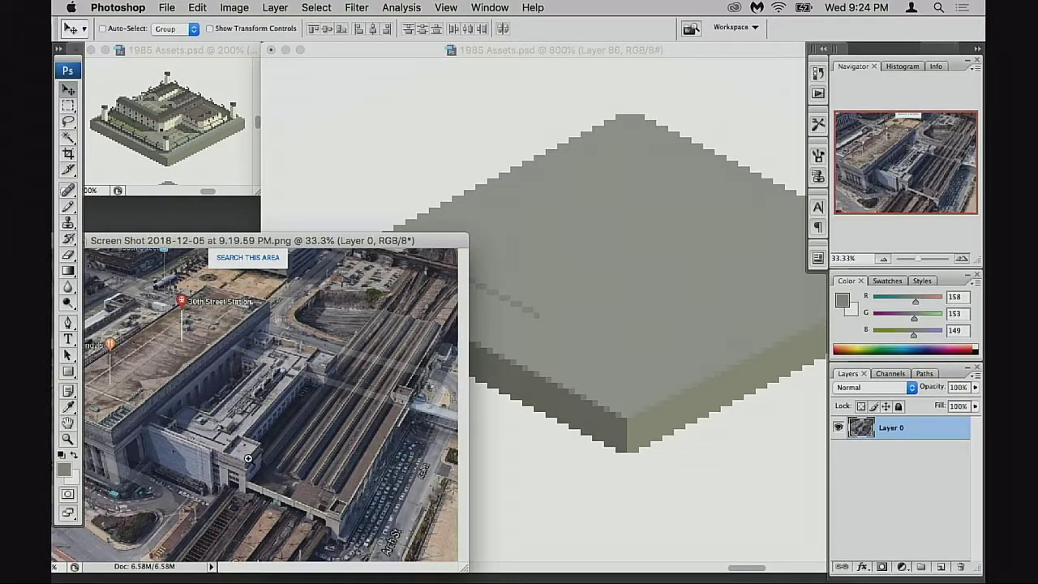
key("super+plus")
left_click_drag(258, 460, 342, 417)
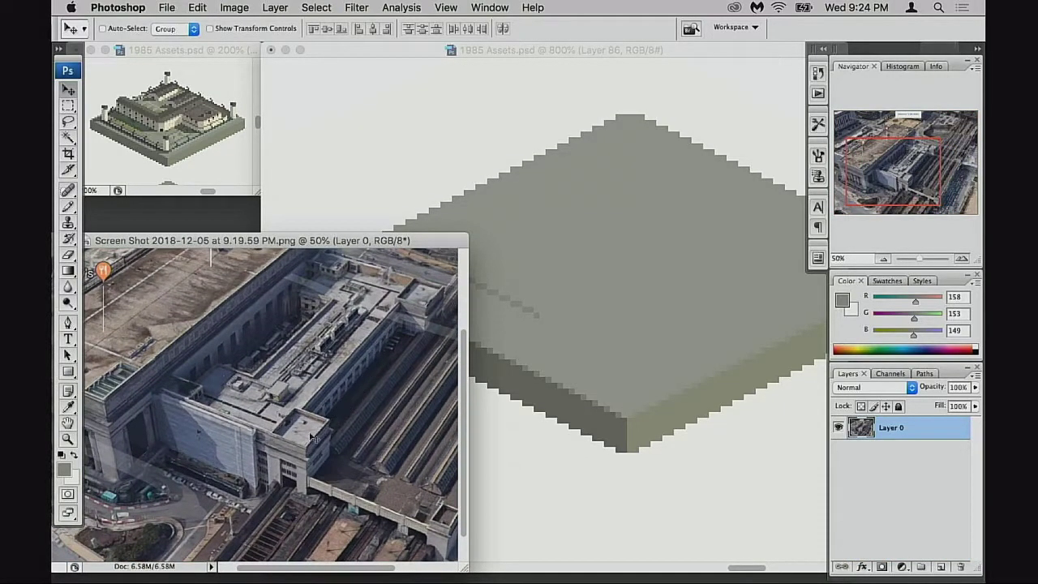
left_click_drag(352, 367, 403, 355)
scroll(297, 380, "right", 3)
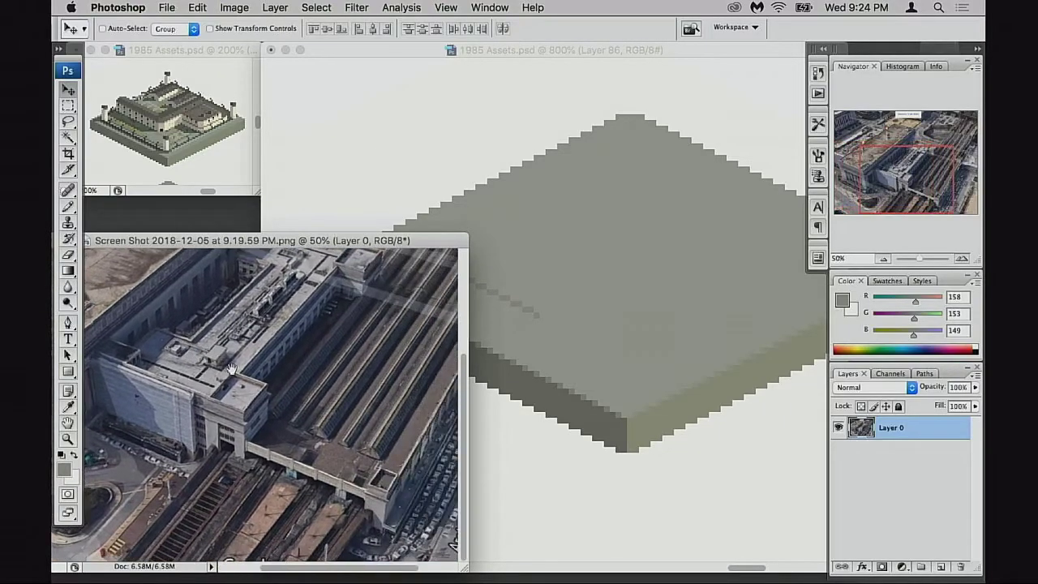
scroll(297, 384, "right", 2)
scroll(297, 383, "left", 2)
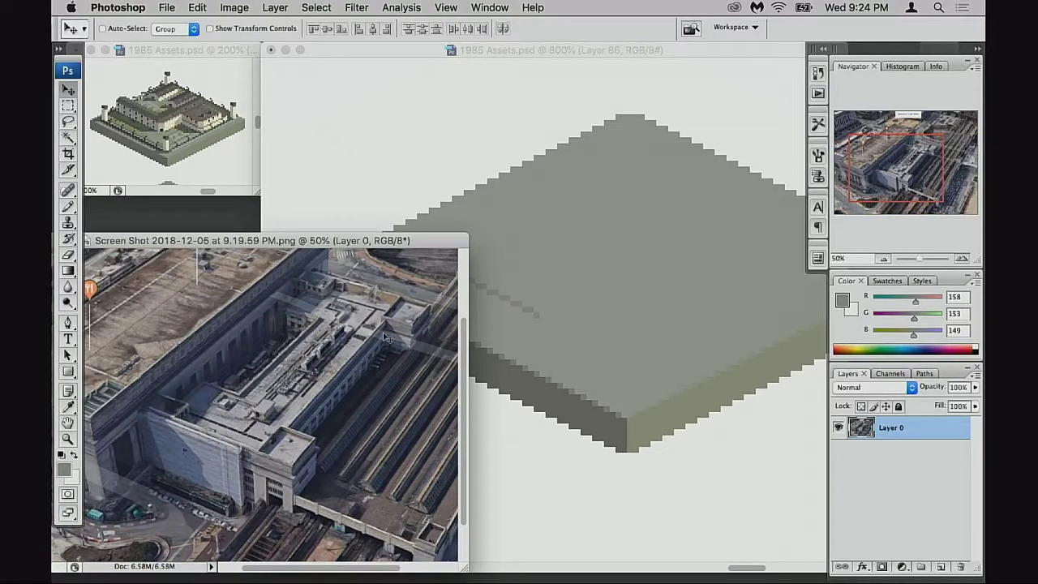
left_click(367, 382, "super")
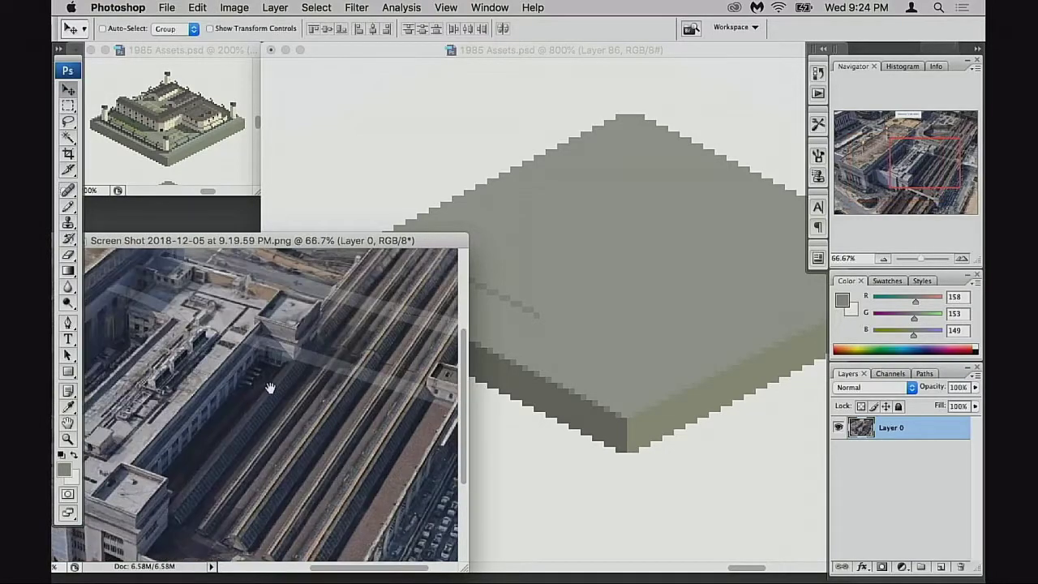
left_click_drag(271, 388, 363, 358)
scroll(332, 417, "right", 2)
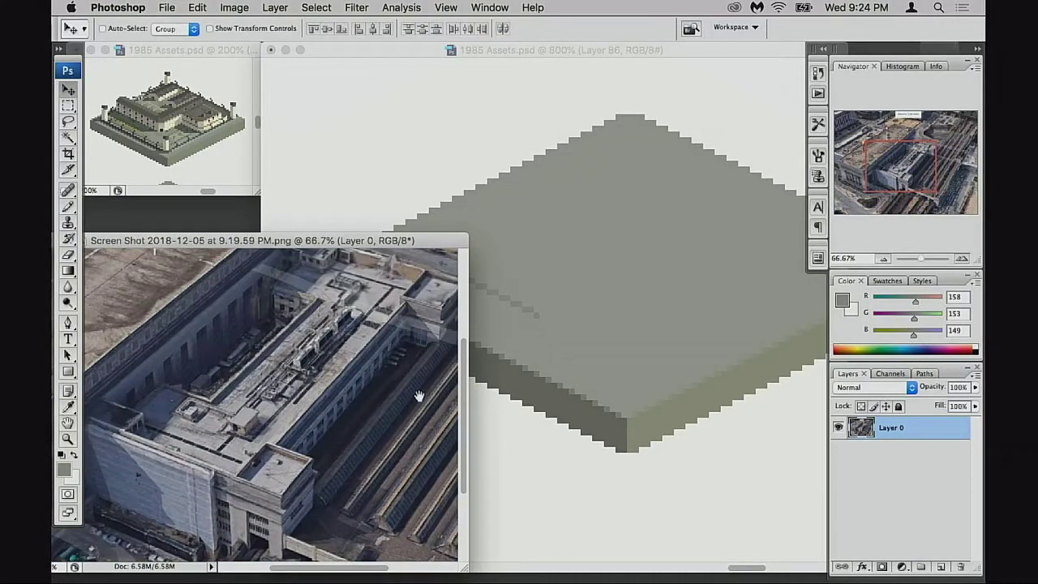
scroll(391, 364, "right", 2)
left_click(363, 366, "alt")
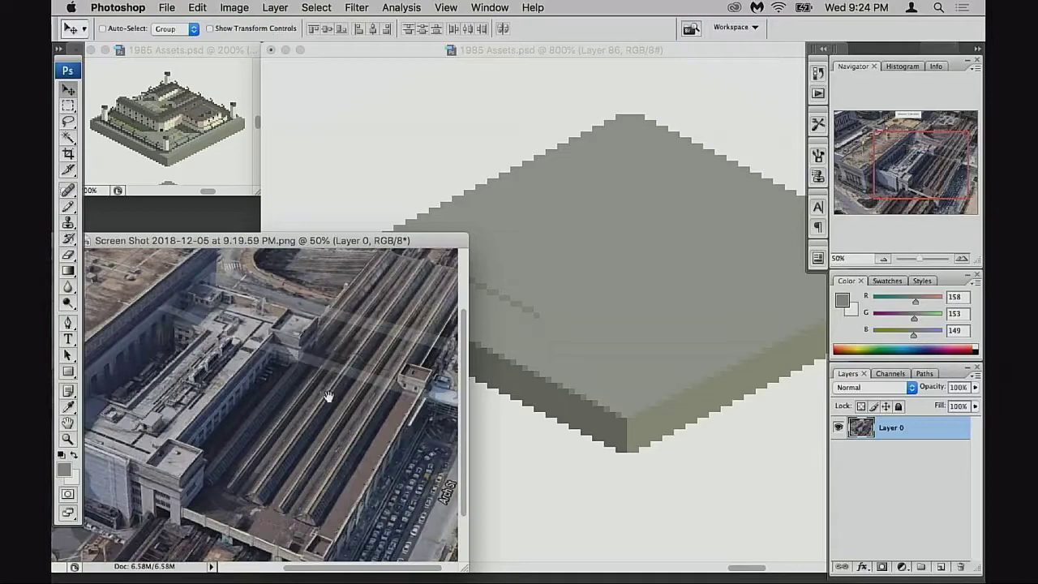
left_click_drag(255, 357, 317, 359)
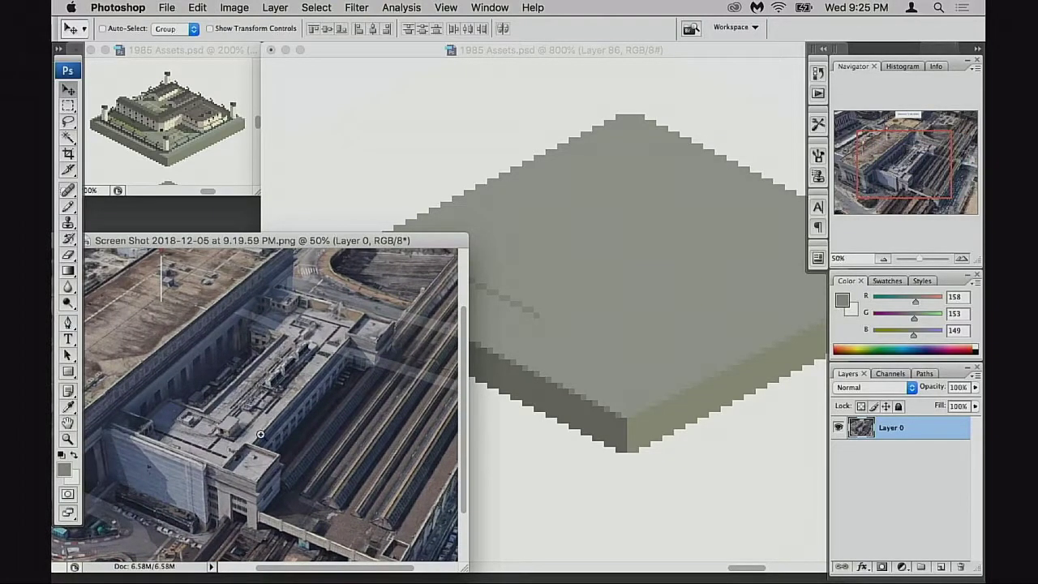
key("super+plus")
mouse_move(282, 417)
left_mouse_down()
mouse_move(355, 396)
mouse_move(370, 378)
mouse_move(291, 420)
left_mouse_up()
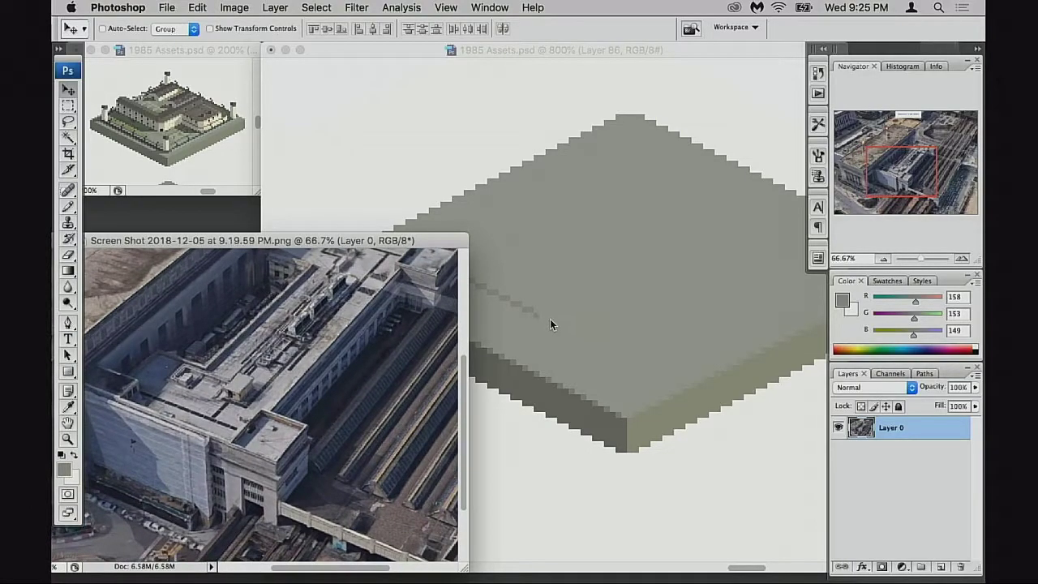
Step: Sample the cream from the prison building's wall and draw a short stepped line rising from the grey line's front end, checking the station screenshot
left_click(550, 325)
scroll(494, 325, "left", 10)
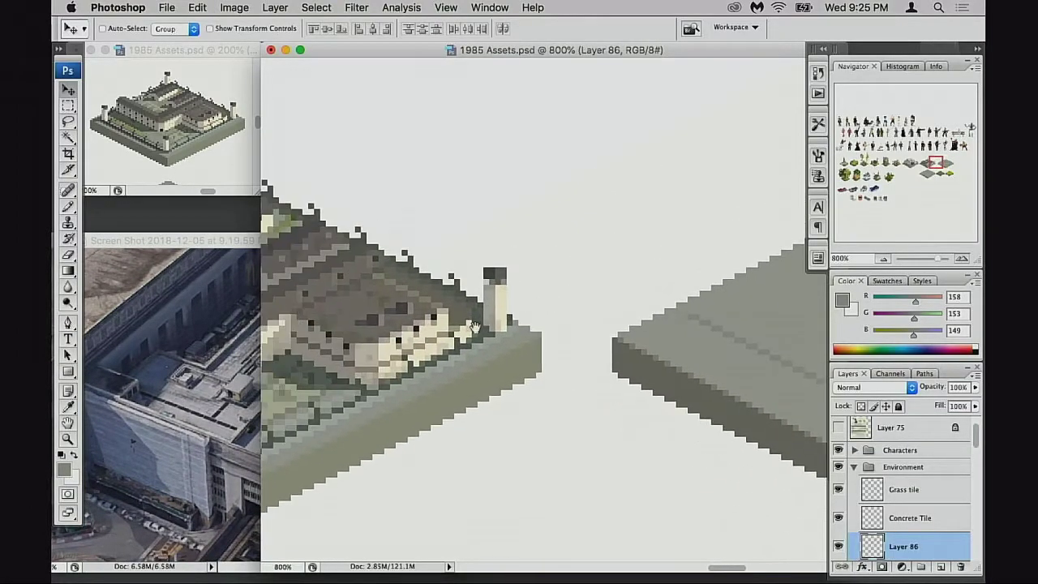
scroll(418, 351, "left", 5)
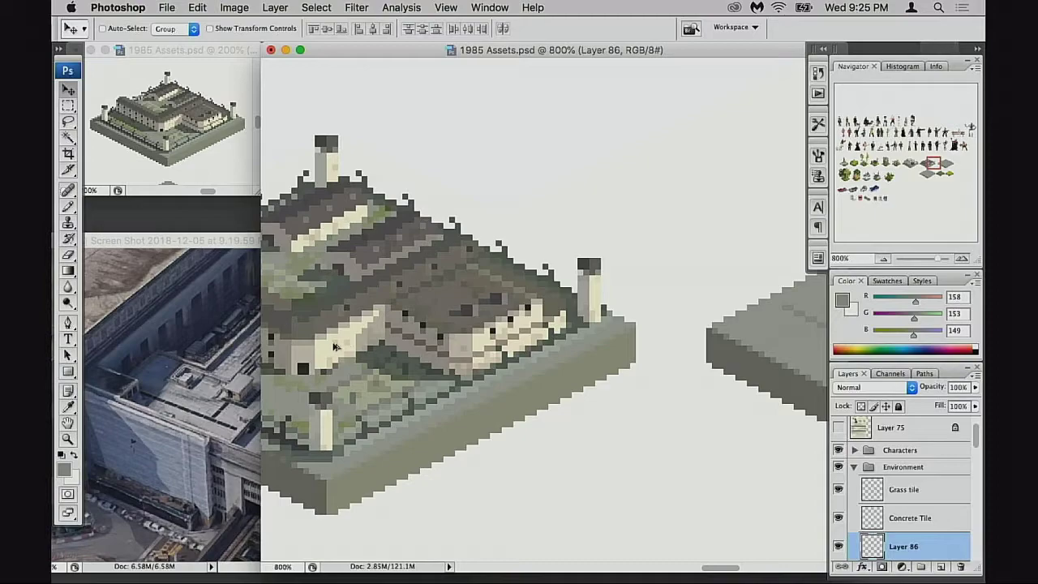
key("b")
left_click(333, 339, "alt")
scroll(401, 348, "right", 10)
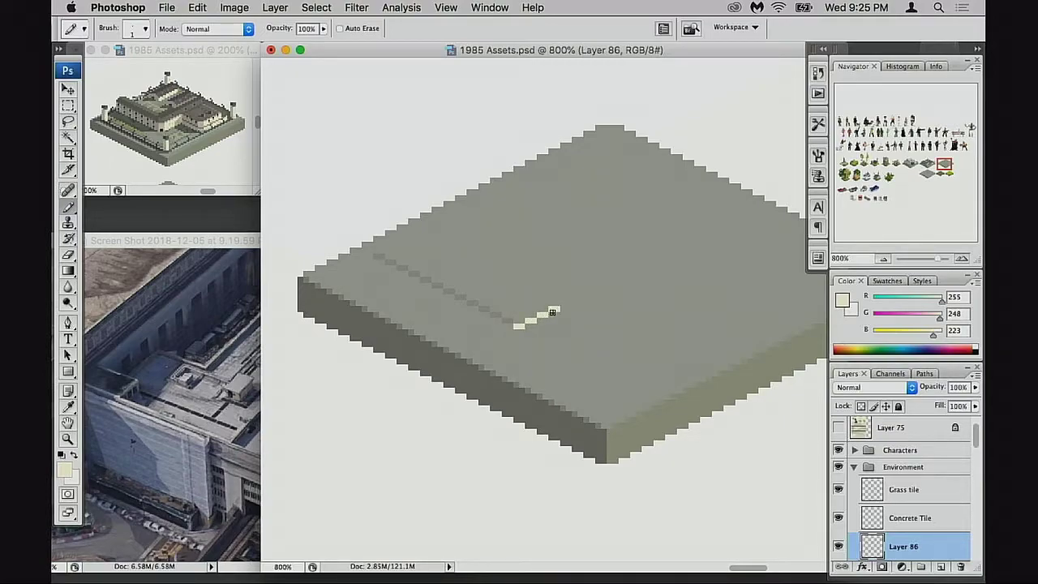
left_click(235, 374)
left_click(611, 318)
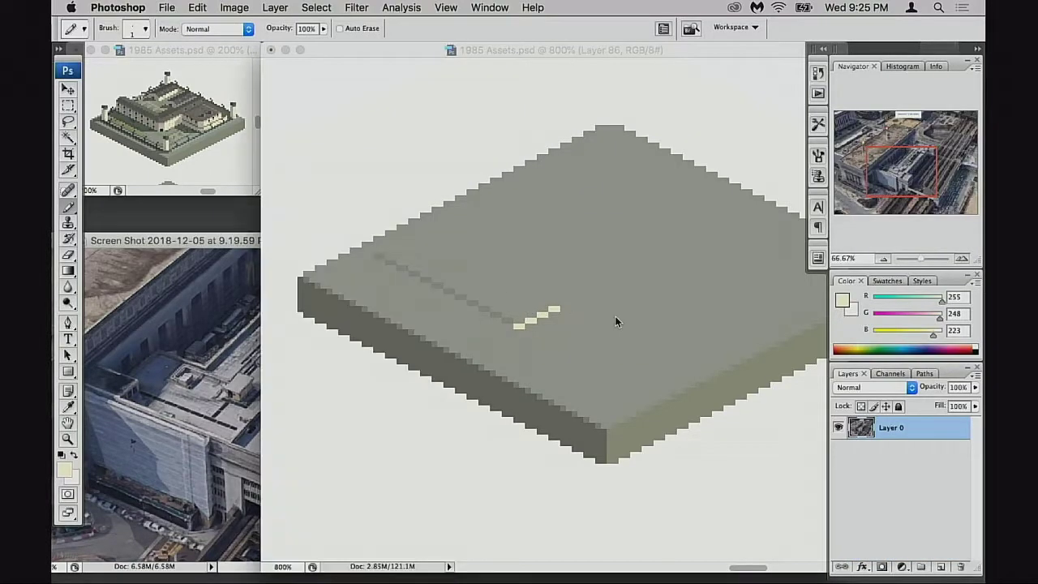
Step: Build the stepped cream line up into a short solid wall with vertical ends, and check it against the station screenshot
left_click_drag(522, 292, 517, 313)
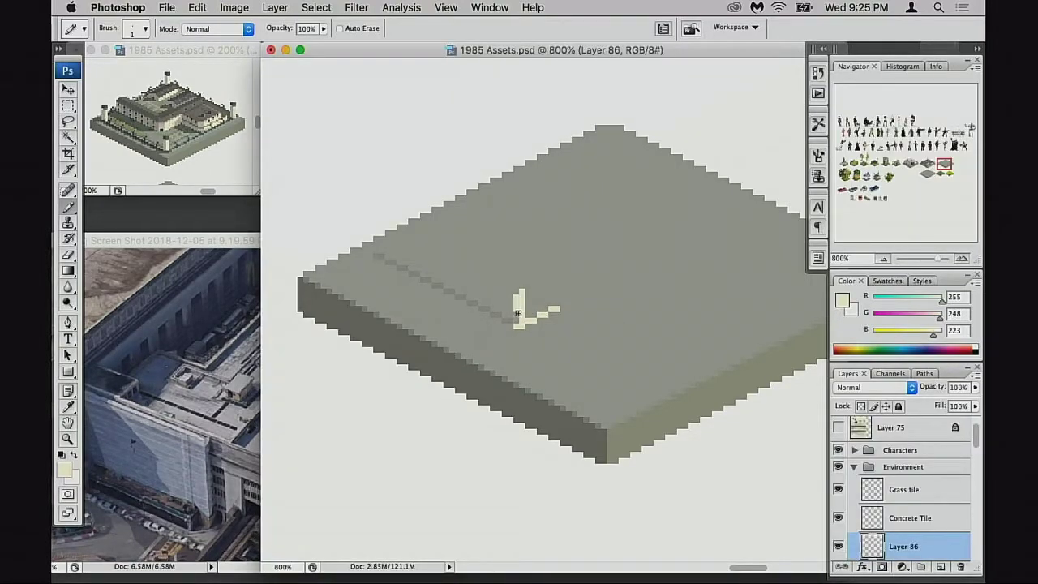
key("ctrl+z")
left_click_drag(517, 293, 516, 309)
mouse_move(546, 282)
left_mouse_down()
mouse_move(552, 302)
mouse_move(537, 289)
mouse_move(526, 308)
mouse_move(542, 307)
mouse_move(526, 322)
mouse_move(569, 324)
mouse_move(515, 331)
mouse_move(537, 339)
left_mouse_up()
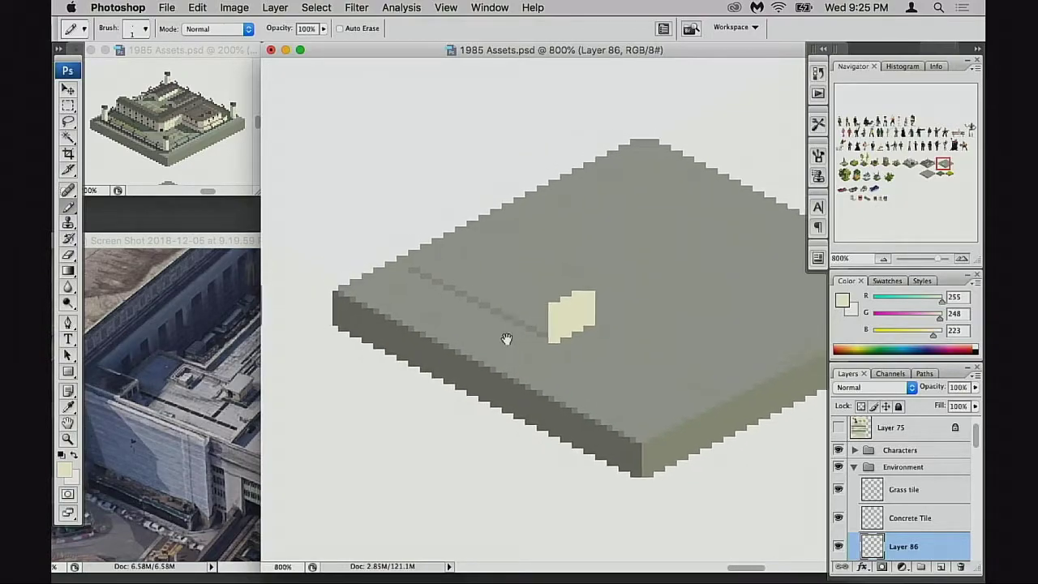
left_click(211, 366)
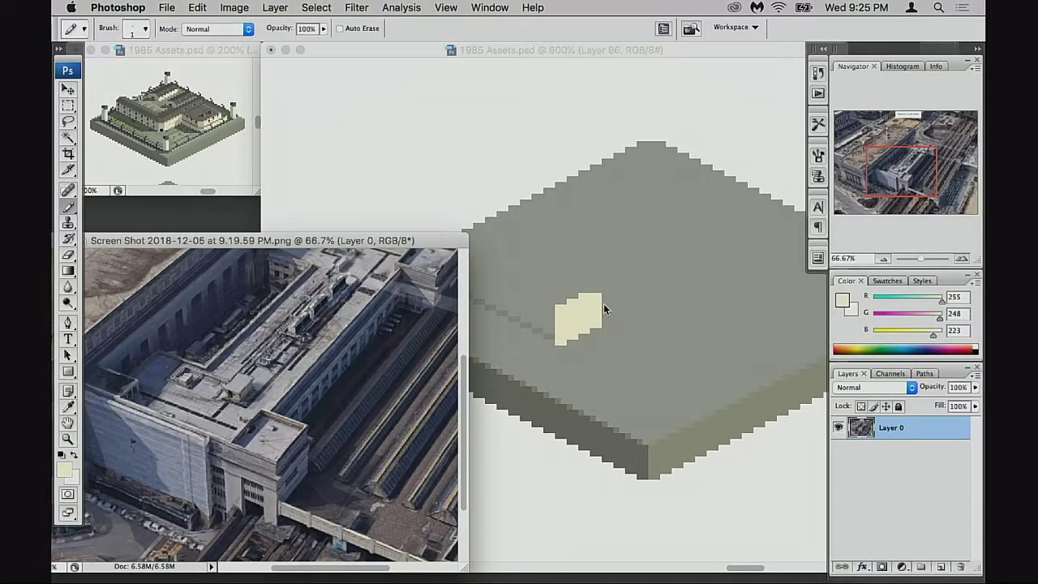
left_click(582, 331)
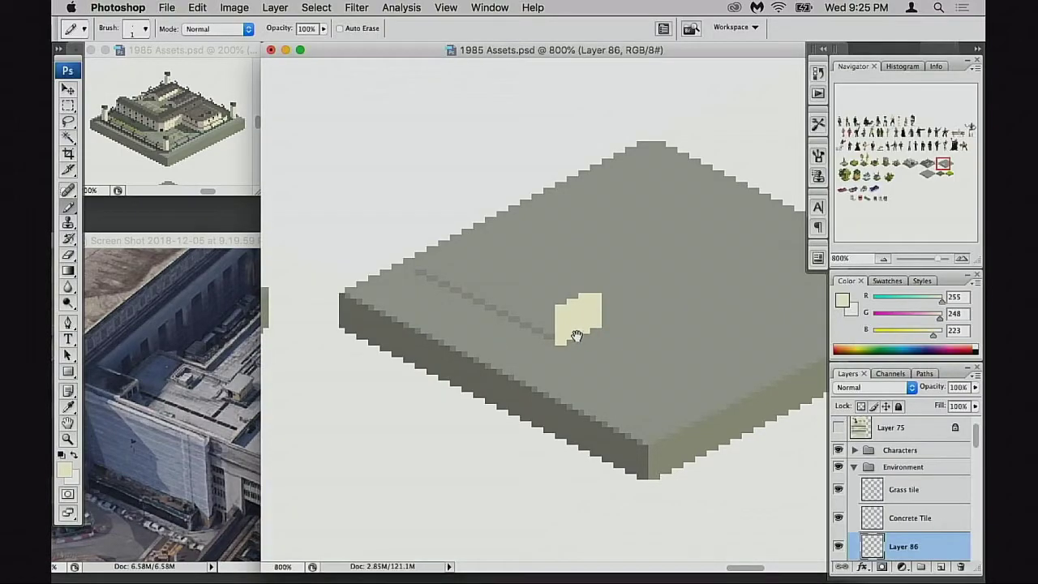
left_click_drag(576, 336, 589, 337)
Step: Duplicate the grey line straight up so its front end meets the top of the cream wall
key("m")
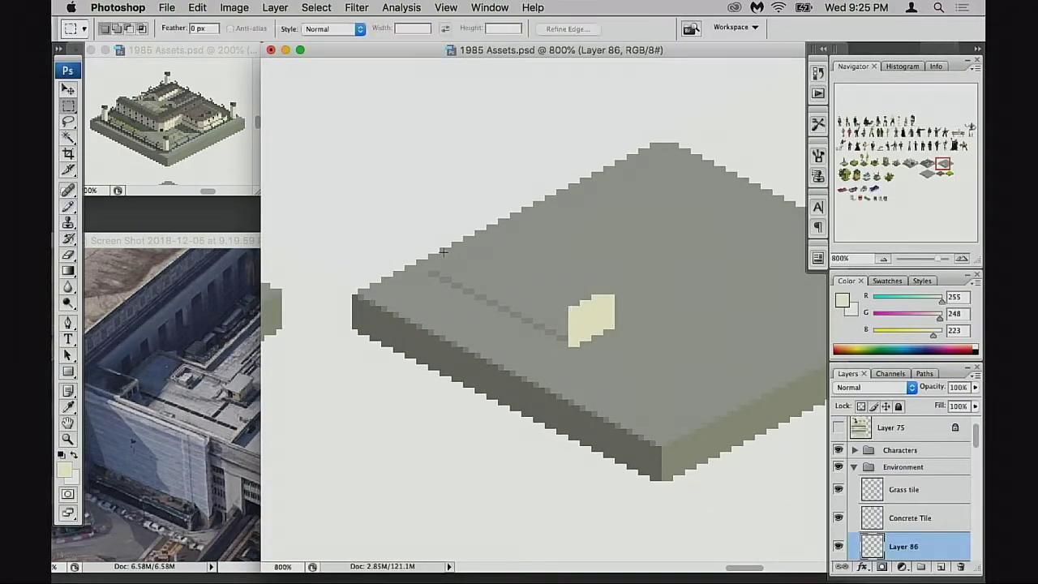
mouse_move(430, 245)
left_mouse_down()
mouse_move(573, 374)
mouse_move(550, 326)
left_mouse_up()
key("super+z")
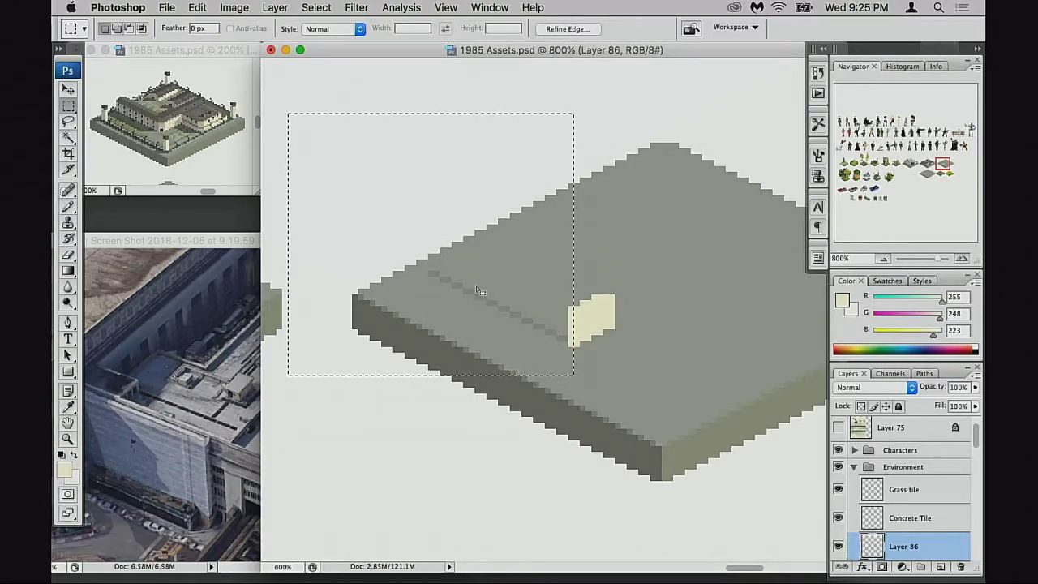
left_click(633, 315)
left_click_drag(371, 238, 568, 387)
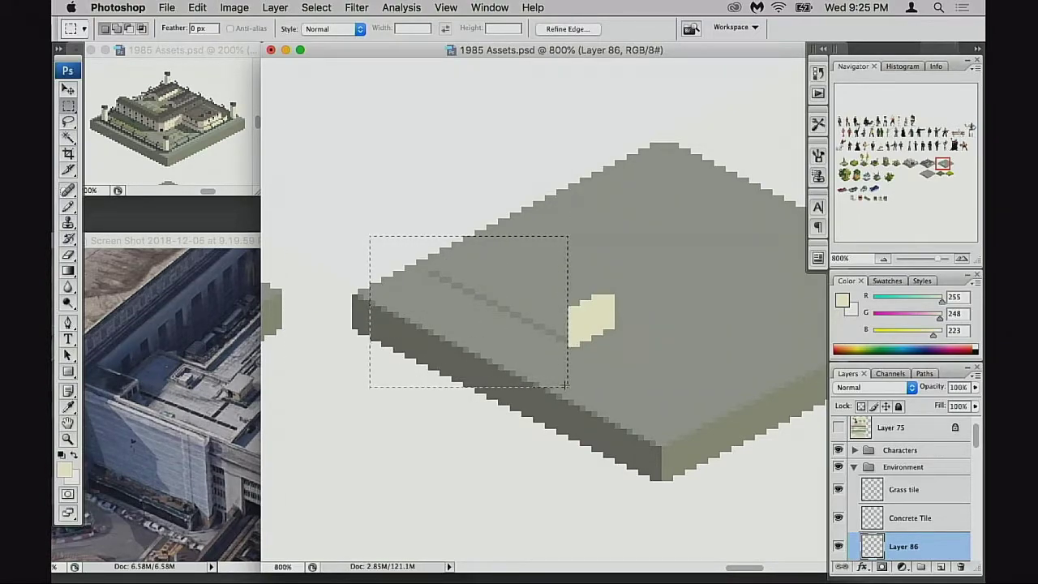
left_click_drag(548, 351, 553, 323)
key("Up")
key("Right")
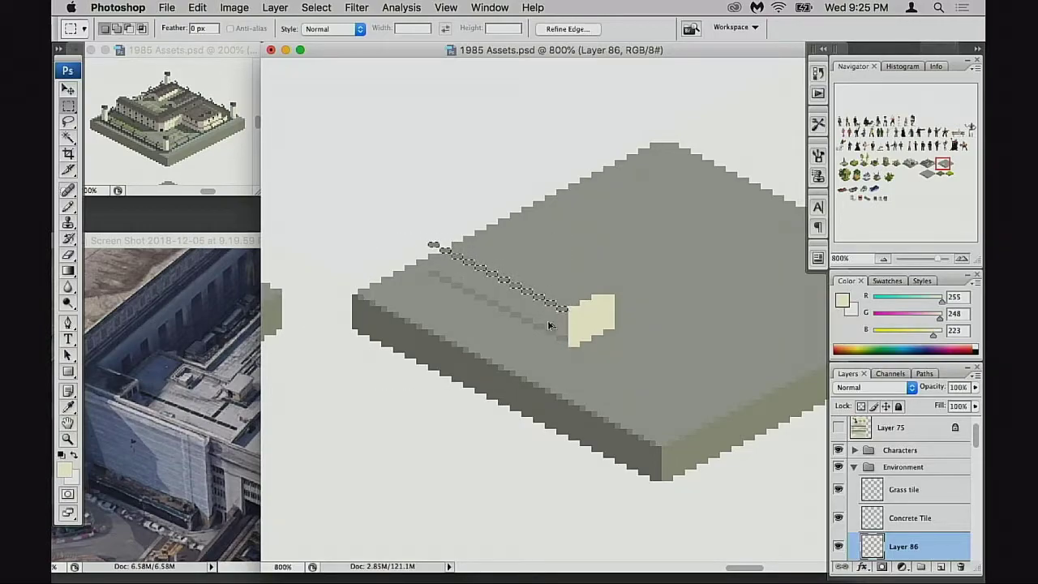
key("Left")
key("Down")
key("super+d")
Step: Fill the space between the two parallel grey lines with their sampled grey to form the long wall
key("b")
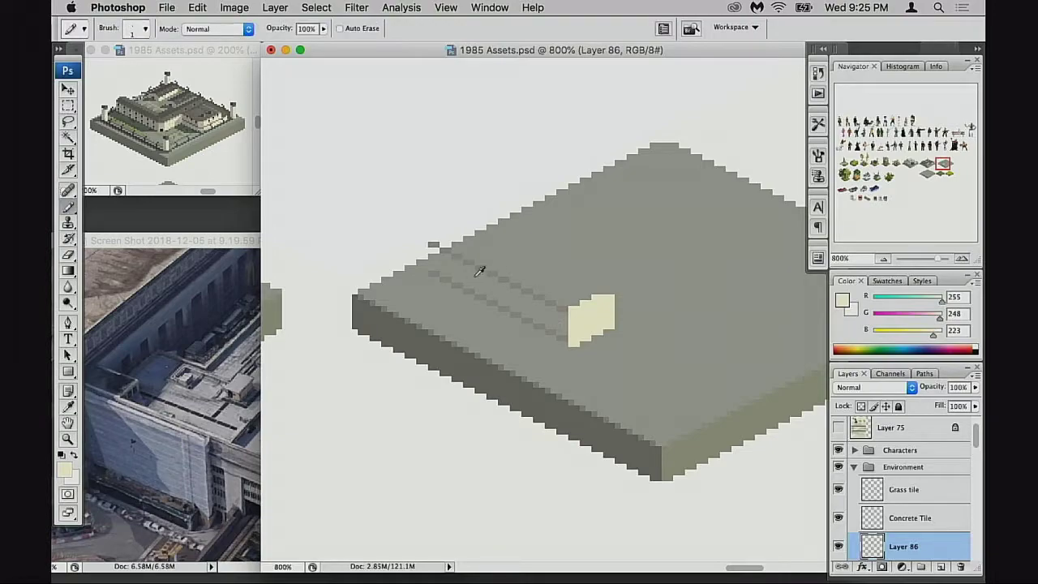
left_click(454, 250, "alt")
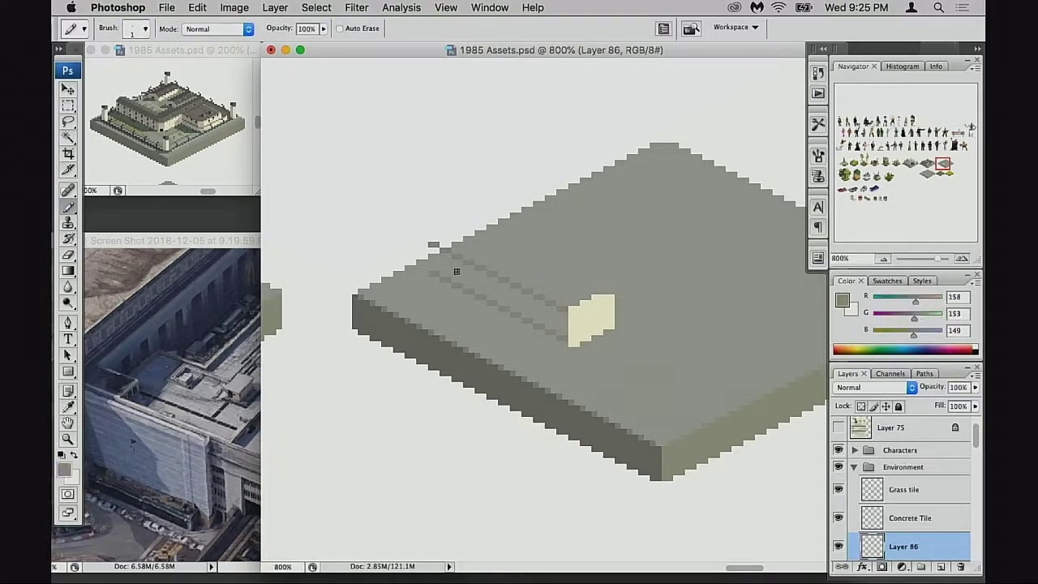
key("super+equal")
mouse_move(495, 266)
left_mouse_down()
mouse_move(522, 277)
mouse_move(531, 301)
mouse_move(556, 289)
mouse_move(565, 306)
mouse_move(557, 307)
mouse_move(590, 311)
mouse_move(580, 304)
mouse_move(611, 332)
mouse_move(554, 317)
mouse_move(605, 326)
mouse_move(601, 314)
mouse_move(562, 327)
mouse_move(600, 338)
left_mouse_up()
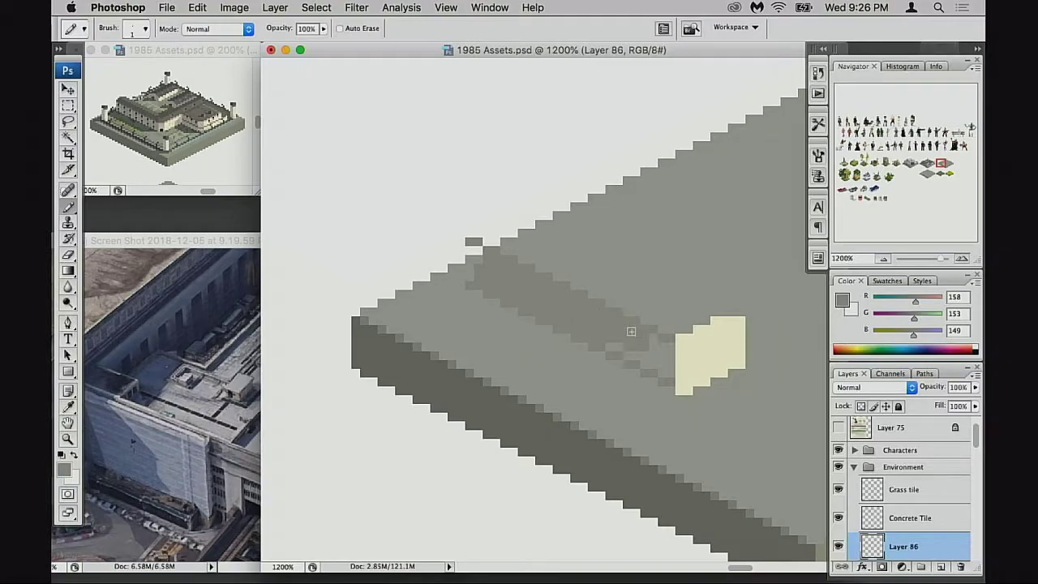
mouse_move(631, 332)
left_mouse_down()
mouse_move(661, 360)
mouse_move(652, 337)
mouse_move(666, 365)
mouse_move(669, 353)
mouse_move(666, 373)
mouse_move(625, 350)
left_mouse_up()
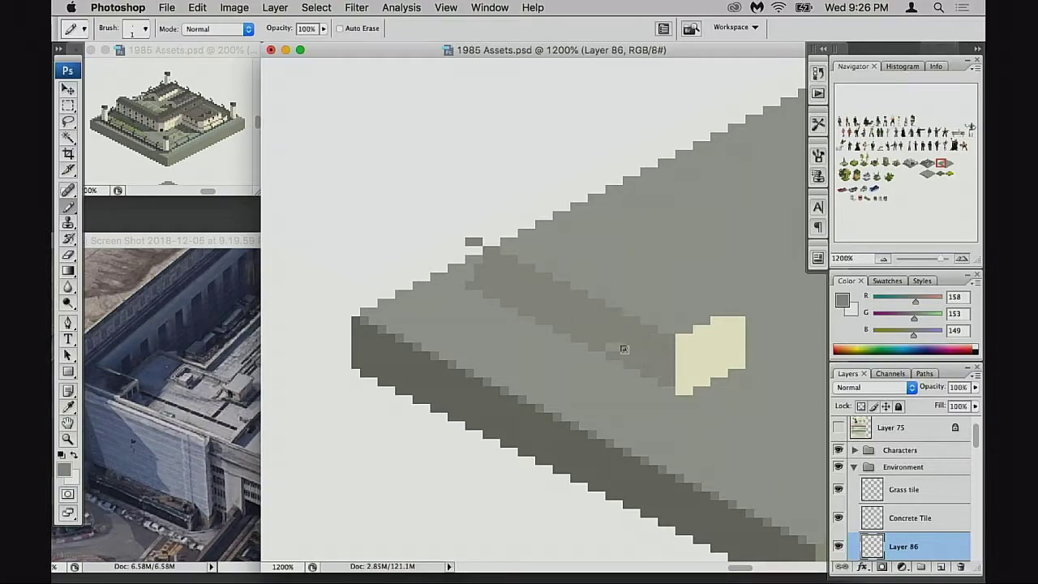
Step: Paint the cream wall's column at the shared corner grey, and even out the cream wall's stepped top edge with sampled cream
scroll(616, 357, "right", 3)
scroll(617, 357, "up", 2)
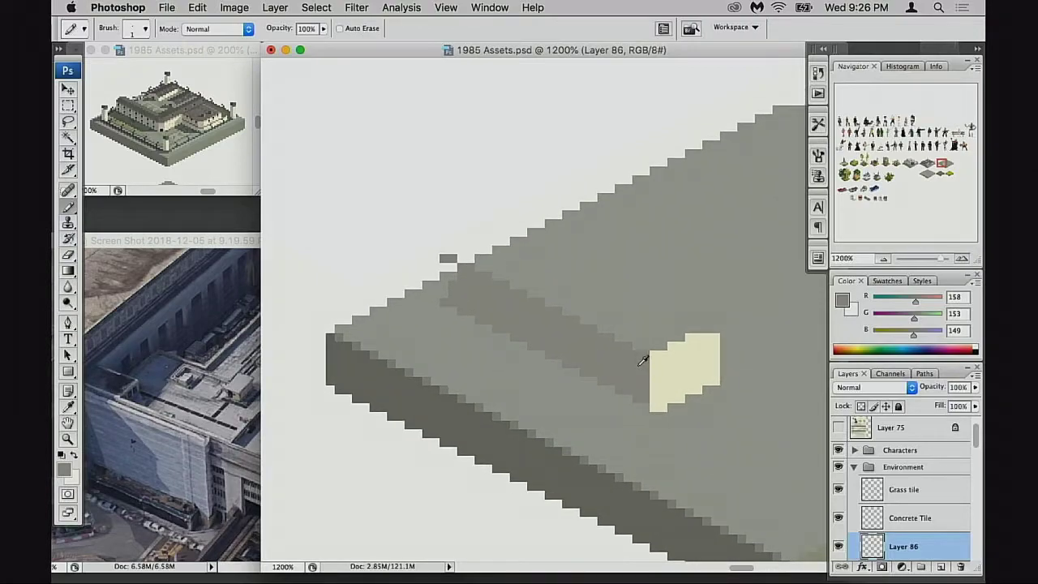
left_click_drag(652, 355, 651, 403)
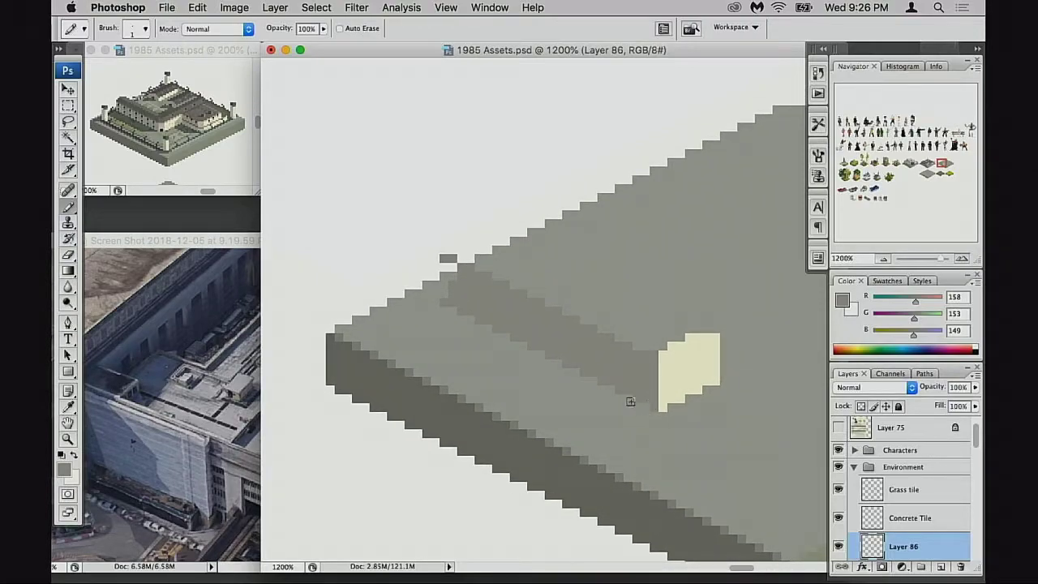
scroll(608, 389, "left", 2)
scroll(609, 390, "up", 2)
scroll(628, 384, "right", 6)
left_click(614, 344, "alt")
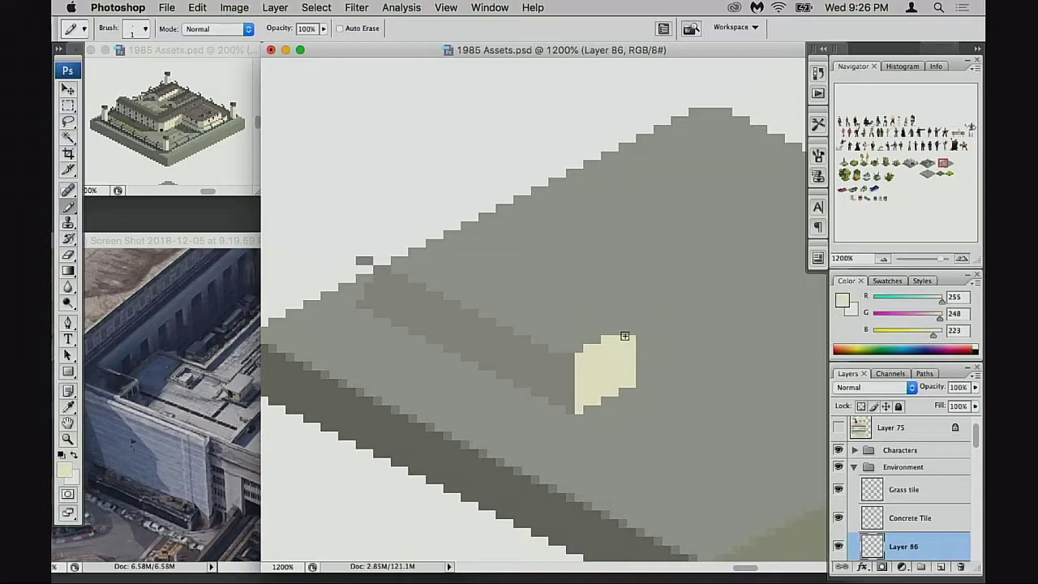
scroll(626, 401, "left", 3)
scroll(626, 402, "down", 1)
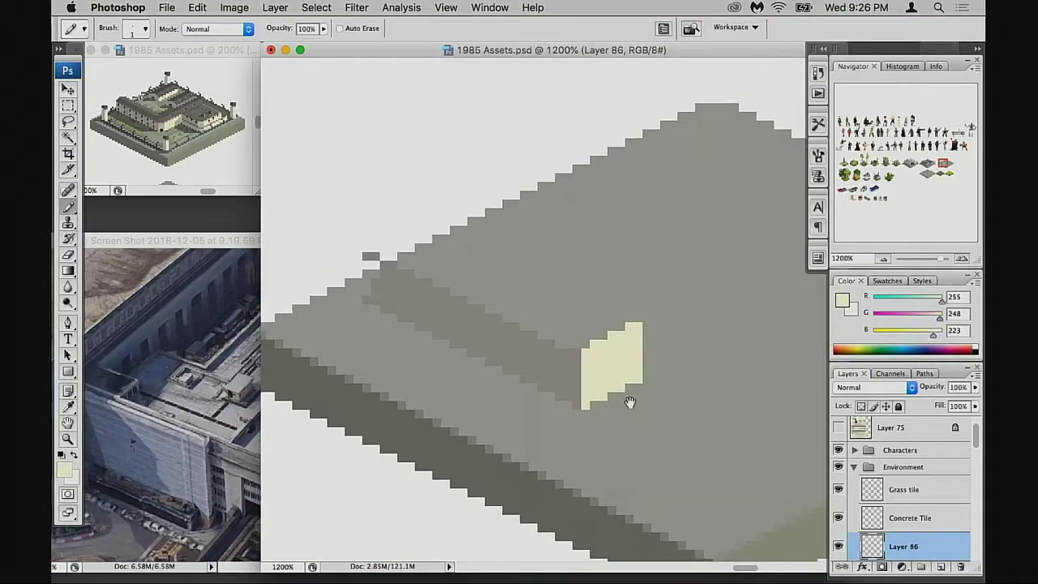
Step: Compare the overall size and placement of the two drawn walls with the main building in the station screenshot
left_click(611, 378, "alt")
left_click(602, 383, "alt")
left_click(596, 389, "alt")
left_click_drag(495, 323, 551, 372)
left_click(201, 409)
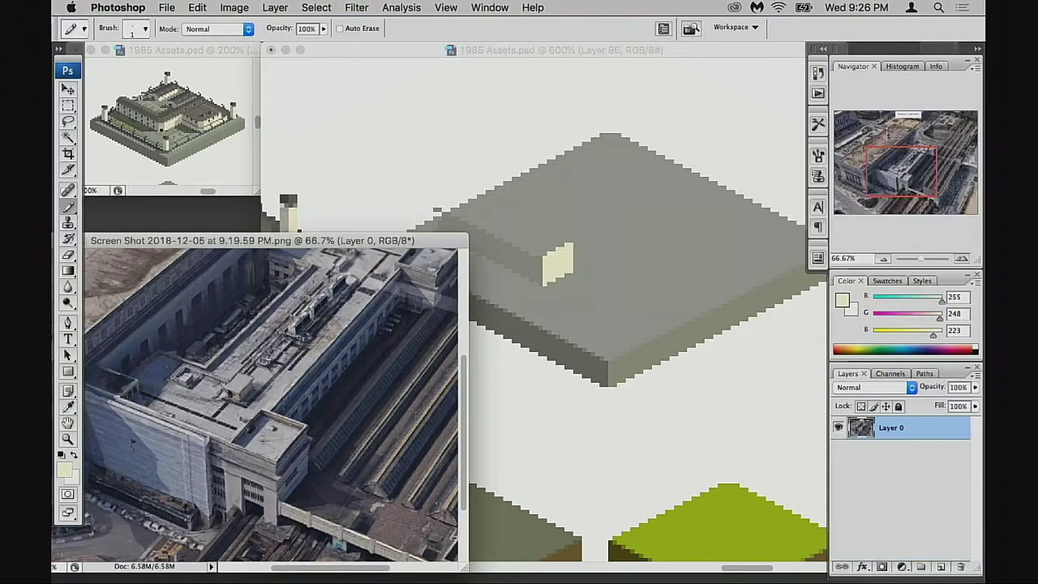
left_click(615, 328)
left_click(226, 386)
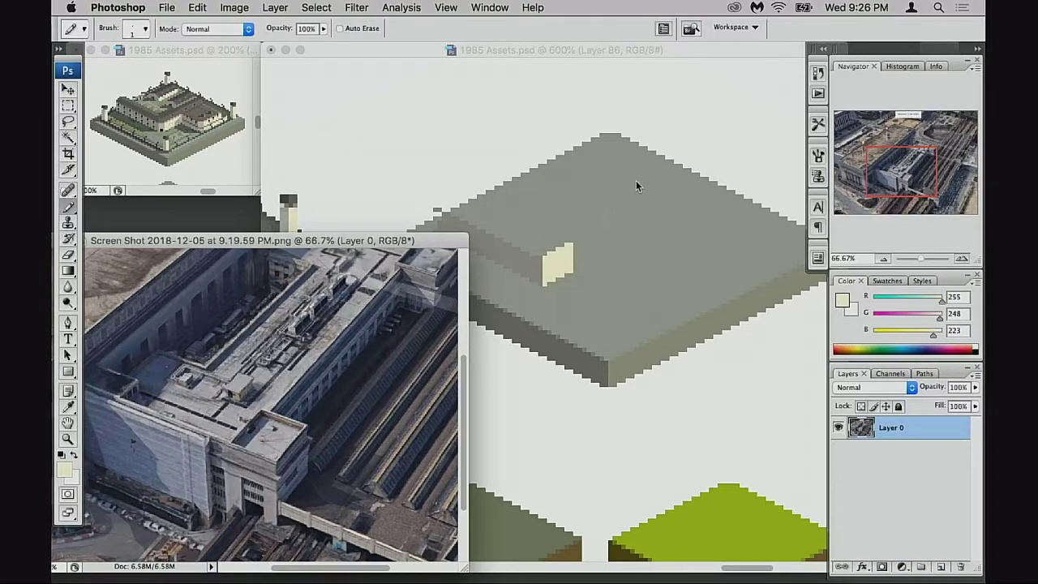
left_click(569, 257)
left_click(214, 408)
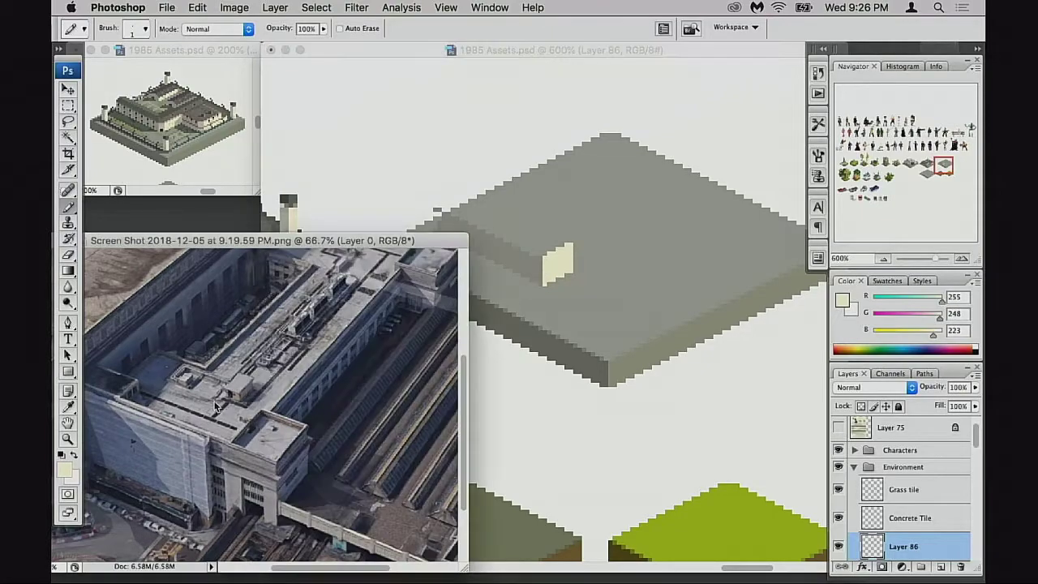
left_click(575, 280)
Step: Erase the stray pixels above the tile's back-left edge and move both walls closer to the front-left edge
key("e")
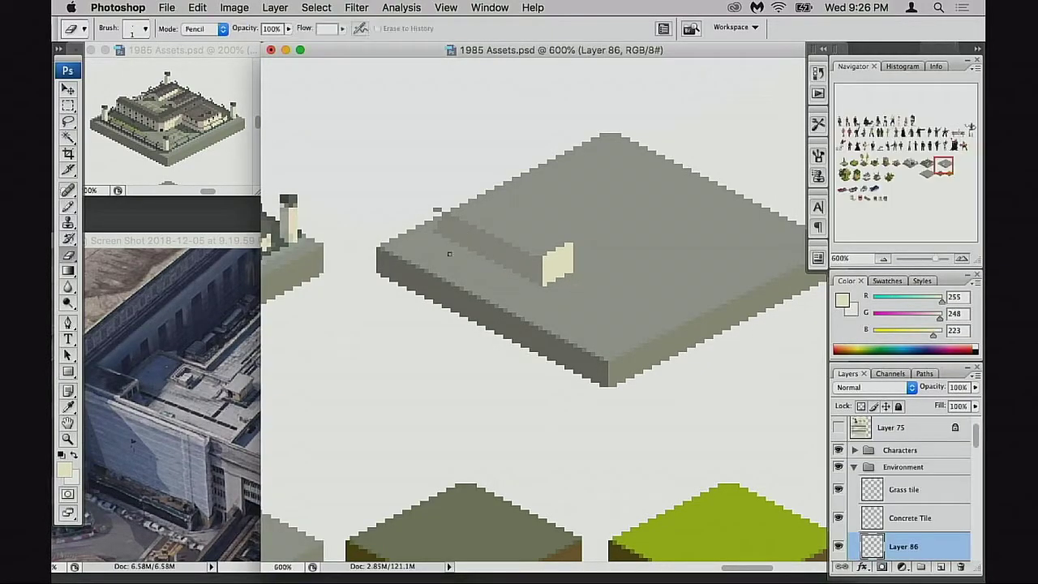
left_click_drag(566, 271, 559, 279)
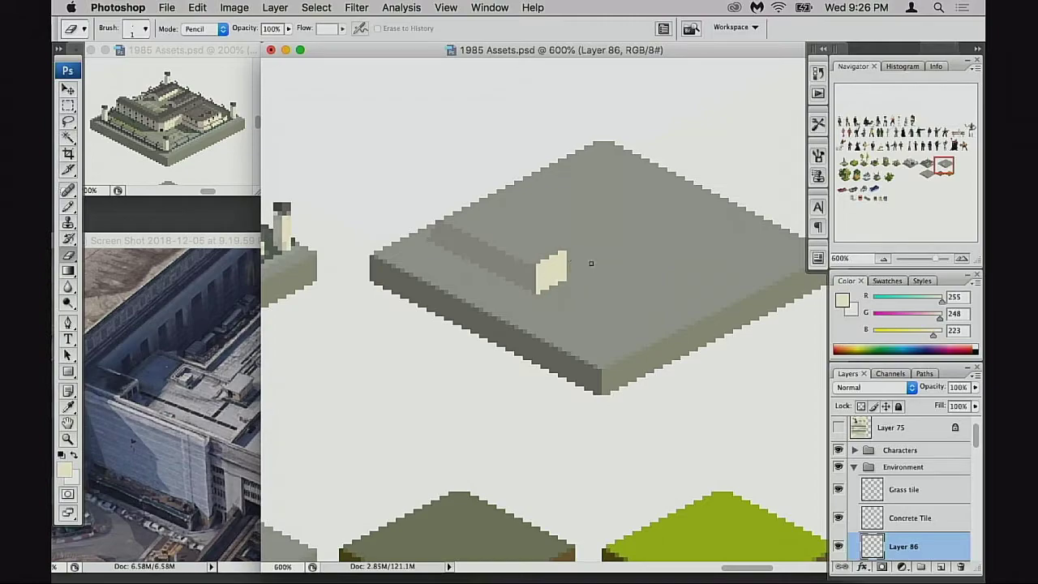
left_click_drag(588, 269, 571, 283)
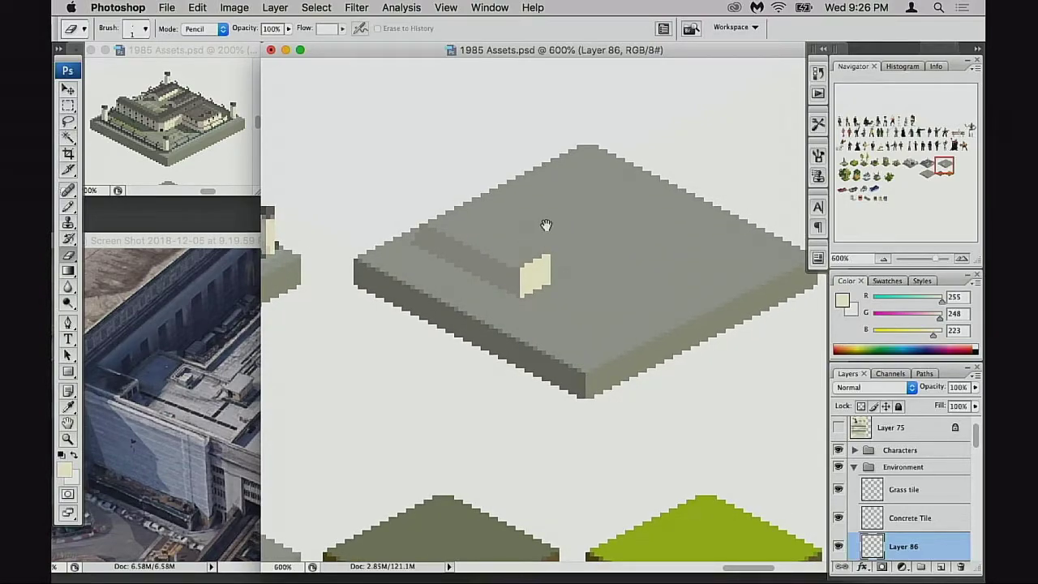
left_click_drag(531, 280, 504, 282)
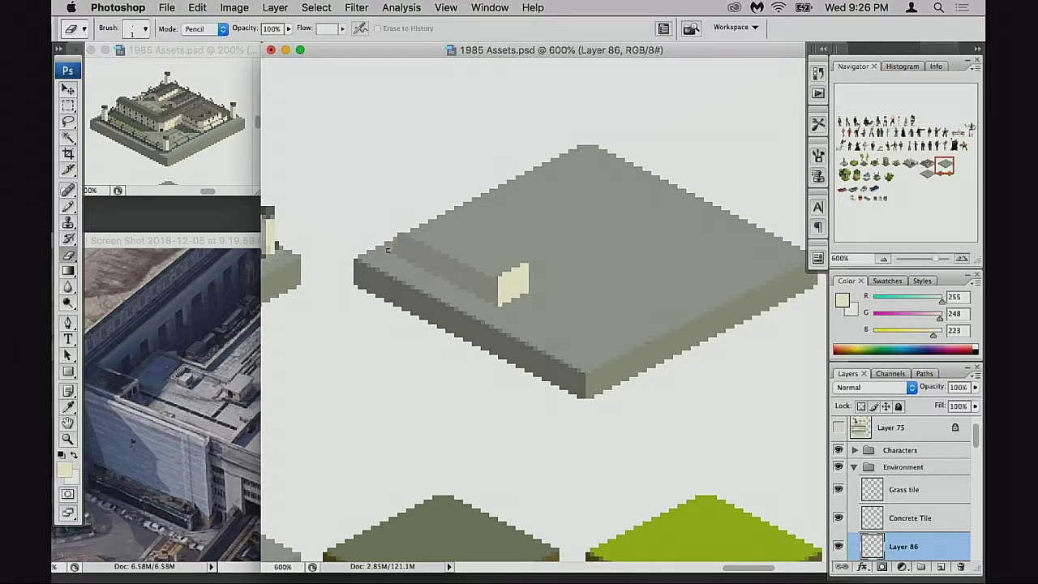
Step: Erase the protruding pixel at the lower far end of the grey wall, near the tile's left corner
scroll(382, 223, "up", 6)
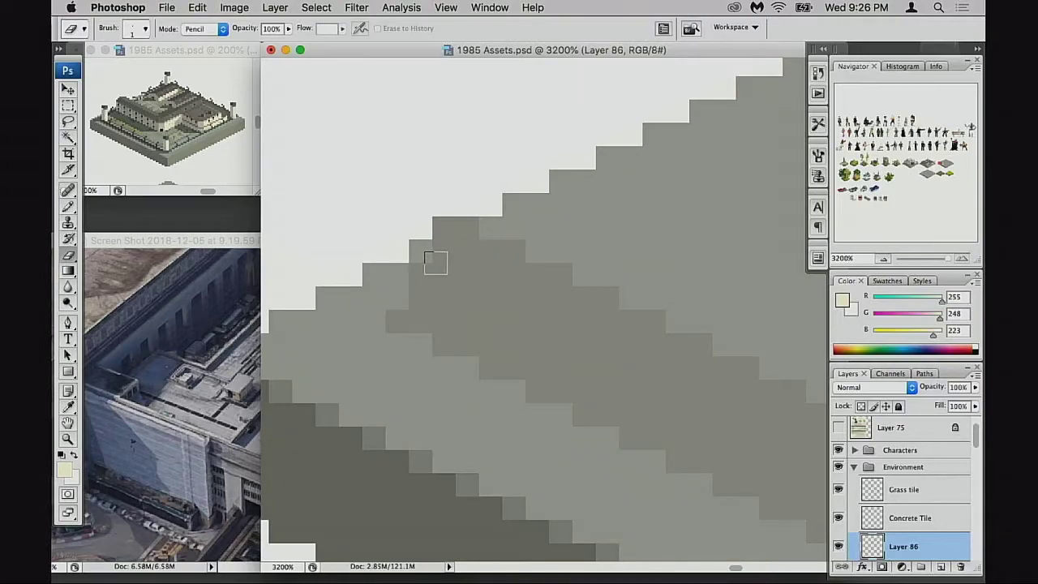
left_click(397, 319)
left_click(471, 324, "alt")
left_click(477, 325, "alt")
left_click(476, 323, "alt")
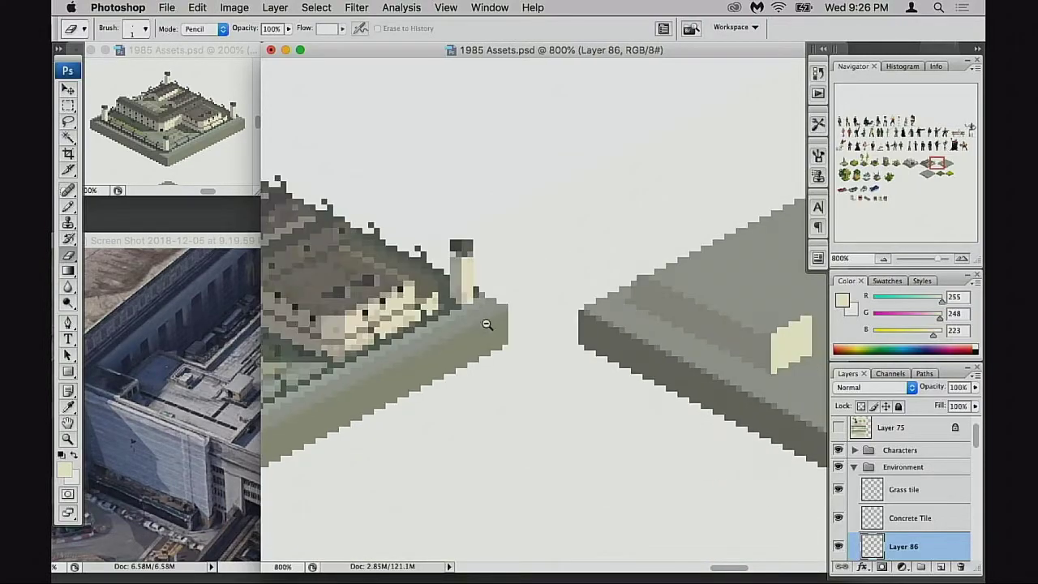
left_click_drag(685, 319, 340, 255)
left_click_drag(563, 281, 543, 305)
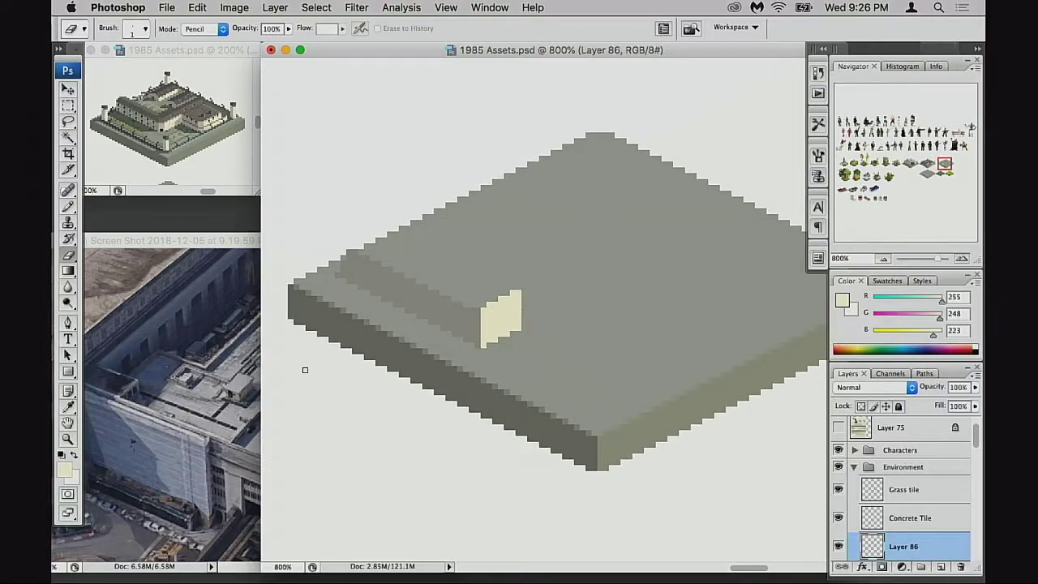
Step: Study the station screenshot up close, examining the glazed track canopies, their end gables and the deck beside the building
left_click(239, 413)
left_click(590, 335)
left_click(256, 423)
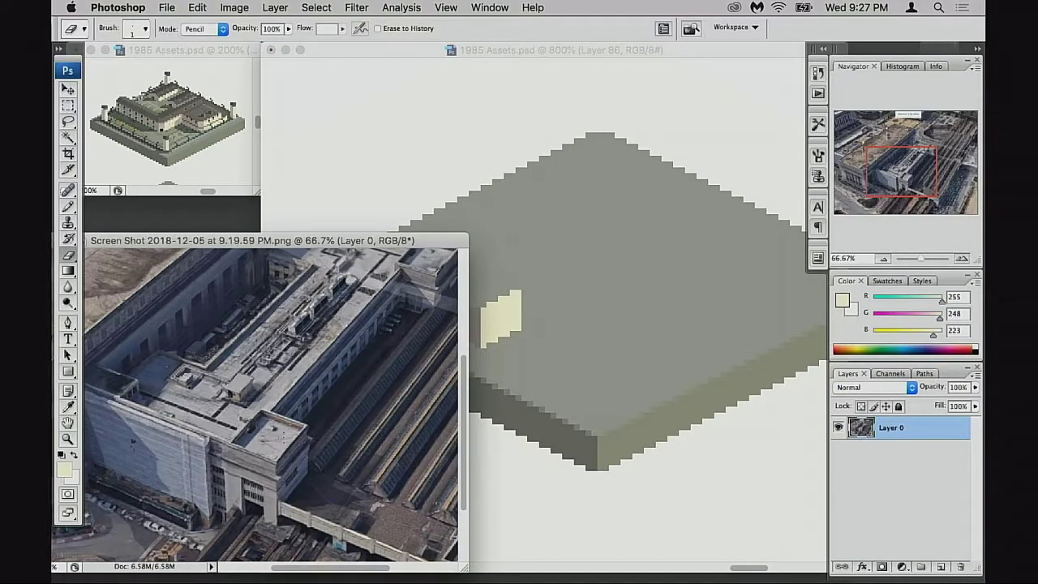
key("v")
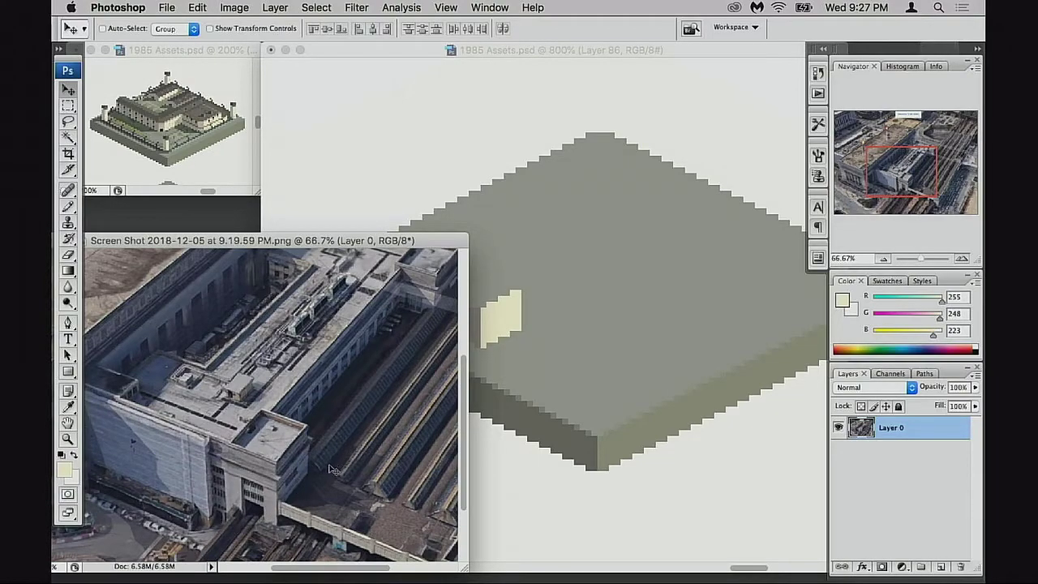
left_click(380, 462, "super")
left_click(382, 468, "super")
left_click_drag(322, 465, 391, 460)
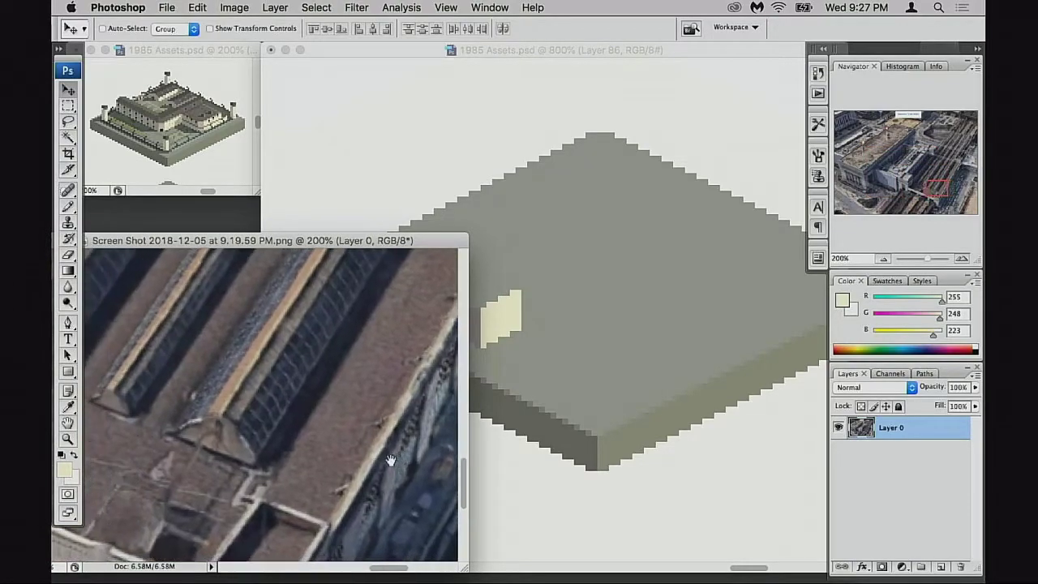
left_click_drag(251, 434, 336, 438)
left_click_drag(262, 419, 315, 454)
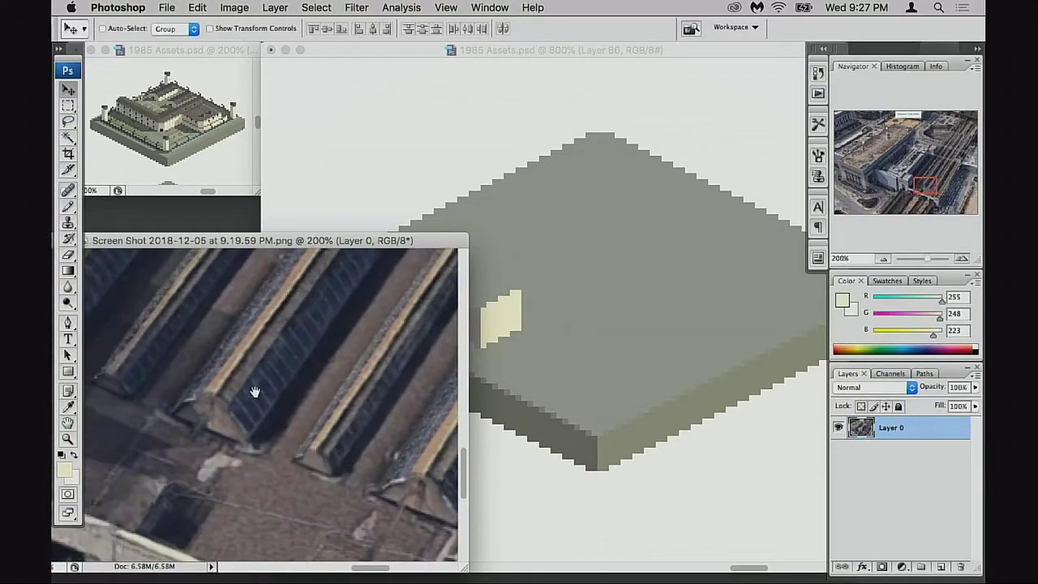
left_click_drag(282, 371, 343, 418)
left_click(321, 427, "alt")
left_click(322, 429, "alt")
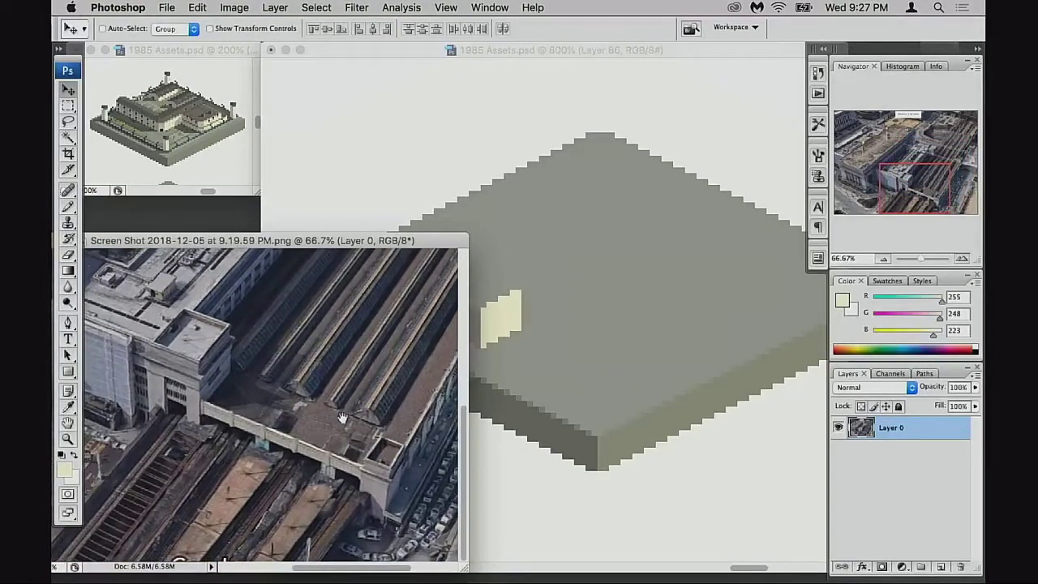
Step: Examine the station screenshot's deck parapet, street-side corner tower, full run of glazed track canopies, and adjoining main-building roof
left_click(326, 444)
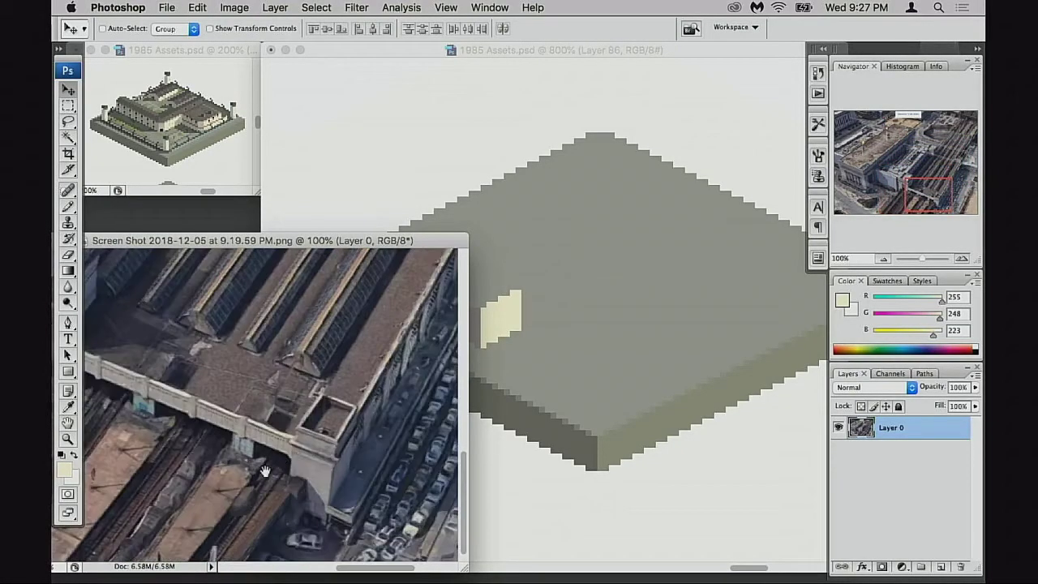
left_click_drag(235, 446, 221, 466)
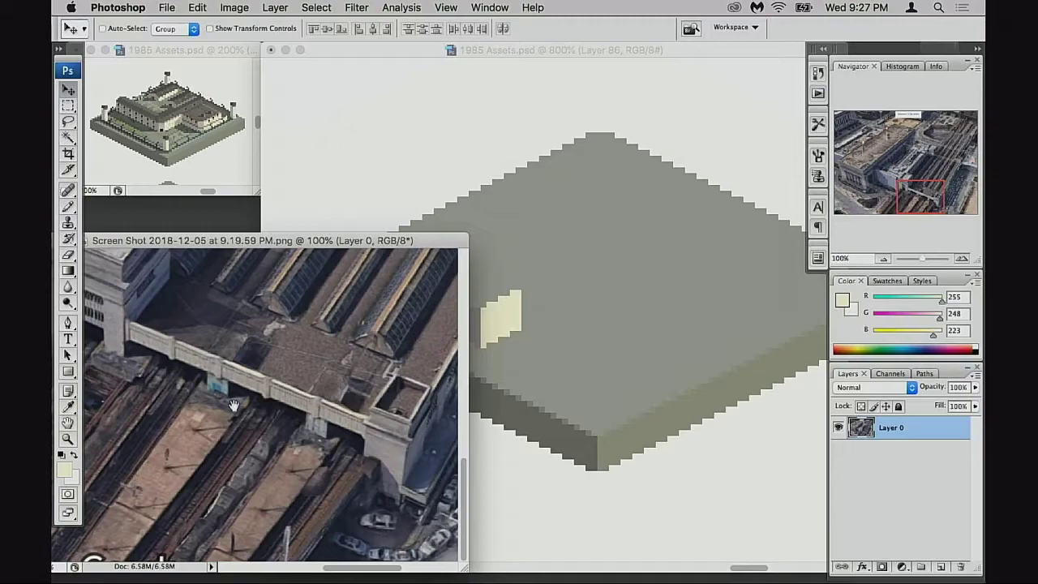
left_click_drag(255, 383, 192, 473)
left_click_drag(331, 296, 312, 349)
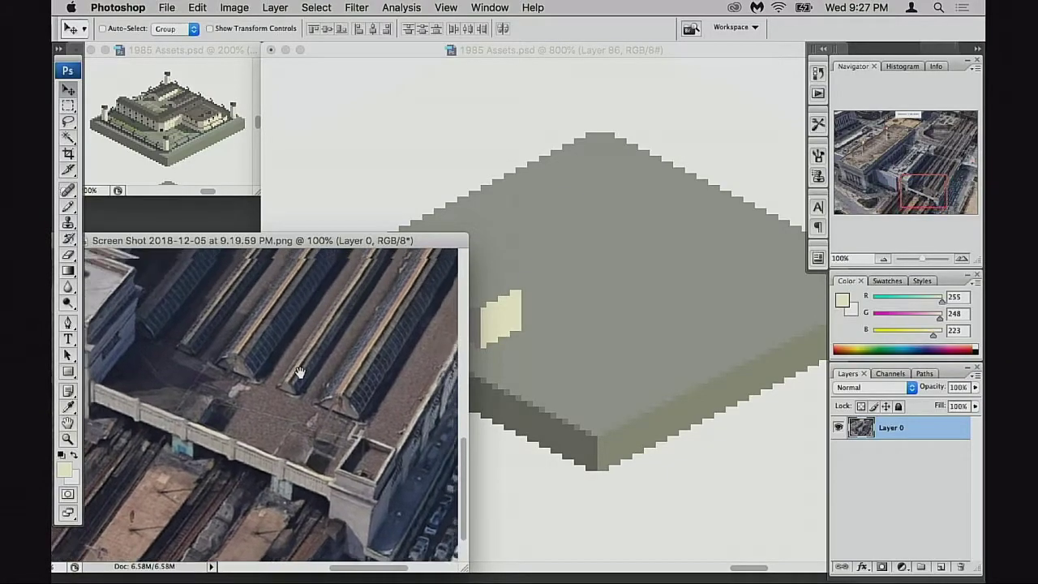
left_click_drag(316, 259, 307, 305)
left_click_drag(261, 357, 272, 384)
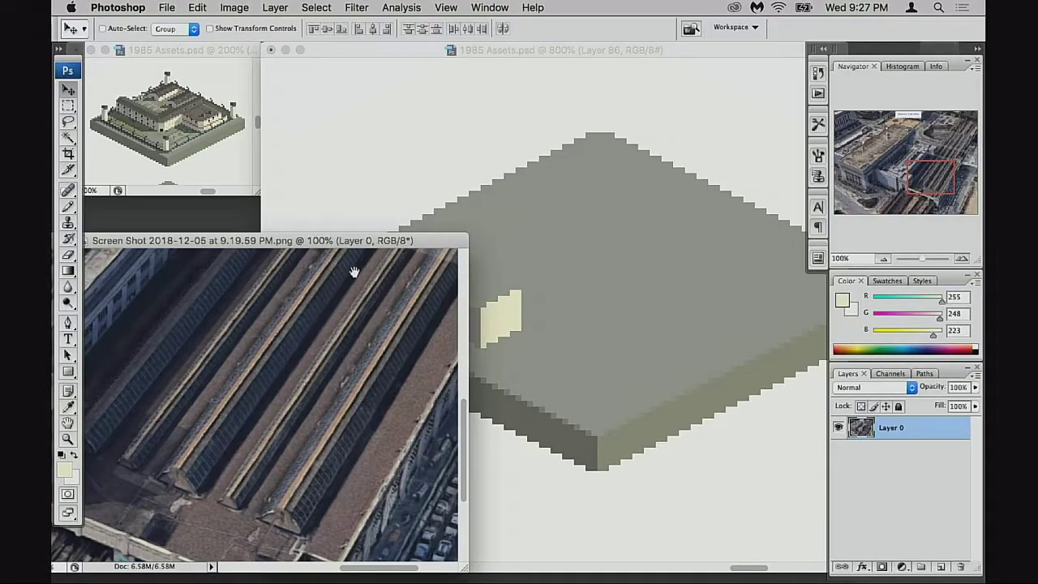
left_click_drag(330, 319, 298, 371)
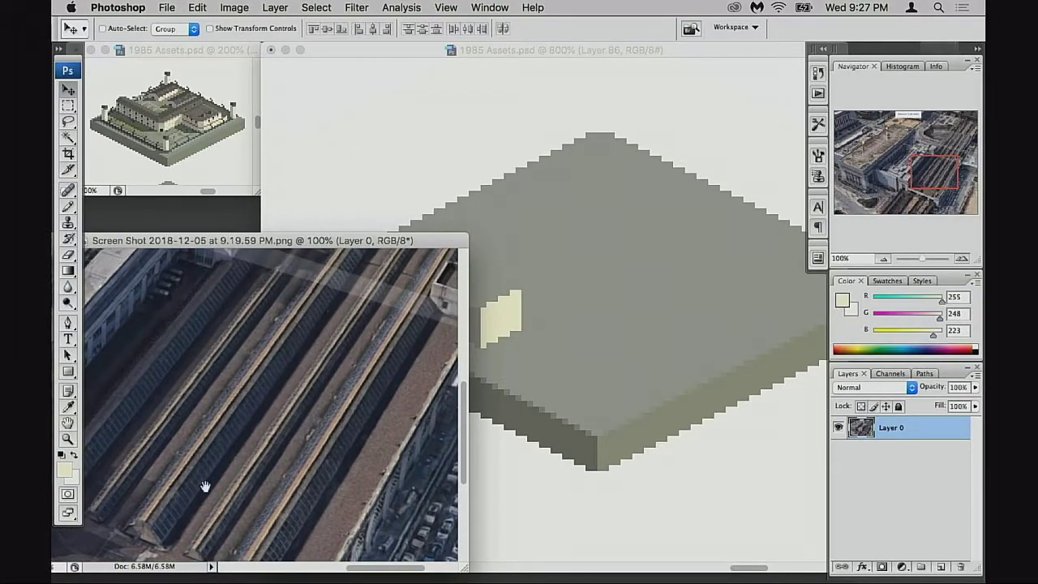
left_click_drag(252, 442, 310, 360)
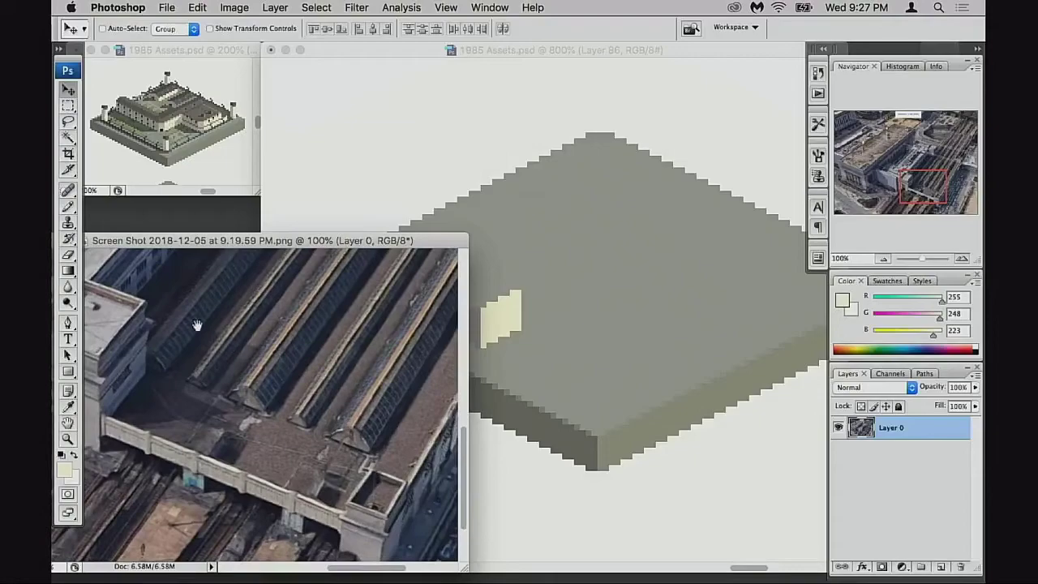
left_click_drag(317, 411, 281, 433)
left_click_drag(301, 374, 283, 415)
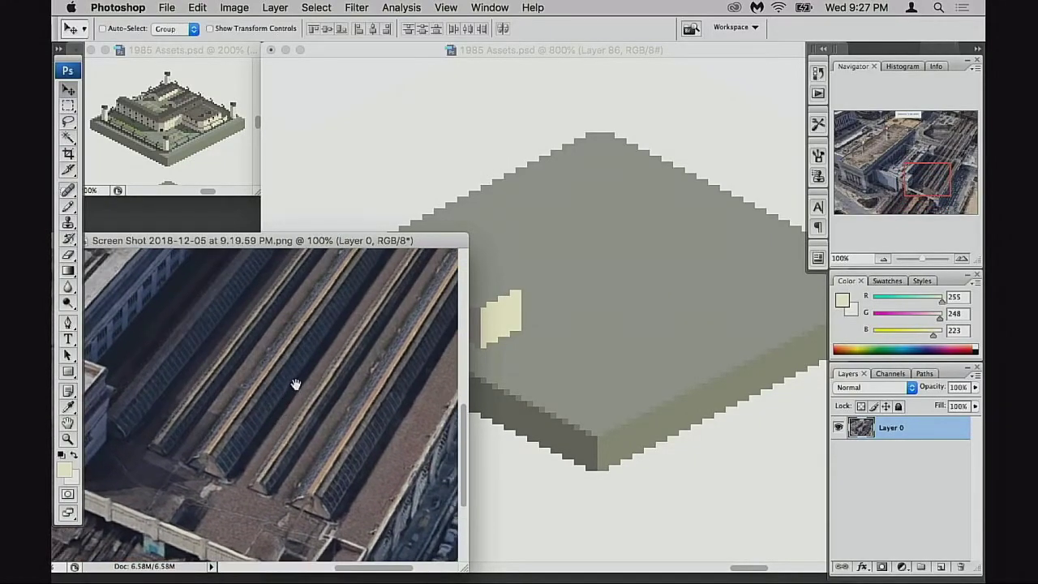
left_click(300, 388, "alt")
left_click_drag(337, 377, 337, 383)
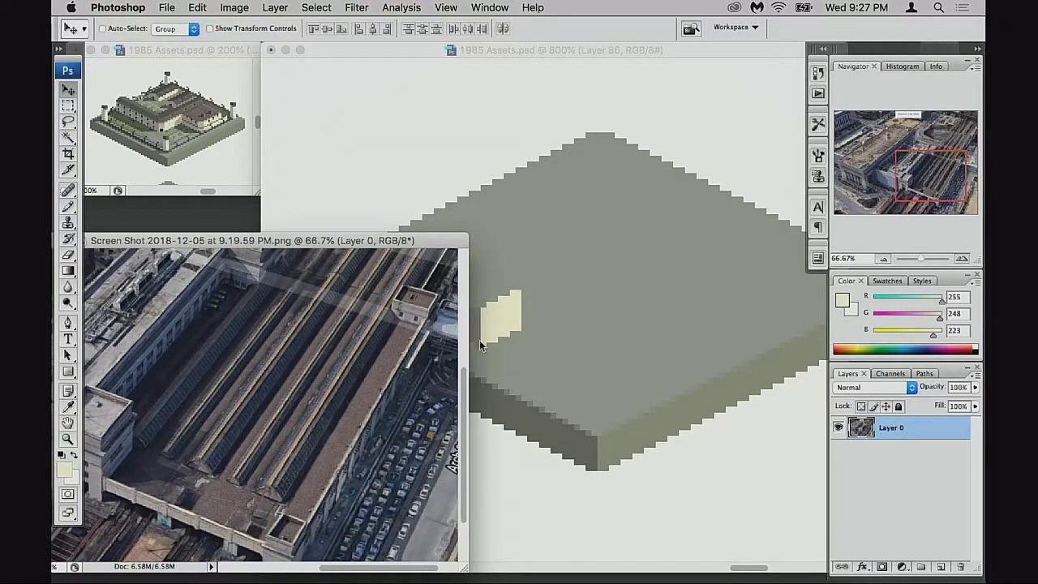
left_click_drag(260, 429, 239, 399)
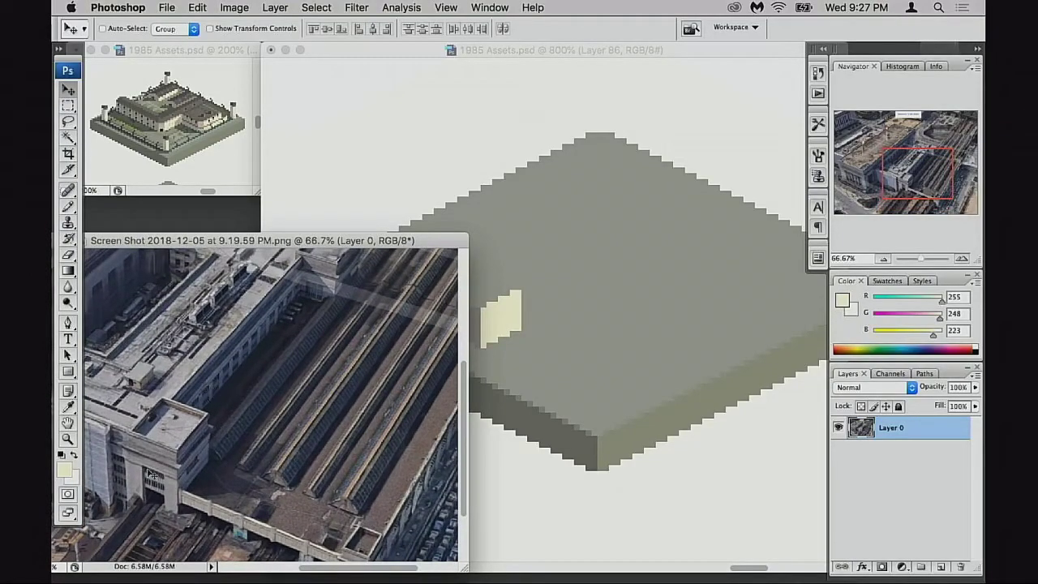
left_click_drag(248, 344, 279, 368)
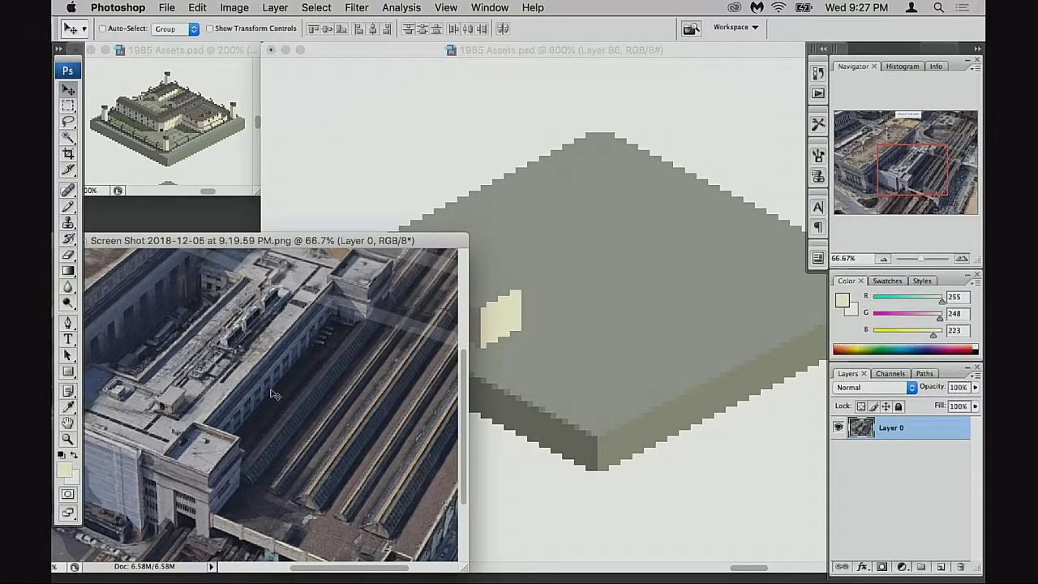
Step: Examine the wall corner and roof edge of the finished prison asset up close in the second document view
left_click(507, 319)
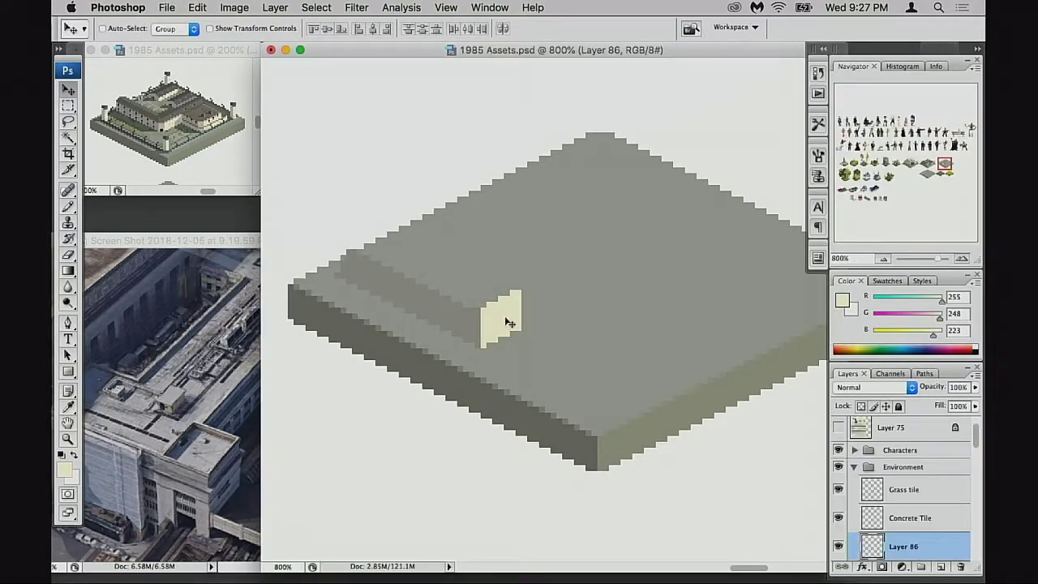
left_click(203, 180)
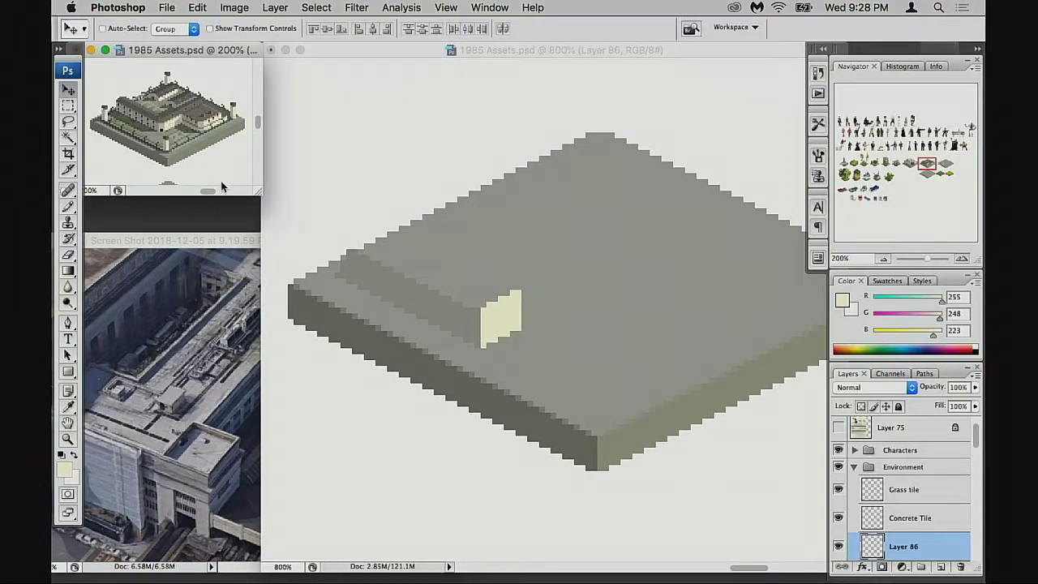
left_click(190, 155, "super")
left_click_drag(130, 82, 204, 165)
left_click(191, 132)
left_click(191, 134)
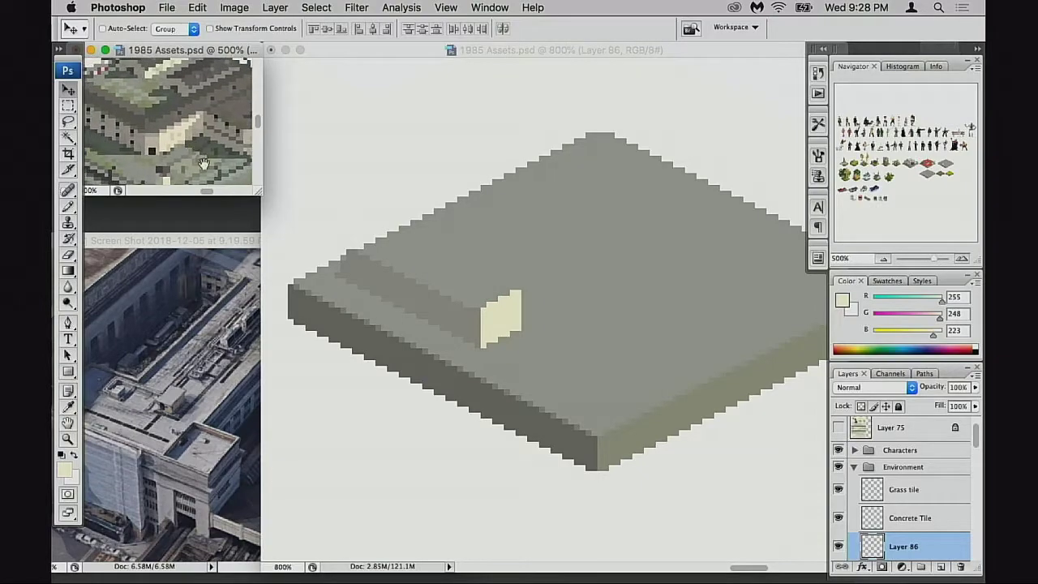
left_click(491, 317)
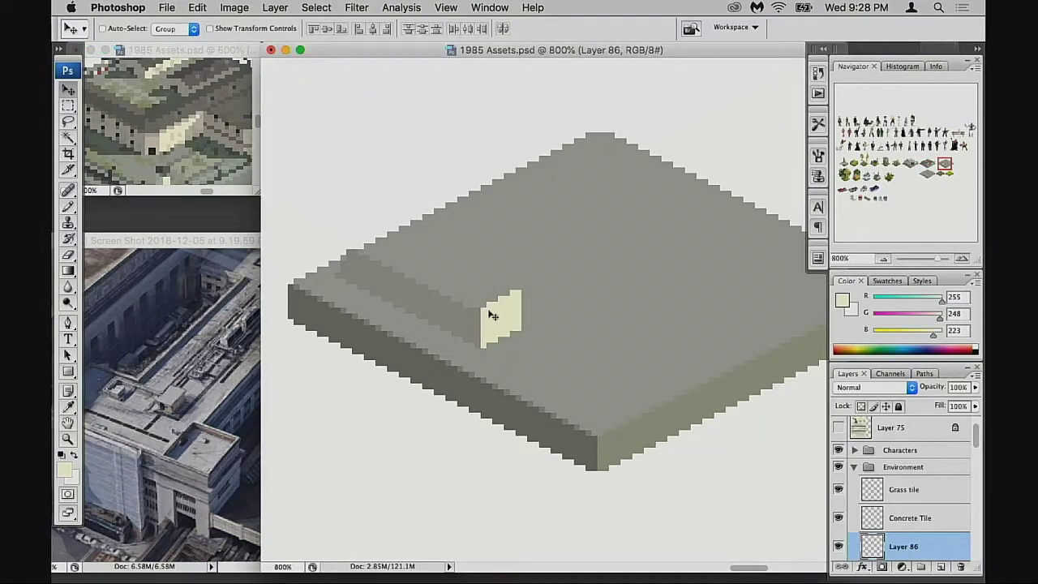
Step: Mix a roof beige of RGB 226, 219, 201 from the grey at 30% over the cream wall, undo the test, and start the roof edge
key("b")
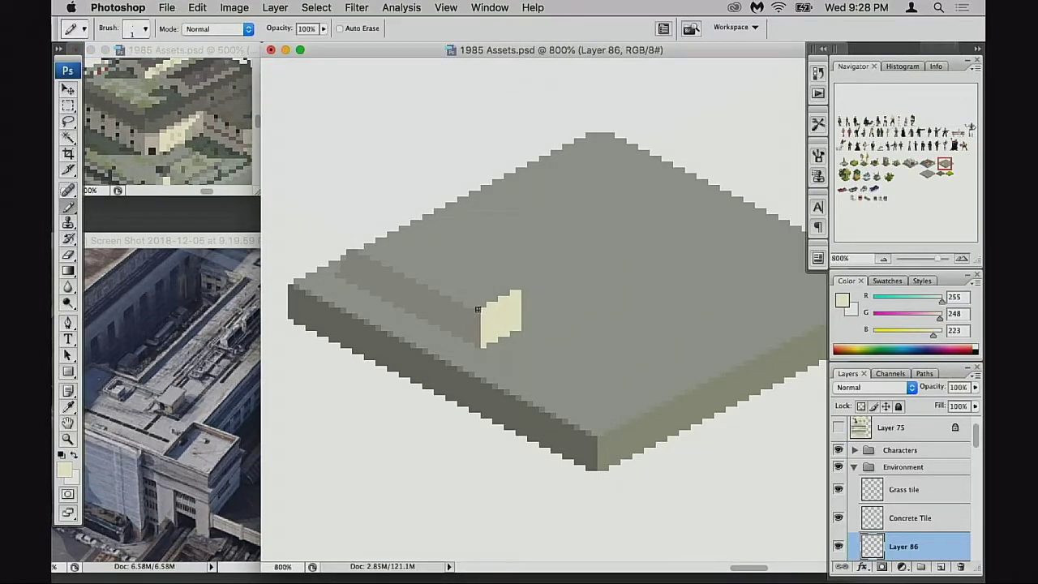
left_click(489, 318, "alt")
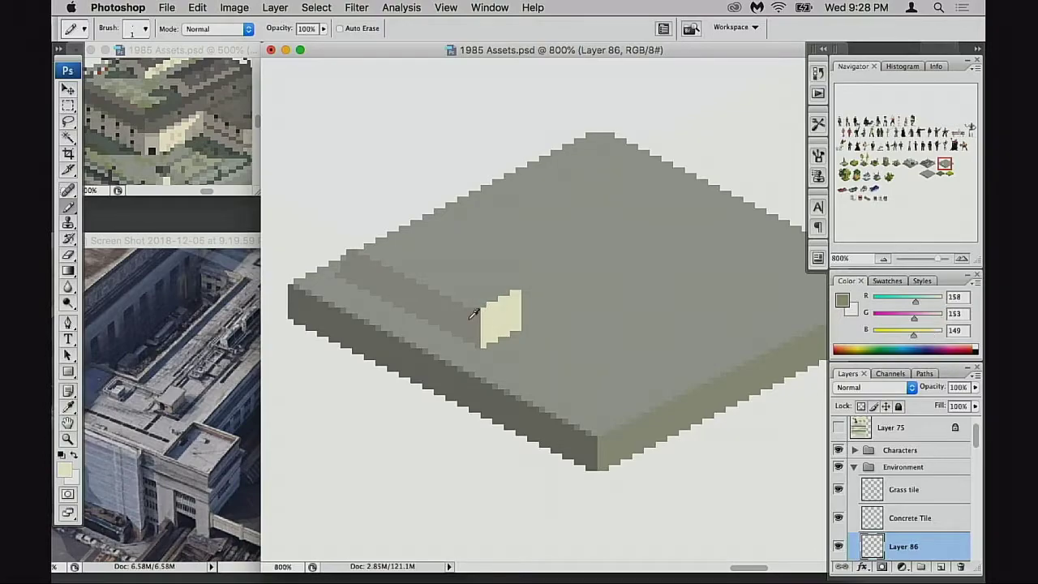
left_click_drag(507, 319, 495, 323)
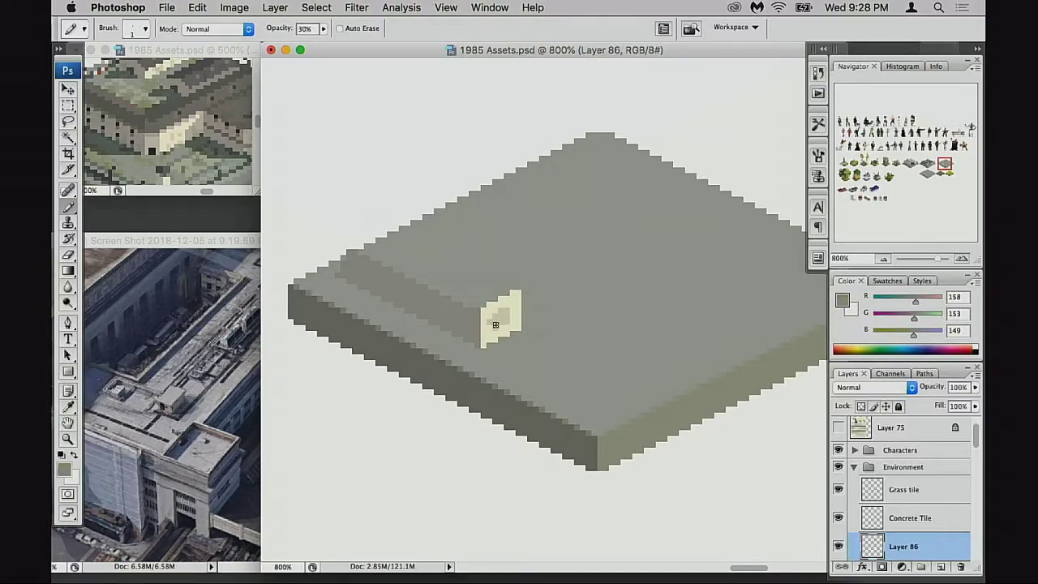
left_click(512, 314, "alt")
key("ctrl+z")
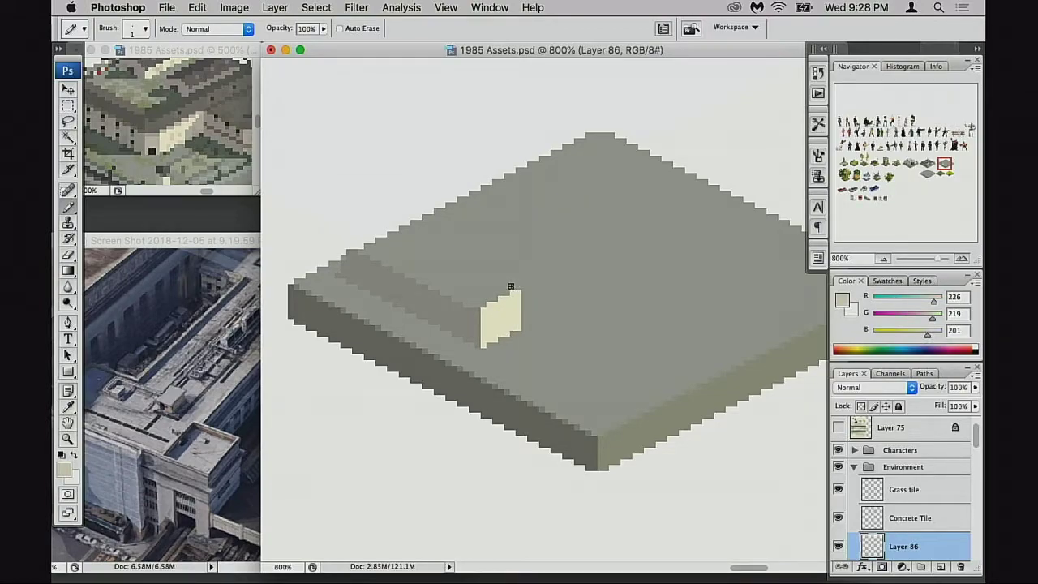
left_click_drag(505, 288, 500, 286)
Step: Examine the finished prison and hospital assets as references for roof edges, roof surfaces and wall shading
left_click(489, 322, "alt")
left_click(490, 322, "alt")
left_click_drag(434, 334, 702, 365)
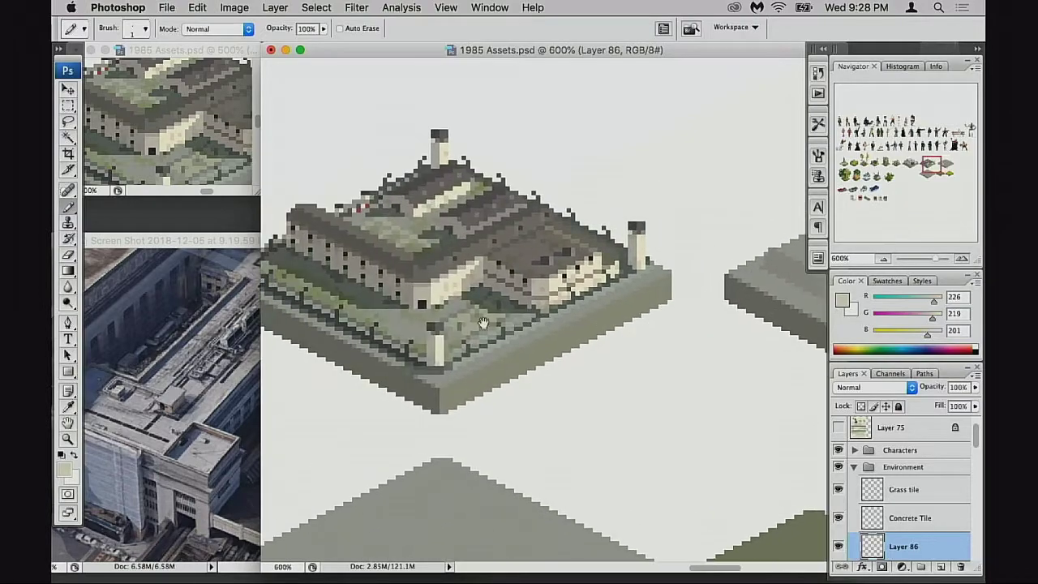
left_click_drag(276, 341, 593, 331)
scroll(434, 319, "left", 5)
scroll(593, 331, "right", 3)
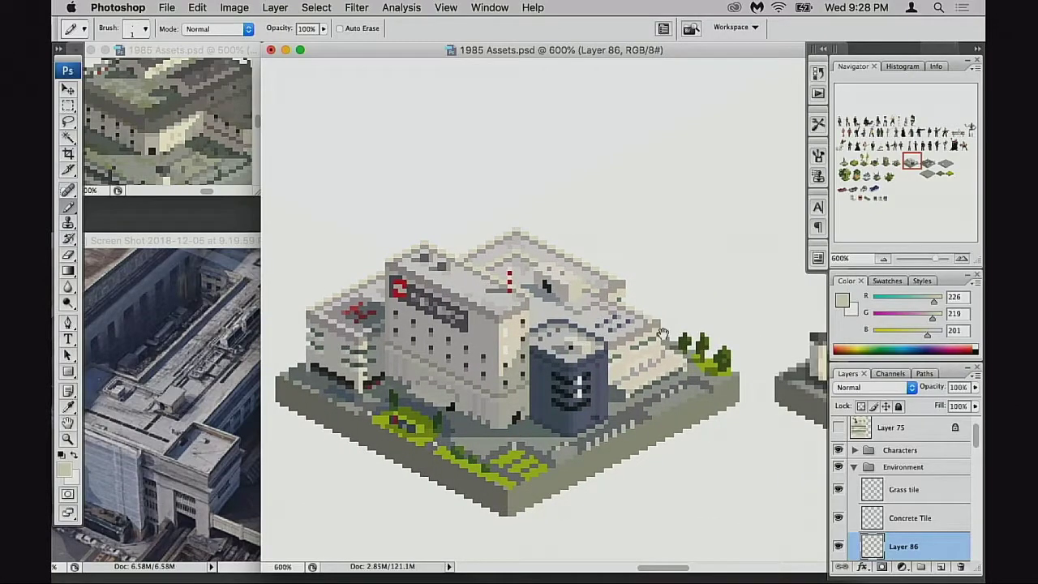
scroll(482, 284, "right", 10)
left_click_drag(439, 332, 751, 322)
left_click(412, 310, "alt")
left_click(439, 314, "alt")
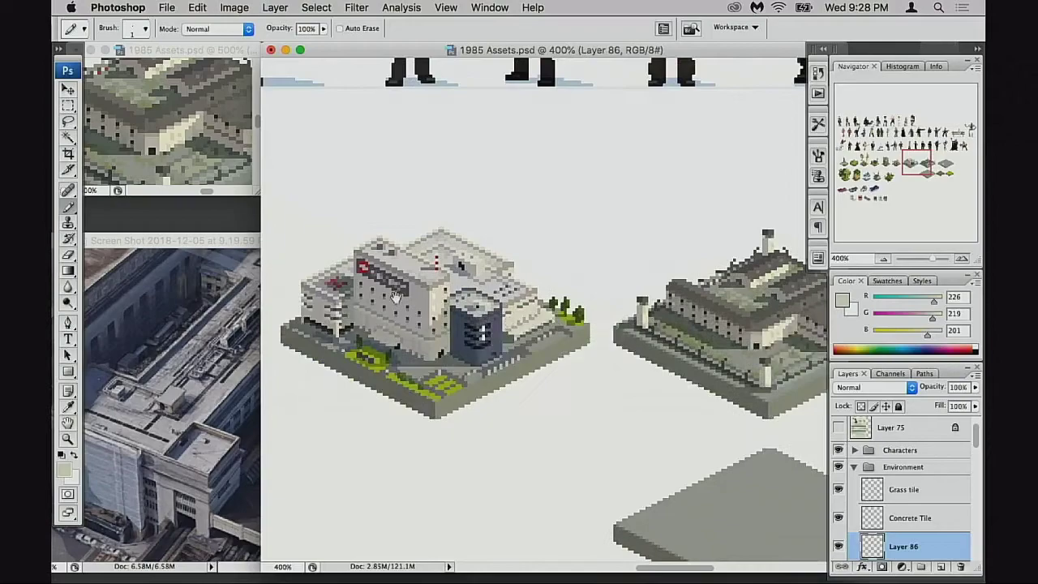
left_click(434, 284, "super")
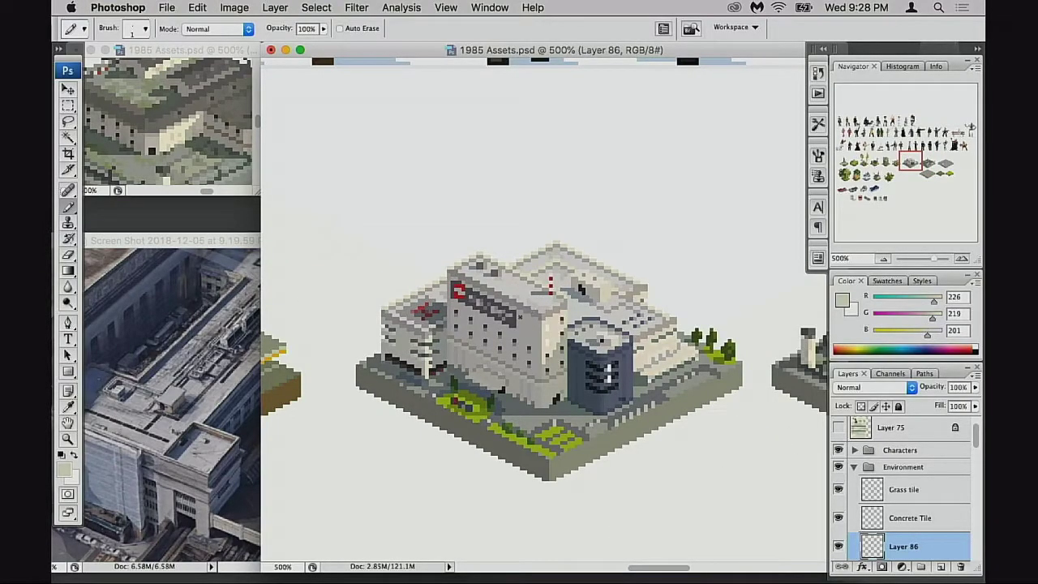
scroll(614, 331, "right", 10)
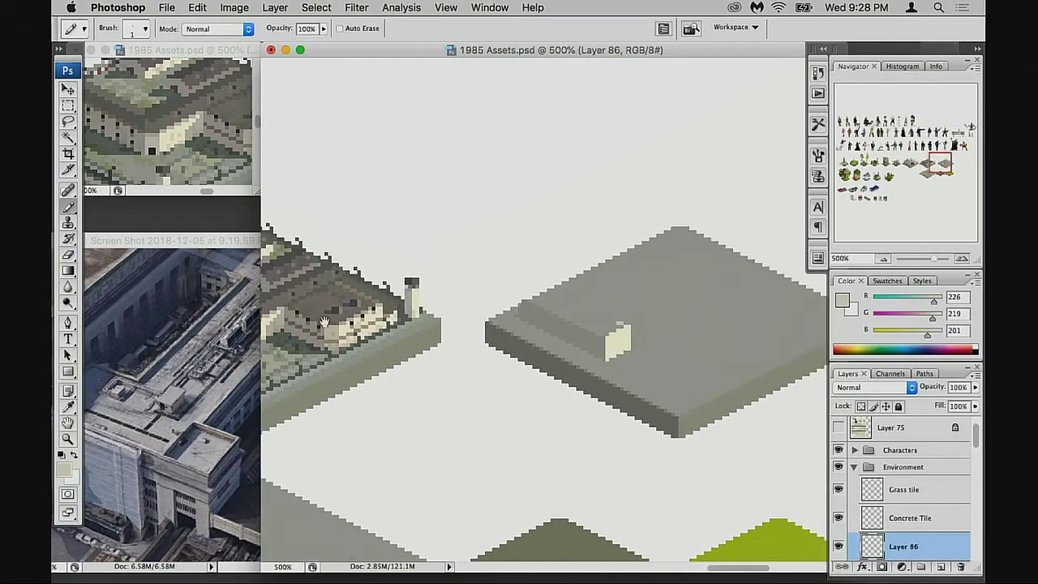
Step: Draw the roof's long beige stepped edge from the cream wall's upper far corner to the tile's back-left edge
scroll(614, 331, "up", 3)
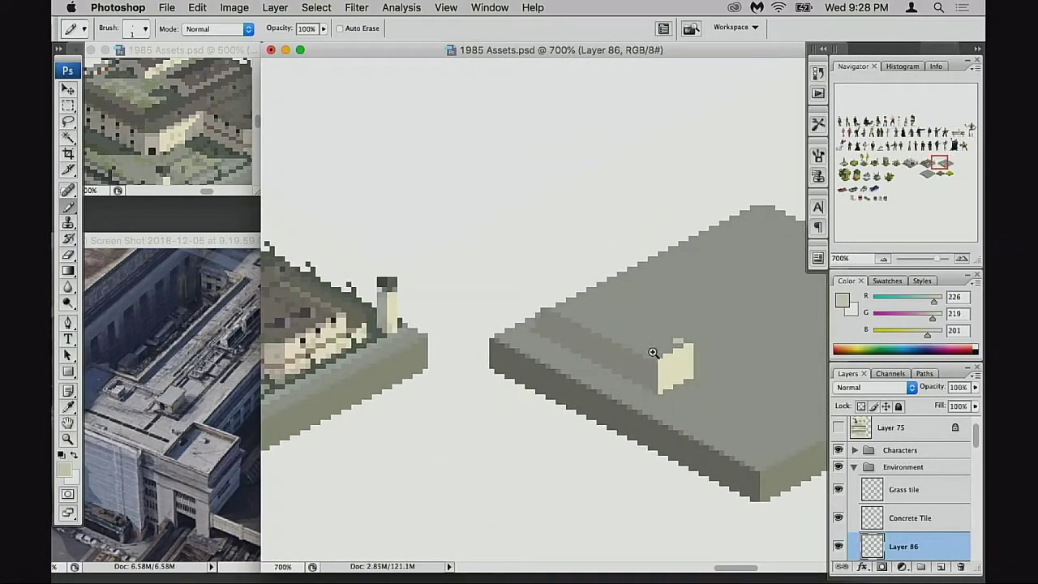
scroll(560, 322, "up", 1)
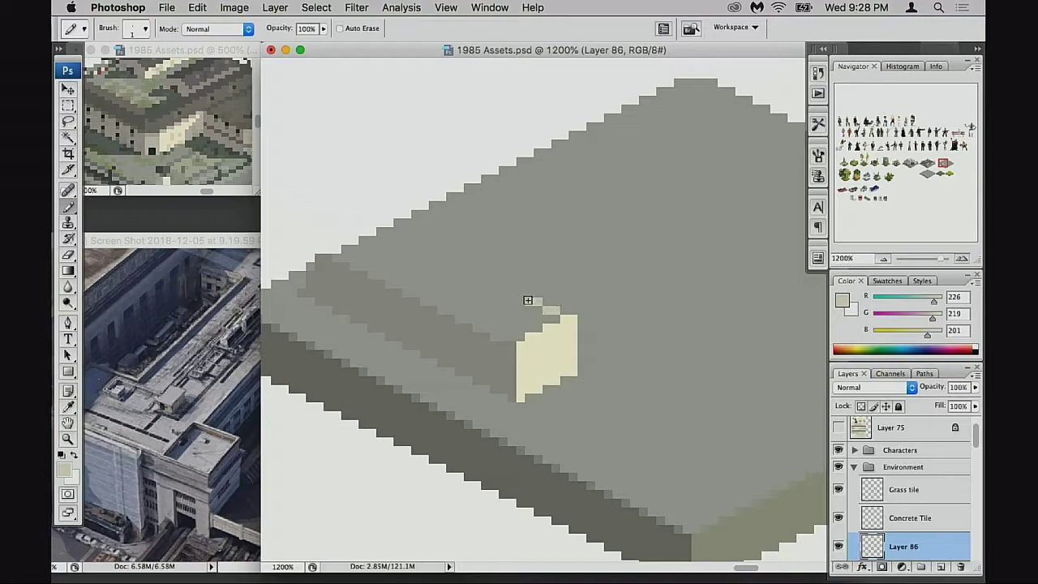
left_click(512, 291)
left_click(495, 284)
left_click_drag(482, 278, 431, 254)
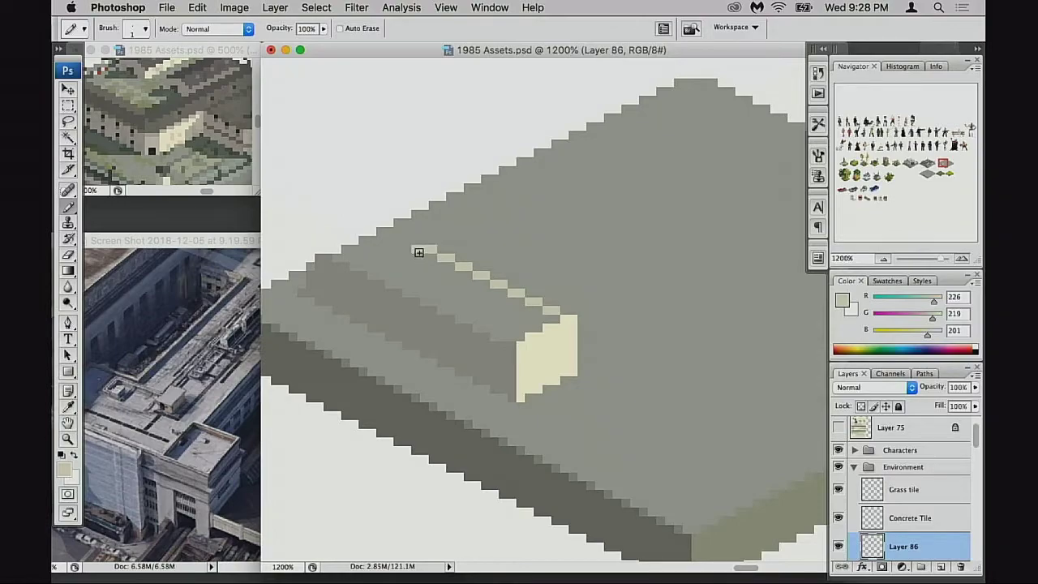
left_click(429, 249)
left_click(411, 242)
left_click(395, 232)
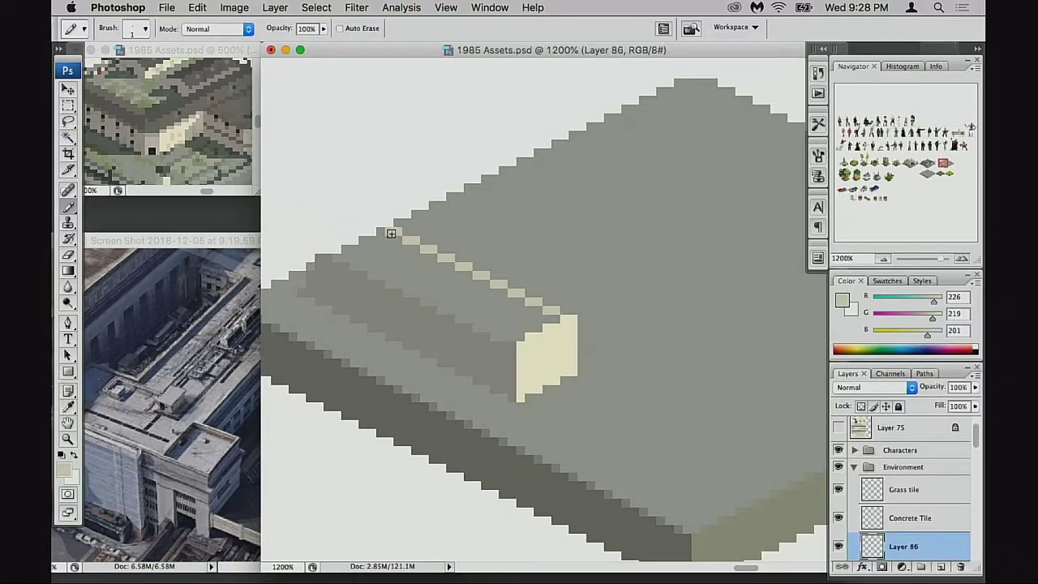
Step: Close the roof outline along the tile's back-left edge and fill the roof surface between its edges with the beige
left_click(351, 251)
key("super+z")
left_click_drag(350, 249, 382, 241)
left_click(384, 234)
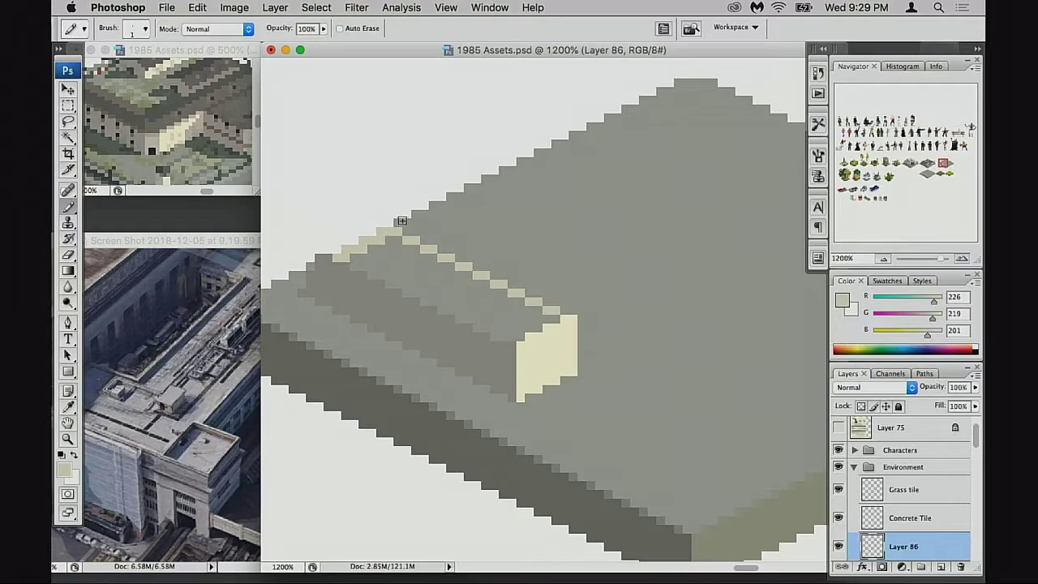
scroll(427, 278, "down", 2)
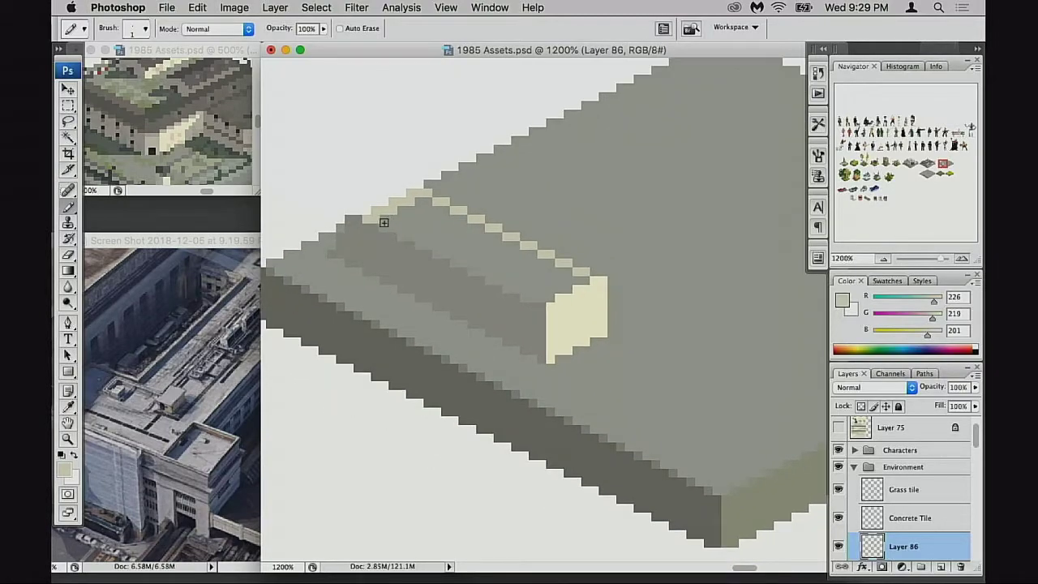
mouse_move(384, 227)
left_mouse_down()
mouse_move(411, 226)
mouse_move(417, 245)
mouse_move(402, 238)
mouse_move(433, 238)
mouse_move(422, 244)
mouse_move(448, 245)
mouse_move(453, 259)
mouse_move(439, 254)
mouse_move(472, 254)
mouse_move(462, 264)
mouse_move(513, 264)
mouse_move(466, 268)
mouse_move(540, 291)
mouse_move(506, 287)
mouse_move(537, 286)
mouse_move(535, 297)
mouse_move(565, 289)
mouse_move(531, 289)
mouse_move(584, 283)
mouse_move(450, 237)
mouse_move(428, 198)
mouse_move(492, 245)
mouse_move(486, 235)
mouse_move(568, 275)
mouse_move(499, 235)
mouse_move(567, 278)
mouse_move(504, 270)
mouse_move(446, 237)
mouse_move(421, 204)
mouse_move(405, 207)
mouse_move(432, 211)
mouse_move(415, 208)
mouse_move(542, 277)
mouse_move(505, 287)
left_mouse_up()
left_click(512, 285, "alt")
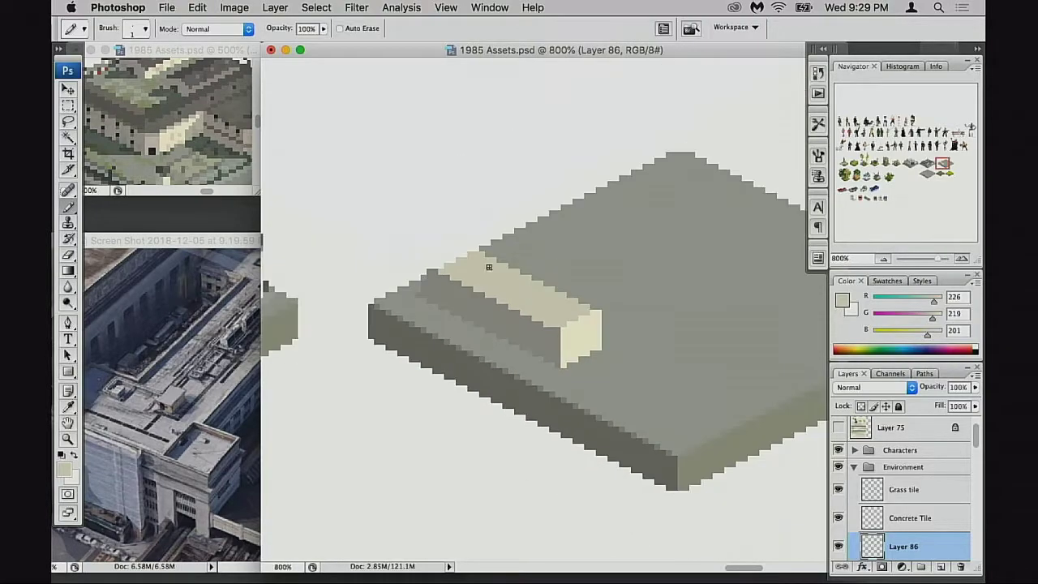
Step: Show the new station block in the second document view at 400% to check it at smaller scale
left_click(209, 142)
left_click_drag(192, 150, 170, 145)
left_click_drag(203, 147, 264, 187)
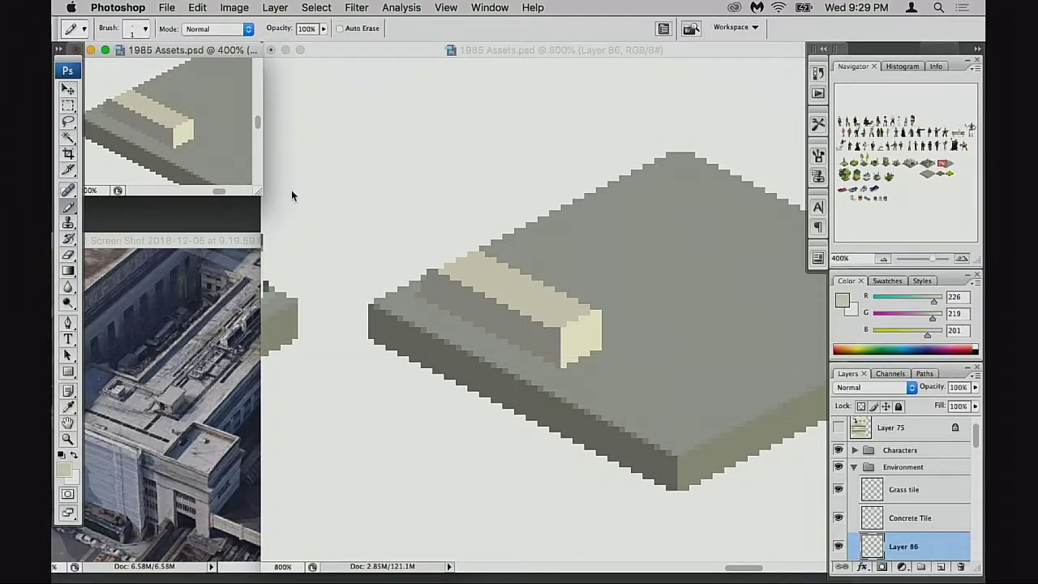
left_click(586, 347)
Step: Select the station block's roof and upper walls with a stepped marquee and move that part up to make the block taller
key("m")
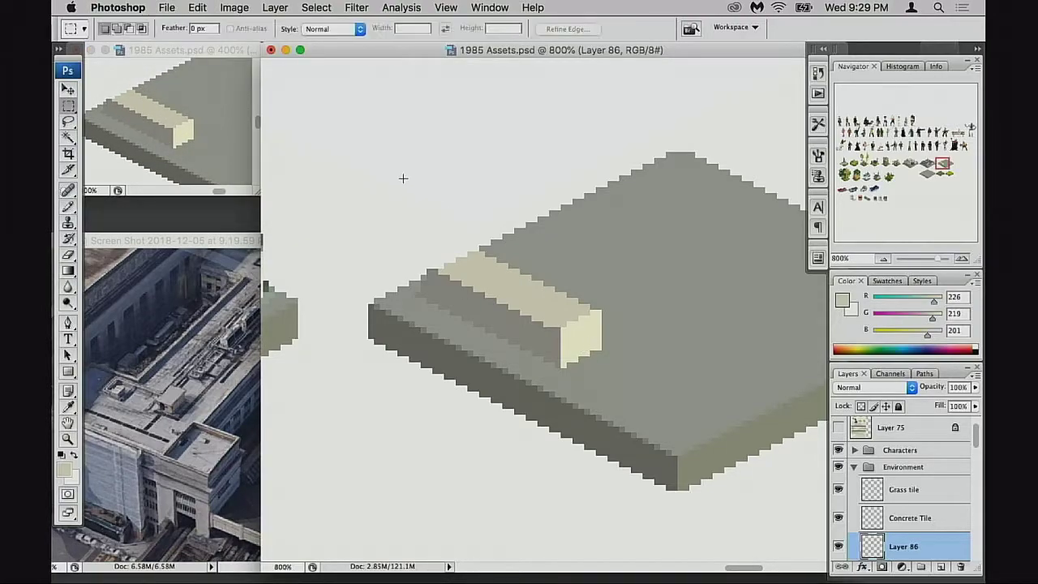
left_click_drag(403, 176, 637, 333)
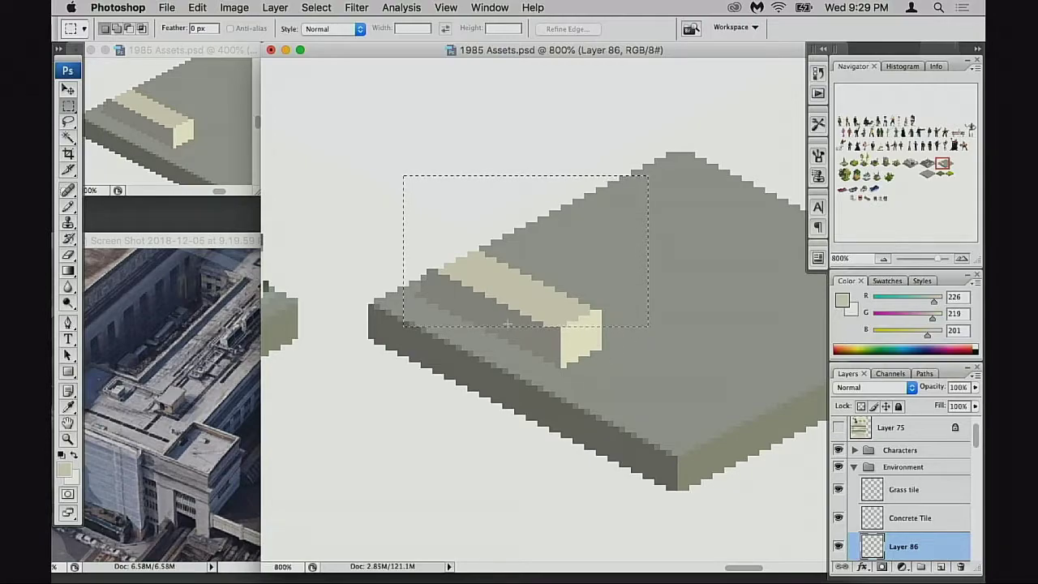
left_click_drag(454, 349, 449, 351)
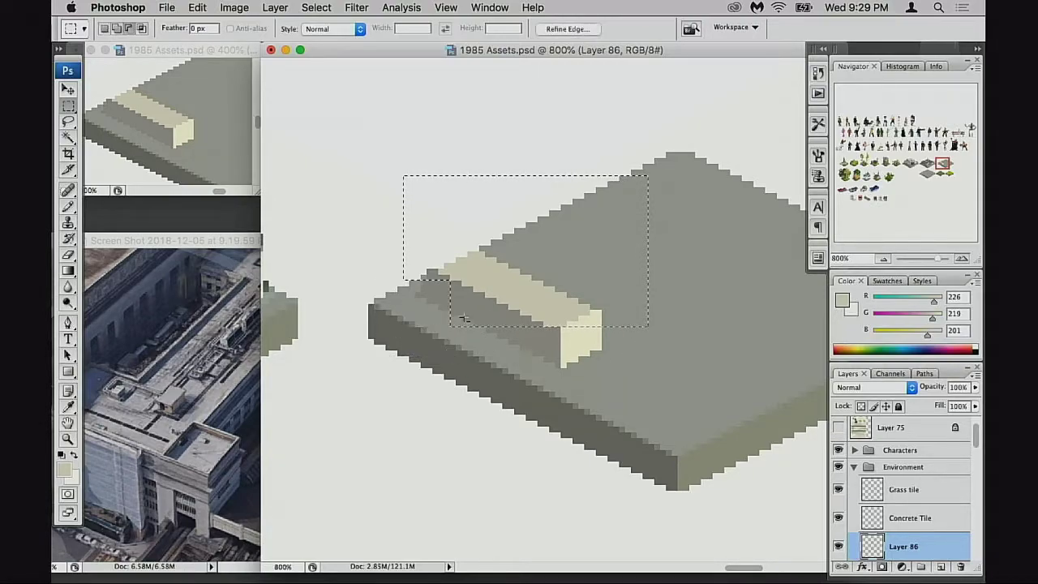
left_click_drag(440, 303, 485, 347)
left_click_drag(546, 296, 614, 339)
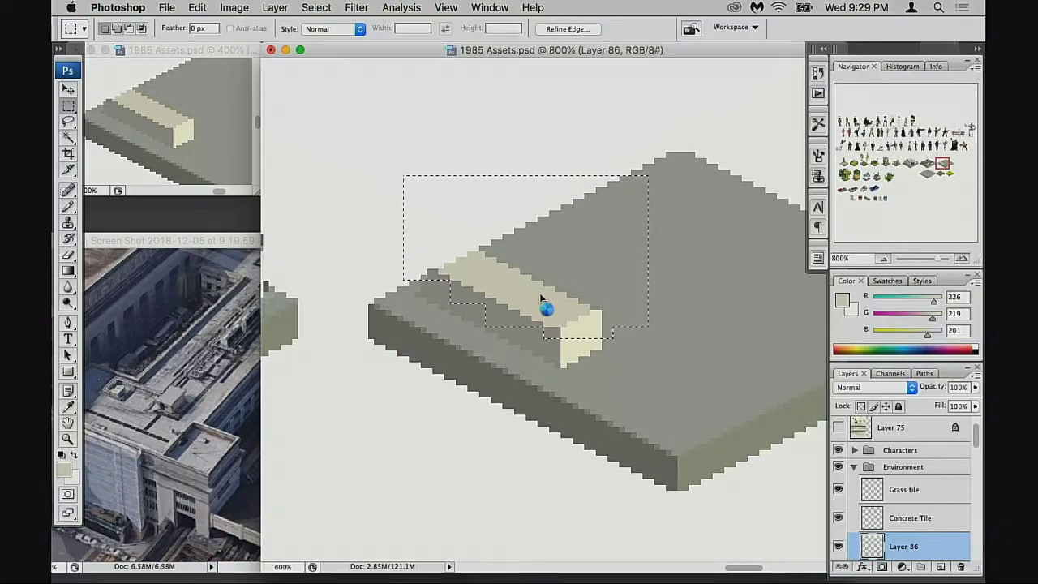
left_click_drag(541, 293, 544, 274)
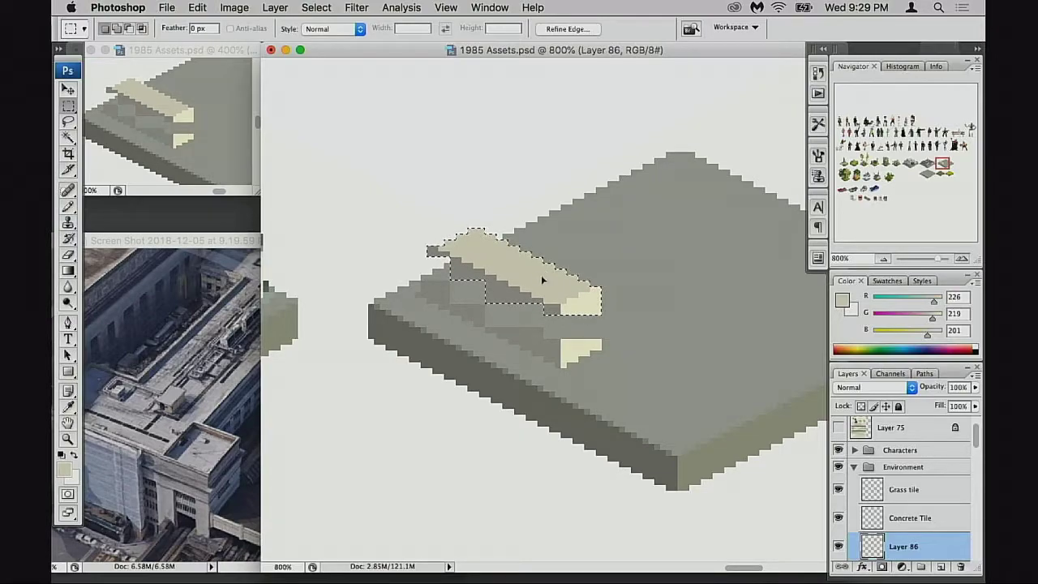
left_click_drag(544, 287, 542, 291)
key("super+d")
Step: Fill the gaps in the block's long shaded wall with its own grey (158, 153, 149)
key("b")
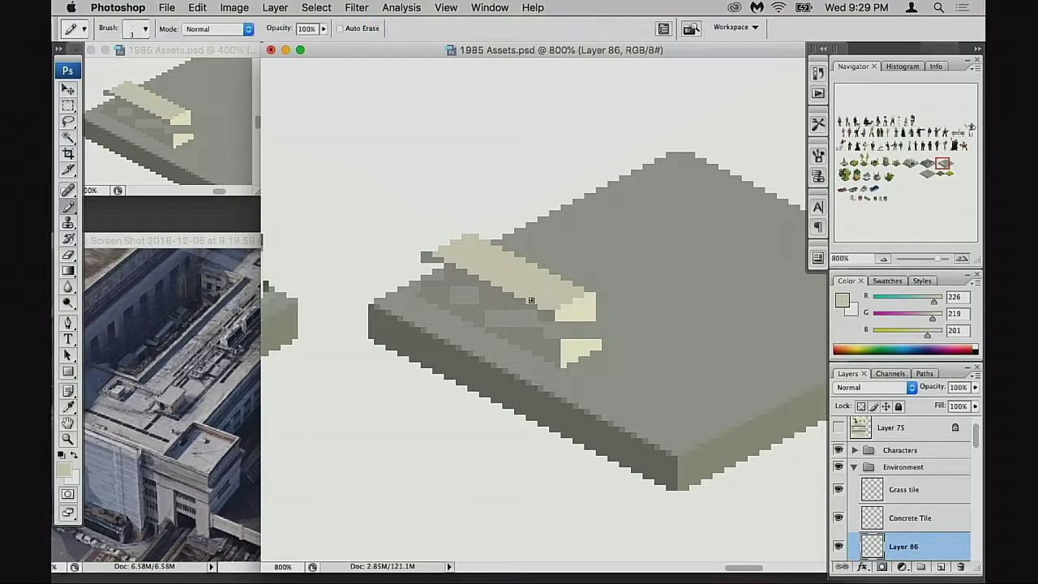
left_click(495, 310, "super")
left_click(501, 298, "alt")
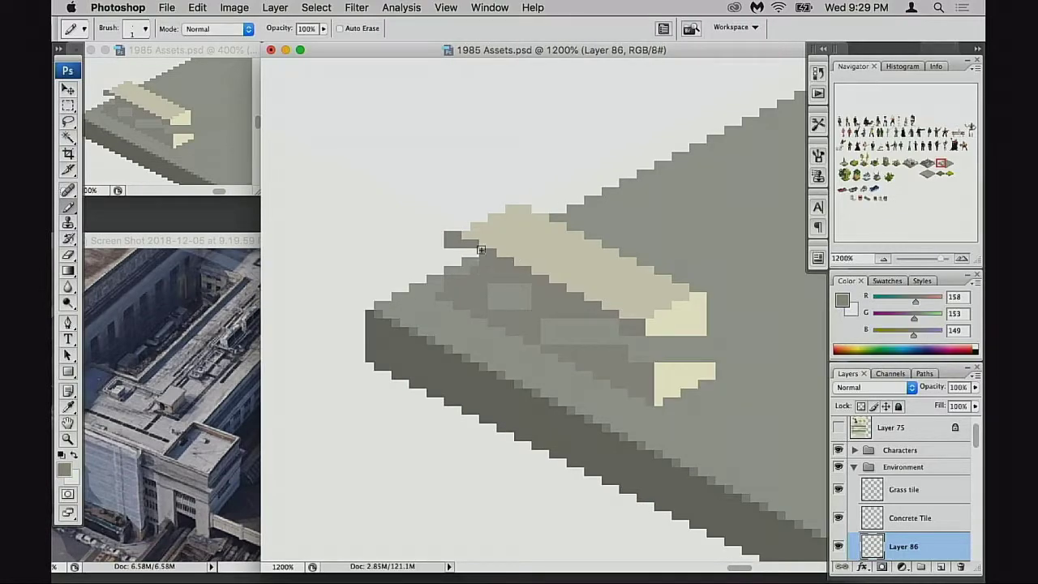
mouse_move(490, 299)
left_mouse_down()
mouse_move(562, 317)
mouse_move(591, 331)
left_mouse_up()
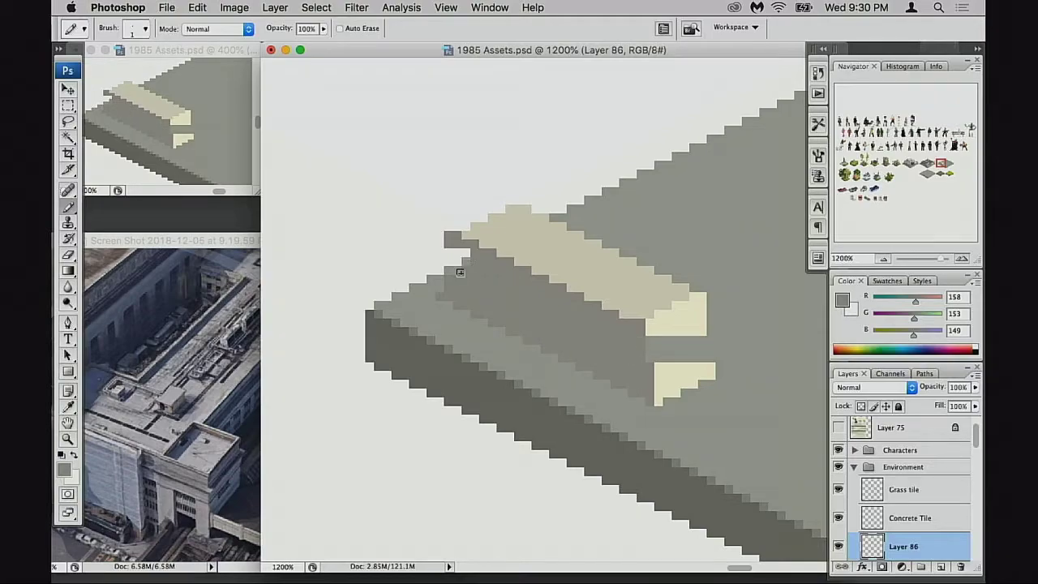
Step: Erase the protruding pixels at the block's far end and trim the roof's back edge to an even isometric slope
key("e")
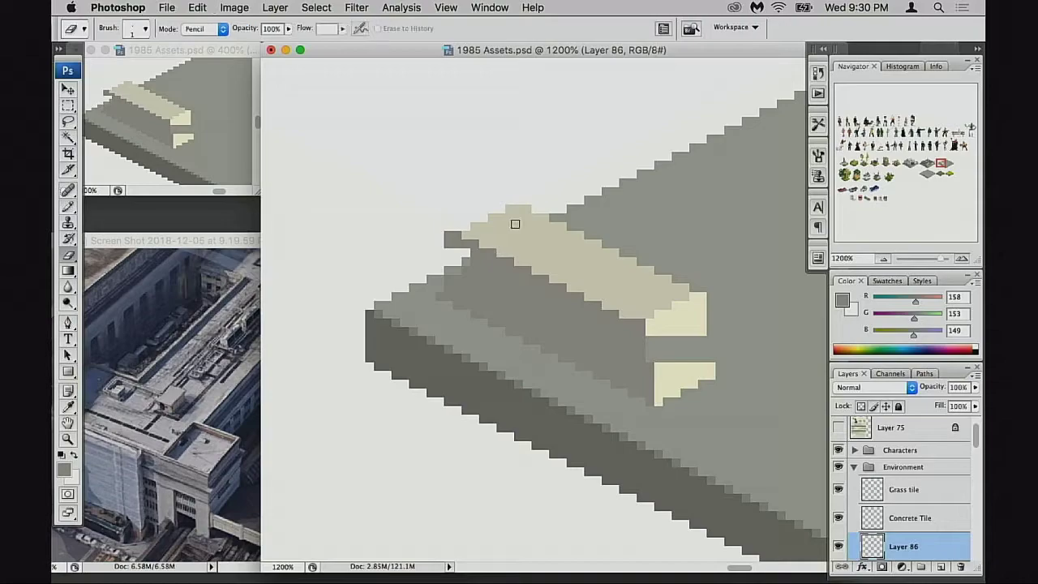
left_click(476, 296)
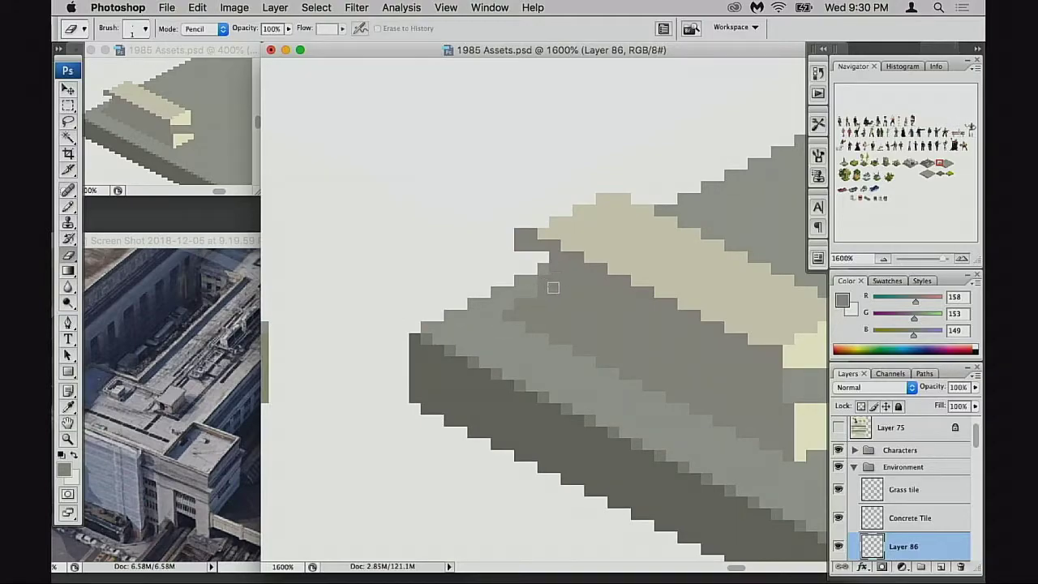
left_click_drag(553, 287, 478, 212)
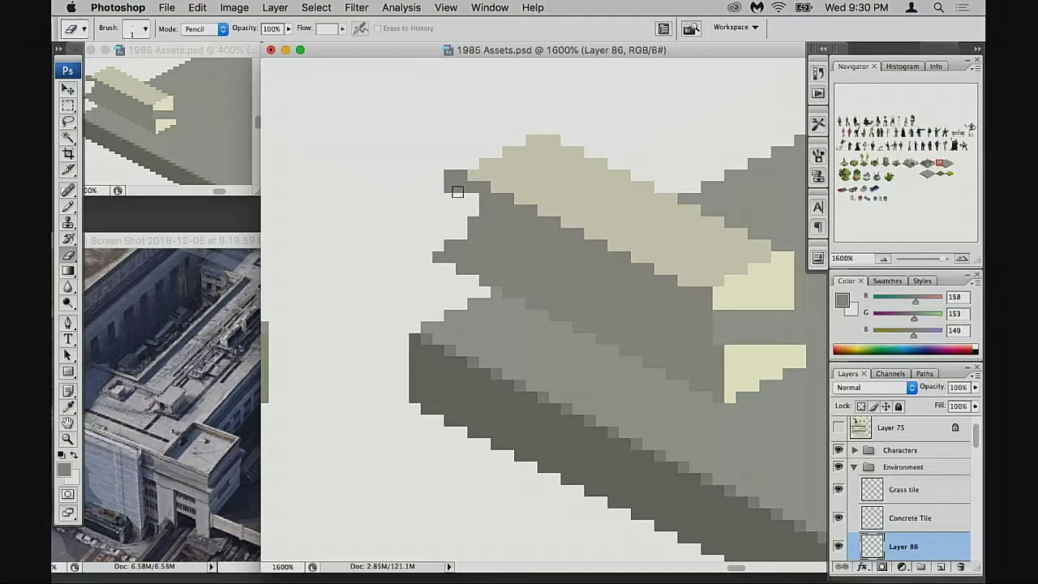
mouse_move(450, 174)
left_mouse_down()
mouse_move(461, 212)
mouse_move(471, 187)
mouse_move(454, 202)
mouse_move(521, 211)
mouse_move(482, 189)
mouse_move(464, 195)
mouse_move(474, 176)
mouse_move(550, 140)
left_mouse_up()
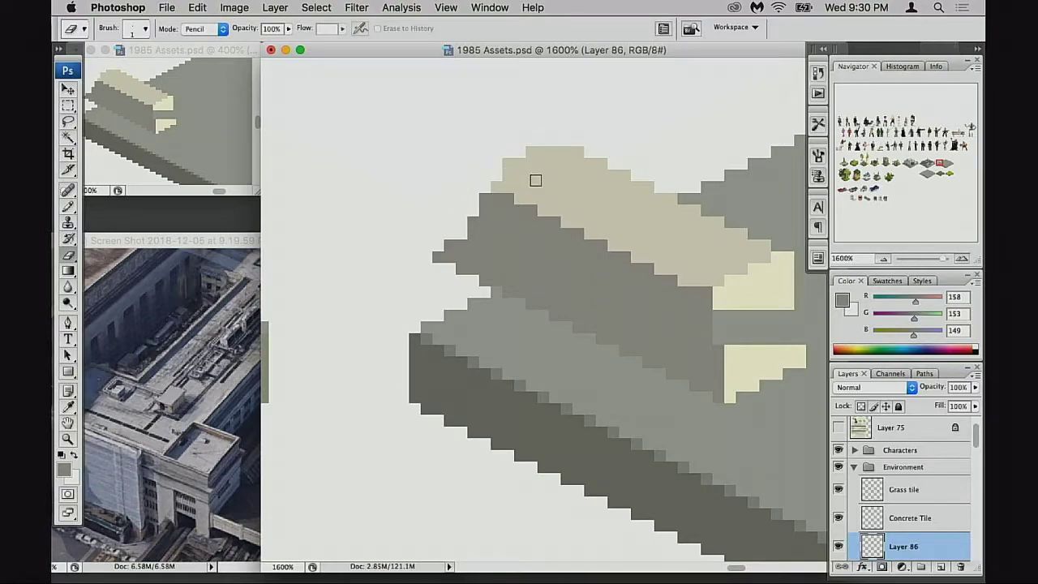
left_click_drag(510, 173, 508, 167)
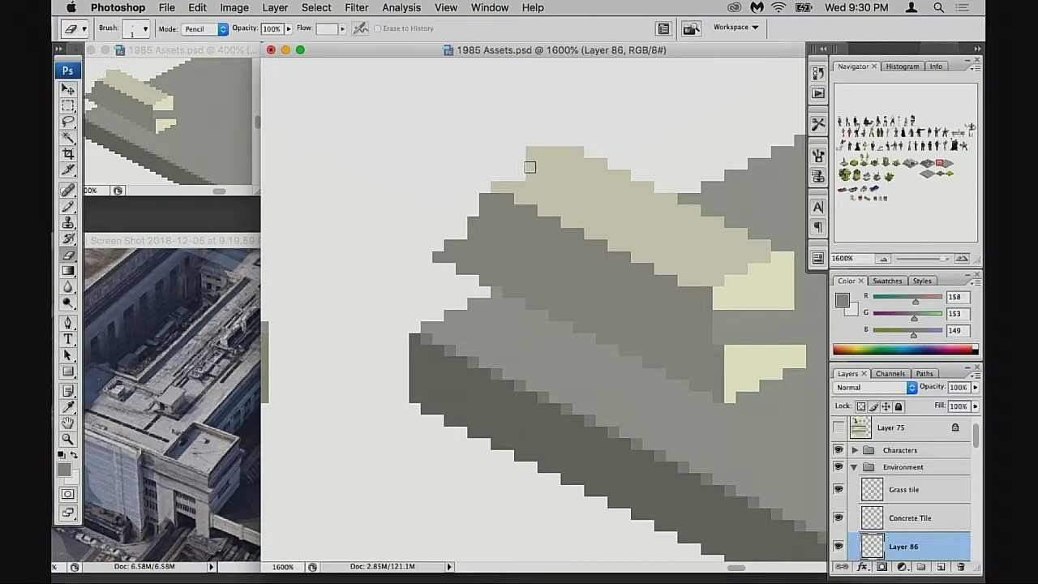
mouse_move(520, 168)
left_mouse_down()
mouse_move(538, 151)
mouse_move(533, 160)
mouse_move(565, 155)
mouse_move(556, 149)
left_mouse_up()
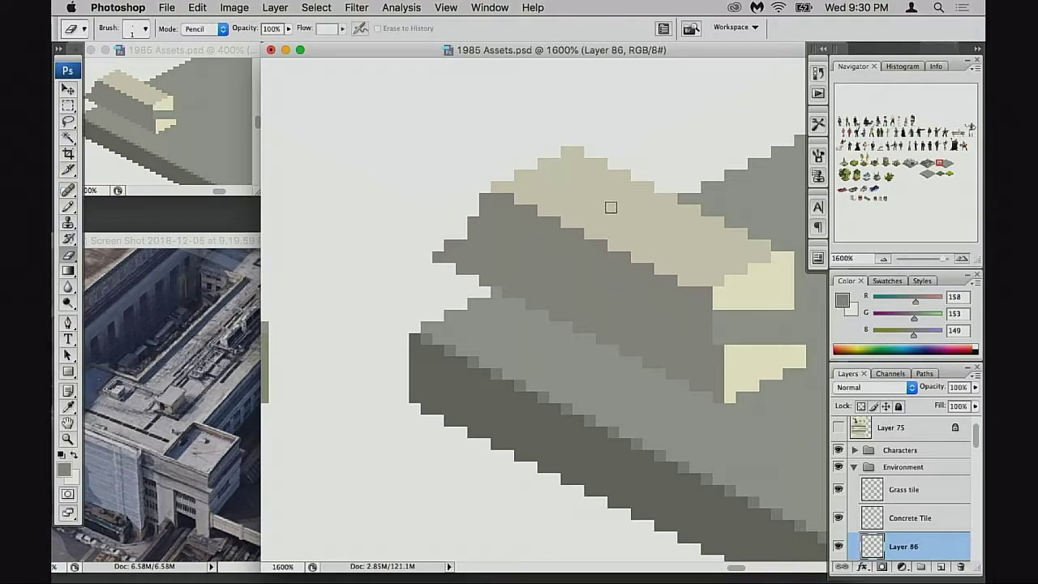
Step: Trim the far end of the grey wall to a straight vertical edge below the roof corner
scroll(605, 219, "down", 2)
mouse_move(495, 193)
left_mouse_down()
mouse_move(483, 287)
mouse_move(475, 210)
mouse_move(448, 244)
mouse_move(462, 260)
mouse_move(478, 252)
mouse_move(515, 197)
mouse_move(506, 186)
mouse_move(501, 297)
left_mouse_up()
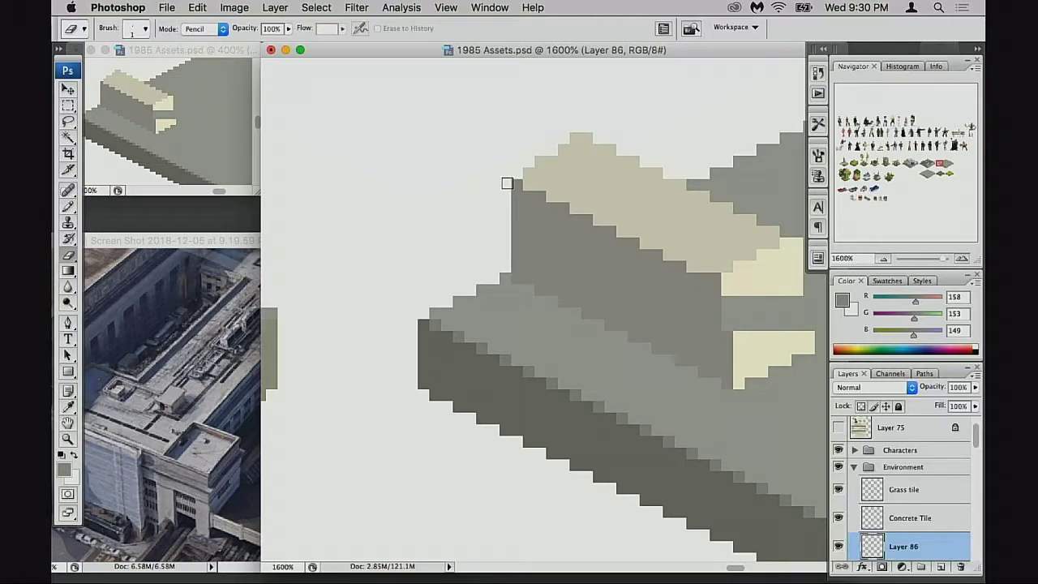
mouse_move(528, 192)
left_mouse_down()
mouse_move(514, 186)
mouse_move(512, 297)
left_mouse_up()
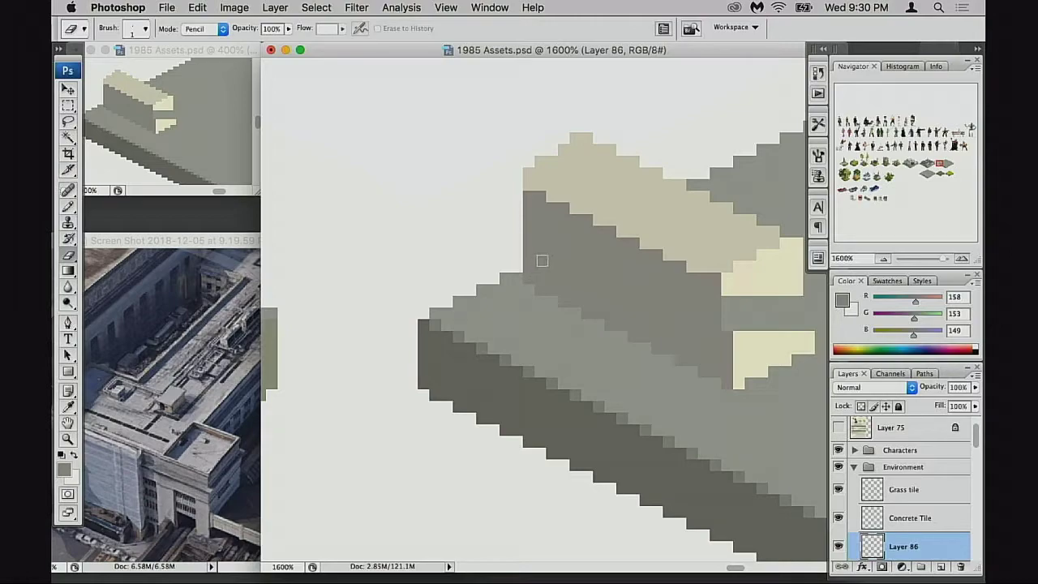
Step: Draw a vertical edge along the block's near corner in the roof's beige (226, 219, 201), between the grey and cream walls
left_click_drag(688, 304, 528, 255)
left_click(596, 235, "alt")
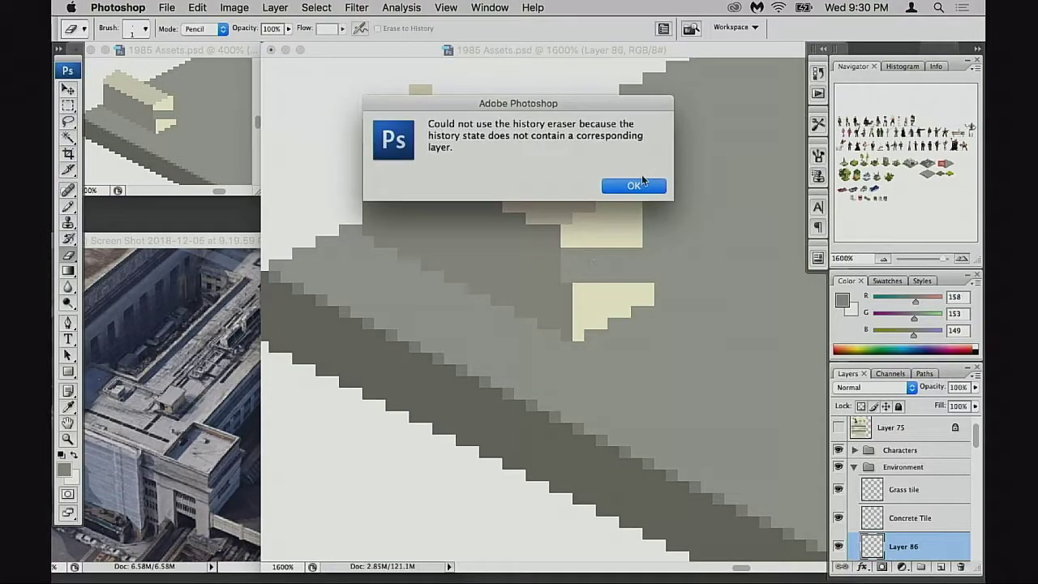
left_click(641, 180)
key("b")
left_click(594, 229, "alt")
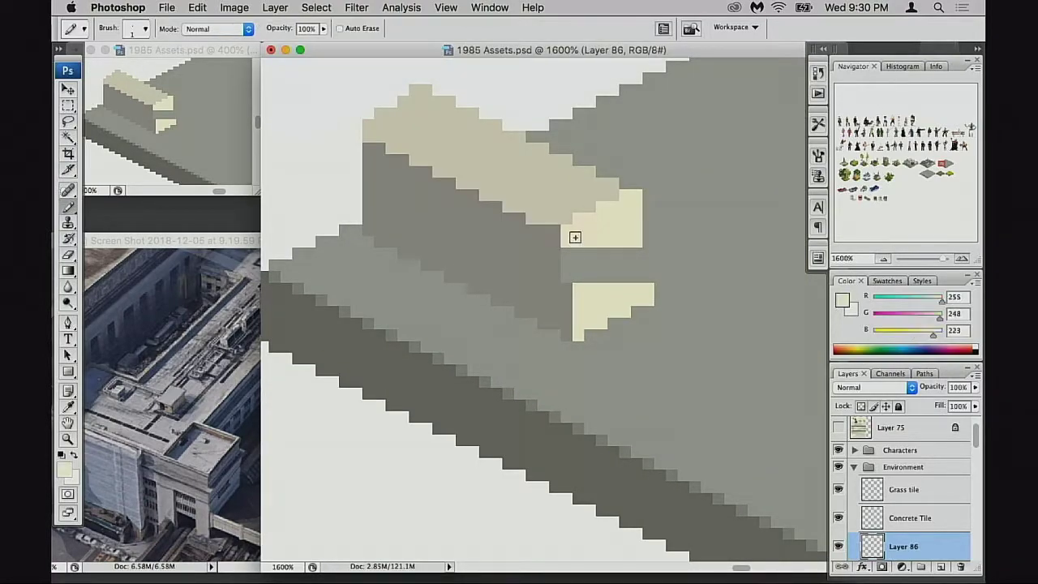
left_click_drag(576, 236, 567, 335)
key("super+z")
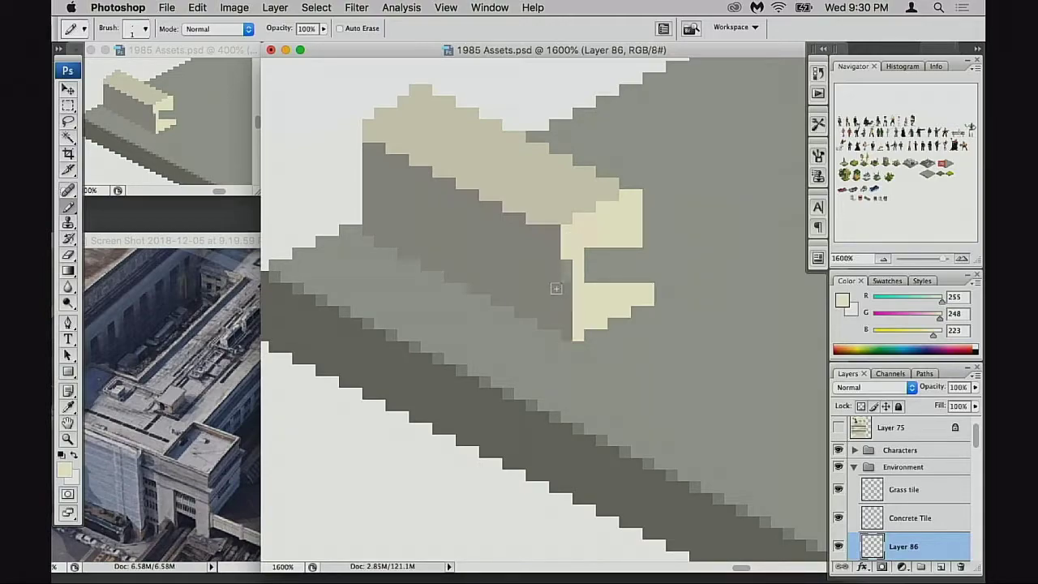
left_click(573, 205, "alt")
left_click_drag(567, 229, 567, 339)
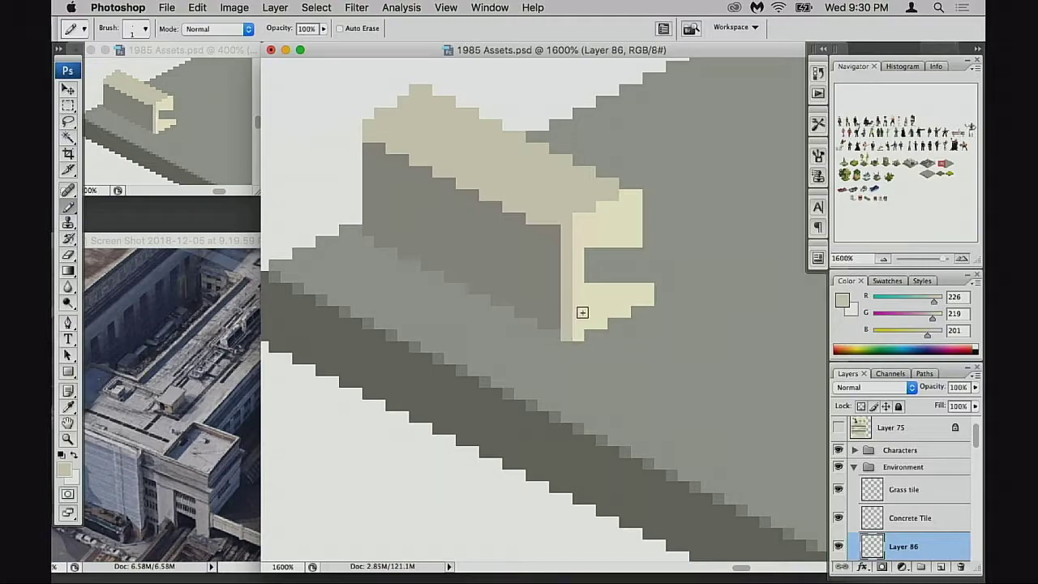
Step: Fill the gap in the end wall with cream (255, 248, 223) and erase its outer edge to a straight vertical
left_click(590, 286, "alt")
mouse_move(591, 284)
left_mouse_down()
mouse_move(626, 251)
mouse_move(631, 273)
left_mouse_up()
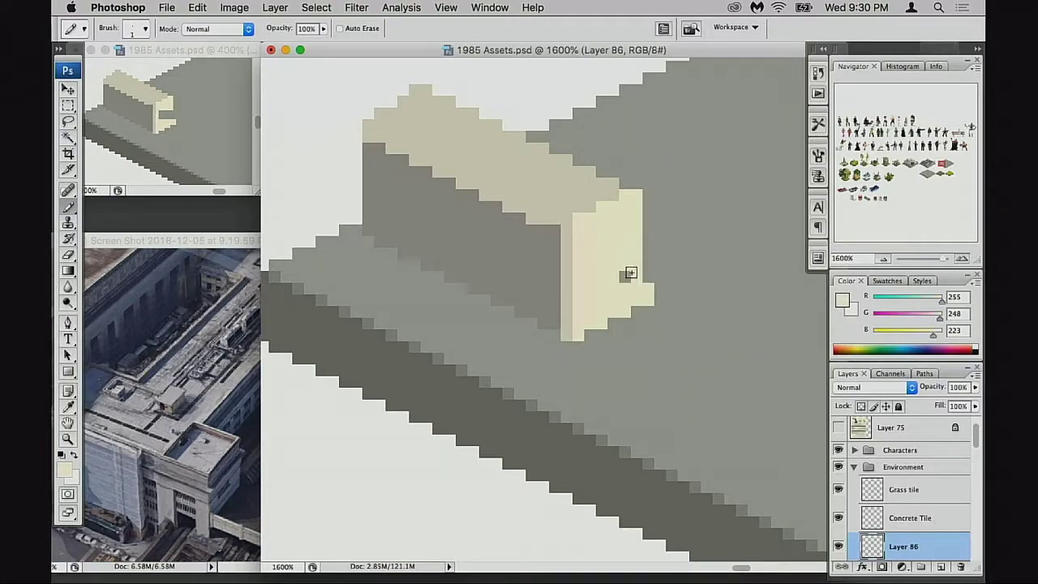
key("e")
mouse_move(631, 195)
left_mouse_down()
mouse_move(634, 290)
mouse_move(657, 287)
mouse_move(631, 299)
mouse_move(691, 297)
left_mouse_up()
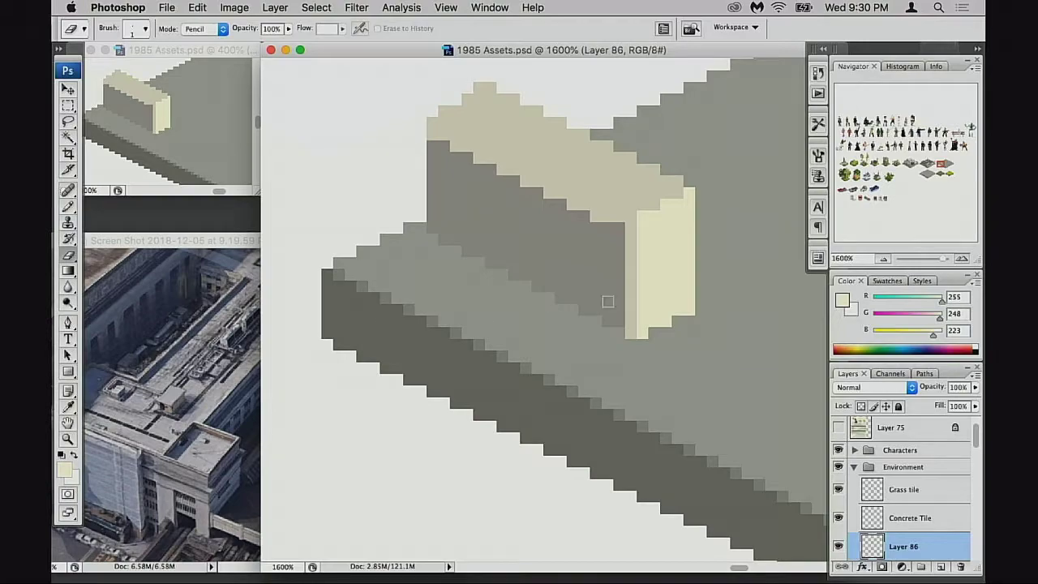
Step: Examine the 30th Street Station screenshot, including in full screen, for the corner towers, long rooftop wing, train shed roofs and bridge
left_click(213, 415)
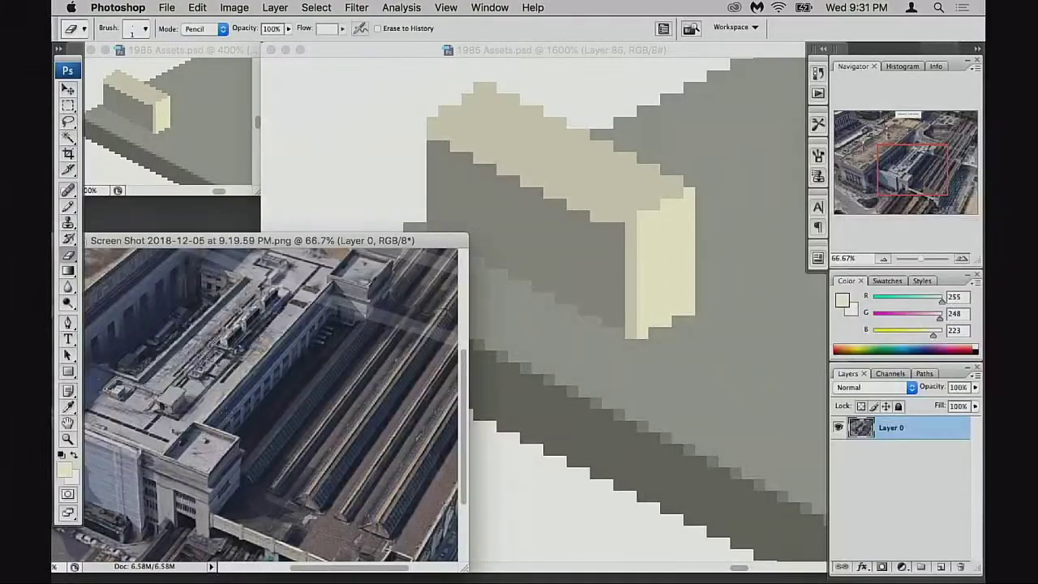
key("v")
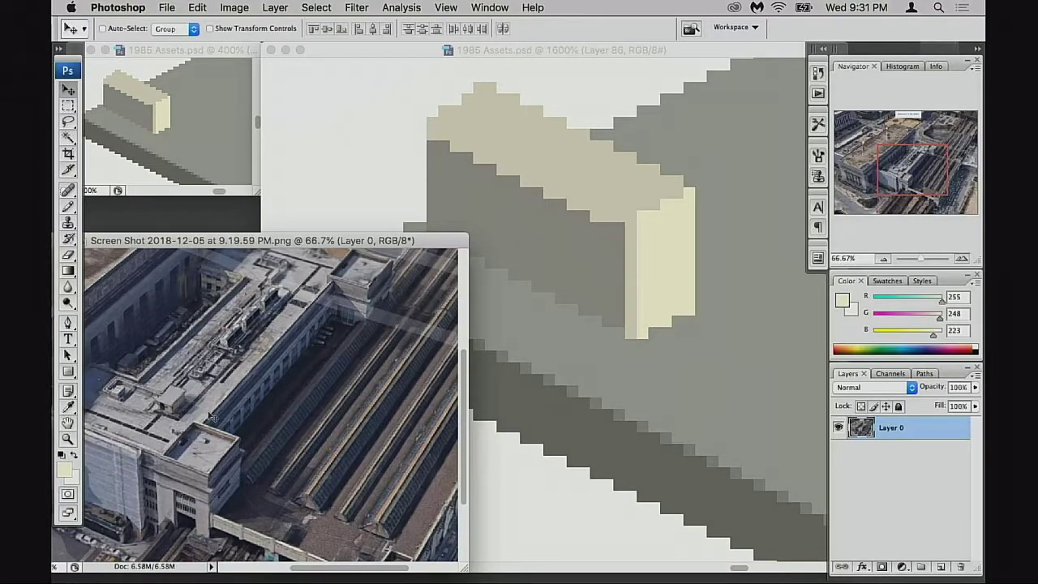
left_click_drag(214, 408, 244, 438)
left_click_drag(333, 390, 313, 376)
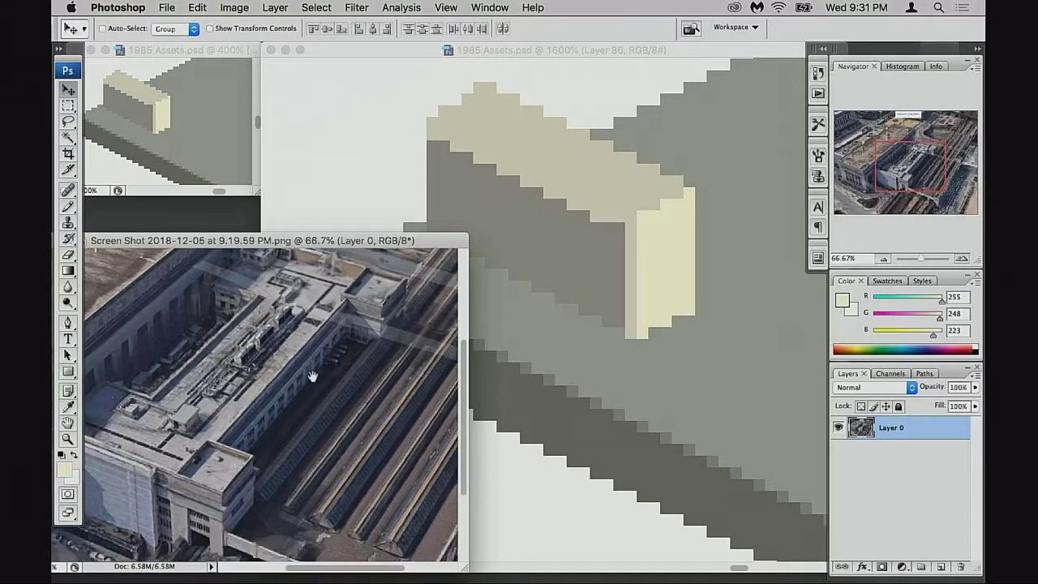
scroll(344, 352, "down", 3)
scroll(343, 352, "right", 2)
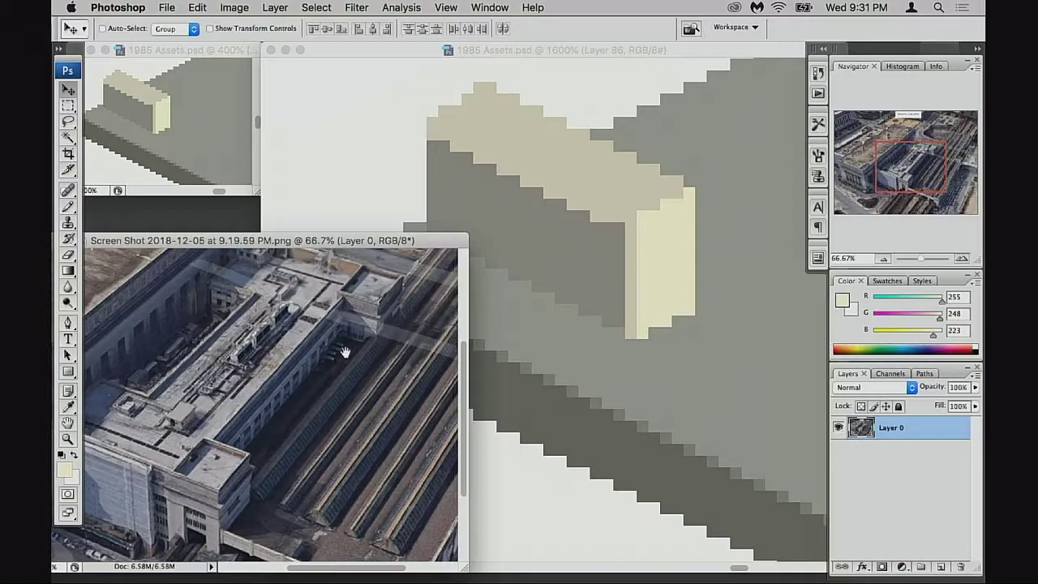
scroll(298, 462, "down", 5)
scroll(298, 462, "left", 1)
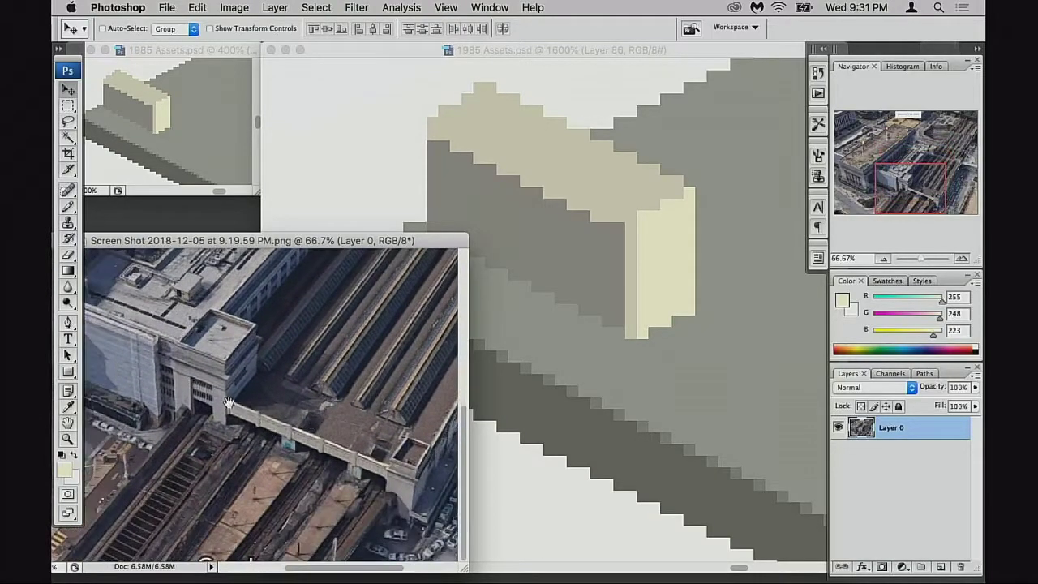
scroll(324, 444, "up", 8)
scroll(324, 444, "right", 3)
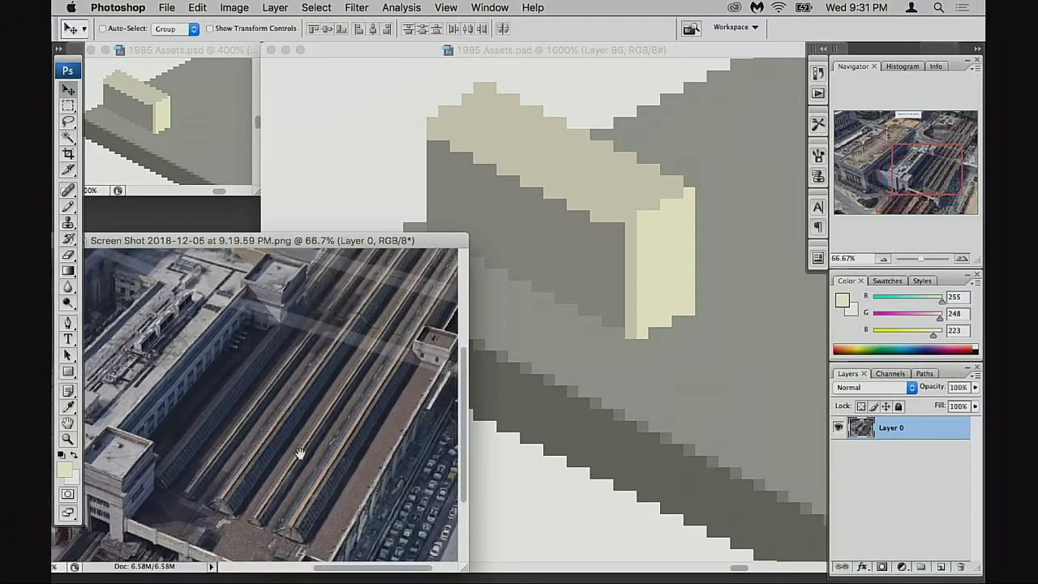
scroll(398, 378, "left", 4)
scroll(398, 378, "down", 2)
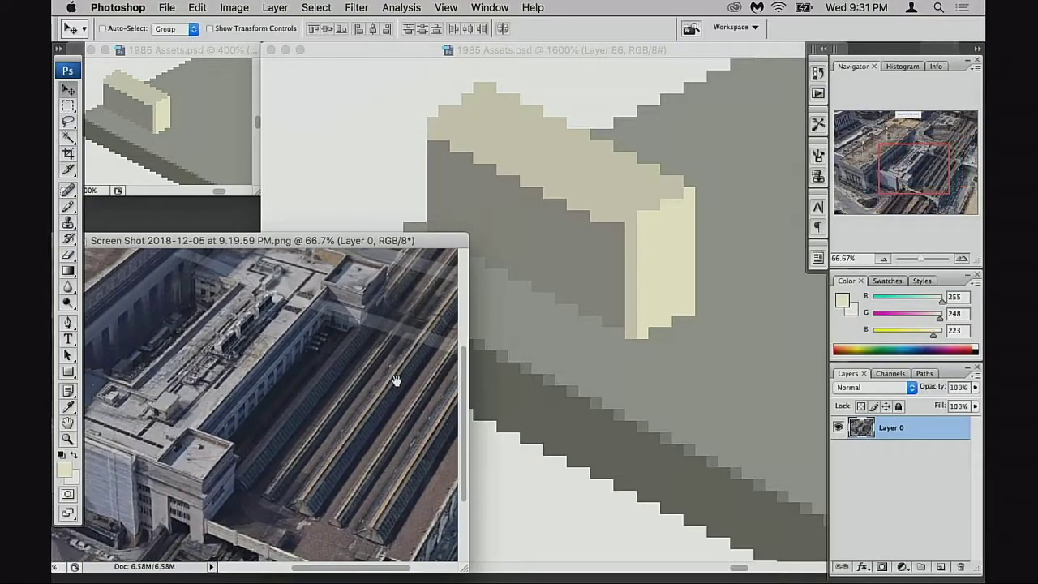
left_click_drag(407, 373, 325, 462)
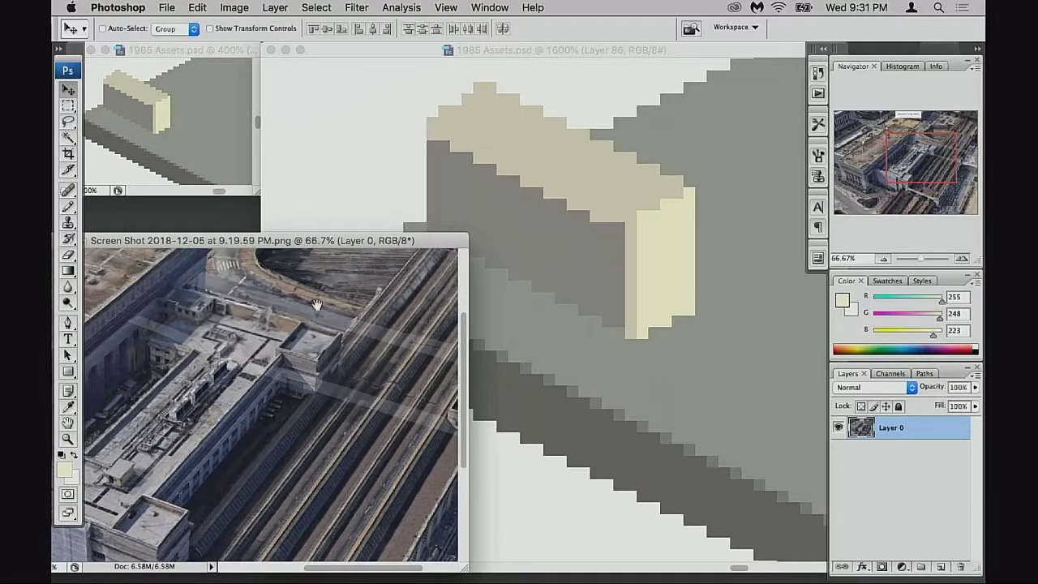
left_click_drag(215, 455, 279, 403)
key("f")
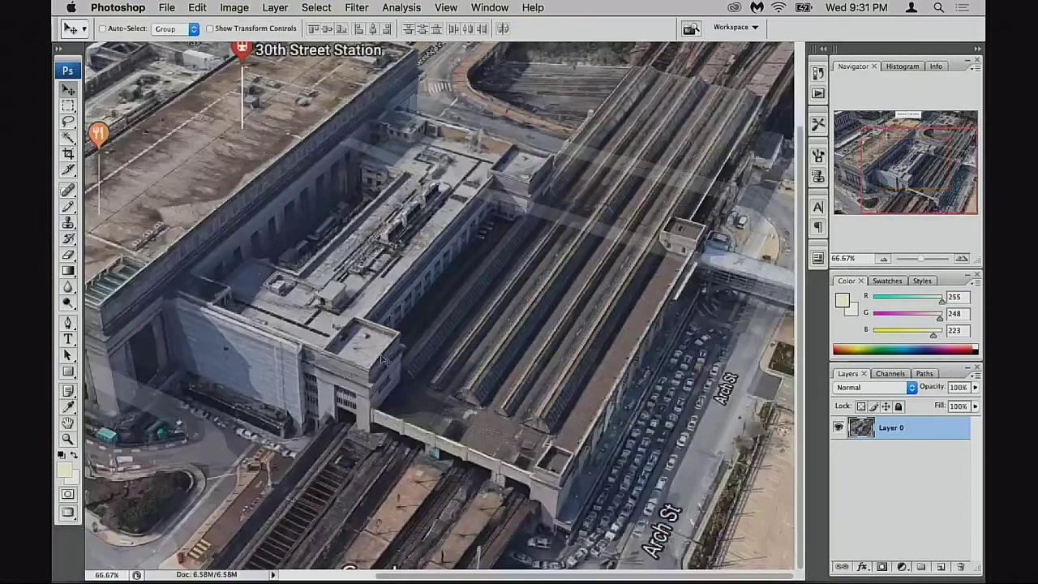
key("f")
key("f")
key("f")
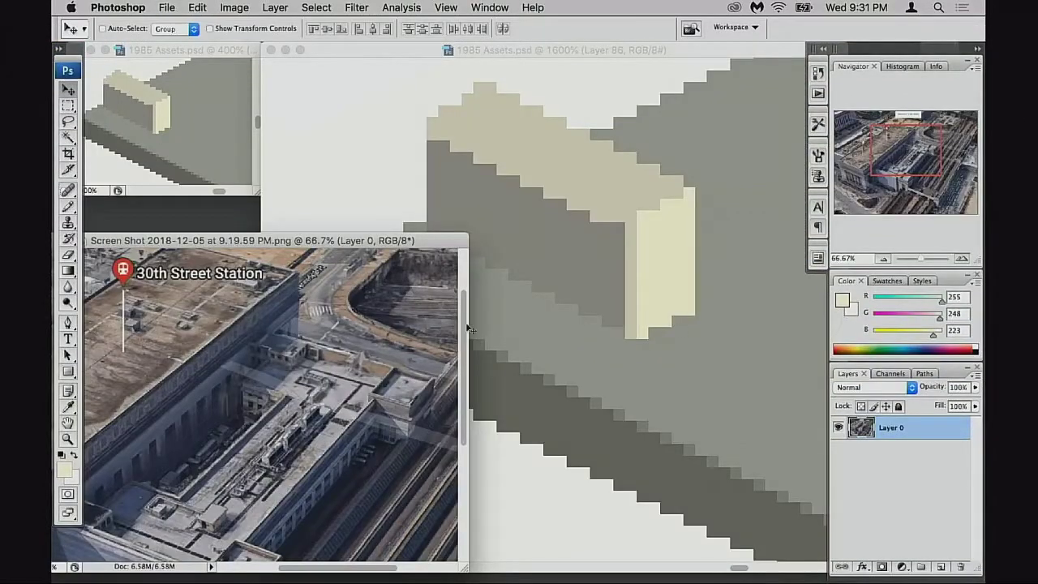
Step: Check which layer holds the station block by toggling its visibility, and duplicate Layer 86
left_click(632, 337)
left_click_drag(615, 347, 637, 343)
left_click(200, 365)
left_click(472, 344)
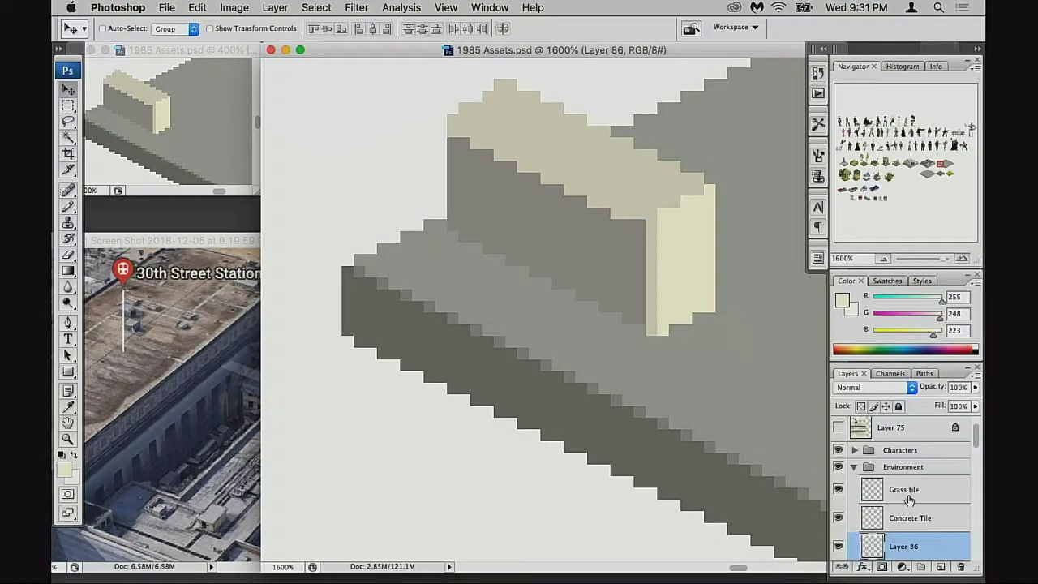
scroll(844, 503, "down", 3)
left_click(840, 498)
left_click(840, 498)
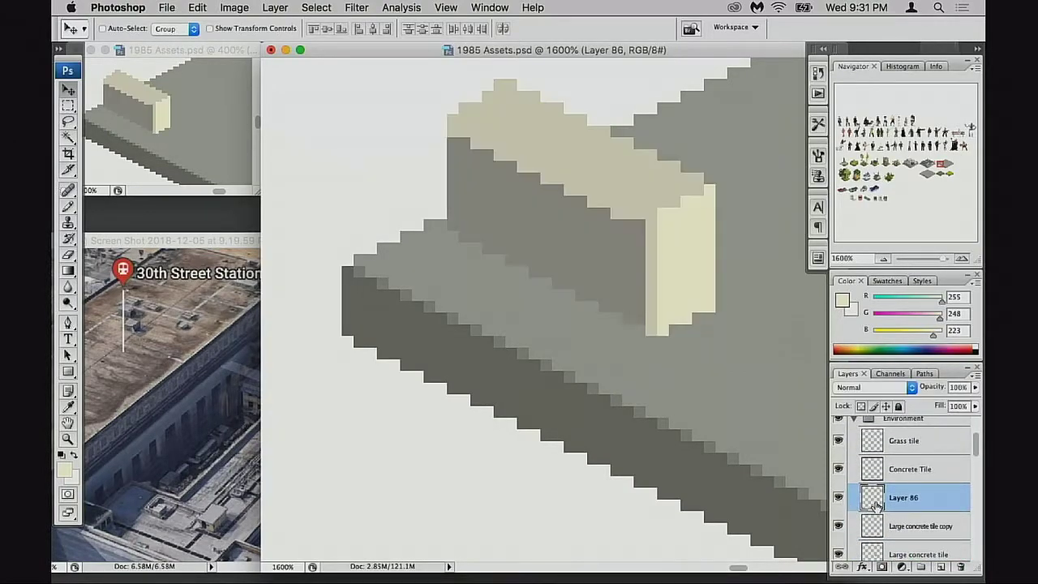
key("super+j")
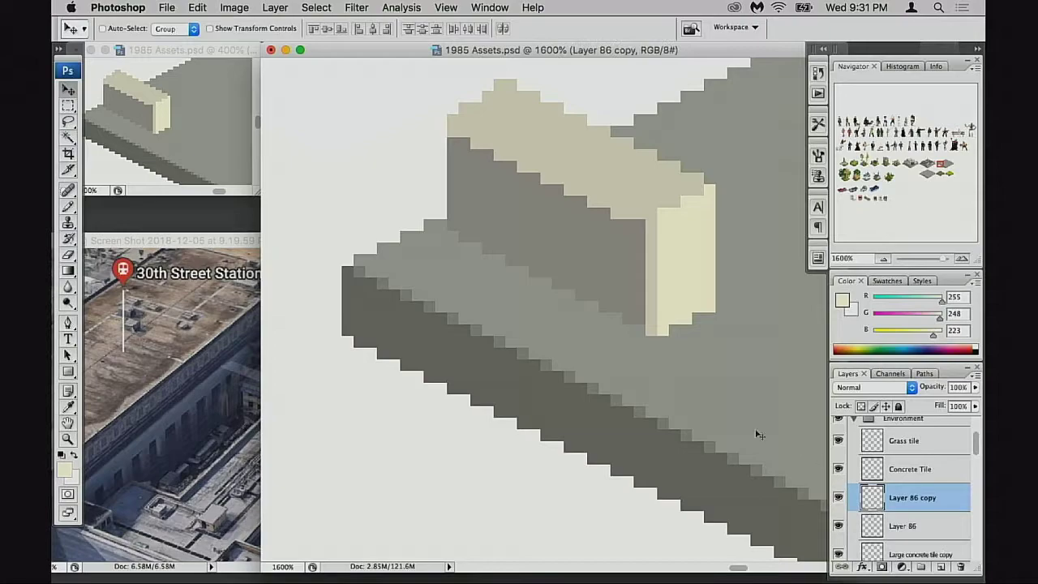
Step: Move the duplicated block on Layer 86 copy away from the original, placing it separately behind it on the concrete base
left_click_drag(624, 354, 519, 436)
left_click_drag(588, 387, 693, 275)
scroll(692, 275, "left", 3)
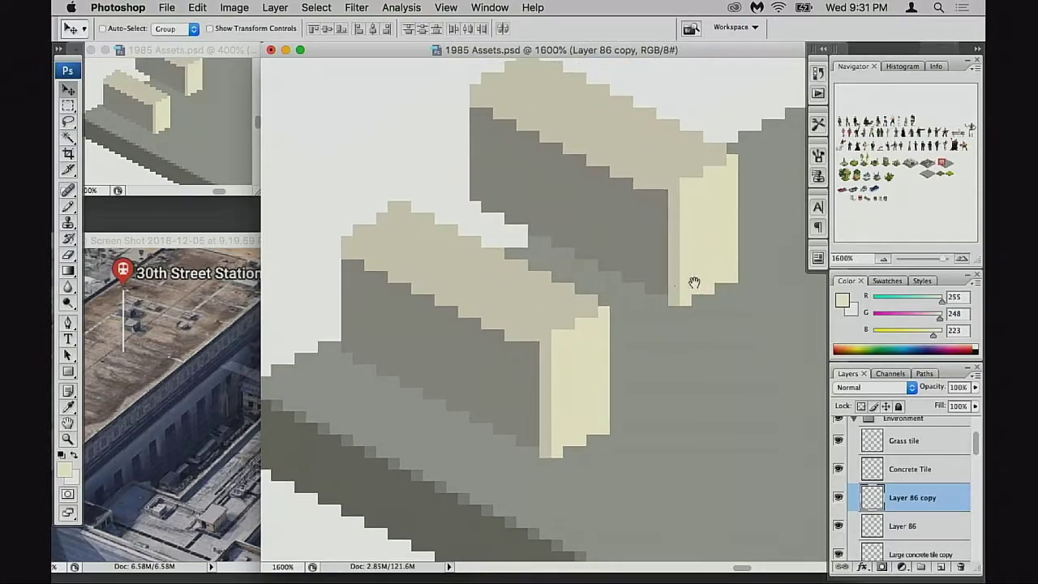
Step: Examine the station's facade, corner tower and rooftops in the enlarged 30th Street Station screenshot, and return to 1985 Assets.psd
key("e")
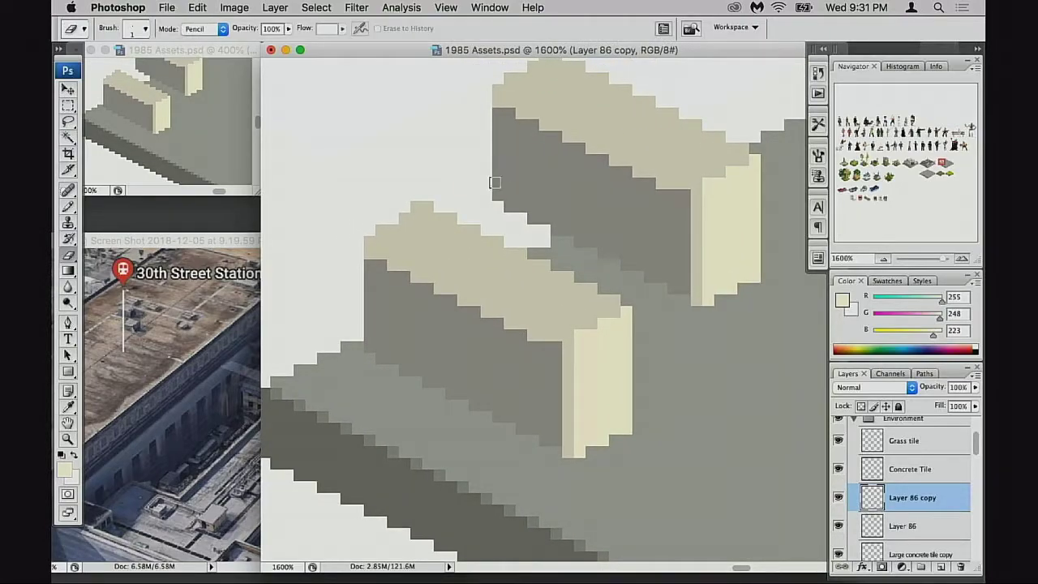
left_click(225, 373)
left_click_drag(225, 373, 462, 327)
left_click_drag(438, 454, 340, 410)
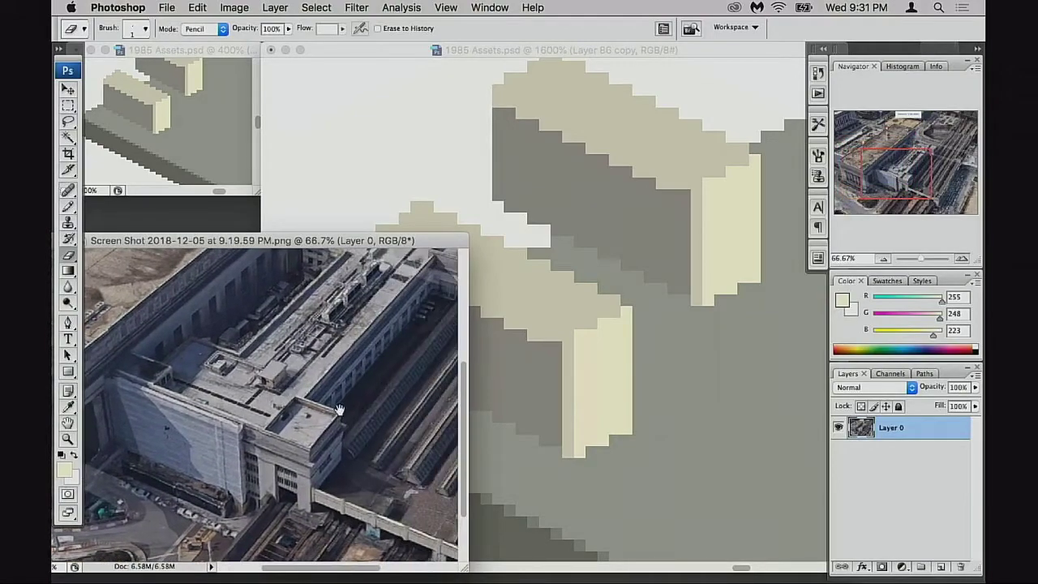
left_click(589, 200)
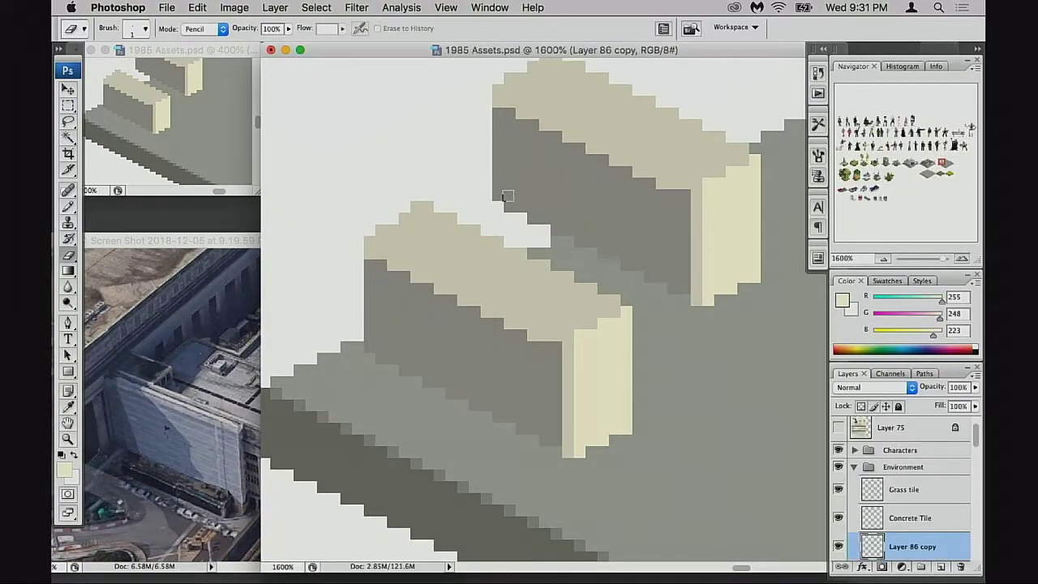
Step: Erase the lowest stepped row of pixels along the base of the copied block's grey wall and its near corner
left_click(498, 195)
left_click(517, 210)
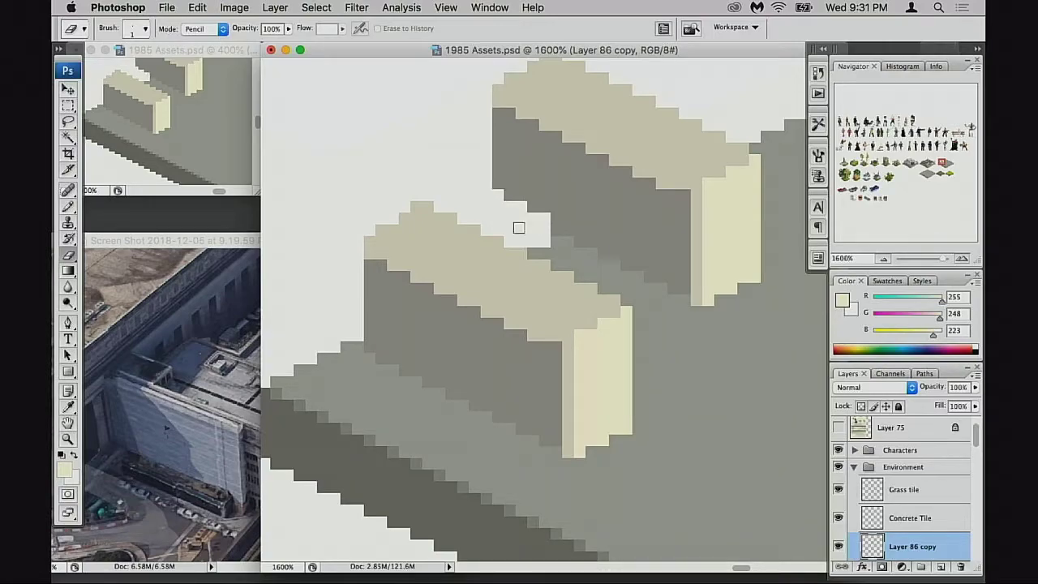
left_click(557, 230)
left_click(567, 232)
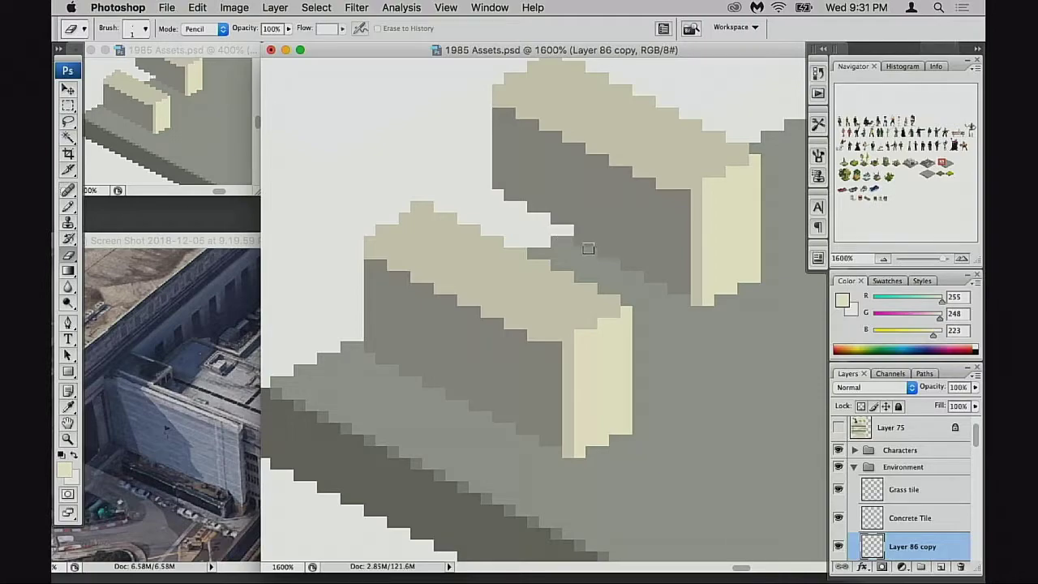
left_click(606, 254)
mouse_move(637, 266)
left_mouse_down()
mouse_move(627, 266)
mouse_move(649, 278)
left_mouse_up()
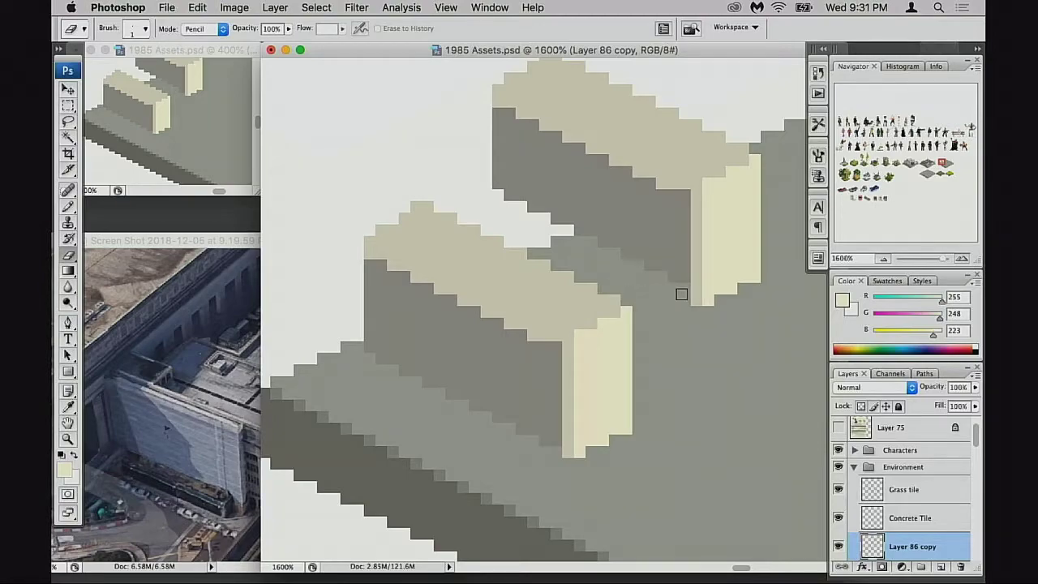
mouse_move(696, 294)
left_mouse_down()
mouse_move(755, 301)
mouse_move(700, 294)
mouse_move(723, 300)
mouse_move(714, 284)
mouse_move(744, 293)
mouse_move(719, 280)
mouse_move(775, 280)
mouse_move(741, 268)
mouse_move(792, 270)
mouse_move(764, 264)
mouse_move(702, 296)
left_mouse_up()
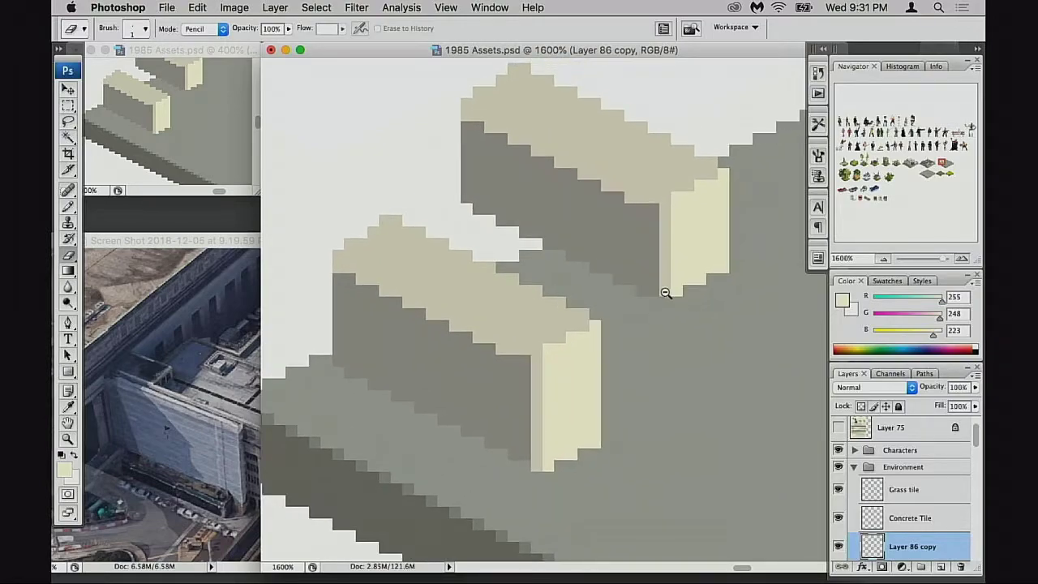
Step: Erase one more pixel row along the base of the copied block's grey side wall and cream end wall
left_click(668, 293, "alt")
left_click(669, 294, "alt")
left_click_drag(535, 301, 613, 297)
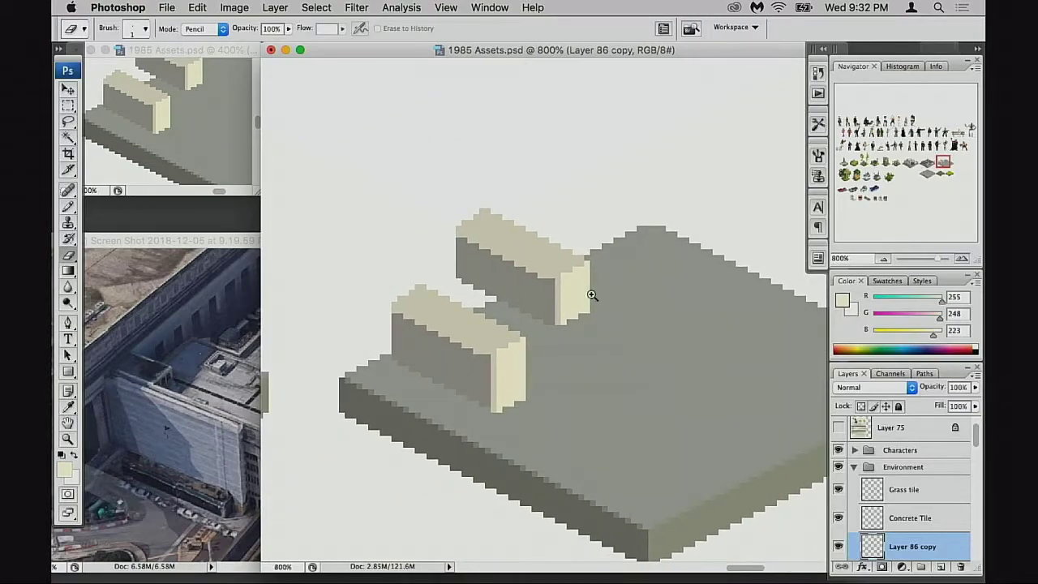
left_click(593, 295, "super")
left_click(613, 296, "super")
left_click_drag(457, 303, 633, 273)
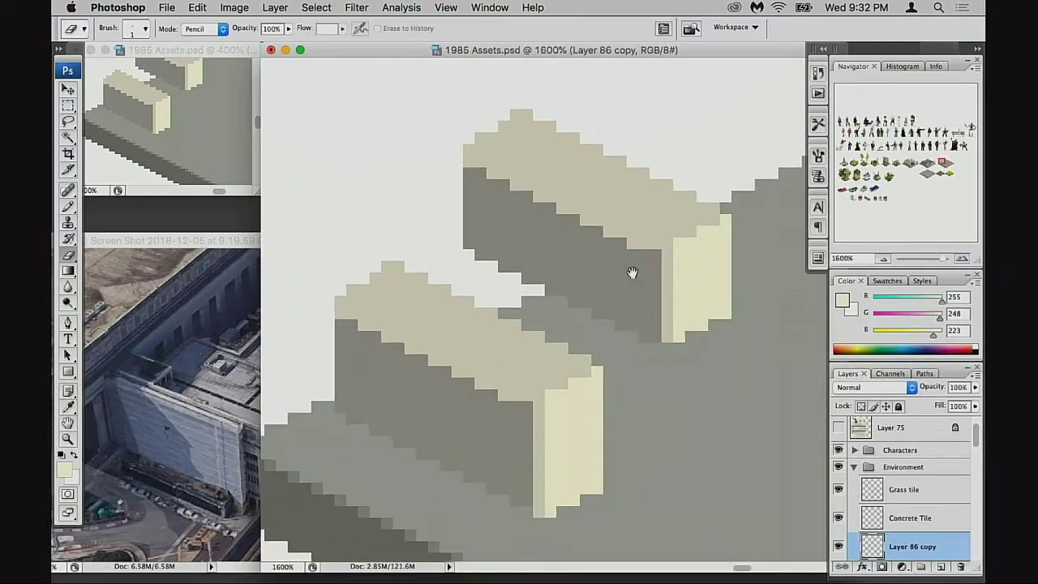
left_click(571, 283, "alt+super")
key("super+plus")
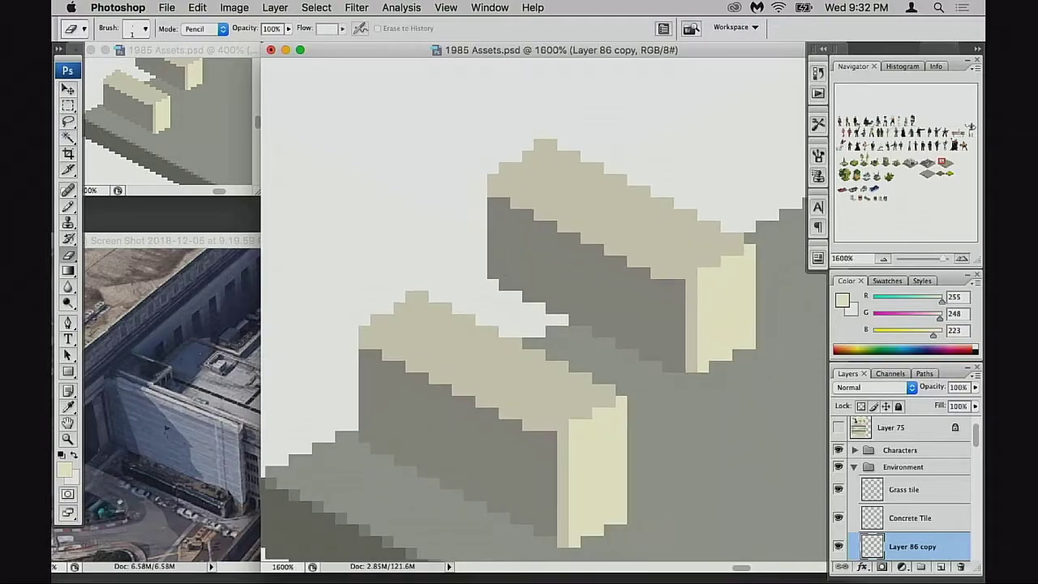
mouse_move(492, 279)
left_mouse_down()
mouse_move(538, 302)
mouse_move(488, 289)
mouse_move(541, 303)
mouse_move(524, 313)
mouse_move(585, 325)
mouse_move(544, 327)
mouse_move(637, 345)
mouse_move(612, 355)
mouse_move(648, 360)
mouse_move(614, 363)
left_mouse_up()
key("super+z")
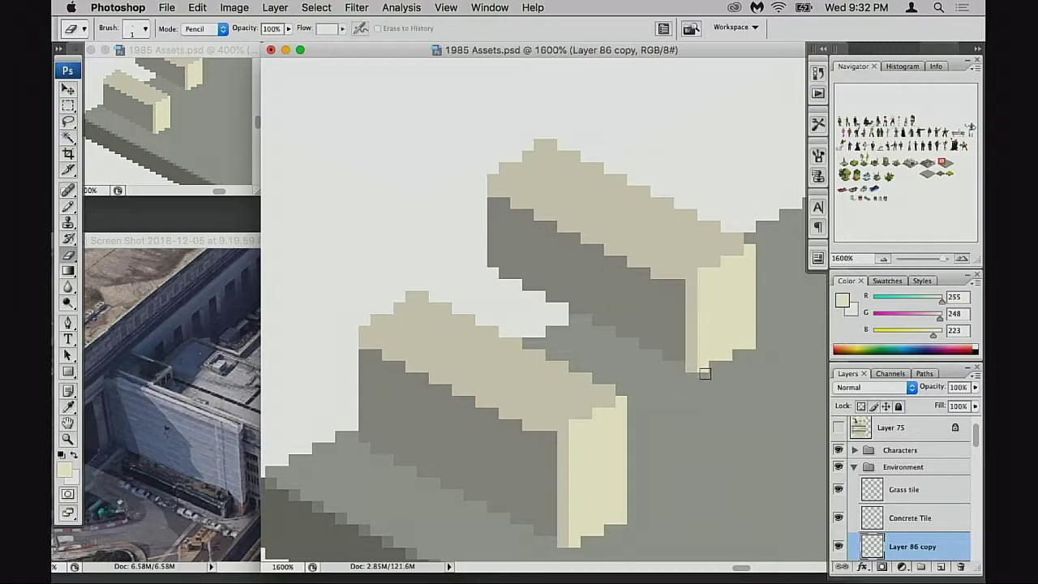
mouse_move(698, 370)
left_mouse_down()
mouse_move(722, 369)
mouse_move(716, 358)
mouse_move(748, 360)
mouse_move(736, 347)
mouse_move(763, 348)
left_mouse_up()
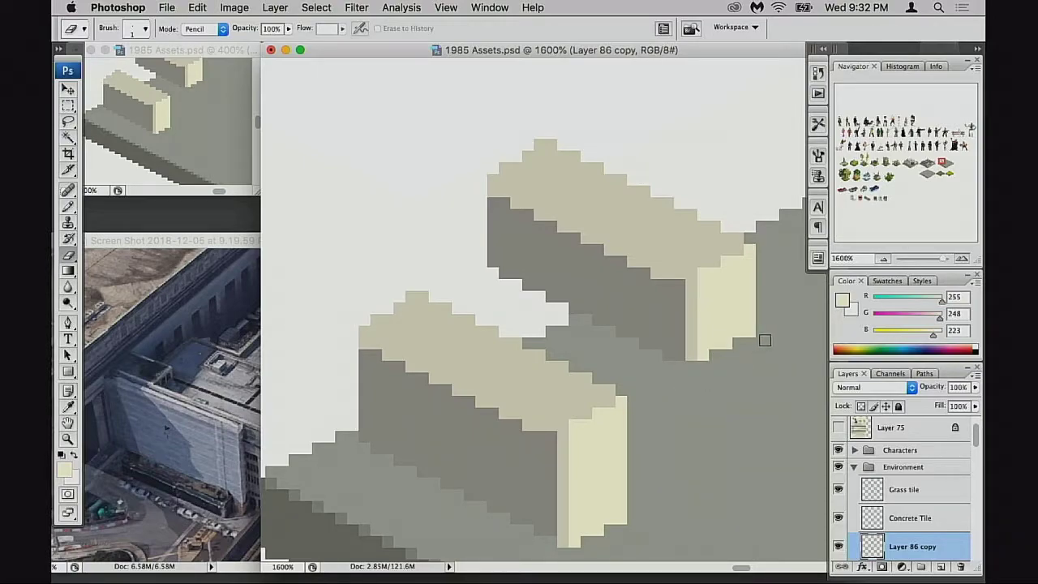
Step: Move the shortened block copy close behind the original block, leaving a narrow gap between them
scroll(676, 317, "down", 3)
scroll(677, 317, "right", 2)
key("v")
left_click_drag(654, 292, 645, 385)
scroll(852, 456, "down", 1)
scroll(852, 456, "down", 1)
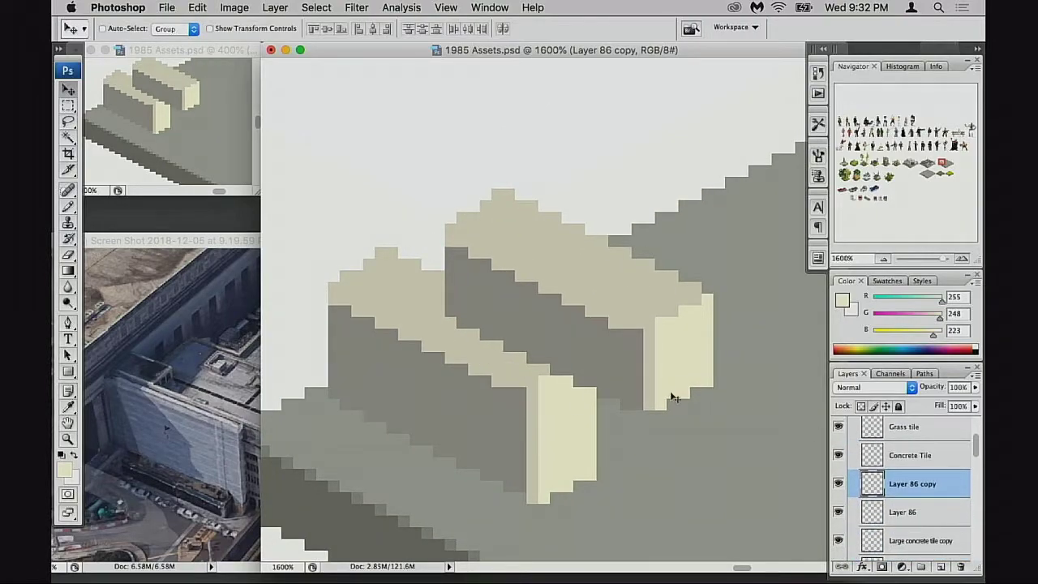
Step: Send Layer 86 copy below Layer 86 in the stack and nudge the rear block by one pixel for alignment
key("super+bracketleft")
scroll(579, 295, "down", 5)
scroll(579, 295, "right", 3)
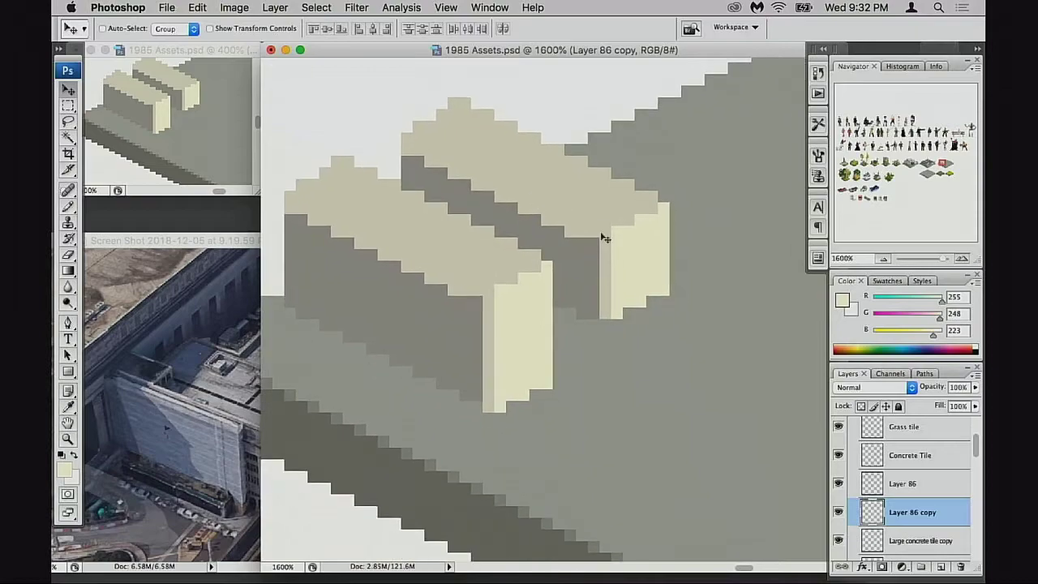
mouse_move(555, 268)
left_mouse_down()
mouse_move(557, 279)
mouse_move(565, 267)
left_mouse_up()
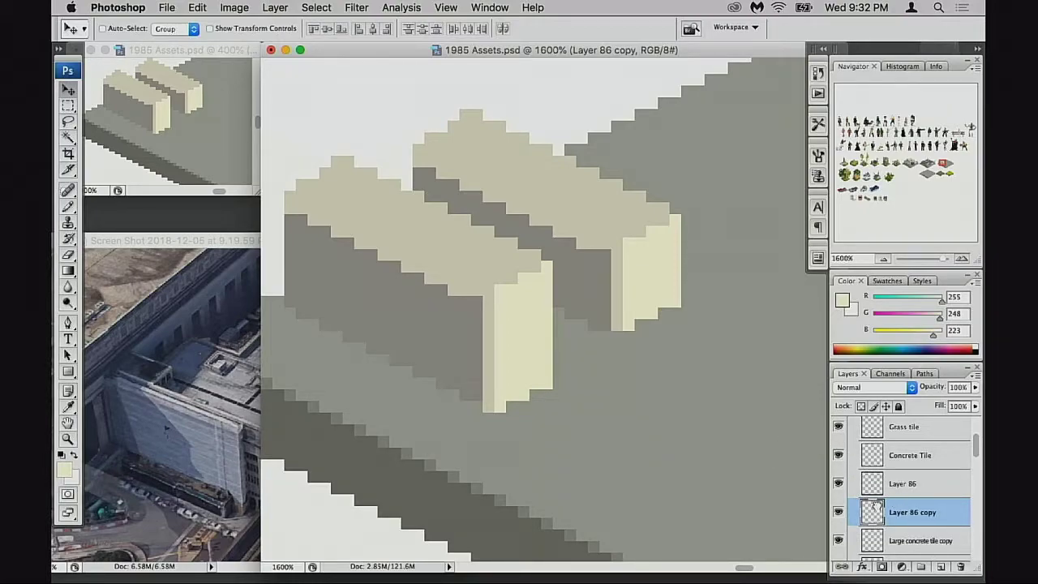
Step: Select Layer 86 and toggle its visibility to check which block it holds
mouse_move(875, 505)
left_mouse_down()
mouse_move(880, 477)
mouse_move(874, 511)
mouse_move(878, 480)
mouse_move(884, 522)
left_mouse_up()
left_click(872, 489)
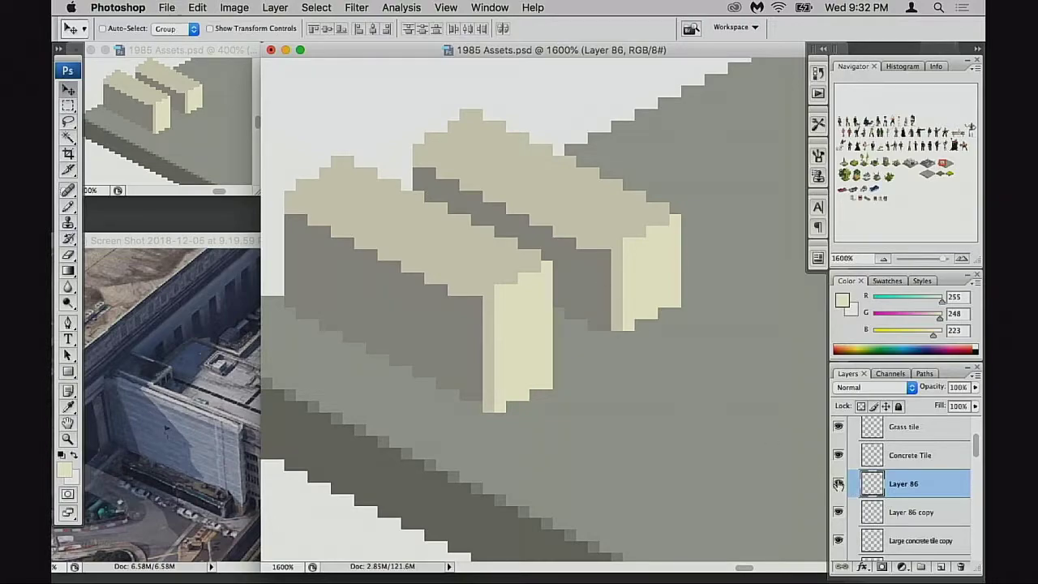
left_click(839, 484)
left_click(840, 486)
Step: Move Layer 86 below Layer 86 copy in the stack and return it above the copy
key("super+]")
key("super+[")
key("super+[")
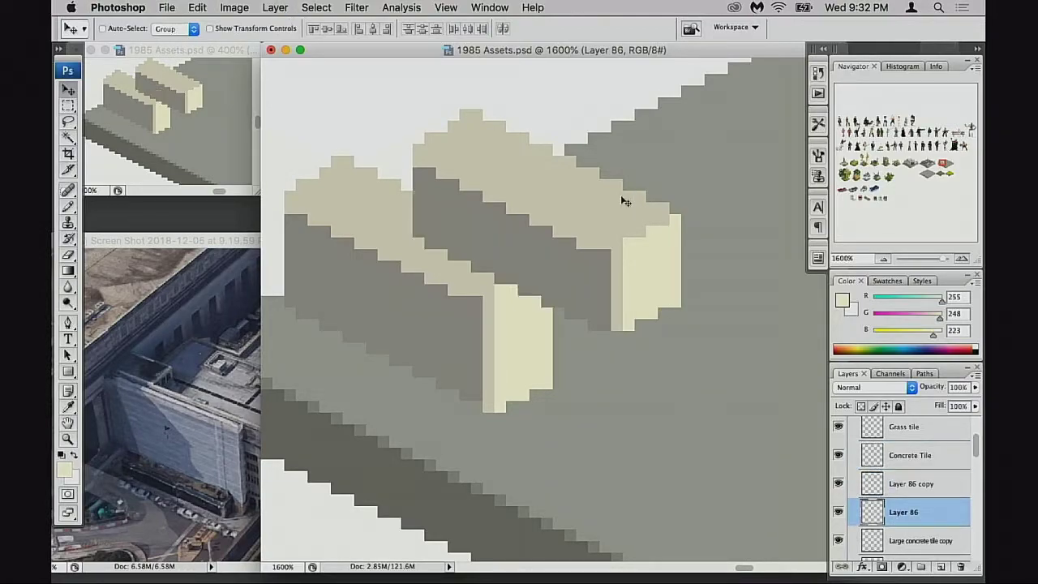
key("super+]")
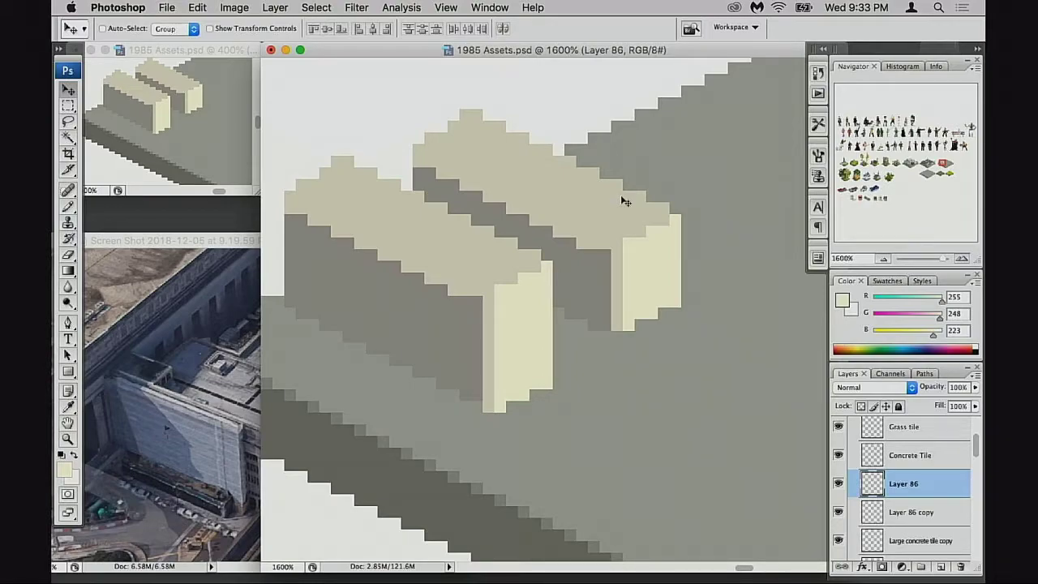
Step: Cycle the active layer up and down between Concrete Tile, Layer 86 and Layer 86 copy, ending on Layer 86 copy
key("alt+bracketleft")
key("alt+bracketright")
key("alt+bracketright")
key("alt+bracketleft")
key("alt+bracketright")
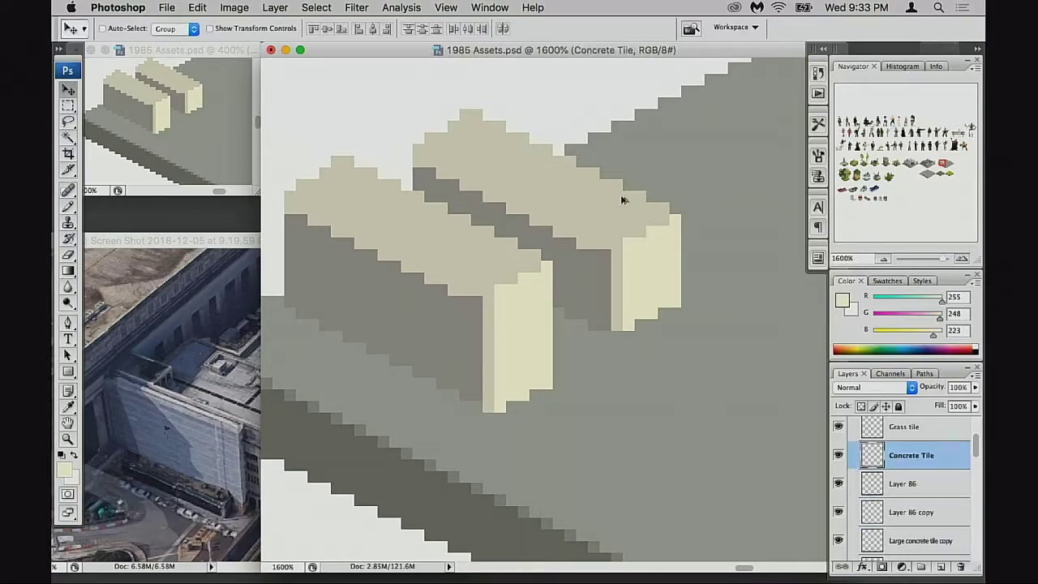
key("alt+bracketleft")
key("alt+bracketleft")
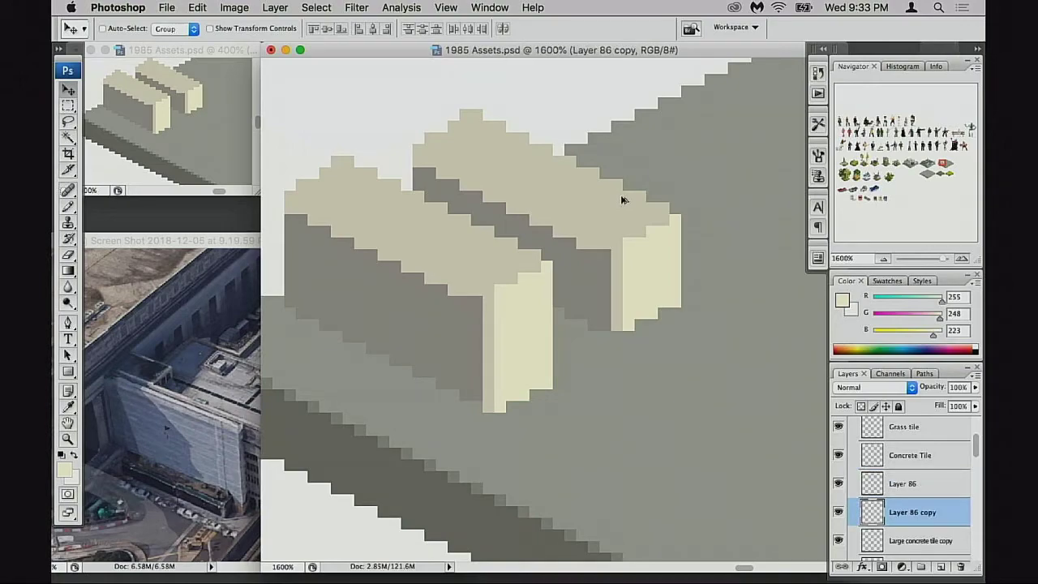
key("alt+bracketleft")
key("alt+bracketright")
key("alt+bracketright")
key("alt+bracketright")
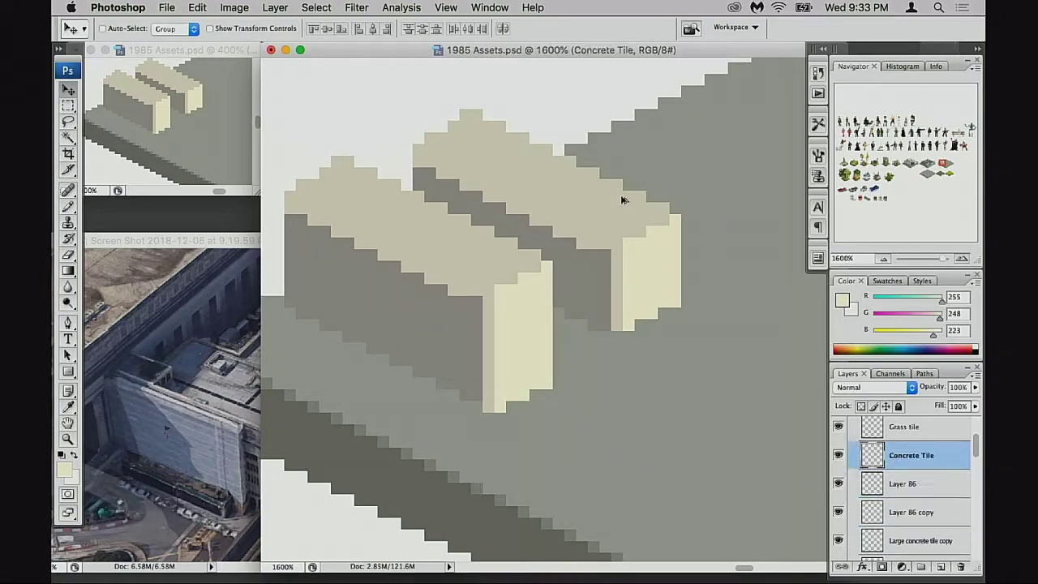
key("alt+bracketleft")
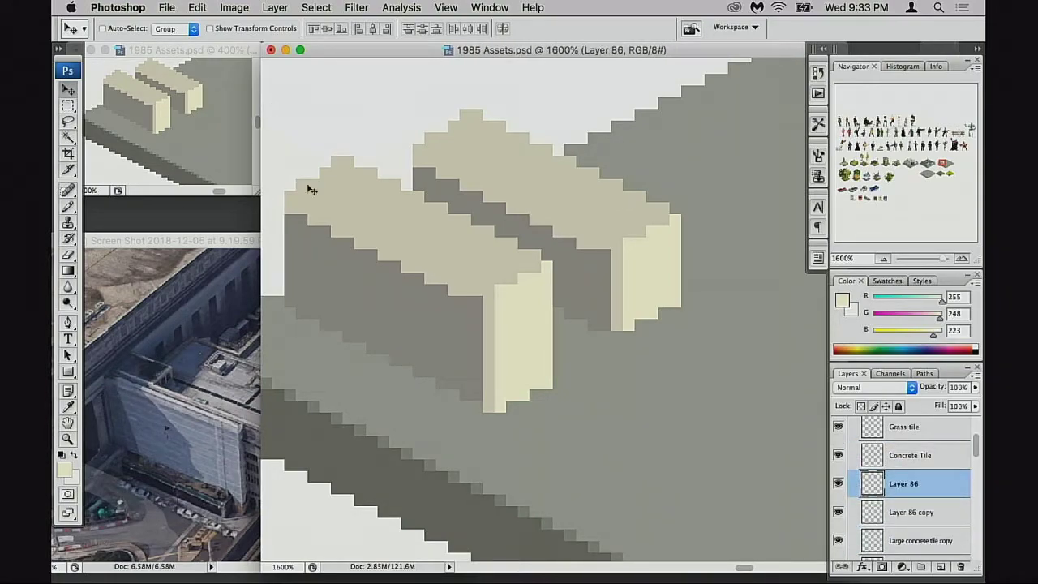
key("alt+bracketleft")
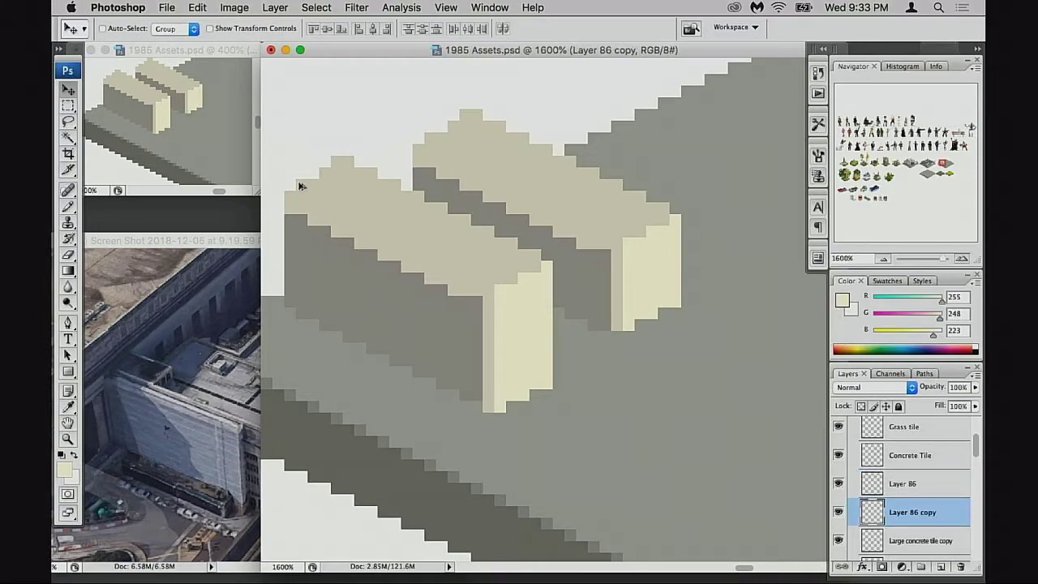
key("alt+bracketright")
key("alt+bracketright")
key("alt+bracketleft")
key("alt+bracketleft")
Step: Alternate Layer 86 copy above and below Layer 86 to compare the blocks' overlap, leaving the copy above
key("super+bracketright")
key("super+bracketleft")
key("super+bracketright")
key("super+bracketleft")
key("super+bracketright")
key("super+bracketleft")
key("super+bracketright")
key("super+bracketleft")
key("super+bracketright")
key("super+bracketleft")
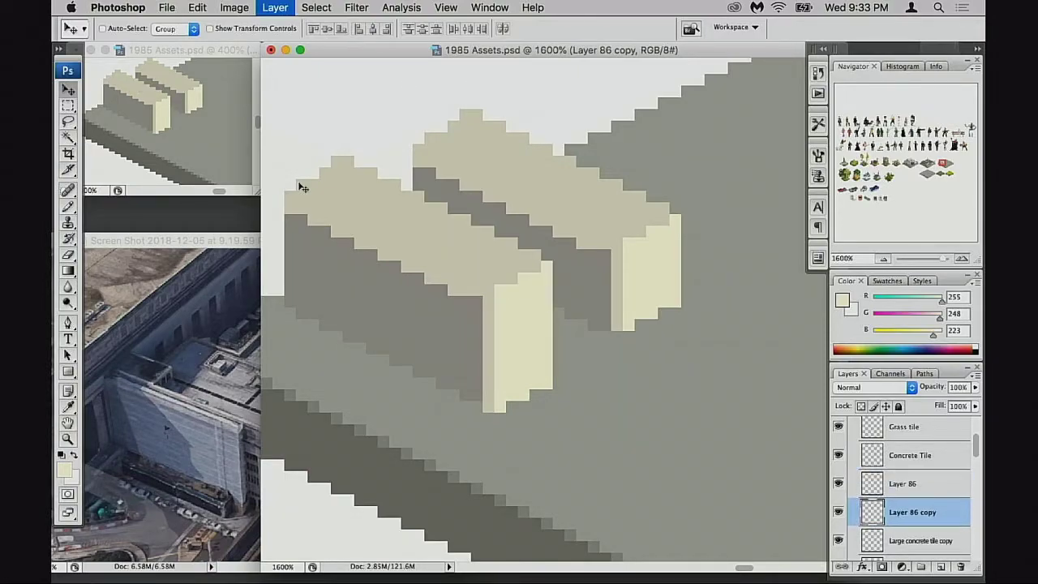
key("super+bracketright")
Step: Select the Concrete Tile layer and reorder it to sit between Layer 86 copy and Layer 86
key("alt+bracketleft")
key("alt+bracketleft")
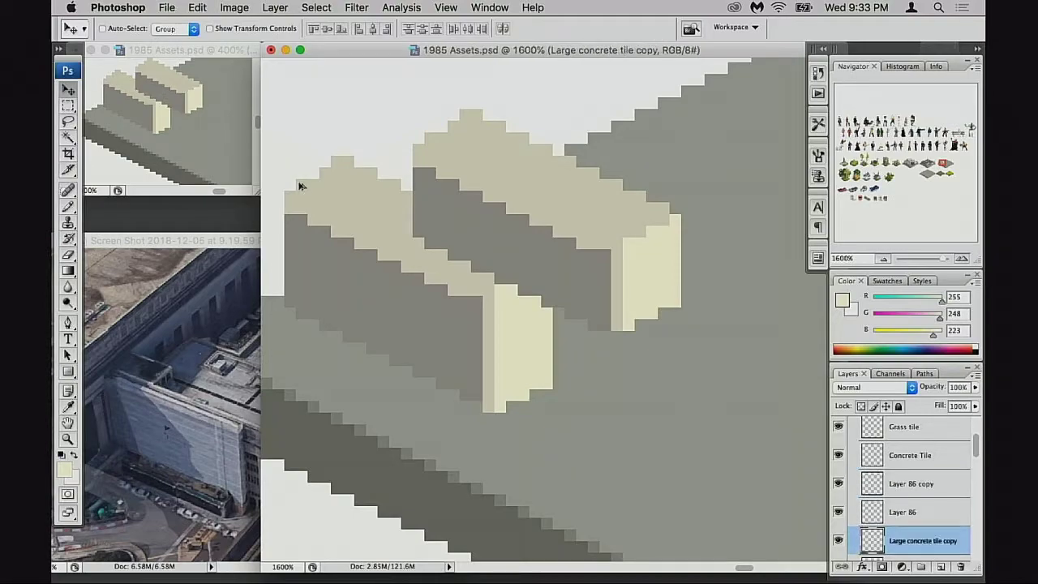
key("alt+bracketleft")
key("alt+bracketright")
key("alt+bracketright")
key("alt+bracketright")
key("alt+bracketright")
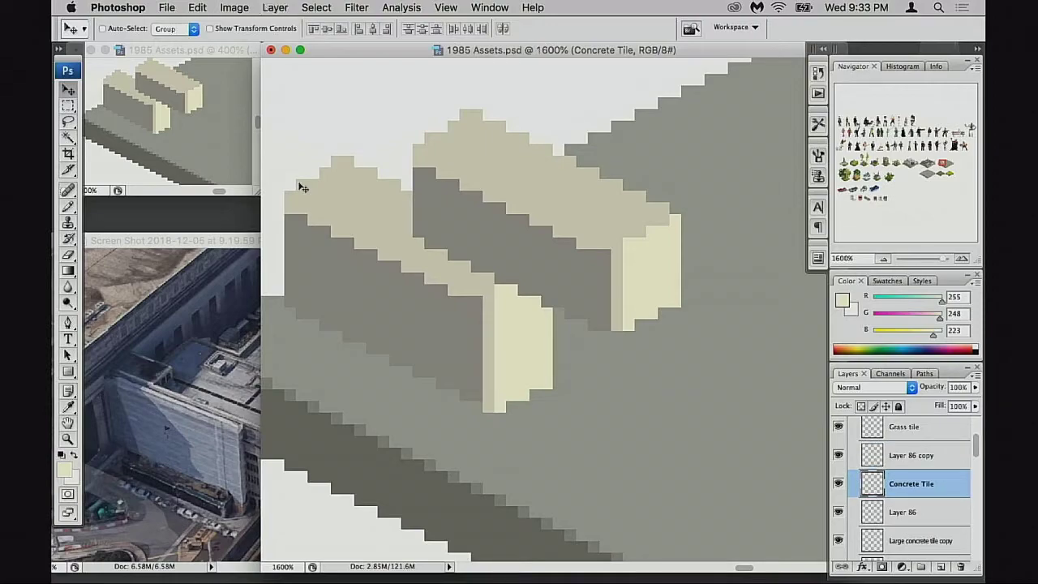
key("super+bracketright")
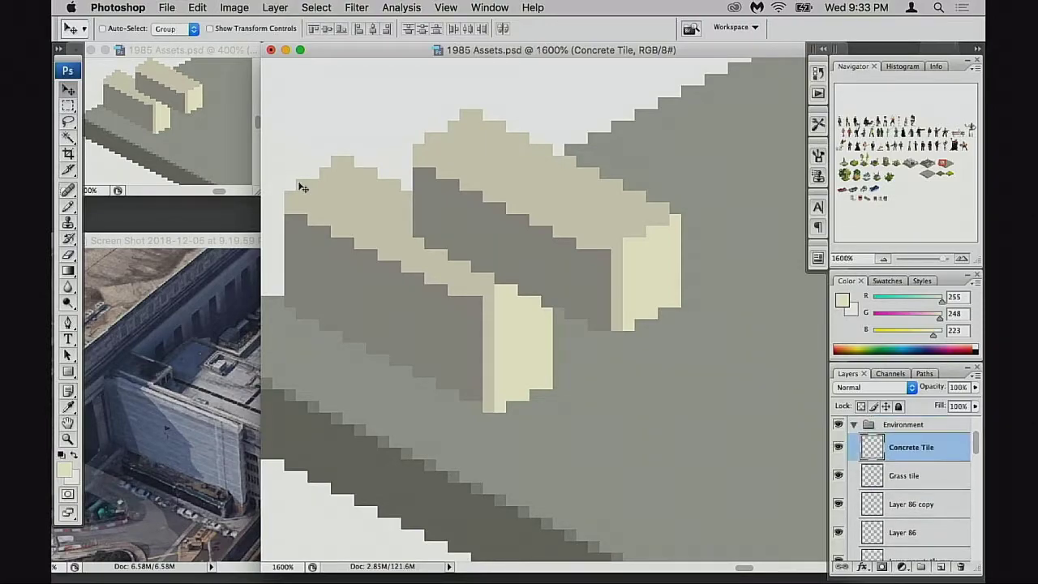
key("super+bracketleft")
key("super+bracketleft")
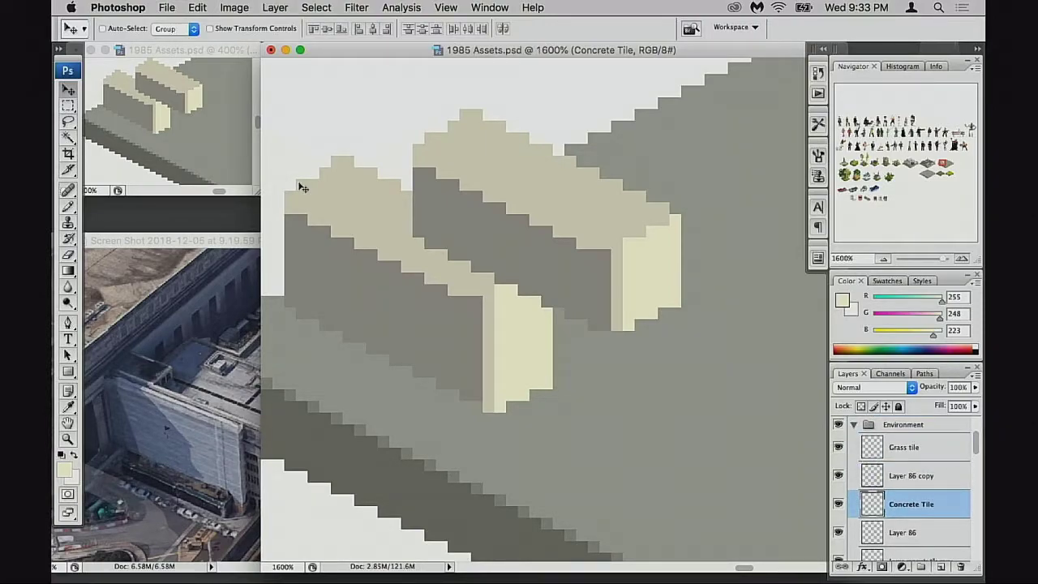
key("super+bracketleft")
key("super+bracketright")
Step: Reorder the Large concrete tile copy layer through the stack, leaving it between Layer 86 copy and Concrete Tile
key("alt+bracketleft")
key("alt+bracketleft")
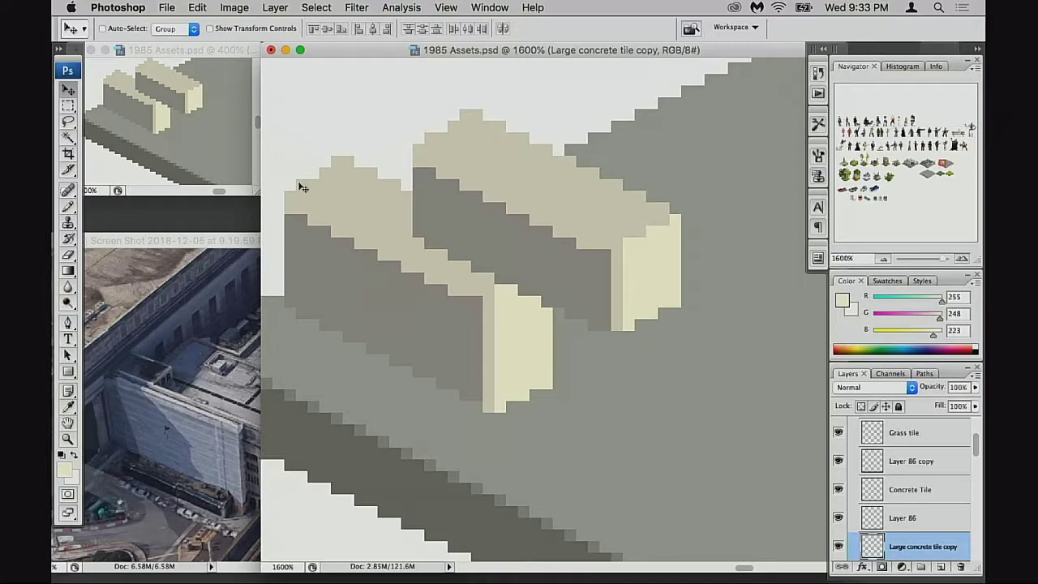
key("super+bracketright")
key("super+bracketright")
key("super+bracketright")
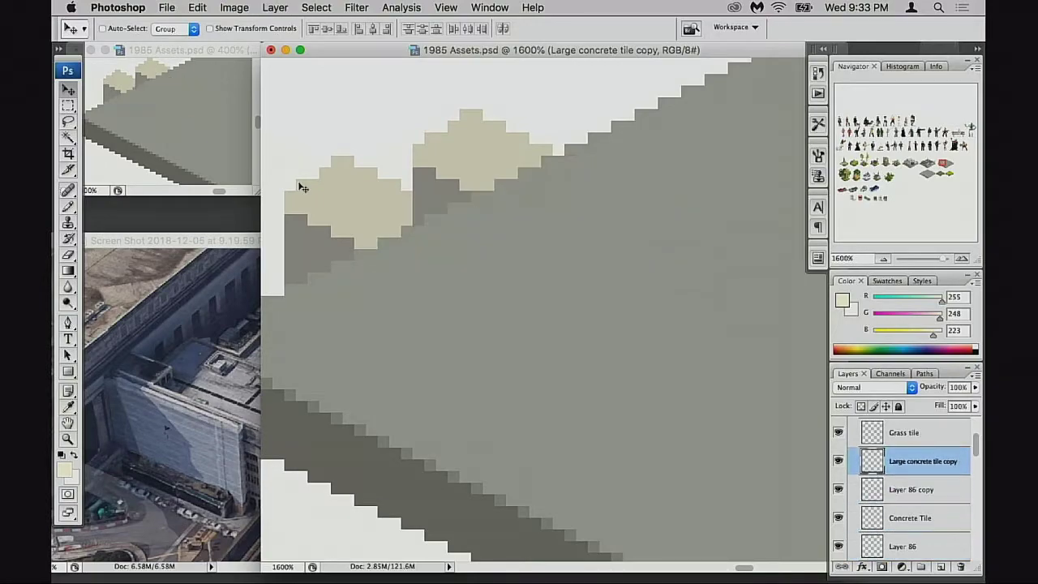
key("super+bracketleft")
key("super+bracketleft")
key("super+bracketright")
key("super+bracketleft")
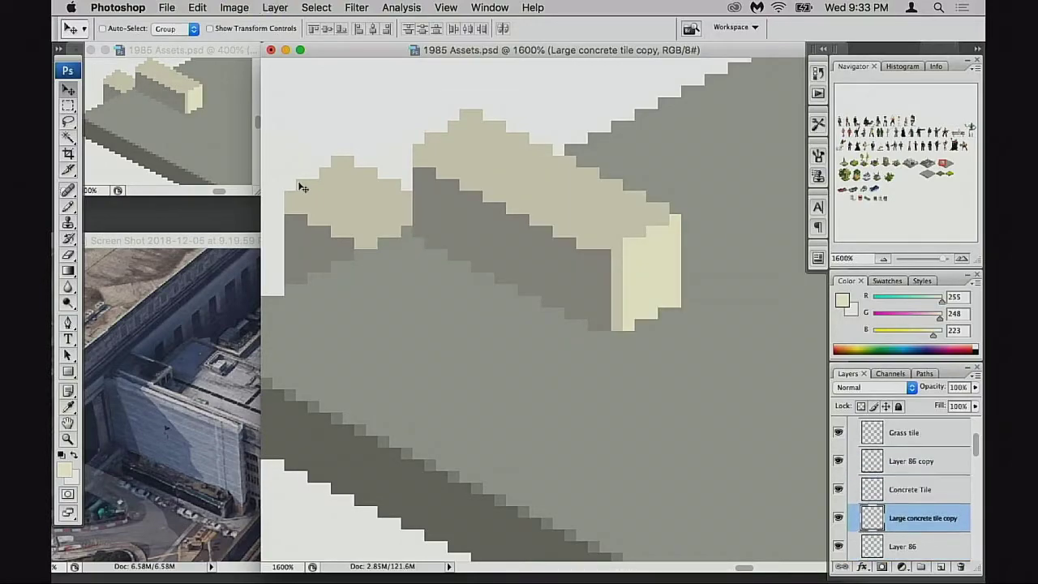
key("super+bracketright")
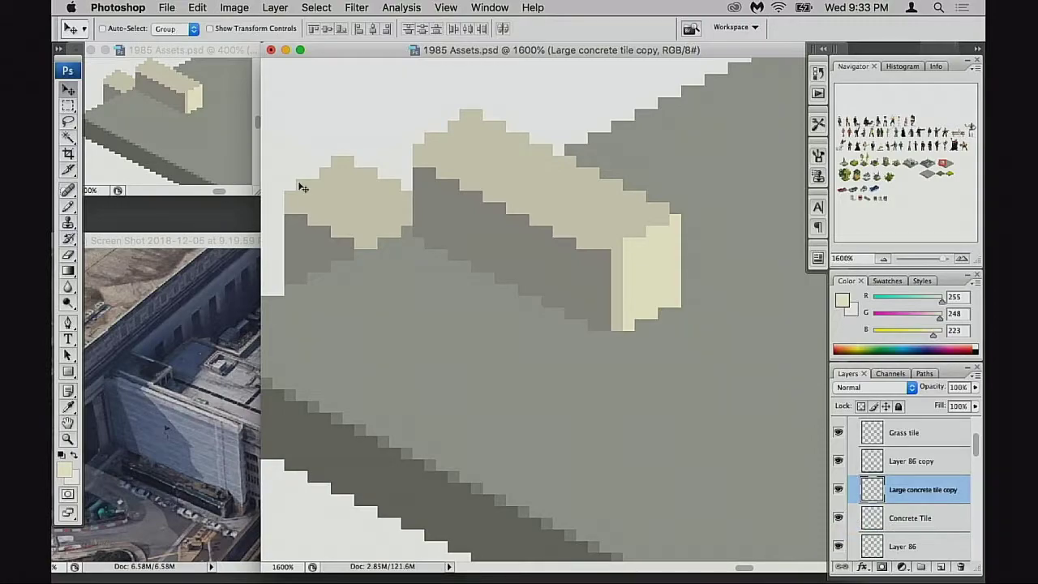
Step: Select Layer 86 and raise it in the stack to directly above Layer 86 copy
key("alt+bracketright")
key("alt+bracketleft")
key("alt+bracketleft")
key("alt+bracketleft")
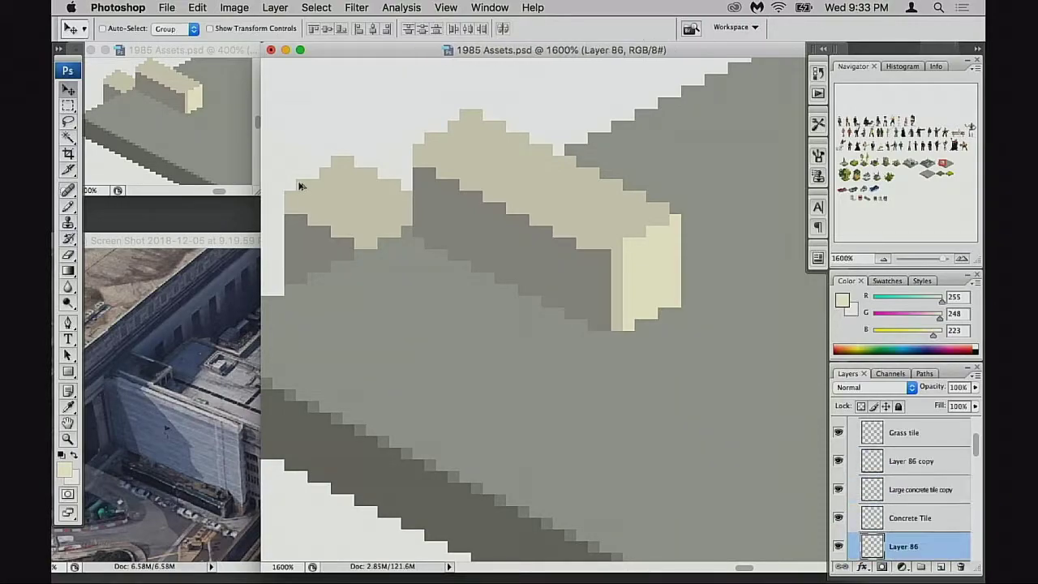
key("super+bracketright")
key("super+bracketright")
key("super+bracketright")
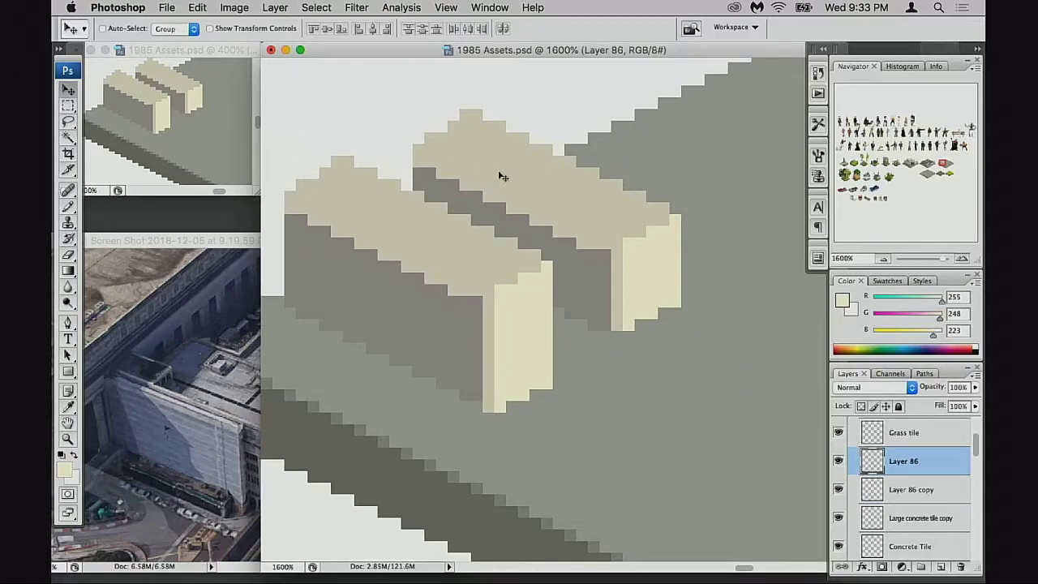
Step: Select Layer 86 copy and move its block down against the back side of the Layer 86 block, closing the gap between them
key("space")
left_click_drag(463, 244, 426, 253)
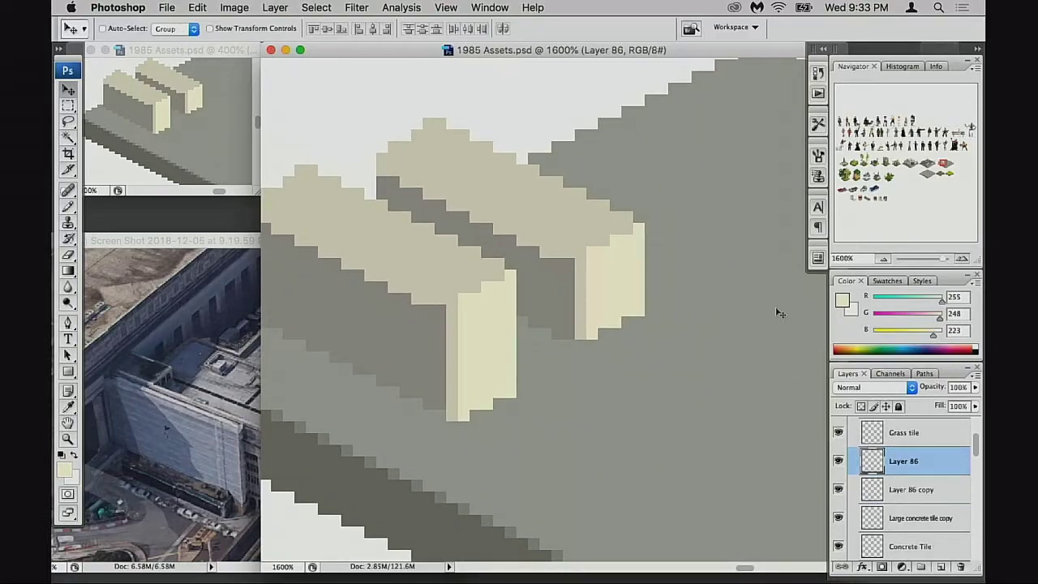
key("alt+bracketleft")
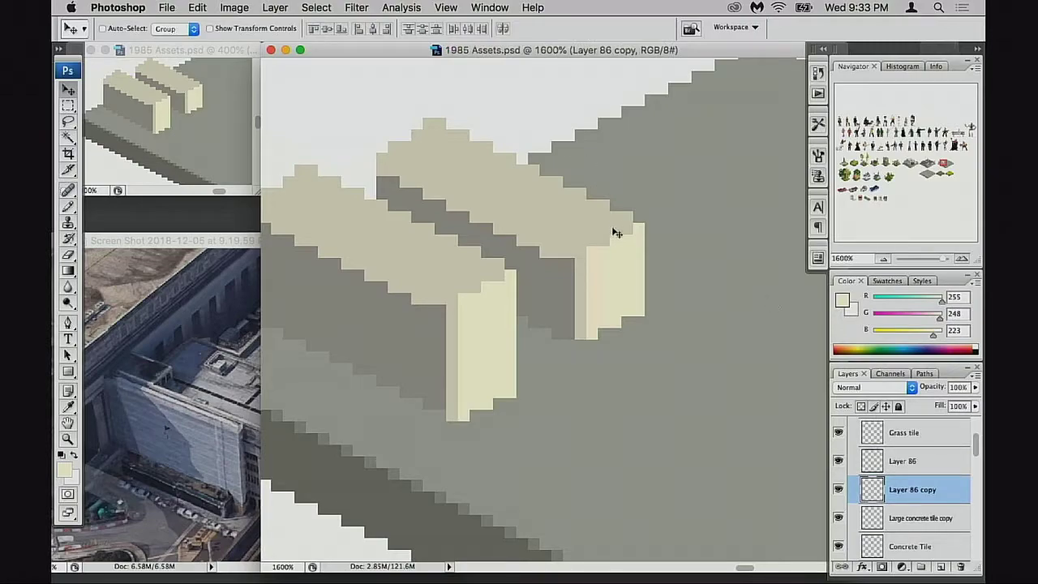
left_click_drag(541, 229, 482, 265)
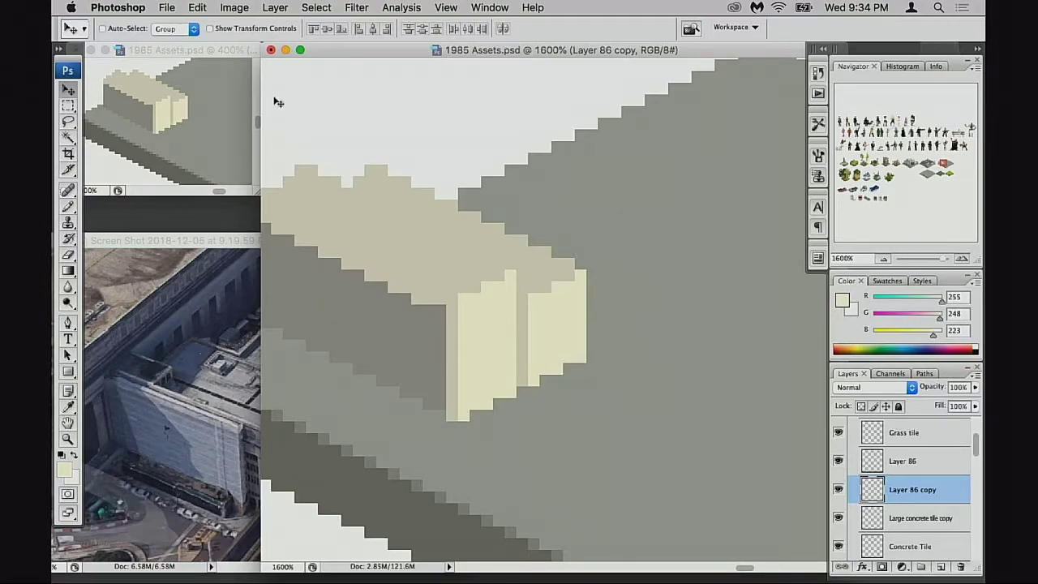
left_click(196, 7)
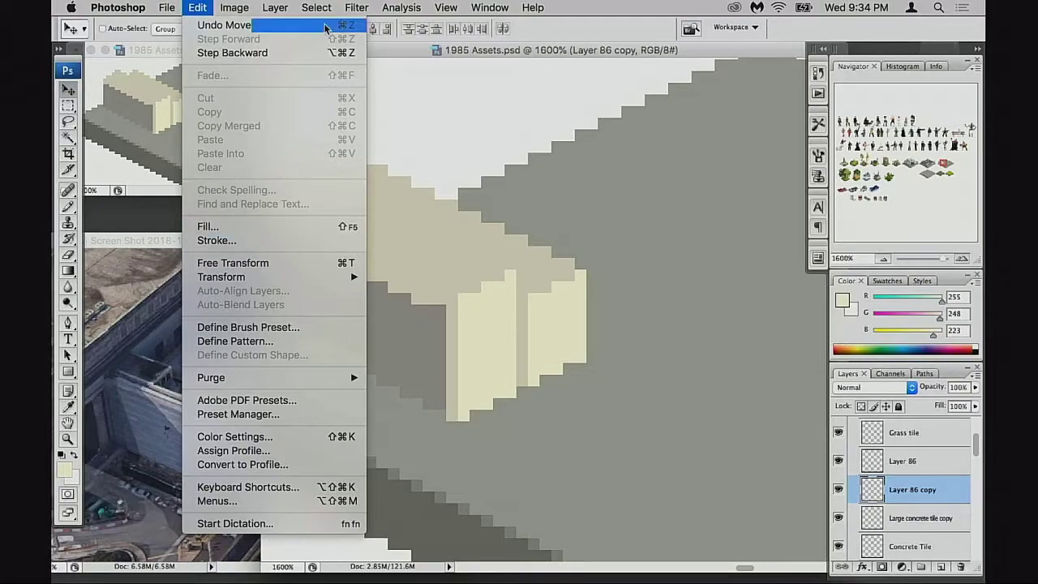
left_click(570, 226)
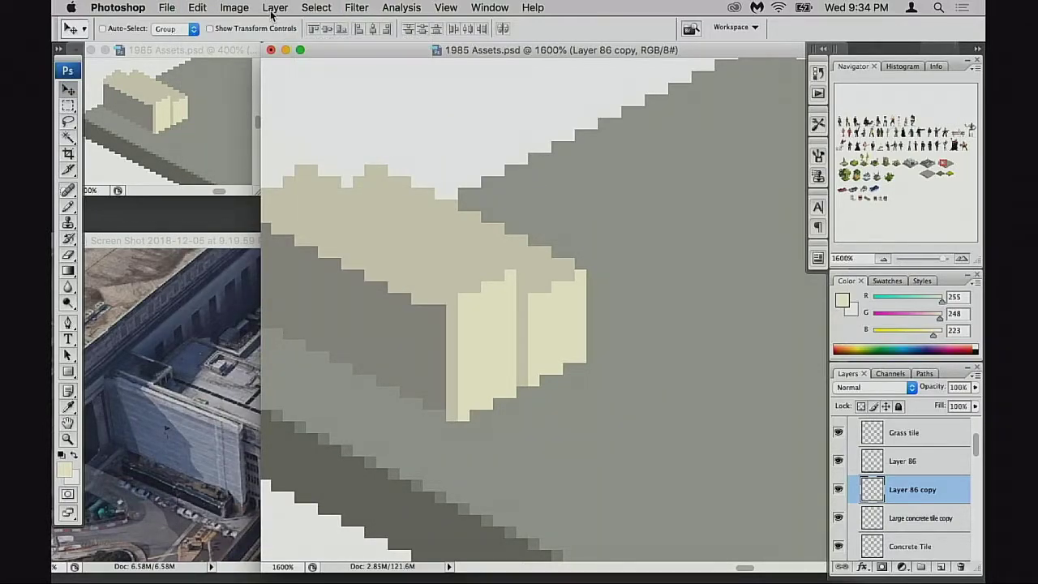
left_click_drag(562, 258, 573, 233)
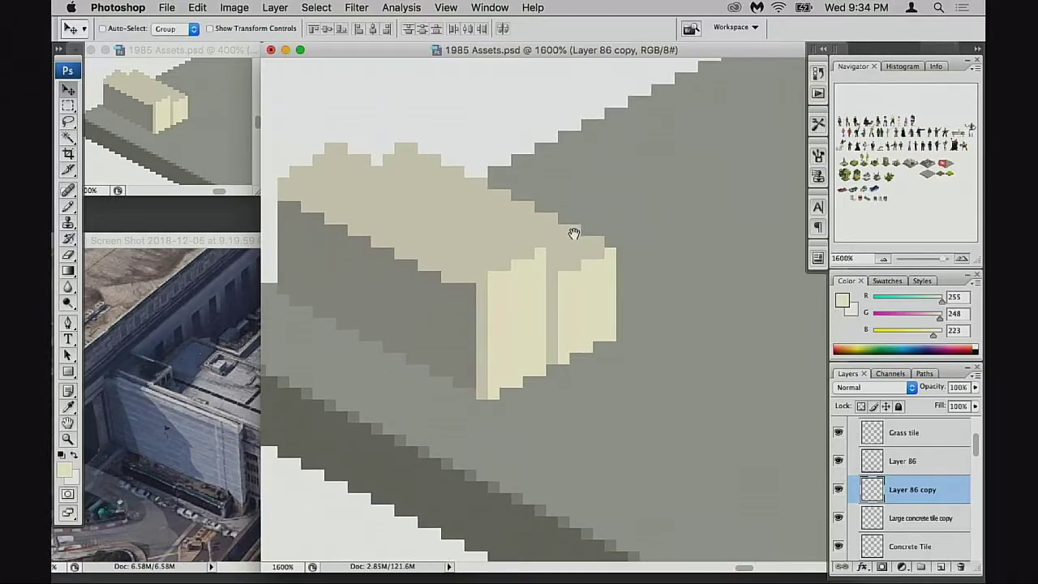
key("Left")
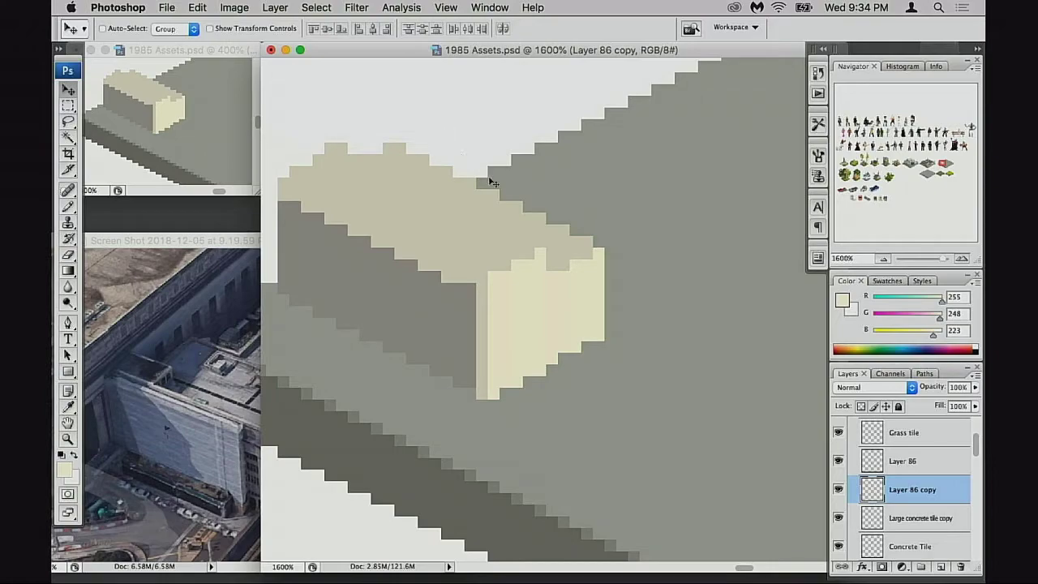
mouse_move(559, 296)
left_mouse_down()
mouse_move(552, 313)
mouse_move(545, 305)
left_mouse_up()
Step: Check the station screenshot and nudge the Layer 86 copy block three pixels up and one pixel left behind Layer 86
left_click(199, 374)
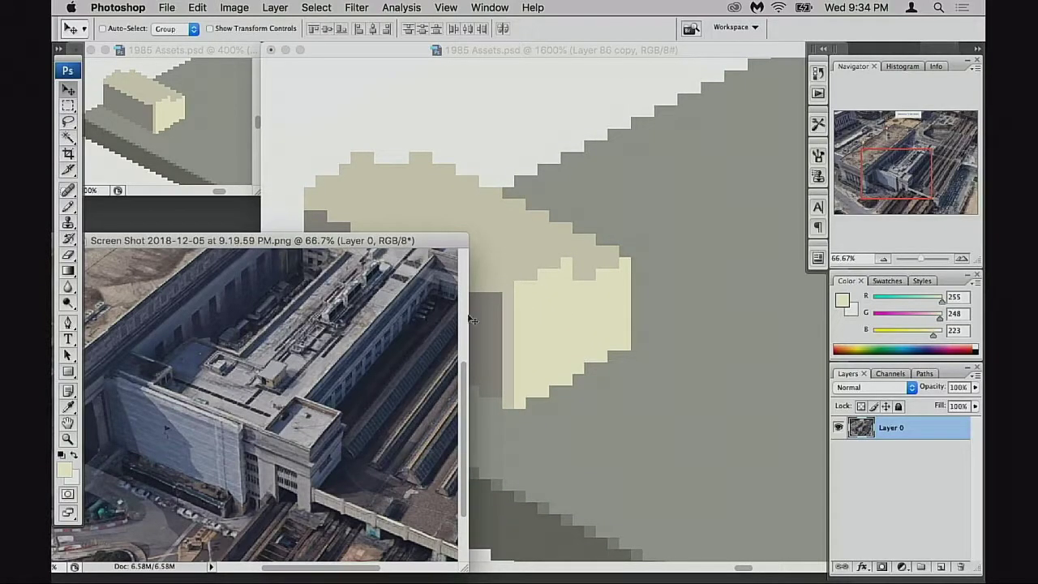
left_click(610, 294)
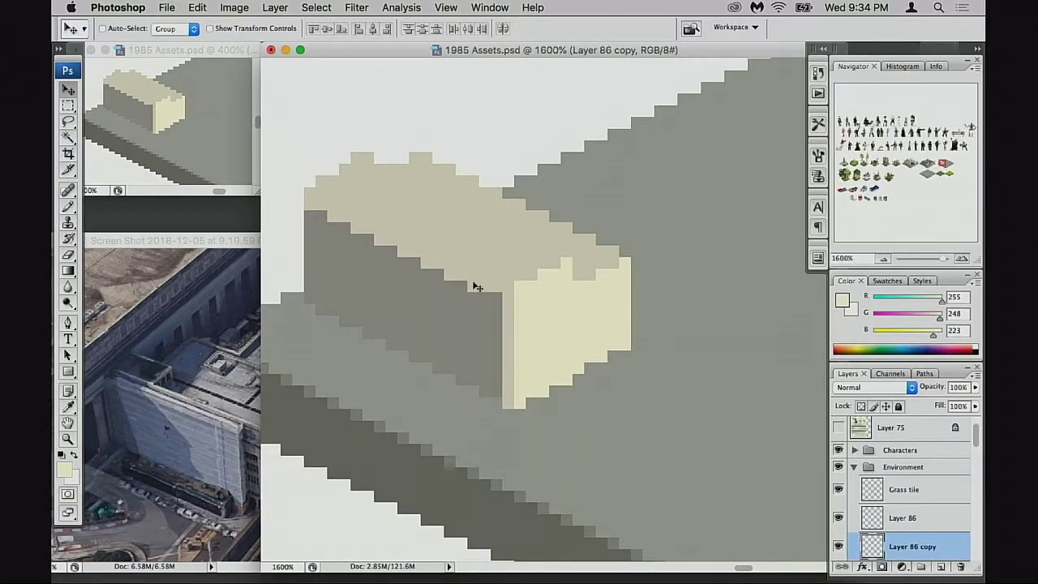
key("Left")
key("Left")
key("Left")
key("Up")
key("Left")
key("Up")
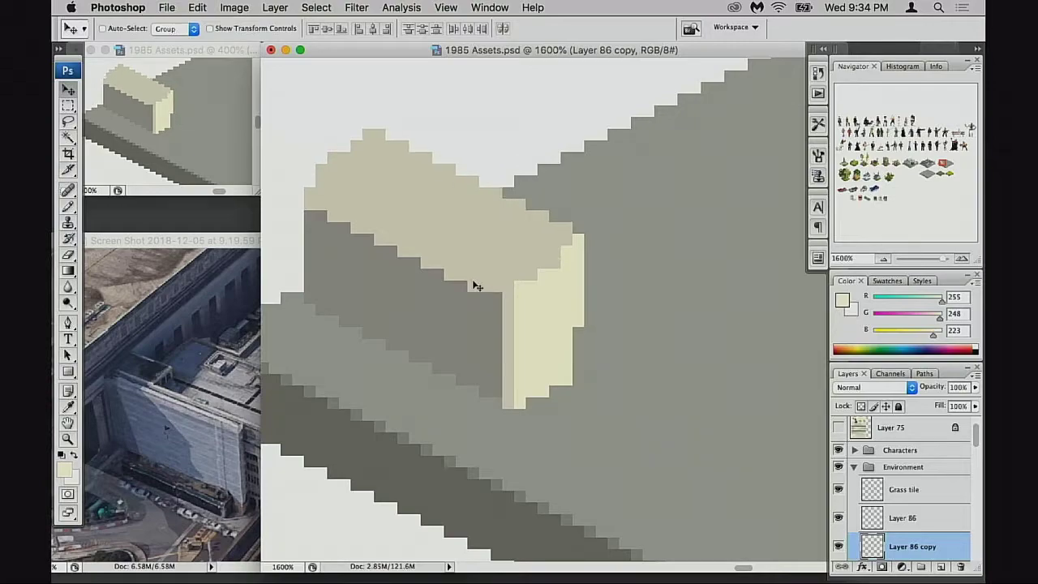
key("Right")
key("Left")
key("Right")
key("Right")
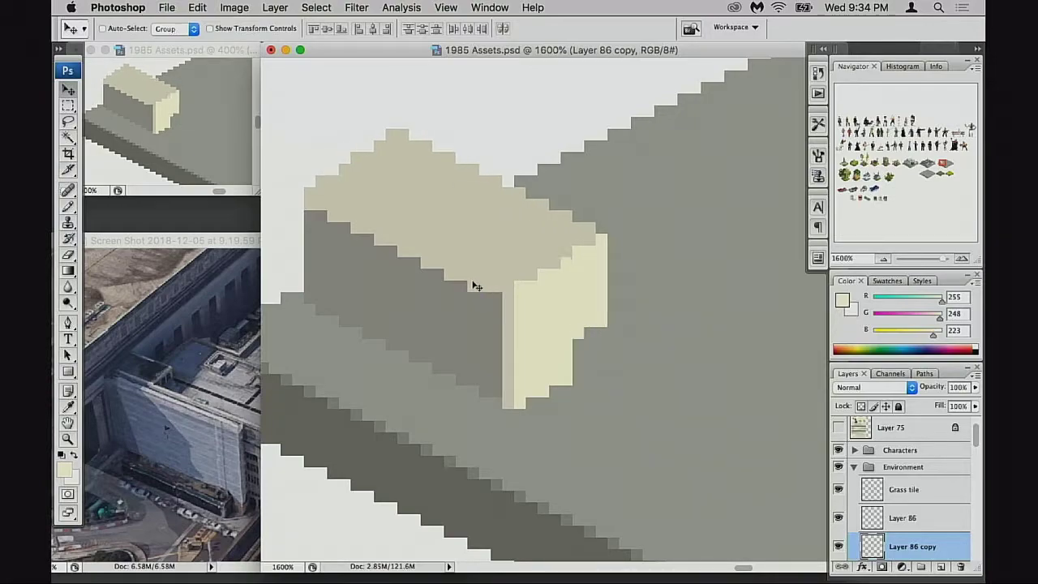
key("Left")
key("Down")
key("Up")
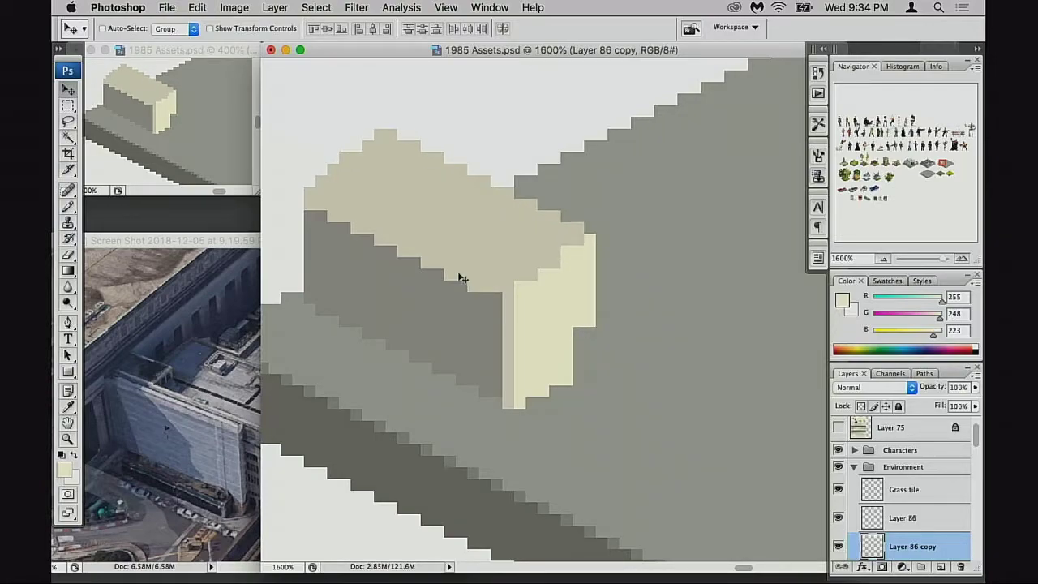
key("Up")
key("Left")
key("Right")
key("Right")
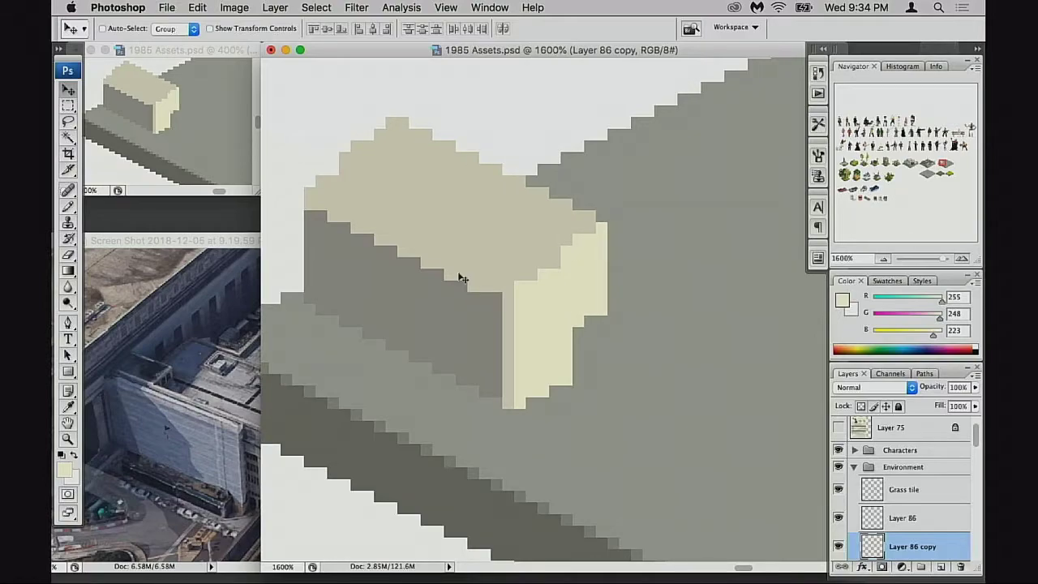
key("Right")
key("m")
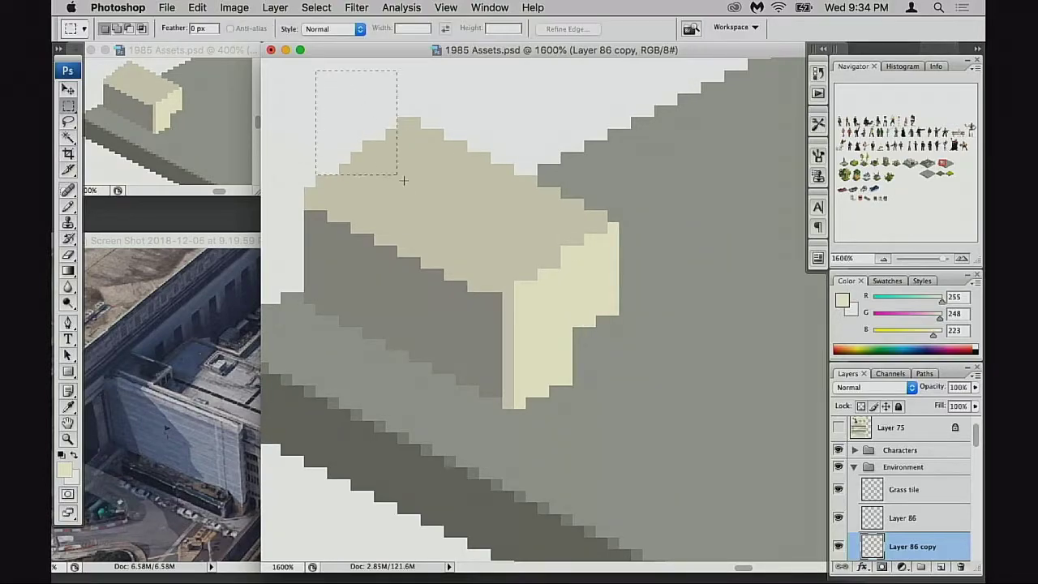
left_click_drag(404, 180, 770, 361)
left_click_drag(598, 337, 726, 254)
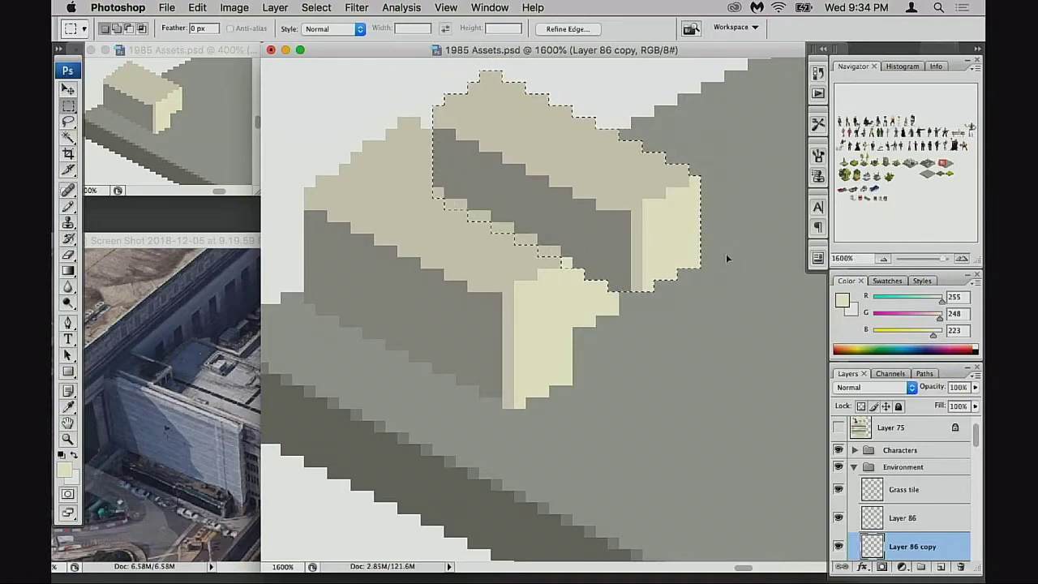
key("super+z")
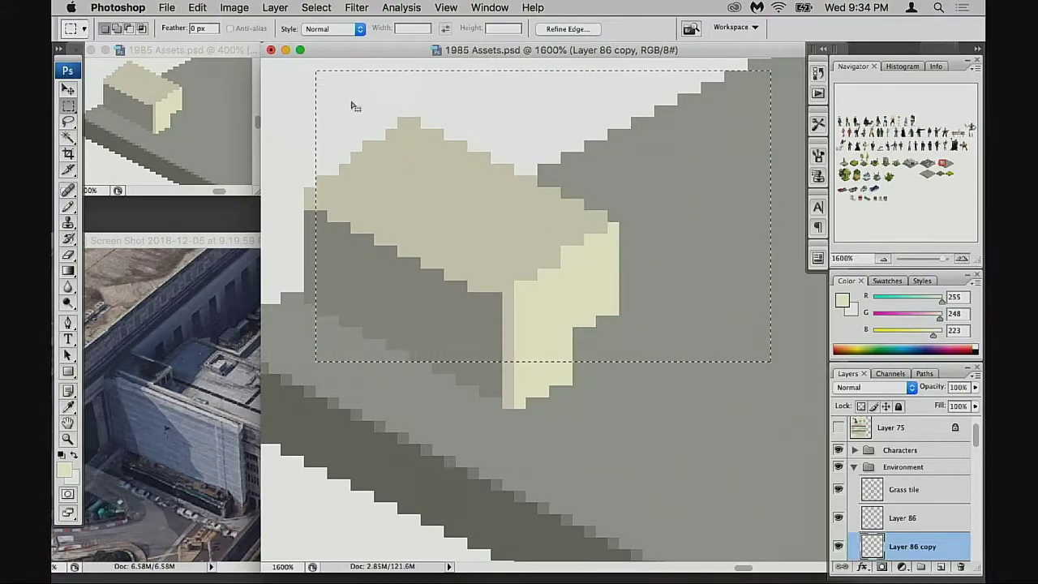
left_click(316, 119)
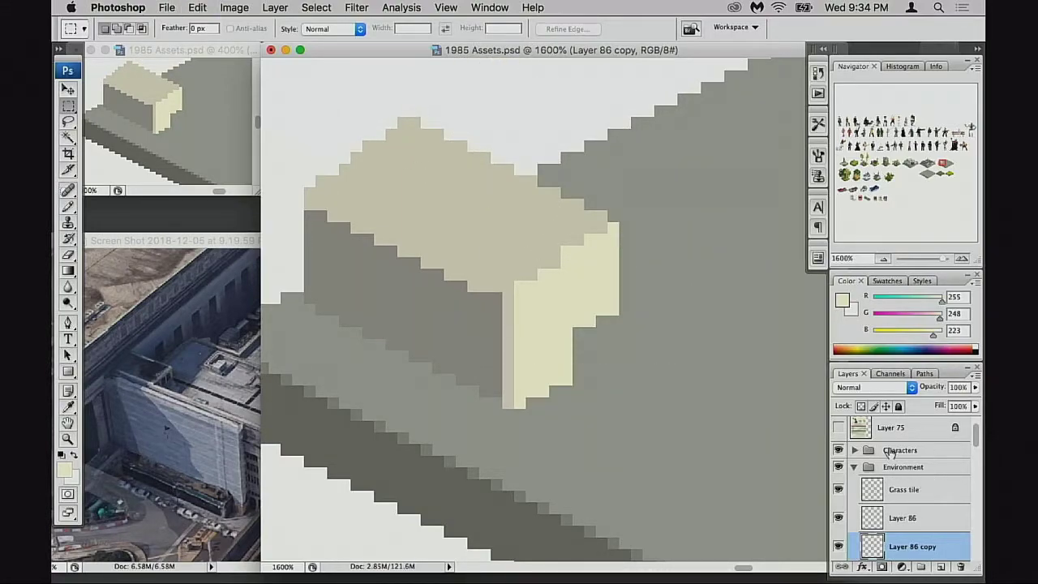
Step: Hide the Large concrete tile copy, Concrete Tile and Layer 86 layers, and select Layer 86 copy with only its block showing
scroll(890, 453, "down", 3)
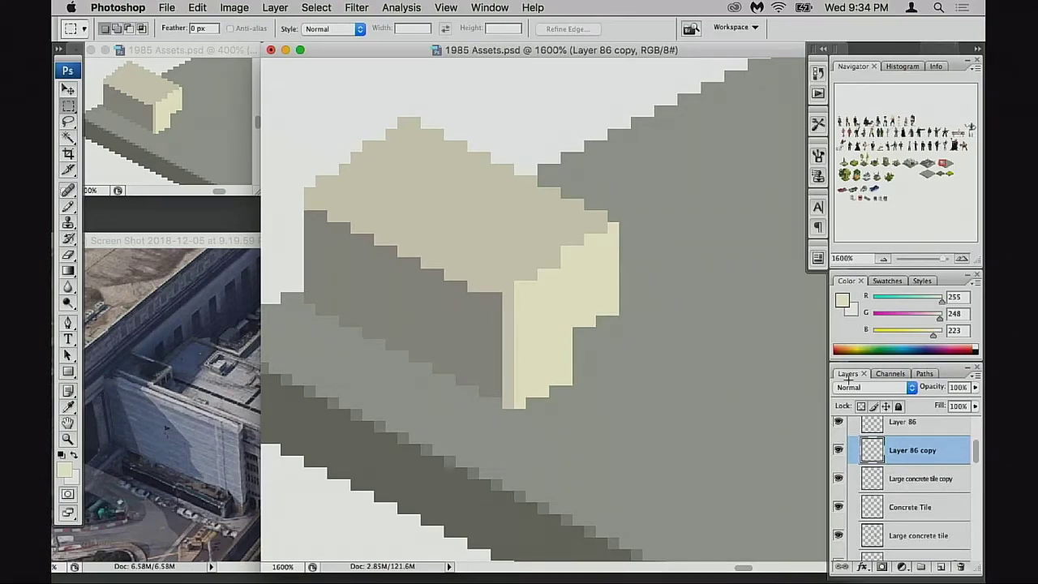
left_click(847, 479)
left_click(849, 507)
left_click(838, 478)
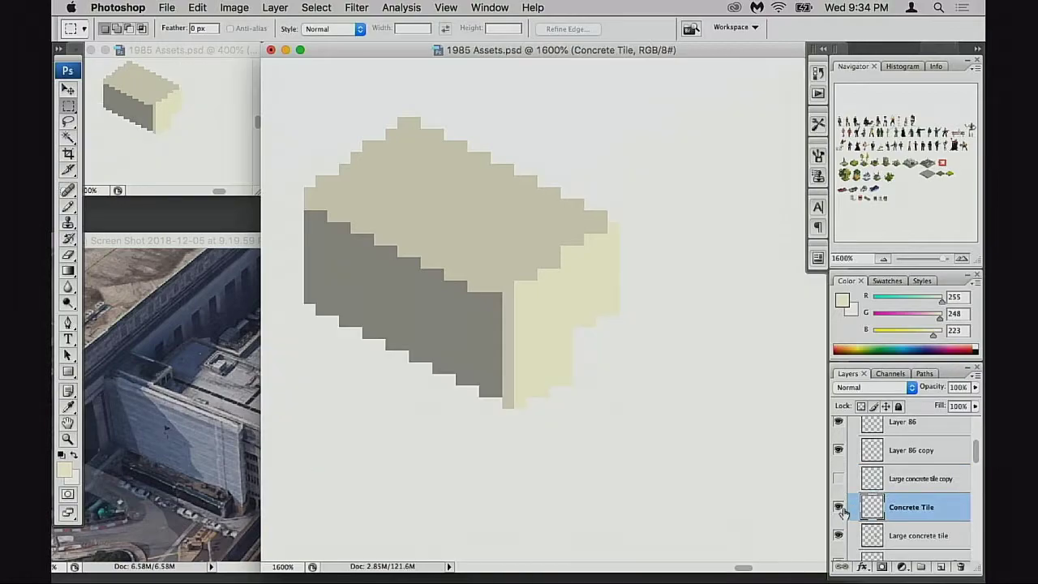
left_click(841, 508)
left_click(839, 479)
left_click(839, 480)
left_click(839, 453)
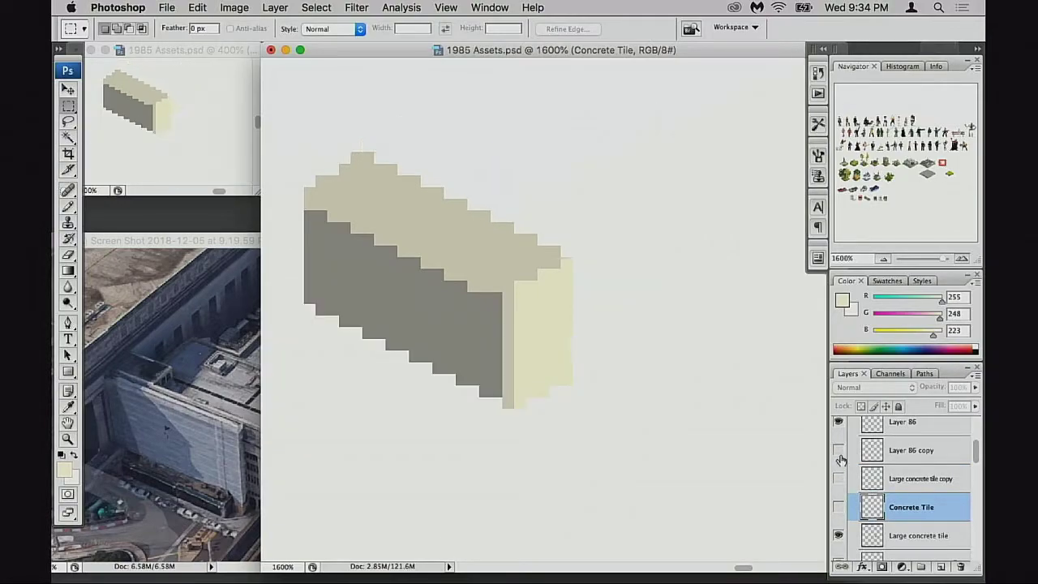
left_click(838, 455)
left_click(838, 423)
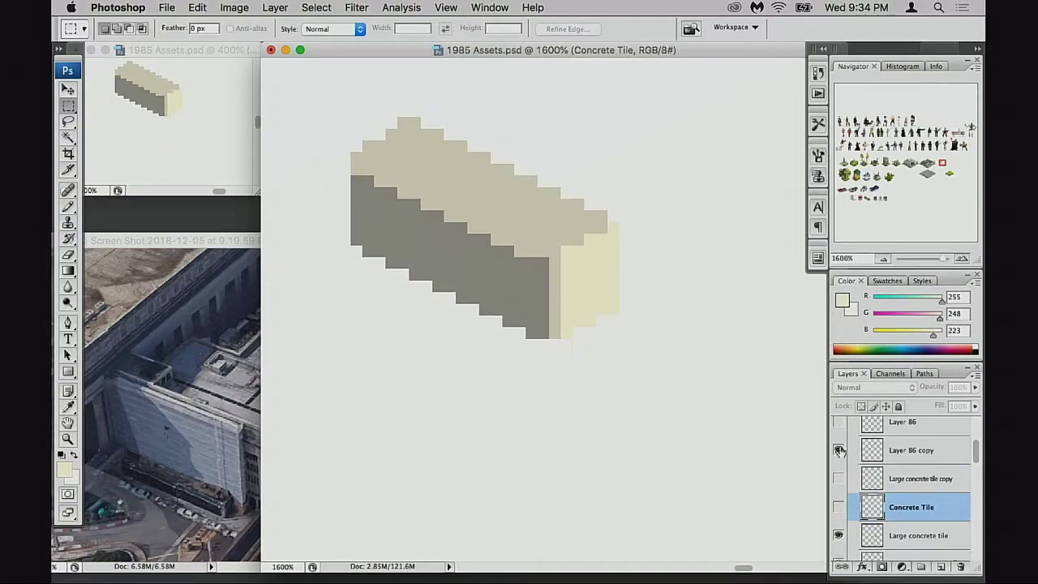
left_click(838, 450)
left_click(838, 450)
left_click(849, 452)
Step: Select the back part of the Layer 86 copy block's roof with two overlapping rectangular marquees
left_click_drag(653, 380, 684, 400)
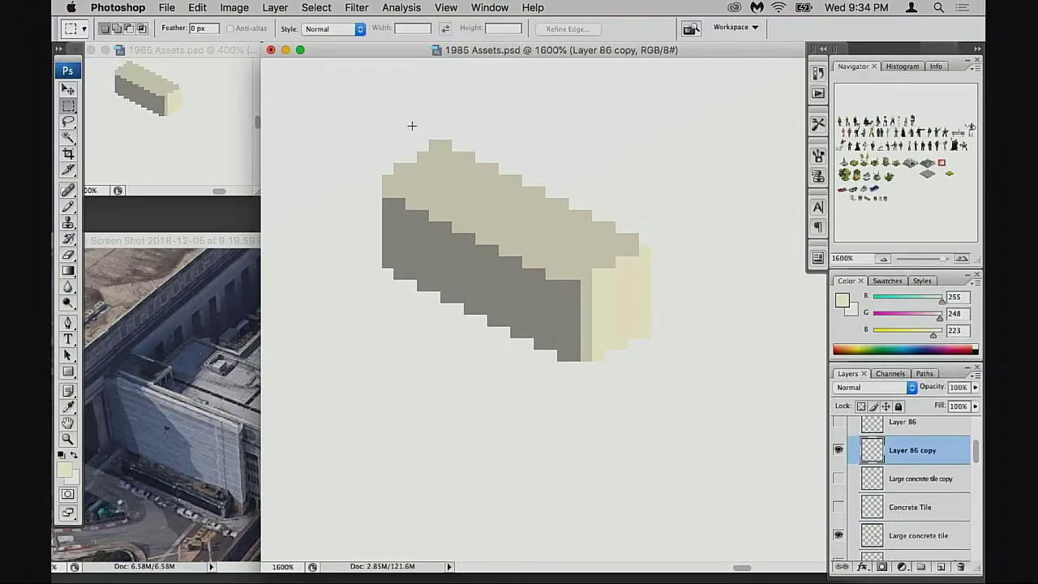
left_click_drag(406, 116, 579, 197)
left_click_drag(510, 163, 685, 267, "shift")
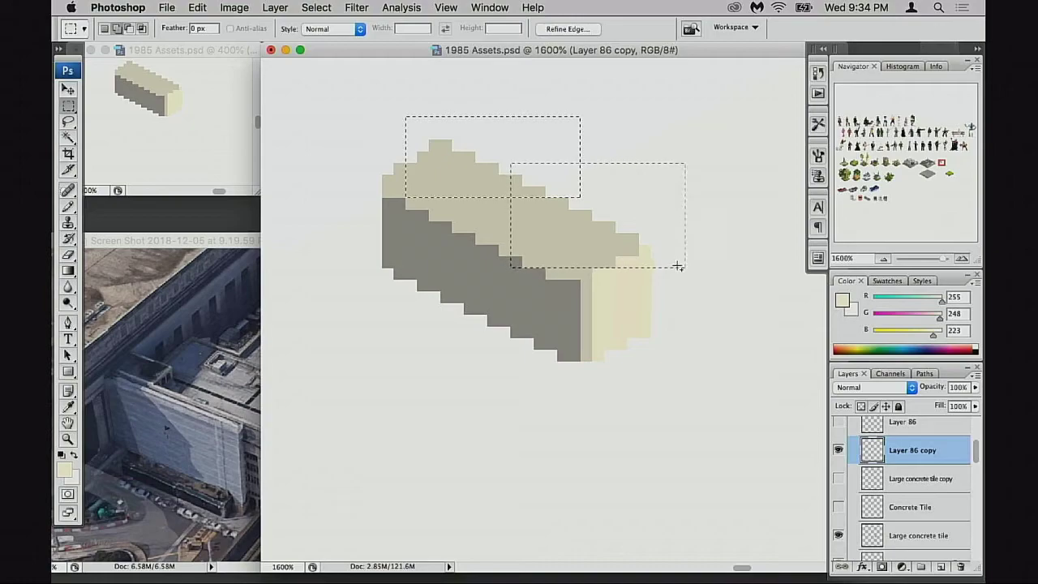
key("super+Up")
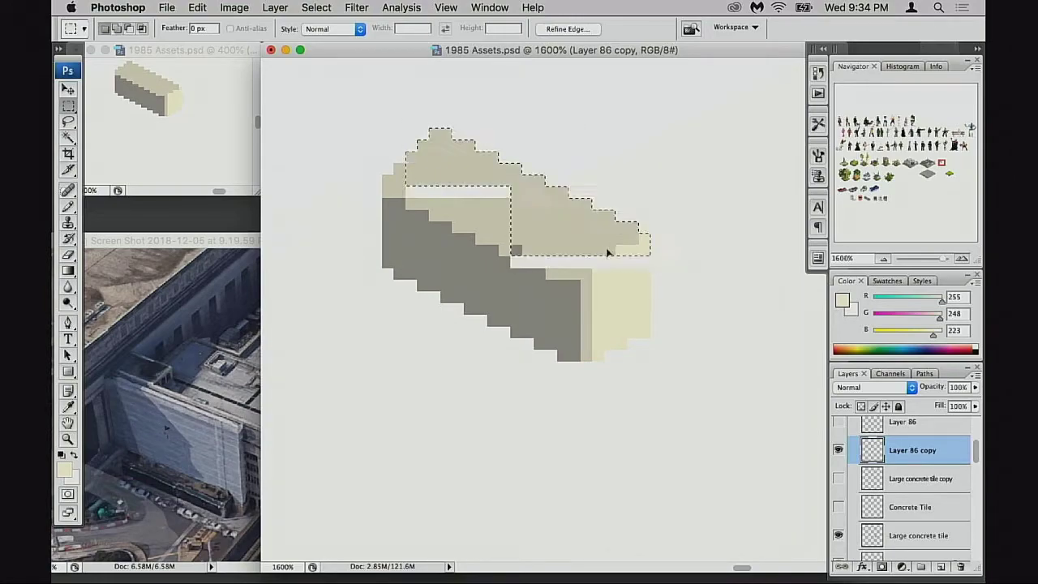
key("super+Right")
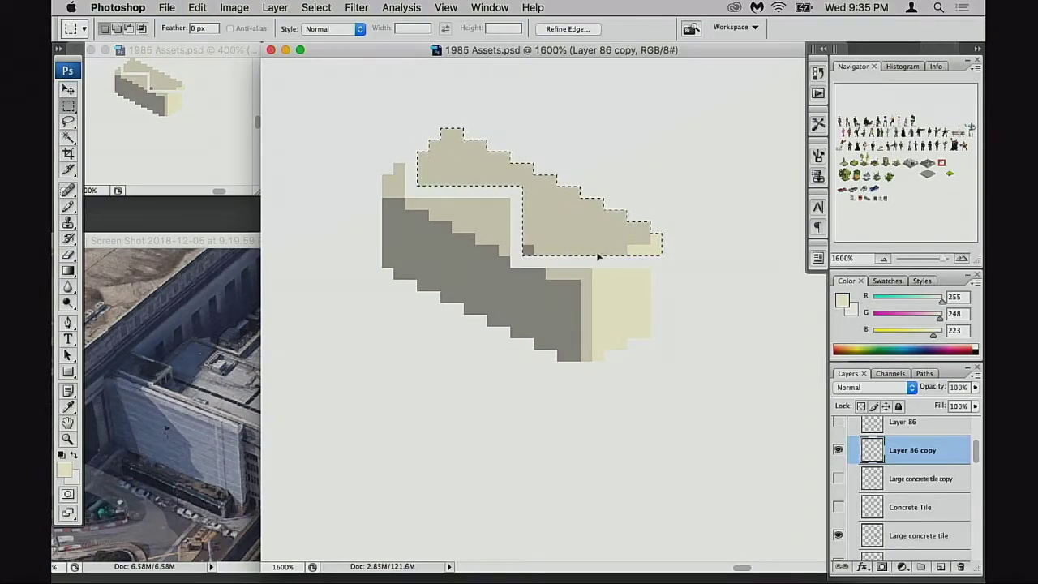
key("super+alt+z")
key("super+alt+z")
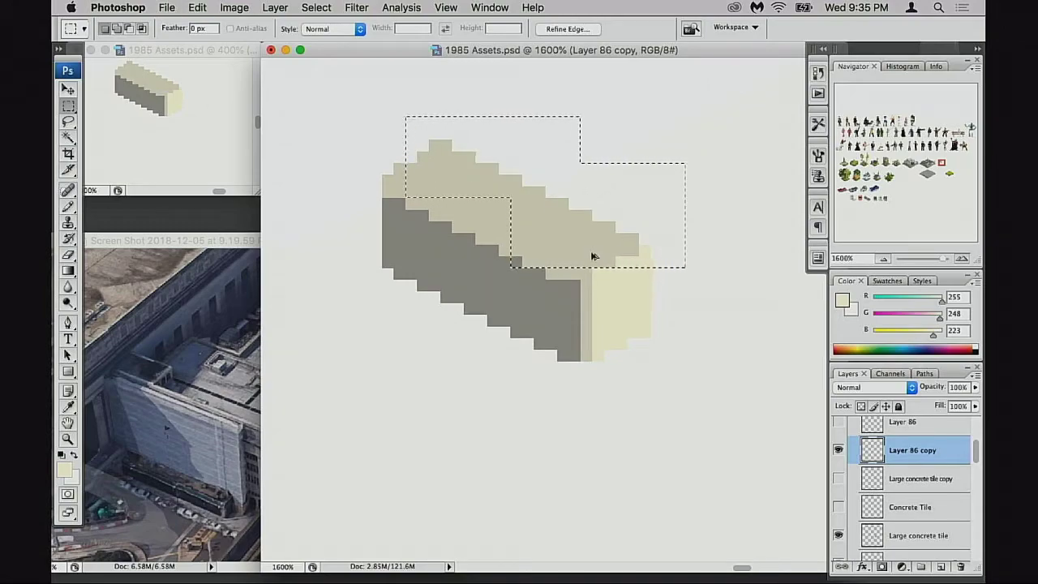
Step: Duplicate the selected roof section three pixels right and two up, and patch the roof gap and far corner with the sampled roof colour
left_click_drag(592, 257, 629, 227)
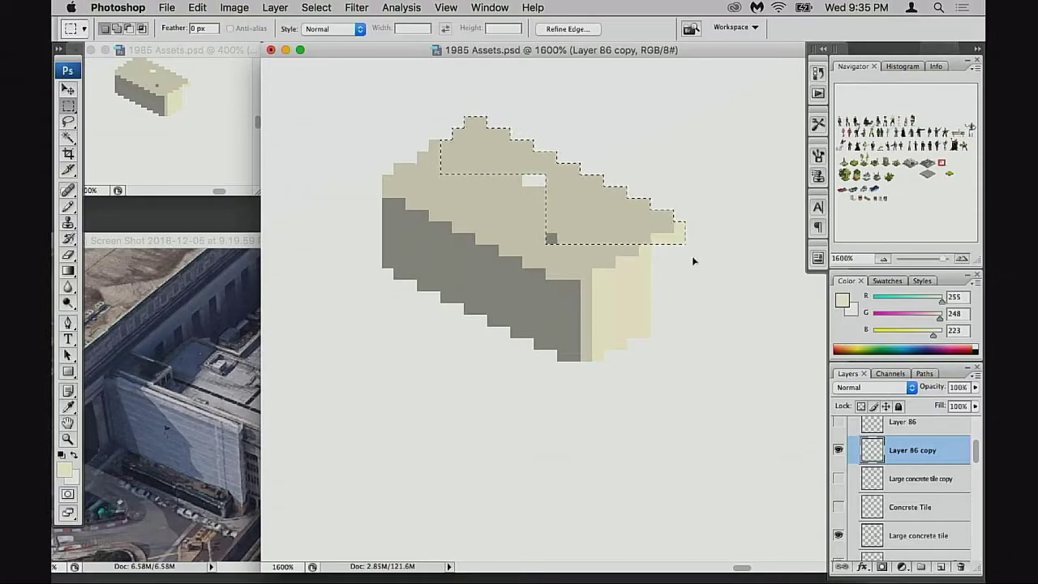
left_click(692, 255)
key("b")
left_click(650, 238, "alt")
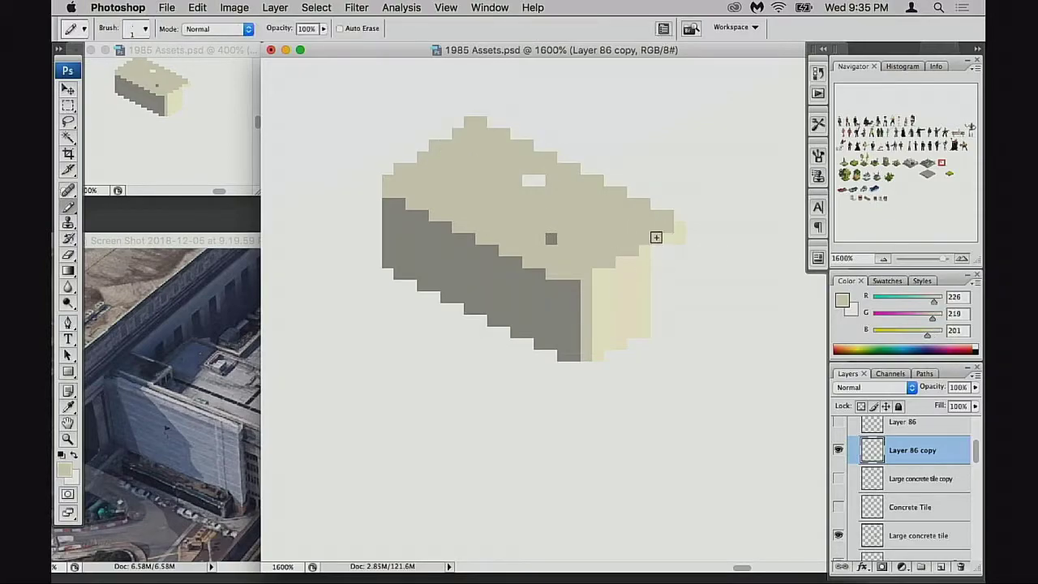
left_click(680, 227)
left_click_drag(541, 180, 528, 180)
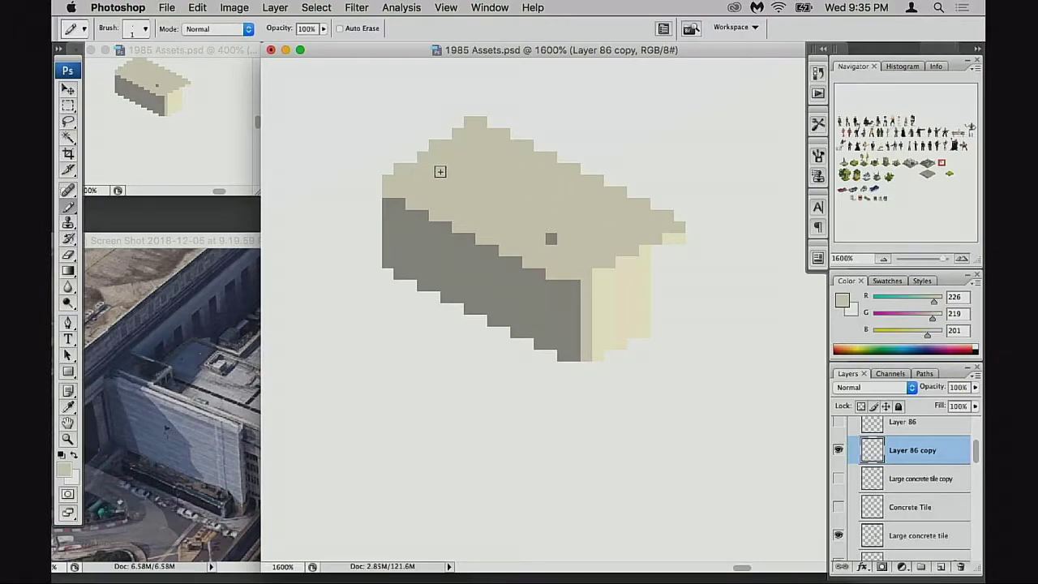
Step: Erase the surplus pixels along the roof's upper-left edge and peak to form an even staircase outline
key("e")
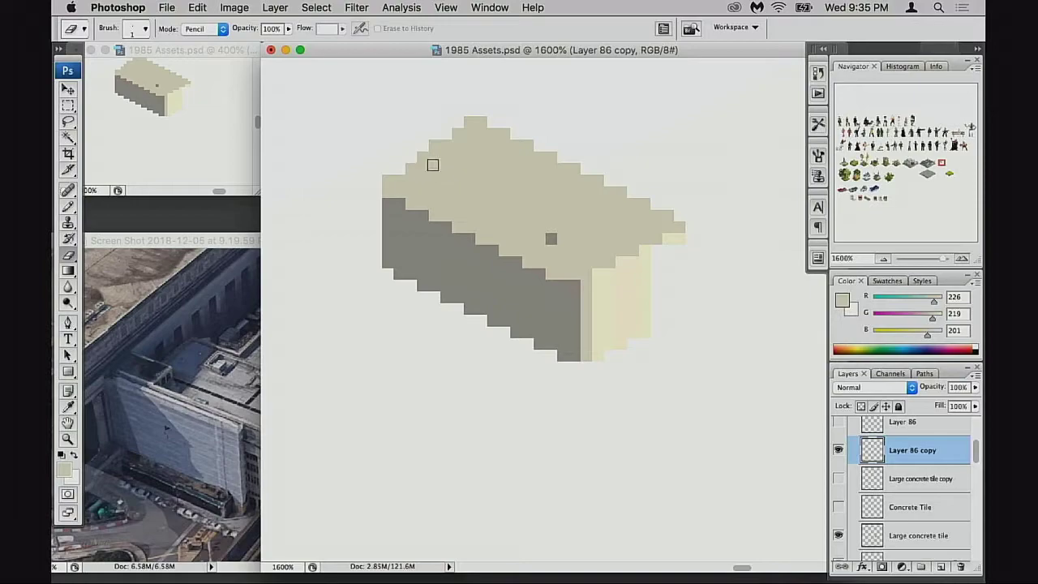
left_click(424, 157)
left_click(435, 145)
left_click(448, 144)
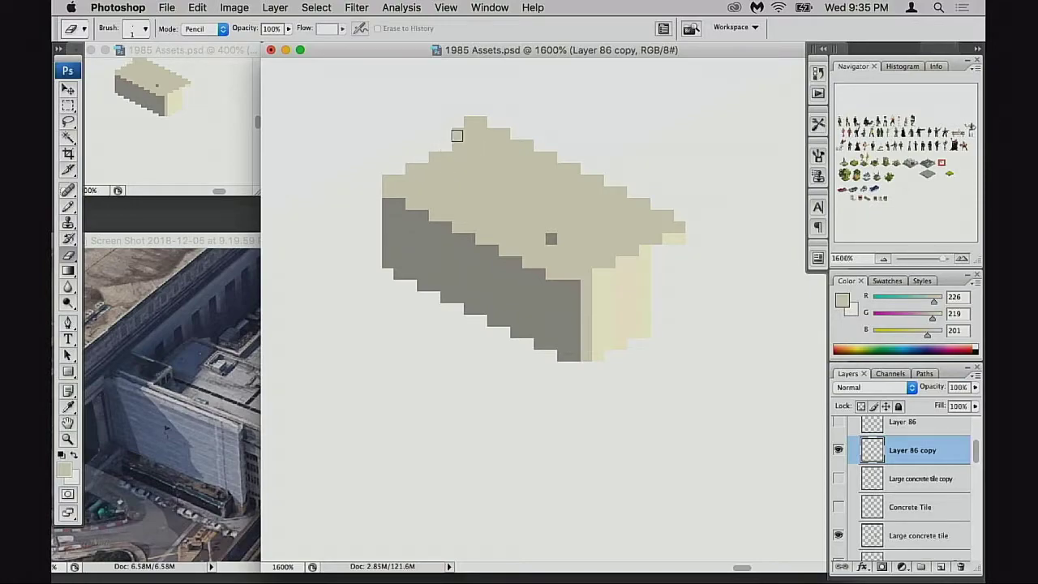
left_click(458, 134)
left_click(469, 134)
left_click(479, 135)
left_click_drag(481, 121, 458, 120)
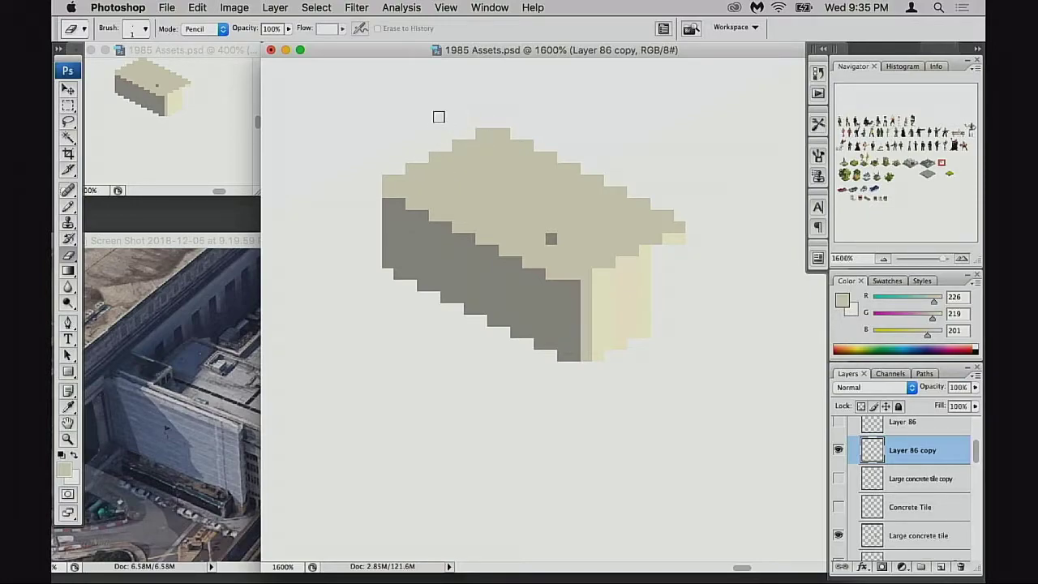
Step: Paint over the stray dark pixel in the middle of the roof with the roof colour
left_click_drag(595, 207, 532, 190)
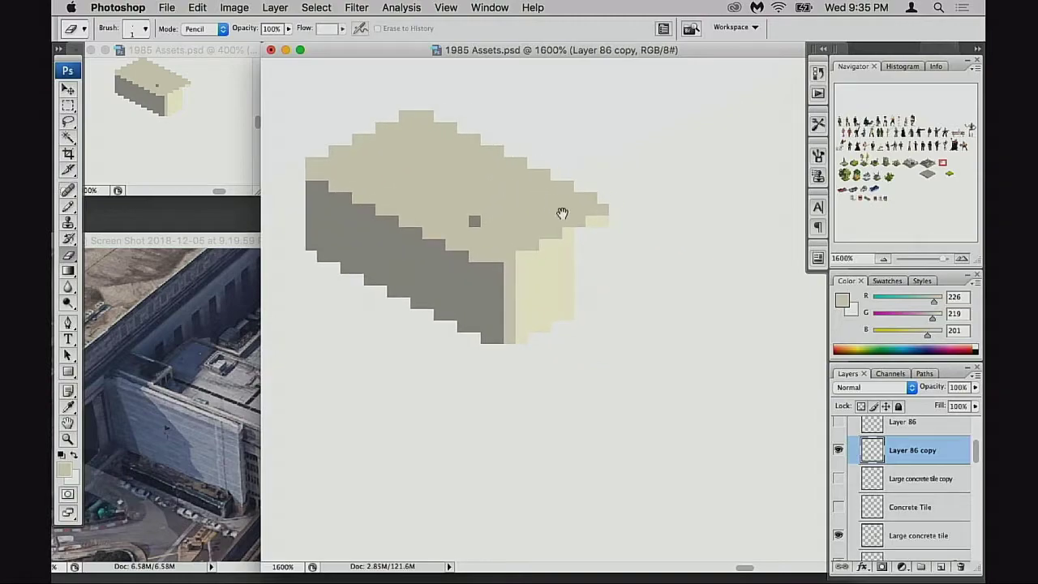
key("b")
left_click(476, 220)
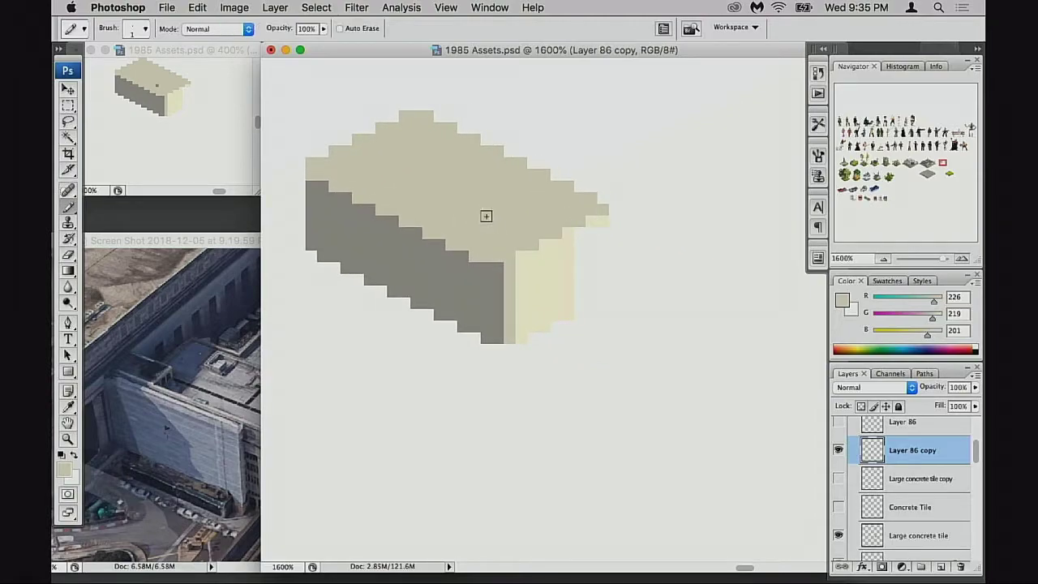
Step: Sample the cream wall colour and extend the block's end wall to the right beneath the widened roof
mouse_move(537, 212)
left_mouse_down()
mouse_move(555, 242)
mouse_move(554, 295)
left_mouse_up()
left_click(544, 232, "alt")
left_click_drag(567, 229, 565, 294)
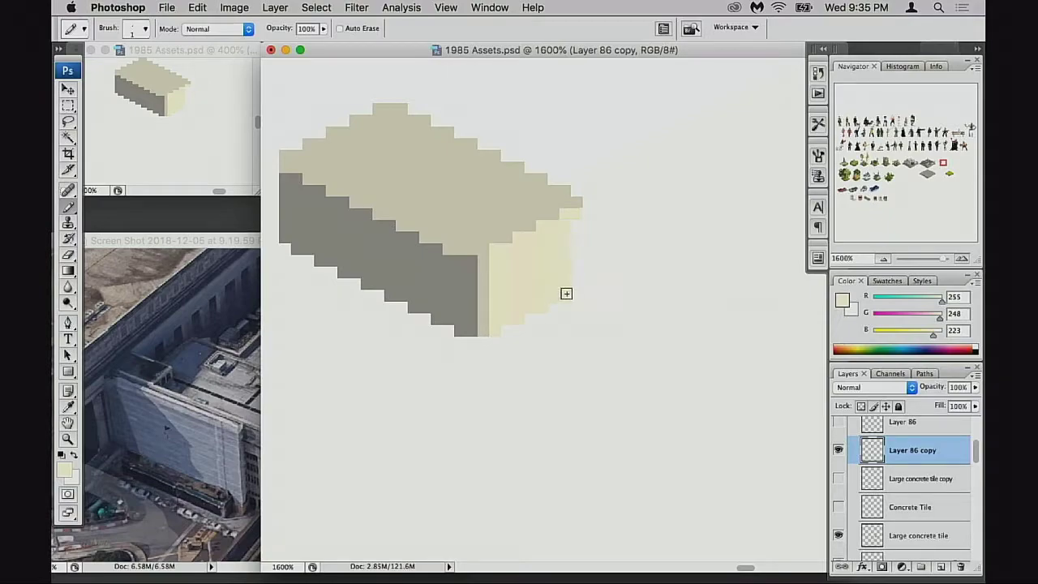
Step: Widen the block's right end by adding pixel columns to the cream side face and extending the beige roof edge to match
left_click_drag(582, 219, 580, 278)
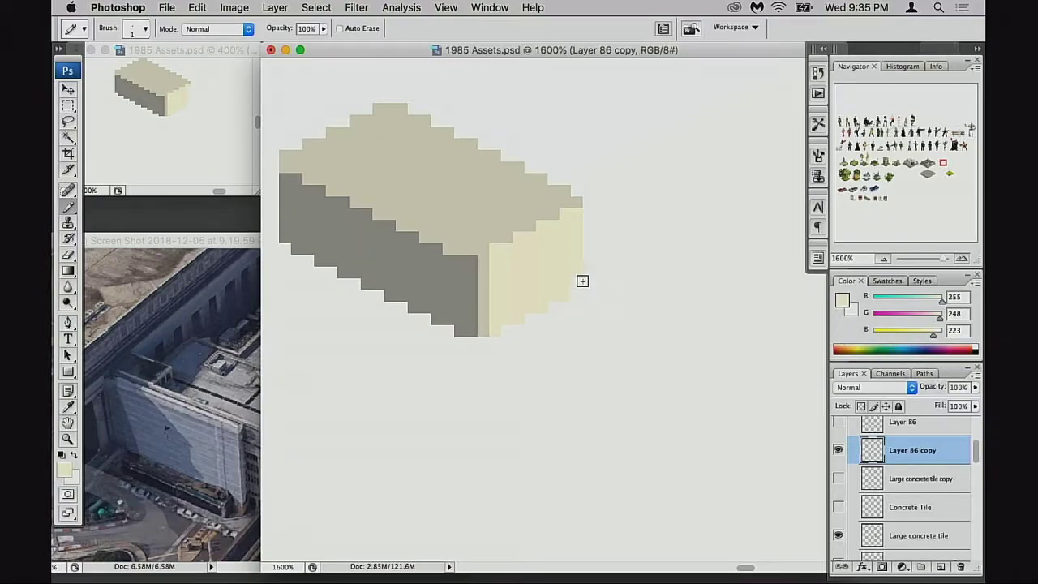
mouse_move(589, 214)
left_mouse_down()
mouse_move(588, 286)
mouse_move(617, 275)
mouse_move(595, 263)
mouse_move(641, 250)
left_mouse_up()
left_click(580, 211, "alt")
left_click(600, 214)
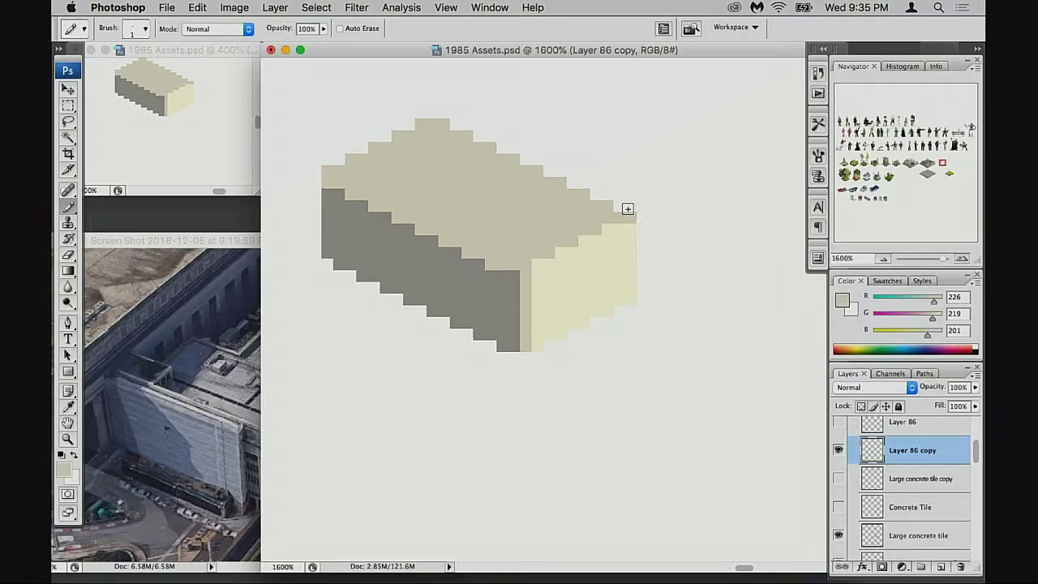
mouse_move(626, 209)
left_mouse_down()
mouse_move(507, 152)
mouse_move(517, 150)
mouse_move(502, 157)
mouse_move(497, 141)
mouse_move(473, 141)
mouse_move(455, 126)
mouse_move(468, 125)
mouse_move(487, 157)
left_mouse_up()
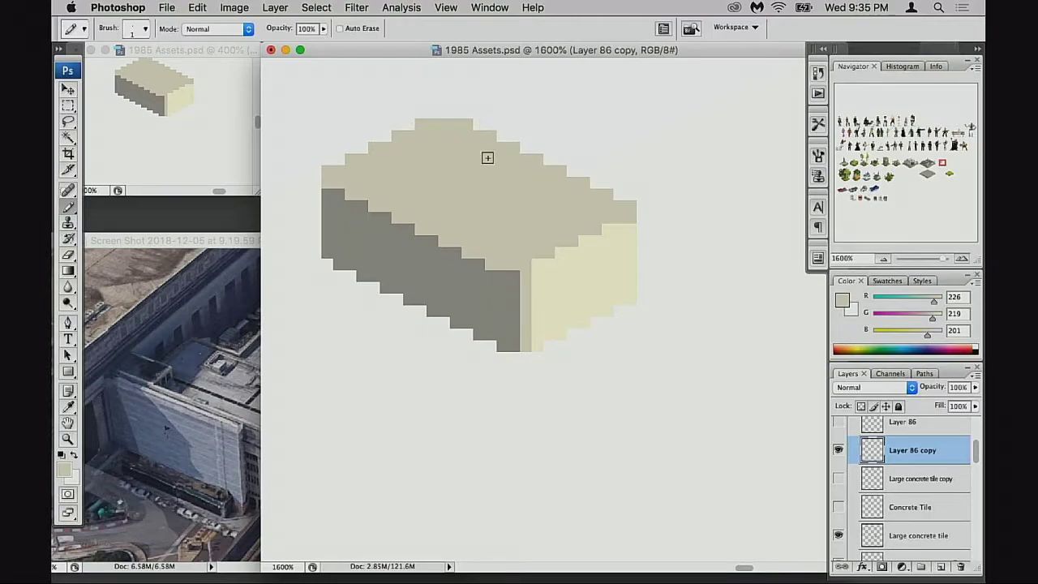
scroll(649, 234, "right", 2)
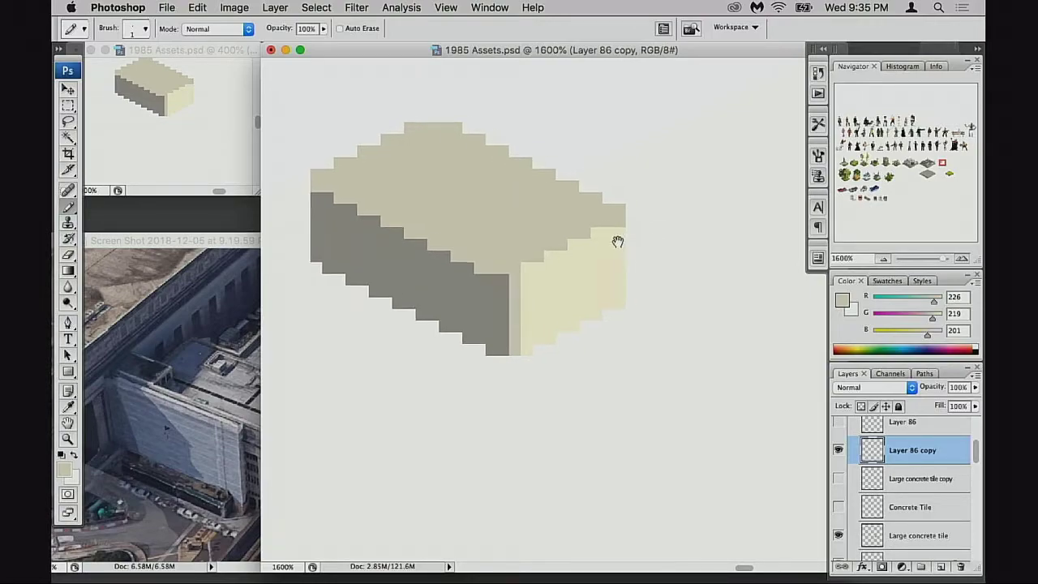
left_click(615, 235, "alt")
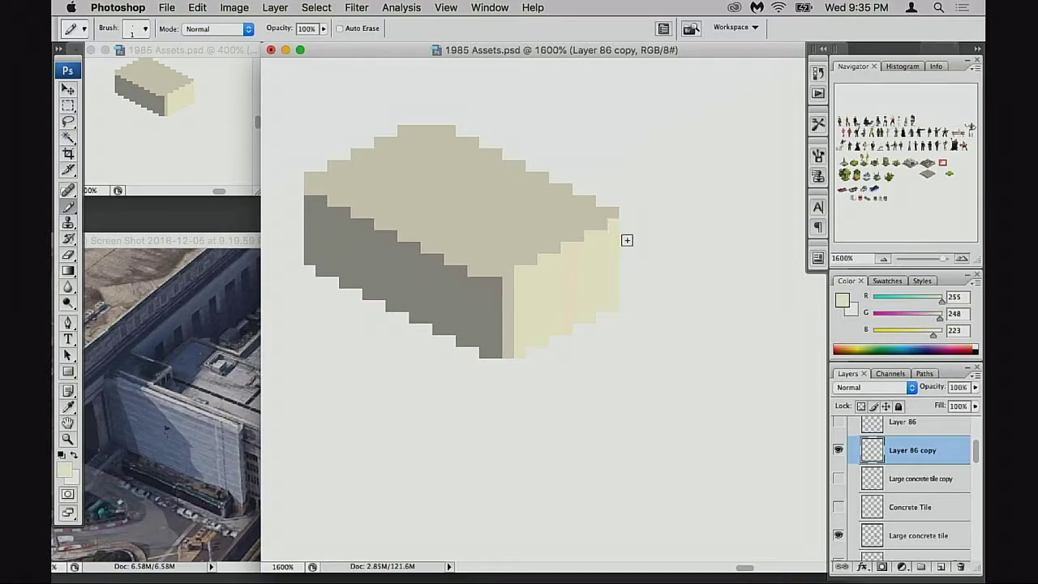
Step: Draw a stair-stepped line in the roof's beige from the block's right roof corner, rising diagonally up to the right
left_click(616, 210, "alt")
left_click(626, 212)
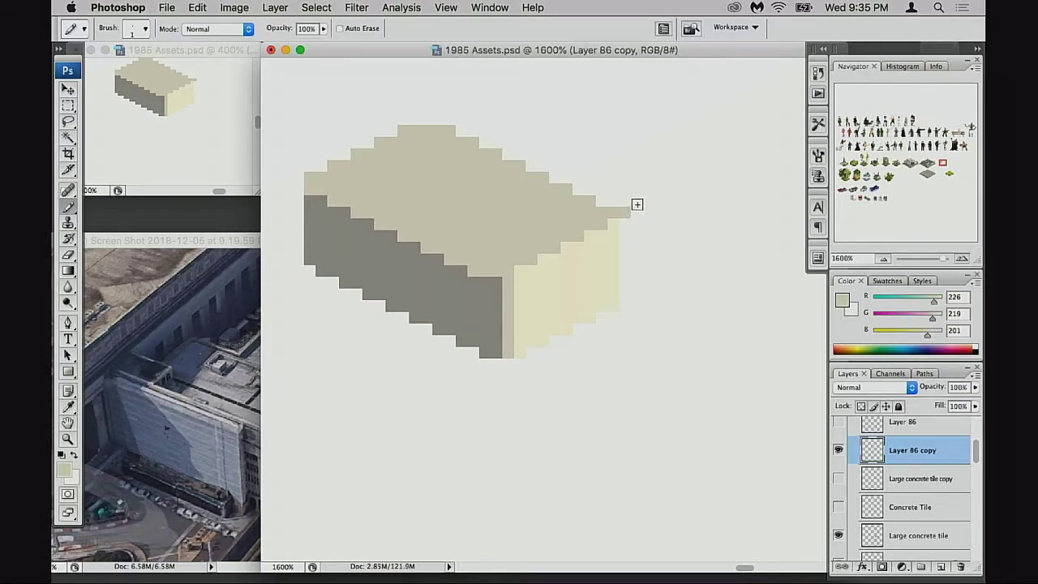
mouse_move(639, 202)
left_mouse_down()
mouse_move(665, 193)
mouse_move(678, 202)
mouse_move(691, 179)
left_mouse_up()
left_click(693, 187)
key("super+z")
mouse_move(678, 228)
left_mouse_down()
mouse_move(647, 275)
mouse_move(686, 212)
left_mouse_up()
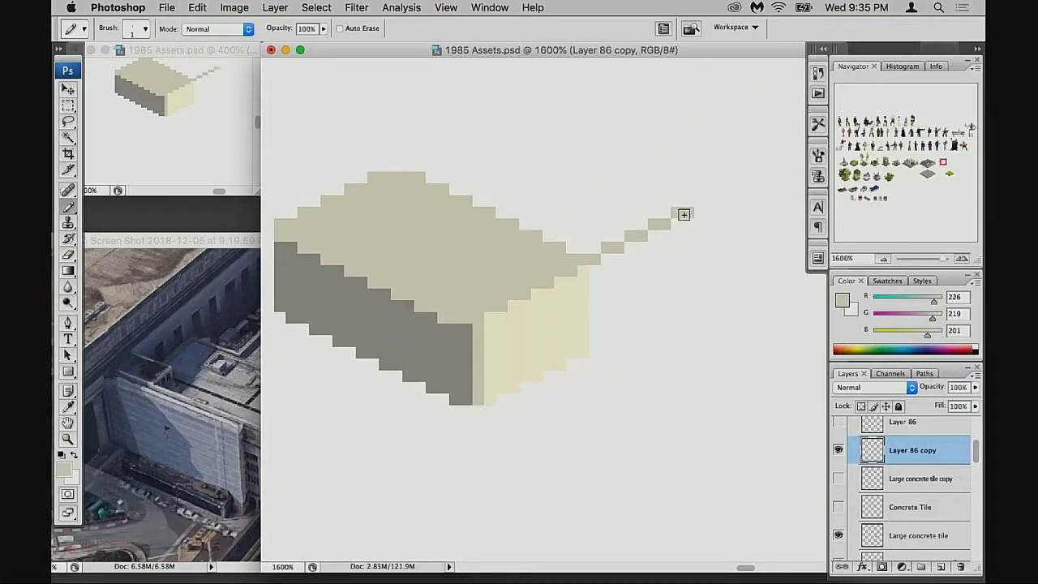
left_click(703, 205)
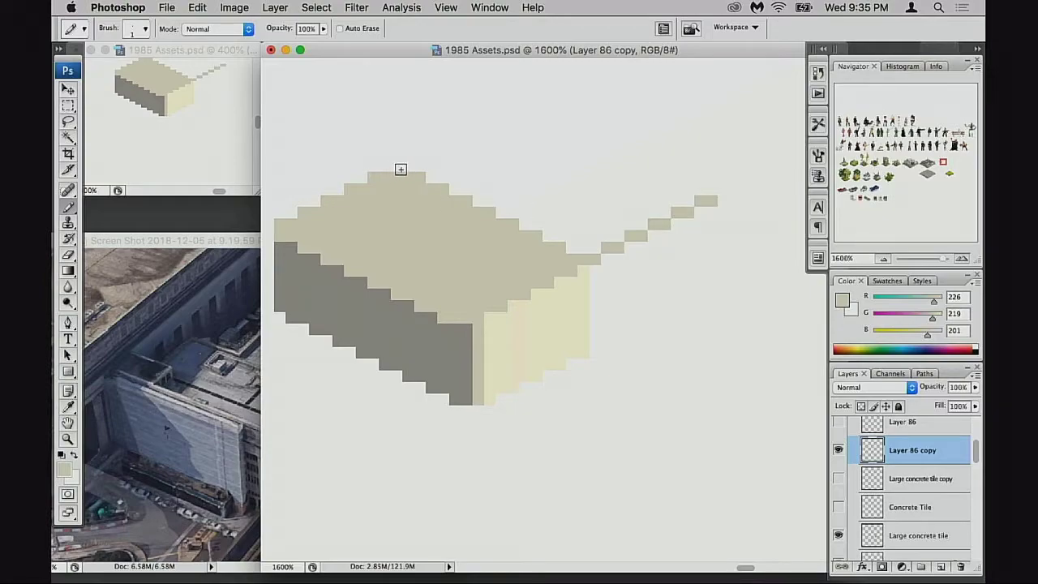
Step: Draw a parallel stair-stepped beige edge from the roof's upper corner, extending it diagonally up to the right
mouse_move(401, 167)
left_mouse_down()
mouse_move(440, 175)
mouse_move(428, 156)
mouse_move(441, 156)
mouse_move(421, 156)
mouse_move(448, 160)
mouse_move(456, 154)
mouse_move(445, 143)
mouse_move(490, 131)
left_mouse_up()
left_click(490, 142)
left_click_drag(516, 167, 508, 203)
mouse_move(493, 157)
left_mouse_down()
mouse_move(482, 157)
mouse_move(503, 158)
left_mouse_up()
left_click(504, 167)
left_click(169, 134)
left_click_drag(200, 124, 184, 168)
left_click(521, 169)
left_click_drag(514, 155, 541, 133)
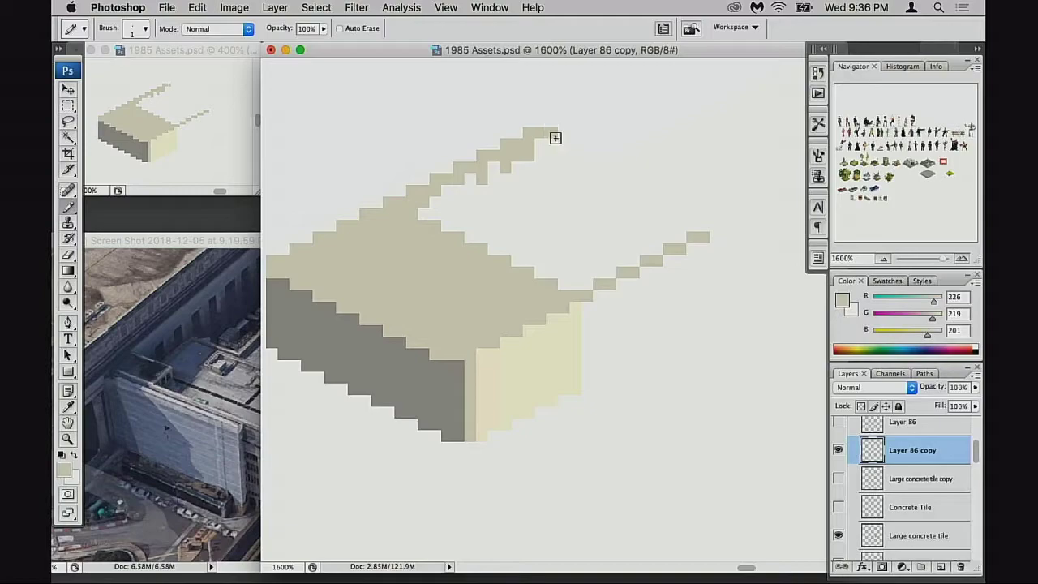
Step: Draw the far roof edge as descending beige pixel steps linking the ends of the two diagonal lines
left_click_drag(553, 143, 633, 183)
left_click(599, 167)
left_click(646, 191)
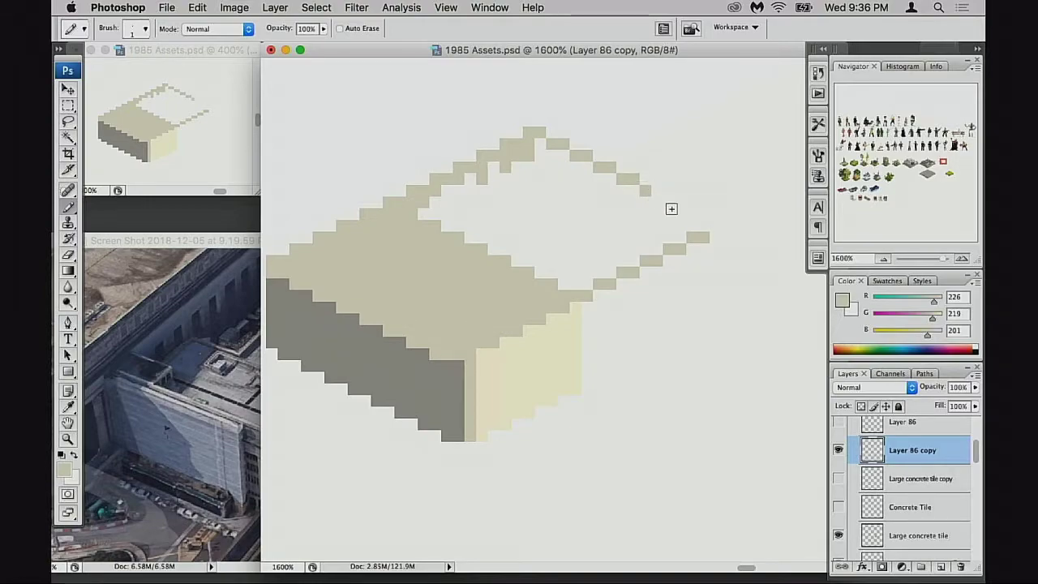
left_click(657, 193)
left_click(669, 203)
Step: Close the roof outline at its right corner and fill the enclosed area with the same beige
mouse_move(683, 205)
left_mouse_down()
mouse_move(715, 226)
mouse_move(702, 236)
mouse_move(690, 235)
mouse_move(703, 224)
mouse_move(633, 216)
left_mouse_up()
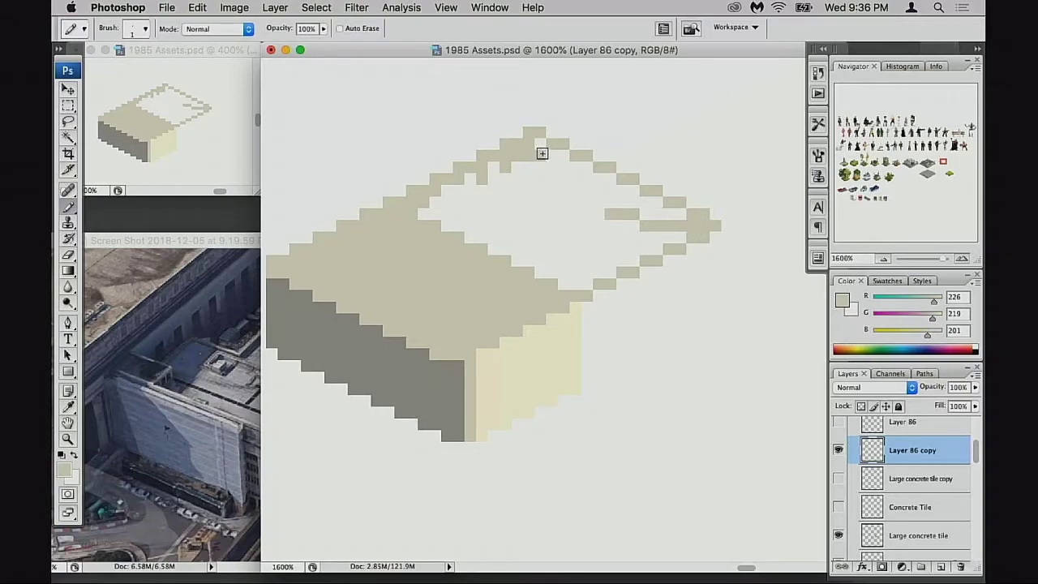
mouse_move(540, 153)
left_mouse_down()
mouse_move(533, 146)
mouse_move(622, 209)
mouse_move(605, 190)
mouse_move(670, 215)
mouse_move(656, 214)
left_mouse_up()
mouse_move(594, 213)
left_mouse_down()
mouse_move(533, 159)
mouse_move(457, 235)
mouse_move(552, 190)
mouse_move(510, 262)
mouse_move(567, 265)
mouse_move(677, 244)
mouse_move(603, 243)
mouse_move(615, 258)
mouse_move(557, 290)
mouse_move(595, 232)
mouse_move(582, 233)
mouse_move(549, 191)
left_mouse_up()
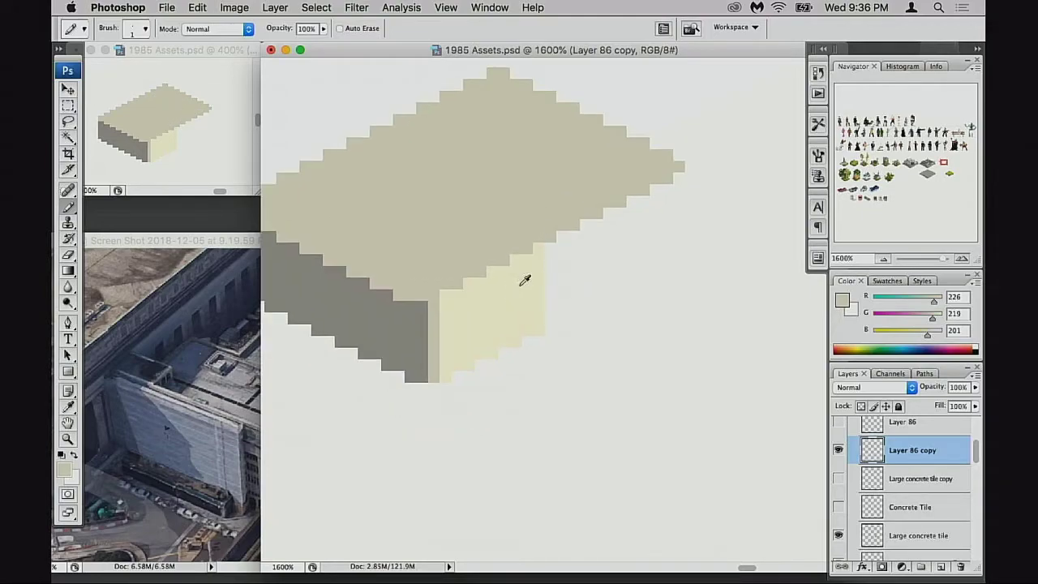
Step: Extend the cream side face column by column beneath the new roof edge up to its right corner, following the stepped slope
left_click(543, 264, "alt")
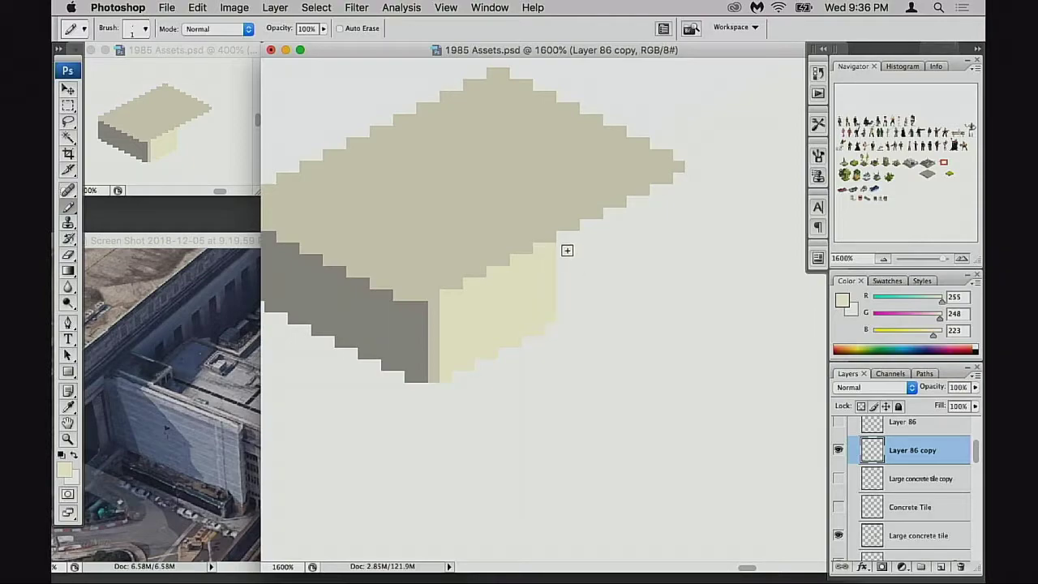
left_click_drag(564, 237, 549, 329)
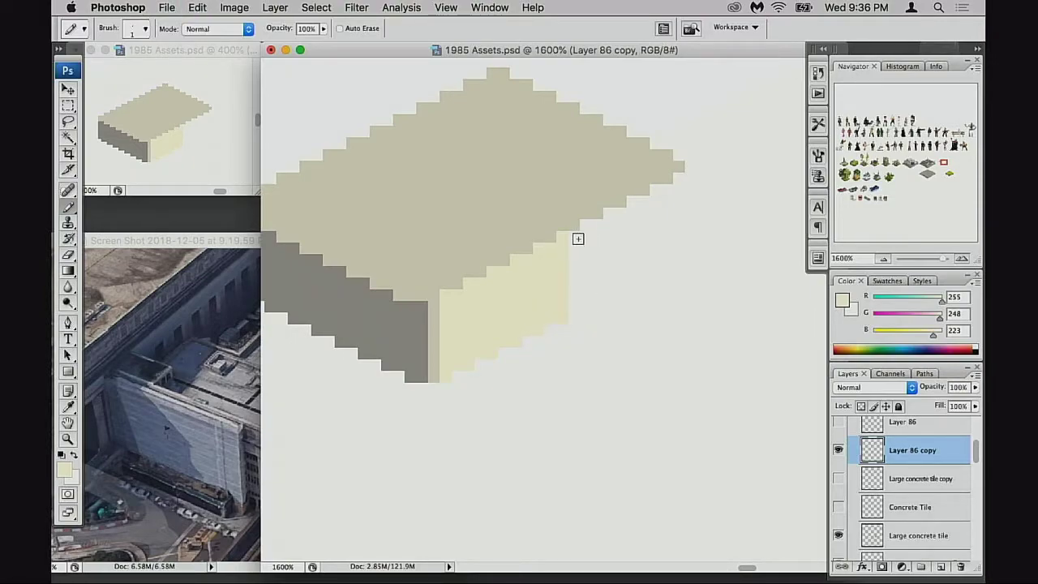
left_click_drag(577, 236, 573, 323)
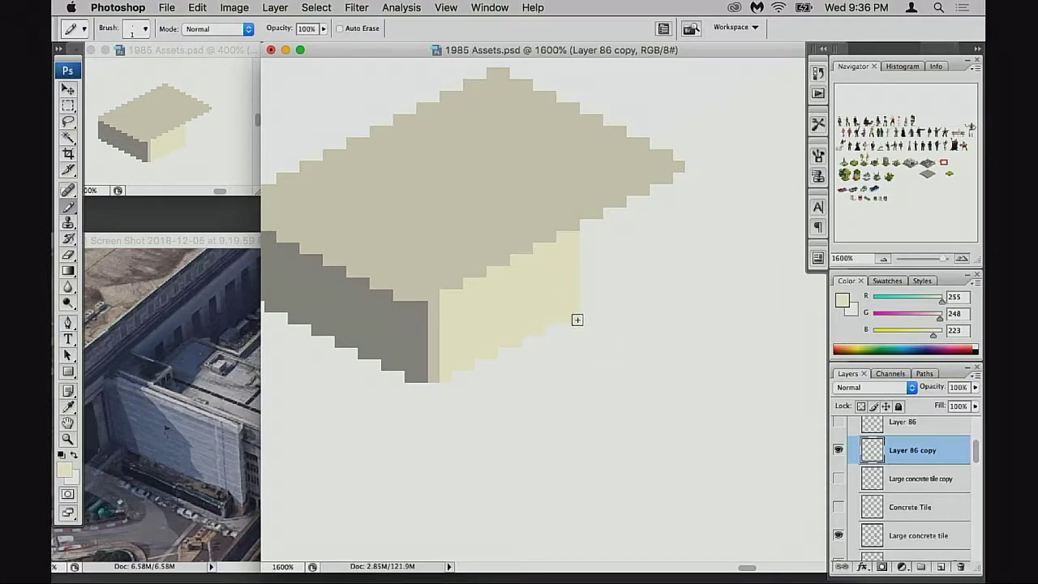
key("e")
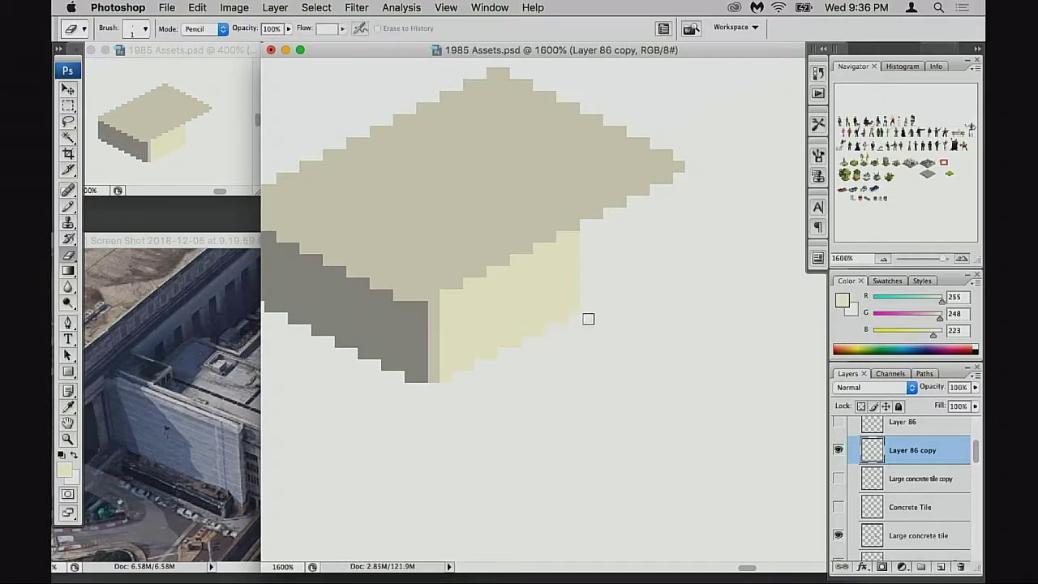
key("b")
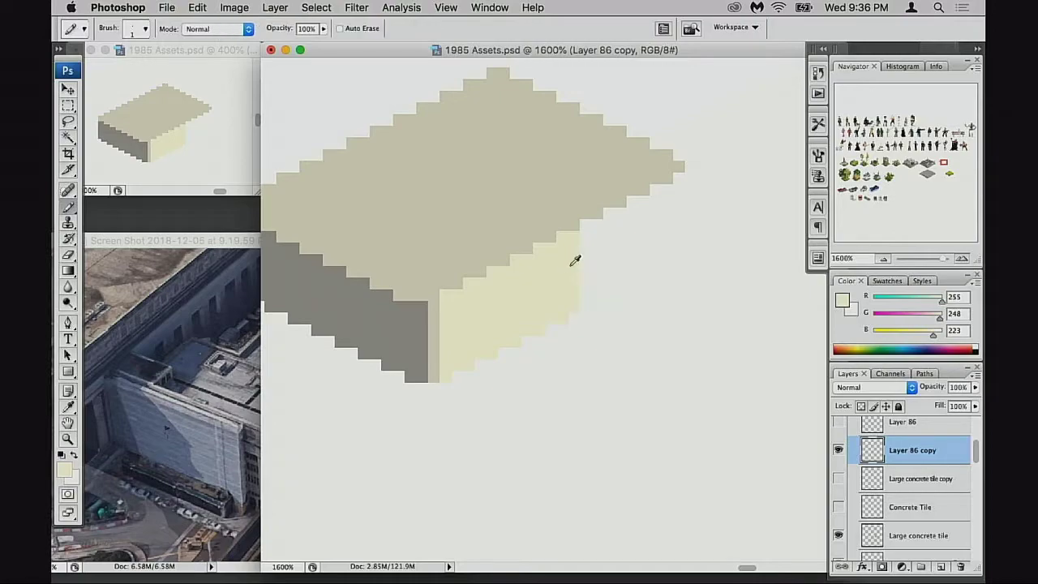
left_click_drag(587, 236, 586, 310)
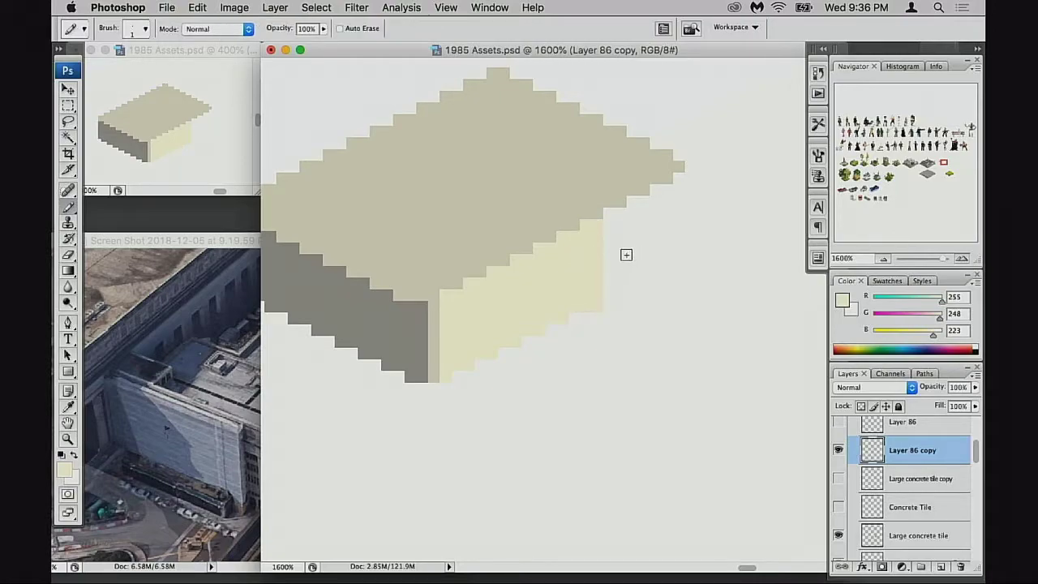
mouse_move(601, 230)
left_mouse_down()
mouse_move(598, 290)
mouse_move(616, 236)
mouse_move(609, 220)
mouse_move(612, 284)
left_mouse_up()
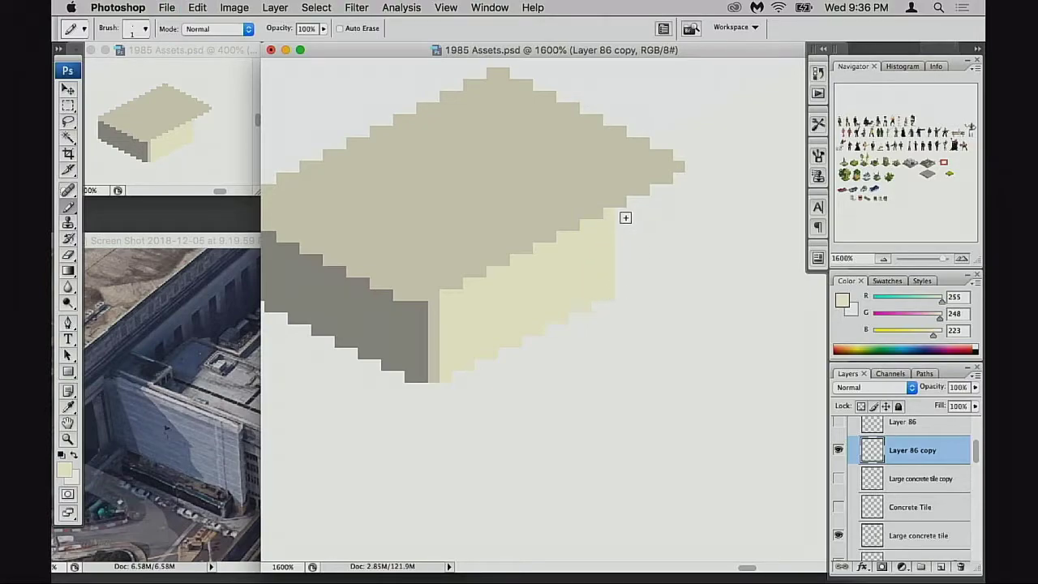
left_click_drag(624, 216, 623, 285)
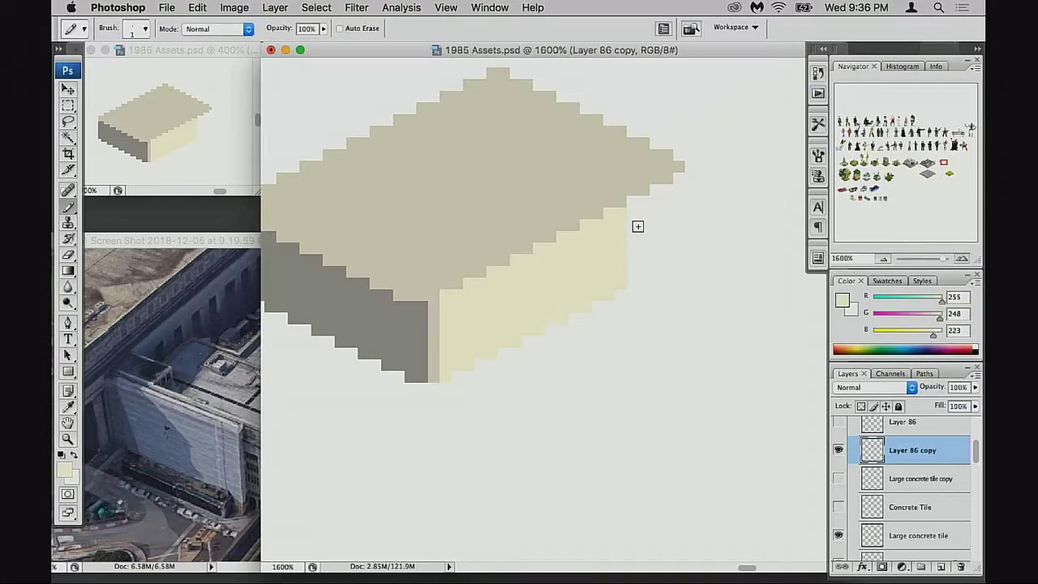
left_click_drag(633, 201, 628, 281)
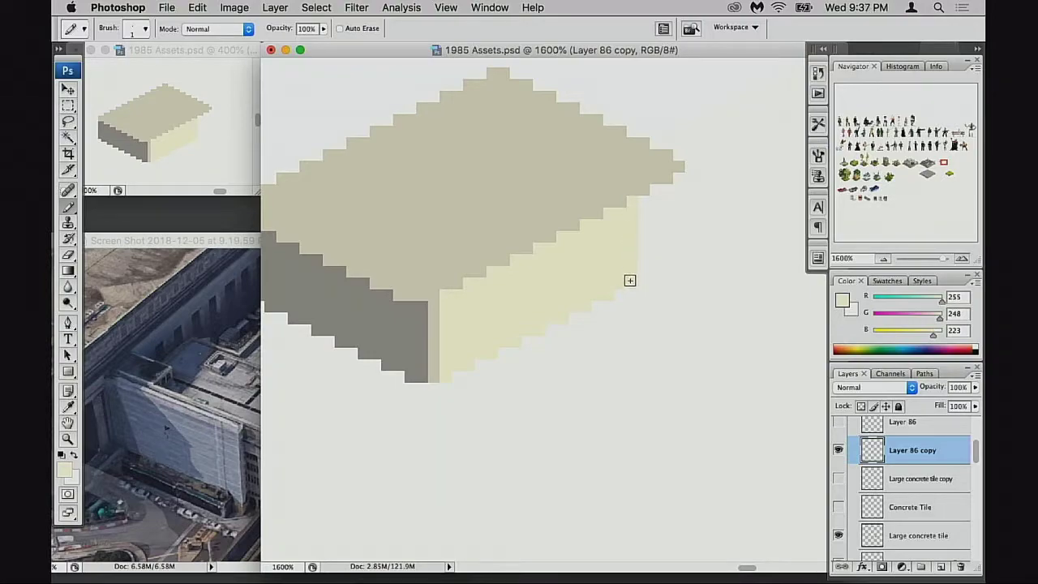
left_click_drag(644, 202, 647, 274)
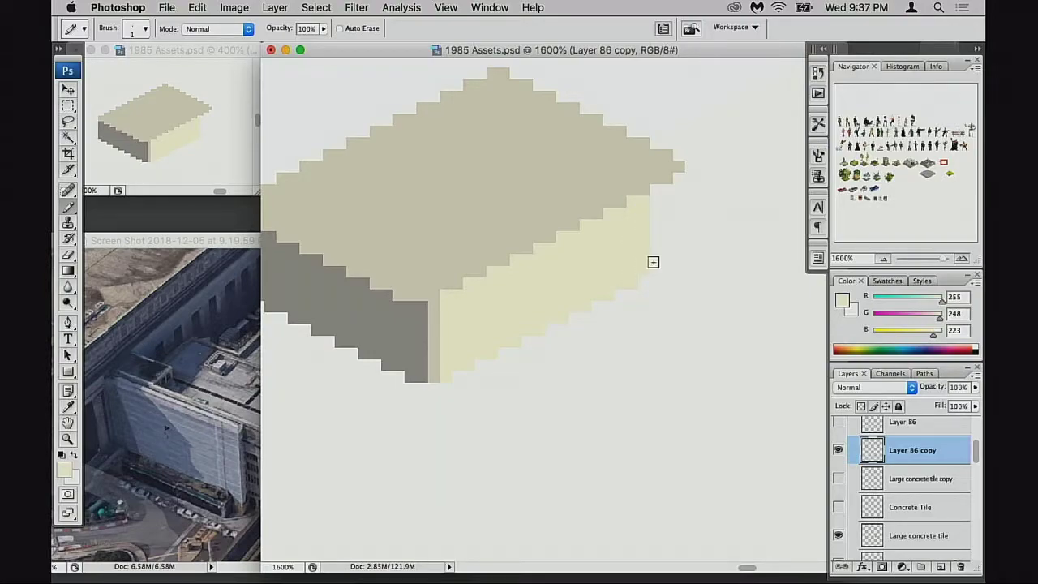
left_click_drag(657, 194, 654, 271)
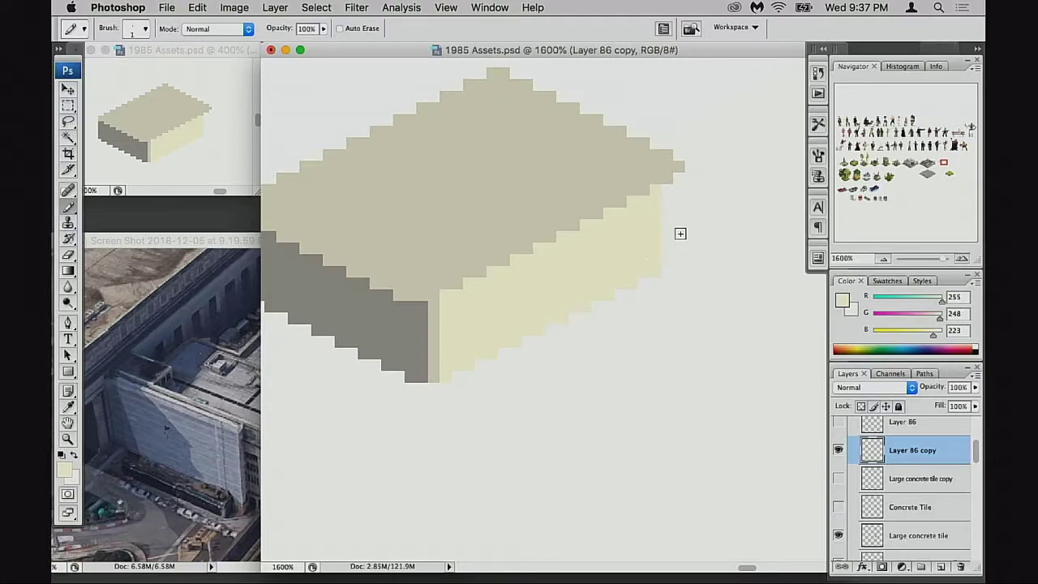
left_click_drag(668, 193, 665, 252)
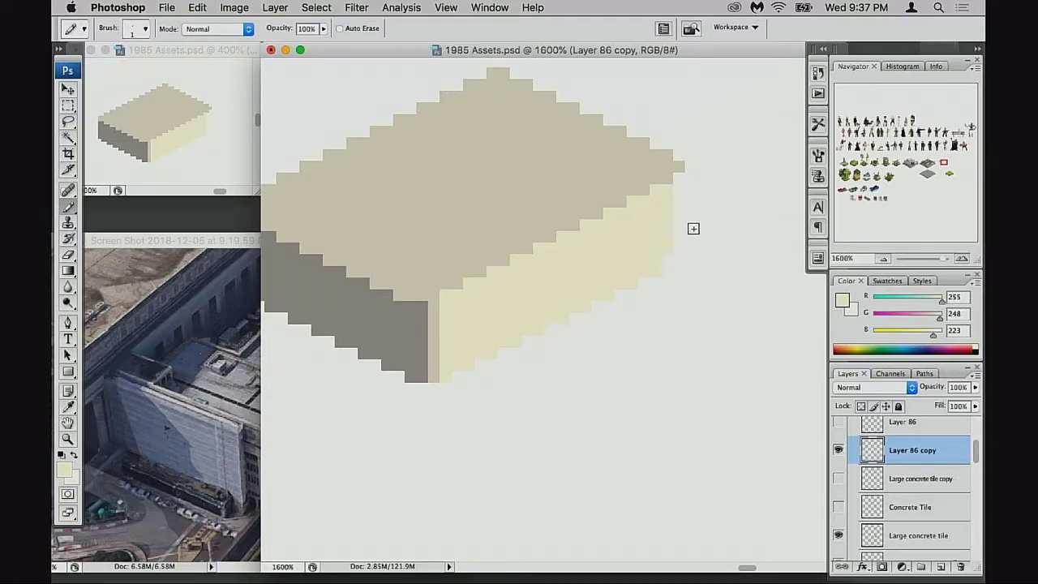
key("super+z")
left_click_drag(667, 192, 667, 261)
mouse_move(683, 192)
left_mouse_down()
mouse_move(674, 185)
mouse_move(675, 252)
left_mouse_up()
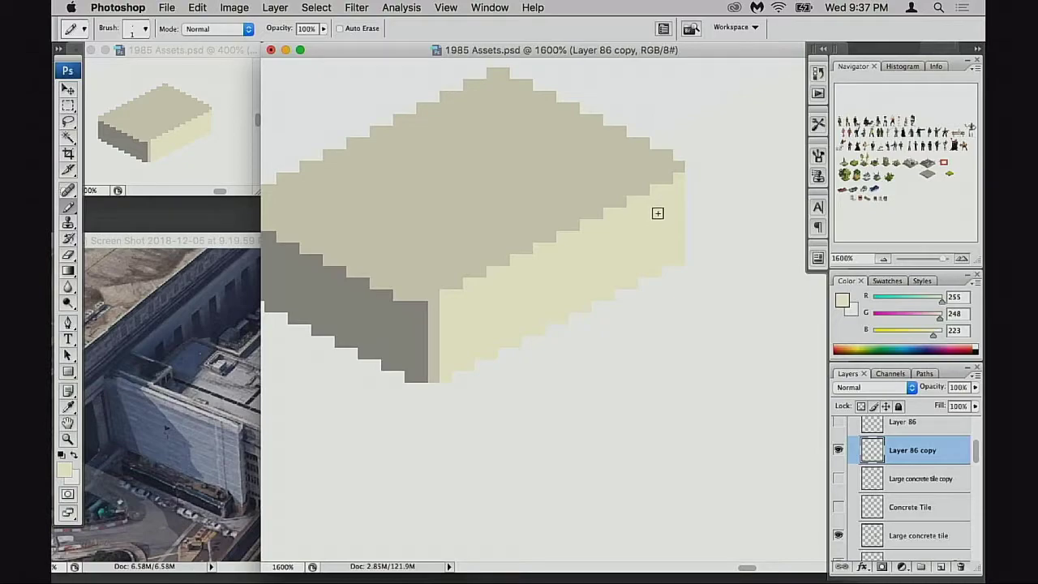
Step: Marquee-select the block's right part and move a copy of it up and to the right along the slope to lengthen the block
left_click_drag(615, 245, 640, 249)
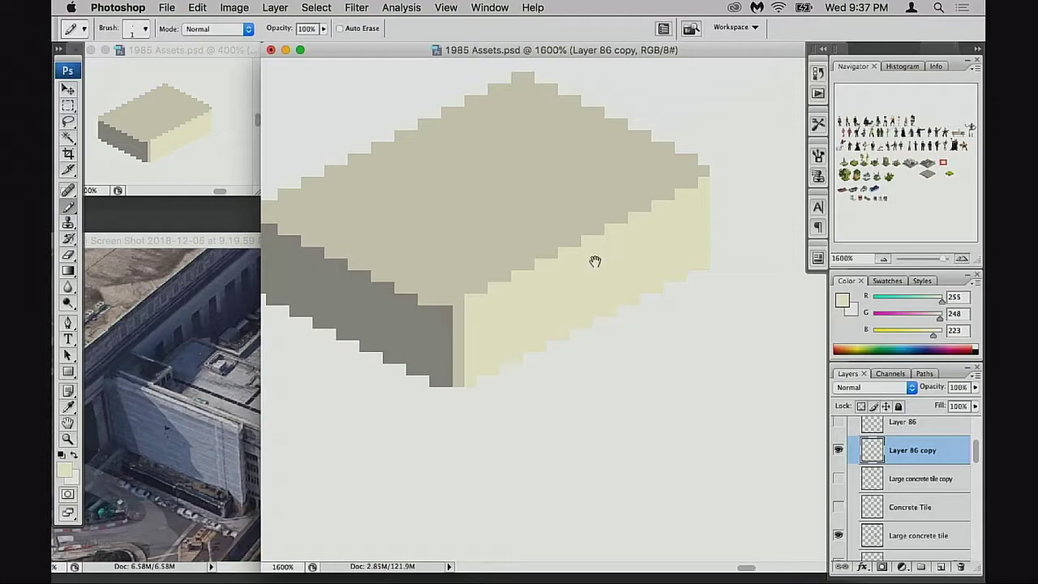
left_click_drag(598, 262, 601, 332)
key("m")
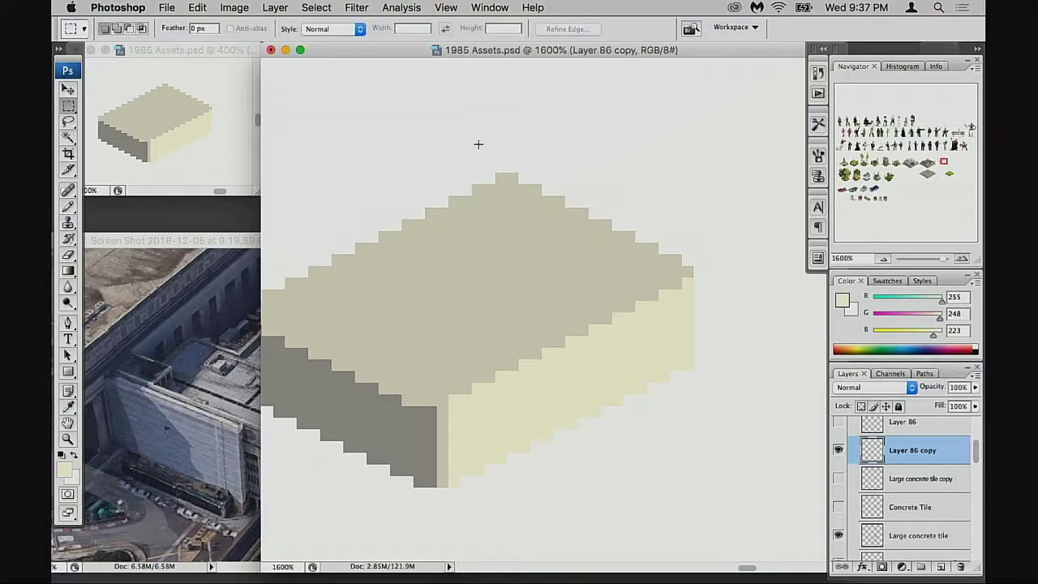
left_click_drag(460, 126, 786, 417)
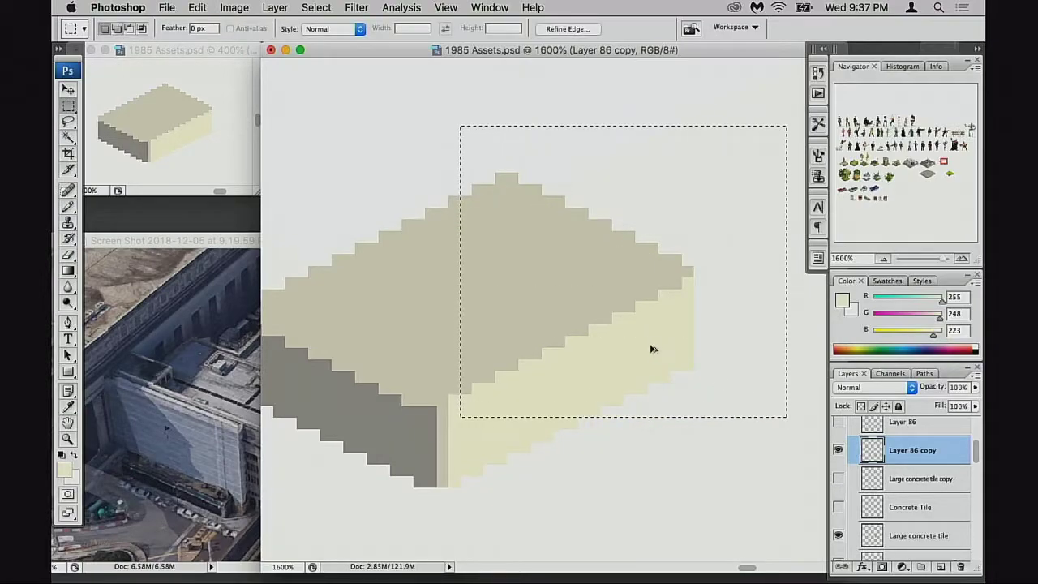
left_click_drag(653, 348, 704, 302)
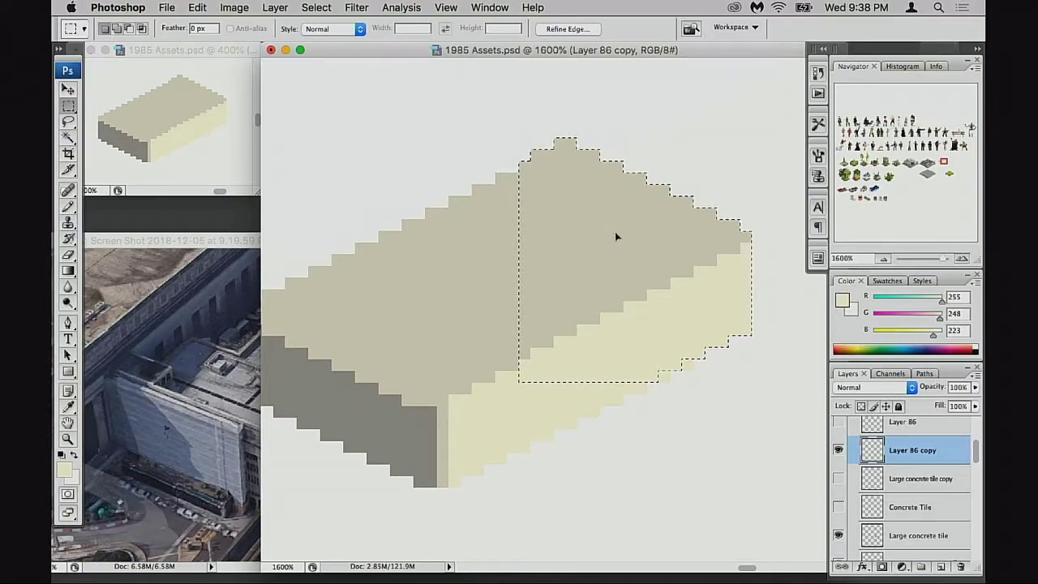
key("Right")
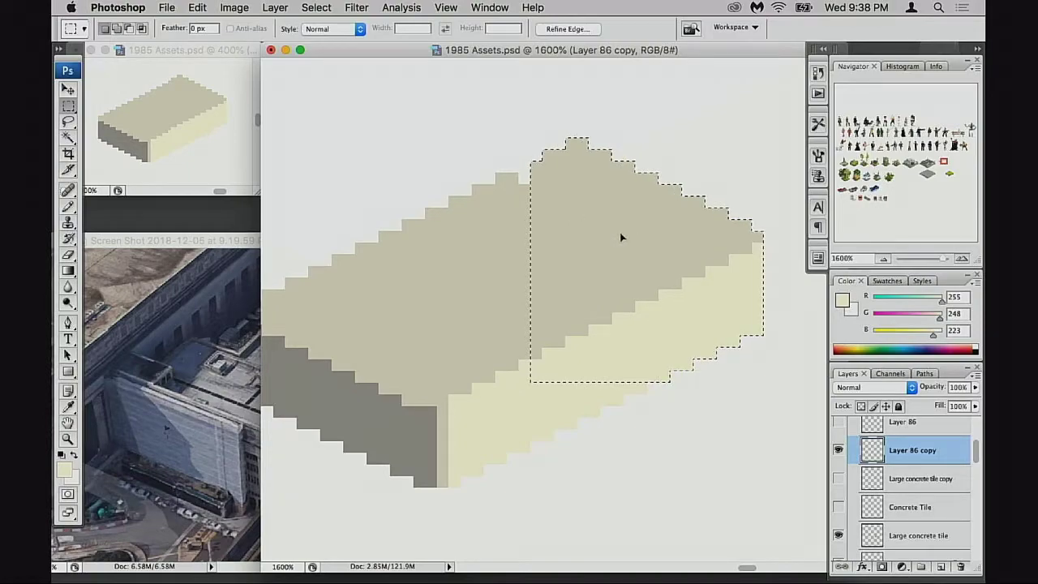
Step: Deselect and fill the gap in the upper roof edge with pencil pixels in the sampled roof beige
key("ctrl+d")
key("b")
left_click(527, 211, "alt")
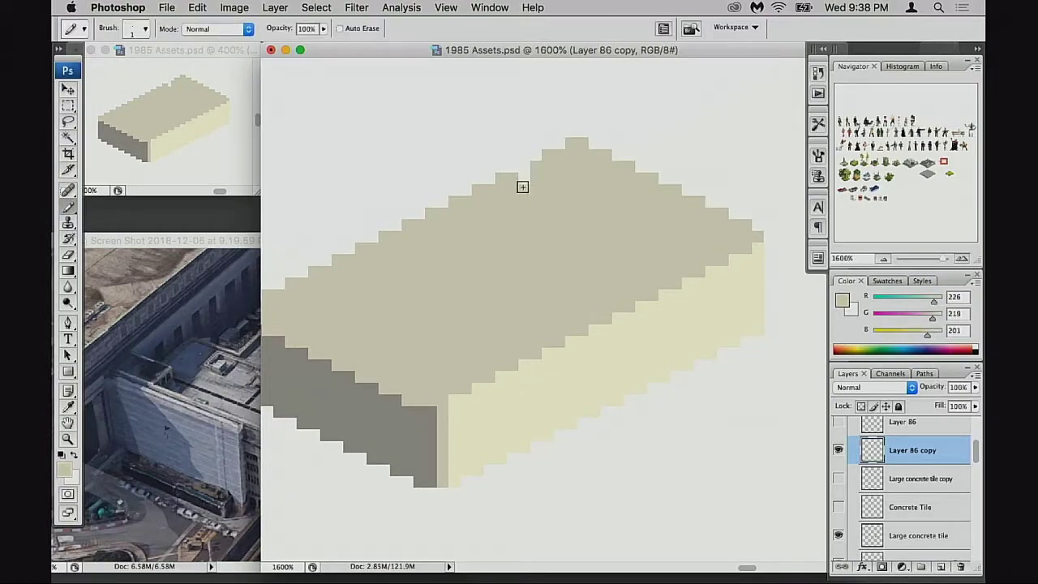
left_click(524, 167)
Step: Make the Large concrete tile copy layer visible beneath the block
left_click(840, 478)
left_click(838, 478)
left_click(838, 479)
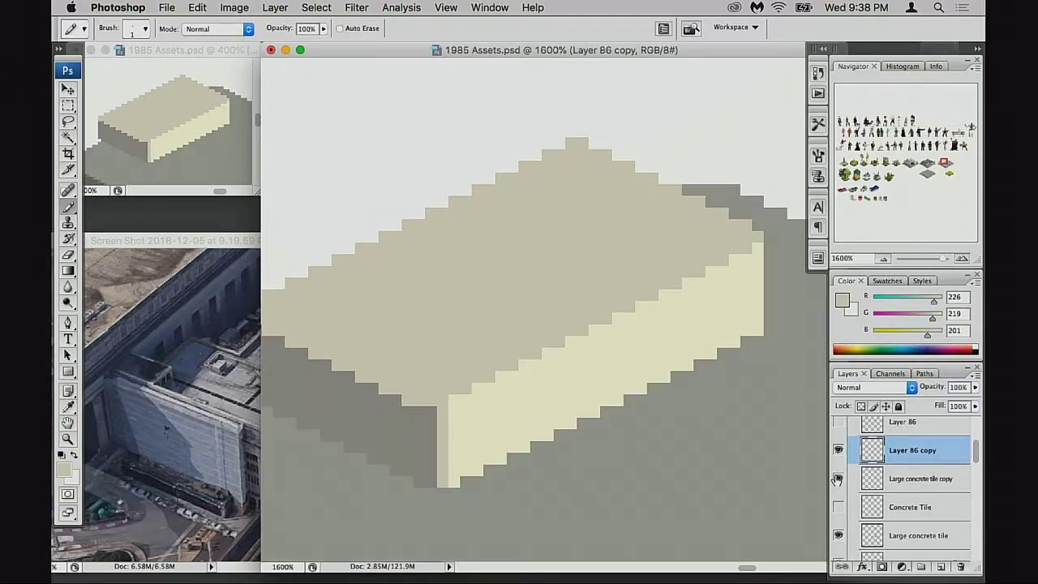
Step: Show Layer 86 temporarily to compare its block with the lengthened one on the concrete tile, then hide it again
left_click(839, 423)
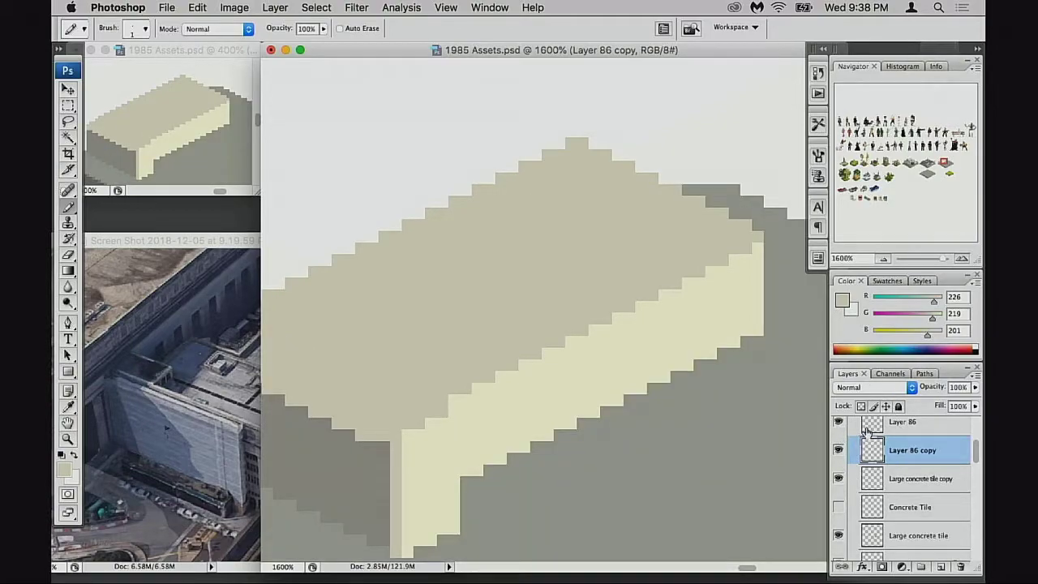
left_click(867, 431)
left_click_drag(723, 408, 804, 415)
left_click(686, 395, "alt")
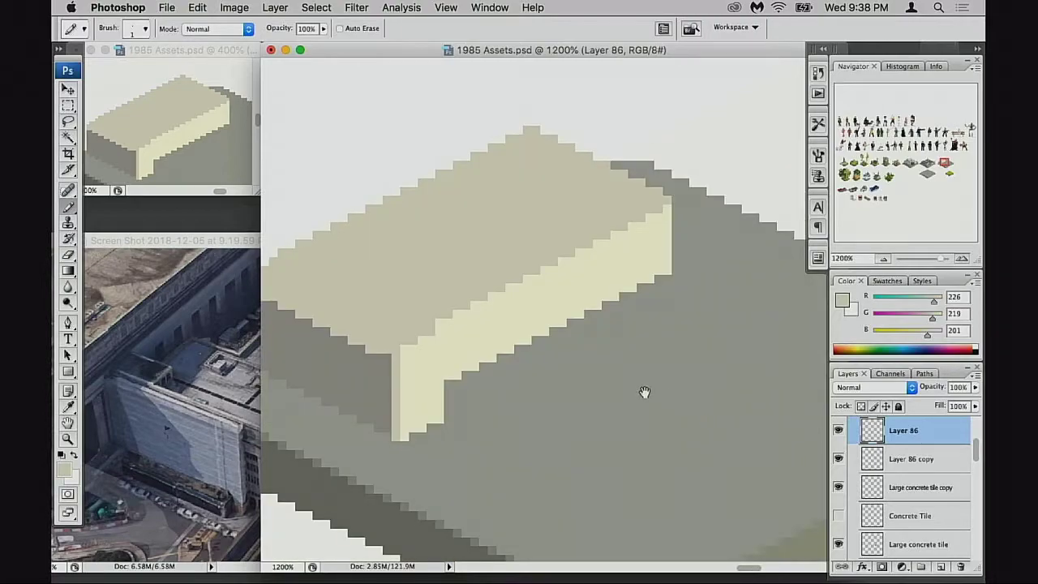
left_click_drag(644, 393, 689, 387)
left_click(839, 431)
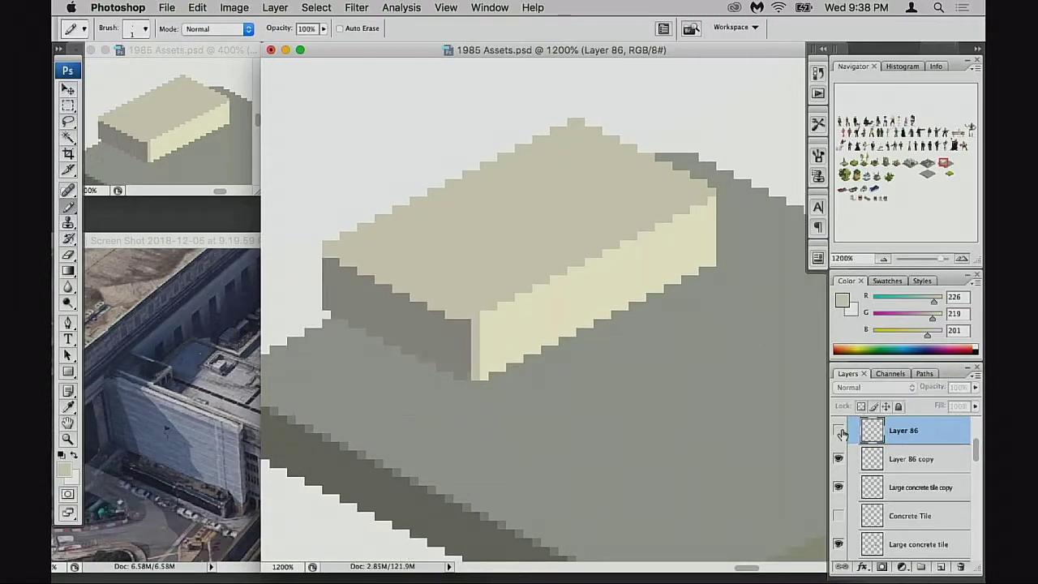
Step: Show Layer 86 and shift its short front block slightly down and to the left on the concrete tile
left_click(839, 431)
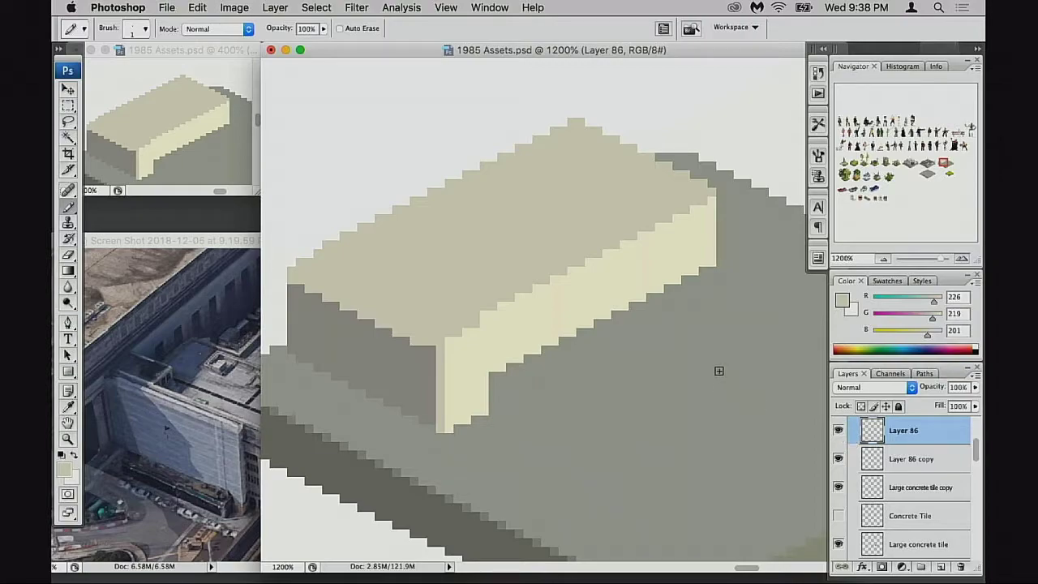
key("v")
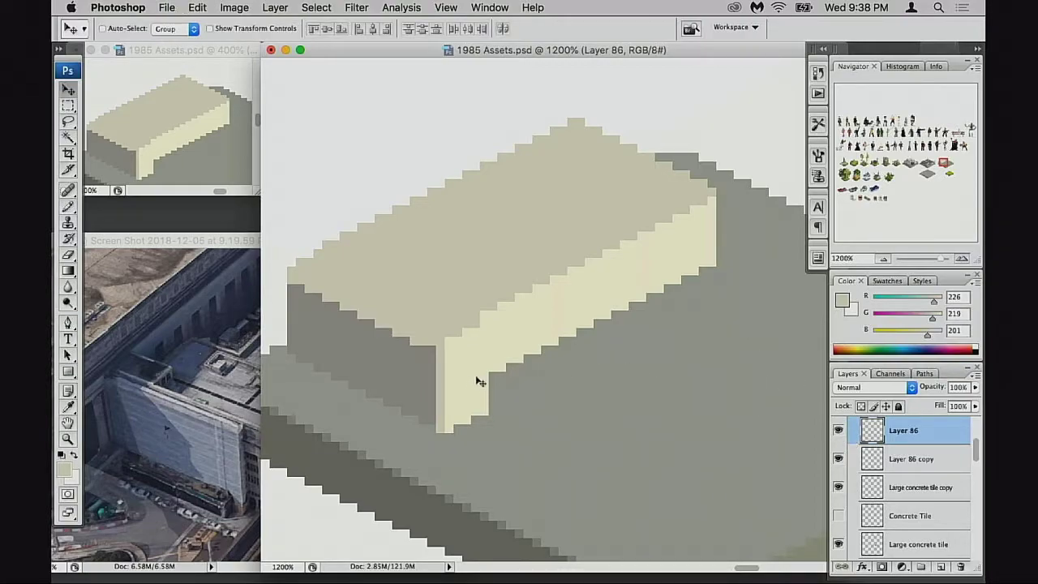
left_click_drag(462, 387, 446, 389)
key("super+z")
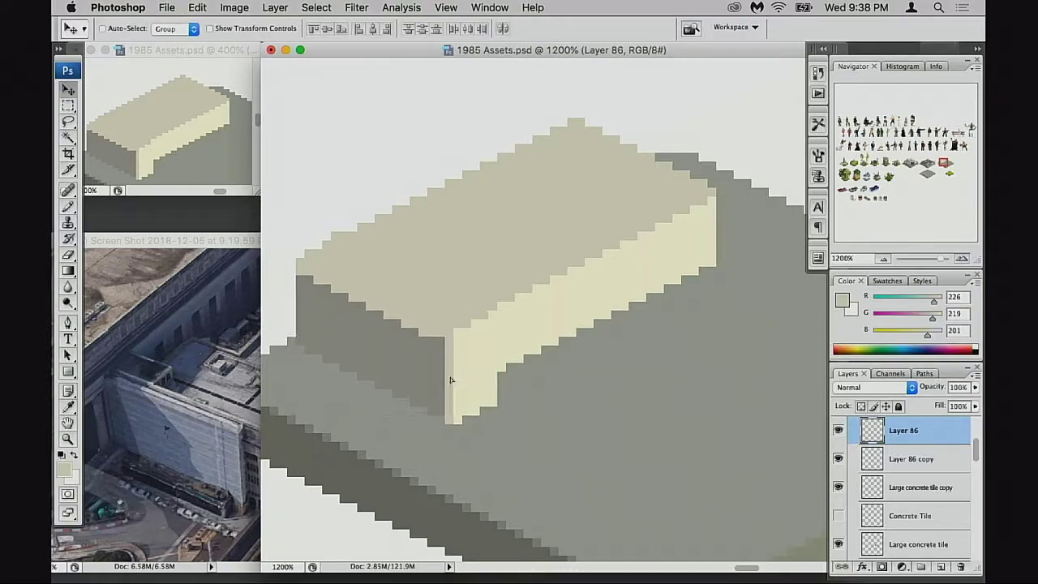
key("super+z")
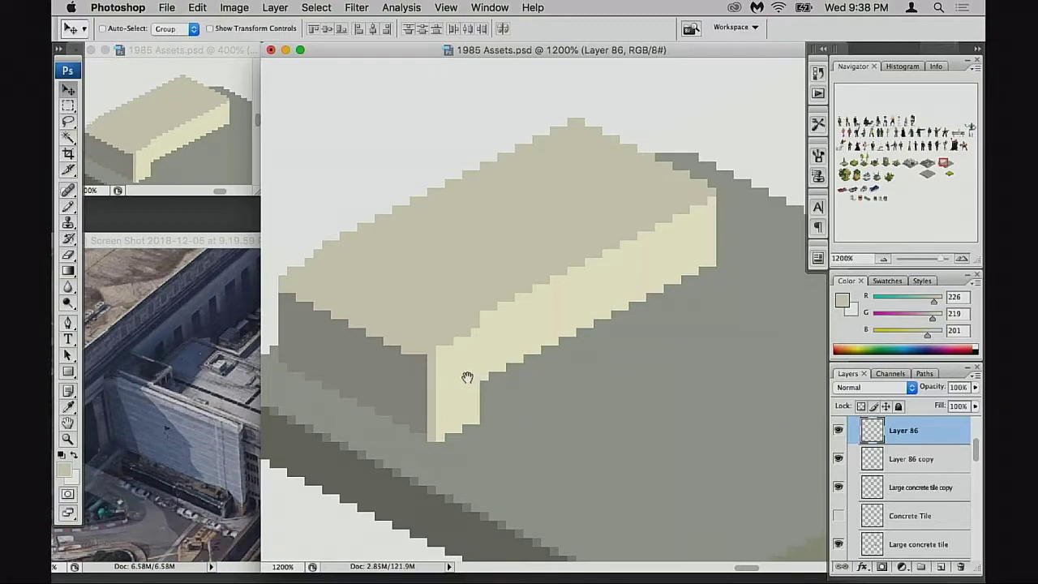
left_click_drag(468, 377, 556, 382)
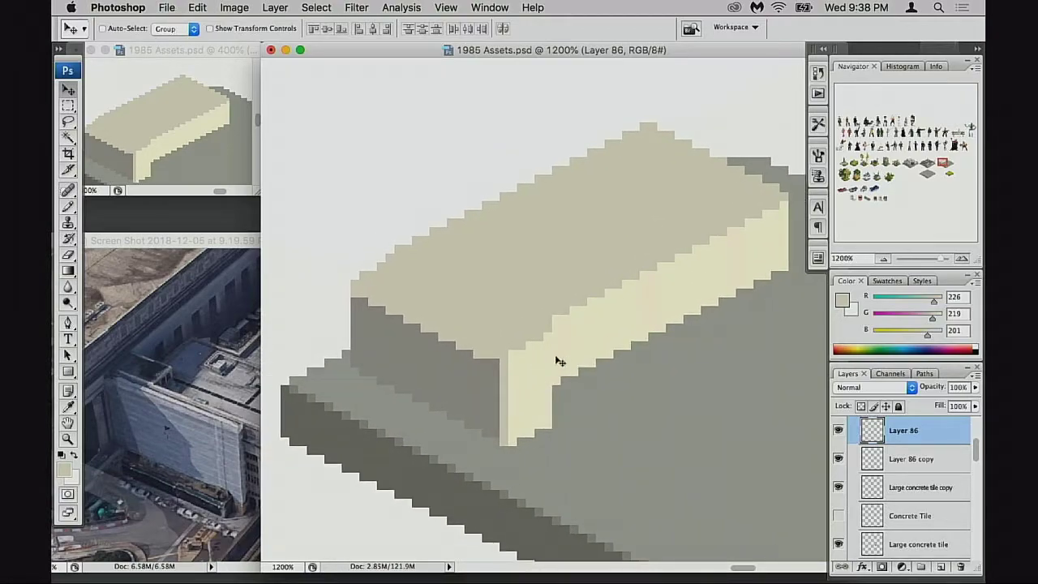
Step: Toggle the two block layers' visibility, leaving Layer 86 copy hidden and Layer 86 shown on the tile
left_click(840, 458)
left_click(840, 459)
left_click(841, 458)
left_click(841, 431)
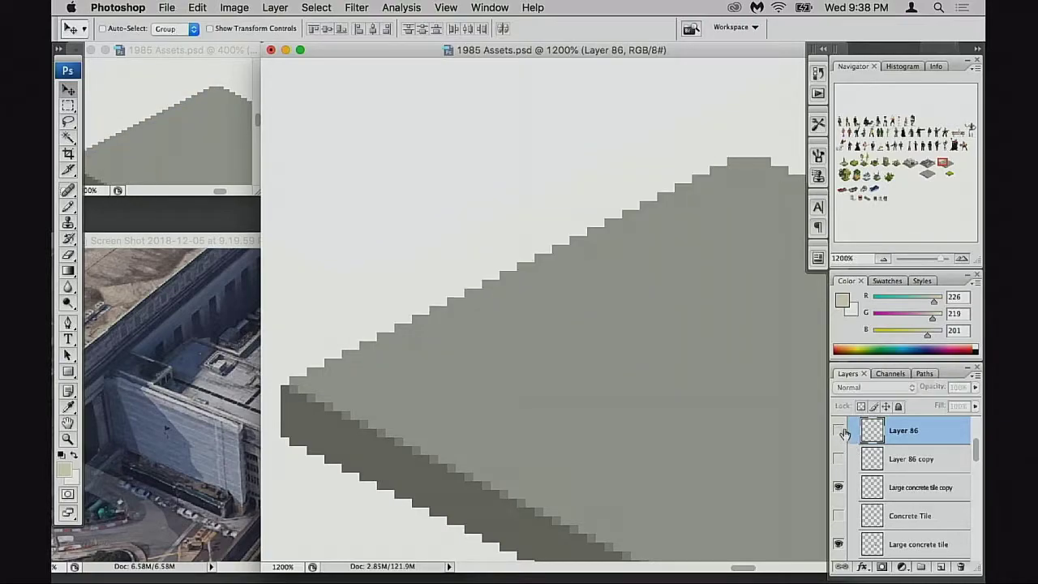
left_click(839, 431)
Step: Erase one pixel beside the tip of the roof's rear corner on Layer 86's short block
left_click(420, 313, "super")
left_click(420, 313, "super")
key("e")
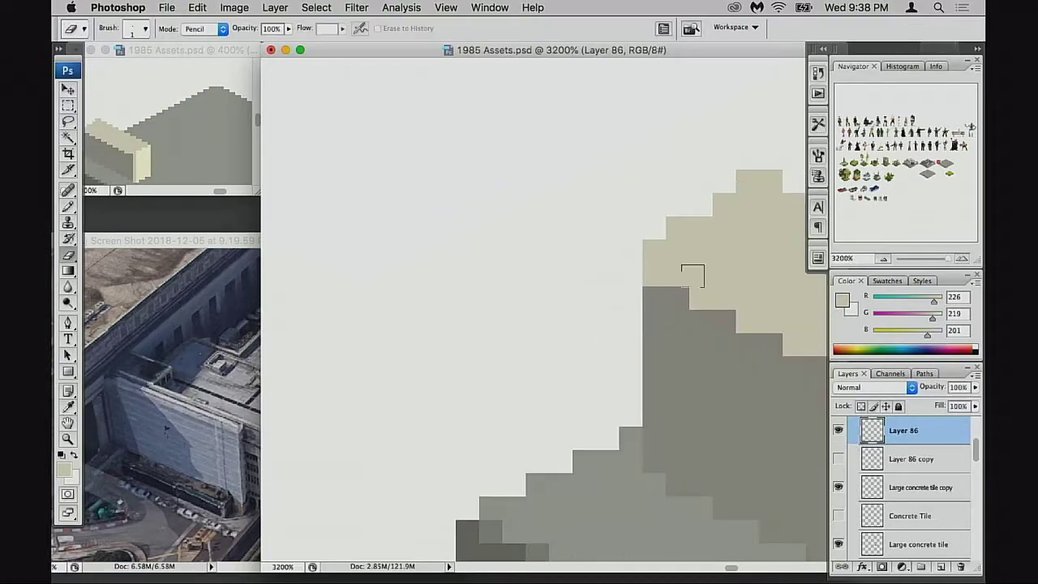
left_click_drag(693, 239, 530, 270)
left_click(552, 289, "alt+super")
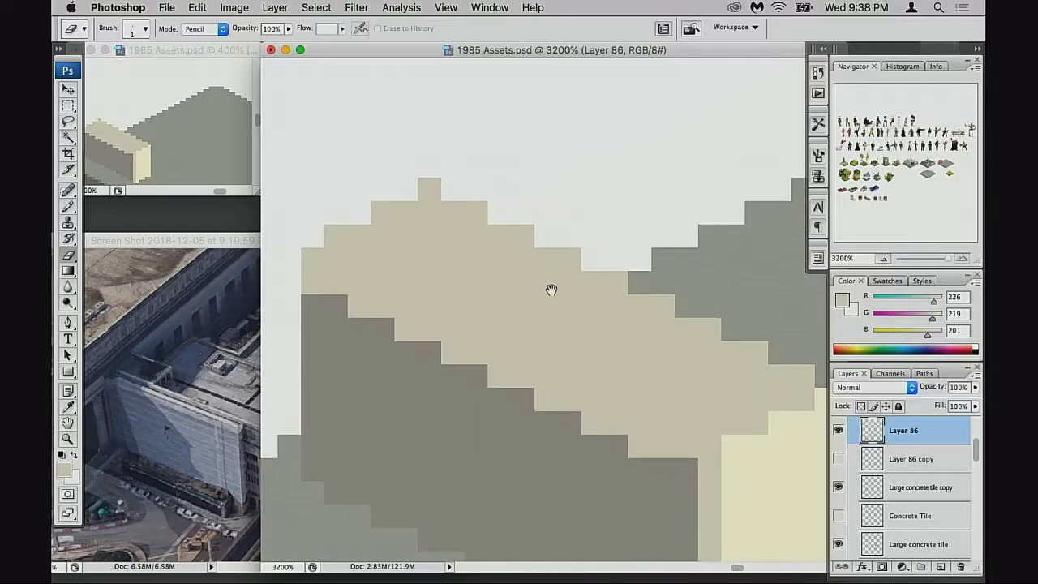
left_click(541, 293, "alt+super")
left_click(541, 294, "alt+super")
left_click_drag(766, 336, 571, 283)
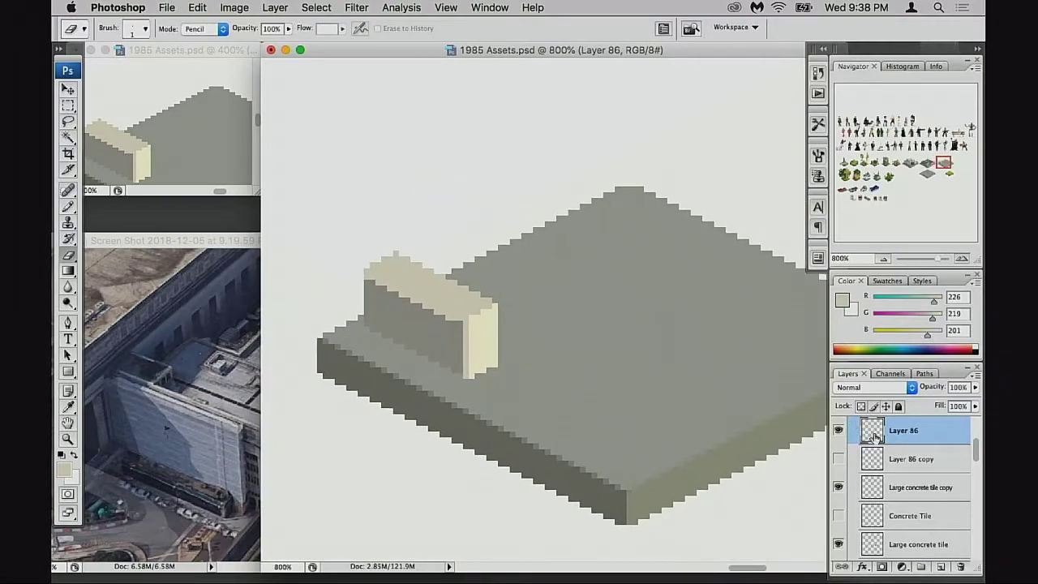
Step: Show and select Layer 86 copy, and move its long block down to line up with the short block's base
left_click(839, 459)
left_click(860, 459)
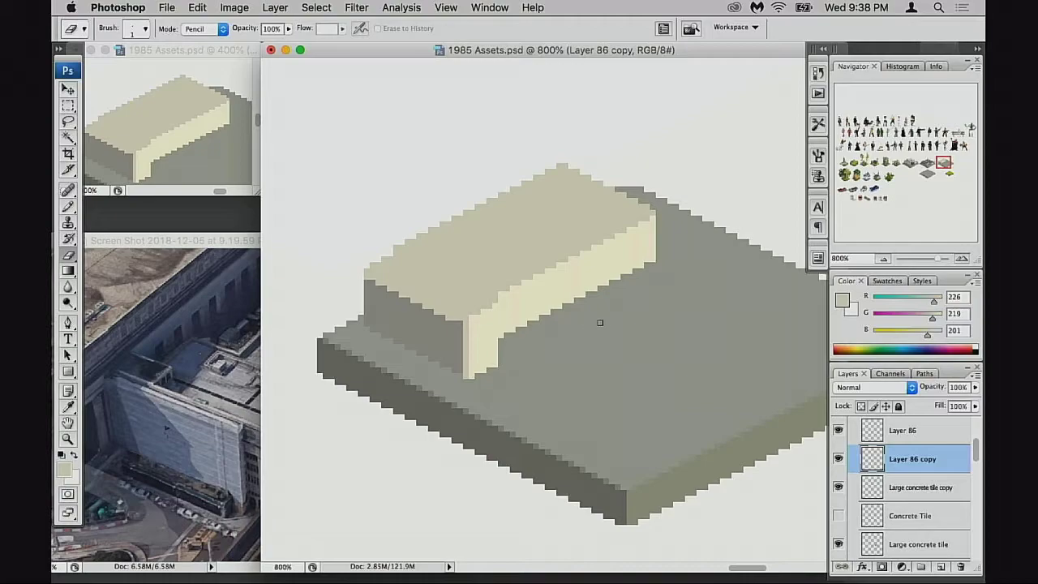
key("v")
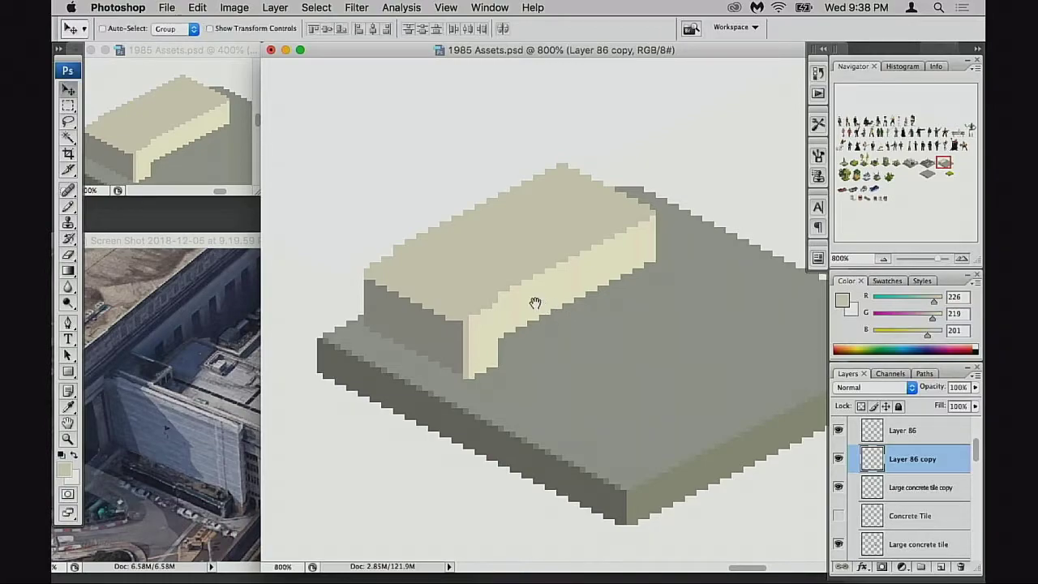
left_click(542, 304, "super")
left_click_drag(533, 303, 536, 343)
key("space")
left_click_drag(564, 296, 555, 310)
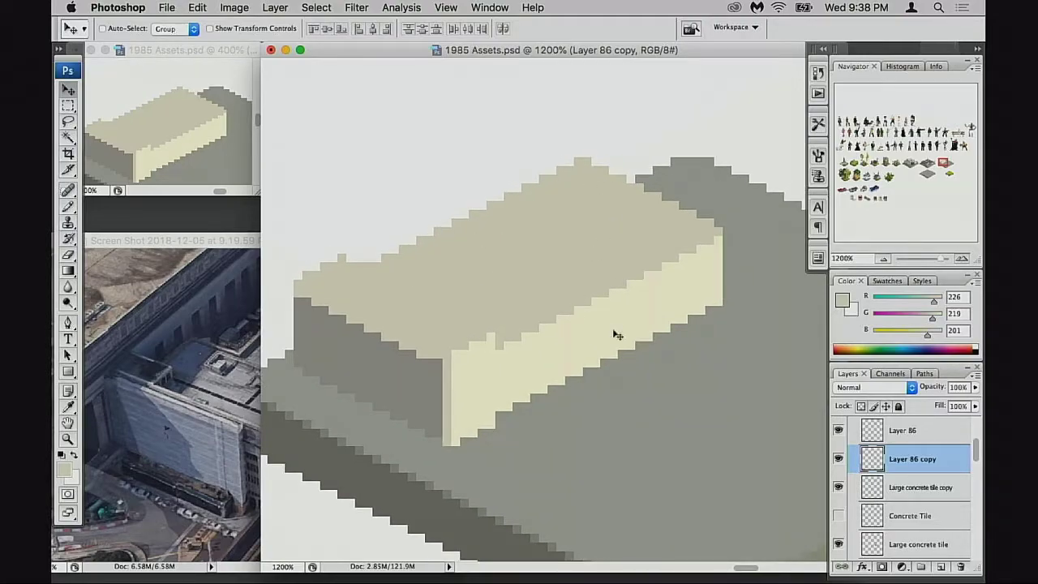
left_click_drag(620, 331, 568, 263)
left_click_drag(621, 327, 583, 330)
Step: Hide Layer 86 copy, briefly toggle the Large concrete tile copy and Layer 86, and make Layer 86 active
left_click(839, 459)
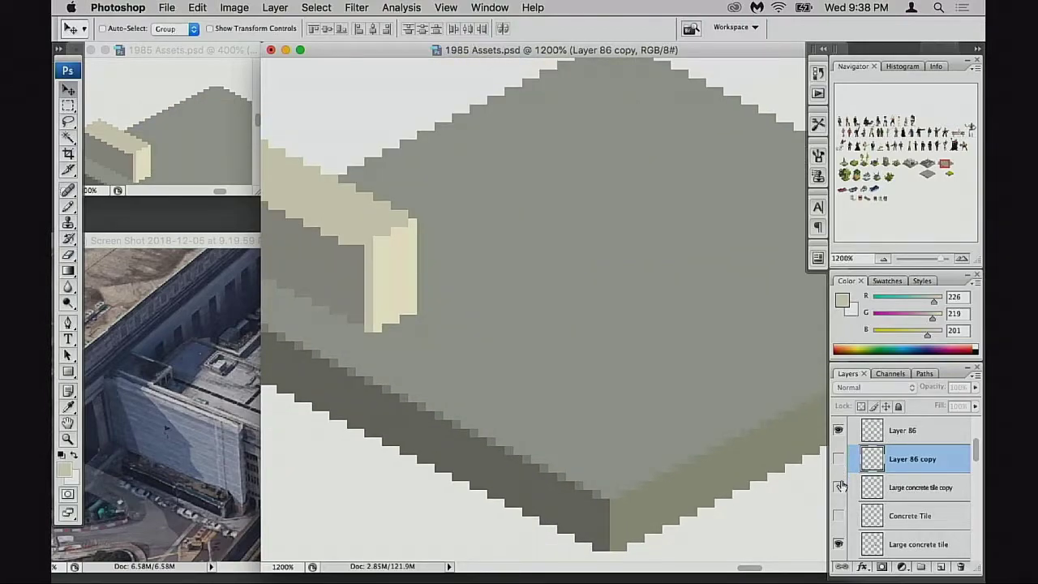
left_click(839, 486)
left_click(839, 487)
left_click(839, 431)
left_click(839, 431)
left_click(902, 431)
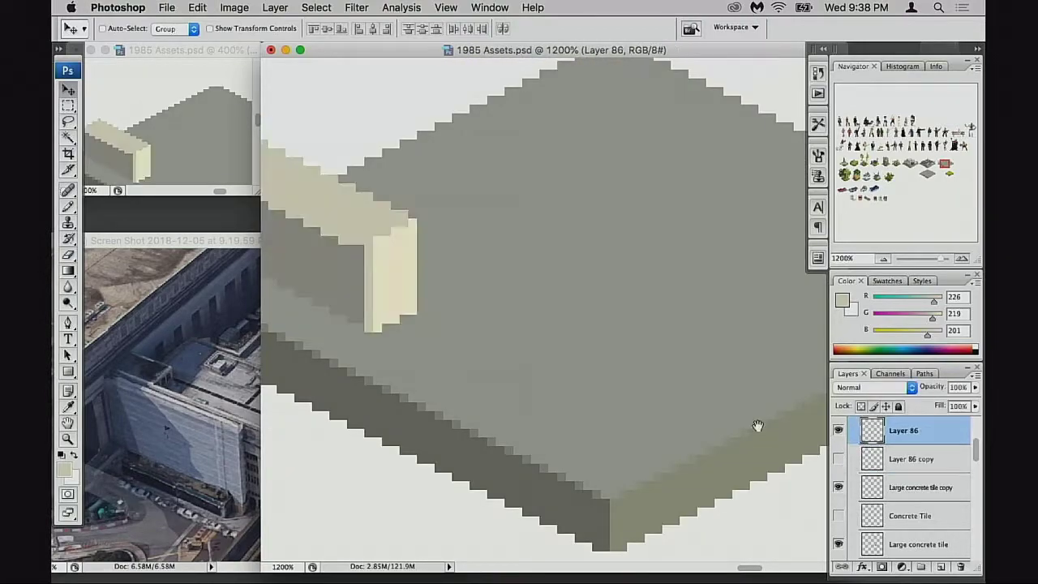
Step: Move Layer 86's short block slightly down and right, closer to the tile's front-left edge
left_click(583, 385, "super")
left_click_drag(581, 386, 694, 405)
left_click(583, 372, "alt")
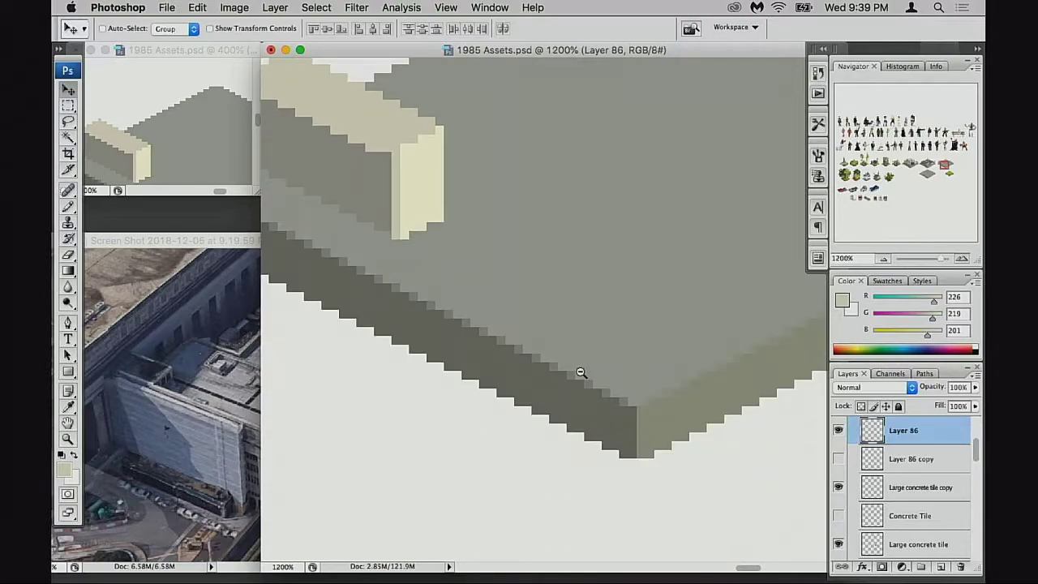
left_click(557, 365, "alt")
left_click_drag(557, 365, 703, 408)
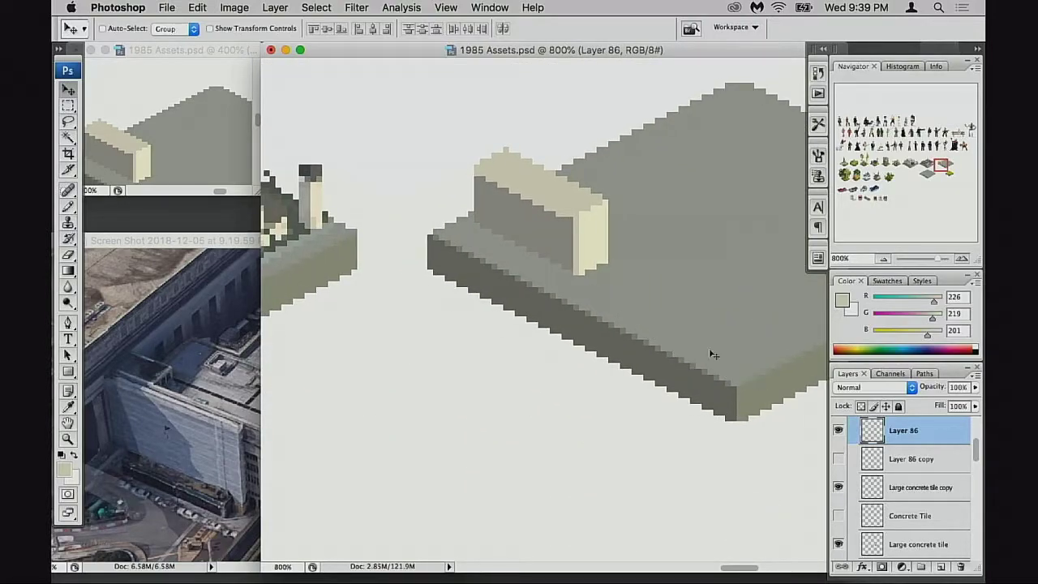
scroll(713, 355, "right", 5)
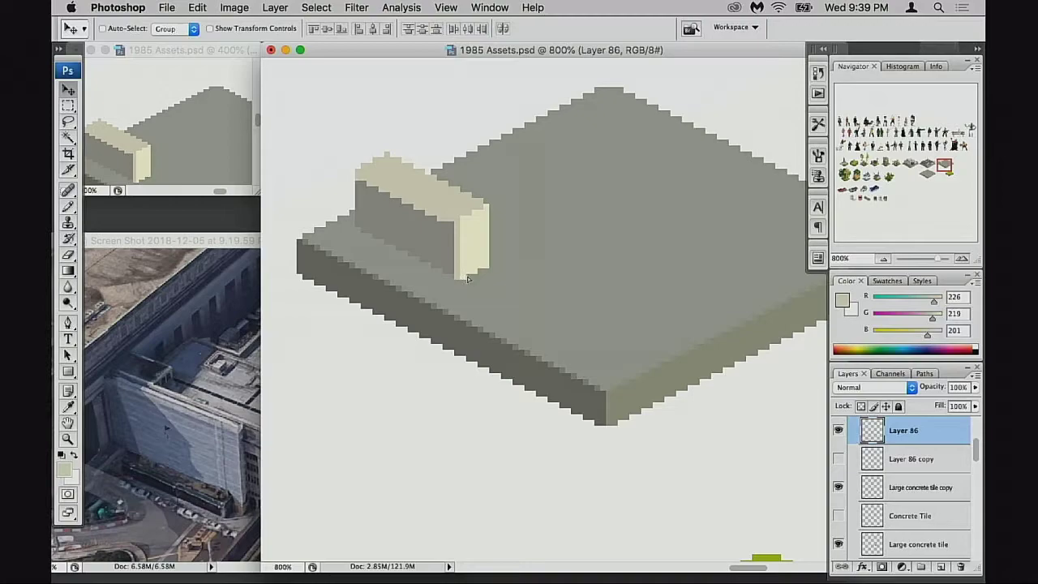
left_click_drag(467, 278, 470, 282)
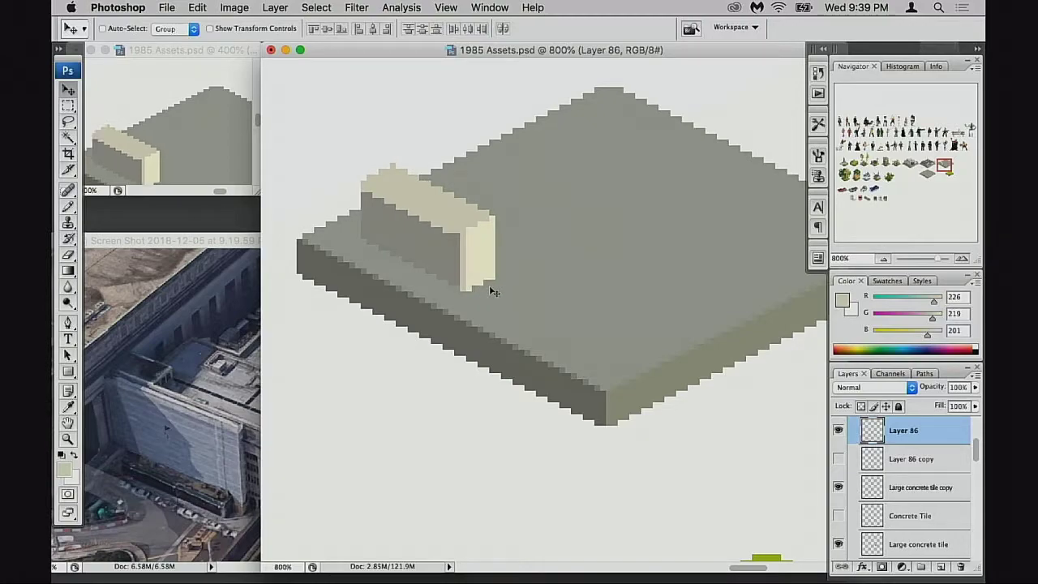
Step: Compare the short block's proportions with the building in the aerial reference screenshot
left_click(258, 401)
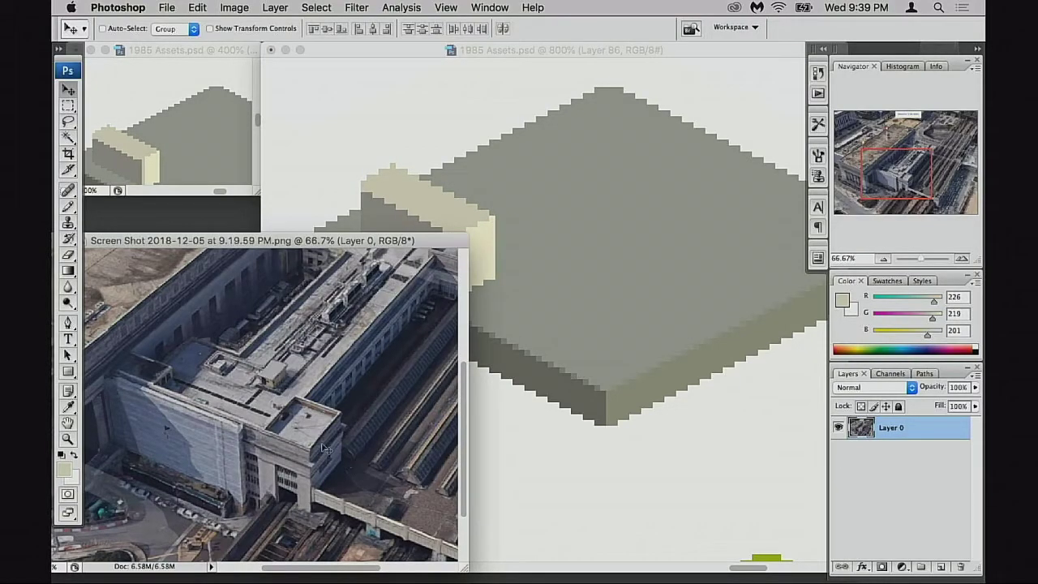
left_click(537, 322)
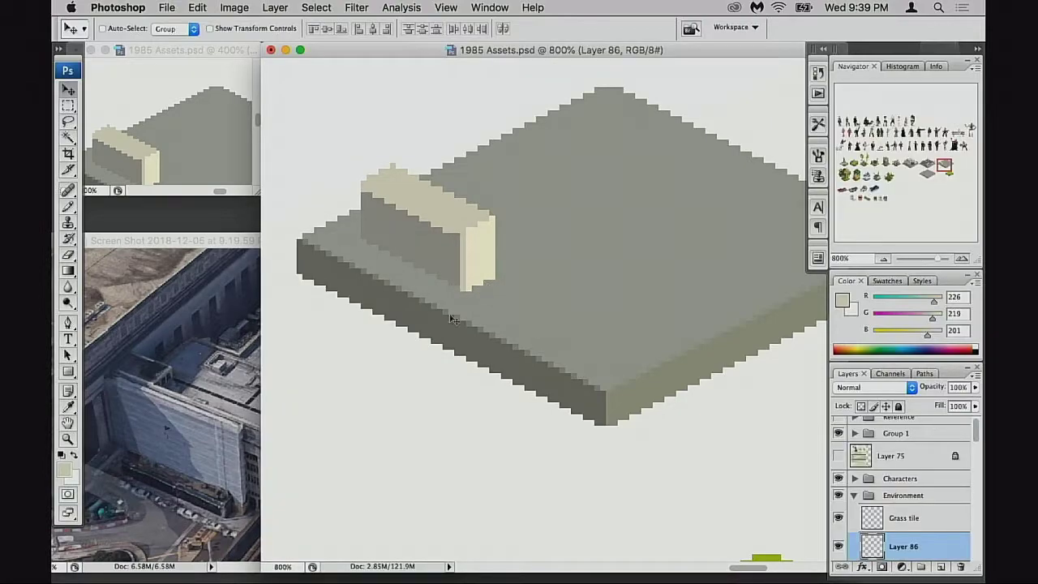
left_click(215, 428)
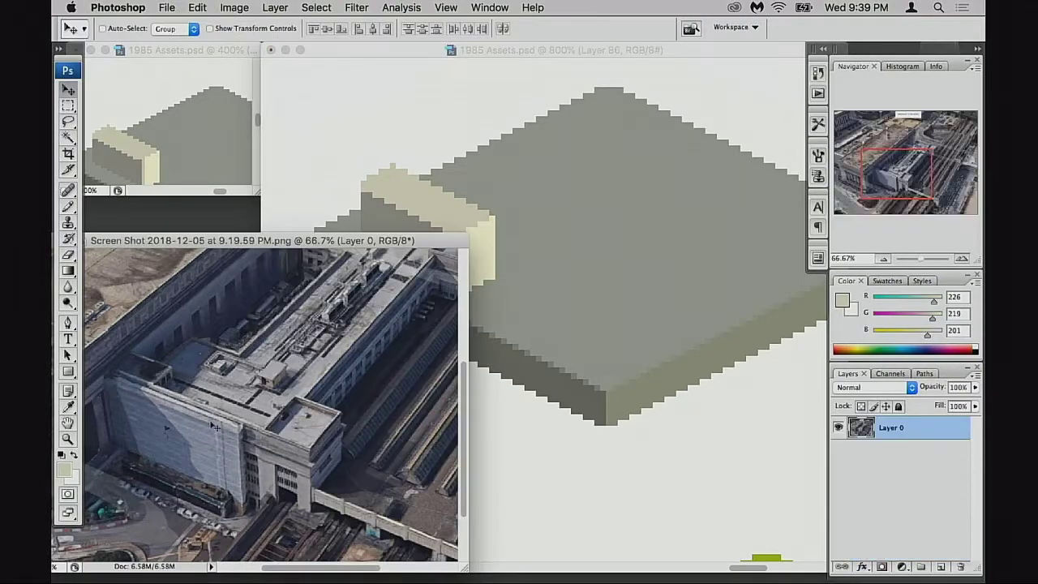
left_click(552, 314)
left_click_drag(574, 325, 565, 331)
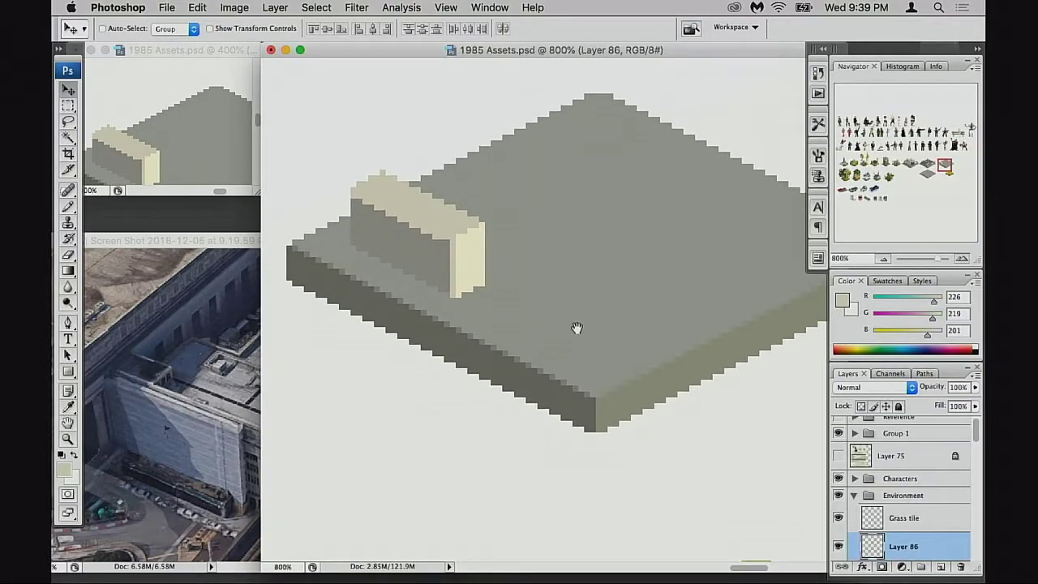
Step: Marquee-select the short block's right end, shift it down-right along the slope to lengthen the block by about 4 pixels, and deselect
key("m")
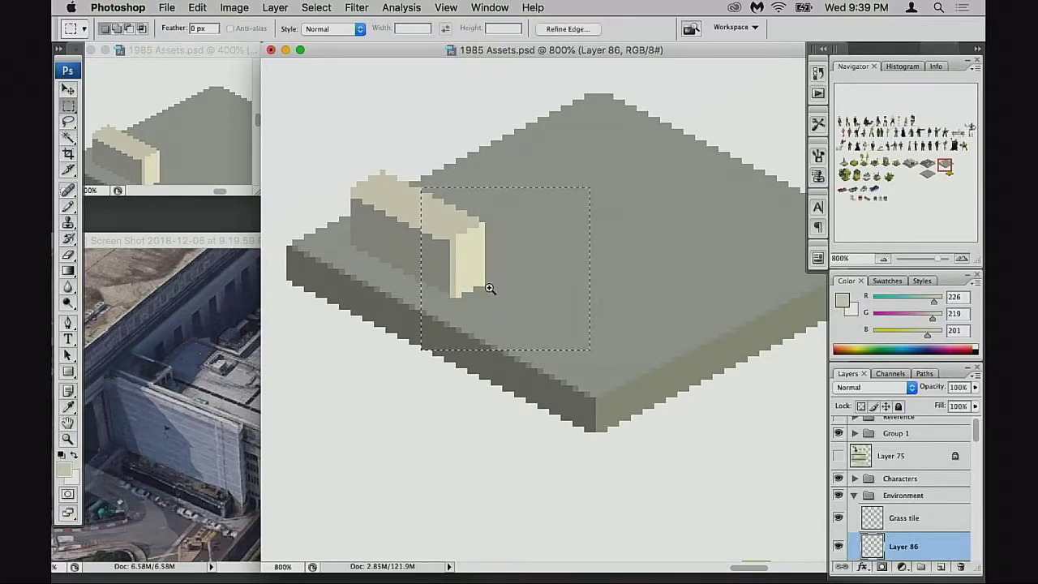
key("super+equal")
left_click_drag(532, 297, 567, 304)
key("super+Left")
key("super+Up")
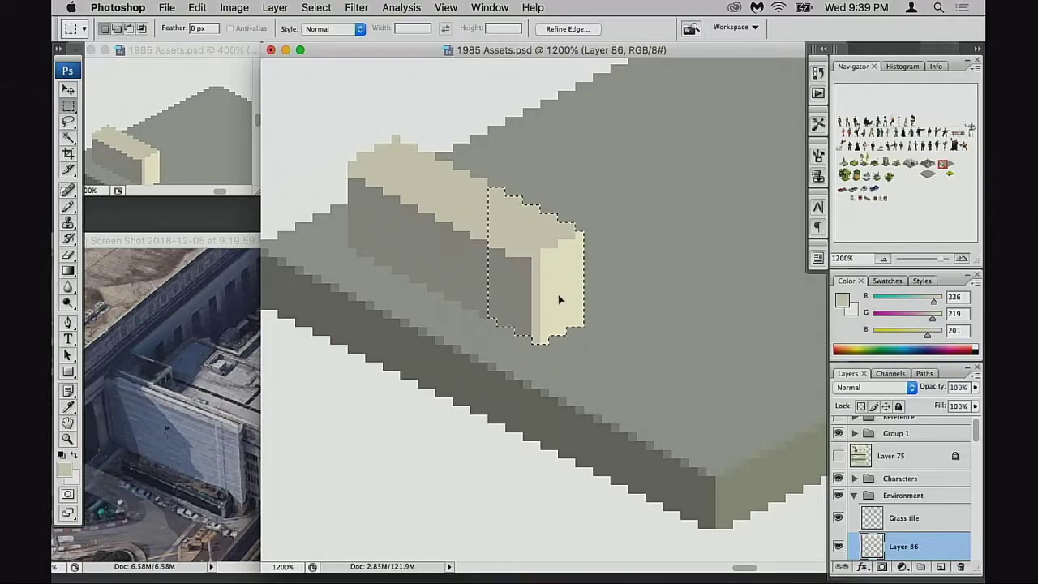
key("super+d")
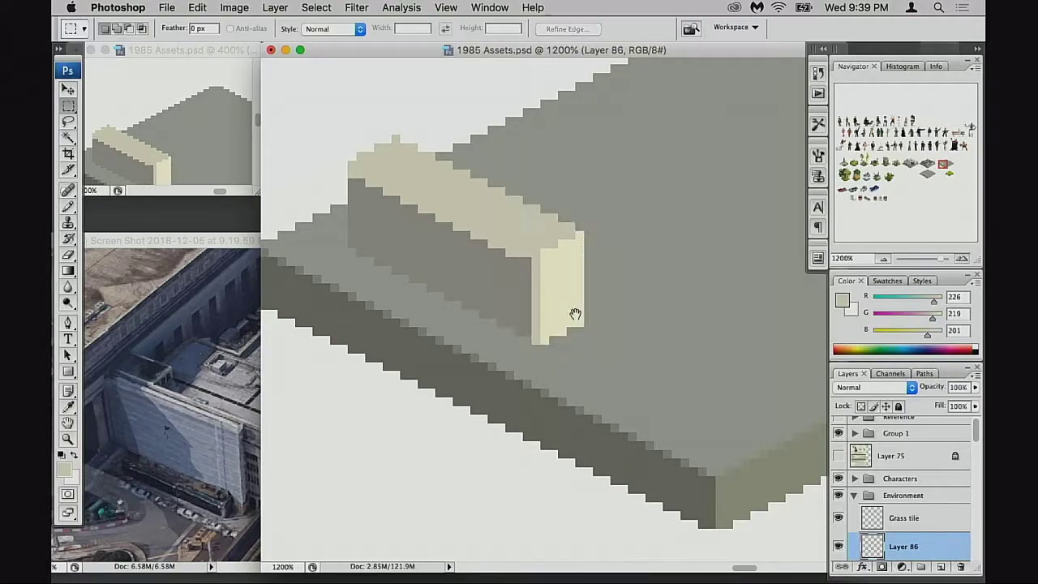
Step: Make Layer 86 copy visible again behind the lengthened front block and select it
left_click(572, 313, "alt")
left_click_drag(604, 324, 593, 325)
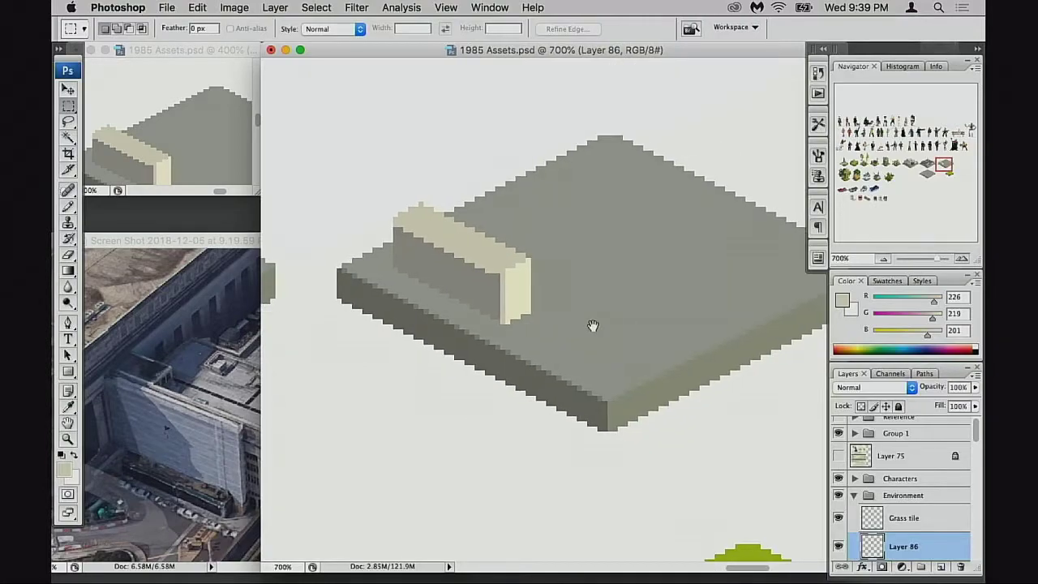
left_click(553, 307)
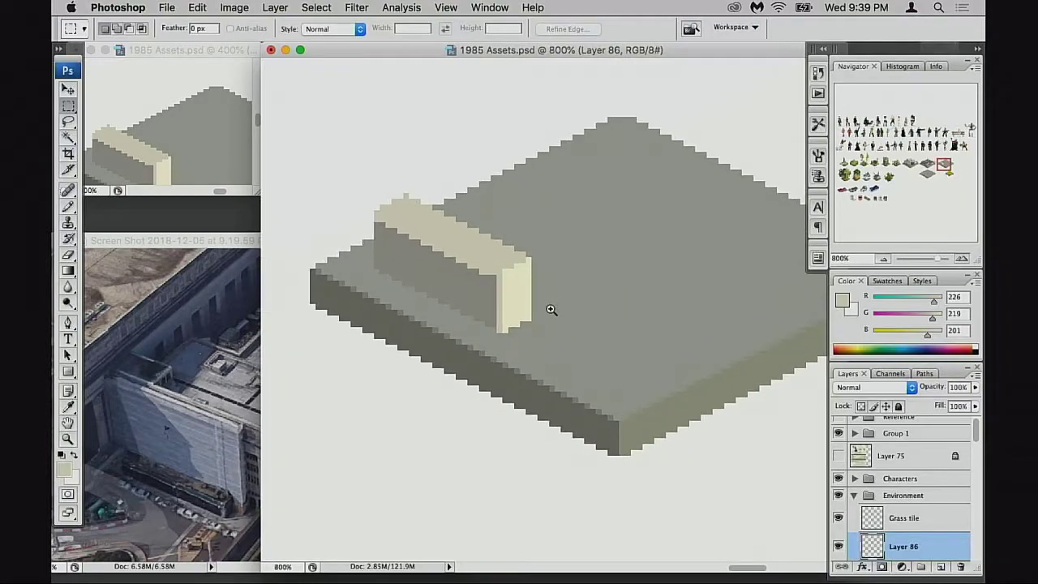
left_click(580, 323)
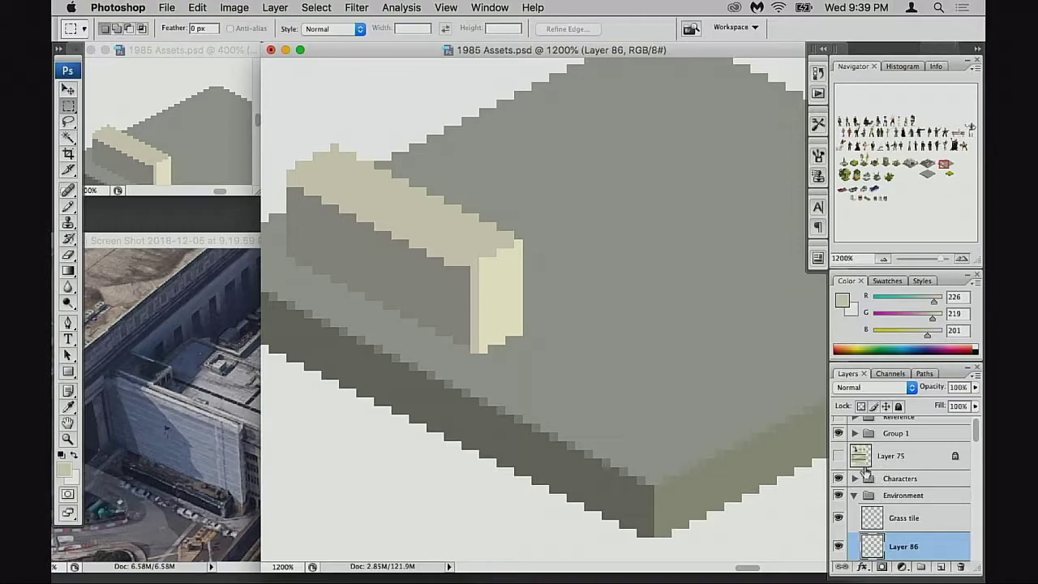
scroll(880, 474, "down", 3)
scroll(614, 348, "down", 2)
left_click(838, 517)
left_click(864, 516)
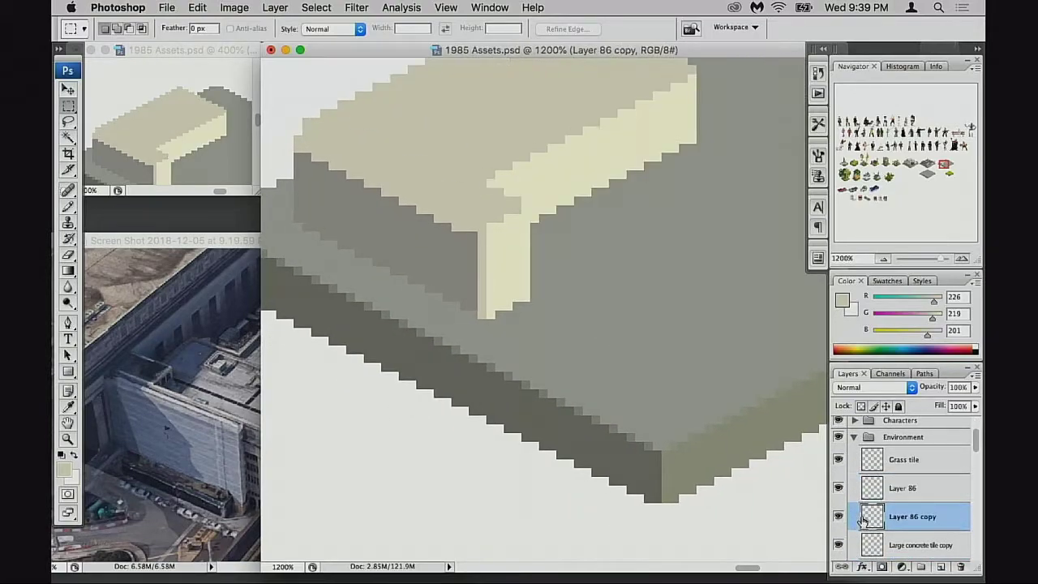
Step: Move Layer 86 copy's long block down so that its roof sits lower against the front block
scroll(621, 320, "up", 4)
key("v")
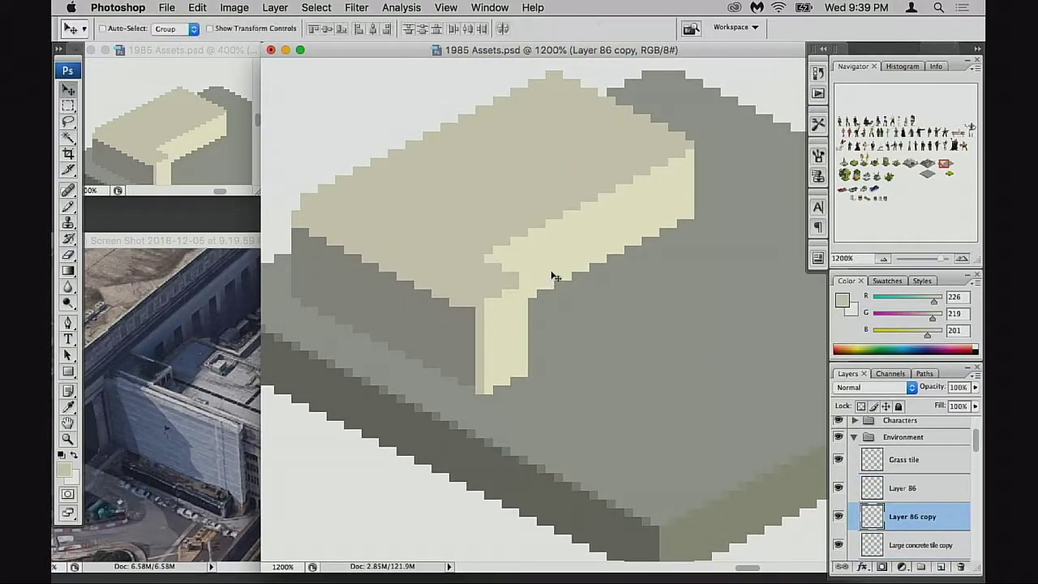
mouse_move(551, 278)
left_mouse_down()
mouse_move(559, 322)
mouse_move(553, 295)
left_mouse_up()
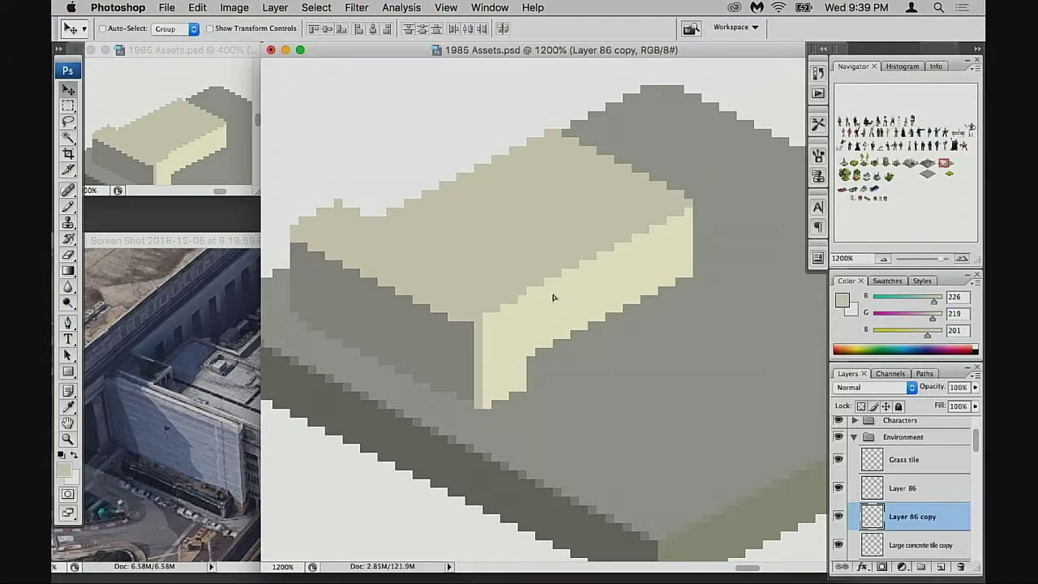
Step: Nudge Layer 86 copy's block about 3 pixels right and 1 pixel up to fit its face against the front block
key("super+z")
key("super+z")
key("Up")
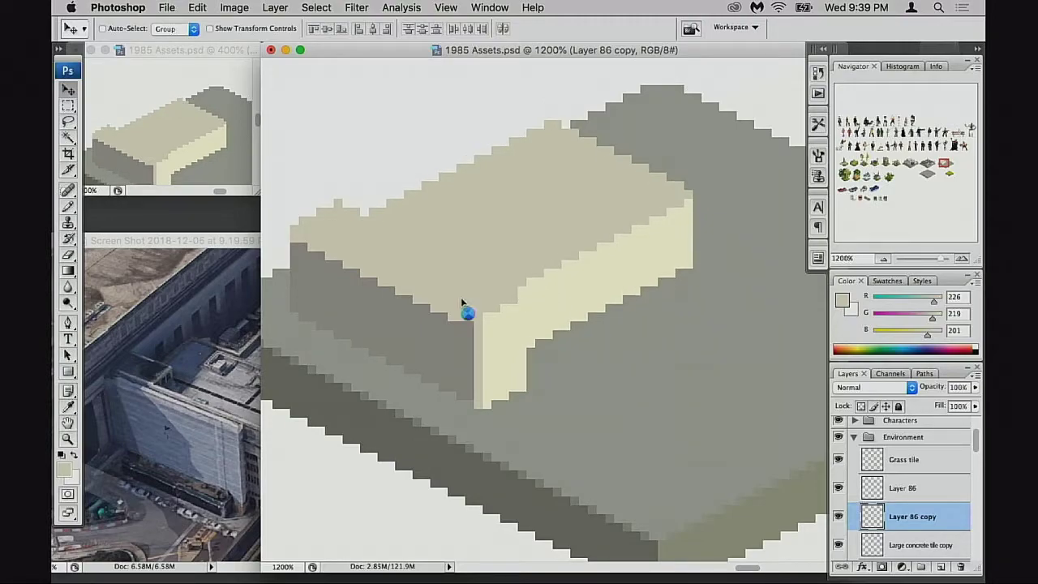
key("Left")
key("Down")
key("Right")
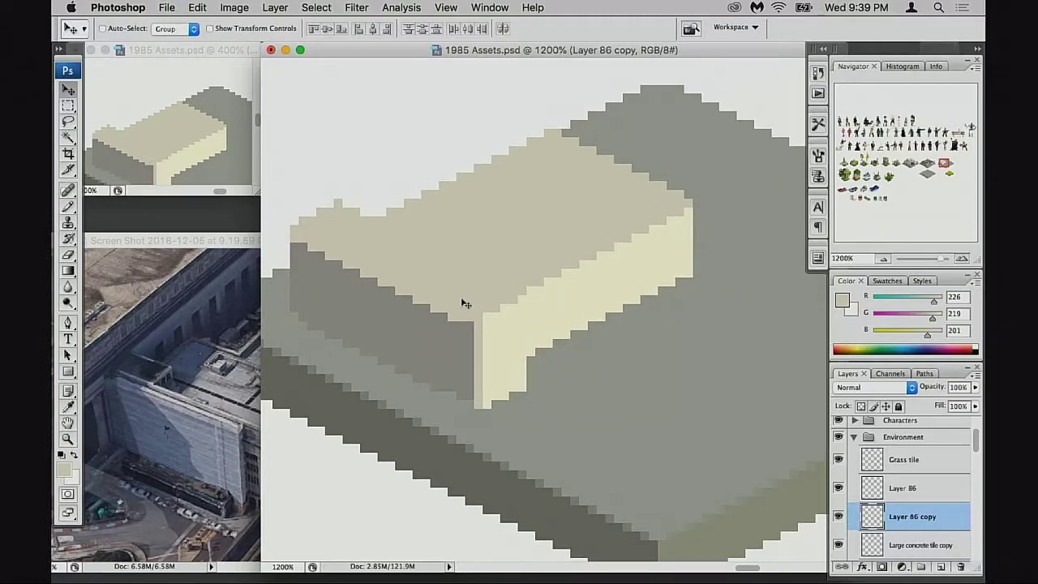
key("Right")
key("Right")
key("Right")
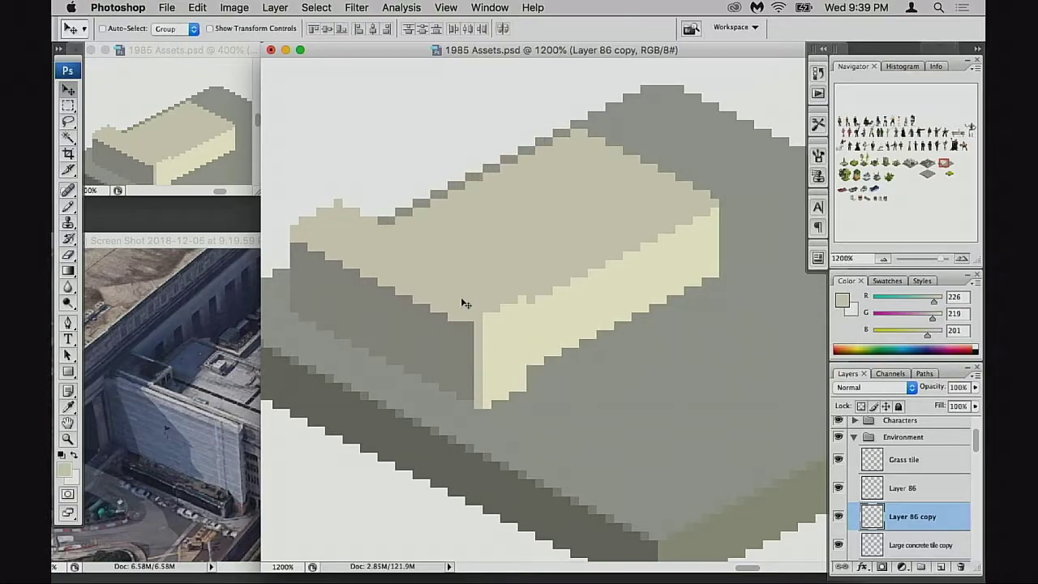
key("Up")
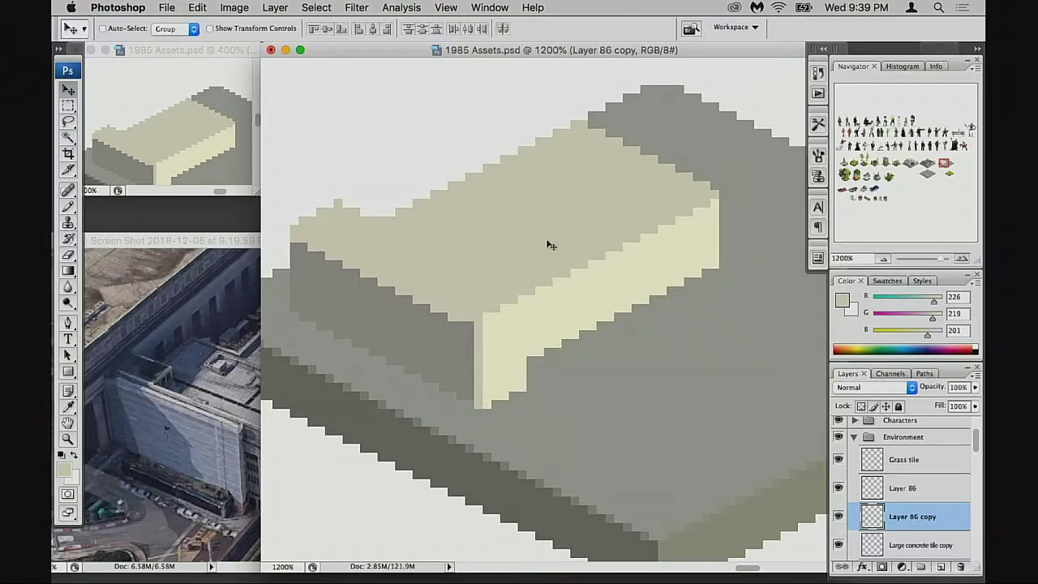
Step: Toggle Layer 86's visibility to check how the front block meets the long block behind it
left_click_drag(590, 270, 550, 277)
left_click_drag(487, 302, 528, 306)
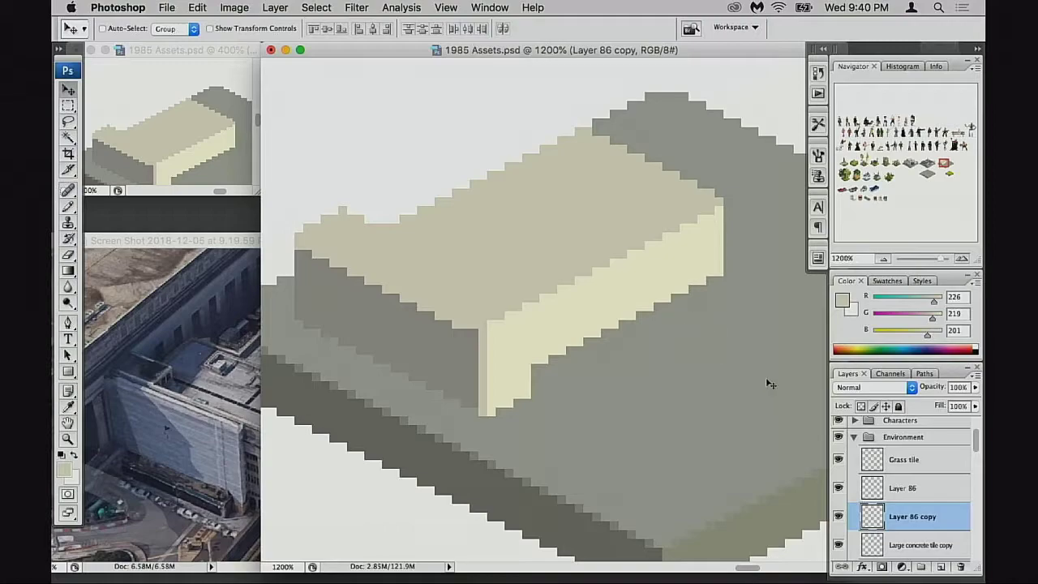
left_click(840, 490)
left_click(840, 490)
left_click(840, 491)
left_click(840, 492)
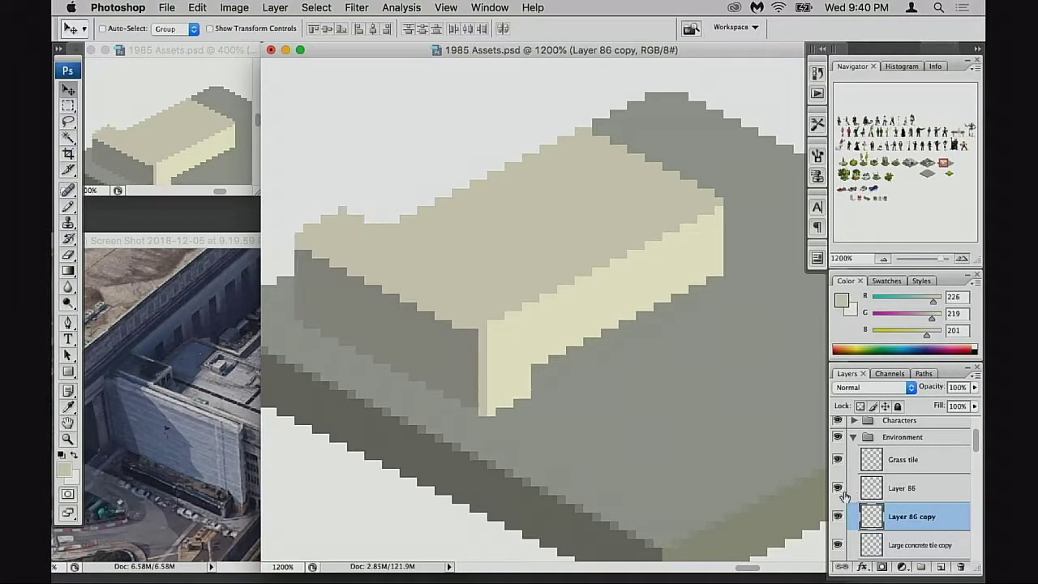
Step: Duplicate Layer 86 and place the copied block across the far end of the long block
left_click(868, 488)
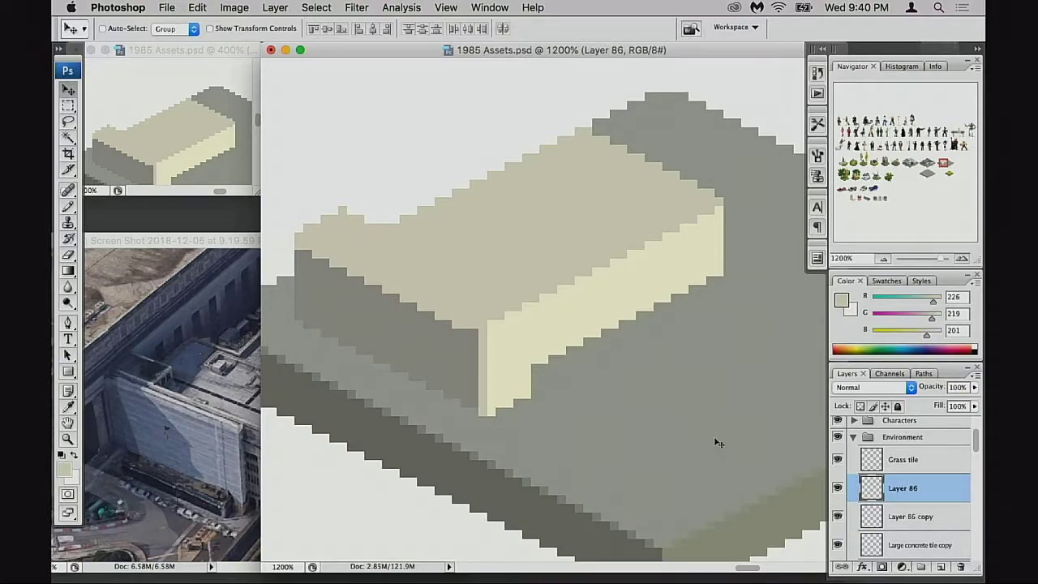
key("super+j")
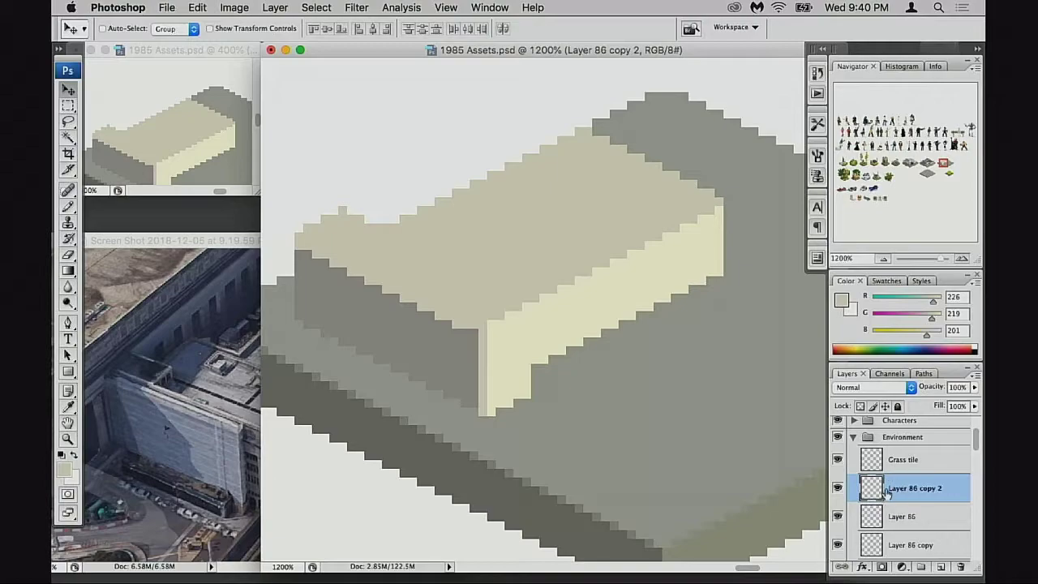
left_click_drag(679, 431, 673, 433)
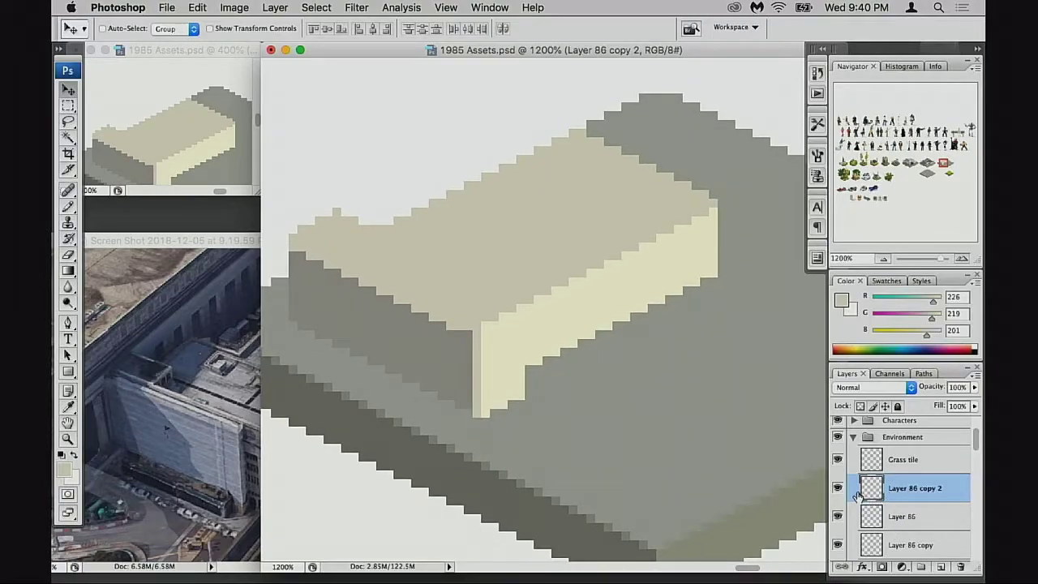
scroll(699, 446, "right", 1)
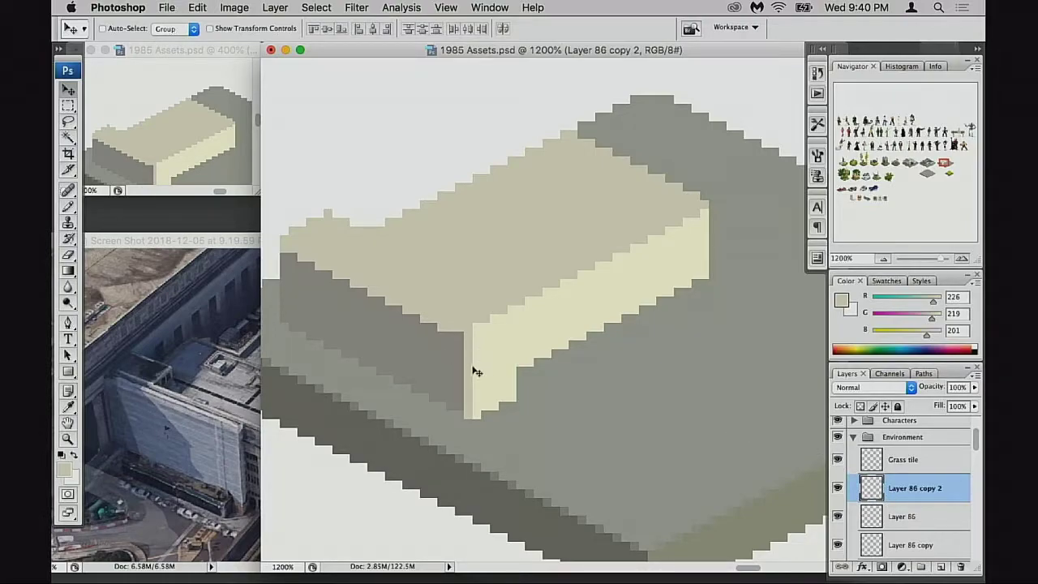
left_click_drag(476, 372, 693, 230)
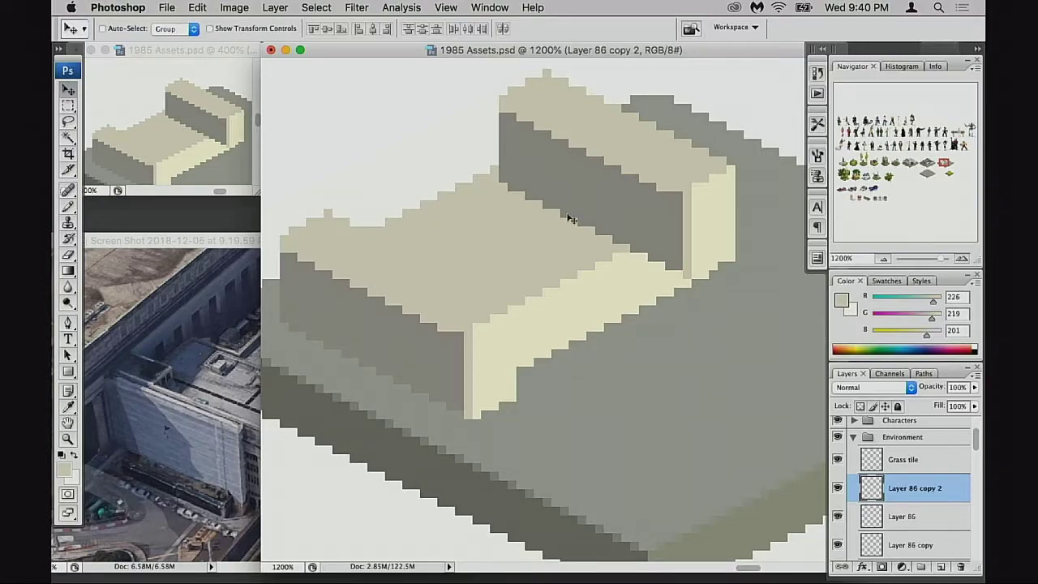
Step: Send Layer 86 copy 2 below Layer 86 copy, shift it down-right behind the long block, and nudge it up about 4 pixels
key("super+bracketleft")
key("super+bracketleft")
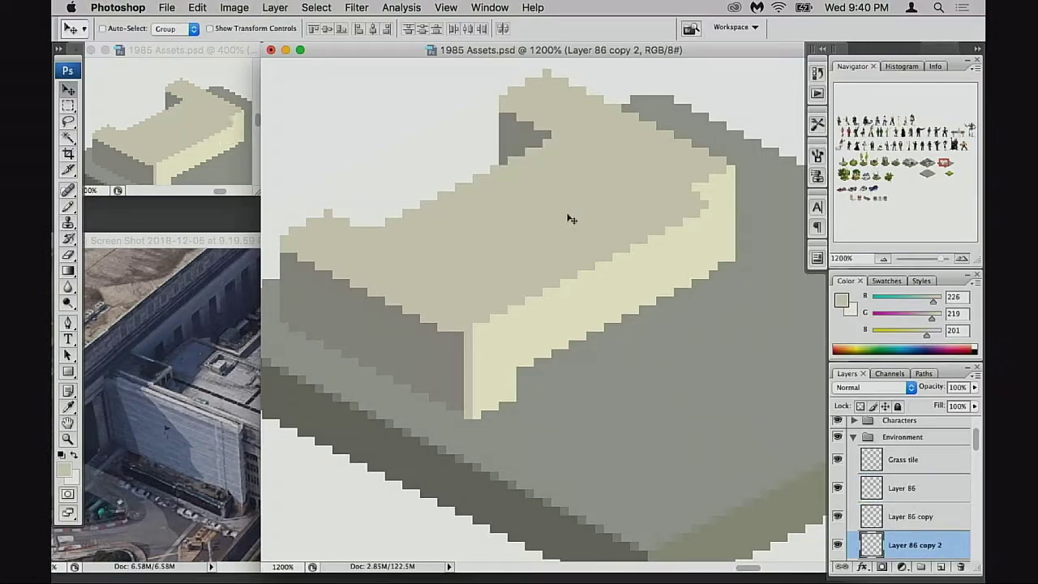
left_click_drag(647, 197, 699, 213)
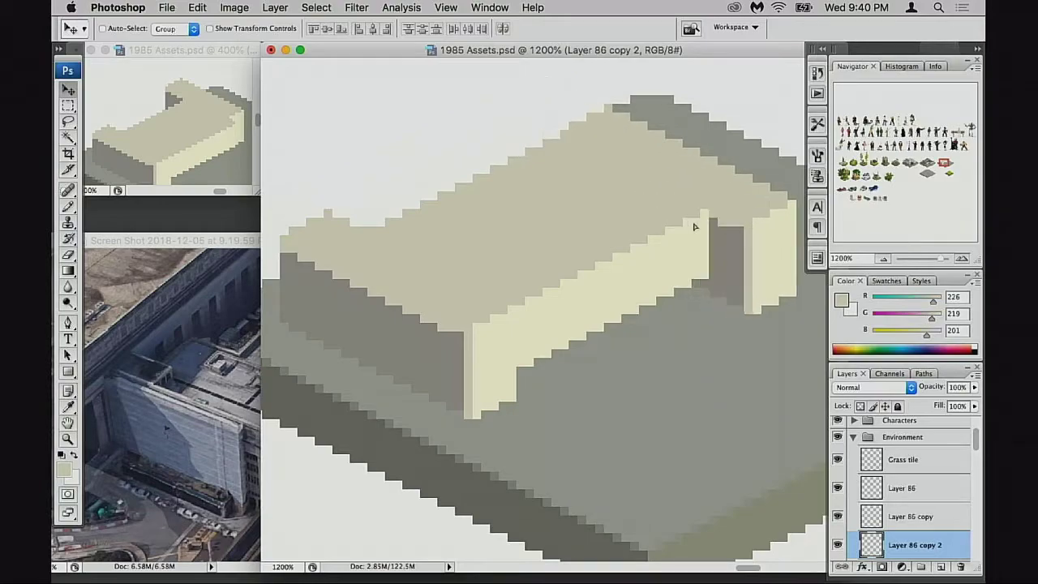
key("Up")
key("Up")
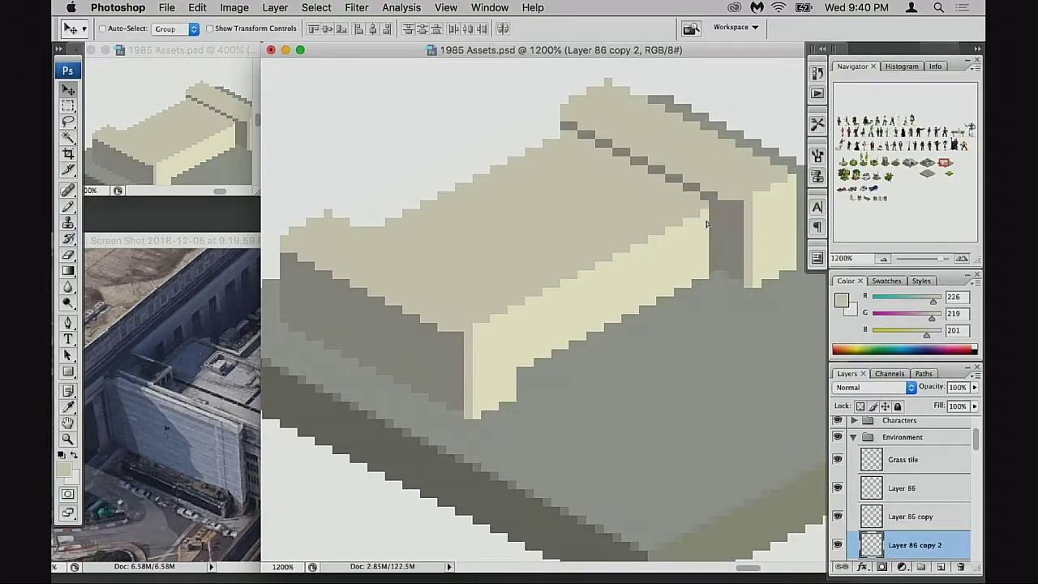
left_click_drag(712, 211, 686, 216)
key("Up")
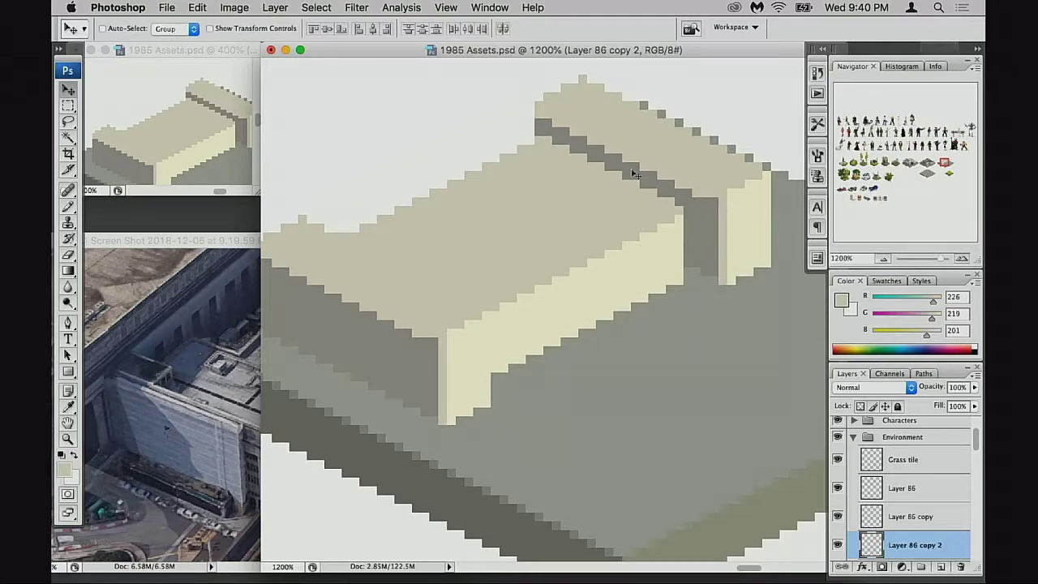
Step: Add a new layer above Layer 86 copy 2 and sample the front block's light cream face as the pencil colour
scroll(672, 297, "down", 2)
scroll(672, 297, "right", 2)
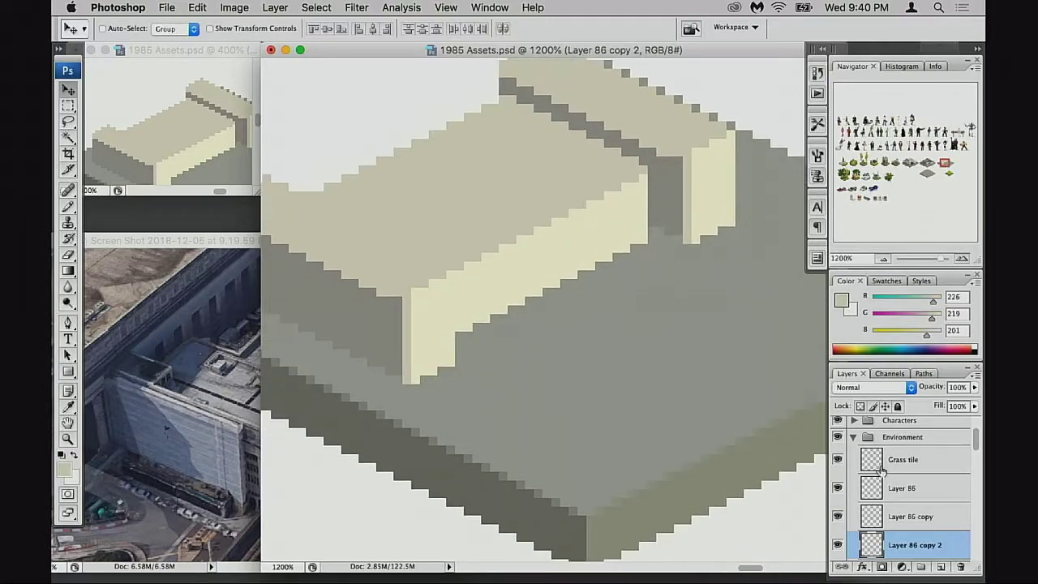
key("super+shift+alt+n")
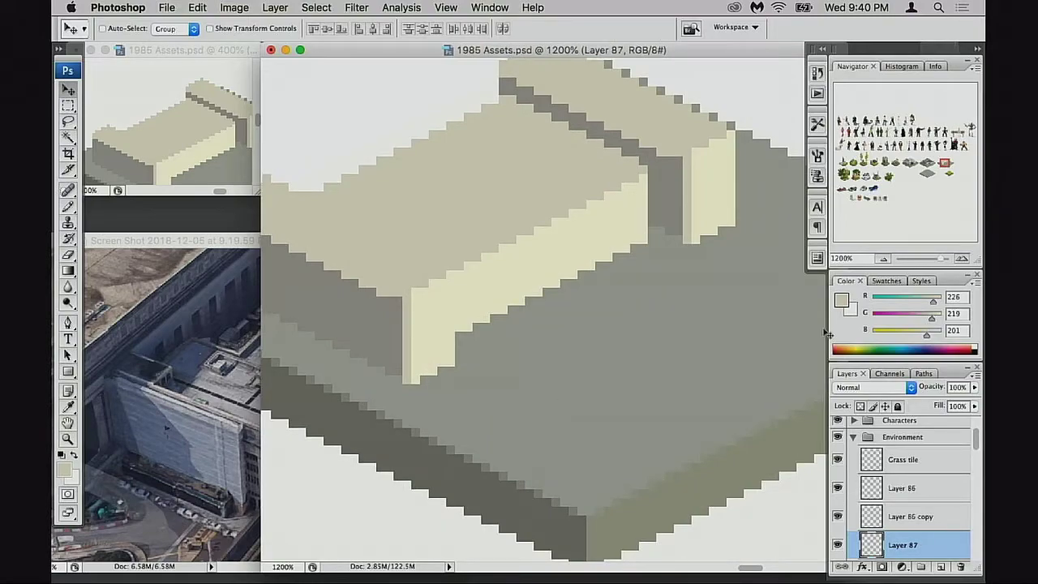
scroll(895, 477, "down", 2)
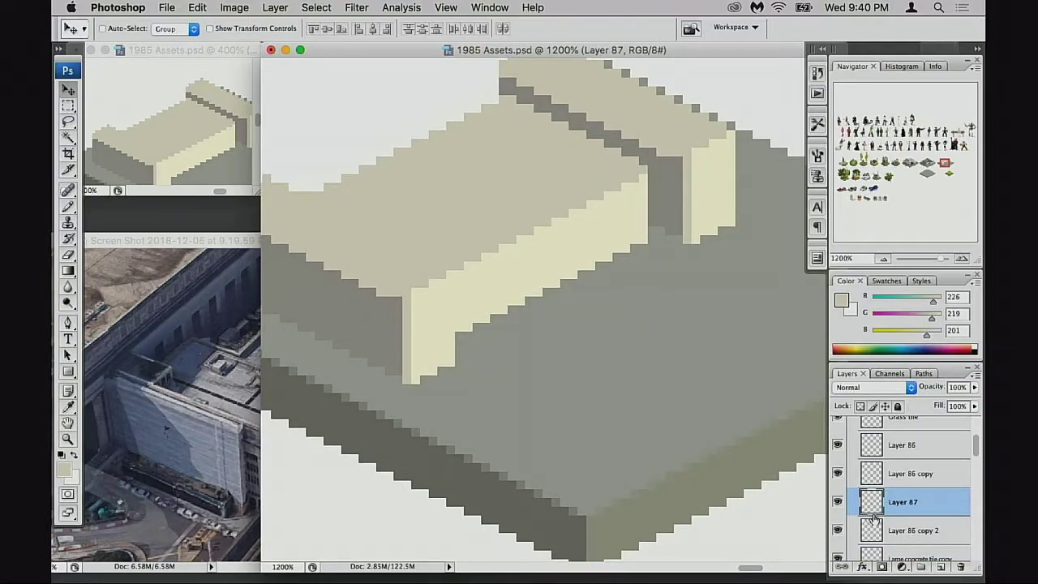
key("b")
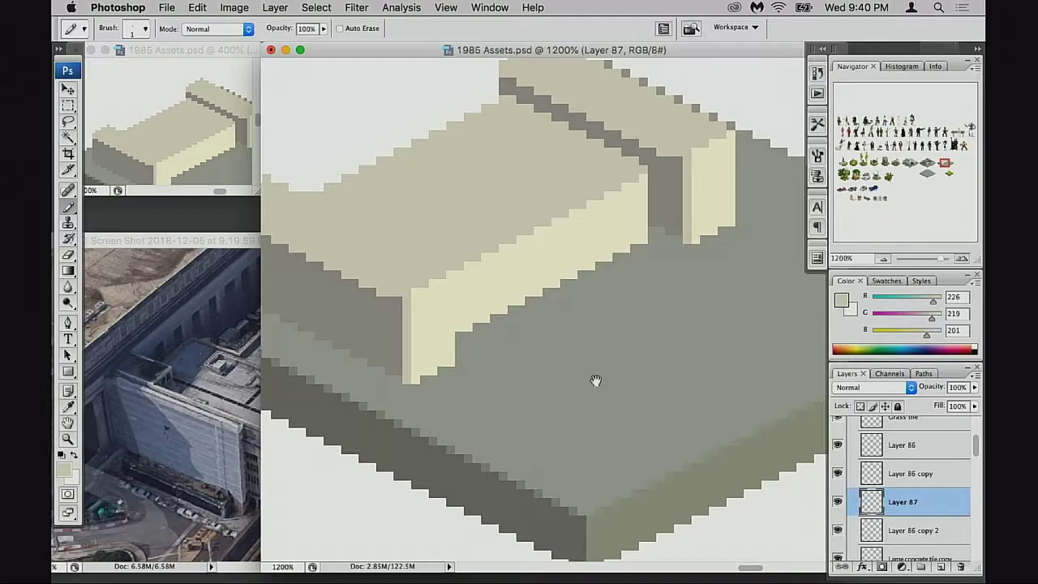
key("super+equal")
left_click(562, 344, "alt")
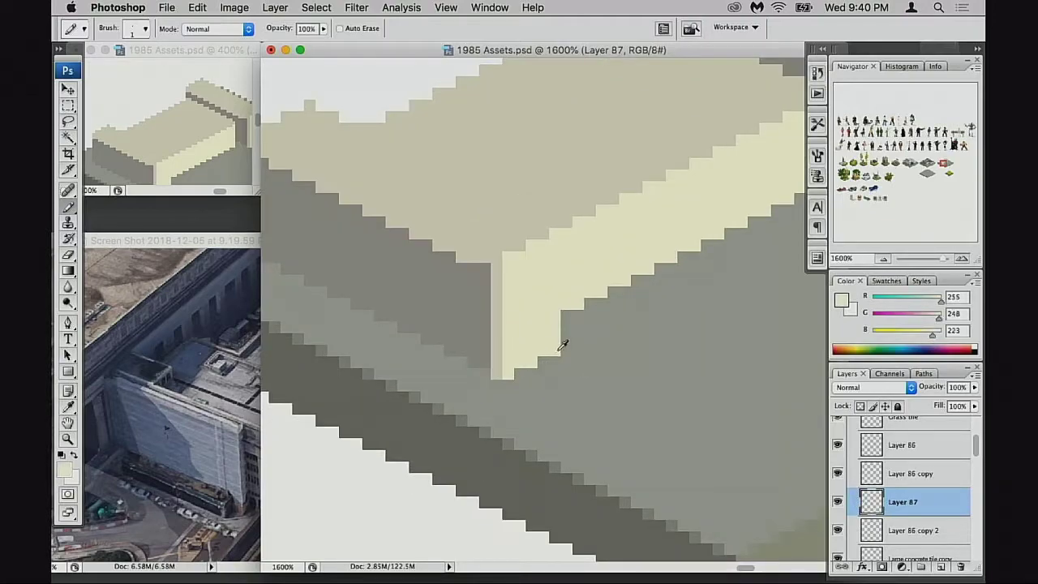
Step: Pencil a 50% opacity stepped guide line from the front block's end face along the slope to the rear block's base
key("5")
mouse_move(568, 339)
left_mouse_down()
mouse_move(598, 343)
mouse_move(595, 329)
mouse_move(618, 317)
mouse_move(666, 311)
mouse_move(651, 293)
mouse_move(669, 282)
mouse_move(741, 276)
mouse_move(720, 260)
mouse_move(700, 298)
mouse_move(667, 299)
mouse_move(721, 267)
left_mouse_up()
scroll(653, 298, "right", 3)
scroll(653, 299, "up", 1)
key("space")
key("super+z")
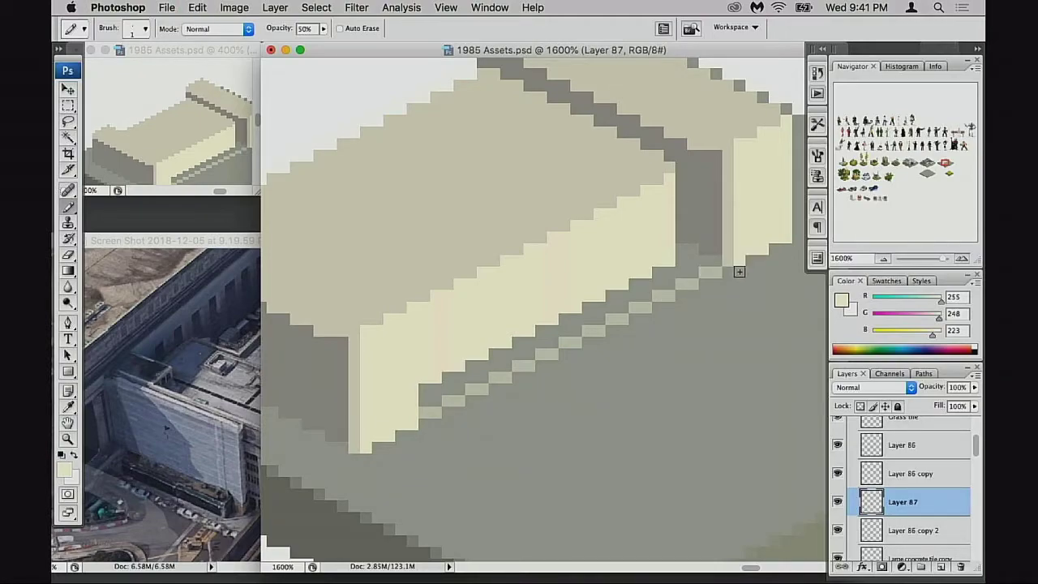
key("space")
left_click_drag(769, 293, 718, 303)
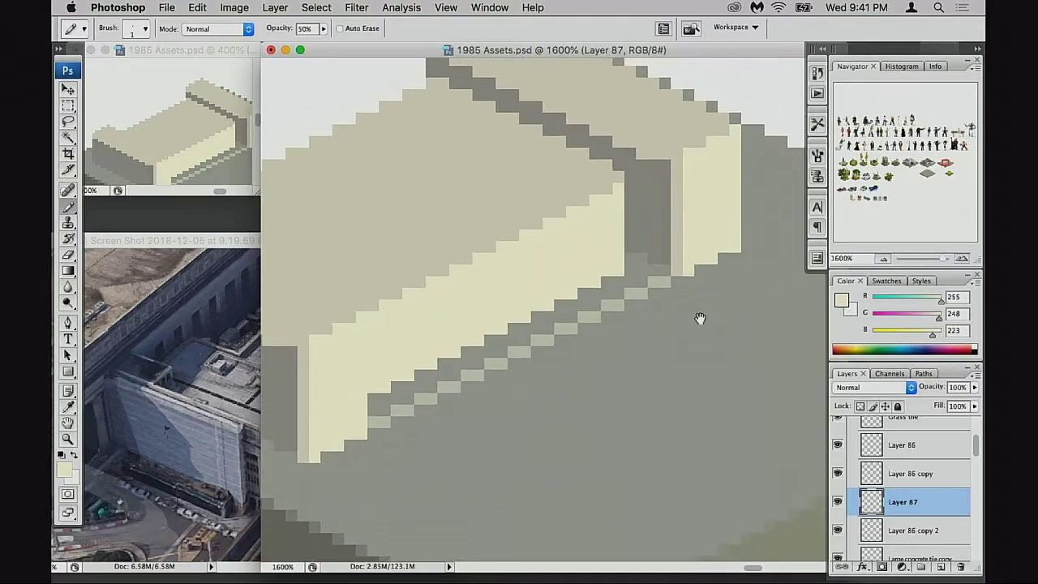
Step: Delete Layer 87 with the guide line
left_click(616, 335)
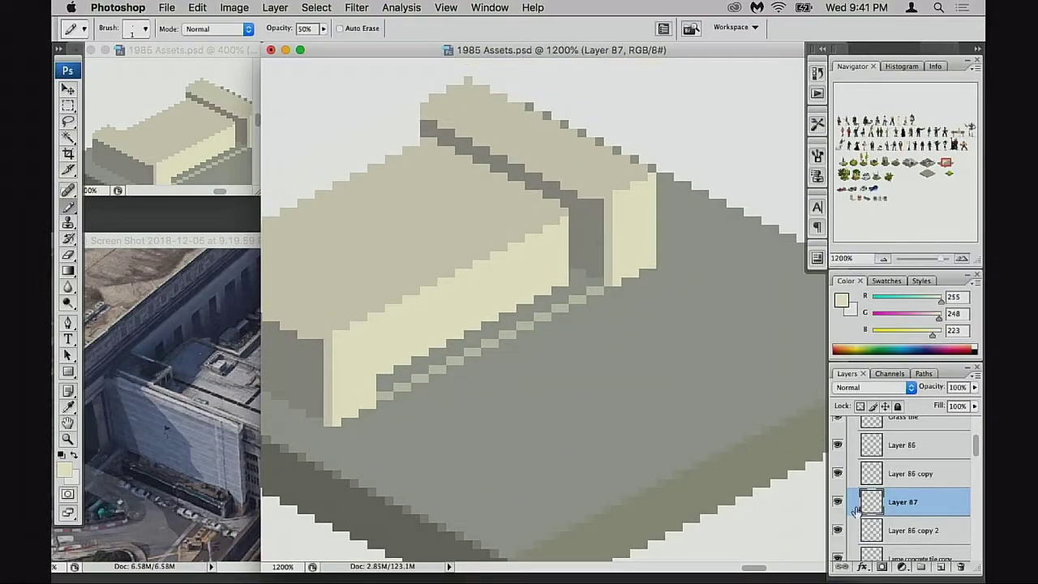
left_click_drag(892, 508, 961, 567)
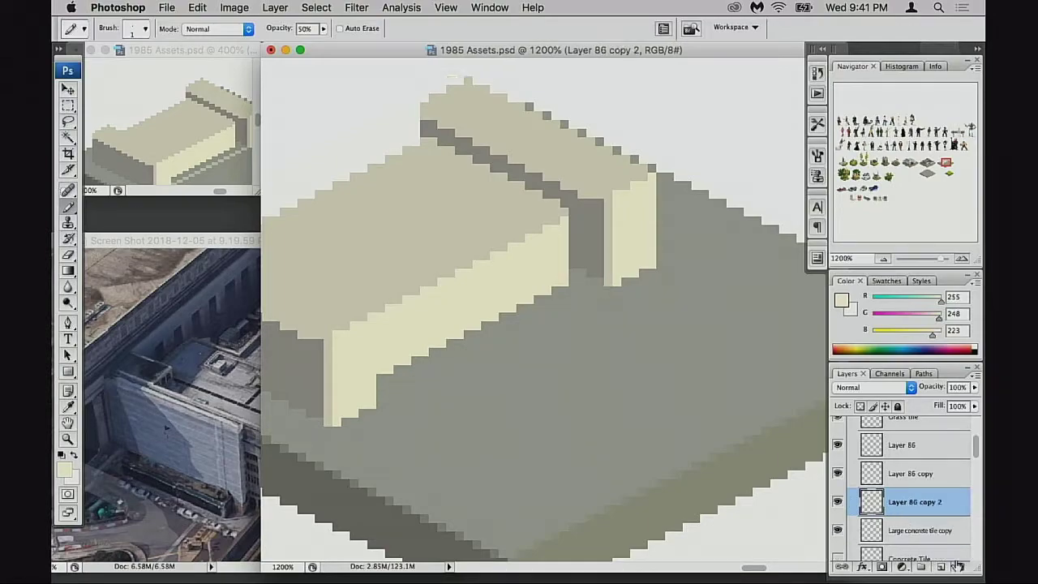
left_click_drag(559, 357, 654, 393)
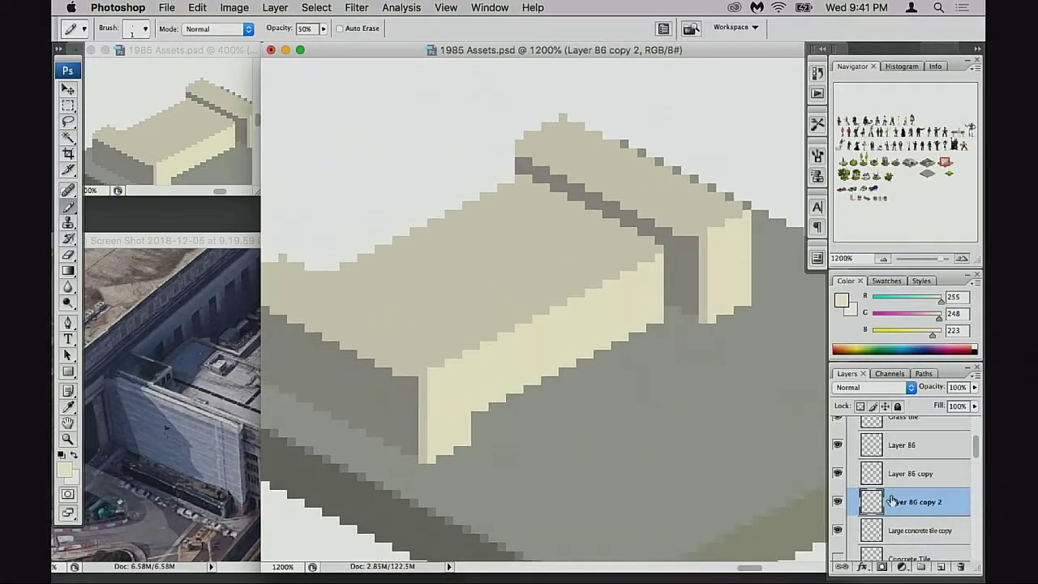
Step: Toggle Layer 86 copy 2's visibility and compare the three-block massing with the aerial reference photo
left_click(837, 502)
left_click(837, 503)
left_click_drag(588, 388, 686, 416)
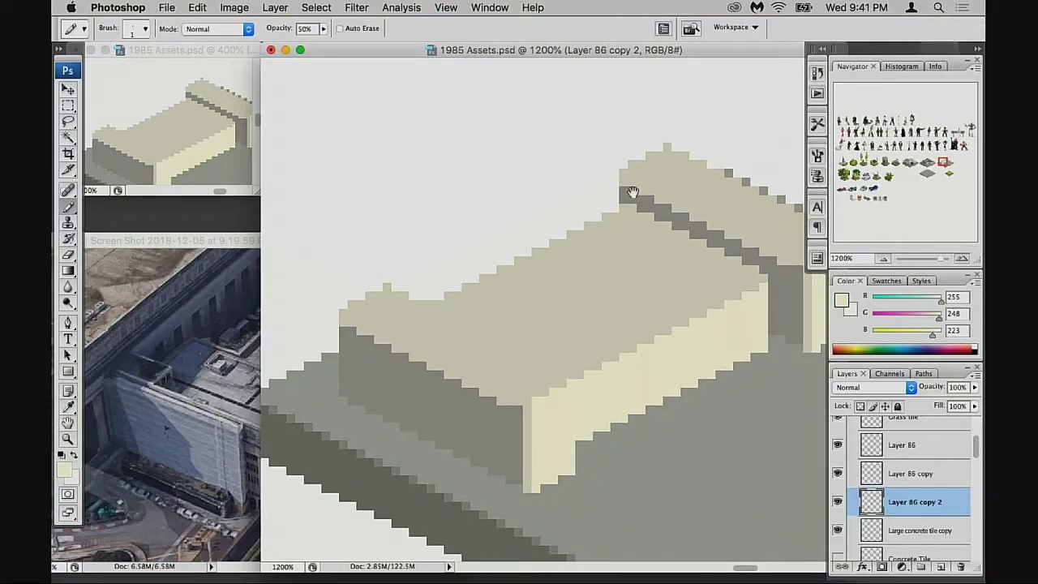
left_click(621, 220, "super")
left_click_drag(387, 365, 605, 234)
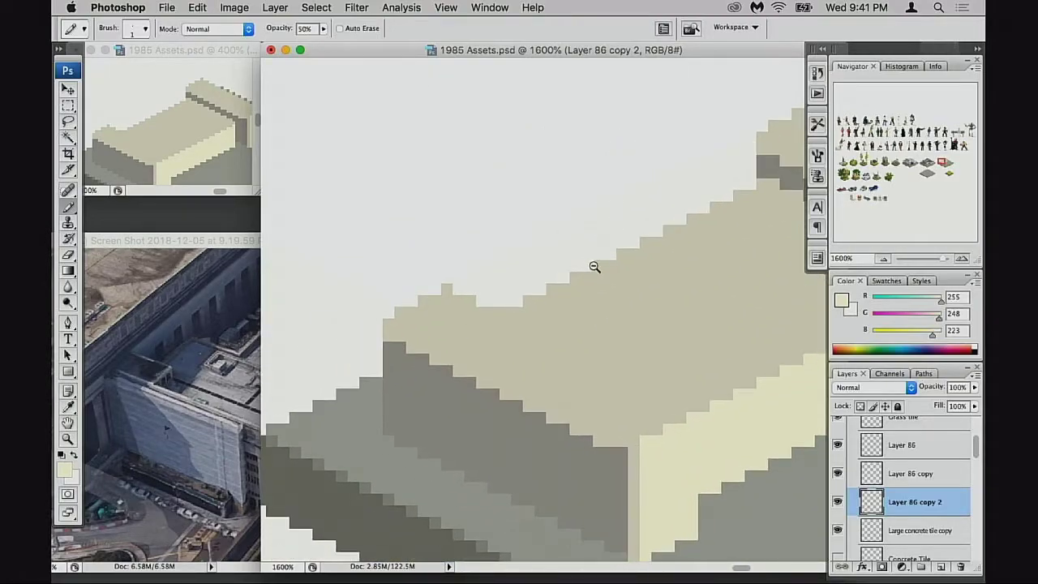
left_click(595, 267, "alt+super")
left_click(595, 276, "alt+super")
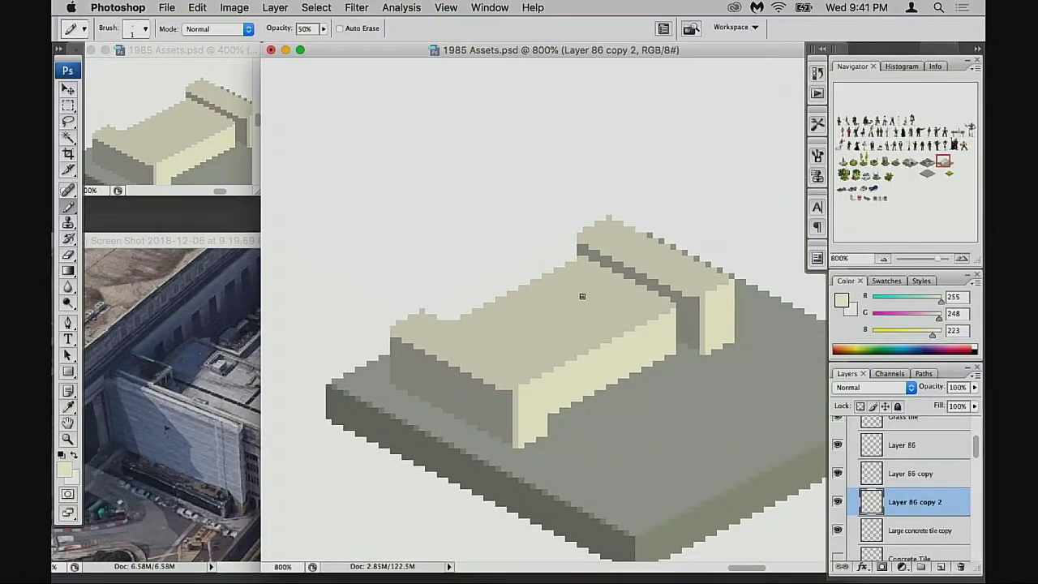
left_click(198, 351)
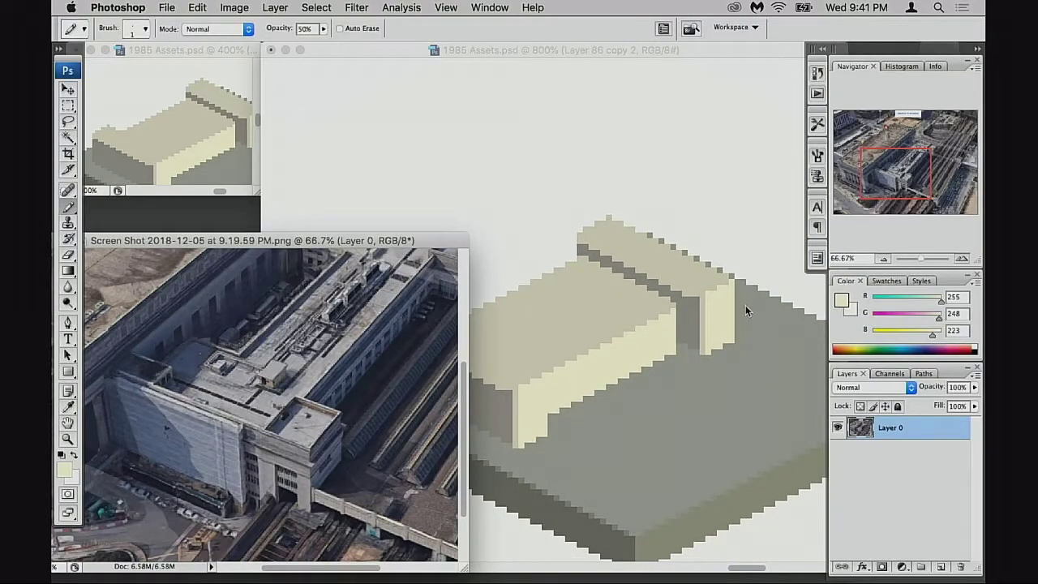
left_click(718, 335)
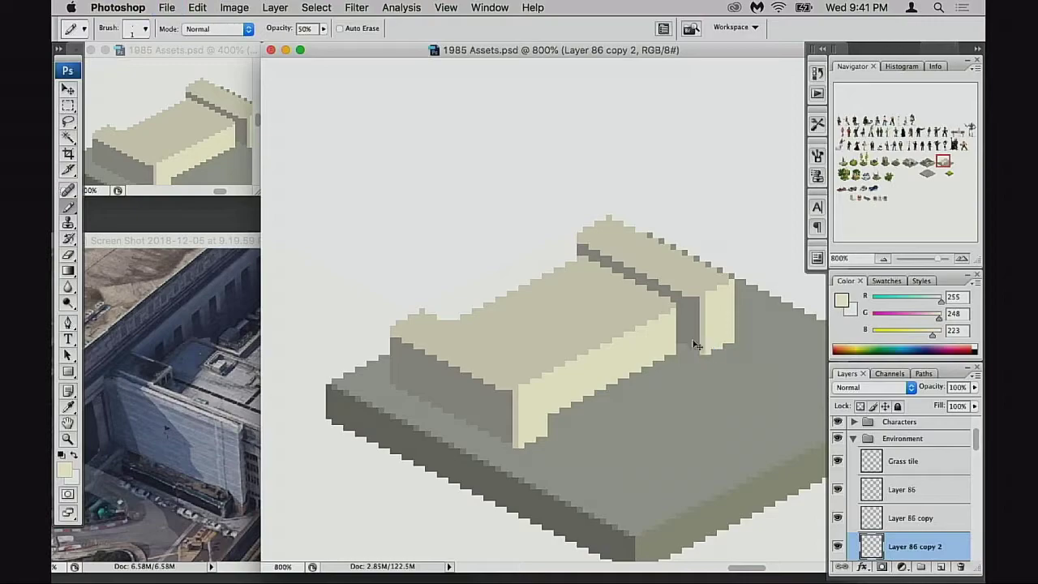
Step: Compare the station blocks' scale and proportions with the finished building tiles elsewhere on the asset sheet
left_click(618, 325, "alt+super")
left_click(617, 336, "alt+super")
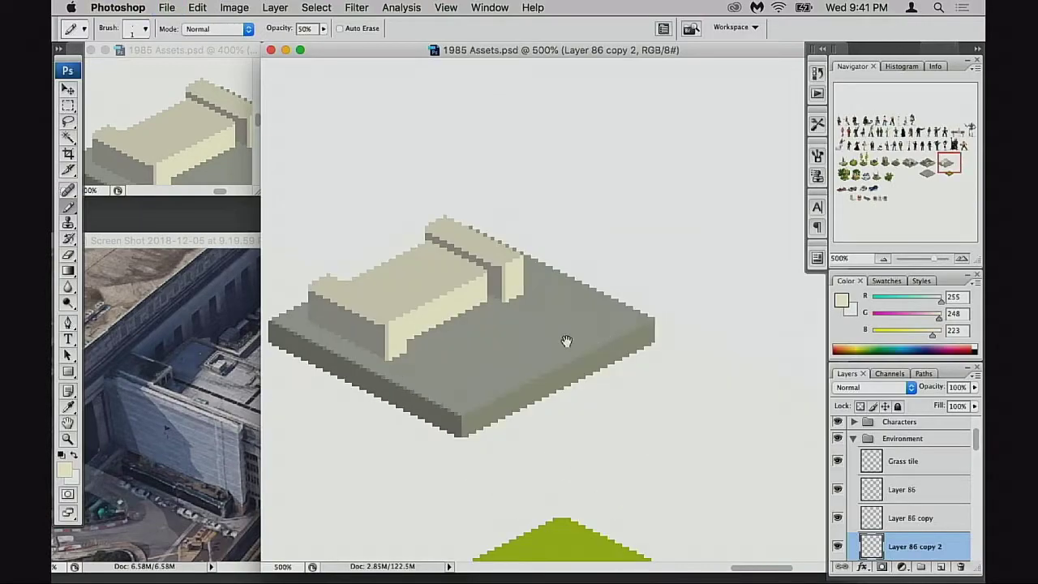
left_click_drag(563, 343, 651, 342)
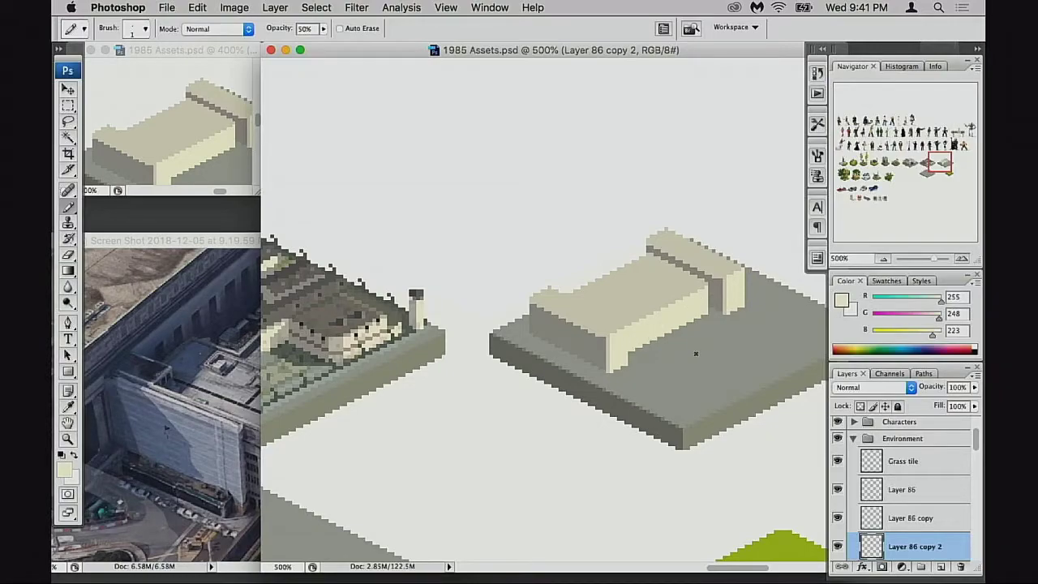
left_click_drag(695, 353, 649, 364)
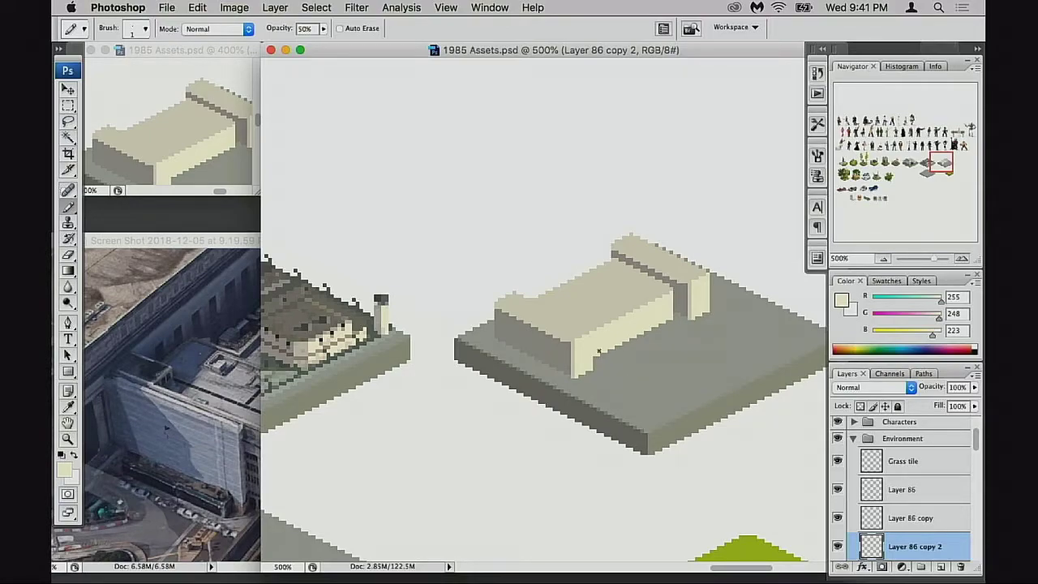
left_click_drag(589, 347, 669, 349)
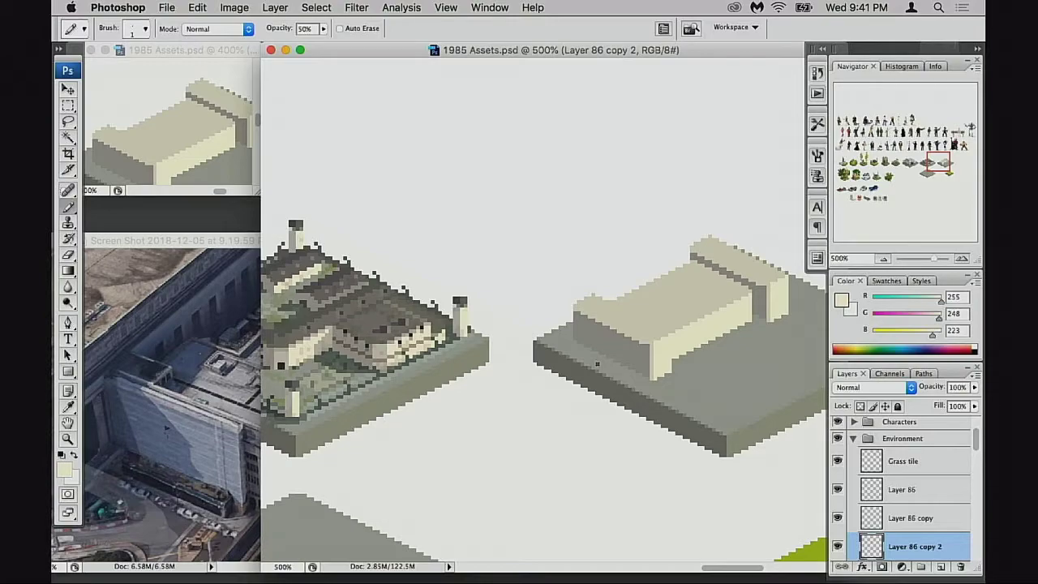
left_click_drag(550, 345, 807, 334)
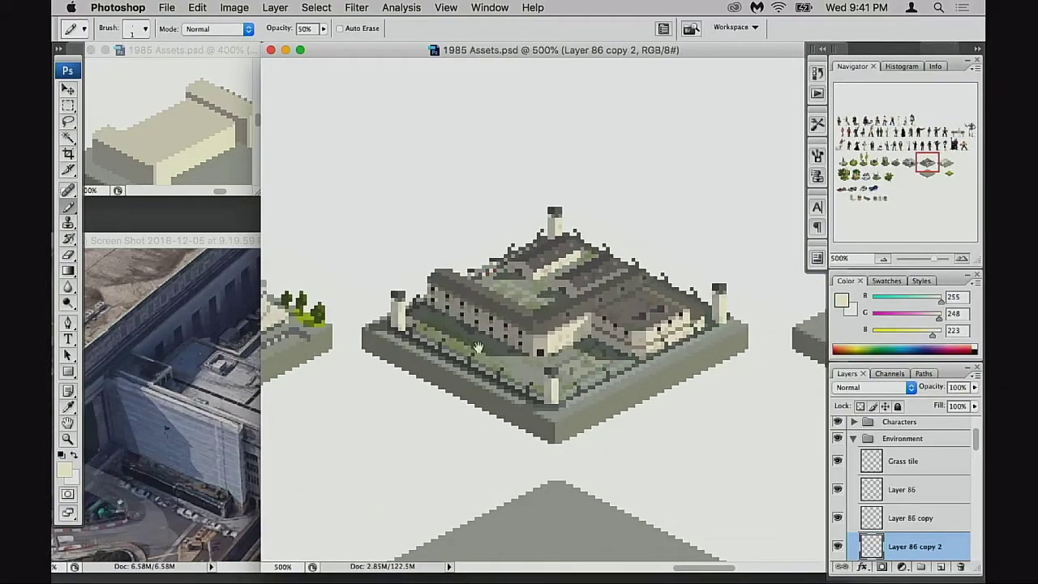
left_click_drag(494, 347, 474, 355)
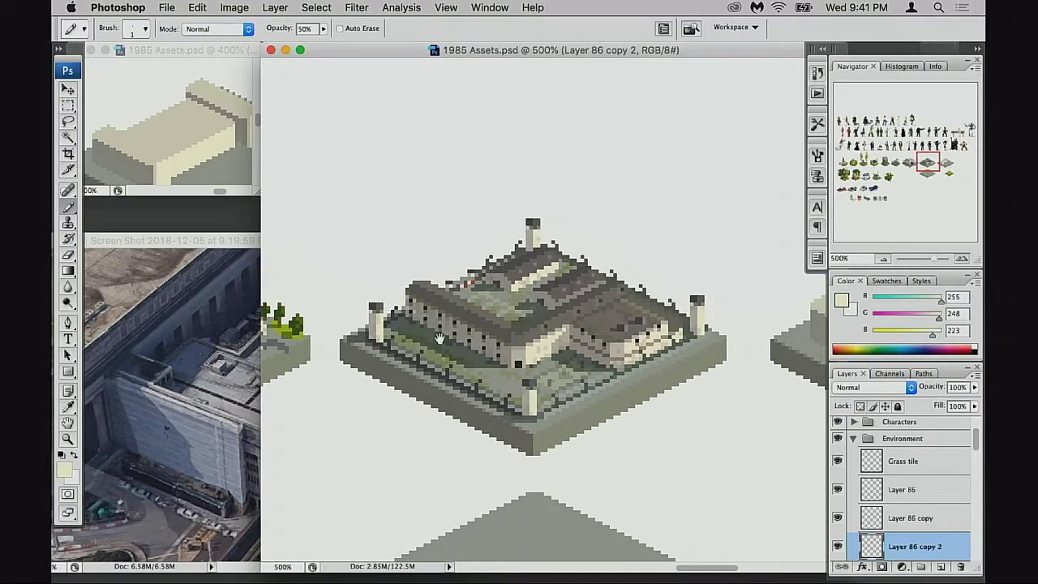
left_click_drag(390, 341, 772, 315)
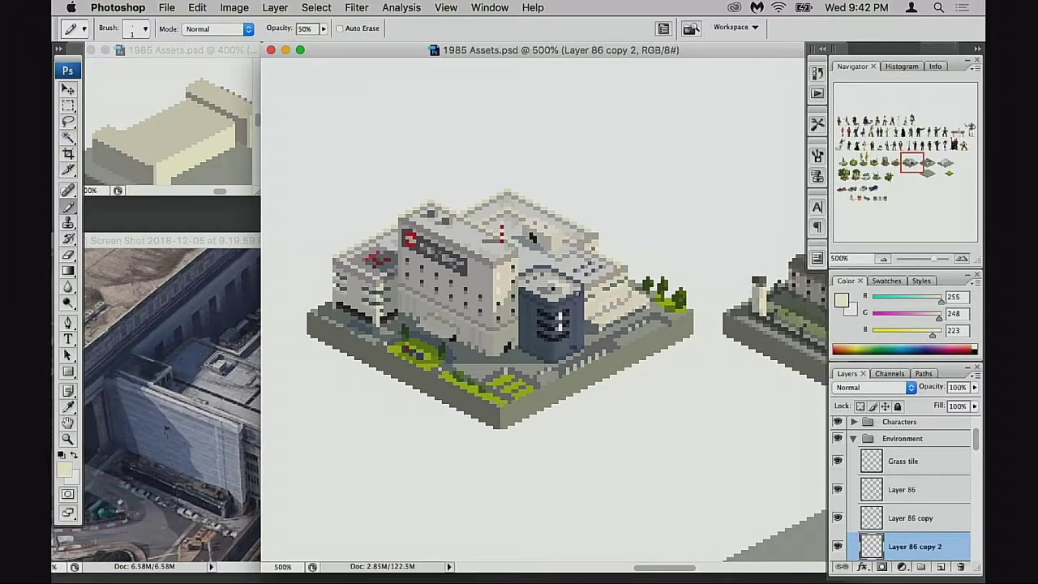
left_click_drag(501, 355, 543, 373)
left_click_drag(804, 352, 349, 342)
left_click_drag(767, 347, 568, 350)
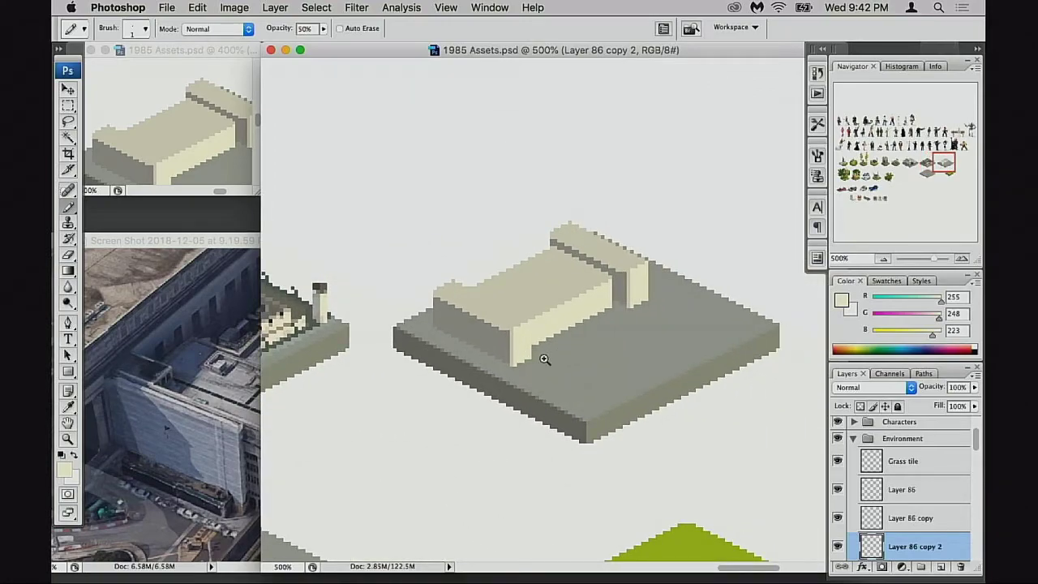
left_click(544, 360)
left_click(638, 369)
scroll(839, 487, "down", 2)
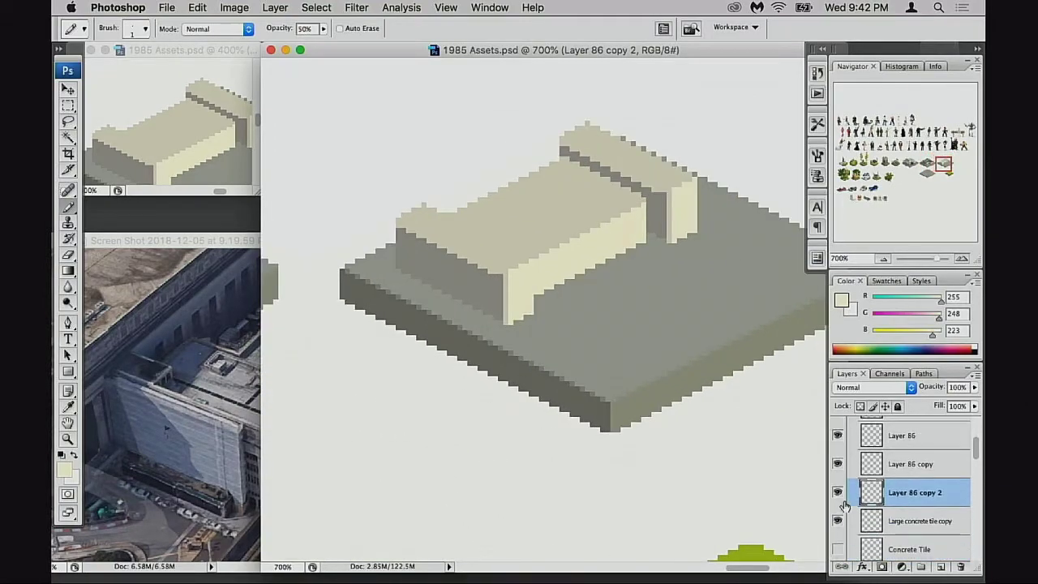
Step: Toggle the visibility of Layer 86 and its copies to identify the station blocks, and select the front block's Layer 86
left_click(838, 493)
left_click(839, 495)
left_click(839, 465)
left_click(839, 465)
left_click(838, 435)
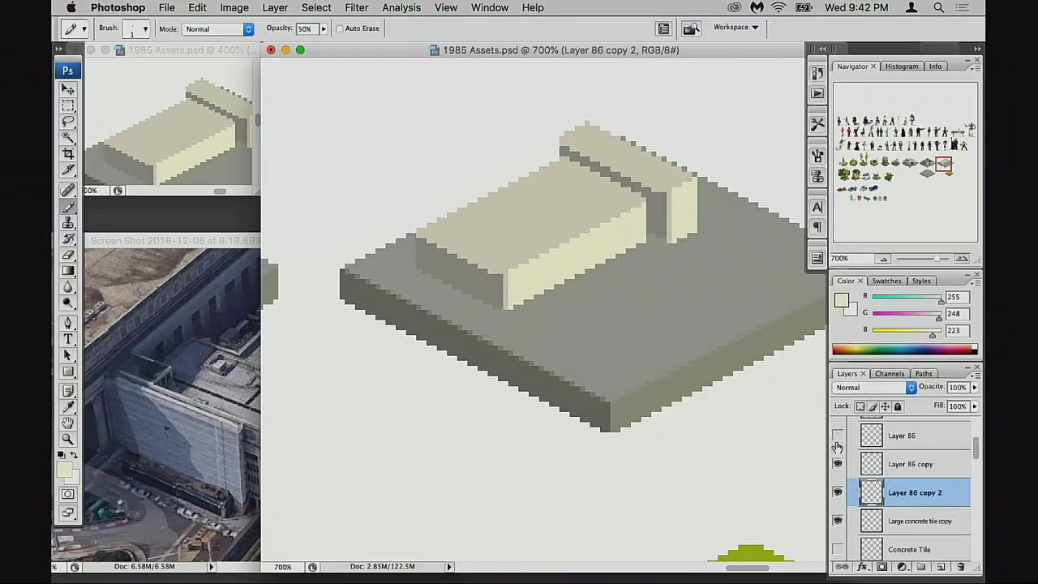
left_click(838, 436)
left_click(867, 438)
Step: Compare the front block's near corner and end face with the corner tower in the aerial reference photo
left_click(527, 323, "super")
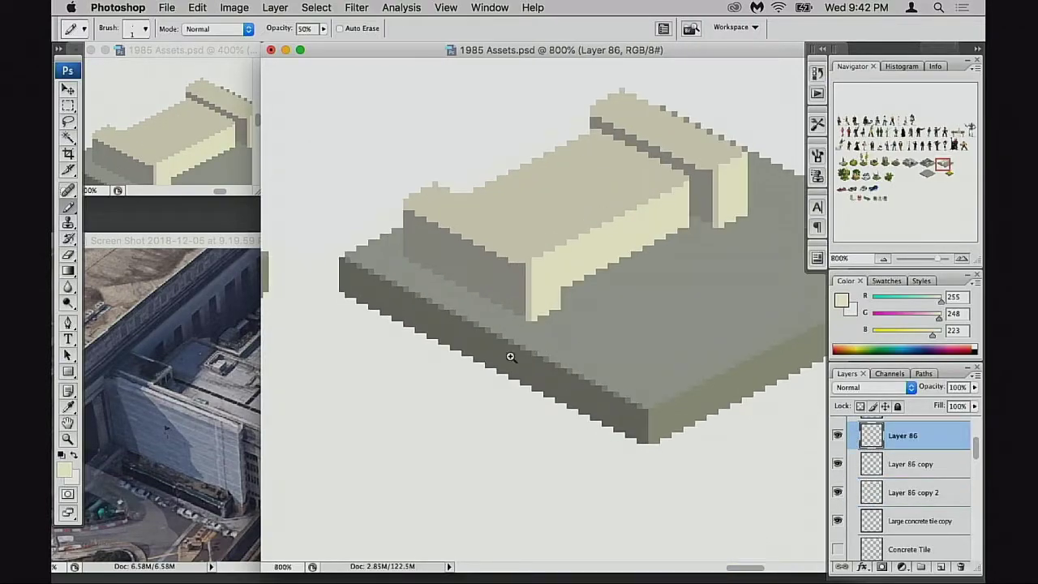
left_click(230, 387)
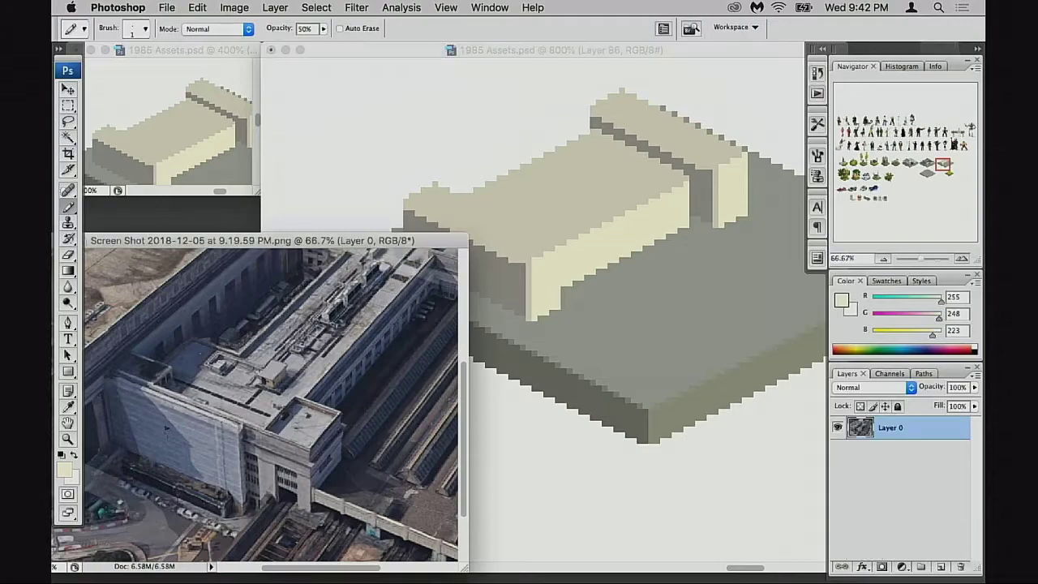
left_click(556, 340)
scroll(557, 329, "up", 1)
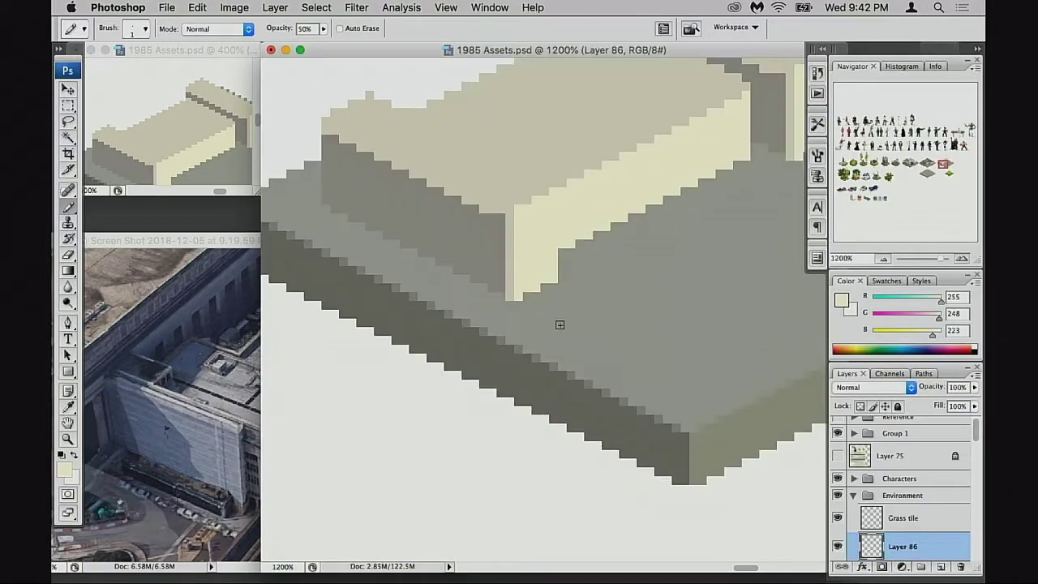
left_click(532, 227, "super")
left_click(594, 258, "alt")
left_click_drag(642, 336, 568, 230)
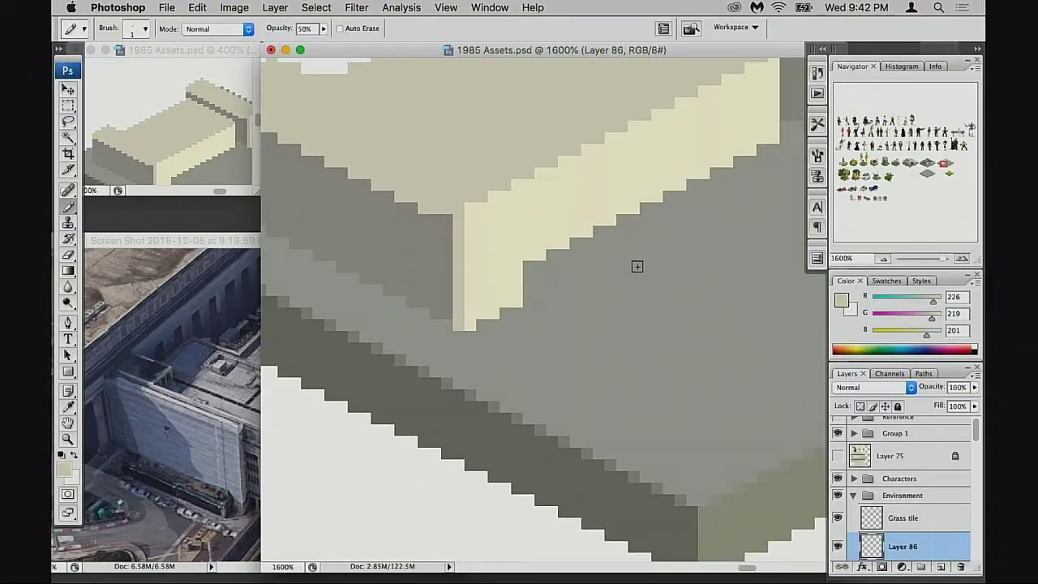
left_click(239, 347)
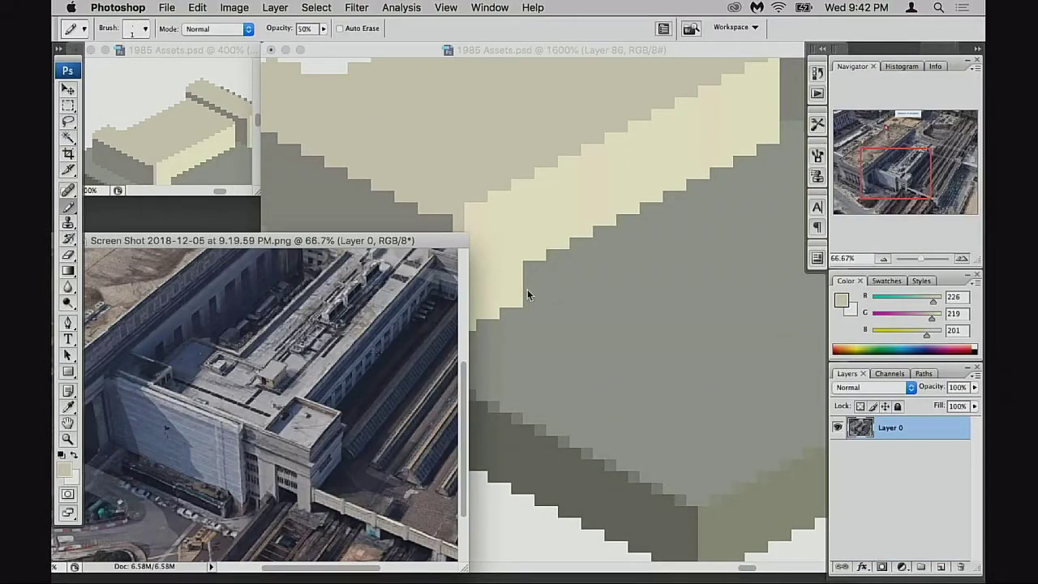
left_click(473, 293)
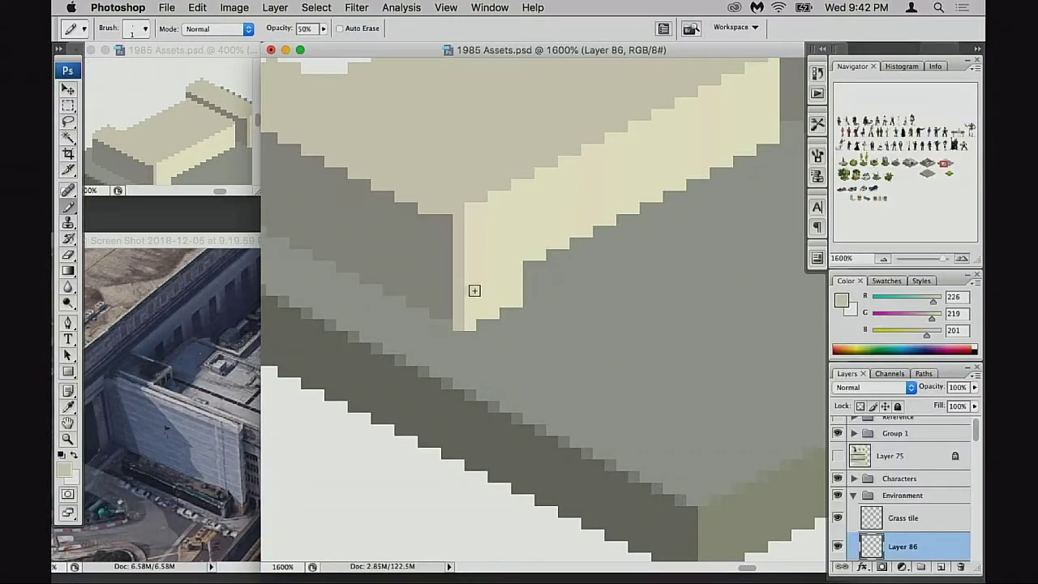
Step: Set the Pencil to 100% opacity and sample the grey of the front block's shaded face
key("super+z")
key("0")
left_click(414, 270, "alt")
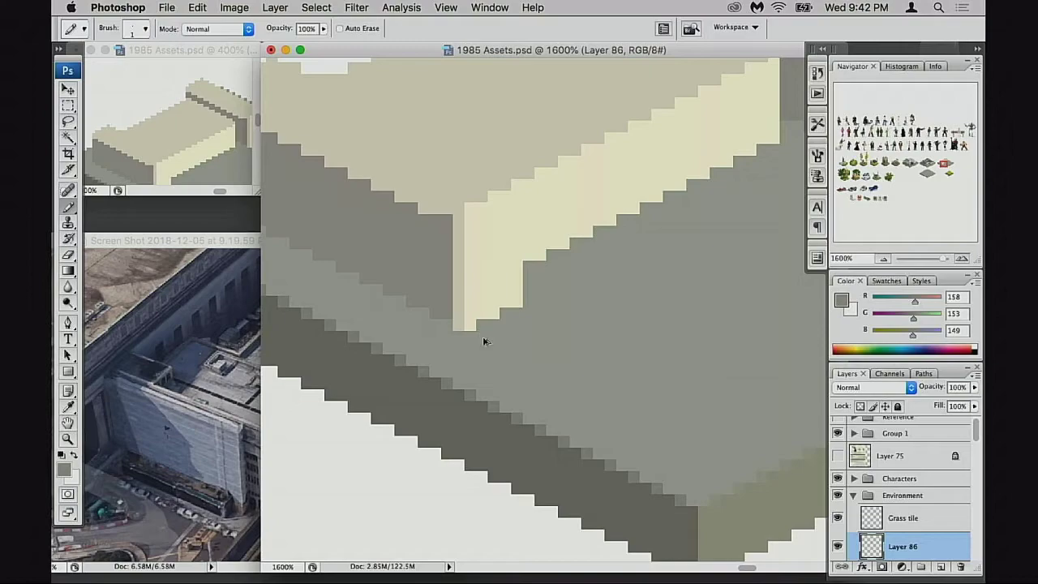
left_click_drag(487, 290, 499, 236)
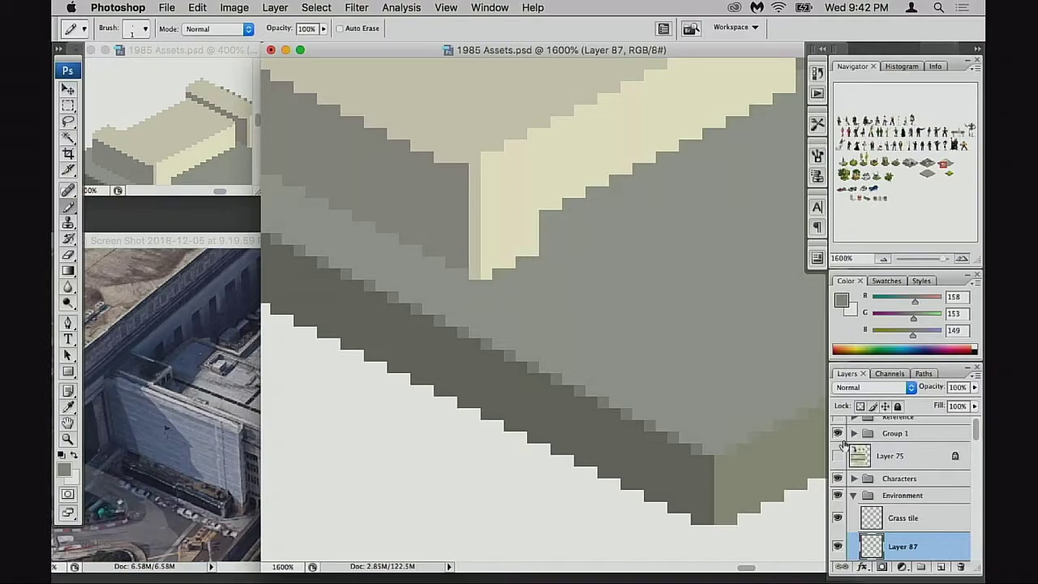
Step: Merge Layer 87 down into Layer 86 and check the front block by toggling the layer's visibility
key("super+e")
scroll(896, 497, "down", 3)
left_click(838, 501)
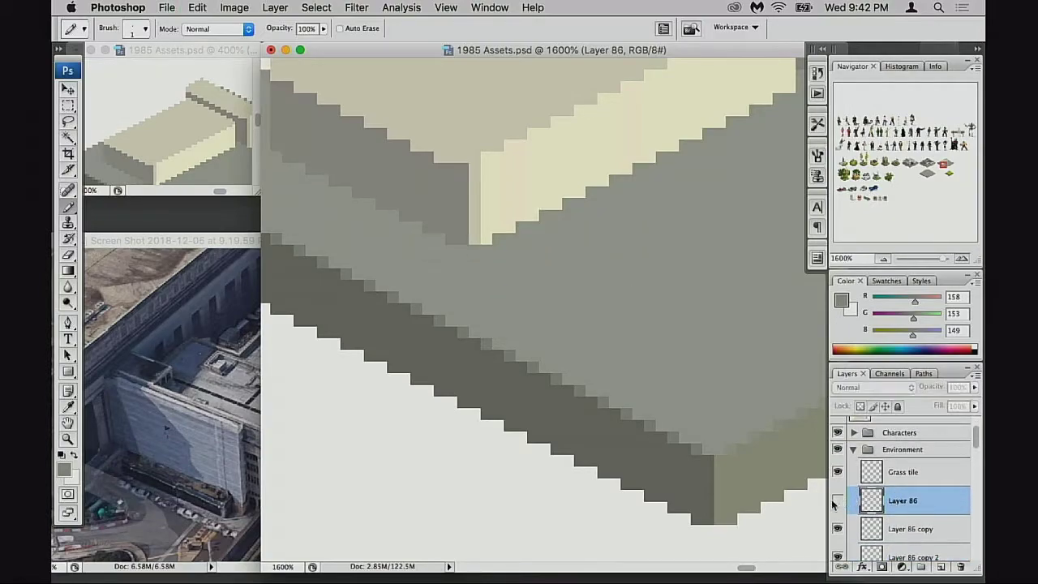
left_click(838, 500)
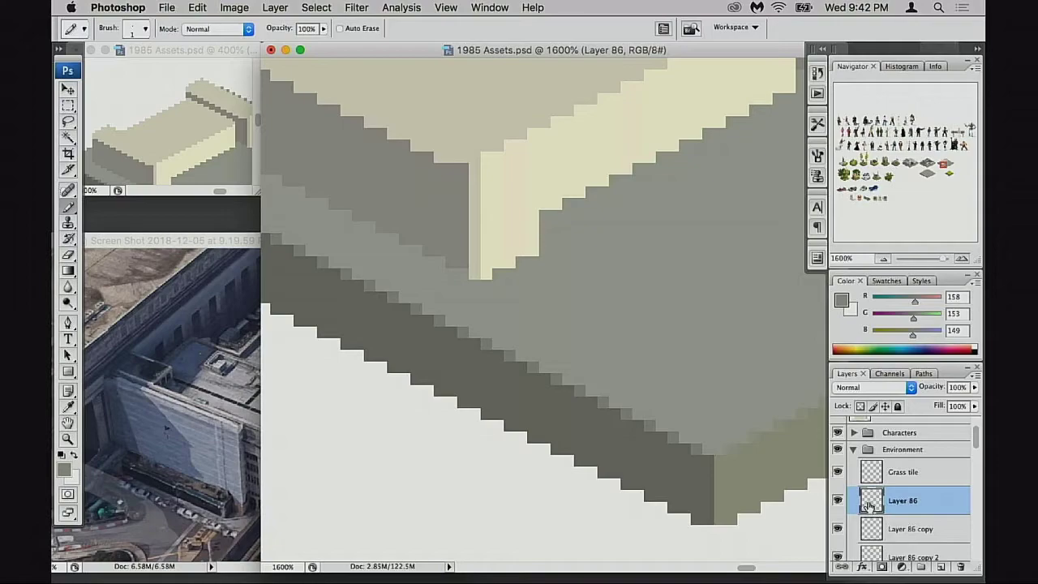
Step: Duplicate Layer 86 and place the copy against the front block's near corner, running along the tile's front edge
key("super+j")
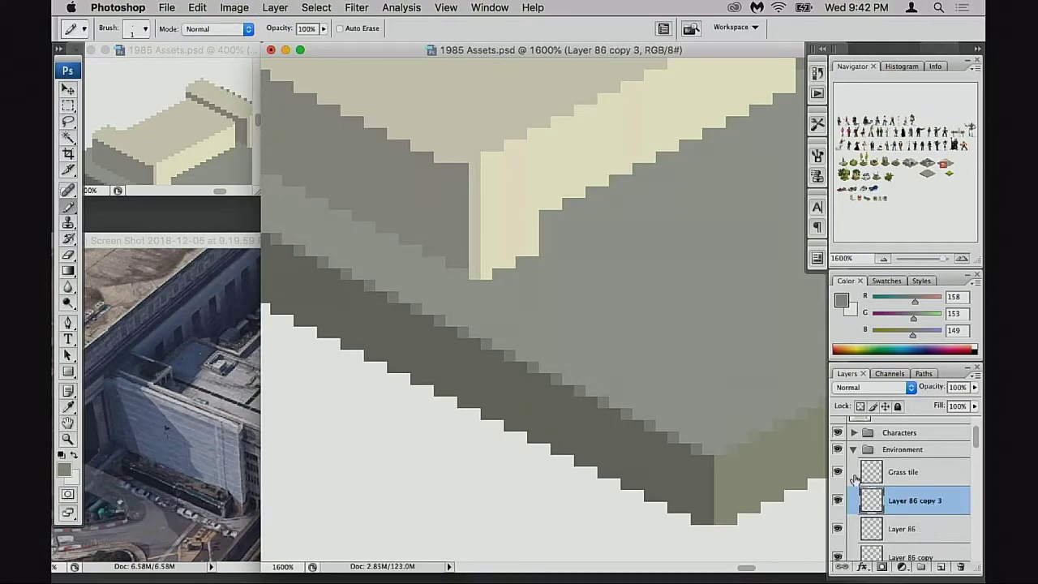
key("v")
left_click_drag(642, 328, 572, 357)
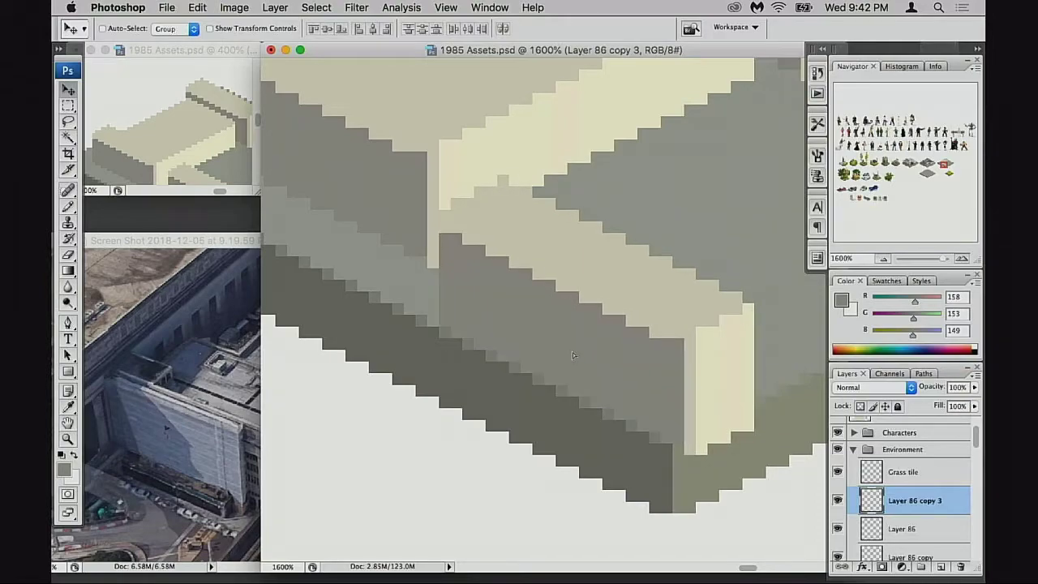
left_click_drag(575, 310, 619, 321)
left_click(180, 444)
left_click(661, 346)
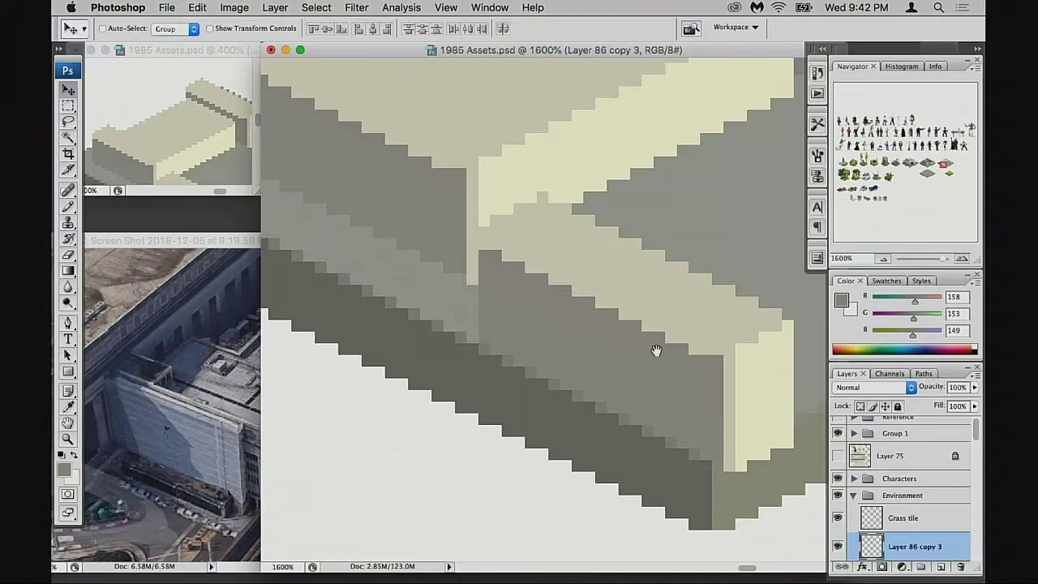
left_click(585, 341, "alt")
key("Up")
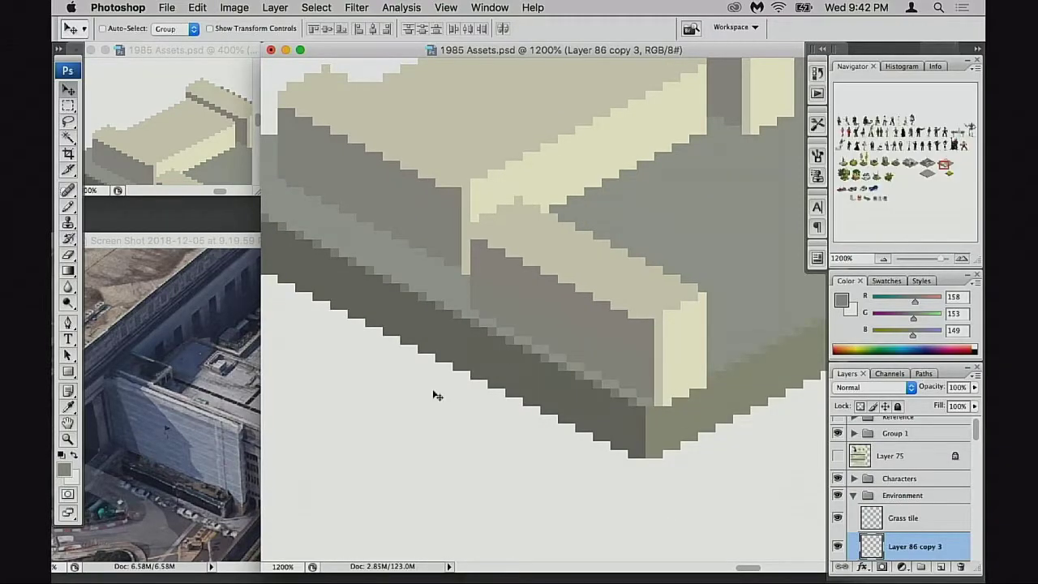
Step: Erase the lower half of the copied block's grey face along a stepped line parallel to its roof edge
key("super+equal")
key("super+equal")
key("super+equal")
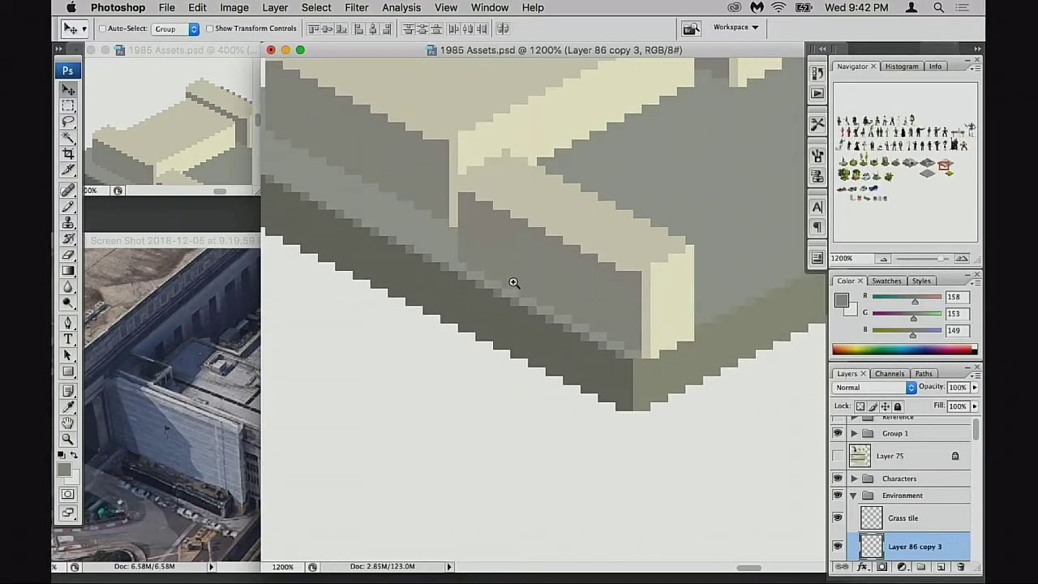
left_click_drag(530, 289, 501, 281)
key("e")
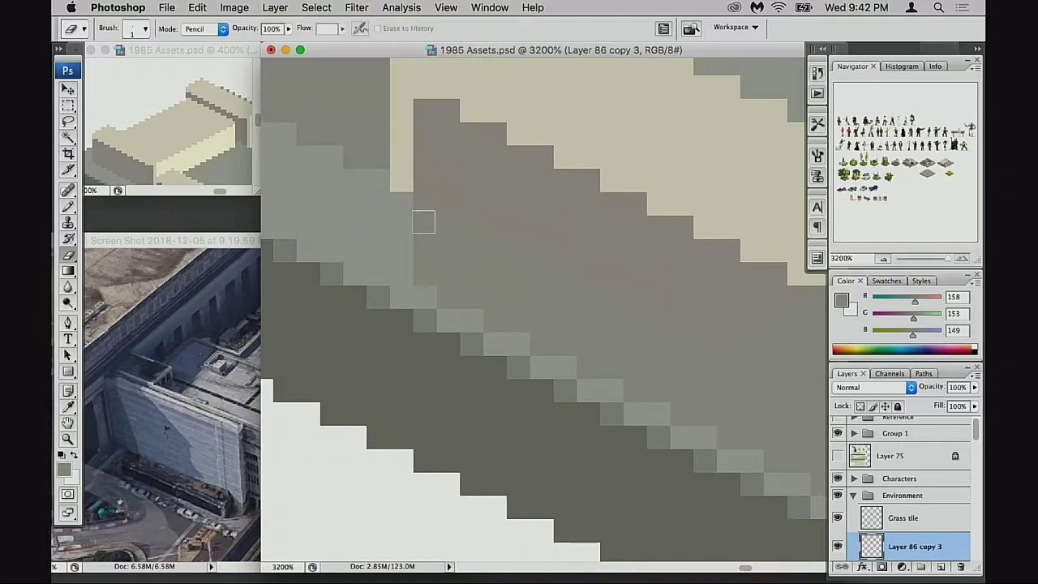
left_click_drag(443, 208, 410, 208)
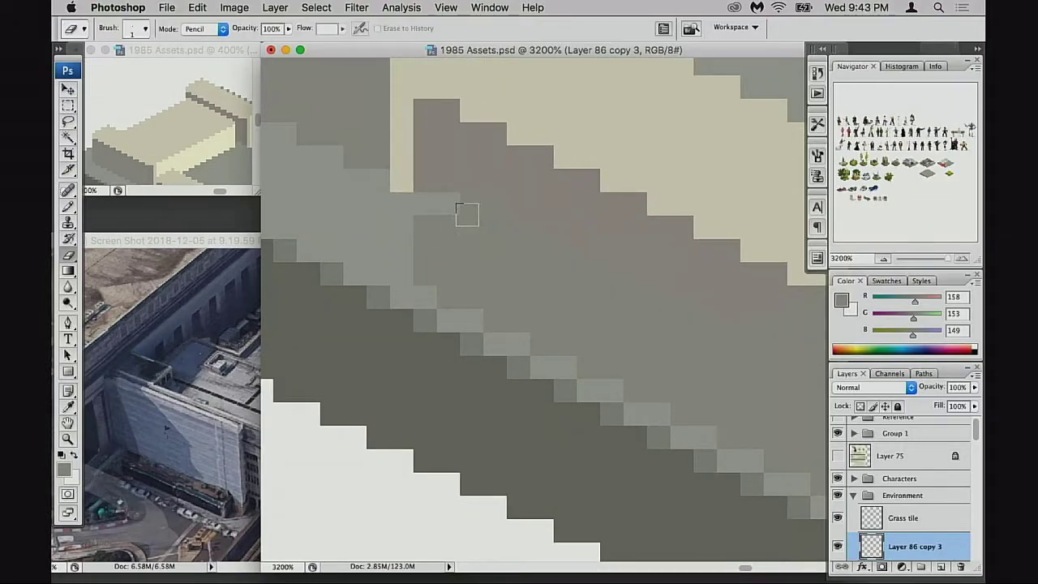
left_click_drag(472, 208, 428, 228)
key("super+z")
left_click_drag(495, 230, 422, 250)
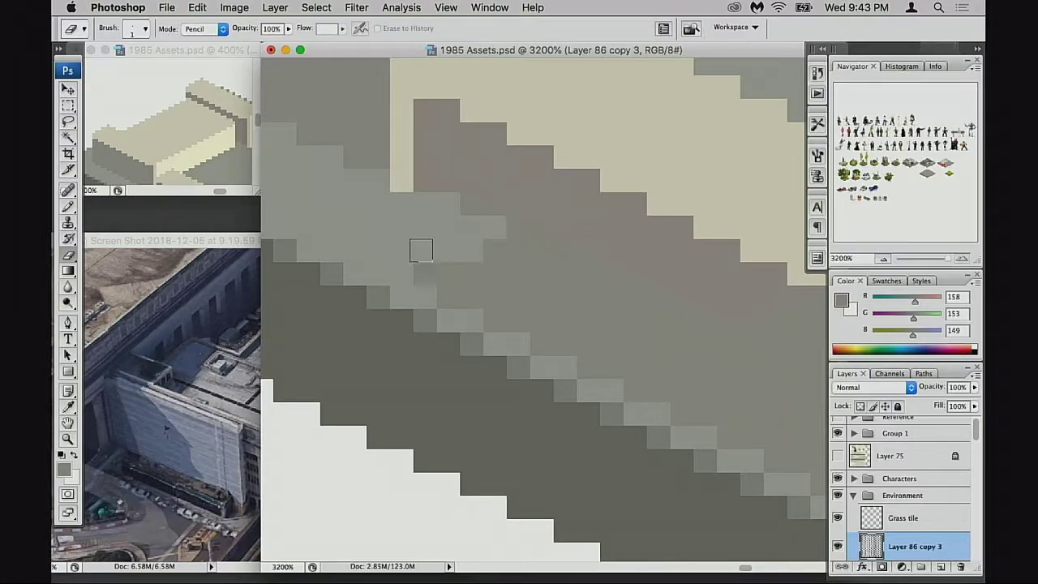
mouse_move(519, 250)
left_mouse_down()
mouse_move(452, 262)
mouse_move(573, 274)
mouse_move(589, 296)
mouse_move(550, 250)
mouse_move(424, 255)
left_mouse_up()
mouse_move(592, 281)
left_mouse_down()
mouse_move(531, 257)
mouse_move(417, 251)
mouse_move(579, 273)
mouse_move(609, 300)
mouse_move(548, 258)
mouse_move(492, 259)
left_mouse_up()
mouse_move(607, 279)
left_mouse_down()
mouse_move(508, 285)
mouse_move(645, 298)
mouse_move(630, 287)
mouse_move(640, 307)
mouse_move(661, 305)
mouse_move(577, 301)
mouse_move(688, 310)
left_mouse_up()
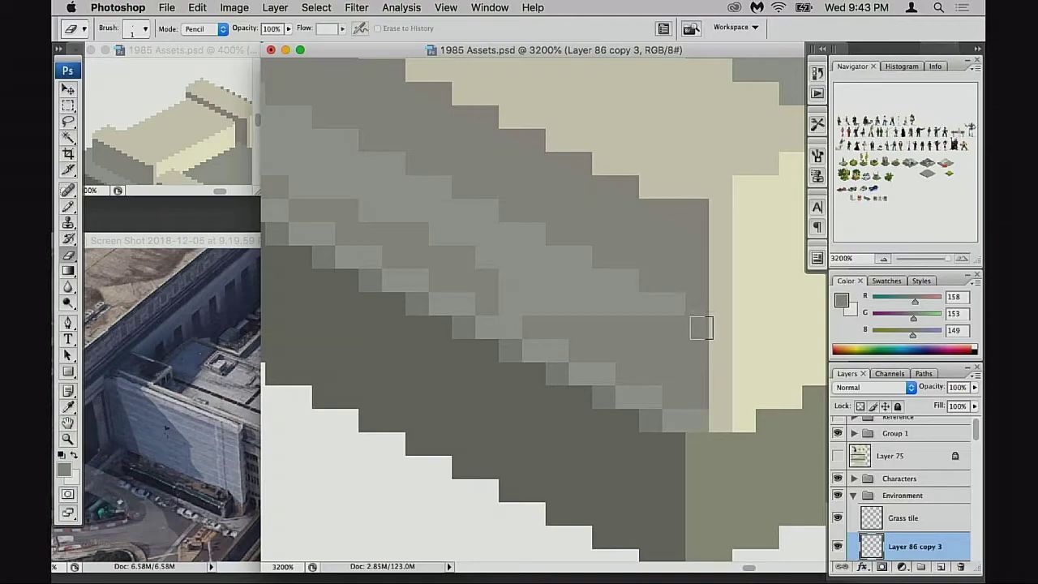
left_click(698, 327)
left_click_drag(673, 355, 663, 346)
mouse_move(526, 317)
left_mouse_down()
mouse_move(551, 309)
mouse_move(643, 321)
mouse_move(681, 349)
mouse_move(677, 370)
mouse_move(651, 380)
mouse_move(595, 347)
mouse_move(629, 345)
mouse_move(572, 336)
mouse_move(691, 332)
mouse_move(549, 256)
mouse_move(473, 235)
mouse_move(715, 319)
mouse_move(737, 348)
left_mouse_up()
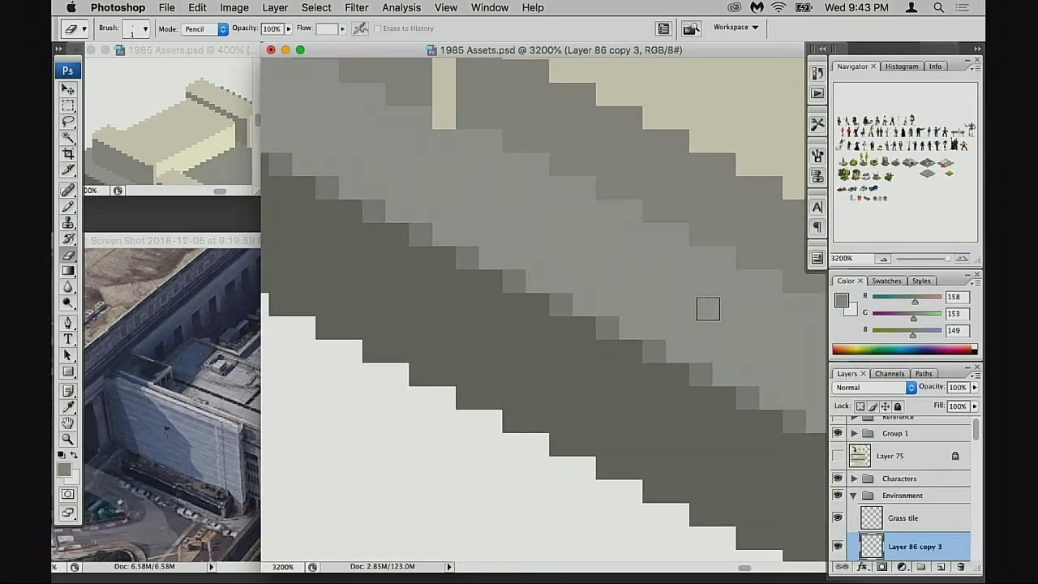
Step: Compare the lowered copy's height with the bridge wall beside the station in the aerial reference photo
left_click_drag(637, 225, 627, 332)
left_click_drag(193, 180, 203, 160)
left_click(251, 370)
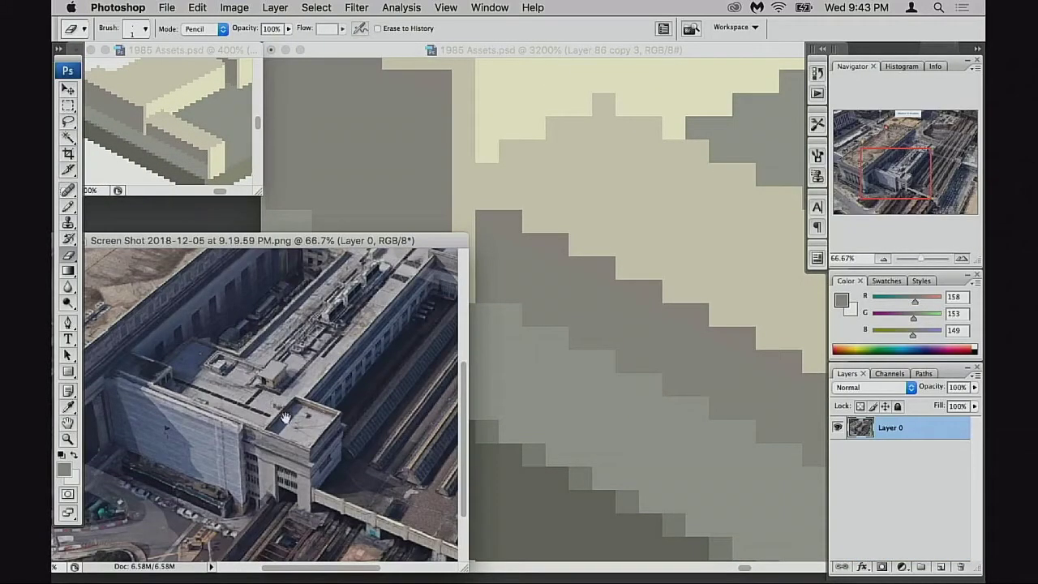
left_click_drag(277, 372, 273, 403)
left_click(188, 151)
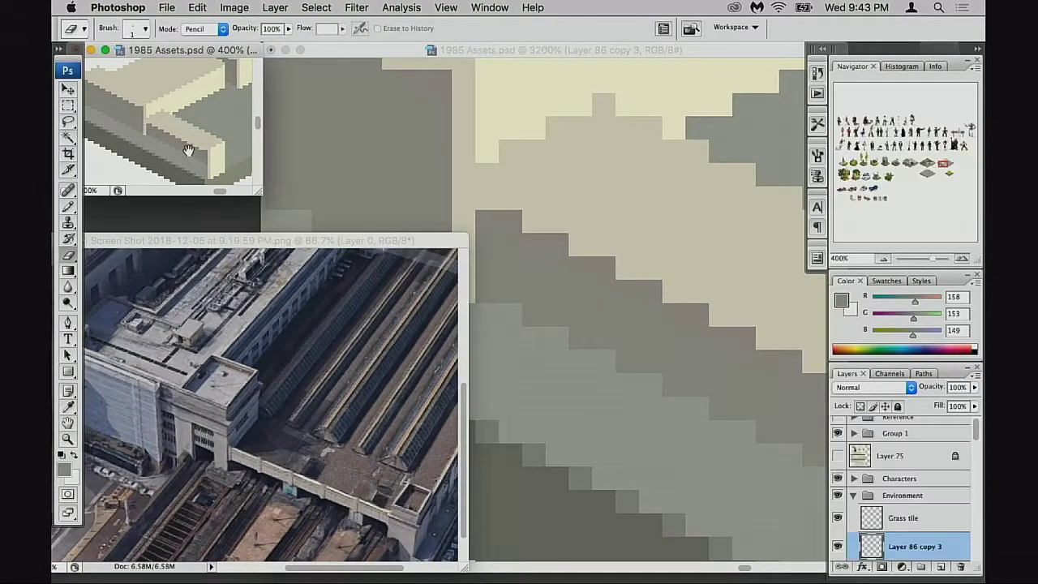
left_click_drag(188, 151, 196, 157)
left_click(603, 312)
Step: Erase the lower part of the copied block's cream end face and corner strip to match the shortened grey face
mouse_move(806, 390)
left_mouse_down()
mouse_move(584, 326)
mouse_move(491, 227)
left_mouse_up()
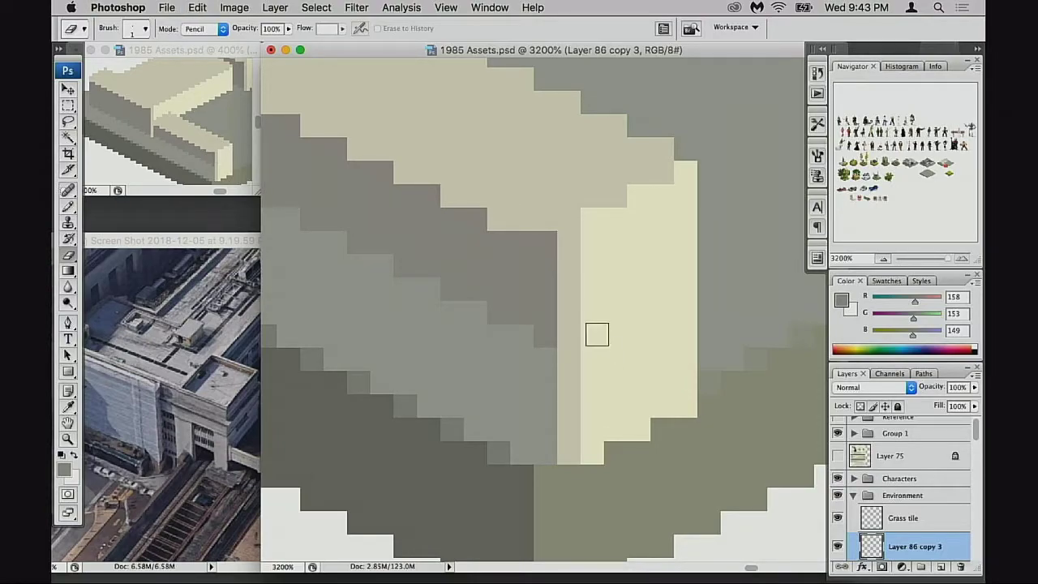
mouse_move(593, 318)
left_mouse_down()
mouse_move(648, 314)
mouse_move(663, 292)
mouse_move(688, 289)
left_mouse_up()
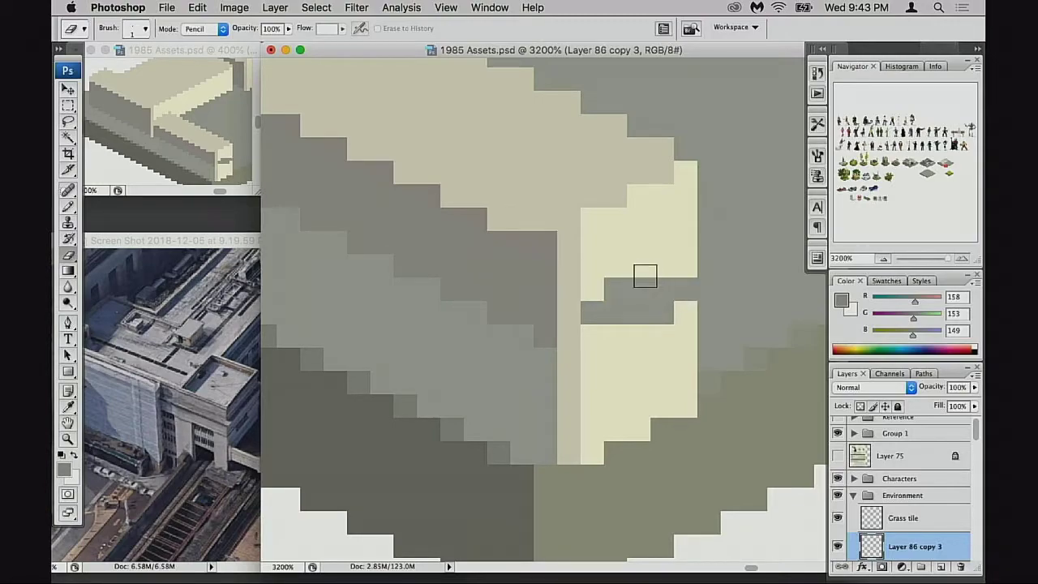
key("super+z")
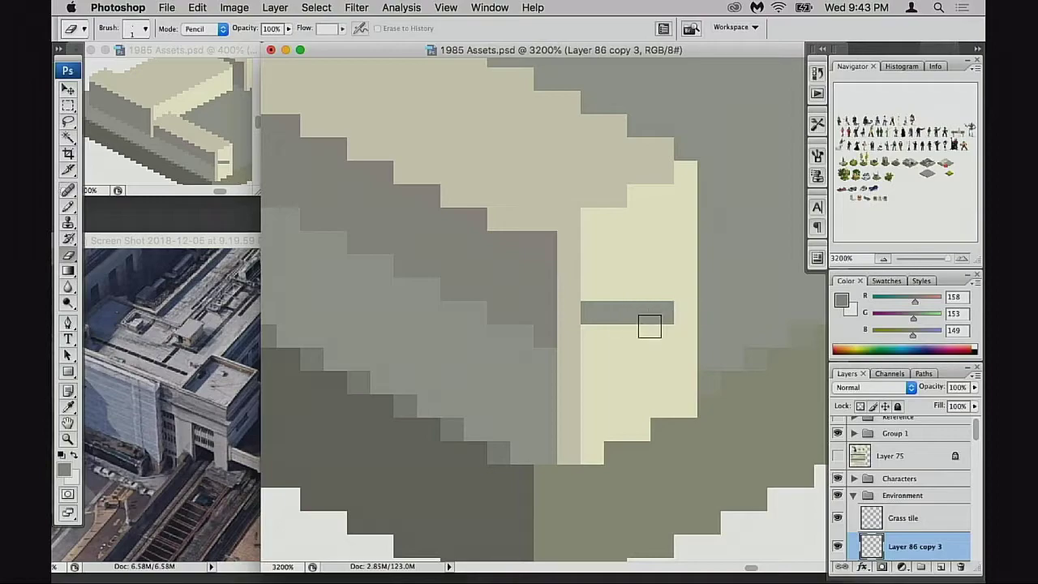
mouse_move(649, 325)
left_mouse_down()
mouse_move(674, 332)
mouse_move(566, 363)
mouse_move(582, 369)
mouse_move(550, 443)
mouse_move(626, 429)
left_mouse_up()
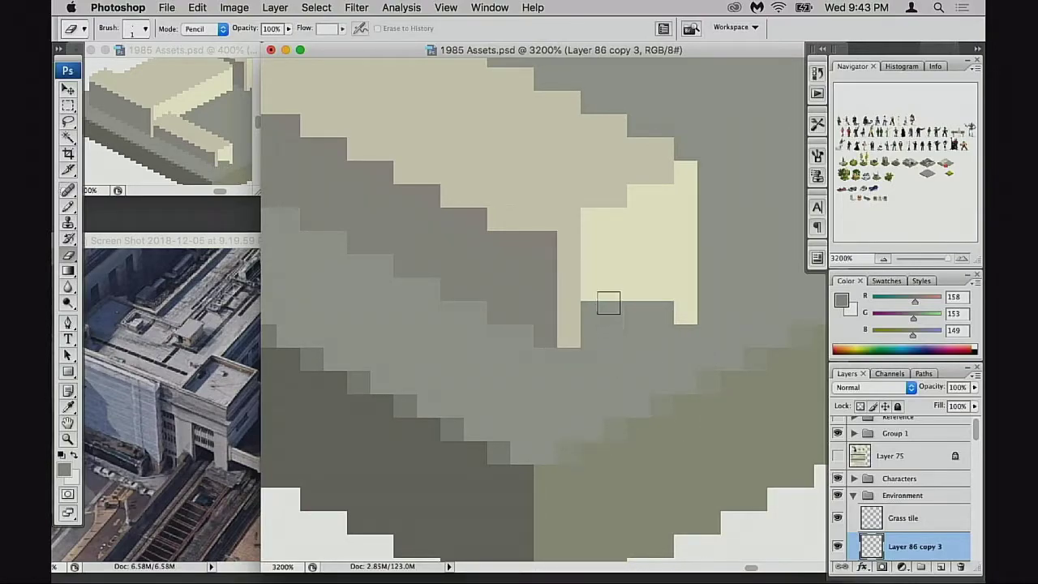
Step: Refine the cream end face's base into an isometric stepped edge by adding sampled cream pixels and erasing the outer ones
key("b")
left_click(607, 292, "alt")
left_click_drag(598, 313, 616, 313)
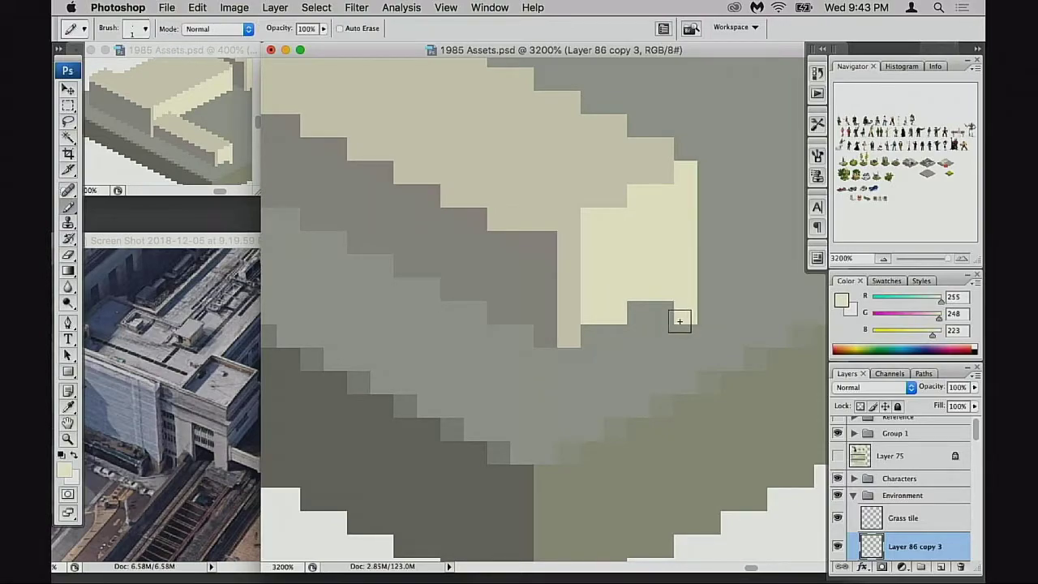
key("e")
left_click(686, 314)
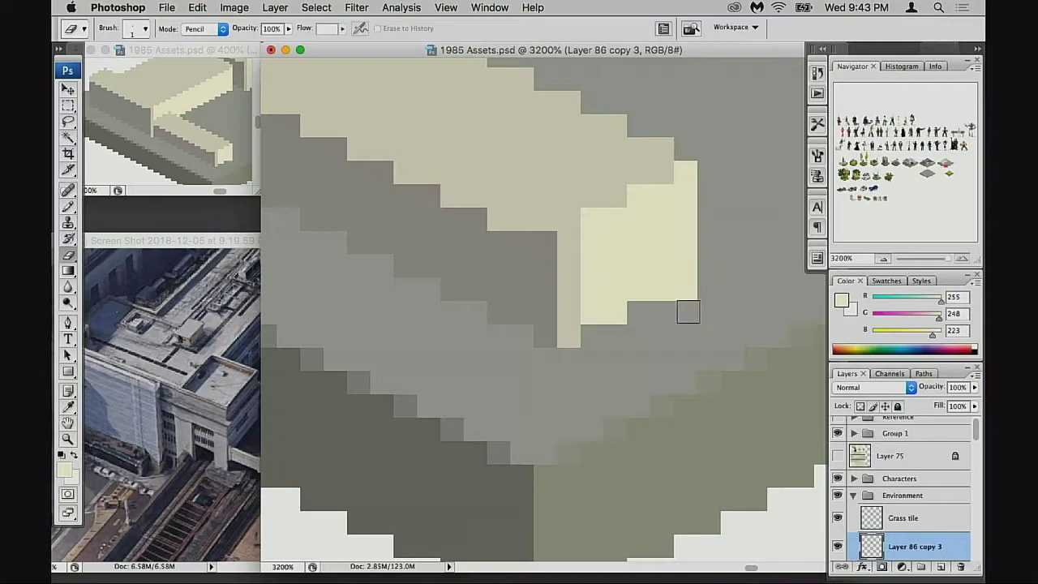
left_click(685, 290)
Step: Review the proportions of the low front wall against the other station blocks and the whole concrete tile
left_click(627, 325, "alt")
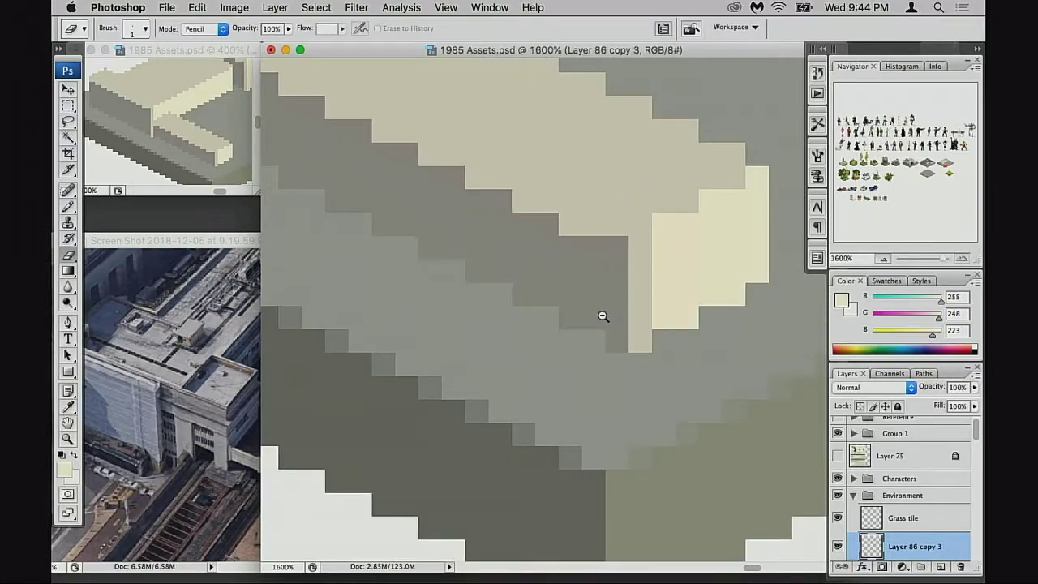
left_click(603, 315, "alt")
left_click(600, 319, "alt")
left_click(597, 331, "alt")
left_click(597, 331, "alt")
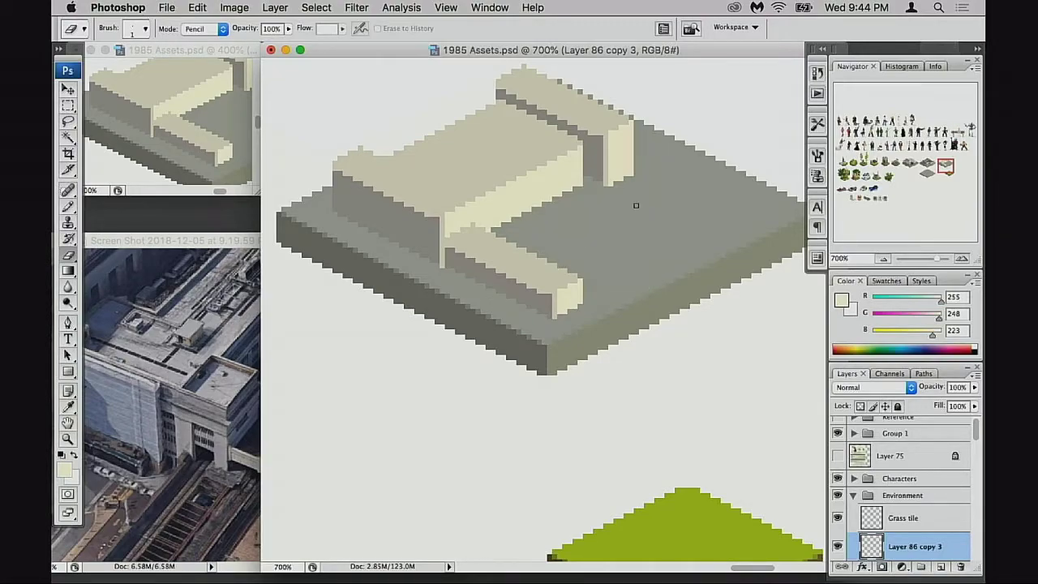
left_click_drag(572, 297, 594, 306)
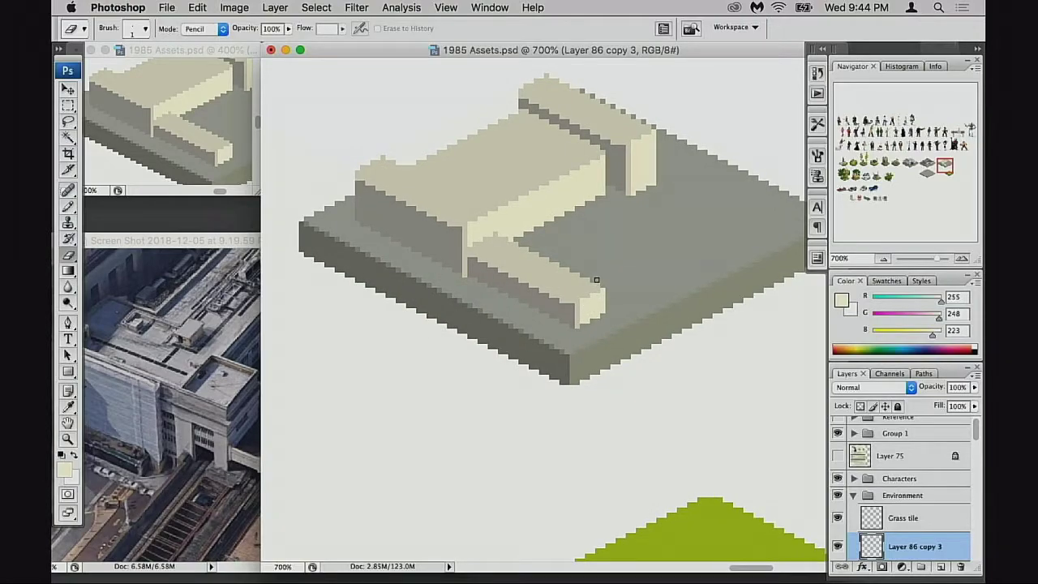
Step: Examine the bridge wall and the rail tracks and platforms below it in the aerial reference photo at 200%
left_click(220, 435)
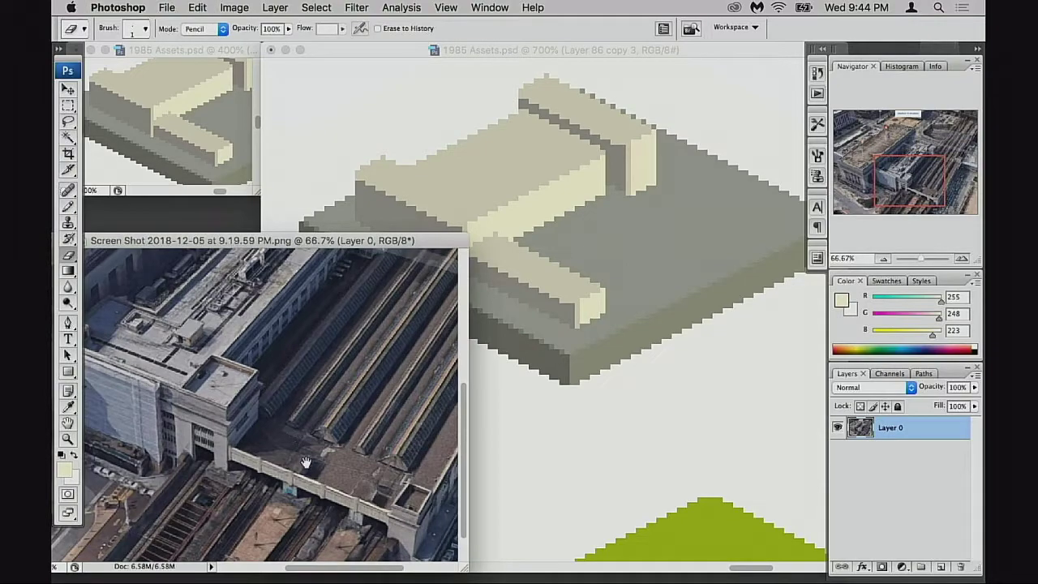
left_click_drag(306, 462, 368, 315)
left_click(346, 491, "super")
left_click_drag(348, 491, 353, 438)
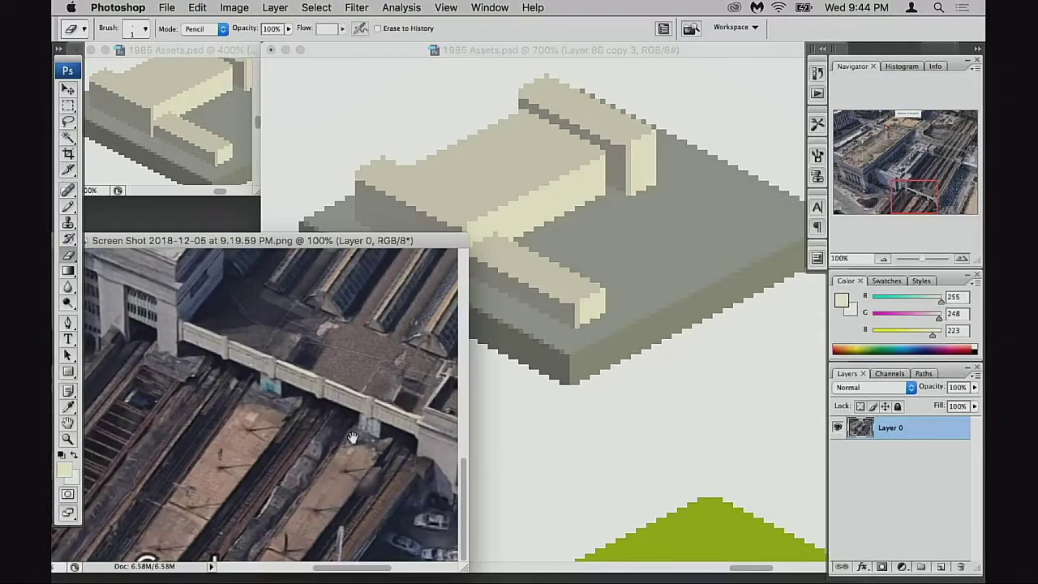
key("super+equal")
left_click_drag(195, 438, 228, 450)
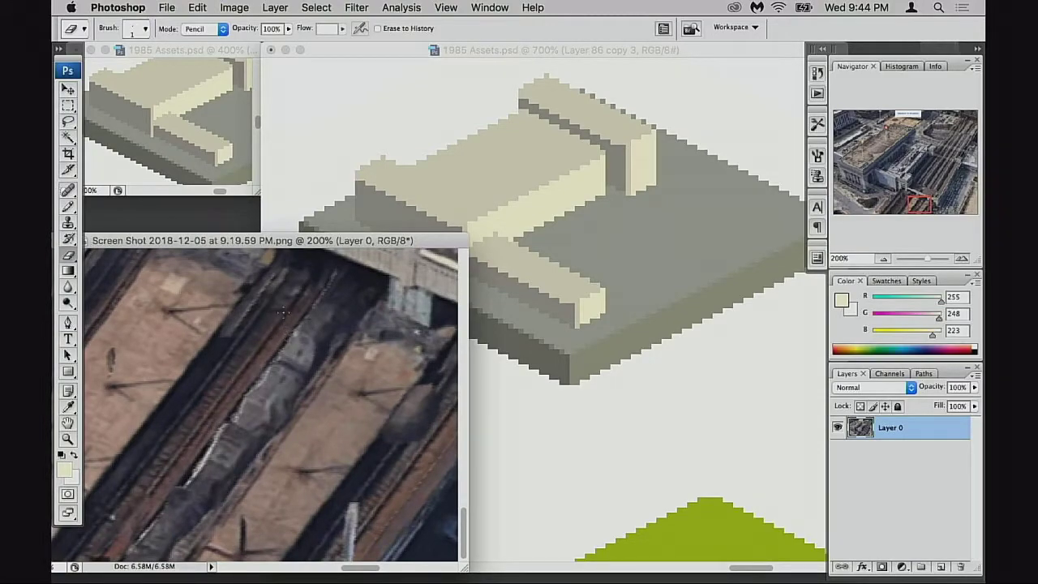
Step: Examine the whole bridge wall and the tracks below it in the reference photo at 100%, and compare them with the low front wall
left_click(255, 411, "alt")
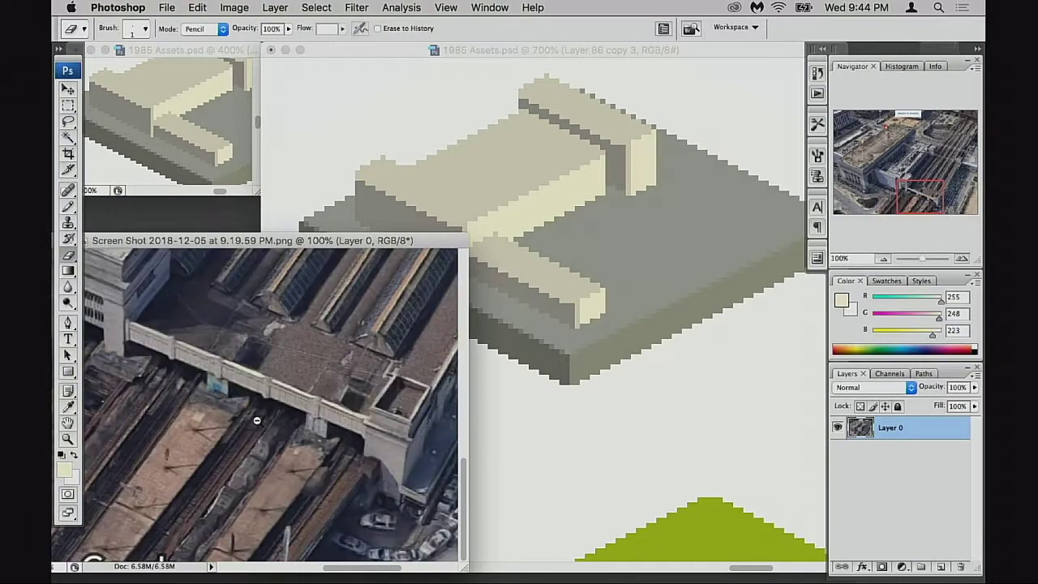
left_click(257, 417, "alt")
left_click(246, 492)
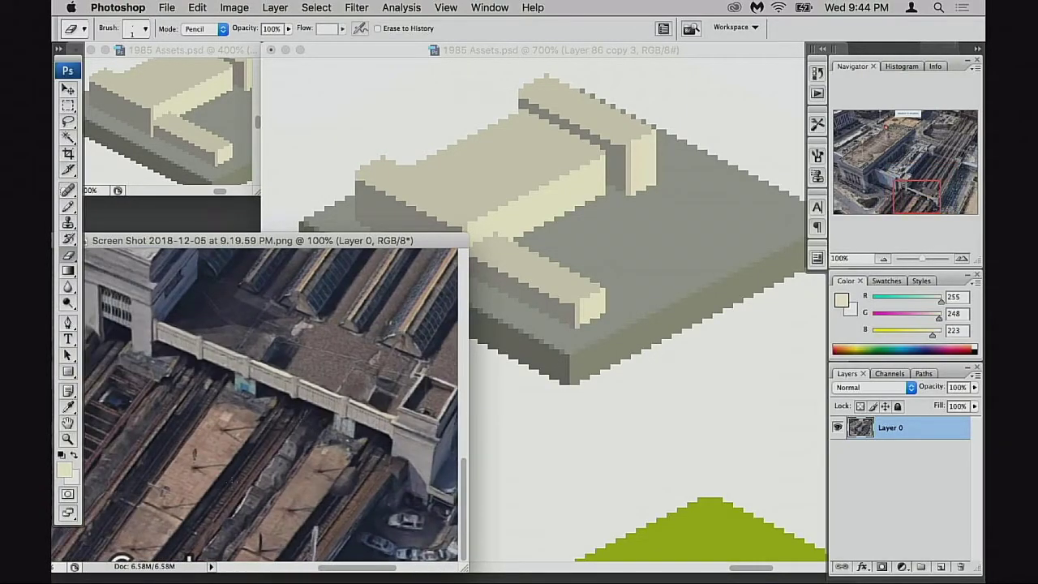
left_click_drag(256, 401, 244, 400)
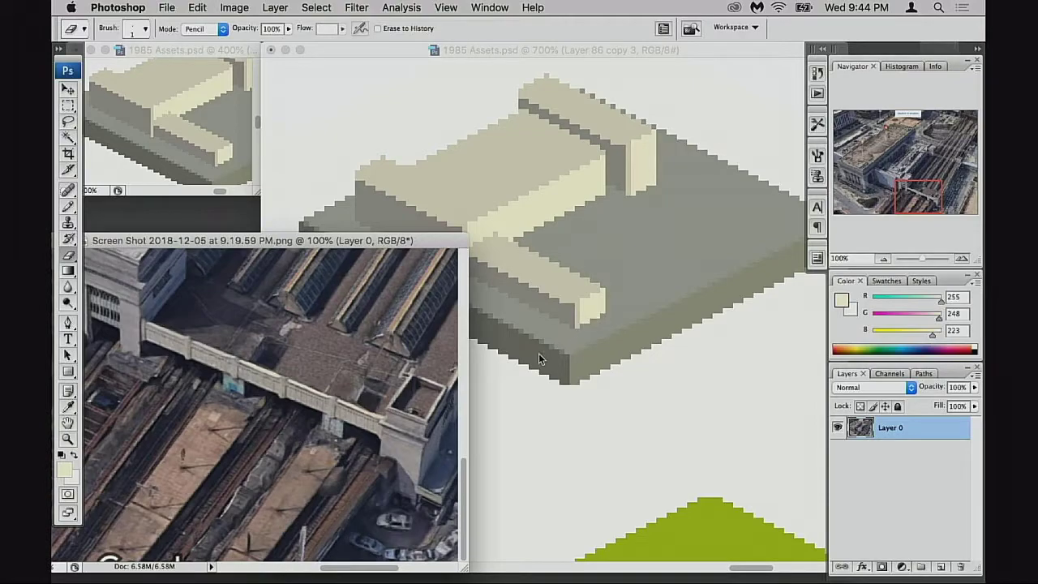
left_click(623, 335)
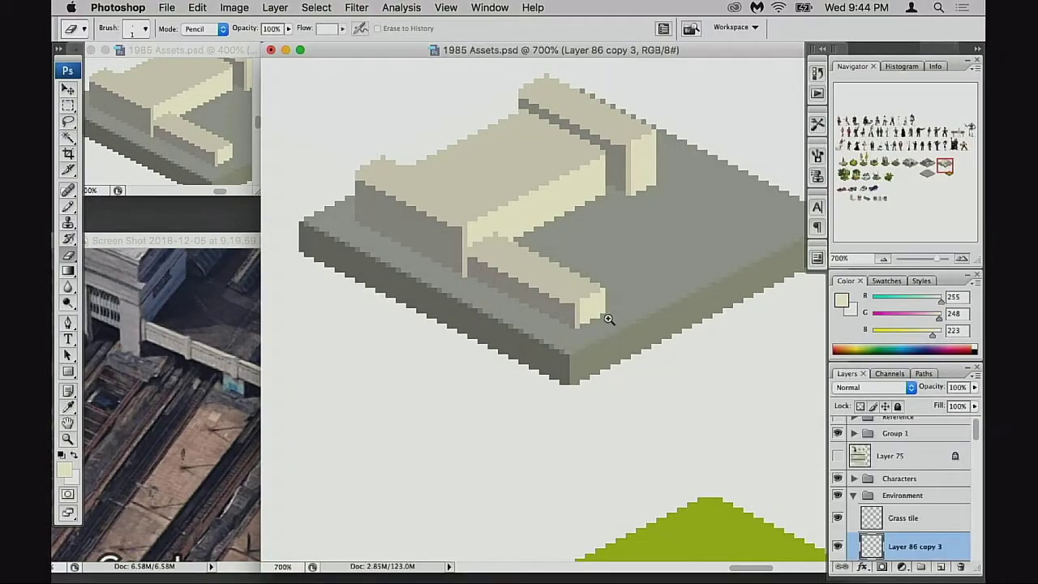
key("super+plus")
left_click_drag(621, 333, 596, 347)
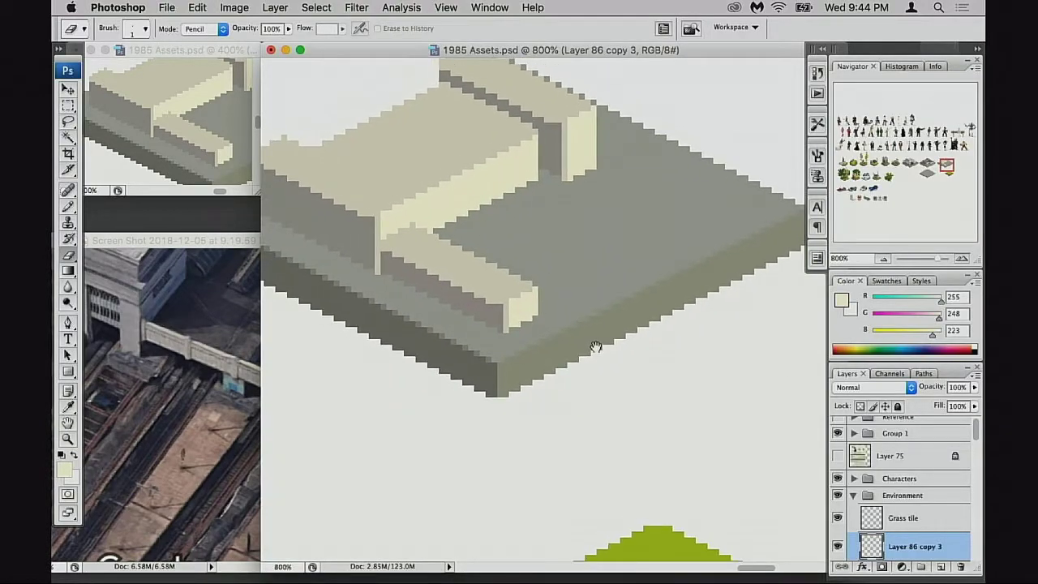
Step: Identify the block and tile layers by toggling their visibility, and add a new layer directly above Large concrete tile copy
scroll(894, 452, "down", 3)
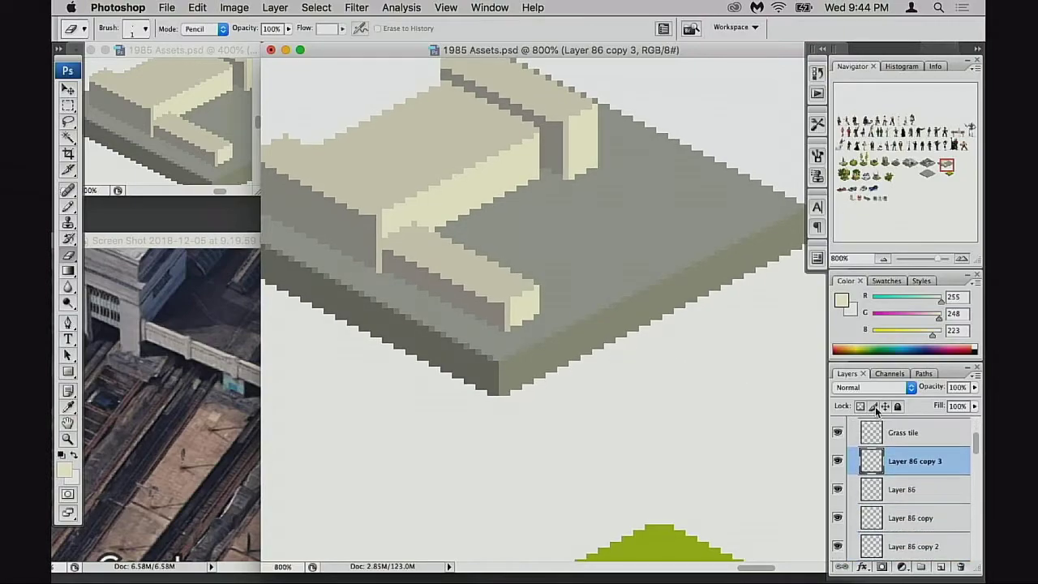
scroll(881, 410, "down", 3)
scroll(900, 473, "down", 2)
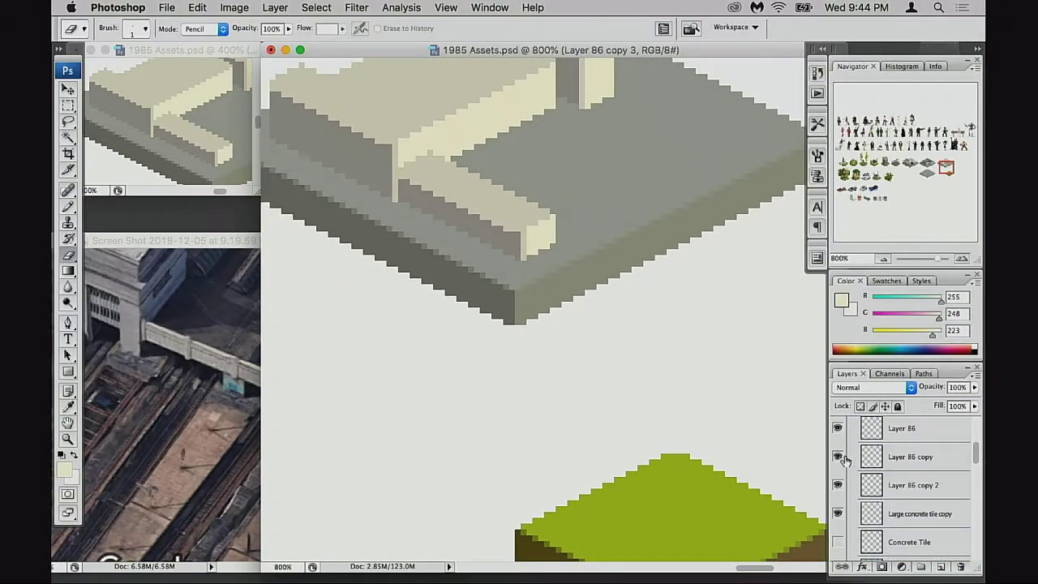
left_click(844, 459)
left_click(838, 458)
left_click(838, 458)
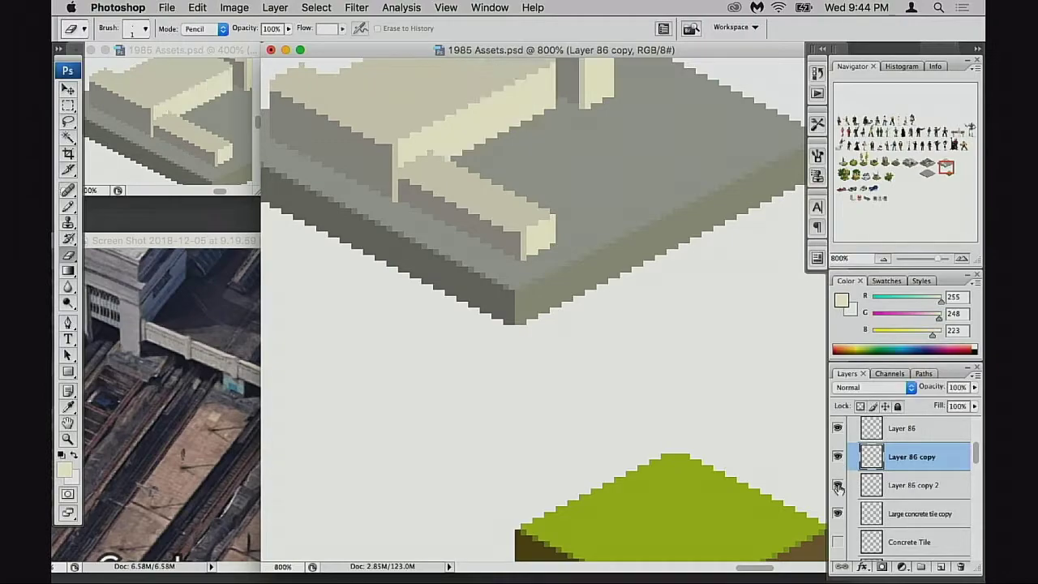
left_click(838, 485)
left_click(838, 486)
left_click(838, 514)
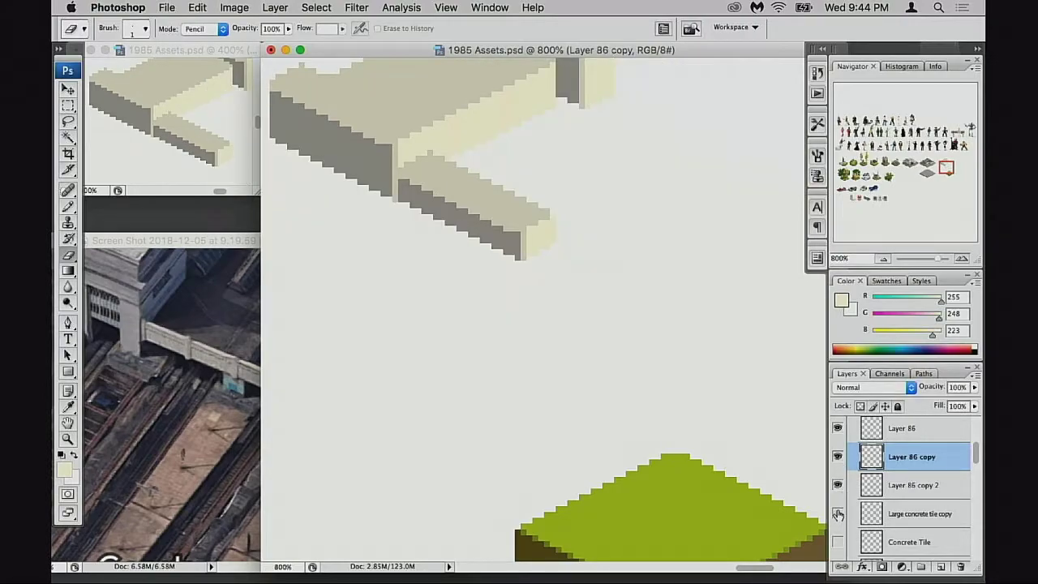
left_click(838, 514)
left_click(865, 516)
key("super+shift+alt+n")
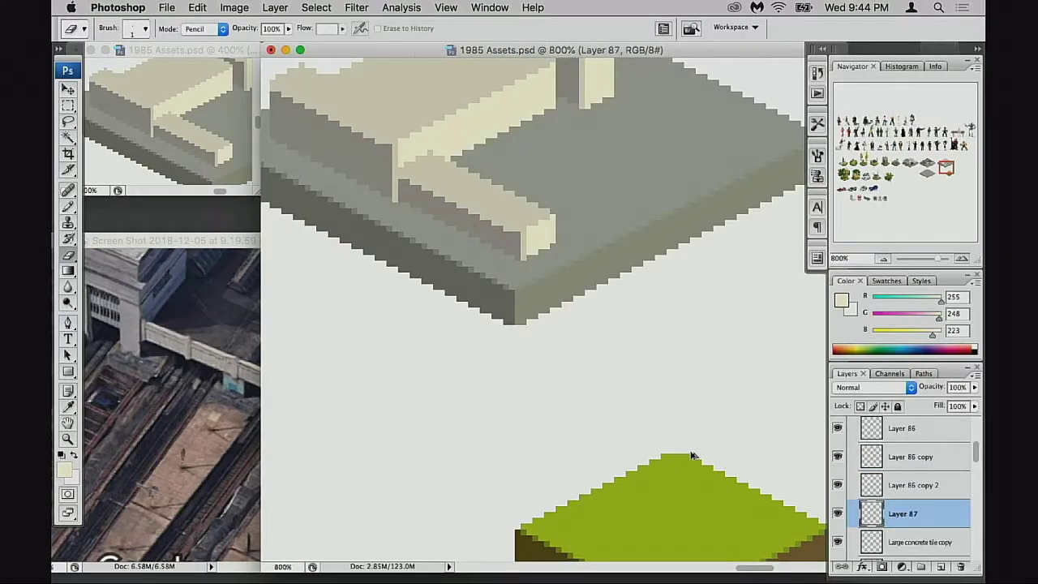
Step: Sample a dark brown from the rail tracks in the reference photo, try a short pencil stroke on the concrete tile, and undo it
mouse_move(637, 245)
left_mouse_down()
mouse_move(587, 313)
mouse_move(593, 342)
left_mouse_up()
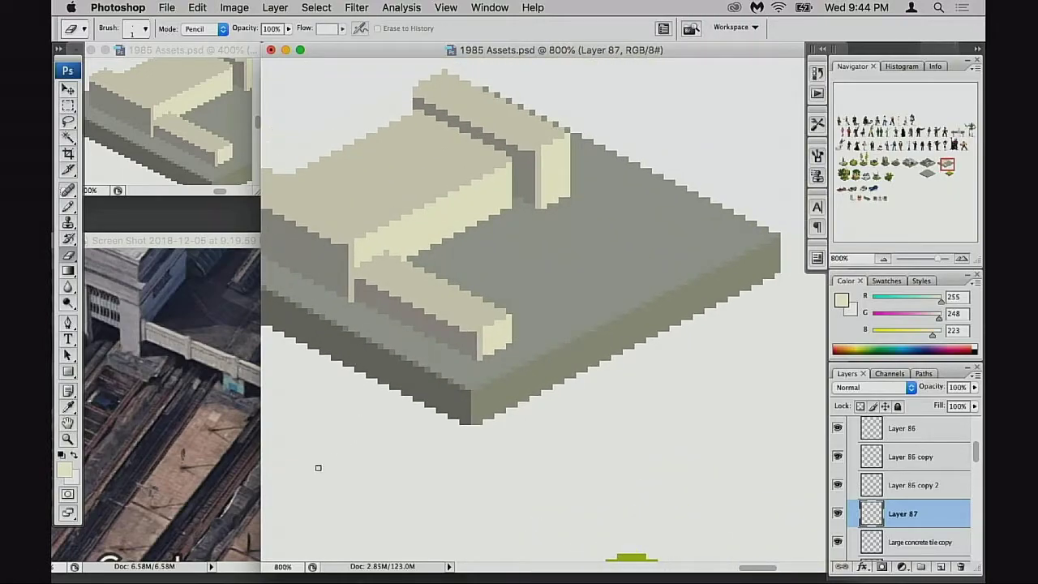
left_click(240, 479)
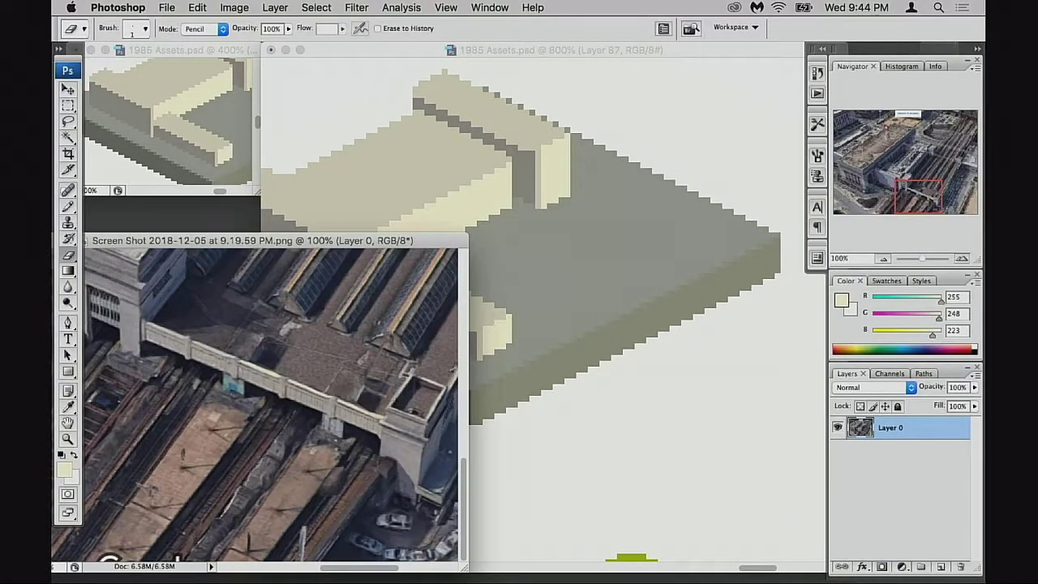
key("b")
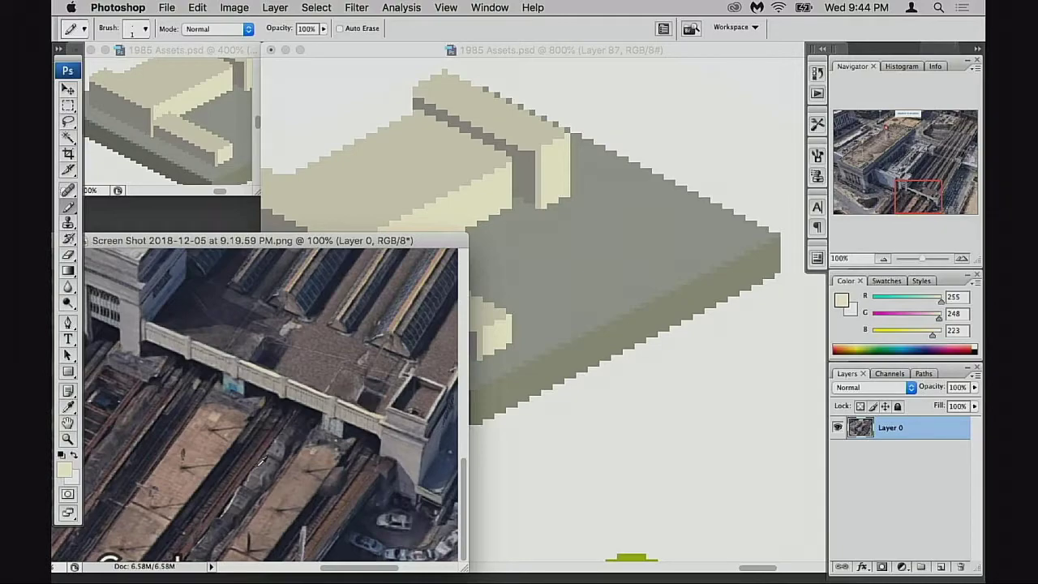
left_click(248, 468, "alt")
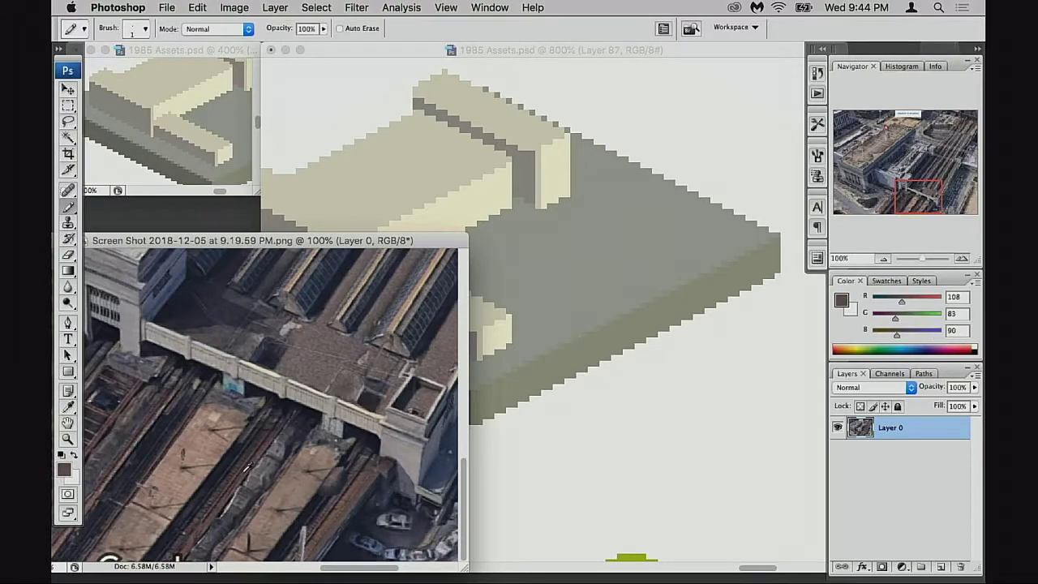
left_click(276, 456, "alt")
left_click(612, 197)
left_click_drag(520, 284, 544, 260)
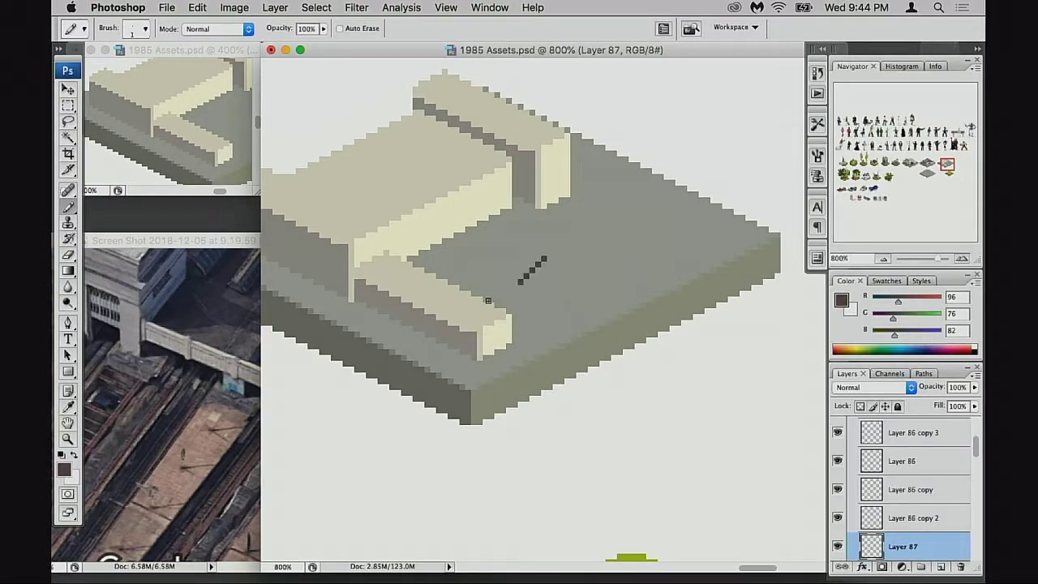
key("super+z")
Step: Set the foreground colour to 726761, try a short isometric track strip behind the low front wall, and undo it
left_click(66, 470)
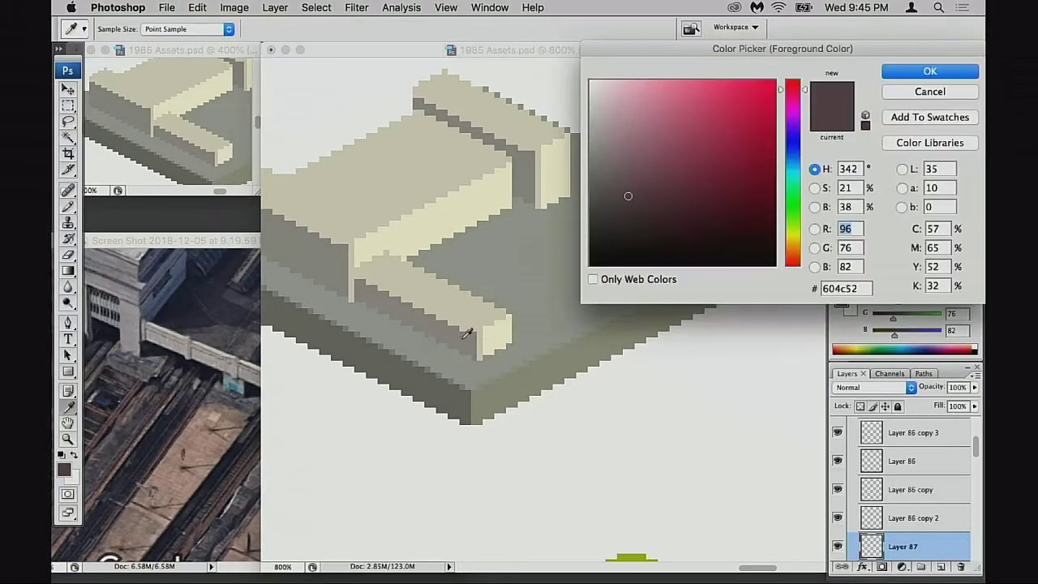
mouse_move(628, 195)
left_mouse_down()
mouse_move(614, 174)
mouse_move(616, 182)
left_mouse_up()
left_click_drag(800, 247, 797, 258)
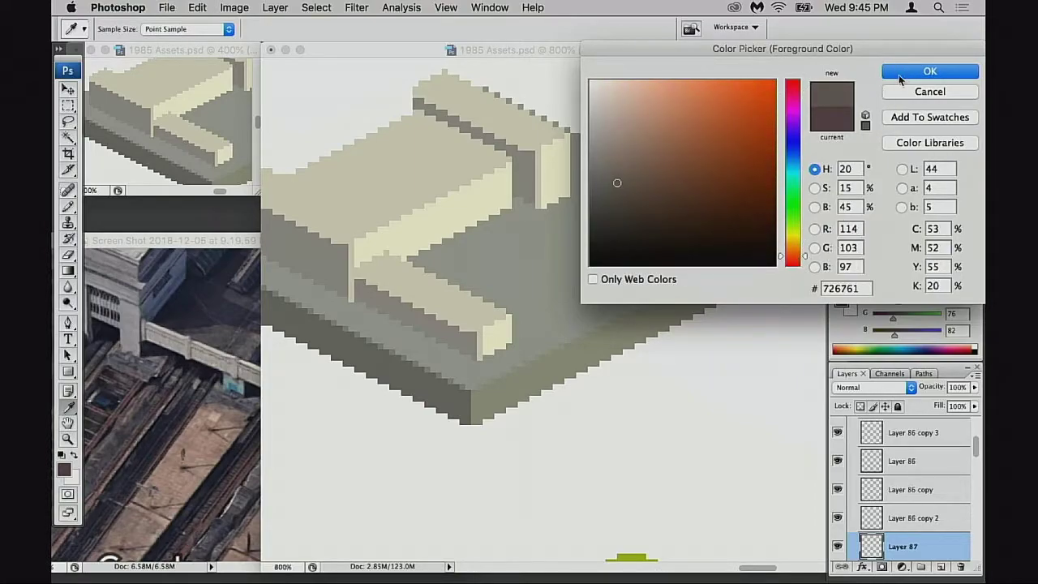
left_click(900, 73)
mouse_move(499, 250)
left_mouse_down()
mouse_move(477, 287)
mouse_move(531, 260)
left_mouse_up()
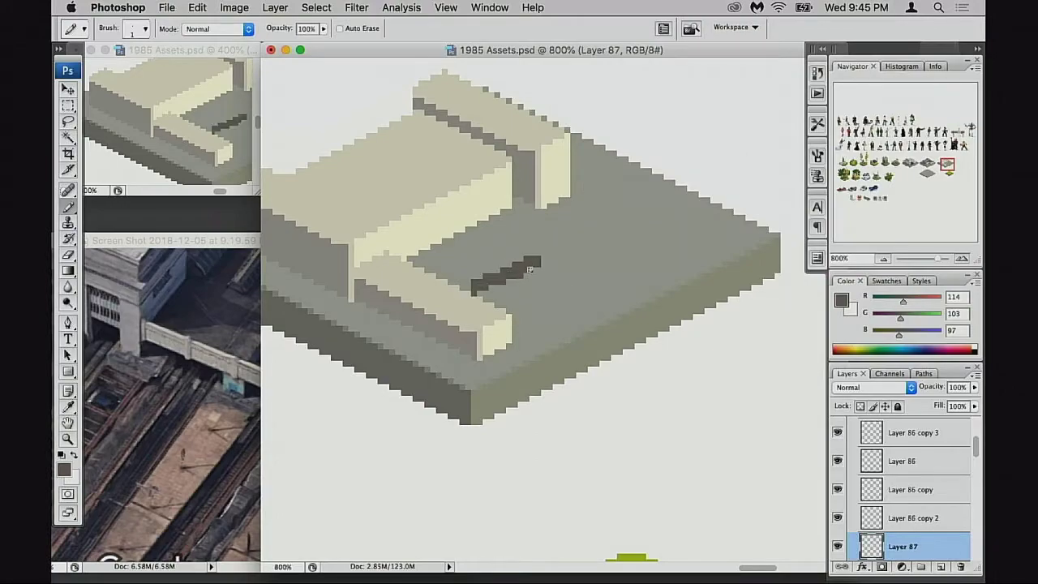
key("ctrl+z")
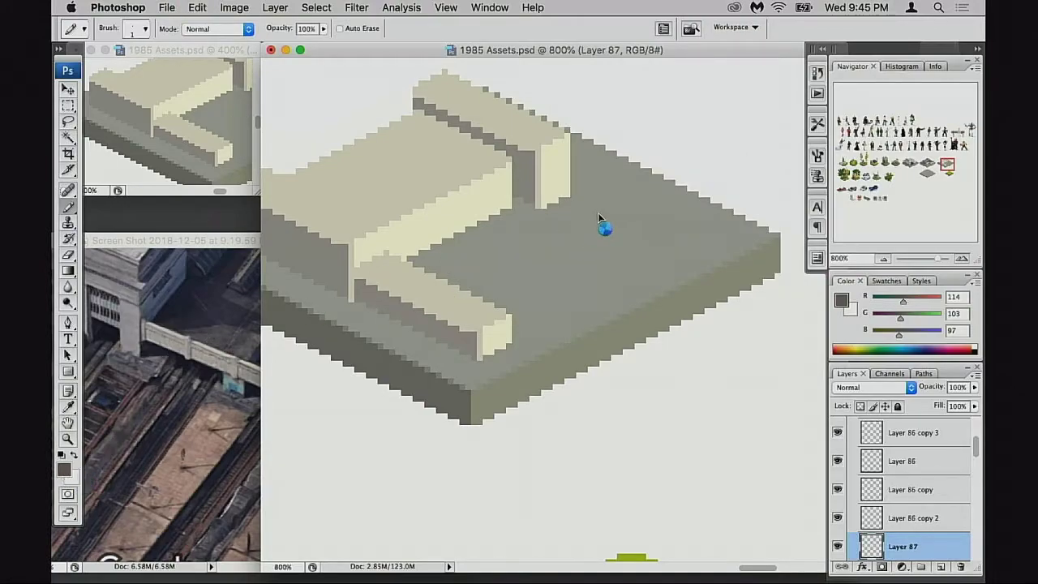
Step: Lighten the foreground colour to 8e8585 and draw a short isometric track strip running back from behind the low front wall
left_click_drag(616, 181, 611, 169)
left_click_drag(799, 264, 798, 271)
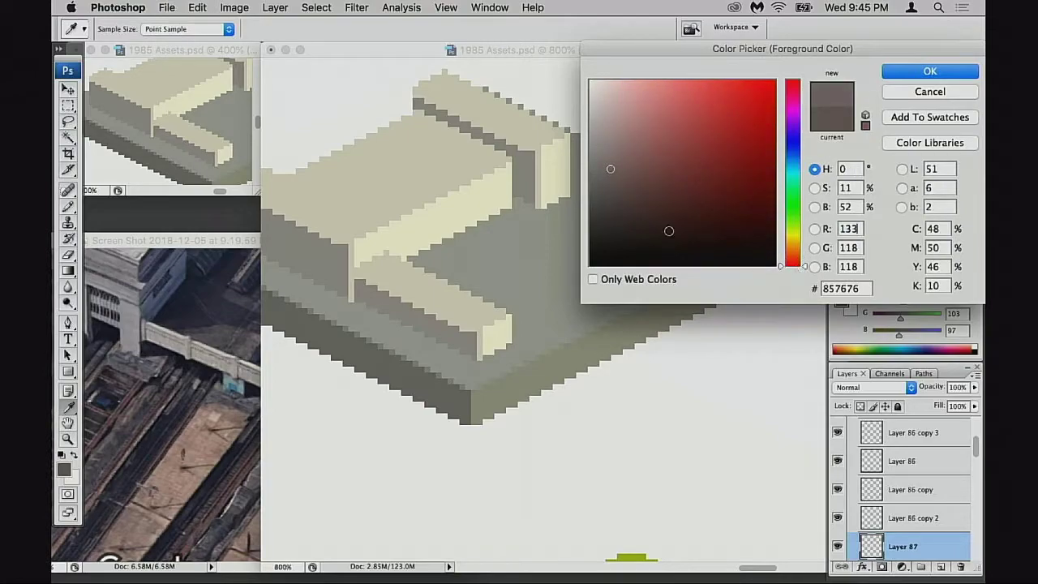
left_click_drag(595, 169, 601, 162)
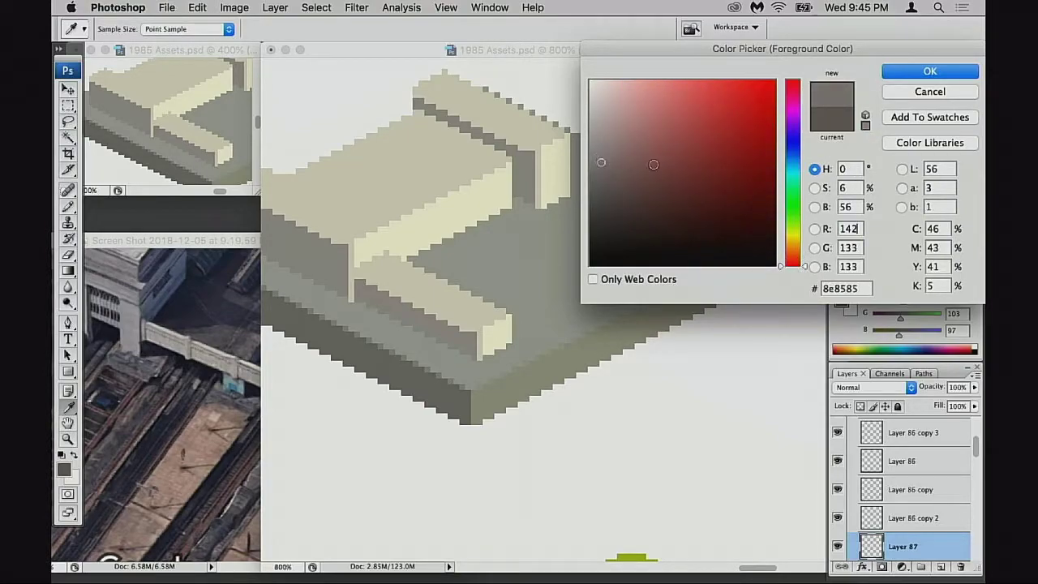
left_click(930, 72)
mouse_move(512, 251)
left_mouse_down()
mouse_move(478, 287)
mouse_move(519, 257)
mouse_move(462, 279)
mouse_move(537, 258)
left_mouse_up()
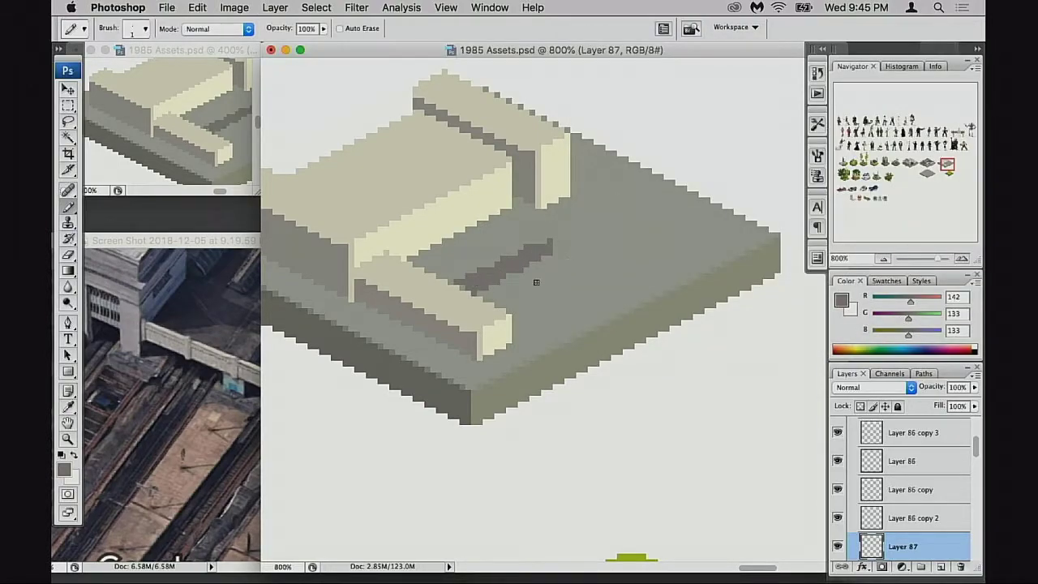
Step: Review the track strip on the whole station tile at 500% and compare it with the finished building tile beside it
left_click(535, 289, "alt")
left_click(543, 290, "alt")
left_click(558, 312, "alt")
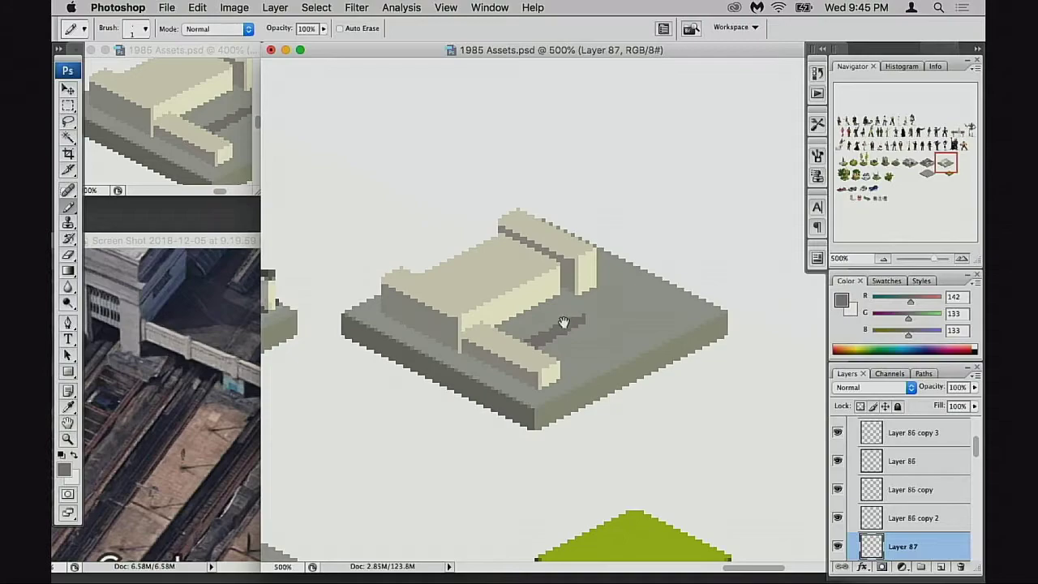
left_click(568, 300, "alt")
left_click_drag(559, 325, 604, 322)
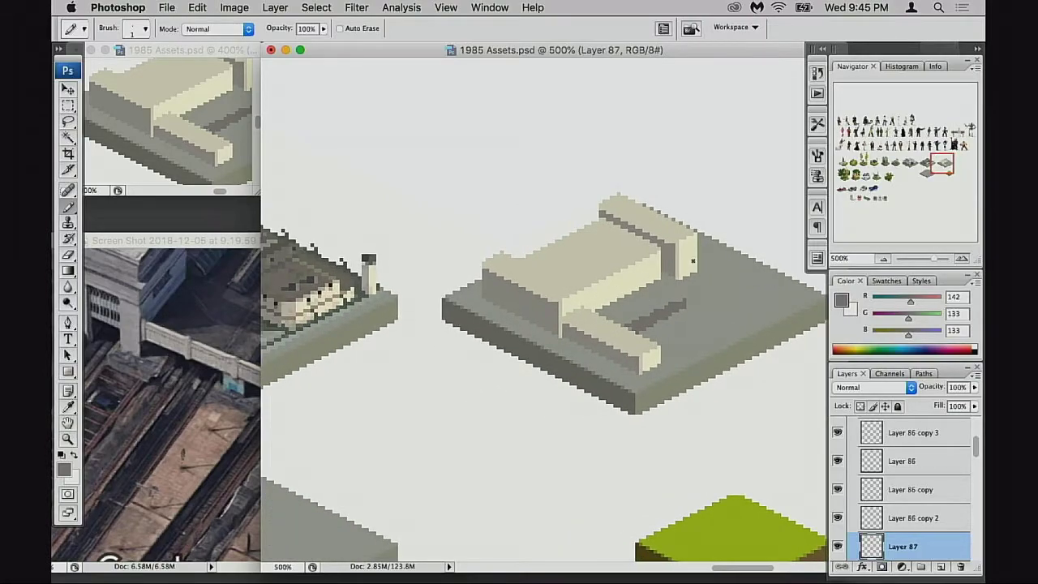
left_click_drag(621, 309, 643, 320)
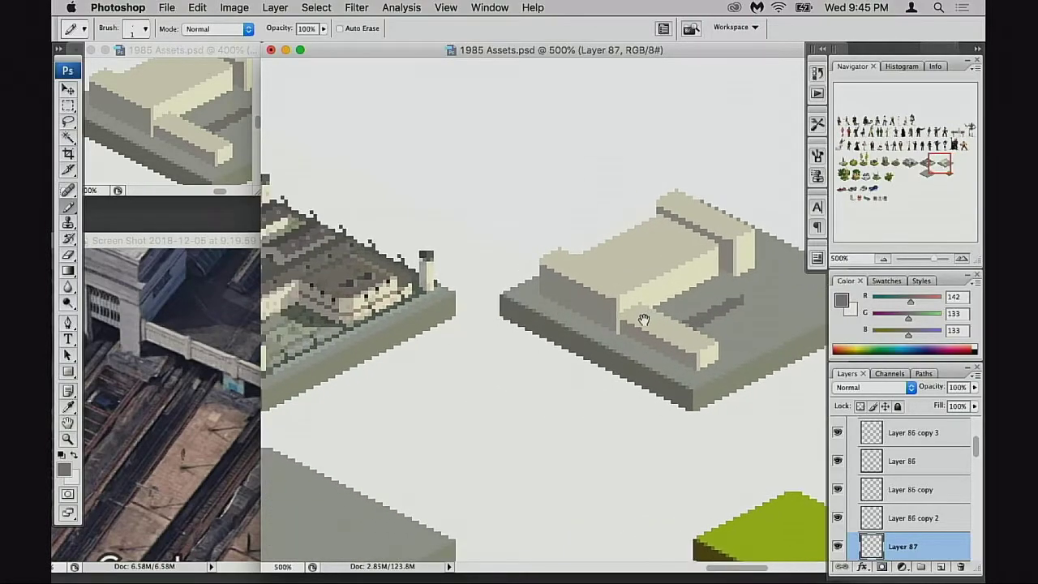
mouse_move(555, 325)
left_mouse_down()
mouse_move(681, 321)
mouse_move(623, 336)
left_mouse_up()
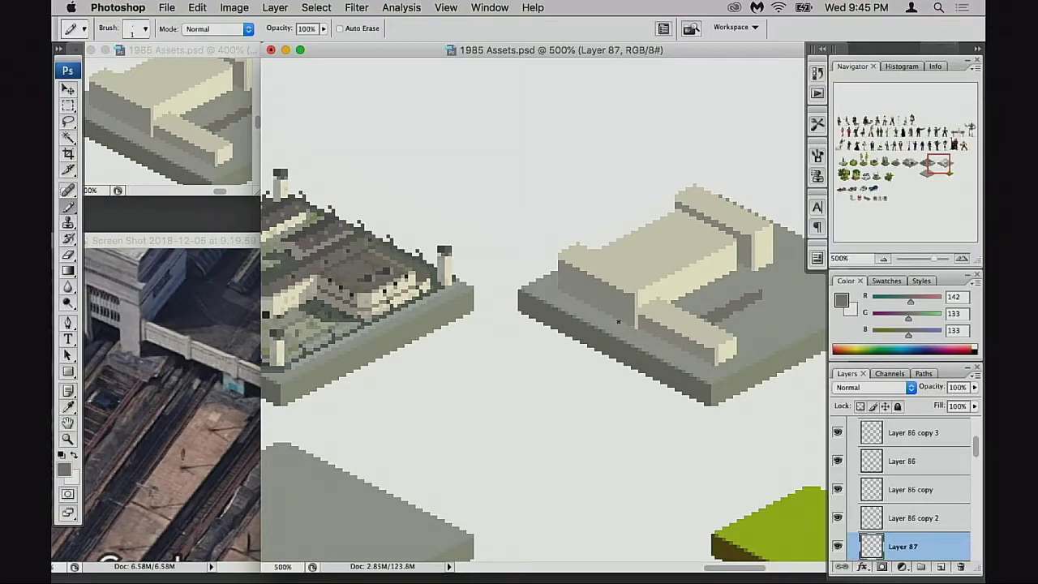
scroll(322, 201, "left", 3)
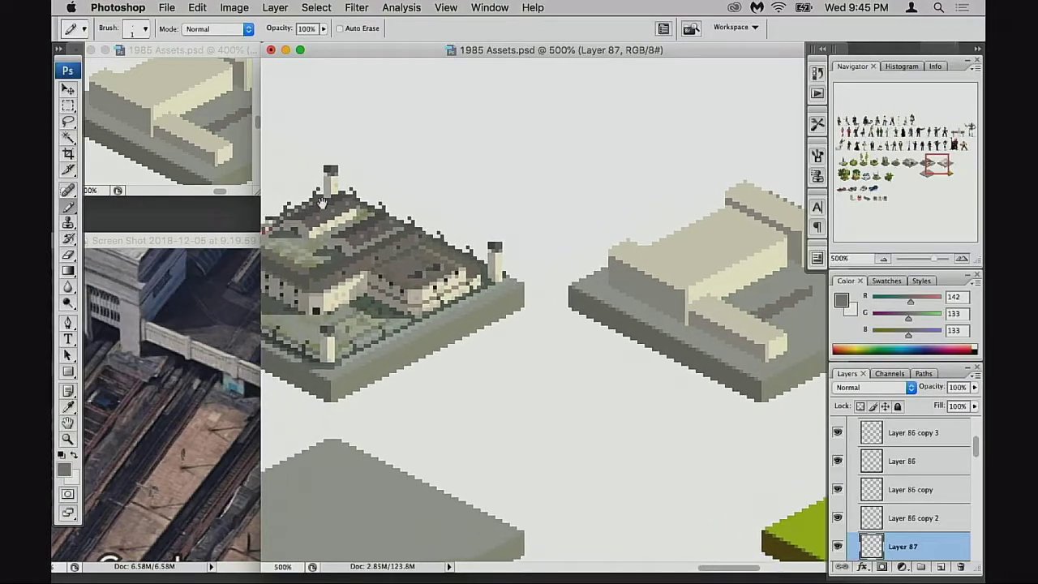
scroll(503, 311, "left", 2)
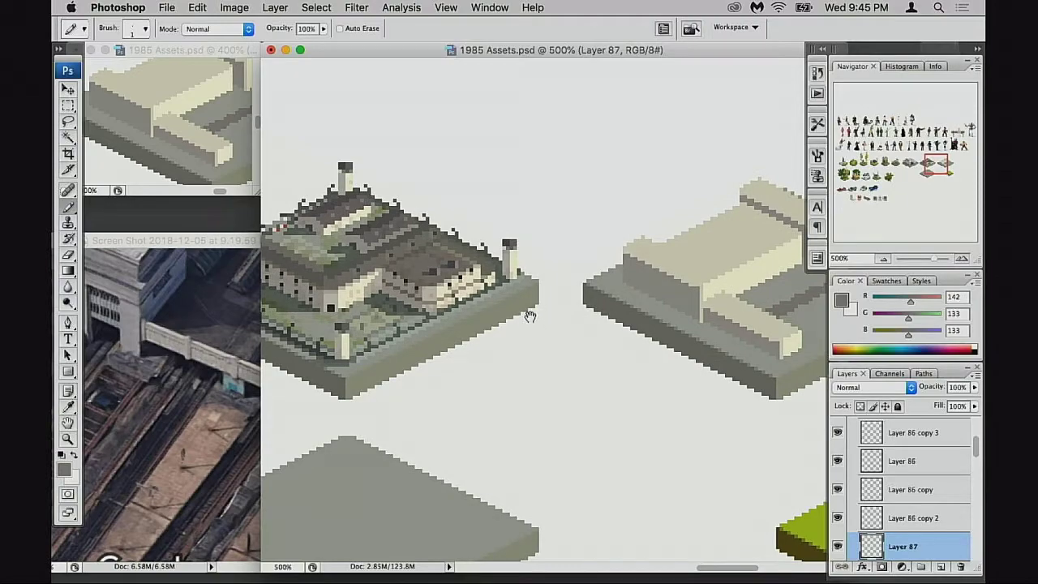
scroll(529, 316, "right", 5)
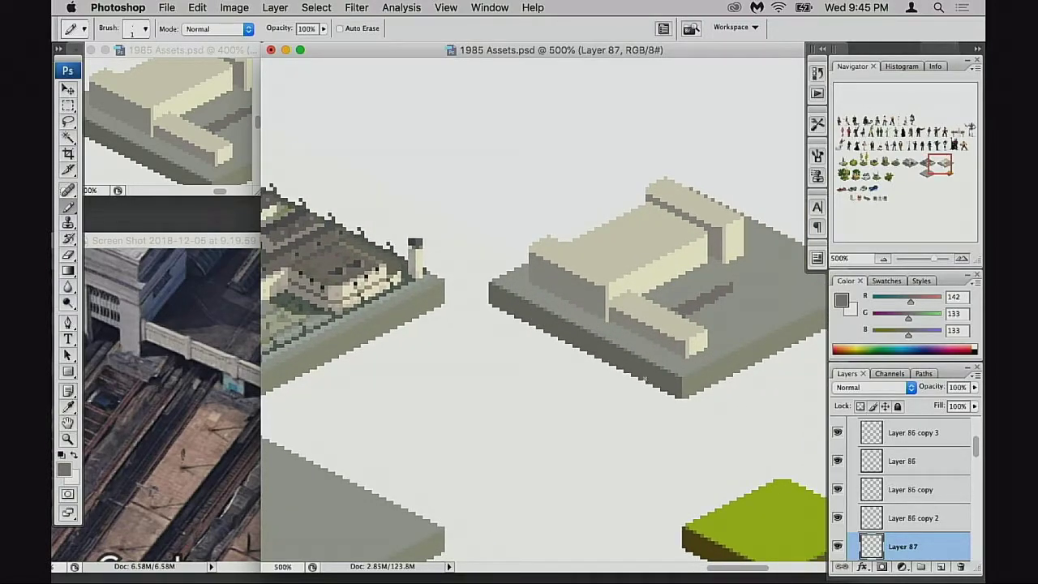
Step: Clean up the far end of the track strip at 1200% by erasing its protruding corner pixels
left_click(683, 331, "super")
left_click(678, 341, "super")
left_click_drag(510, 323, 661, 358)
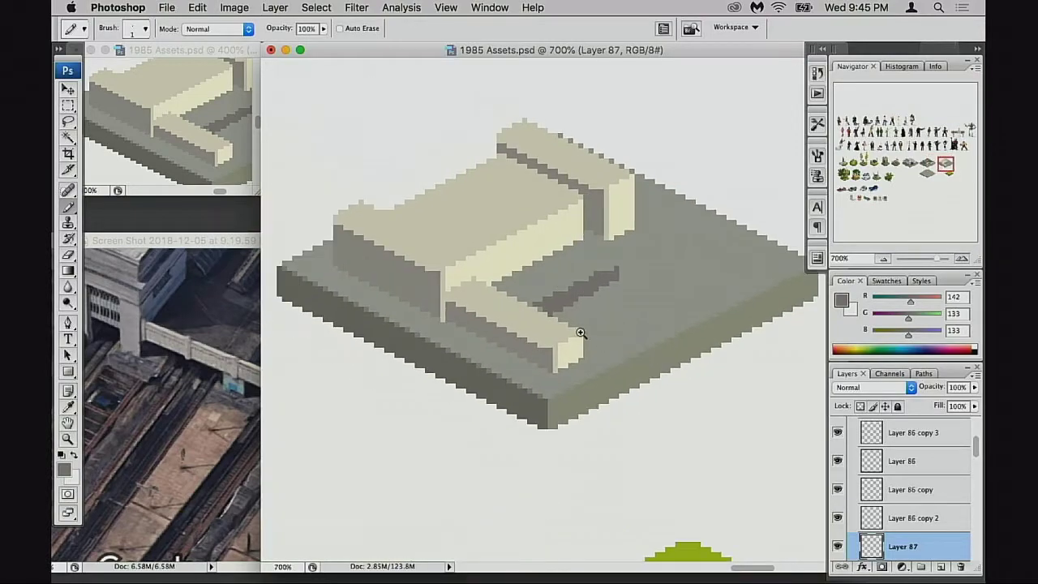
left_click(580, 332, "ctrl")
left_click(552, 298, "ctrl")
key("e")
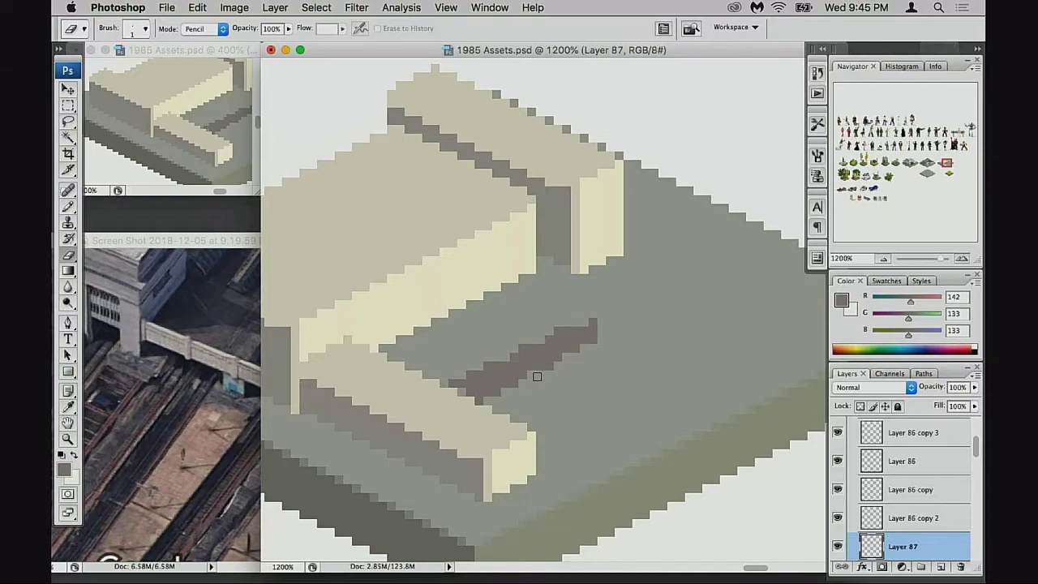
key("b")
key("e")
key("b")
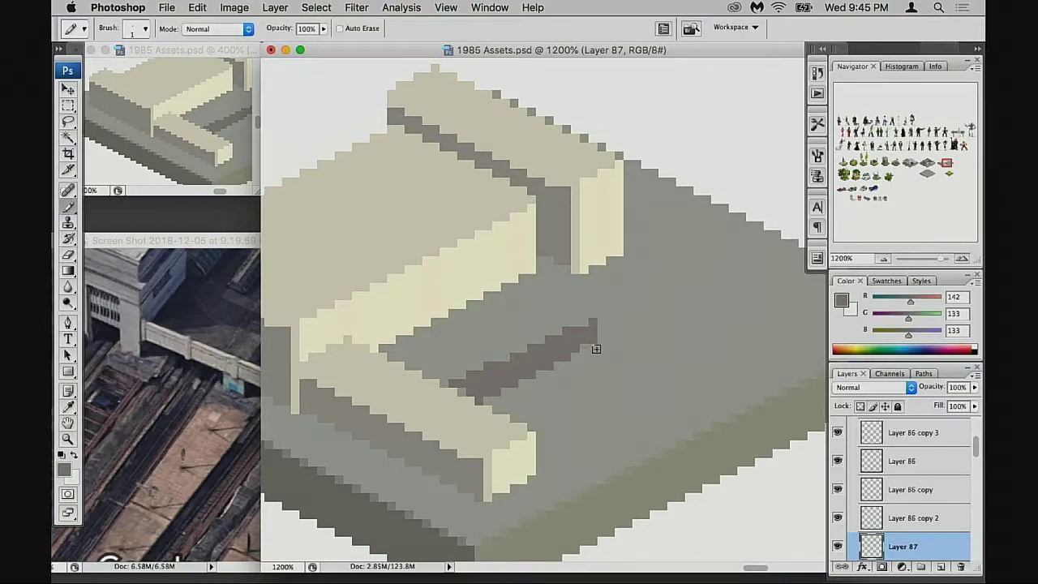
key("e")
left_click(593, 323)
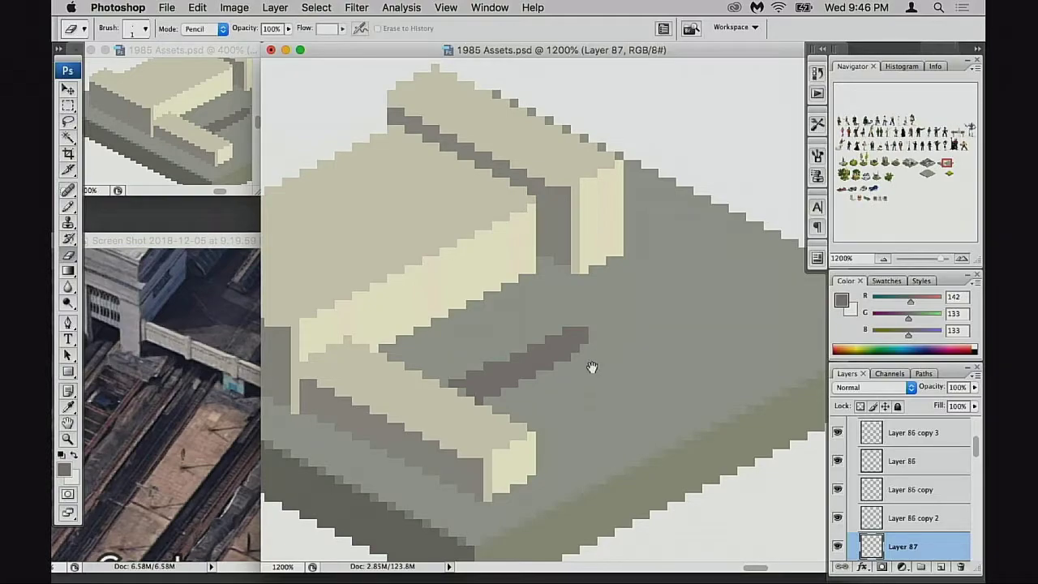
scroll(585, 362, "down", 2)
scroll(586, 362, "left", 2)
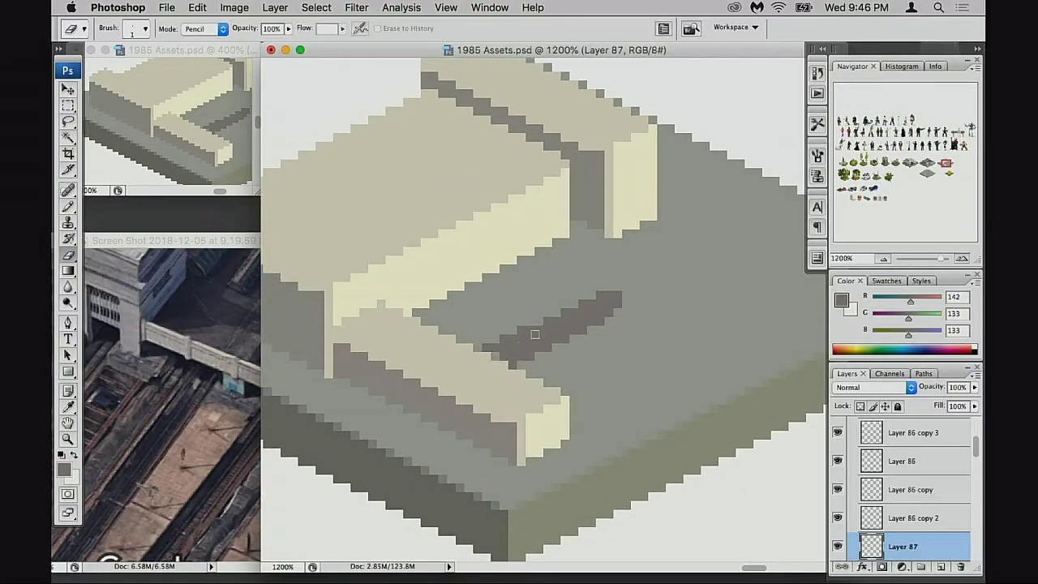
key("b")
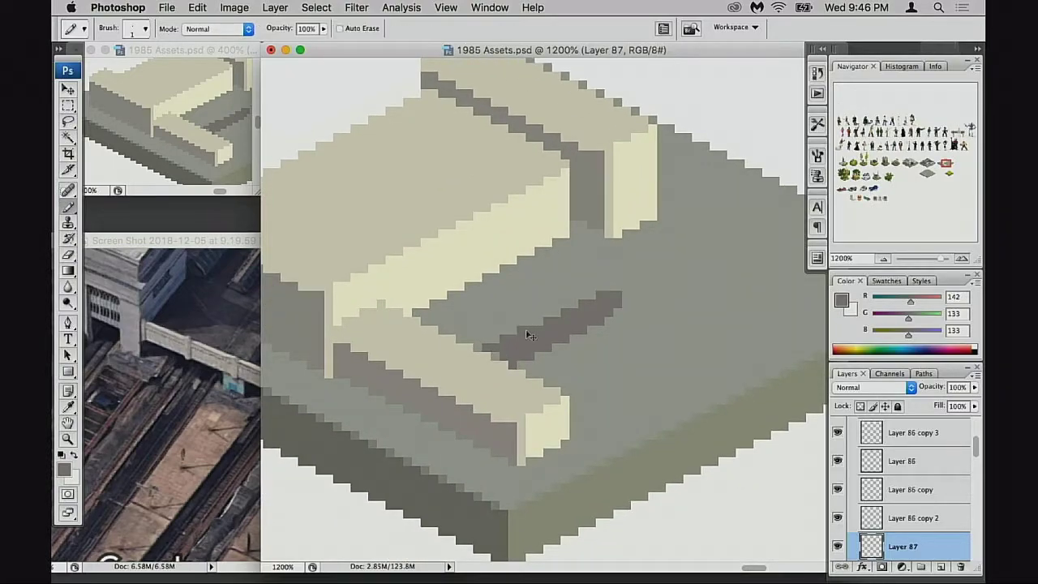
Step: Compare the single track strip on the station tile at 700% with the rails beyond the bridge in the reference photo
key("e")
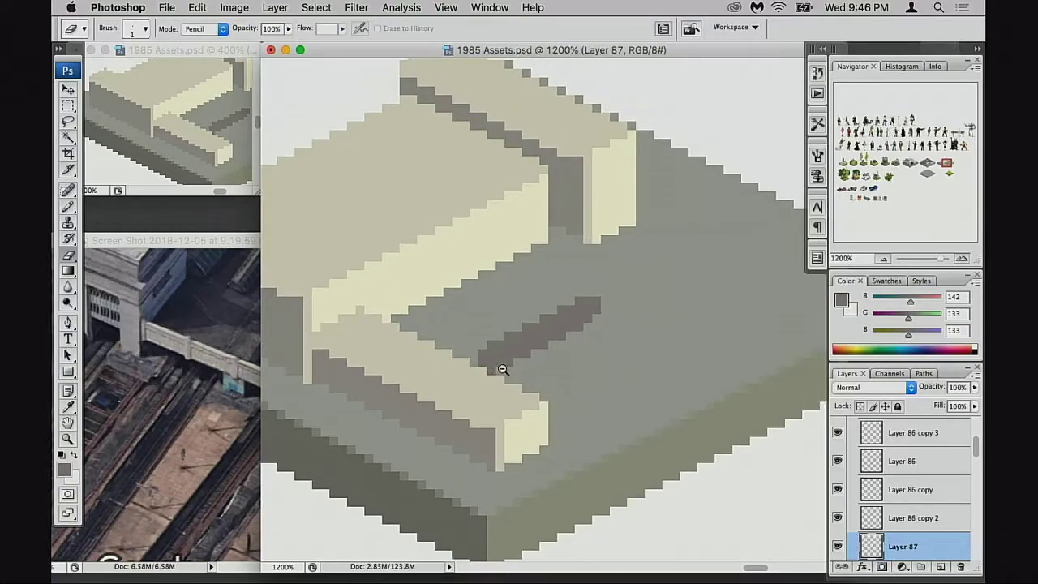
left_click(500, 366, "alt")
left_click(495, 371, "alt")
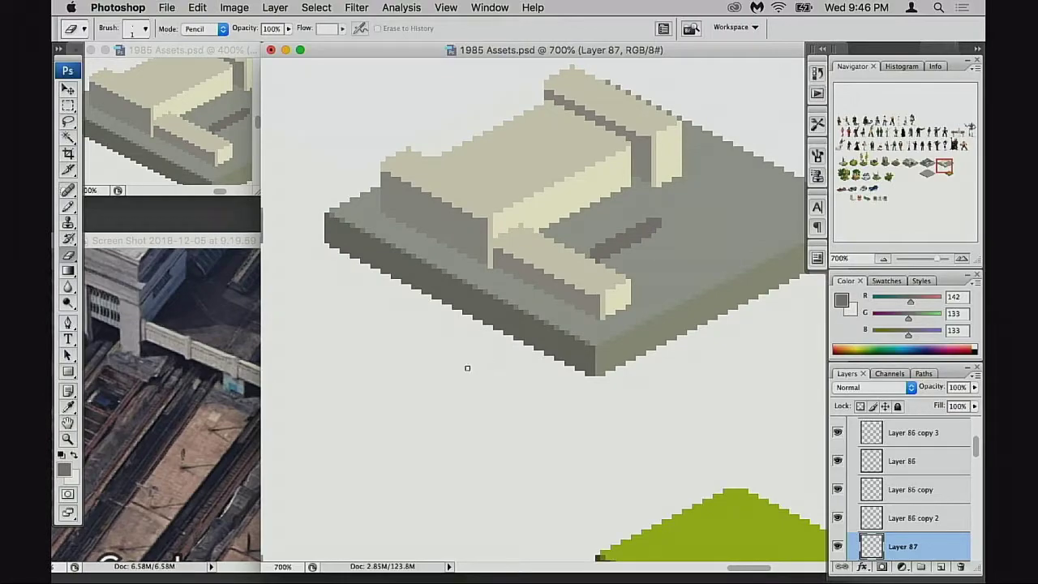
left_click(223, 403)
left_click(379, 362, "alt")
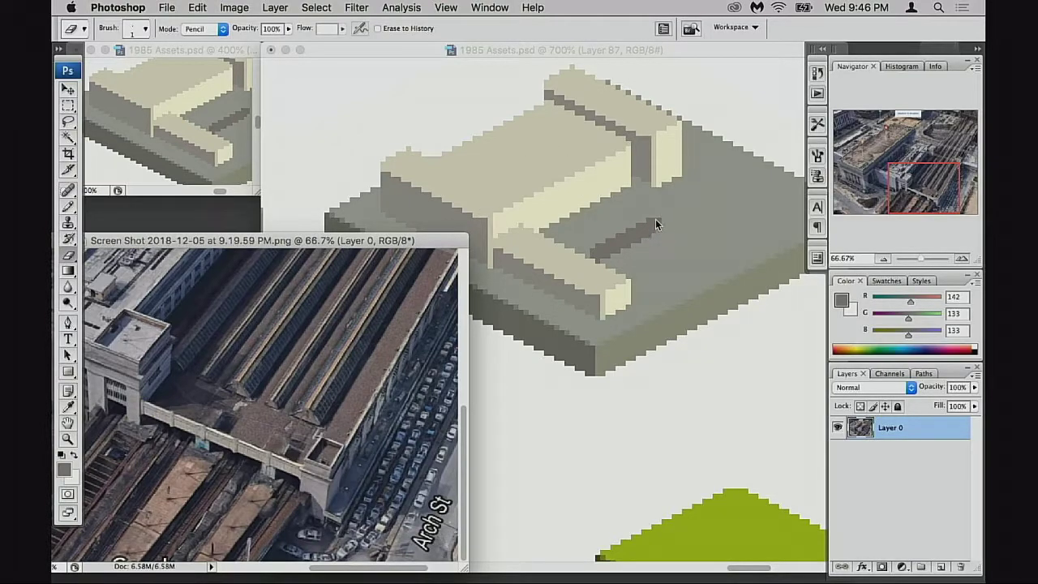
left_click(634, 251)
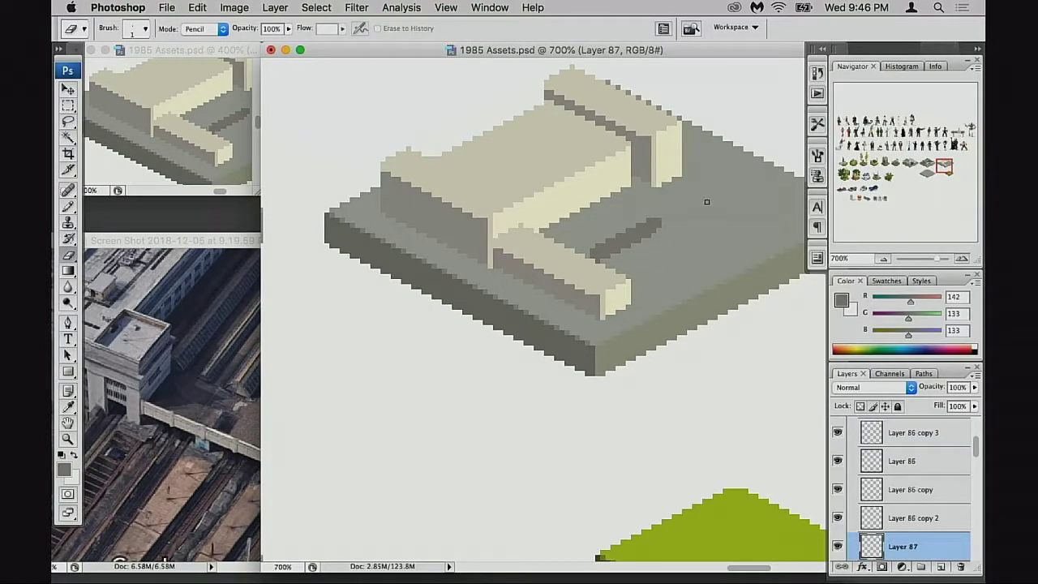
left_click_drag(707, 202, 582, 275)
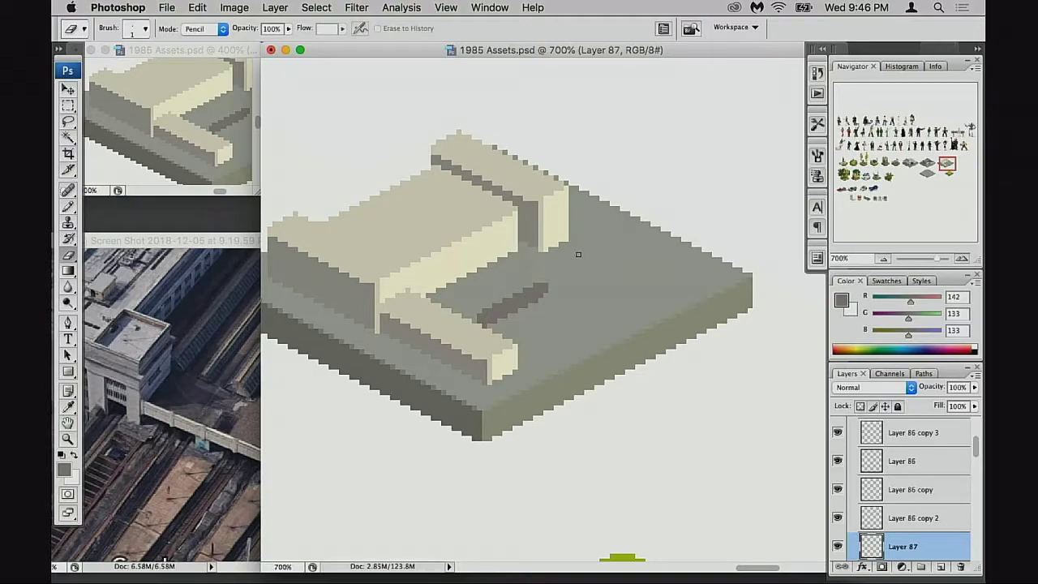
Step: Narrow the track strip to two pixels thick by erasing along its lower edge, and trim the stray pixels at its near end
left_click(507, 318, "super")
left_click(558, 322, "super")
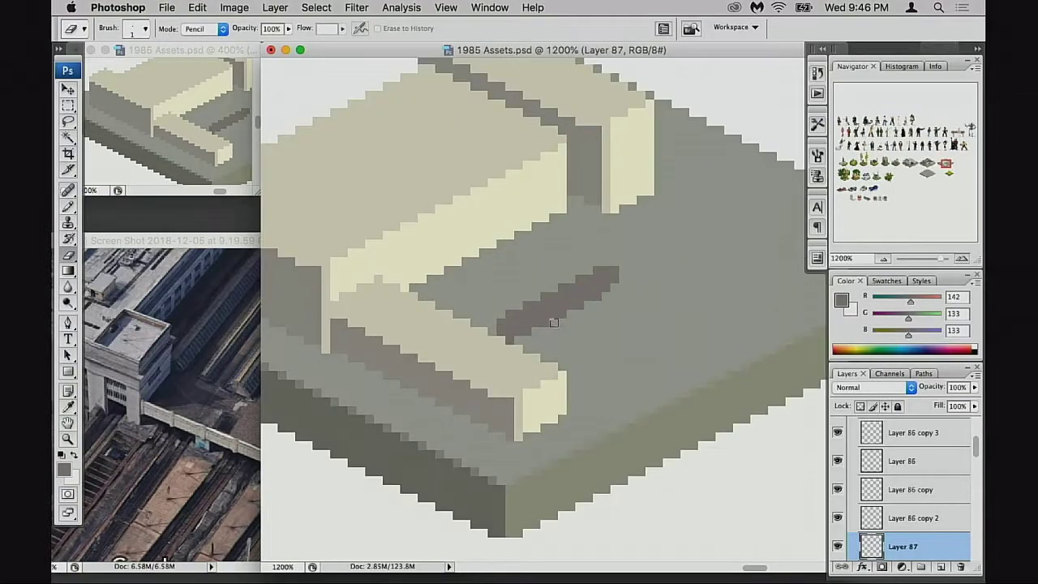
left_click_drag(563, 329, 531, 325)
left_click(537, 335)
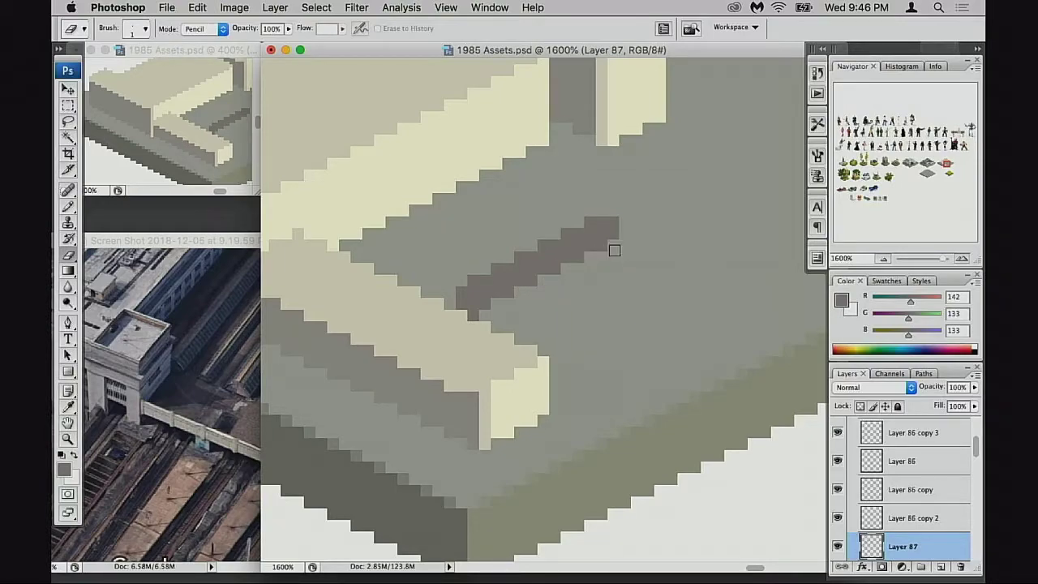
left_click(572, 300, "alt")
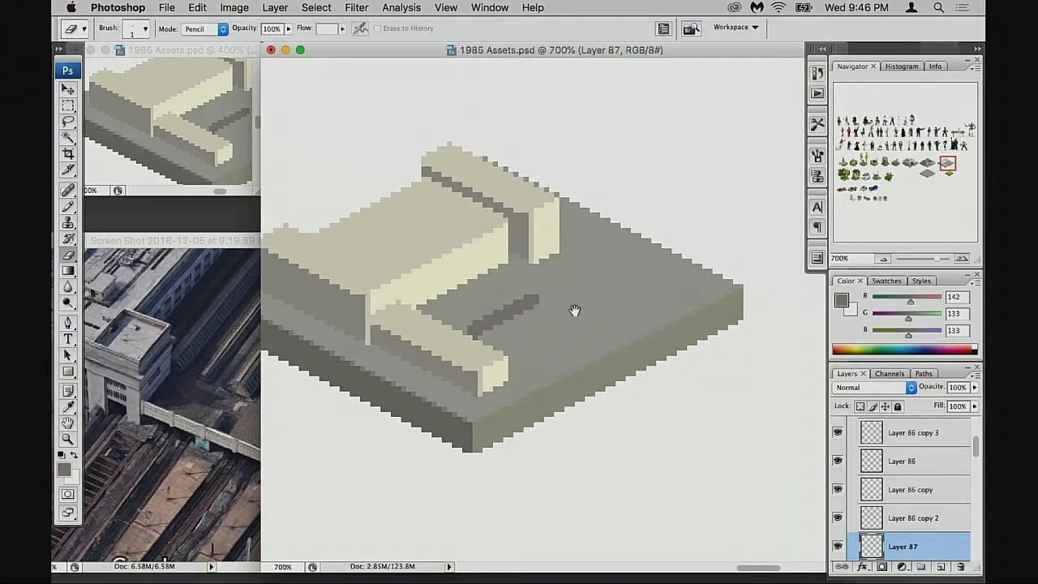
left_click(518, 329, "ctrl")
left_click(511, 308, "ctrl")
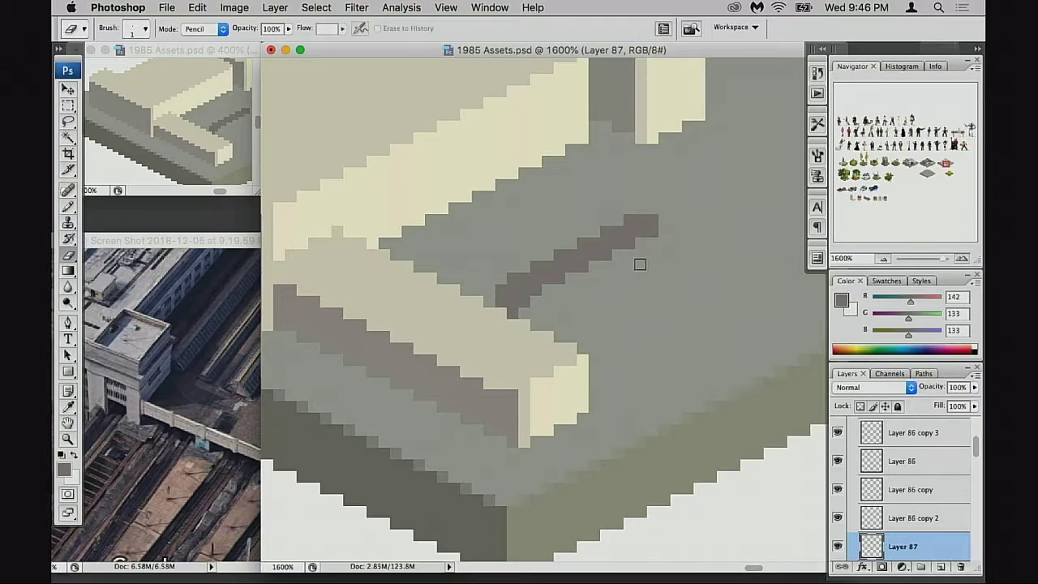
left_click(514, 314)
left_click_drag(484, 304, 470, 312)
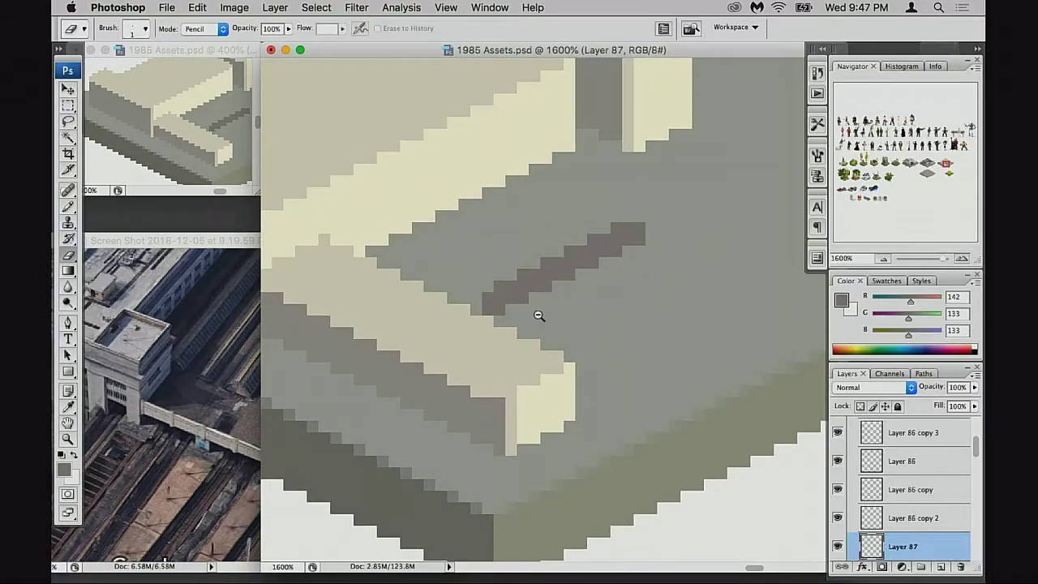
Step: Lengthen the track strip by selecting it and placing a copy farther back along the same isometric line, and deselect it
key("super+minus")
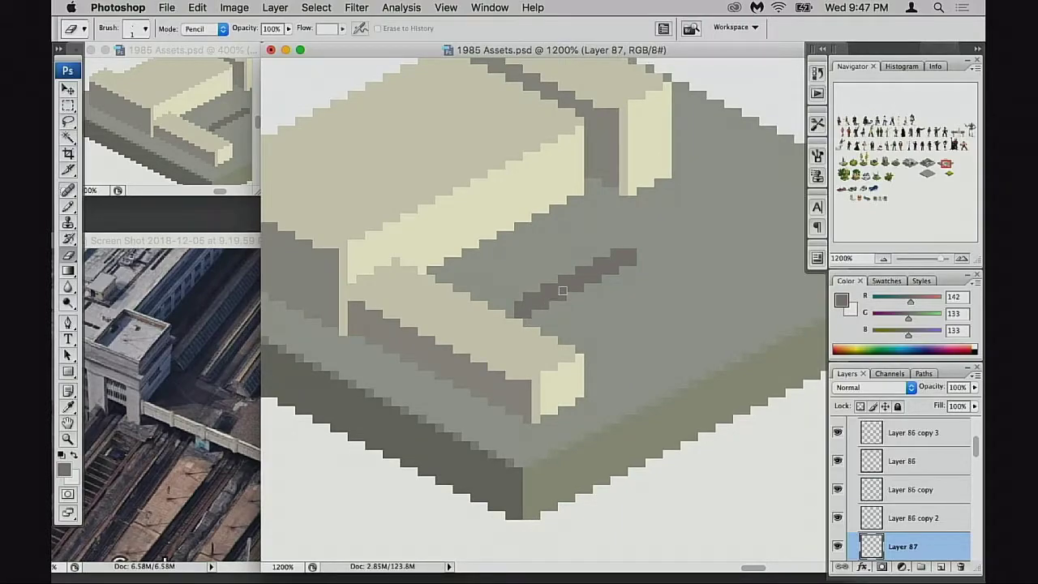
key("m")
left_click_drag(473, 196, 673, 353)
left_click_drag(589, 324, 657, 272)
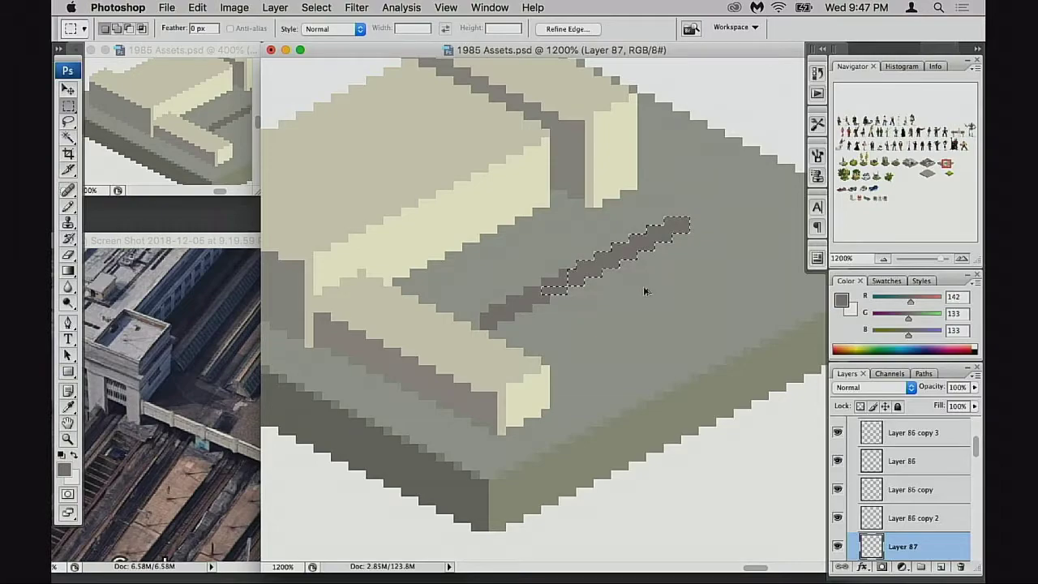
key("ctrl+d")
left_click_drag(578, 334, 596, 331)
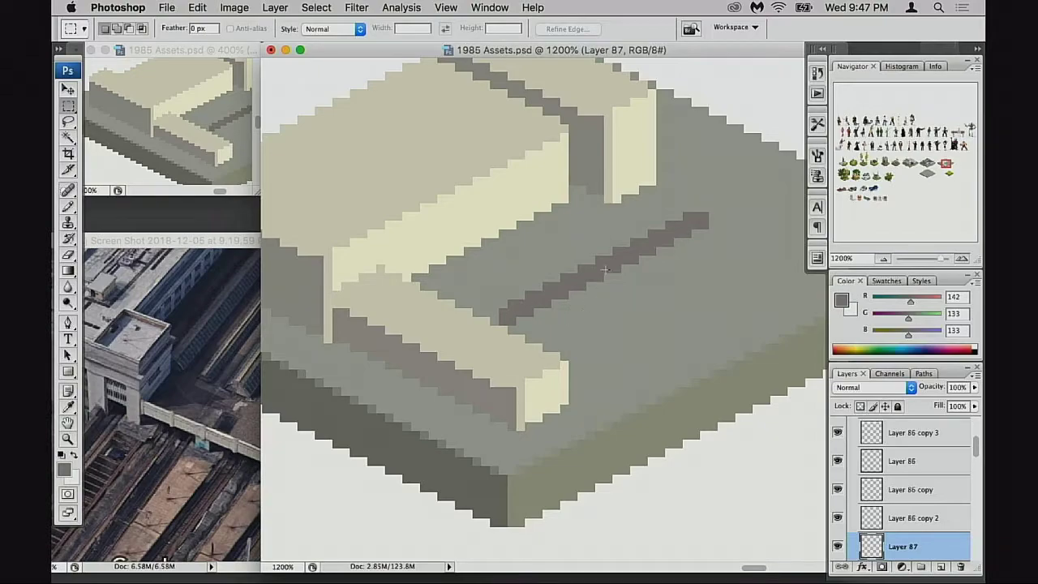
Step: Pencil in the missing pixels where the lengthened track strip meets the low front wall, and check it on the whole tile
left_click_drag(609, 353, 565, 365)
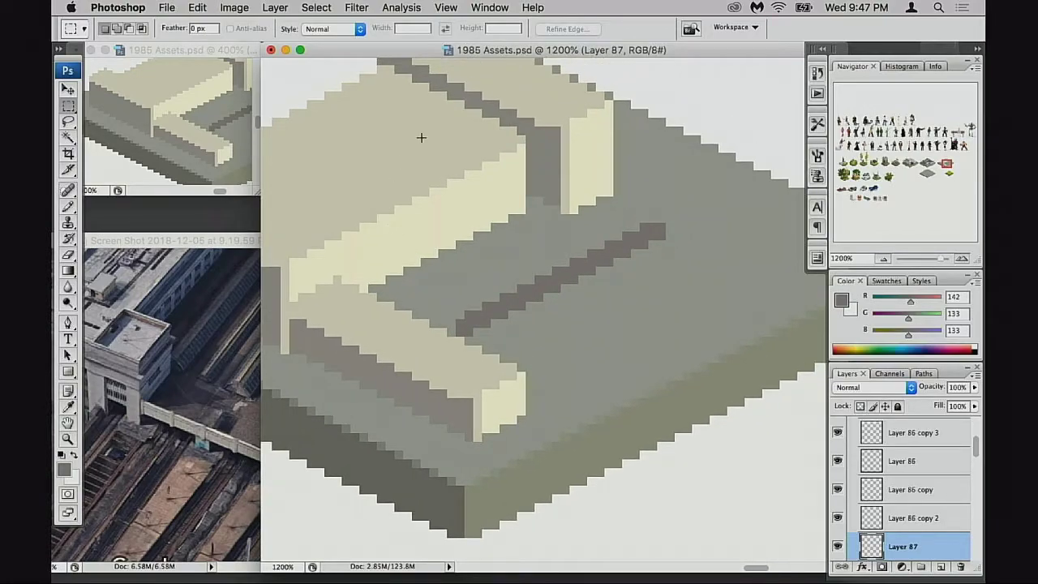
left_click_drag(465, 266, 547, 349)
left_click_drag(610, 283, 584, 283)
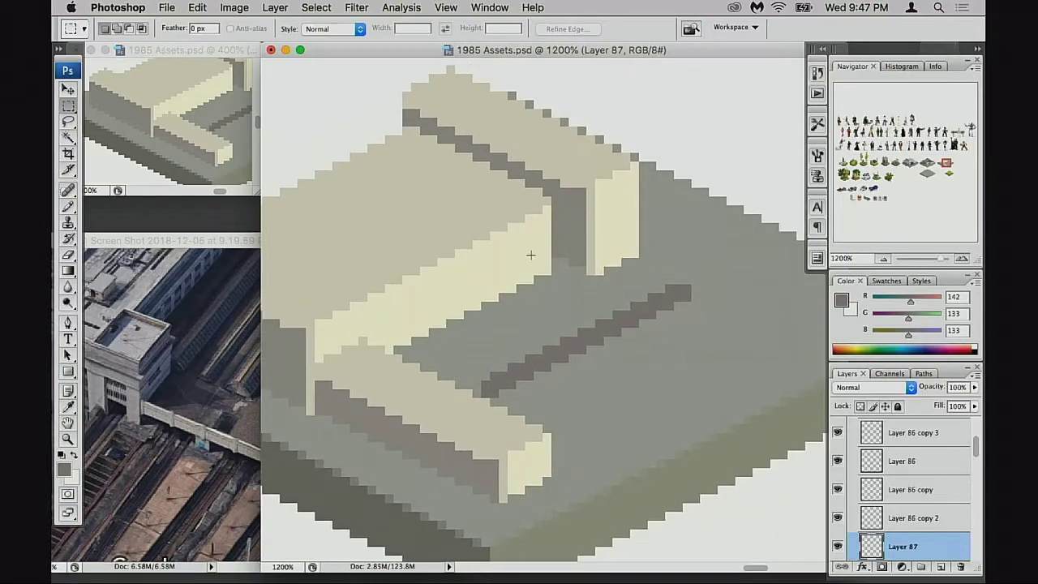
scroll(612, 355, "down", 4)
scroll(611, 354, "left", 2)
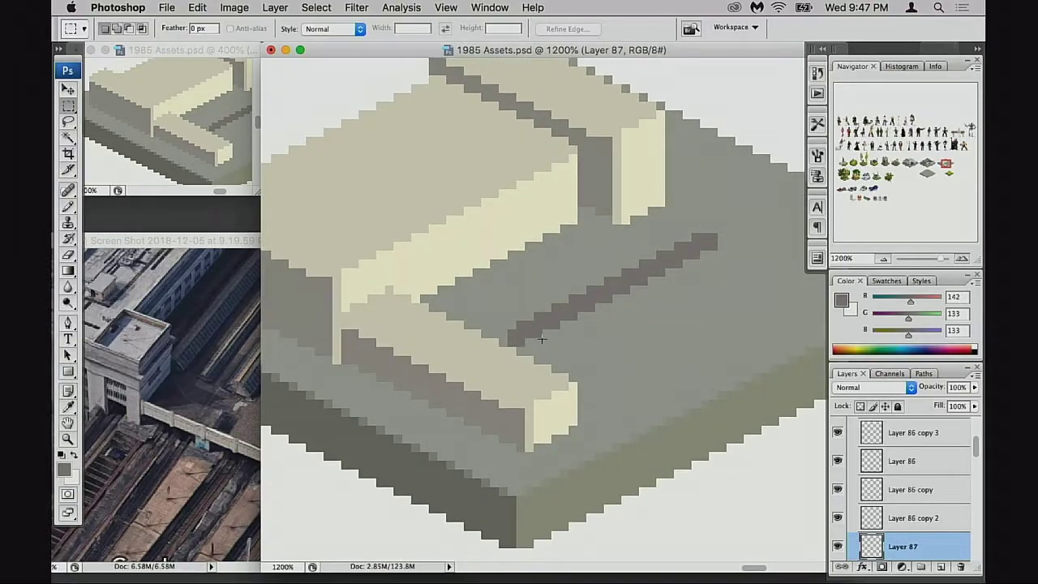
key("b")
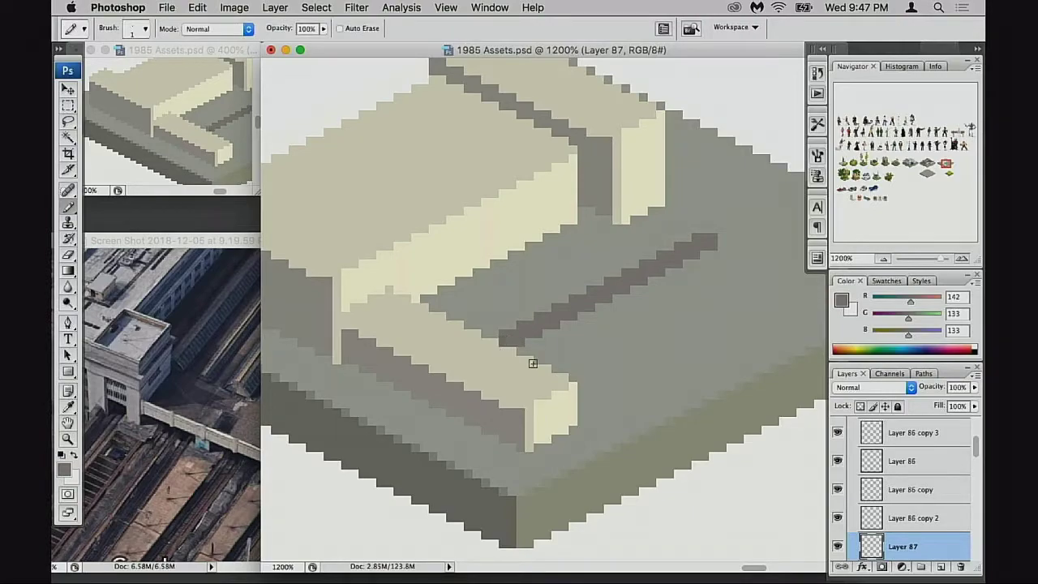
left_click_drag(608, 356, 544, 372)
key("super+minus")
left_click_drag(220, 166, 154, 138)
left_click(593, 323)
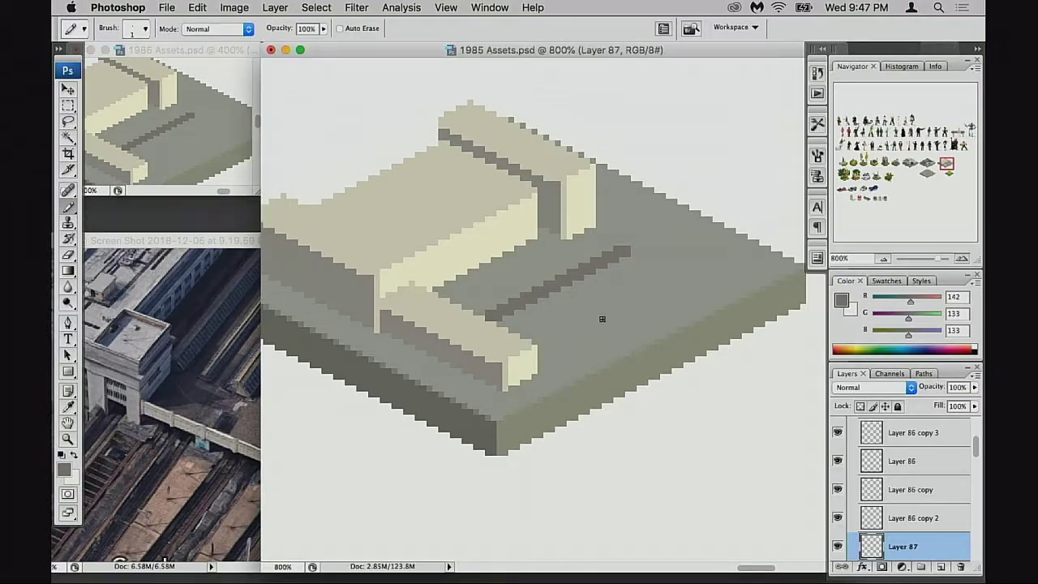
Step: Duplicate the lengthened track strip to make two parallel strips running back from the low front wall
key("m")
key("super+a")
mouse_move(568, 310)
left_mouse_down()
mouse_move(540, 305)
mouse_move(551, 302)
left_mouse_up()
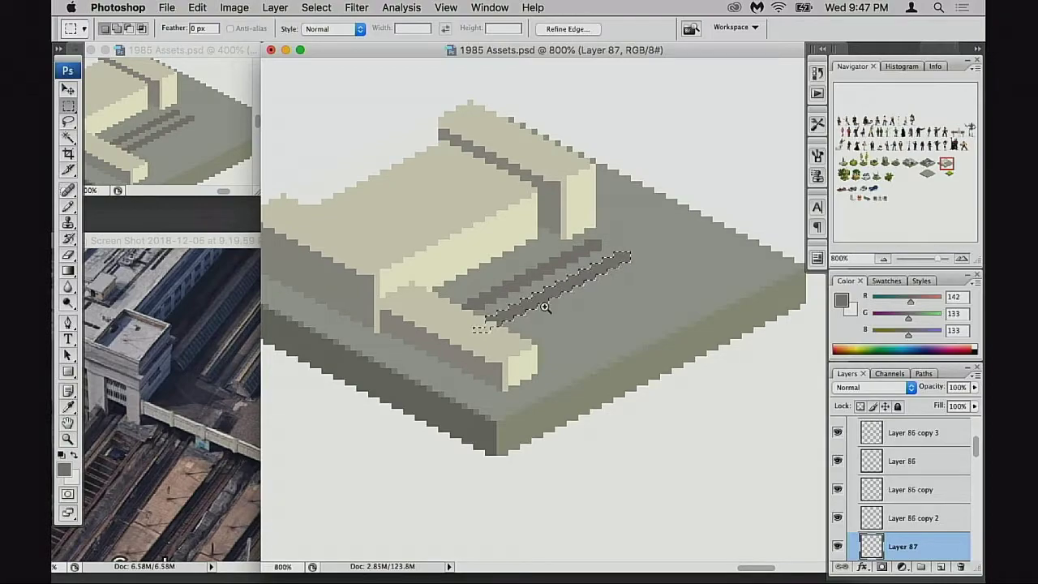
key("super+equal")
key("super+equal")
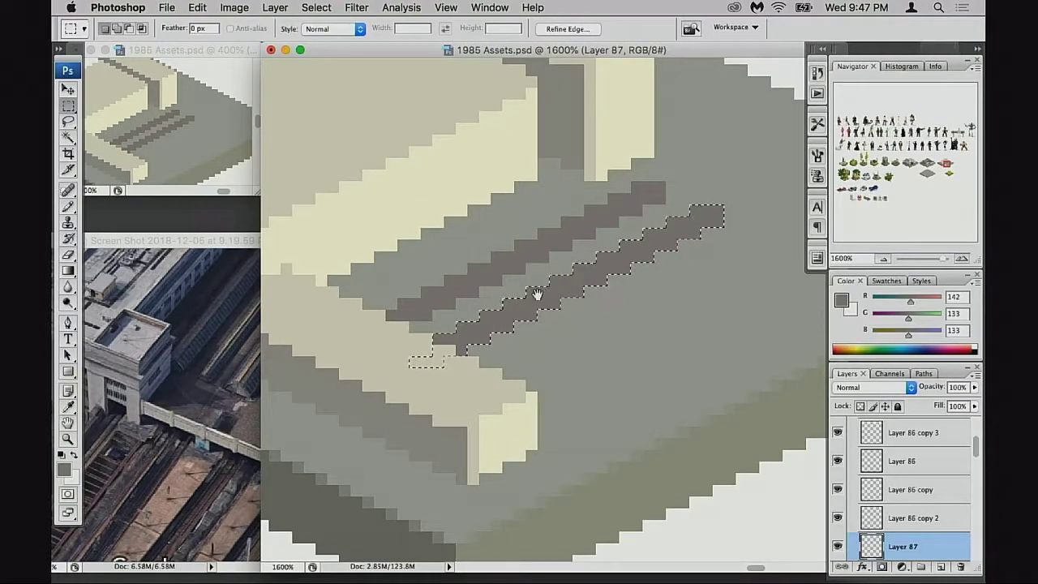
key("super+minus")
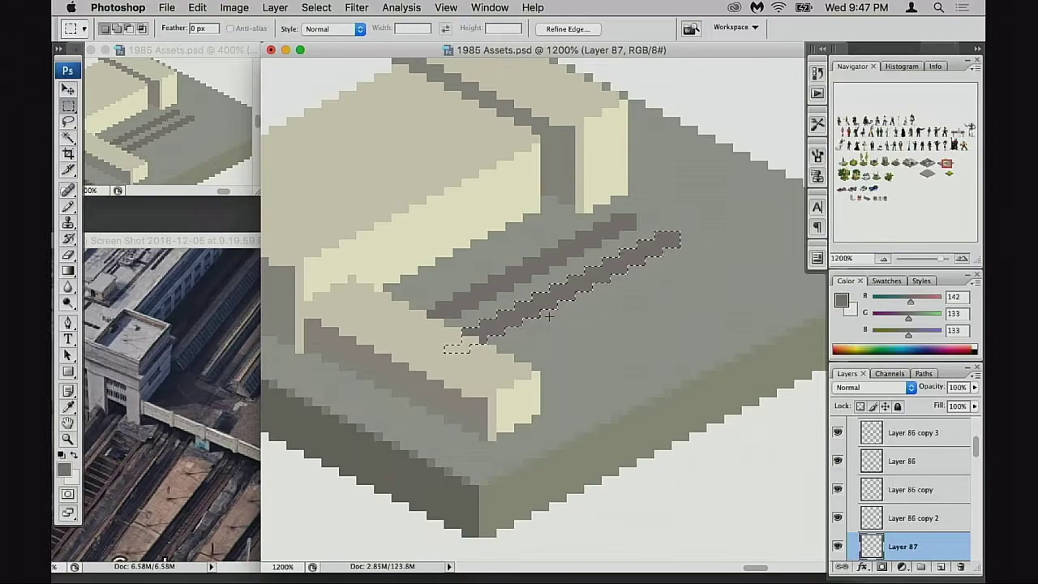
Step: Check the rail spacing in the reference photo at 100%, move the front track strip two pixels right to widen the gap, and deselect it
left_click(180, 444)
left_click_drag(182, 446, 278, 349)
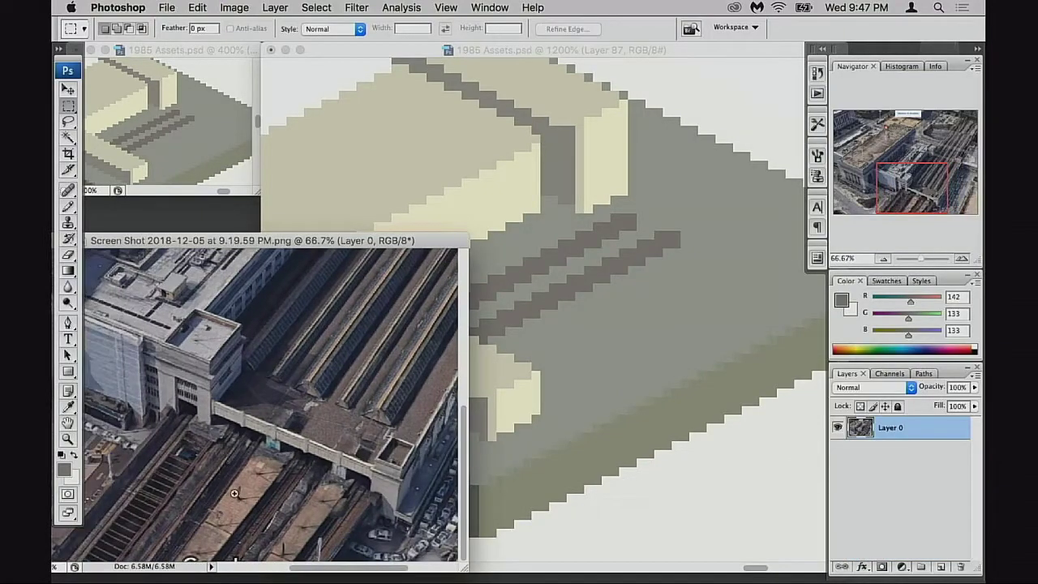
key("super+equal")
left_click_drag(232, 492, 244, 463)
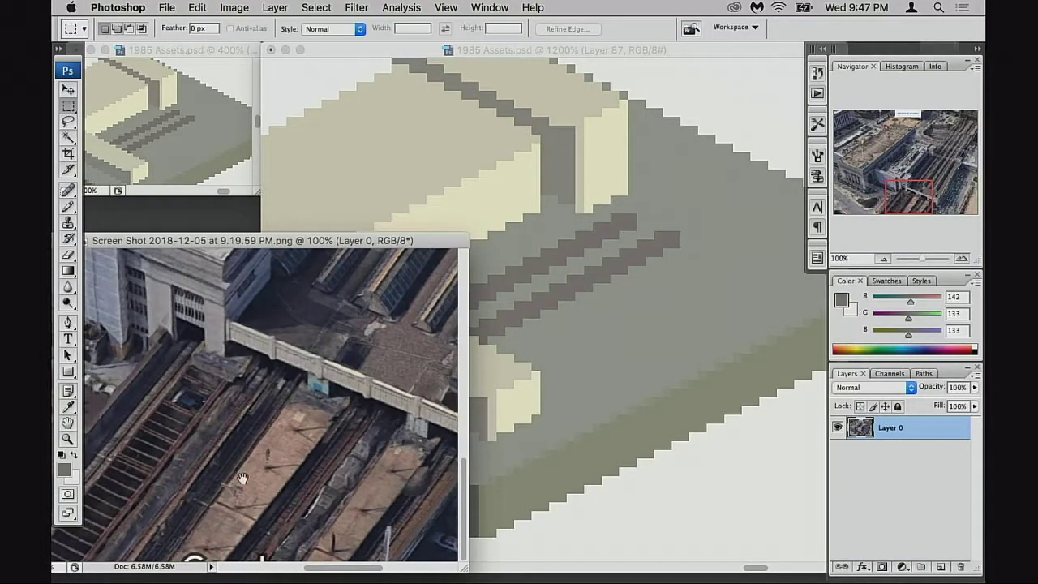
left_click(599, 348)
key("super+Right")
key("super+Right")
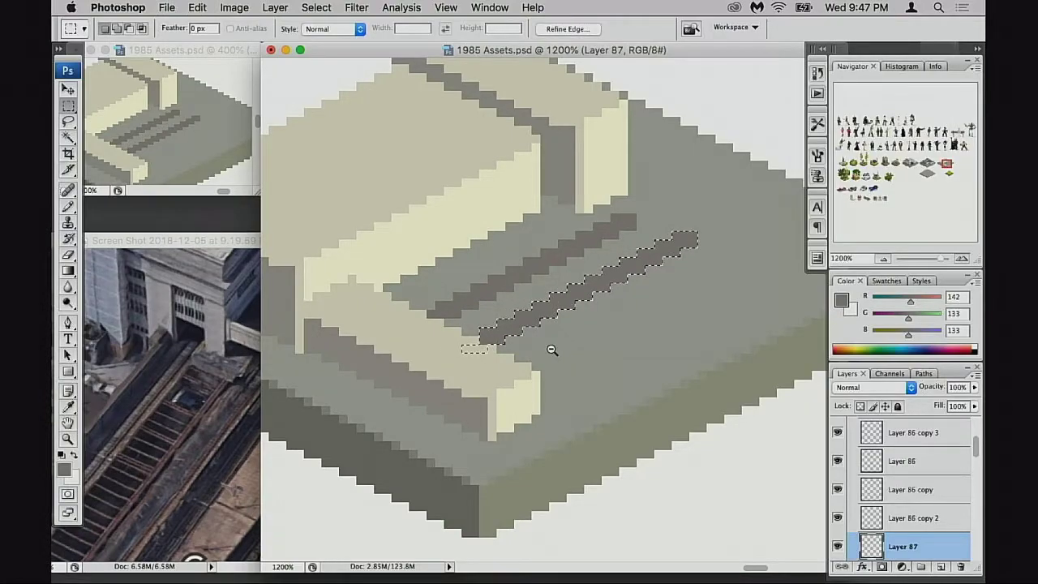
key("super+minus")
key("super+minus")
key("super+d")
left_click(579, 304)
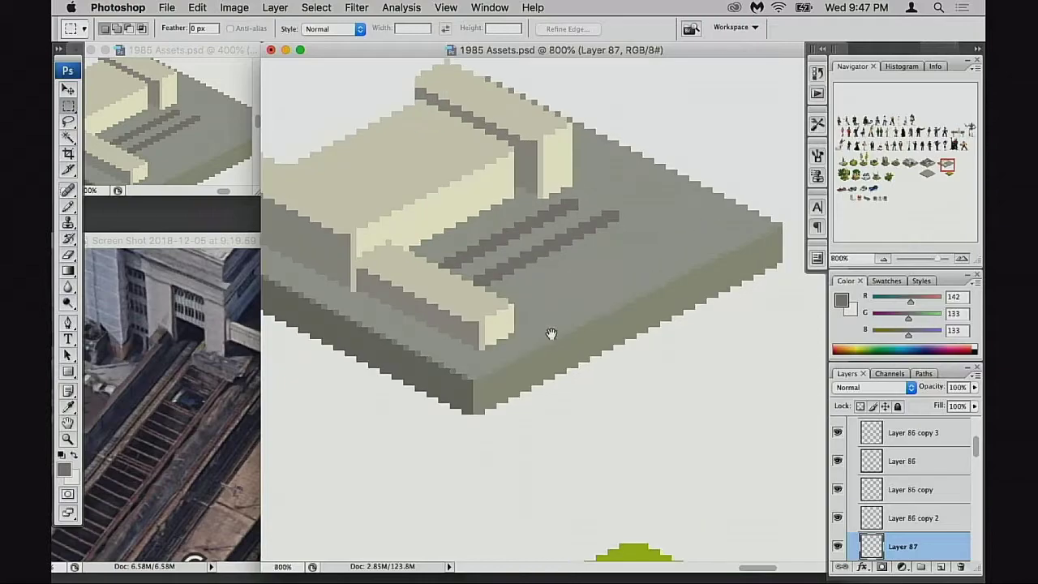
Step: Compare the two track strips with the reference photo at 50% and check the content of Layer 87 by toggling its visibility
left_click(203, 440)
left_click_drag(203, 441, 315, 373)
key("super+minus")
key("super+minus")
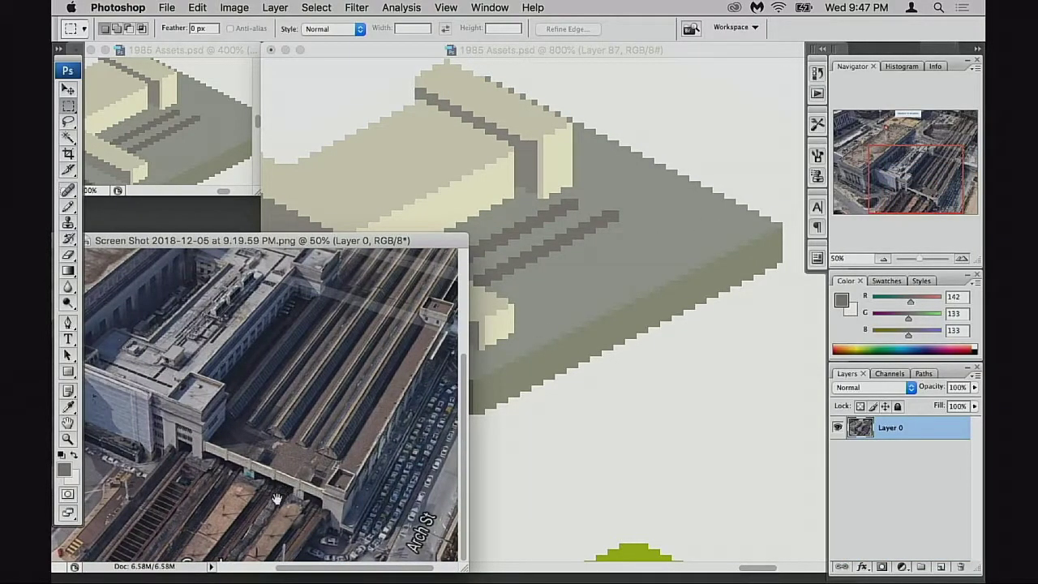
left_click(581, 267)
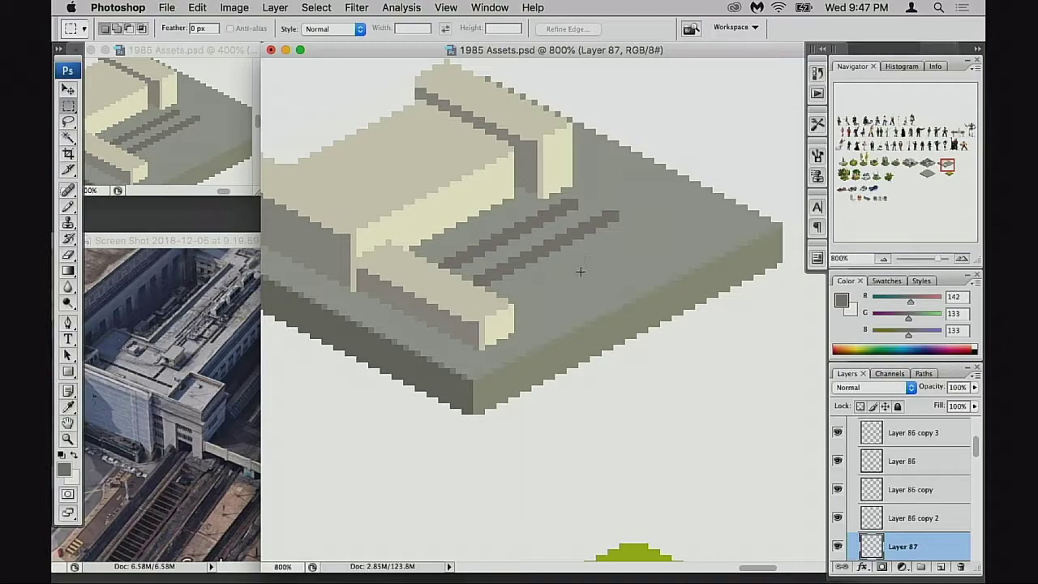
scroll(755, 430, "down", 3)
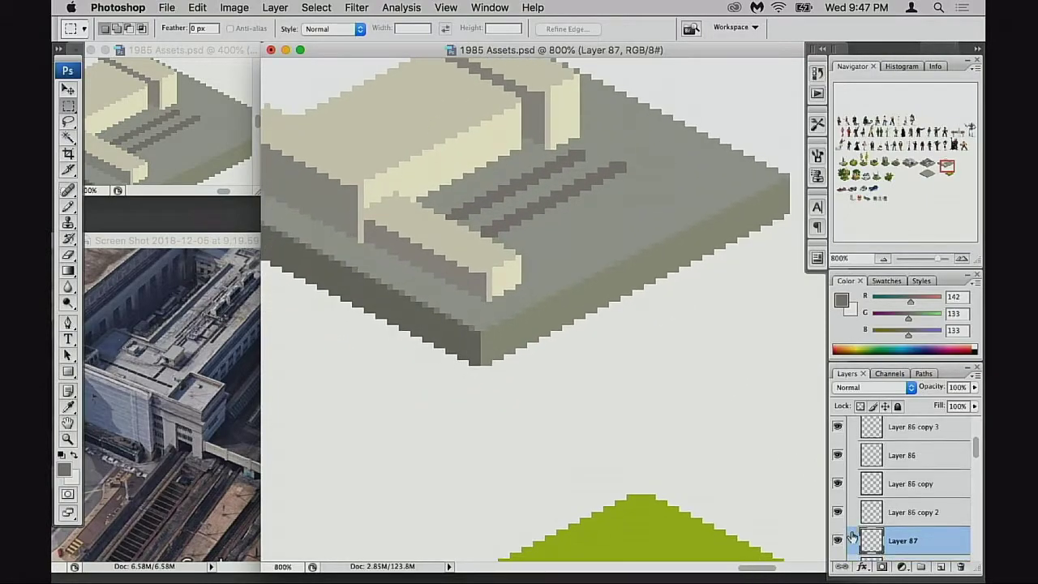
scroll(892, 503, "down", 2)
left_click(837, 500)
left_click(837, 501)
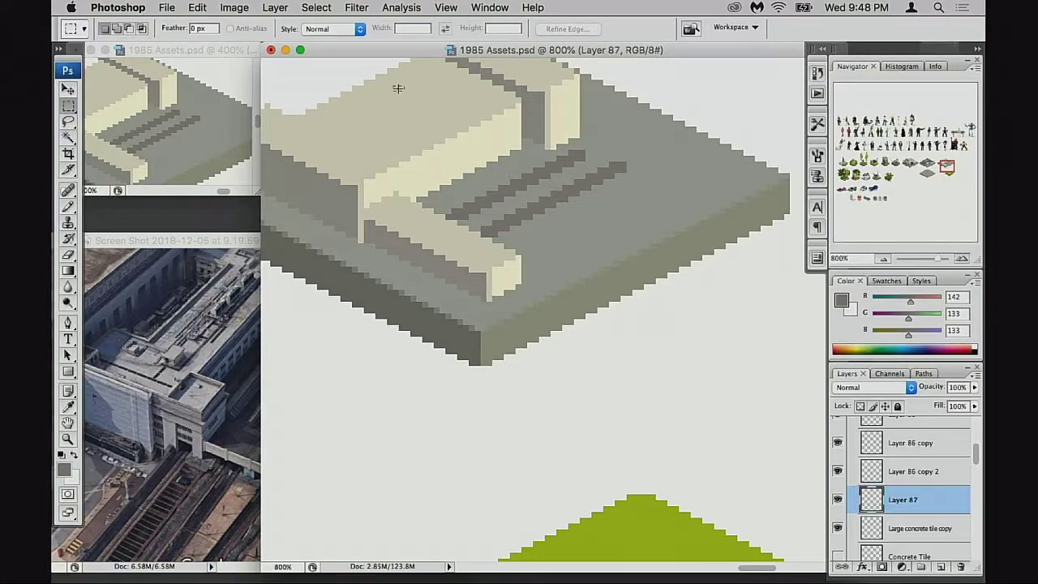
Step: Duplicate the track strips on Layer 87 to add a third parallel strip in front, evenly spaced from the other two
left_click_drag(398, 88, 655, 297)
left_click_drag(540, 237, 588, 246)
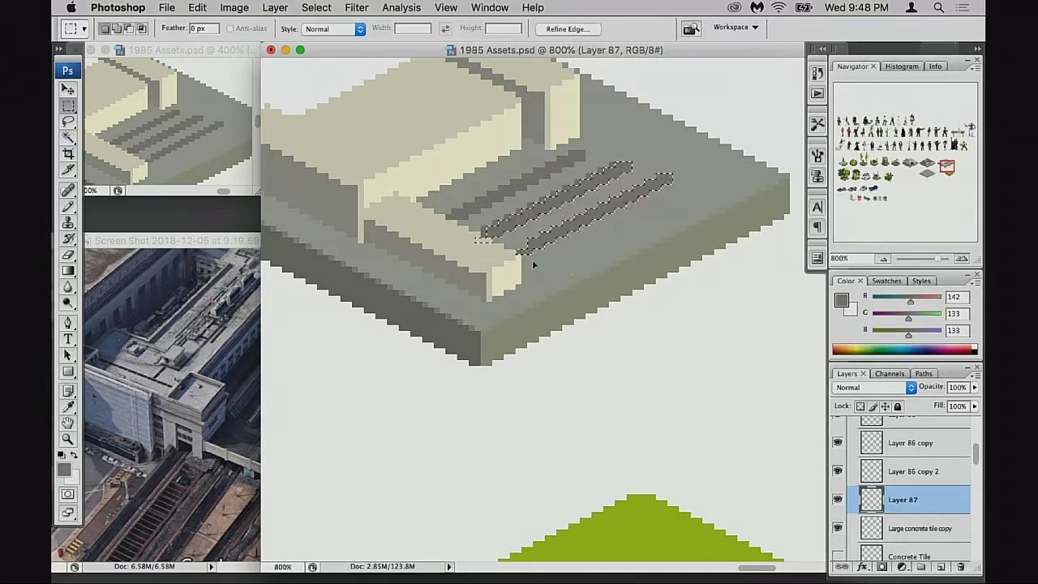
left_click(561, 266)
left_click(557, 248)
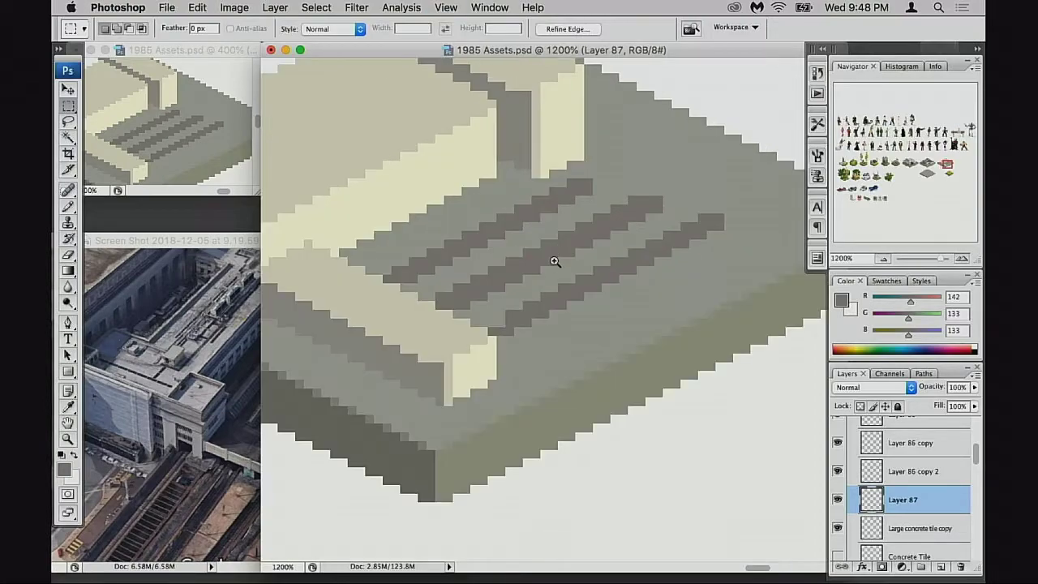
left_click(552, 260)
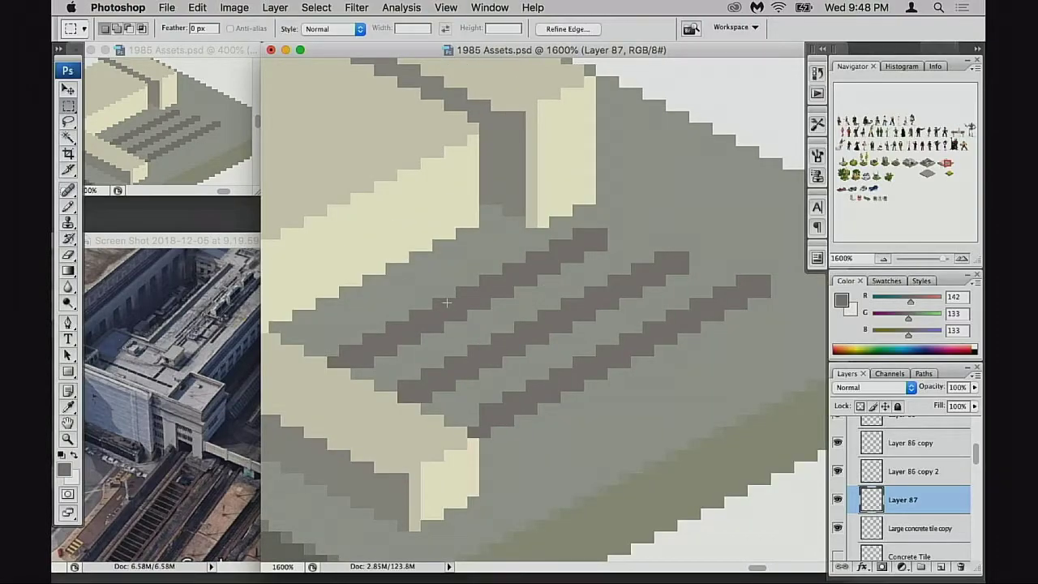
Step: Review the three track strips on the whole tile at 600%, save the document, and switch to Google Chrome
left_click(528, 325, "alt")
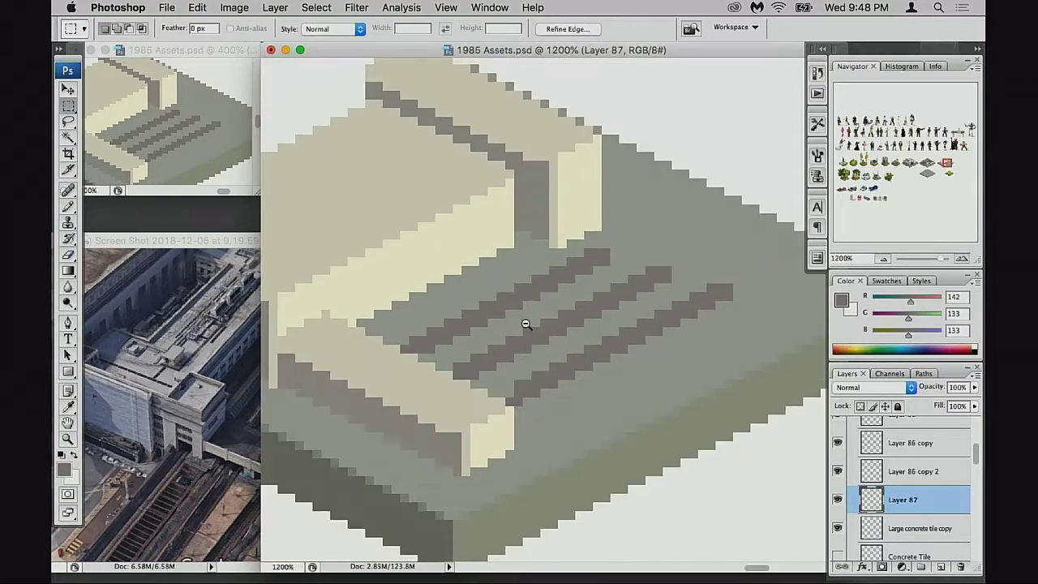
left_click(529, 324, "alt")
left_click(528, 326, "alt")
key("super+s")
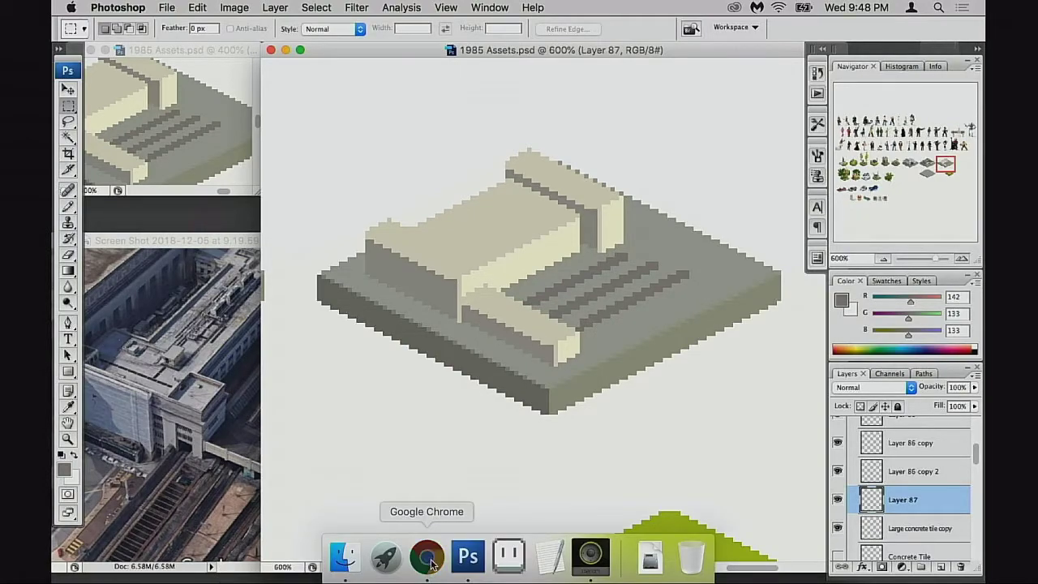
left_click(430, 555)
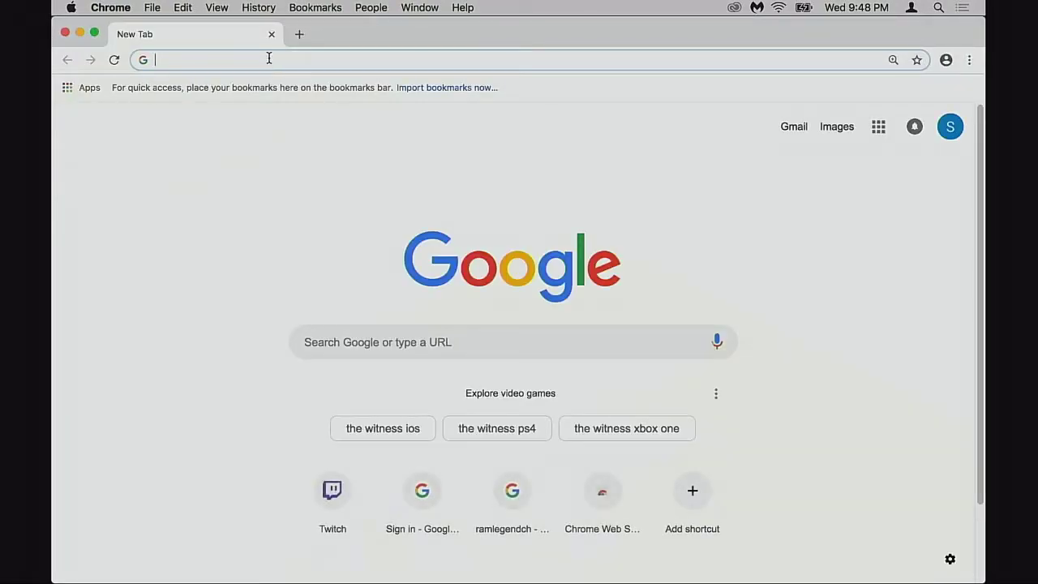
Step: Search Google for "diesel train" and show the image results
type("d")
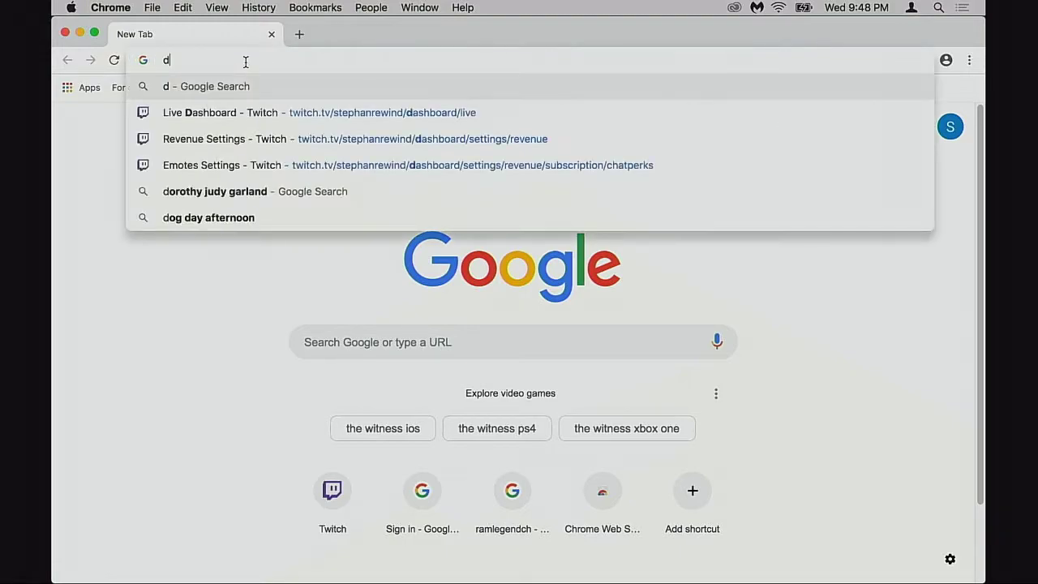
type("iesel train")
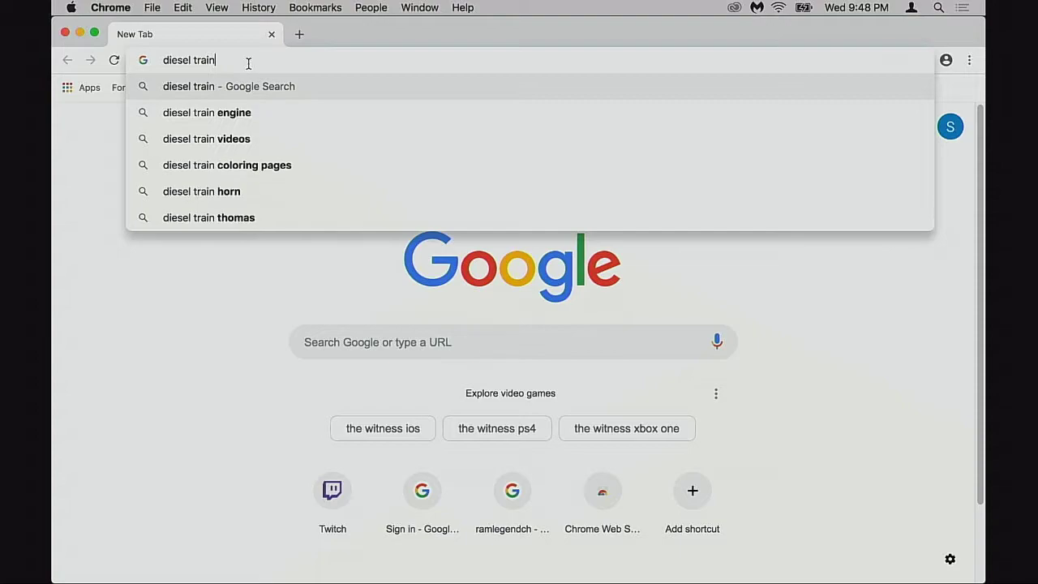
key("Return")
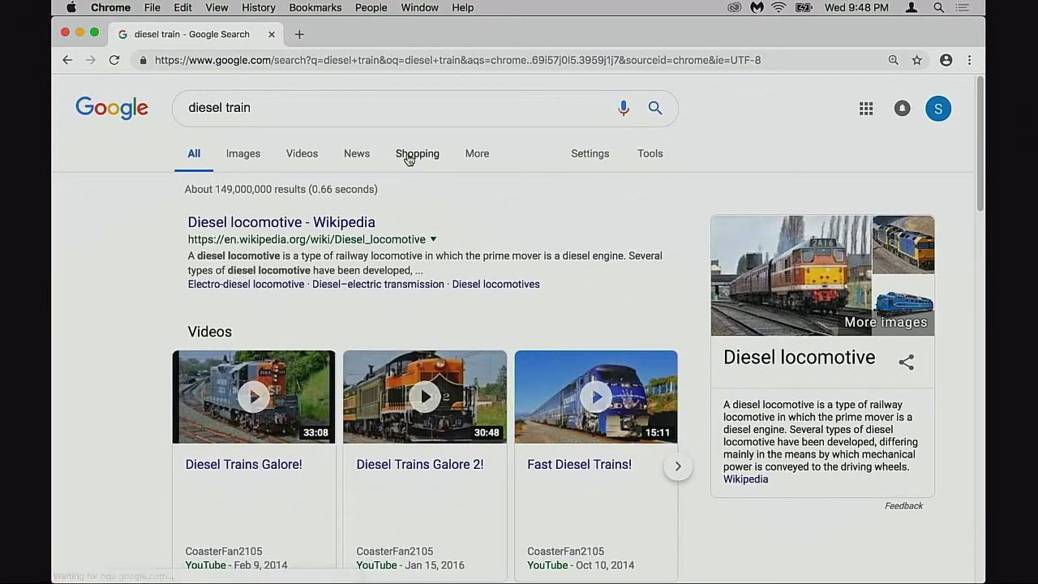
left_click(251, 161)
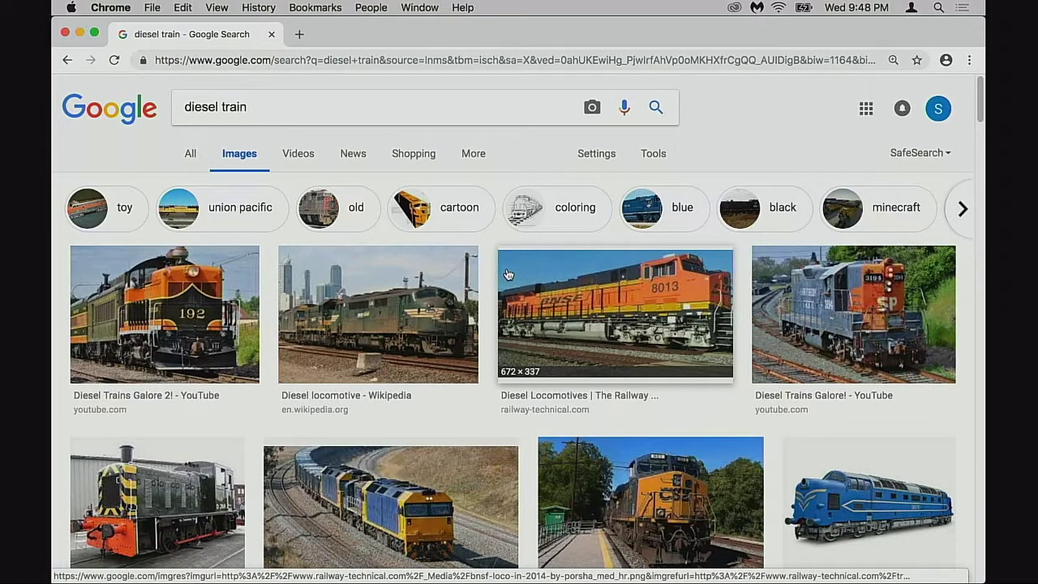
Step: Browse the first diesel train images, preview the blue Deltic locomotive from DK Find Out, and close the preview
scroll(511, 275, "down", 5)
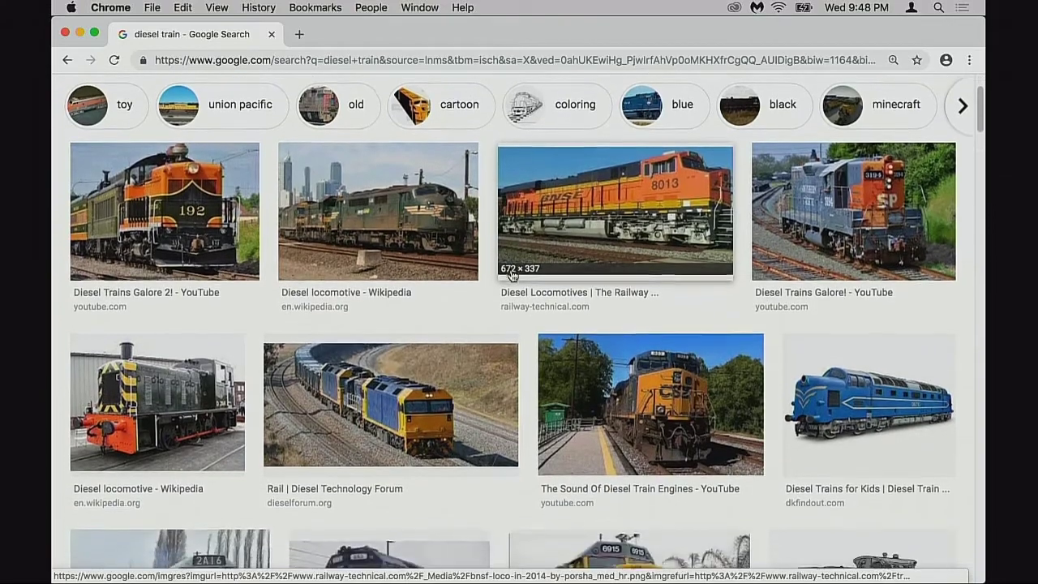
scroll(480, 272, "down", 2)
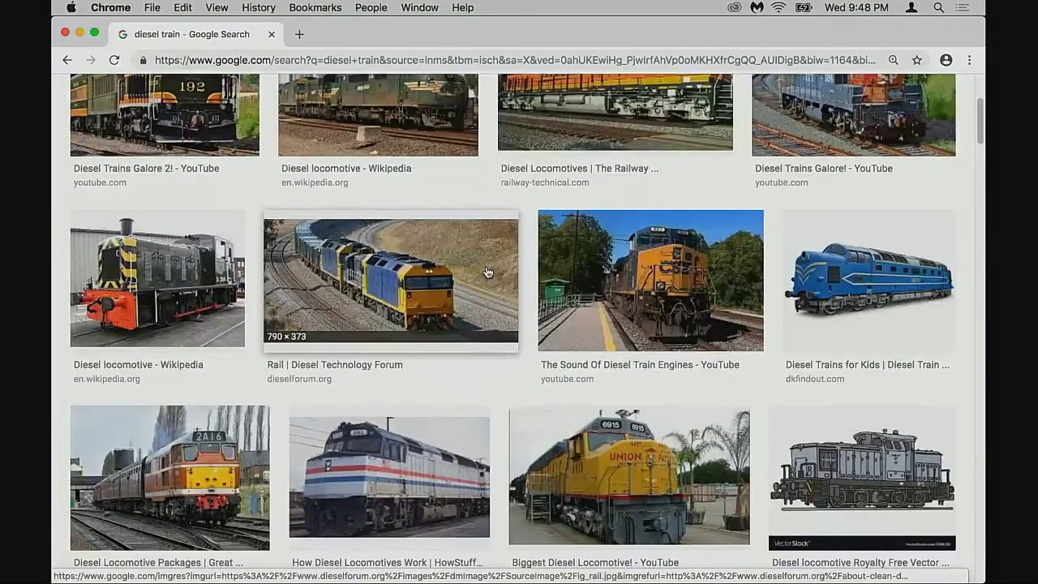
scroll(487, 274, "down", 2)
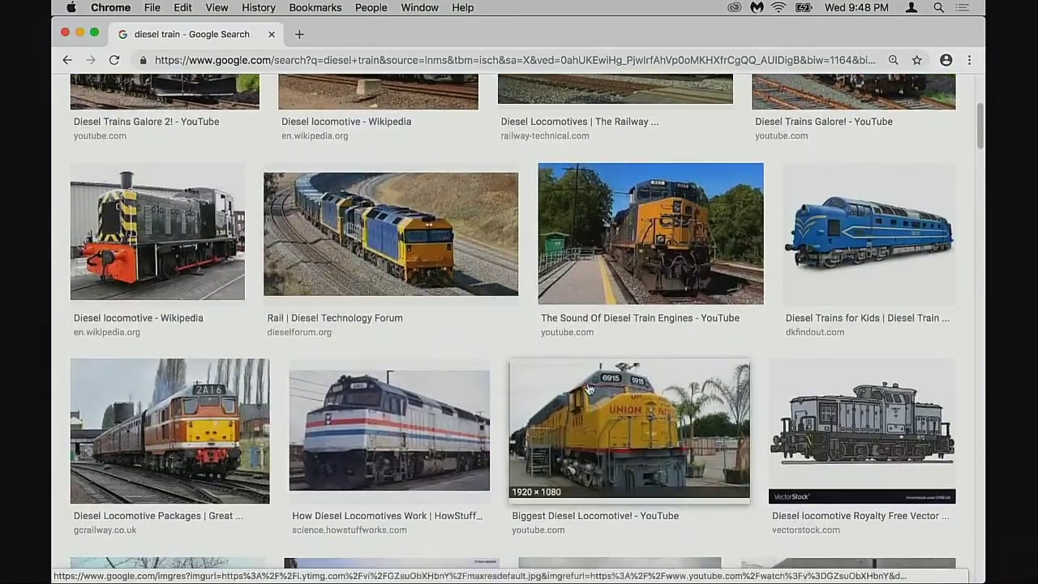
scroll(812, 255, "up", 2)
scroll(812, 256, "down", 2)
left_click(812, 260)
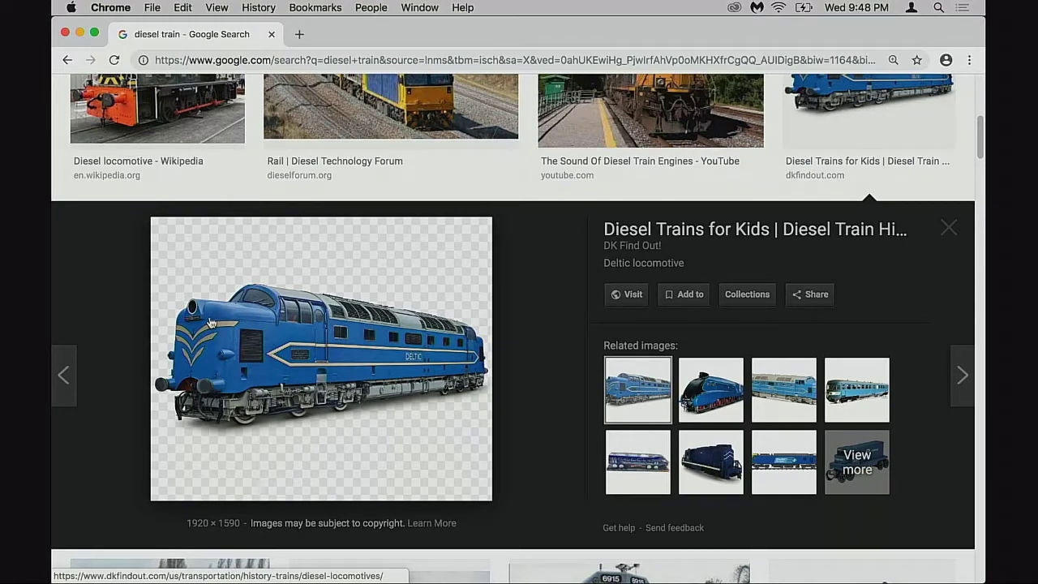
left_click(947, 228)
Step: Preview the Great Central Railway Brush Type 2 locomotive and its related yellow SNCF train image, and close the preview
scroll(379, 339, "down", 2)
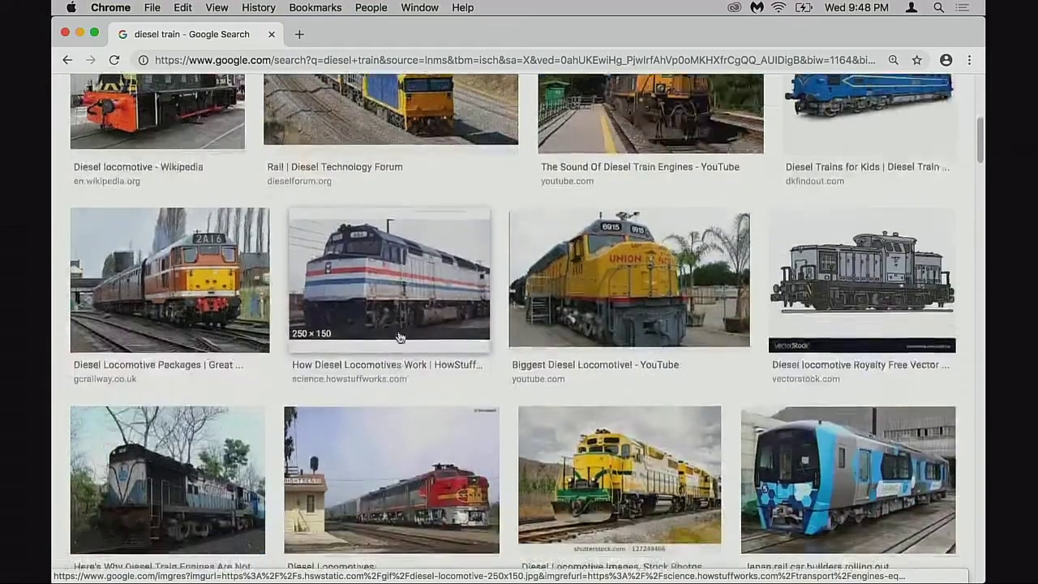
left_click(251, 280)
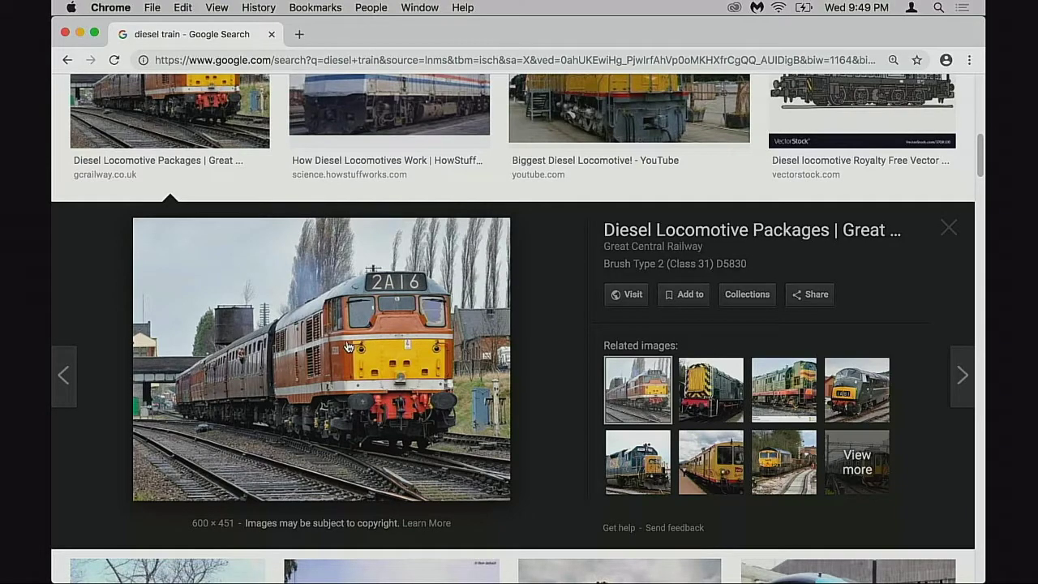
left_click(710, 438)
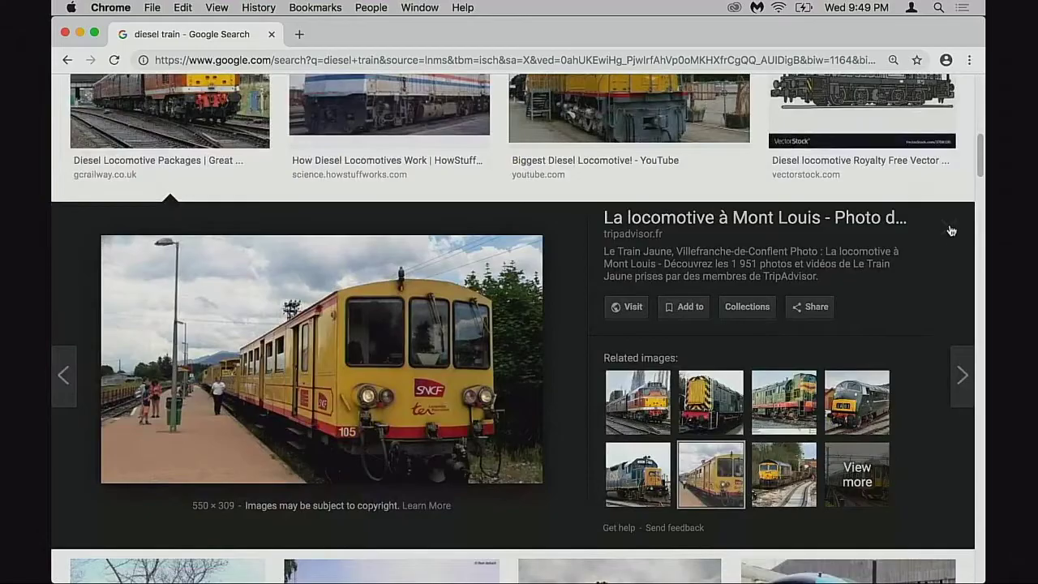
left_click(951, 231)
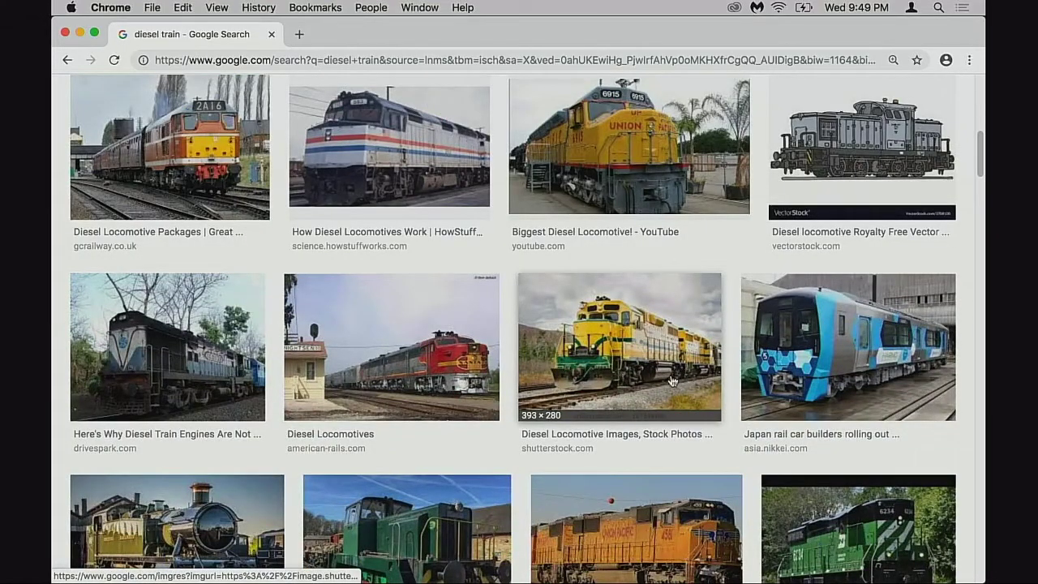
Step: Preview the red Santa Fe locomotive from American-Rails.com in the diesel train results and close the preview
scroll(479, 388, "up", 4)
scroll(481, 390, "down", 3)
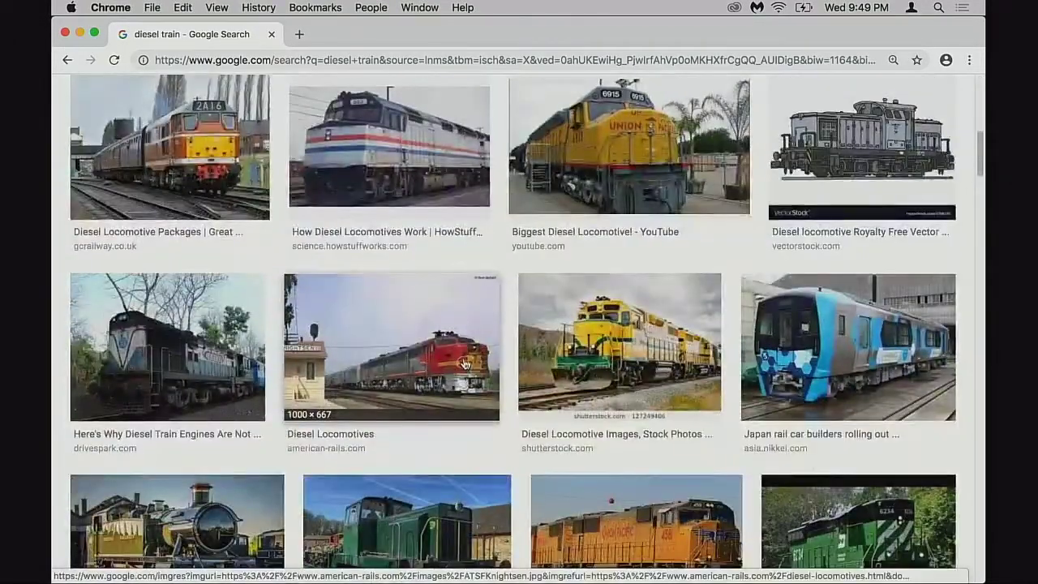
left_click(326, 338)
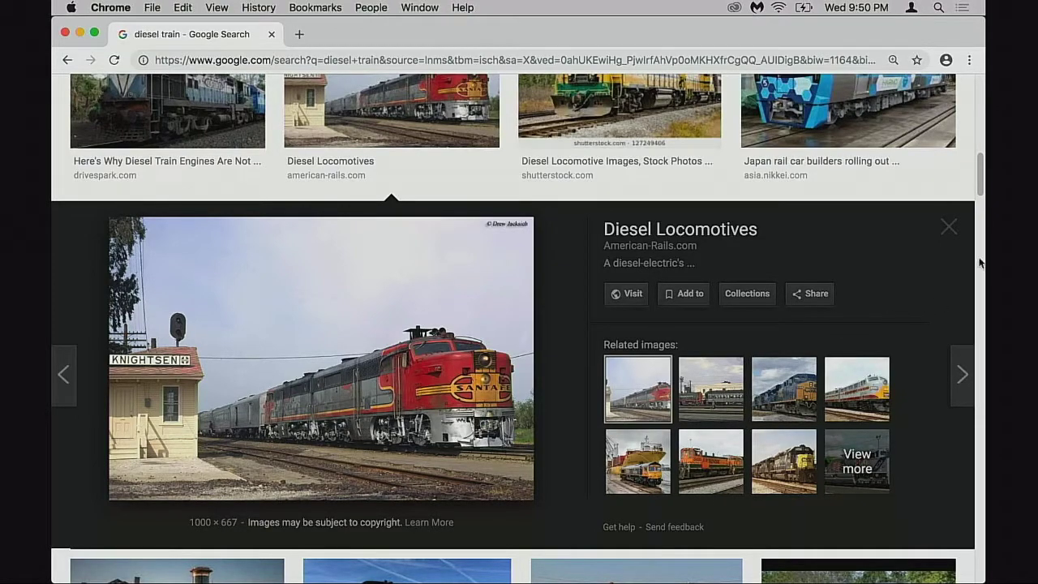
left_click(950, 228)
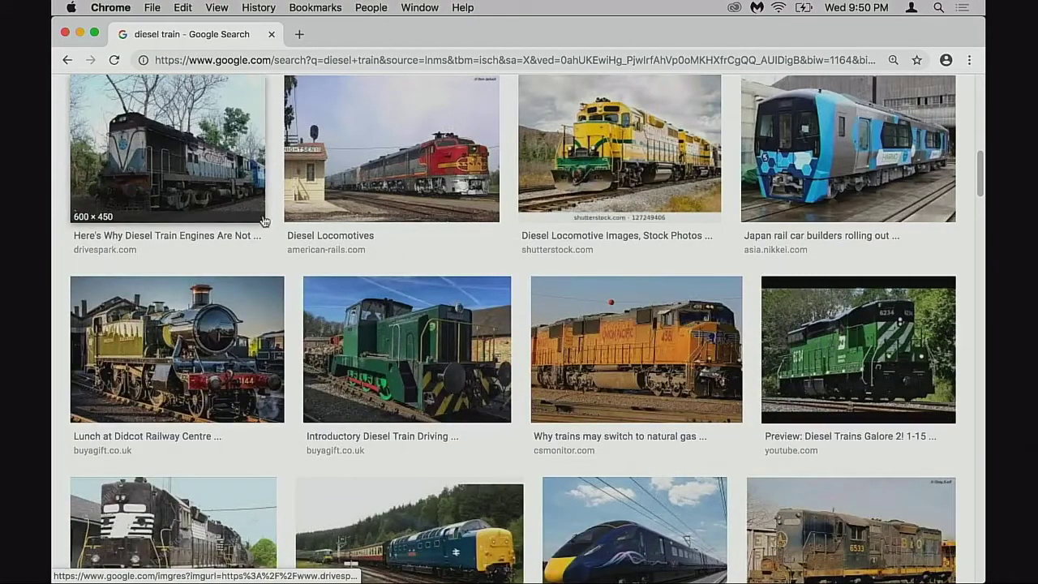
Step: Examine the locomotive shapes and paint schemes further down the diesel train image results and return to the search box
scroll(632, 330, "down", 3)
scroll(632, 329, "down", 5)
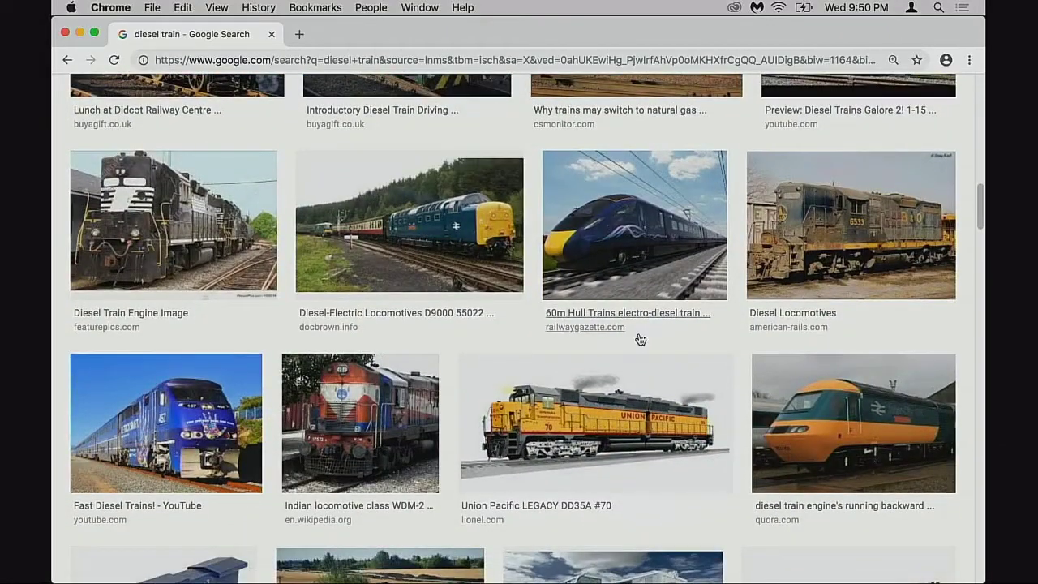
scroll(637, 340, "down", 8)
scroll(637, 342, "down", 7)
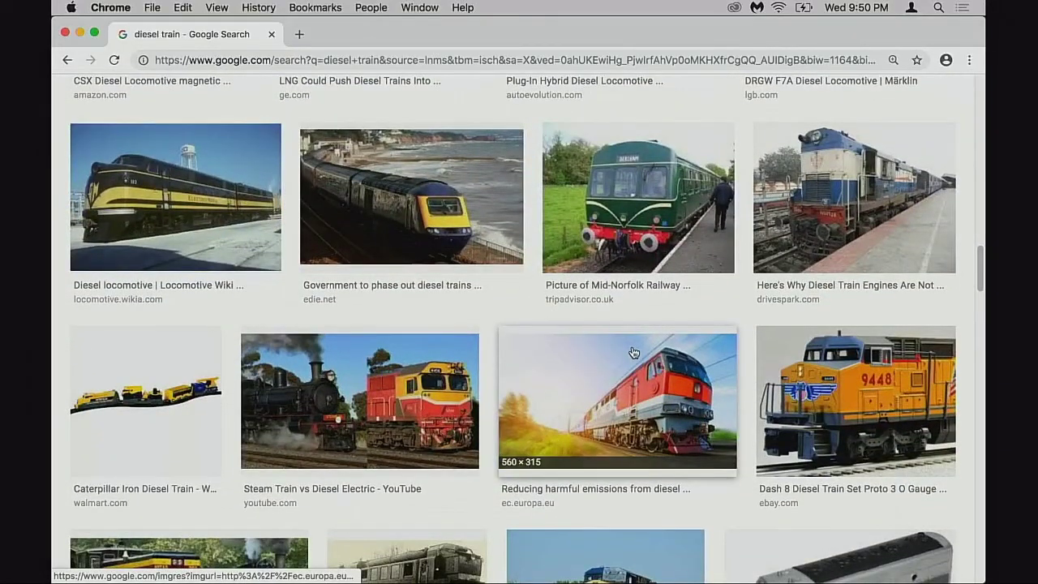
scroll(633, 348, "down", 8)
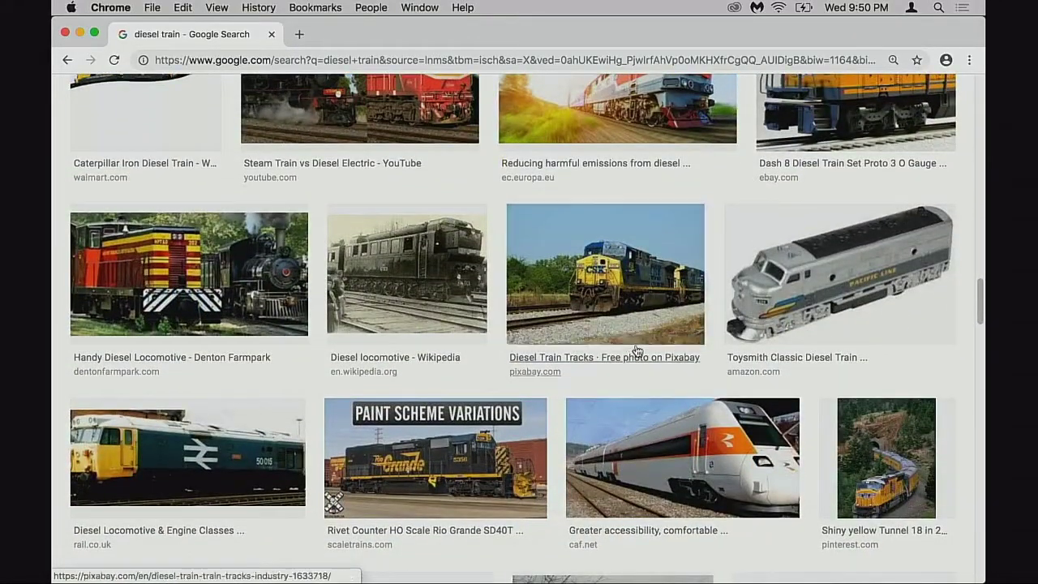
scroll(634, 348, "up", 10)
scroll(631, 357, "up", 16)
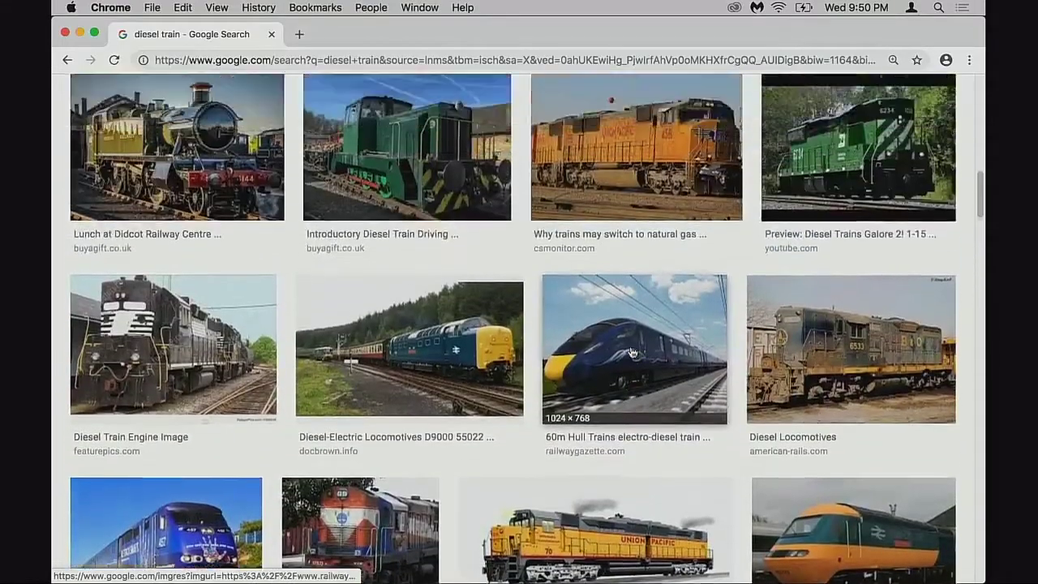
scroll(421, 269, "up", 10)
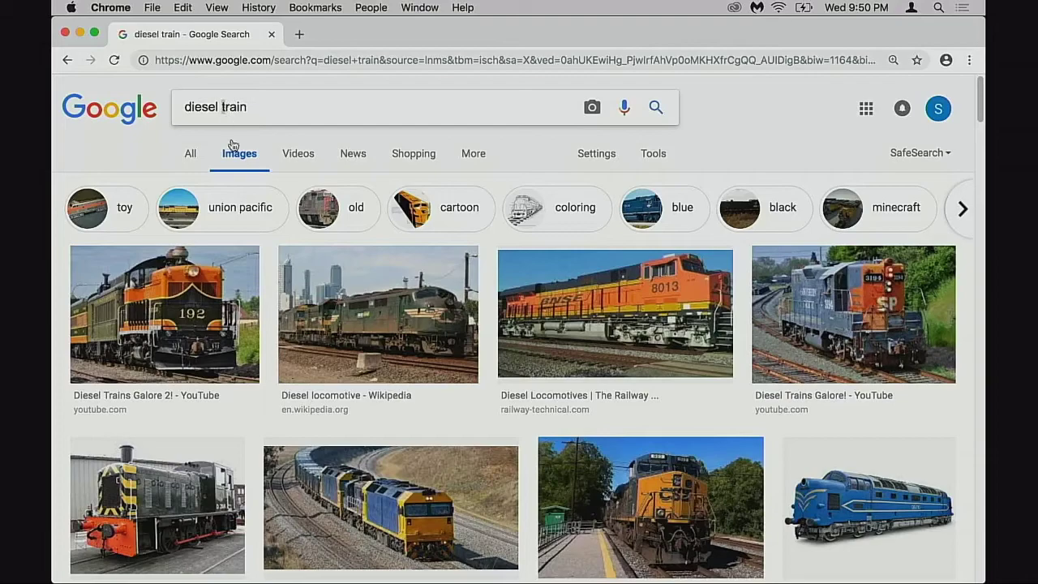
Step: Refine the image search to "diesel freight train"
left_click(224, 107)
type("freight")
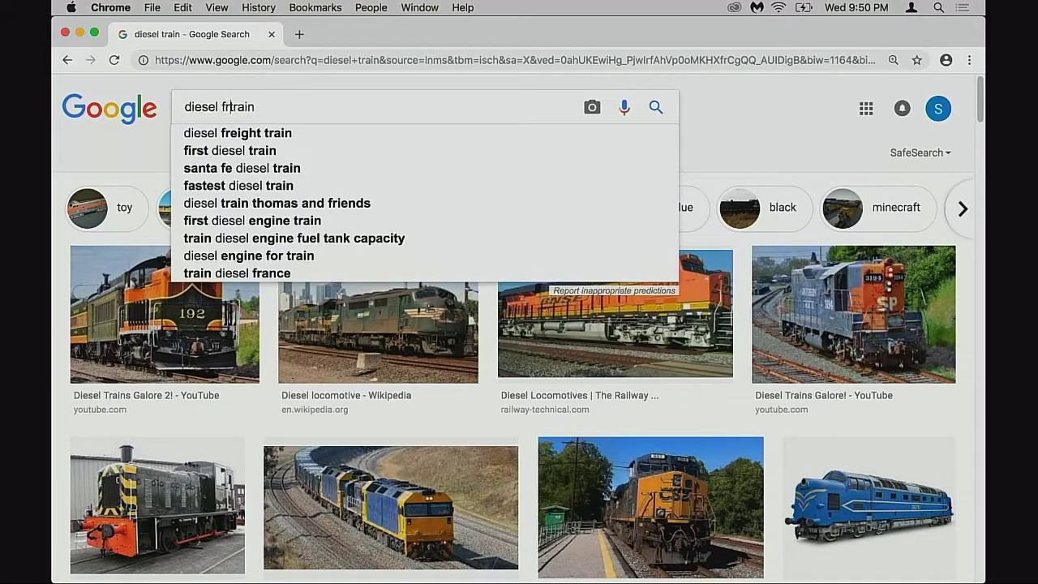
key("Return")
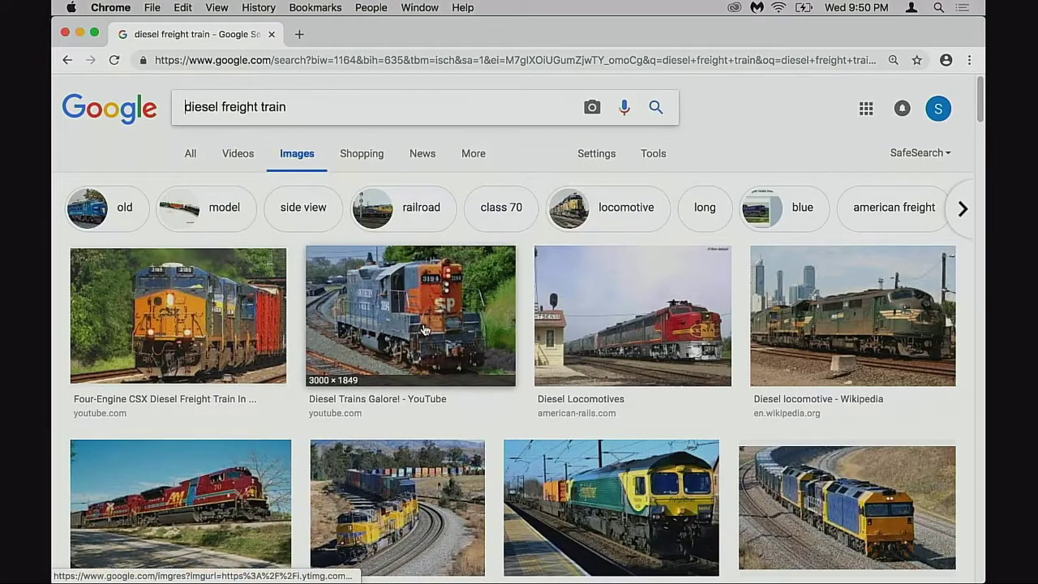
Step: Preview the blue and orange SP 3194 locomotive along with two related images of it, and close the preview
left_click(420, 324)
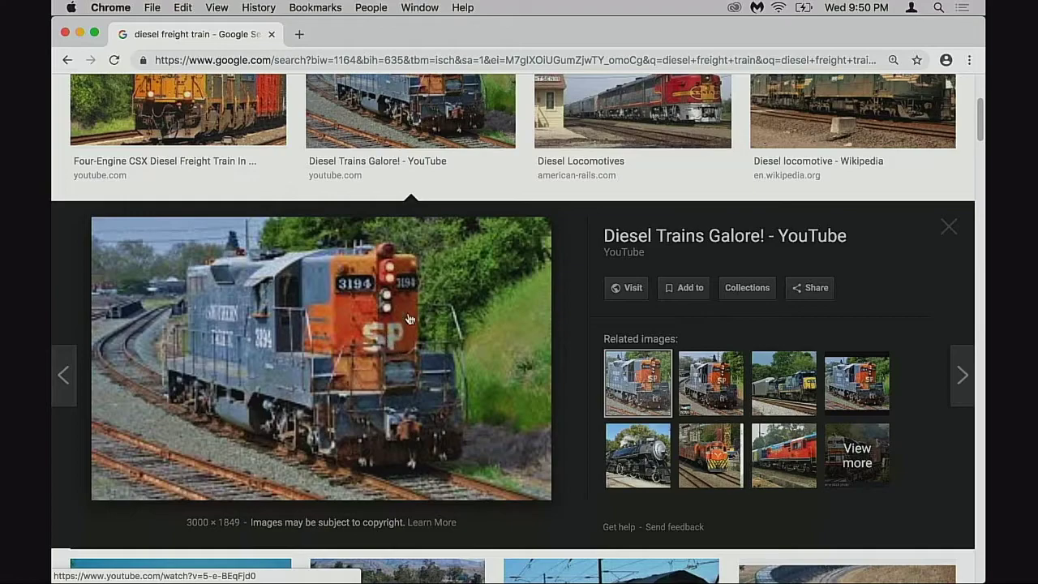
left_click(724, 393)
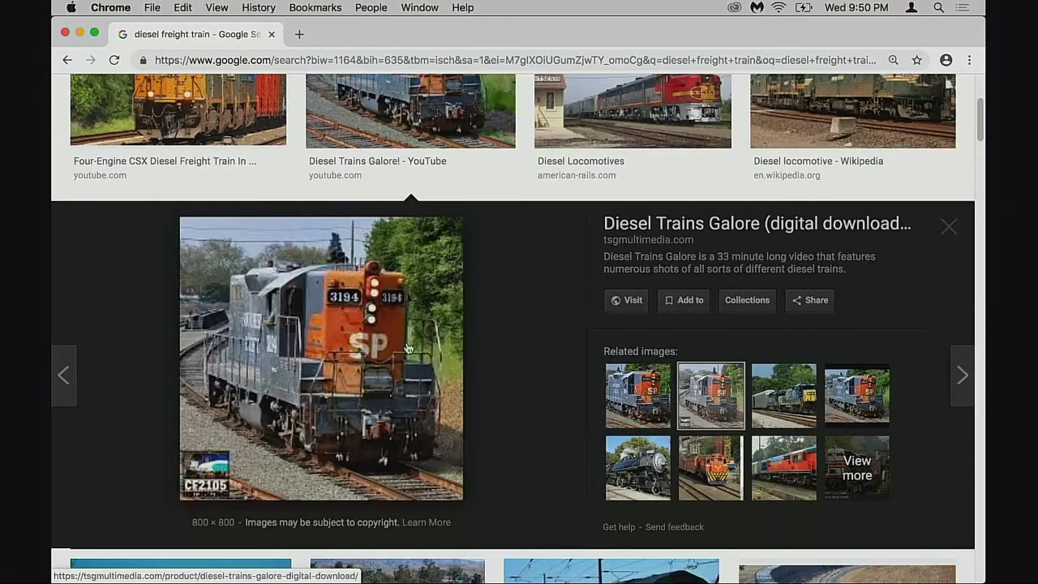
left_click(836, 389)
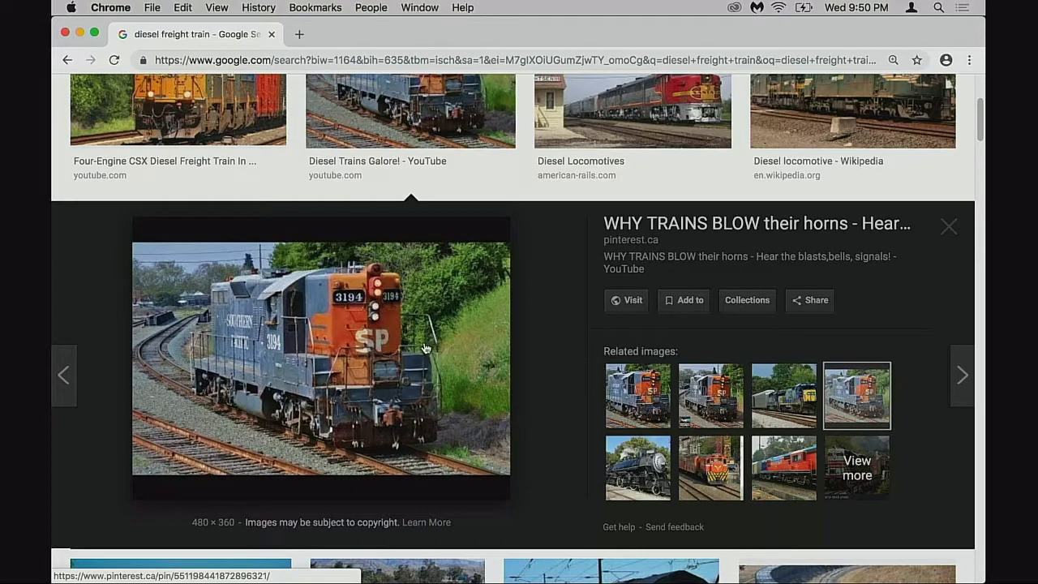
left_click(946, 230)
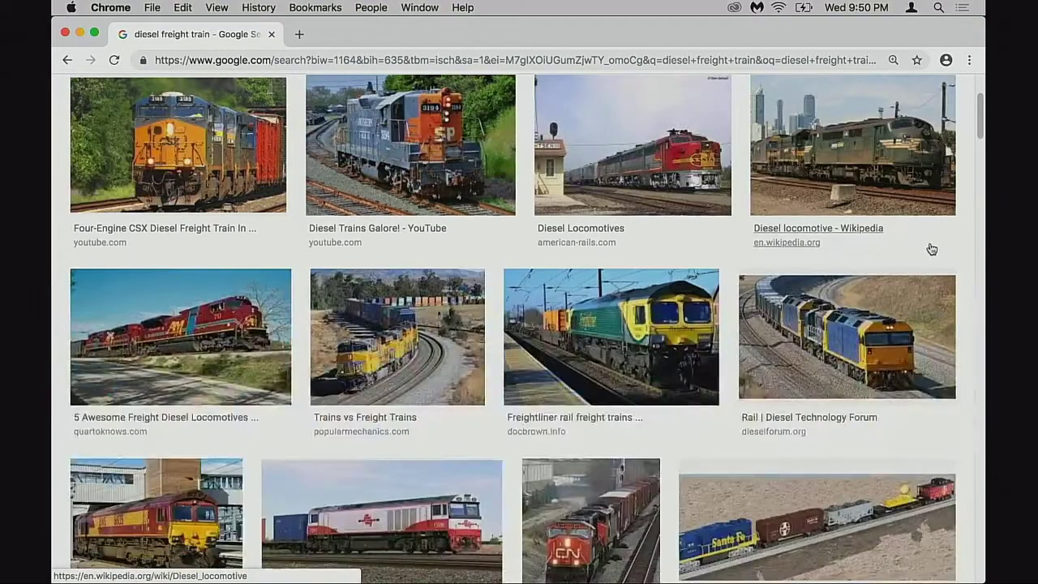
Step: Preview the Popular Mechanics photo of the yellow freight train hauling containers round a curve, and close it
left_click(438, 341)
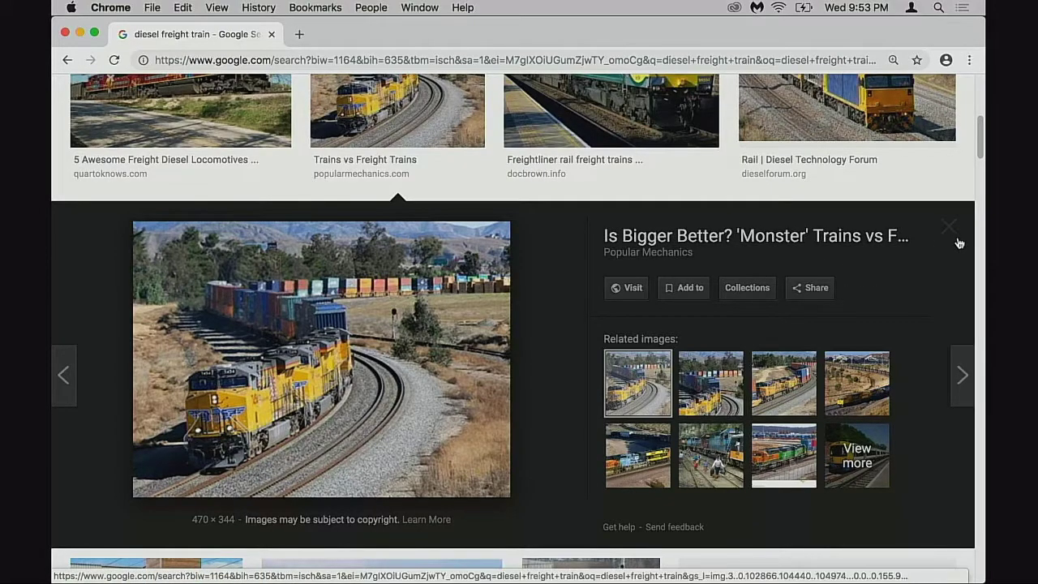
scroll(959, 244, "down", 2)
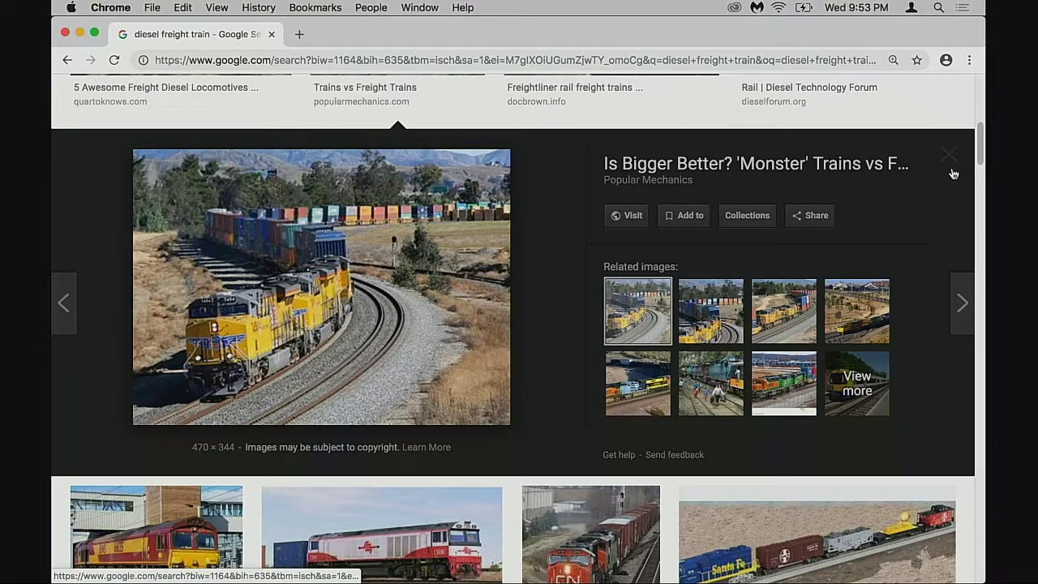
scroll(954, 173, "down", 2)
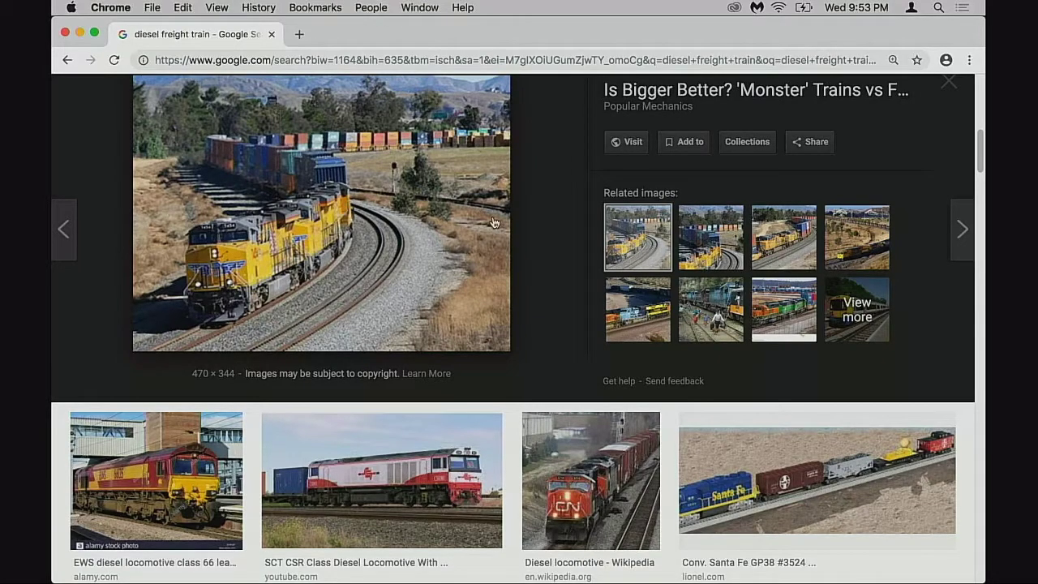
left_click(945, 93)
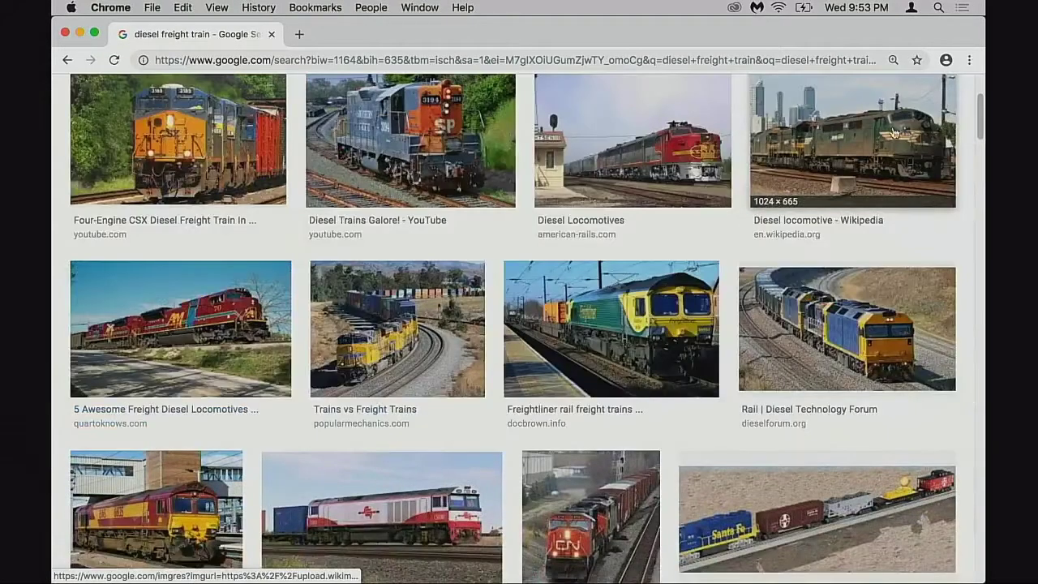
Step: Examine the diesel freight train image results for locomotive and freight car designs usable as a pixel-art reference
scroll(769, 330, "down", 3)
scroll(769, 330, "down", 2)
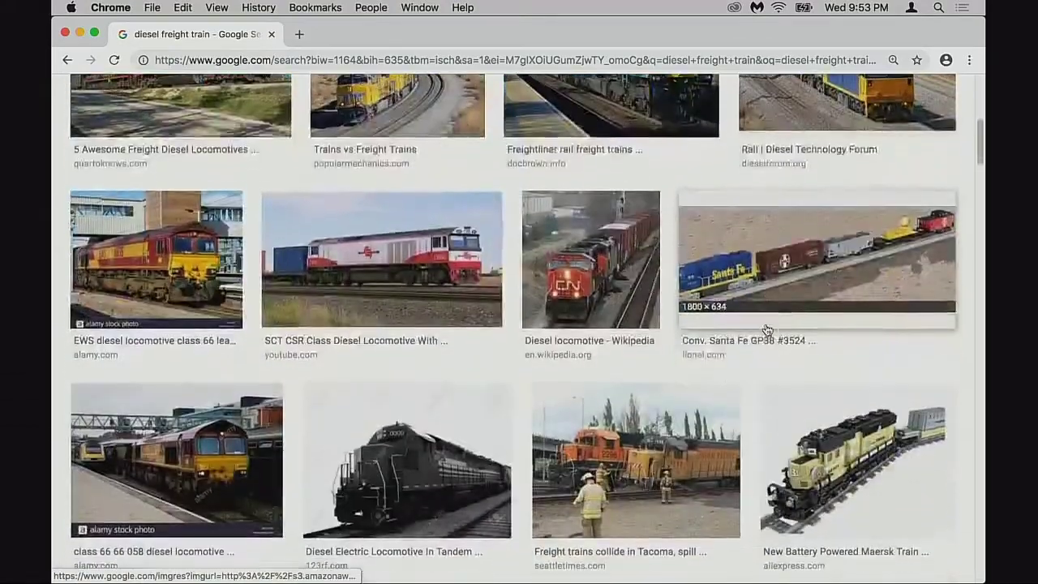
scroll(698, 350, "down", 2)
scroll(662, 347, "down", 1)
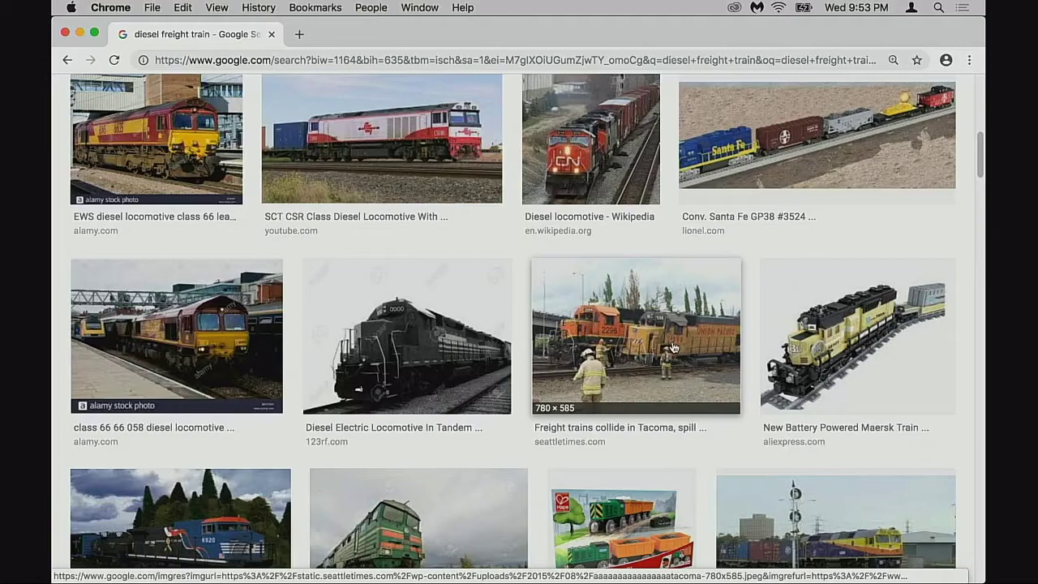
scroll(704, 346, "down", 2)
scroll(704, 346, "up", 2)
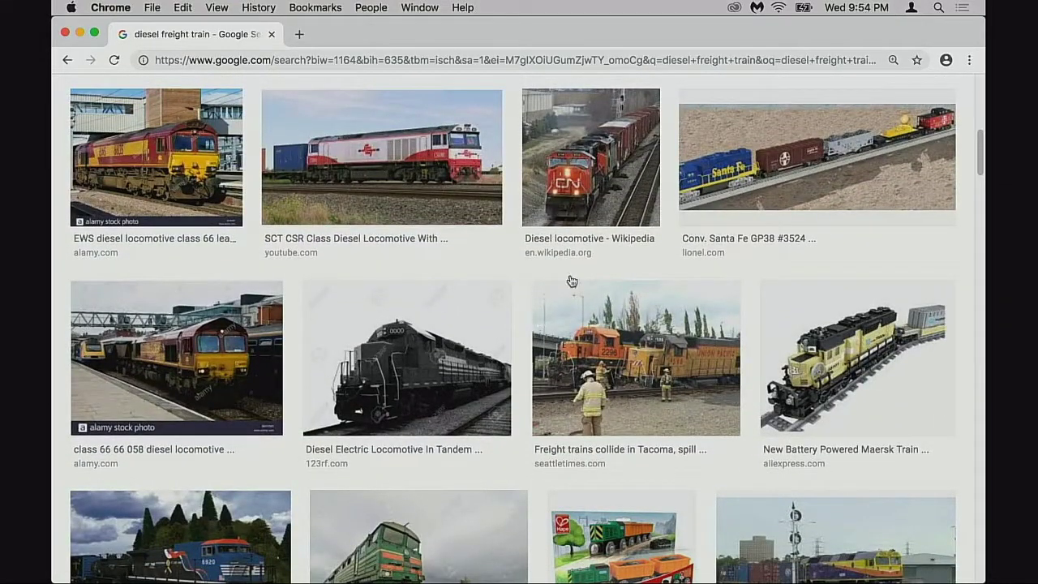
scroll(520, 292, "up", 4)
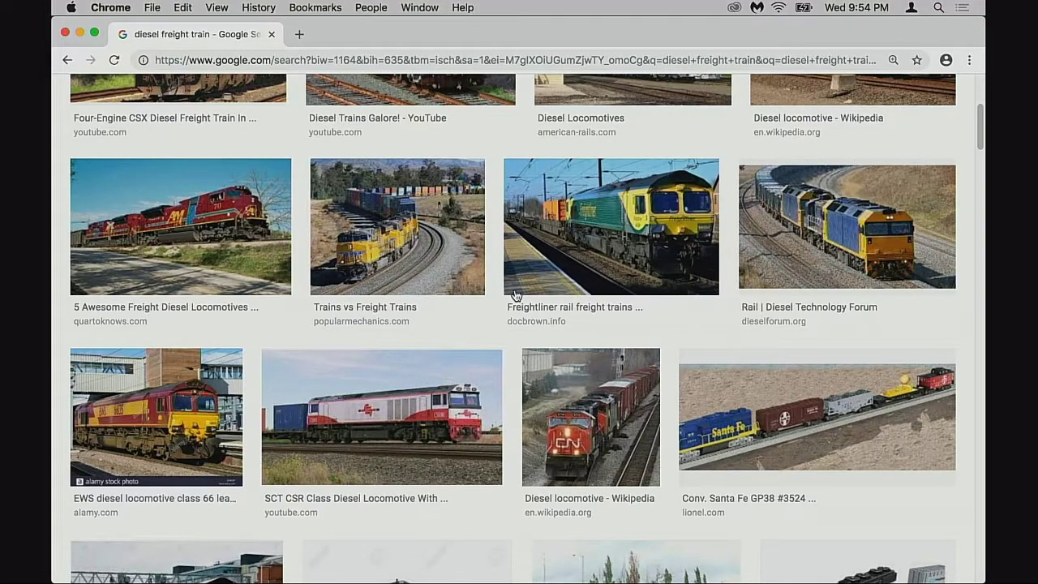
scroll(514, 295, "up", 3)
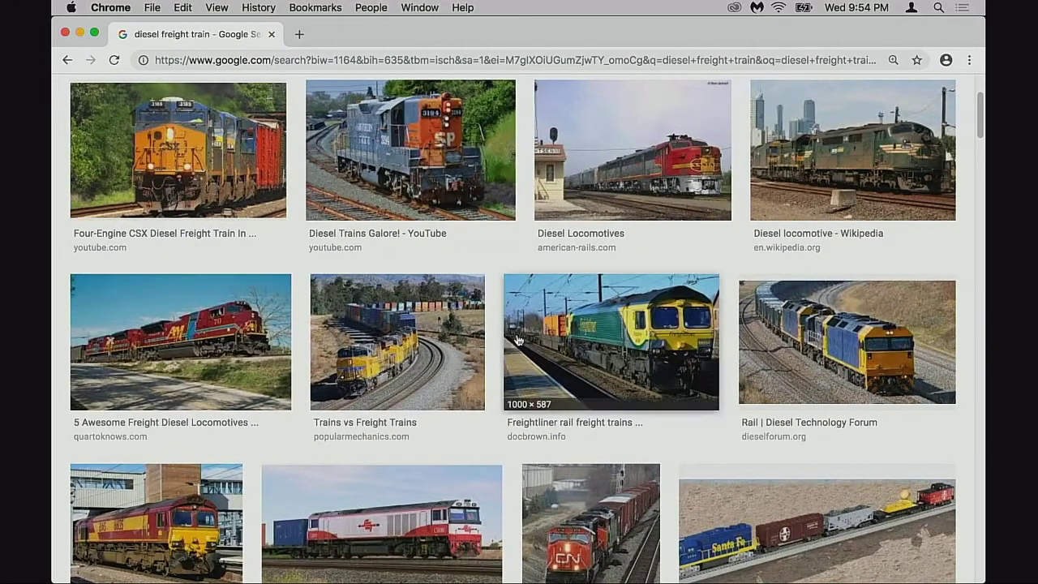
Step: Look through the freight train results, preview the yellow Maersk container train model from AliExpress, and close the preview
scroll(513, 341, "up", 3)
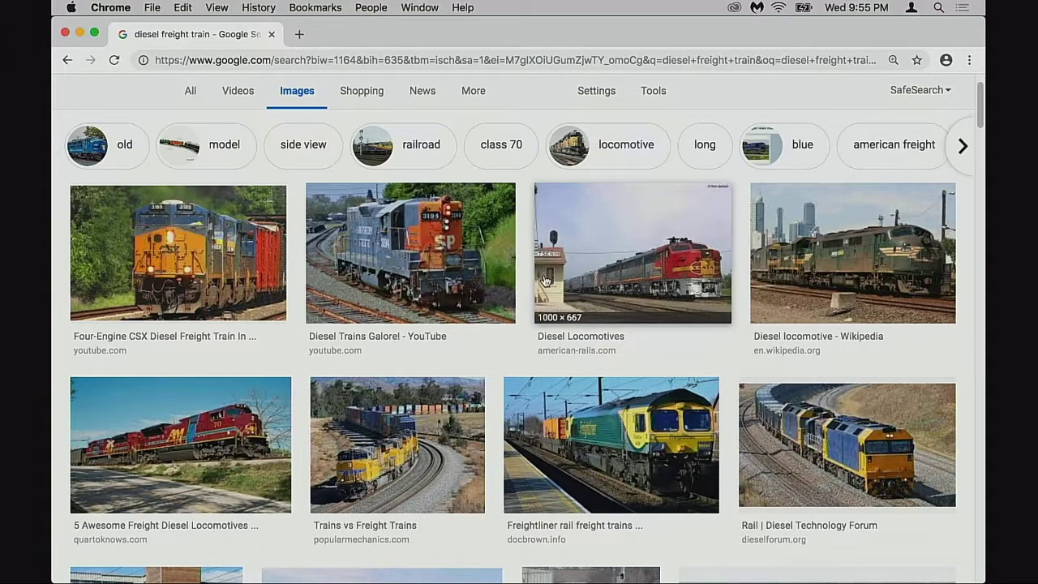
scroll(543, 282, "down", 3)
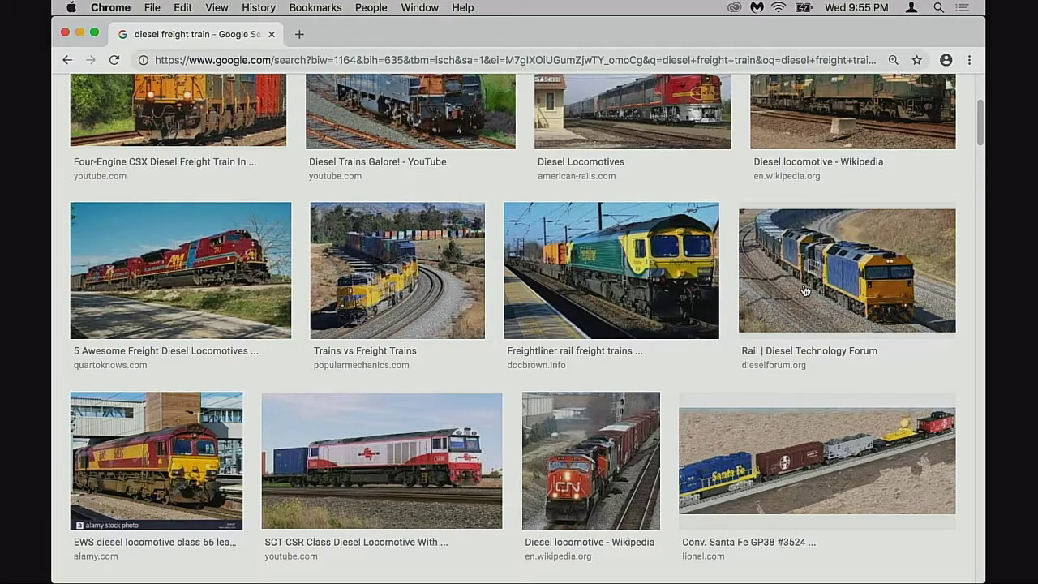
scroll(917, 182, "up", 1)
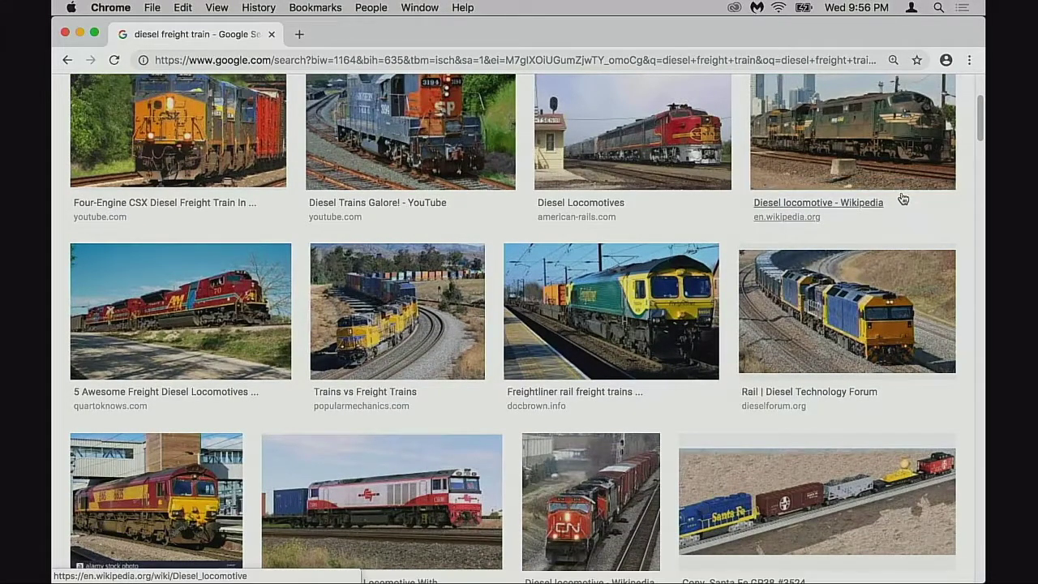
scroll(381, 260, "down", 3)
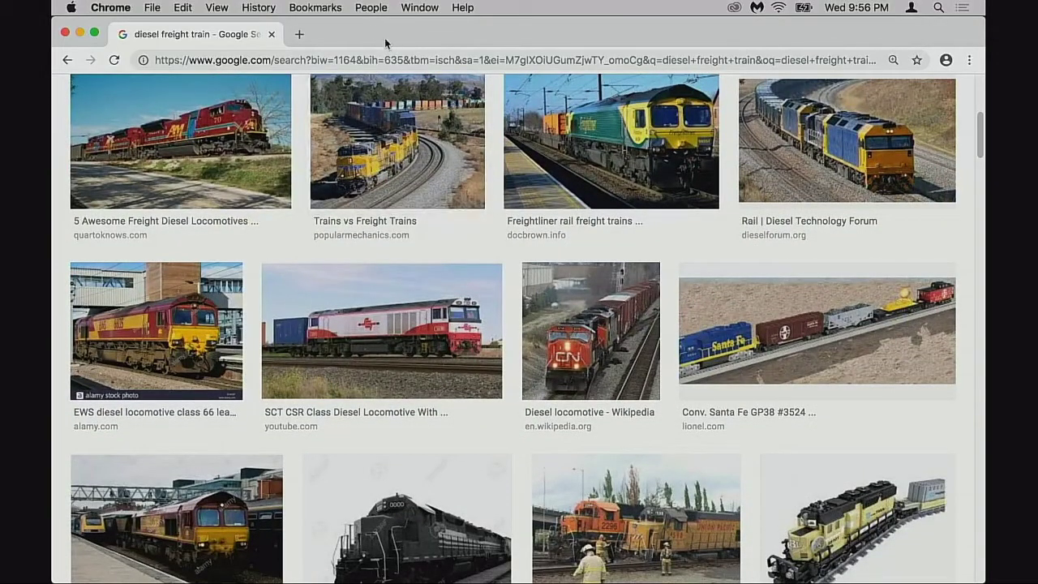
scroll(358, 156, "down", 5)
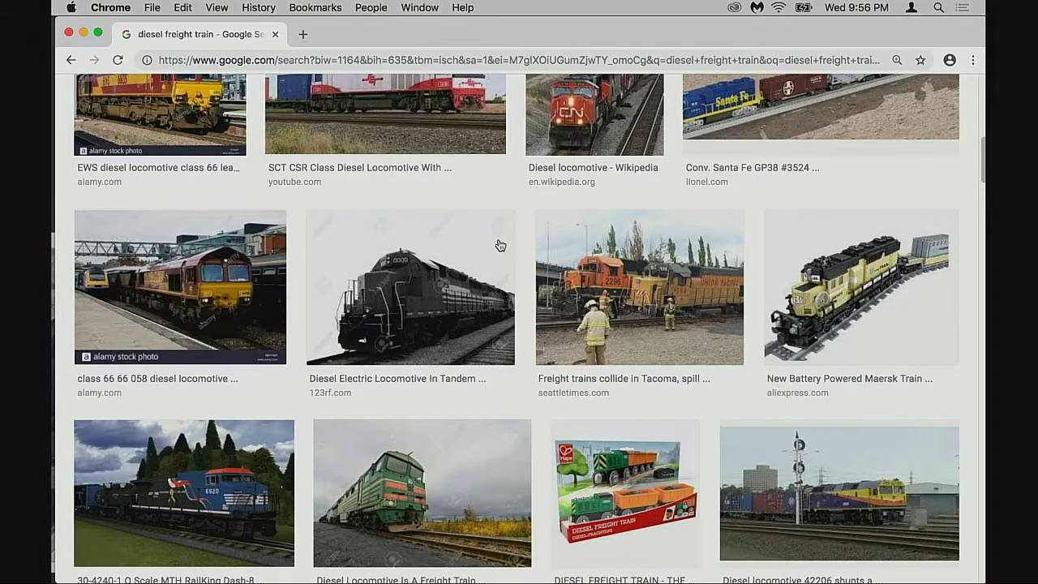
scroll(730, 251, "down", 1)
left_click(822, 254)
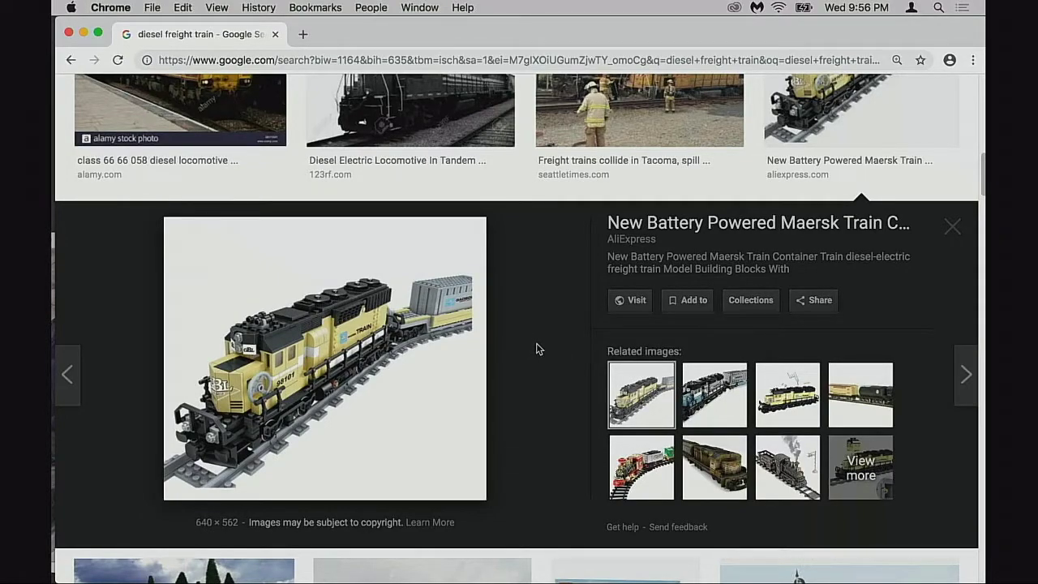
left_click(950, 233)
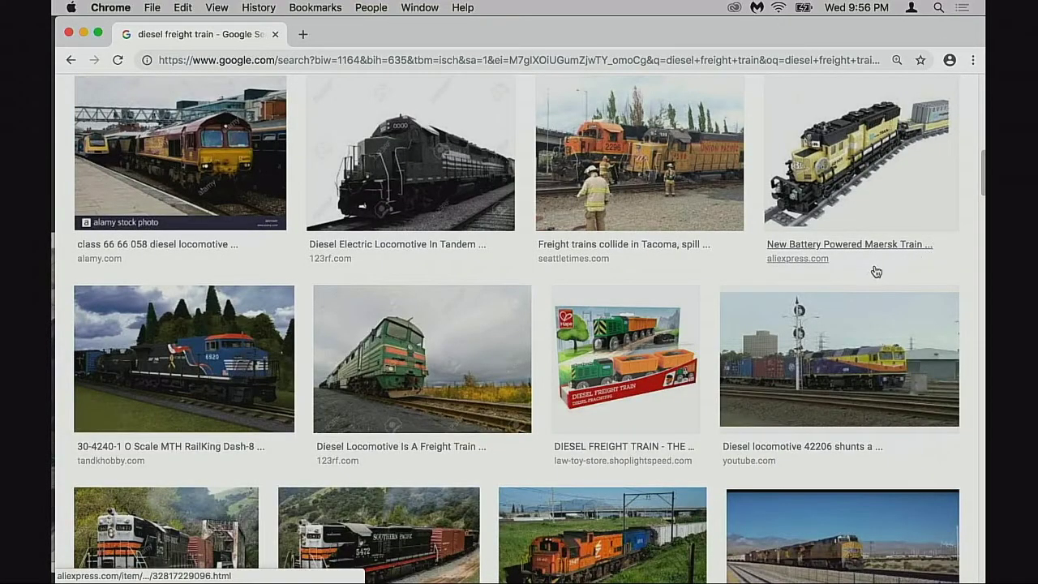
Step: Examine further diesel freight train results for locomotive shapes and liveries suited to the pixel-art scene, and return to the first results
scroll(735, 268, "down", 3)
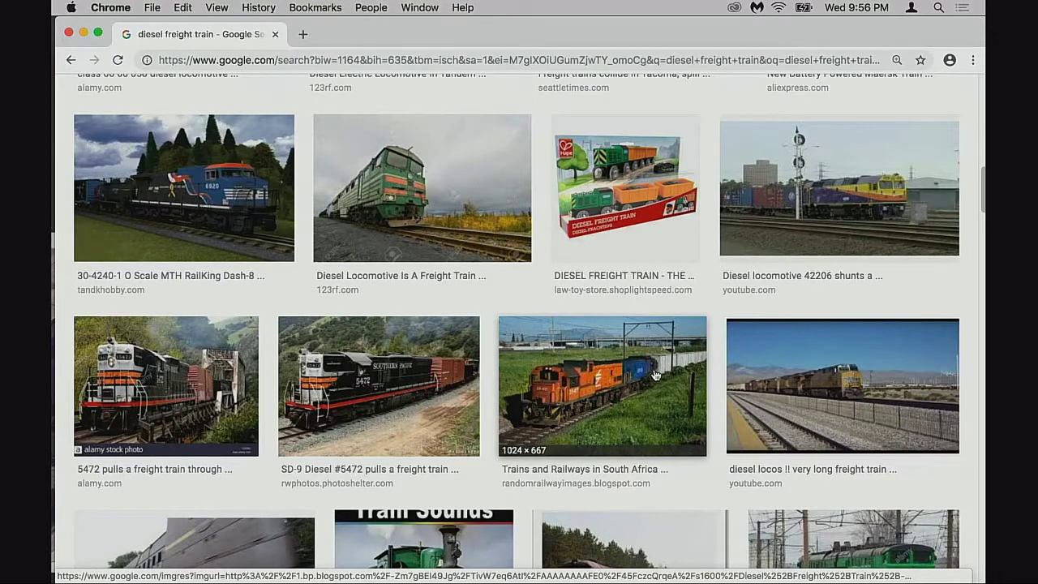
scroll(656, 375, "down", 5)
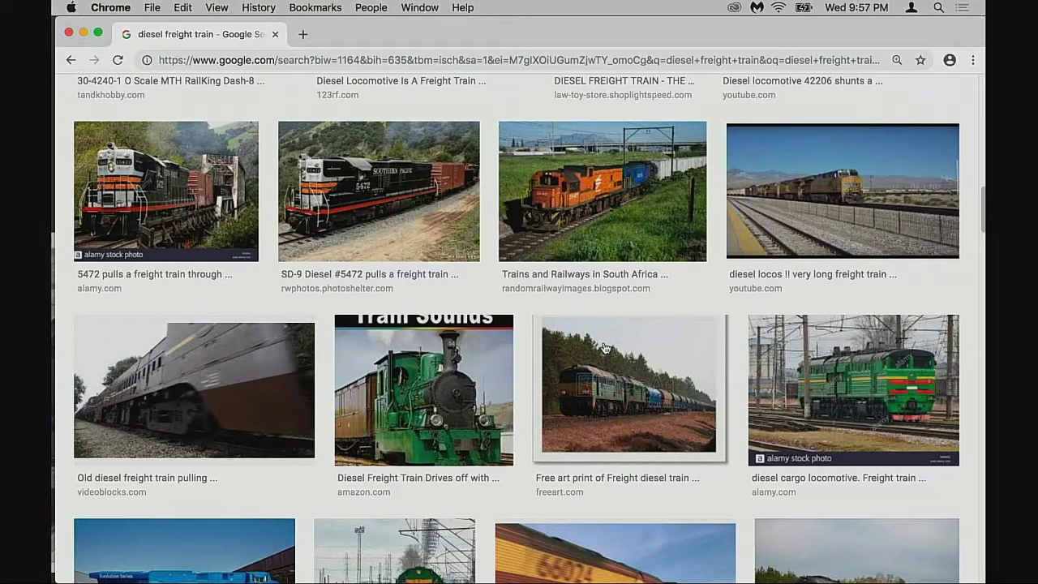
scroll(605, 348, "down", 5)
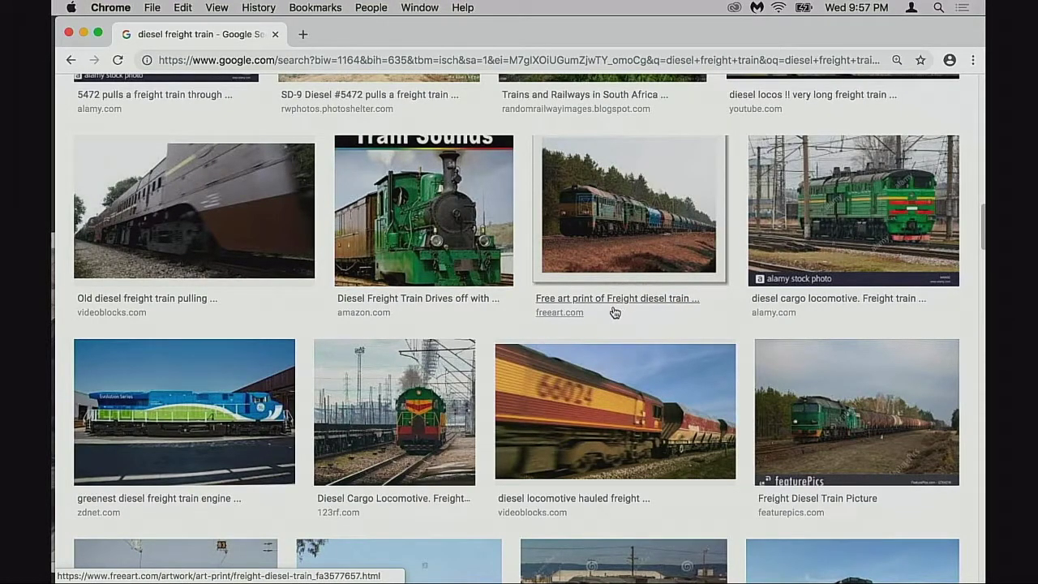
scroll(565, 375, "up", 1)
scroll(565, 375, "up", 10)
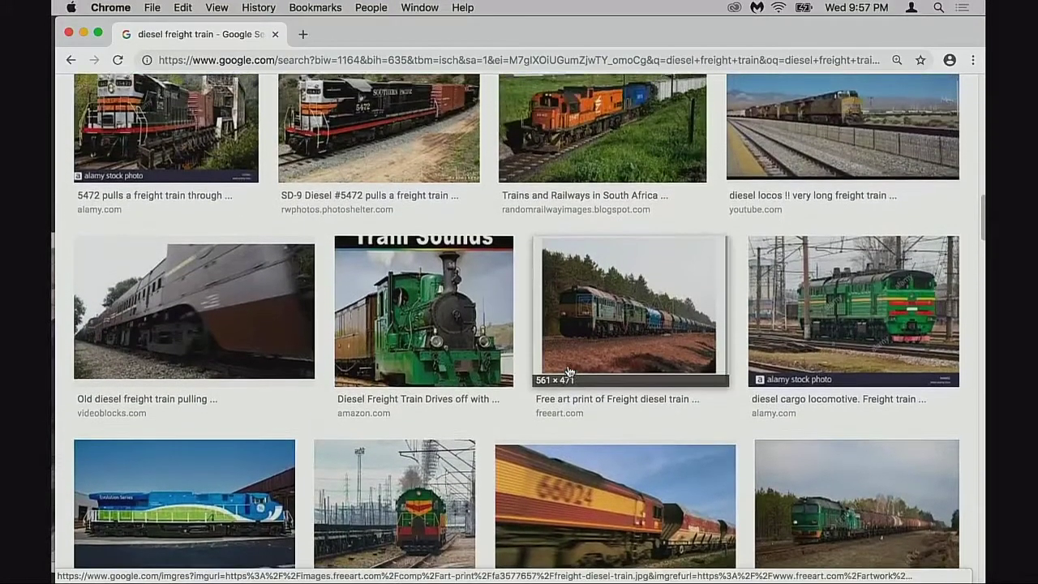
scroll(571, 369, "up", 4)
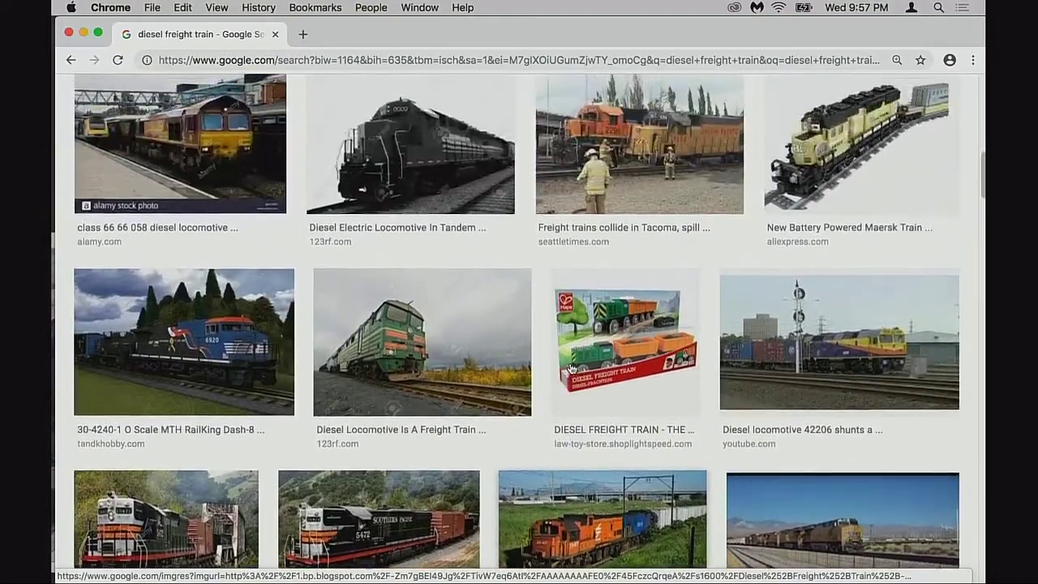
scroll(574, 344, "up", 11)
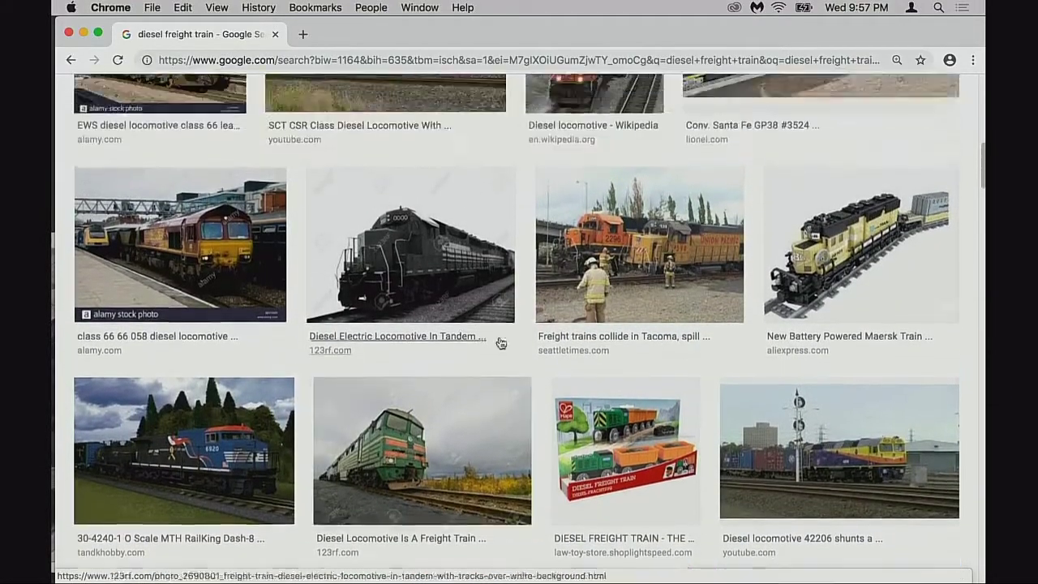
scroll(494, 336, "up", 5)
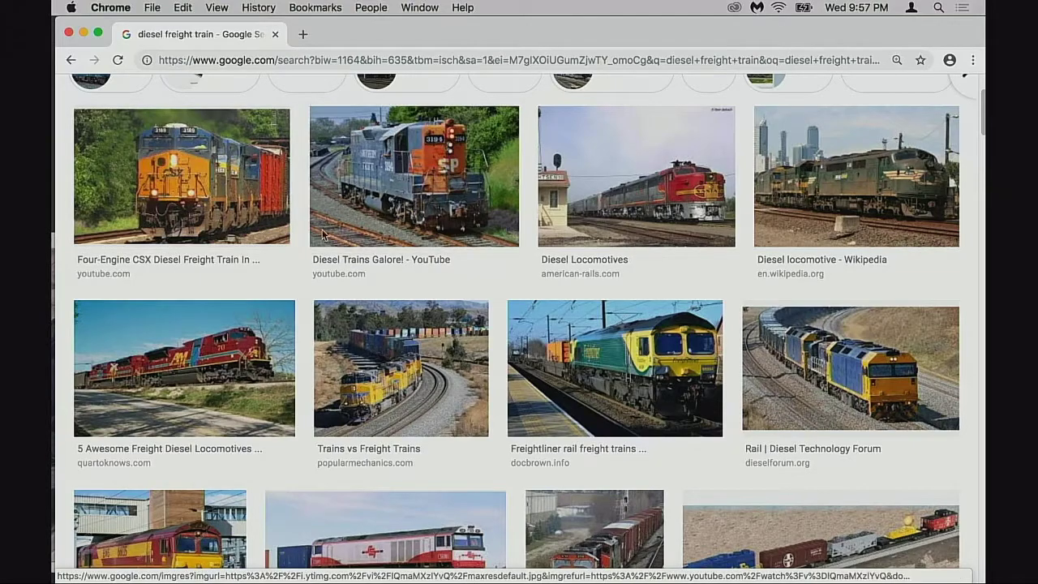
Step: Switch to Photoshop to view the station tile in 1985 Assets.psd, and return to the train image results in Chrome
left_click_drag(425, 43, 814, 70)
left_click(376, 248)
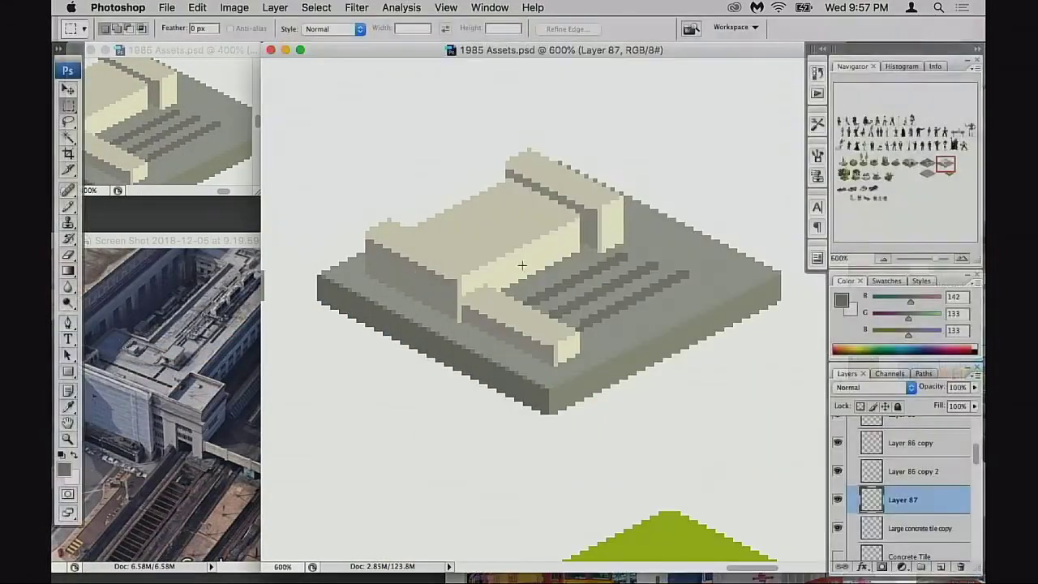
left_click_drag(604, 267, 510, 270)
left_click_drag(271, 262, 427, 273)
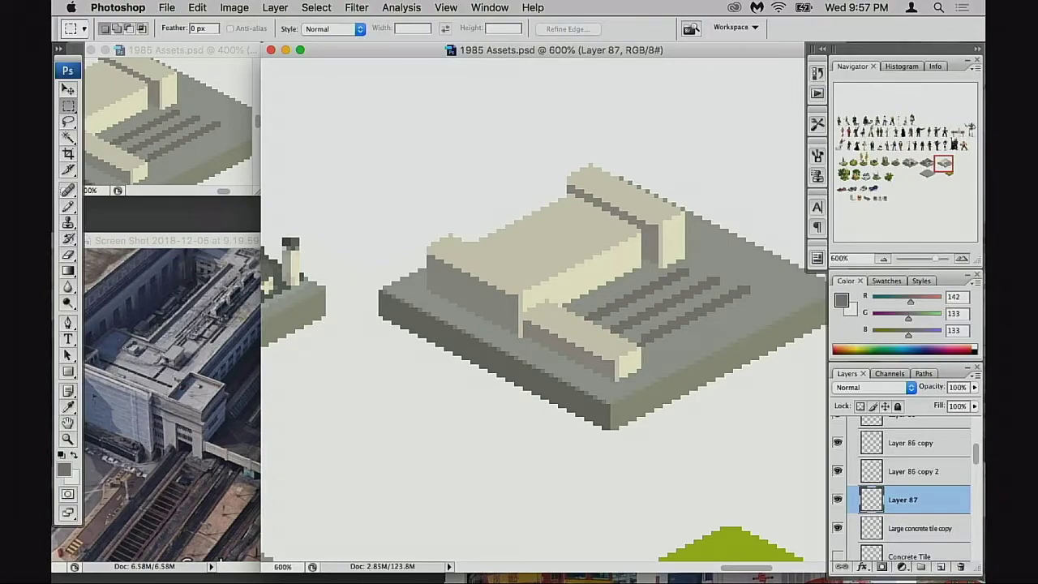
left_click(524, 580)
left_click_drag(733, 66, 711, 61)
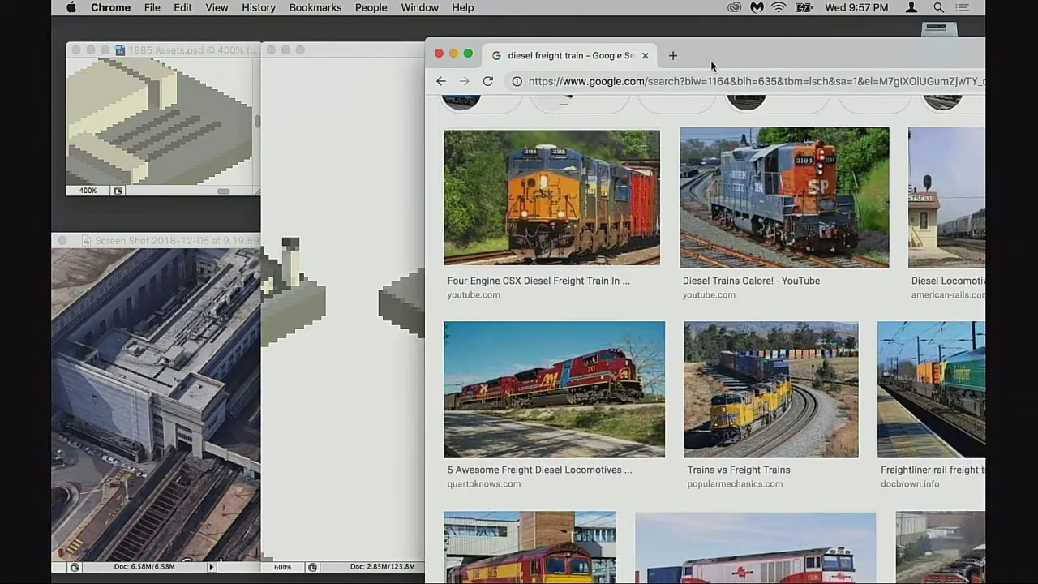
double_click(711, 60)
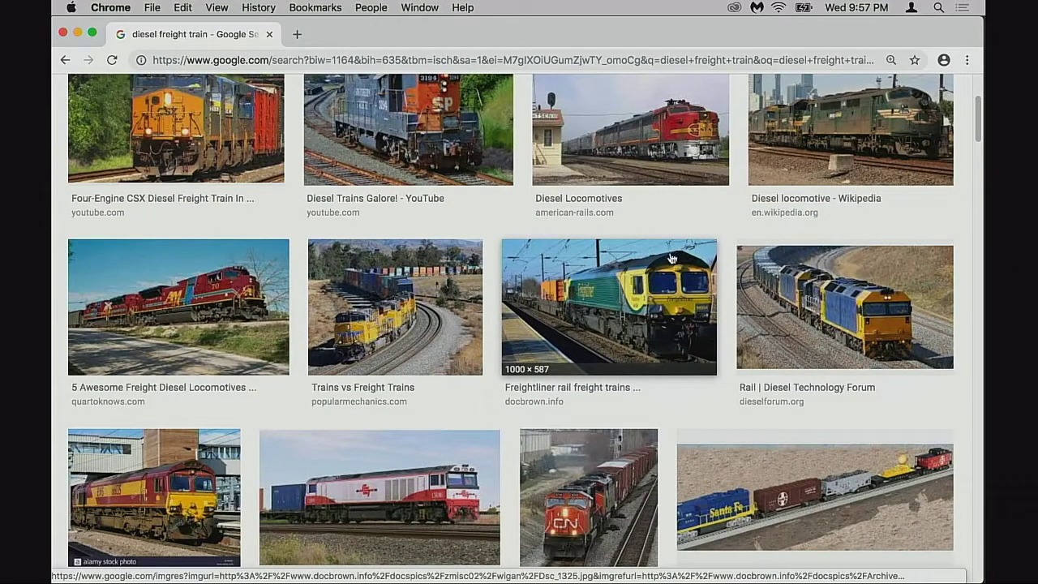
Step: Preview the Southern Pacific SD-9 Diesel #5472 photo and compare it with the neighbouring train results
scroll(670, 276, "down", 5)
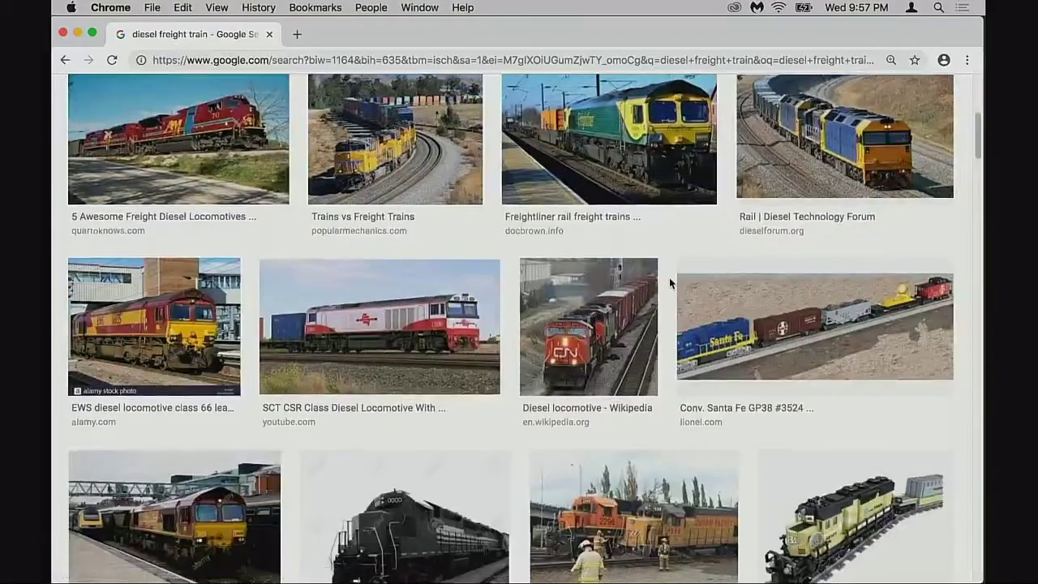
scroll(669, 278, "down", 8)
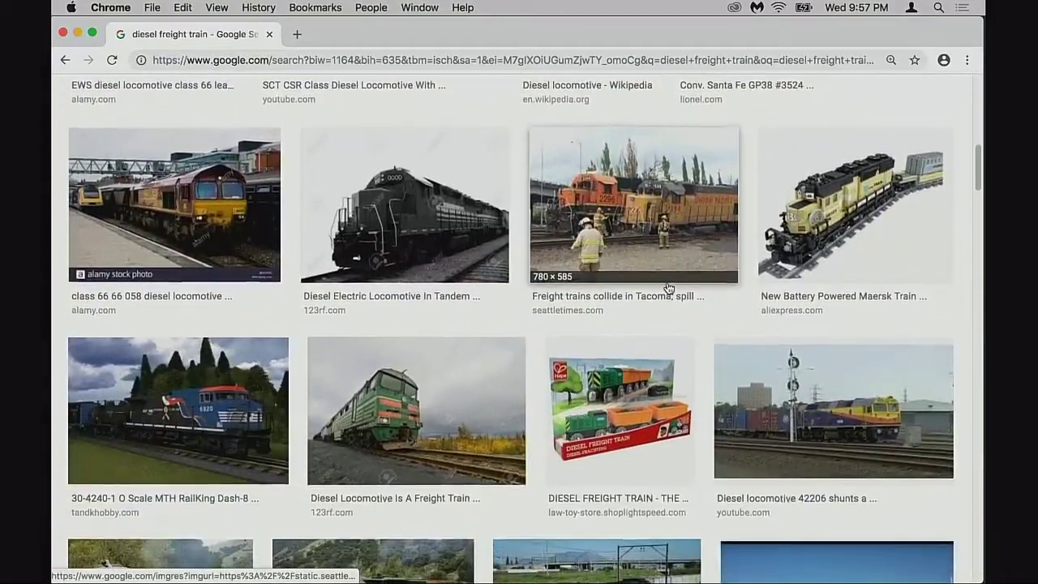
scroll(668, 288, "down", 6)
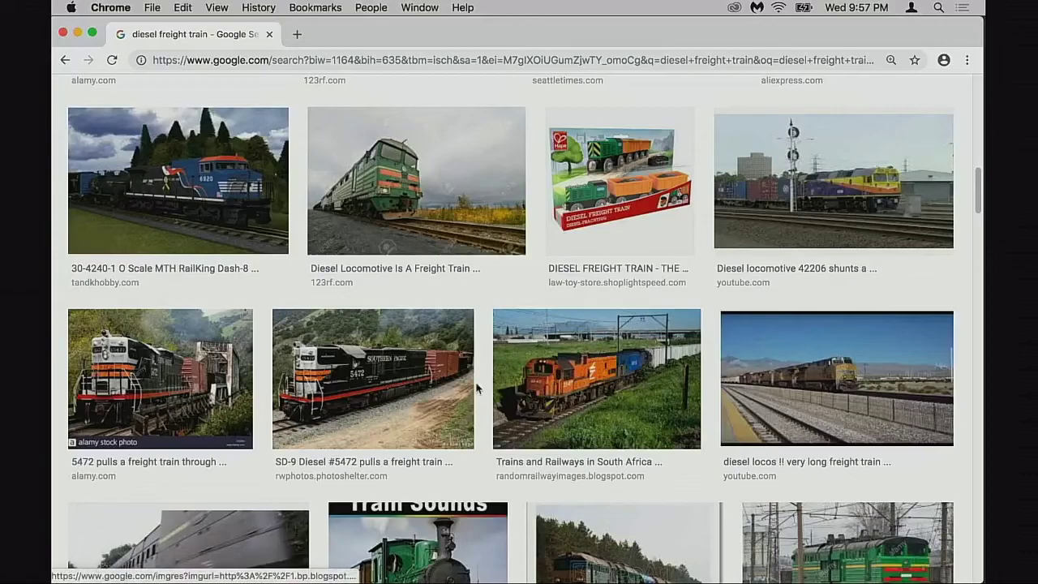
left_click(343, 392)
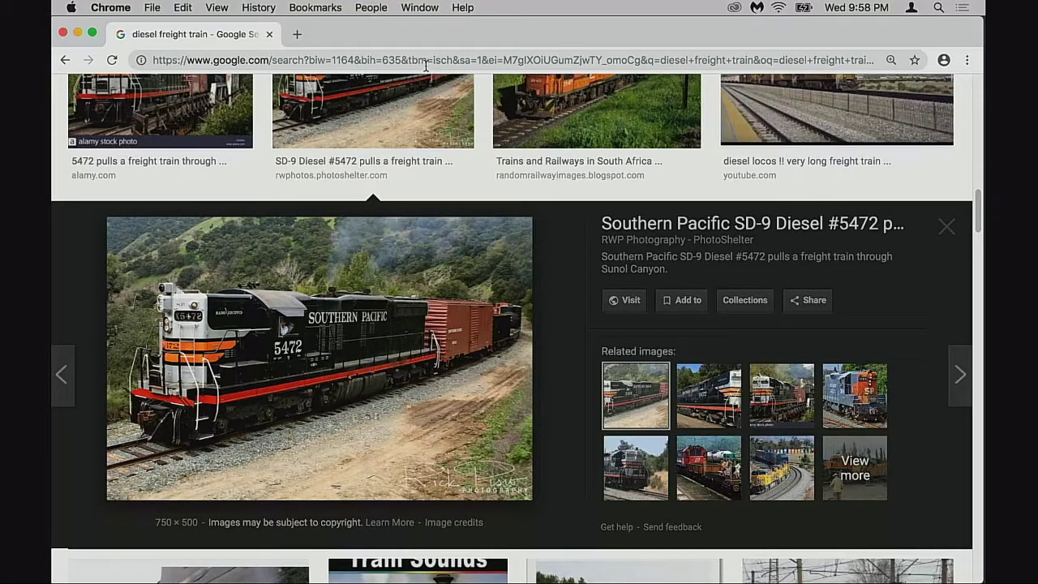
scroll(658, 315, "up", 3)
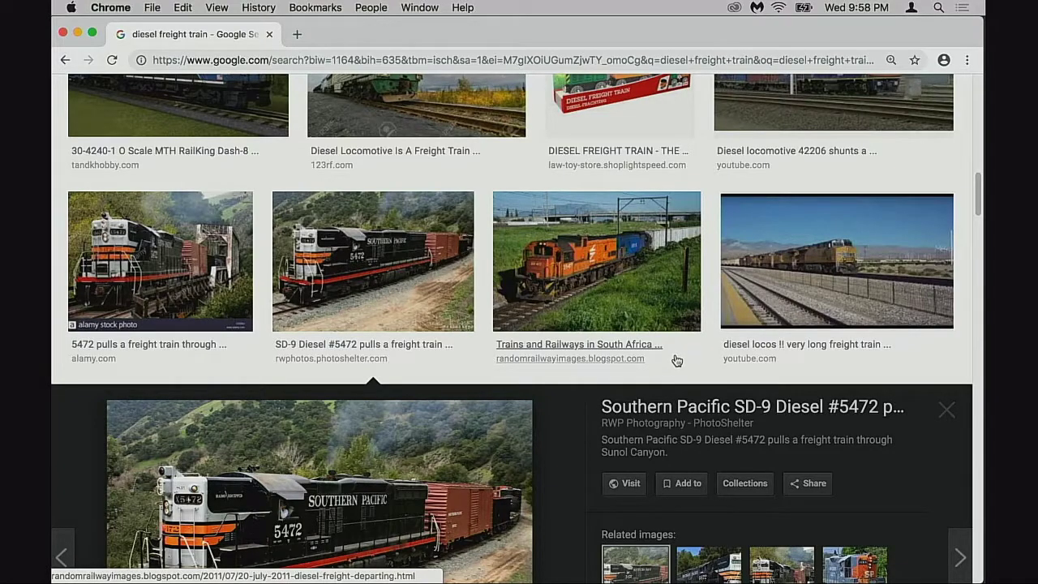
scroll(680, 357, "up", 3)
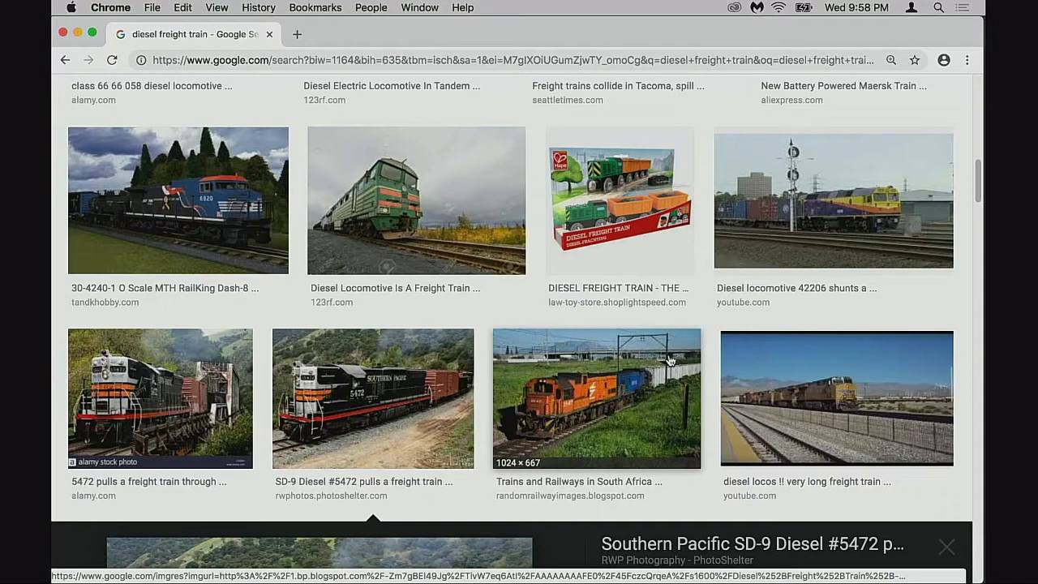
scroll(667, 363, "down", 3)
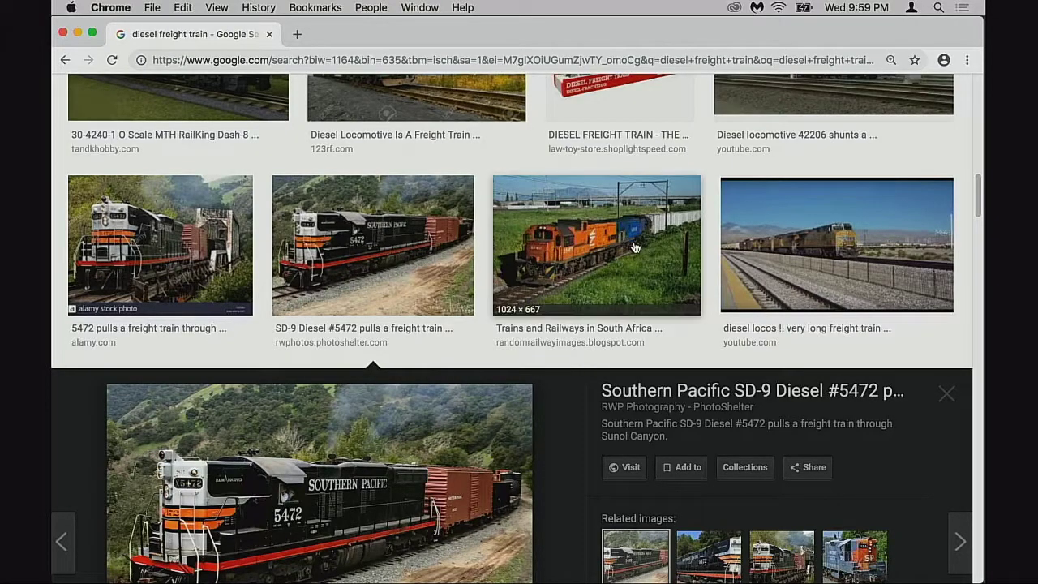
scroll(659, 260, "down", 5)
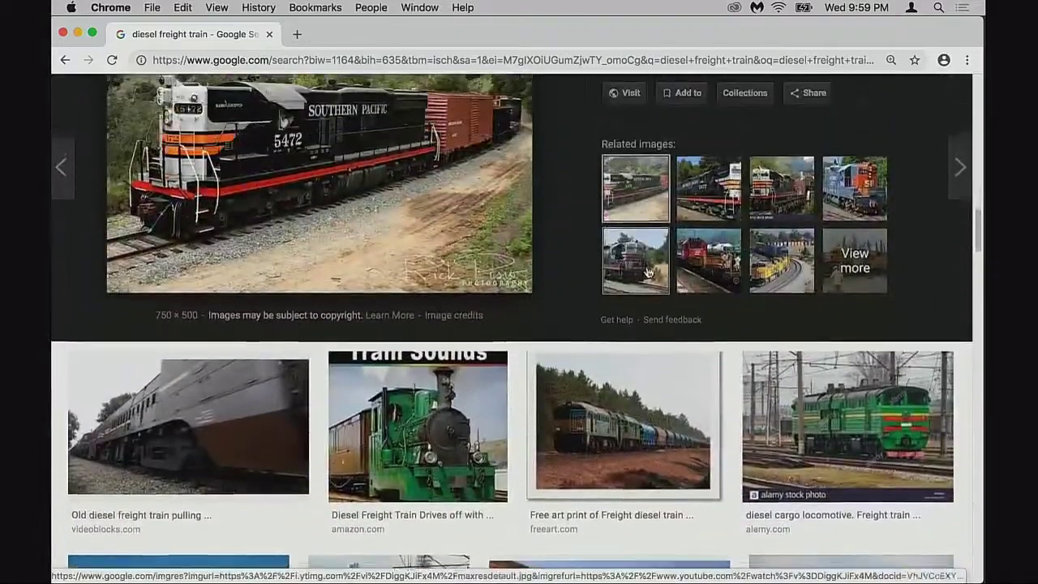
Step: Preview the Dreamstime photo of the yellow diesel locomotive in sidings, and close the preview
left_click(649, 273)
scroll(654, 284, "down", 5)
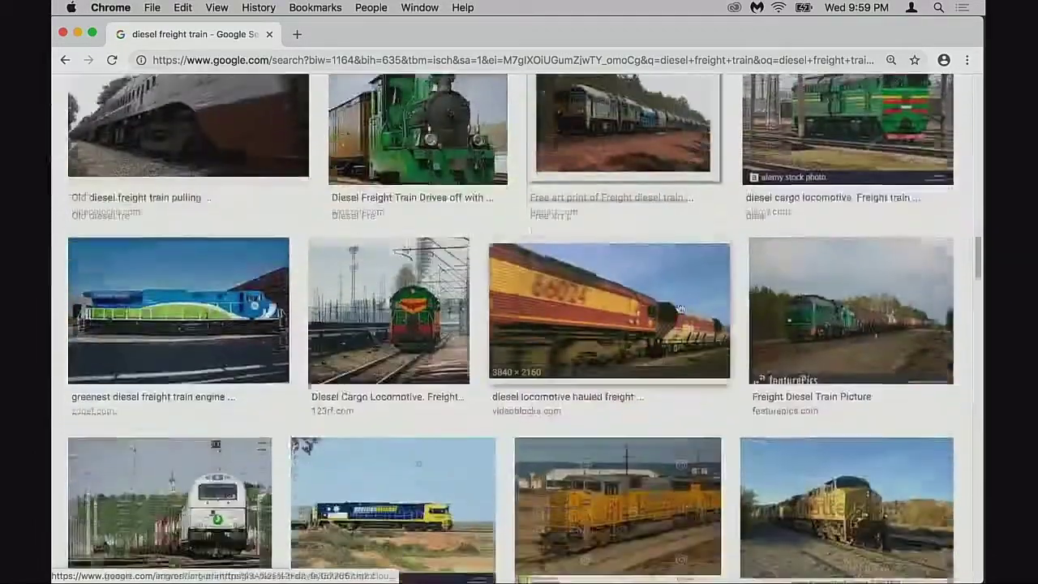
scroll(658, 312, "down", 3)
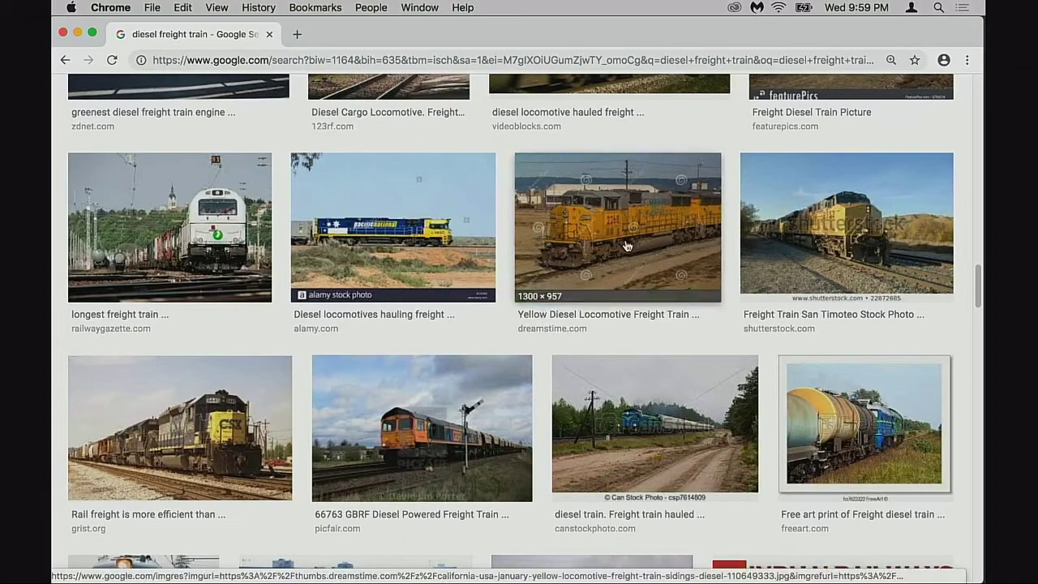
left_click(616, 246)
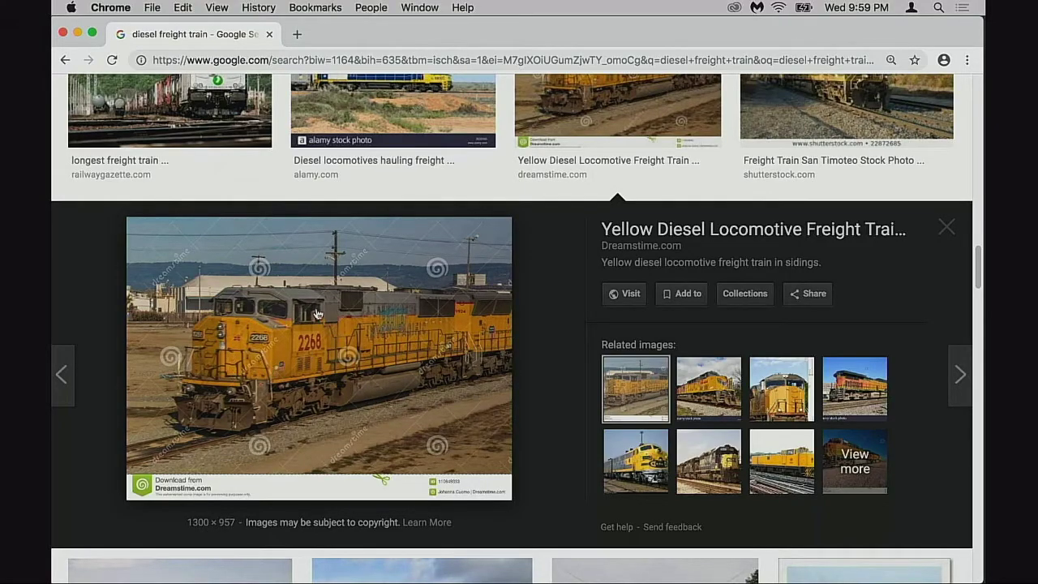
scroll(620, 297, "up", 2)
left_click(944, 284)
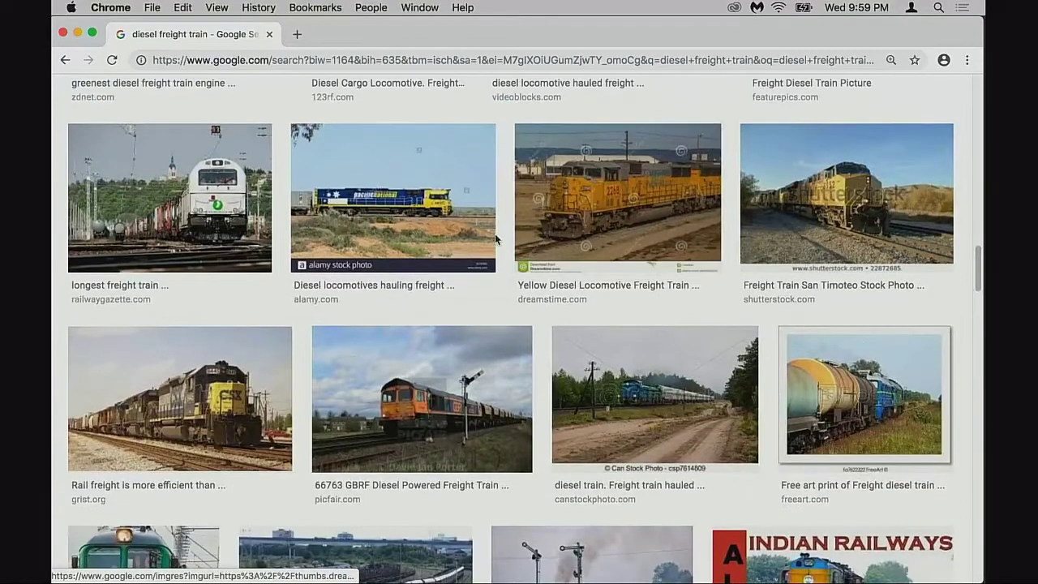
Step: Reopen the preview of the black Southern Pacific SD-9 #5472 and examine its locomotive and red boxcars
scroll(384, 273, "down", 6)
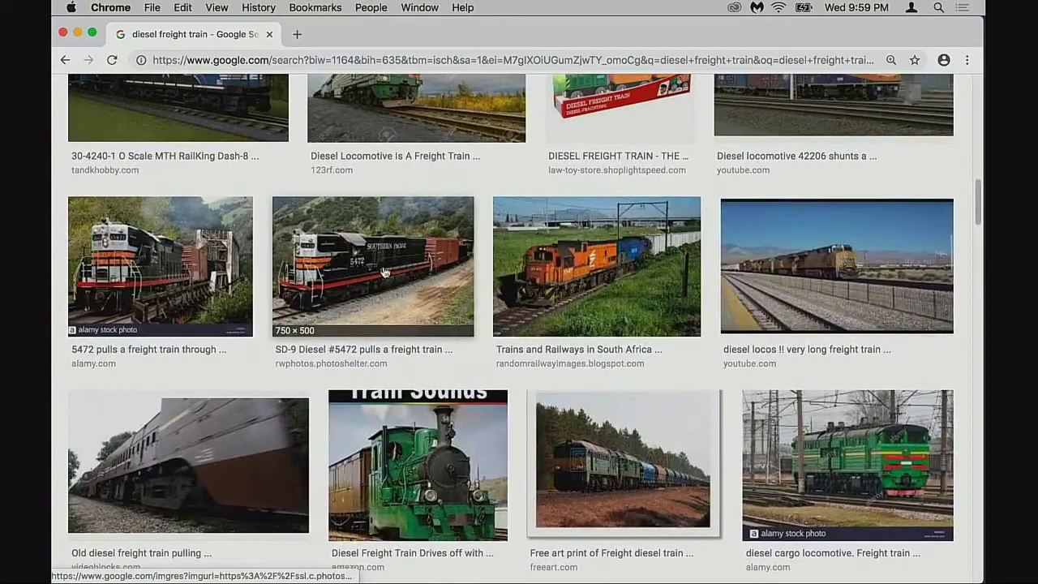
left_click(385, 273)
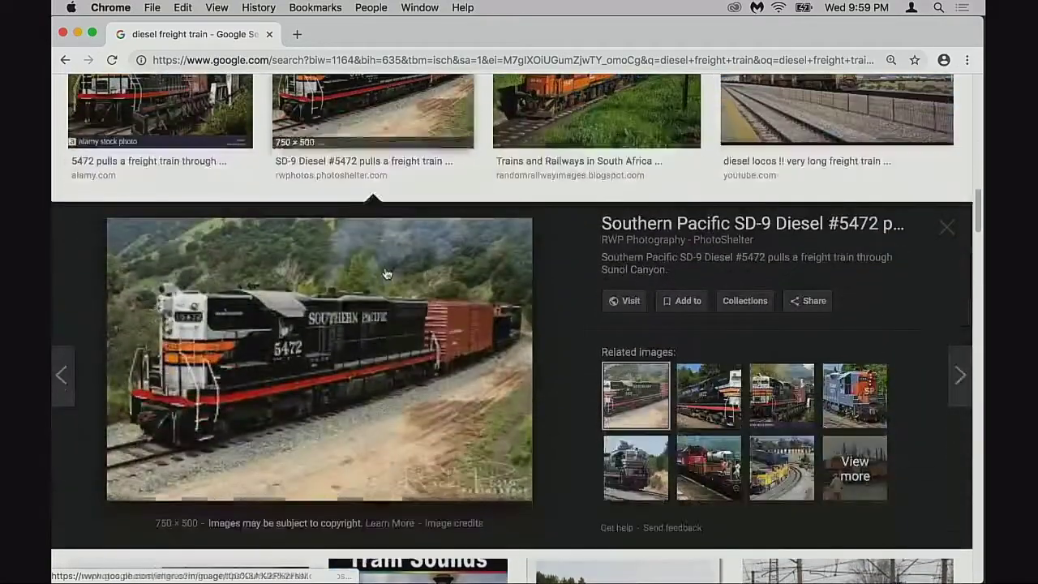
scroll(473, 292, "up", 2)
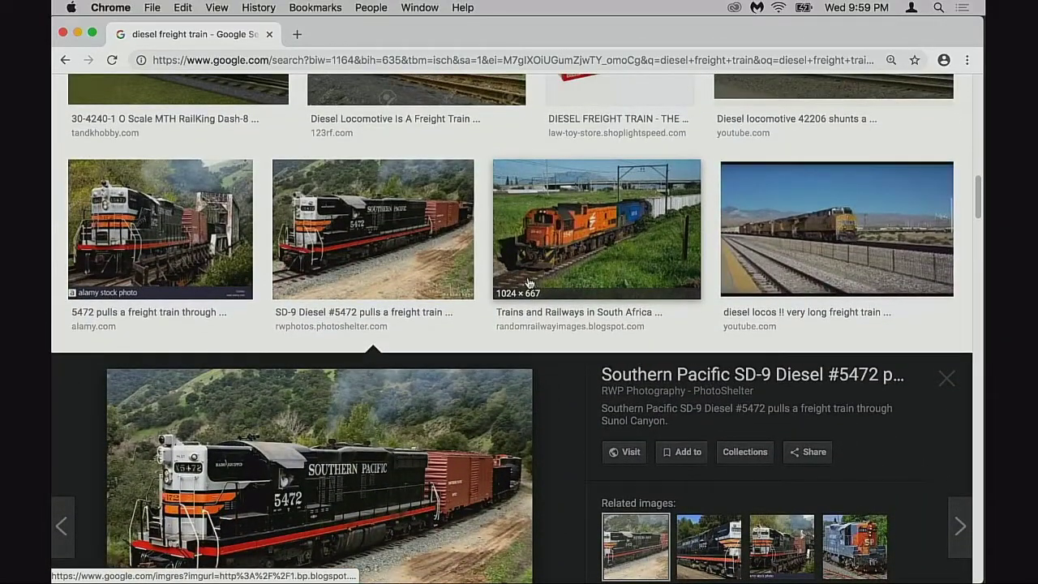
scroll(487, 381, "down", 1)
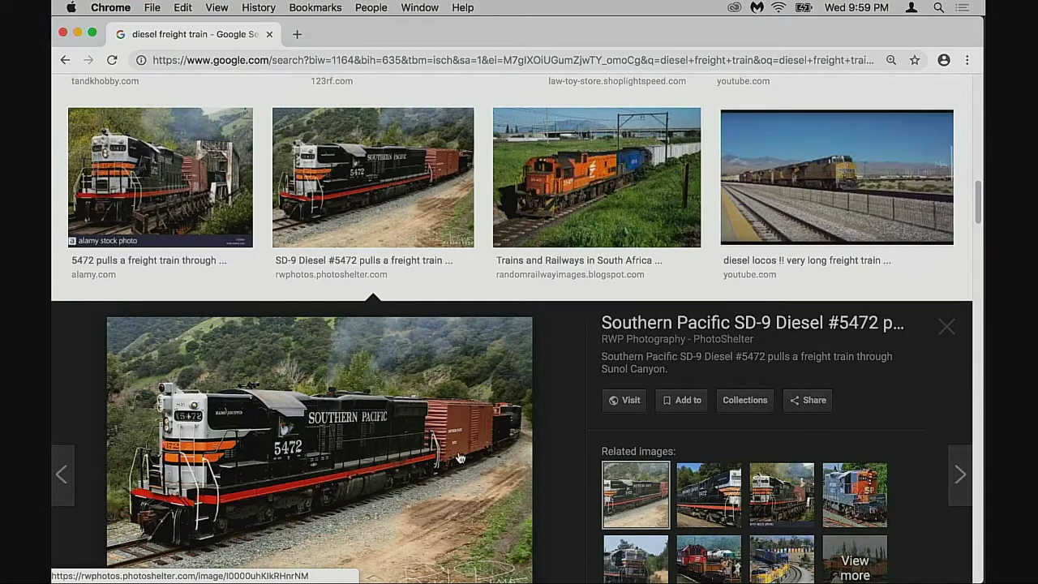
scroll(460, 458, "down", 5)
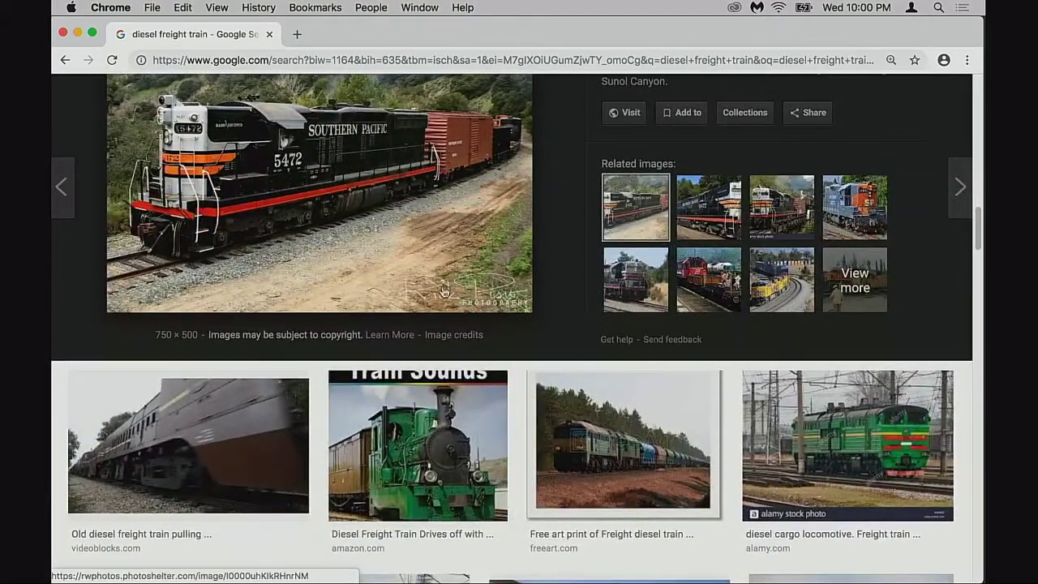
Step: Preview the FreeArt print of the freight diesel train with tank wagons, and close the preview
scroll(476, 193, "down", 1)
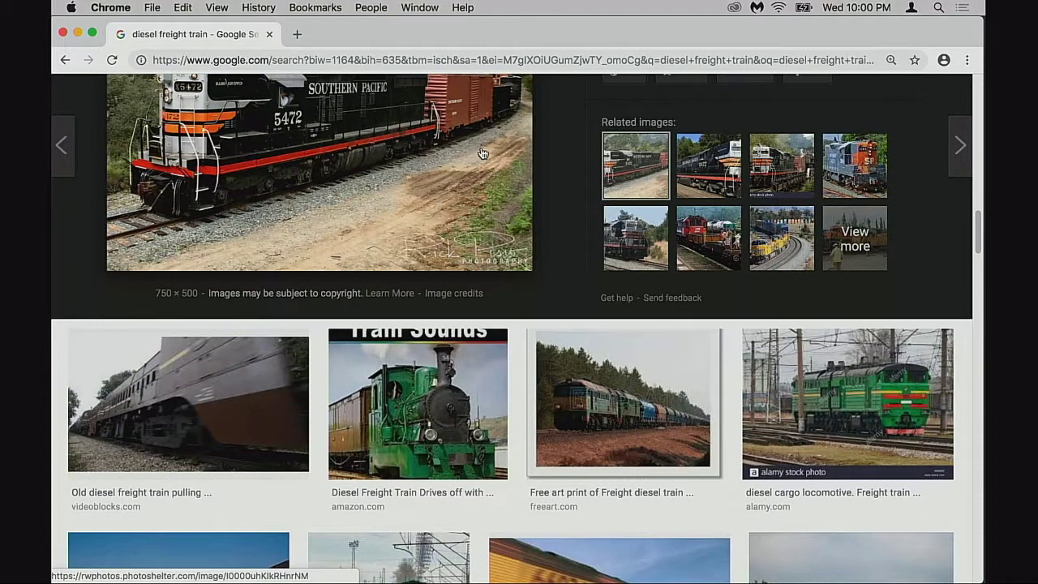
scroll(610, 282, "down", 5)
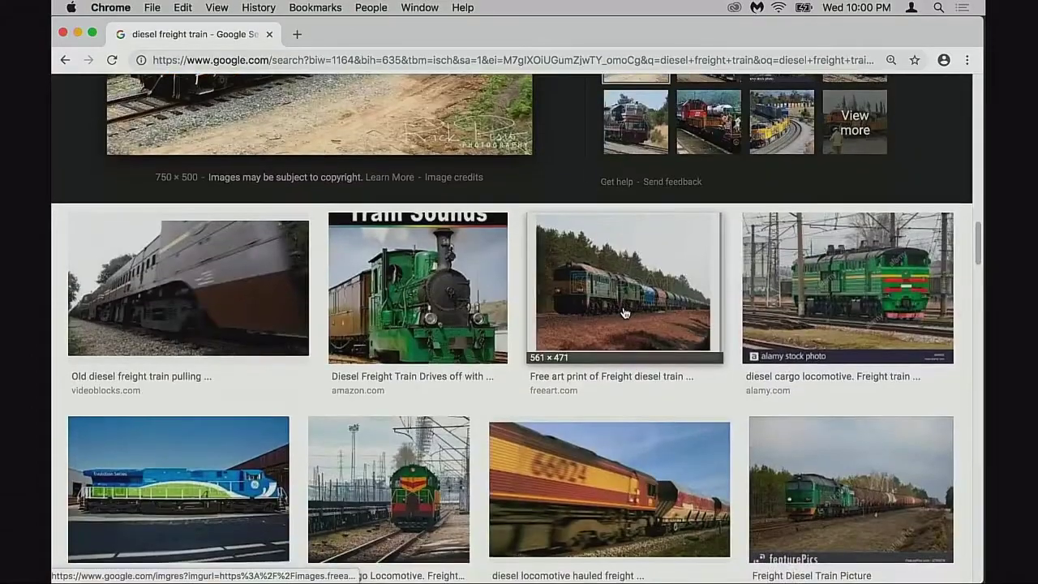
scroll(626, 312, "down", 5)
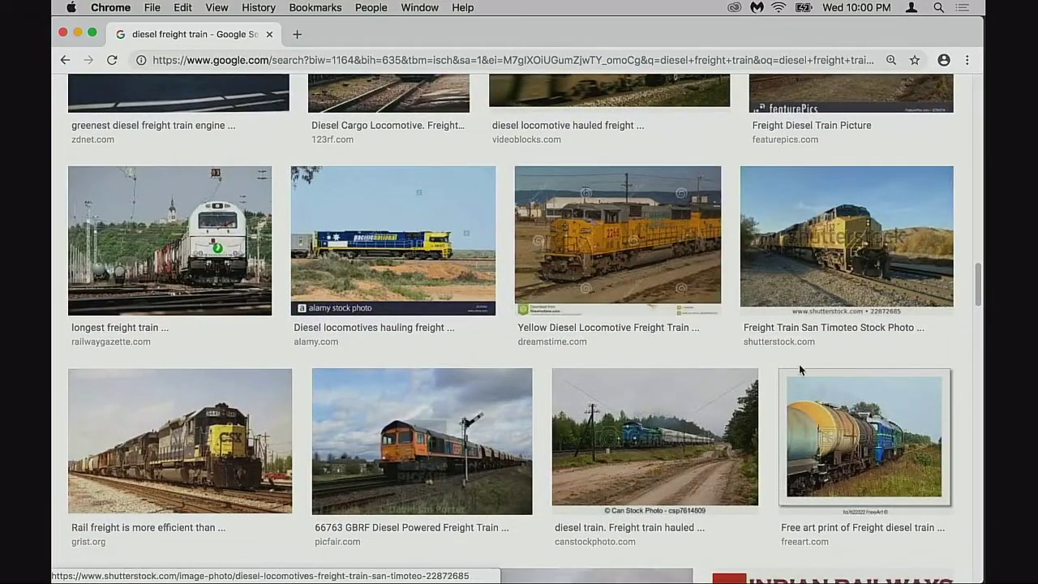
scroll(840, 392, "down", 2)
left_click(839, 392)
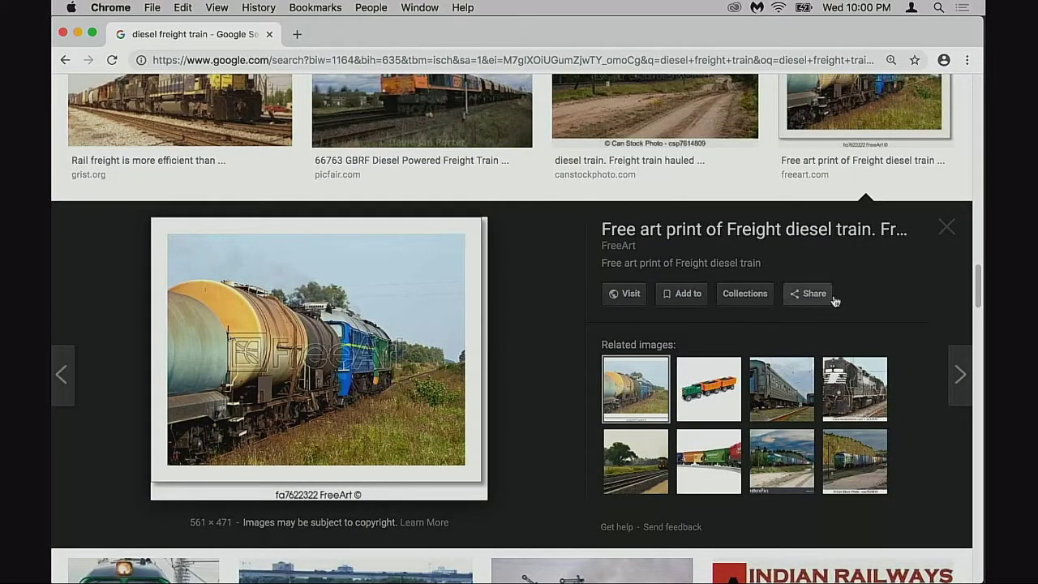
left_click(944, 228)
Step: Preview the DBS EWS DB Schenker Rail freight train photo from docbrown.info, and close the preview
scroll(787, 287, "down", 3)
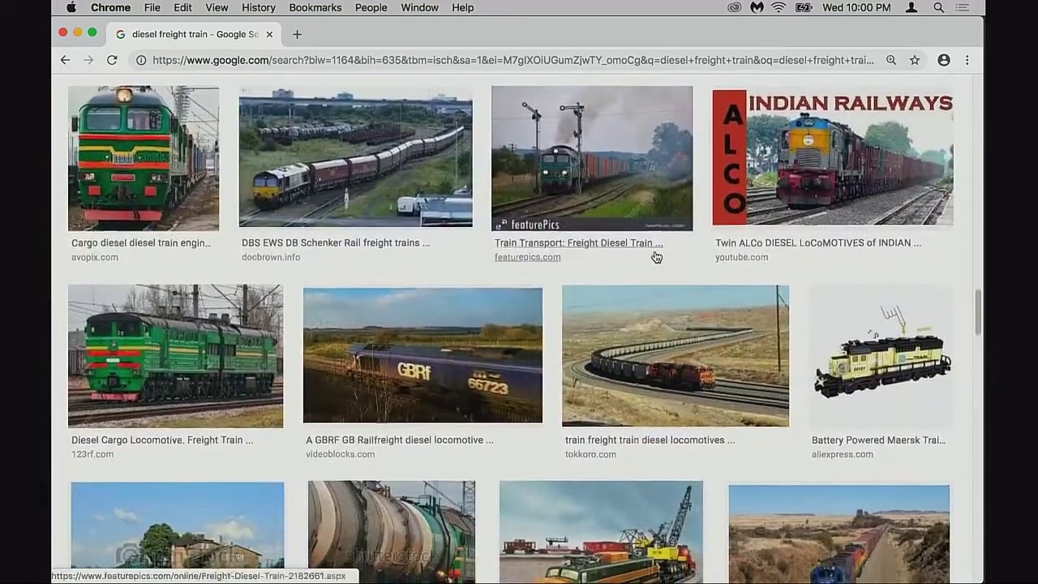
left_click(399, 168)
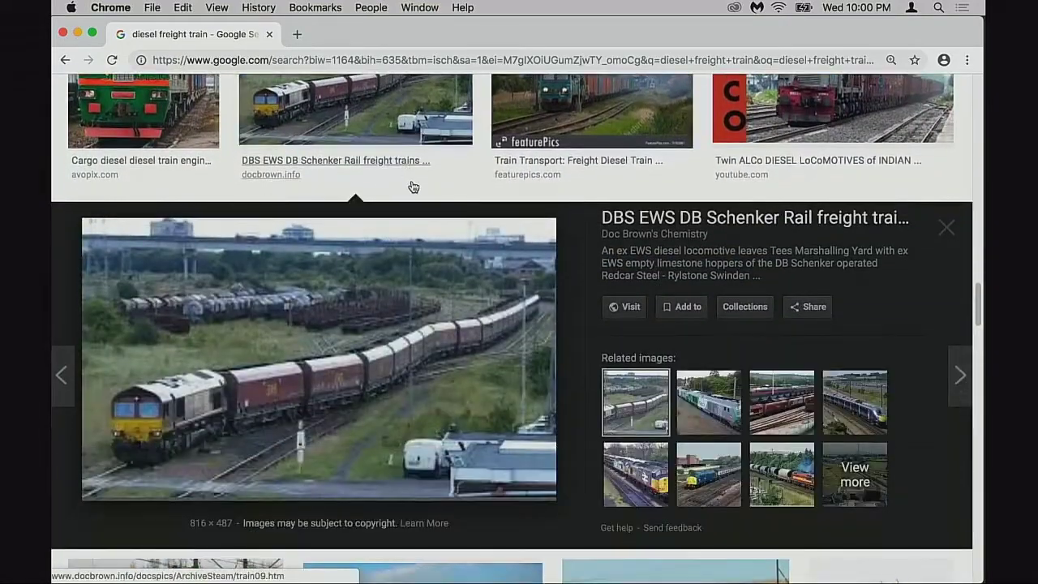
left_click(946, 227)
Step: Preview the tokkoro.com photo of the orange BNSF diesel locomotives farther down the results, and close the preview
scroll(548, 300, "down", 2)
scroll(548, 300, "down", 3)
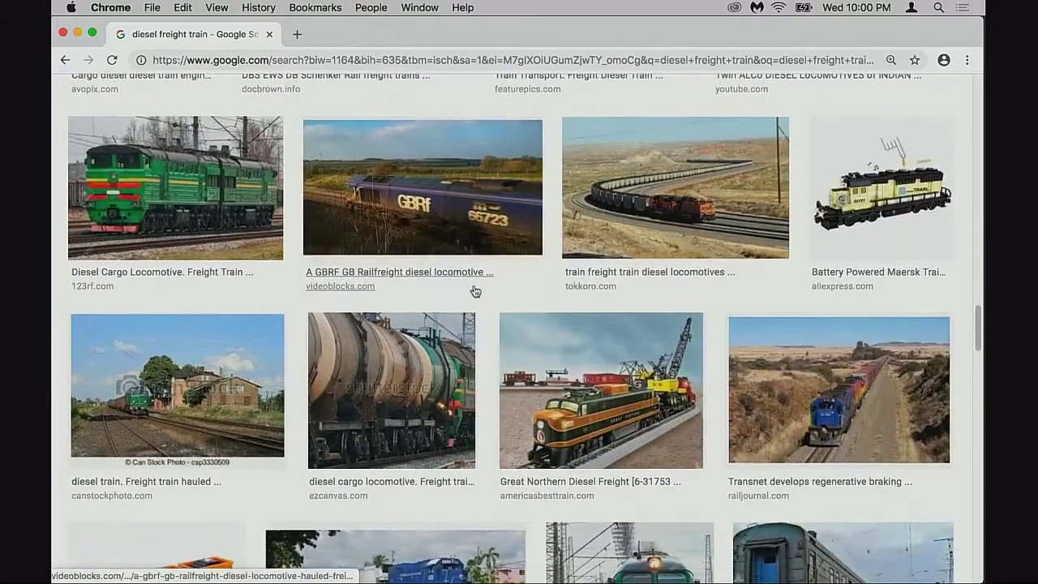
scroll(528, 292, "down", 2)
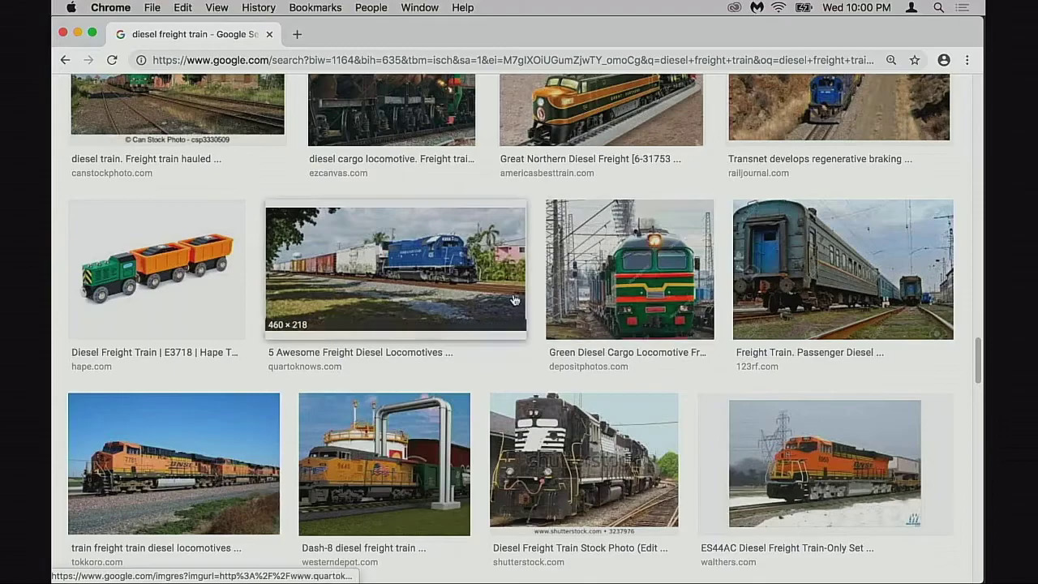
scroll(452, 279, "down", 1)
left_click(197, 401)
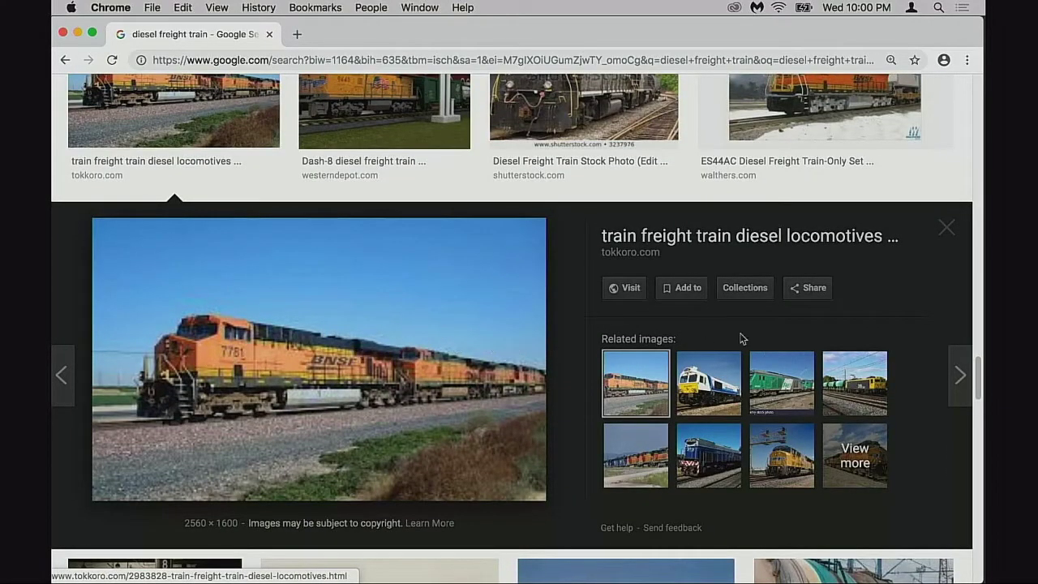
left_click(945, 233)
Step: Preview the IRFCA American Goods Trains photo of the red and grey locomotive, and close the preview
scroll(481, 185, "down", 5)
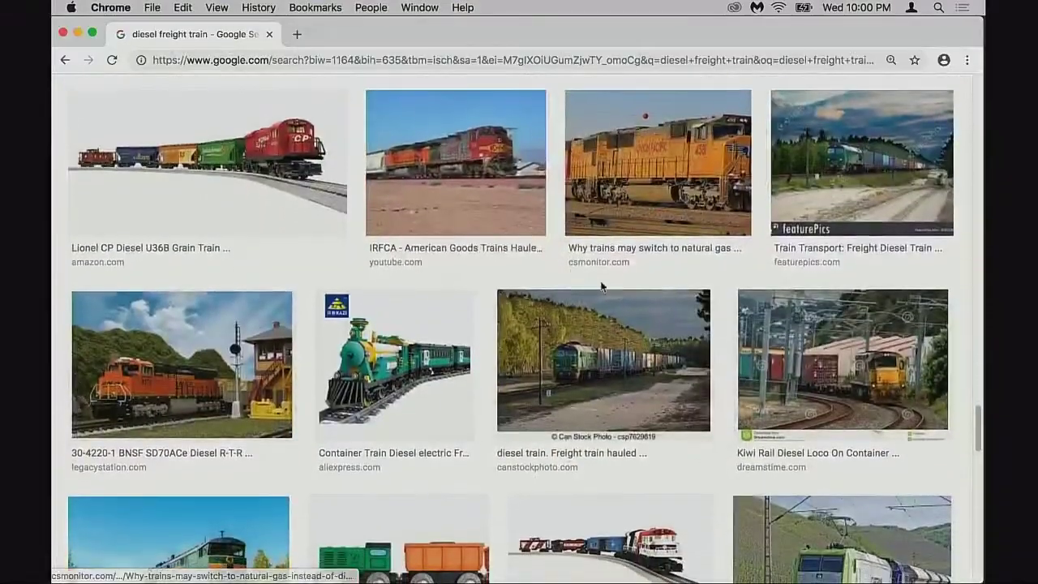
left_click(481, 185)
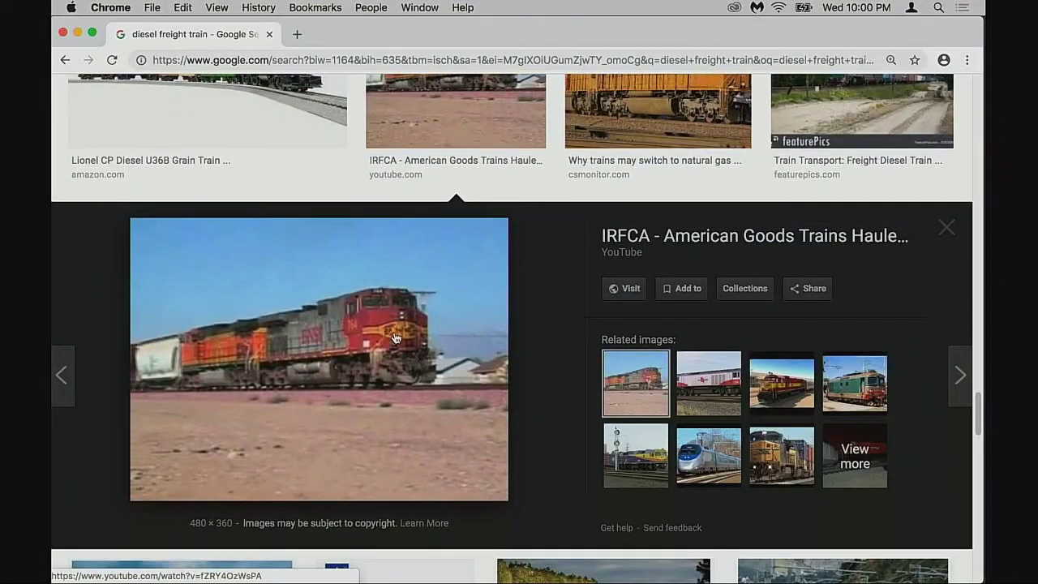
scroll(503, 350, "up", 3)
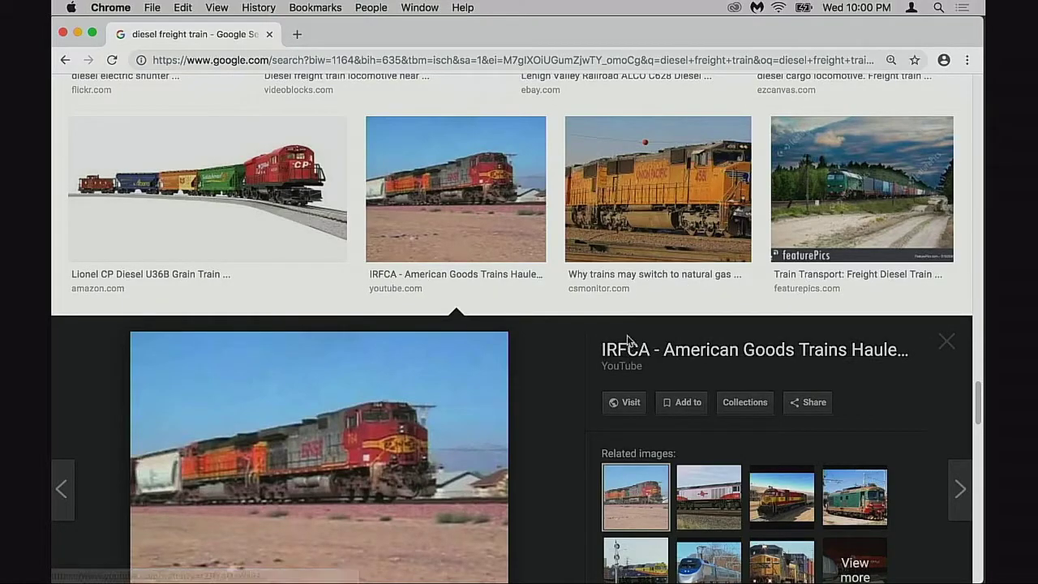
left_click(945, 344)
Step: Compare the Southern Pacific SD-9 Diesel #5472 photo with the orange South African locomotive photo, and close the preview
scroll(815, 329, "down", 10)
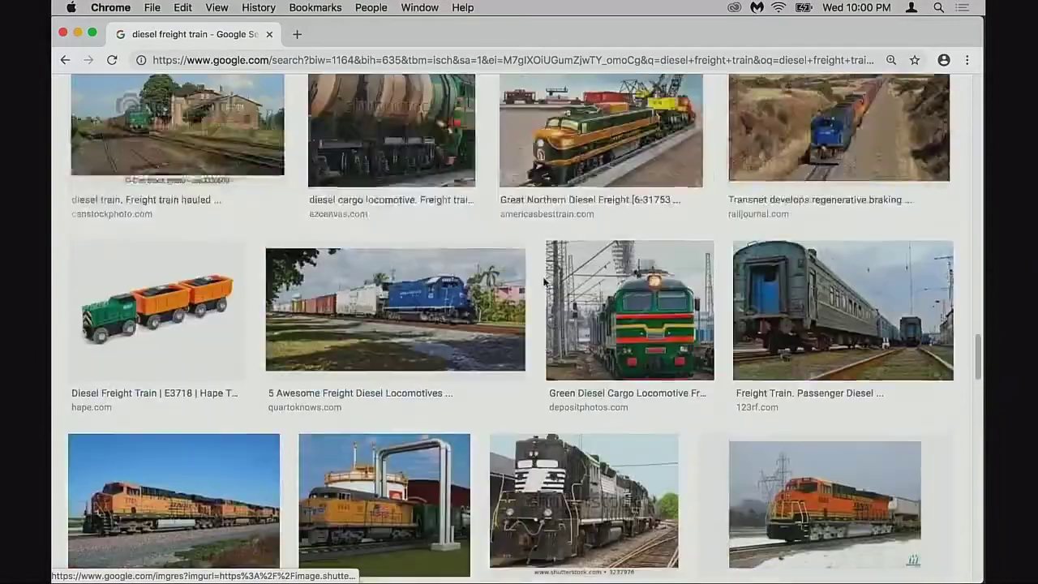
scroll(488, 288, "up", 5)
scroll(488, 291, "up", 5)
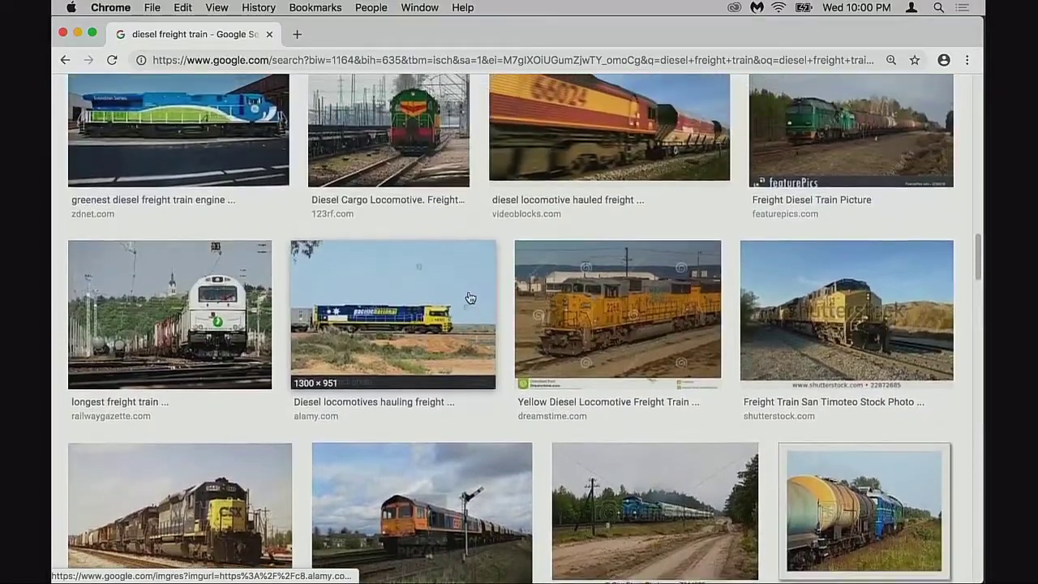
scroll(514, 280, "up", 3)
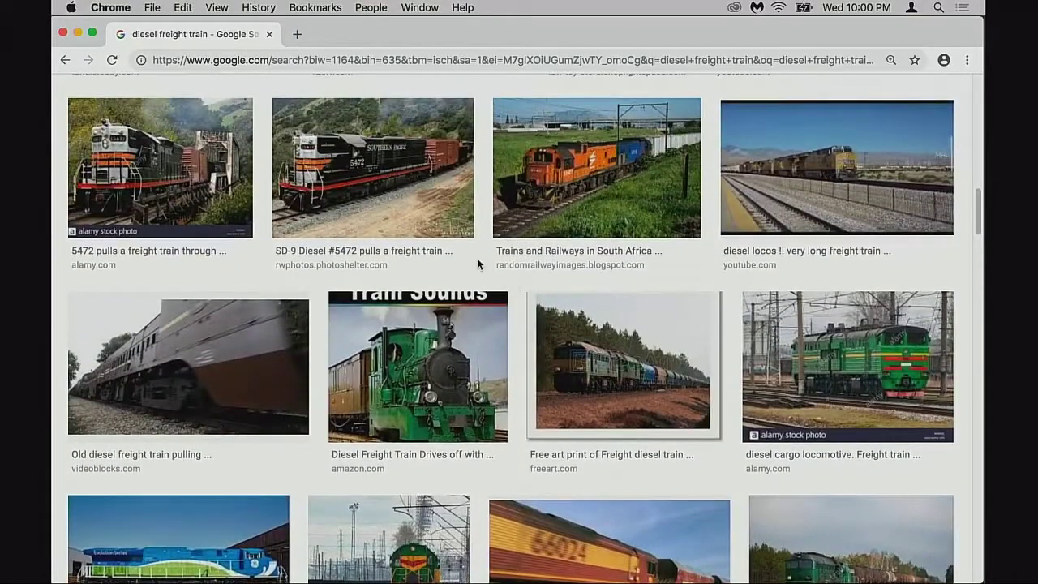
left_click(368, 178)
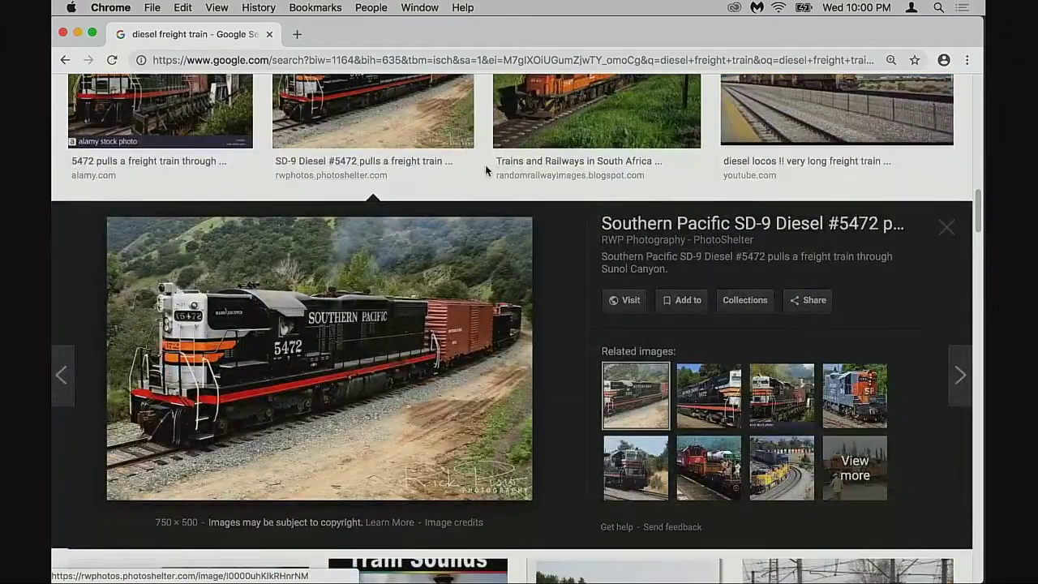
left_click(573, 125)
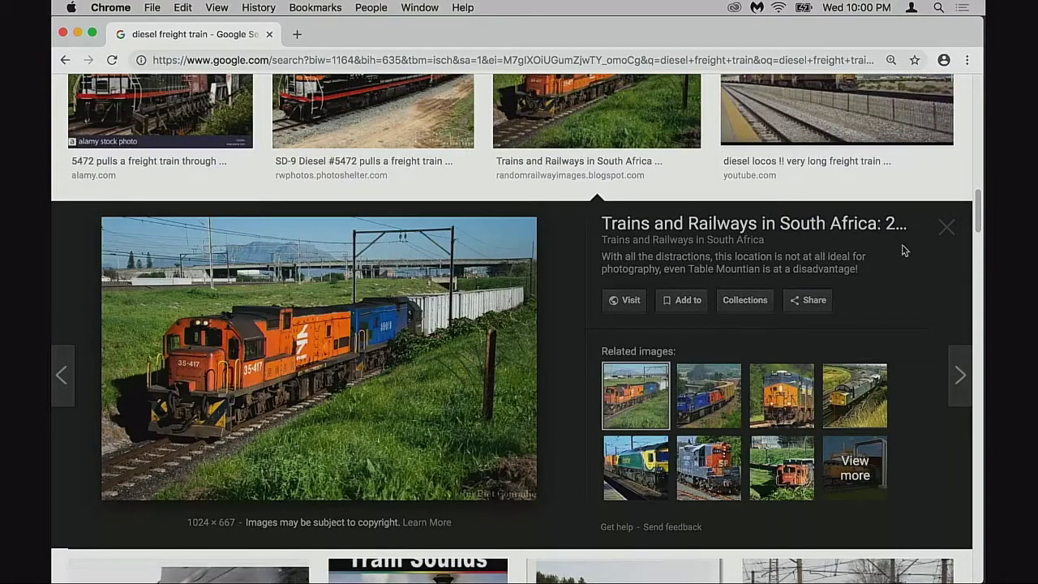
left_click(946, 227)
Step: Preview Grist's CSX freight train photo and open its related image of the blue-and-yellow CSX locomotive 2795
scroll(607, 273, "down", 10)
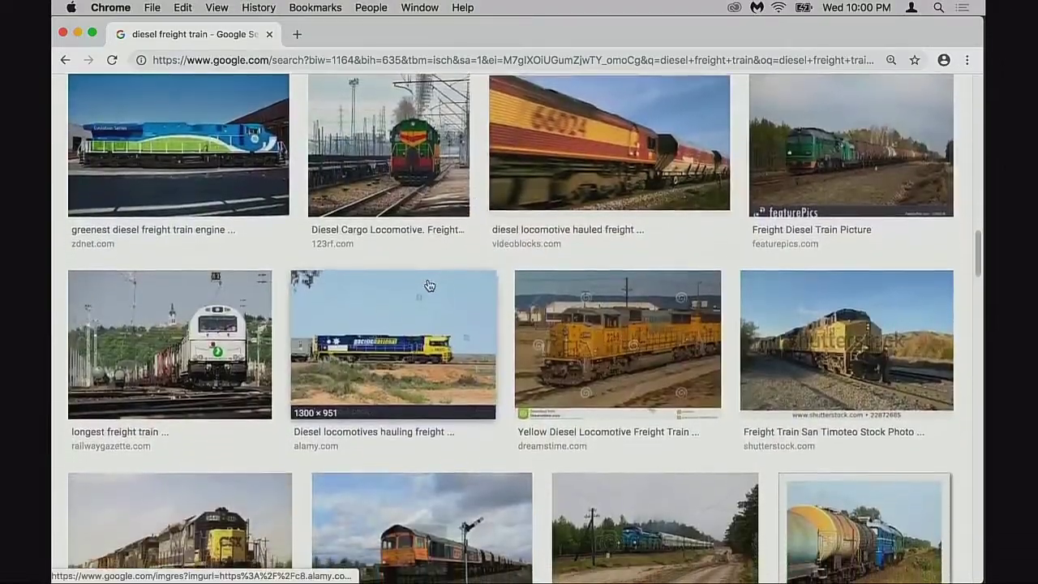
scroll(430, 286, "down", 3)
scroll(461, 286, "up", 8)
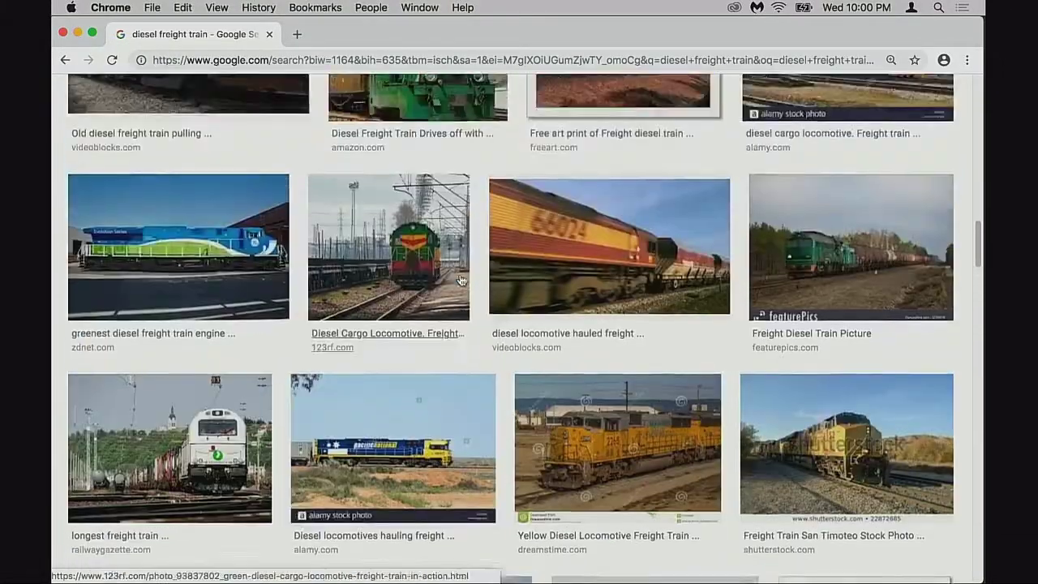
scroll(464, 273, "up", 2)
scroll(463, 272, "up", 2)
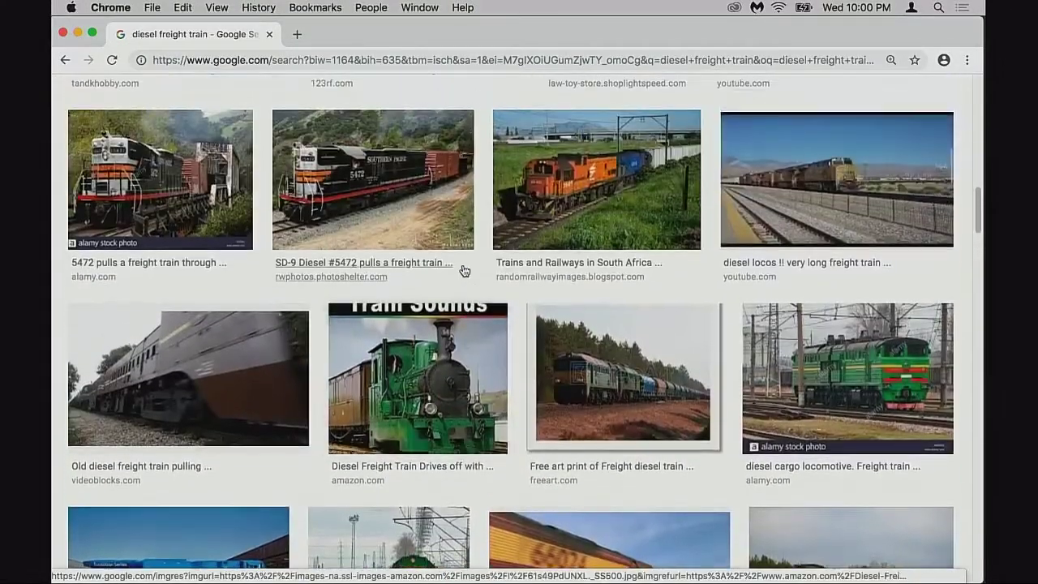
scroll(466, 276, "down", 12)
scroll(469, 279, "down", 5)
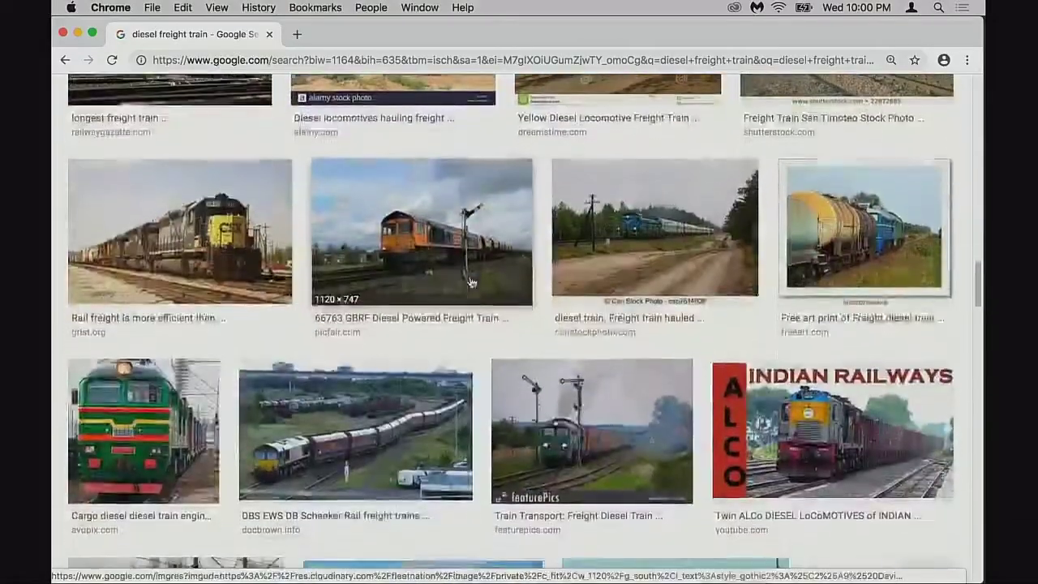
left_click(218, 235)
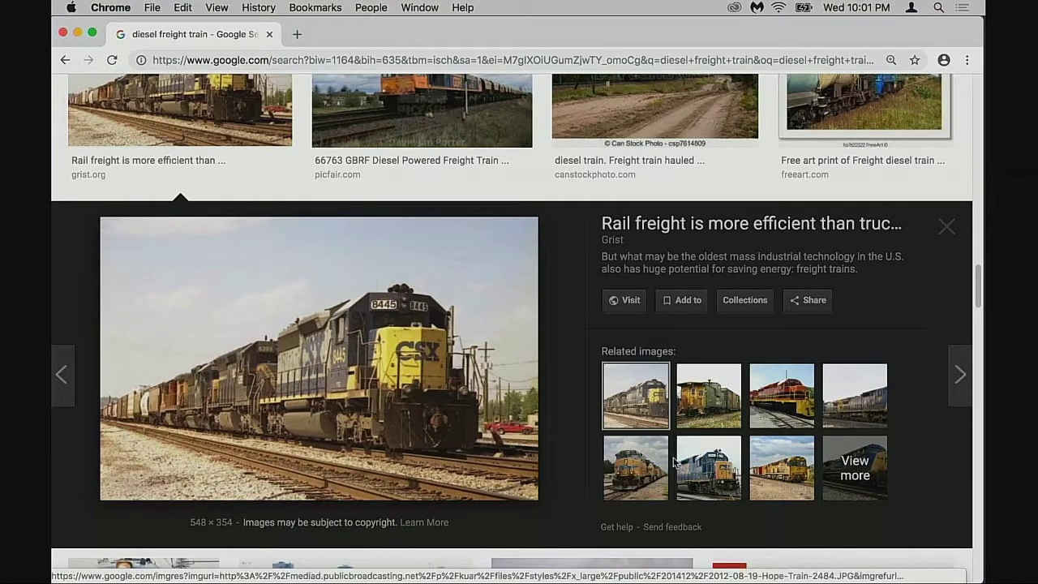
left_click(702, 471)
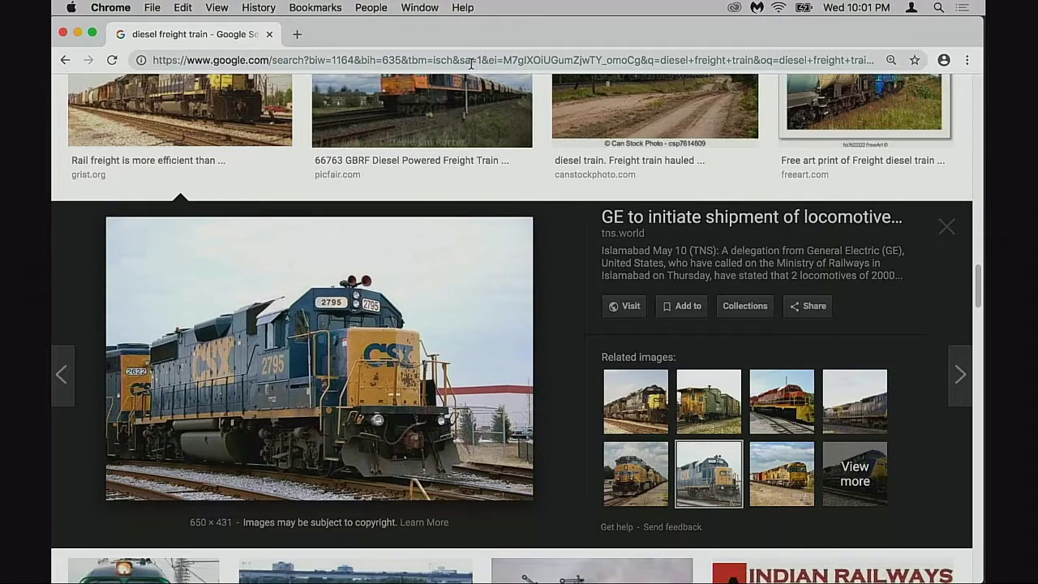
Step: Copy the CSX 2795 locomotive image and paste it into a new Photoshop document placed over the station screenshot
left_click_drag(487, 34, 640, 35)
right_click(540, 320)
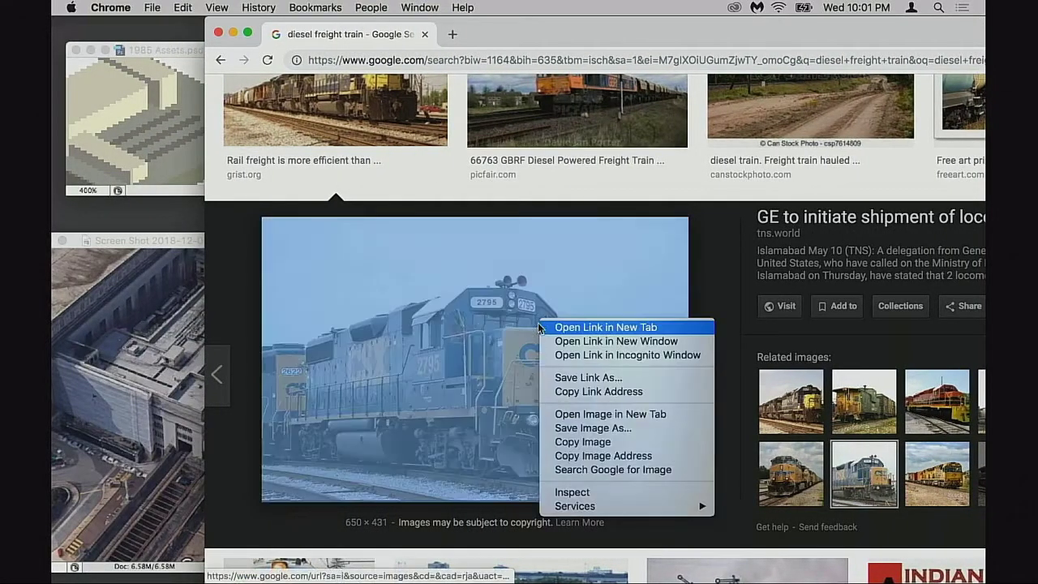
left_click(582, 442)
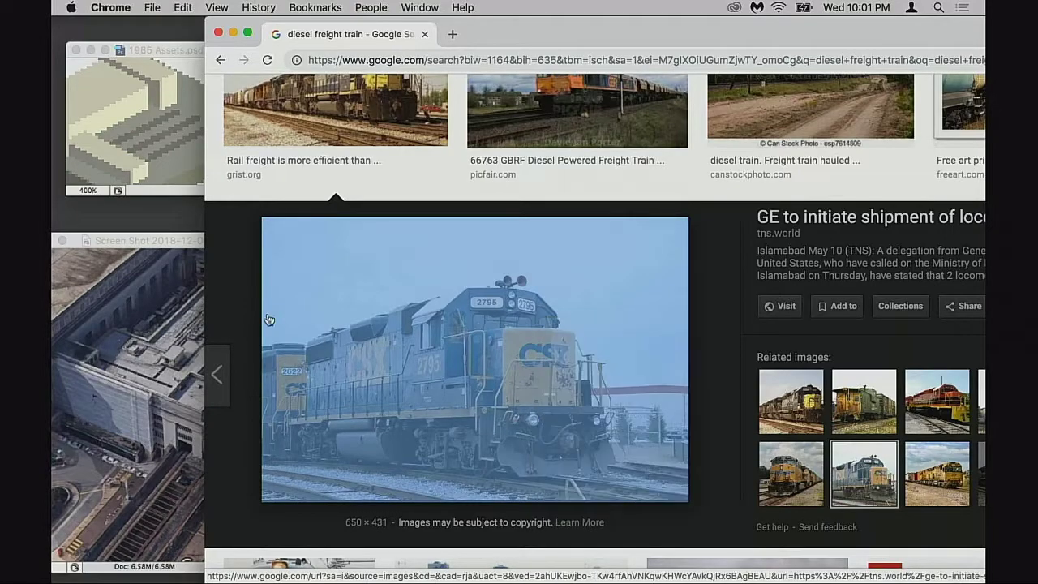
left_click(178, 241)
key("super+n")
key("Return")
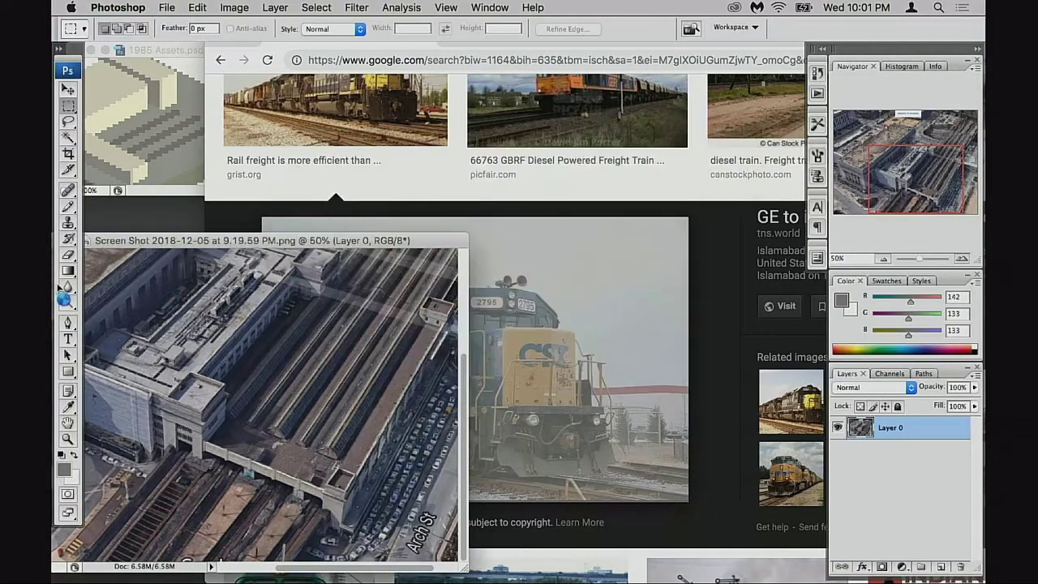
key("super+v")
left_click_drag(422, 72, 336, 286)
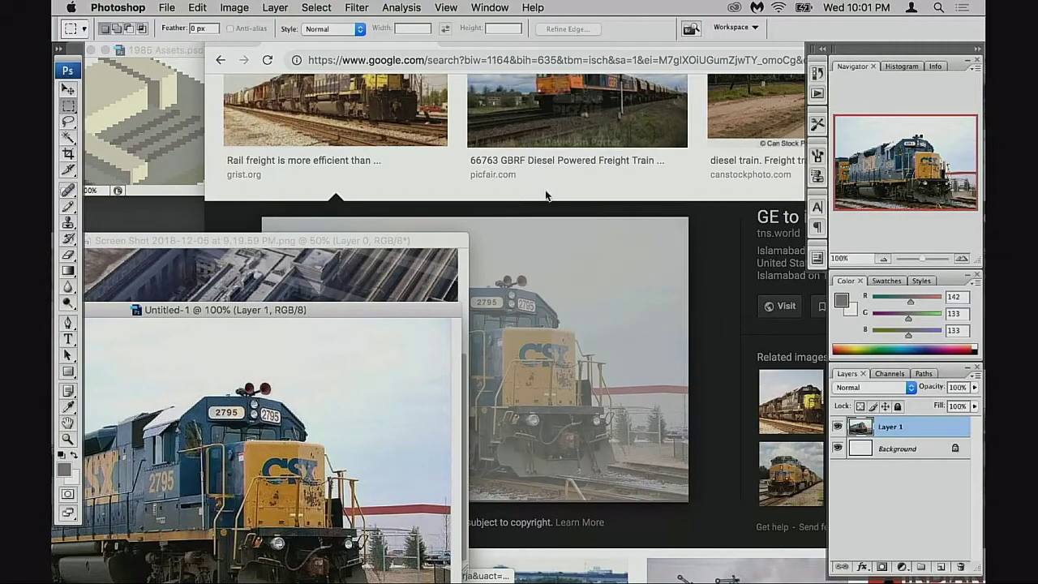
Step: Minimize the Chrome window and arrange the locomotive photo beside the station tile view of 1985 Assets.psd
left_click(546, 195)
left_click_drag(654, 37, 491, 31)
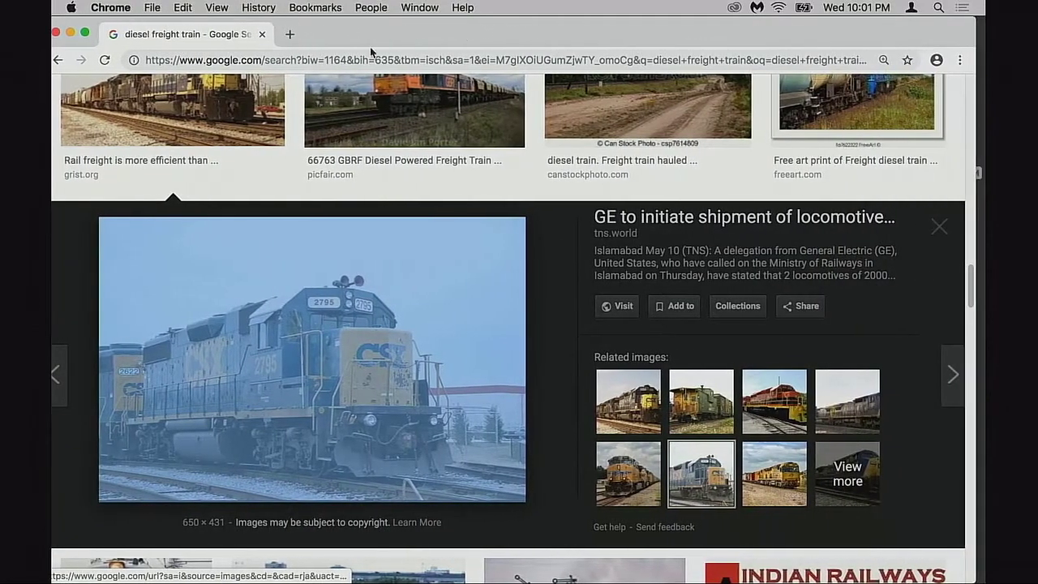
left_click(70, 34)
left_click(511, 51)
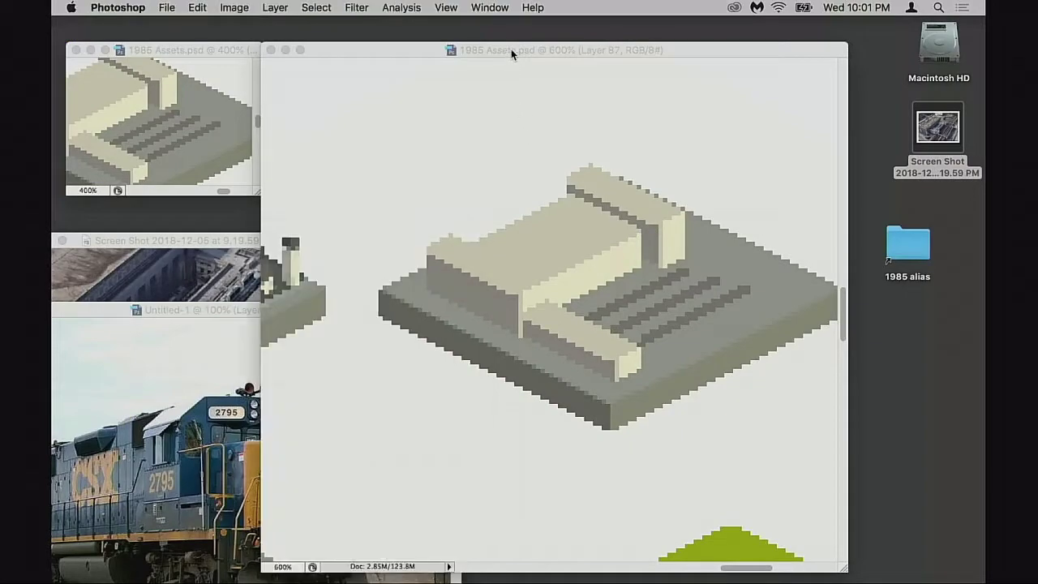
left_click_drag(235, 311, 201, 282)
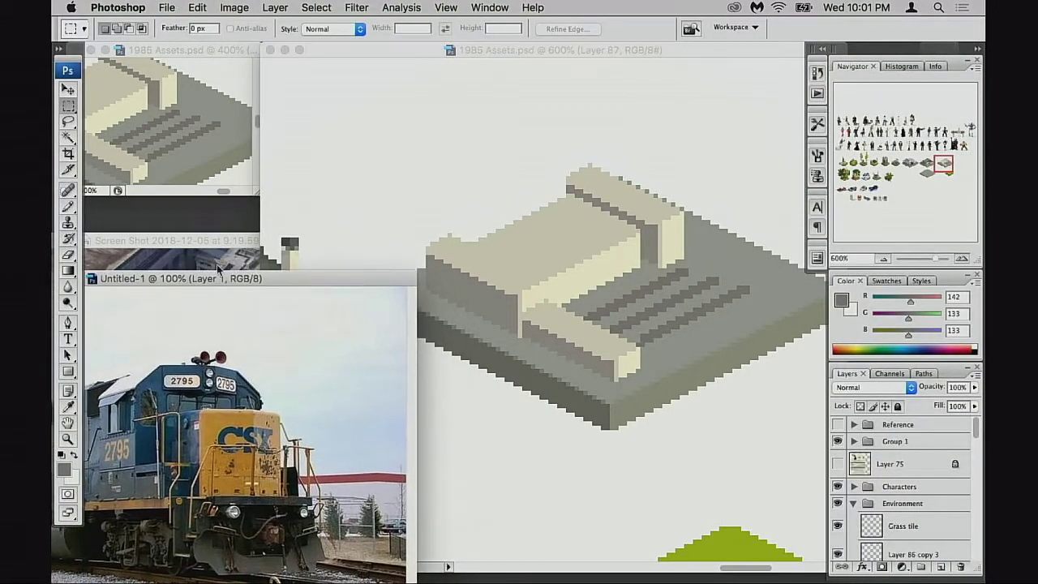
left_click(410, 50)
scroll(698, 349, "right", 4)
scroll(843, 491, "down", 2)
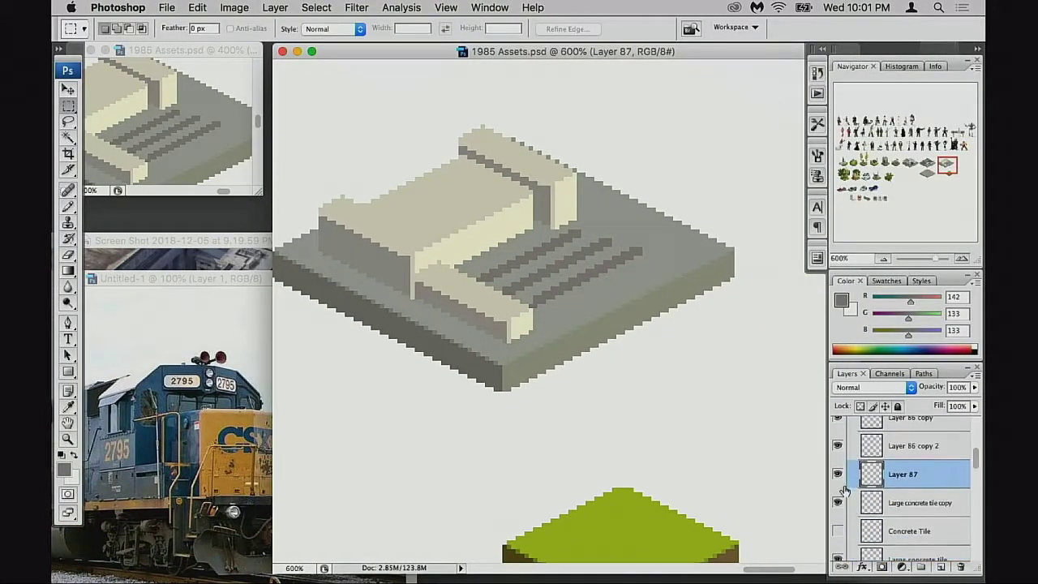
Step: Add a new layer above Layer 87 and sample the locomotive's dark blue (RGB 58, 85, 113) as the Pencil colour
left_click(838, 479)
left_click(838, 479)
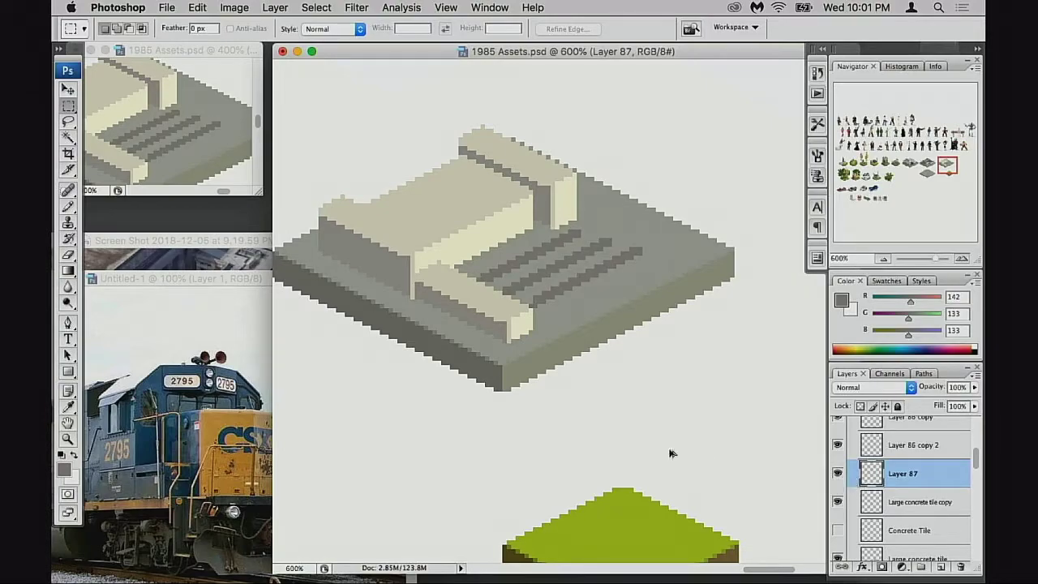
key("super+alt+shift+n")
key("b")
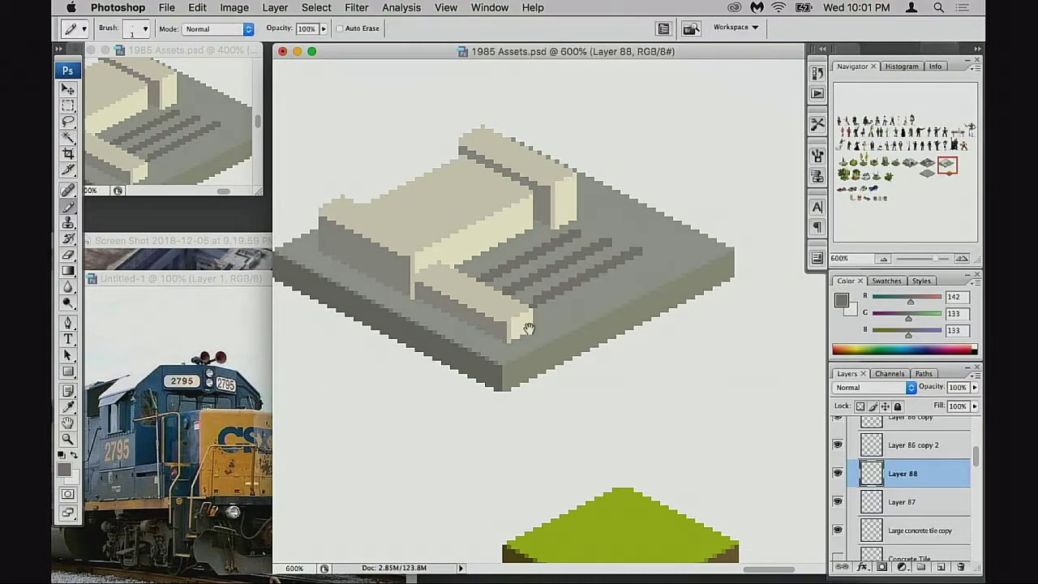
key("super+equal")
key("super+equal")
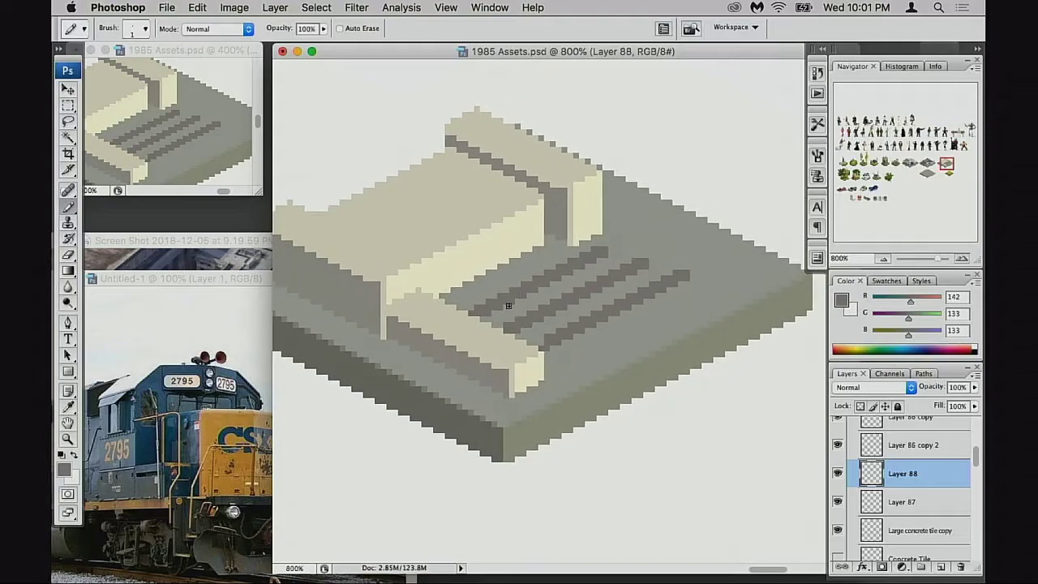
left_click(146, 387, "alt")
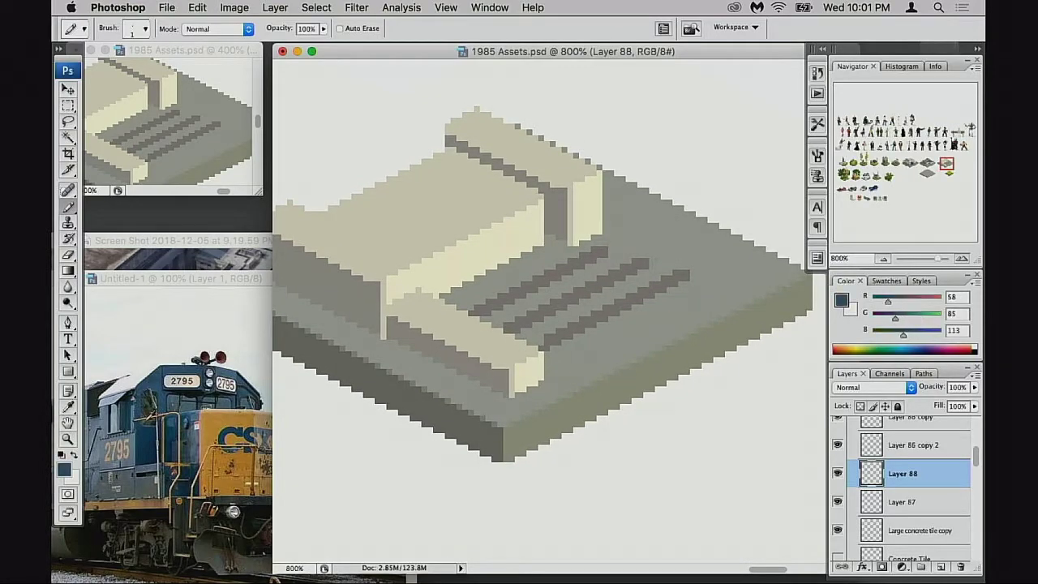
Step: Sample the locomotive's dark blue from the reference photo and lighten it to RGB 56, 112, 144 for the Pencil
left_click(141, 446, "alt")
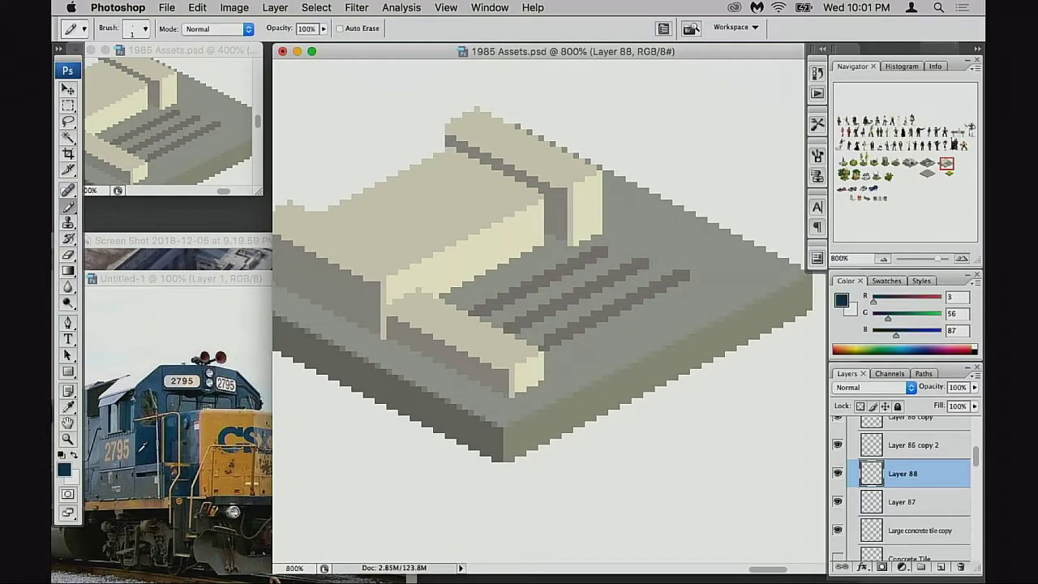
left_click(525, 339, "super")
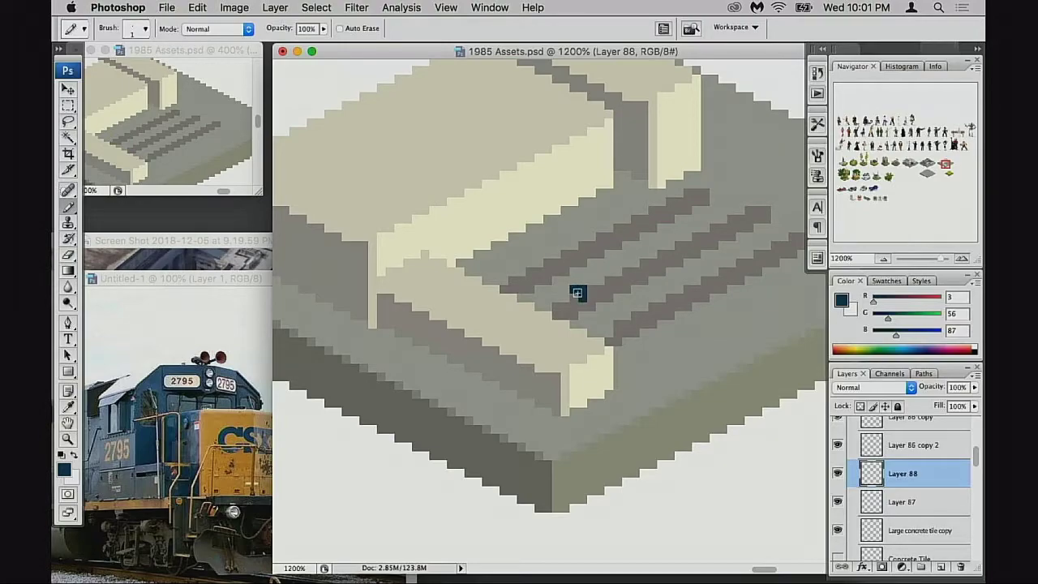
left_click(66, 471)
left_click_drag(741, 183, 726, 179)
left_click(895, 74)
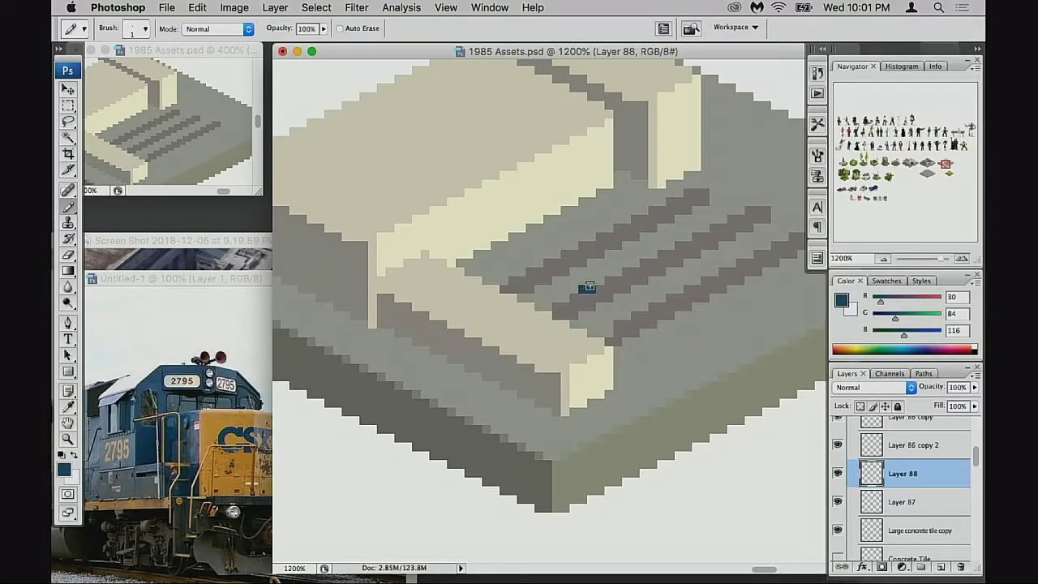
key("super+z")
left_click(841, 301)
mouse_move(795, 162)
left_mouse_down()
mouse_move(795, 151)
mouse_move(796, 168)
left_mouse_up()
mouse_move(718, 187)
left_mouse_down()
mouse_move(698, 169)
mouse_move(703, 161)
left_mouse_up()
left_click_drag(796, 169, 796, 166)
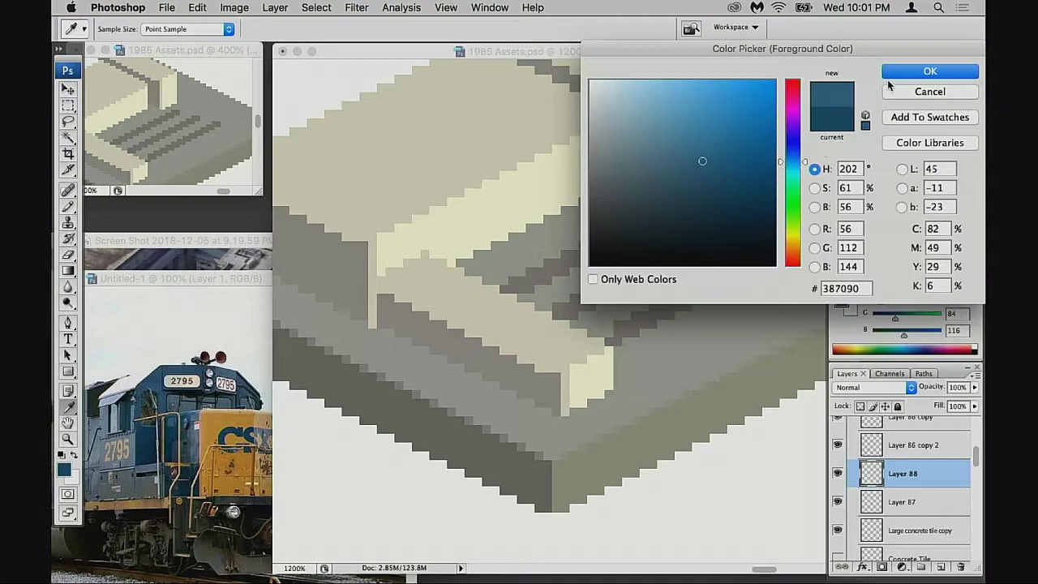
key("Return")
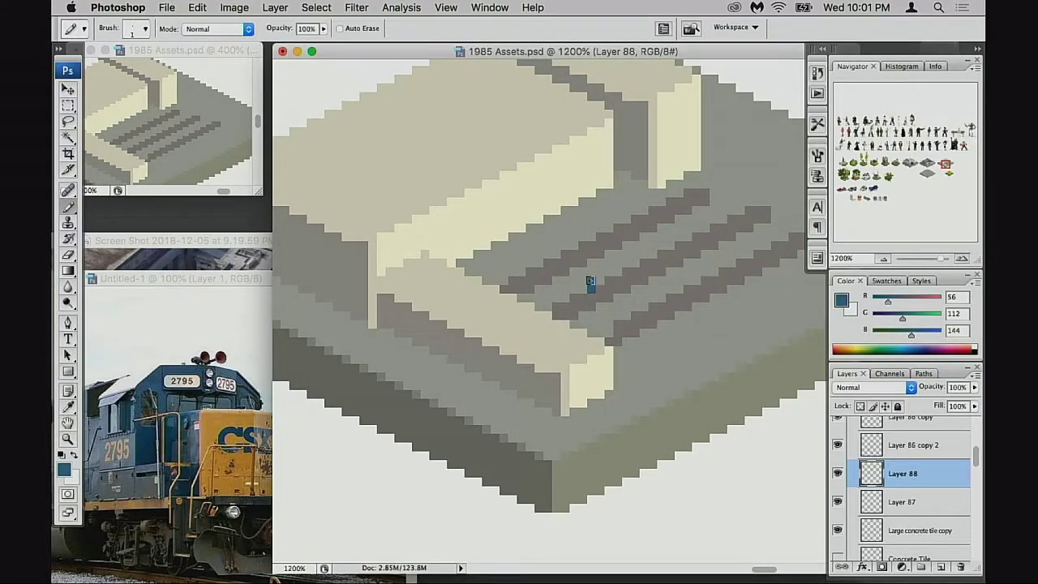
Step: Draw the locomotive's blue body as a short diagonal block along the middle track on Layer 88
left_click(613, 271)
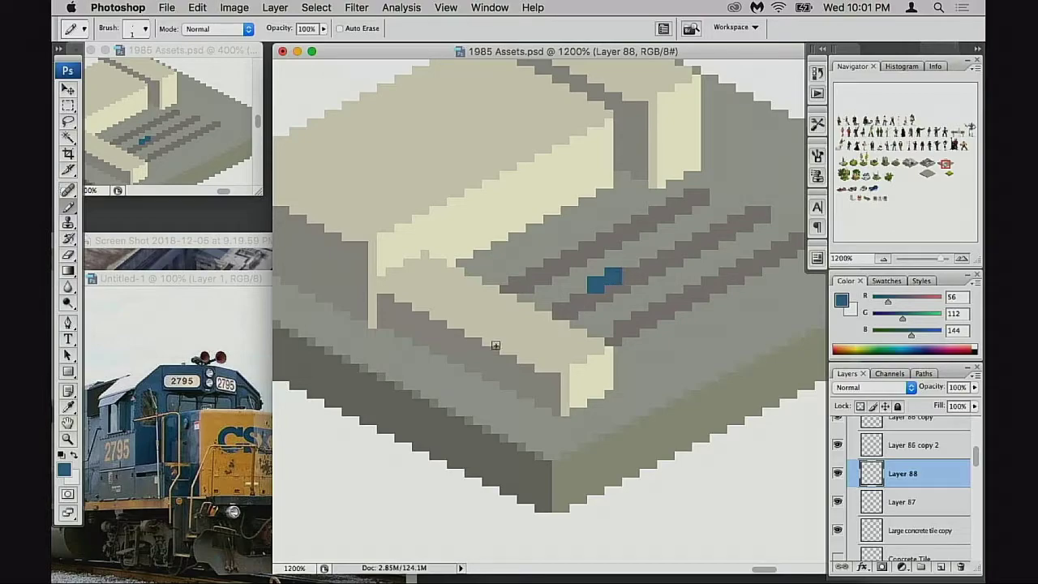
left_click(610, 288)
left_click(598, 294)
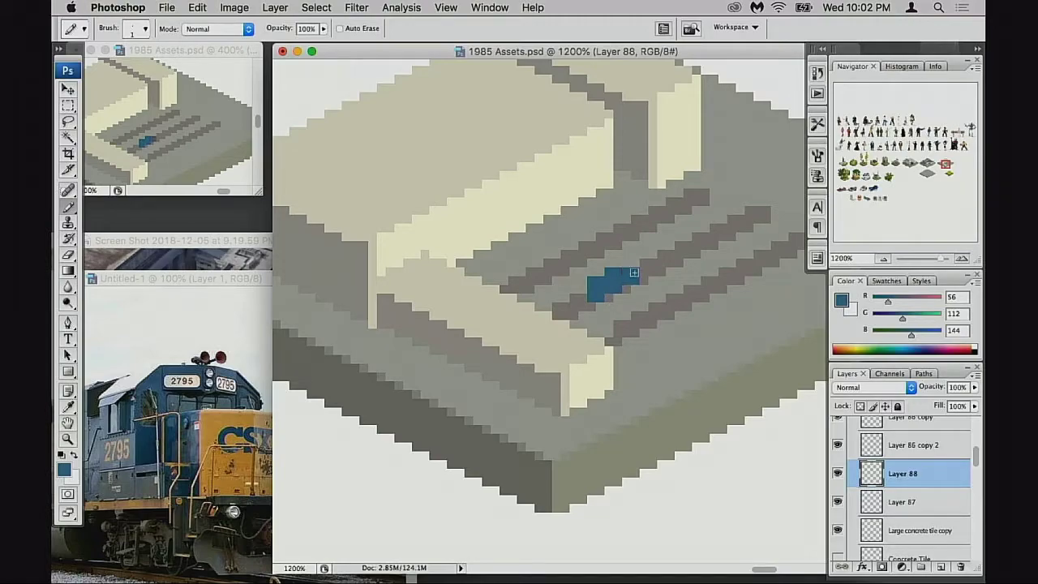
left_click(633, 266)
left_click(647, 261)
left_click_drag(459, 351, 506, 327)
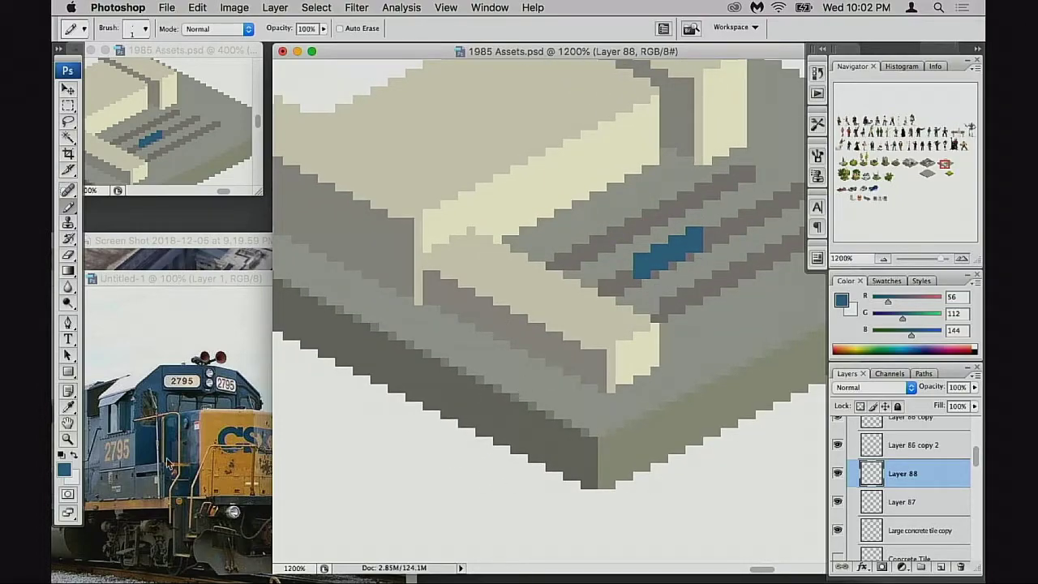
Step: Check the locomotive's undercarriage in the photo and set the Pencil colour to dark grey-blue, RGB 62, 80, 90
left_click(136, 529)
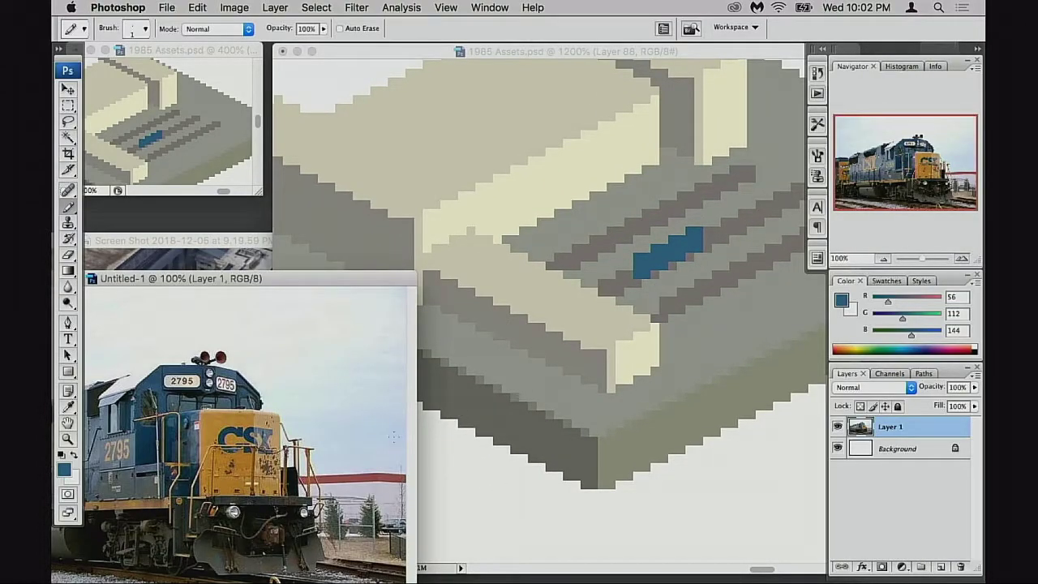
left_click(660, 308)
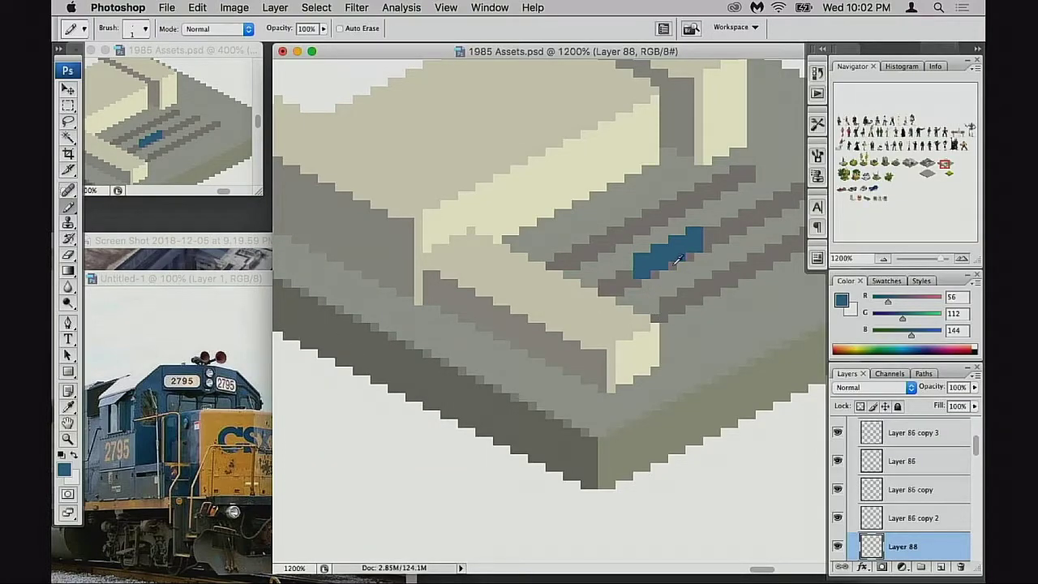
left_click(65, 470)
mouse_move(684, 192)
left_mouse_down()
mouse_move(679, 205)
mouse_move(653, 200)
left_mouse_up()
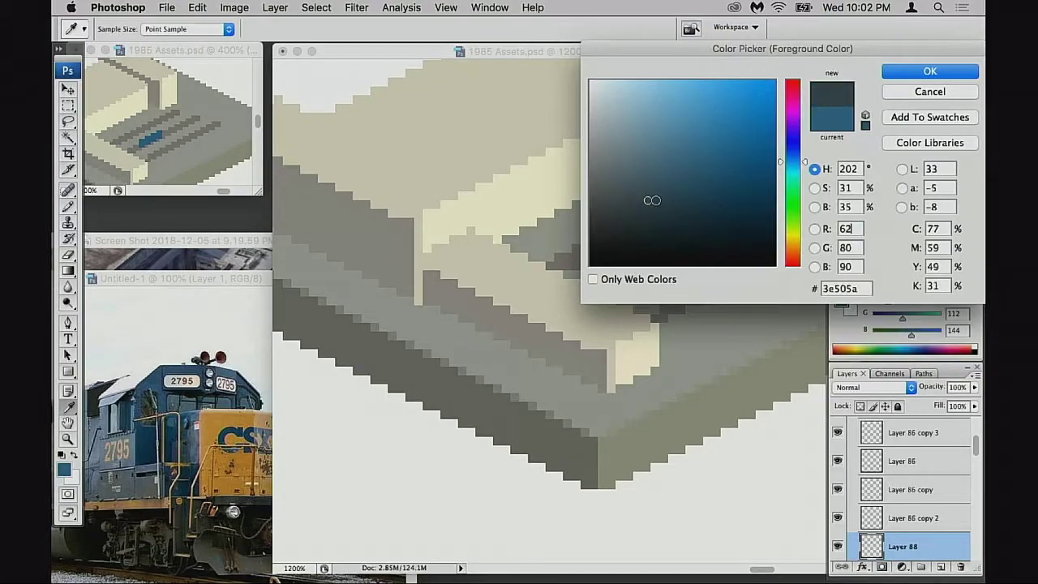
left_click(898, 75)
Step: Reposition the reference photo to show more of the locomotive's side and paint dark undercarriage pixels beneath the blue body
left_click(177, 491)
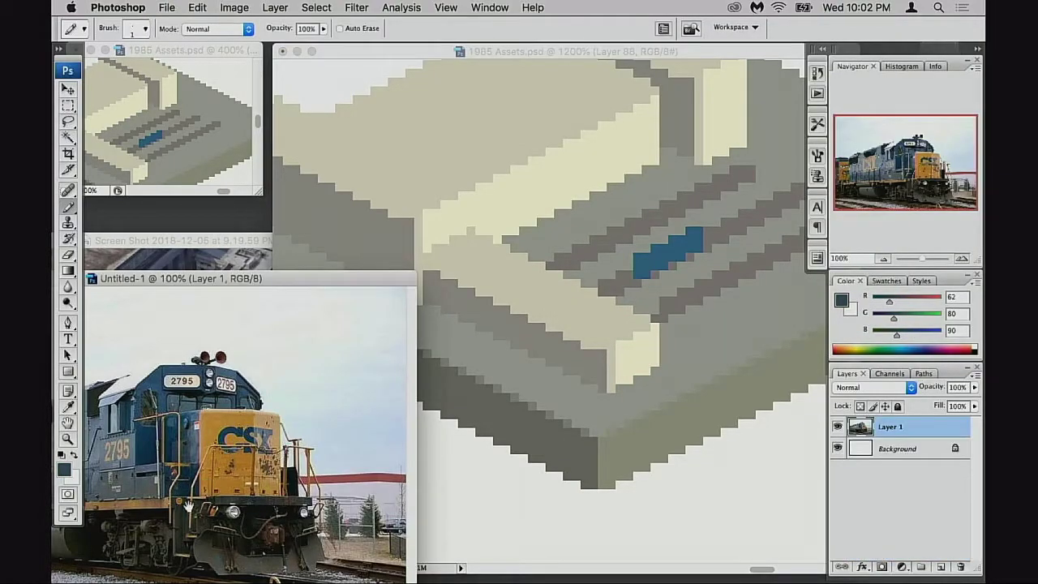
left_click_drag(307, 279, 328, 253)
left_click(616, 280)
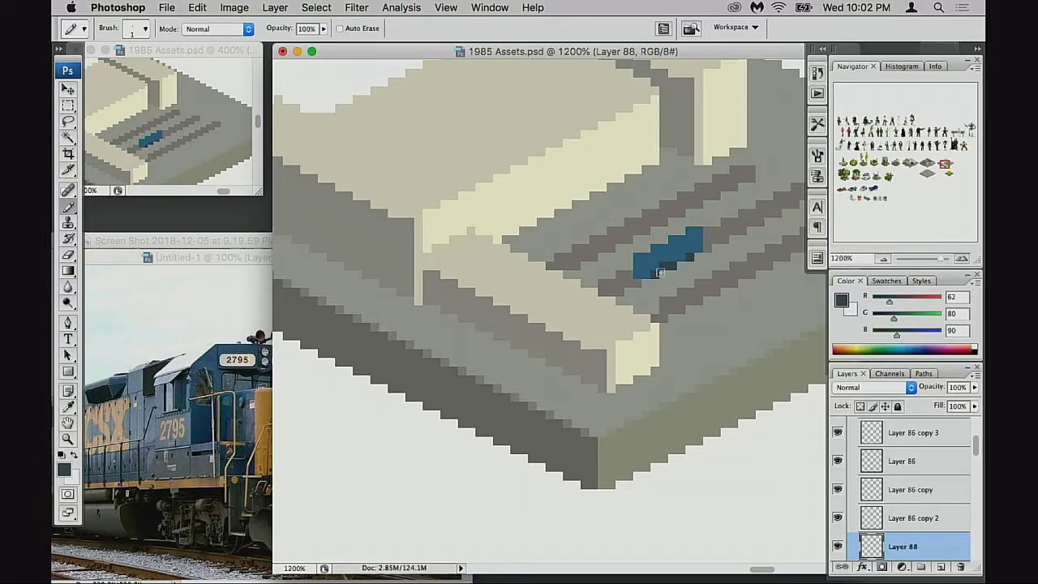
key("super+z")
key("super+z")
key("super+z")
left_click(651, 274)
Step: Sample the locomotive's yellow (RGB 205, 158, 69) from the photo and paint the nose at the front of the body
left_click(200, 429)
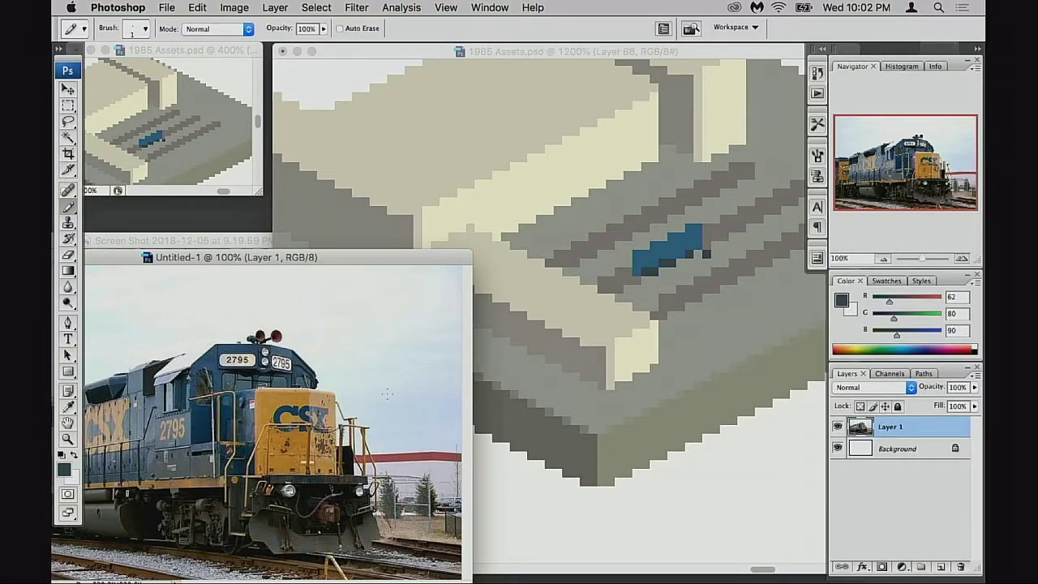
left_click(611, 319)
left_click(275, 403, "alt")
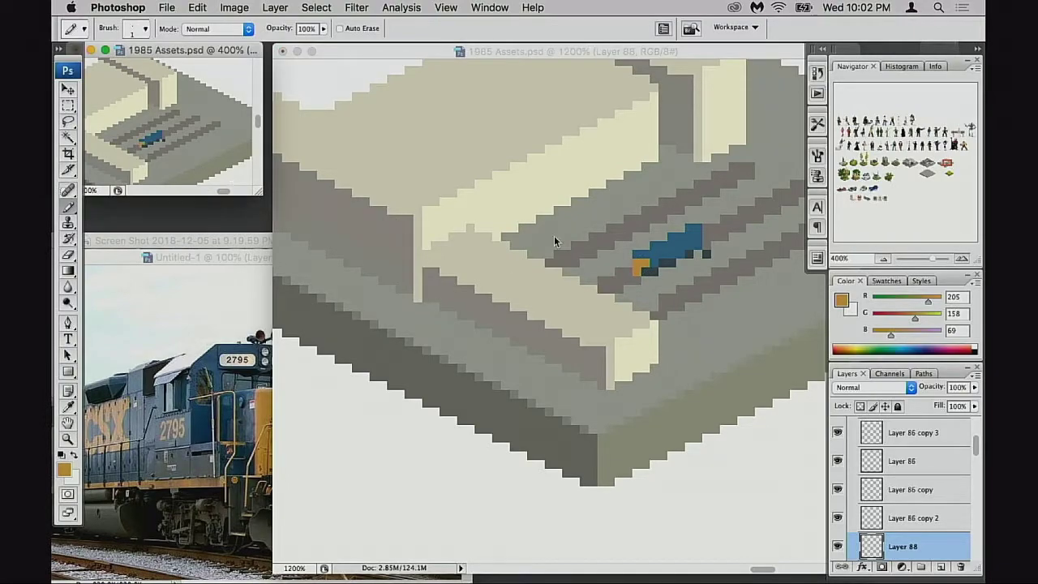
left_click(588, 294)
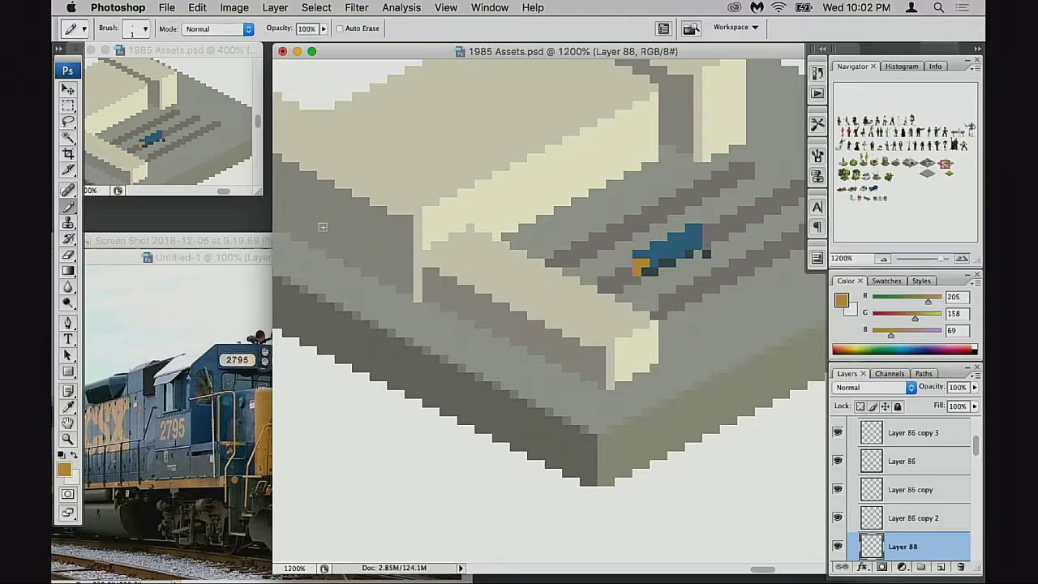
left_click(199, 166)
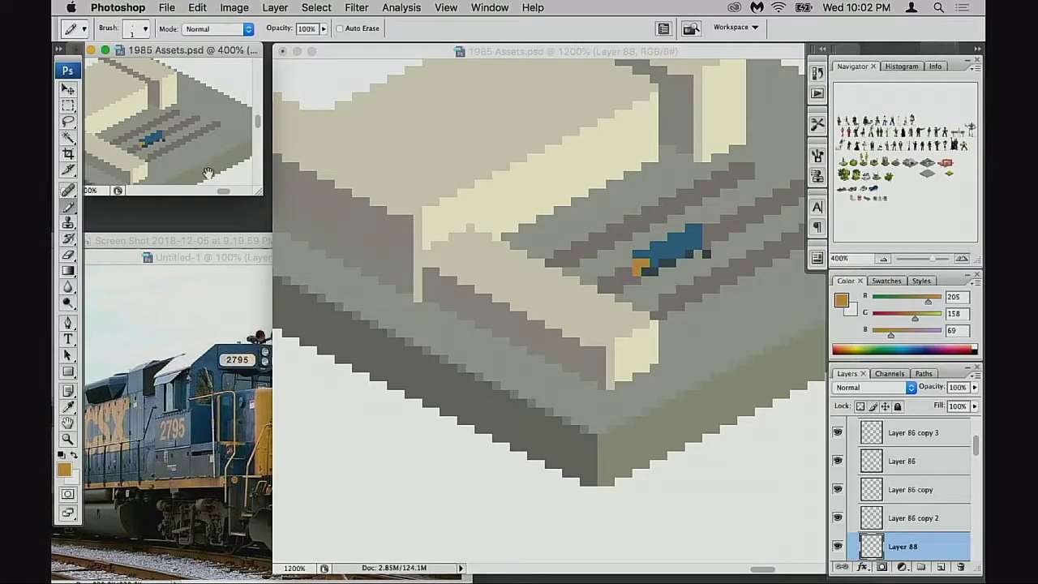
left_click(215, 166, "alt+super")
left_click_drag(215, 170, 192, 161)
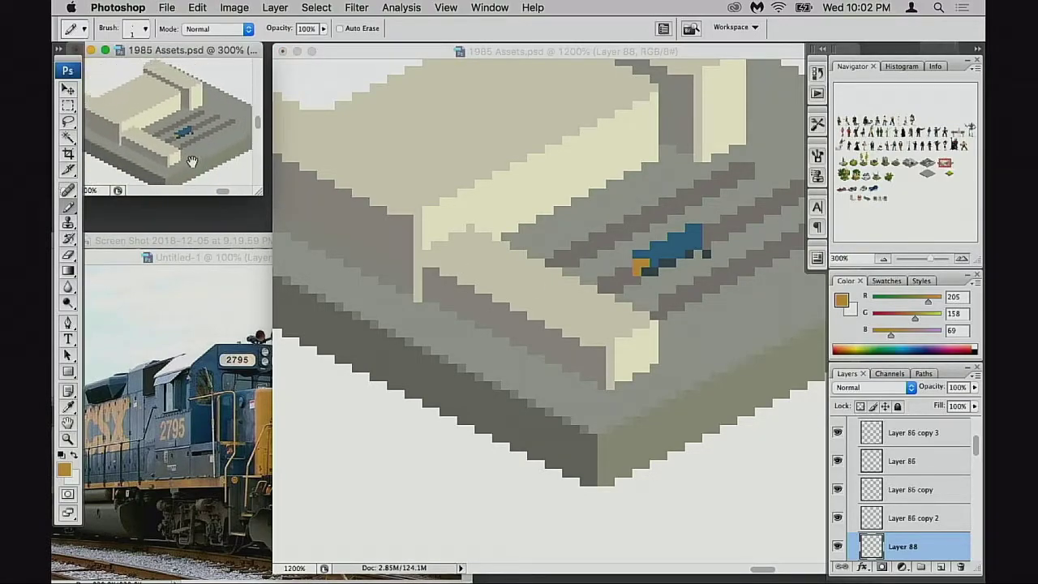
left_click(673, 292)
key("super+equal")
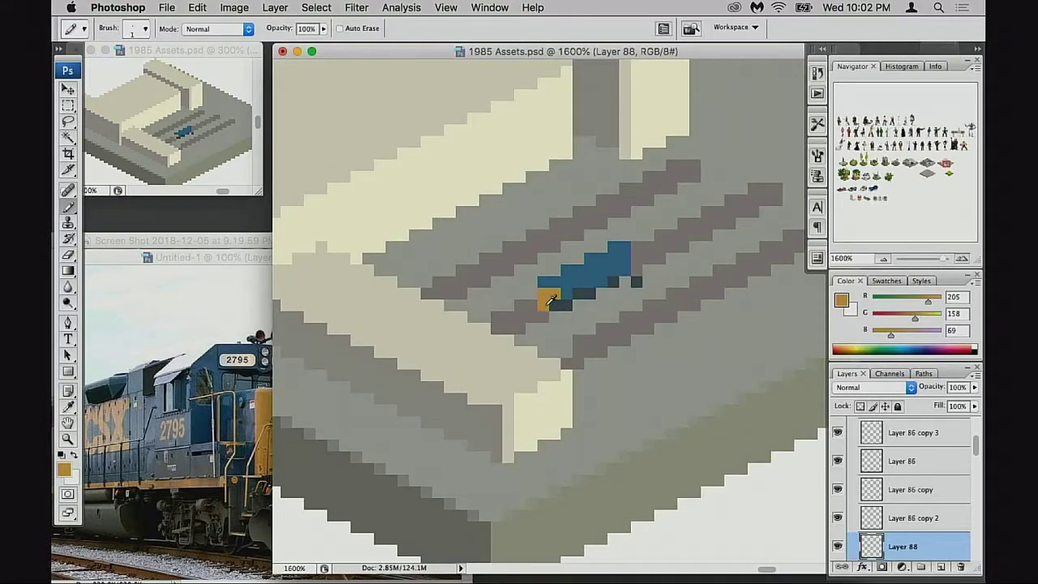
left_click_drag(531, 292, 531, 305)
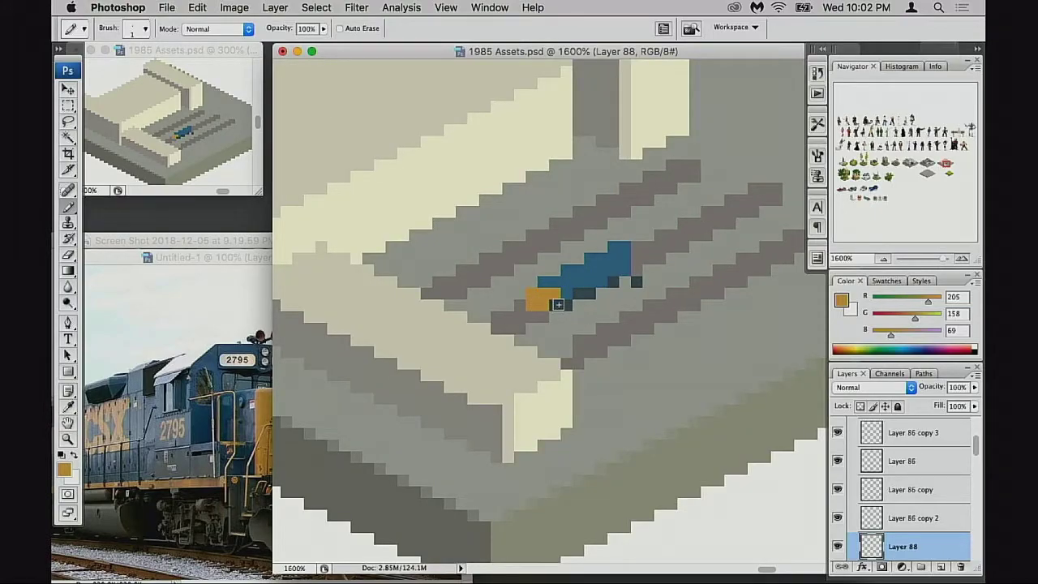
Step: Repaint the pixels behind the yellow nose with the body blue and dark grey to form the cab front
left_click(567, 282, "alt")
left_click(554, 293)
left_click(568, 303, "alt")
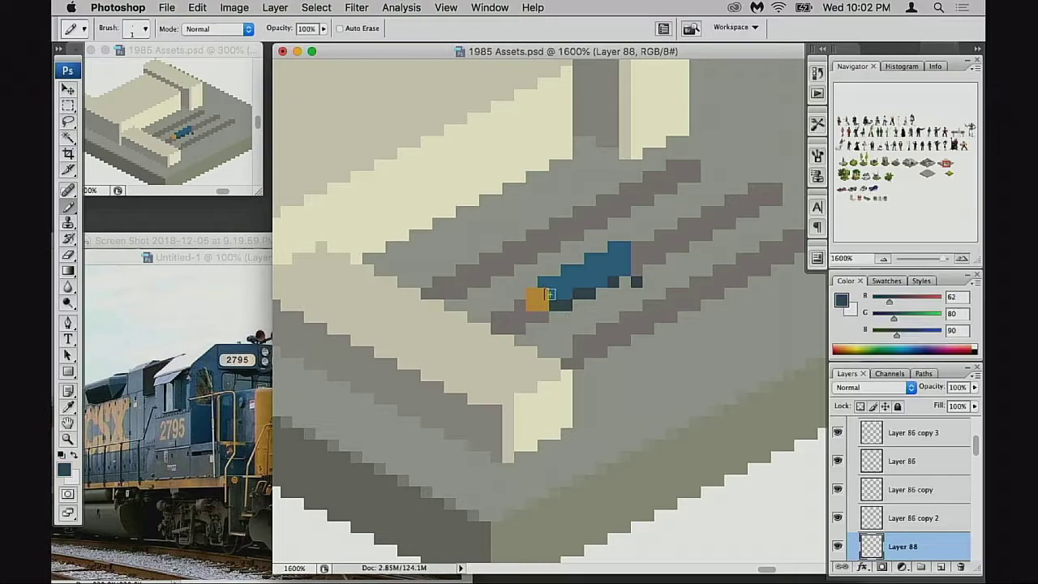
left_click(544, 283)
left_click(556, 293)
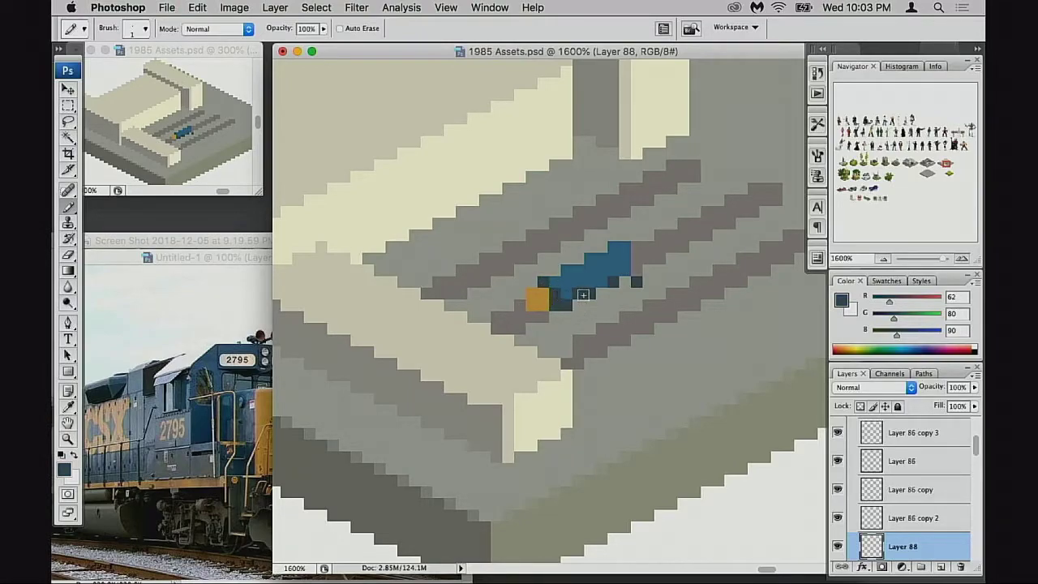
left_click_drag(583, 293, 570, 293)
Step: Compare with the photo and paint the dark front pilot below and ahead of the yellow nose
left_click(177, 381)
left_click(558, 313)
left_click(531, 307)
left_click(541, 315)
left_click(520, 306)
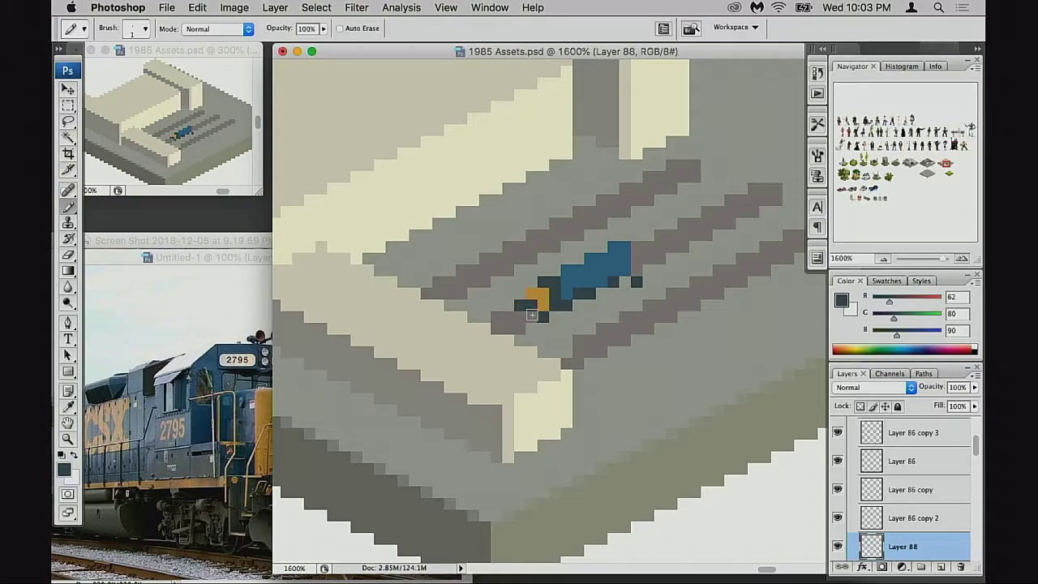
left_click(532, 317)
left_click(541, 300, "alt")
left_click(554, 295)
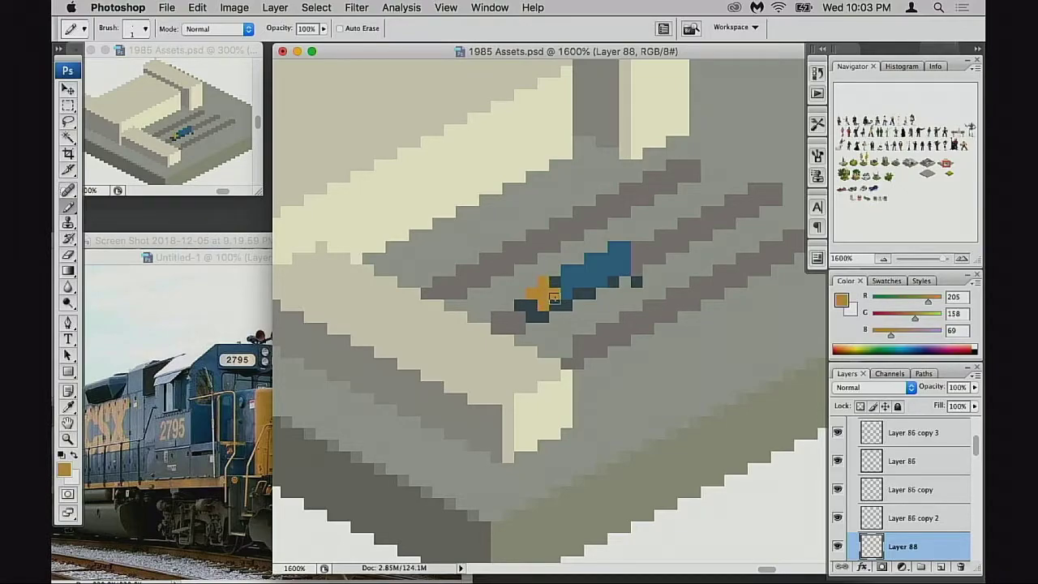
key("super+alt+z")
key("super+alt+z")
Step: Sample the body blue (RGB 56, 112, 144) and fill in the cab side and the upper edge of the locomotive's roof
left_click(568, 285, "alt")
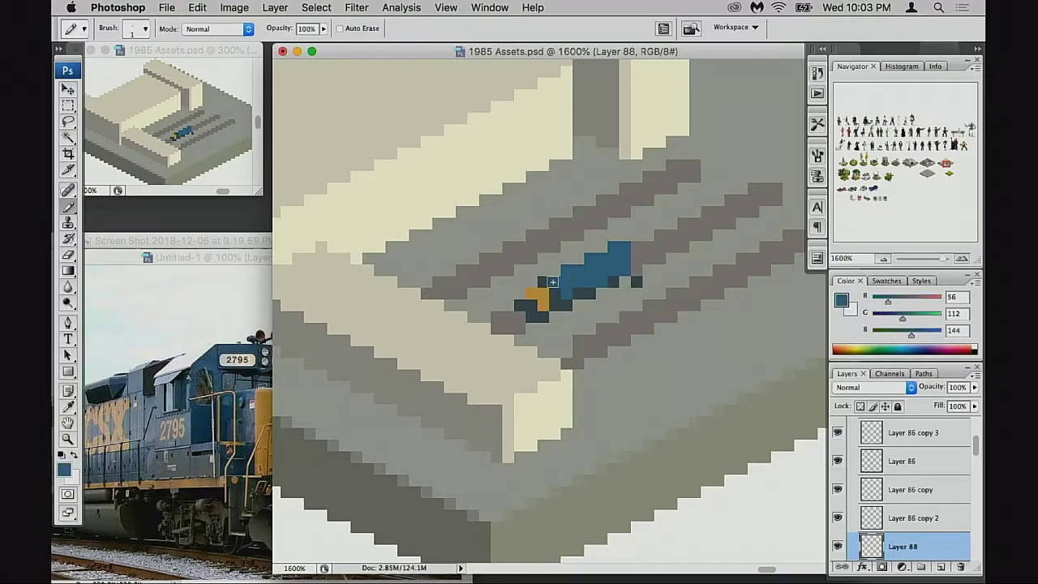
left_click_drag(552, 283, 553, 271)
left_click(548, 303)
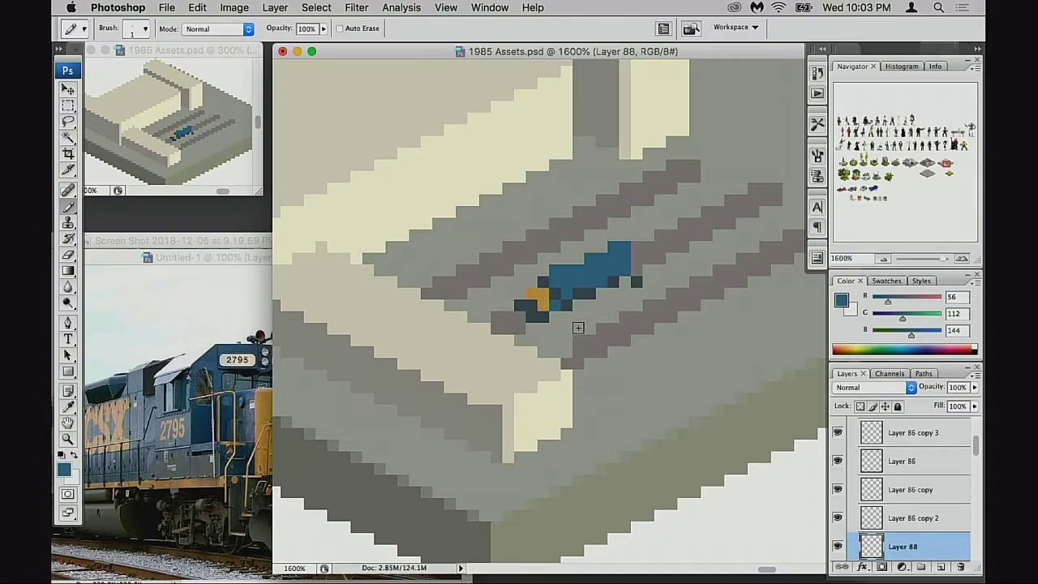
left_click(578, 262)
left_click(602, 247)
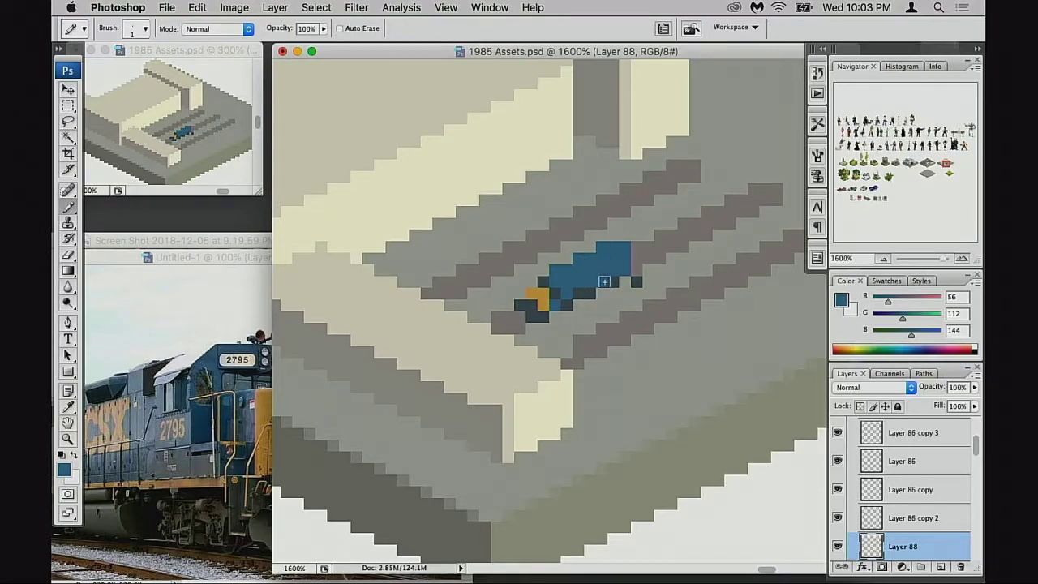
Step: Paint a yellow pixel at the rear end of the locomotive and compare it with the reference photo
left_click(545, 300, "alt")
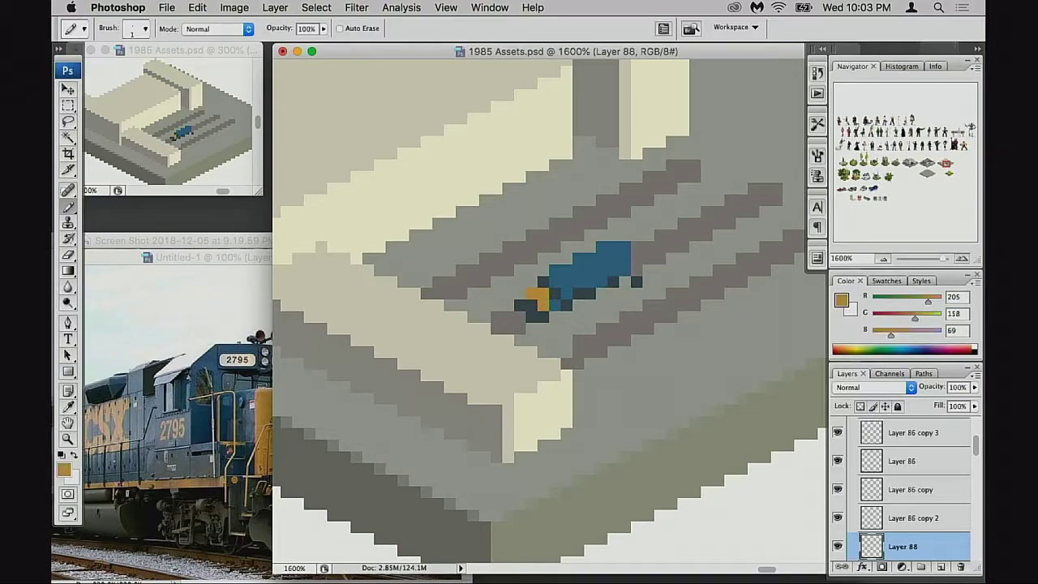
left_click(636, 257)
left_click(228, 386)
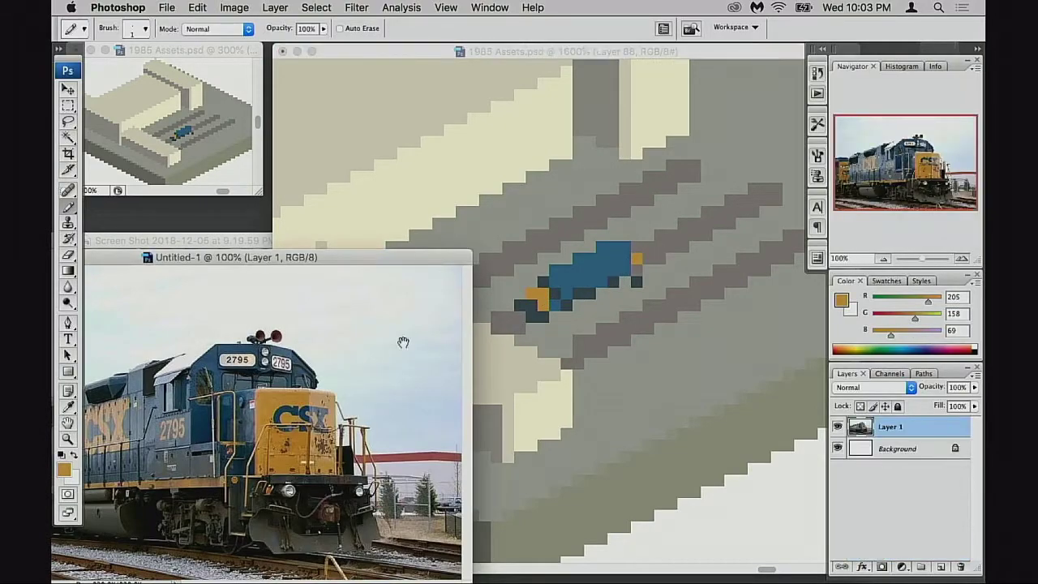
Step: Sample the body blue and shift it to a lighter teal, RGB 88, 171, 179, for the Pencil
left_click(630, 251, "alt")
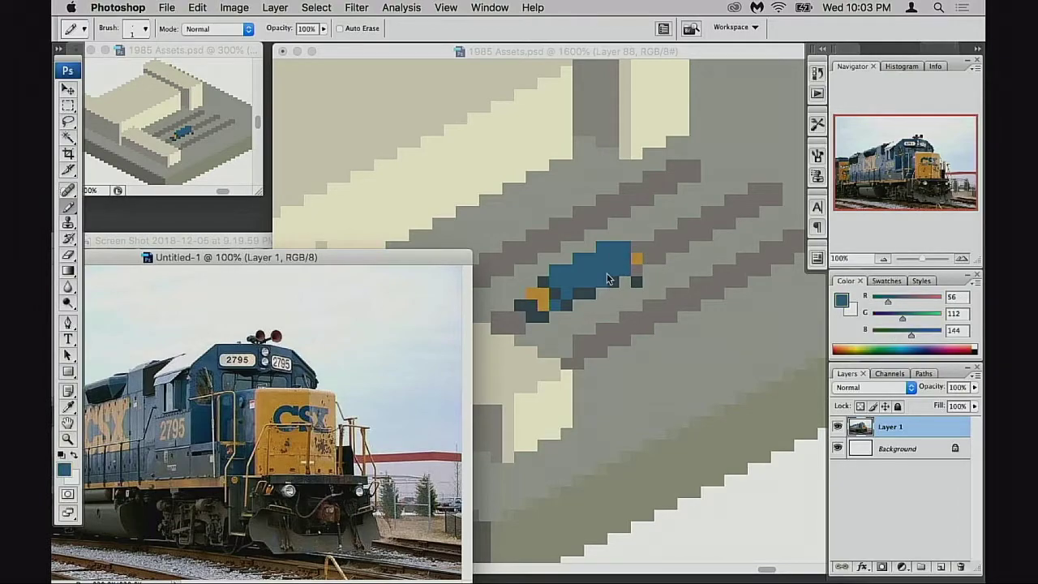
left_click(66, 469)
left_click_drag(702, 161, 684, 136)
left_click(793, 173)
left_click_drag(794, 178, 794, 171)
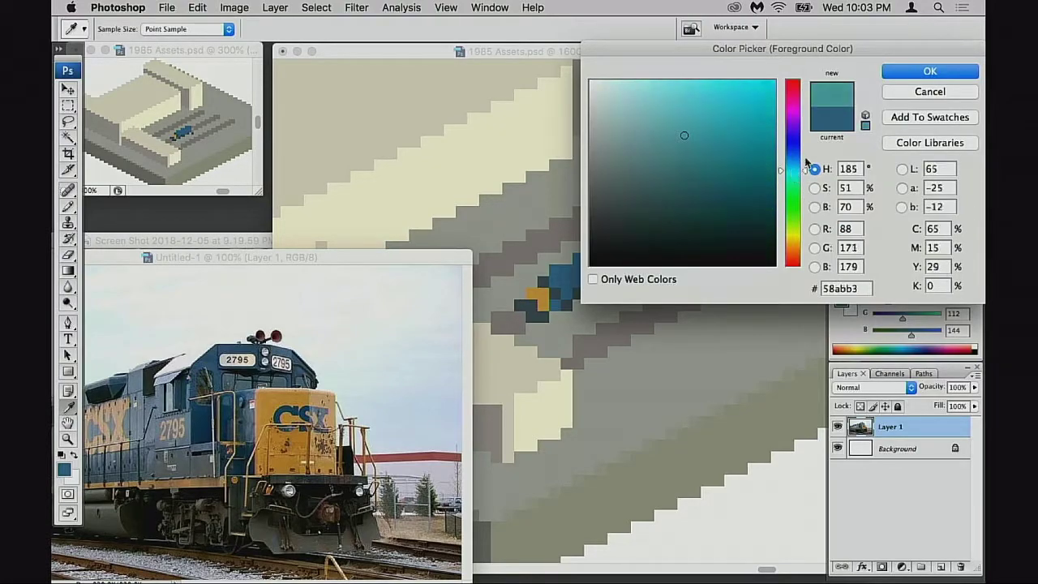
left_click(904, 71)
Step: Paint the sunlit side of the locomotive's body in the light teal, just above the dark undercarriage
left_click(575, 281)
mouse_move(575, 281)
left_mouse_down()
mouse_move(609, 275)
mouse_move(603, 281)
left_mouse_up()
left_click(624, 271)
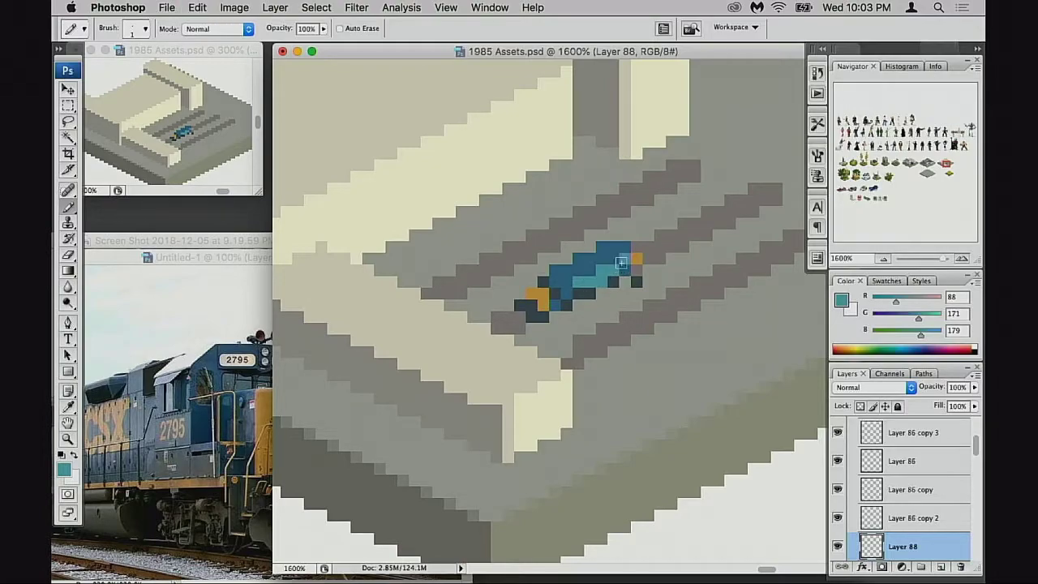
left_click(568, 283)
Step: Extend the cab roof forward in the body blue and add a sampled yellow accent pixel along the undercarriage
left_click(563, 271, "alt")
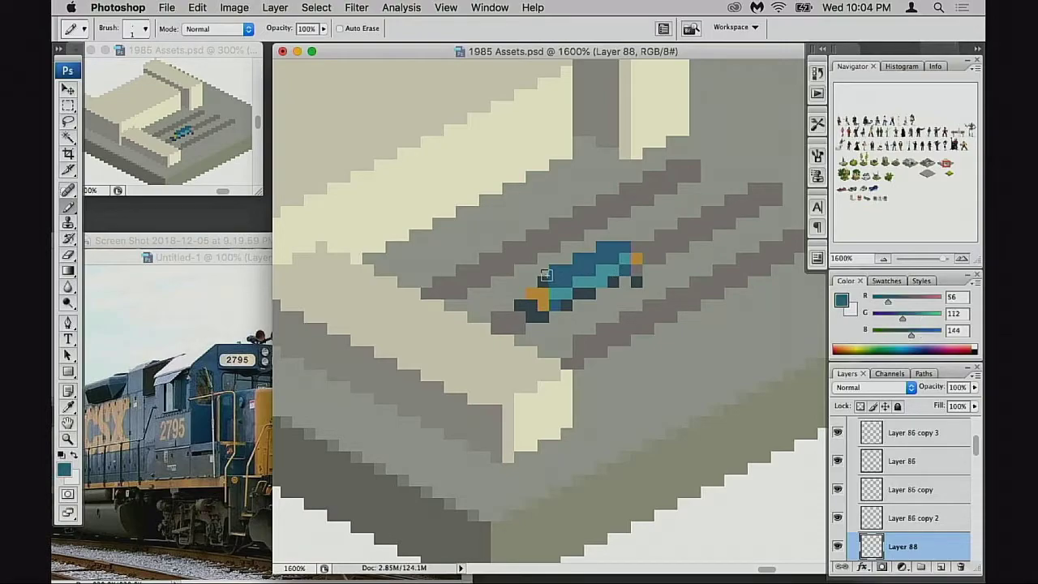
left_click(543, 272)
left_click(542, 297, "alt")
left_click(532, 283)
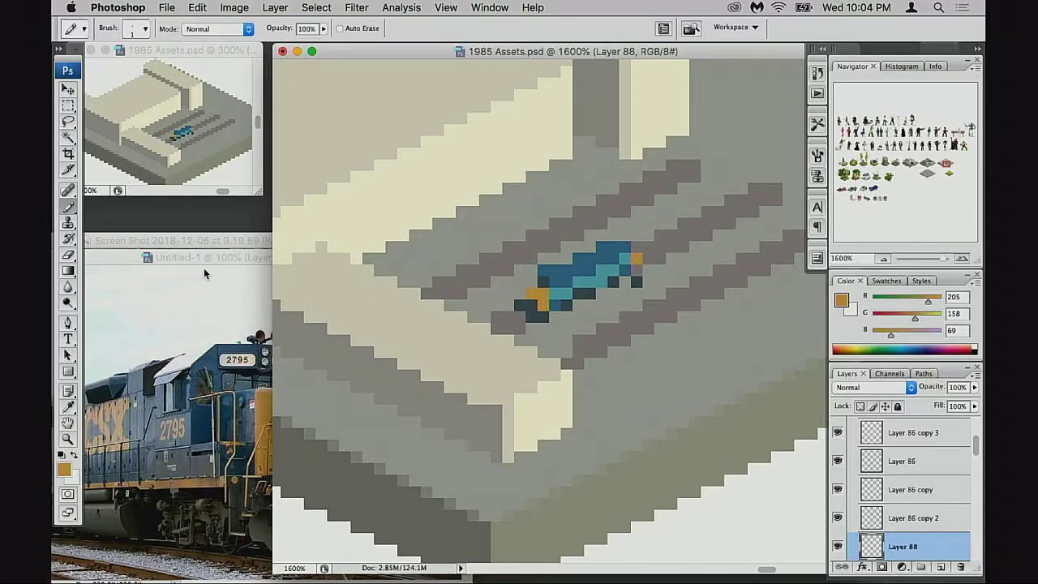
left_click(579, 293)
left_click_drag(650, 271, 625, 285)
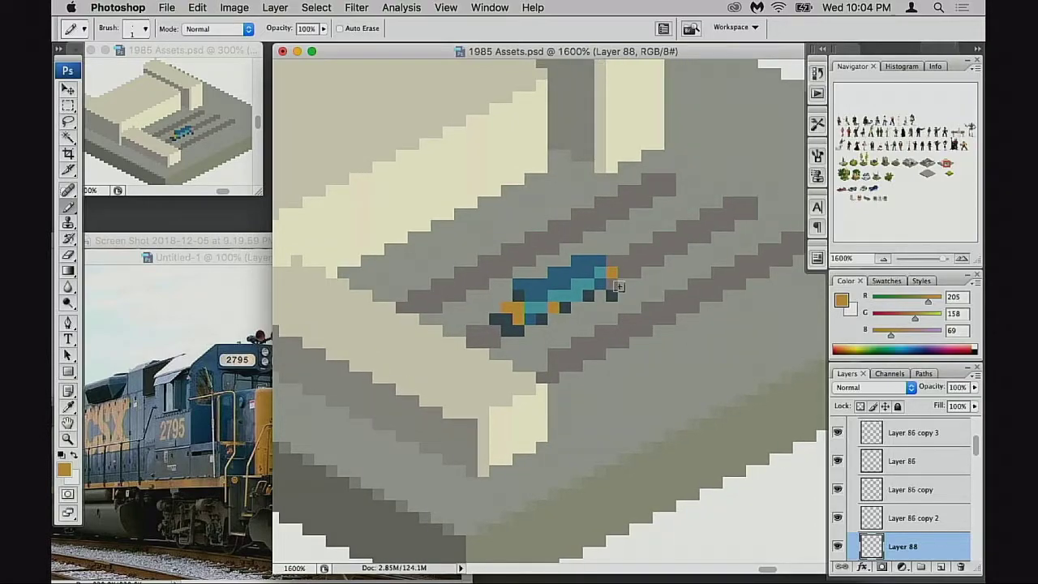
Step: Erase the yellow and dark pixels at the locomotive's rear end and compare the shape with the reference photo
key("e")
left_click(610, 274)
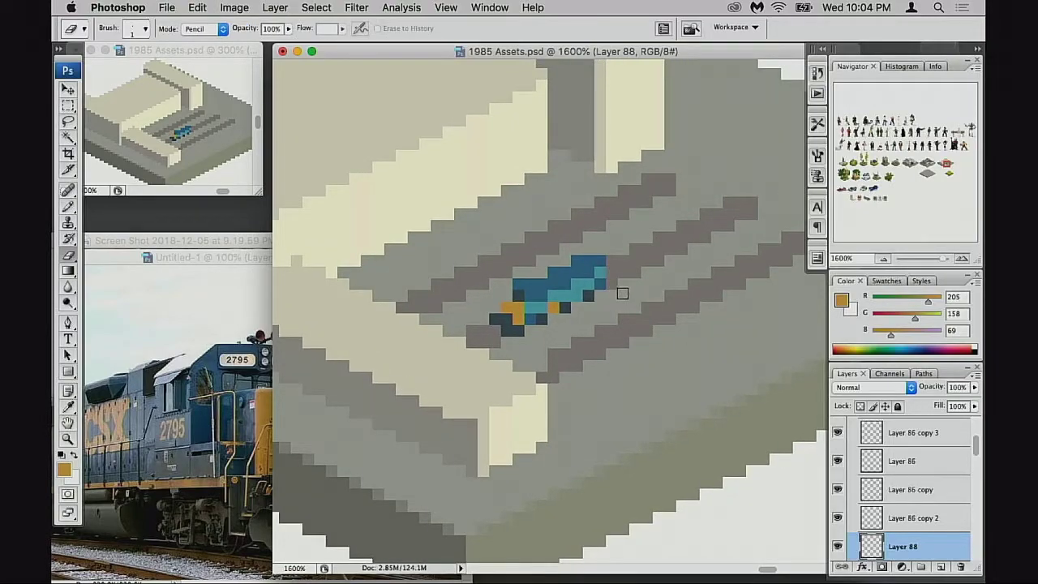
left_click(200, 350)
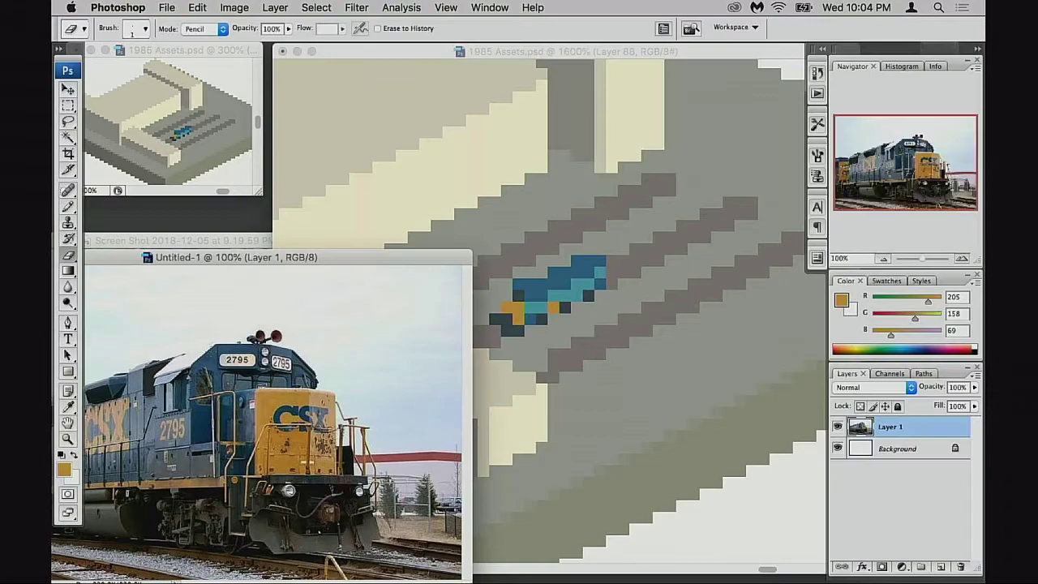
left_click(600, 262)
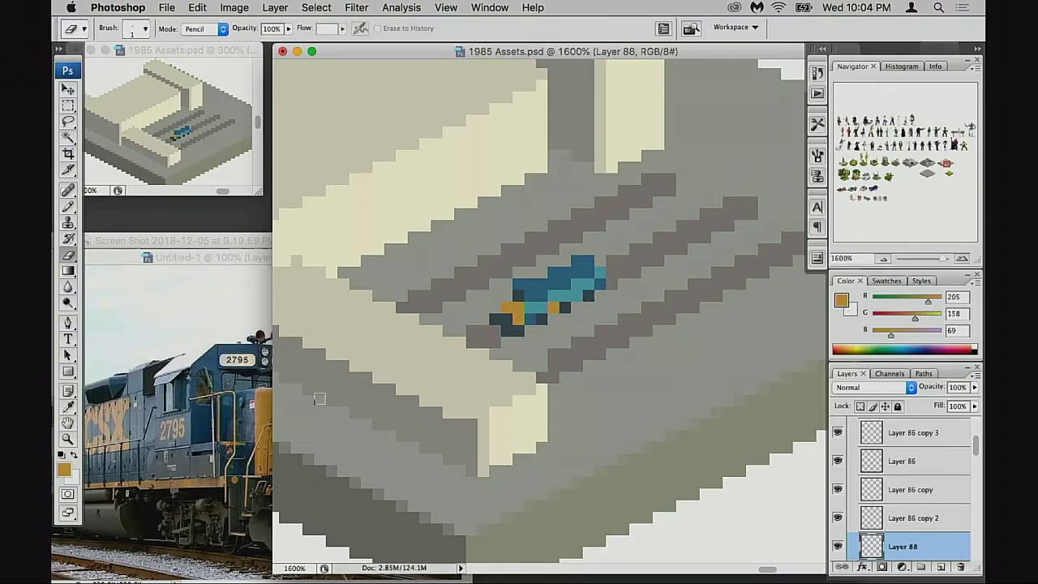
Step: Reposition the reference photo so the whole locomotive can be studied, and return to 1985 Assets.psd
left_click(220, 414)
left_click_drag(329, 267, 467, 251)
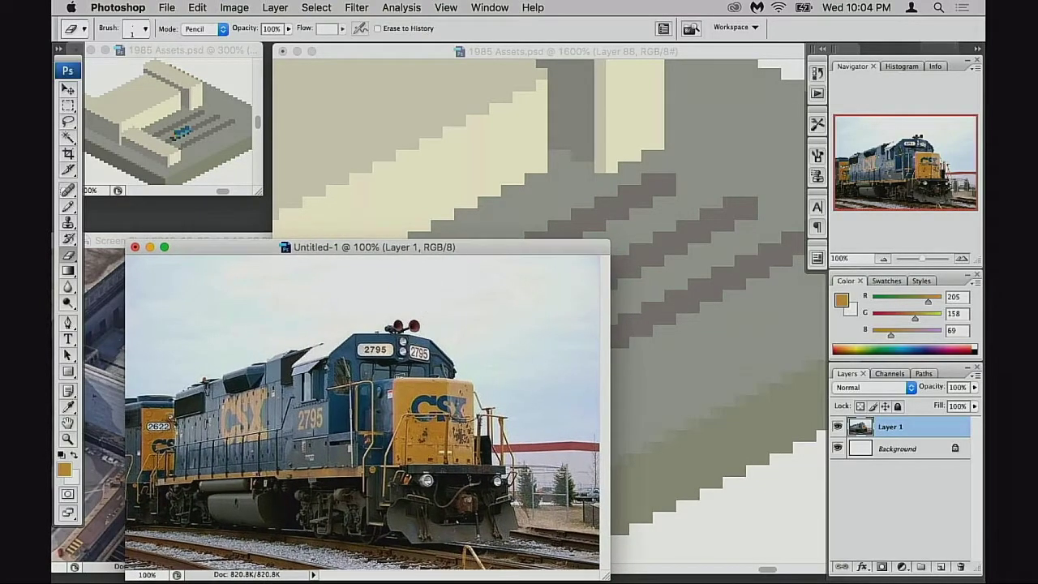
left_click(201, 458, "super")
left_click_drag(255, 438, 308, 418)
left_click(253, 426, "alt")
key("v")
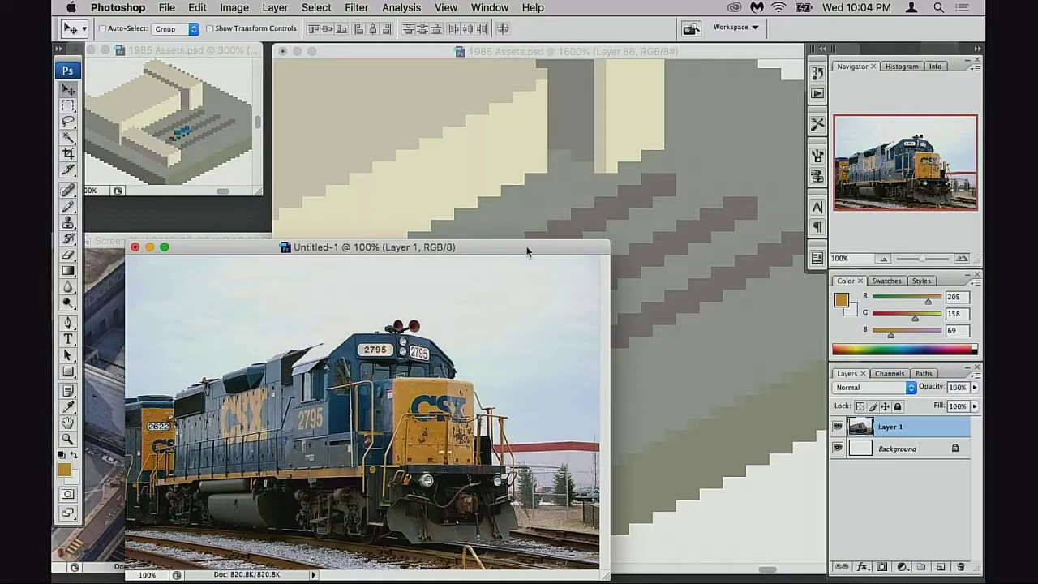
left_click_drag(526, 247, 495, 232)
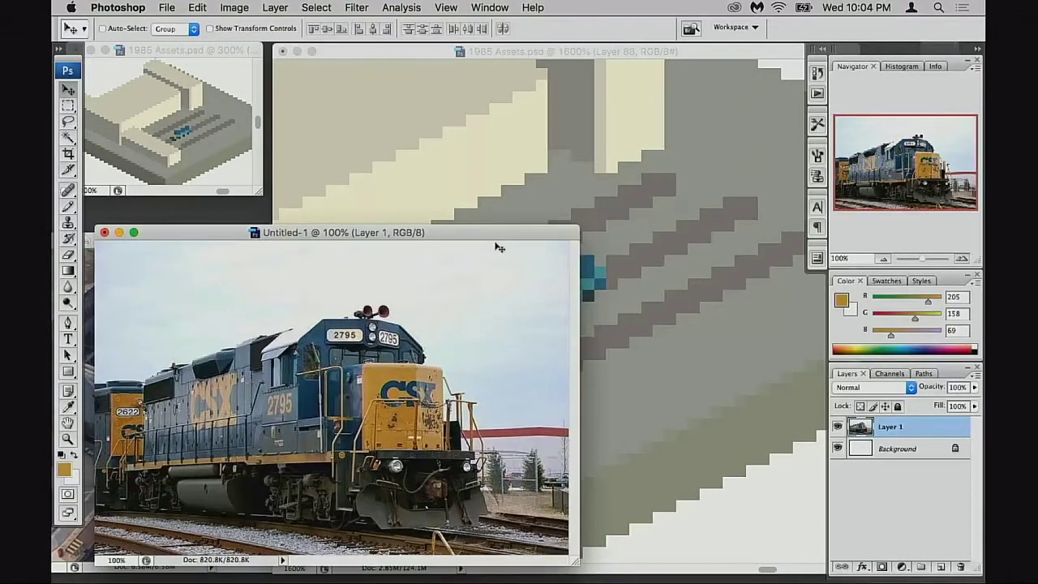
left_click(650, 331)
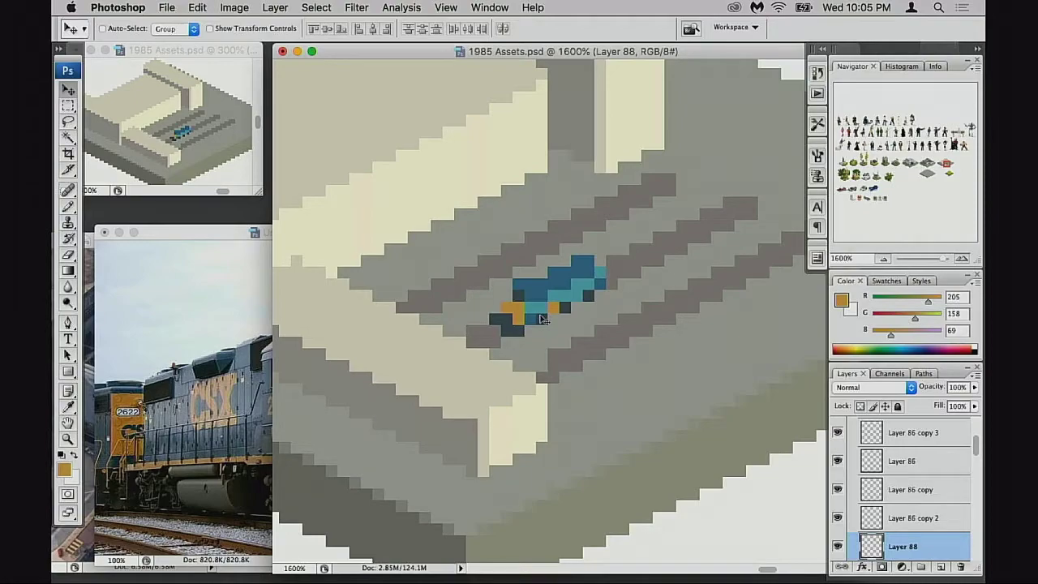
Step: Paint the front end of the locomotive's roof in the sampled dark grey, RGB 62, 80, 90, and erase the dark pixel protruding at its nose
key("b")
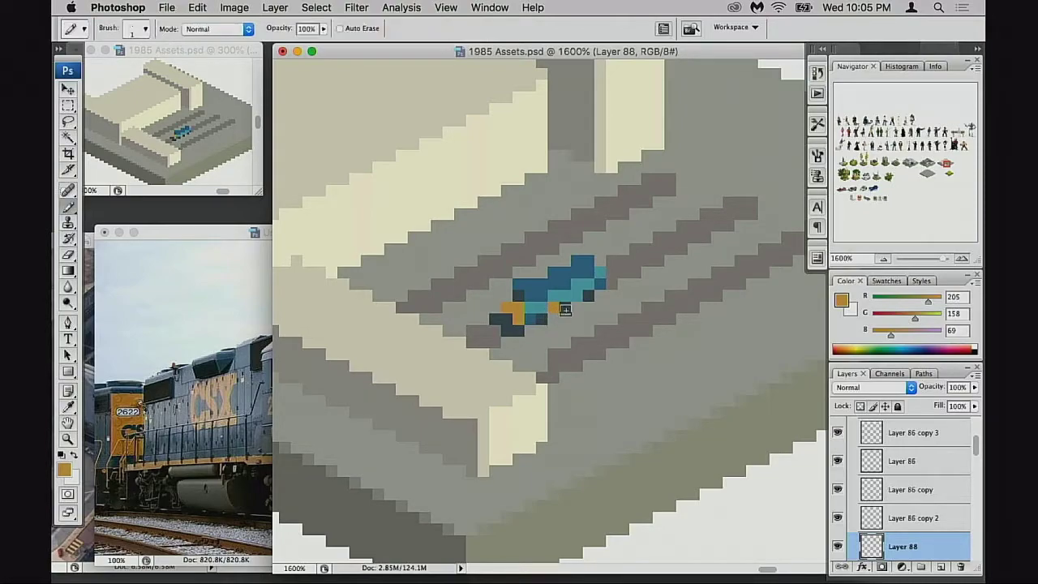
left_click(565, 308, "alt")
left_click(554, 276)
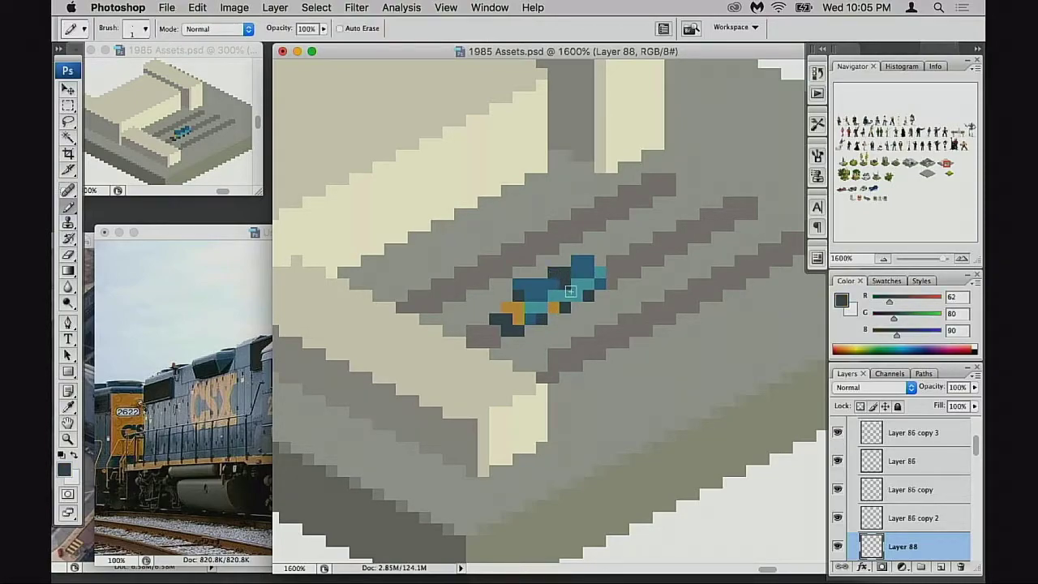
key("super+z")
left_click(519, 285)
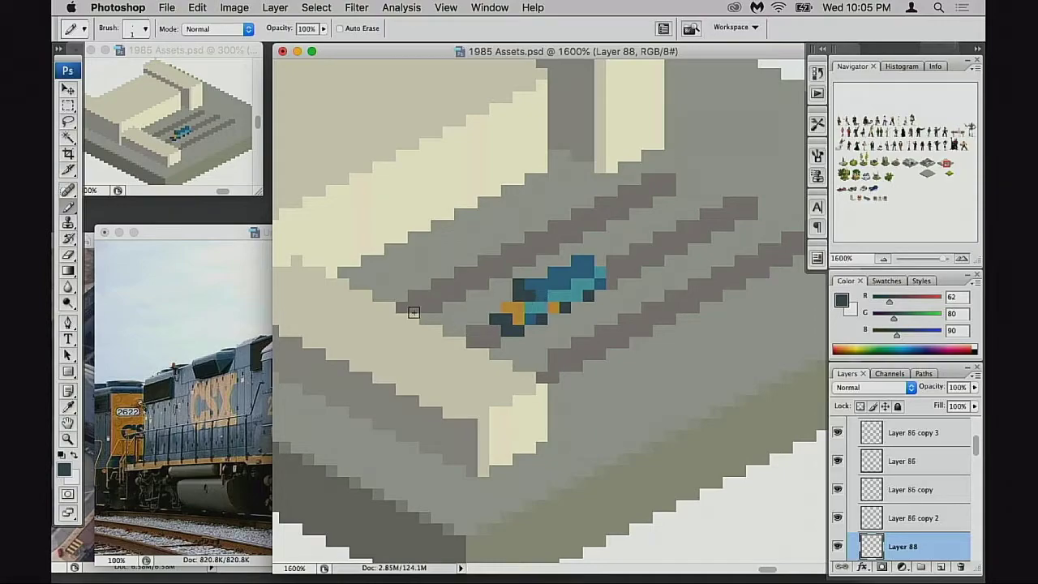
key("e")
left_click(495, 319)
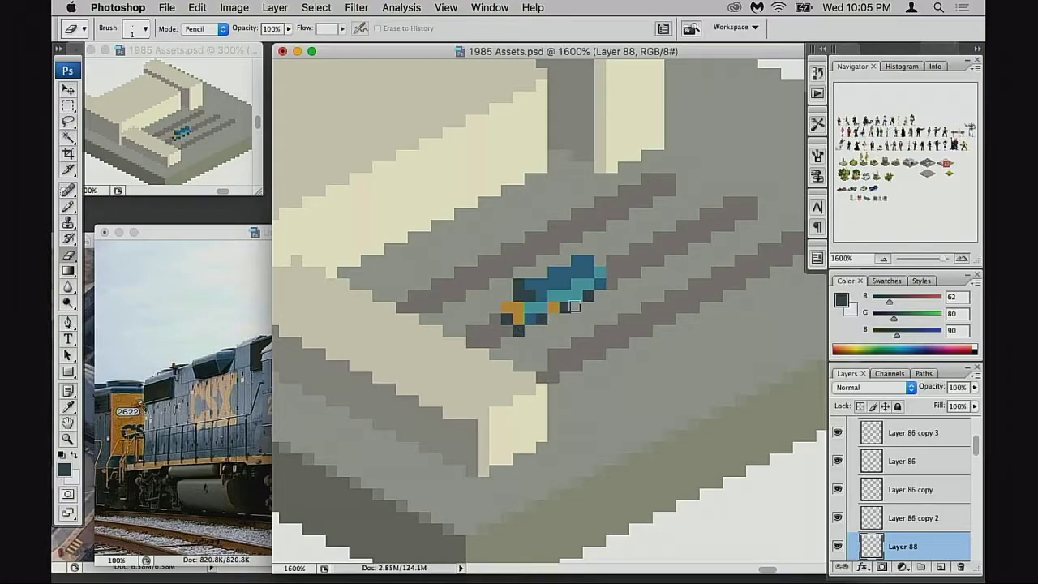
Step: Paint the undercarriage as a continuous dark grey line over the yellow accent pixel, checking the reference photo
key("b")
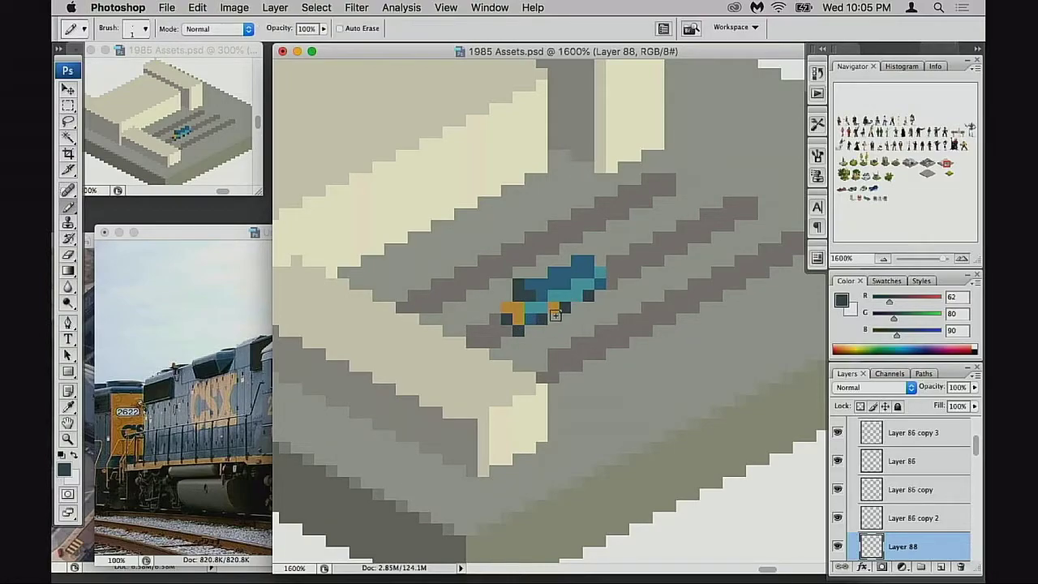
left_click(556, 309)
left_click(578, 297)
left_click(593, 289)
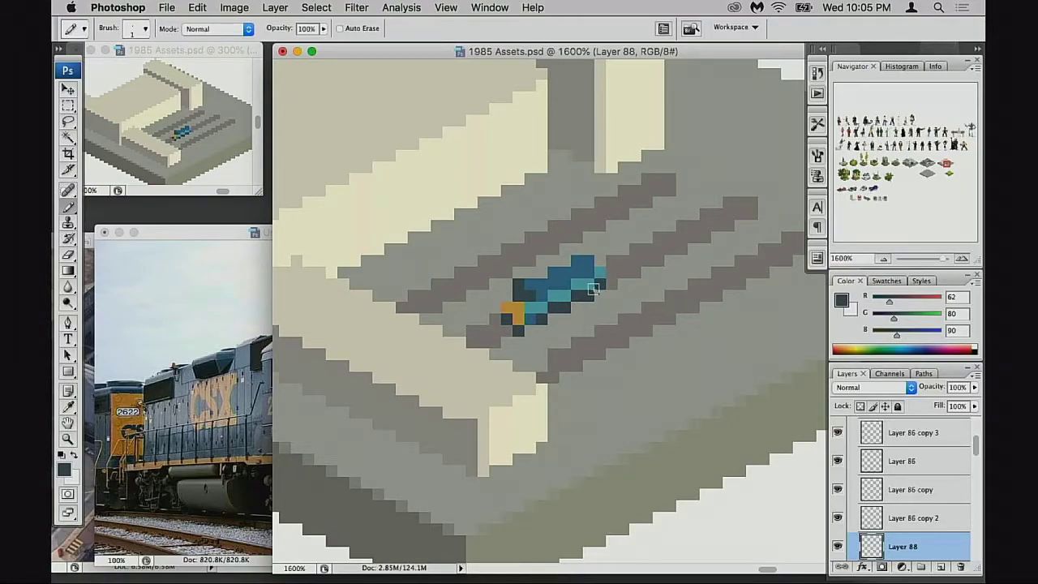
left_click(543, 309)
left_click(564, 299)
key("super+alt+z")
key("super+alt+z")
left_click(211, 483)
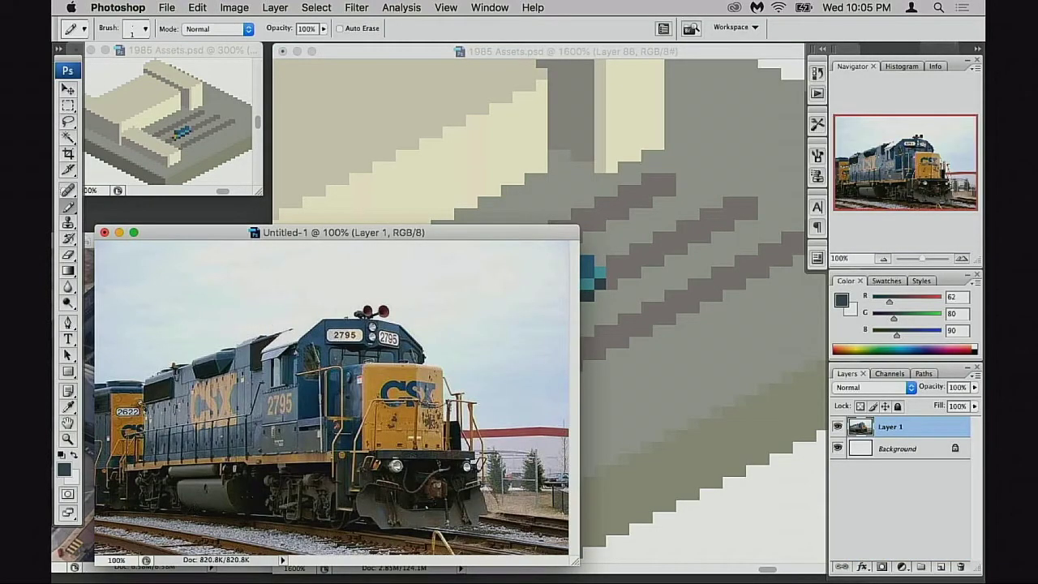
left_click(651, 300)
left_click(560, 305)
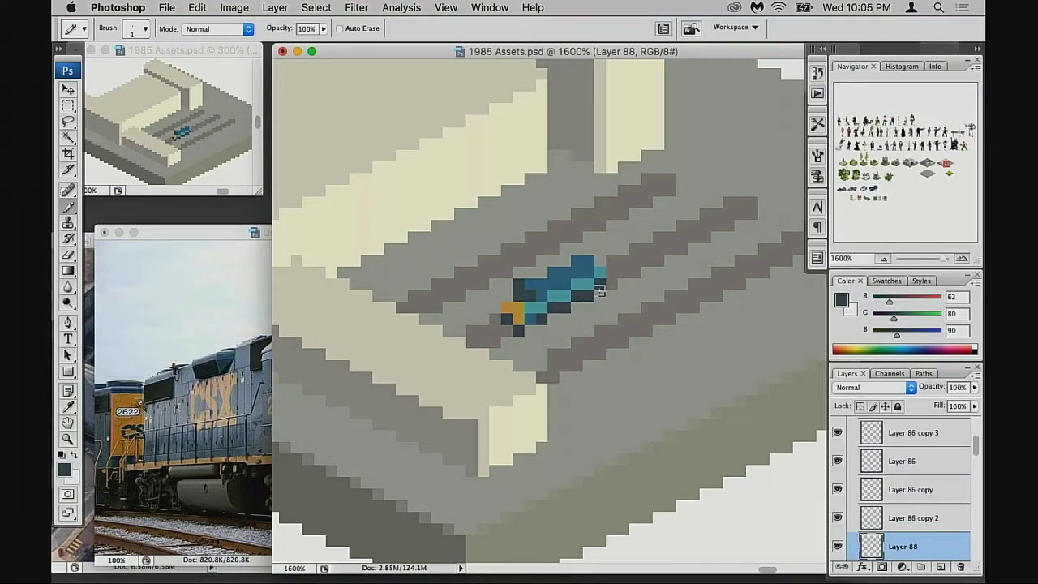
left_click(531, 294)
Step: Fill out the side in light teal, RGB 88, 171, 179, and lengthen the rear using roof blue, teal and undercarriage grey
left_click(564, 284, "alt")
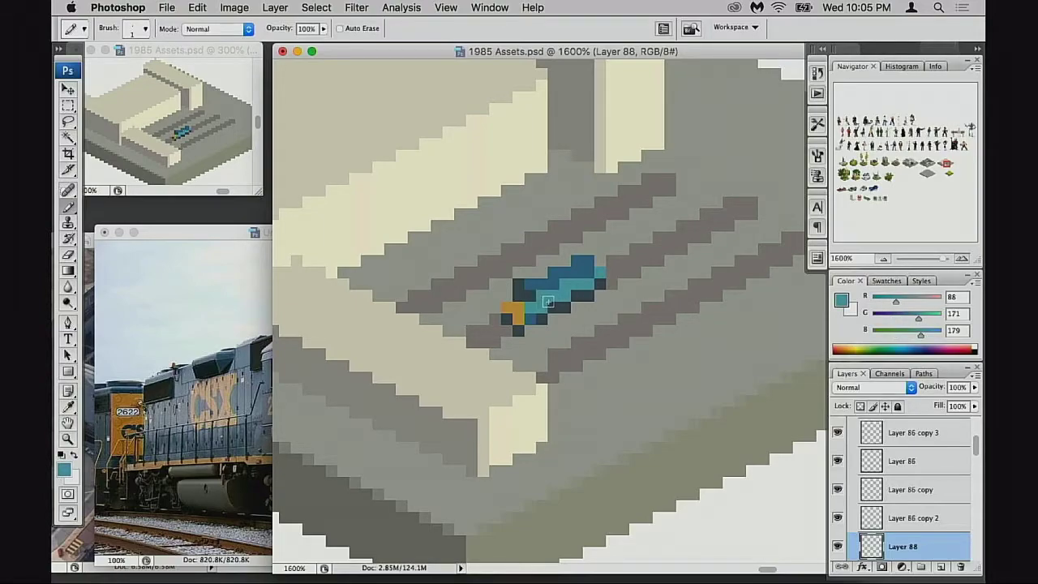
left_click(589, 274)
left_click(586, 264, "alt")
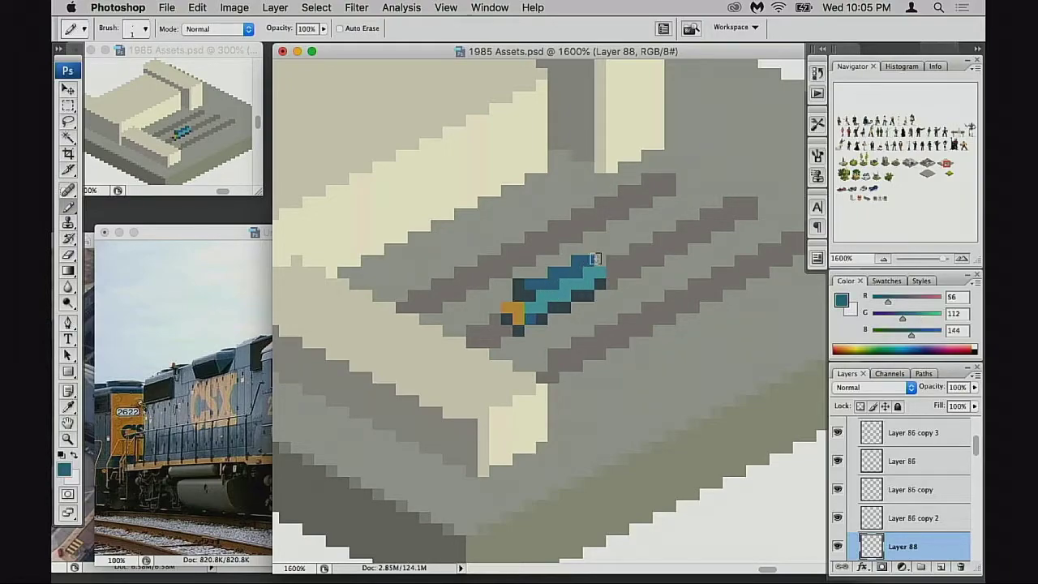
left_click(606, 252)
left_click(608, 265, "alt")
left_click(612, 270)
left_click(613, 271)
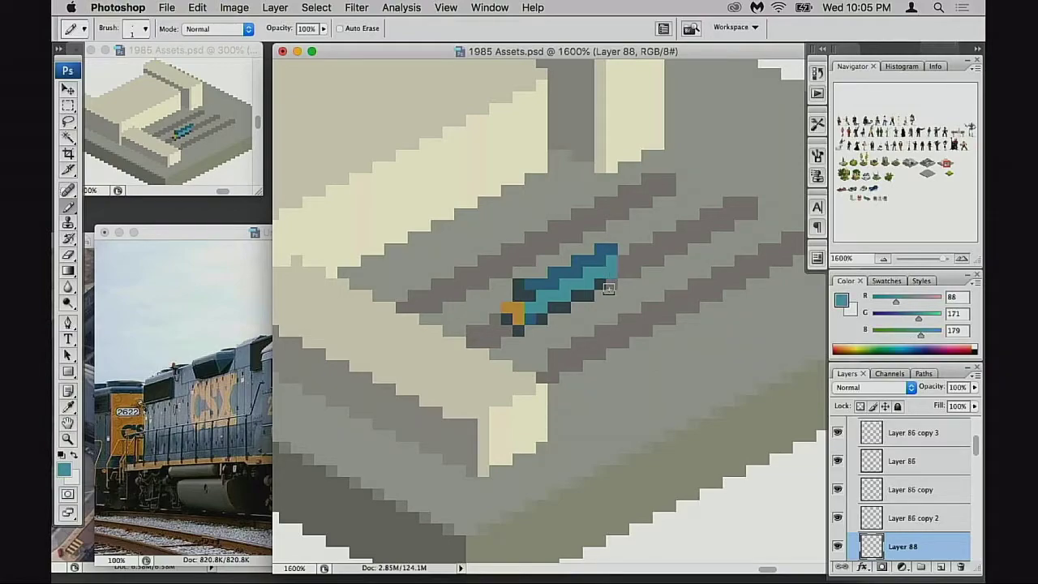
left_click(604, 286, "alt")
left_click(610, 284)
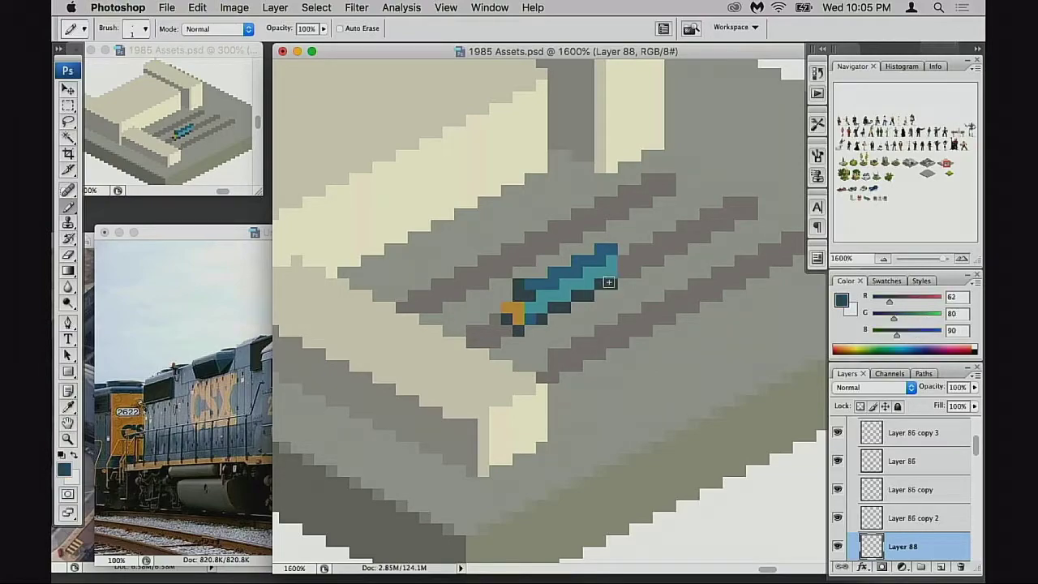
Step: Move the locomotive along the middle track toward its far end
mouse_move(584, 302)
left_mouse_down()
mouse_move(567, 306)
mouse_move(671, 254)
left_mouse_up()
key("v")
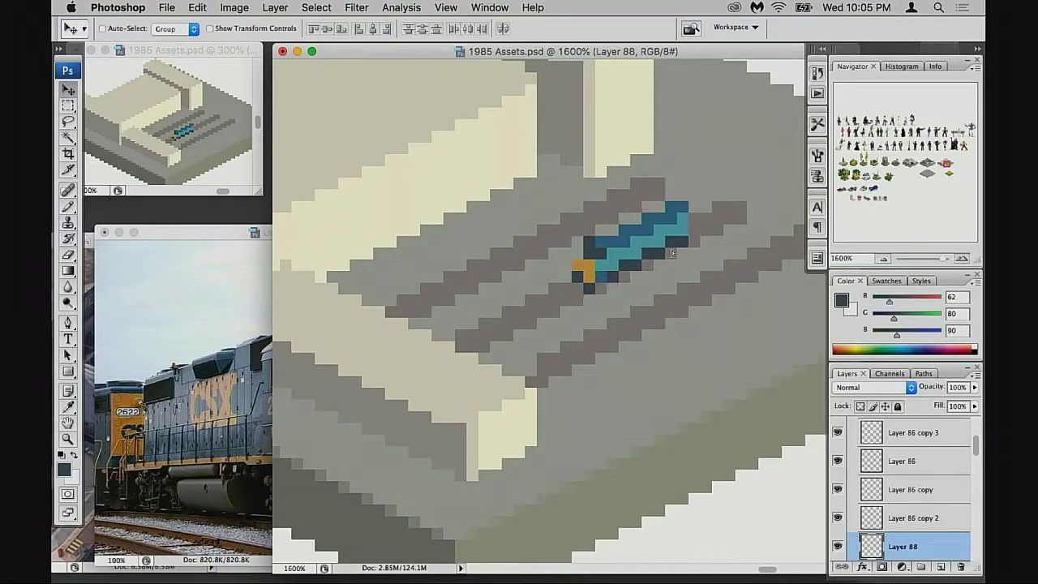
key("Right")
key("Right")
key("Up")
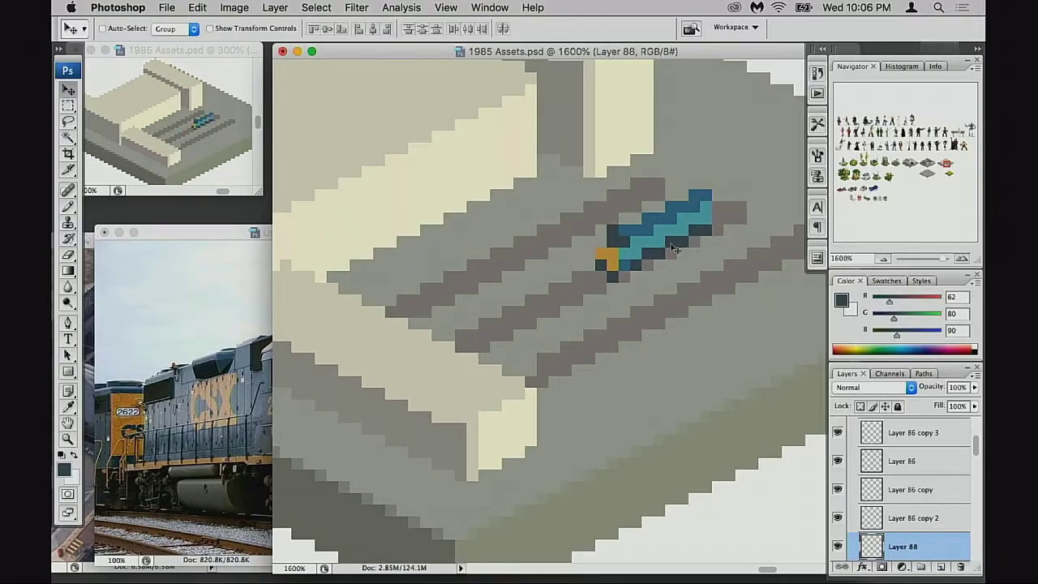
key("Right")
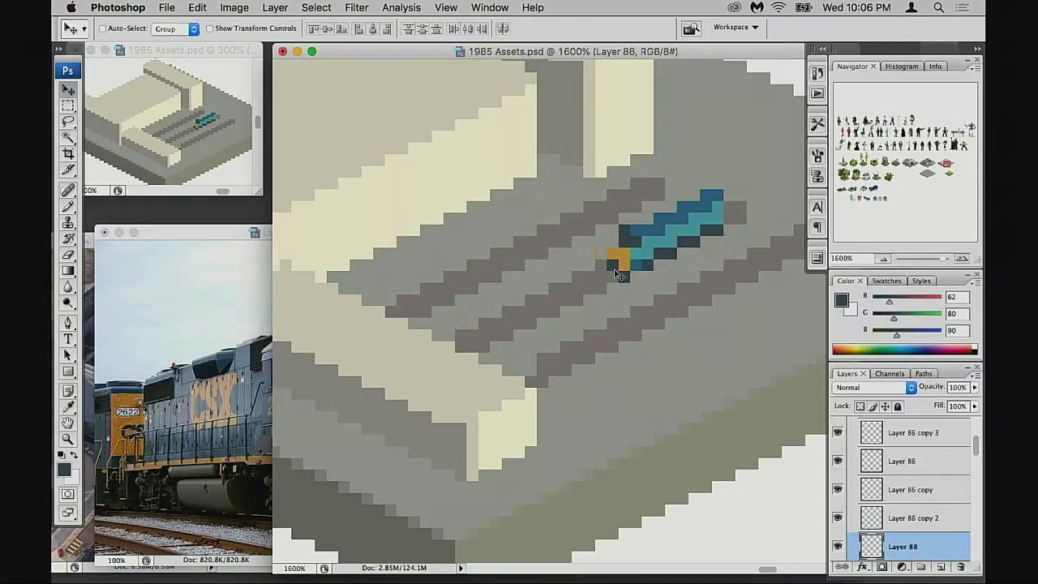
key("Left")
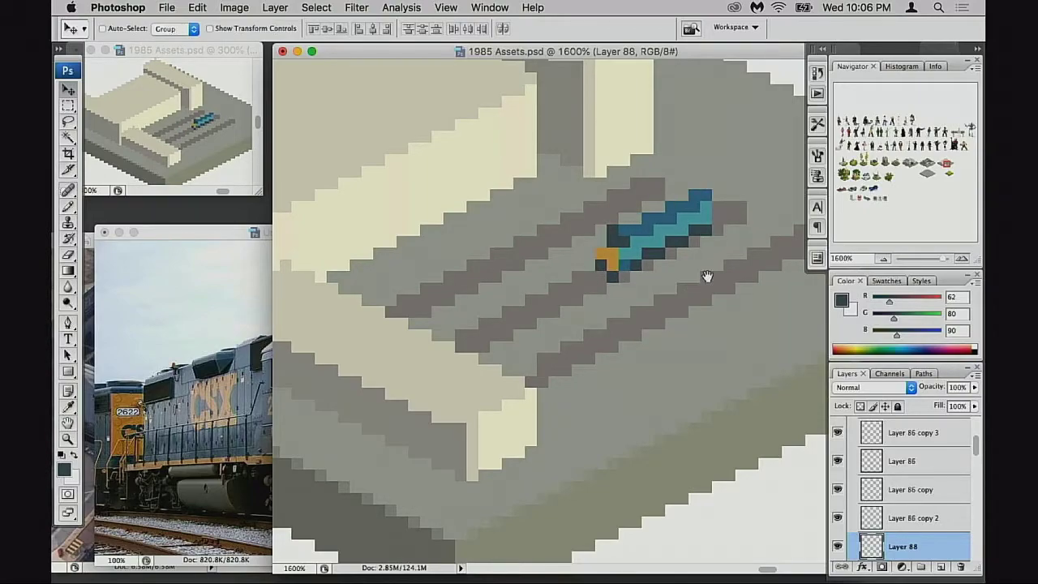
Step: Sample the locomotive's nose yellow and lighten it to RGB 232, 181, 84 for the Pencil
left_click_drag(708, 276, 503, 357)
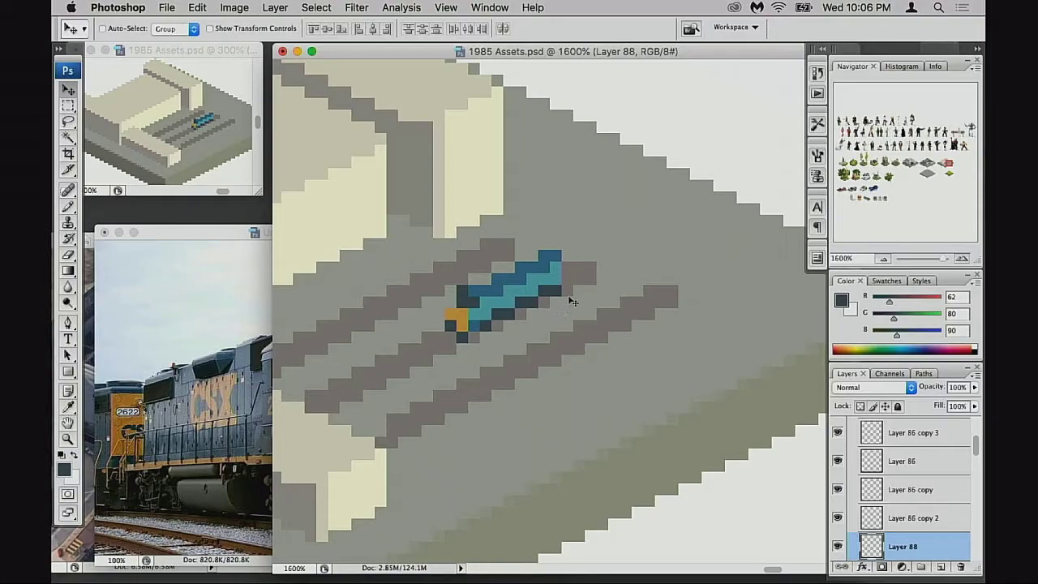
key("b")
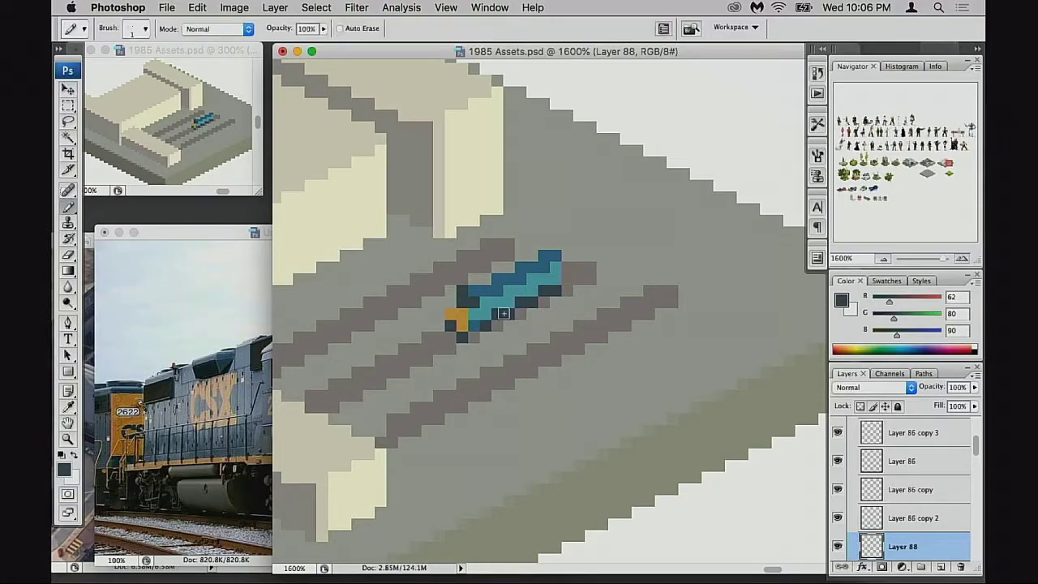
left_click(459, 317, "alt")
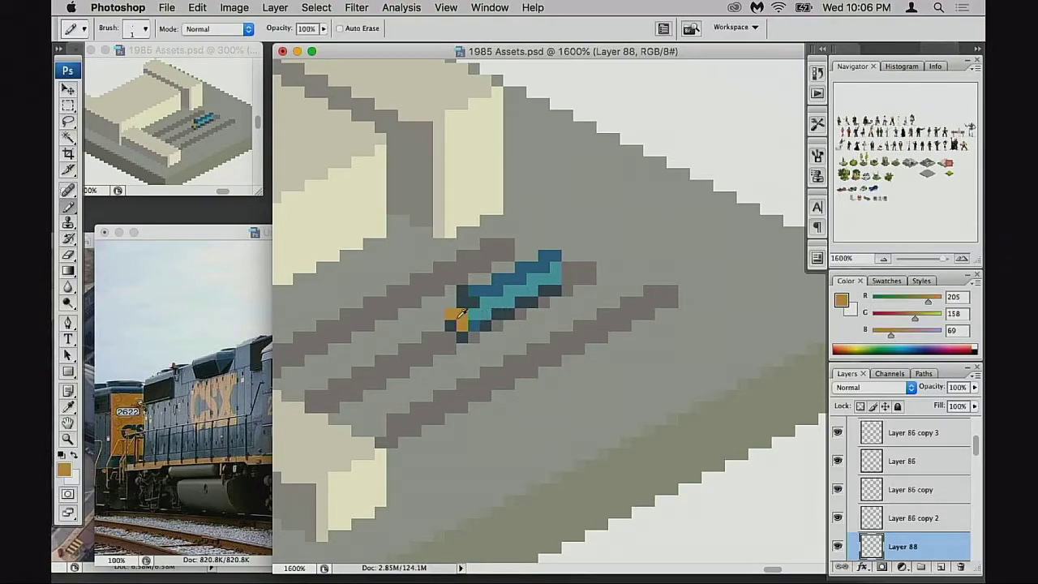
left_click(68, 471)
left_click(708, 96)
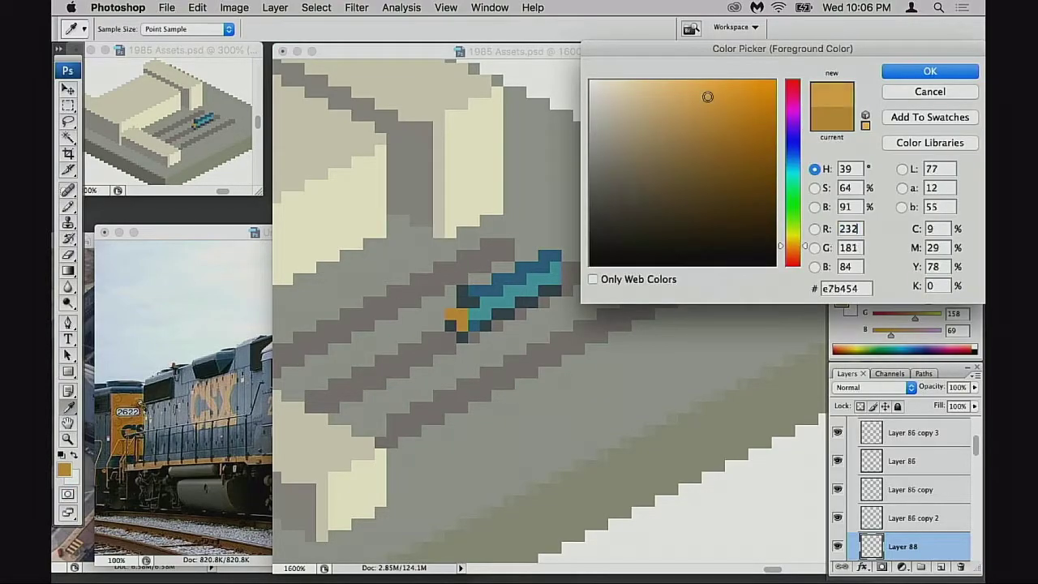
Step: Set the foreground color to lighter yellow RGB 237, 192, 94 and paint two logo pixels on the blue locomotive's side
left_click_drag(708, 97, 703, 93)
left_click_drag(799, 248, 798, 245)
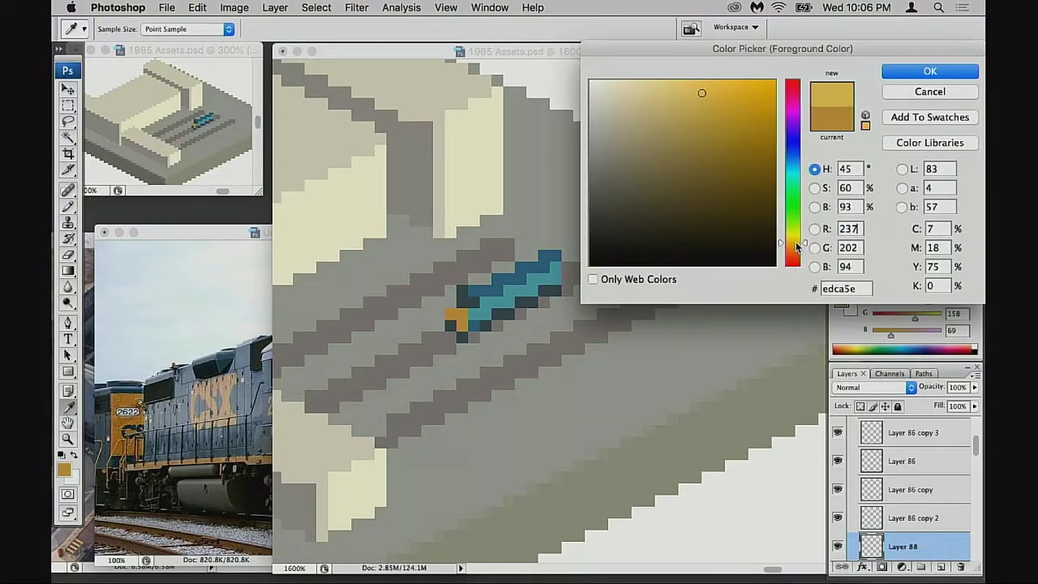
left_click(896, 74)
left_click(509, 292)
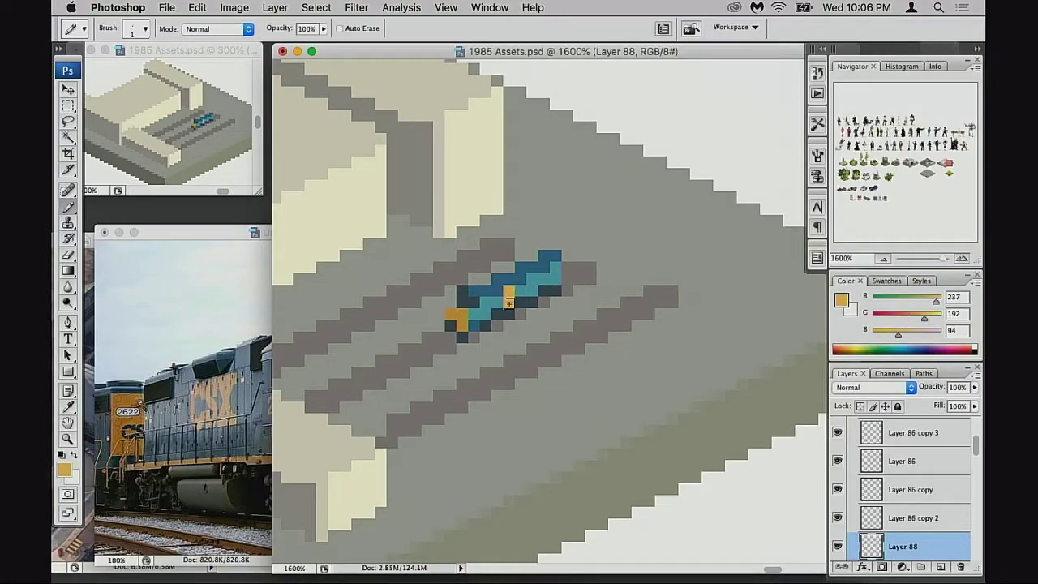
key("super+z")
left_click(498, 302)
left_click(532, 278)
key("super+z")
left_click(508, 292)
Step: Add one more yellow pixel to the locomotive's side logo, using the train photo as reference, and save the file
left_click(205, 414)
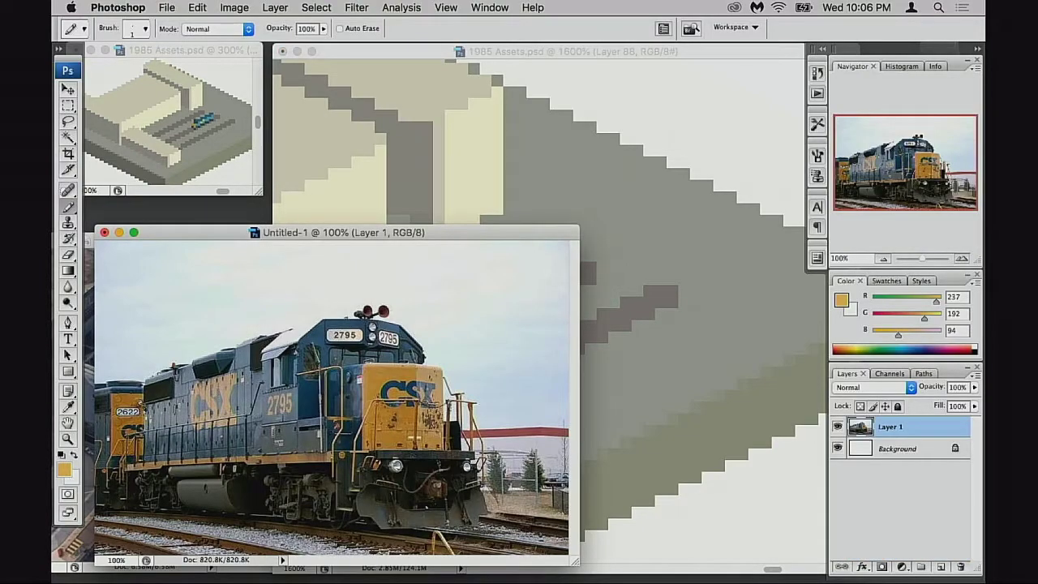
key("v")
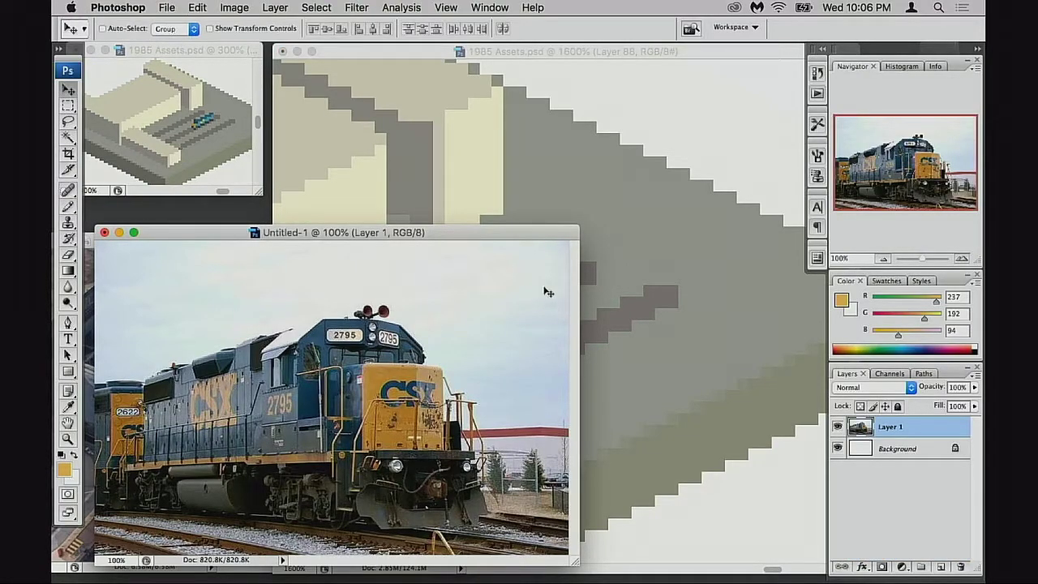
left_click(617, 285)
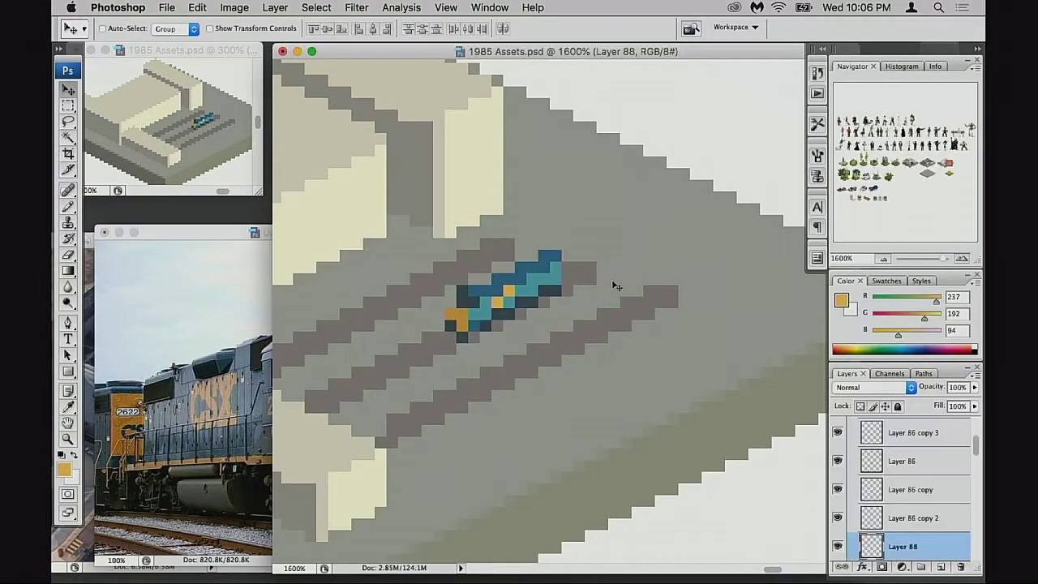
key("b")
left_click(545, 279)
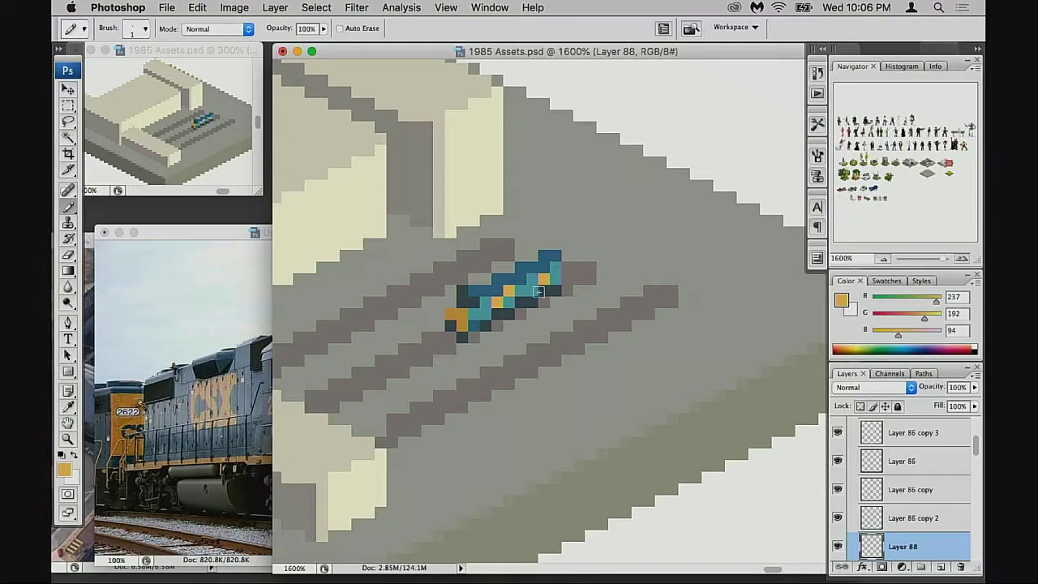
key("super+z")
left_click(508, 305)
key("super+s")
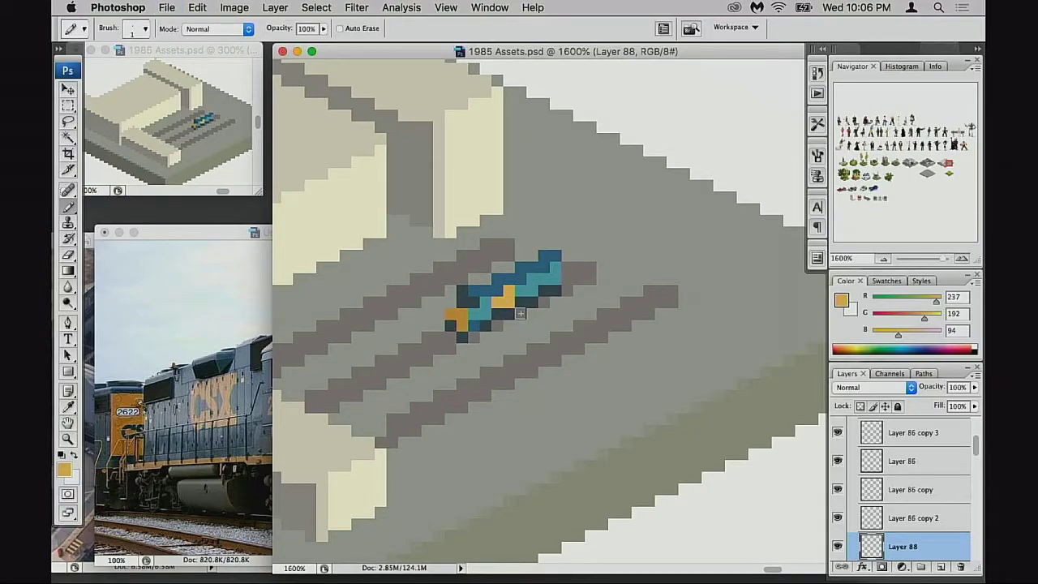
Step: Check what Layer 88 and Layer 87 contain by switching their visibility off and on
left_click_drag(535, 345, 506, 356)
scroll(808, 471, "down", 3)
scroll(808, 472, "right", 2)
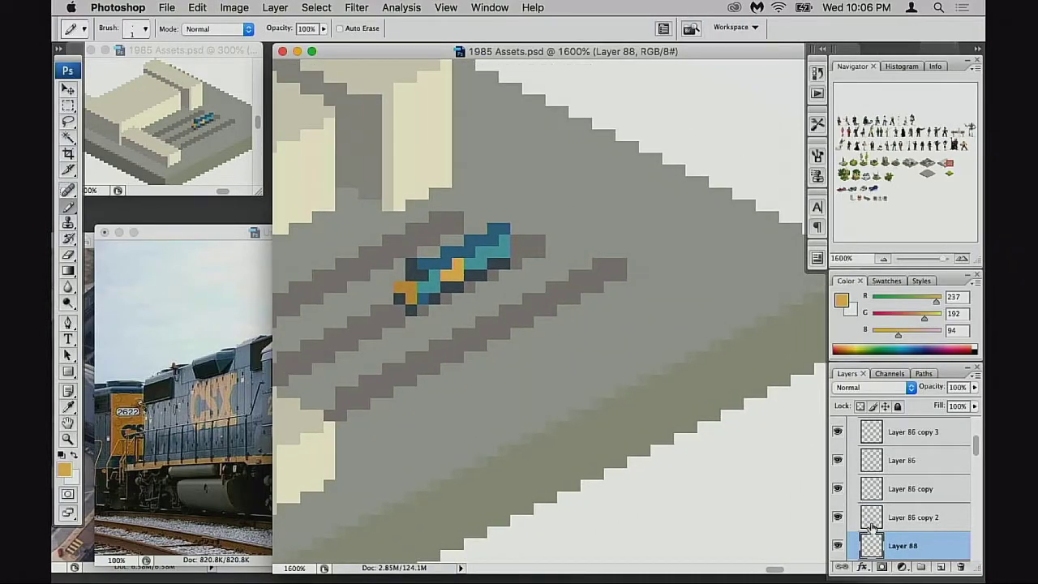
scroll(871, 528, "down", 2)
left_click(838, 480)
left_click(838, 480)
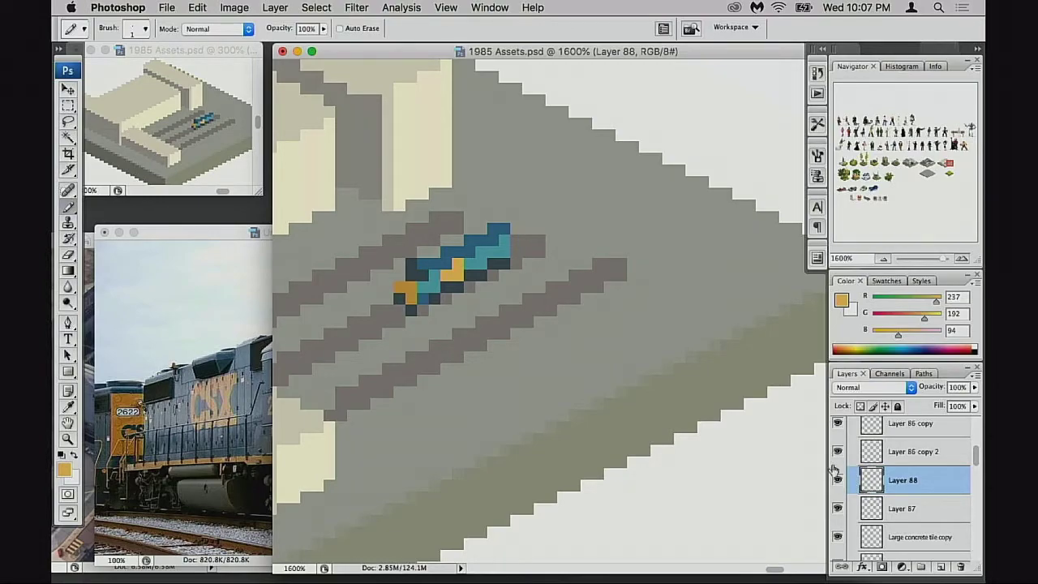
left_click(839, 482)
left_click(839, 481)
left_click(840, 509)
left_click(840, 508)
Step: Duplicate Layer 88, move the copied locomotive up behind the original along the track, and place its layer below Layer 88
key("super+j")
key("v")
left_click_drag(512, 349, 629, 281)
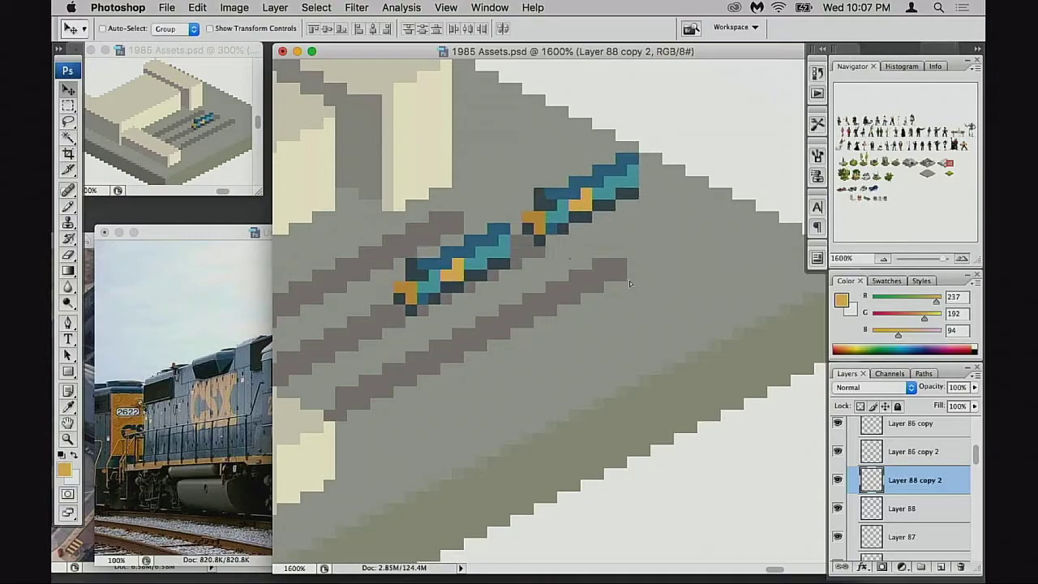
key("super+equal")
key("super+bracketleft")
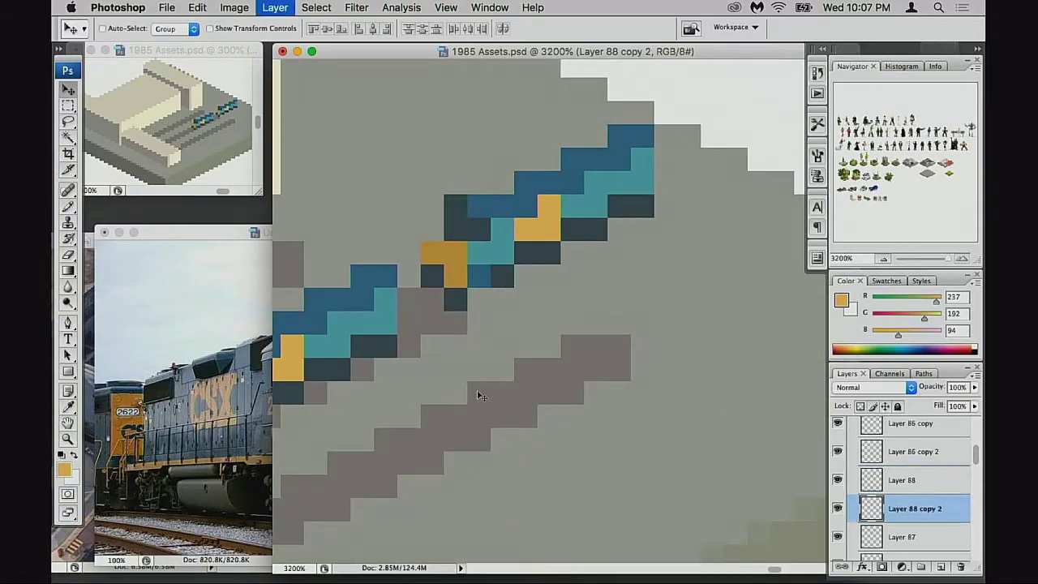
Step: Erase the yellow nose and the surrounding cab pixels at the front of the copied locomotive
key("e")
left_click(478, 208)
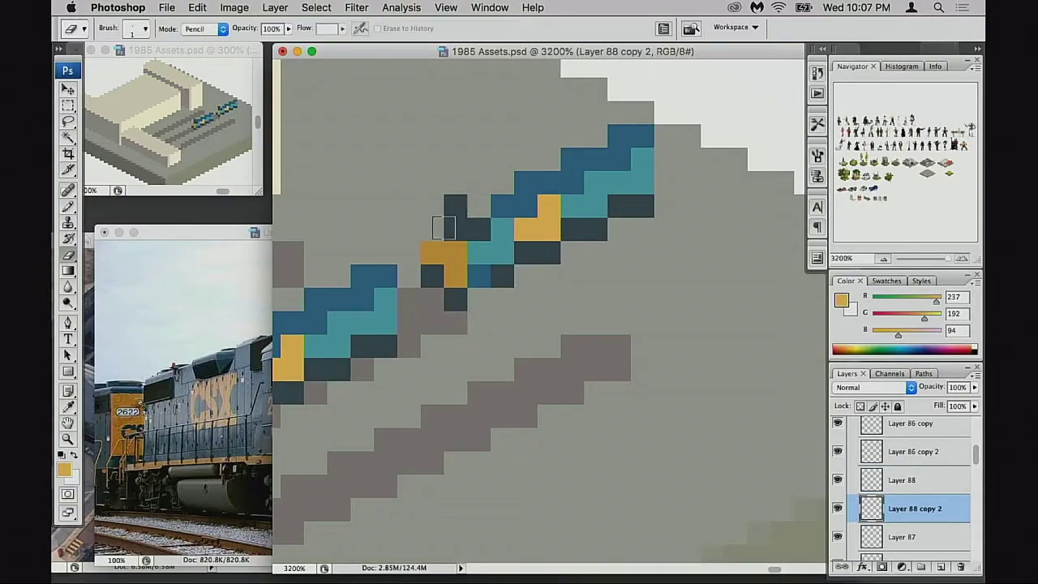
left_click_drag(455, 230, 456, 207)
mouse_move(454, 253)
left_mouse_down()
mouse_move(453, 289)
mouse_move(479, 276)
left_mouse_up()
left_click(478, 252)
Step: Recolor the copied car red using Hue/Saturation with hue +170 and saturation -14
key("b")
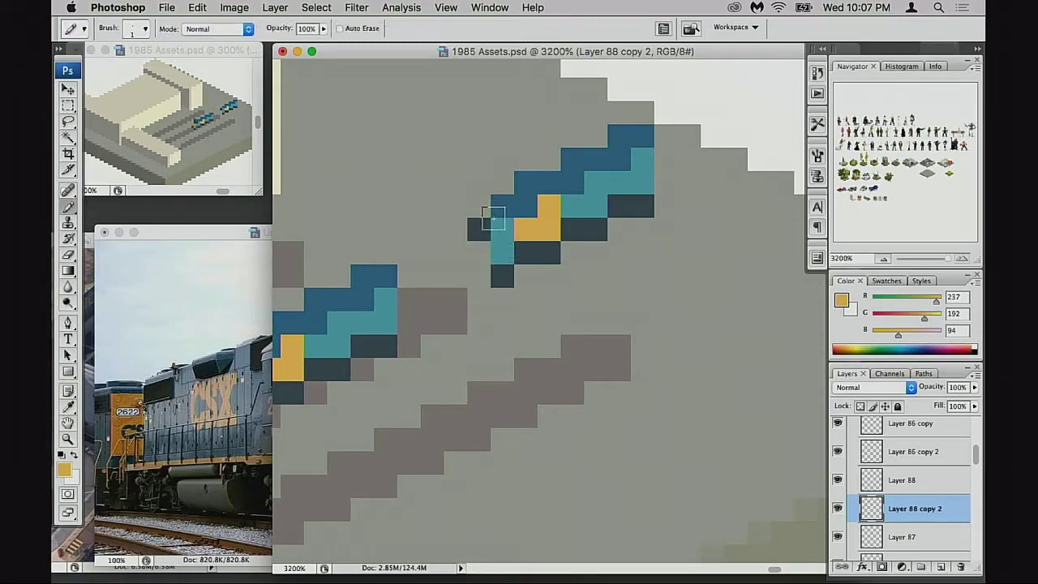
left_click(536, 193, "alt")
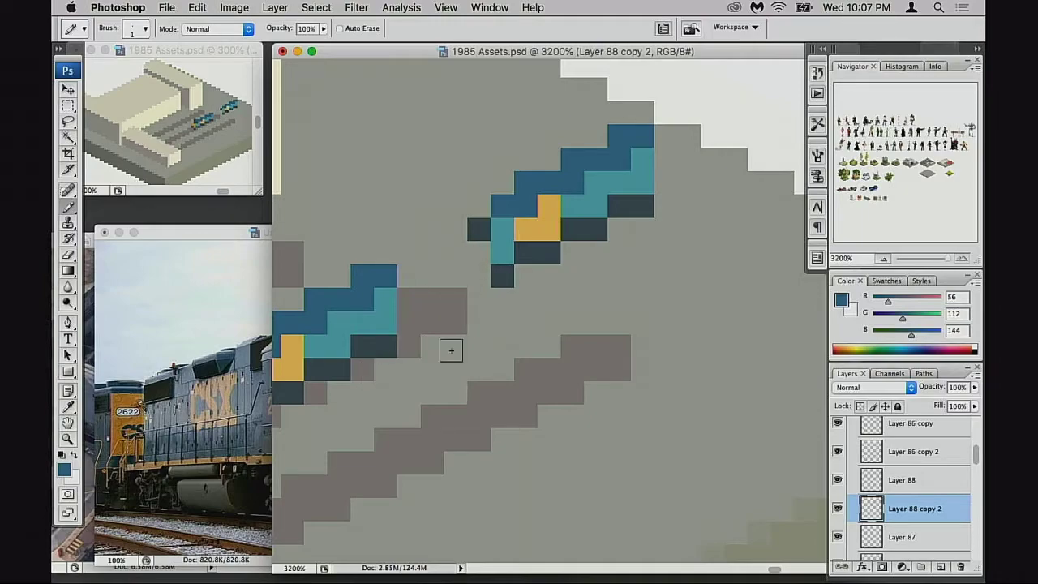
key("super+u")
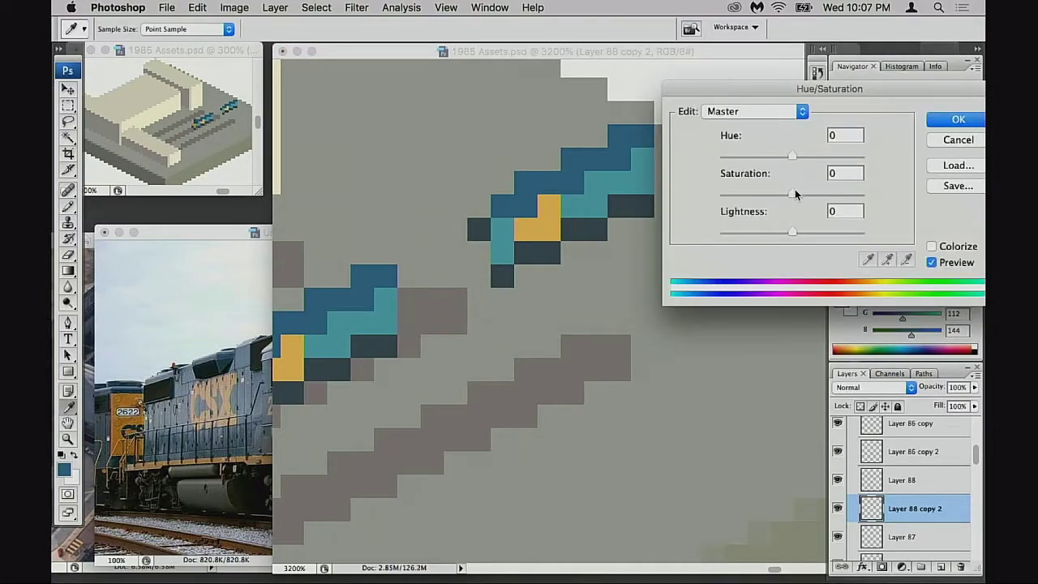
left_click_drag(792, 156, 863, 161)
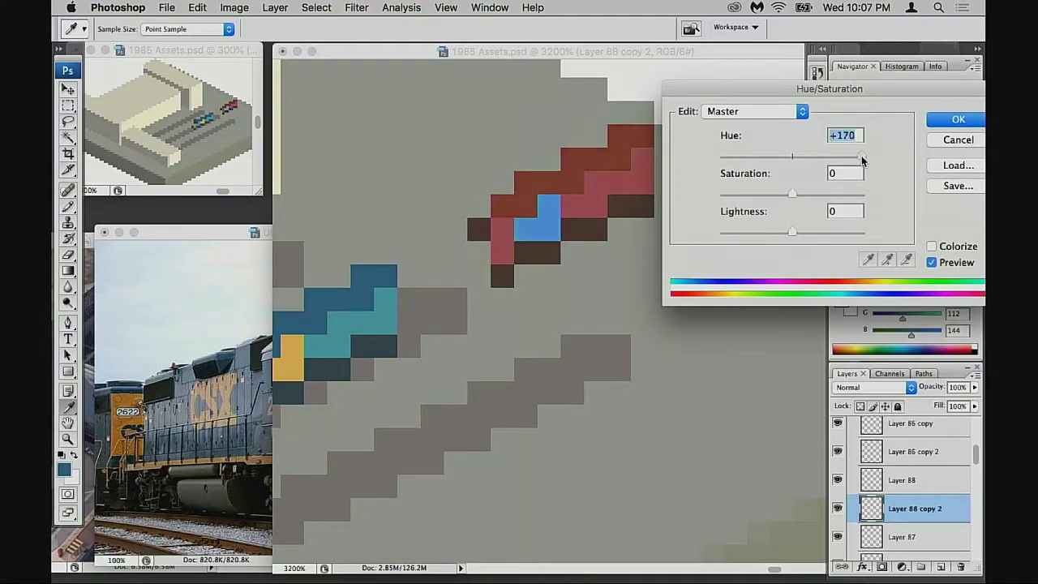
left_click_drag(792, 194, 783, 196)
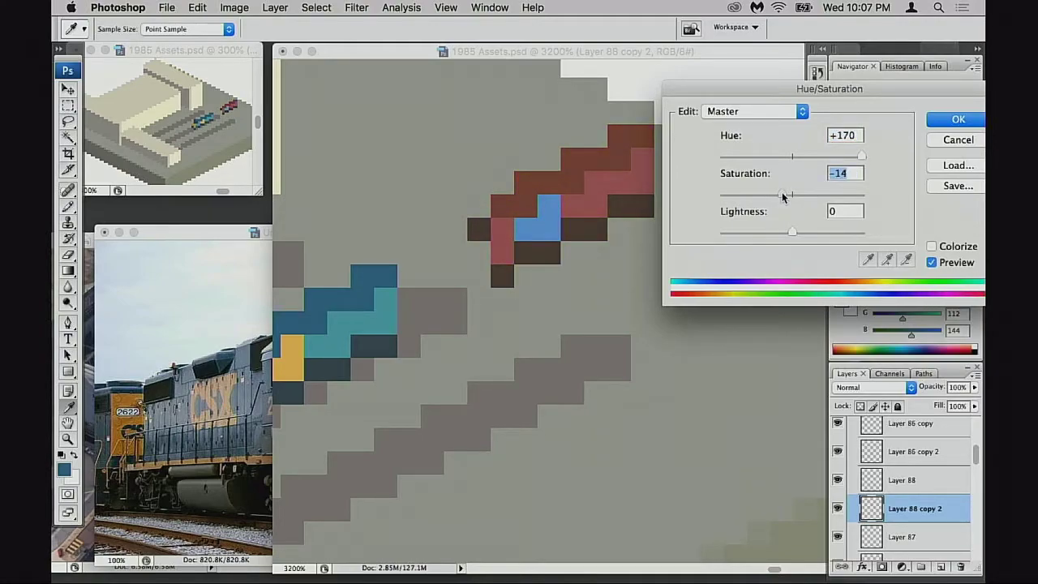
left_click(959, 121)
Step: Paint over the blue logo pixels on the red car with the sampled pinkish red of its side
key("b")
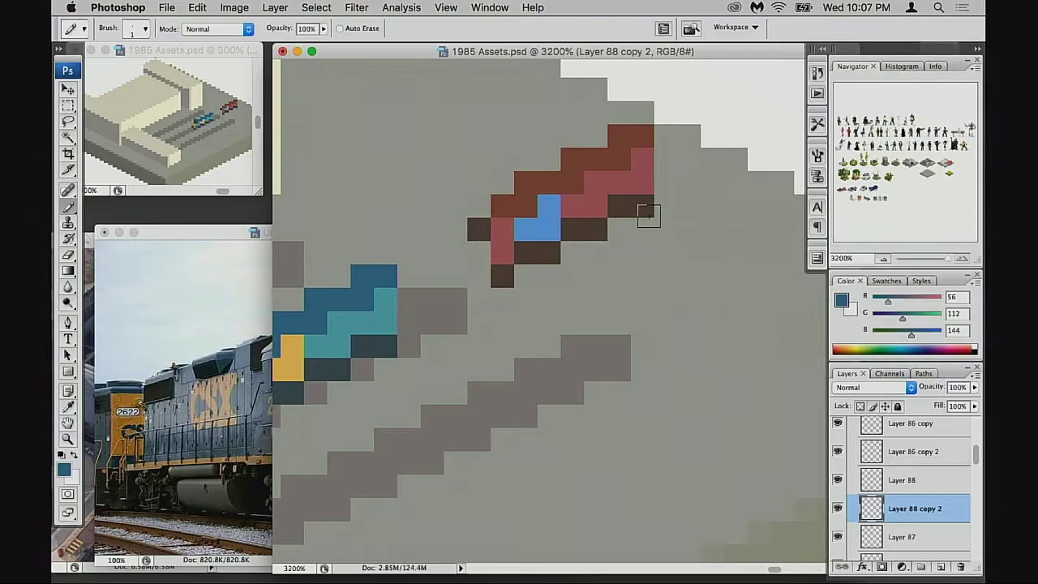
left_click(591, 199, "alt")
left_click(549, 207)
mouse_move(540, 229)
left_mouse_down()
mouse_move(526, 230)
mouse_move(556, 242)
left_mouse_up()
Step: Fill the red car's front end with the sampled dark red and extend its dark brown base beneath it
left_click(482, 210, "alt")
left_click(458, 214)
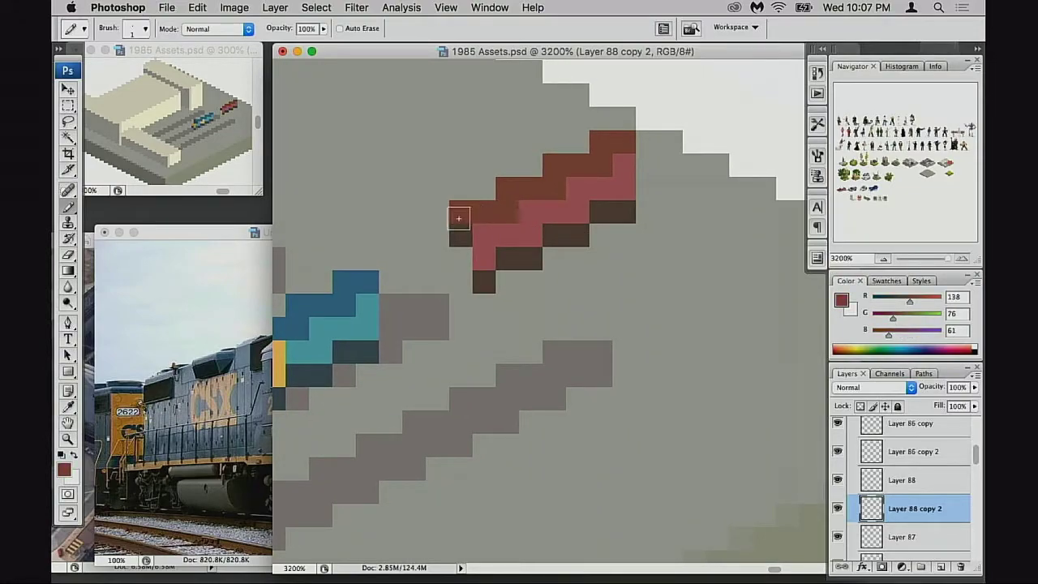
left_click(493, 235, "alt")
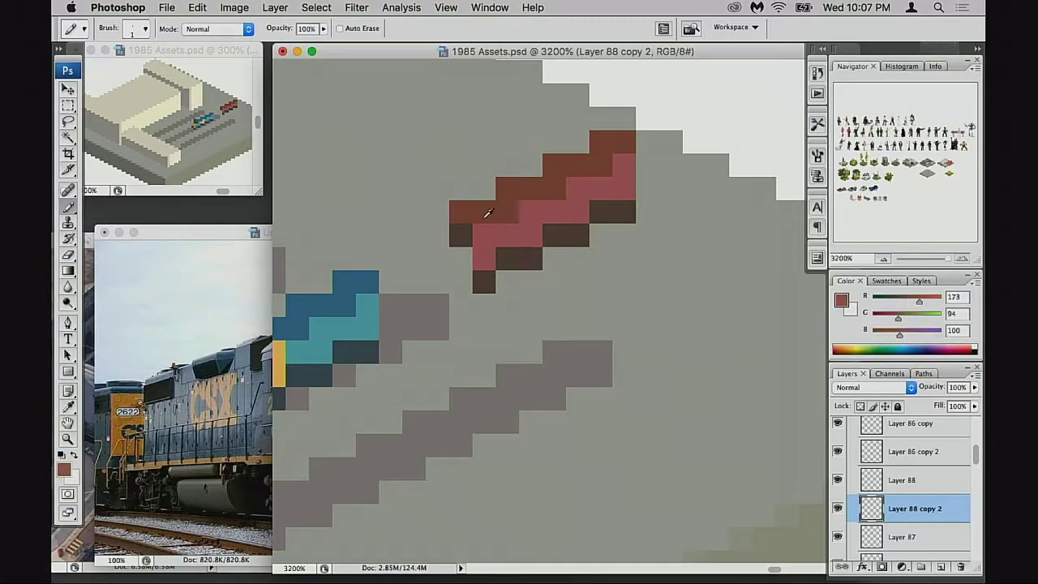
left_click(487, 214, "alt")
left_click(467, 238)
left_click(464, 257)
left_click_drag(486, 233, 482, 255)
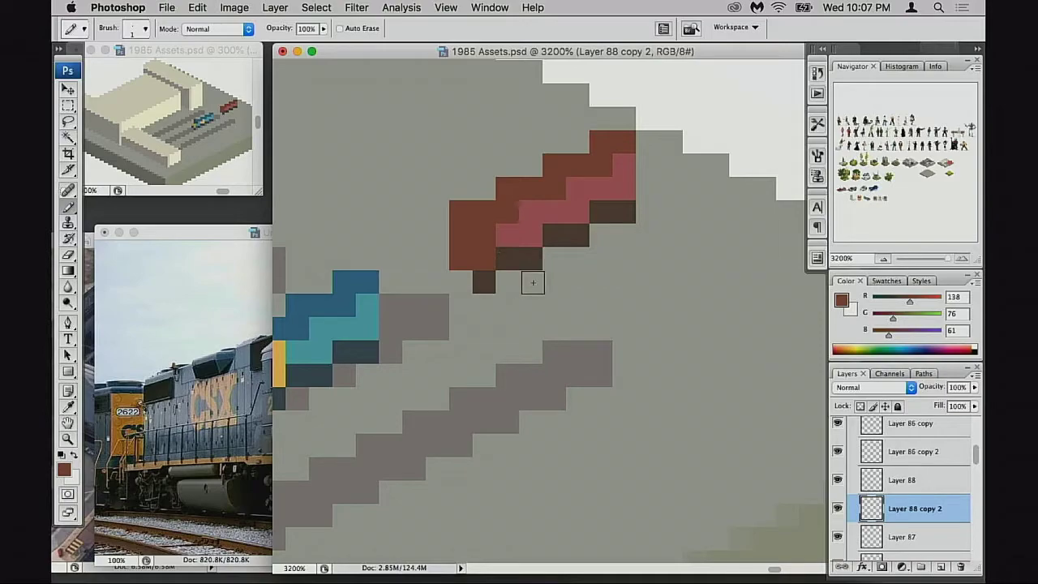
left_click(497, 279, "alt")
left_click(461, 281)
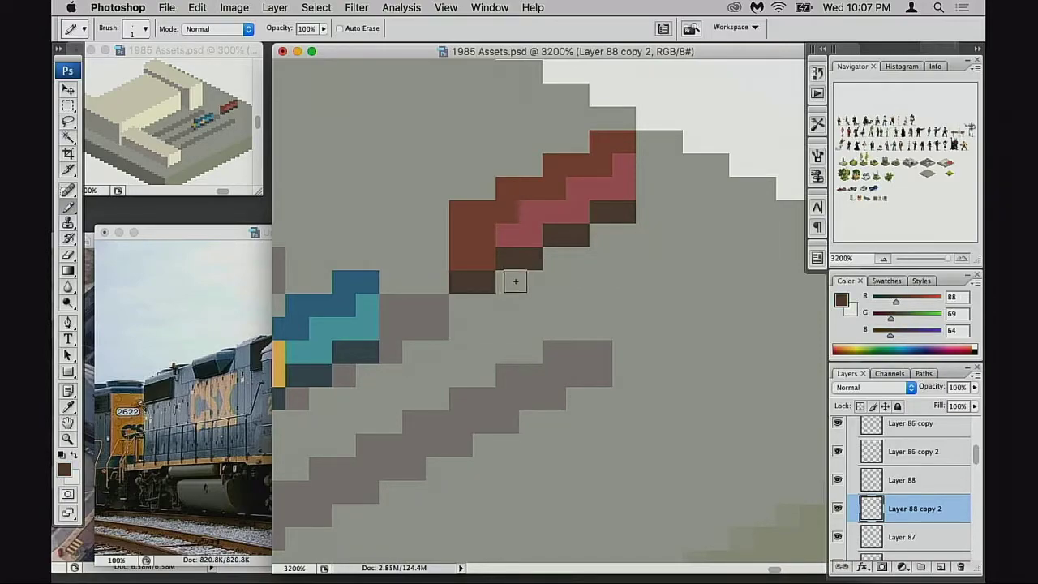
Step: Shorten the red car by erasing its rearmost pixel column and the leftover pixel at the top rear
key("e")
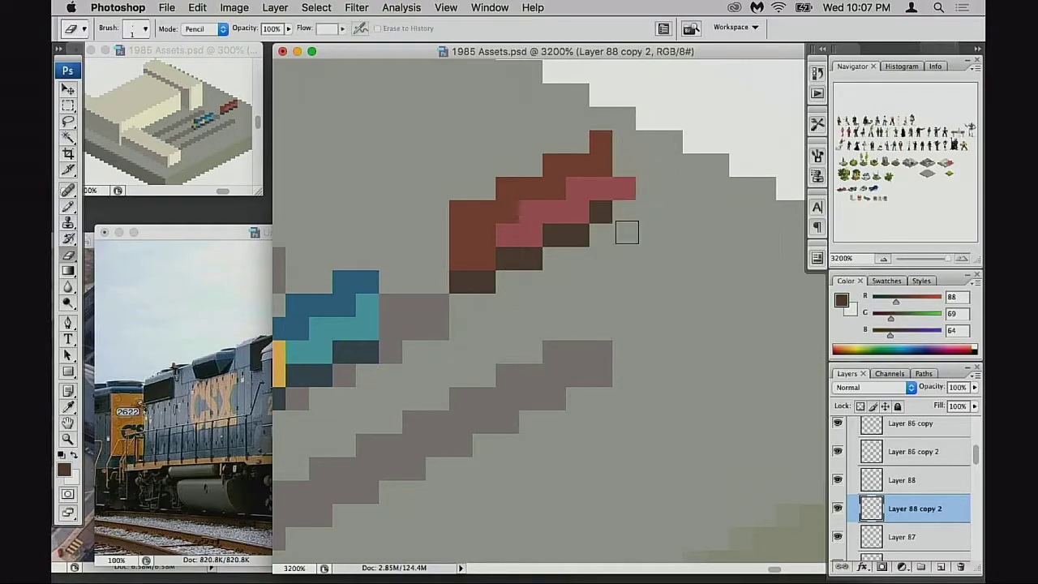
left_click_drag(624, 139, 625, 217)
left_click(630, 187)
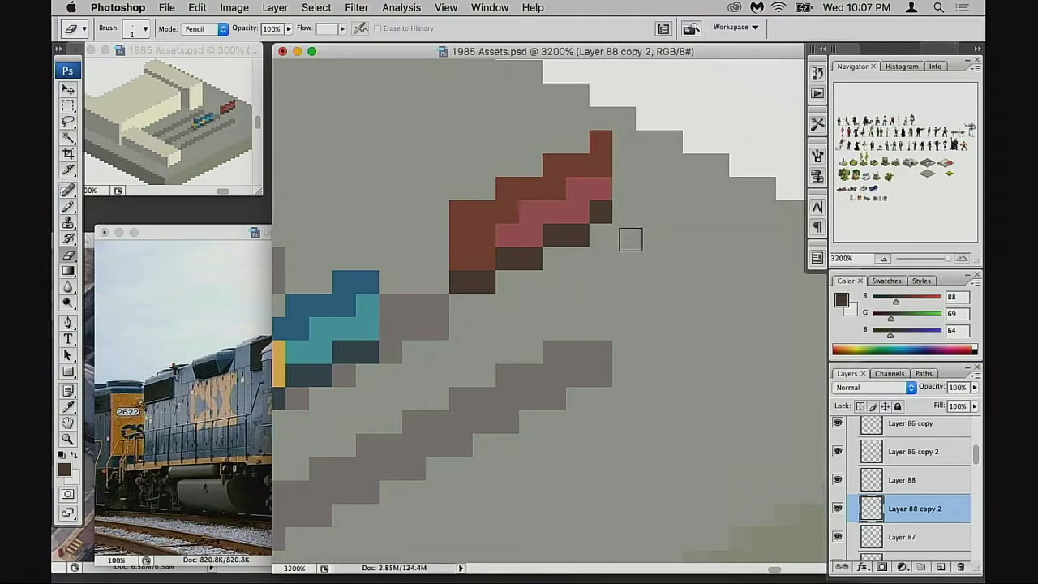
left_click(603, 143)
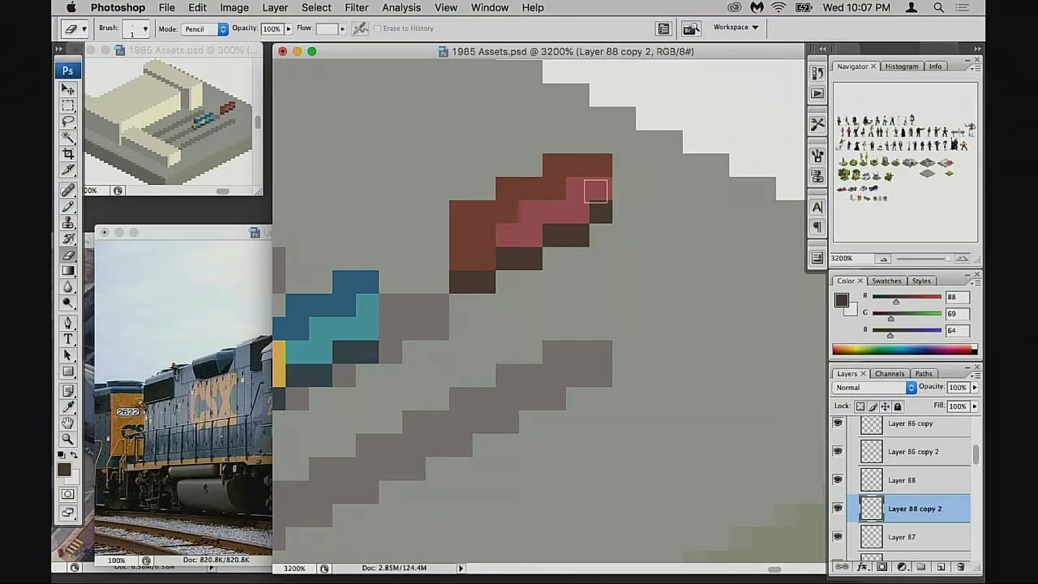
left_click_drag(564, 220, 563, 223)
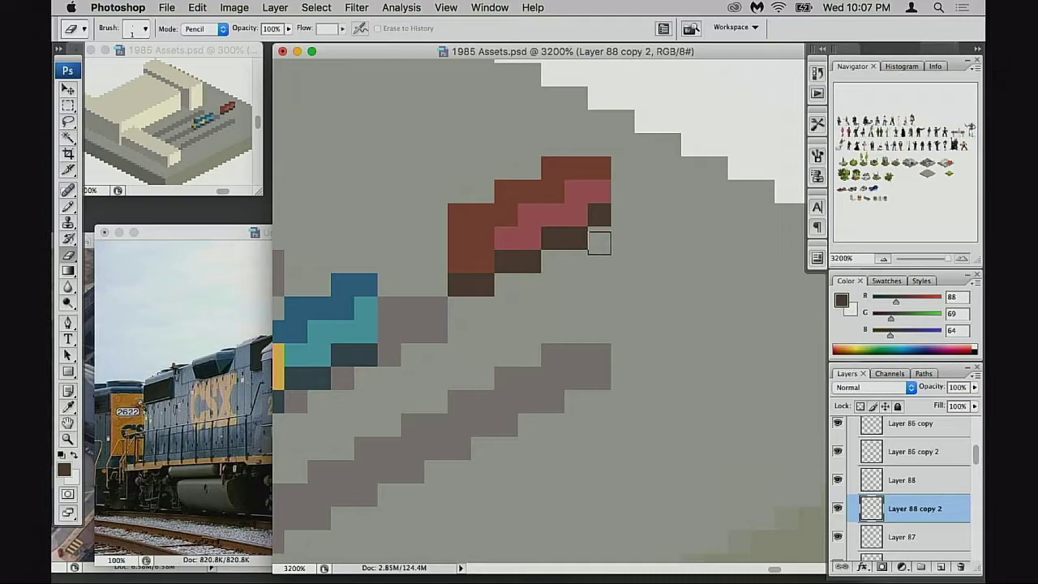
Step: Move the red car down the track so it sits directly behind the blue locomotive
key("m")
key("v")
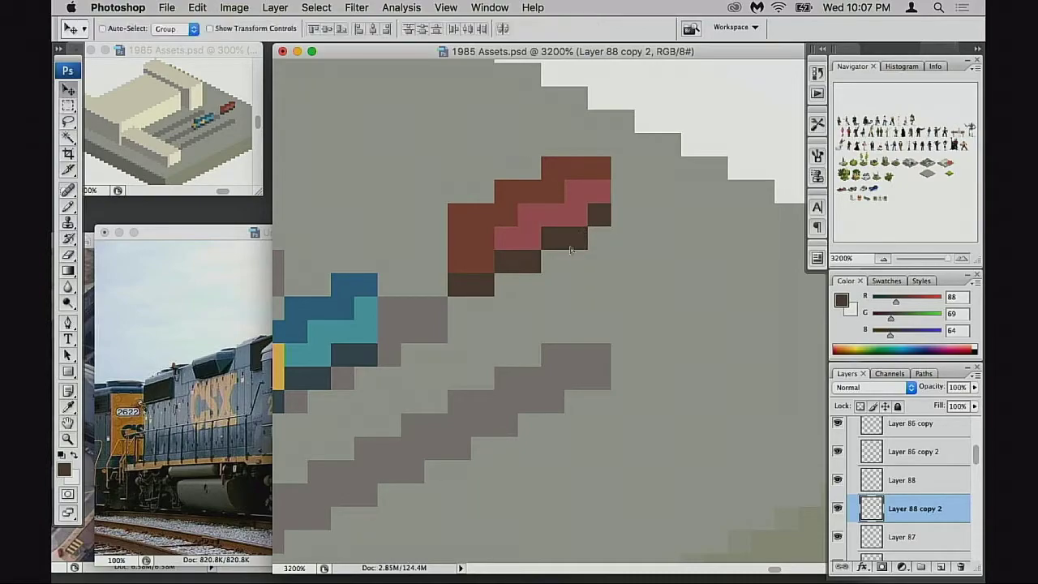
left_click_drag(572, 244, 487, 296)
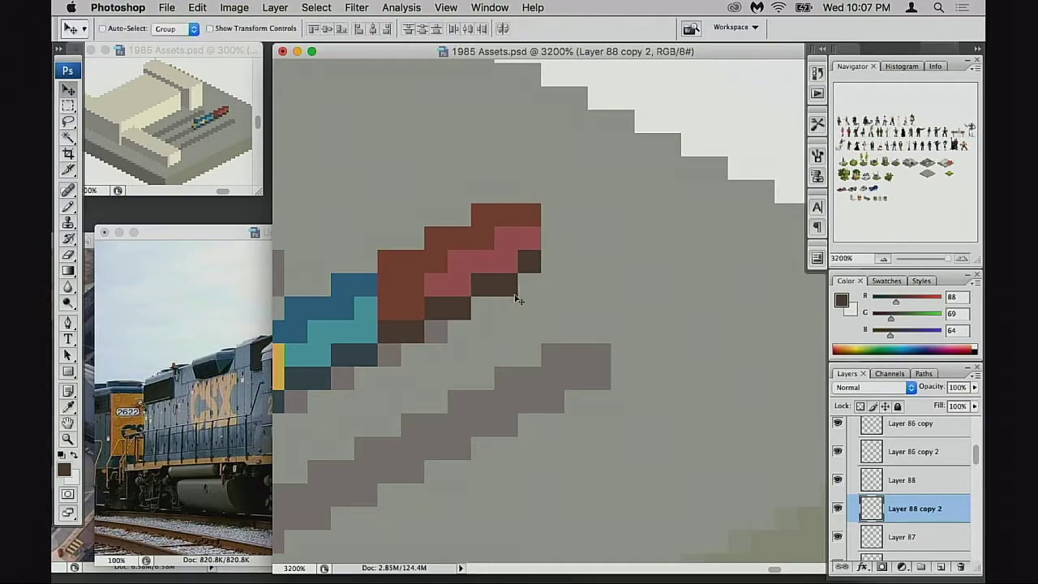
Step: Duplicate the red car's layer, place the copy one layer below, and position it directly behind the first red car
scroll(523, 300, "up", 3)
scroll(523, 301, "right", 3)
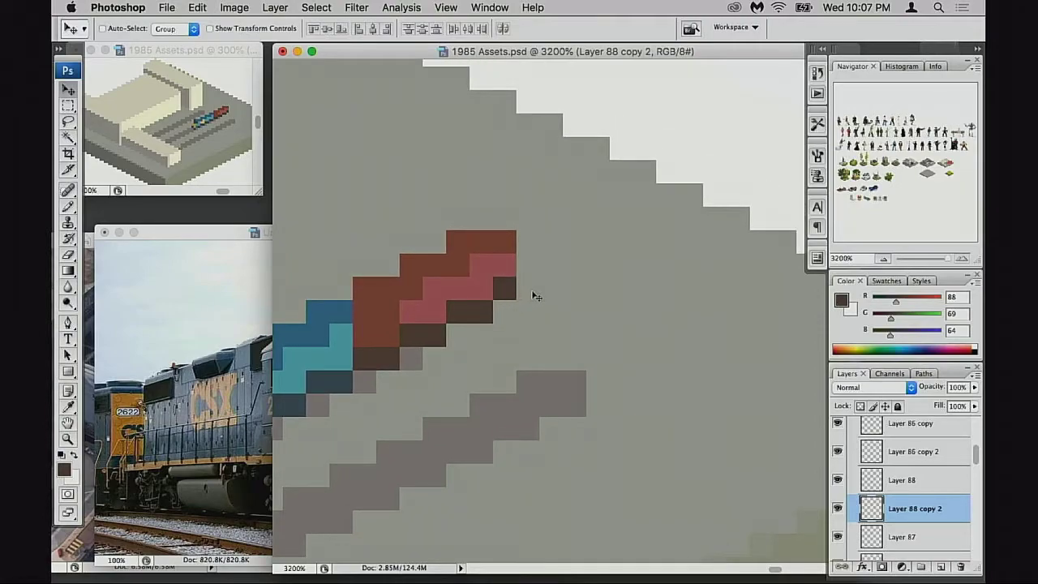
key("super+j")
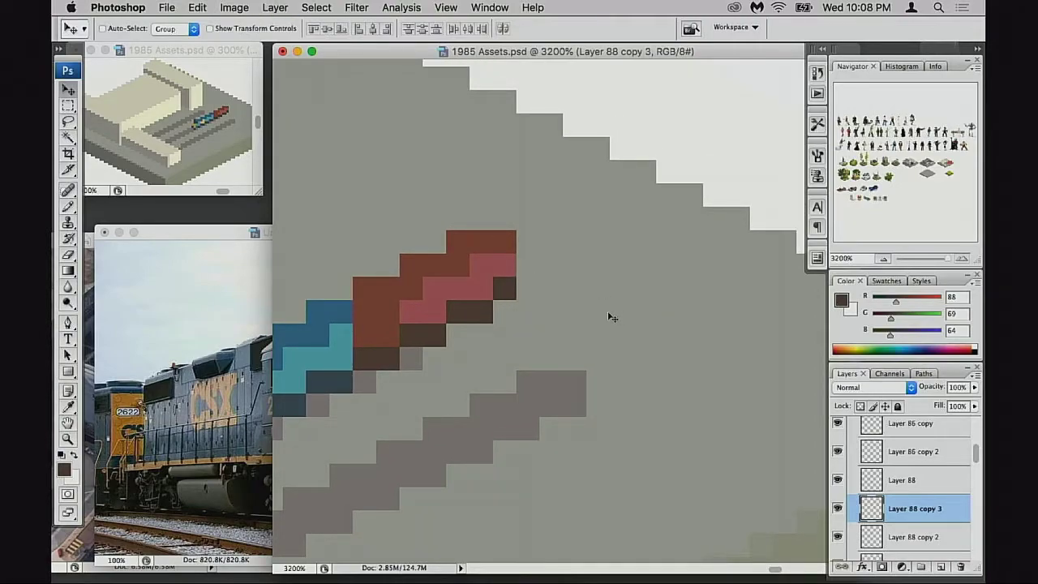
key("super+bracketleft")
mouse_move(464, 311)
left_mouse_down()
mouse_move(622, 209)
mouse_move(605, 241)
left_mouse_up()
Step: Switch to Google Chrome and change the image search from diesel locomotives to "freight train containers"
left_click(211, 371)
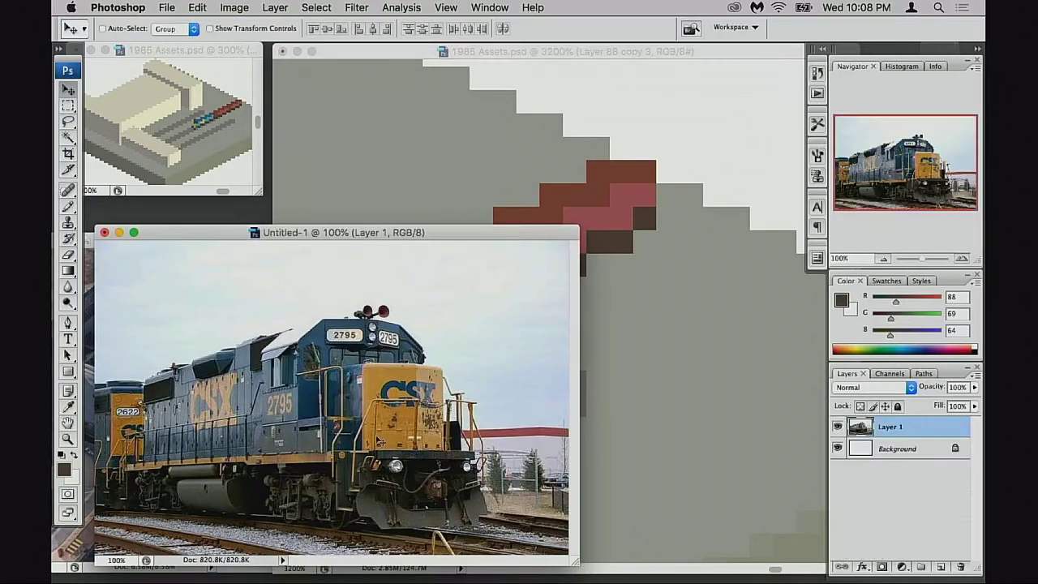
left_click(411, 568)
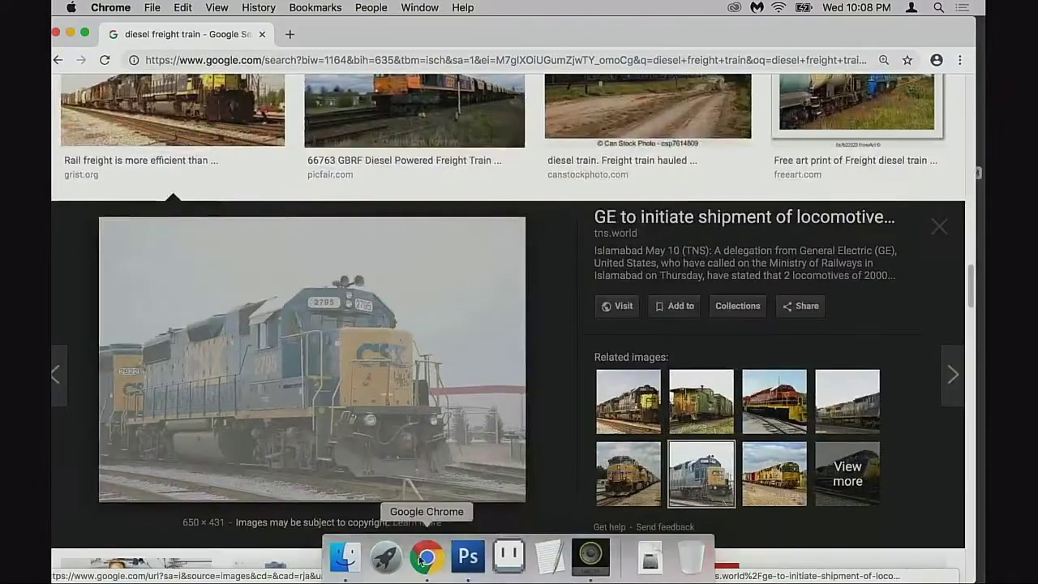
scroll(400, 170, "up", 10)
scroll(399, 171, "up", 10)
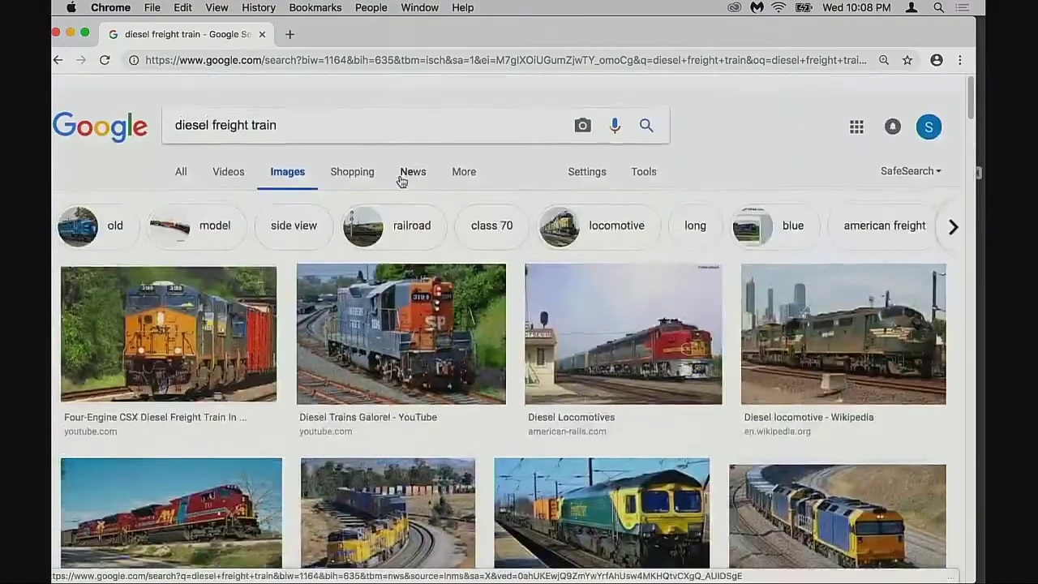
left_click_drag(215, 107, 150, 110)
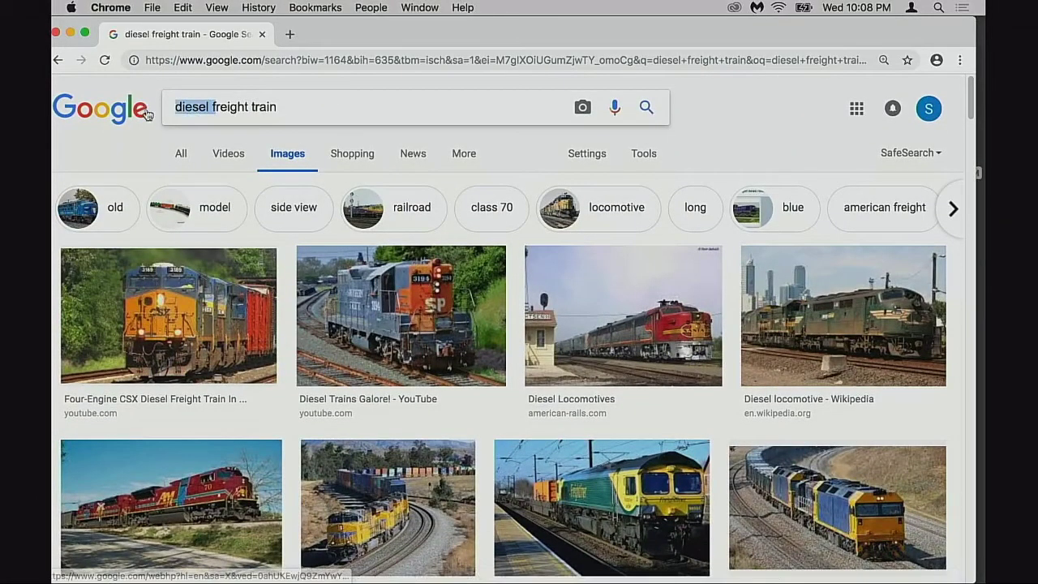
key("BackSpace")
left_click(297, 112)
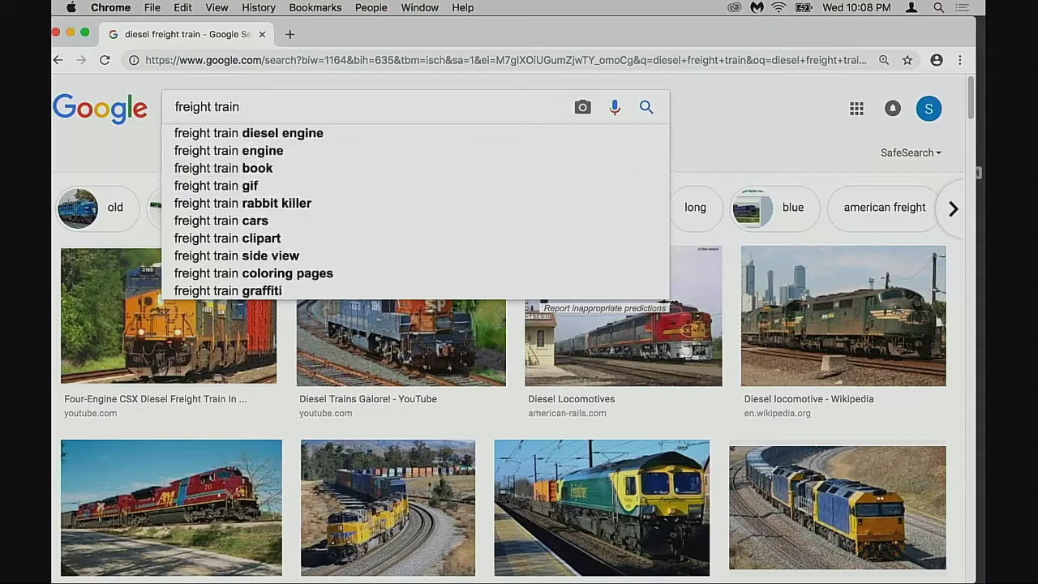
type("contai")
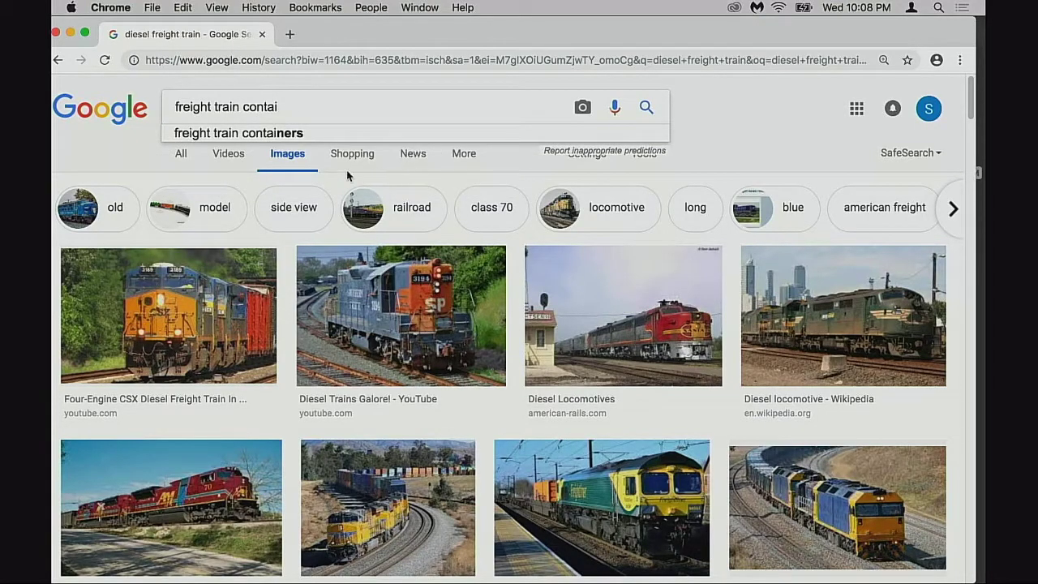
left_click(290, 133)
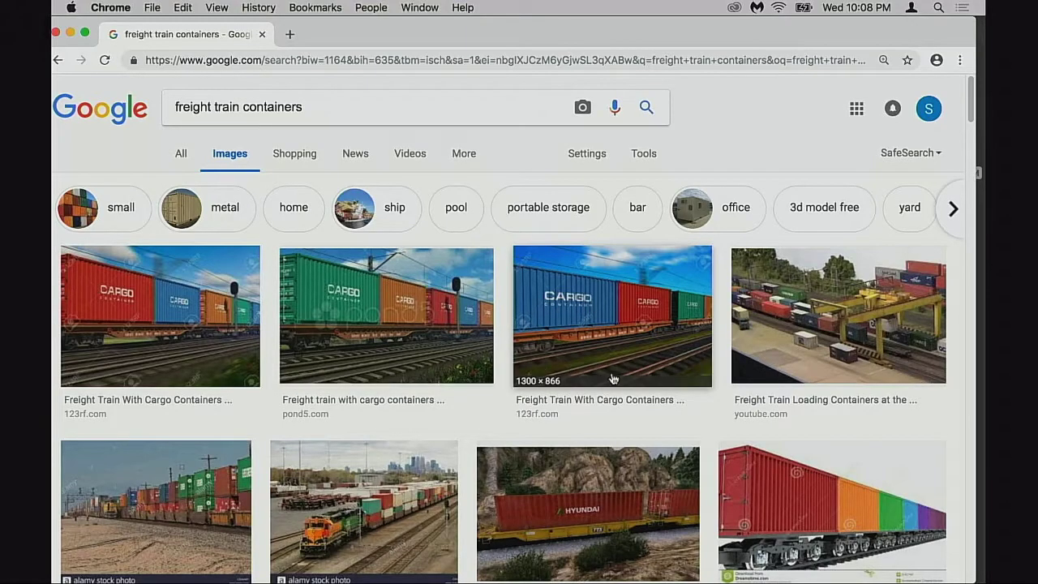
Step: Browse the image results and preview several container trains, checking how the containers are stacked and coloured along the cars
scroll(614, 379, "down", 2)
left_click(394, 444)
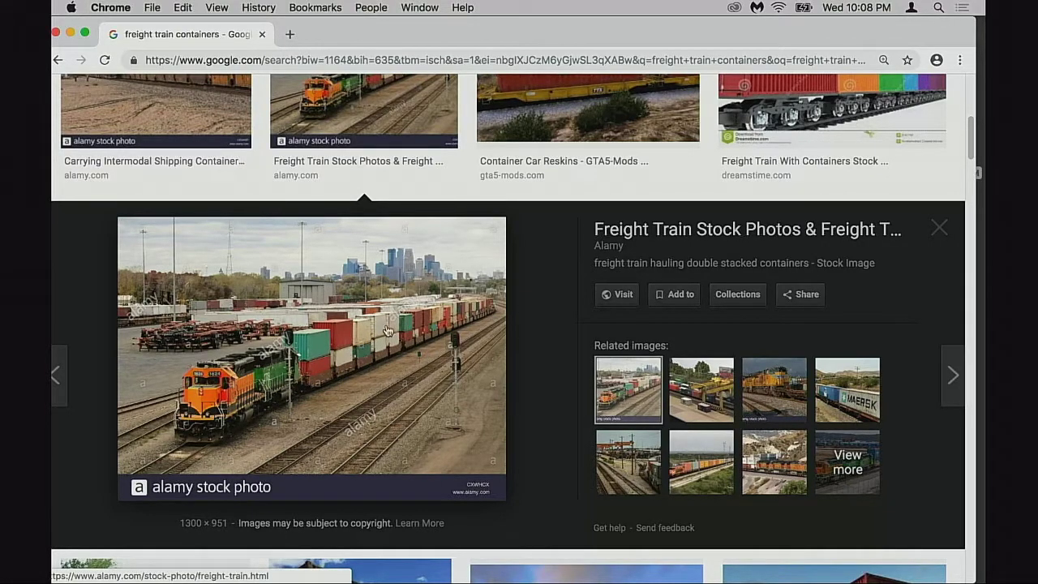
scroll(284, 231, "up", 1)
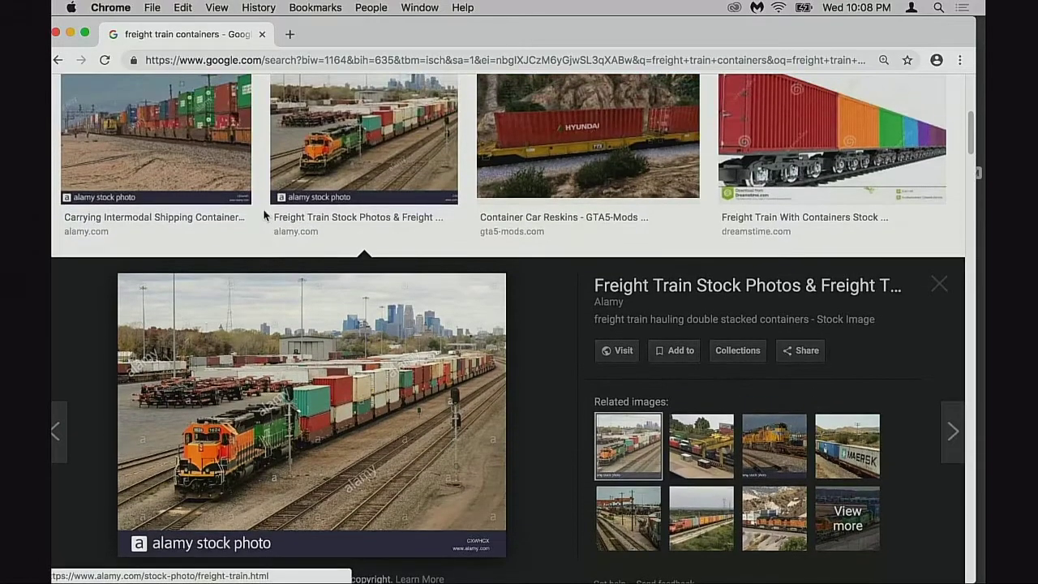
scroll(355, 375, "down", 5)
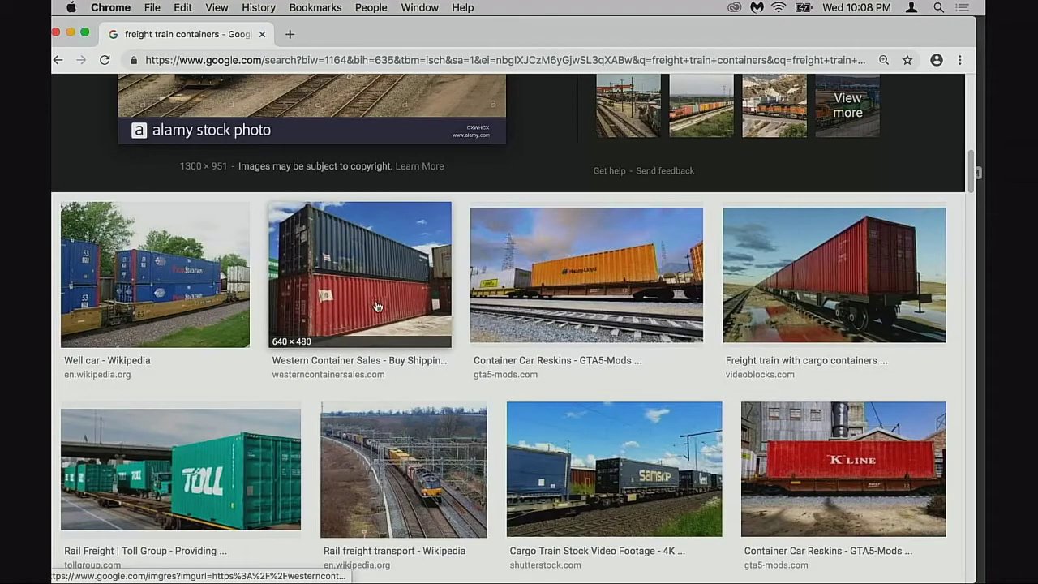
left_click(614, 469)
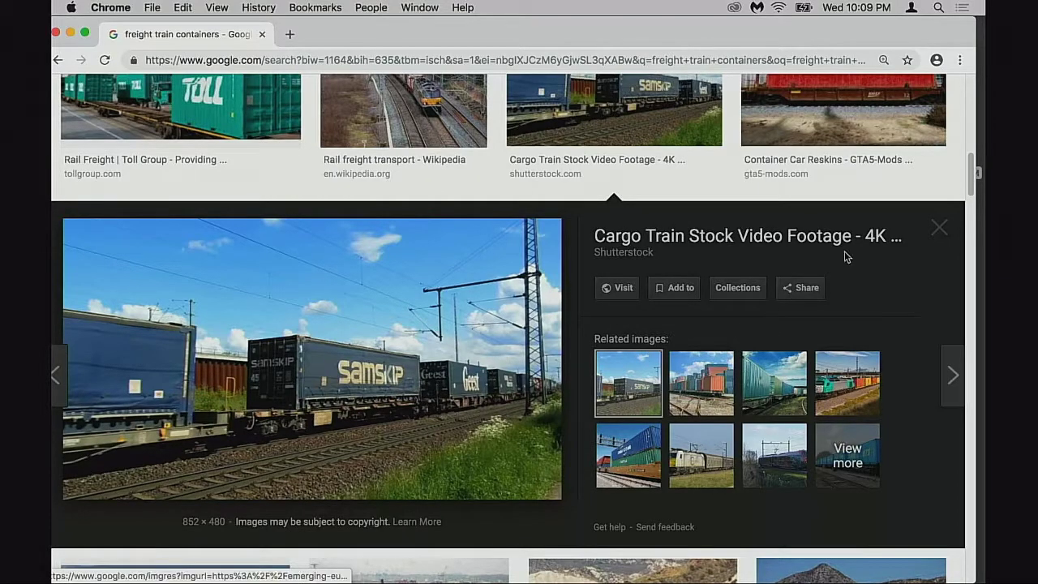
left_click(933, 234)
scroll(639, 331, "down", 5)
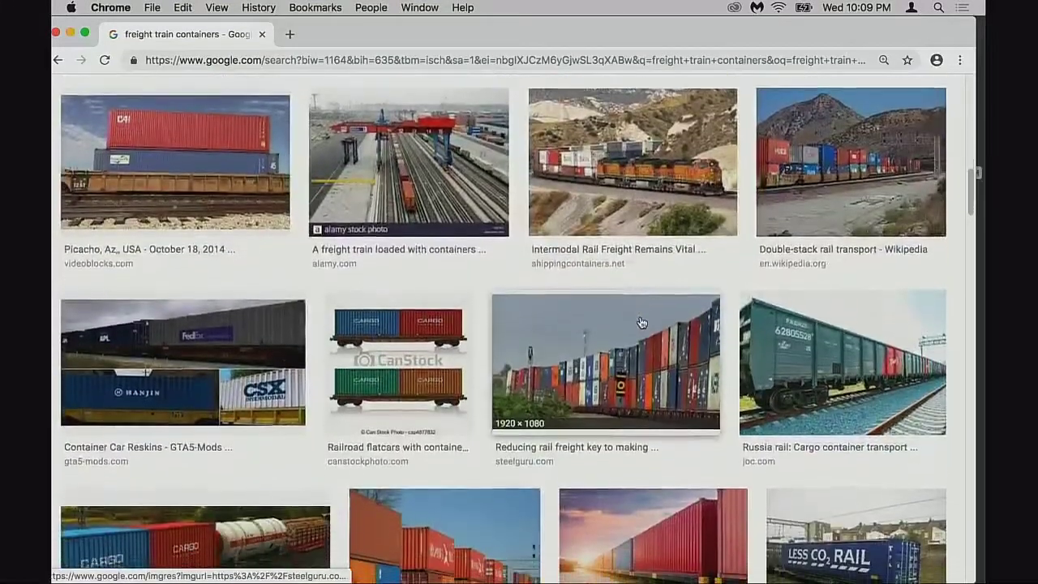
left_click(639, 331)
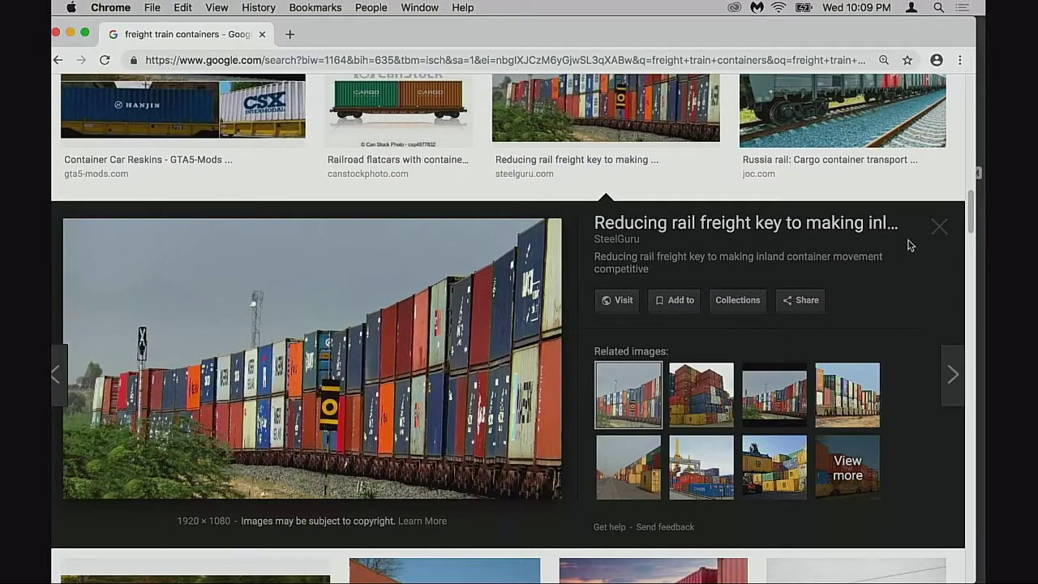
left_click(934, 233)
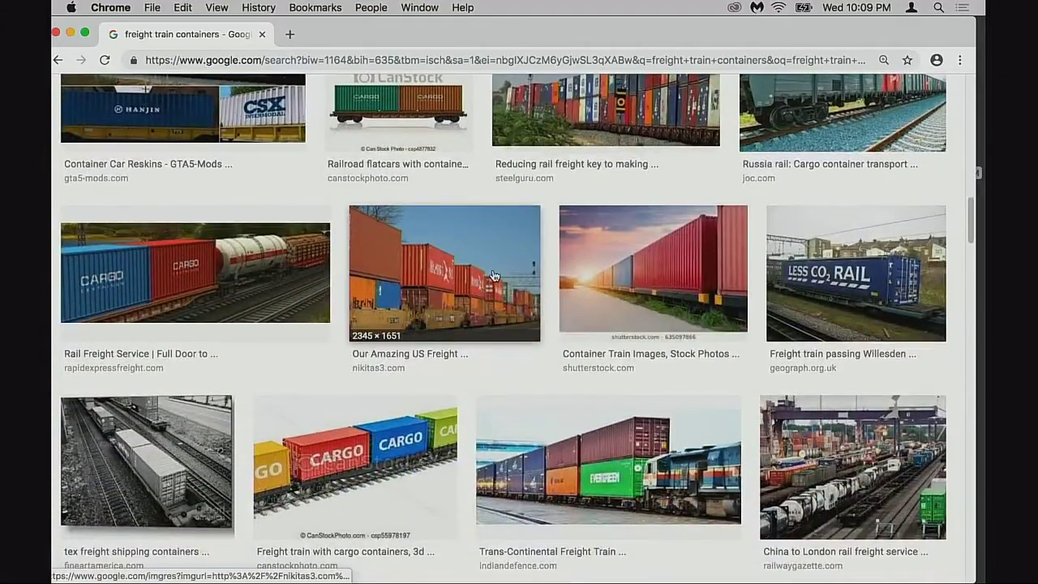
left_click(494, 276)
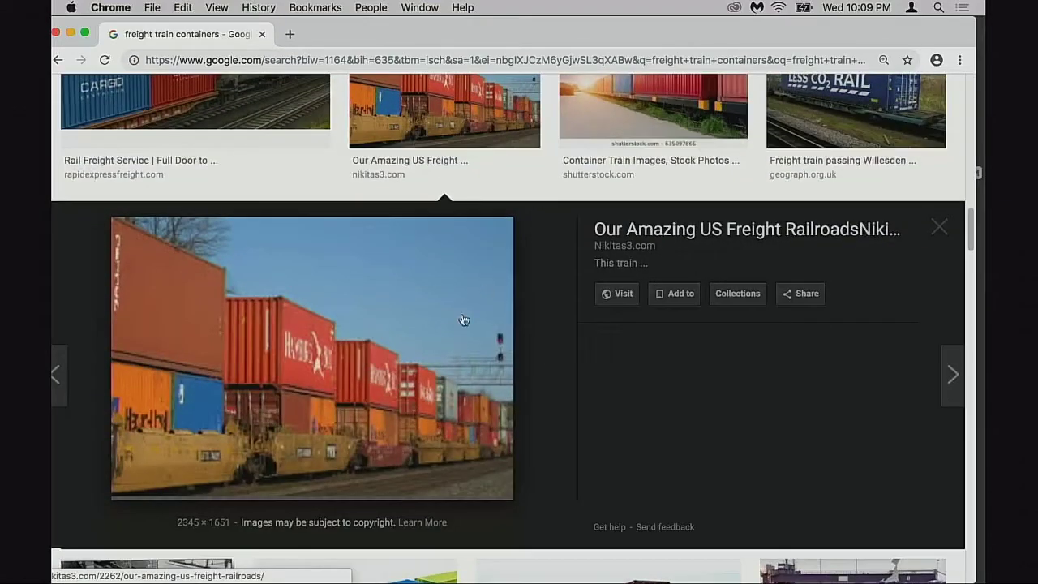
left_click(936, 231)
scroll(568, 345, "down", 5)
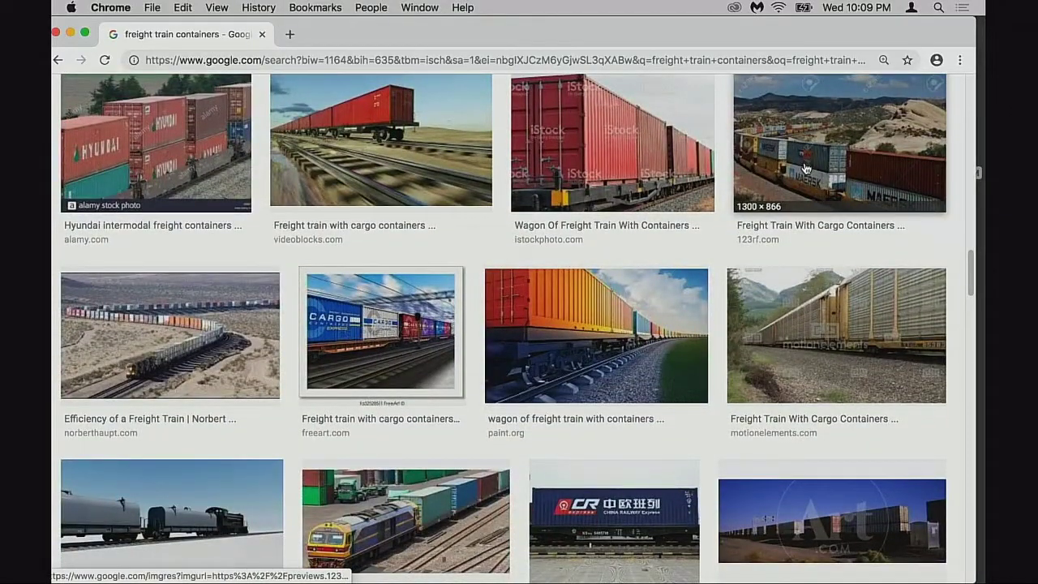
Step: Open the photo of the long container train curving through the desert in a new tab and copy the image
left_click(229, 366)
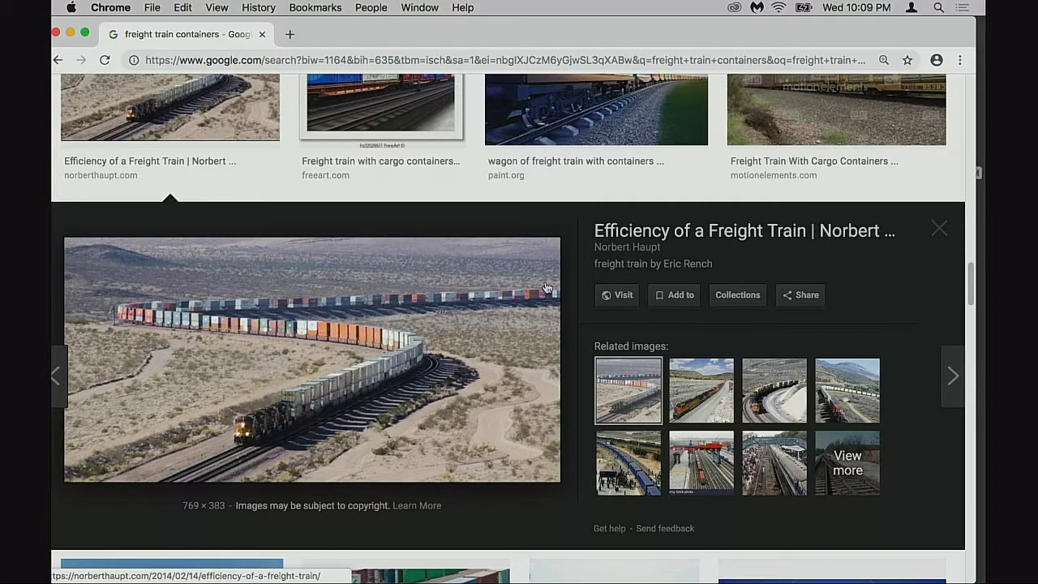
right_click(370, 368)
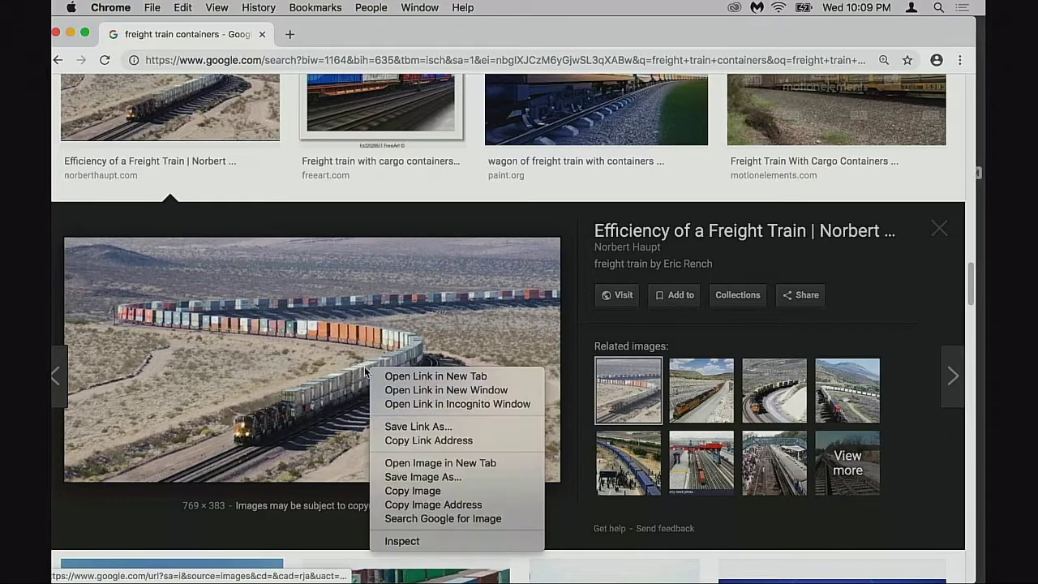
left_click(461, 469)
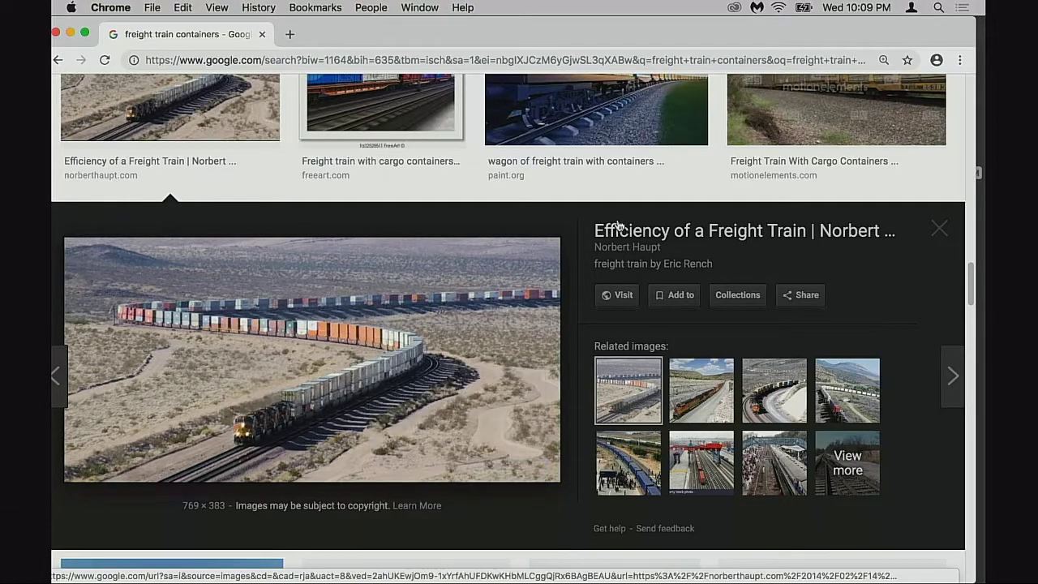
left_click(411, 42)
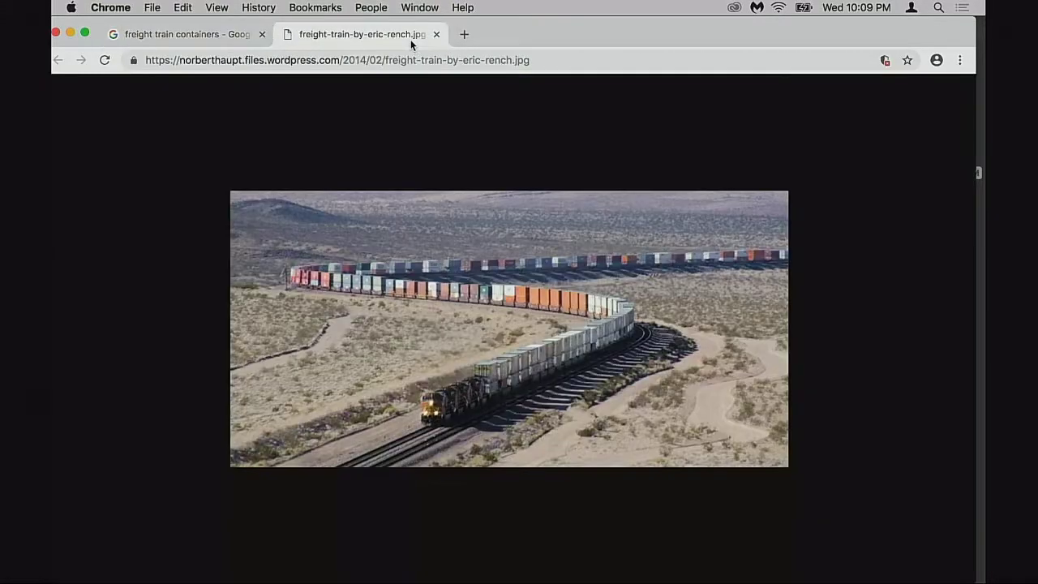
key("super+space")
key("Escape")
right_click(507, 357)
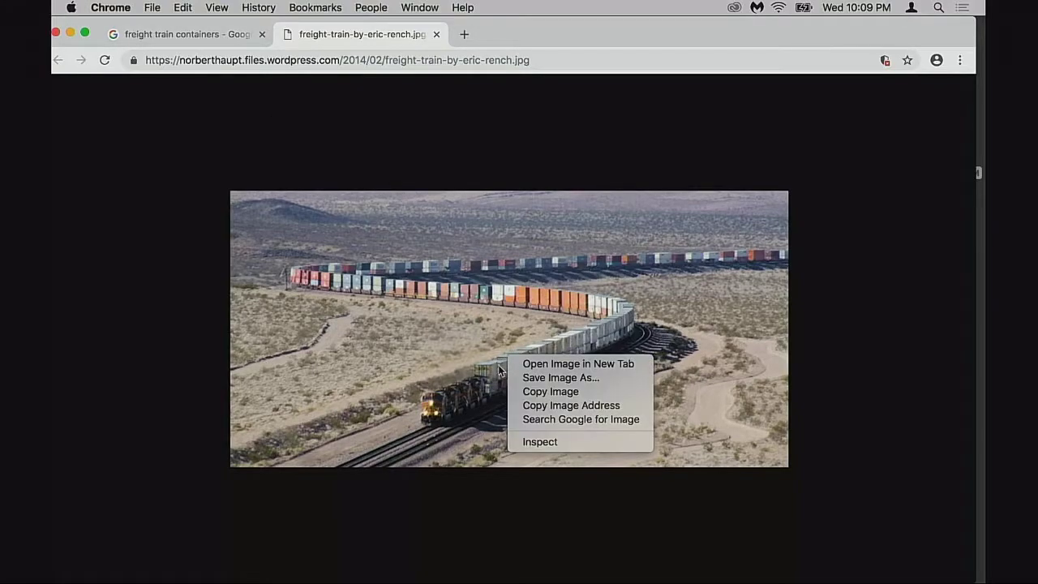
left_click(550, 396)
Step: Switch to Photoshop and paste the copied container train photo into the Untitled-1 reference document above the CSX locomotive
mouse_move(383, 567)
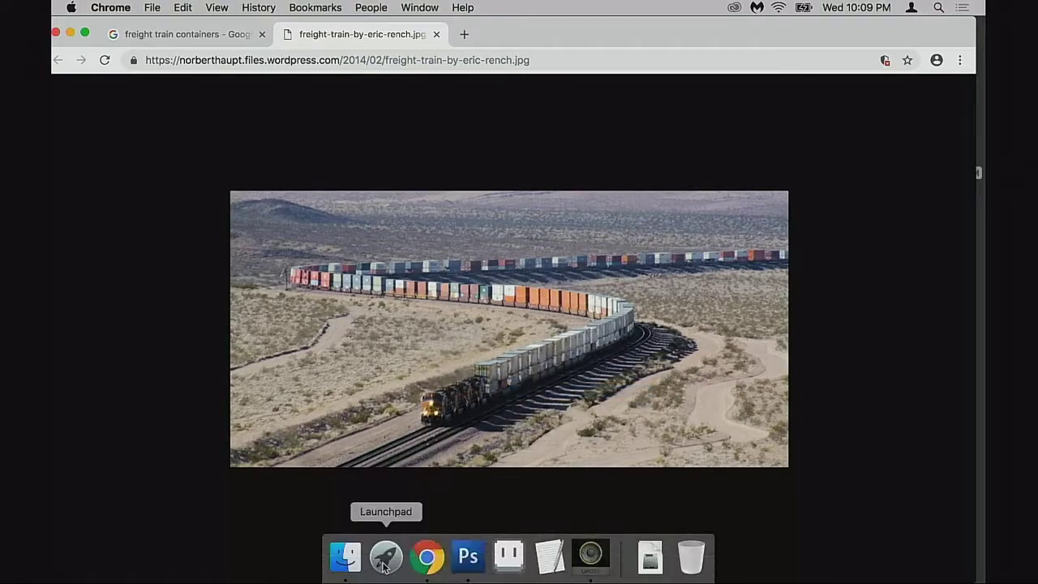
left_click(458, 562)
key("super+b")
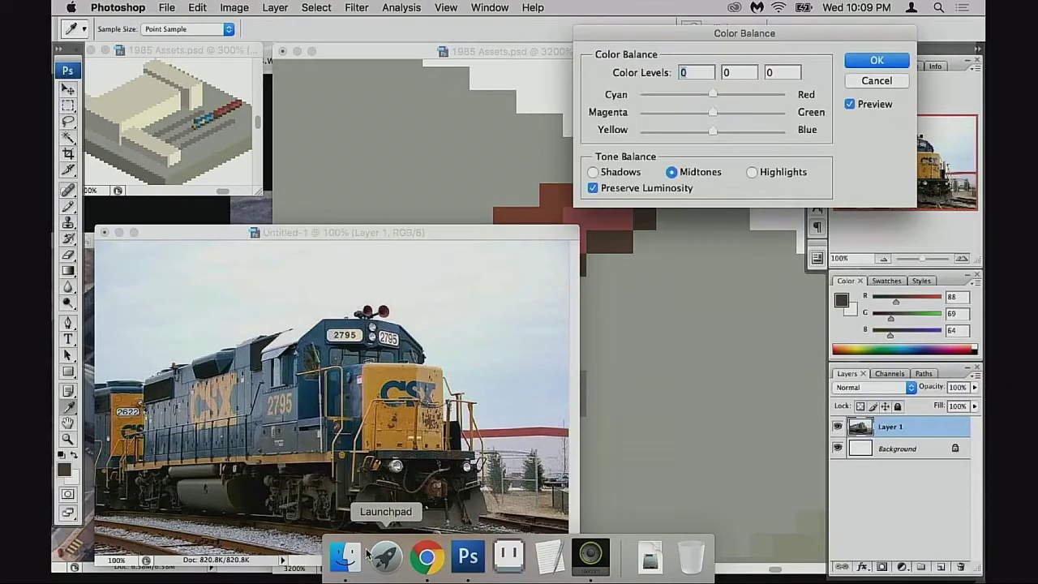
key("Escape")
key("super+v")
Step: Examine the pasted photo up close along the whole train, studying the container colours, stacking and spacing between cars
key("super+equal")
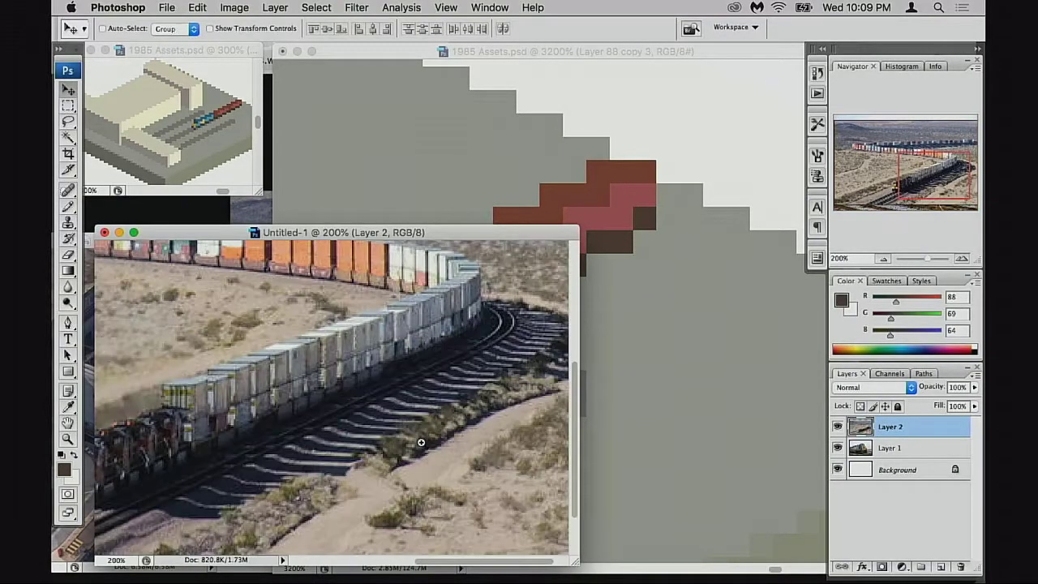
key("super+equal")
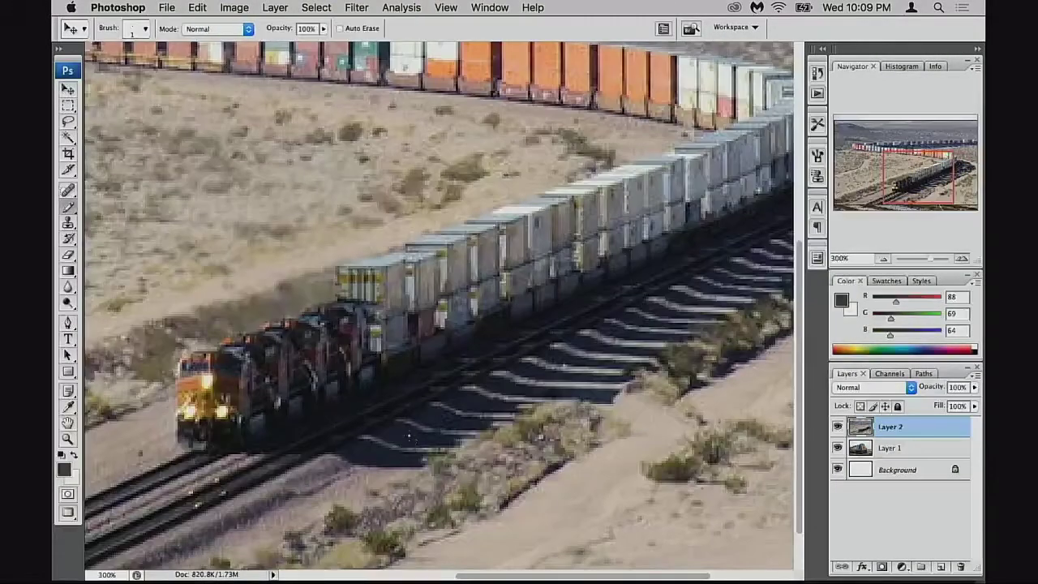
left_click_drag(404, 323, 381, 357)
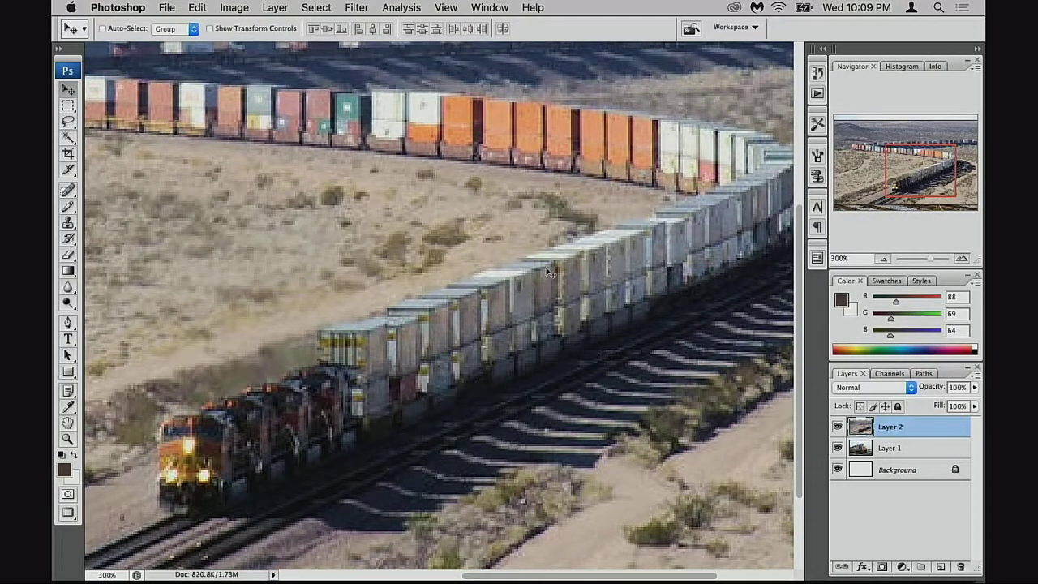
left_click_drag(638, 238, 578, 318)
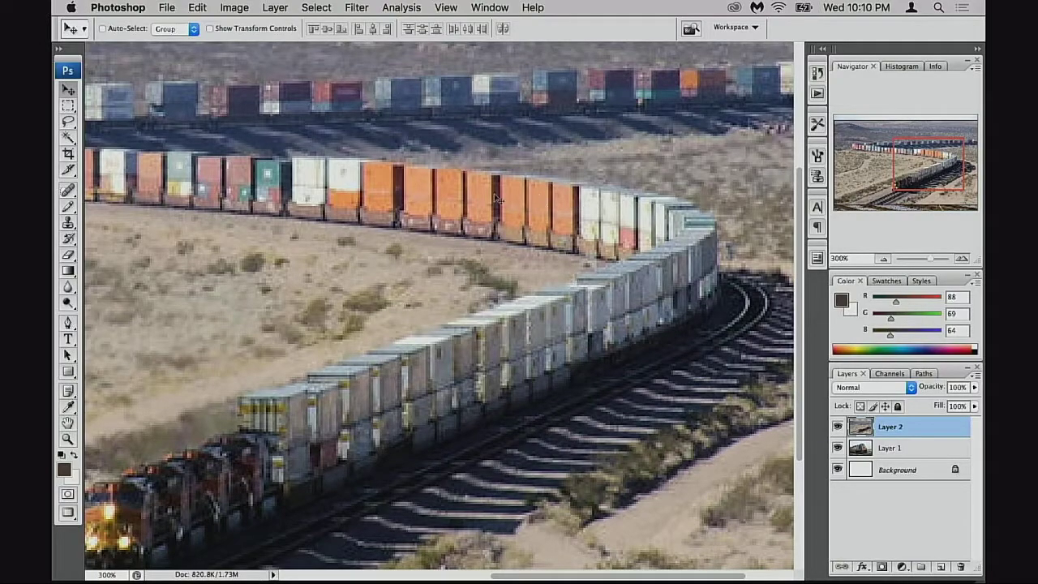
left_click_drag(430, 189, 663, 298)
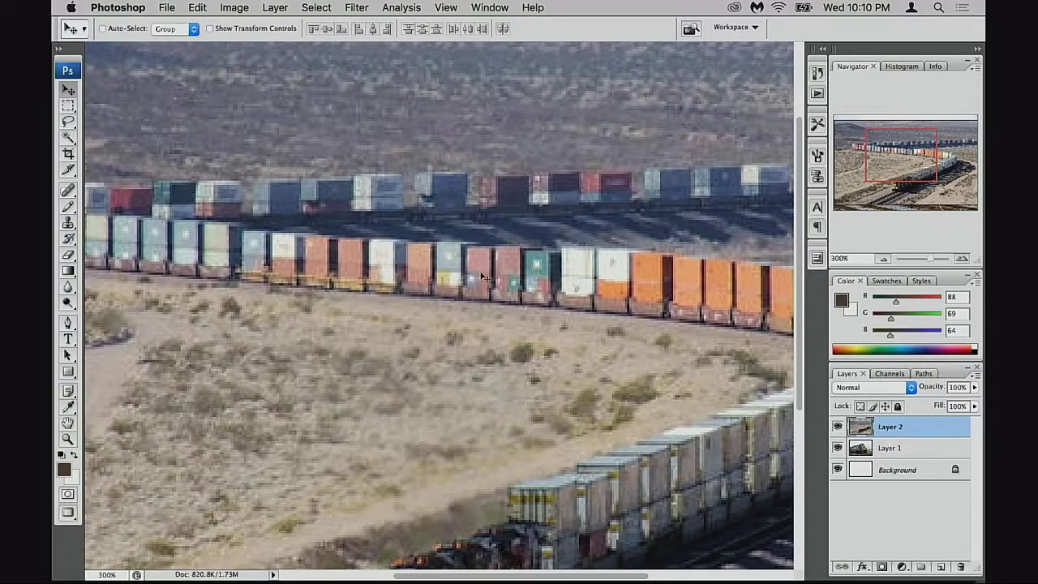
left_click_drag(389, 305, 484, 286)
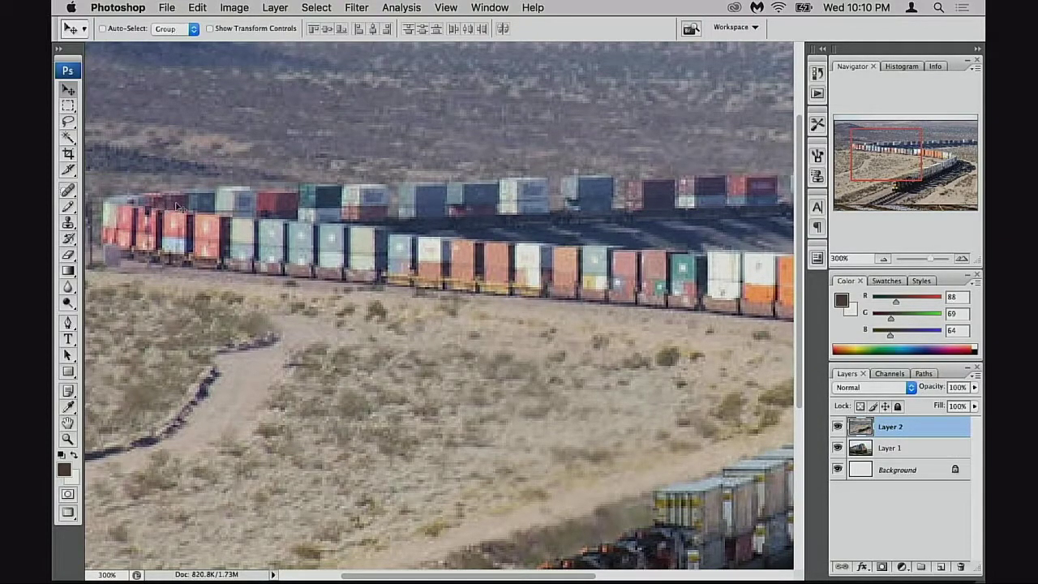
left_click_drag(307, 204, 240, 251)
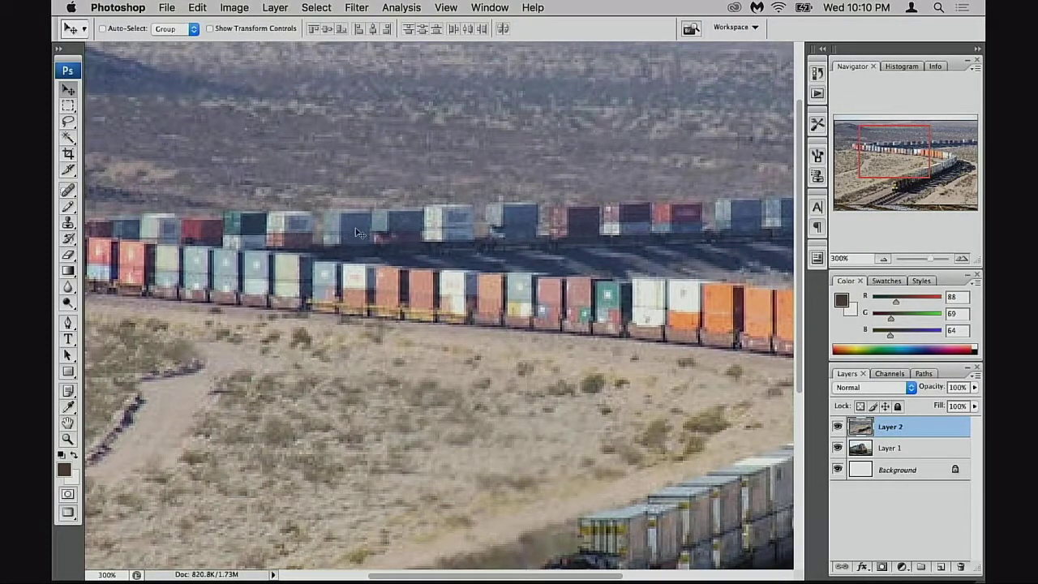
left_click_drag(571, 233, 354, 251)
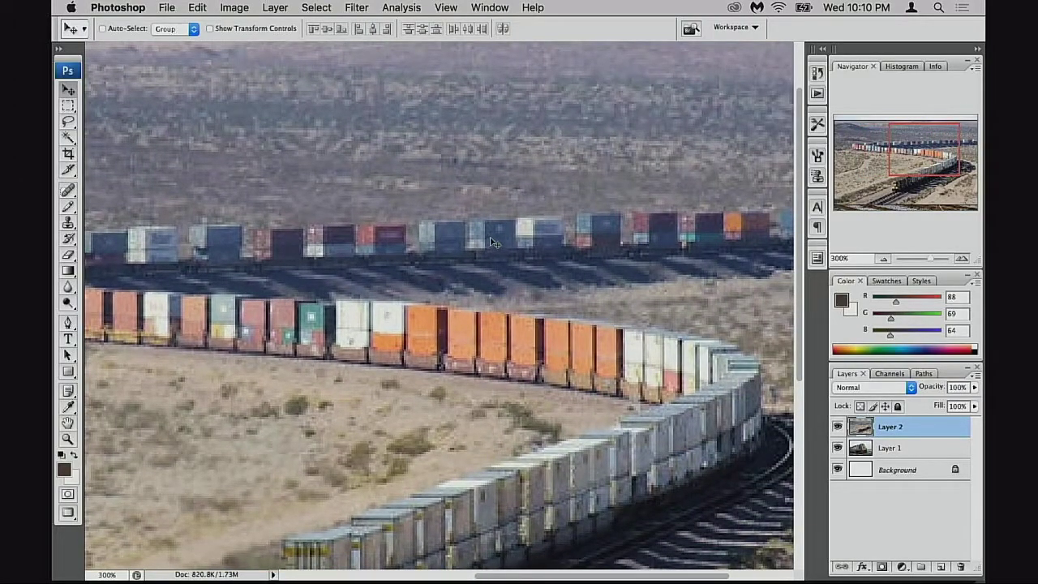
left_click_drag(504, 250, 385, 262)
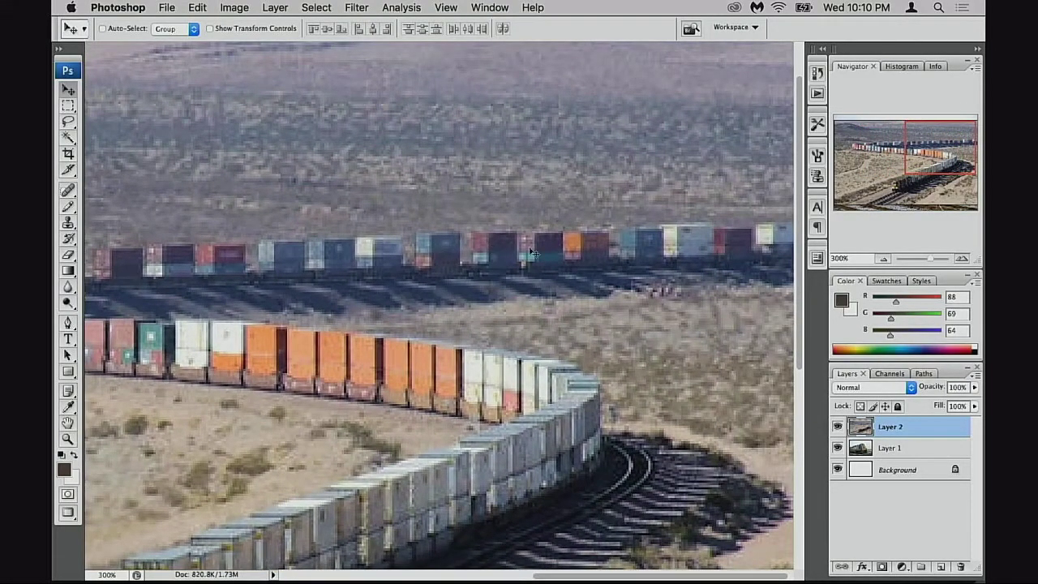
left_click_drag(627, 291, 419, 297)
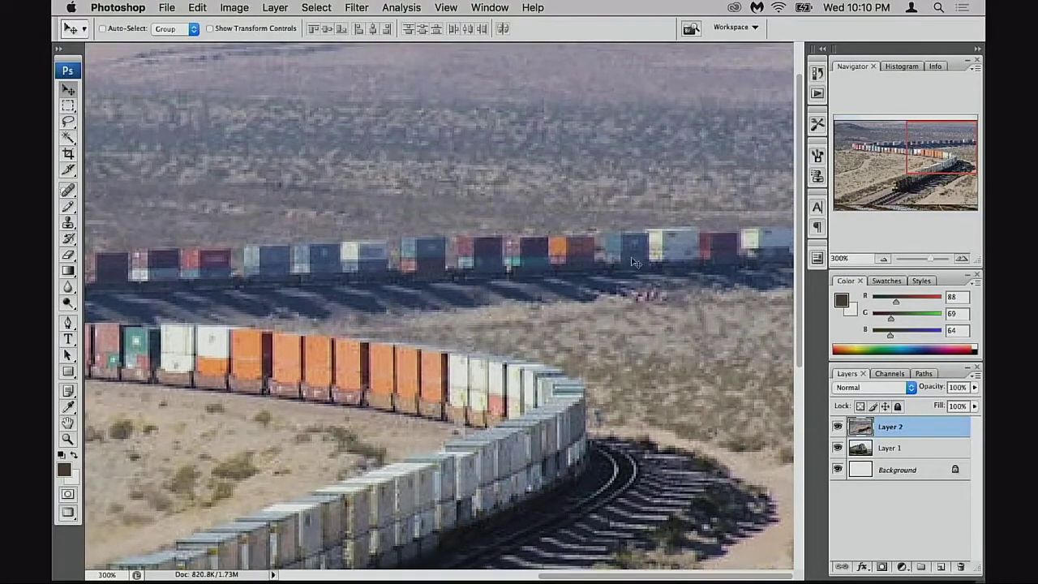
key("super+minus")
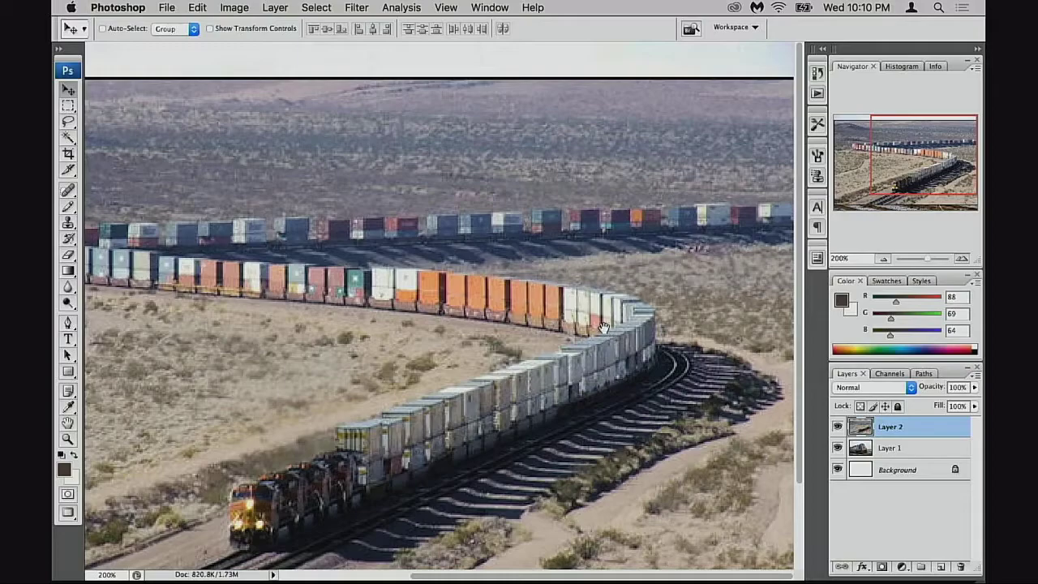
left_click(632, 276, "alt+super")
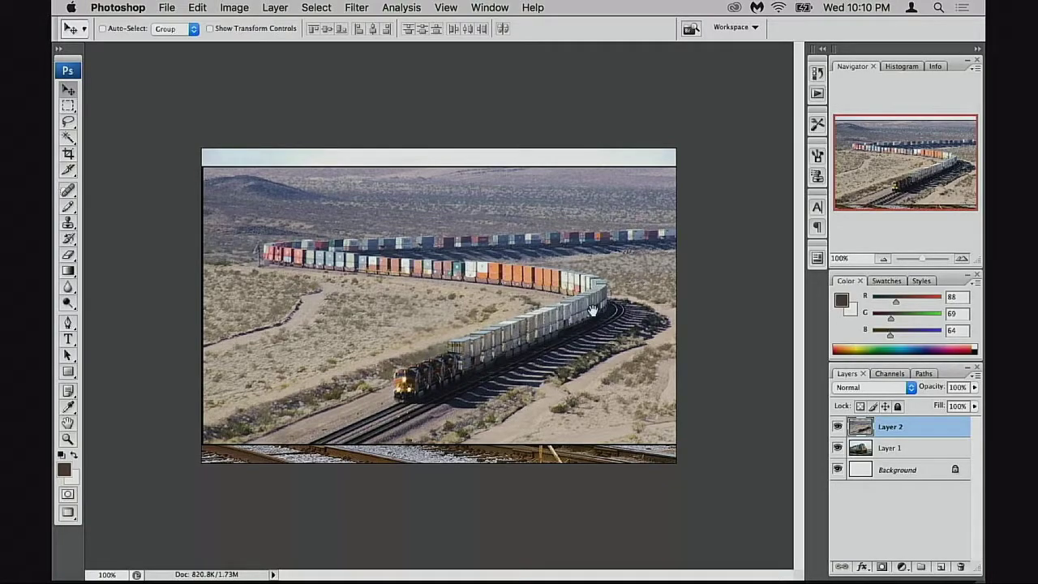
Step: Zoom the container train photo to 200% and place it in a floating window beside the enlarged 1985 Assets.psd artwork
left_click(503, 365, "super")
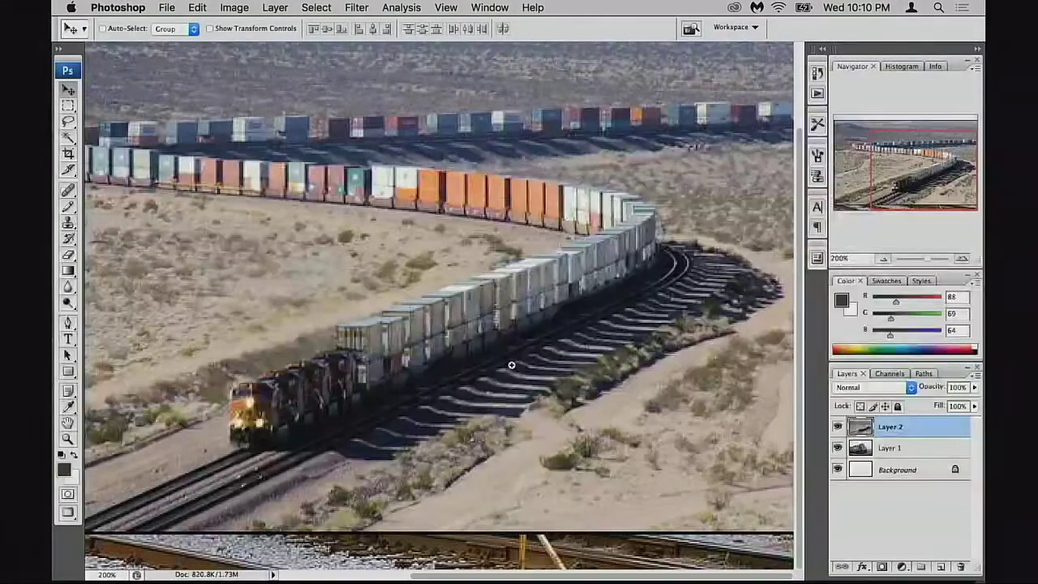
left_click_drag(487, 288, 613, 304)
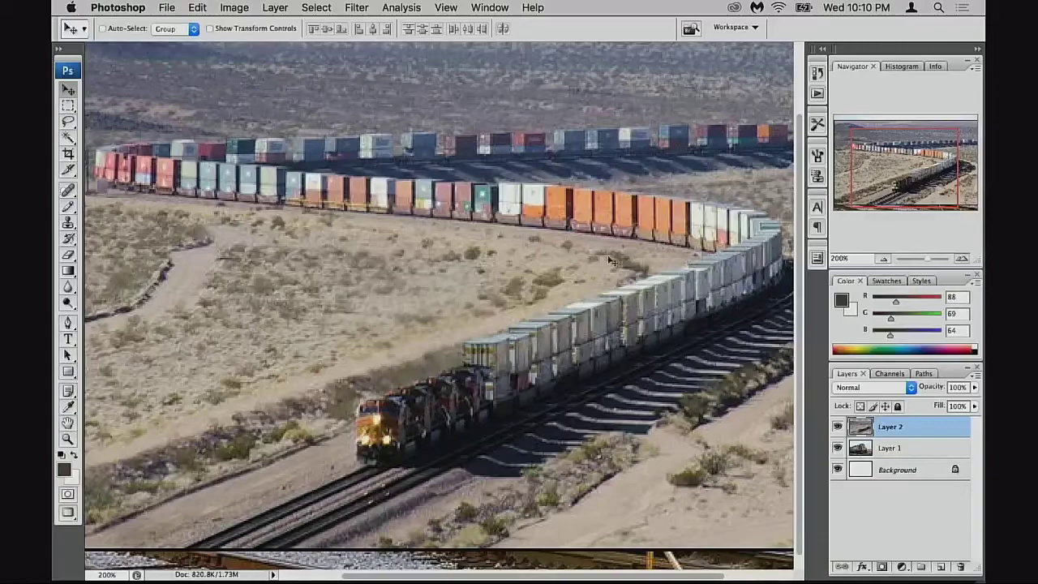
key("f")
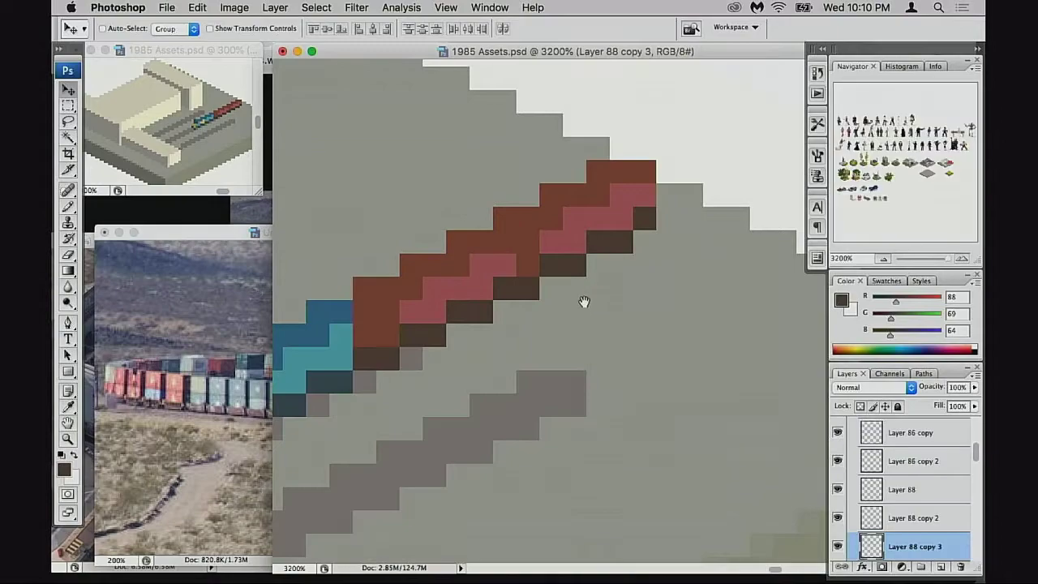
left_click_drag(584, 301, 576, 307)
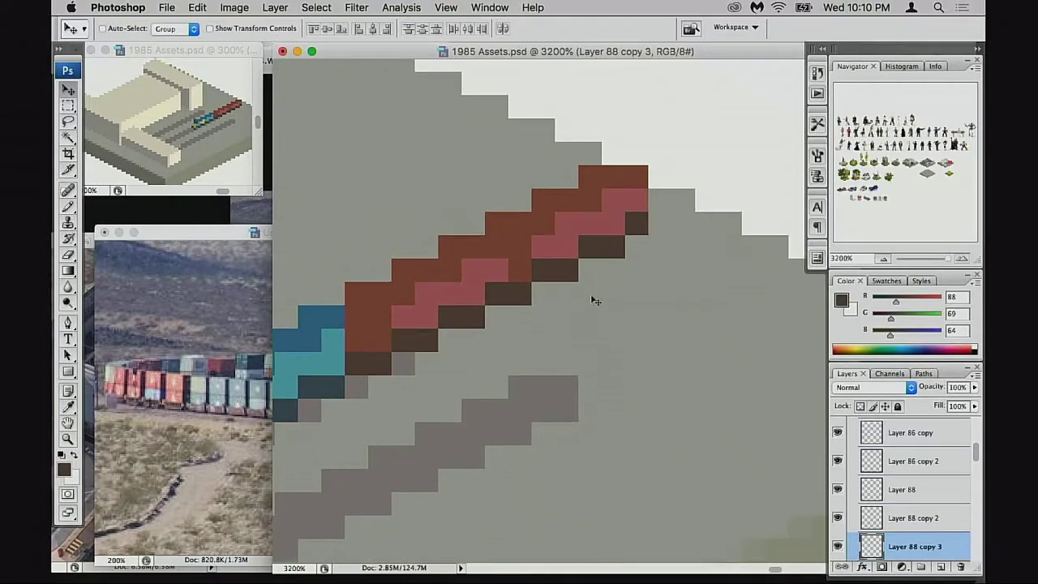
Step: Shift the rearmost red car away from the train and delete its layer, Layer 88 copy 3
key("e")
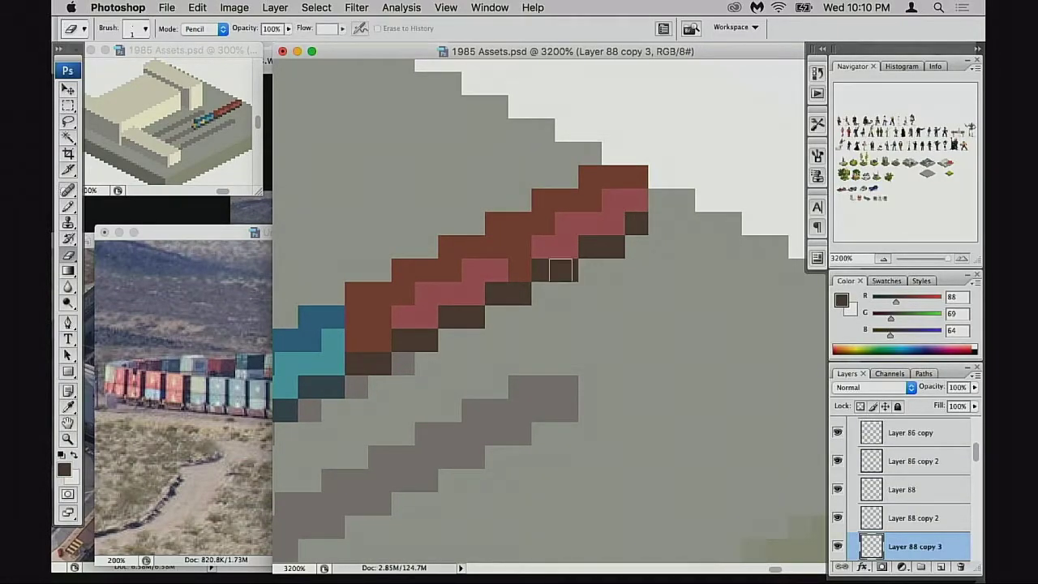
mouse_move(577, 262)
left_mouse_down()
mouse_move(625, 262)
mouse_move(393, 212)
mouse_move(422, 235)
mouse_move(455, 239)
mouse_move(653, 191)
left_mouse_up()
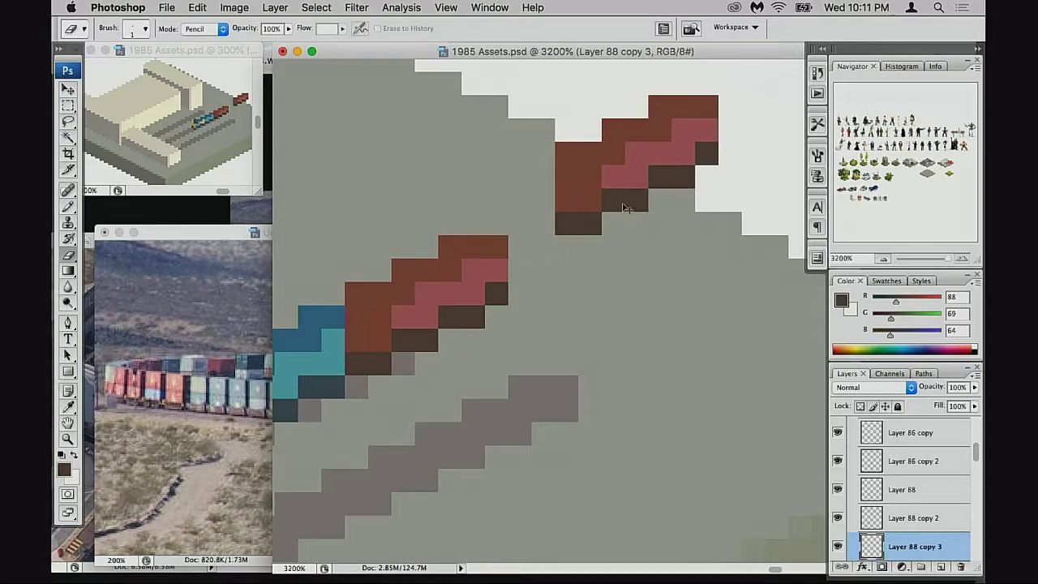
left_click(838, 545)
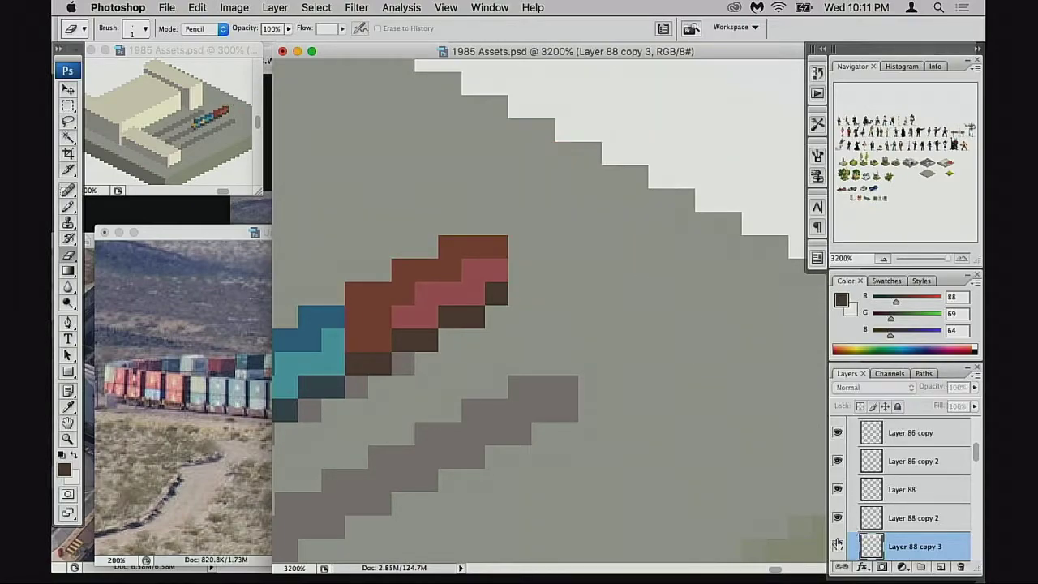
left_click(838, 544)
left_click(959, 565)
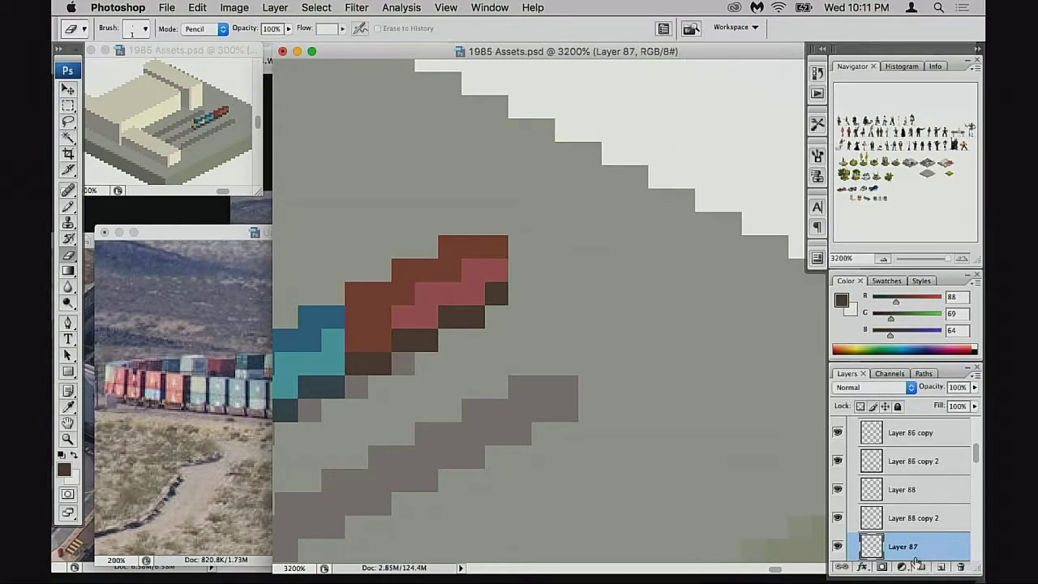
Step: On Layer 88 copy 2, raise the dark underside at the red car's rear by one pixel and erase the old pixels
scroll(846, 539, "down", 2)
left_click(838, 464)
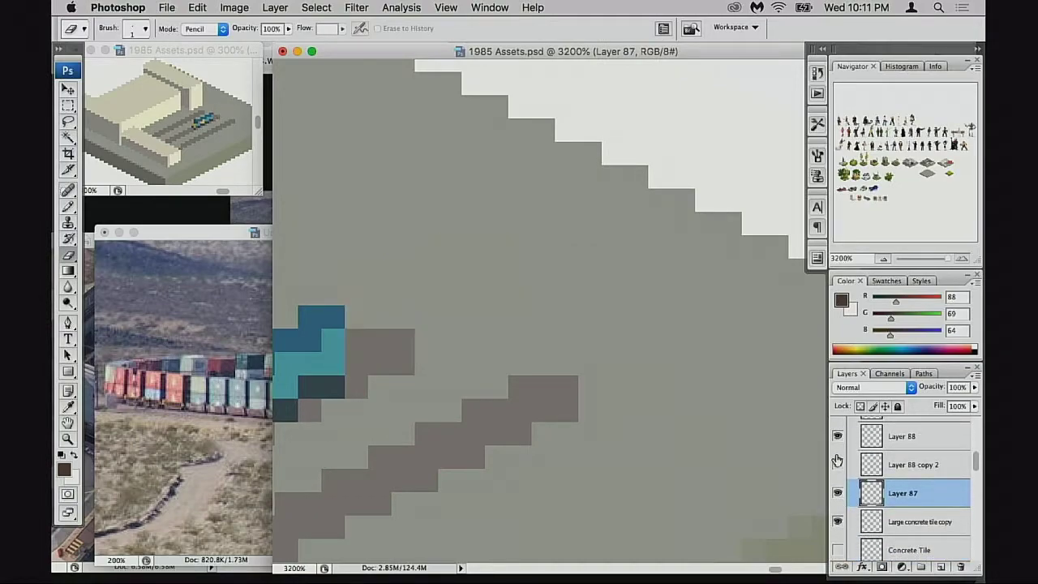
left_click(838, 464)
left_click(874, 459)
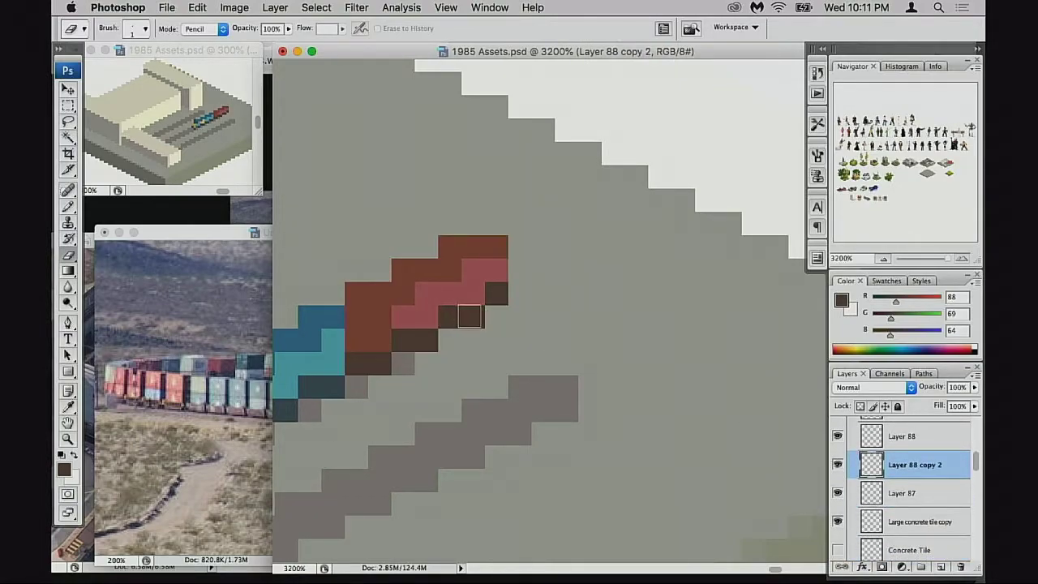
key("v")
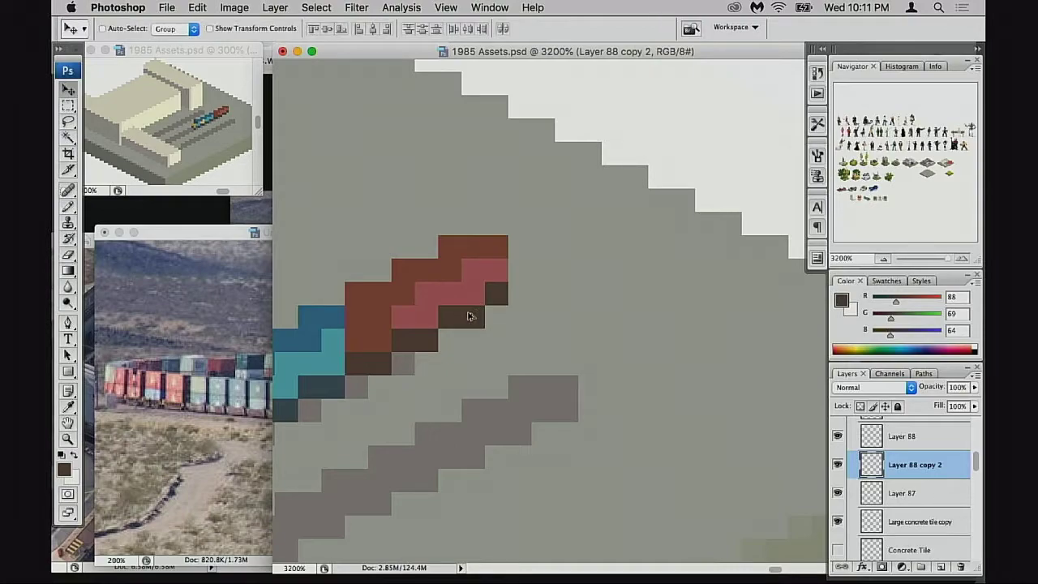
key("b")
mouse_move(476, 301)
left_mouse_down()
mouse_move(451, 296)
mouse_move(476, 317)
mouse_move(496, 295)
left_mouse_up()
key("e")
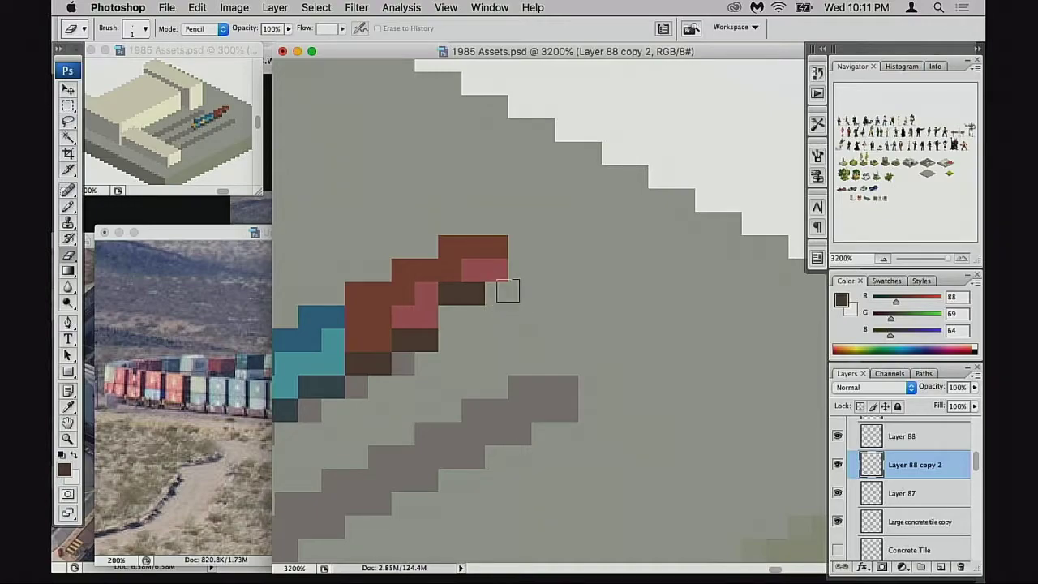
Step: Carry the one-pixel-higher dark underside along the rest of the red car and erase the leftover pixels beneath its front
key("b")
left_click(494, 270)
mouse_move(403, 316)
left_mouse_down()
mouse_move(426, 318)
mouse_move(449, 341)
left_mouse_up()
key("e")
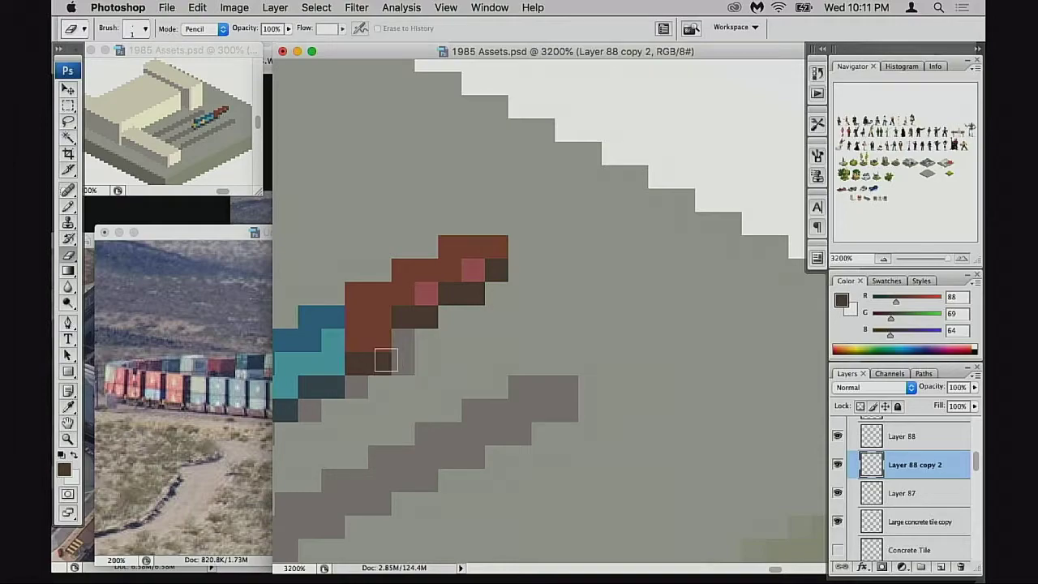
left_click_drag(357, 363, 385, 362)
key("b")
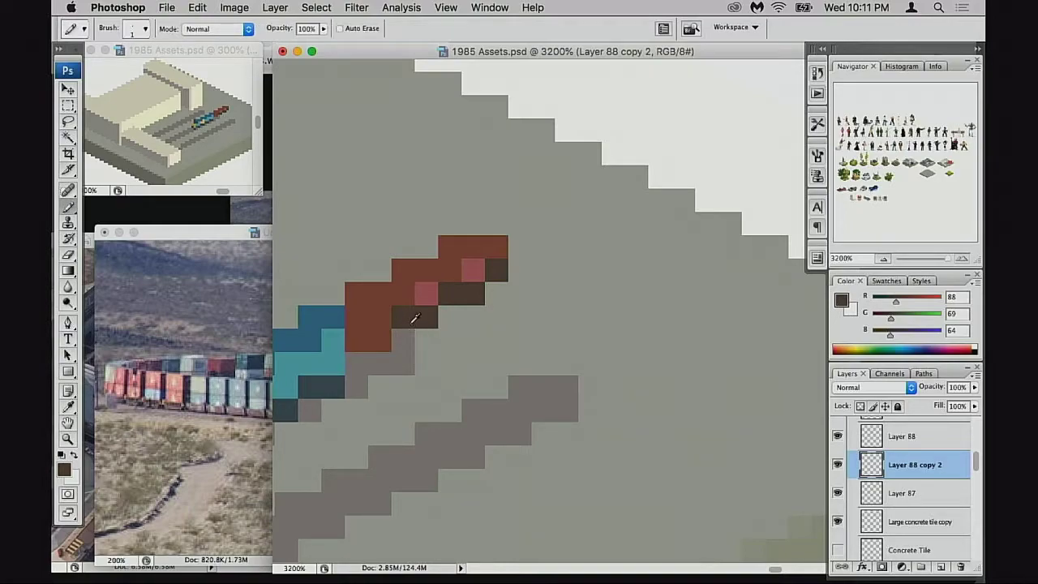
left_click(373, 338)
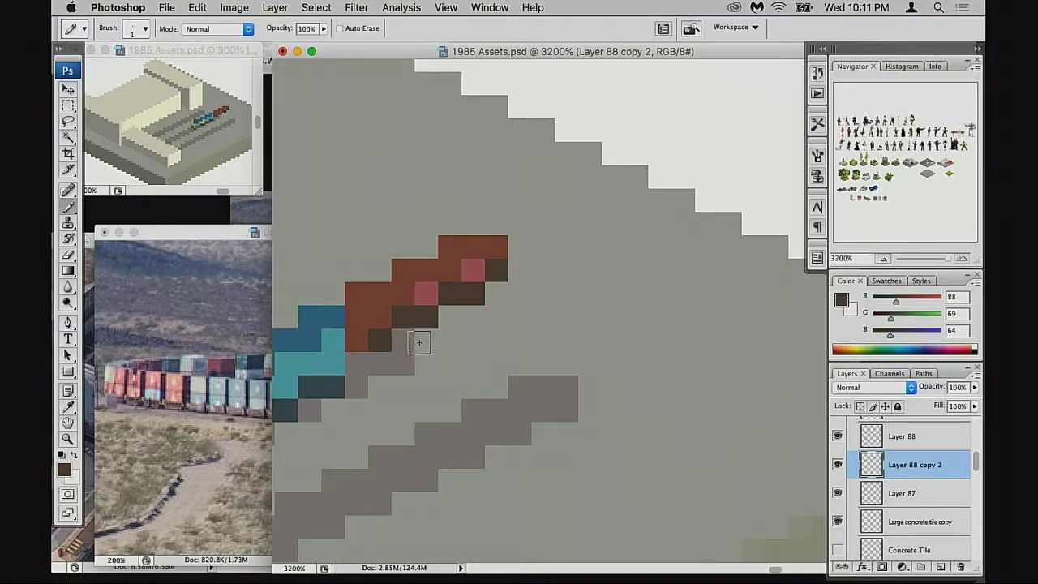
Step: Move the shortened red car one pixel down and one pixel right, leaving a gap behind the blue locomotive
key("m")
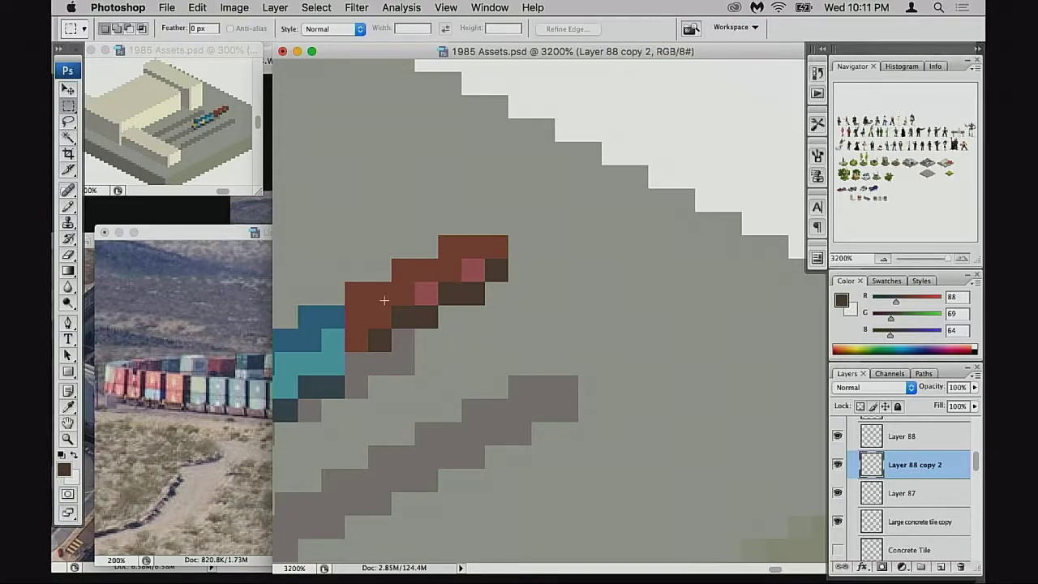
key("v")
key("Down")
key("Down")
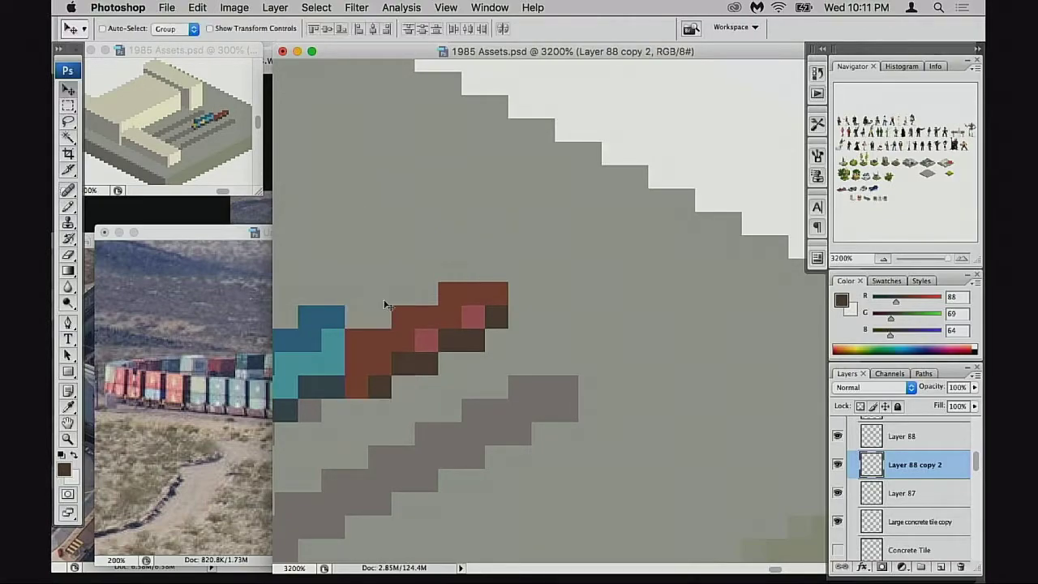
key("Up")
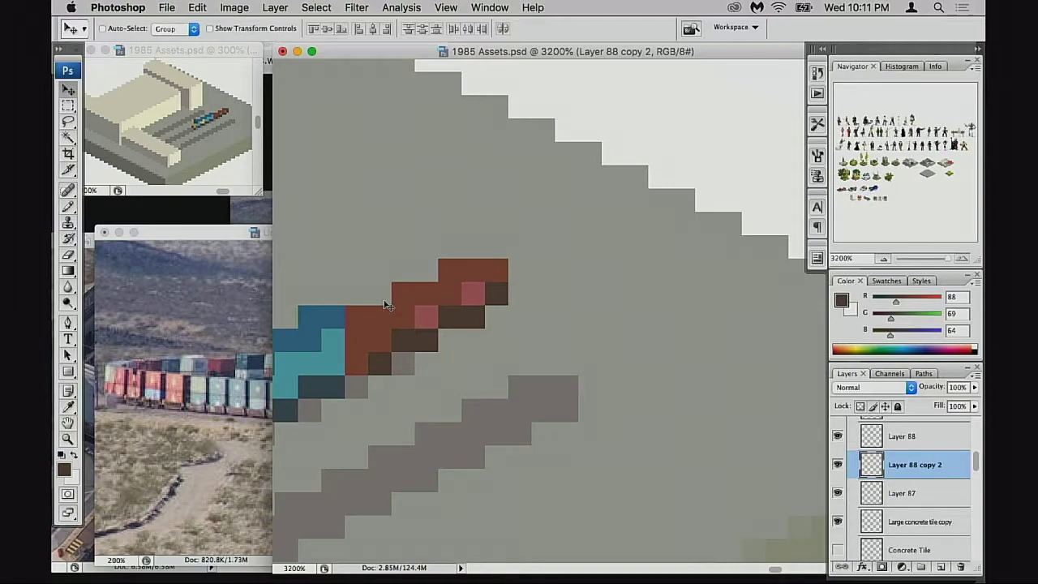
key("Right")
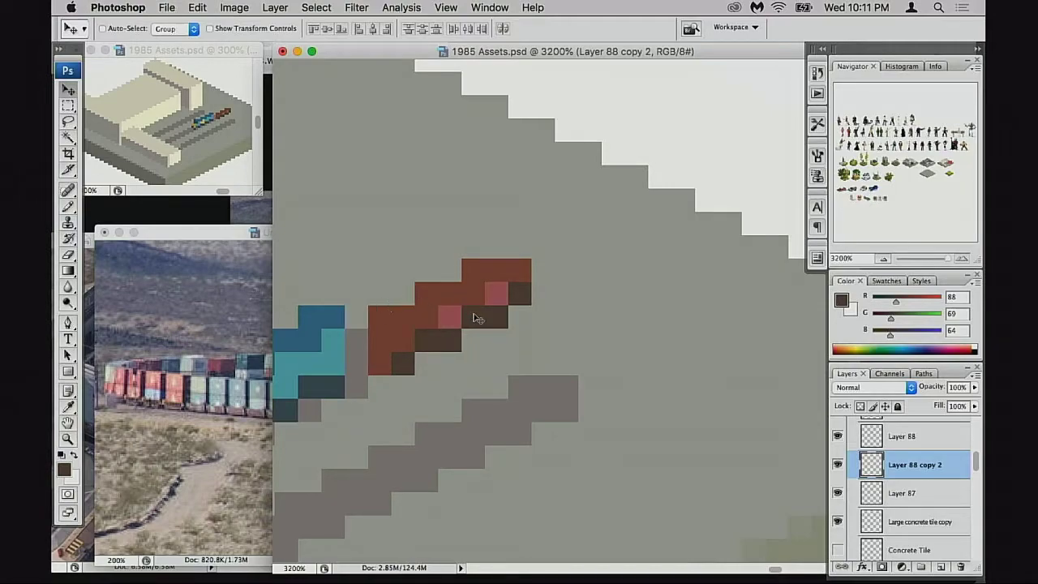
Step: Duplicate the red car's layer and stack the copy two pixels above the original as a second container
key("ctrl+j")
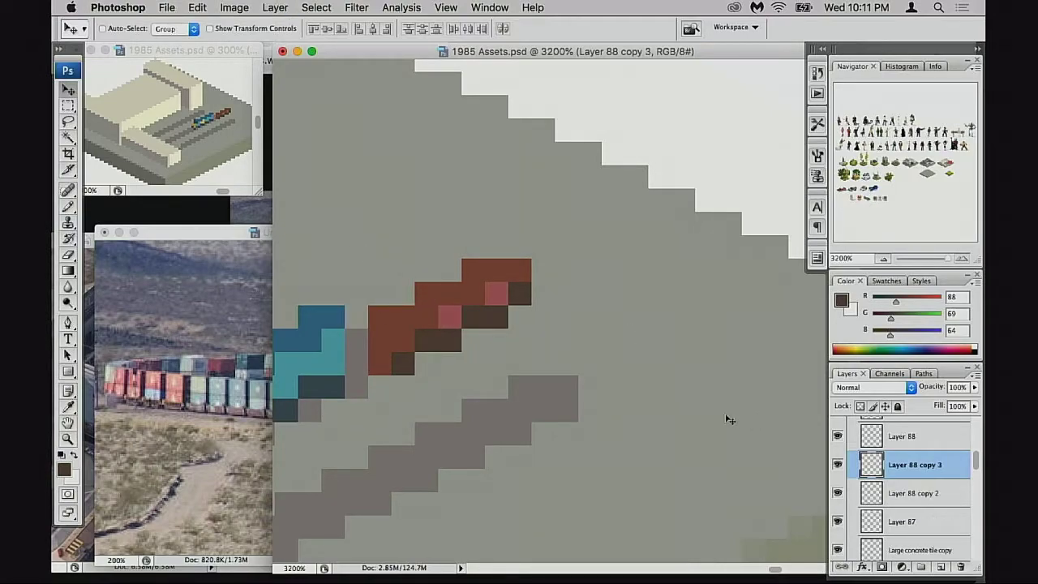
key("Up")
key("Up")
key("Up")
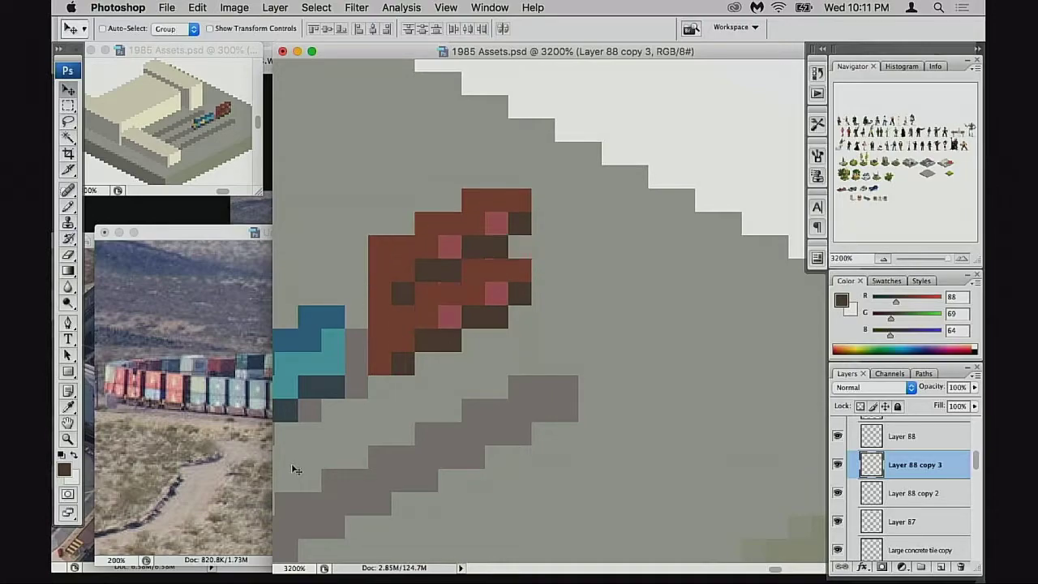
key("Down")
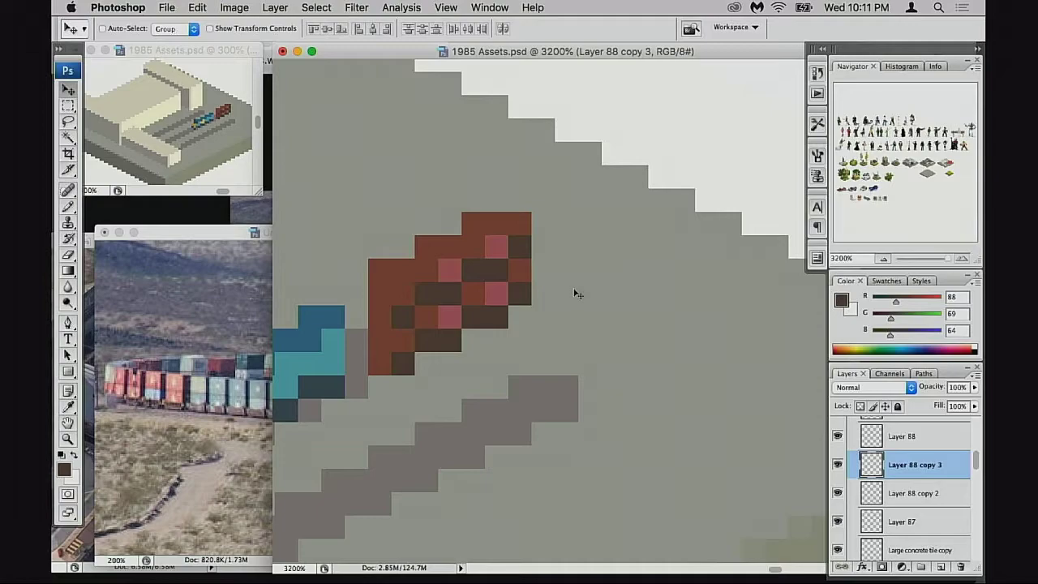
Step: Compare the stacked containers with the locomotive and try the upper container one pixel higher before returning it
left_click_drag(419, 350, 613, 234)
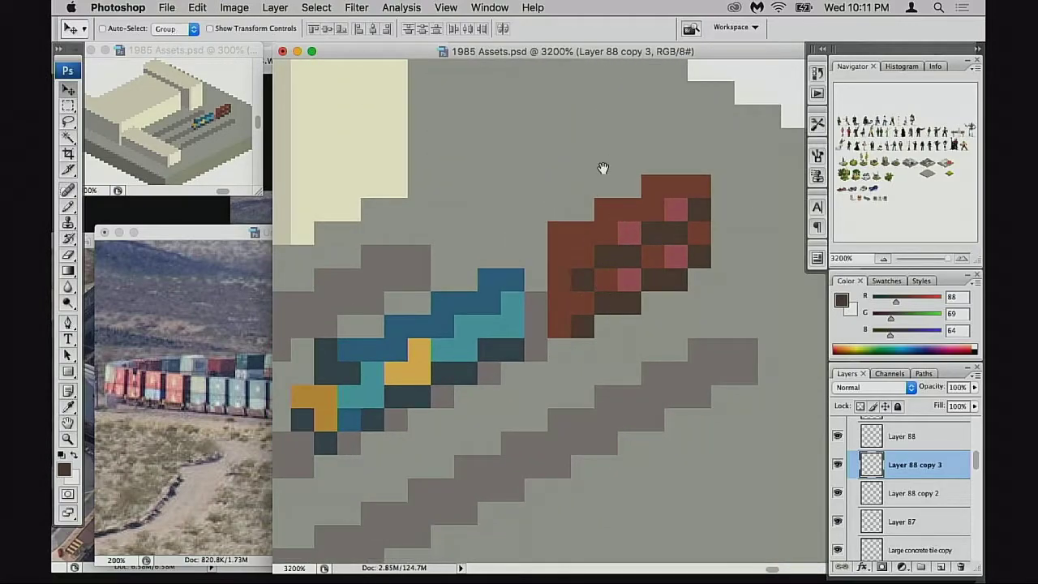
left_click_drag(453, 346, 550, 316)
left_click_drag(654, 283, 489, 350)
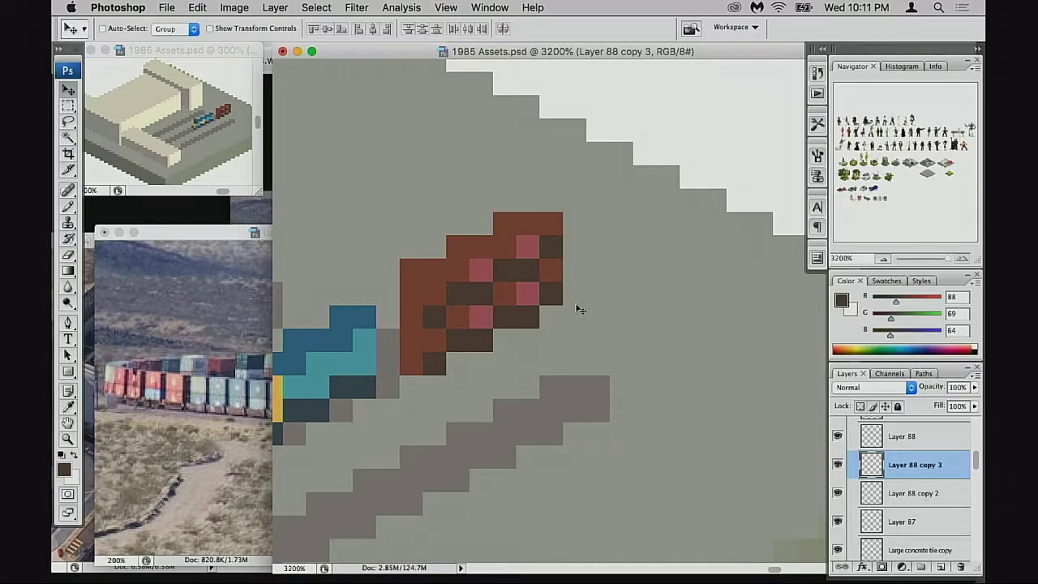
key("Up")
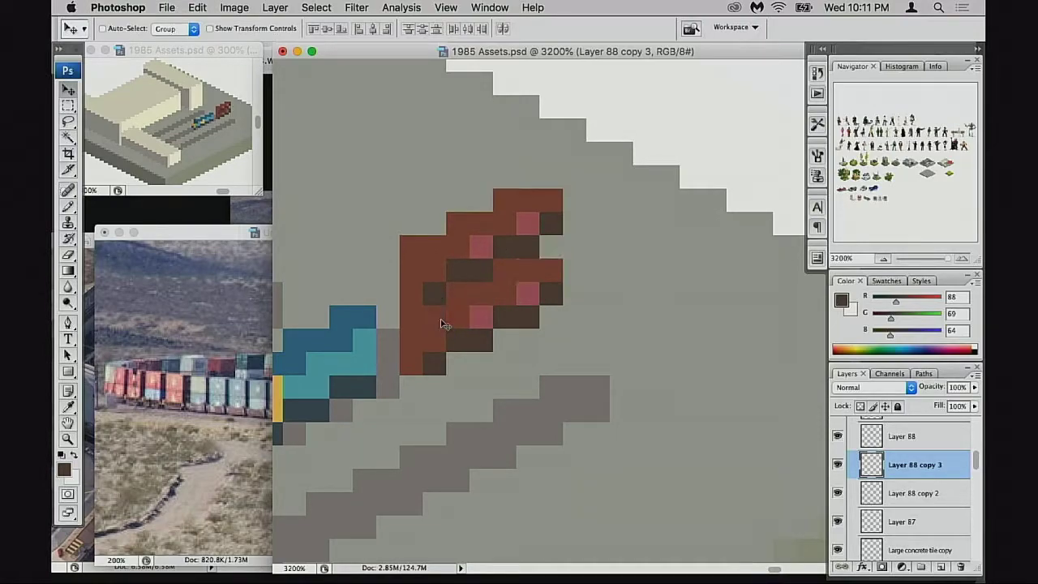
key("Down")
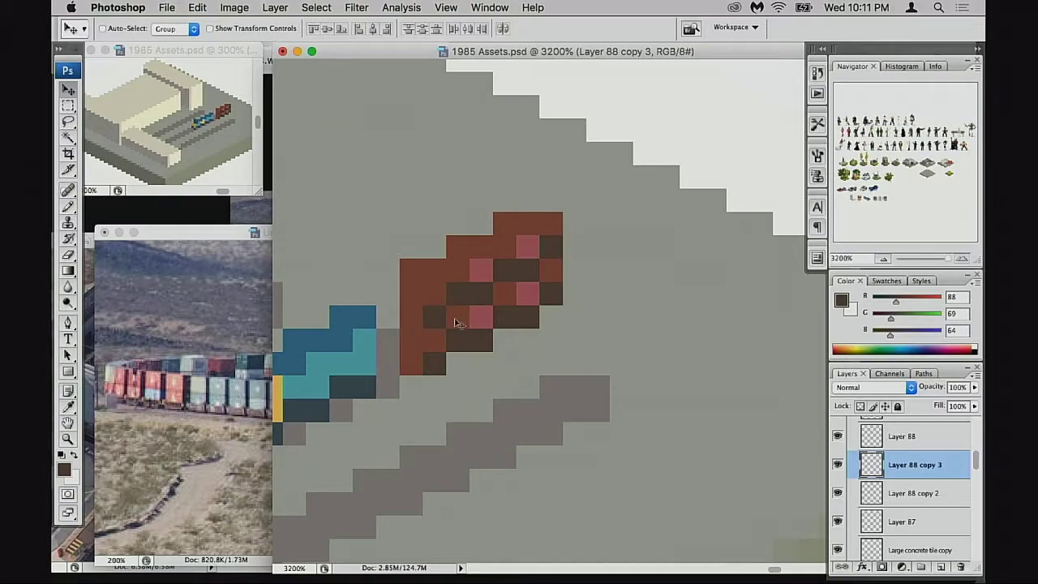
Step: Check the container train photo for how the stacked containers meet, comparing it with the red pixel car
left_click(244, 409)
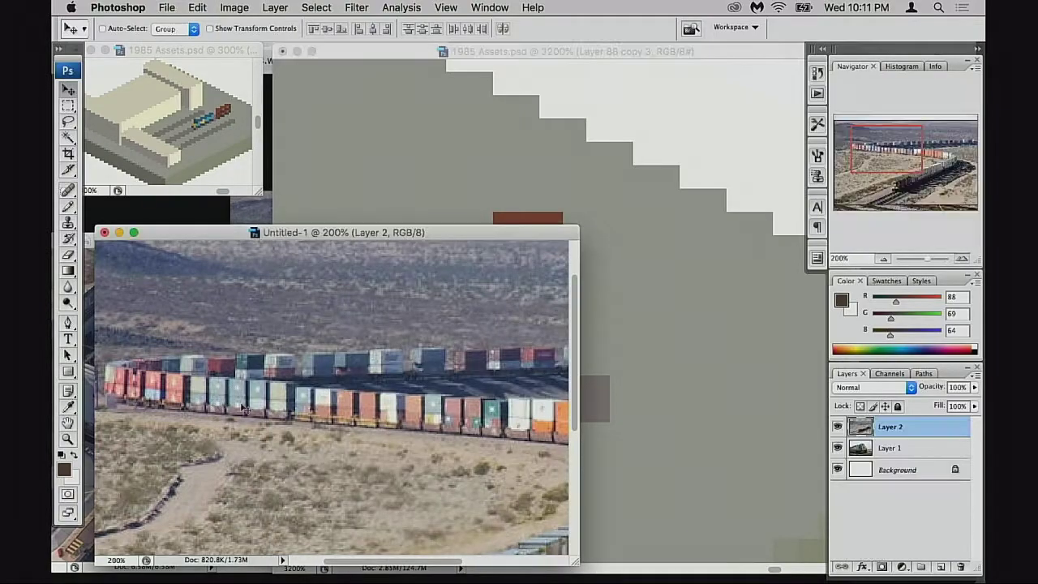
left_click(593, 380)
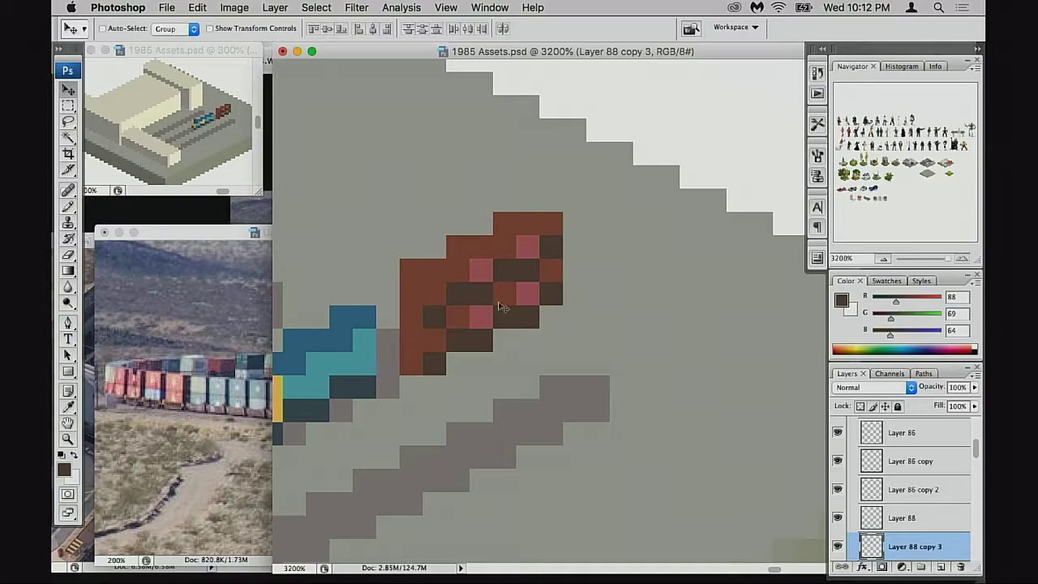
left_click(268, 381)
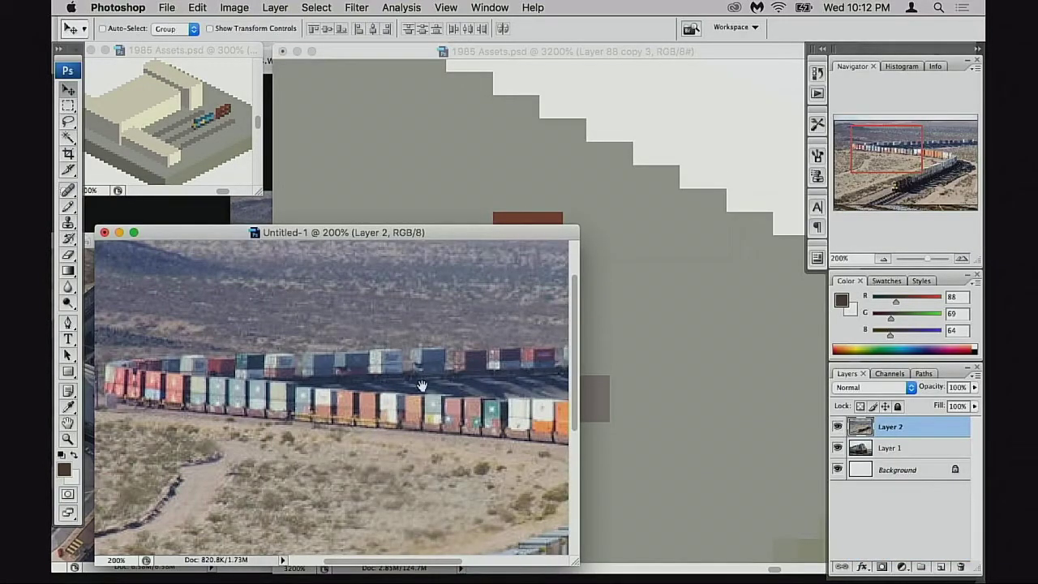
left_click(645, 324)
Step: Tint the upper container's dark bottom pixels with its sampled pink, trying the Pencil at 30% and 40% opacity
key("b")
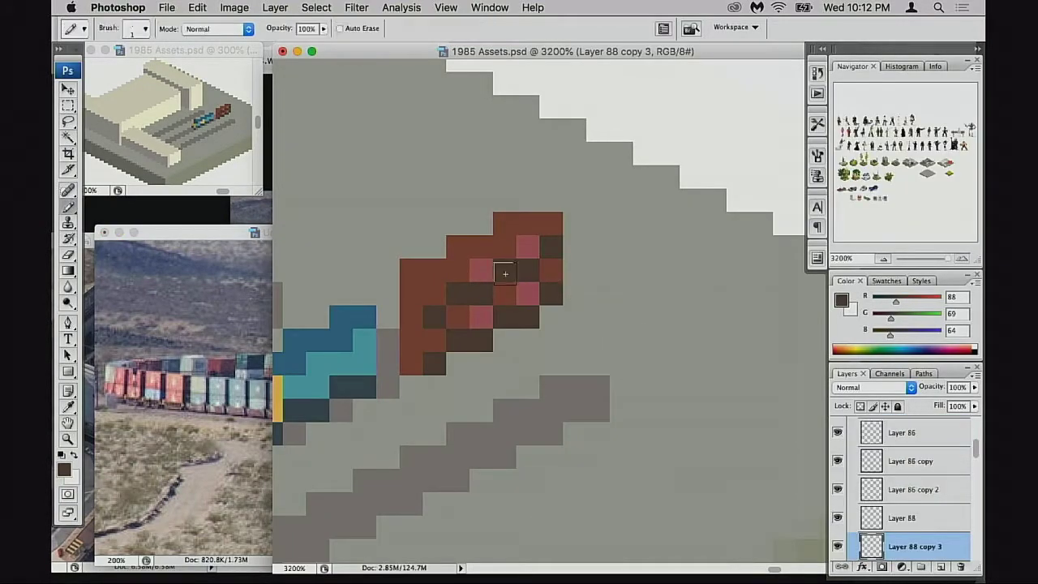
left_click(485, 275, "alt")
key("3")
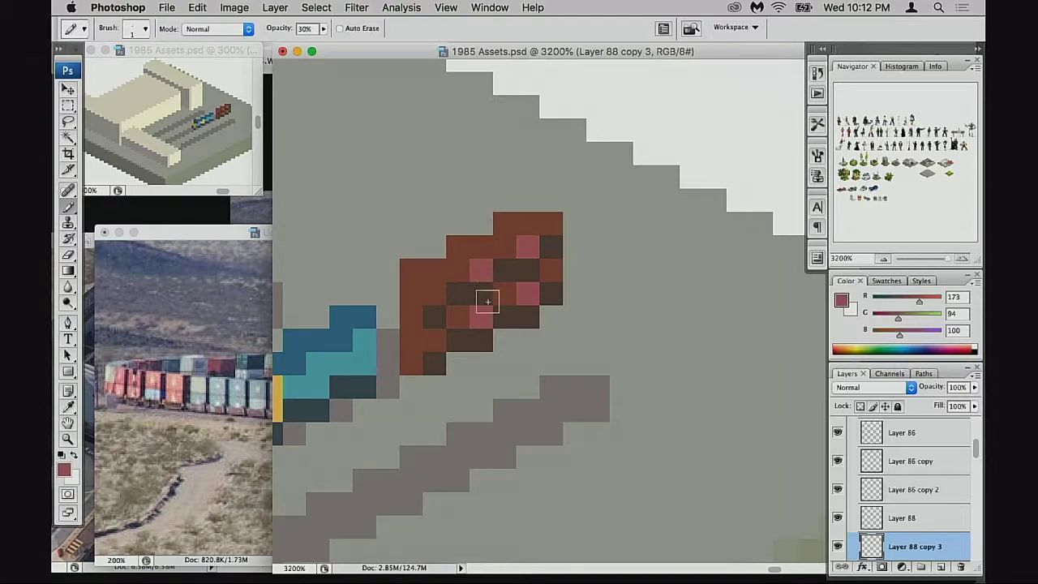
left_click_drag(481, 298, 461, 296)
key("super+z")
key("4")
left_click_drag(528, 273, 513, 274)
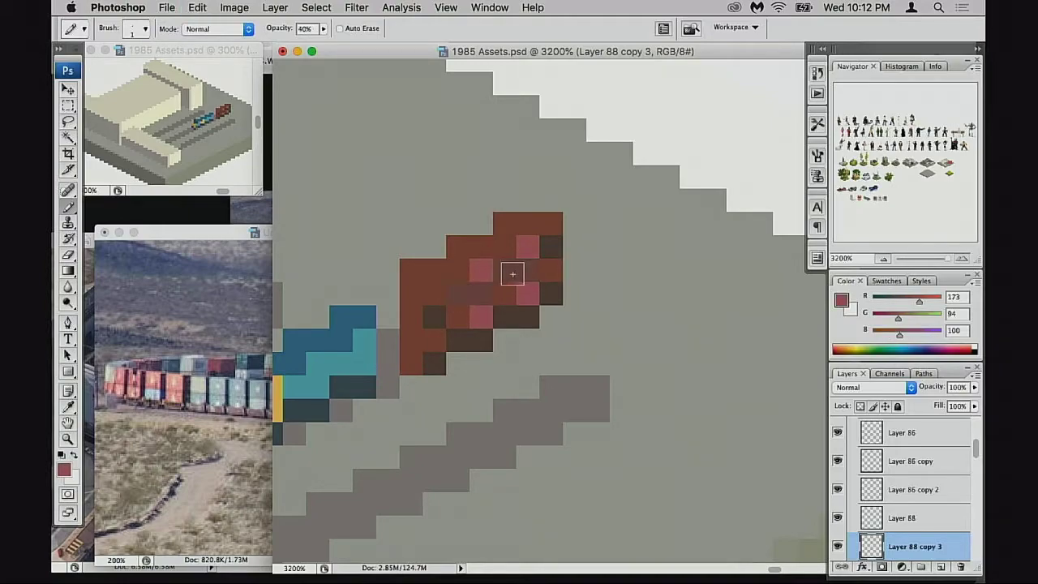
left_click(548, 249)
left_click(439, 316)
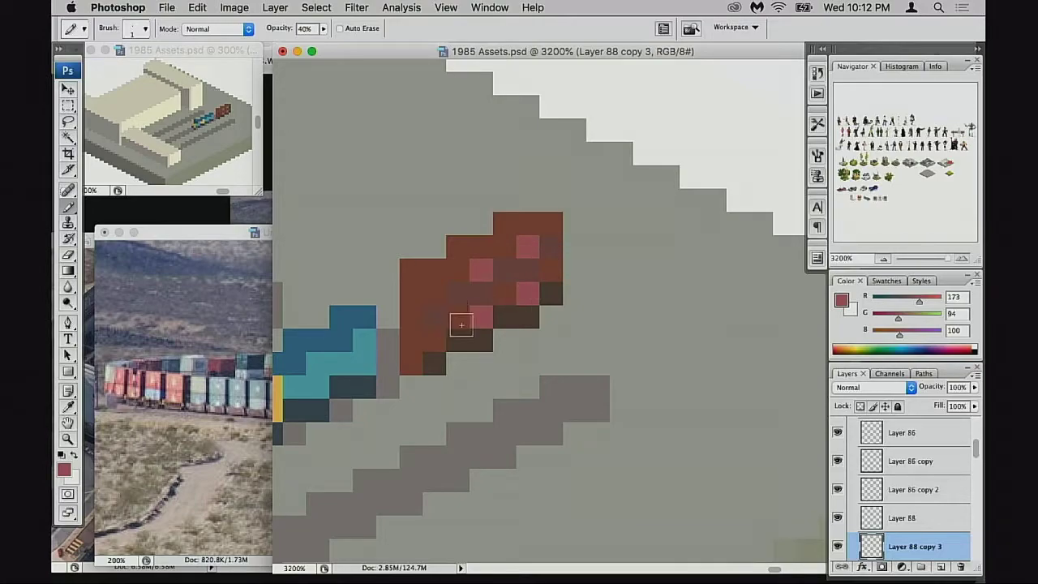
Step: Undo the pink tinting of the upper container's dark bottom pixels
key("super+alt+z")
key("super+alt+z")
key("super+alt+z")
key("super+alt+z")
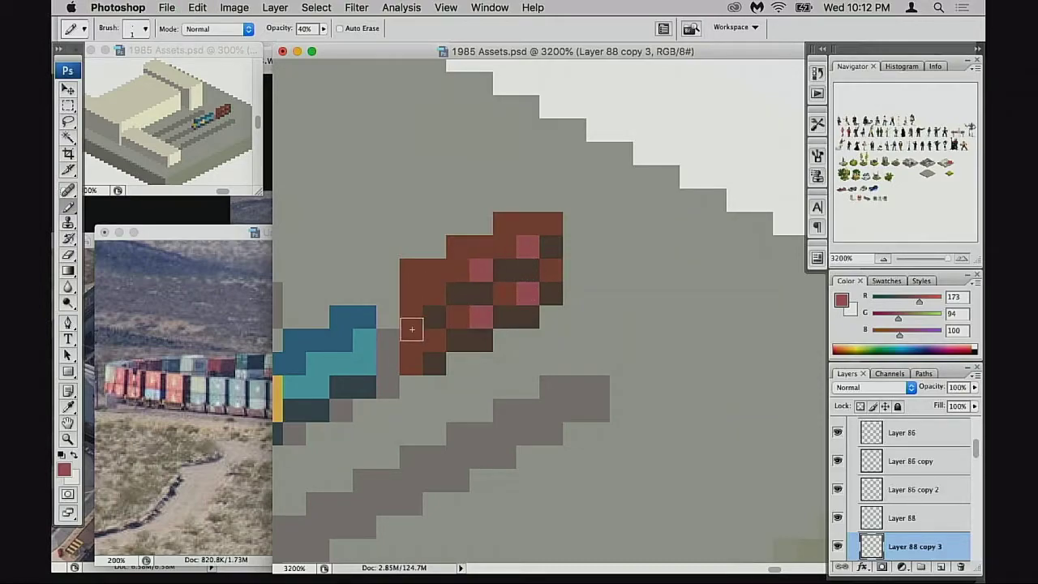
scroll(482, 308, "left", 2)
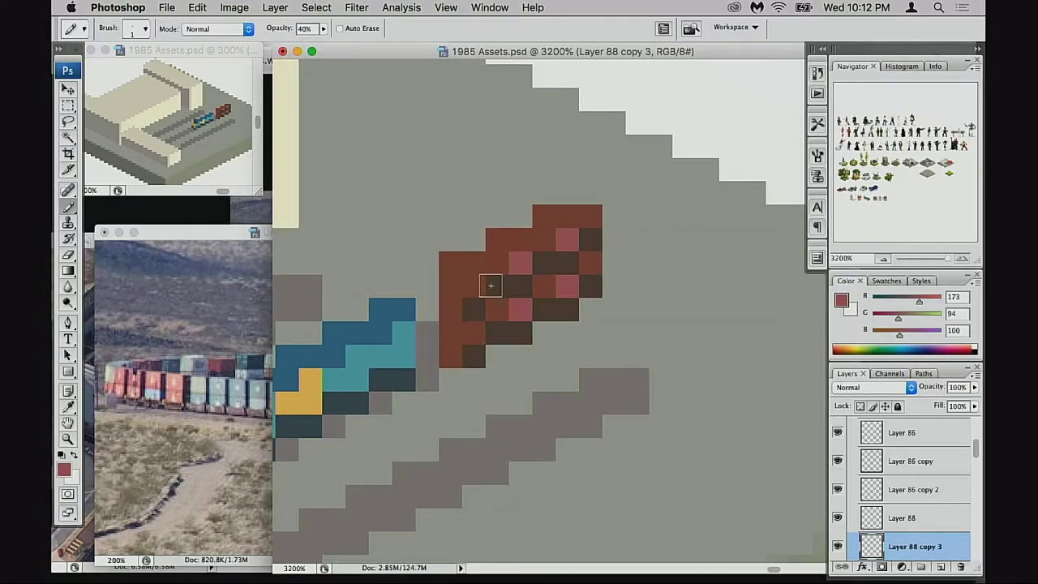
Step: Repaint the upper container's dark bottom pixels with the sampled reddish brown, using the Pencil at 100% opacity
scroll(488, 290, "right", 1)
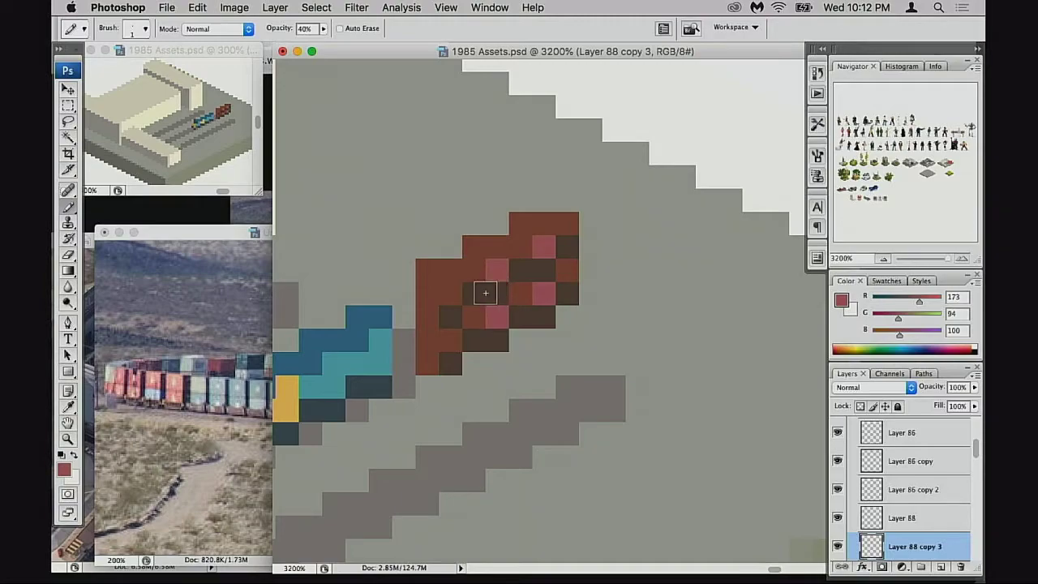
left_click(473, 290, "alt")
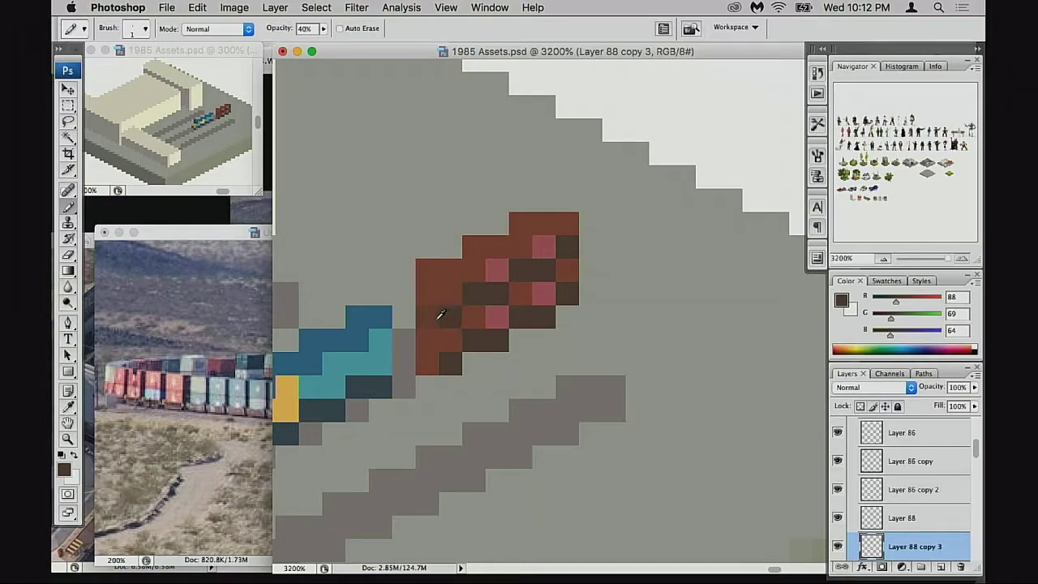
left_click(438, 318, "alt")
key("0")
left_click(447, 319)
mouse_move(476, 294)
left_mouse_down()
mouse_move(516, 291)
mouse_move(536, 271)
mouse_move(570, 263)
mouse_move(569, 252)
mouse_move(544, 287)
left_mouse_up()
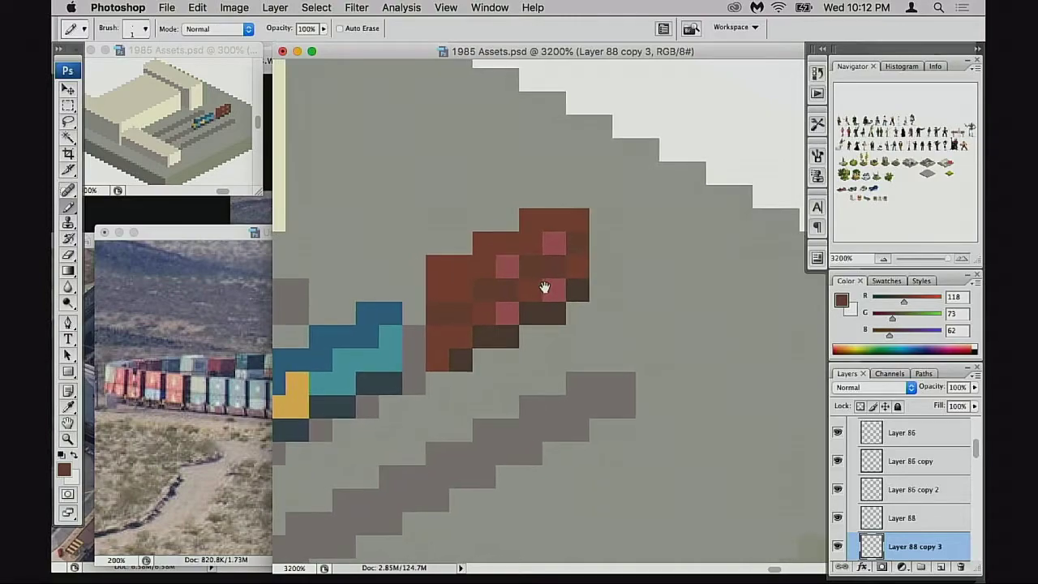
Step: Fill in the front part of the upper container's side with its sampled pink
left_click(509, 269, "alt")
left_click(485, 268)
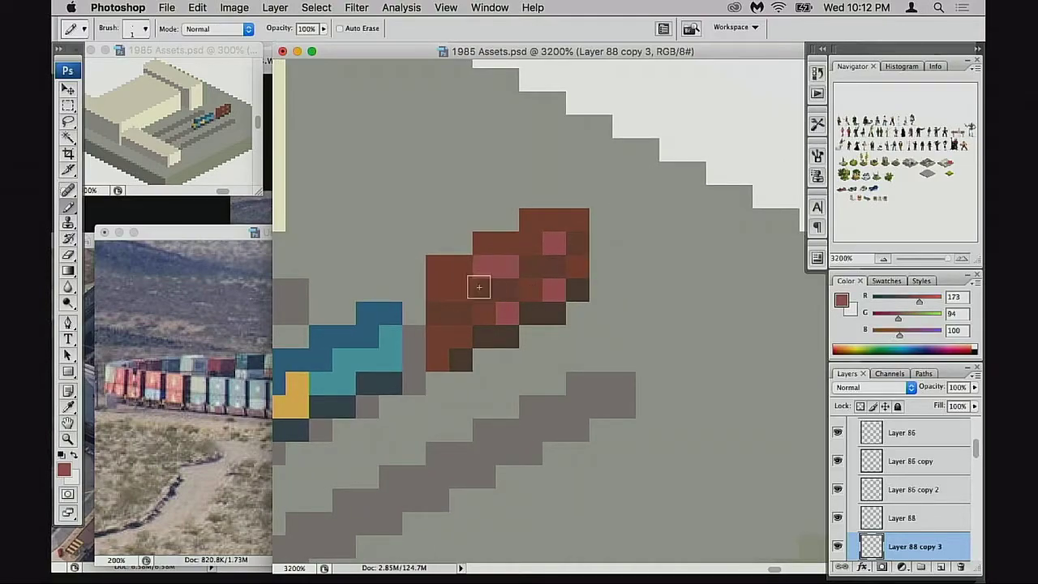
left_click_drag(459, 289, 441, 290)
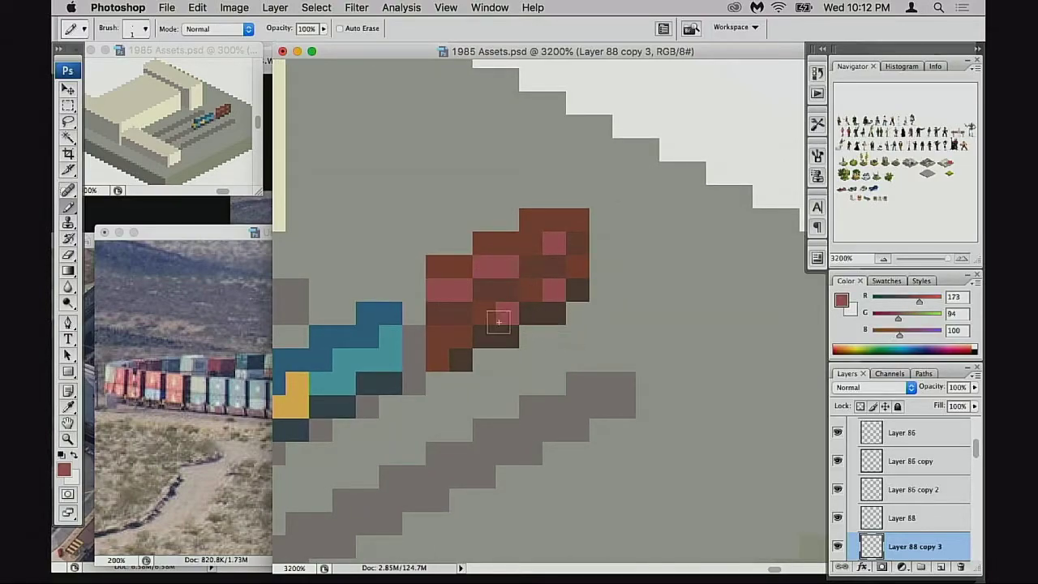
Step: Try filling the lower container's side with continuous pink and undo those strokes
mouse_move(499, 322)
left_mouse_down()
mouse_move(470, 341)
mouse_move(436, 341)
left_mouse_up()
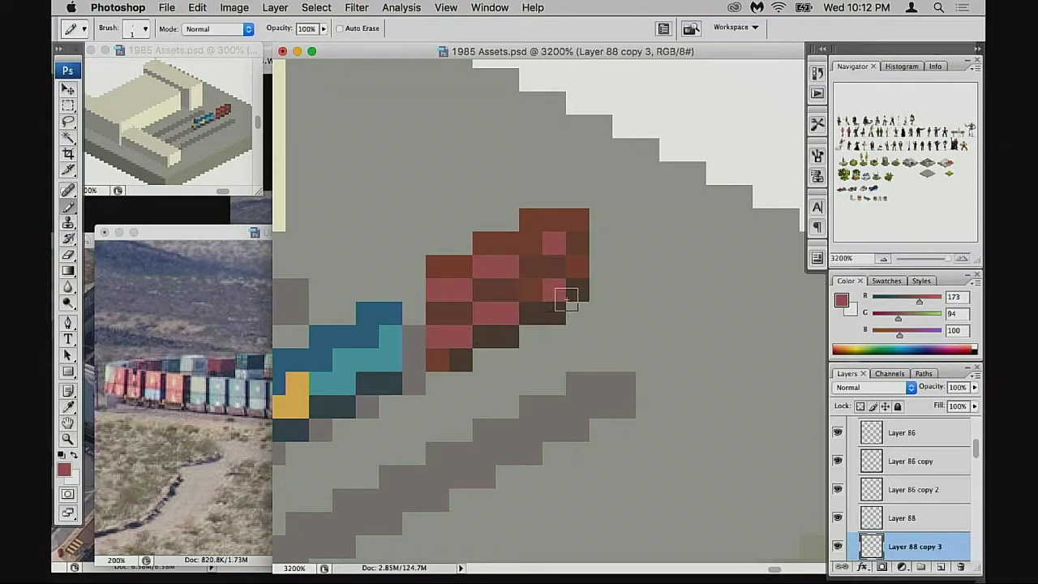
left_click(531, 289)
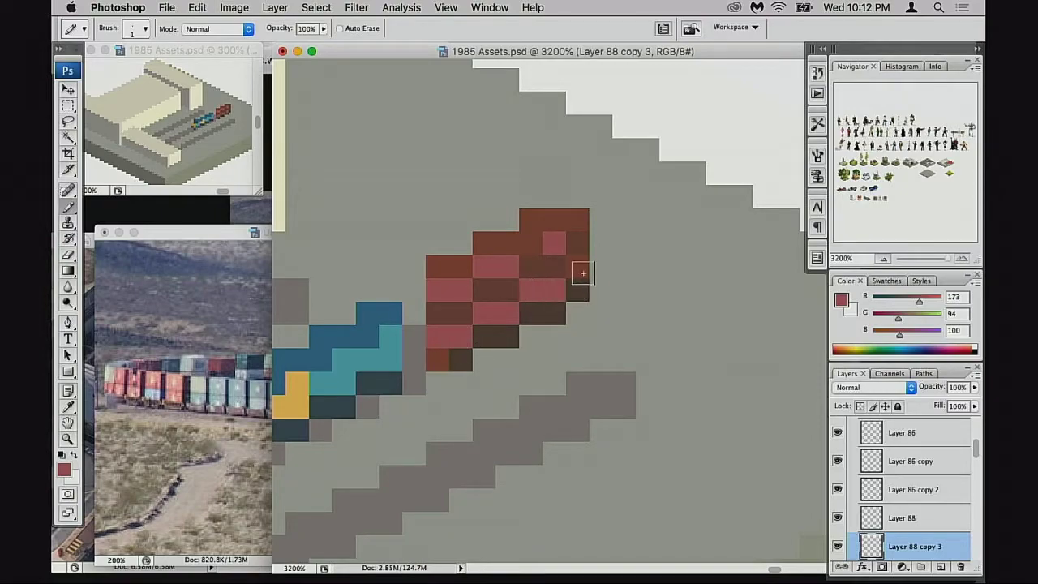
key("ctrl+alt+z")
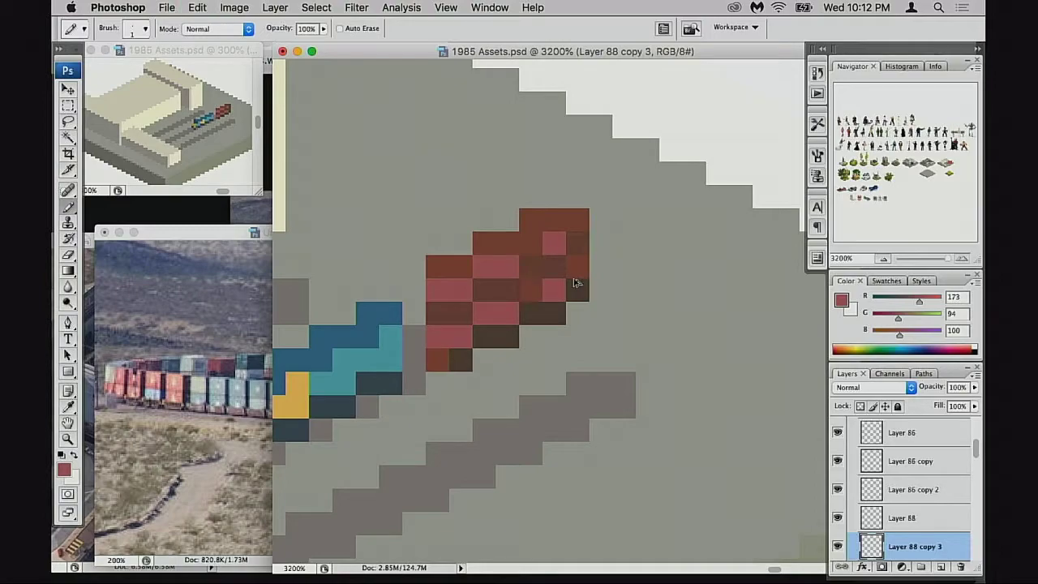
key("ctrl+alt+z")
key("ctrl+alt+z")
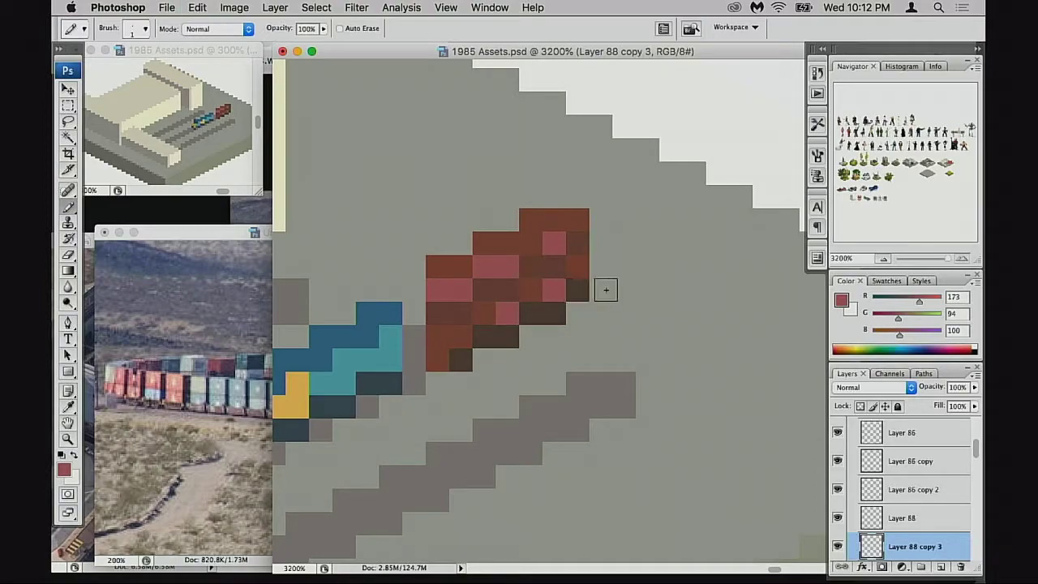
Step: Add single pink pixels to the lower container's side, one near its front and one at its rear end
left_click(459, 338)
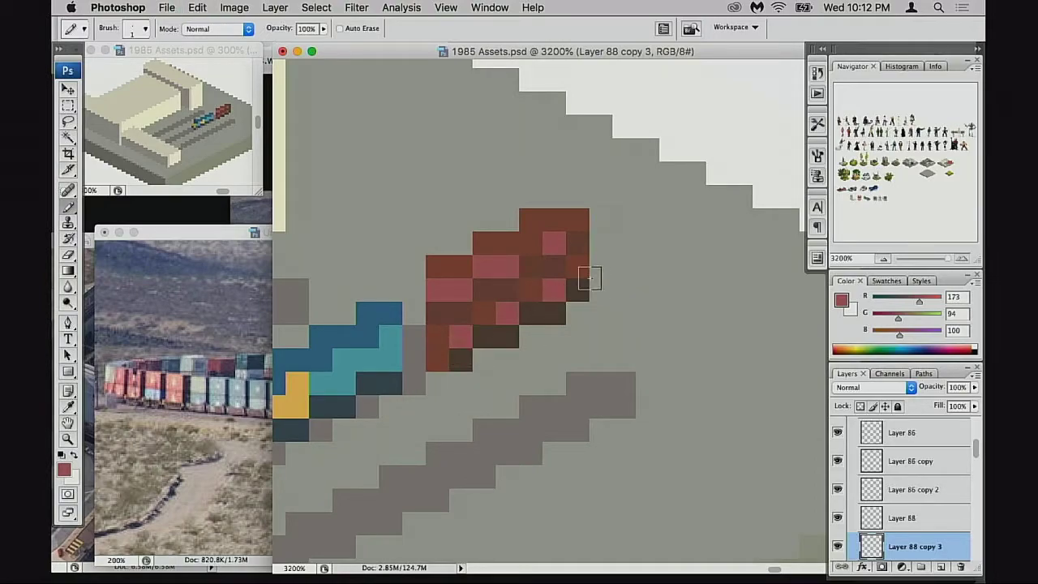
left_click(581, 274)
key("space")
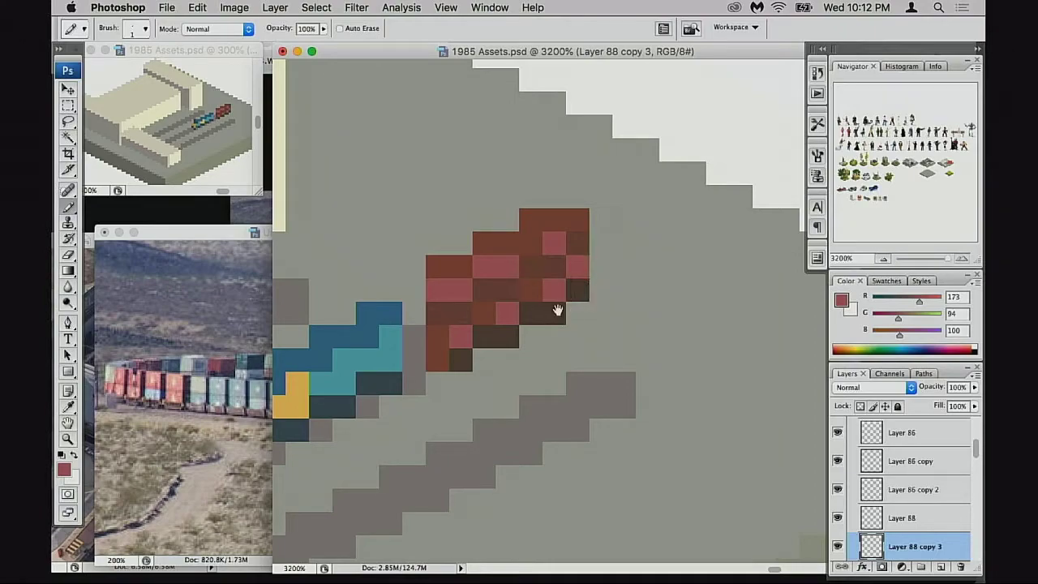
mouse_move(559, 311)
left_mouse_down()
mouse_move(540, 313)
mouse_move(548, 324)
left_mouse_up()
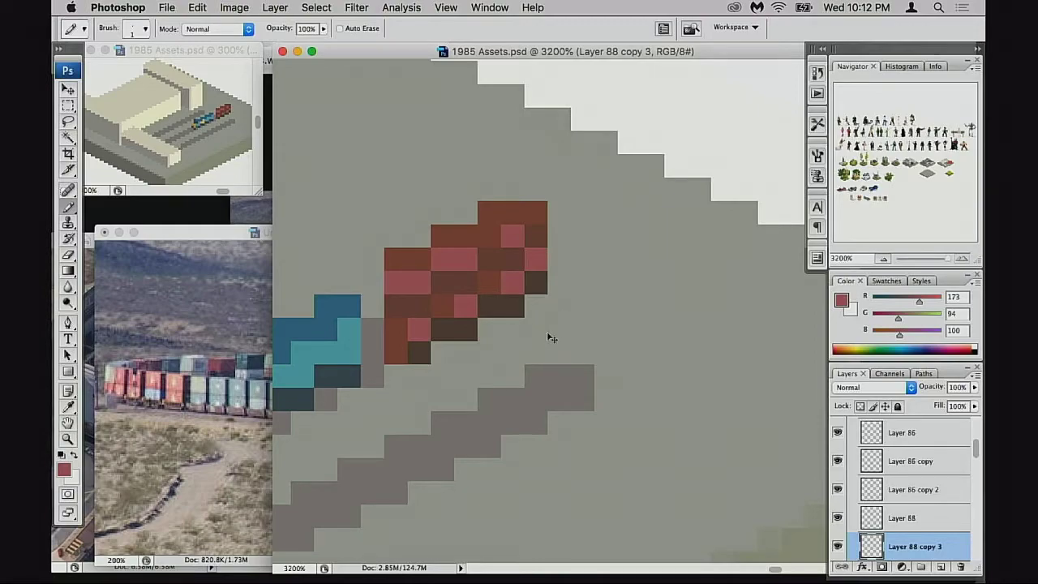
key("super+u")
mouse_move(786, 153)
left_mouse_down()
mouse_move(774, 153)
mouse_move(804, 159)
left_mouse_up()
left_click(959, 140)
Step: Merge the upper container's layer into Layer 88 copy 2 and check the merged stack by toggling its visibility
key("alt+bracketleft")
scroll(843, 451, "down", 5)
left_click(839, 438)
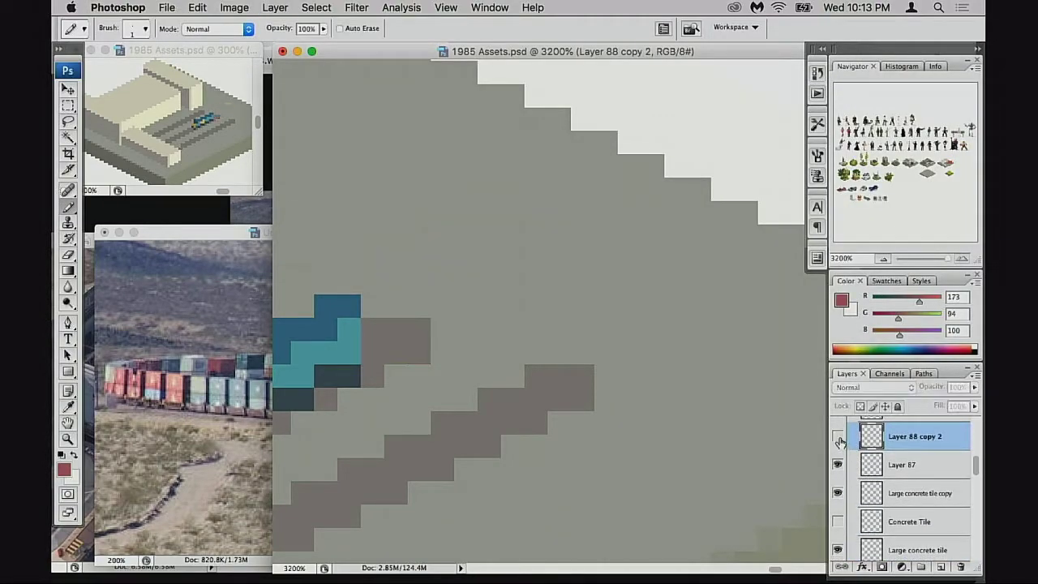
left_click(839, 438)
Step: Try shifting the merged container stack toward orange in Hue/Saturation with hue +29 and increased saturation, then cancel
key("super+u")
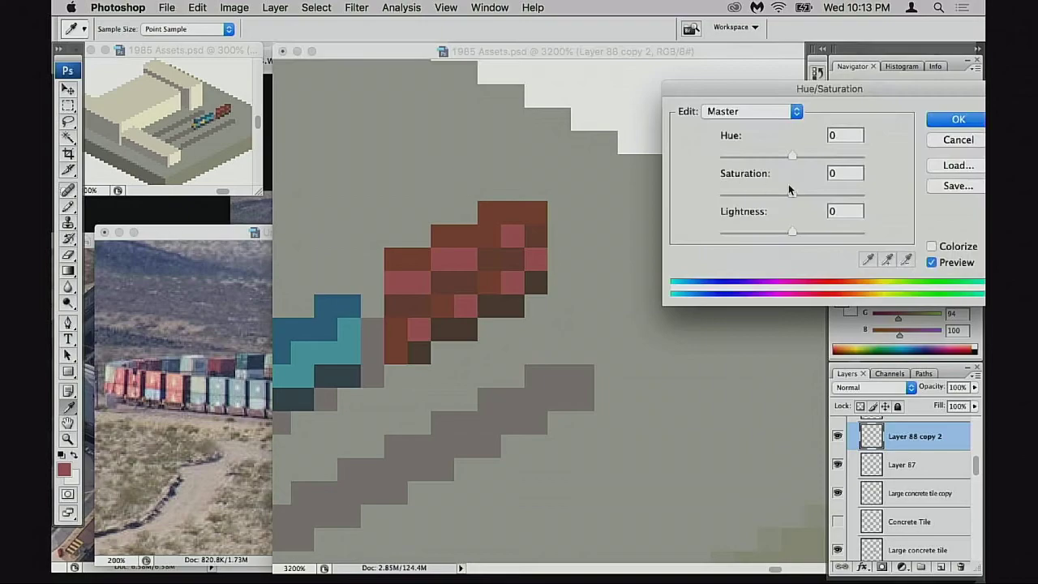
left_click_drag(796, 160, 808, 162)
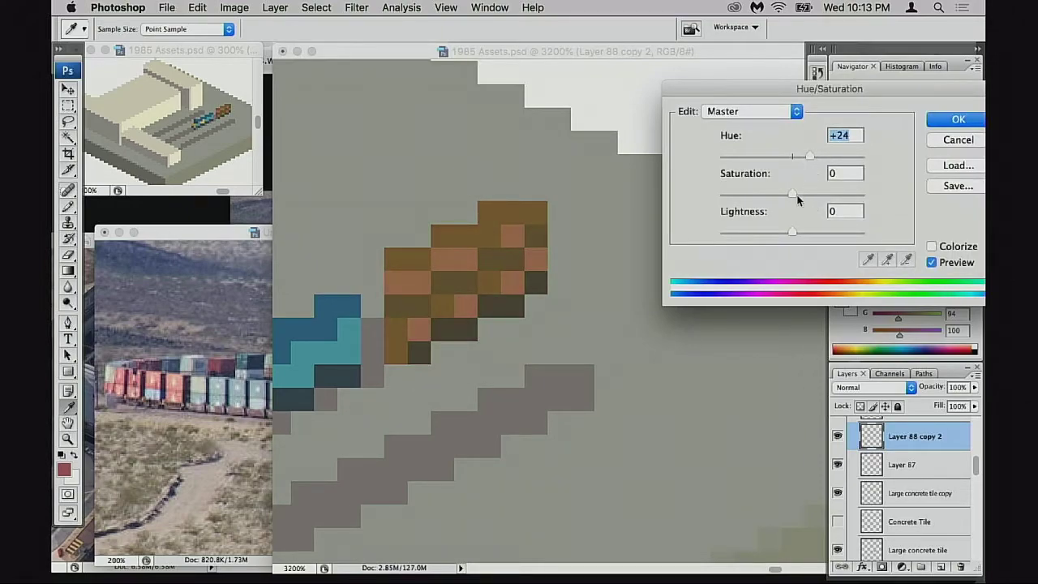
left_click_drag(797, 200, 822, 198)
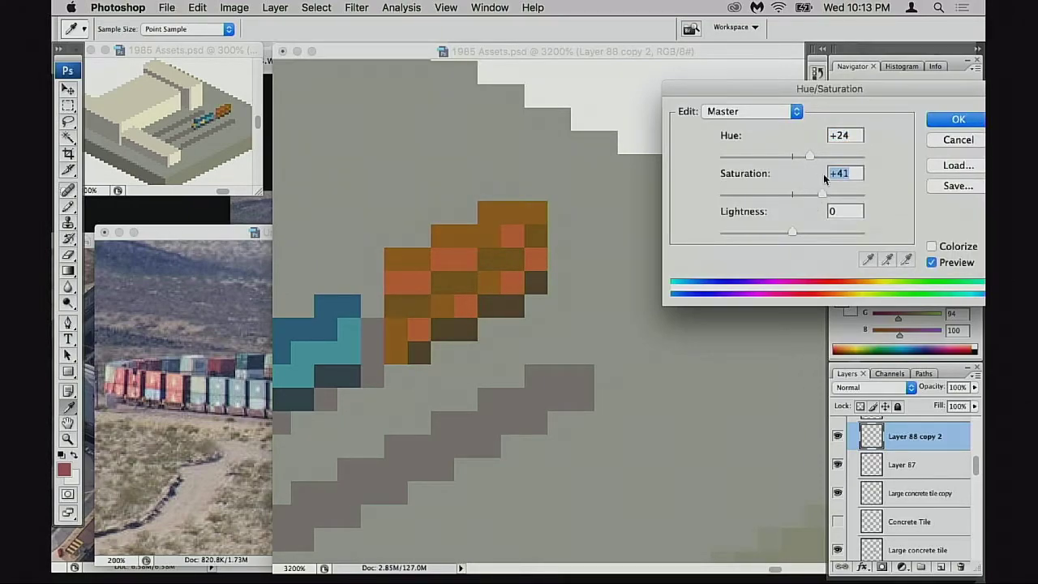
mouse_move(808, 157)
left_mouse_down()
mouse_move(840, 158)
mouse_move(813, 157)
left_mouse_up()
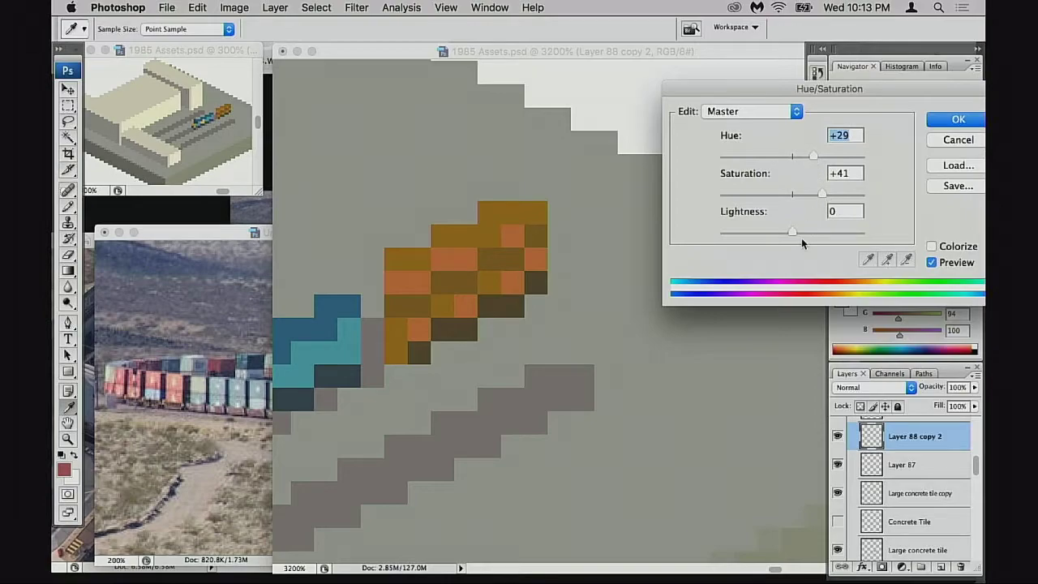
left_click_drag(802, 235, 801, 233)
left_click_drag(823, 193, 839, 195)
left_click(955, 141)
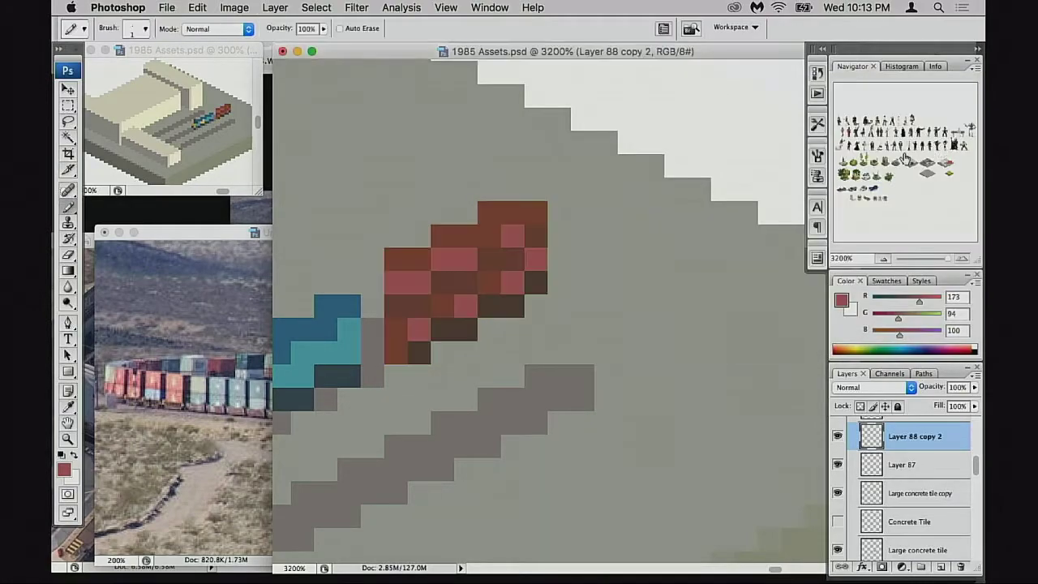
Step: Recolor the container stack with Color Balance: midtones +18, 0, -49 and highlights +19, 0, -40
key("super+b")
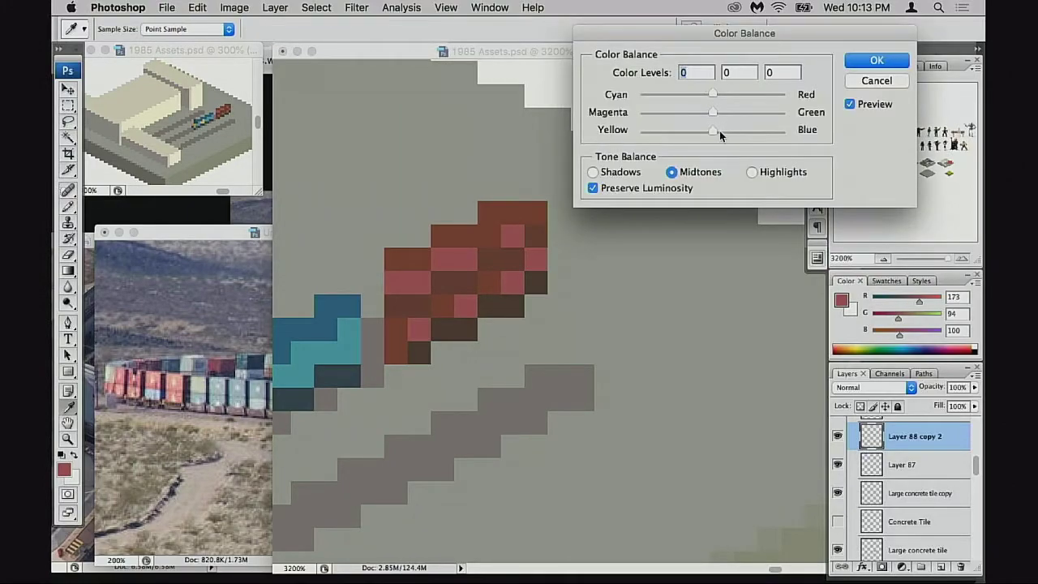
left_click_drag(717, 130, 677, 130)
left_click_drag(719, 98, 734, 95)
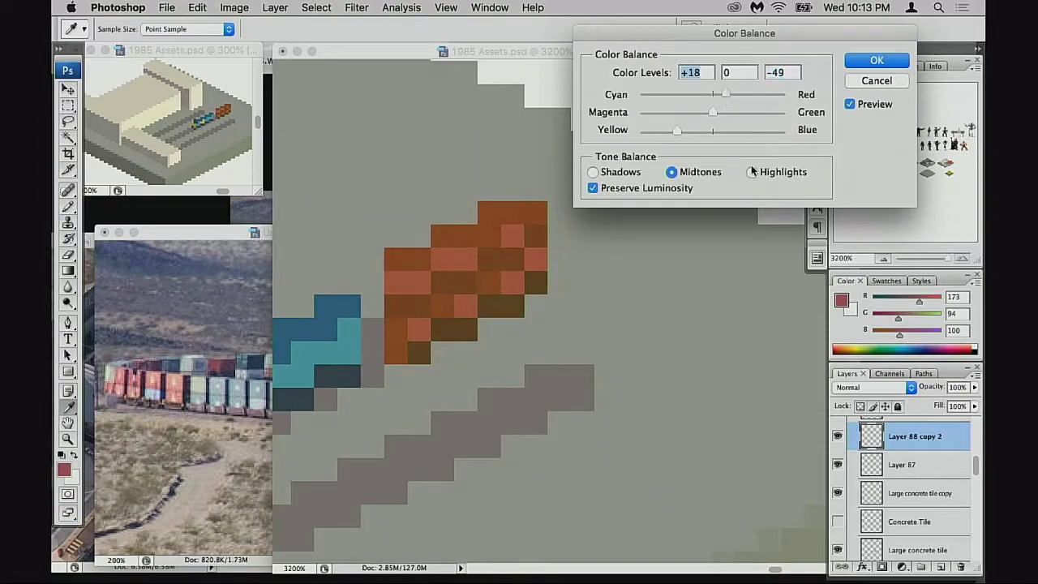
left_click(752, 172)
left_click_drag(717, 129, 689, 130)
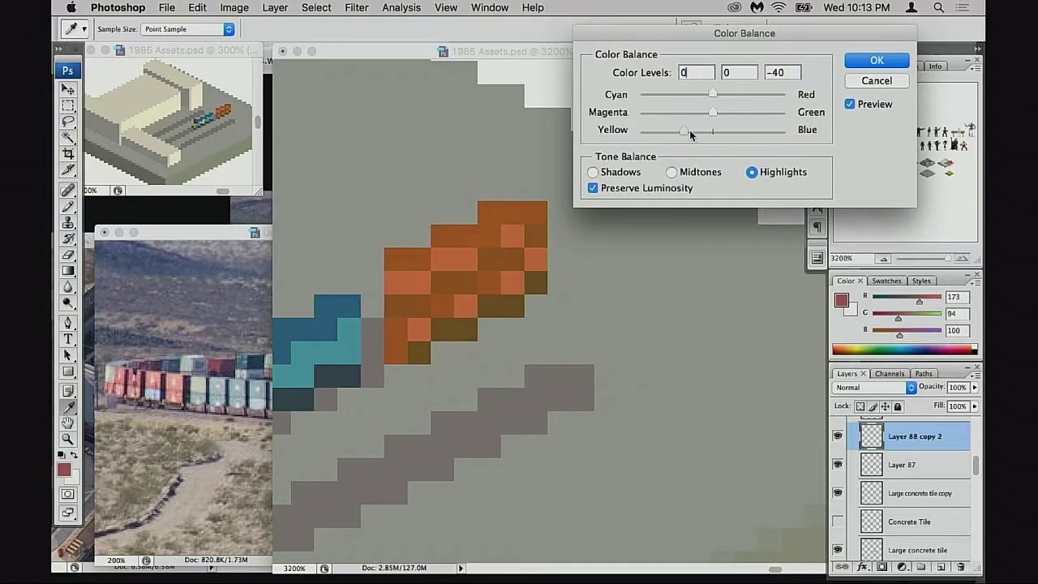
left_click_drag(720, 96, 725, 93)
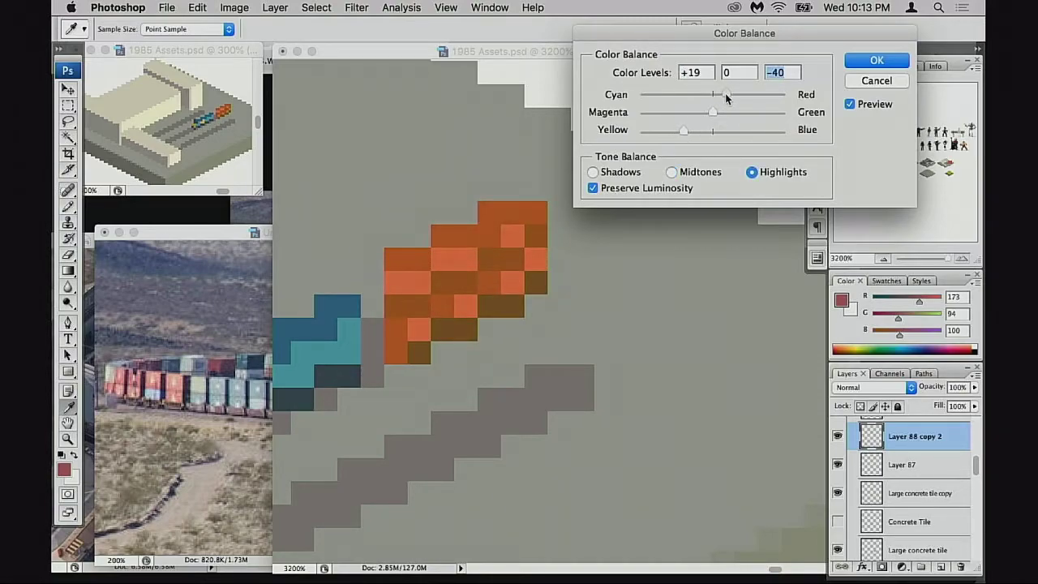
left_click(873, 64)
Step: Adjust the container stack in Hue/Saturation to hue +12 and saturation -30, with a slight lightness change
key("super+u")
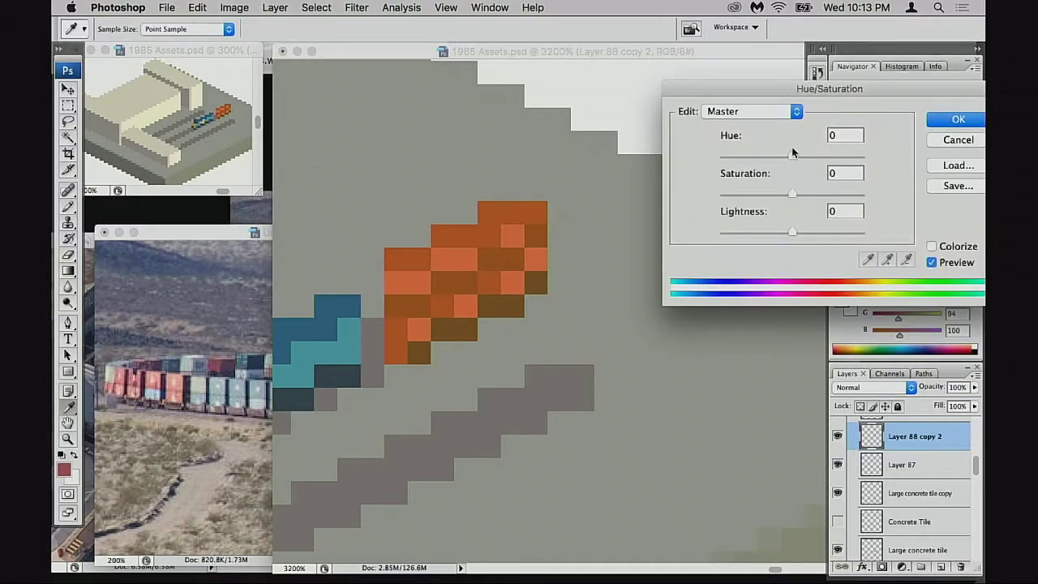
left_click_drag(794, 155, 797, 164)
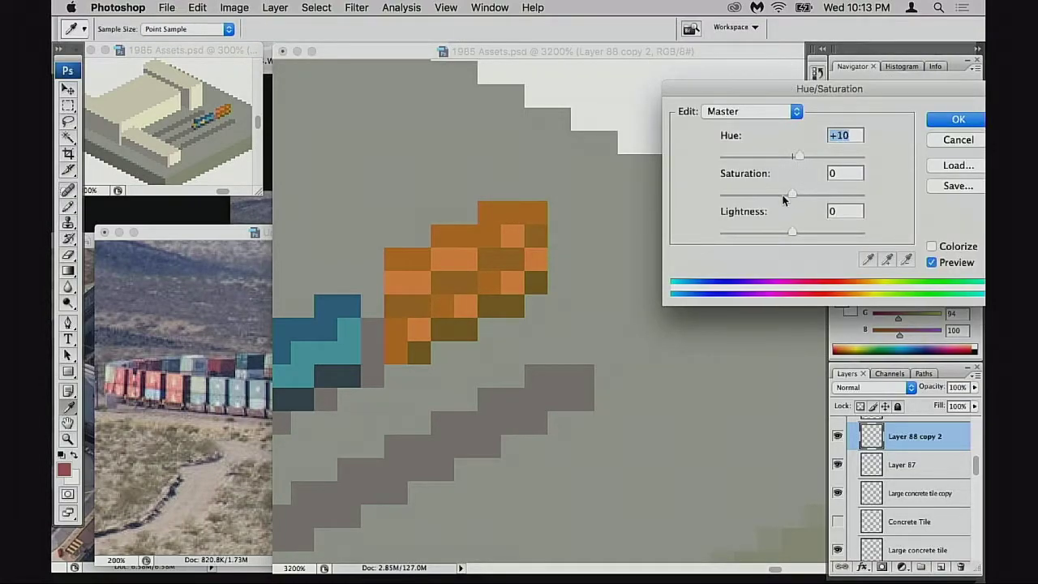
left_click_drag(784, 199, 792, 237)
left_click(806, 158)
left_click_drag(805, 165, 770, 196)
left_click(792, 233)
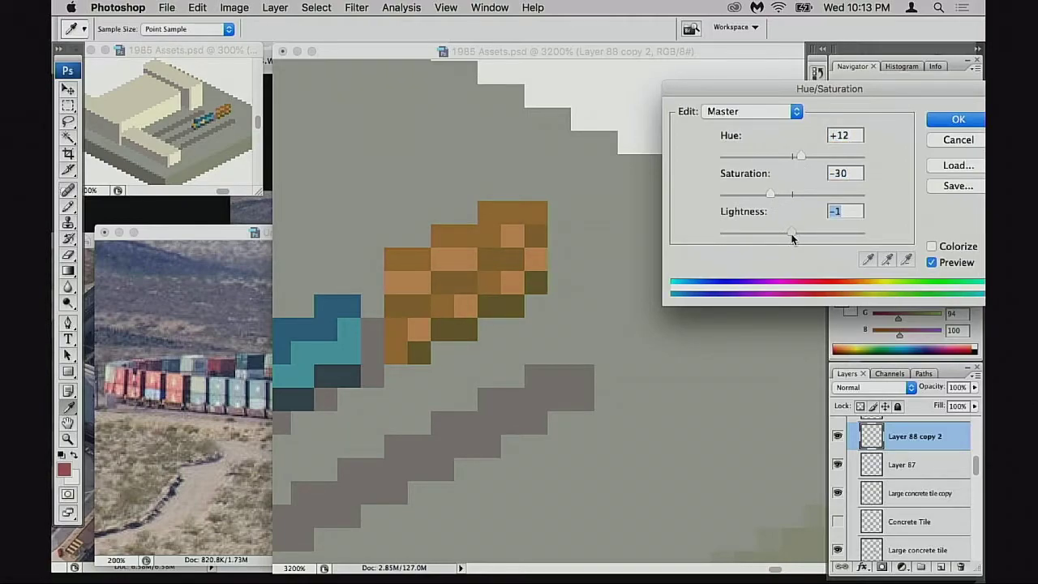
left_click_drag(791, 234, 797, 235)
left_click(963, 128)
Step: Undo the orange recoloring of the container stack
left_click(592, 222, "alt")
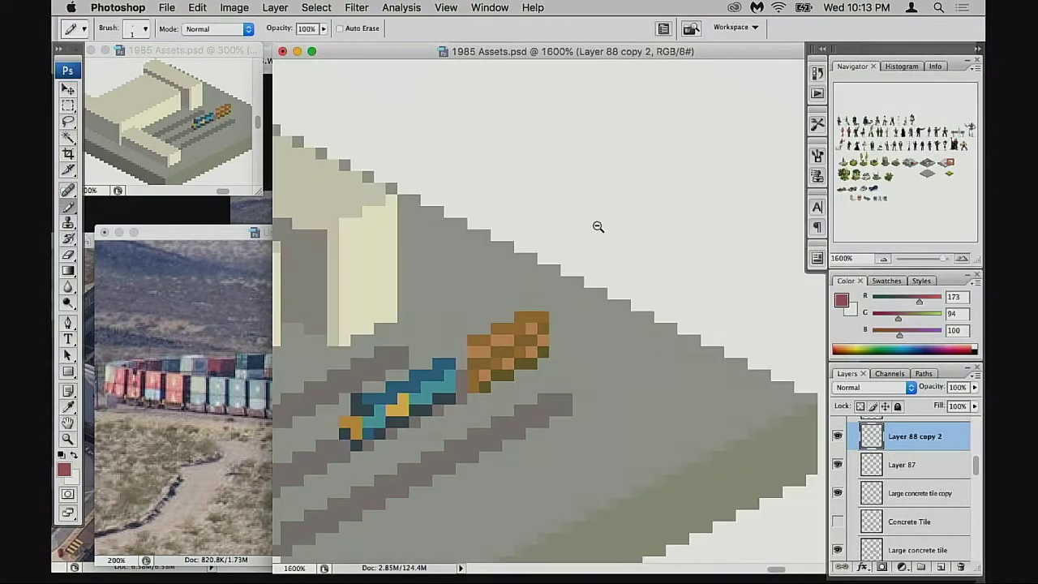
left_click(601, 232, "alt")
key("super+z")
key("ctrl+z")
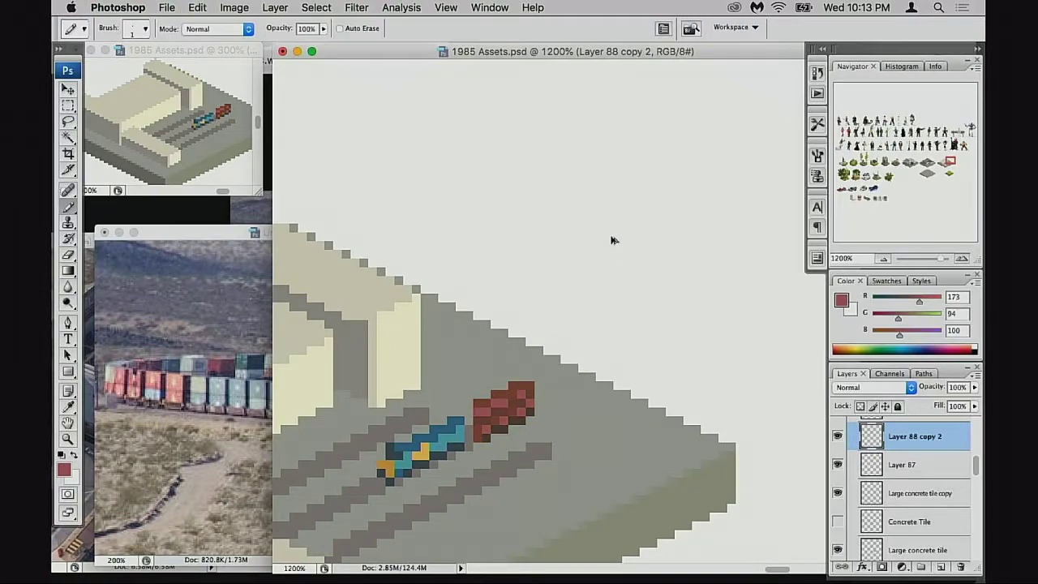
Step: Examine the container colors and stacking along the train in the reference photo and compare them with the pixel train
left_click(500, 430, "super")
key("ctrl+Tab")
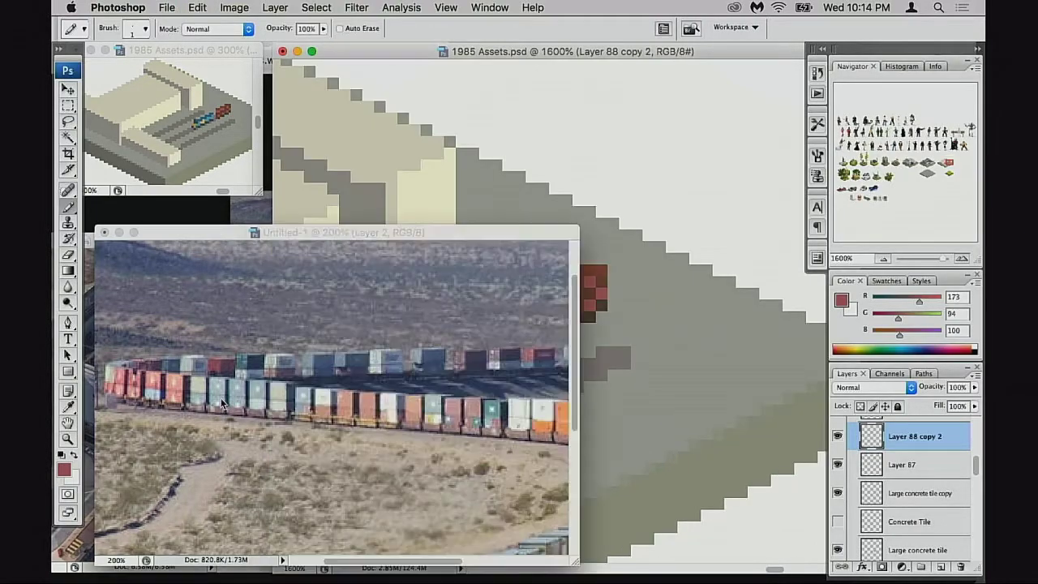
left_click(646, 344)
left_click_drag(617, 338, 582, 339)
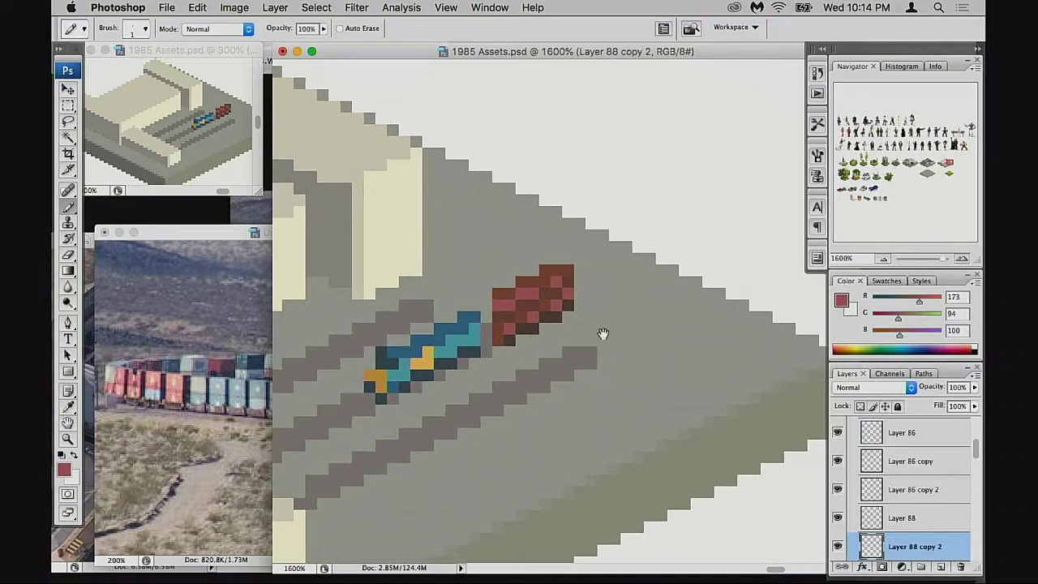
left_click(224, 369)
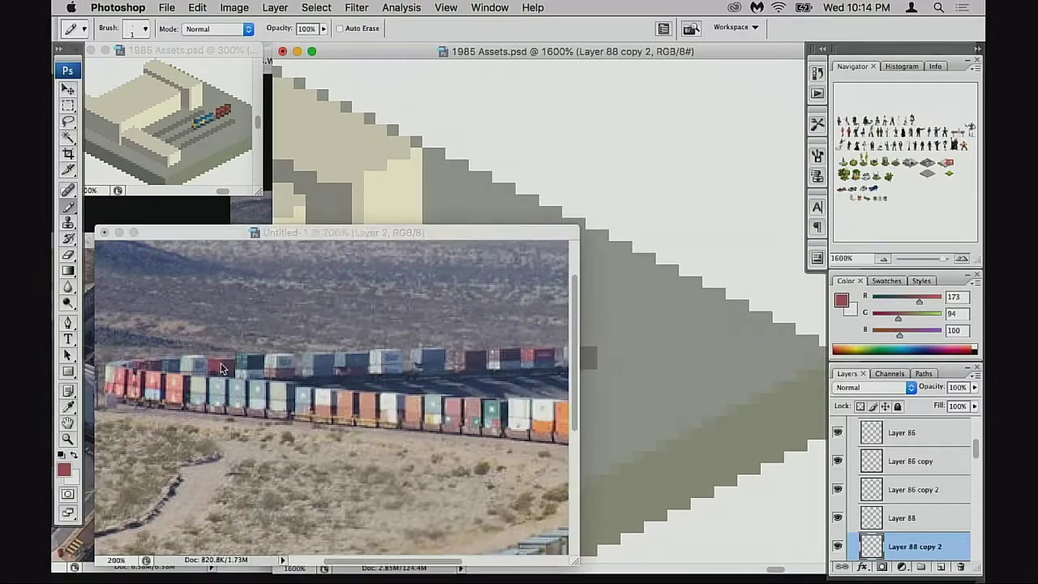
left_click_drag(413, 404, 304, 312)
left_click_drag(486, 393, 379, 370)
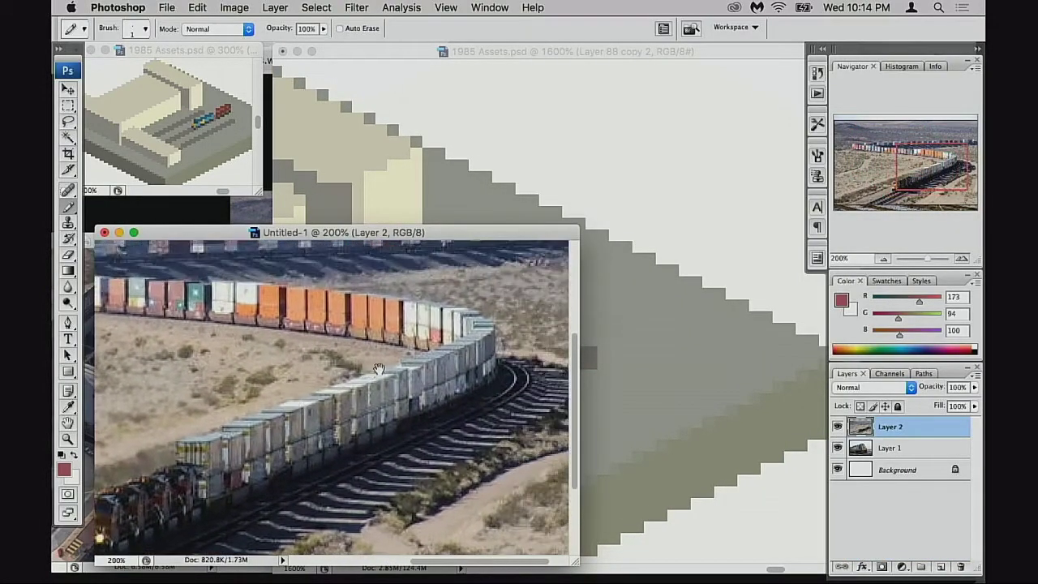
key("ctrl+Tab")
left_click_drag(573, 318, 576, 325)
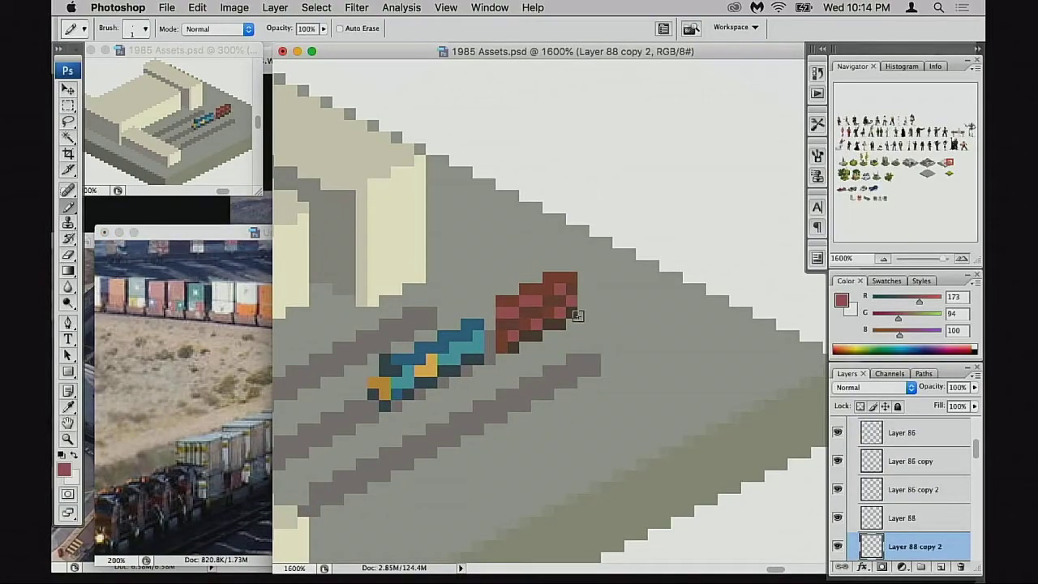
Step: Duplicate the red container stack's layer, Layer 88 copy 2, and place the copy directly behind the original along the track
key("m")
left_click_drag(647, 366, 637, 389)
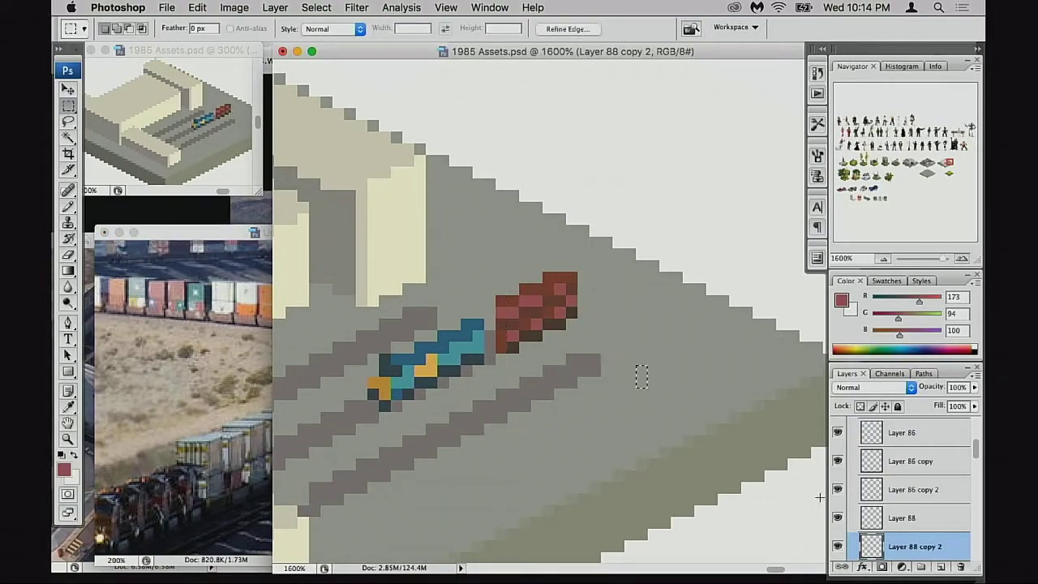
scroll(892, 487, "down", 2)
left_click(838, 484)
left_click(839, 484)
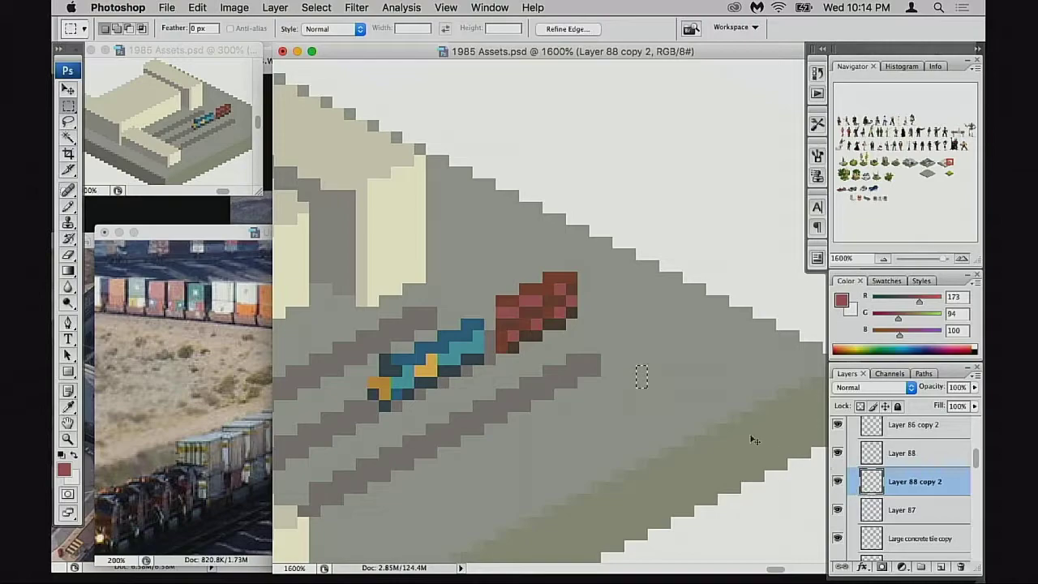
key("ctrl+j")
left_click(596, 186)
key("ctrl+d")
key("ctrl+j")
key("v")
left_click_drag(586, 315, 667, 268)
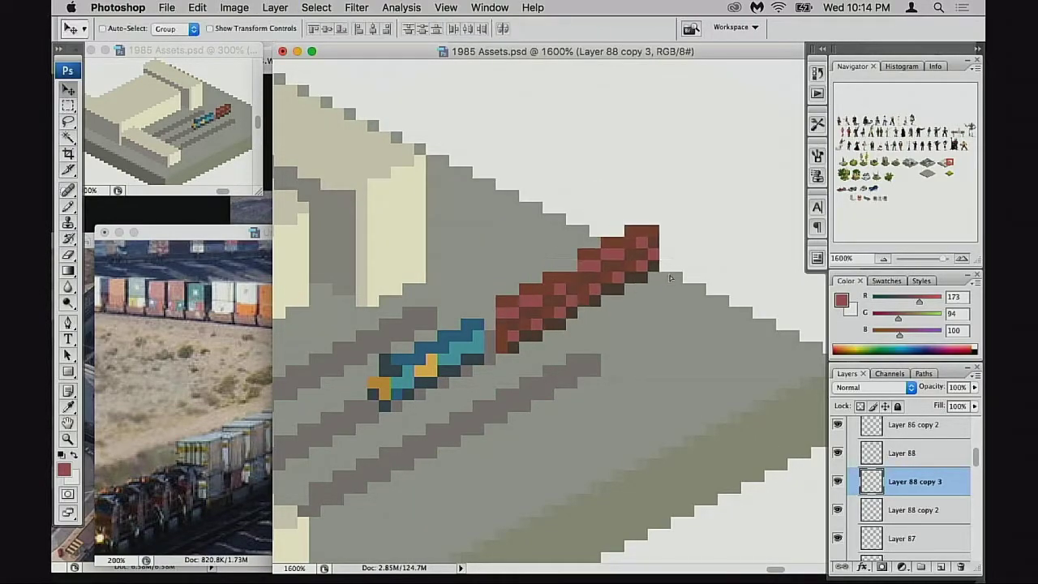
Step: Move Layer 88 copy 3 below Layer 88 copy 2 and nudge the rear container stack into line directly behind the red one
key("ctrl+bracketleft")
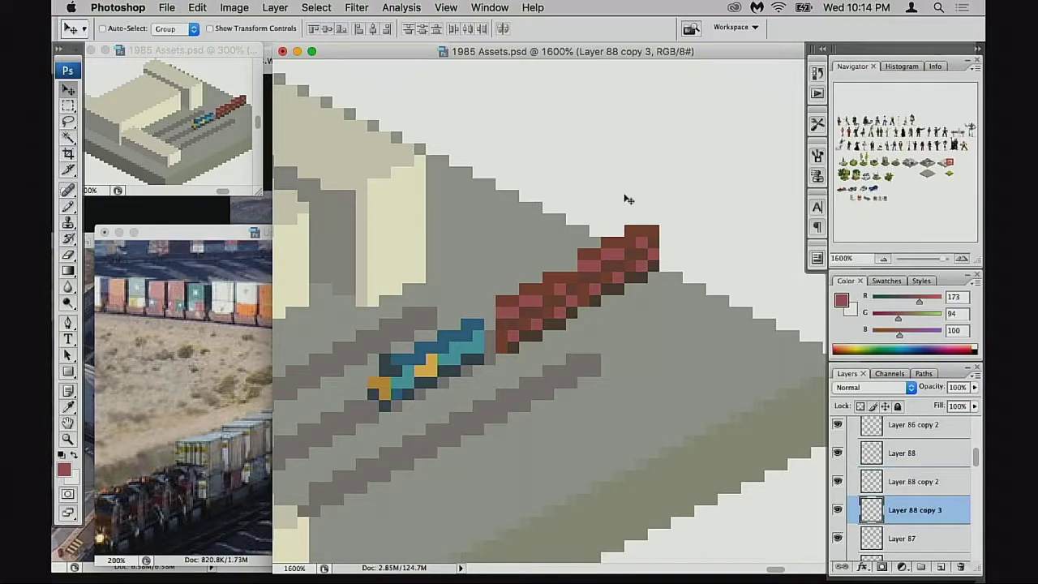
key("Down")
key("Left")
mouse_move(631, 294)
left_mouse_down()
mouse_move(622, 289)
mouse_move(632, 287)
left_mouse_up()
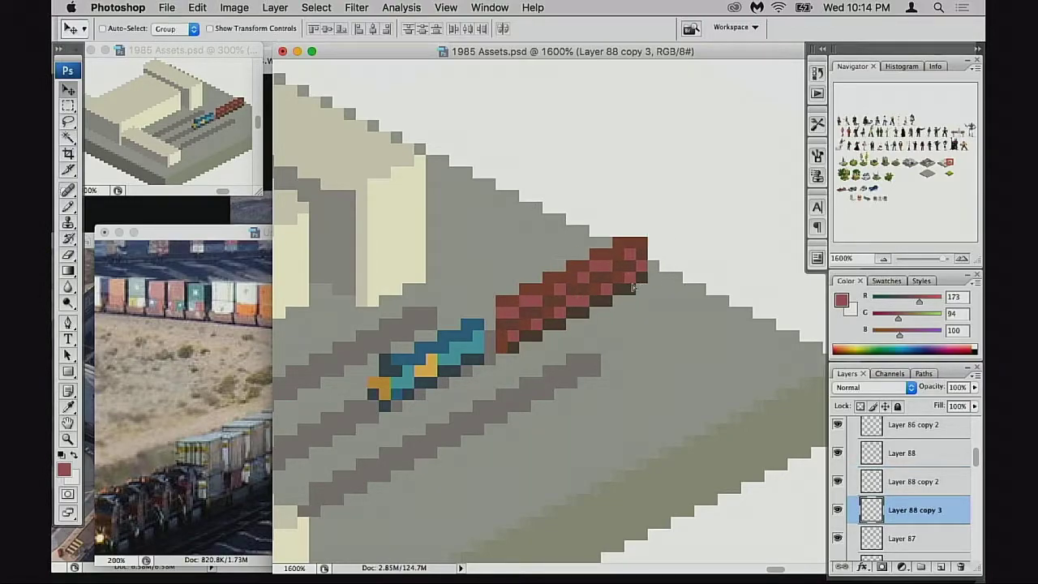
key("Right")
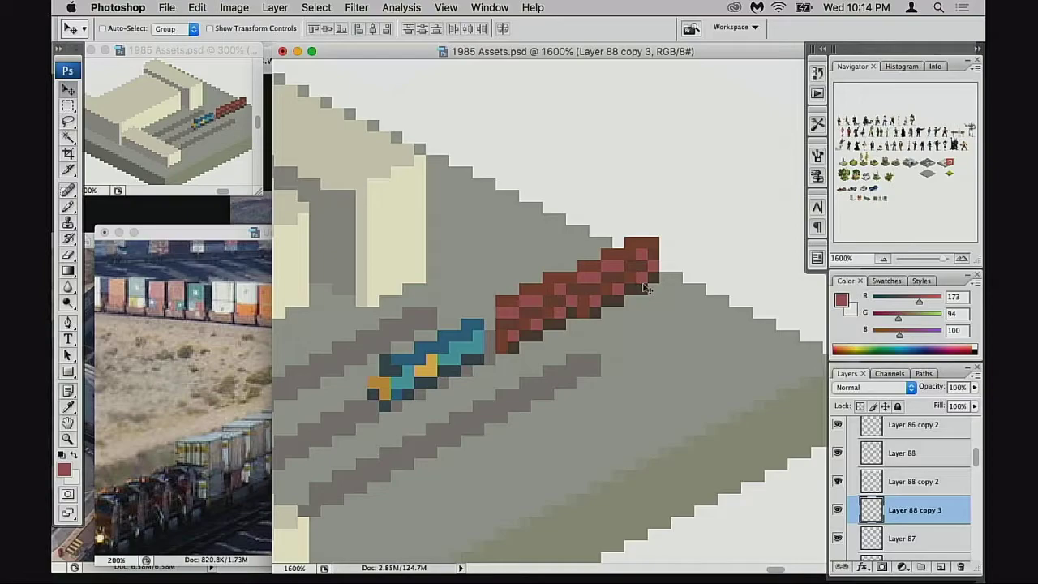
key("Up")
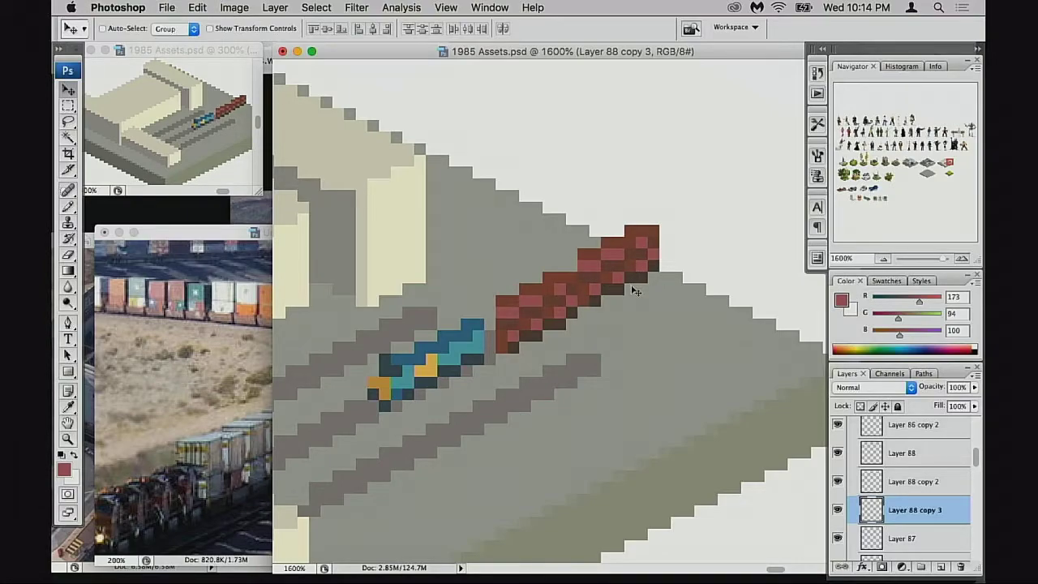
key("Right")
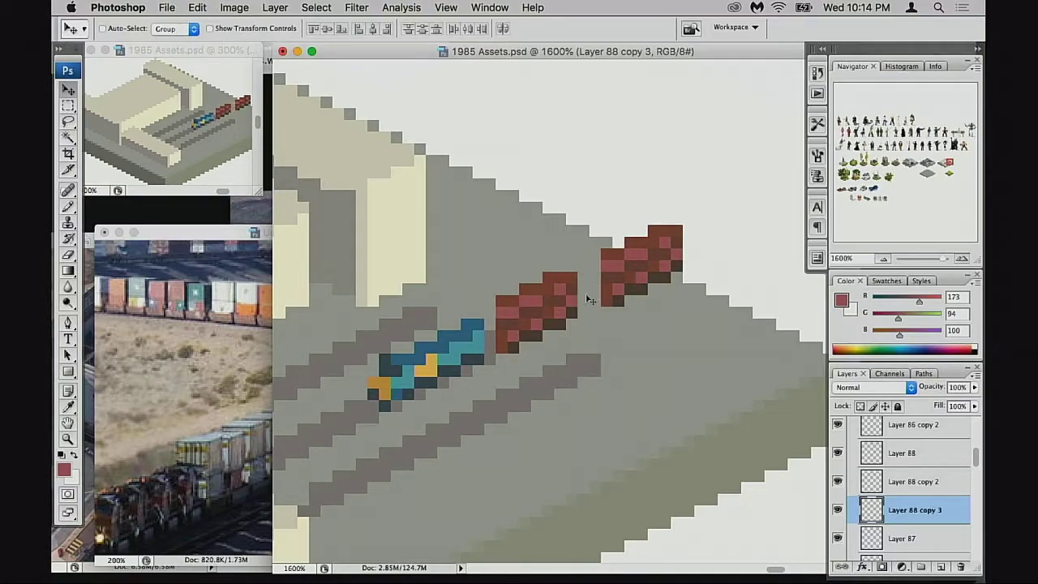
key("Left")
key("Left")
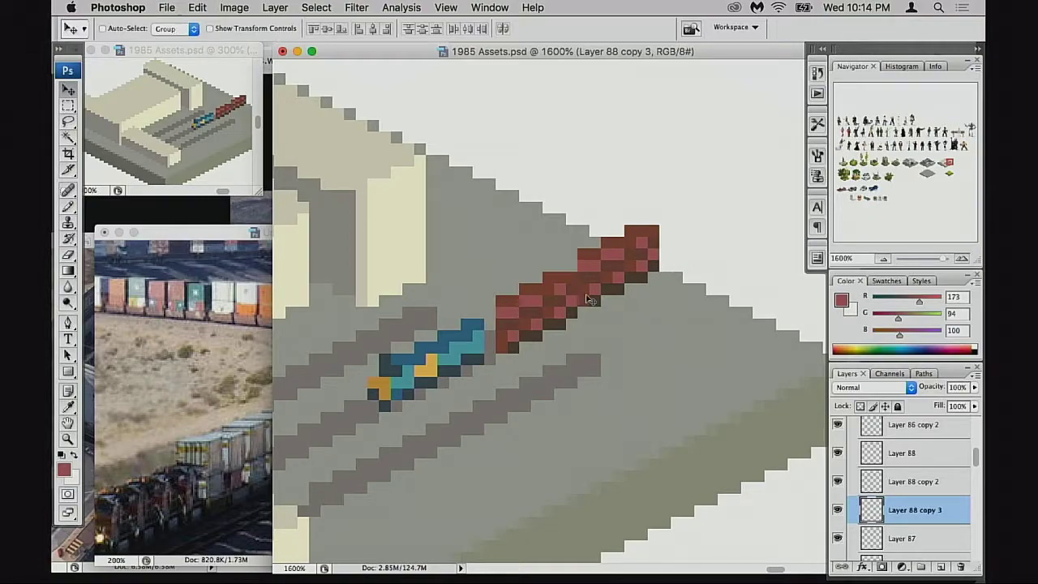
key("Down")
key("Right")
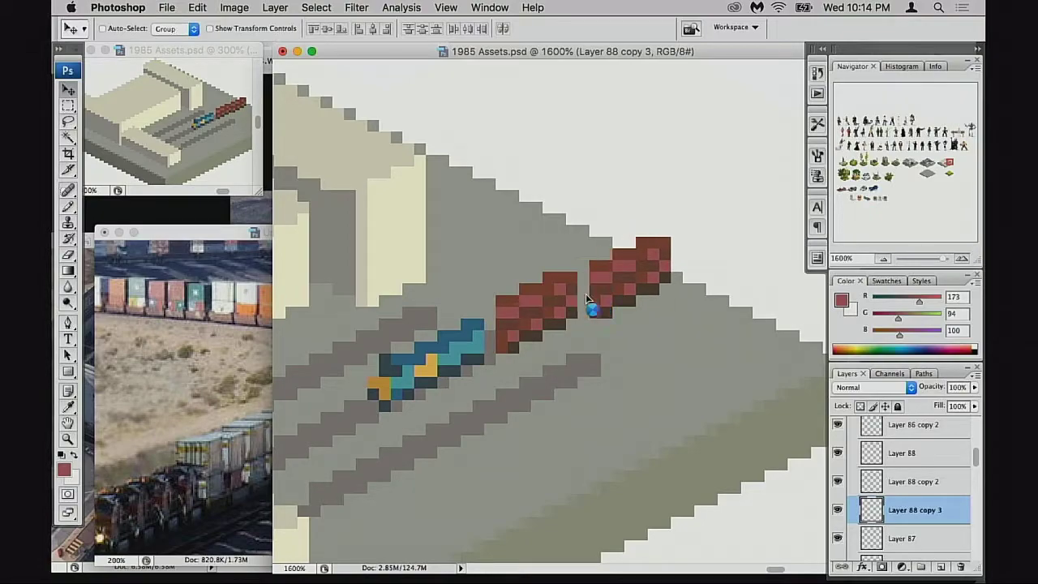
key("Left")
Step: Reduce the rear container stack's saturation to -67 and brighten it strongly by lowering the white input point in Levels
key("ctrl+u")
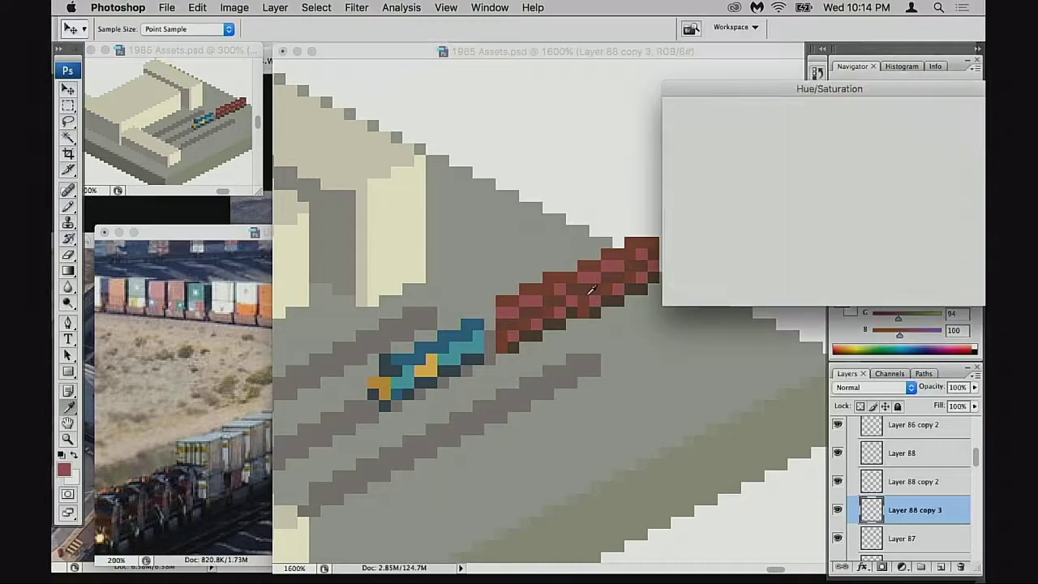
left_click_drag(792, 194, 736, 197)
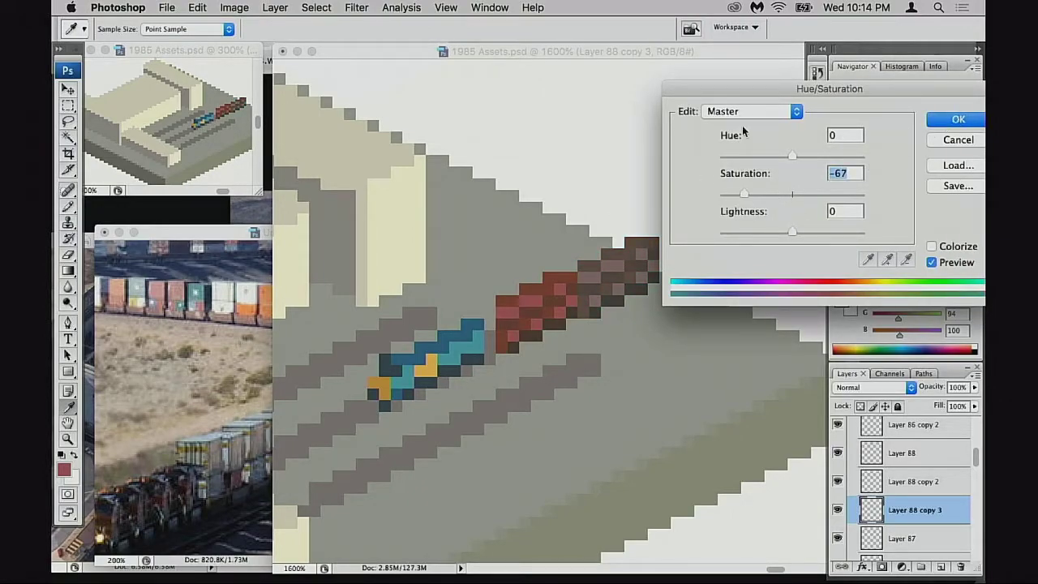
key("Return")
key("ctrl+l")
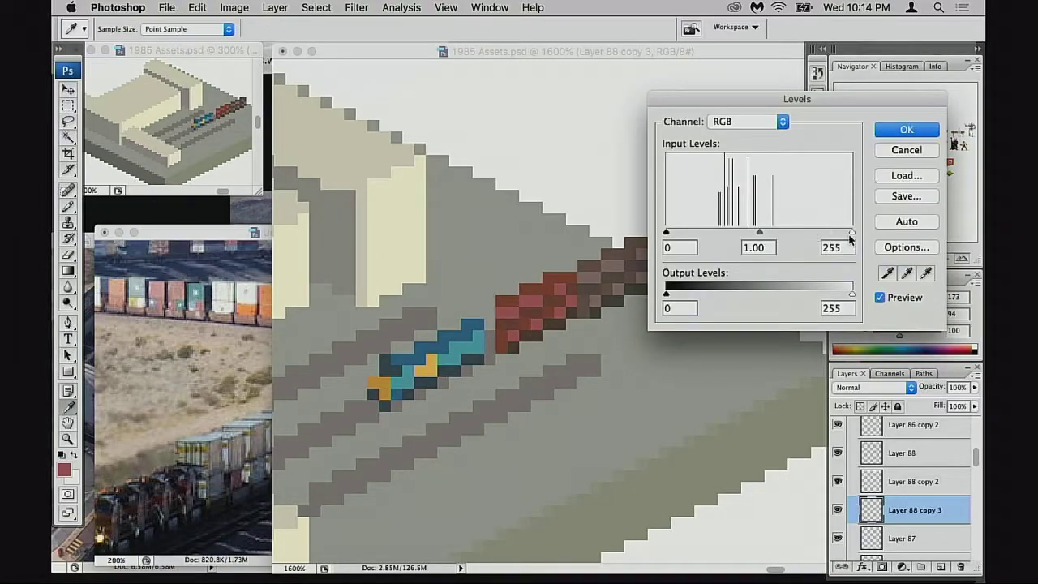
left_click_drag(841, 232, 726, 230)
left_click(935, 129)
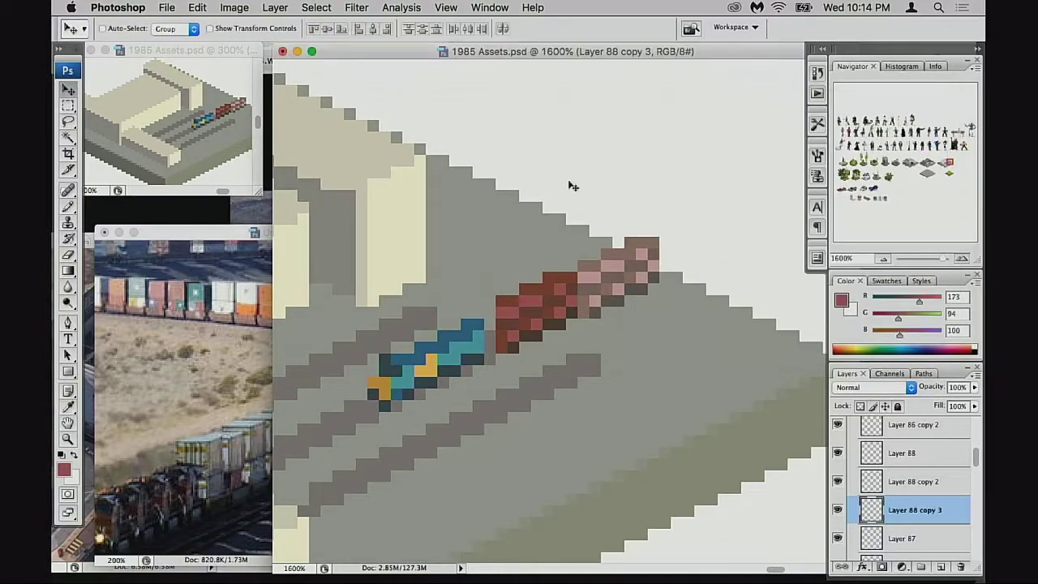
Step: Shift the rear stack's hue to +8 and saturation to -56, and desaturate it completely to neutral grey
key("ctrl+u")
mouse_move(787, 156)
left_mouse_down()
mouse_move(750, 154)
mouse_move(798, 156)
left_mouse_up()
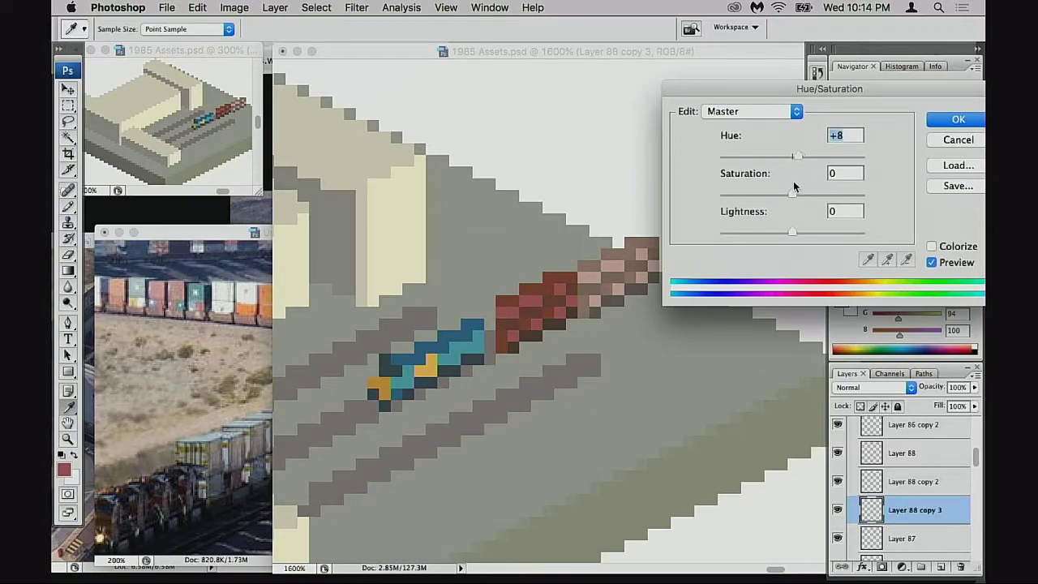
left_click_drag(793, 195, 752, 192)
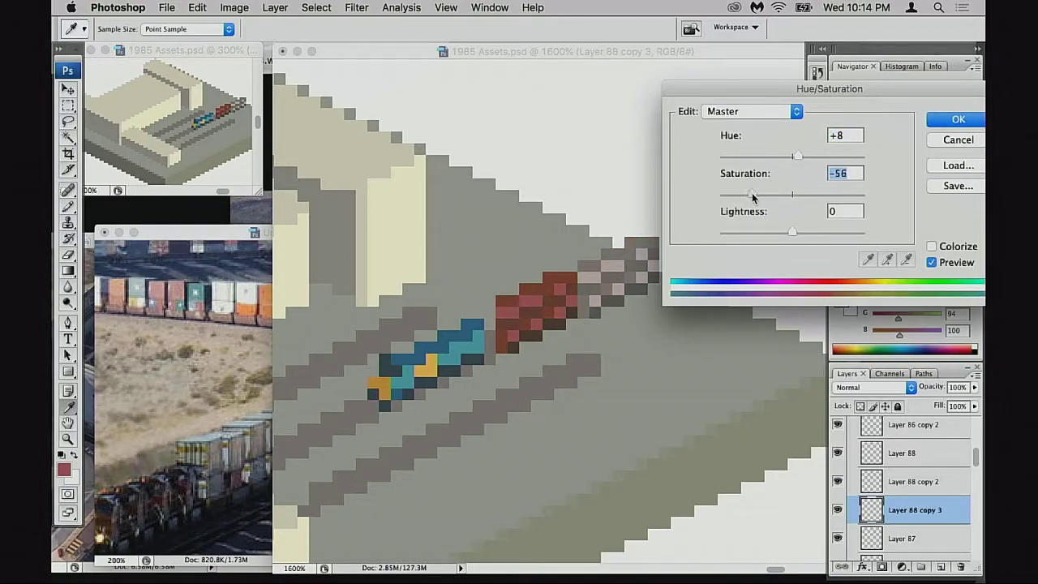
left_click(951, 119)
key("b")
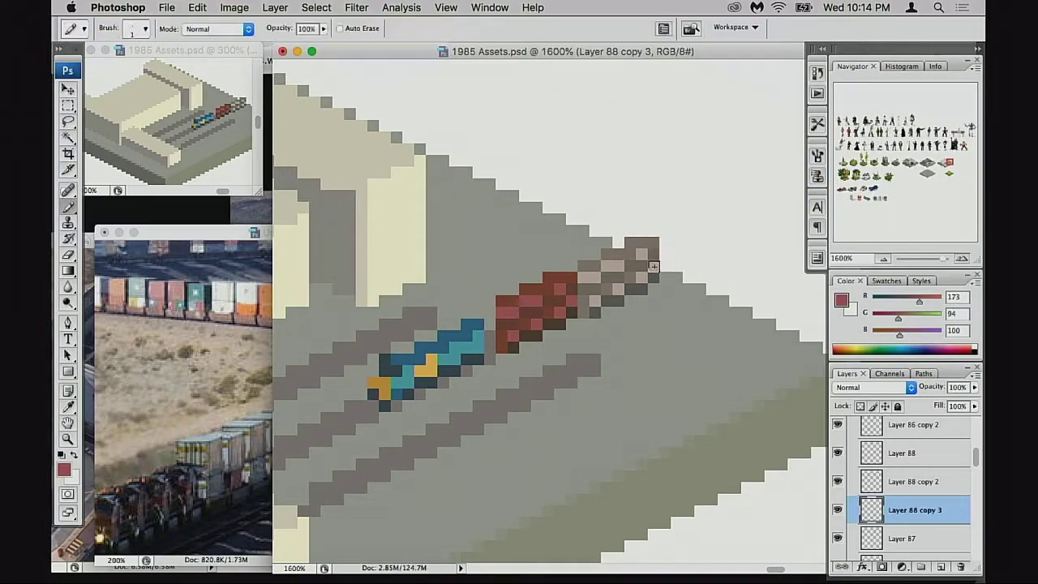
key("super+shift+u")
Step: Sample the building's cream colour (255, 248, 223) and paint the upper container's light side pixels on the grey stack with it
key("super+equal")
left_click_drag(523, 288, 770, 301)
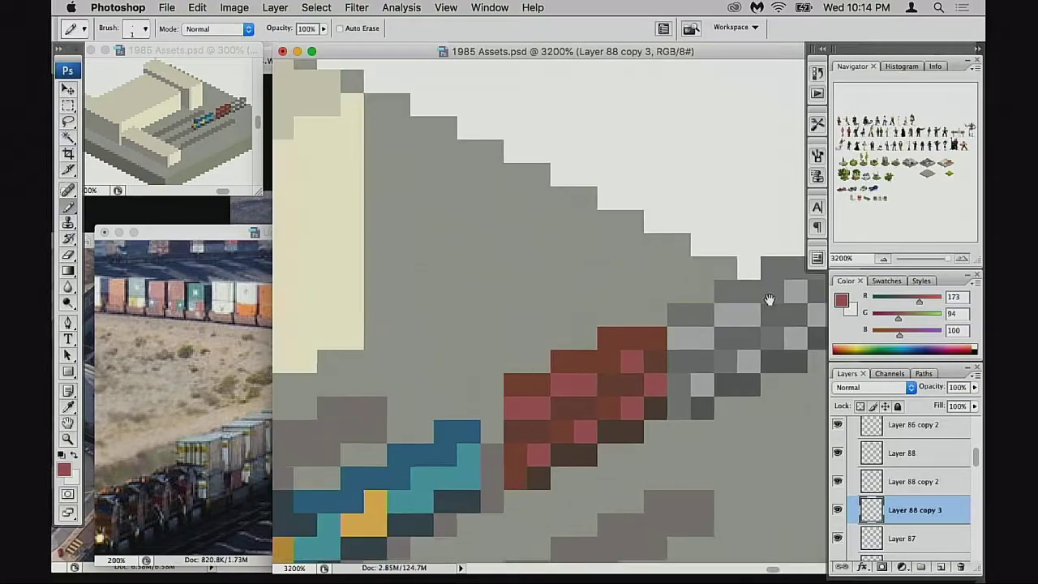
left_click_drag(362, 262, 533, 271)
left_click(472, 245, "alt")
left_click_drag(619, 291, 299, 262)
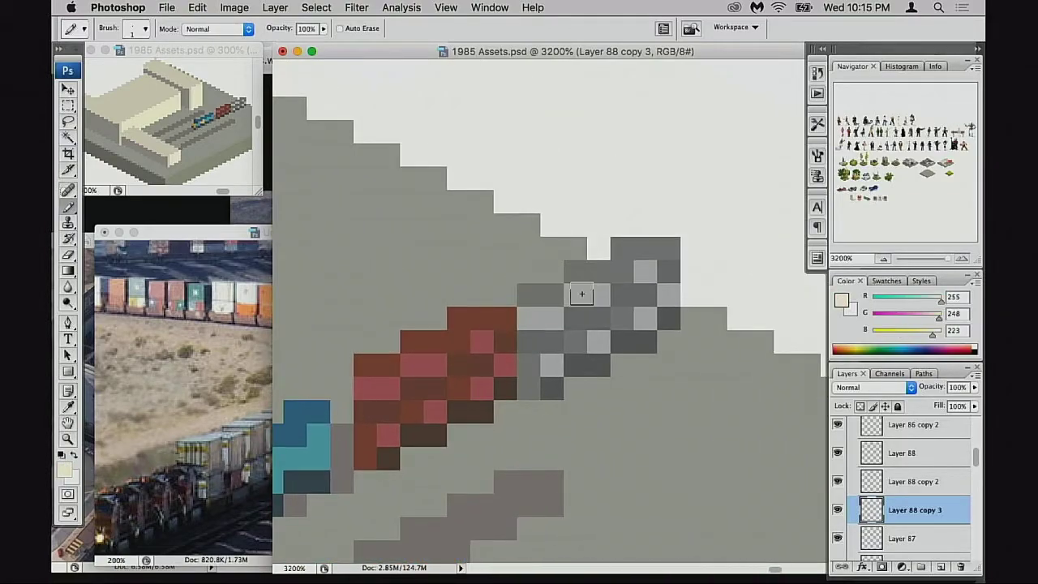
left_click_drag(574, 296, 602, 295)
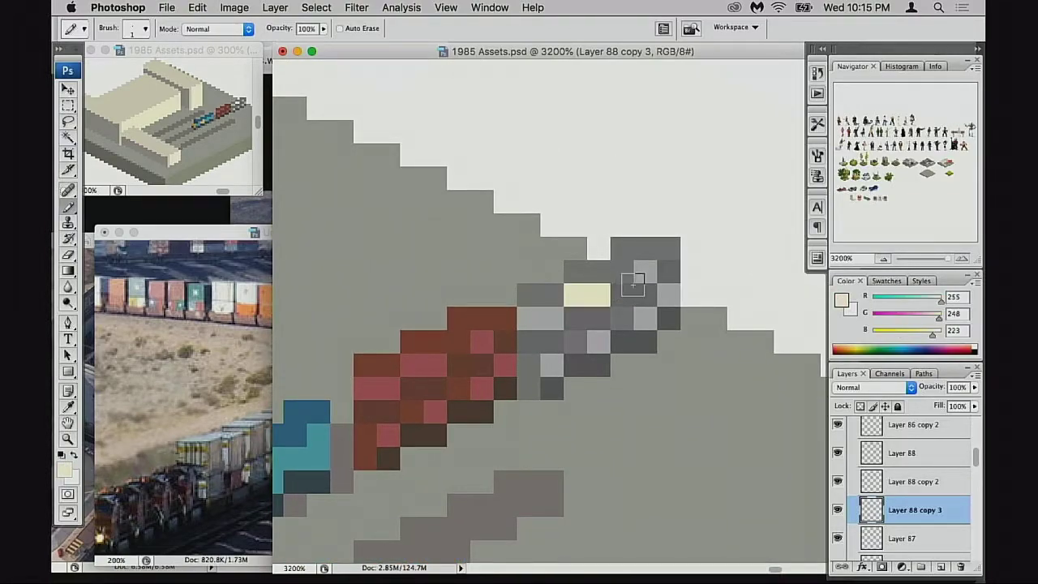
left_click(645, 272)
left_click(622, 272)
left_click(529, 318)
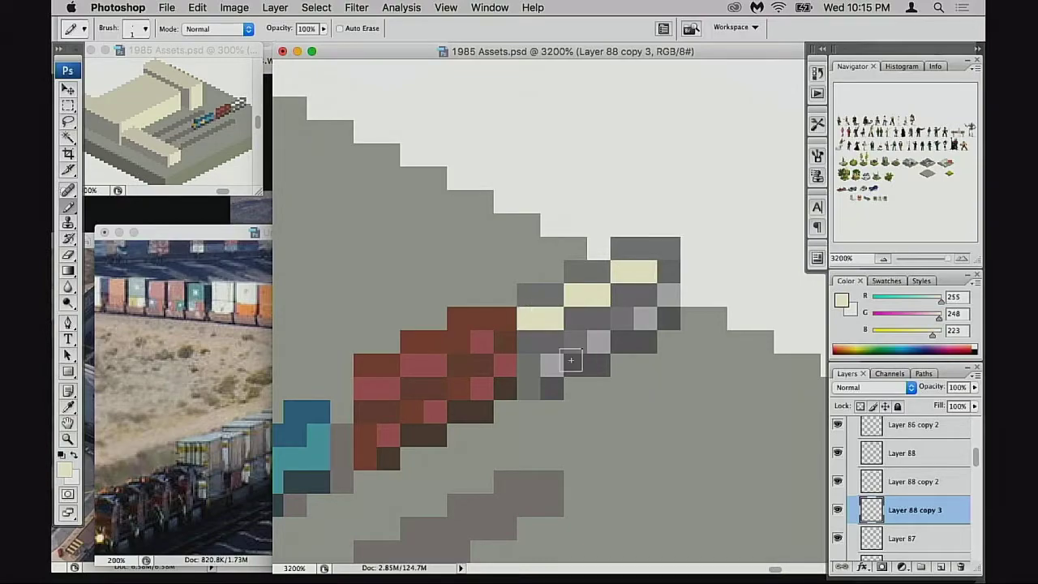
Step: Paint the lower container's light pixels and the rear-end pixel of the grey stack in the same cream
left_click(551, 365)
left_click(599, 342)
left_click(646, 318)
left_click(668, 294)
left_click_drag(632, 336, 653, 331)
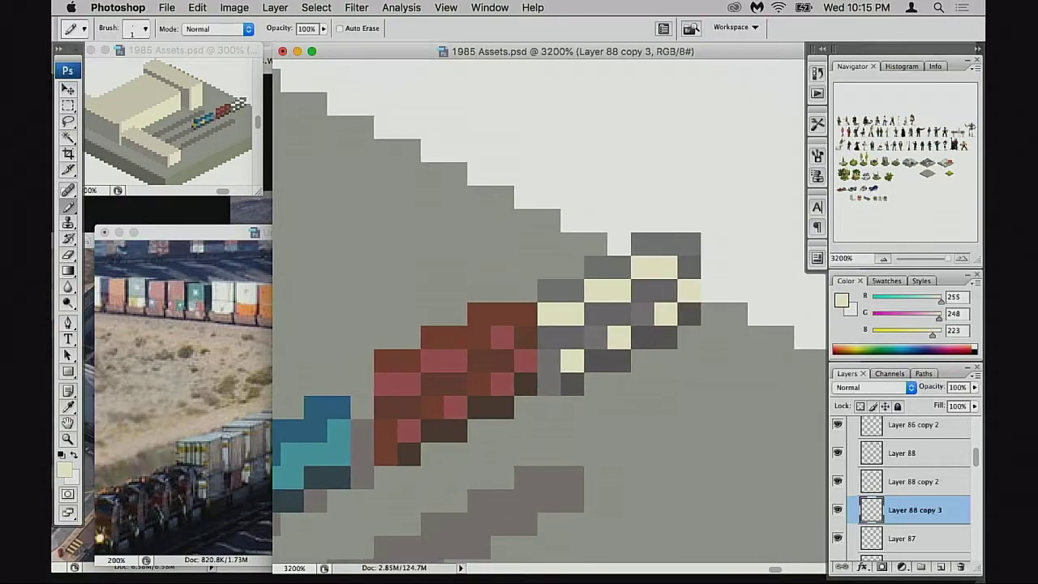
Step: Try shading the cream stack's front upper pixels with the building's shadow grey (158, 153, 149), and undo it
scroll(607, 333, "left", 10)
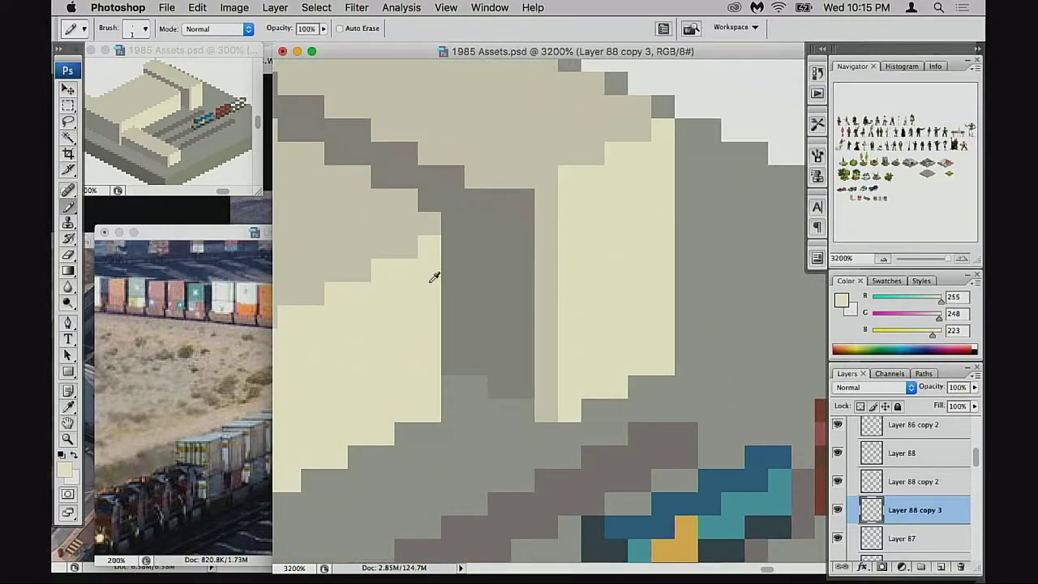
left_click(404, 231, "alt")
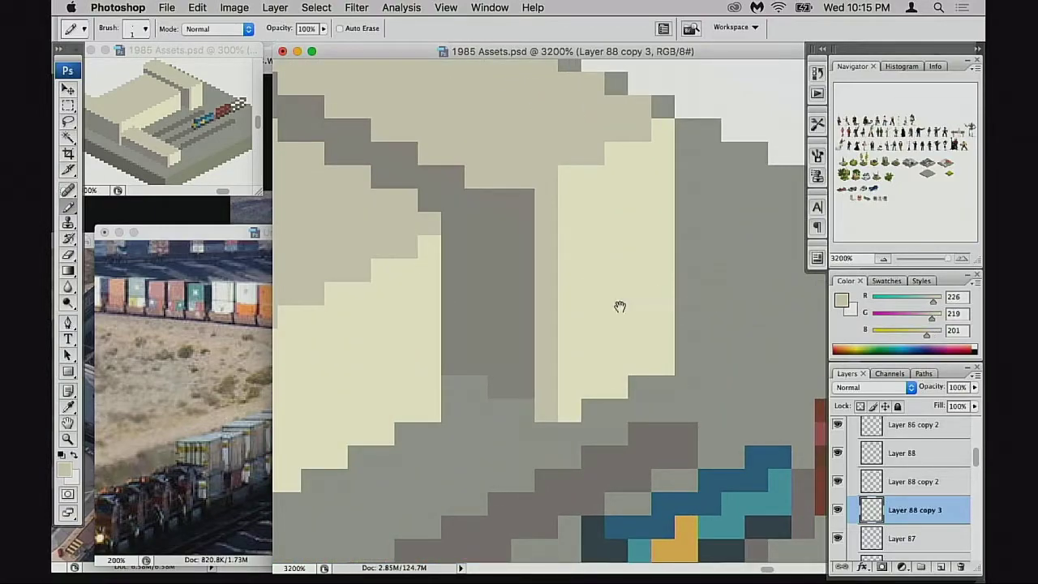
scroll(619, 306, "left", 10)
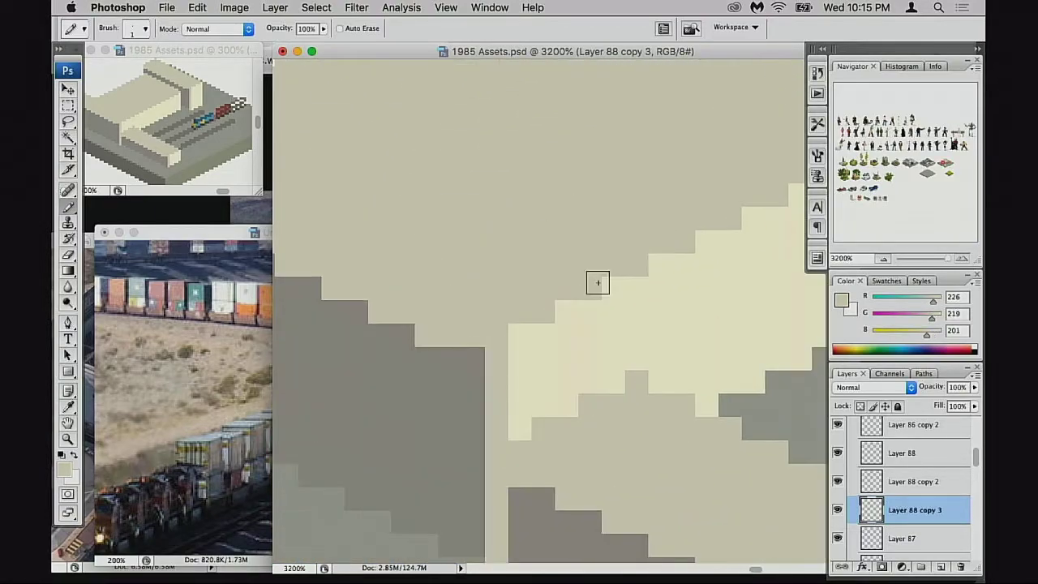
left_click(463, 366, "alt")
scroll(616, 332, "right", 15)
scroll(354, 336, "right", 3)
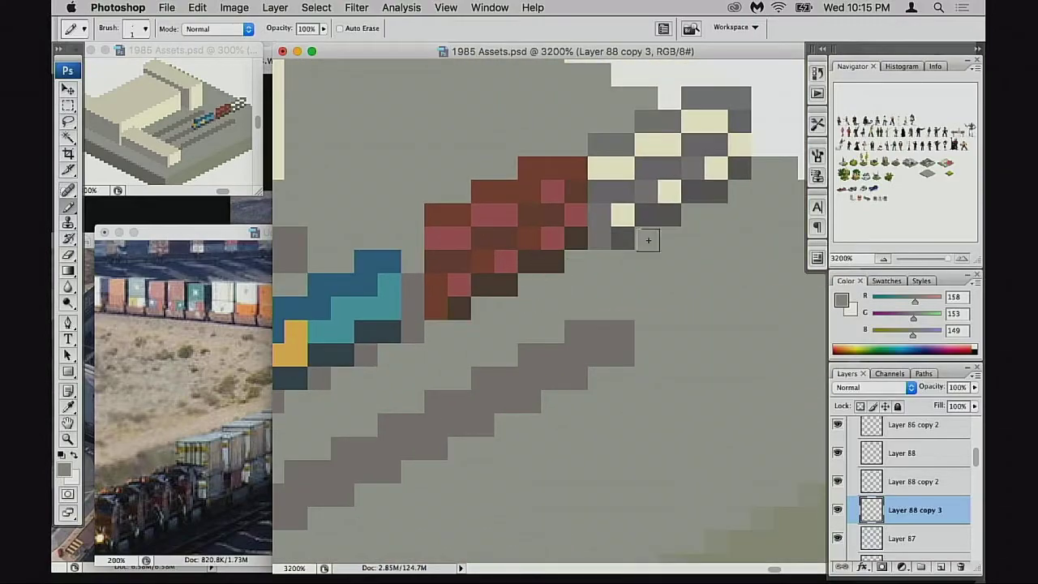
scroll(630, 234, "up", 2)
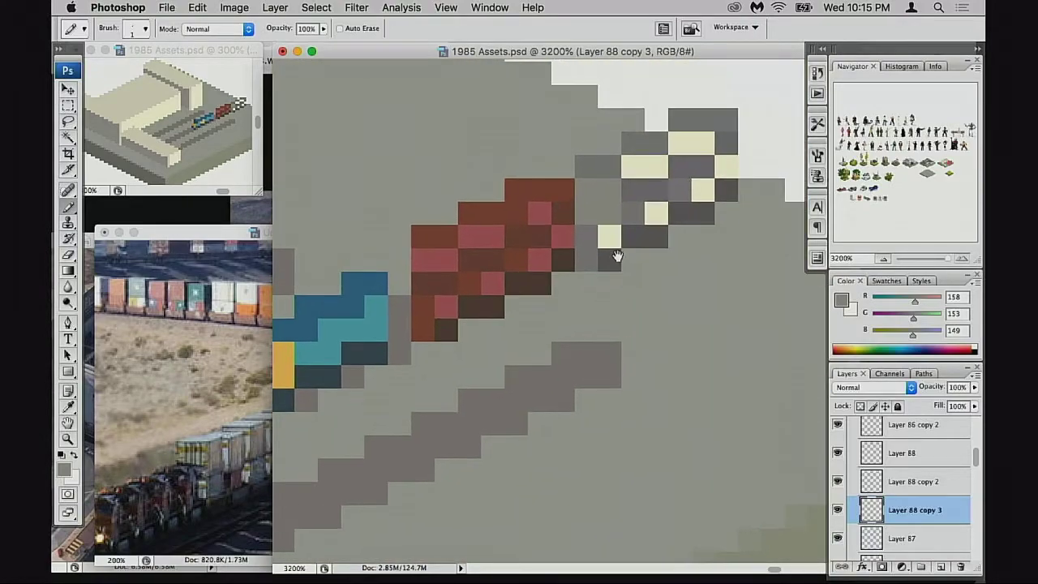
key("super+z")
Step: Darken the lower front-end pixels with the stack's dark grey (104, 104, 104) and shade the upper front pixel in the building's shadow grey
left_click(614, 253, "alt")
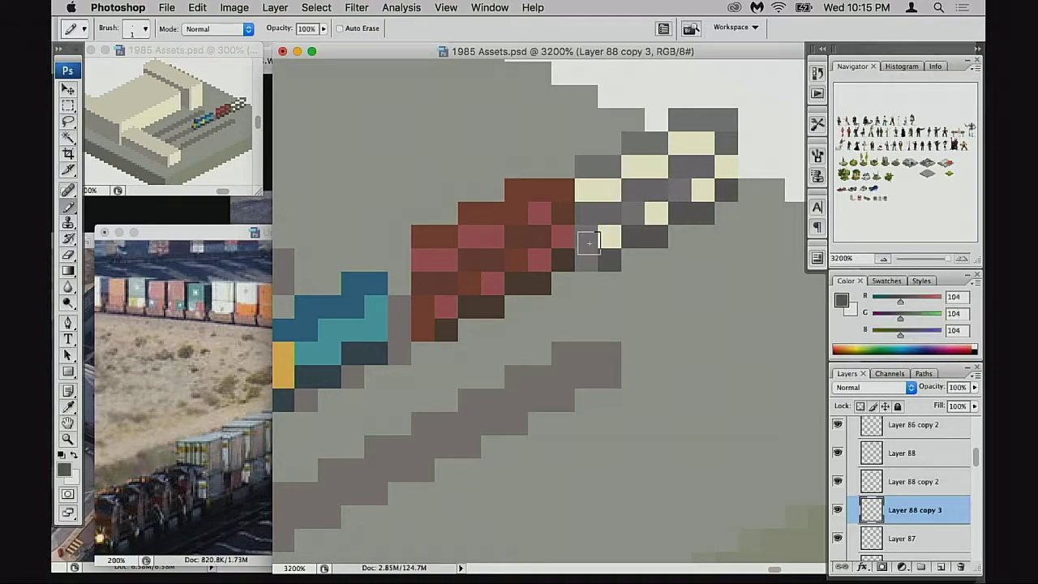
left_click_drag(589, 241, 584, 216)
left_click_drag(487, 268, 813, 300)
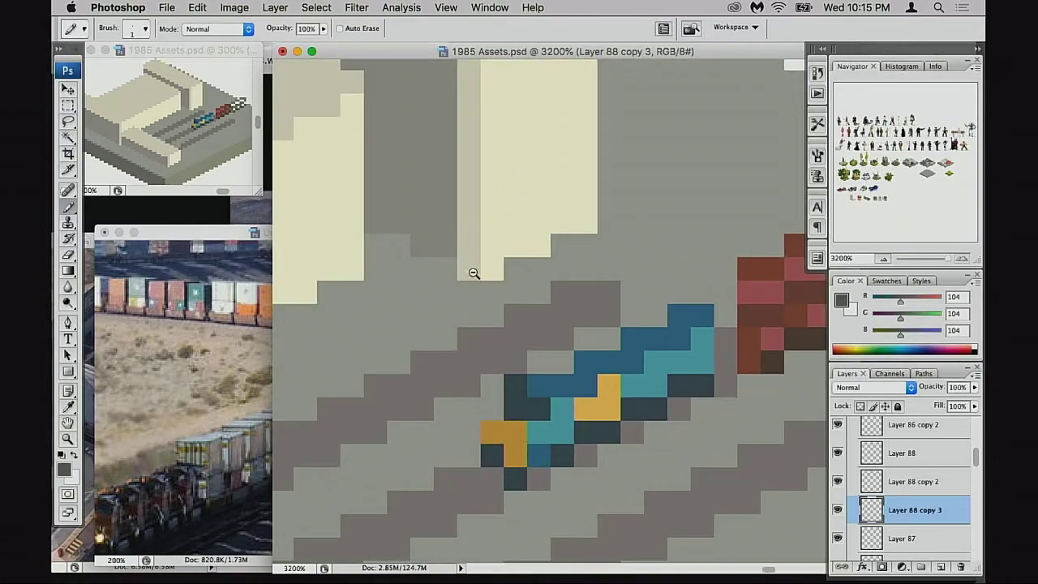
left_click(474, 273, "alt")
left_click(474, 274, "alt")
left_click(619, 276, "alt")
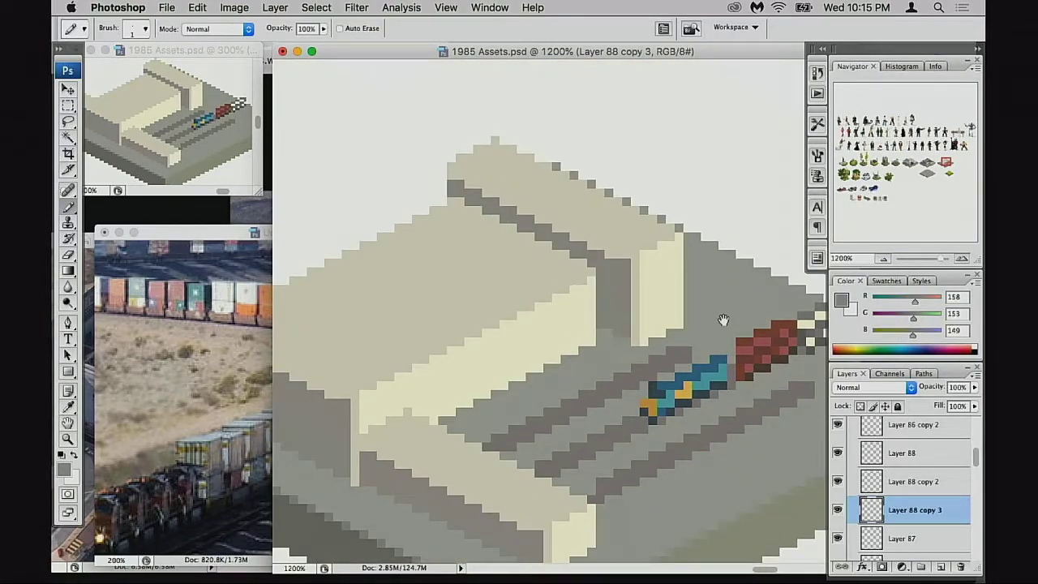
scroll(568, 300, "right", 10)
key("super+equal")
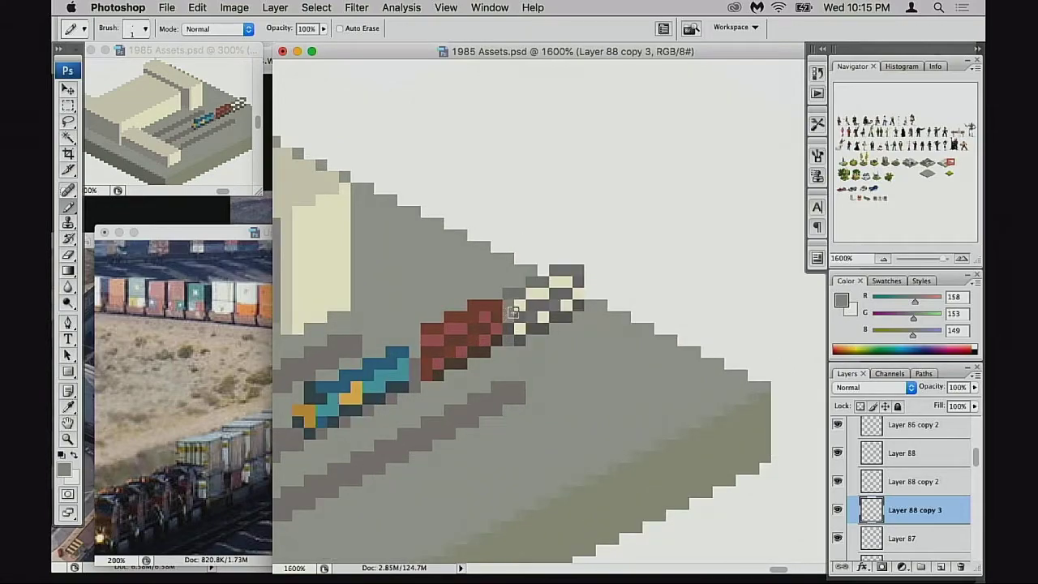
left_click_drag(522, 332, 546, 330)
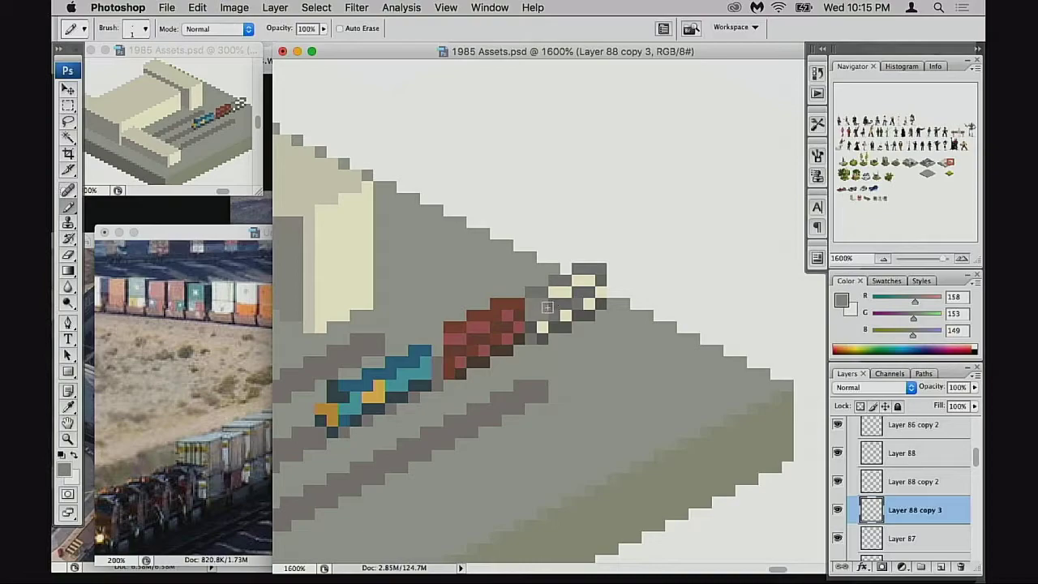
Step: Tone down the stack's cream side pixels by painting over them with the shadow grey at 20% opacity
key("2")
left_click_drag(557, 293, 571, 290)
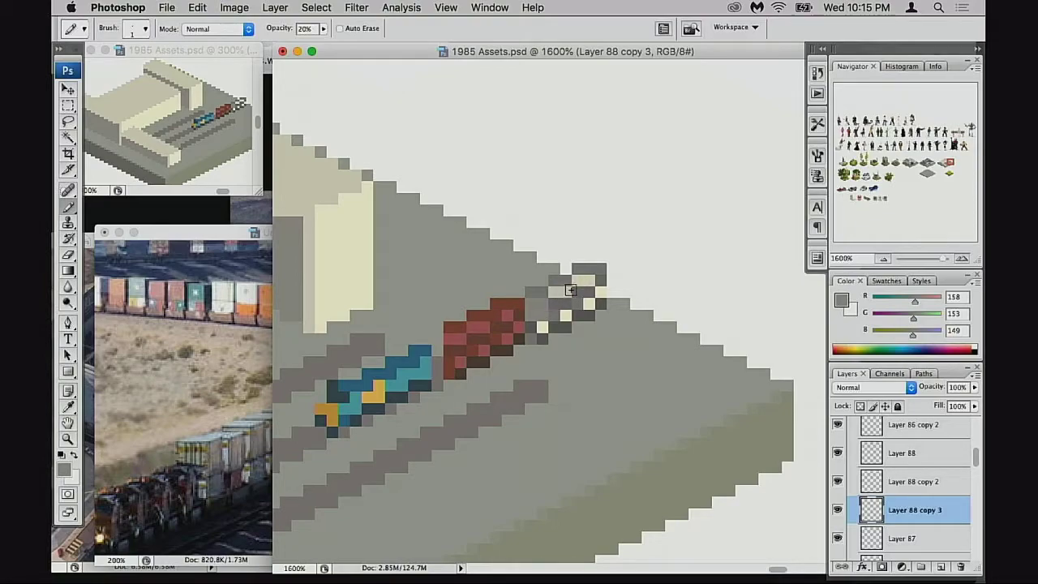
left_click(568, 315)
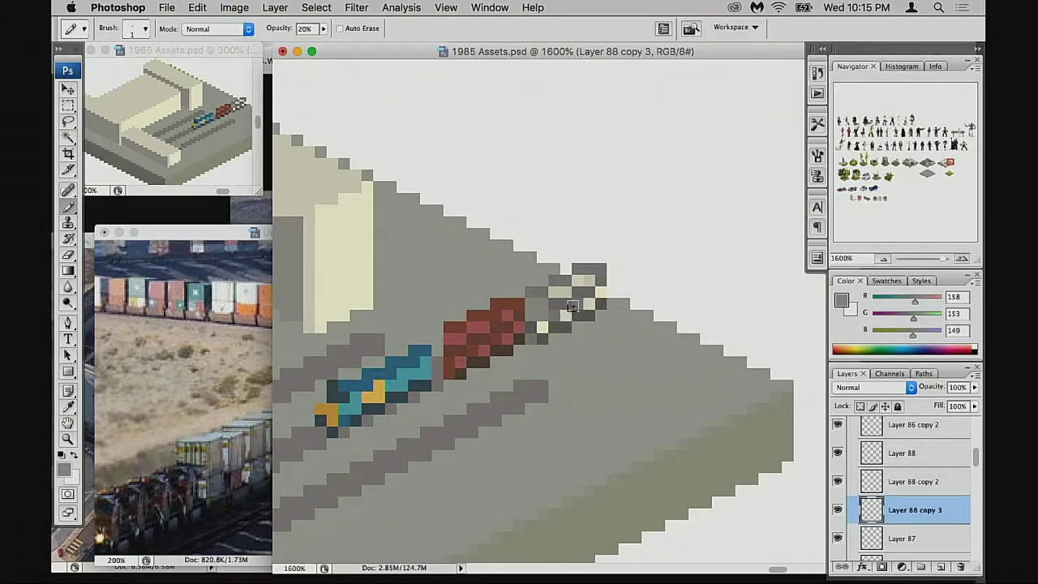
left_click_drag(574, 307, 574, 312)
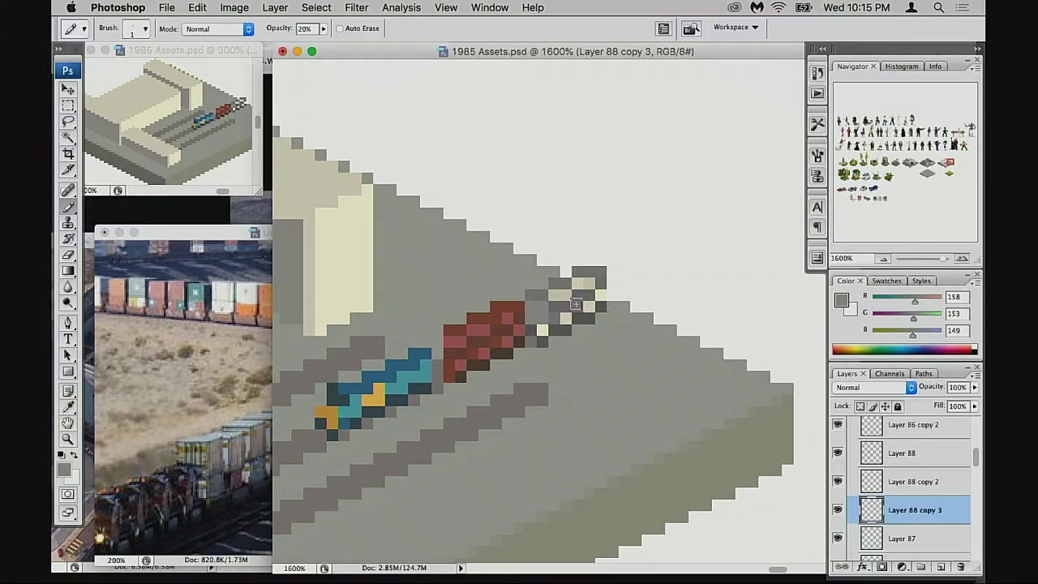
Step: Fill the cream stack's toned-down side pixels with its cream (220, 214, 196), and lighten the grey pixels between them at 20% opacity
left_click(585, 286, "alt")
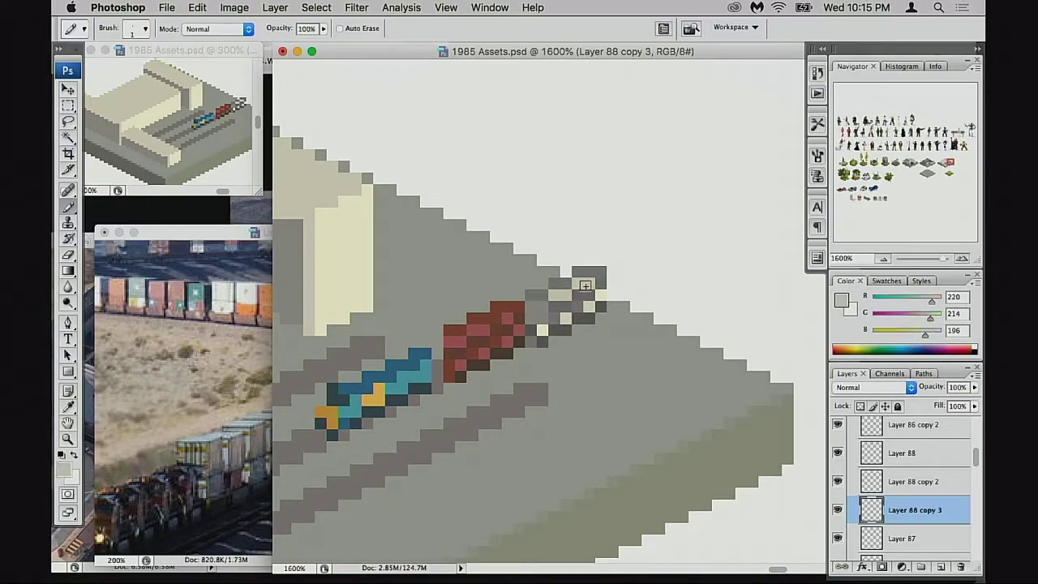
left_click_drag(559, 297, 532, 306)
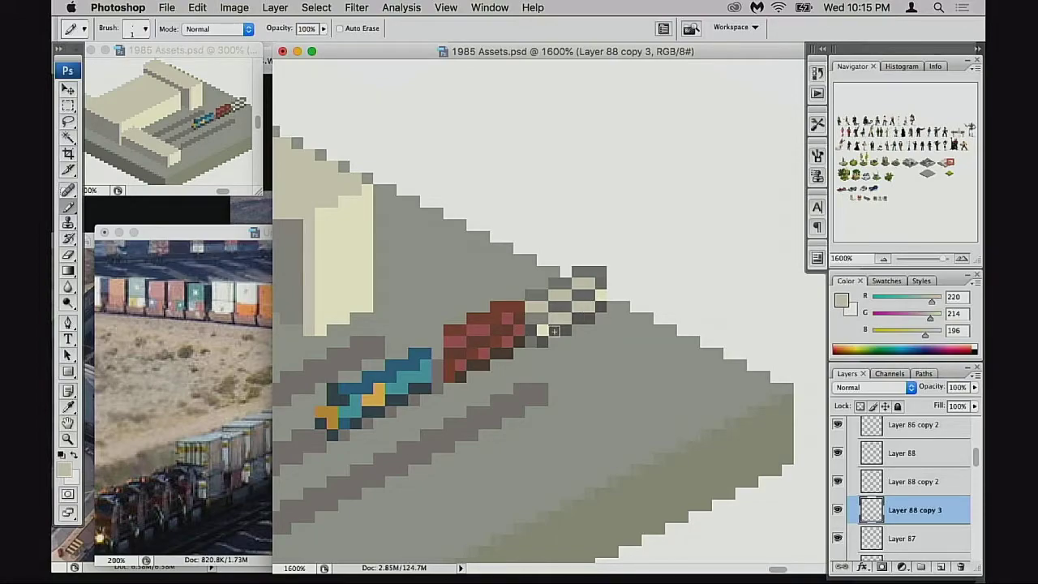
left_click(620, 321, "super")
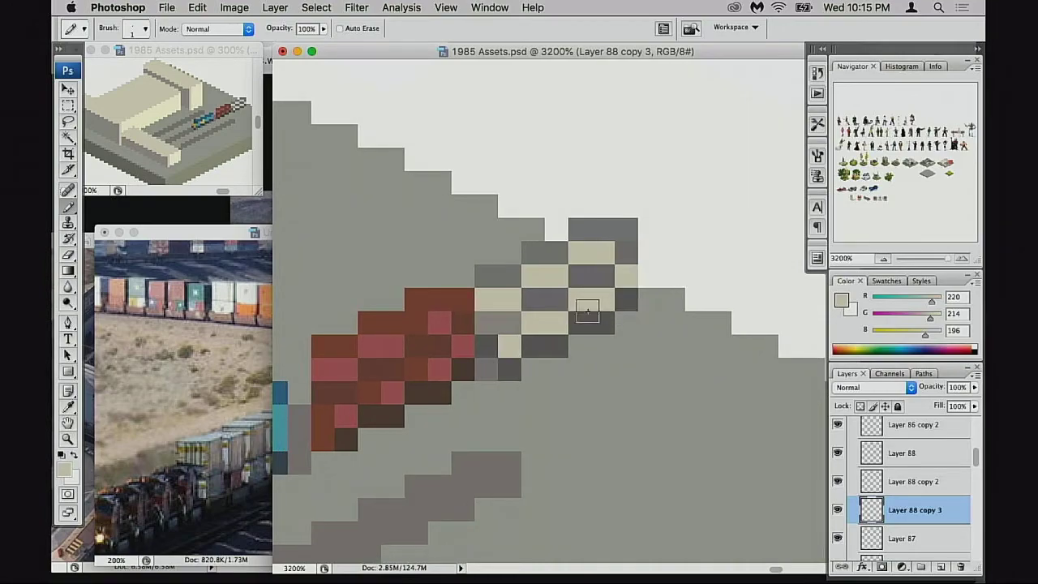
key("2")
left_click(544, 299)
left_click(545, 300)
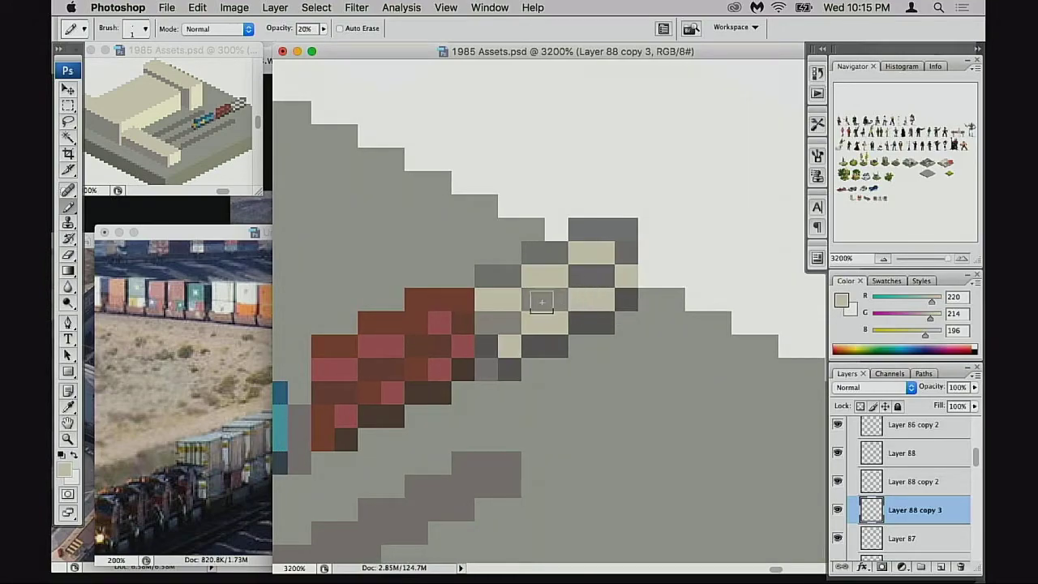
left_click_drag(596, 280, 574, 284)
left_click_drag(516, 320, 490, 323)
left_click(625, 260)
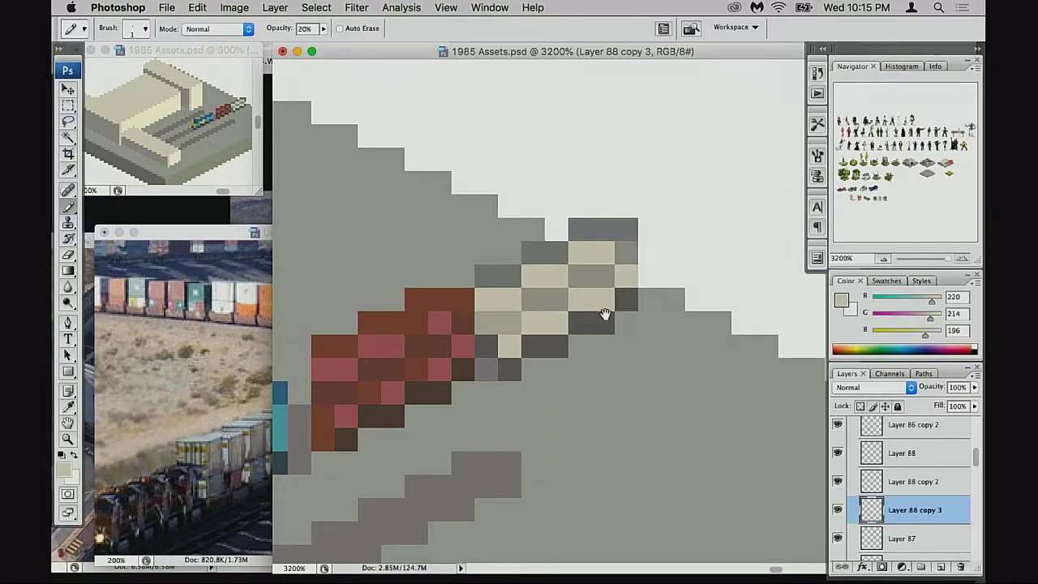
Step: Try painting the stack's lowest cream pixel dark grey, undo it, and try erasing the dark pixel below
key("space")
left_click_drag(592, 339, 569, 339)
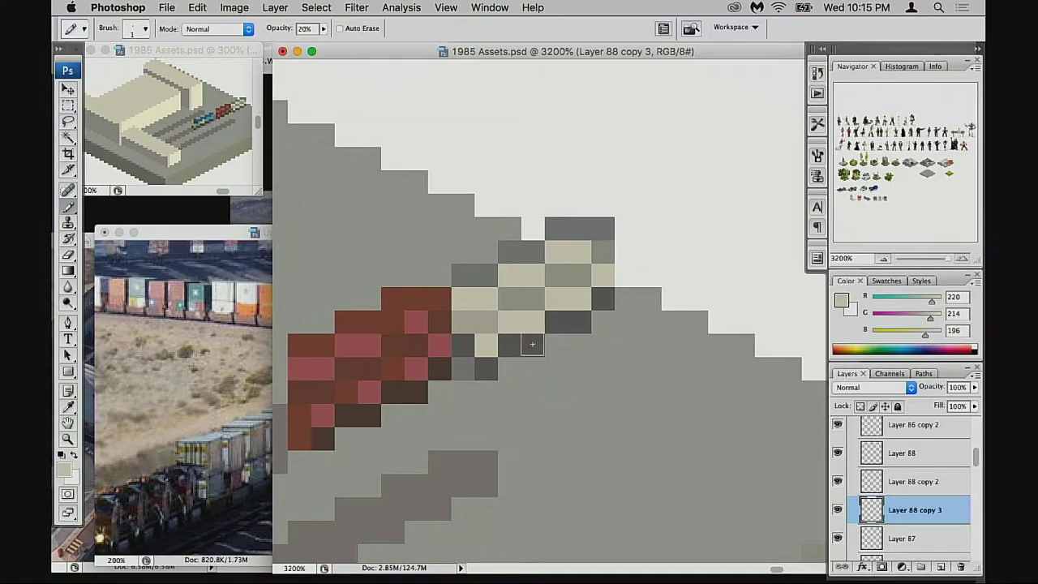
key("0")
left_click(522, 345, "alt")
left_click(486, 345)
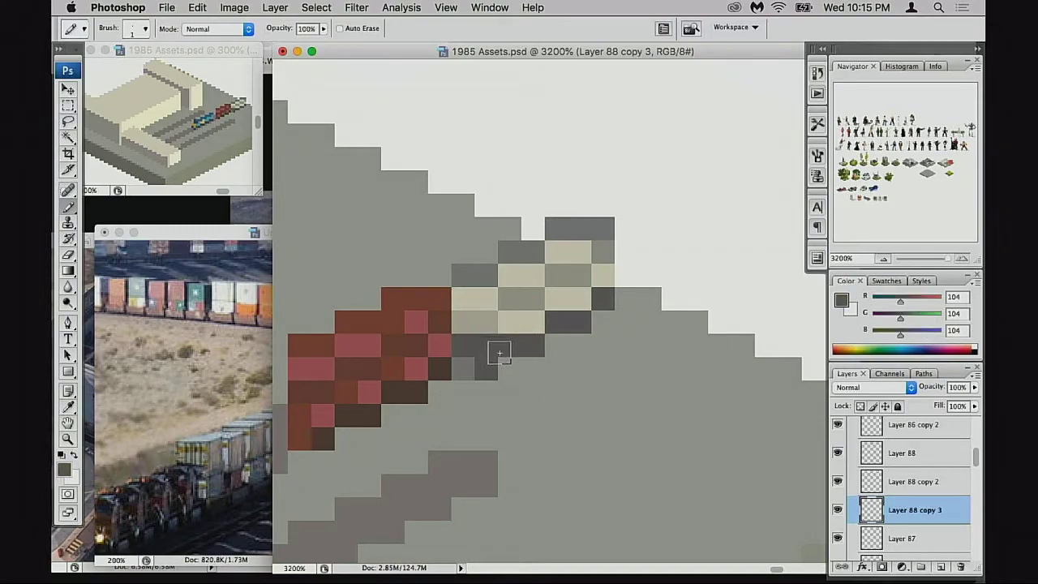
key("super+z")
key("e")
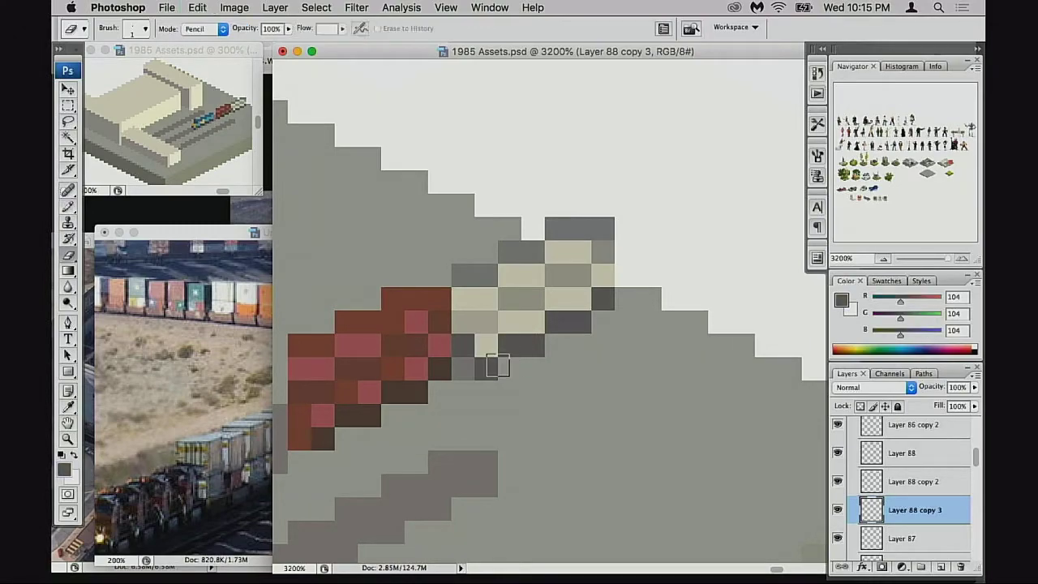
left_click(487, 369)
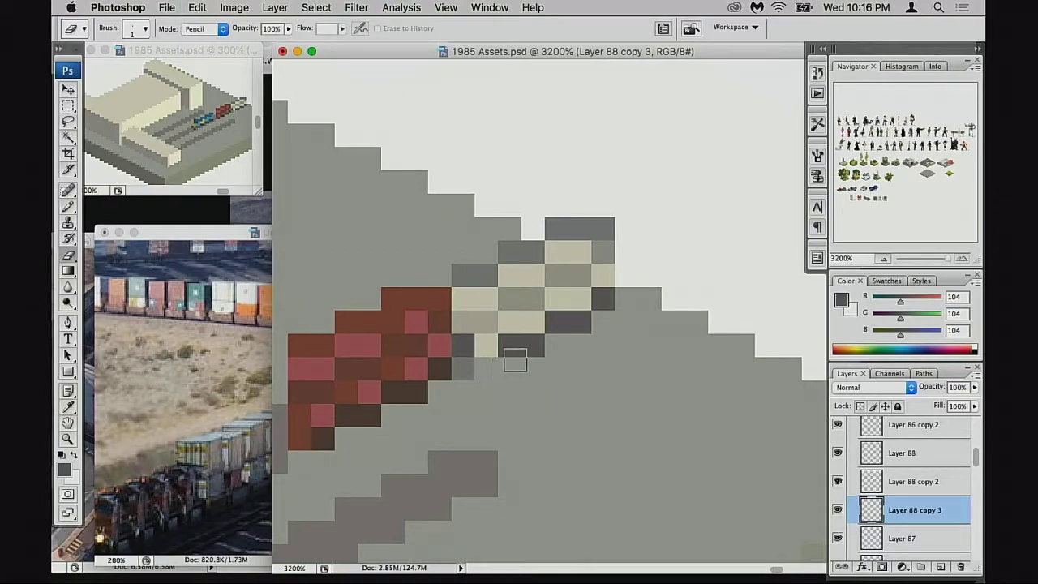
Step: Darken the cream stack's lowest front-end pixel with dark grey (104, 104, 104) and shade its light front pixels at 20% opacity
key("b")
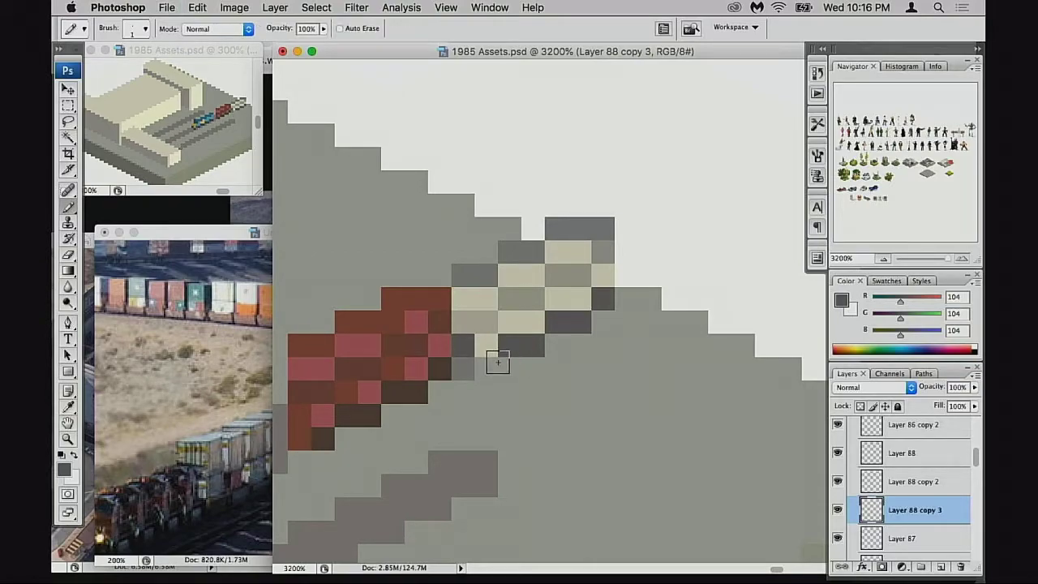
left_click(464, 369)
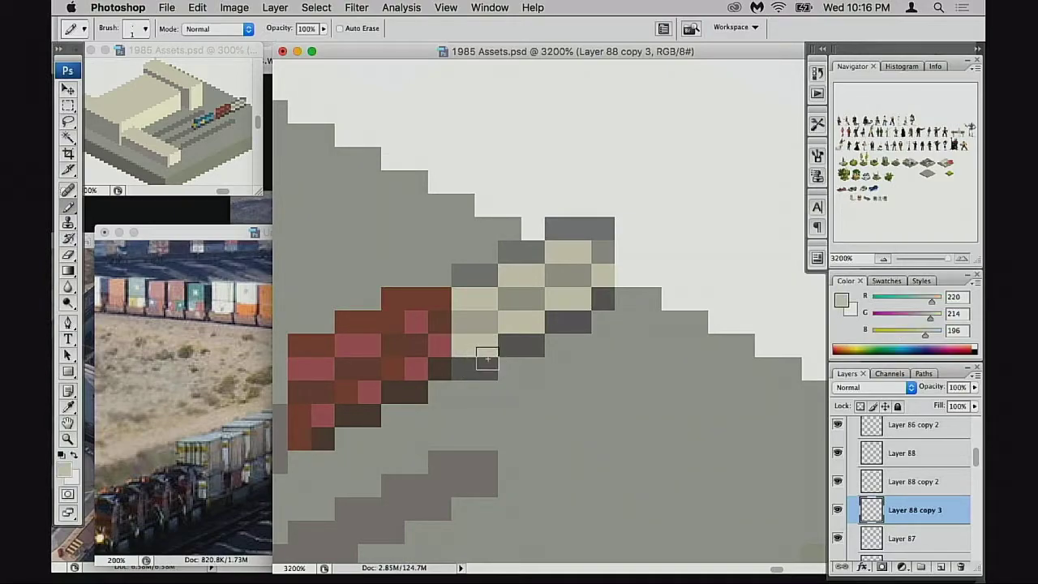
key("super+z")
left_click(469, 347, "alt")
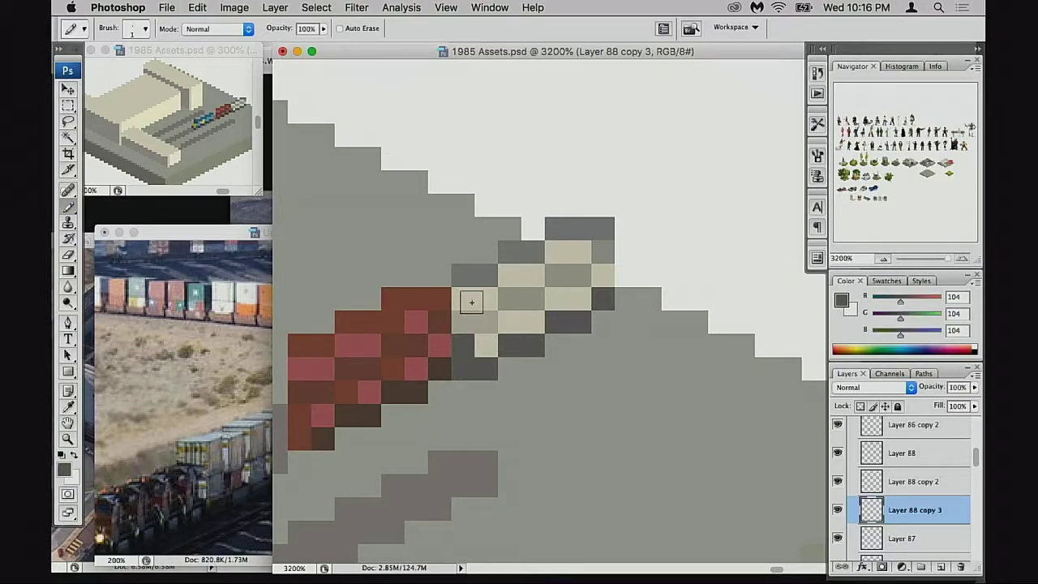
key("super+z")
mouse_move(471, 302)
left_mouse_down()
mouse_move(473, 327)
mouse_move(482, 297)
mouse_move(490, 325)
left_mouse_up()
key("2")
left_click(486, 344)
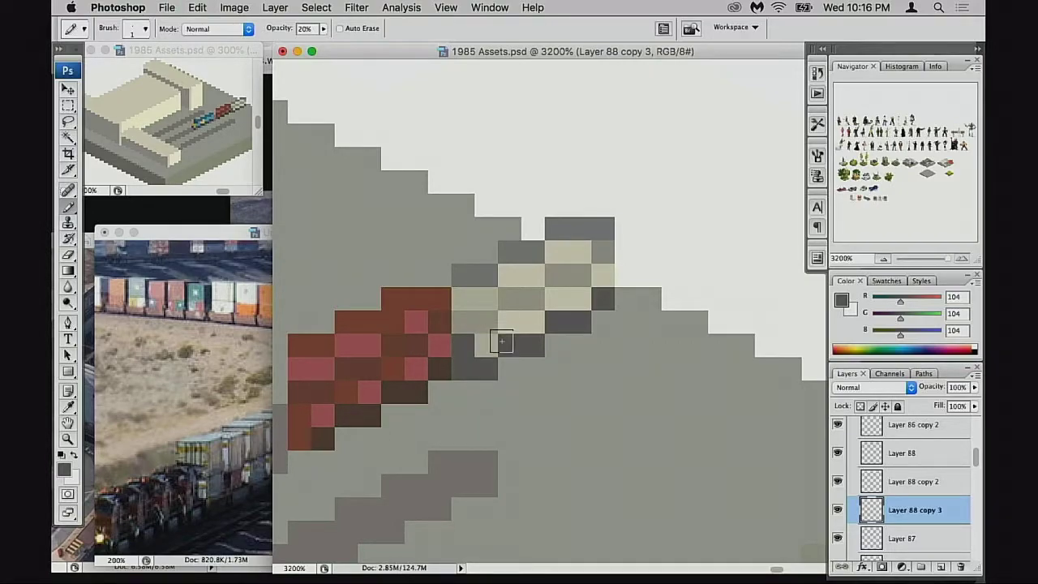
Step: Select Layer 88, Layer 88 copy 2 and Layer 88 copy 3 together and move the whole train forward along its track
left_click(514, 353, "alt")
left_click(518, 357, "alt")
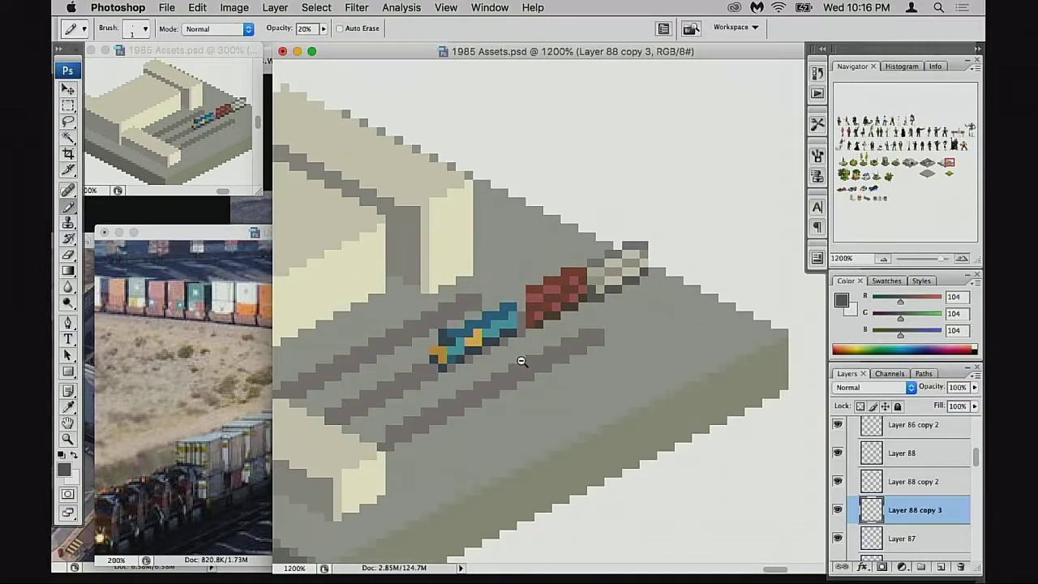
left_click(522, 360, "alt")
left_click(878, 481)
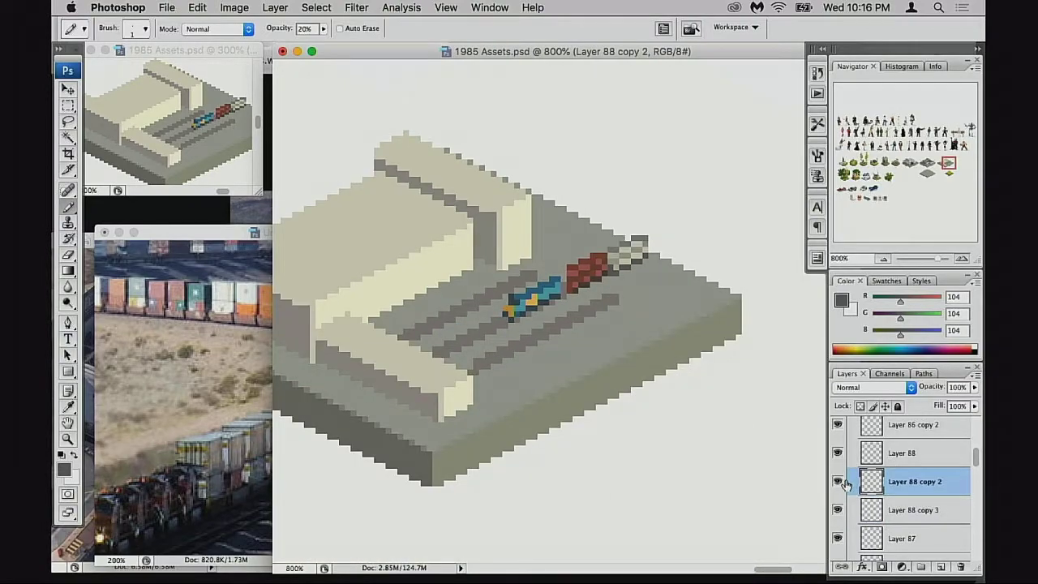
left_click(840, 483)
left_click(840, 482)
left_click(838, 453)
left_click(839, 454)
left_click(868, 455)
left_click(874, 511, "shift")
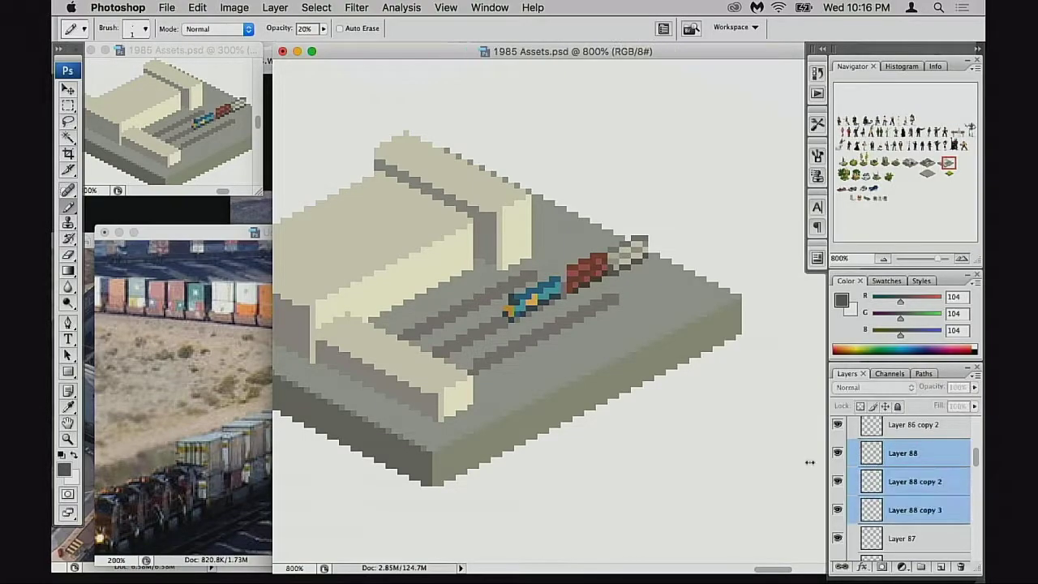
key("v")
mouse_move(563, 358)
left_mouse_down()
mouse_move(520, 376)
mouse_move(581, 384)
left_mouse_up()
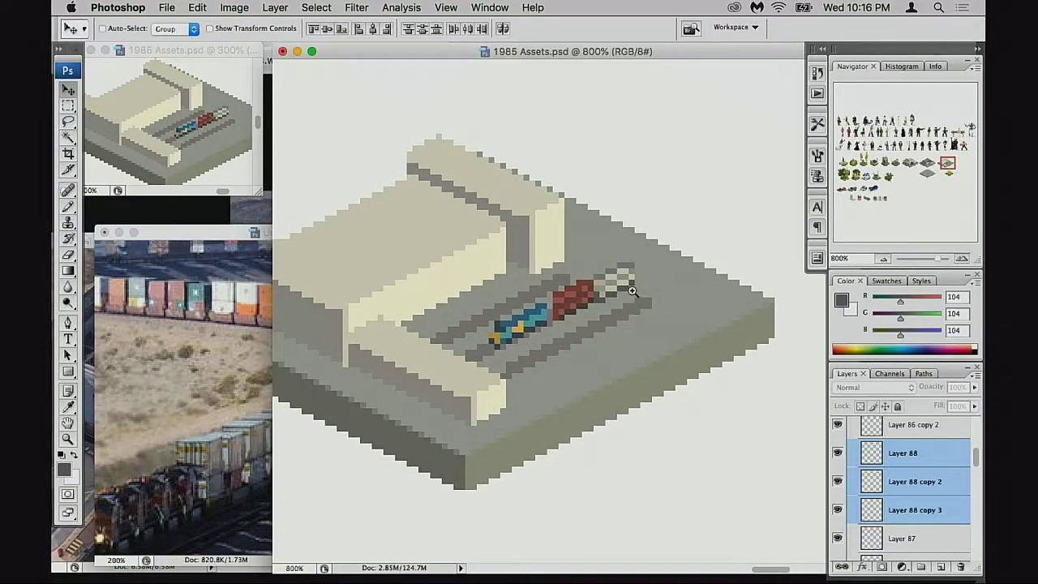
Step: Duplicate the cream container car from Layer 88 copy 3 and place the copy directly behind it on the track, one layer lower
left_click(622, 309, "super")
left_click(593, 331, "super")
left_click_drag(589, 331, 598, 335)
left_click_drag(686, 388, 695, 386)
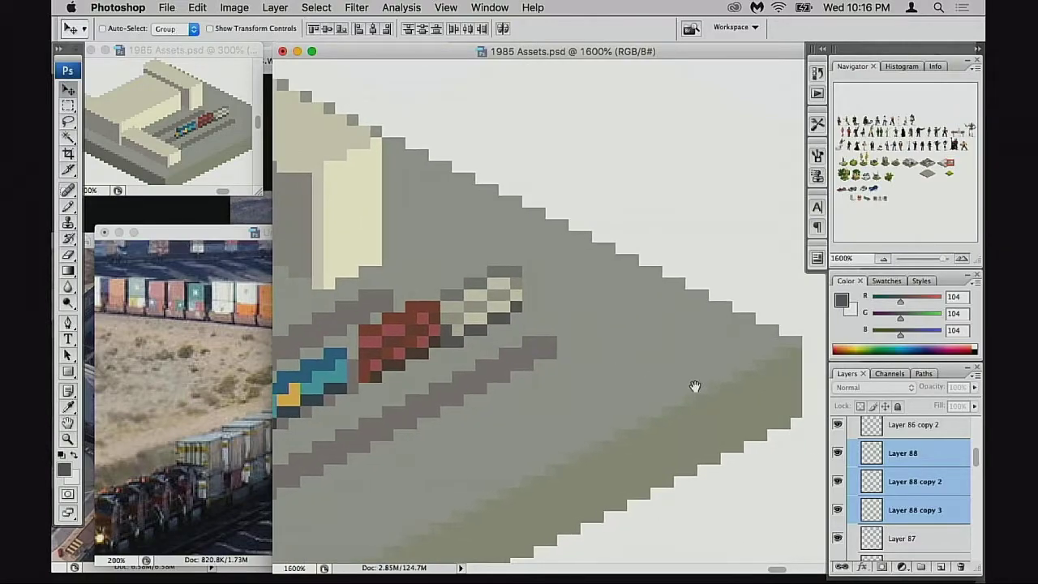
left_click(868, 515)
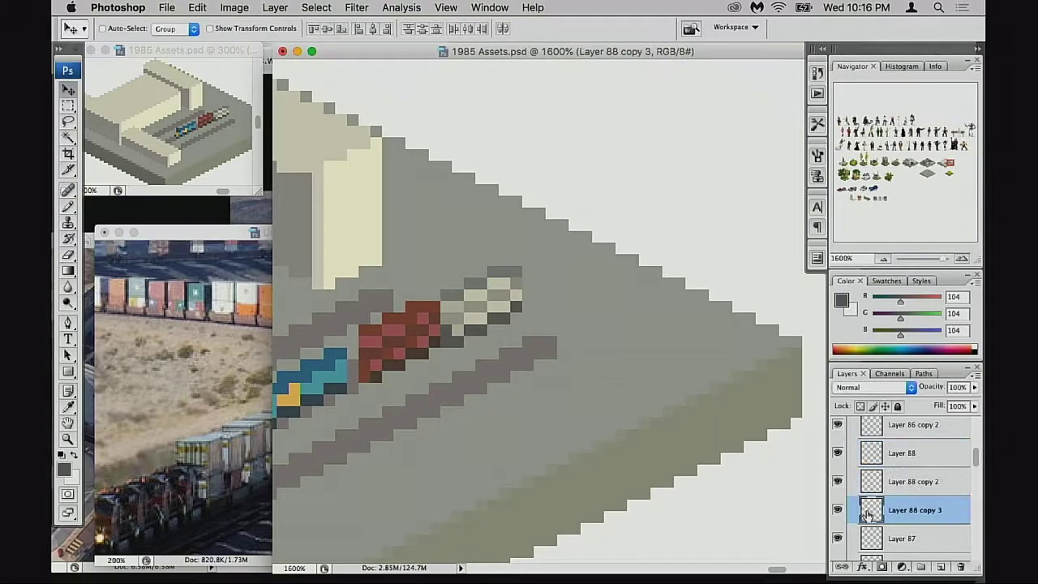
key("super+j")
left_click_drag(502, 372, 571, 335)
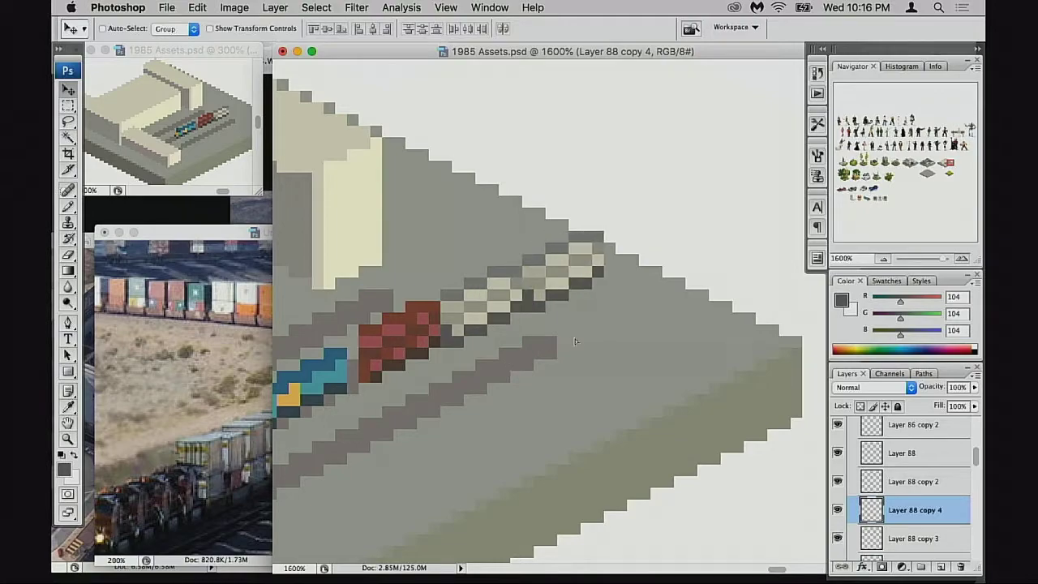
key("super+bracketleft")
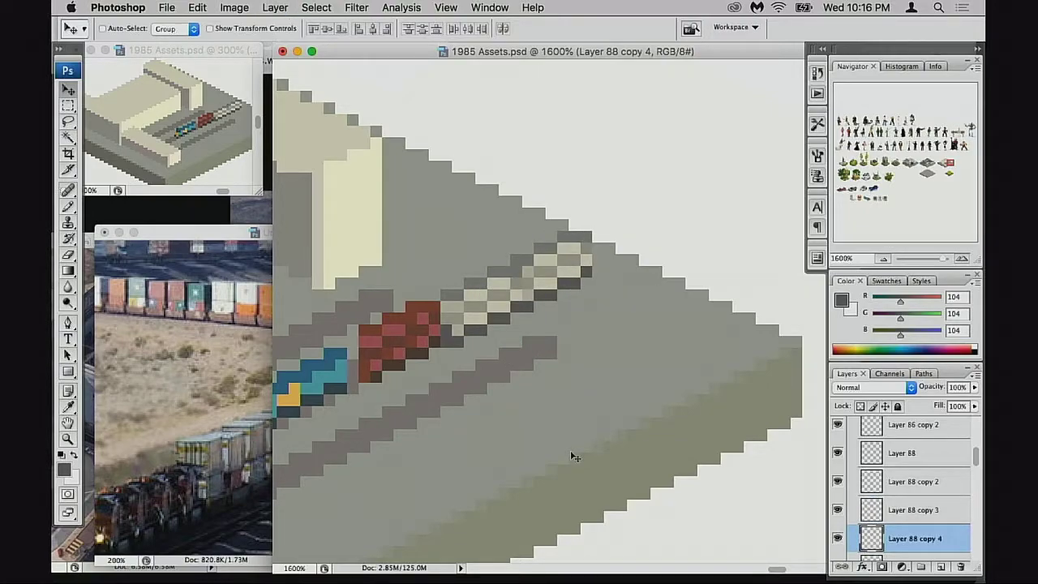
Step: Shift the copied container car's hue to a pale blue with Hue/Saturation
key("super+u")
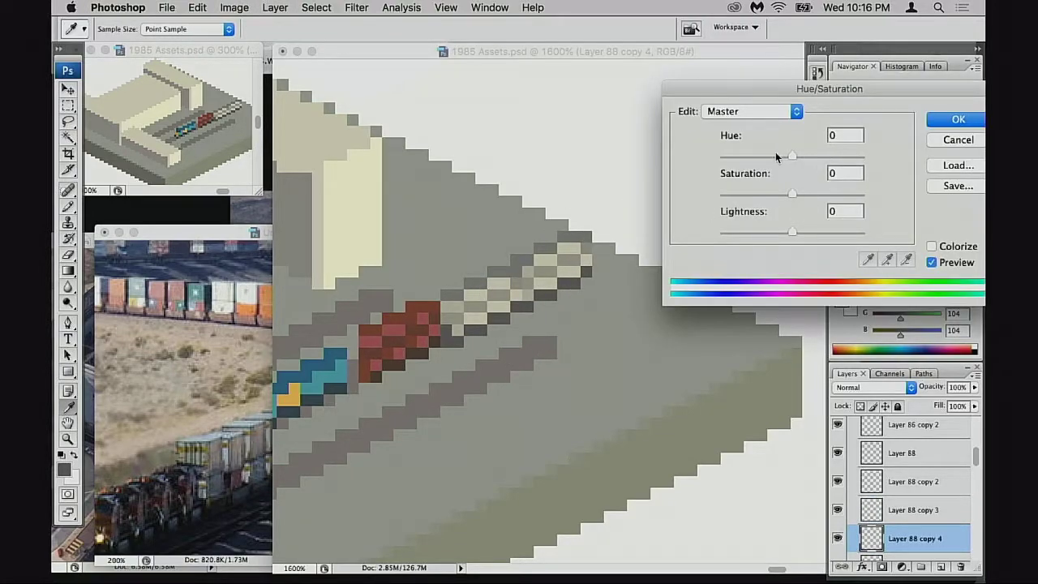
left_click_drag(776, 154, 724, 164)
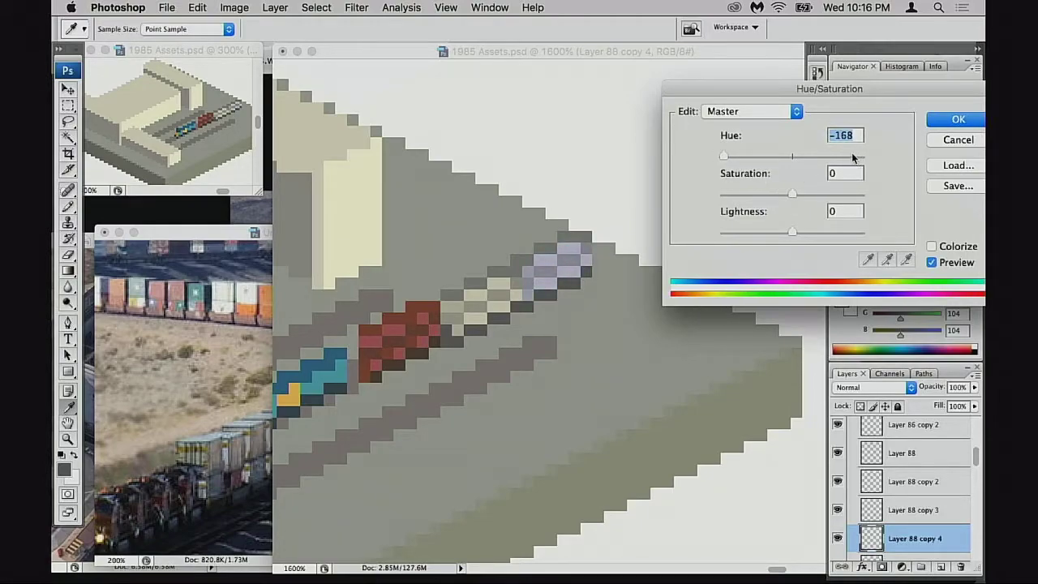
left_click_drag(852, 153, 833, 159)
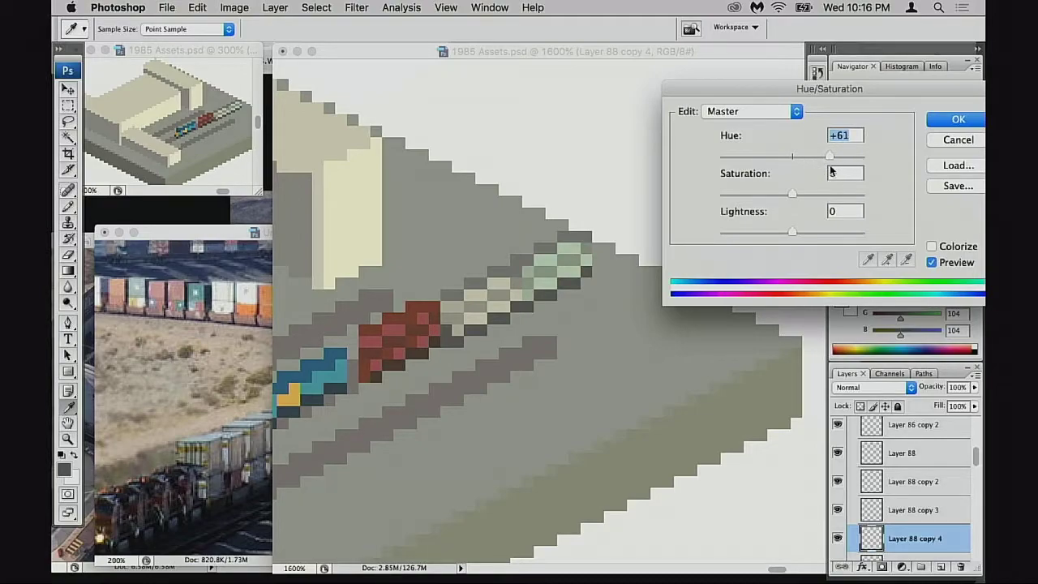
mouse_move(732, 168)
left_mouse_down()
mouse_move(749, 160)
mouse_move(719, 168)
left_mouse_up()
left_click(959, 119)
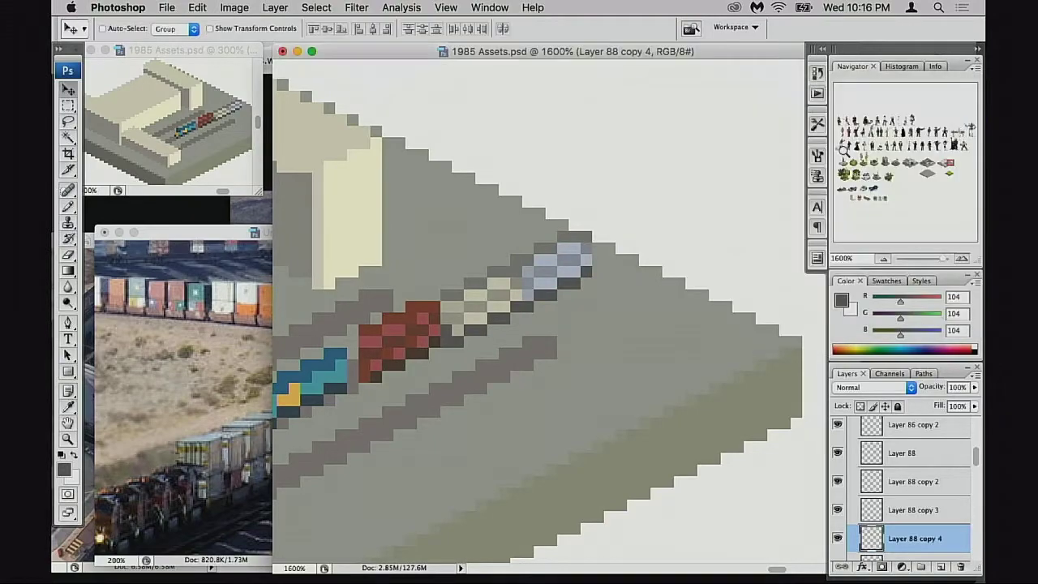
Step: Strengthen the copied car's blue with Color Balance, setting the midtones to -31 cyan/red and +41 yellow/blue
key("super+b")
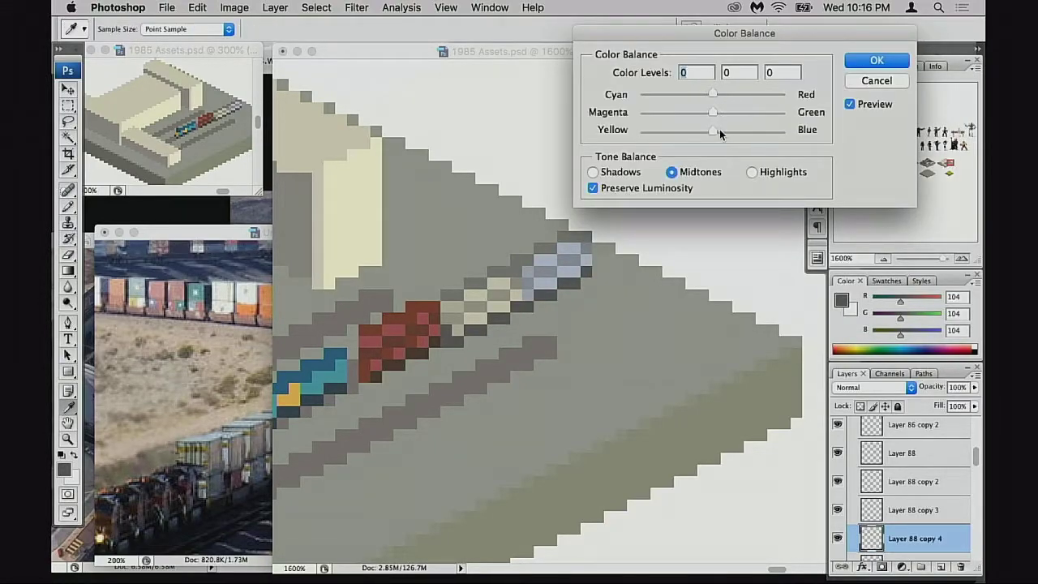
left_click_drag(718, 130, 743, 131)
left_click_drag(712, 94, 694, 93)
left_click_drag(682, 93, 688, 94)
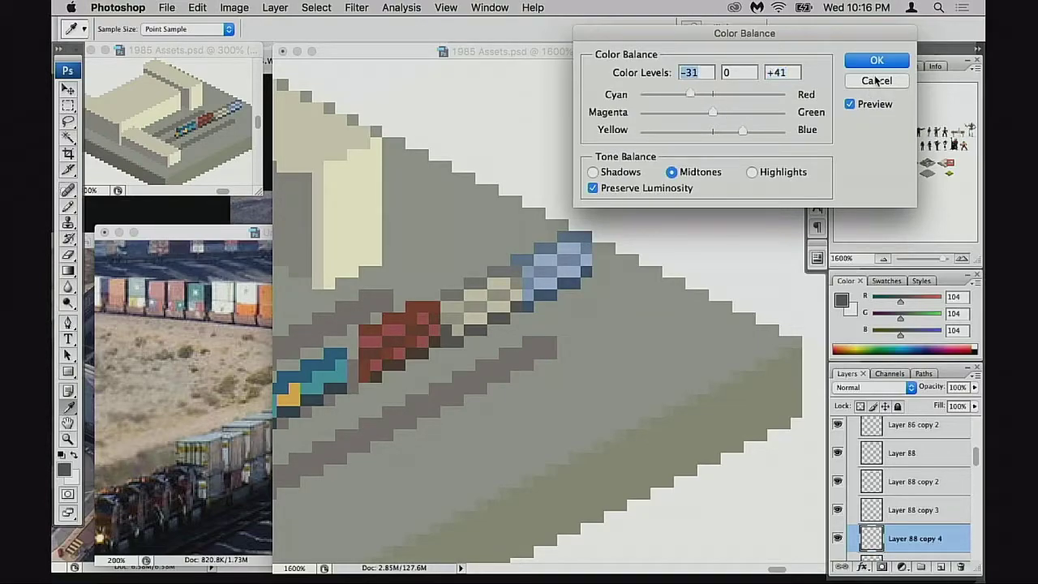
key("Return")
key("v")
Step: Darken the blue container car with Levels by lowering the output white level to 172
key("super+l")
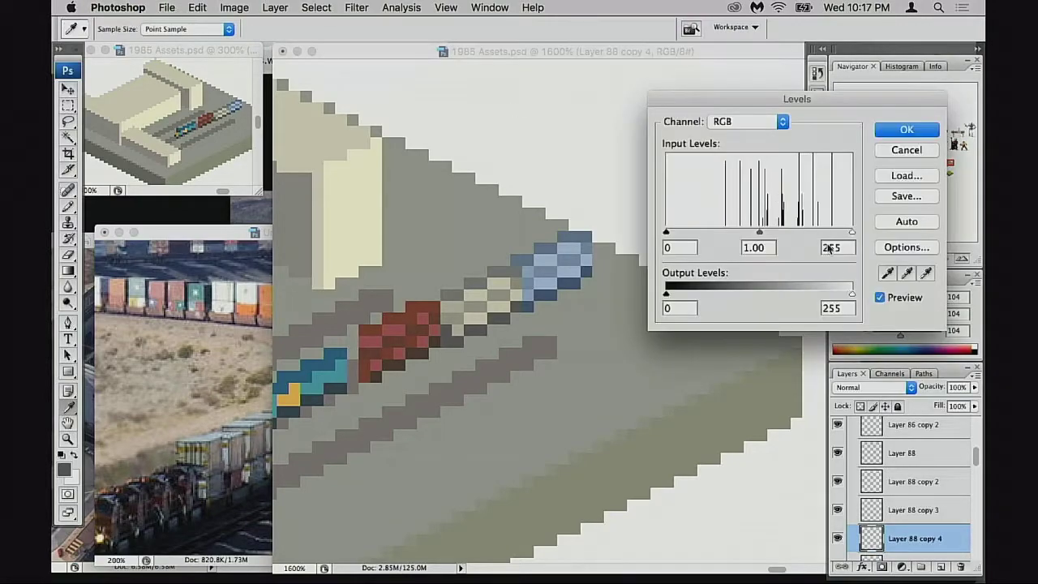
left_click_drag(851, 293, 793, 300)
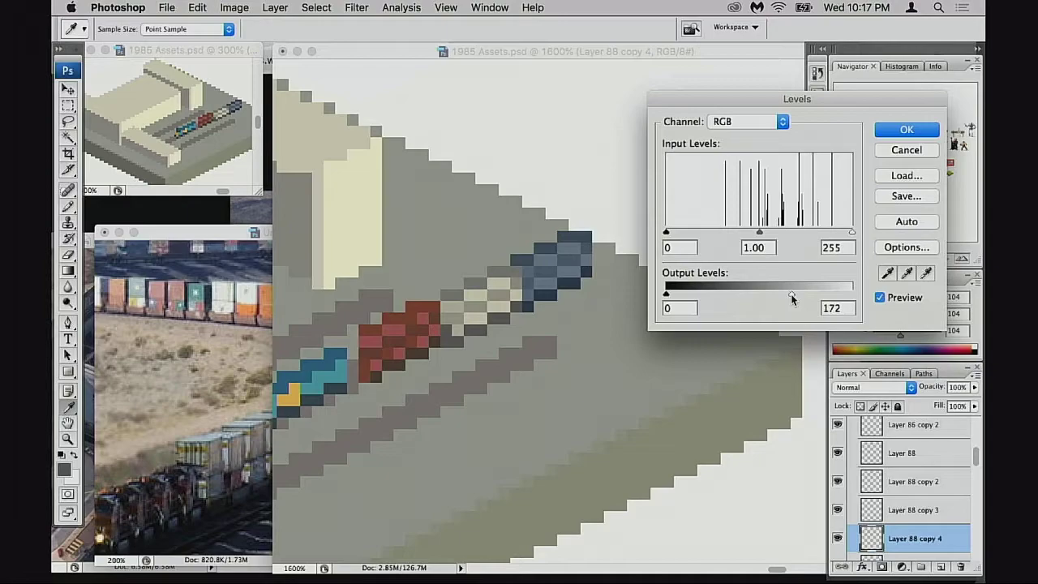
key("Return")
key("v")
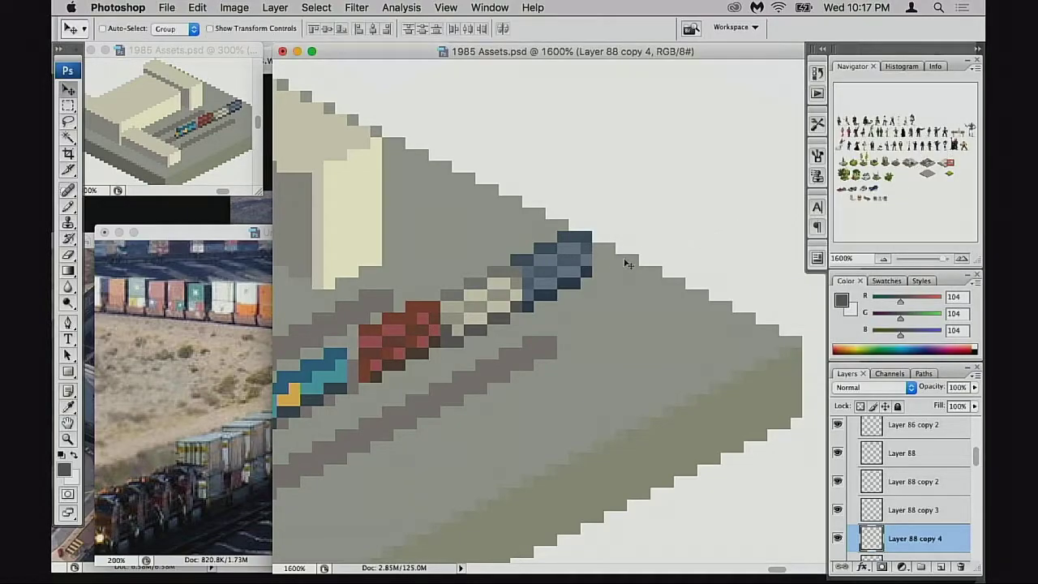
key("super+space")
type("j")
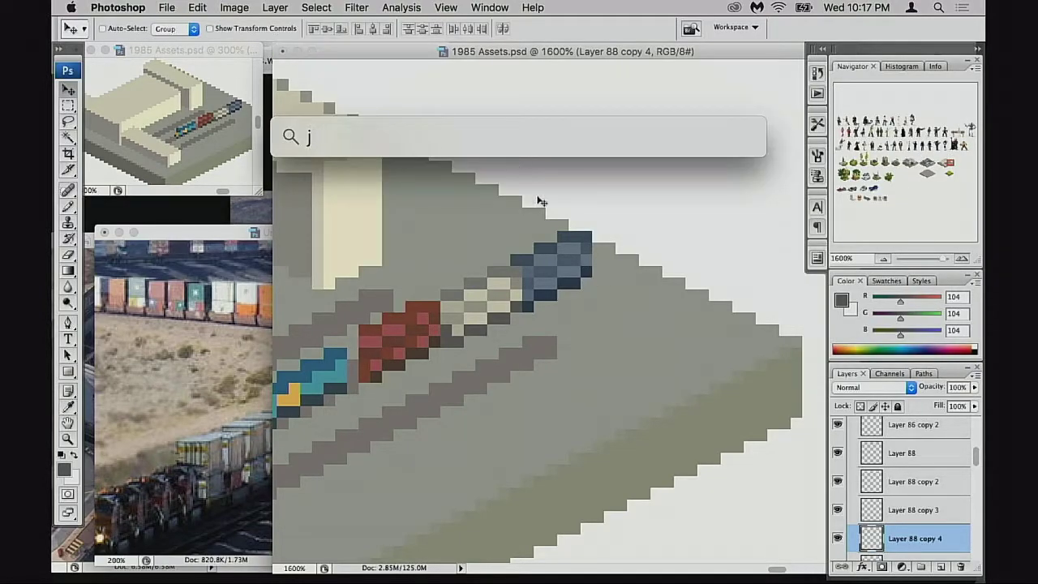
key("Escape")
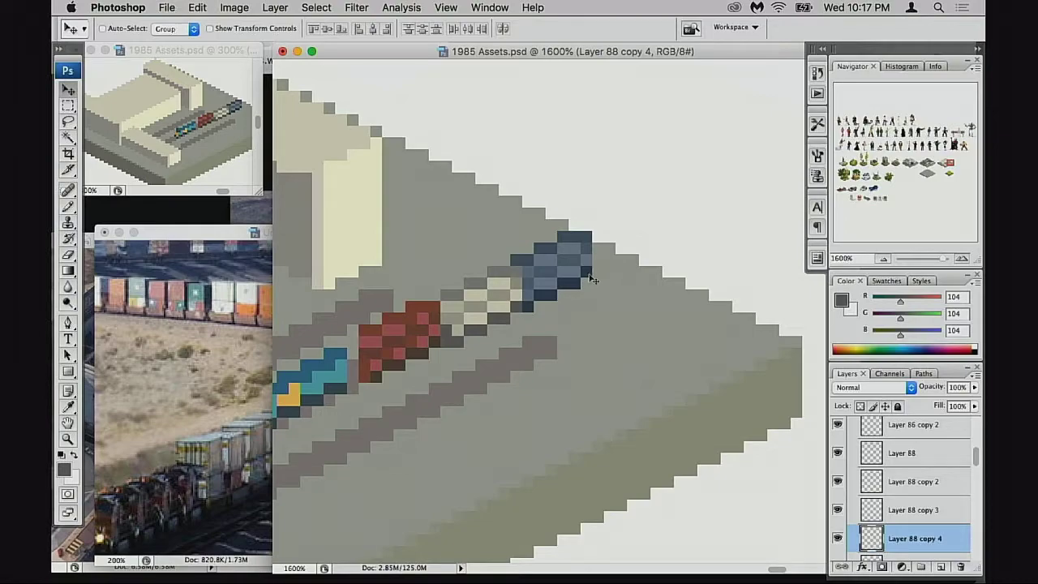
Step: Paint the pixels along the blue car's bottom edge in dark grey (104, 104, 104) with the Pencil at full opacity
left_click(569, 305)
key("b")
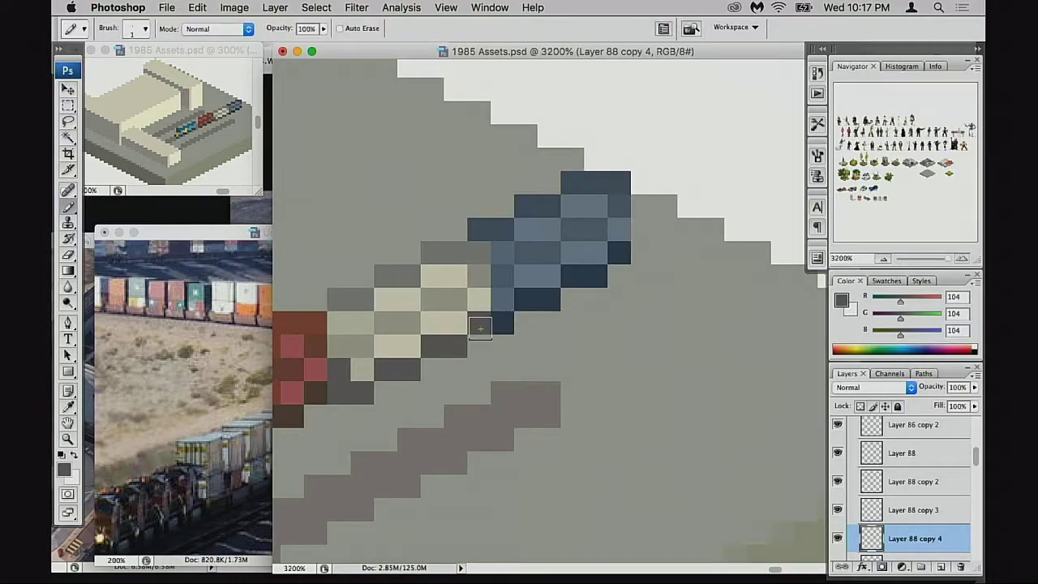
mouse_move(458, 340)
left_mouse_down()
mouse_move(554, 313)
mouse_move(541, 308)
mouse_move(619, 260)
left_mouse_up()
scroll(595, 292, "left", 5)
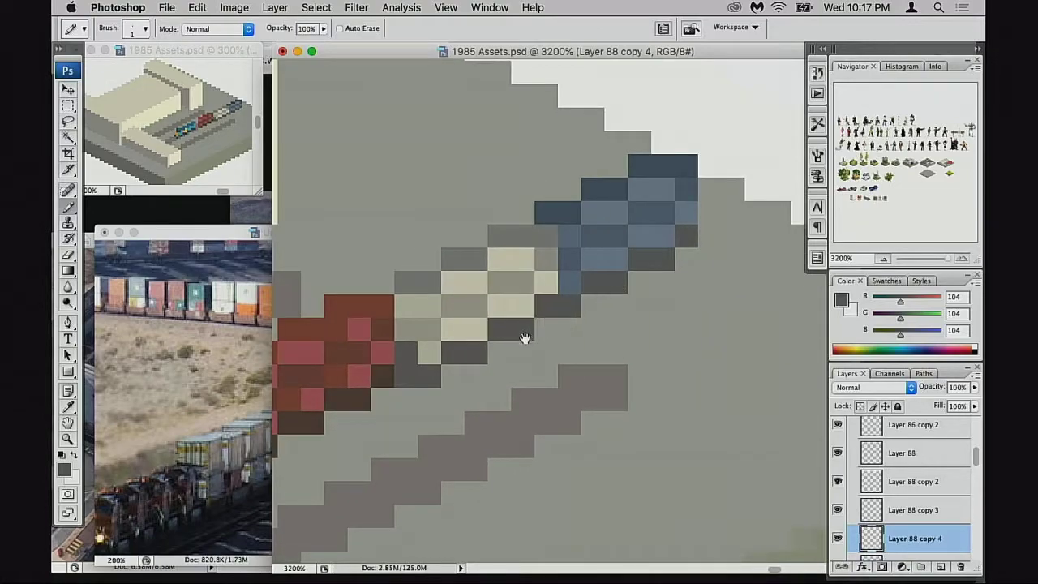
scroll(487, 353, "left", 3)
scroll(439, 376, "left", 4)
scroll(439, 376, "down", 2)
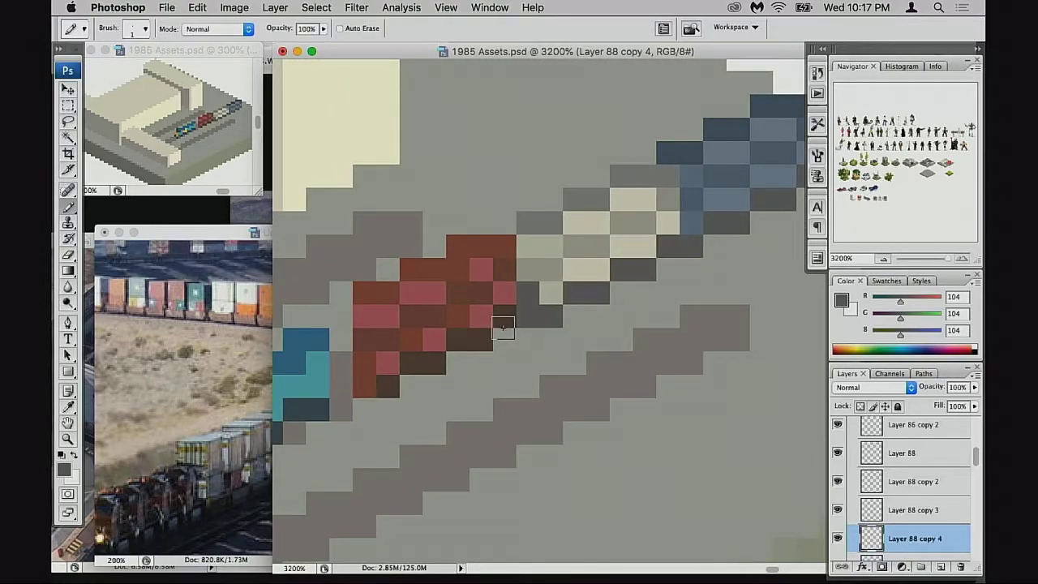
Step: Paint the pixels along the red container car's bottom edge, on Layer 88 copy 2, in dark grey (104, 104, 104)
scroll(858, 447, "down", 2)
left_click(838, 441)
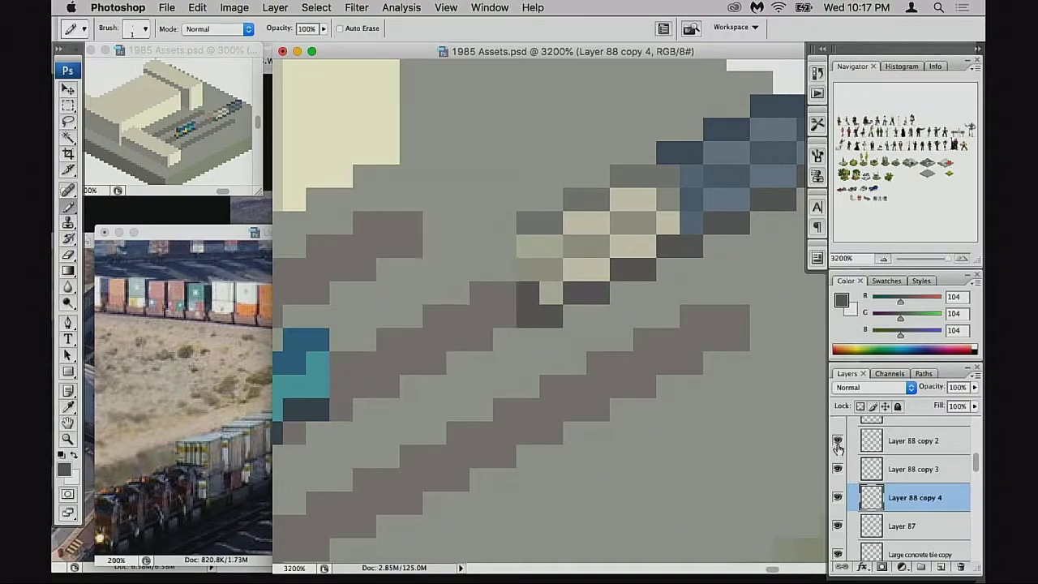
left_click(837, 441)
left_click(914, 441)
mouse_move(485, 339)
left_mouse_down()
mouse_move(476, 338)
mouse_move(504, 317)
left_mouse_up()
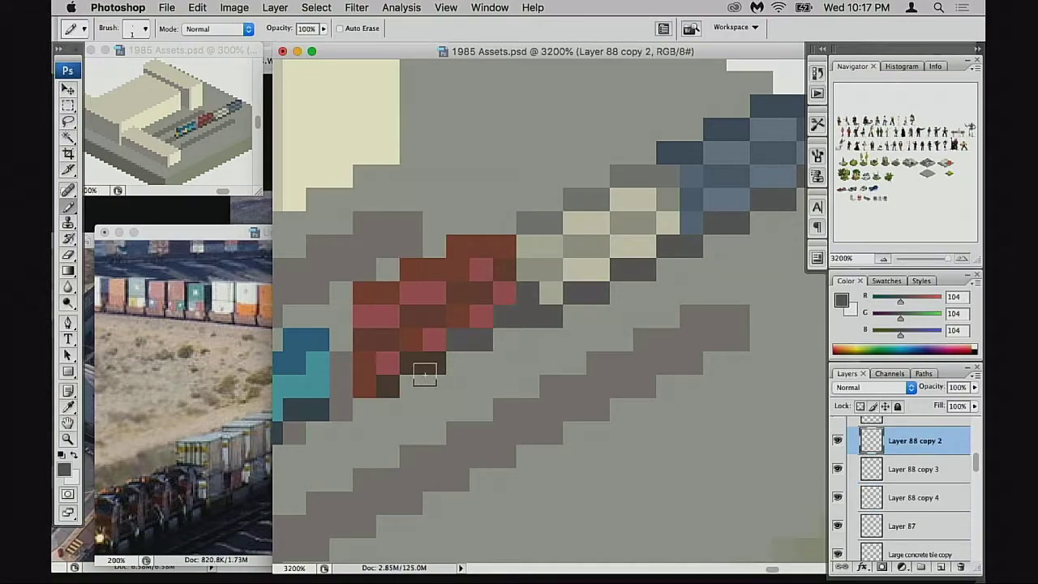
left_click_drag(424, 365, 404, 380)
left_click(387, 386)
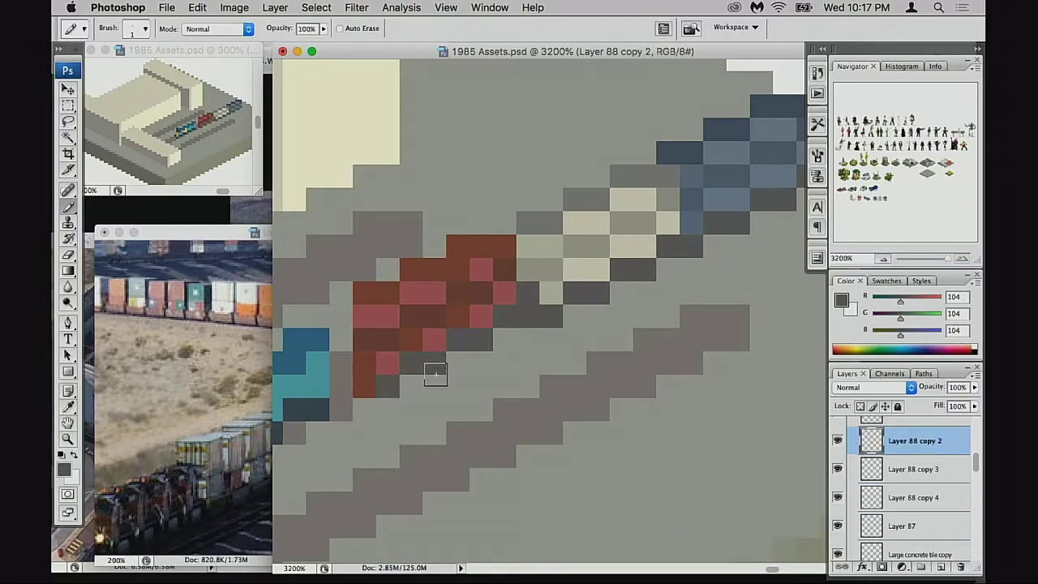
Step: Sample the locomotive's dark slate underside colour (62, 80, 90) and paint the red car's bottom edge pixels with it
left_click_drag(385, 414, 606, 322)
left_click(460, 357, "alt")
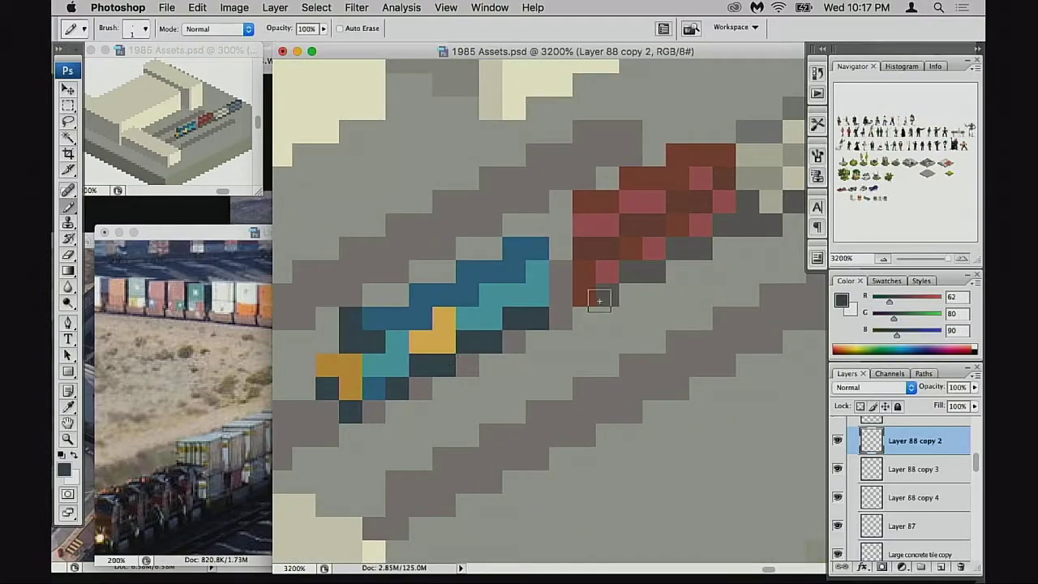
left_click(603, 297)
mouse_move(636, 282)
left_mouse_down()
mouse_move(653, 280)
mouse_move(638, 311)
mouse_move(552, 345)
left_mouse_up()
mouse_move(585, 292)
left_mouse_down()
mouse_move(637, 262)
mouse_move(655, 276)
mouse_move(540, 332)
left_mouse_up()
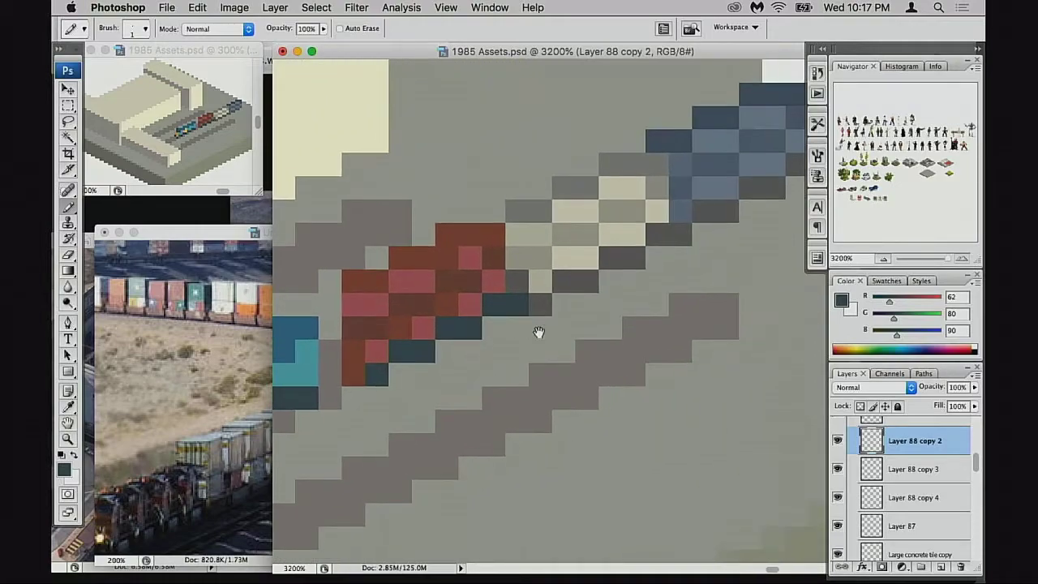
Step: Hide the red car's layer and paint the cream car's bottom edge on Layer 88 copy 3 in dark slate (62, 80, 90)
left_click(838, 440)
left_click(838, 469)
left_click(838, 469)
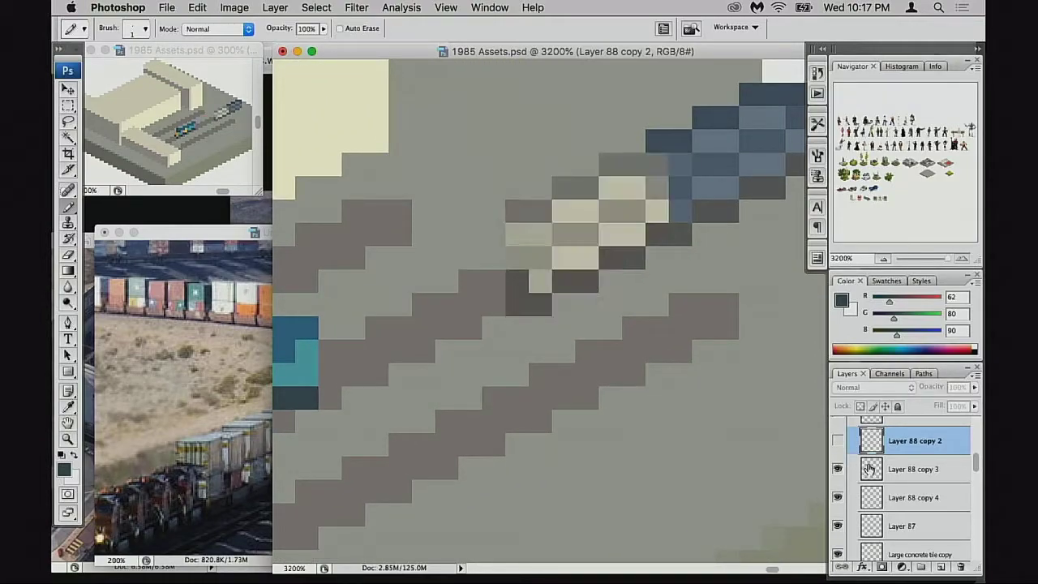
left_click(869, 469)
mouse_move(540, 302)
left_mouse_down()
mouse_move(588, 287)
mouse_move(668, 235)
left_mouse_up()
left_click_drag(743, 305, 621, 345)
Step: Paint the blue car's bottom edge on Layer 88 copy 4 in dark slate with the cream car hidden, and show all cars again
left_click(838, 471)
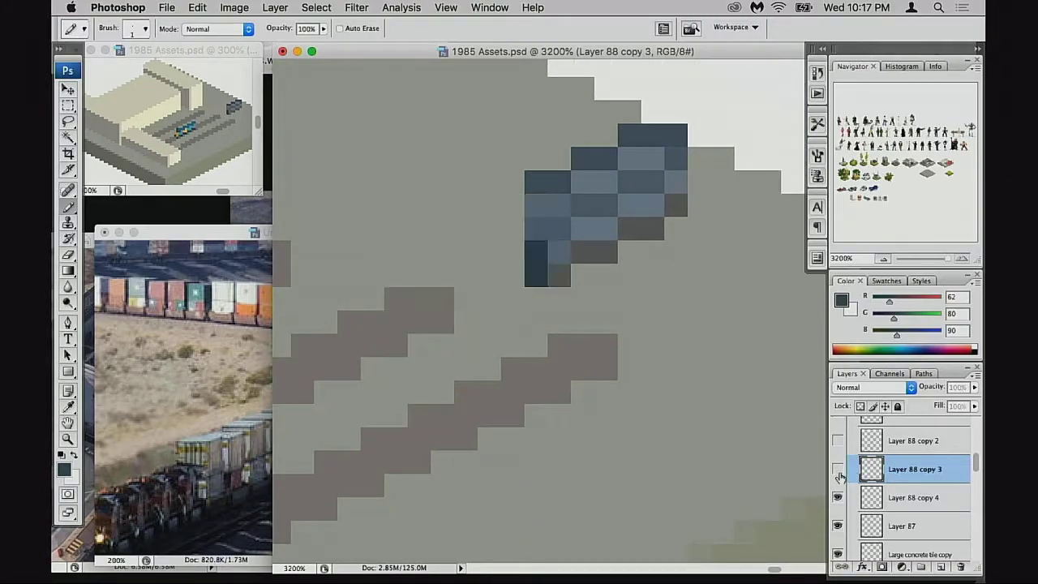
left_click(838, 495)
left_click(838, 491)
left_click(870, 496)
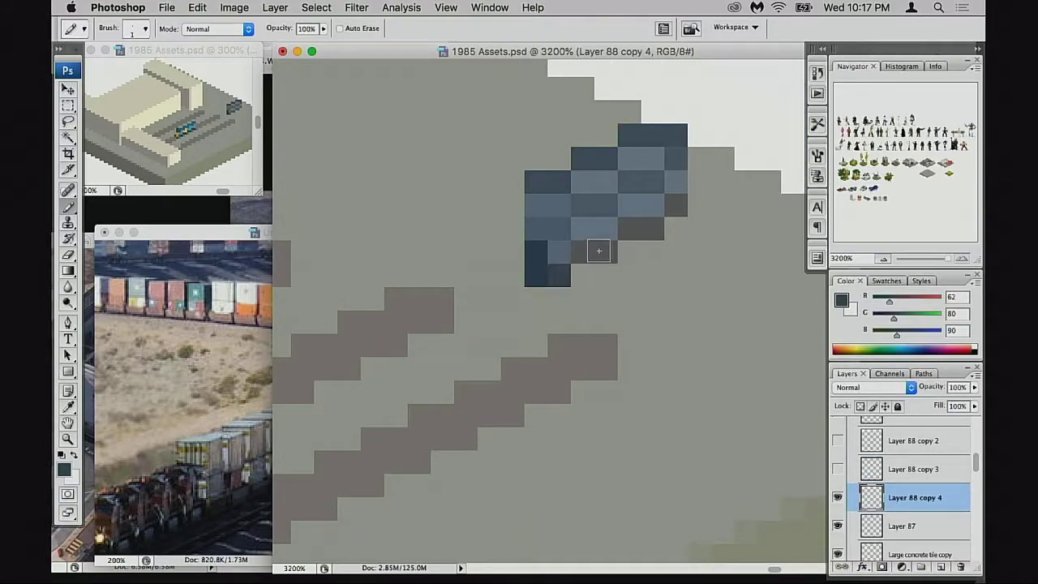
left_click_drag(641, 233, 674, 205)
scroll(672, 317, "down", 1)
scroll(673, 317, "right", 1)
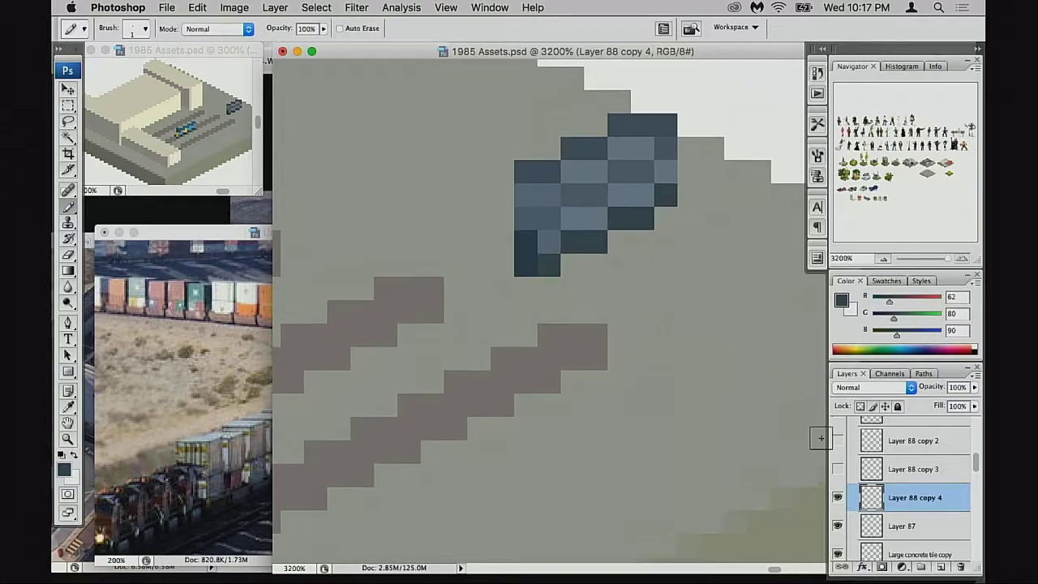
left_click(838, 469)
left_click(838, 440)
left_click_drag(721, 430, 759, 429)
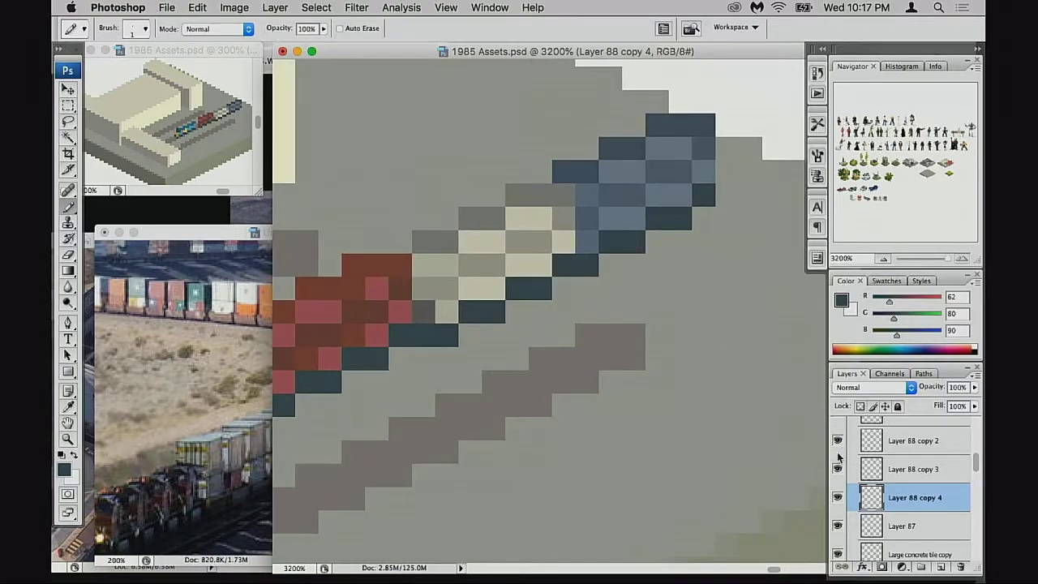
Step: Identify the locomotive's layer, Layer 88, by toggling layer visibility, and move the locomotive one pixel right against the red car
left_click(521, 351, "alt")
left_click(526, 357, "alt")
left_click(549, 372, "alt")
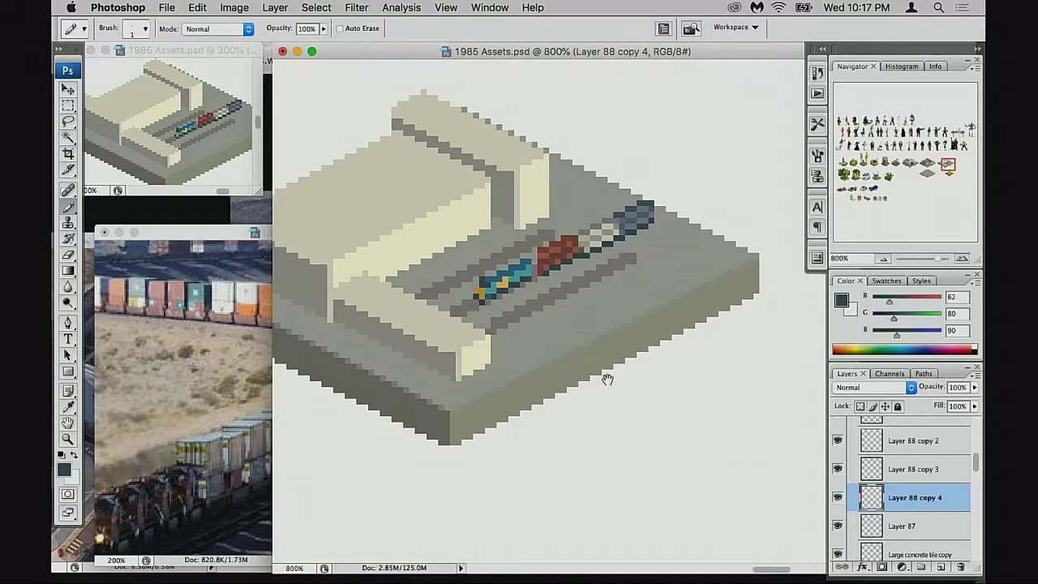
key("super+plus")
key("super+plus")
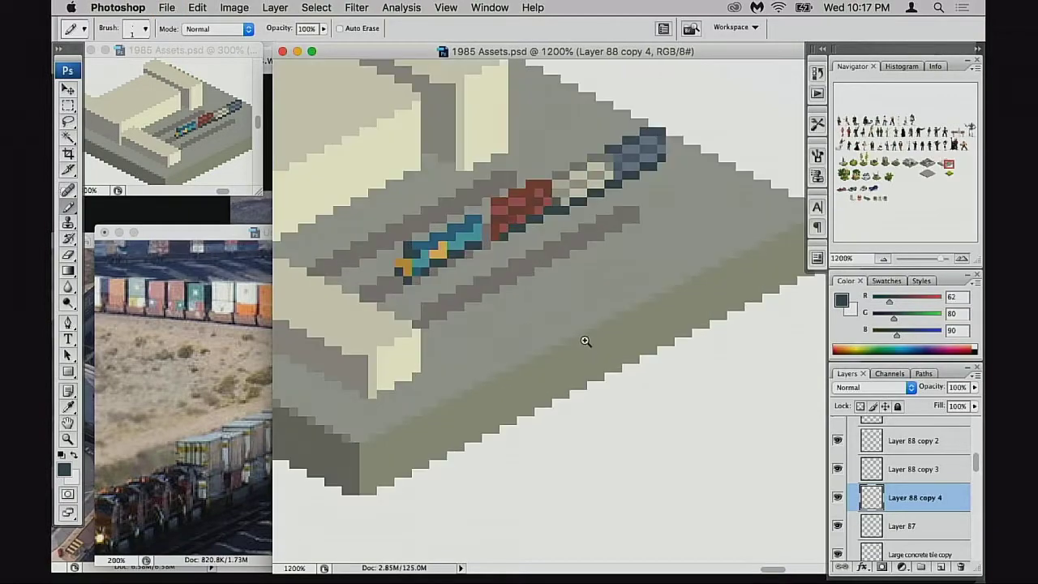
left_click(838, 441)
left_click(838, 441)
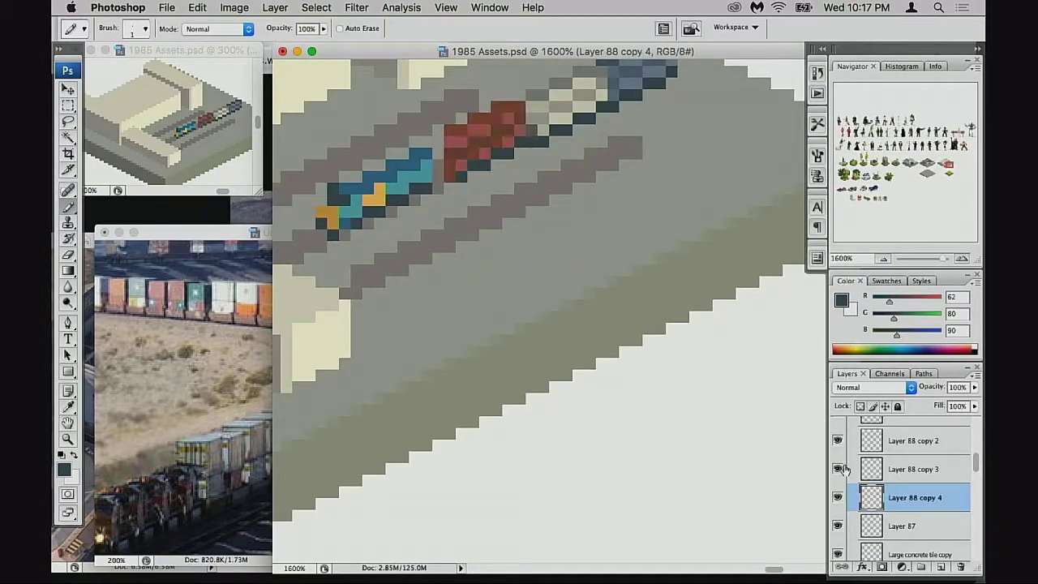
scroll(860, 449, "up", 2)
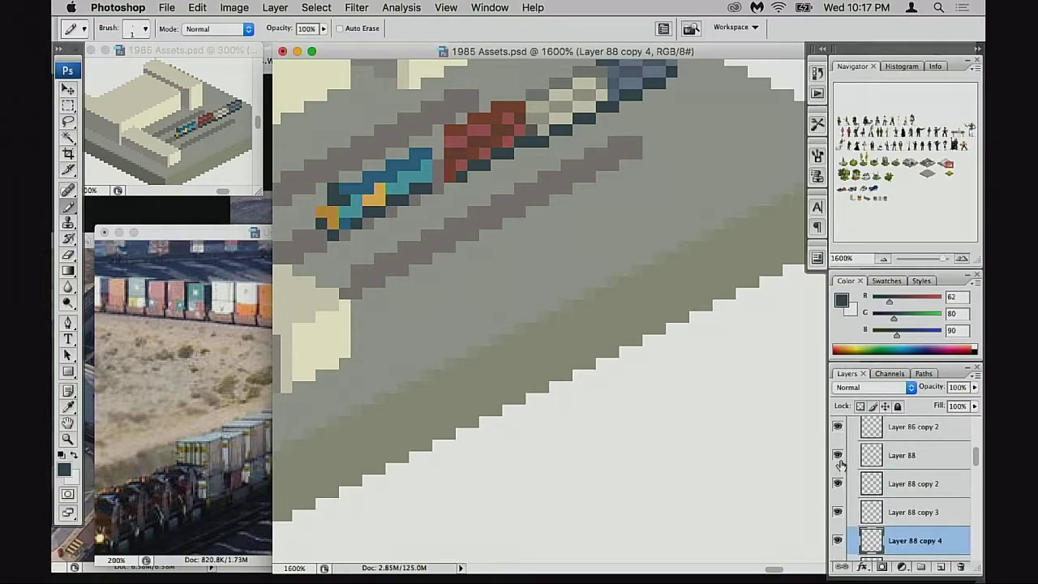
left_click(838, 456)
left_click(838, 456)
left_click(857, 462)
key("v")
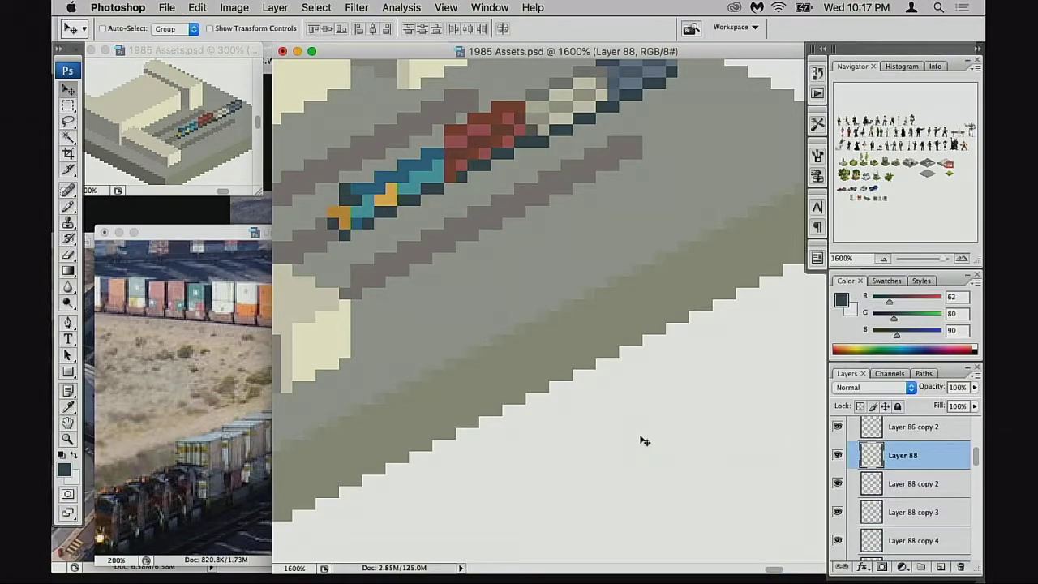
Step: Try raising the locomotive by two pixels relative to the red car
mouse_move(52, 581)
key("Up")
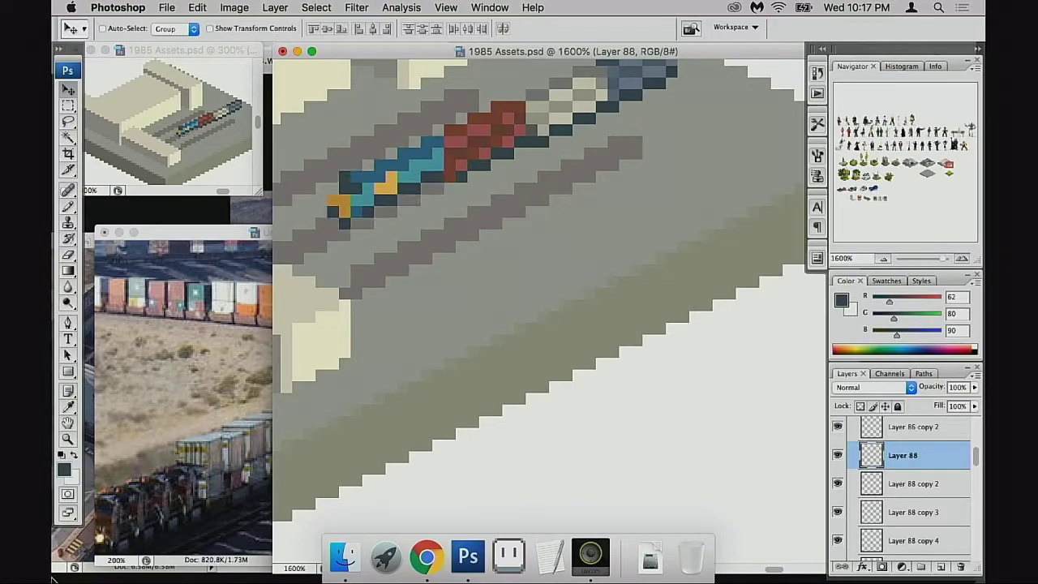
key("Up")
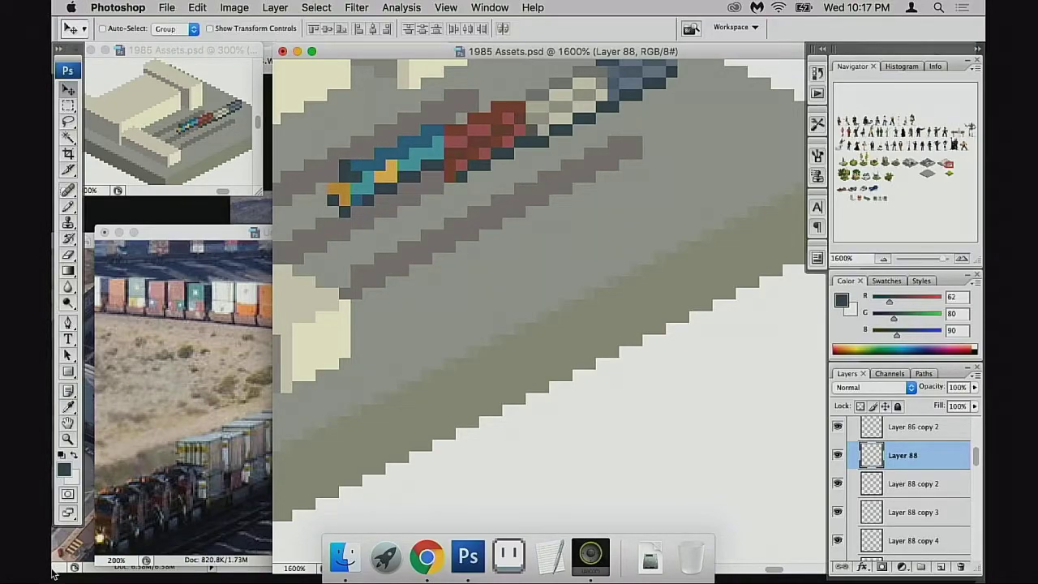
key("Down")
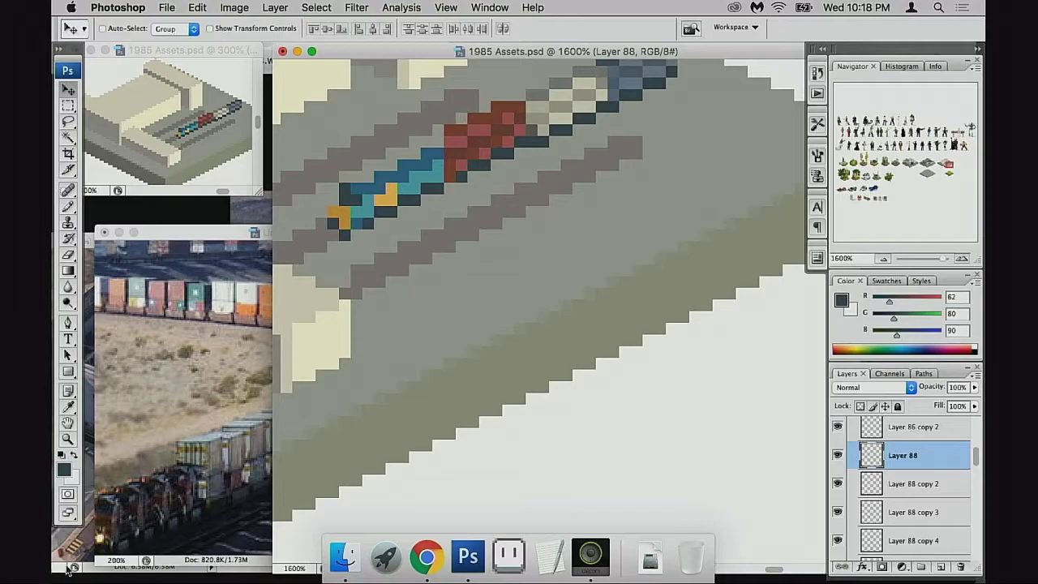
Step: Enlarge the 300% preview window of 1985 Assets.psd to show more of the tile
scroll(486, 284, "up", 3)
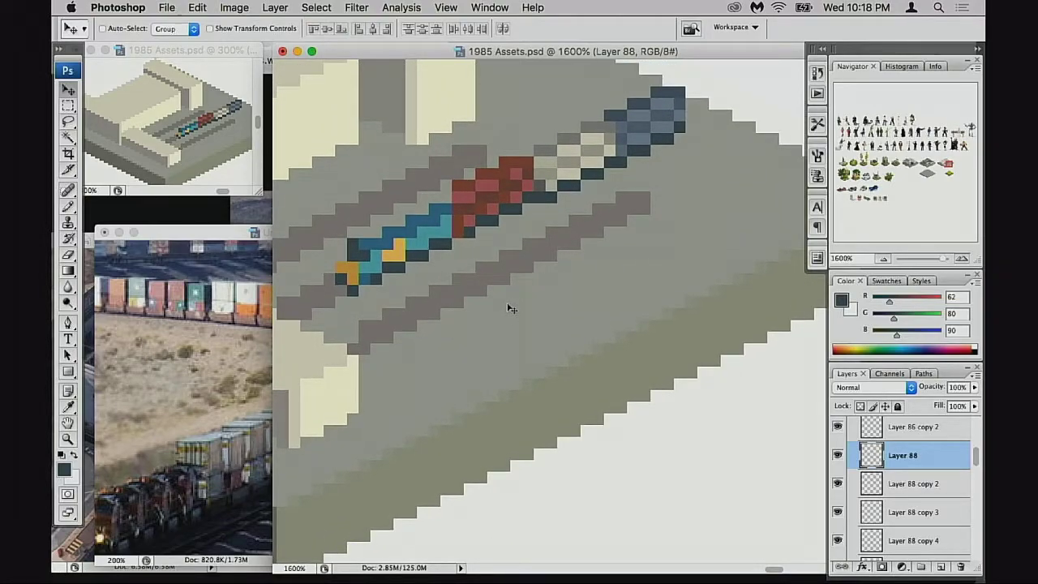
key("super+equal")
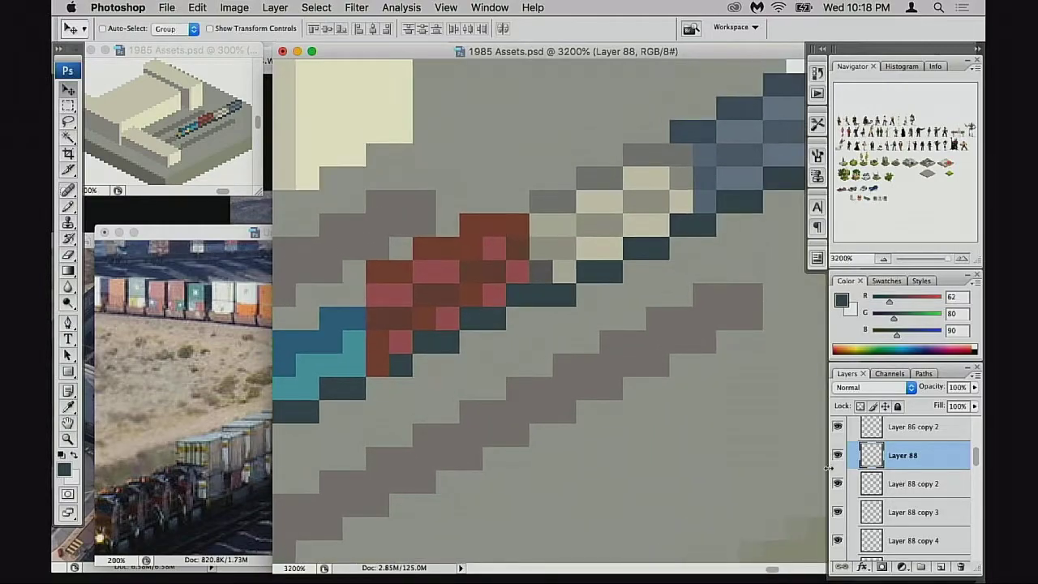
left_click(216, 132)
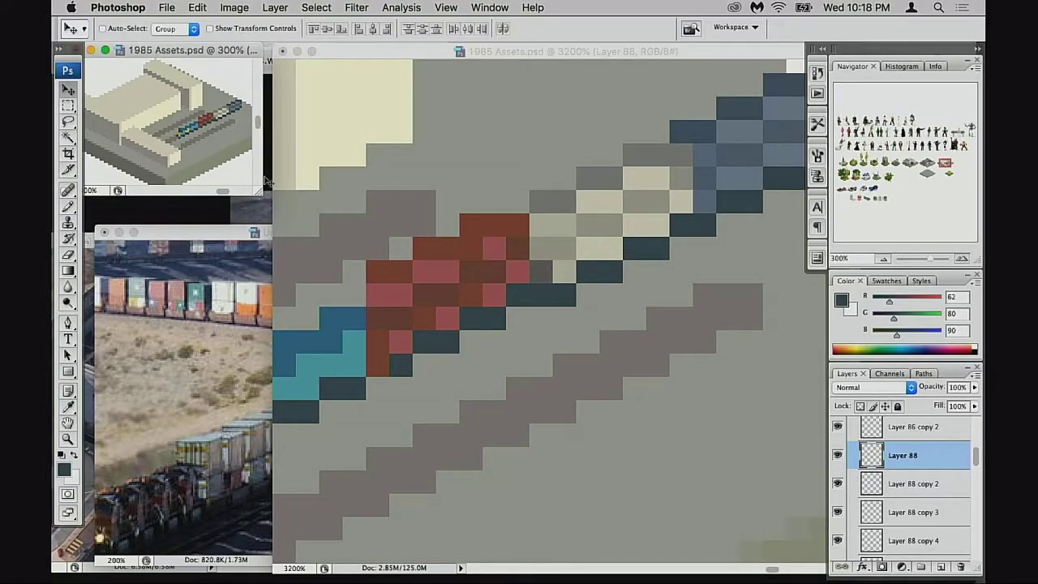
left_click_drag(258, 196, 313, 231)
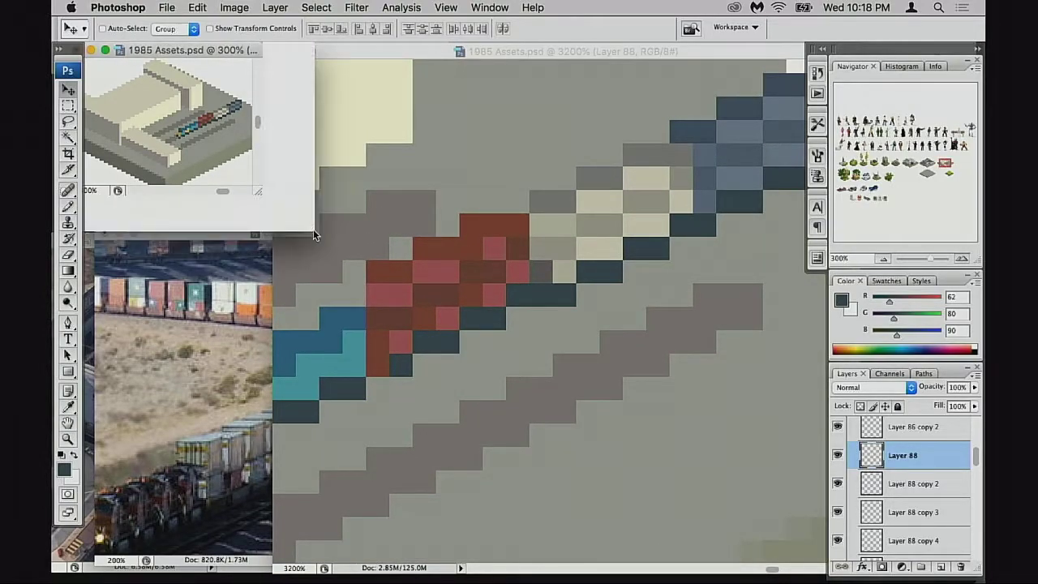
Step: Shift the cream car and the blue car one pixel left each to tighten the spacing between the cars
left_click(860, 512)
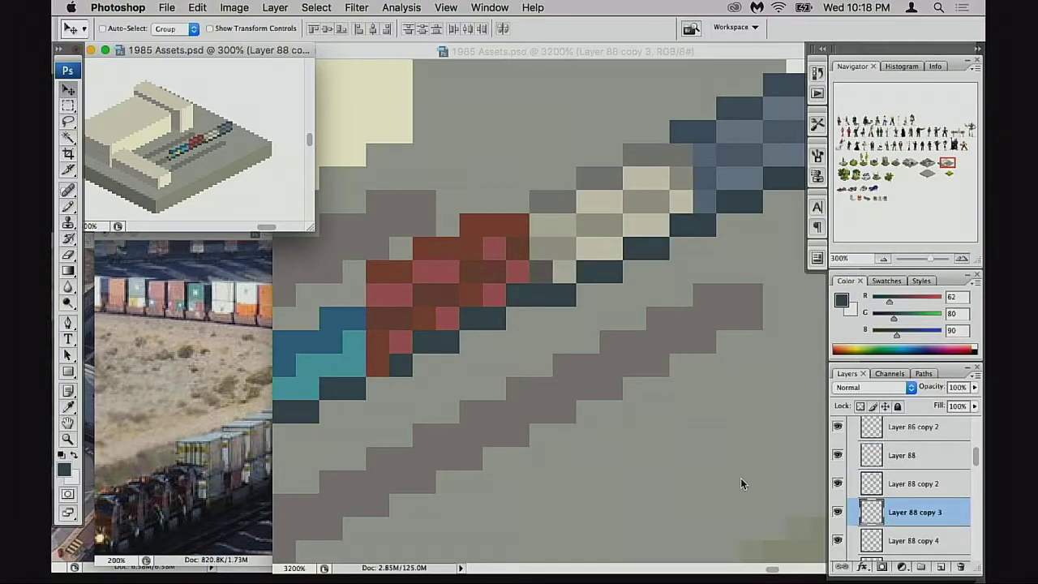
key("Up")
key("Left")
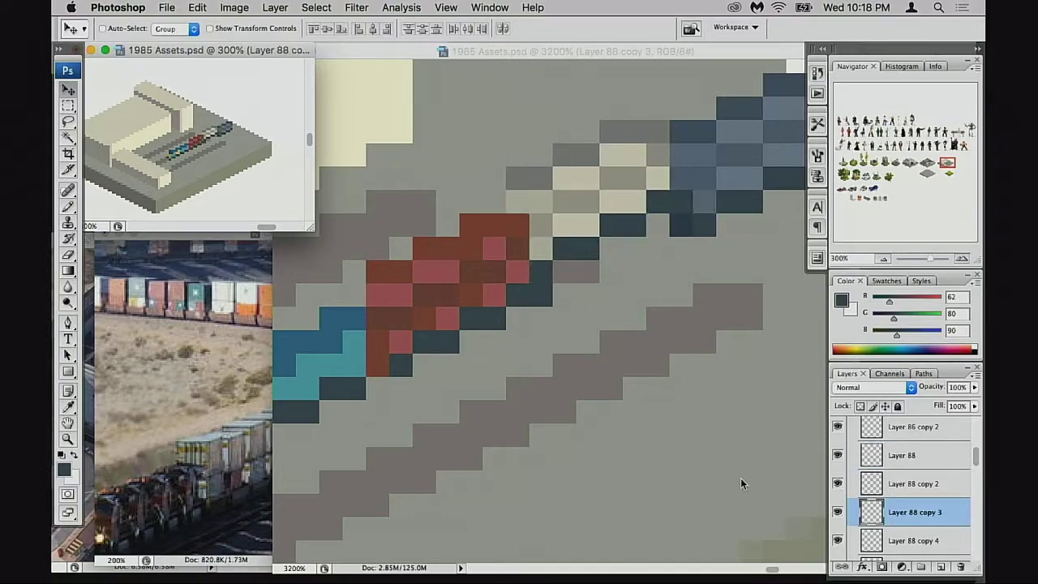
key("Right")
key("Down")
key("Left")
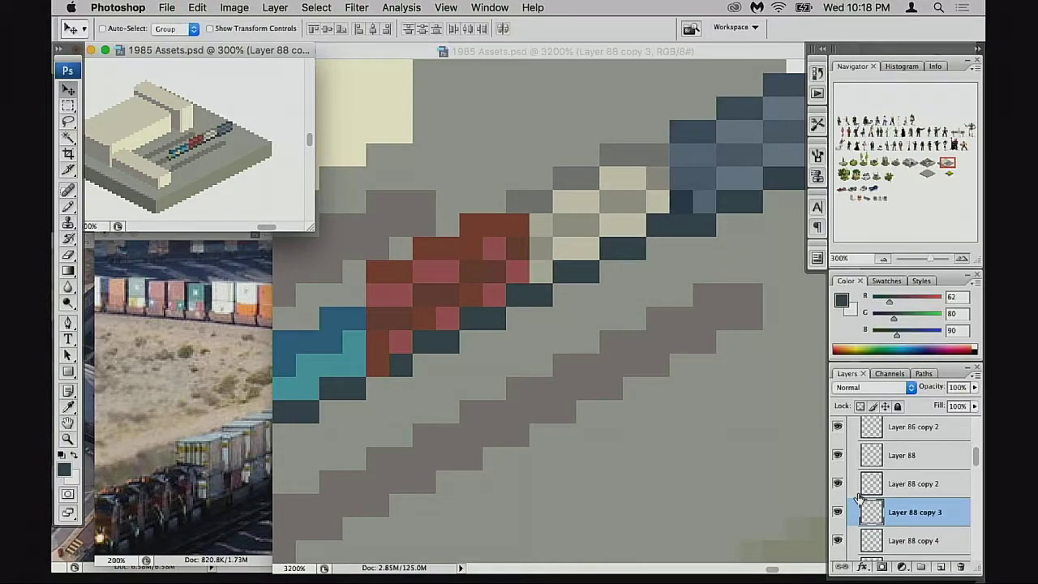
left_click(875, 541)
key("Left")
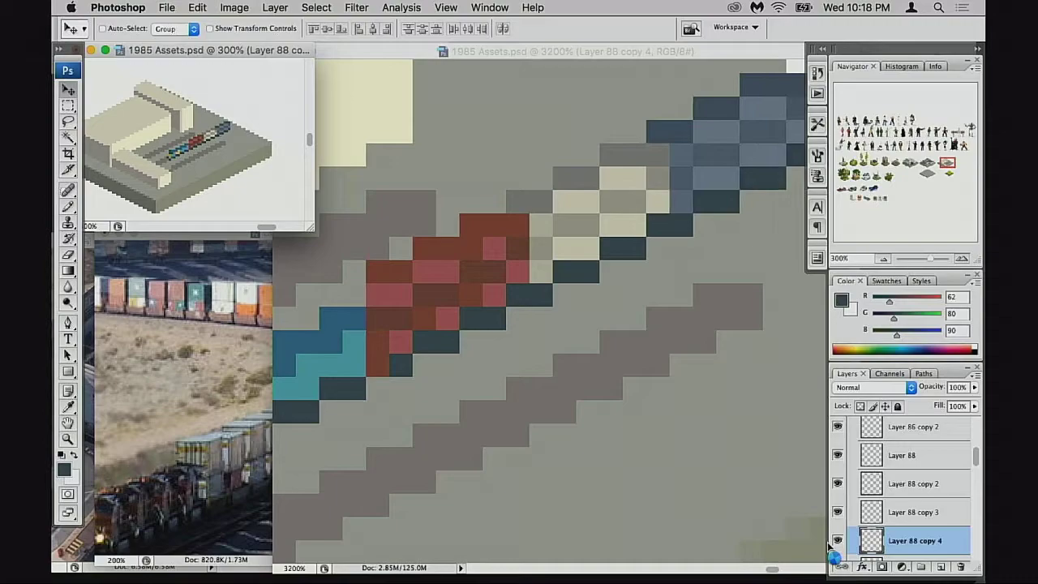
Step: Select all four train layers, Layer 88 to Layer 88 copy 4, and move the whole train one pixel left
left_click(610, 322)
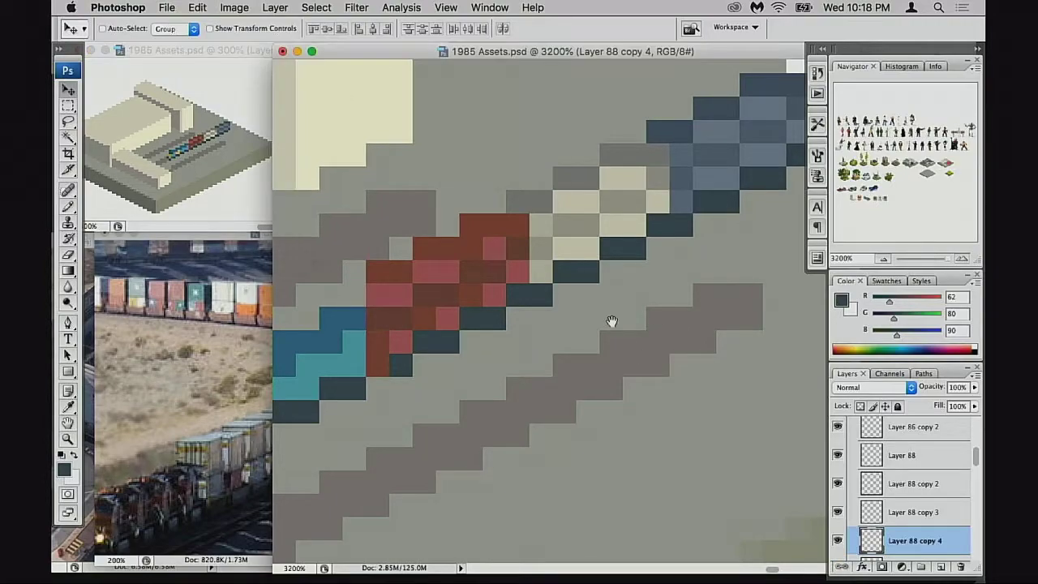
left_click(886, 459)
left_click(878, 544, "shift")
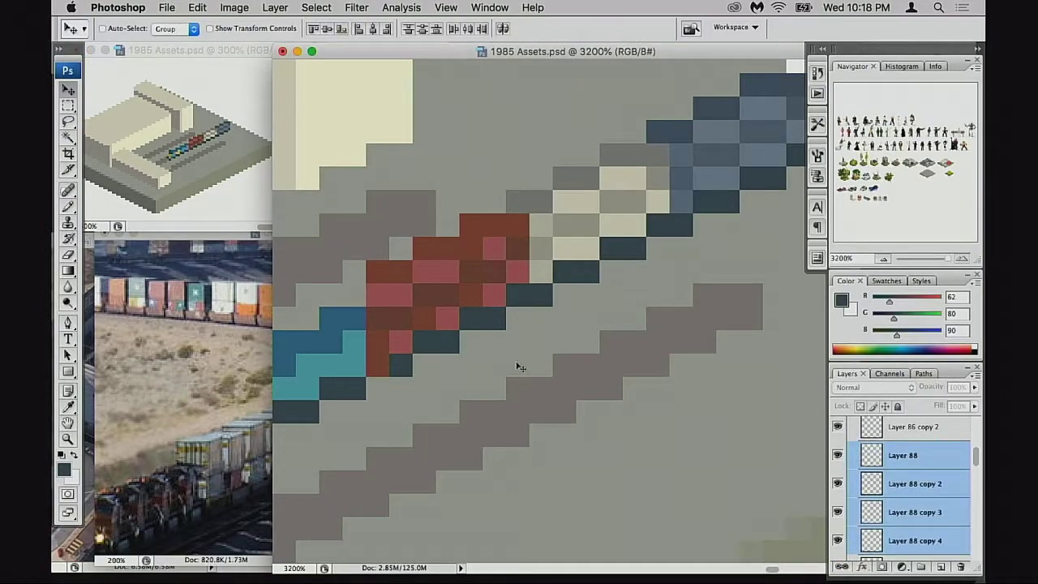
scroll(520, 368, "left", 10)
scroll(579, 348, "down", 3)
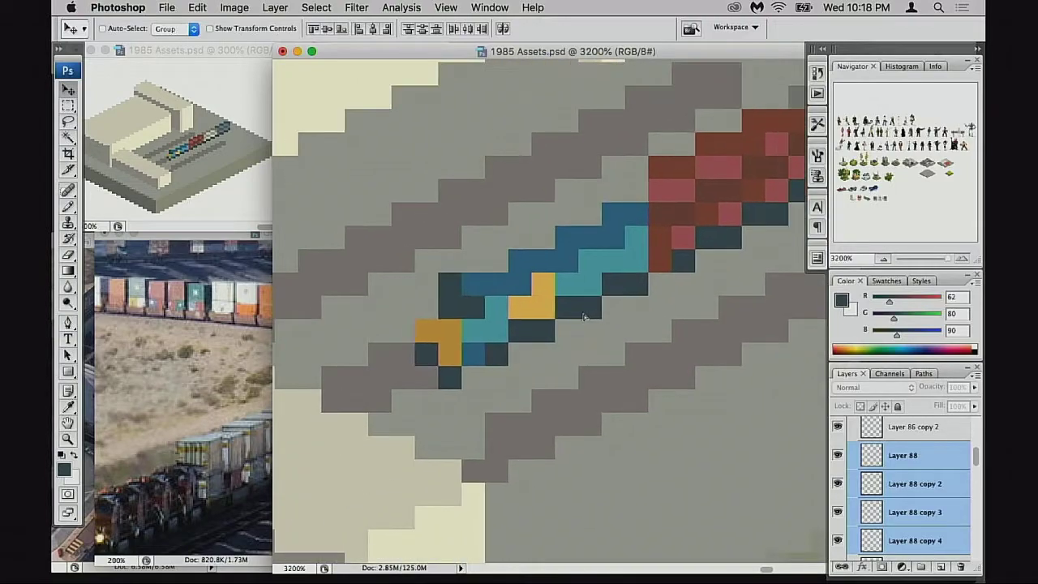
key("Down")
key("Up")
key("Left")
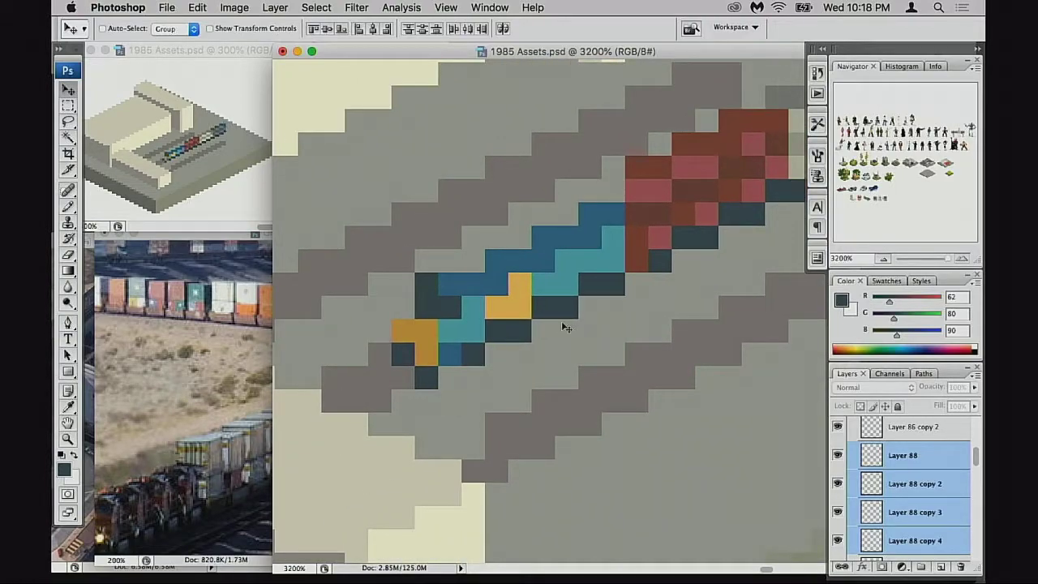
Step: Duplicate the blue car's layer and place the copy about 5 pixels right and 3 pixels up, at the train's rear
left_click_drag(807, 276, 531, 420)
left_click(838, 540)
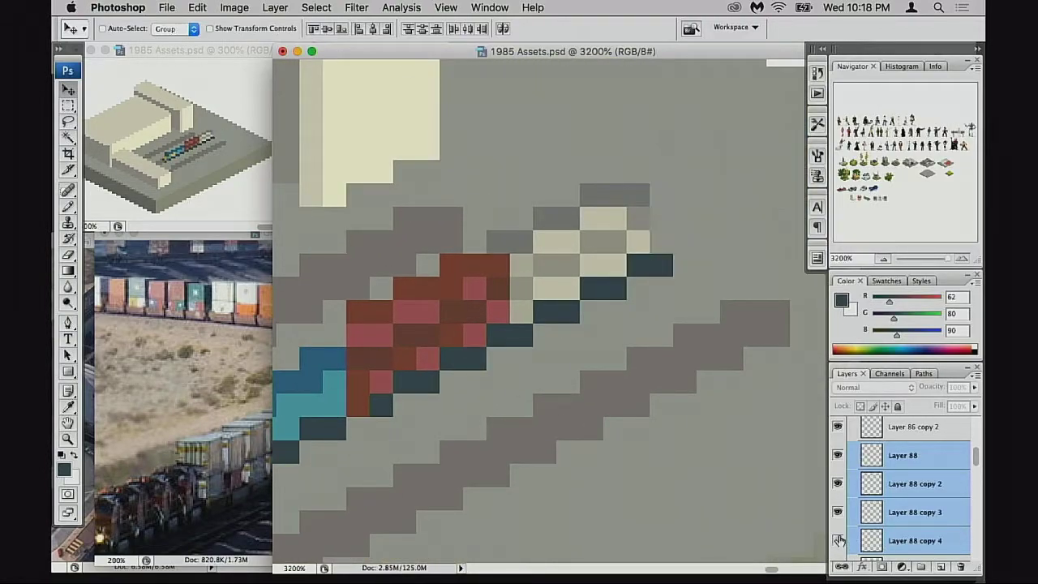
left_click(838, 540)
left_click(868, 541)
scroll(725, 450, "right", 5)
scroll(515, 451, "up", 2)
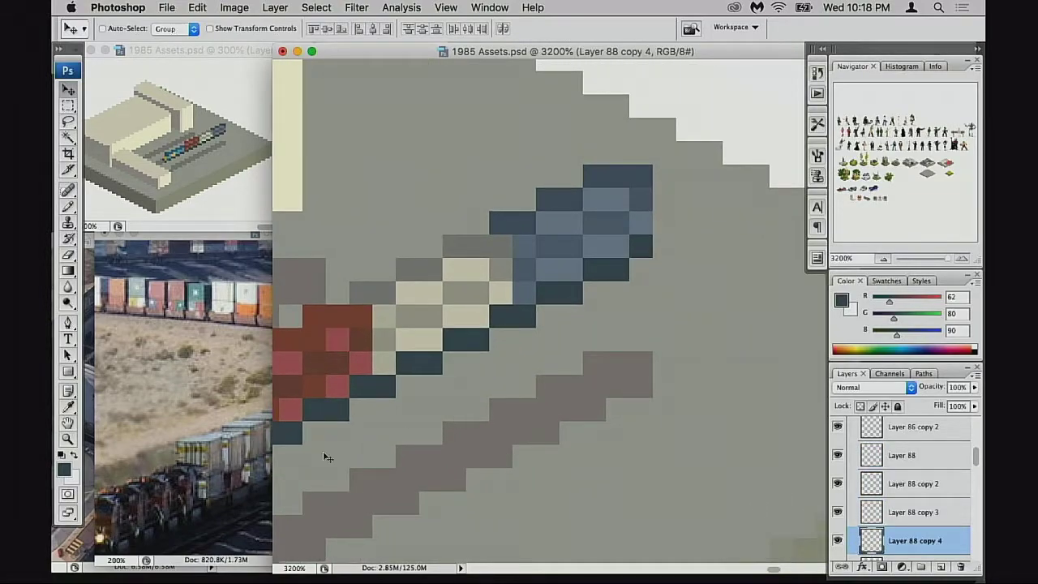
key("super+j")
left_click_drag(636, 303, 752, 233)
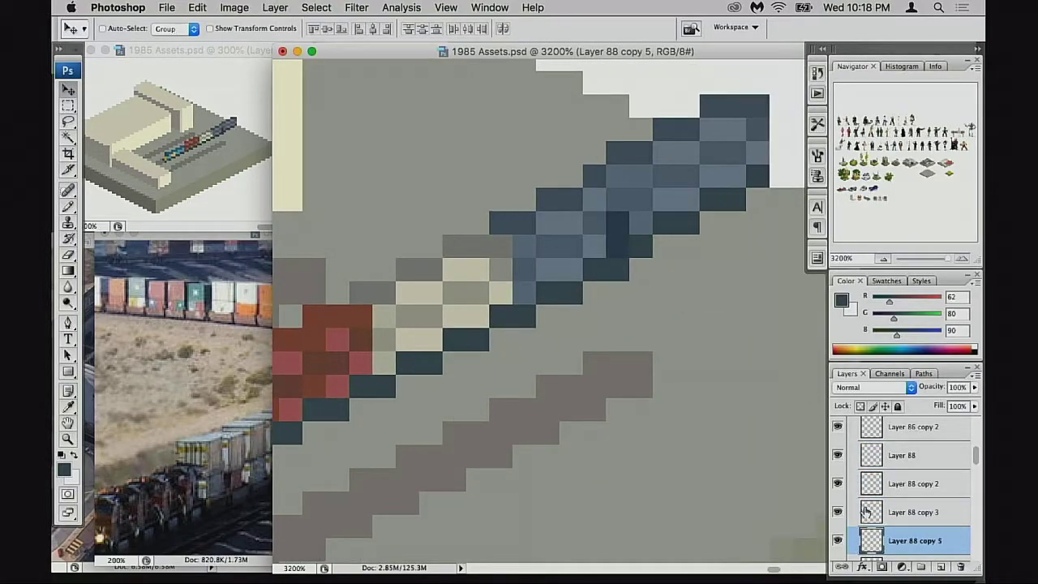
Step: Reorder Layer 88 copy 5 beneath Layer 88 copy 4 and nudge the new car one pixel right
scroll(877, 497, "down", 3)
left_click_drag(871, 474, 872, 513)
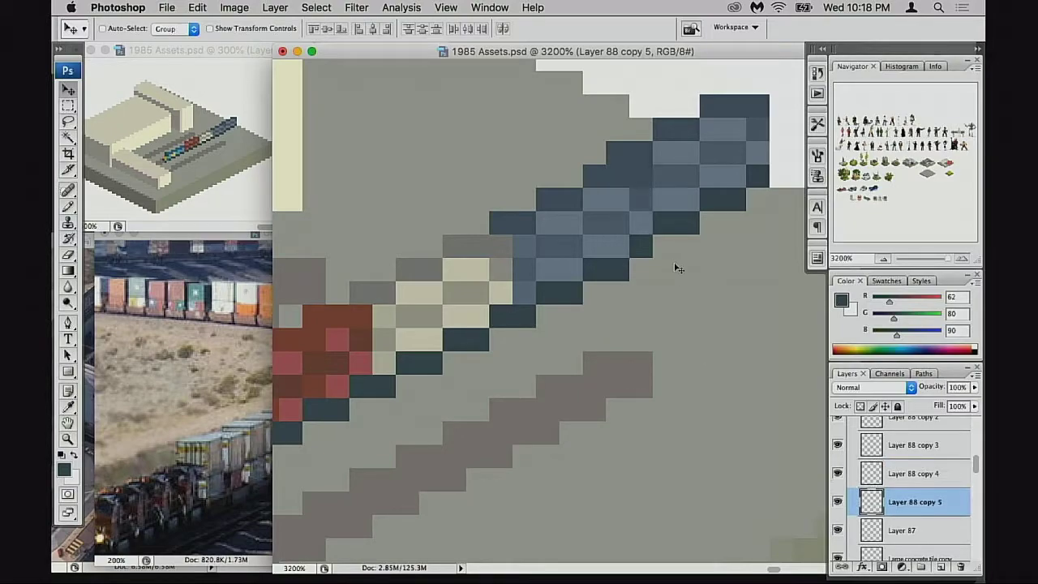
mouse_move(660, 243)
left_mouse_down()
mouse_move(683, 267)
mouse_move(659, 243)
left_mouse_up()
key("Right")
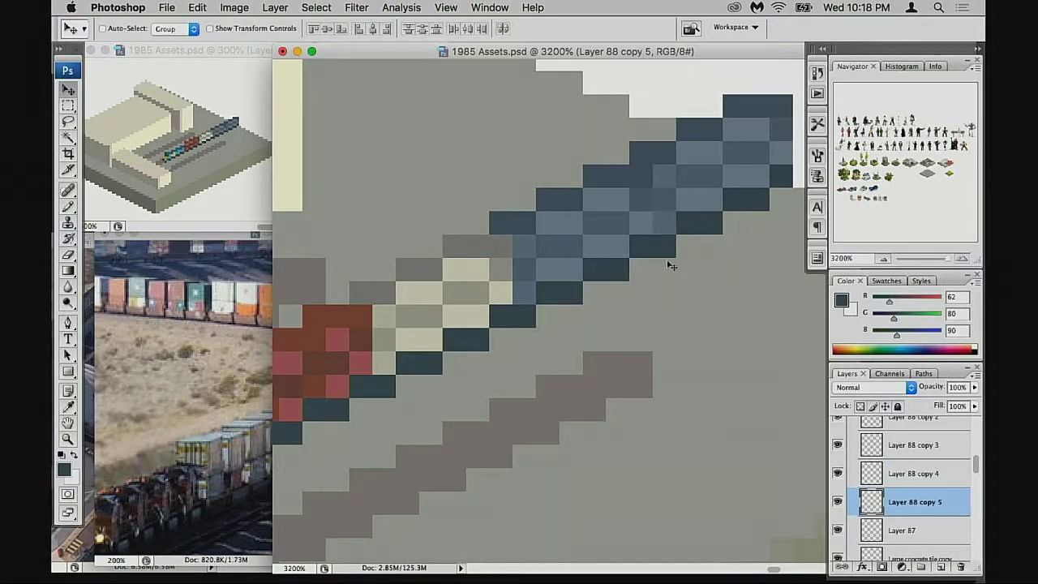
Step: Recolour the rear car on Layer 88 copy 5 with Hue/Saturation, shifting the hue to -18 and partly desaturating it
scroll(709, 312, "up", 2)
scroll(710, 312, "right", 2)
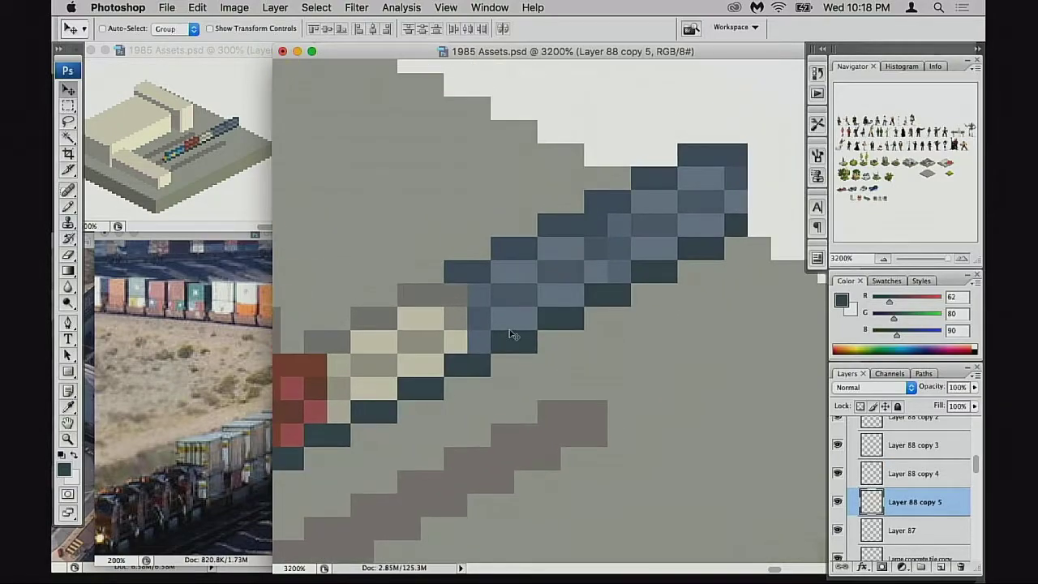
key("super+u")
mouse_move(792, 156)
left_mouse_down()
mouse_move(742, 156)
mouse_move(813, 158)
mouse_move(777, 154)
left_mouse_up()
left_click_drag(791, 195, 733, 198)
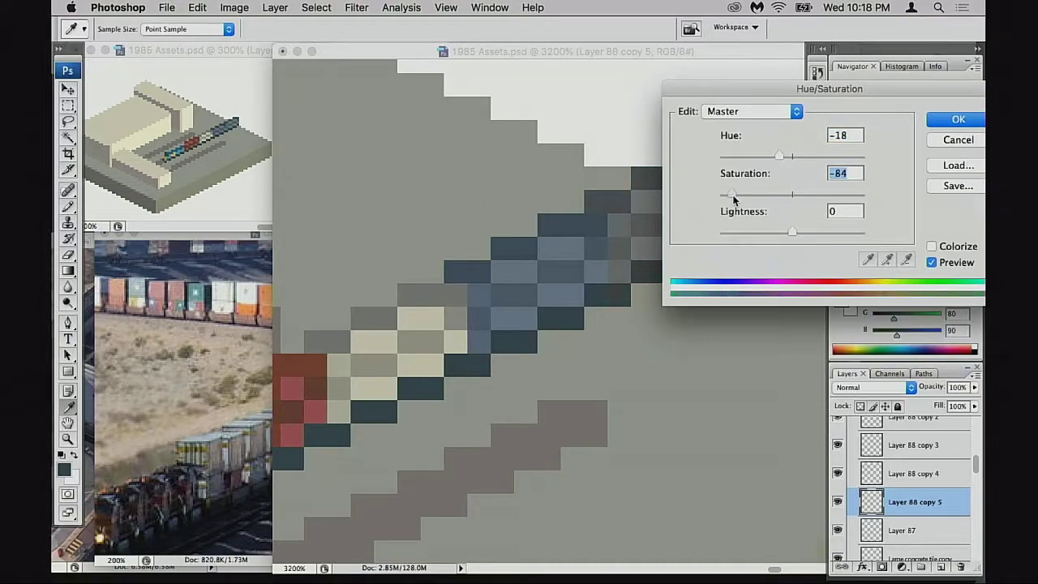
mouse_move(754, 200)
left_mouse_down()
mouse_move(819, 198)
mouse_move(755, 198)
left_mouse_up()
left_click(932, 125)
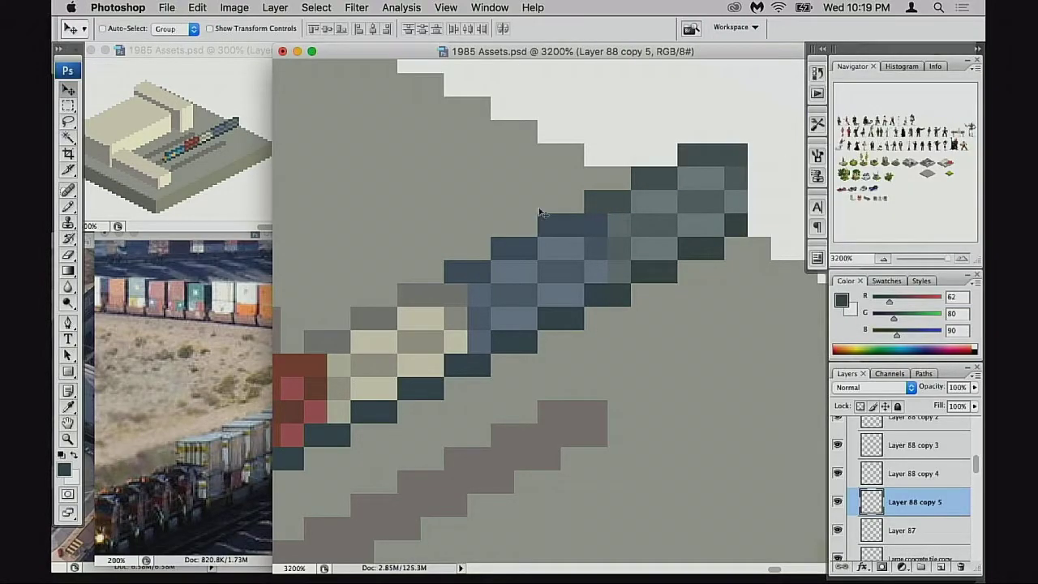
Step: Brighten the rear car with Levels, setting the white input level to 198 and slightly adjusting the midtones
key("super+b")
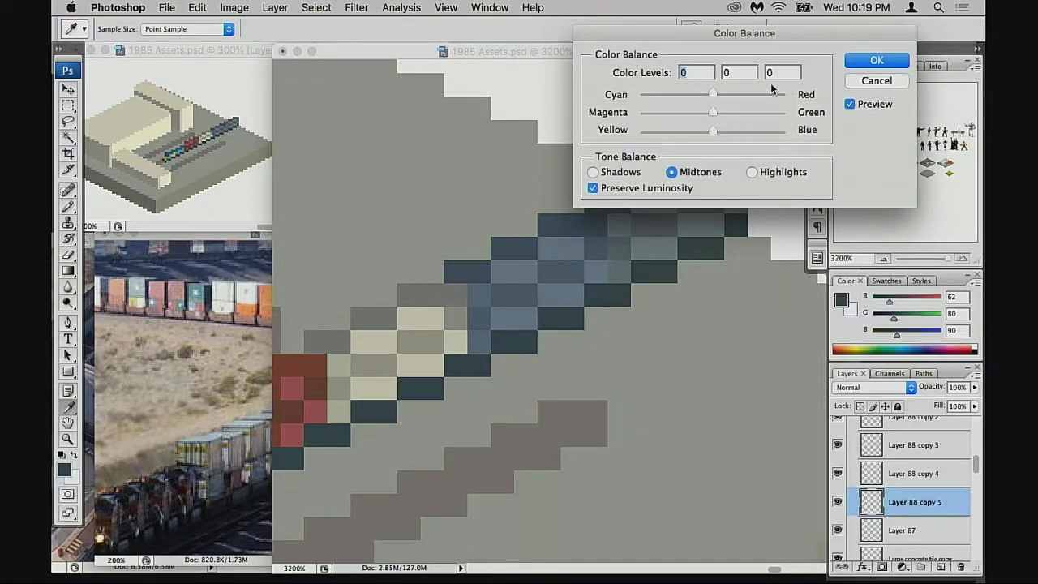
left_click(853, 83)
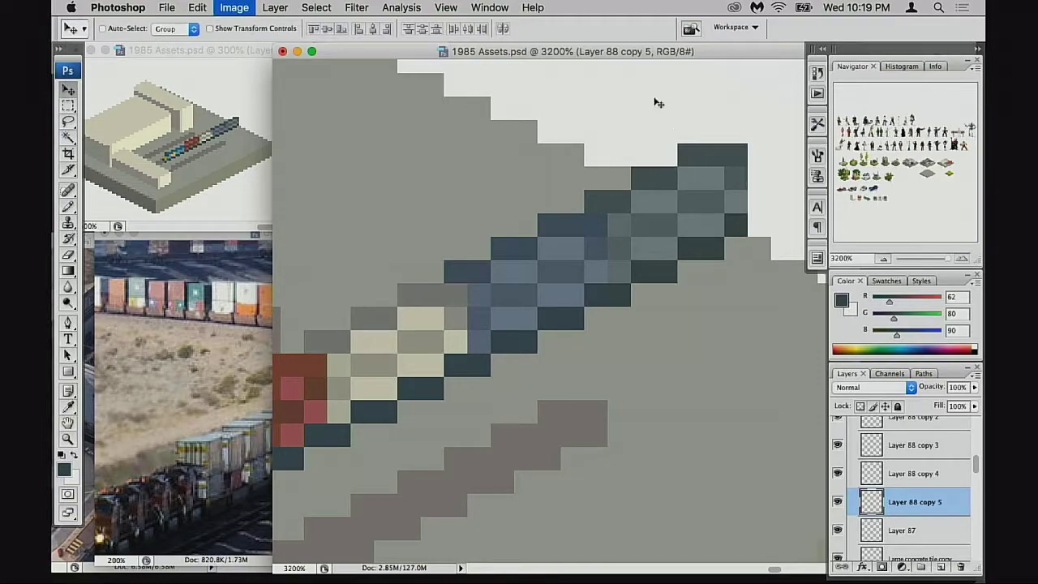
key("super+l")
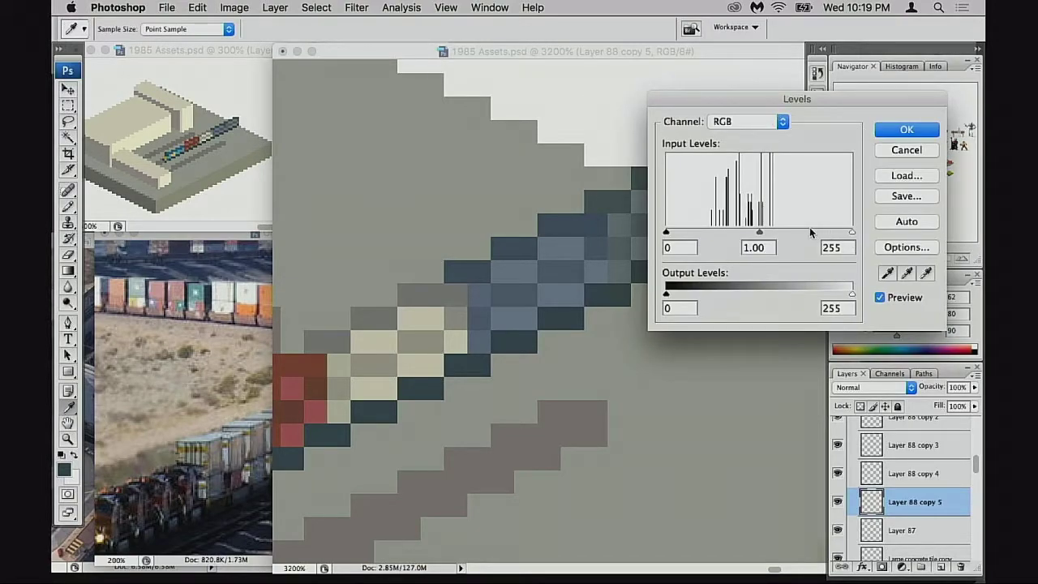
left_click_drag(849, 232, 815, 233)
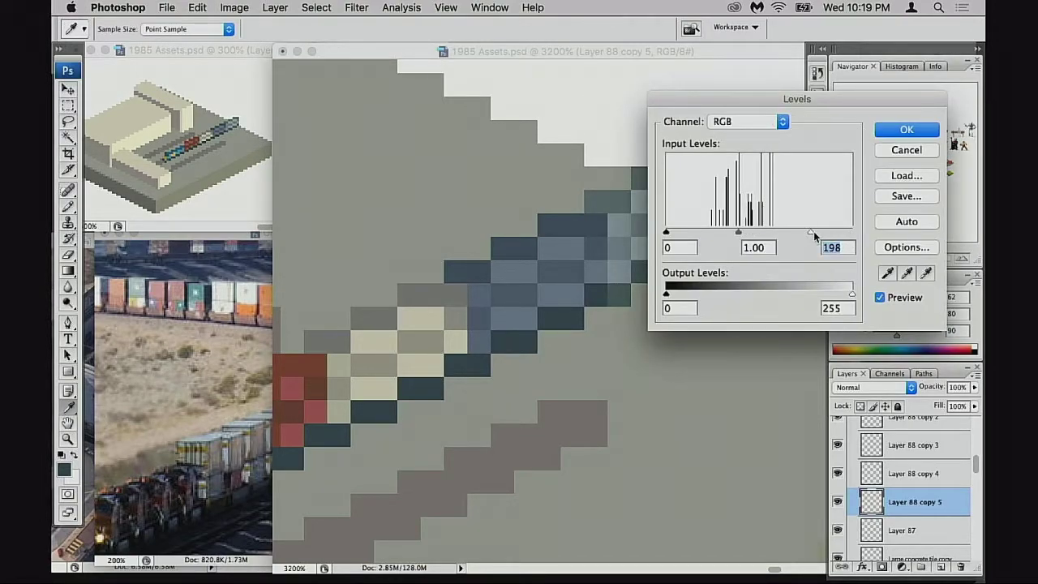
mouse_move(738, 233)
left_mouse_down()
mouse_move(724, 229)
mouse_move(740, 234)
left_mouse_up()
left_click(907, 130)
Step: Isolate the rear car by hiding Layer 88 copy 3 and Layer 88 copy 4, and retouch the front pixel of its underside
key("b")
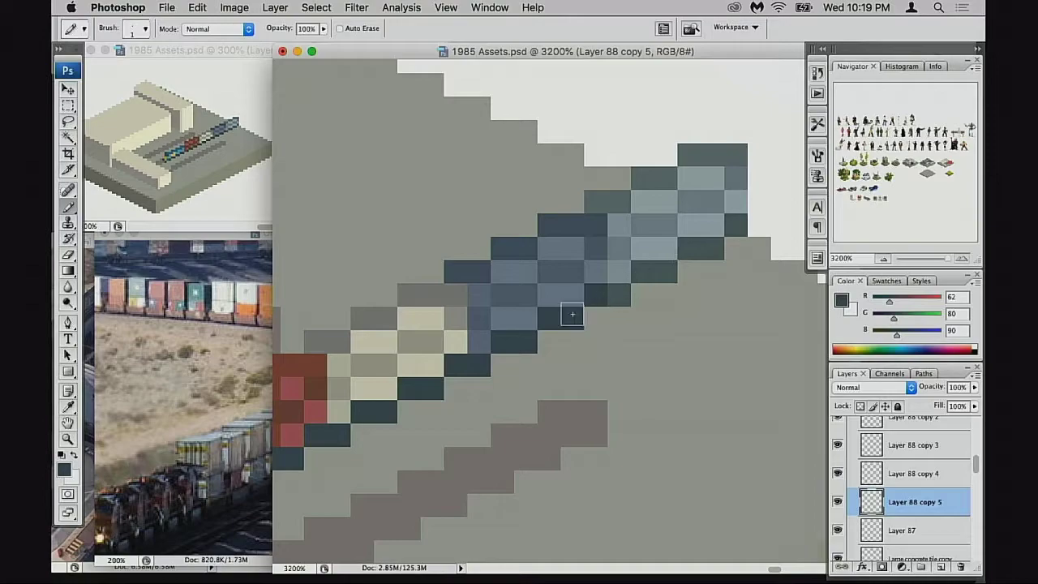
left_click(837, 504)
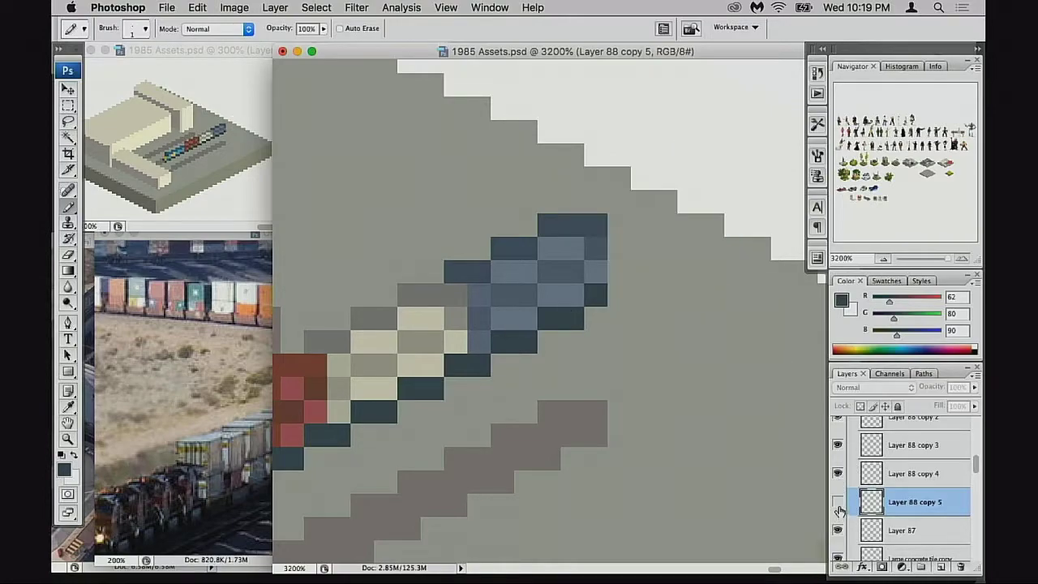
left_click(838, 474)
left_click(838, 446)
left_click(838, 501)
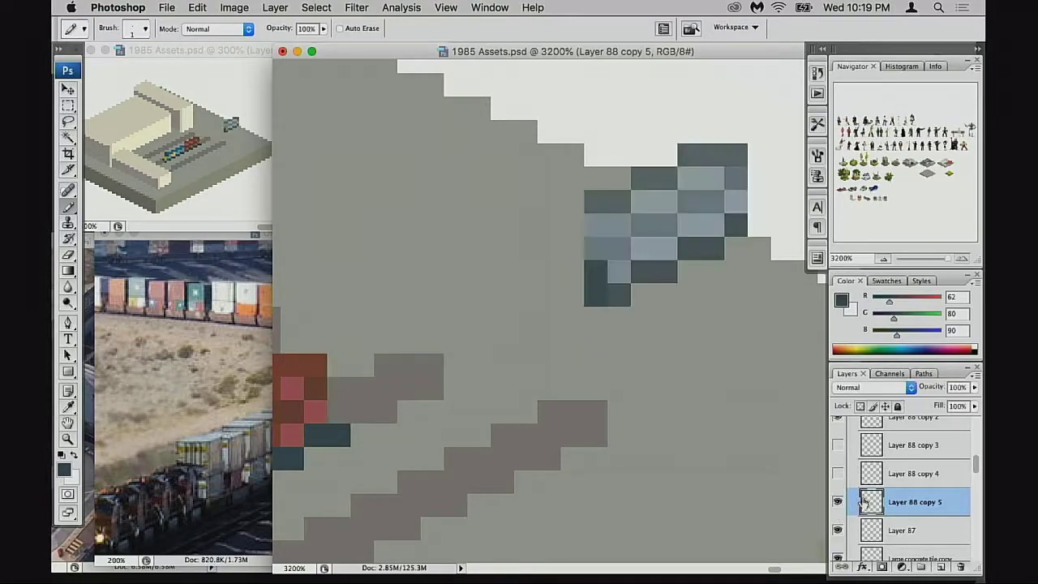
left_click(600, 290, "alt")
left_click(619, 294)
key("super+z")
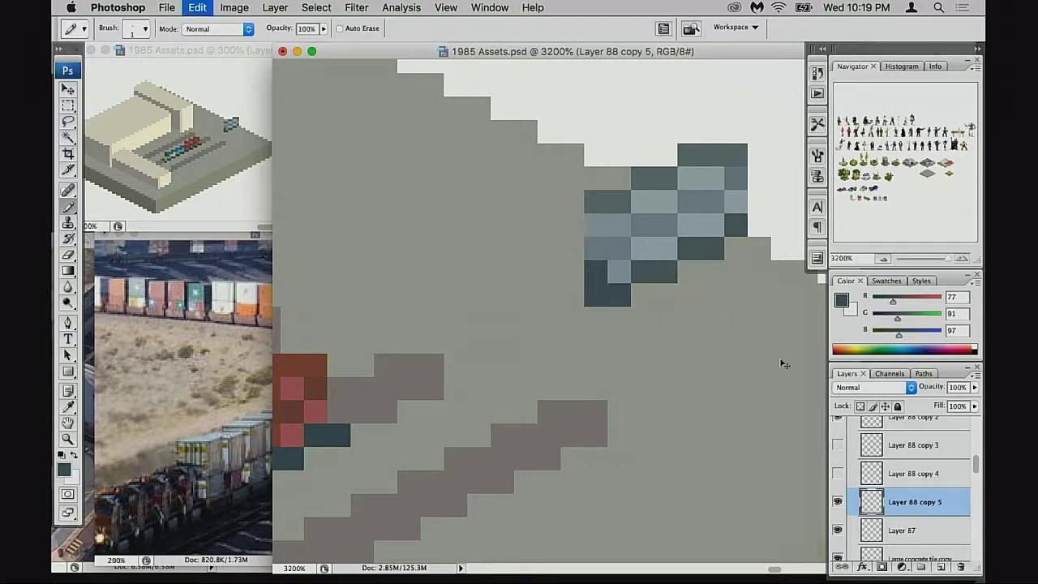
Step: Sample the dark slate (62, 80, 90) from the blue car's underside and repaint the rear car's underside with it
left_click(838, 473)
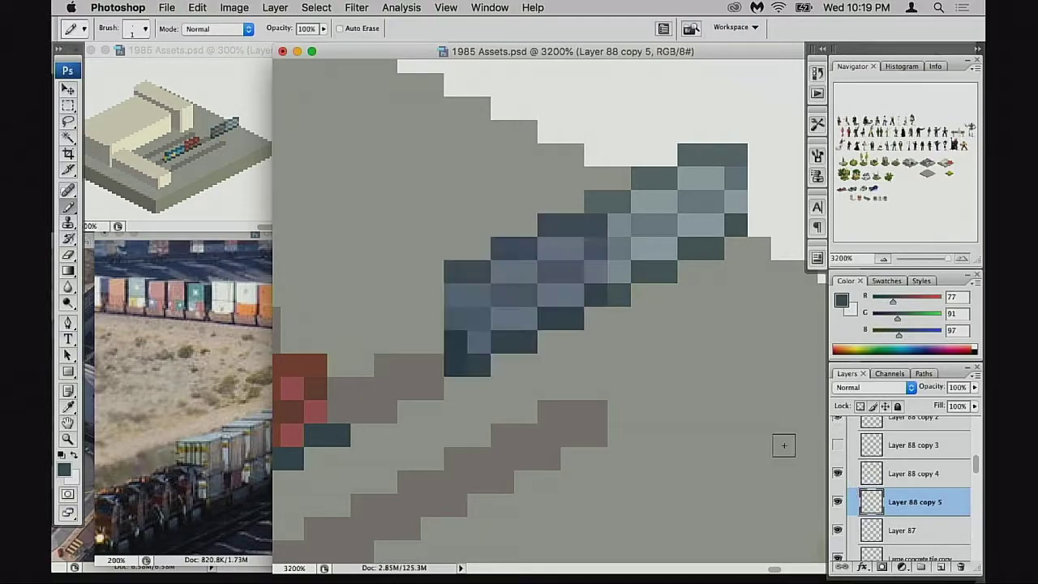
left_click(573, 313, "alt")
left_click(838, 472)
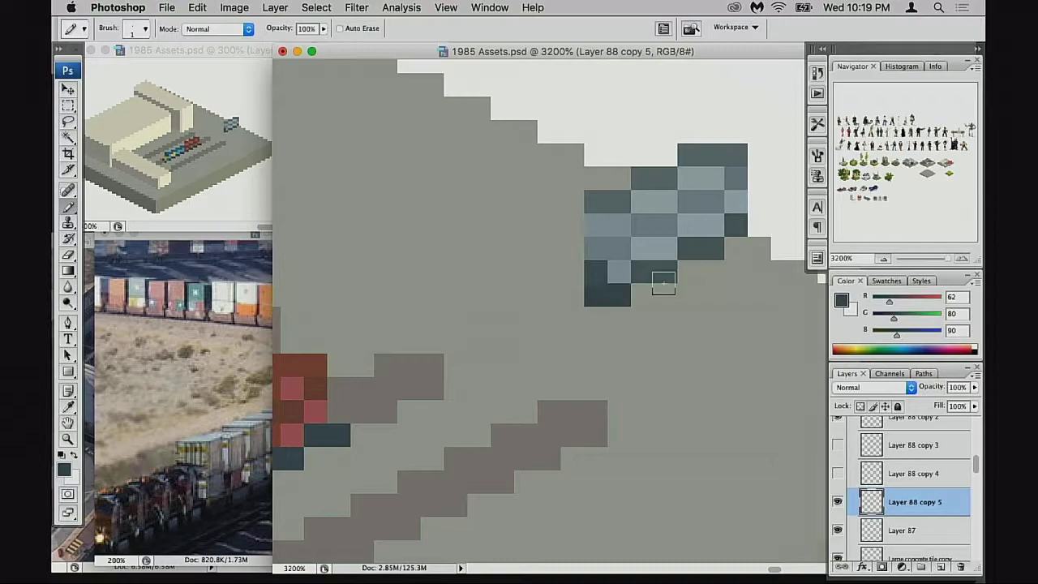
left_click_drag(686, 279, 717, 289)
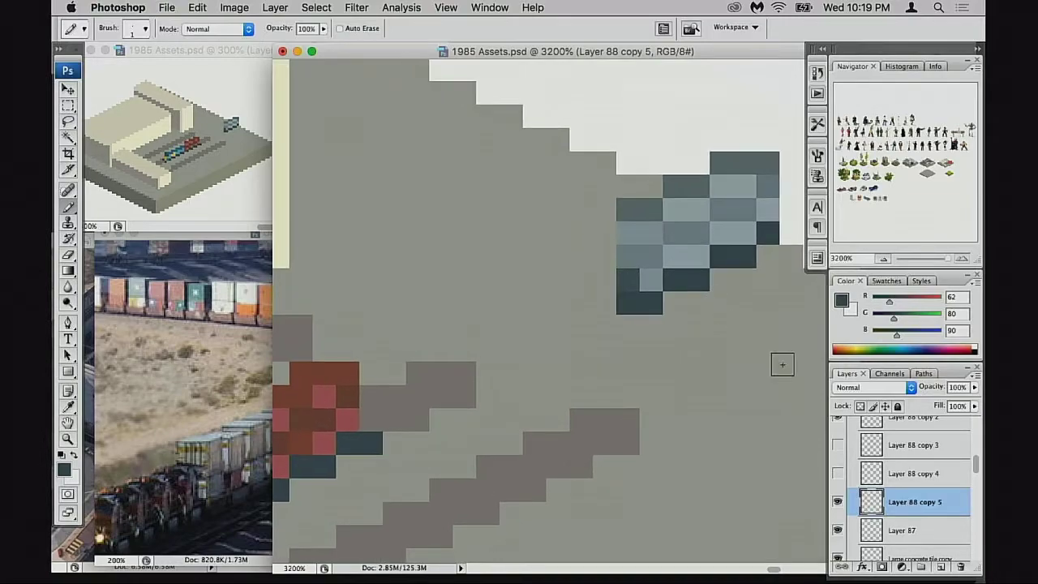
Step: Paint over the dark pixels on the rear car's front end with grey-blue (126, 144, 150) and show the hidden car layers again
left_click(643, 251, "alt")
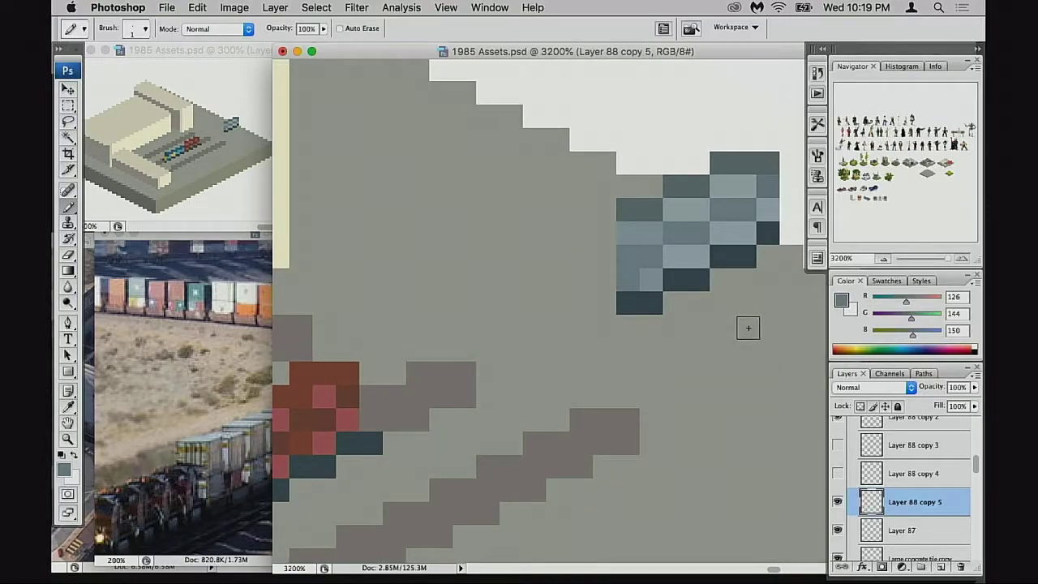
left_click(838, 473)
left_click(837, 445)
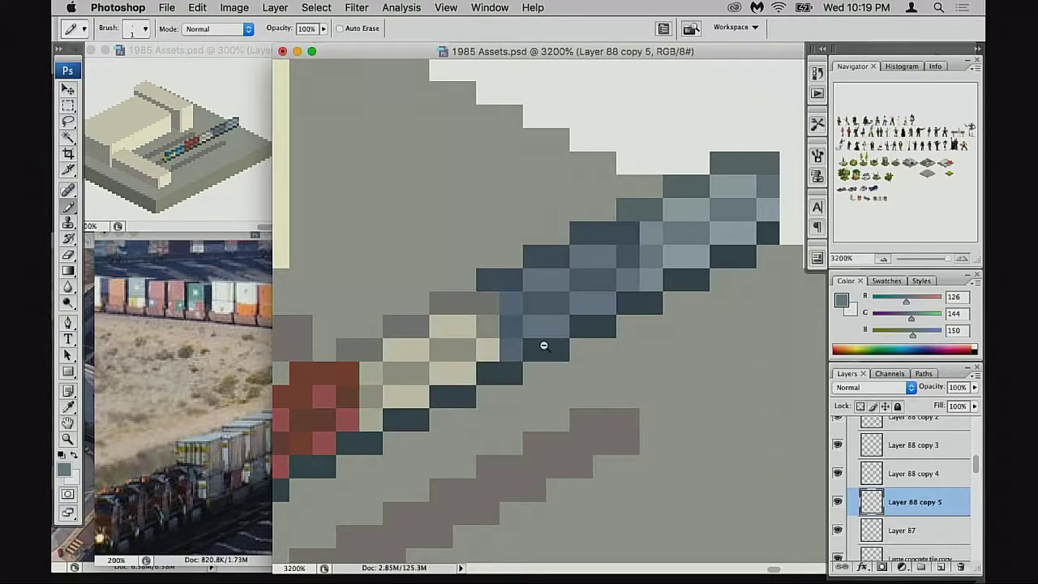
Step: Compare the two rearmost cars by toggling their layers, and nudge Layer 88 copy 5 one pixel right and one pixel up
key("super+minus")
key("super+minus")
key("super+minus")
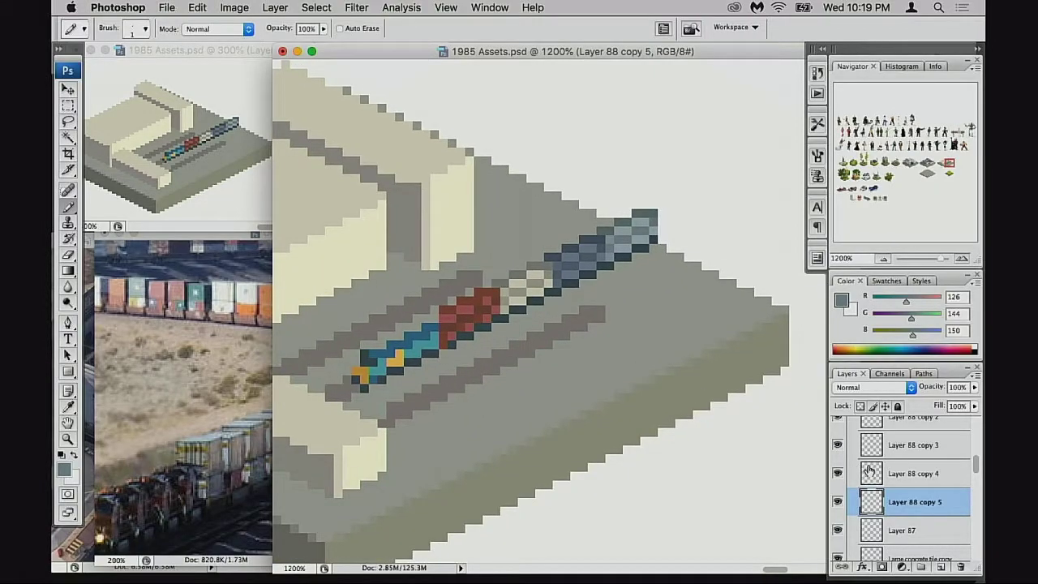
scroll(868, 469, "up", 1)
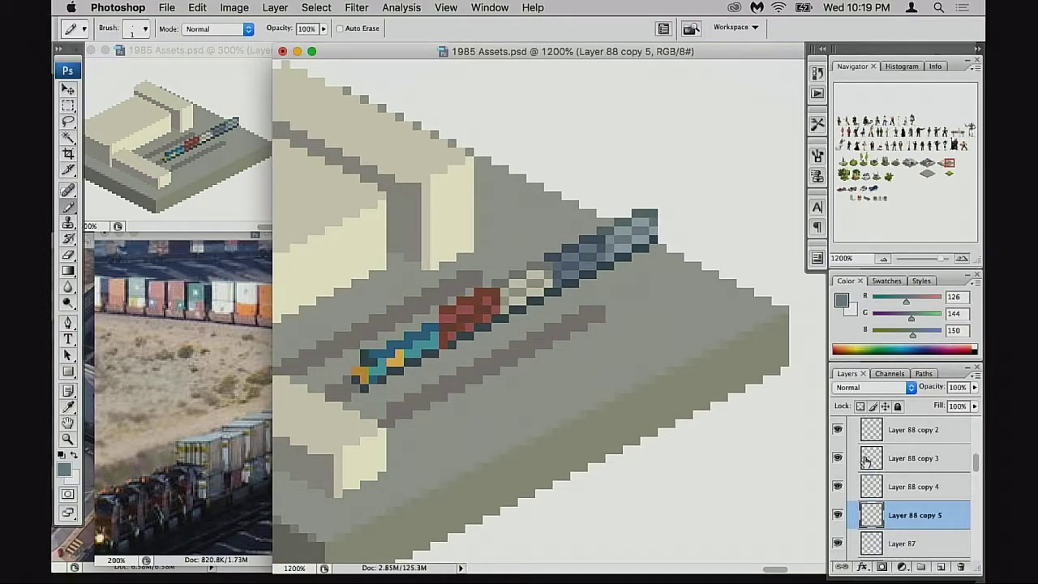
left_click(837, 487)
left_click(837, 487)
left_click(838, 515)
left_click(838, 515)
key("v")
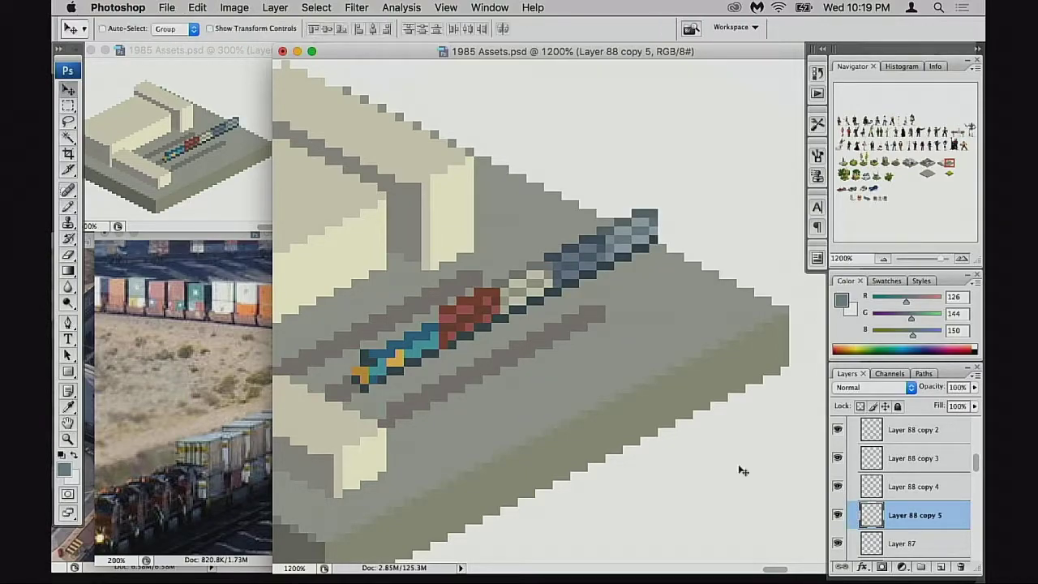
key("Right")
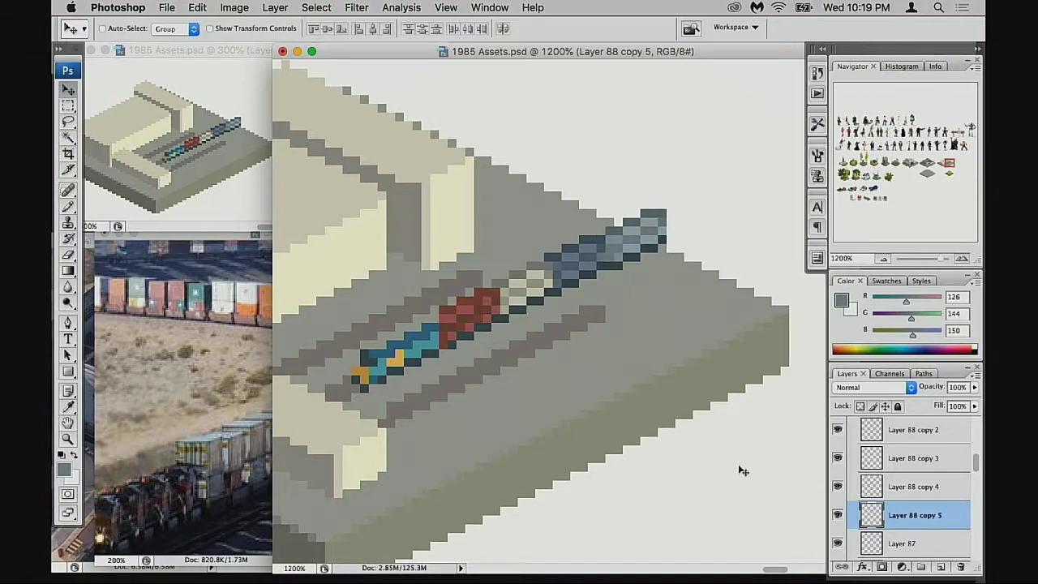
key("Up")
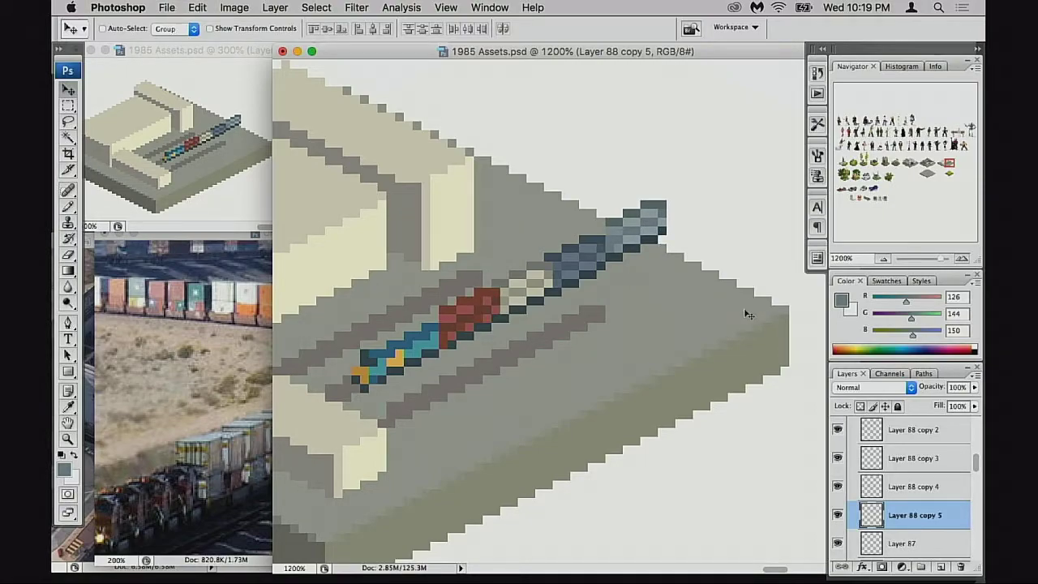
key("e")
left_click_drag(628, 213, 672, 227)
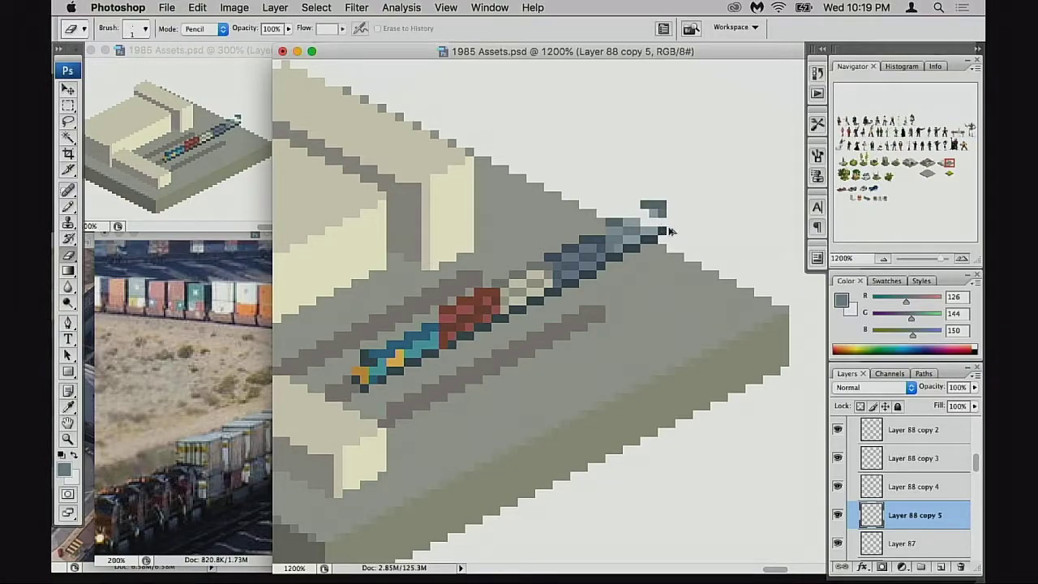
key("ctrl+z")
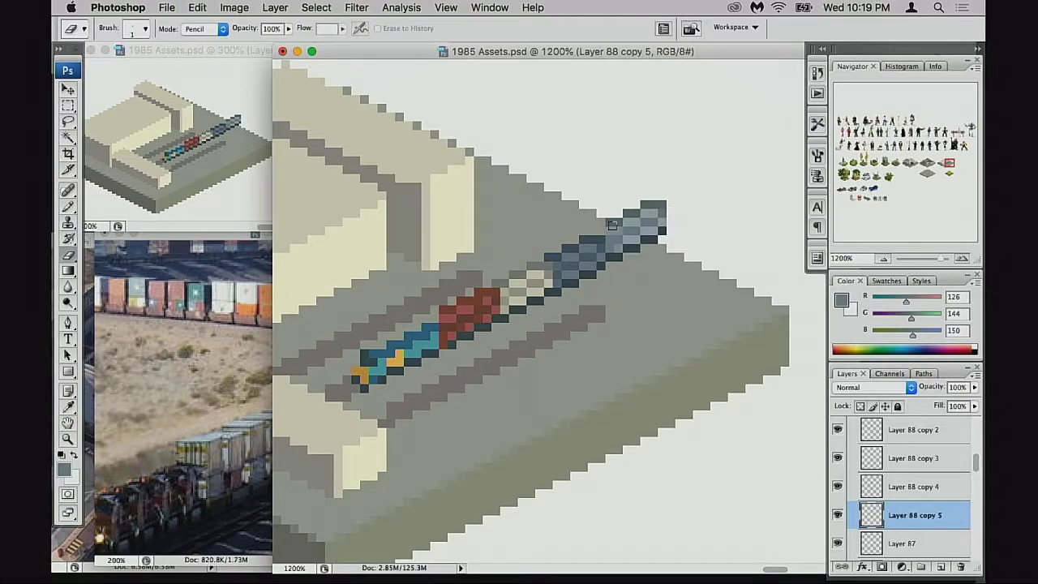
Step: Examine the whole train on its concrete tile at a smaller zoom in a full-screen view
left_click_drag(732, 179, 711, 197)
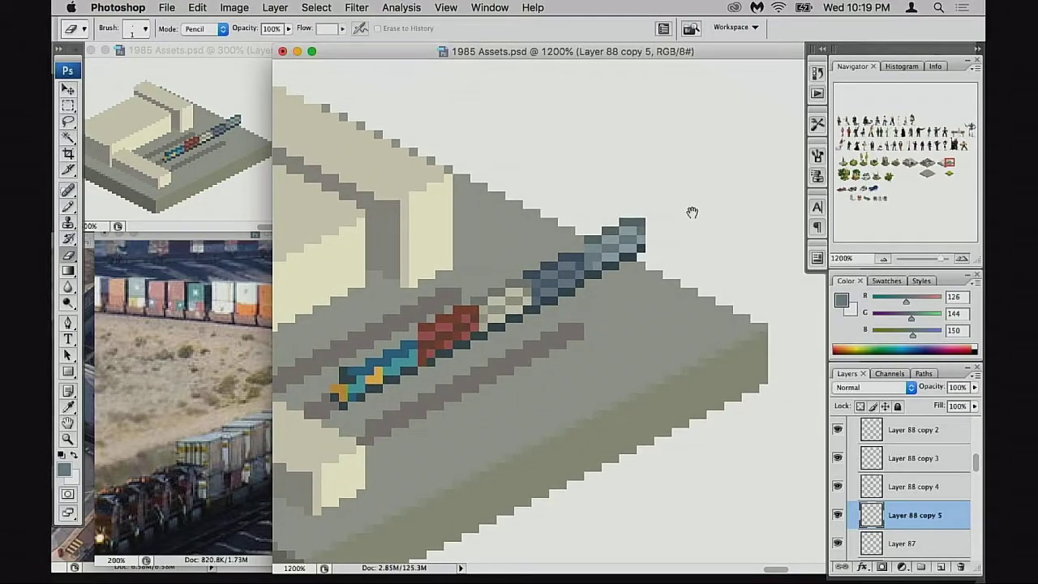
left_click(620, 246, "alt")
left_click(615, 252, "alt")
left_click(614, 253, "alt")
left_click_drag(480, 331, 624, 215)
key("f")
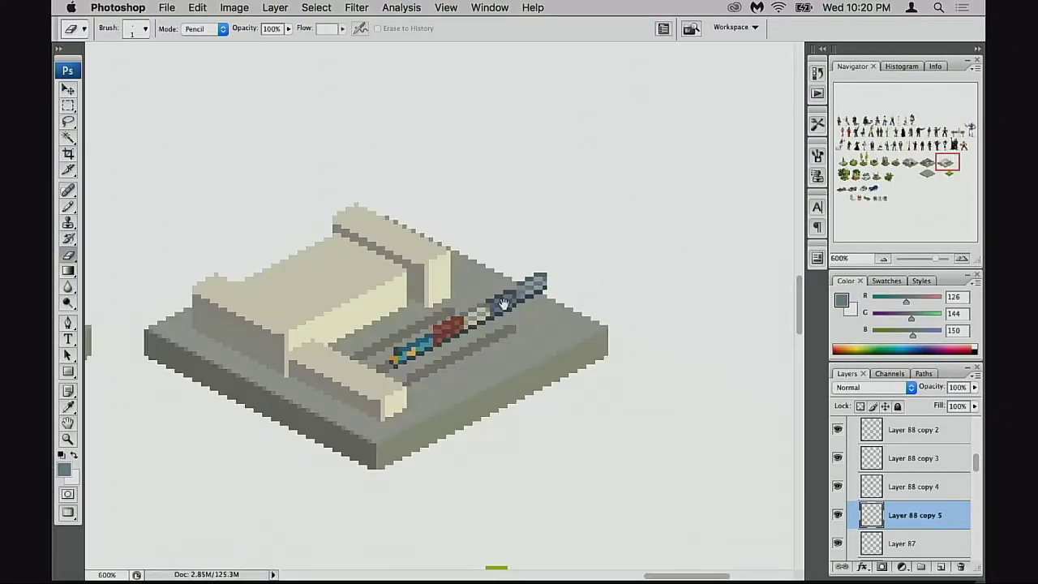
Step: Compare the train tile with the other isometric building and landscape tiles across the asset sheet for scale and style
left_click_drag(252, 314, 565, 288)
left_click(305, 309, "alt")
left_click_drag(189, 322, 524, 314)
scroll(357, 245, "left", 15)
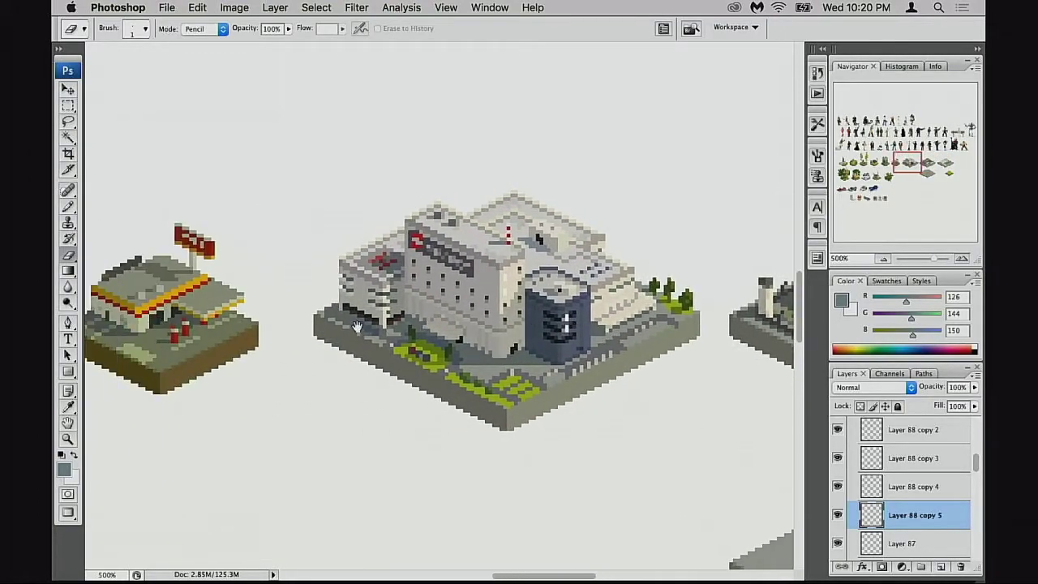
scroll(347, 282, "left", 10)
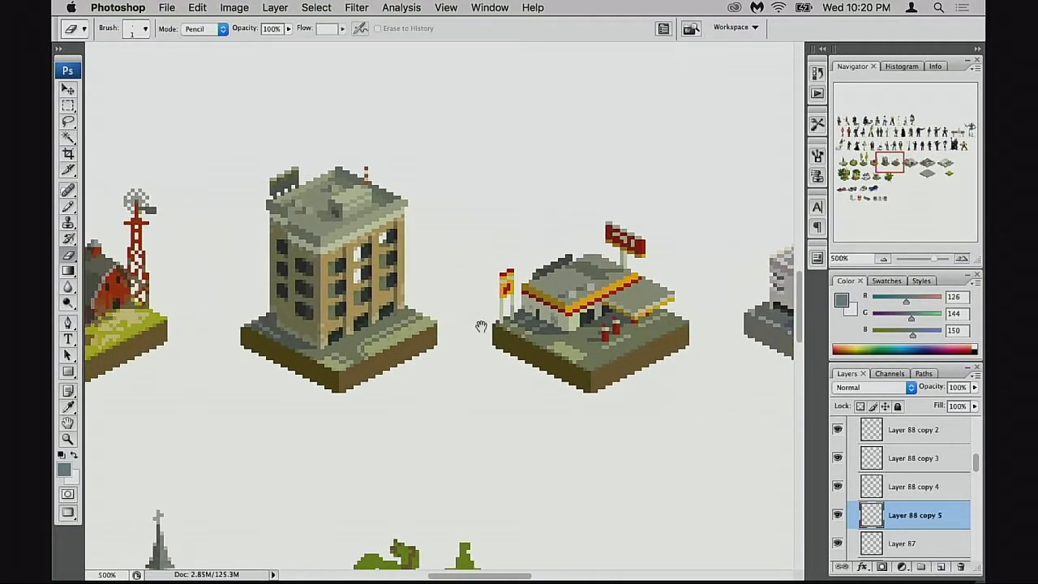
scroll(357, 308, "left", 5)
scroll(357, 308, "down", 1)
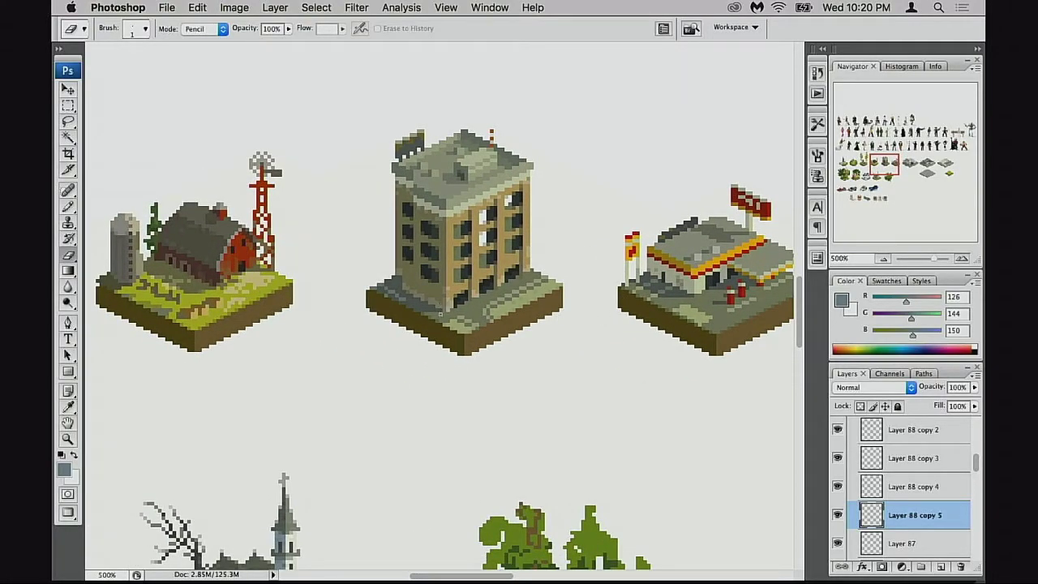
scroll(443, 317, "right", 5)
scroll(443, 317, "down", 1)
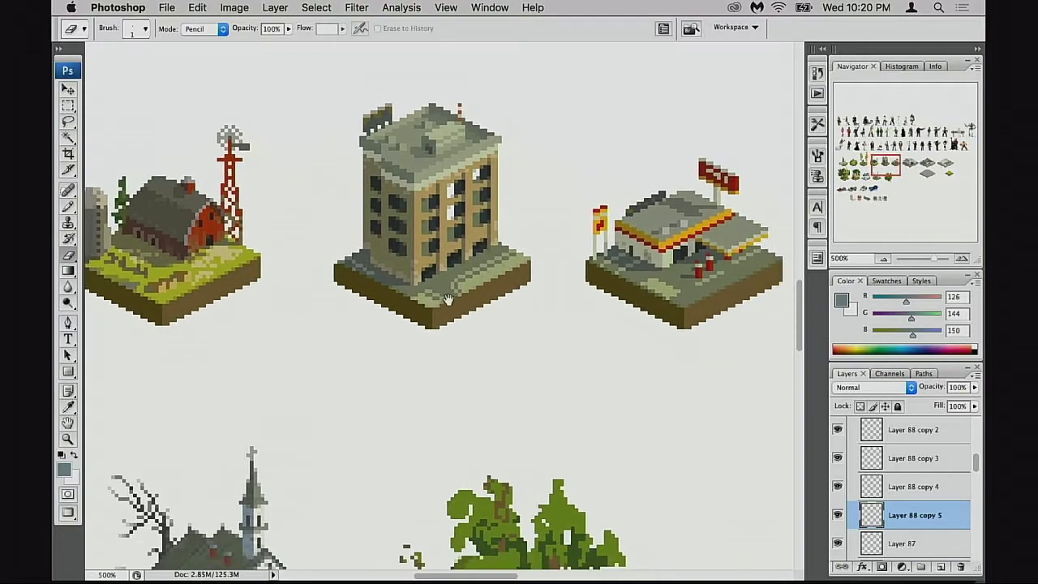
scroll(641, 320, "right", 8)
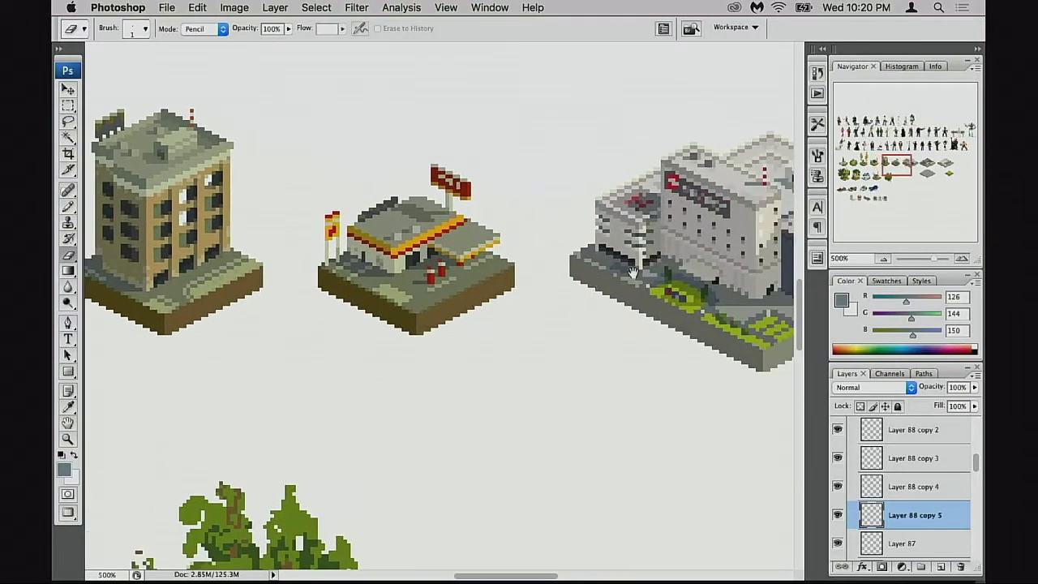
scroll(681, 272, "down", 2)
scroll(687, 270, "left", 16)
scroll(687, 269, "left", 17)
scroll(688, 269, "up", 1)
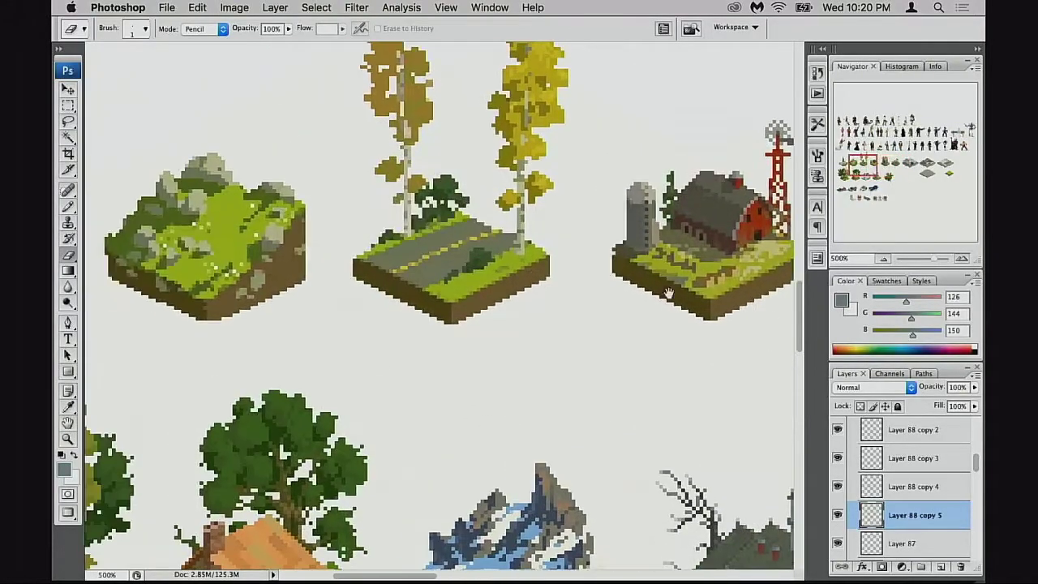
scroll(519, 276, "right", 2)
scroll(477, 259, "up", 1)
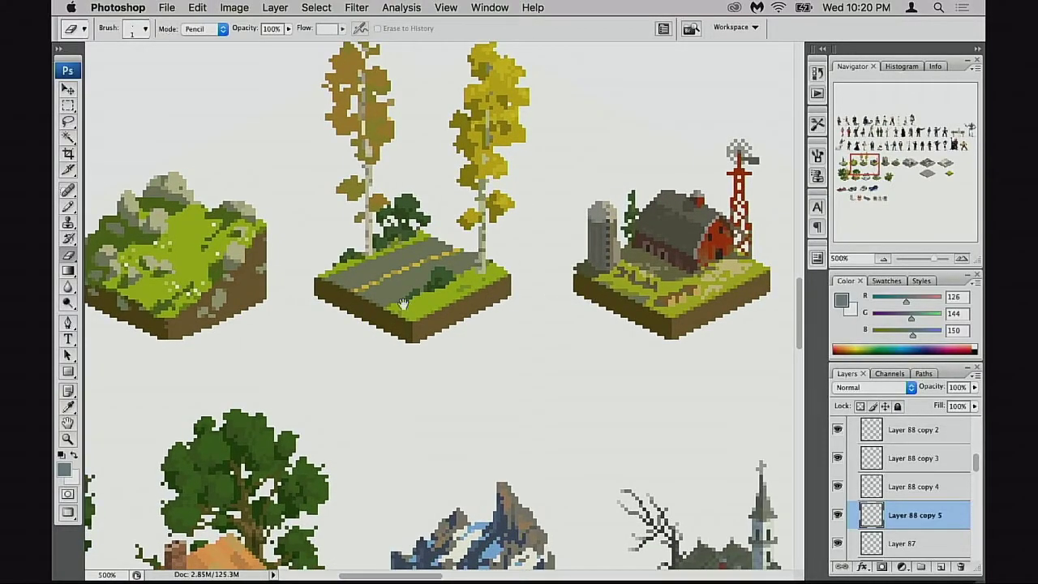
scroll(536, 268, "right", 5)
scroll(523, 280, "down", 5)
scroll(531, 283, "right", 20)
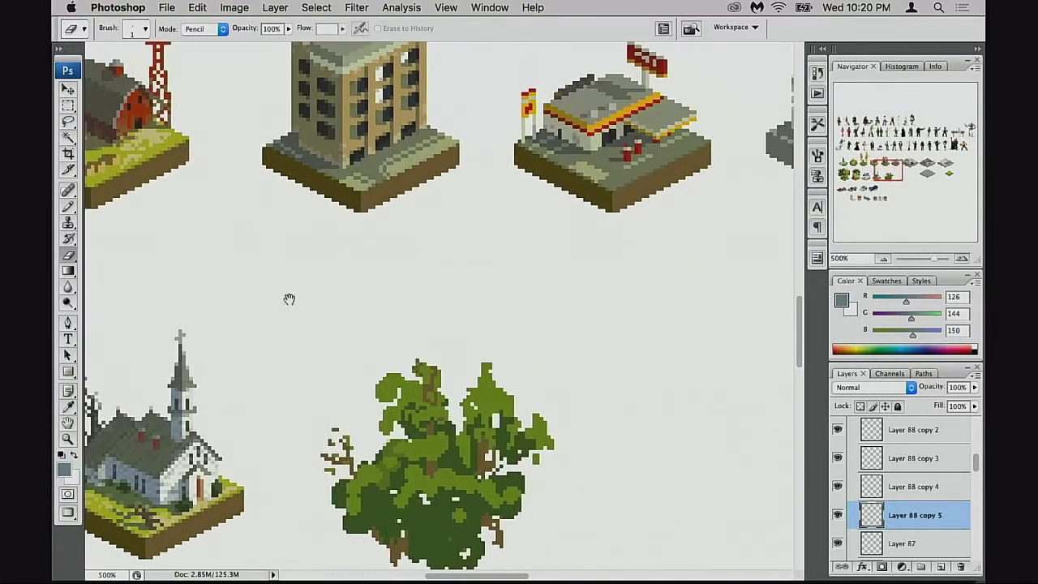
scroll(365, 284, "up", 4)
scroll(563, 286, "right", 20)
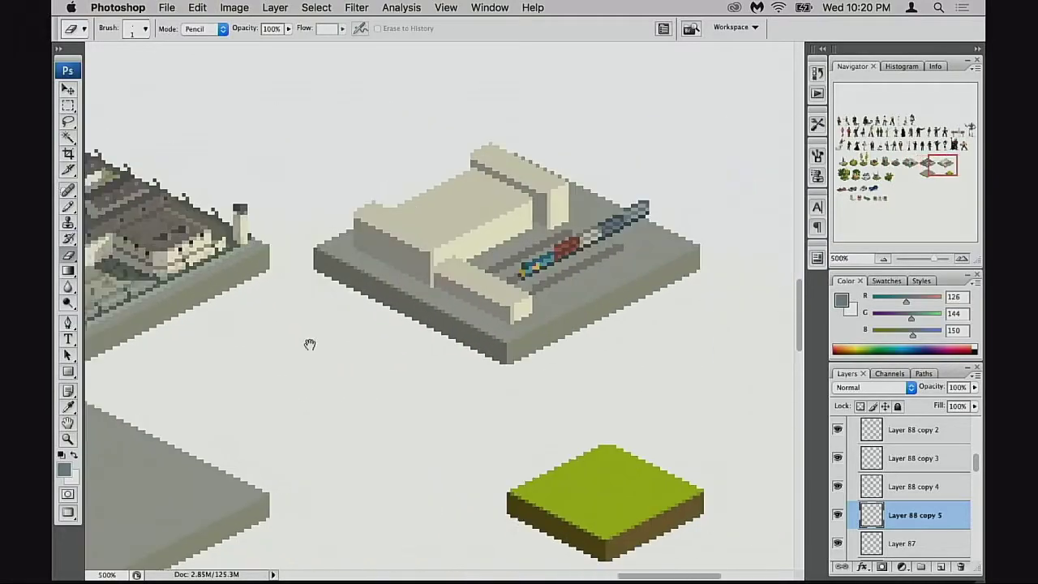
scroll(579, 204, "up", 3)
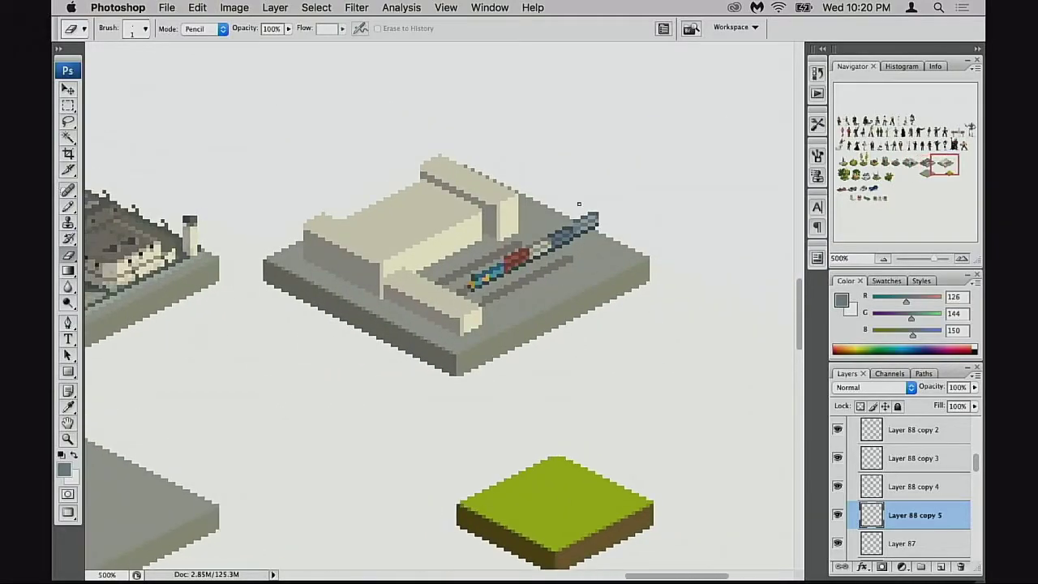
Step: Try to erase the rear car's pixels that overhang the concrete tile's edge
left_click(594, 259)
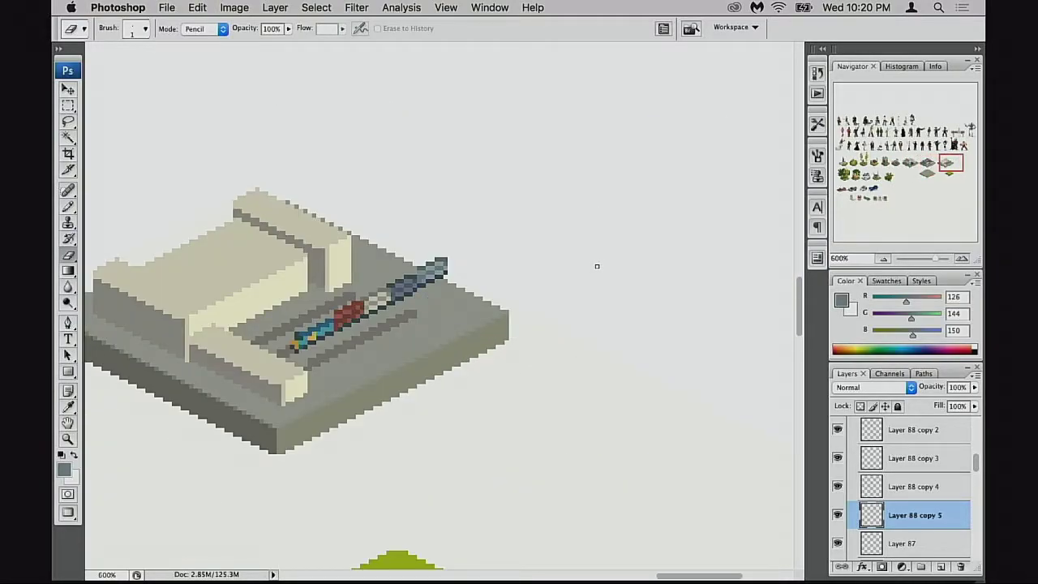
left_click(436, 282)
mouse_move(432, 283)
left_mouse_down()
mouse_move(451, 292)
mouse_move(438, 300)
left_mouse_up()
left_click(455, 300)
key("super+z")
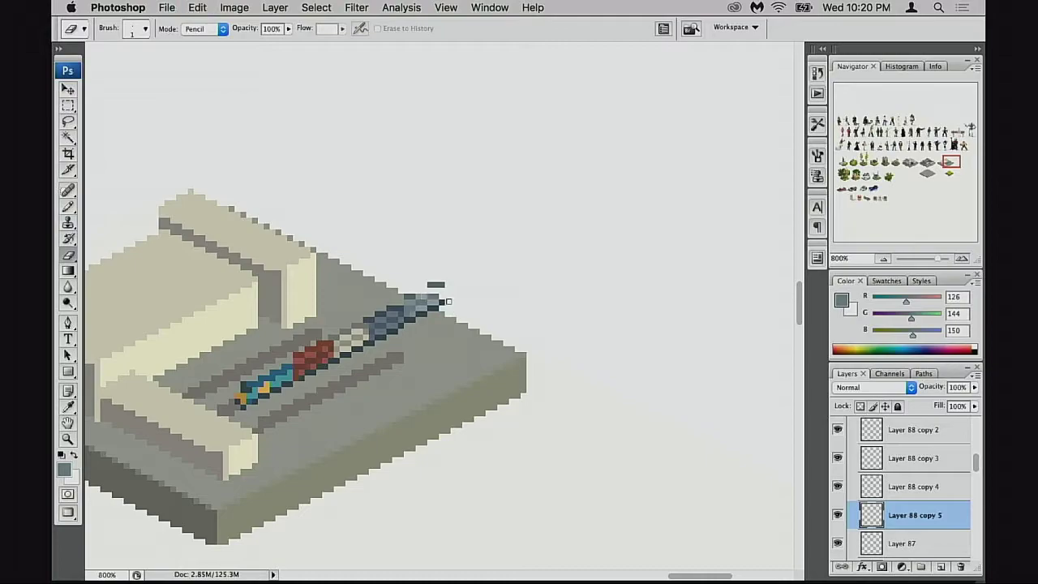
left_click(442, 305)
key("super+z")
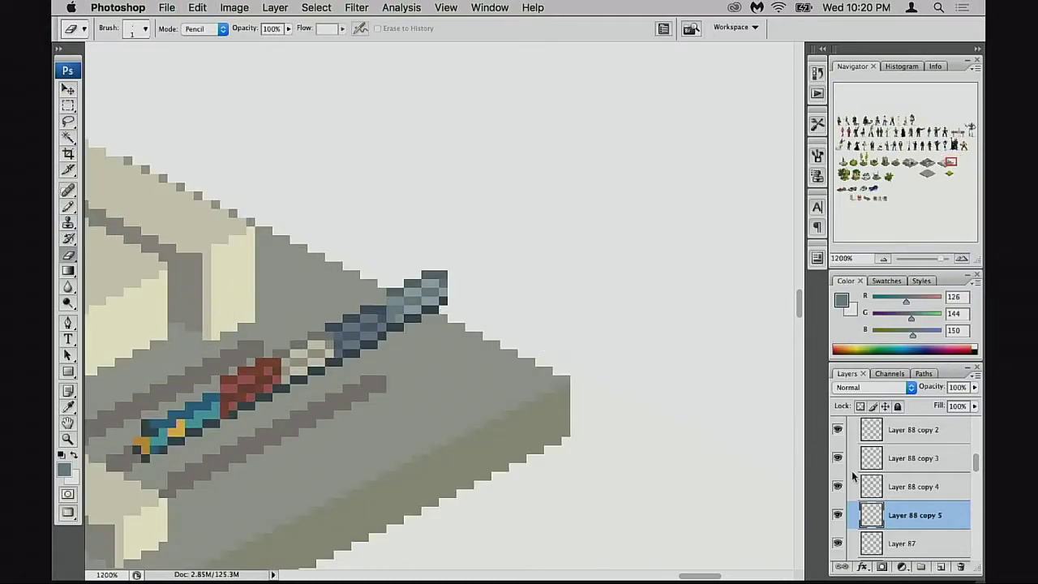
Step: Trim Layer 88 copy 5 to the outline of Large concrete tile copy by deleting the rear car's overhanging pixels
scroll(872, 484, "down", 1)
scroll(875, 486, "down", 1)
left_click(872, 490, "super")
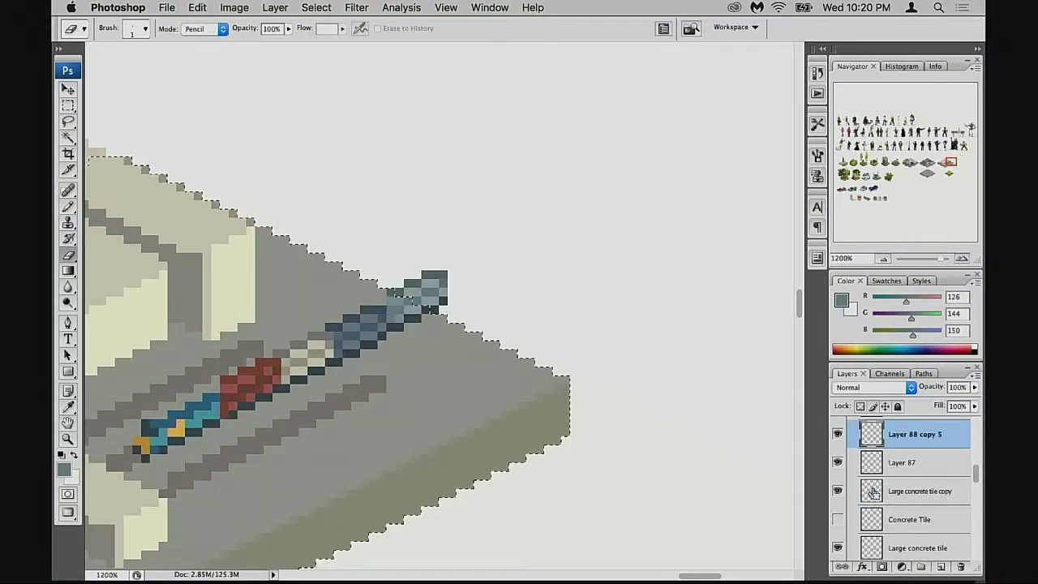
left_click(838, 434)
left_click(839, 434)
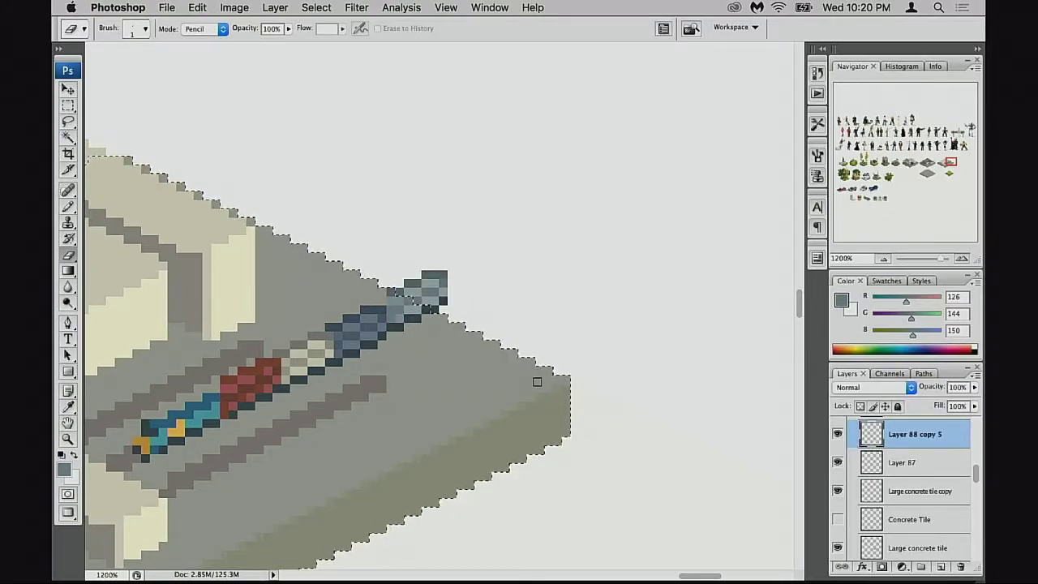
key("Delete")
key("super+d")
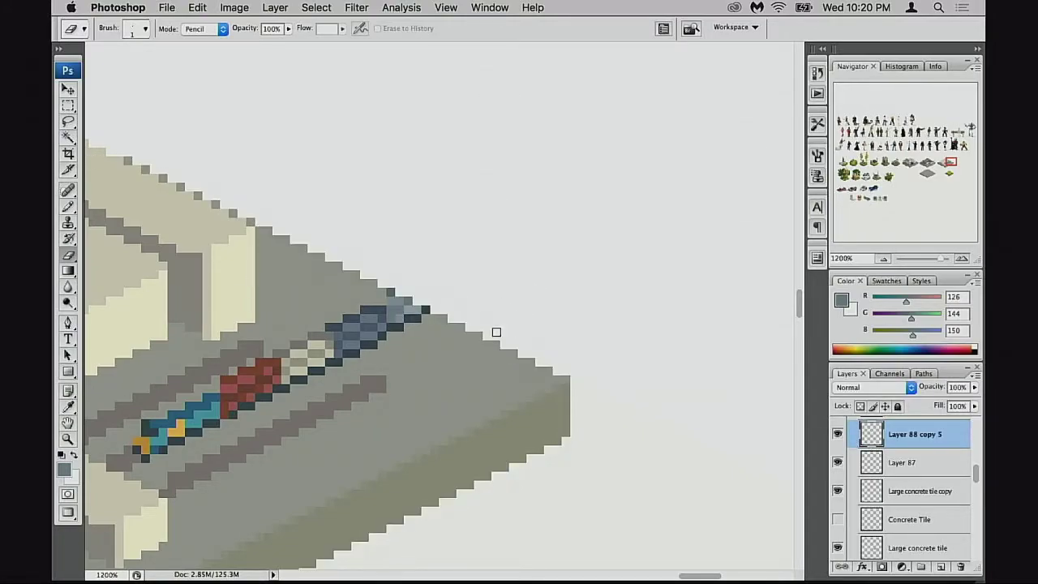
Step: Undo the trimming of the rear car and clear the tile-outline selection
left_click(438, 365, "alt")
left_click(439, 365, "alt")
left_click(444, 357, "alt")
left_click_drag(450, 354, 592, 386)
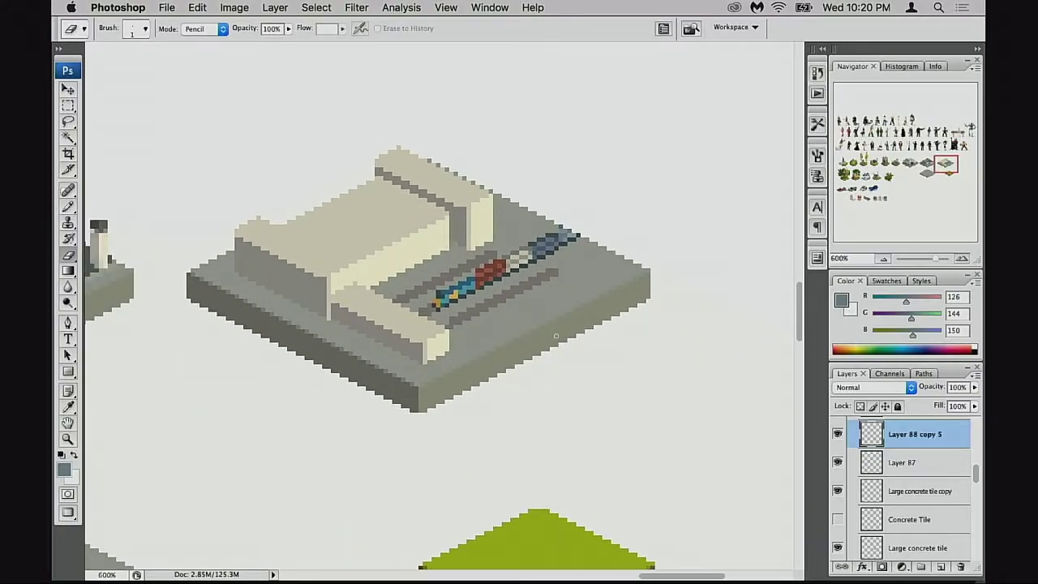
key("super+alt+z")
key("super+alt+z")
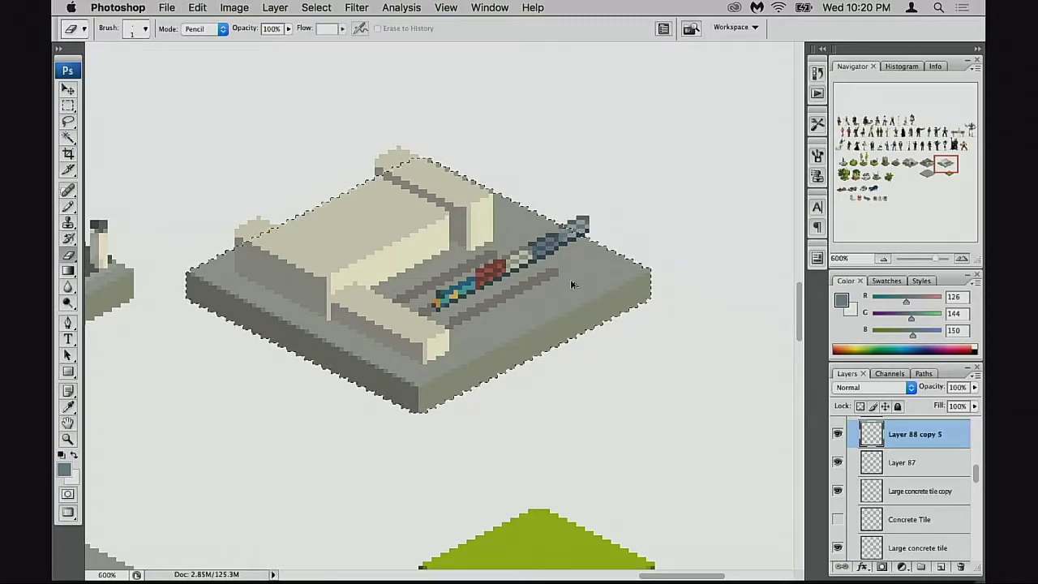
key("super+d")
left_click_drag(548, 287, 576, 296)
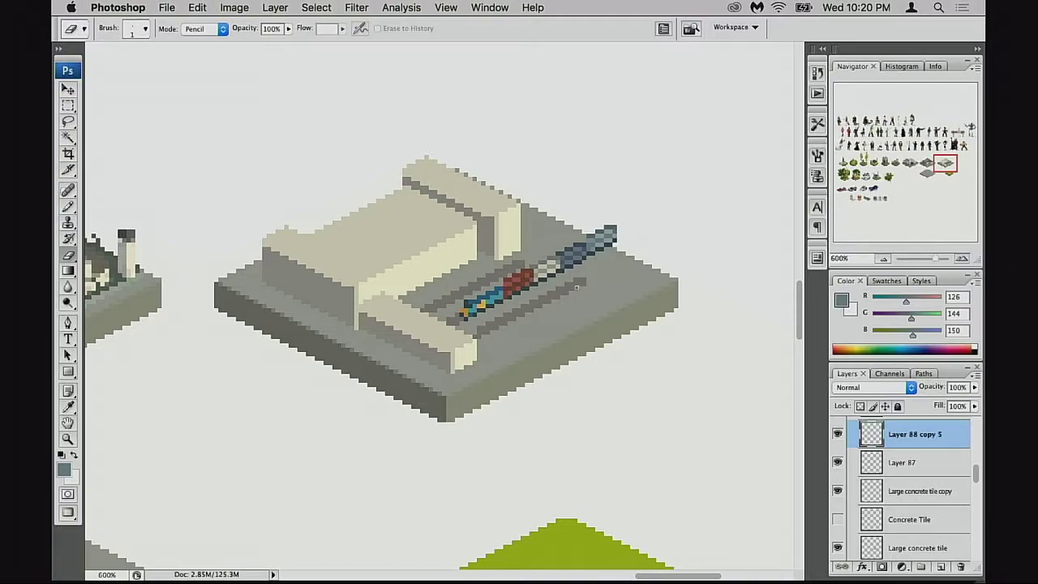
Step: Compare the train with and without its rear car, and nudge Layer 88 copy 5 one pixel left and one pixel down
scroll(592, 324, "left", 5)
scroll(593, 325, "up", 1)
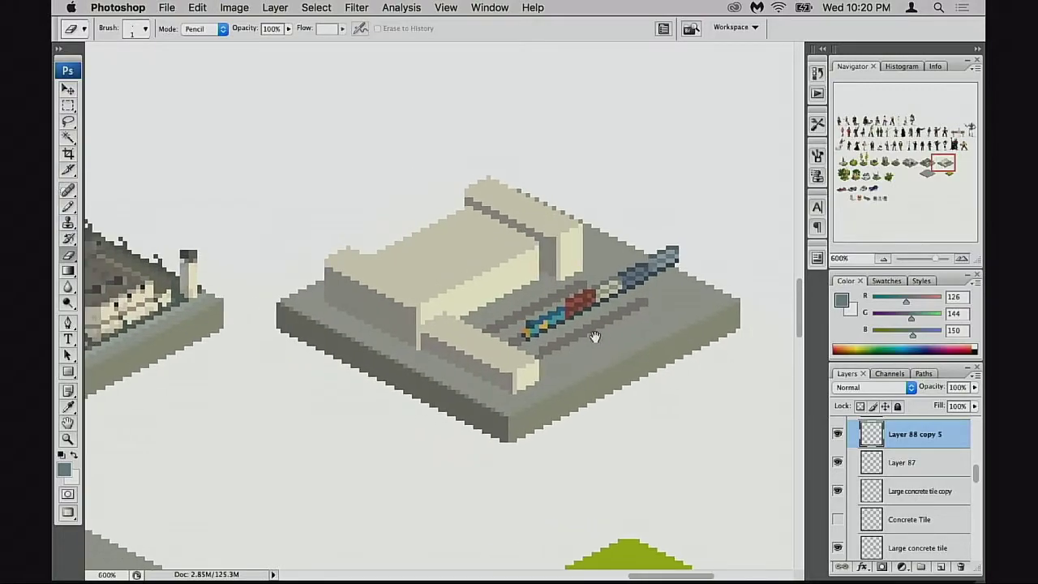
scroll(605, 331, "right", 4)
scroll(605, 330, "up", 1)
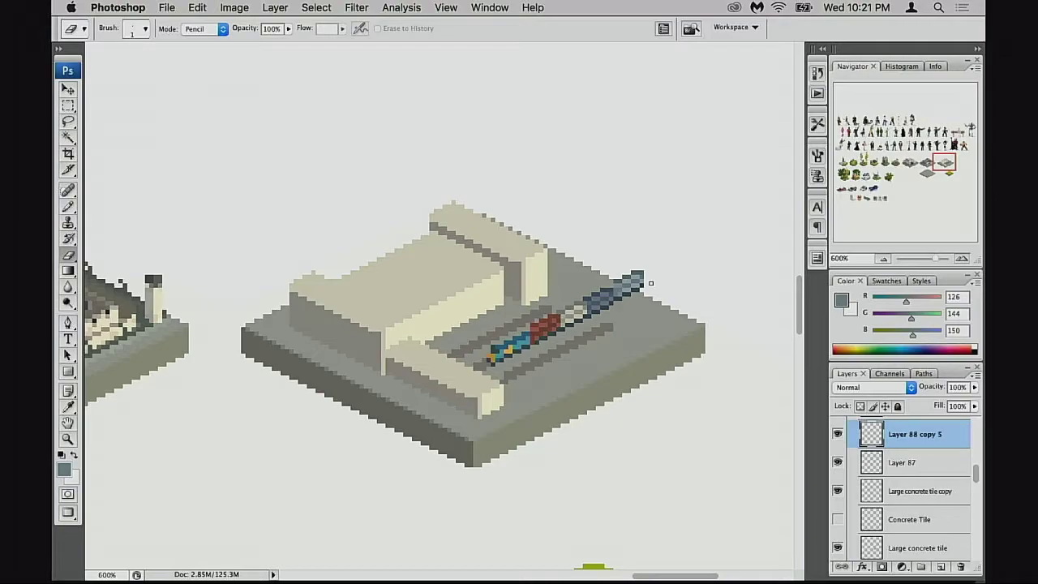
left_click(838, 435)
left_click(838, 435)
left_click(597, 306, "super")
left_click(603, 317, "super")
left_click_drag(449, 347, 654, 355)
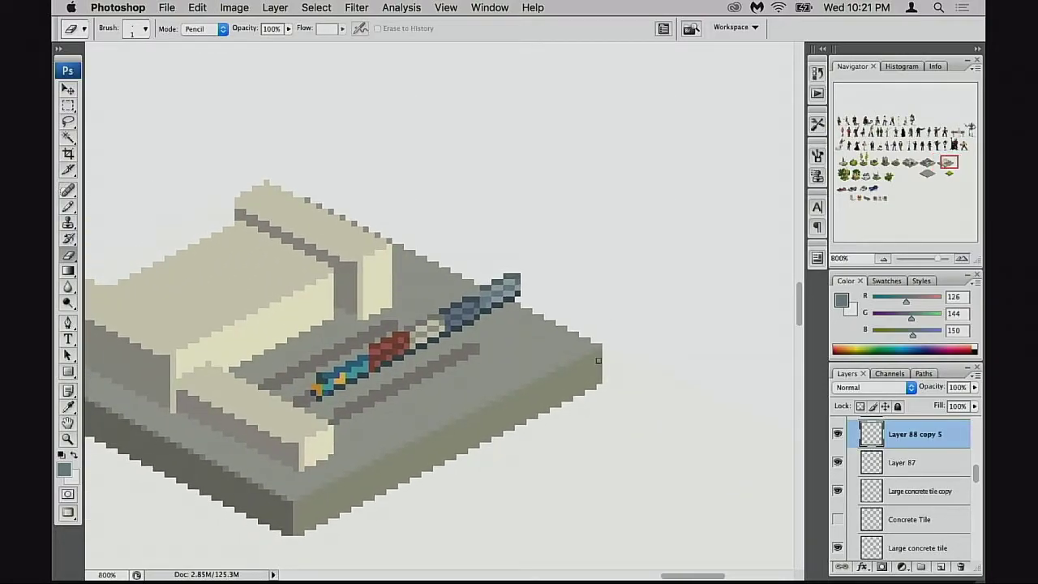
key("v")
key("Left")
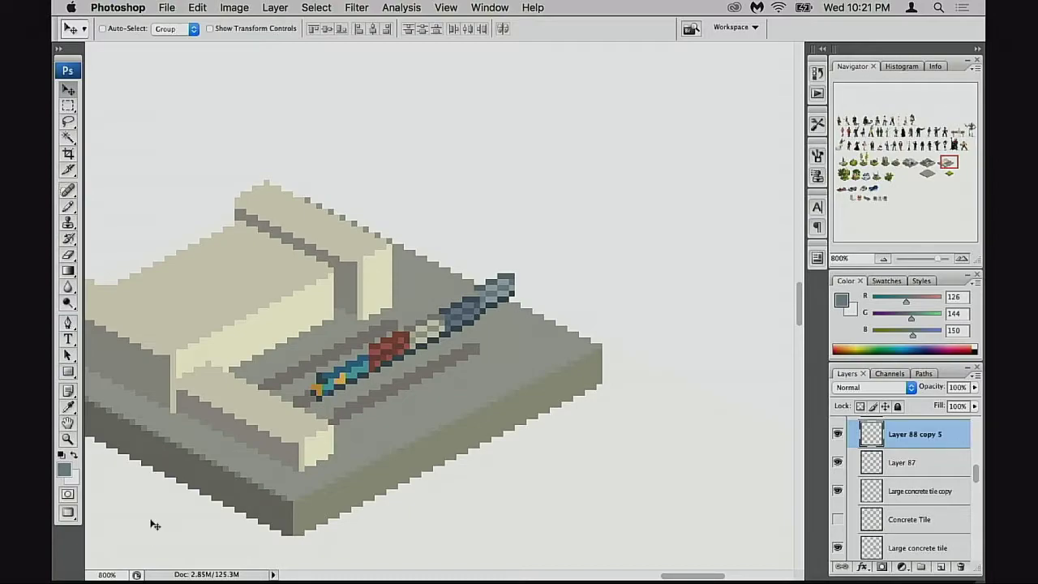
key("Down")
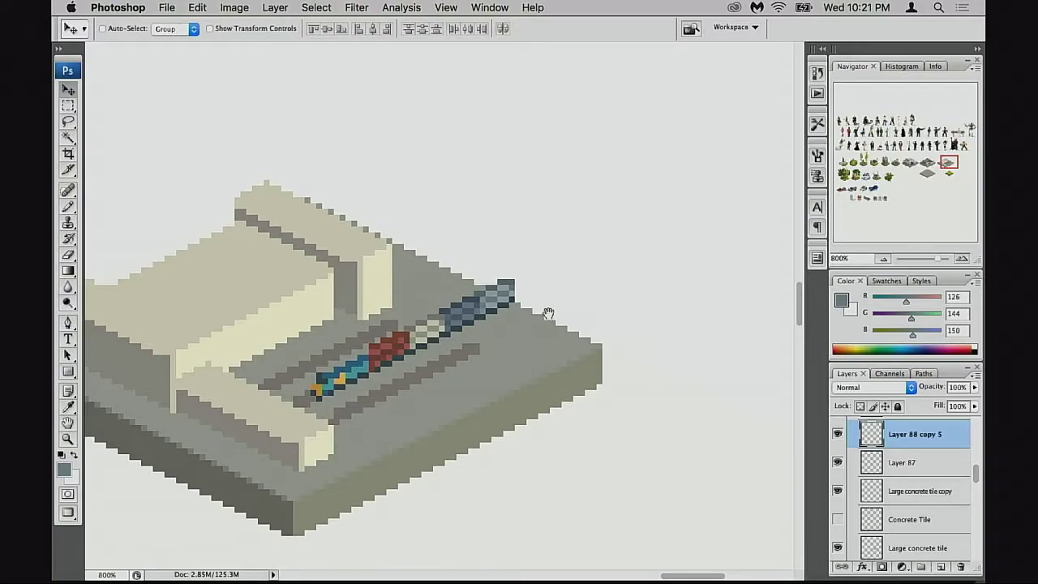
Step: Check the rear car's fit on the whole tile at a smaller zoom by hiding and reshowing Layer 88 copy 5
left_click_drag(506, 336, 624, 340)
left_click(571, 350, "alt")
left_click(571, 349, "alt")
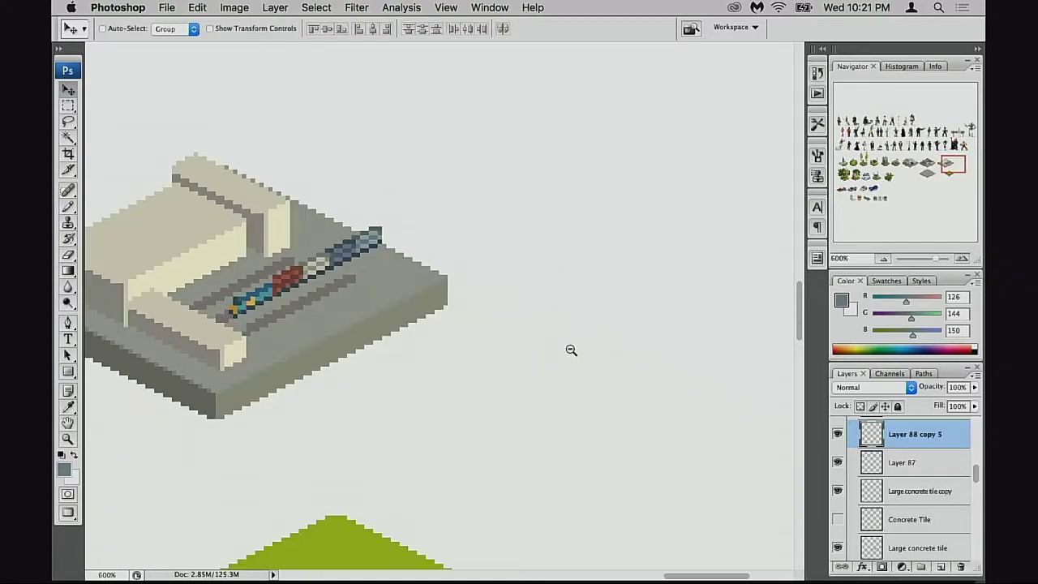
left_click(571, 350, "alt")
left_click_drag(362, 337, 599, 370)
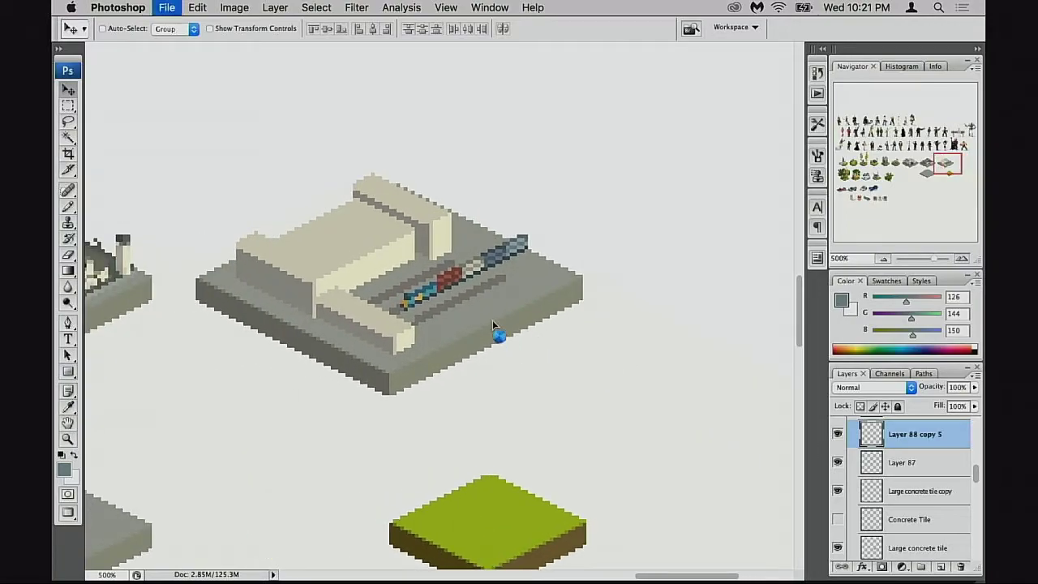
left_click_drag(457, 305, 524, 351)
left_click(838, 436)
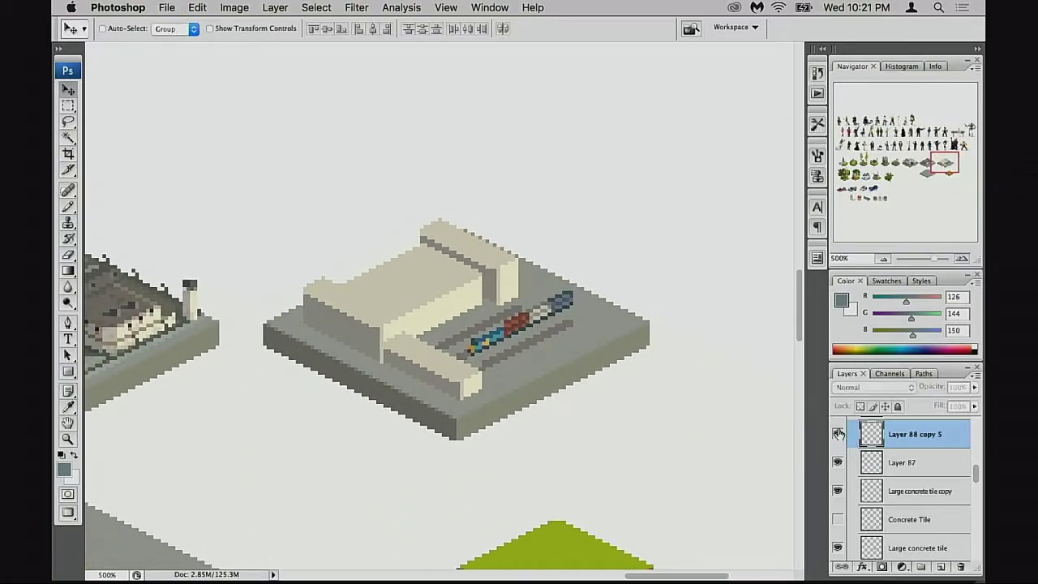
left_click(839, 438)
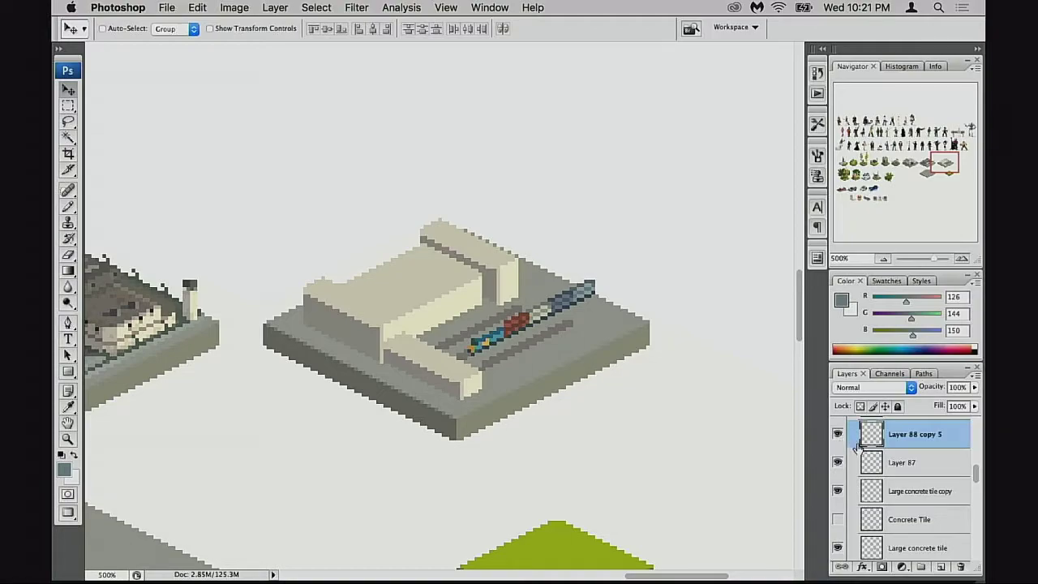
scroll(855, 449, "up", 1)
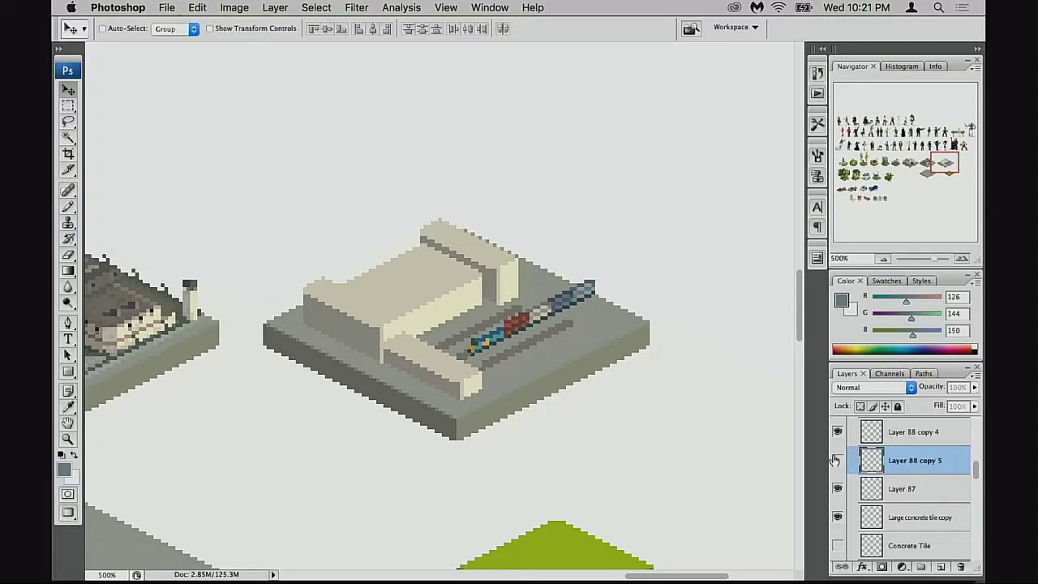
left_click(554, 383, "super")
left_click(554, 383, "super")
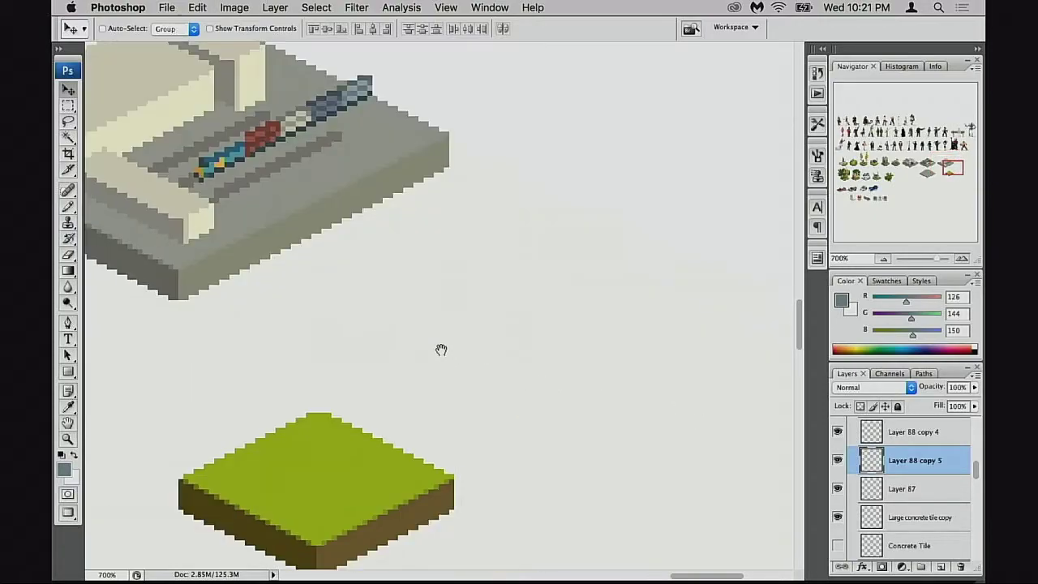
Step: Hide and reshow the other car layers one by one to identify which layer holds the locomotive
left_click_drag(440, 349, 651, 437)
left_click(838, 434)
left_click(838, 435)
scroll(838, 442, "up", 2)
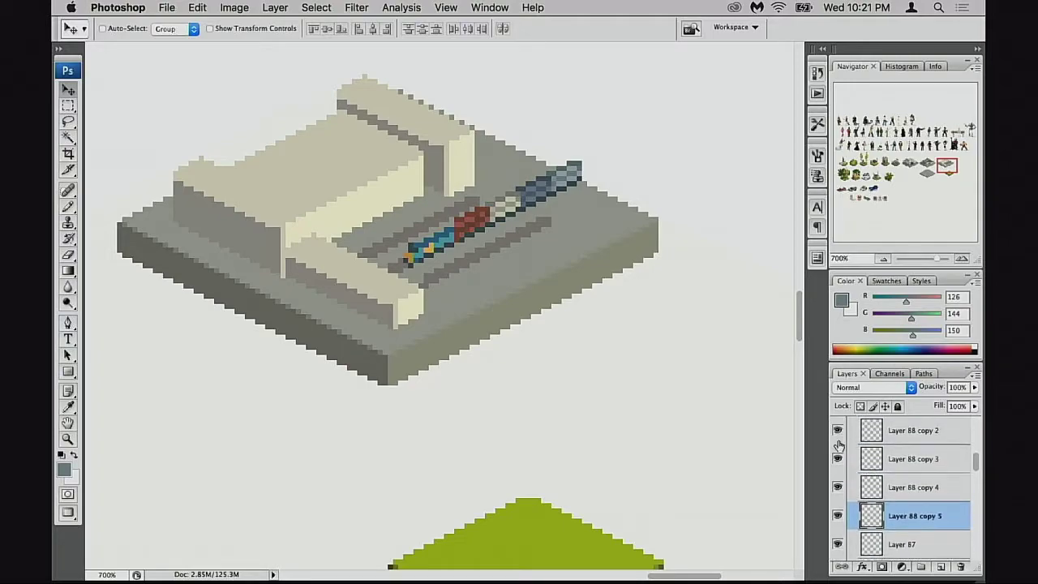
left_click(838, 459)
left_click(838, 459)
scroll(838, 459, "up", 2)
left_click(838, 463)
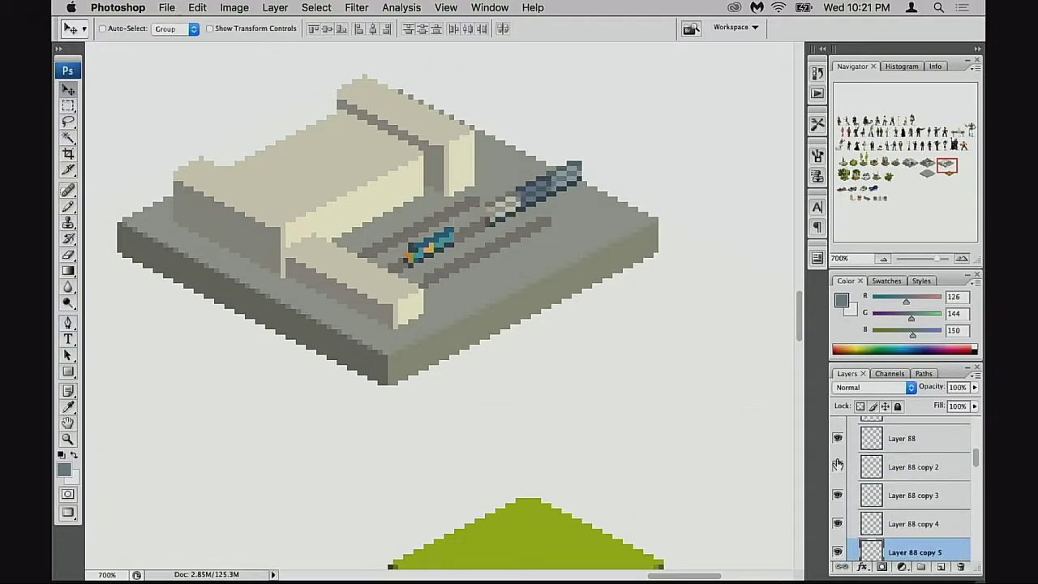
left_click(838, 463)
scroll(839, 461, "up", 1)
scroll(840, 459, "up", 1)
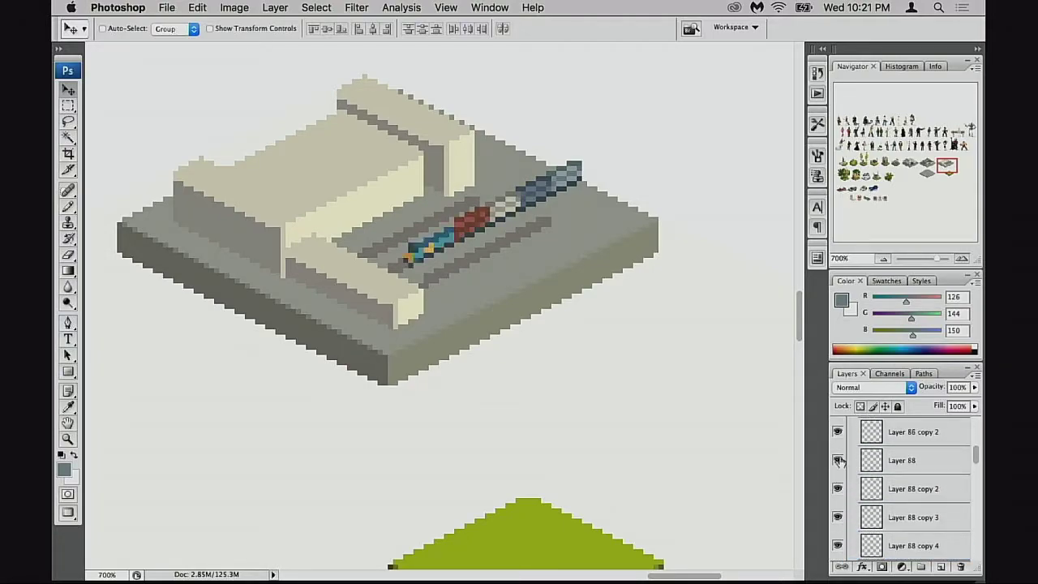
Step: Duplicate the locomotive's Layer 88 and move the copy onto the empty parallel track in front of the train
left_click(855, 464)
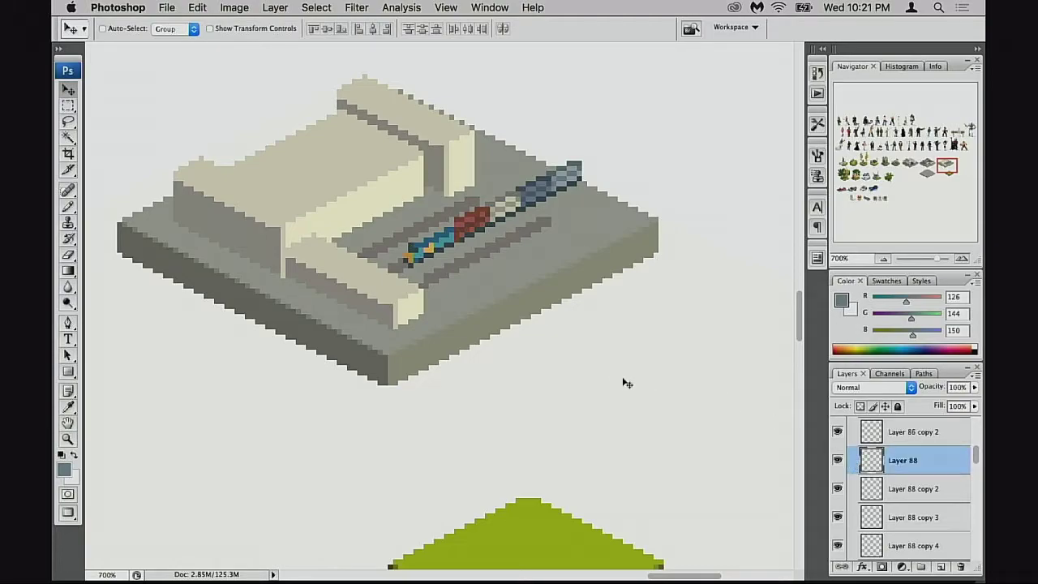
key("super+j")
key("Right")
key("Right")
key("Right")
key("Right")
key("Right")
key("Right")
key("Right")
key("Right")
key("Right")
key("Right")
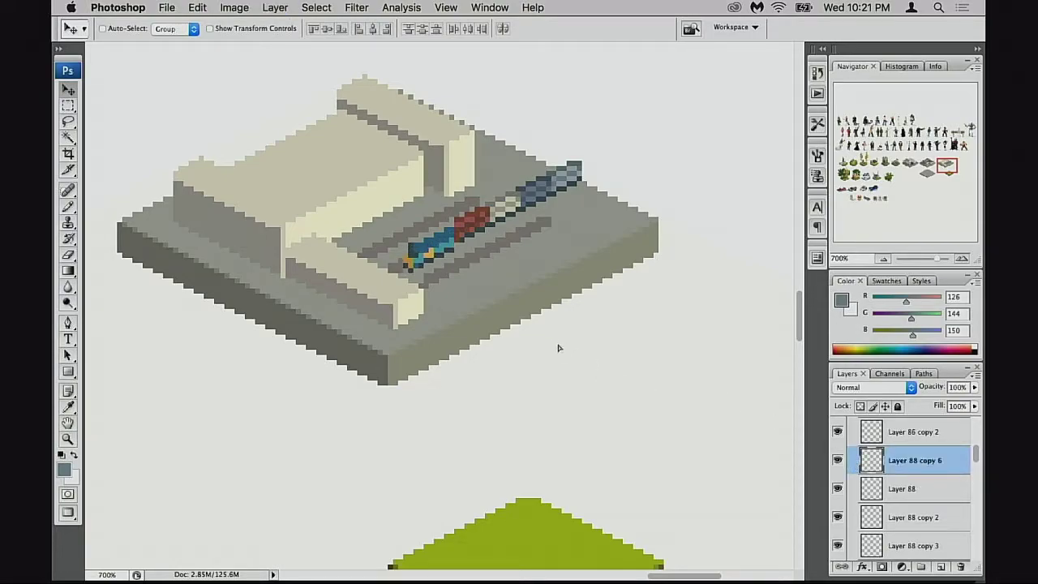
key("Right")
key("Up")
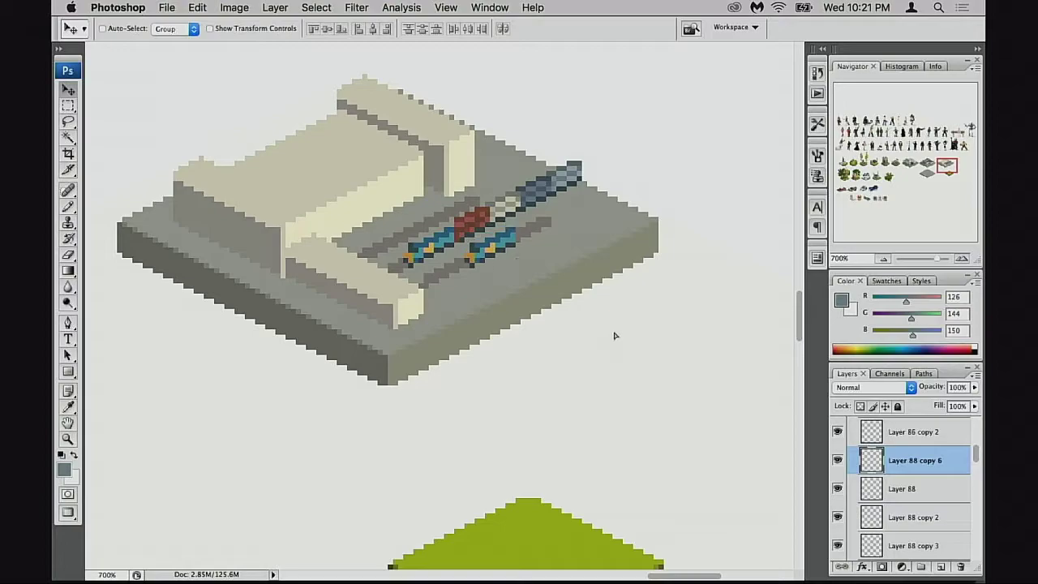
key("Right")
Step: Move the duplicated locomotive, Layer 88 copy 6, onto the parallel track behind the train, next to the building
left_click_drag(558, 322, 603, 362)
left_click(564, 311, "alt")
left_click(540, 304, "alt")
scroll(519, 297, "left", 3)
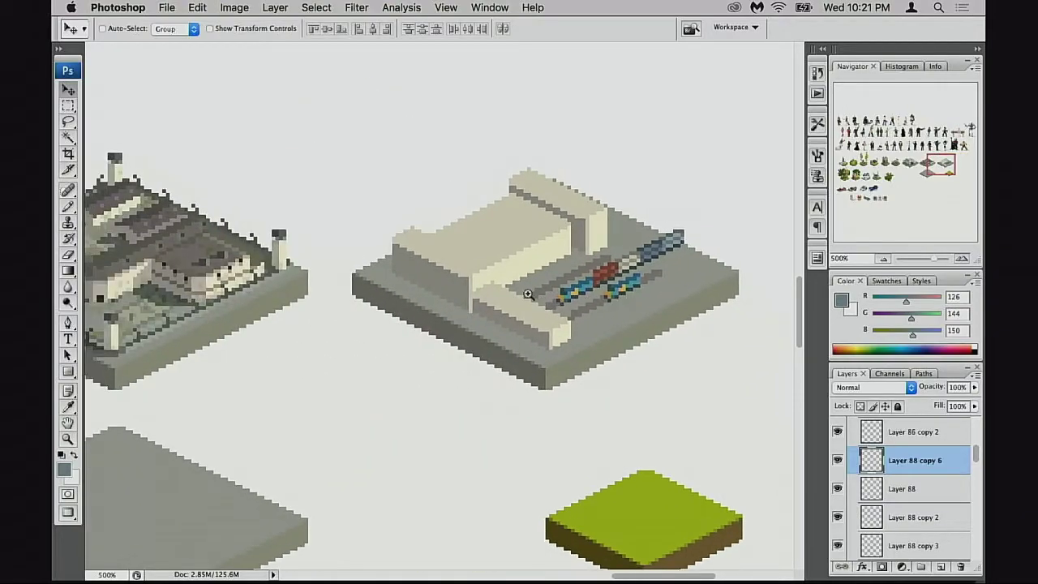
scroll(533, 308, "up", 3)
left_click_drag(623, 334, 641, 334)
left_click_drag(511, 343, 505, 364)
left_click(505, 330)
left_click(513, 339, "super")
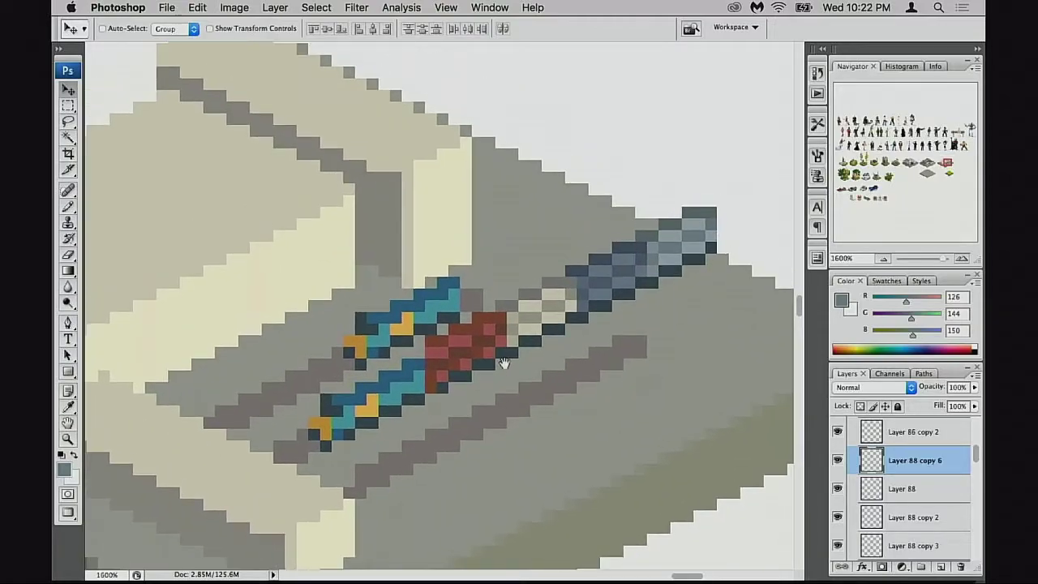
Step: Duplicate the track layer, Layer 87, and offset the copy up and to the right to extend the rails past the tile edge
scroll(844, 493, "down", 5)
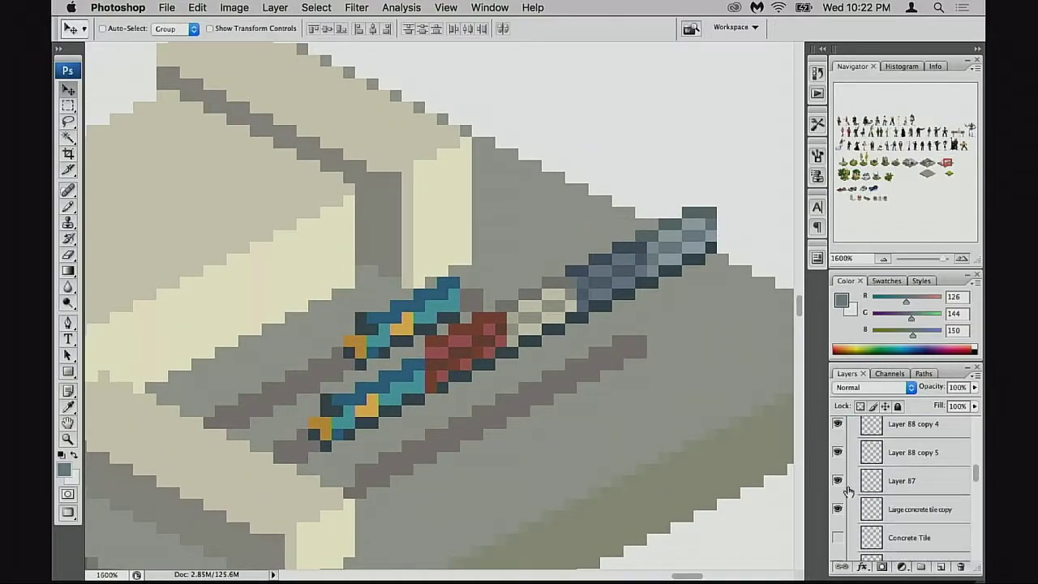
left_click(846, 485)
left_click(839, 481)
left_click(839, 481)
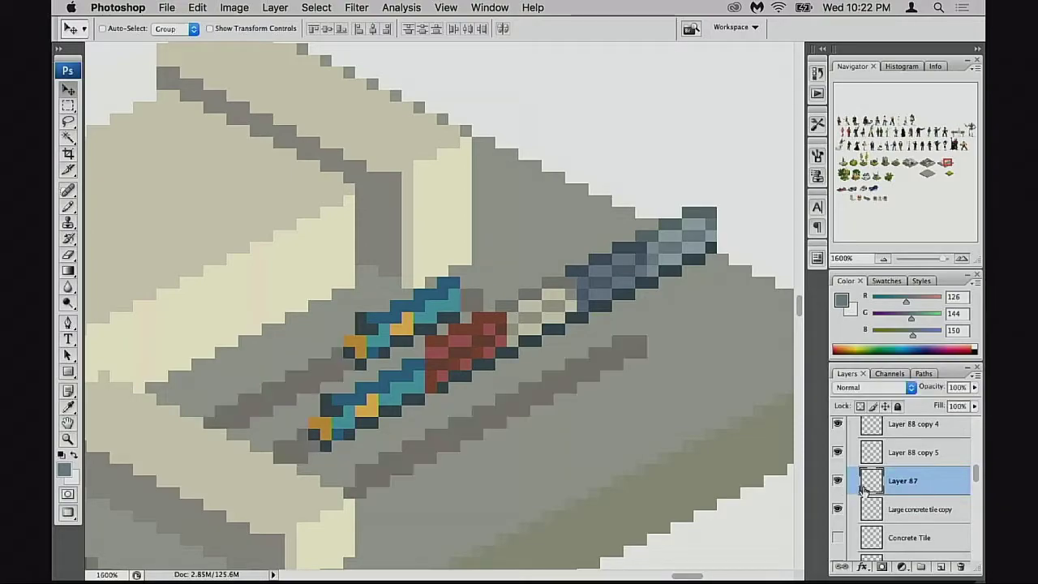
key("m")
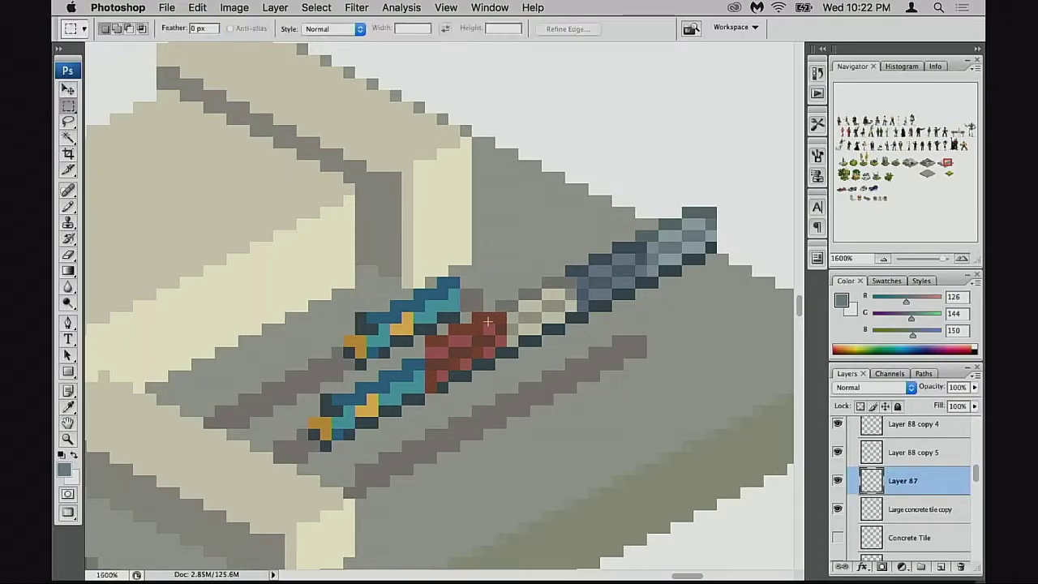
key("ctrl+j")
key("v")
left_click_drag(568, 387, 727, 314)
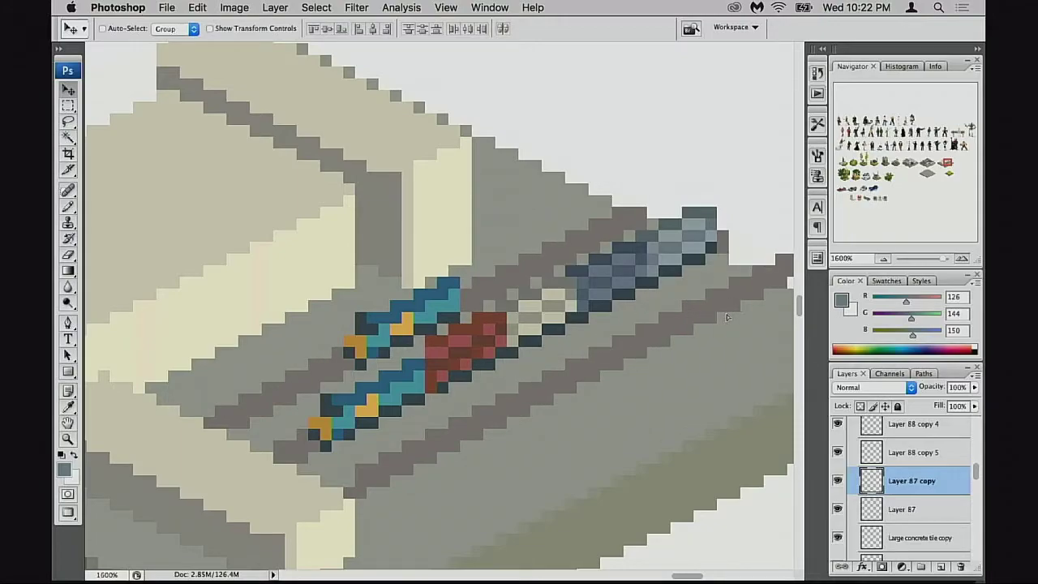
Step: Trim the extended tracks on Layer 87 copy to the outline of the Large concrete tile copy by deleting everything outside it
key("ctrl+minus")
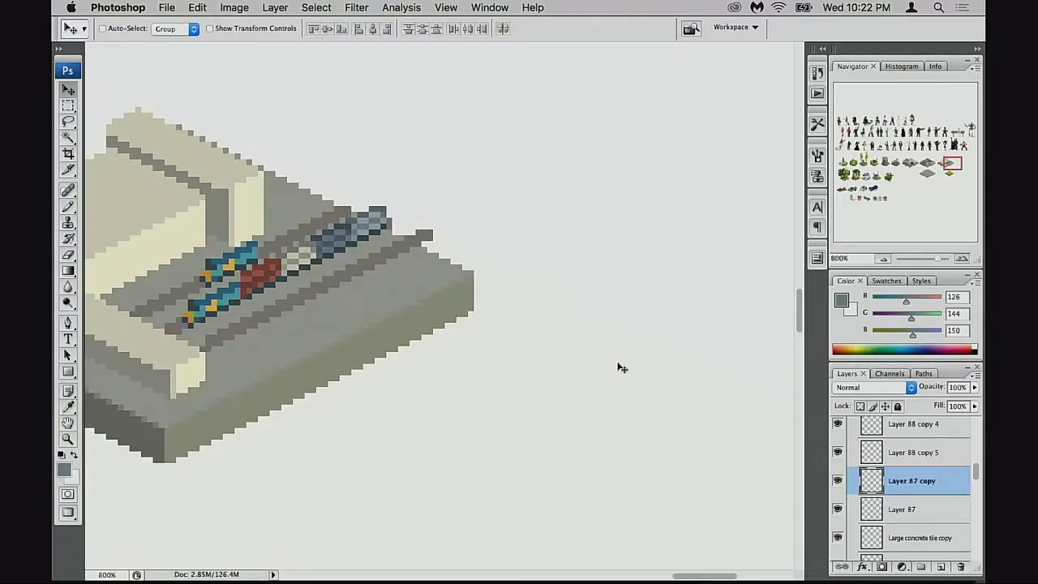
scroll(641, 381, "left", 2)
scroll(640, 382, "down", 1)
scroll(881, 470, "down", 2)
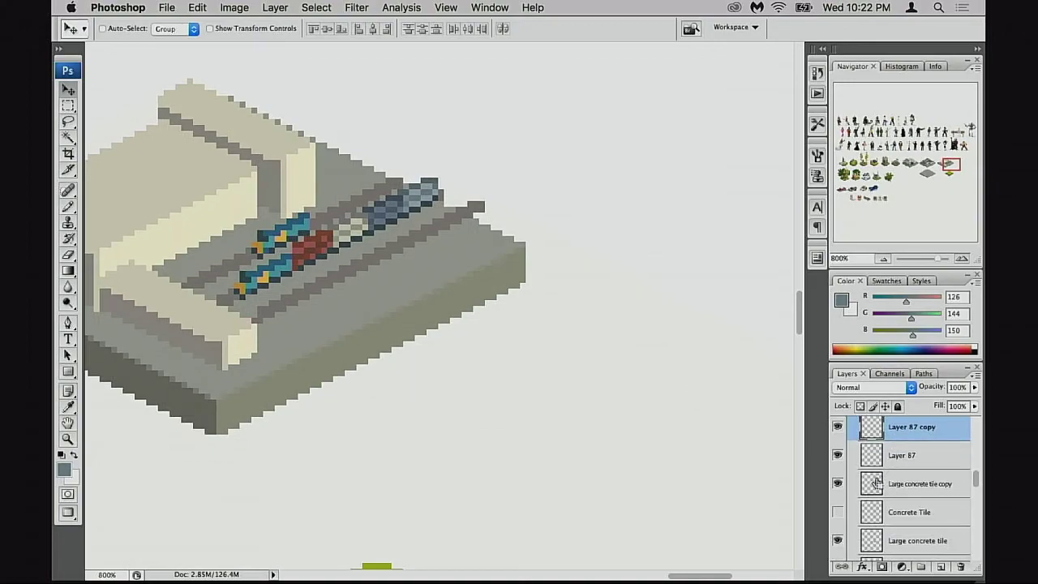
left_click(872, 484, "super")
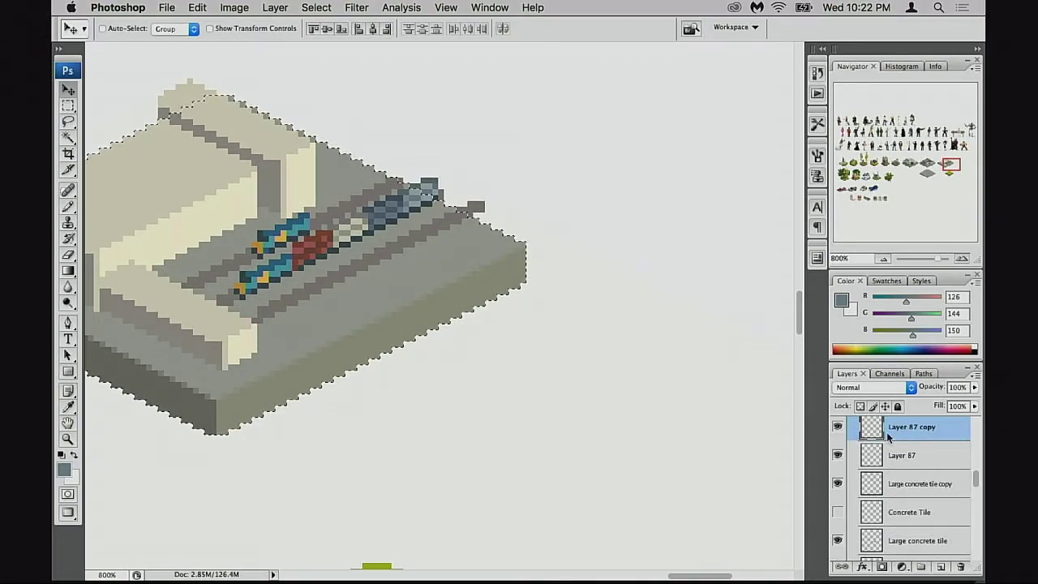
left_click(838, 426)
left_click(838, 426)
key("shift+super+i")
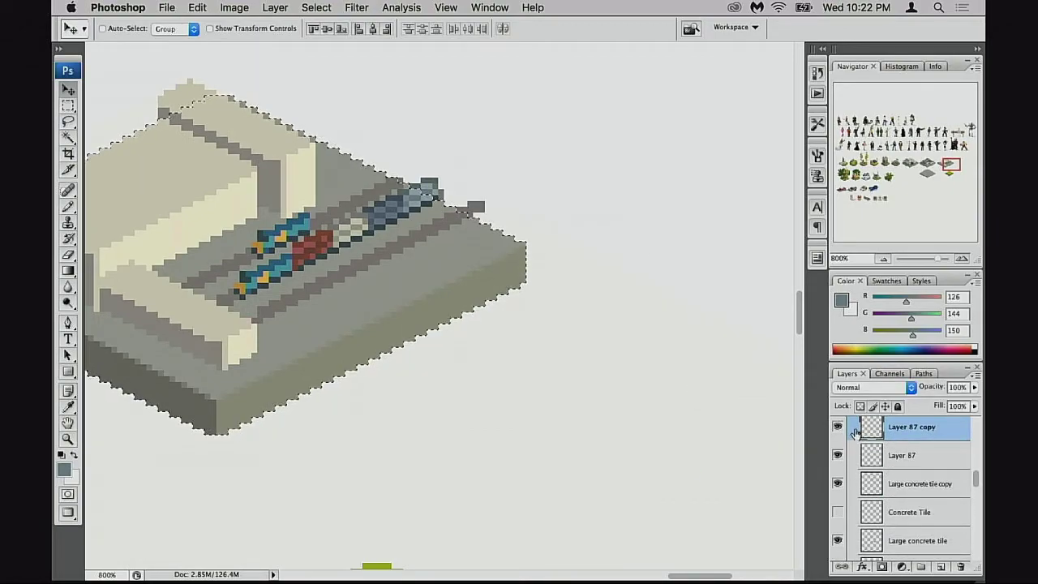
key("Delete")
key("super+d")
left_click_drag(496, 341, 630, 371)
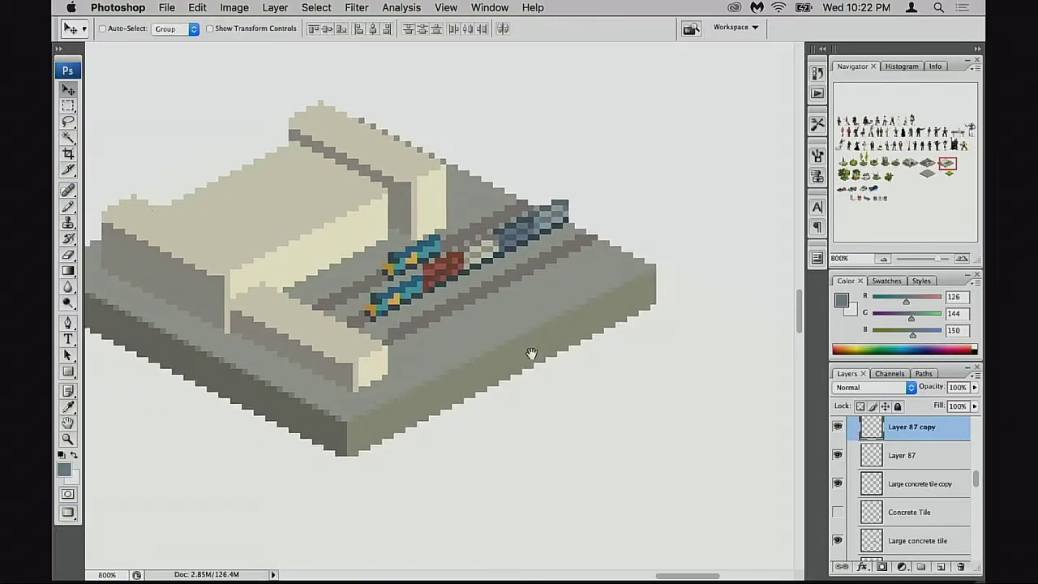
left_click_drag(528, 352, 635, 391)
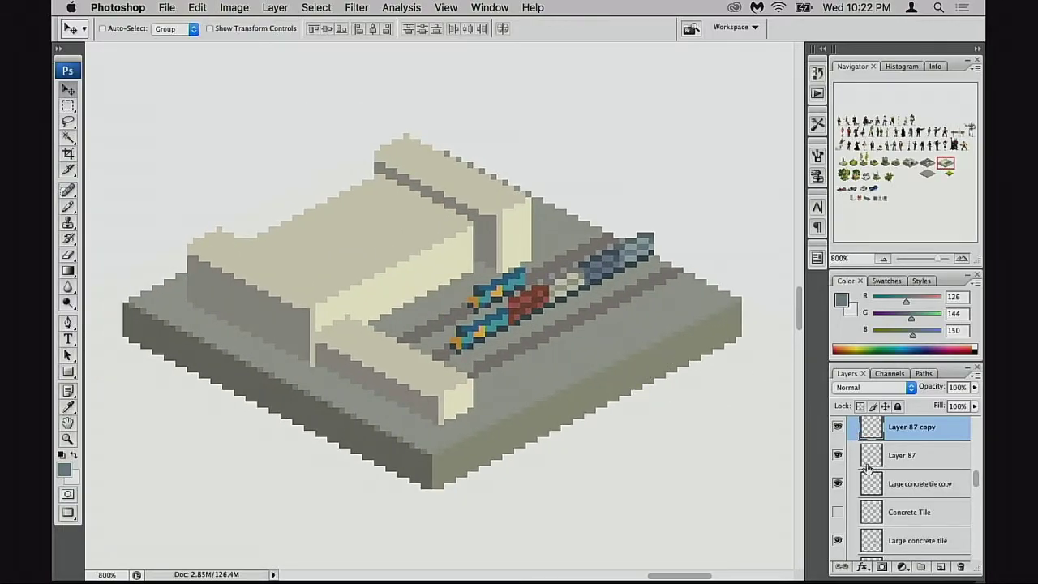
Step: Toggle the visibility of the track and train layers to identify the second locomotive's layer, and select Layer 88 copy 6
left_click(841, 456)
left_click(840, 456)
scroll(846, 461, "up", 3)
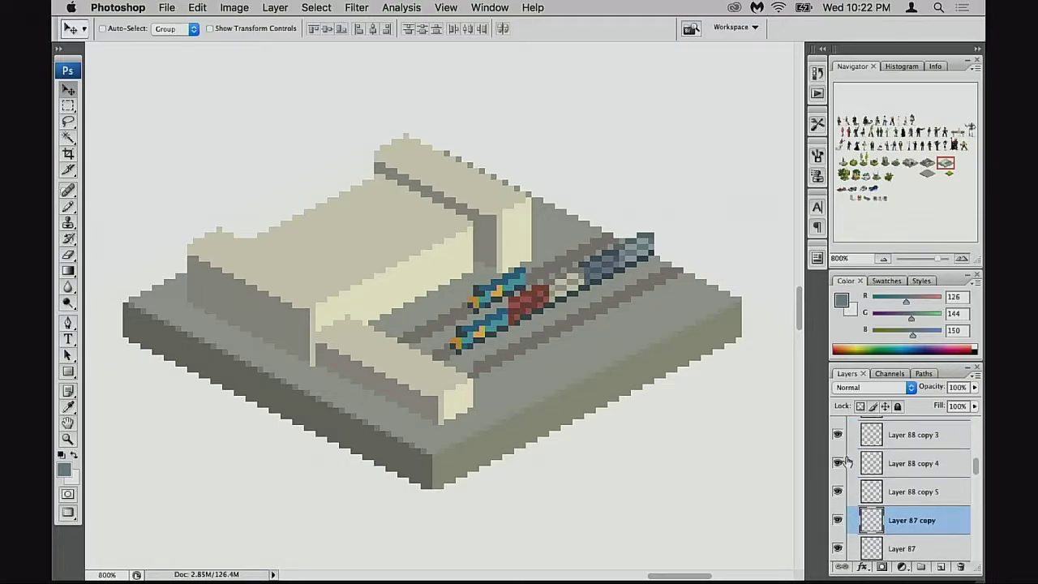
scroll(846, 461, "up", 3)
left_click(839, 458)
left_click(838, 459)
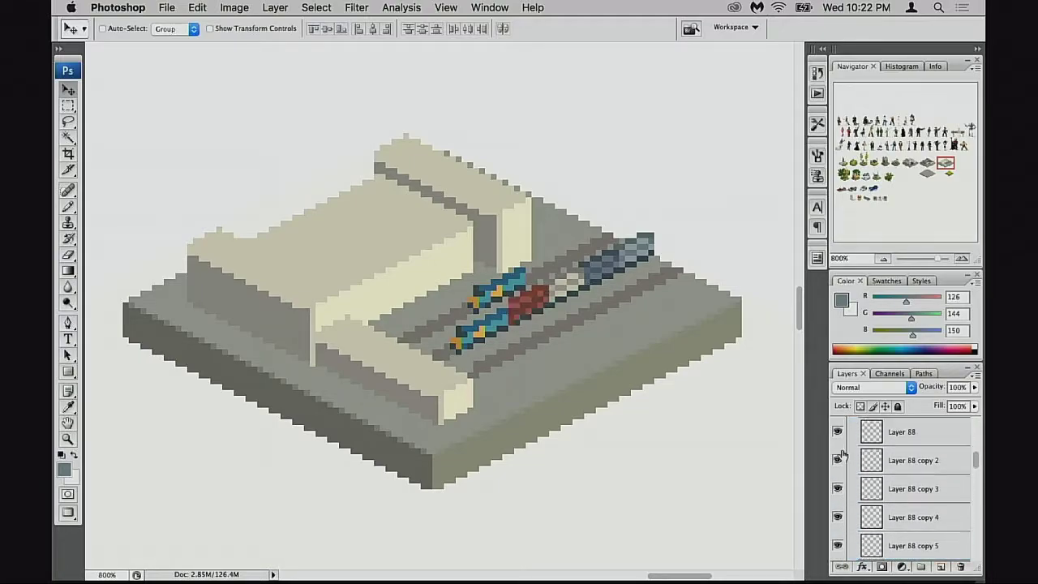
left_click(838, 458)
left_click(839, 458)
scroll(841, 454, "up", 2)
left_click(836, 449)
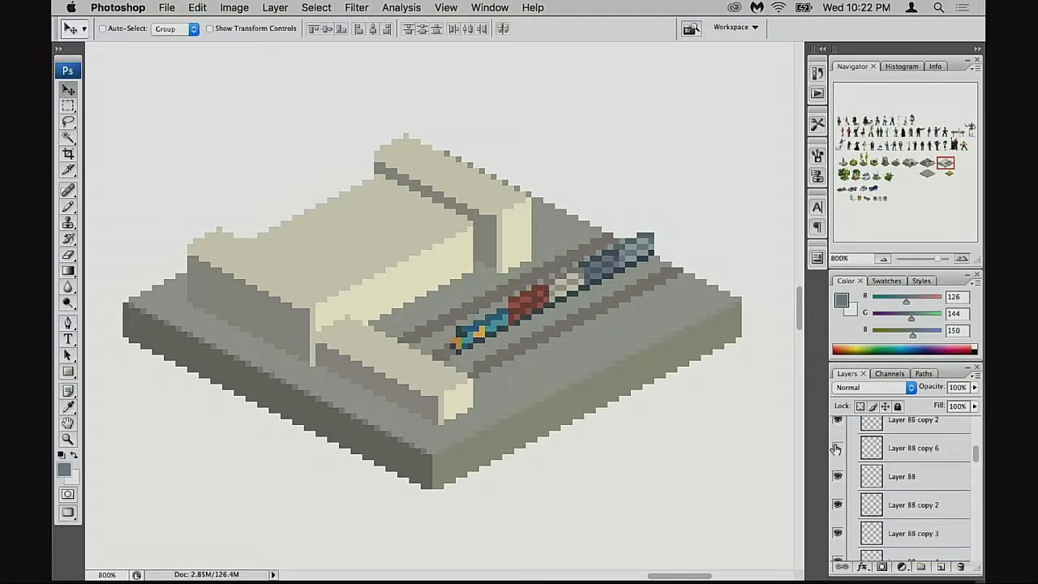
left_click(837, 448)
left_click(868, 451)
scroll(492, 341, "up", 1)
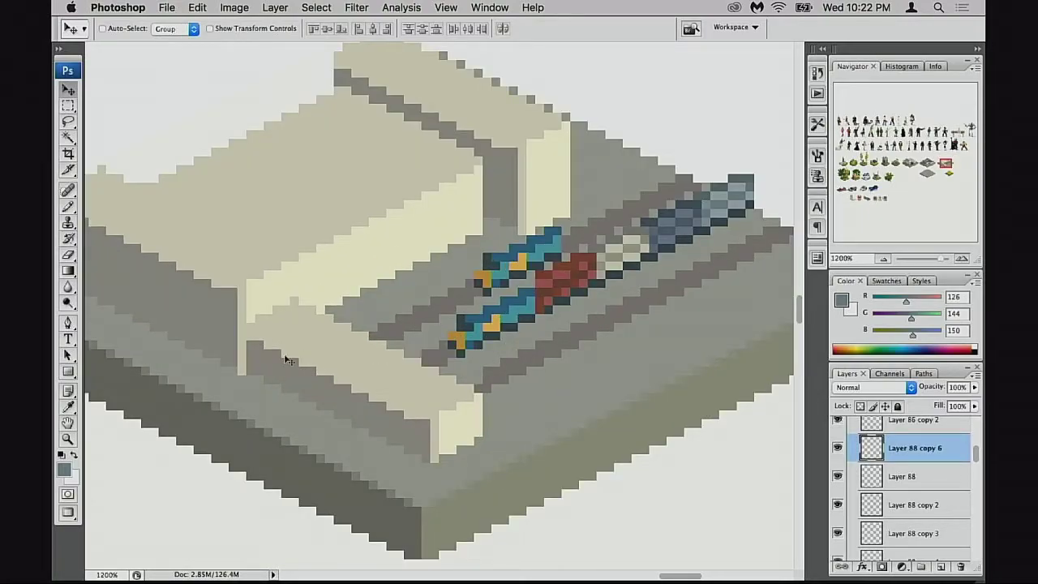
Step: Recolour the second locomotive with Hue/Saturation, using Hue -160, Saturation +16 and Lightness -8
key("super+i")
key("super+z")
key("super+u")
left_click_drag(798, 158, 726, 153)
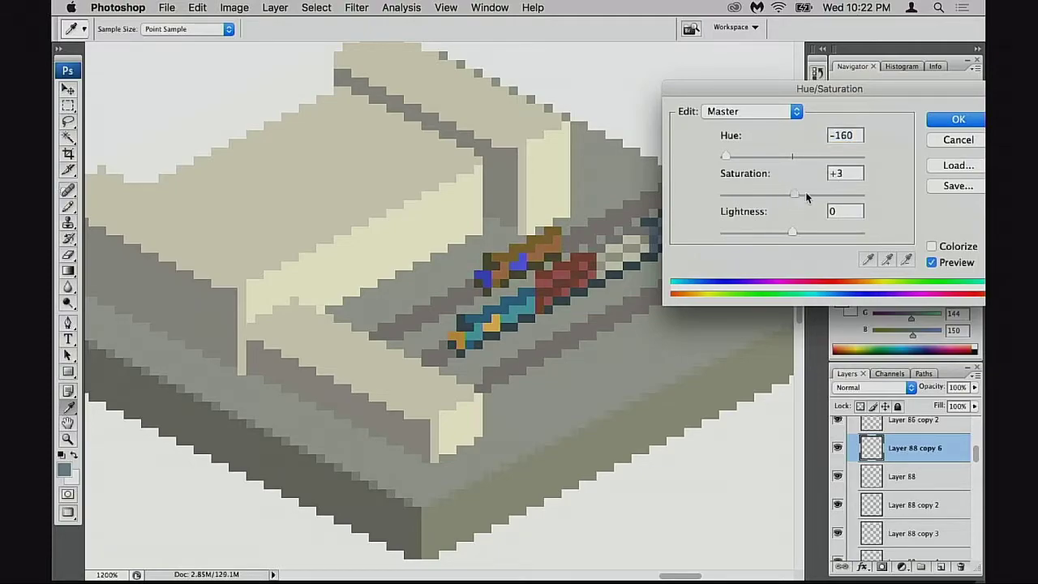
mouse_move(805, 193)
left_mouse_down()
mouse_move(816, 193)
mouse_move(804, 194)
left_mouse_up()
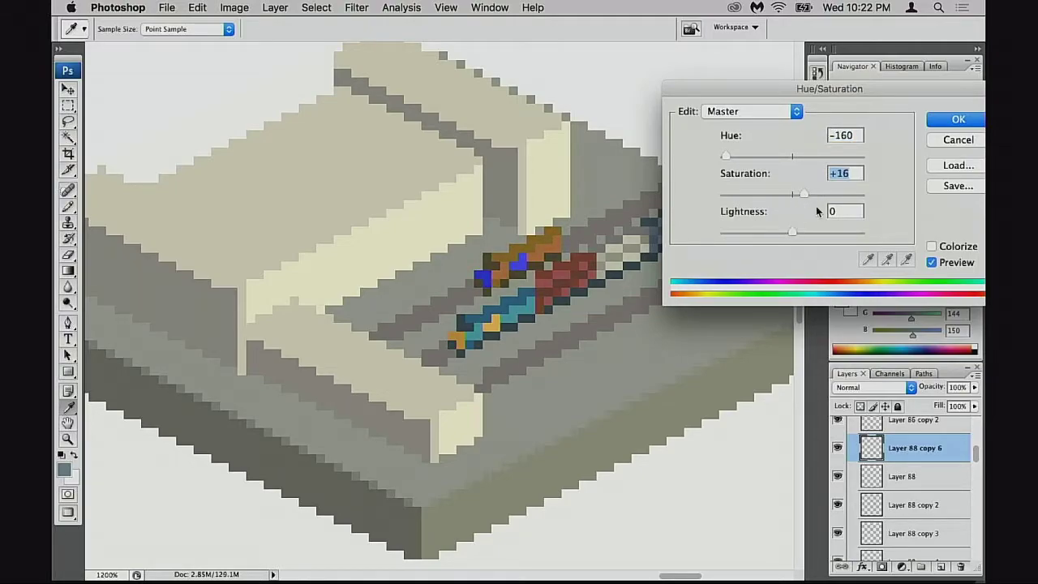
left_click_drag(792, 232, 785, 236)
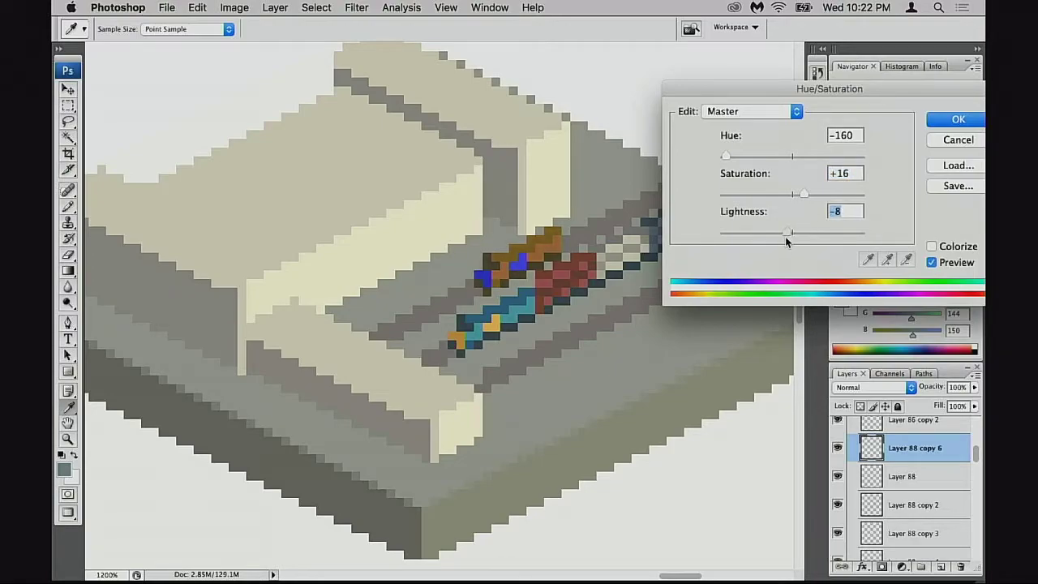
left_click_drag(727, 157, 726, 152)
key("Return")
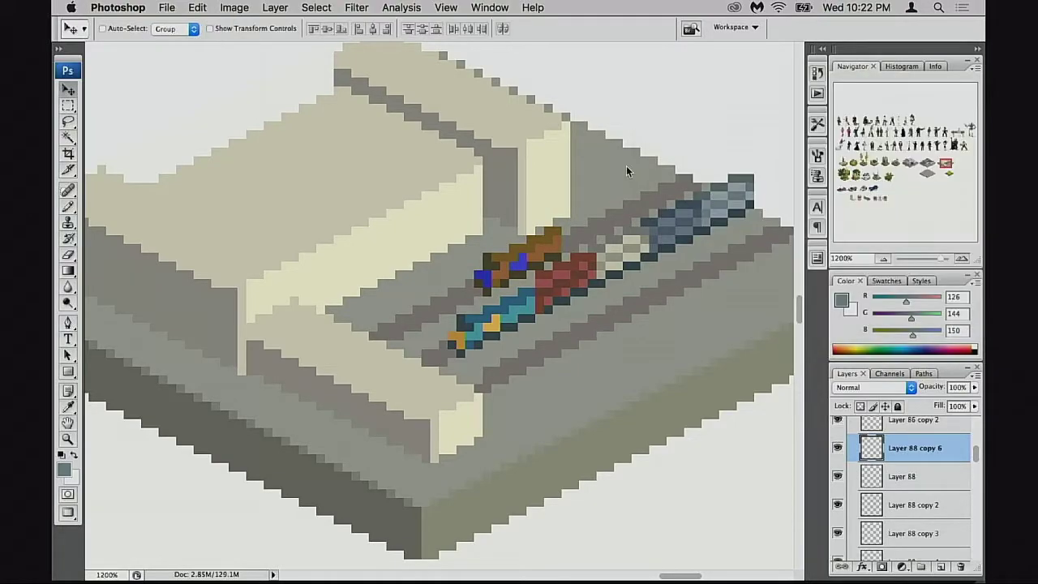
Step: Brighten the recoloured locomotive with Levels by lowering the white input level
key("super+l")
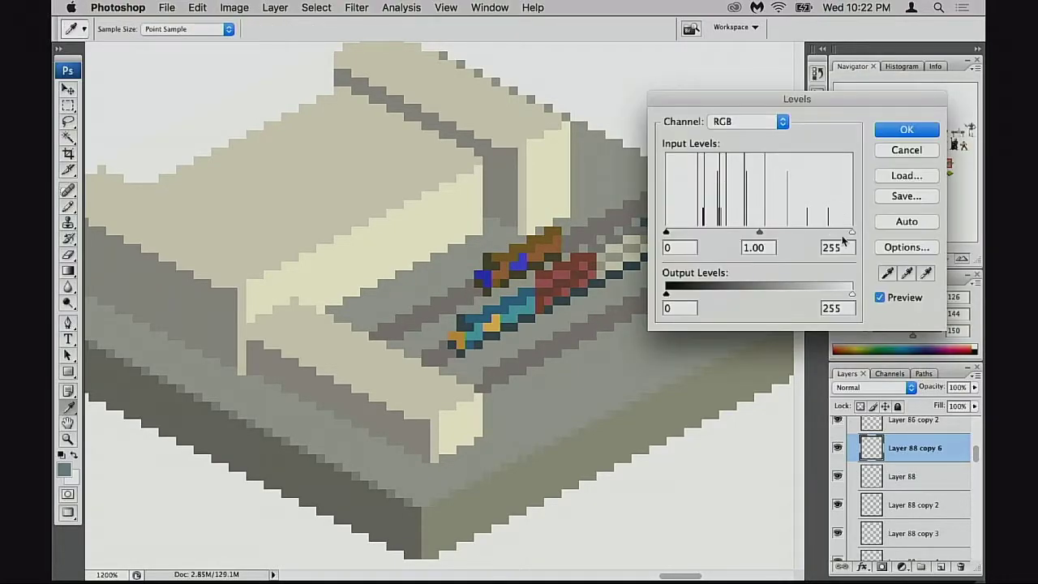
left_click_drag(851, 232, 797, 235)
left_click(900, 134)
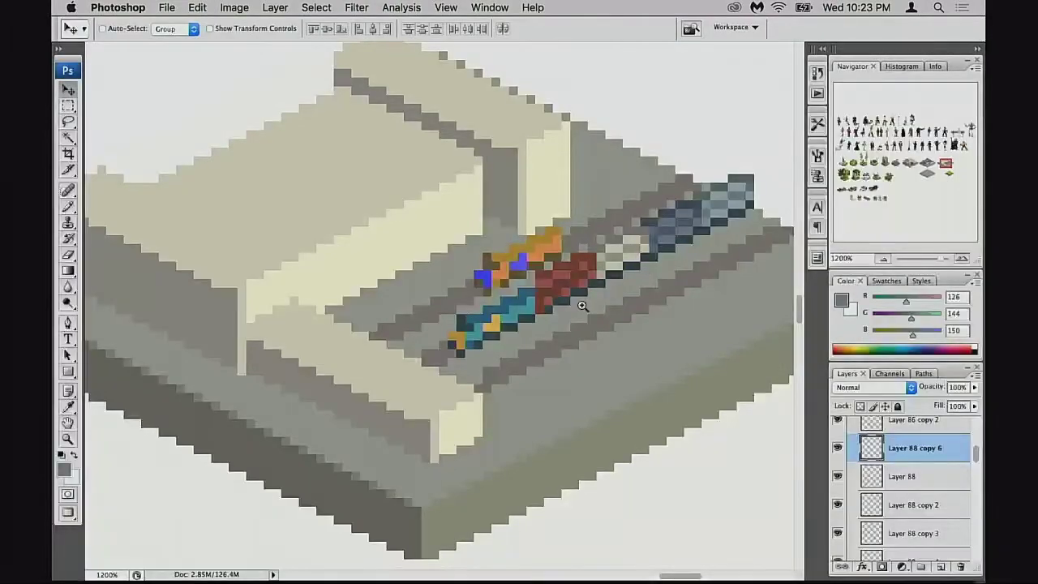
Step: Repaint the brown underside pixels of the orange locomotive with the dark blue-grey sampled from the front locomotive's base
key("super+equal")
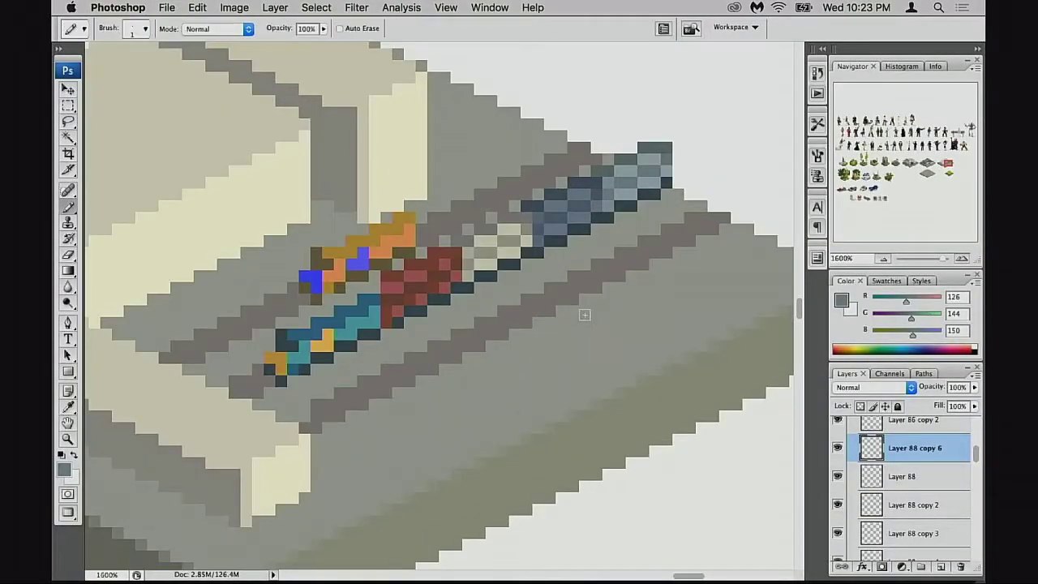
left_click(373, 331, "alt")
key("super+equal")
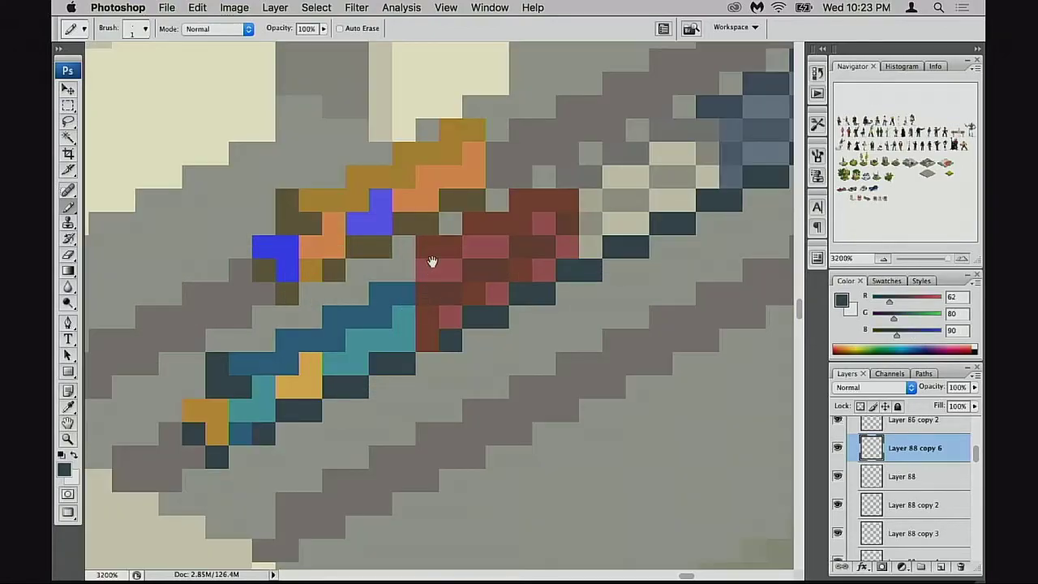
left_click_drag(432, 261, 435, 281)
left_click_drag(406, 241, 479, 218)
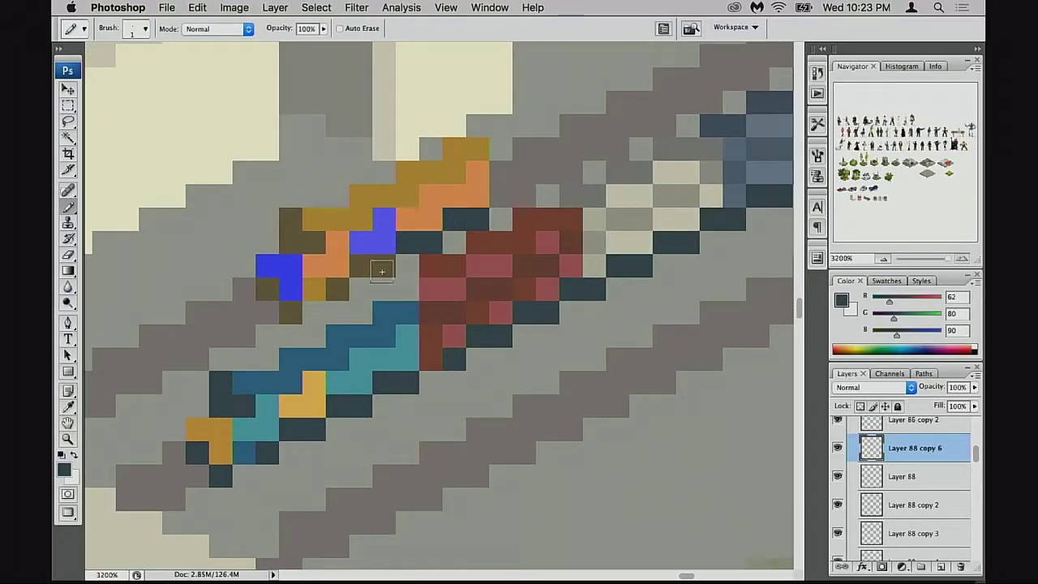
left_click_drag(381, 270, 338, 290)
left_click(426, 294, "alt")
left_click(426, 294, "alt")
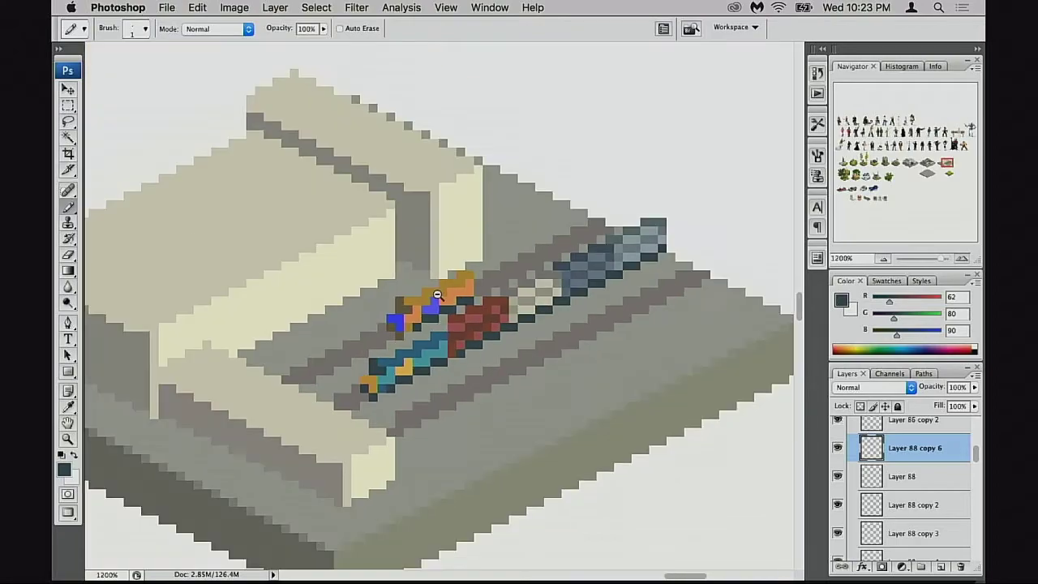
left_click(444, 295, "alt")
left_click(454, 296, "alt")
left_click_drag(483, 359, 526, 319)
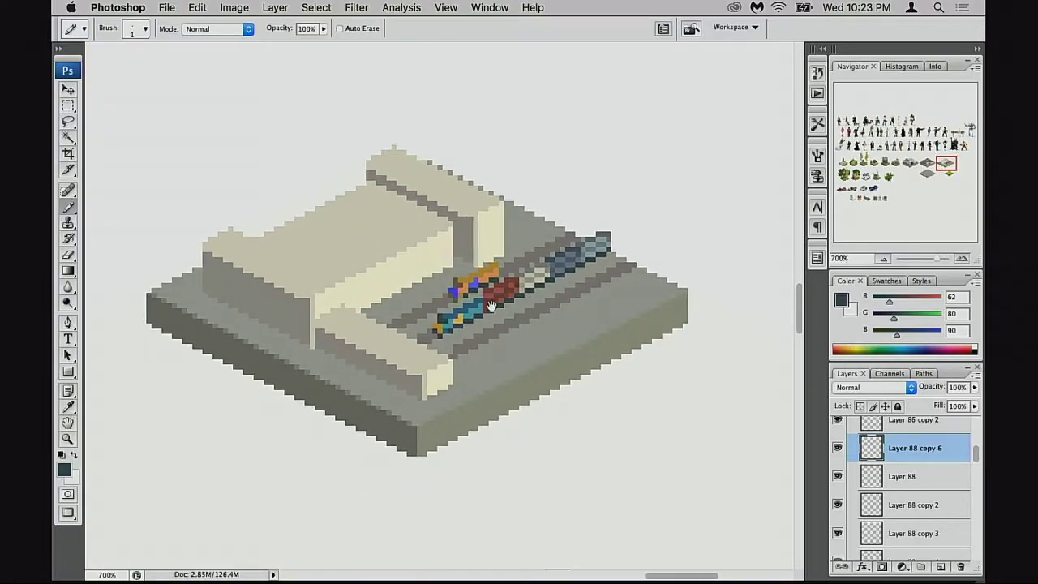
Step: Bring up the Untitled-1 reference photo and examine the orange locomotives and the container cars behind them at up to 400%
left_click(487, 310)
key("f")
key("f")
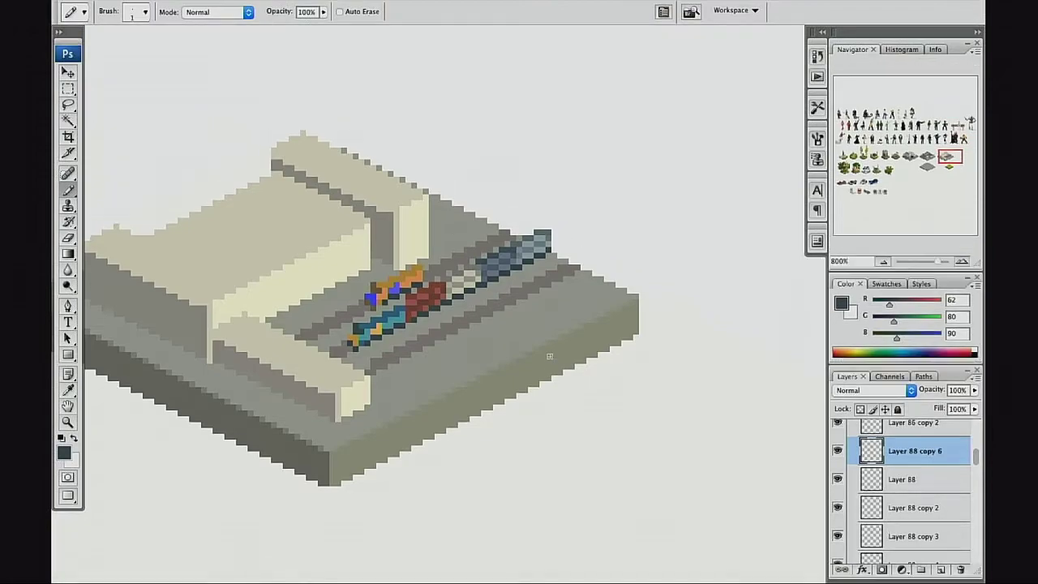
left_click(244, 395)
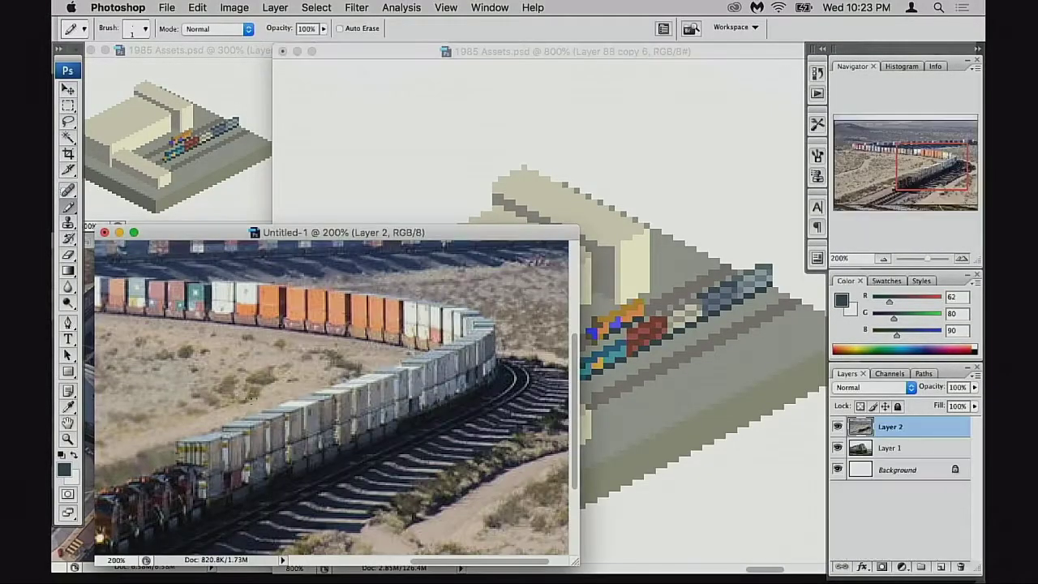
left_click_drag(323, 388, 381, 351)
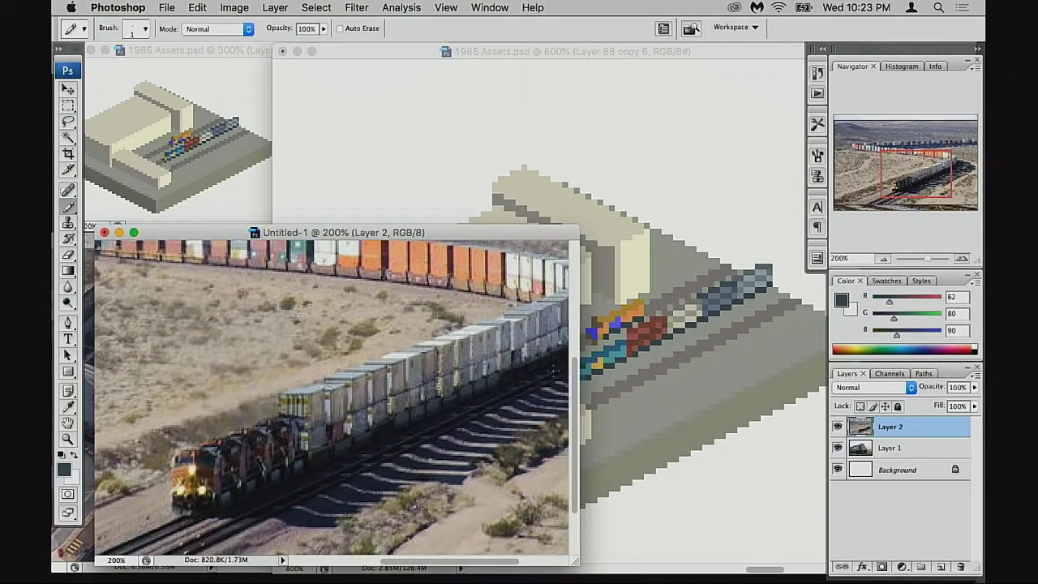
left_click(293, 464)
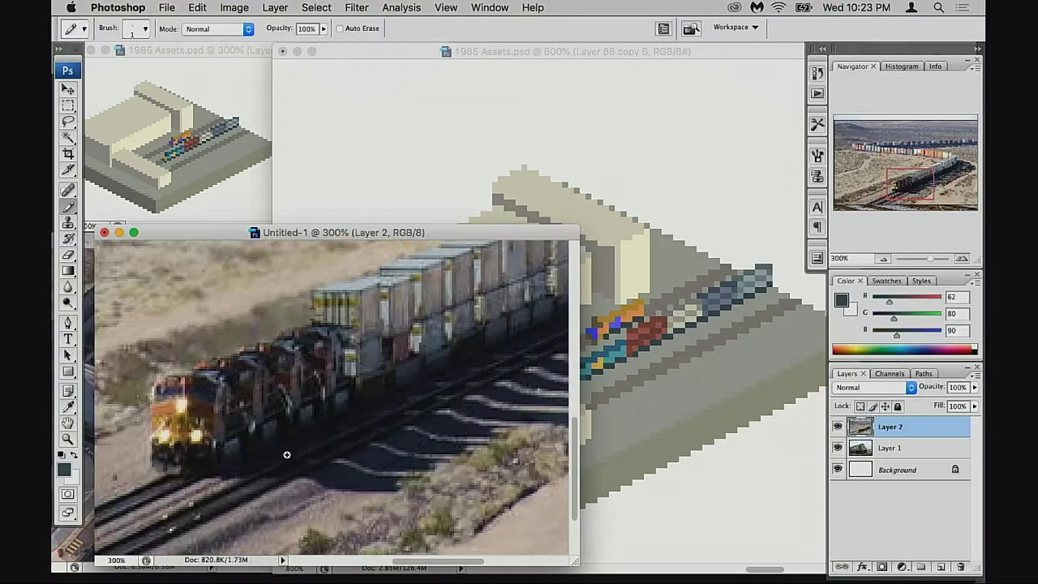
left_click_drag(287, 454, 278, 438)
left_click_drag(277, 355, 201, 380)
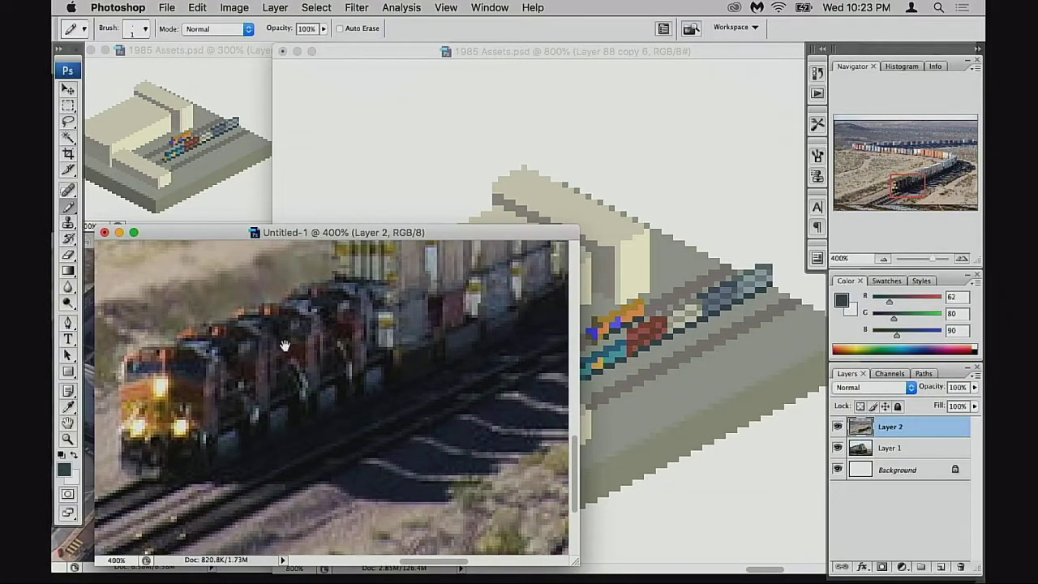
left_click_drag(263, 406, 204, 438)
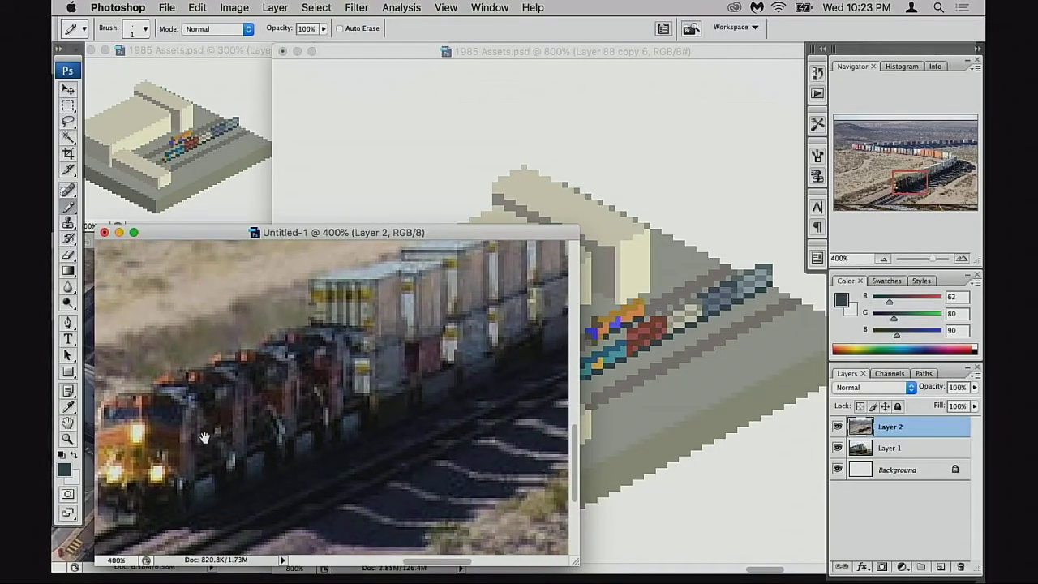
left_click_drag(358, 398, 320, 434)
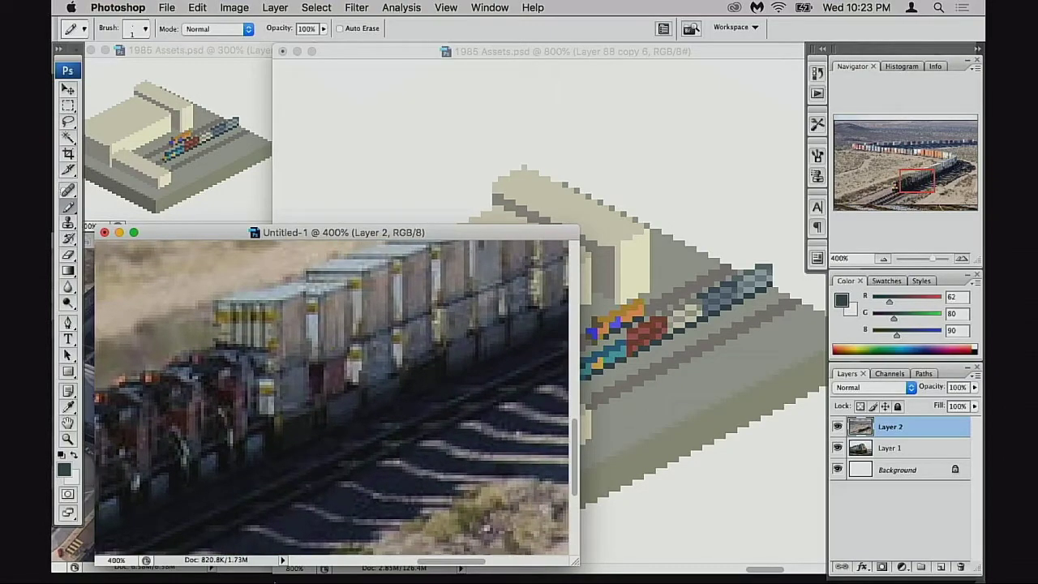
Step: Switch to Chrome and close the freight train photo tab to return to the image search results
left_click(426, 557)
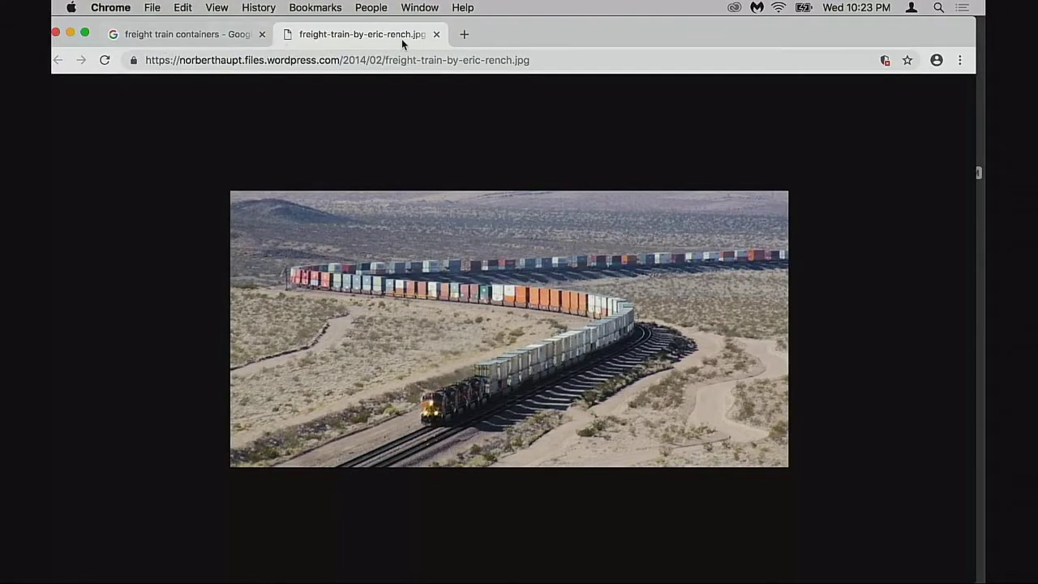
left_click(435, 36)
scroll(427, 80, "up", 10)
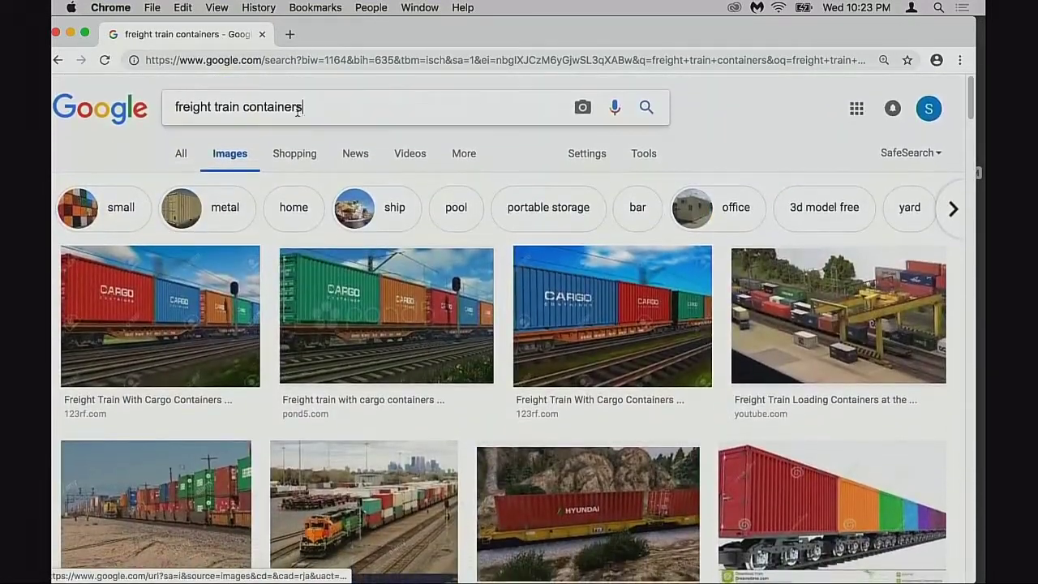
Step: Search Google Images for "freight train diesel" and look over the locomotive pictures
left_click_drag(302, 107, 244, 107)
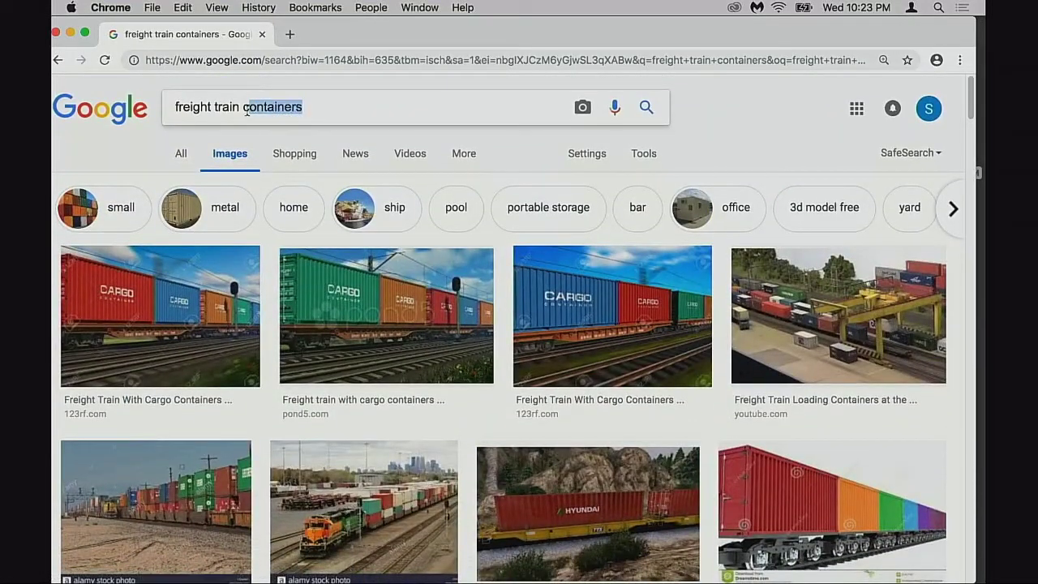
key("BackSpace")
key("BackSpace")
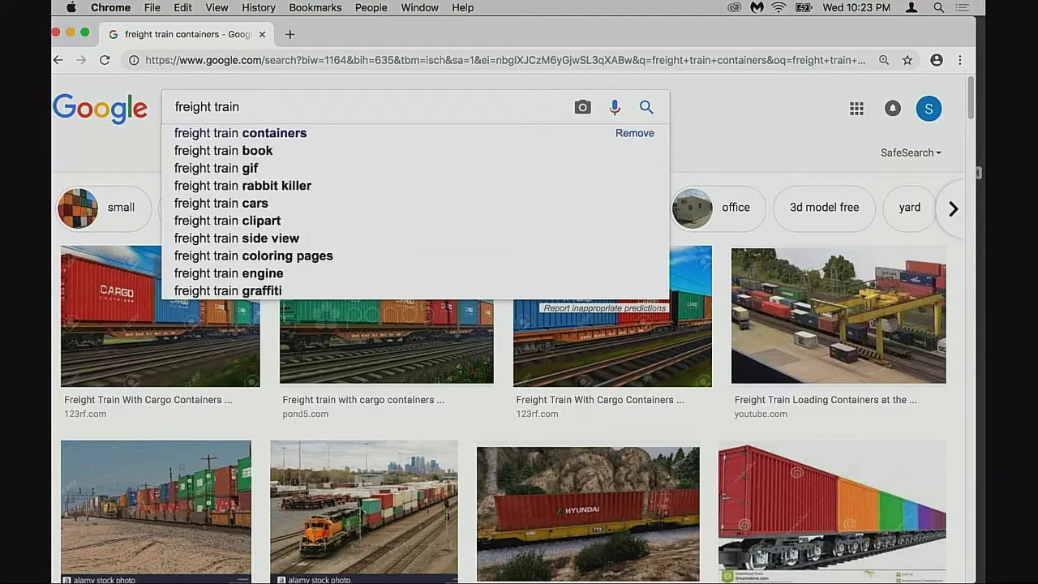
type("dis")
key("BackSpace")
type("esl")
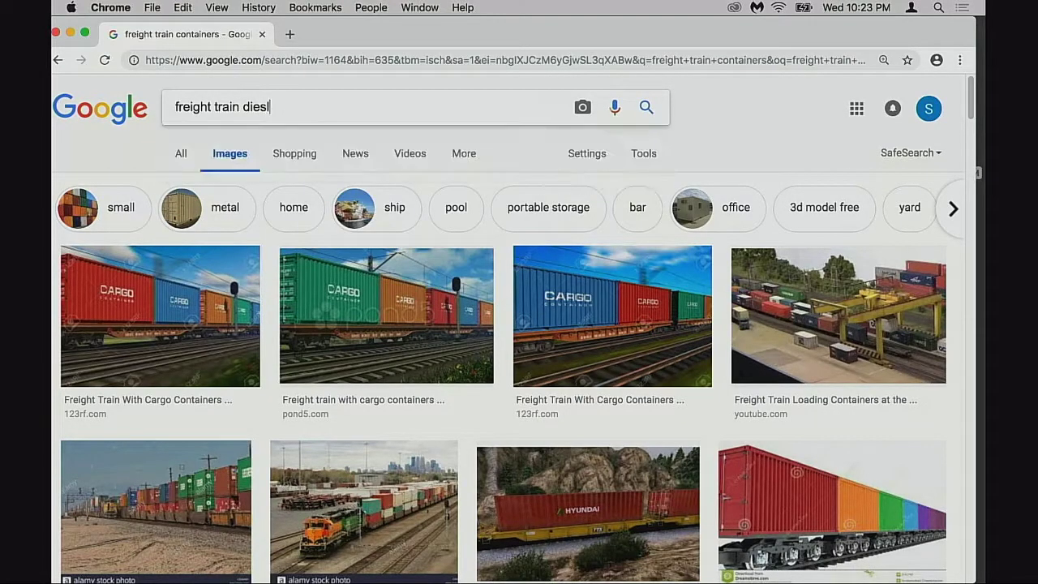
key("BackSpace")
key("BackSpace")
type("sel")
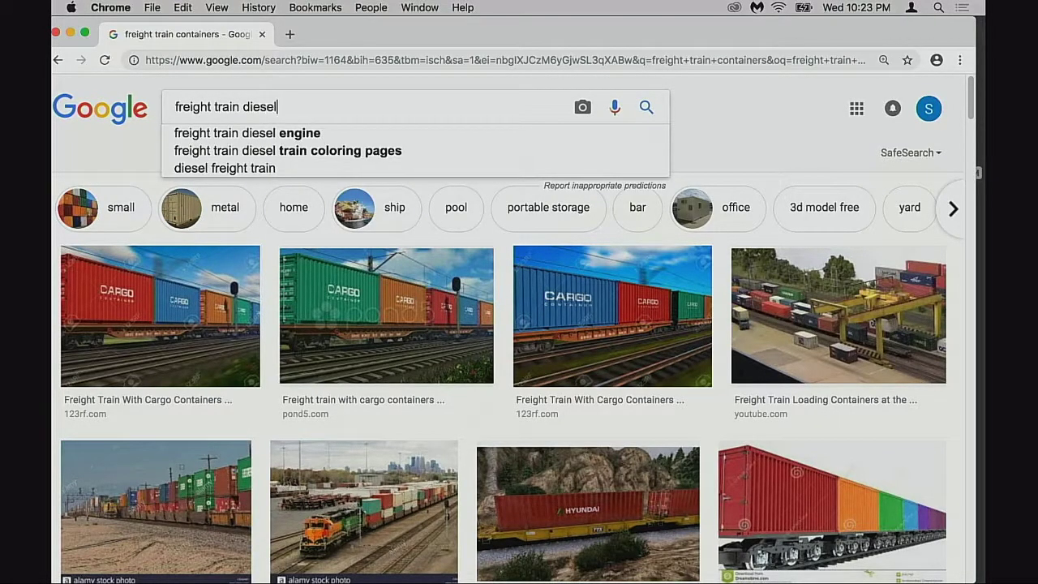
key("Return")
scroll(434, 231, "down", 2)
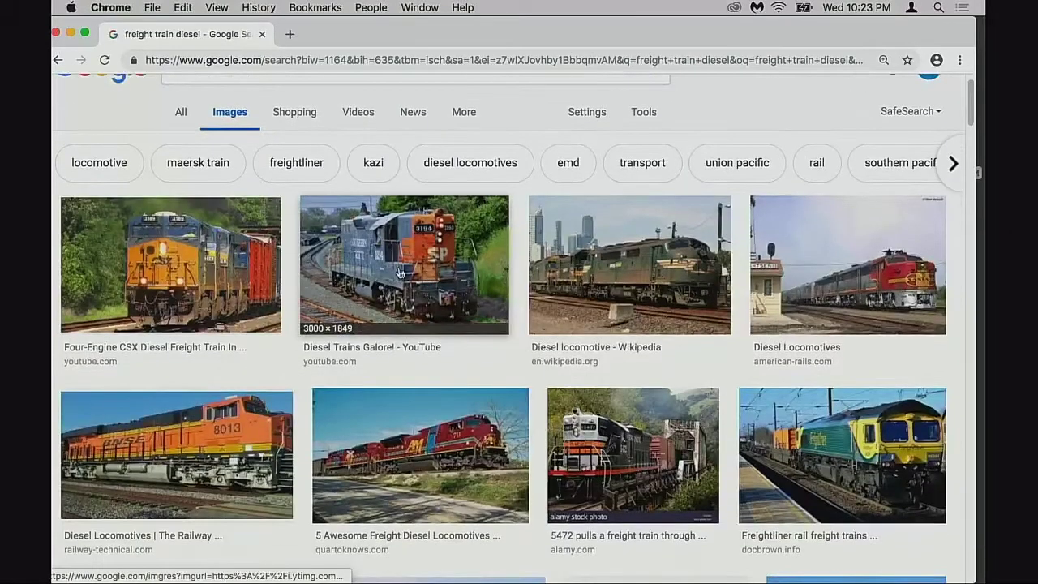
Step: Preview the orange BNSF 8013 locomotive among the image results and return to 1985 Assets.psd in Photoshop
scroll(427, 214, "down", 1)
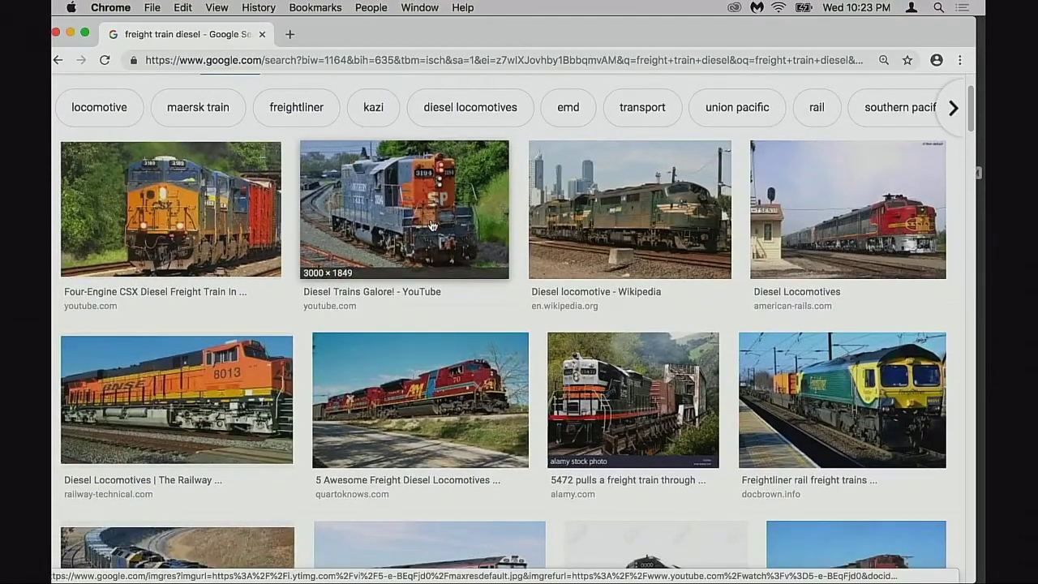
scroll(433, 242, "down", 2)
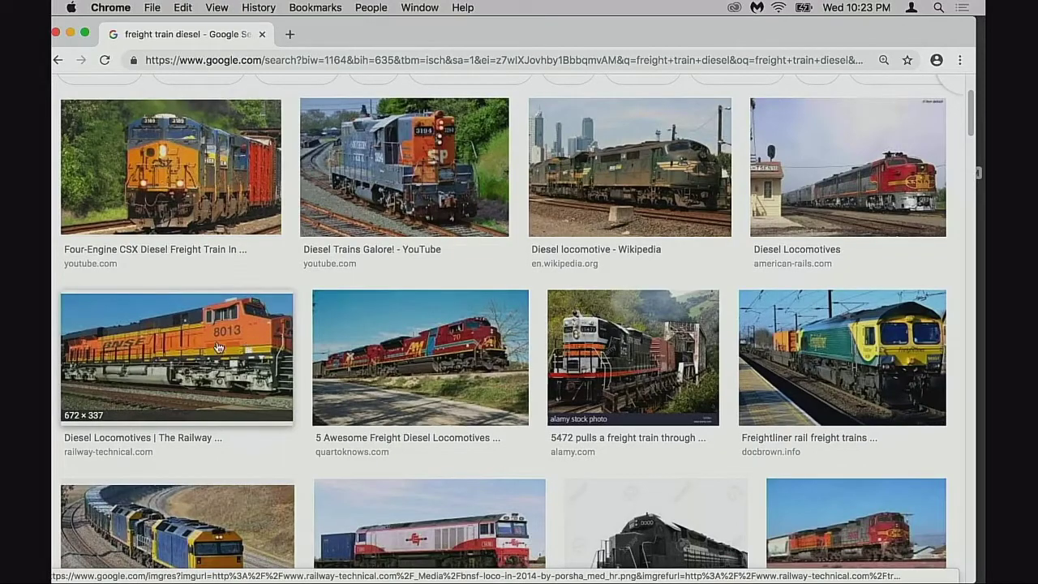
left_click(193, 350)
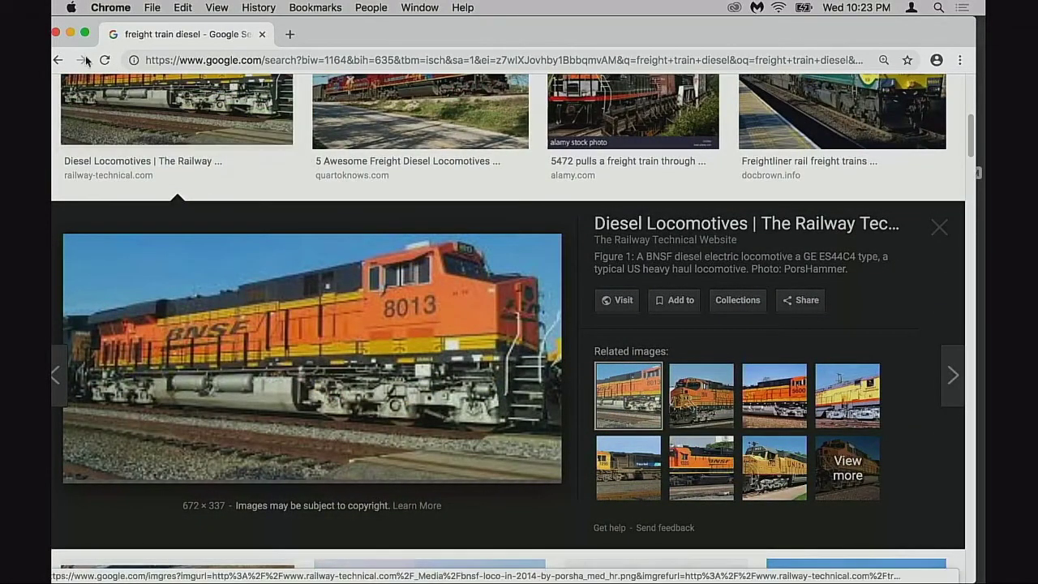
left_click(70, 33)
left_click(605, 287)
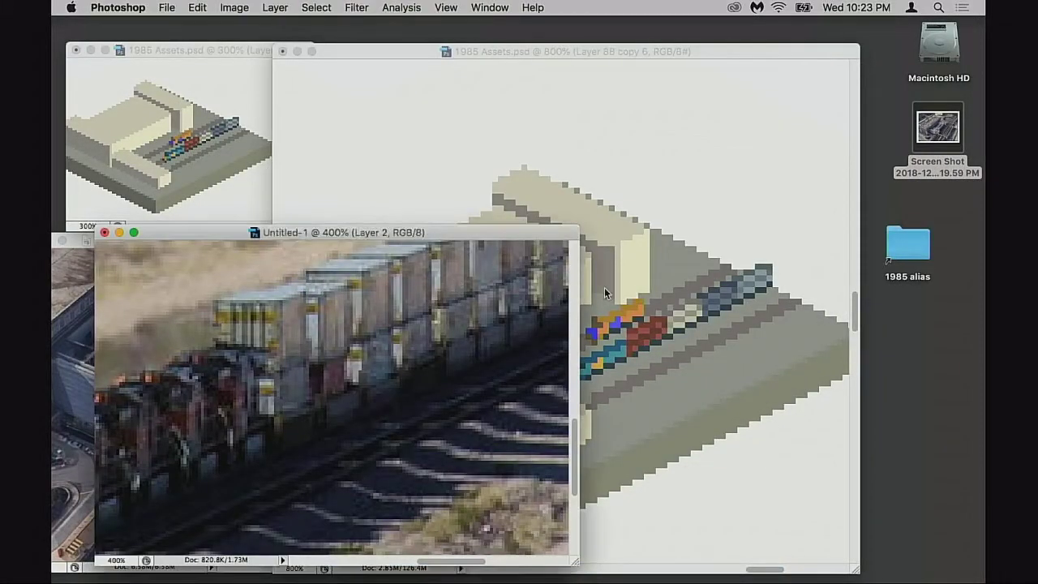
Step: Paint over the blue pixels in the middle of the orange locomotive's side with its sampled light orange
left_click(589, 338, "super")
left_click(588, 336)
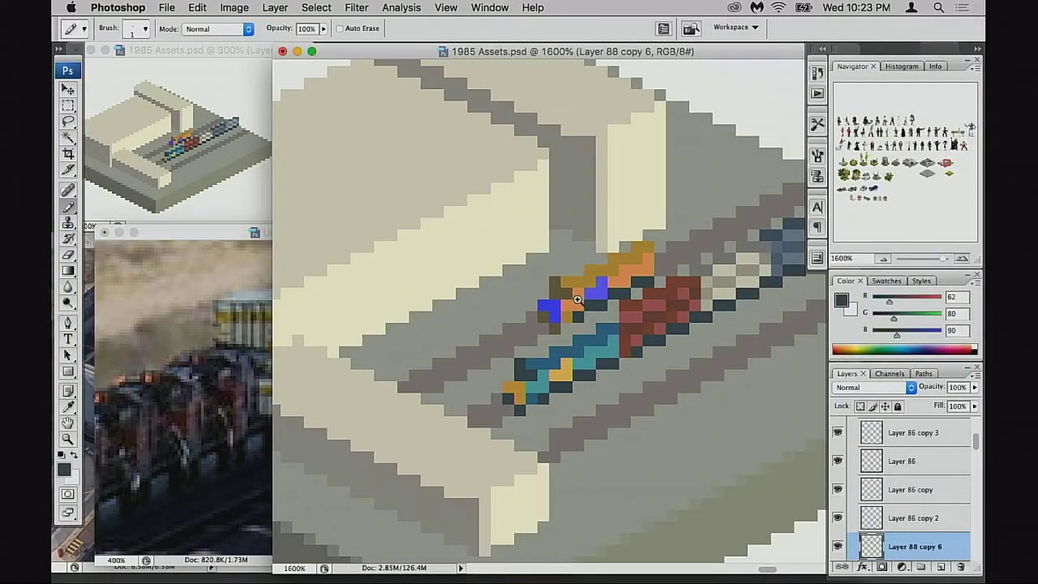
left_click(577, 300)
left_click(649, 274, "alt")
left_click(619, 298)
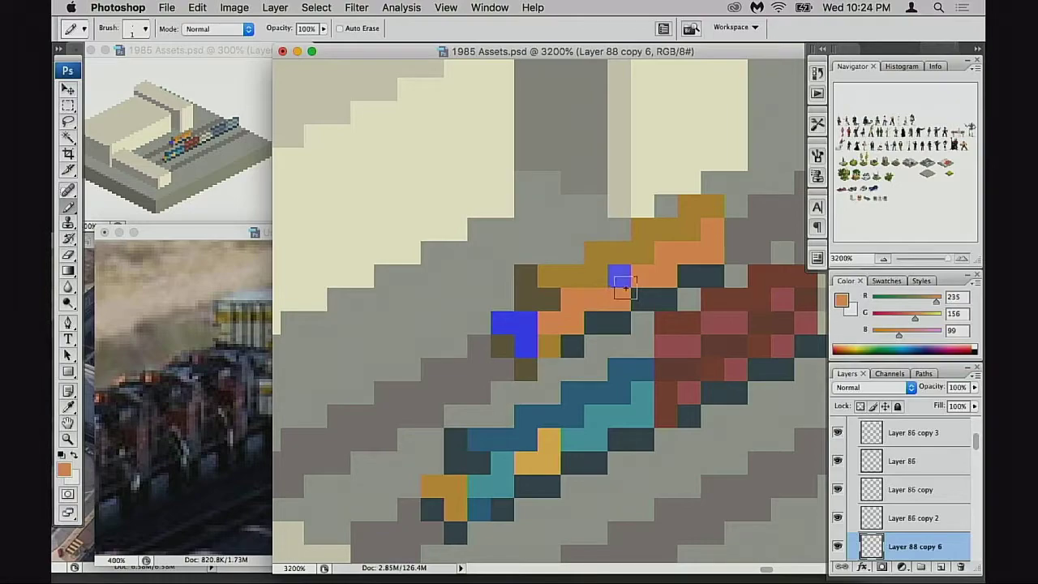
left_click(620, 276)
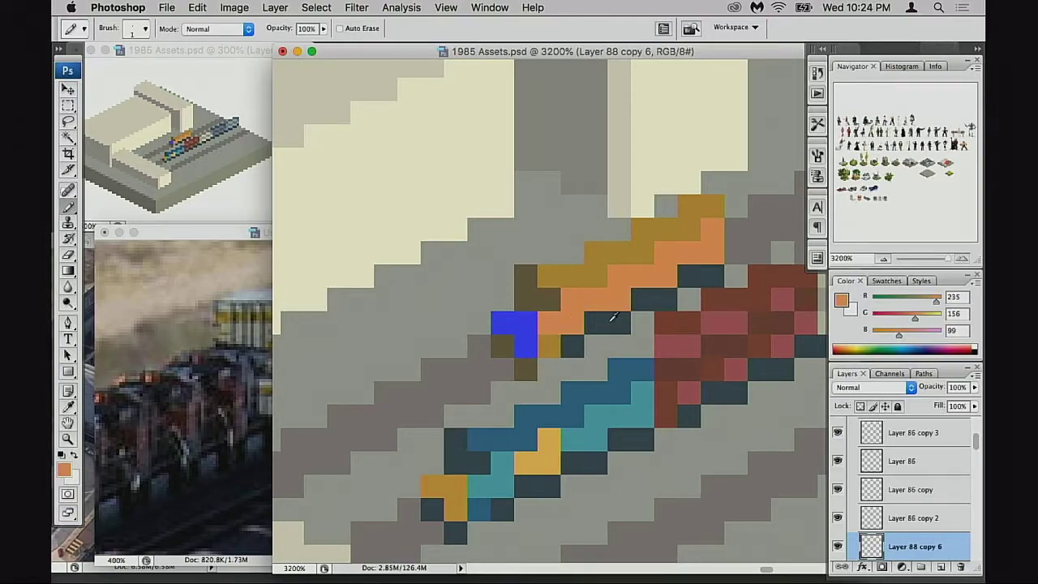
Step: Sample the locomotive's light orange and darken it to the red-orange #ba532f as the foreground colour
left_click(561, 277, "alt")
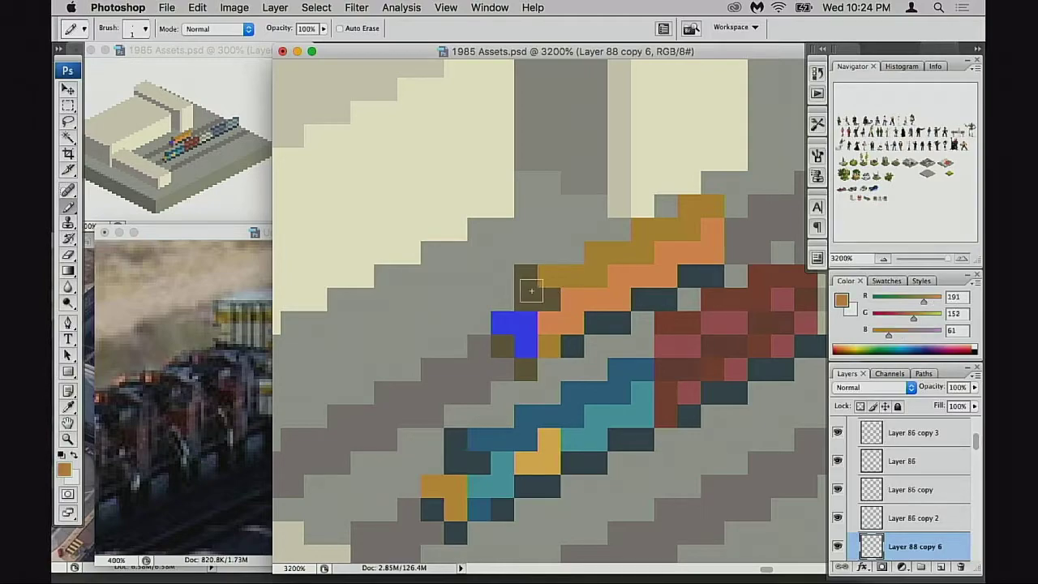
left_click(600, 293, "alt")
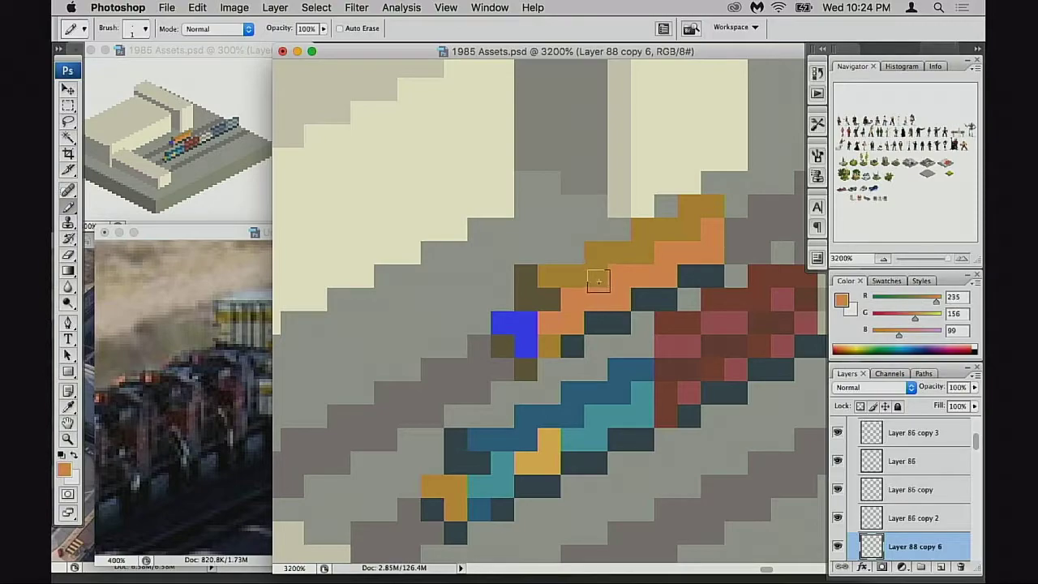
left_click(596, 278)
left_click(69, 471)
mouse_move(706, 120)
left_mouse_down()
mouse_move(714, 106)
mouse_move(731, 122)
left_mouse_up()
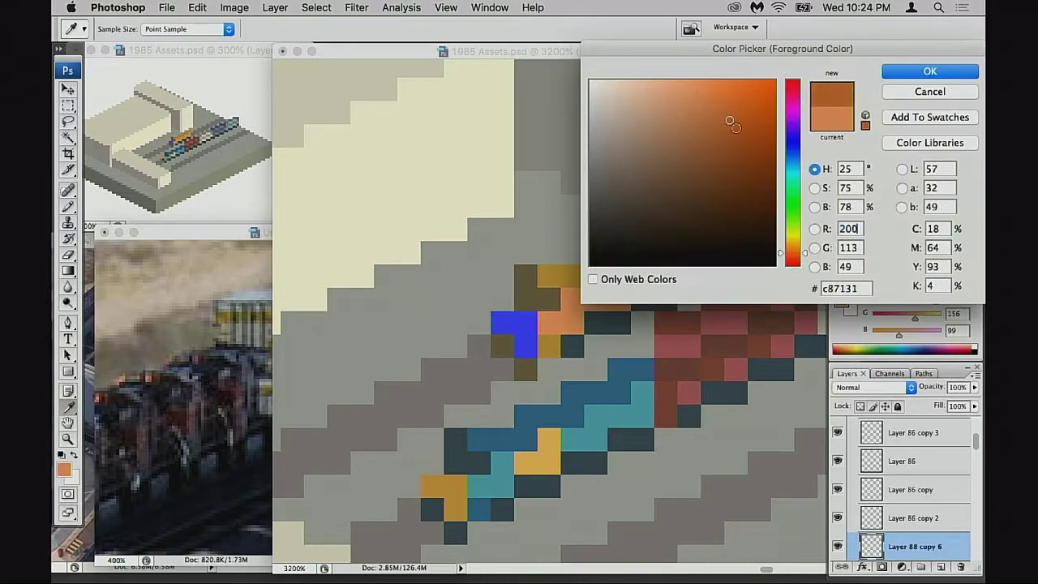
left_click(796, 258)
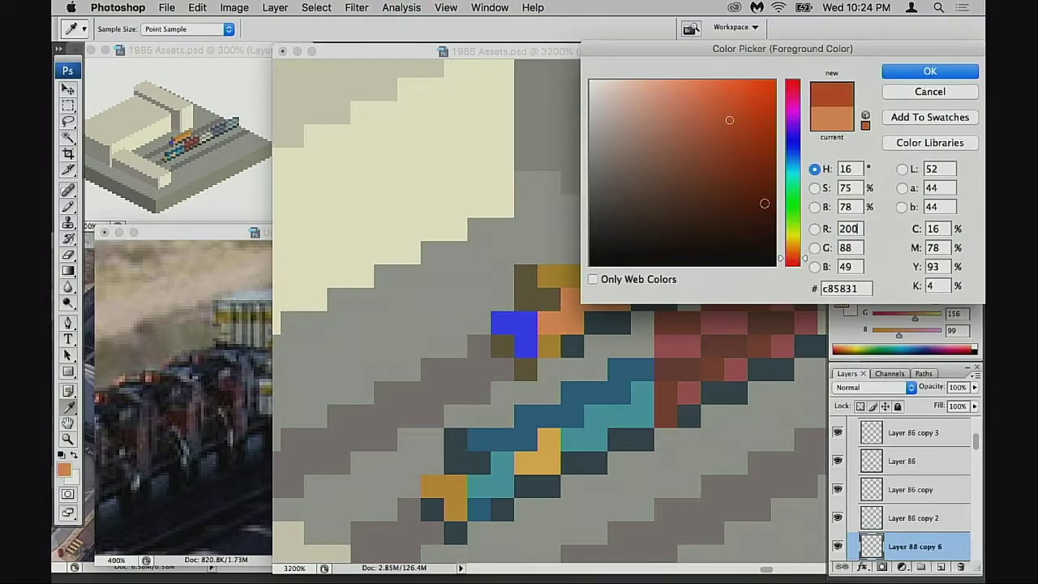
left_click_drag(733, 138, 728, 130)
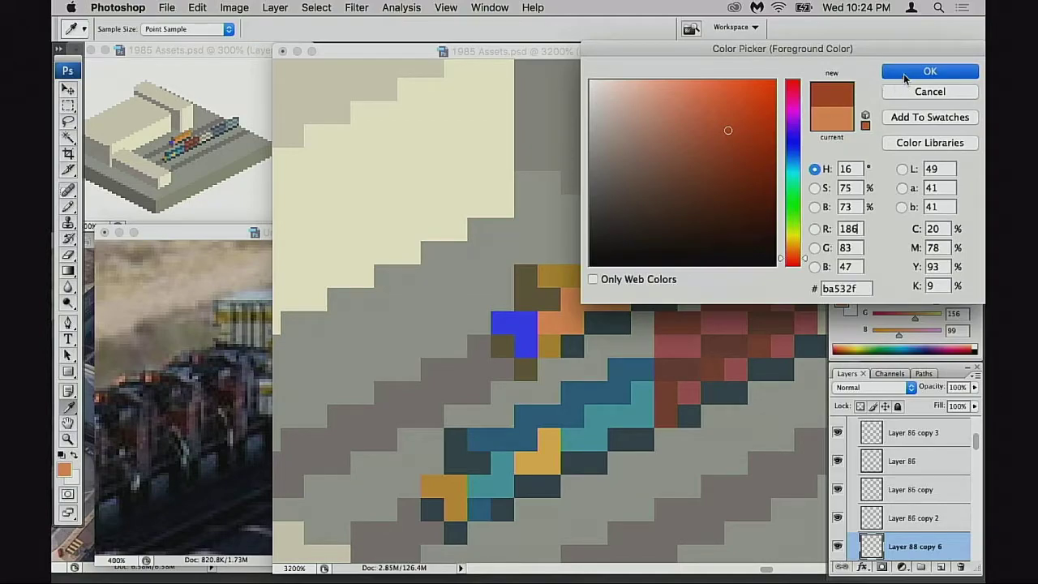
left_click(904, 73)
Step: Repaint the locomotive's ochre roof pixels and the adjoining lower brown pixel at its front with the dark red-orange
key("b")
left_click_drag(609, 269, 539, 275)
left_click_drag(642, 254, 594, 253)
mouse_move(667, 234)
left_mouse_down()
mouse_move(697, 211)
mouse_move(662, 244)
mouse_move(615, 255)
left_mouse_up()
left_click(712, 206)
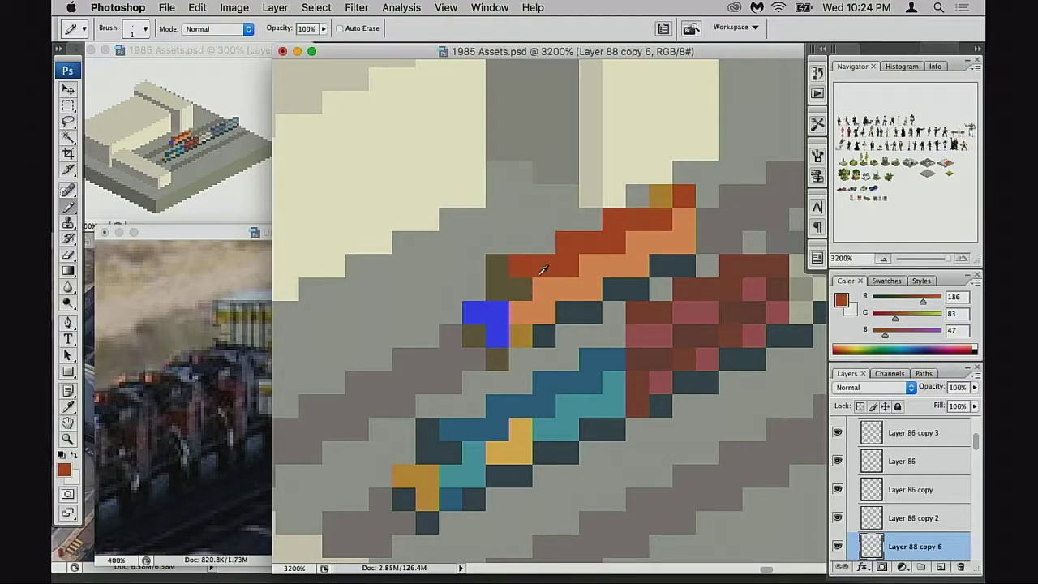
left_click(497, 288)
Step: Erase the leftover brown pixel at the front of the roof and the topmost pixels at the locomotive's rear end
key("e")
left_click(497, 266)
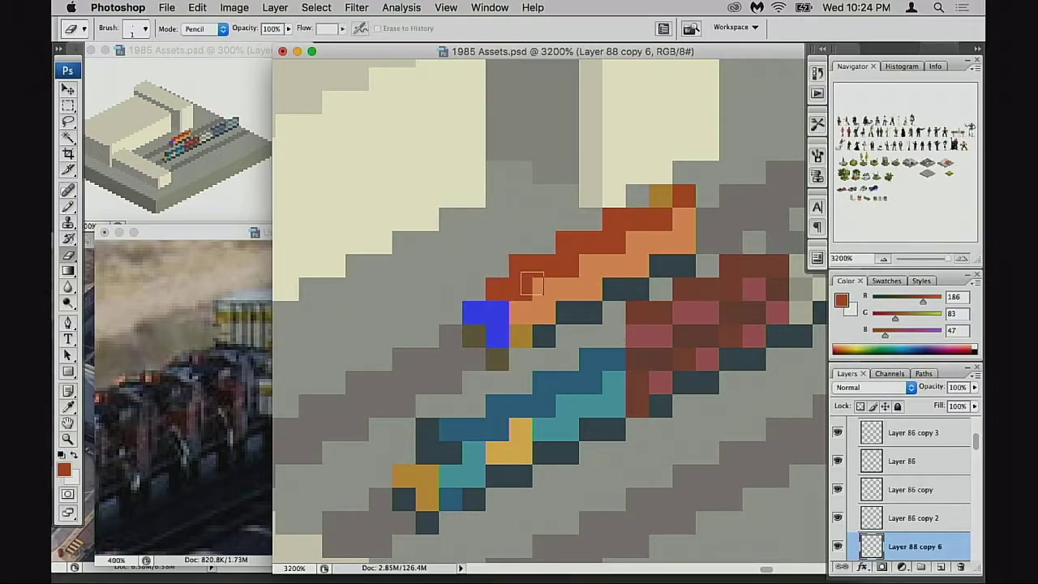
left_click(660, 196)
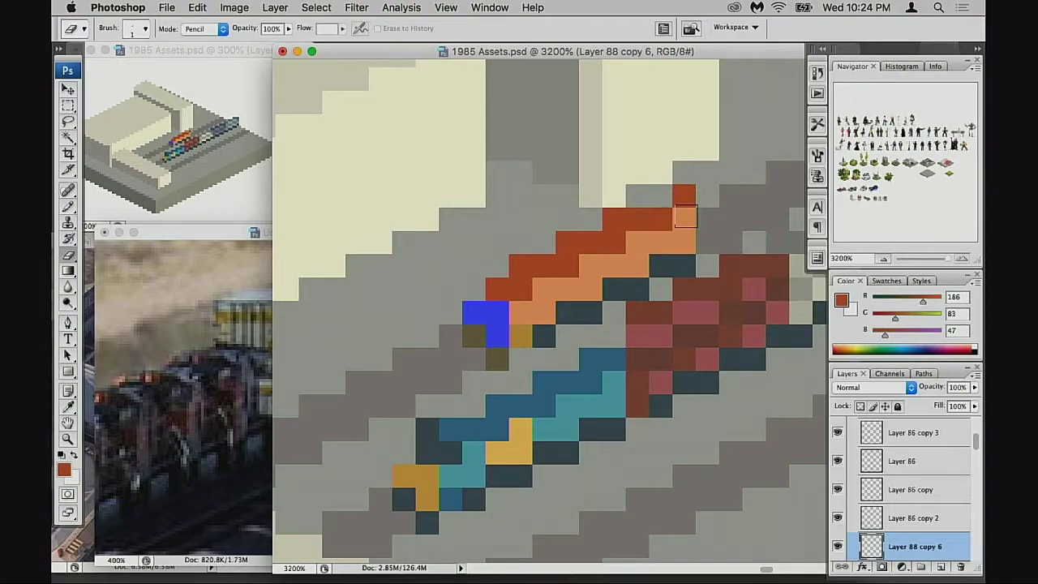
left_click(685, 197)
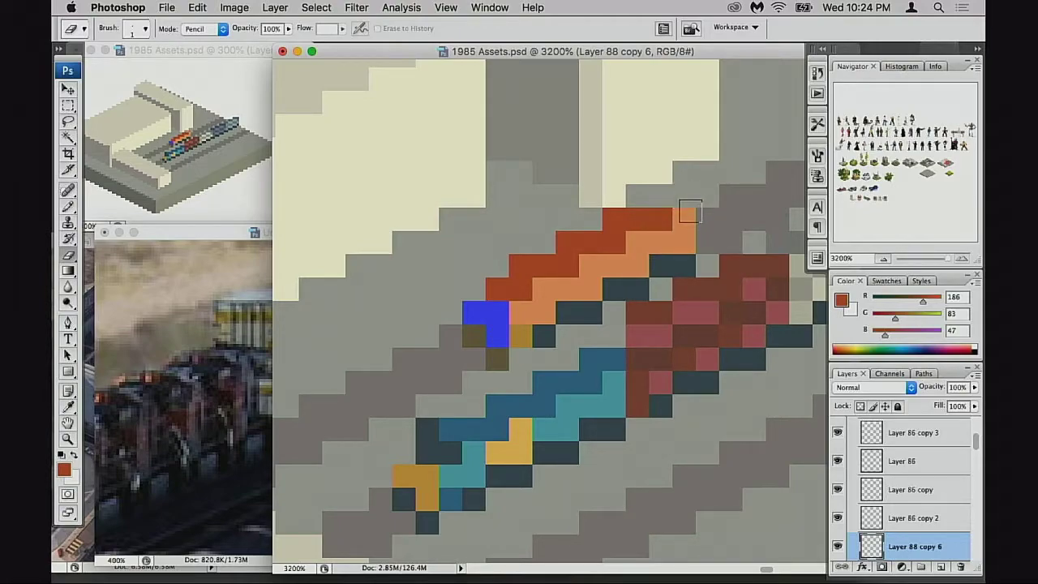
left_click(686, 216)
key("v")
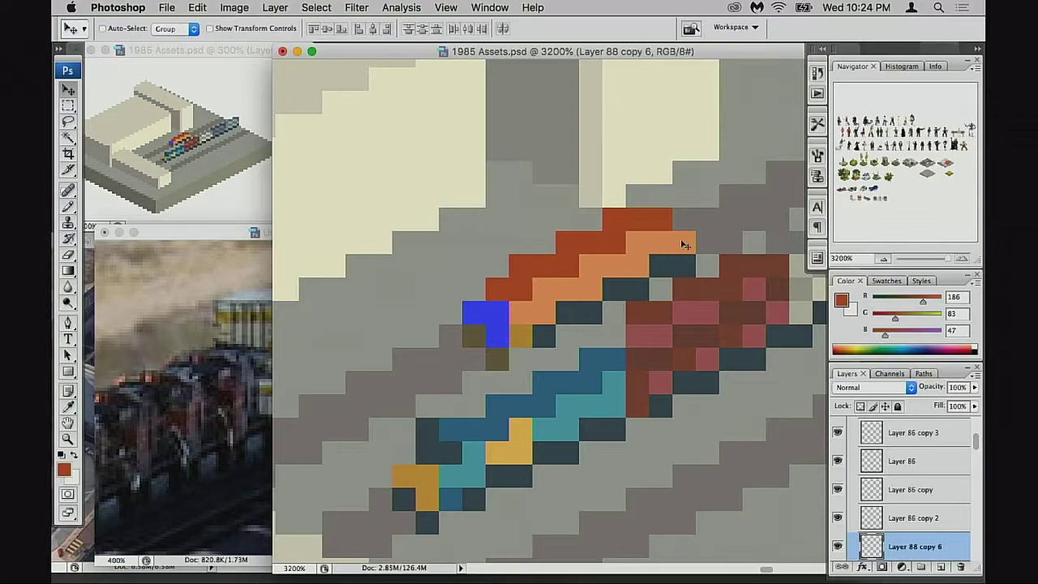
Step: Try extending the locomotive's light orange side with extra pixels at its rear end
key("b")
left_click(679, 243, "alt")
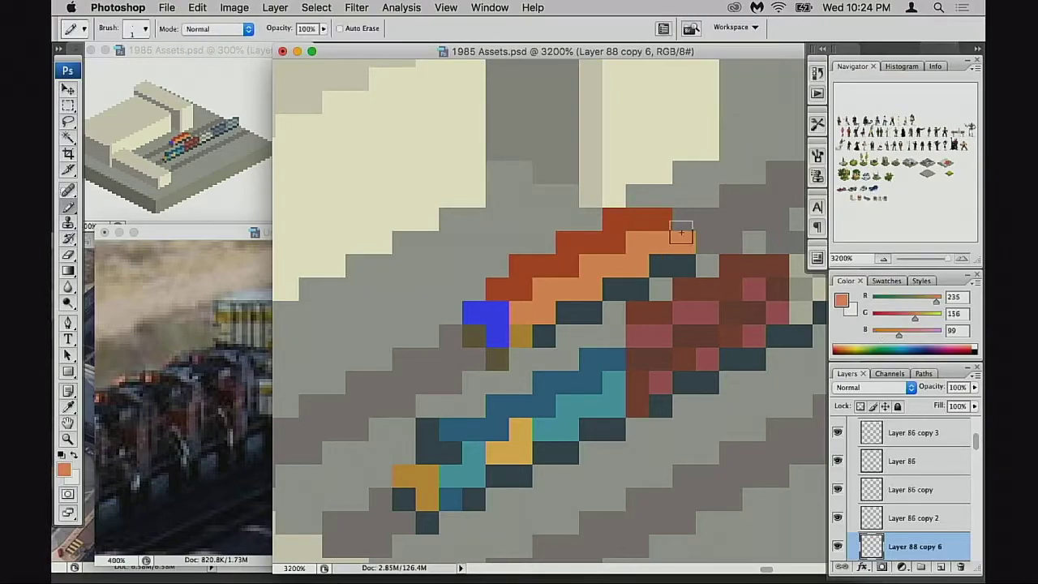
left_click(684, 221)
left_click(706, 243)
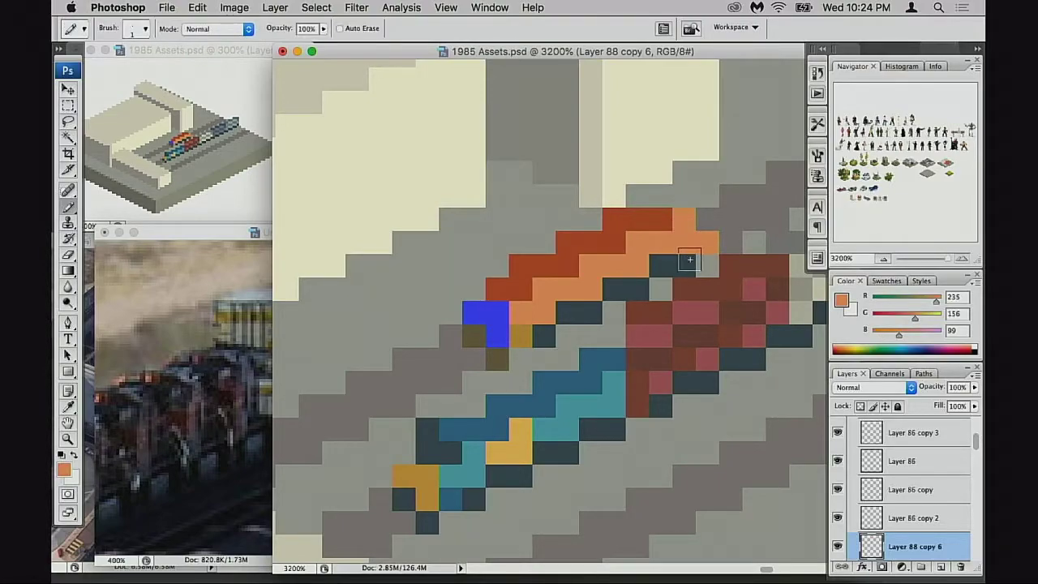
key("super+z")
Step: Erase the upper blue pixels and the brown pixels from the locomotive's nose
key("e")
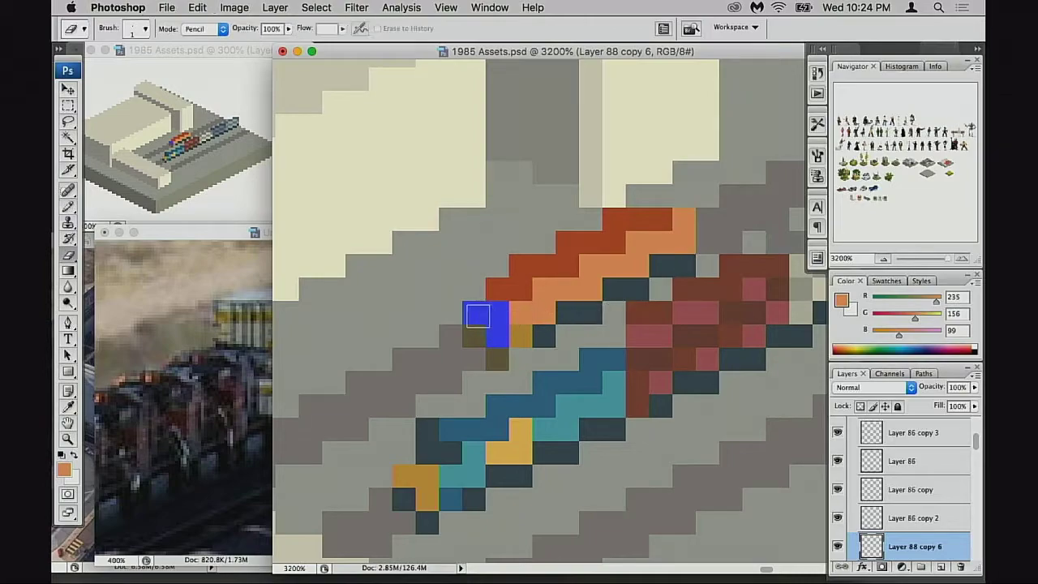
left_click(476, 314)
left_click(494, 316)
left_click(475, 336)
left_click(493, 359)
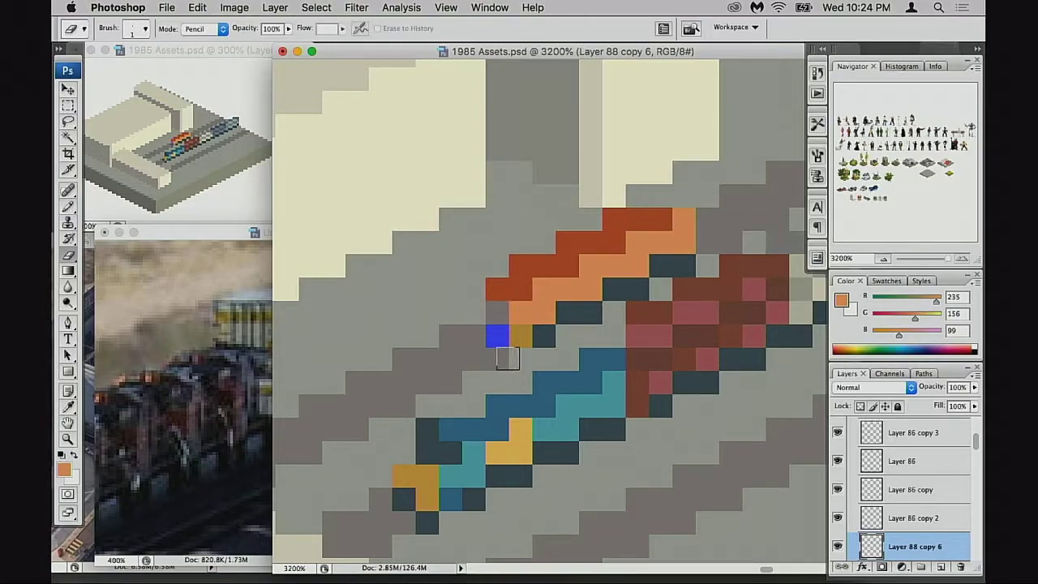
Step: Draw the locomotive's rear end in the dark blue-grey sampled from its base, stepping one pixel out behind the body
key("b")
left_click(670, 259, "alt")
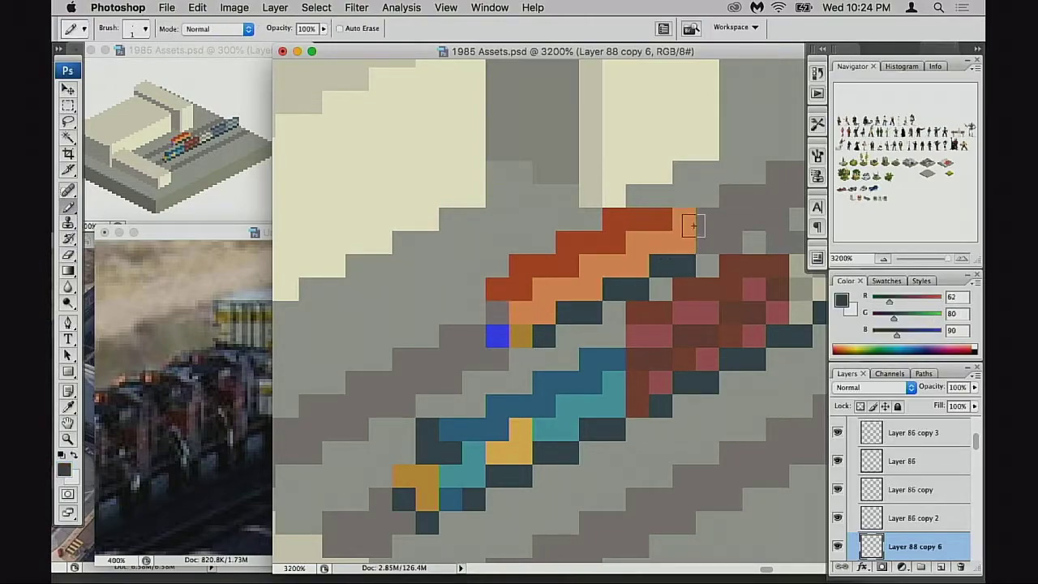
left_click(684, 219)
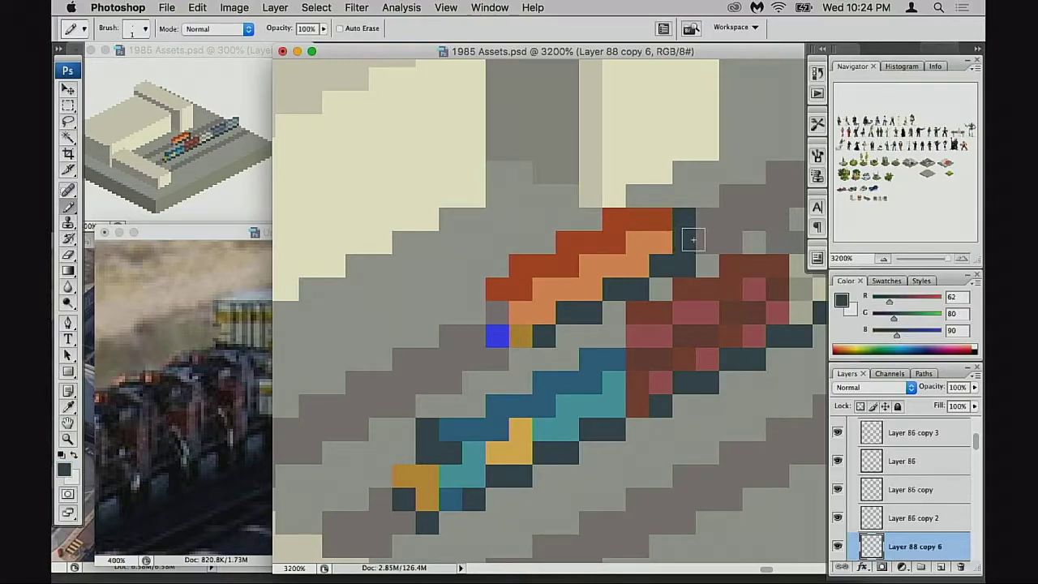
left_click(694, 242)
key("super+z")
left_click(706, 219)
left_click(706, 241)
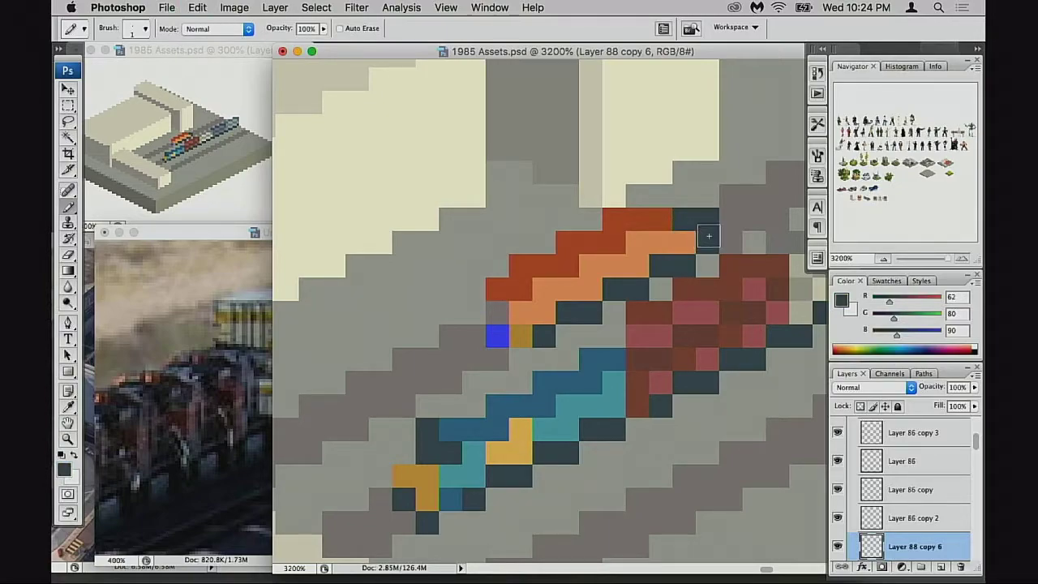
key("super+z")
left_click(708, 239)
left_click(688, 238)
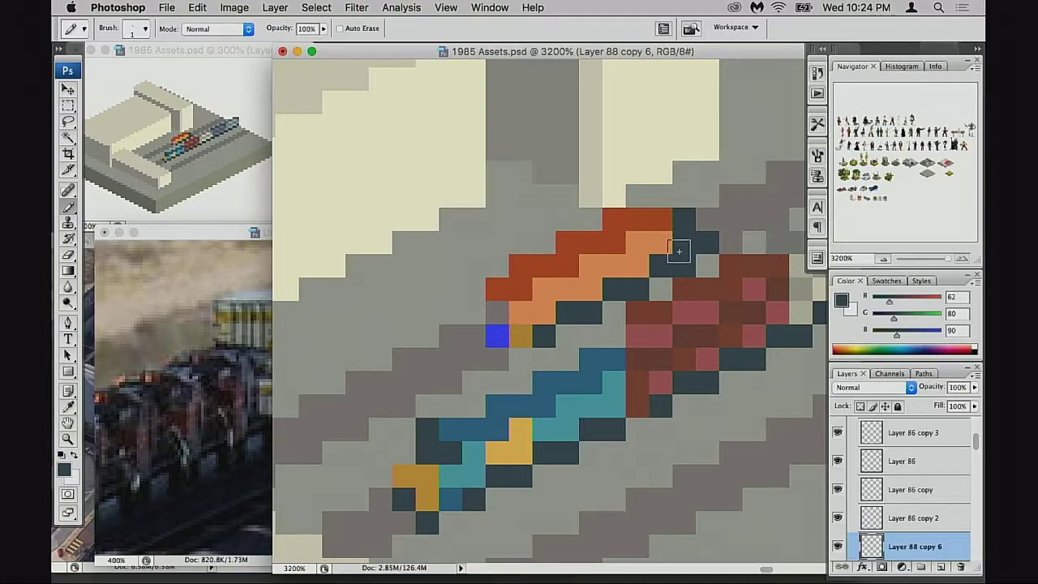
Step: Fill the gap under the front of the roof with the sampled light orange
left_click_drag(674, 267, 664, 267)
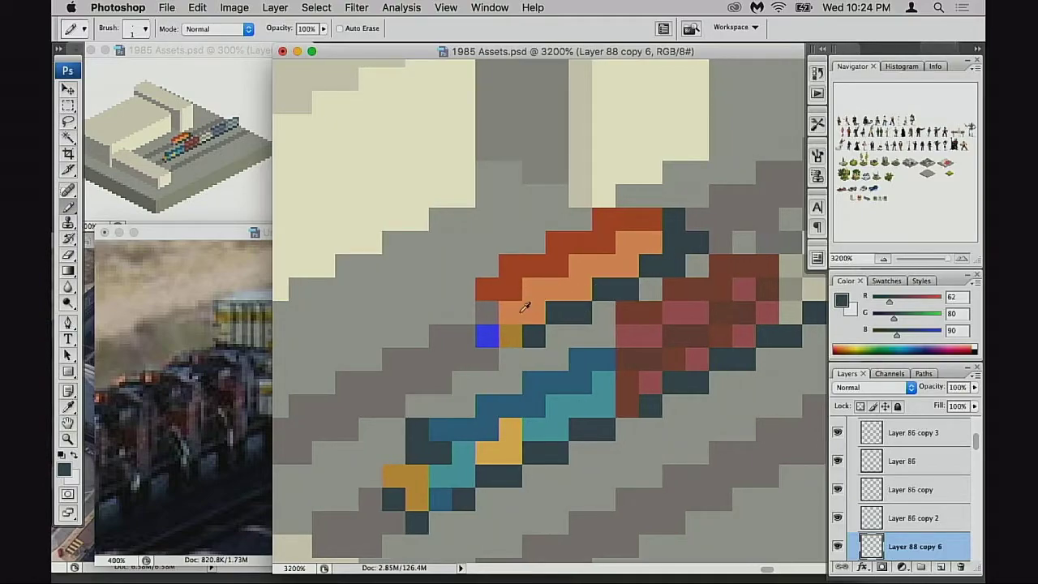
left_click(525, 306, "alt")
left_click(487, 313)
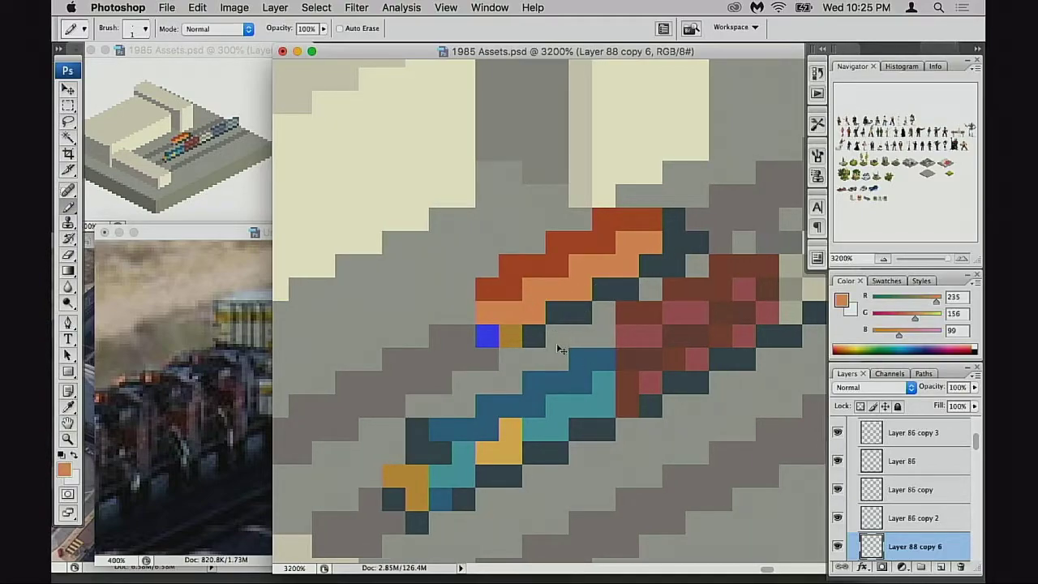
Step: Move the locomotive clear of the teal one, and clean up its front base with one dark blue-grey pixel and the blue pixel erased
left_click_drag(560, 349, 491, 328)
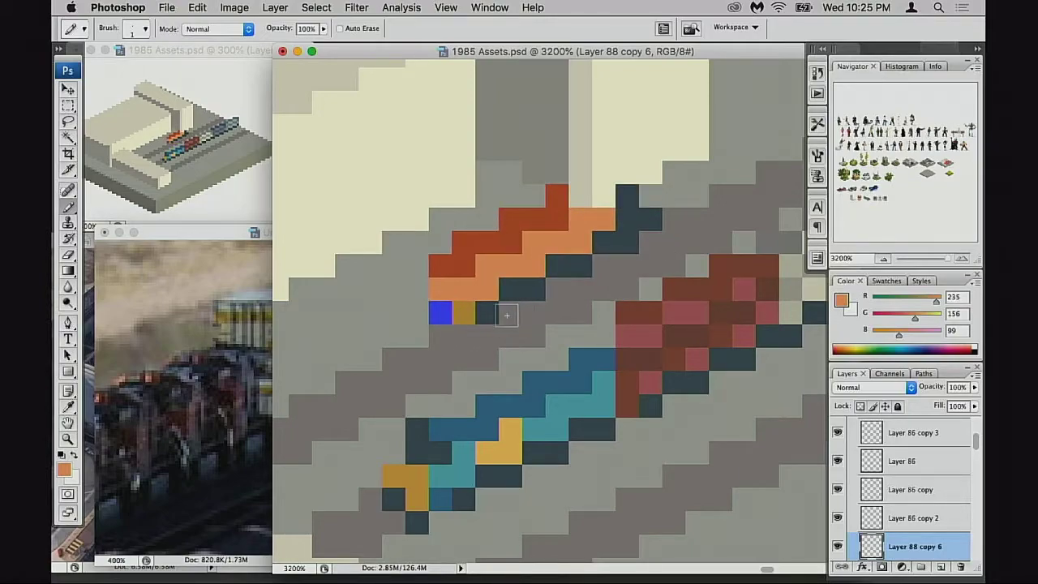
left_click(491, 317, "alt")
left_click(466, 315)
key("e")
left_click(448, 320)
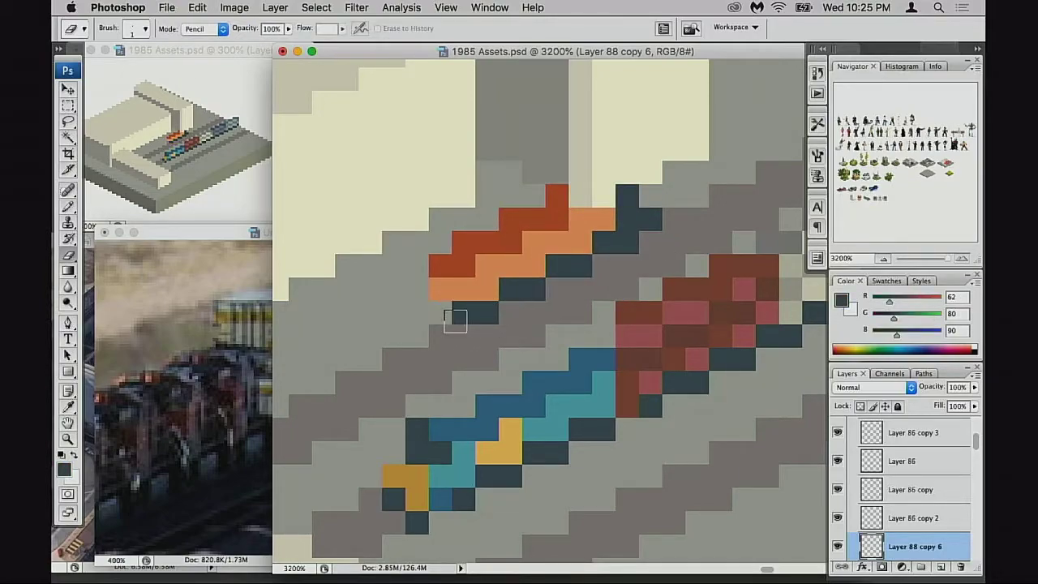
scroll(459, 324, "right", 1)
left_click(428, 299)
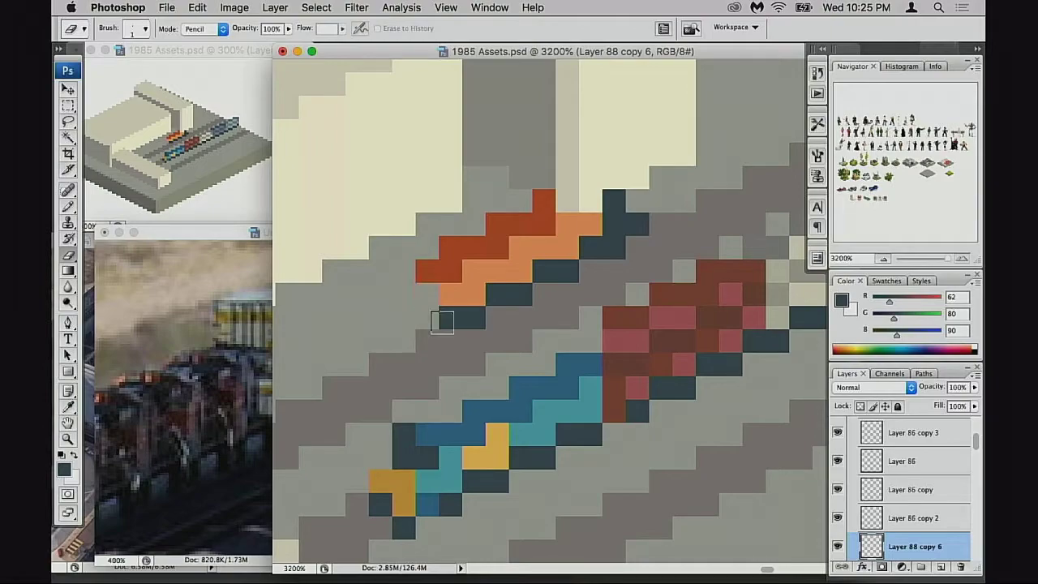
scroll(467, 335, "right", 1)
Step: Add a light orange pixel to the rear part of the roof and move the locomotive back down beside the teal one
key("b")
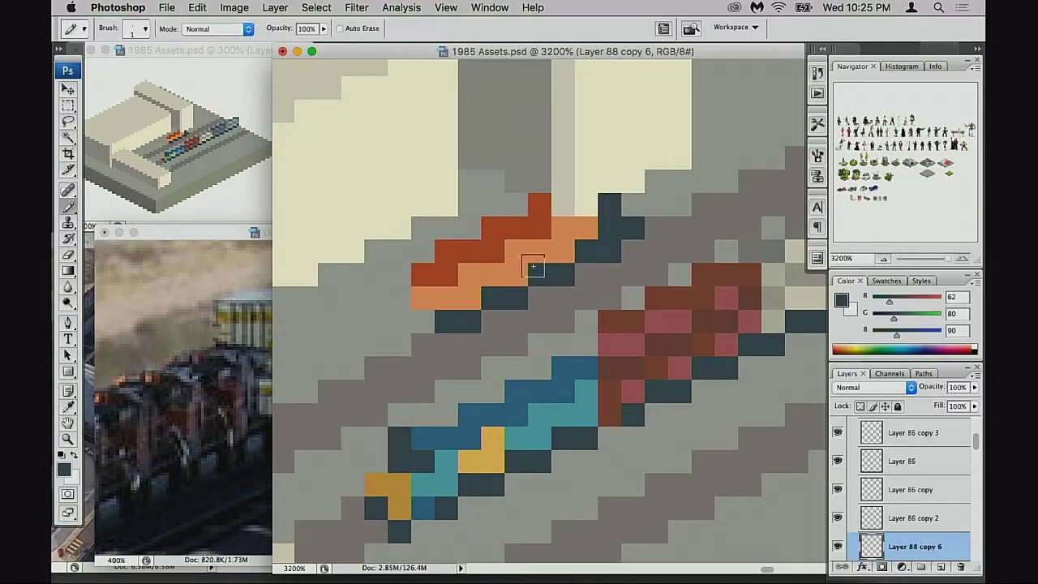
left_click(567, 221, "alt")
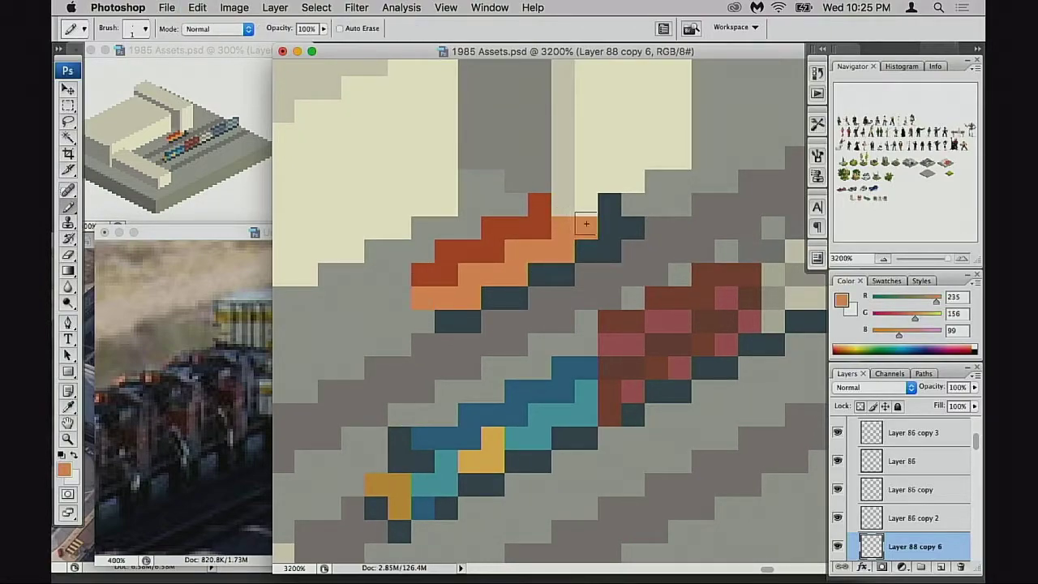
key("v")
left_click_drag(543, 266, 450, 336)
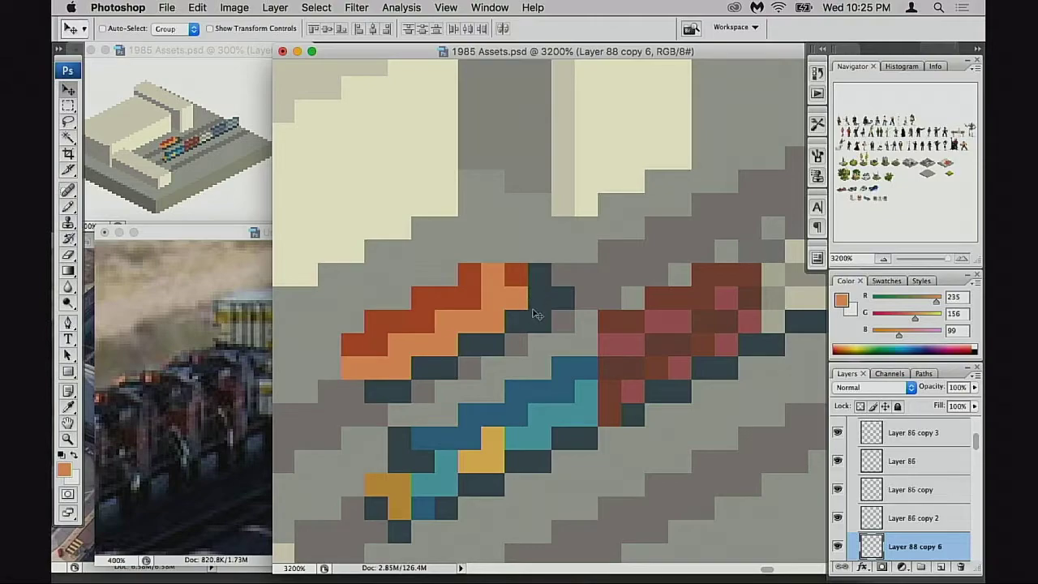
left_click_drag(528, 311, 548, 312)
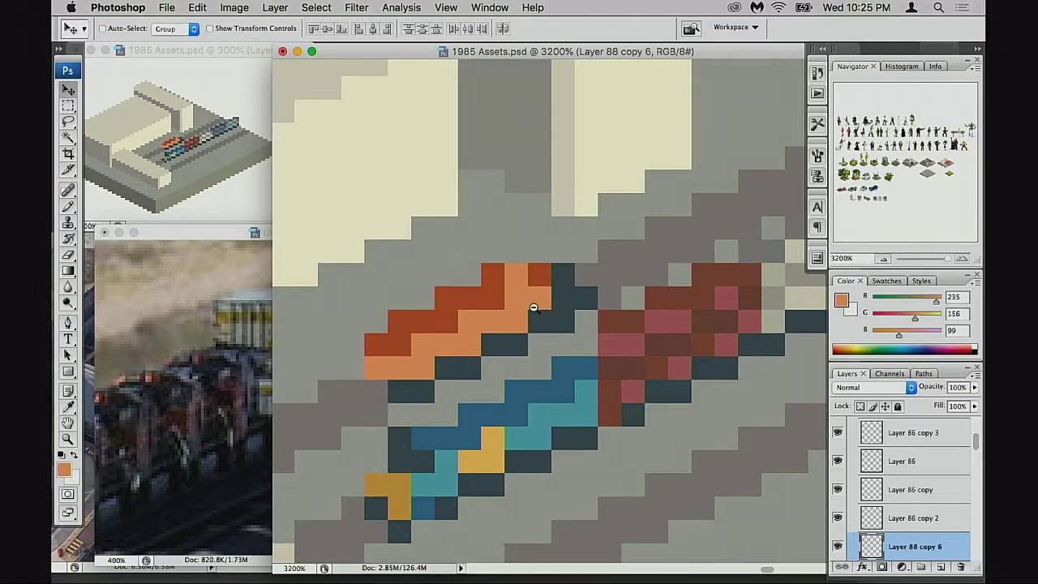
Step: Compare the whole scene with the locomotives and container cars in the Untitled-1 reference photo
left_click(533, 307, "alt+super")
left_click(533, 308, "alt+super")
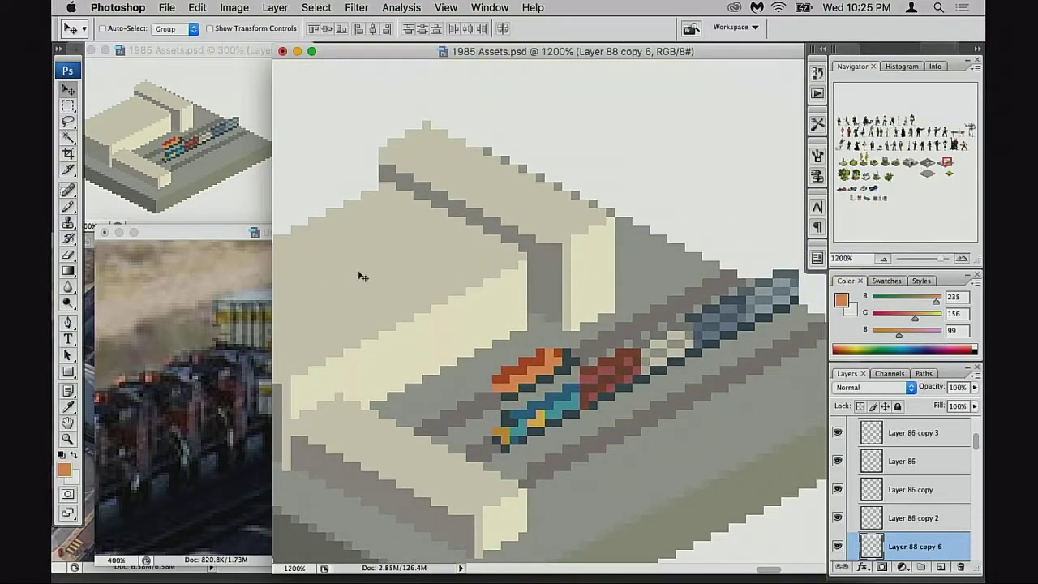
left_click(254, 347)
left_click_drag(560, 314, 547, 324)
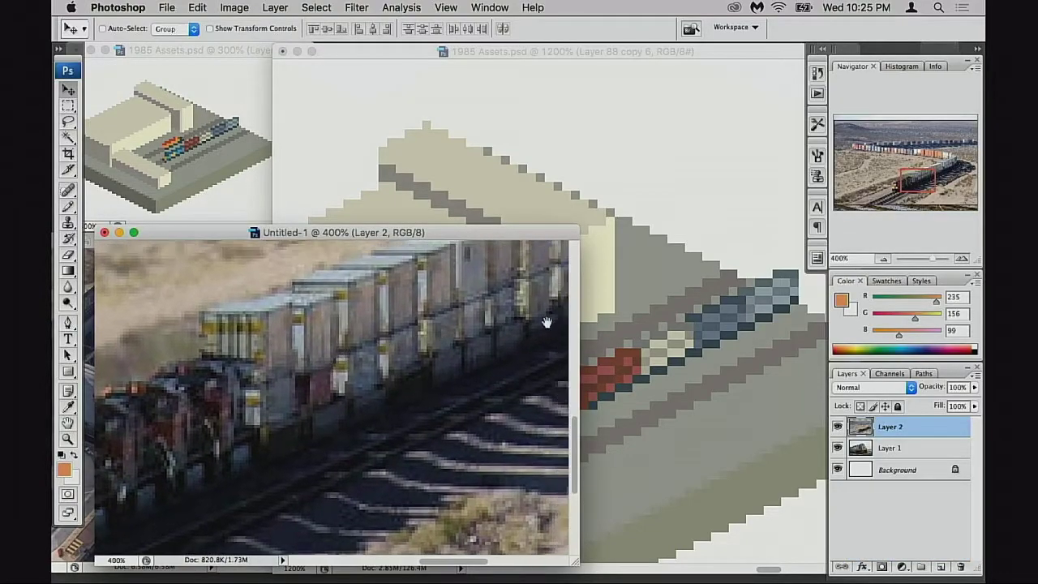
left_click(623, 329)
Step: Select the connected dark red-orange roof pixels of the locomotive with the Magic Wand
left_click(493, 357, "super")
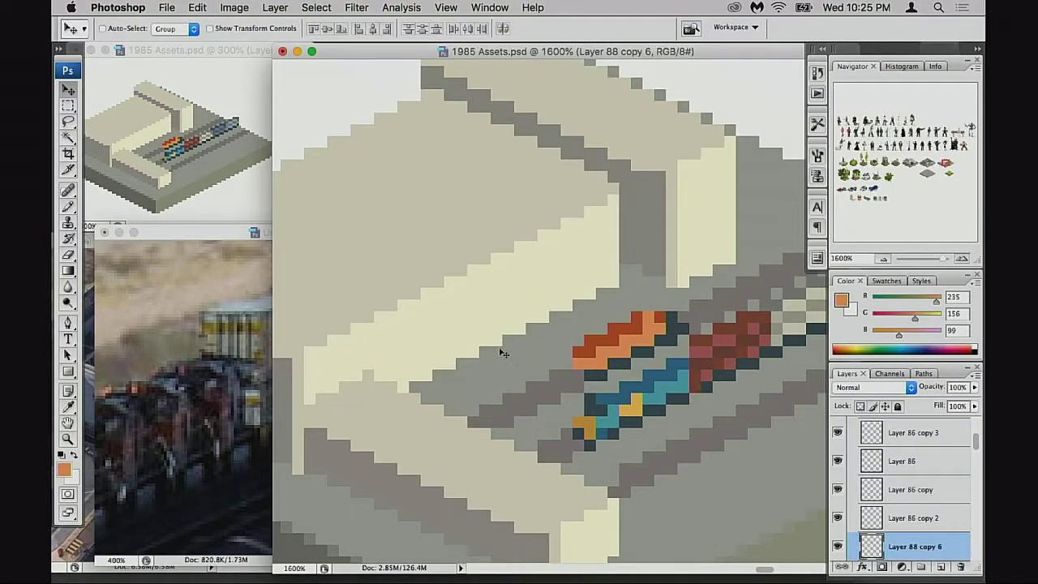
left_click(605, 356, "super")
left_click_drag(621, 354, 538, 367)
key("b")
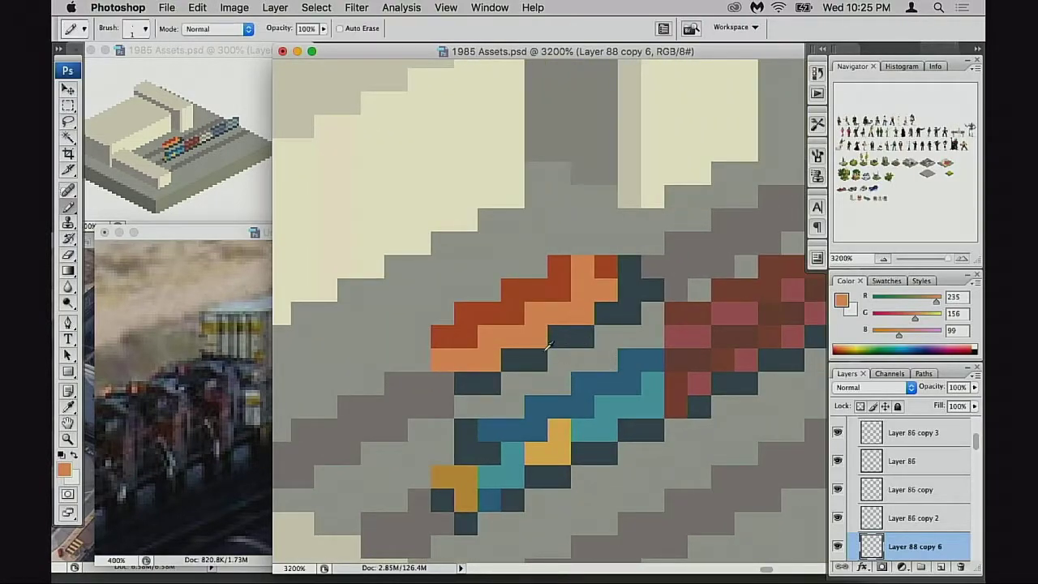
key("w")
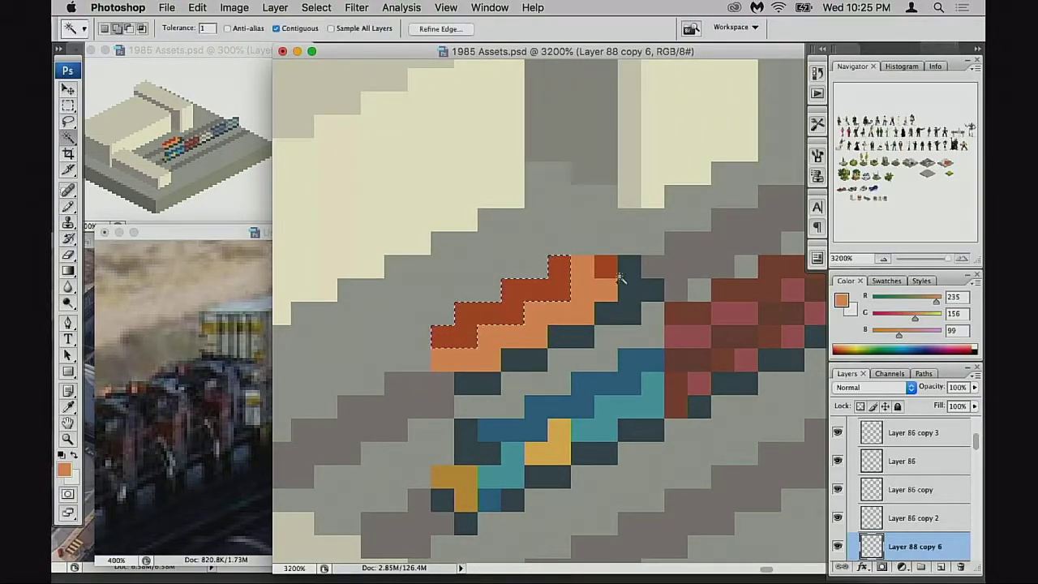
Step: Mute the orange train car's dark red roof pixels with Hue/Saturation, using saturation -79 and lightness -22
left_click(607, 276)
key("super+u")
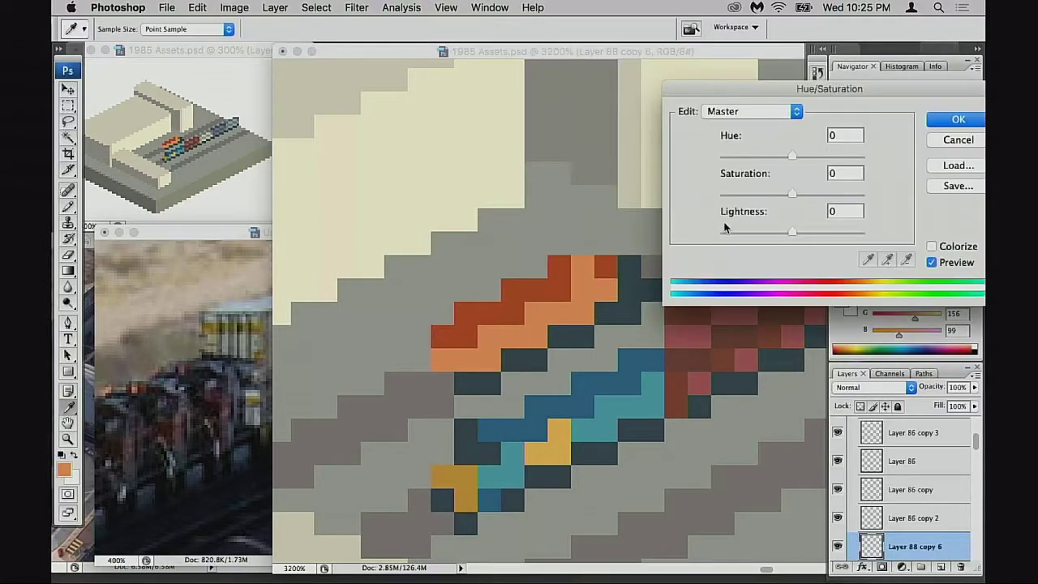
left_click_drag(790, 194, 738, 196)
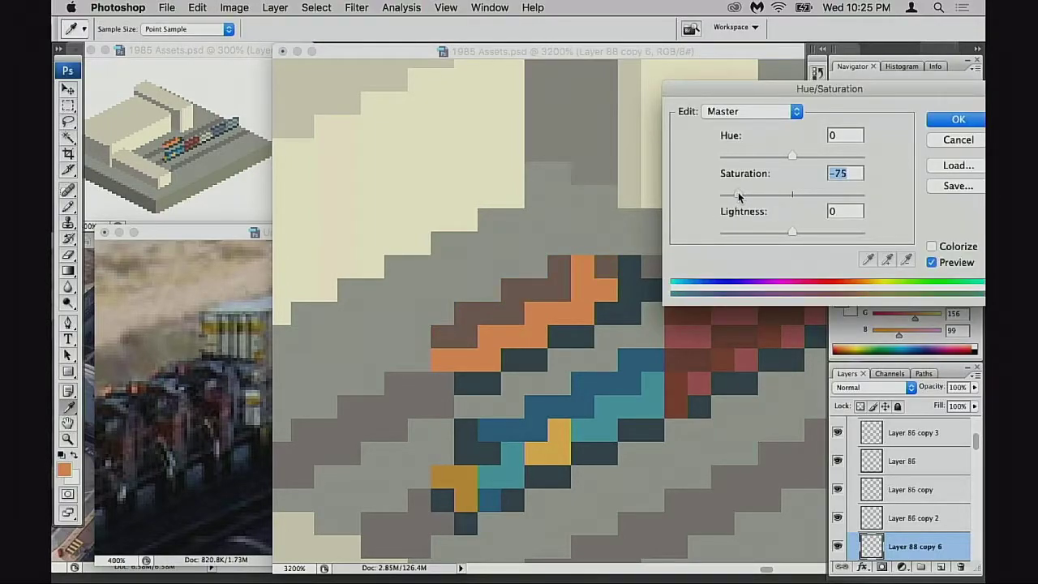
mouse_move(771, 233)
left_mouse_down()
mouse_move(755, 234)
mouse_move(790, 231)
mouse_move(776, 233)
left_mouse_up()
left_click_drag(739, 195, 731, 196)
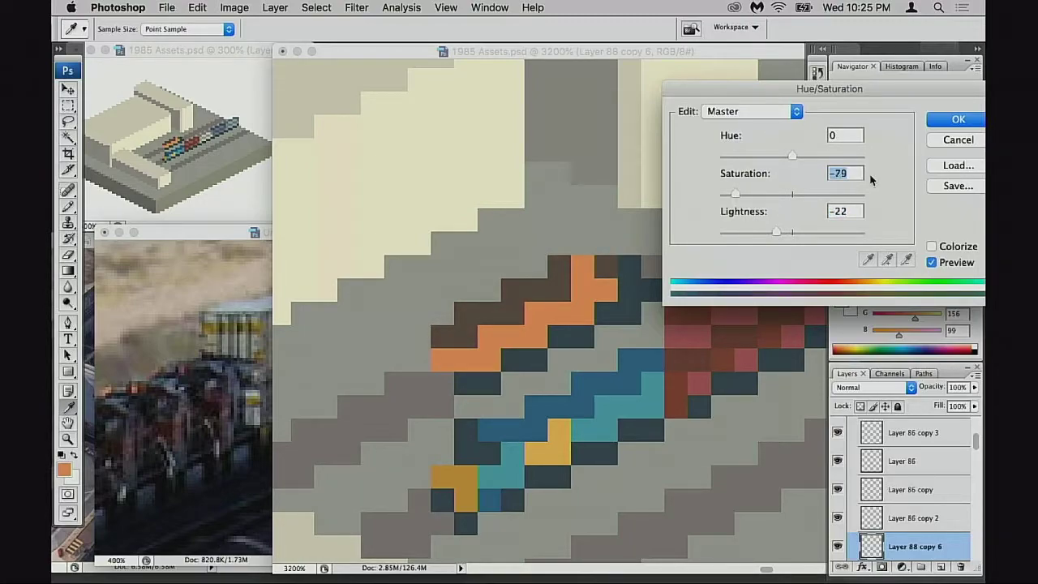
key("Return")
Step: Sample the roof's dark brown and shade selected orange side pixels of the car with the Pencil at 40% opacity
key("b")
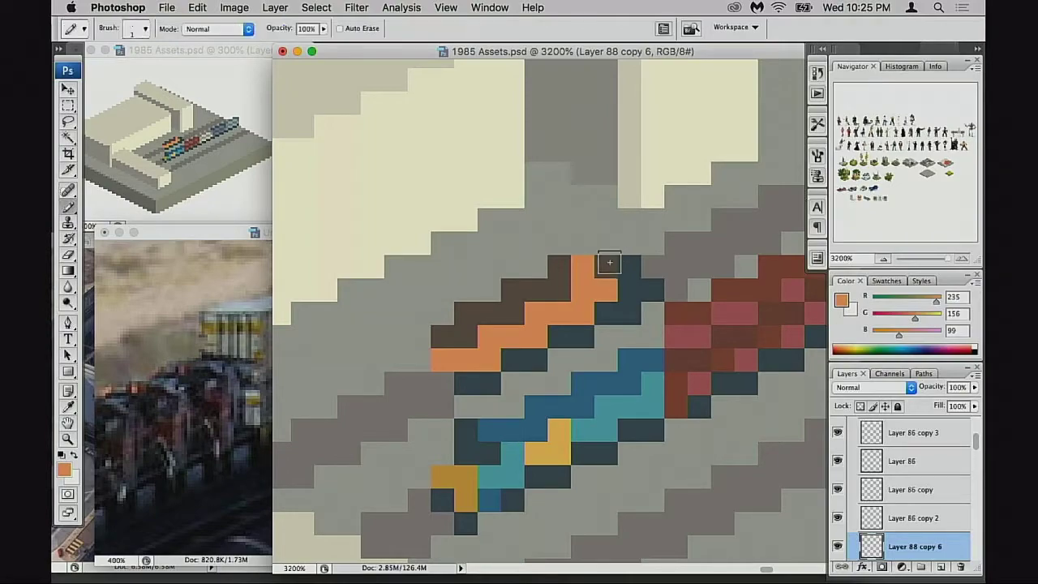
left_click(537, 294, "alt")
left_click(537, 312)
left_click(492, 334)
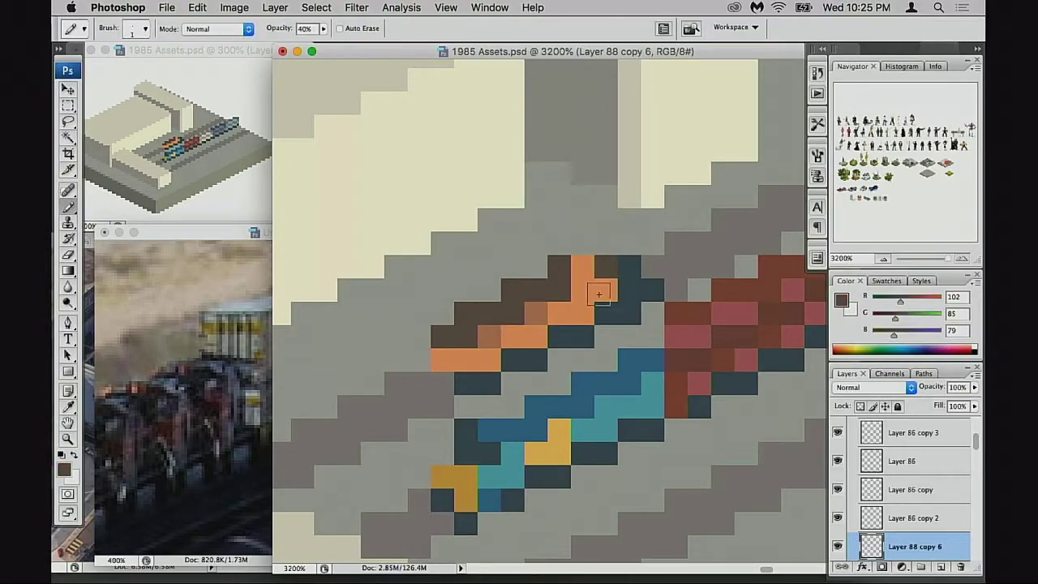
left_click(583, 290)
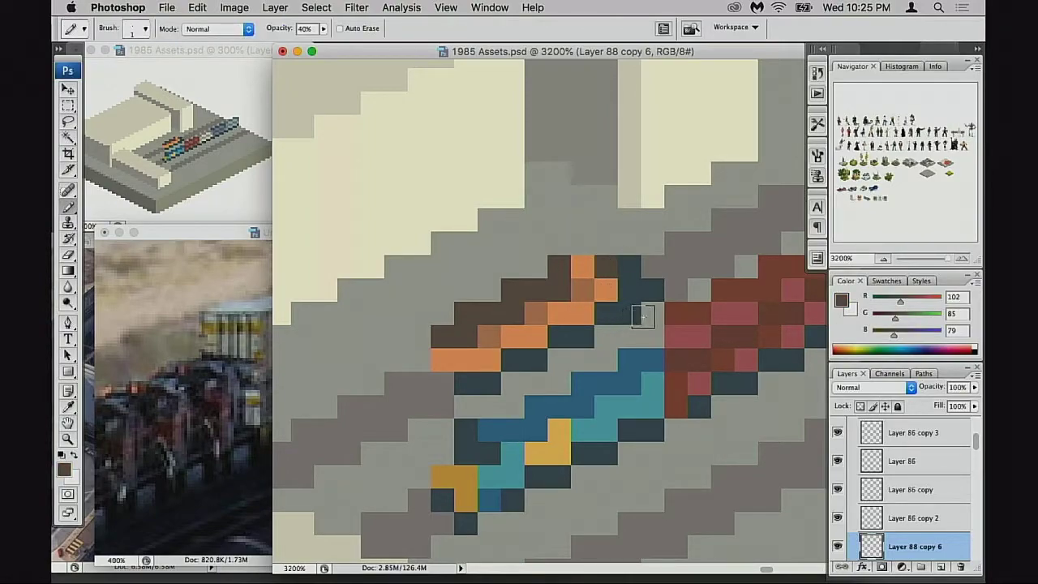
left_click(582, 267)
key("ctrl+z")
left_click(448, 355)
left_click(472, 361)
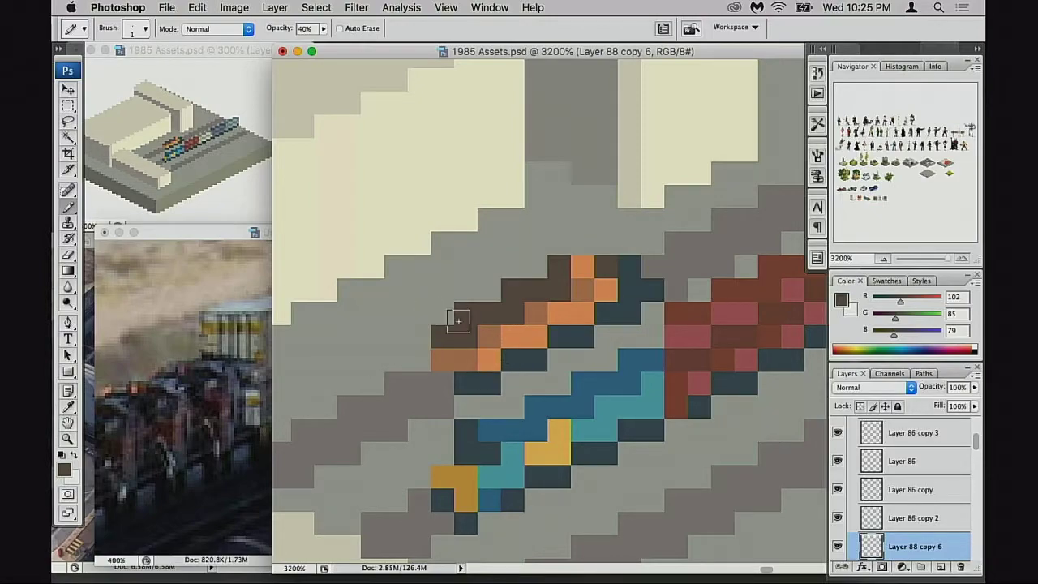
Step: Extend the orange car's front end diagonally, and reposition the car so its front lines up with the blue car
key("m")
mouse_move(432, 288)
left_mouse_down()
mouse_move(511, 394)
mouse_move(447, 398)
mouse_move(455, 413)
mouse_move(436, 413)
left_mouse_up()
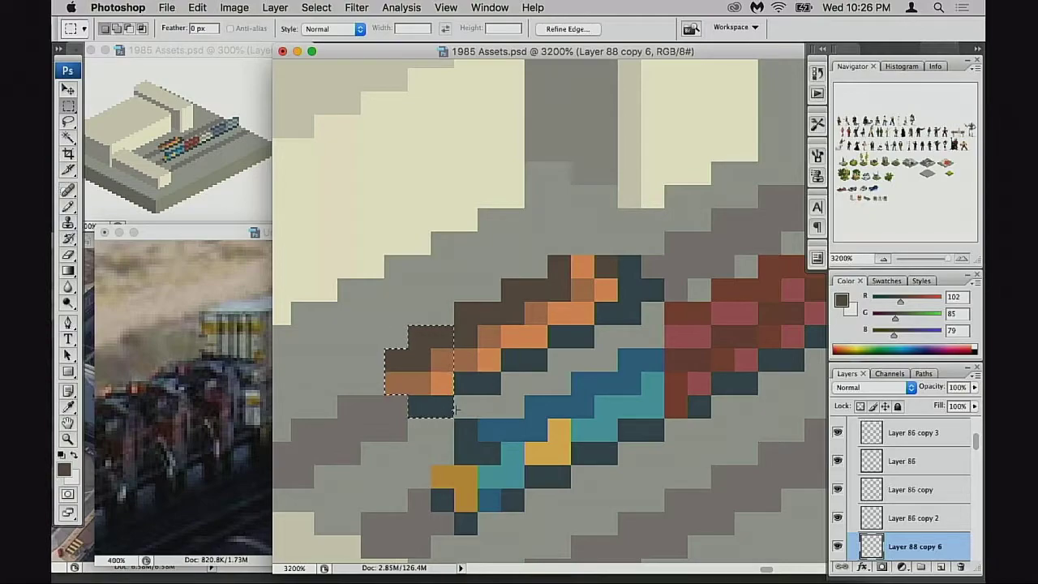
key("super+d")
key("v")
left_click_drag(517, 363, 541, 365)
left_click_drag(544, 351, 503, 355)
Step: Toggle the visibility of the train car and concrete tile layers to identify what each one holds
key("super+minus")
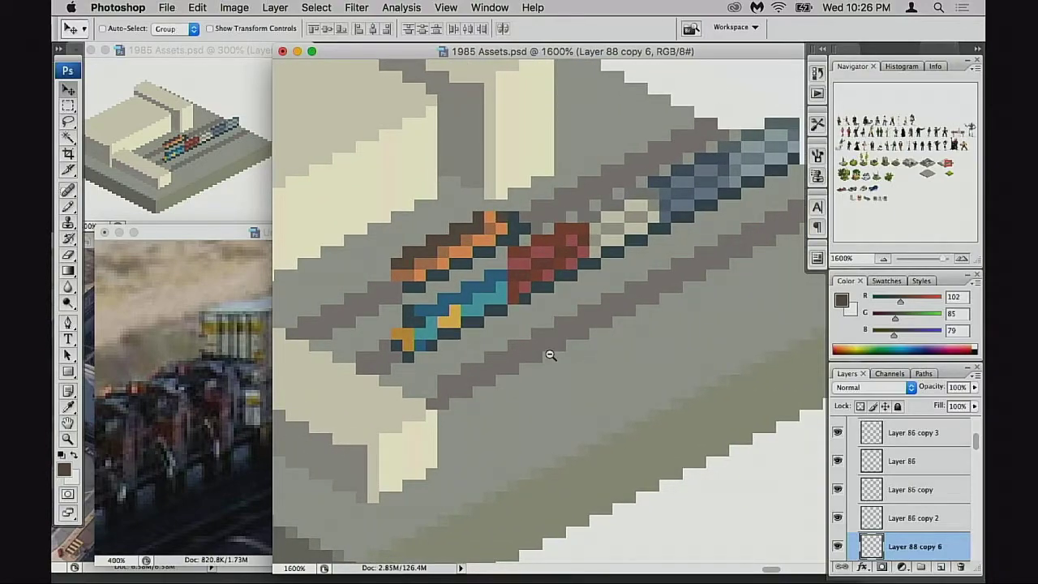
key("super+minus")
left_click_drag(503, 354, 578, 391)
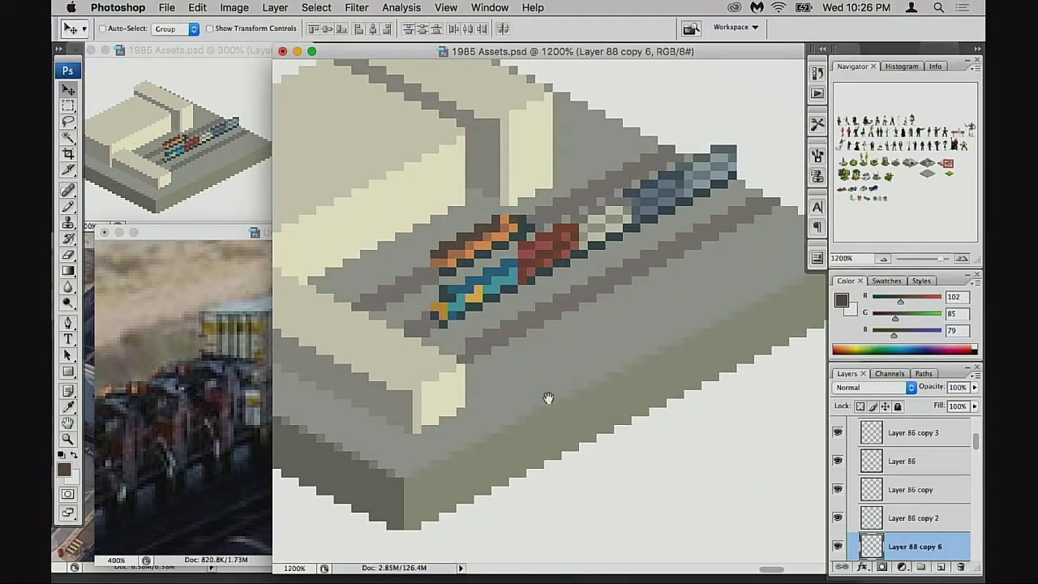
key("super+minus")
scroll(856, 502, "down", 1)
scroll(856, 501, "down", 2)
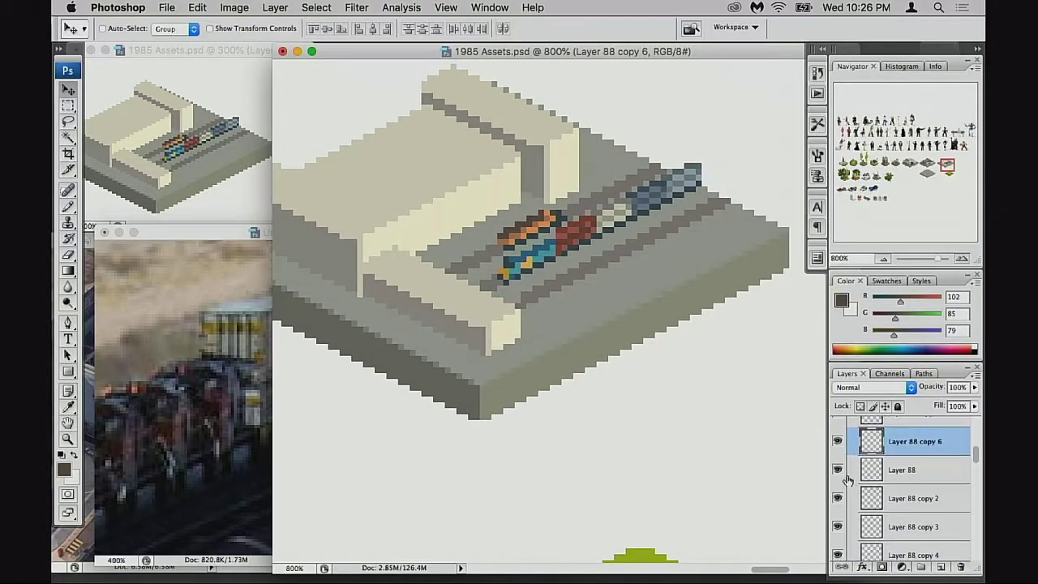
left_click(837, 470)
left_click(837, 470)
left_click(837, 498)
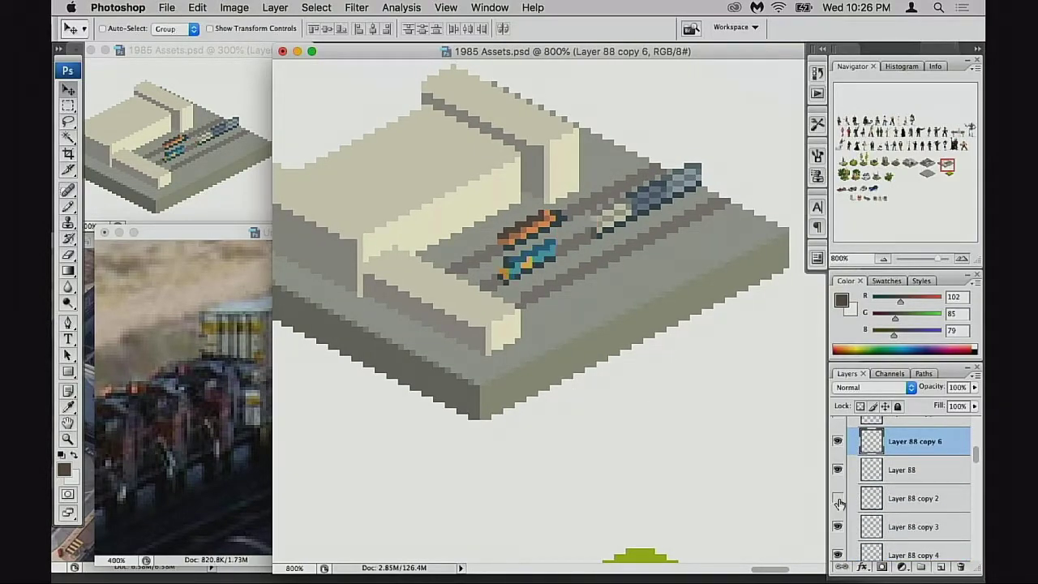
left_click(837, 498)
scroll(848, 497, "down", 5)
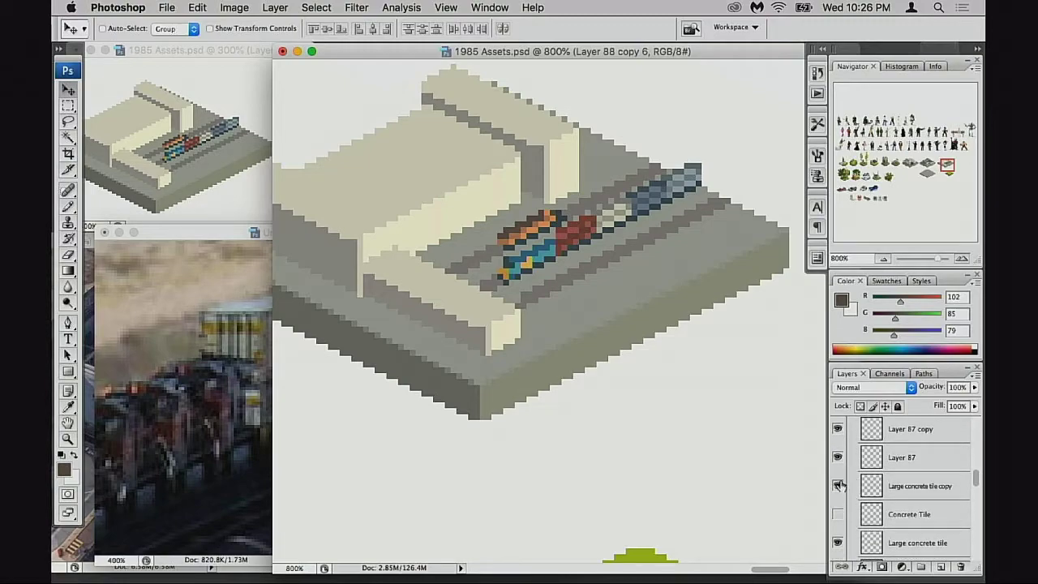
left_click(837, 486)
left_click(837, 486)
Step: Check the two track layers and delete Layer 87 copy
left_click(837, 459)
left_click(868, 469)
left_click(839, 429)
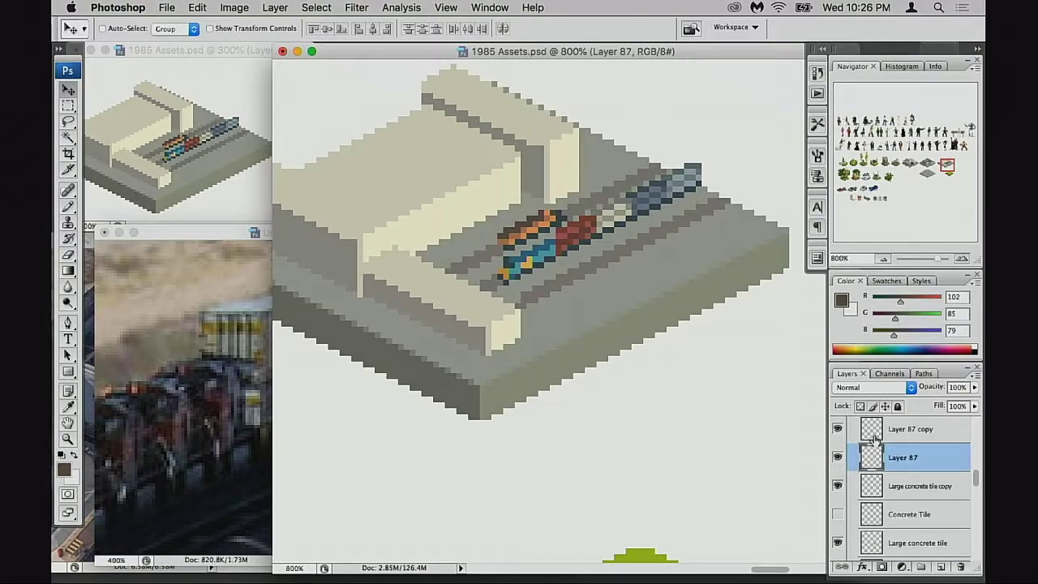
left_click(875, 435)
key("Delete")
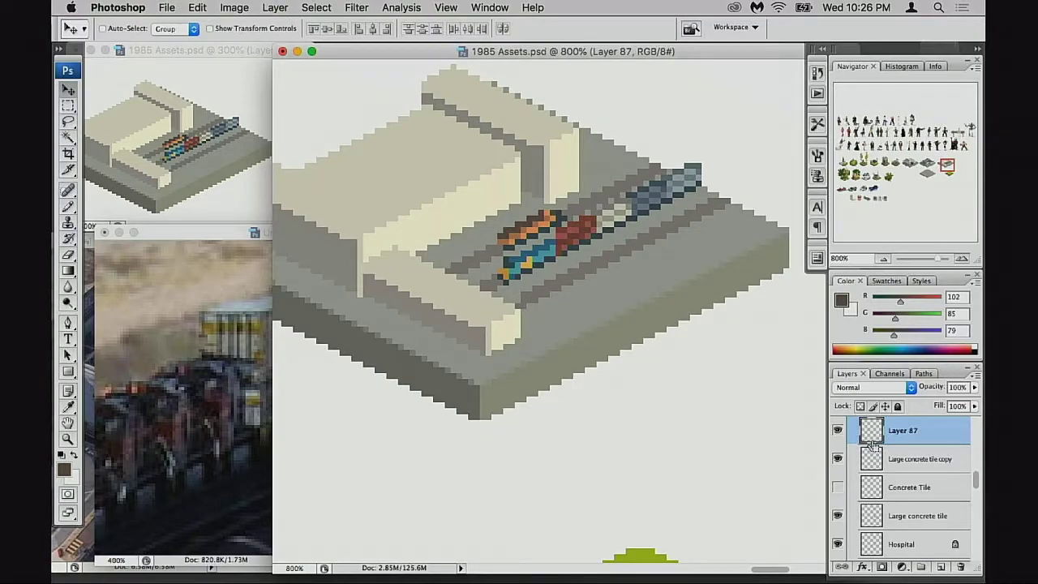
Step: Duplicate the Layer 87 tracks, offset the copy towards the tile's front edge, and merge it back into Layer 87
key("super+j")
left_click_drag(591, 298, 646, 330)
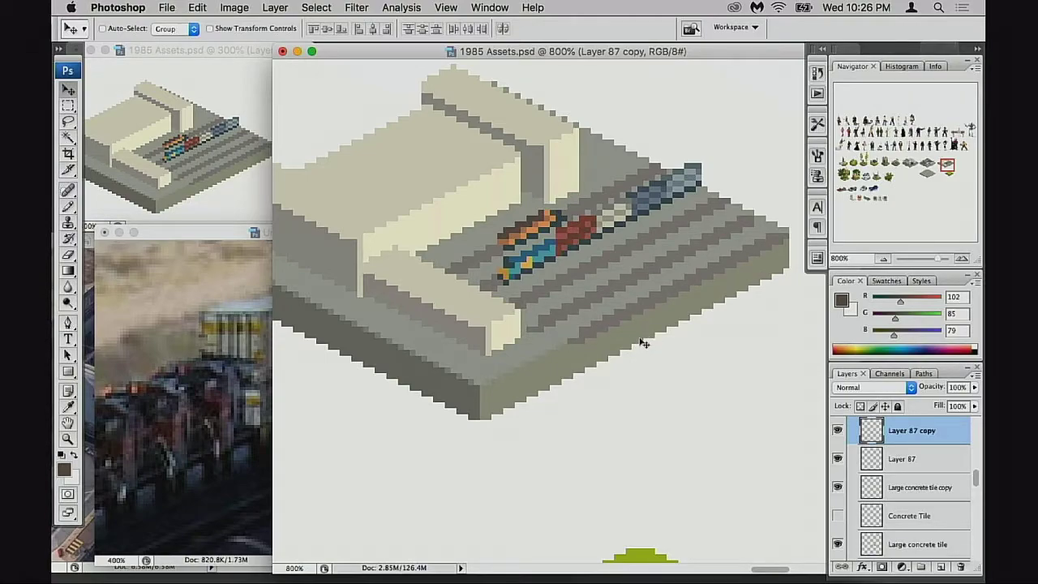
key("super+e")
Step: Lasso the frontmost track stripe along the tile's edge and delete it
key("l")
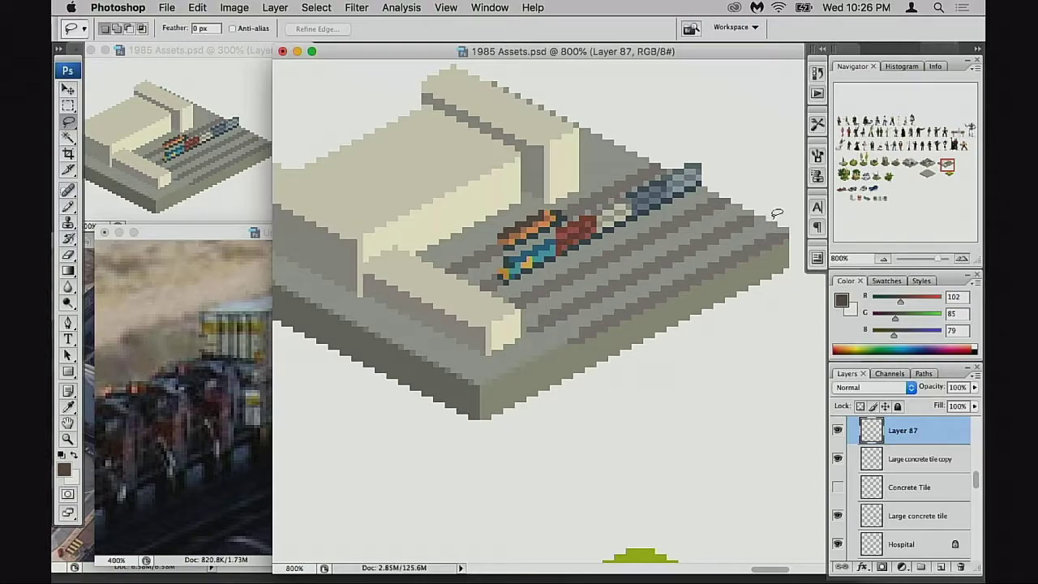
mouse_move(777, 211)
left_mouse_down()
mouse_move(537, 345)
mouse_move(766, 277)
mouse_move(798, 235)
mouse_move(779, 213)
left_mouse_up()
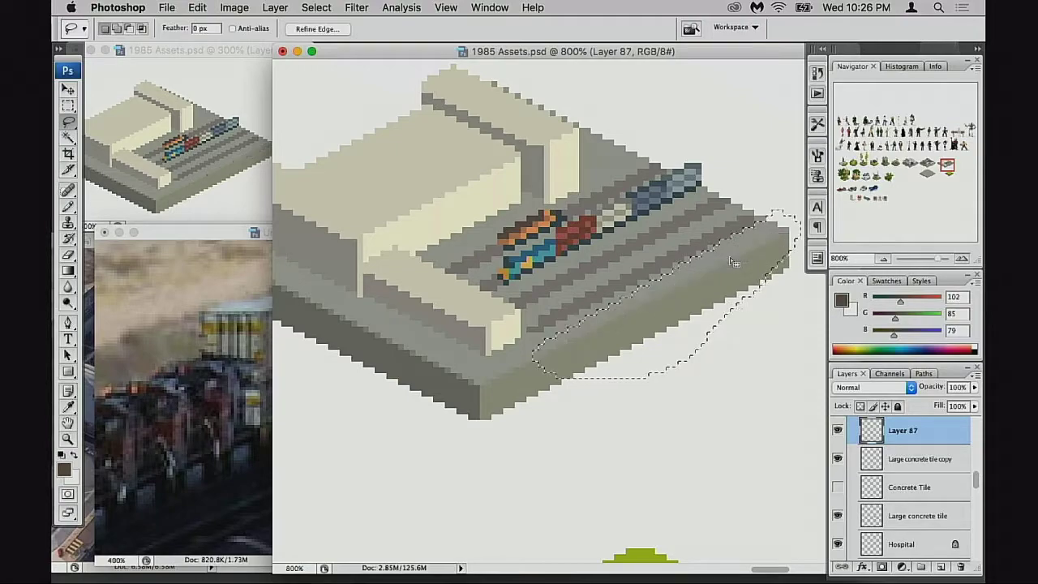
left_click(623, 261)
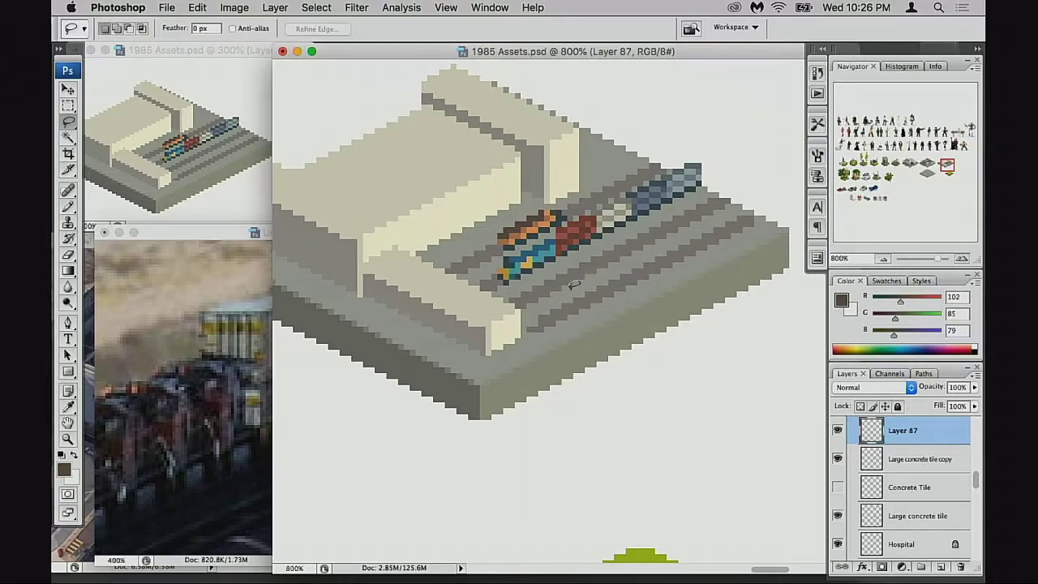
Step: Try shifting the Layer 87 track stripes back towards the building, and undo the shift
key("v")
left_click_drag(571, 288, 544, 289)
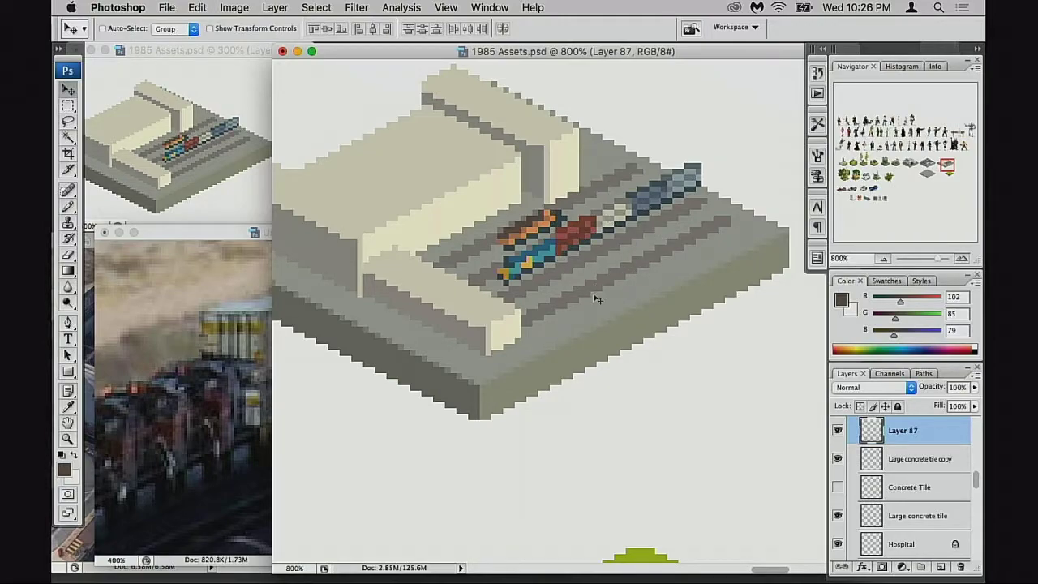
left_click(528, 313, "super")
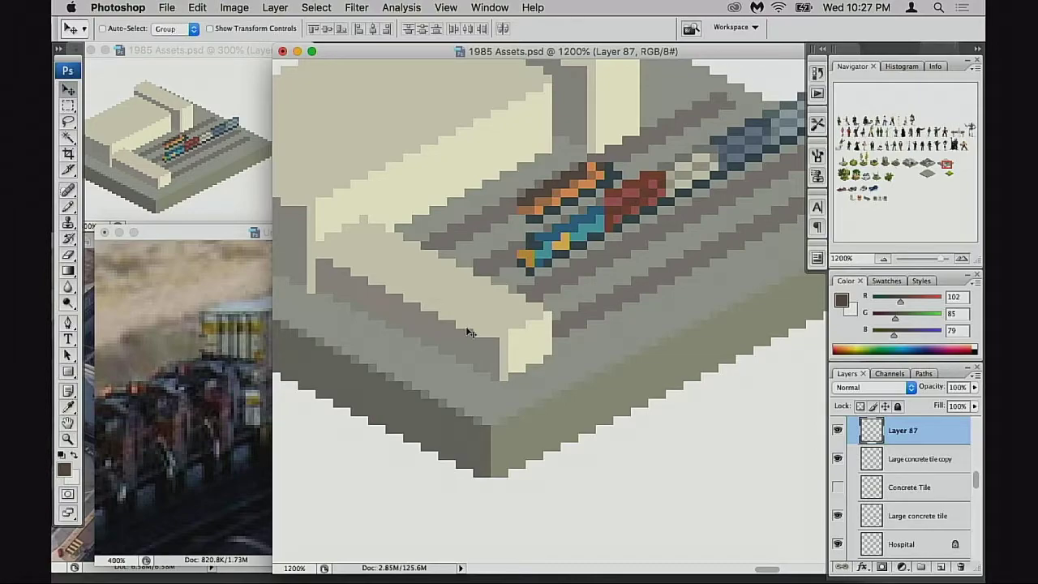
scroll(527, 325, "right", 2)
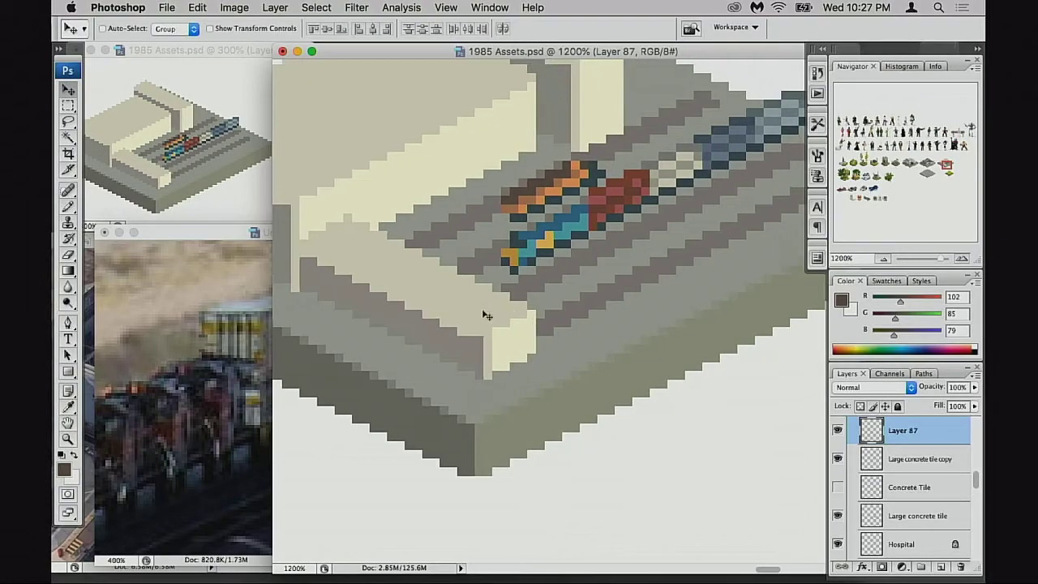
key("c")
key("super+z")
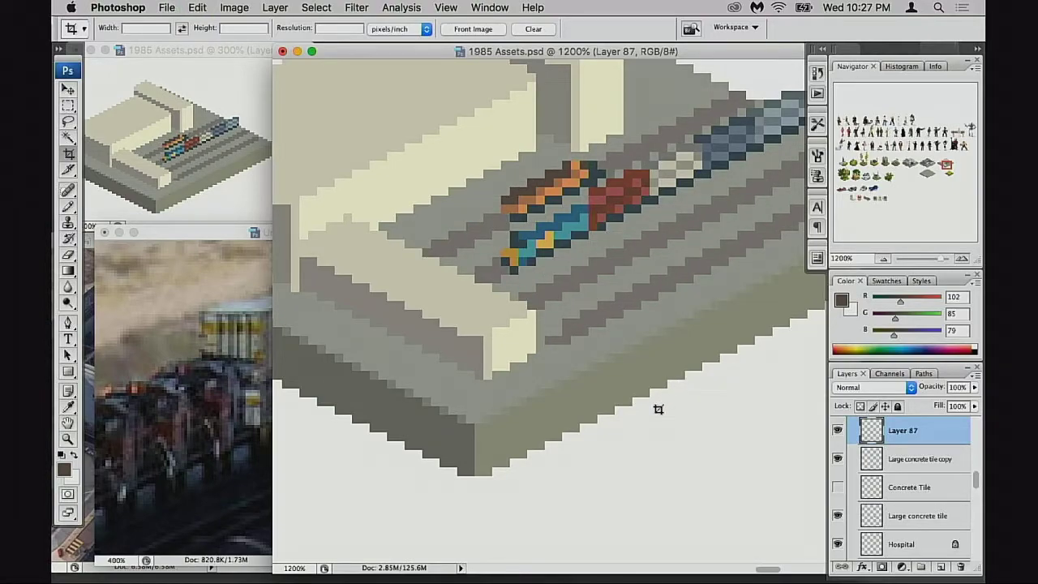
Step: Save the file and thin the middle track stripe on Layer 87 with the 1 px pencil-mode Eraser
left_click_drag(652, 373, 612, 416)
key("super+s")
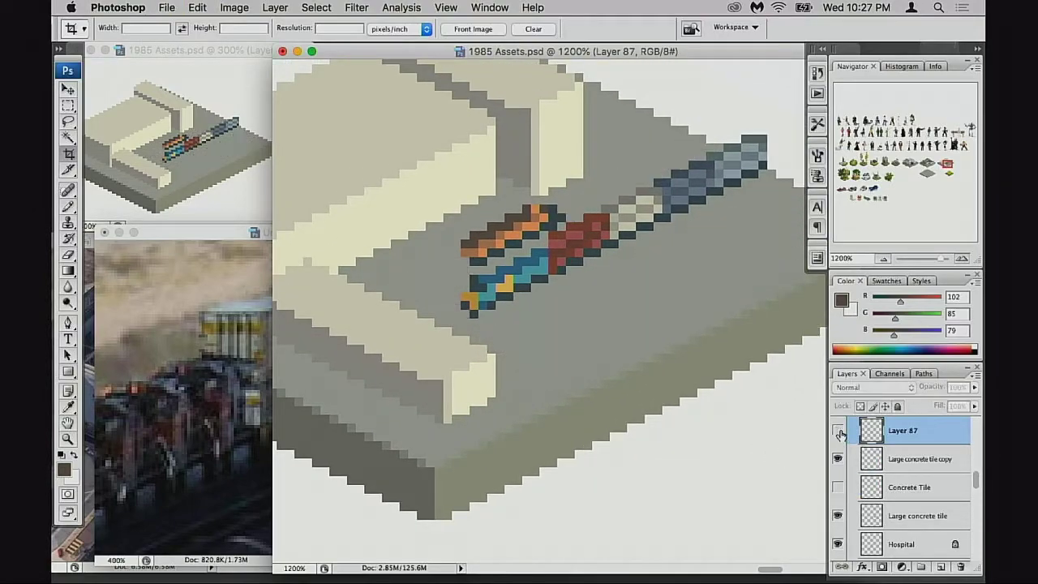
key("e")
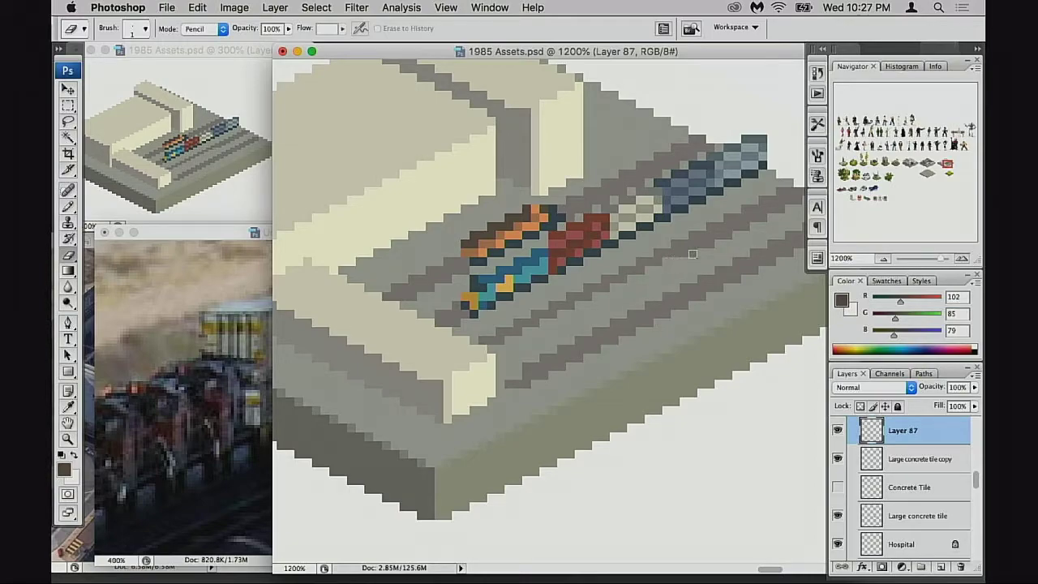
scroll(720, 236, "right", 4)
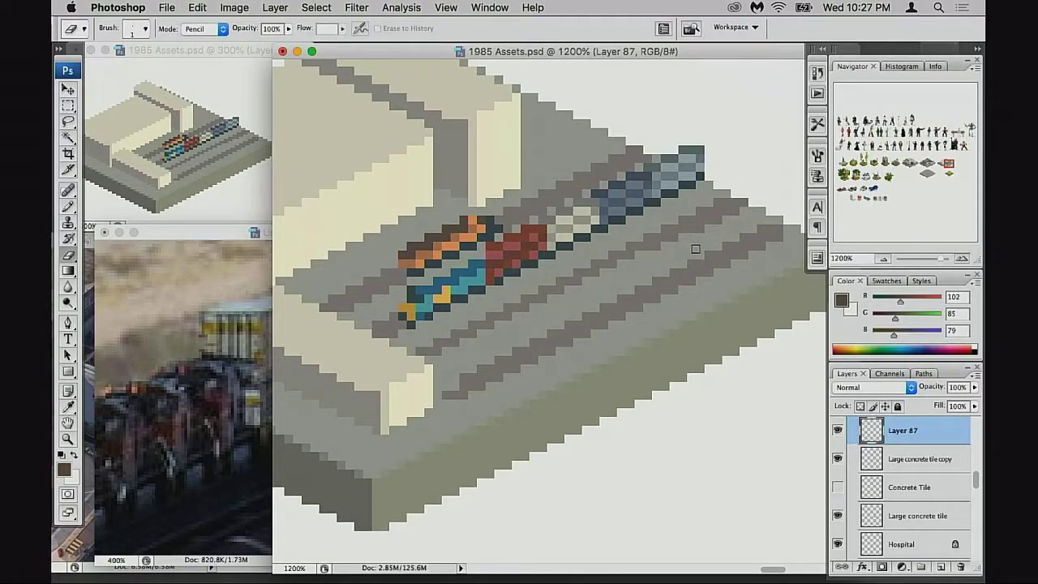
key("super+alt+z")
key("super+alt+z")
key("super+alt+z")
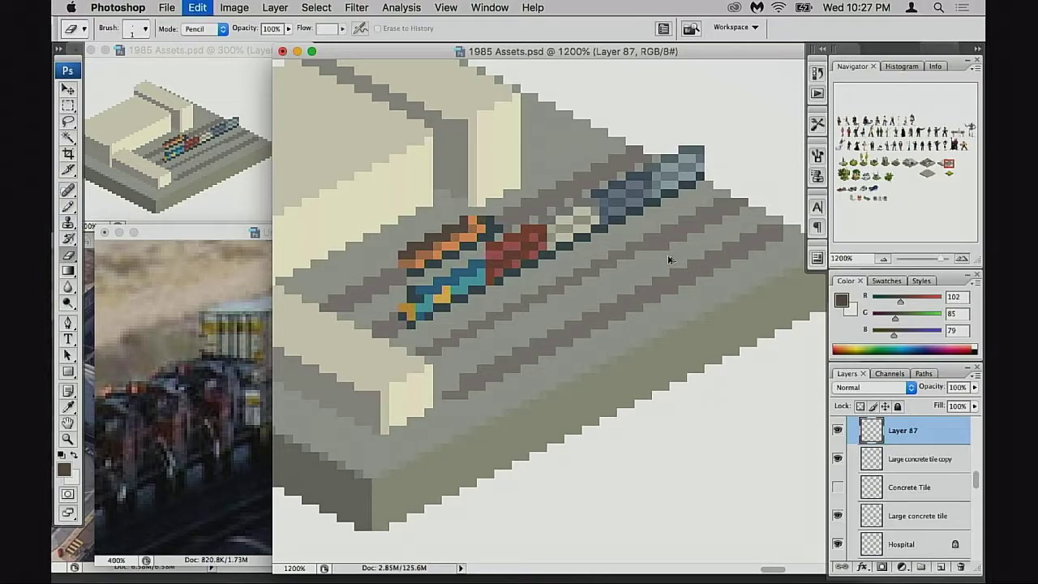
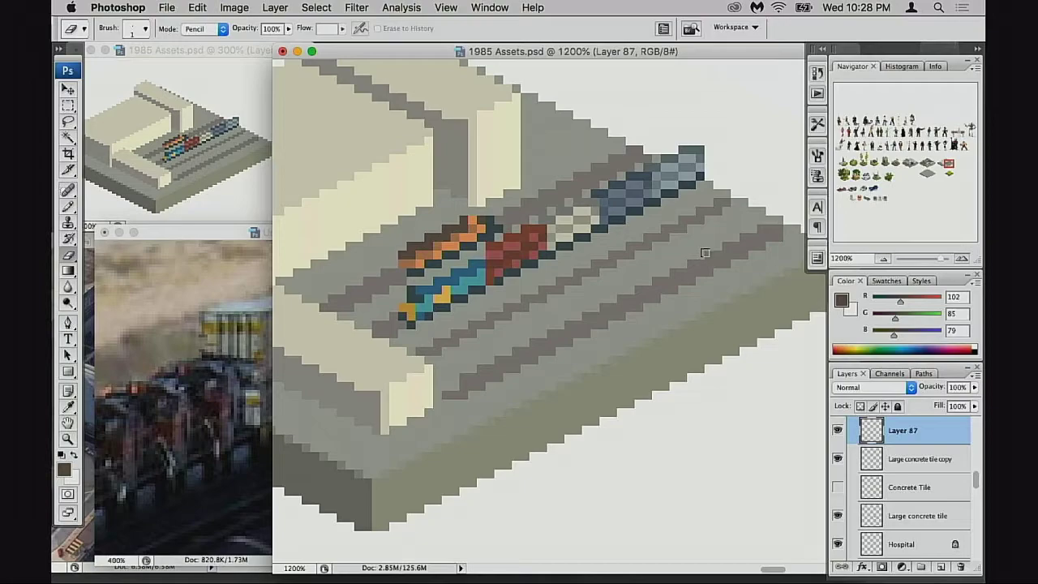
Step: Duplicate Layer 87 and hide the original layer
left_click(842, 434)
left_click(844, 439)
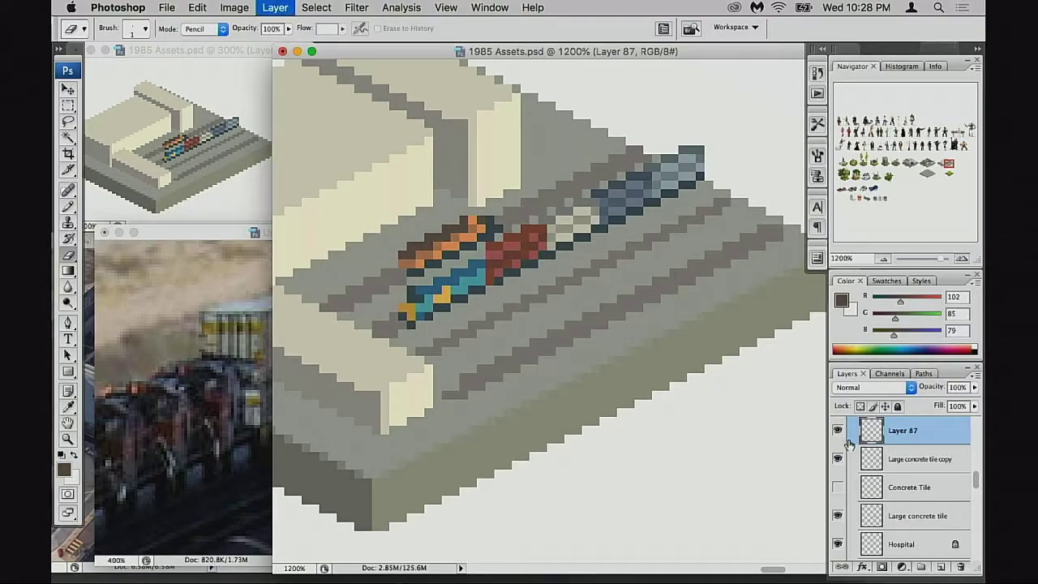
key("super+j")
left_click(838, 460)
Step: Delete the thick front stripe and the stripes around the train from Layer 87 copy, keeping only the thin stripe
key("m")
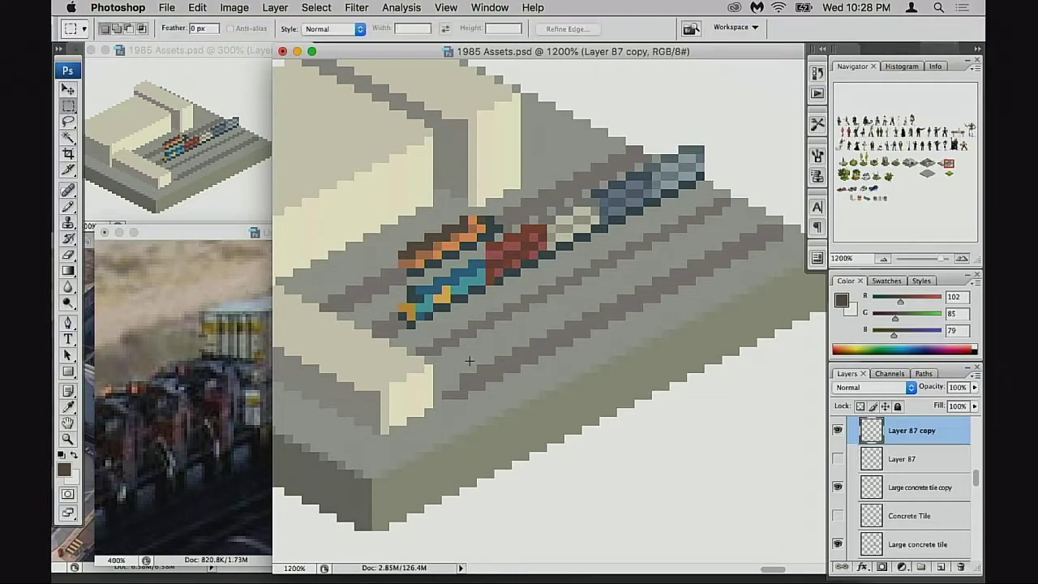
left_click_drag(573, 416, 607, 434)
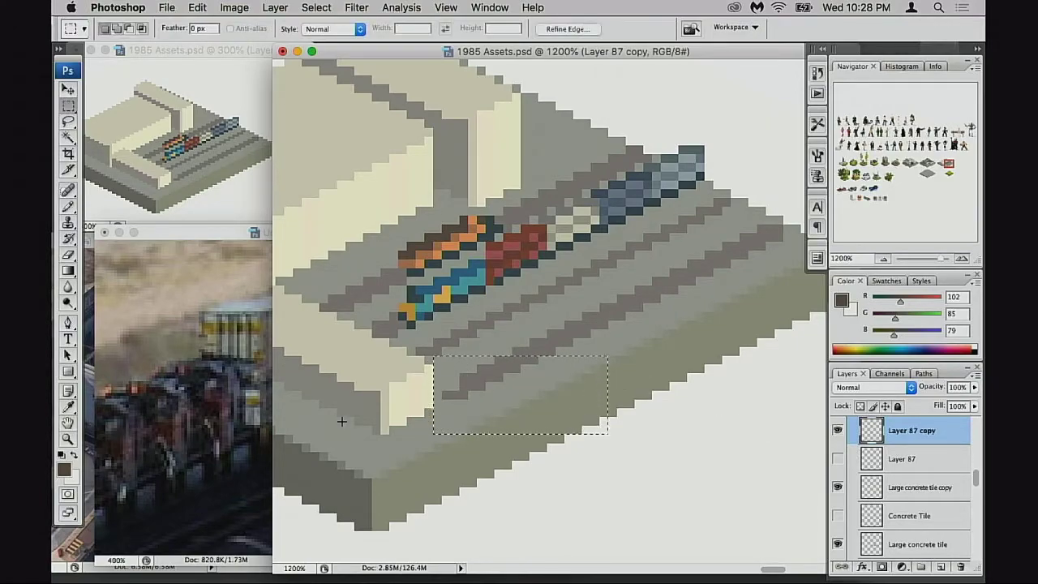
key("Delete")
key("super+d")
key("l")
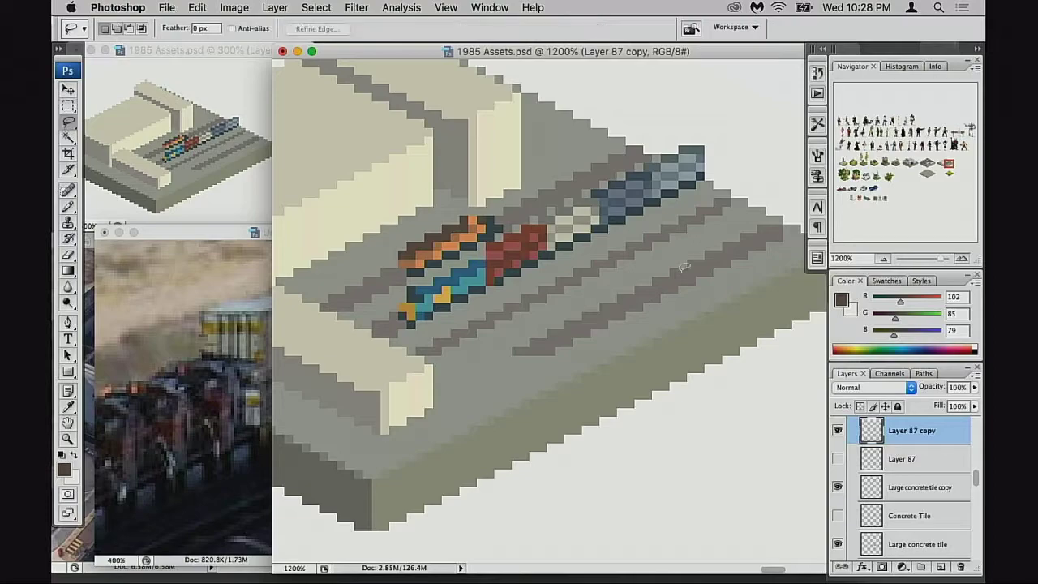
mouse_move(767, 213)
left_mouse_down()
mouse_move(477, 350)
mouse_move(502, 398)
mouse_move(726, 349)
mouse_move(774, 254)
mouse_move(803, 229)
mouse_move(785, 192)
left_mouse_up()
key("Delete")
key("super+d")
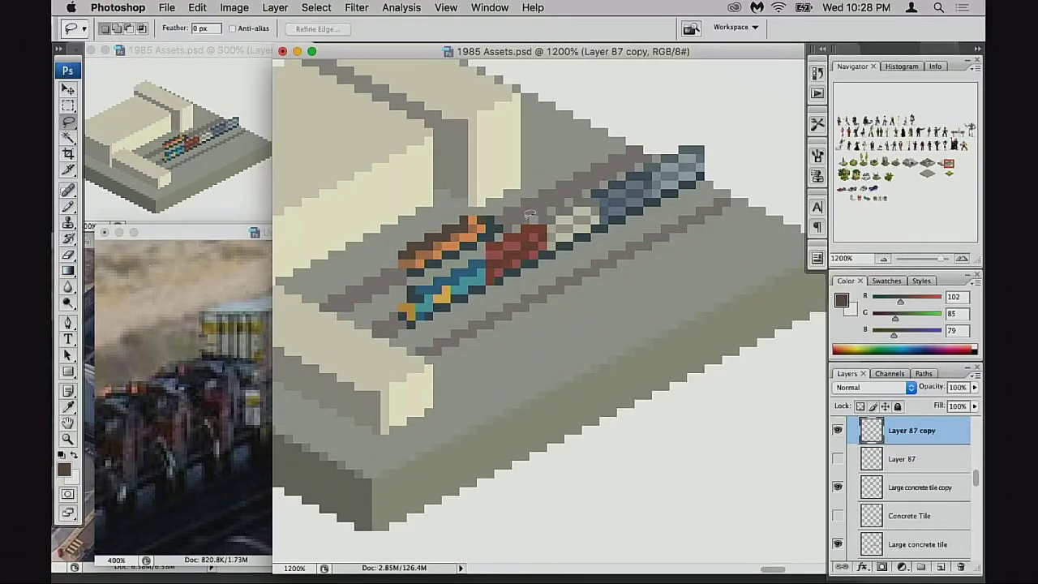
mouse_move(747, 155)
left_mouse_down()
mouse_move(393, 356)
mouse_move(280, 338)
mouse_move(412, 164)
mouse_move(698, 122)
left_mouse_up()
key("Delete")
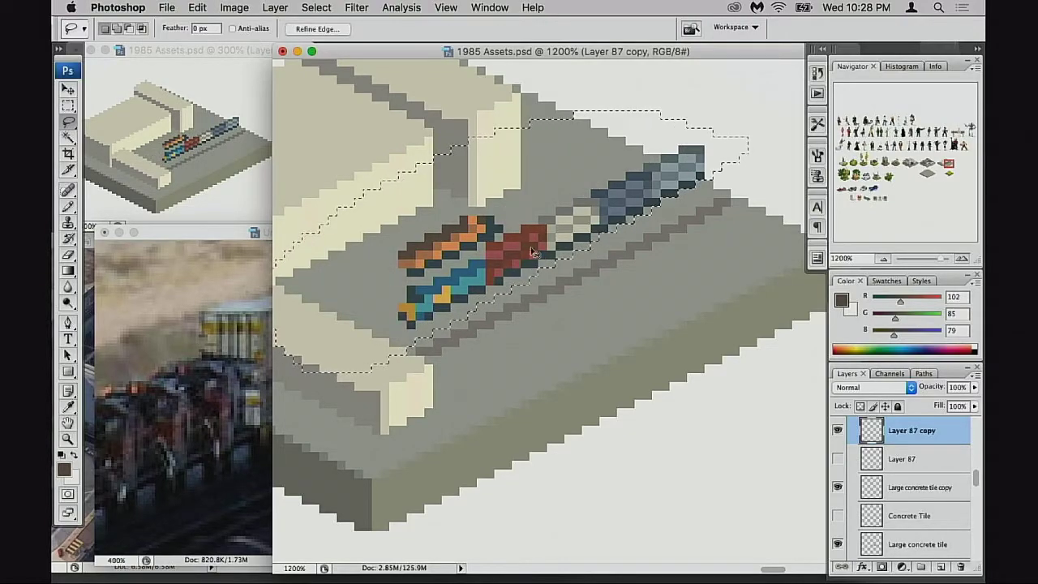
key("super+d")
Step: Move the remaining thin stripe up against the base of the train
key("v")
mouse_move(543, 328)
left_mouse_down()
mouse_move(498, 317)
mouse_move(494, 307)
mouse_move(505, 307)
left_mouse_up()
key("Right")
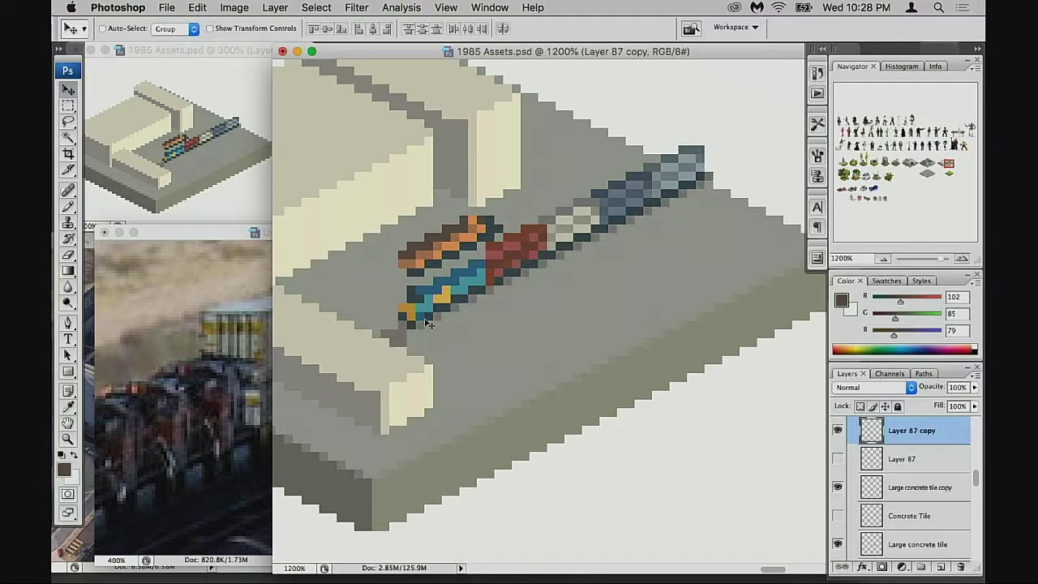
Step: Nudge the stripe on Layer 87 copy down and along the base of the train toward the beige wall
key("Down")
key("Left")
key("Left")
key("Left")
key("Left")
Step: Duplicate the stripe layer and move the copy in front of the train as a second, parallel track stripe
key("super+j")
key("Down")
key("Down")
key("Down")
key("Down")
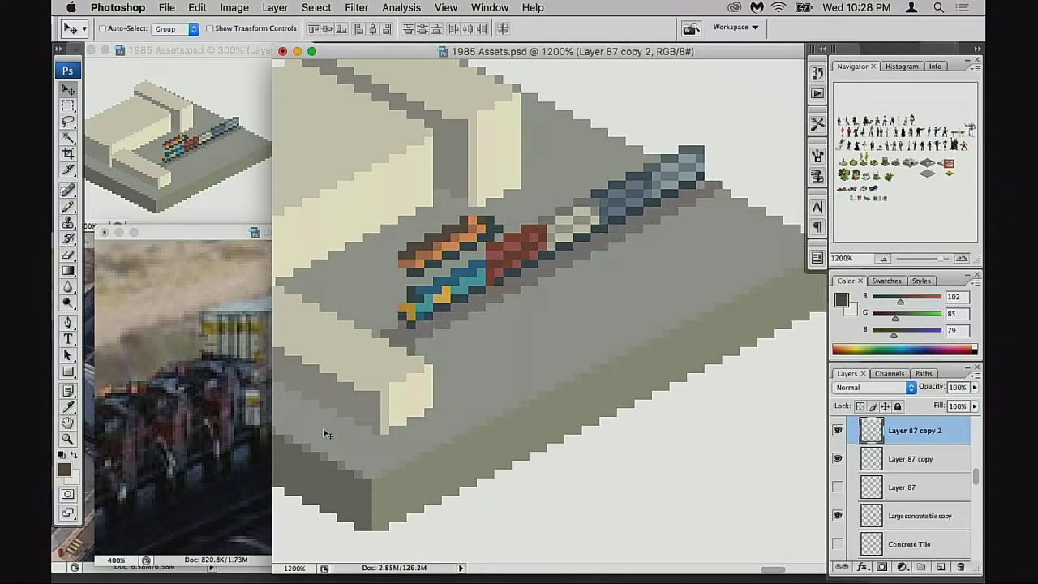
key("Up")
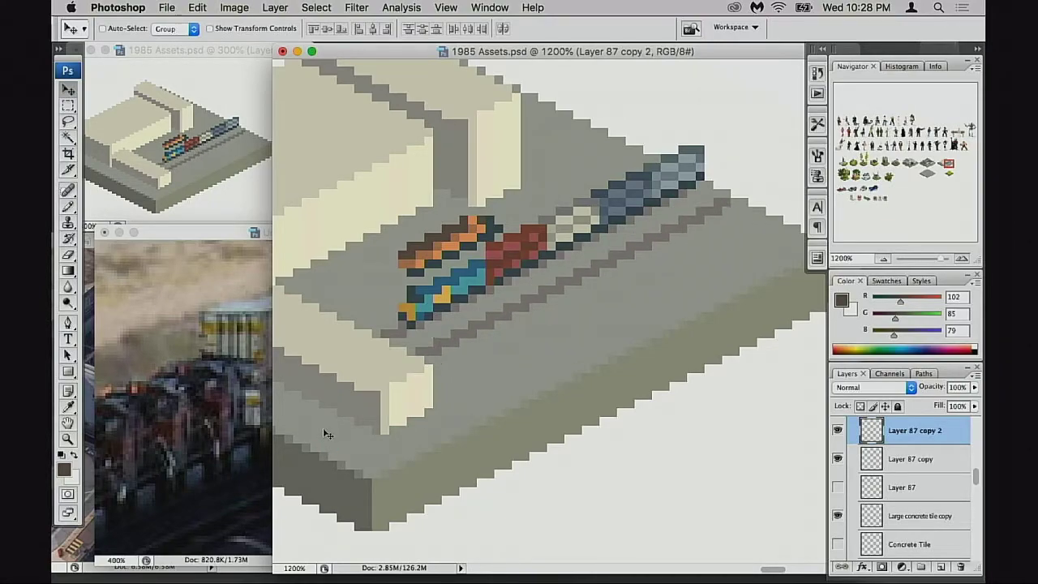
key("Right")
key("Left")
key("Left")
key("Right")
Step: Examine the tracks in the freight train photo, close it, and inspect the rails in the station screenshot at 100%
left_click(222, 366)
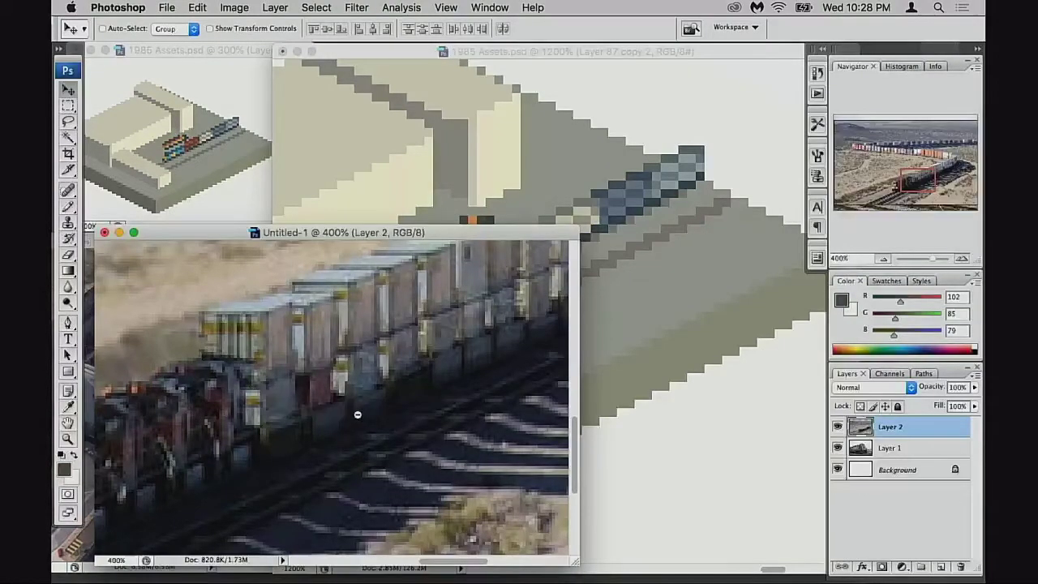
key("super+minus")
key("super+minus")
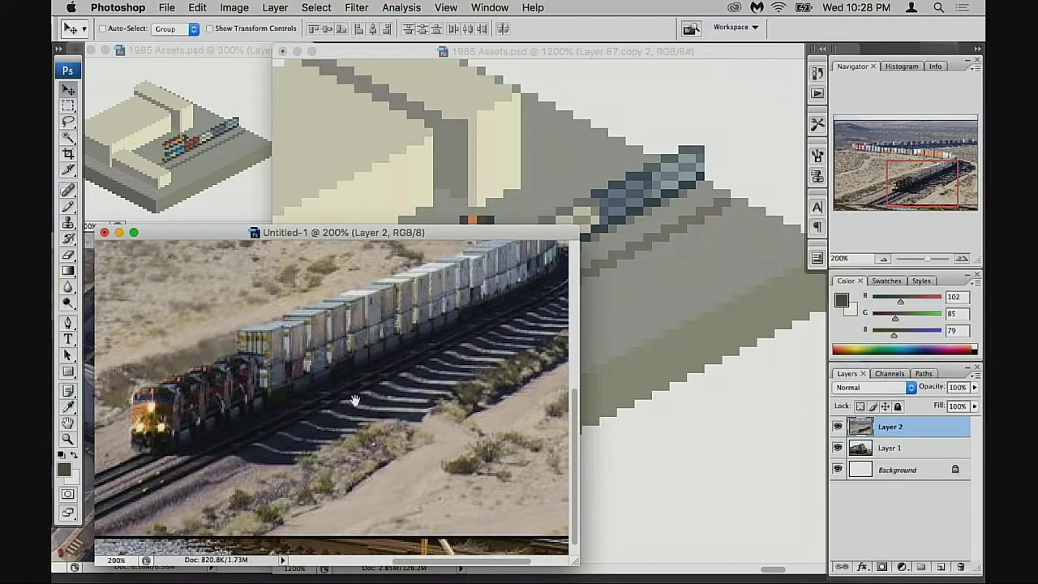
left_click(105, 233)
left_click(486, 185)
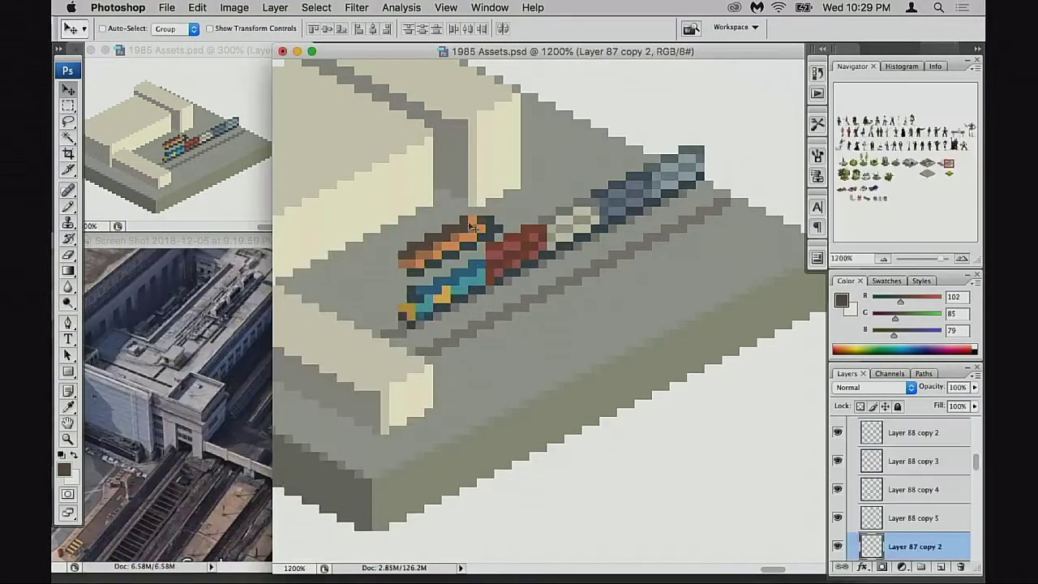
left_click(183, 397)
left_click_drag(284, 419, 288, 347)
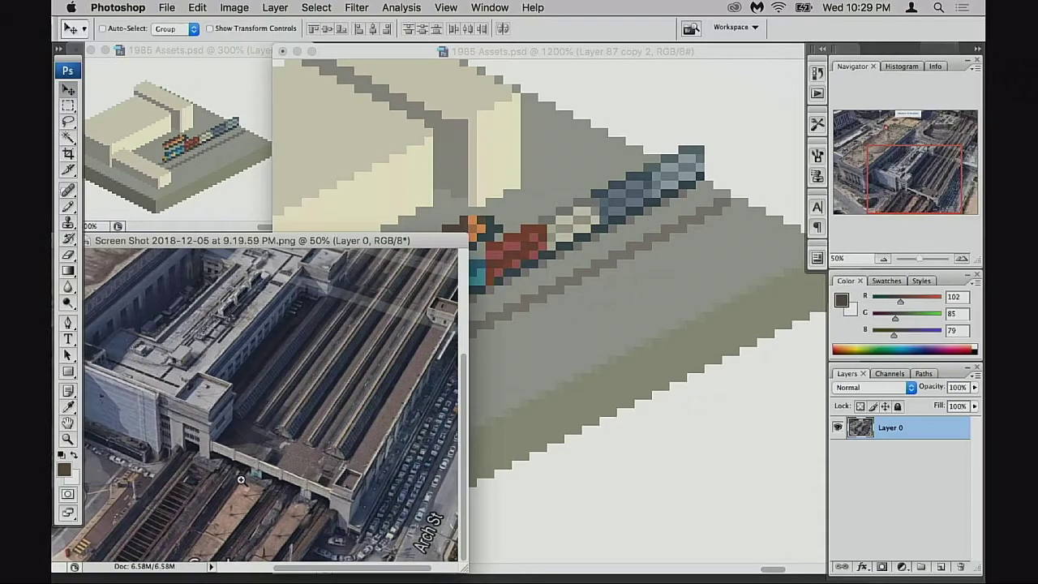
left_click(244, 484, "super")
left_click(286, 454, "super")
left_click_drag(325, 438, 272, 469)
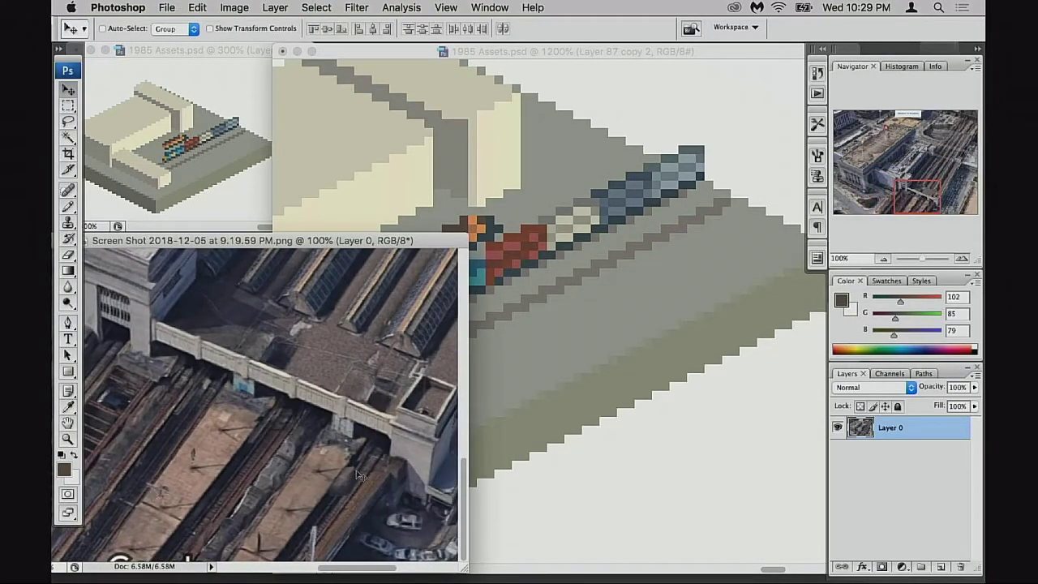
left_click_drag(329, 380, 318, 414)
left_click(489, 346)
Step: Fine-tune the front stripe's spacing from the train, checking the rails in the station screenshot at 200%
left_click_drag(504, 312, 484, 399)
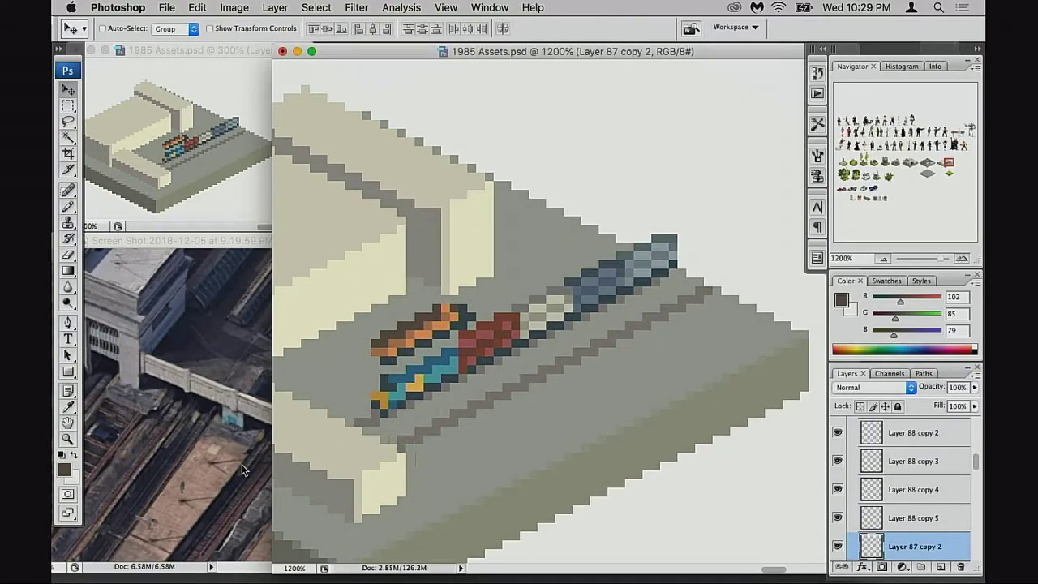
key("Up")
left_click_drag(592, 356, 667, 298)
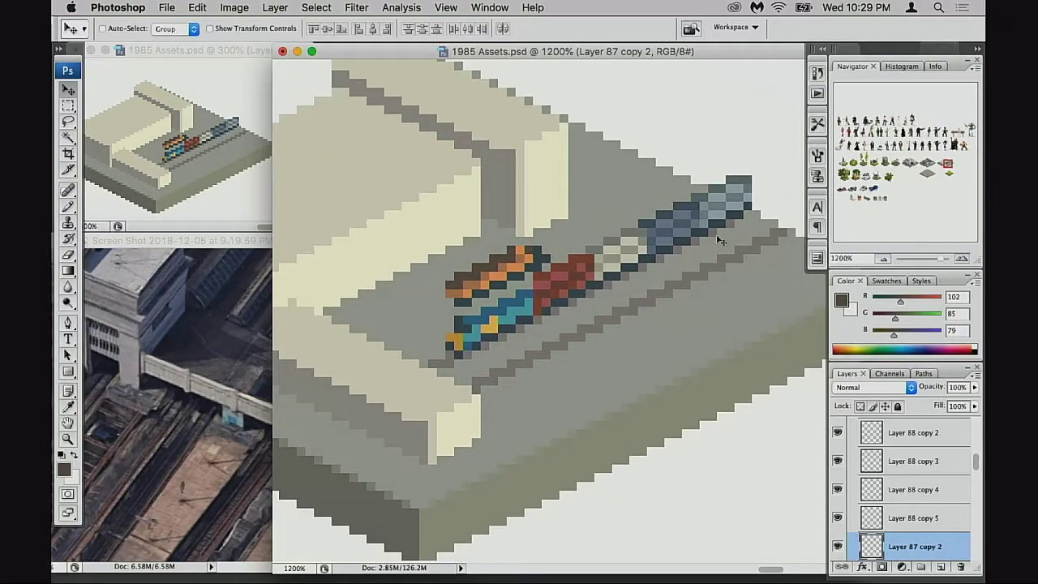
left_click(180, 442)
left_click_drag(182, 453, 270, 427)
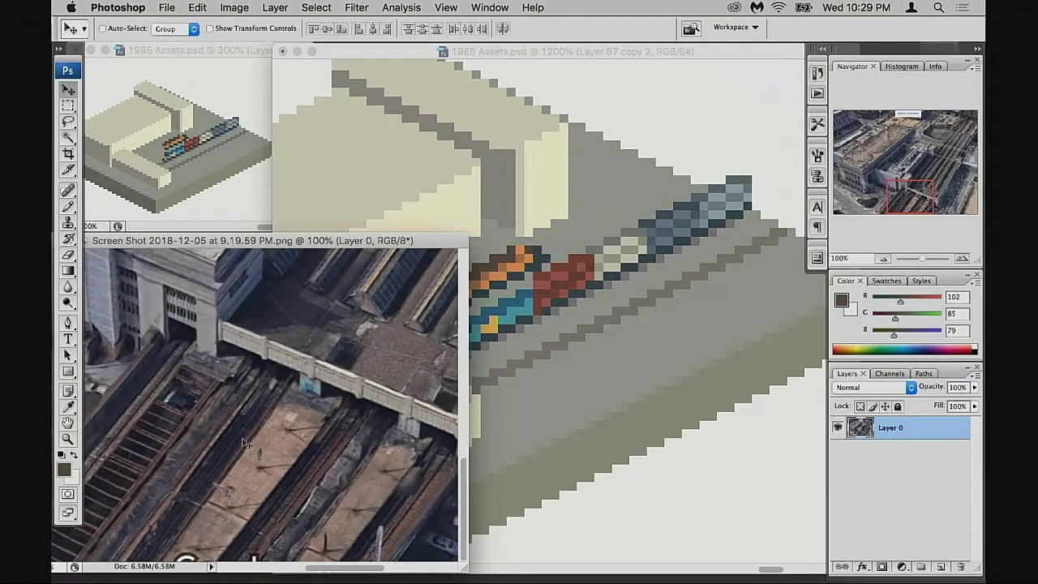
left_click(266, 481)
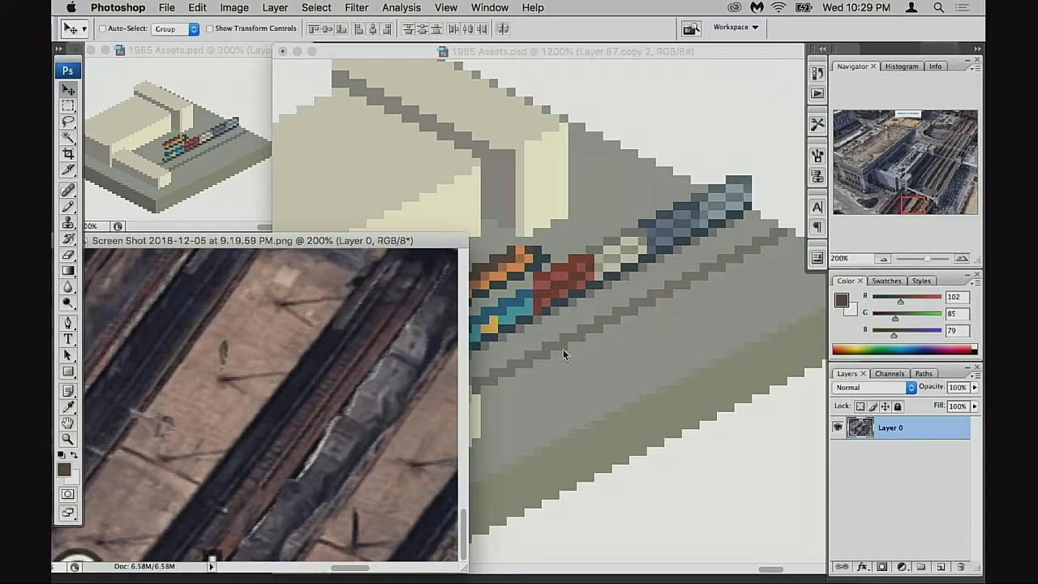
left_click(620, 348)
key("Right")
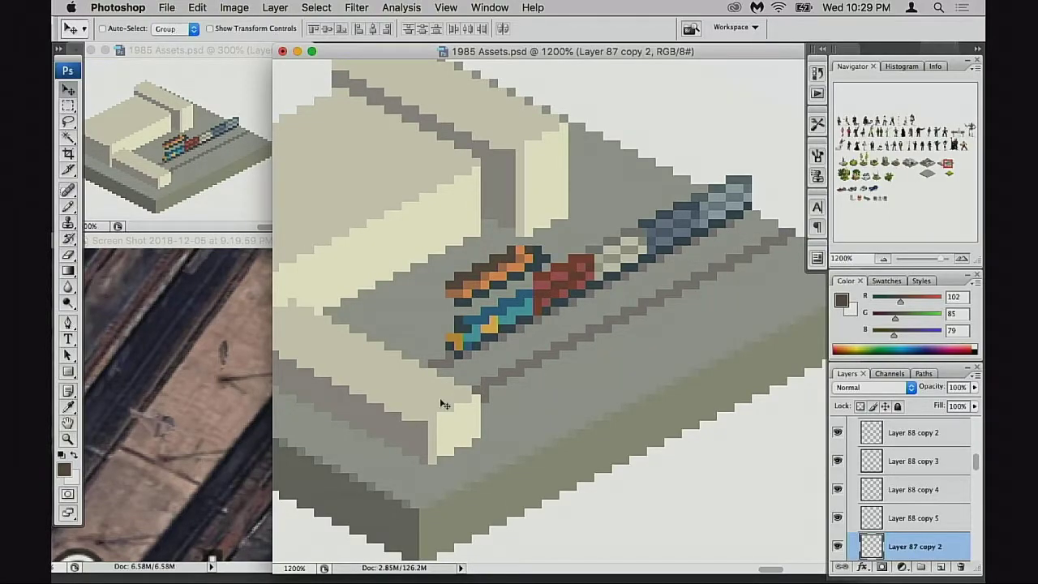
key("Down")
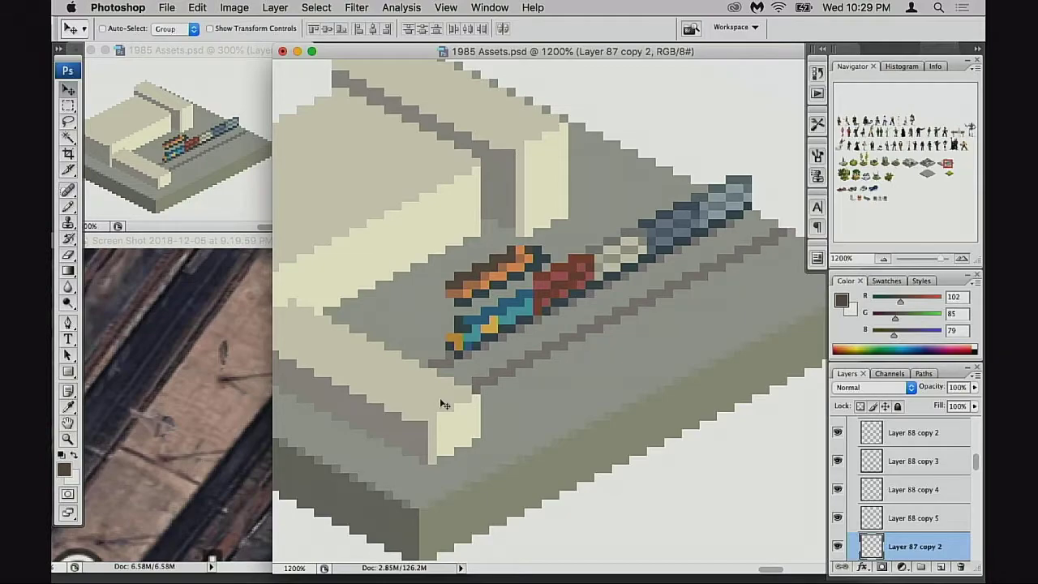
Step: Merge Layer 87 copy 2 down into Layer 87 copy and toggle the visibility to check the stripes
left_click(838, 546)
left_click(838, 546)
key("super+e")
left_click(839, 546)
left_click(839, 547)
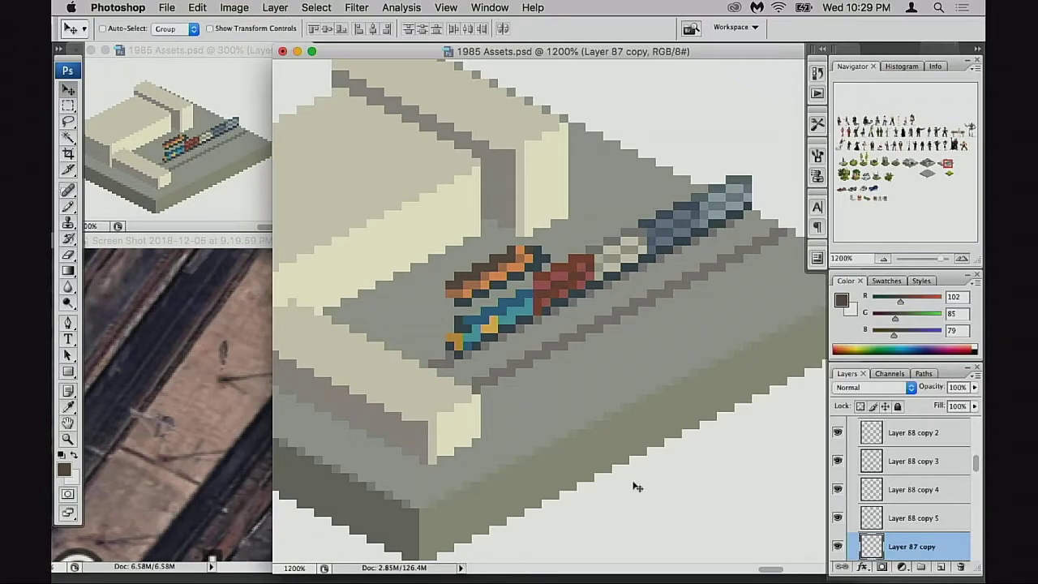
Step: Duplicate the merged stripe pair and move the copy behind the train
key("super+j")
left_click_drag(650, 399, 579, 388)
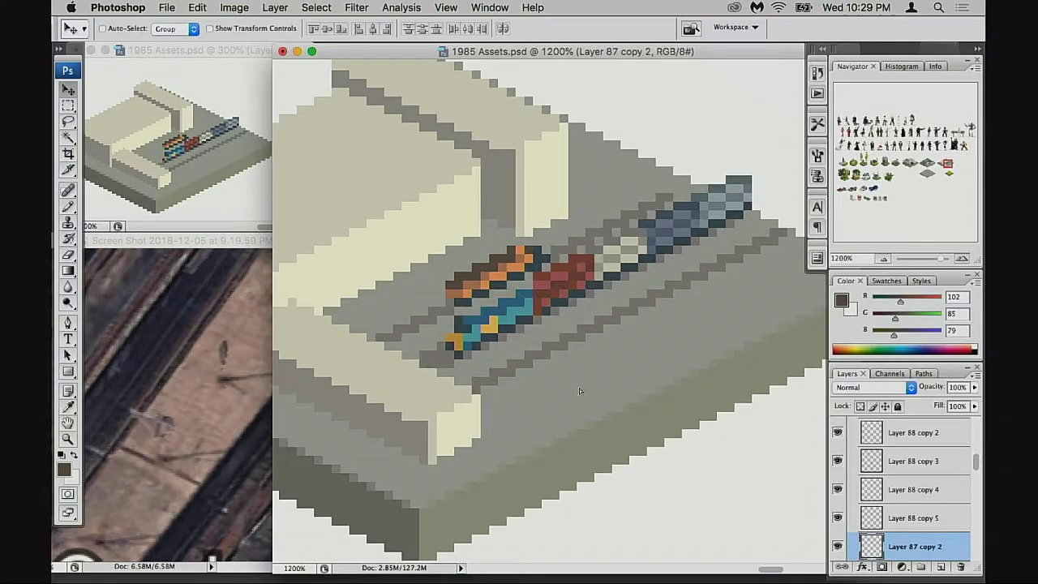
key("Down")
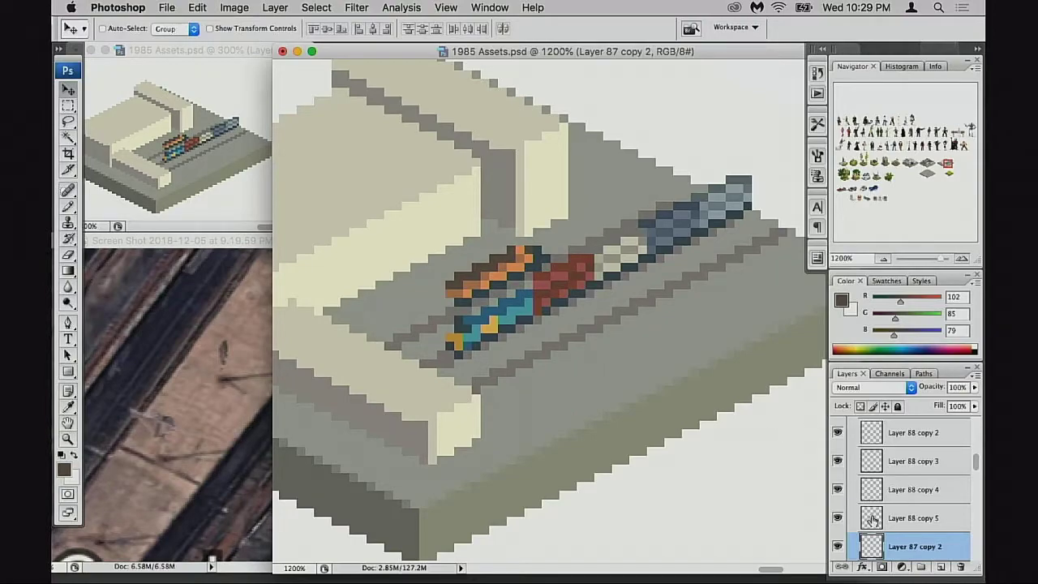
Step: Hide the train car layers above Layer 88 copy 5 and nudge the duplicated pair until the middle stripes coincide
scroll(844, 511, "up", 2)
left_click_drag(838, 535, 839, 431)
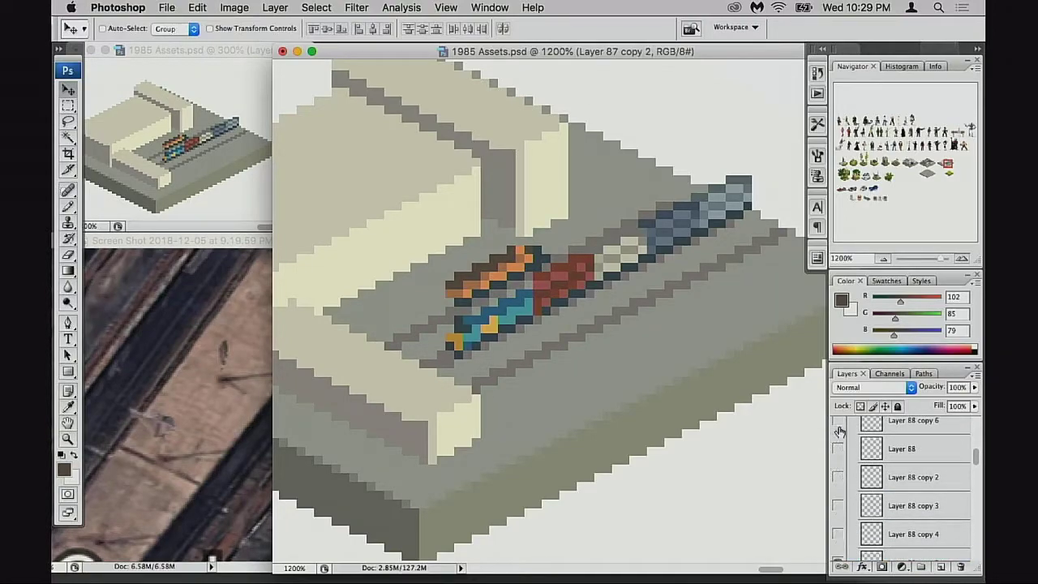
scroll(860, 487, "down", 4)
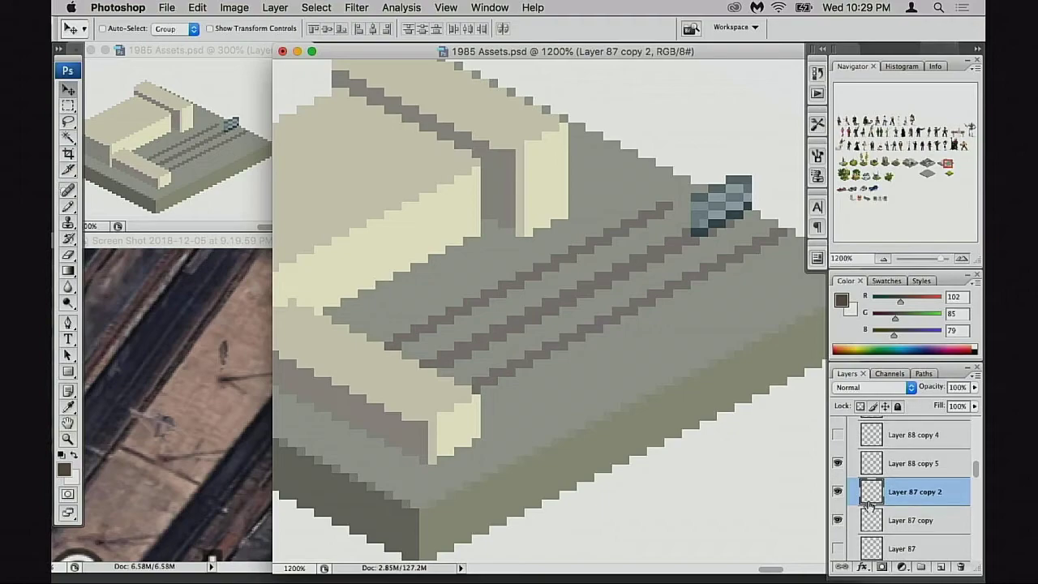
key("Left")
key("Right")
key("Right")
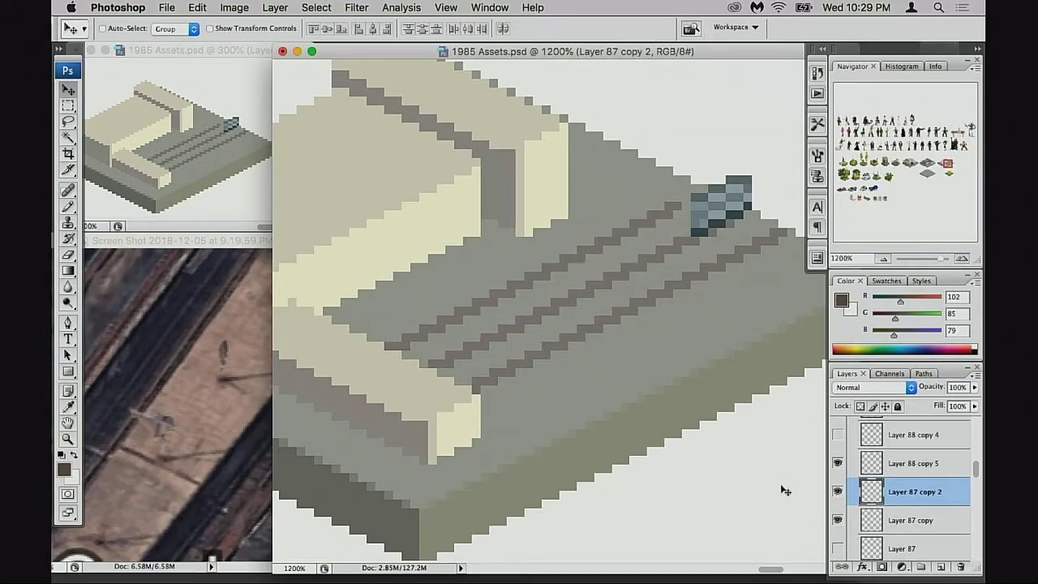
Step: Hide Layer 88 copy 5 and merge the duplicated stripes down into Layer 87 copy
left_click(839, 463)
left_click(839, 463)
left_click(838, 463)
key("BackSpace")
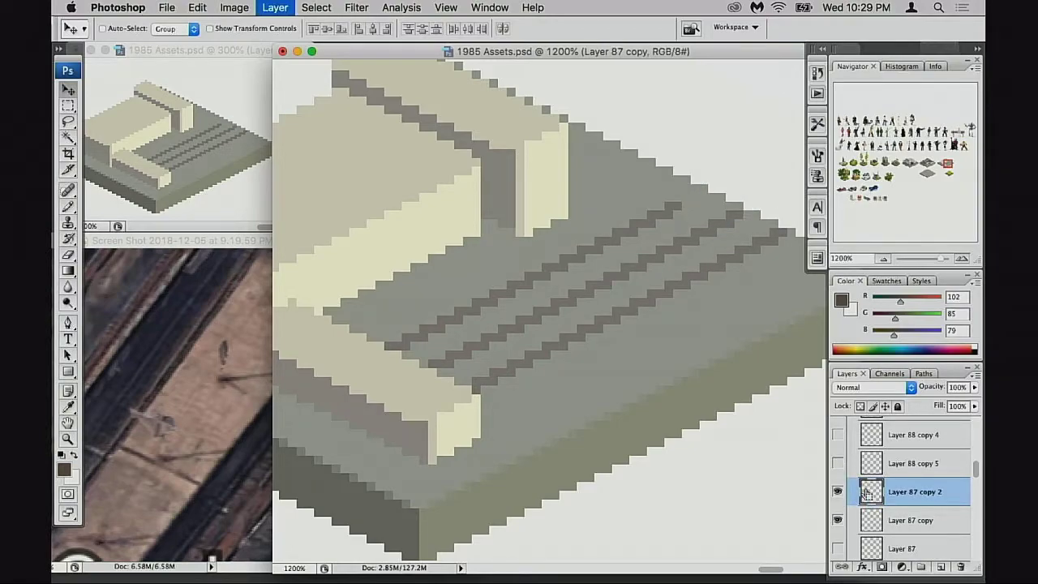
left_click(840, 492)
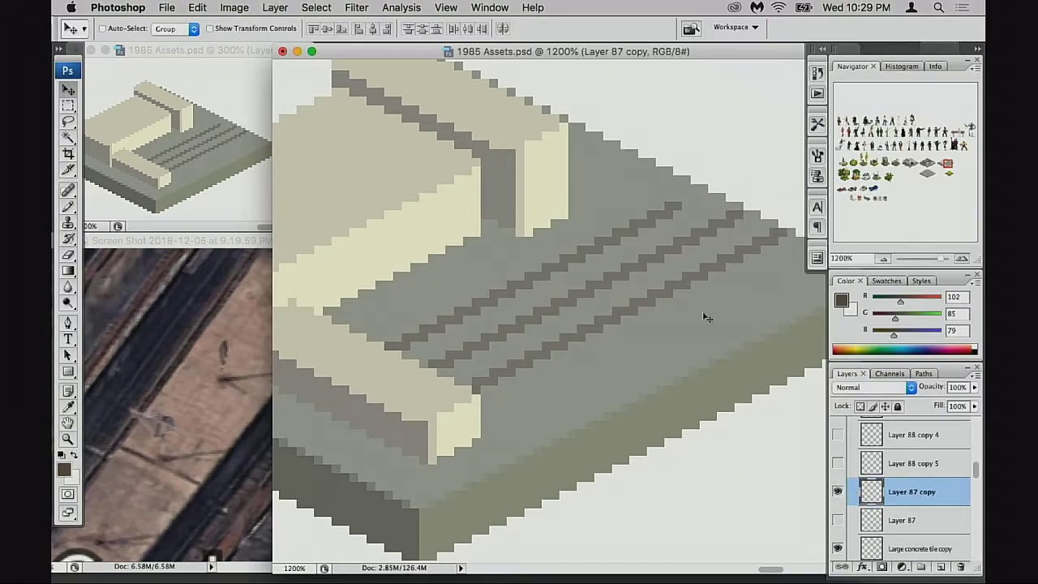
Step: Extend the rear stripe toward the tile's far edge with the 1 px Pencil in the sampled stripe colour
key("b")
left_click(678, 198, "alt")
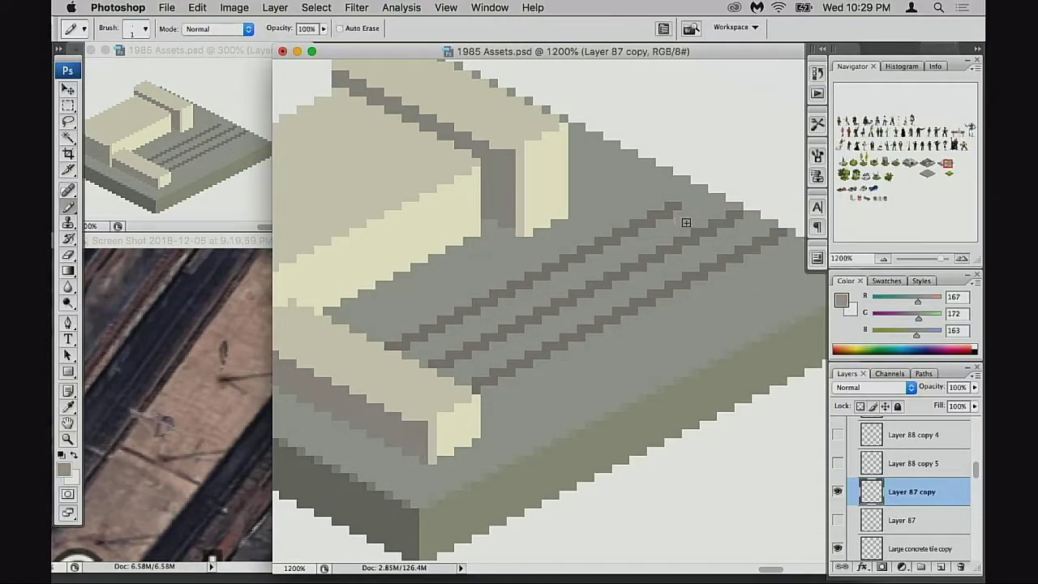
left_click(671, 206, "alt")
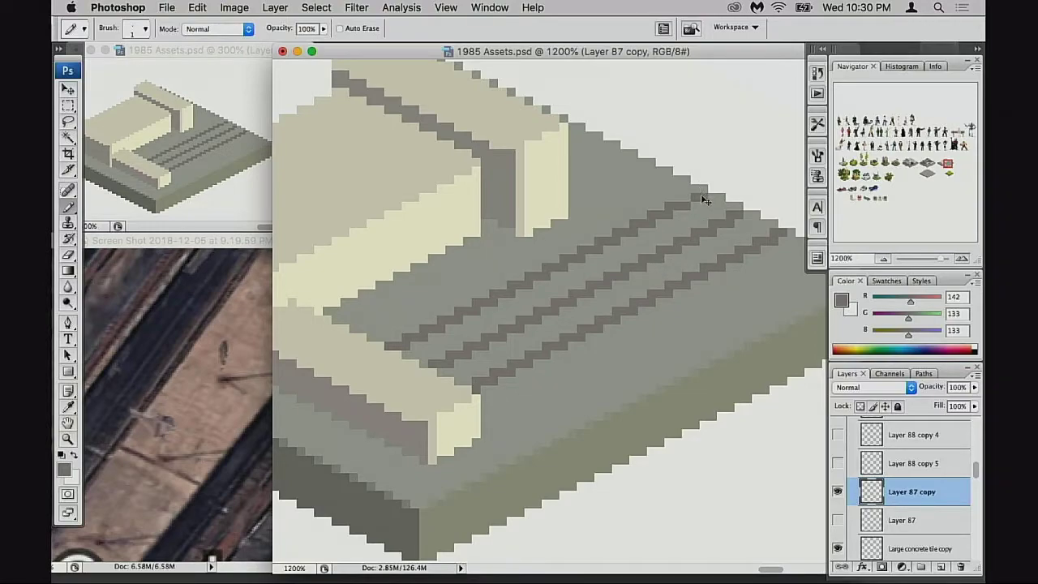
key("e")
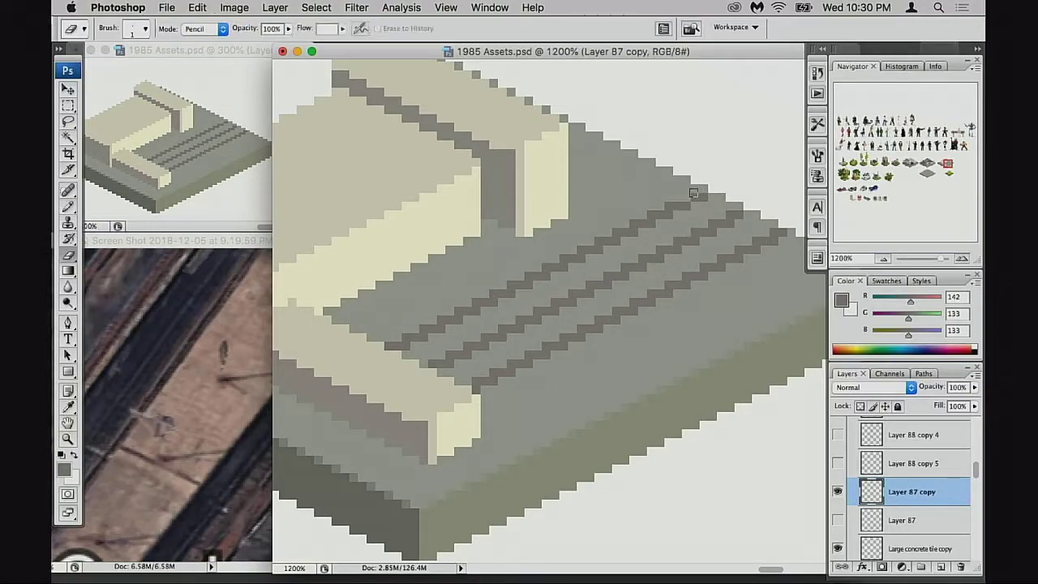
Step: Delete the far ends of all three stripes with a rectangular selection so they stop at the same vertical line
key("m")
left_click_drag(683, 159, 786, 315)
key("Delete")
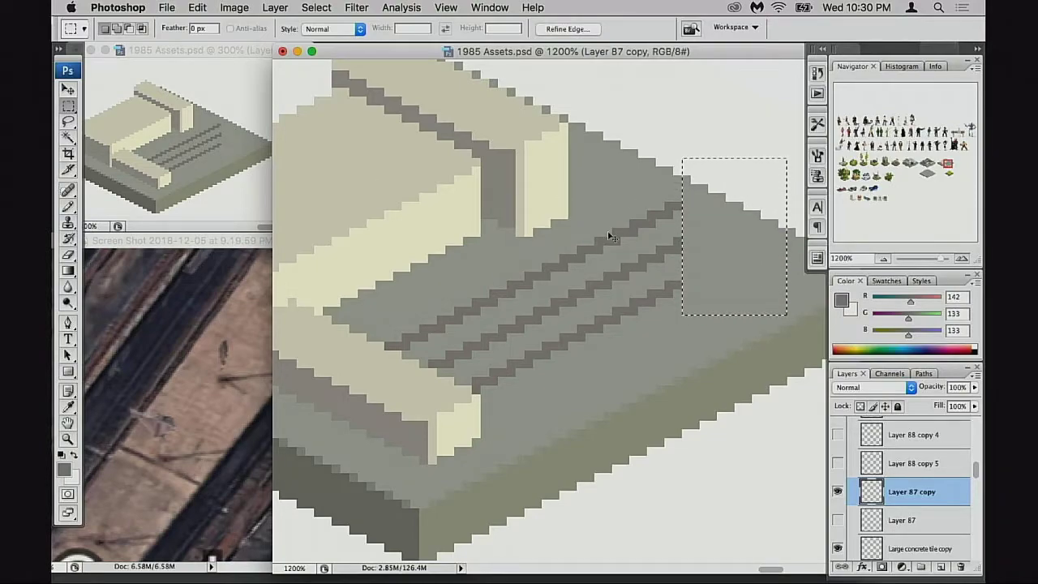
key("super+d")
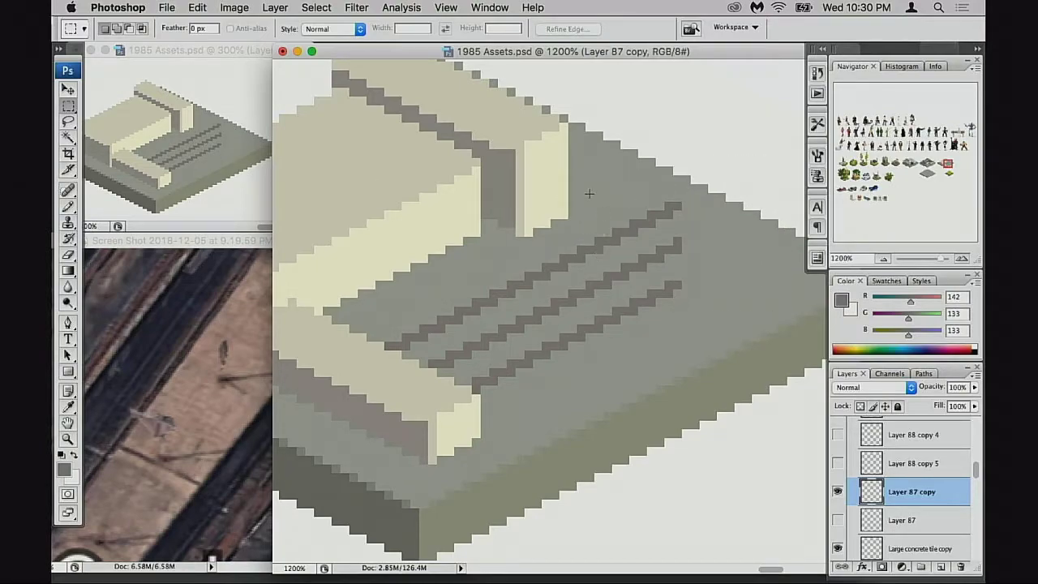
Step: Lengthen the rear stripe at both ends with copied segments, past the tile's far edge and under the beige wall
mouse_move(585, 183)
left_mouse_down()
mouse_move(697, 241)
mouse_move(710, 212)
mouse_move(667, 230)
mouse_move(703, 201)
mouse_move(674, 213)
mouse_move(710, 196)
left_mouse_up()
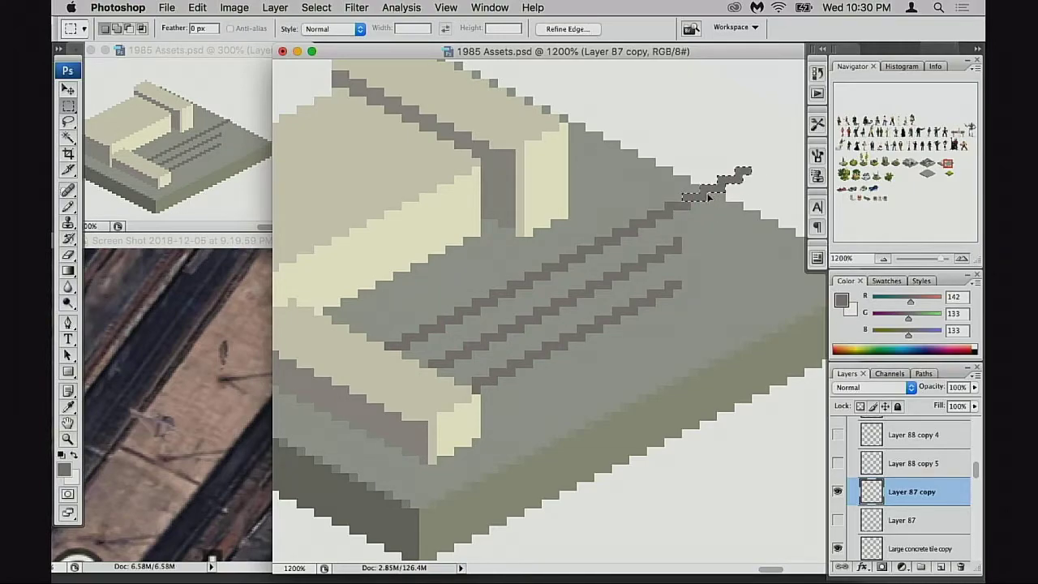
key("super+d")
left_click_drag(385, 307, 453, 384)
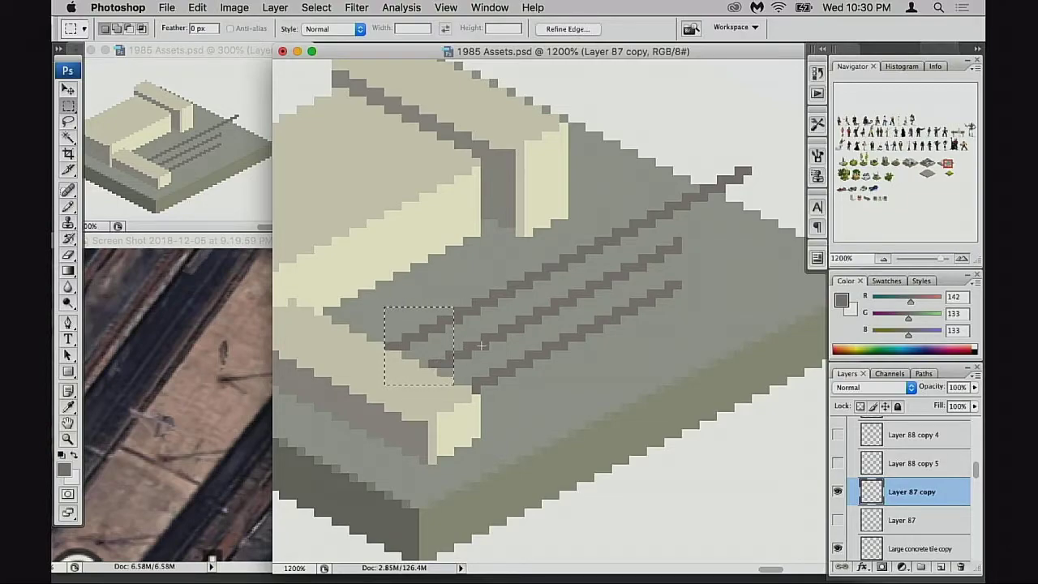
key("l")
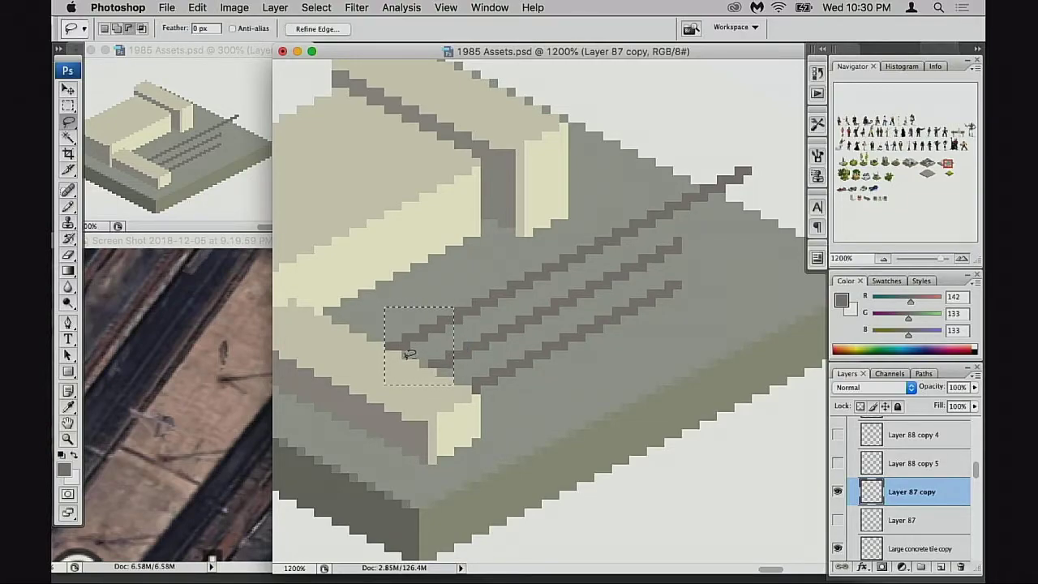
mouse_move(454, 331)
left_mouse_down()
mouse_move(406, 370)
mouse_move(394, 348)
mouse_move(411, 355)
mouse_move(376, 368)
left_mouse_up()
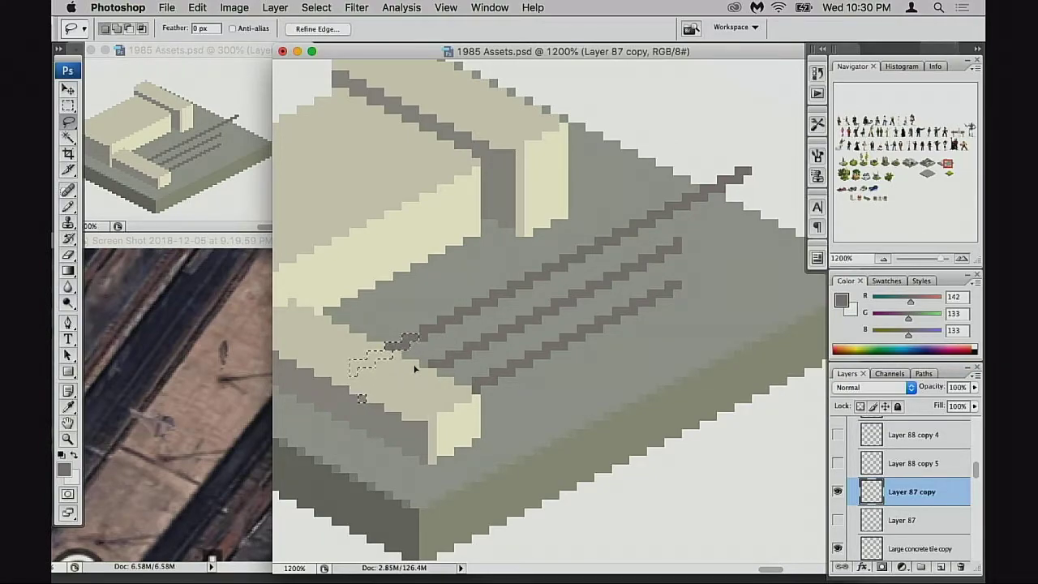
key("super+d")
Step: Select the rear stripe with the Lasso and place a copy of it between the two shorter stripes
left_click(459, 358, "alt")
left_click(459, 359, "alt")
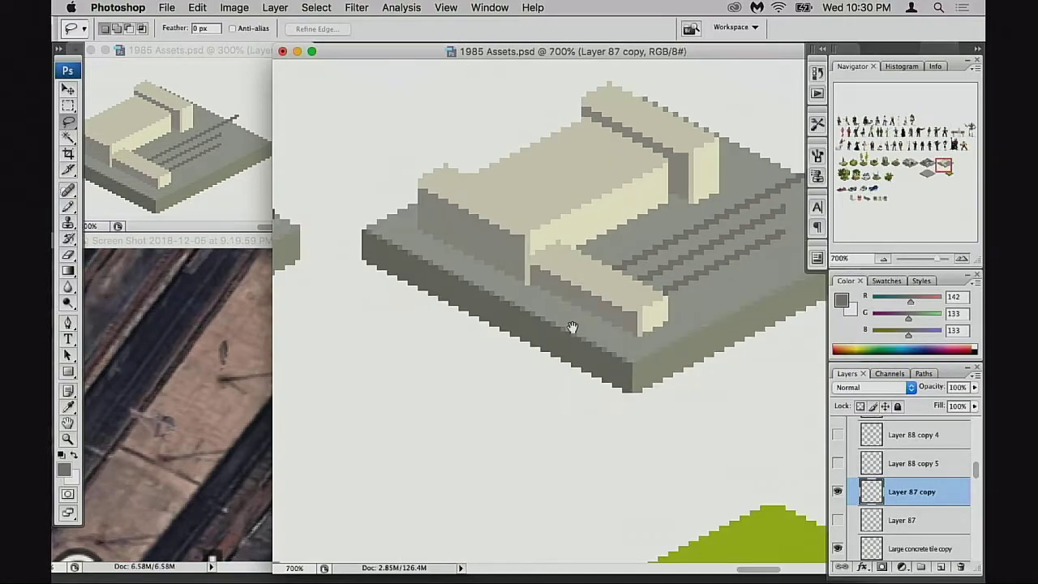
left_click_drag(735, 238, 478, 334)
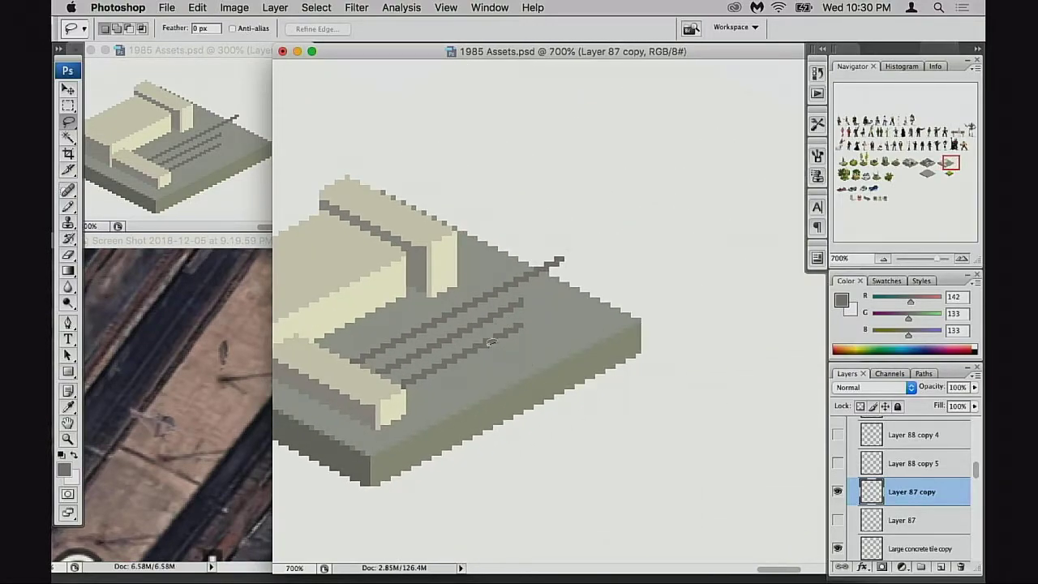
key("k")
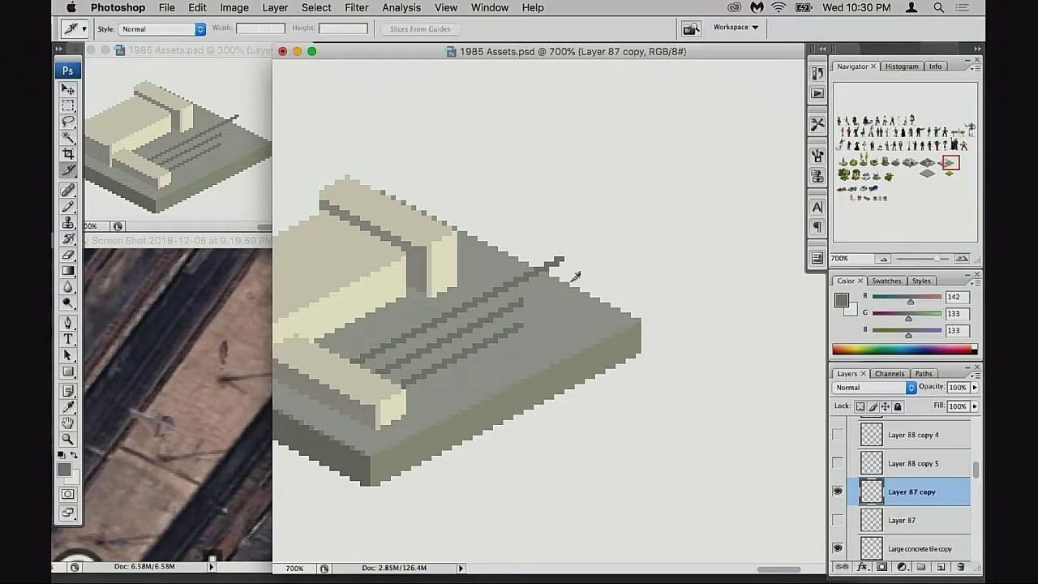
key("l")
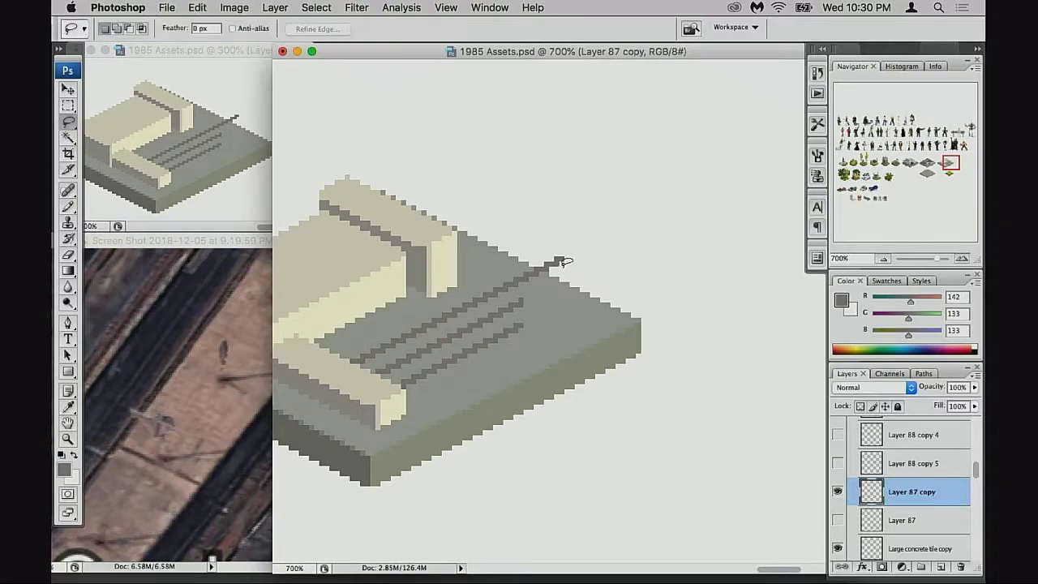
mouse_move(576, 263)
left_mouse_down()
mouse_move(321, 387)
mouse_move(329, 335)
mouse_move(600, 195)
mouse_move(577, 264)
left_mouse_up()
mouse_move(496, 301)
left_mouse_down()
mouse_move(536, 315)
mouse_move(333, 378)
left_mouse_up()
left_click(443, 329, "super")
left_click(474, 346, "super")
left_click(527, 343, "super")
left_click_drag(549, 341, 485, 352)
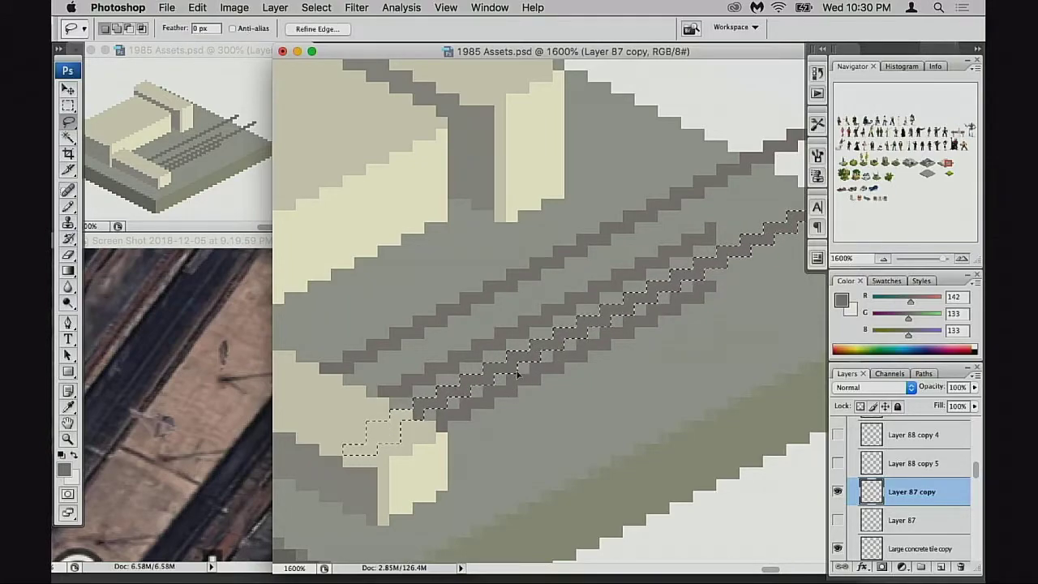
Step: Reposition the copied stripe just in front of the third stripe, running parallel to it
mouse_move(512, 373)
left_mouse_down()
mouse_move(507, 355)
mouse_move(522, 343)
mouse_move(486, 353)
left_mouse_up()
key("super+z")
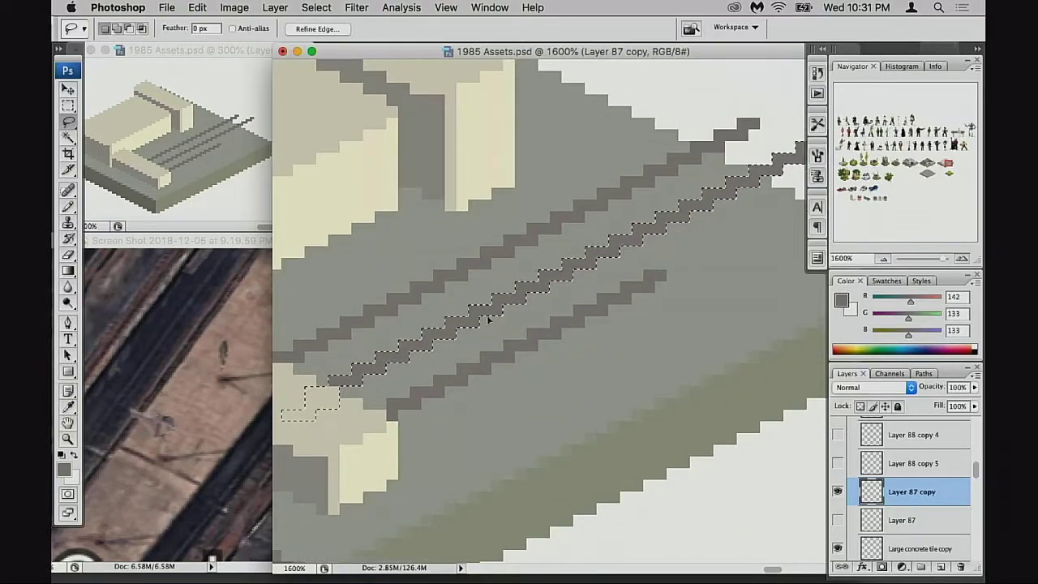
left_click_drag(492, 318, 534, 365)
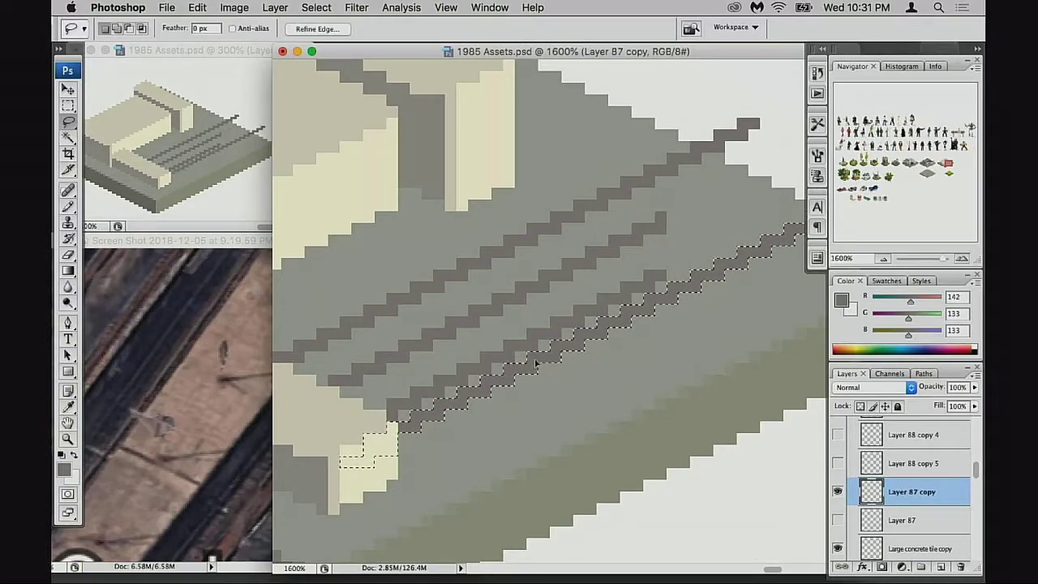
scroll(519, 373, "right", 2)
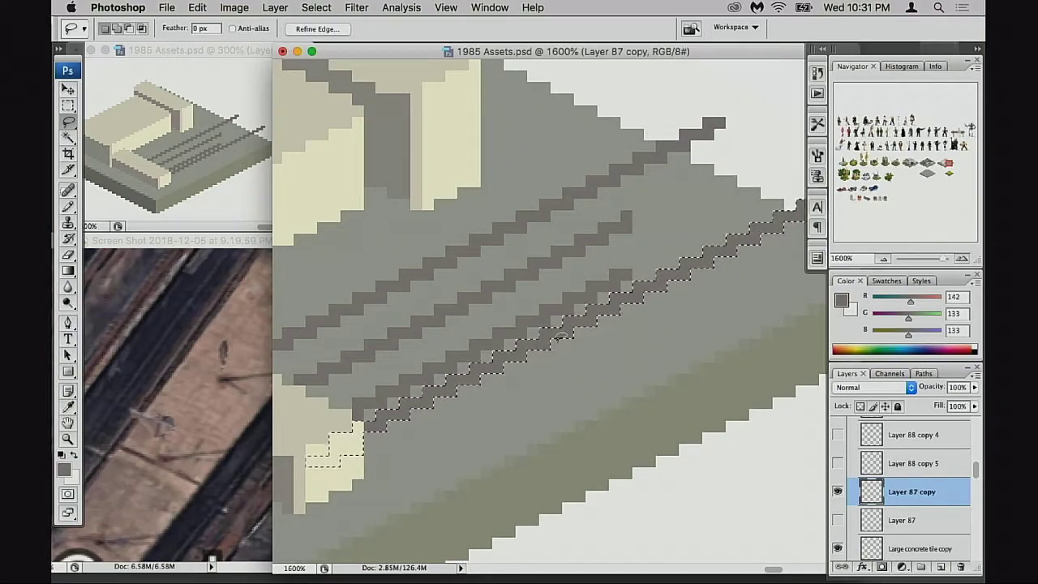
left_click_drag(577, 326, 603, 330)
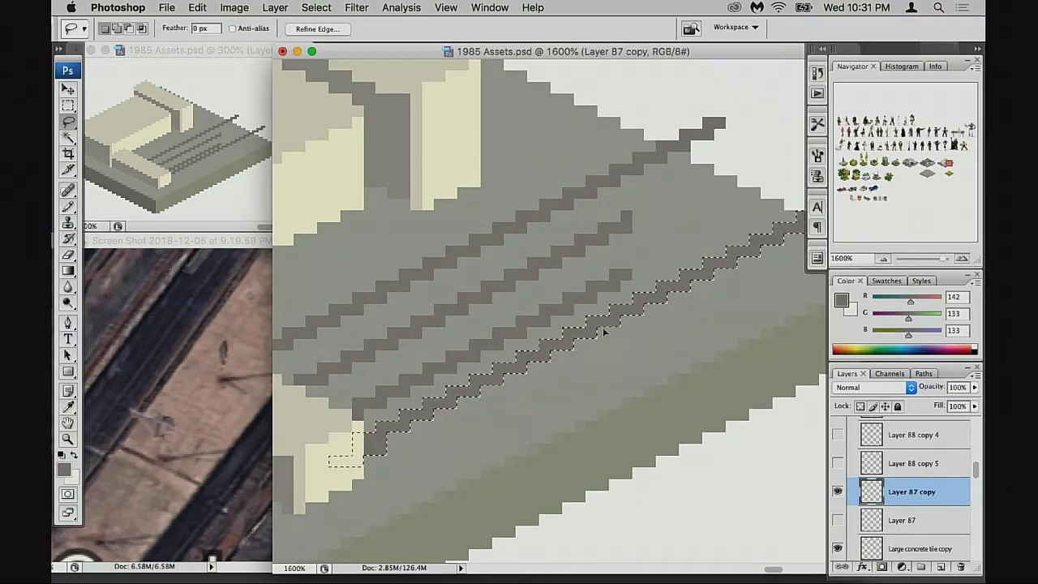
key("super+z")
key("super+z")
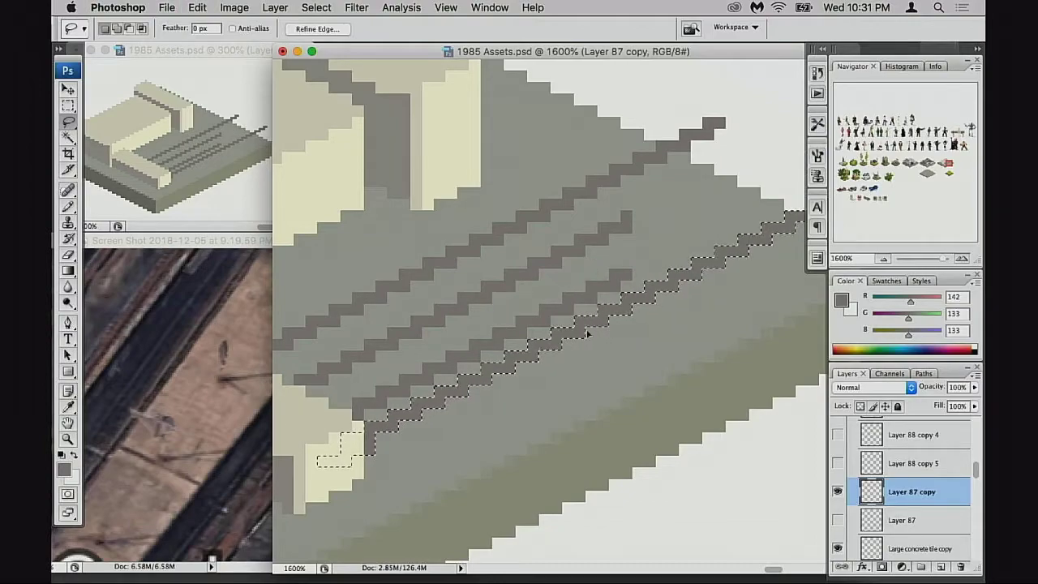
Step: Place two more stripe copies, one over the shortened third stripe and one nearer the tile's front edge, and deselect
left_click_drag(605, 349, 518, 366)
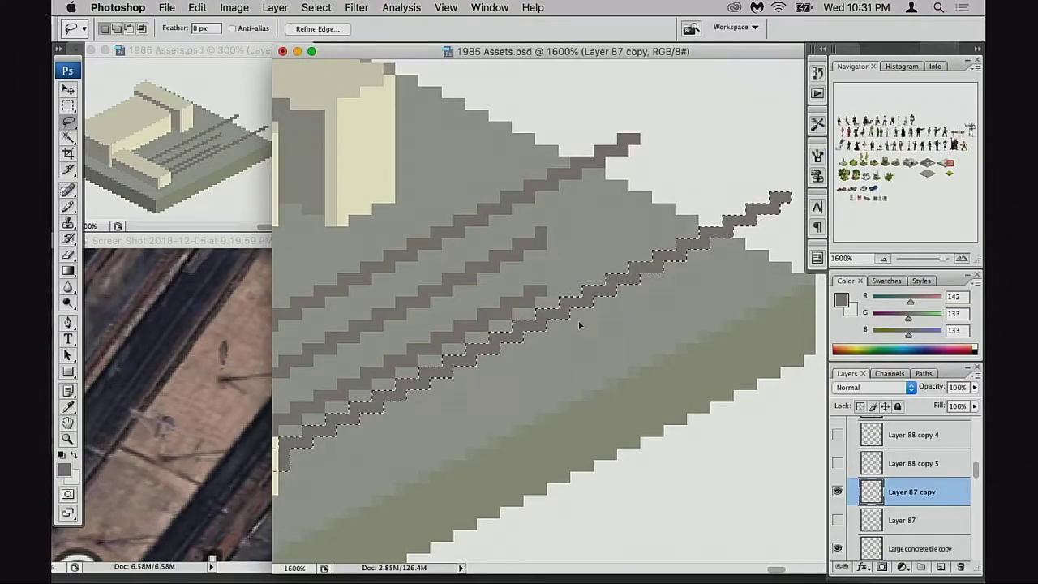
left_click_drag(555, 320, 540, 301)
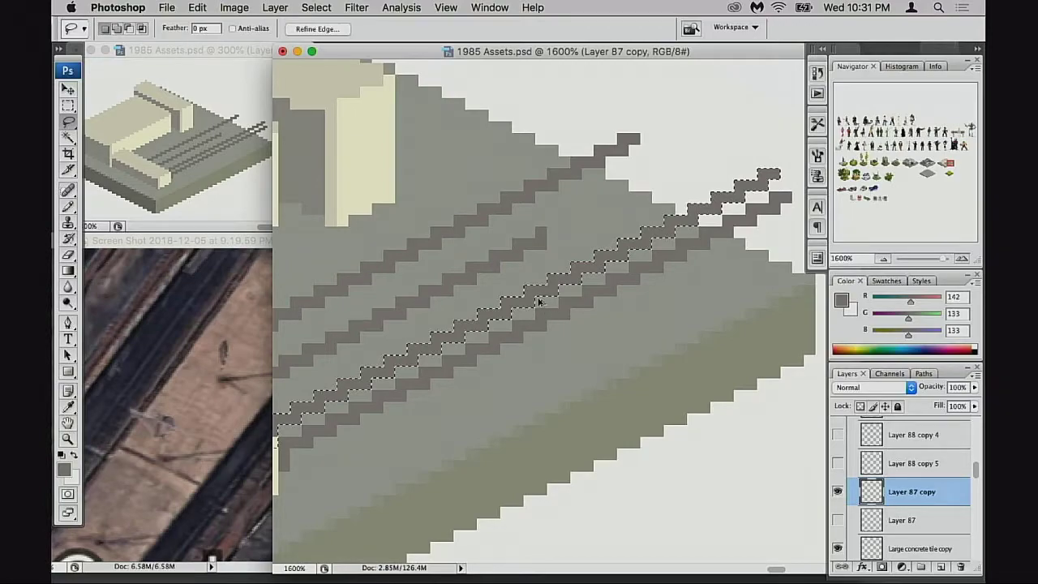
mouse_move(538, 301)
left_mouse_down()
mouse_move(568, 348)
mouse_move(529, 359)
mouse_move(612, 331)
left_mouse_up()
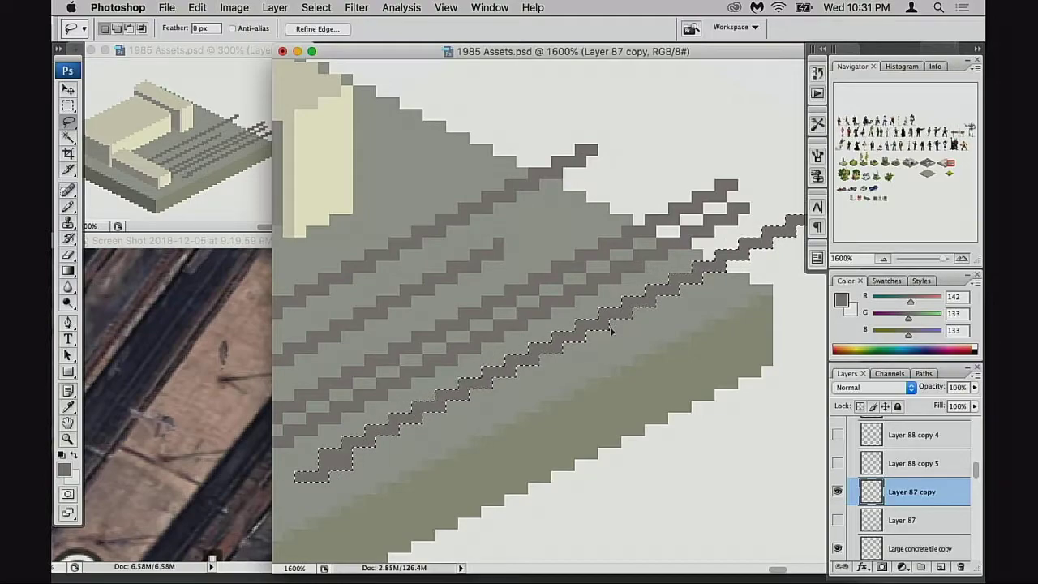
key("ctrl+d")
Step: Erase the near half of the front stripe and pencil a short 1 px link joining it to the neighbouring stripe
key("e")
mouse_move(342, 464)
left_mouse_down()
mouse_move(316, 472)
mouse_move(327, 452)
mouse_move(454, 408)
mouse_move(382, 416)
mouse_move(458, 394)
mouse_move(366, 427)
mouse_move(501, 383)
mouse_move(352, 445)
left_mouse_up()
left_click_drag(491, 413, 517, 398)
key("b")
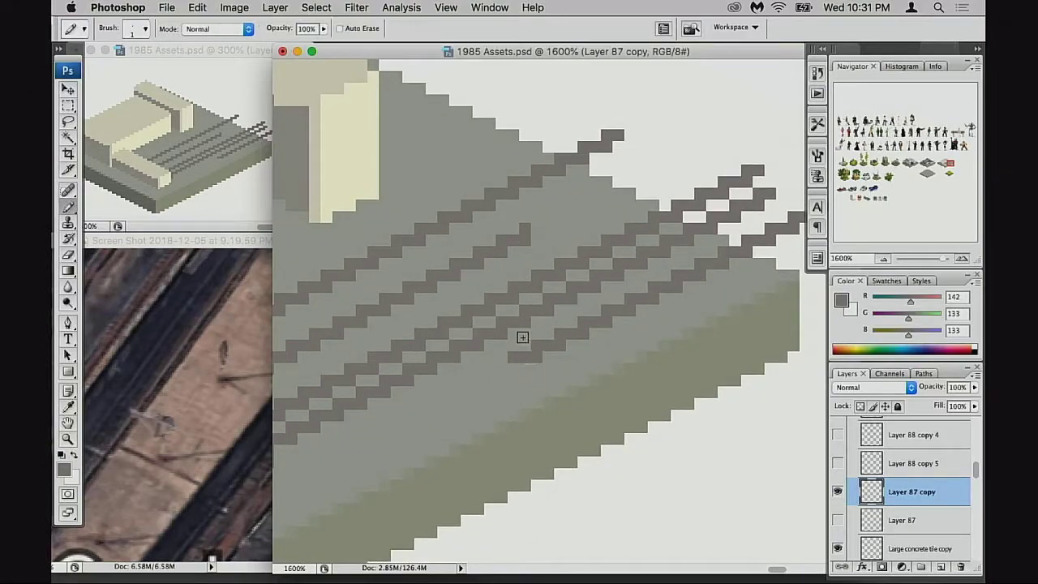
left_click_drag(500, 352, 499, 358)
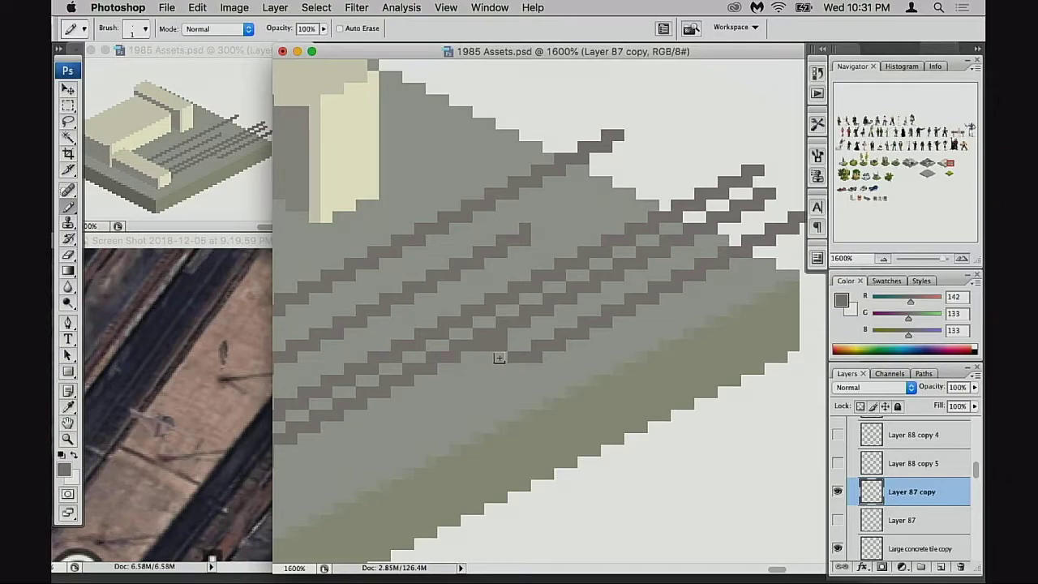
left_click_drag(500, 395, 488, 398)
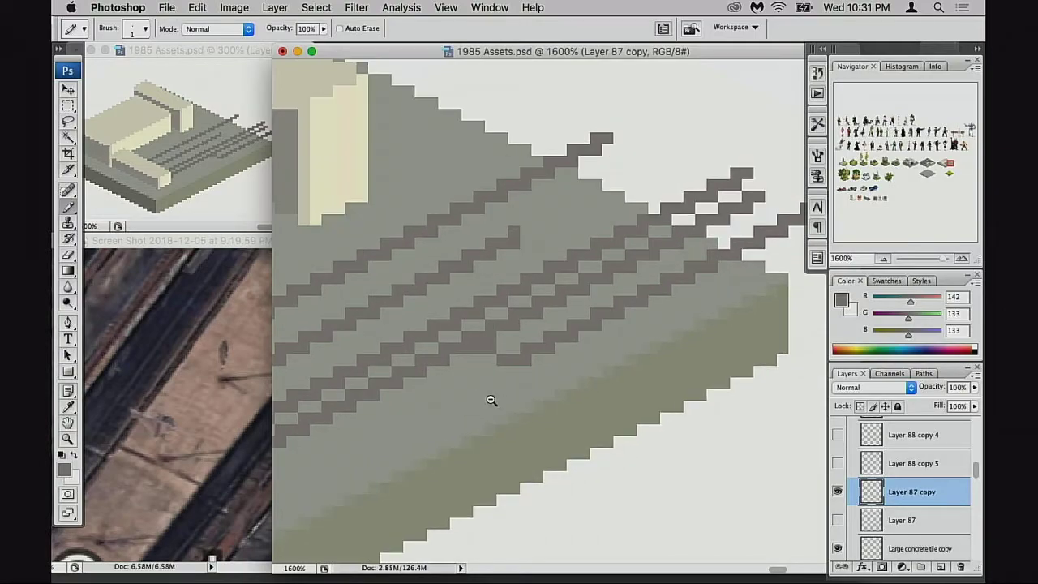
left_click(491, 400, "alt")
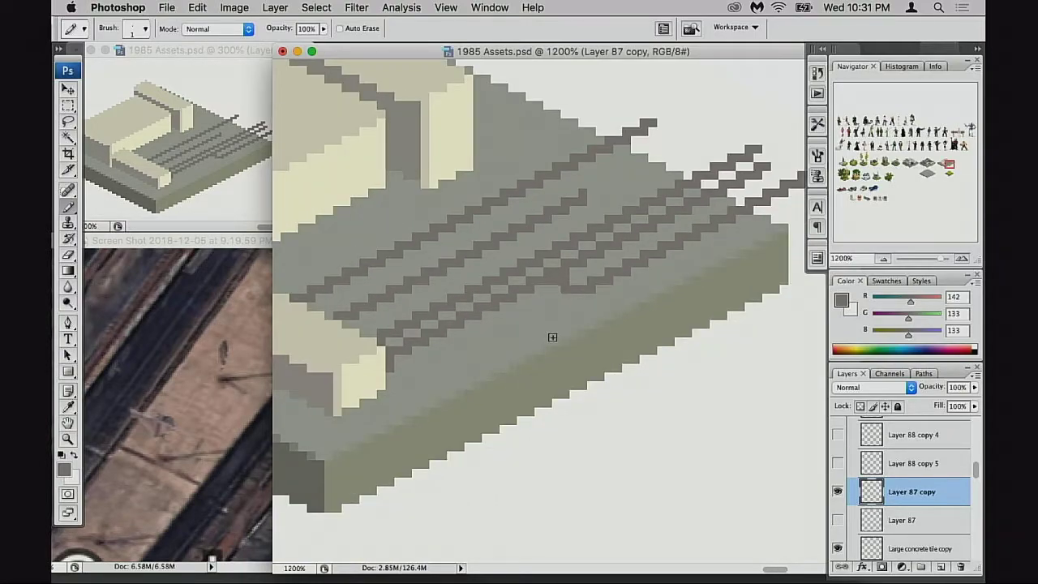
scroll(542, 359, "right", 1)
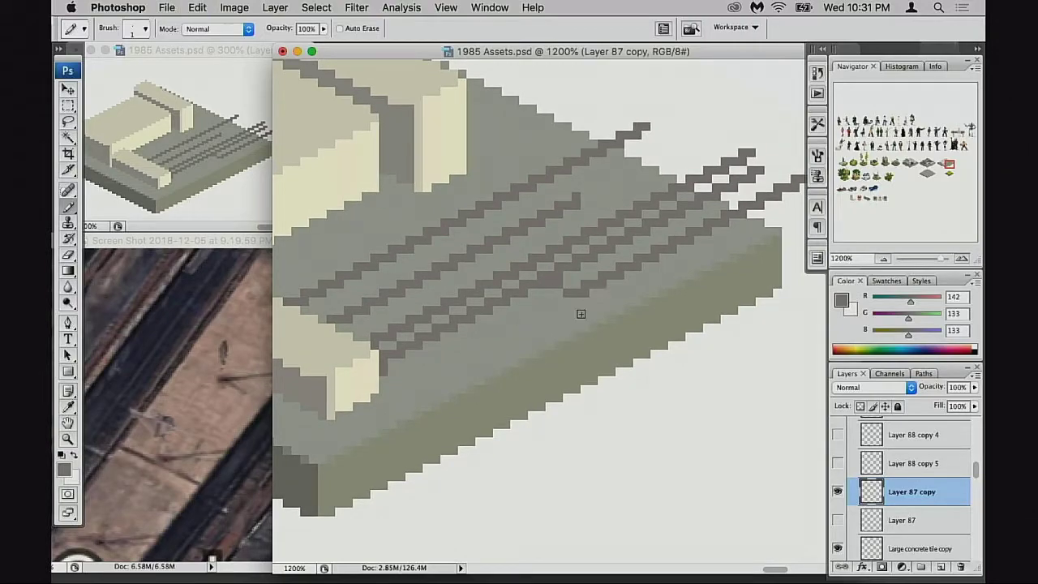
left_click_drag(563, 331, 529, 359)
Step: Delete the stripe ends overhanging the tile on Layer 87 copy, using the inverted outline of the large concrete tile copy
key("e")
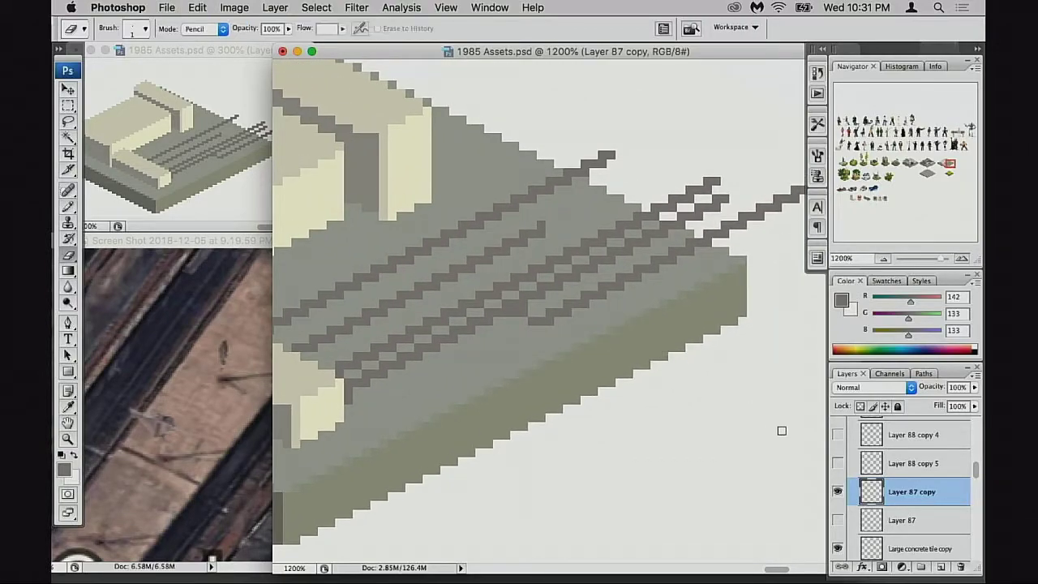
left_click(838, 491)
left_click(838, 491)
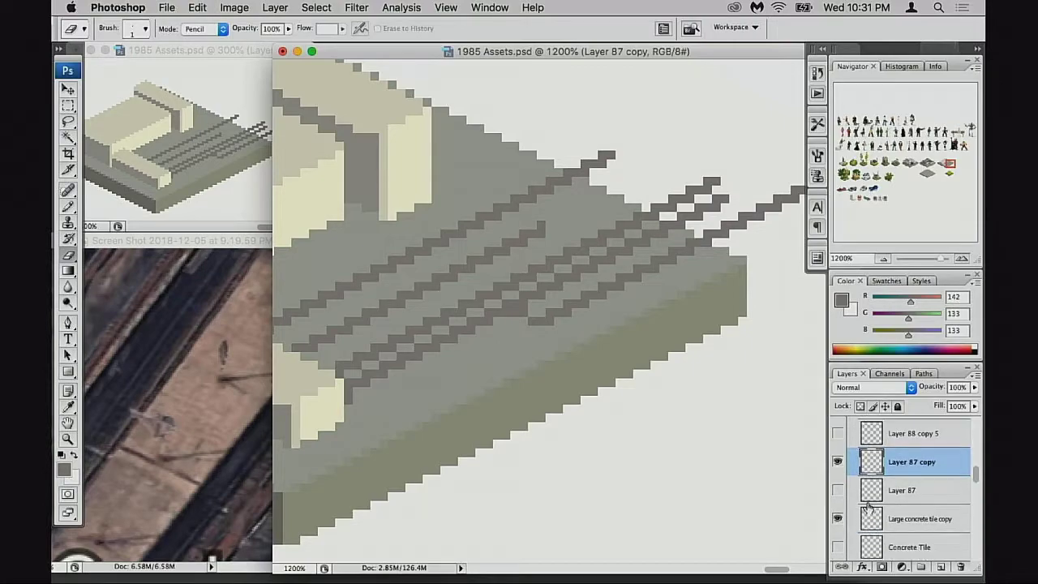
scroll(862, 512, "down", 1)
left_click(870, 470, "super")
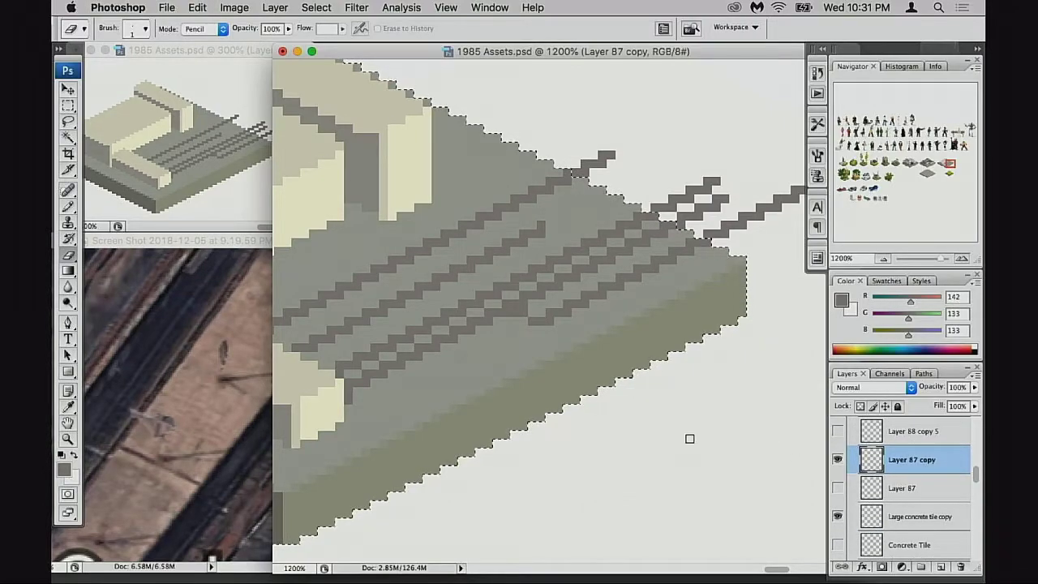
key("Delete")
key("super+z")
key("super+shift+i")
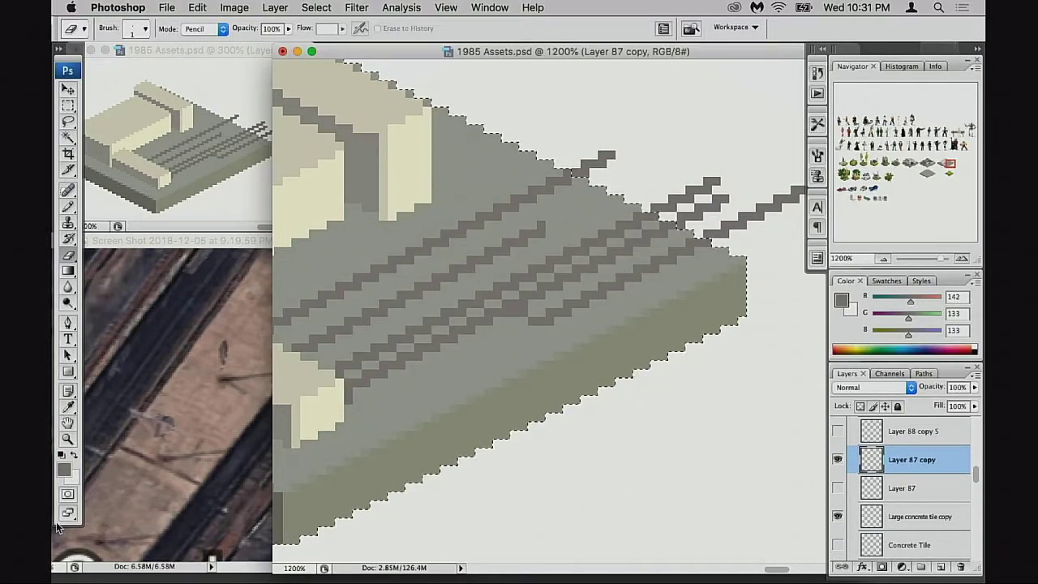
key("Delete")
key("super+d")
Step: Select the front stripe with joined rectangular selections and nudge it outward toward the tile's front edge, leaving a wider gap
left_click_drag(508, 337, 560, 364)
key("super+minus")
key("super+minus")
key("super+minus")
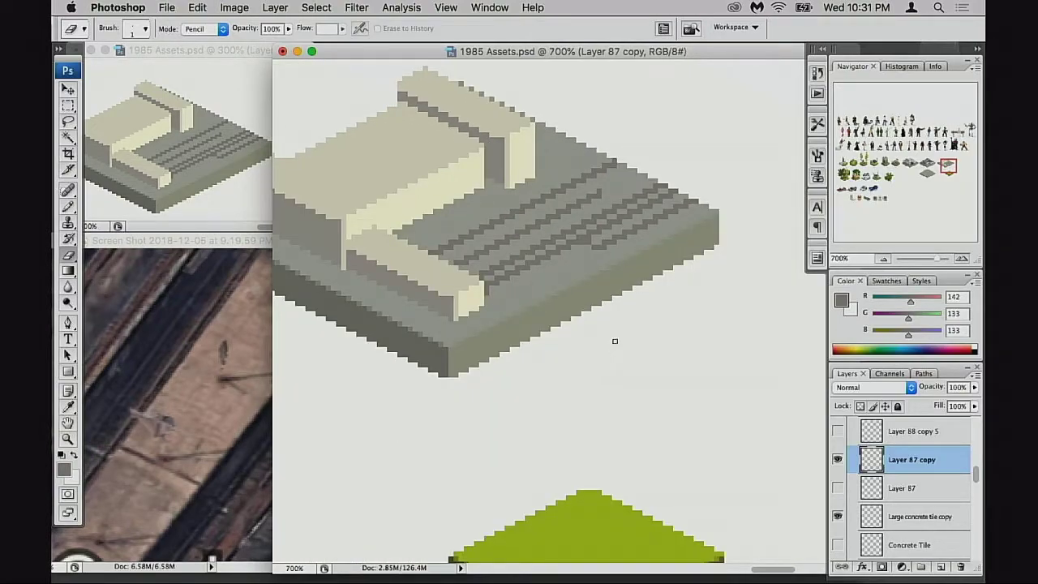
left_click_drag(548, 361, 531, 392)
key("b")
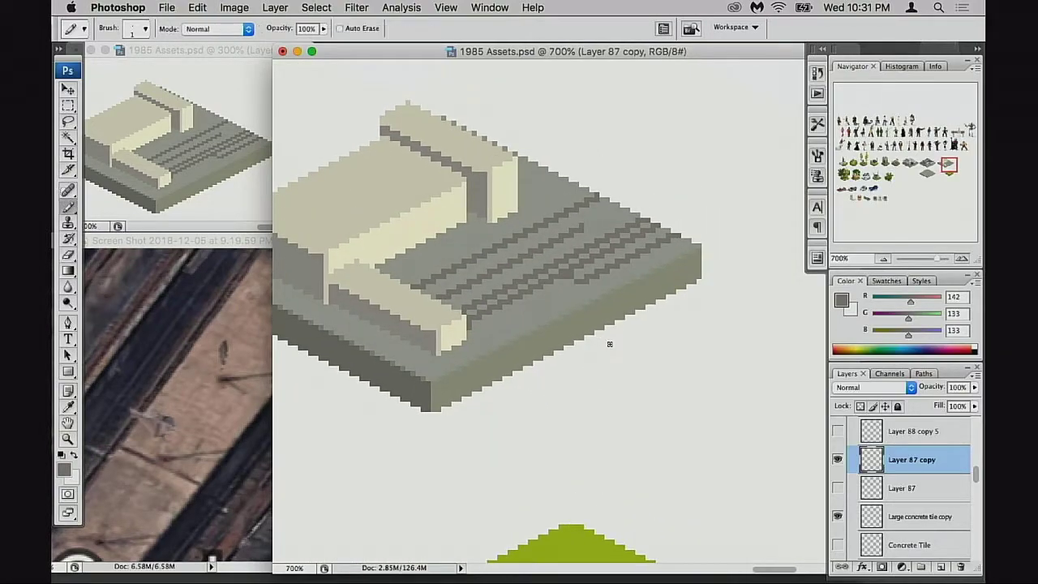
left_click(599, 280, "super")
left_click(603, 287, "super")
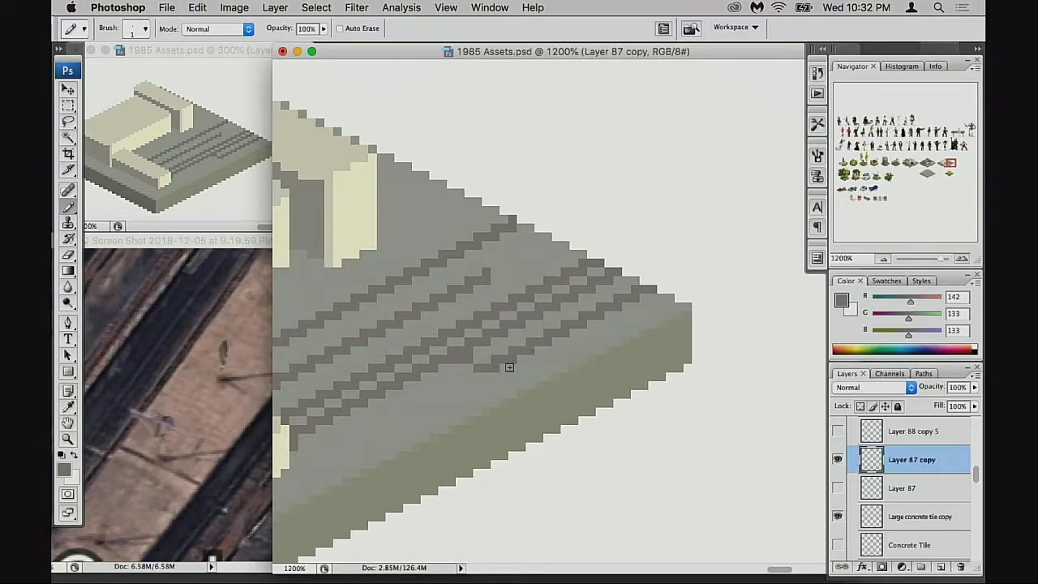
key("m")
mouse_move(473, 356)
left_mouse_down()
mouse_move(542, 389)
mouse_move(538, 373)
mouse_move(570, 372)
left_mouse_up()
left_click_drag(519, 331, 620, 371, "shift")
mouse_move(553, 322)
left_mouse_down("shift")
mouse_move(645, 329)
mouse_move(648, 347)
left_mouse_up("shift")
left_click_drag(622, 277, 692, 337, "shift")
key("super+Right")
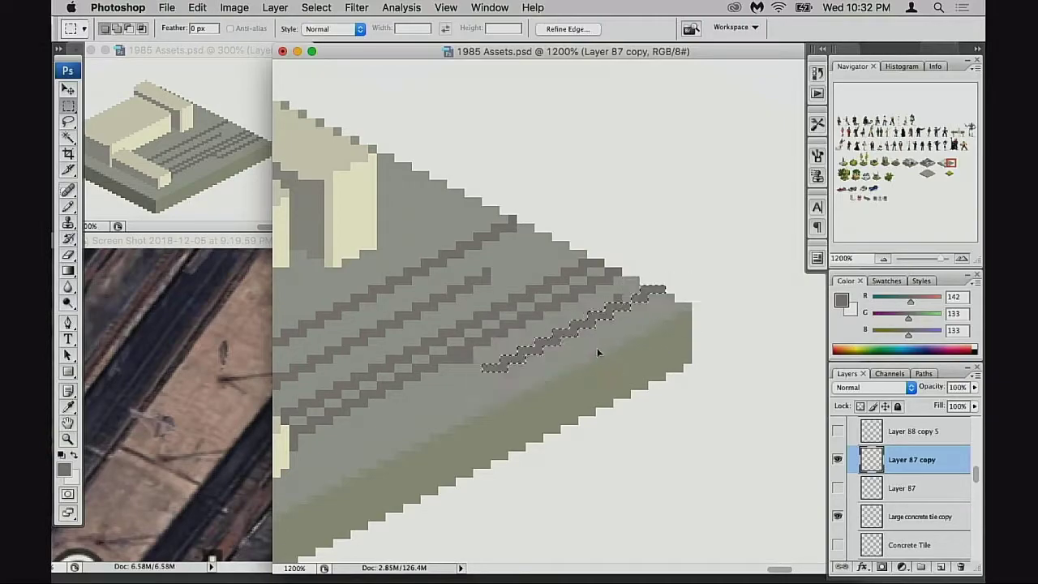
key("super+Down")
key("ctrl+z")
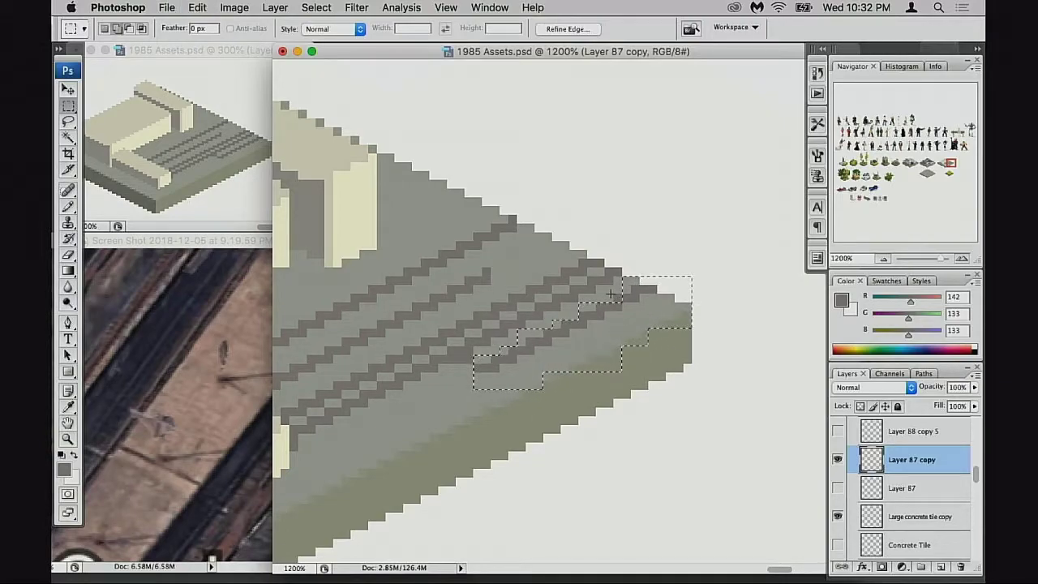
key("ctrl+z")
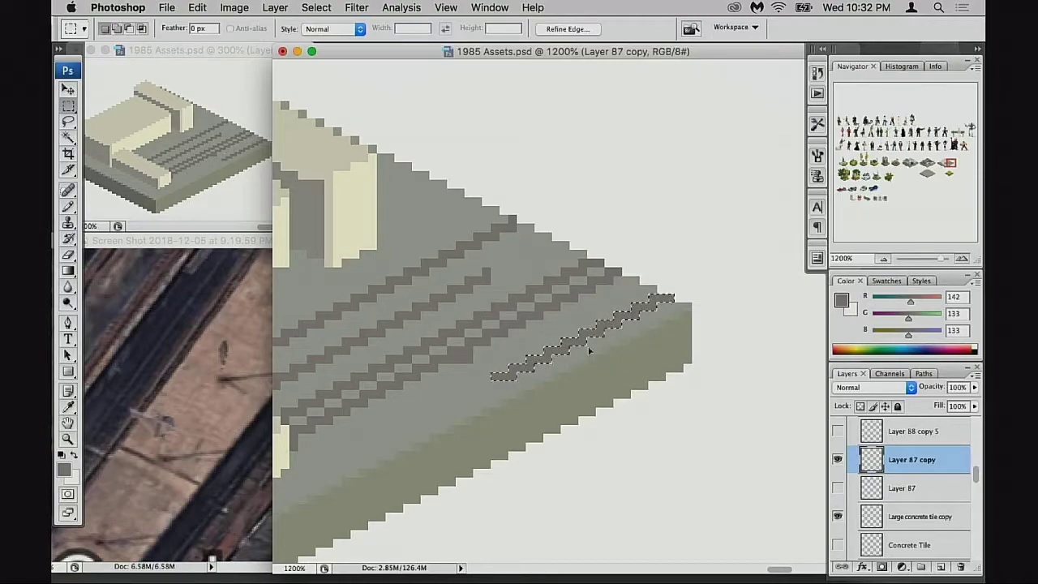
key("ctrl+d")
Step: Erase the old link pixels and pencil a new connection from the front stripe's near end to the neighbouring stripe
key("e")
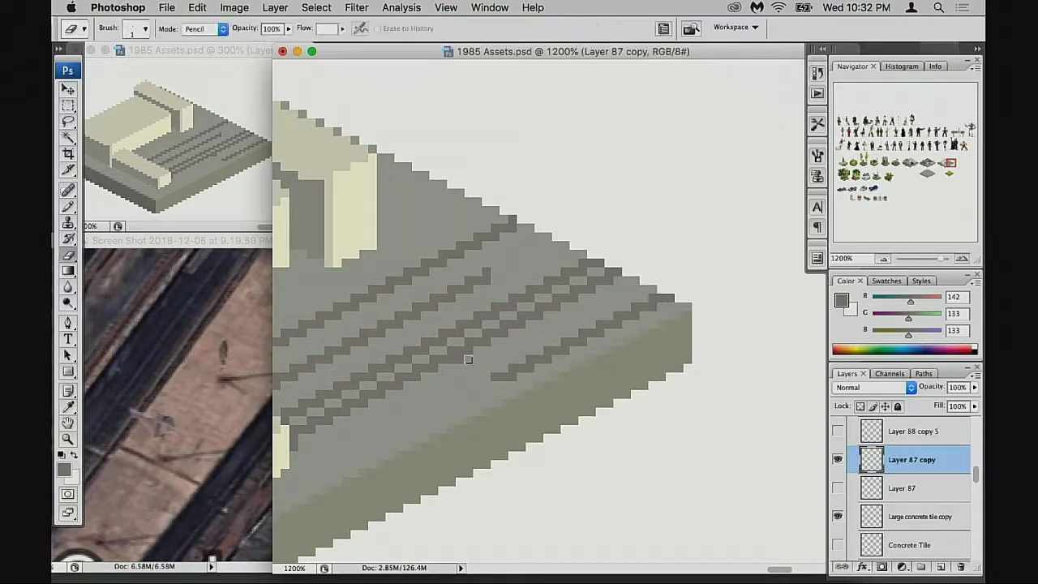
key("b")
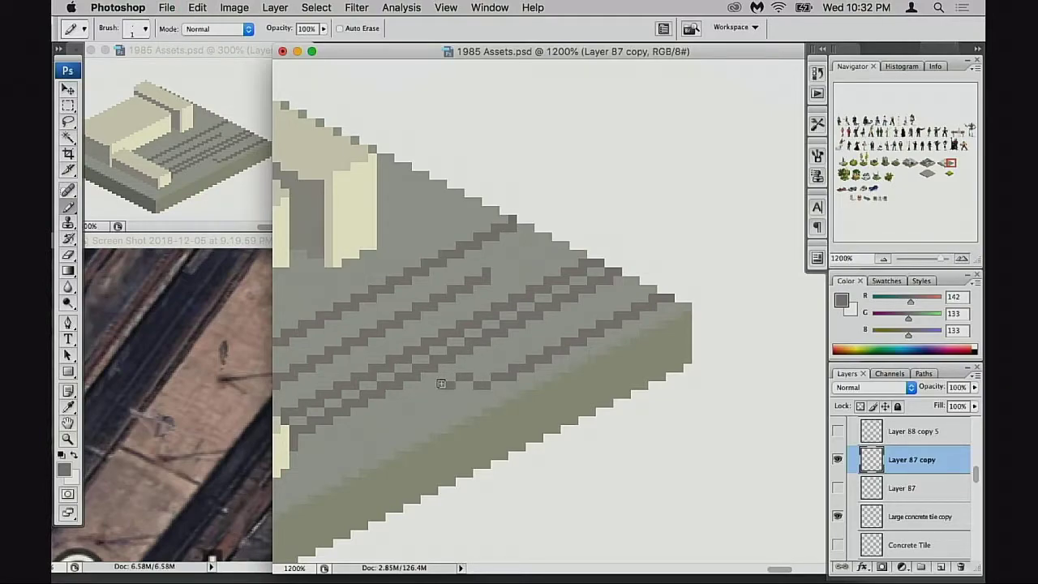
left_click(442, 384)
left_click_drag(466, 386, 454, 385)
left_click_drag(451, 377, 440, 377)
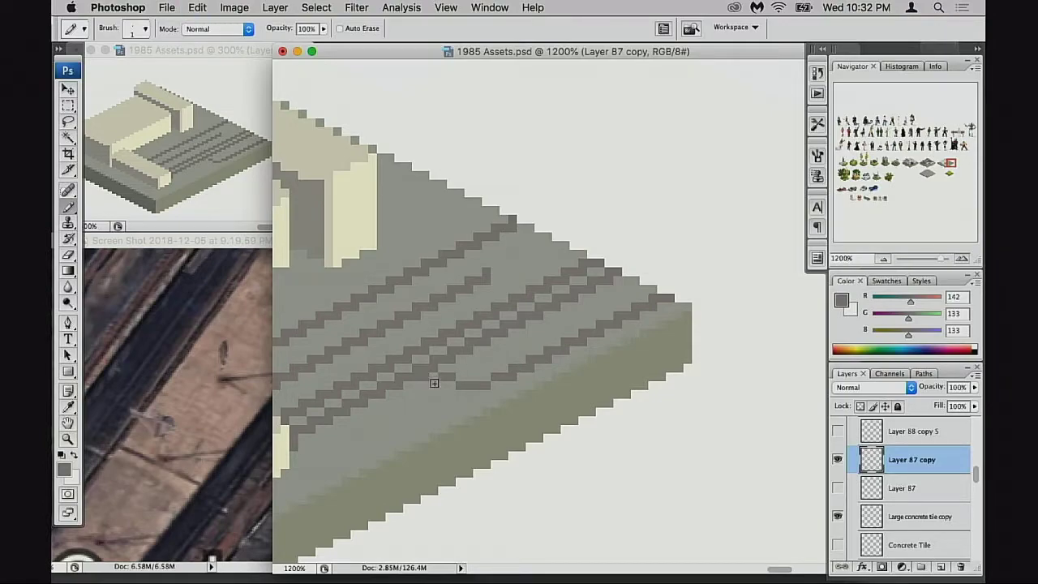
Step: Undo the last link pixels and redraw the connection as a shallower curve merging further down the neighbouring stripe
key("alt+super+z")
key("alt+super+z")
key("ctrl+z")
key("e")
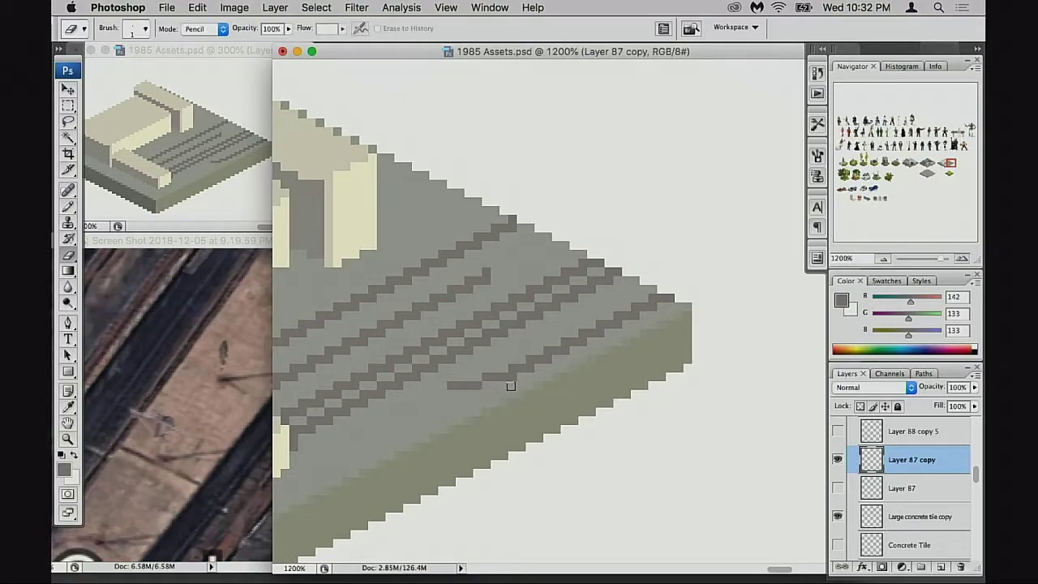
left_click(513, 378)
key("ctrl+z")
key("b")
left_click_drag(433, 393, 423, 395)
key("super+z")
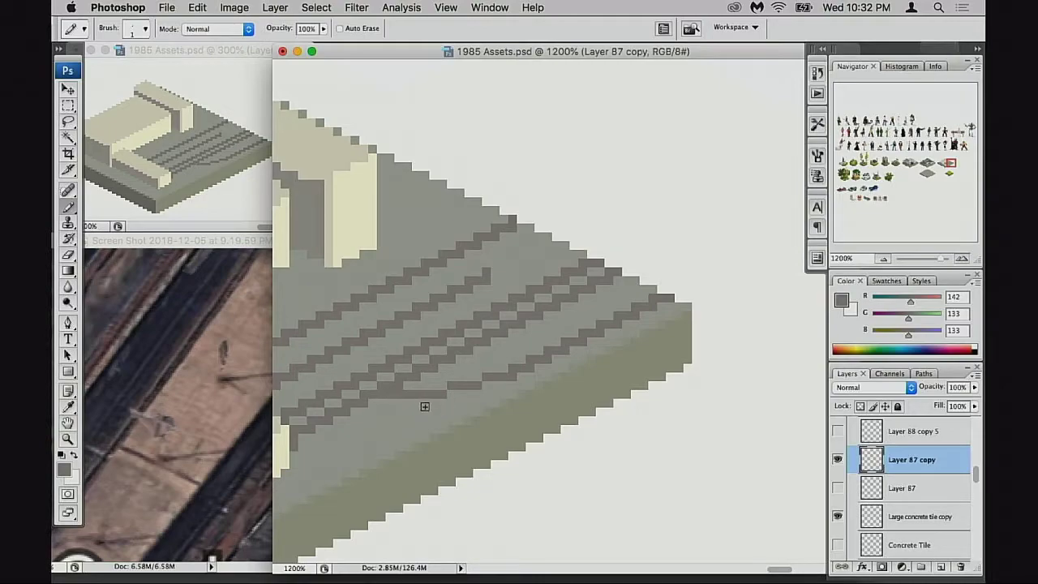
scroll(441, 404, "left", 1)
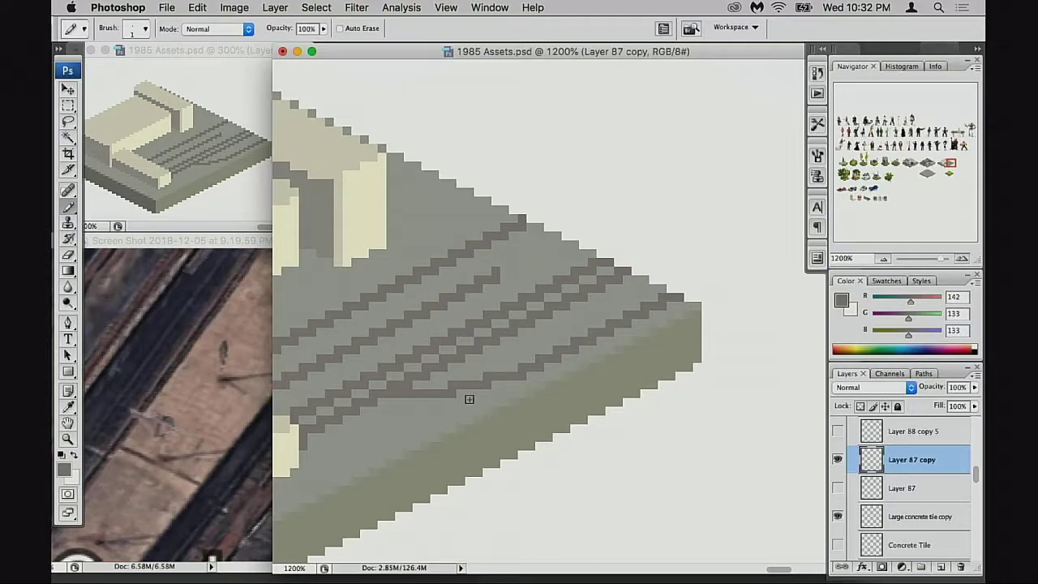
scroll(469, 400, "right", 2)
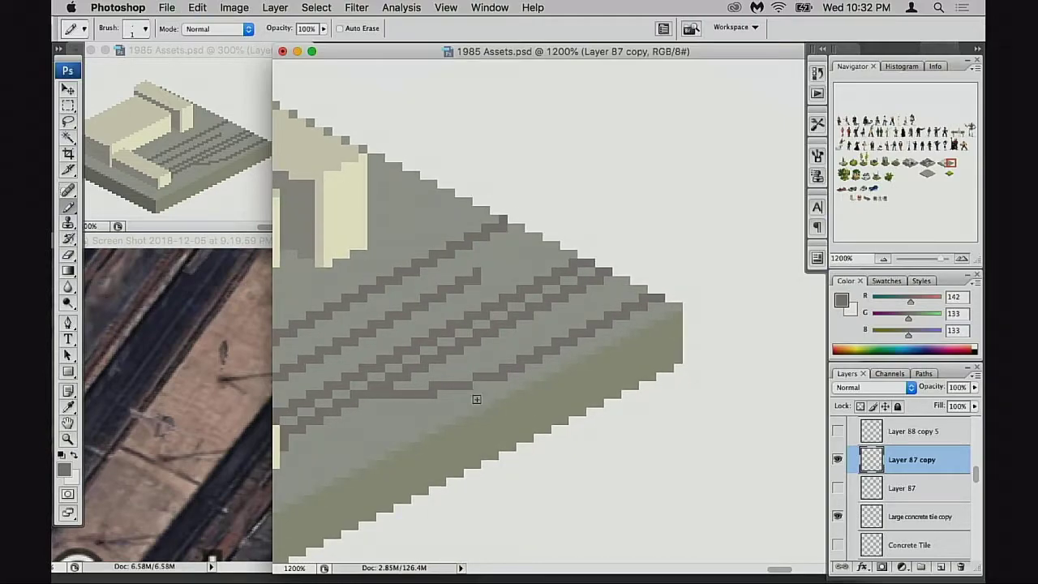
Step: Nudge the track stripes on Layer 87 copy slightly upward and back toward the building on the concrete tile
scroll(476, 391, "right", 4)
scroll(476, 391, "up", 2)
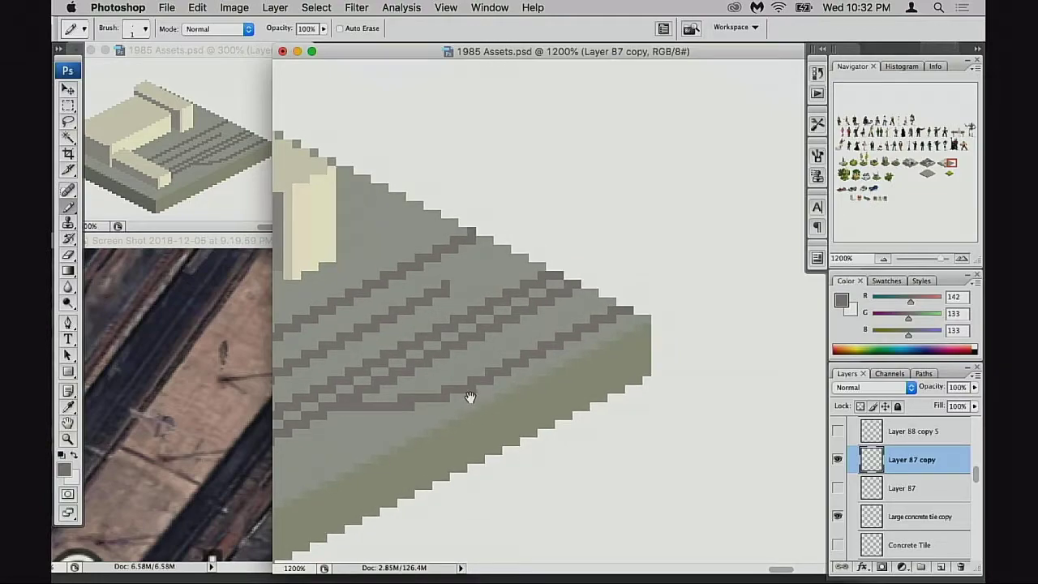
left_click(471, 398, "alt")
left_click(475, 399, "alt")
left_click(477, 403, "alt")
left_click_drag(489, 313, 424, 412)
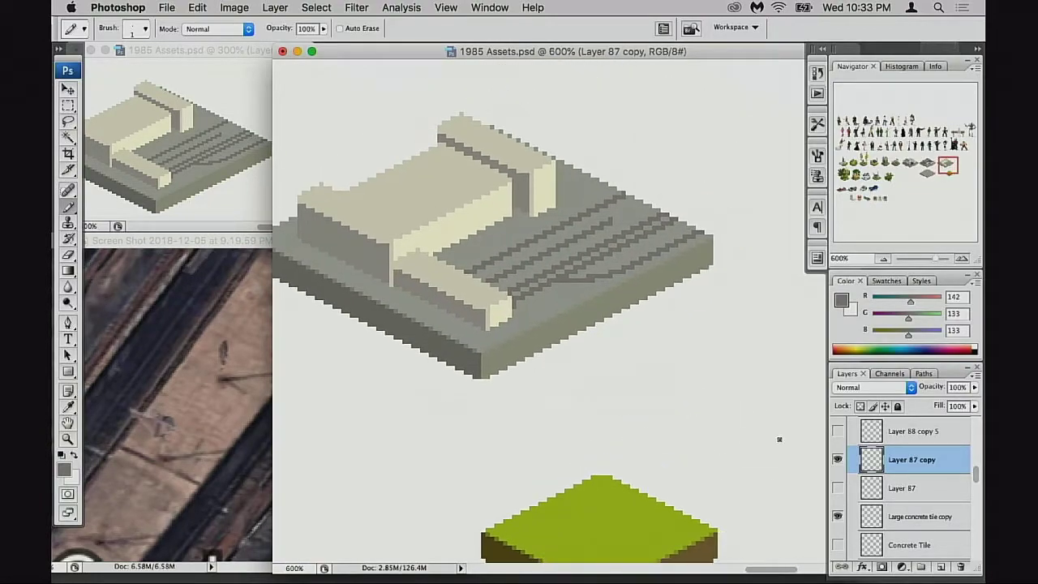
scroll(779, 440, "up", 2)
key("v")
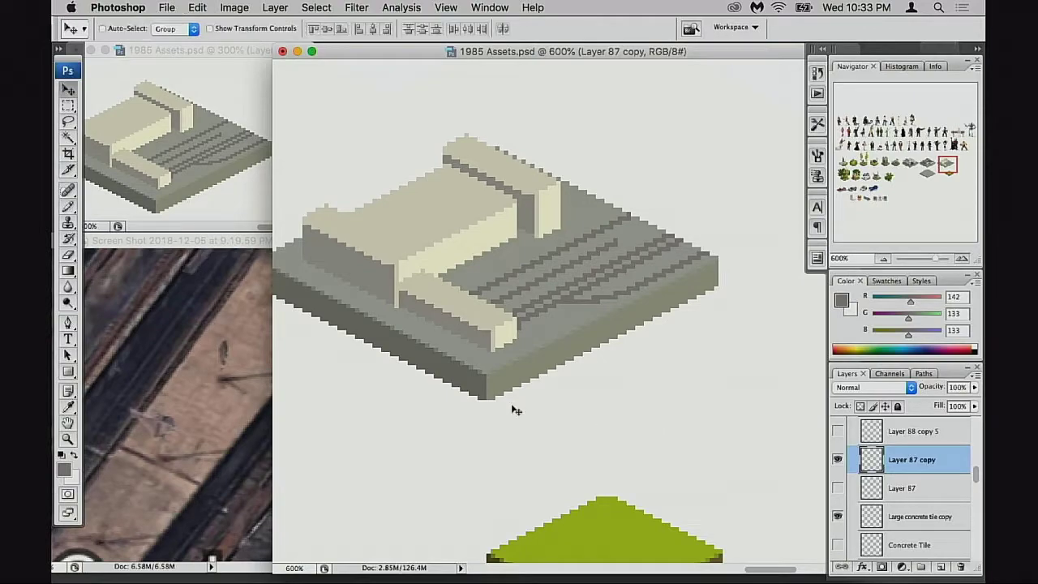
key("Left")
key("Left")
key("Left")
key("Left")
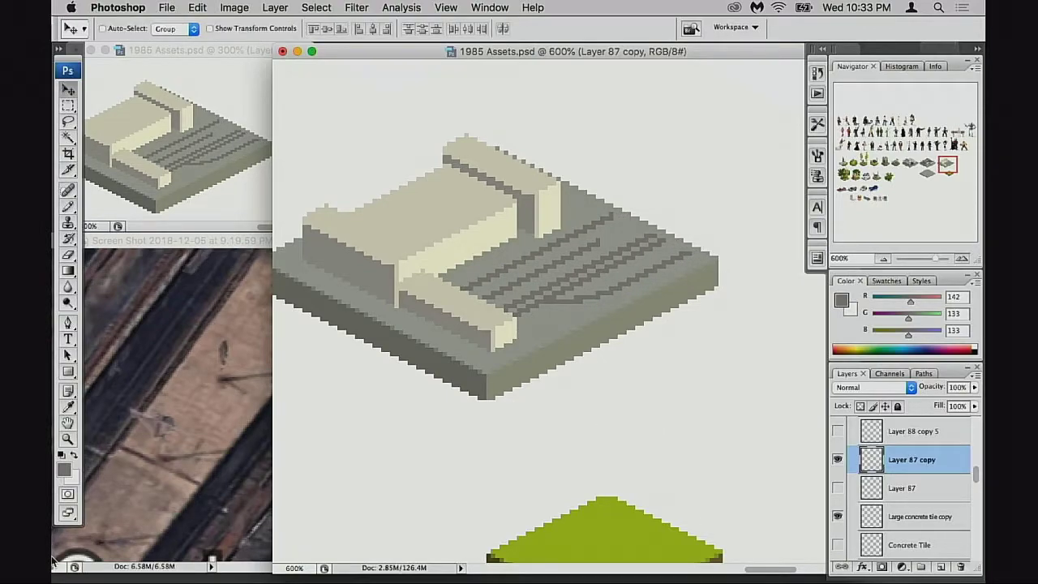
key("Up")
key("Up")
key("Up")
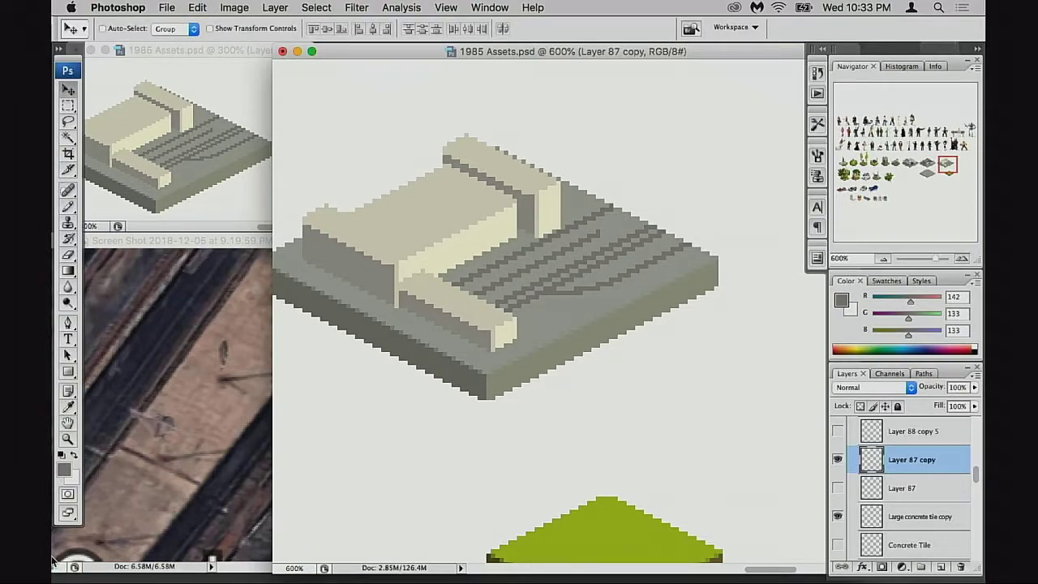
key("Right")
key("Right")
key("Right")
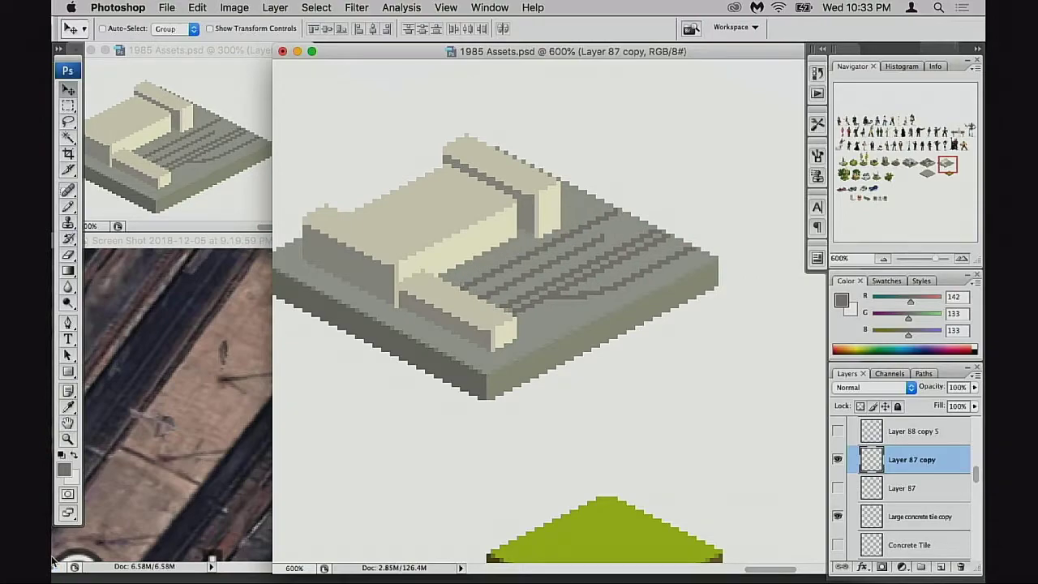
Step: Zoom the station reference screenshot out to 66.7% to view the wider track area, and save the 1985 Assets document
left_click(235, 393)
key("super+minus")
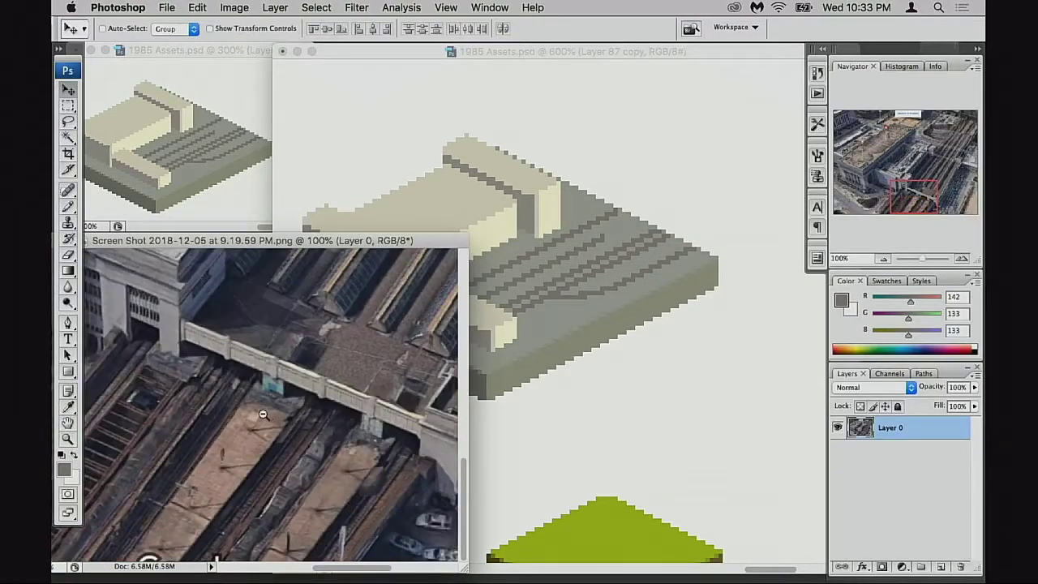
key("super+minus")
scroll(276, 411, "up", 3)
scroll(276, 412, "right", 2)
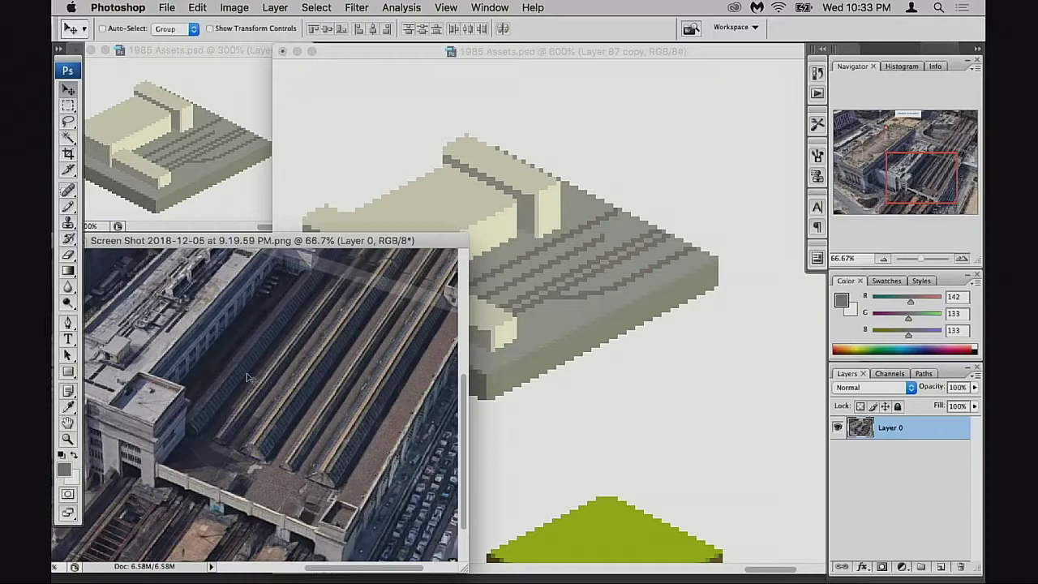
left_click(578, 342)
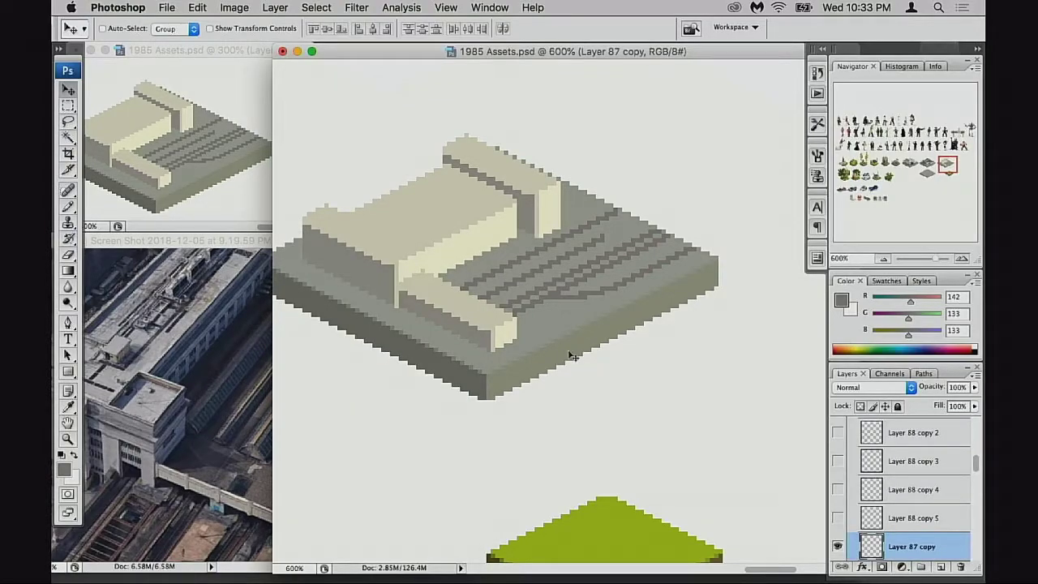
key("super+s")
Step: Pencil pixels at the far ends of the paired middle stripes and the front stripe so they meet the tile's edge
left_click_drag(597, 340, 588, 347)
left_click(632, 292, "super")
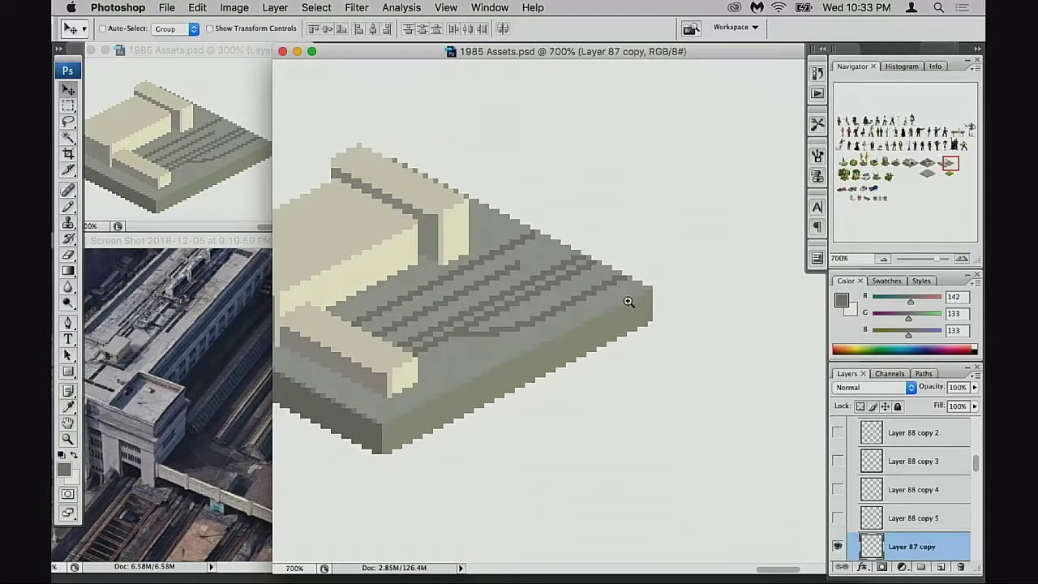
left_click(630, 302, "super")
key("b")
left_click(504, 301)
left_click(515, 301)
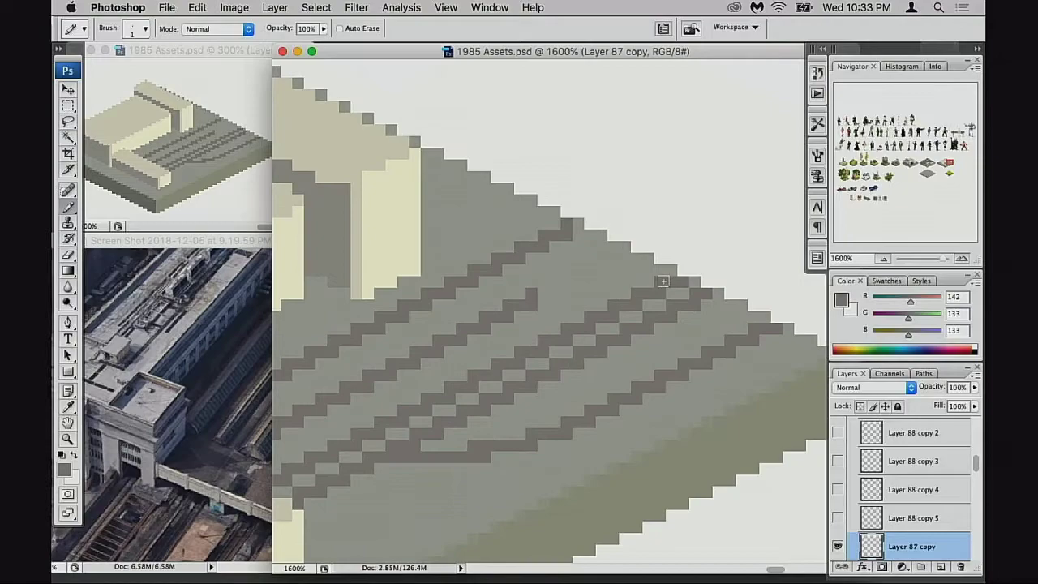
mouse_move(718, 326)
left_mouse_down()
mouse_move(702, 320)
mouse_move(655, 347)
left_mouse_up()
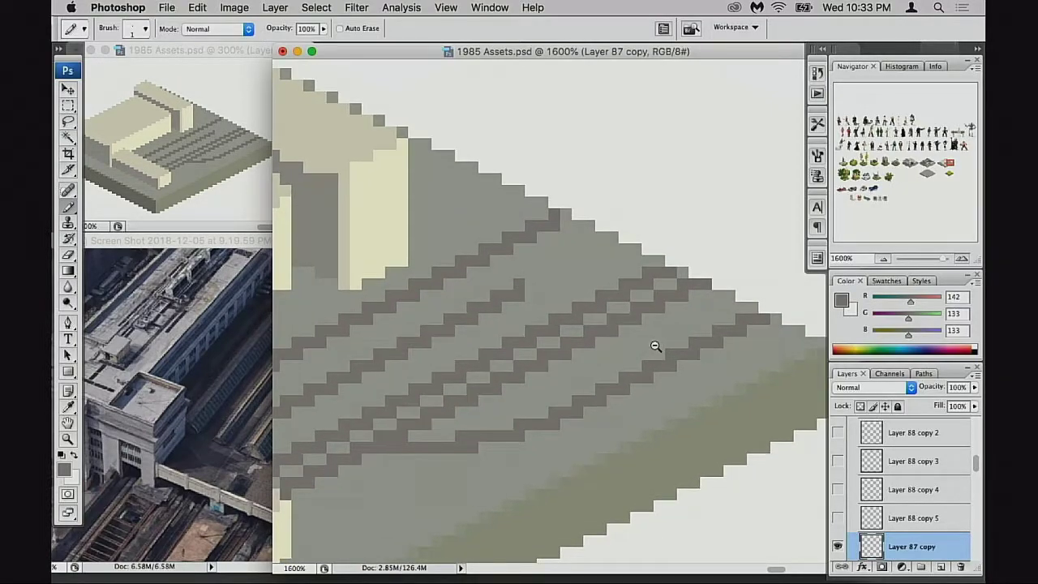
left_click(653, 344, "alt")
left_click(546, 294, "alt")
left_click(557, 301)
left_click(556, 302)
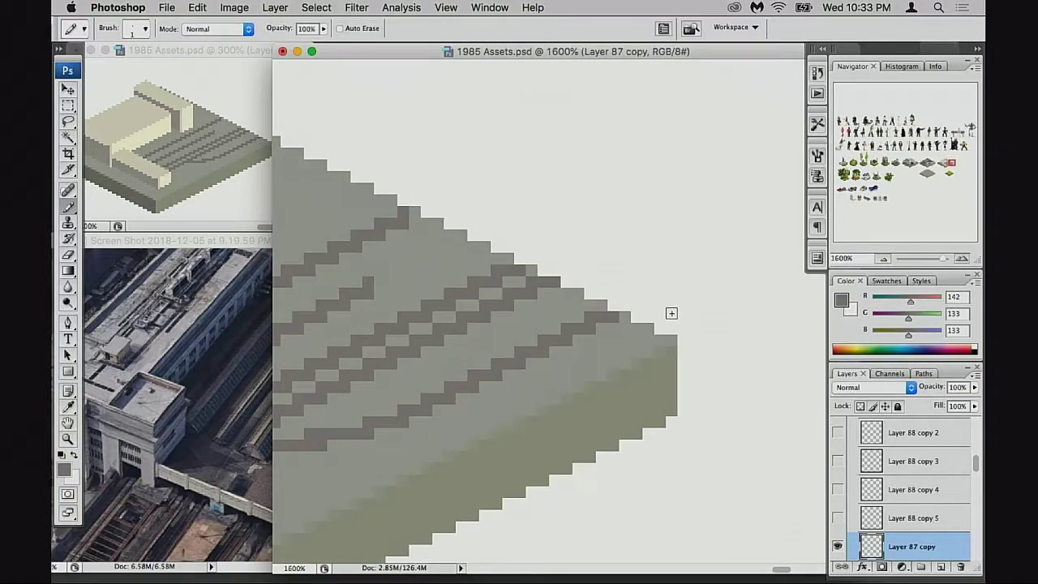
left_click_drag(535, 361, 622, 312)
left_click(600, 321, "alt")
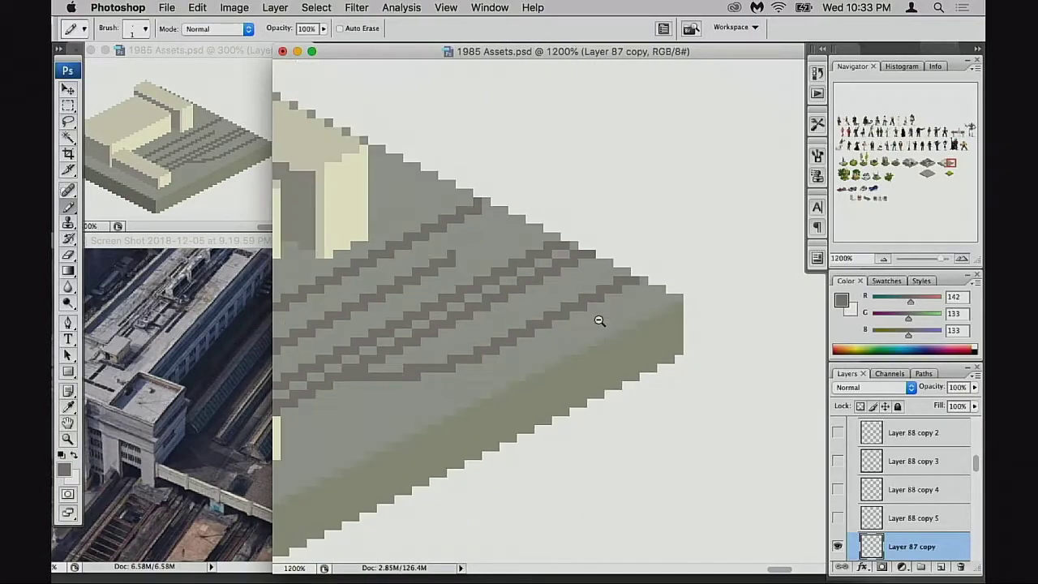
left_click(600, 320, "alt")
Step: Pencil a pixel at the rear stripe's far end to carry it to the tile's edge
left_click(492, 246)
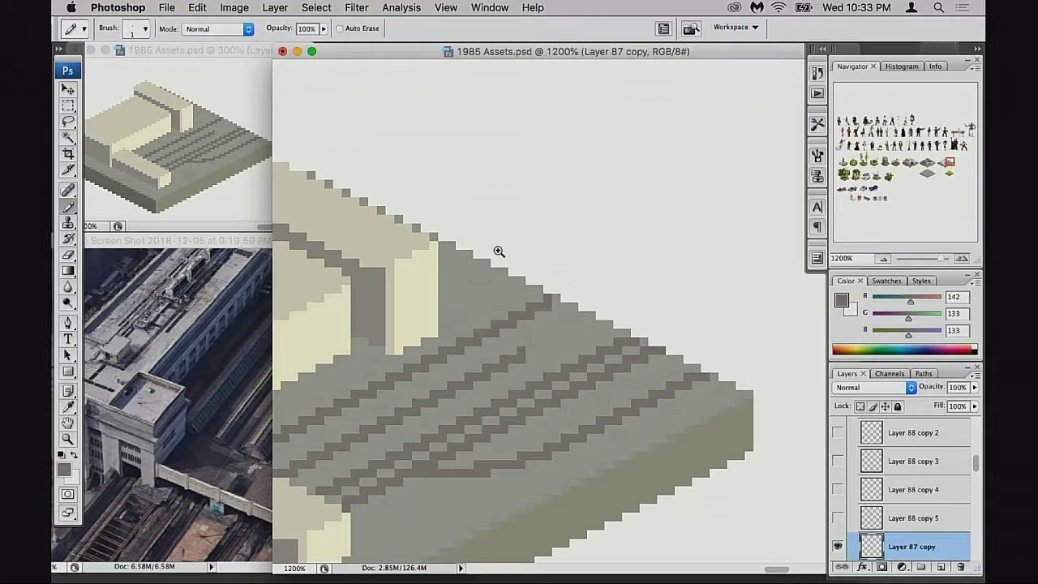
left_click(498, 251)
left_click_drag(594, 359, 511, 308)
left_click(566, 333)
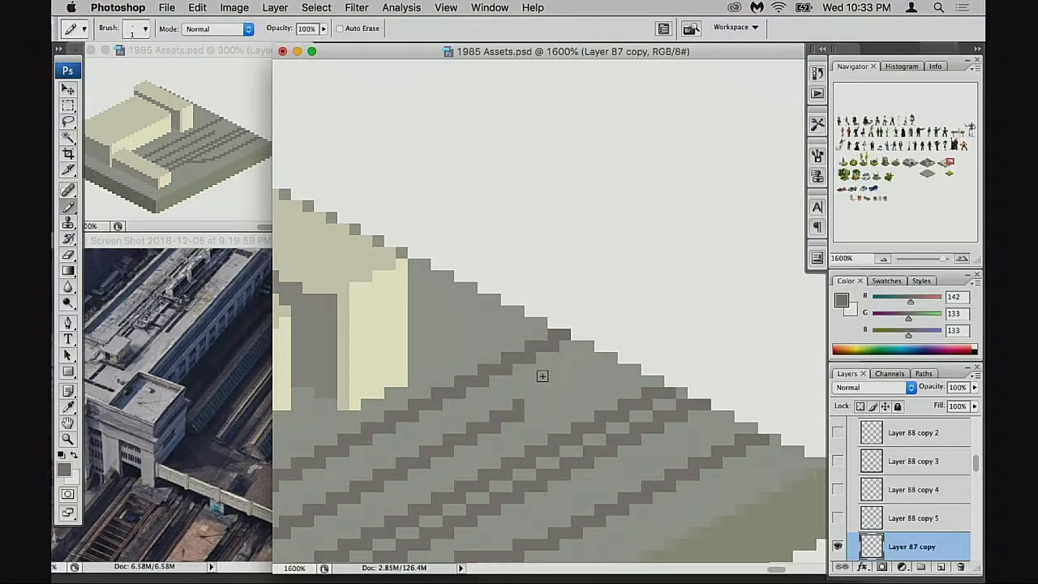
Step: Make the train car layers visible: Layer 88 and Layer 88 copies 2 to 5
left_click(581, 397, "alt")
left_click(572, 406, "alt")
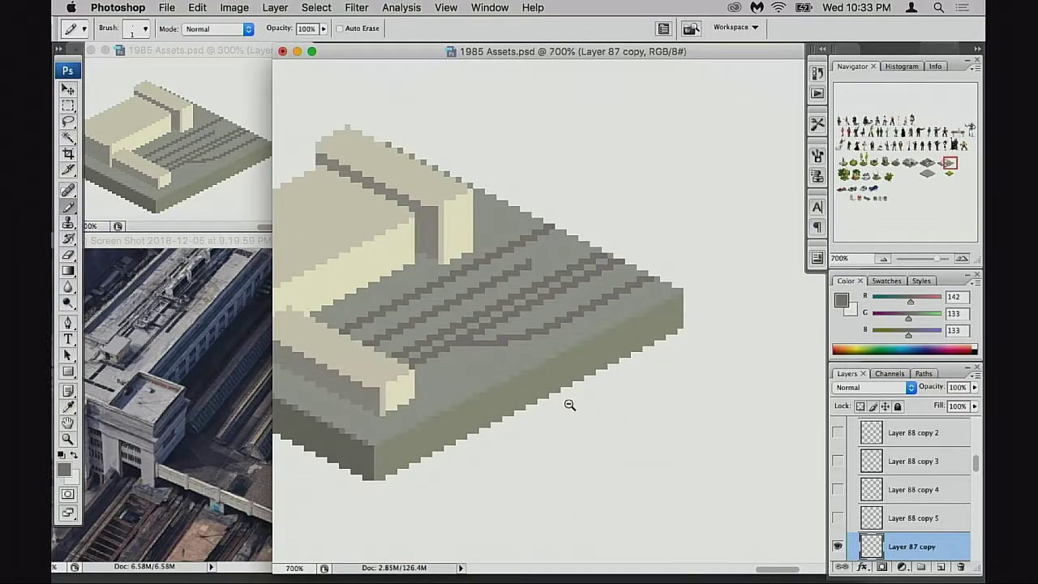
left_click(568, 403, "alt")
left_click(577, 404, "alt")
left_click_drag(637, 432, 632, 449)
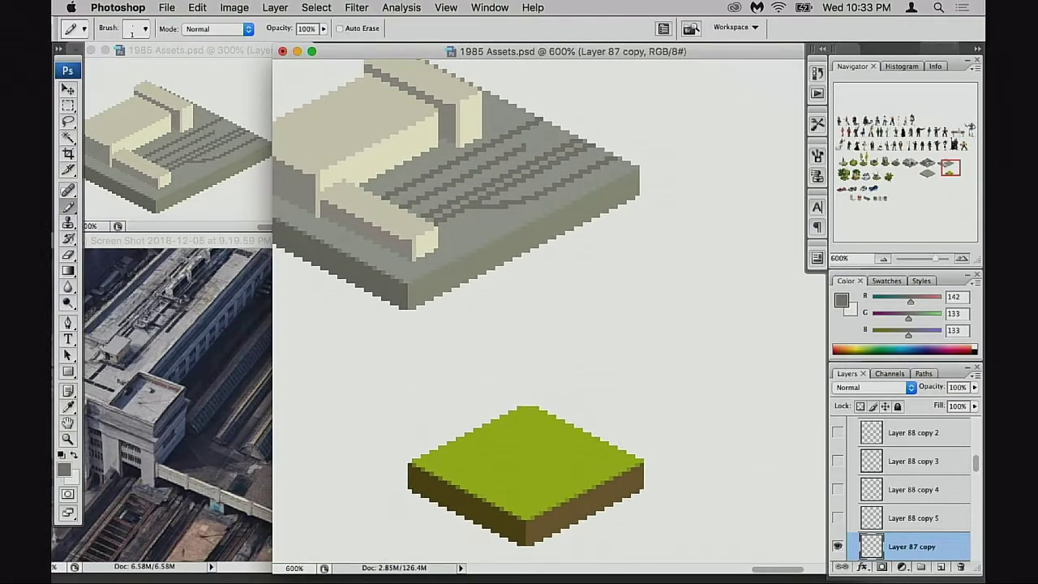
left_click(838, 518)
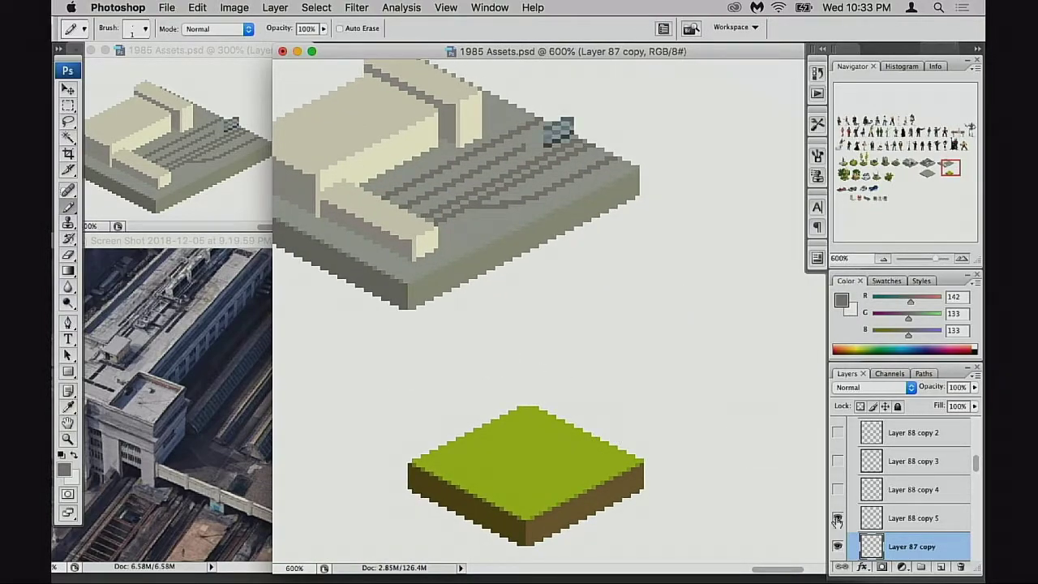
left_click(838, 489)
left_click(838, 460)
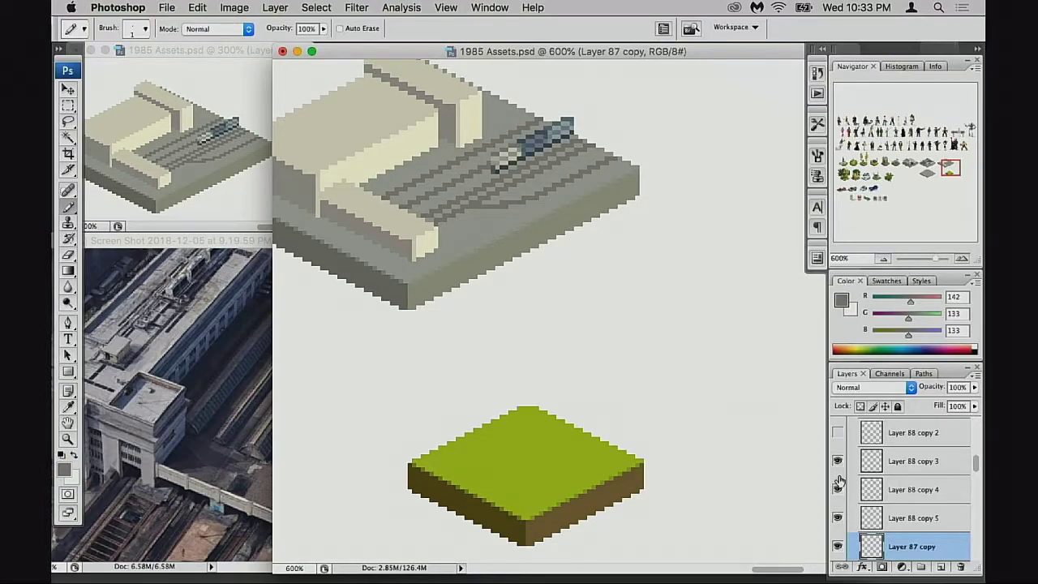
left_click(838, 432)
scroll(869, 482, "up", 1)
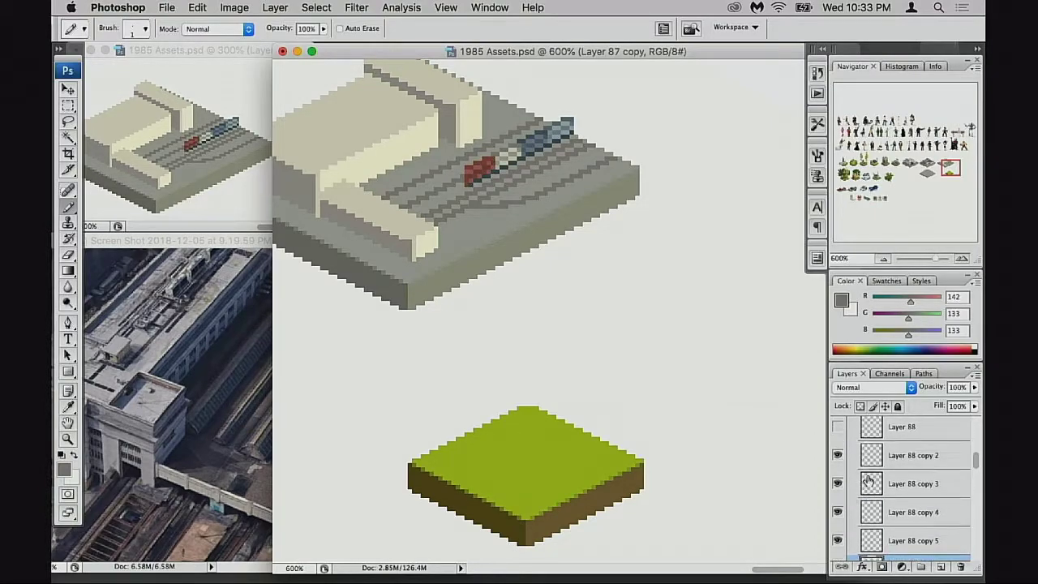
scroll(869, 482, "up", 1)
left_click(838, 447)
Step: Select Layer 88 through Layer 88 copy 5 and merge them into one layer
left_click(873, 453)
scroll(874, 458, "down", 1)
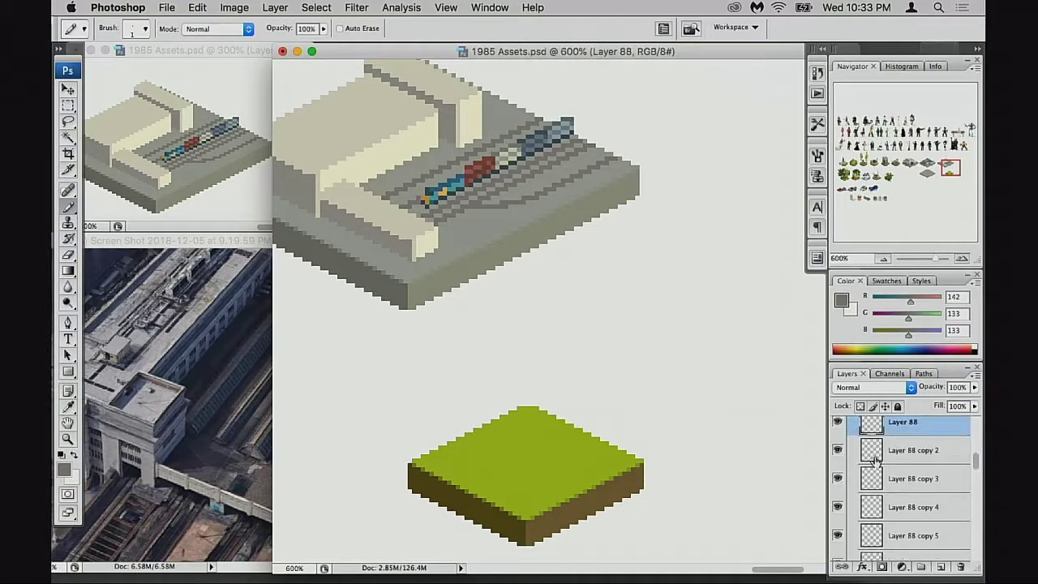
scroll(875, 458, "down", 1)
left_click(874, 491, "shift")
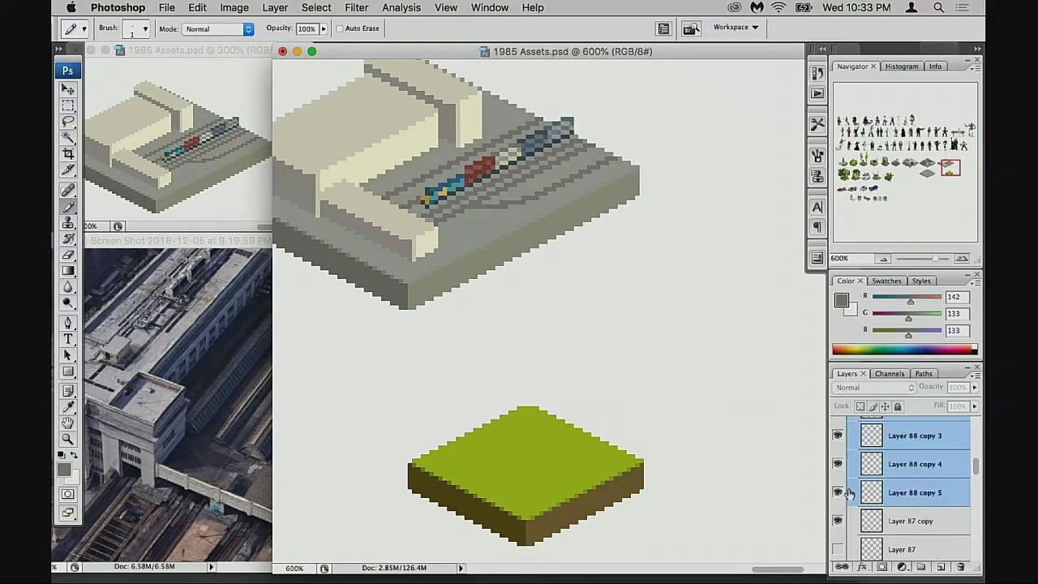
key("ctrl+e")
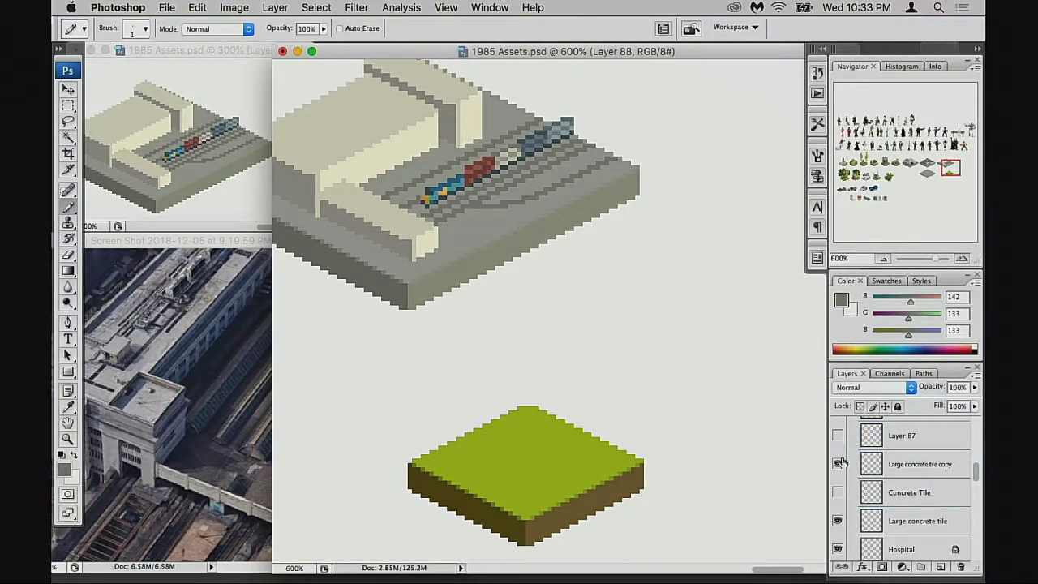
Step: Identify the merged train car layer by toggling layer visibility, and rename Layer 88 as Train
left_click(838, 463)
left_click(839, 462)
scroll(840, 460, "up", 2)
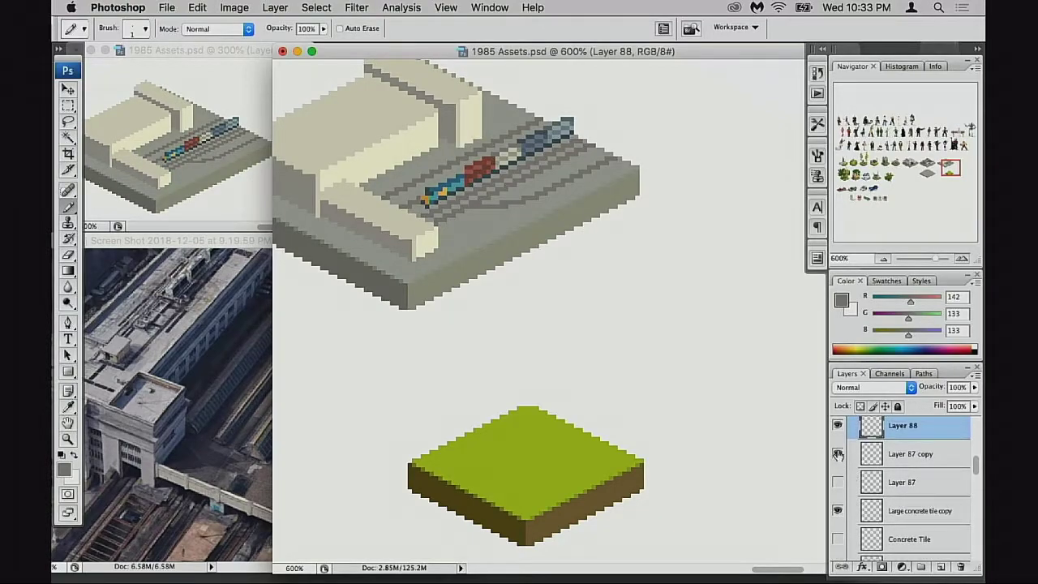
scroll(839, 456, "up", 1)
left_click(838, 450)
left_click(838, 450)
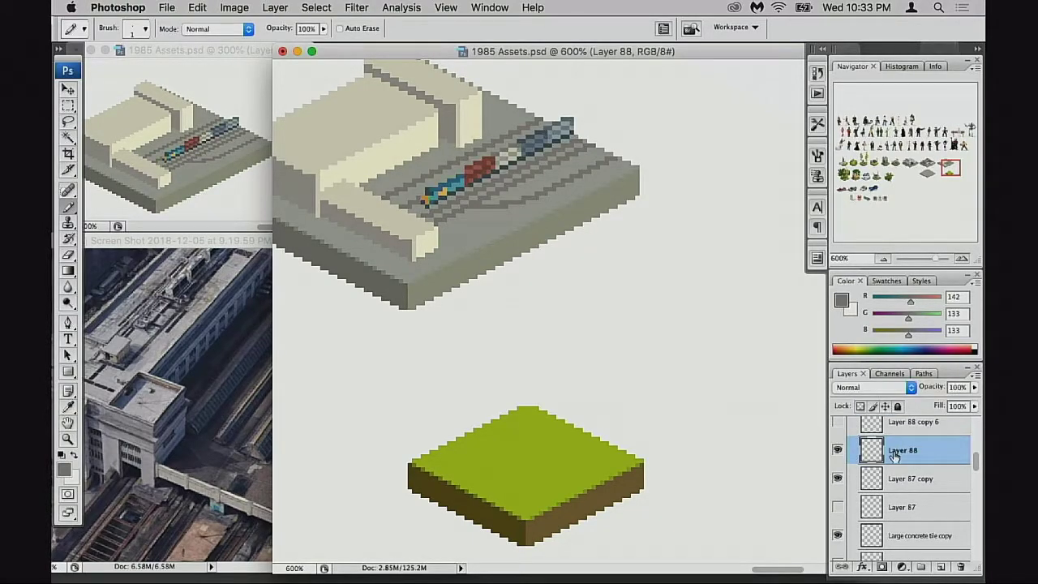
double_click(894, 453)
type("Ti")
type("ain")
key("Return")
Step: Make Layer 88 copy 6 visible and rename it as Diesel
scroll(839, 458, "up", 1)
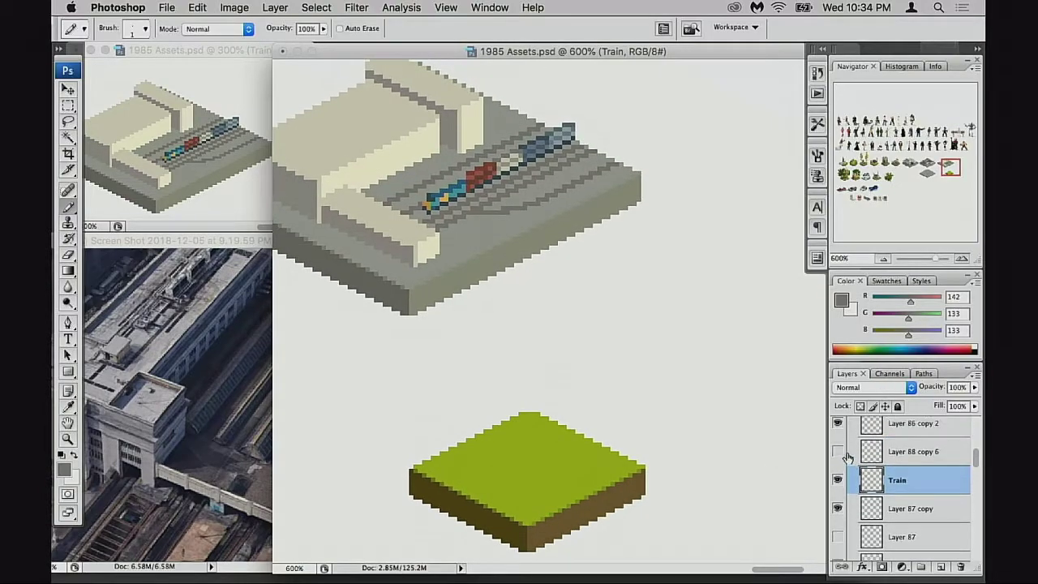
left_click(838, 451)
left_click(876, 458)
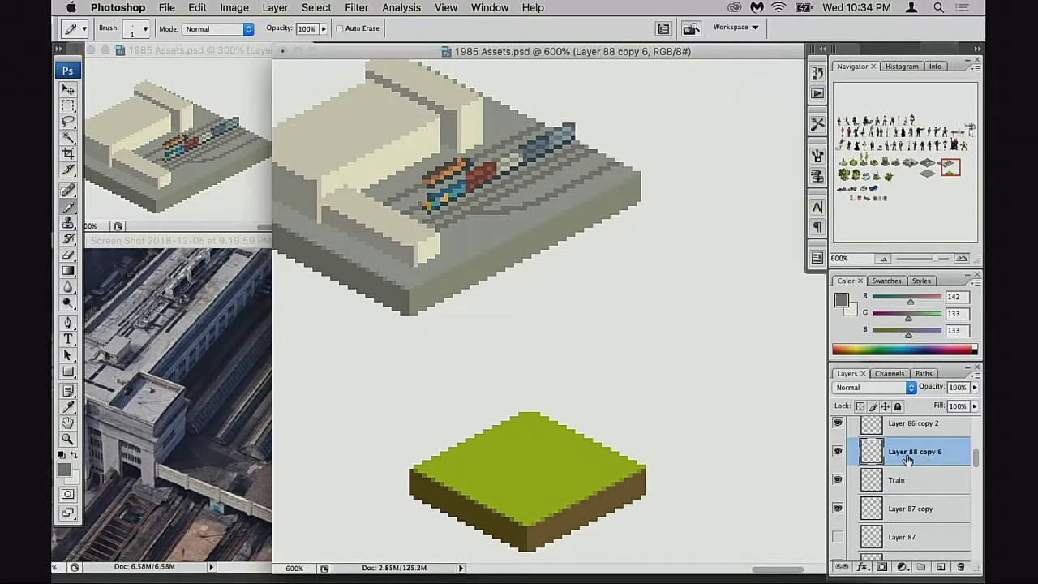
double_click(907, 457)
type("Diesel")
key("Return")
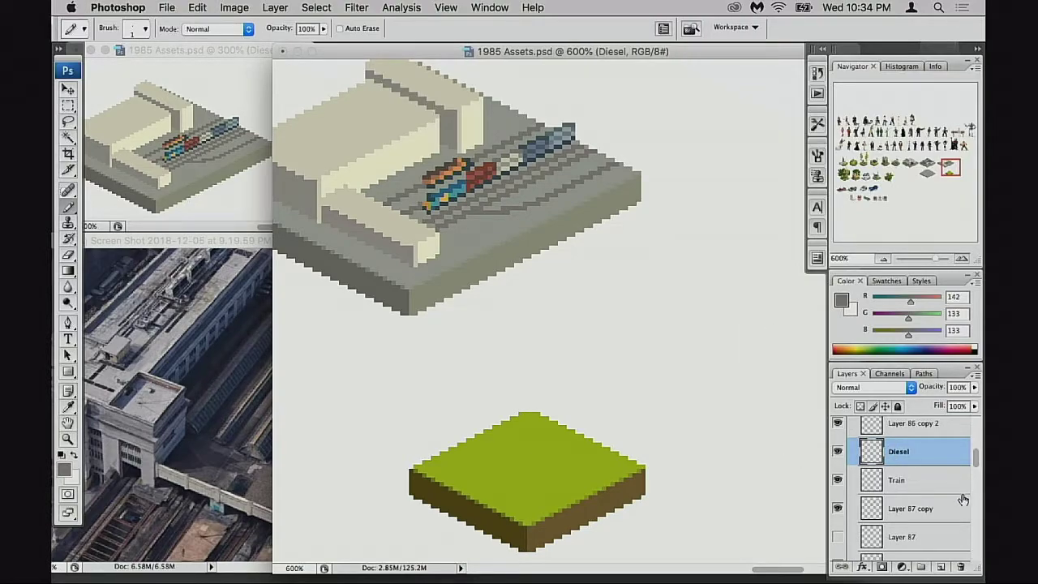
Step: Toggle the Train and track stripe layers' visibility to check their contents, and rename Layer 87 copy as Tracks
left_click(839, 481)
left_click(838, 482)
scroll(839, 491, "down", 1)
left_click(838, 494)
left_click(837, 494)
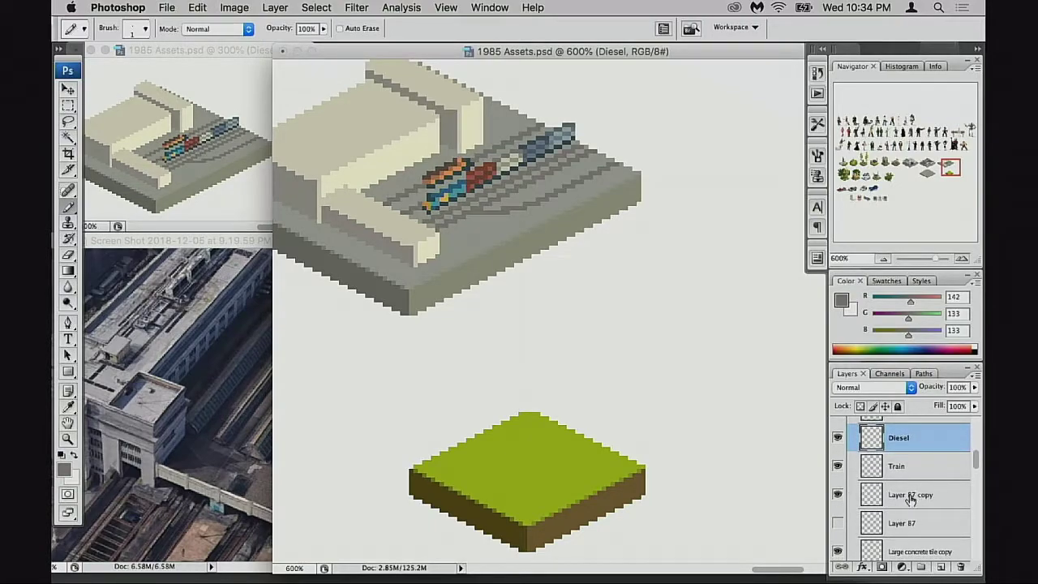
double_click(911, 495)
type("Tracks")
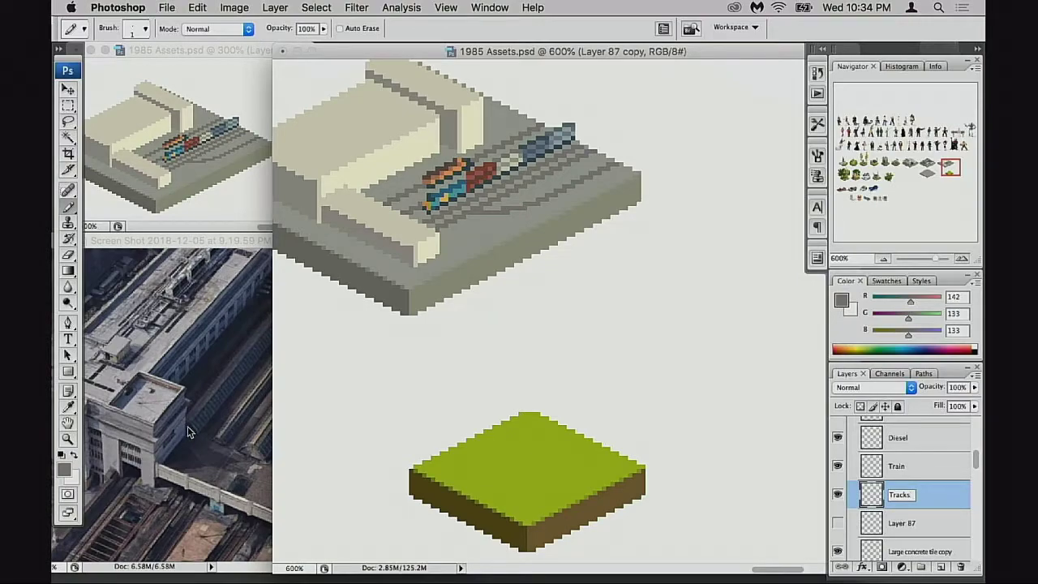
key("Return")
Step: Darken the Tracks layer slightly with a Hue/Saturation adjustment, setting Lightness to -7
key("ctrl+u")
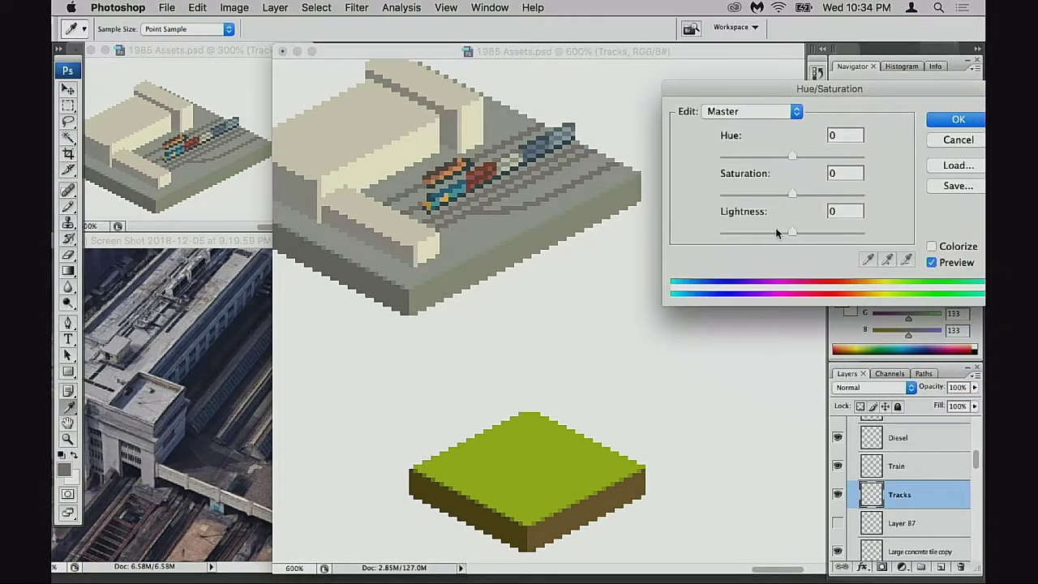
left_click(778, 232)
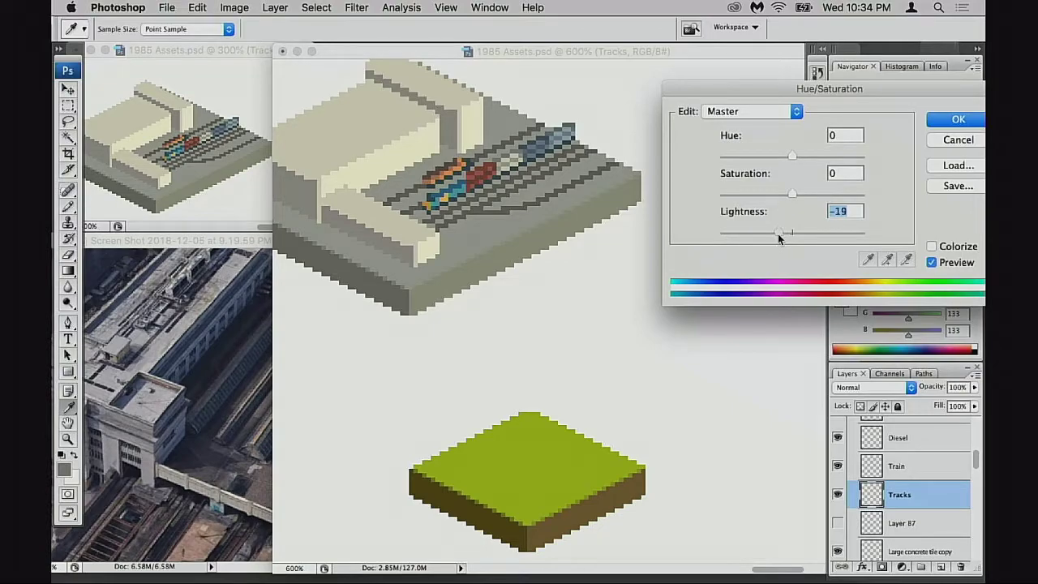
left_click_drag(778, 234, 784, 237)
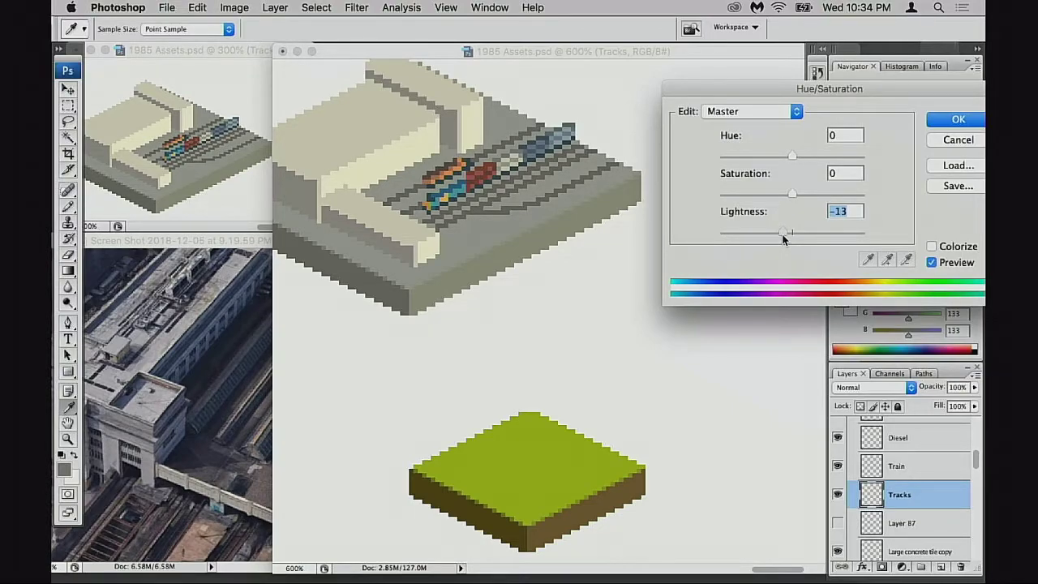
left_click_drag(782, 237, 787, 235)
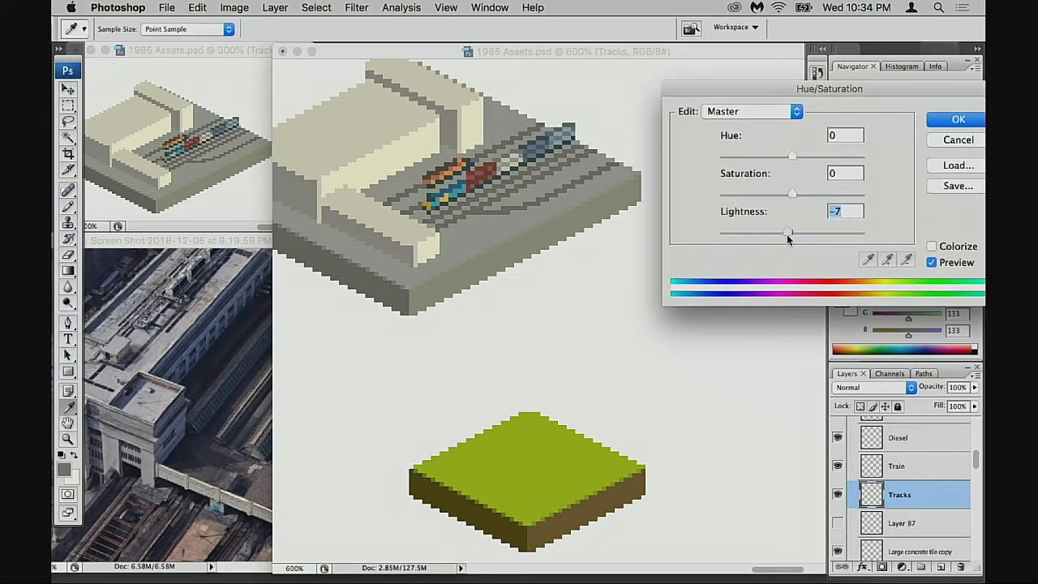
left_click(954, 119)
Step: Check the contents of the Tracks, Train and Diesel layers by toggling their visibility, and save the document
scroll(584, 240, "left", 2)
scroll(584, 239, "up", 1)
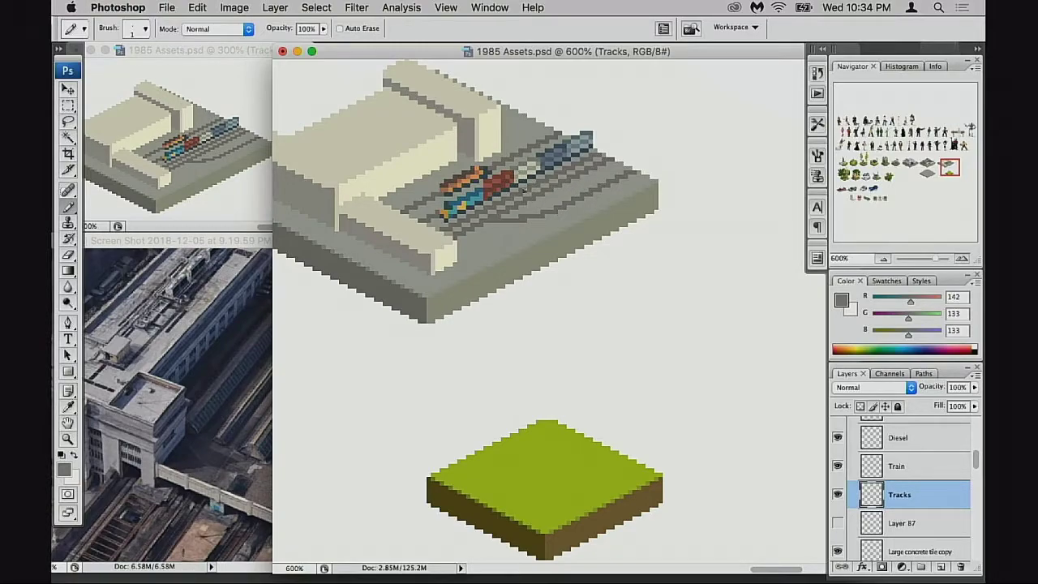
left_click(532, 252, "super")
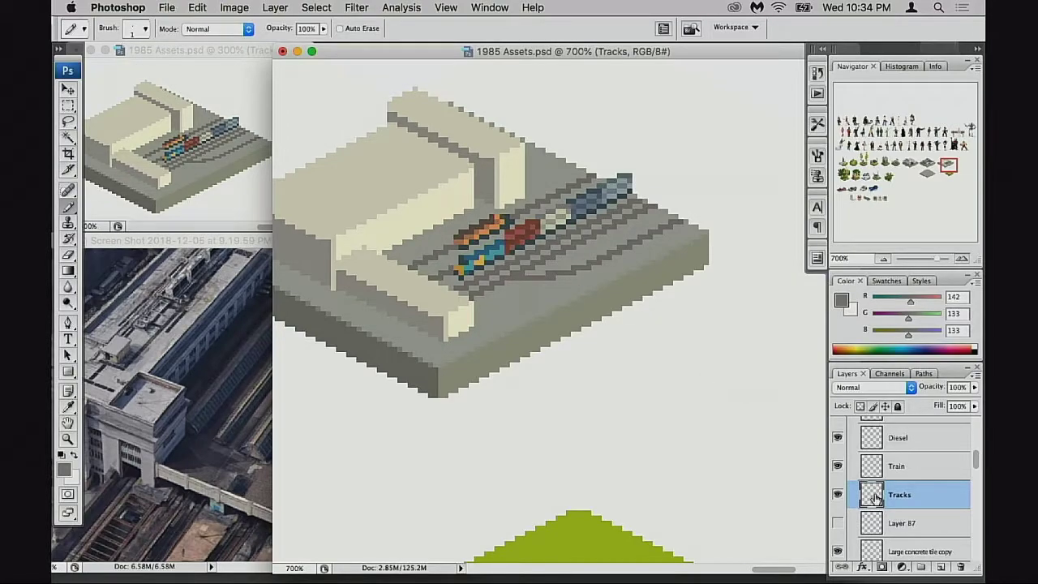
scroll(876, 498, "down", 1)
left_click(838, 469)
left_click(838, 469)
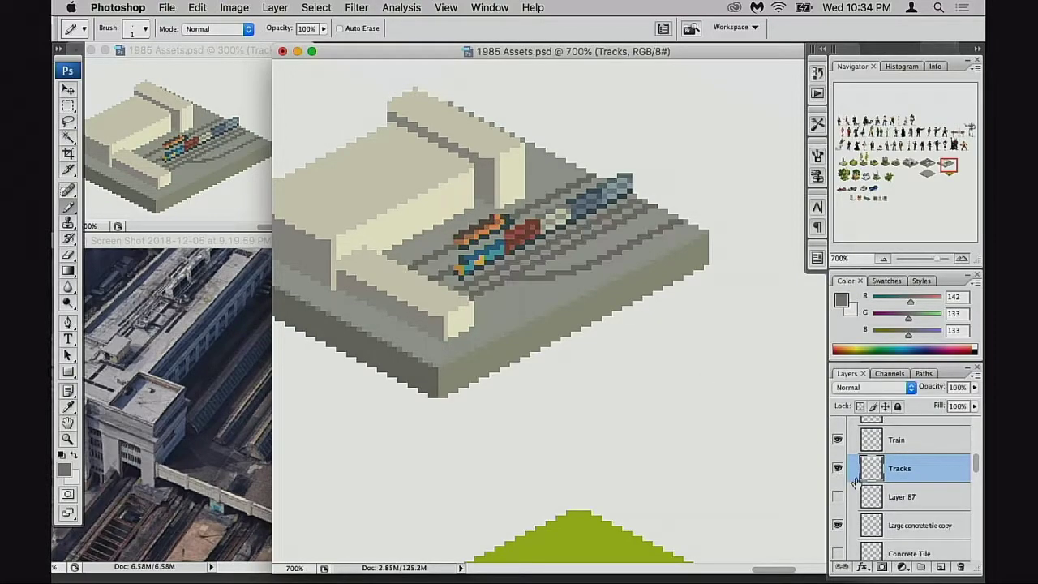
left_click(838, 439)
left_click(838, 439)
scroll(852, 466, "up", 1)
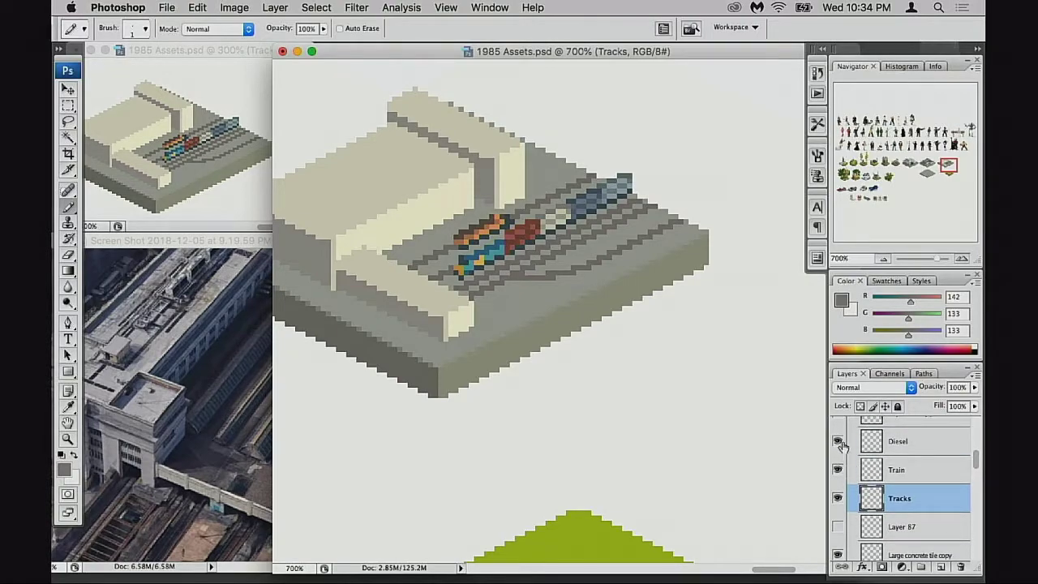
left_click(838, 441)
left_click(838, 441)
key("super+s")
left_click(495, 383)
scroll(543, 363, "right", 2)
scroll(543, 362, "up", 1)
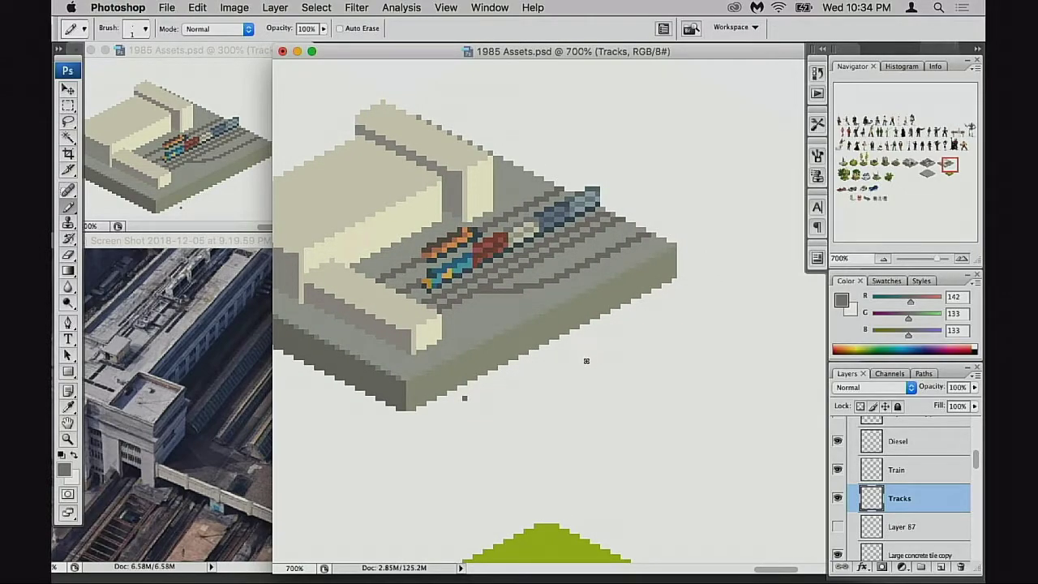
Step: Try to duplicate the small track section around the blue train car onto the tile's near corner
left_click_drag(506, 364, 576, 358)
key("m")
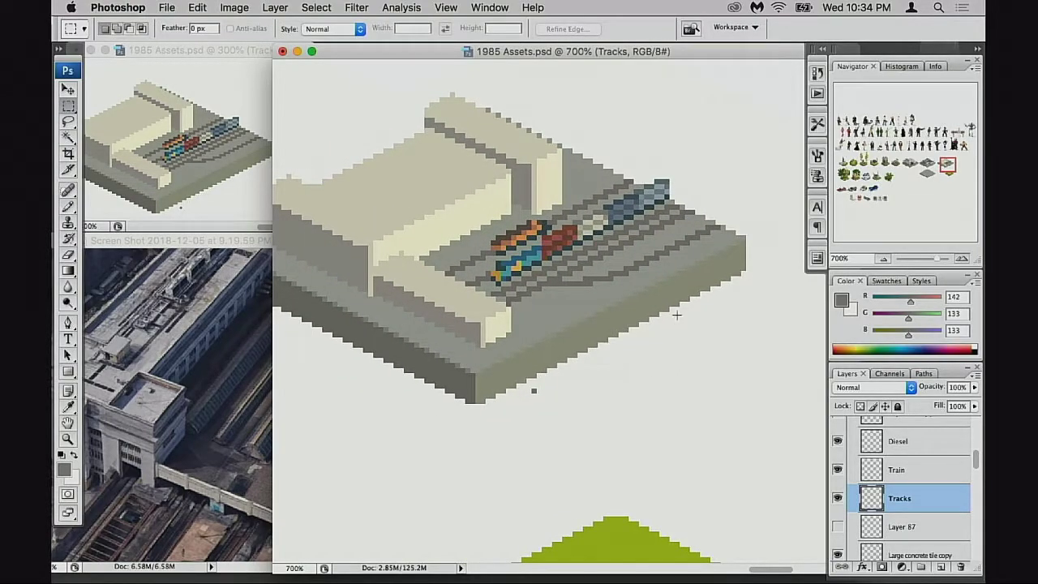
left_click_drag(598, 153, 685, 240)
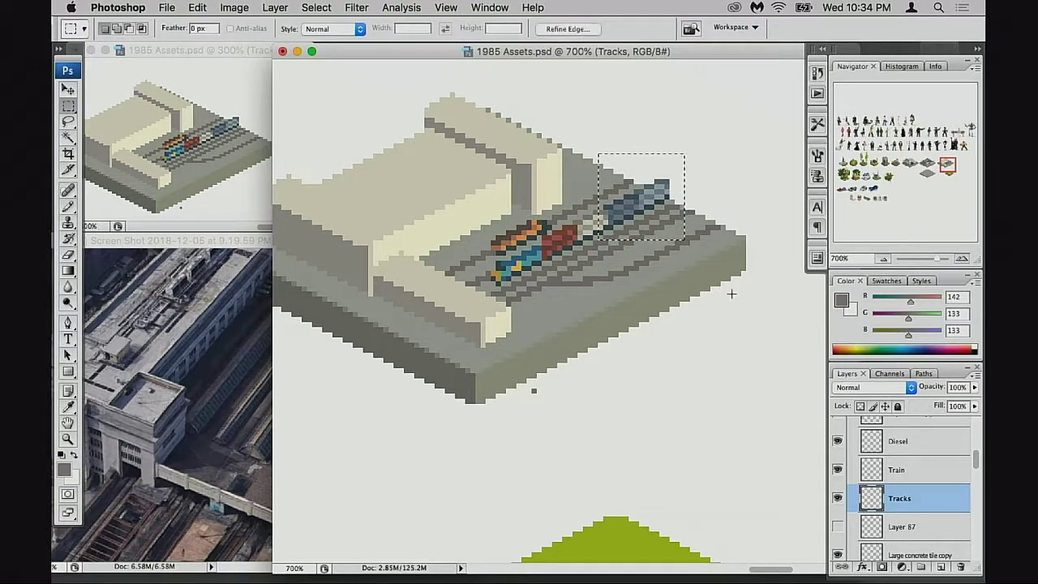
scroll(855, 471, "down", 1)
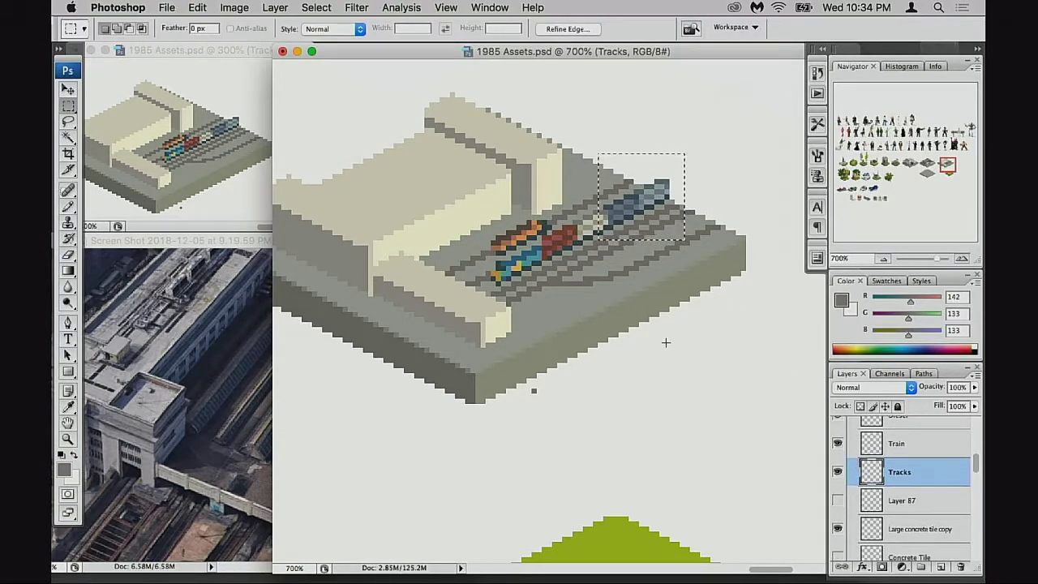
left_click_drag(598, 275, 436, 349)
key("super+z")
left_click_drag(629, 223, 438, 335)
key("ctrl+z")
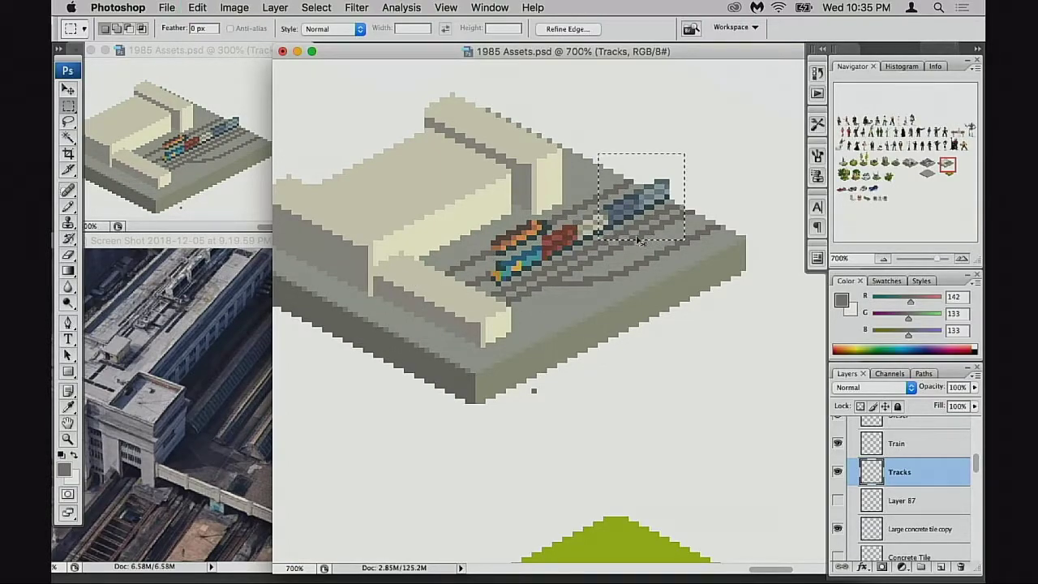
Step: Try to duplicate a larger section covering all the tracks' far ends across the low front wall
left_click_drag(568, 128, 728, 299)
mouse_move(675, 271)
left_mouse_down()
mouse_move(461, 343)
mouse_move(479, 350)
left_mouse_up()
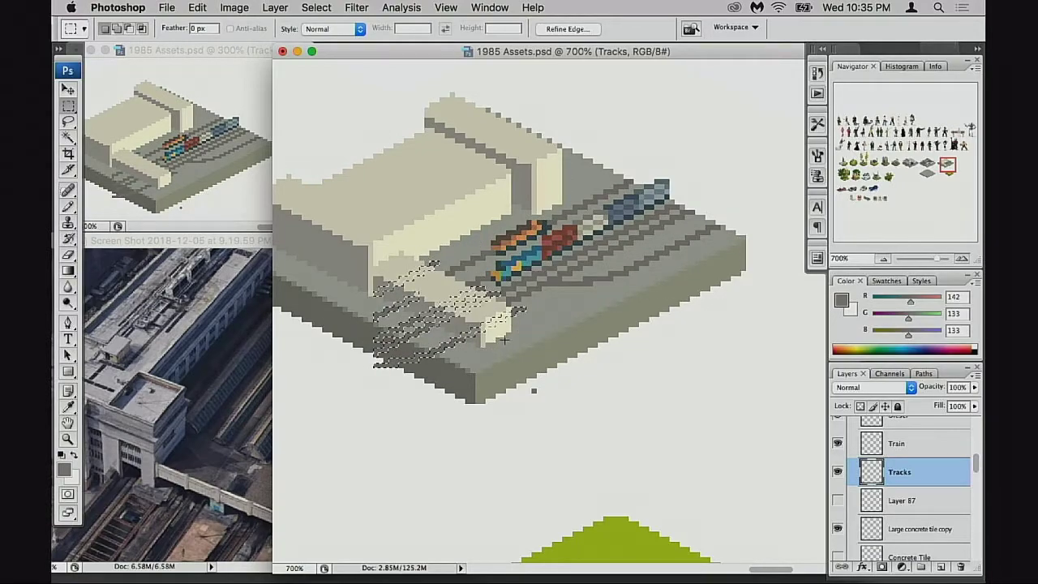
key("ctrl+z")
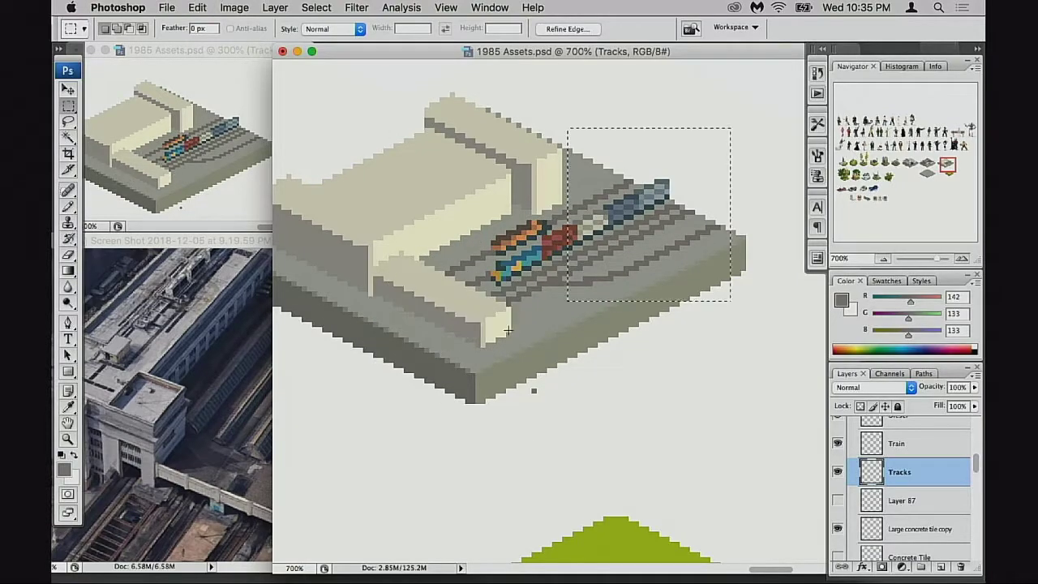
key("Down")
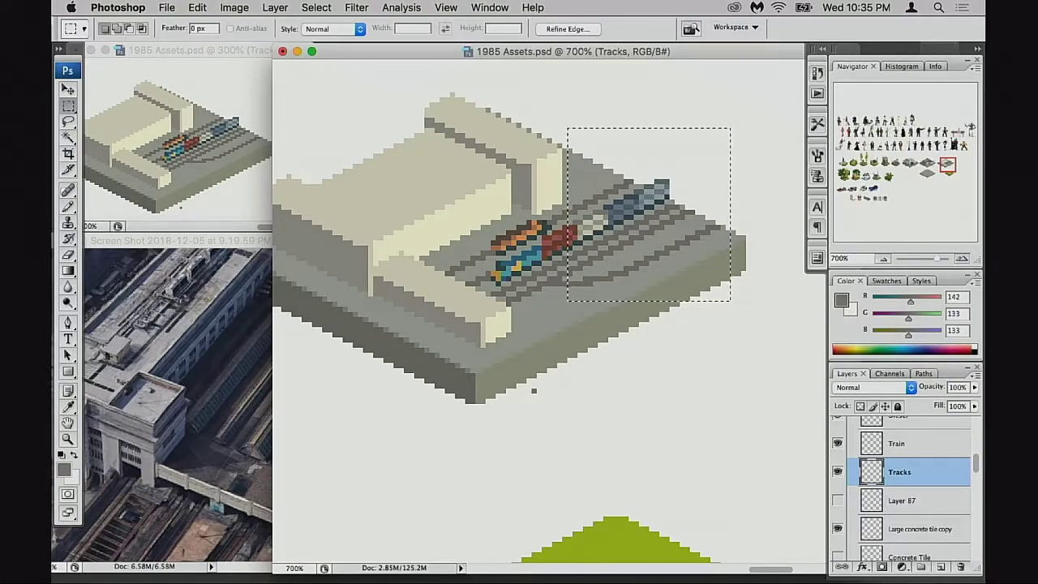
Step: Select a stepped region around the upper parallel tracks and place a copy of it across the low front wall to extend them
left_click_drag(547, 154, 568, 166)
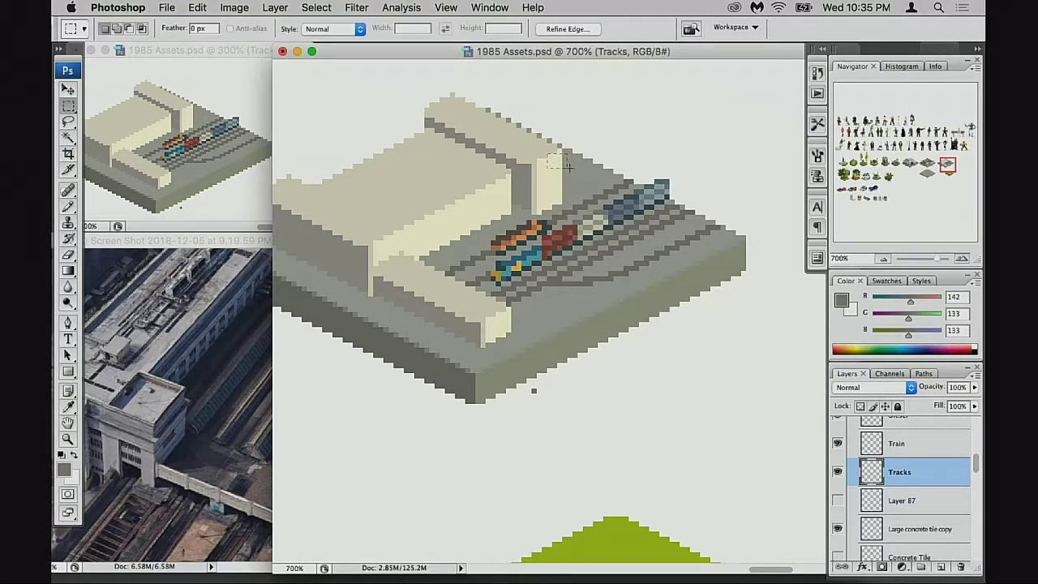
mouse_move(678, 235)
left_mouse_down()
mouse_move(696, 235)
mouse_move(681, 231)
left_mouse_up()
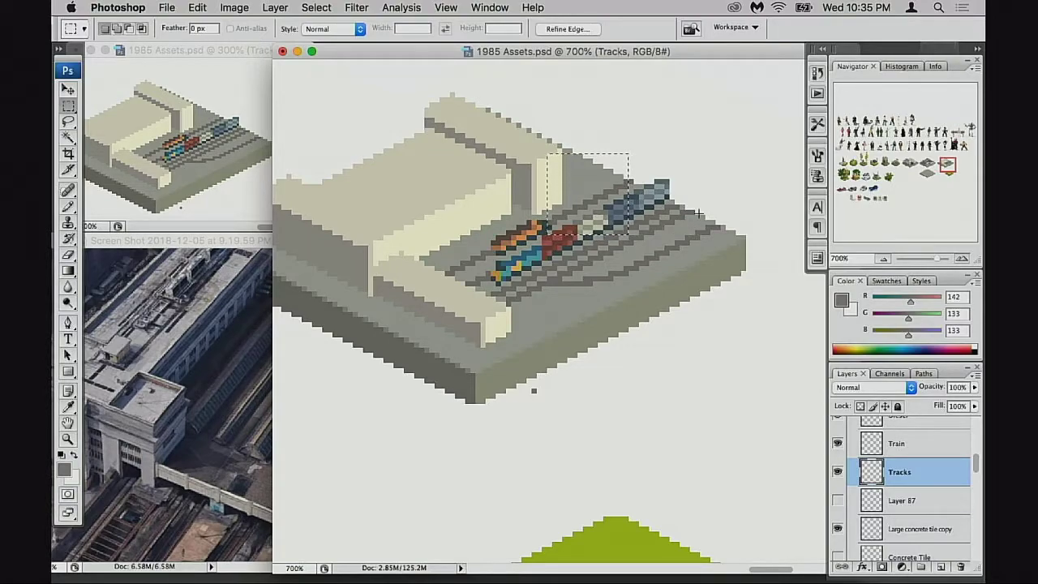
left_click_drag(705, 195, 612, 270, "shift")
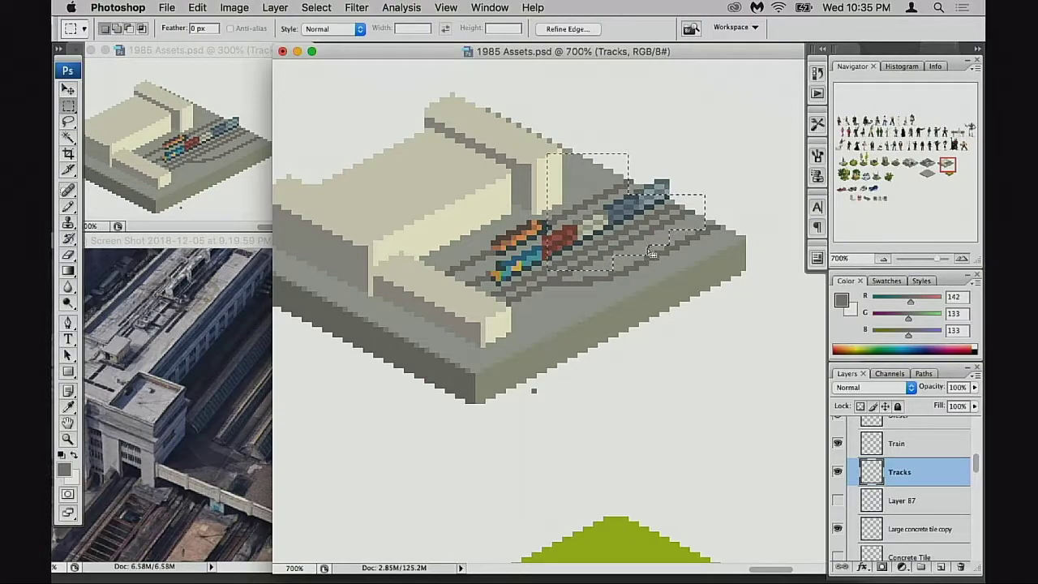
left_click_drag(627, 176, 492, 341)
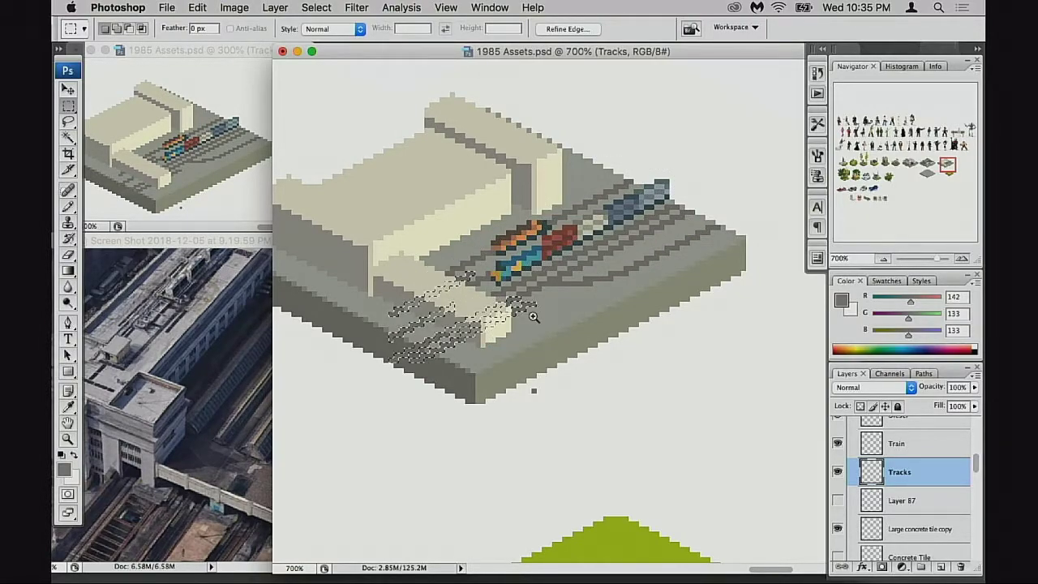
Step: Find the low front wall's layer by toggling layer visibility, and hide Layer 86 copy 3 to expose the extended tracks
left_click(533, 316)
left_click(524, 312)
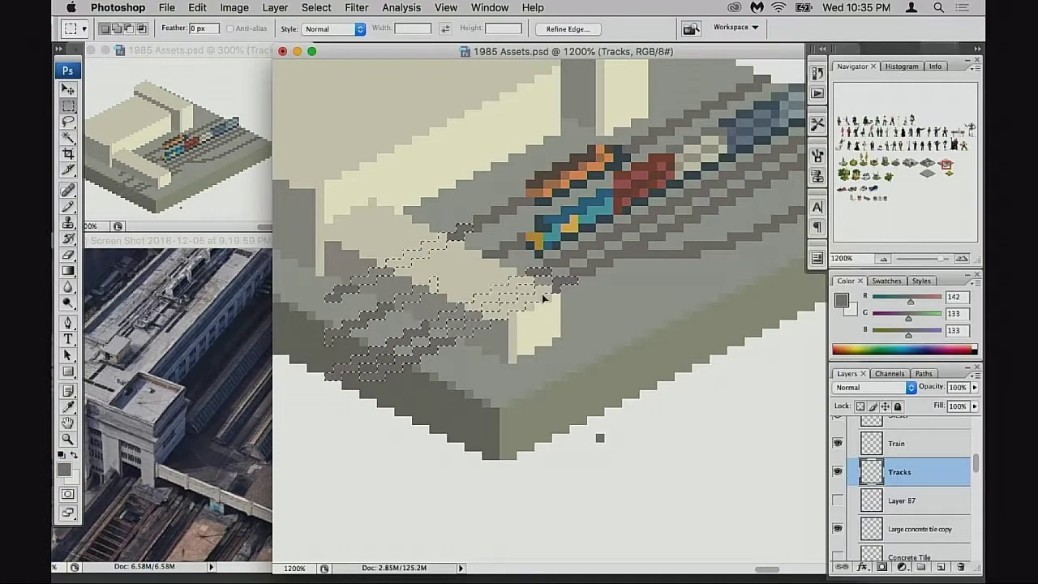
scroll(850, 429, "up", 3)
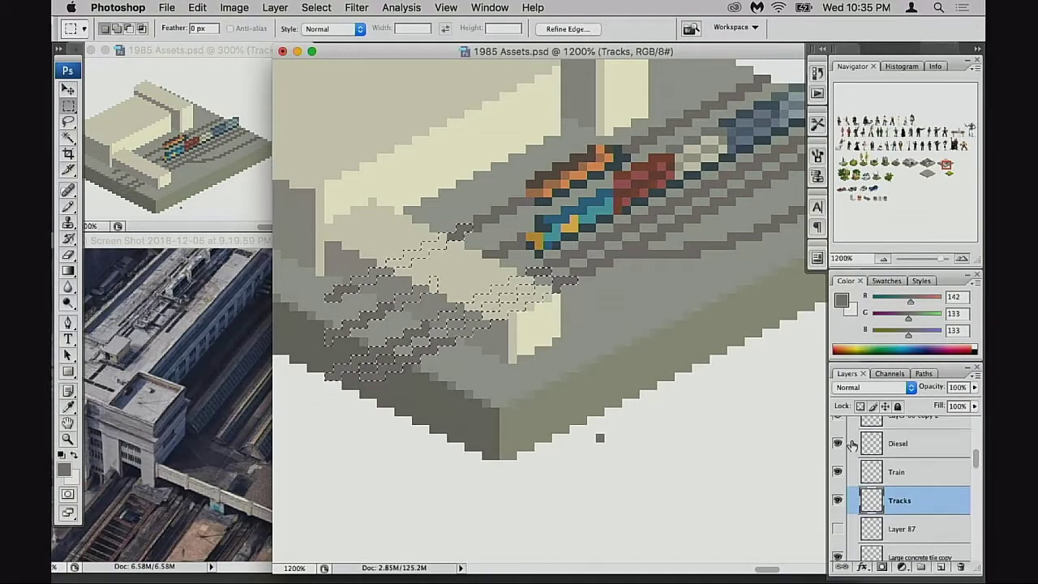
left_click(838, 463)
left_click(837, 463)
scroll(840, 450, "up", 1)
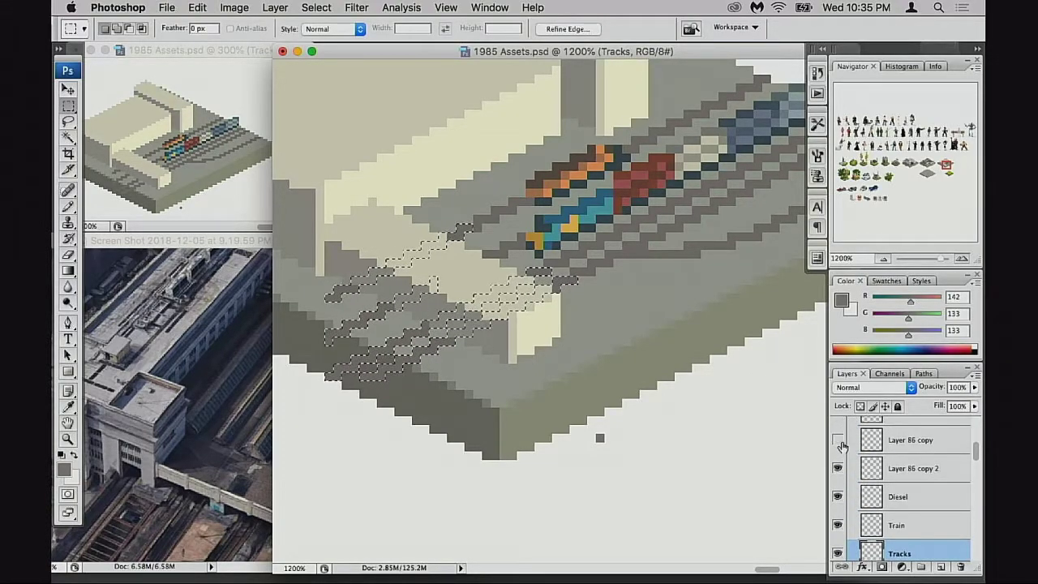
left_click(839, 445)
left_click(840, 444)
scroll(842, 447, "up", 1)
left_click(840, 443)
left_click(842, 446)
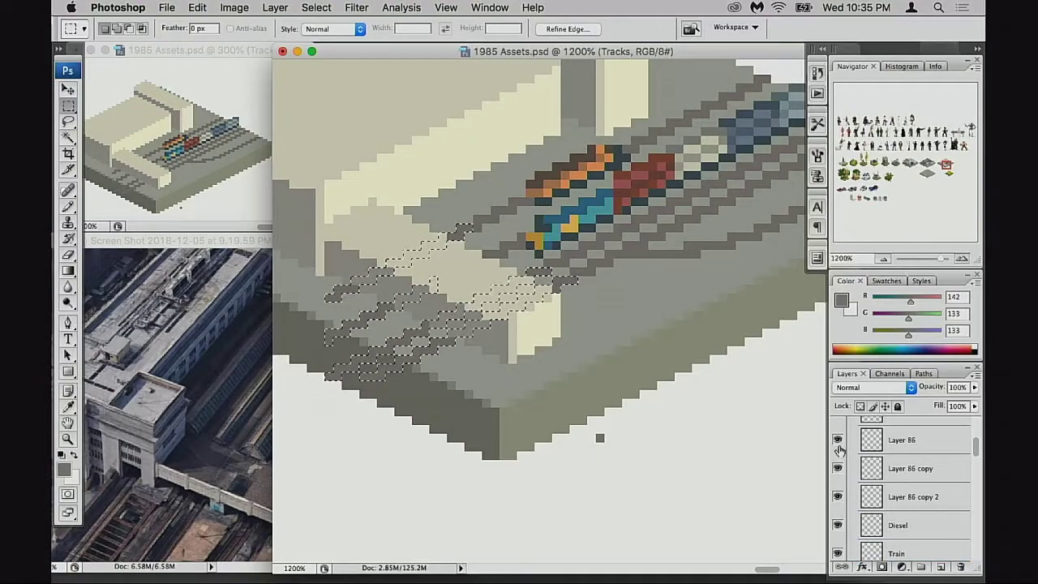
scroll(841, 446, "up", 1)
left_click(839, 448)
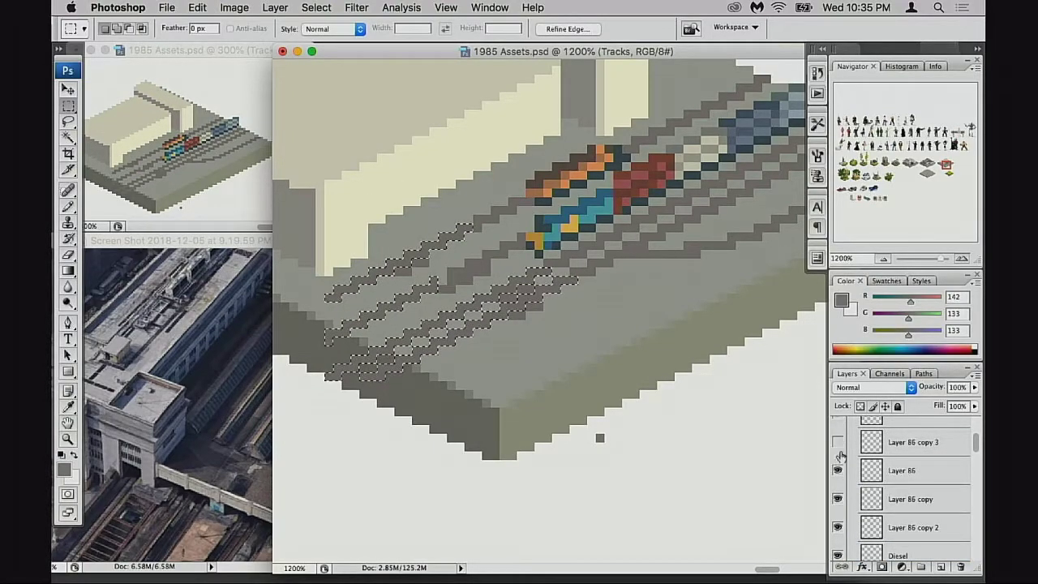
Step: Check the Tracks layer's extent, deselect the copied stripes, and touch up the pixels where the second track joins its extension
scroll(841, 458, "down", 5)
left_click(838, 480)
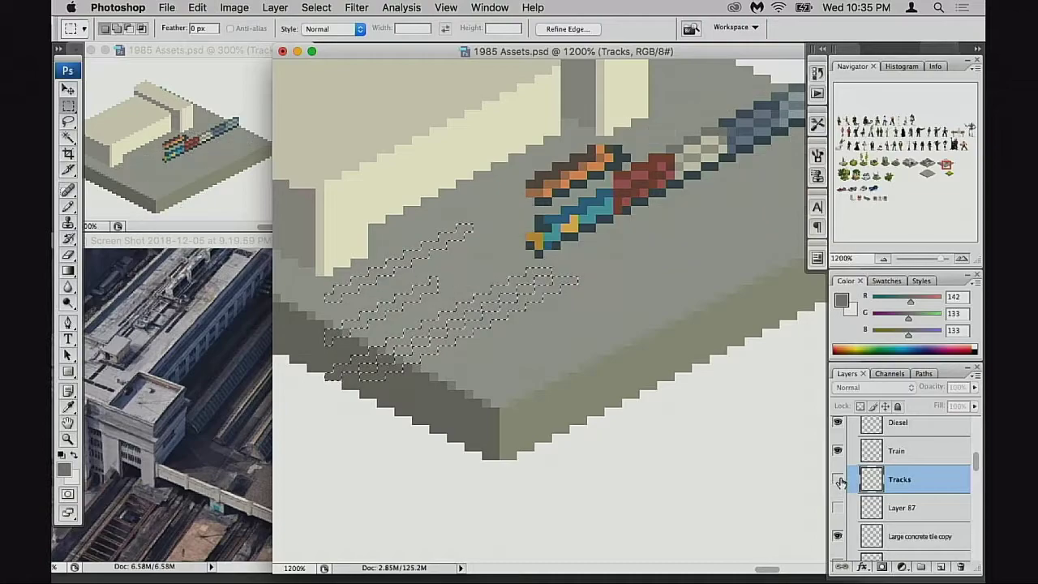
left_click(839, 480)
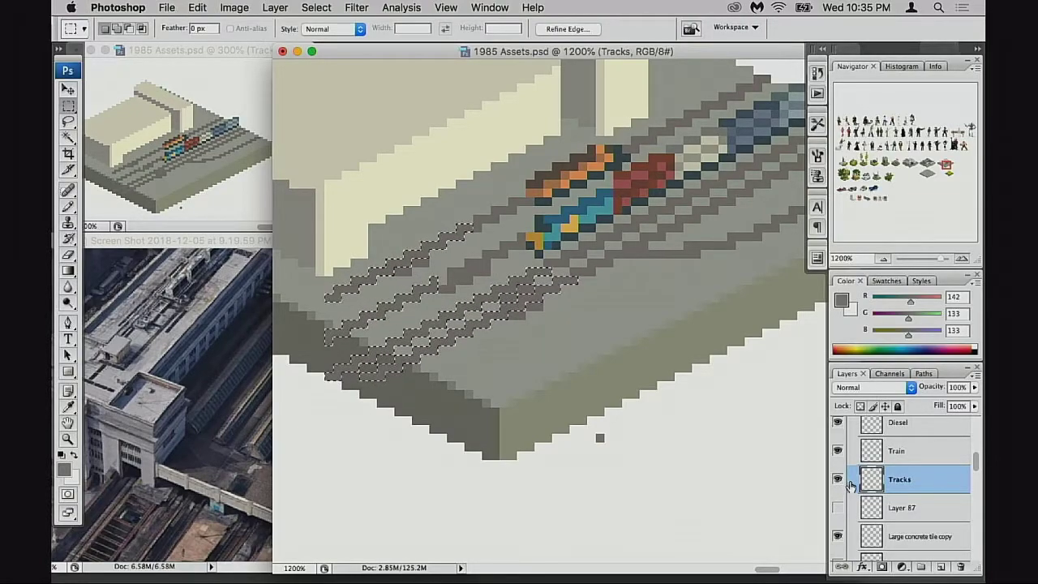
key("ctrl+d")
key("e")
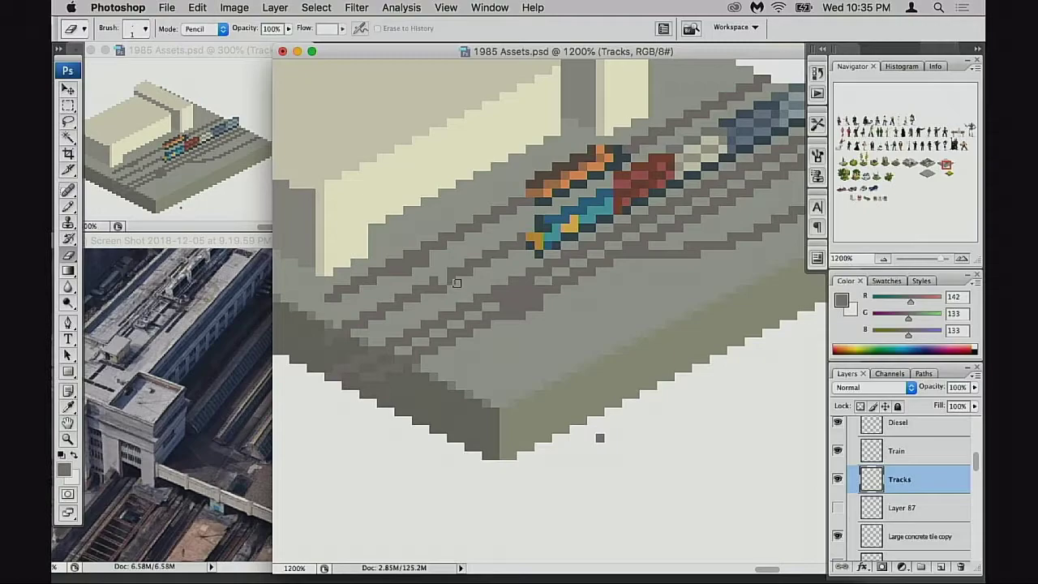
key("b")
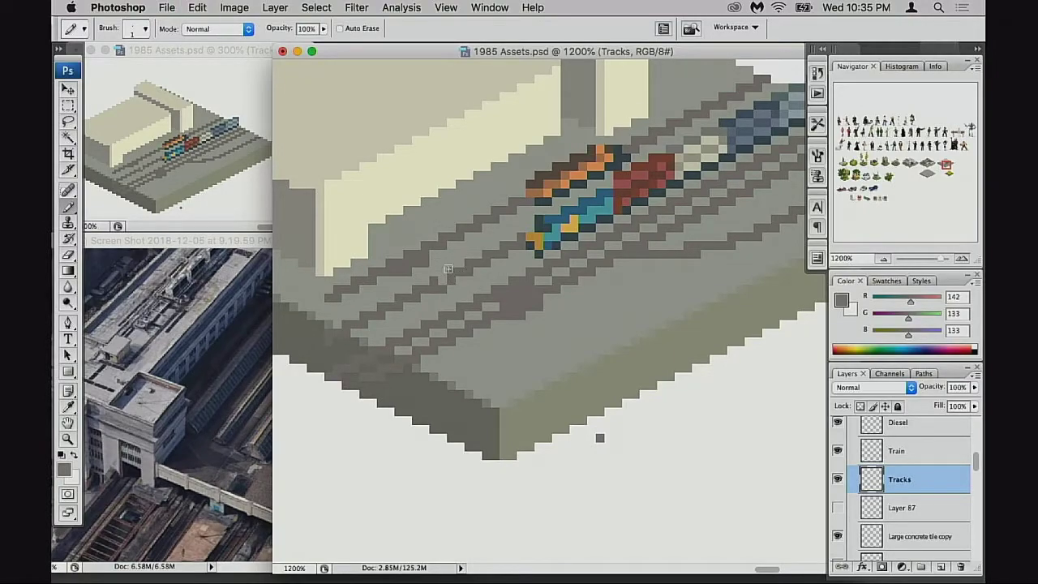
left_click(455, 276, "alt")
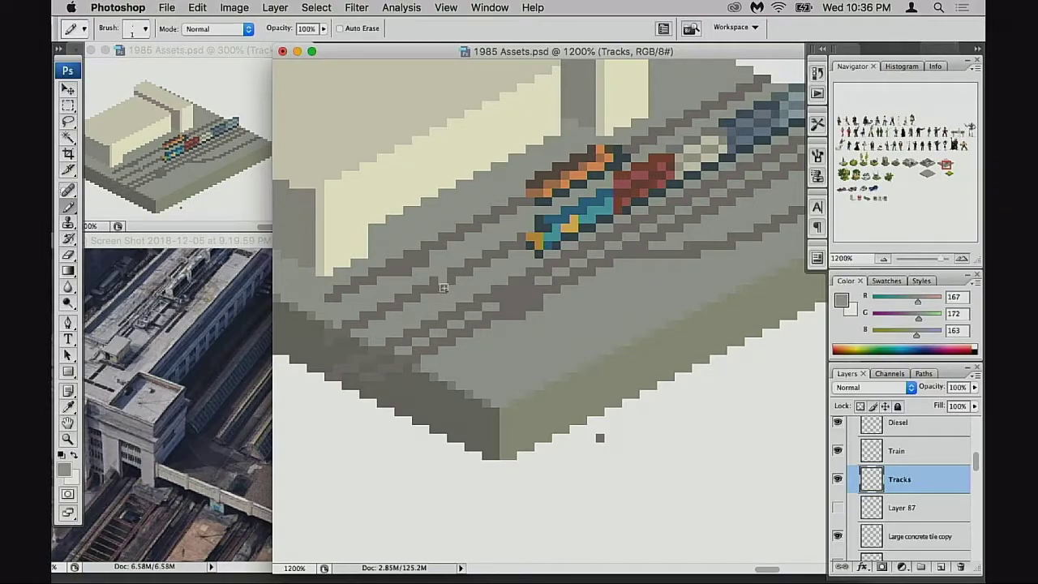
left_click(838, 480)
left_click(838, 479)
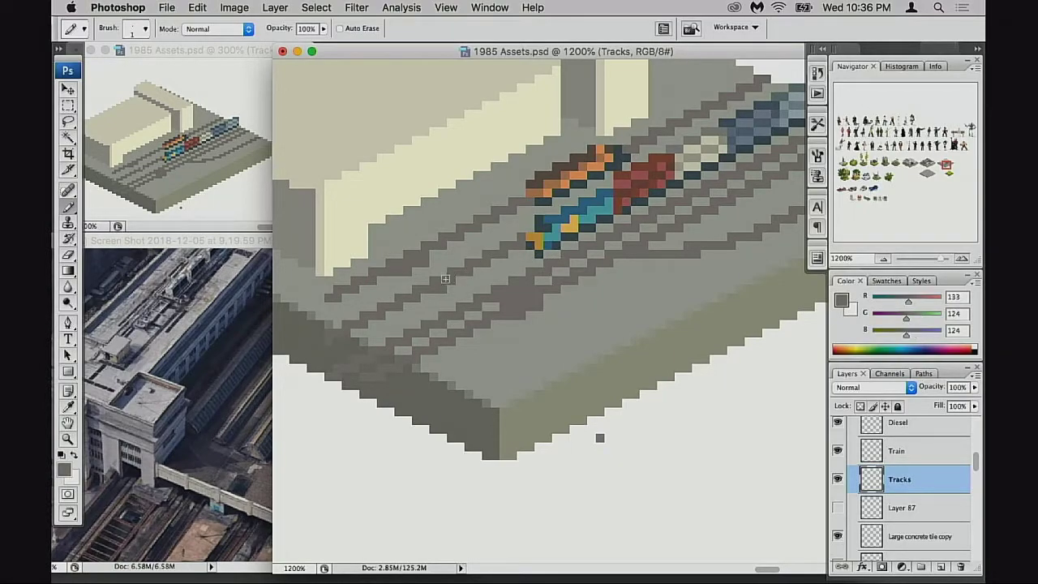
key("e")
scroll(490, 293, "right", 1)
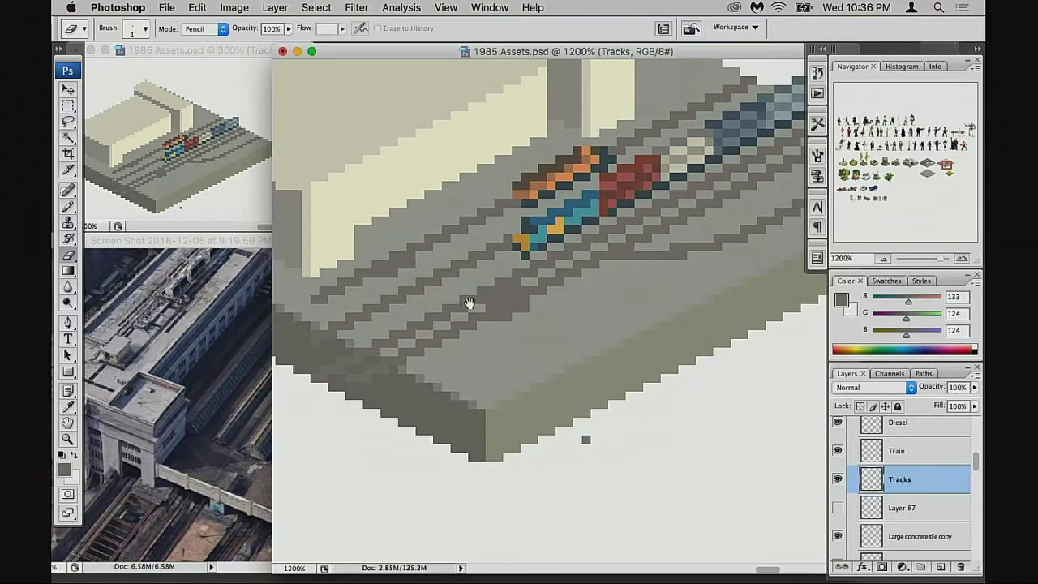
Step: Clear the thickened section of the track nearest the building and fill the gap with a copied track segment
key("m")
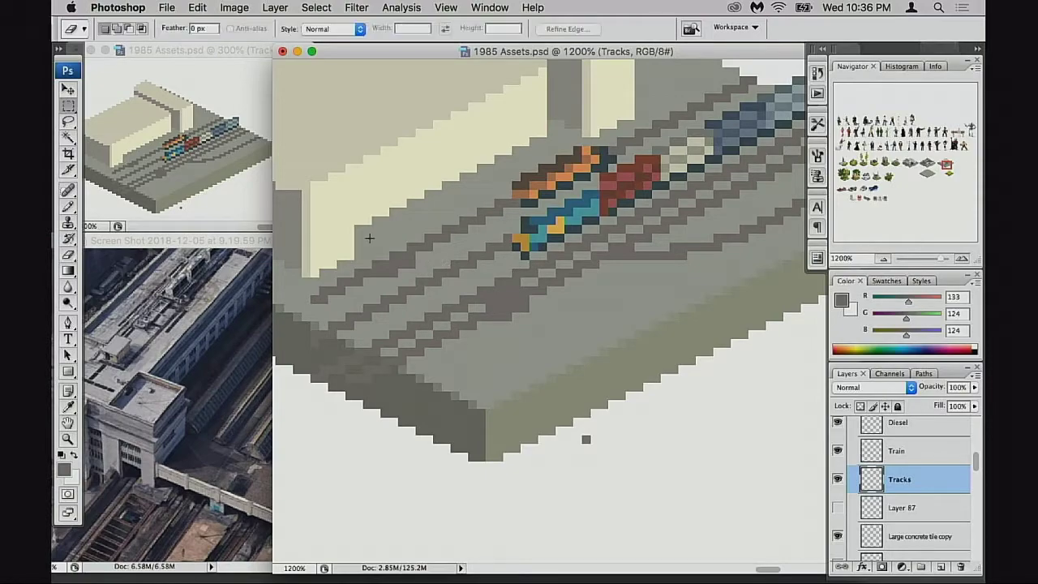
left_click_drag(346, 227, 424, 270)
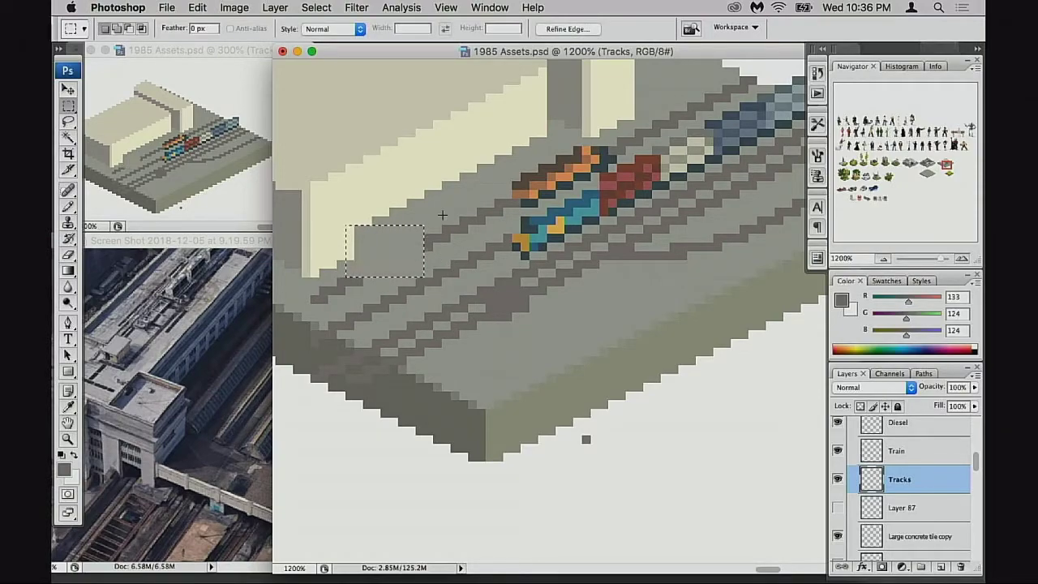
left_click_drag(417, 190, 362, 281)
key("super+z")
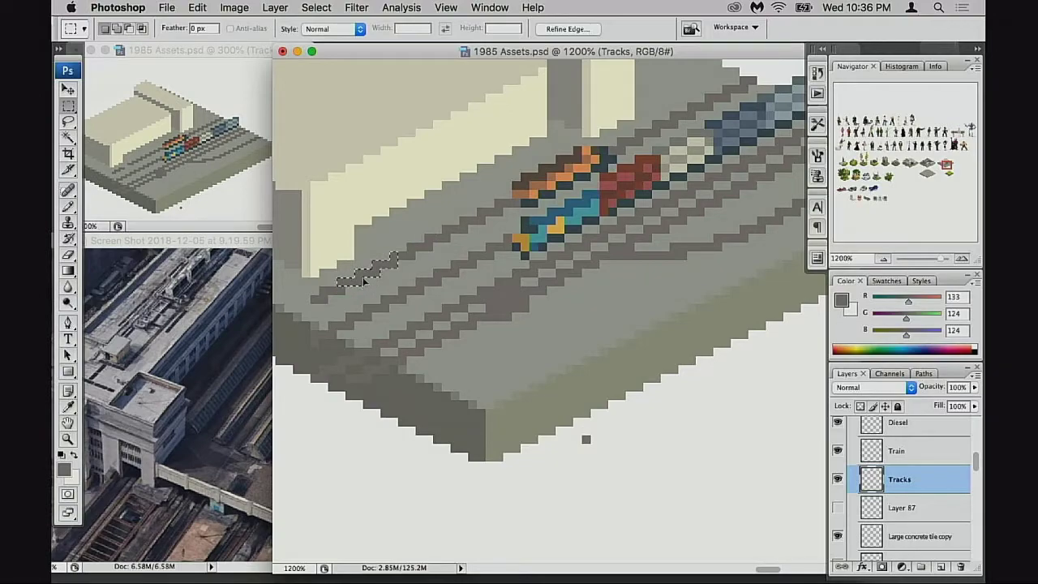
Step: Deselect the copied track segment and try erasing a single pixel where the tracks end near the tile's edge
left_click_drag(393, 325, 450, 310)
left_click_drag(412, 250, 359, 287)
left_click_drag(406, 343, 412, 325)
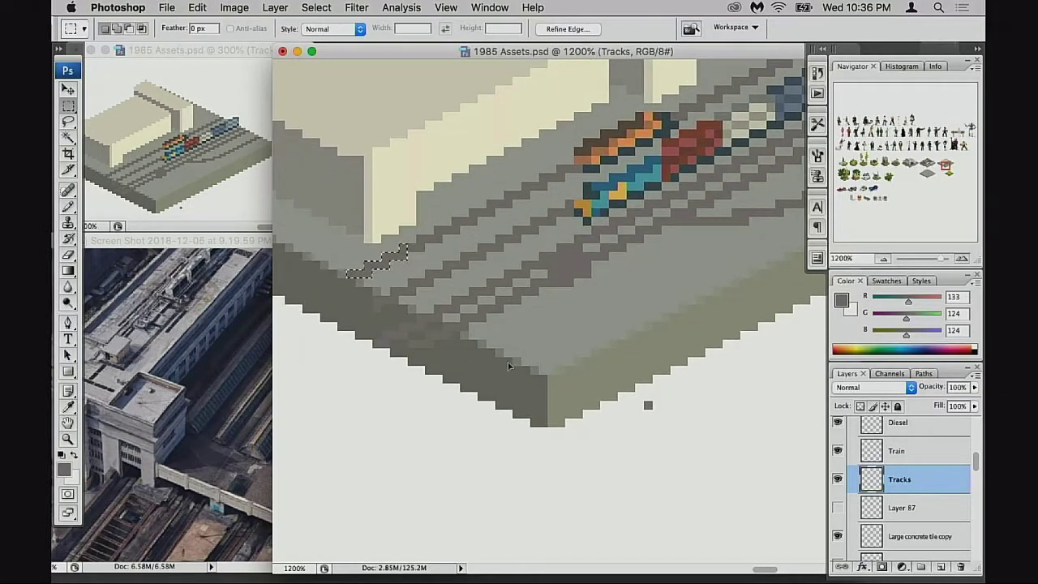
key("ctrl+d")
key("e")
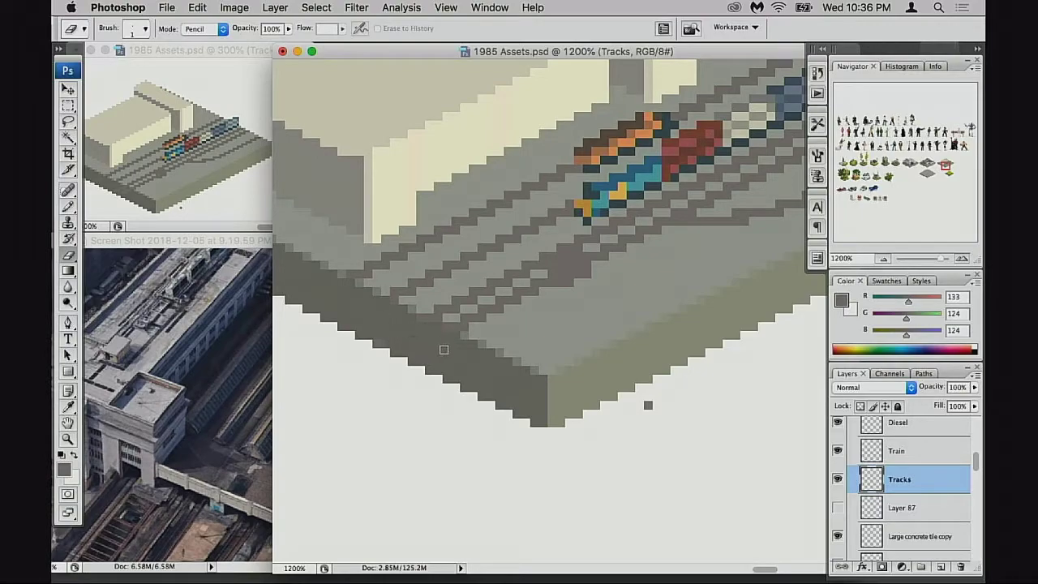
left_click(429, 320)
key("ctrl+z")
left_click_drag(479, 345, 494, 357)
left_click(493, 353, "alt")
left_click(494, 352, "alt")
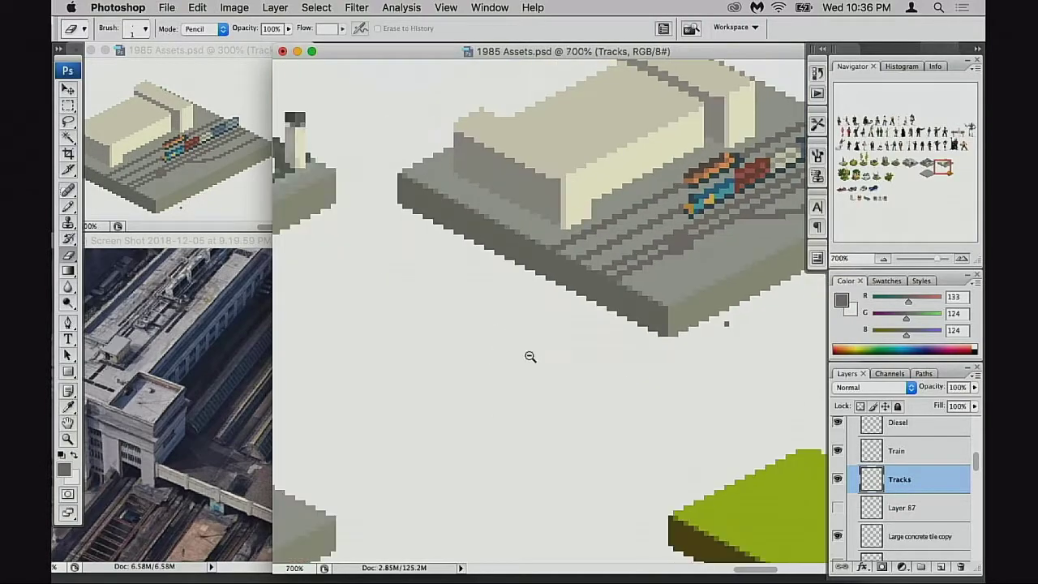
scroll(716, 401, "right", 5)
scroll(716, 401, "up", 2)
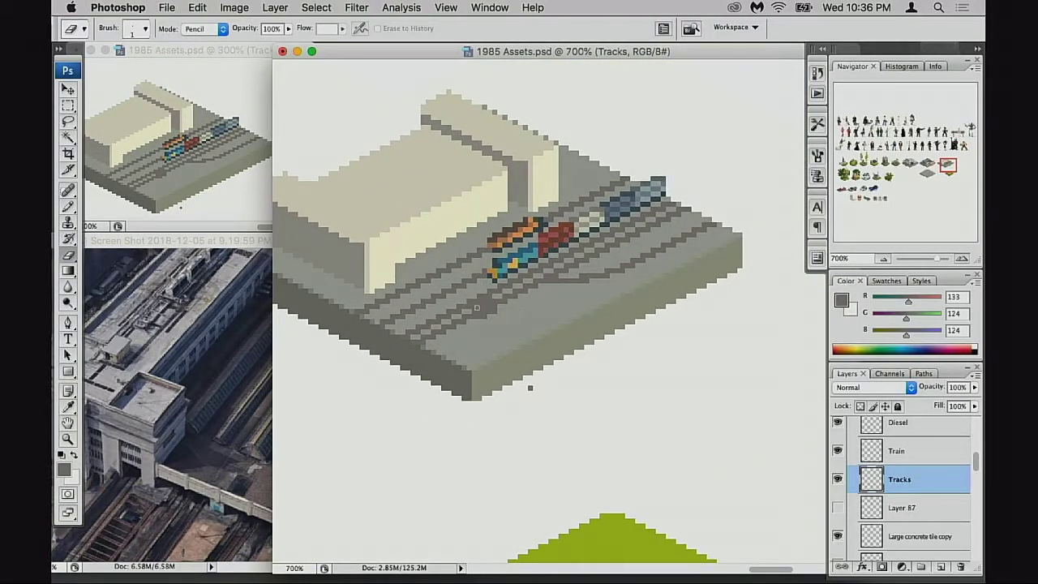
Step: Fill the wedge between the diverging tracks with a sampled neutral grey, RGB 138, 138, 138
left_click(533, 307, "super")
left_click(568, 316, "super")
left_click_drag(502, 302, 368, 370)
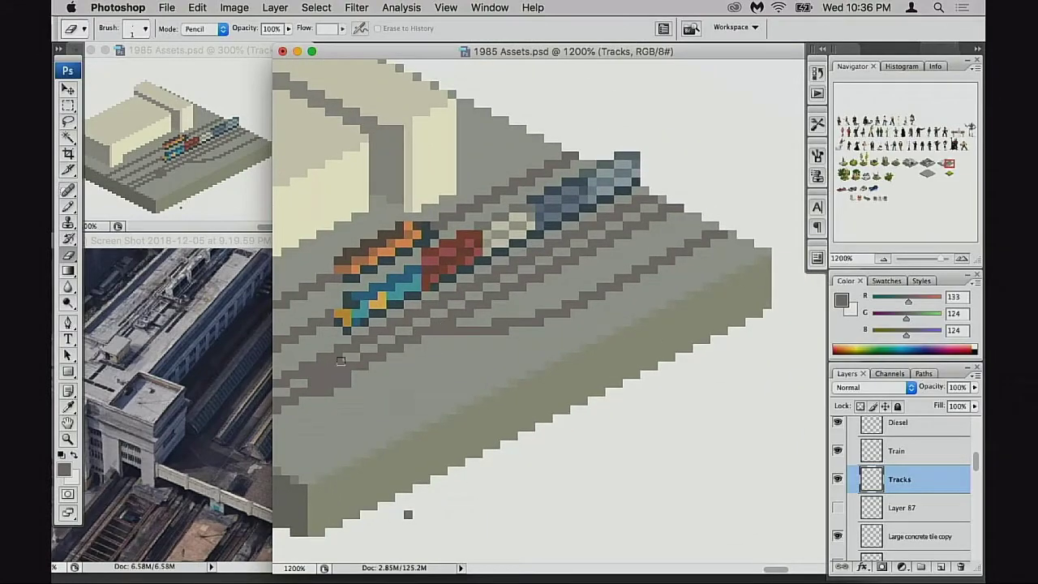
key("b")
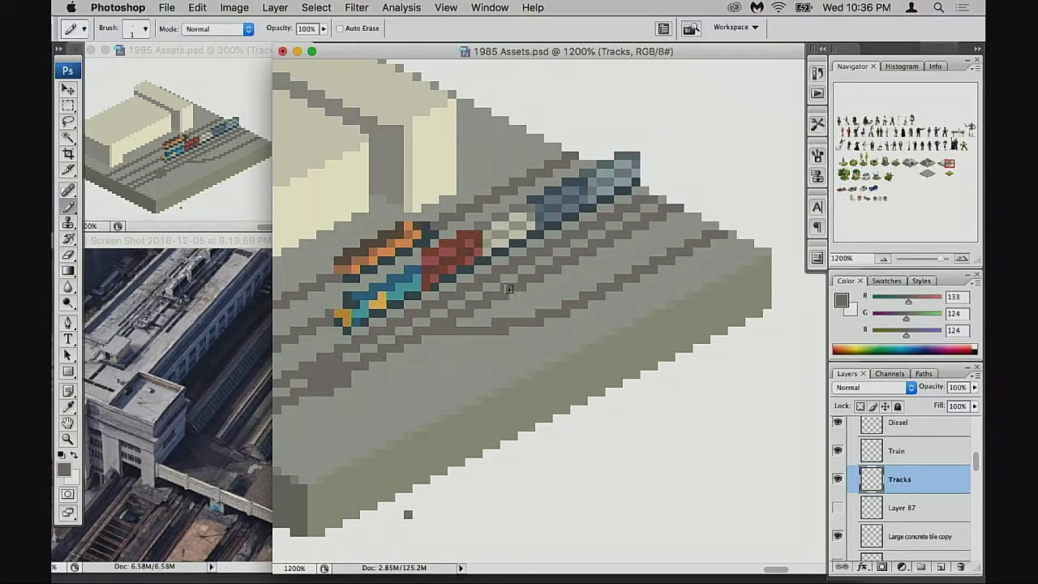
left_click(509, 213, "alt")
left_click_drag(530, 300, 502, 311)
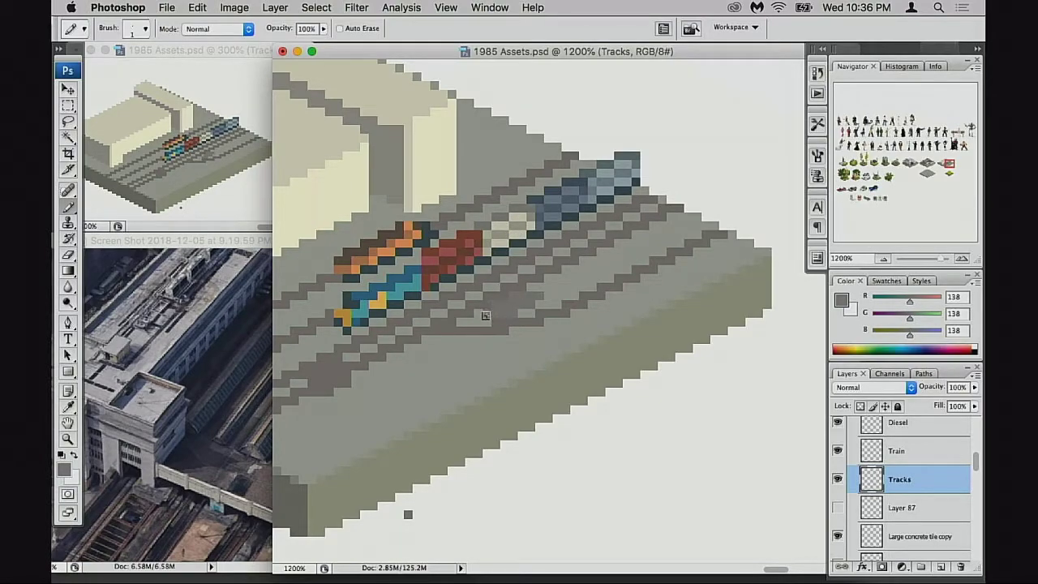
Step: Repaint the wedge between the diverging tracks in a pale beige-grey, resampling the colour until the patch blends with the ground
left_click(326, 138, "alt")
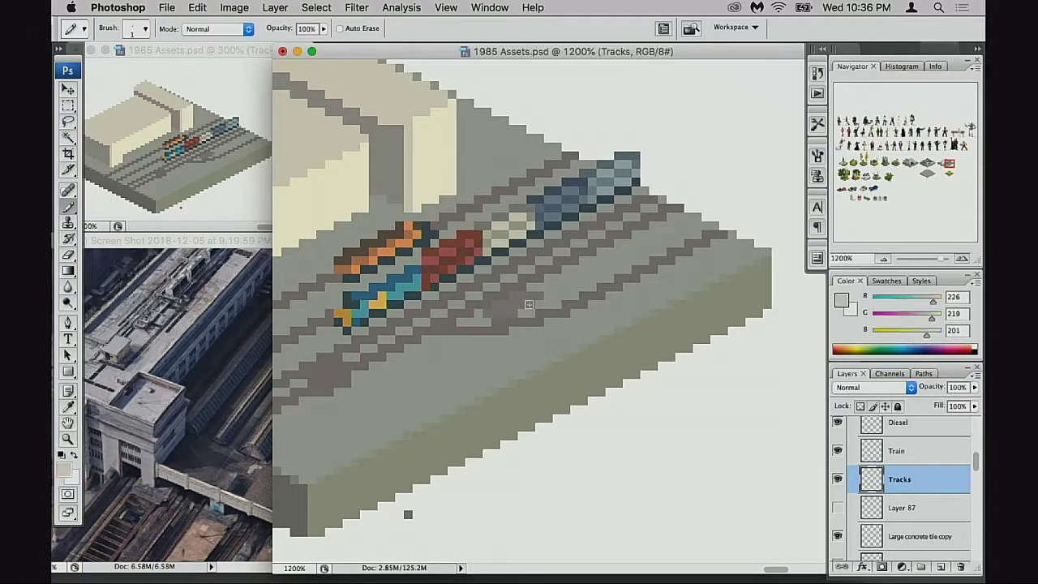
left_click_drag(497, 310, 505, 314)
key("super+z")
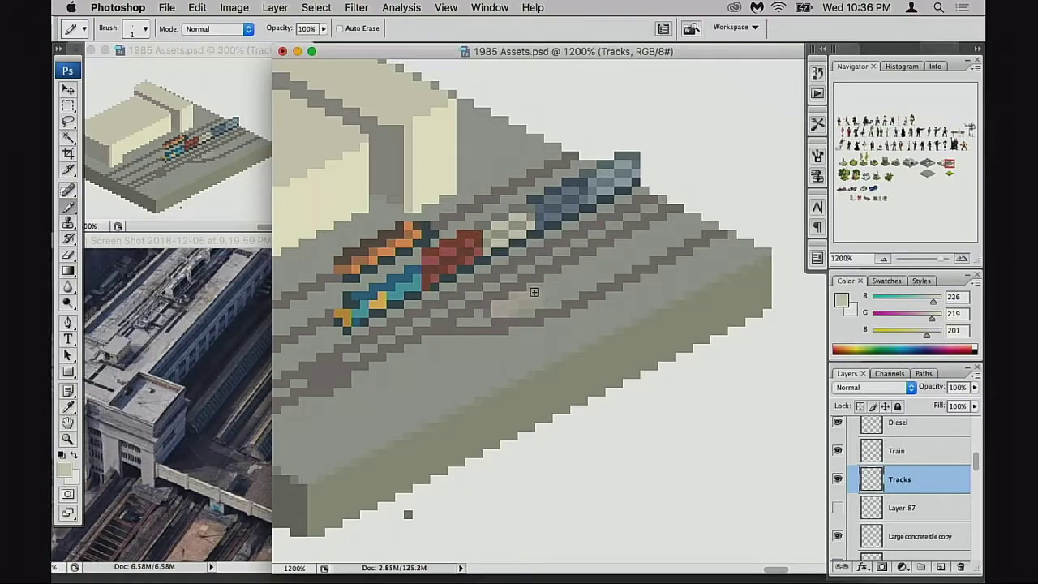
left_click(519, 296, "alt")
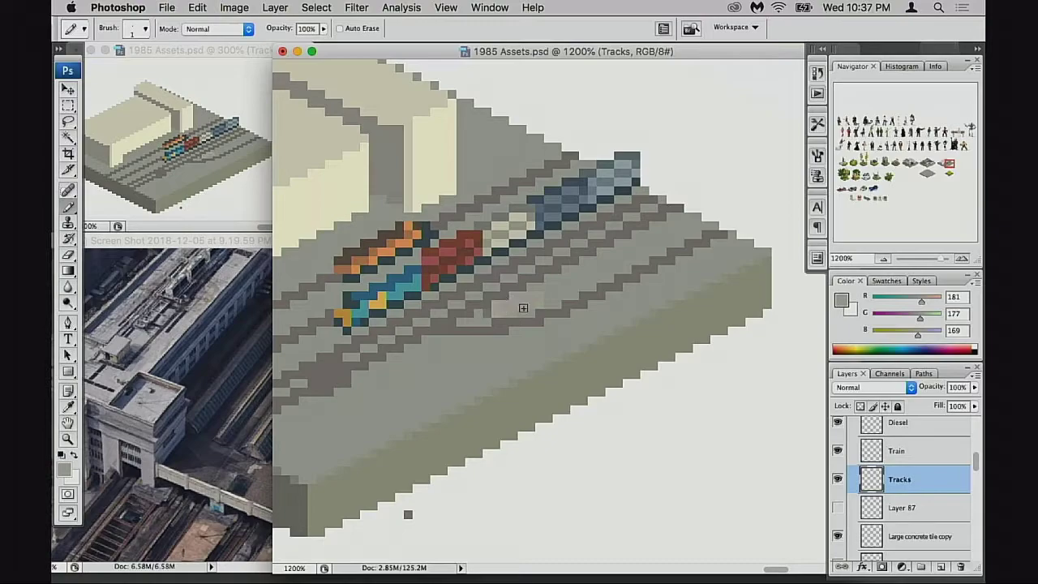
key("super+z")
left_click(508, 306, "alt")
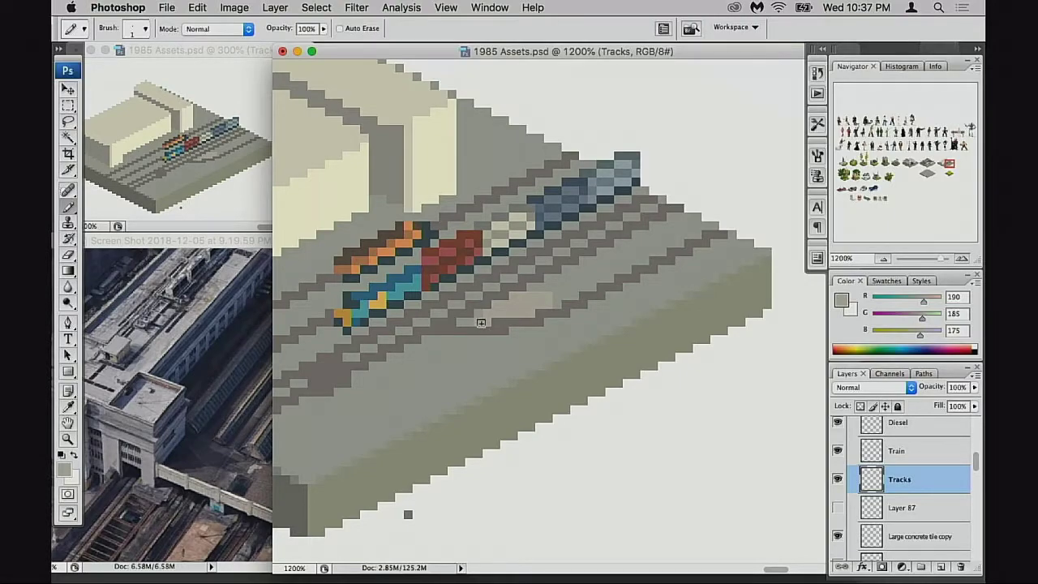
left_click_drag(478, 343, 527, 348)
key("super+minus")
key("super+minus")
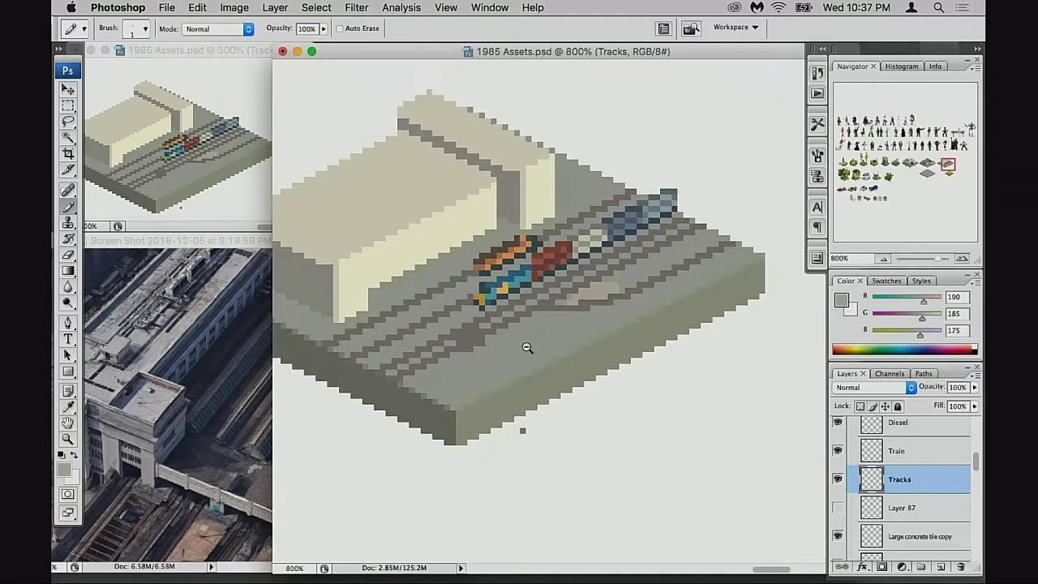
scroll(637, 393, "up", 2)
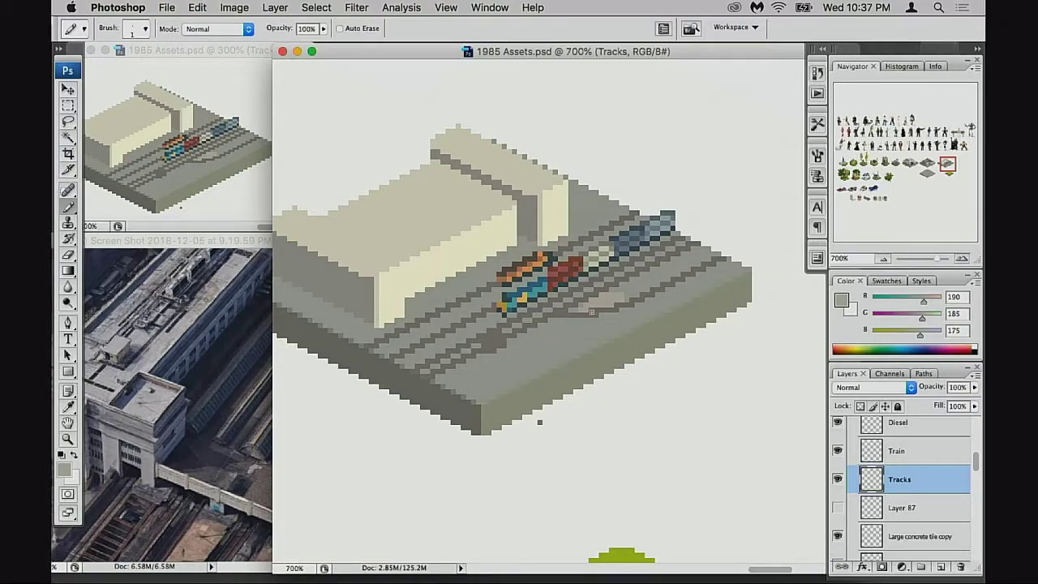
key("super+plus")
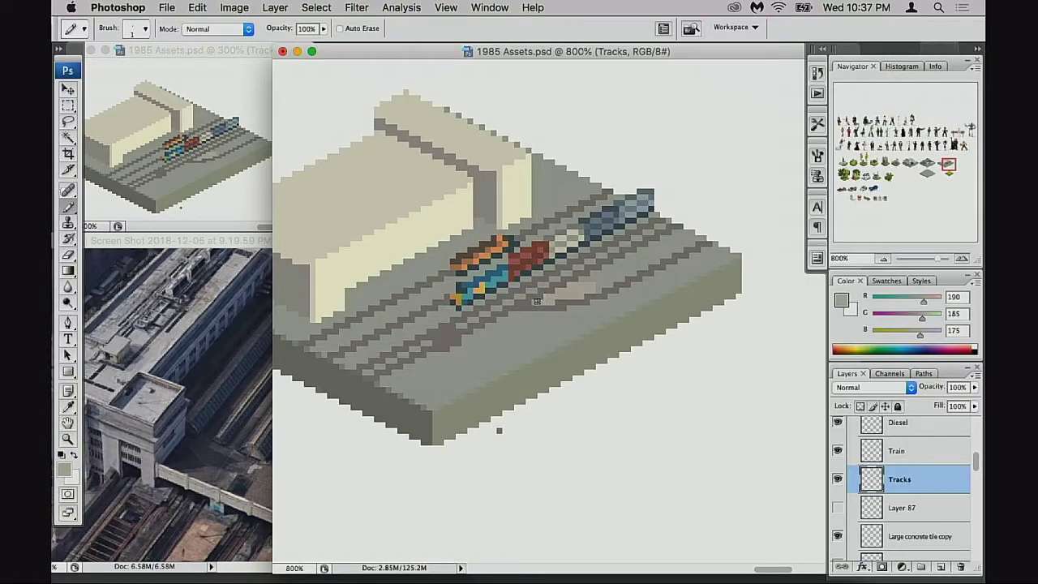
left_click_drag(549, 323, 564, 320)
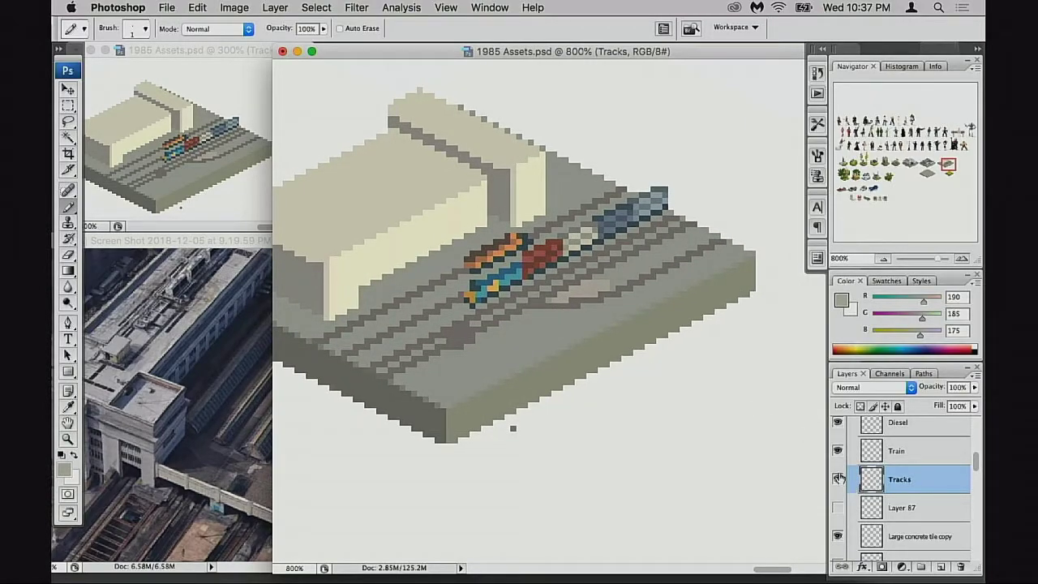
Step: Show the low front wall again and make its layer, Layer 86 copy 3, active
scroll(861, 475, "up", 2)
scroll(860, 475, "up", 3)
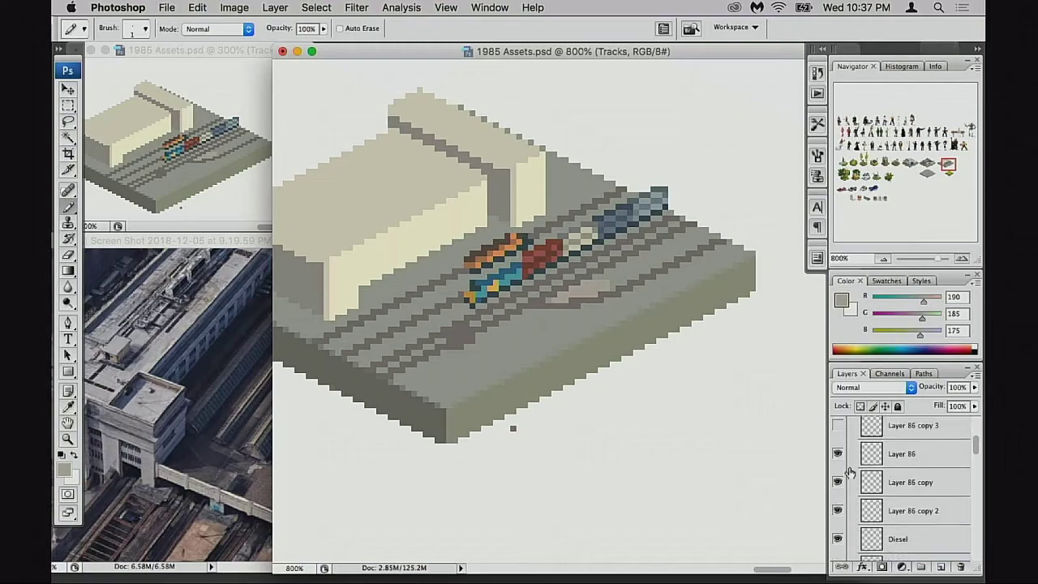
left_click(838, 448)
left_click(862, 448)
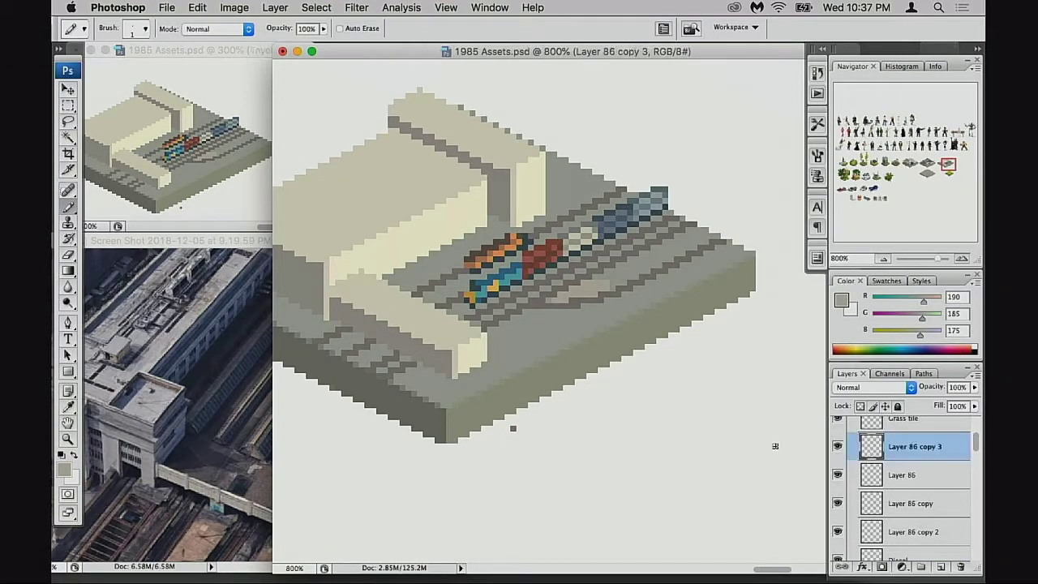
Step: Set the foreground colour to the dark olive-grey 3f3f3a
key("super+equal")
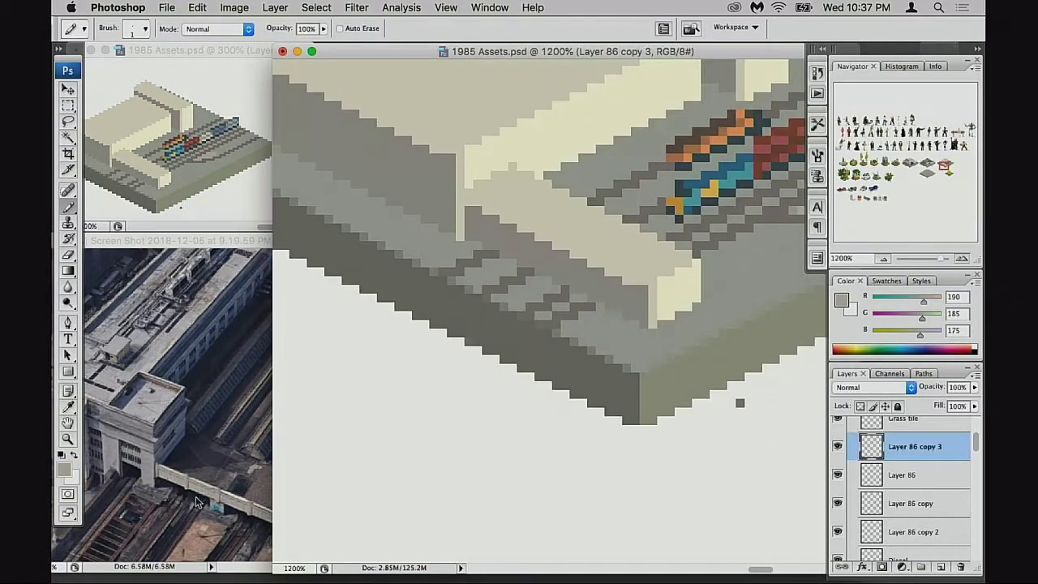
key("super+equal")
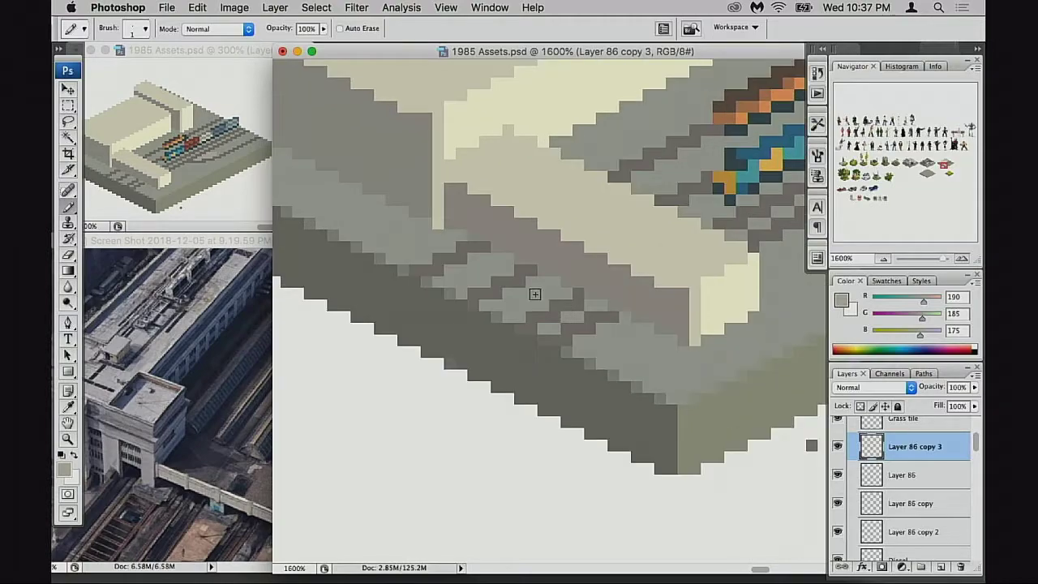
left_click_drag(379, 319, 372, 341)
left_click(63, 471)
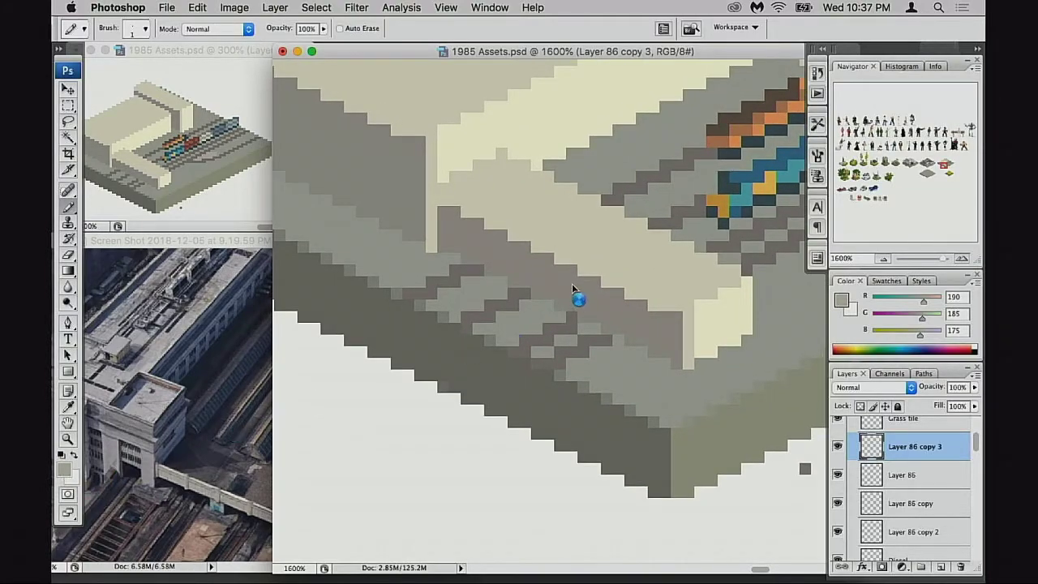
key("alt+shift+k")
left_click_drag(607, 150, 609, 205)
left_click_drag(783, 243, 791, 240)
left_click_drag(593, 227, 605, 220)
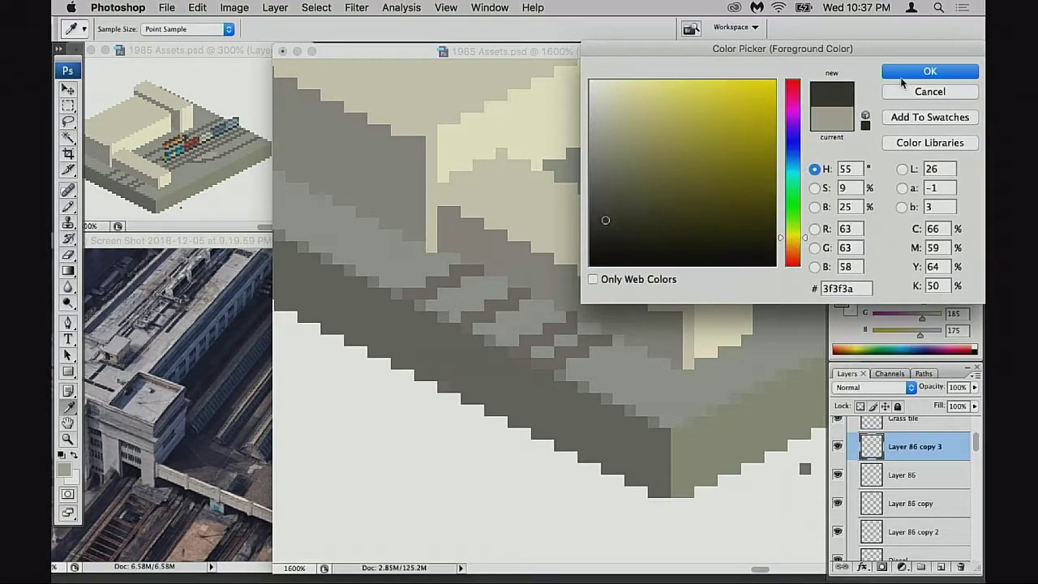
left_click(929, 71)
Step: Pencil four dark stepped marks along the base of the low front wall where the tracks pass beneath it
key("b")
left_click(480, 262)
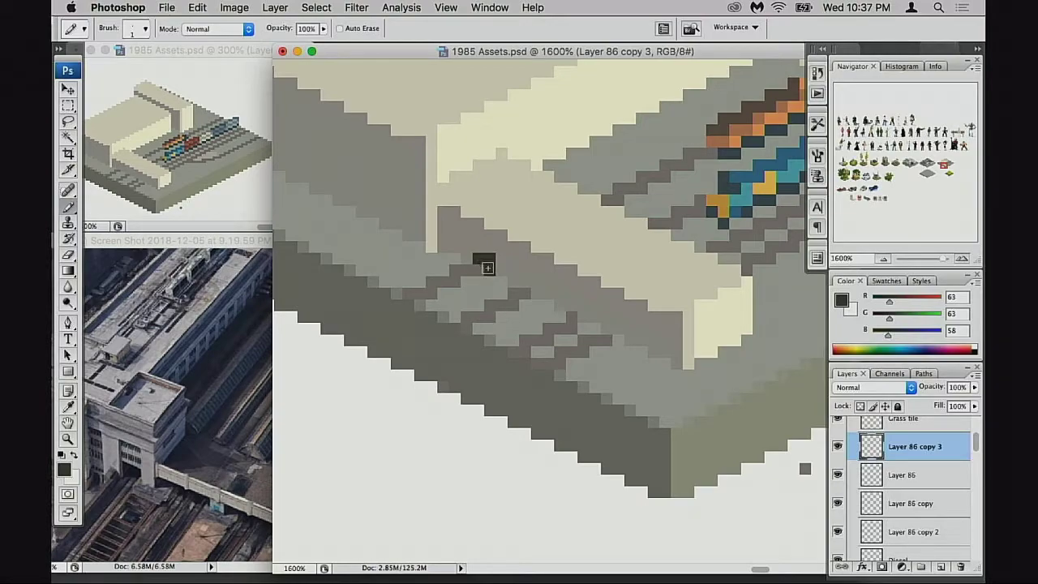
left_click(488, 267)
left_click(467, 259)
left_click_drag(517, 283, 623, 328)
left_click(560, 304)
key("super+z")
left_click(627, 327)
key("super+z")
key("super+z")
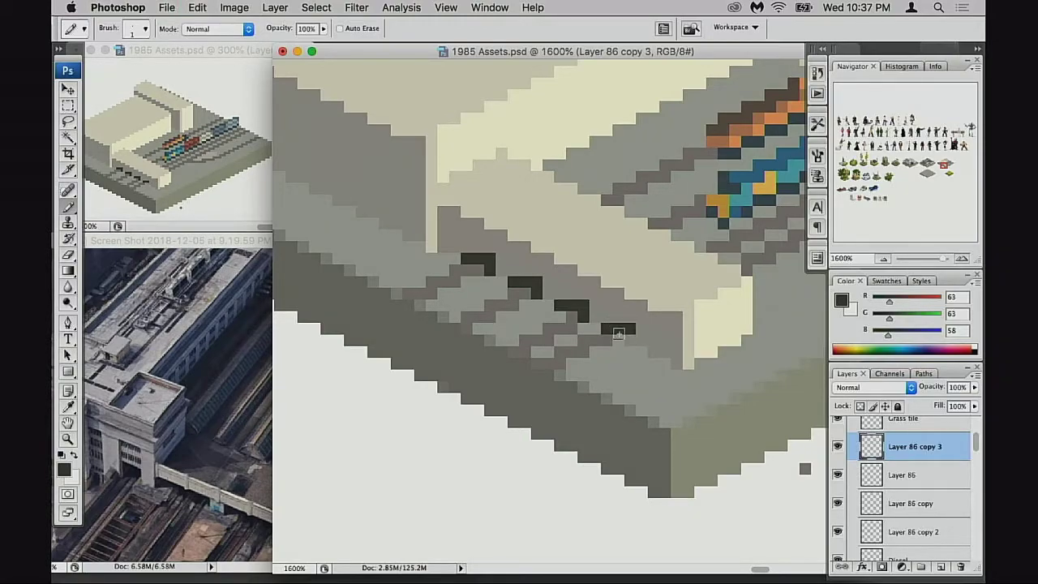
left_click(628, 337)
Step: Raise the four dark marks with an extra row of pixels each to form taller tunnel openings in the wall
left_click_drag(468, 250, 478, 249)
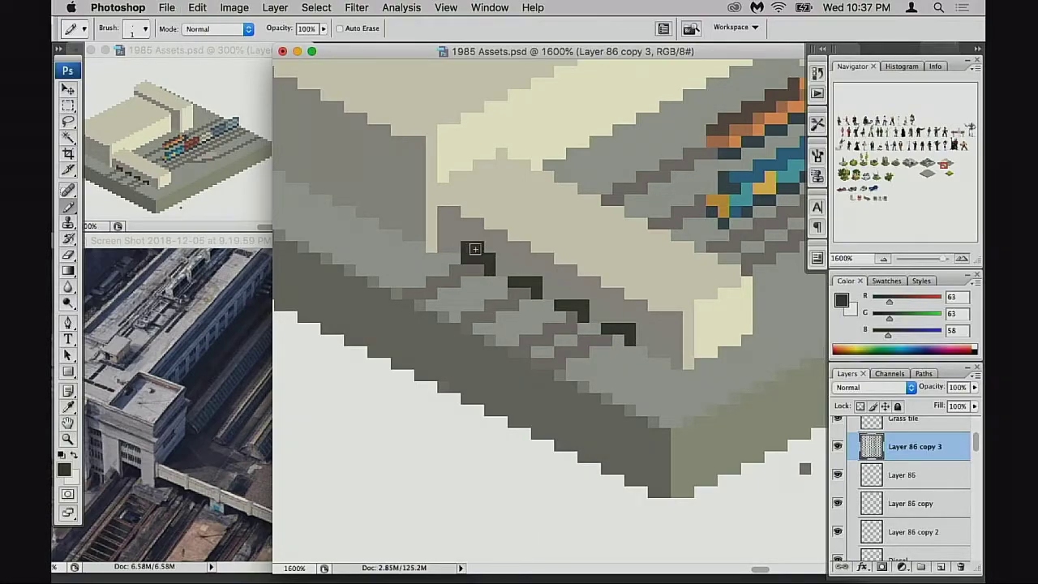
left_click(513, 270)
left_click(525, 271)
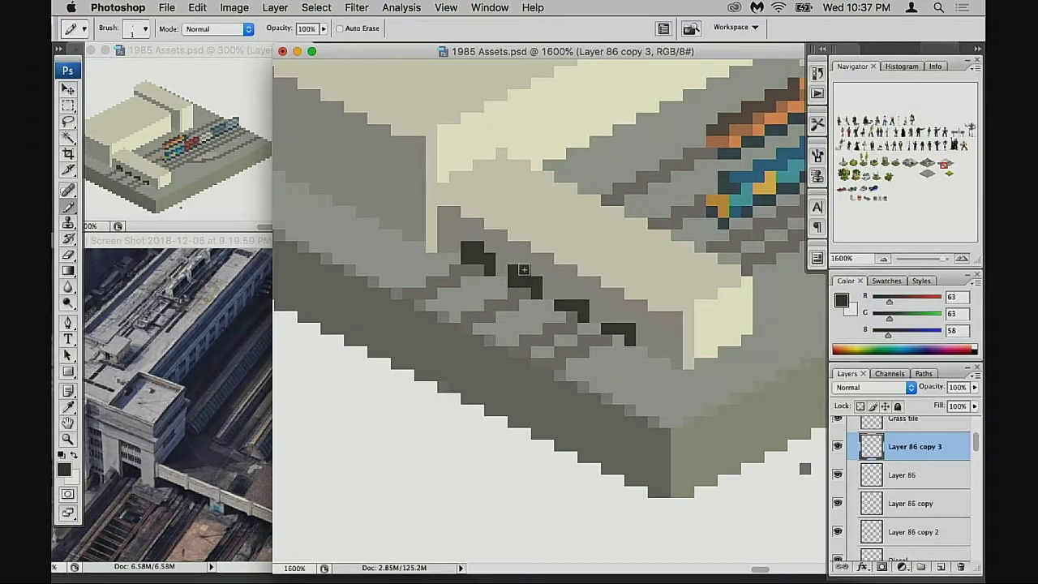
left_click(561, 295)
left_click(572, 294)
left_click(607, 317)
left_click(619, 317)
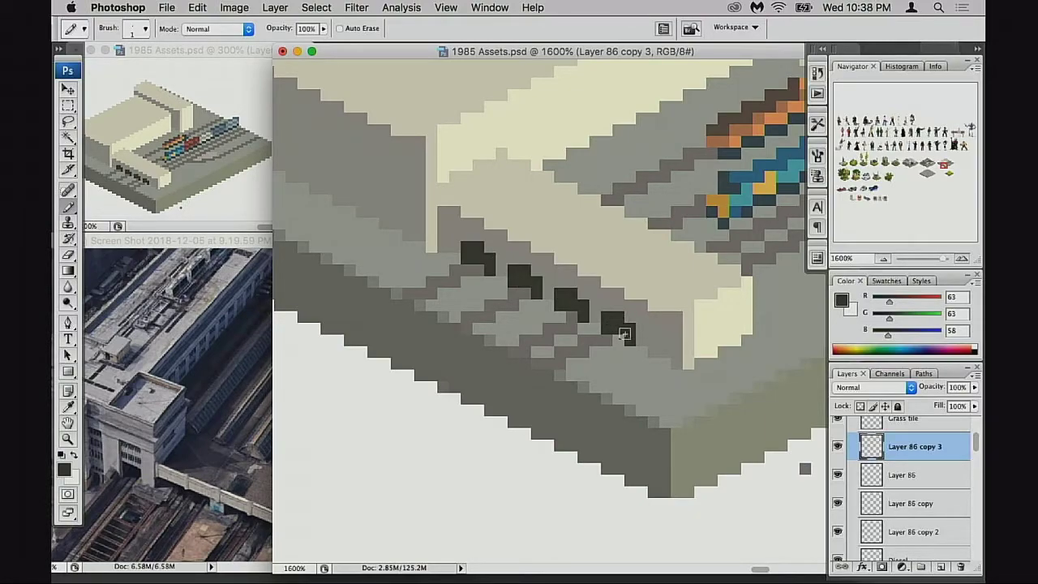
left_click_drag(625, 335, 640, 323)
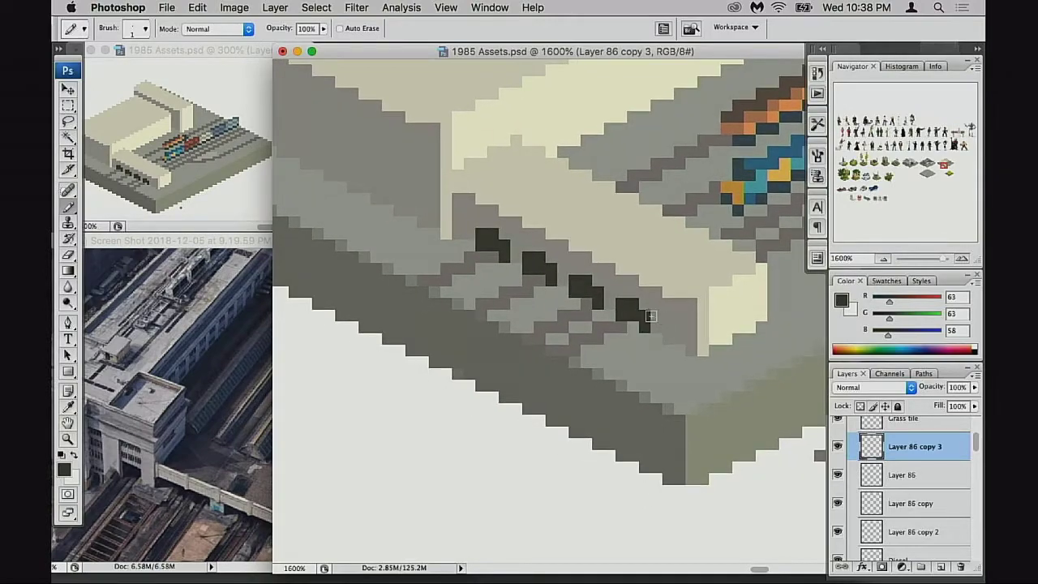
left_click(644, 305)
Step: Examine the whole train yard tile with the tunnel openings at lower magnification
left_click_drag(654, 332, 630, 334)
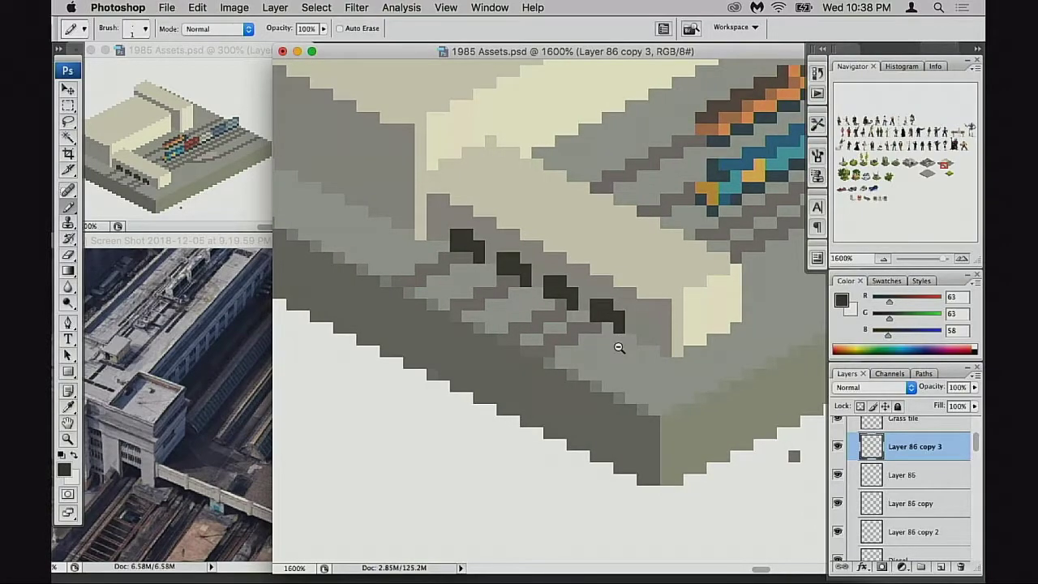
left_click(619, 348, "alt")
left_click(619, 348, "alt")
left_click(619, 348, "alt")
left_click(612, 350, "alt")
left_click(605, 350, "alt")
left_click_drag(548, 330, 651, 387)
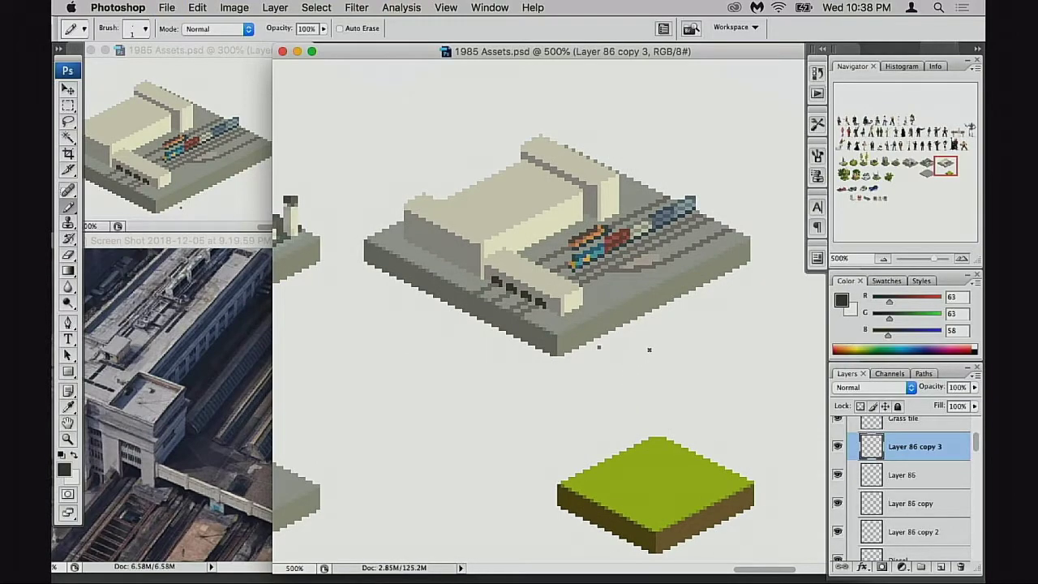
left_click(550, 337, "super")
left_click(550, 337, "super")
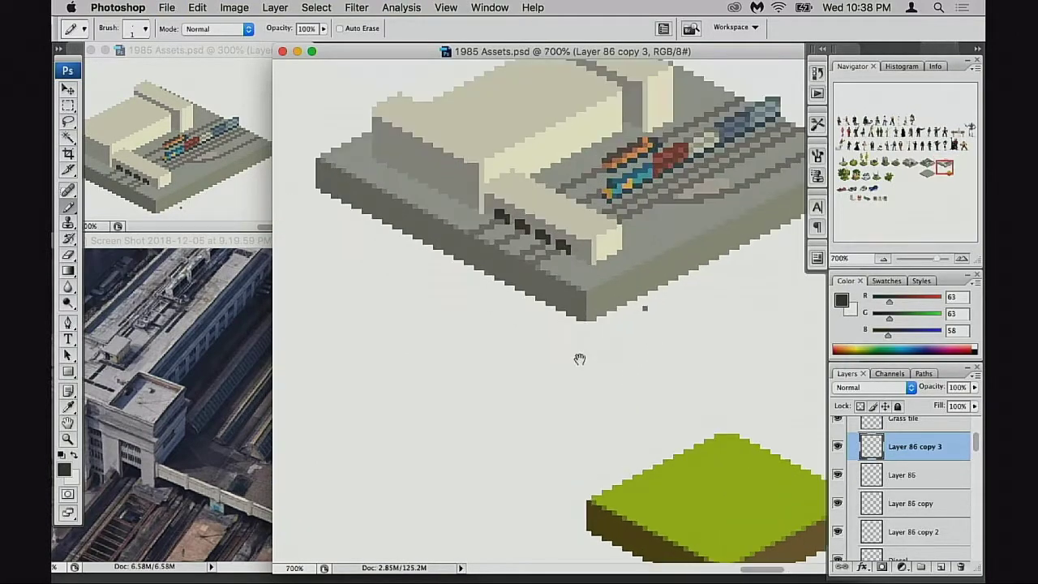
Step: Find the Tracks layer by toggling layer visibility, and set its blend mode to Multiply
left_click(838, 447)
left_click(838, 448)
scroll(844, 456, "down", 1)
left_click(839, 447)
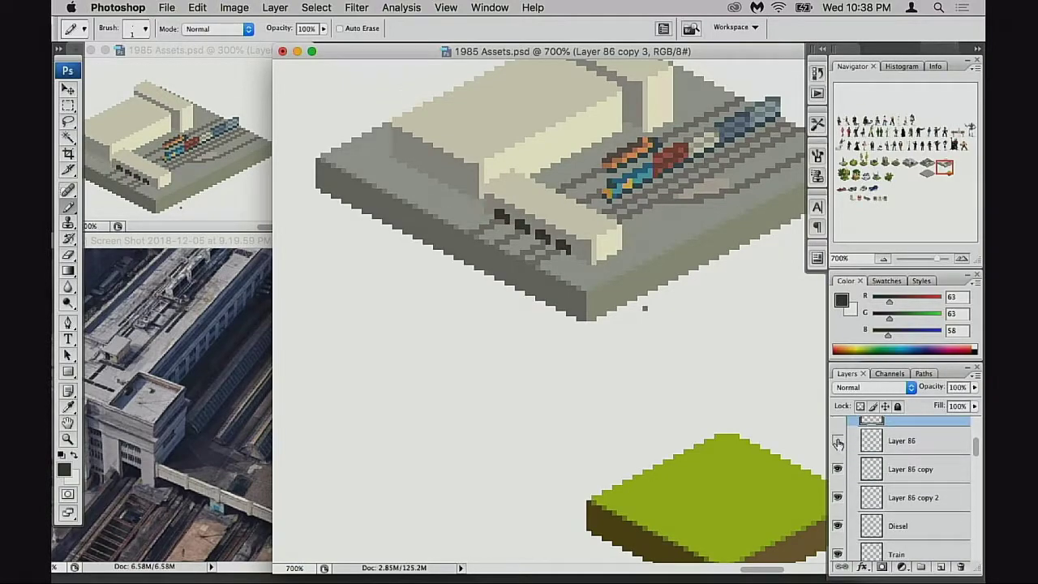
left_click(840, 448)
scroll(848, 456, "down", 2)
scroll(844, 461, "down", 1)
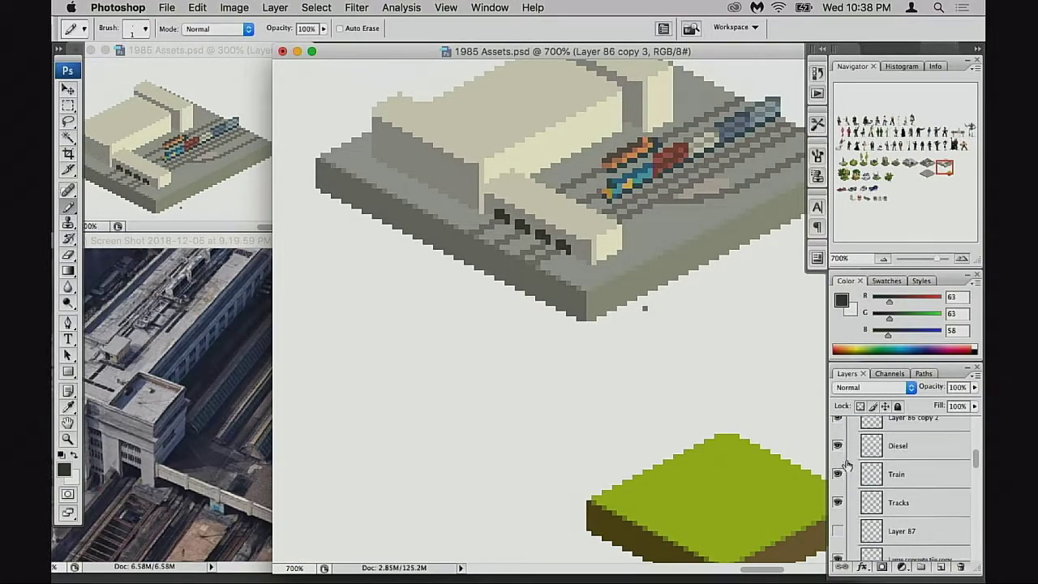
scroll(847, 455, "up", 2)
left_click(876, 529)
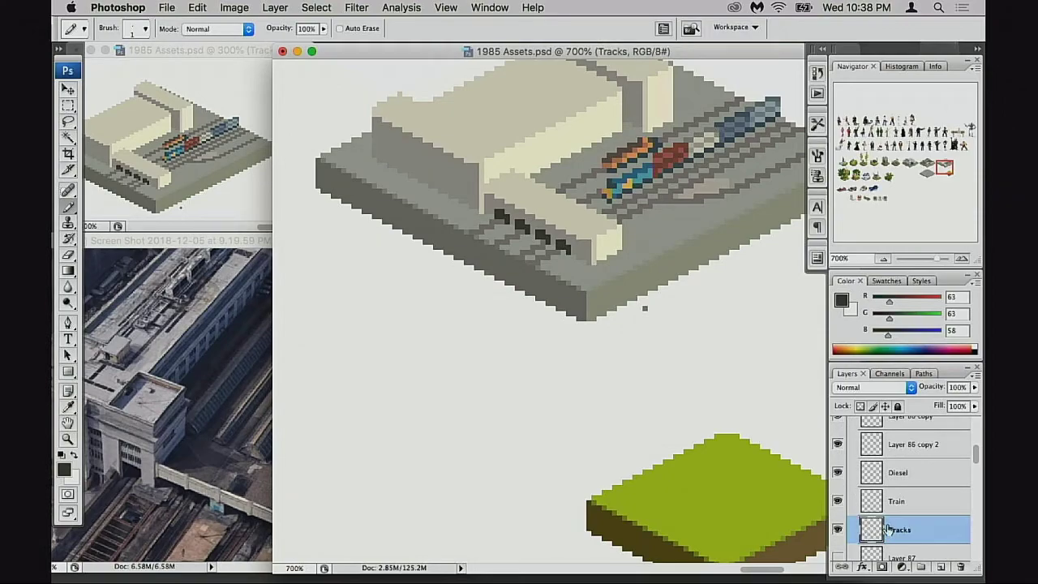
key("v")
key("shift+alt+m")
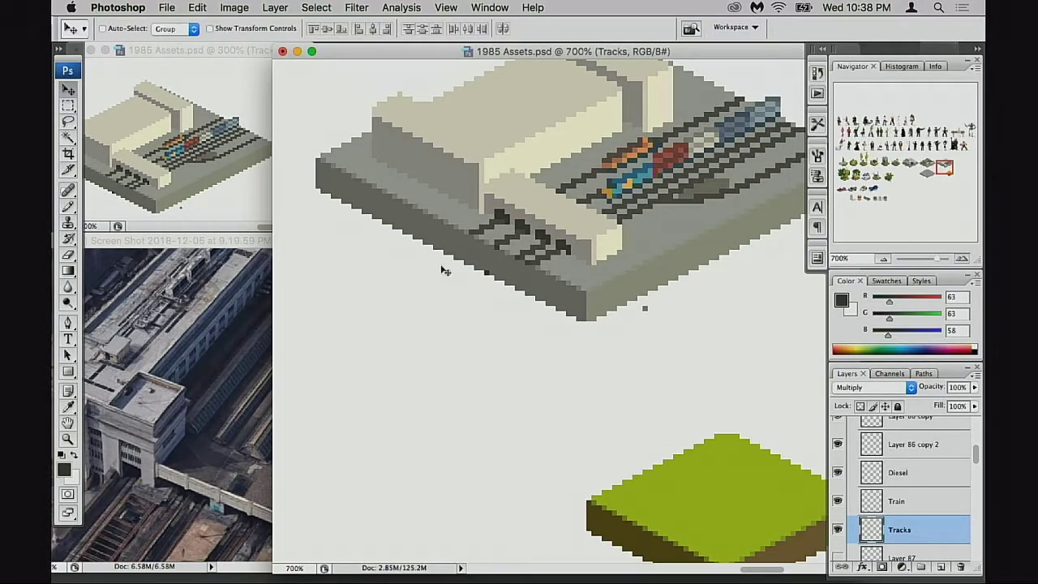
Step: Try the Tracks layer in Normal blend mode and sample the tracks' grey colour for the Pencil beside the tunnel openings
key("super+equal")
key("super+equal")
key("super+equal")
mouse_move(494, 402)
left_mouse_down()
mouse_move(463, 227)
mouse_move(449, 205)
left_mouse_up()
key("e")
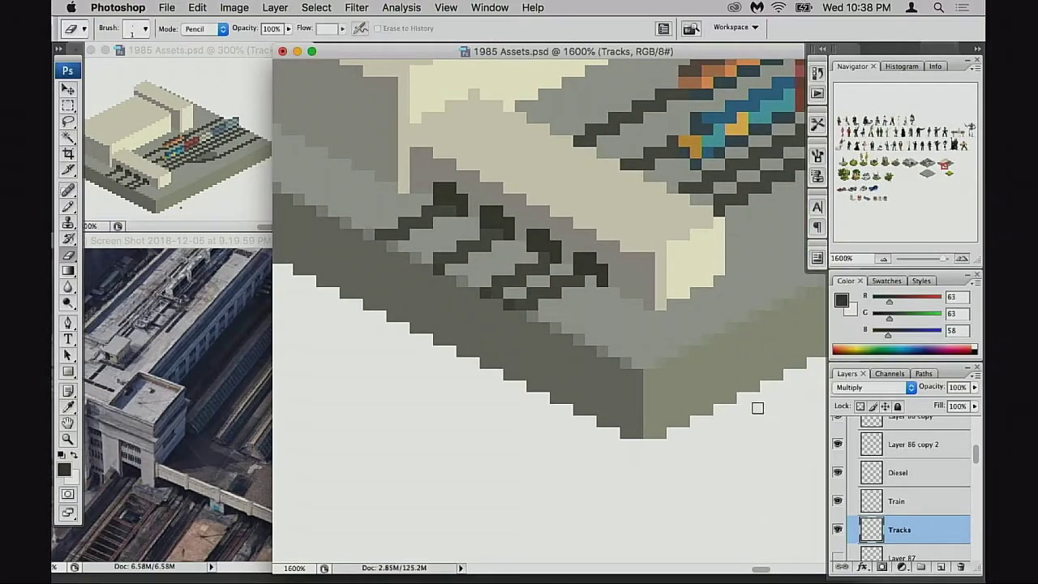
key("ctrl+=")
key("b")
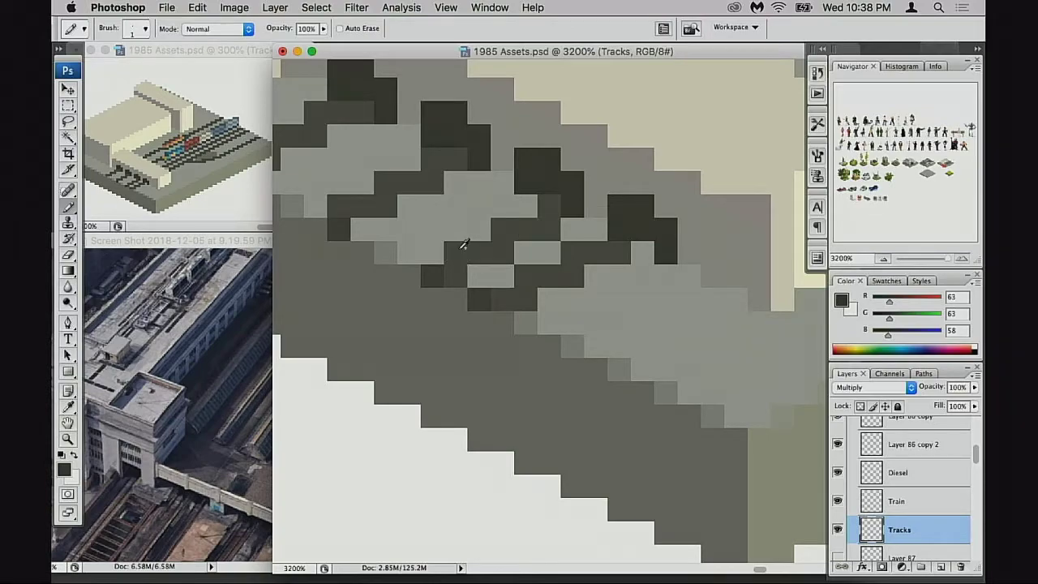
key("shift+alt+n")
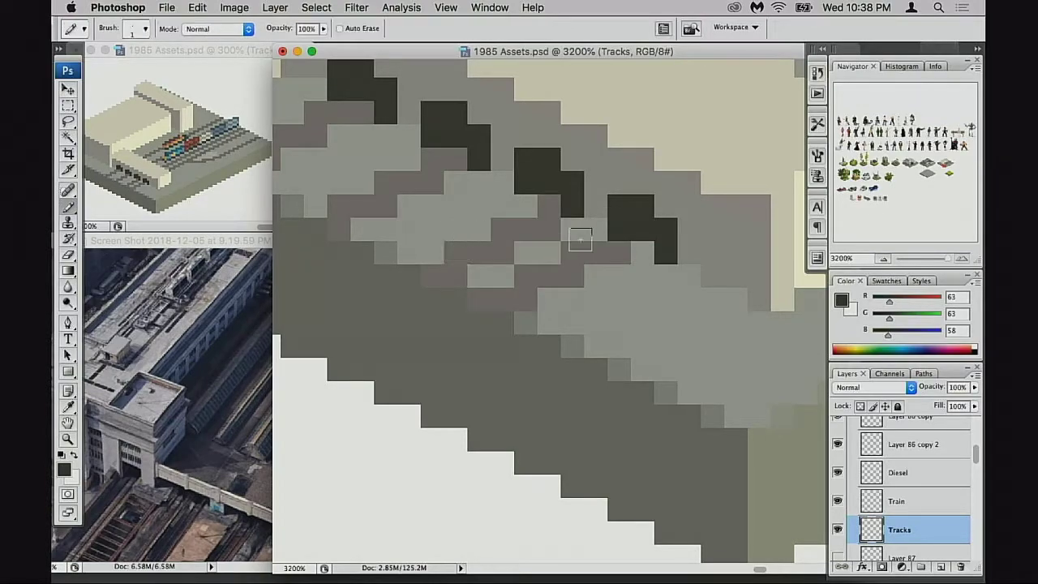
left_click(557, 225, "alt")
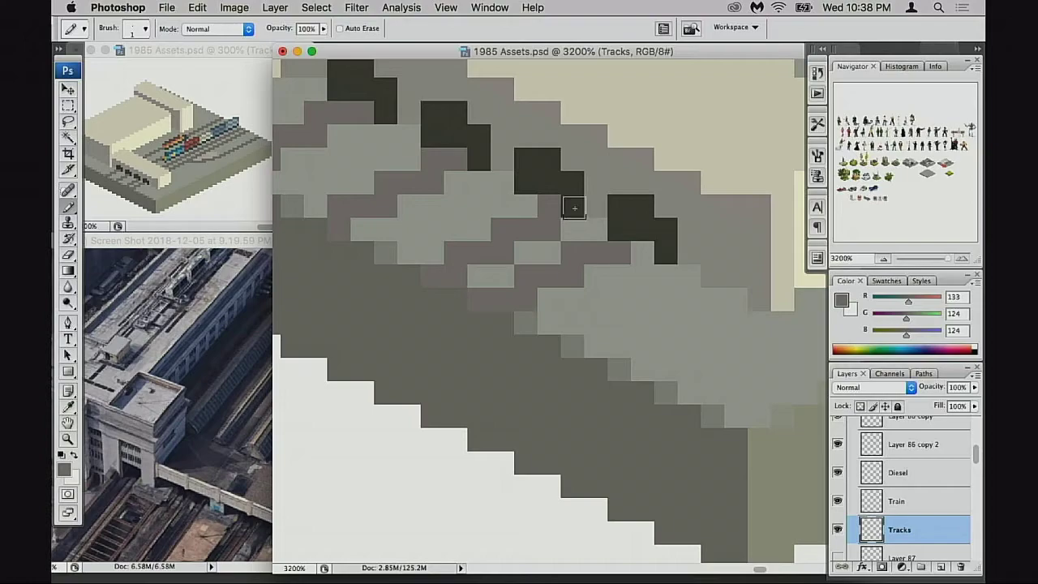
key("ctrl+z")
scroll(874, 531, "up", 4)
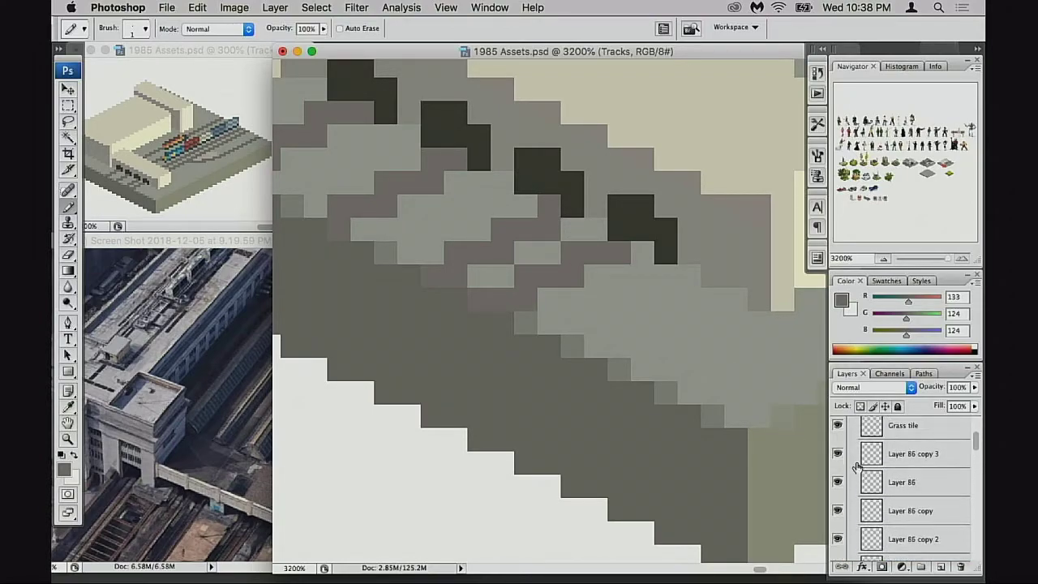
scroll(851, 466, "up", 1)
left_click(838, 453)
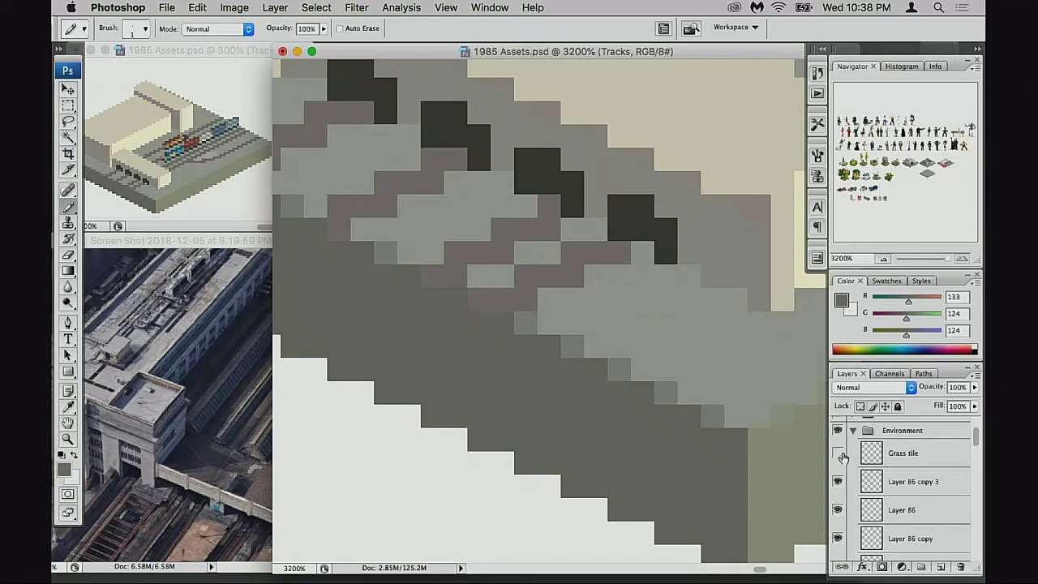
scroll(846, 459, "down", 5)
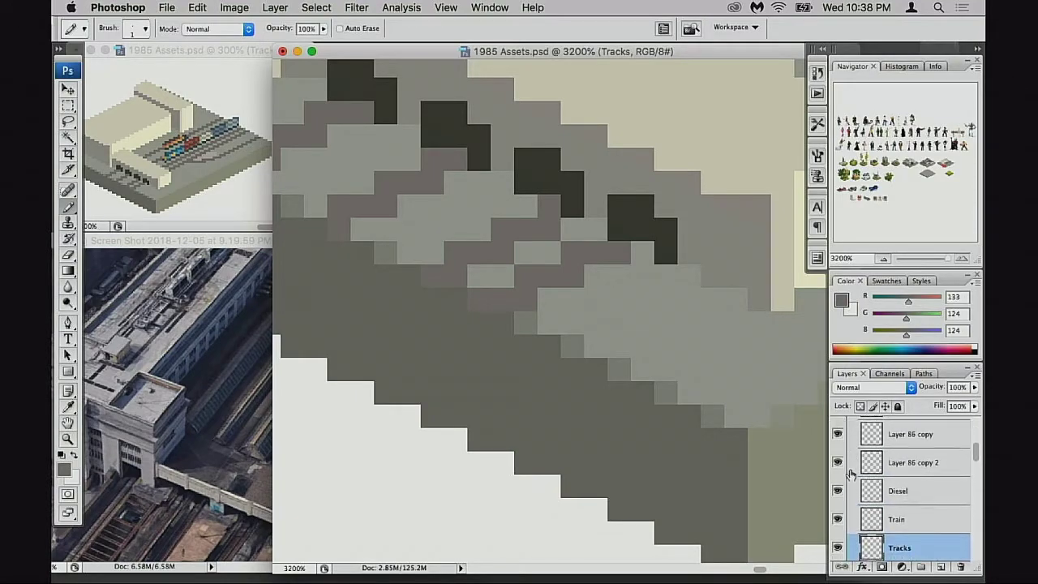
scroll(847, 460, "up", 3)
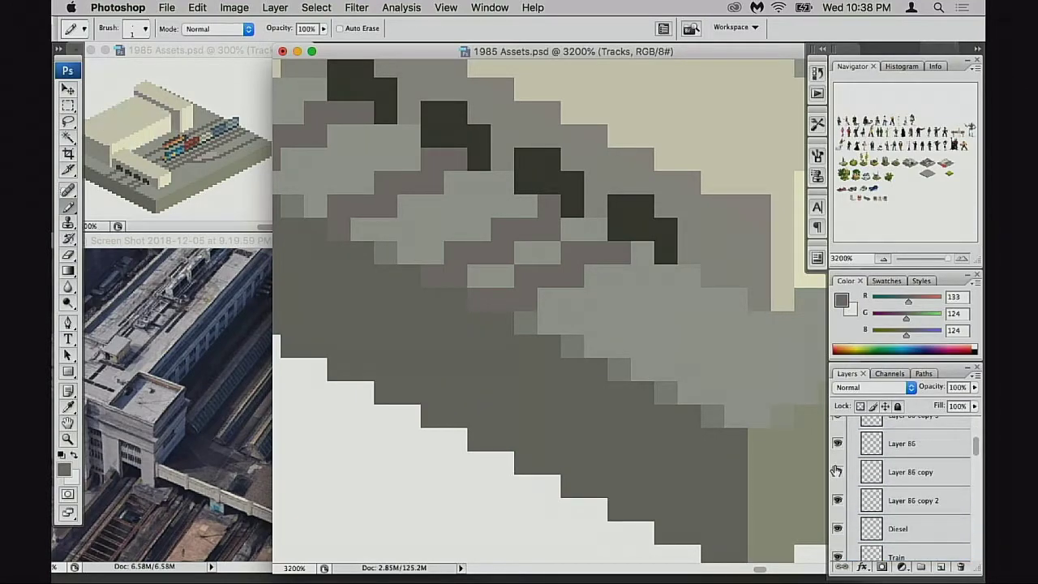
scroll(884, 491, "down", 2)
scroll(885, 491, "down", 2)
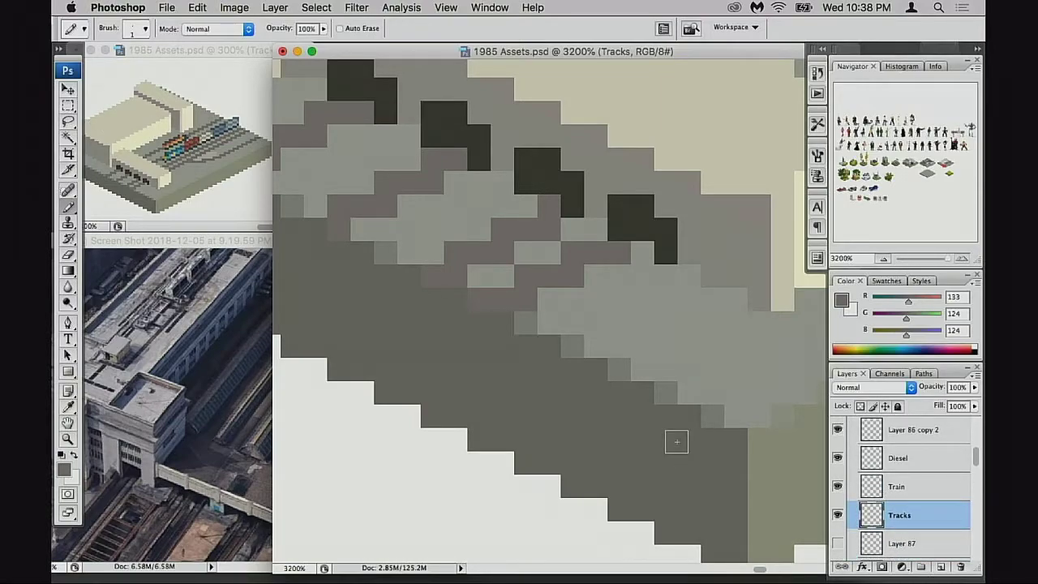
Step: Set the Tracks layer's blend mode to Multiply and its opacity to 60%
key("v")
key("alt+shift+m")
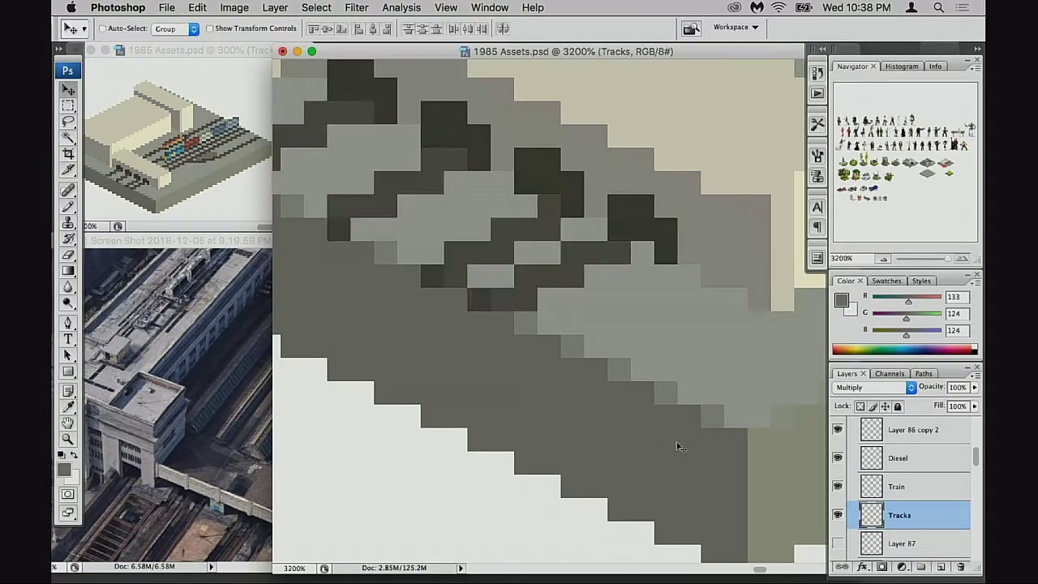
key("5")
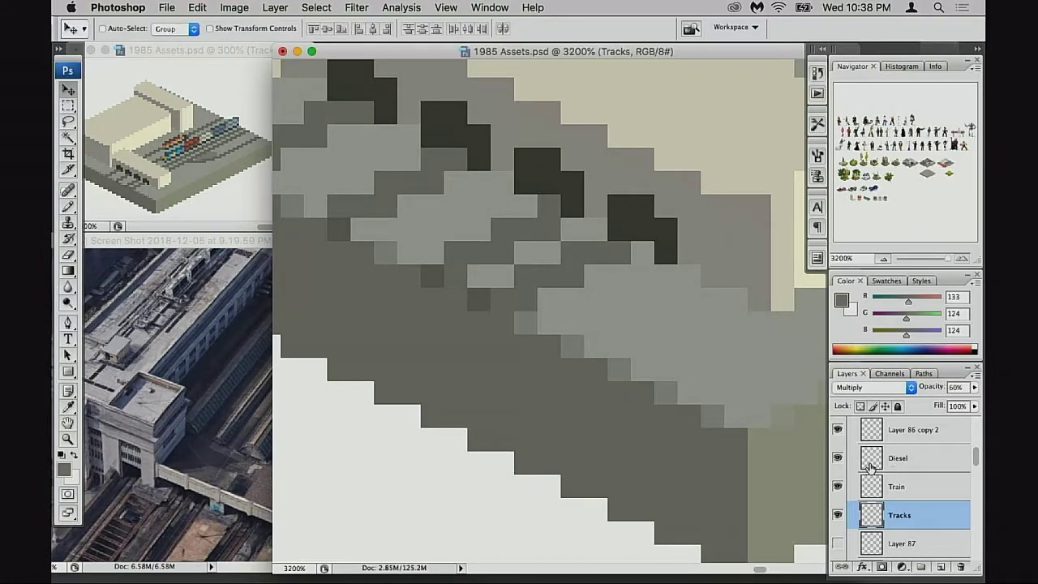
Step: Find the layer holding the low front wall by toggling layer visibility, and select Layer 86 copy 3
scroll(887, 456, "up", 2)
left_click(838, 470)
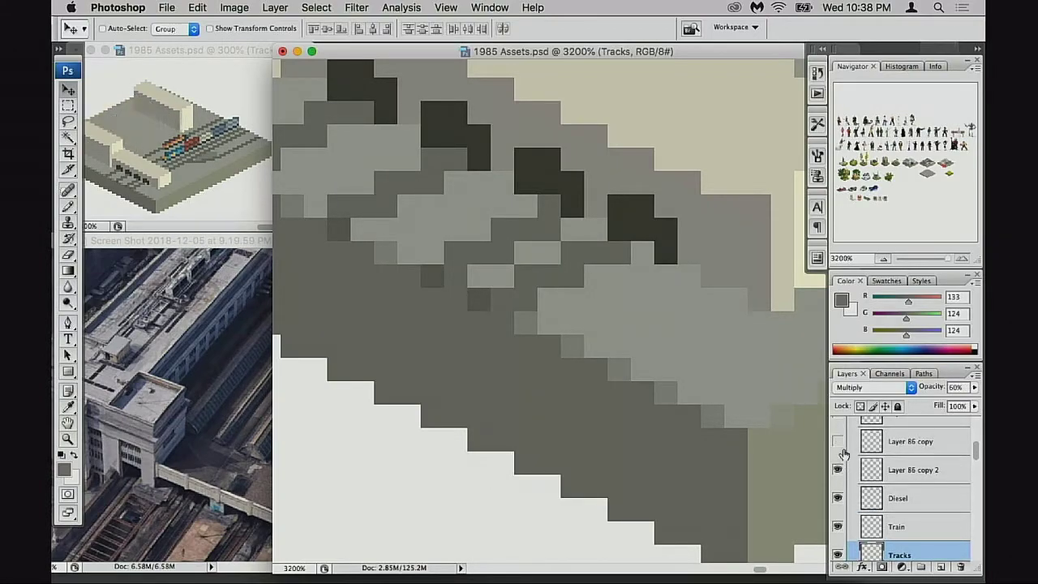
left_click(838, 470)
scroll(840, 459, "up", 2)
scroll(839, 456, "up", 1)
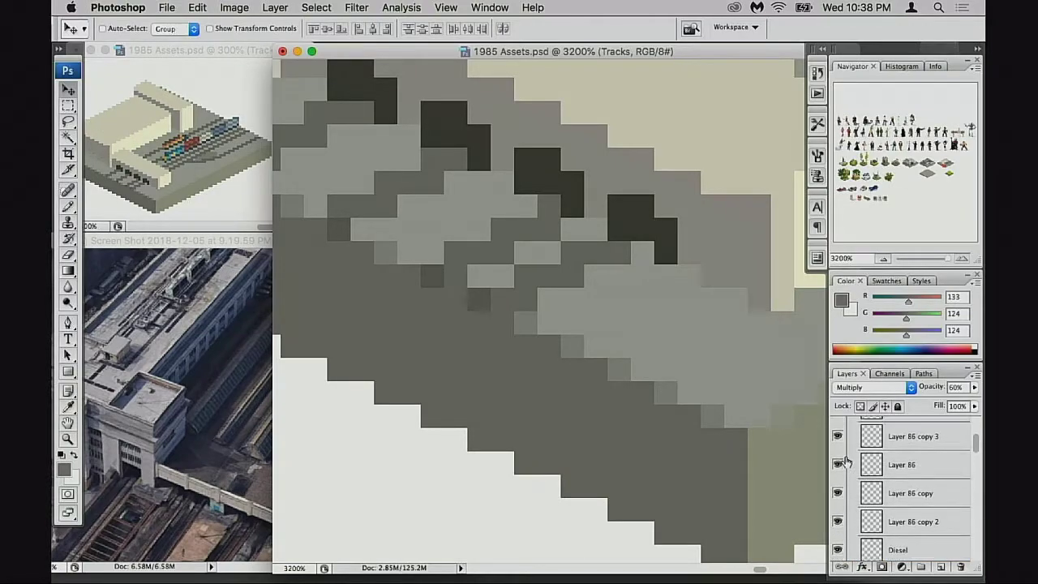
left_click(838, 444)
left_click(838, 444)
left_click(875, 448)
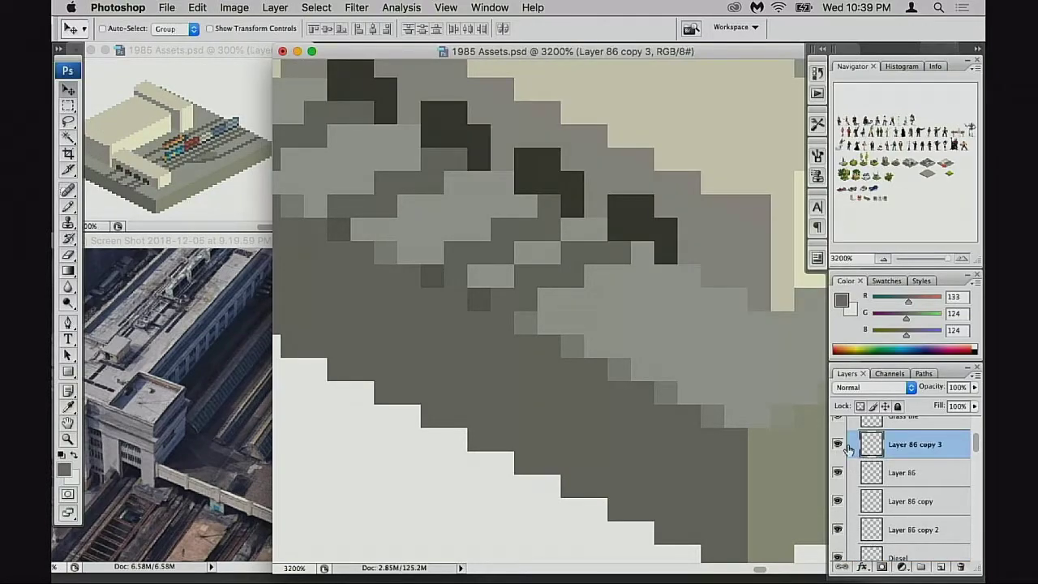
Step: Try erasing the lowest dark pixel of the third tunnel opening to expose the track beneath it
key("e")
left_click(571, 209)
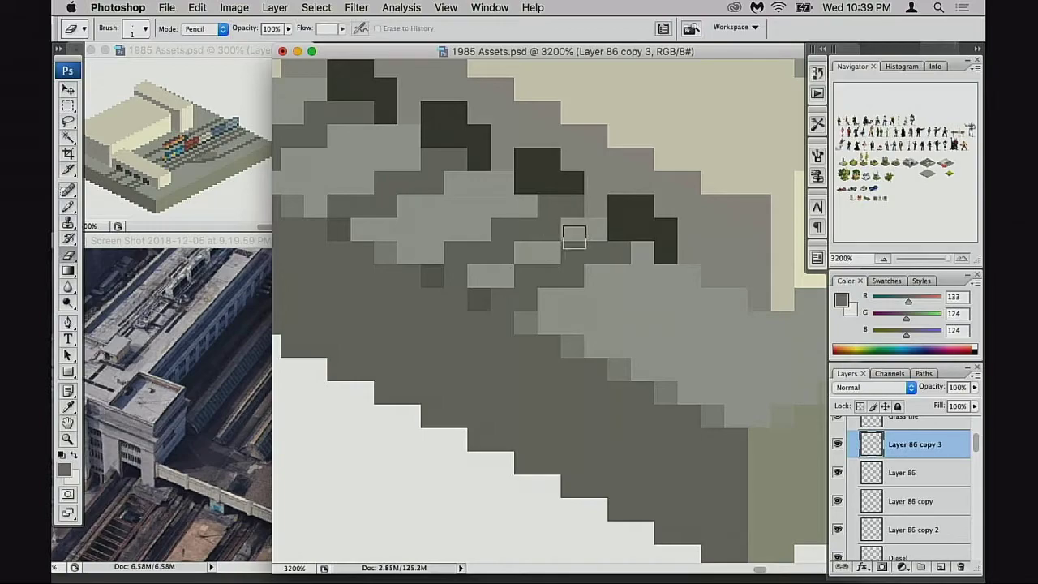
key("super+z")
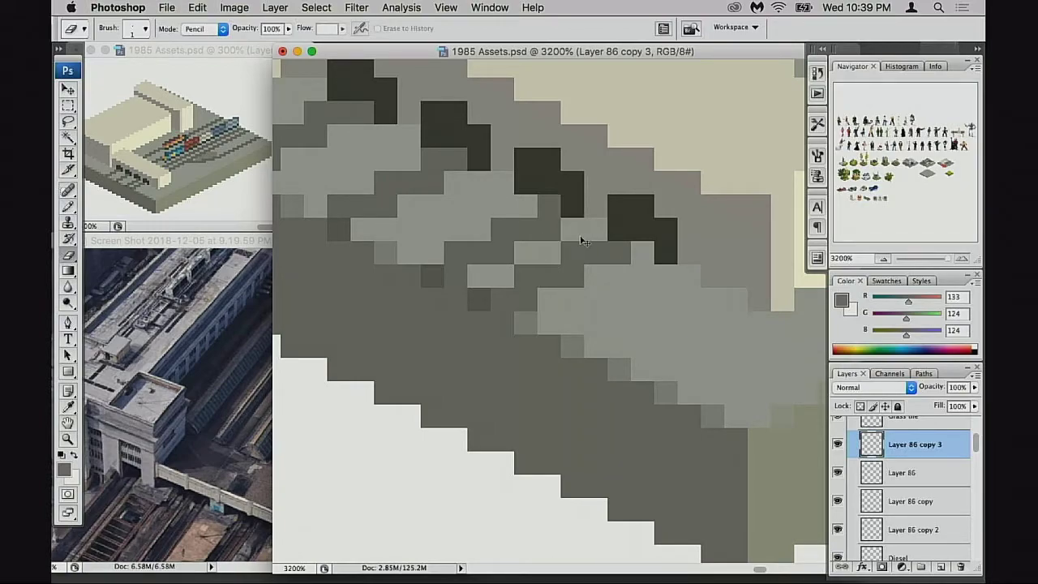
key("super+z")
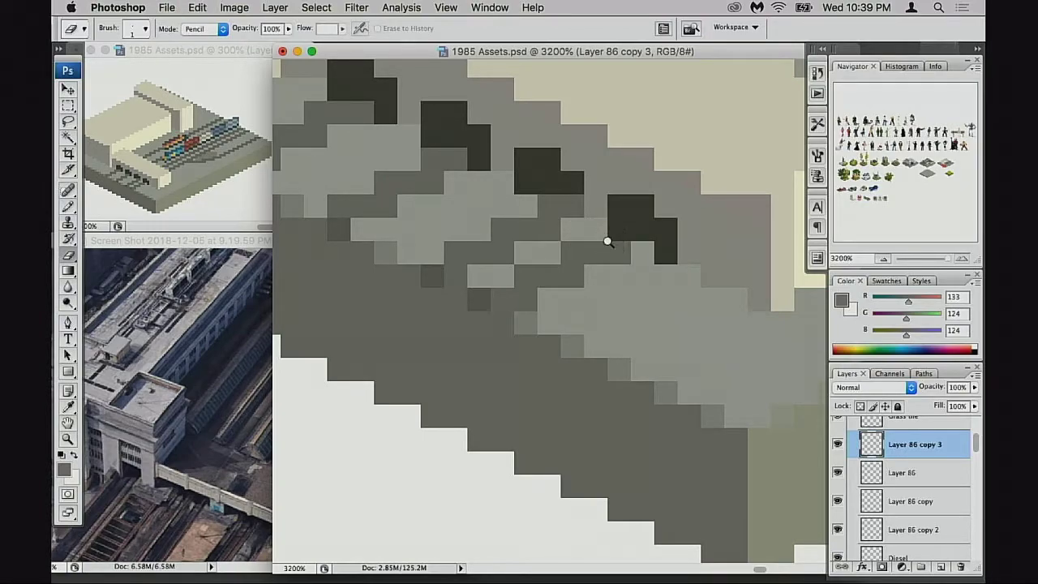
key("b")
left_click(637, 252)
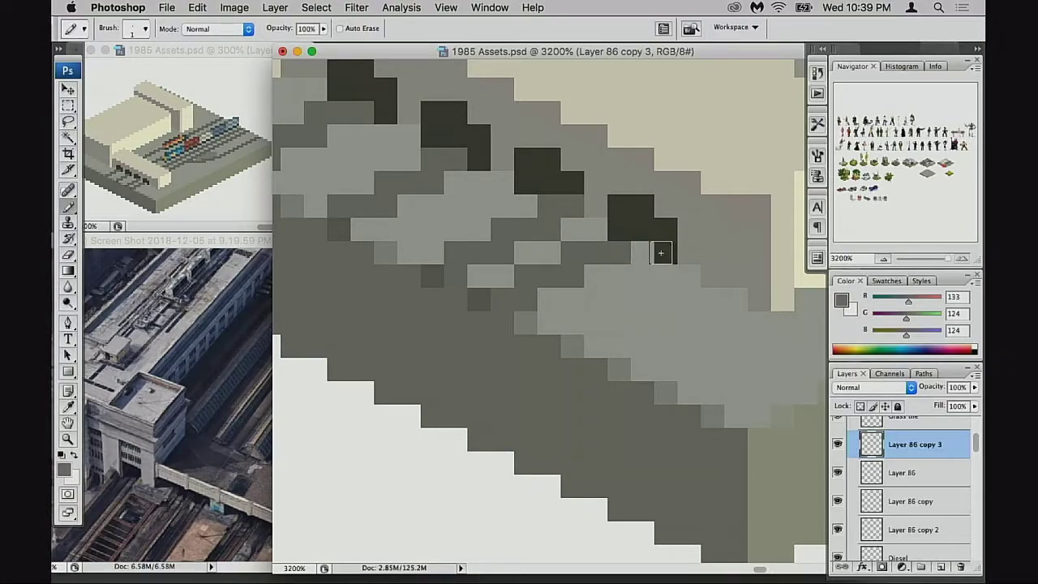
Step: Try erasing the two stepped-down dark pixels of the fourth tunnel opening, comparing the wall with and without them
key("e")
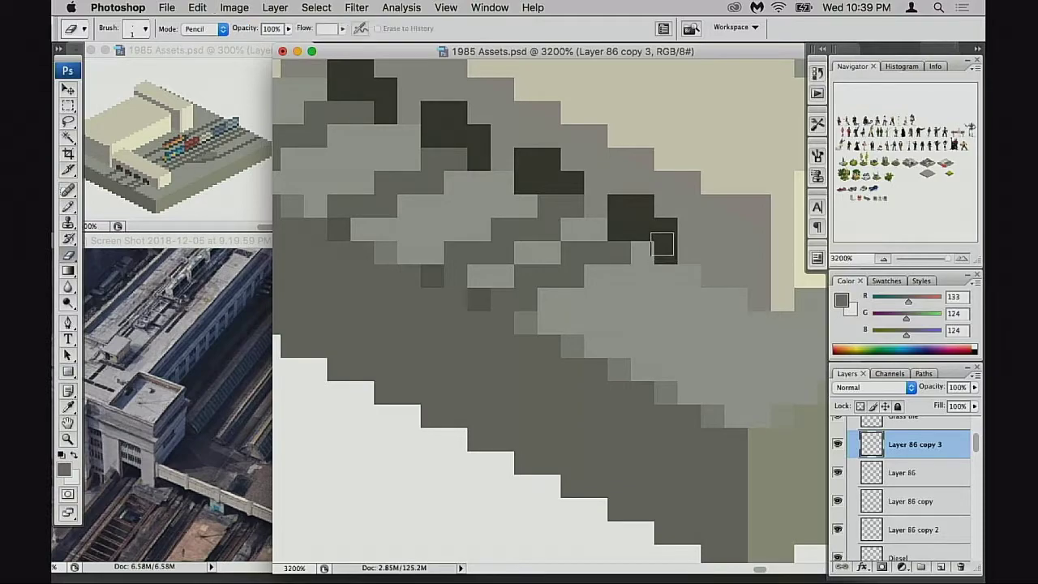
left_click(664, 231)
left_click(643, 231)
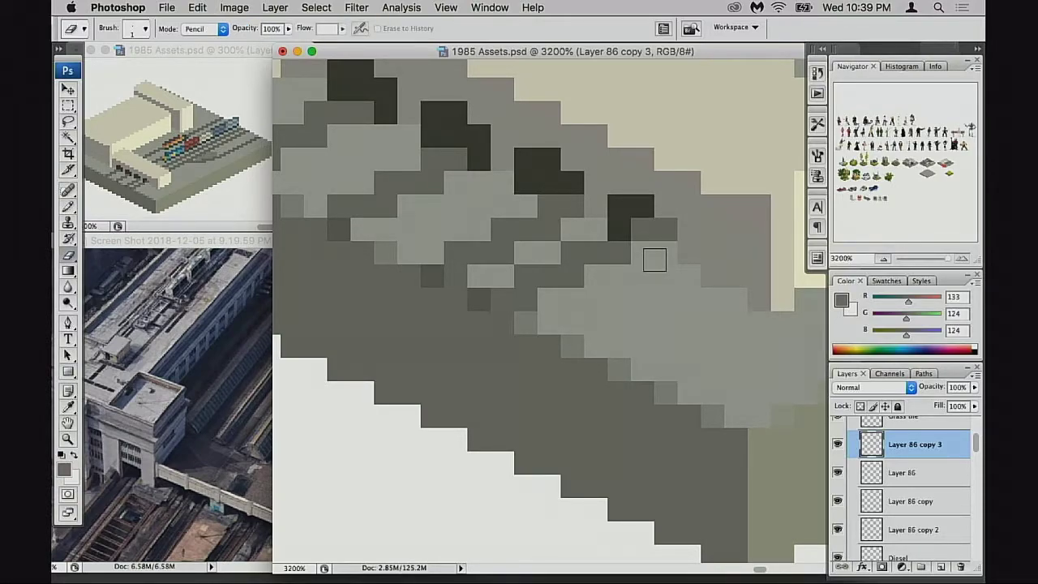
key("super+alt+z")
key("super+alt+z")
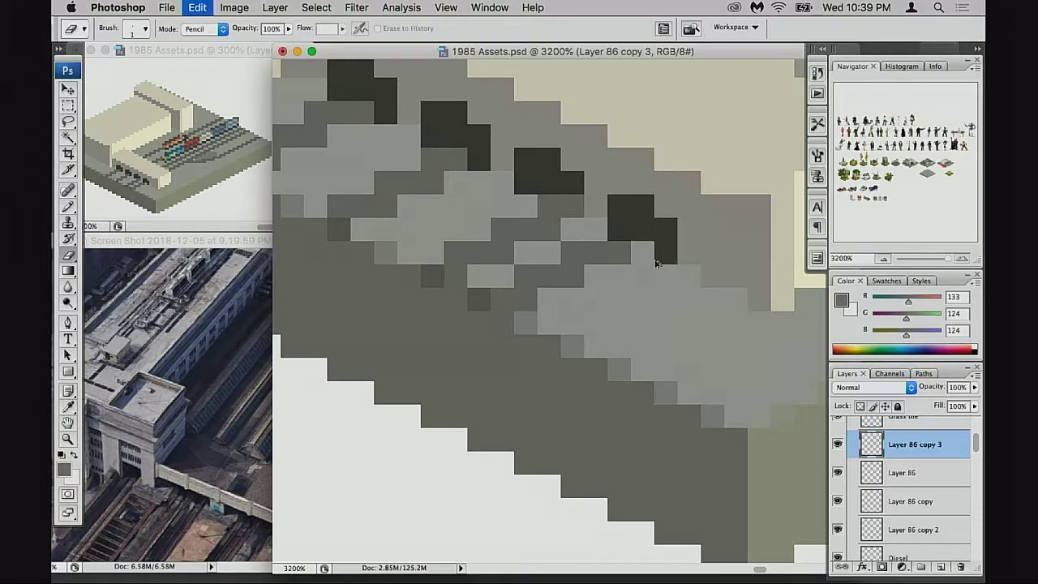
key("super+shift+z")
key("super+shift+z")
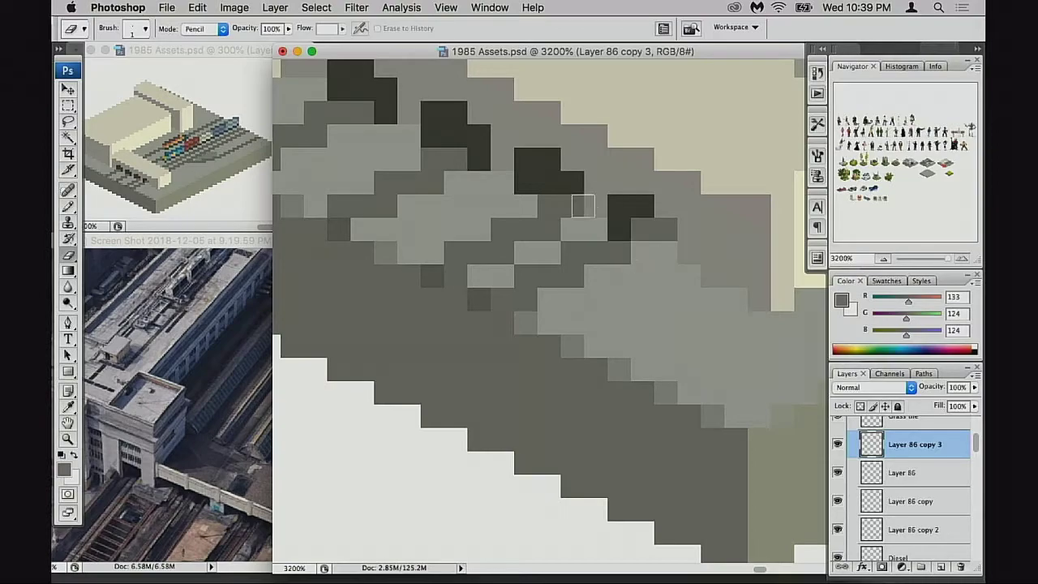
Step: Try erasing the two stepped-down pixels and one adjacent corner pixel of the second tunnel opening
left_click(484, 146)
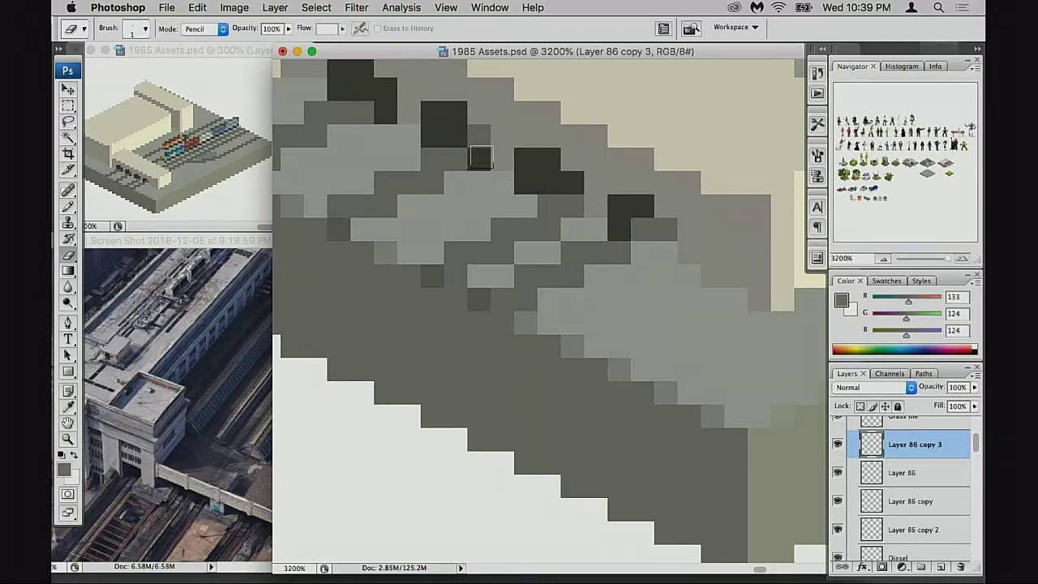
left_click(458, 143)
key("super+z")
left_click(477, 158)
left_click(456, 135)
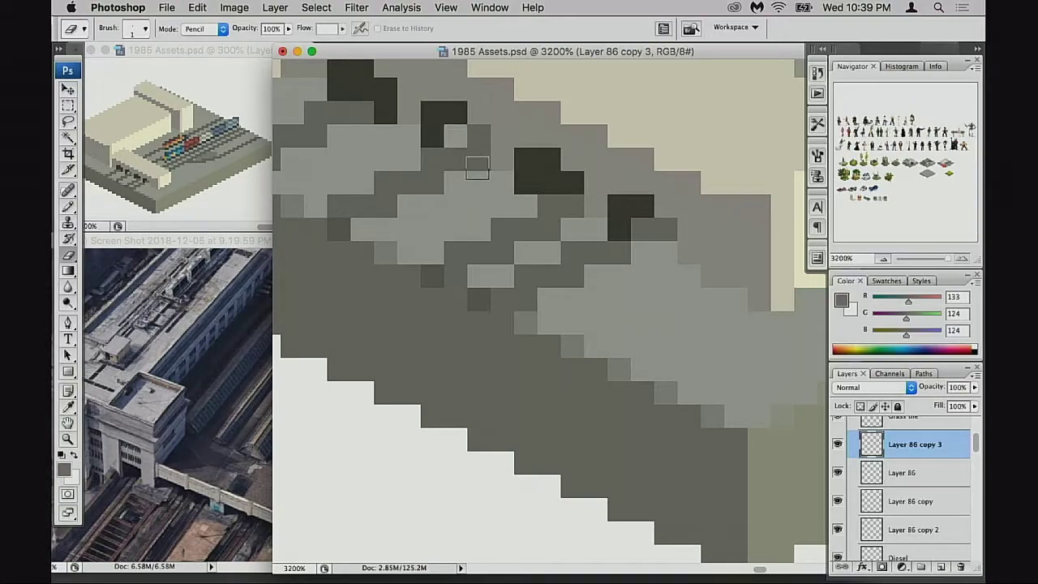
Step: Check the front wall by hiding and showing Layer 86 copy 3, and save the document
left_click(843, 446)
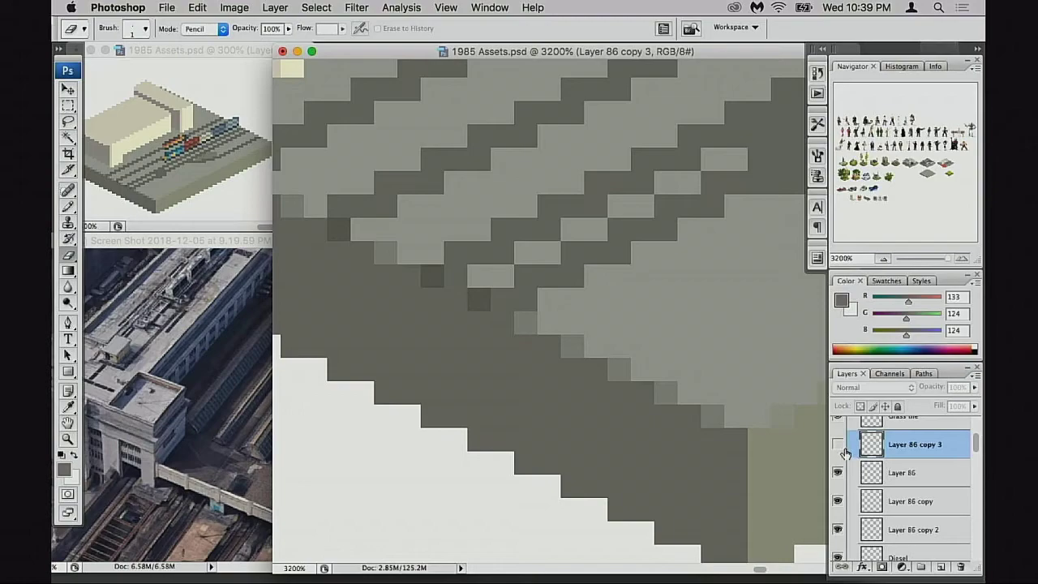
left_click(844, 446)
key("super+s")
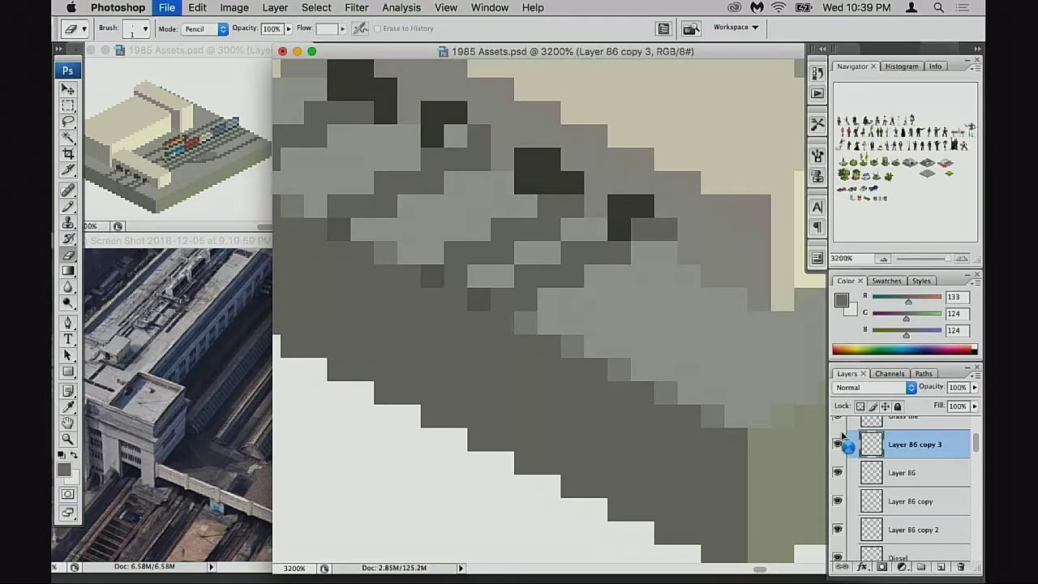
Step: Pencil the erased pixels of the second, third and fourth tunnel openings back in with the dark colour sampled from an opening
key("b")
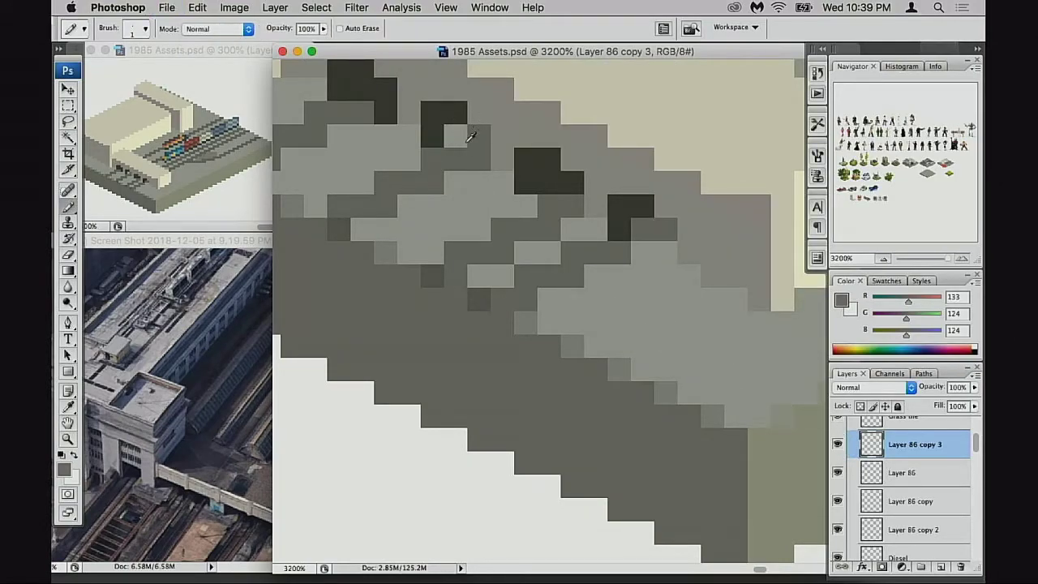
left_click(459, 113, "alt")
left_click(456, 136)
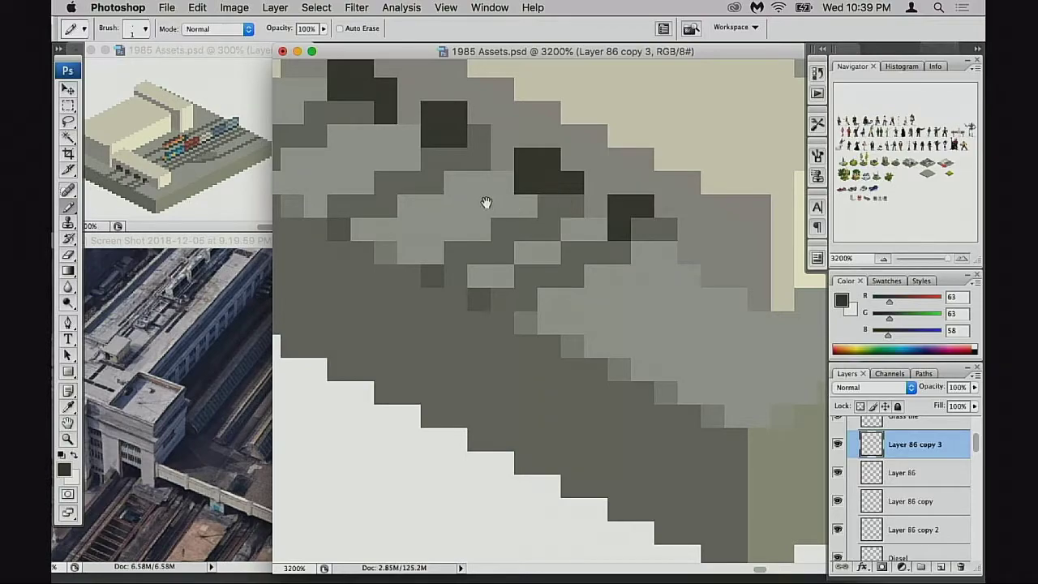
scroll(487, 205, "up", 2)
scroll(487, 204, "left", 1)
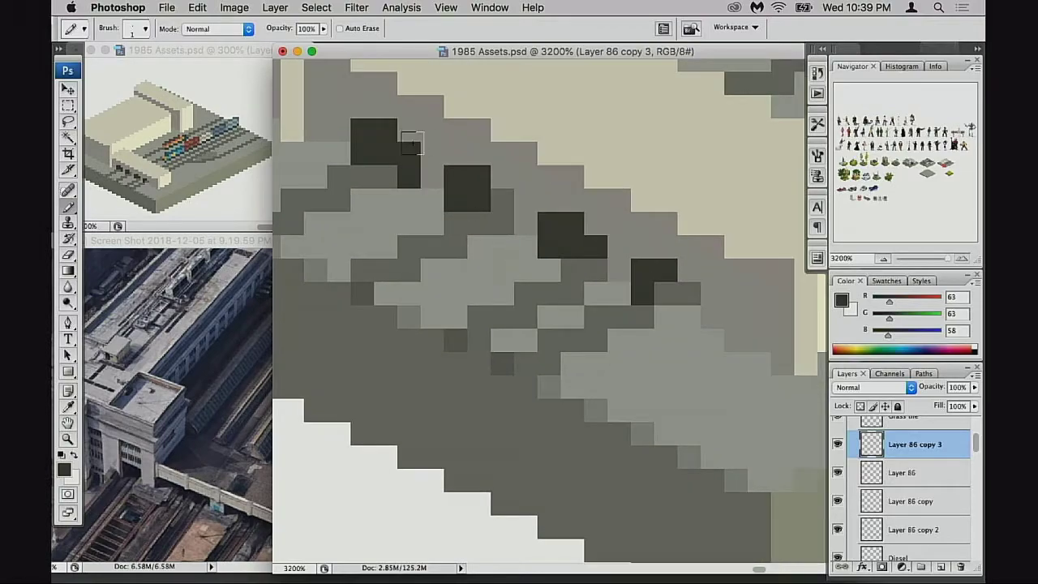
left_click(503, 201)
left_click(507, 222)
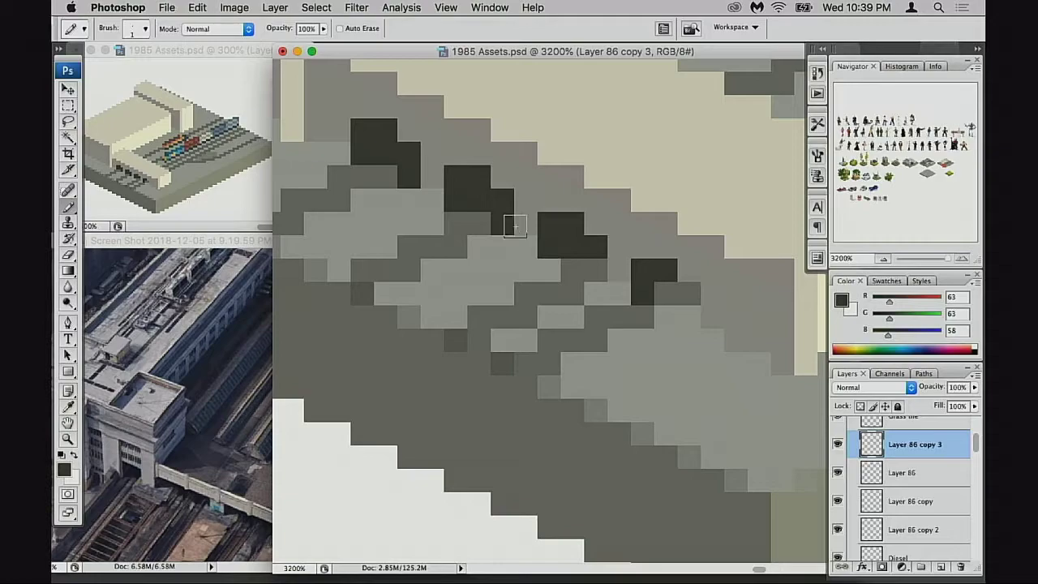
left_click(598, 267)
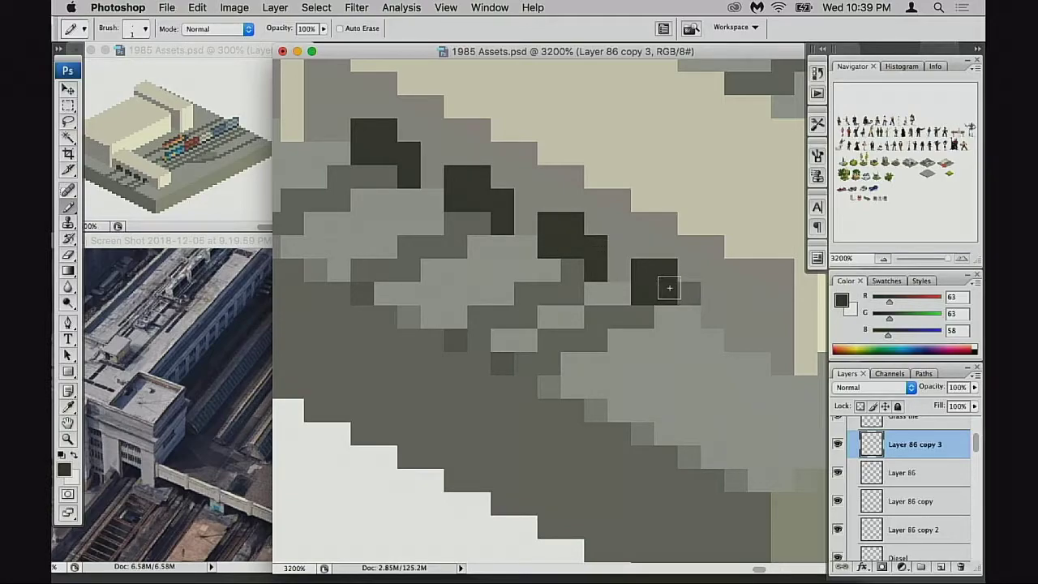
mouse_move(689, 294)
left_mouse_down()
mouse_move(690, 318)
mouse_move(681, 315)
left_mouse_up()
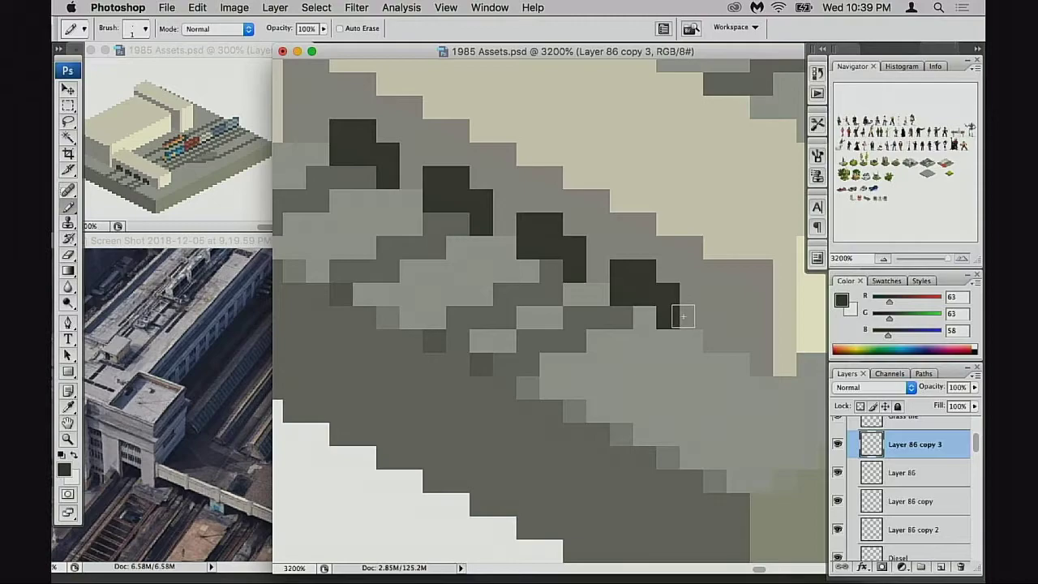
Step: Examine the tunnel openings and tracks at lower magnification, toggling the front wall layer to compare
left_click(612, 320, "alt")
left_click(612, 319, "alt")
left_click(684, 350, "alt")
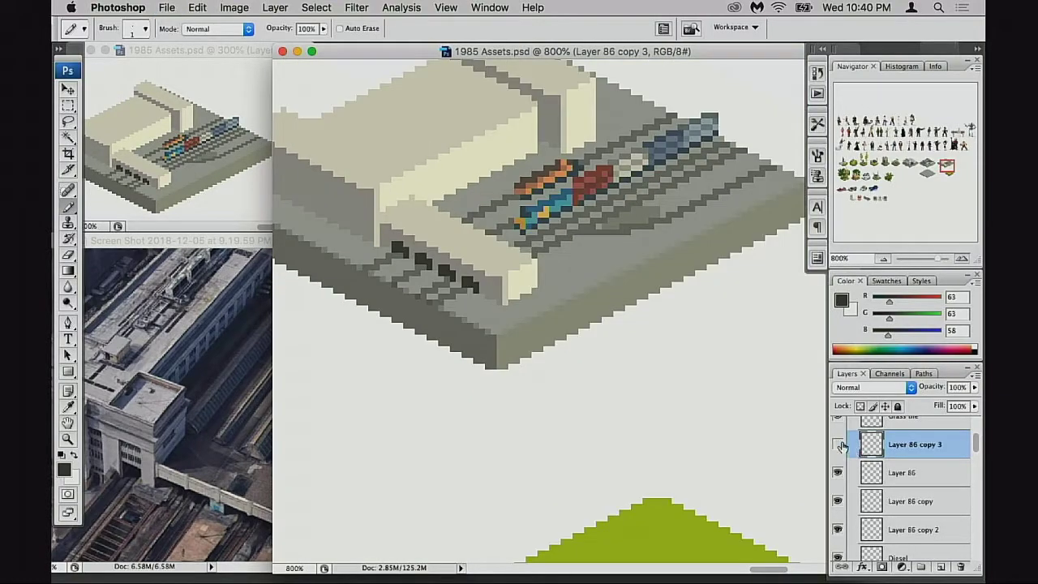
left_click(837, 444)
left_click(838, 444)
left_click_drag(663, 393, 656, 396)
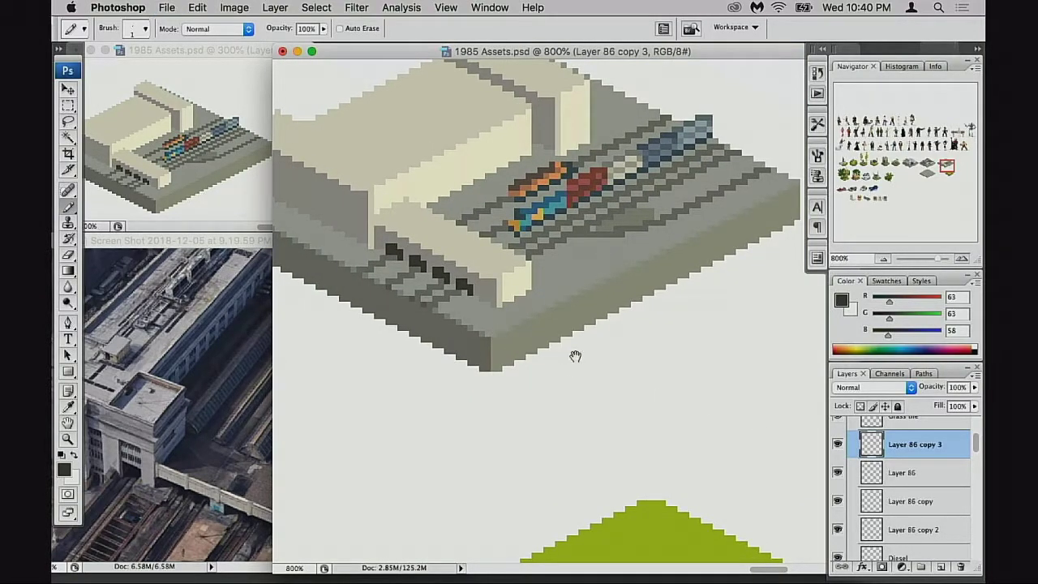
left_click(603, 369)
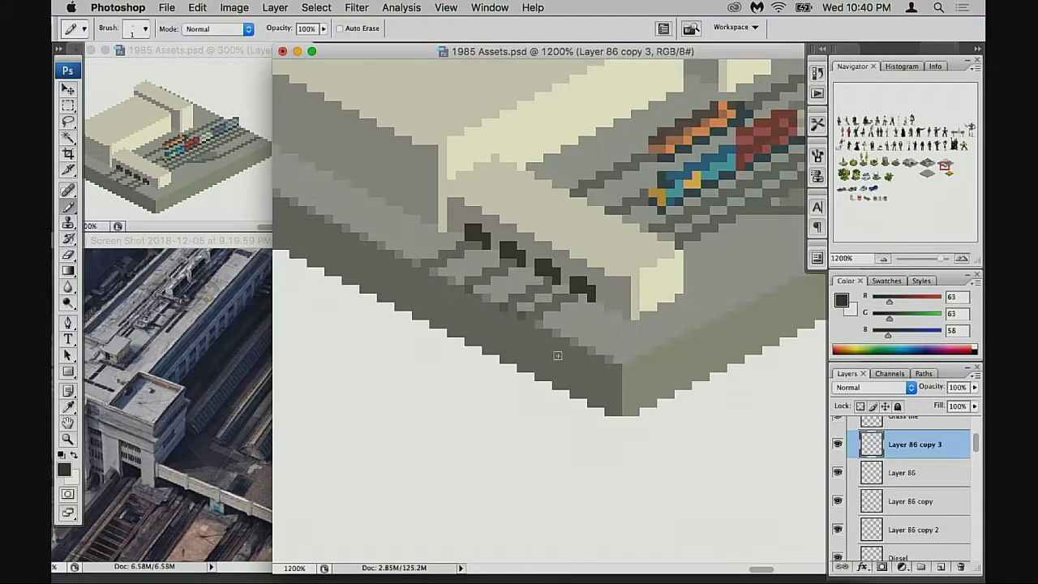
Step: Soften the corner pixels of the tunnel openings on Layer 86 copy 3 with the Eraser at 30% opacity, and save the document
left_click(533, 316)
left_click(838, 445)
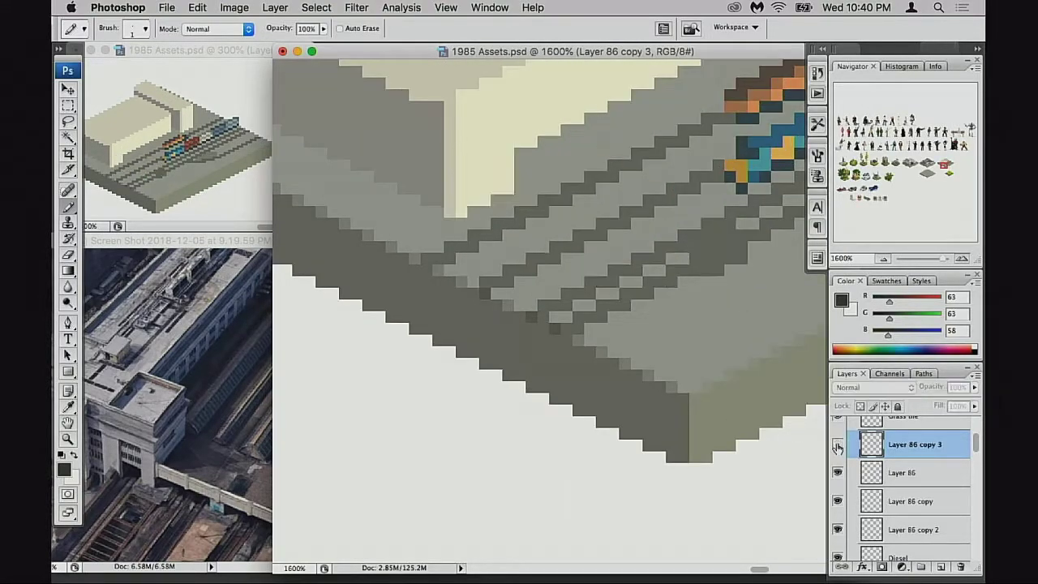
left_click(838, 446)
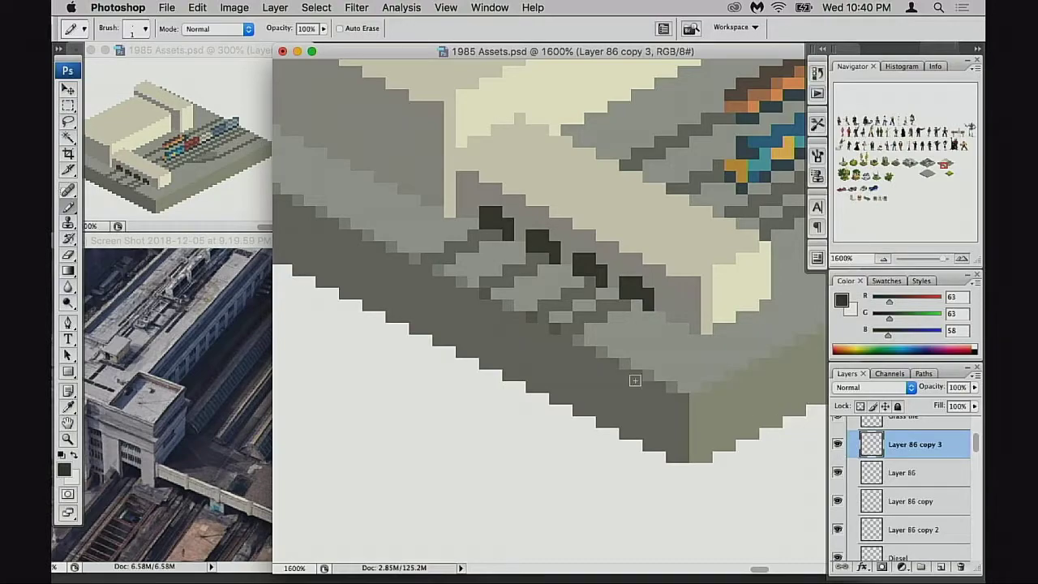
key("e")
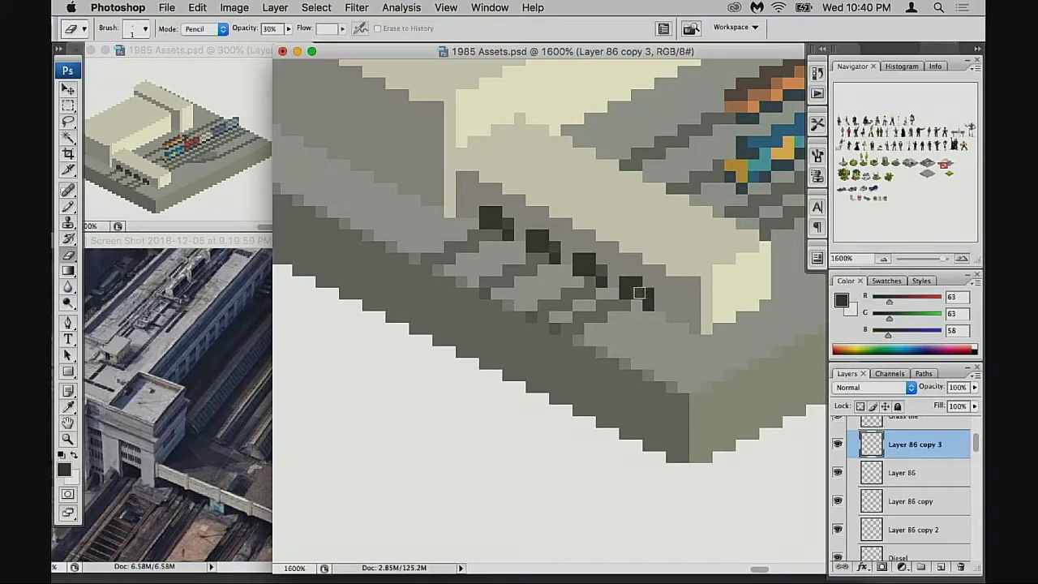
left_click_drag(657, 320, 647, 323)
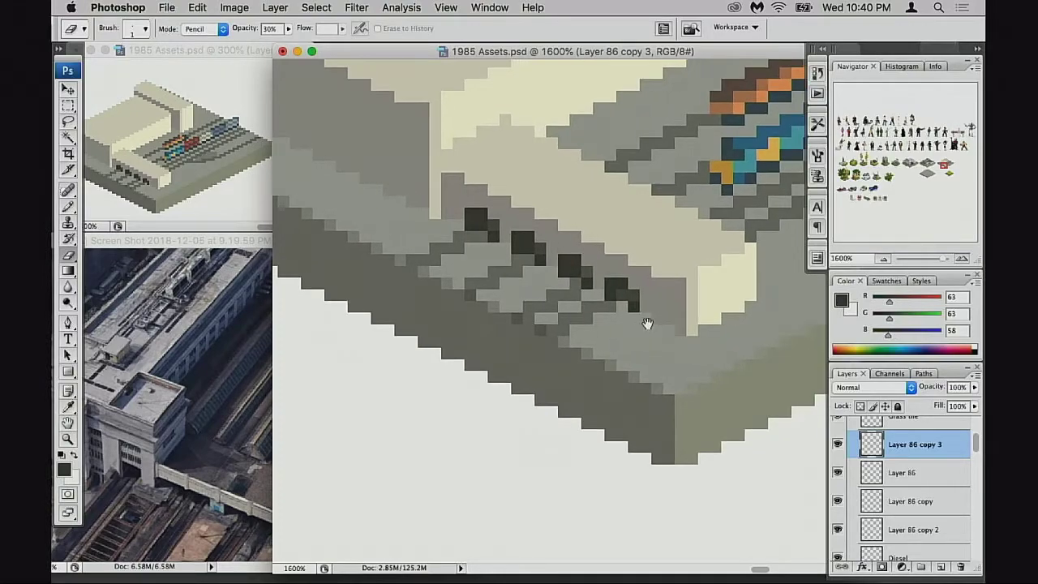
key("super+s")
Step: Examine the whole train yard tile at lower magnification in both the working view and the small preview view
left_click(669, 368, "alt")
left_click(674, 375, "alt")
left_click(674, 368, "alt")
left_click_drag(574, 317, 621, 389)
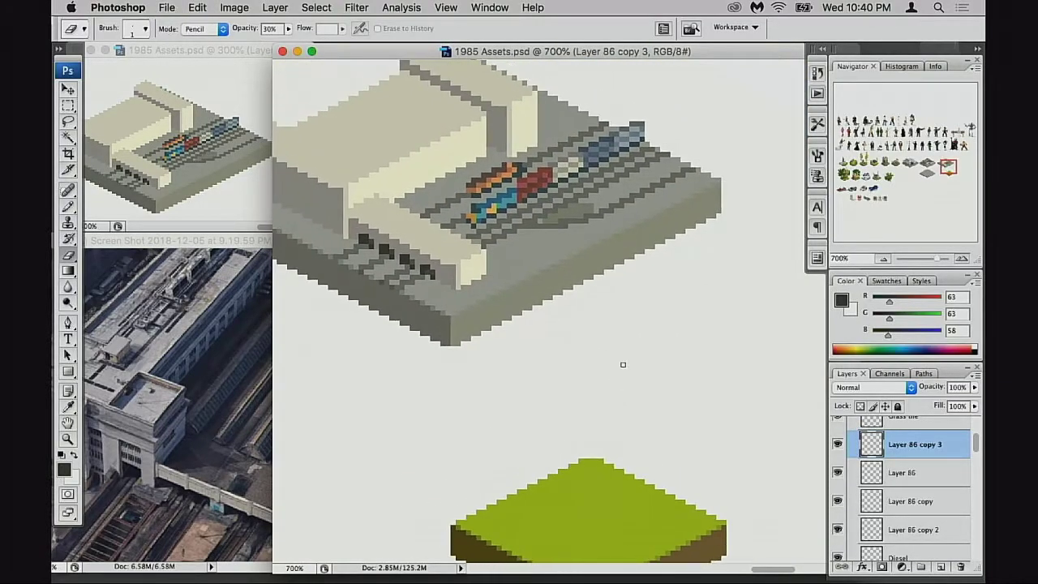
left_click(222, 197)
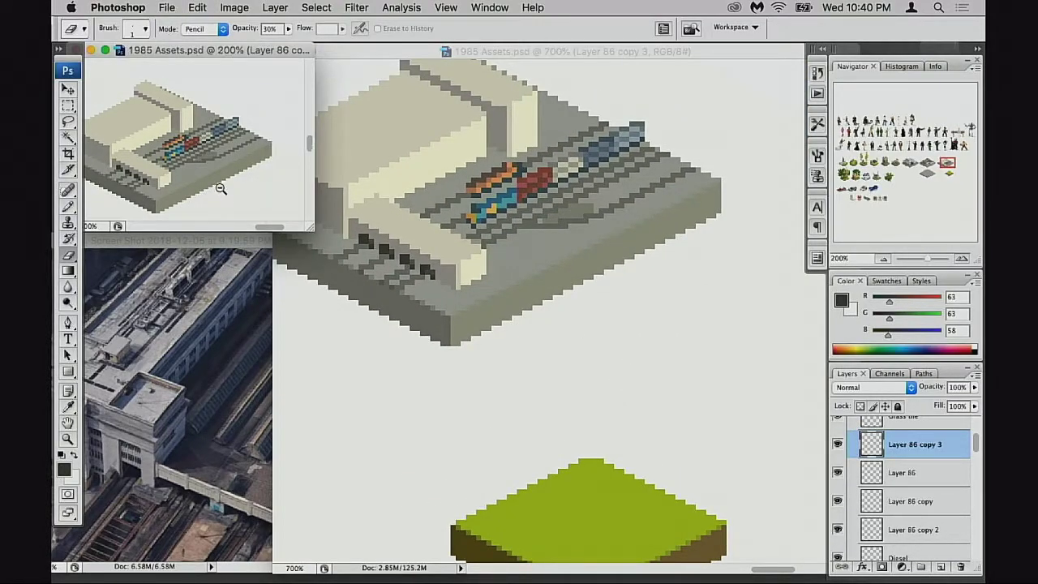
left_click(220, 188, "alt")
left_click_drag(195, 162, 273, 185)
left_click(217, 159, "super")
left_click(229, 135, "super")
left_click(521, 271)
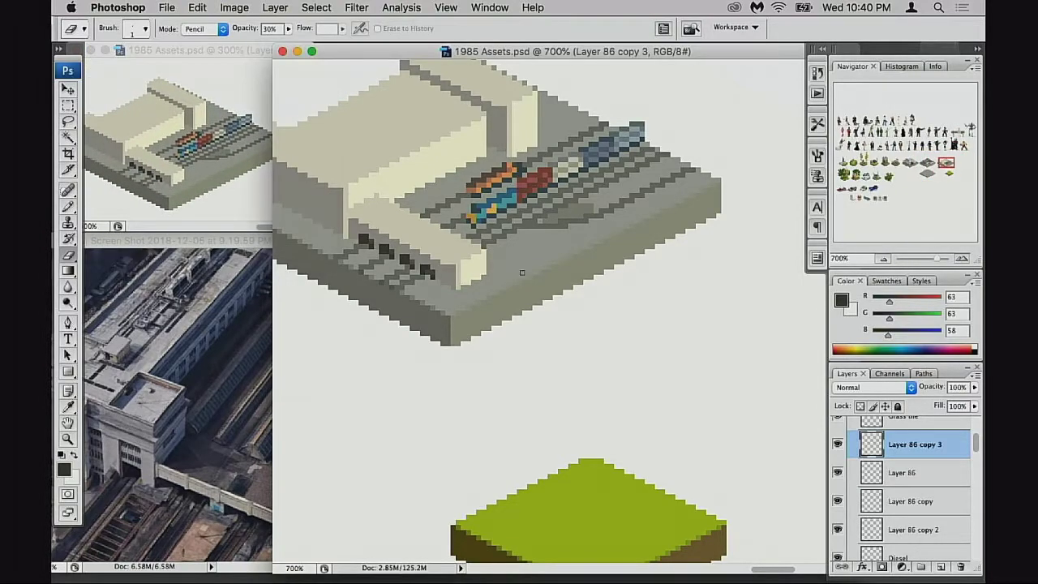
left_click_drag(509, 289, 565, 328)
left_click(583, 294)
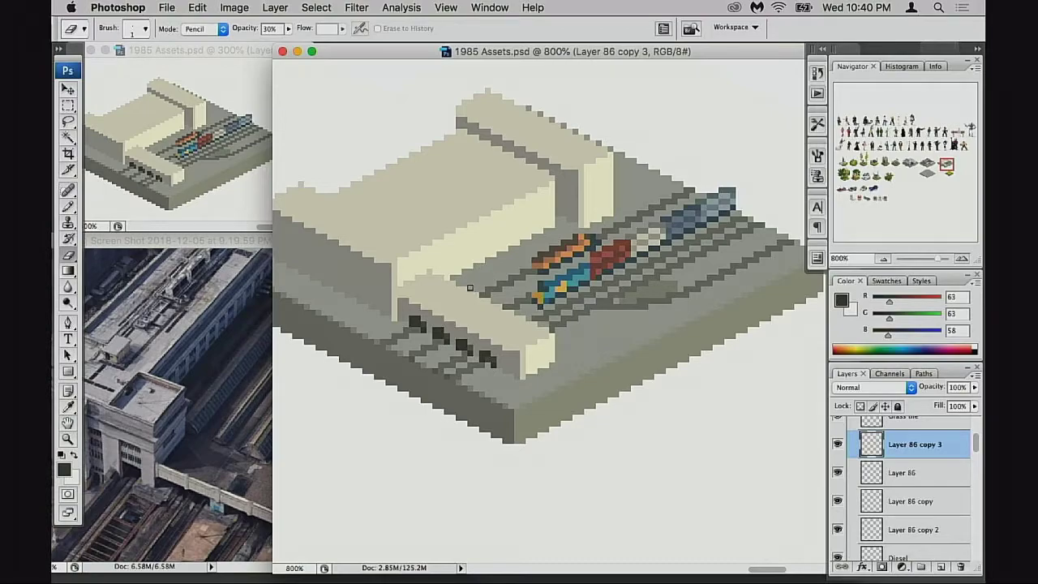
Step: Identify the wall layers by toggling the visibility of Layer 86 copy 3, Grass tile and Layer 86
left_click(448, 297)
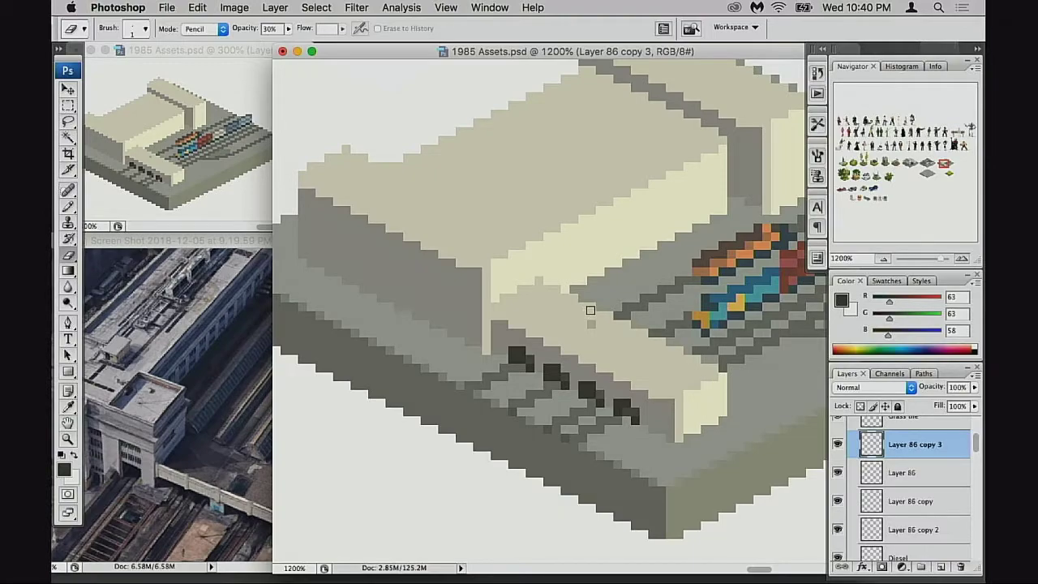
left_click(838, 444)
left_click(838, 444)
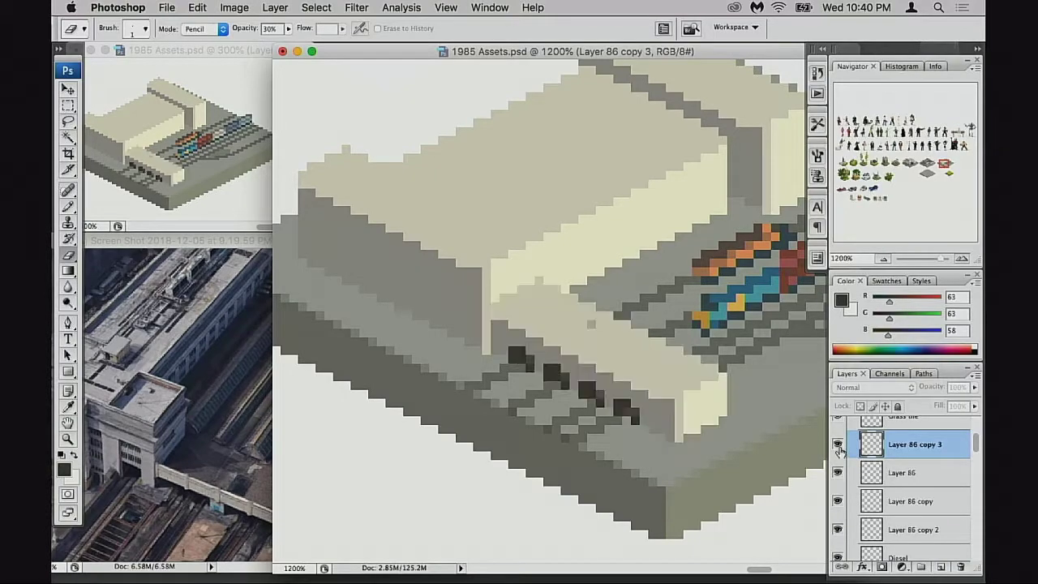
scroll(850, 458, "up", 3)
scroll(850, 459, "up", 1)
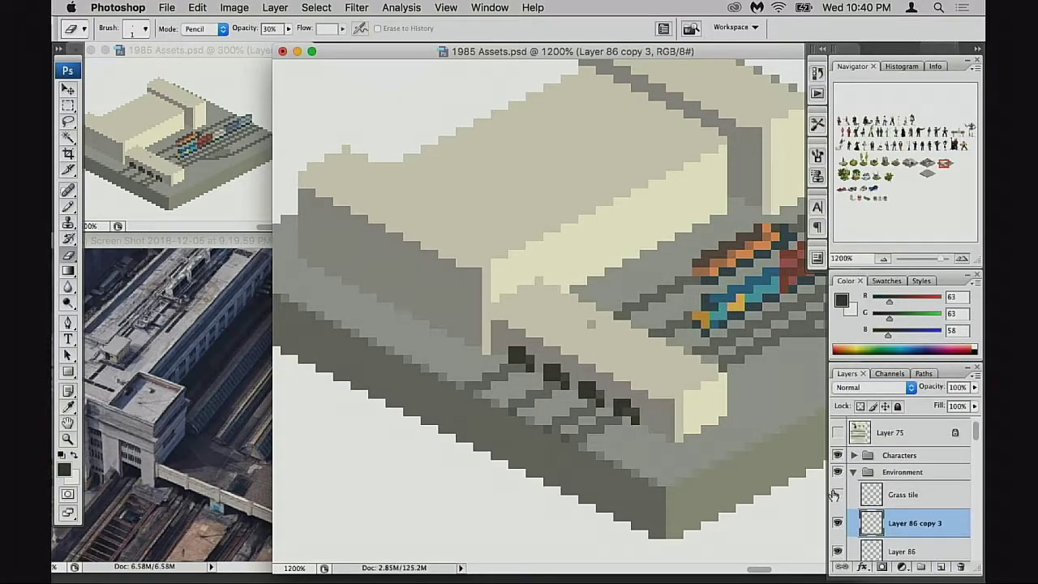
left_click(838, 516)
left_click(838, 517)
scroll(838, 515, "down", 4)
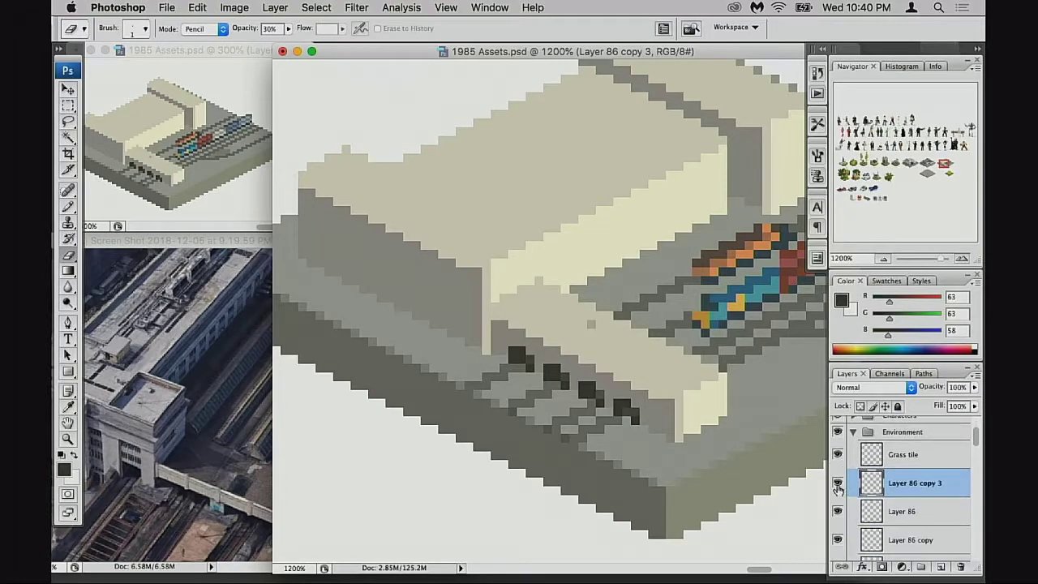
left_click(838, 510)
left_click(838, 509)
Step: Try moving Layer 86 above Layer 86 copy 3 in the layer order, and undo the move
left_click(852, 513)
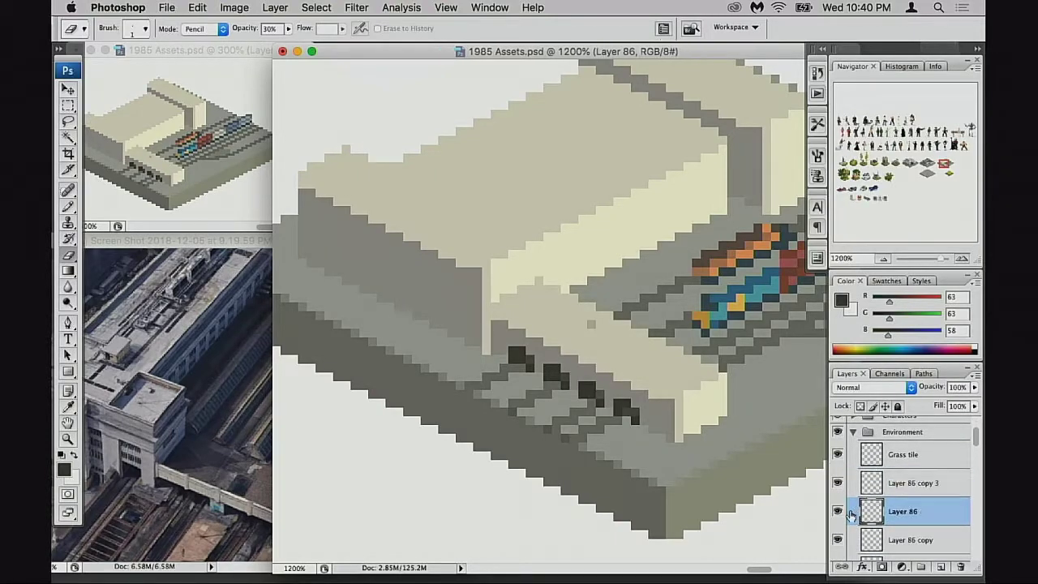
left_click_drag(862, 511, 864, 491)
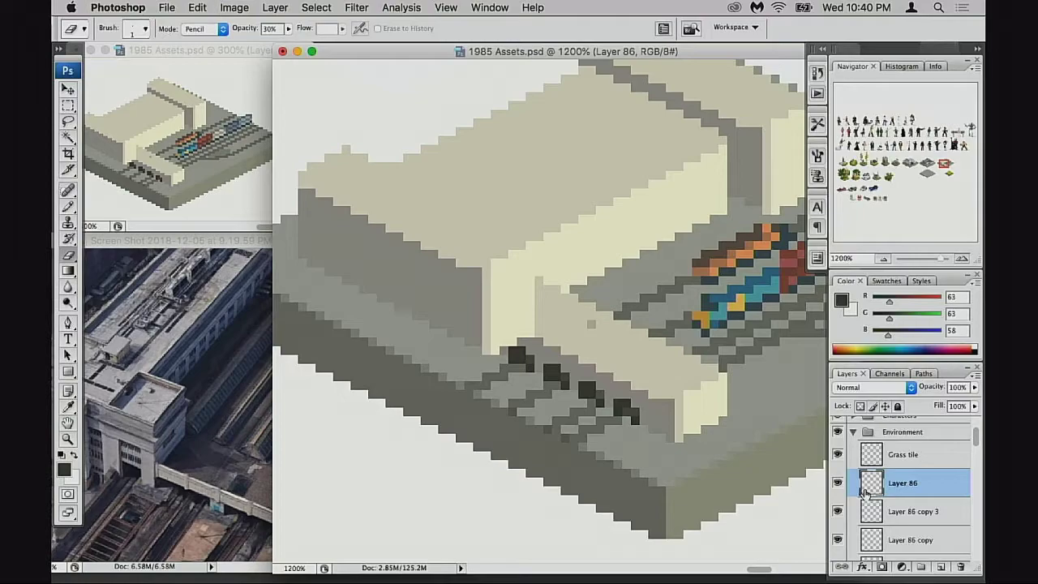
key("super+z")
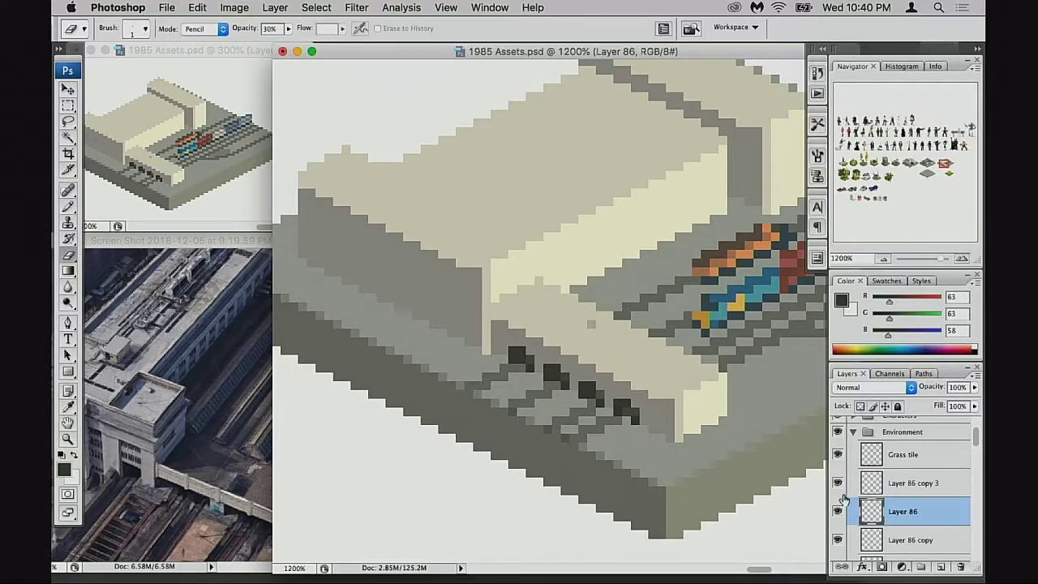
Step: Hide Grass tile, Layer 86 copy 3, Layer 86 copy and Layer 86 copy 2 to isolate the Layer 86 block on the tile
left_click(837, 512)
left_click(838, 512)
left_click(838, 483)
scroll(839, 494, "down", 2)
left_click(838, 494)
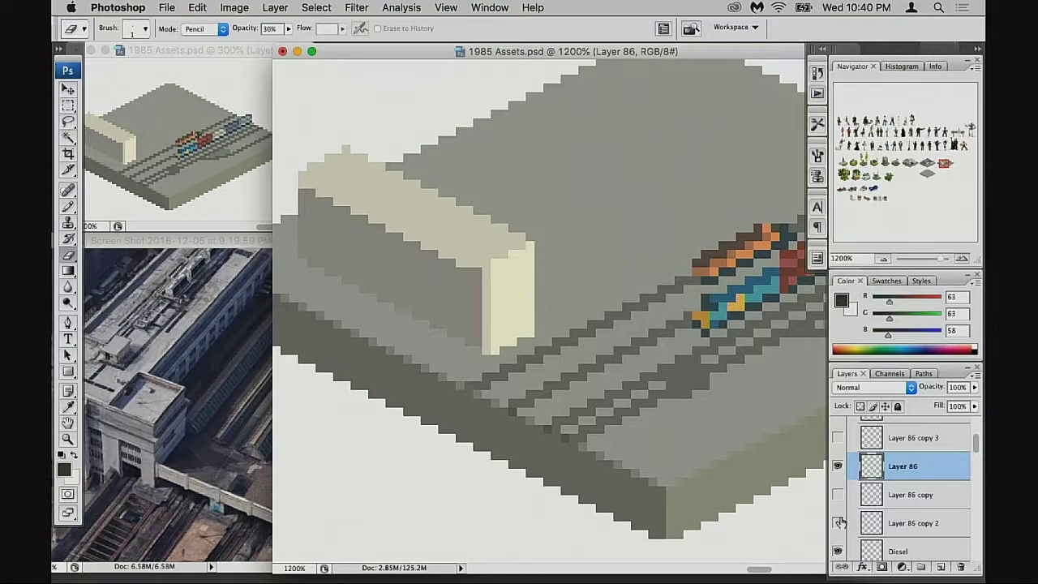
scroll(844, 495, "down", 1)
left_click(838, 426)
left_click(838, 425)
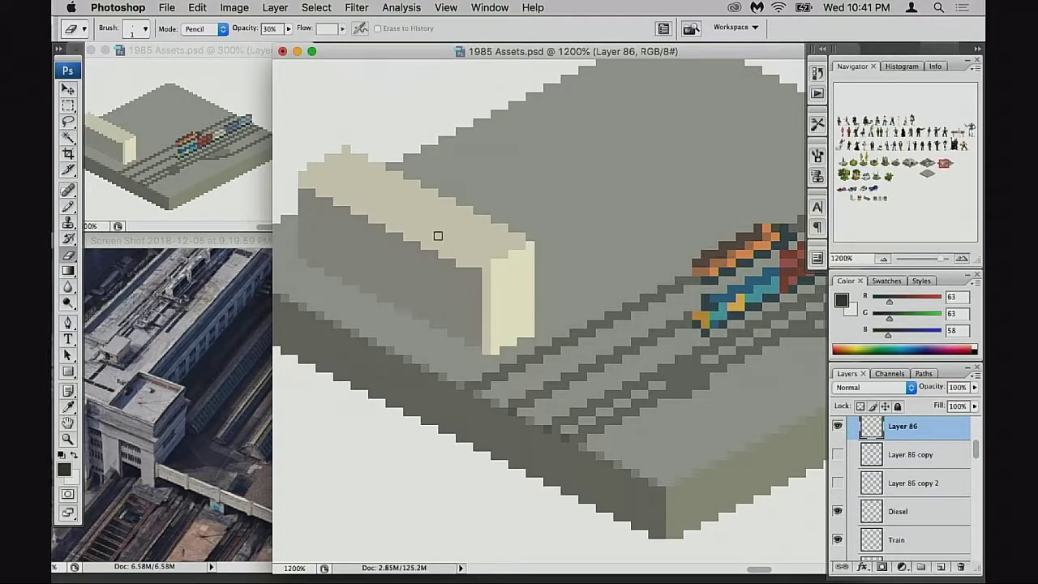
Step: Consult the station roof in the reference photo, and sample the Layer 86 block's shaded wall grey as the Pencil colour
left_click(487, 266)
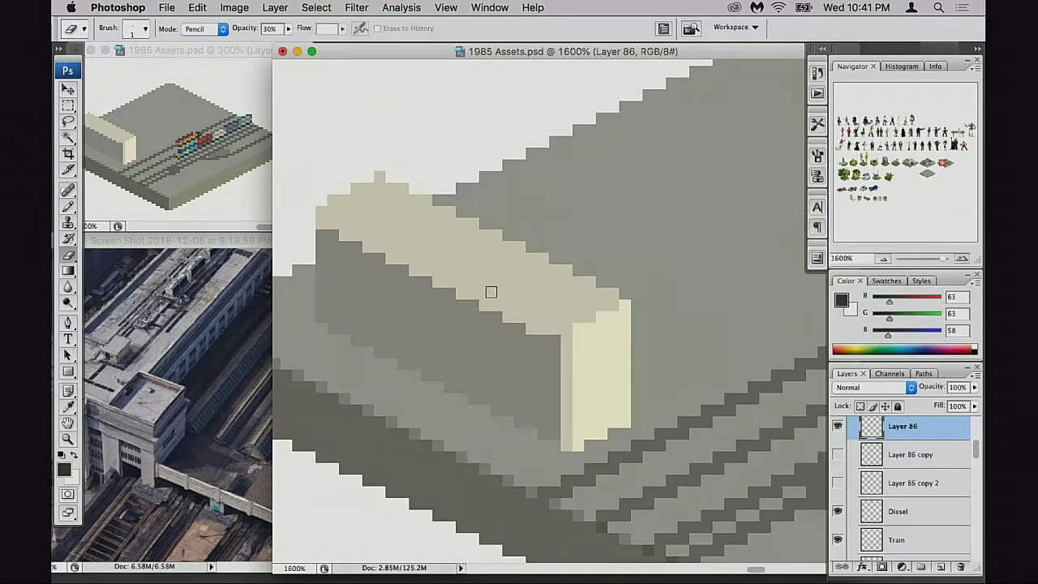
left_click(502, 336)
left_click(168, 409)
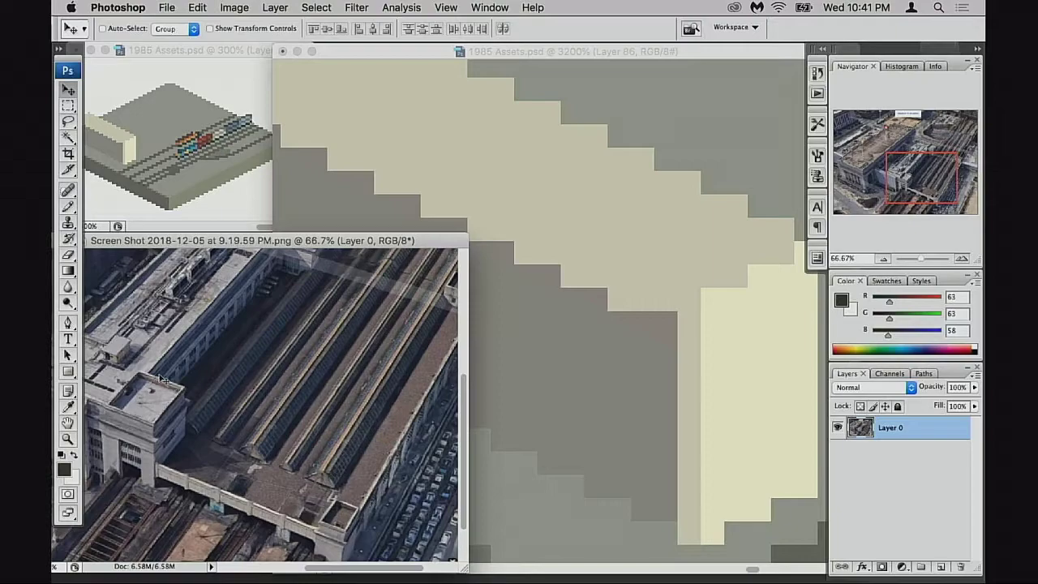
left_click(516, 352)
key("b")
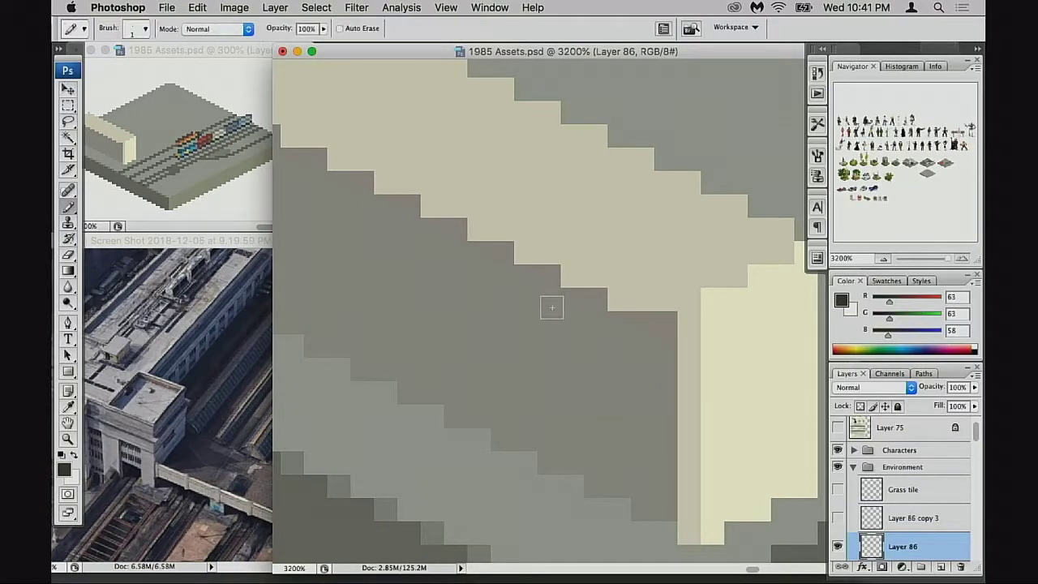
left_click(539, 324, "alt")
Step: Try pencilling a stepped grey line of two-pixel segments one row inside the far edge of the Layer 86 block's roof
left_click_drag(737, 228, 718, 223)
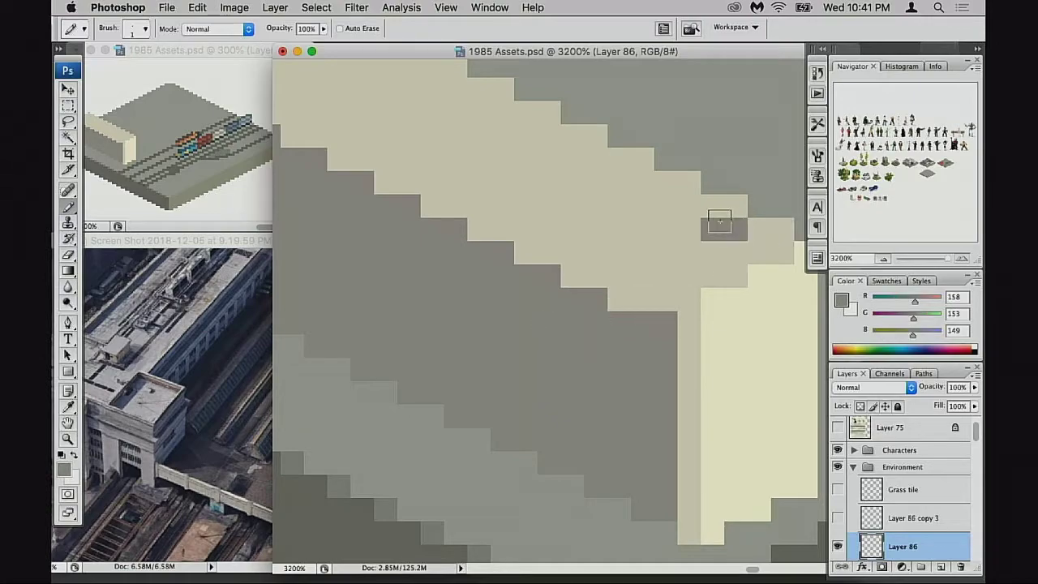
key("super+z")
key("super+z")
left_click(767, 250)
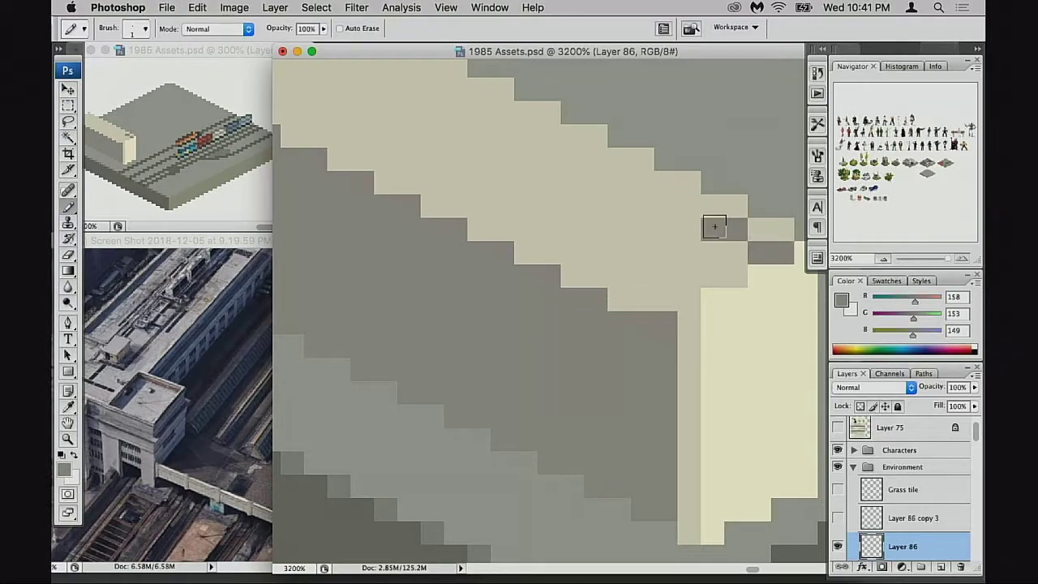
left_click(678, 206)
left_click(633, 182)
left_click(578, 159)
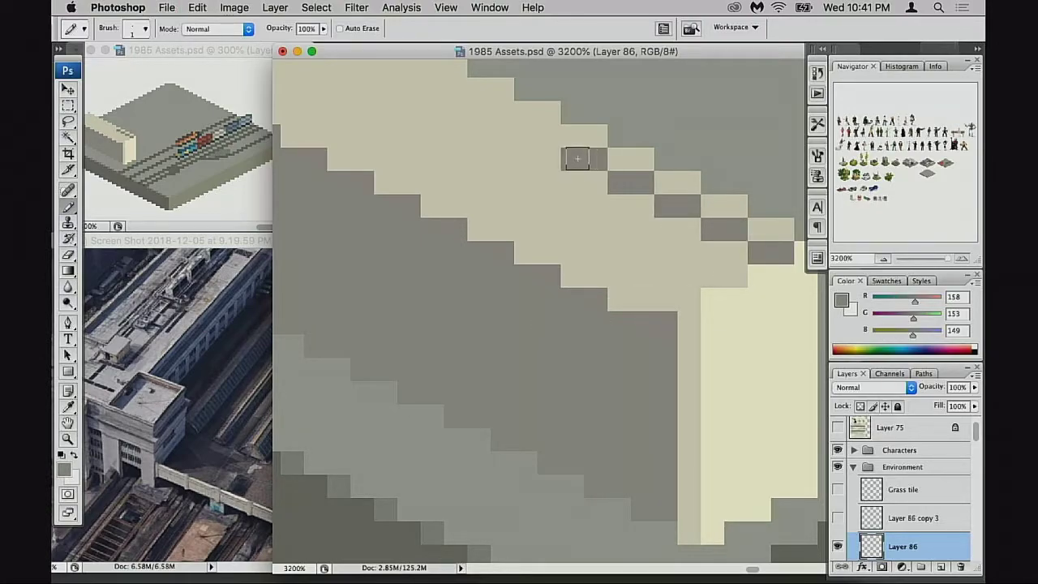
Step: Undo the grey segments pencilled inside the far edge of the roof
scroll(588, 203, "up", 2)
key("super+alt+z")
key("super+alt+z")
key("super+alt+z")
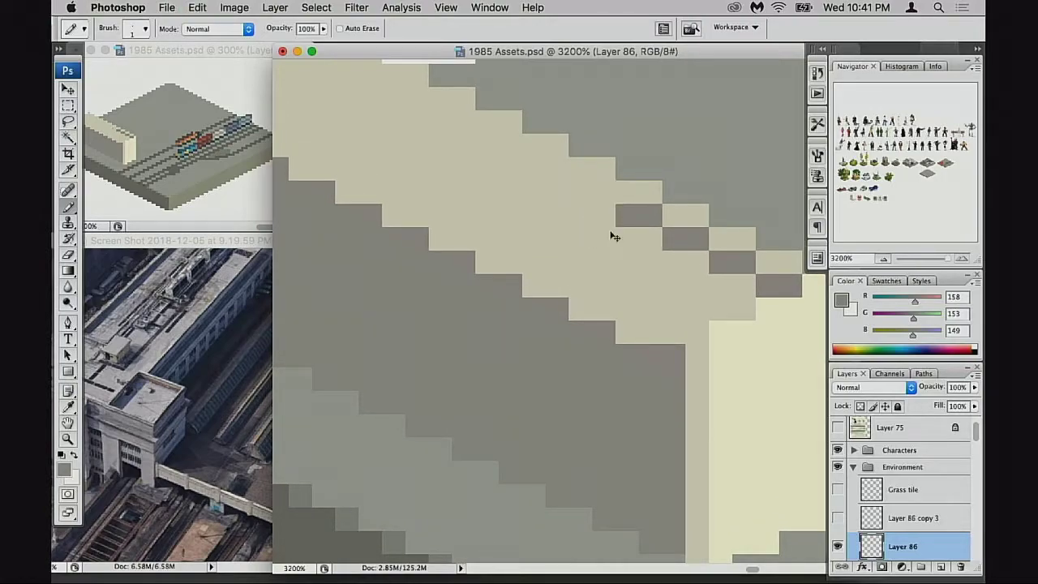
key("super+alt+z")
key("super+alt+z")
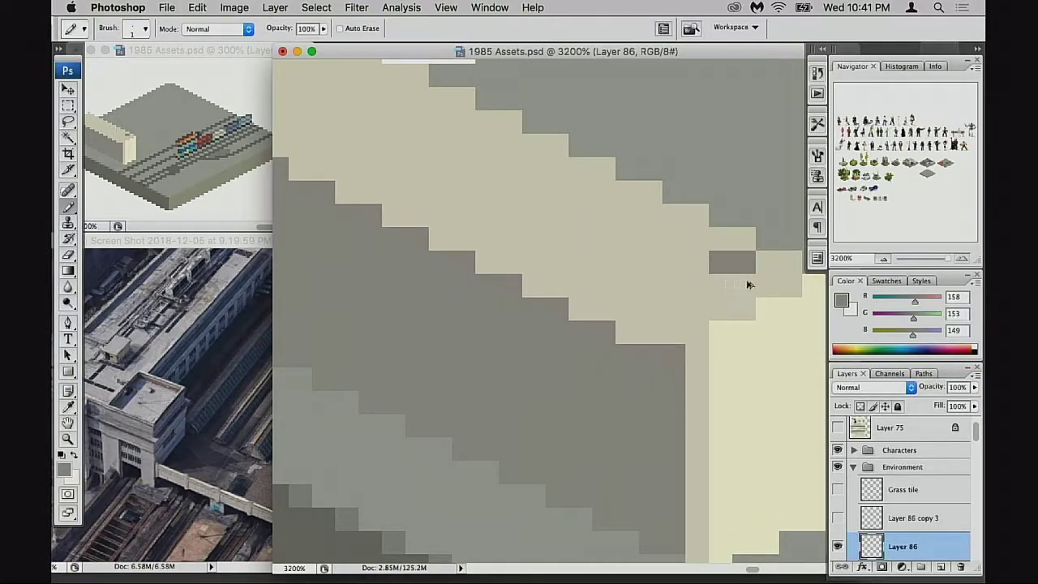
key("alt+bracketright")
scroll(663, 285, "right", 3)
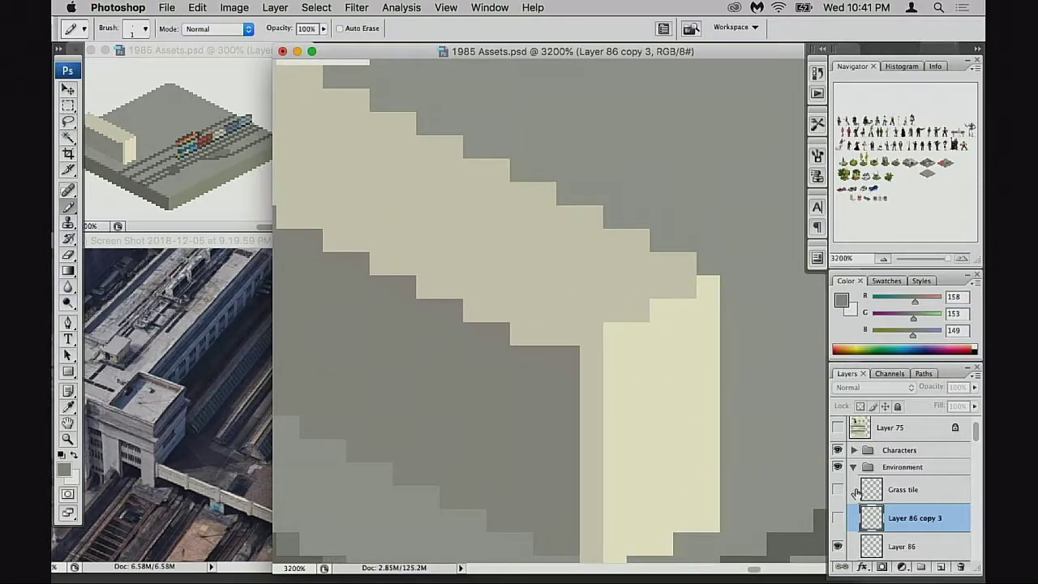
Step: Pencil a stepped grey line on Layer 86 just outside the roof's far edge, and check it in the preview view
left_click(873, 547)
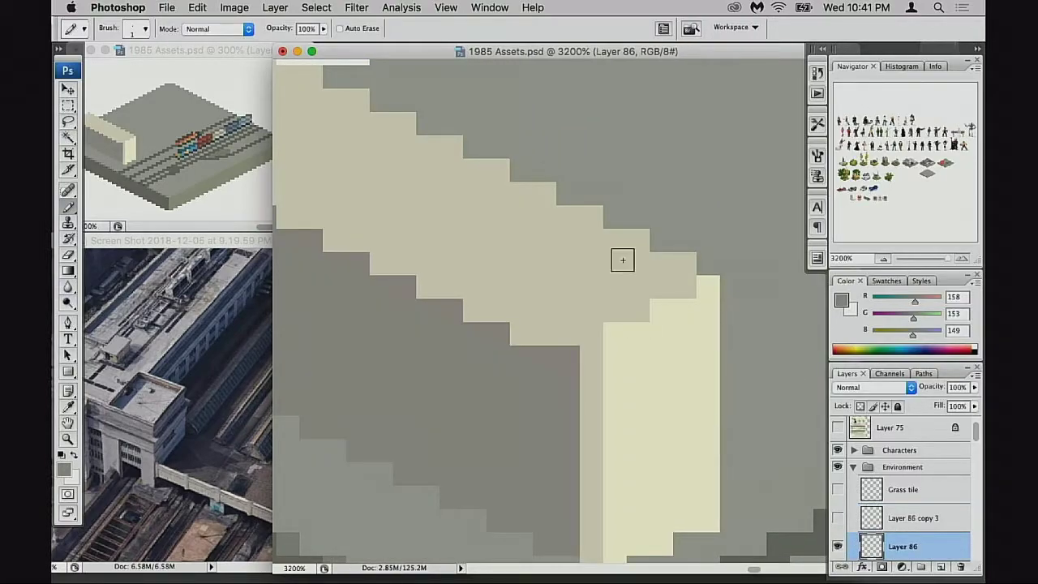
mouse_move(681, 262)
left_mouse_down()
mouse_move(589, 236)
mouse_move(575, 213)
mouse_move(528, 189)
mouse_move(604, 233)
mouse_move(635, 275)
left_mouse_up()
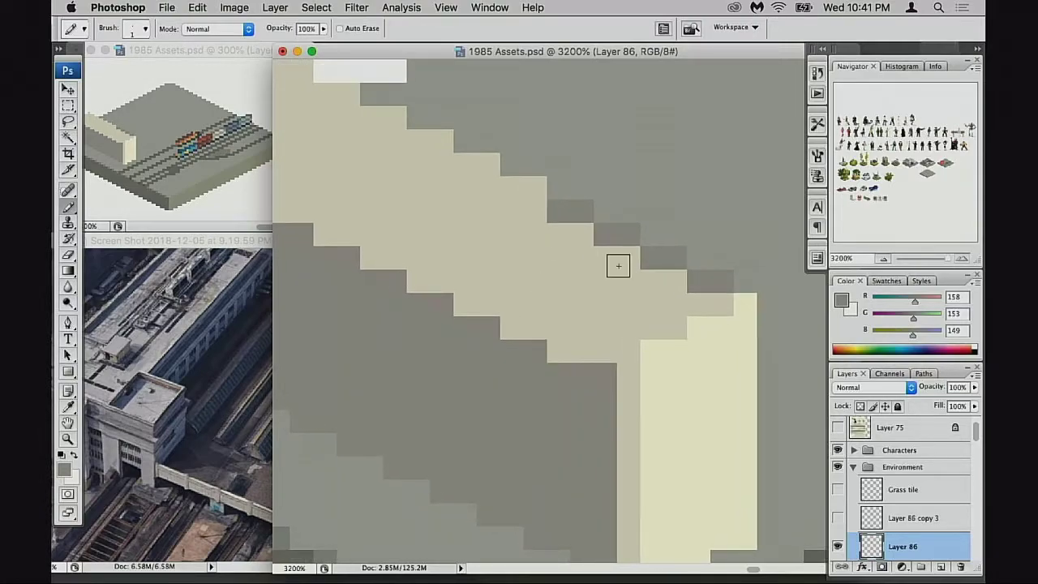
mouse_move(540, 192)
left_mouse_down()
mouse_move(495, 186)
mouse_move(490, 165)
mouse_move(390, 118)
left_mouse_up()
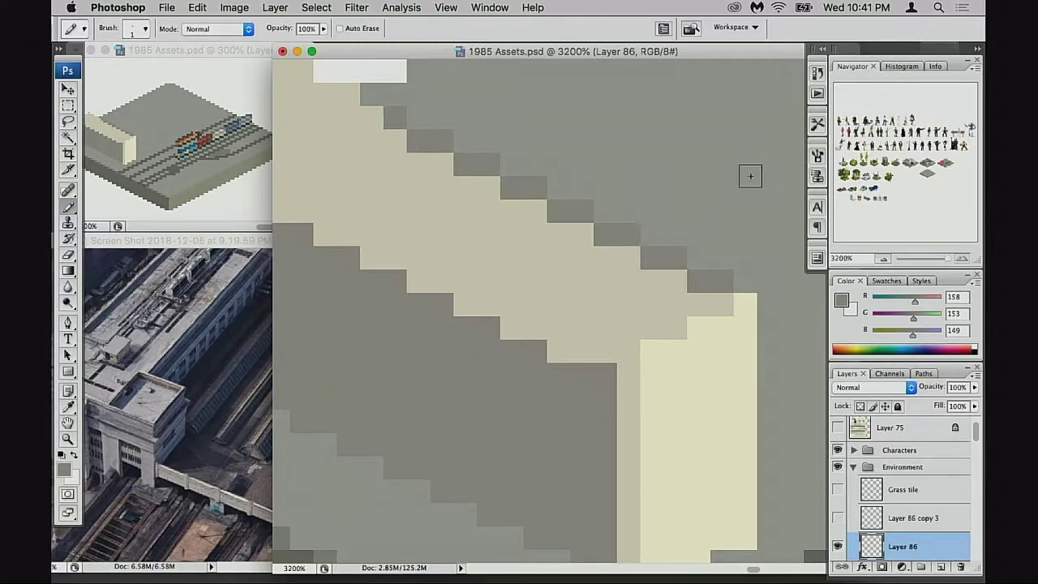
left_click(153, 175)
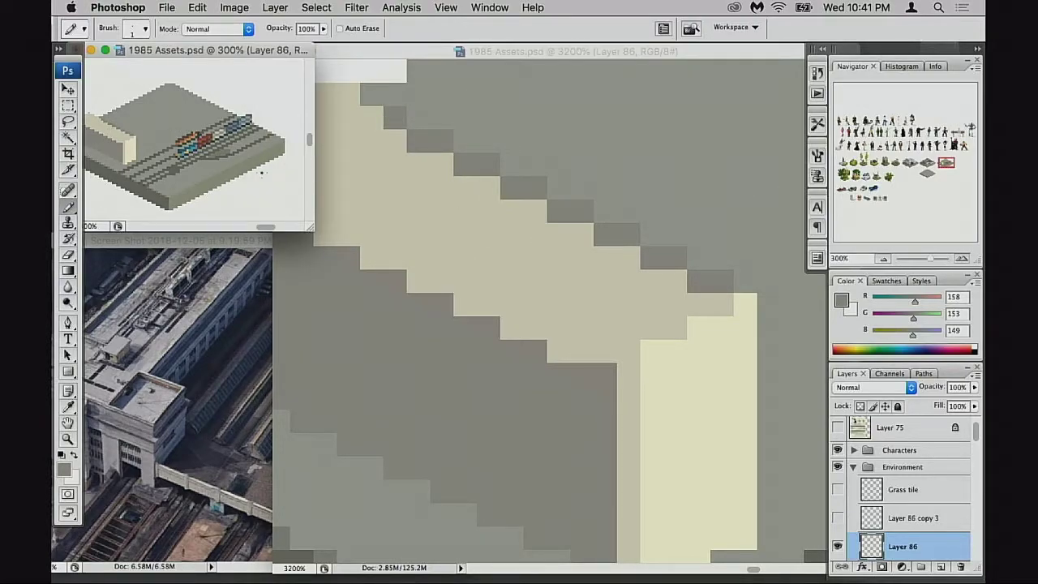
left_click(714, 282)
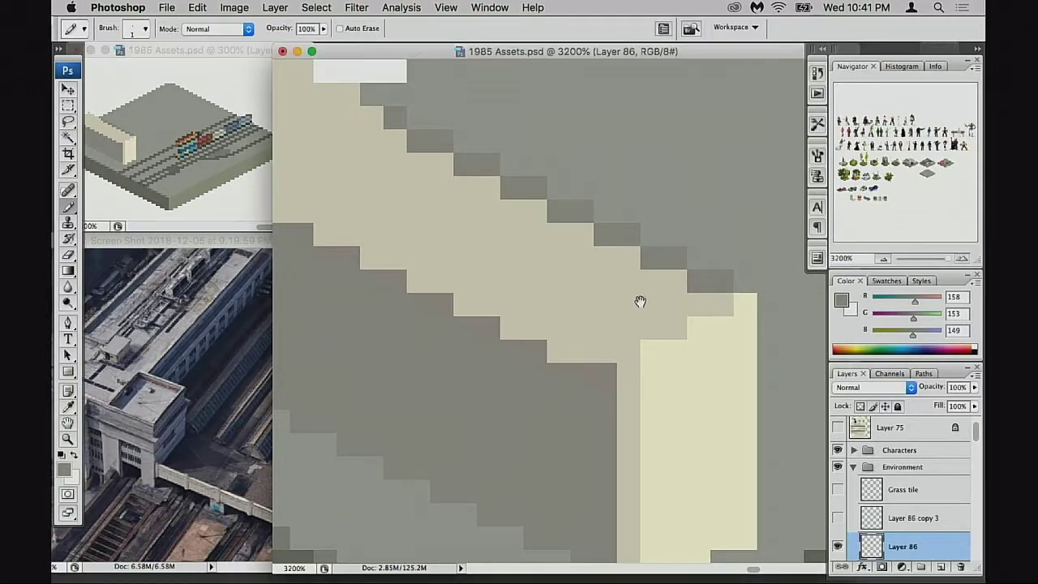
Step: Mix a light grey by pencilling the roof beige over the tile's grey at 50% opacity, and sample the blend at 100% opacity
scroll(649, 302, "left", 2)
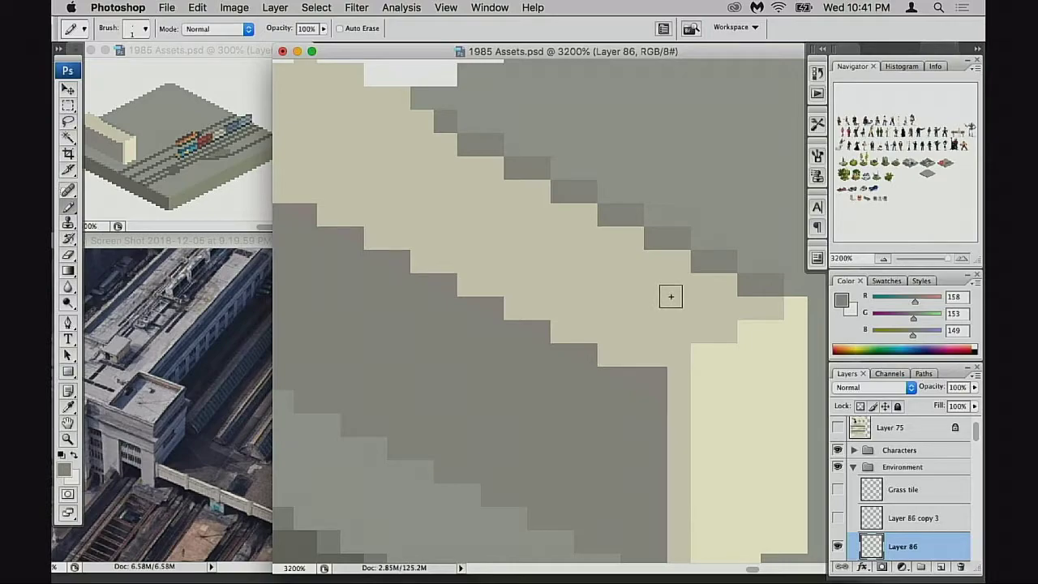
left_click(686, 290, "alt")
key("3")
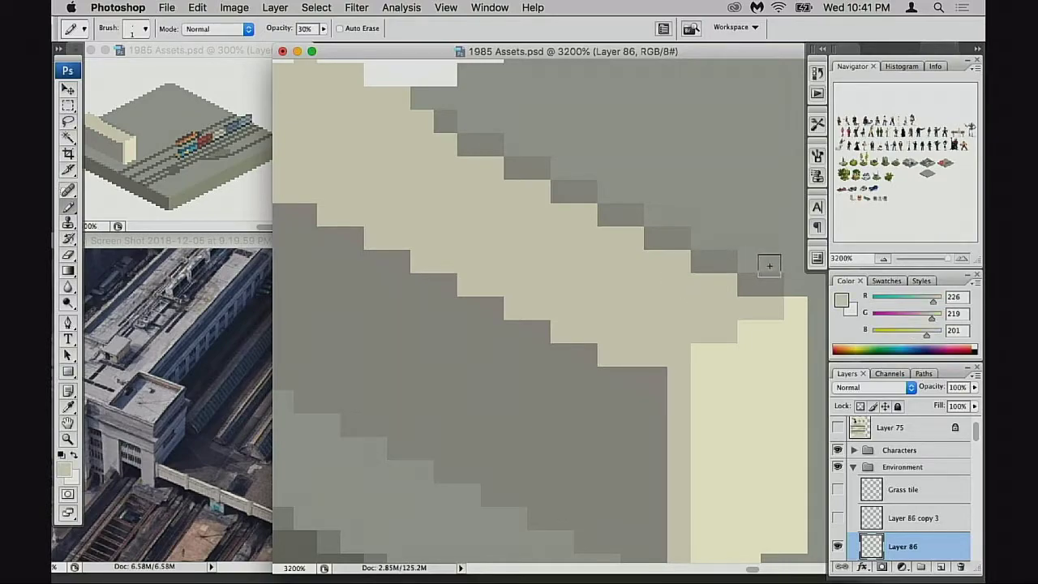
left_click(769, 266)
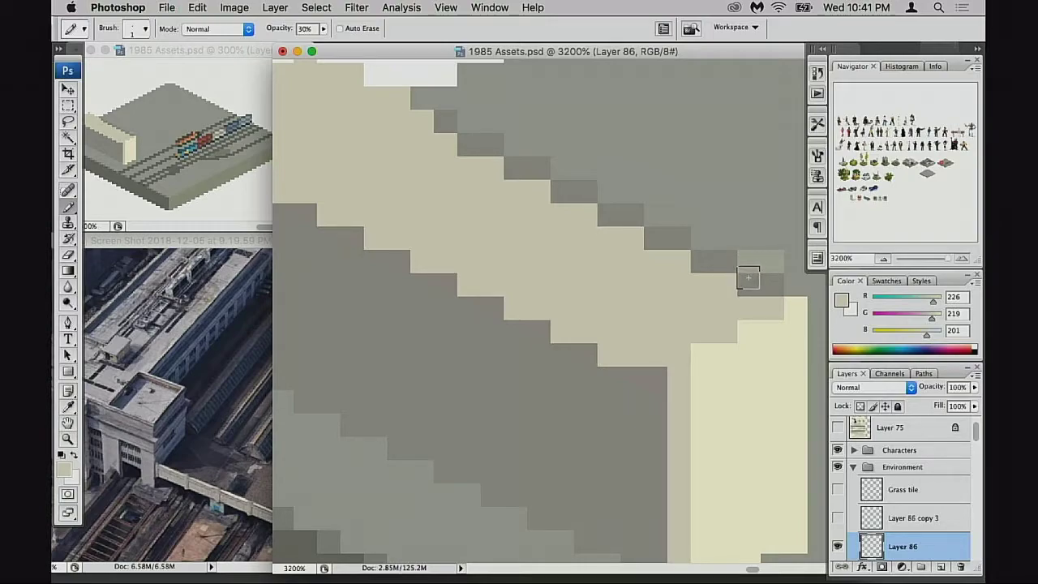
key("super+z")
key("5")
left_click_drag(771, 261, 754, 262)
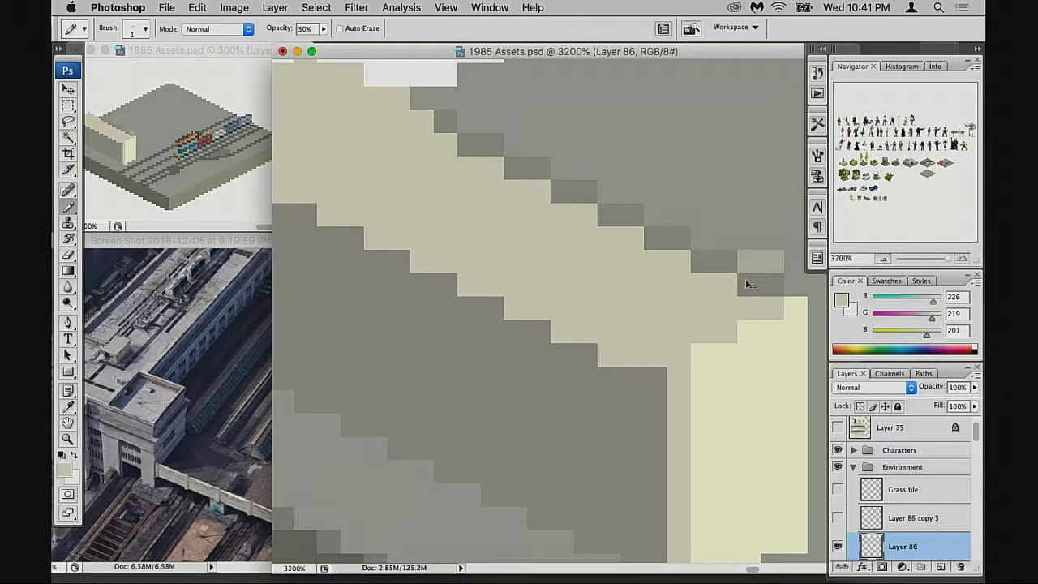
key("0")
left_click(771, 263, "alt")
Step: Pencil a stepped light grey line one row above the dark line along the roof's far edge, and sample the end wall's cream
key("super+z")
mouse_move(772, 263)
left_mouse_down()
mouse_move(688, 234)
mouse_move(662, 222)
left_mouse_up()
left_click(620, 191)
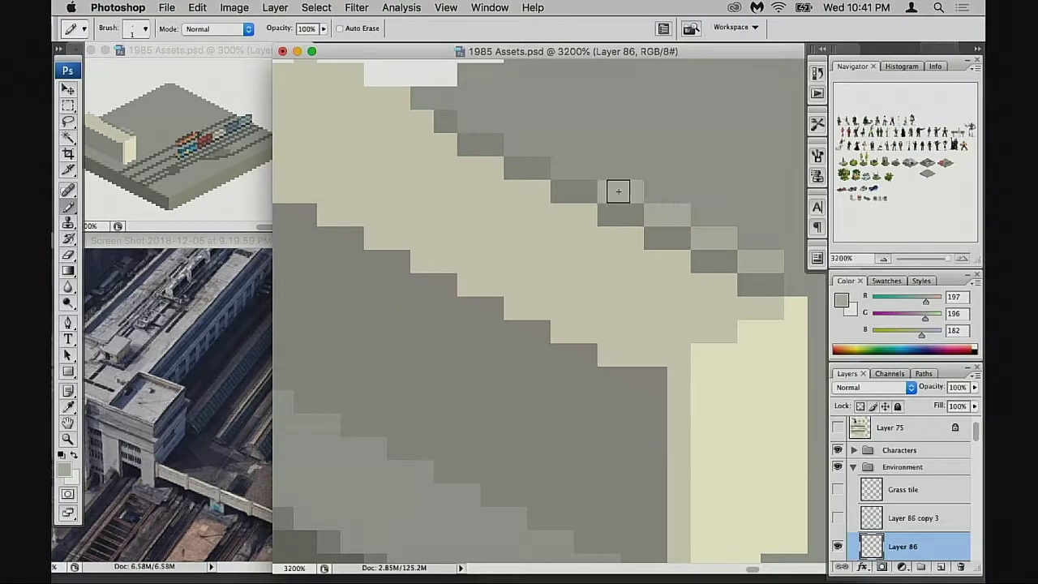
left_click(574, 168)
left_click(527, 146)
left_click(478, 122)
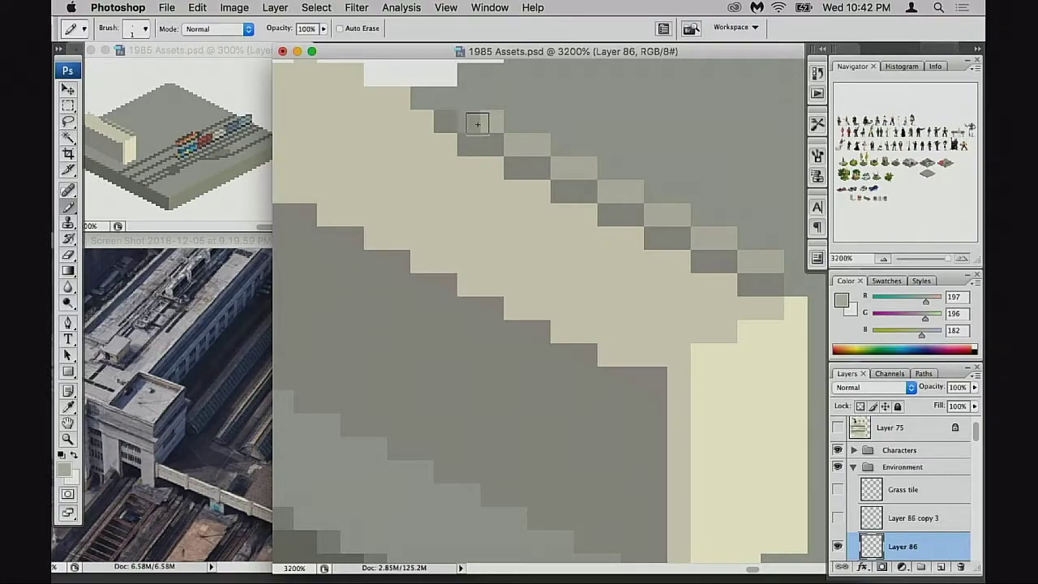
left_click(443, 99)
left_click_drag(563, 227, 584, 208)
left_click_drag(730, 267, 594, 270)
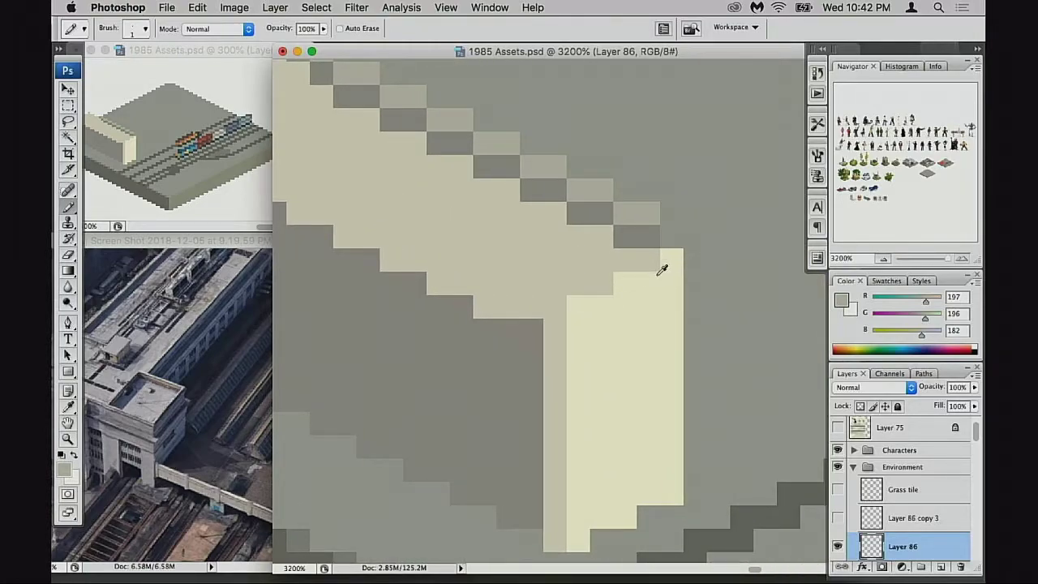
left_click(664, 269, "alt")
Step: Try pencilling cream two-pixel segments across the roof along the top of the end wall
left_click(634, 241)
left_click(602, 256)
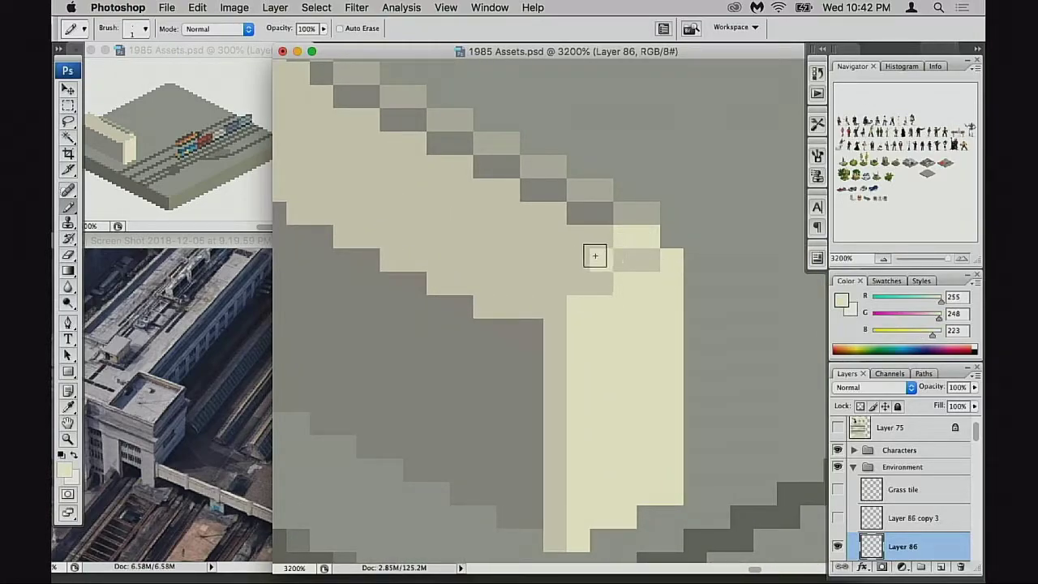
left_click(579, 263)
left_click_drag(566, 282, 540, 280)
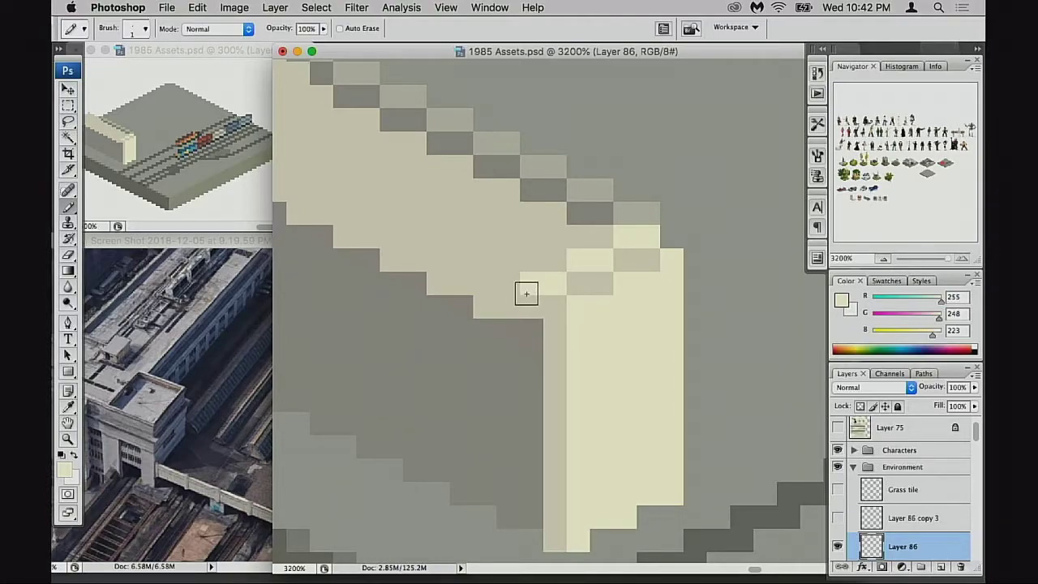
key("super+alt+z")
key("super+alt+z")
key("super+alt+z")
key("super+alt+z")
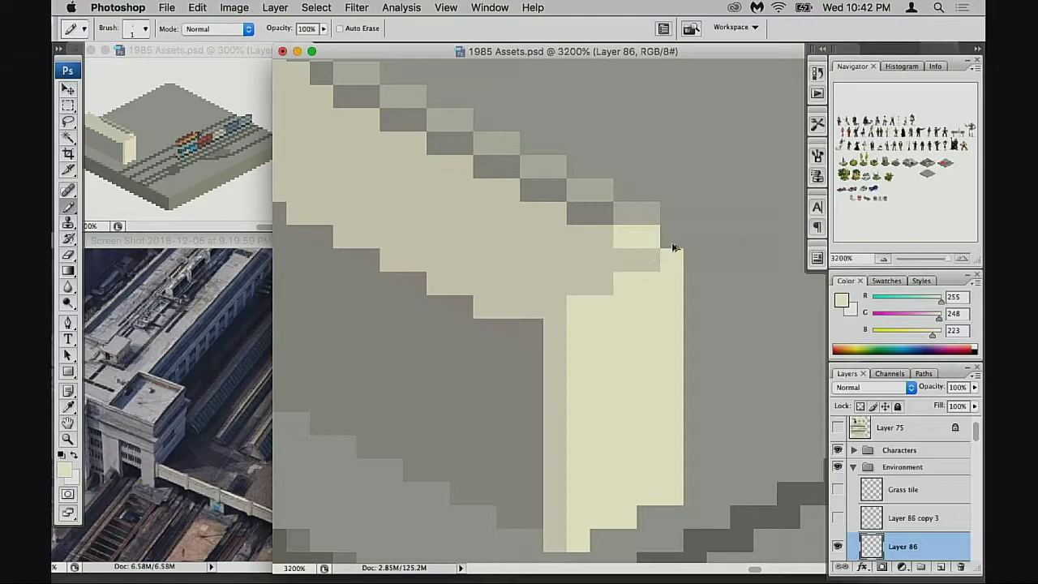
key("super+alt+z")
Step: Raise the cream end wall's top by one pixel row, and pencil the first two-pixel cream highlight segments inside the roof's near edge
left_click(672, 242)
mouse_move(648, 258)
left_mouse_down()
mouse_move(540, 303)
mouse_move(556, 338)
mouse_move(588, 323)
mouse_move(662, 333)
mouse_move(647, 329)
mouse_move(719, 355)
mouse_move(667, 380)
mouse_move(625, 368)
mouse_move(633, 384)
mouse_move(670, 397)
left_mouse_up()
left_click(621, 380)
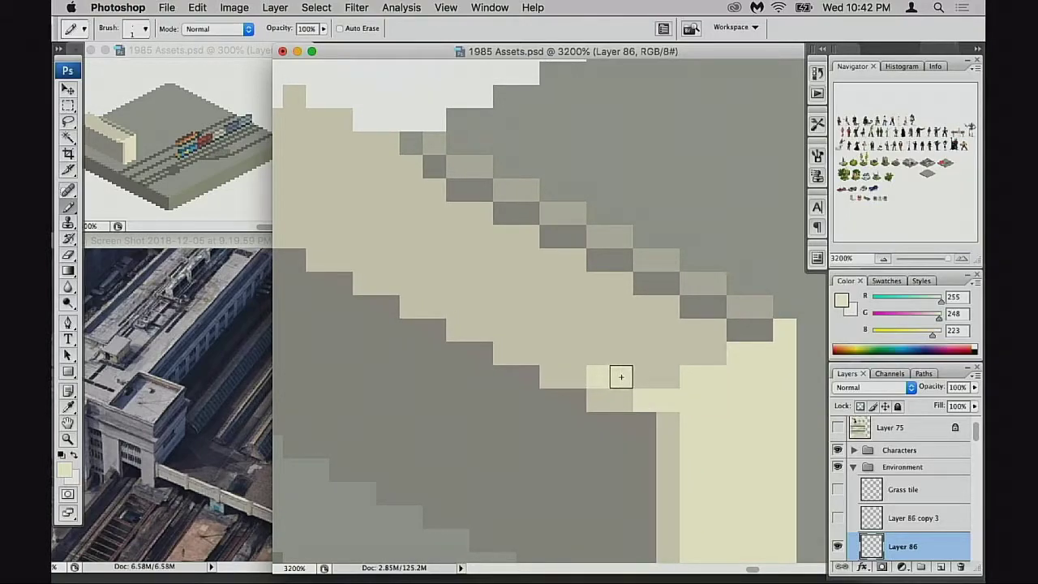
left_click(556, 366)
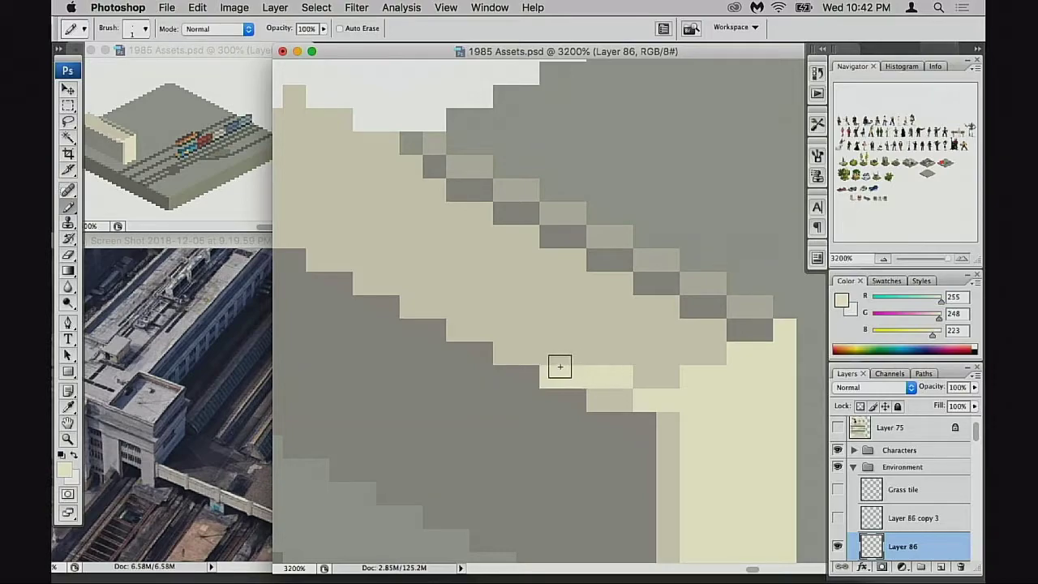
key("super+z")
left_click(554, 367)
key("super+z")
left_click_drag(571, 360, 553, 359)
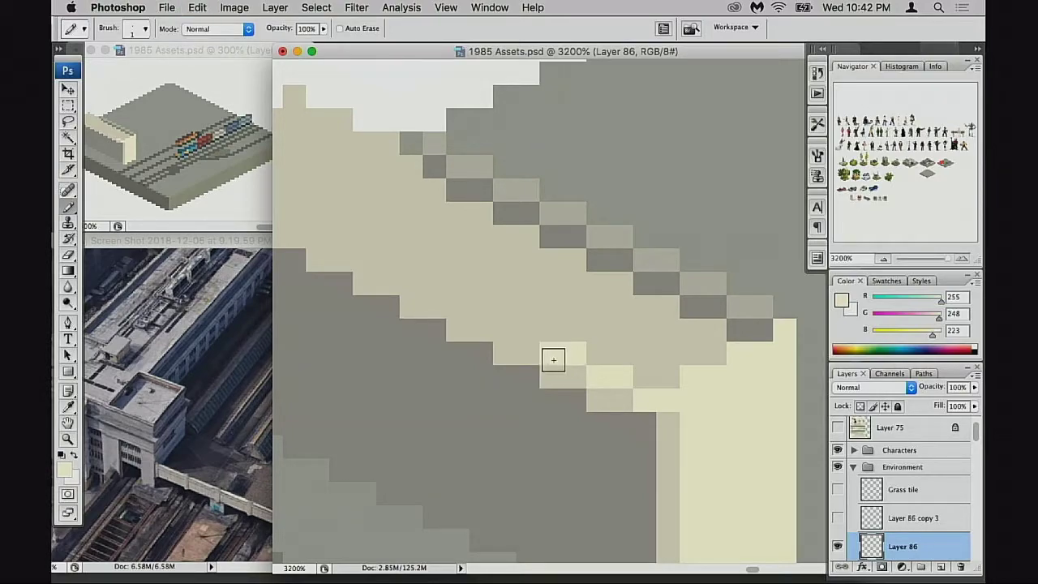
left_click(528, 348)
left_click(528, 348)
scroll(539, 350, "left", 1)
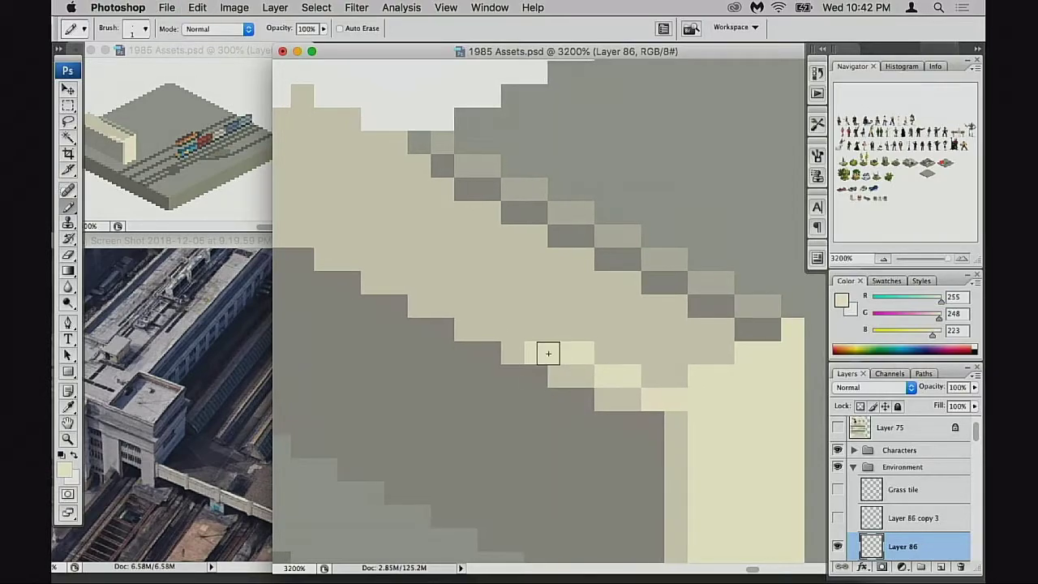
key("super+z")
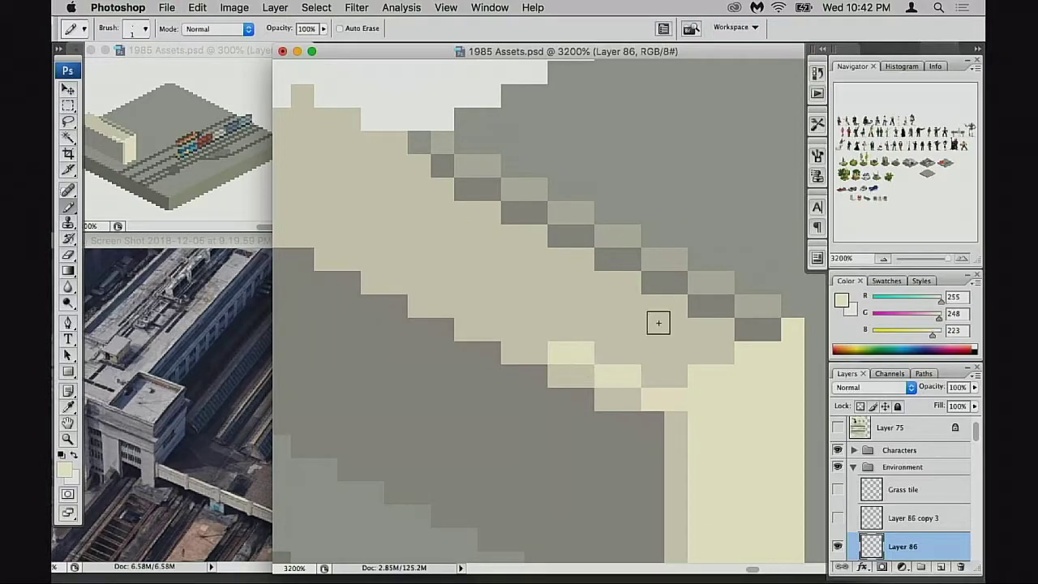
Step: Try replacing the beige segments beneath the cream highlight with the side wall's grey
left_click(671, 296, "alt")
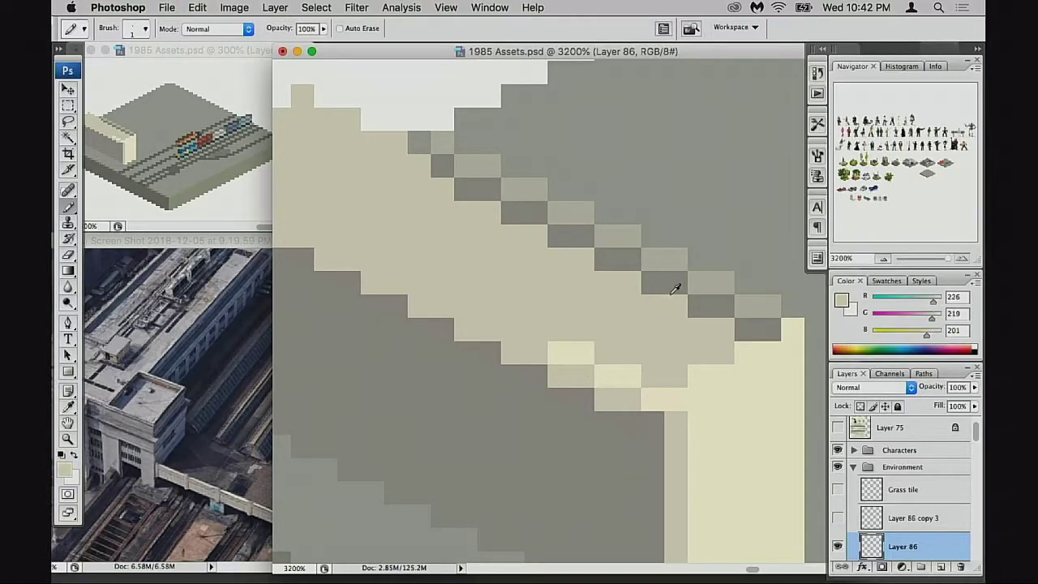
left_click(592, 379)
left_click(546, 378, "alt")
left_click(561, 378)
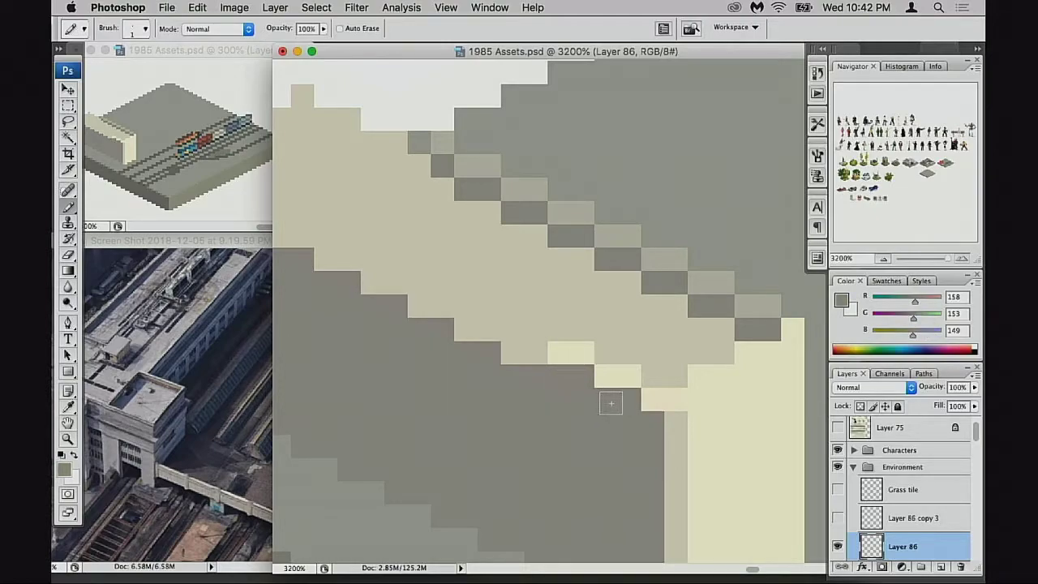
key("alt+super+z")
key("alt+super+z")
Step: Continue the stepped cream highlight one row inside the roof's near edge towards the block's rear end
left_click_drag(590, 395, 660, 404)
left_click(626, 356, "alt")
left_click(595, 339)
left_click(546, 317)
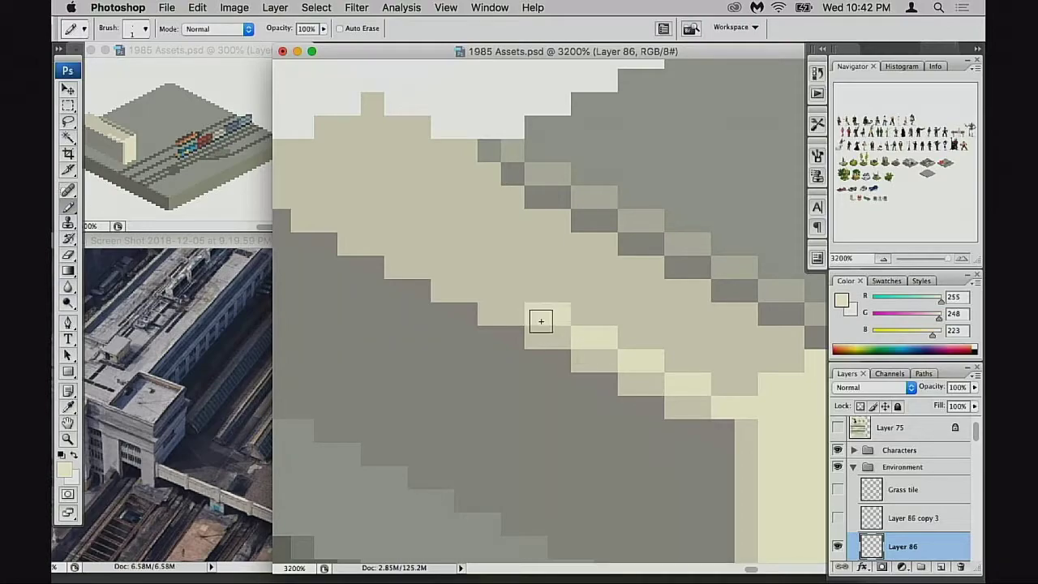
mouse_move(514, 296)
left_mouse_down()
mouse_move(492, 297)
mouse_move(401, 248)
left_mouse_up()
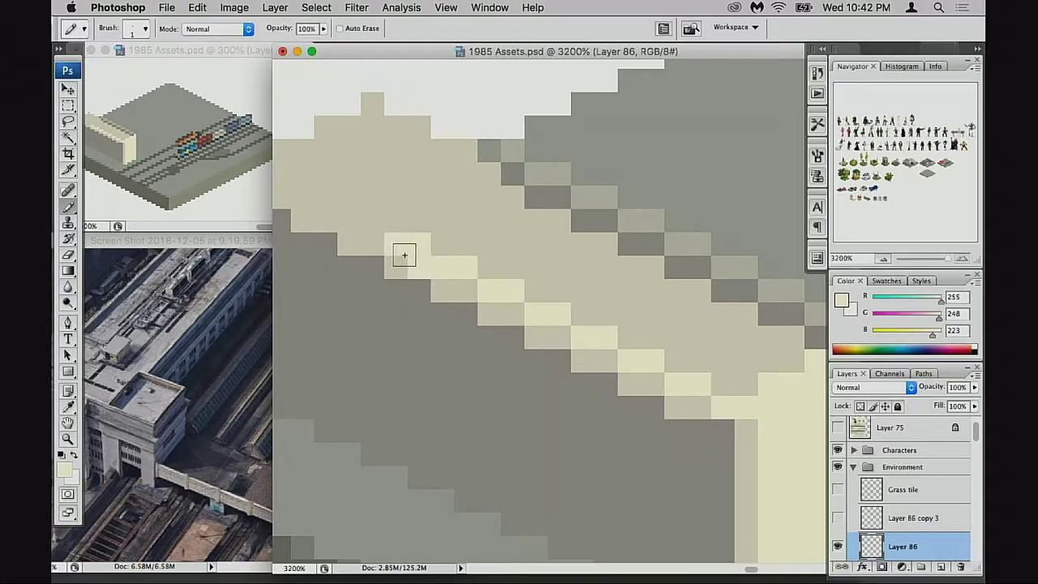
left_click(369, 223)
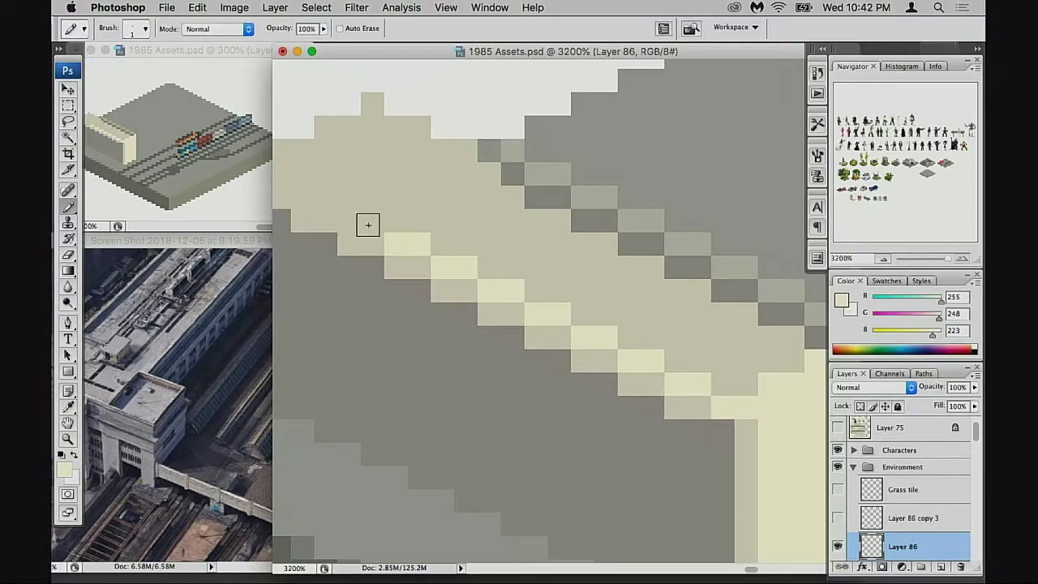
left_click(350, 220)
mouse_move(395, 250)
left_mouse_down()
mouse_move(465, 268)
mouse_move(386, 224)
mouse_move(472, 279)
left_mouse_up()
left_click(404, 220)
left_click(382, 219)
Step: Examine the station roof in the reference photo and the roof edges of the finished building tiles in the preview view
left_click(206, 322)
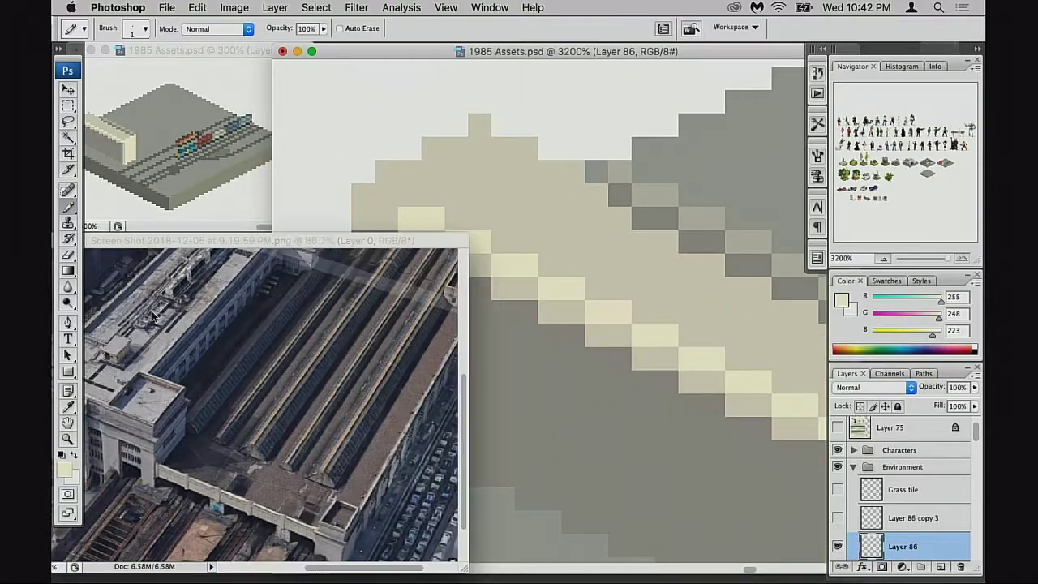
left_click(182, 161)
left_click_drag(101, 162, 239, 172)
left_click_drag(146, 162, 239, 169)
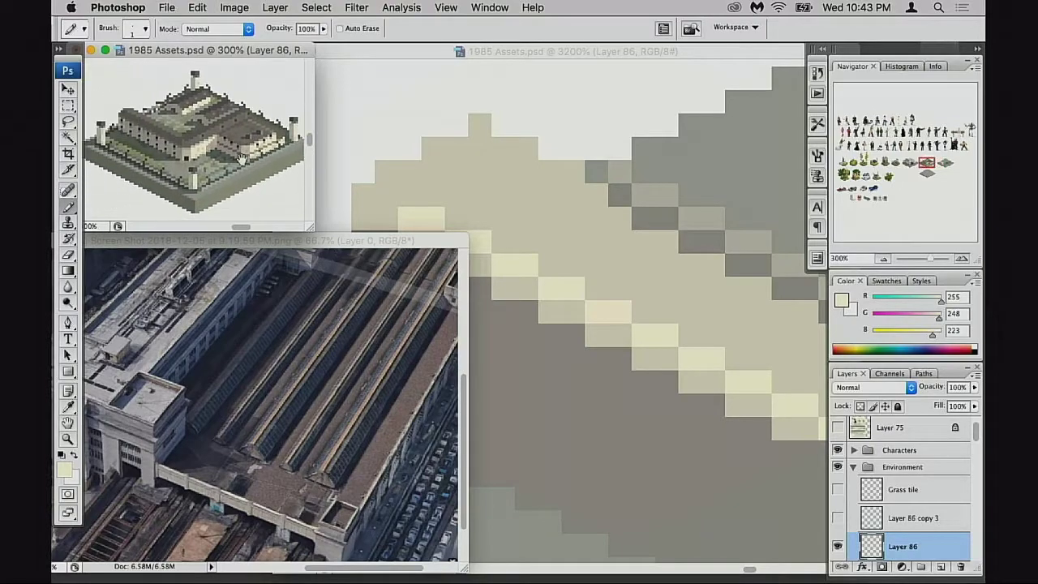
left_click_drag(97, 159, 182, 156)
scroll(182, 157, "left", 5)
left_click(204, 127)
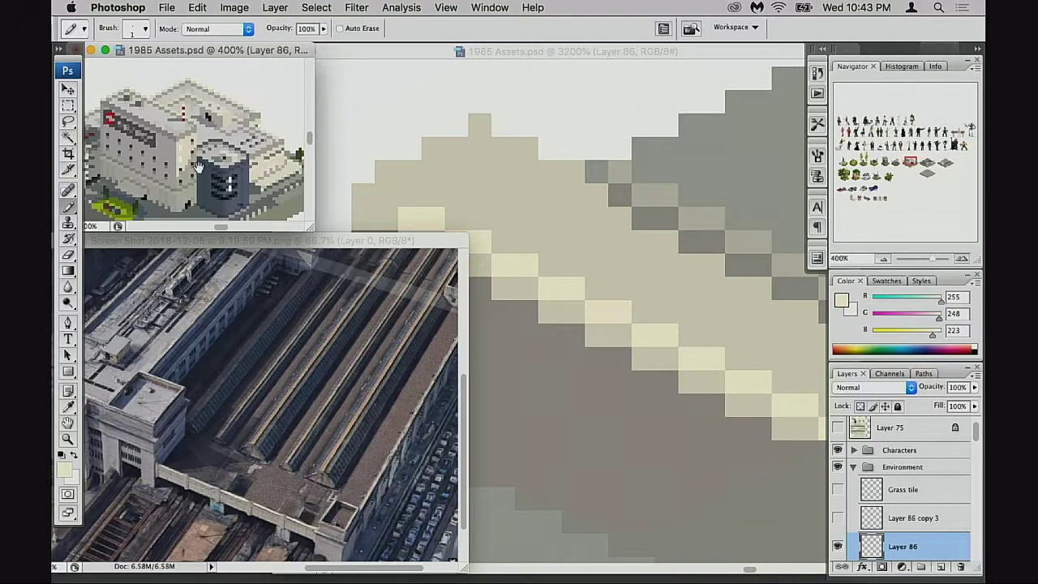
left_click(184, 142)
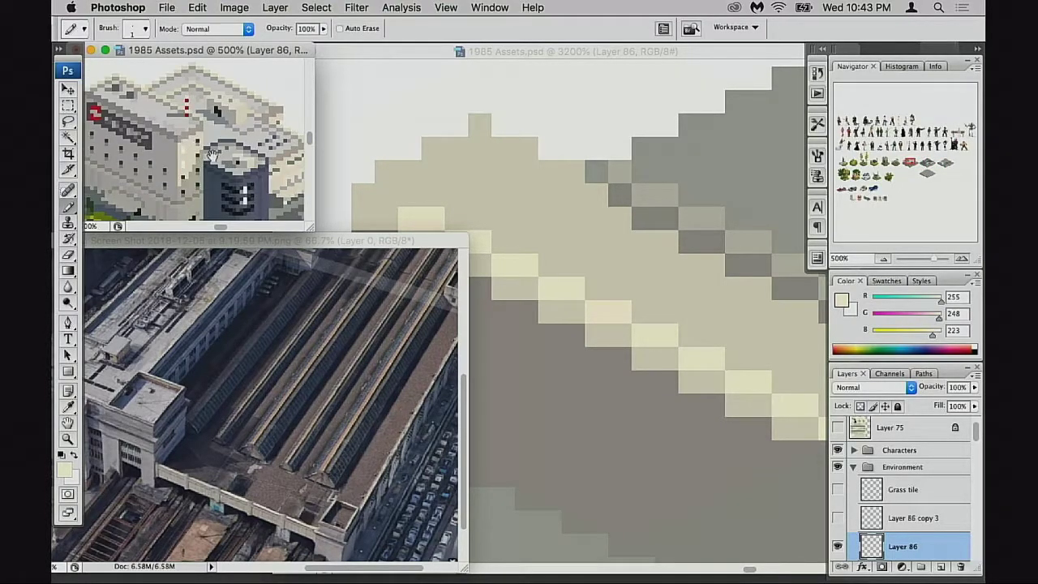
left_click(632, 292)
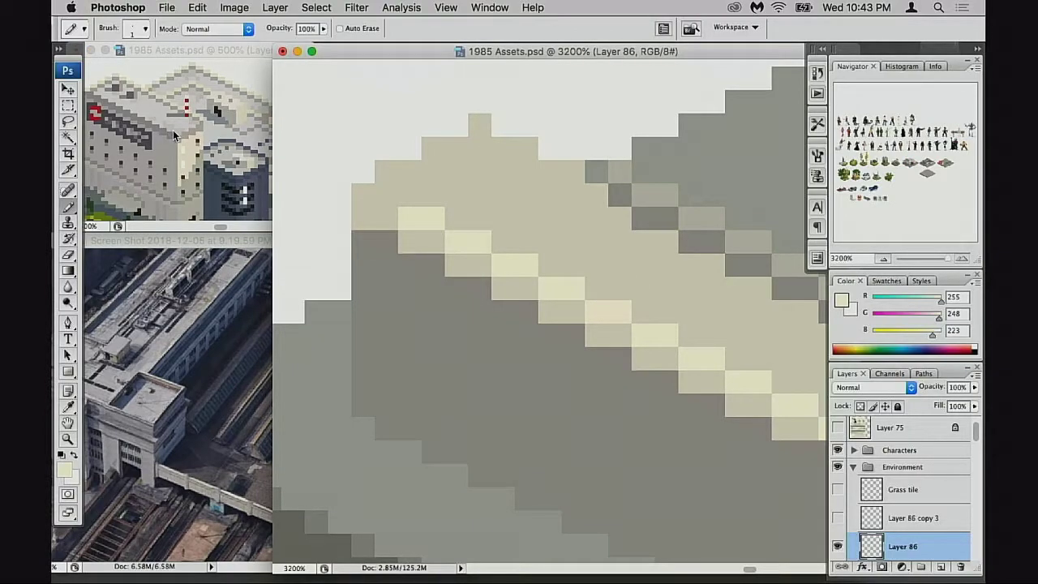
left_click(542, 266)
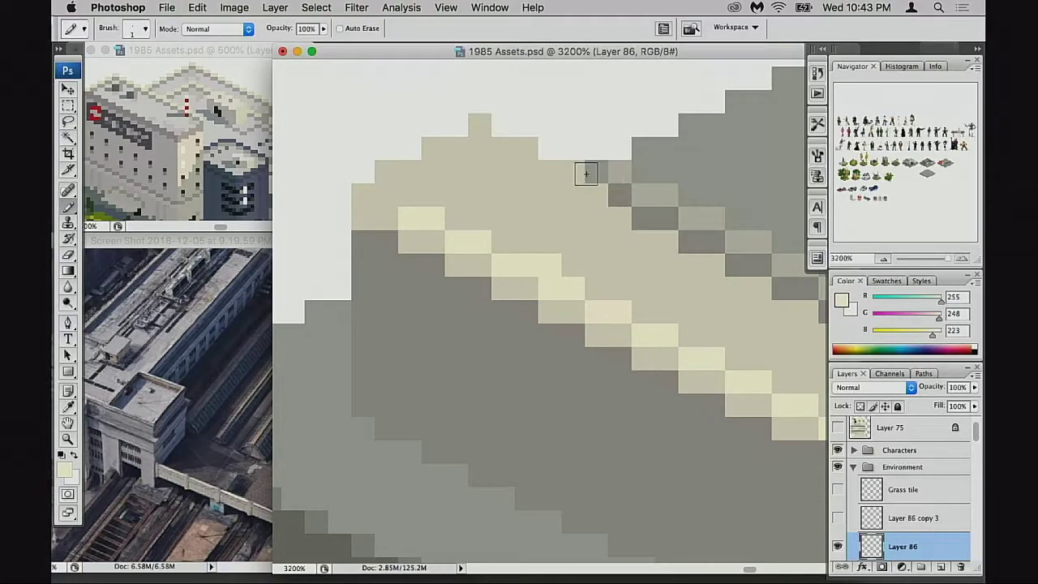
Step: Extend the dark and light grey stepped lines along the roof's far edge up to its rear peak
scroll(609, 225, "up", 2)
scroll(609, 225, "right", 2)
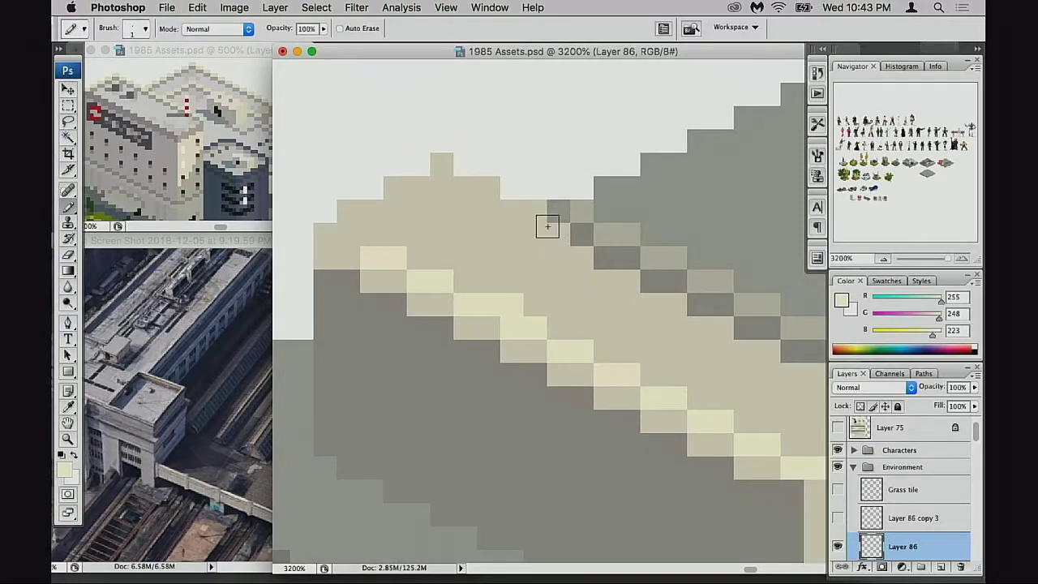
left_click(581, 211, "alt")
mouse_move(557, 214)
left_mouse_down()
mouse_move(575, 236)
mouse_move(521, 211)
left_mouse_up()
left_click(577, 232, "alt")
left_click(559, 233)
left_click(560, 208, "alt")
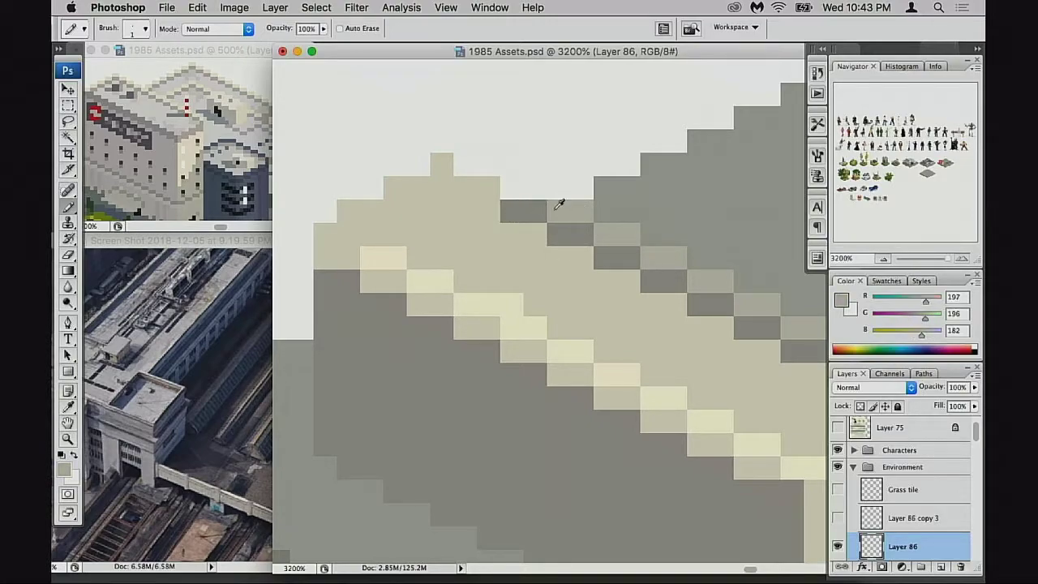
left_click(524, 188)
left_click_drag(486, 168, 464, 181)
left_click(510, 203, "alt")
Step: Pencil the light grey outline from the rear peak down along the roof's short rear edge
left_click(459, 170, "alt")
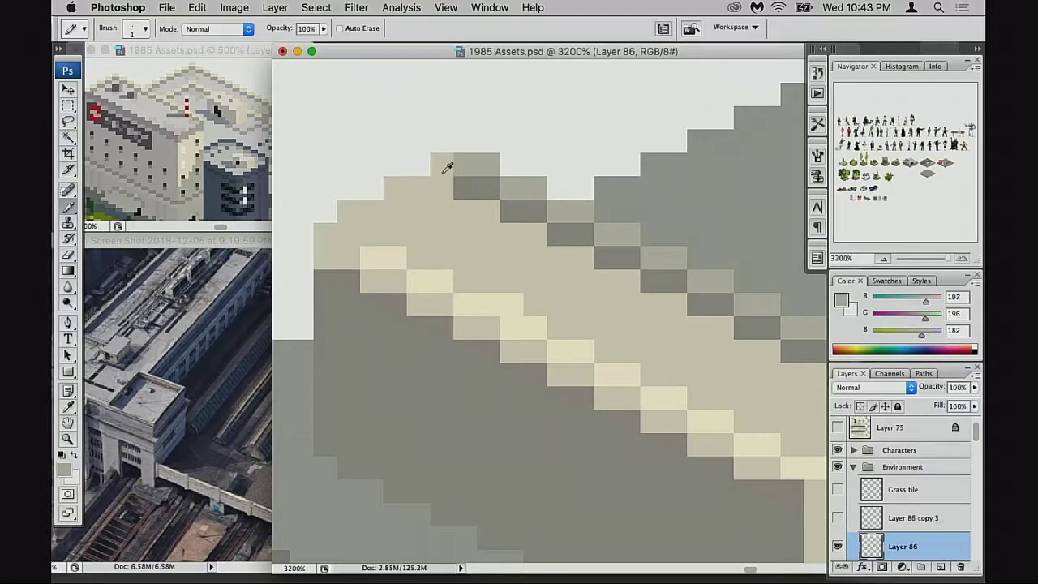
left_click(442, 168)
left_click_drag(421, 184, 352, 208)
left_click(331, 235)
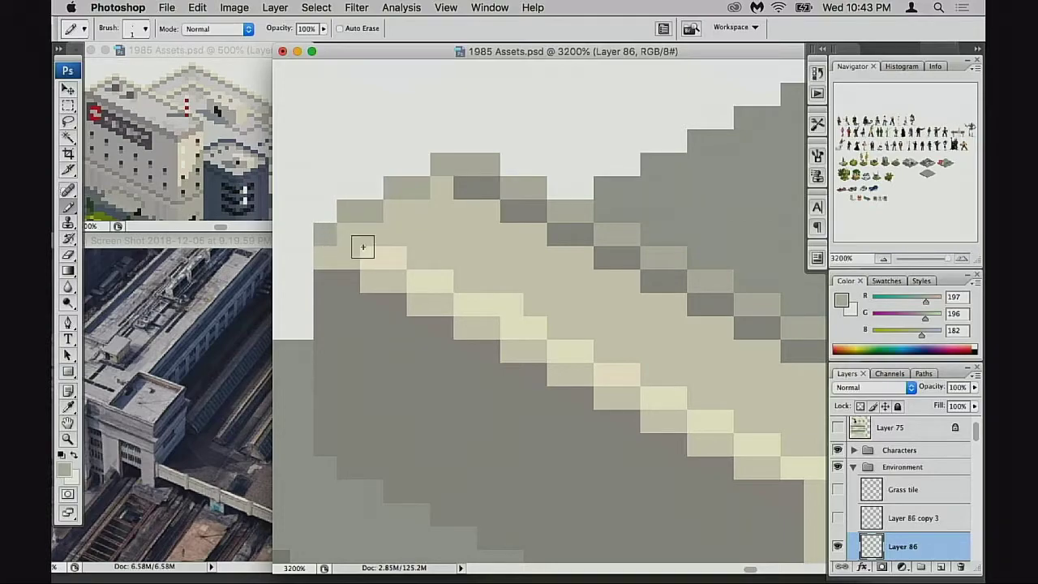
Step: Add a cream pixel at the rear end of the near-edge highlight, and pencil a dark grey stepped line inside the short rear edge
left_click(370, 251, "alt")
left_click(352, 251)
key("super+z")
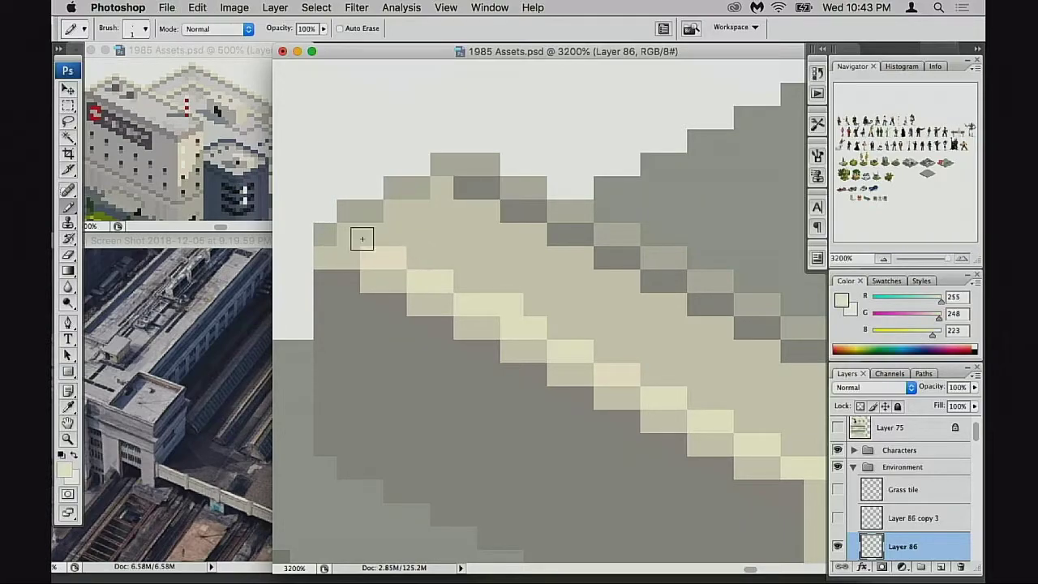
left_click(352, 236)
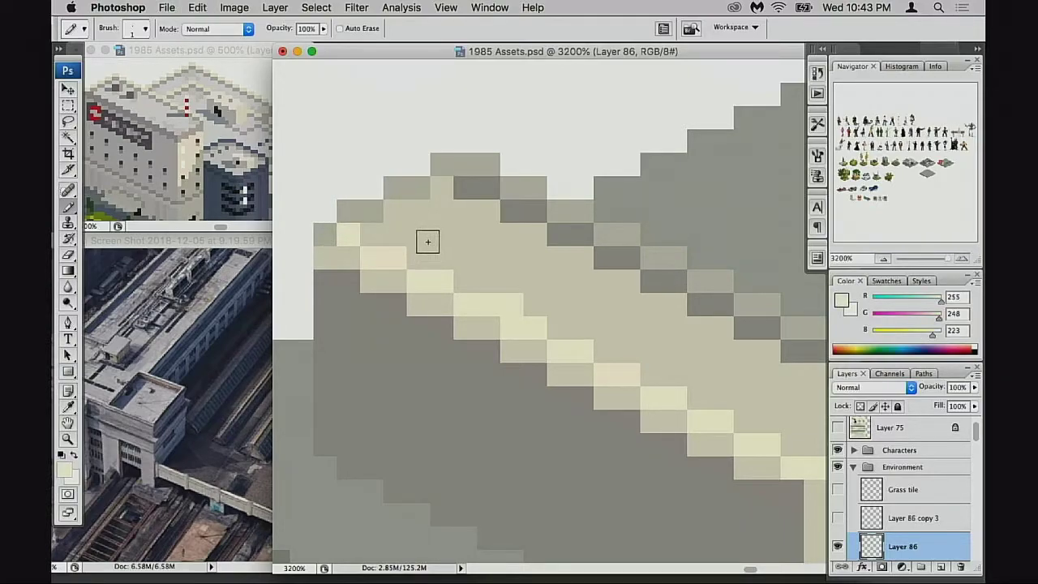
left_click(349, 280, "alt")
left_click(447, 192)
left_click_drag(447, 193, 371, 232)
Step: Compare the block's new roof edging with the neighbouring building tiles in the preview view at 300%
left_click(258, 182)
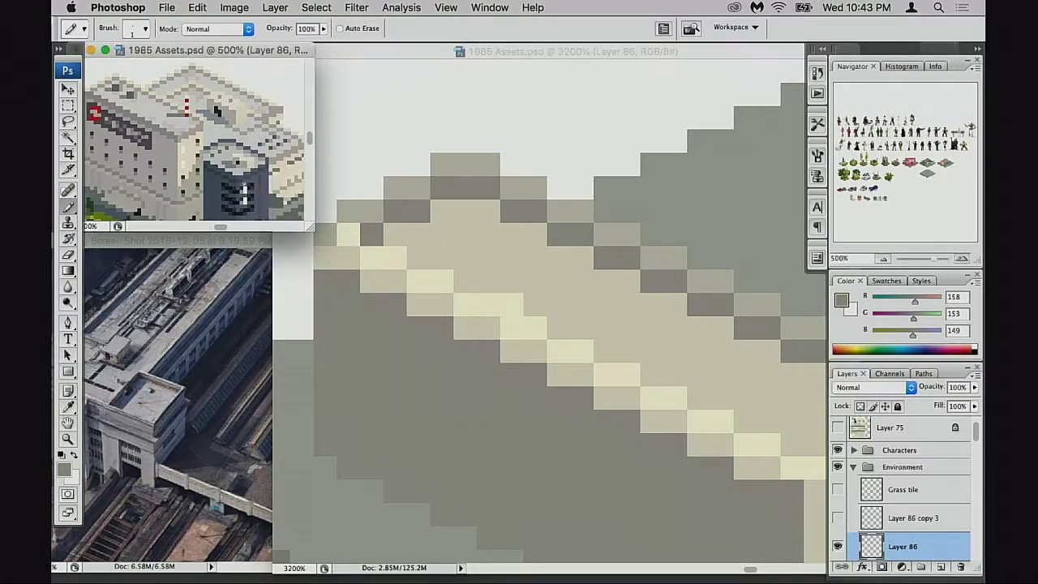
left_click_drag(258, 182, 188, 175)
left_click(257, 186, "alt")
left_click(262, 190, "alt")
left_click_drag(262, 190, 162, 179)
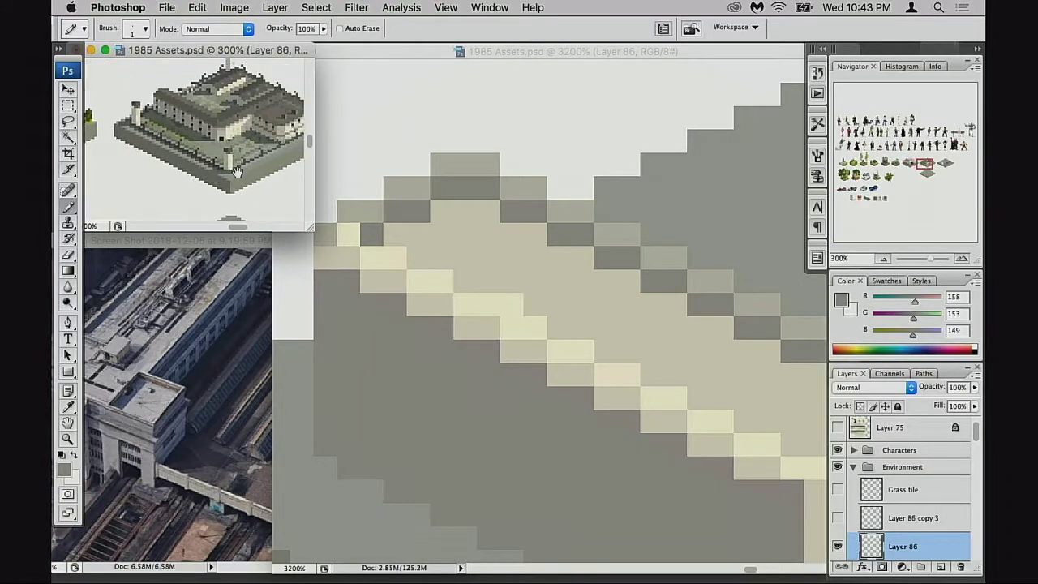
left_click_drag(234, 169, 182, 186)
left_click_drag(275, 174, 222, 180)
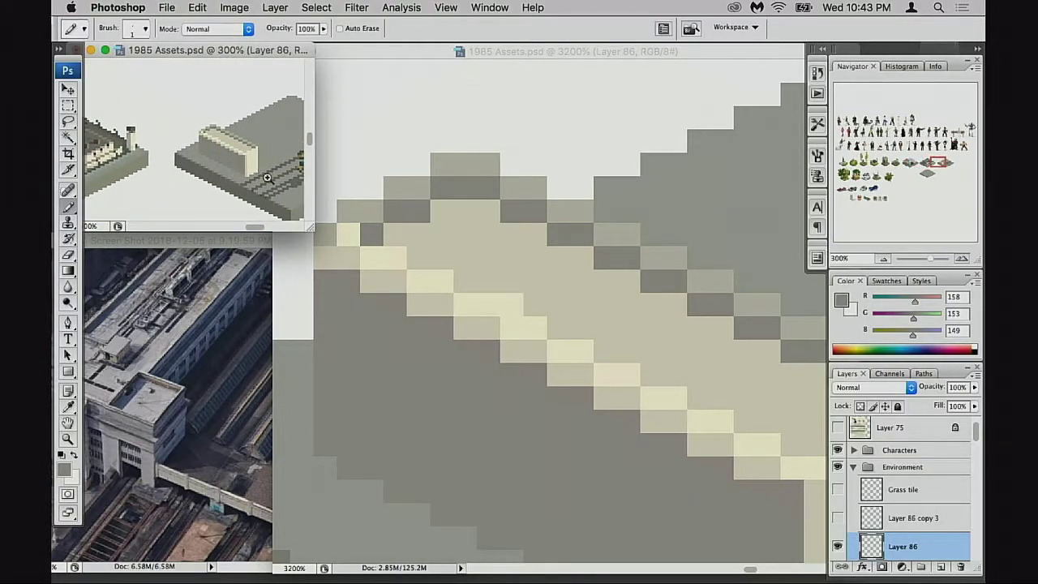
Step: Sample the dark grey roof edging and recolour the cream pixel at the rear end of the near-edge highlight with it
left_click(267, 177)
left_click(375, 218, "alt")
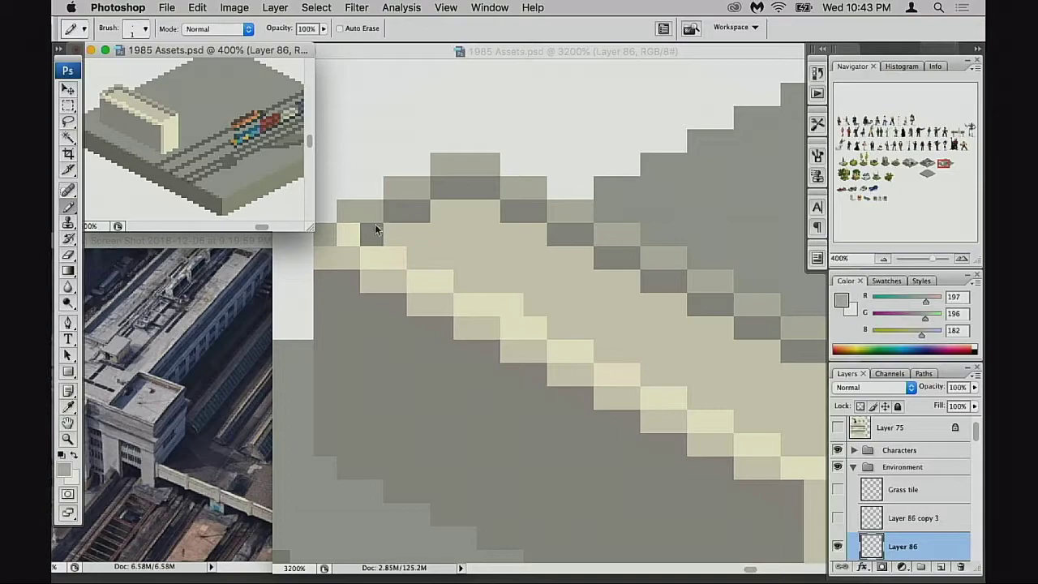
left_click(376, 228, "alt")
left_click(352, 232)
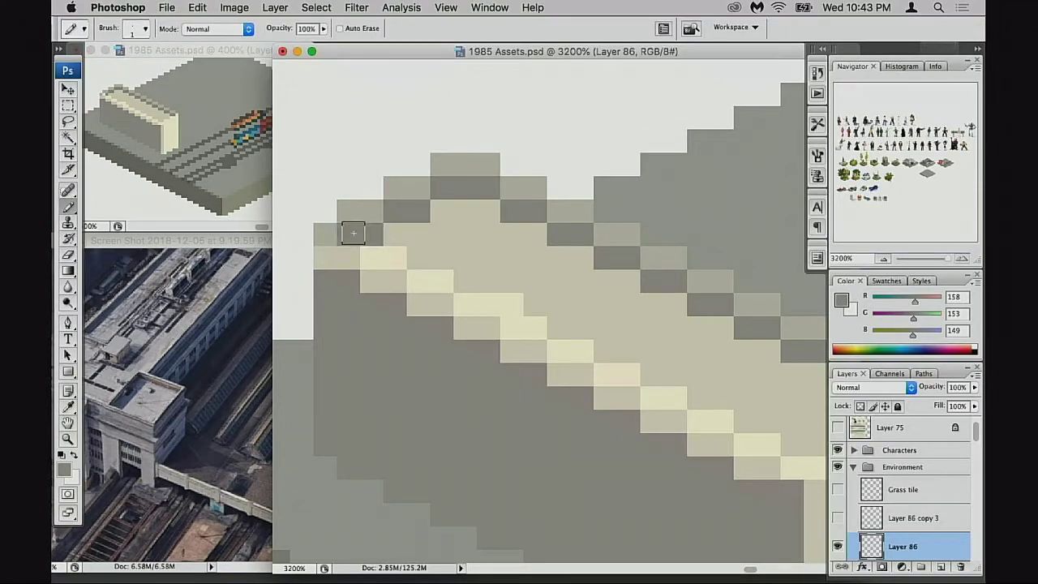
left_click(534, 315, "alt")
left_click(594, 353, "alt")
Step: Make Layer 86 copy and Layer 86 copy 2 visible beside the edged block, and save the document
scroll(864, 474, "down", 2)
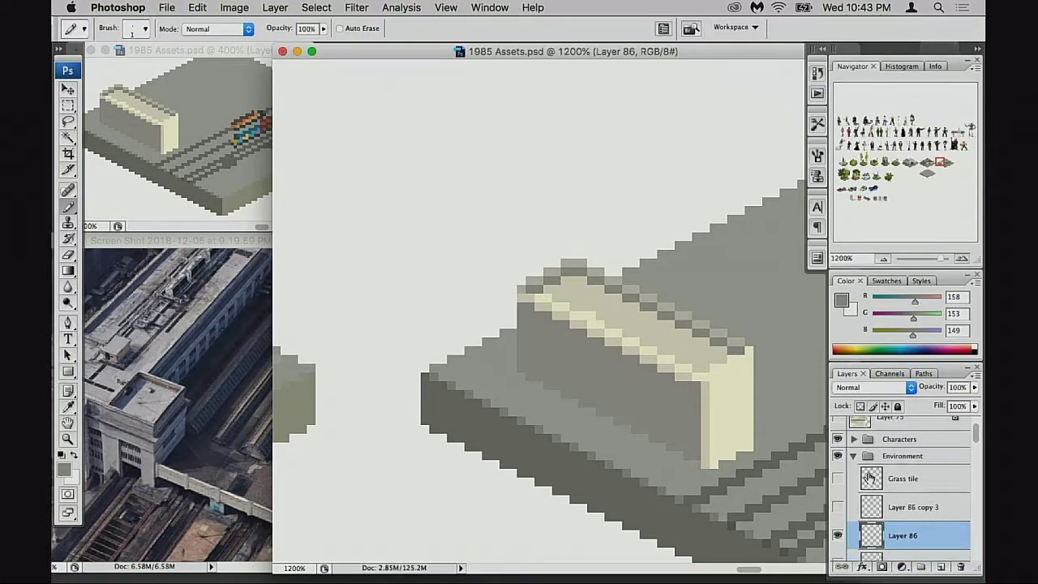
scroll(864, 475, "down", 2)
left_click(838, 480)
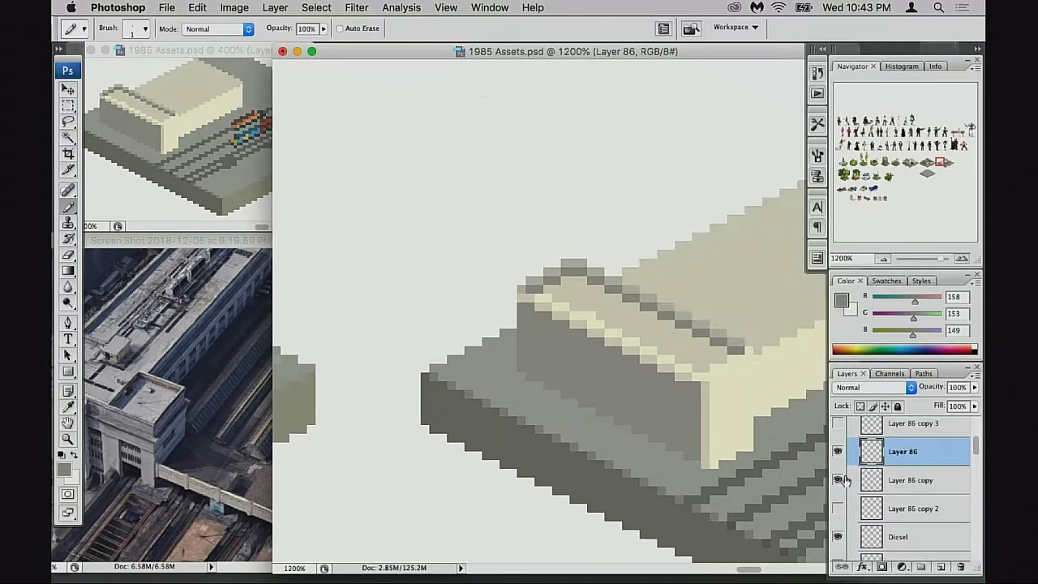
left_click_drag(671, 403, 595, 385)
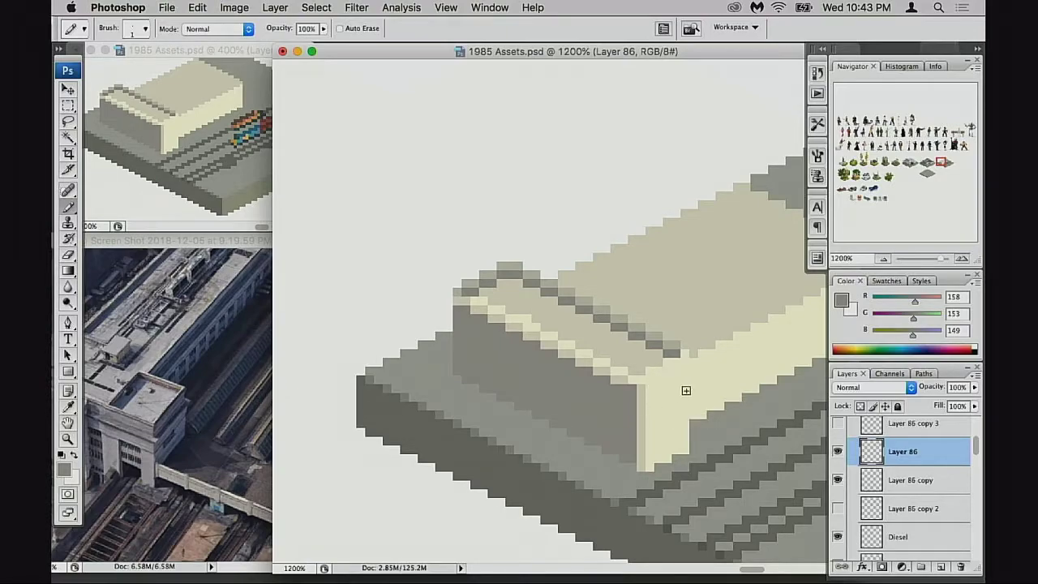
left_click_drag(695, 406, 626, 401)
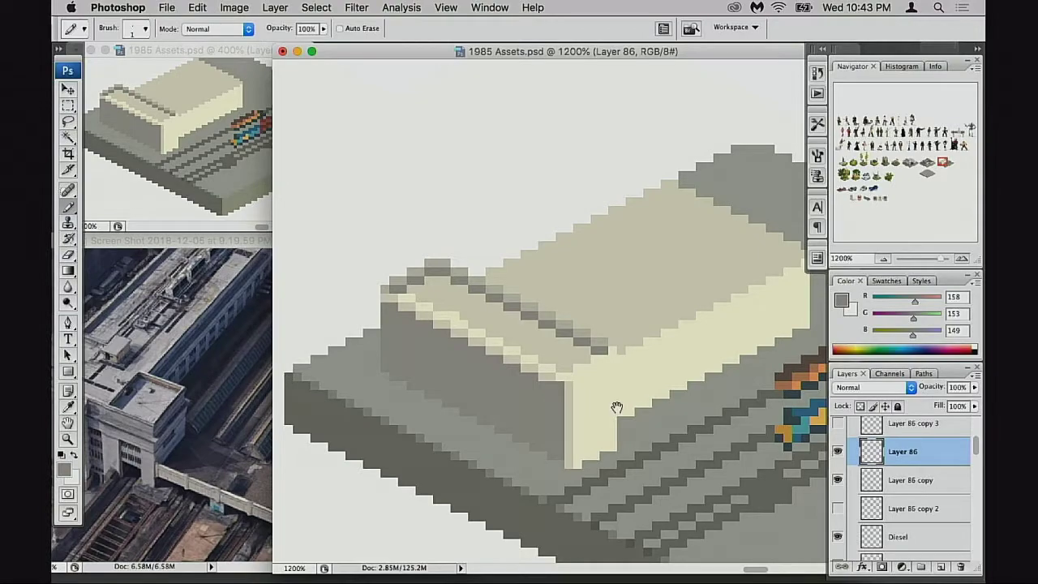
left_click_drag(617, 408, 588, 408)
left_click(838, 508)
key("super+s")
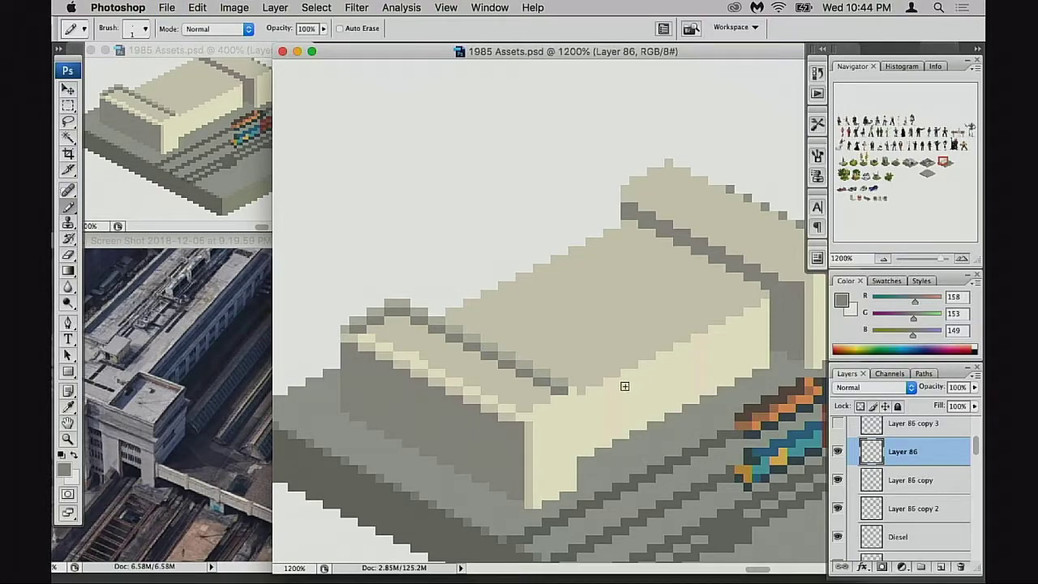
Step: Sample the tan roof colour and pencil over the surplus cream pixels where the near-edge highlight is too thick
left_click(459, 377)
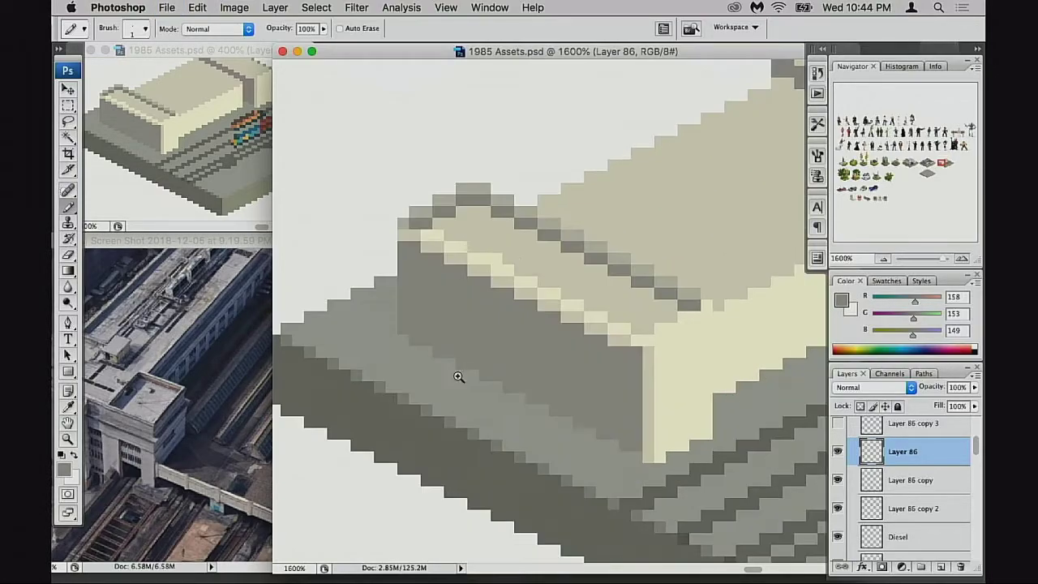
left_click(838, 452)
left_click(838, 452)
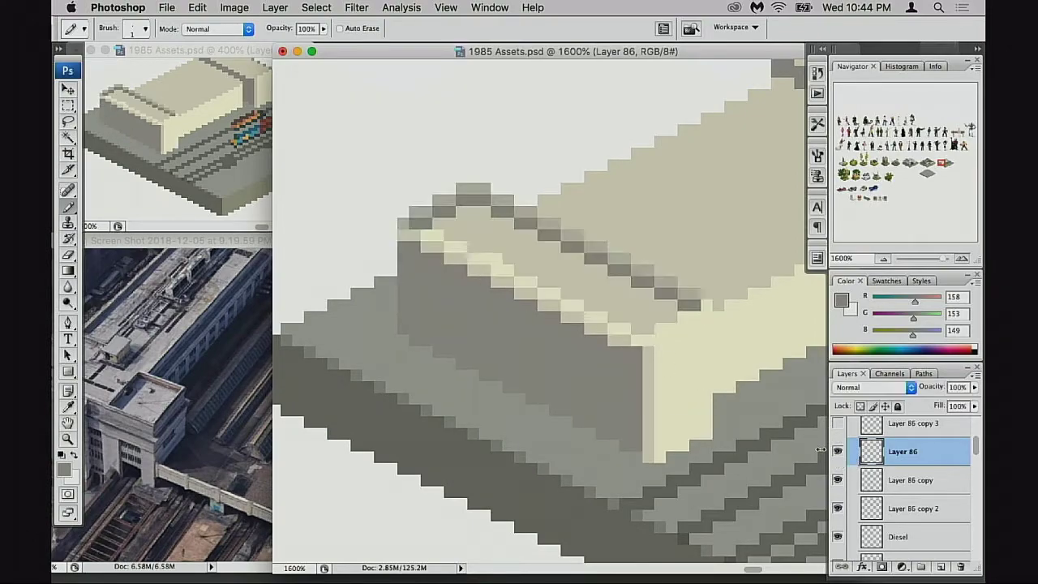
left_click(529, 338)
key("e")
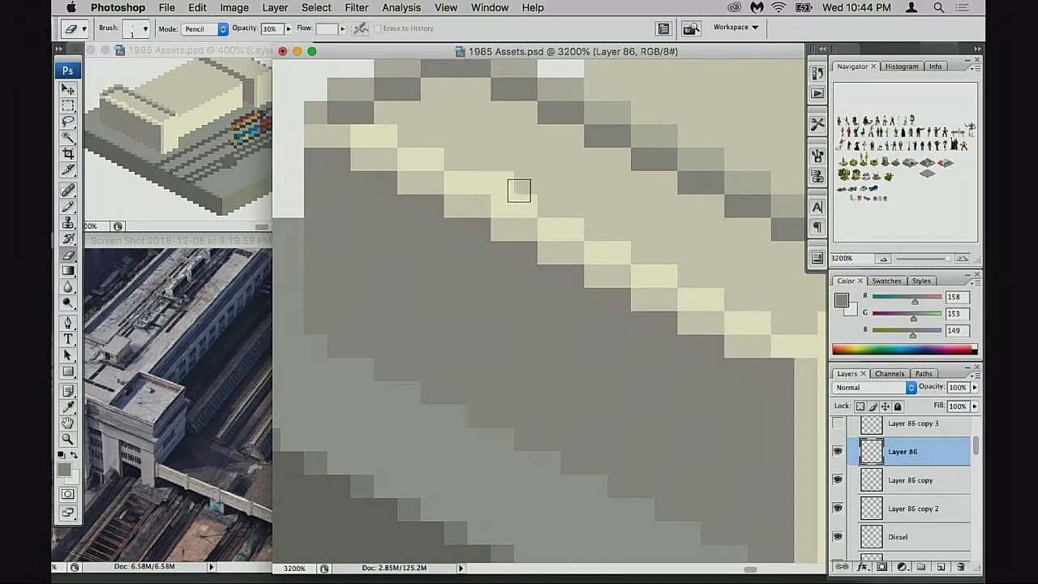
key("b")
key("shift+b")
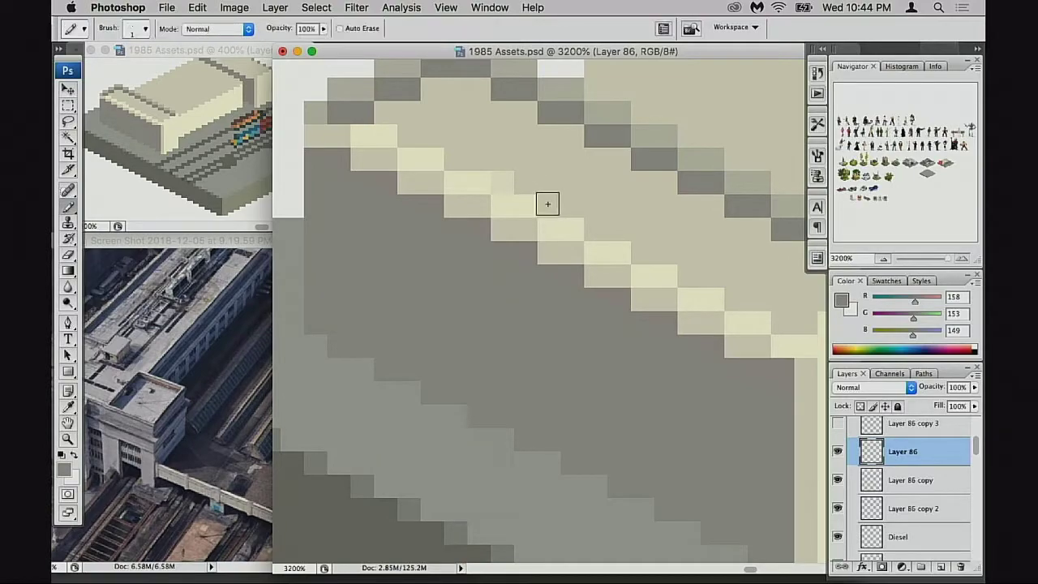
left_click(529, 184, "alt")
left_click(505, 184)
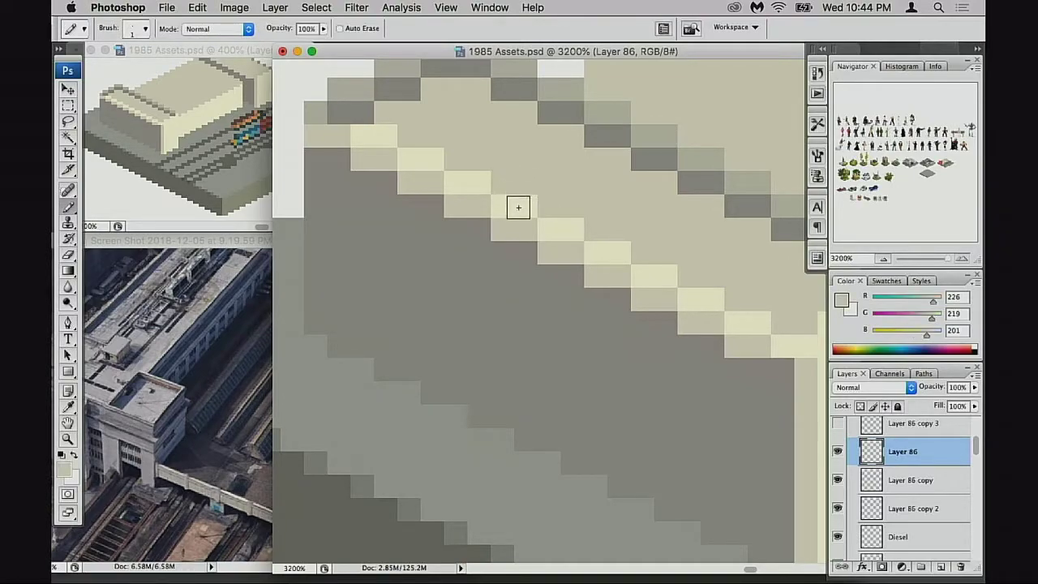
scroll(512, 230, "left", 1)
left_click(467, 281)
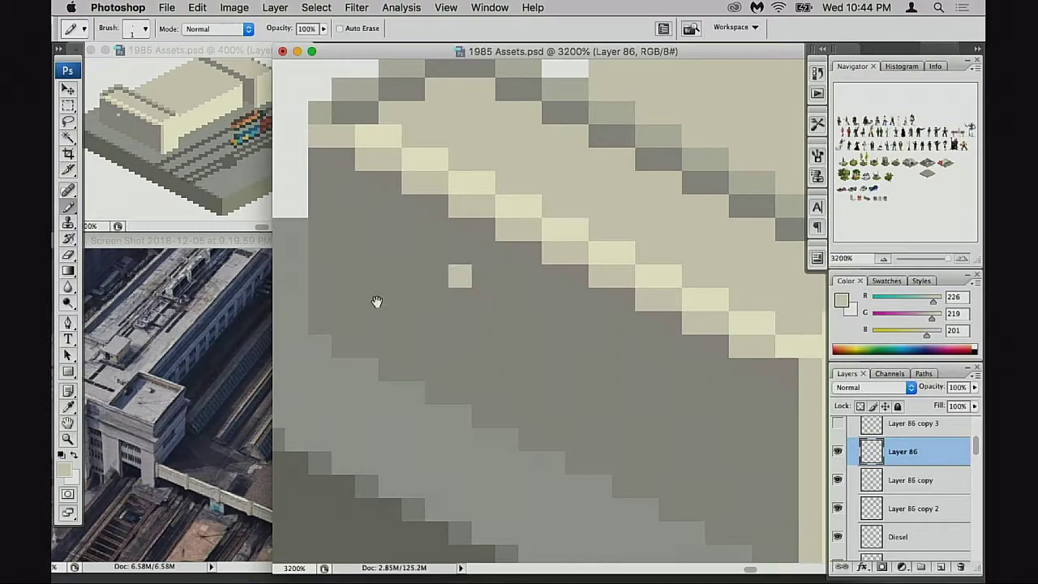
key("super+z")
Step: Examine the roof edges and wall shading of the grey-white building and the ochre high-rise in the preview view
left_click(185, 194)
left_click_drag(185, 195, 312, 180)
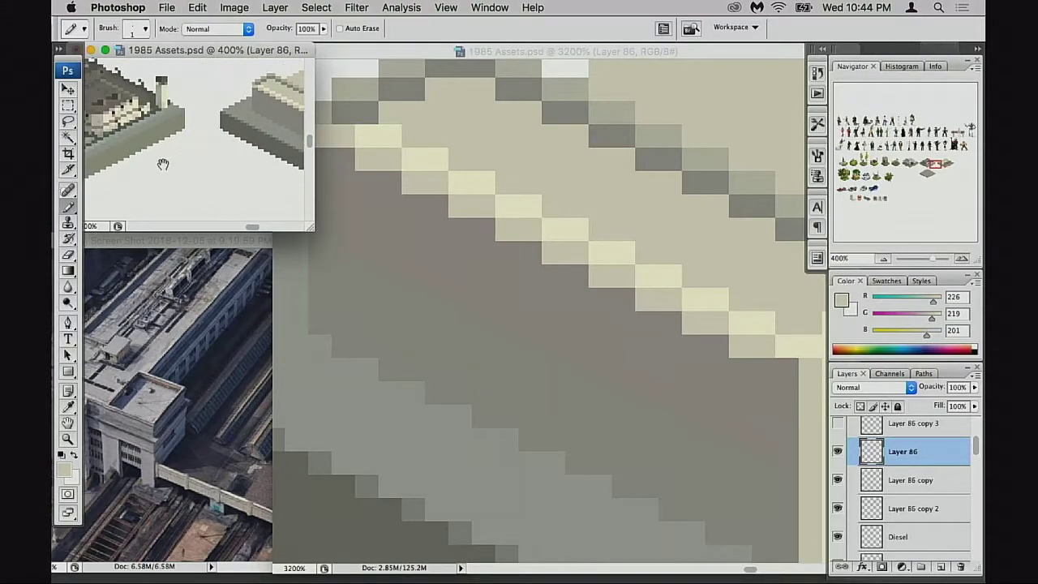
left_click_drag(162, 164, 298, 163)
left_click(140, 127)
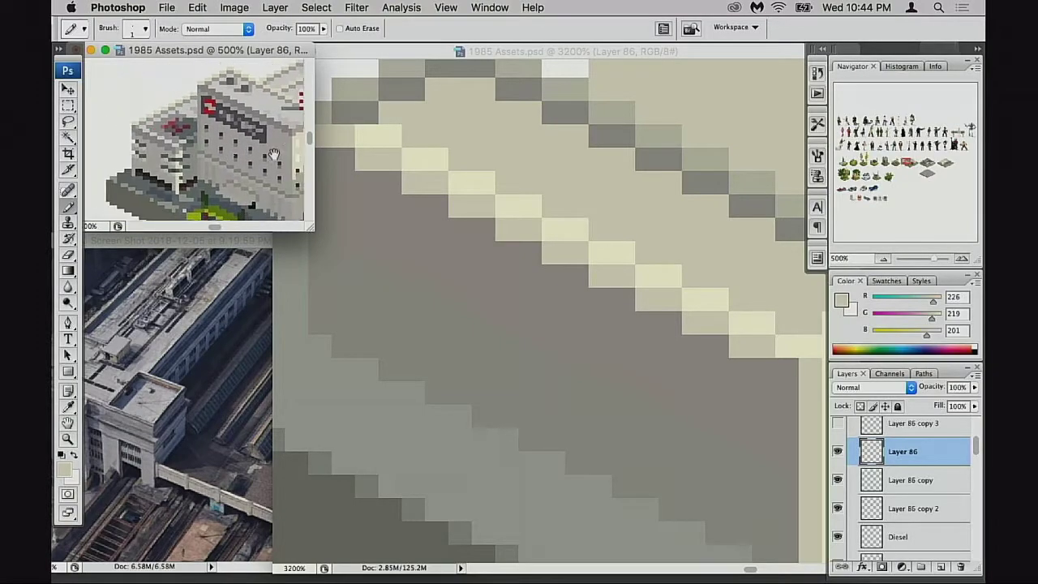
left_click_drag(201, 165, 285, 158)
left_click(221, 162, "alt")
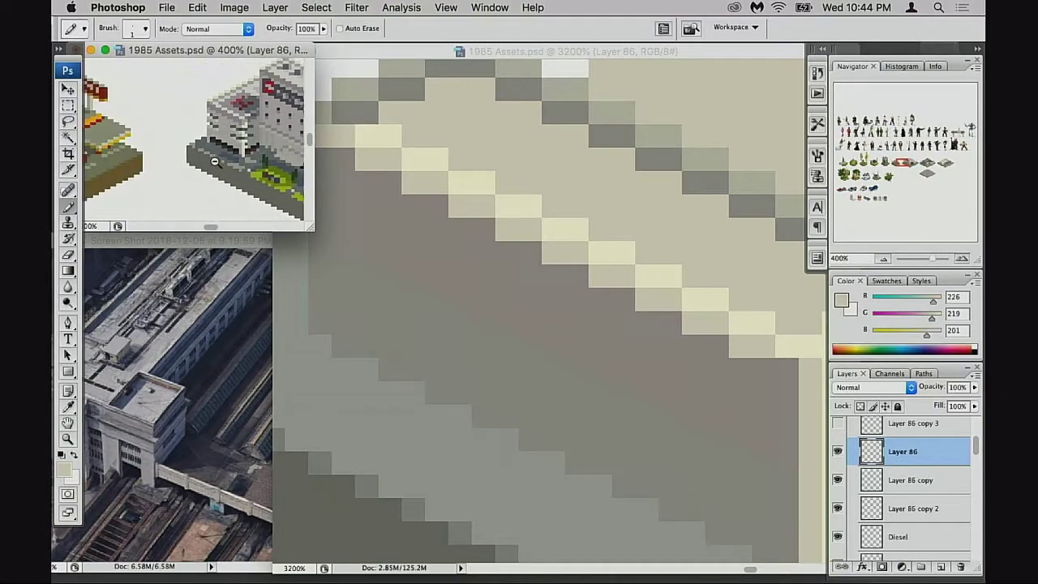
left_click(215, 161, "alt")
left_click_drag(122, 128, 219, 239)
left_click_drag(90, 188, 233, 179)
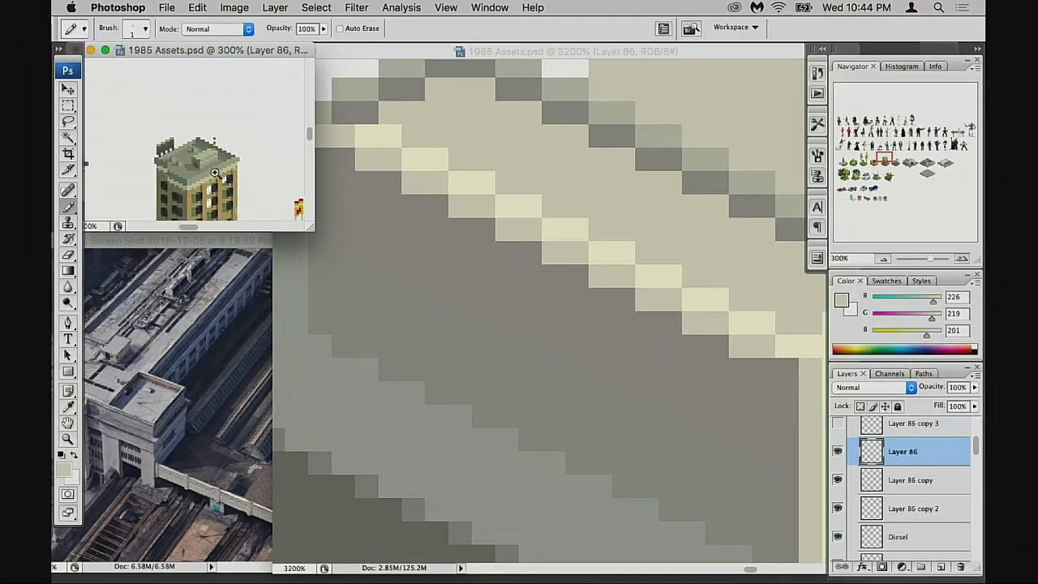
left_click(213, 173, "super")
left_click(195, 138)
left_click_drag(195, 138, 250, 146)
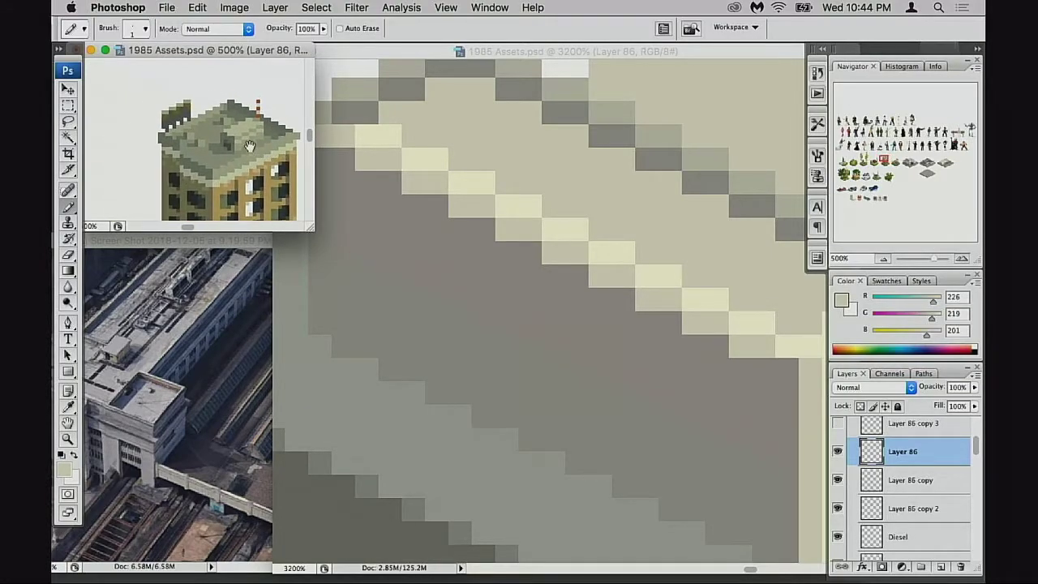
left_click(237, 142)
left_click(183, 139)
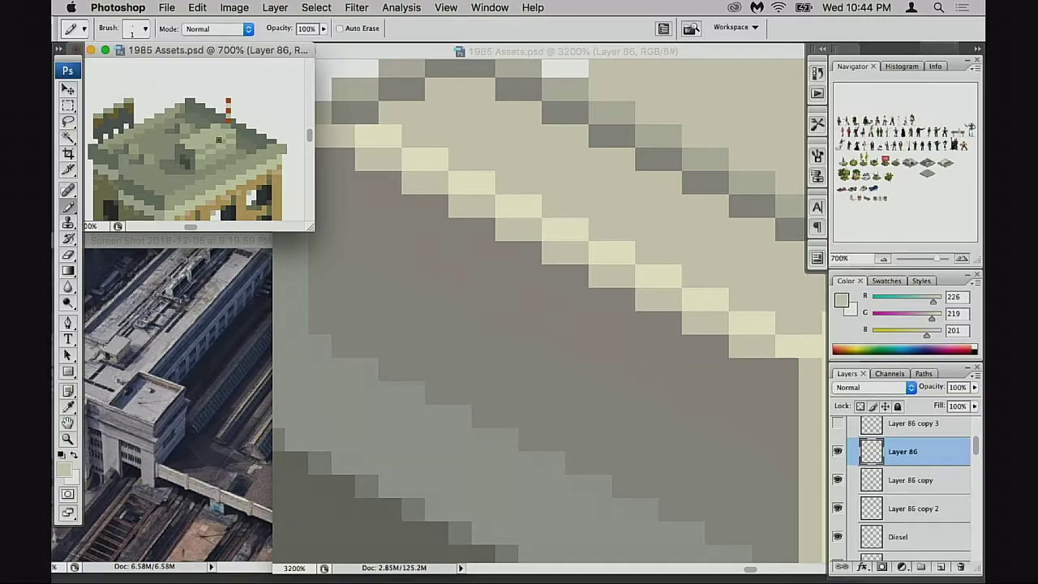
left_click_drag(233, 175, 253, 168)
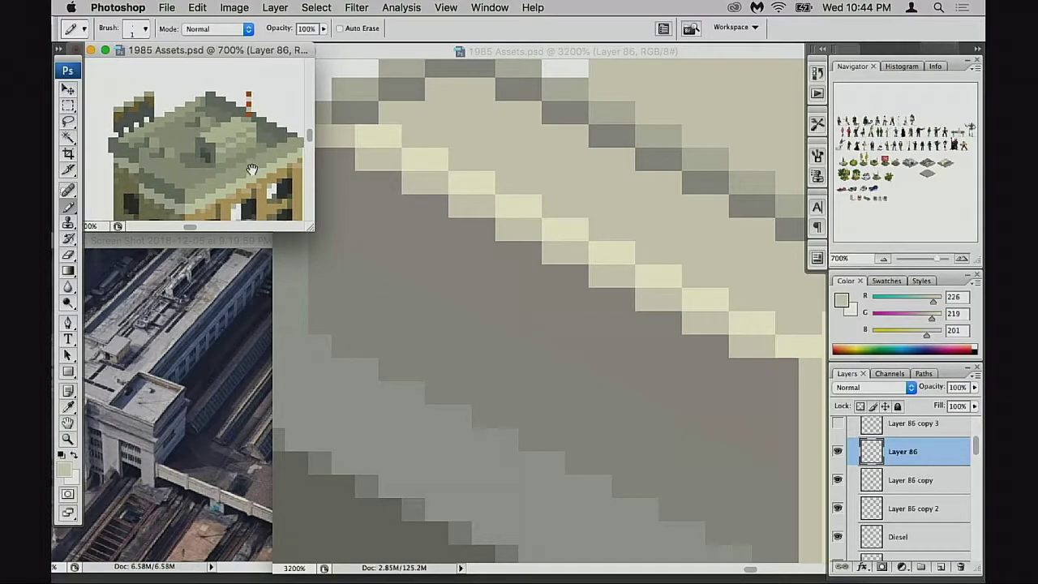
Step: Pencil a tan stepped shadow line beneath the cream roof edge on the block's light end face
left_click(427, 212)
left_click_drag(530, 287, 373, 237)
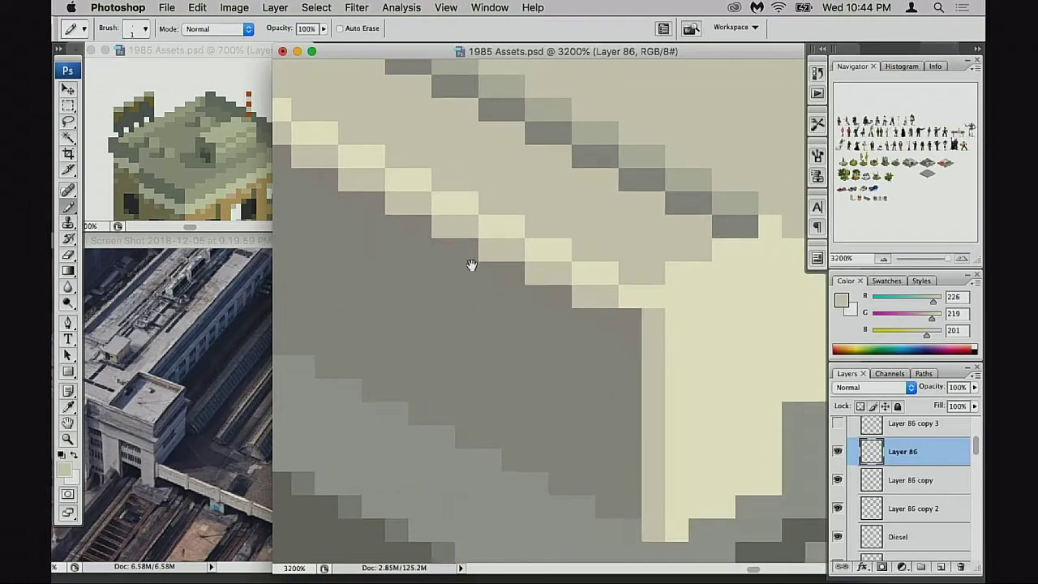
left_click(472, 265, "alt+super")
left_click_drag(526, 285, 412, 266)
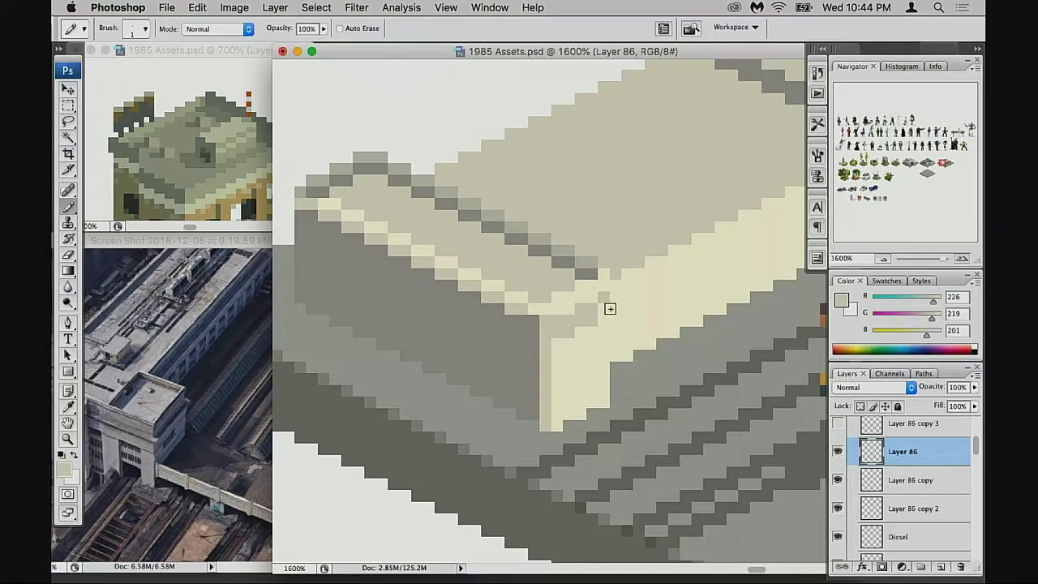
Step: Compare the neighbouring building tiles with the train yard block in the preview view at 300%
left_click(219, 196)
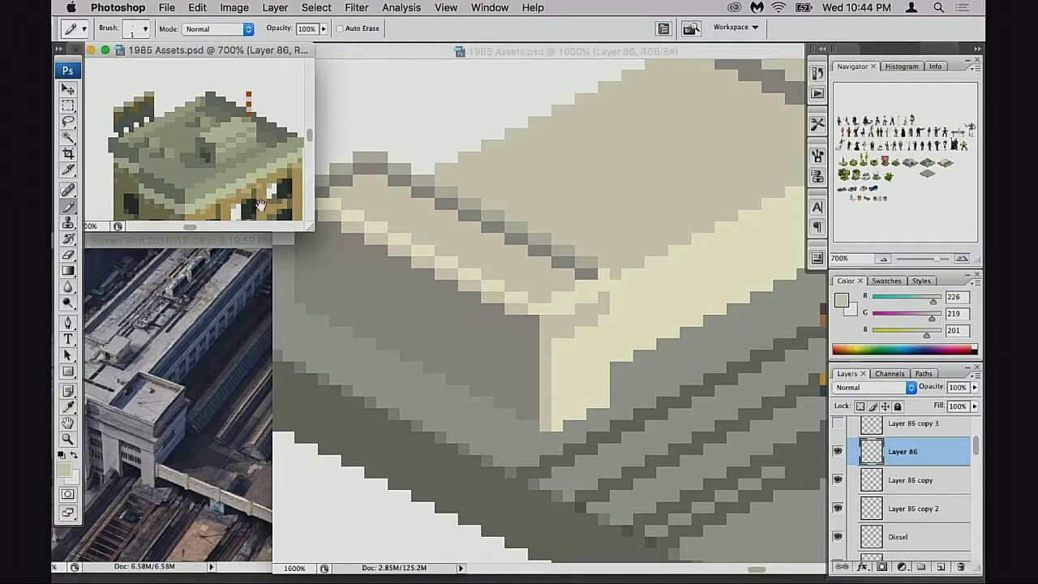
left_click_drag(260, 205, 181, 189)
left_click(238, 192, "alt")
left_click(242, 192, "alt")
left_click(243, 196, "alt")
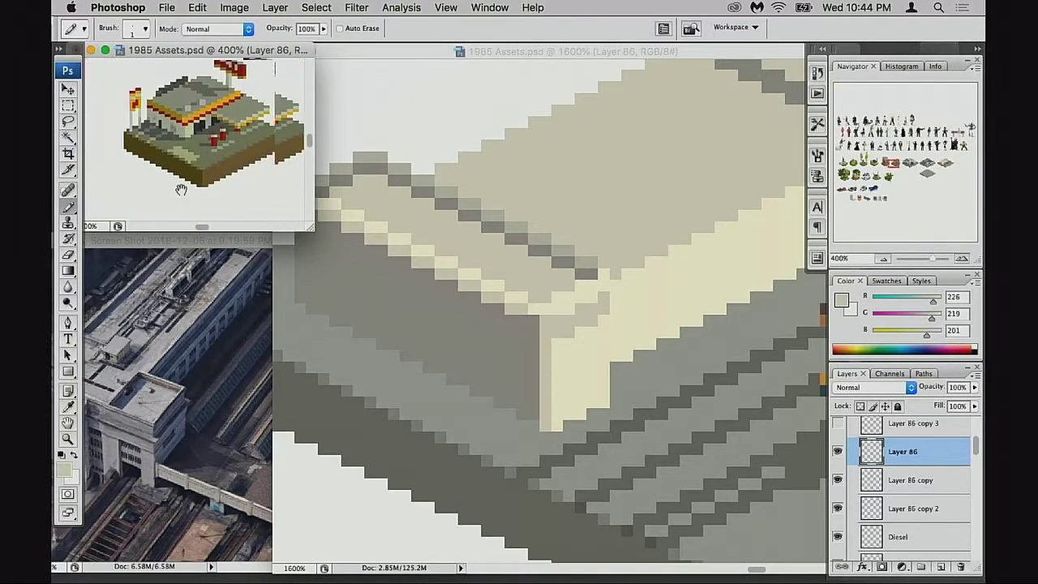
left_click(250, 186, "alt")
left_click_drag(254, 186, 150, 206)
left_click_drag(274, 185, 139, 201)
left_click_drag(247, 191, 136, 206)
left_click_drag(297, 185, 237, 197)
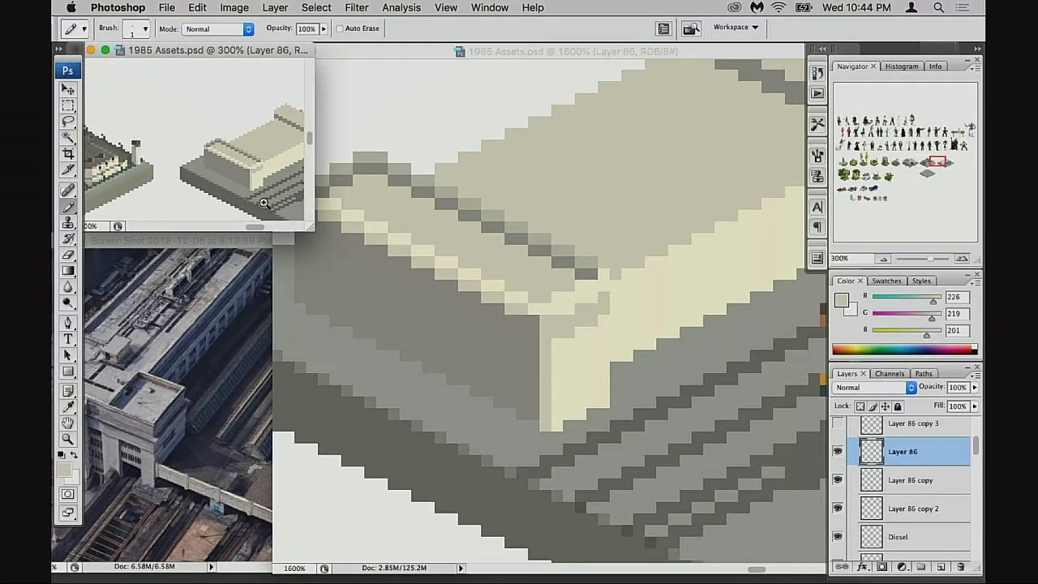
Step: Pencil a two-pixel-tall stepped shadow band in Multiply mode along the dark wall, directly below the near roof edge
left_click(575, 354)
left_click(538, 344, "super")
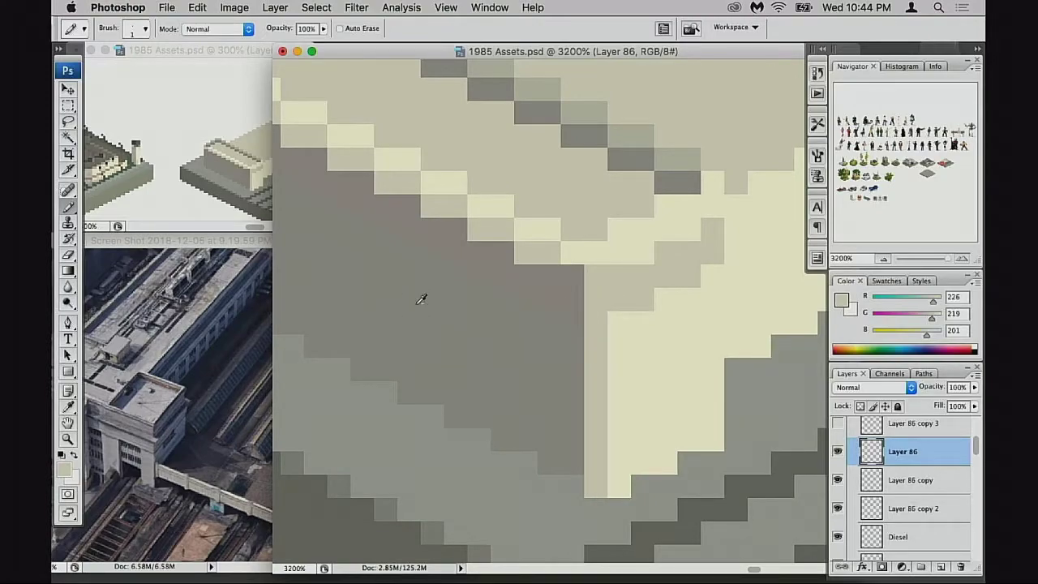
mouse_move(572, 276)
left_mouse_down()
mouse_move(572, 299)
mouse_move(552, 281)
mouse_move(538, 289)
left_mouse_up()
left_click(223, 172)
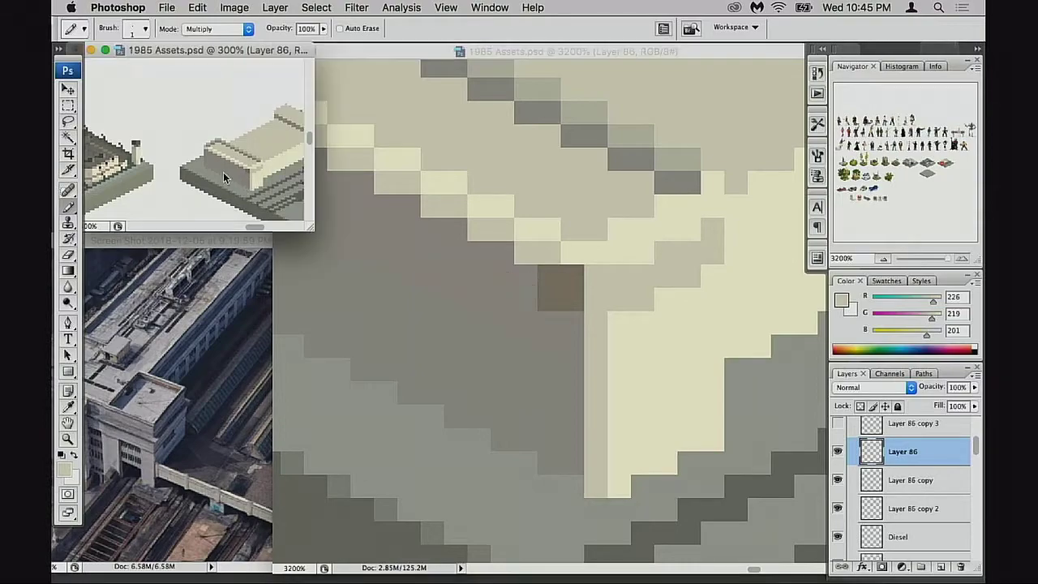
left_click(321, 232)
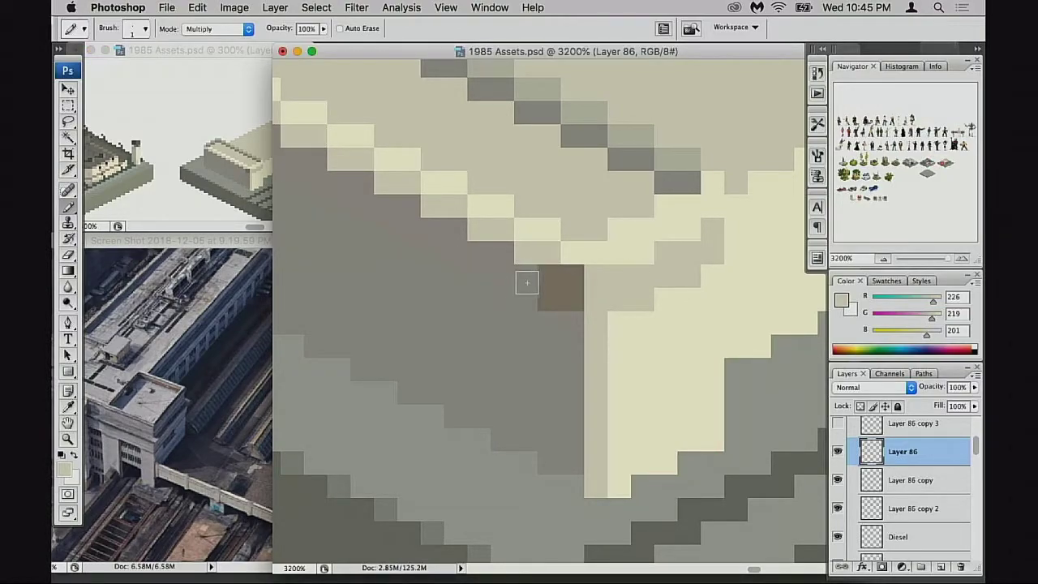
mouse_move(526, 280)
left_mouse_down()
mouse_move(498, 260)
mouse_move(495, 279)
mouse_move(457, 236)
mouse_move(436, 258)
left_mouse_up()
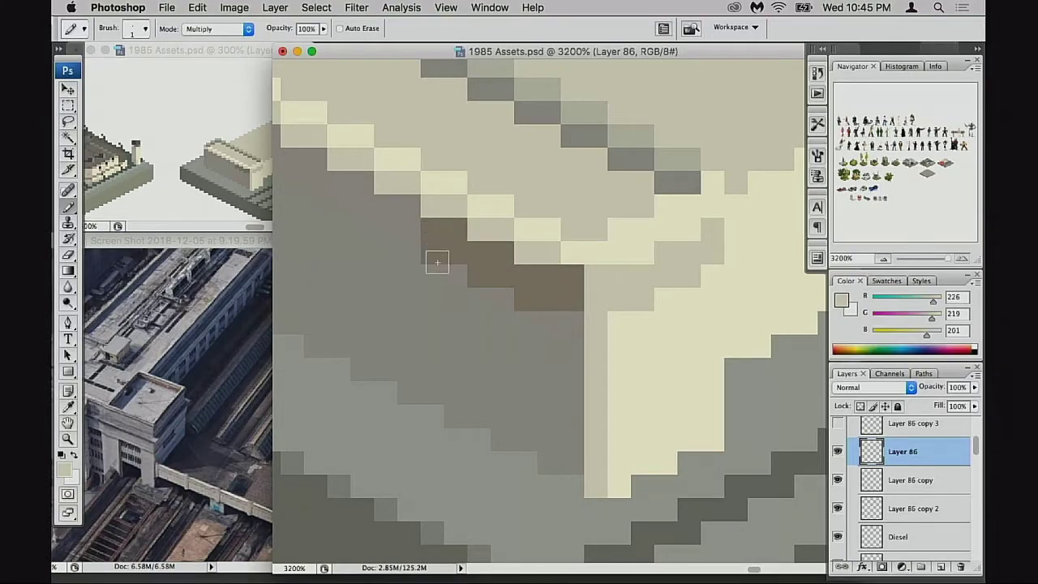
mouse_move(413, 209)
left_mouse_down()
mouse_move(389, 207)
mouse_move(391, 218)
mouse_move(525, 249)
left_mouse_up()
mouse_move(468, 221)
left_mouse_down()
mouse_move(424, 181)
mouse_move(410, 187)
mouse_move(526, 231)
left_mouse_up()
mouse_move(494, 200)
left_mouse_down()
mouse_move(451, 193)
mouse_move(448, 180)
mouse_move(439, 193)
mouse_move(404, 153)
mouse_move(385, 159)
mouse_move(341, 145)
left_mouse_up()
scroll(487, 243, "right", 3)
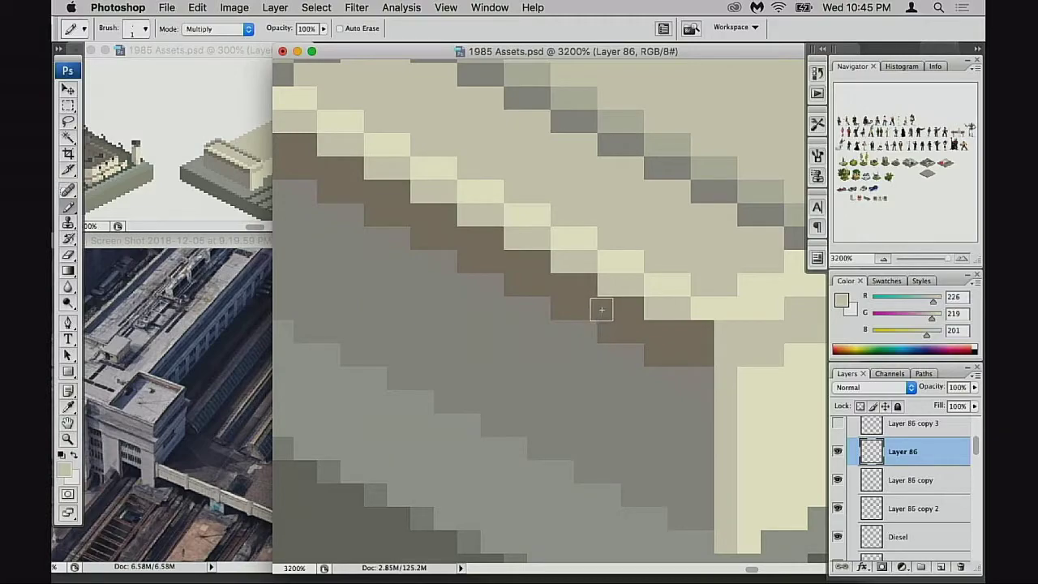
Step: Select the brown shadow band with the Magic Wand and adjust its Hue to +2 and Saturation to -37
key("w")
left_click(581, 305)
key("super+u")
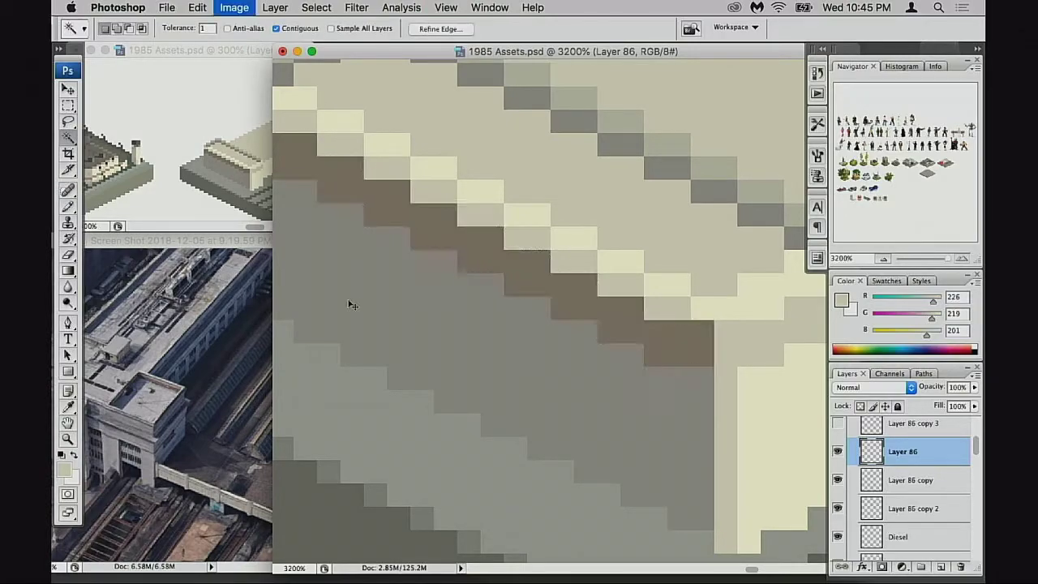
left_click_drag(792, 158, 794, 158)
left_click_drag(793, 195, 765, 196)
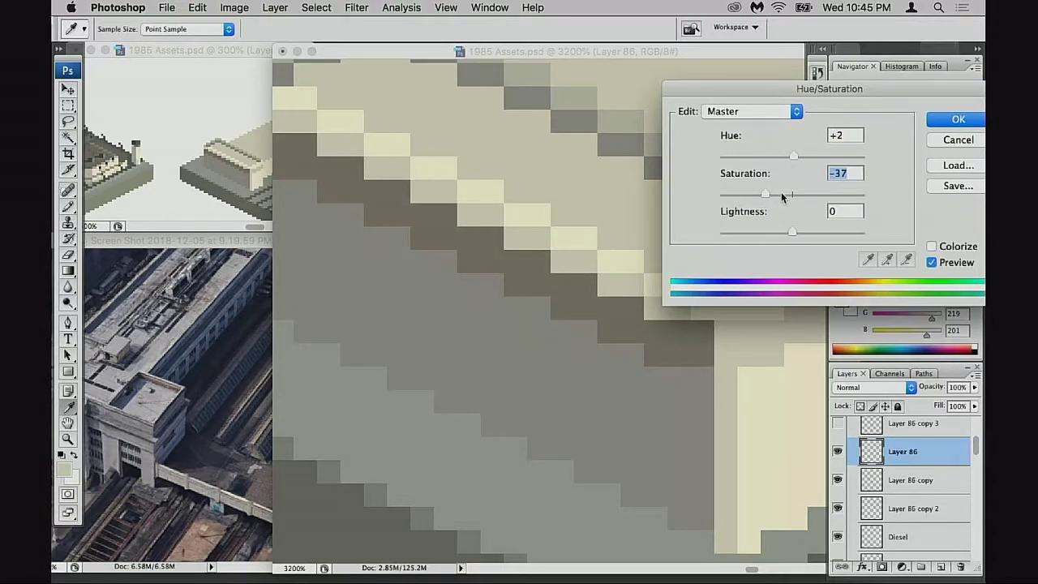
left_click(933, 122)
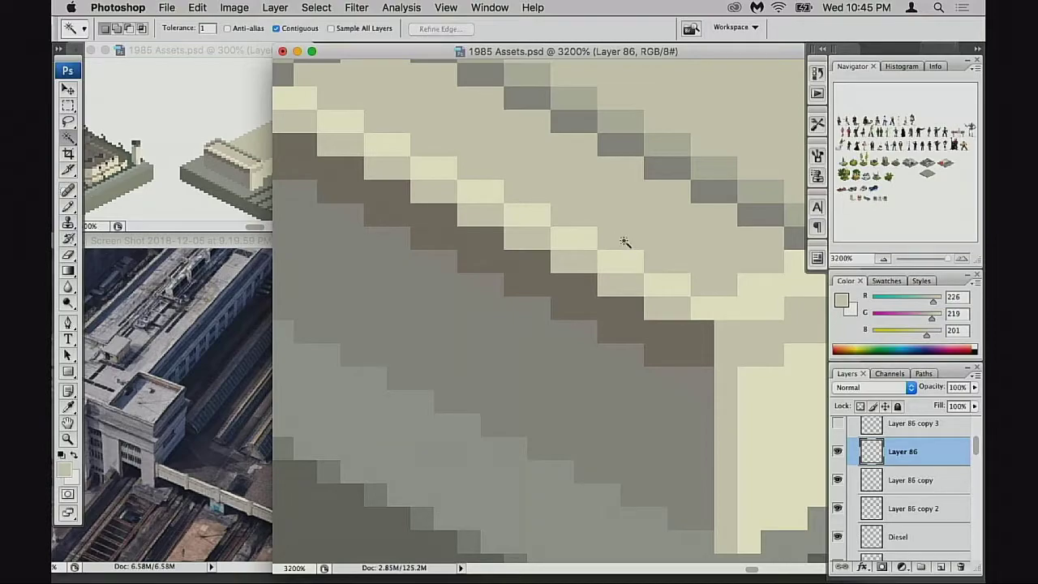
Step: Thin the brown shadow band to one pixel tall by pencilling the wall grey over its lower row in Normal mode
key("b")
scroll(498, 245, "down", 2)
left_click(446, 217, "alt")
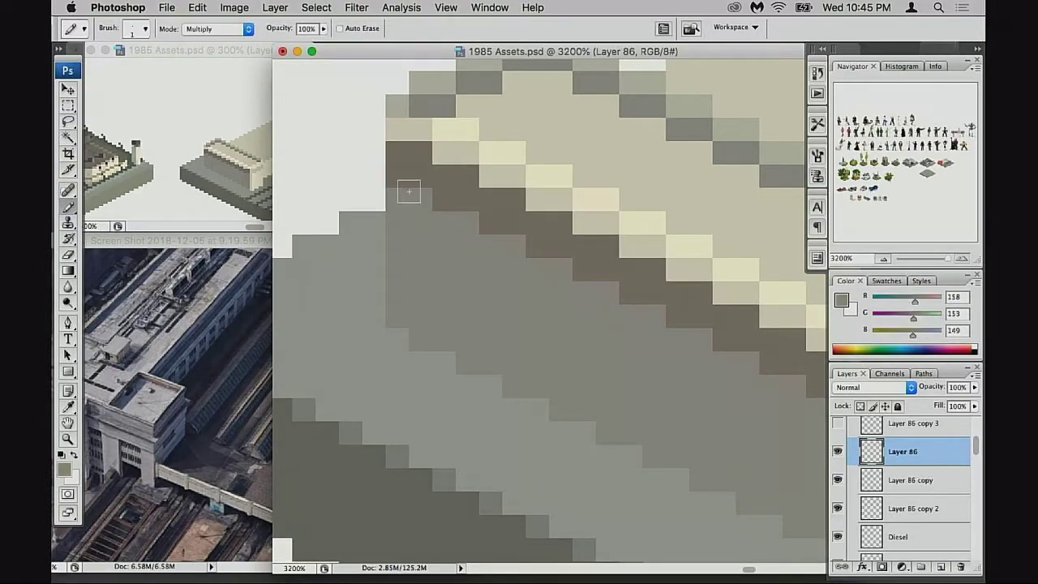
left_click_drag(419, 177, 399, 199)
key("super+z")
mouse_move(410, 177)
left_mouse_down()
mouse_move(433, 209)
mouse_move(508, 227)
mouse_move(522, 256)
mouse_move(538, 247)
left_mouse_up()
left_click_drag(602, 272, 582, 272)
mouse_move(657, 304)
left_mouse_down()
mouse_move(552, 272)
mouse_move(619, 303)
mouse_move(589, 310)
mouse_move(689, 338)
mouse_move(668, 334)
left_mouse_up()
left_click_drag(735, 357, 712, 355)
left_click_drag(810, 361, 564, 344)
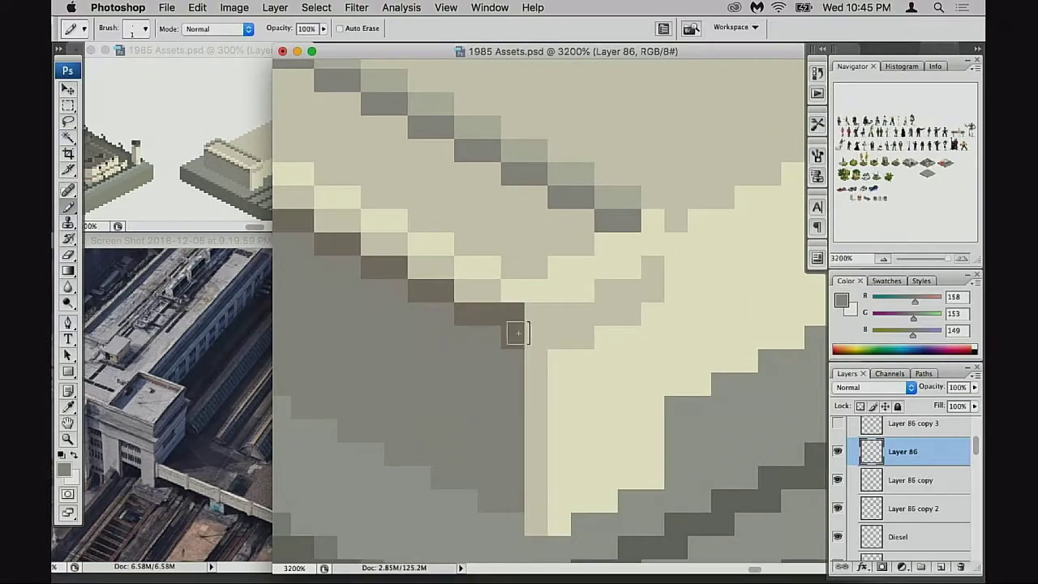
Step: Pencil cream over the lower row of the end face's tan shadow line to make it one pixel tall
left_click(596, 346, "alt")
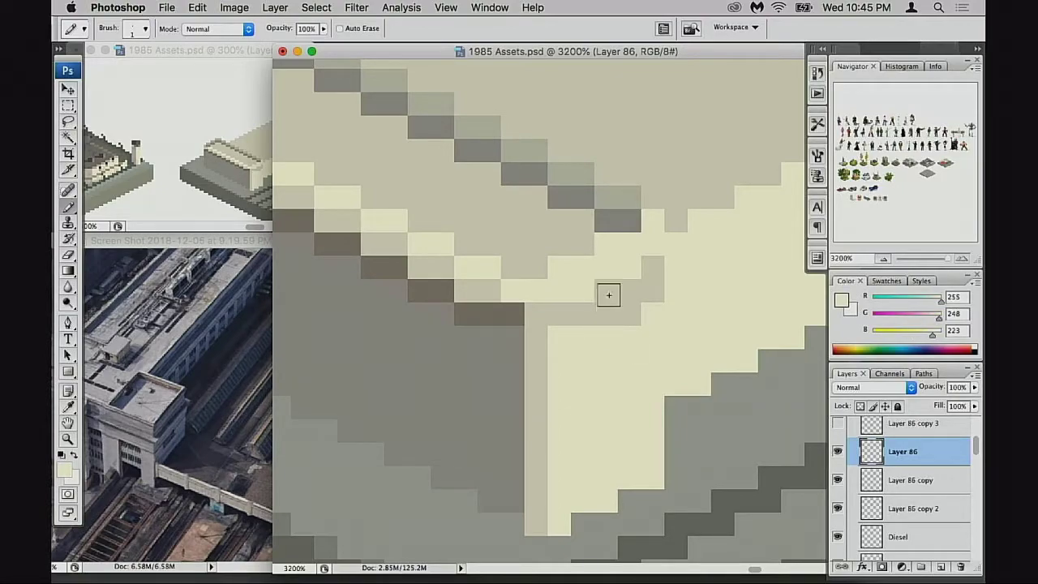
mouse_move(596, 316)
left_mouse_down()
mouse_move(641, 320)
mouse_move(649, 299)
mouse_move(681, 298)
left_mouse_up()
left_click(204, 206)
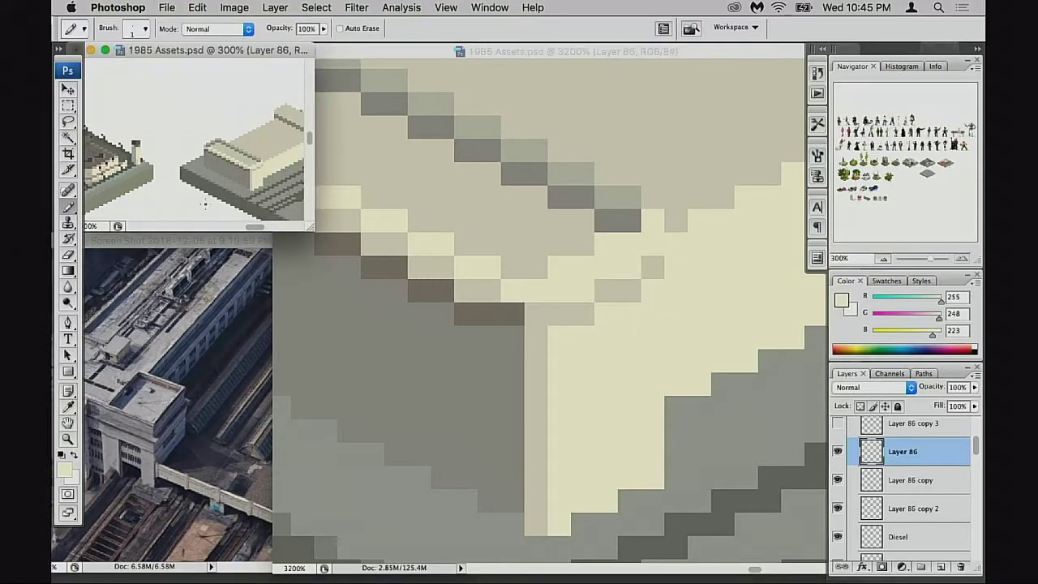
Step: Extend the end face's tan shadow line by one tan pixel at its far end
left_click(664, 246, "alt")
left_click(169, 173)
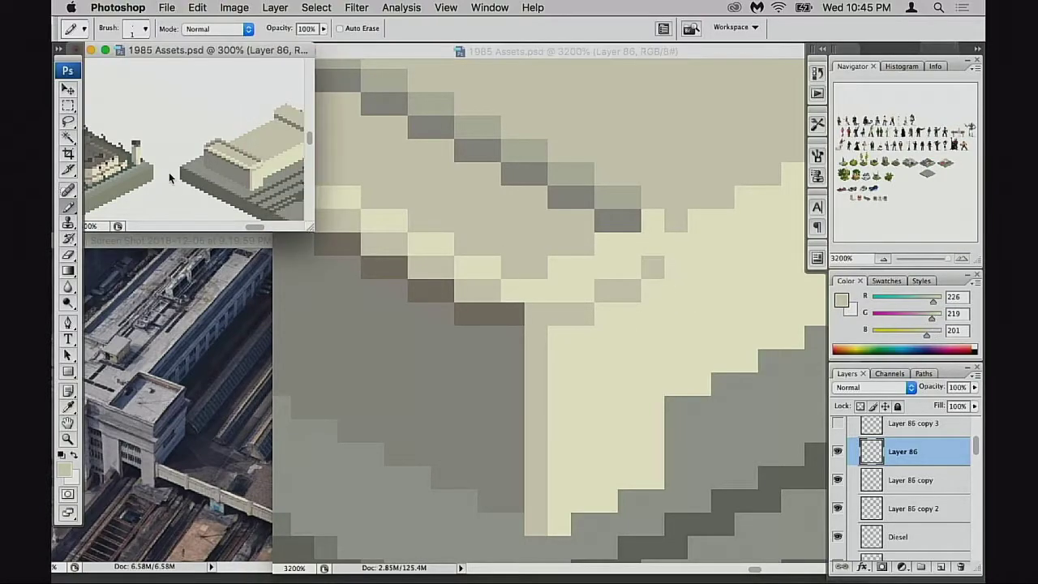
left_click(675, 269)
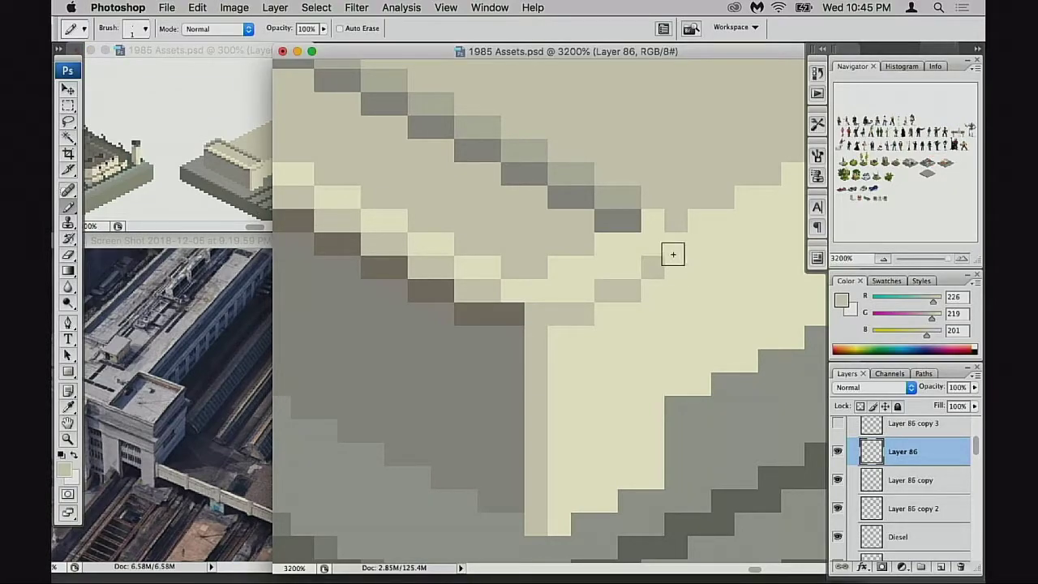
left_click(232, 179)
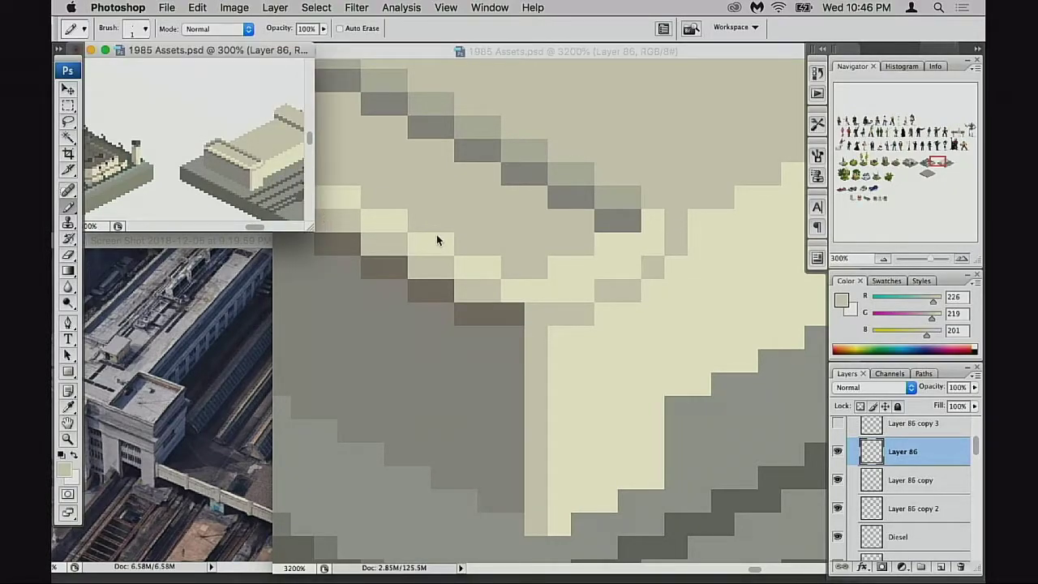
left_click(674, 271)
left_click(674, 271)
Step: Hide Layer 86 copy so the Layer 86 block stands alone
key("e")
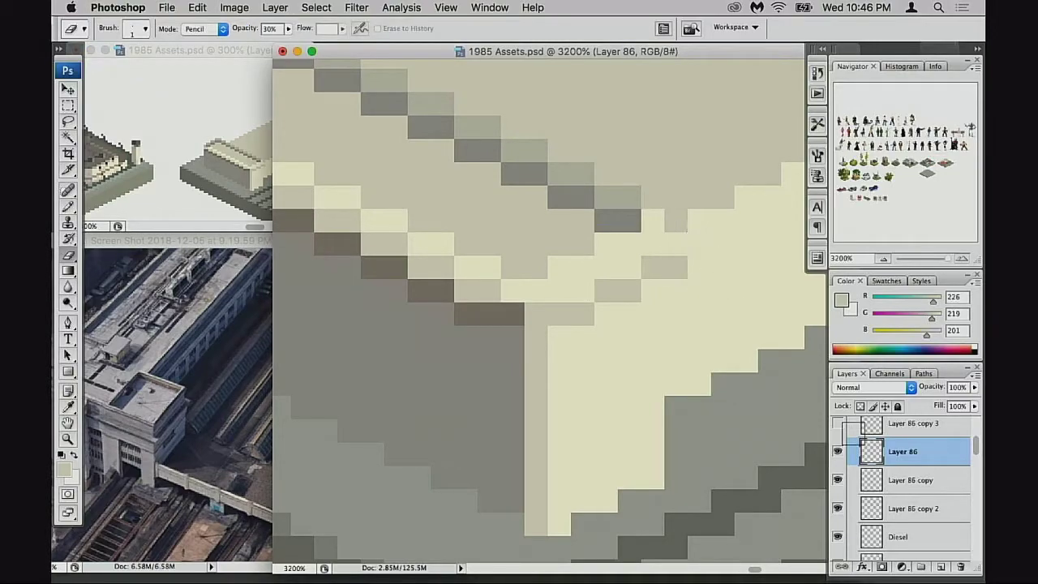
scroll(842, 461, "down", 1)
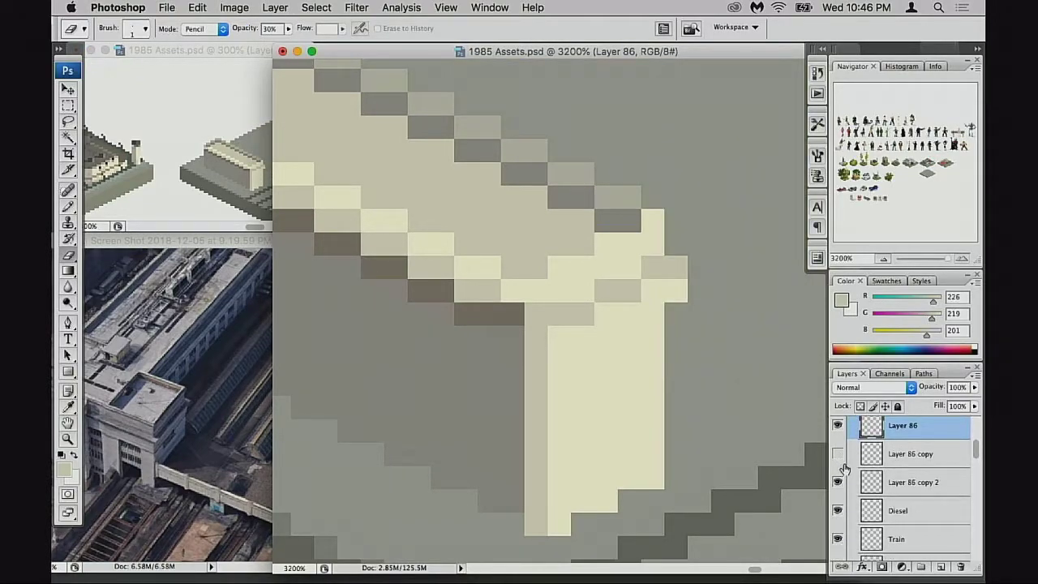
left_click_drag(647, 319, 649, 323)
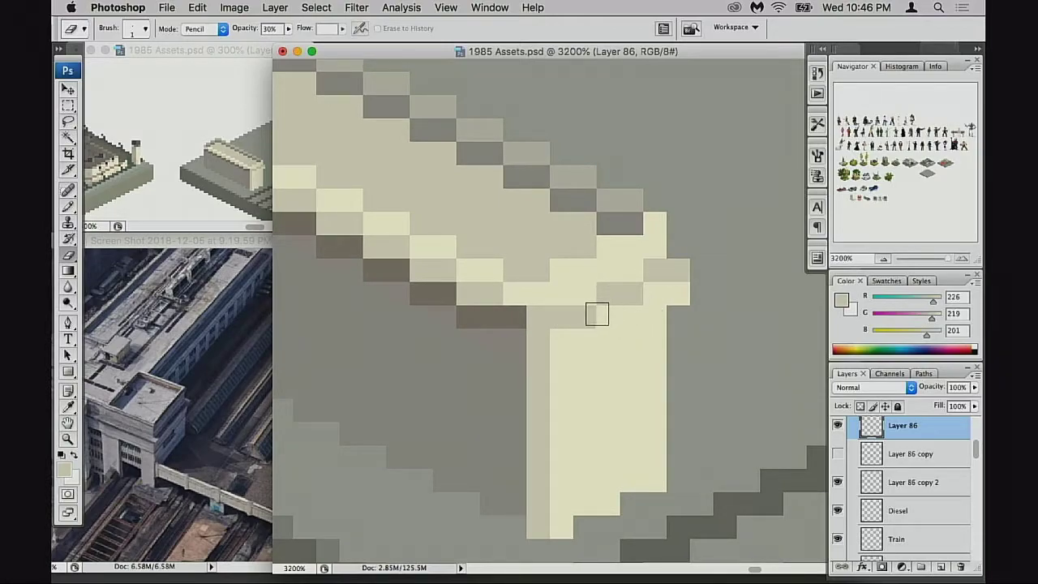
Step: Pencil tan over the brown band's last pixel and add a tan pixel beneath the line at the near corner
key("b")
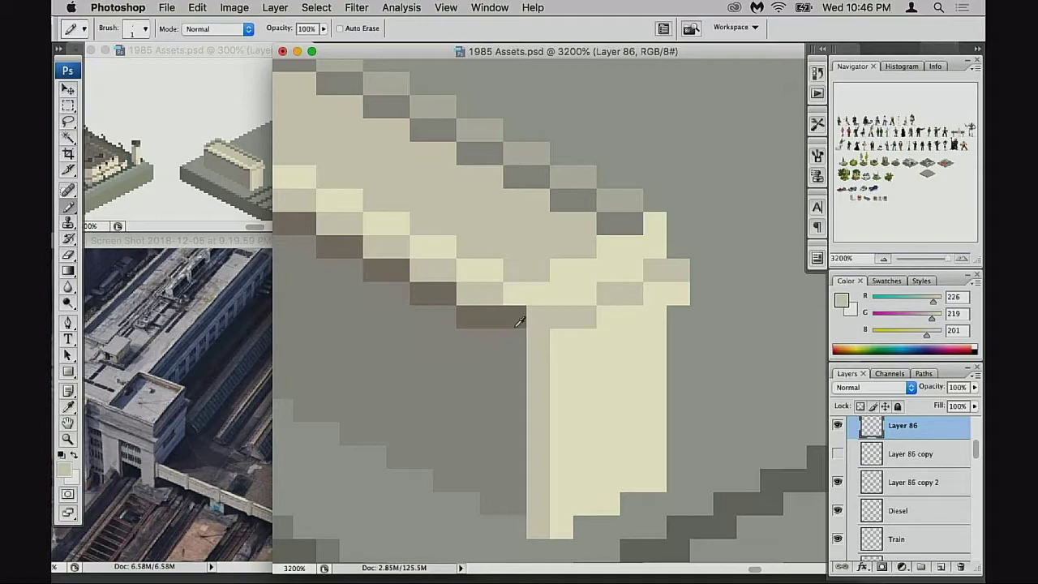
left_click(522, 320, "alt")
left_click(536, 339)
key("super+z")
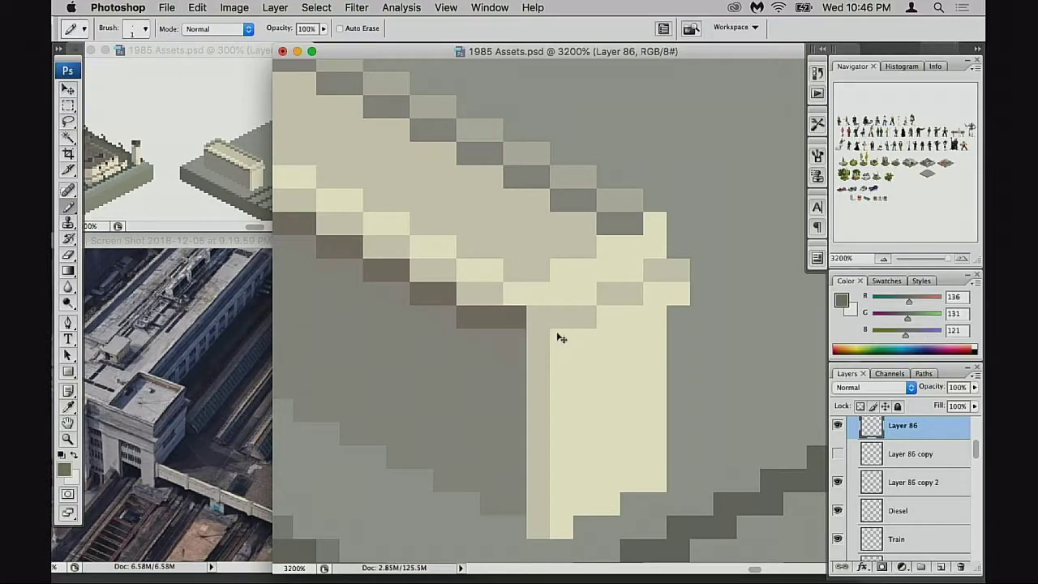
left_click(549, 326, "alt")
left_click(514, 341)
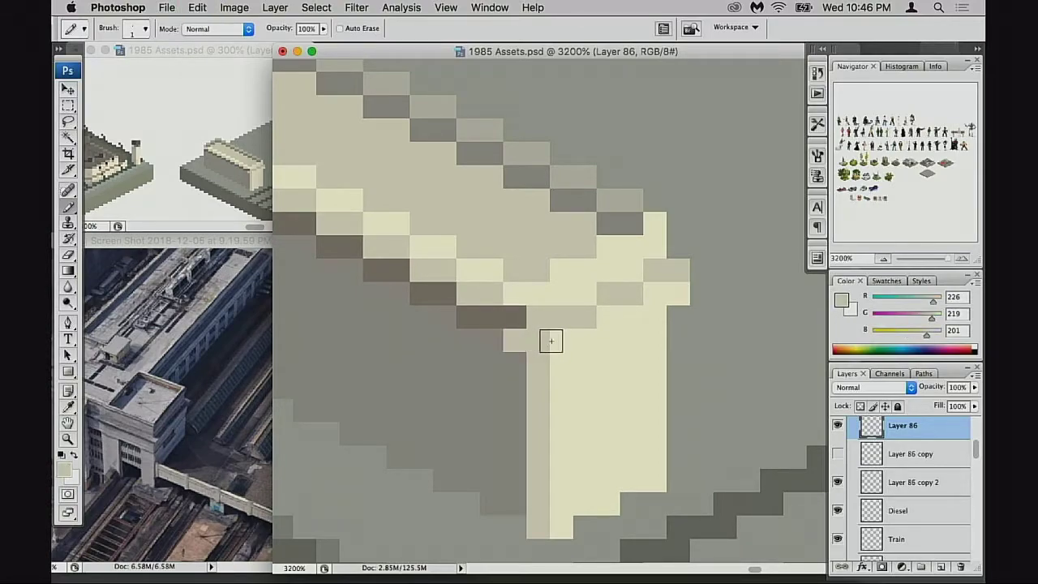
key("super+z")
left_click(517, 319)
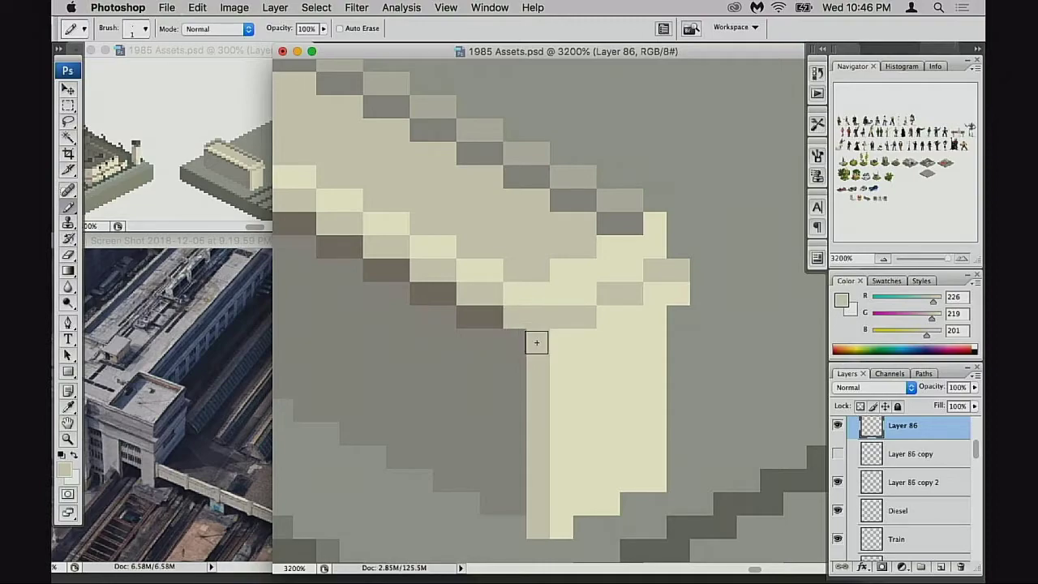
left_click(559, 344)
Step: Try extending the brown shadow with dark pixels just outside the dark wall's far end
left_click_drag(484, 279, 818, 353)
left_click_drag(545, 278, 660, 336)
left_click(470, 214, "alt")
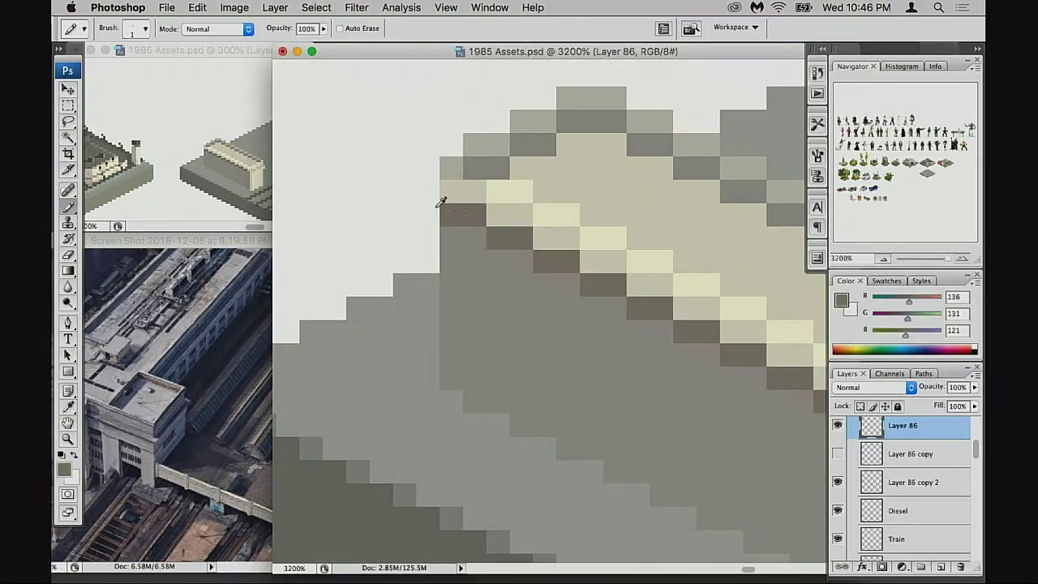
left_click(427, 192)
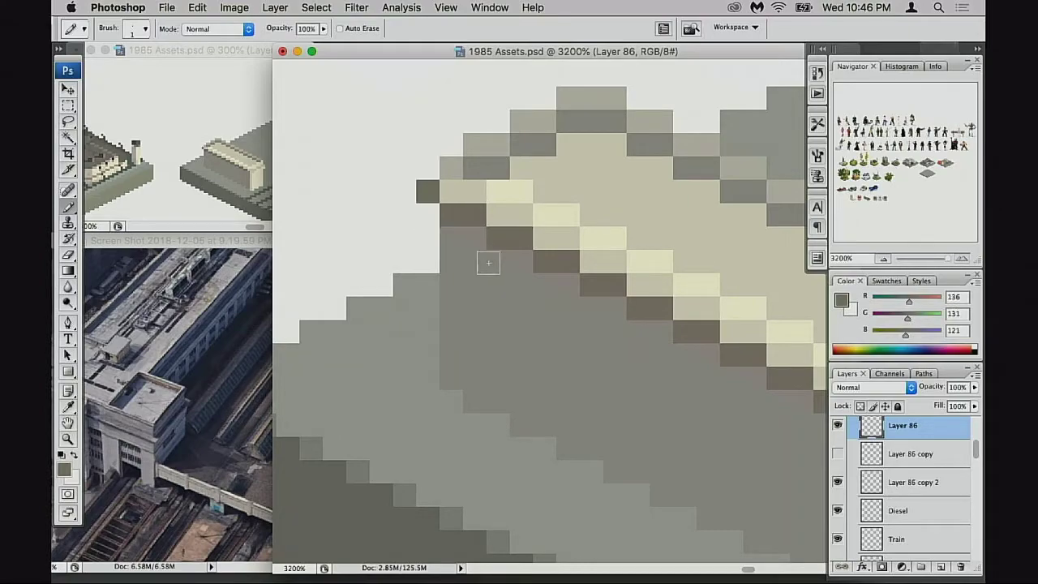
left_click_drag(606, 330, 592, 329)
key("super+z")
key("super+z")
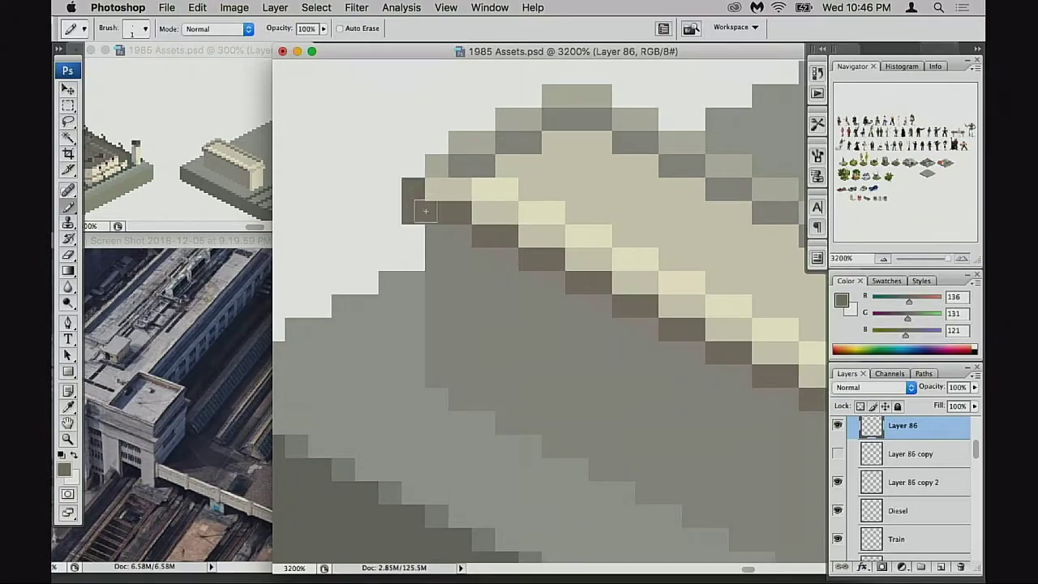
key("super+z")
left_click(417, 213)
key("super+z")
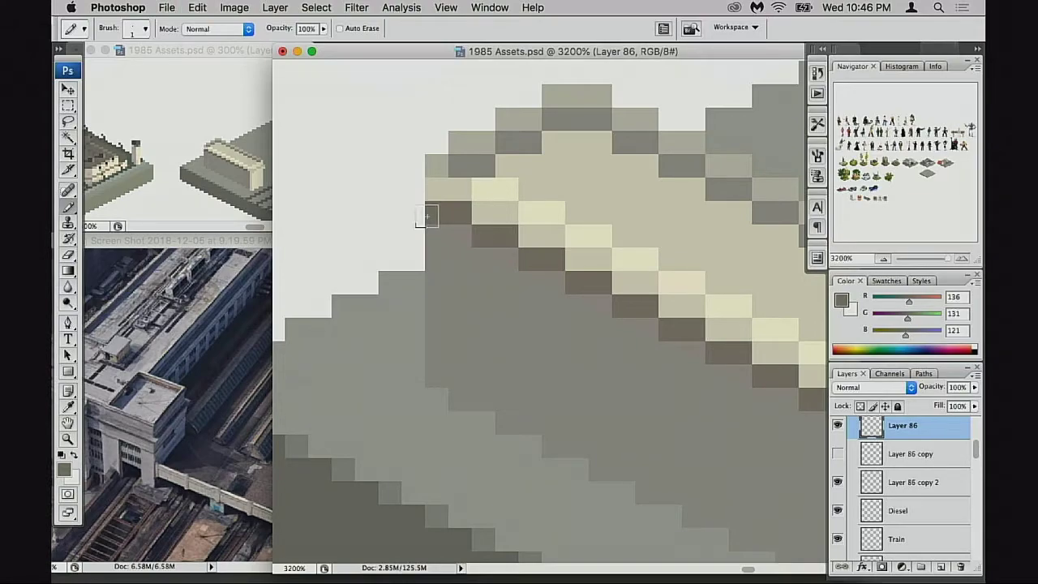
Step: Pencil cream over the extra tan pixel beneath the end face's shadow line at the near corner
left_click_drag(610, 305, 438, 284)
left_click_drag(775, 339, 589, 269)
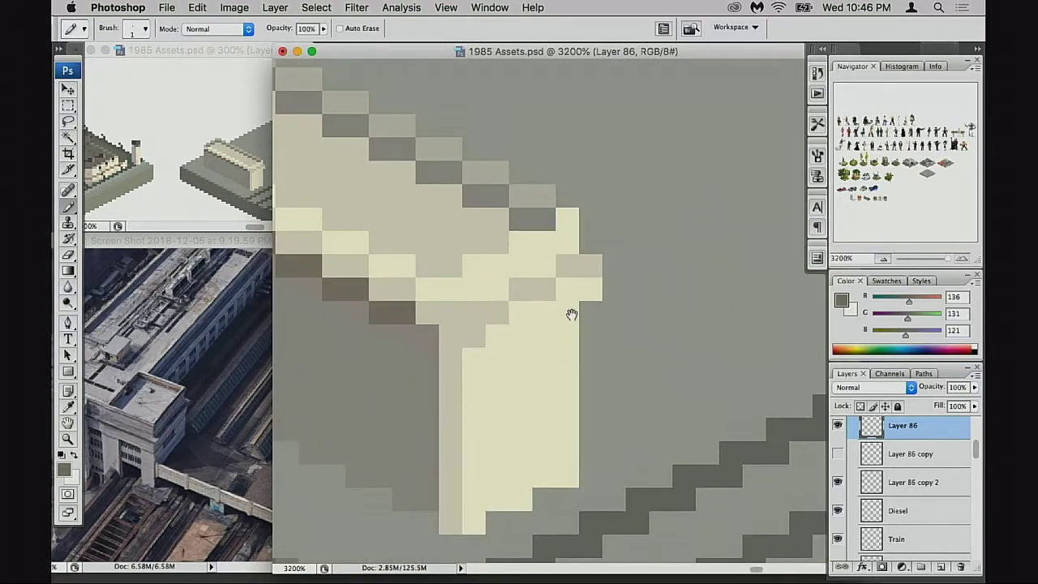
left_click_drag(581, 316, 655, 318)
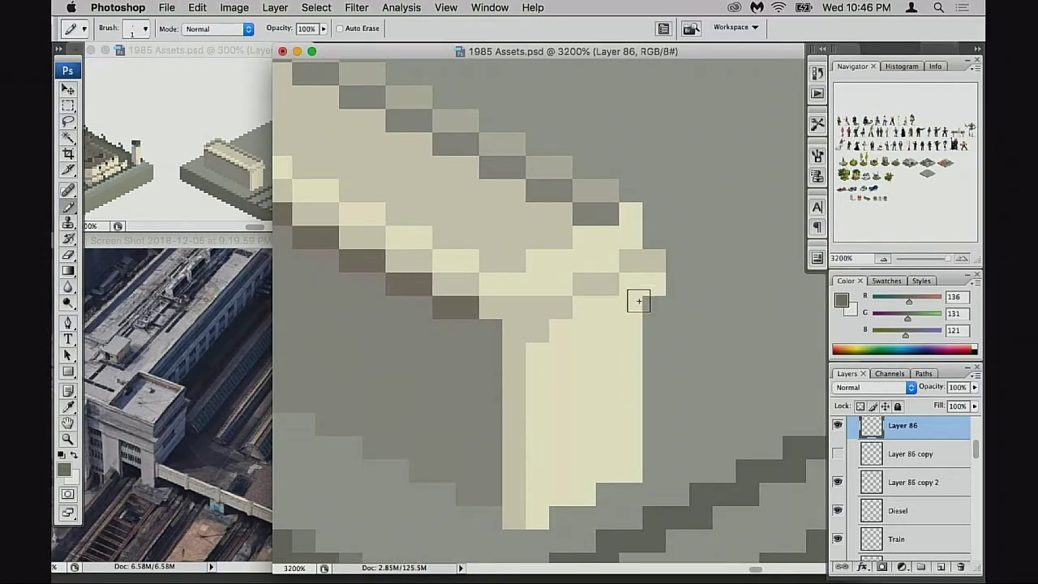
left_click(561, 337, "alt")
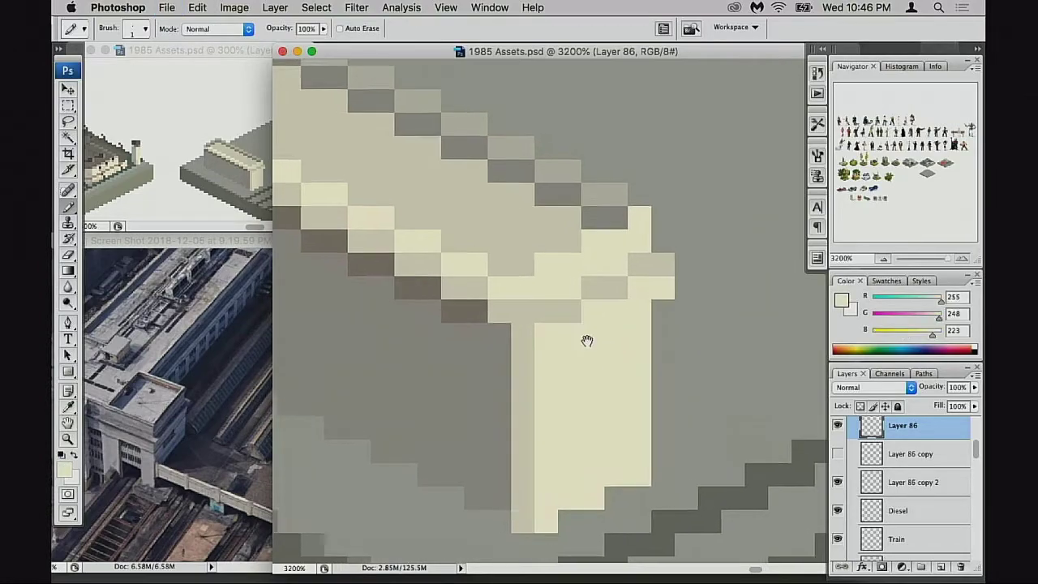
Step: Show Layer 86 copy and Layer 86 copy 3, and sample the dark window colour from the windowed block
left_click(587, 340, "alt")
left_click(619, 348, "alt")
left_click(620, 353, "alt")
left_click(590, 355, "alt")
left_click_drag(591, 355, 592, 331)
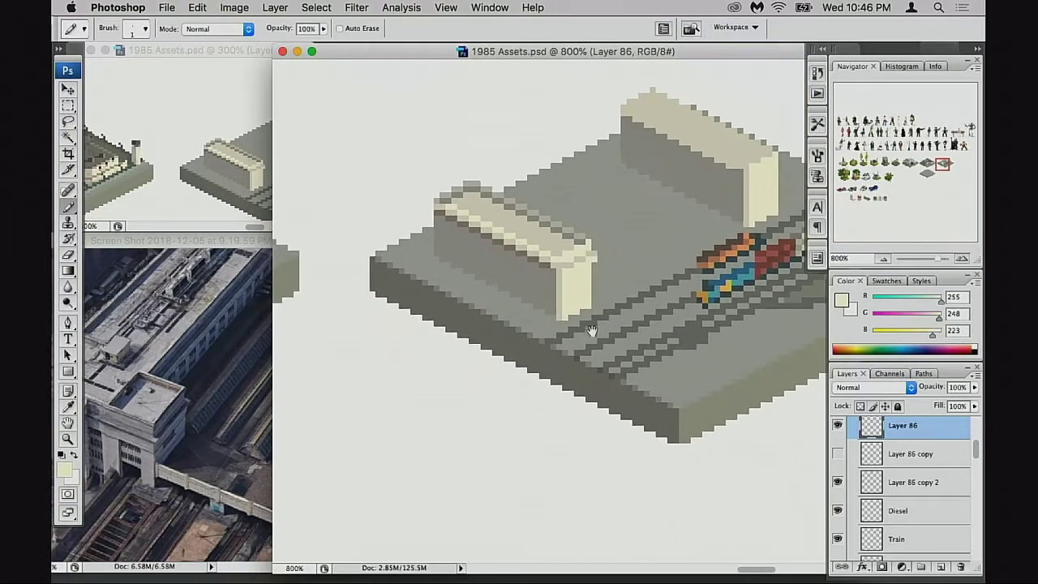
left_click(563, 314)
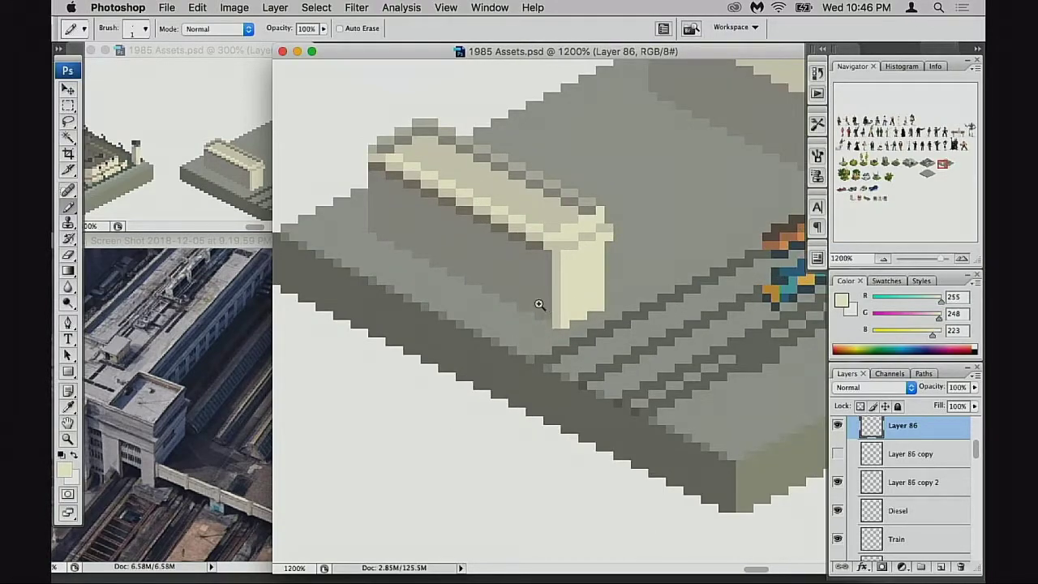
left_click(539, 304)
left_click(838, 454)
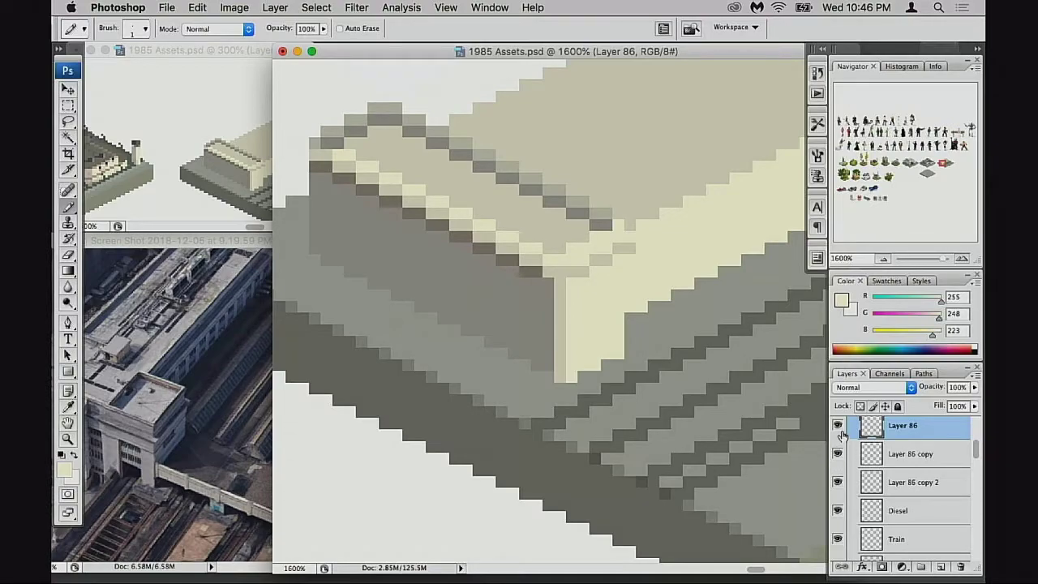
scroll(842, 442, "up", 2)
left_click(838, 451)
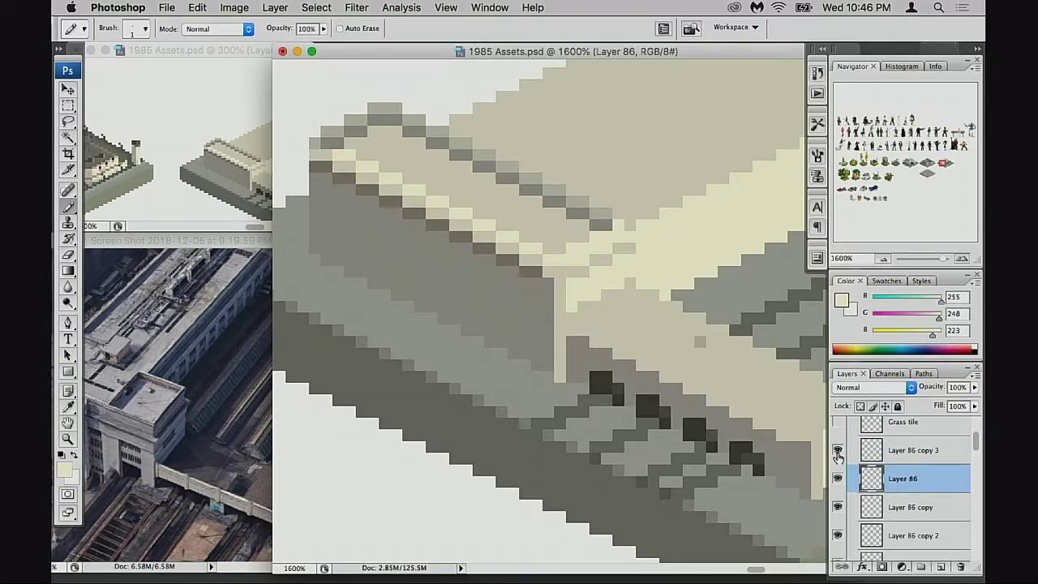
left_click(612, 381, "alt")
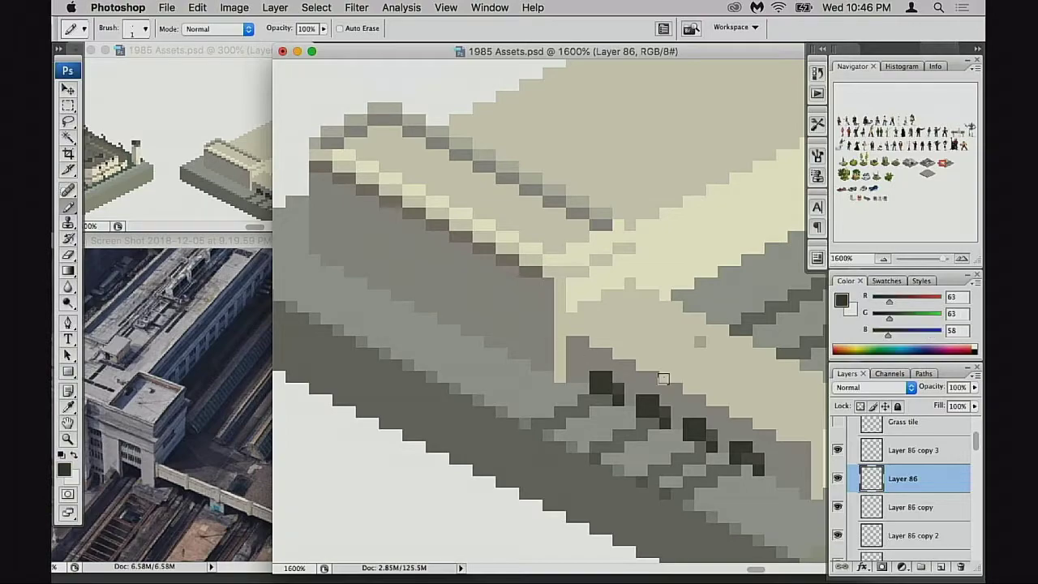
Step: Hide Layer 86 copy 3, Layer 86 copy and Layer 86 copy 2, keeping Layer 86 visible and active
left_click(841, 478)
left_click(843, 478)
left_click(839, 451)
left_click(848, 504)
left_click(839, 507)
left_click(837, 533)
left_click(834, 478)
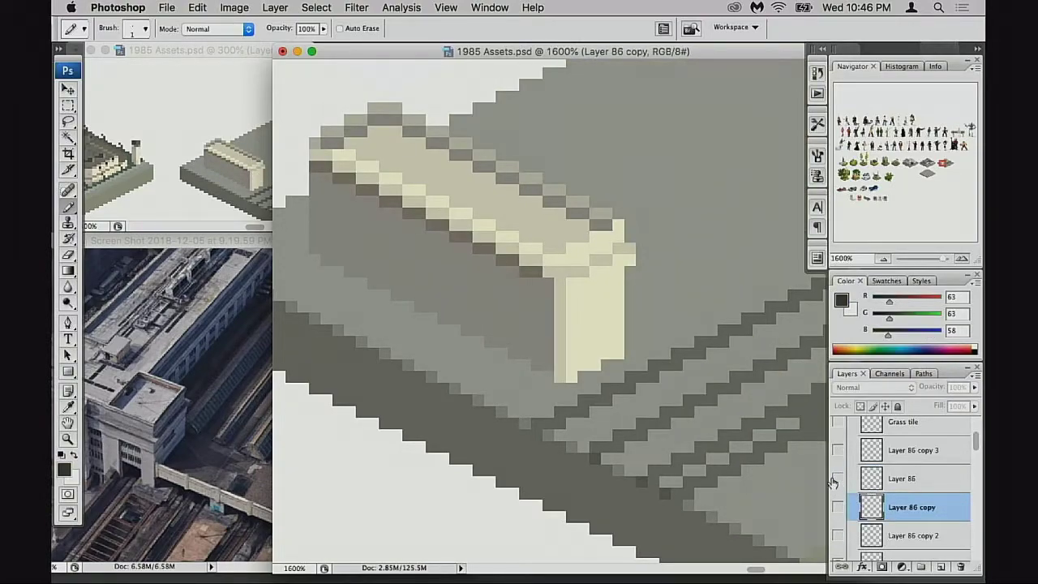
left_click(835, 480)
left_click(853, 481)
Step: Pencil the first three dark window pixels on the grey wall near the block's front corner
left_click_drag(505, 340, 554, 366)
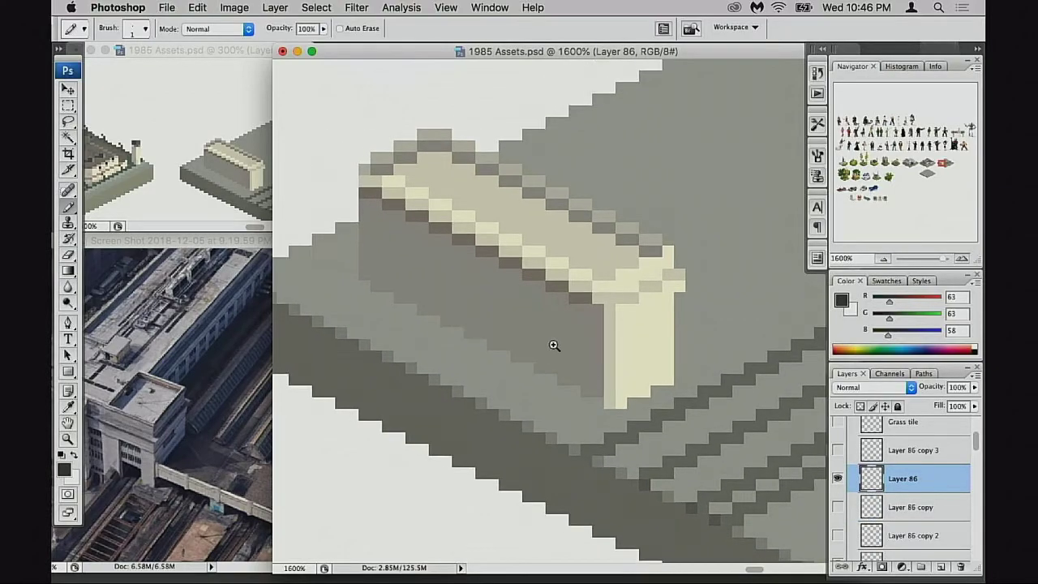
left_click(554, 346)
left_click(619, 275)
left_click(619, 298)
left_click(597, 278)
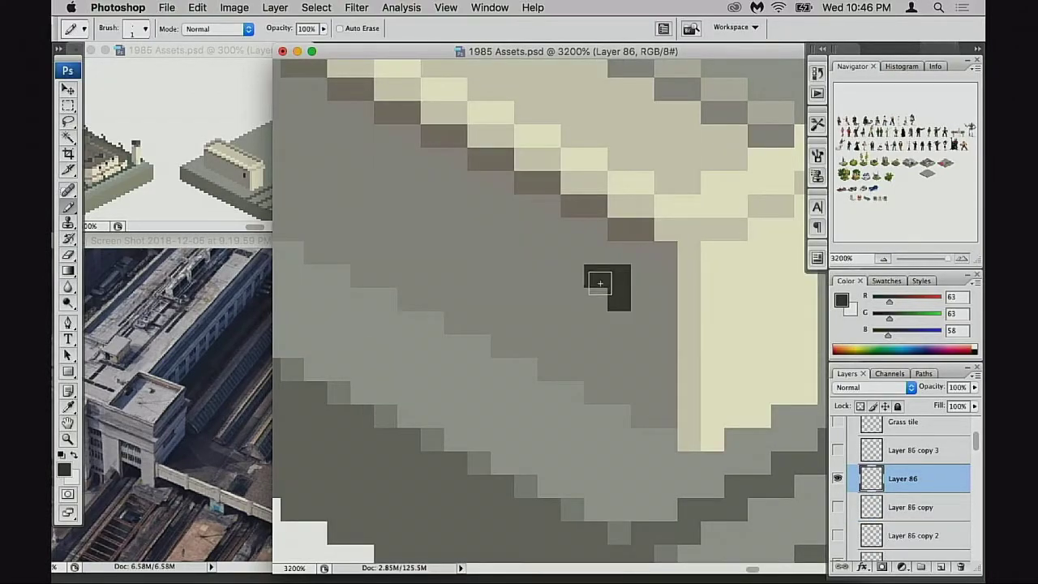
Step: Try stepping the dark window pixels diagonally up the wall towards the roof edge
left_click(595, 252)
left_click(573, 253)
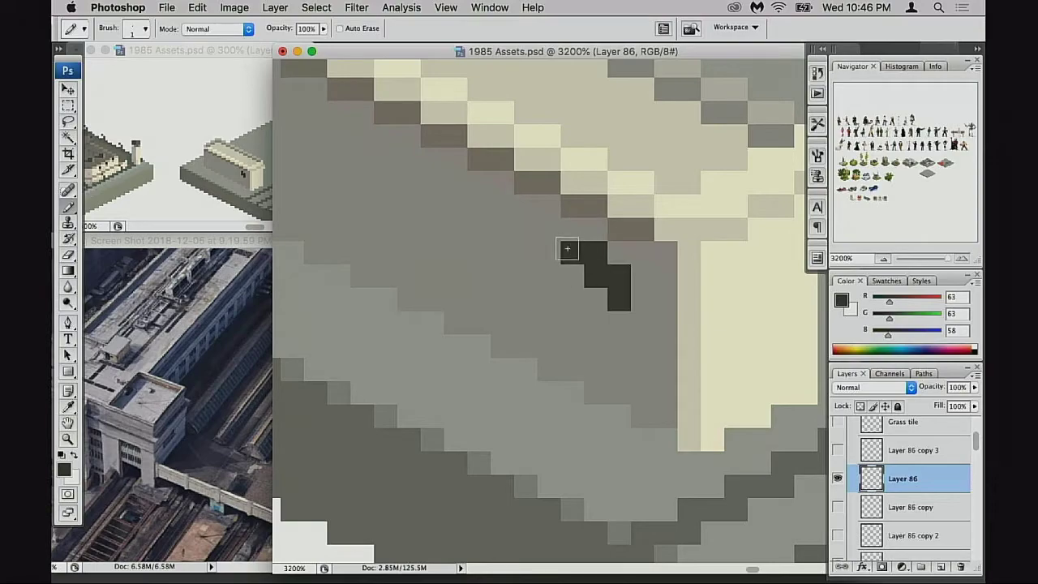
left_click(572, 229)
key("super+alt+z")
key("super+alt+z")
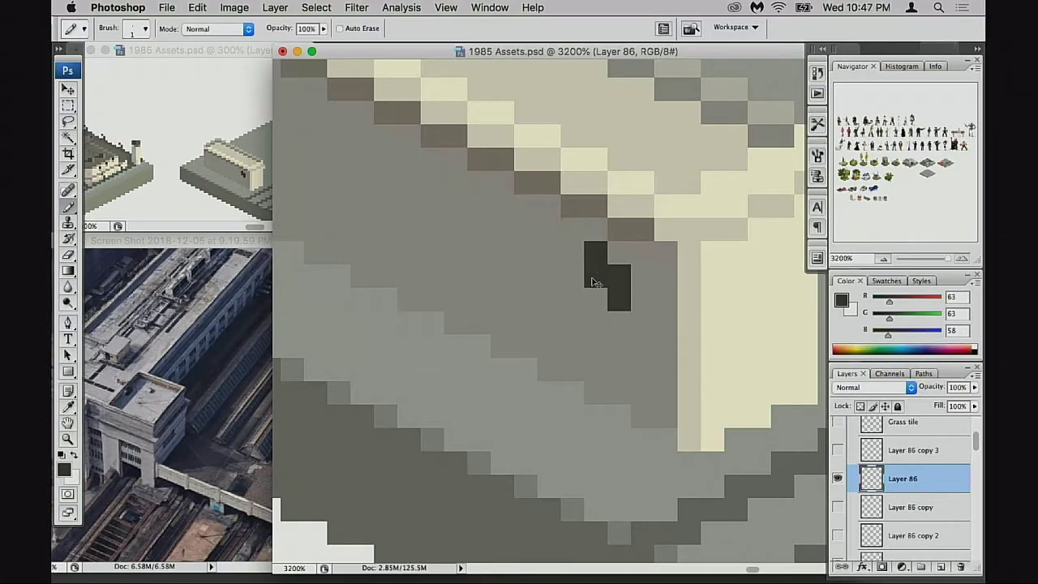
key("super+alt+z")
Step: Pencil a dark window band of three two-by-two-pixel blocks stepping down the grey wall toward its front corner
left_click(573, 276)
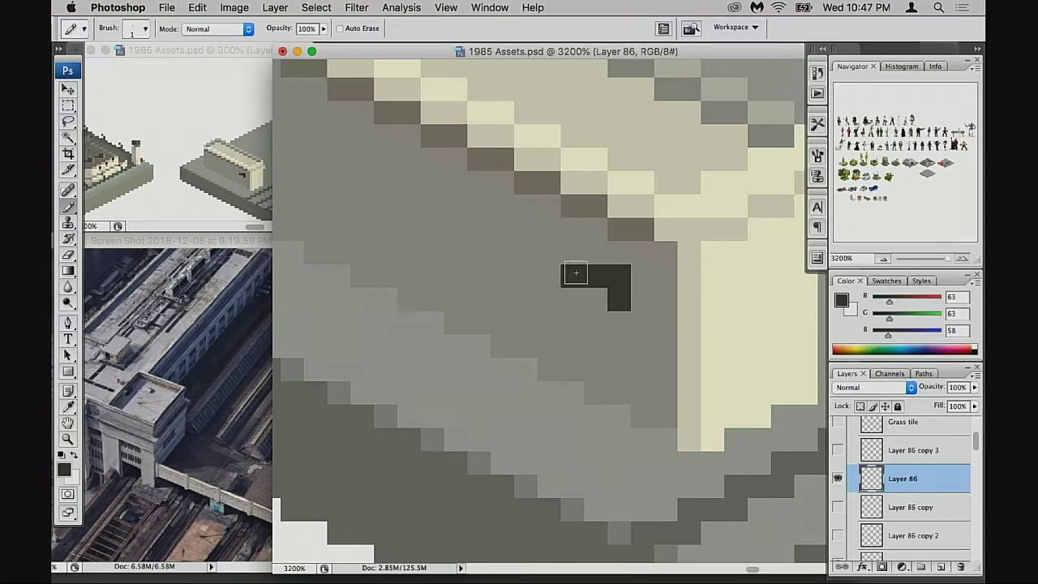
left_click(557, 253)
left_click(527, 252)
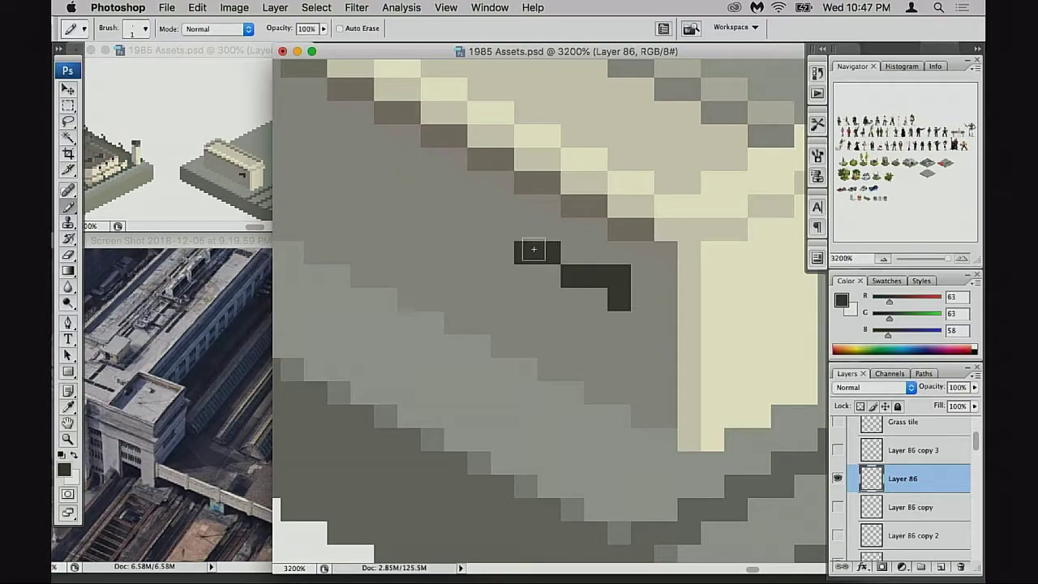
left_click(572, 252)
left_click(595, 253)
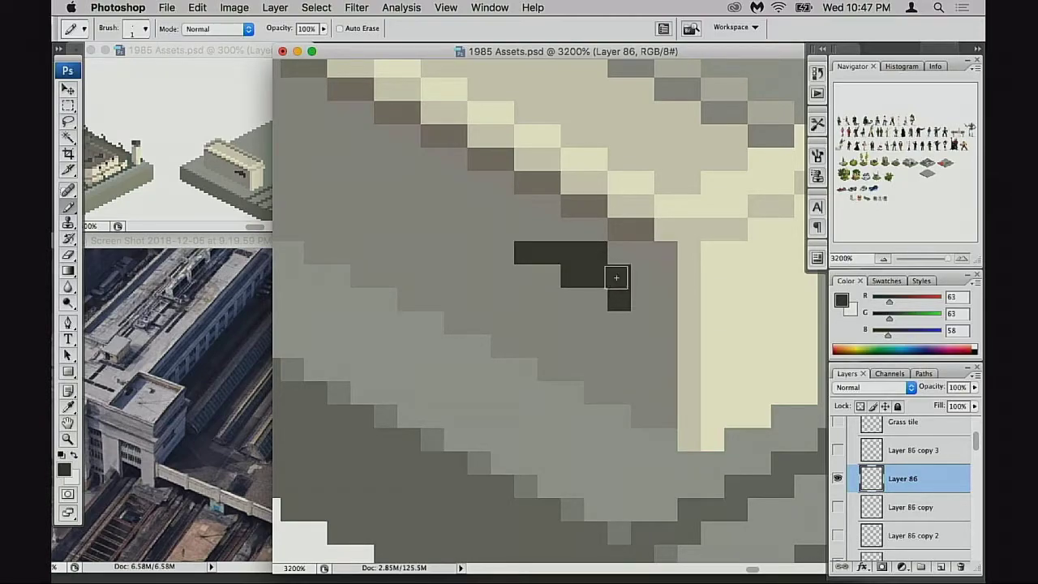
left_click(548, 231)
left_click(528, 233)
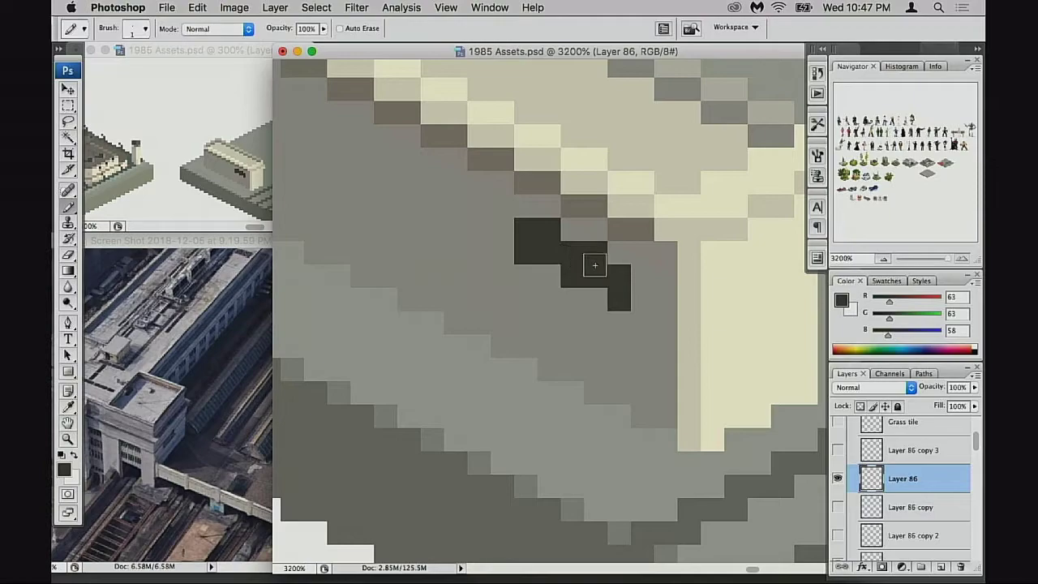
left_click_drag(640, 300, 641, 276)
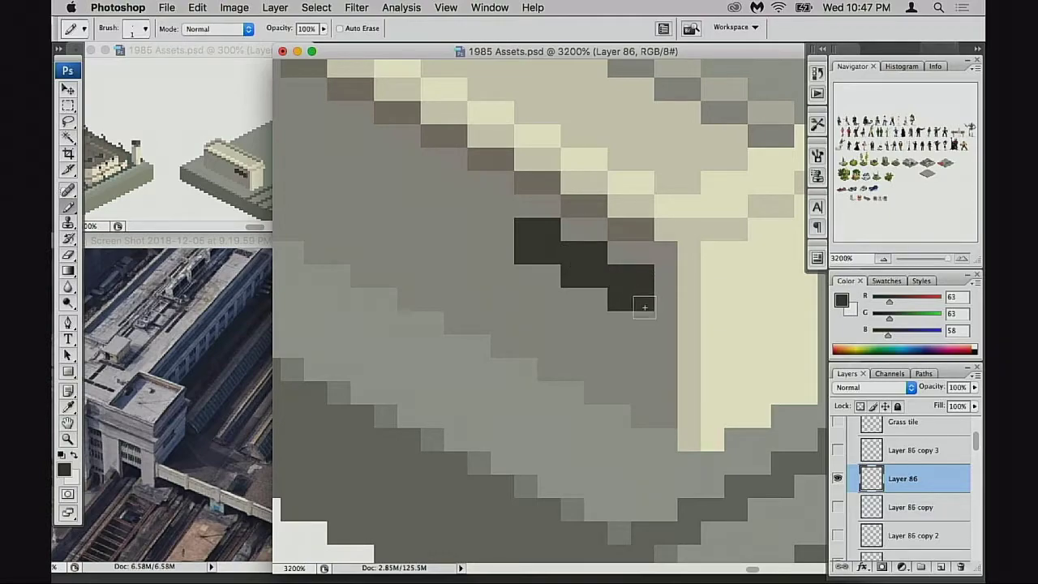
scroll(626, 317, "left", 1)
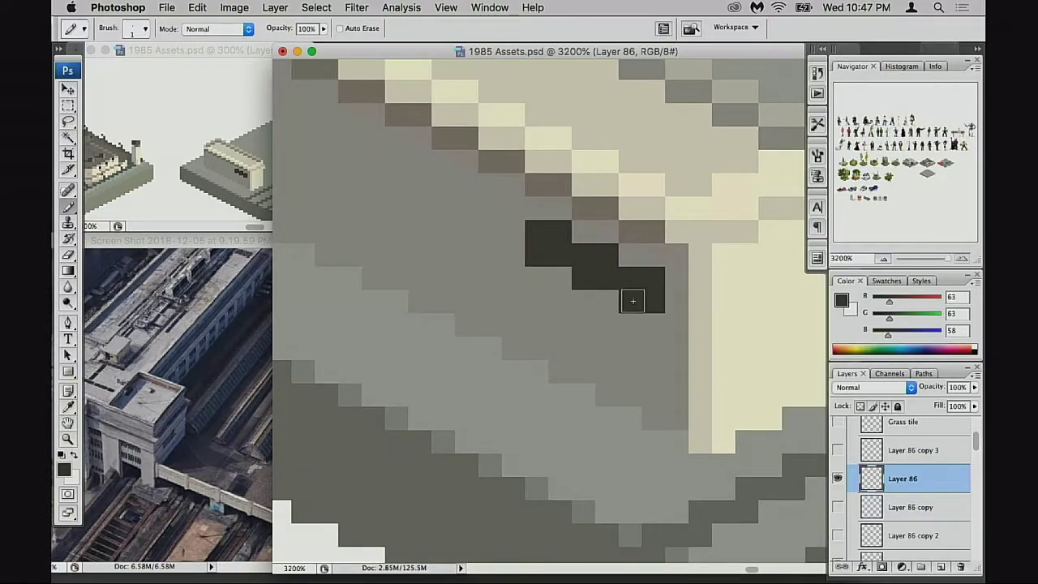
key("m")
left_click_drag(504, 175, 710, 358)
left_click_drag(640, 317, 640, 333)
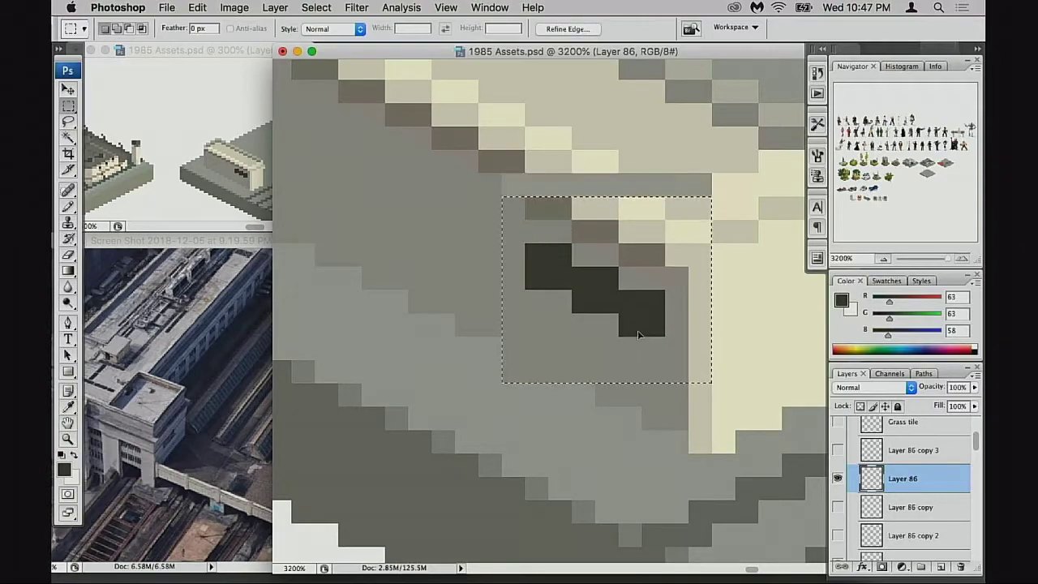
key("super+z")
Step: Select the connected dark window band on Layer 86, cut it out, and paste it onto a new layer
key("w")
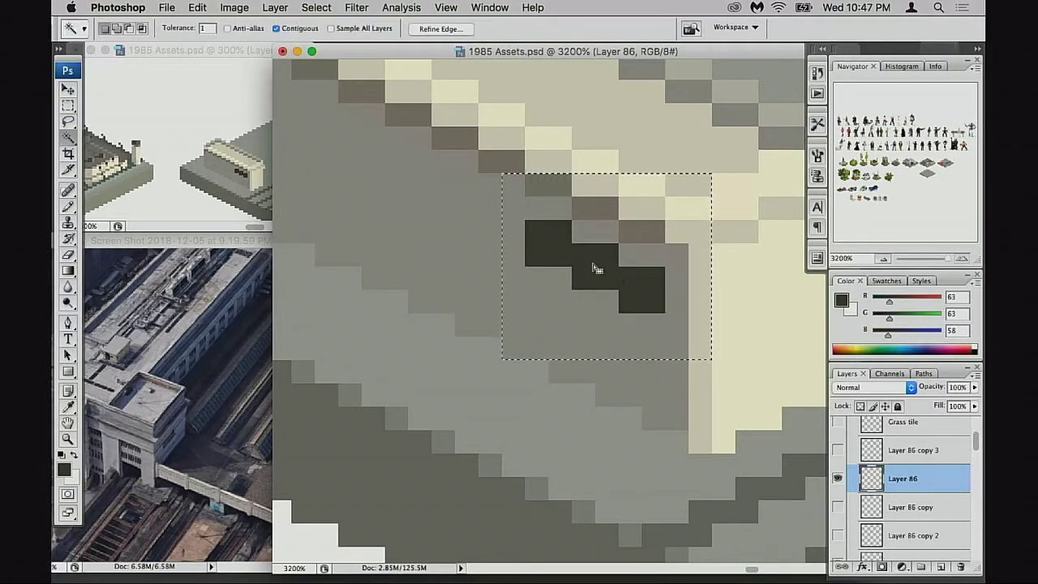
left_click(566, 258)
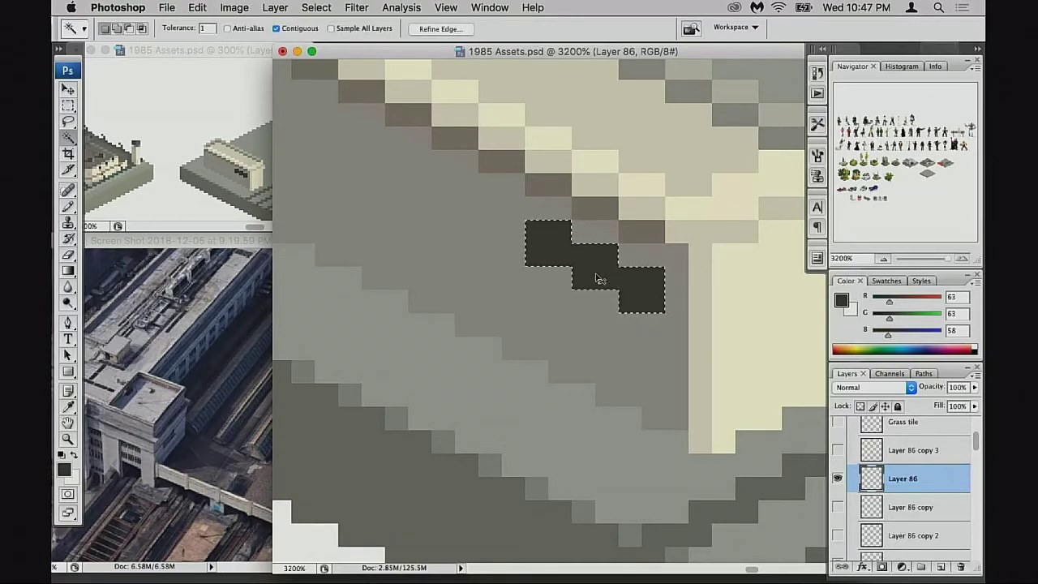
key("Delete")
key("super+d")
key("super+v")
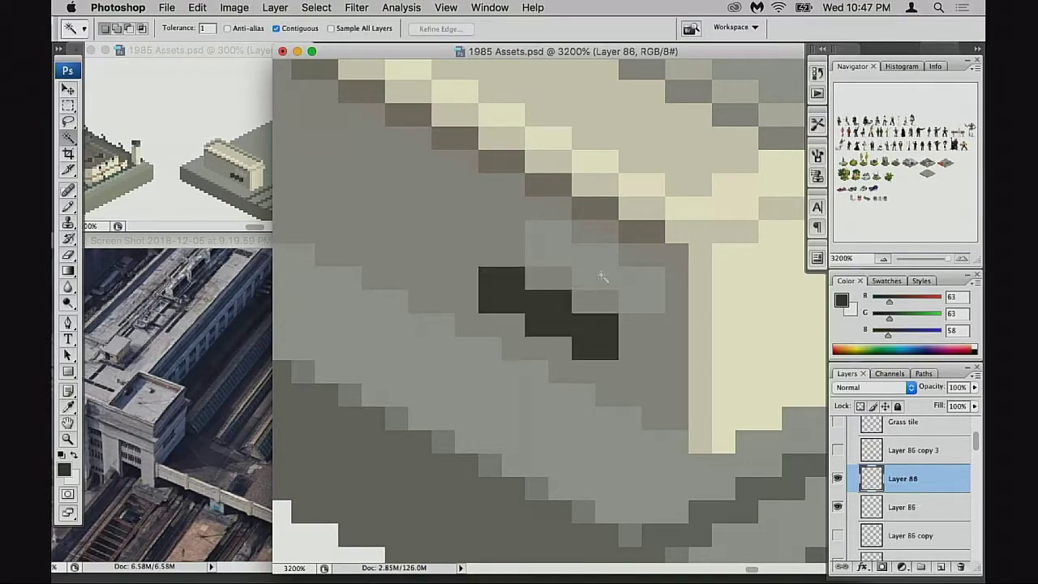
Step: Nudge the pasted window band three pixels left on its new layer, away from the block's front corner
left_click(576, 307)
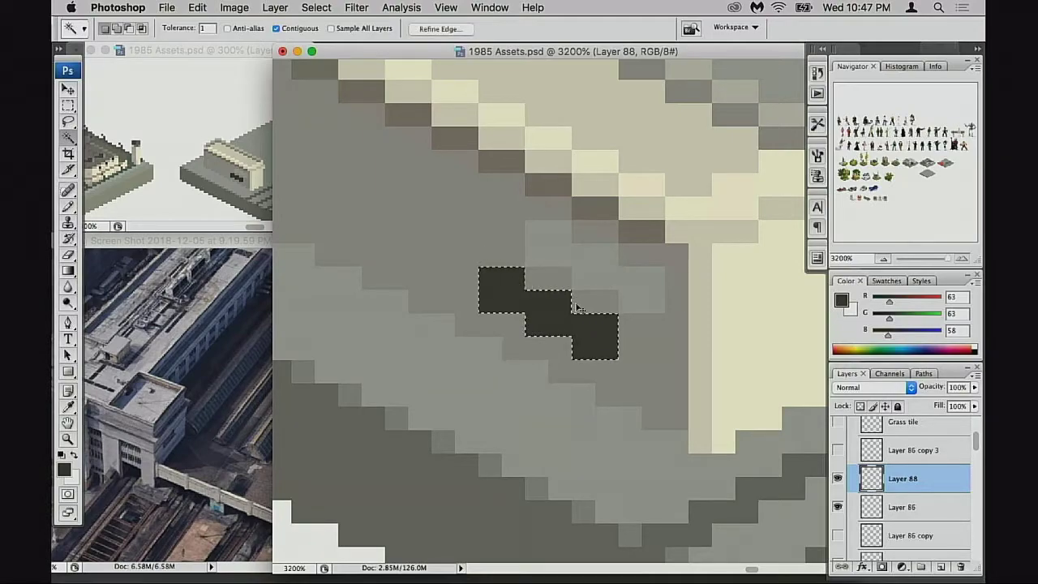
key("super+z")
key("v")
key("Left")
key("Left")
key("Left")
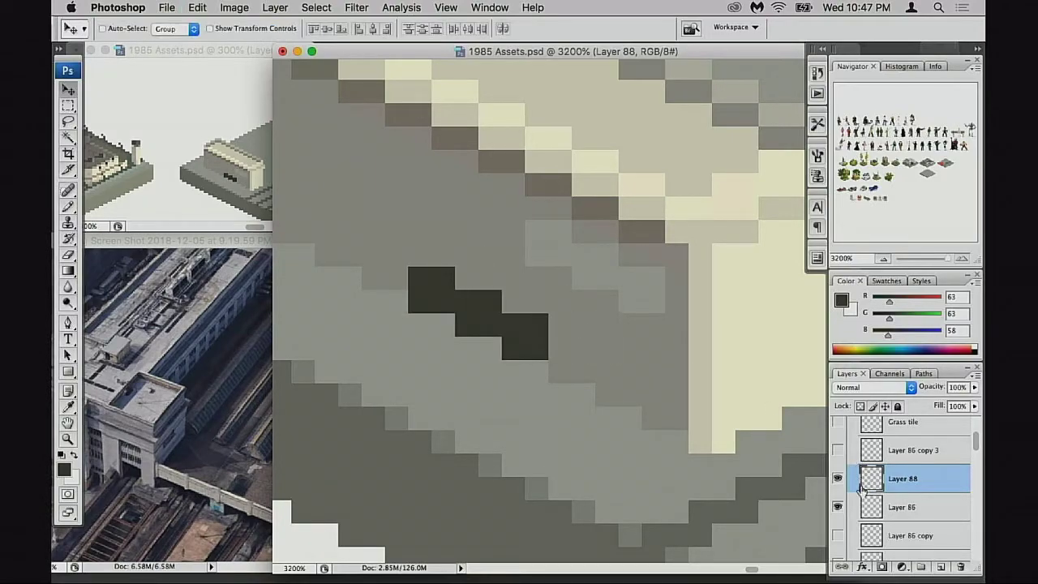
Step: On Layer 86, paint over the lighter patch beneath the roof edge with the wall's grey
left_click(868, 506)
key("b")
left_click(552, 278, "alt")
mouse_move(520, 242)
left_mouse_down()
mouse_move(567, 239)
mouse_move(629, 294)
mouse_move(616, 296)
mouse_move(579, 262)
mouse_move(662, 285)
mouse_move(696, 335)
left_mouse_up()
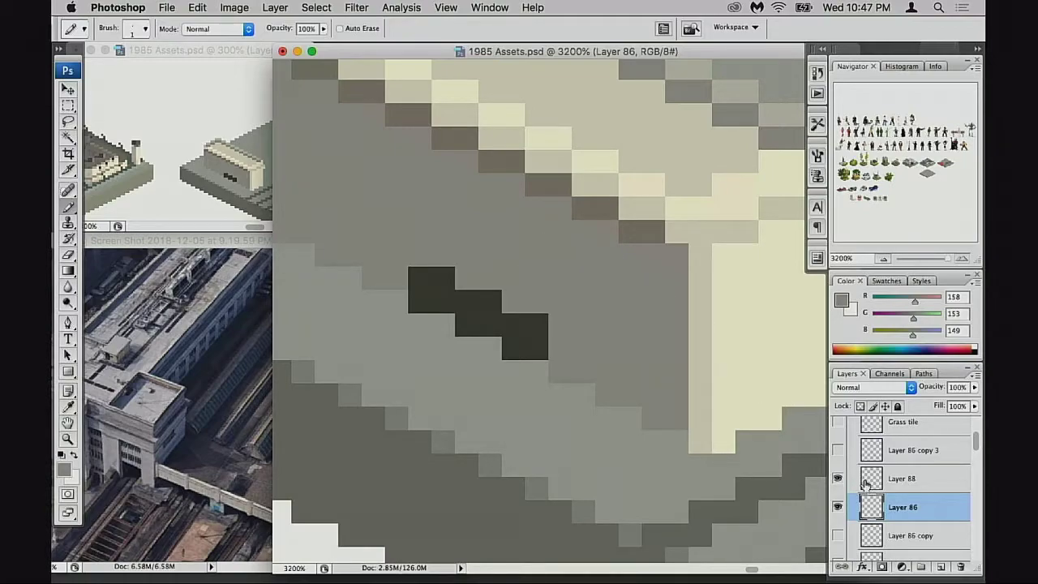
Step: Move the dark window on Layer 88 up and over to the wall's right end, touching the corner strip
left_click(865, 483)
key("v")
left_click_drag(544, 347, 661, 325)
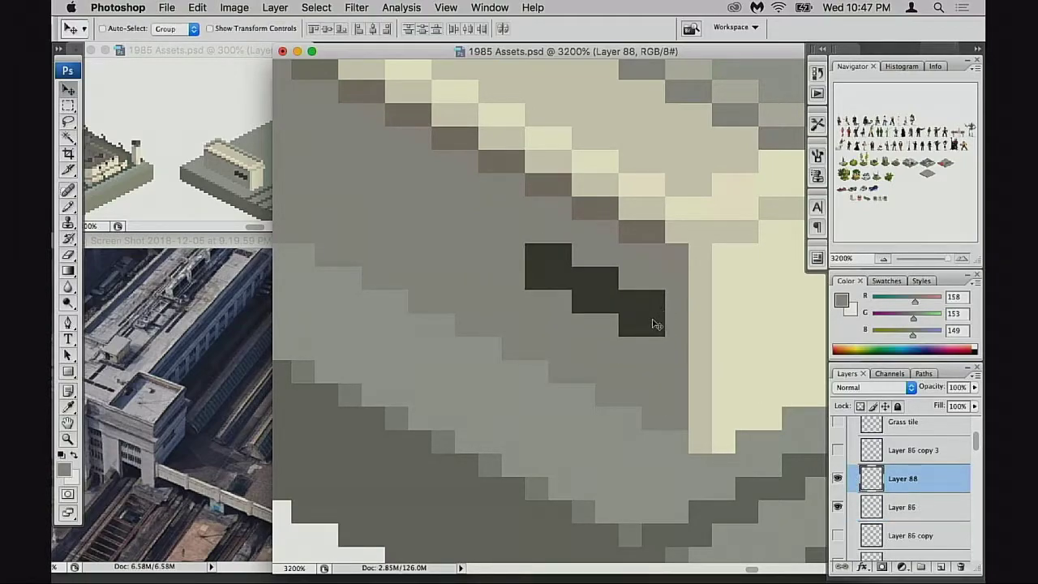
scroll(653, 326, "up", 1)
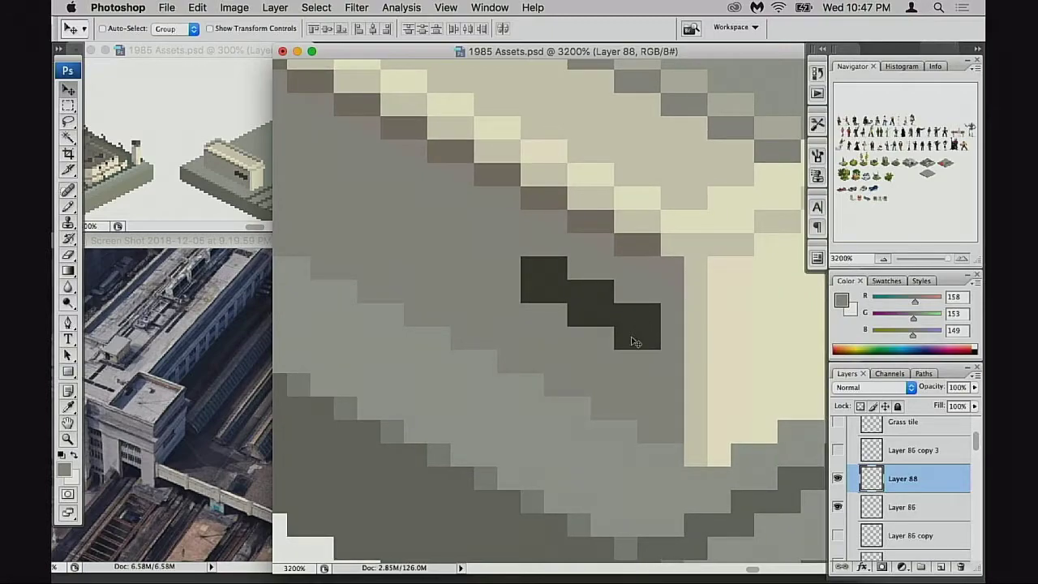
key("Right")
Step: Try to repeat the dark window along the wall with two evenly spaced copies, and undo them
key("m")
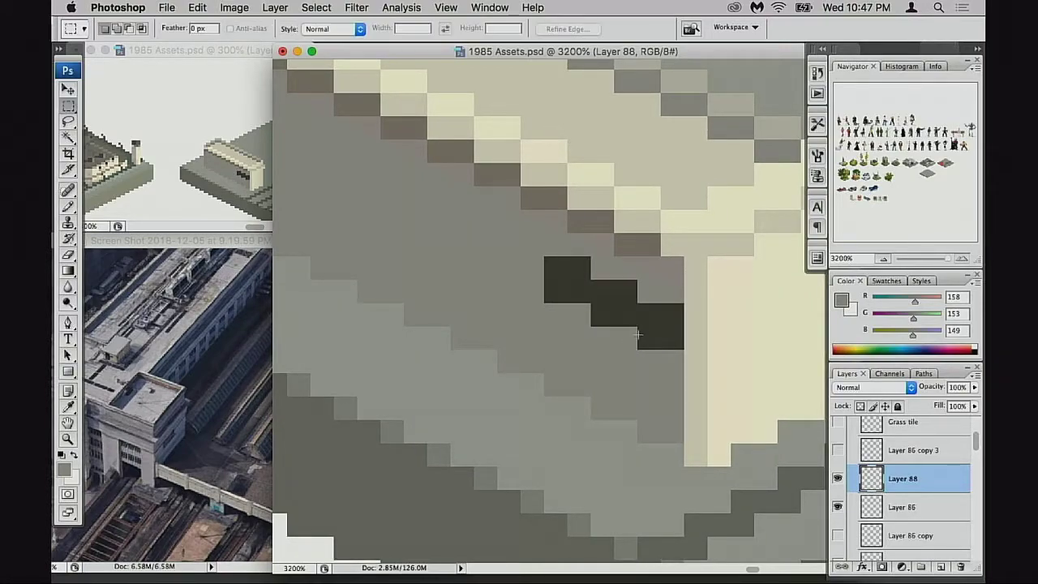
mouse_move(536, 223)
left_mouse_down()
mouse_move(700, 366)
mouse_move(540, 329)
mouse_move(519, 280)
mouse_move(665, 352)
left_mouse_up()
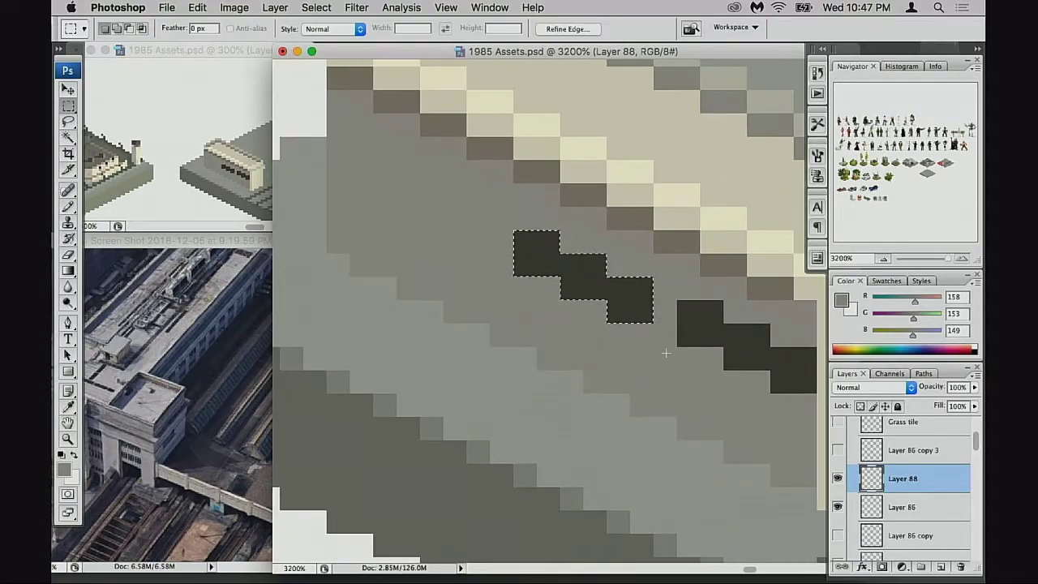
left_click_drag(602, 307, 452, 221)
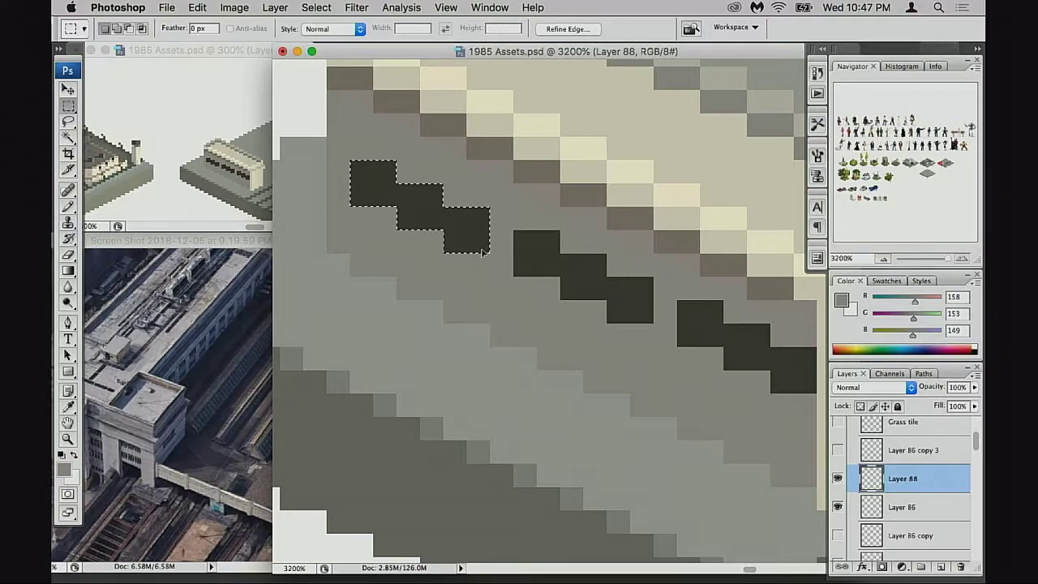
left_click_drag(498, 271, 493, 265)
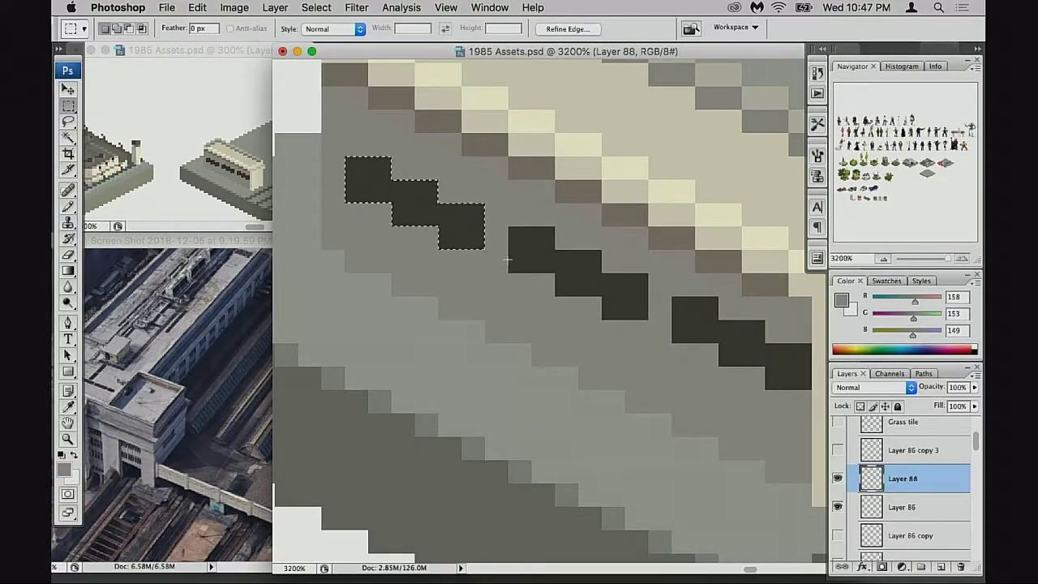
key("super+alt+z")
key("super+alt+z")
left_click_drag(695, 370, 622, 341)
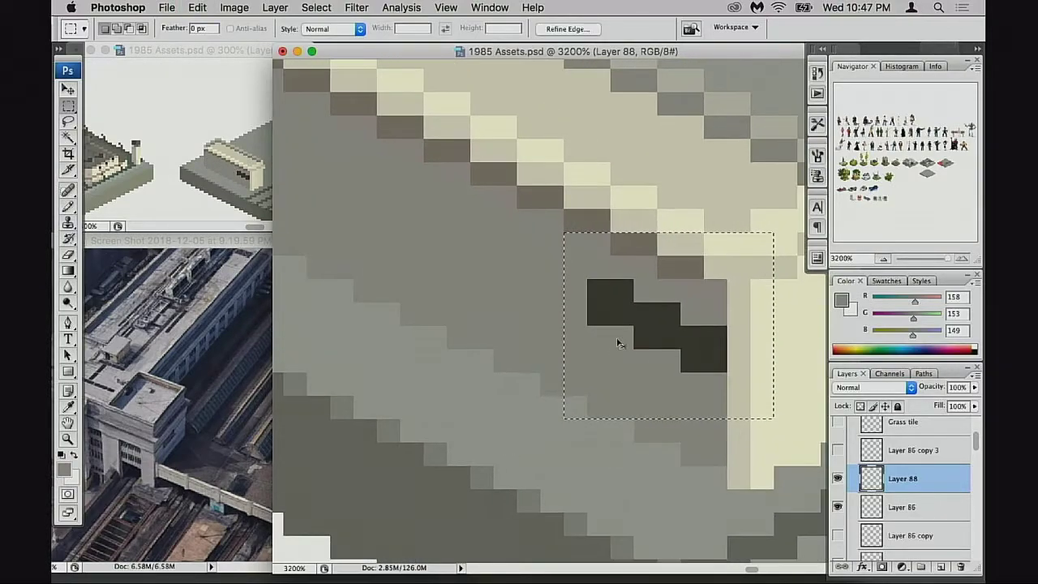
key("super+d")
Step: Lighten the upper and left pixels of the dark window using the Eraser at 30% opacity
key("e")
left_click_drag(598, 289, 593, 305)
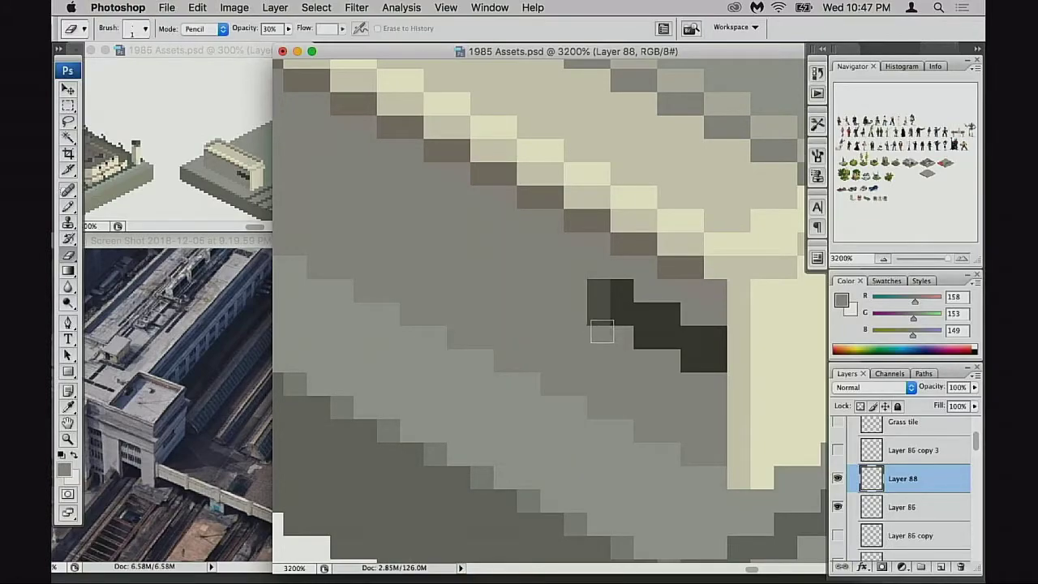
left_click(622, 290)
left_click(660, 312)
mouse_move(649, 313)
left_mouse_down()
mouse_move(768, 381)
mouse_move(717, 348)
mouse_move(708, 375)
mouse_move(674, 372)
left_mouse_up()
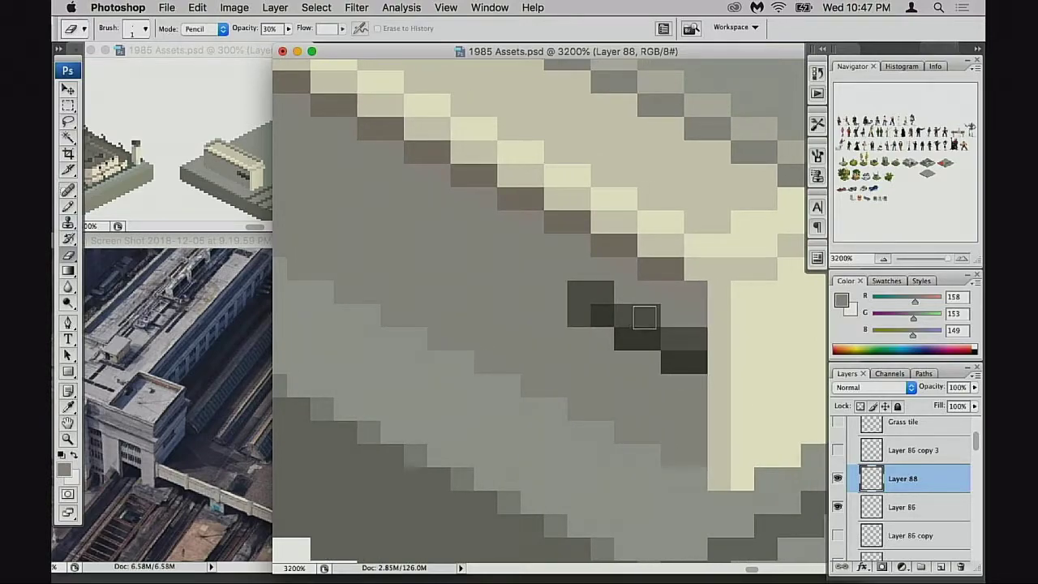
Step: Try to erase the window's leftmost pixels at 100% opacity, and undo it
key("0")
mouse_move(586, 297)
left_mouse_down()
mouse_move(595, 333)
mouse_move(608, 324)
mouse_move(605, 295)
mouse_move(603, 361)
left_mouse_up()
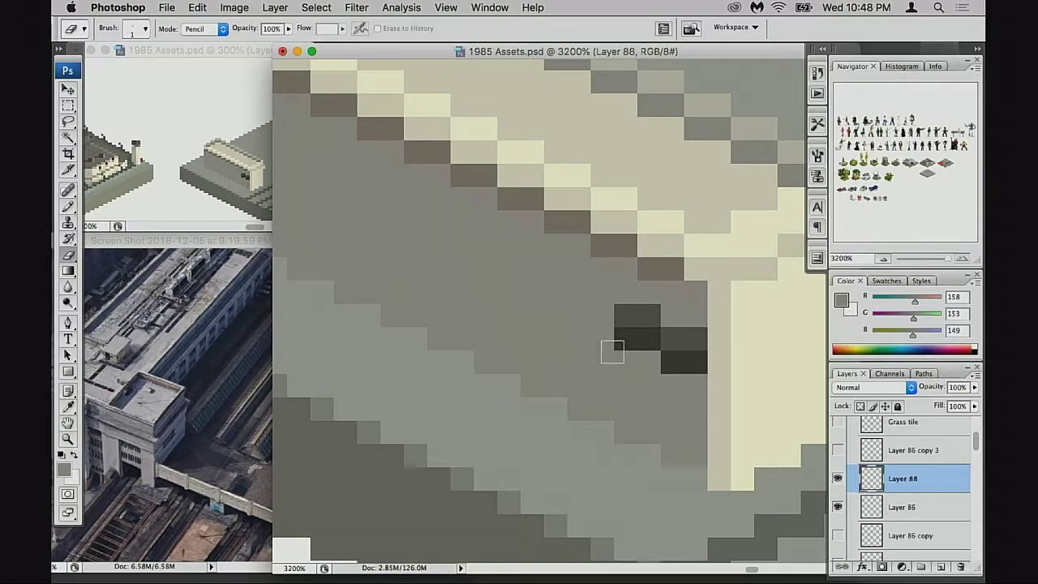
key("super+alt+z")
key("super+alt+z")
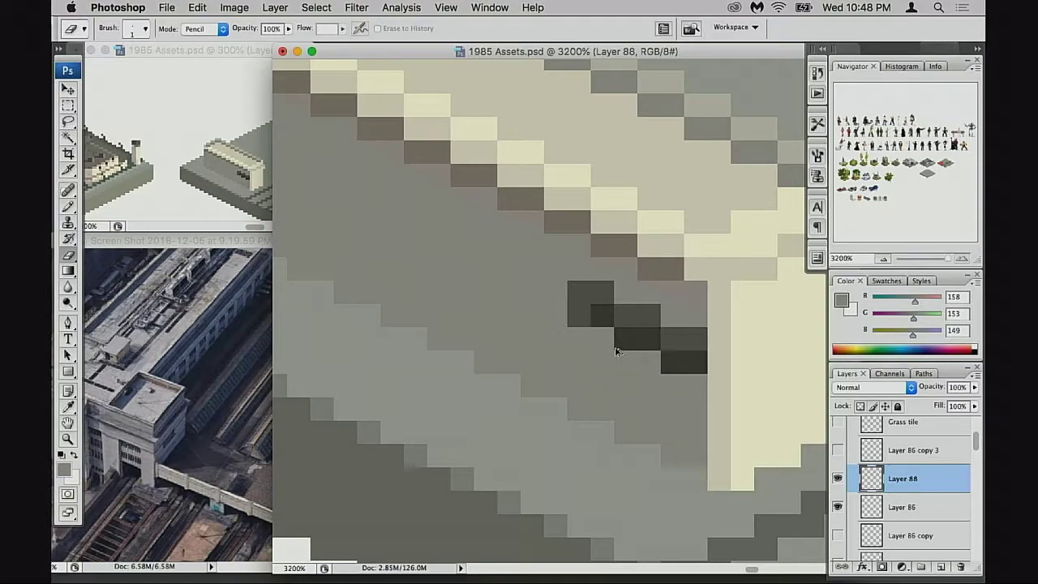
Step: Compare the wall with and without Layer 88, and examine the facade's windows and pillars in the reference photo at 200%
left_click_drag(639, 353, 614, 354)
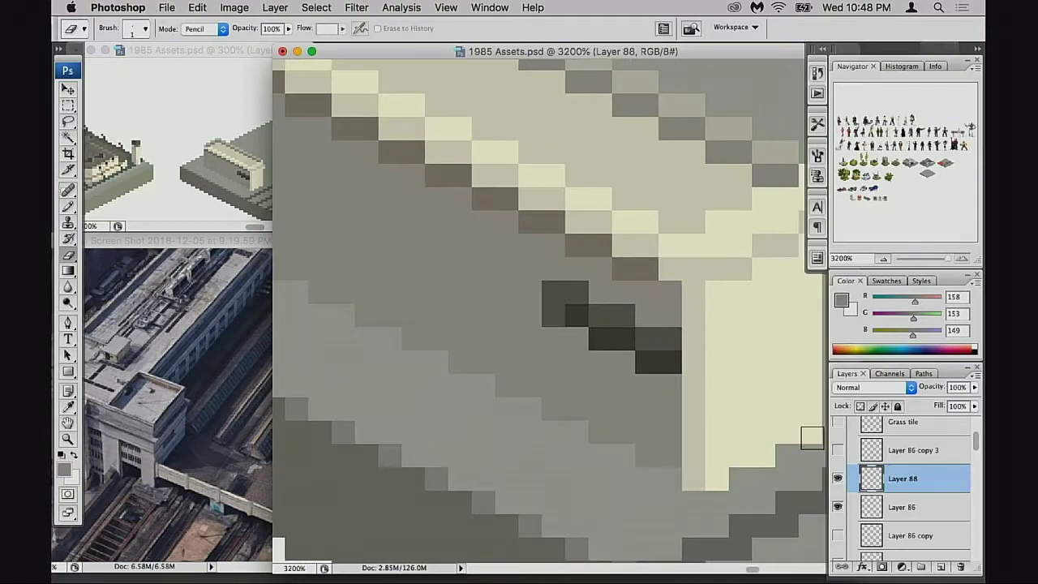
left_click(838, 480)
left_click(838, 479)
left_click(163, 457)
key("super+equal")
key("super+equal")
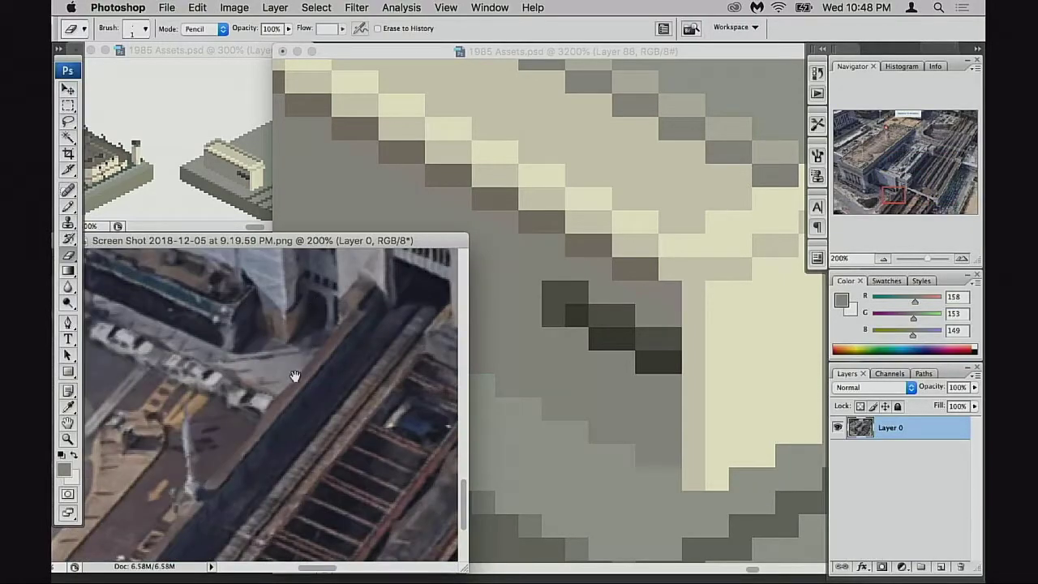
scroll(297, 349, "up", 3)
left_click_drag(370, 418, 286, 437)
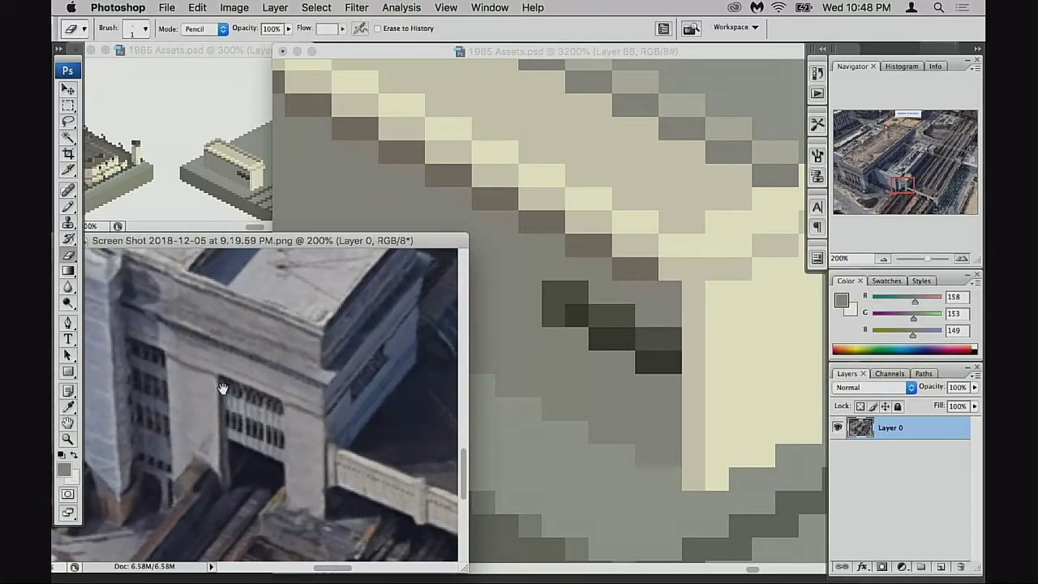
Step: Return to 1985 Assets.psd and sample the beige-grey of the roof's far edge (197, 196, 182) for the Pencil
left_click(612, 366)
key("b")
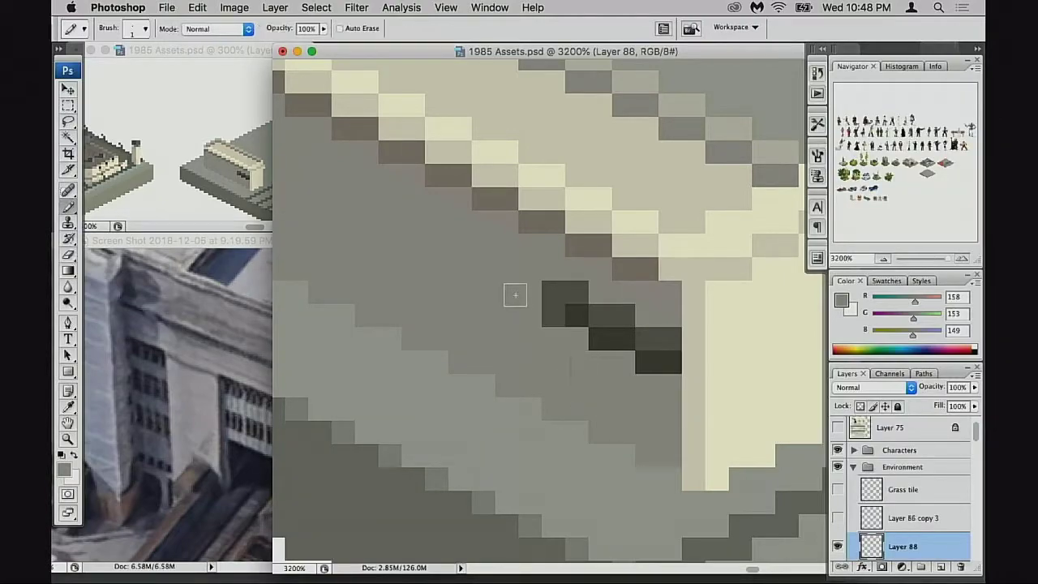
left_click_drag(528, 330, 515, 341)
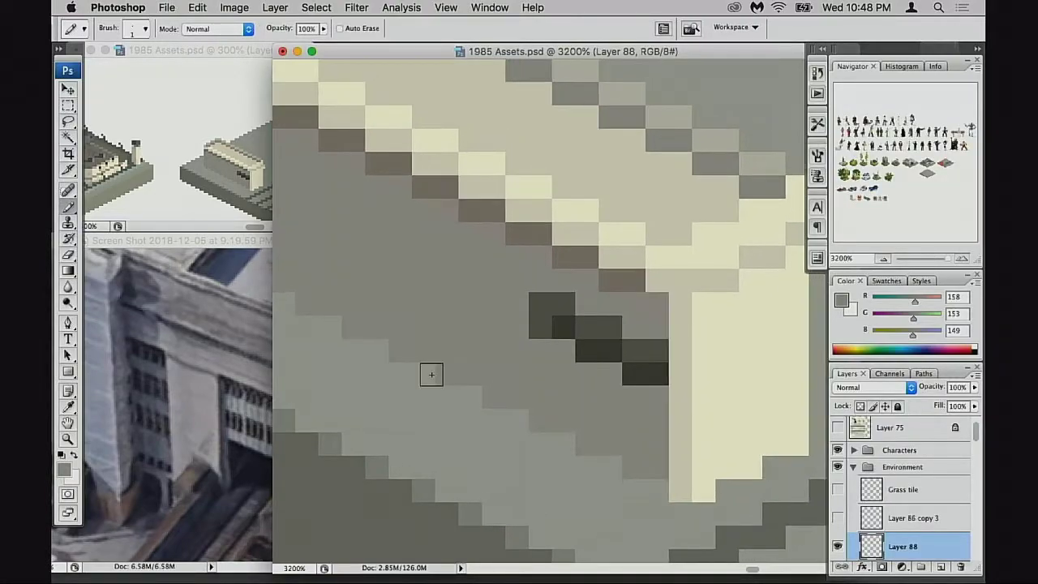
left_click(634, 257)
left_click(679, 123, "alt")
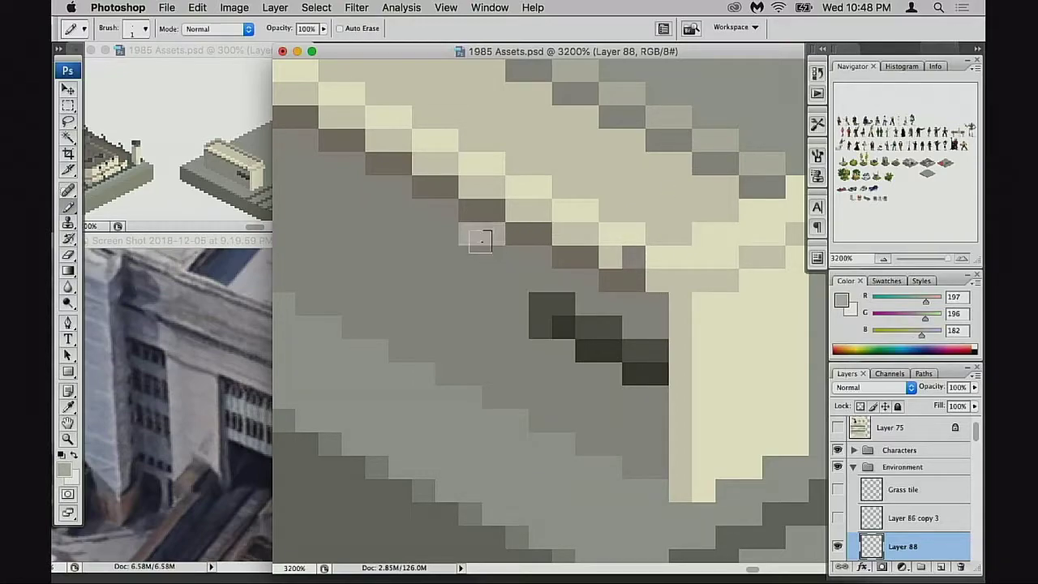
Step: Try to paint a light vertical pillar left of the window on Layer 88, and undo each stroke
mouse_move(484, 255)
left_mouse_down()
mouse_move(477, 310)
mouse_move(491, 328)
left_mouse_up()
key("super+z")
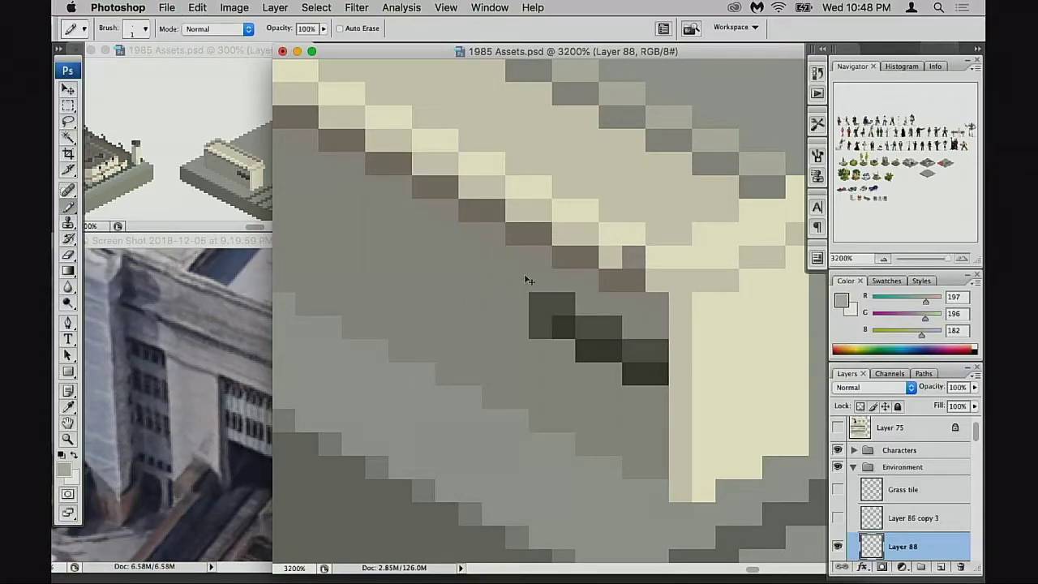
left_click_drag(519, 256, 519, 350)
key("super+z")
Step: Check Layer 88 by toggling its visibility and erase its stray grey pixel on the roof edge
left_click(838, 546)
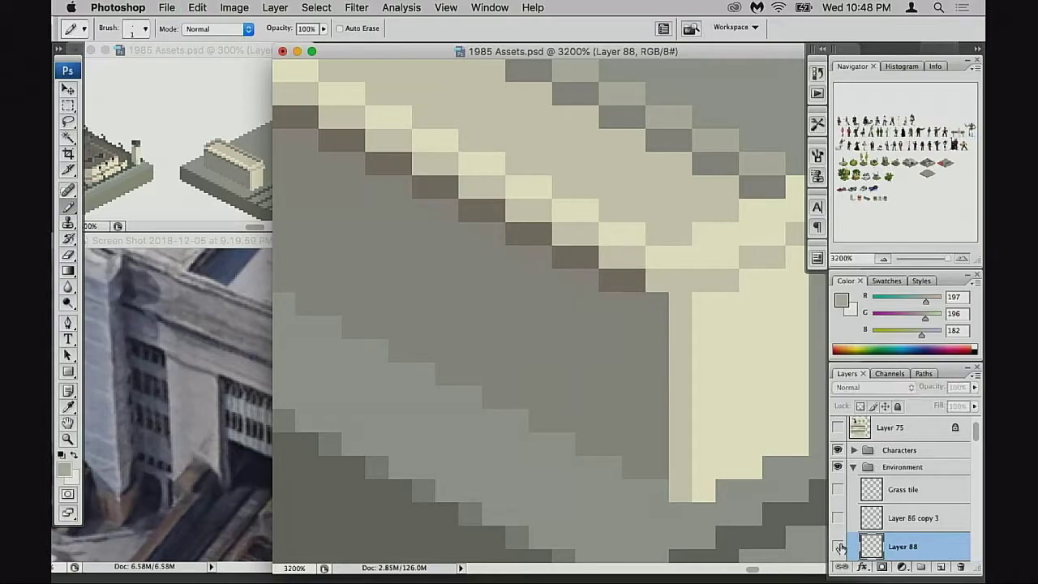
left_click(838, 546)
scroll(862, 535, "down", 2)
scroll(861, 535, "down", 1)
key("e")
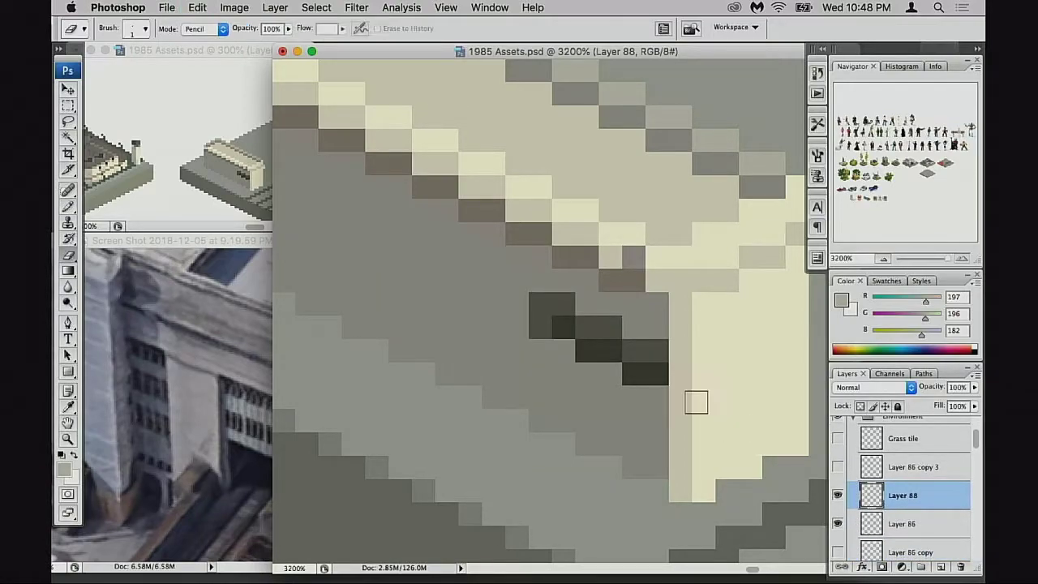
left_click(636, 256)
Step: On Layer 86, paint a beige-grey one-pixel column beside the window and a dark brown-grey column farther left
left_click(861, 522)
key("b")
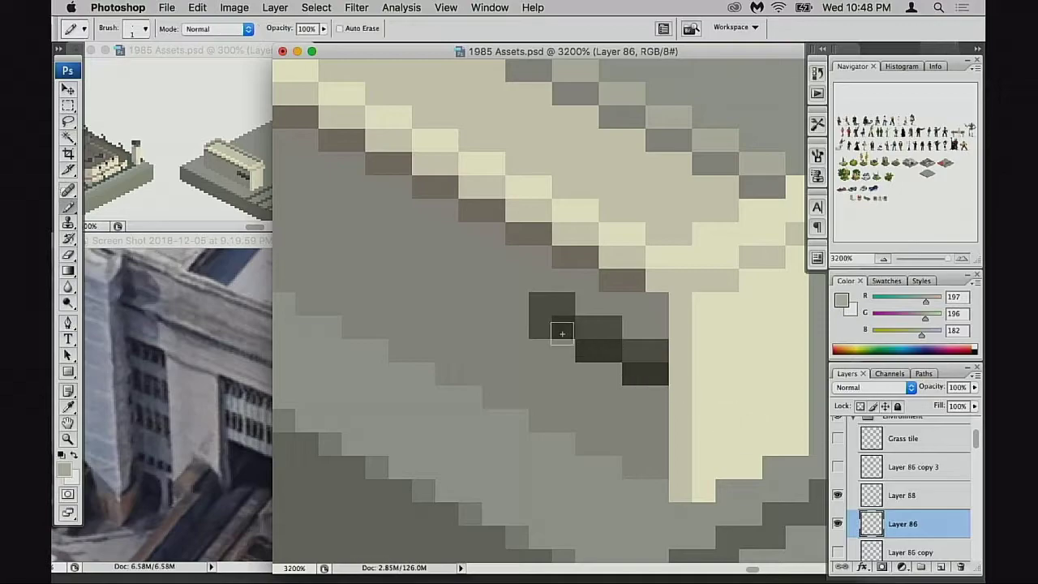
left_click_drag(519, 256, 521, 393)
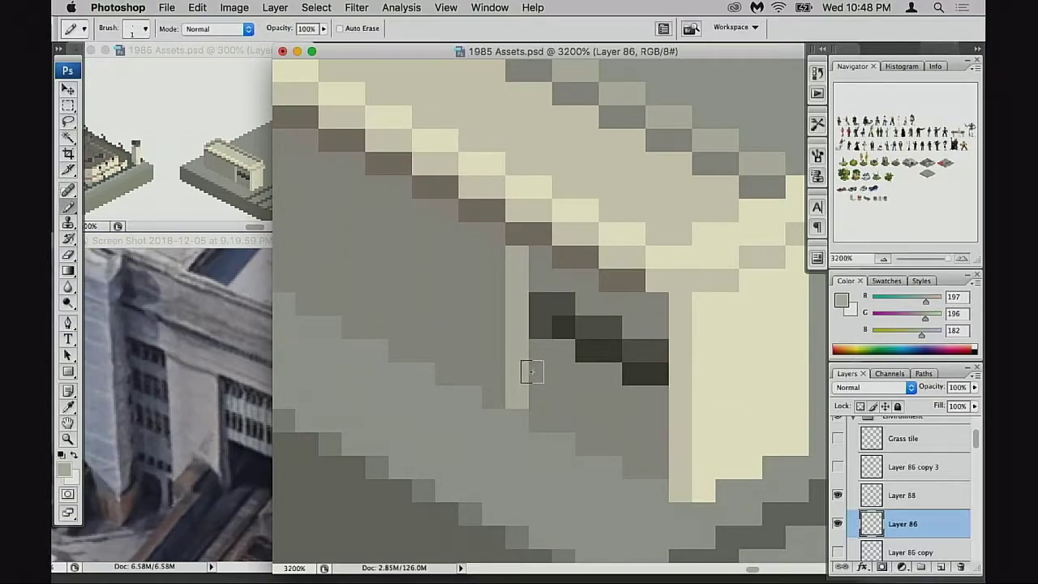
left_click(553, 243, "alt")
mouse_move(441, 235)
left_mouse_down()
mouse_move(433, 223)
mouse_move(444, 357)
left_mouse_up()
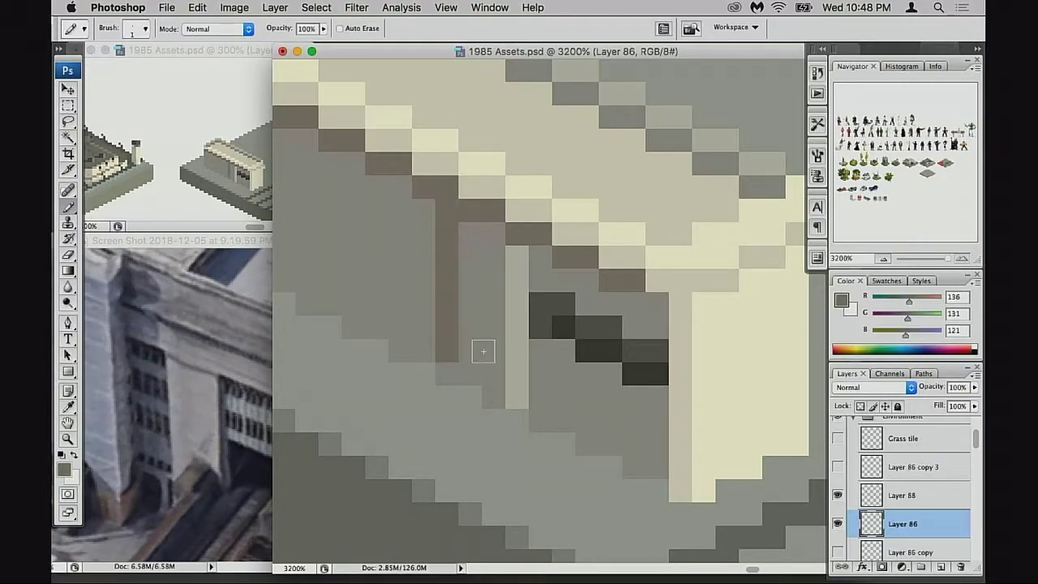
Step: Tone down the light column by repeatedly painting over it with the wall's grey at 20% opacity
left_click(546, 281, "alt")
key("2")
left_click_drag(519, 259, 519, 399)
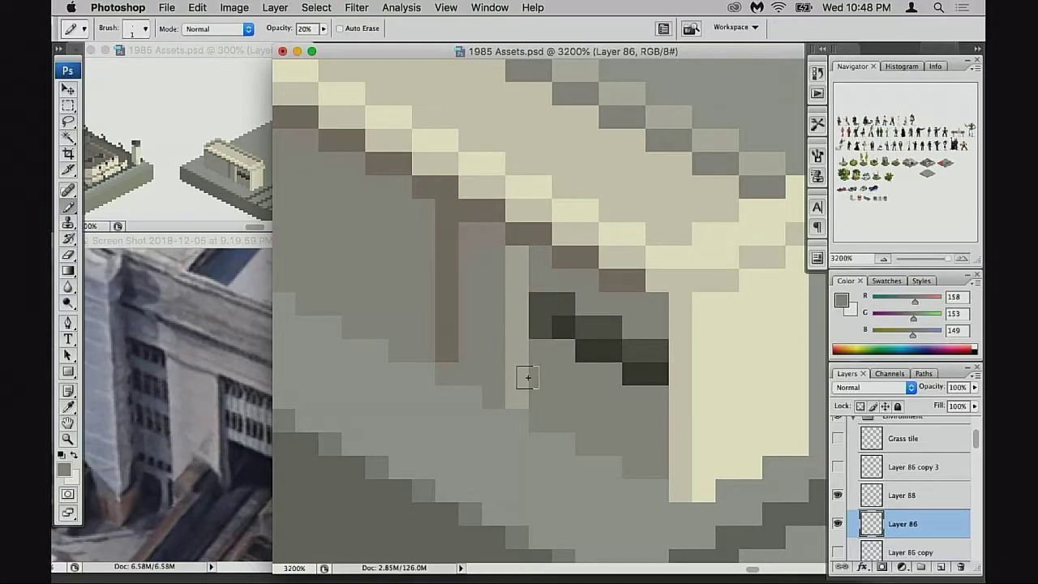
left_click_drag(523, 261, 519, 397)
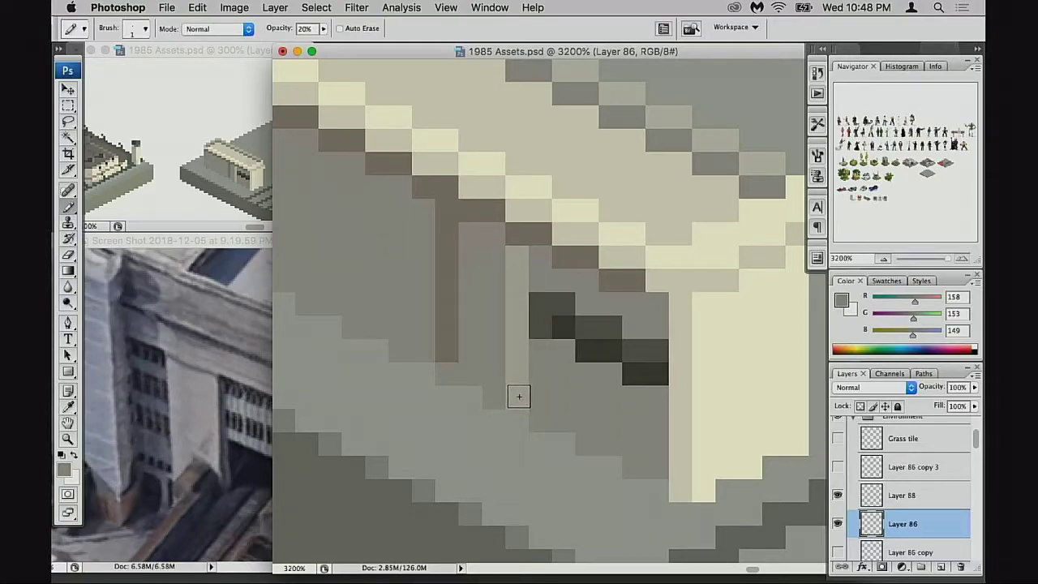
left_click_drag(521, 266, 517, 402)
Step: Extend the dark column down by one pixel in its own brown-grey at 100% opacity
left_click(517, 331, "alt")
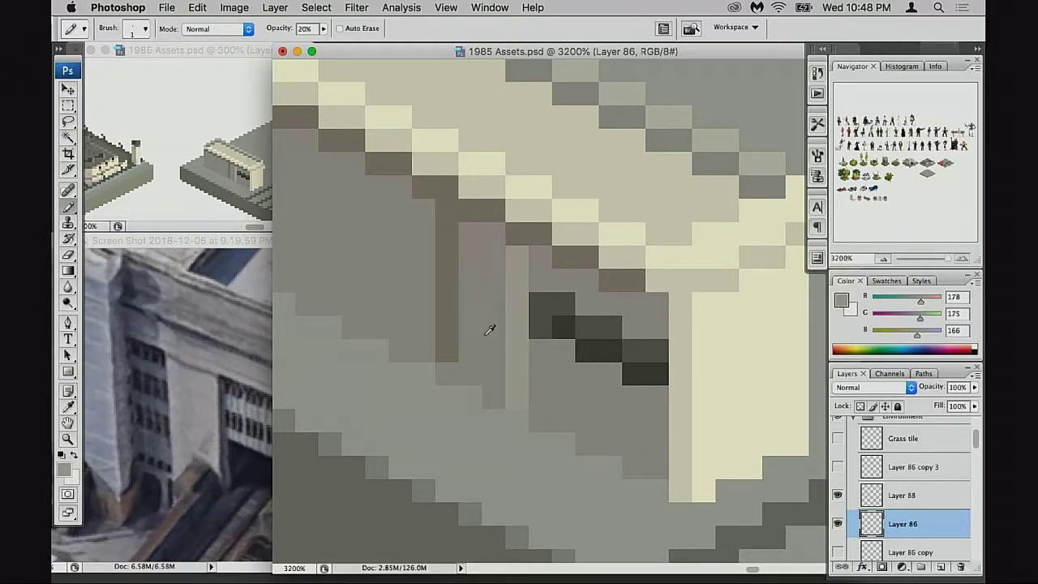
left_click(449, 349, "alt")
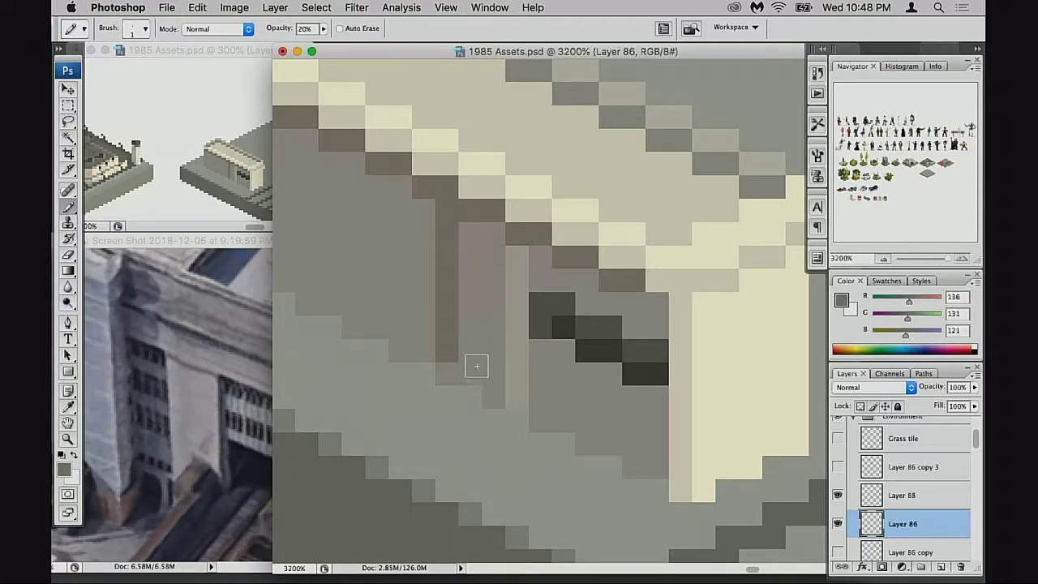
key("d")
key("v")
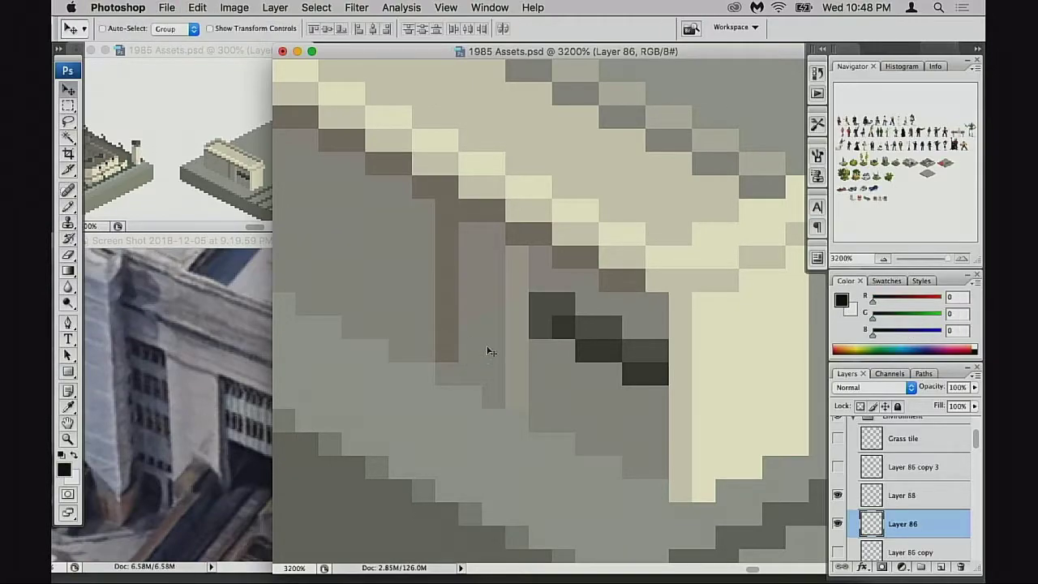
key("b")
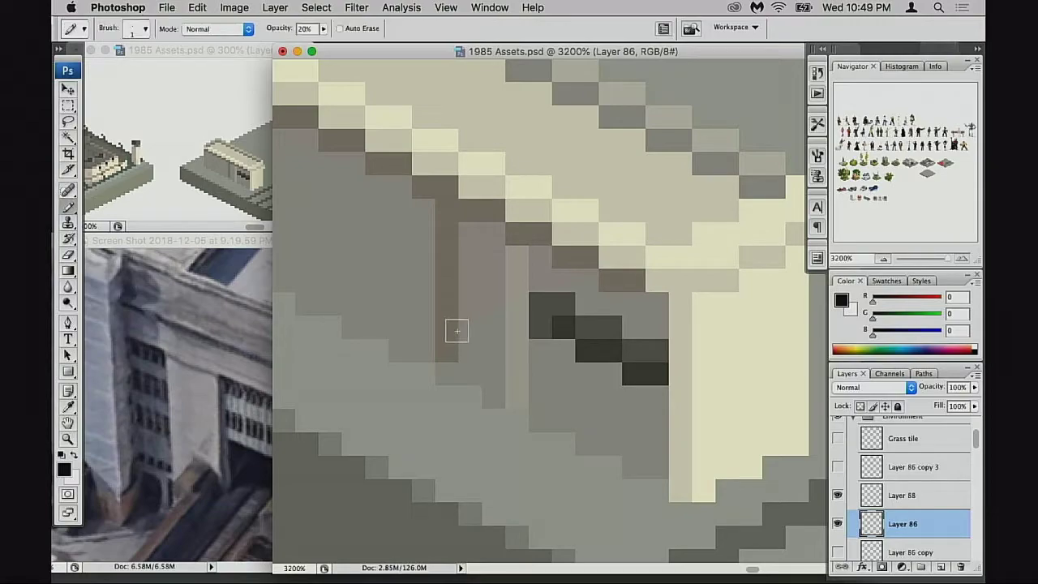
left_click(452, 336, "alt")
left_click(447, 373)
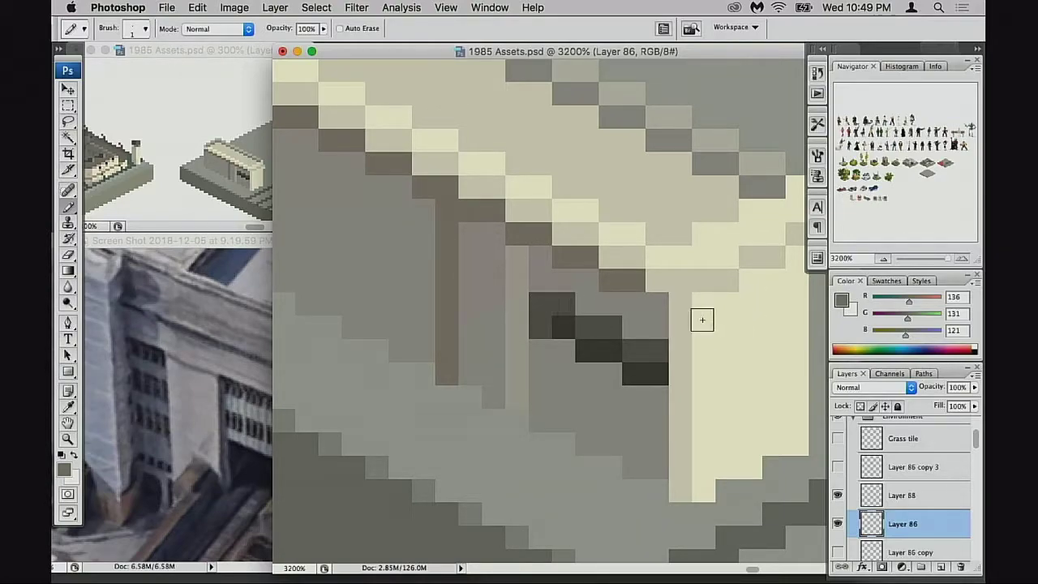
Step: Try to repaint the light column with the cream of the building's end wall
left_click(714, 341, "alt")
mouse_move(527, 287)
left_mouse_down()
mouse_move(510, 371)
mouse_move(517, 397)
left_mouse_up()
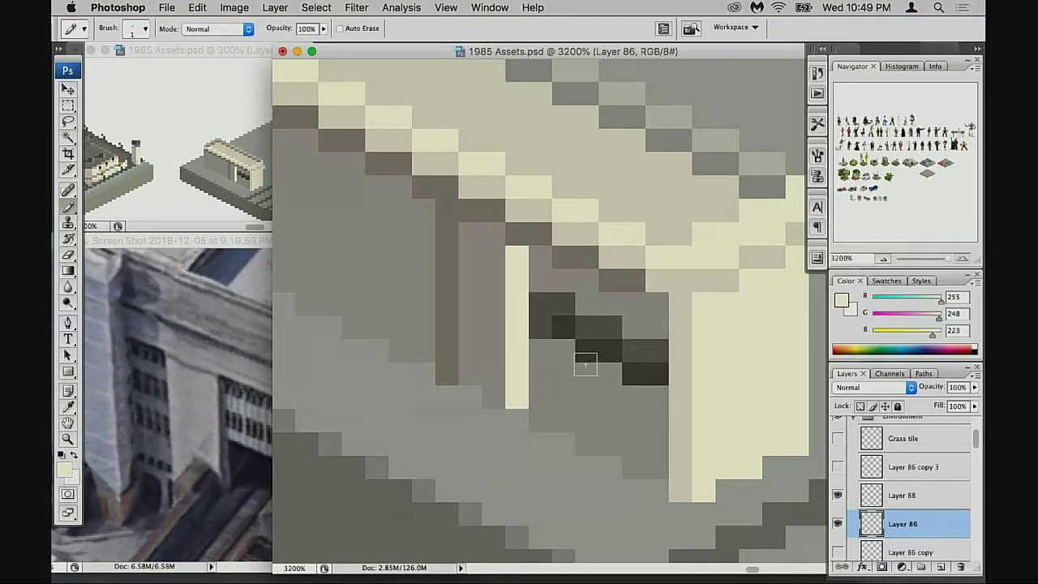
left_click_drag(574, 354, 574, 341)
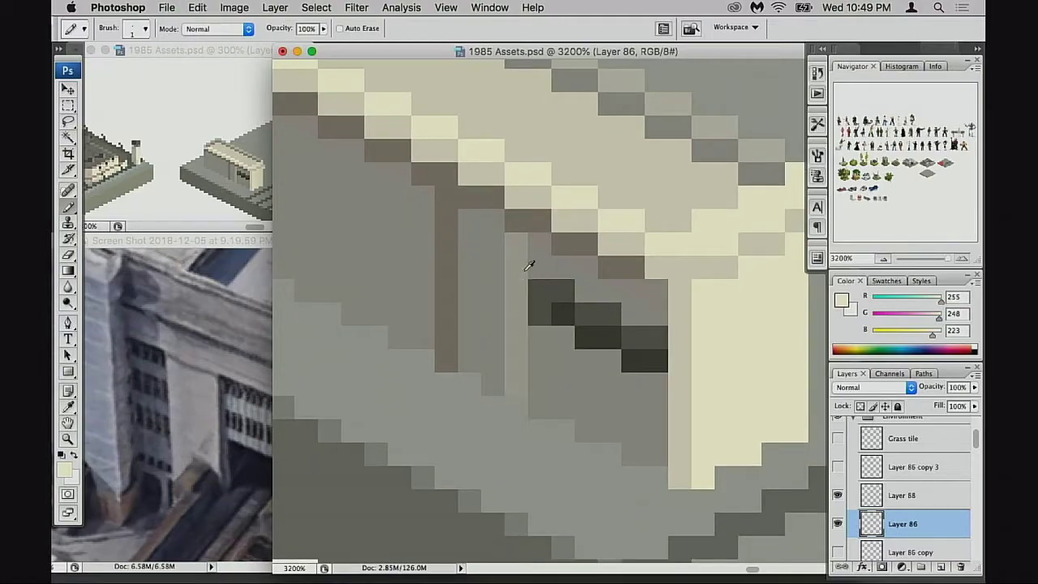
Step: Tint the wall between the two columns with the light column's grey at 30% opacity, and erase the dark column
left_click(523, 269, "alt")
mouse_move(477, 230)
left_mouse_down()
mouse_move(473, 348)
mouse_move(493, 225)
mouse_move(489, 365)
mouse_move(509, 370)
mouse_move(514, 359)
mouse_move(474, 224)
mouse_move(482, 343)
mouse_move(494, 334)
mouse_move(496, 224)
mouse_move(496, 327)
mouse_move(500, 354)
mouse_move(515, 360)
left_mouse_up()
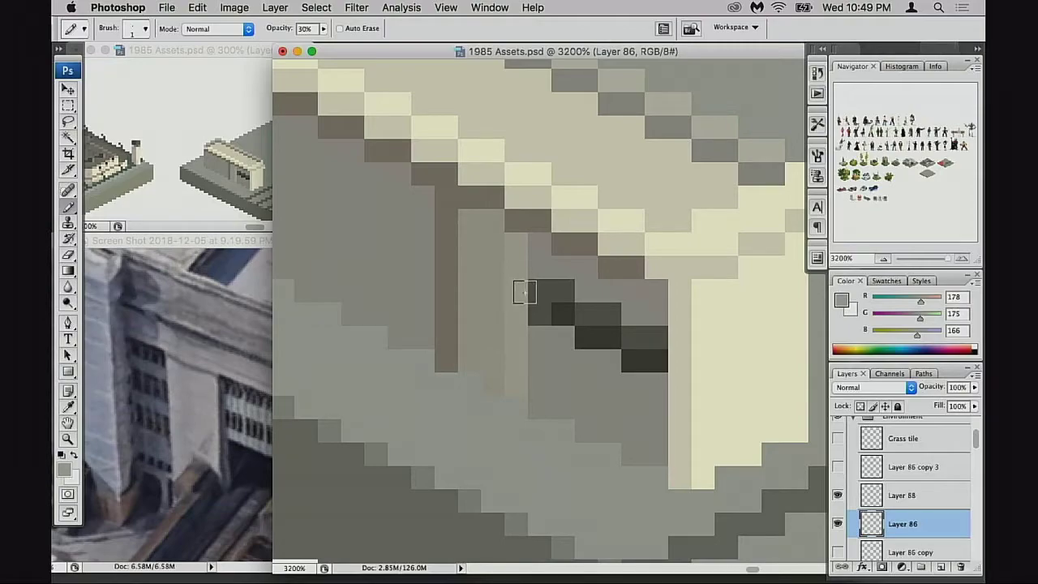
key("e")
mouse_move(446, 221)
left_mouse_down()
mouse_move(447, 349)
mouse_move(457, 359)
left_mouse_up()
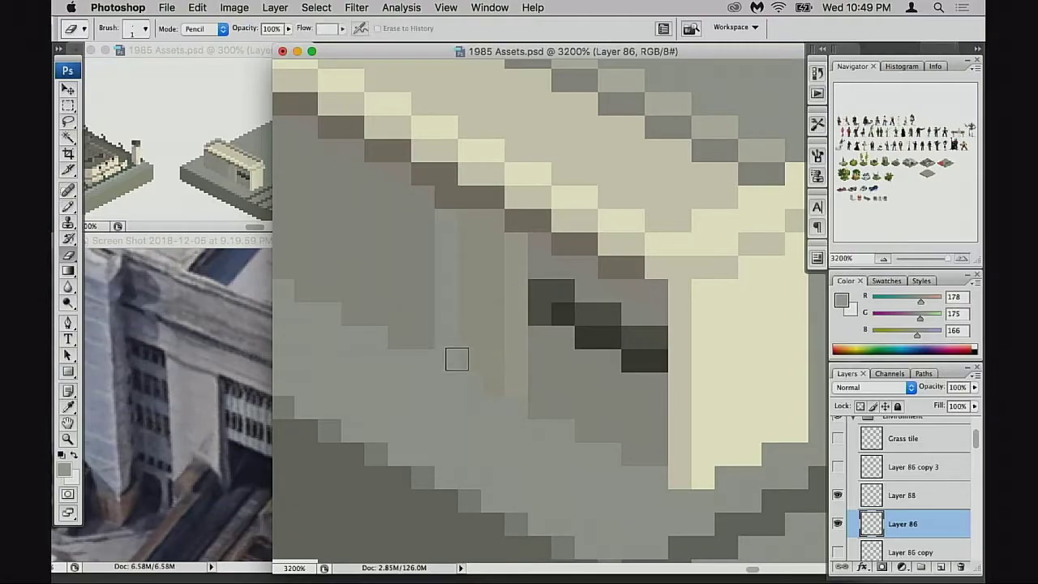
Step: Undo the last erasure, erase the dark column again and check the wall with Layer 86 hidden and shown
key("super+z")
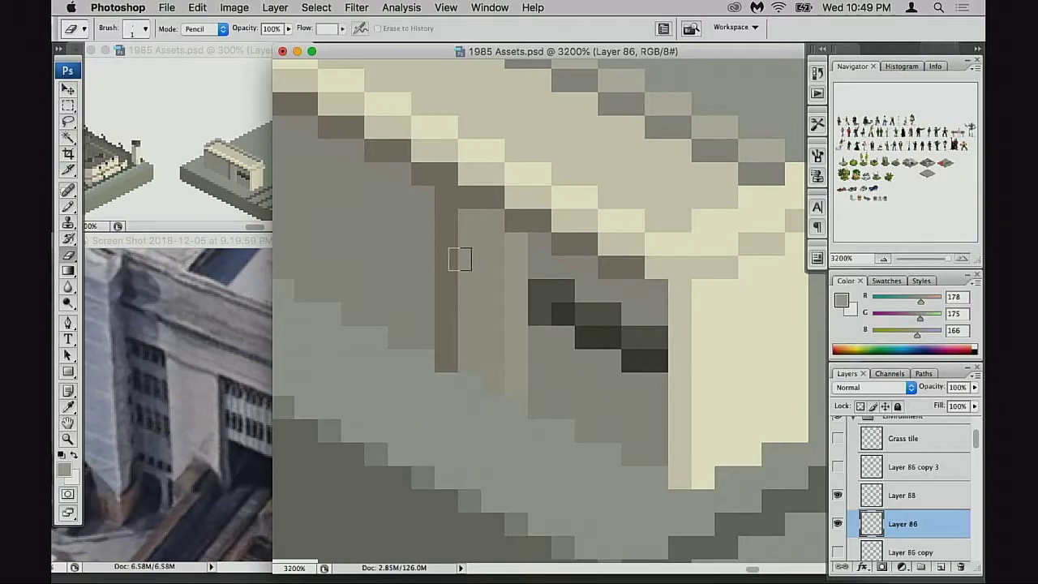
left_click_drag(447, 219, 449, 374)
left_click(837, 524)
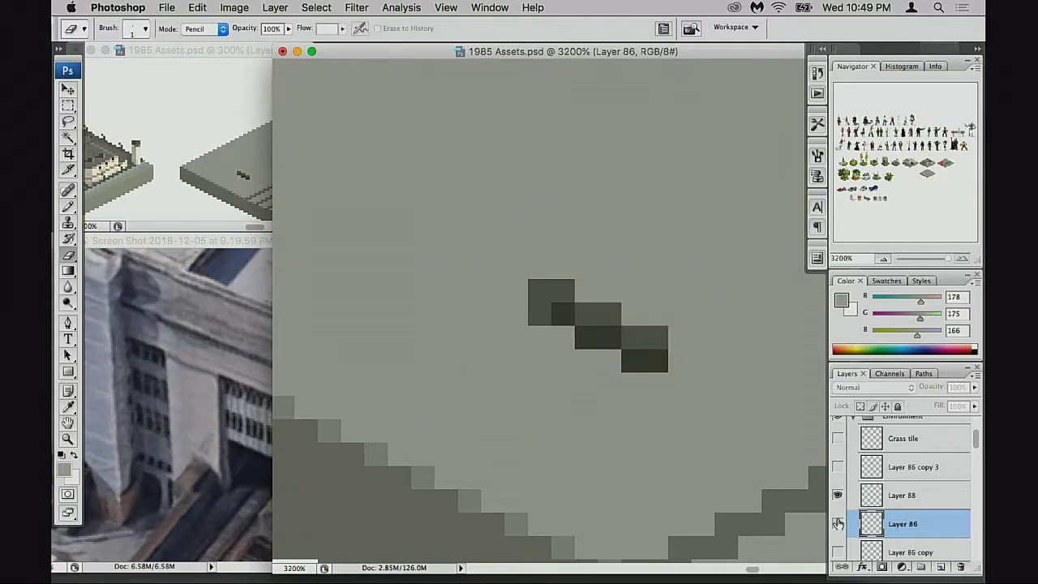
left_click(839, 525)
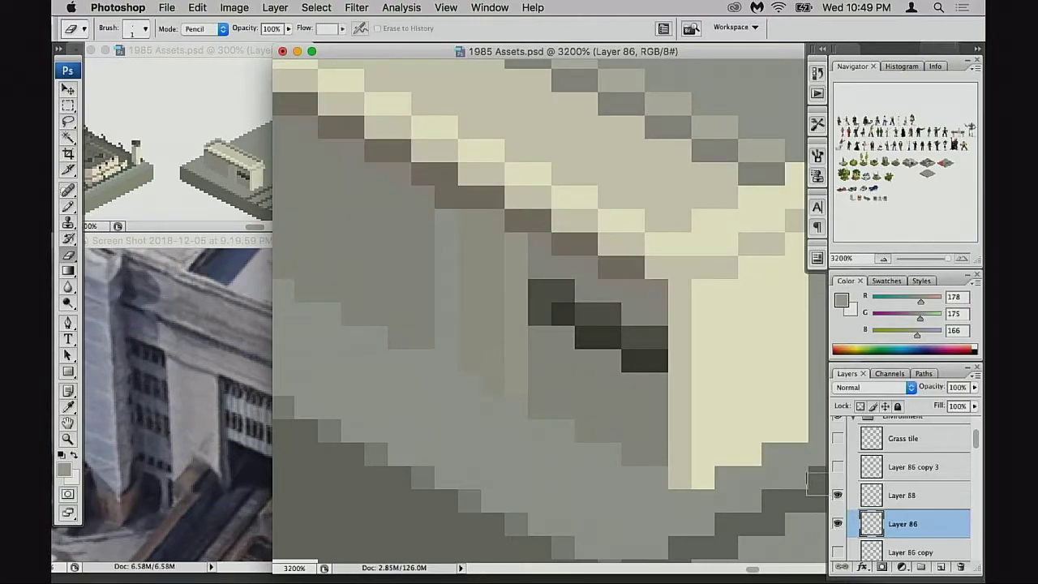
Step: Fill the erased column with the adjoining pillar's warm grey at 100% opacity to widen the pillar
key("v")
key("b")
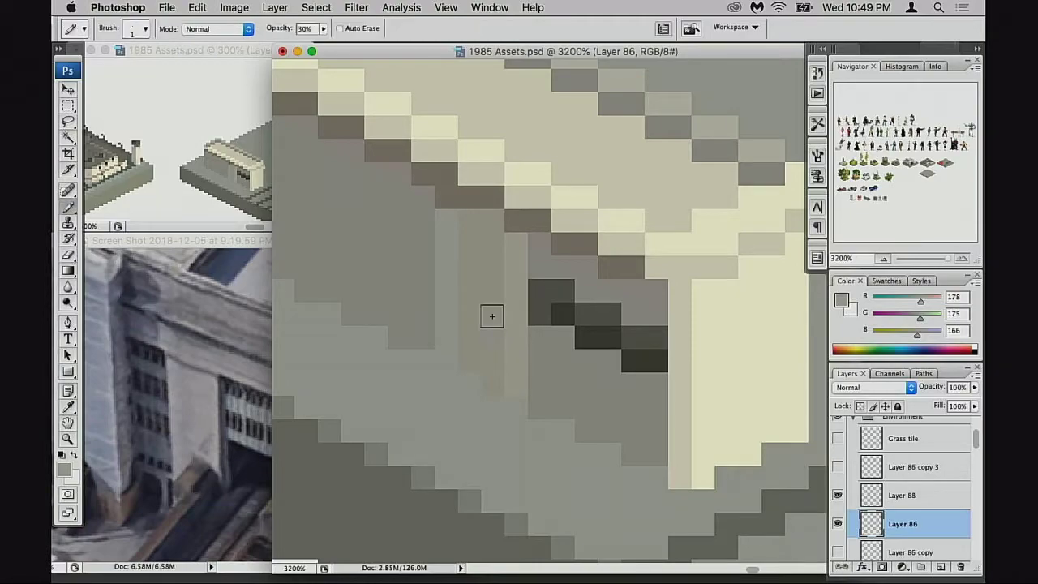
left_click(438, 323, "alt")
left_click(470, 333, "alt")
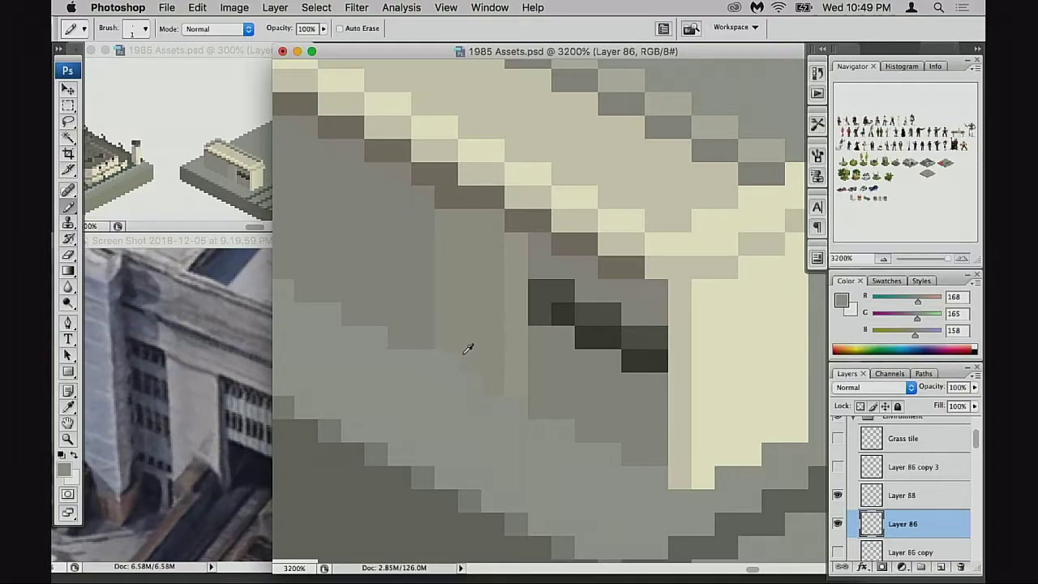
left_click_drag(431, 392, 435, 394)
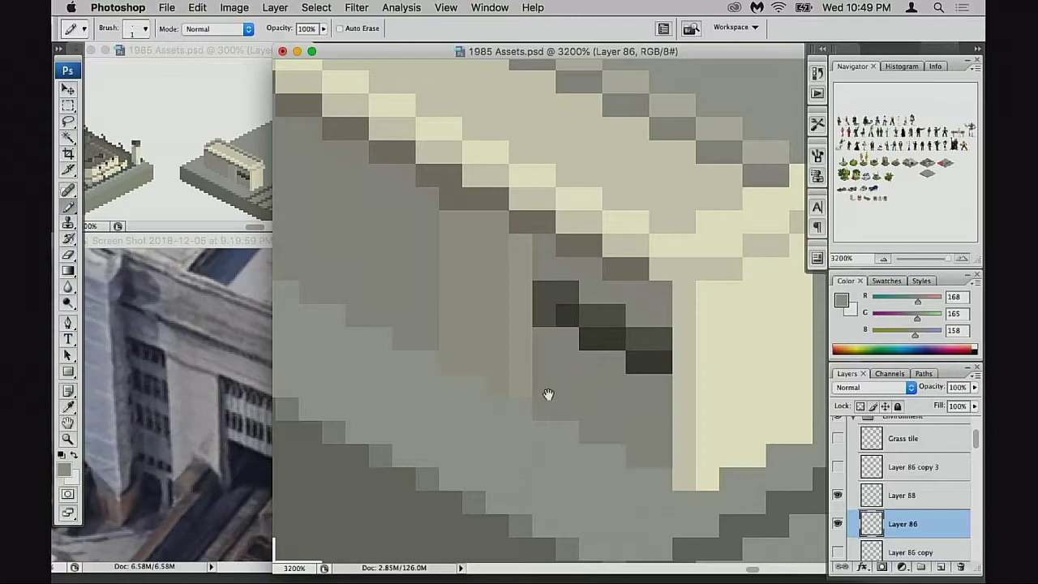
left_click_drag(548, 394, 558, 403)
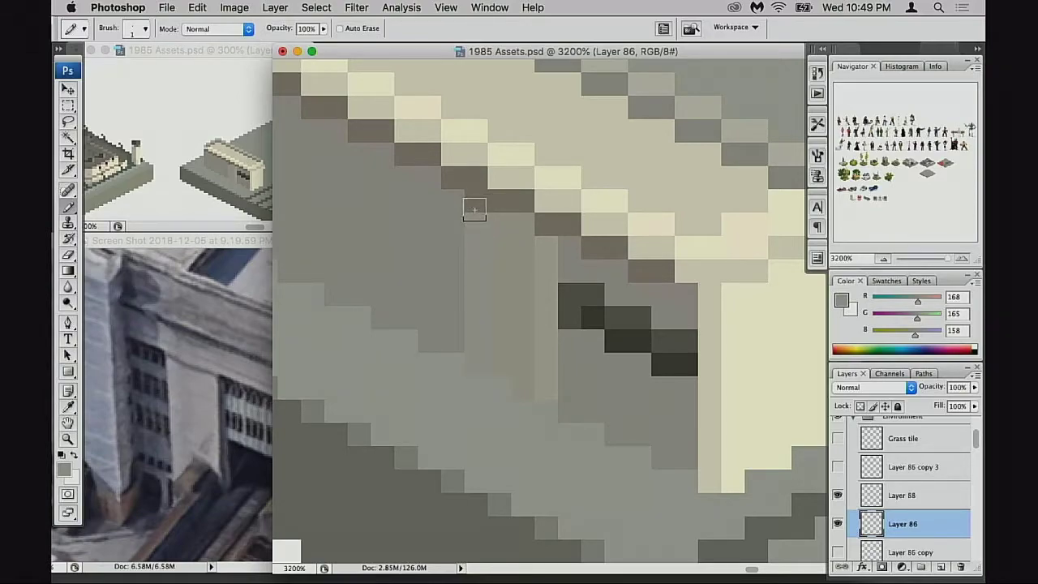
Step: Erase the dark eave-shadow pixel above the pillar's outer column and repaint it in the pillar's grey
key("e")
left_click(475, 204)
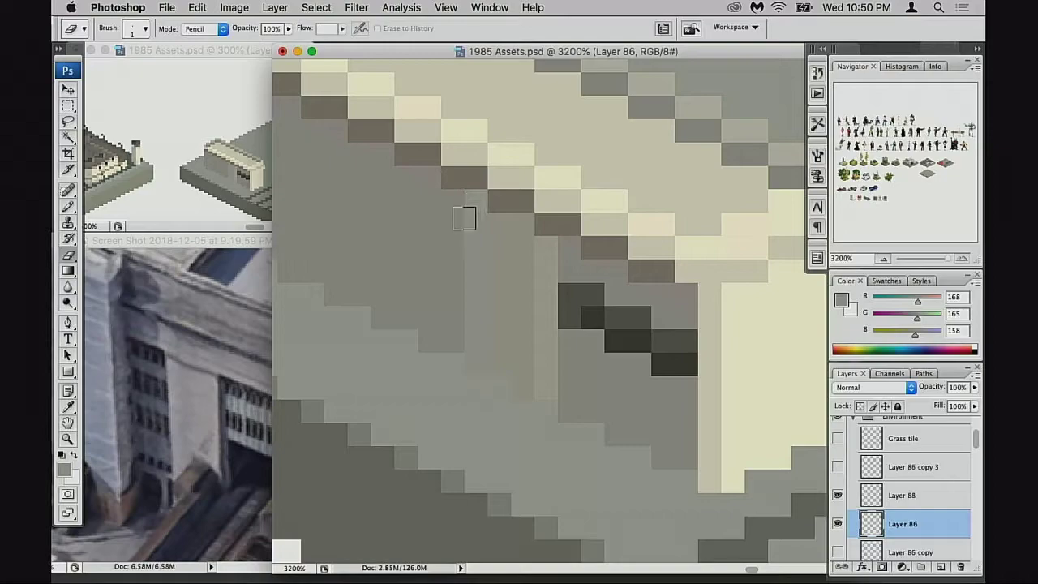
key("b")
left_click(463, 217, "alt")
left_click(475, 204)
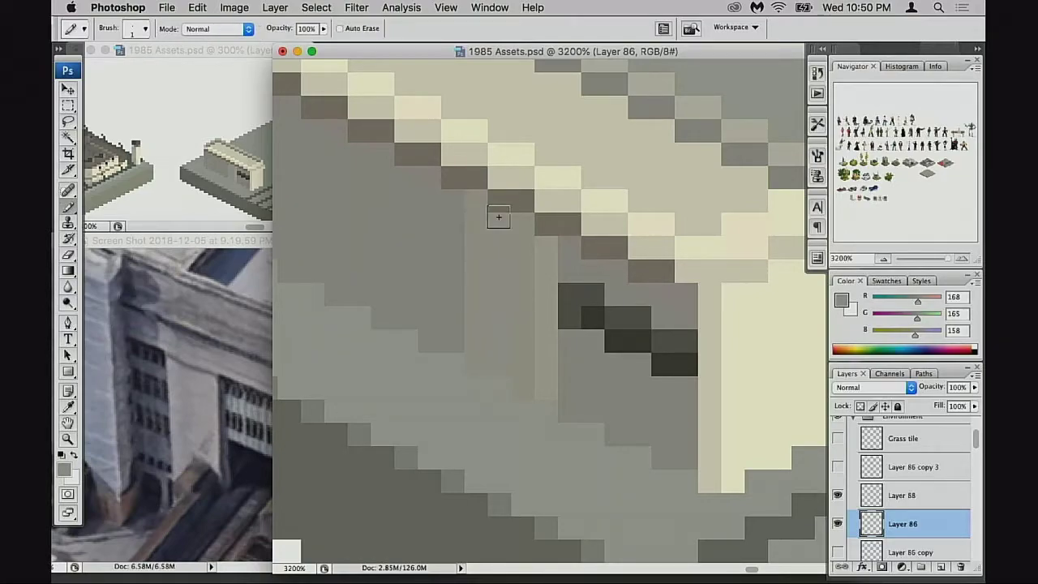
Step: Tint the eave shadow and beige trim directly above the pillar with the pillar's grey at 50% opacity
key("5")
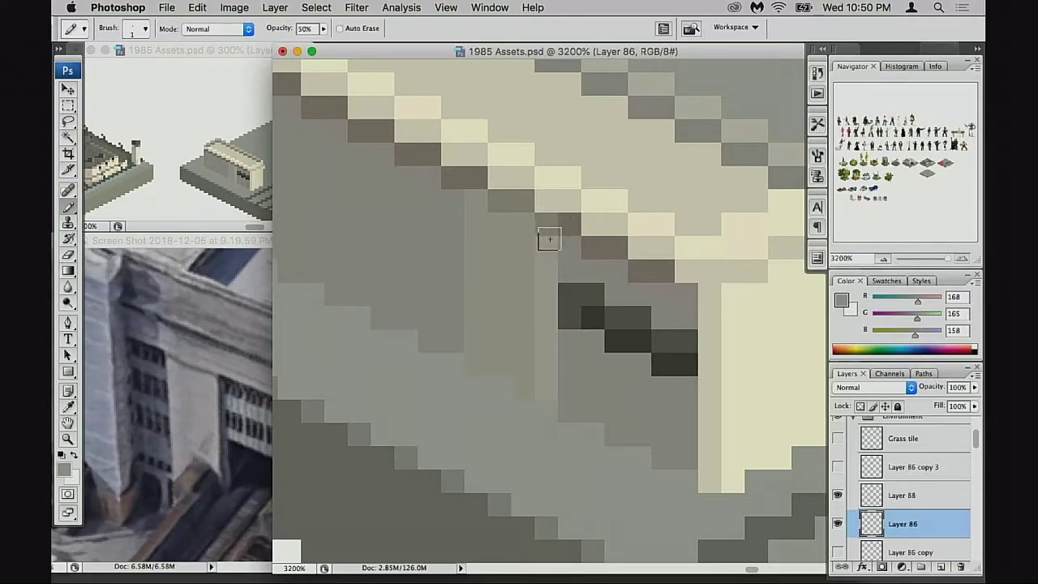
mouse_move(506, 178)
left_mouse_down()
mouse_move(528, 240)
mouse_move(568, 202)
left_mouse_up()
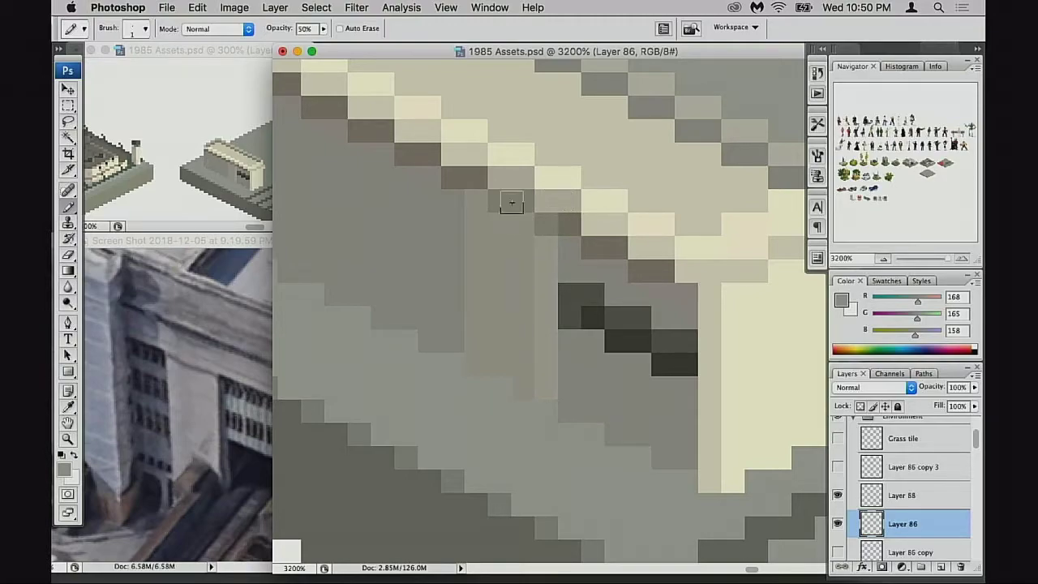
scroll(524, 225, "down", 1)
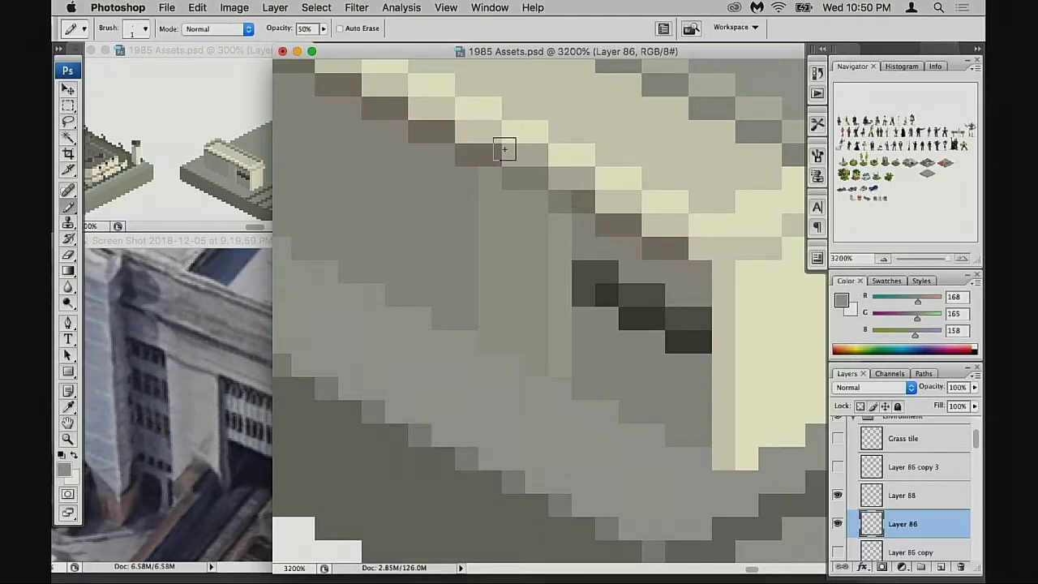
key("m")
scroll(493, 131, "up", 2)
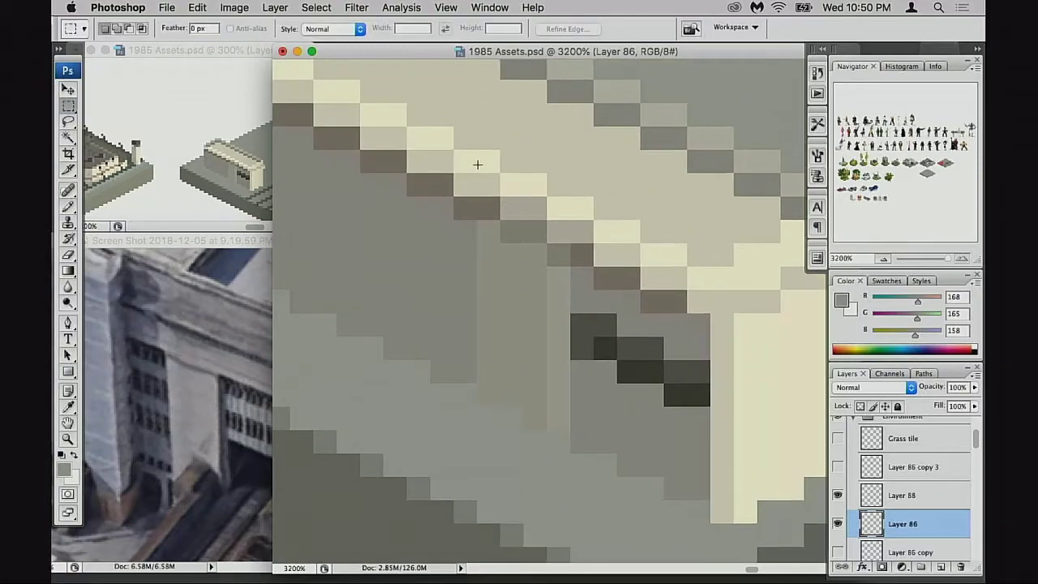
left_click_drag(541, 350, 563, 423)
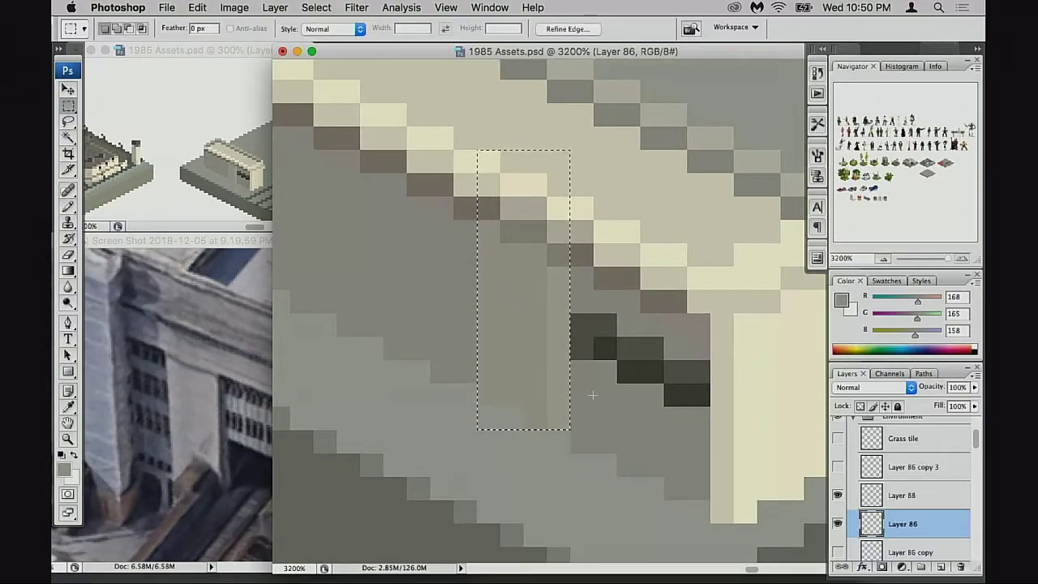
left_click(838, 467)
left_click(838, 468)
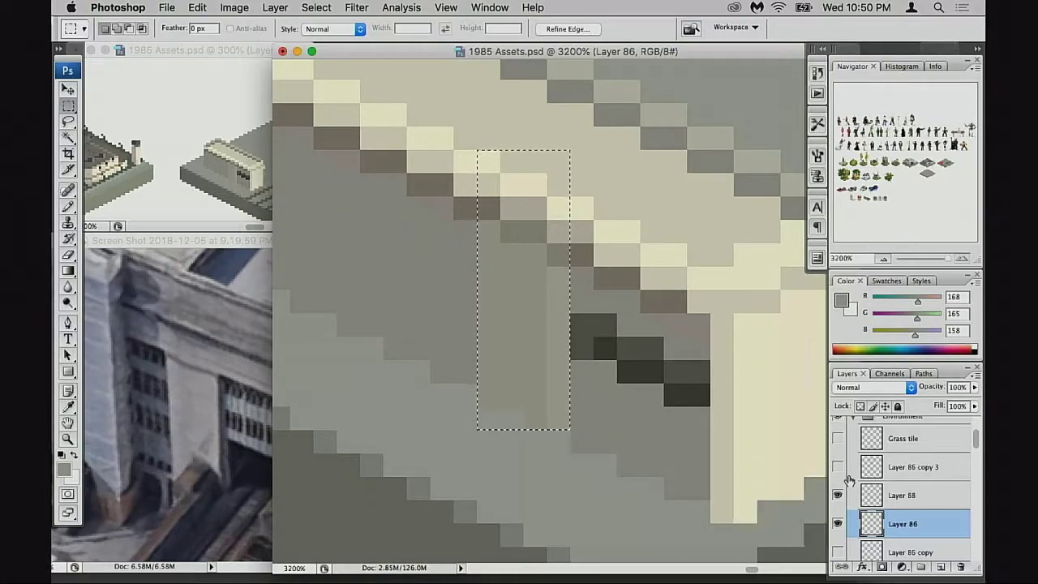
left_click(838, 495)
left_click(838, 496)
Step: Duplicate the dark window strip on Layer 88 and place the copy on the wall at the pillar's other side
left_click(865, 502)
key("ctrl+d")
key("v")
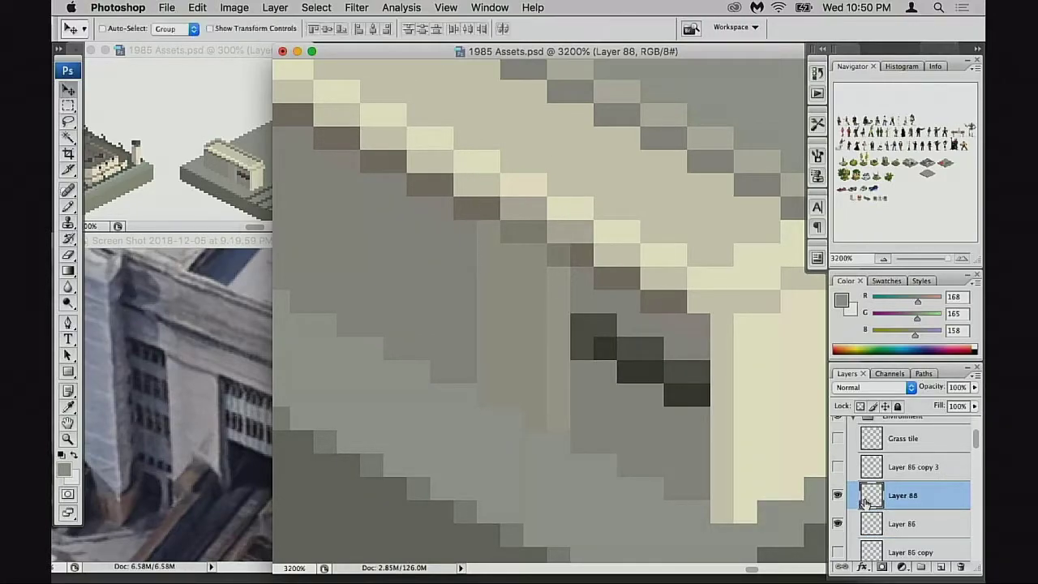
key("m")
left_click_drag(572, 245, 755, 452)
left_click_drag(686, 409, 575, 377)
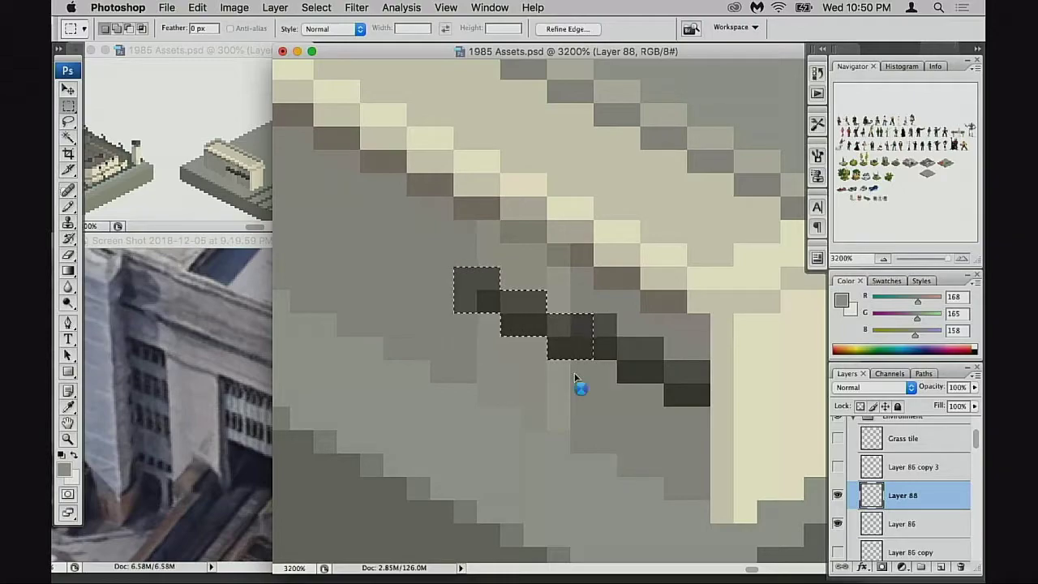
key("super+Left")
key("super+Up")
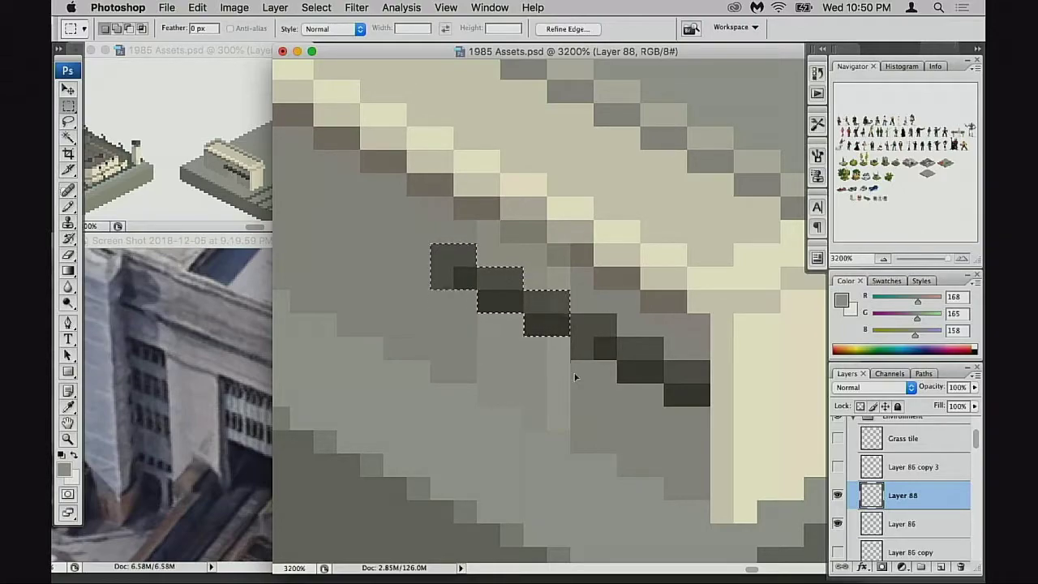
key("Left")
key("Up")
key("Left")
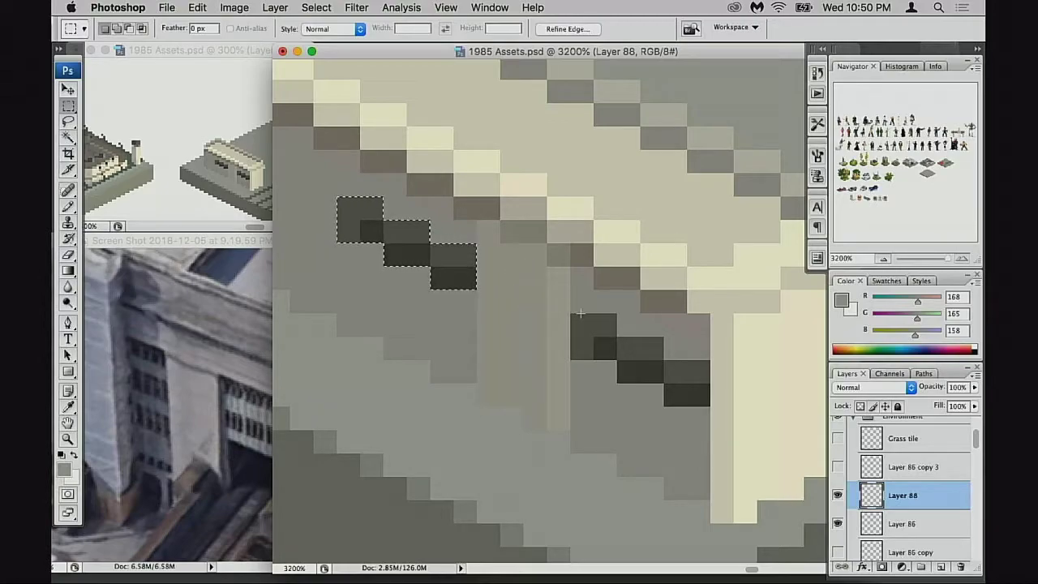
Step: Make Layer 86 copy 3 visible and check what Layer 88 contains by hiding and showing it
left_click_drag(493, 308, 607, 340)
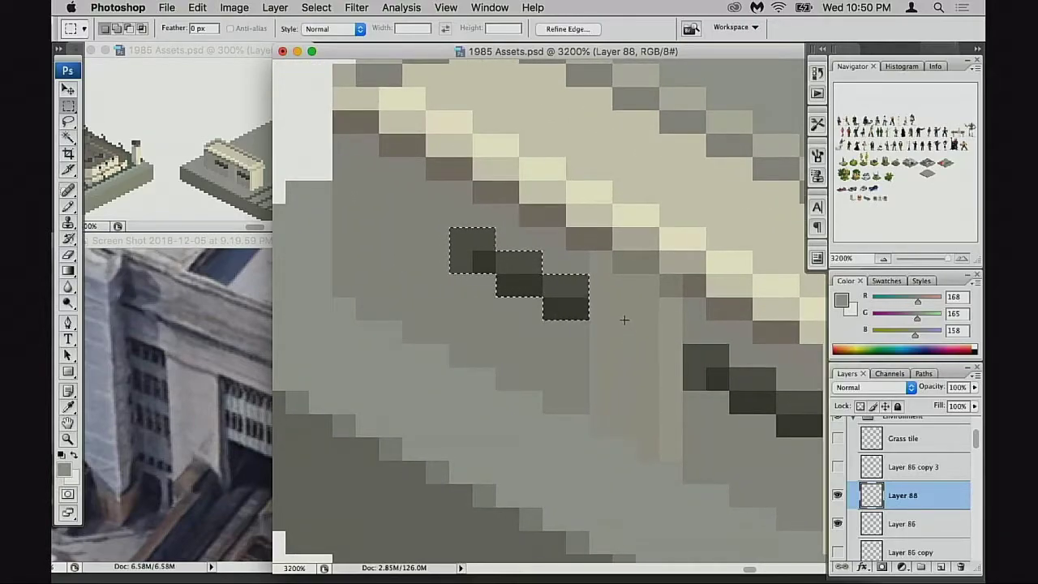
left_click(838, 467)
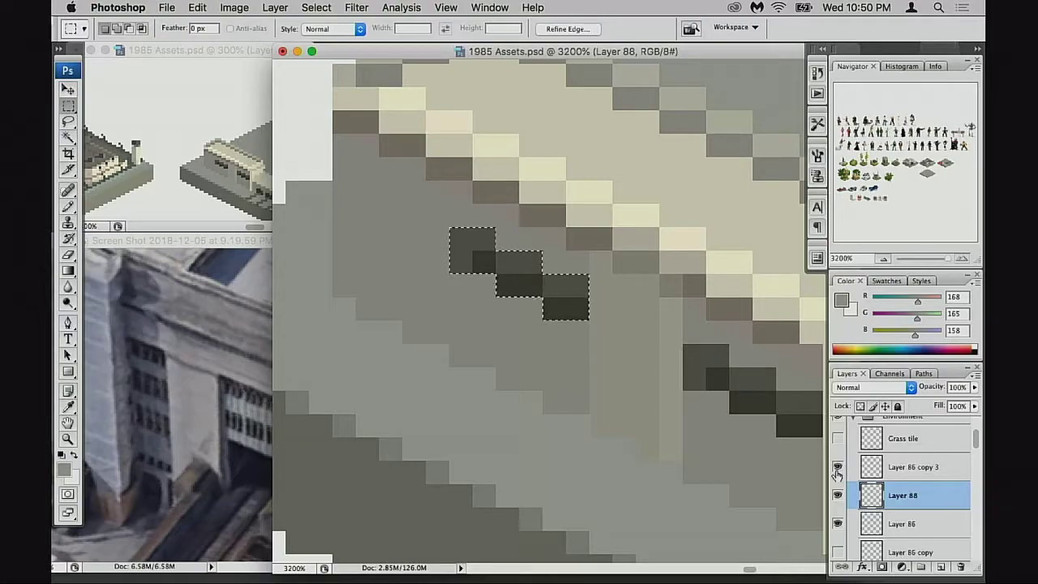
left_click(838, 468)
left_click(838, 468)
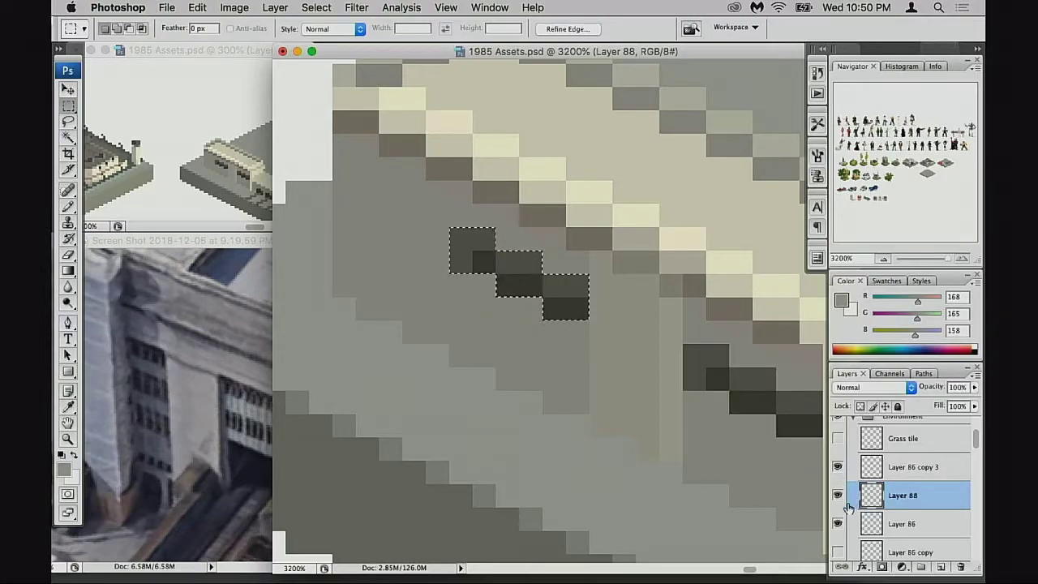
left_click(838, 495)
left_click(838, 494)
Step: Duplicate the pillar with its tinted trim on Layer 86 and place the copy at the wall's far end beside the copied windows
left_click(847, 524)
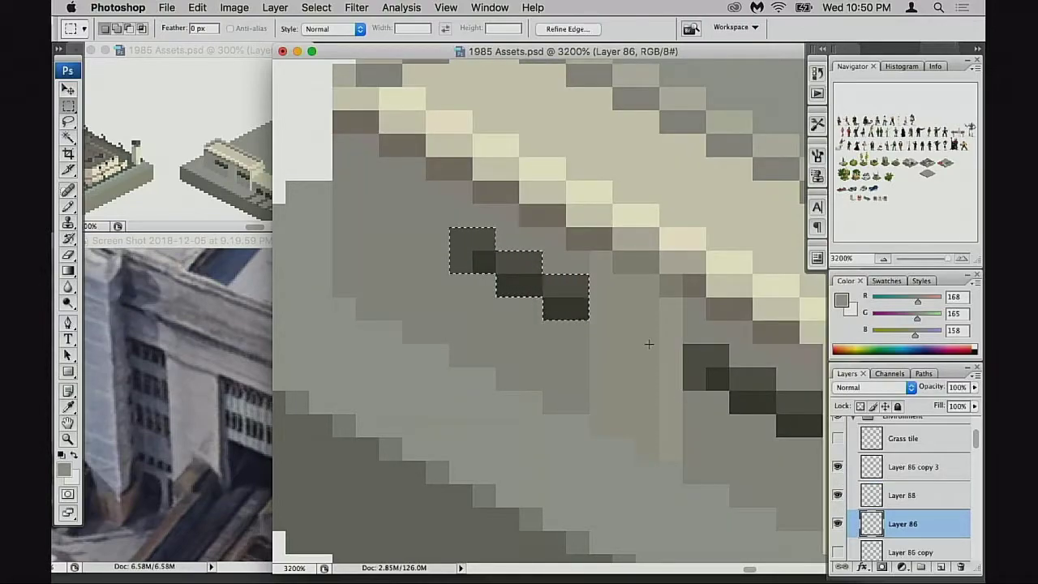
left_click_drag(566, 182, 433, 322)
left_click(609, 246)
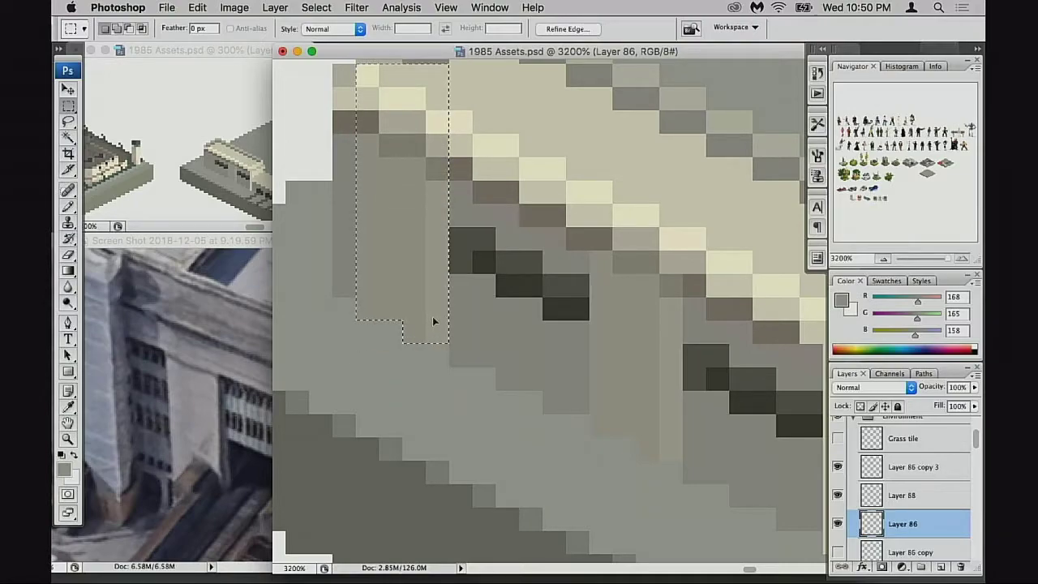
left_click(474, 351)
Step: Touch up the wall's stepped bottom edge between the two pillars with wall grey sampled beside it at 50% opacity
key("b")
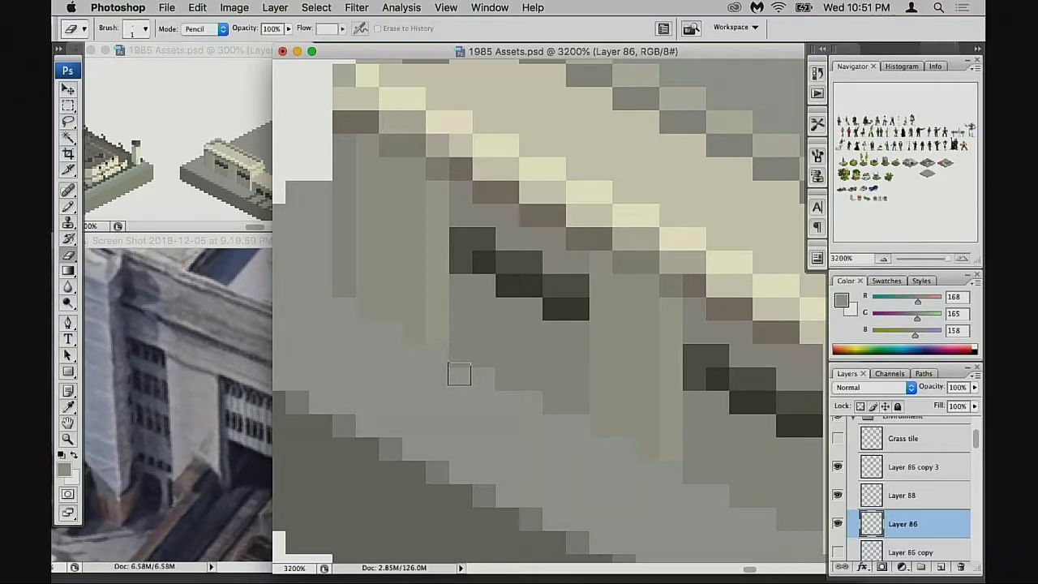
key("b")
left_click(469, 359, "alt")
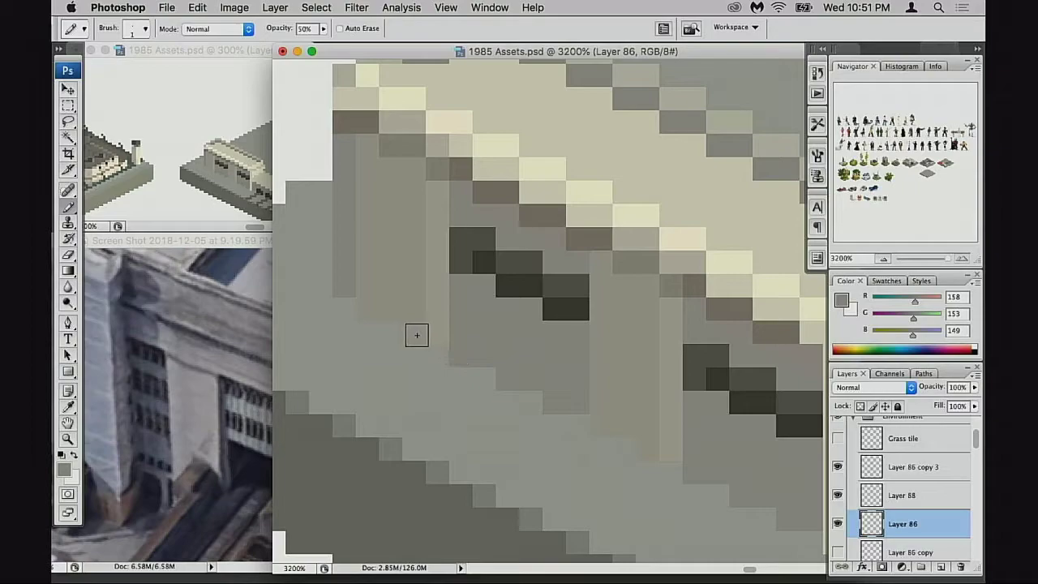
left_click_drag(475, 373, 503, 371)
left_click(531, 391, "alt")
left_click(557, 396, "alt")
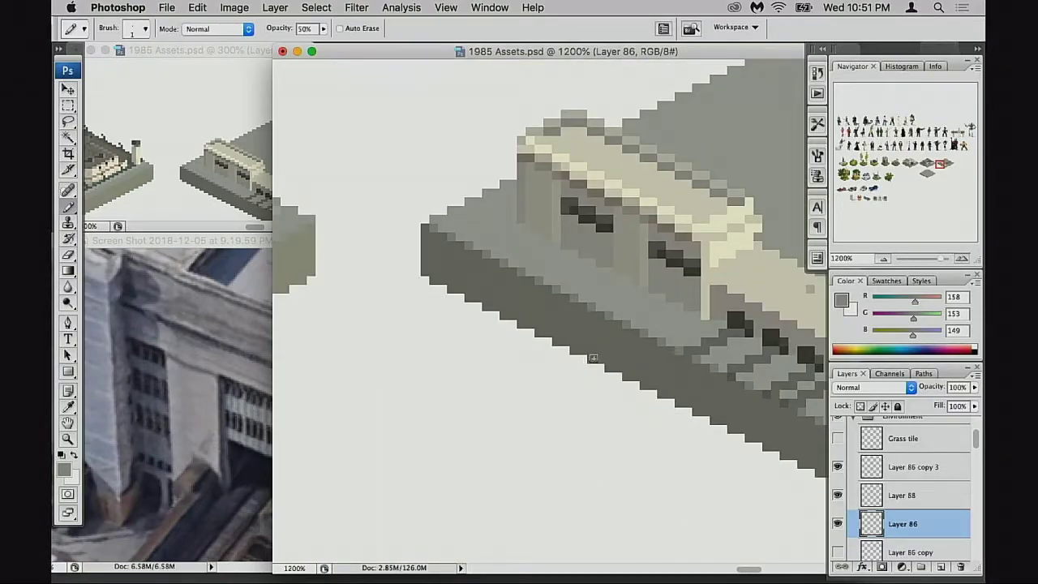
Step: Save the document and compare the building with Layer 86 copy 3 hidden and shown
scroll(588, 350, "right", 3)
scroll(587, 350, "up", 1)
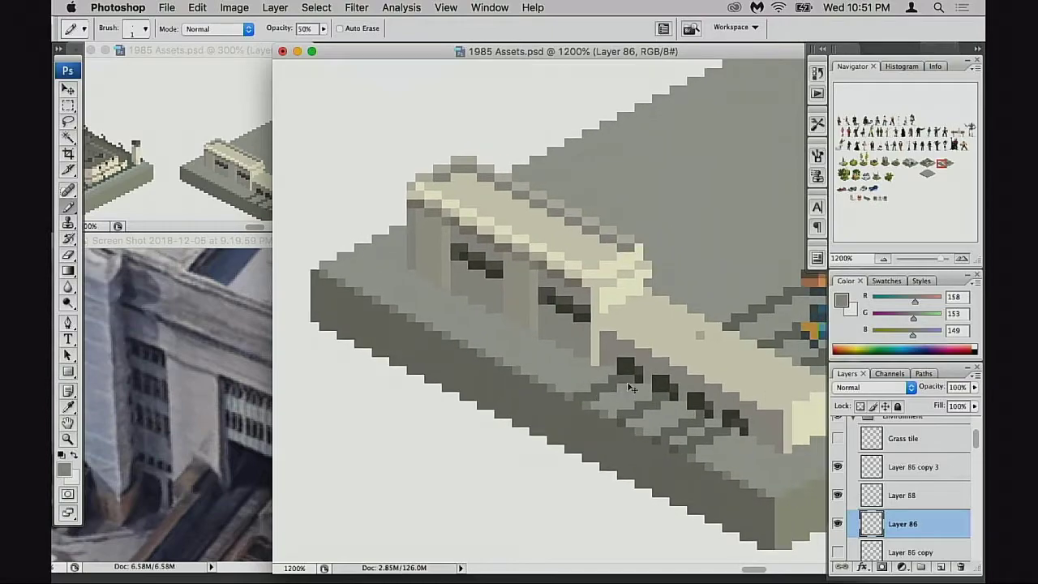
key("super+s")
left_click(838, 468)
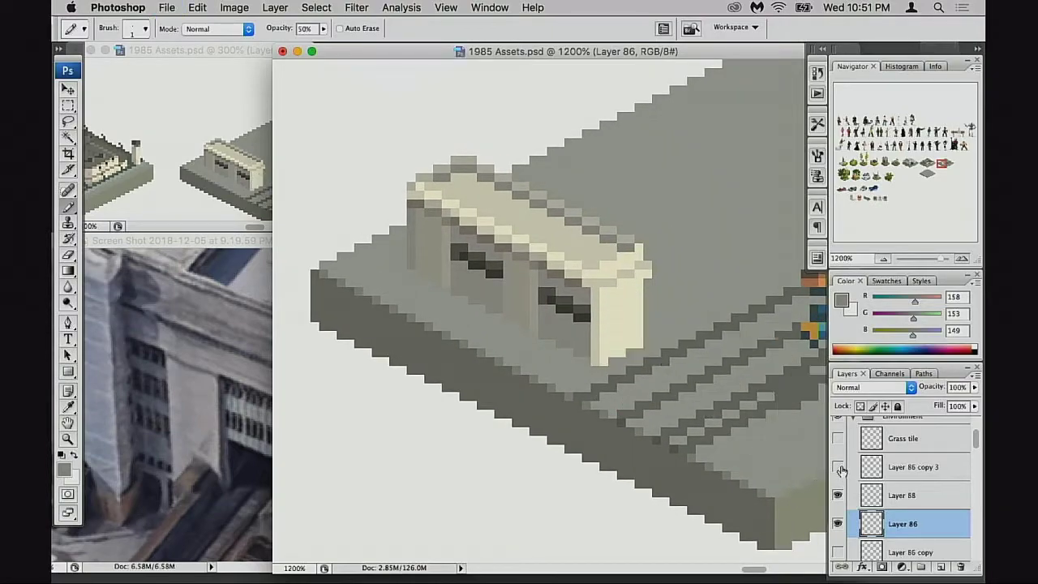
left_click(838, 468)
Step: Make Layer 86 copy visible to bring back the large hall behind the detailed wing
scroll(695, 427, "right", 2)
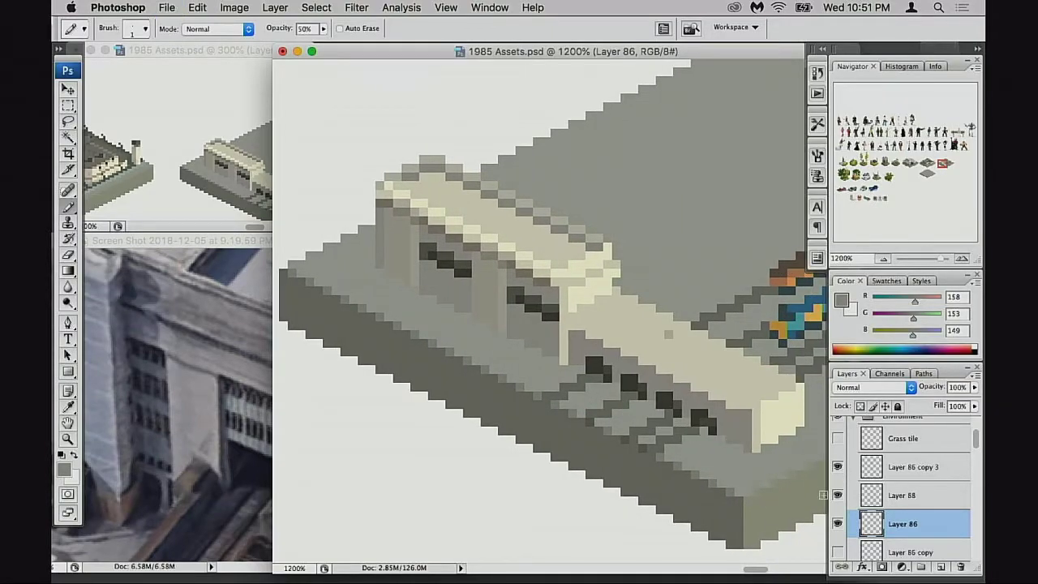
scroll(844, 476, "down", 2)
left_click(838, 503)
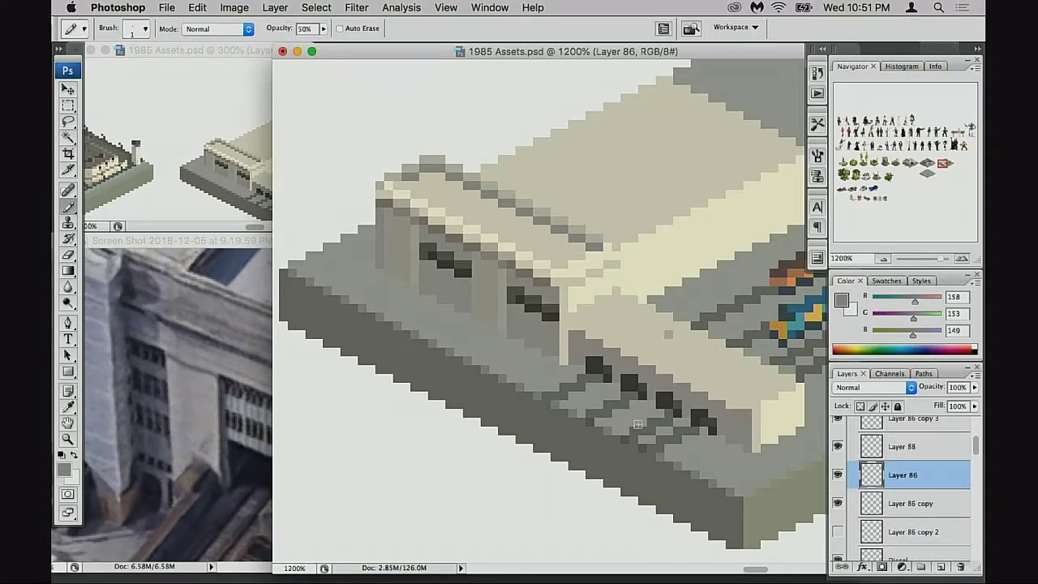
Step: Centre the whole station tile in the 300% preview window and save the document again
scroll(638, 425, "up", 2)
left_click(214, 192)
scroll(214, 192, "right", 3)
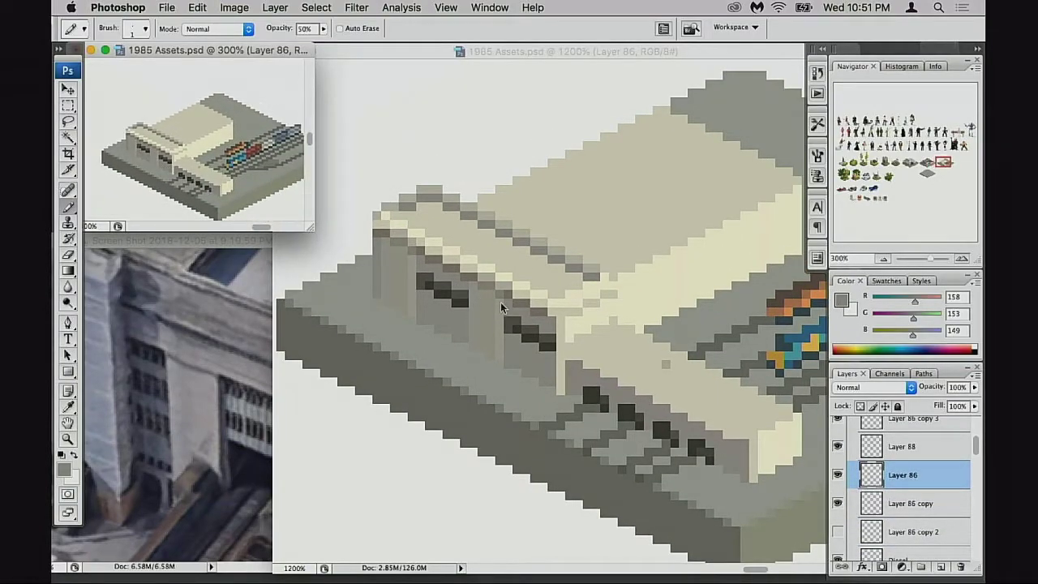
left_click(535, 322)
key("super+s")
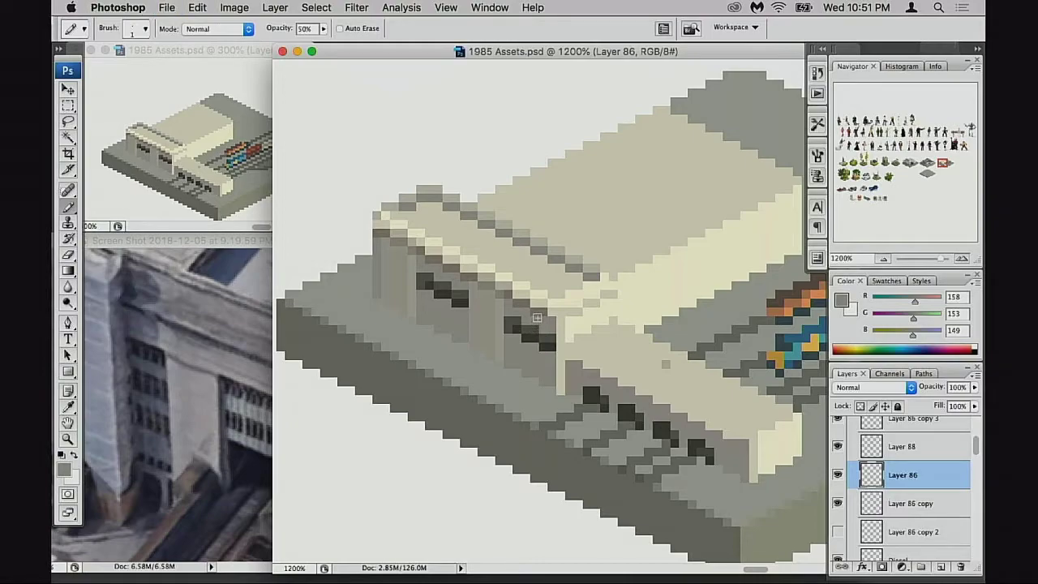
Step: Erase the lighter grey pixels along the dark roof outline of the front wing on Layer 86
left_click_drag(588, 341, 572, 349)
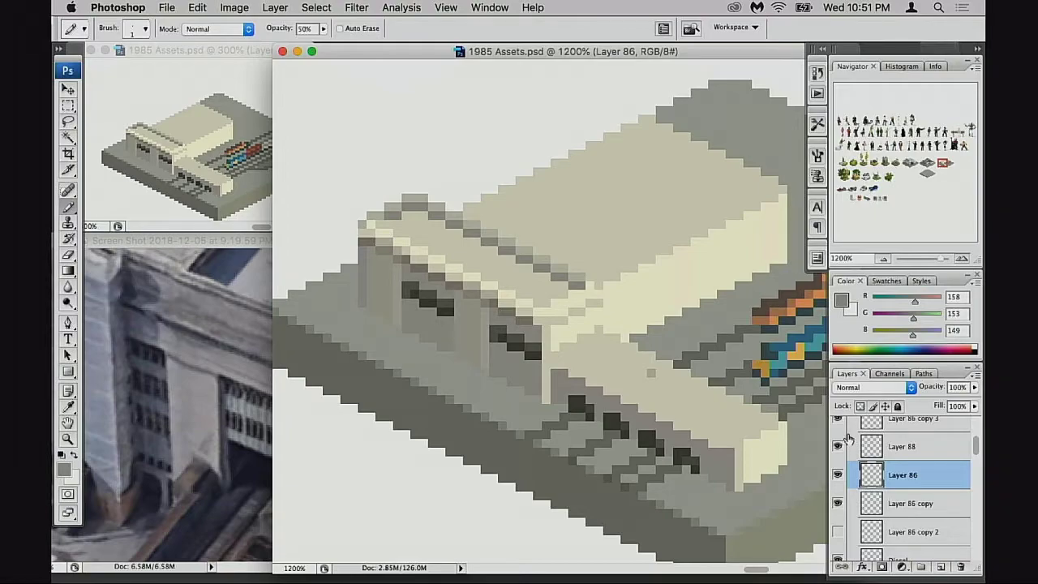
key("w")
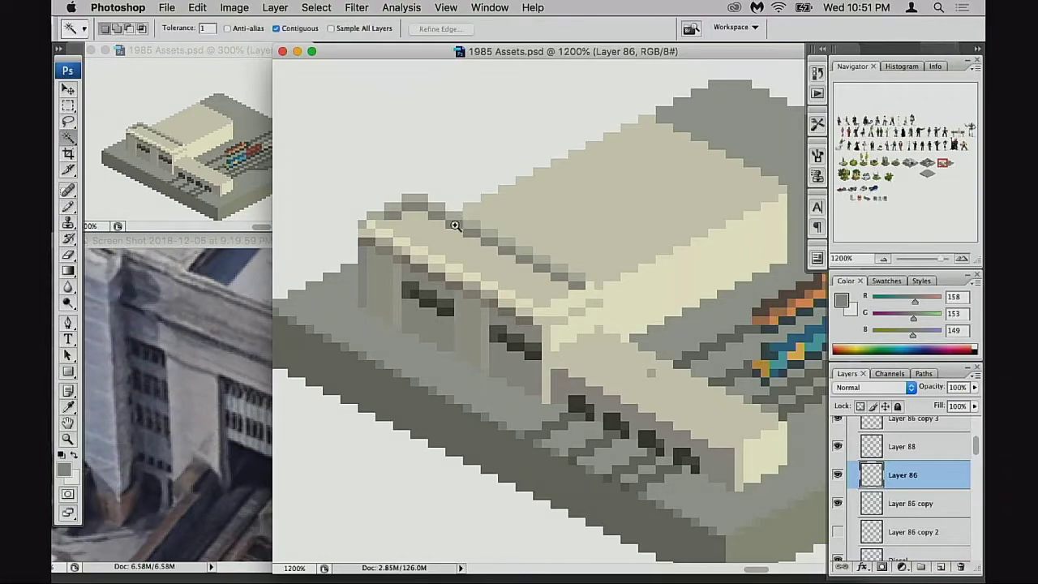
left_click(456, 225)
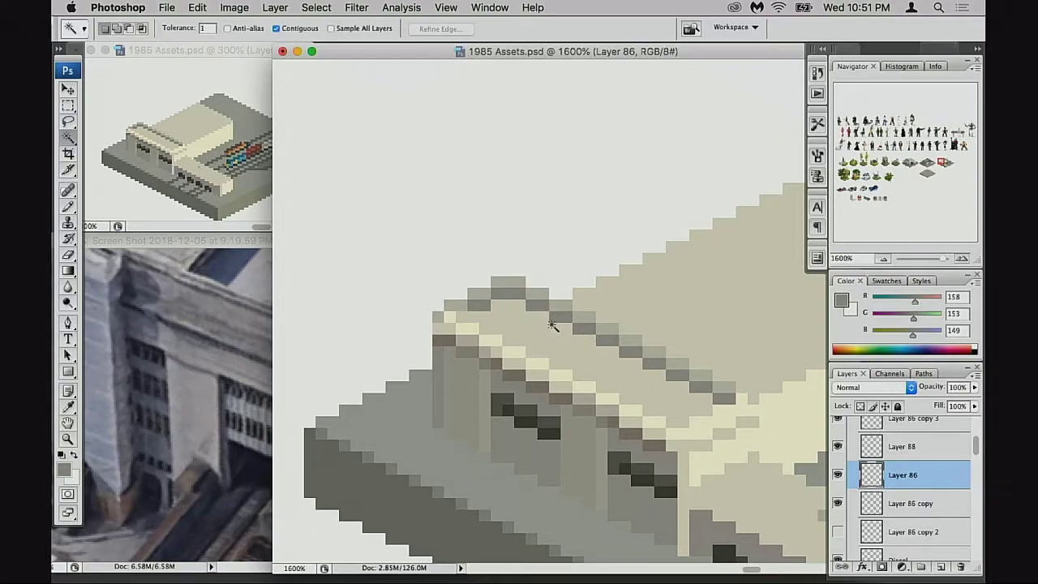
key("e")
mouse_move(456, 303)
left_mouse_down()
mouse_move(471, 289)
mouse_move(514, 282)
mouse_move(485, 281)
mouse_move(562, 291)
mouse_move(557, 299)
mouse_move(572, 313)
mouse_move(563, 302)
mouse_move(655, 337)
left_mouse_up()
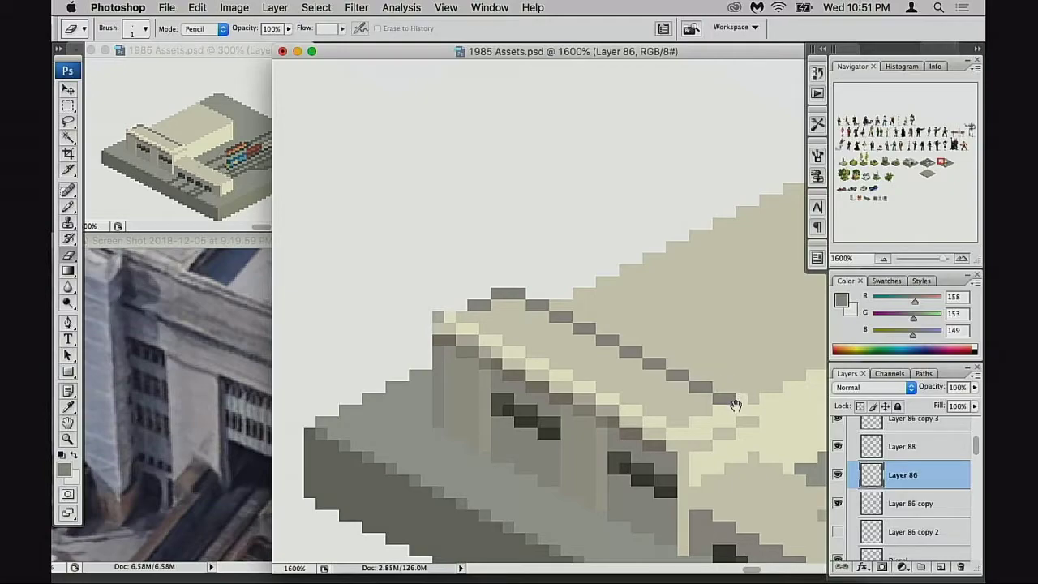
left_click_drag(571, 354, 601, 354)
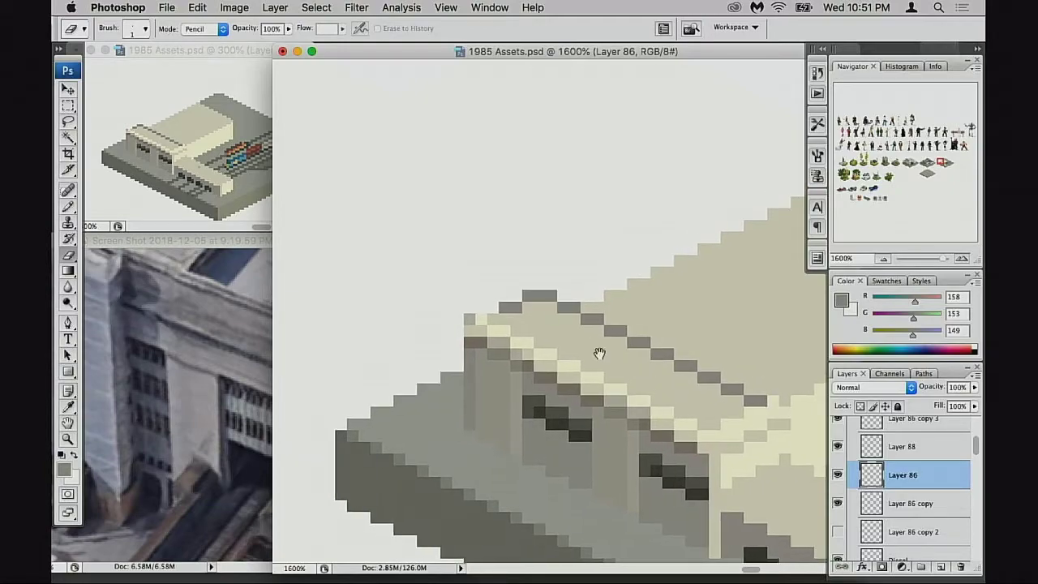
Step: Extend the dark grey roof outline down to the front wing's far corner at 100% opacity and erase the stray corner pixel beside it
left_click(525, 326, "super")
key("b")
left_click_drag(496, 319, 479, 323)
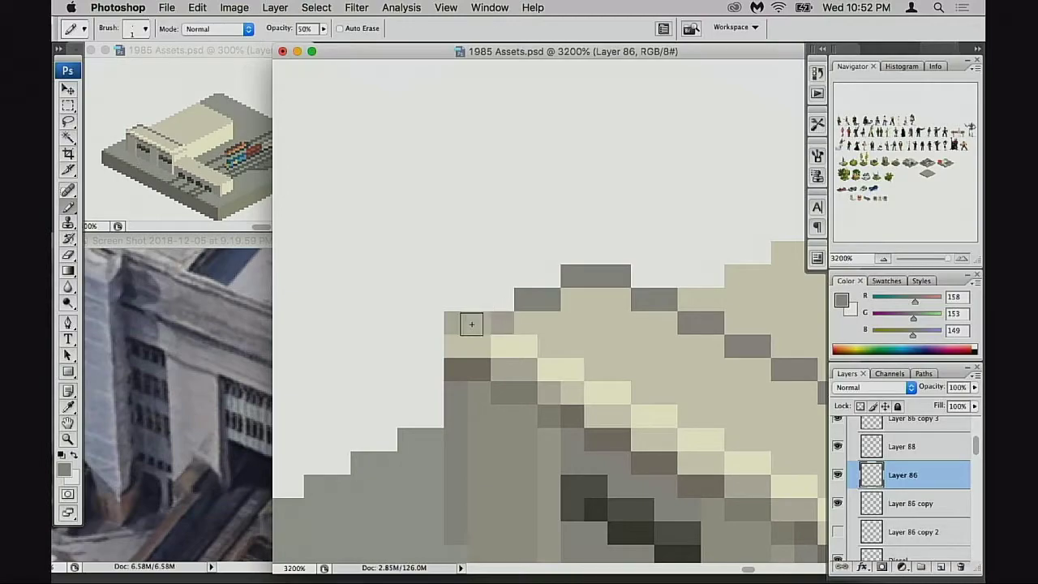
key("super+z")
key("0")
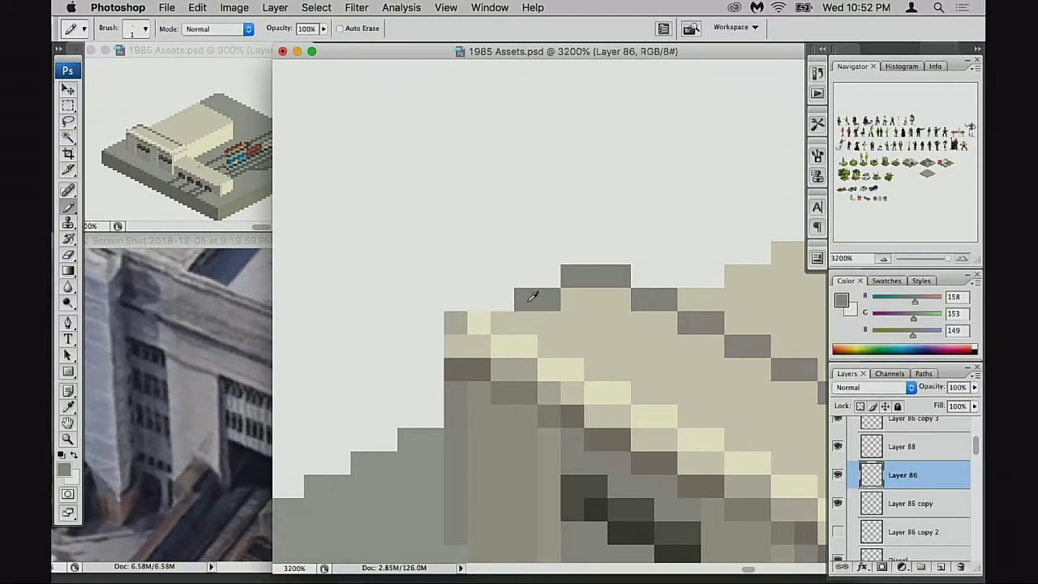
left_click_drag(500, 317, 478, 322)
key("e")
left_click(457, 321)
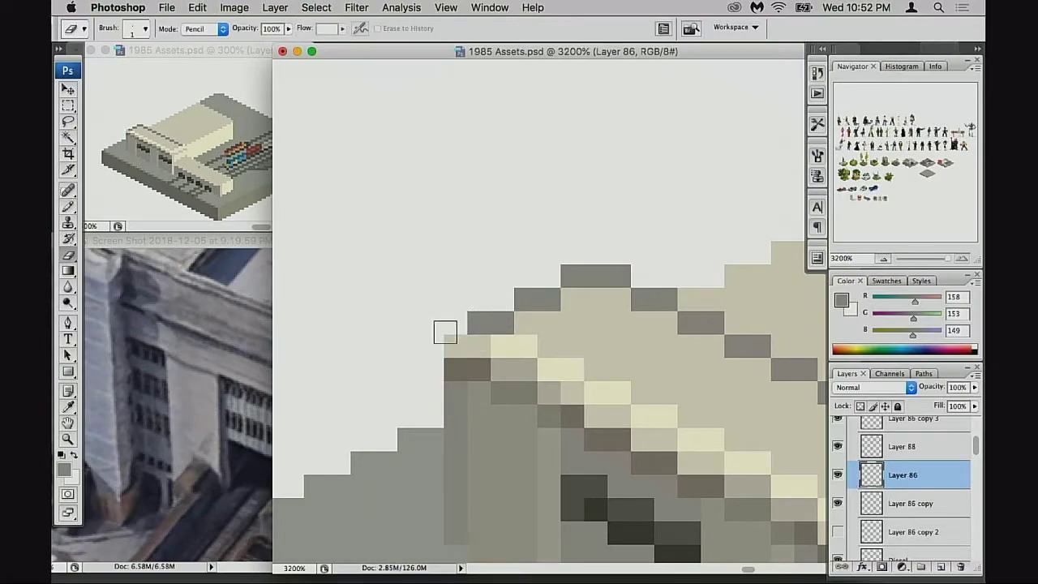
left_click(502, 348)
left_click_drag(491, 396, 500, 310)
key("b")
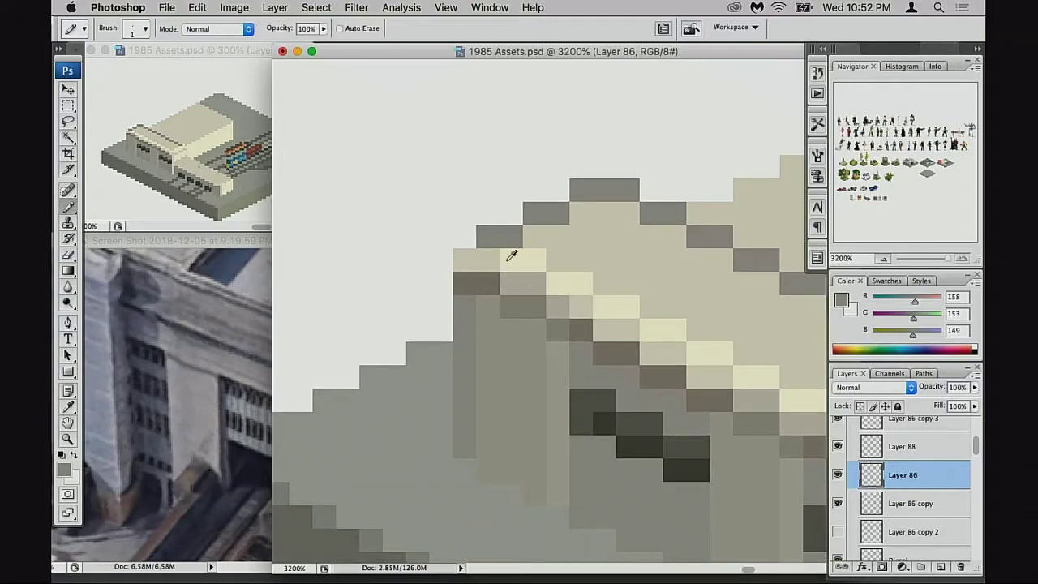
left_click(511, 257, "alt")
left_click(484, 239)
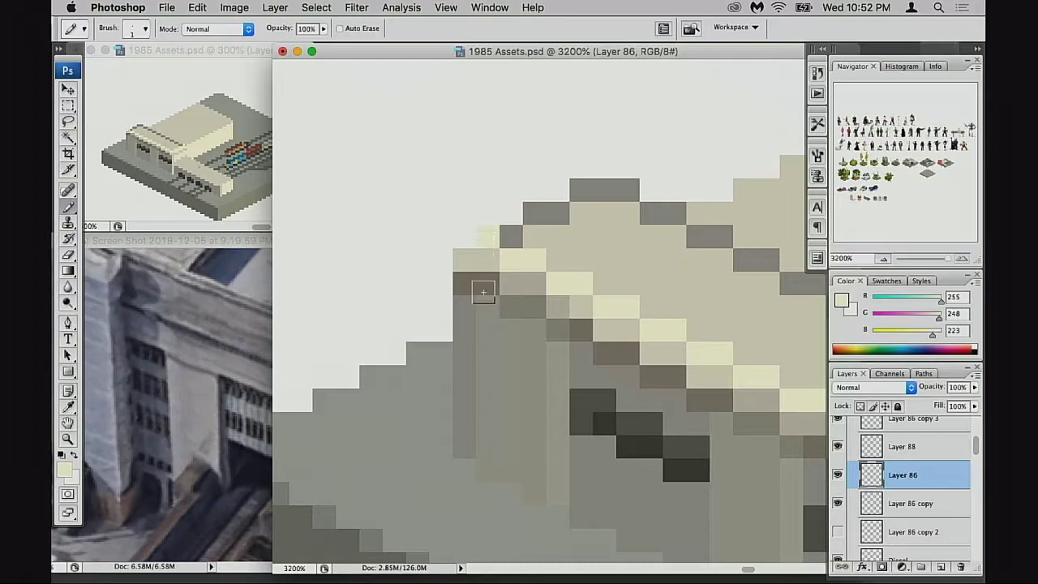
key("super+z")
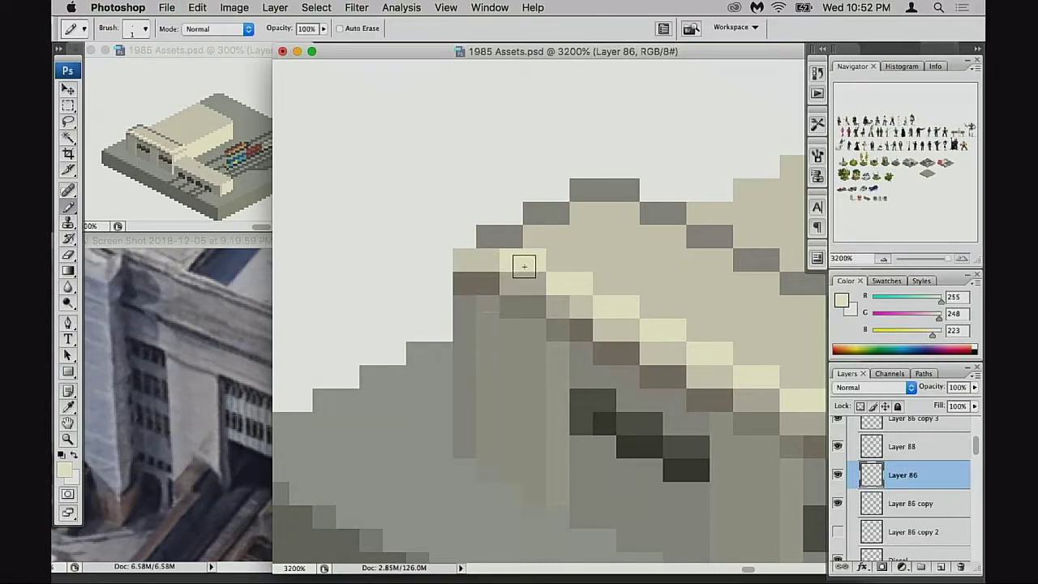
left_click(504, 236, "alt")
left_click(466, 262)
key("ctrl+z")
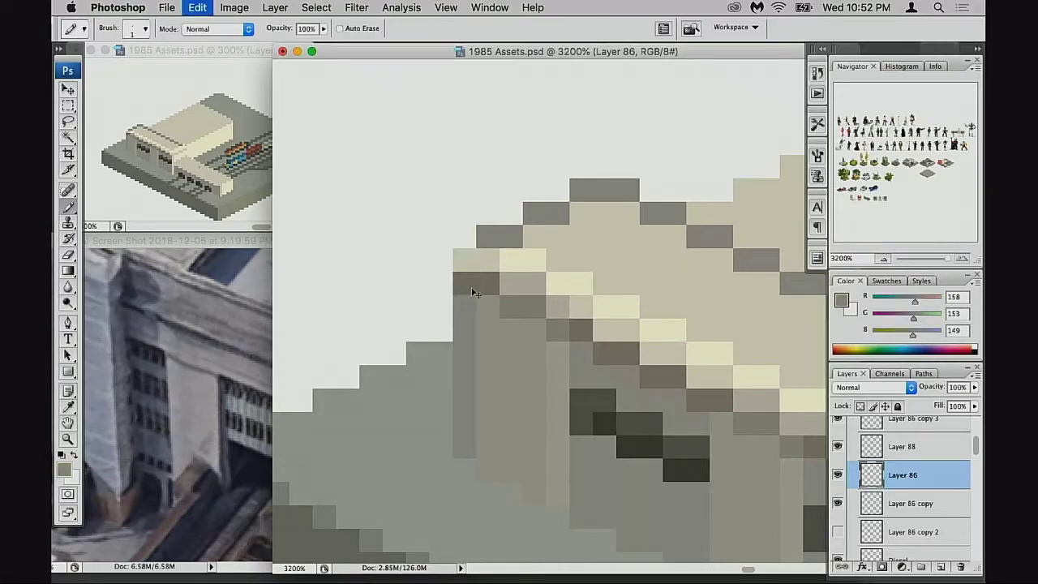
Step: Repaint the far corner pixels of the front roof edge with the light warm grey sampled from the cornice beside them
left_click(508, 284, "alt")
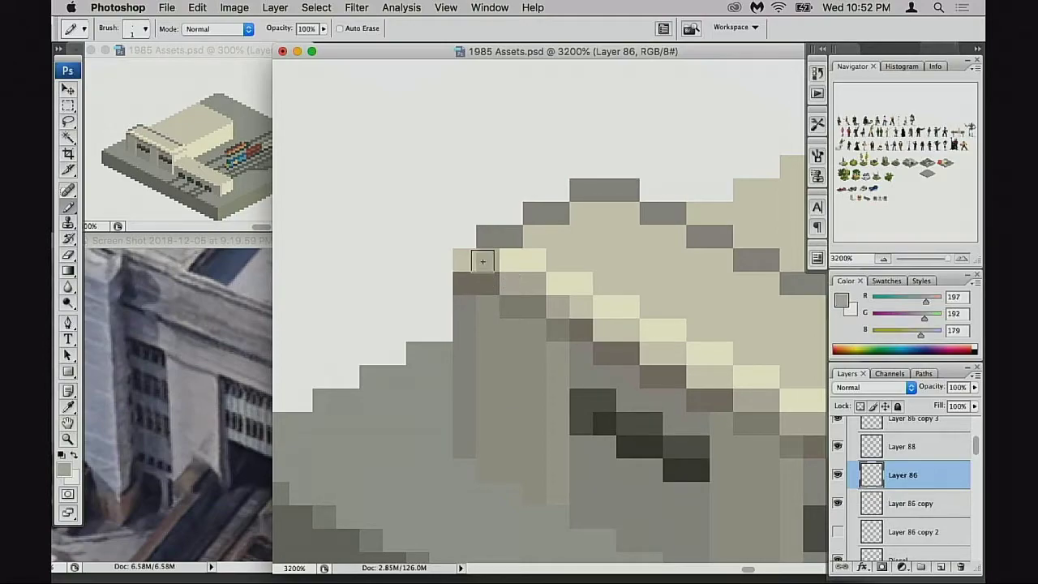
left_click(482, 261)
left_click_drag(549, 341, 537, 332)
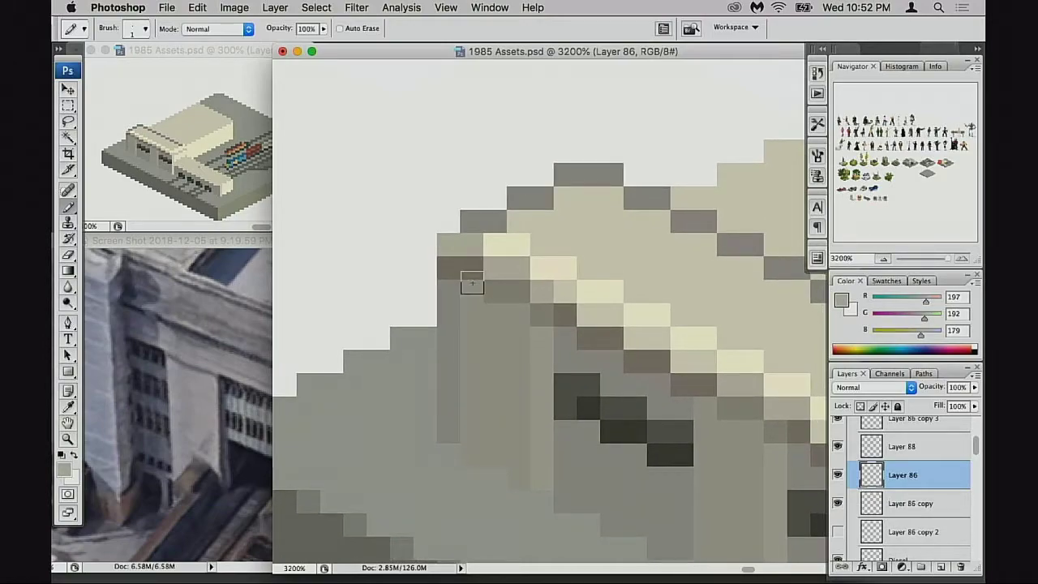
Step: Following the reference photo, paint two dark grey window pixels under the roofline on the front wing's cream end wall
scroll(524, 337, "down", 4)
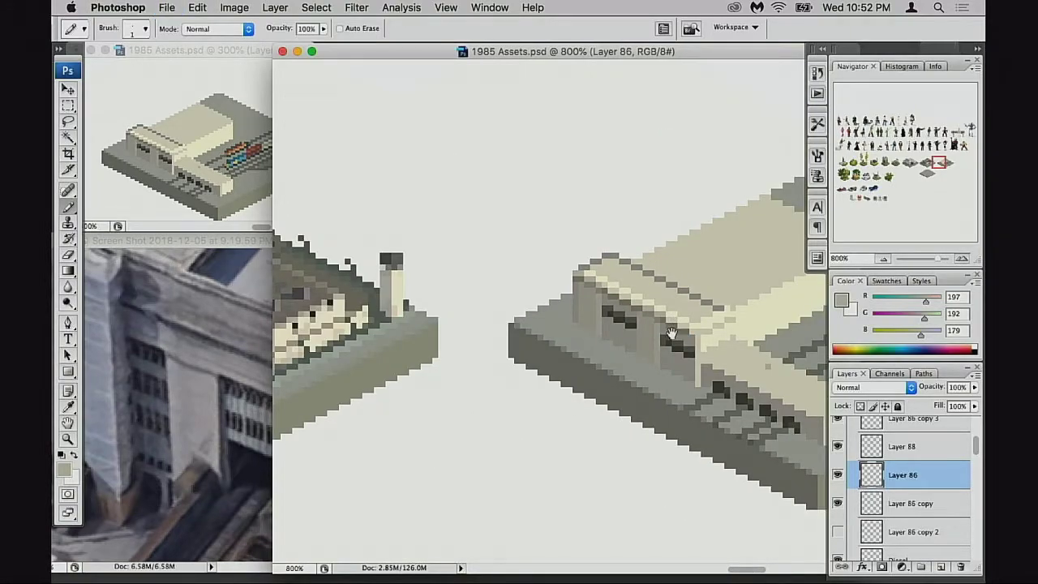
left_click_drag(679, 326, 597, 331)
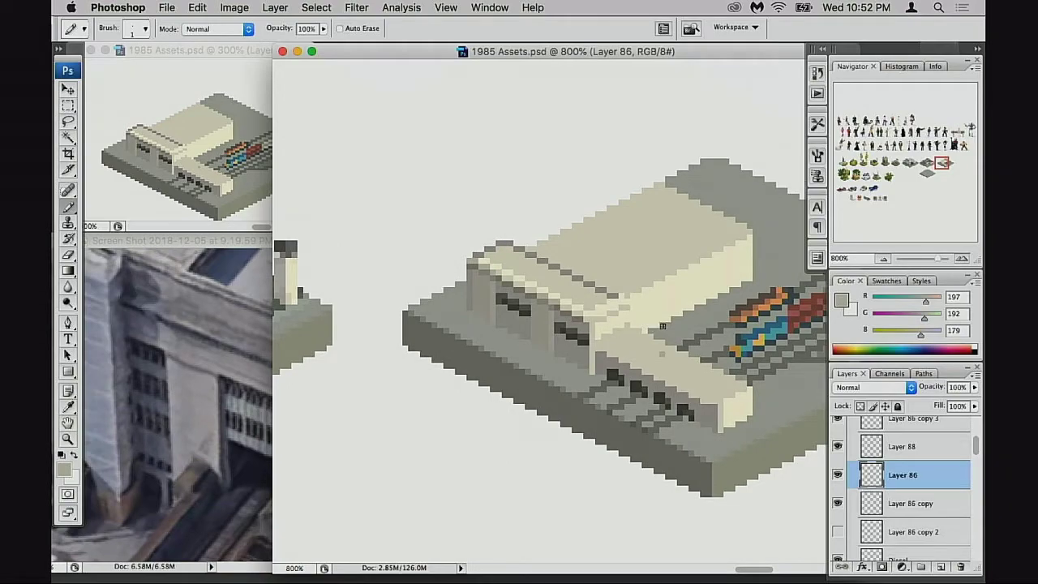
left_click(217, 388)
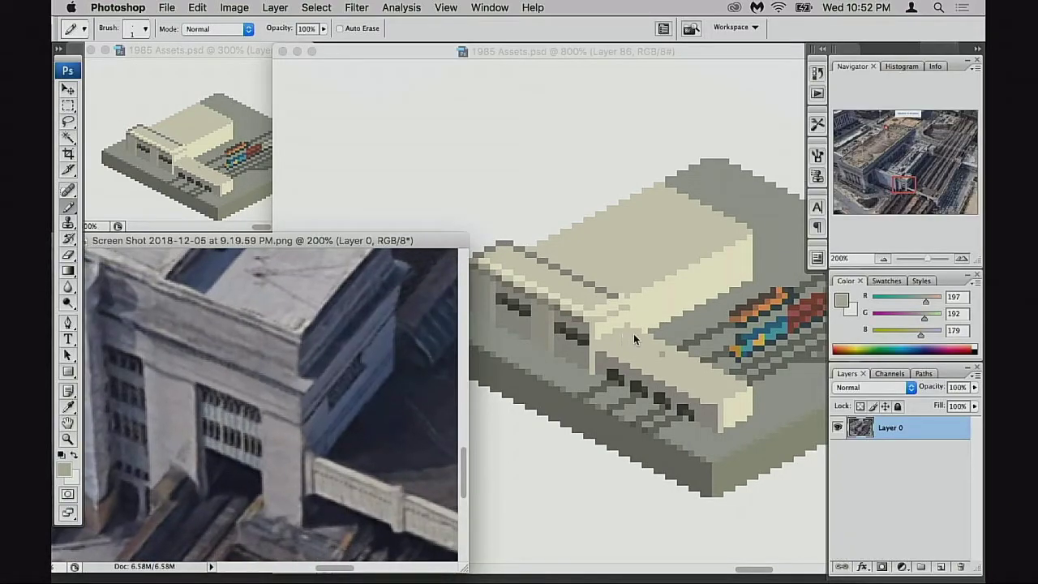
left_click(636, 339)
scroll(628, 332, "up", 2)
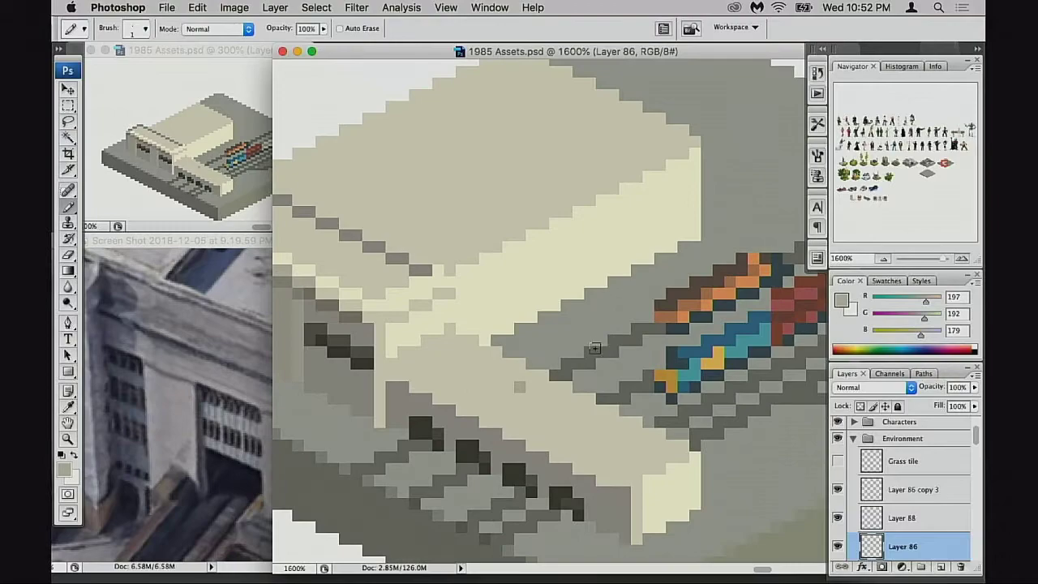
left_click_drag(585, 354, 760, 317)
left_click(493, 290, "alt")
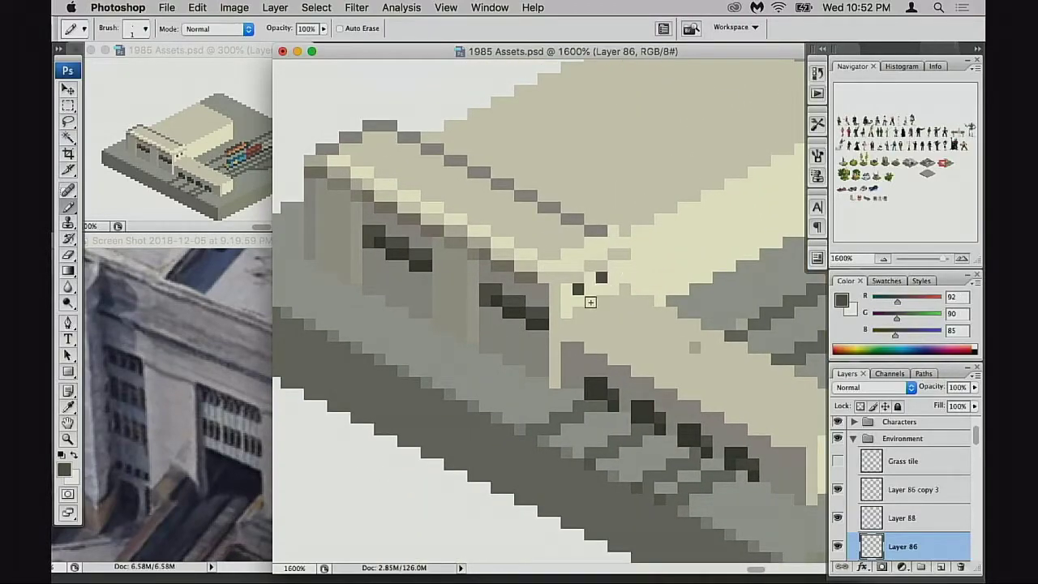
left_click_drag(693, 398, 636, 380)
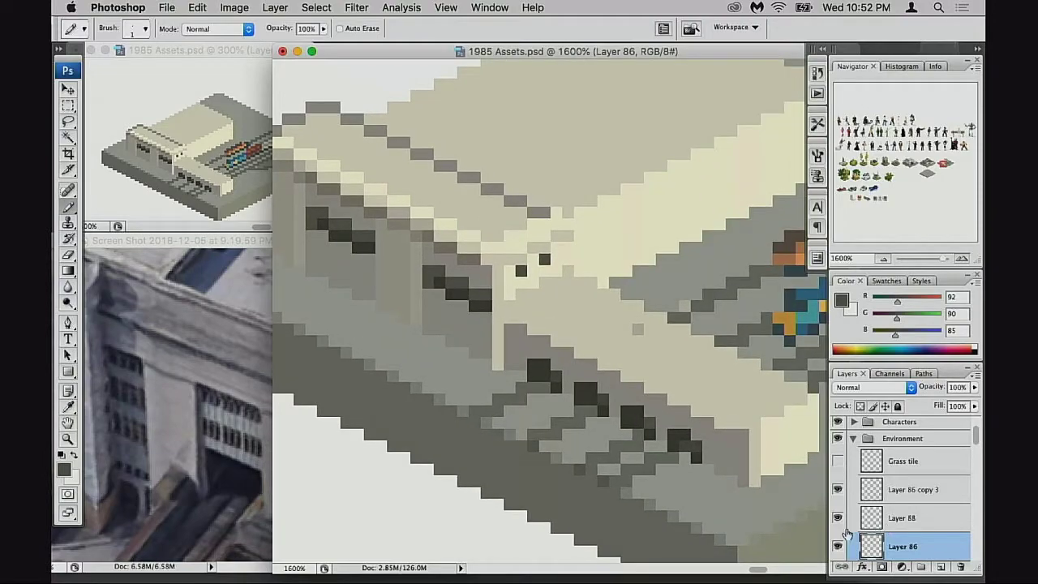
Step: Hide Layer 86 copy 3, Layer 88, Layer 86 copy and Diesel, keeping the Layer 86 wing visible on the ground tile
left_click(838, 546)
left_click(838, 546)
left_click_drag(737, 465, 700, 449)
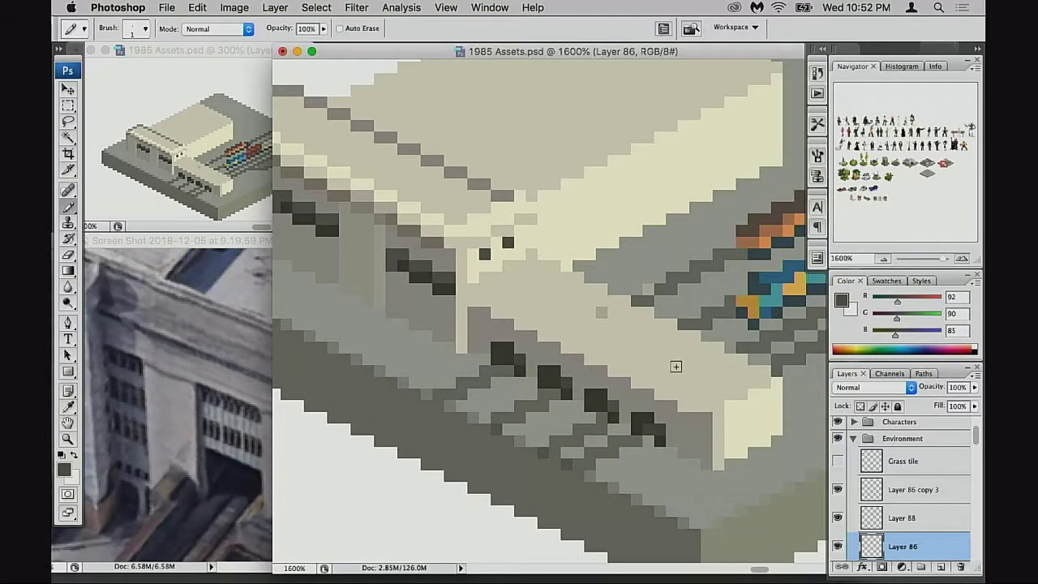
key("e")
scroll(851, 494, "down", 2)
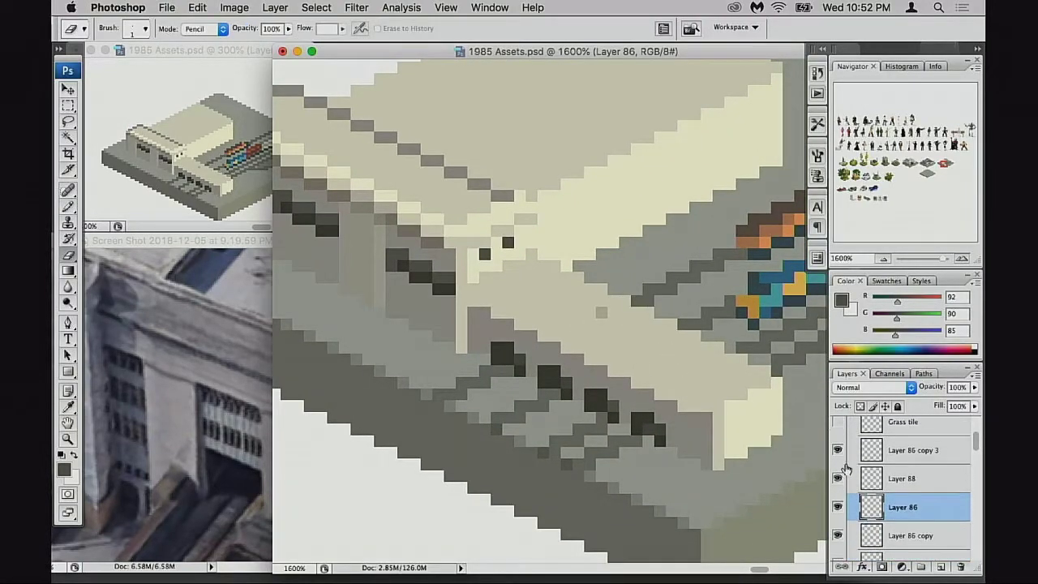
left_click(838, 535)
scroll(852, 512, "down", 3)
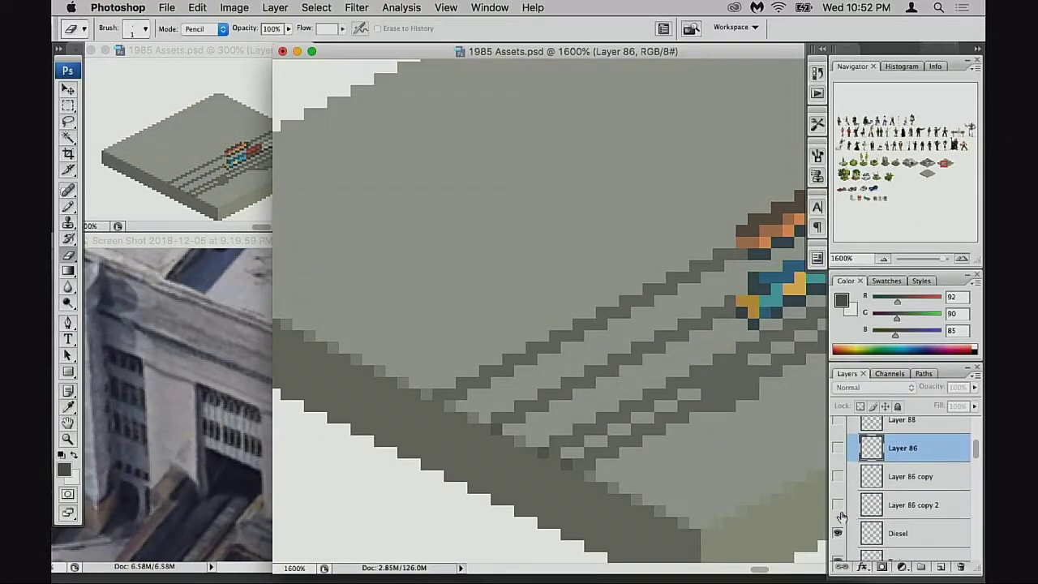
left_click(838, 533)
left_click(838, 448)
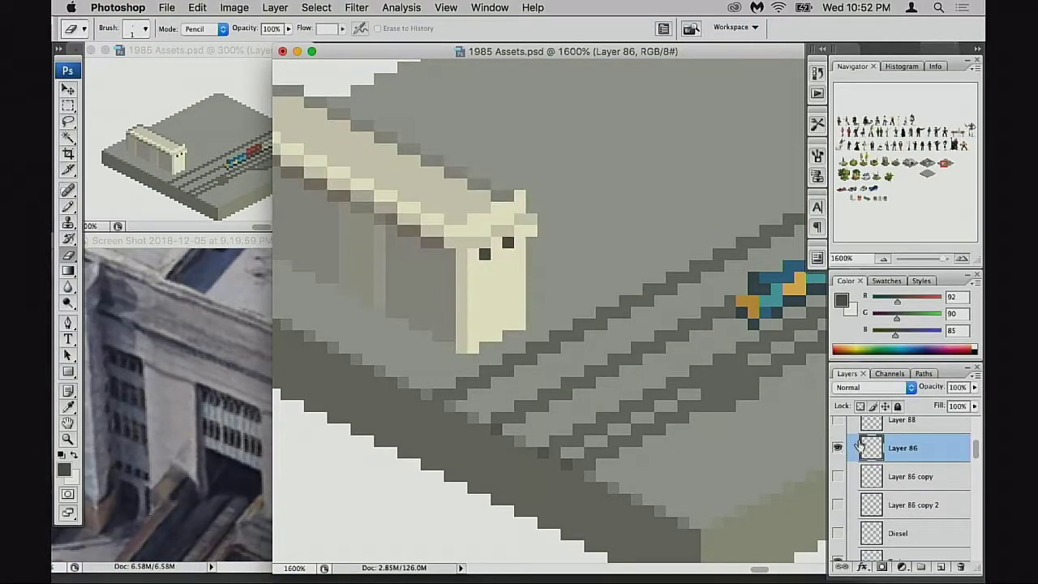
left_click_drag(574, 386, 666, 438)
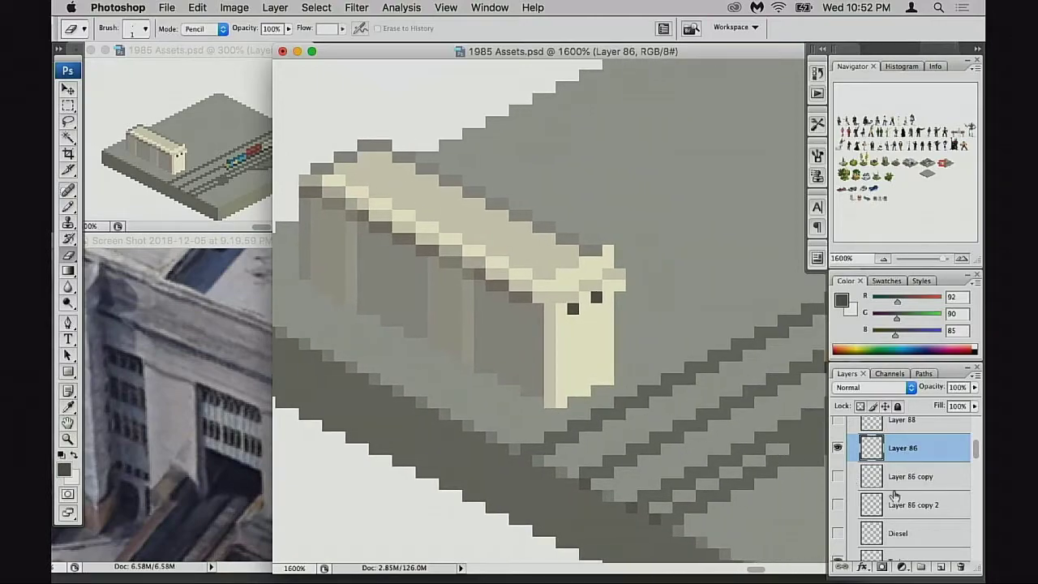
Step: Make Layer 86 copy and Layer 86 copy 2 visible, toggling them and Layer 86 to identify each building part
left_click(837, 478)
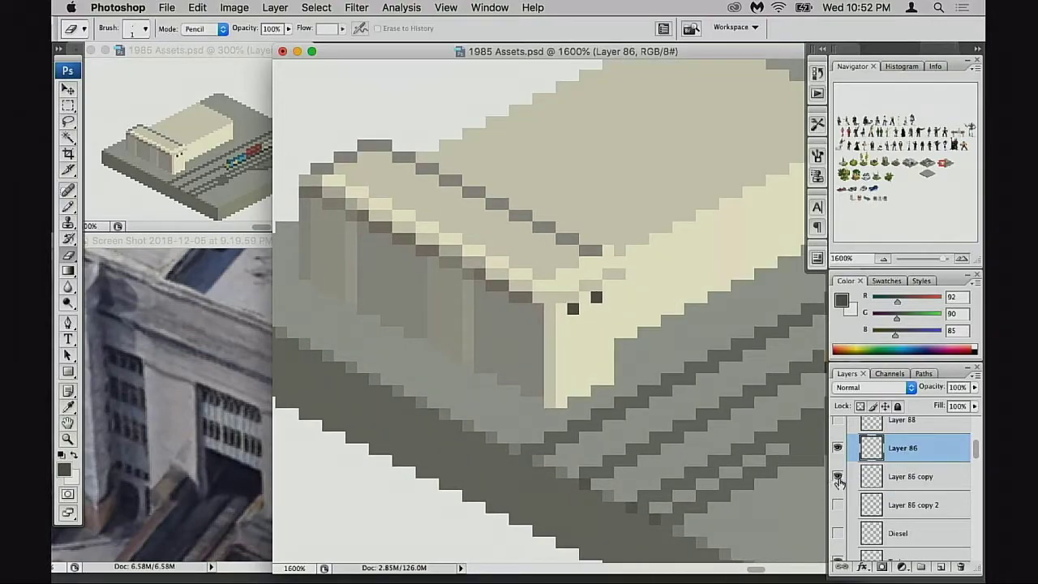
left_click(838, 477)
left_click(838, 478)
left_click(838, 505)
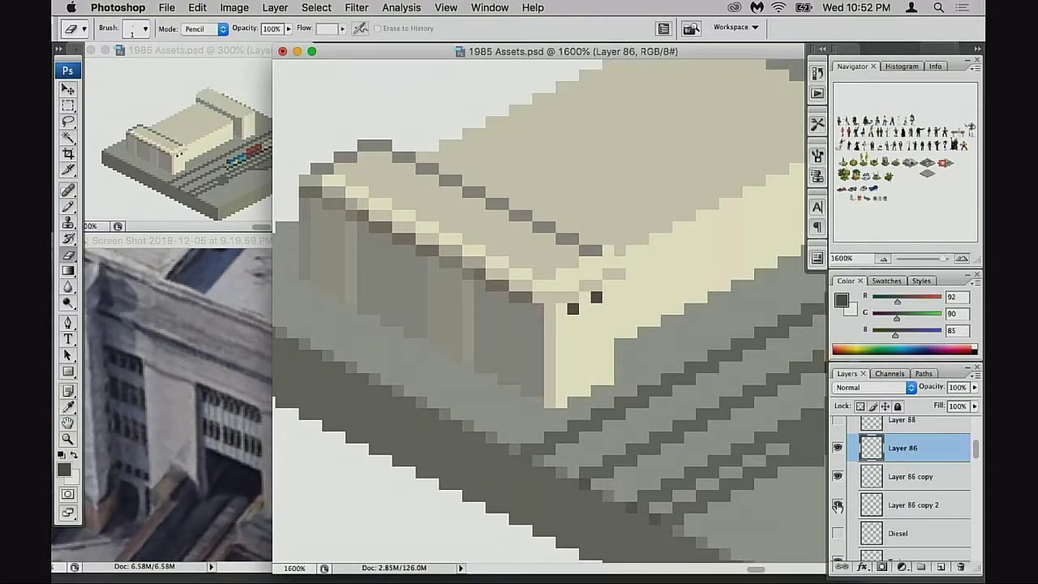
left_click(838, 505)
left_click(837, 505)
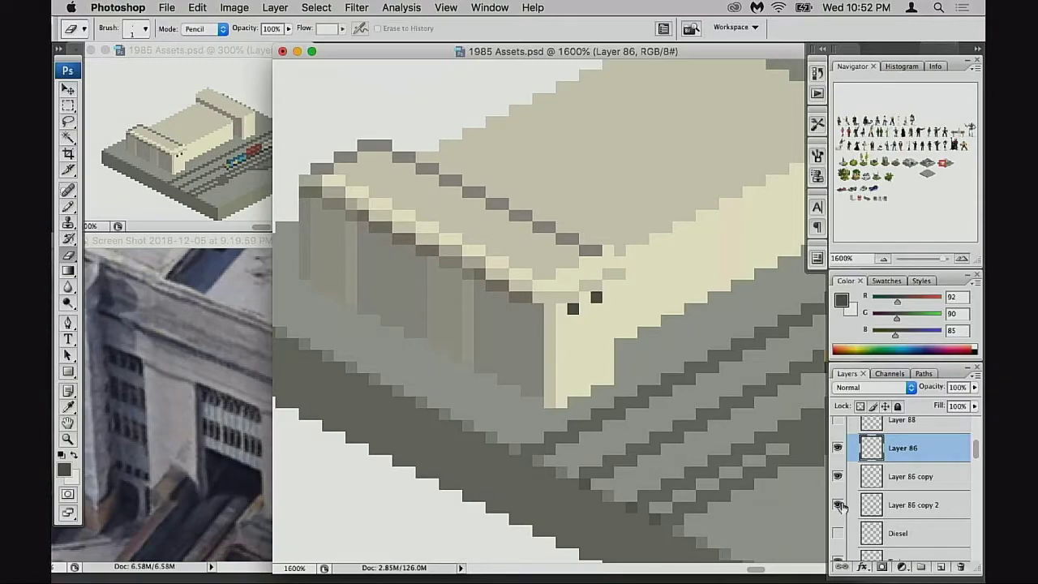
left_click(838, 448)
left_click(838, 448)
Step: Select the whole front wing on Layer 86 with a rectangular marquee and duplicate it to a new layer
key("m")
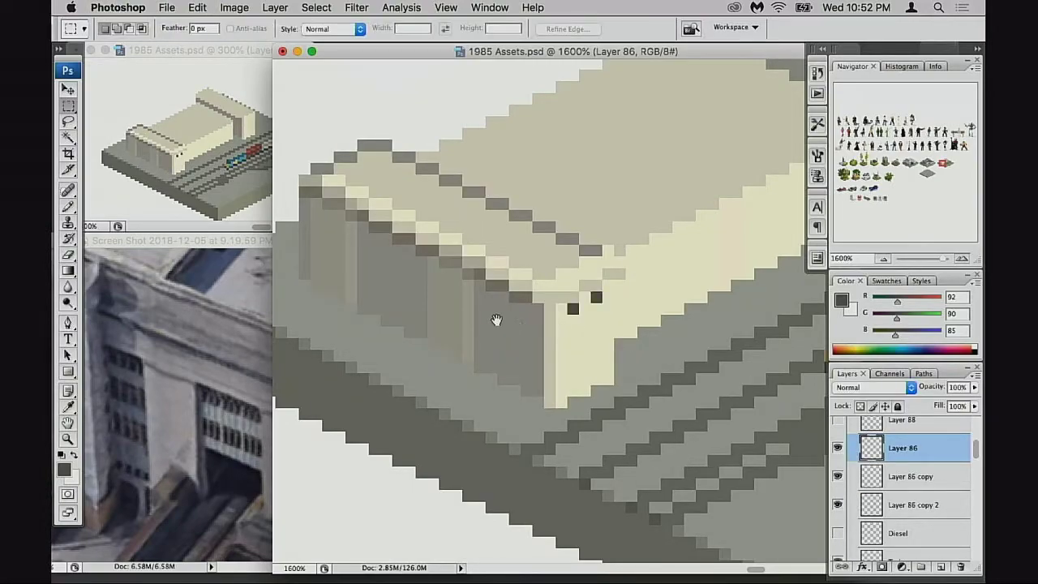
left_click(496, 319, "alt")
left_click_drag(497, 329, 560, 346)
left_click_drag(644, 359, 724, 439)
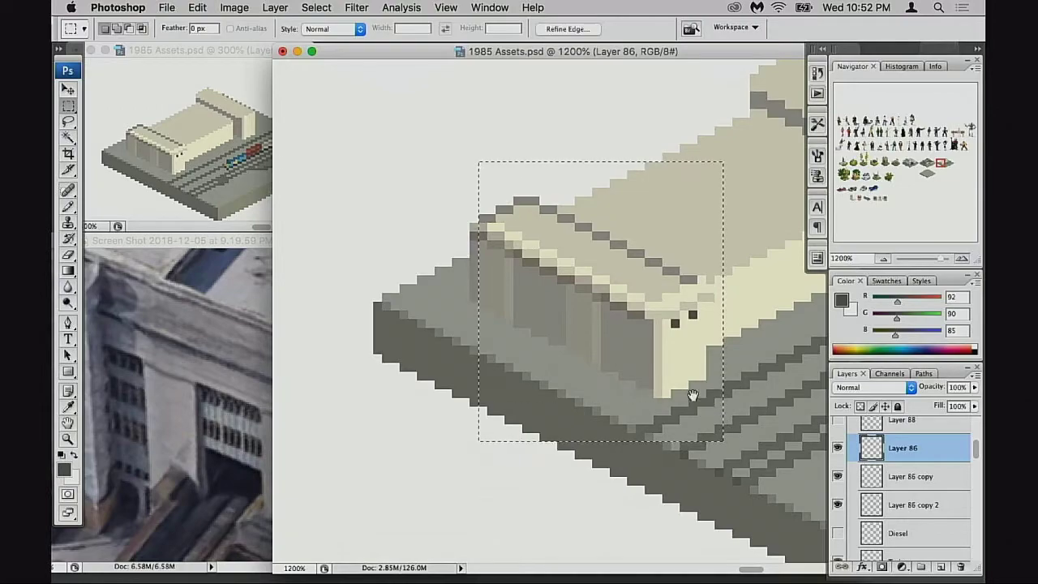
left_click_drag(452, 162, 766, 450)
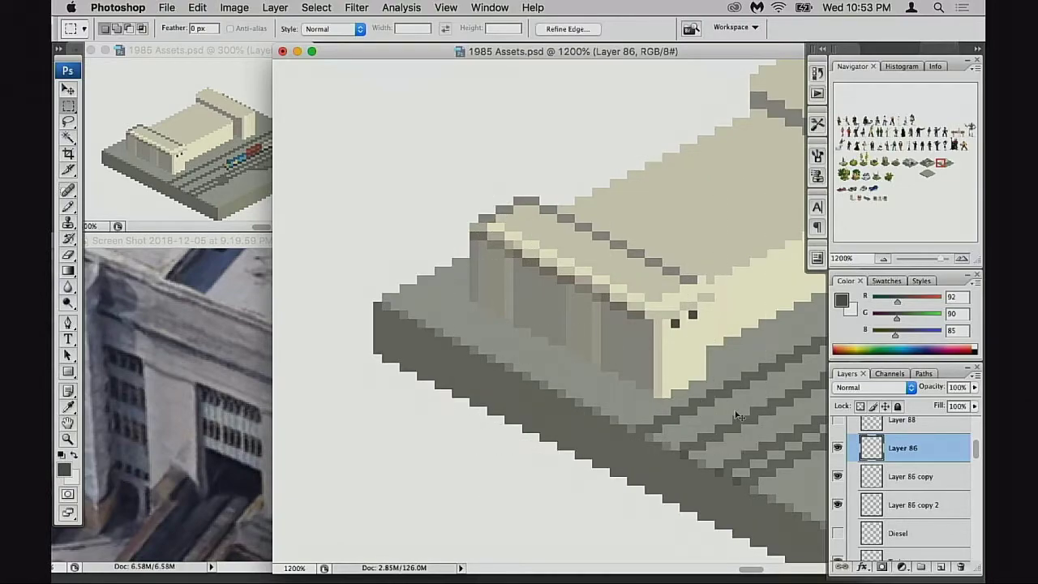
key("super+j")
Step: Move the duplicated wing onto the block at the hall's rear end and place its layer beneath Layer 86 copy
key("v")
left_click_drag(672, 387, 483, 428)
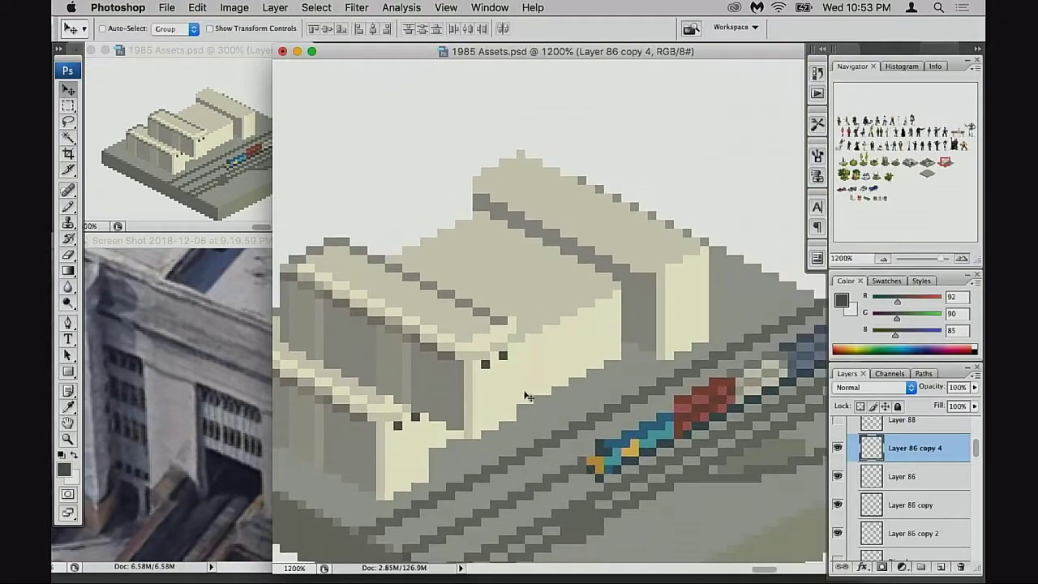
left_click_drag(526, 394, 688, 299)
left_click_drag(901, 471, 867, 516)
key("Right")
Step: View the whole station tile at 800% and make Layer 88 visible to bring back the front wing's windows
left_click_drag(688, 341, 661, 340)
left_click(644, 352, "alt+super")
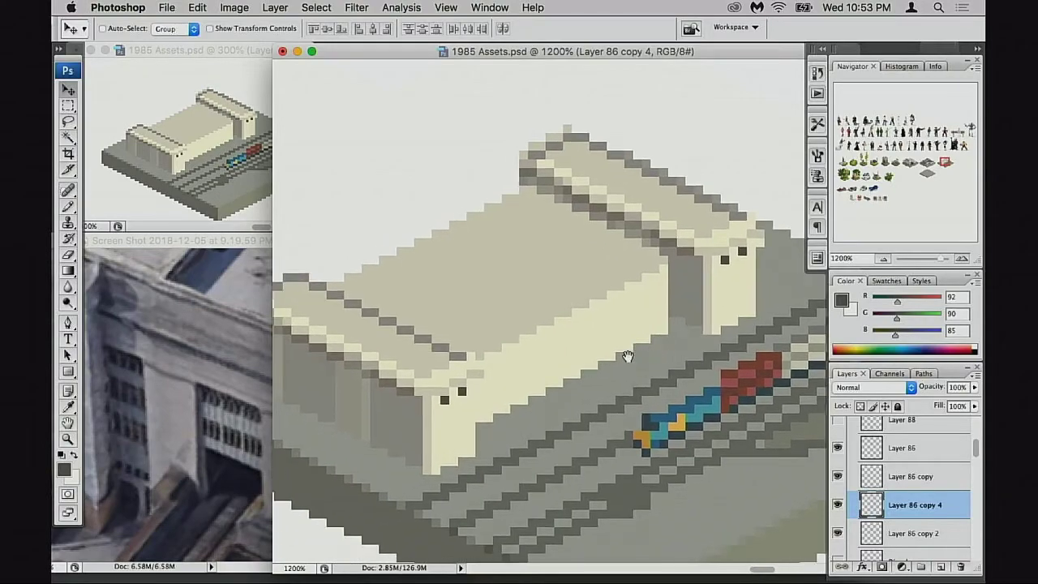
left_click(632, 360, "alt+super")
left_click_drag(646, 366, 660, 370)
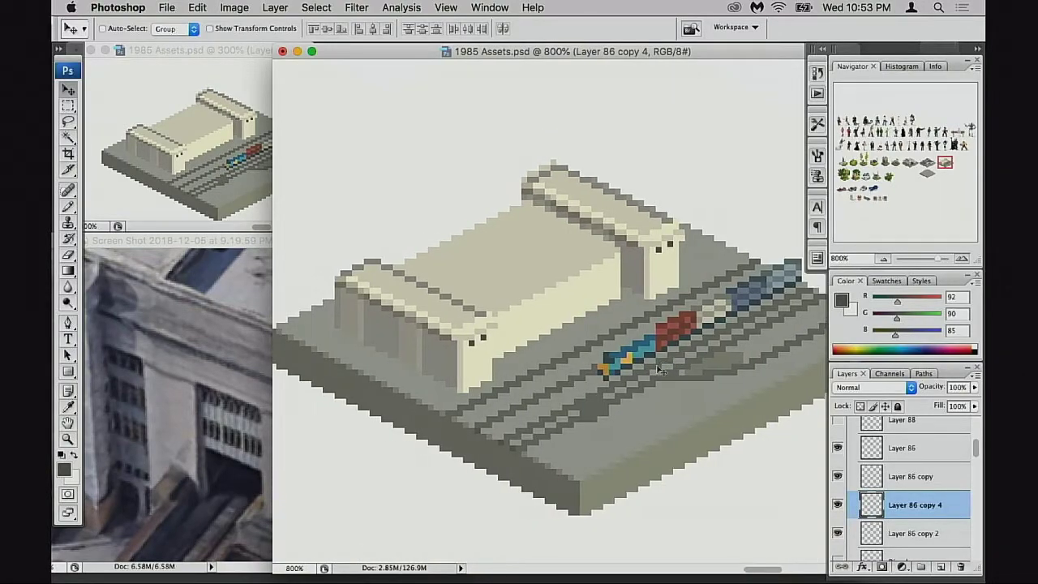
left_click(839, 426)
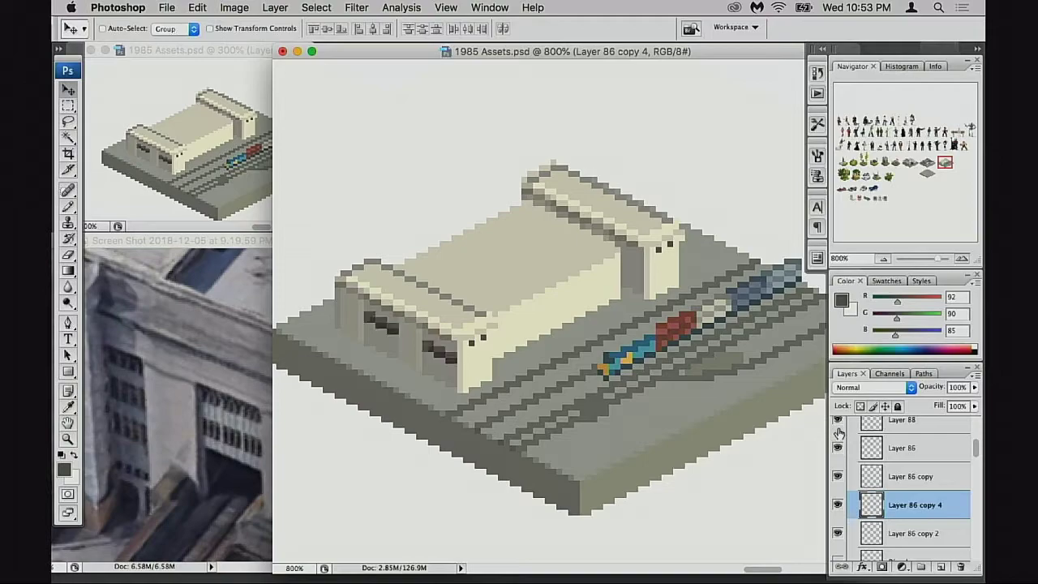
Step: Make Layer 86 copy 3 visible to bring back the low block spanning the tracks
scroll(839, 436, "up", 3)
left_click(837, 460)
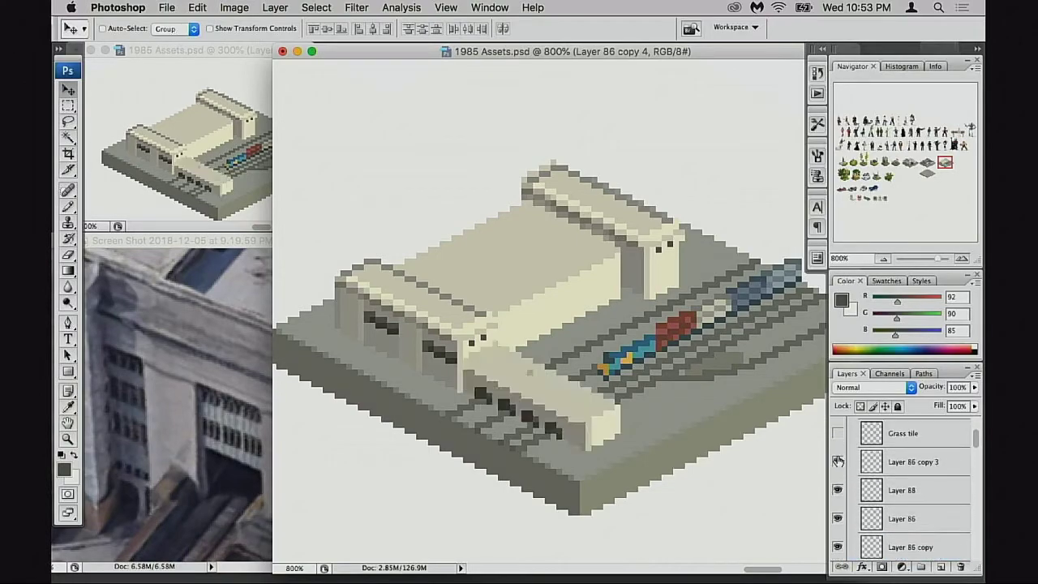
scroll(839, 462, "down", 1)
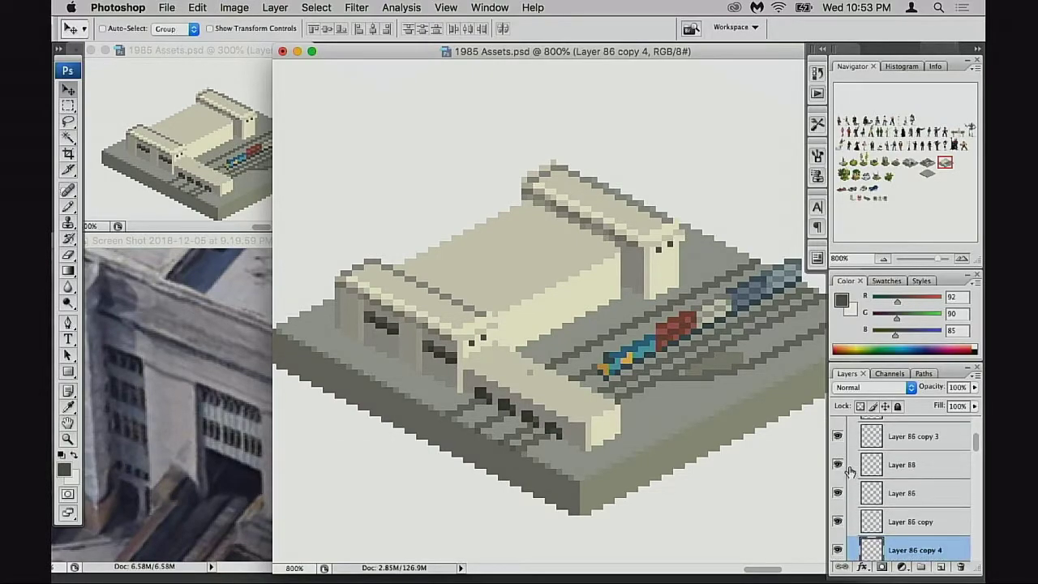
Step: Merge the windows on Layer 88 down into Layer 86, toggling the layers to check which part each holds
left_click(838, 465)
left_click(838, 465)
left_click(853, 471)
left_click(839, 492)
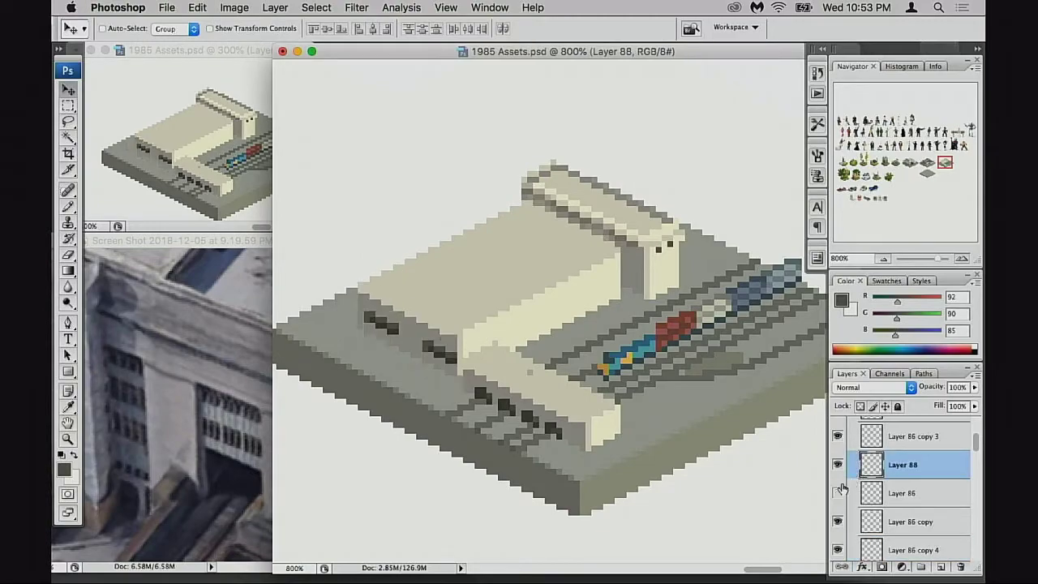
left_click(839, 491)
key("super+e")
left_click(839, 465)
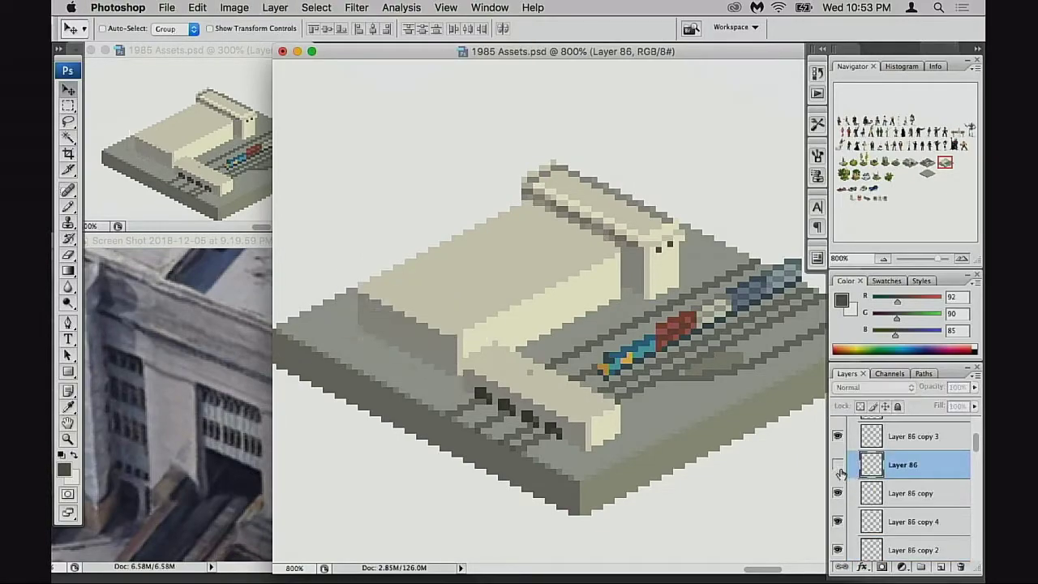
left_click(839, 465)
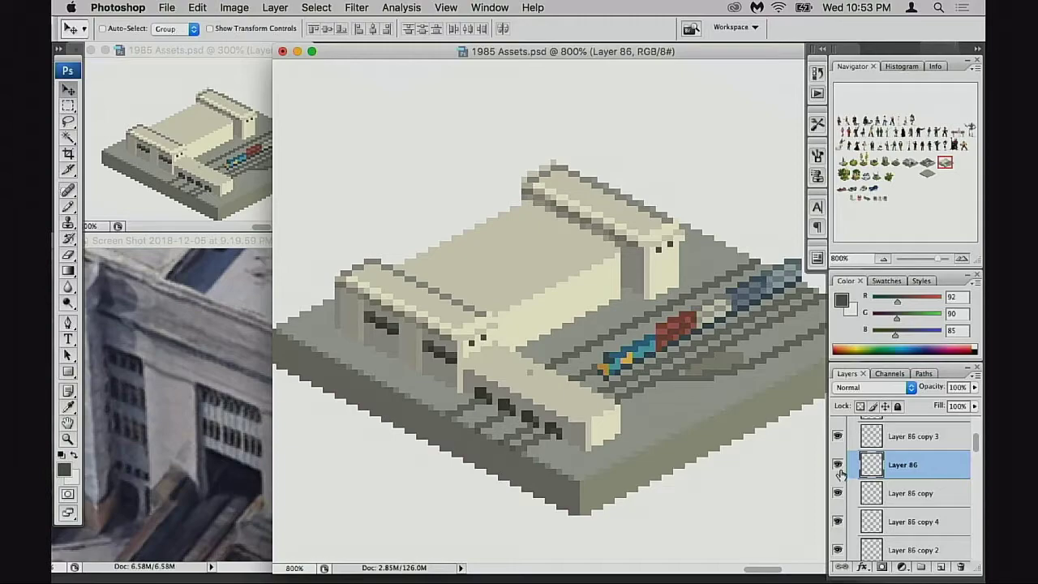
left_click(839, 467)
left_click(839, 467)
Step: Toggle Layer 86 copy to identify the central hall block and make it the active layer for pencil work
left_click_drag(674, 391, 663, 397)
left_click(839, 494)
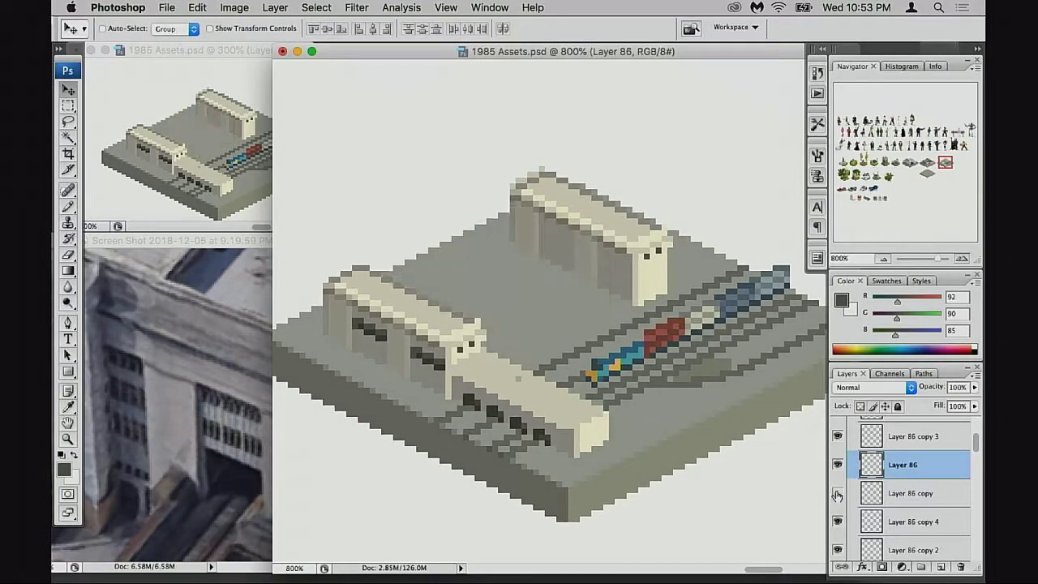
left_click(838, 493)
left_click(839, 493)
left_click(839, 493)
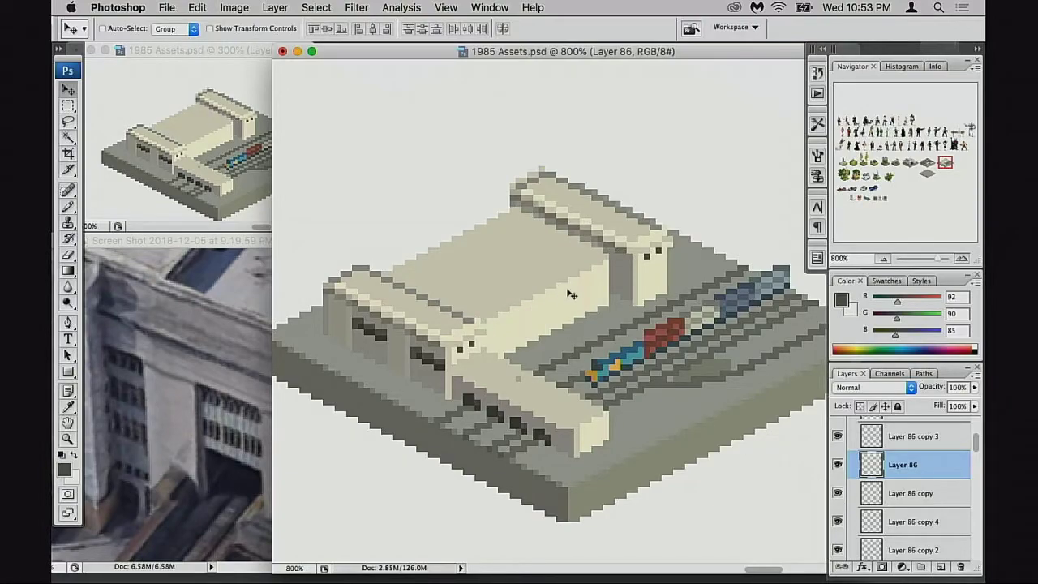
left_click_drag(572, 343, 589, 349)
key("b")
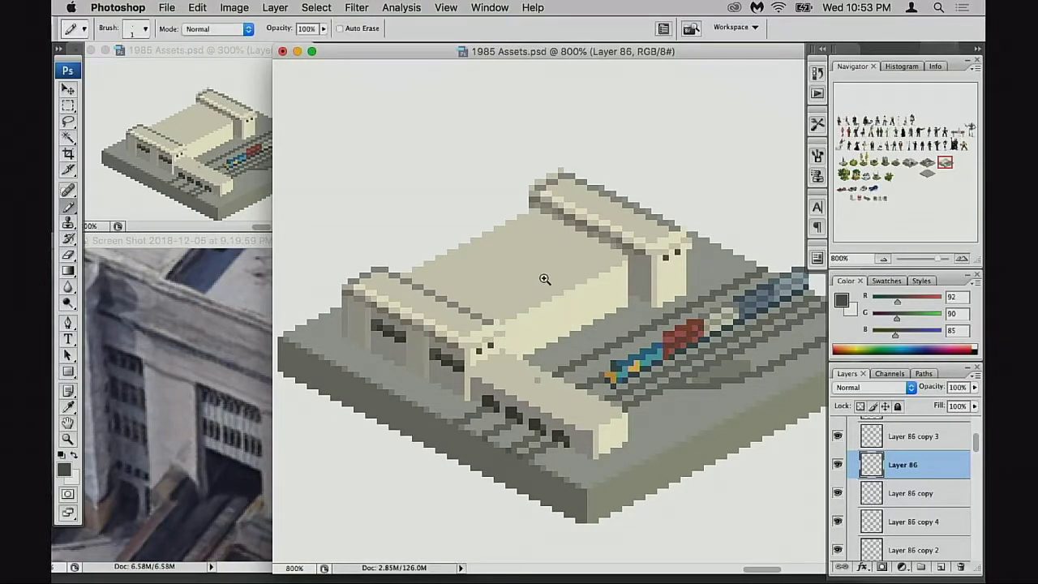
left_click(544, 278)
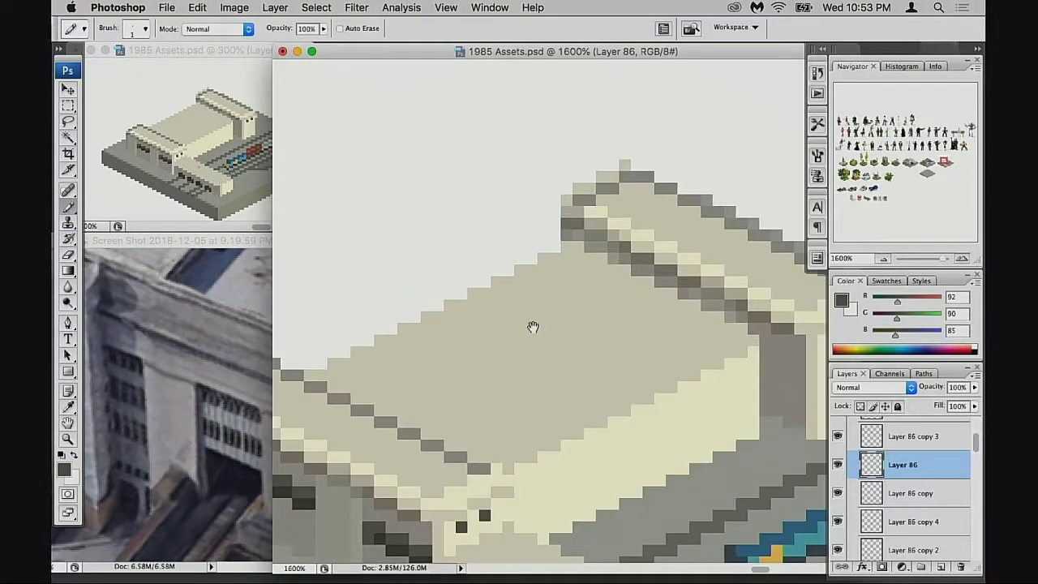
left_click(840, 467)
left_click(838, 494)
left_click(838, 494)
left_click(868, 494)
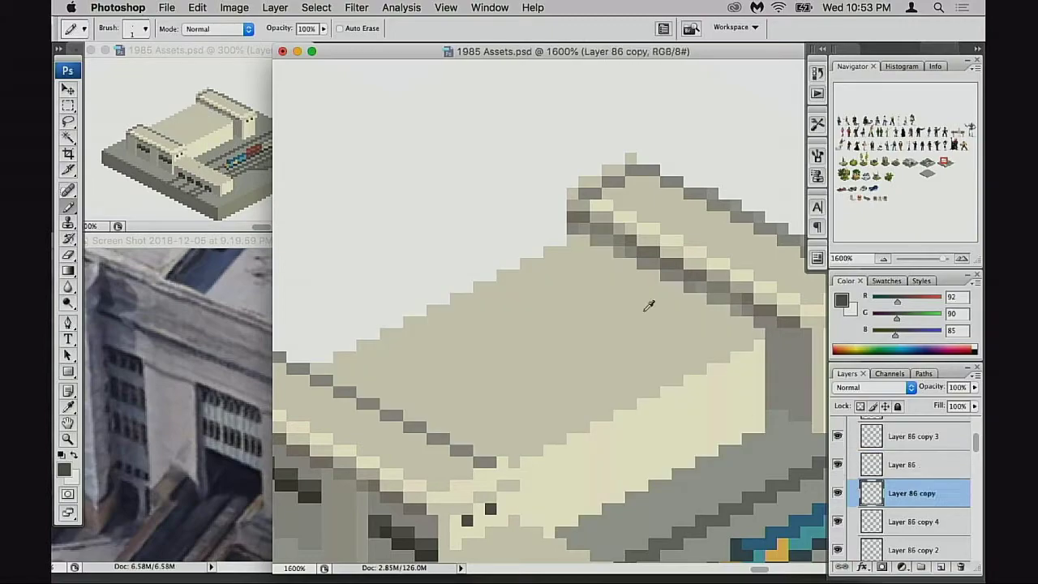
left_click(598, 191, "alt")
left_click(561, 240)
left_click(550, 240)
left_click(537, 252)
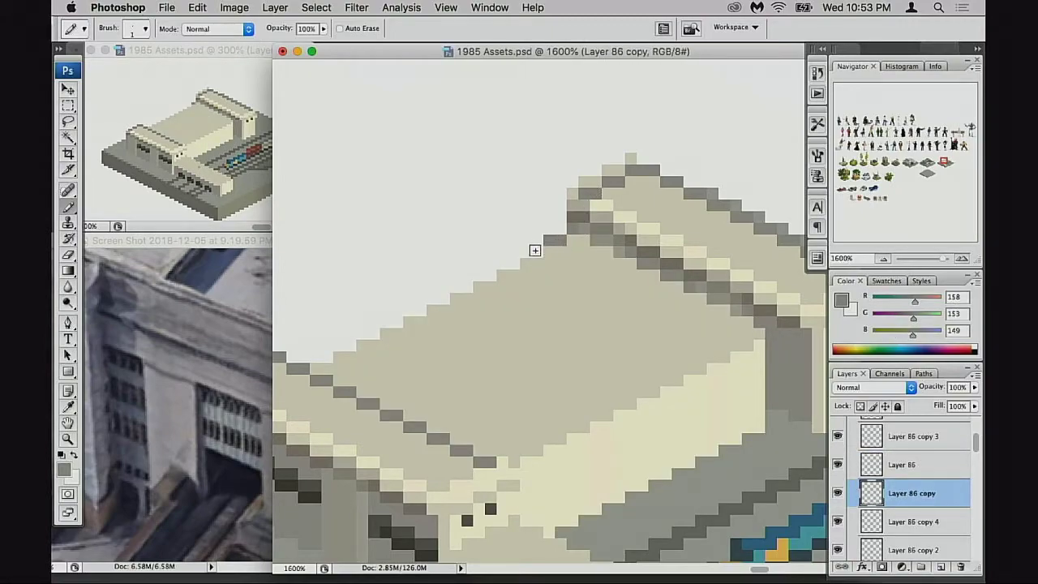
left_click(525, 252)
Step: Paint the hall roof's far long edge with the pale cream (255, 248, 223) sampled from its side wall
left_click(718, 375, "alt")
left_click(555, 241)
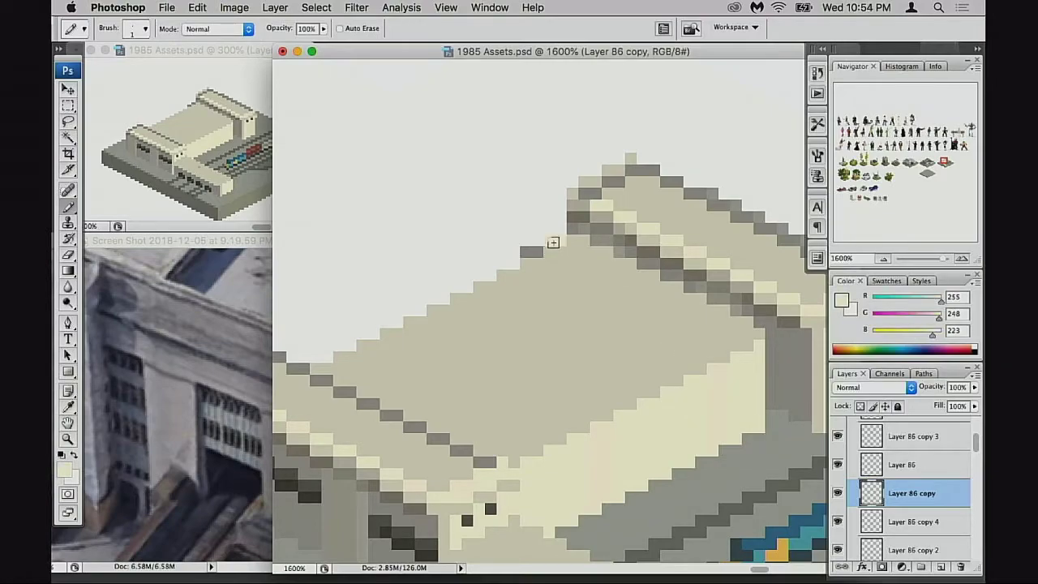
left_click(532, 252)
mouse_move(516, 263)
left_mouse_down()
mouse_move(454, 297)
mouse_move(471, 297)
mouse_move(407, 312)
mouse_move(322, 356)
left_mouse_up()
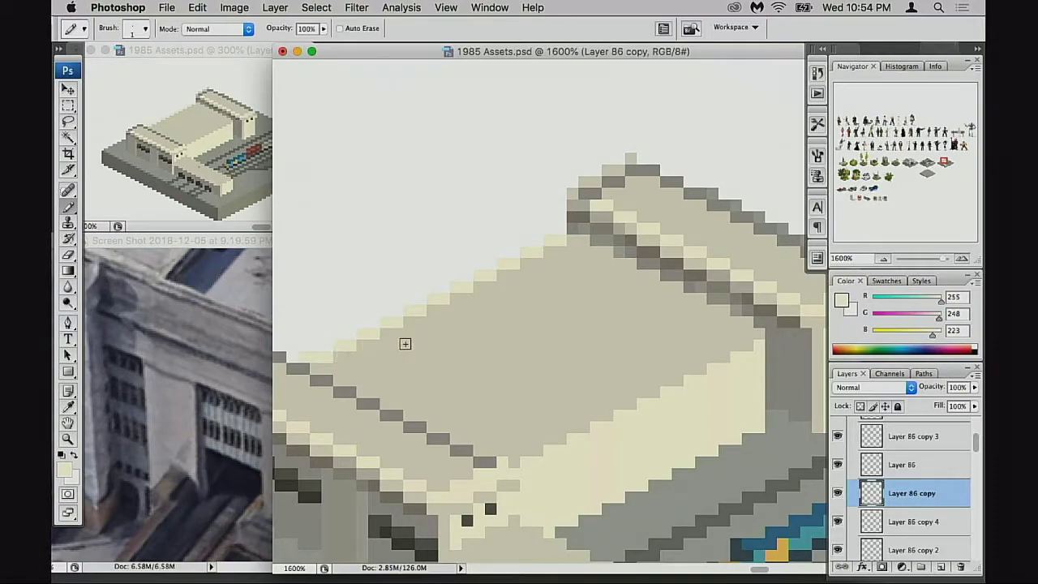
Step: Hide Layer 86 copy 3 and, on Layer 86, repaint the front wing roof's far short edge in pale cream
left_click_drag(432, 349, 417, 346)
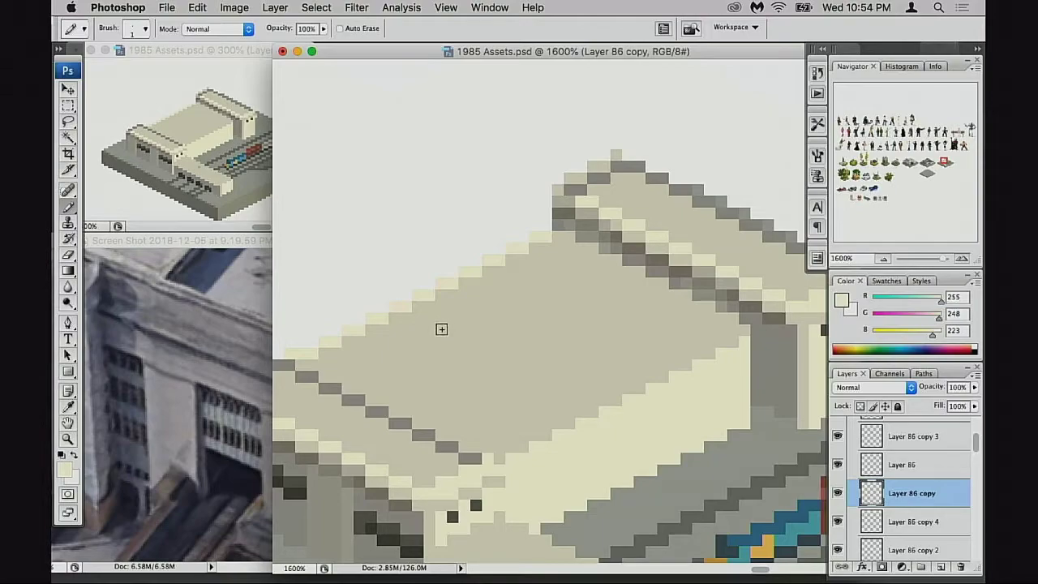
scroll(487, 341, "left", 5)
left_click(838, 438)
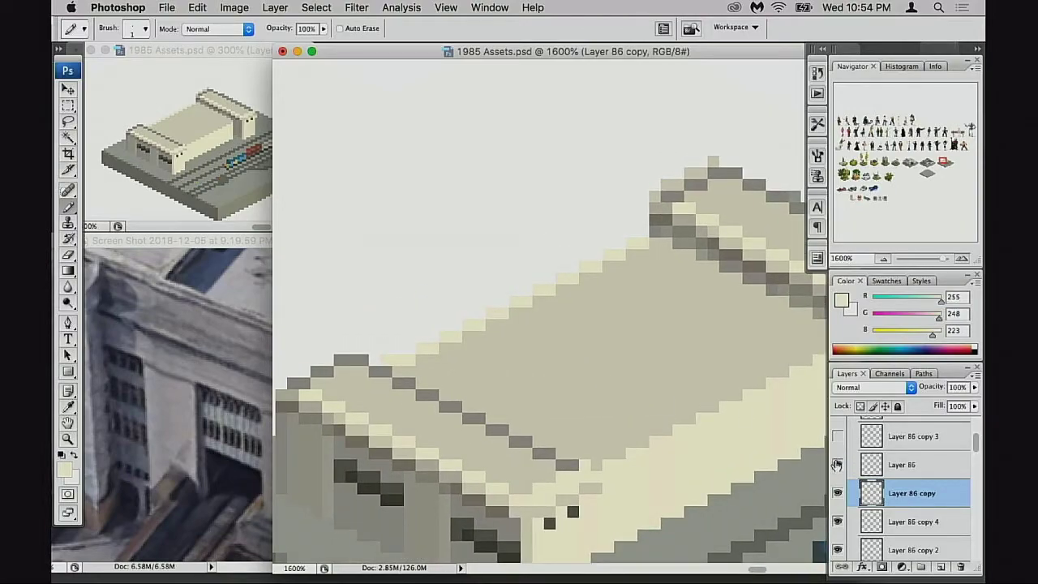
left_click(838, 465)
left_click(838, 465)
left_click(864, 469)
left_click_drag(566, 421, 705, 411)
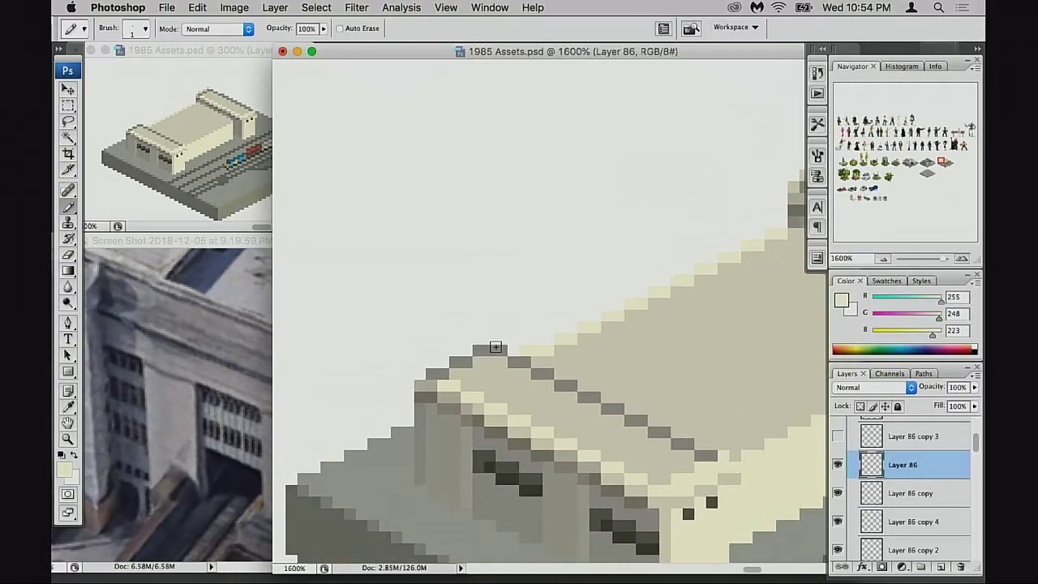
mouse_move(462, 364)
left_mouse_down()
mouse_move(435, 374)
mouse_move(452, 370)
left_mouse_up()
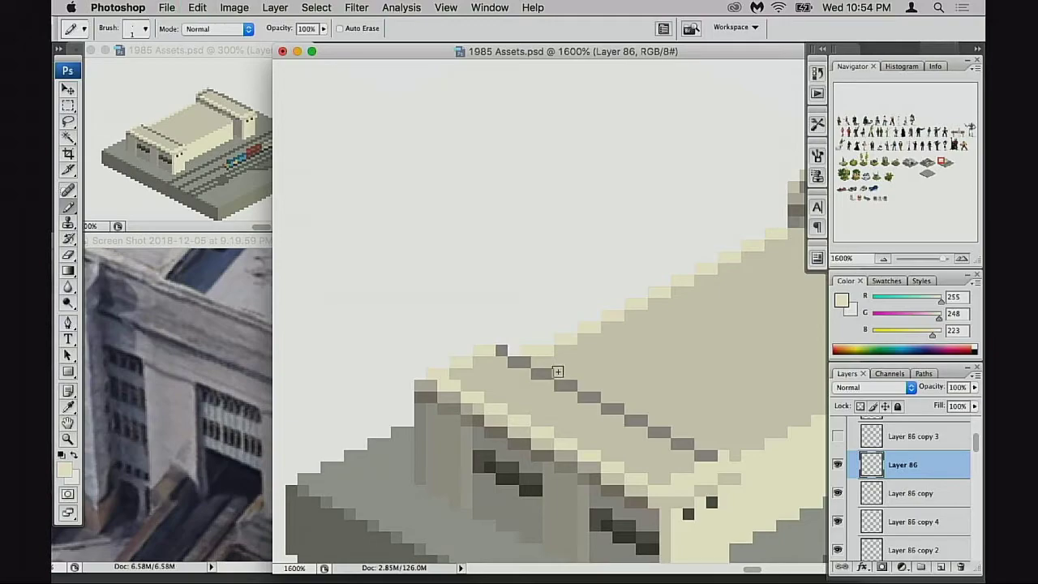
Step: Shade the wing roof just inside its cream short edge with grey (158, 153, 149) at 20% opacity, then sample the roof beige at 100%
left_click(534, 363, "alt")
key("2")
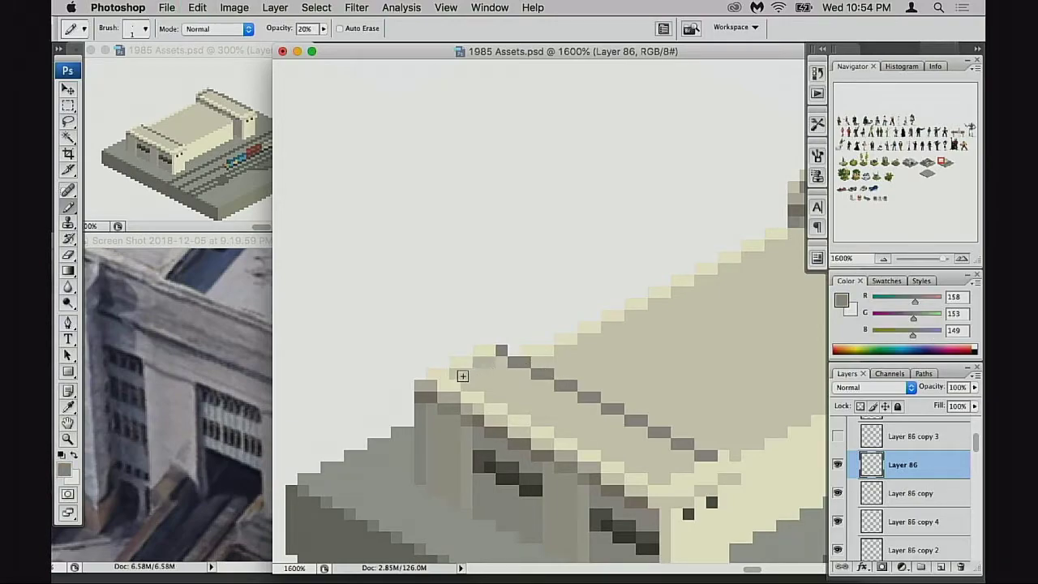
left_click(462, 374)
mouse_move(533, 395)
left_mouse_down()
mouse_move(461, 372)
mouse_move(526, 396)
left_mouse_up()
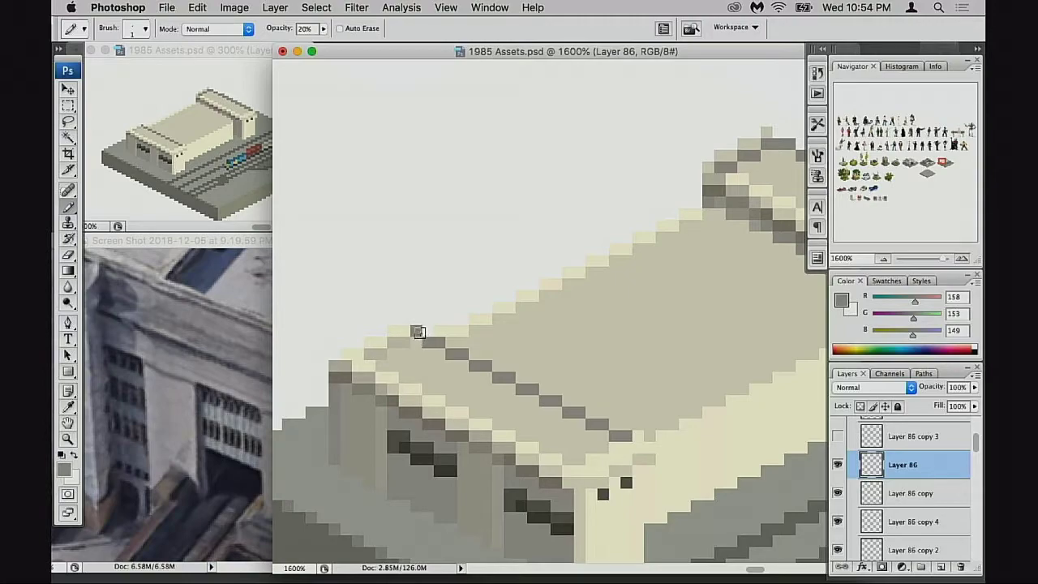
left_click(415, 335, "alt")
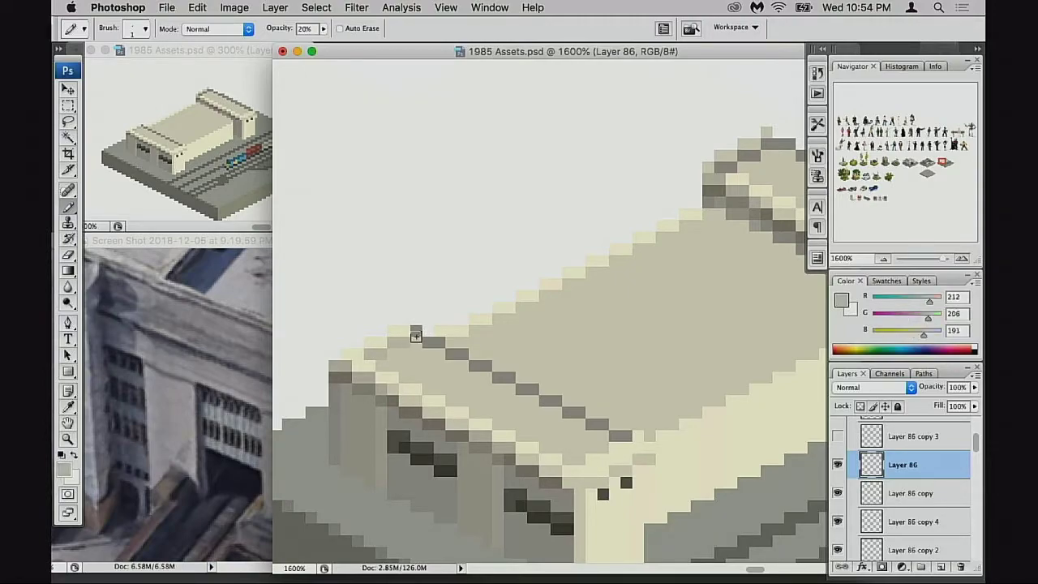
key("0")
left_click(495, 375, "alt")
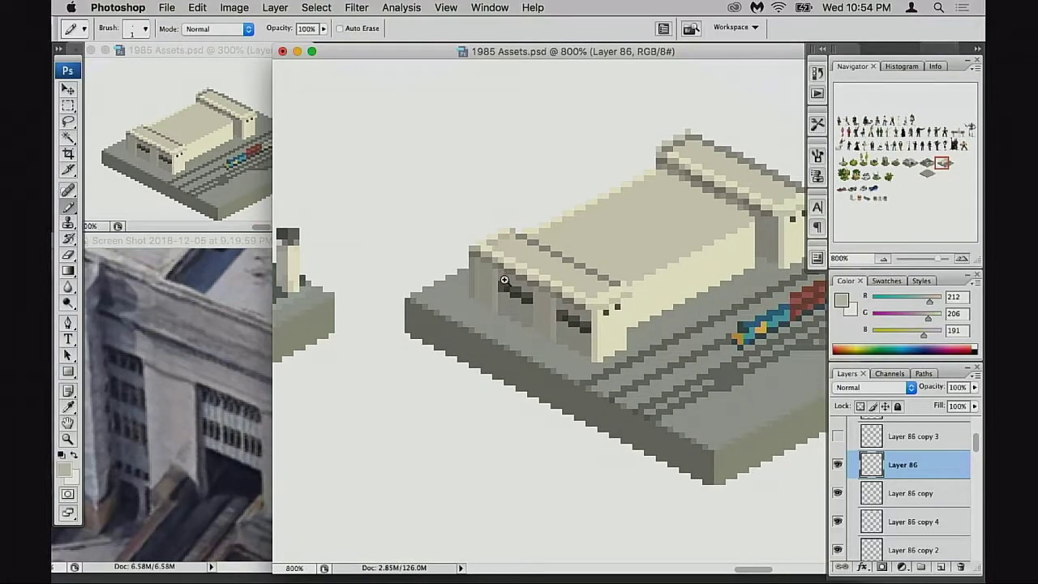
Step: Duplicate the front wing on Layer 86, move the copy to the rear wing and place its layer beneath Layer 86 copy
left_click(503, 280)
left_click(506, 325)
left_click(580, 370, "alt")
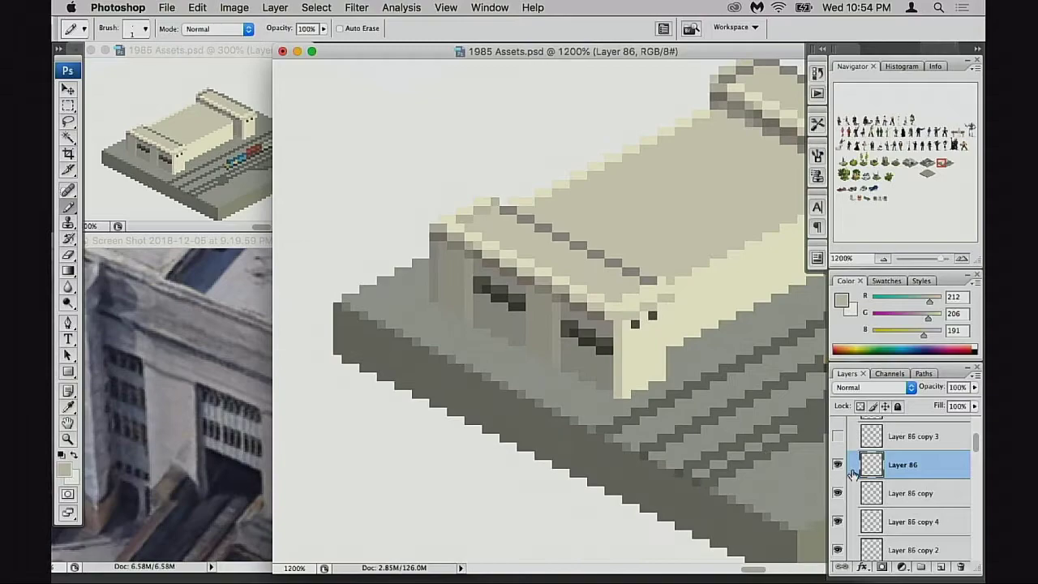
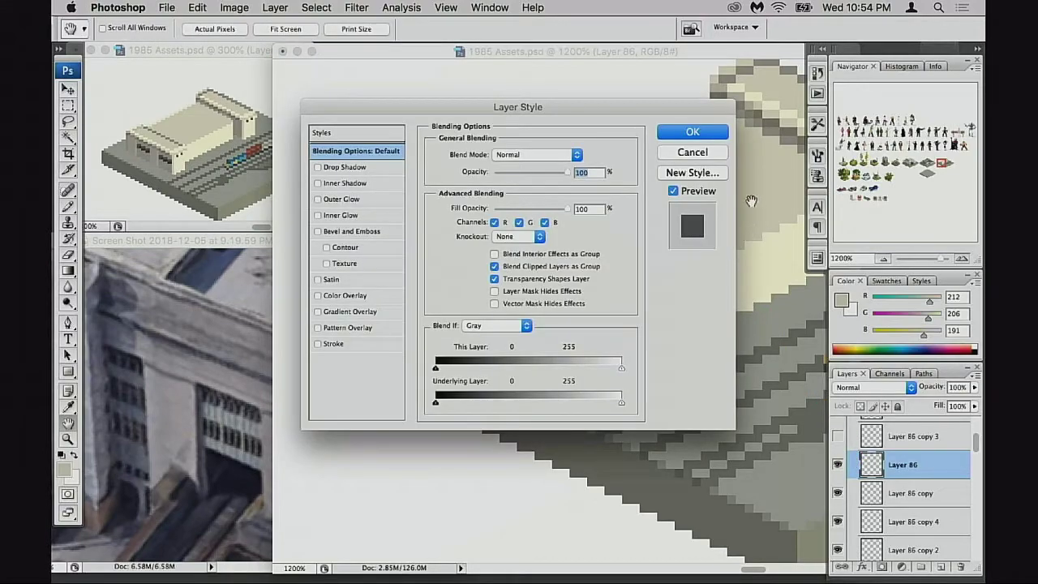
left_click(714, 154)
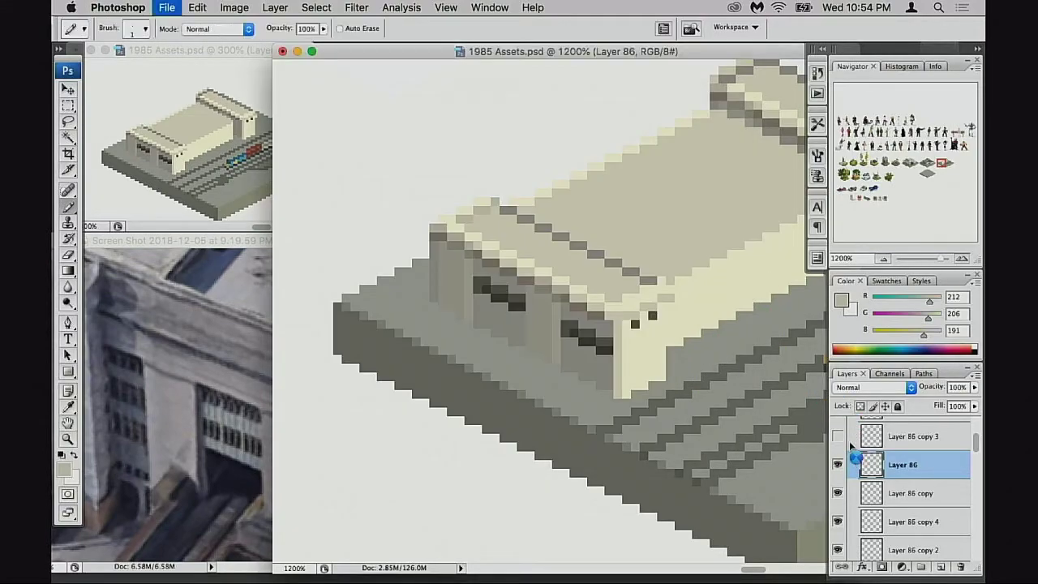
left_click(838, 465)
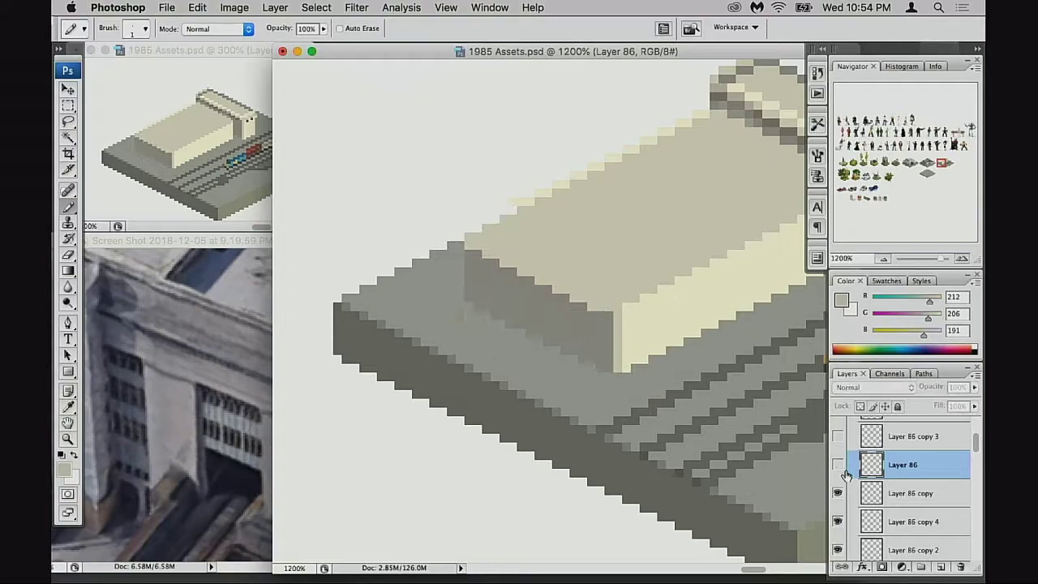
left_click(838, 465)
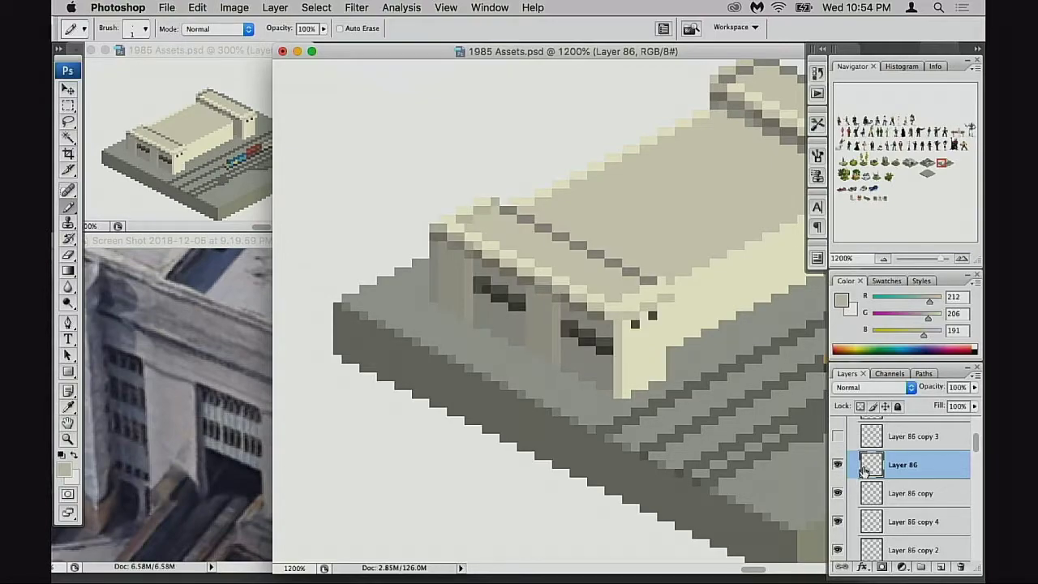
key("super+j")
key("v")
left_click_drag(479, 416, 698, 304)
left_click_drag(878, 476, 836, 461)
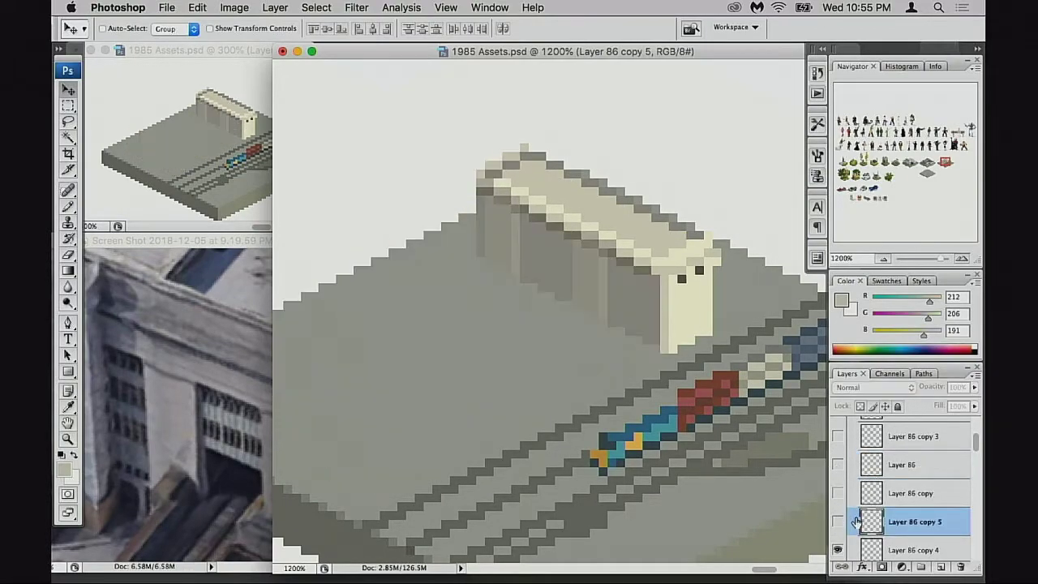
Step: Show the duplicated wing on Layer 86 copy 5 and nudge it right until it lines up exactly with the old rear wing
scroll(857, 520, "down", 2)
left_click(839, 470)
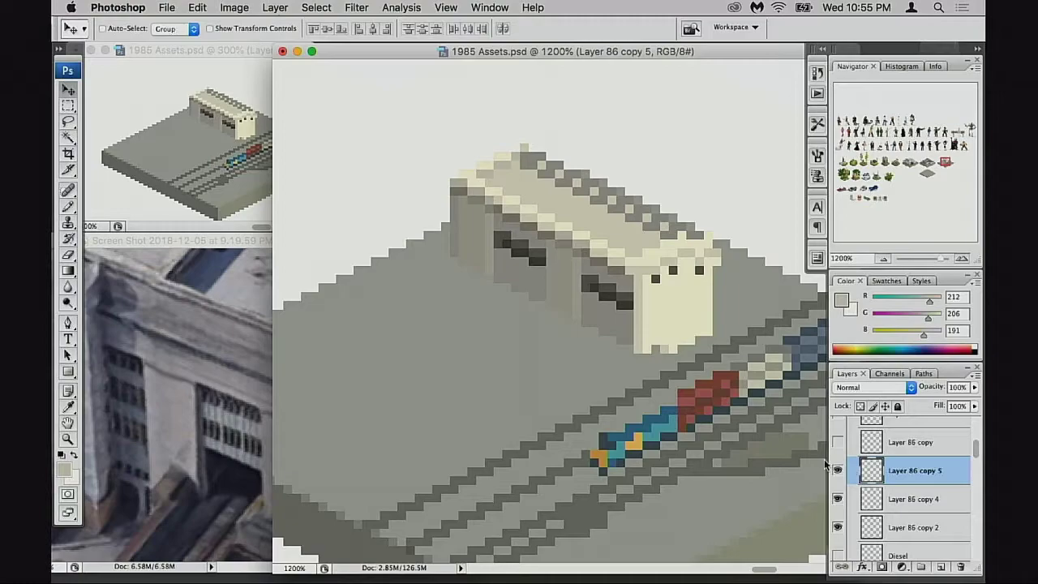
key("Right")
key("Right")
key("Right")
key("Right")
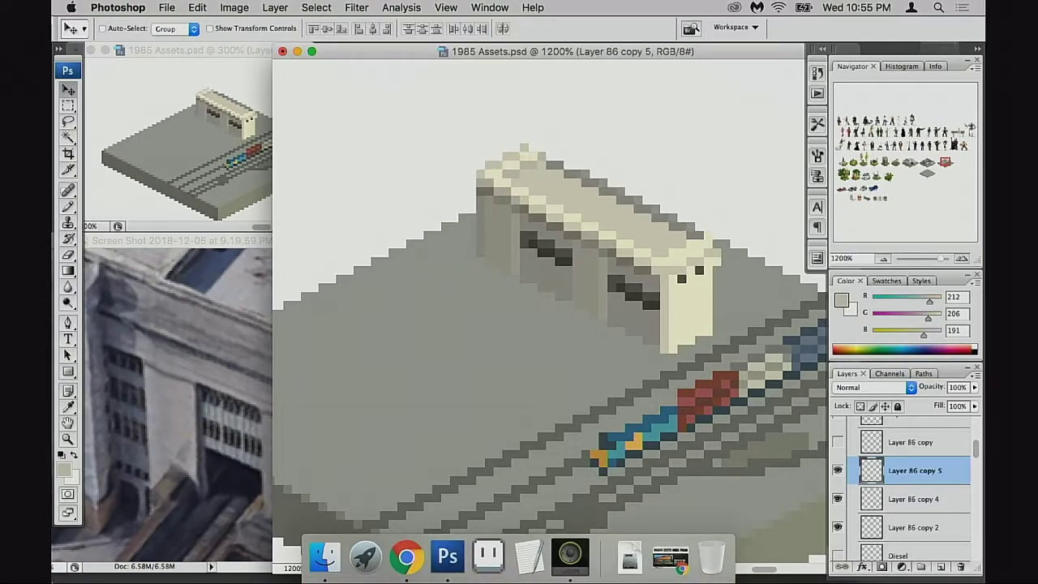
key("Left")
key("Up")
key("Down")
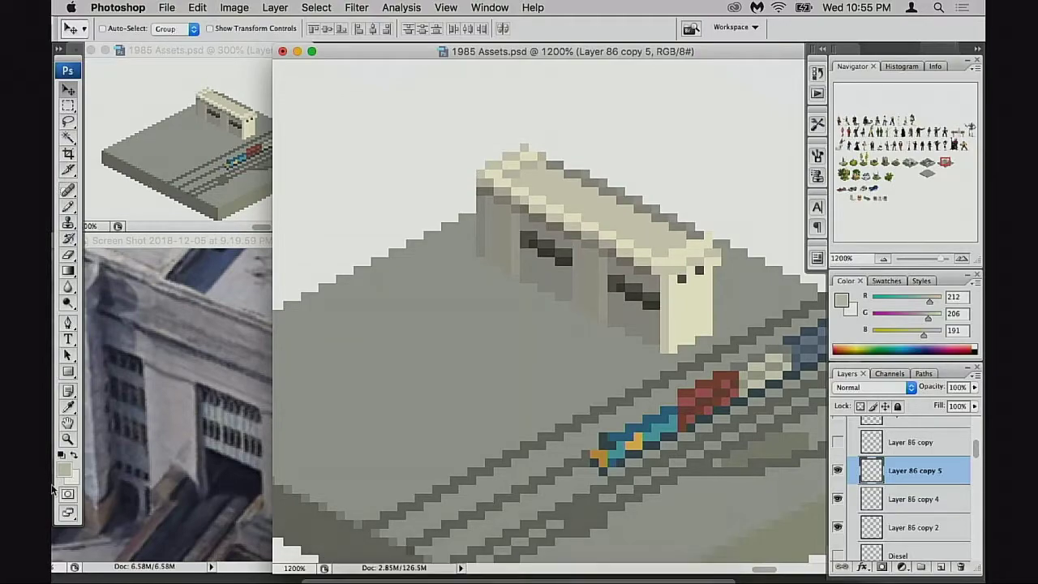
key("Down")
key("Up")
key("Up")
key("Down")
key("Down")
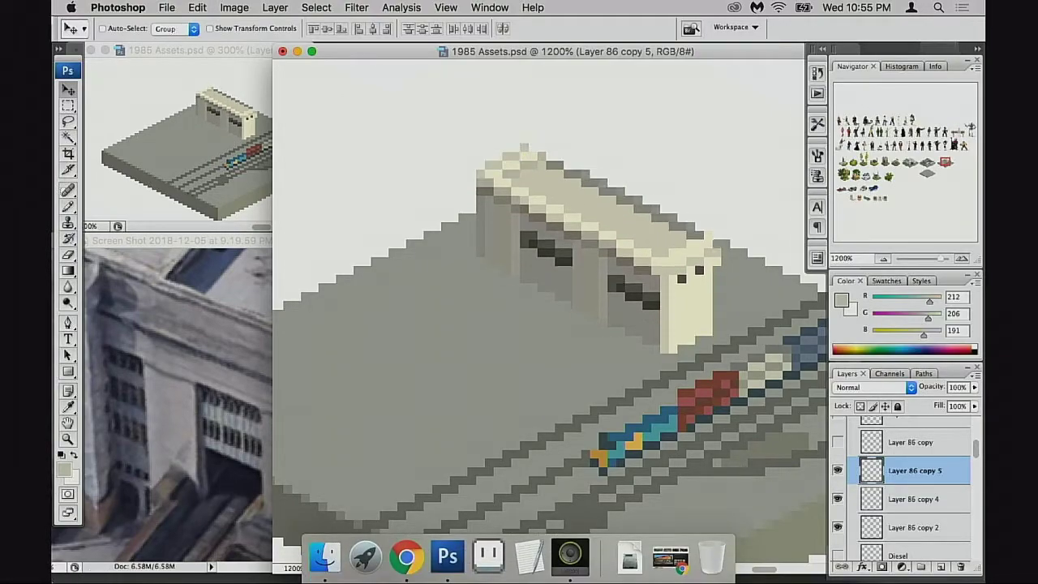
key("Up")
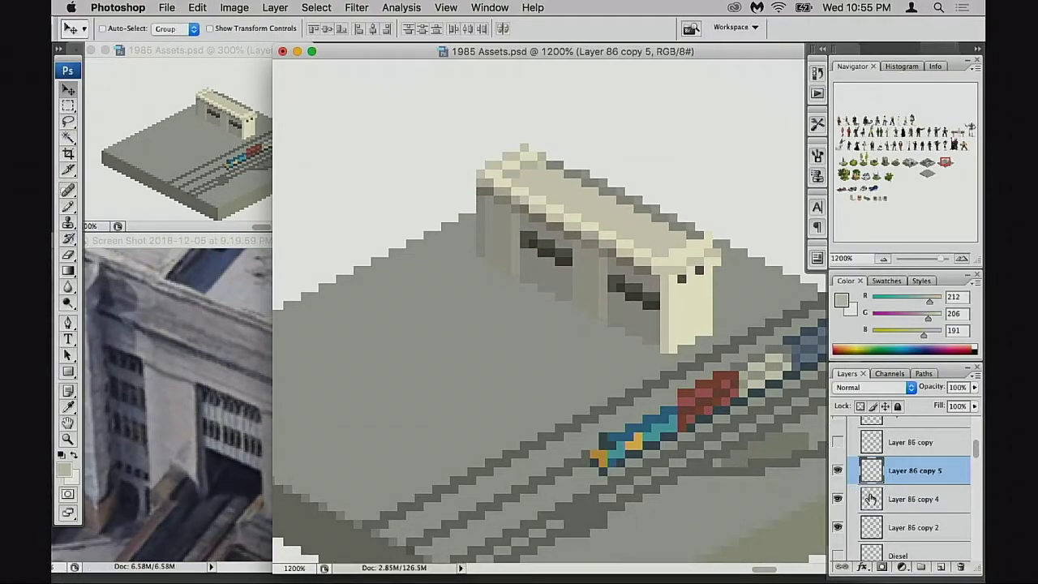
left_click_drag(870, 498, 960, 566)
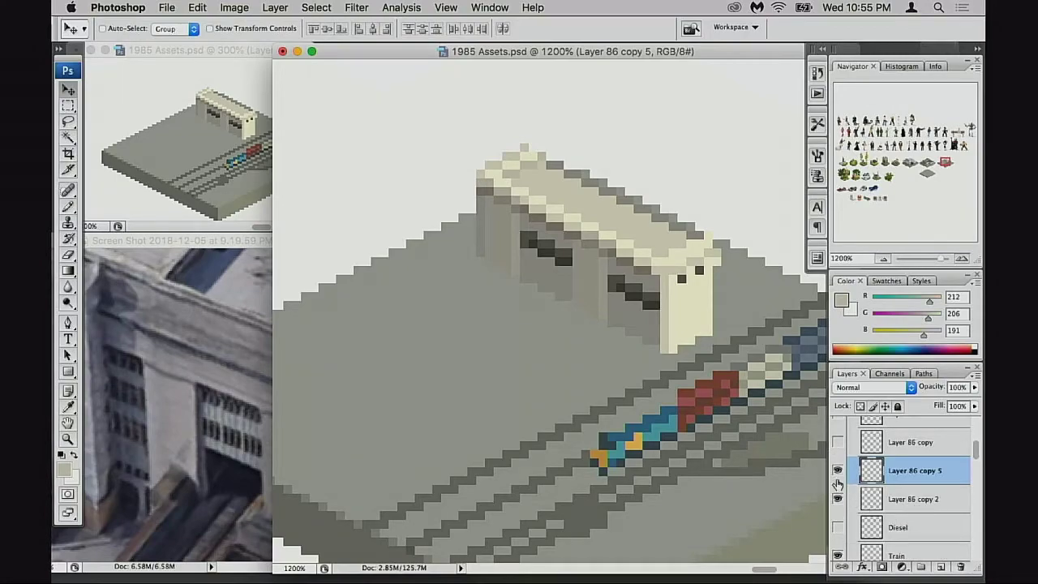
left_click(837, 479)
left_click(837, 480)
key("super+z")
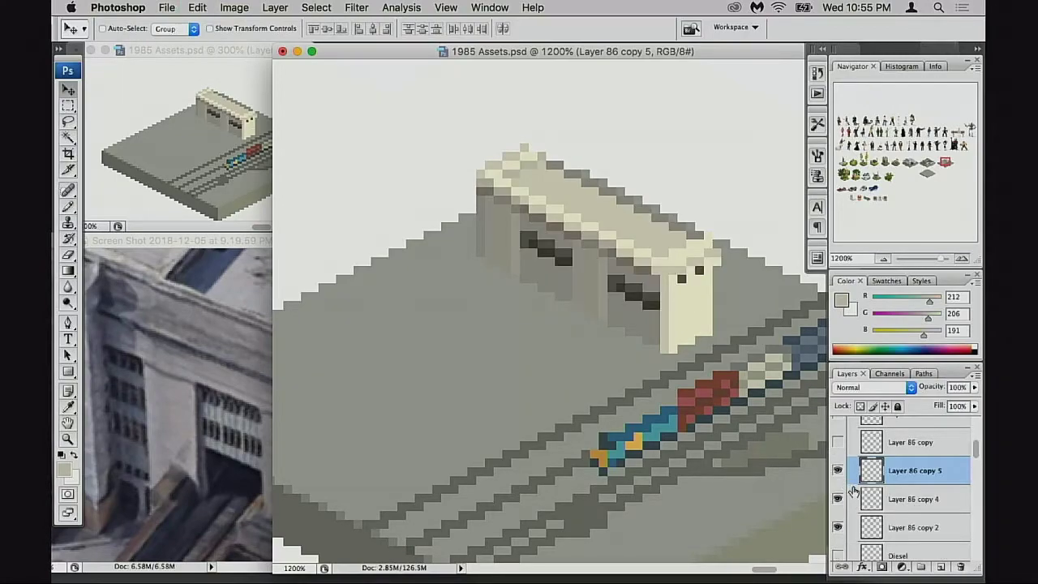
Step: Toggle the rear wing layers to compare them and delete the leftover Layer 86 copy 2
left_click(839, 526)
left_click(838, 526)
left_click(839, 499)
left_click(839, 473)
left_click(838, 527)
left_click(839, 527)
left_click_drag(878, 527, 961, 567)
left_click(838, 472)
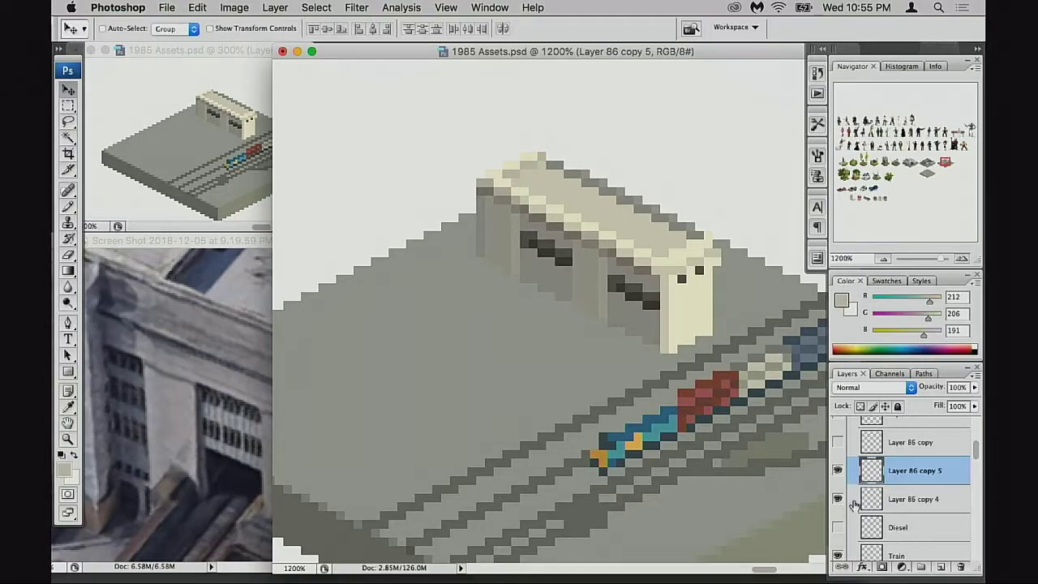
Step: Compare Layer 86 copy 4 with Layer 86 copy 5 by toggling their visibility, and delete Layer 86 copy 4
left_click(868, 498, "super")
key("super+d")
left_click_drag(838, 472, 840, 497)
left_click(838, 499)
left_click(838, 470)
left_click(840, 498)
left_click_drag(873, 499, 960, 567)
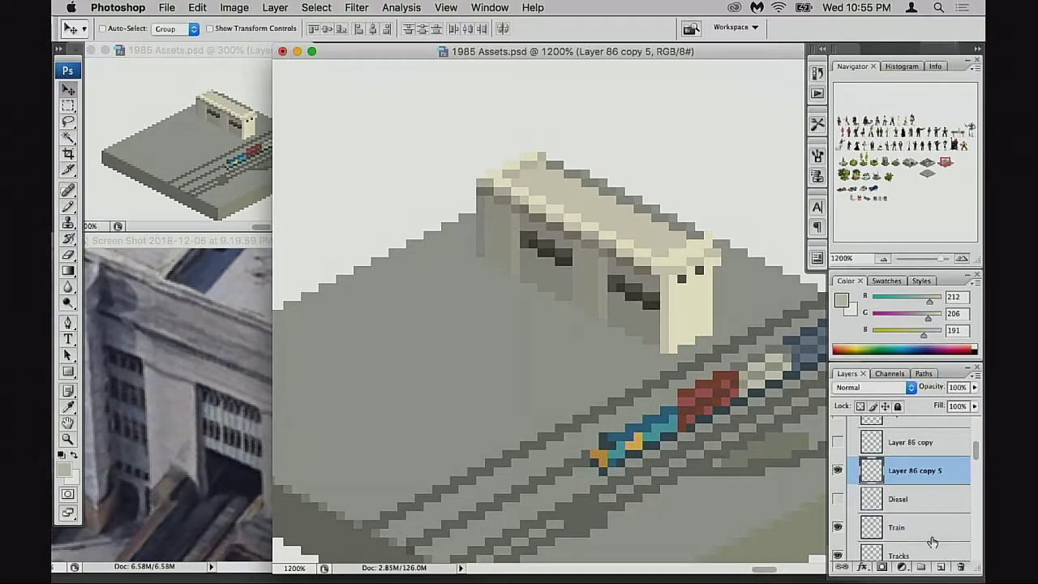
Step: Show the remaining building parts on Layer 86 copy, Layer 86 and Layer 86 copy 3, and select Layer 86 copy 3
left_click(838, 442)
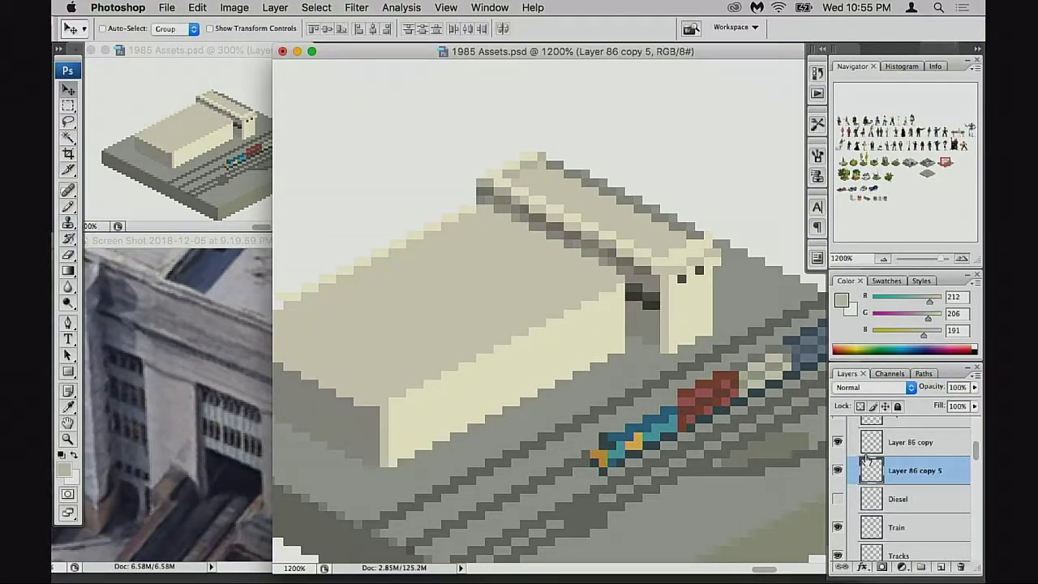
scroll(868, 458, "up", 2)
left_click(841, 464)
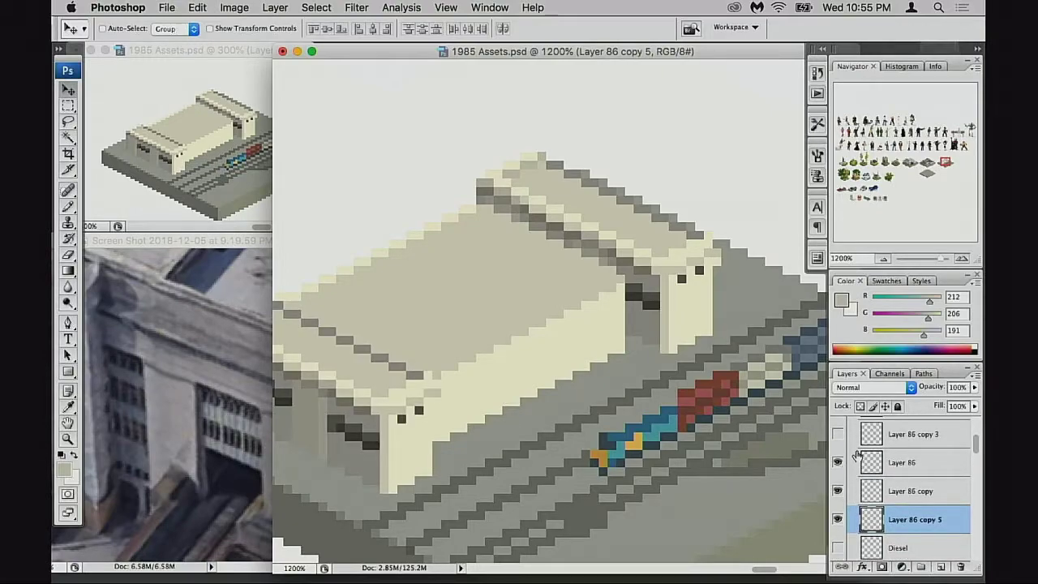
left_click(839, 436)
left_click(859, 443)
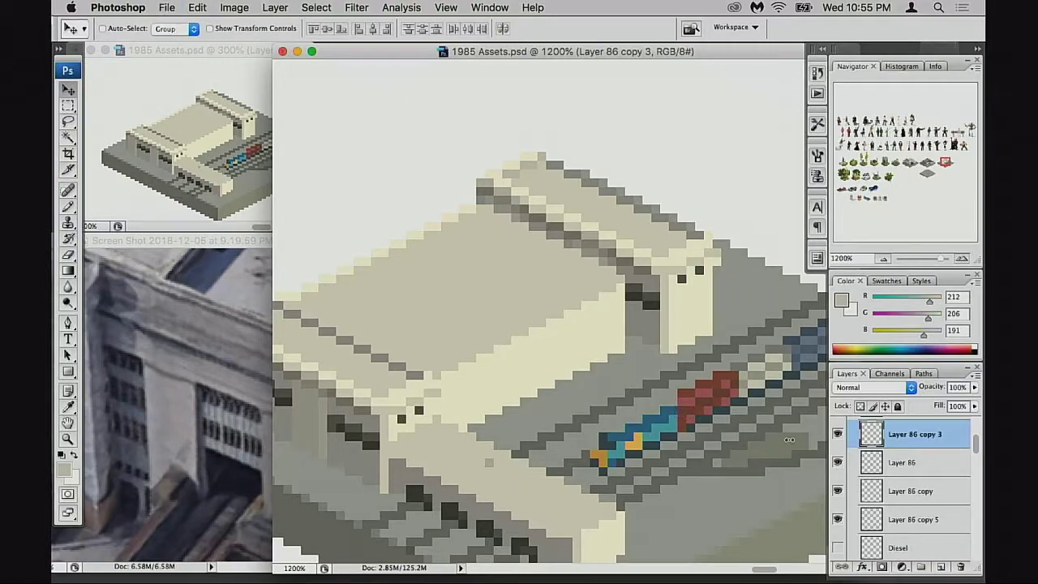
Step: Check the rear wing on Layer 86 copy 5, select that layer and sample its wall grey (158, 153, 149) for the Pencil
left_click(495, 364, "alt")
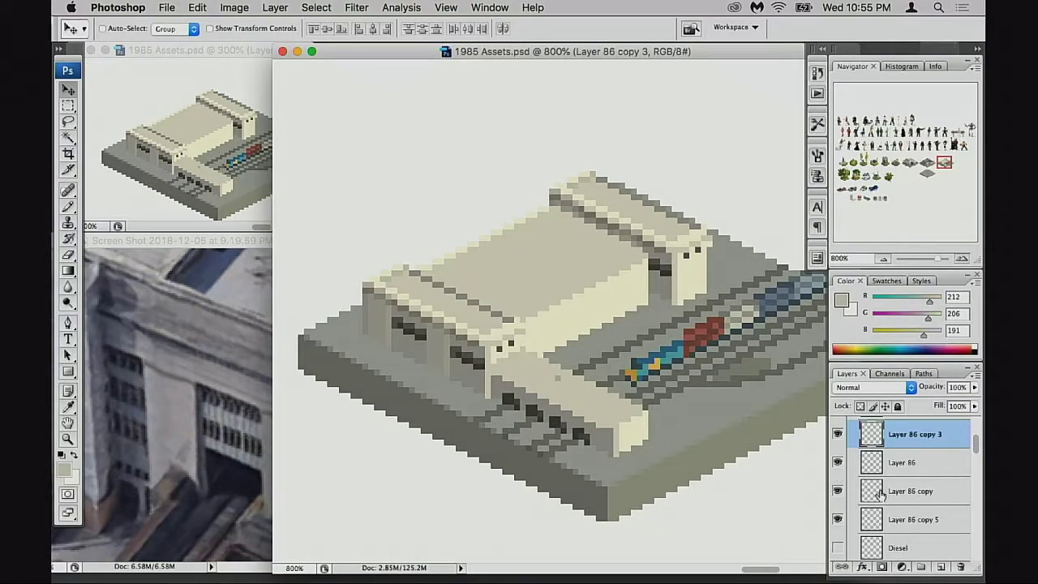
scroll(880, 491, "down", 2)
left_click(838, 465)
left_click(838, 465)
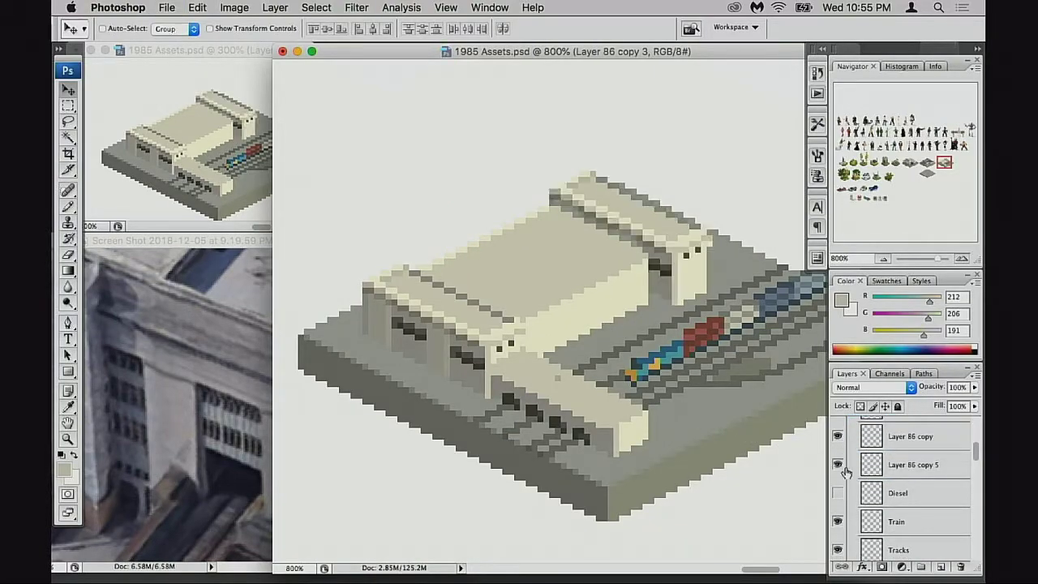
left_click(867, 469)
left_click(607, 301)
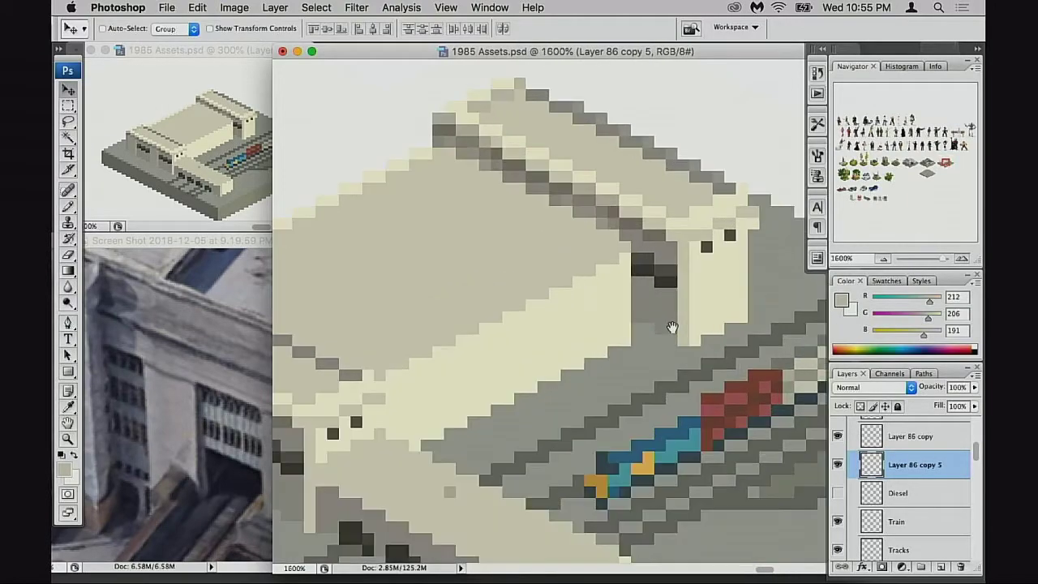
key("b")
left_click(670, 385, "alt")
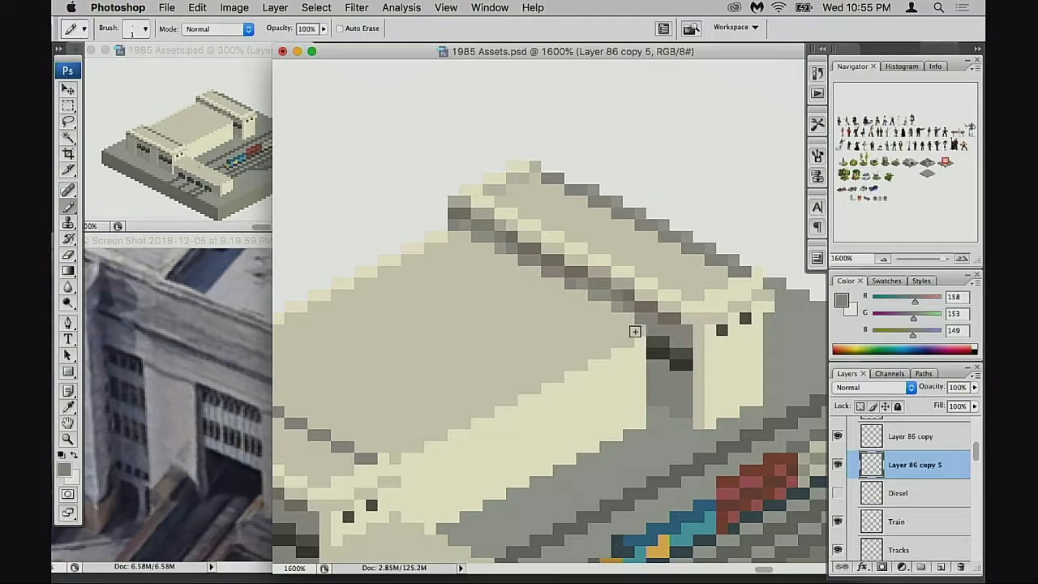
Step: Identify the main hall by toggling Layer 86 copy, select that layer and lock its transparent pixels
left_click(839, 437)
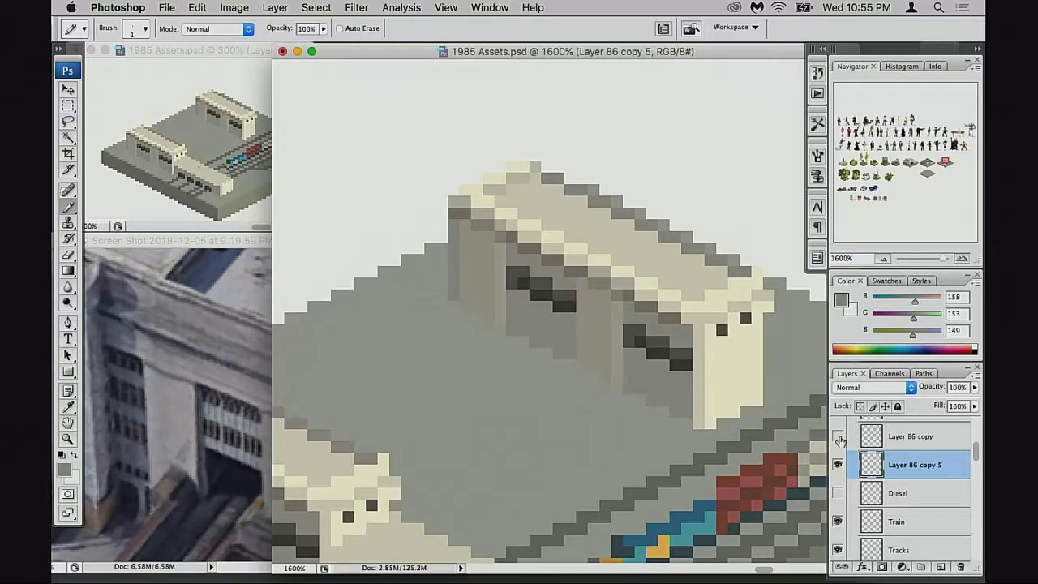
left_click(840, 437)
left_click(848, 442)
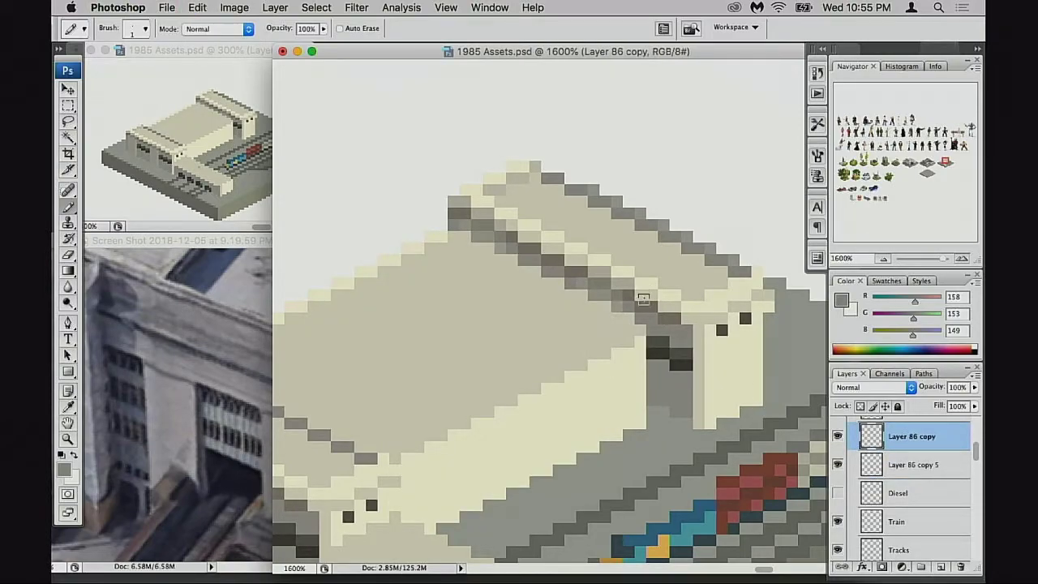
left_click(596, 341)
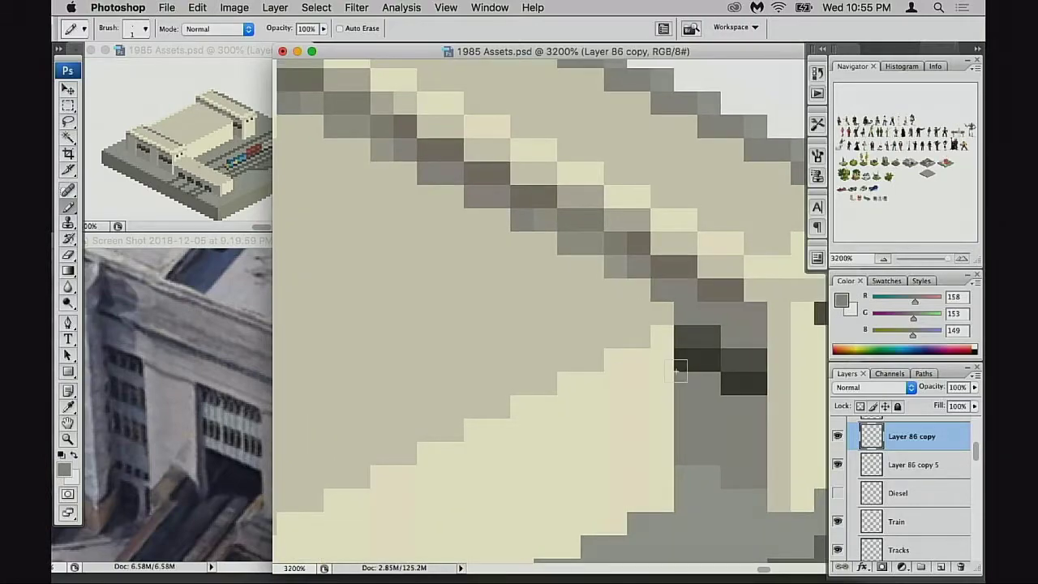
left_click(860, 406)
Step: Paint a stepped grey (158, 153, 149) shadow row on the hall roof along the rear wing's near edge
mouse_move(655, 309)
left_mouse_down()
mouse_move(601, 272)
mouse_move(563, 265)
mouse_move(600, 273)
mouse_move(583, 275)
mouse_move(501, 224)
mouse_move(584, 284)
left_mouse_up()
left_click(516, 243)
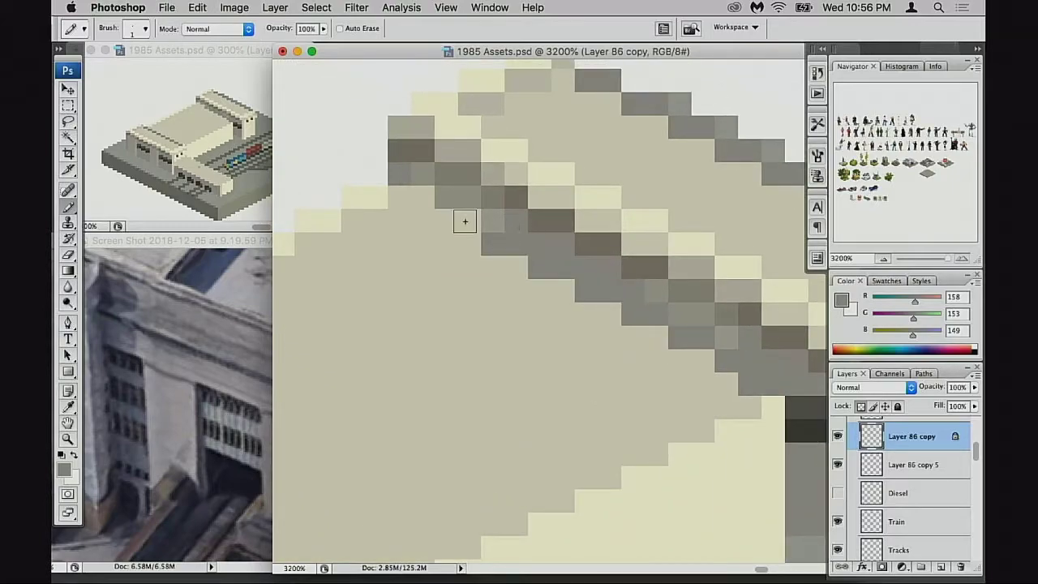
left_click(409, 195)
left_click_drag(589, 311, 531, 262)
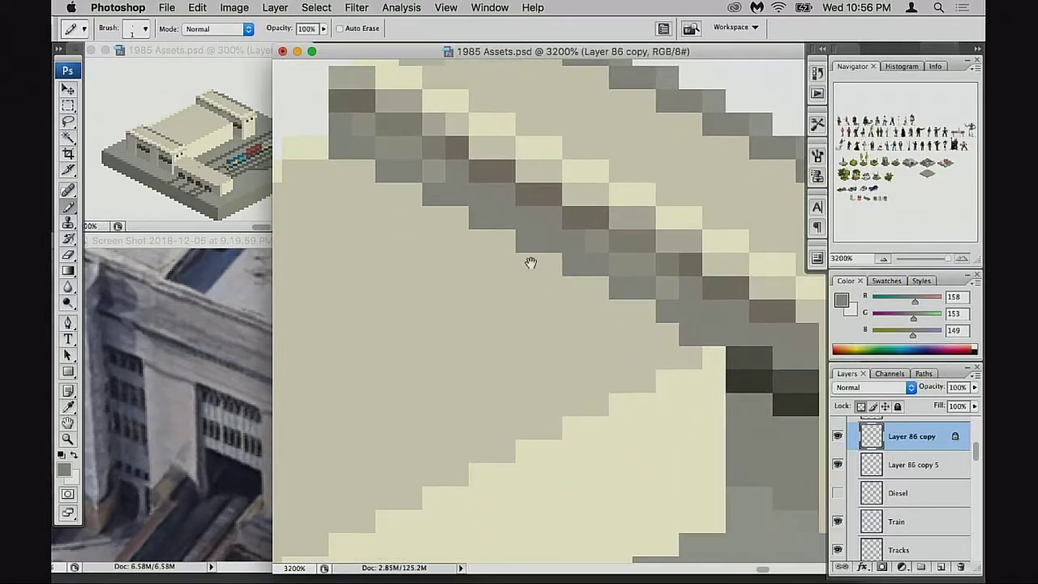
Step: Widen the hall roof shadow beside the rear wing with a second stepped row of the same grey
left_click(666, 331)
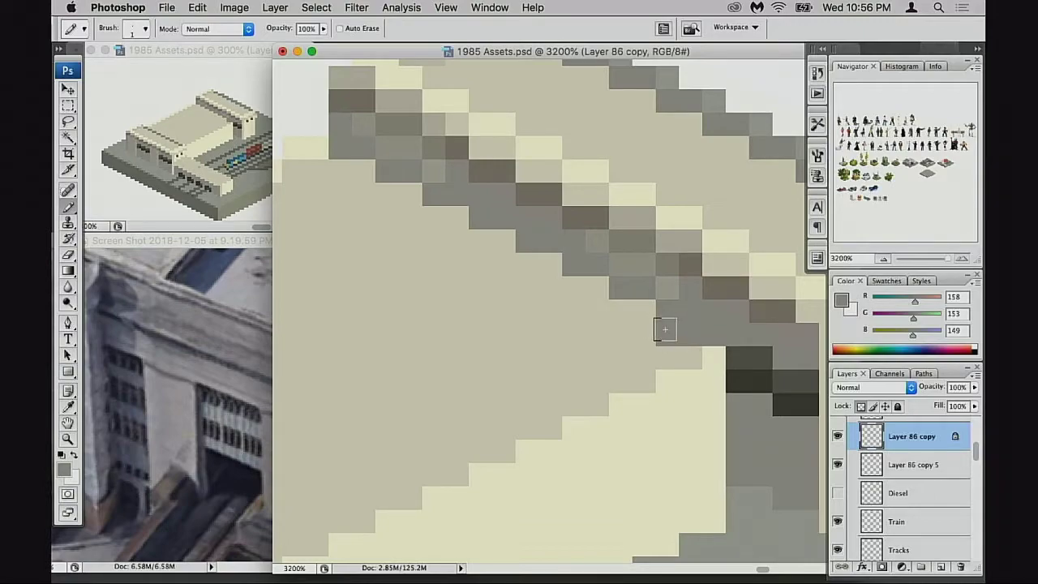
mouse_move(665, 329)
left_mouse_down()
mouse_move(601, 290)
mouse_move(570, 288)
mouse_move(558, 268)
mouse_move(511, 241)
mouse_move(409, 196)
mouse_move(361, 189)
mouse_move(376, 173)
mouse_move(343, 167)
left_mouse_up()
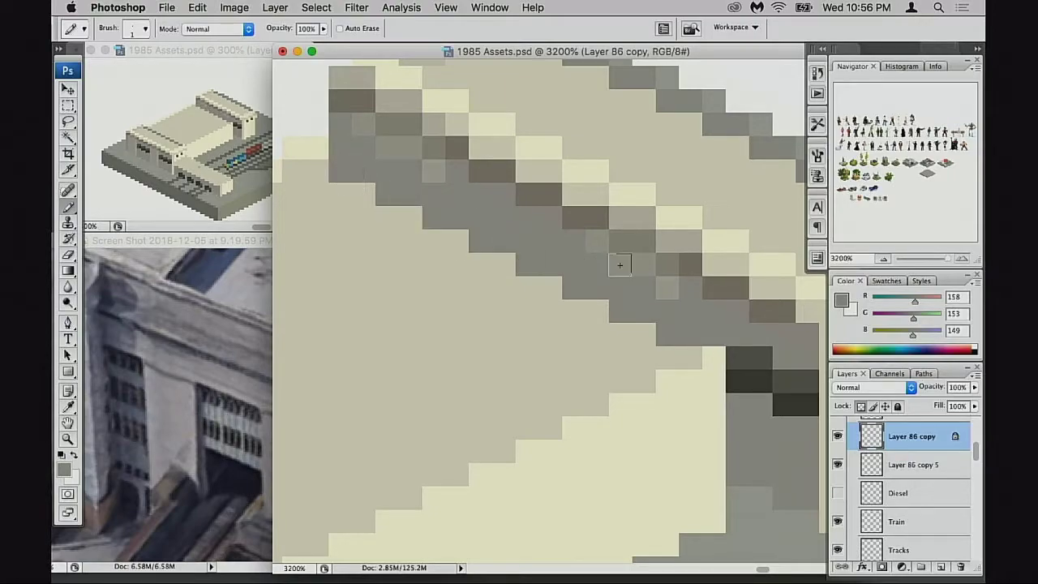
left_click_drag(654, 341, 635, 337)
left_click_drag(570, 325, 645, 341)
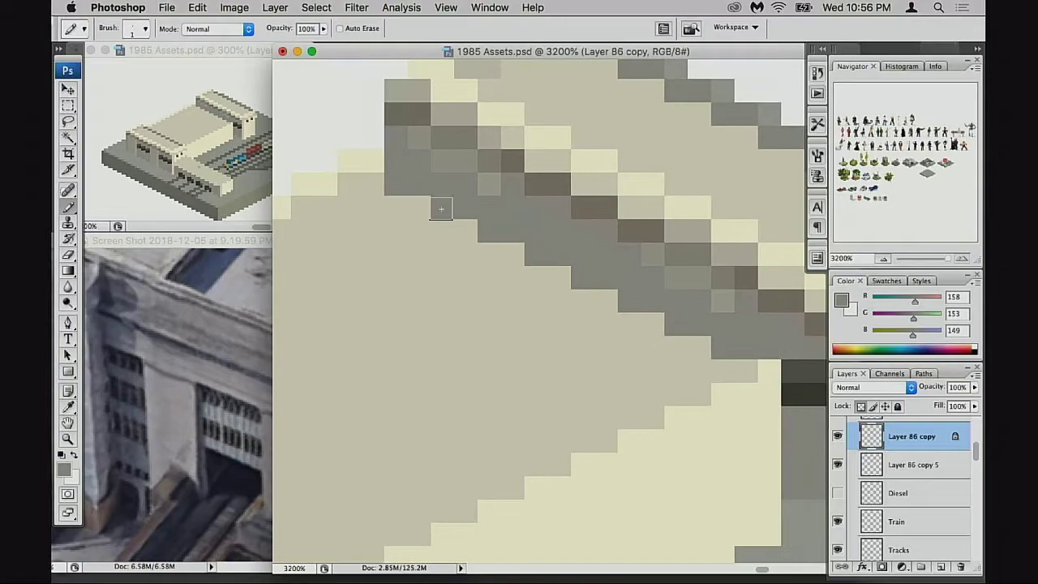
left_click(441, 208)
Step: Toggle the hall layer to check it and merge Layer 86 copy down into Layer 86 copy 5
left_click(836, 441)
left_click(836, 442)
key("BackSpace")
left_click(838, 437)
left_click(838, 436)
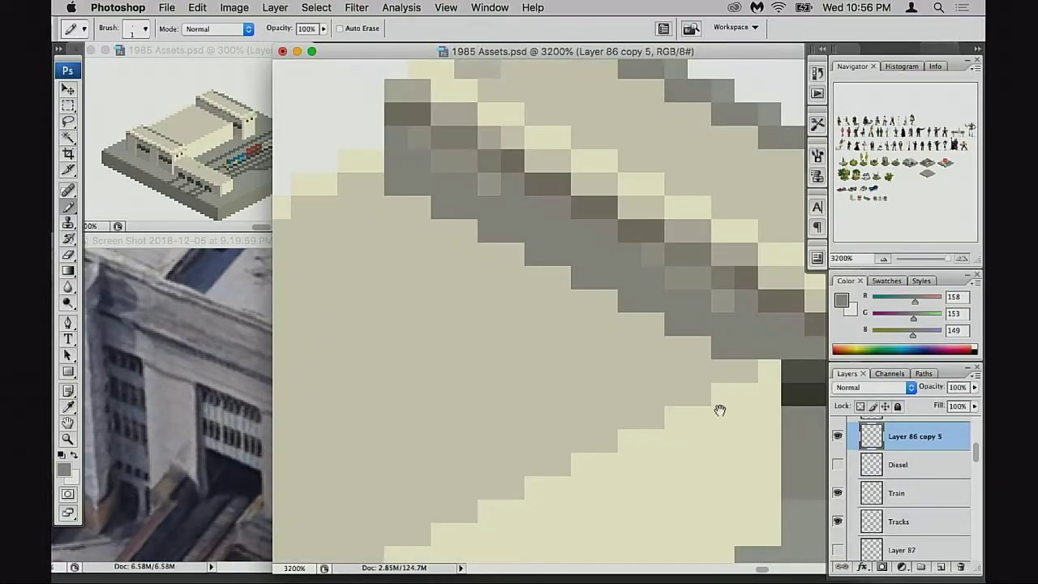
Step: Cover the mismatched patches in the shadow band below the rear wing's roof edge with grey (158, 153, 149)
left_click(672, 393, "alt")
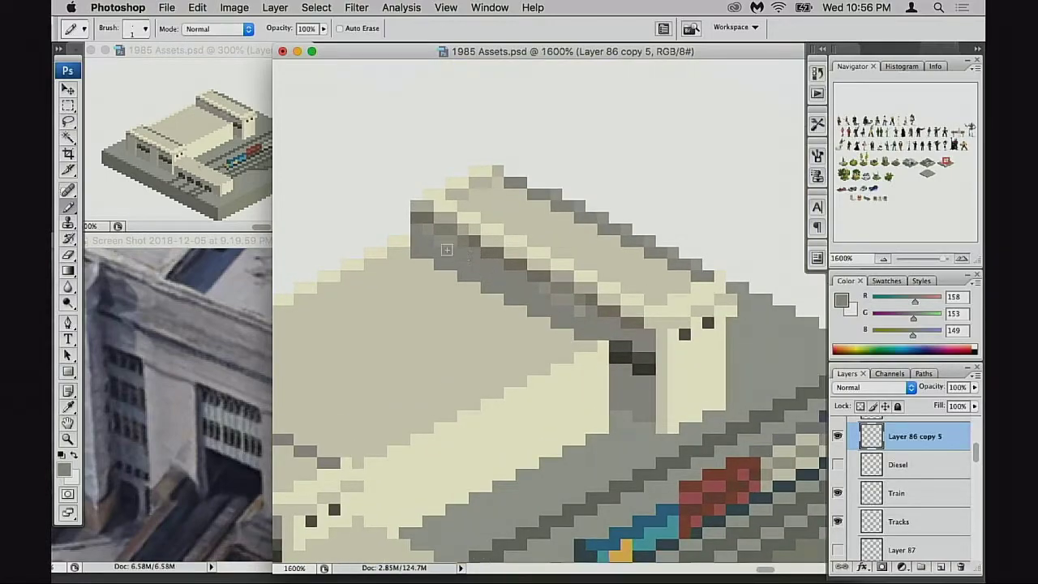
left_click(477, 247, "alt")
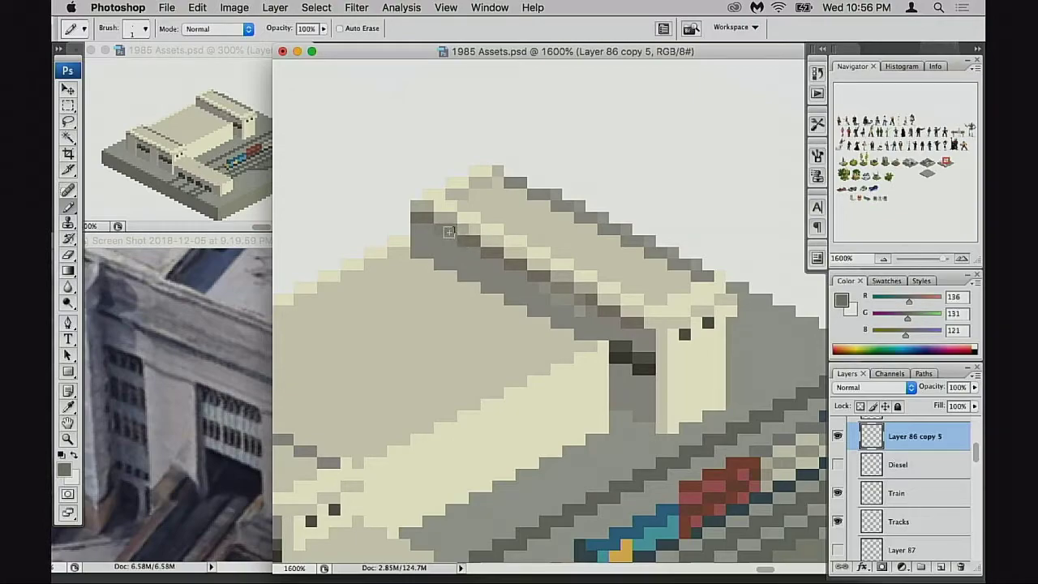
left_click(543, 295, "alt")
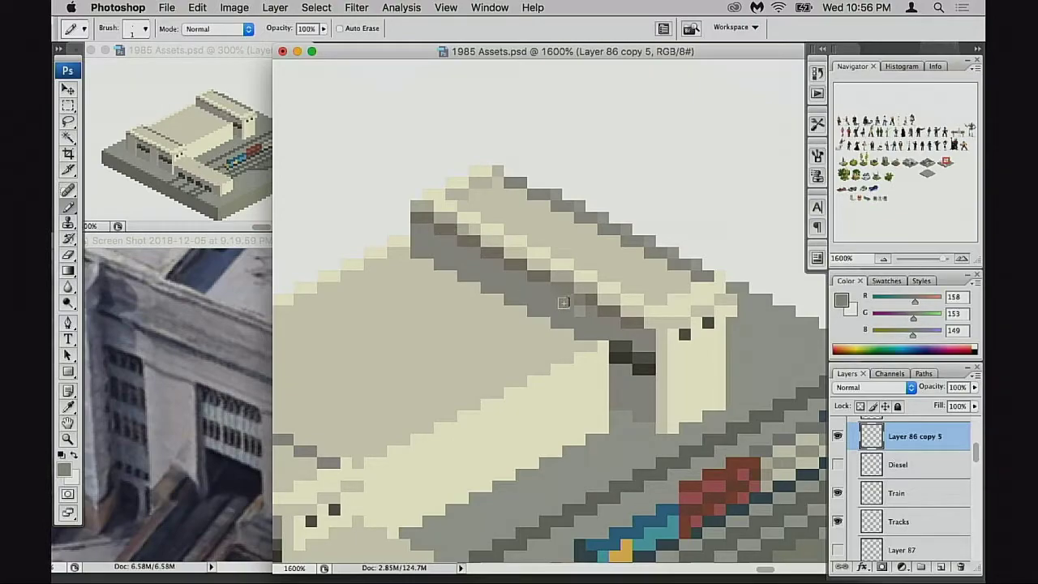
left_click_drag(591, 342, 622, 343)
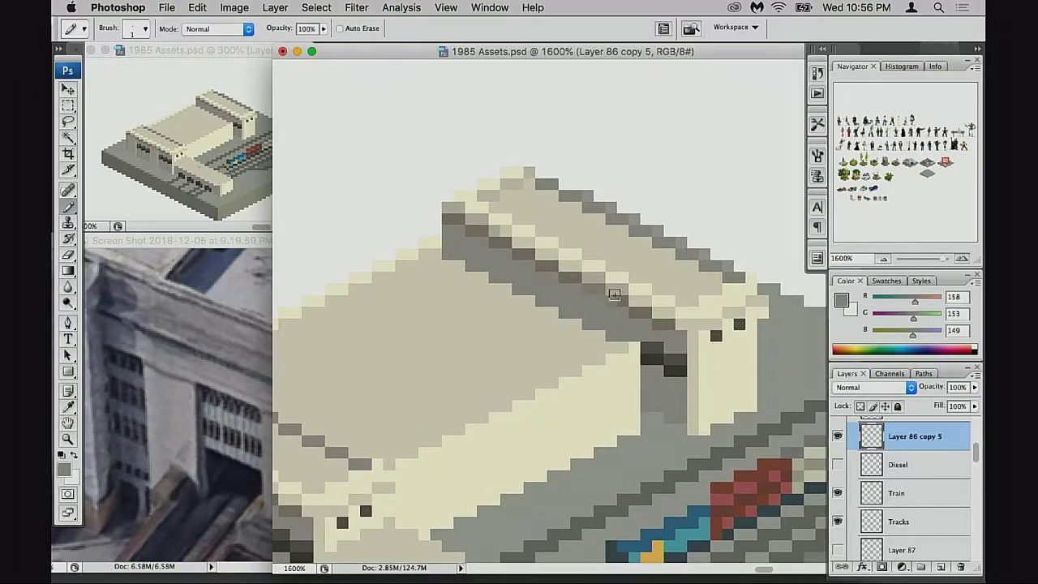
Step: Even out the dark stepped line under the rear wing's cream roof edge with the sampled darker grey (136, 131, 121)
left_click(590, 280, "alt")
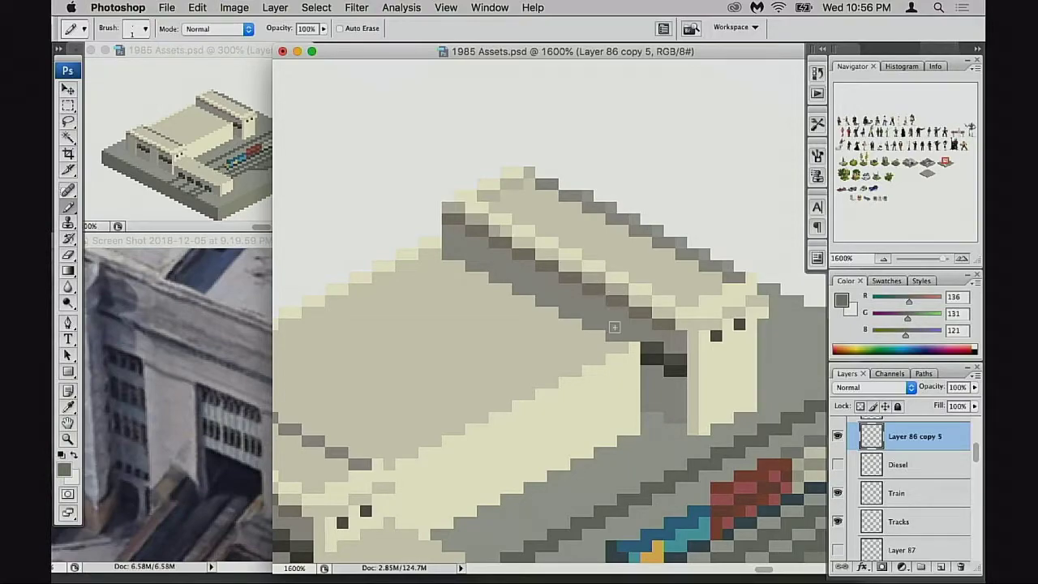
left_click(505, 302)
left_click_drag(645, 325, 507, 326)
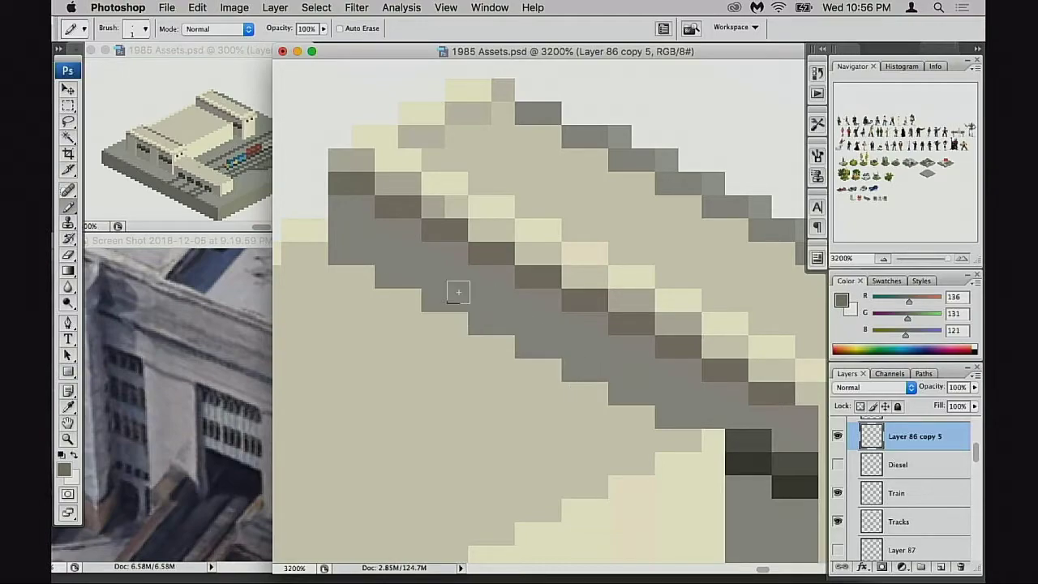
left_click_drag(502, 344, 544, 335)
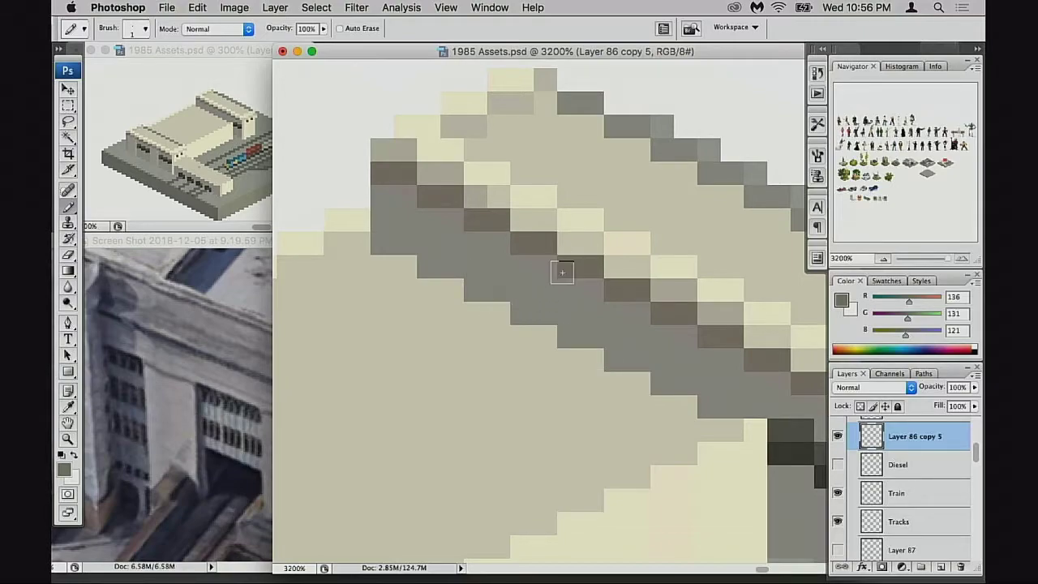
scroll(527, 279, "right", 4)
scroll(528, 280, "down", 2)
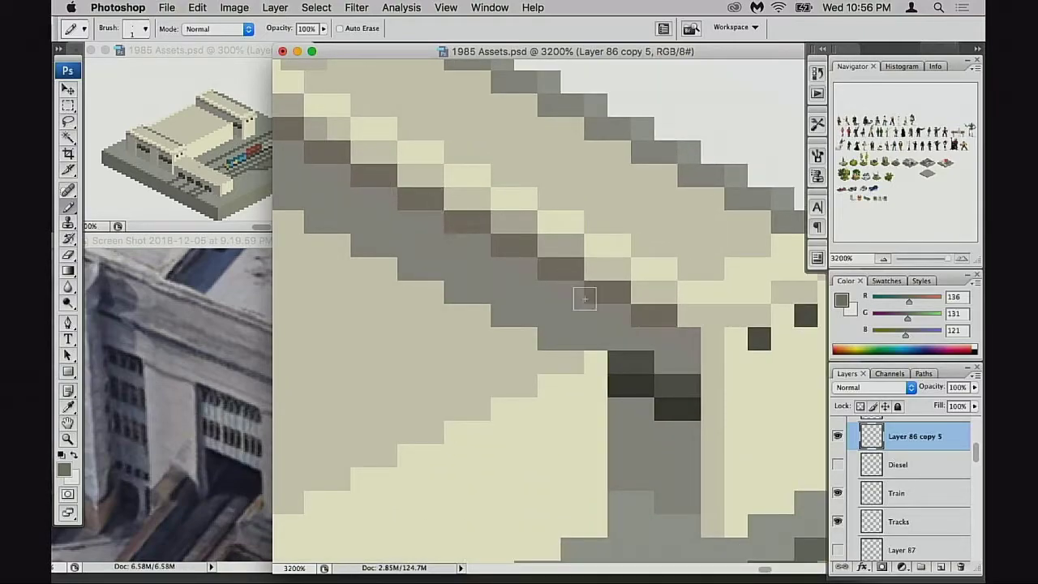
left_click_drag(629, 328, 593, 316)
left_click_drag(536, 289, 573, 308)
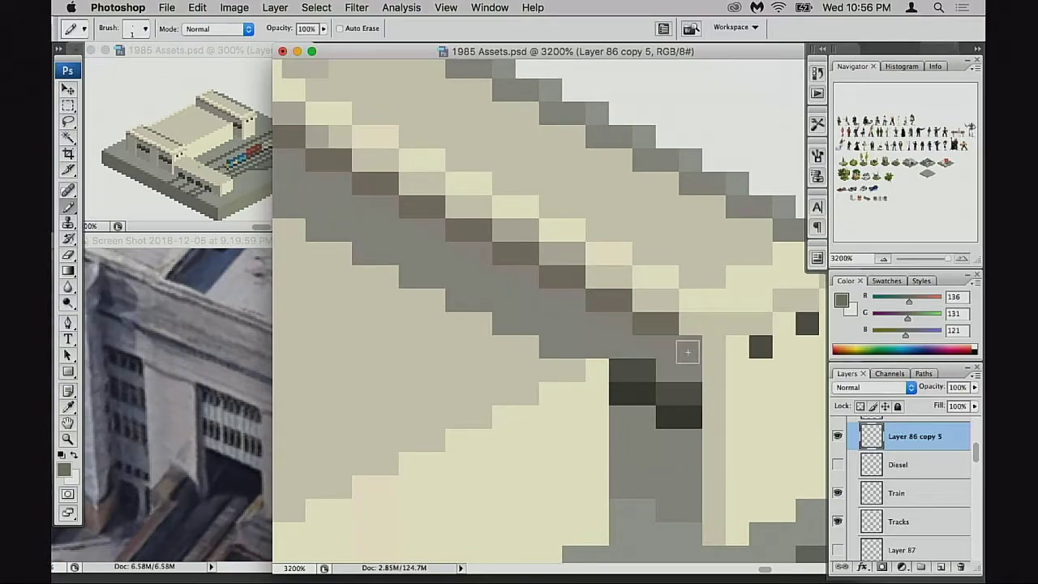
Step: Sample the hall roof beige (226, 219, 201) and test blending it over the shadow's outer edge at 20%, 60% and 30% opacity
scroll(487, 252, "left", 2)
scroll(487, 252, "up", 1)
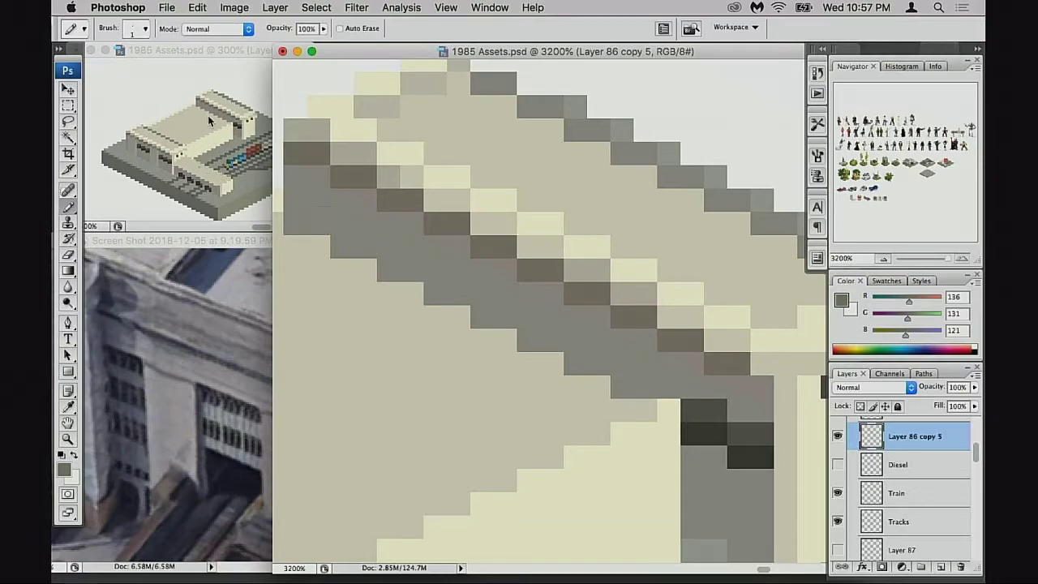
scroll(533, 368, "left", 3)
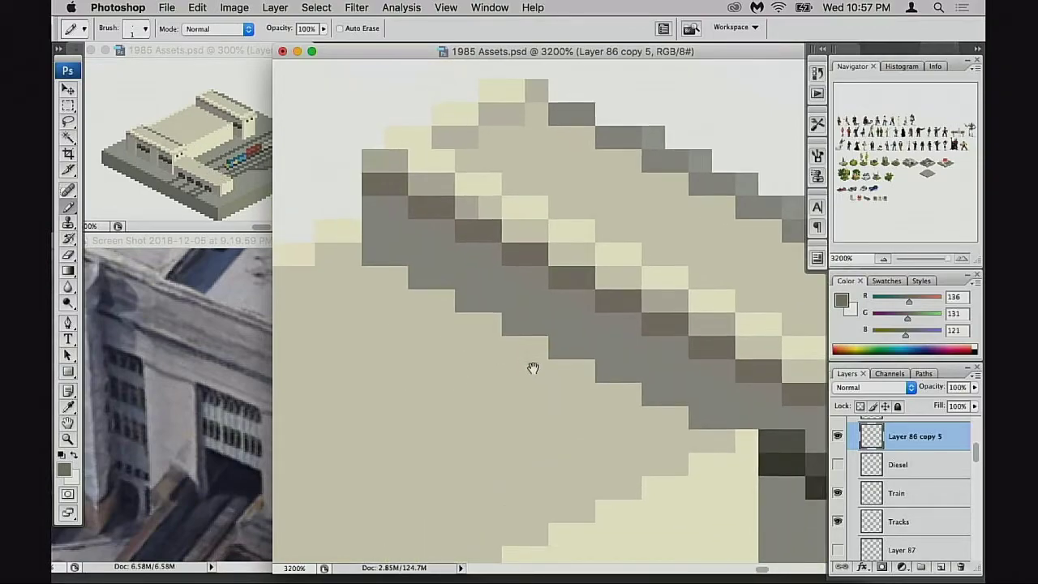
scroll(501, 338, "right", 3)
scroll(500, 338, "down", 2)
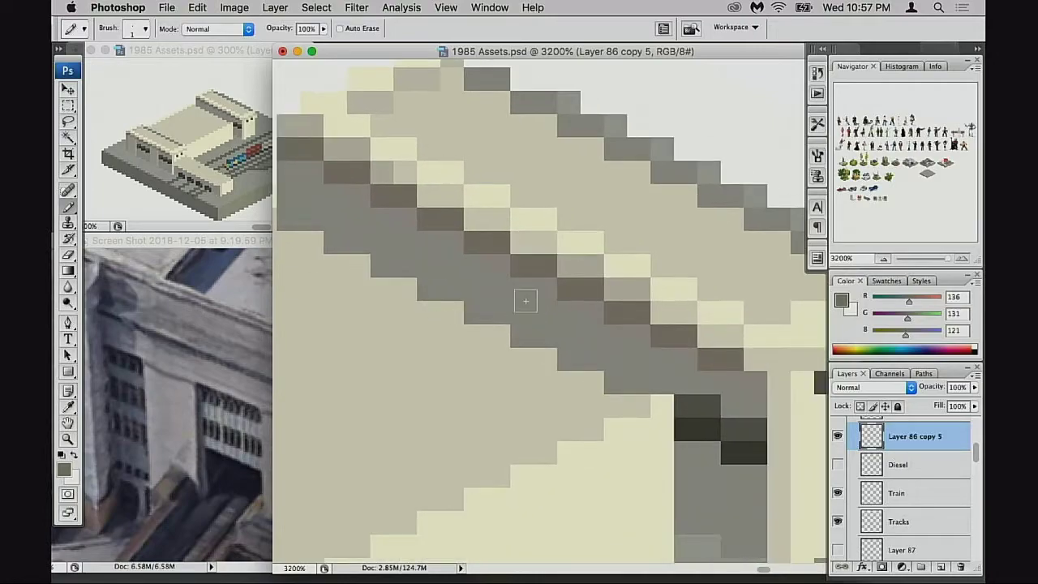
left_click(477, 335, "alt")
key("2")
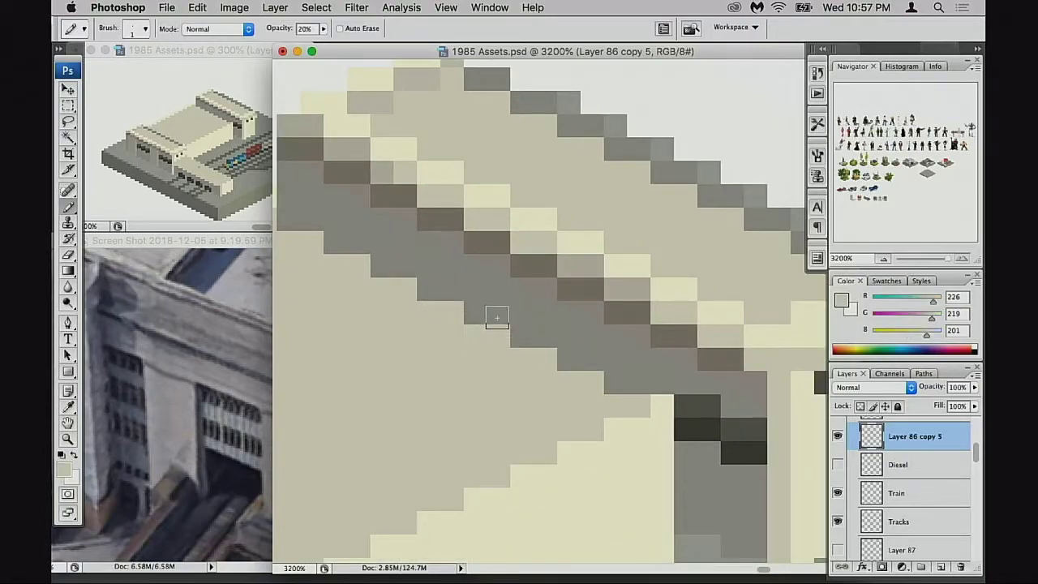
key("6")
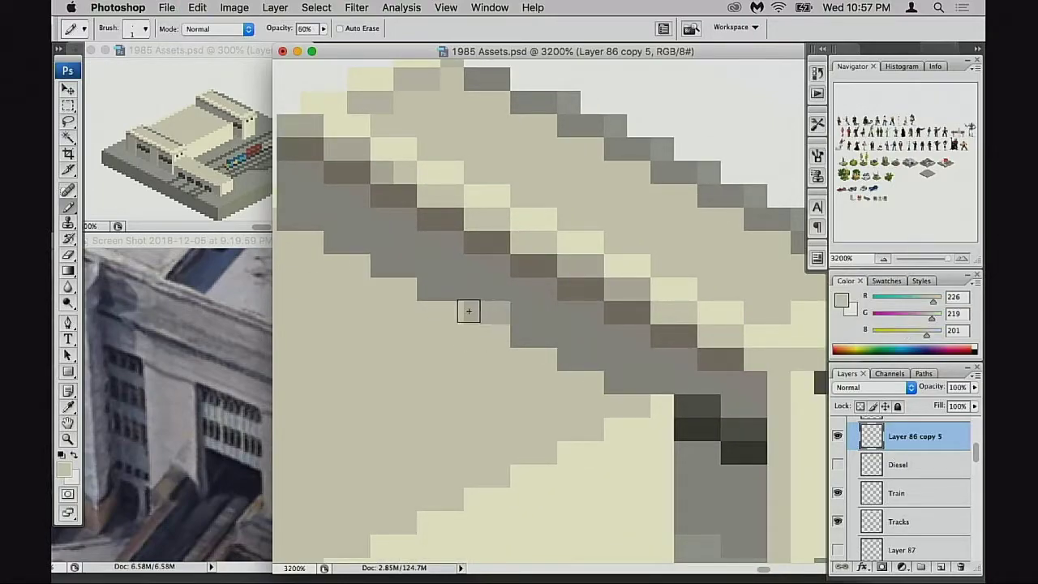
key("3")
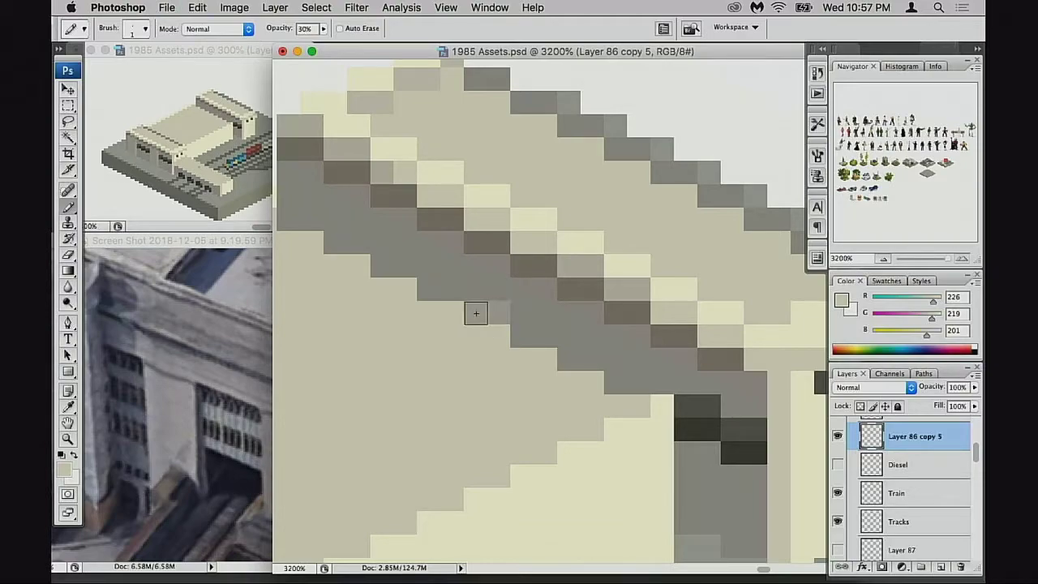
Step: Repaint the outer part of the hall roof shadow with the sampled blended grey (179, 173, 165) at 100% opacity
key("0")
left_click(505, 309, "alt")
left_click(457, 283)
left_click(531, 336)
left_click(581, 360)
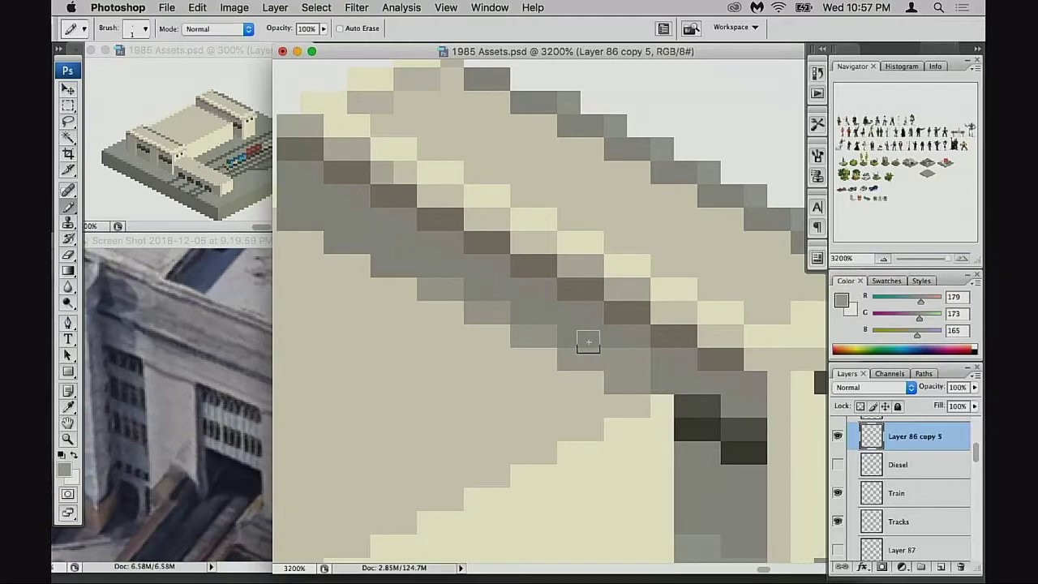
left_click(545, 323)
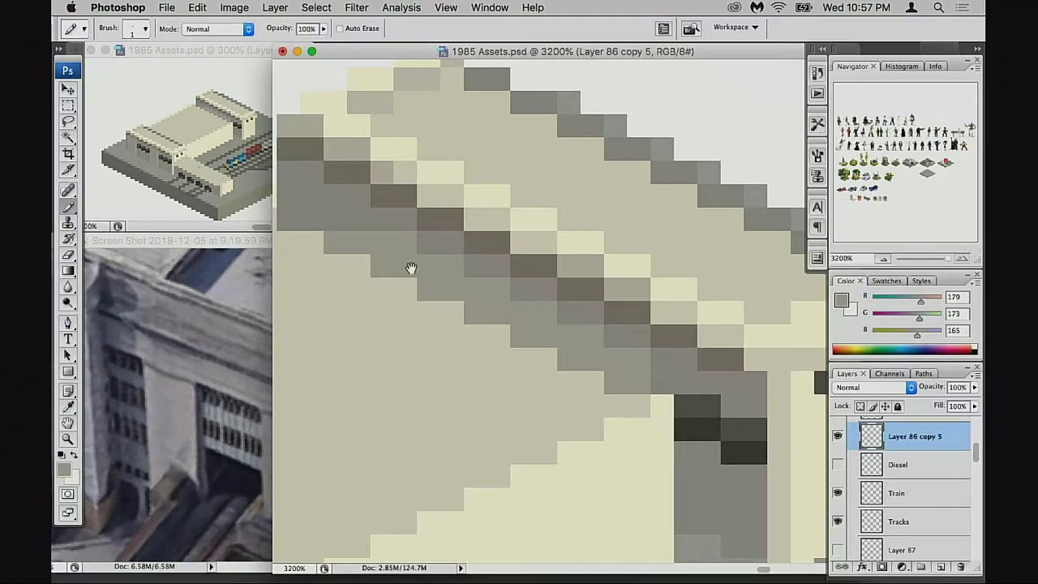
left_click_drag(411, 268, 435, 278)
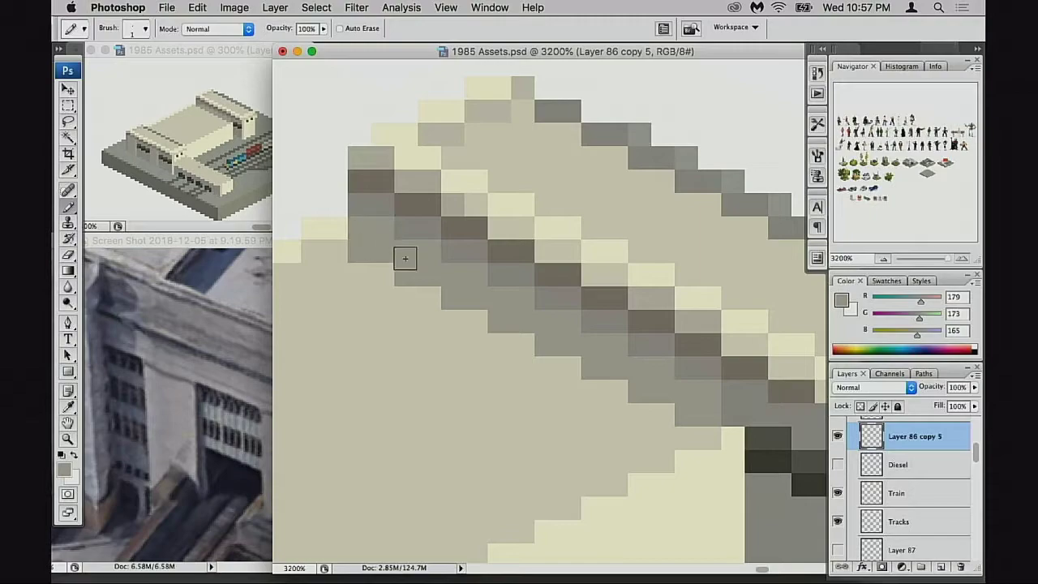
Step: Review the repainted hall roof shadow along the rear wing and save the document
left_click_drag(505, 314, 472, 302)
mouse_move(581, 364)
left_mouse_down()
mouse_move(561, 364)
mouse_move(552, 344)
mouse_move(570, 347)
left_mouse_up()
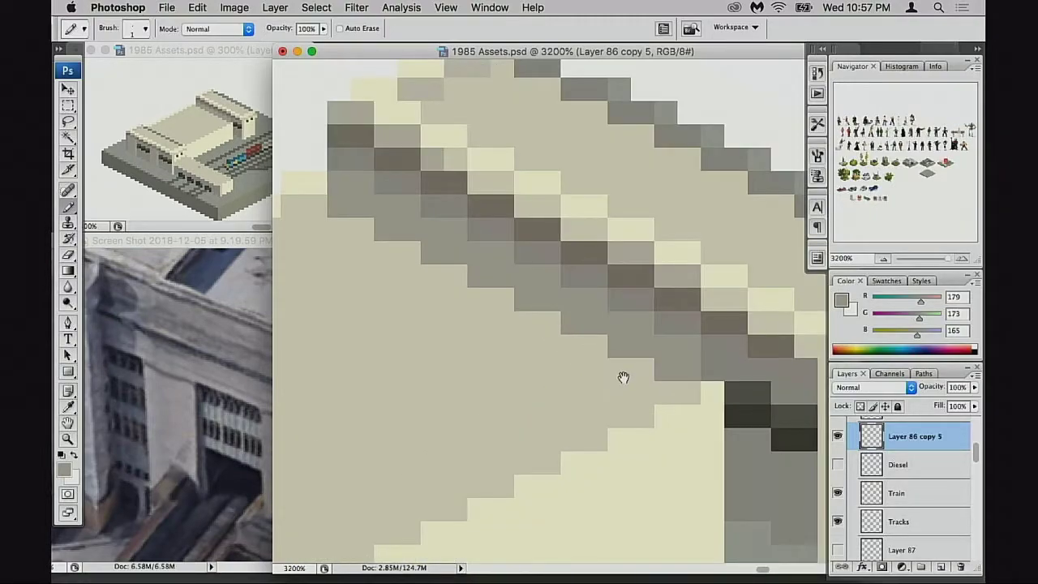
left_click_drag(622, 376, 568, 338)
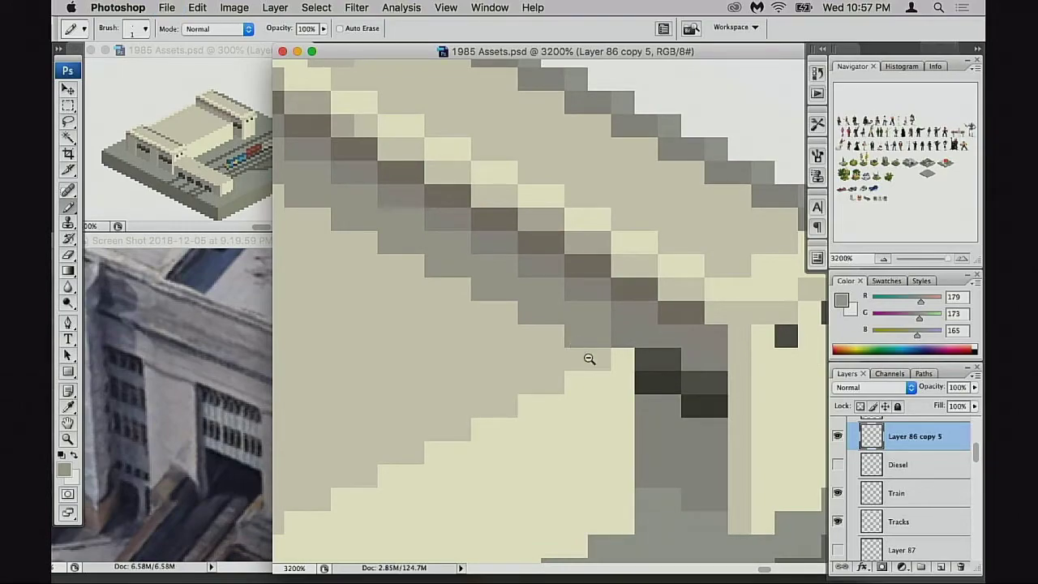
left_click(588, 358, "alt")
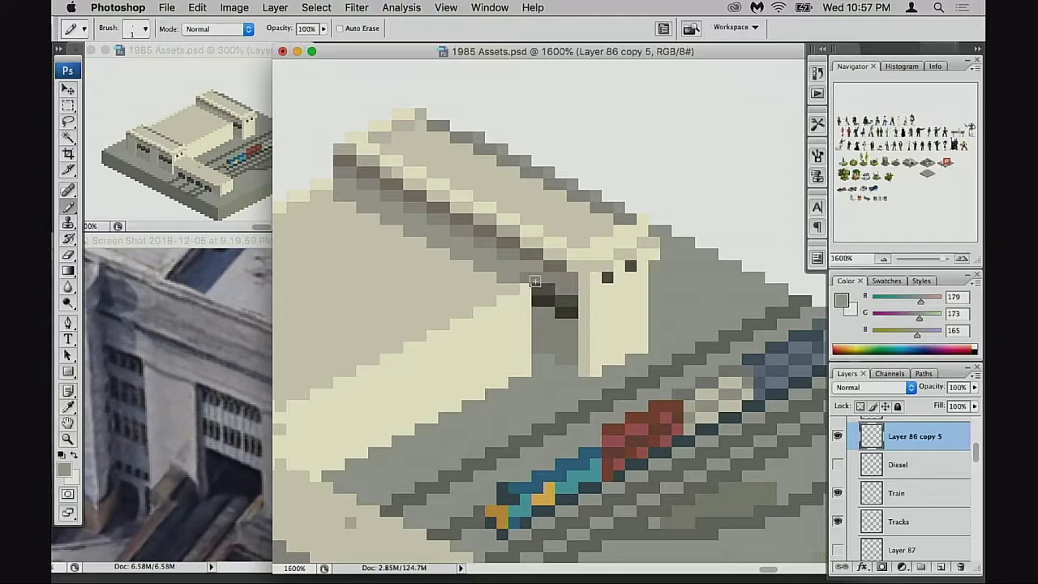
key("super+z")
key("super+z")
scroll(562, 339, "left", 4)
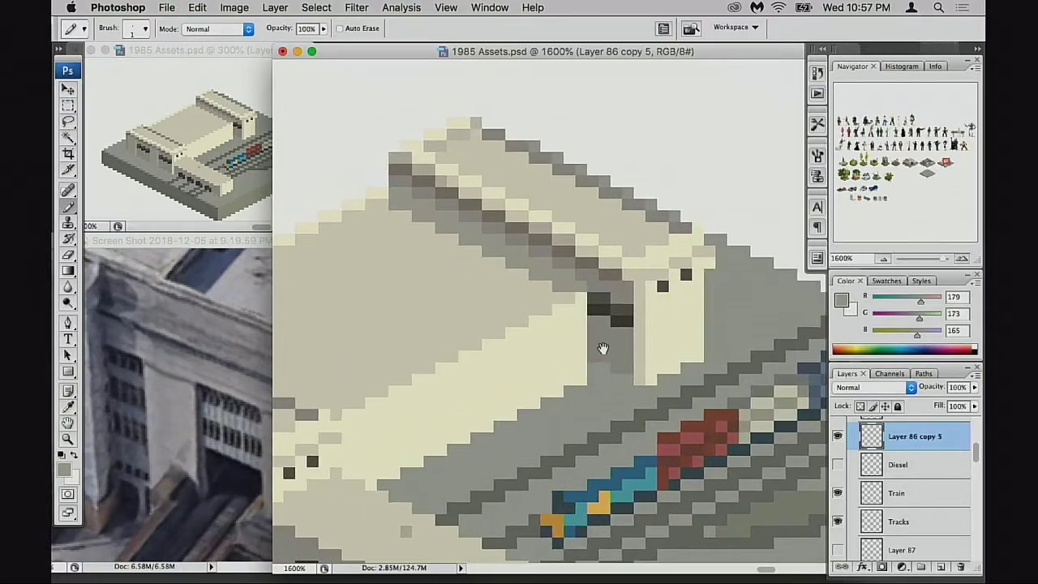
left_click_drag(593, 307, 613, 316)
key("super+s")
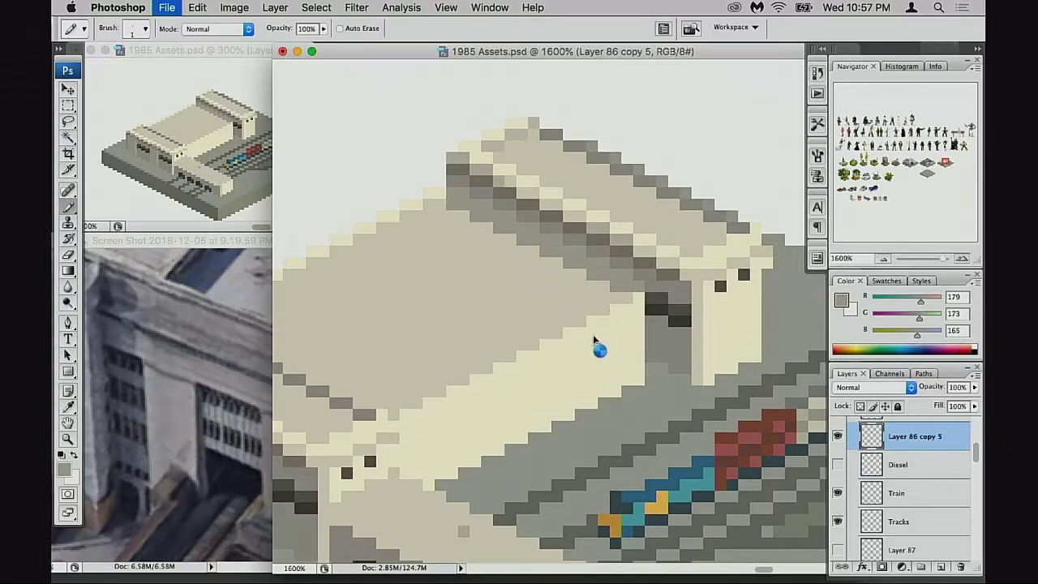
Step: Sample the dark ground shadow grey (101, 108, 103) from the neighbouring walled building tile for use on the station tile
left_click(565, 372, "alt")
left_click_drag(579, 387, 691, 294)
left_click(571, 363, "alt")
left_click(567, 365, "alt")
scroll(547, 348, "left", 10)
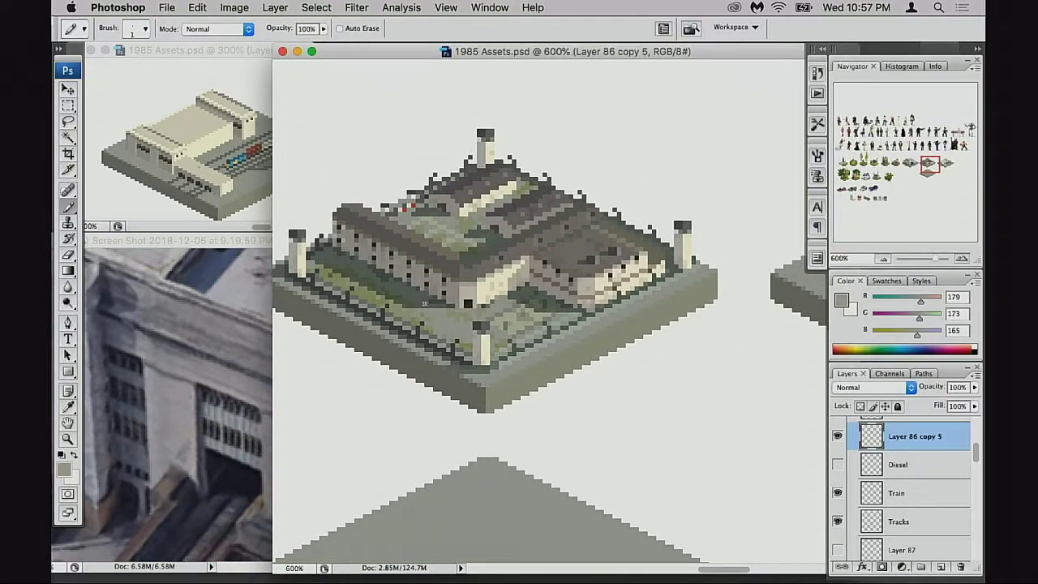
mouse_move(576, 346)
left_mouse_down()
mouse_move(477, 348)
mouse_move(584, 348)
left_mouse_up()
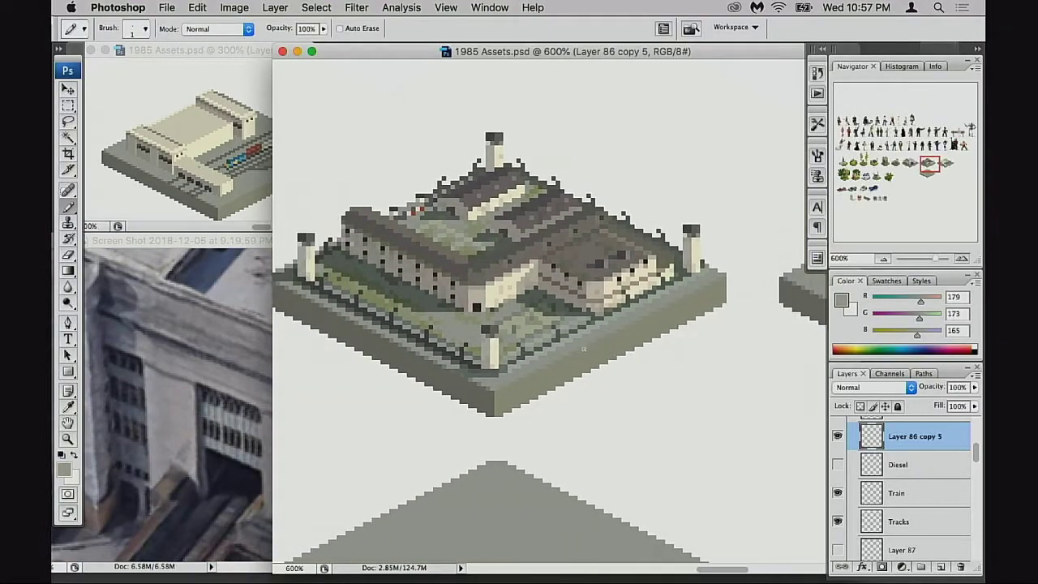
left_click(427, 297, "alt")
scroll(605, 360, "right", 8)
left_click(720, 386, "super")
scroll(721, 386, "right", 4)
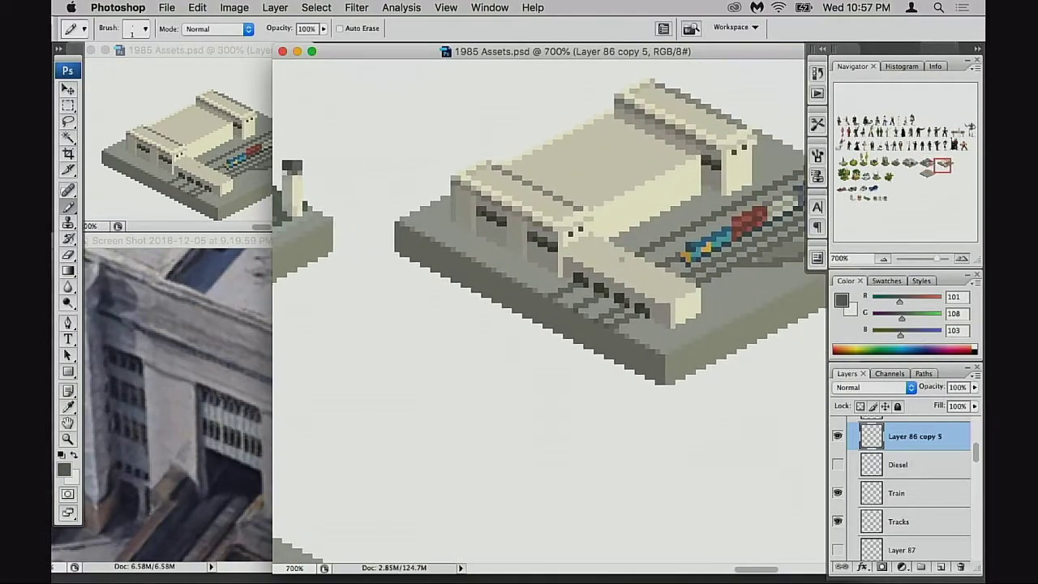
Step: Add a new layer above the rear wing's layer (Layer 86 copy 5) and set its blending mode to Multiply
left_click(837, 437)
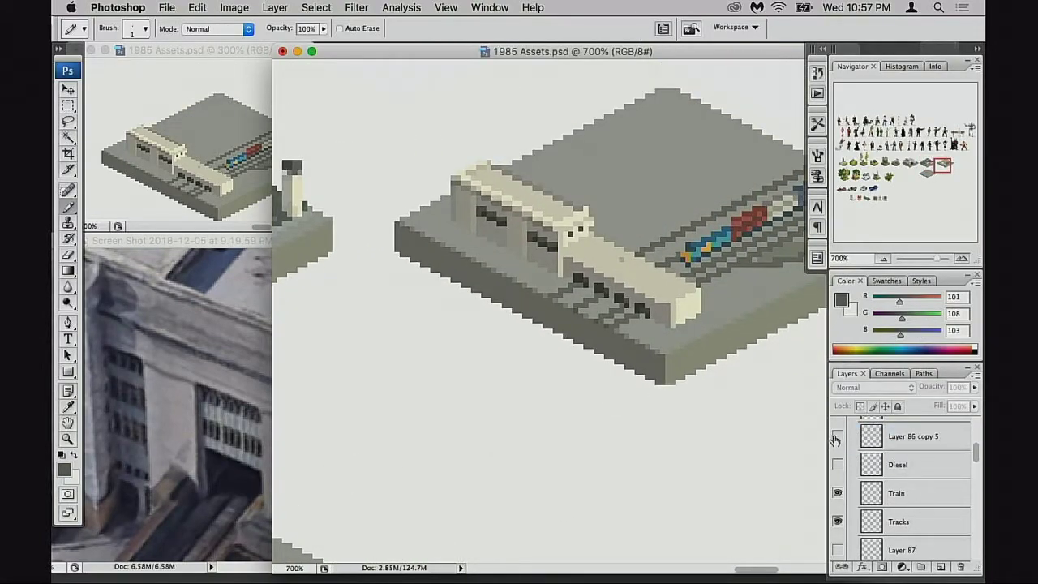
left_click(837, 437)
left_click(853, 442)
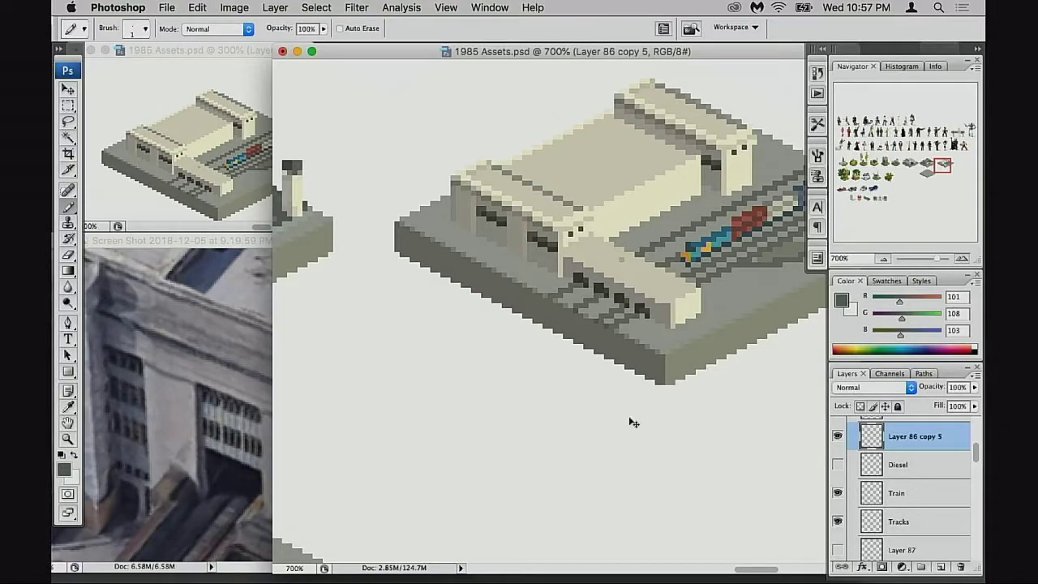
key("super+alt+shift+n")
key("v")
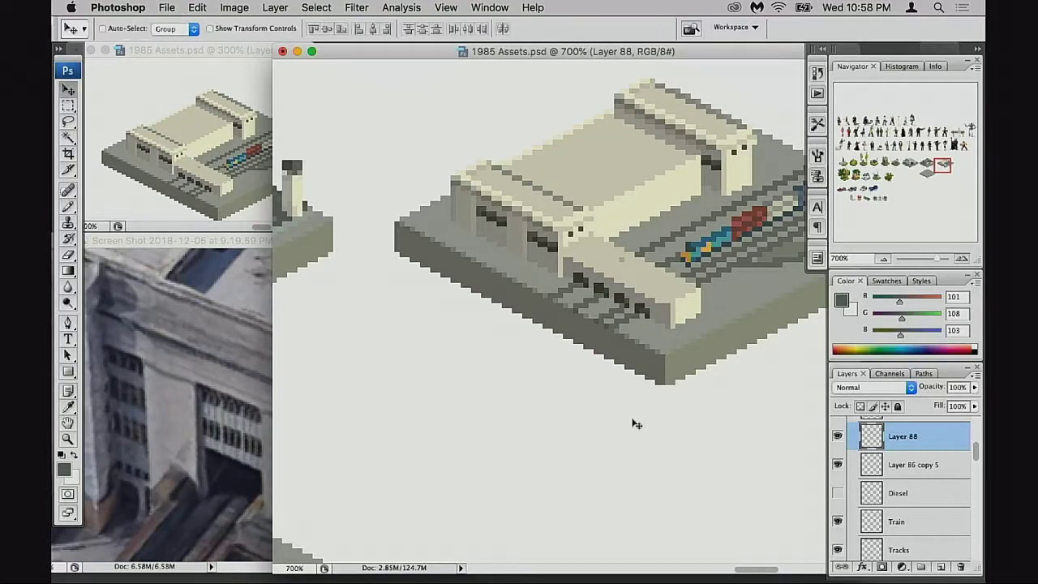
key("b")
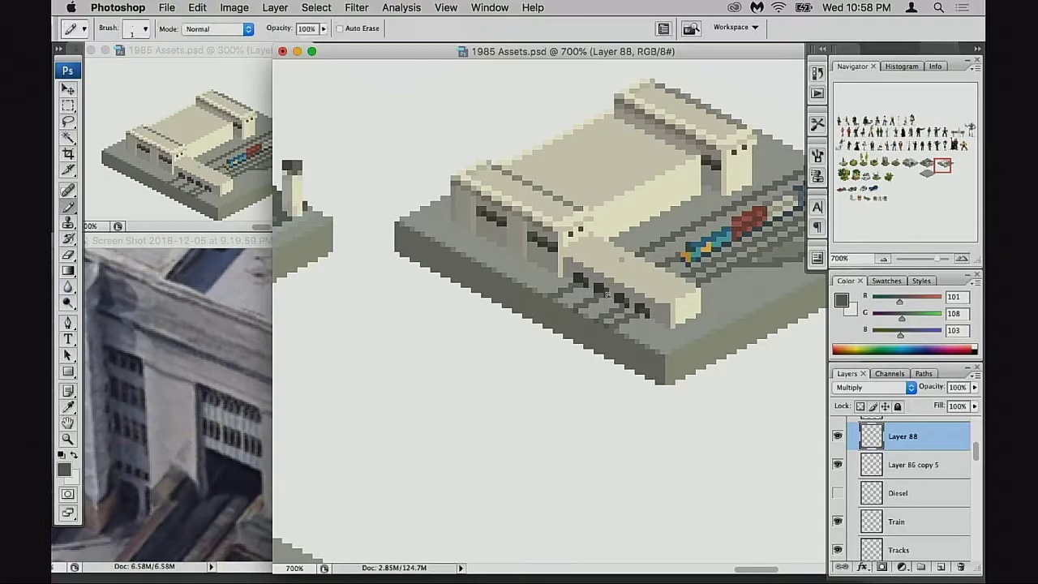
key("super+z")
mouse_move(499, 290)
left_mouse_down()
mouse_move(605, 331)
mouse_move(590, 352)
left_mouse_up()
left_click(610, 328, "super")
left_click(610, 329, "super")
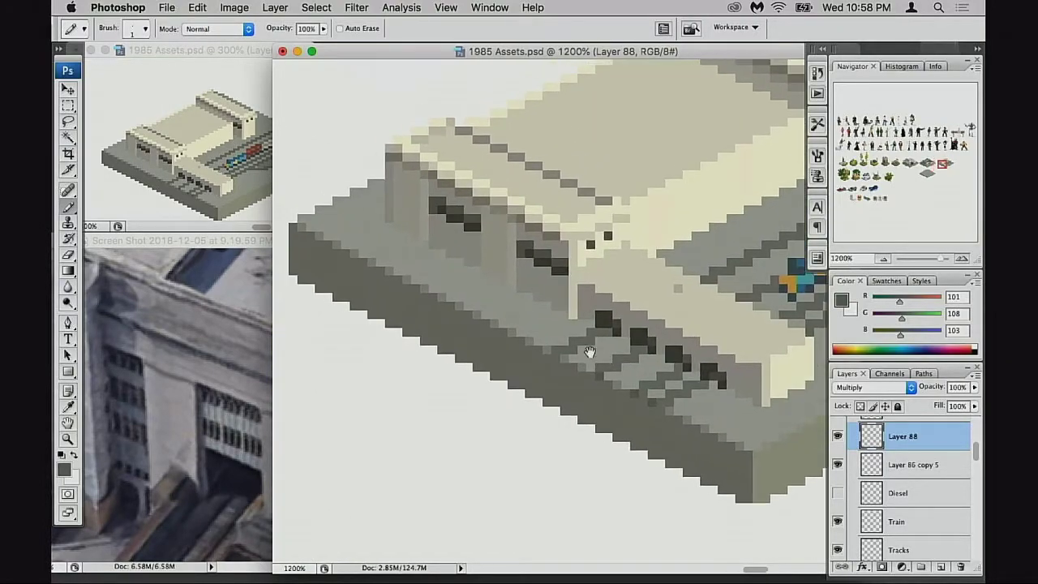
mouse_move(557, 315)
left_mouse_down()
mouse_move(515, 307)
mouse_move(542, 299)
mouse_move(486, 293)
mouse_move(539, 295)
left_mouse_up()
key("super+z")
key("super+alt+z")
Step: Move the Multiply layer down the stack to directly above the Large concrete tile copy layer
scroll(860, 462, "up", 1)
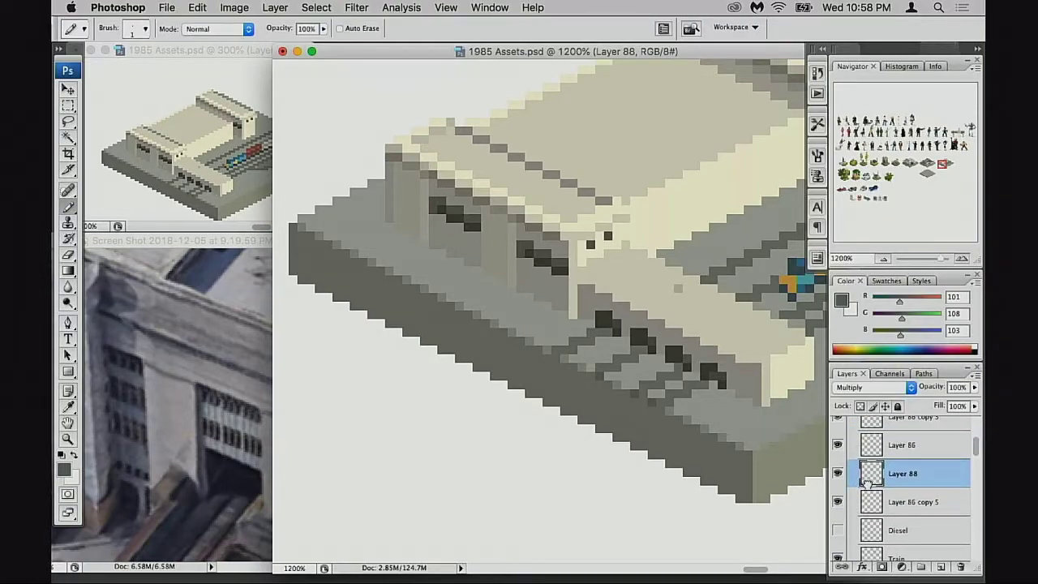
scroll(868, 491, "down", 2)
left_click_drag(871, 437, 863, 520)
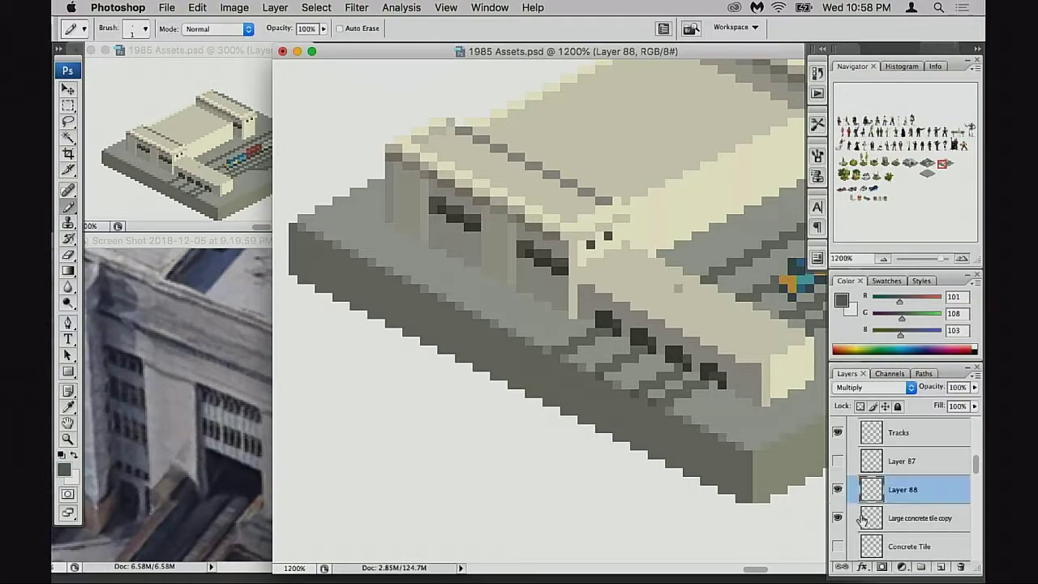
Step: Move the Tracks layer beneath the Multiply layer, check its visibility, reselect the Multiply layer and save the document
left_click_drag(873, 438, 853, 504)
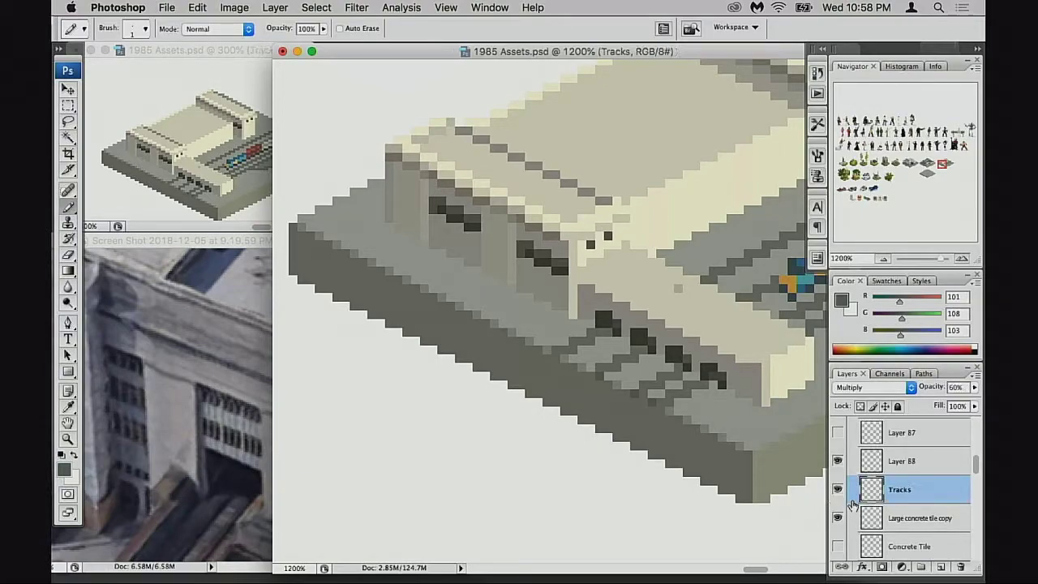
left_click(839, 490)
left_click(838, 491)
left_click(839, 490)
left_click(839, 489)
left_click(872, 471)
key("super+s")
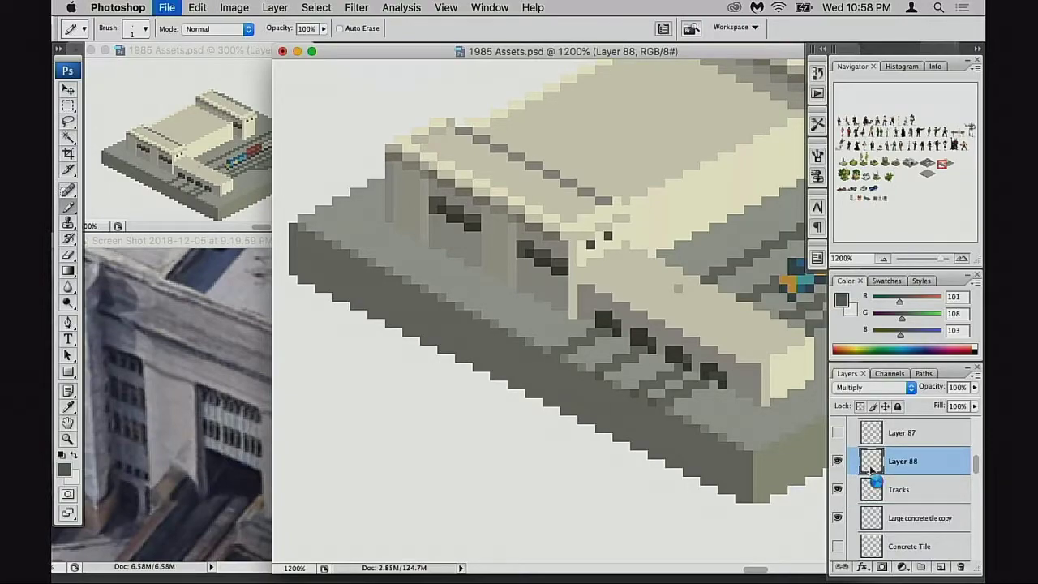
Step: Paint a stepped grey (101, 108, 103) shadow band over the tracks along the base of the low front wing's arches
left_click(543, 335)
mouse_move(689, 377)
left_mouse_down()
mouse_move(619, 363)
mouse_move(692, 377)
mouse_move(638, 360)
mouse_move(677, 380)
mouse_move(652, 359)
mouse_move(599, 358)
mouse_move(611, 361)
mouse_move(621, 345)
mouse_move(592, 343)
mouse_move(588, 326)
mouse_move(600, 334)
mouse_move(556, 327)
mouse_move(602, 328)
mouse_move(556, 328)
mouse_move(587, 320)
mouse_move(597, 327)
mouse_move(550, 327)
mouse_move(575, 316)
mouse_move(536, 317)
mouse_move(572, 327)
mouse_move(539, 305)
left_mouse_up()
key("super+z")
key("super+z")
key("super+z")
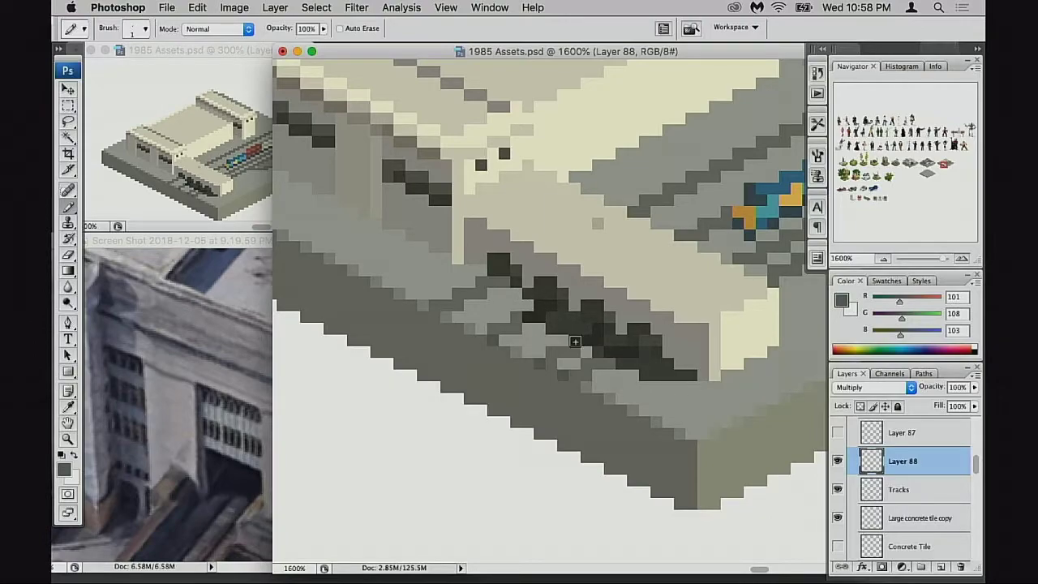
left_click_drag(545, 304, 527, 302)
left_click(517, 293)
Step: Hide the station building layers (Layer 86, Layer 86 copy 3, Layer 86 copy 5) and the Tracks layer to isolate the ground shadow
scroll(868, 461, "up", 4)
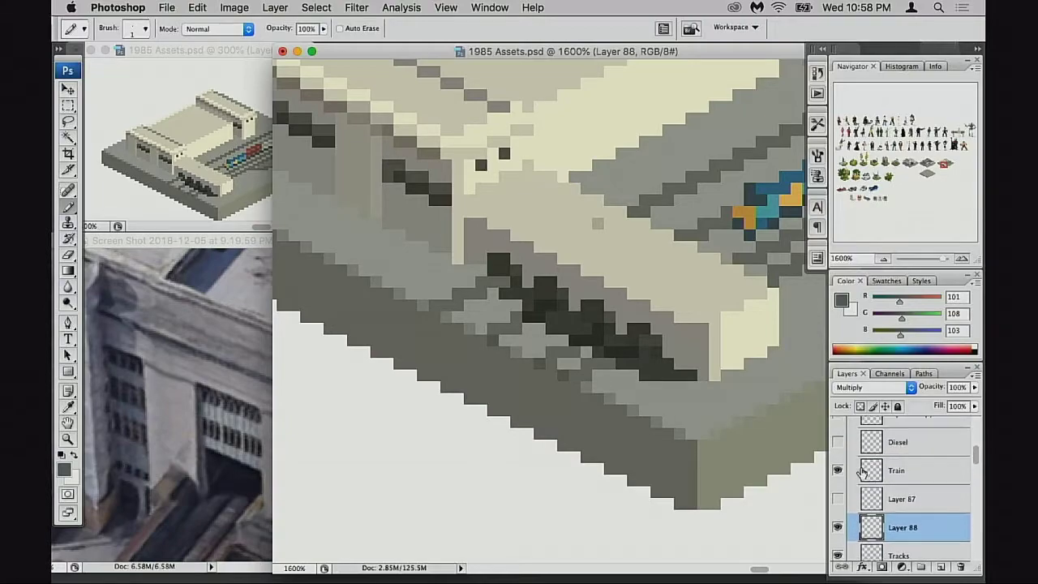
scroll(844, 466, "up", 1)
left_click(839, 457)
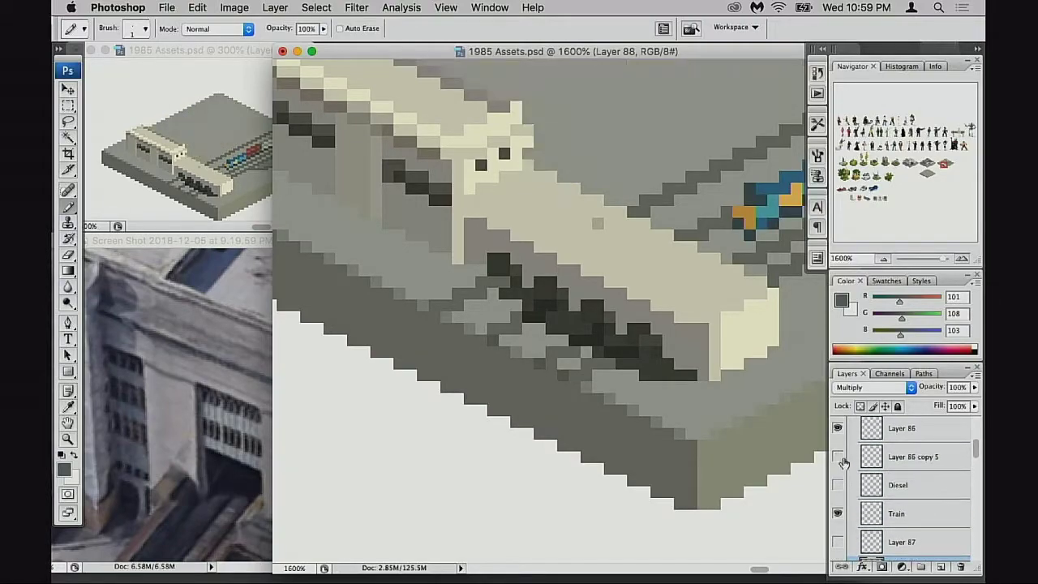
left_click(838, 457)
left_click(838, 429)
left_click(839, 457)
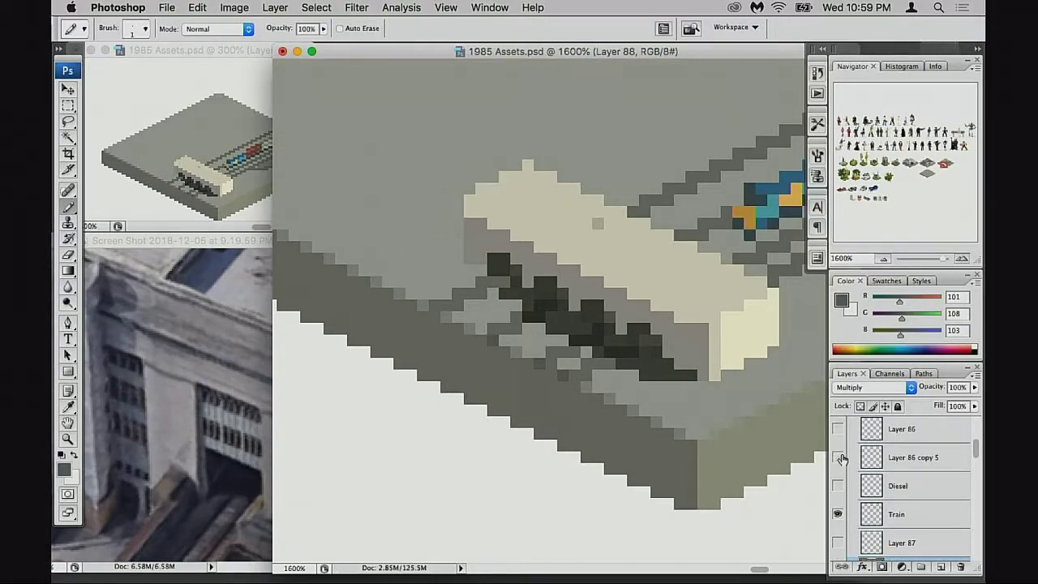
scroll(845, 463, "up", 3)
scroll(844, 475, "down", 1)
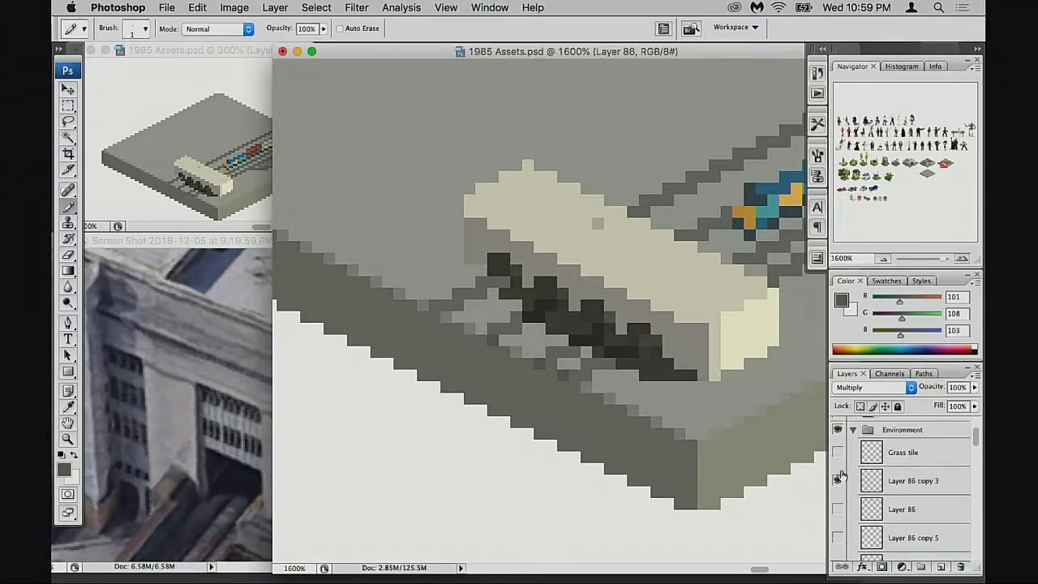
left_click(838, 480)
scroll(851, 476, "down", 4)
scroll(844, 472, "down", 1)
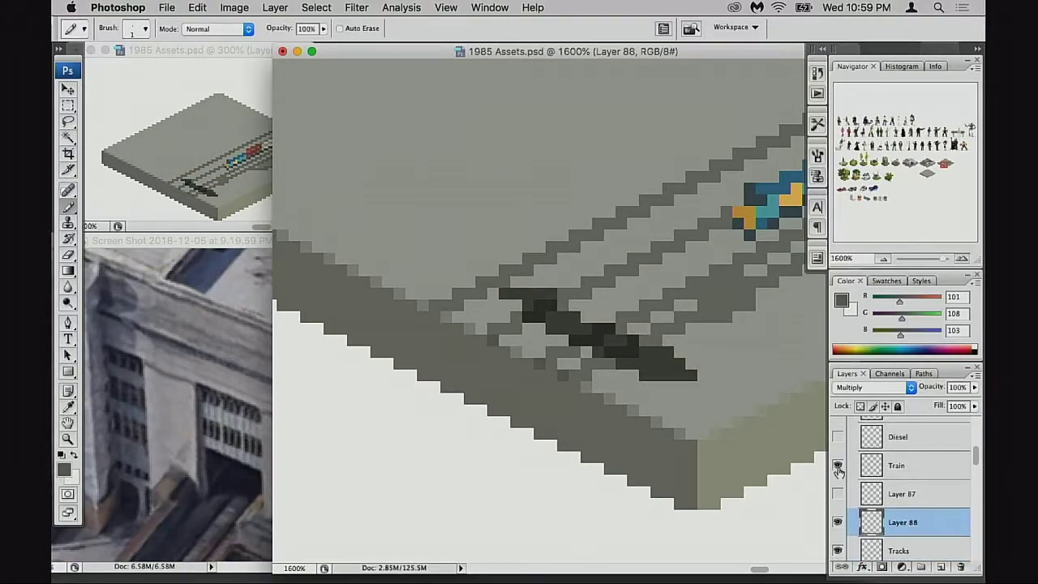
scroll(848, 498, "down", 2)
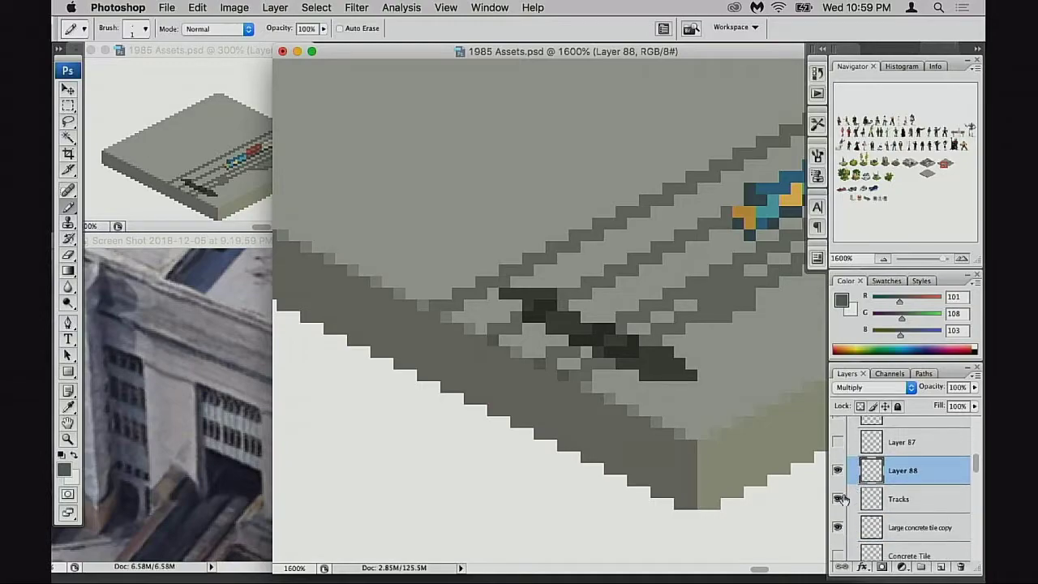
left_click(838, 499)
Step: Sample the shadow's unblended grey (101, 108, 103) with its layer temporarily in Normal mode, and restore Multiply
left_click(544, 298, "alt")
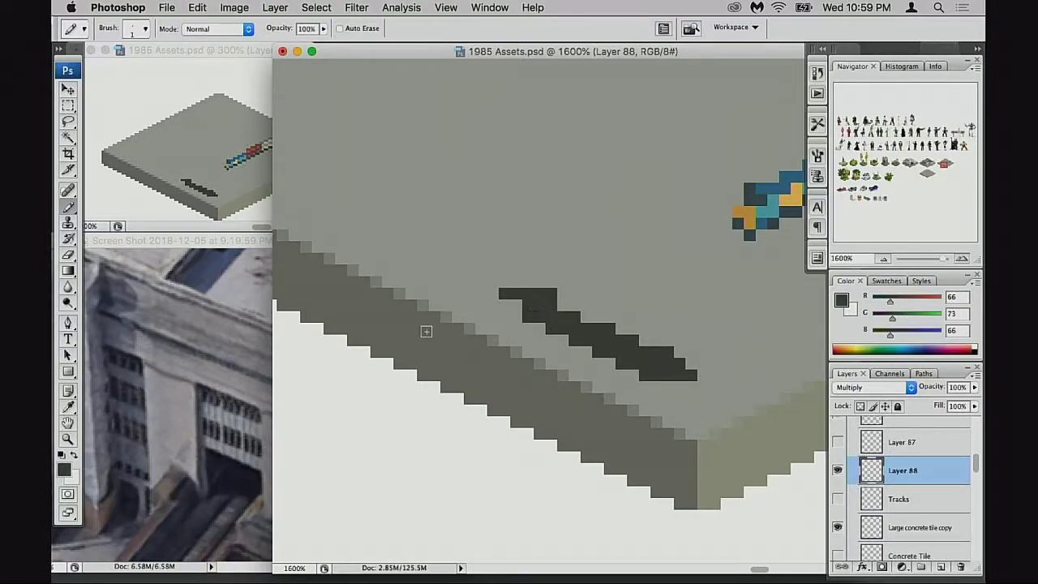
key("v")
key("b")
key("v")
key("shift+alt+n")
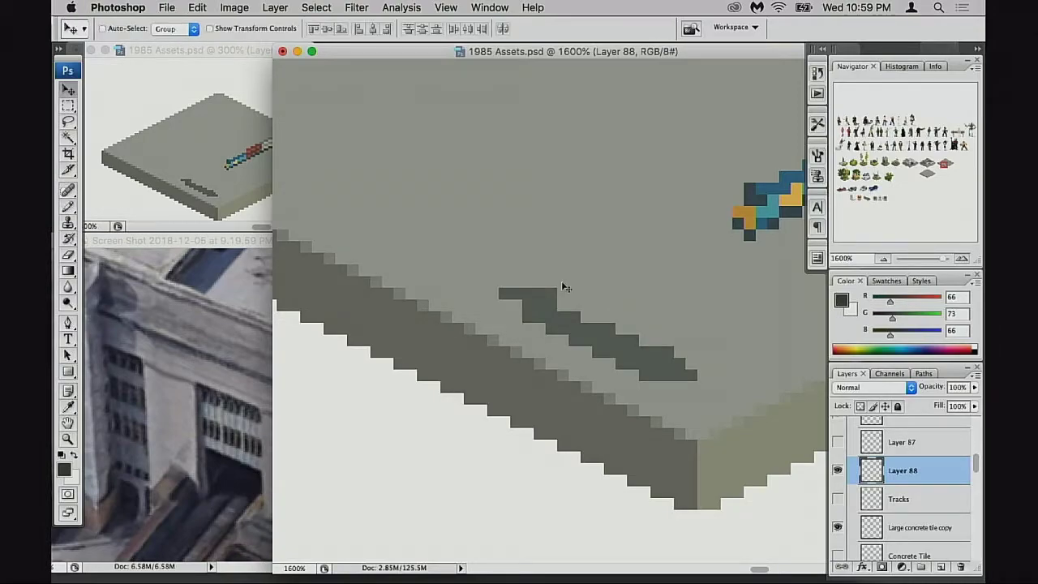
key("i")
left_click(547, 311)
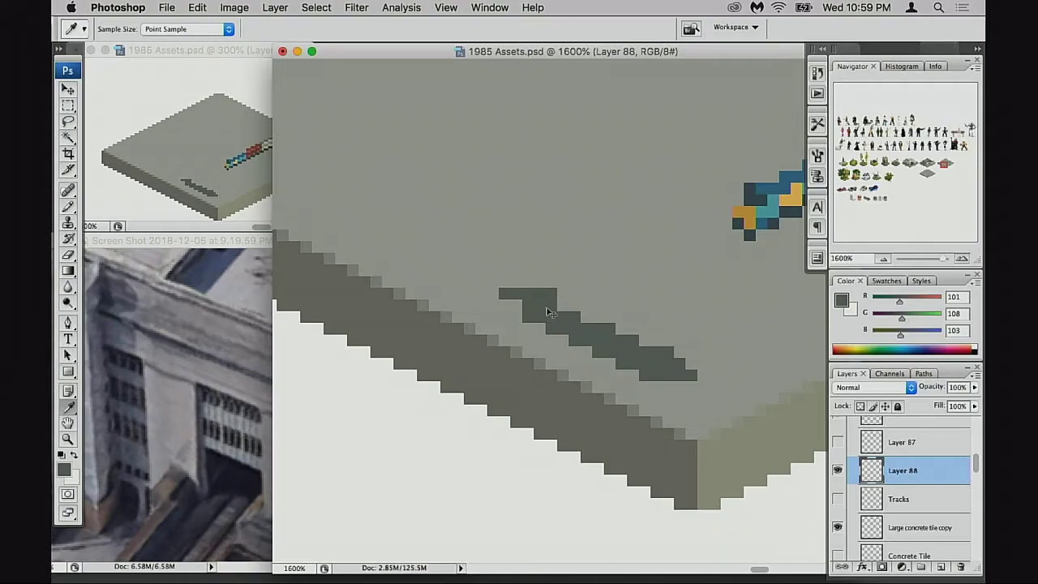
key("shift+alt+m")
key("v")
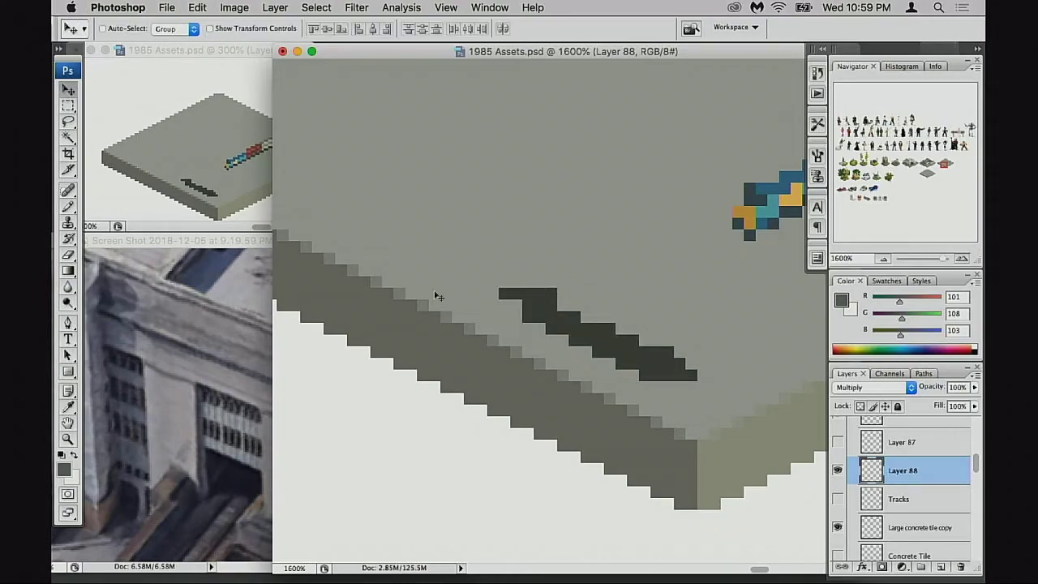
key("b")
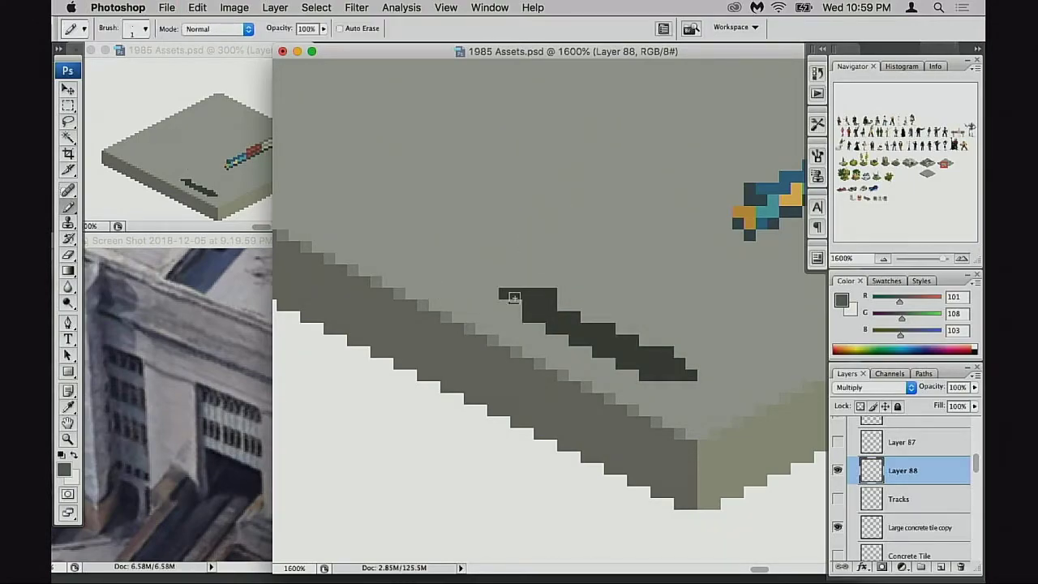
Step: Extend the far end of the ground shadow by one more pixel step and trim the surplus pixels beside it
left_click(481, 282)
left_click(516, 284)
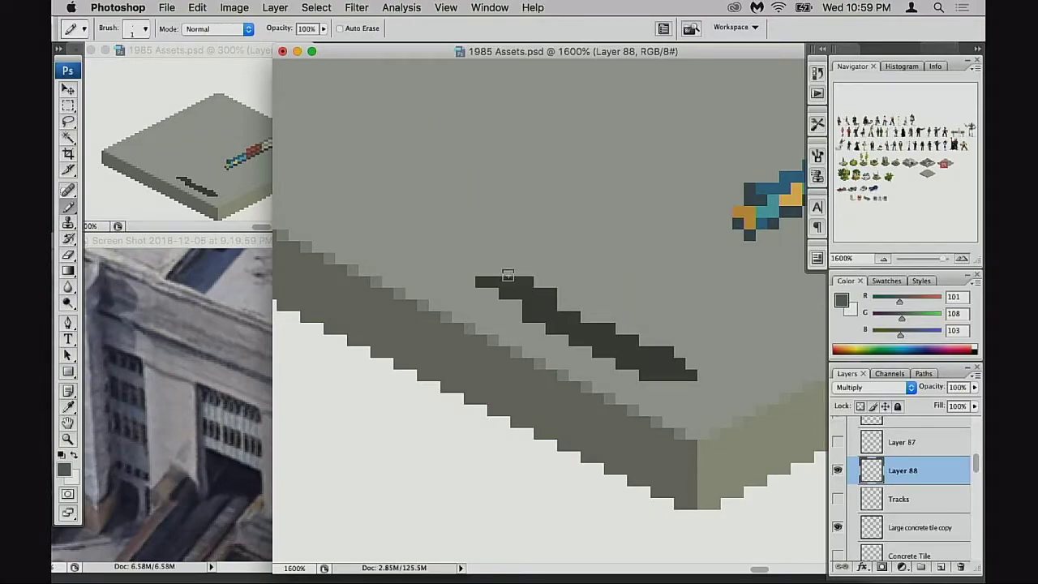
left_click_drag(508, 276, 524, 289)
key("e")
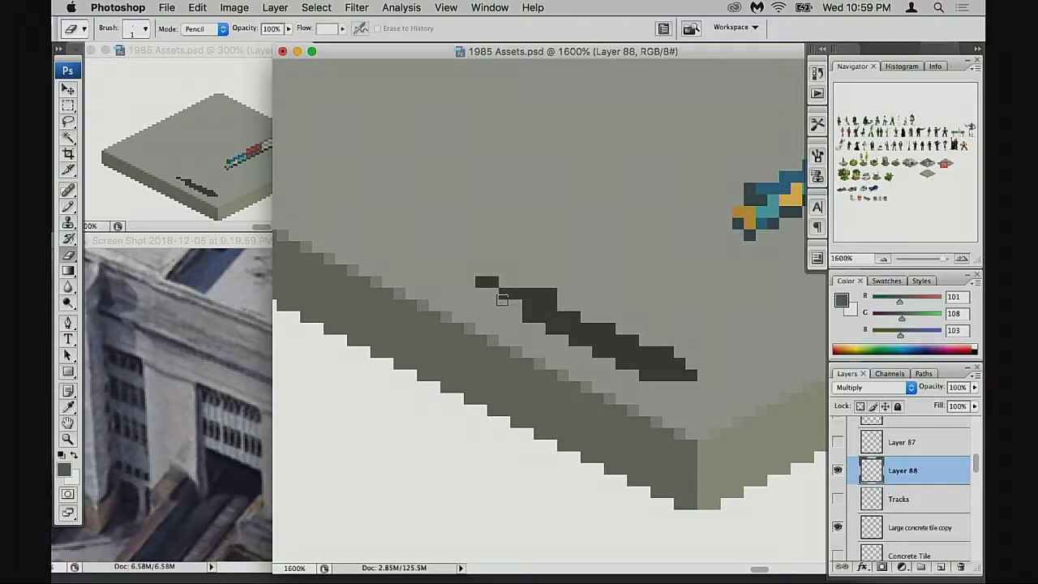
key("b")
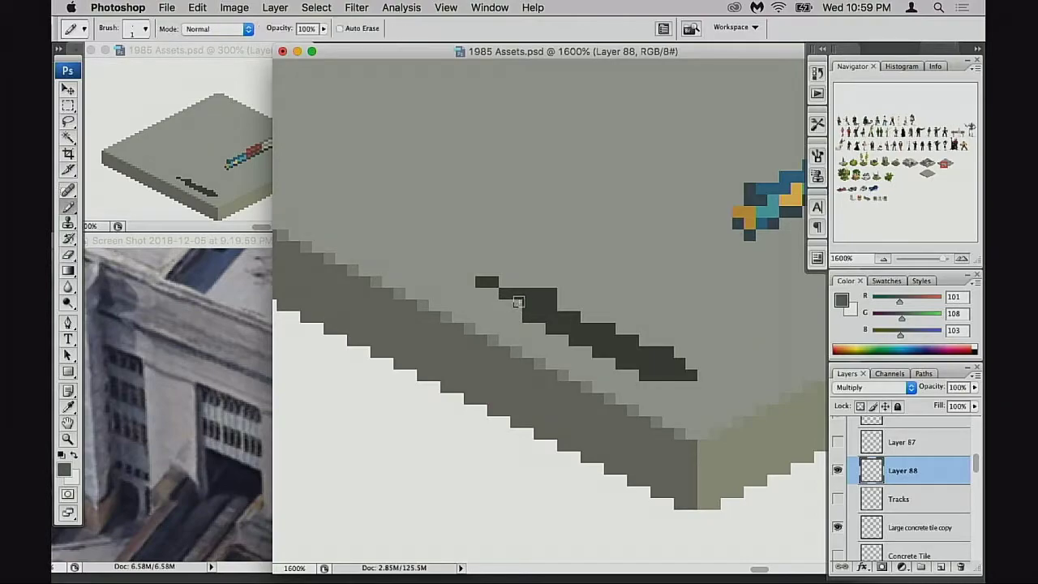
Step: Pick up the ground shadow's true grey (101, 108, 103) by switching Layer 88 to Normal for sampling, and return it to Multiply
left_click(506, 300, "alt")
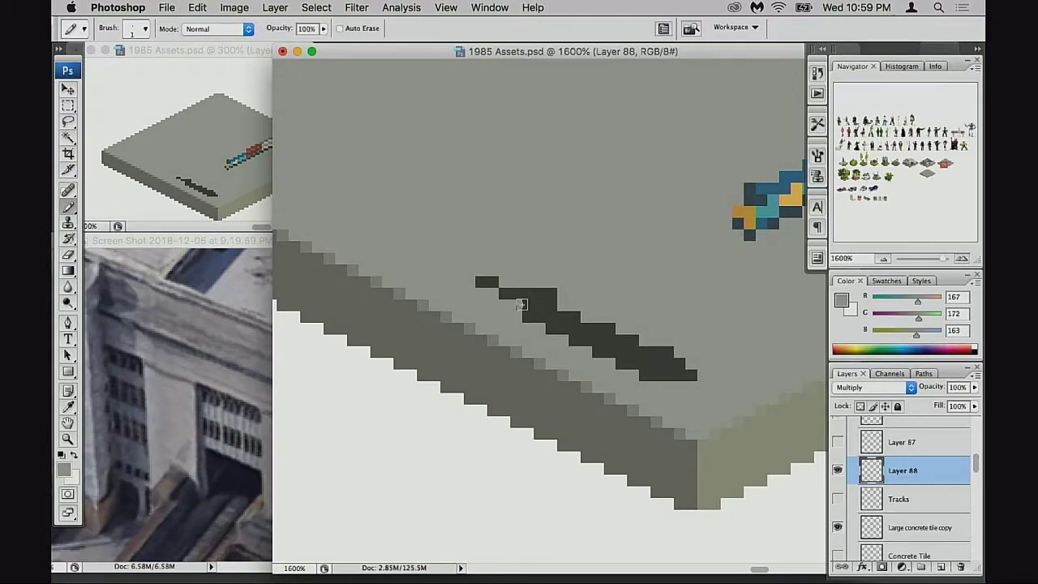
left_click(531, 308, "alt")
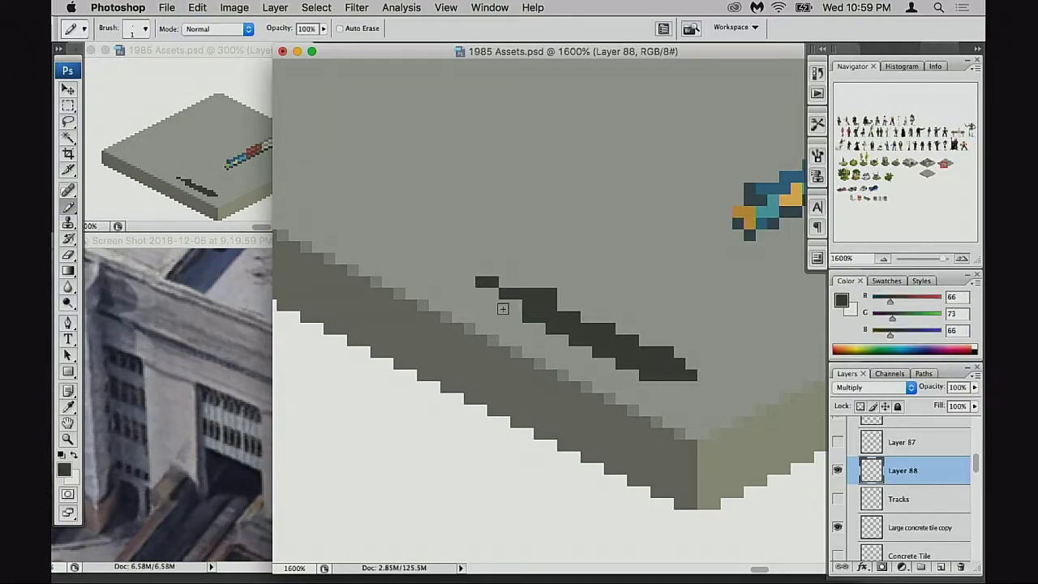
key("super+z")
key("v")
key("shift+alt+n")
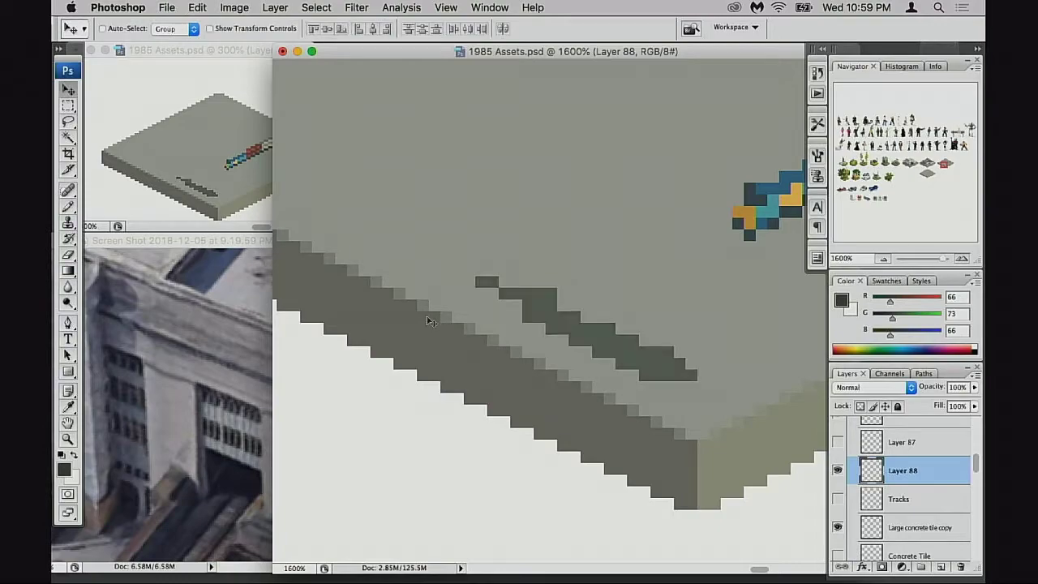
key("i")
left_click(542, 302)
key("v")
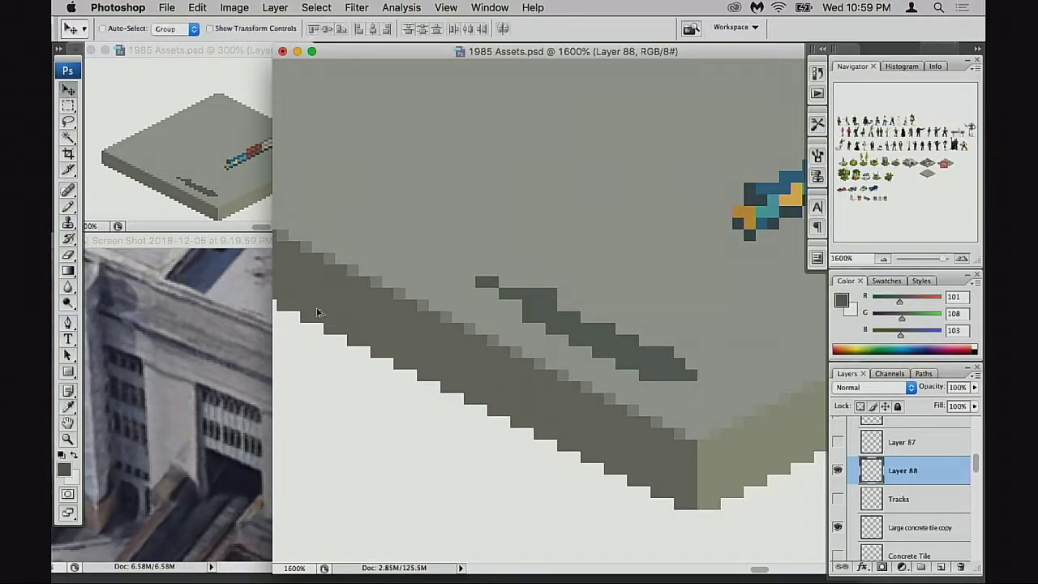
key("shift+alt+m")
key("b")
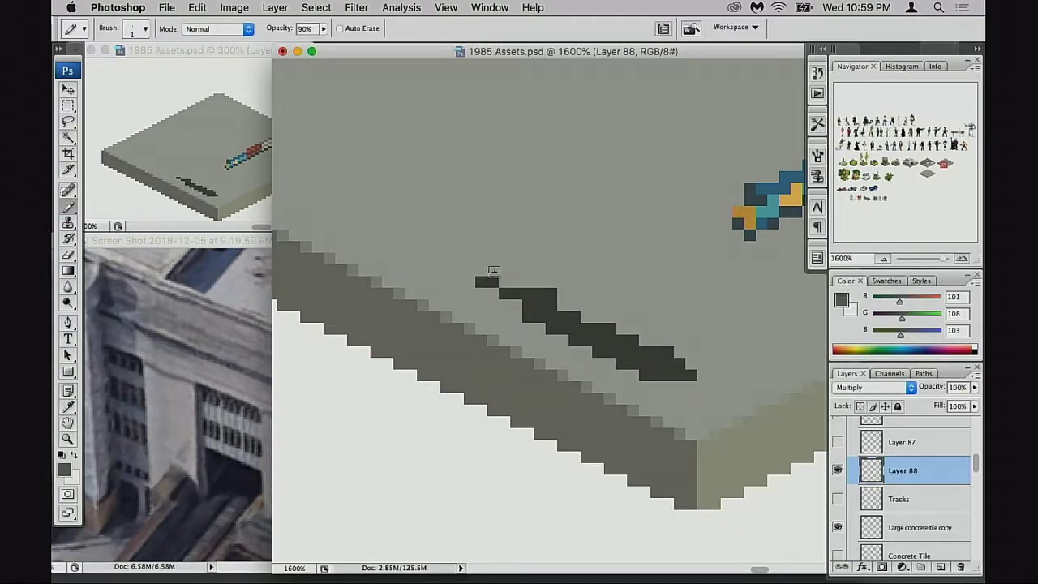
Step: Extend the far end of the ground shadow by several stepped pixels and thicken the extension along its upper edge
left_click(516, 320)
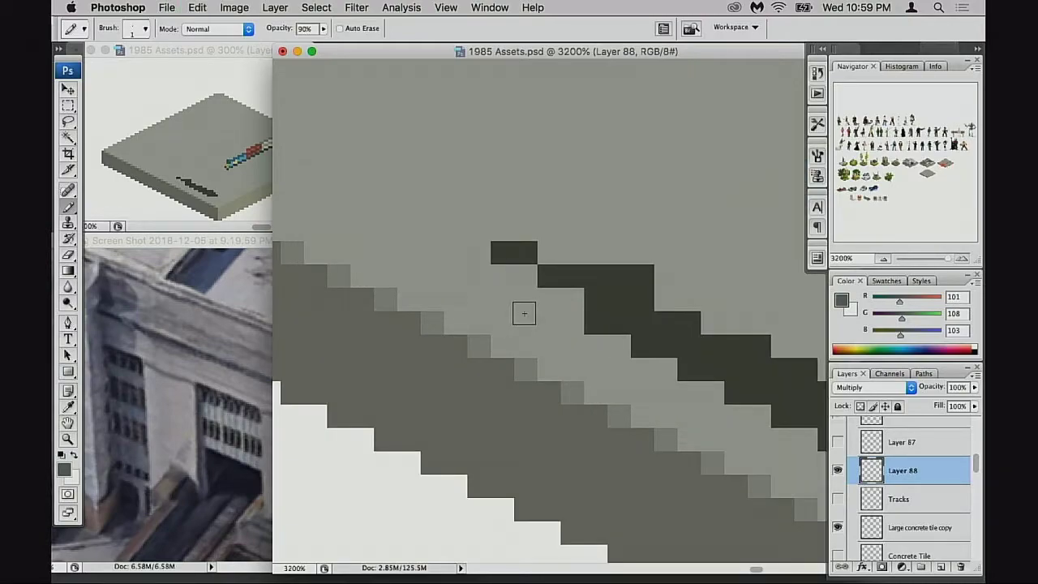
key("v")
key("b")
mouse_move(533, 283)
left_mouse_down()
mouse_move(420, 228)
mouse_move(440, 245)
mouse_move(393, 204)
mouse_move(417, 221)
left_mouse_up()
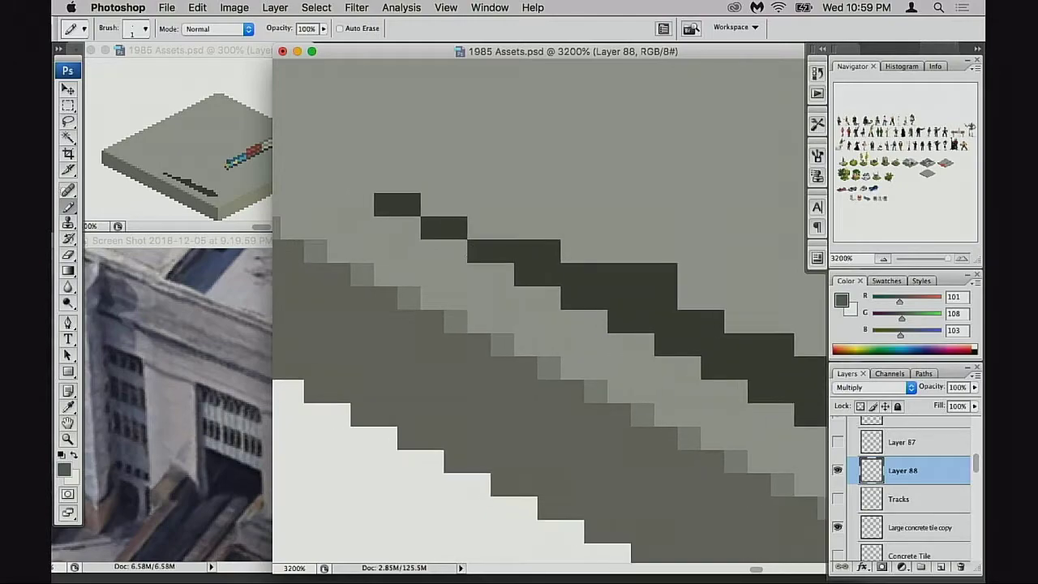
mouse_move(412, 176)
left_mouse_down()
mouse_move(435, 202)
mouse_move(493, 222)
mouse_move(480, 224)
mouse_move(535, 225)
left_mouse_up()
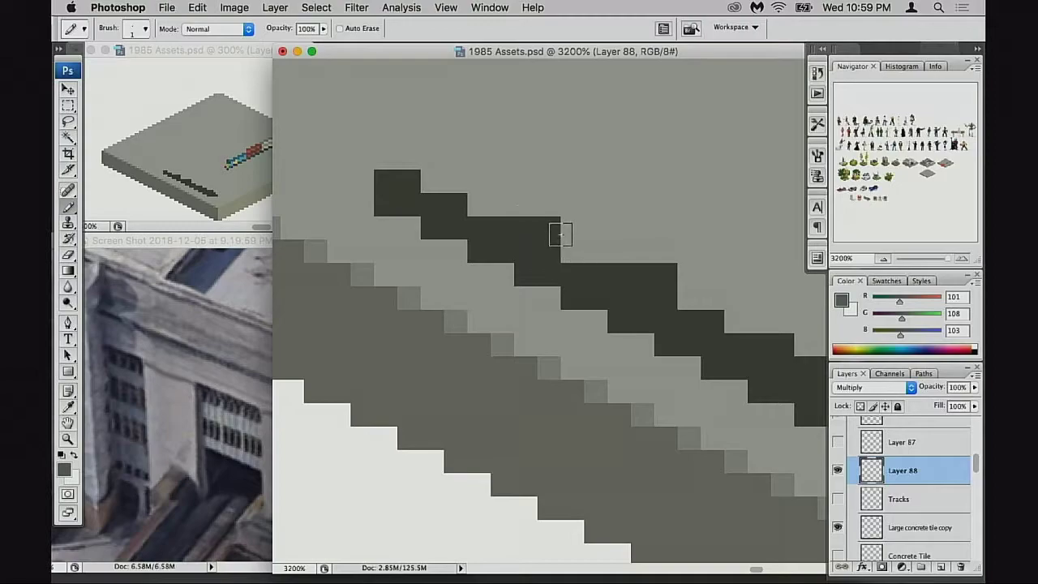
Step: Erase the surplus pixels along the extended shadow's upper edge to even out its stepping
key("e")
left_click(531, 222)
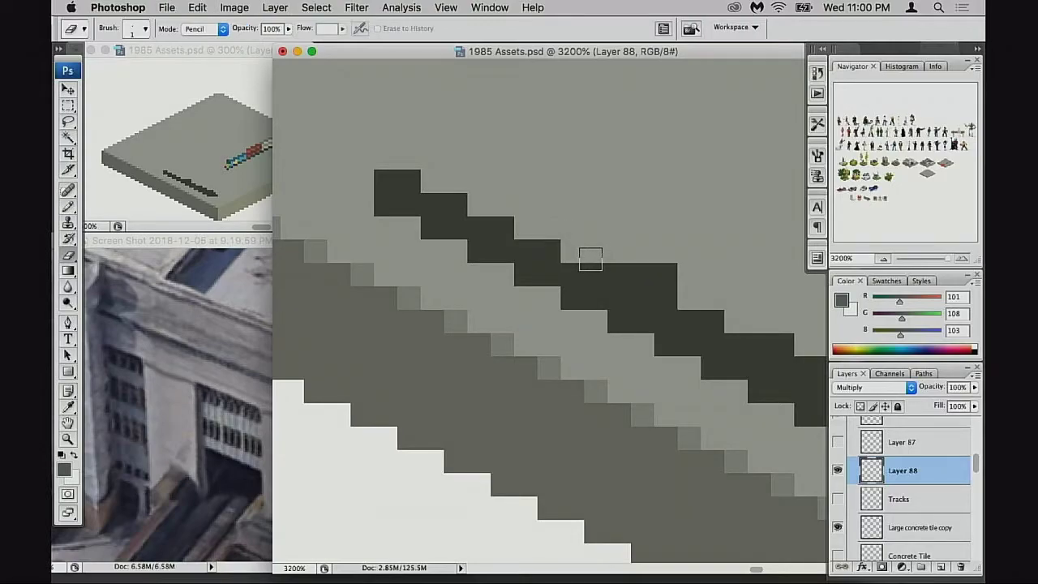
key("b")
left_click(688, 275)
key("e")
left_click(665, 276)
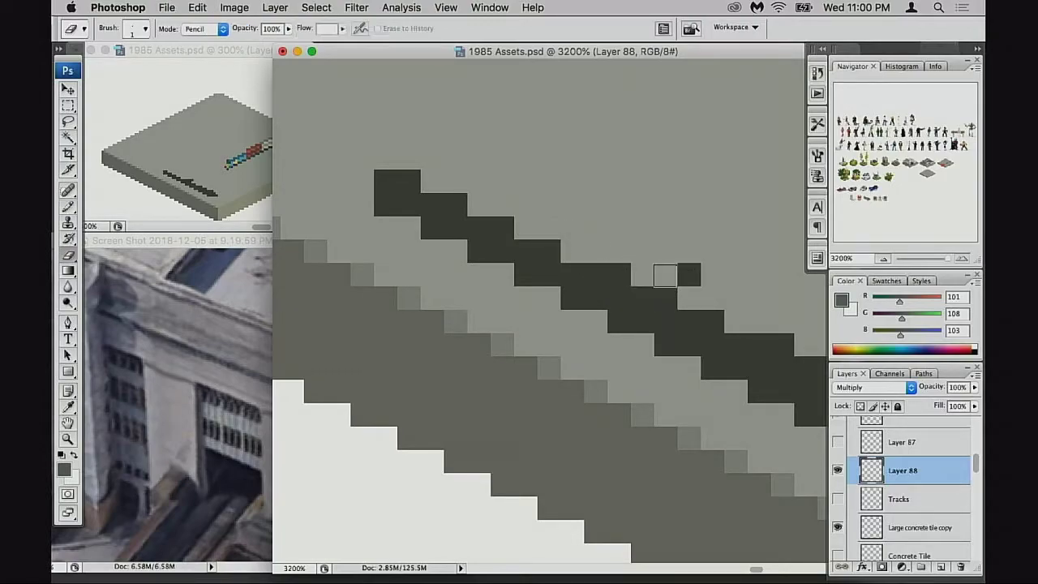
left_click(690, 275)
mouse_move(624, 273)
left_mouse_down()
mouse_move(683, 300)
mouse_move(560, 270)
left_mouse_up()
key("super+minus")
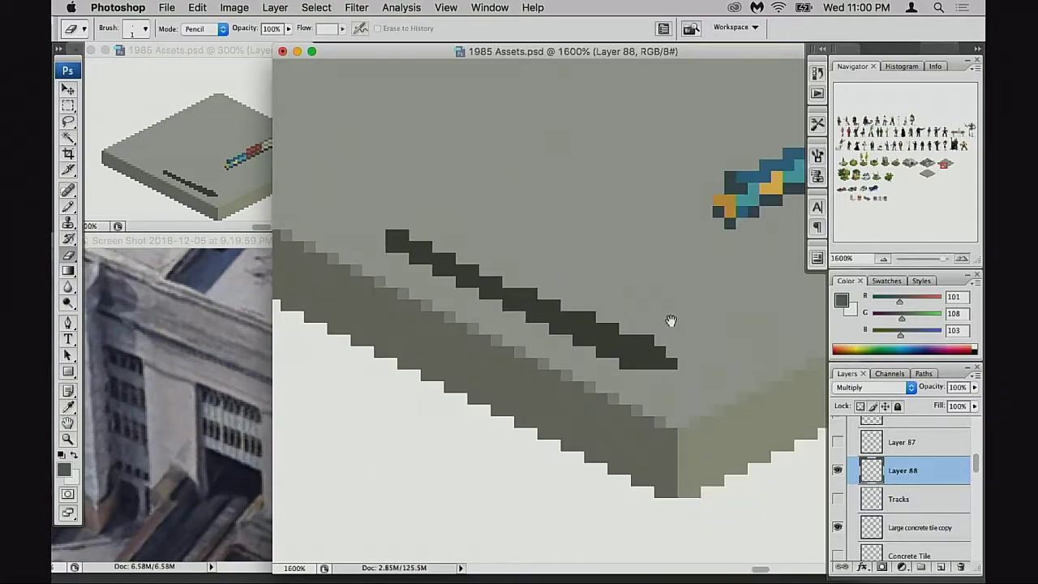
key("b")
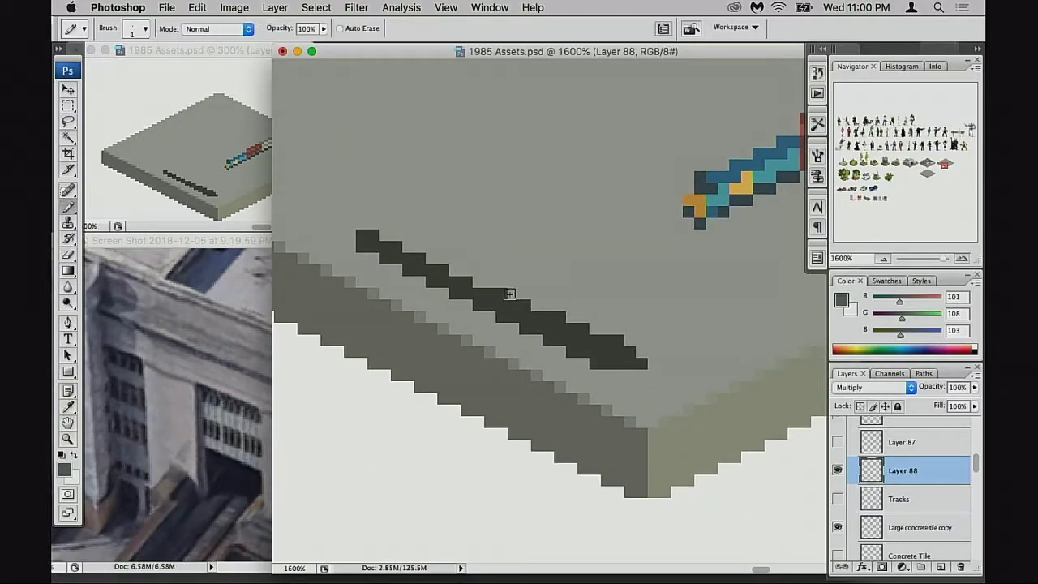
left_click(493, 288, "alt")
left_click(479, 281)
left_click(456, 271)
key("super+alt+z")
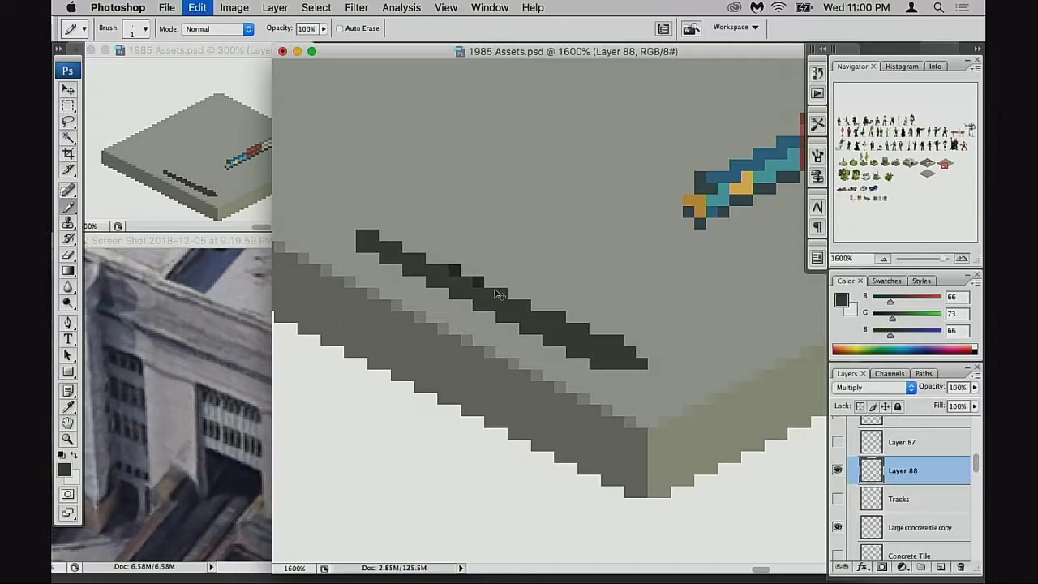
key("super+alt+z")
Step: Resample the shadow band's grey (101, 108, 103) with Layer 88 in Normal mode, and set the layer back to Multiply
key("v")
key("shift+alt+n")
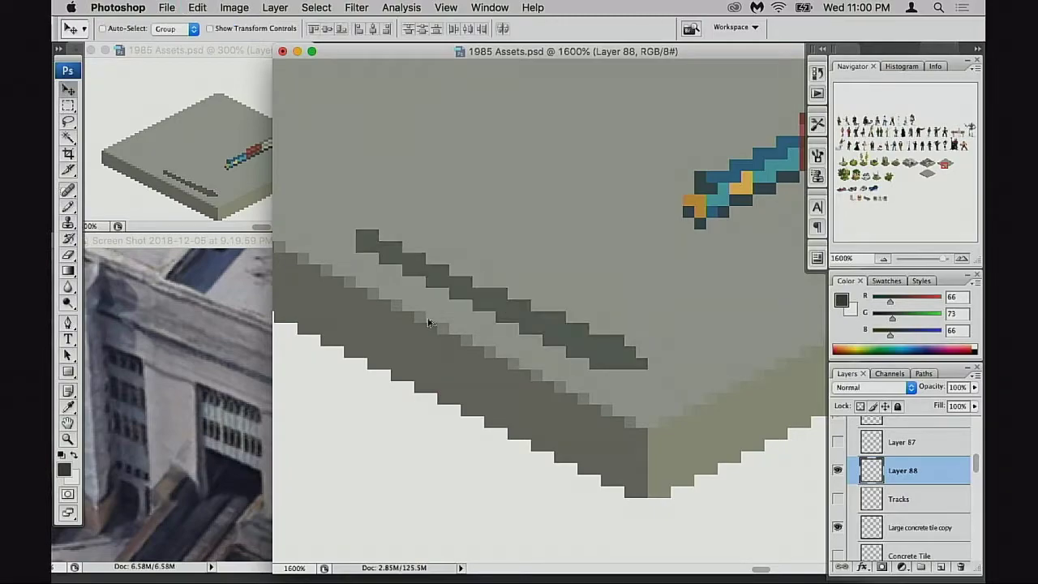
key("b")
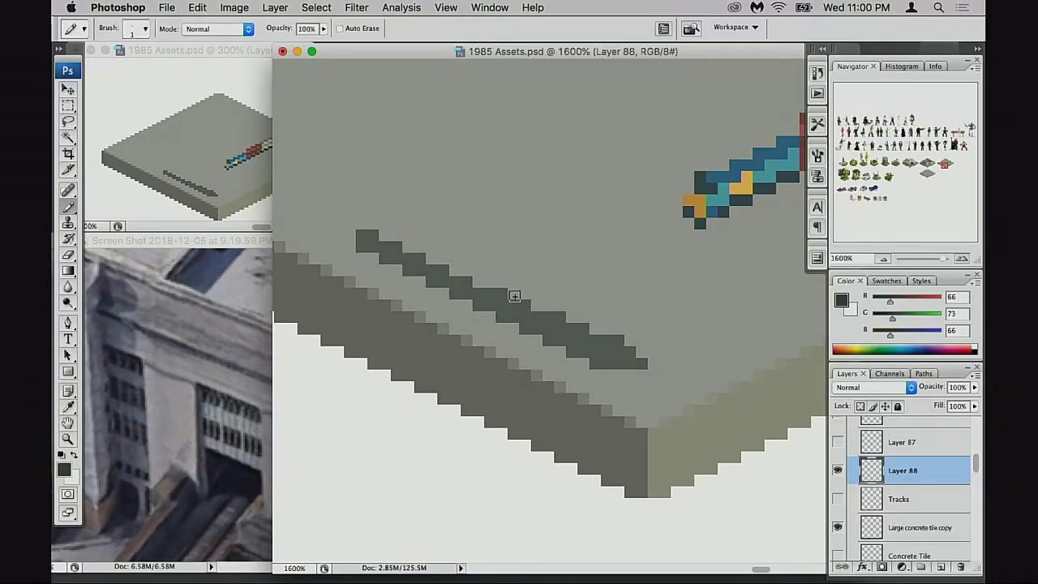
left_click(503, 302, "alt")
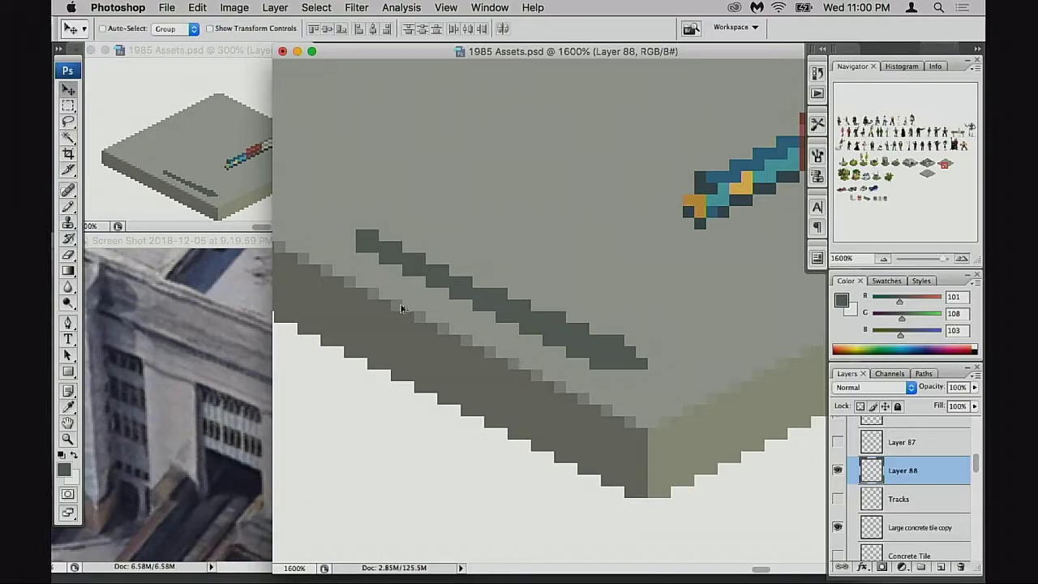
key("shift+alt+m")
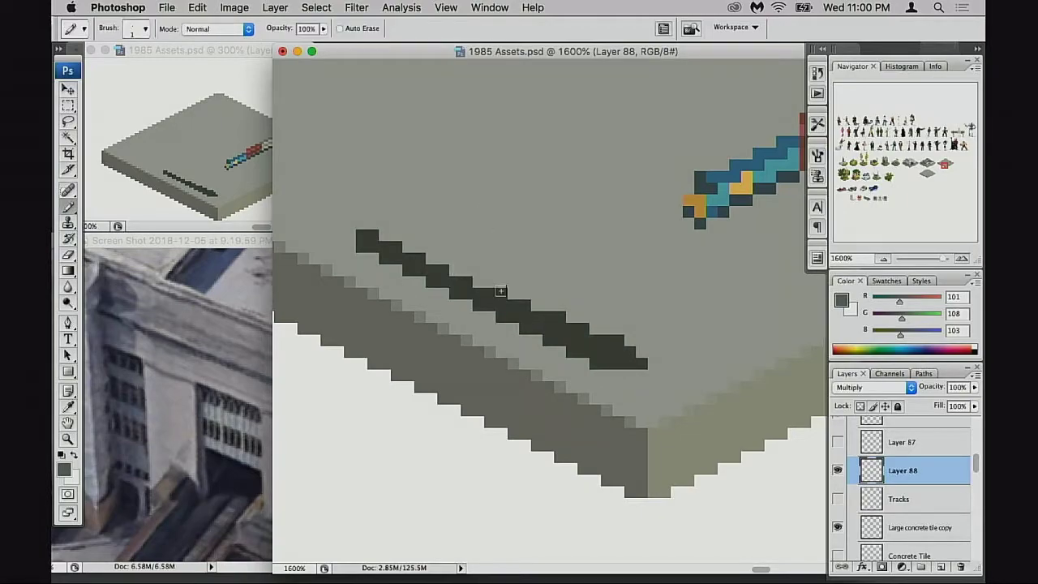
Step: Fill the missing pixels along the shadow's upper edge at the far end and erase the surplus ones near the tile's front corner
left_click(428, 256)
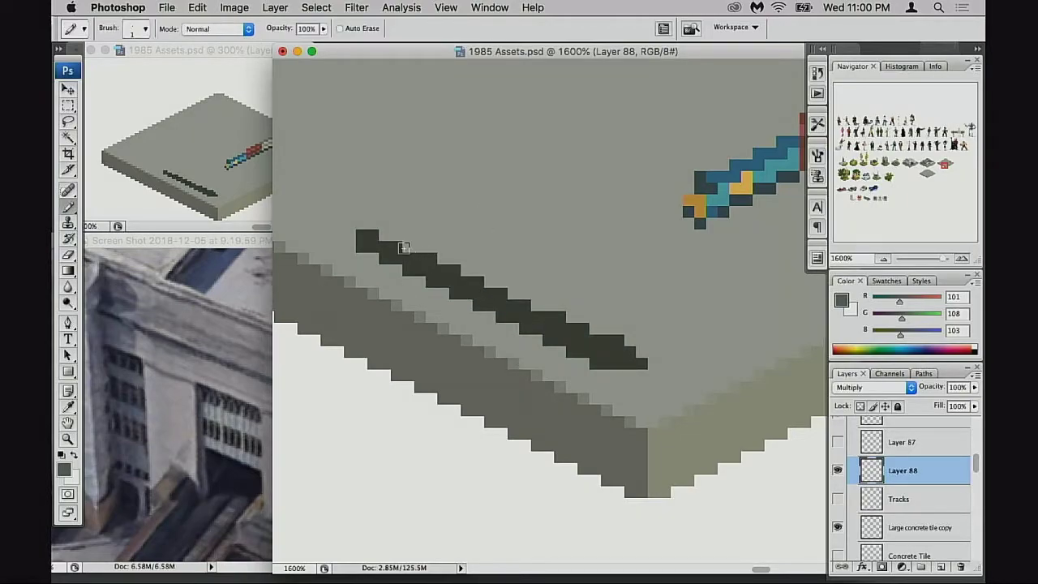
scroll(493, 301, "down", 2)
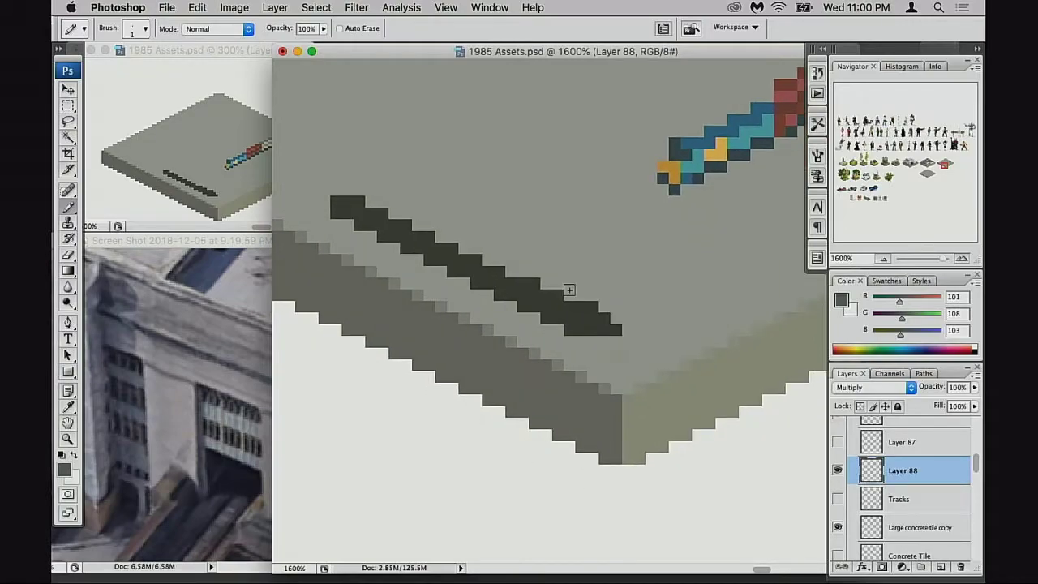
key("e")
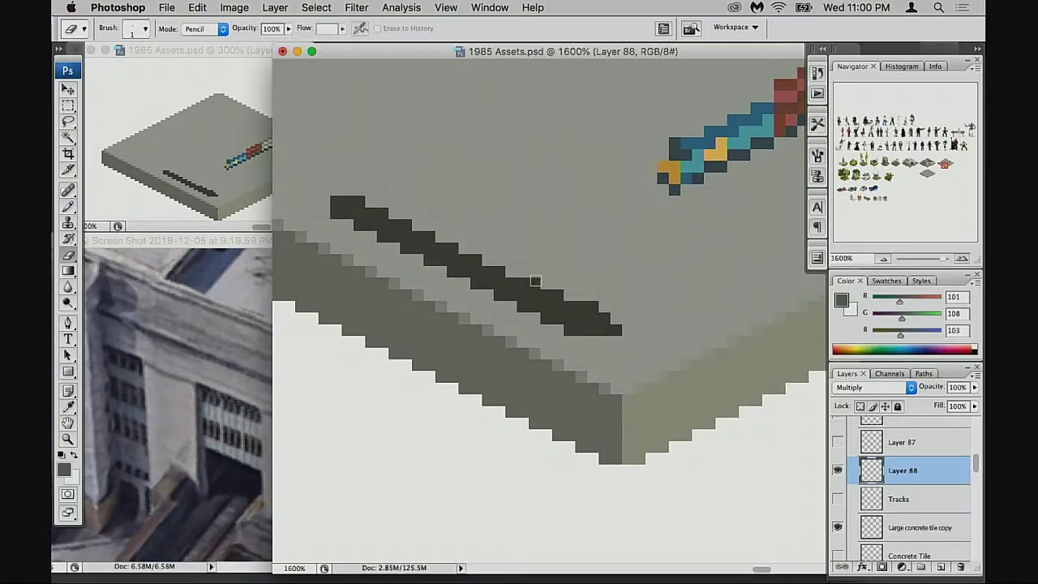
left_click(538, 280)
left_click(559, 295)
left_click(594, 306)
left_click_drag(620, 319, 620, 317)
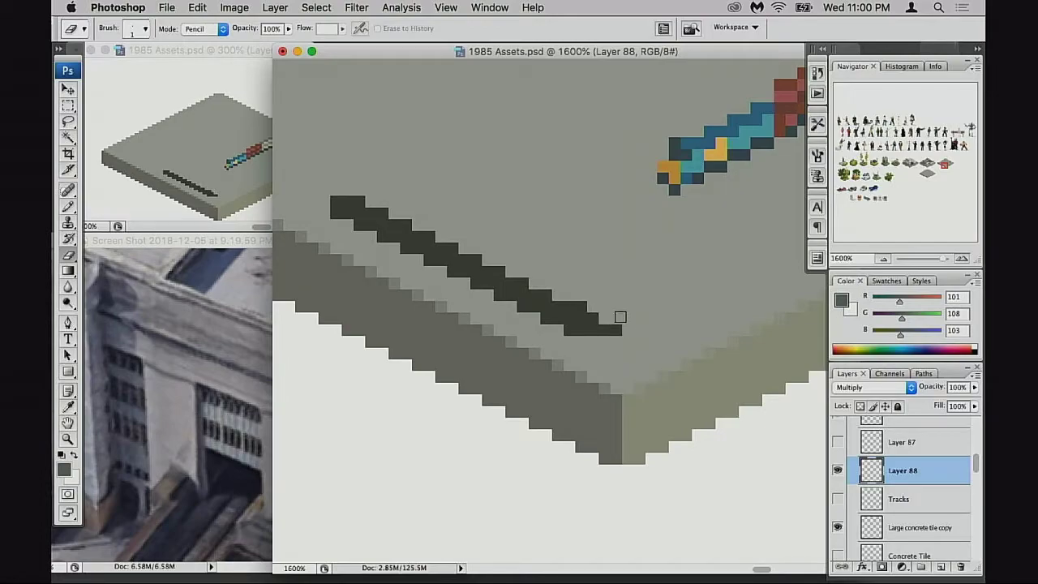
left_click(586, 304)
scroll(641, 338, "left", 2)
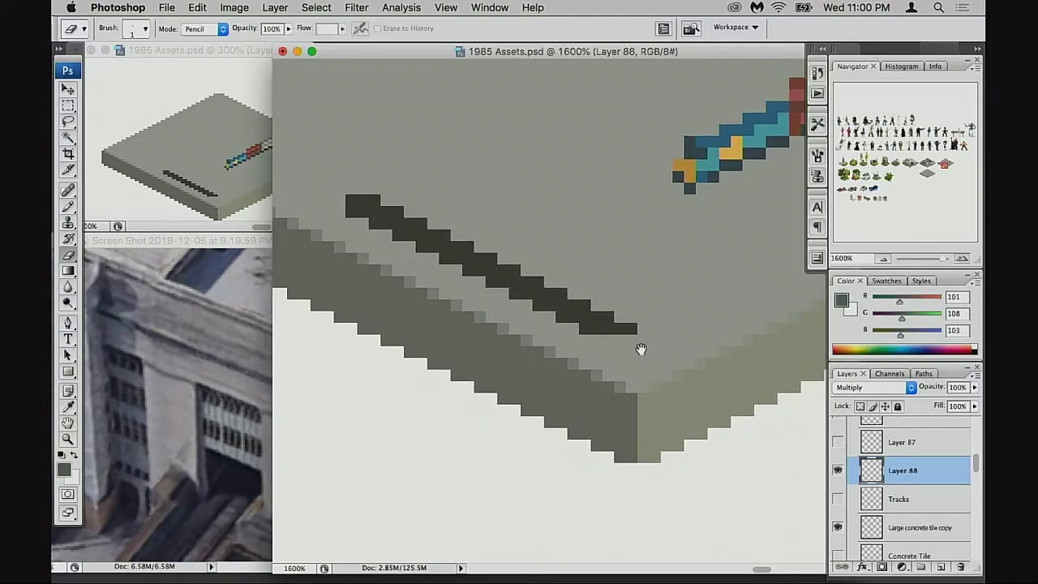
Step: Show Layer 87, Tracks, Diesel and the station building layers (Layer 86 copy 5, Layer 86, Layer 86 copy 3) again
left_click(838, 443)
left_click(837, 499)
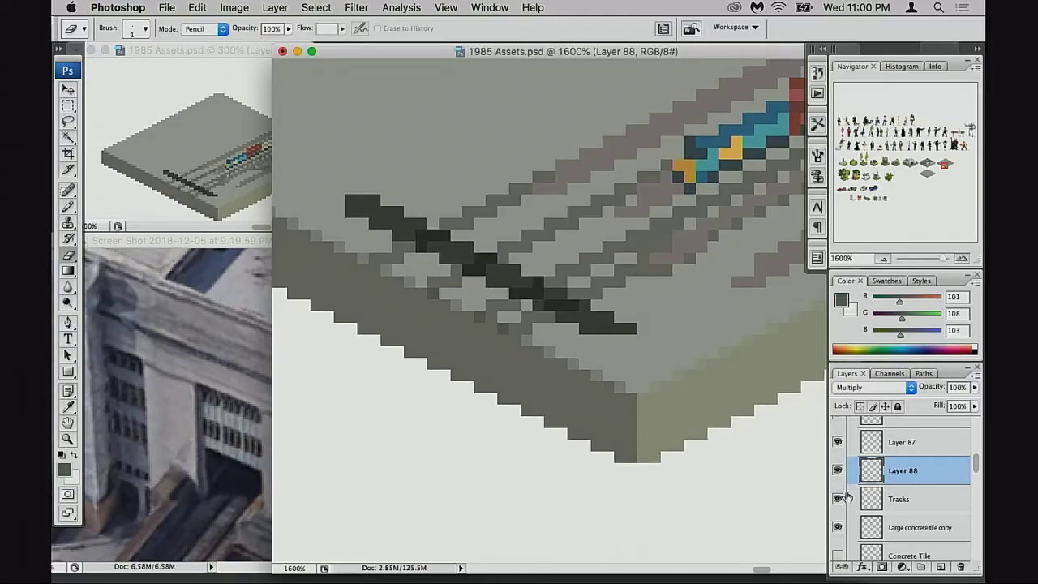
scroll(851, 480, "up", 3)
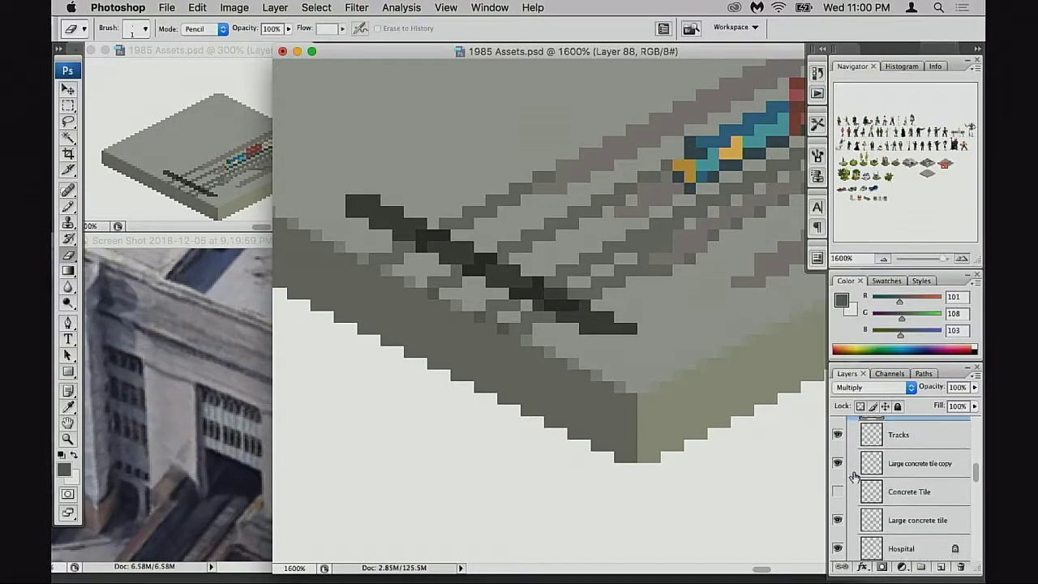
scroll(847, 471, "up", 4)
left_click(839, 478)
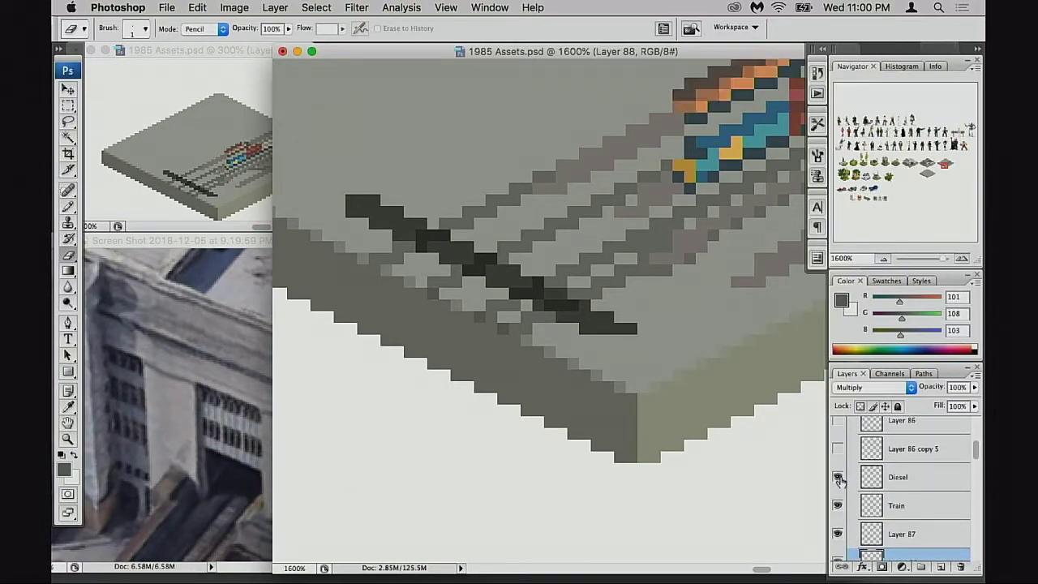
left_click(838, 450)
scroll(843, 466, "up", 3)
left_click(839, 468)
left_click(839, 452)
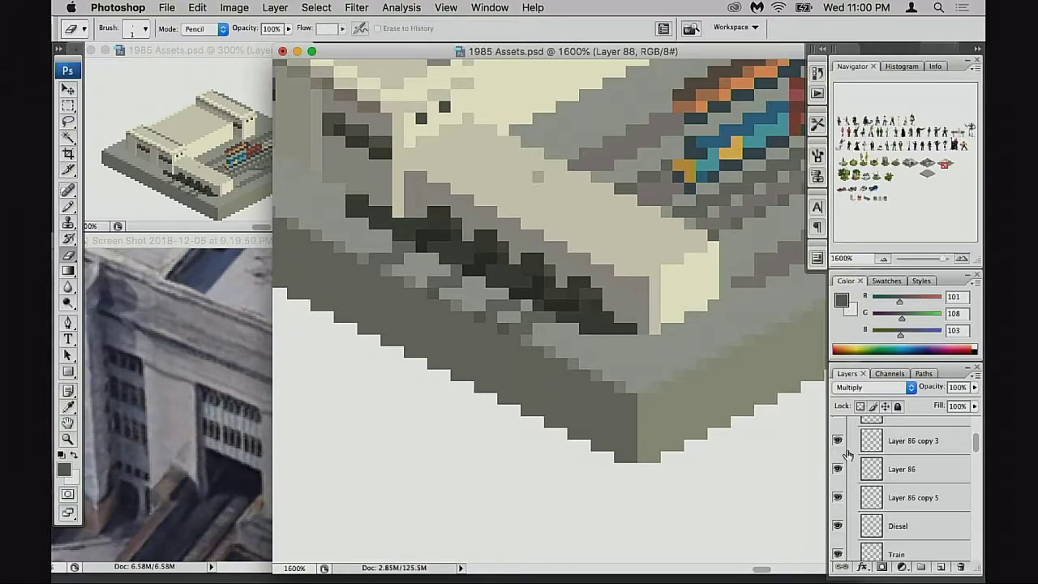
Step: Toggle the ground shadow layer (Layer 88) off and on to compare the building's base with and without it
scroll(848, 450, "up", 4)
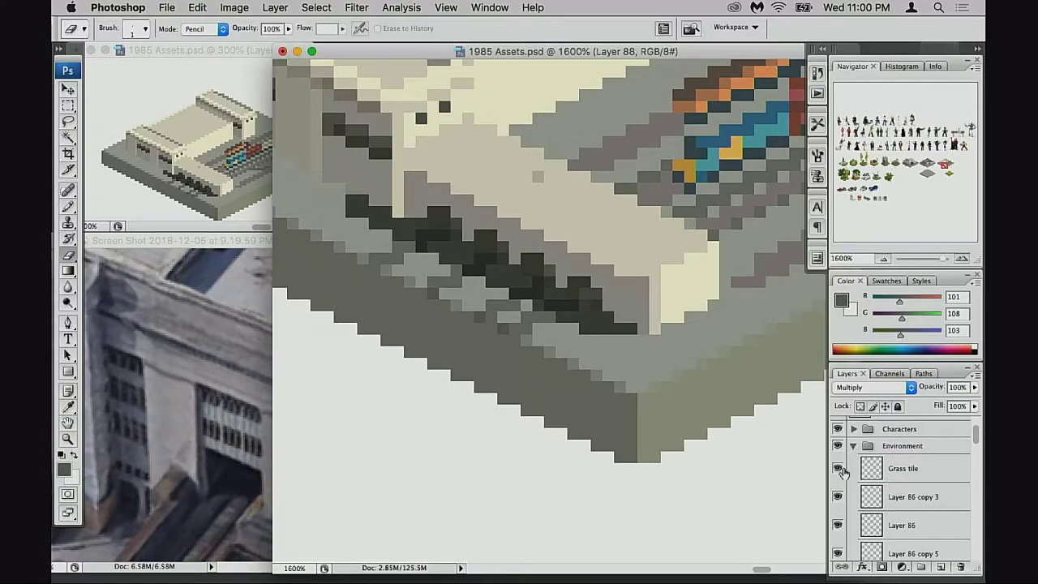
scroll(844, 474, "down", 5)
left_click(839, 486)
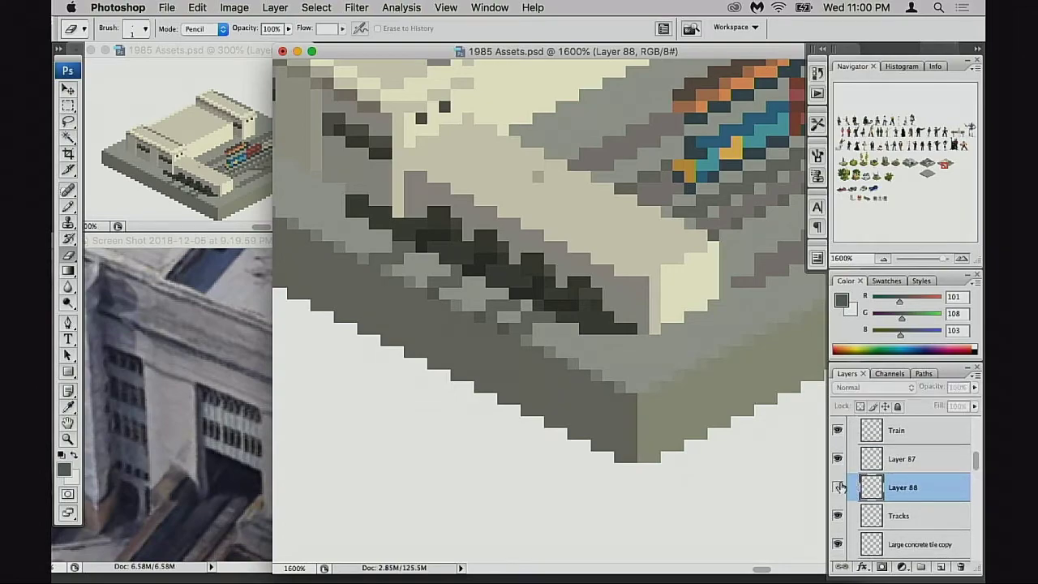
left_click(838, 487)
Step: Try to marquee-select part of the ground shadow and shift the shadow up along the taller front wall, undoing the attempt
key("super+equal")
key("m")
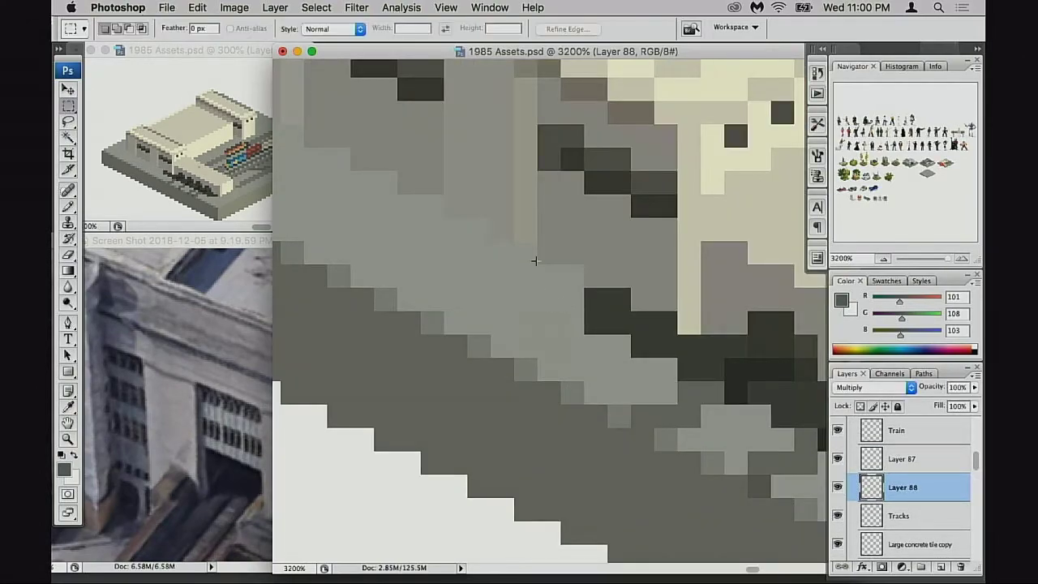
left_click(535, 302, "alt")
mouse_move(519, 315)
left_mouse_down()
mouse_move(576, 361)
mouse_move(522, 300)
left_mouse_up()
left_click_drag(513, 240, 706, 422)
scroll(698, 418, "down", 3)
scroll(697, 418, "right", 2)
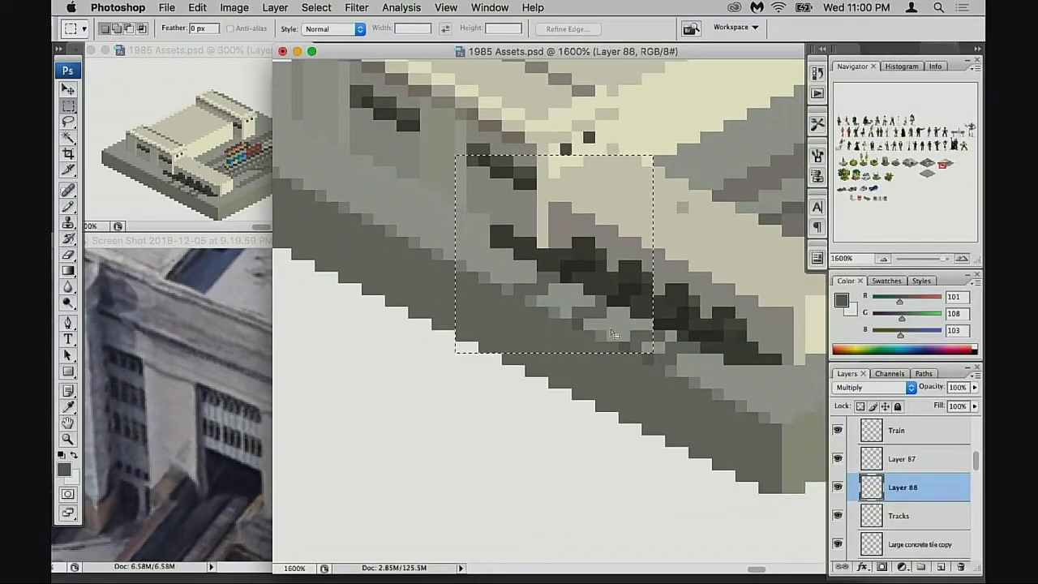
key("super+z")
left_click_drag(621, 330, 527, 283)
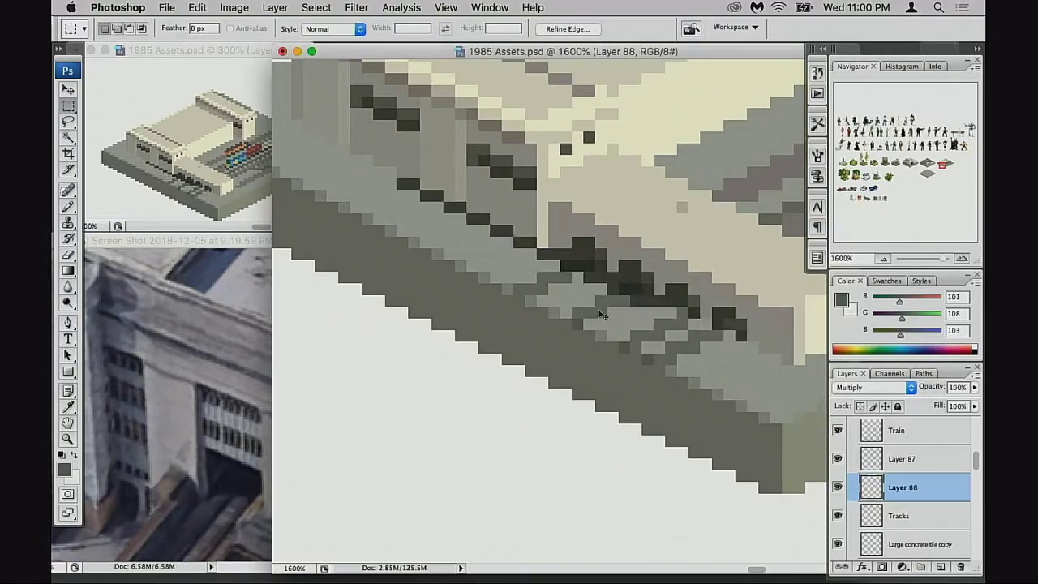
key("super+z")
Step: Duplicate the shadow band along the base of the taller front wall and set the copy's blend mode to Normal
left_click_drag(647, 335, 390, 191)
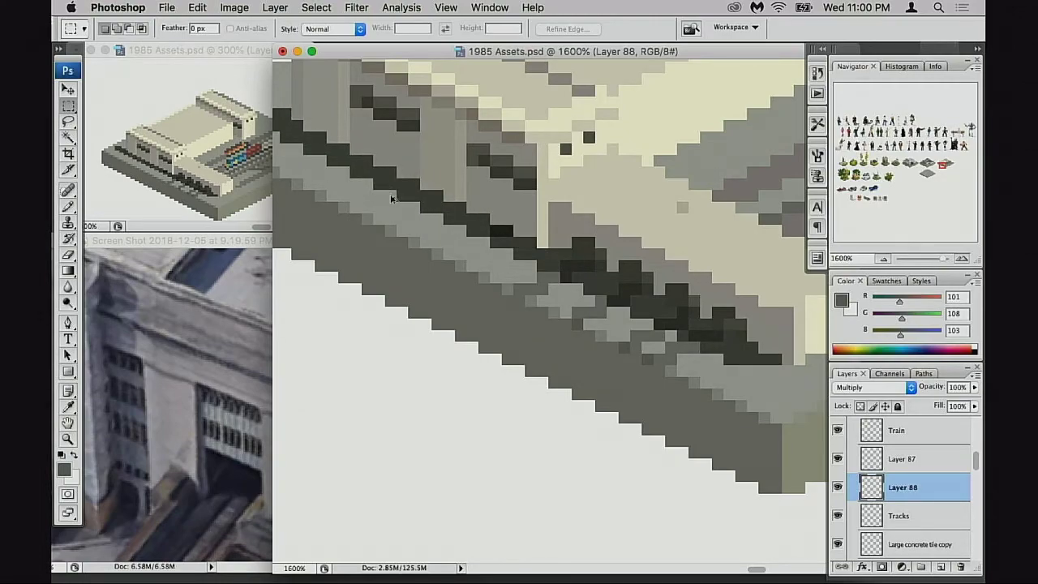
left_click_drag(468, 254, 463, 280)
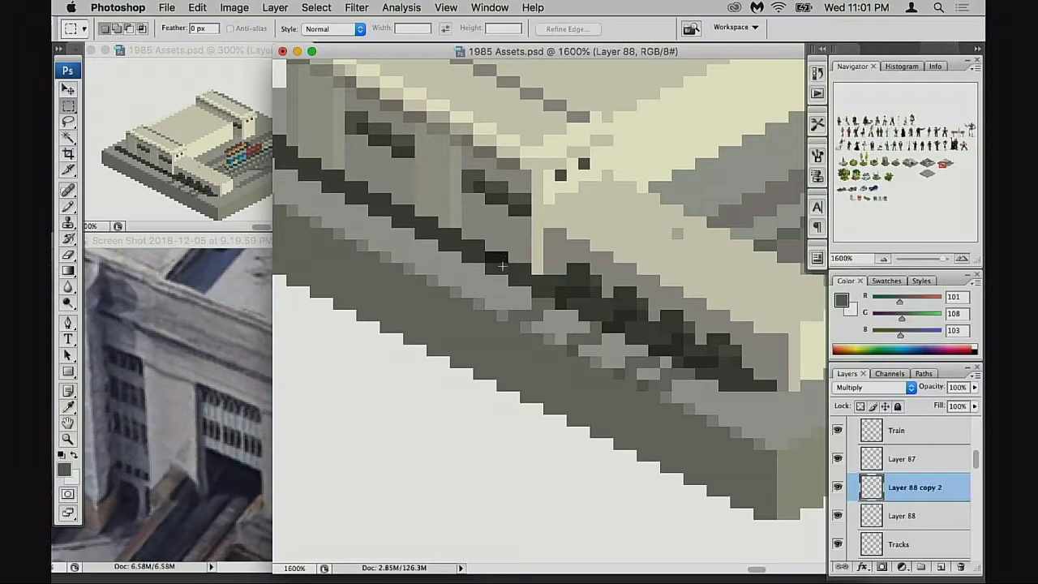
key("v")
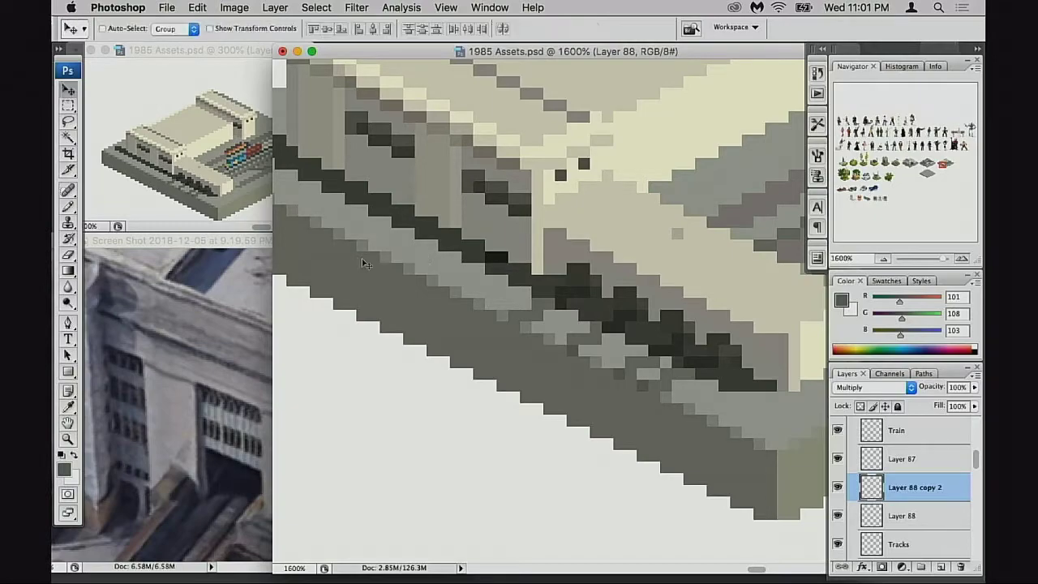
key("alt+shift+n")
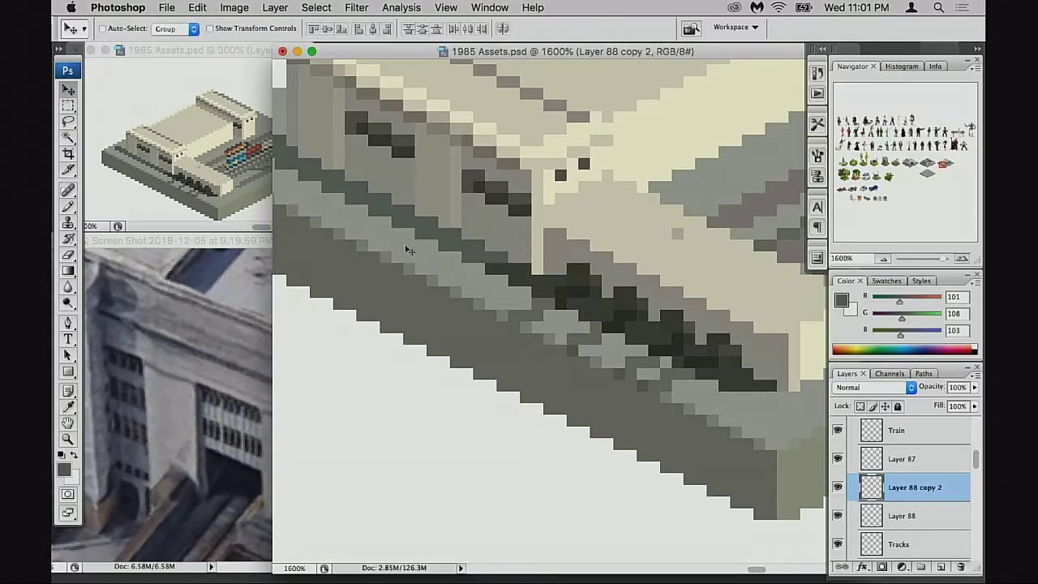
Step: Try the Multiply blend mode on the duplicated shadow band, Layer 88 copy 2
key("alt+shift+m")
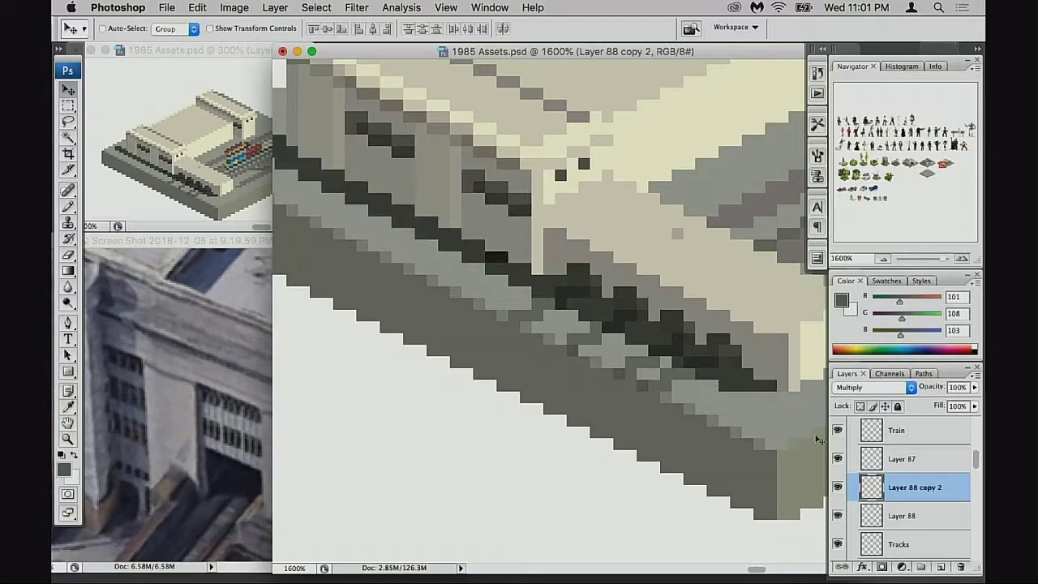
left_click(872, 515)
left_click(872, 495)
key("alt+shift+n")
Step: Set Layer 88 to Normal, merge Layer 88 copy 2 into it, and set the merged shadow layer to Multiply
left_click(879, 518)
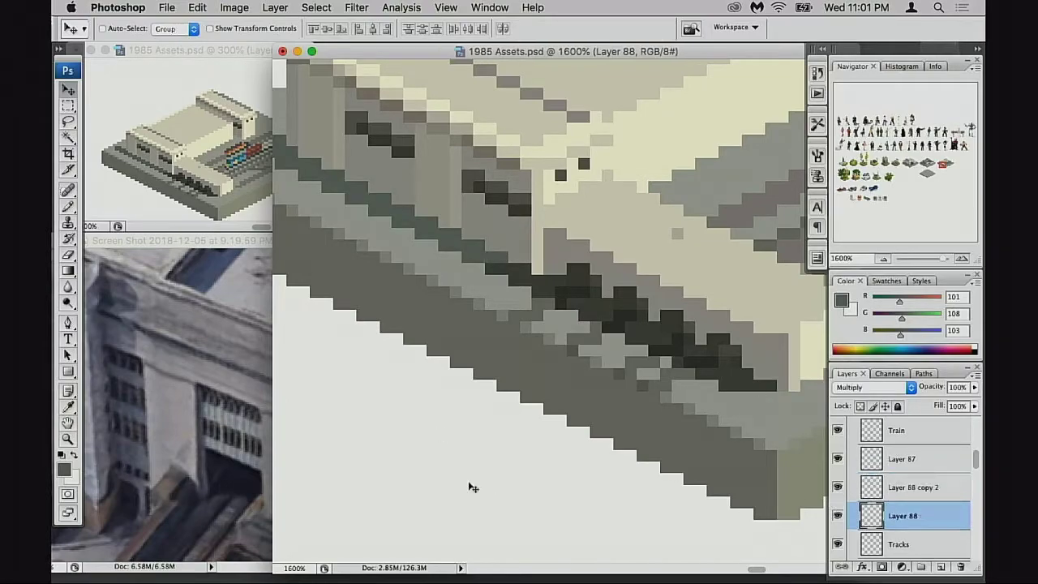
key("alt+shift+n")
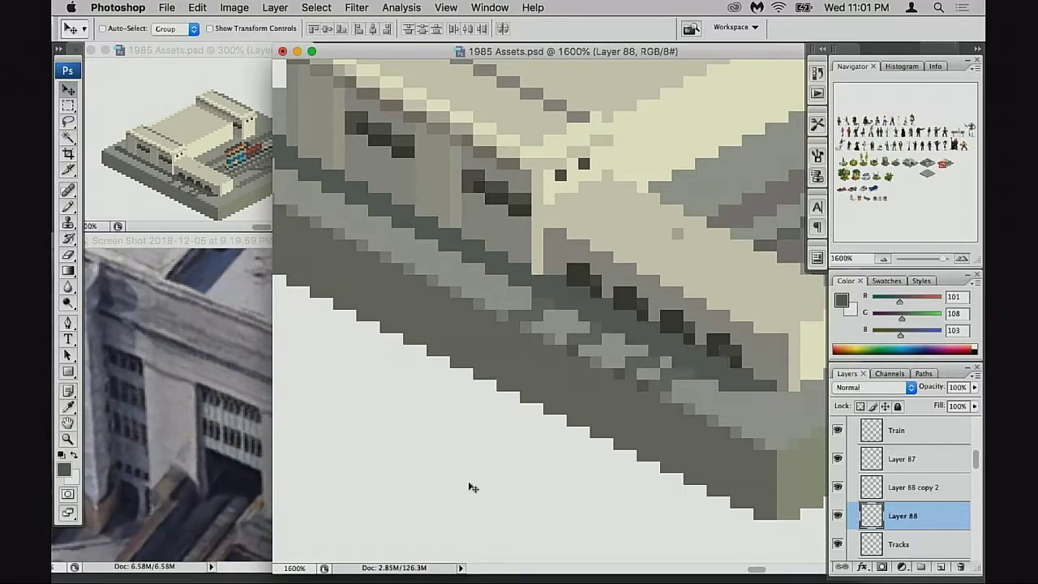
left_click(891, 485)
key("BackSpace")
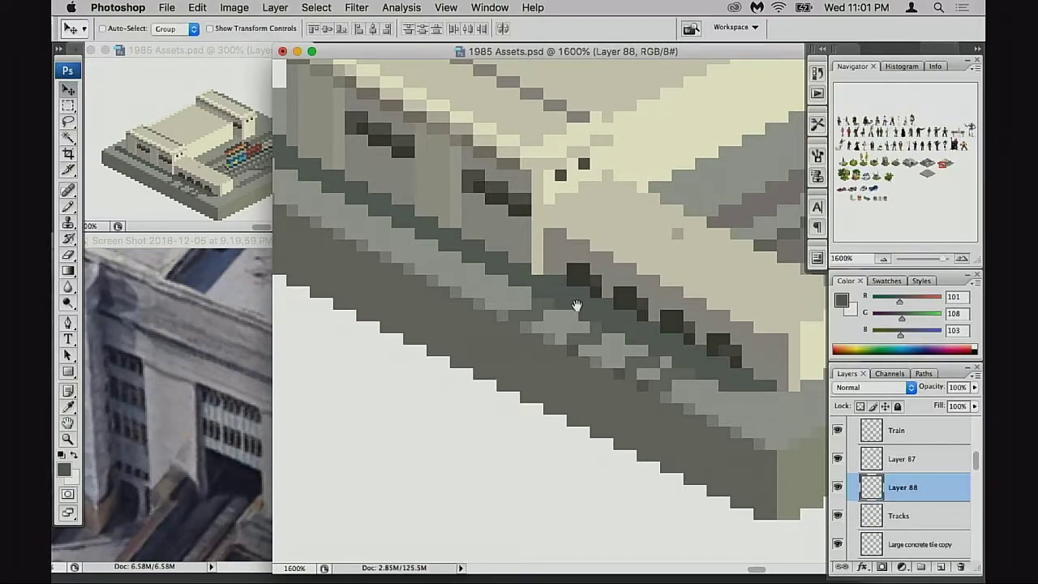
left_click_drag(577, 305, 589, 360)
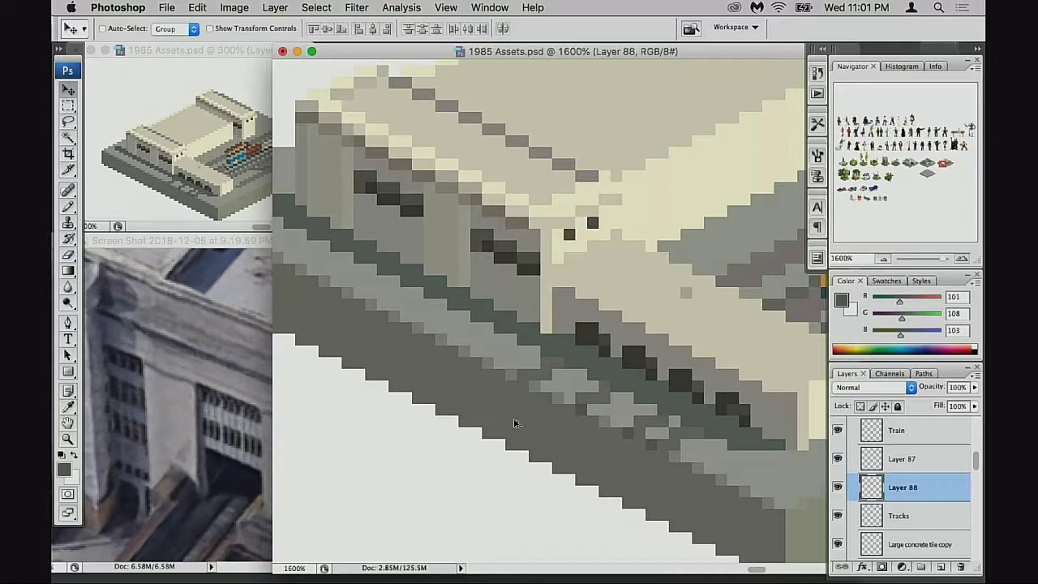
key("alt+shift+m")
Step: Widen the ground shadow on Layer 88 along the base of the taller front wall with the 1 px Pencil
left_click_drag(477, 346, 538, 321)
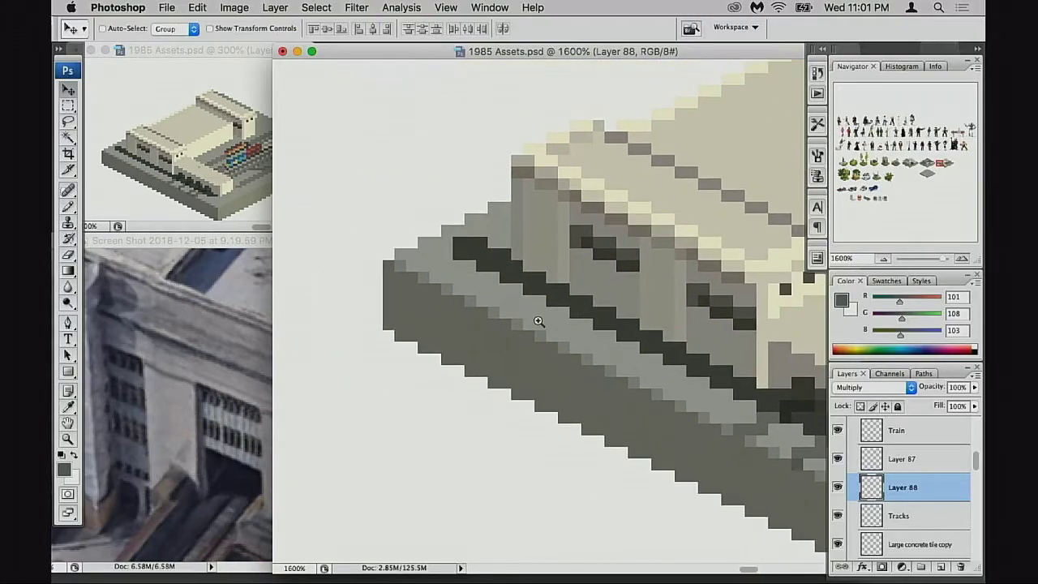
left_click(616, 363, "super")
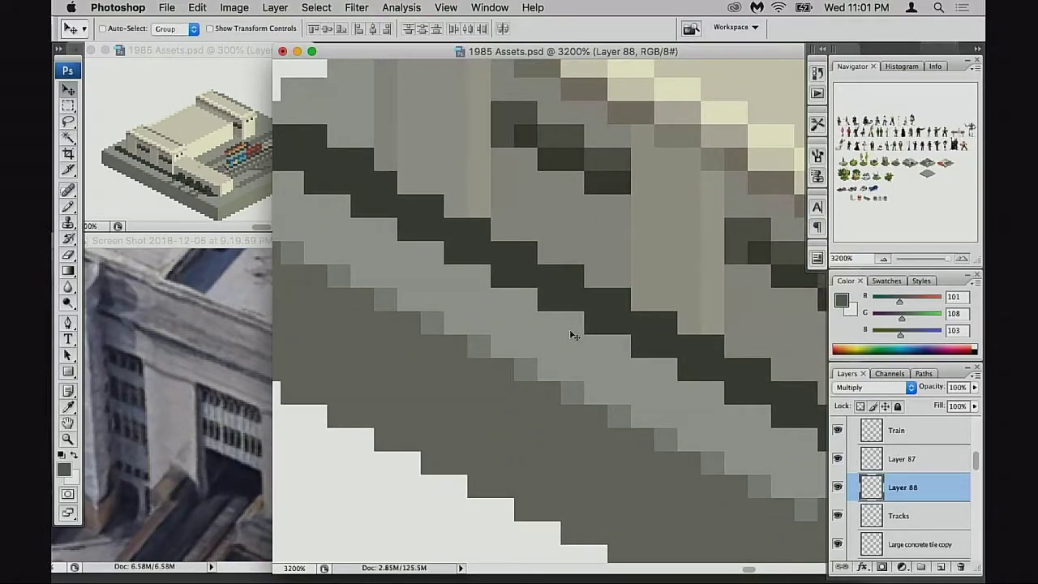
key("b")
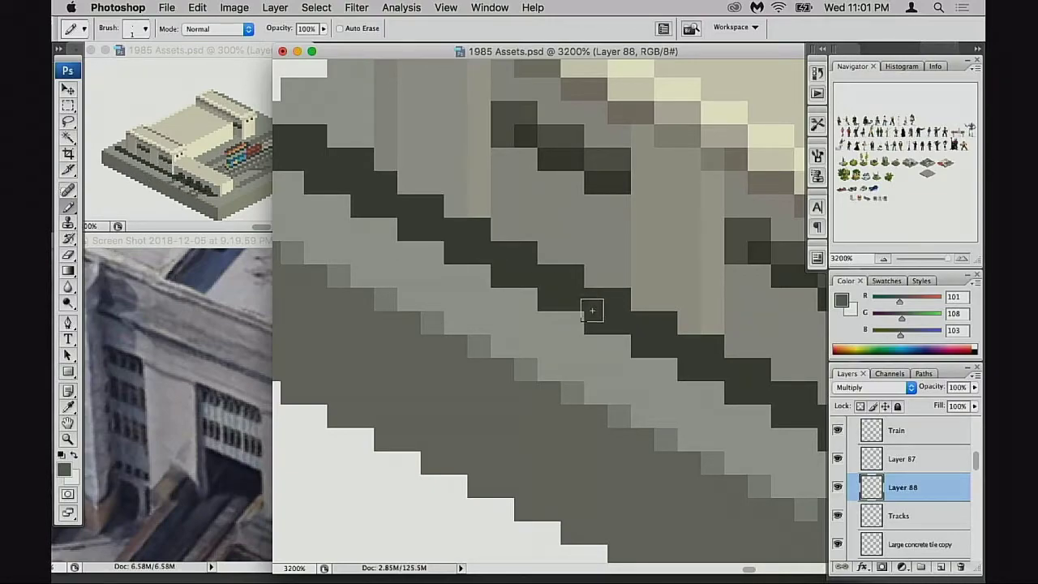
left_click_drag(593, 309, 558, 405)
left_click(548, 403)
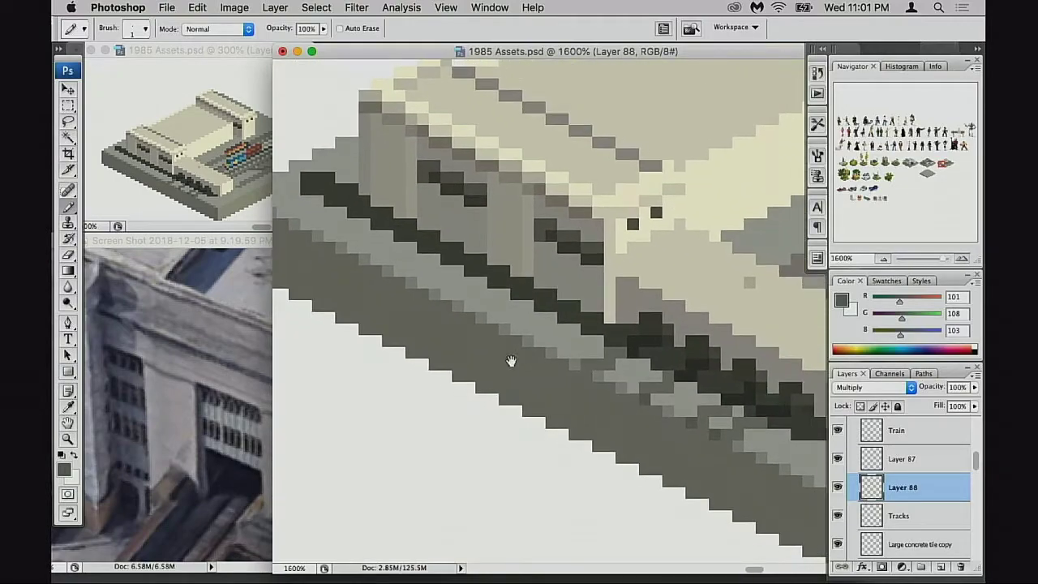
left_click(539, 318)
left_click(549, 318)
left_click(522, 307)
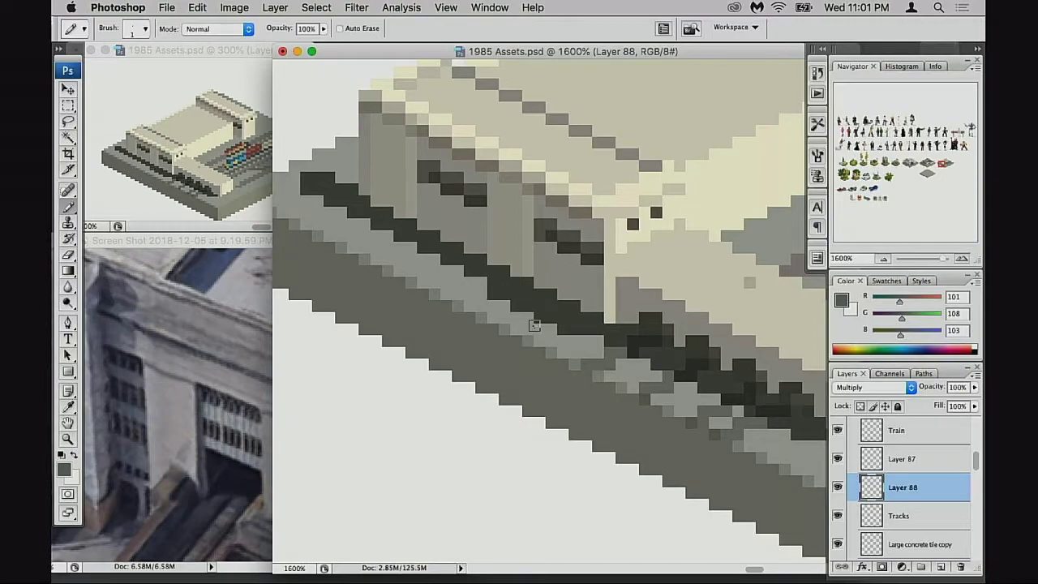
left_click(551, 331)
left_click(540, 328)
mouse_move(527, 320)
left_mouse_down()
mouse_move(469, 282)
mouse_move(470, 294)
mouse_move(458, 272)
mouse_move(449, 281)
mouse_move(462, 283)
mouse_move(441, 249)
mouse_move(444, 259)
mouse_move(424, 261)
mouse_move(463, 296)
mouse_move(506, 303)
left_mouse_up()
mouse_move(449, 256)
left_mouse_down()
mouse_move(406, 245)
mouse_move(414, 237)
mouse_move(407, 250)
mouse_move(387, 223)
mouse_move(386, 234)
mouse_move(395, 225)
mouse_move(388, 234)
mouse_move(358, 212)
mouse_move(372, 221)
mouse_move(366, 232)
mouse_move(414, 243)
left_mouse_up()
Step: Pencil the ground shadow farther out around the far corner of the taller front wall
left_click(417, 187)
left_click(429, 186)
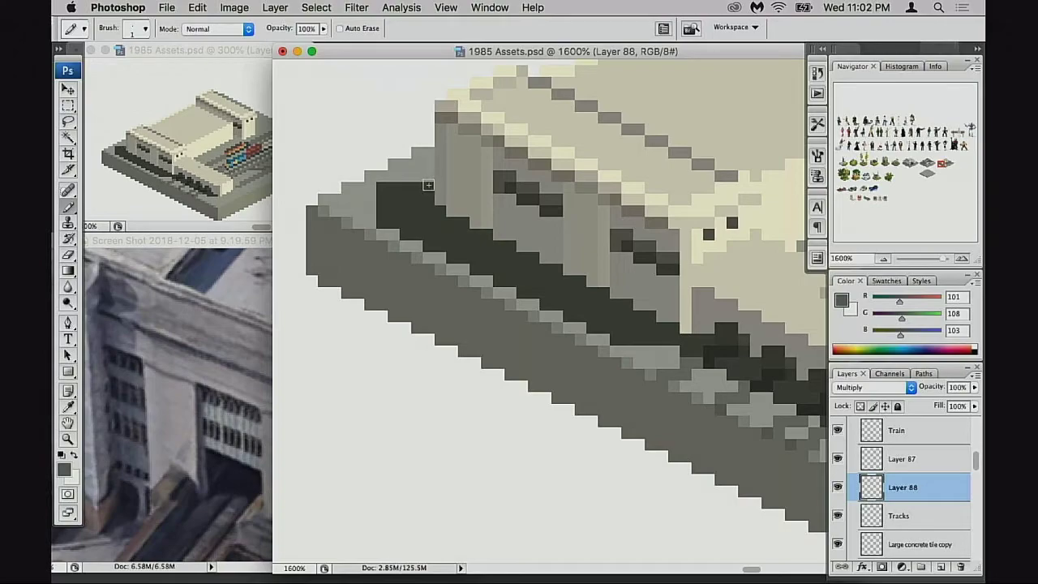
left_click(429, 178)
mouse_move(397, 204)
left_mouse_down()
mouse_move(422, 177)
mouse_move(409, 178)
mouse_move(427, 172)
mouse_move(364, 205)
mouse_move(414, 216)
mouse_move(361, 203)
mouse_move(400, 220)
left_mouse_up()
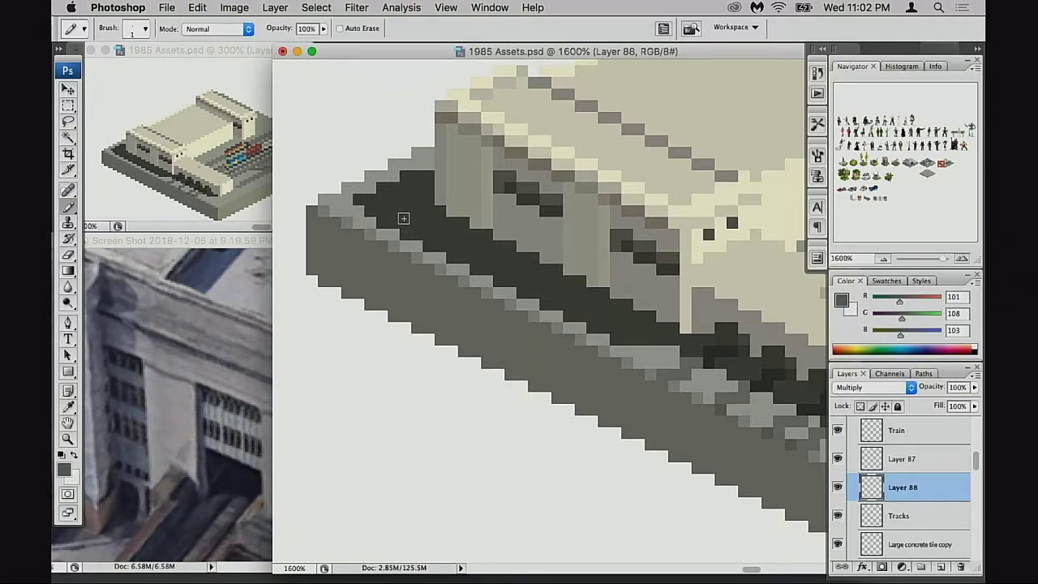
Step: Fill the light concrete strip between the taller wall's shadow and the tile's front edge, leaving single edge pixels uncovered
scroll(438, 260, "right", 5)
scroll(438, 259, "down", 1)
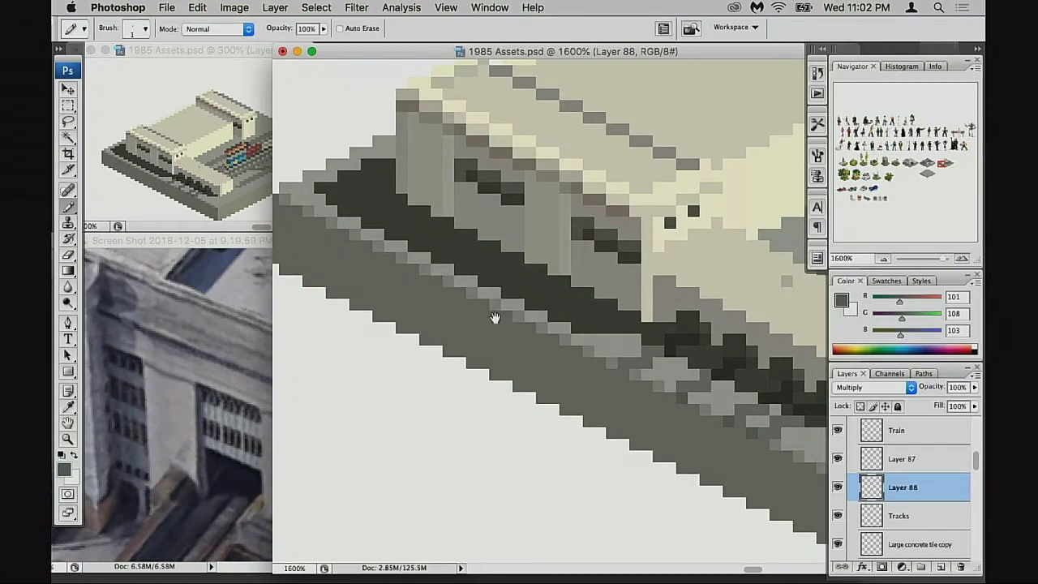
left_click(503, 326, "alt")
left_click(565, 357, "alt")
left_click_drag(619, 348, 542, 365)
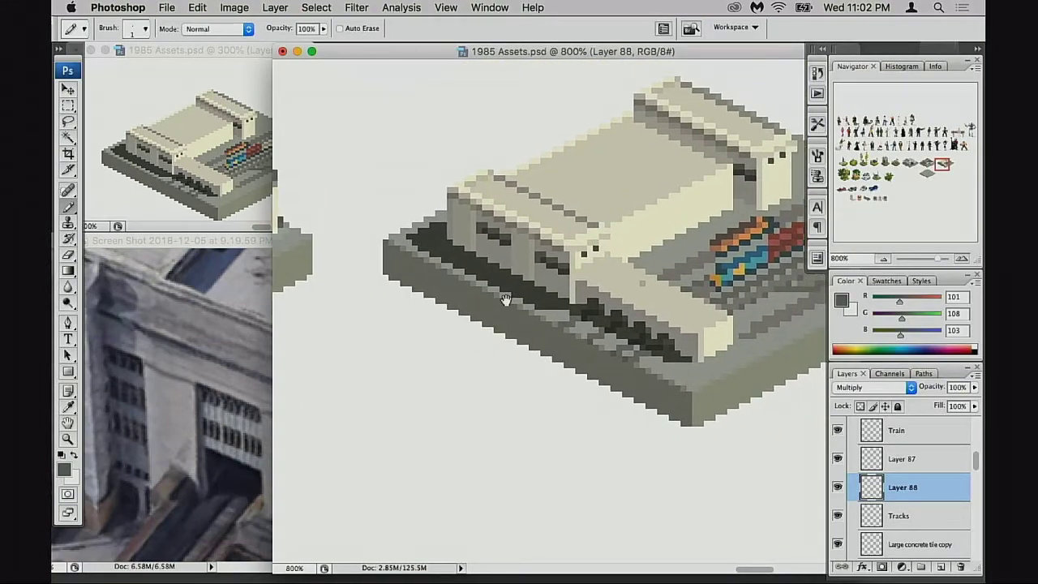
left_click(509, 304, "super")
scroll(522, 325, "up", 3)
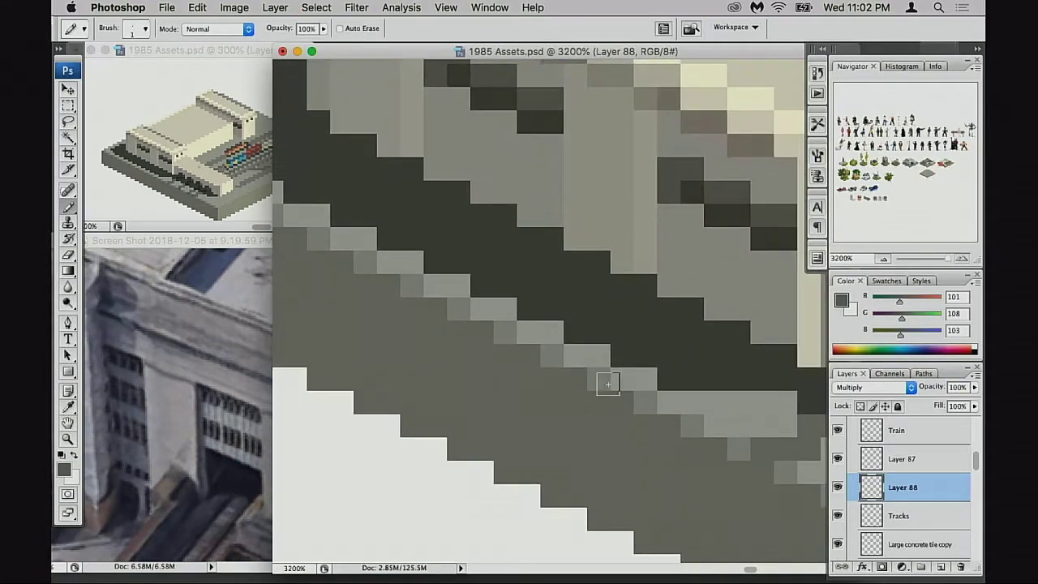
scroll(673, 389, "right", 1)
mouse_move(626, 376)
left_mouse_down()
mouse_move(522, 333)
mouse_move(500, 309)
mouse_move(435, 289)
mouse_move(471, 311)
mouse_move(455, 268)
mouse_move(393, 247)
left_mouse_up()
scroll(455, 269, "down", 1)
mouse_move(445, 278)
left_mouse_down()
mouse_move(320, 188)
mouse_move(338, 213)
mouse_move(464, 255)
mouse_move(337, 188)
mouse_move(351, 194)
mouse_move(334, 171)
mouse_move(311, 169)
left_mouse_up()
scroll(338, 213, "left", 3)
scroll(338, 213, "up", 1)
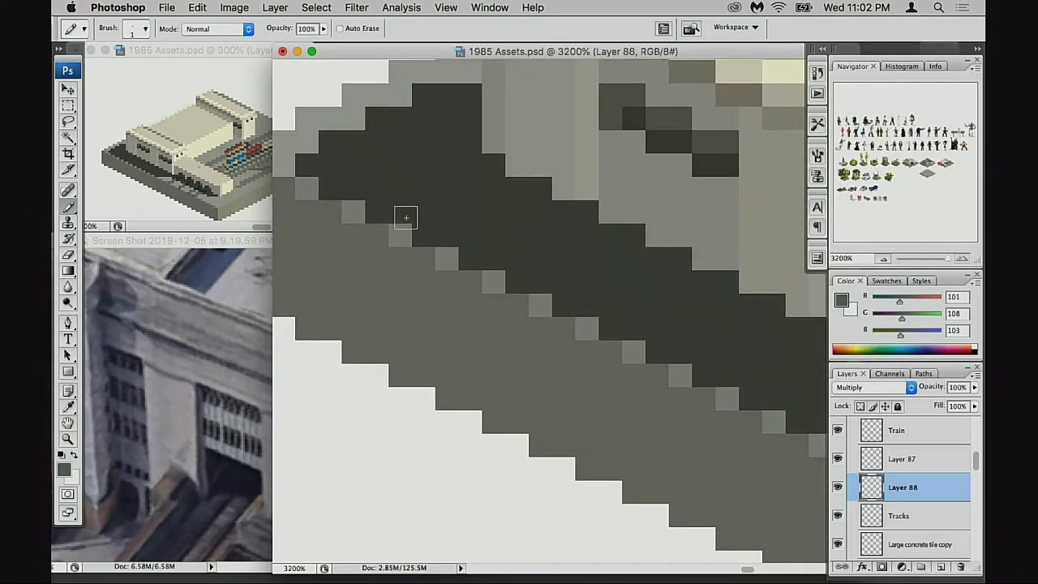
left_click_drag(506, 286, 479, 274)
Step: Reset the foreground and background colors to their defaults and set Layer 88's opacity to 70%
scroll(556, 324, "down", 4)
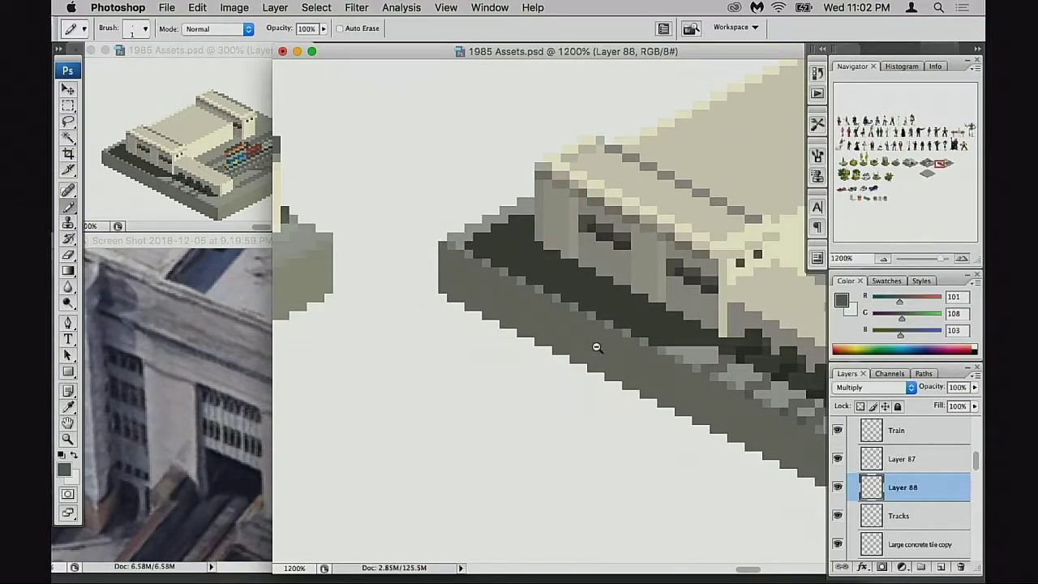
scroll(519, 344, "right", 3)
scroll(519, 344, "down", 1)
left_click(510, 321, "super")
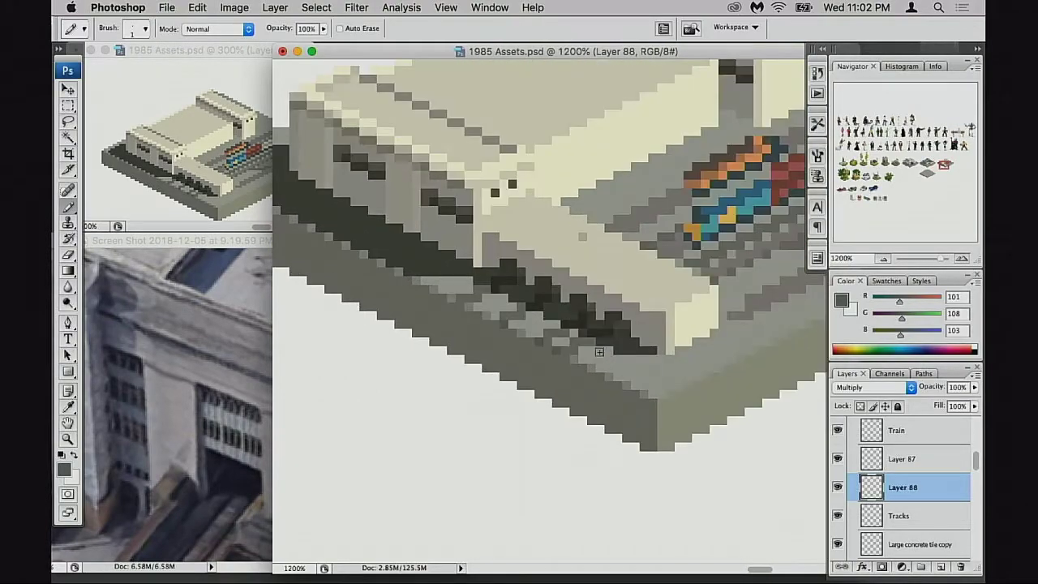
key("d")
key("v")
key("5")
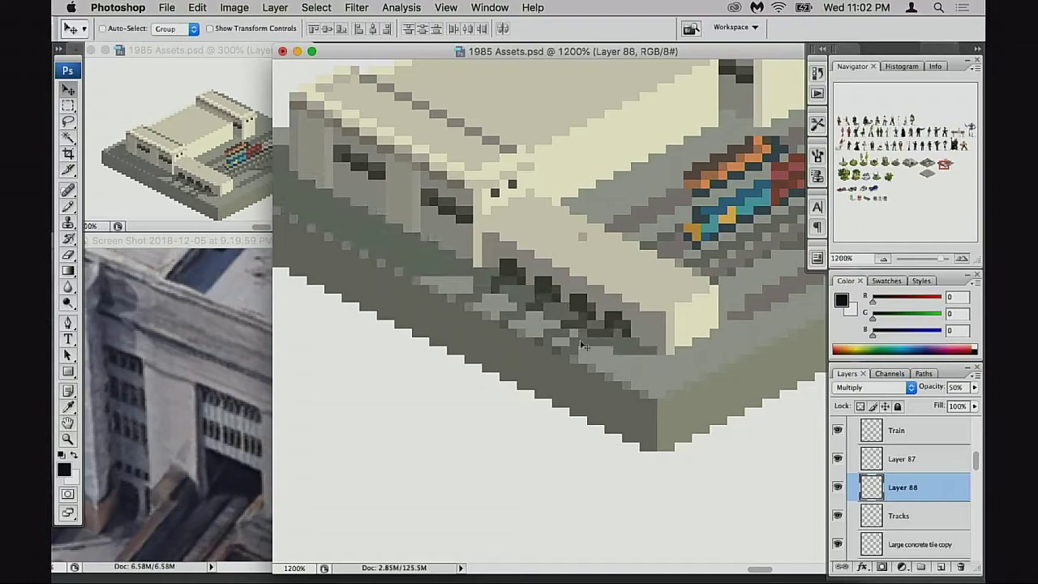
key("7")
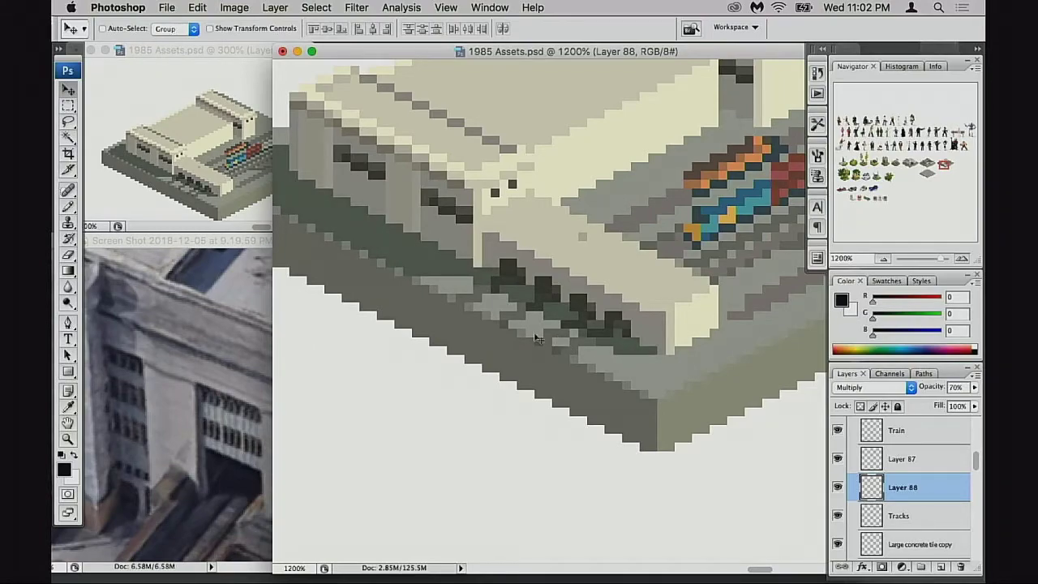
left_click_drag(525, 332, 713, 366)
left_click(571, 328, "alt")
left_click(573, 333, "alt")
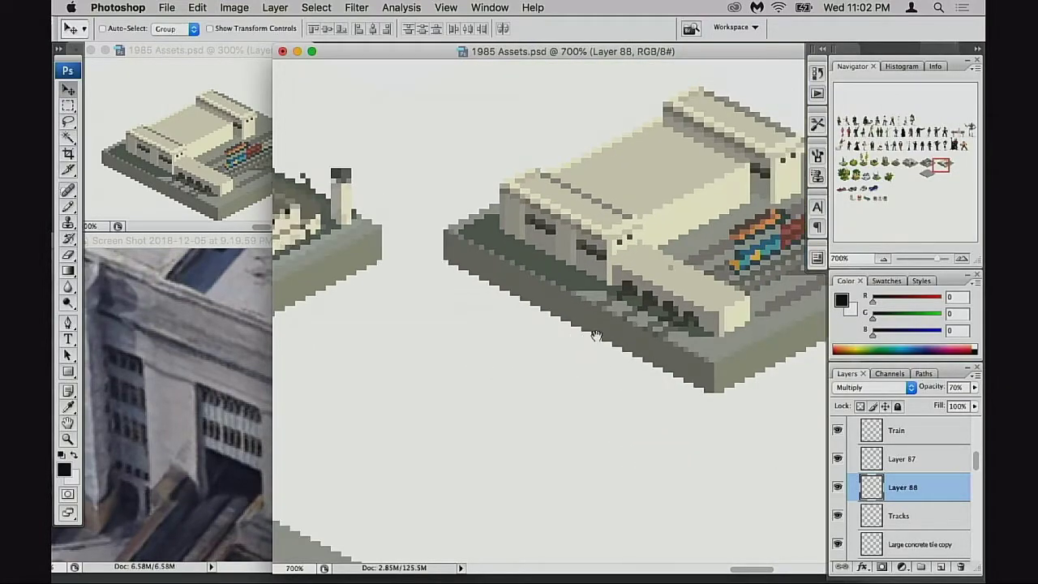
left_click(623, 351)
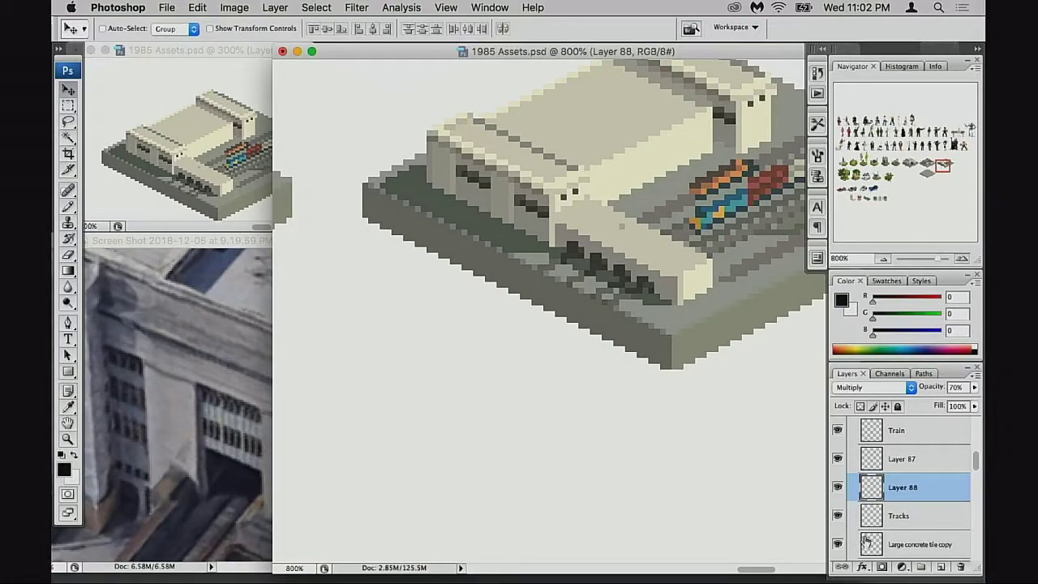
Step: Toggle Layer 88 off and on to compare the building's base with and without the widened shadow
key("b")
left_click(464, 250, "super")
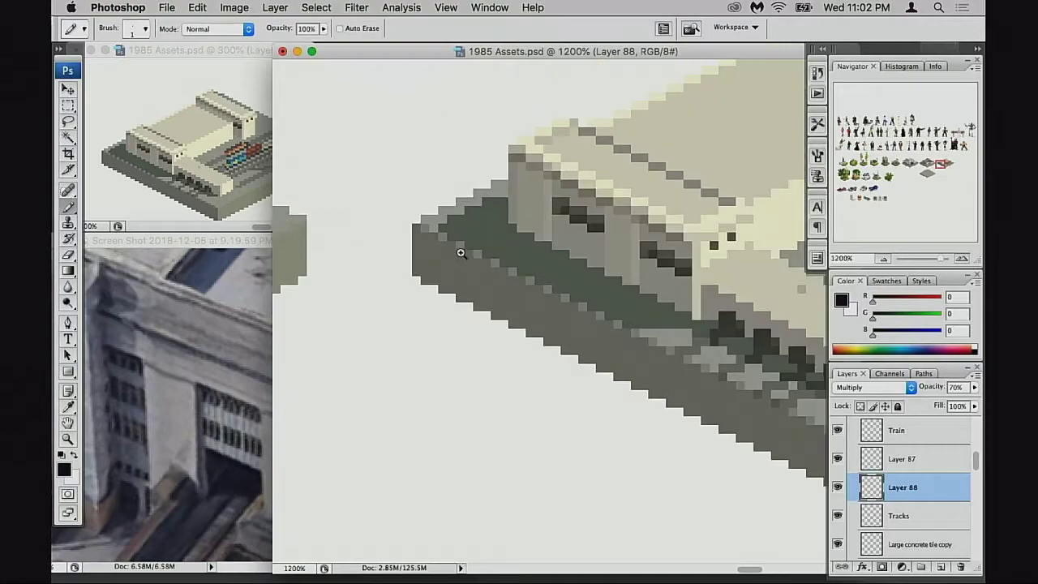
left_click(463, 255, "super")
left_click_drag(792, 413, 617, 360)
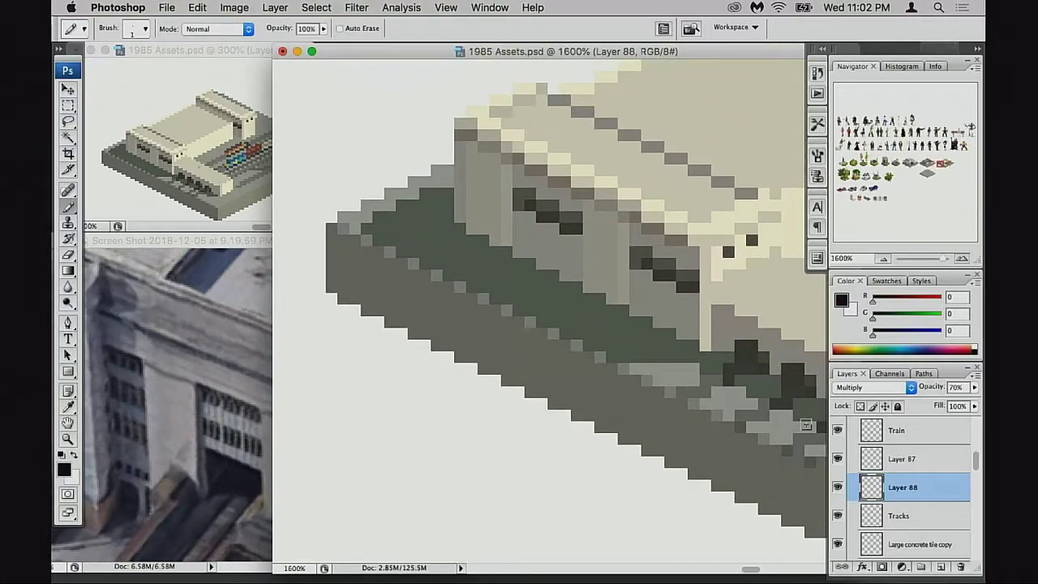
scroll(864, 458, "up", 8)
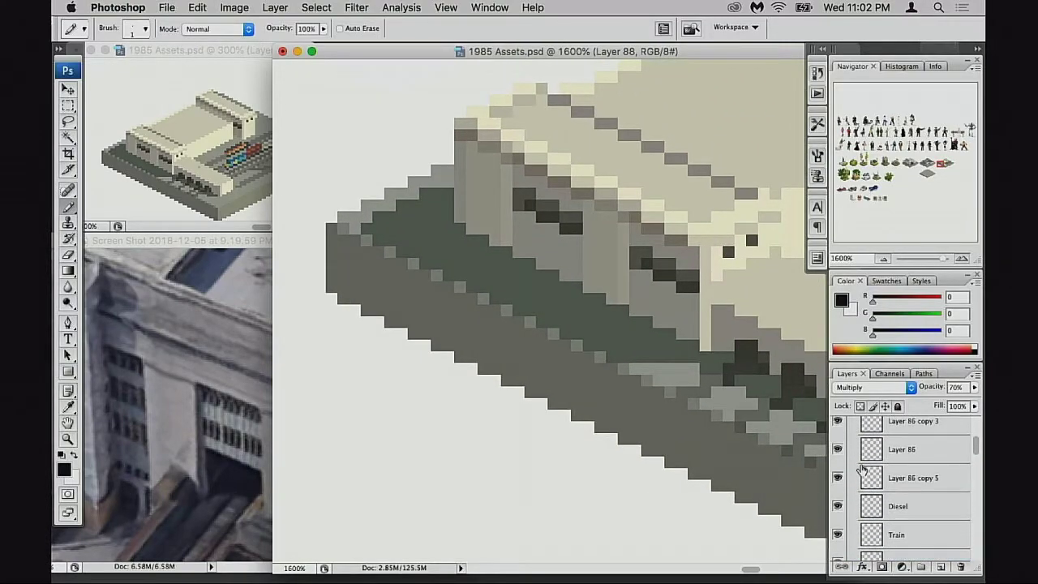
scroll(851, 463, "down", 1)
left_click(838, 451)
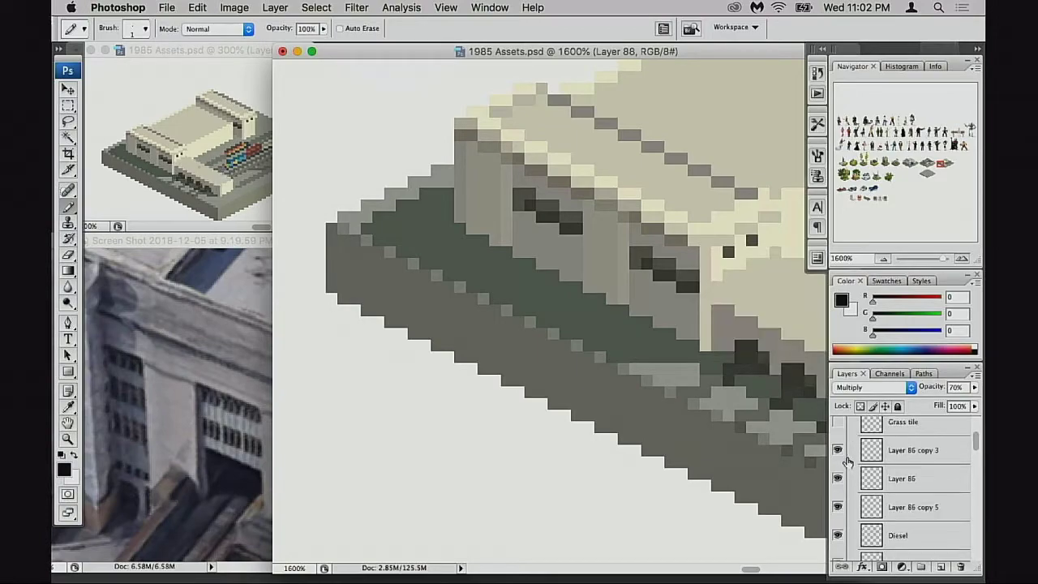
scroll(844, 471, "down", 4)
left_click(837, 497)
left_click(837, 498)
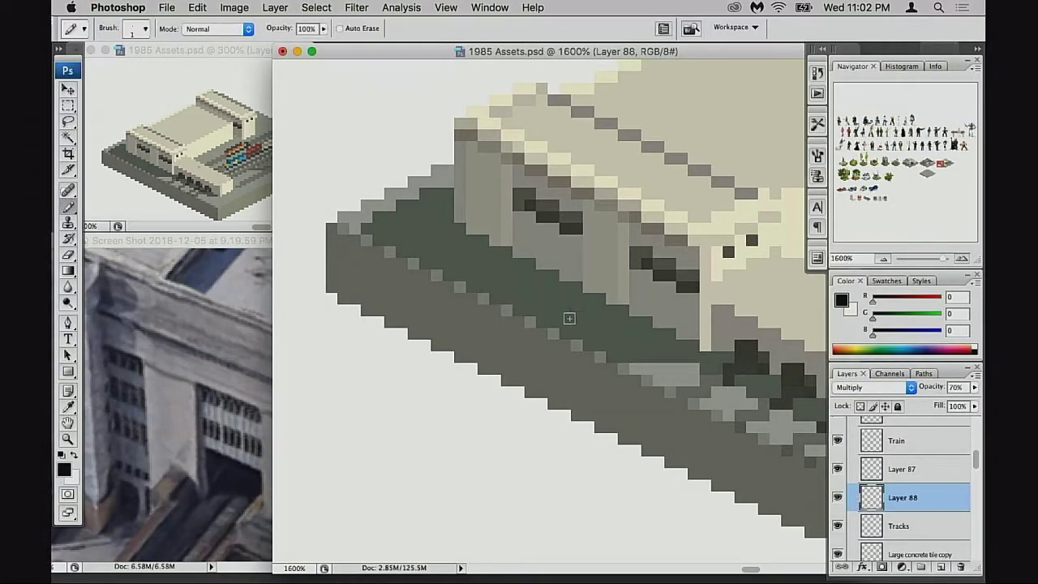
Step: Sample the shadow's solid gray as foreground color with Layer 88 temporarily at Normal and 100% opacity, and restore Multiply at 70%
left_click(483, 299)
key("super+z")
key("v")
key("shift+alt+n")
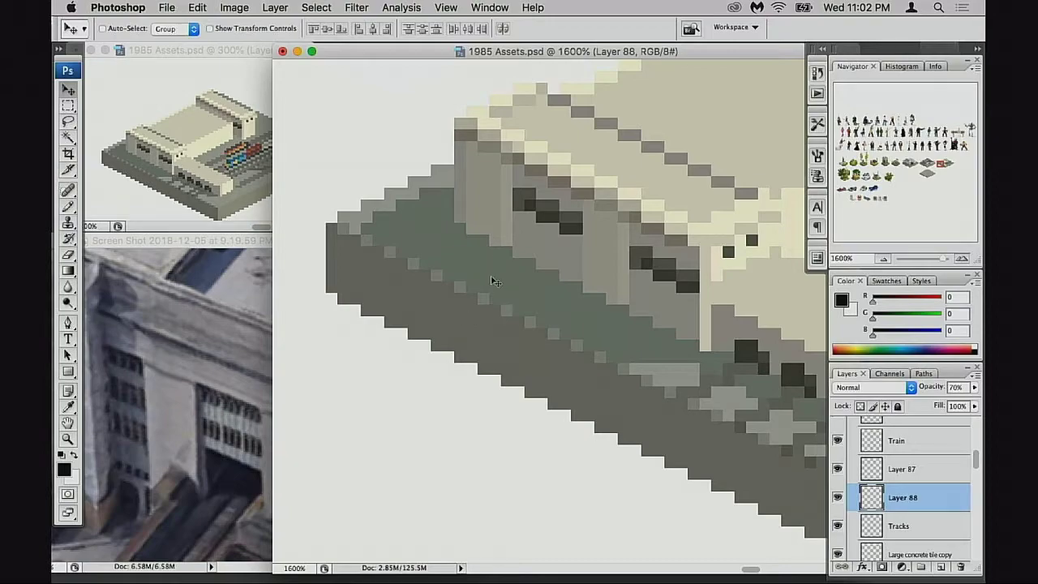
key("0")
key("i")
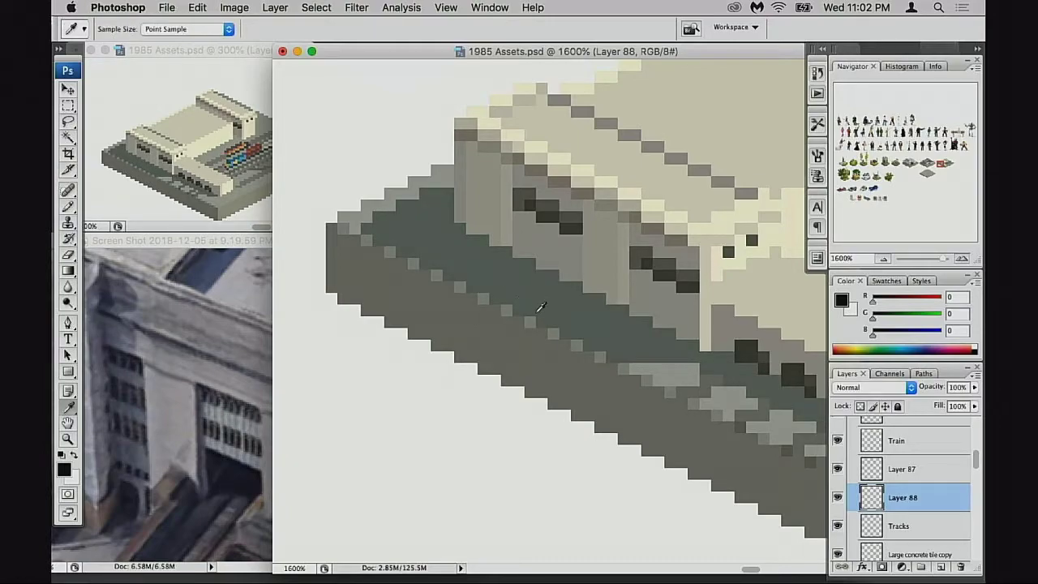
left_click(549, 292)
key("super+alt+z")
key("super+alt+z")
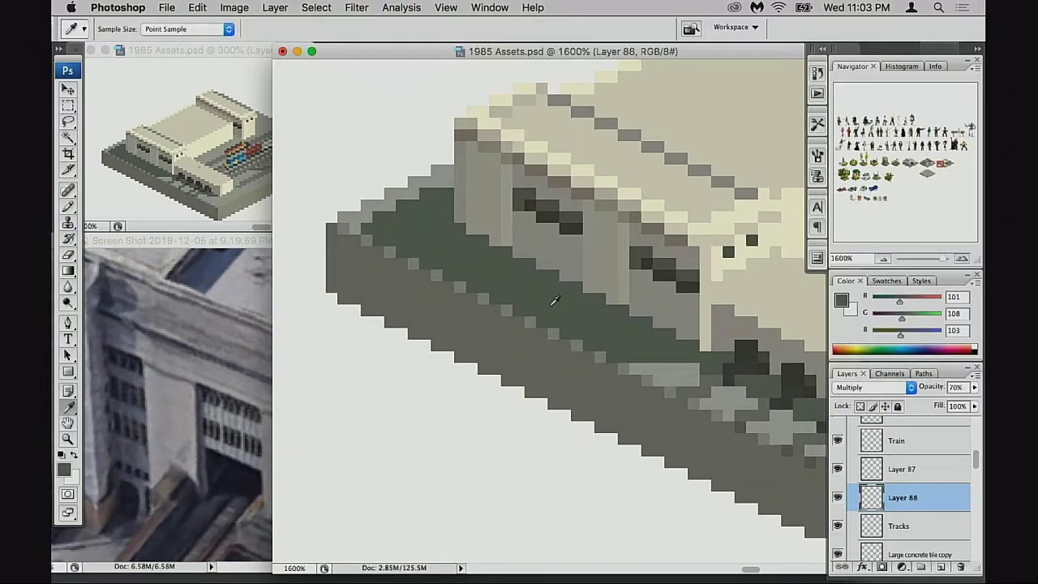
Step: Try to pencil shadow over the light pixels along the tile's front edge, undoing the strokes
key("b")
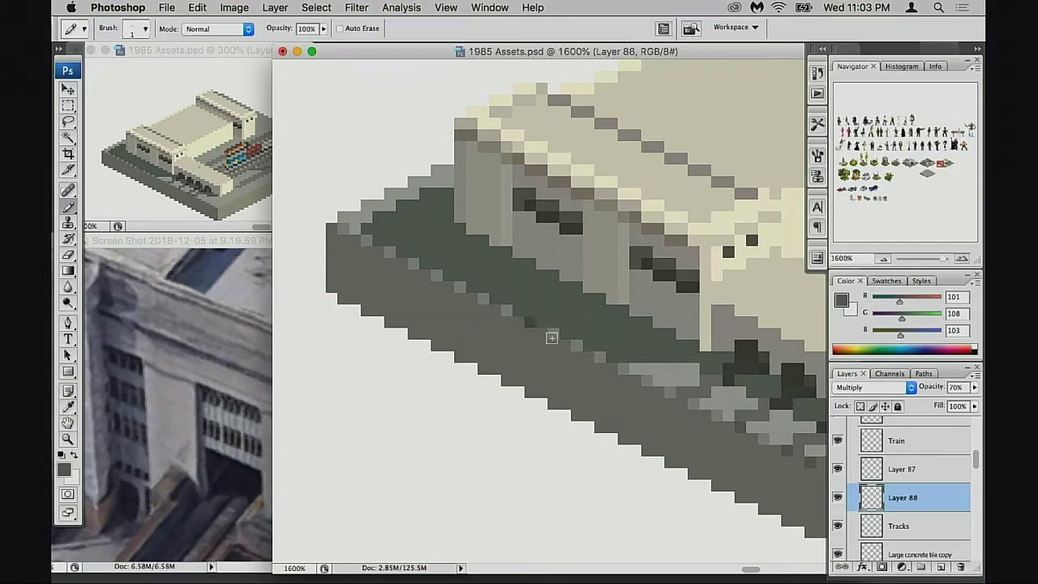
left_click_drag(548, 332, 594, 354)
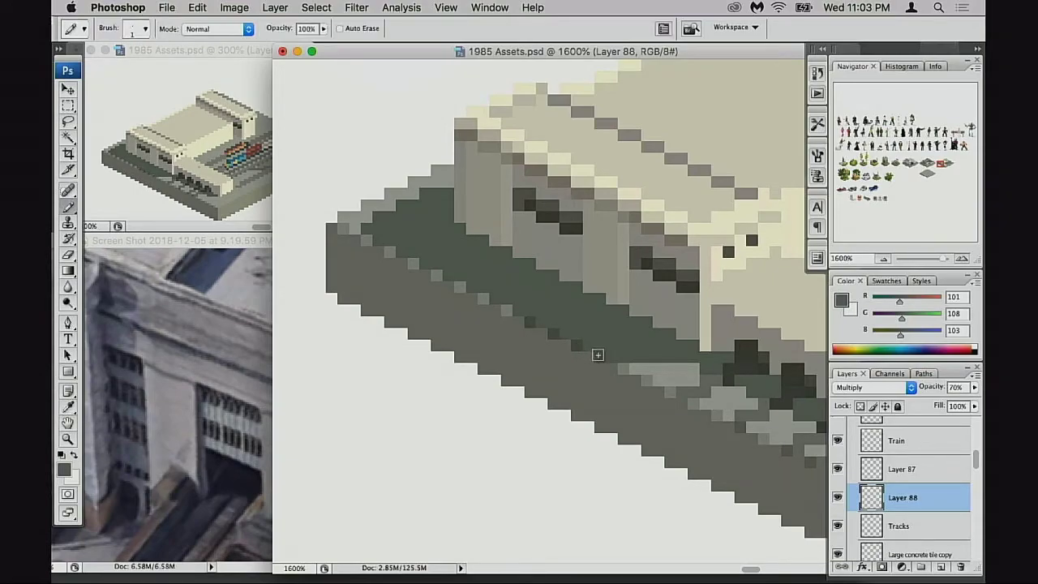
key("super+alt+z")
key("super+alt+z")
key("super+alt+z")
key("super+alt+z")
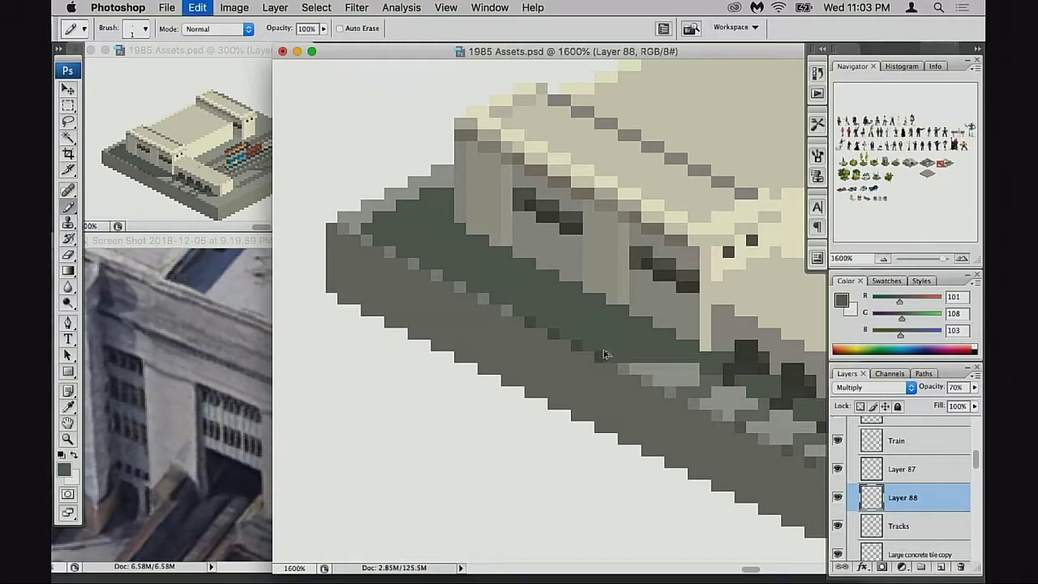
Step: On the Large concrete tile copy layer, pencil the sampled side gray over the light pixels along the tile's front edge and save the file
scroll(884, 486, "down", 3)
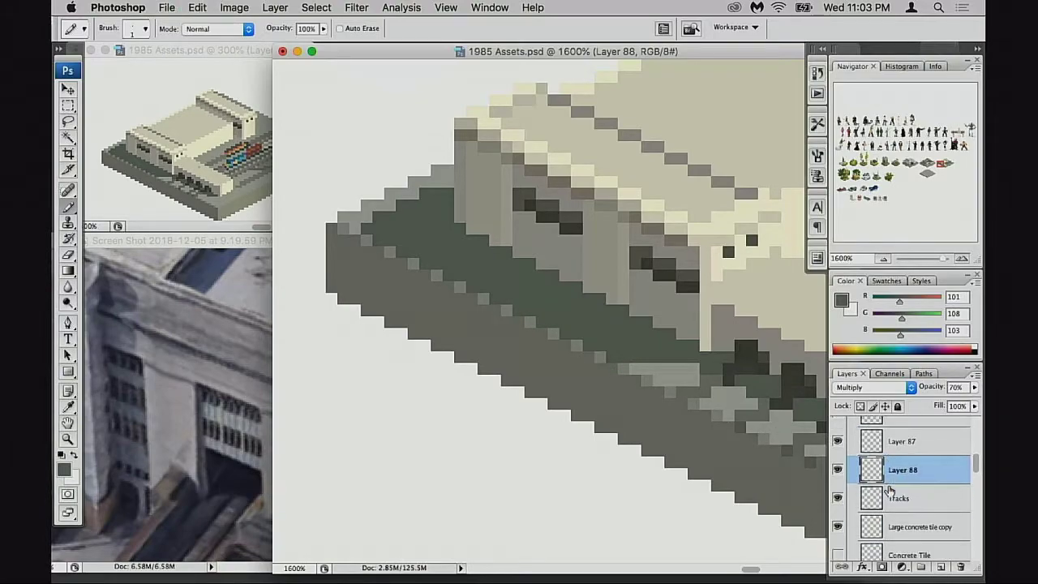
left_click(880, 467)
key("v")
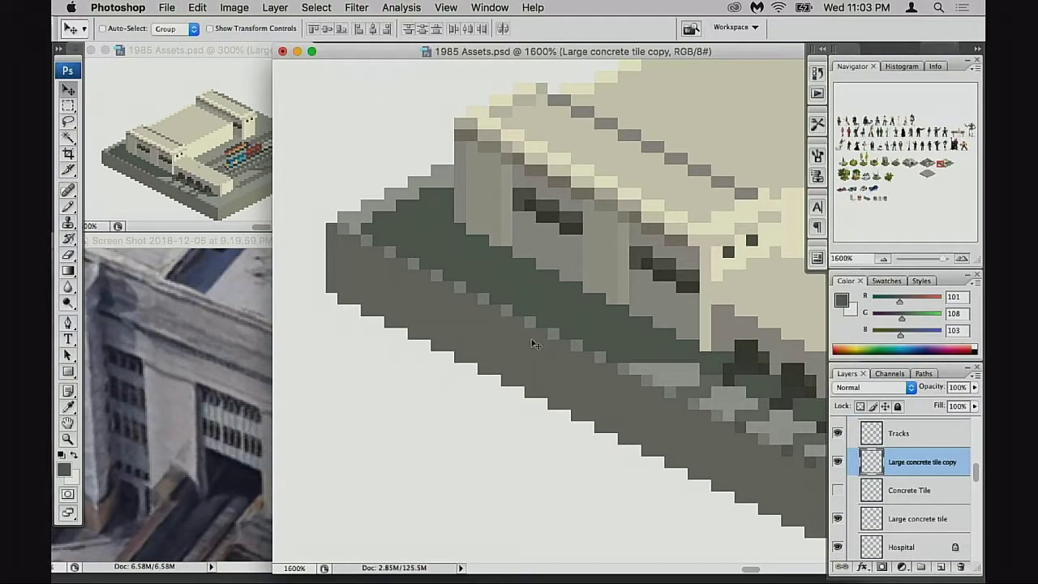
key("b")
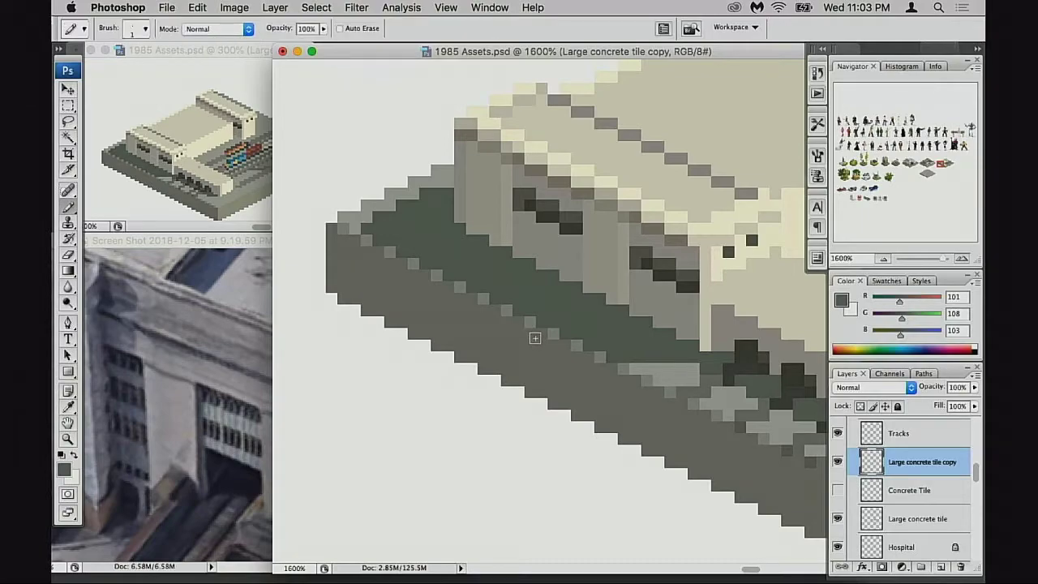
left_click(533, 337, "alt")
left_click(577, 345)
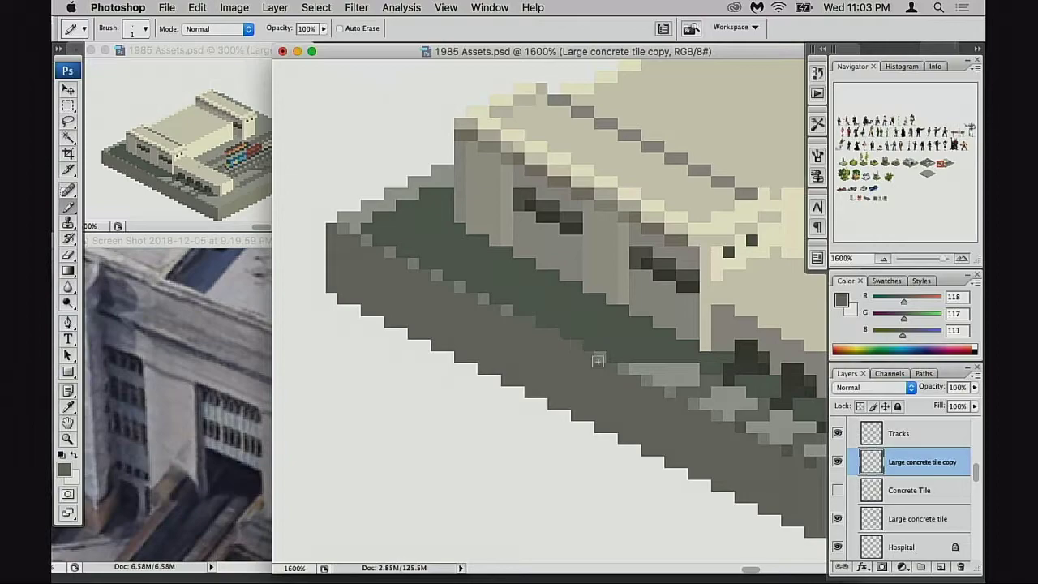
left_click(505, 310)
left_click(482, 298)
left_click(459, 287)
left_click(437, 275)
left_click(414, 263)
left_click(390, 251)
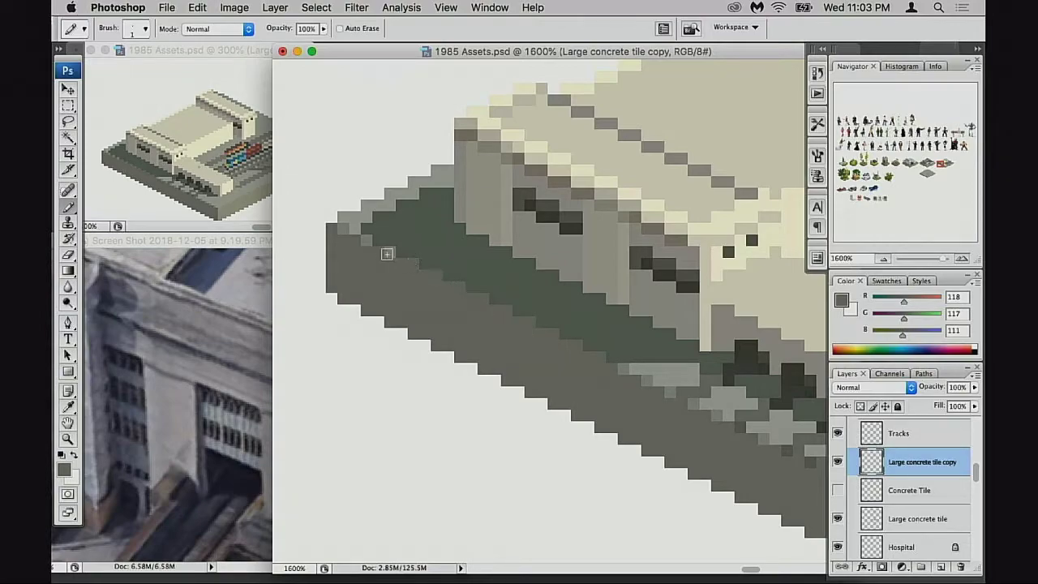
left_click(368, 241)
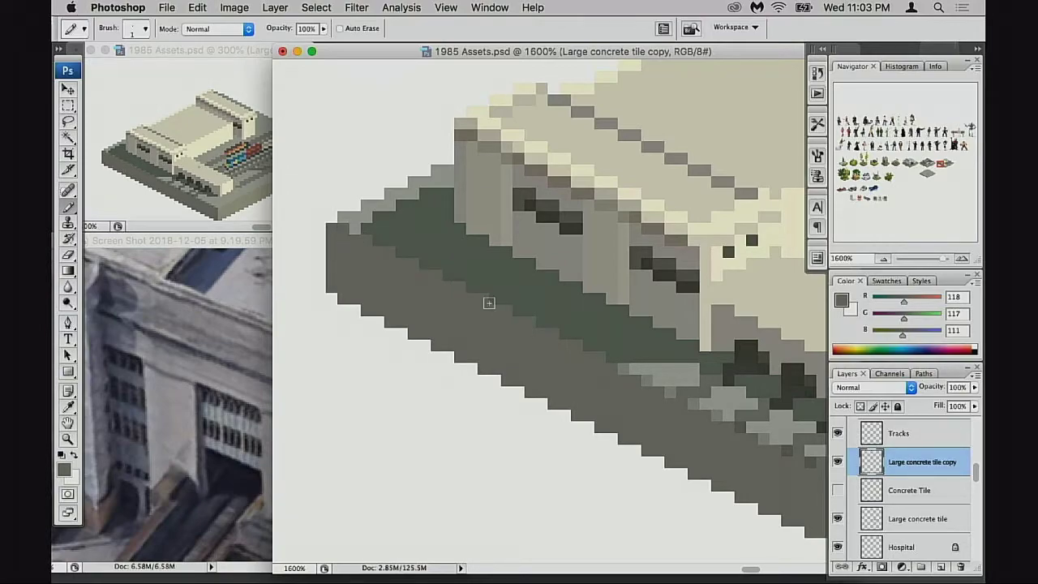
left_click_drag(595, 329, 425, 364)
key("super+s")
Step: Toggle the Large concrete tile copy layer's visibility to check the repainted front edge against the whole building
left_click(578, 341, "alt")
left_click(577, 341, "alt")
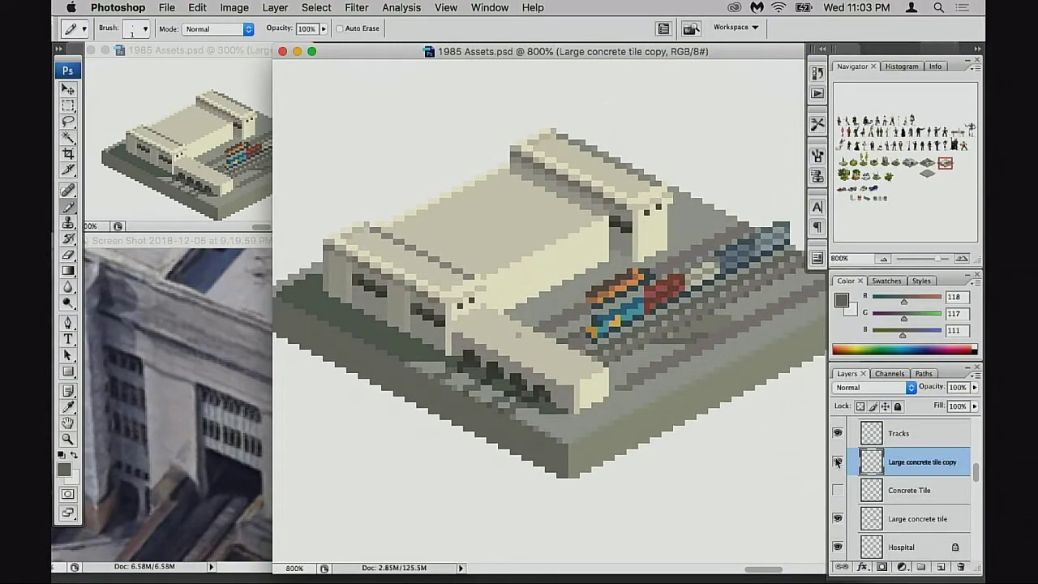
left_click(838, 462)
left_click(839, 463)
left_click(838, 442)
Step: Rename Layer 88 to Shadow
scroll(844, 446, "up", 1)
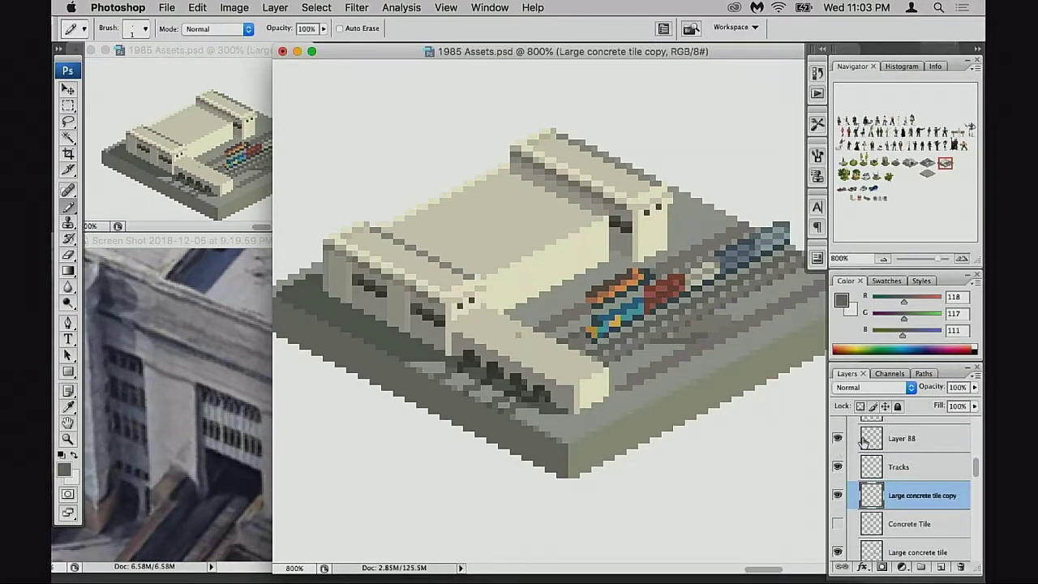
double_click(895, 441)
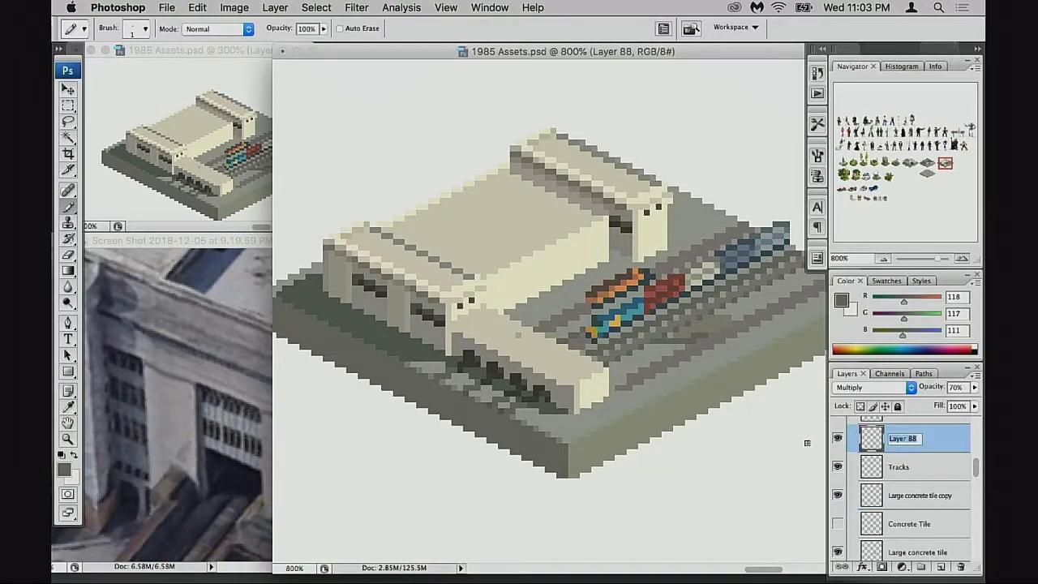
type("Shadow")
key("Return")
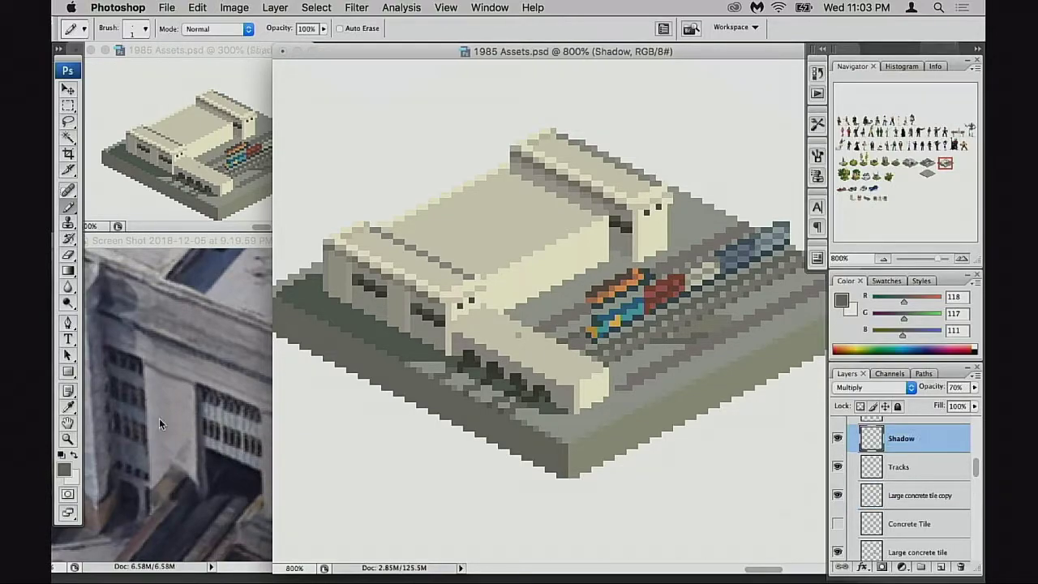
Step: Examine the rear block's recess beside the trains, toggling the Shadow layer and Layer 87 to see what each contributes
left_click(644, 331)
left_click_drag(508, 259, 622, 256)
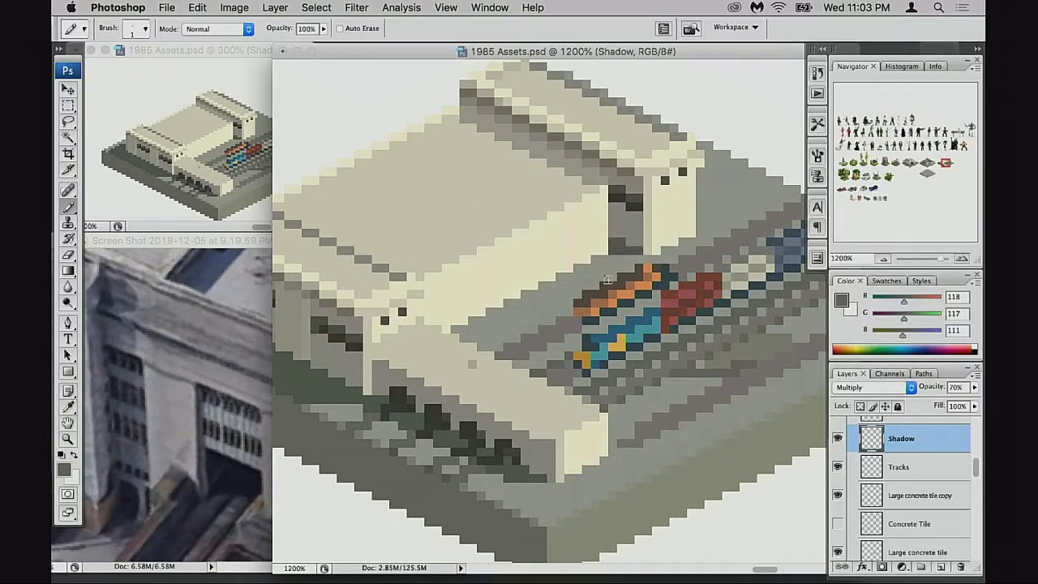
left_click_drag(605, 273, 596, 280)
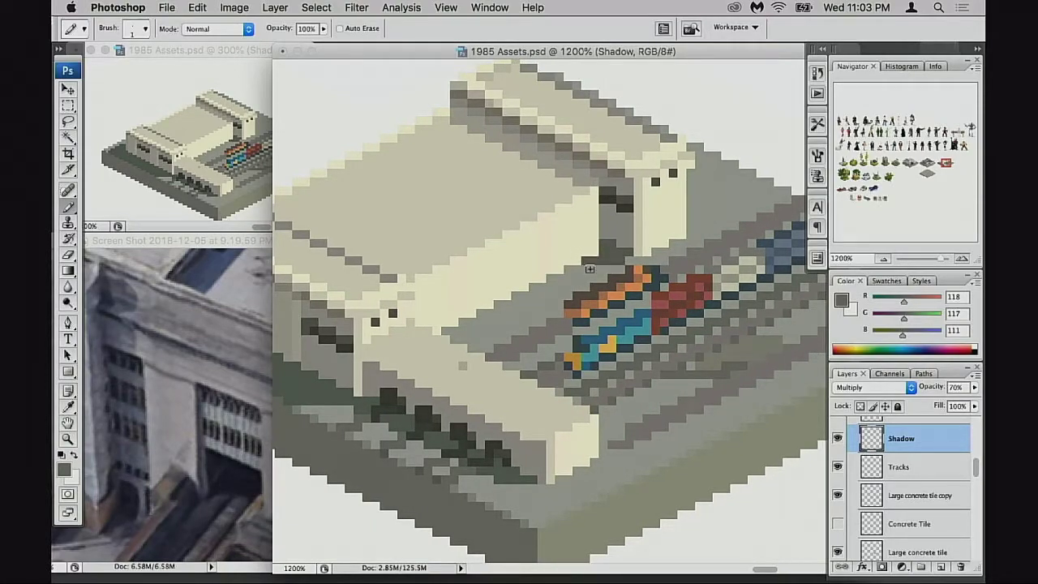
left_click_drag(605, 284, 598, 284)
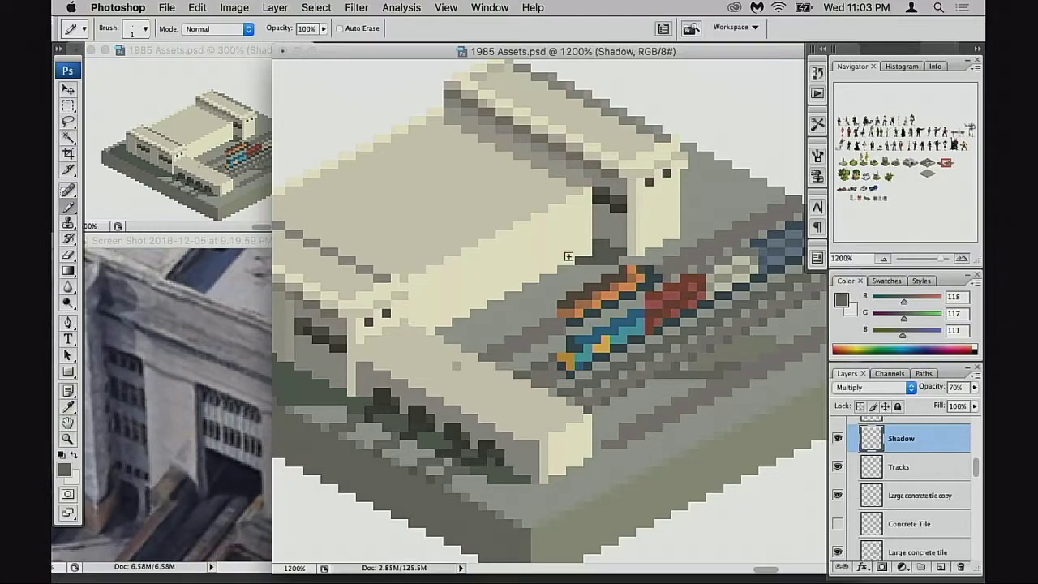
left_click(614, 264, "super")
left_click_drag(622, 280, 596, 316)
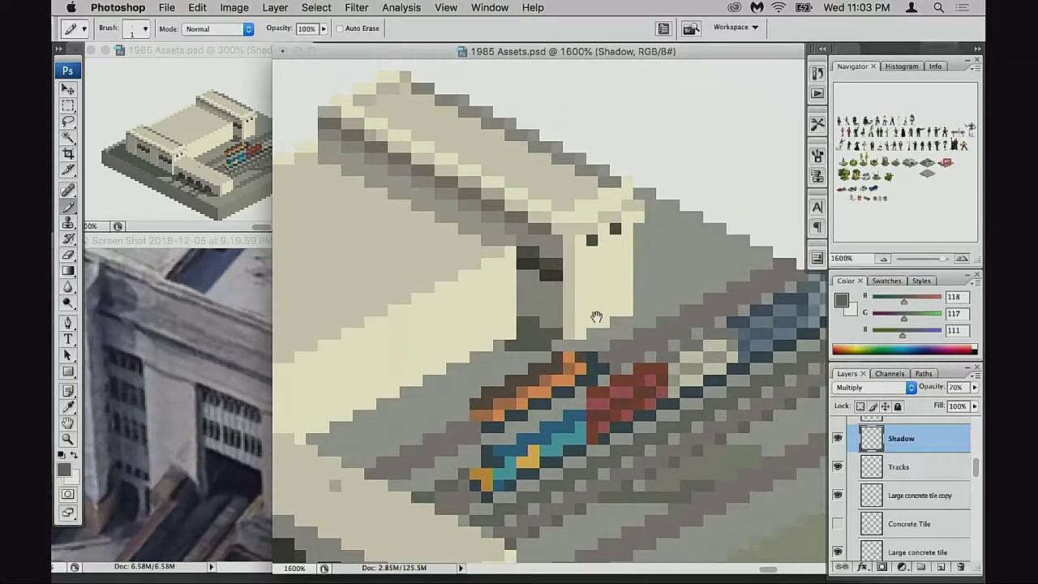
left_click_drag(538, 338, 568, 330)
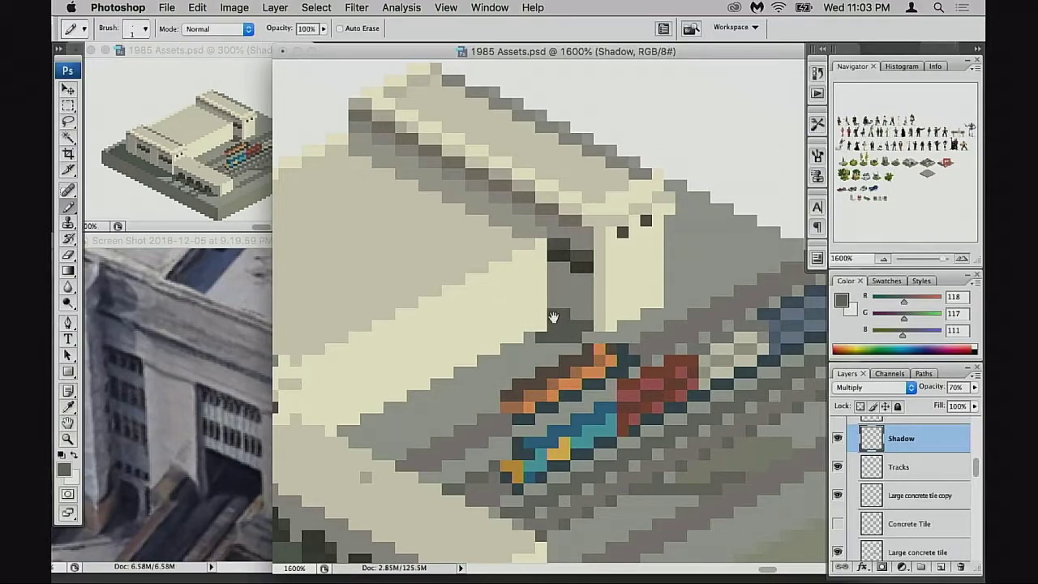
left_click_drag(553, 316, 594, 300)
left_click(839, 442)
left_click(838, 442)
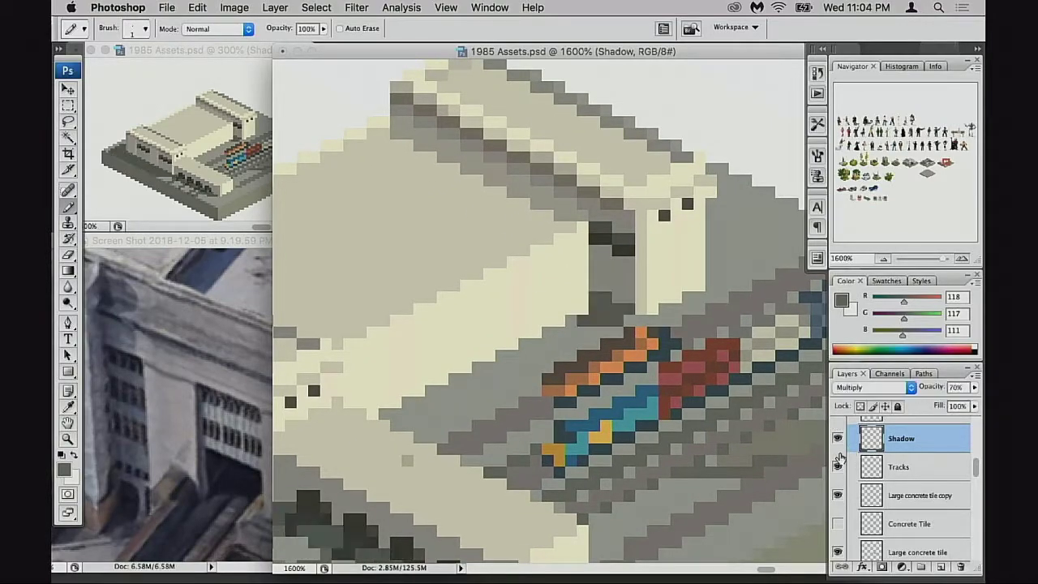
scroll(850, 475, "up", 3)
left_click(839, 483)
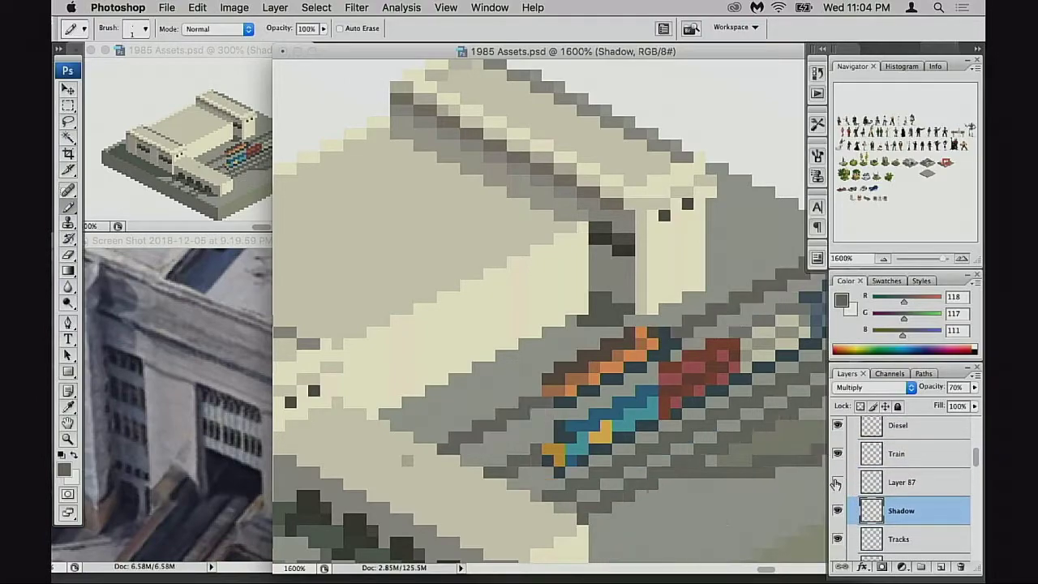
left_click(839, 482)
Step: Toggle Layer 86 copy 3, Layer 86 and Layer 86 copy 5 off and on to identify which building parts each holds
scroll(841, 482, "up", 2)
scroll(842, 482, "up", 2)
left_click(837, 473)
left_click(837, 472)
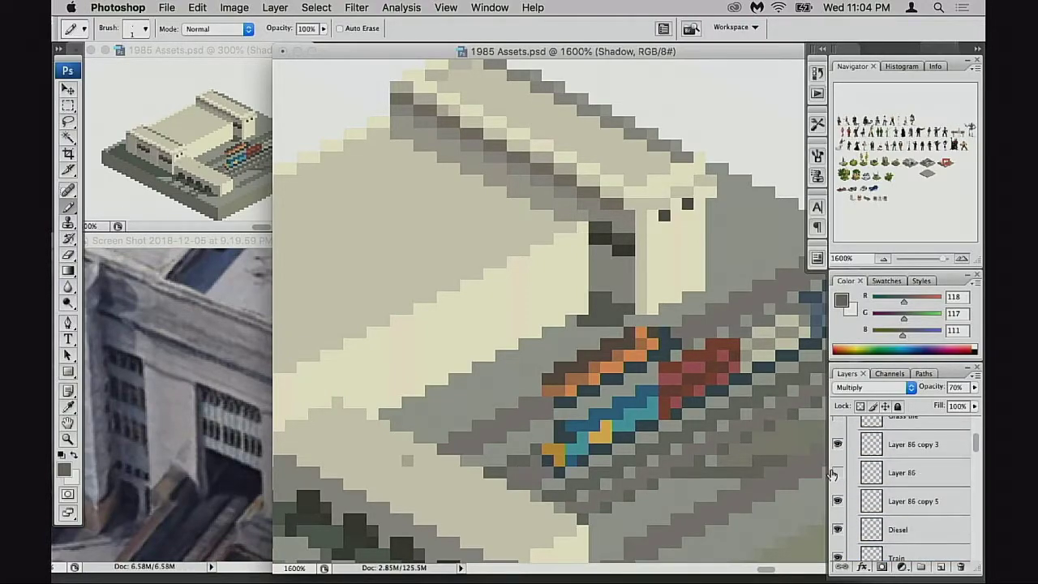
left_click(837, 472)
left_click(836, 447)
left_click(838, 446)
left_click(838, 473)
scroll(840, 473, "up", 2)
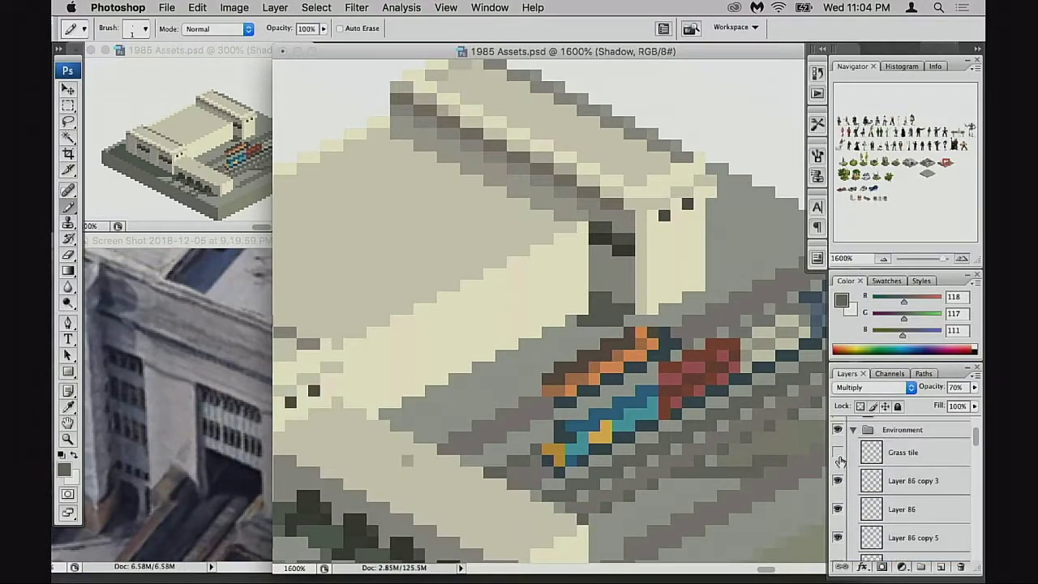
left_click(841, 482)
left_click(840, 482)
left_click(838, 509)
left_click(838, 510)
scroll(841, 493, "down", 2)
left_click(838, 462)
left_click(838, 462)
left_click(838, 490)
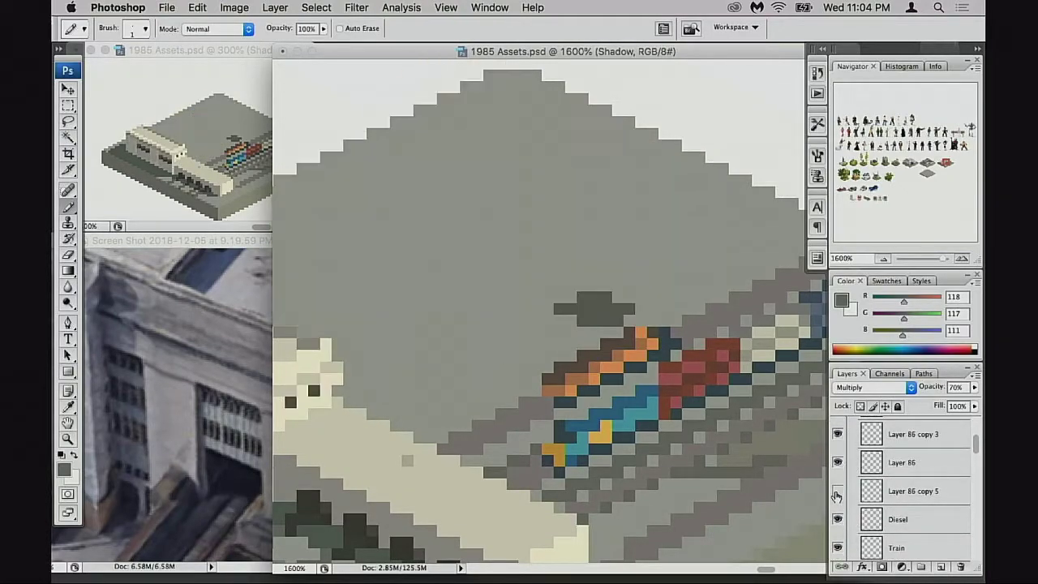
left_click(838, 491)
Step: Select Layer 86 copy 5 and sample the light gray (179, 173, 165) from the roof shadow under the rear block
left_click(876, 487)
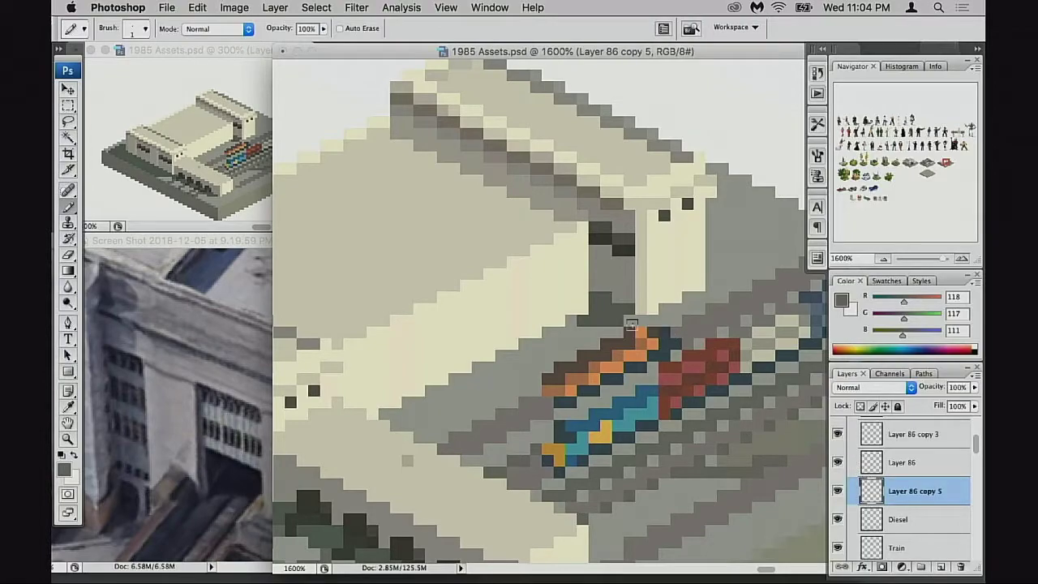
left_click(612, 272, "alt")
left_click(550, 204, "alt")
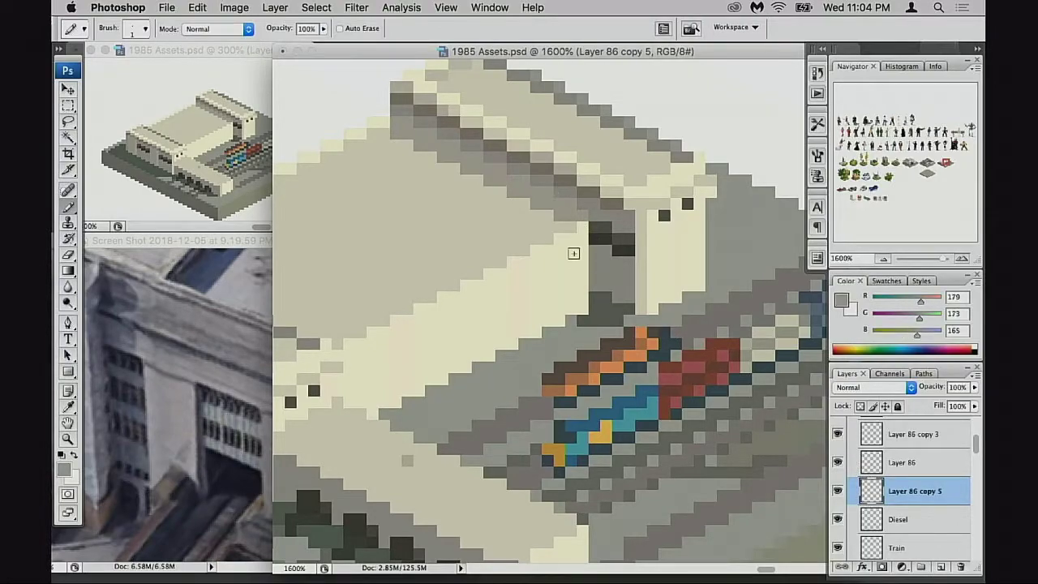
Step: Try to pencil gray shading on the cream wall beside the rear recess at 100%, 30% and 70% opacity, undoing the strokes
mouse_move(563, 238)
left_mouse_down()
mouse_move(570, 299)
mouse_move(575, 287)
left_mouse_up()
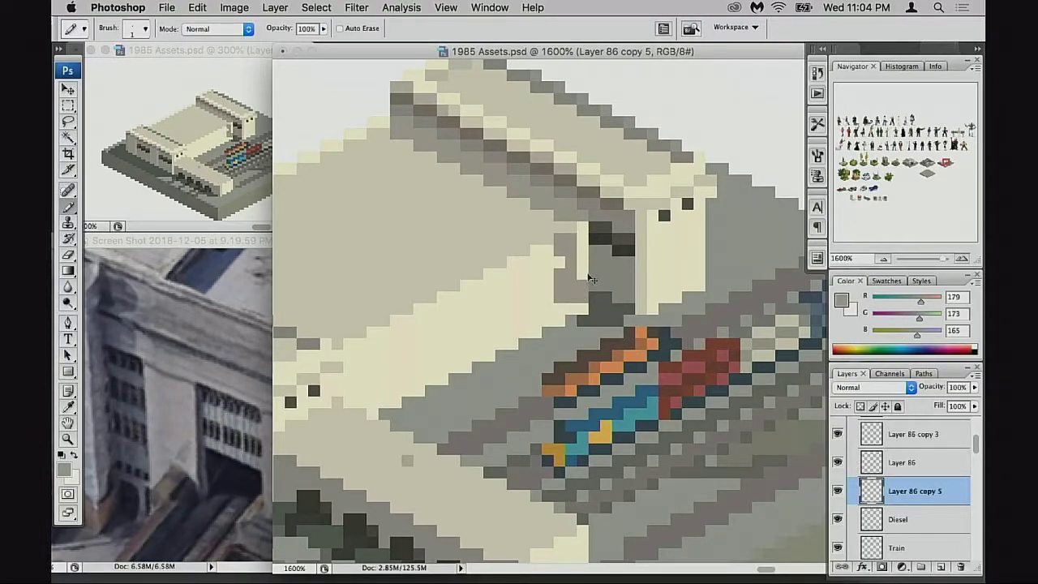
key("super+z")
key("3")
mouse_move(562, 239)
left_mouse_down()
mouse_move(560, 275)
mouse_move(580, 296)
left_mouse_up()
key("super+z")
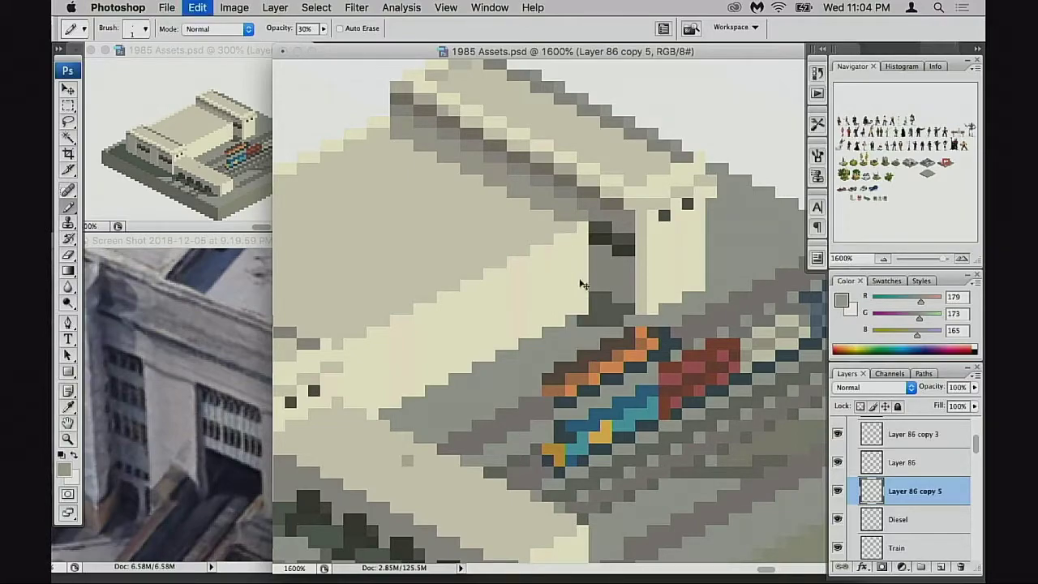
key("7")
mouse_move(561, 240)
left_mouse_down()
mouse_move(560, 300)
mouse_move(574, 297)
mouse_move(574, 246)
left_mouse_up()
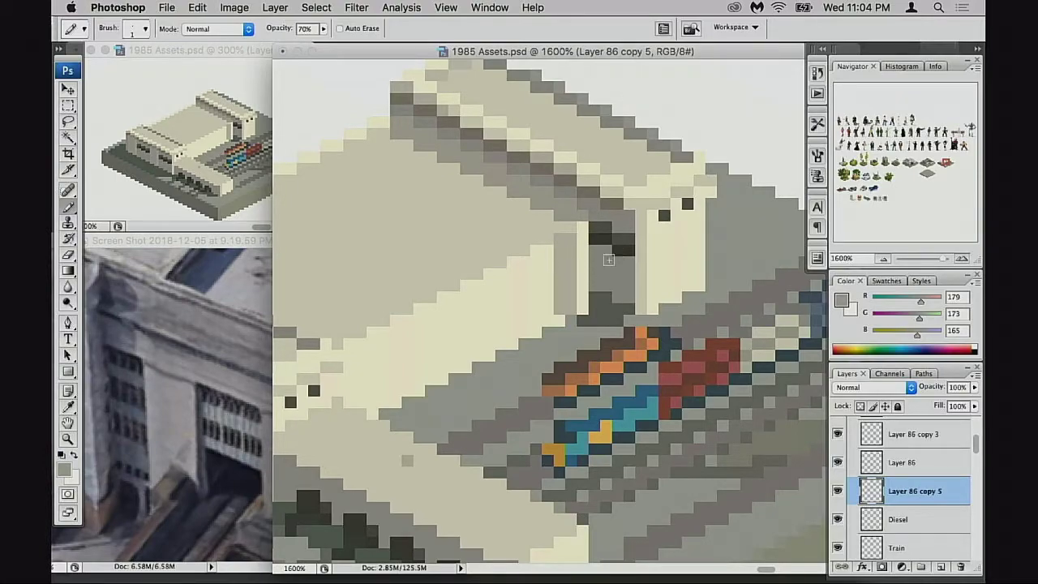
left_click_drag(604, 243, 610, 227)
left_click(609, 291, "super")
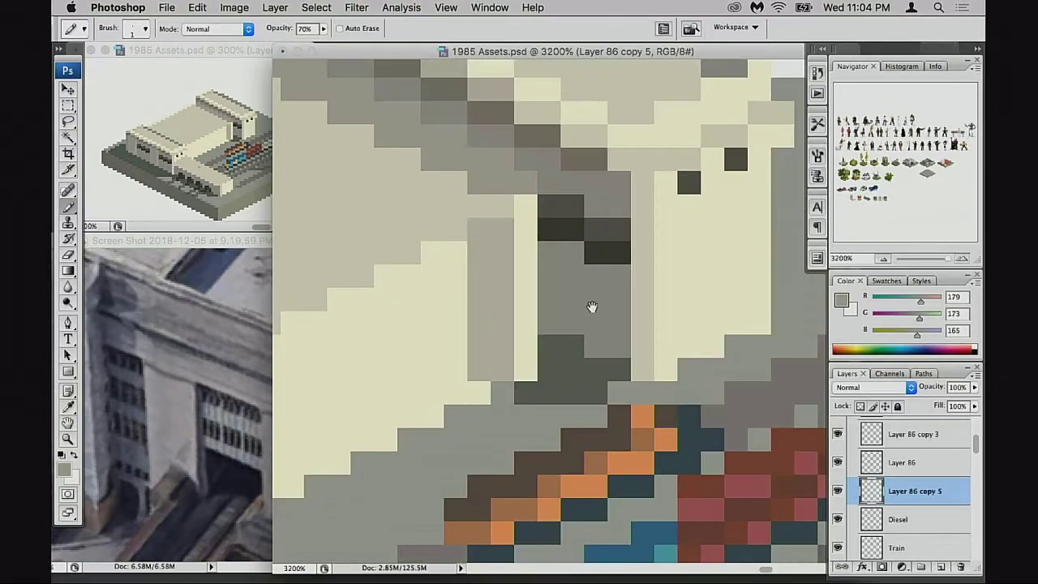
key("super+z")
Step: On Layer 86 copy 5, pencil a two-pixel-wide gray strip at 60% opacity down the cream wall bordering the rear recess
left_click_drag(602, 292, 579, 303)
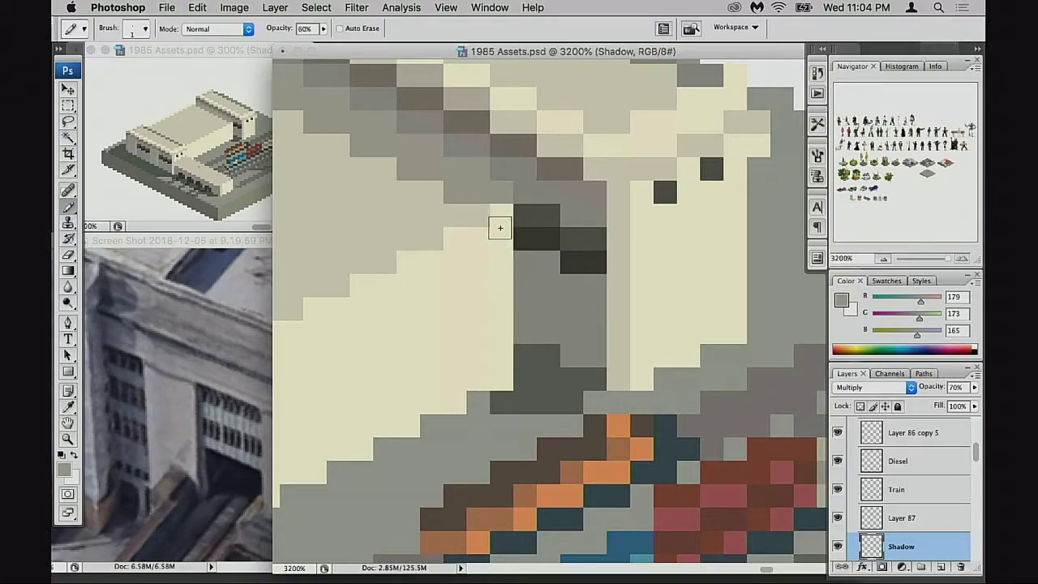
key("6")
scroll(844, 519, "up", 3)
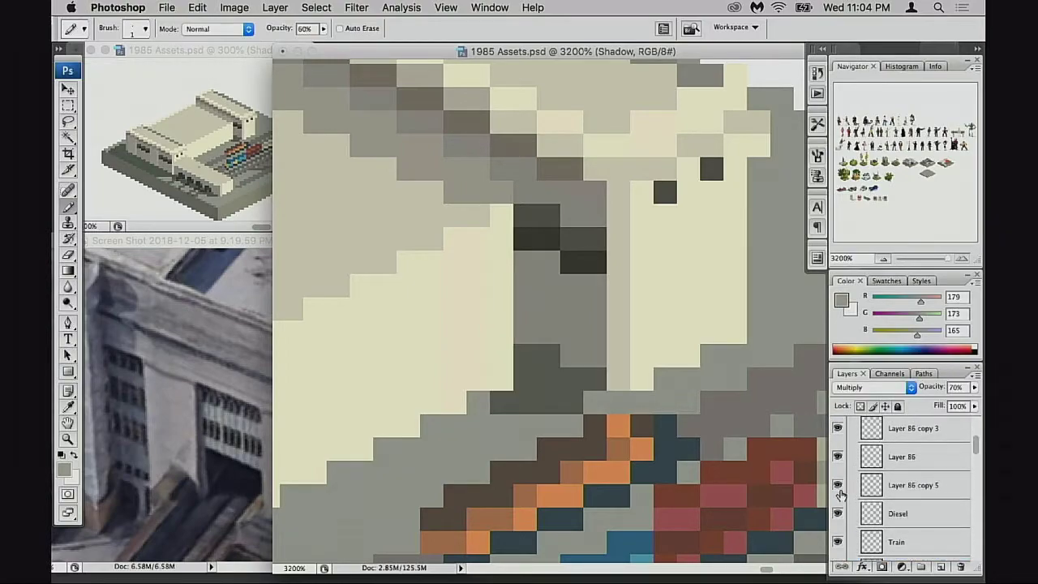
left_click(838, 485)
left_click(838, 485)
left_click(865, 490)
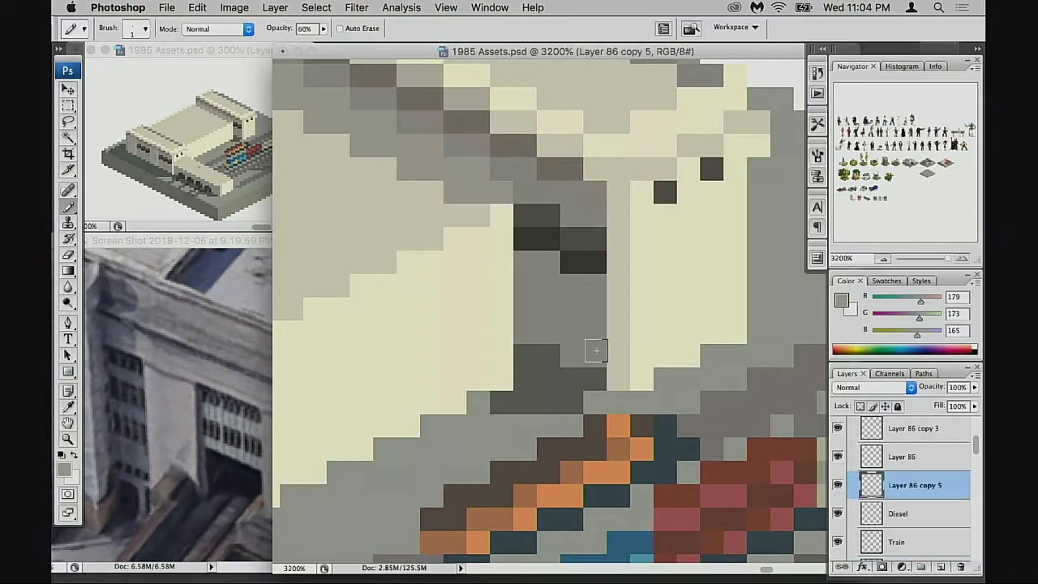
mouse_move(495, 215)
left_mouse_down()
mouse_move(496, 343)
mouse_move(493, 369)
mouse_move(479, 371)
mouse_move(479, 233)
left_mouse_up()
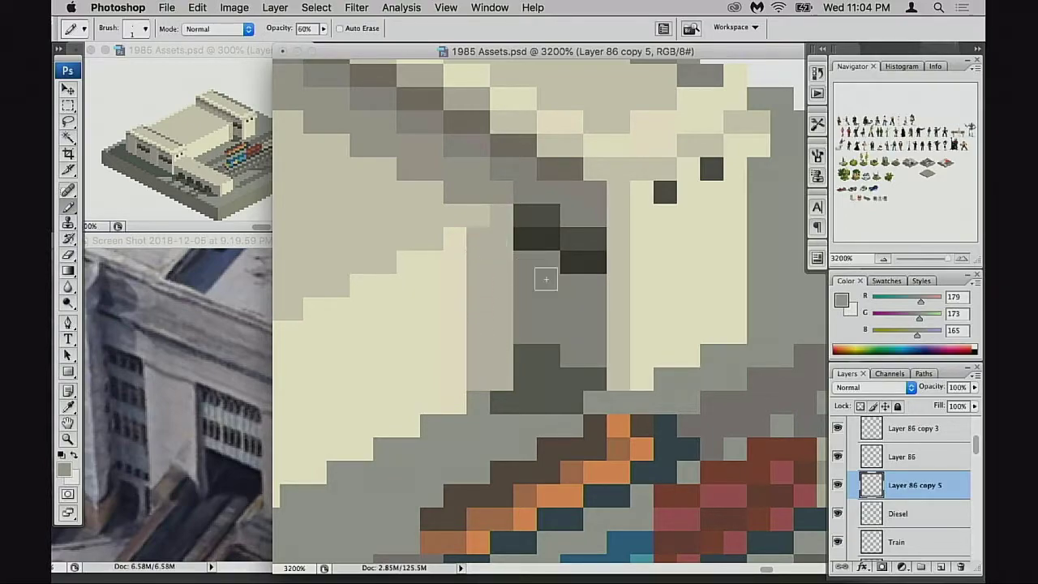
Step: Sample the recess's darker gray (158, 153, 149) and pencil it at 100% opacity over the strip below its top pixels
scroll(566, 300, "right", 2)
scroll(566, 300, "up", 1)
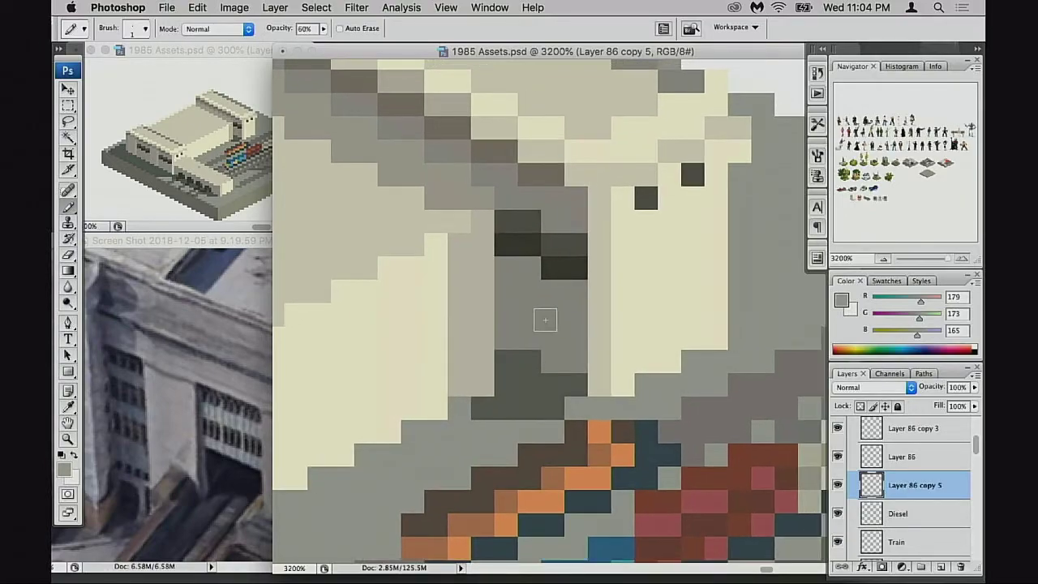
left_click(563, 294, "alt")
key("0")
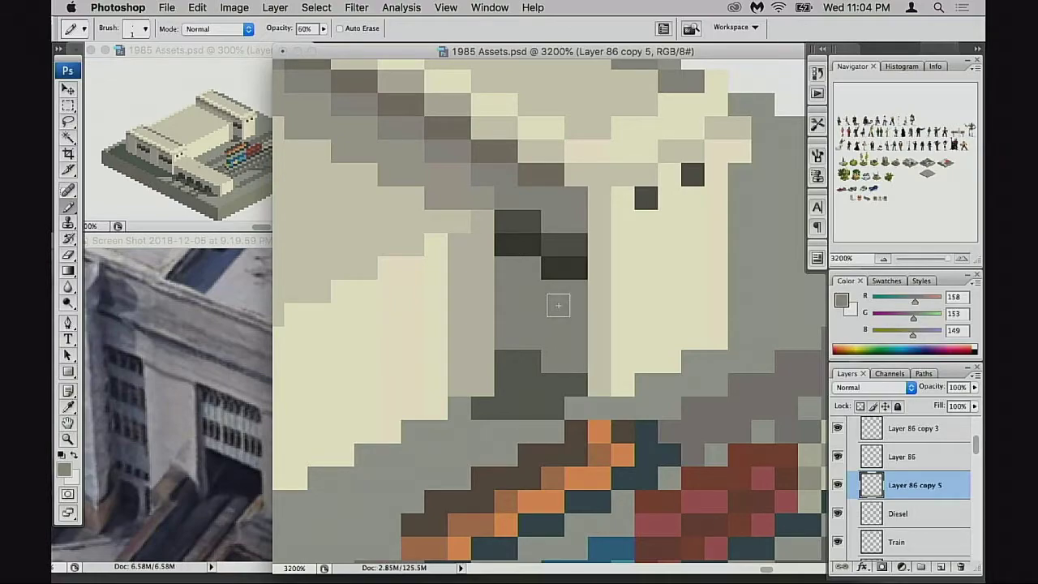
mouse_move(487, 235)
left_mouse_down()
mouse_move(484, 373)
mouse_move(466, 380)
mouse_move(459, 267)
left_mouse_up()
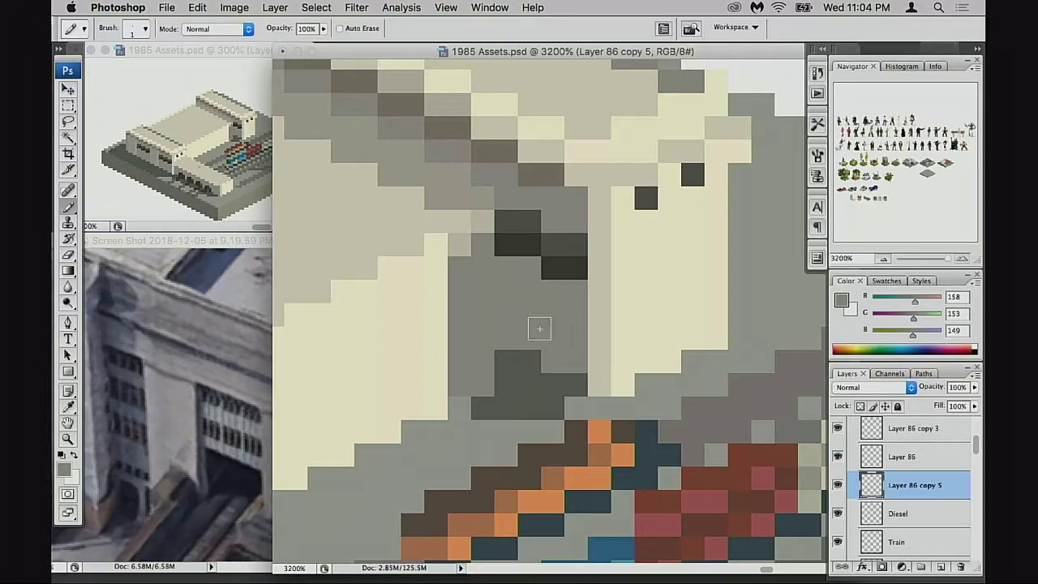
Step: Widen the dark gray strip by one pixel column into the cream wall, redoing the stroke once
mouse_move(436, 276)
left_mouse_down()
mouse_move(430, 268)
mouse_move(422, 405)
left_mouse_up()
key("super+z")
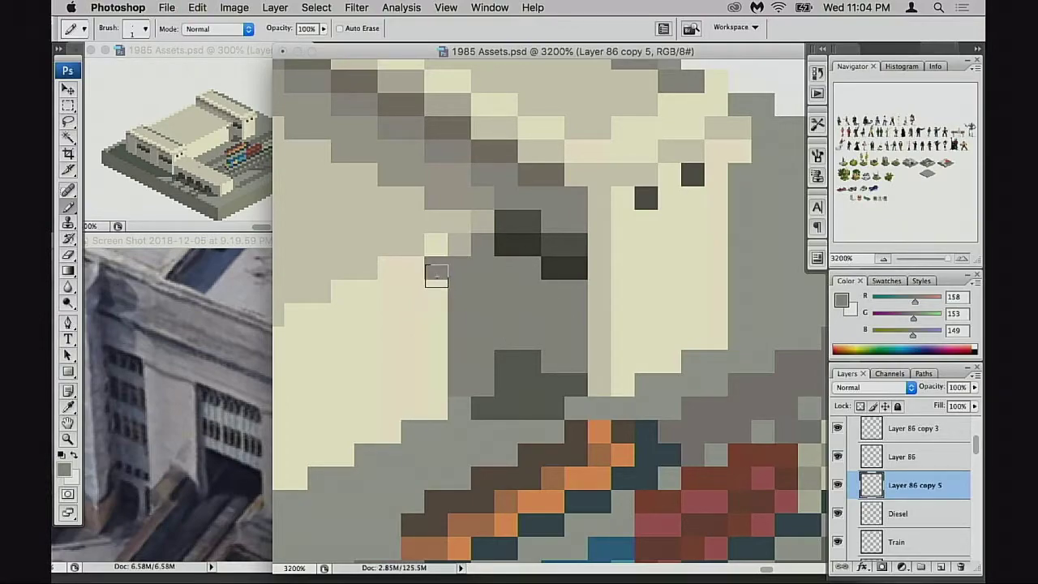
left_click_drag(434, 272, 428, 407)
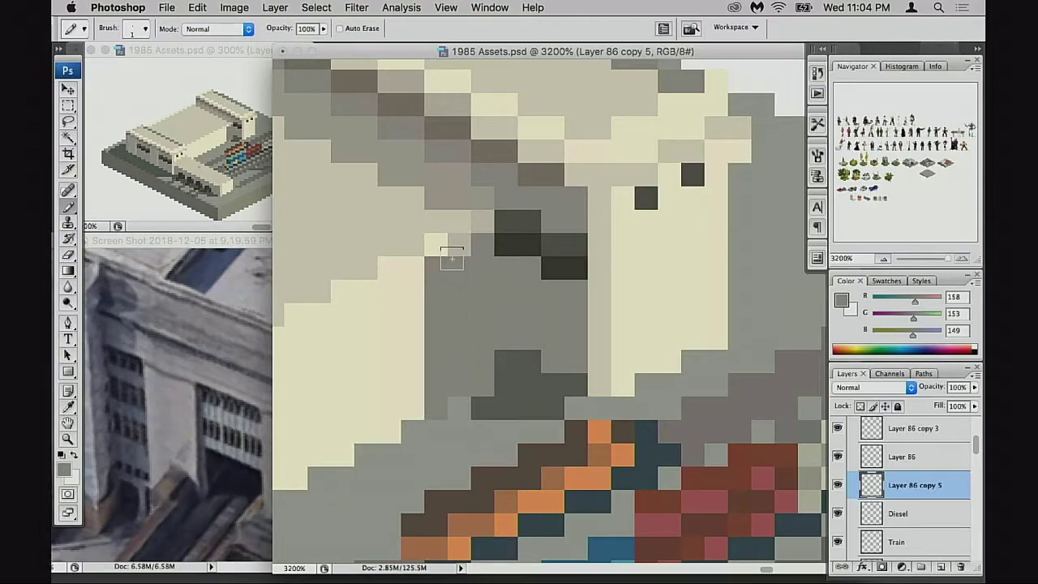
Step: Fill the leftover light pixels atop the dark gray strip and widen the strip one more pixel column into the cream wall
left_click_drag(442, 247, 456, 246)
left_click(479, 227)
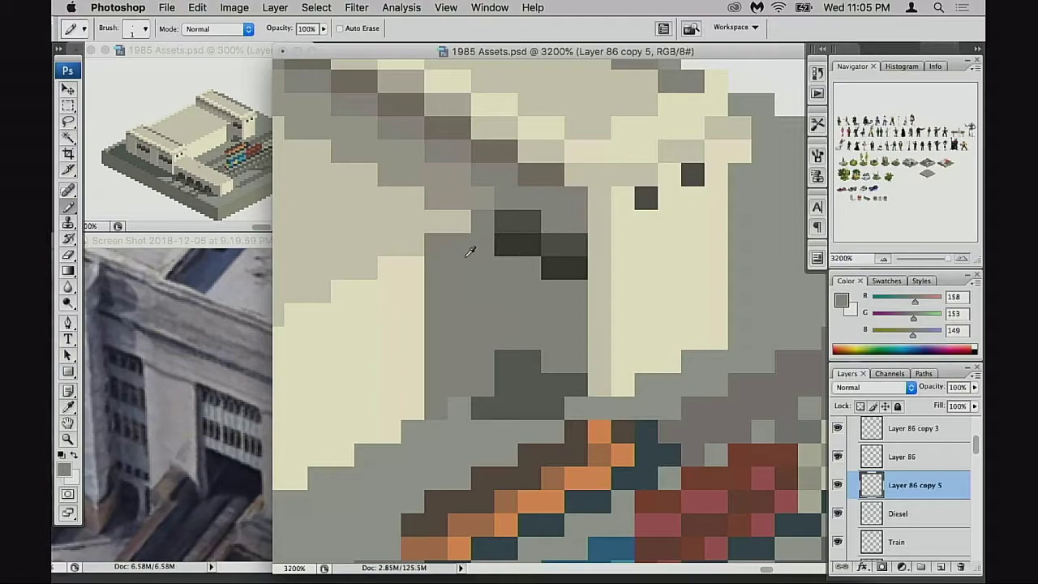
mouse_move(504, 317)
left_mouse_down()
mouse_move(542, 317)
mouse_move(517, 305)
left_mouse_up()
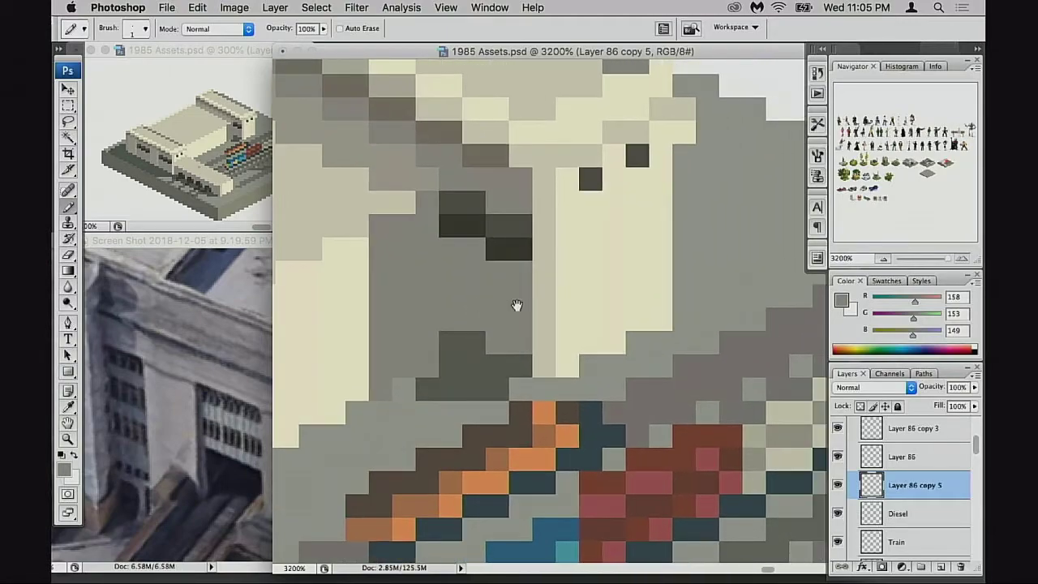
scroll(394, 283, "left", 2)
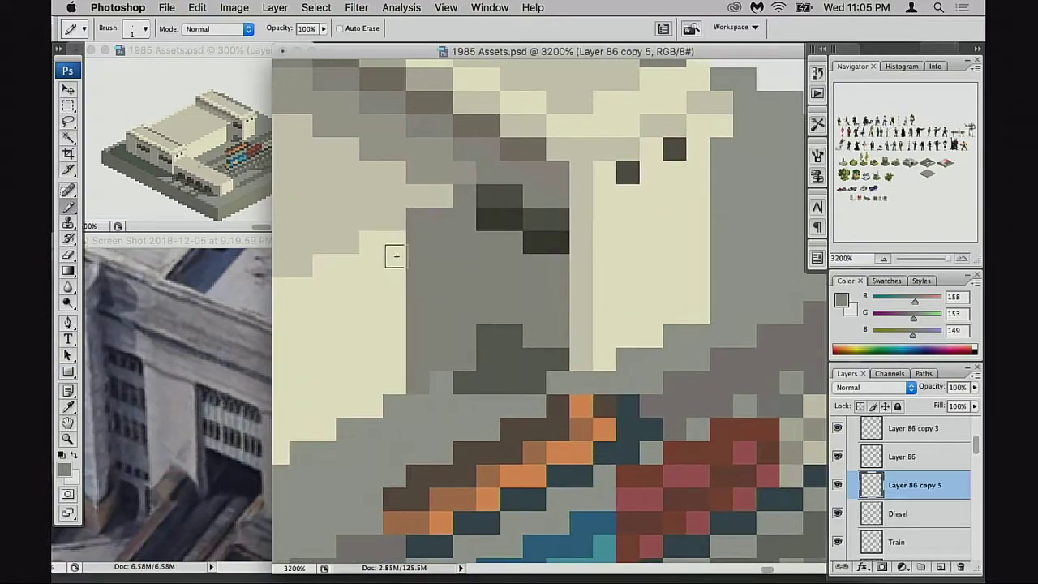
left_click_drag(391, 247, 382, 378)
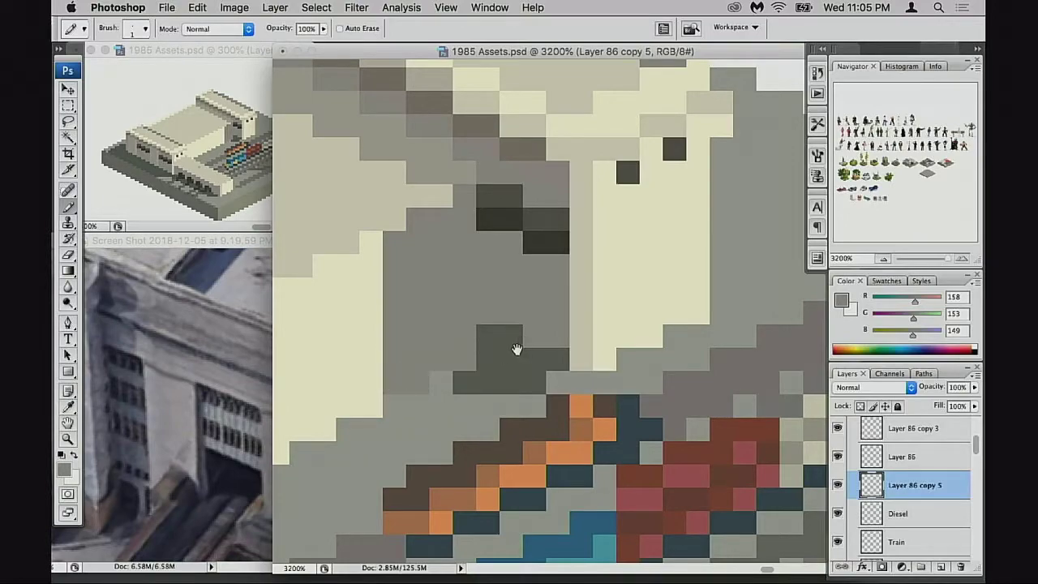
Step: Sample the dark window gray (92, 90, 85) at the top of the rear recess
scroll(515, 346, "right", 2)
scroll(516, 346, "up", 1)
left_click(461, 220, "alt")
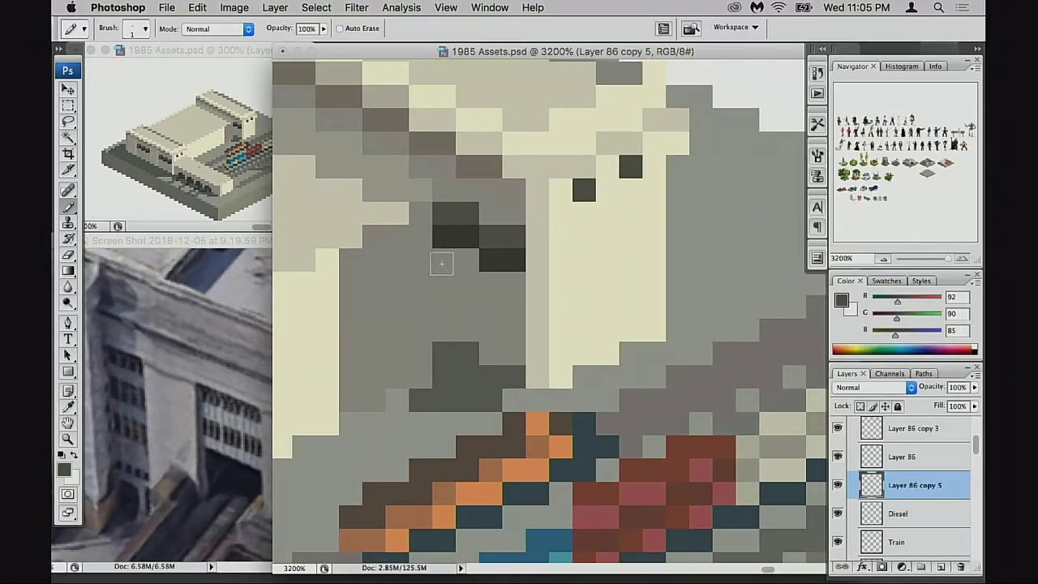
Step: Try erasing and penciling a dark column at 50% opacity below the recess's upper window, undoing both strokes
key("e")
left_click_drag(440, 262, 438, 331)
key("super+z")
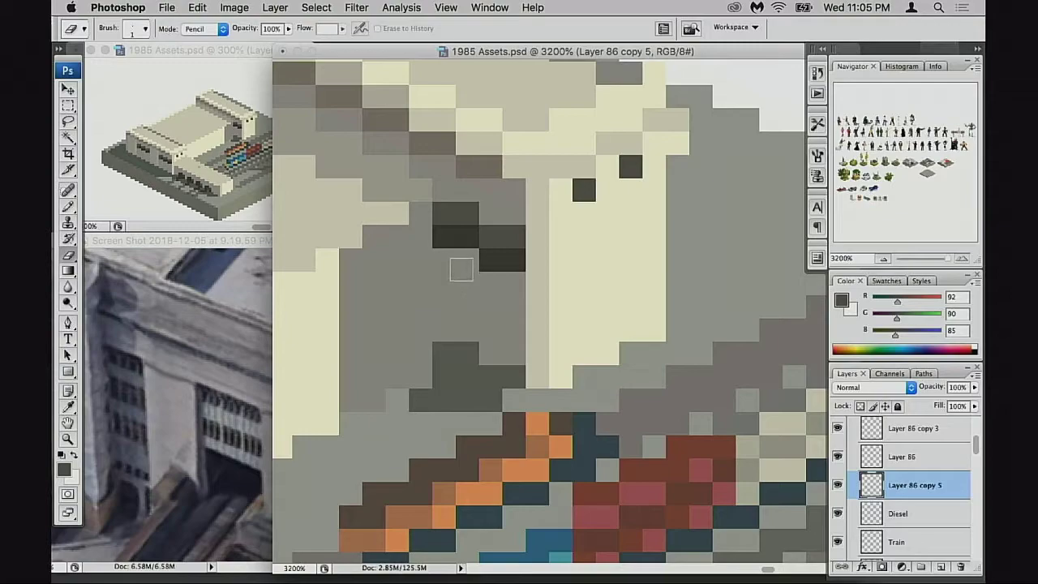
key("b")
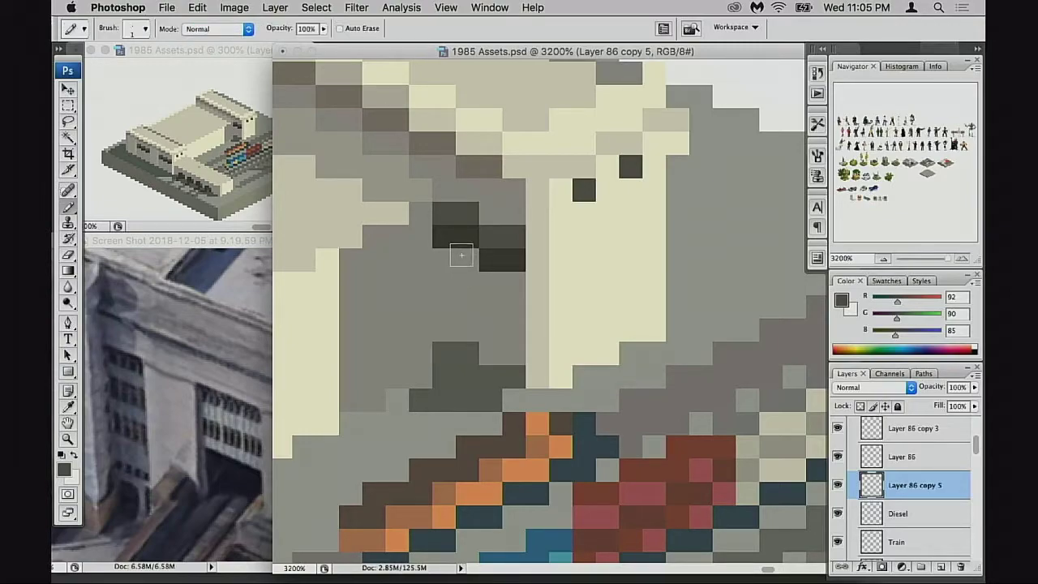
key("5")
left_click_drag(440, 256, 447, 329)
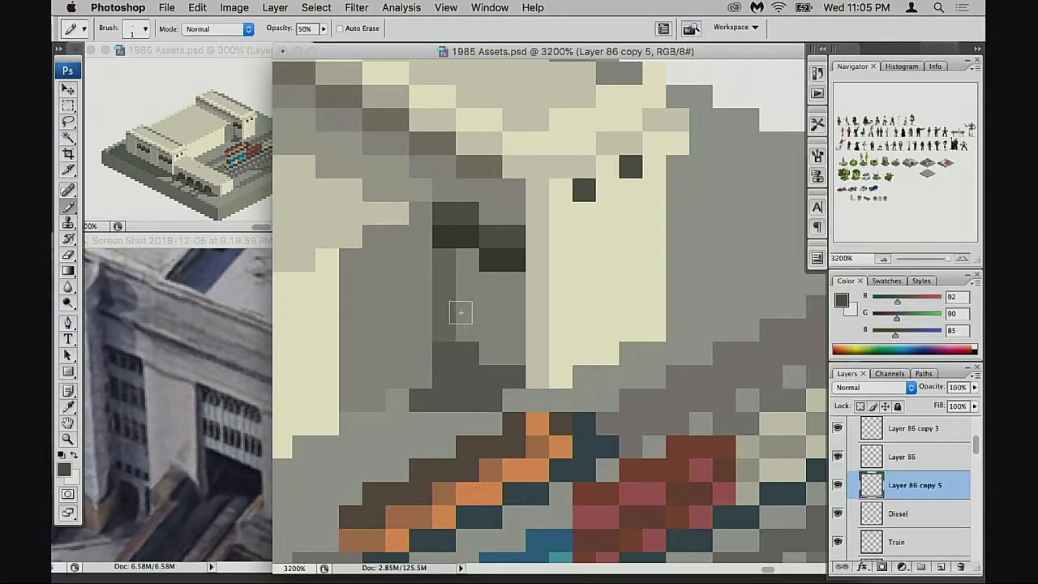
key("super+z")
Step: Pencil a one-pixel-wide dark gray column at 20% opacity down the recess's edge beside the windows, redoing the stroke for its length
key("2")
left_click_drag(422, 215, 418, 342)
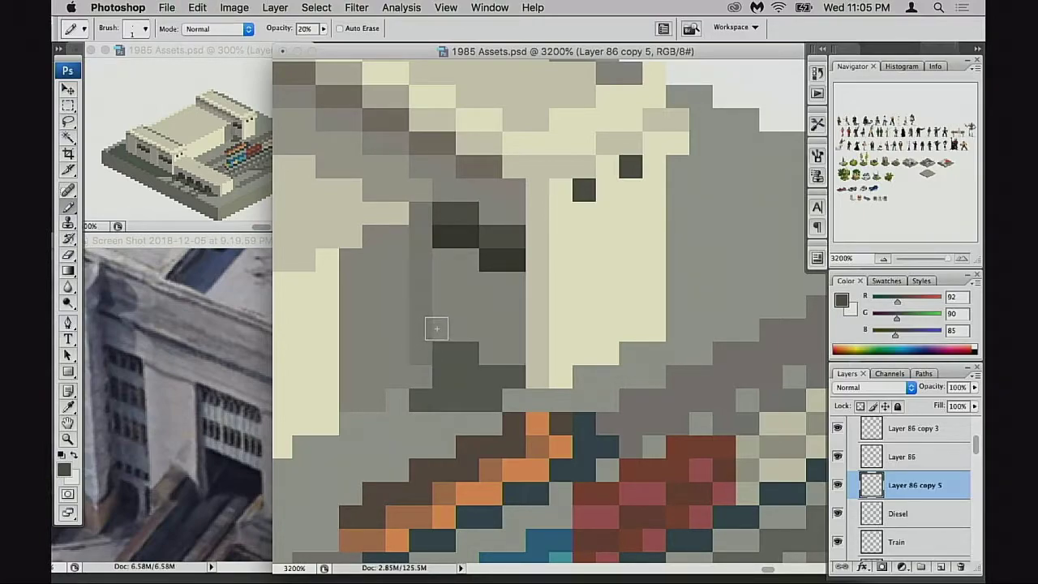
key("super+z")
left_click_drag(424, 225, 426, 345)
key("super+z")
left_click_drag(421, 215, 426, 339)
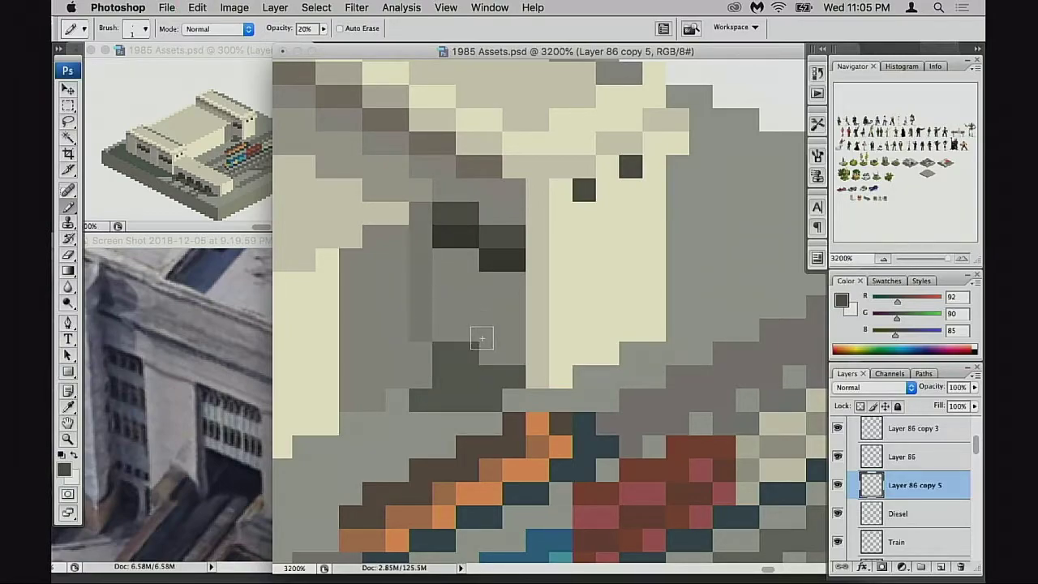
Step: Toggle Layer 86 copy 5, Layer 86 and Layer 86 copy 3 off and on to check which building parts each holds
scroll(487, 345, "down", 1)
scroll(487, 344, "left", 2)
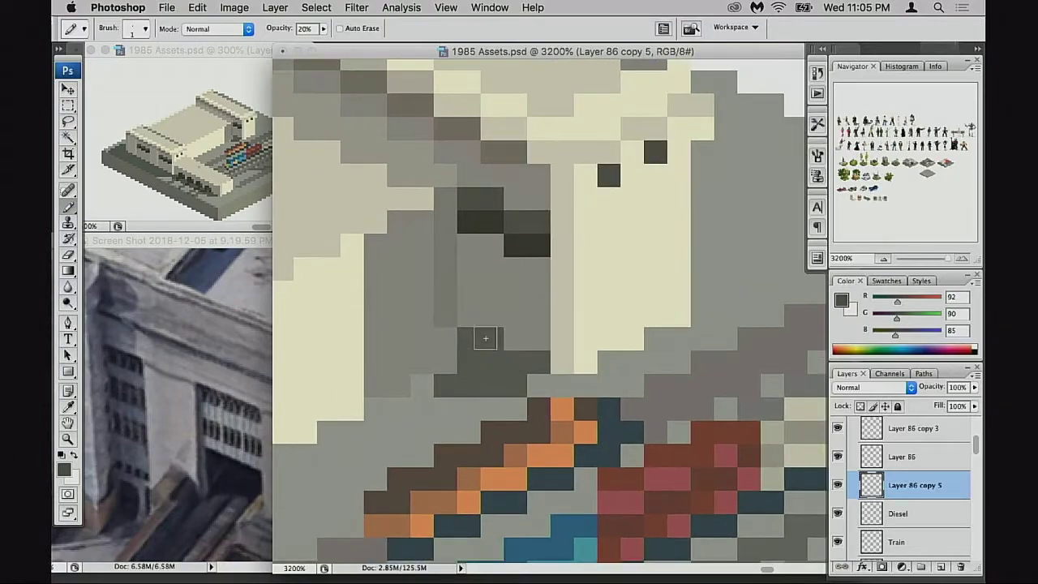
left_click(837, 485)
left_click(837, 484)
left_click(837, 484)
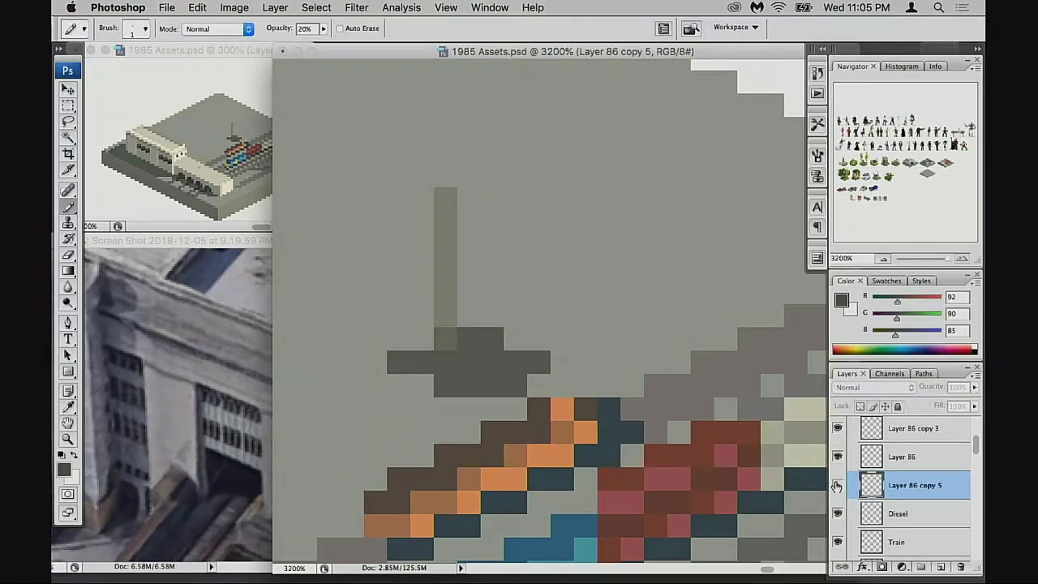
left_click(837, 484)
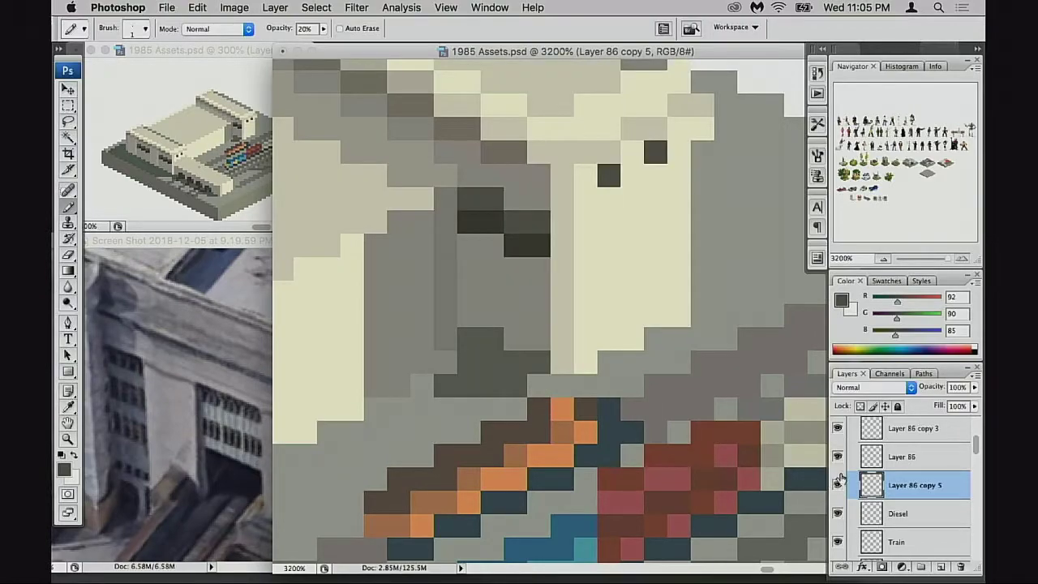
left_click(837, 457)
left_click(838, 457)
left_click(837, 429)
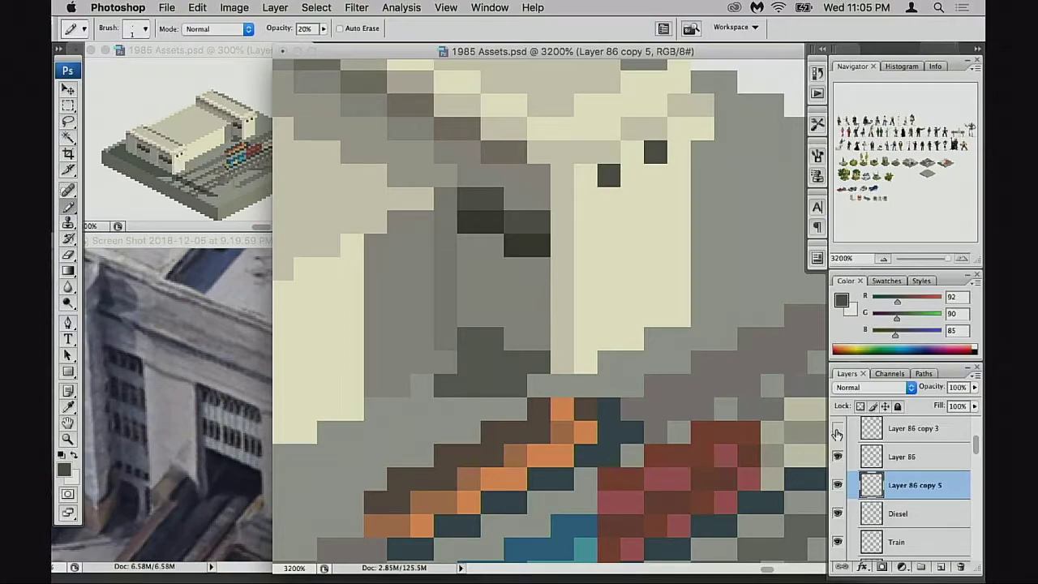
left_click(837, 428)
Step: Hide the Diesel, Train and Layer 86 copy 5 layers to inspect the shadow and tracks beneath, and show them again
scroll(844, 458, "up", 2)
scroll(843, 459, "down", 3)
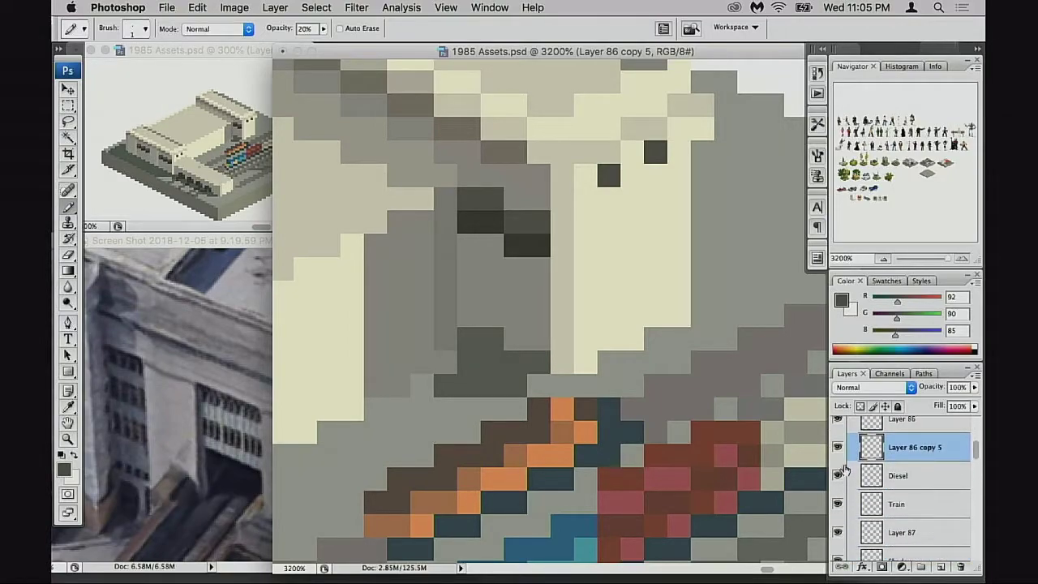
left_click(838, 476)
left_click(838, 505)
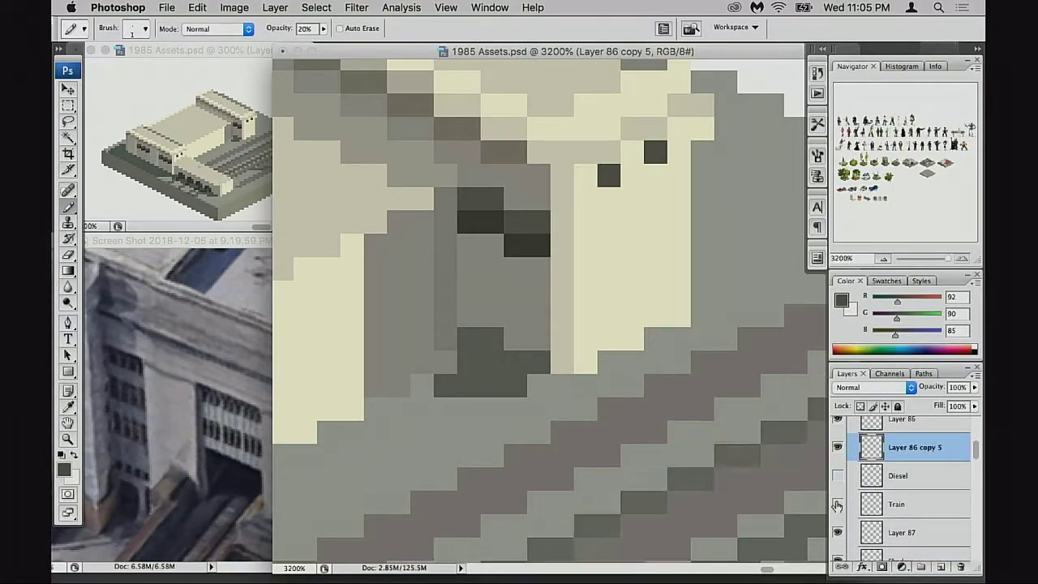
left_click(838, 459)
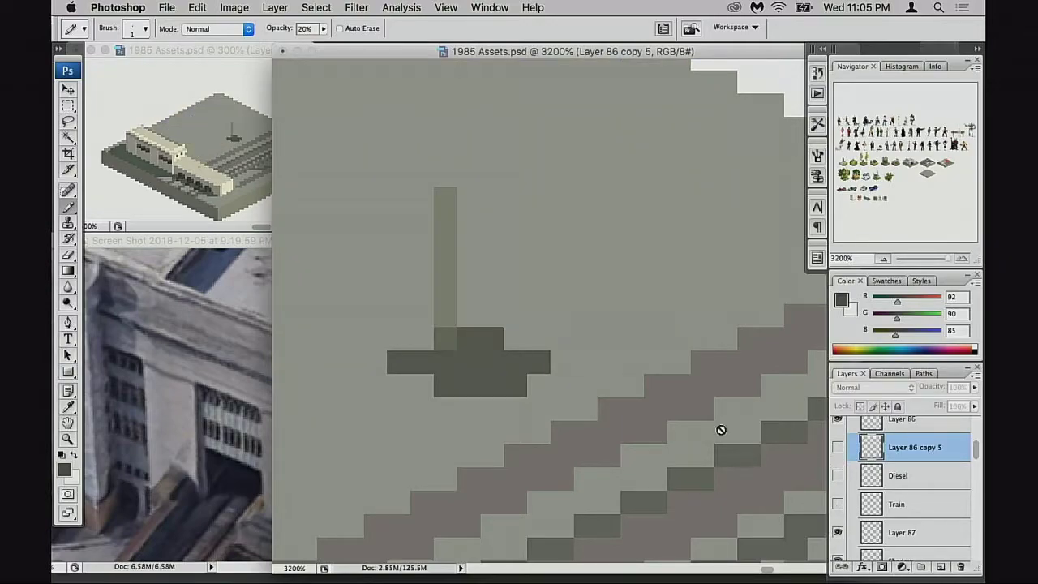
left_click(617, 393, "alt")
left_click(619, 397, "alt")
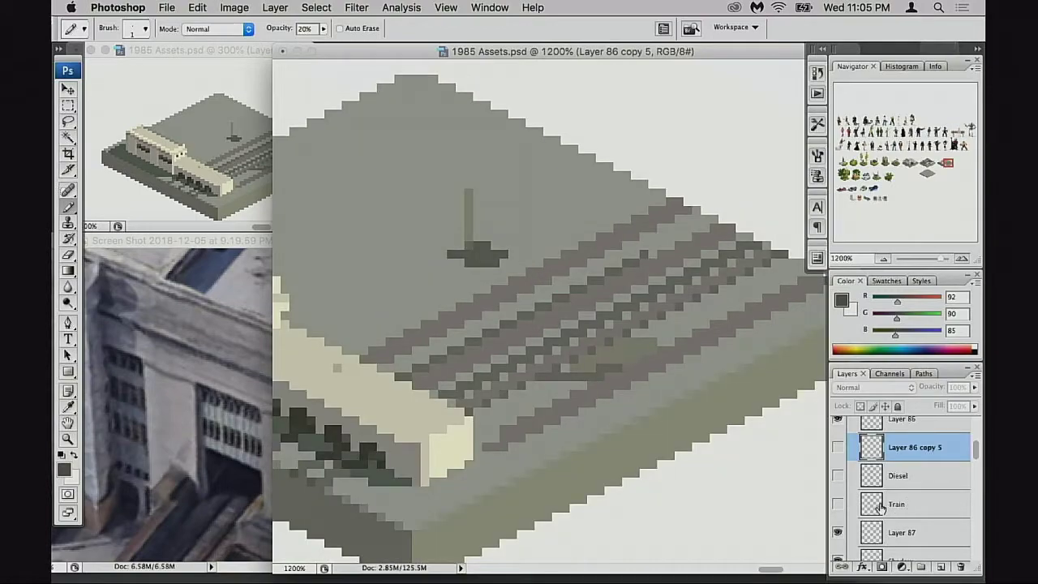
scroll(880, 507, "down", 1)
left_click_drag(838, 482, 838, 429)
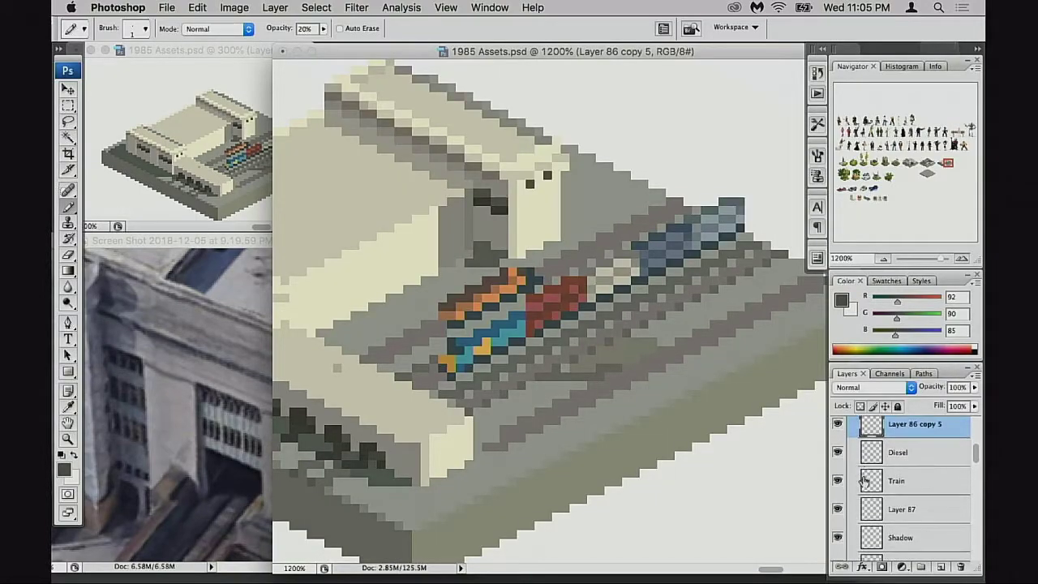
scroll(864, 480, "down", 2)
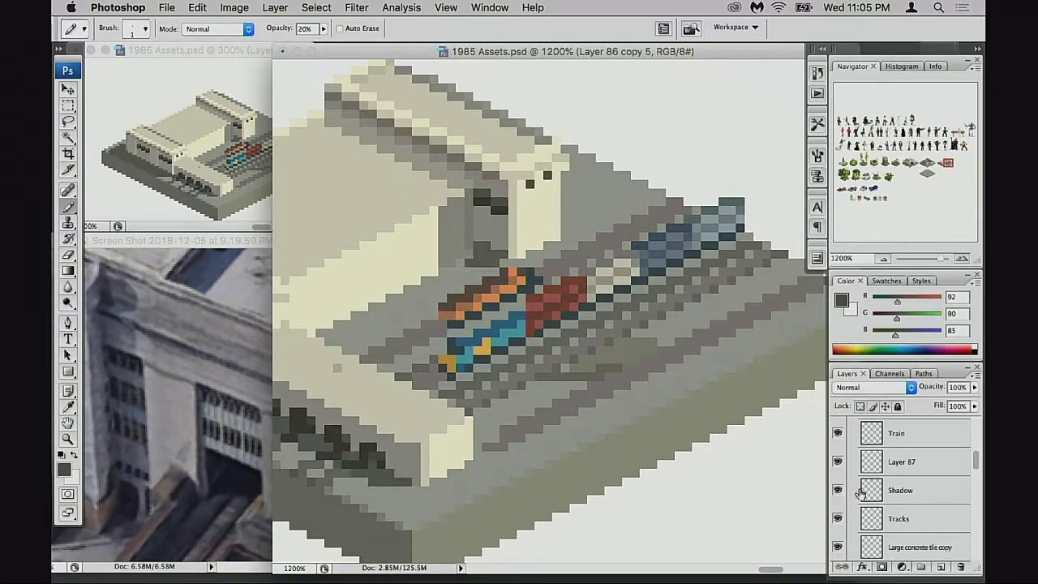
left_click(862, 492)
key("e")
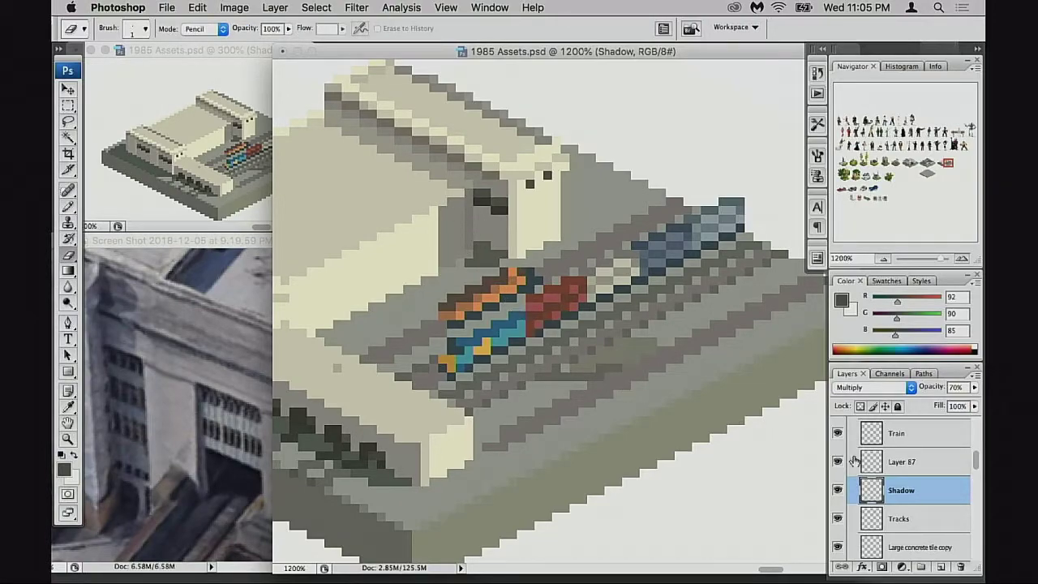
Step: Toggle the building layers' visibility again to identify the layer that holds the rear recess
scroll(860, 471, "up", 6)
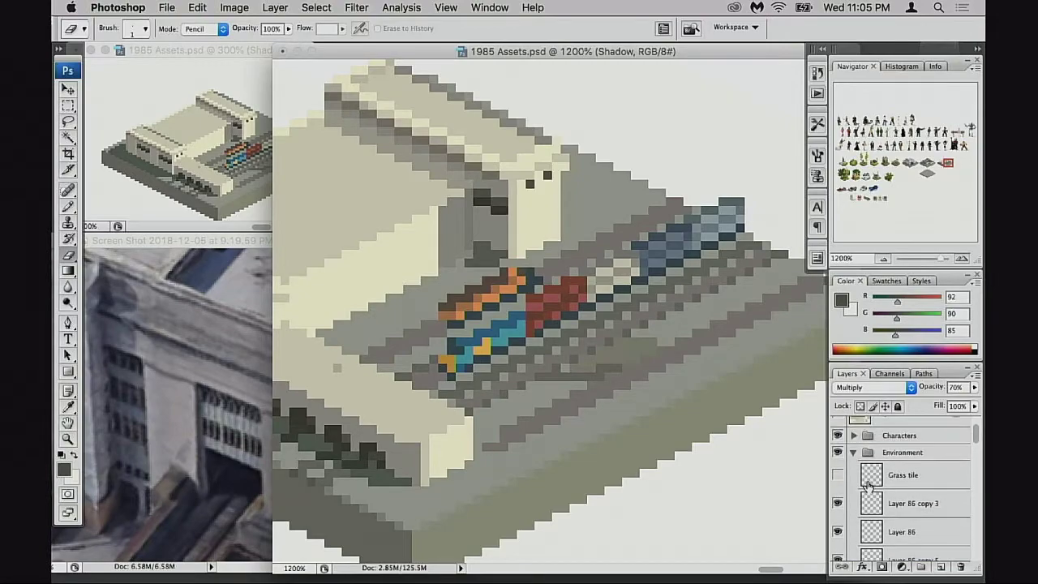
scroll(865, 482, "down", 3)
left_click(837, 450)
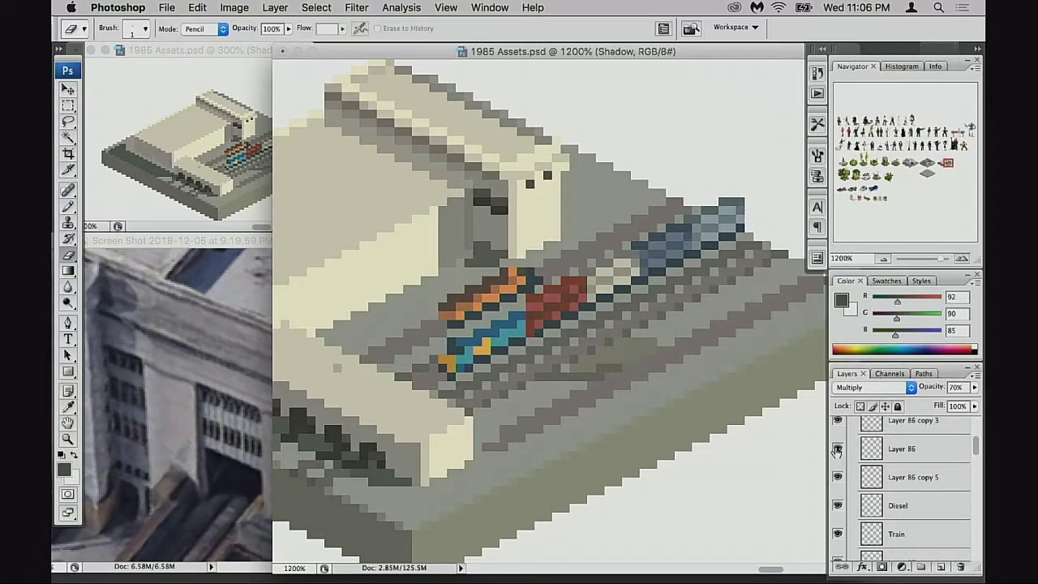
scroll(842, 446, "up", 1)
left_click(838, 450)
left_click(839, 449)
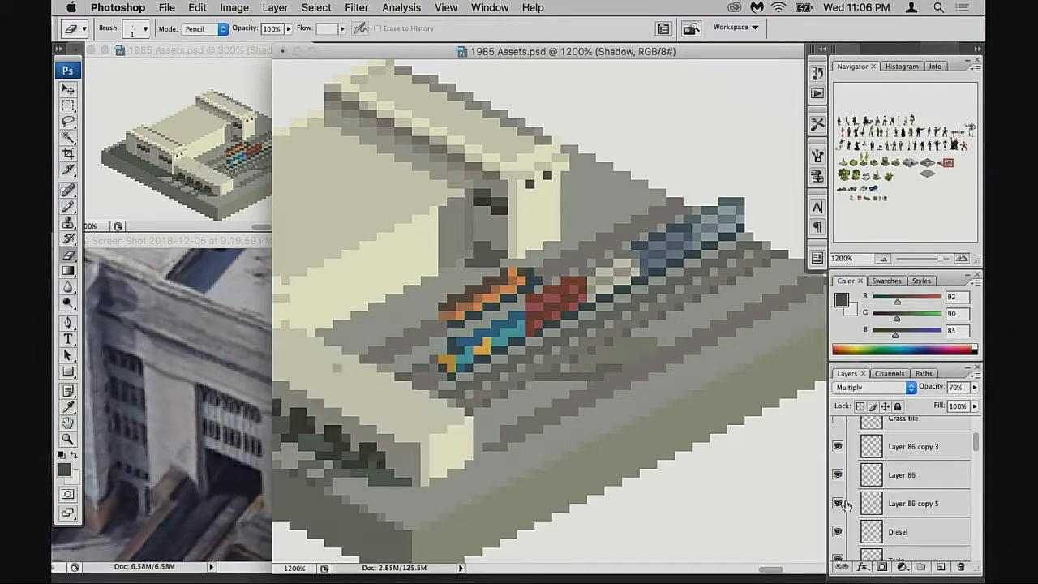
left_click(838, 502)
left_click(838, 502)
Step: On Layer 86 copy 5, sample the recess gray (158, 153, 149) and pencil it at 100% over the darker column below its top pixel
left_click(860, 504)
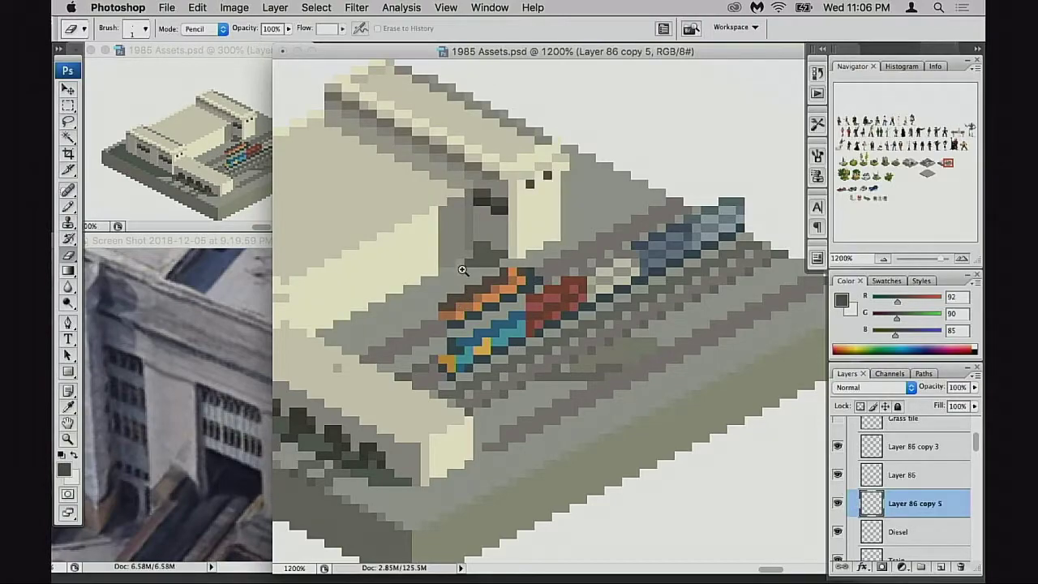
left_click(466, 273, "super")
left_click(478, 280, "super")
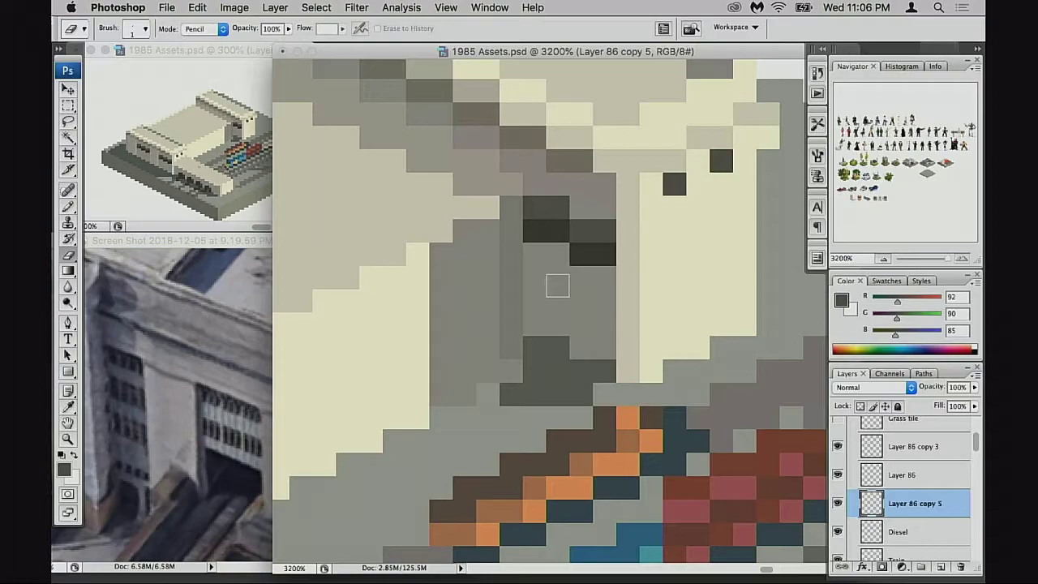
key("b")
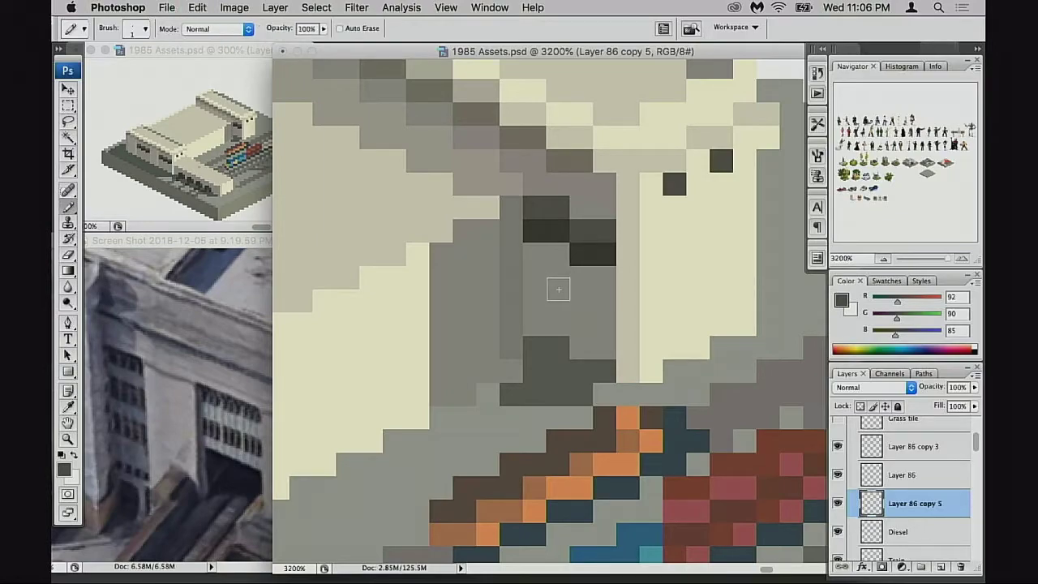
left_click(558, 283, "alt")
left_click_drag(513, 229, 515, 336)
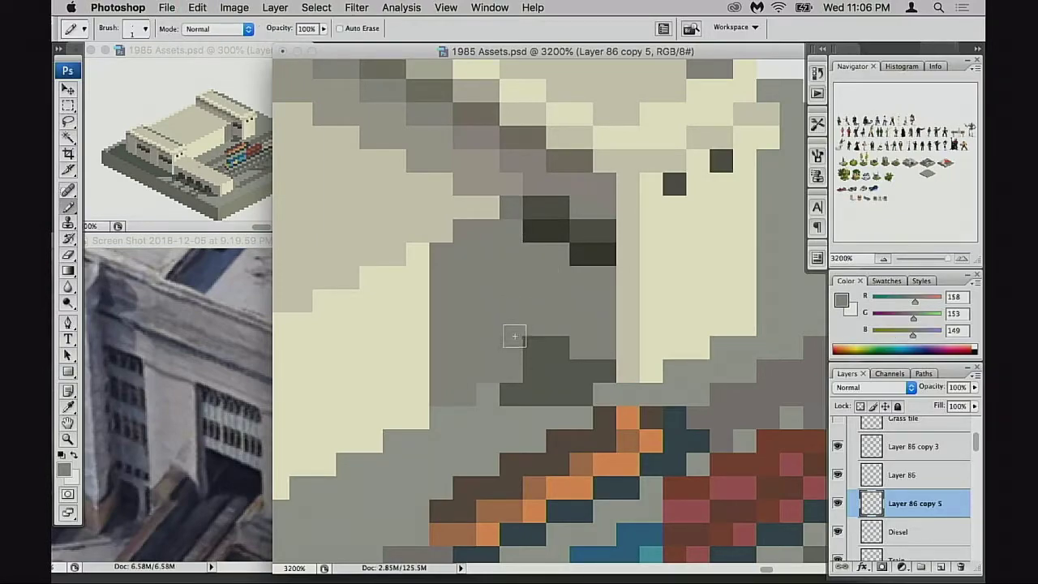
Step: Sample the lighter gray (179, 173, 165) and pencil it at 100% over the three pixel columns next to the cream wall
left_click(473, 241, "alt")
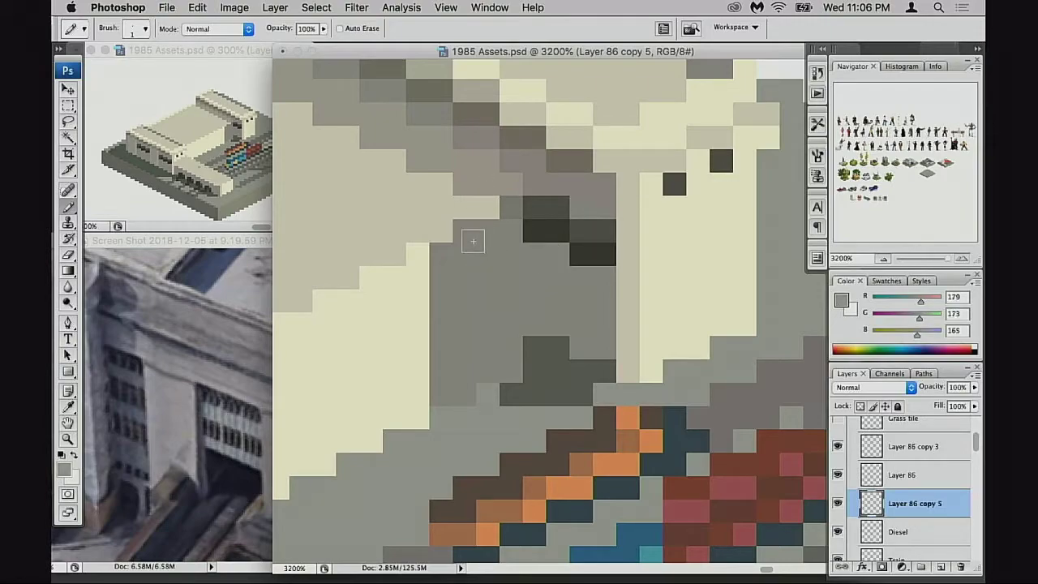
mouse_move(473, 241)
left_mouse_down()
mouse_move(463, 377)
mouse_move(447, 365)
mouse_move(442, 257)
mouse_move(470, 271)
mouse_move(491, 251)
mouse_move(489, 225)
mouse_move(487, 371)
left_mouse_up()
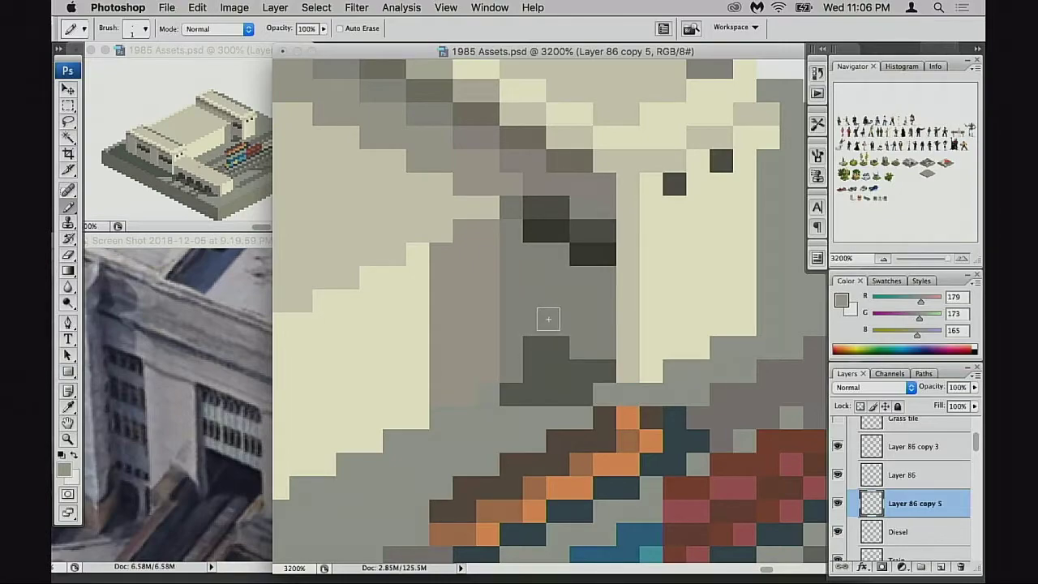
left_click_drag(536, 335, 507, 337)
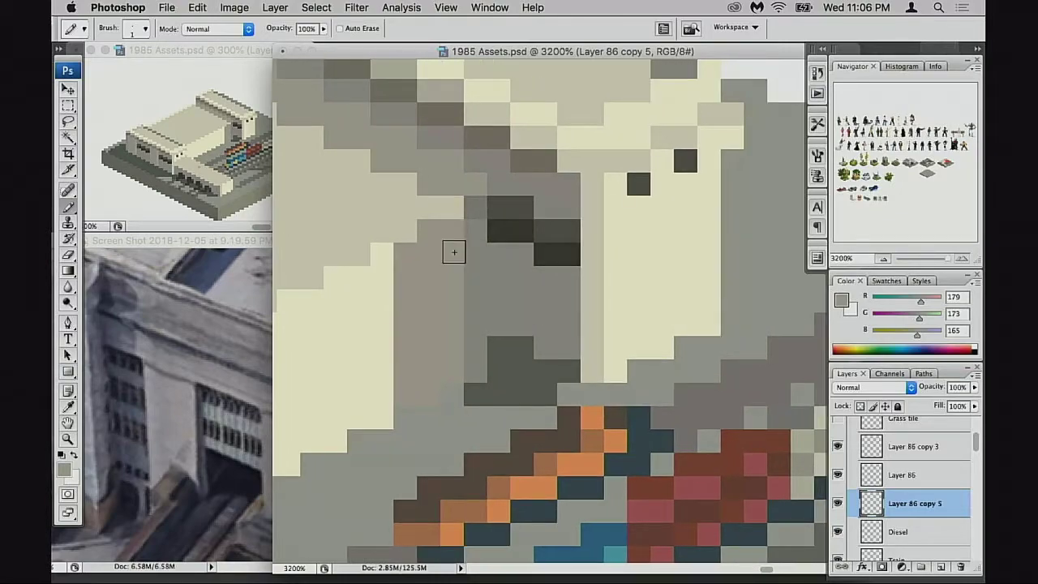
scroll(506, 292, "down", 2)
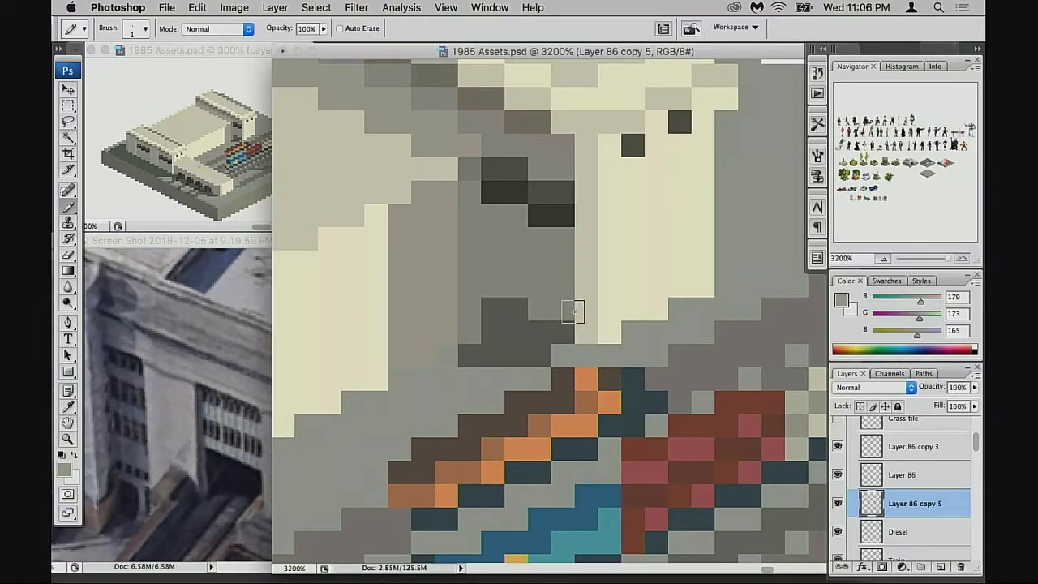
left_click(558, 330)
key("ctrl+z")
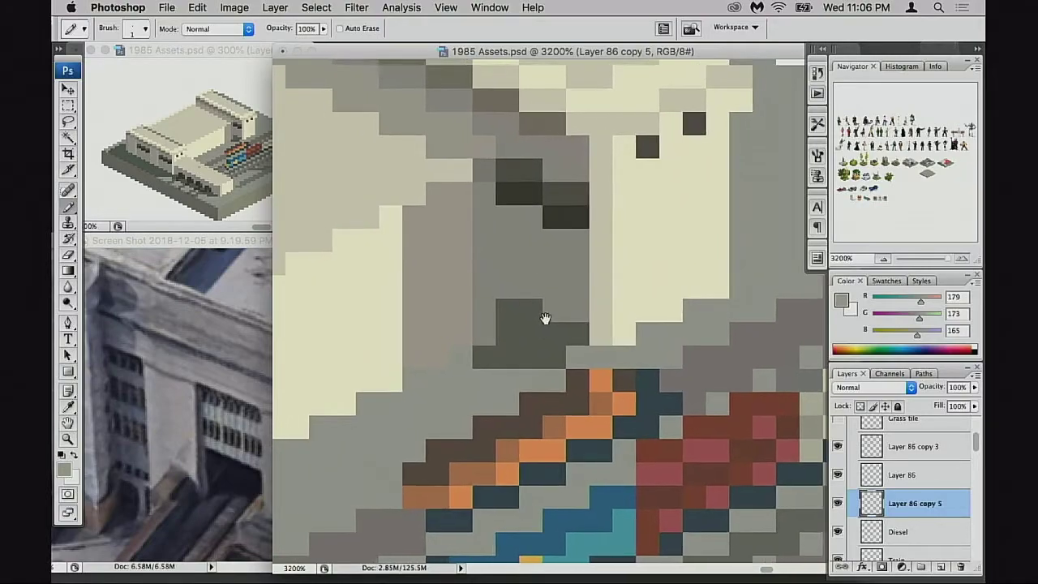
Step: Sample the light beige (226, 219, 201) and pencil it at 20% opacity over the lower end of the lighter gray strip
scroll(548, 321, "left", 1)
key("2")
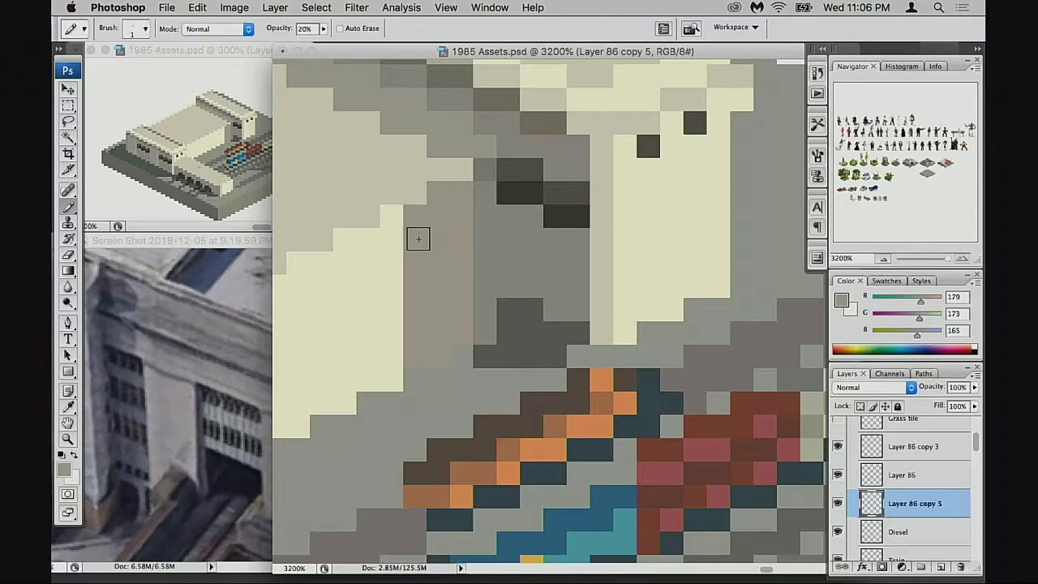
left_click(403, 231, "alt")
mouse_move(413, 354)
left_mouse_down()
mouse_move(429, 216)
mouse_move(454, 211)
mouse_move(456, 195)
mouse_move(454, 341)
left_mouse_up()
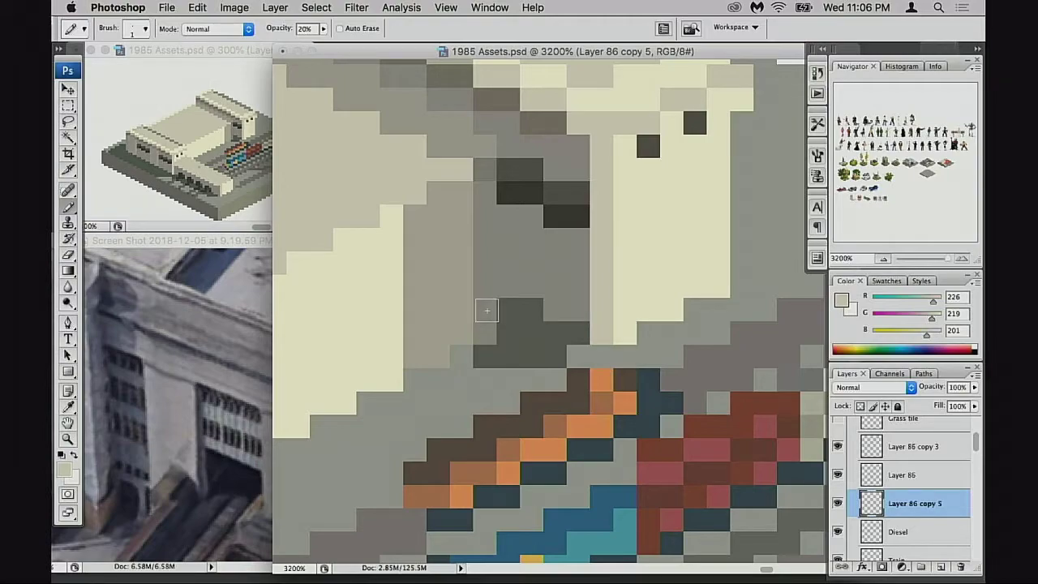
Step: Sample the wall cream (255, 248, 223) and pencil it at 100% over the upper gray strip to slant the wall's shadow edge
scroll(452, 319, "left", 3)
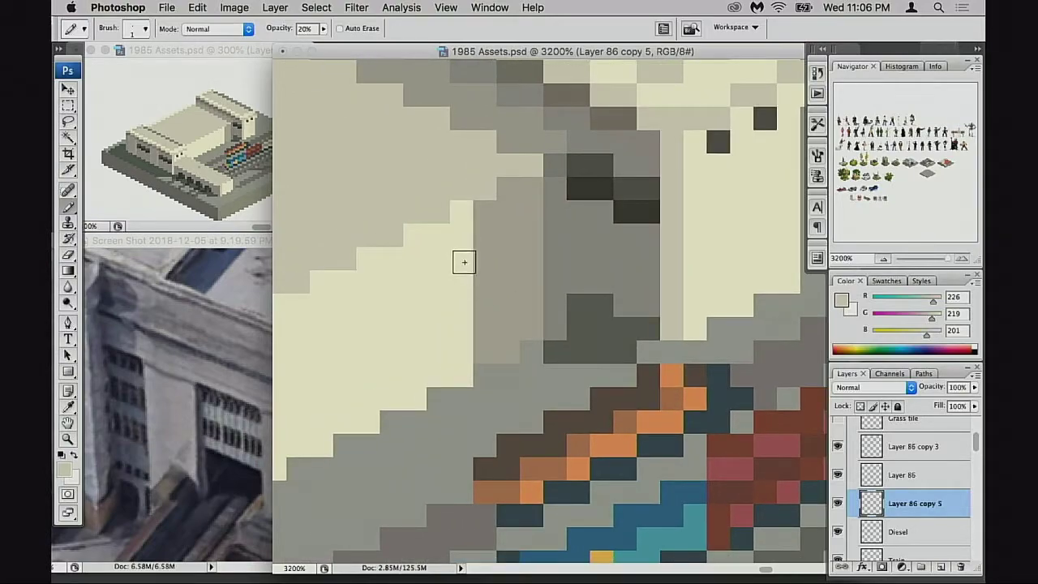
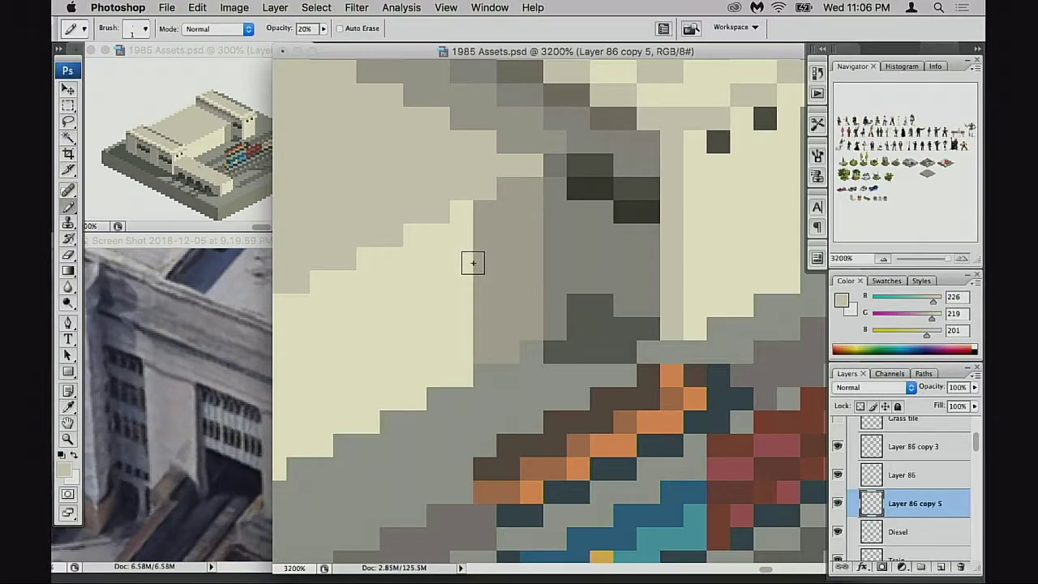
key("space")
left_click_drag(471, 262, 501, 327)
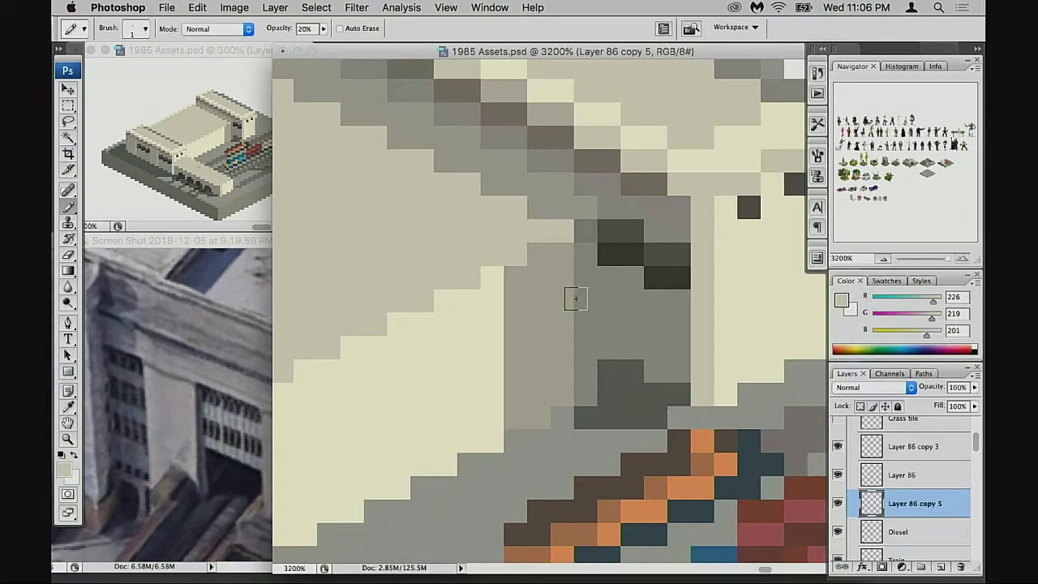
key("0")
left_click(511, 282, "alt")
left_click(532, 262)
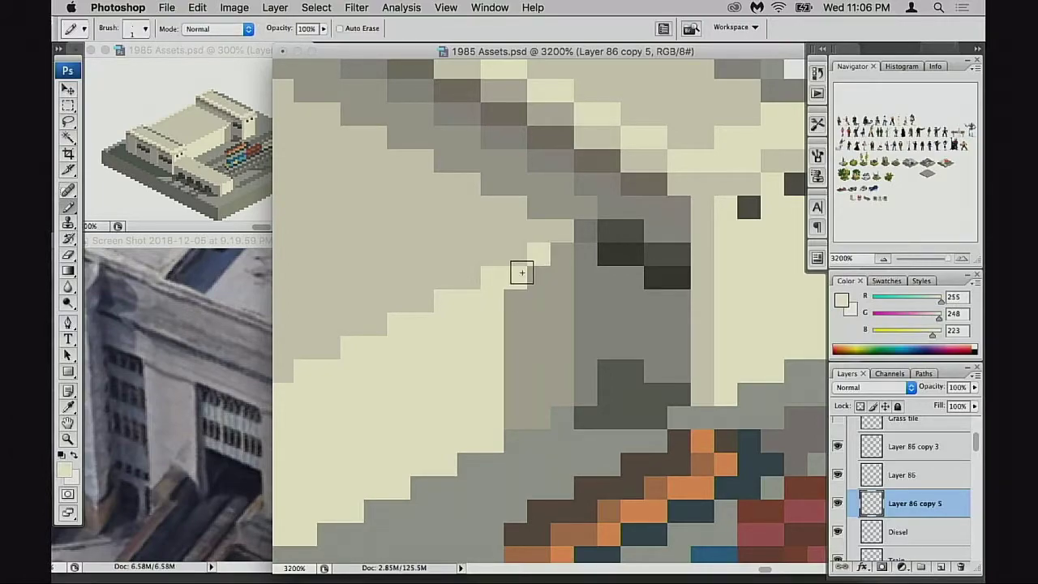
left_click_drag(512, 279, 512, 292)
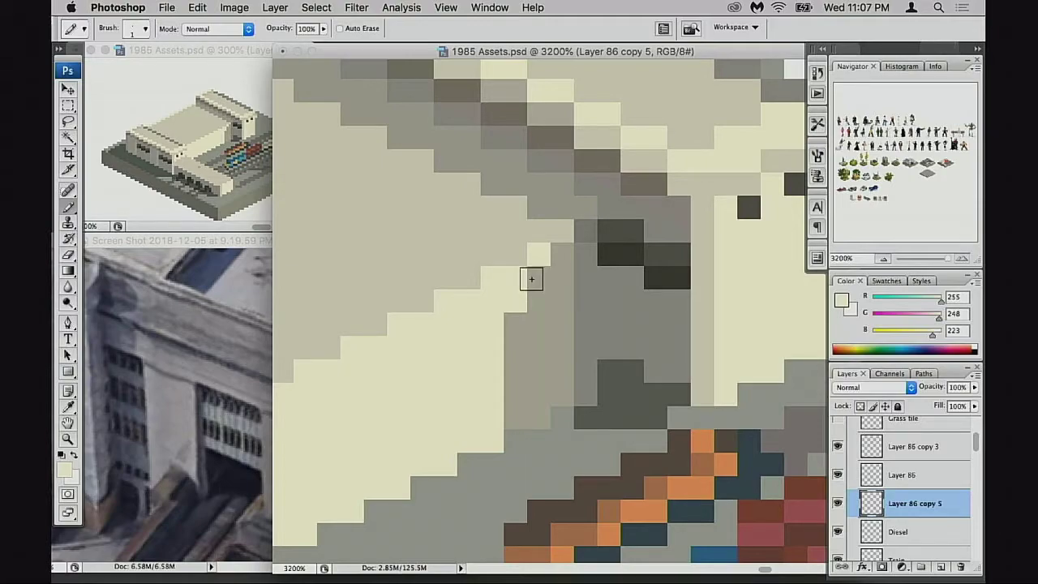
left_click(530, 279)
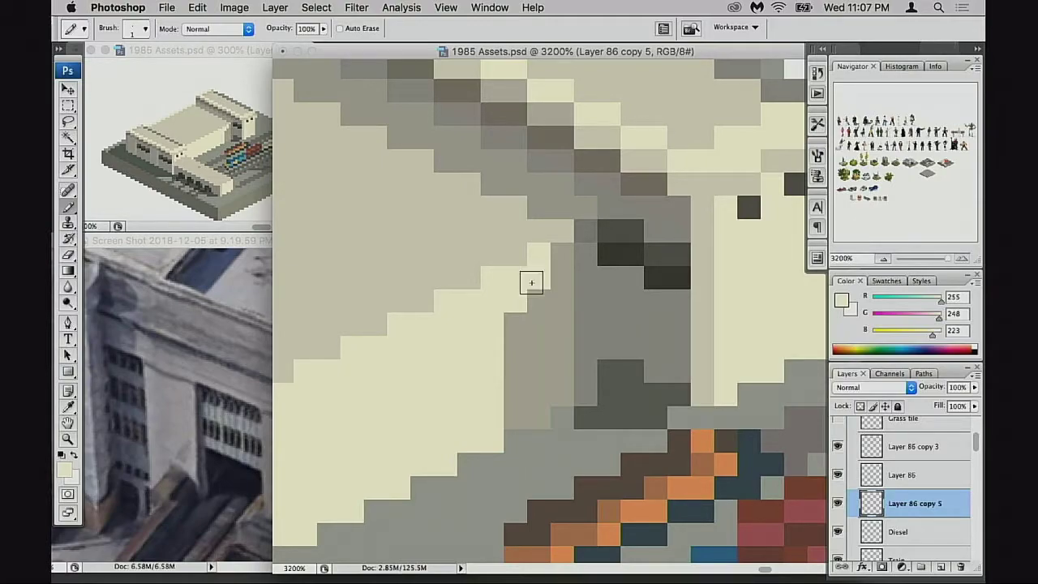
left_click_drag(516, 300, 505, 330)
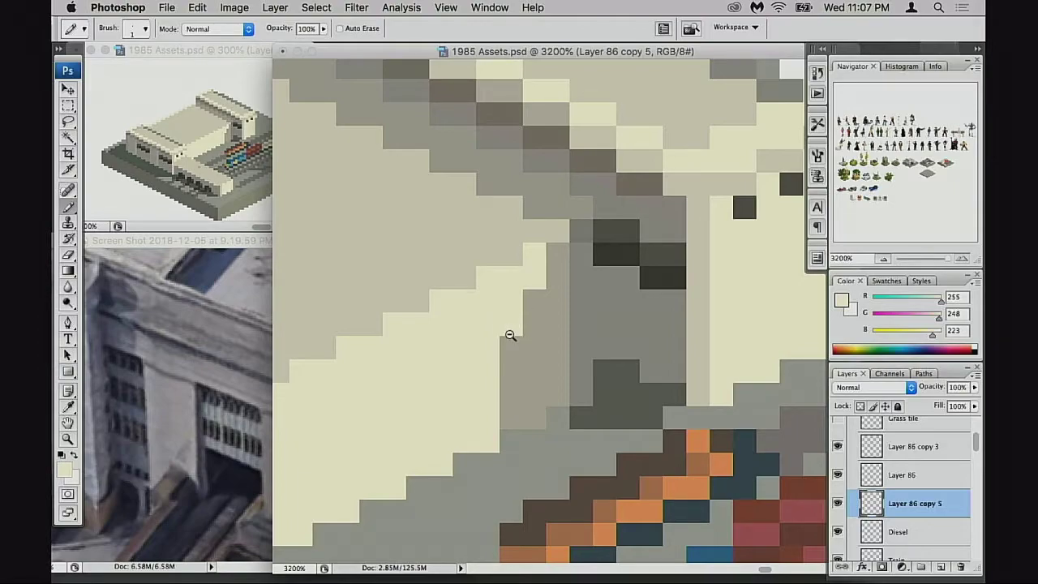
Step: Examine the whole station building from further out to check the shadow edge beside the rear recess
left_click(510, 335, "alt")
left_click(509, 335, "alt")
left_click(509, 335, "alt")
left_click(510, 335, "alt")
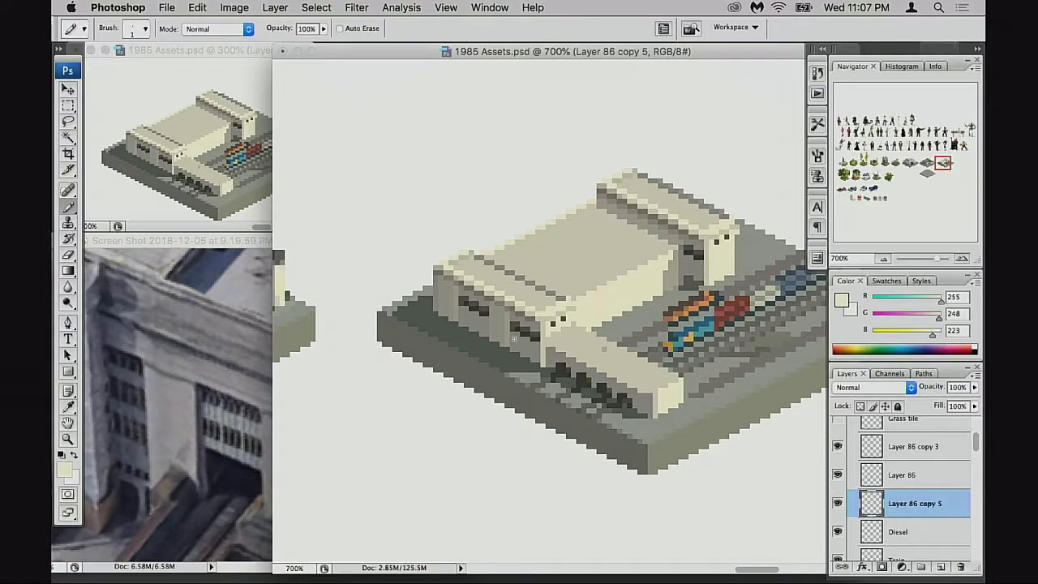
left_click_drag(516, 338, 508, 343)
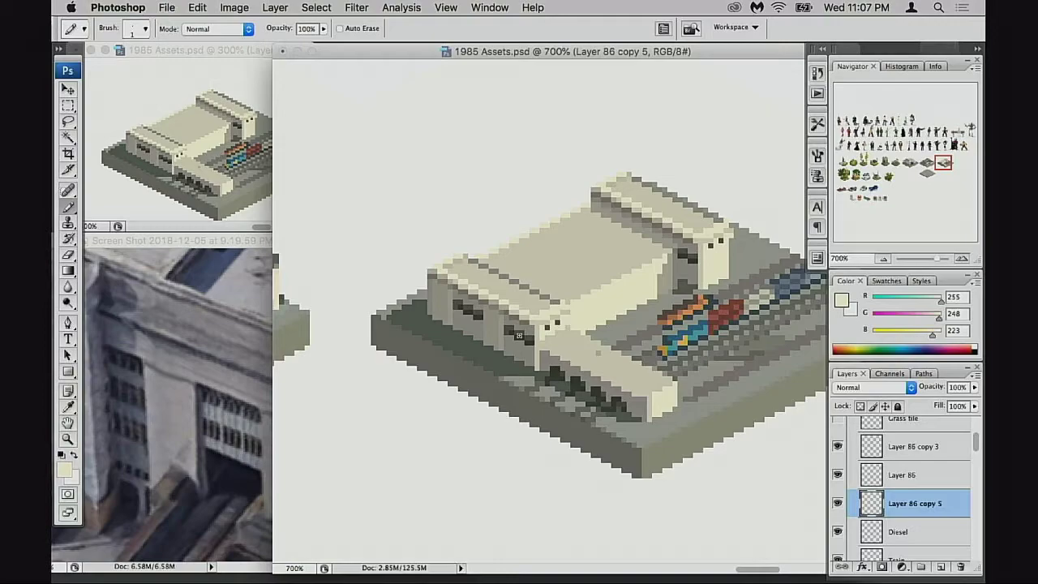
left_click_drag(629, 346, 610, 345)
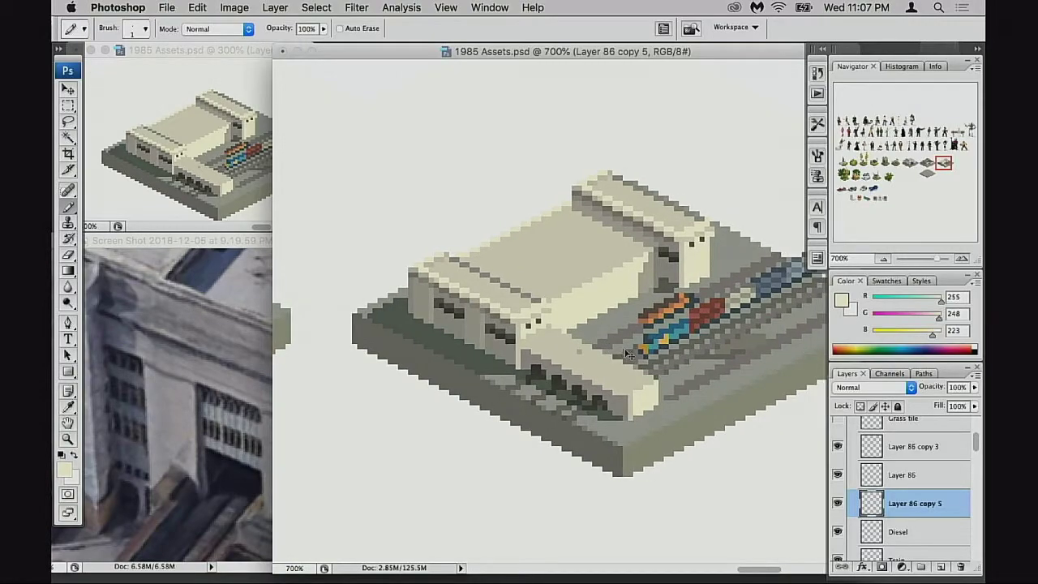
left_click(647, 280, "alt")
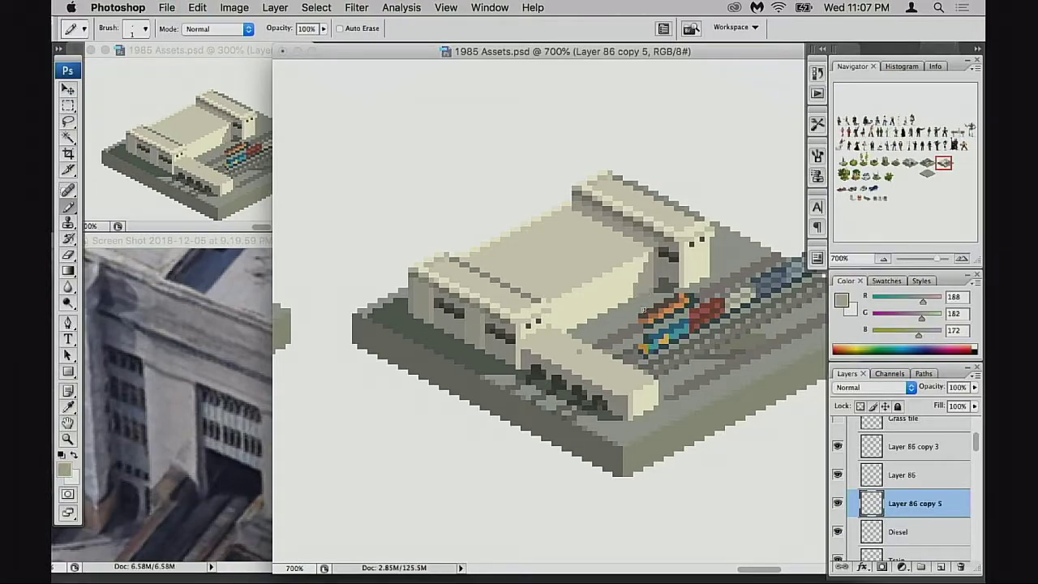
left_click_drag(641, 306, 619, 322)
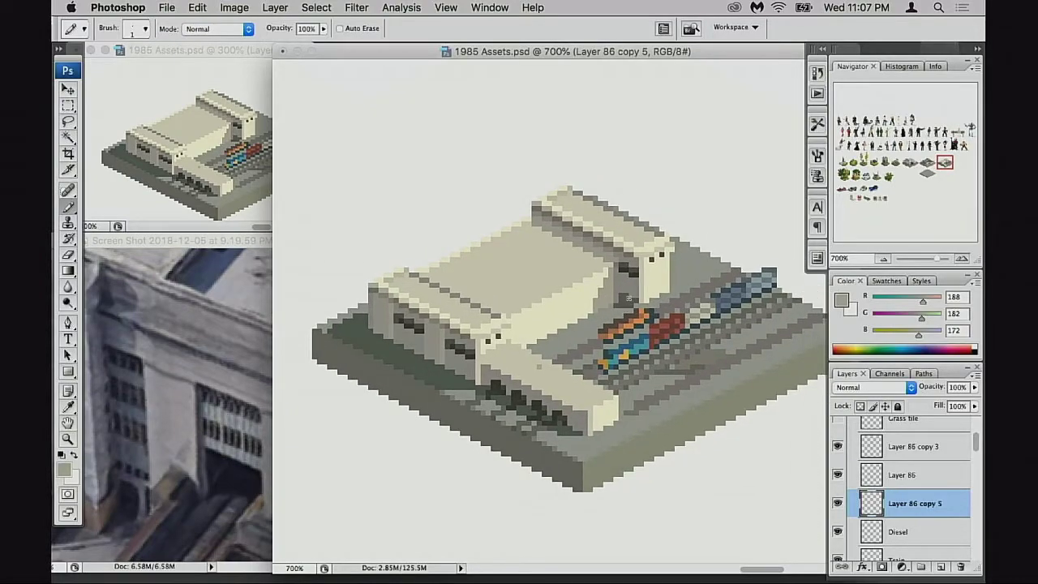
left_click_drag(631, 271, 619, 275)
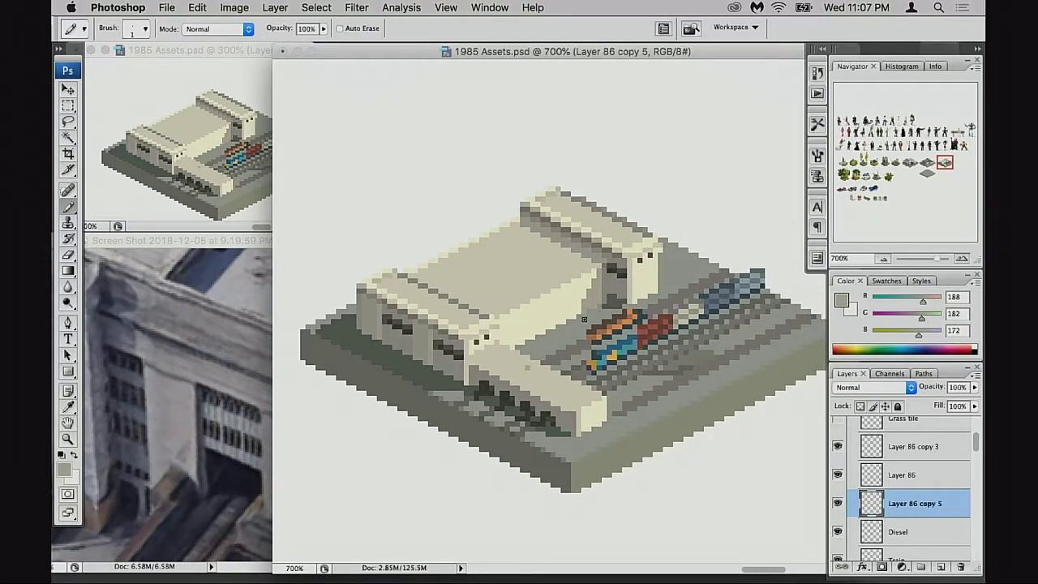
left_click_drag(597, 320, 566, 330)
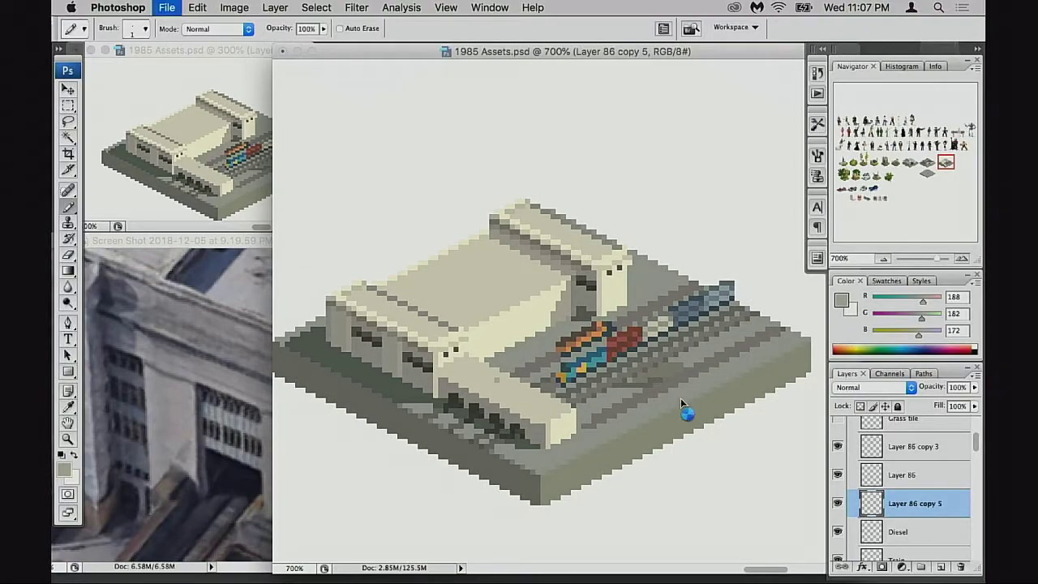
left_click_drag(686, 410, 679, 426)
Step: Toggle the visibility of Layer 86 copy 5, Layer 86 and Layer 86 copy 3 to check which building parts they hold
left_click(839, 503)
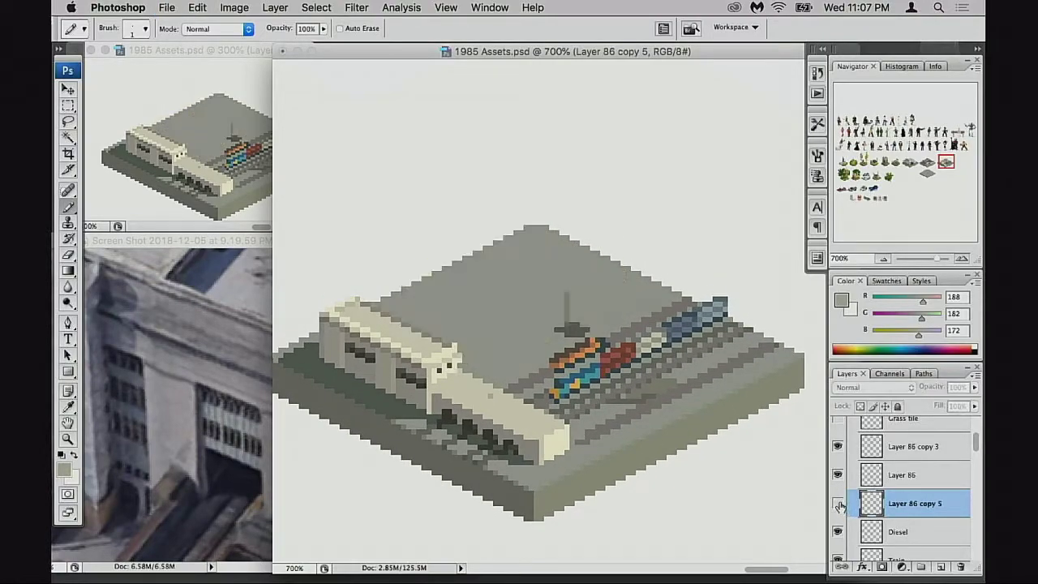
left_click(839, 502)
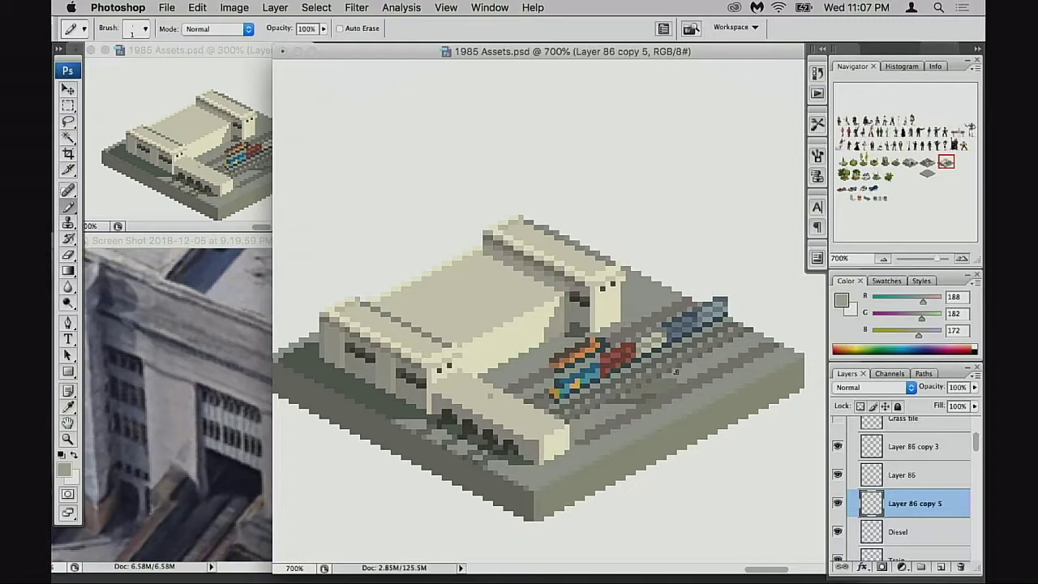
key("super+equal")
scroll(843, 454, "up", 2)
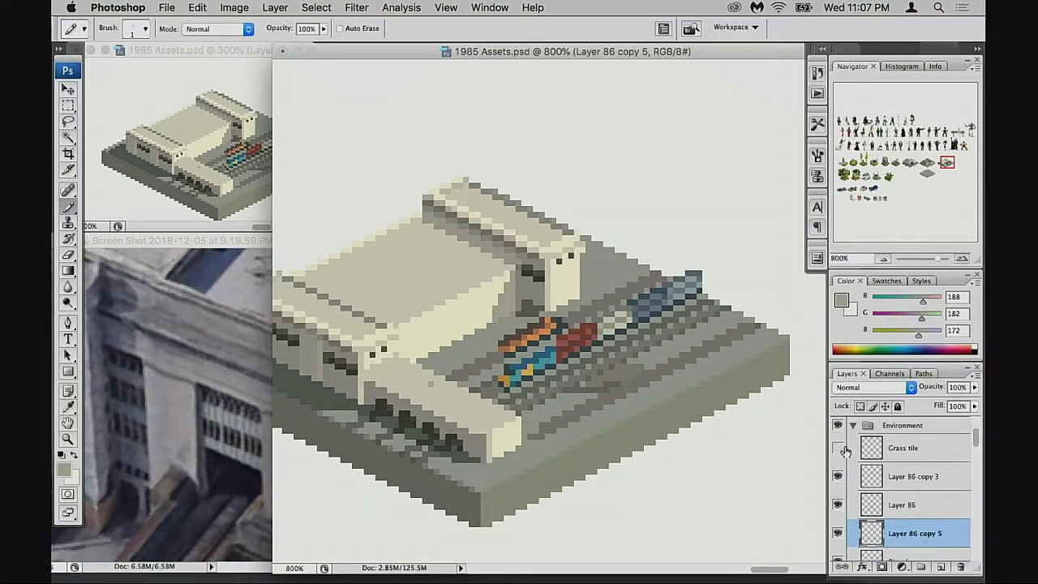
scroll(839, 458, "down", 2)
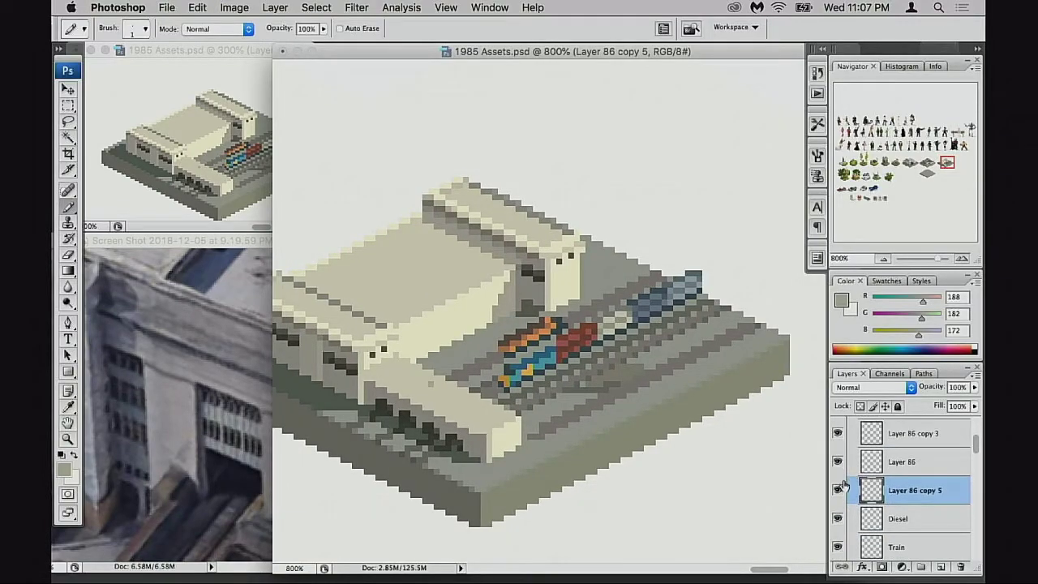
left_click(838, 490)
left_click(838, 490)
left_click_drag(620, 411, 646, 411)
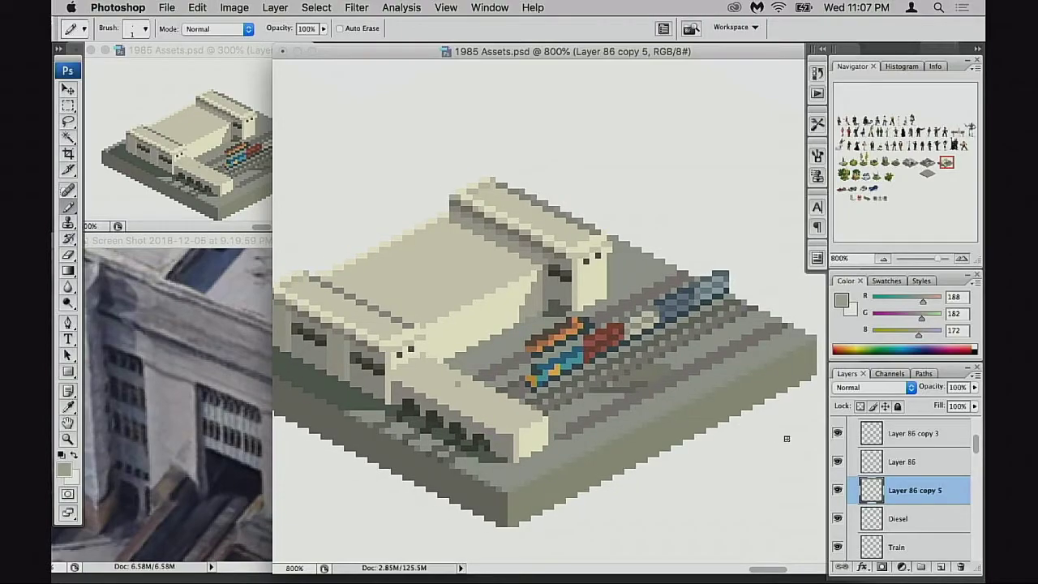
scroll(649, 414, "left", 3)
scroll(649, 414, "down", 2)
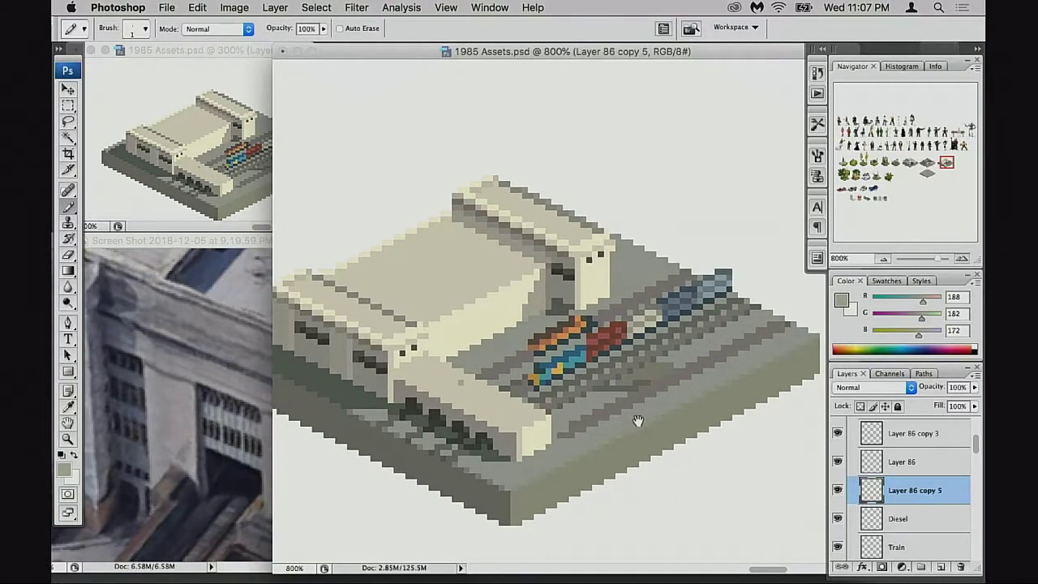
left_click(838, 464)
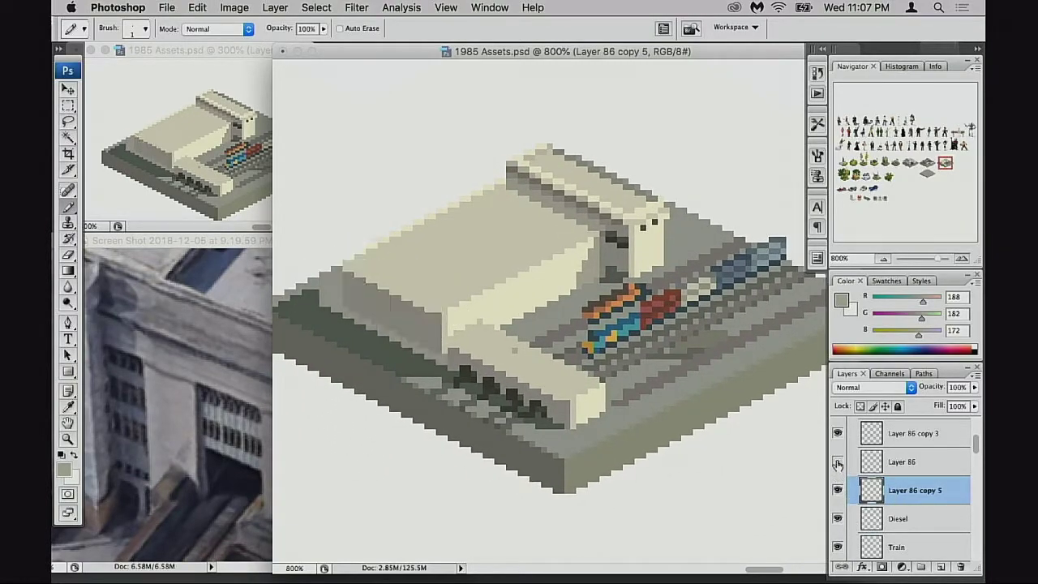
left_click(838, 464)
left_click(838, 438)
left_click(838, 438)
scroll(841, 442, "down", 2)
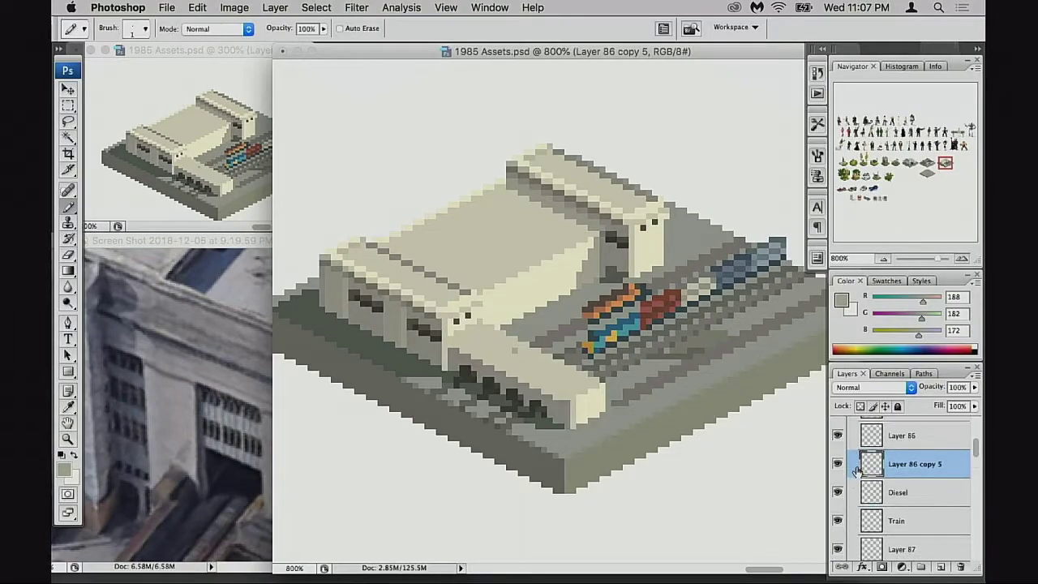
left_click(838, 443)
left_click(838, 443)
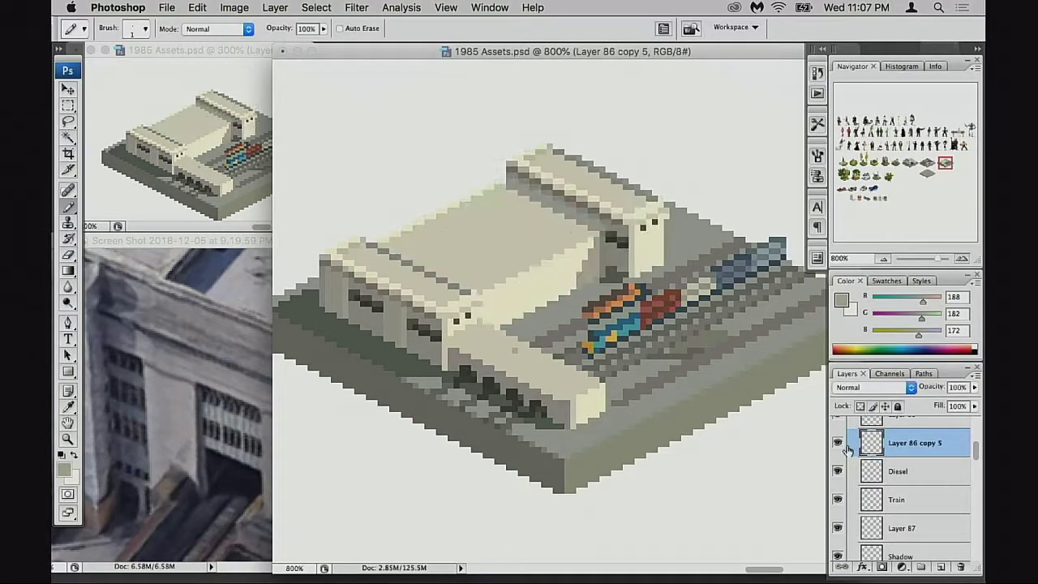
Step: Try a gray (179, 173, 165) pencil line along the main roof's edge above the cream wall, then undo it
left_click(549, 286)
left_click(566, 327)
key("v")
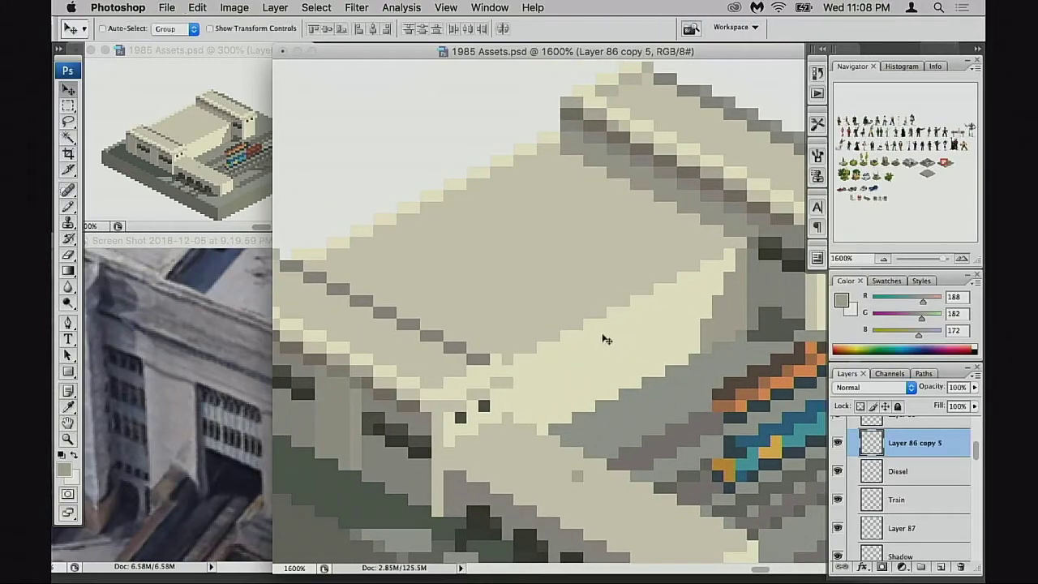
left_click_drag(573, 344, 599, 354)
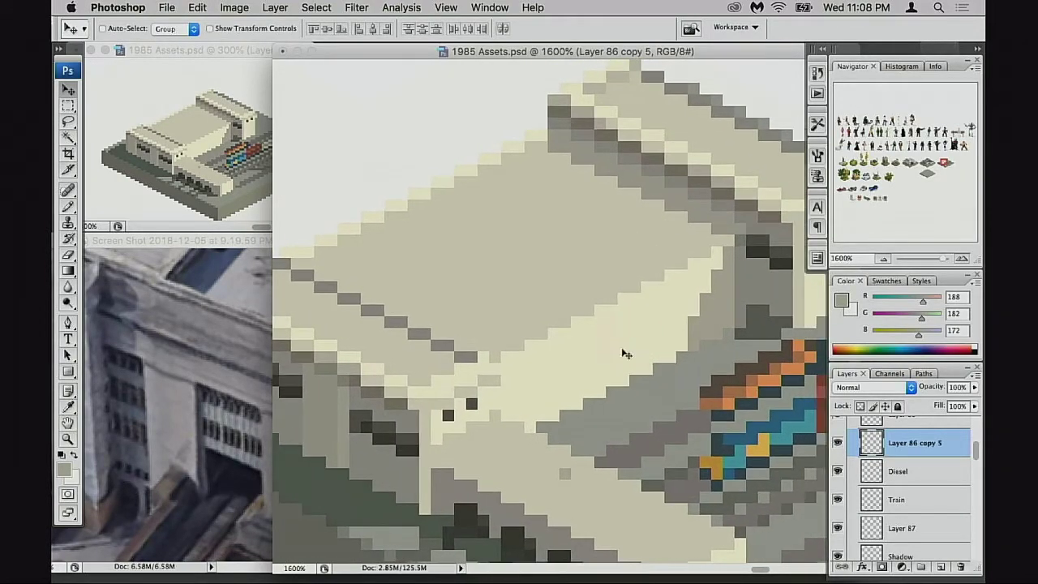
key("b")
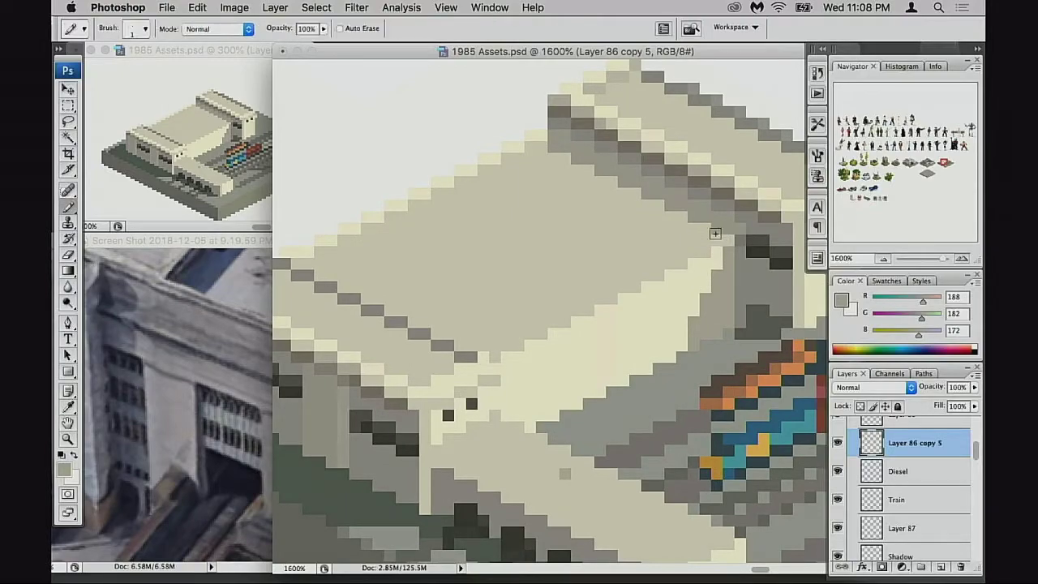
left_click(723, 228, "alt")
mouse_move(708, 240)
left_mouse_down()
mouse_move(677, 259)
mouse_move(720, 242)
mouse_move(651, 281)
left_mouse_up()
key("alt+super+z")
key("alt+super+z")
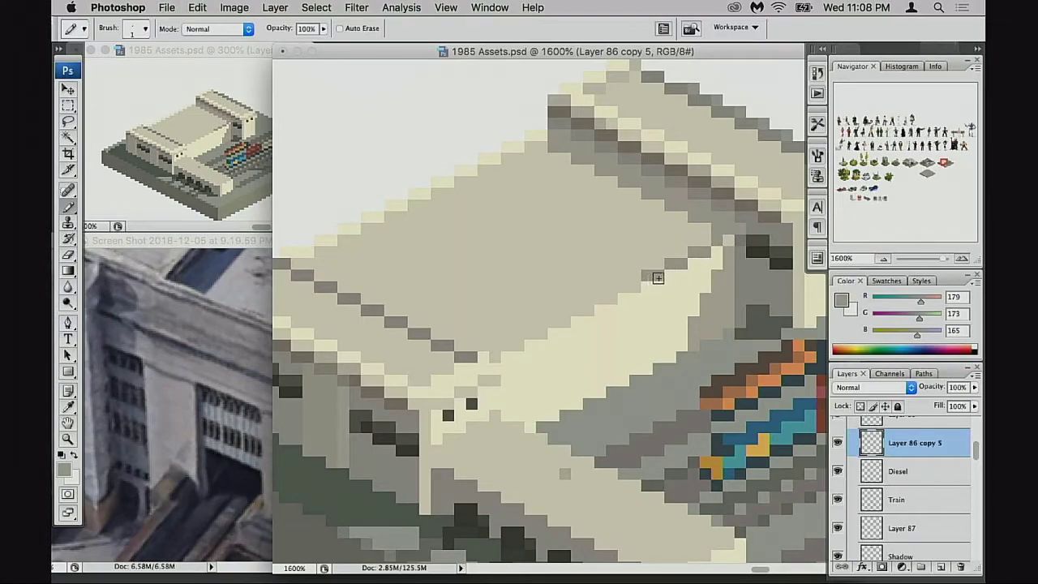
key("super+alt+z")
key("super+alt+z")
key("super+alt+z")
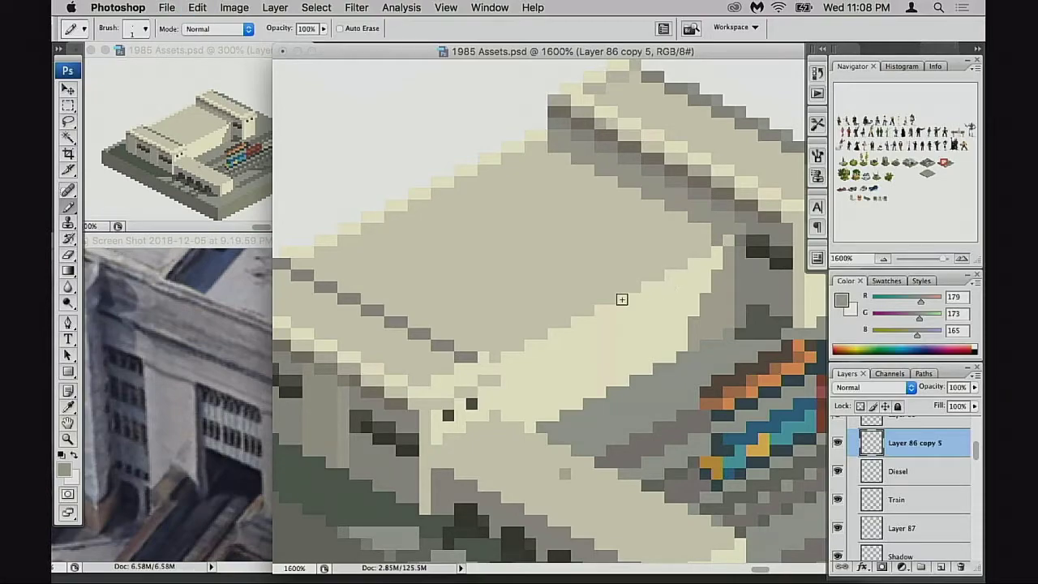
Step: Sample the wall cream (255, 248, 223) and pencil a stepped highlight at 100% along the main roof's edge above the cream wall
scroll(495, 347, "left", 1)
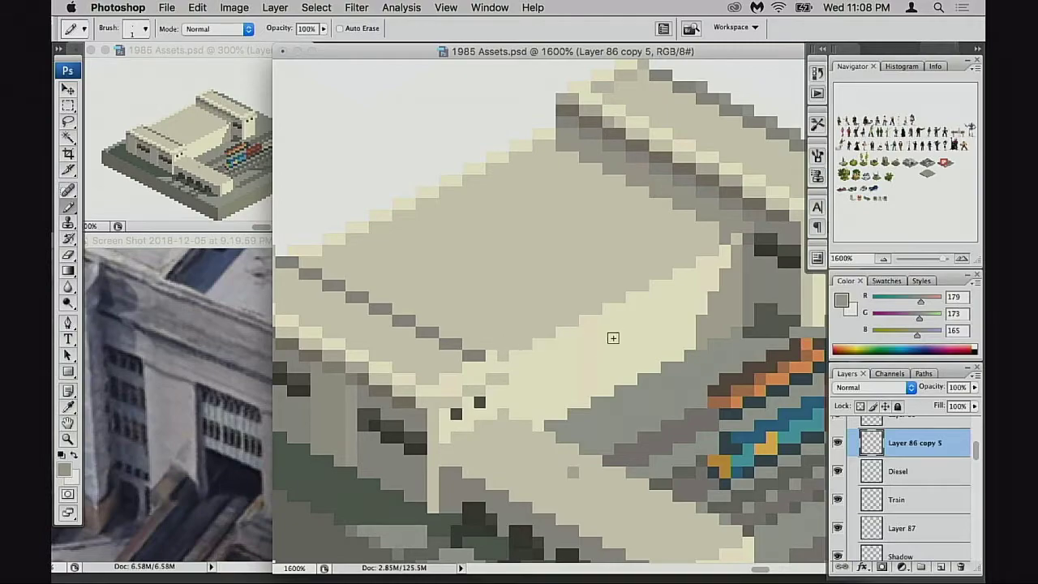
left_click(657, 310, "alt")
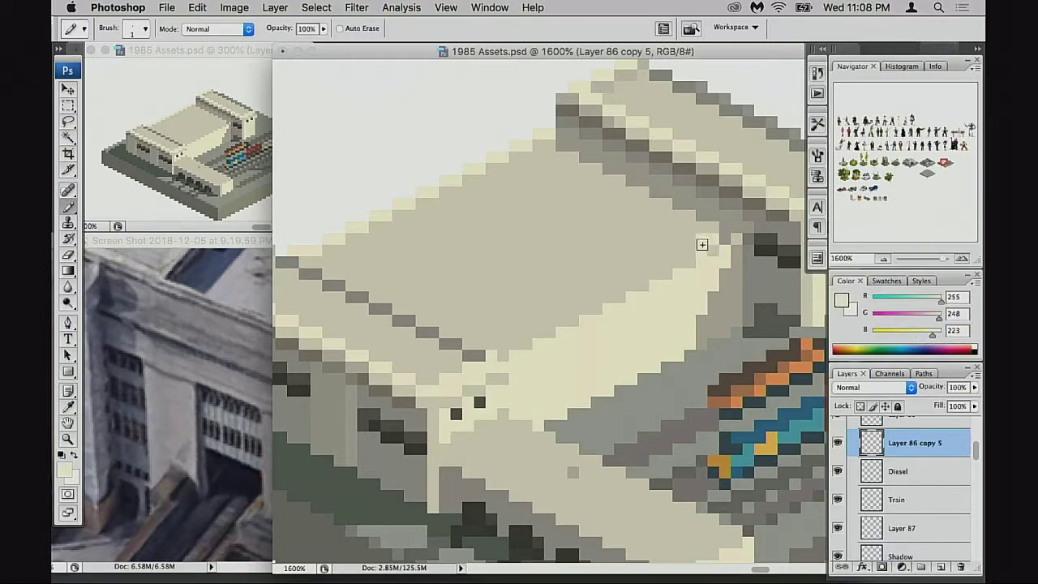
mouse_move(710, 243)
left_mouse_down()
mouse_move(638, 274)
mouse_move(628, 292)
mouse_move(627, 281)
mouse_move(571, 315)
mouse_move(577, 305)
mouse_move(565, 307)
mouse_move(563, 321)
mouse_move(507, 335)
mouse_move(526, 328)
mouse_move(489, 346)
left_mouse_up()
mouse_move(580, 354)
left_mouse_down()
mouse_move(603, 343)
mouse_move(600, 354)
left_mouse_up()
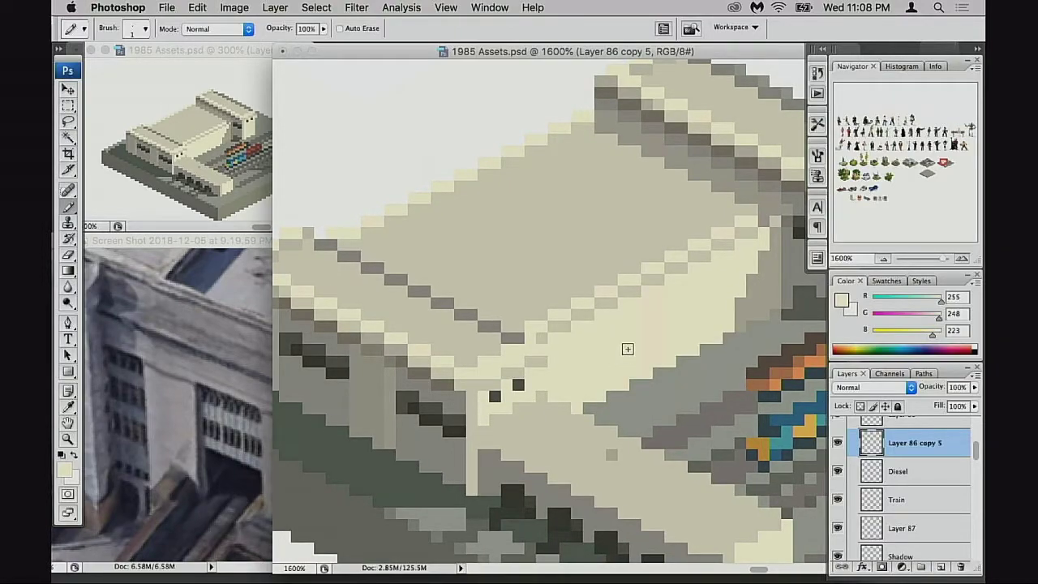
left_click_drag(632, 343, 604, 349)
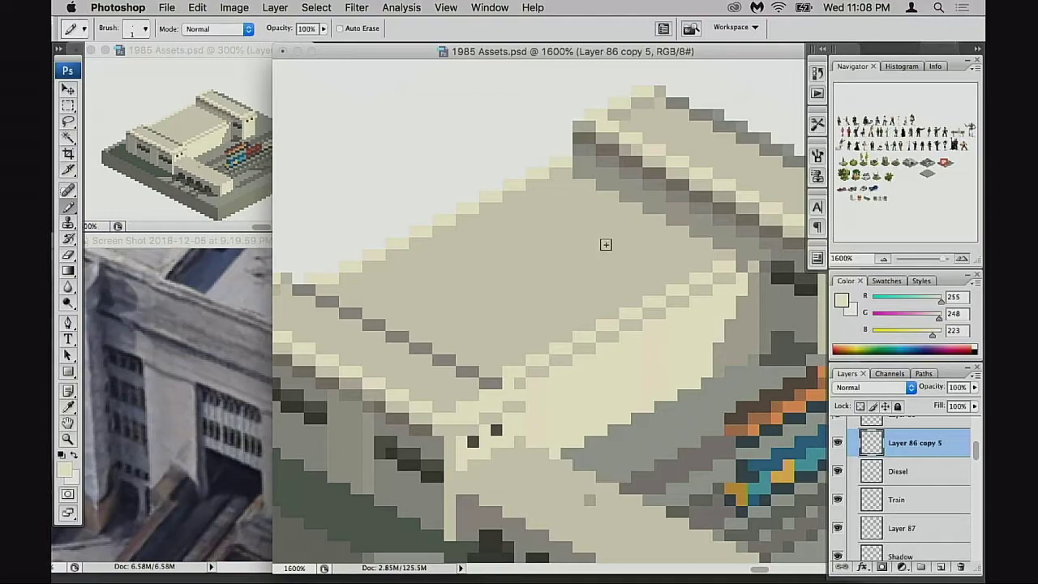
Step: Sample the roof-shadow gray (179, 173, 165) and pencil it at 50% opacity just inside the main roof's far cream edge
left_click(591, 174, "alt")
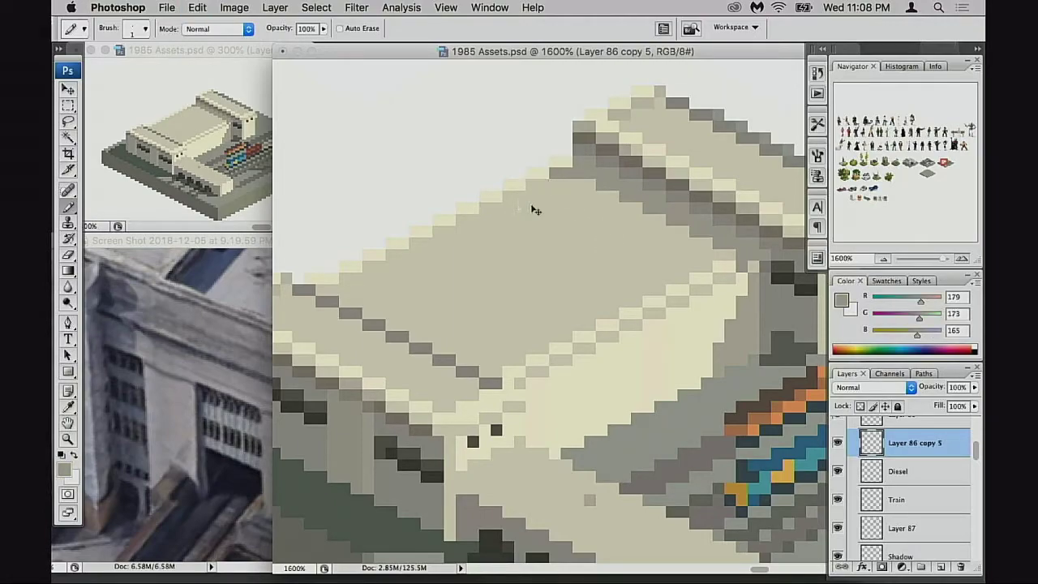
key("5")
left_click_drag(556, 185, 489, 207)
left_click(489, 207)
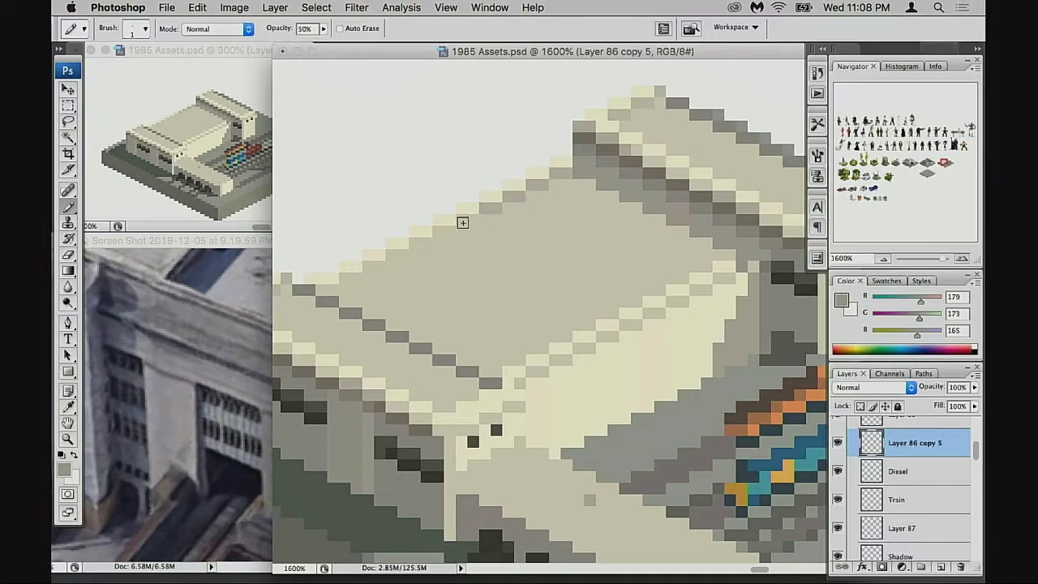
Step: Shade the back edge of the station's central roof with grey pixels at 50% opacity on Layer 86 copy 5
left_click(466, 220)
left_click_drag(510, 262, 640, 257)
left_click_drag(579, 227, 570, 227)
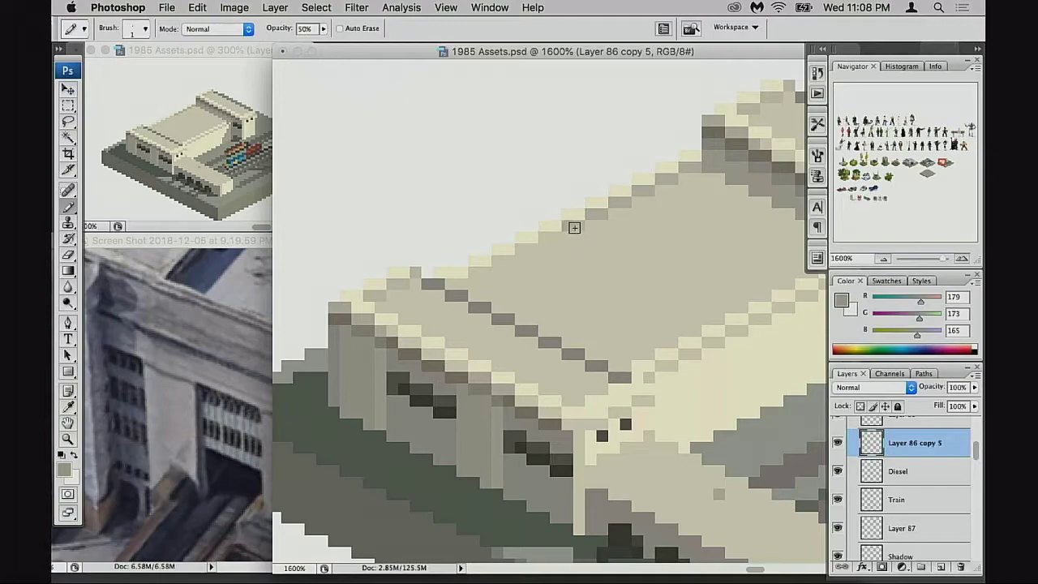
left_click(558, 239)
left_click(547, 241)
mouse_move(521, 250)
left_mouse_down()
mouse_move(530, 251)
mouse_move(482, 275)
left_mouse_up()
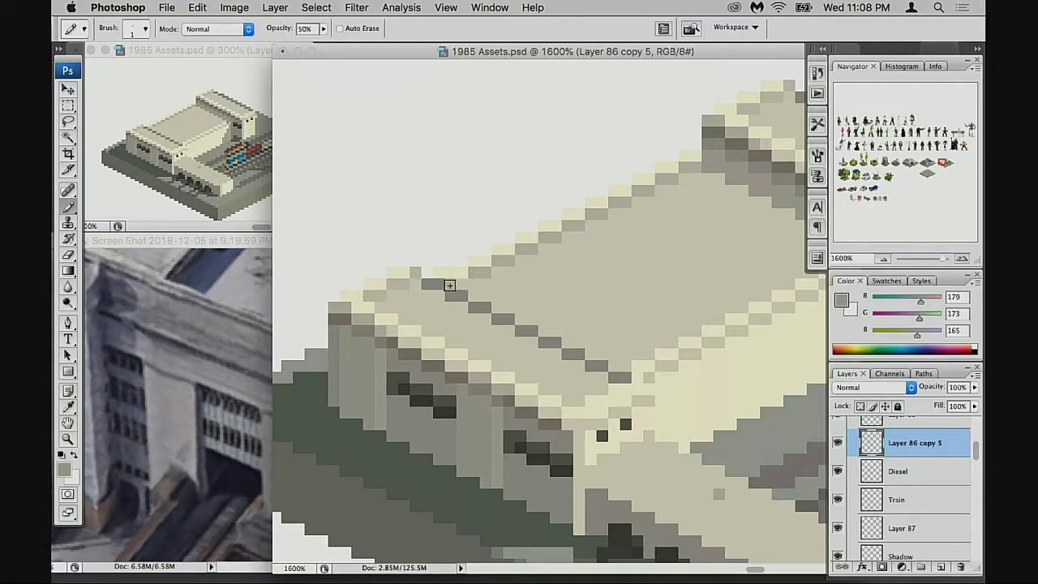
scroll(570, 305, "right", 2)
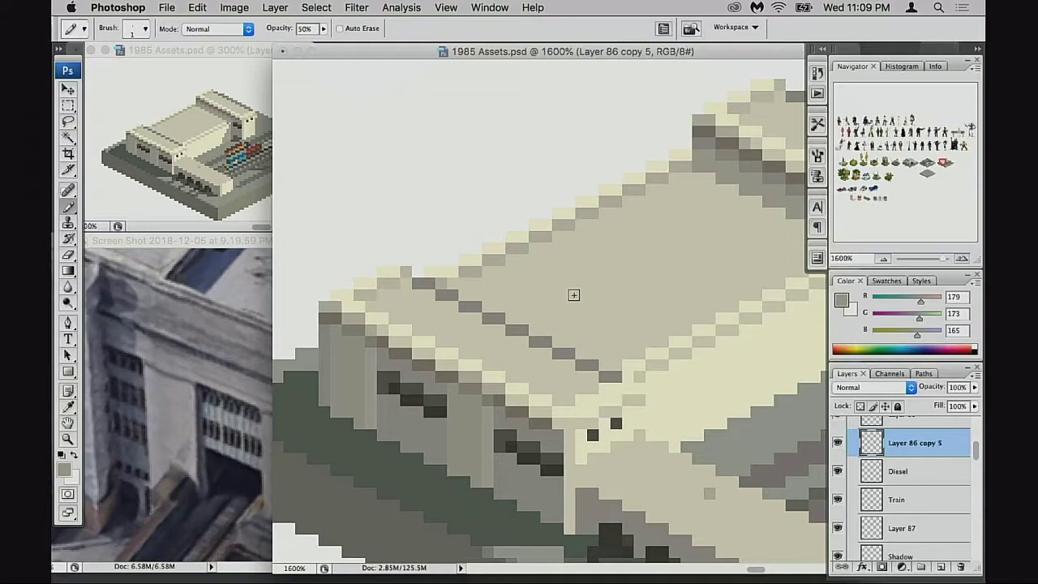
Step: Redraw the near long edge of the central roof in grey at 100% opacity and sample the adjacent cream tones
left_click_drag(684, 339, 501, 310)
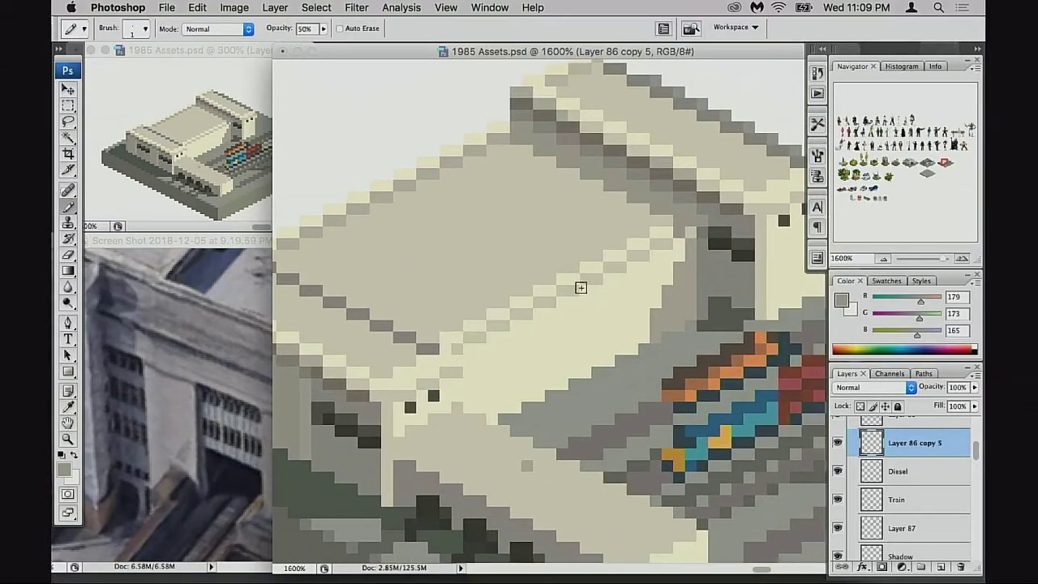
key("0")
mouse_move(665, 235)
left_mouse_down()
mouse_move(584, 262)
mouse_move(574, 278)
mouse_move(444, 339)
left_mouse_up()
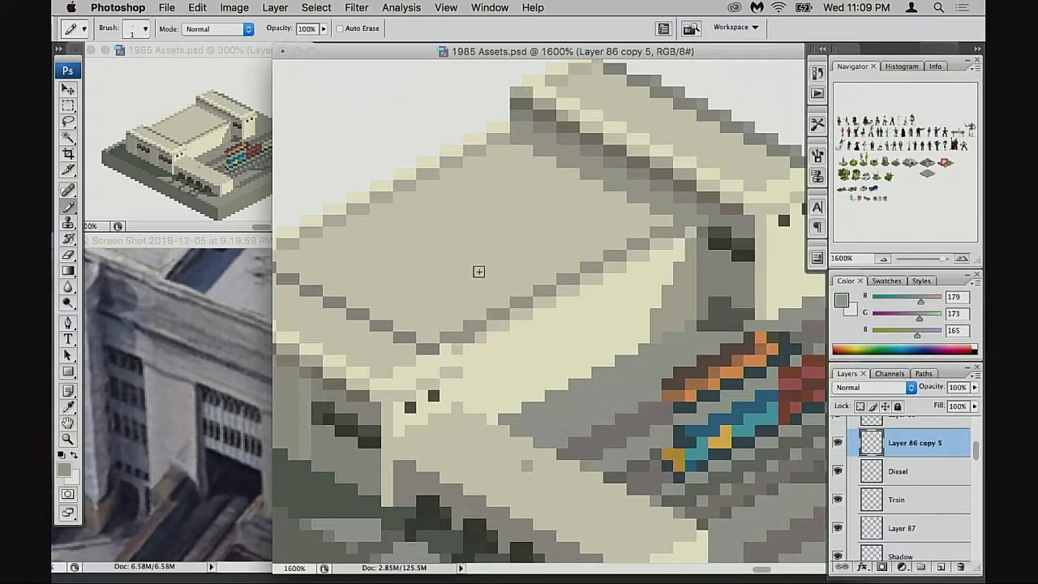
left_click(500, 336, "alt")
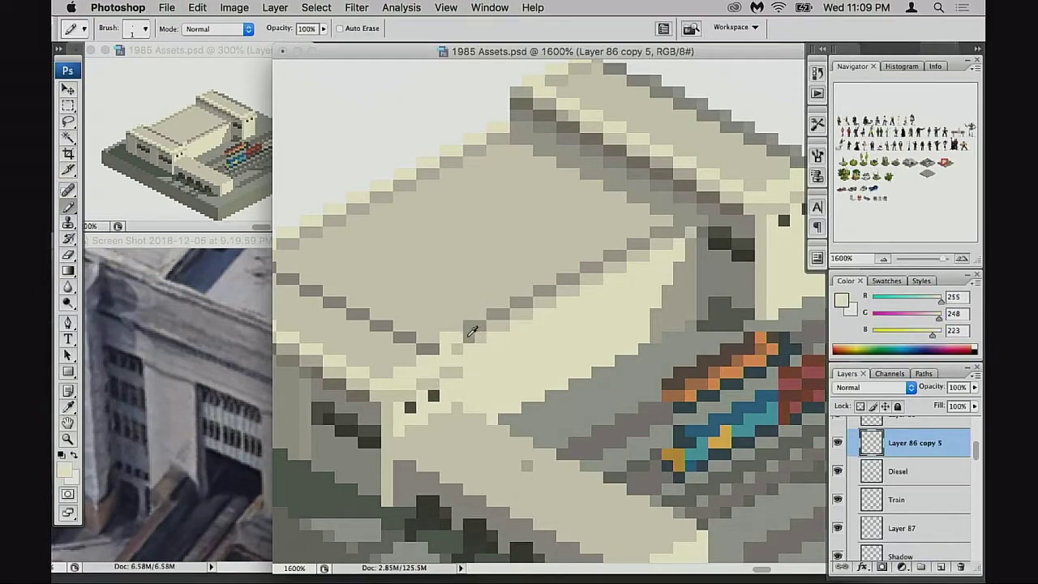
left_click(470, 333, "alt")
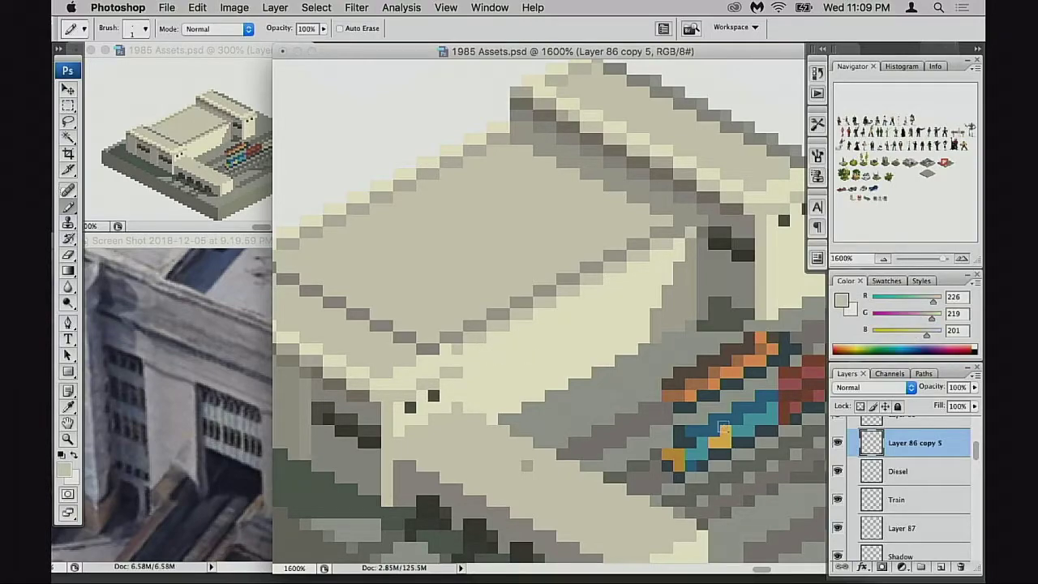
Step: Identify the front block's layer by toggling layer visibility, and erase the stray shading pixel beside the front pillar's top on Layer 86
left_click(838, 442)
left_click(838, 443)
left_click(838, 443)
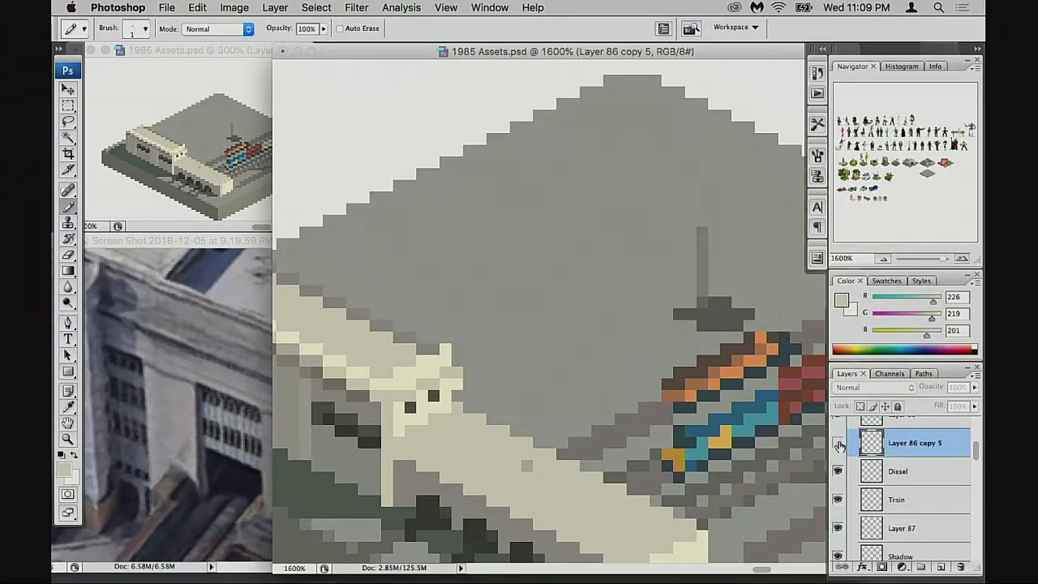
left_click(838, 443)
scroll(838, 446, "up", 1)
left_click(838, 448)
left_click(837, 449)
left_click(900, 448)
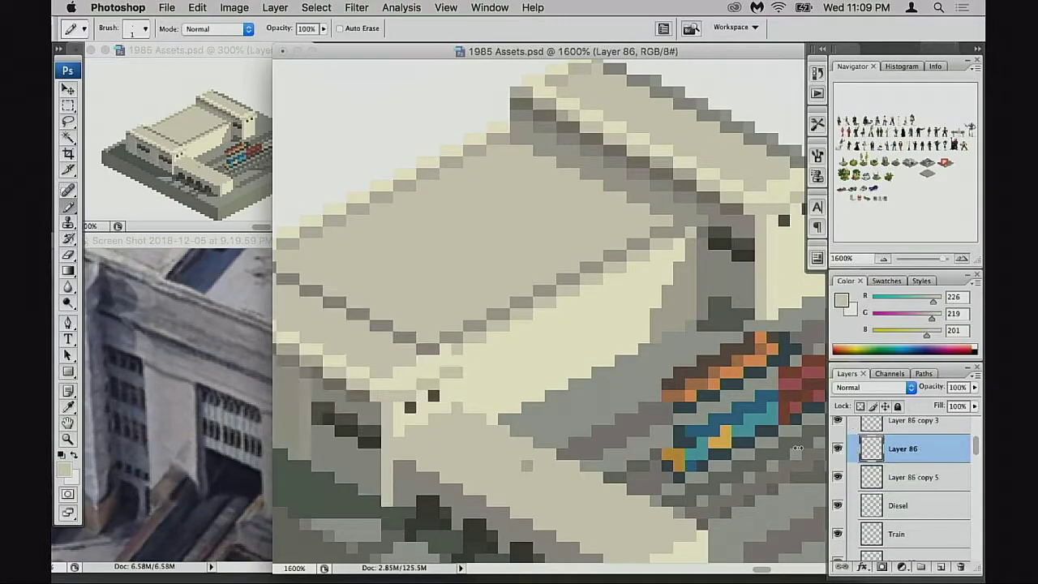
key("e")
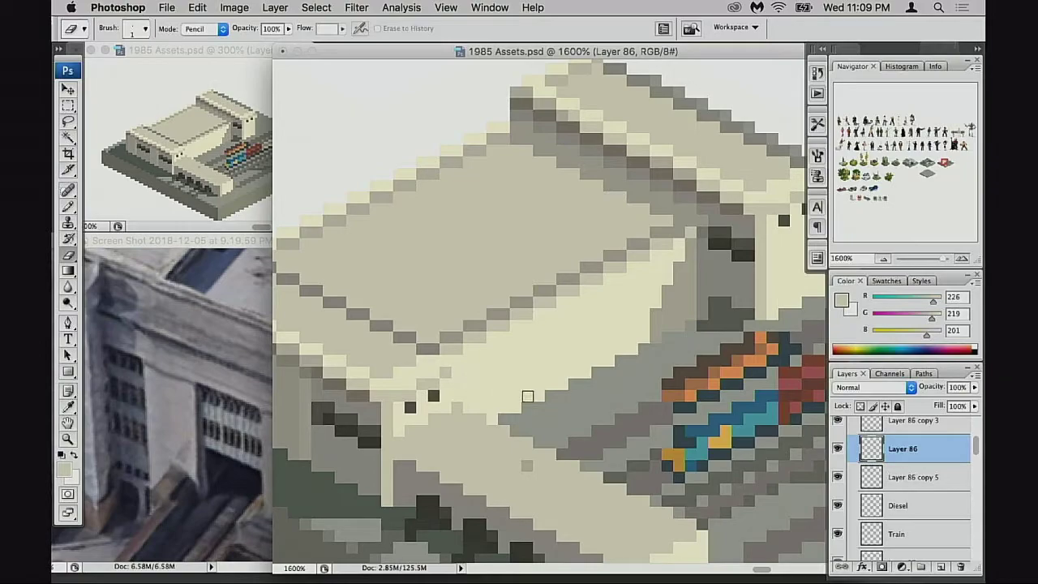
key("b")
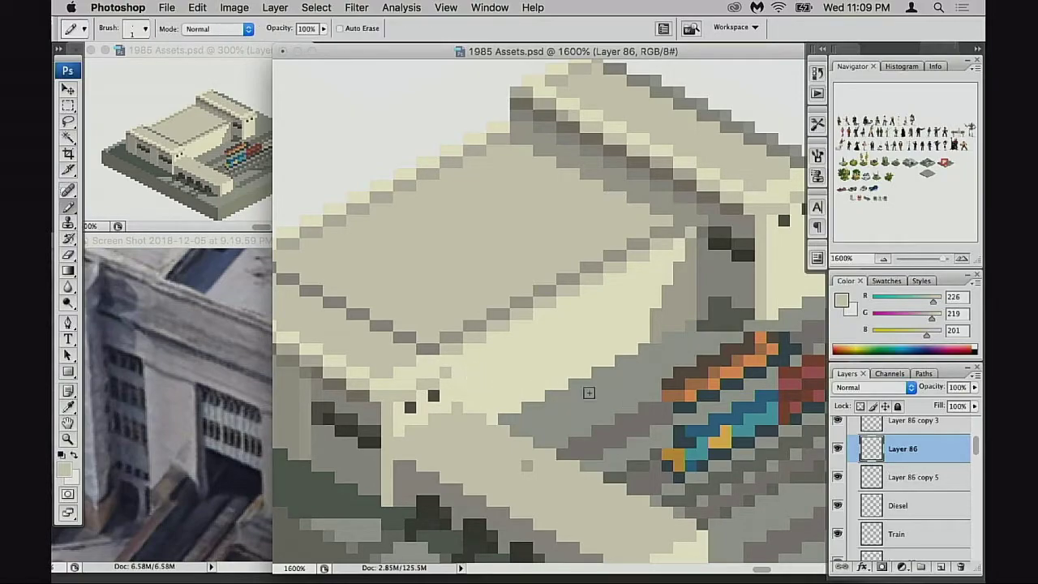
Step: Try a vertical shading line on the long wall beside the front pillar
left_click_drag(519, 390, 538, 382)
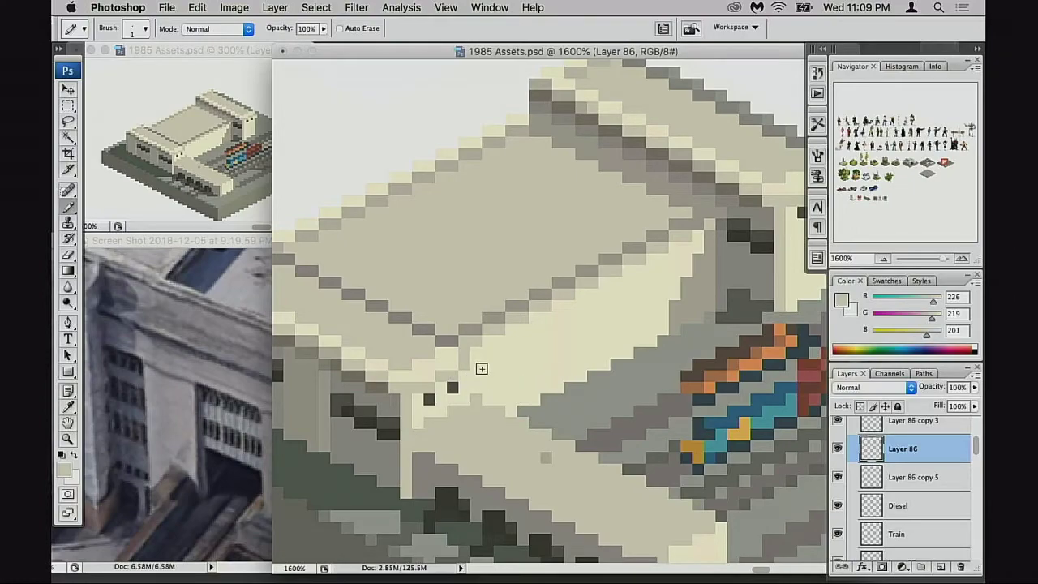
left_click_drag(477, 354, 478, 392)
key("super+z")
Step: Set the pencil to Screen mode at 20% opacity with the pale cream (RGB 255, 248, 223) and check Layer 86's extent
key("2")
left_click(451, 357, "alt")
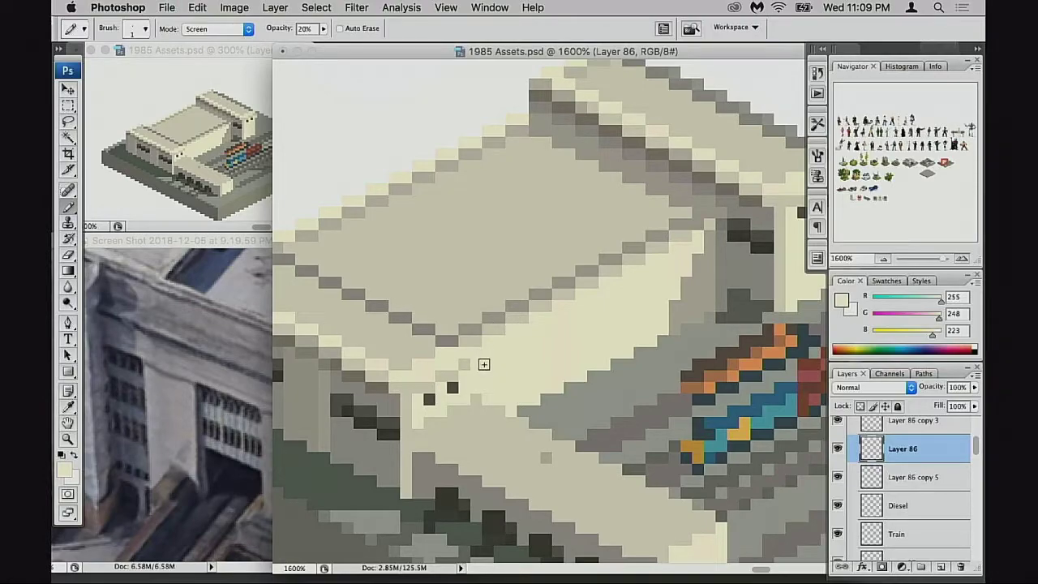
left_click(839, 450)
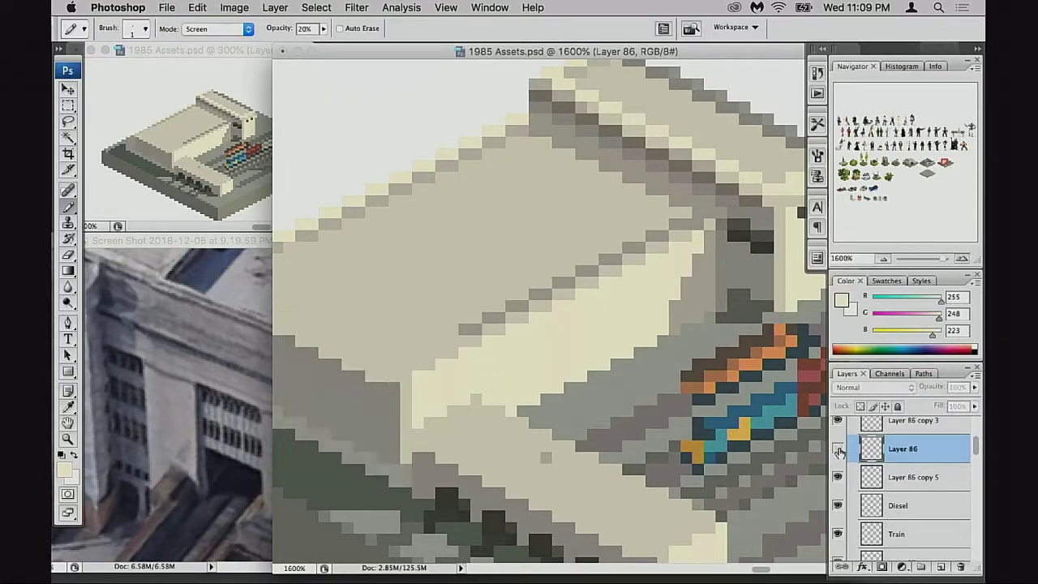
left_click(839, 450)
Step: Hide Layer 86 copy 3, Layer 86 copy 5 and Diesel to isolate the front block
scroll(842, 456, "up", 2)
left_click(838, 460)
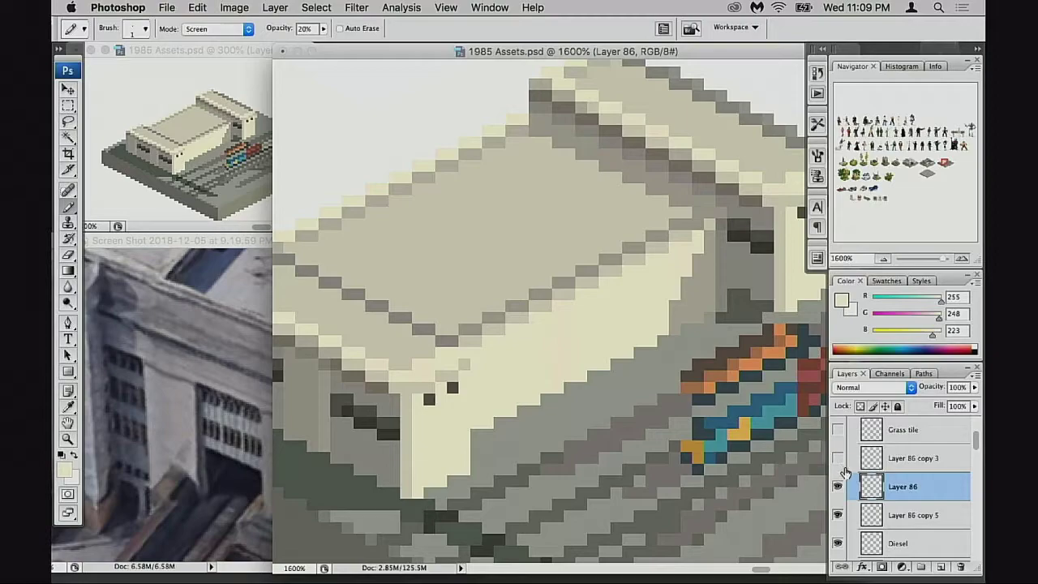
scroll(845, 473, "down", 2)
left_click(839, 471)
left_click(838, 495)
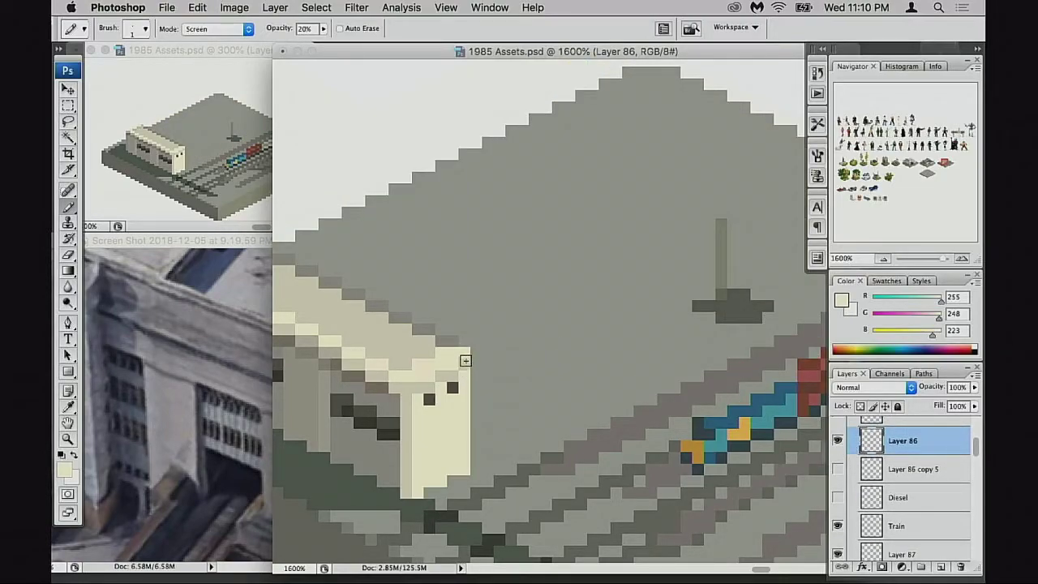
Step: Try a vertical highlight along the outer edge of the front pillar in Screen mode at 100% opacity
key("super+z")
key("0")
left_click_drag(466, 356, 466, 472)
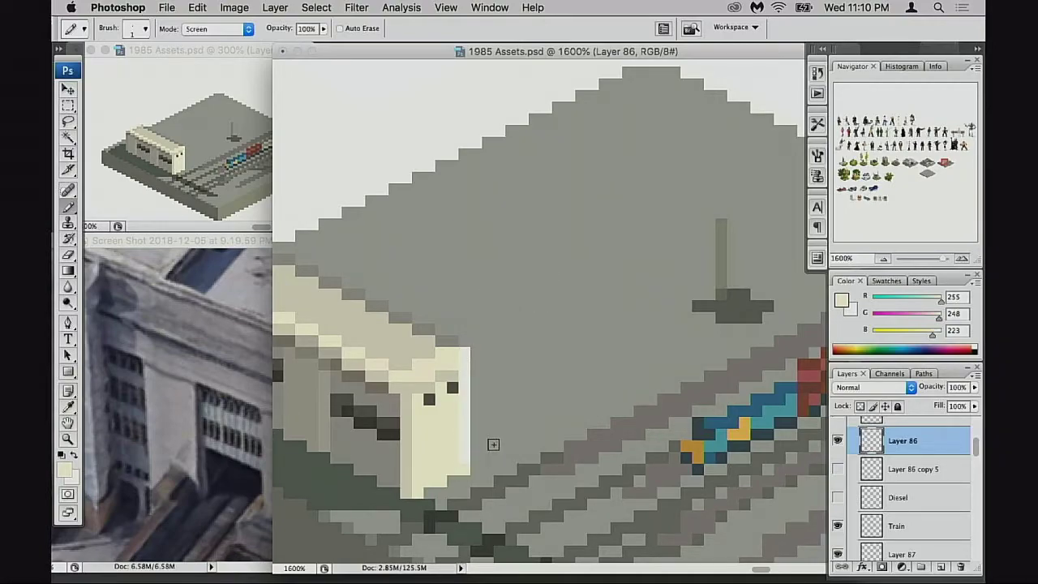
Step: Show Layer 86 copy 5 and Diesel again and undo the pillar highlight
left_click(845, 472)
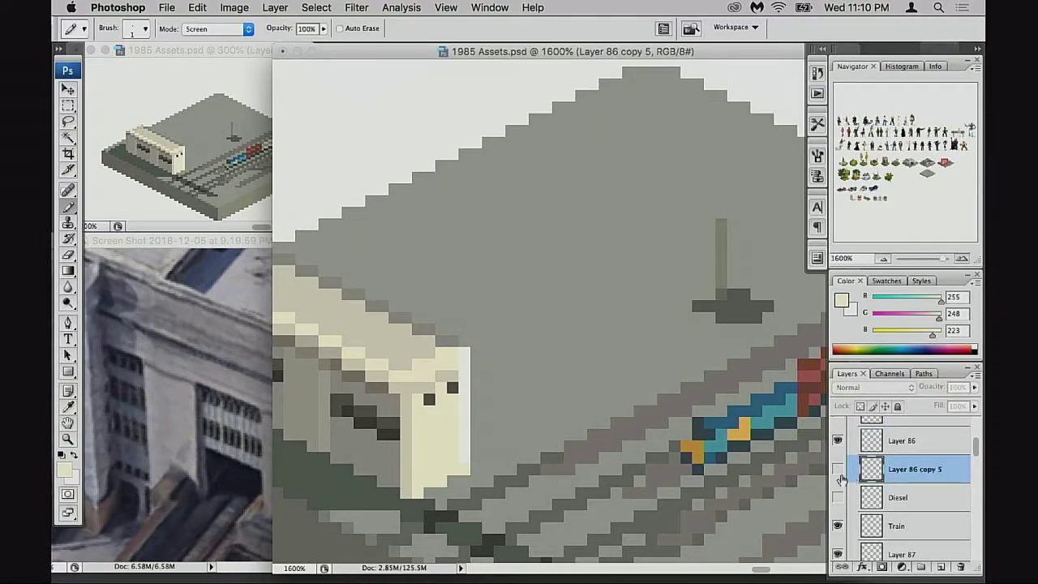
left_click(838, 498)
scroll(843, 495, "down", 3)
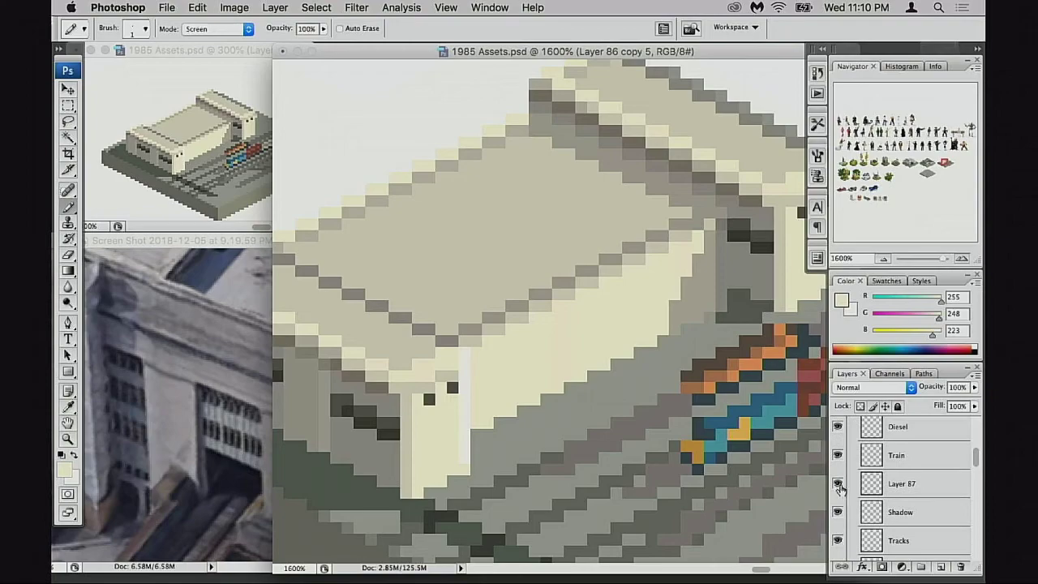
key("super+z")
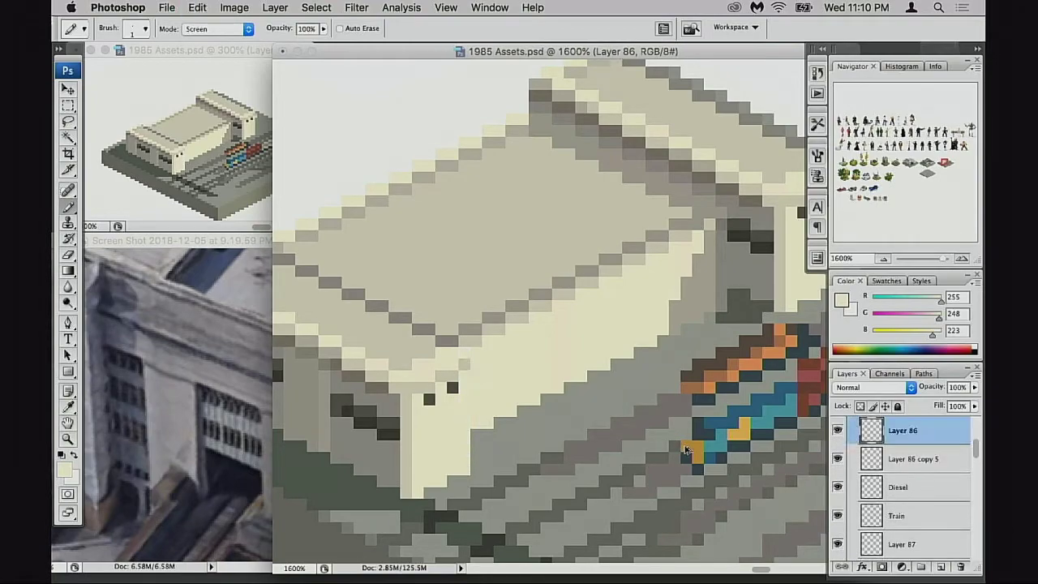
Step: Shade a vertical strip beside the front pillar on Layer 86 in Normal mode at 20% opacity, using RGB 226, 219, 201
left_click(828, 435)
left_click(837, 432)
left_click(838, 437)
left_click(861, 440)
key("2")
left_click(454, 373, "alt")
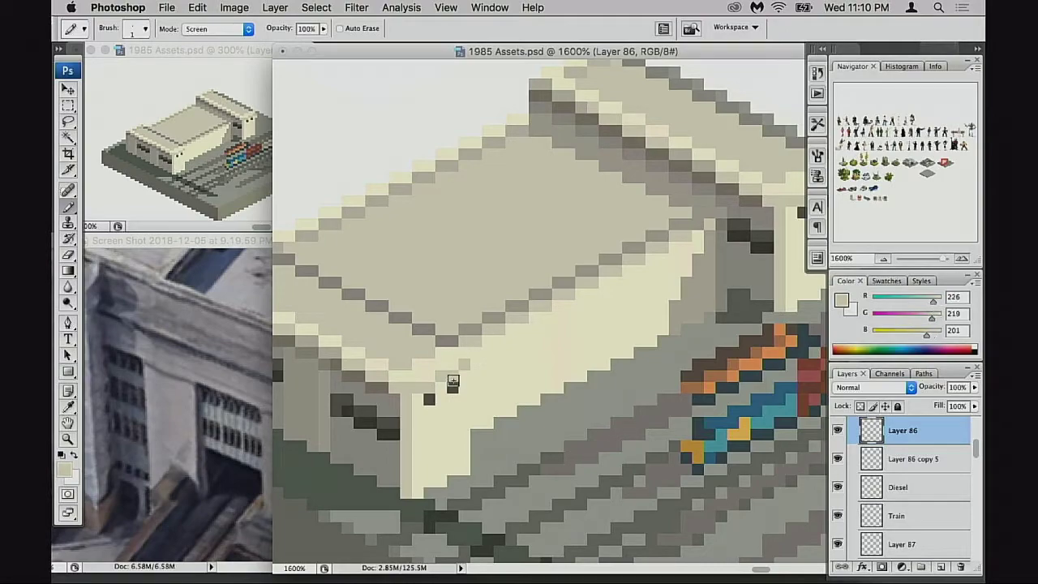
key("shift+alt+n")
left_click_drag(407, 386, 425, 383)
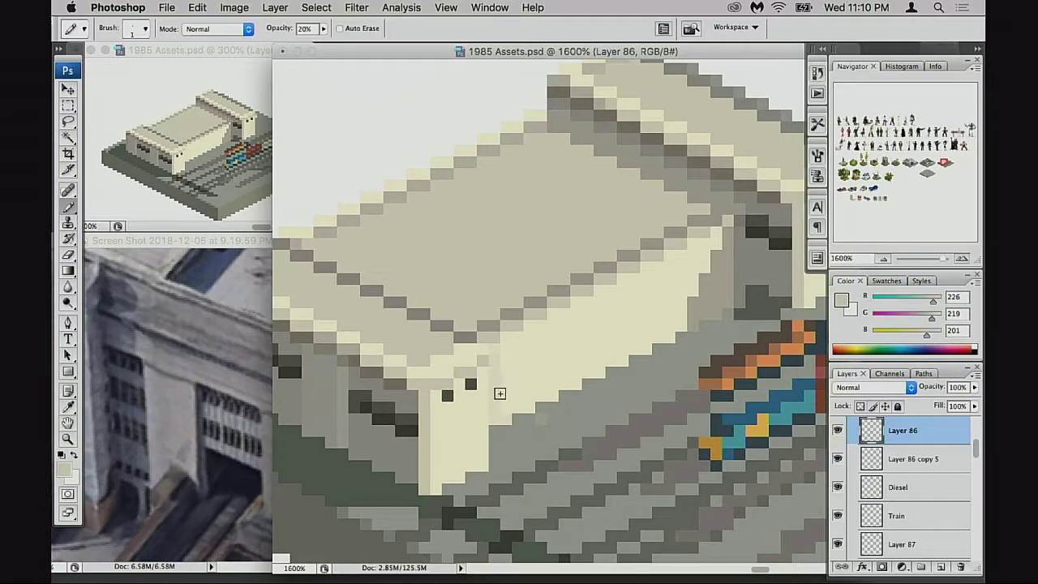
scroll(546, 381, "left", 2)
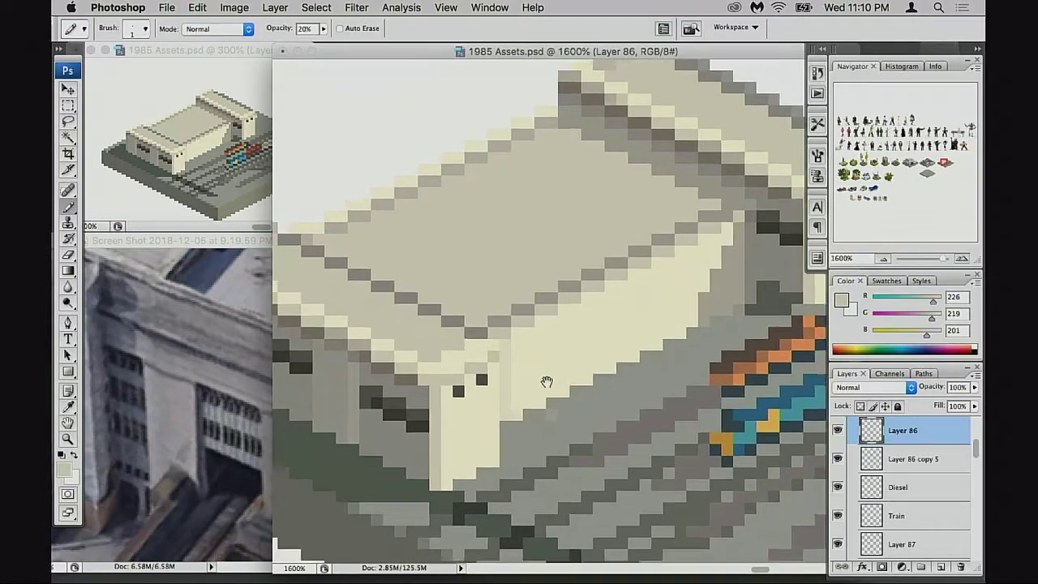
scroll(546, 382, "left", 3)
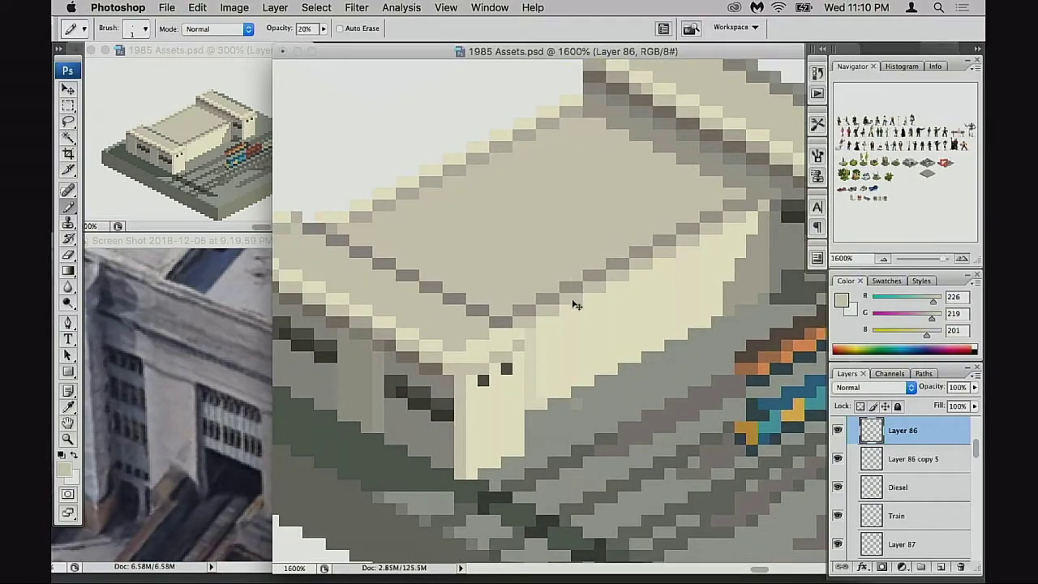
Step: Save the document and compare the building with Layer 86 hidden and shown
key("super+s")
left_click_drag(509, 357, 555, 352)
left_click(554, 352, "alt")
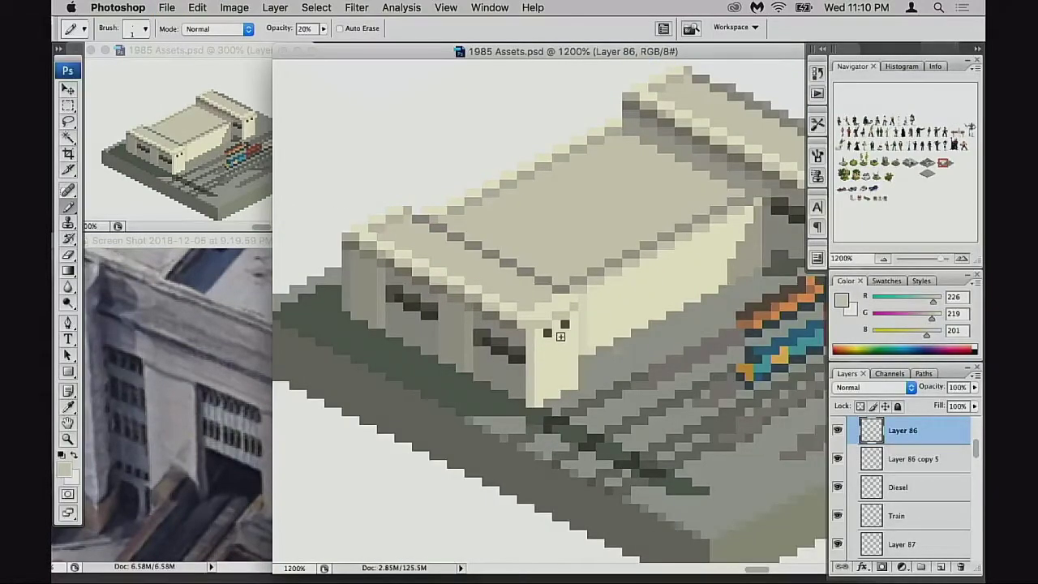
scroll(597, 359, "right", 2)
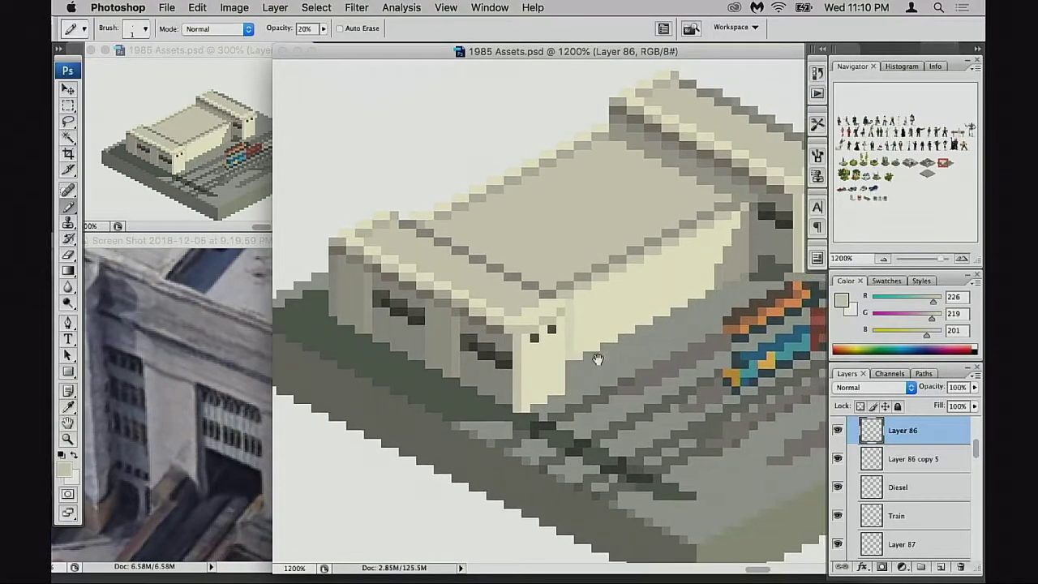
scroll(603, 354, "right", 2)
scroll(604, 354, "up", 2)
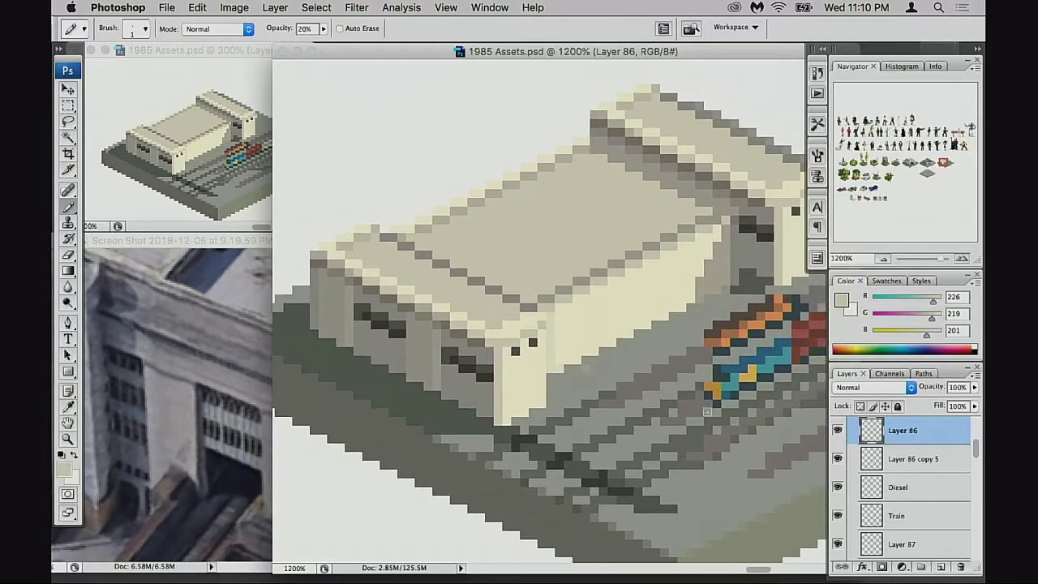
left_click(838, 434)
left_click(837, 436)
Step: Darken the roof corner above the front pillar with grey pixels (RGB 158, 153, 149) at 100% opacity on Layer 86
left_click(611, 338)
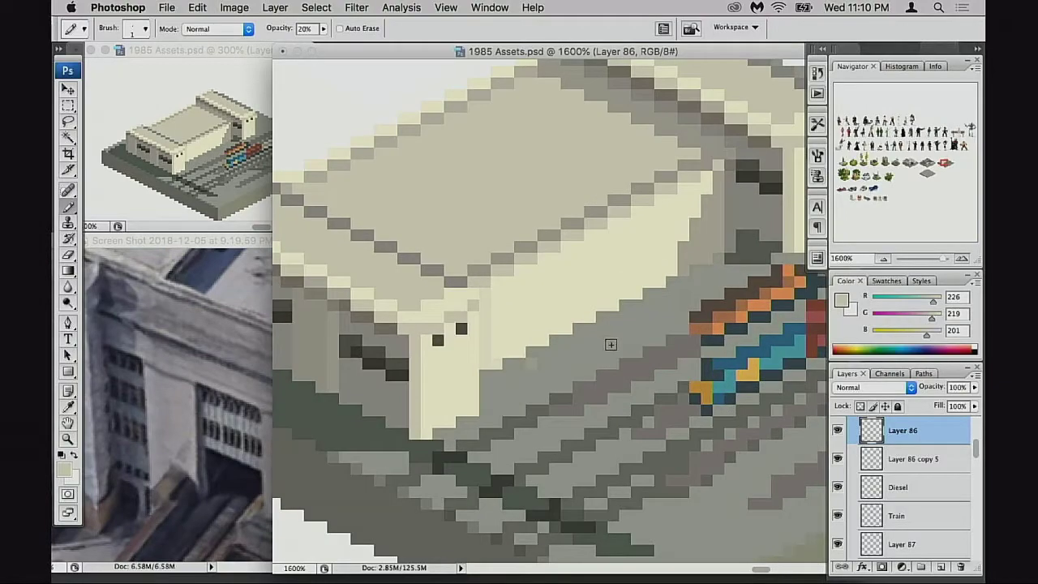
key("0")
left_click(459, 280, "alt")
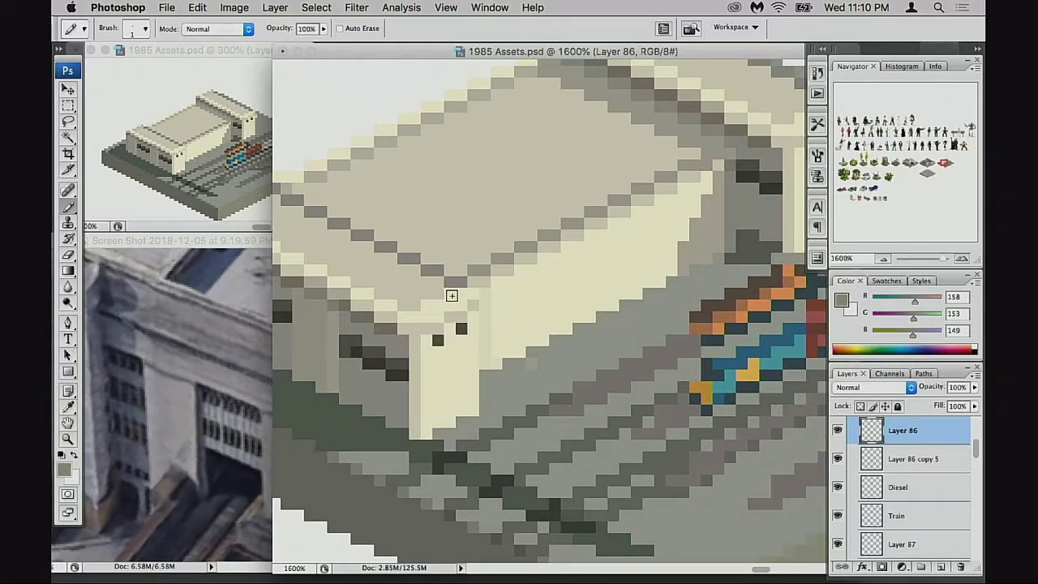
mouse_move(452, 296)
left_mouse_down()
mouse_move(441, 301)
mouse_move(450, 295)
left_mouse_up()
key("super+z")
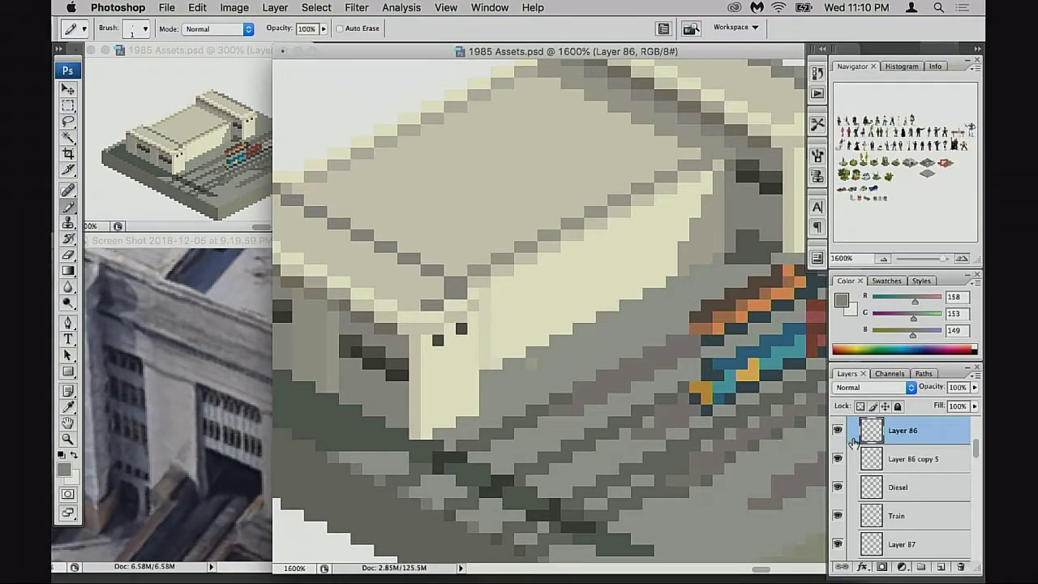
left_click(837, 431)
left_click(838, 431)
key("e")
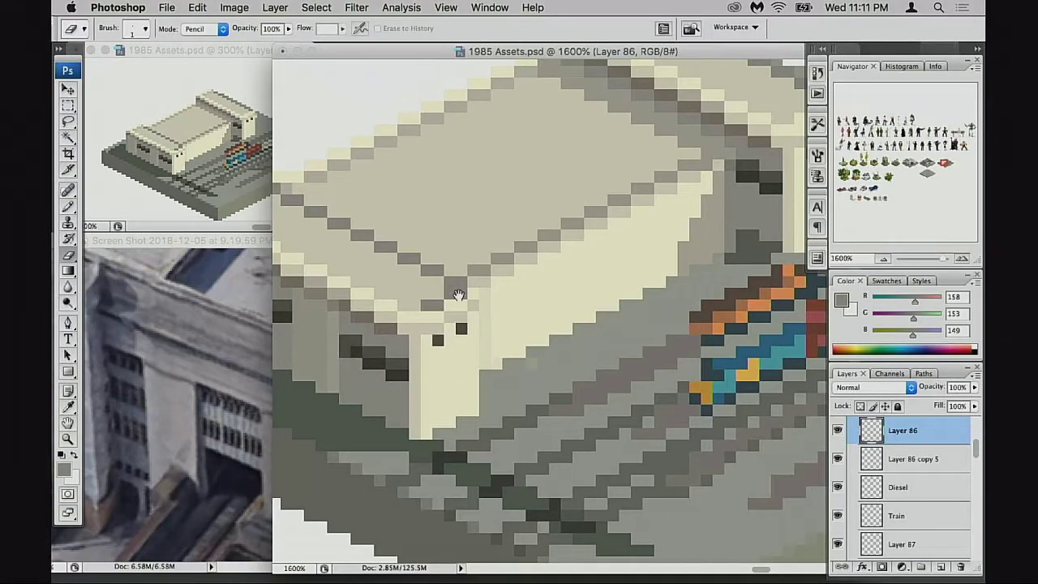
mouse_move(456, 293)
left_mouse_down()
mouse_move(517, 328)
mouse_move(476, 355)
mouse_move(501, 348)
mouse_move(458, 391)
mouse_move(508, 353)
left_mouse_up()
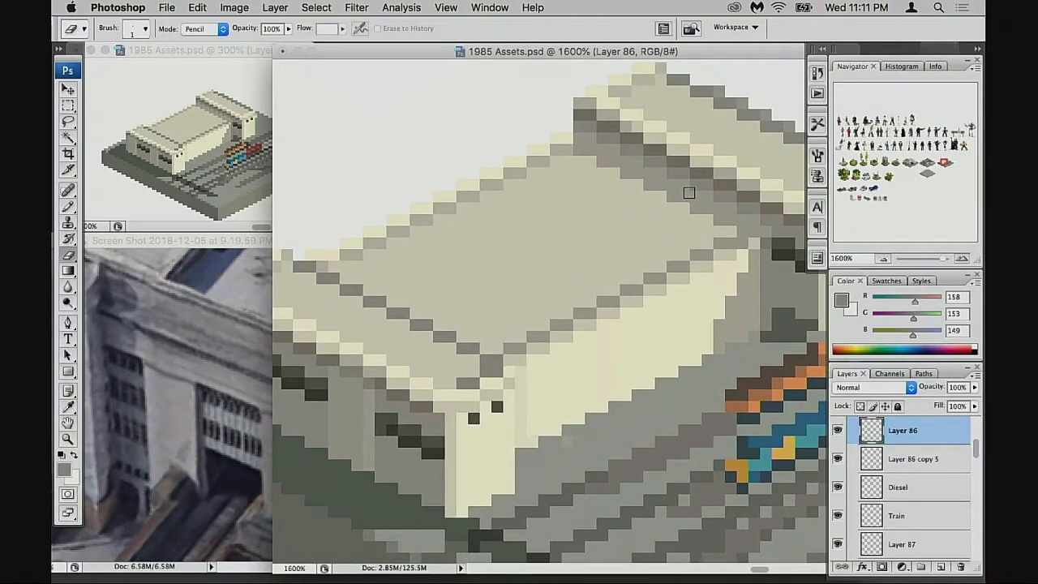
Step: Retouch the seam between the front block and the central roof with the lighter grey (RGB 179, 173, 165) sampled from the roof shadow
key("b")
left_click(695, 191, "alt")
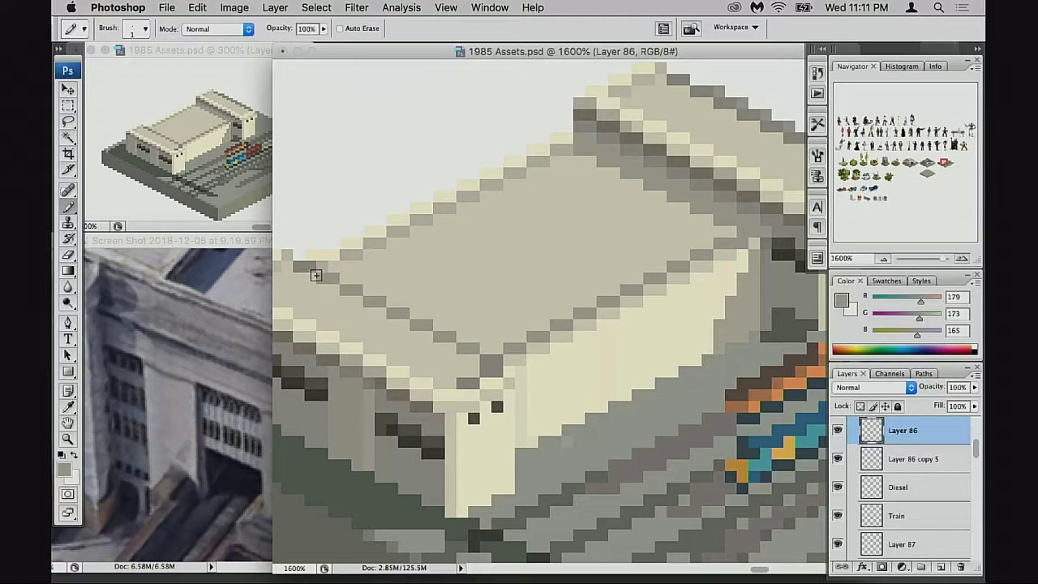
left_click_drag(428, 341, 451, 336)
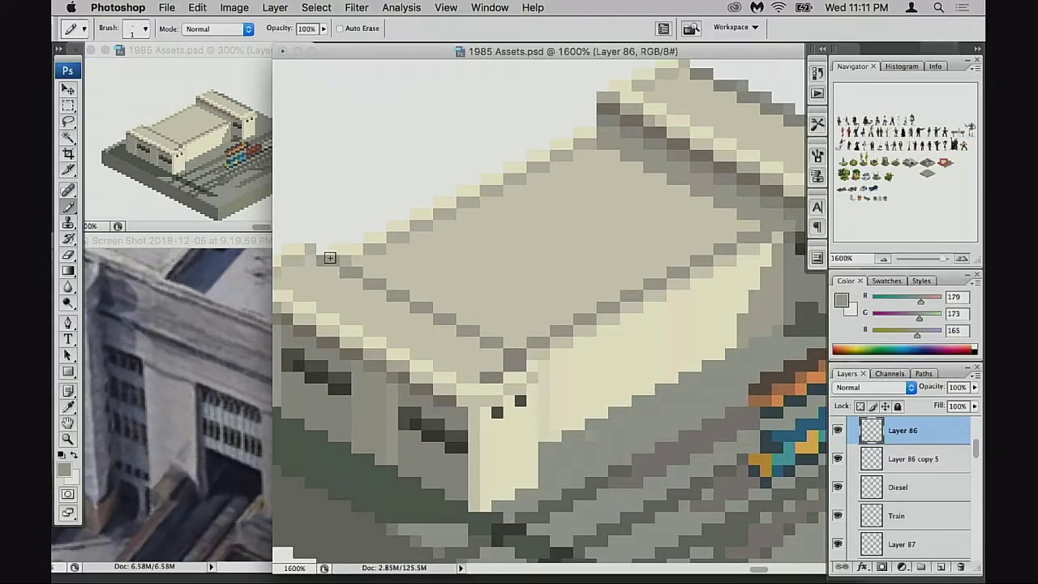
scroll(445, 357, "up", 3)
scroll(616, 382, "right", 3)
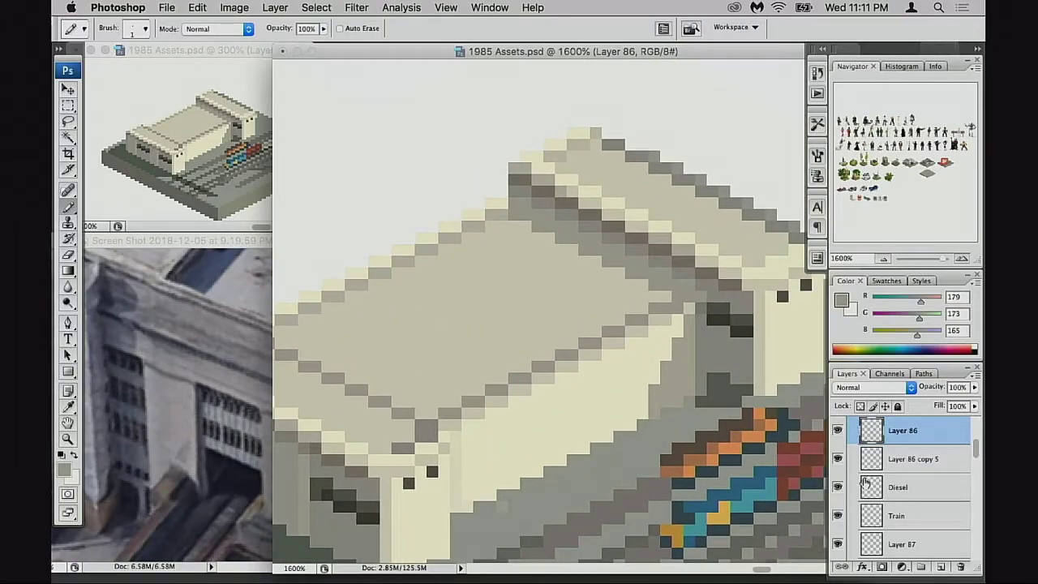
Step: Identify Layer 86 copy 5 by hiding and showing it, and make it the active layer
left_click(838, 459)
left_click(838, 458)
left_click(915, 459)
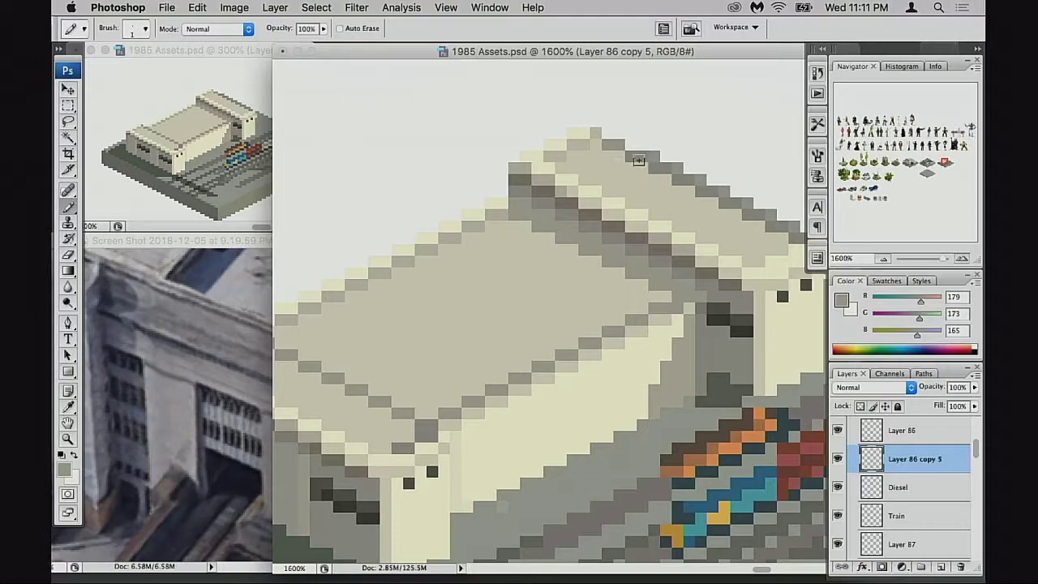
scroll(679, 174, "right", 3)
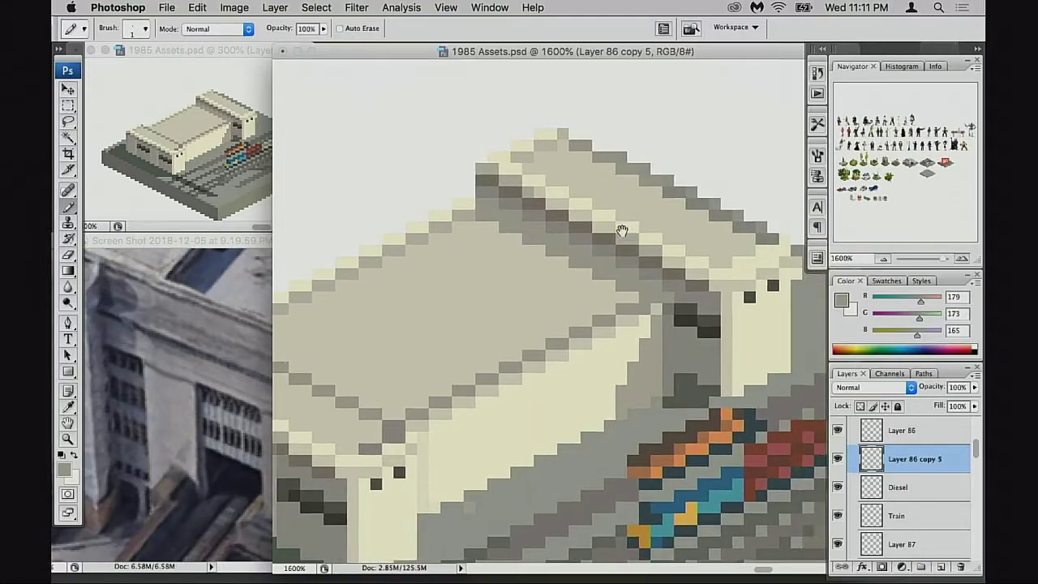
key("super+z")
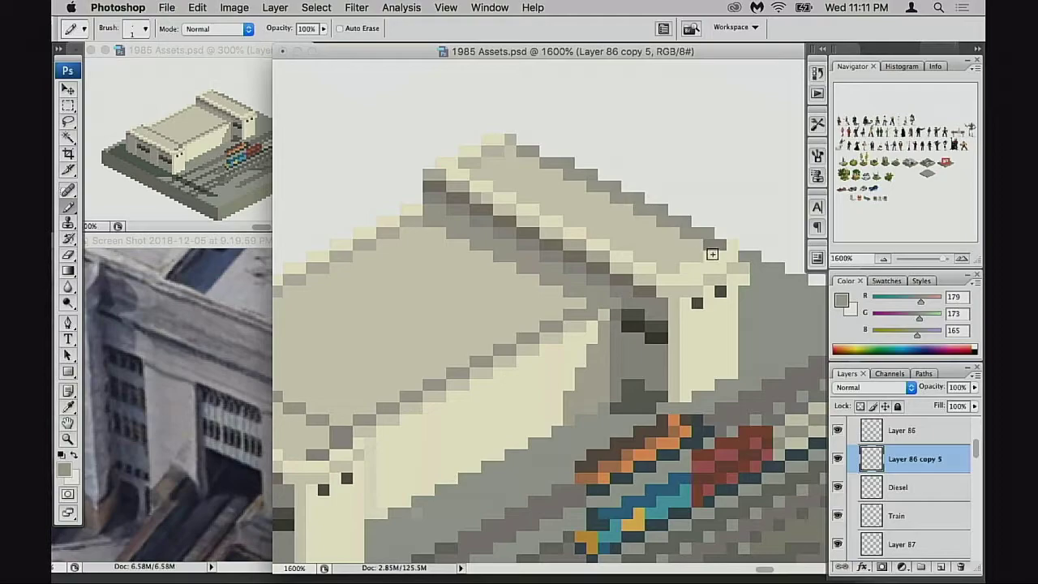
Step: Sample the beige roof tone, RGB 226, 219, 201, from the rear block's roof for the Pencil
key("e")
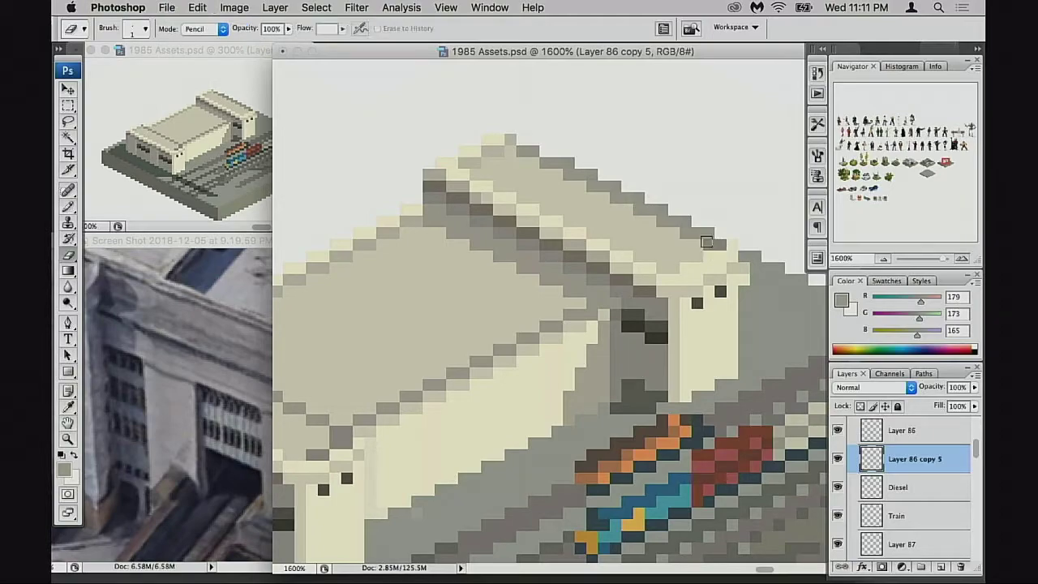
left_click(616, 296, "alt+super")
left_click(620, 303, "alt+super")
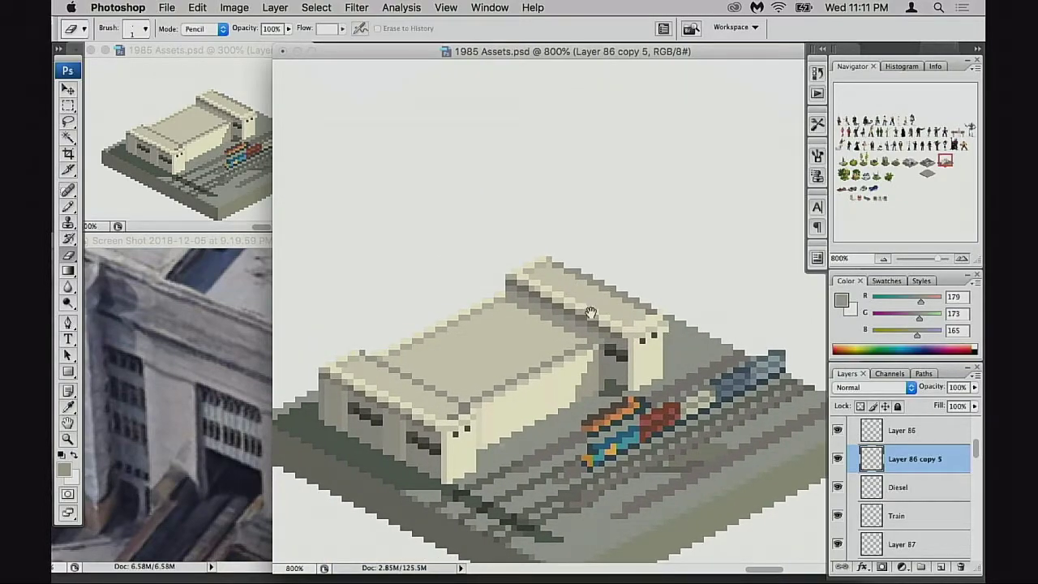
left_click(573, 328, "super")
key("b")
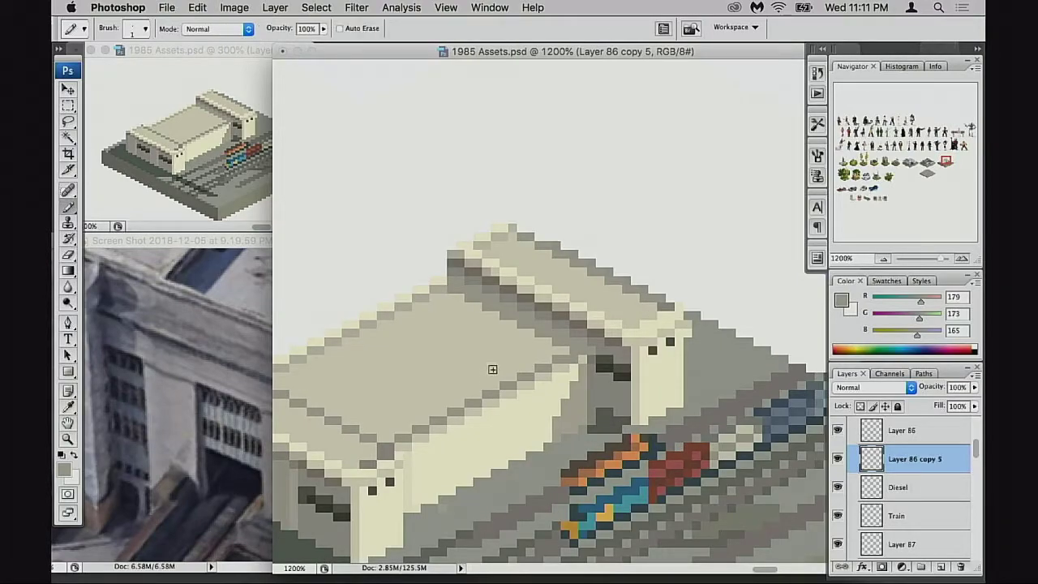
left_click(565, 272, "super")
left_click(568, 305, "alt")
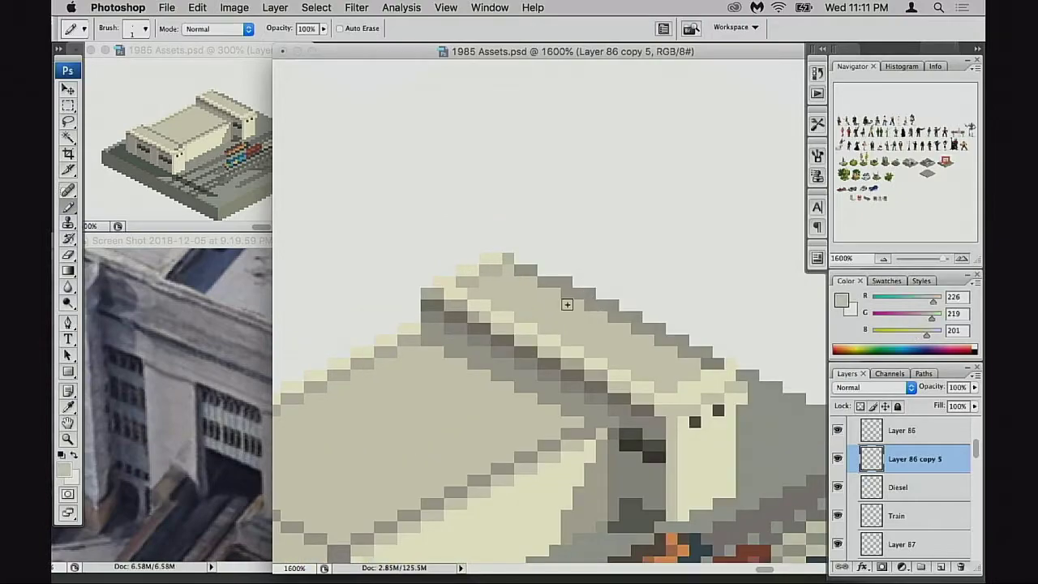
Step: Try to retouch the rear block's far roof edge with the sampled beige
left_click(592, 310)
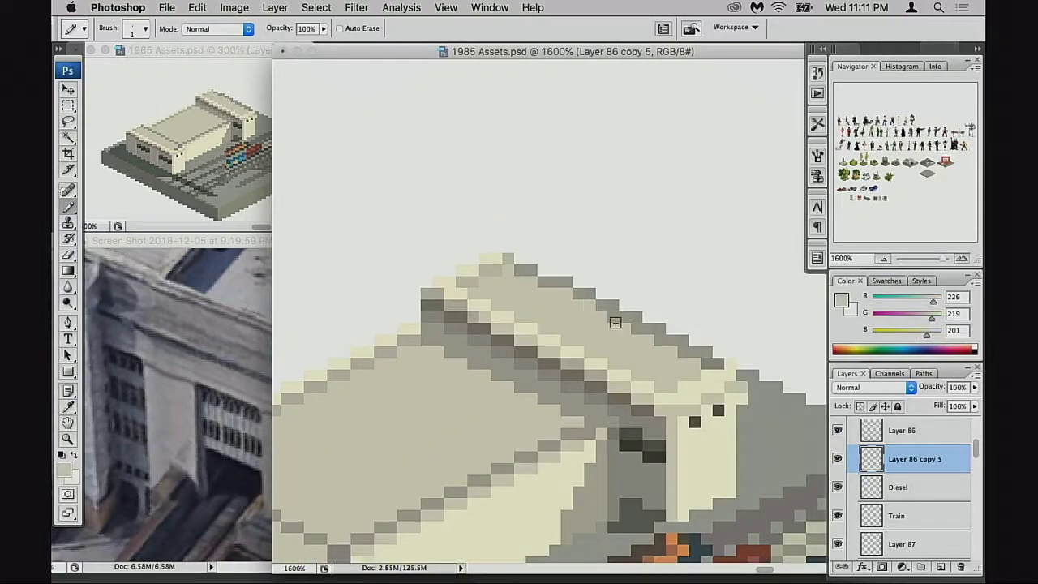
key("alt+super+z")
key("alt+super+z")
Step: Inspect the rear pillar corner and compare the building with Layer 86 copy 5 hidden and shown
left_click_drag(640, 370, 547, 327)
left_click(568, 328, "super")
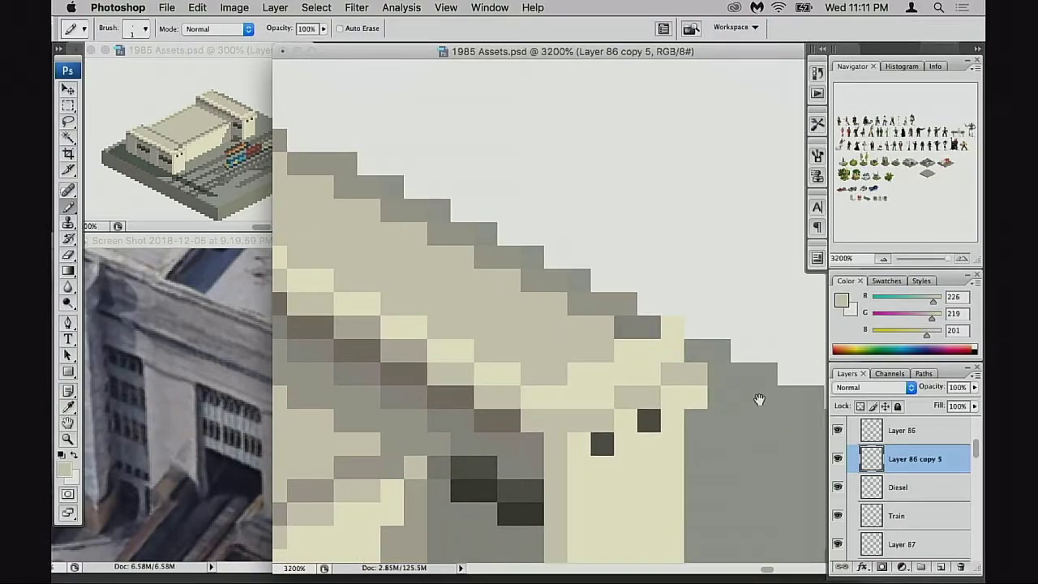
left_click(592, 357, "alt")
left_click_drag(598, 366, 564, 319)
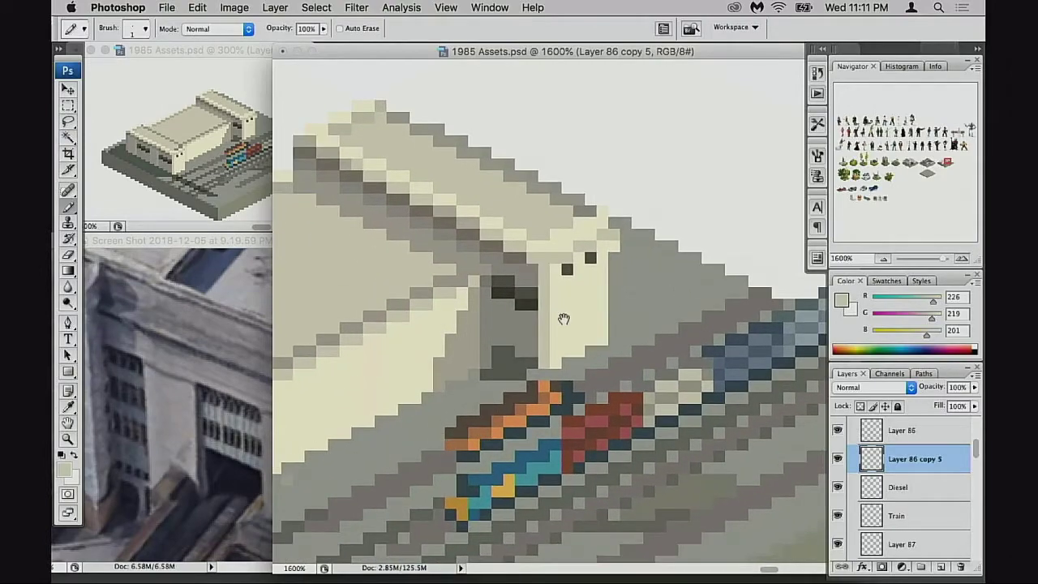
left_click(553, 329, "alt")
left_click(557, 352, "alt")
left_click_drag(562, 397, 589, 308)
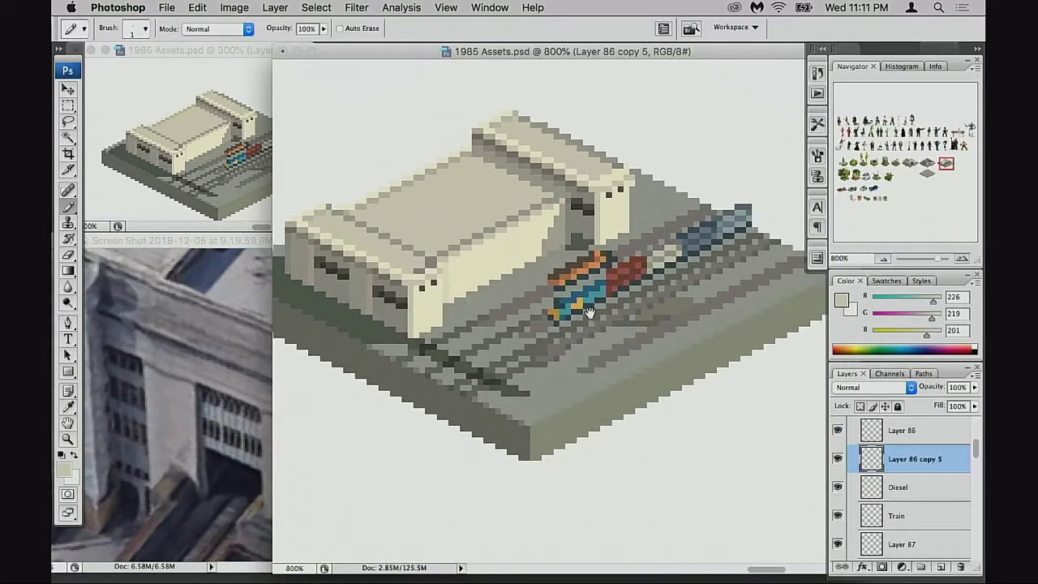
left_click(839, 458)
left_click(839, 459)
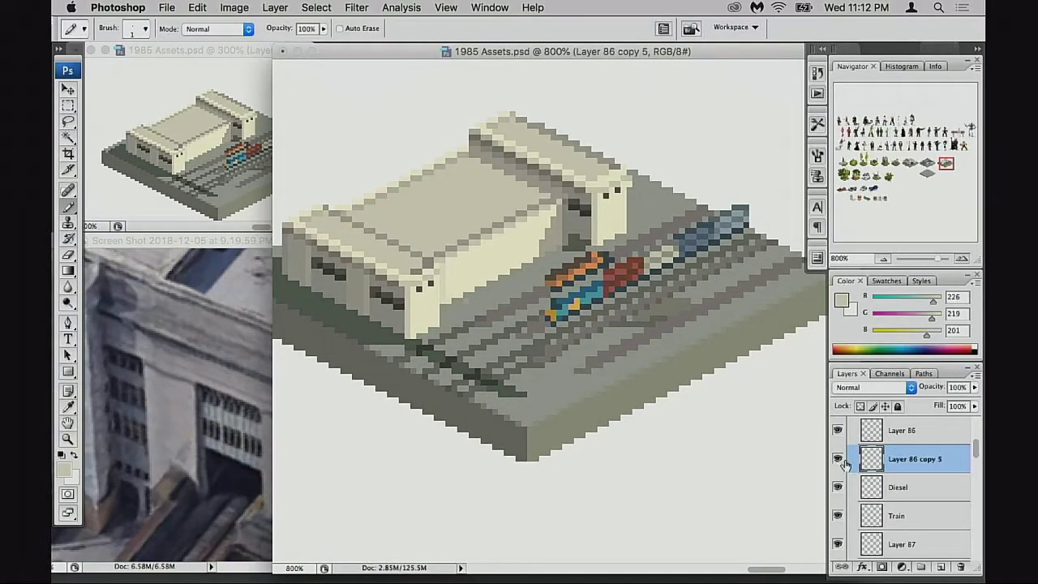
Step: Nudge the Layer 86 copy 5 building part two pixels left and two pixels down
key("v")
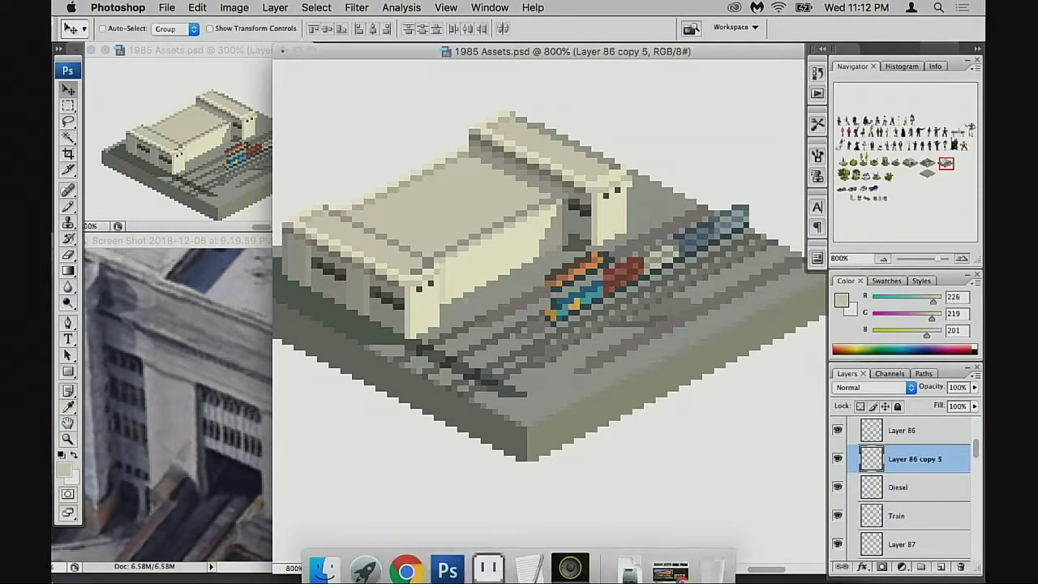
key("Left")
key("Up")
key("Down")
key("Right")
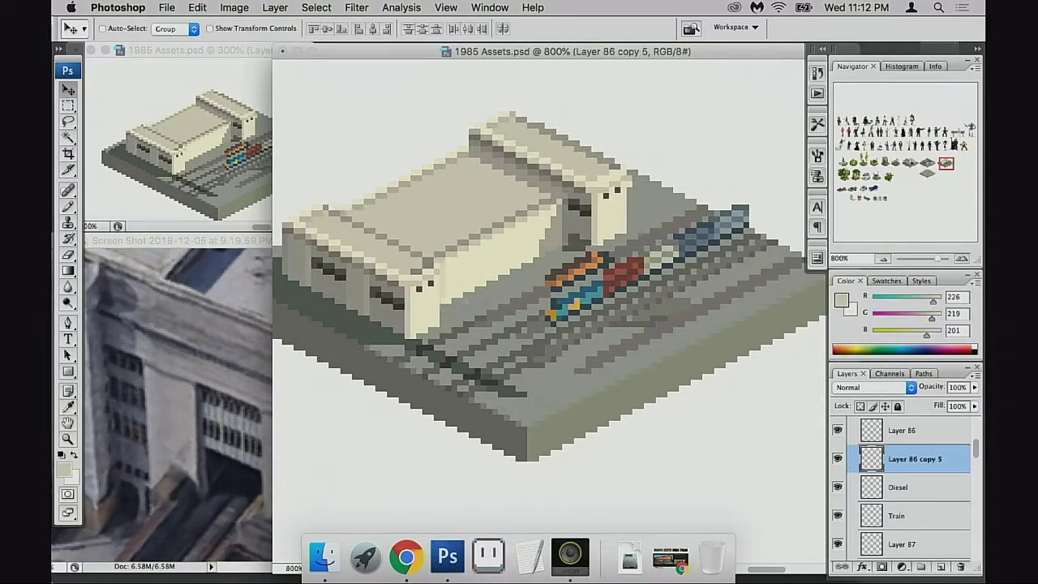
key("Left")
key("Down")
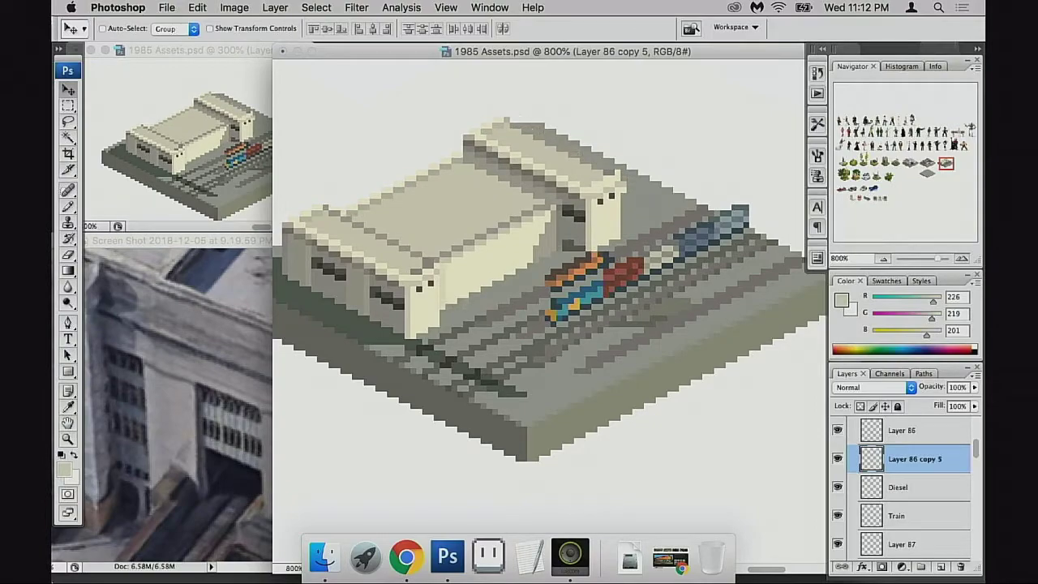
key("Left")
key("Down")
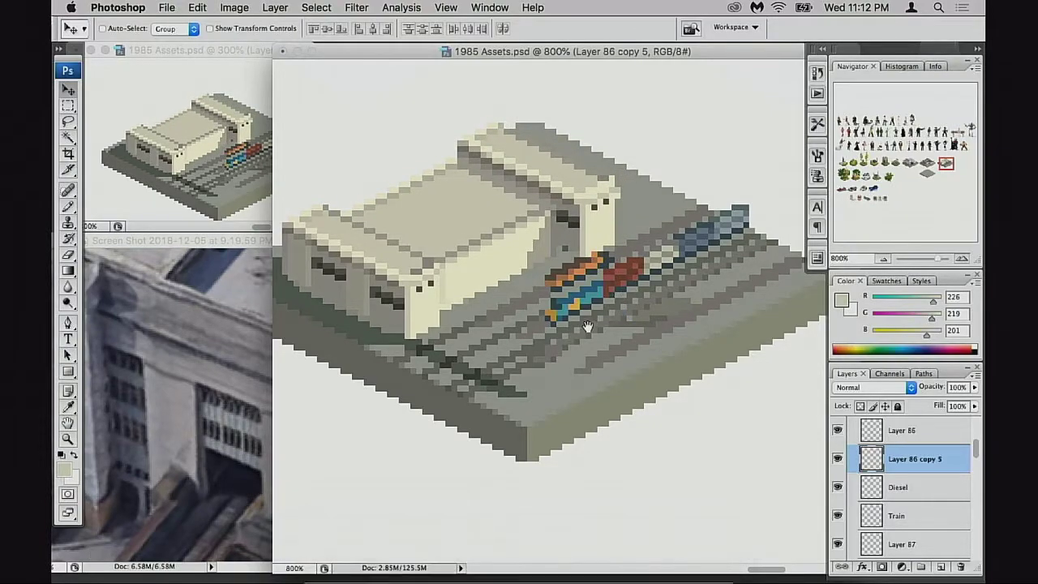
Step: Examine the shifted building against the tracks and base with Layer 86 copy 5 hidden and shown
left_click_drag(643, 186, 557, 225)
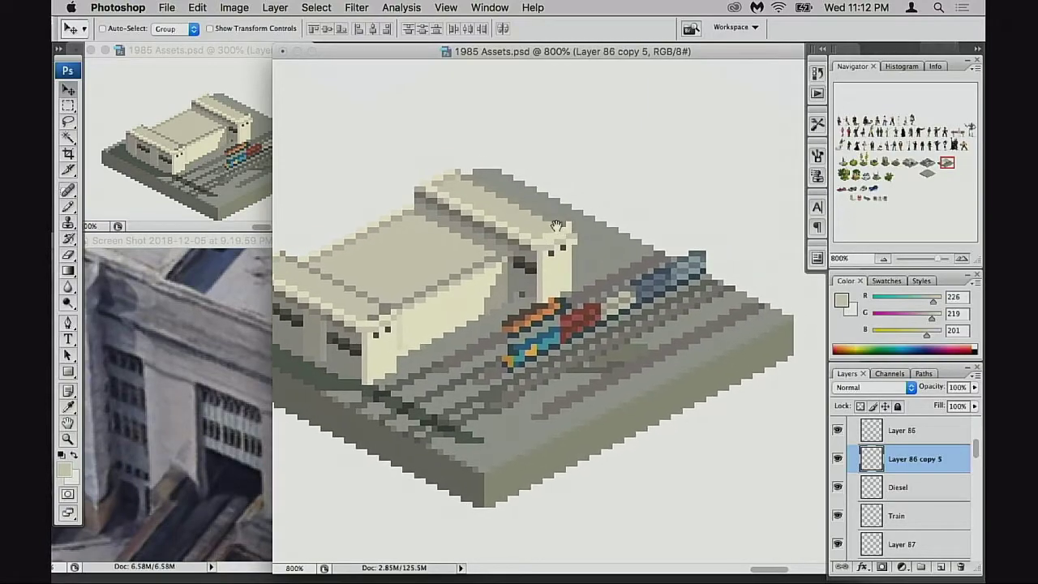
left_click_drag(473, 321, 550, 306)
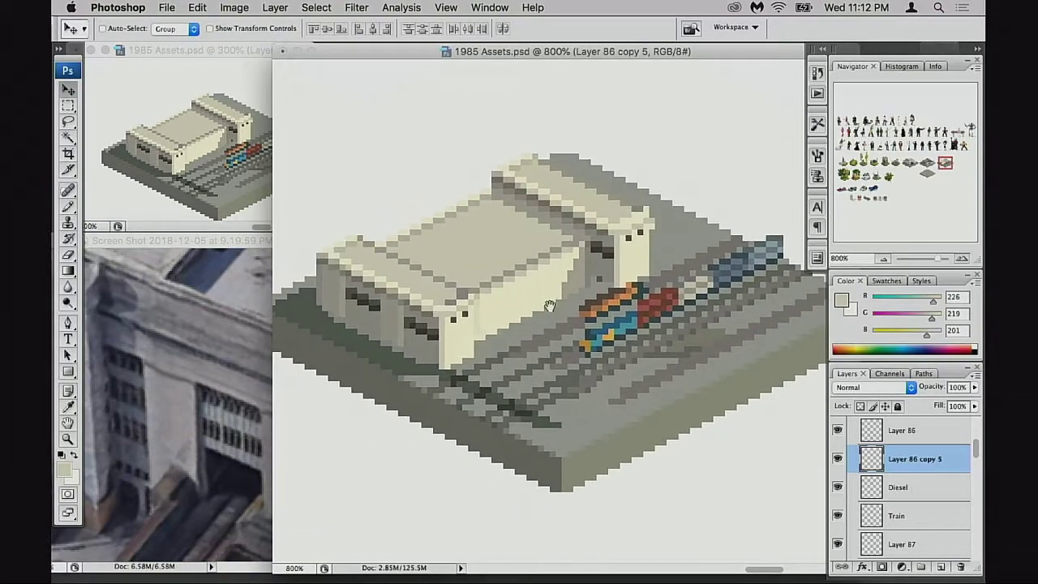
key("e")
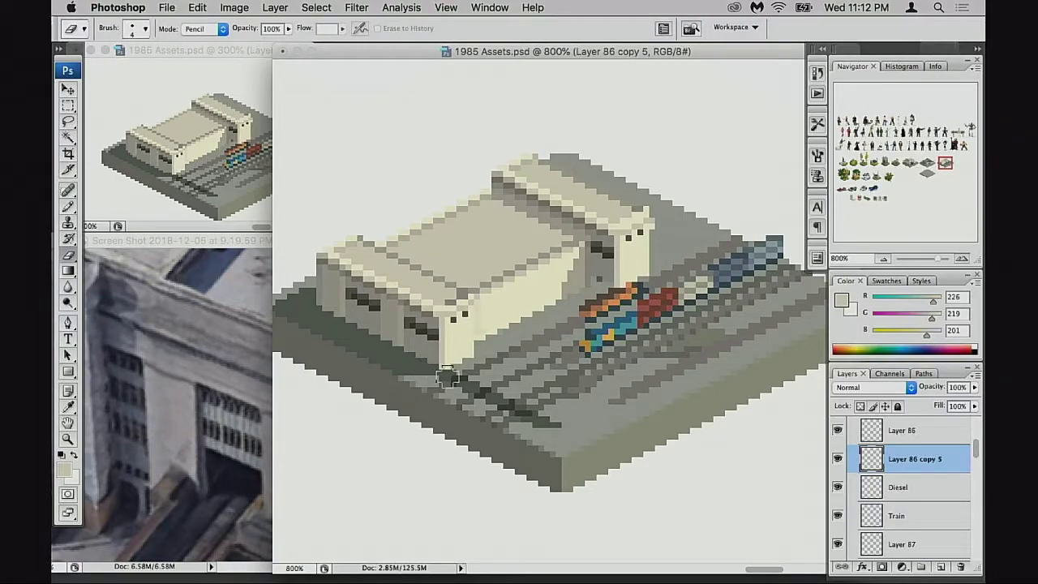
left_click_drag(535, 367, 527, 375)
left_click(837, 458)
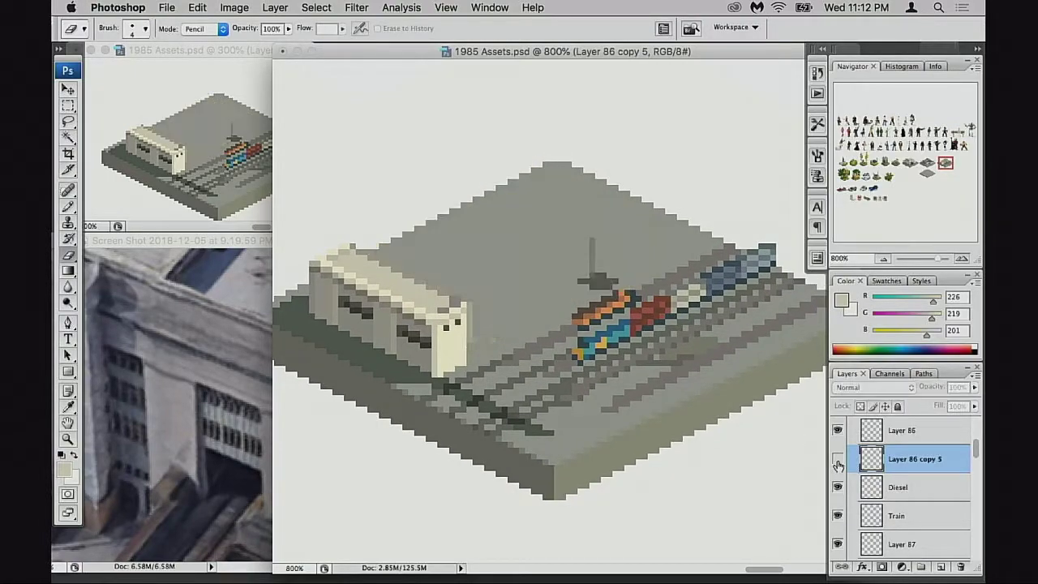
left_click(838, 459)
left_click_drag(596, 344, 602, 342)
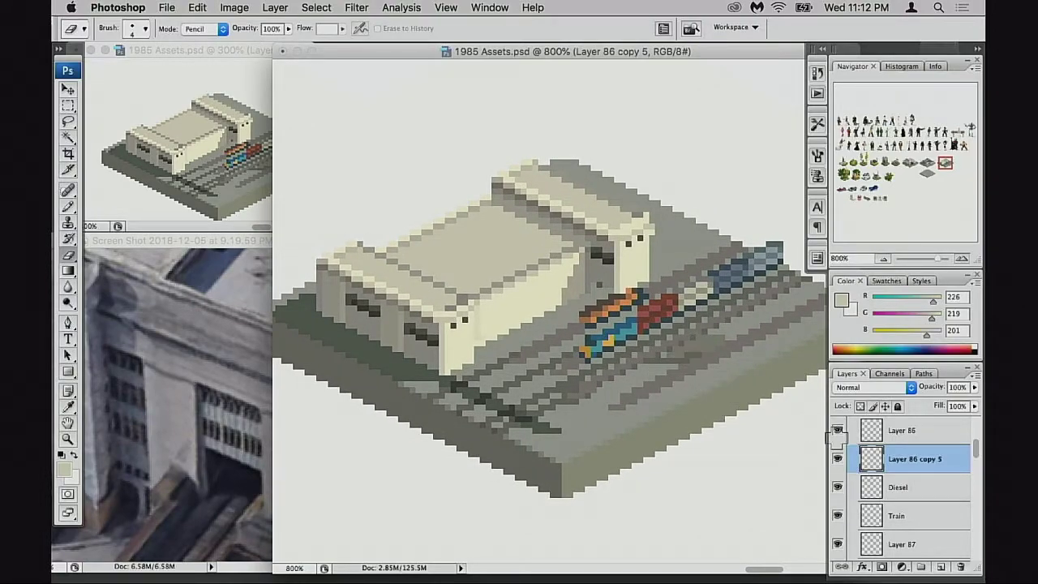
Step: Try to add beige pixels outside the rear roof edge beside the pillar, and undo them
left_click(619, 242, "super")
left_click(604, 228, "super")
left_click_drag(565, 341, 675, 214)
left_click(586, 323, "super")
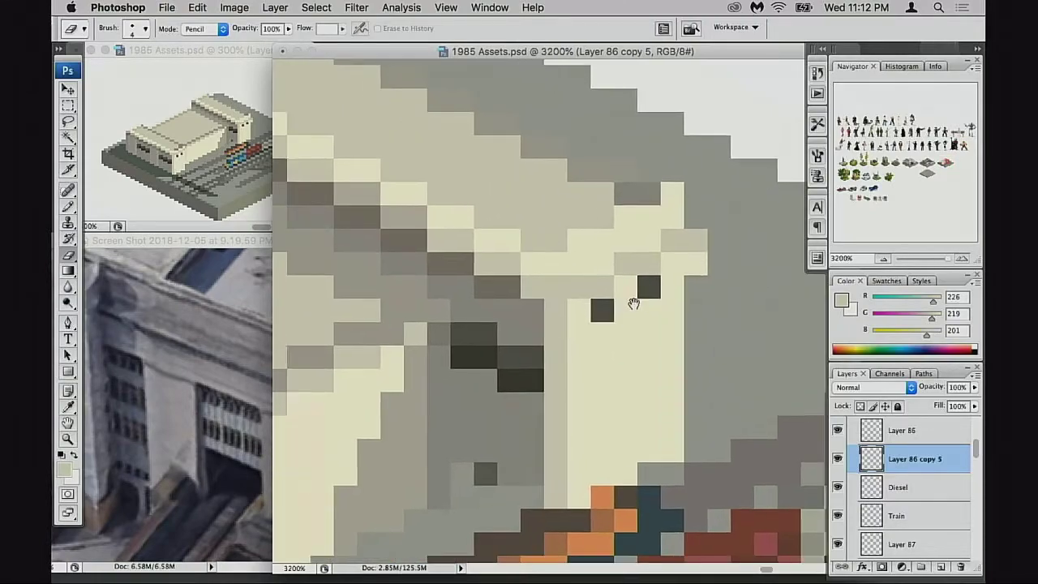
left_click_drag(634, 303, 648, 295)
key("b")
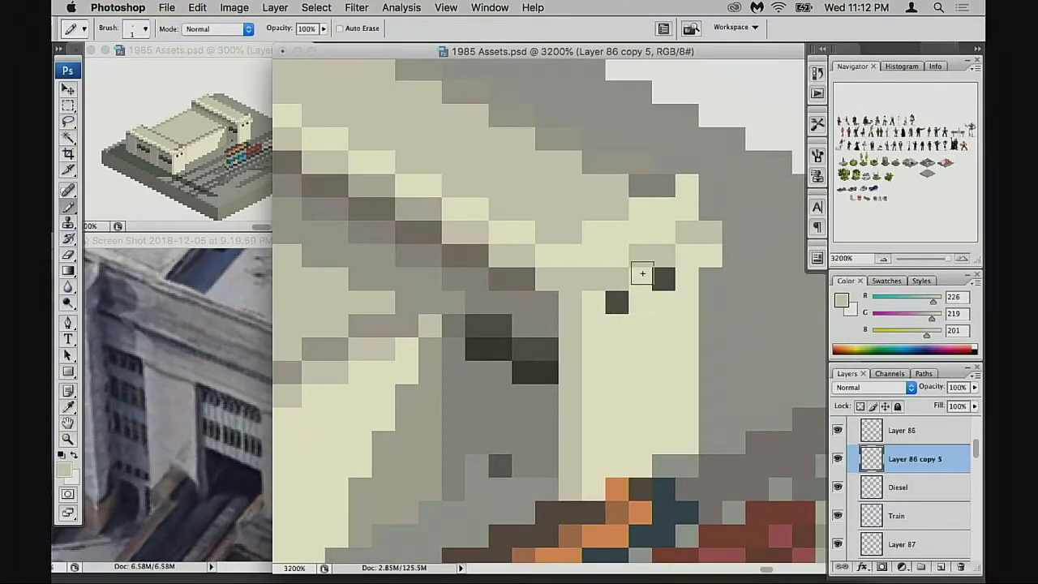
left_click_drag(627, 218, 618, 339)
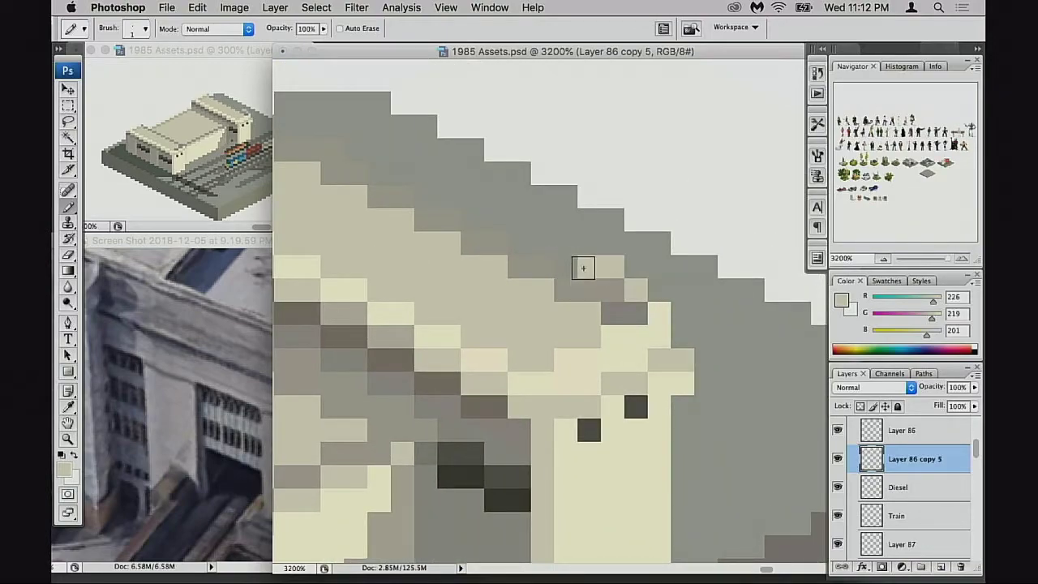
key("super+alt+z")
key("super+alt+z")
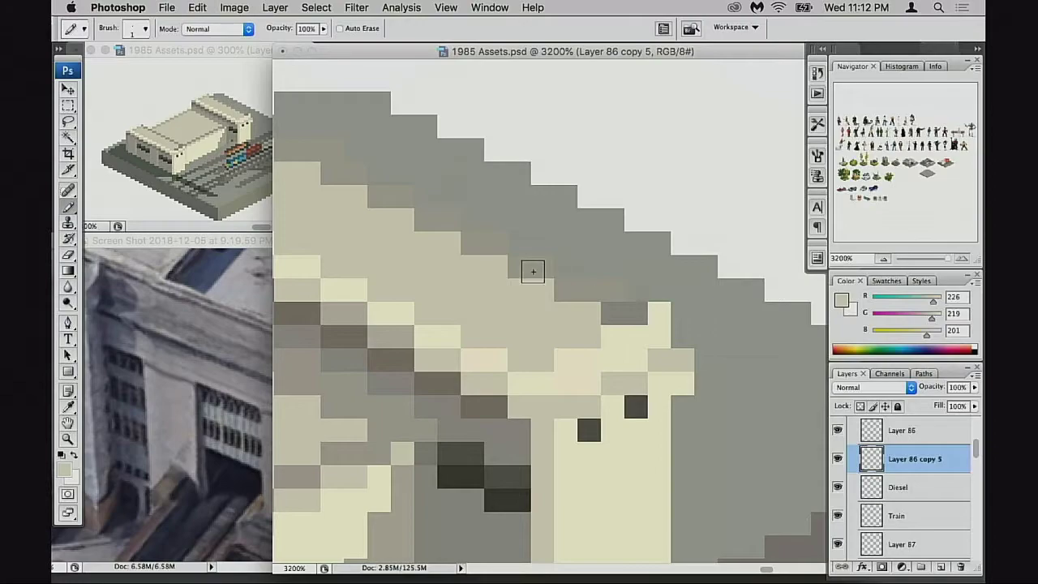
Step: Set the Eraser's brush size to 1 px for work on the rear roof edge
left_click_drag(432, 227, 574, 296)
key("e")
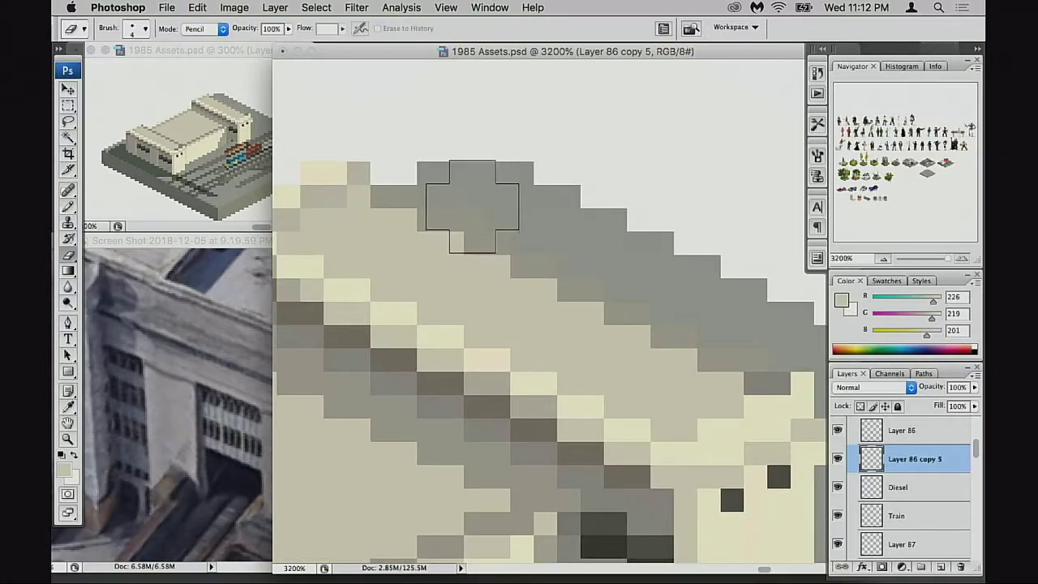
right_click(534, 237)
double_click(573, 339)
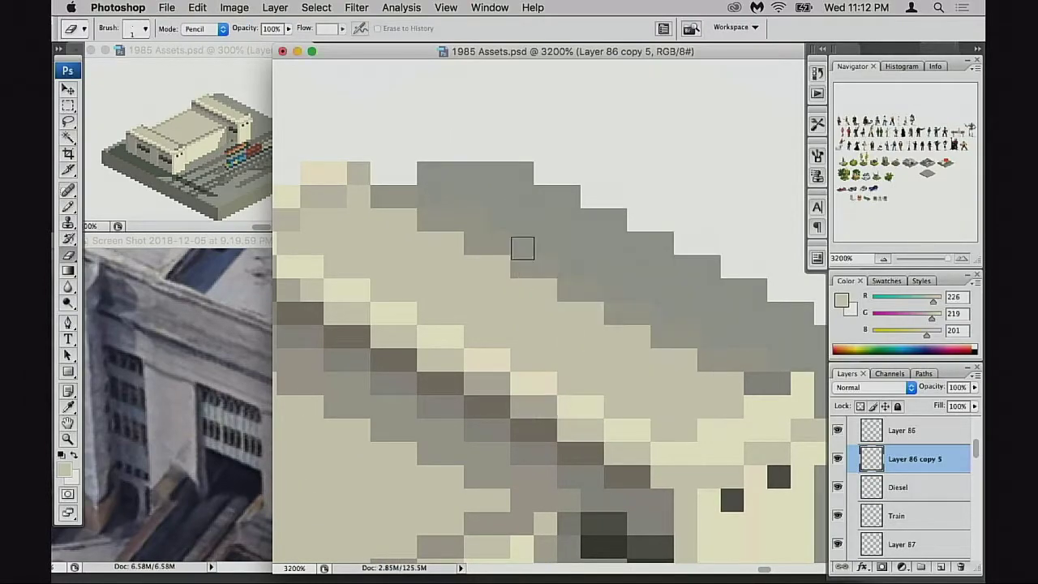
scroll(679, 357, "right", 2)
scroll(679, 357, "down", 1)
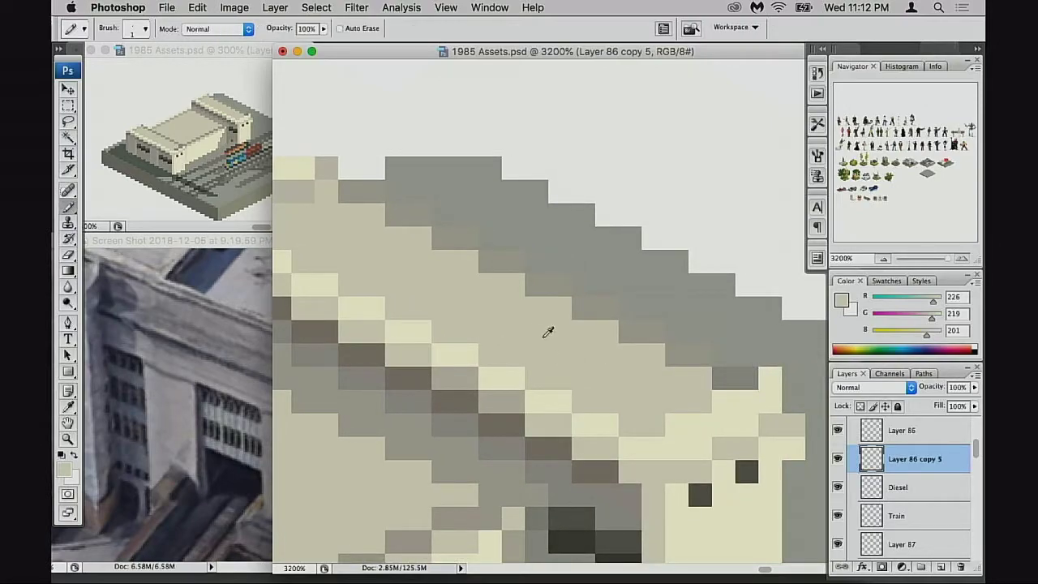
Step: Paint a stepped row of beige pixels (RGB 226, 219, 201) along the rear block's far roof edge down to the pillar
left_click(409, 188)
left_click(451, 216)
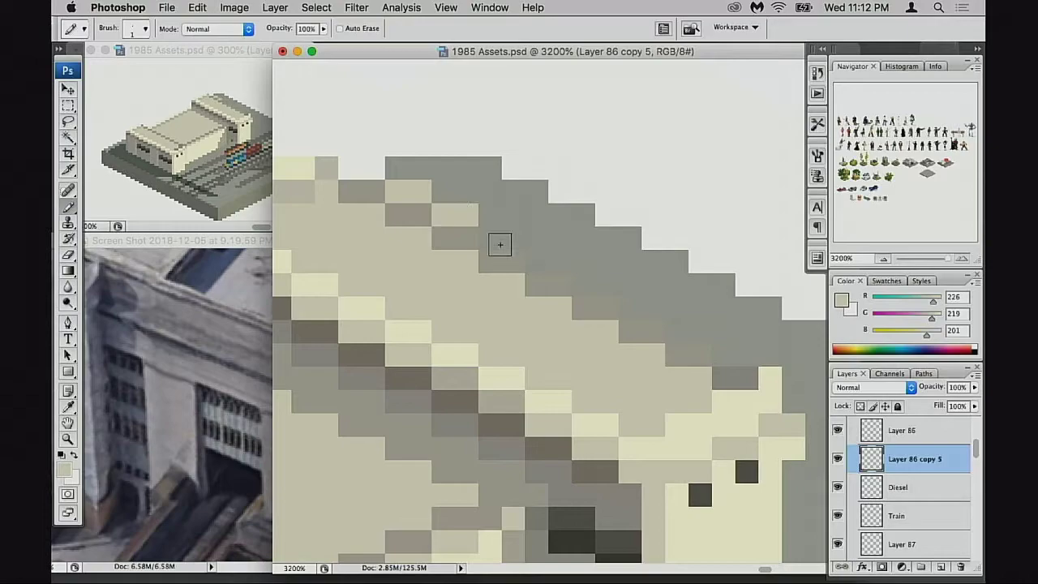
mouse_move(493, 241)
left_mouse_down()
mouse_move(730, 352)
mouse_move(702, 366)
left_mouse_up()
left_click(536, 257)
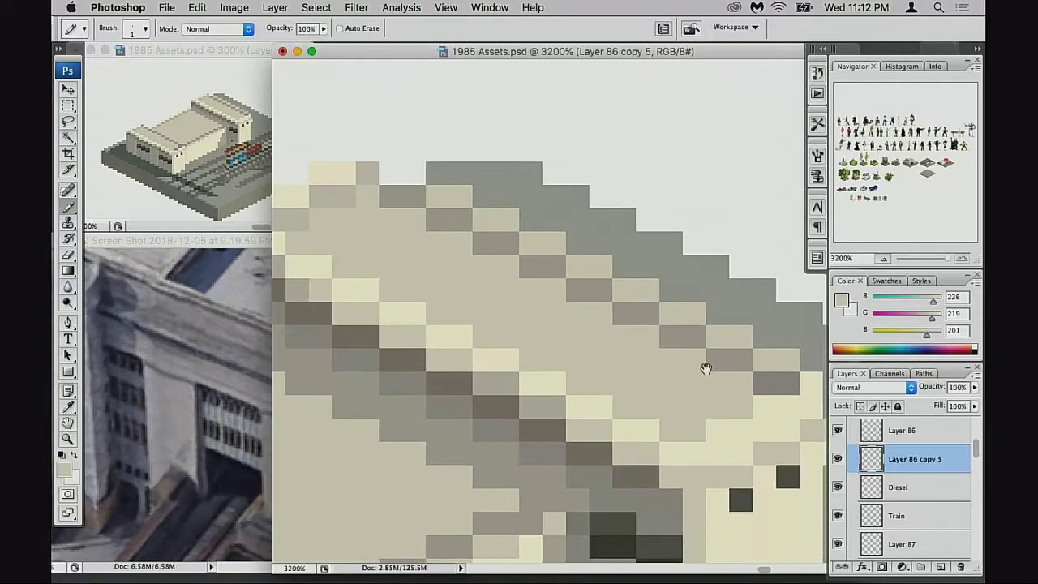
left_click_drag(606, 307, 799, 378)
Step: Extend the beige edge row to the rear roof's upper corner and undo the extra pixel above it
left_click_drag(608, 246, 592, 249)
mouse_move(663, 337)
left_mouse_down()
mouse_move(629, 300)
mouse_move(582, 267)
left_mouse_up()
left_click_drag(482, 169, 489, 189)
left_click(474, 165)
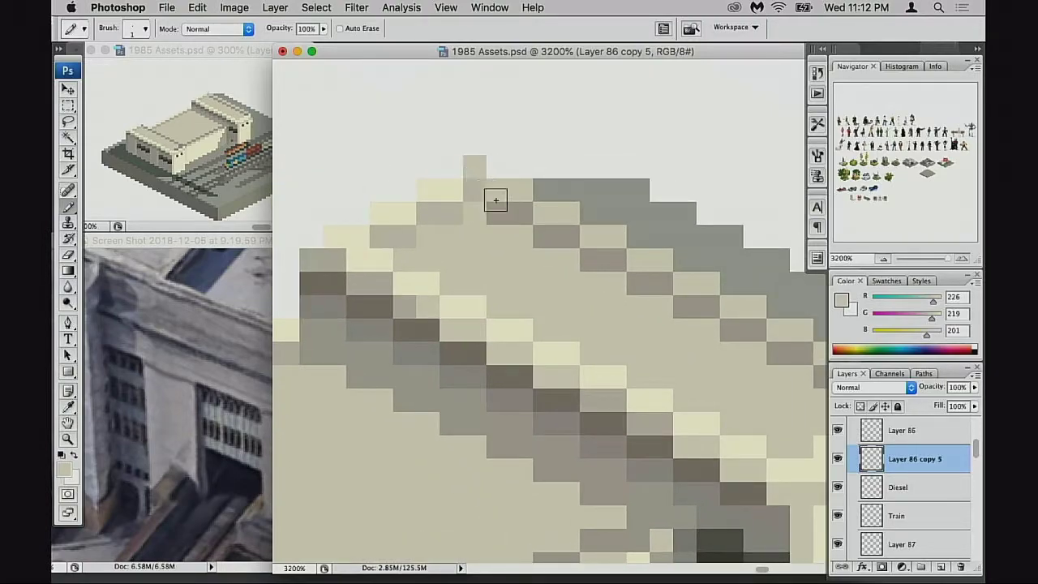
key("super+z")
Step: Compare the front roof corner with Layer 86 and Layer 86 copy 5 hidden and shown, and make Layer 86 active
left_click_drag(756, 384, 564, 290)
left_click_drag(627, 335, 844, 297)
left_click_drag(652, 308, 711, 317)
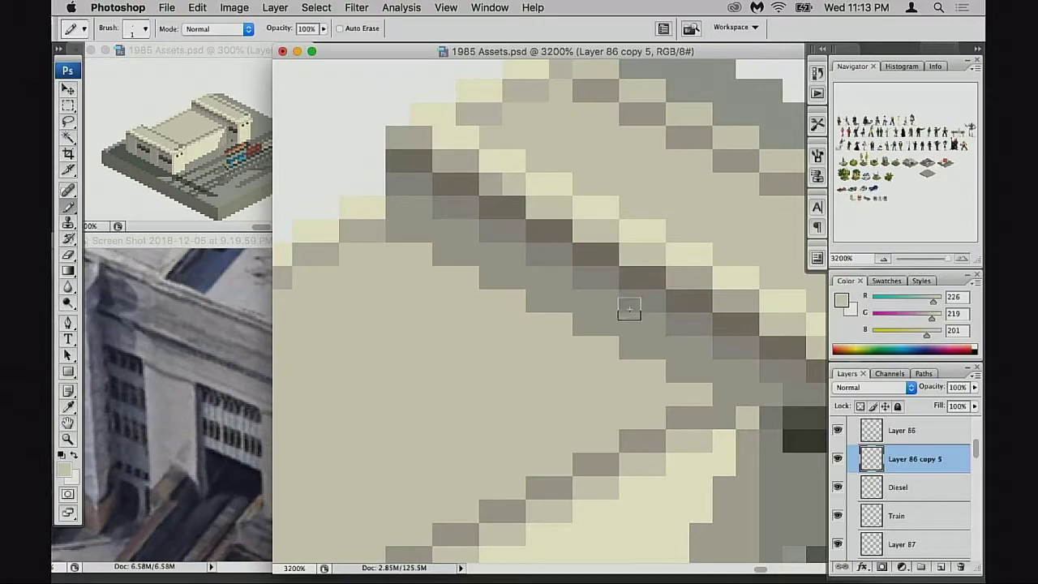
scroll(557, 327, "down", 5)
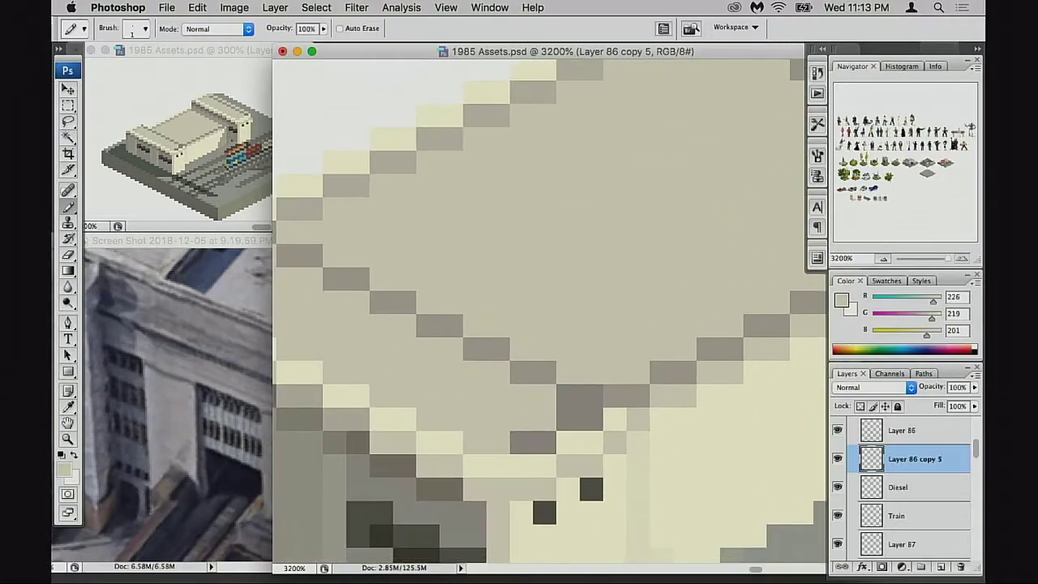
left_click(838, 459)
left_click(837, 431)
left_click(838, 459)
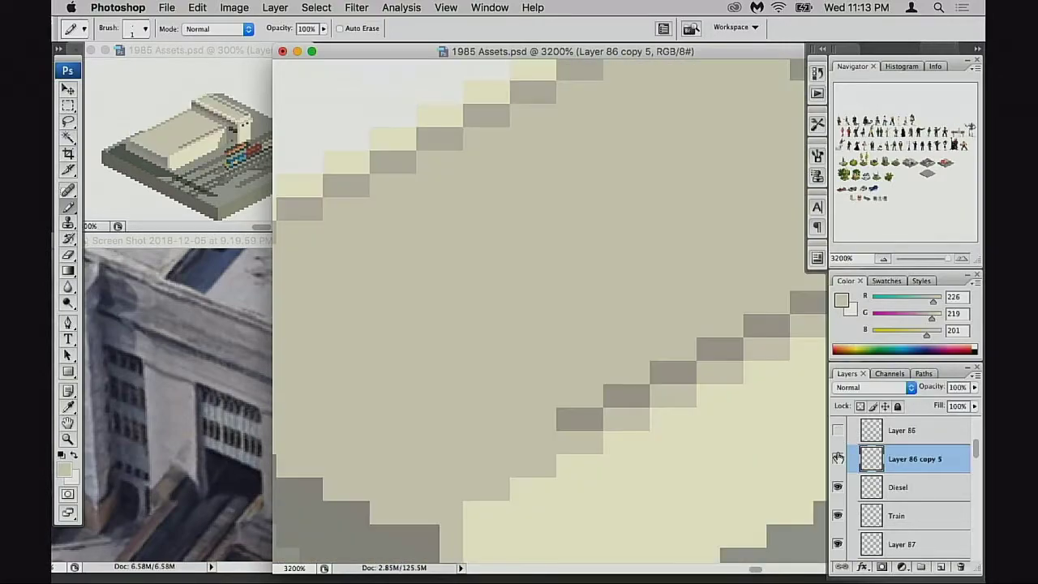
left_click(837, 431)
left_click(837, 432)
left_click(837, 431)
left_click(900, 431)
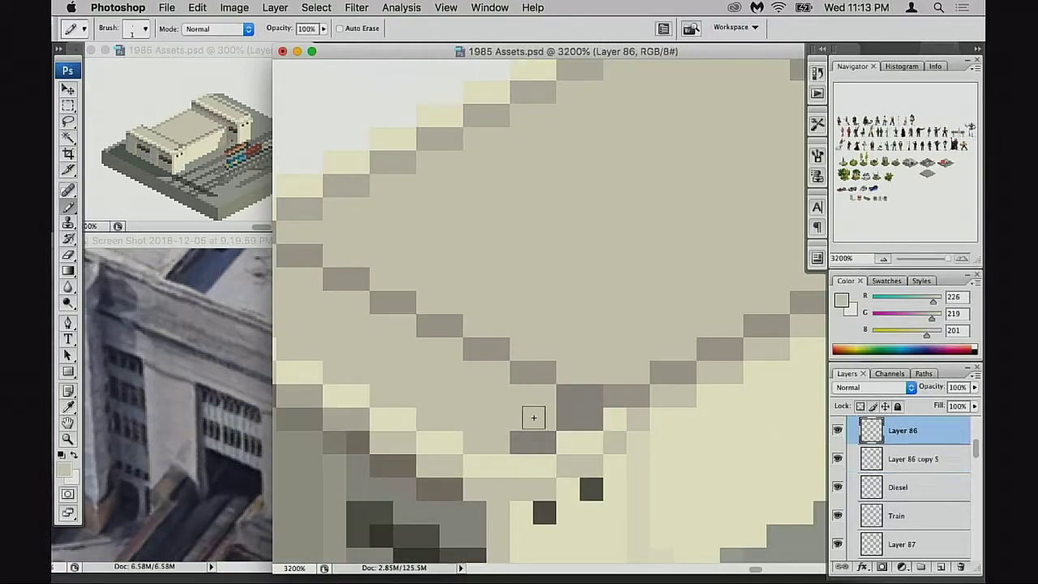
Step: Try a stepped row of cream pixels (RGB 255, 248, 223) along the front block's inner roof edge, up to its upper end
left_click(411, 426, "alt")
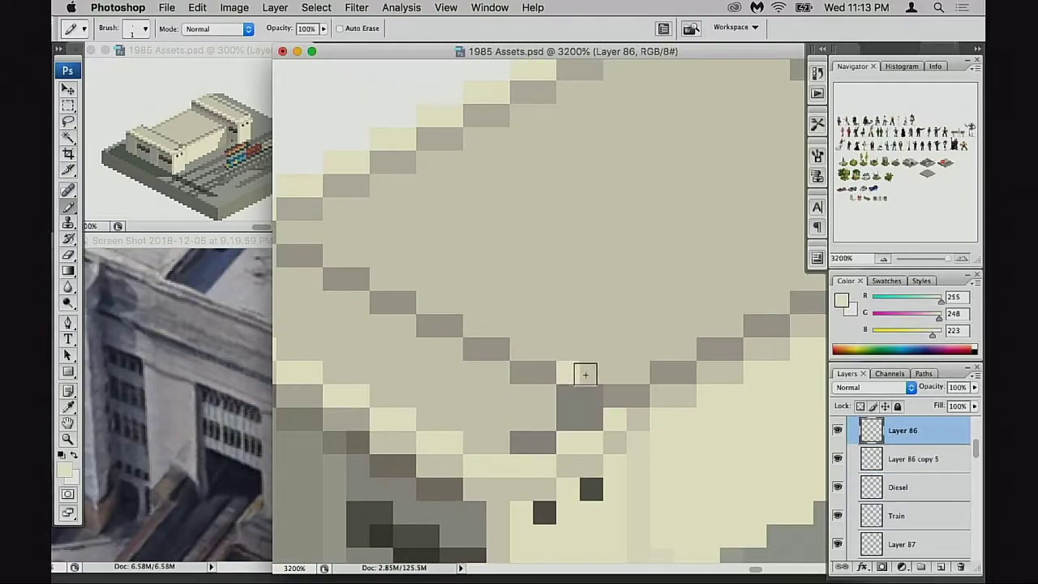
mouse_move(589, 376)
left_mouse_down()
mouse_move(360, 257)
mouse_move(355, 270)
mouse_move(398, 292)
mouse_move(430, 291)
left_mouse_up()
left_click(386, 241)
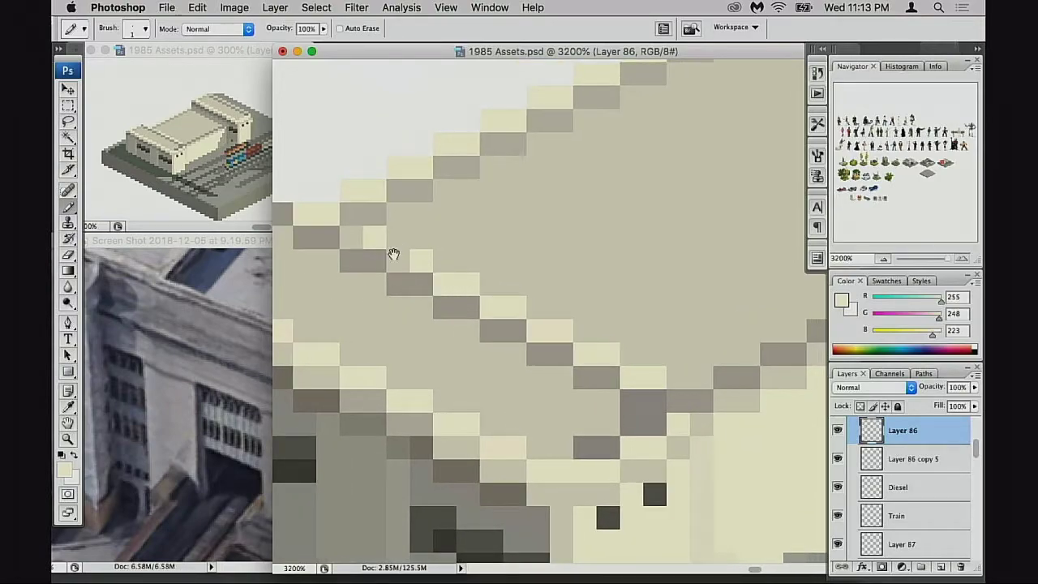
left_click_drag(395, 253, 428, 265)
left_click(384, 247)
left_click(426, 270)
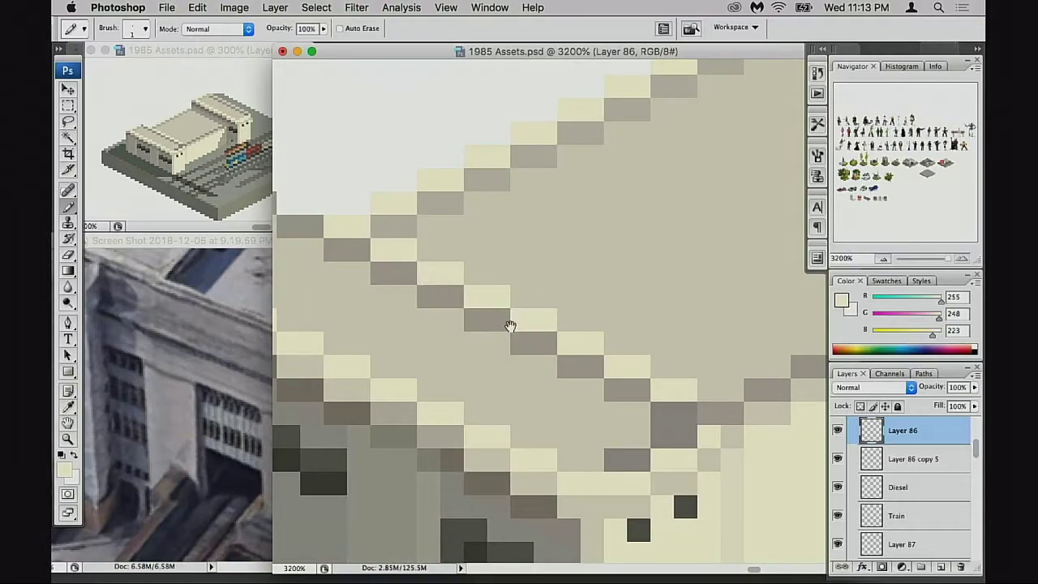
left_click_drag(510, 322, 544, 334)
left_click_drag(396, 245, 442, 260)
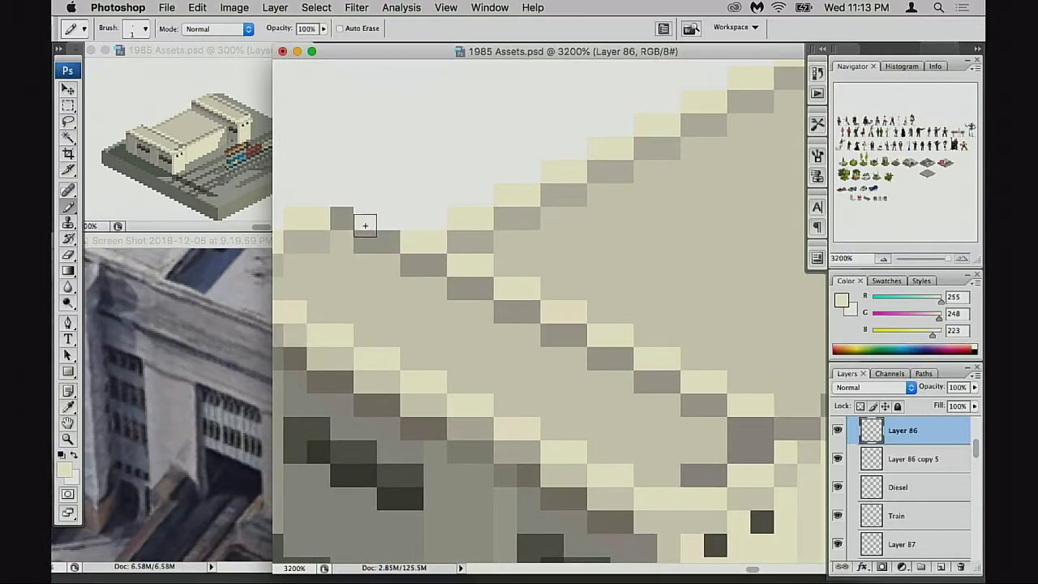
Step: Try cream pixels at the front roof's upper corner and at the lower end of the rear block's far roof edge
left_click(368, 222)
left_click_drag(368, 220, 389, 221)
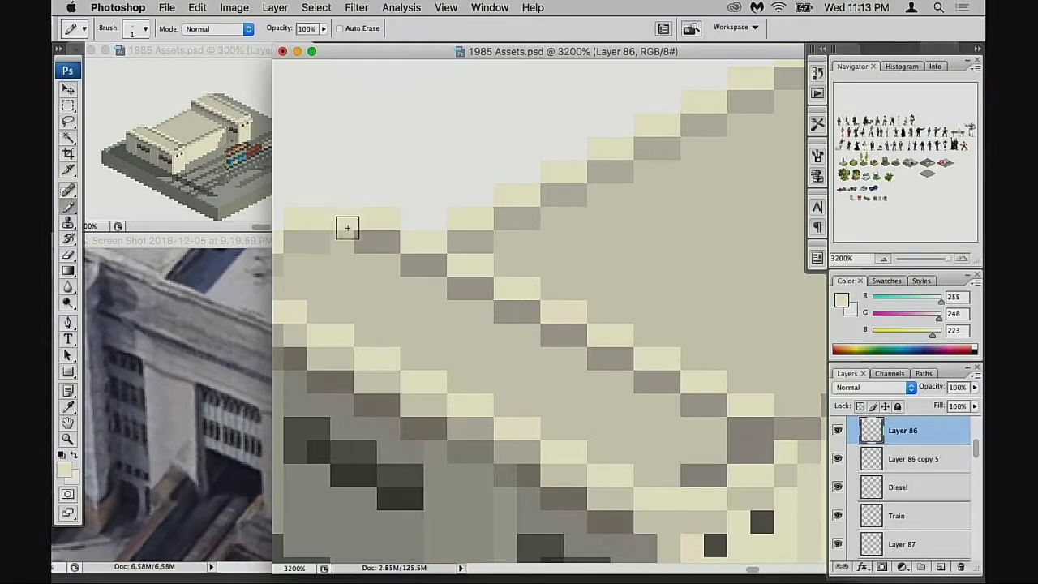
key("super+z")
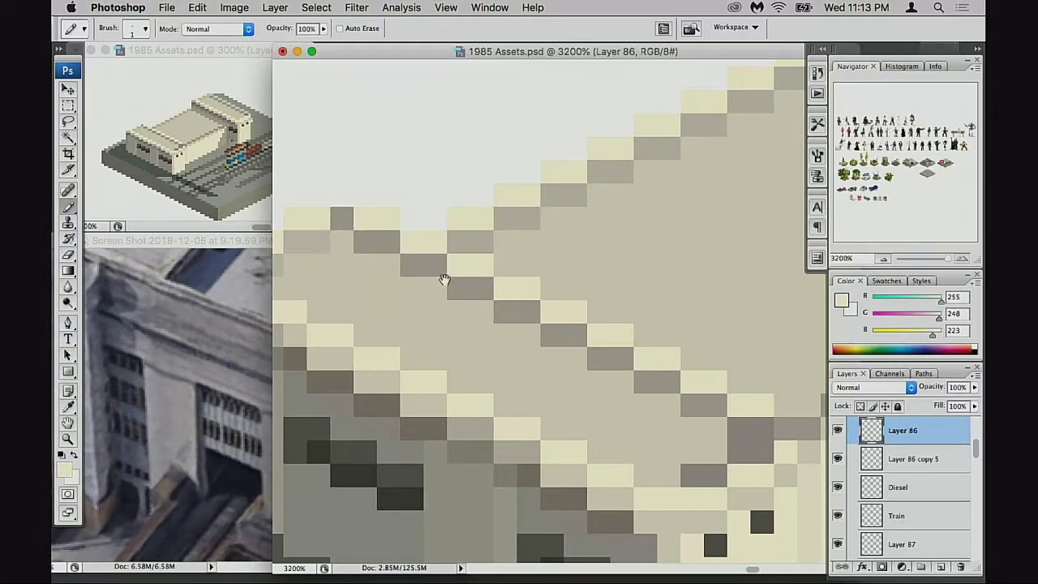
mouse_move(444, 279)
left_mouse_down()
mouse_move(411, 331)
mouse_move(543, 319)
mouse_move(439, 402)
mouse_move(527, 336)
mouse_move(459, 318)
mouse_move(464, 343)
left_mouse_up()
left_click_drag(660, 343, 493, 301)
left_click_drag(684, 350, 699, 352)
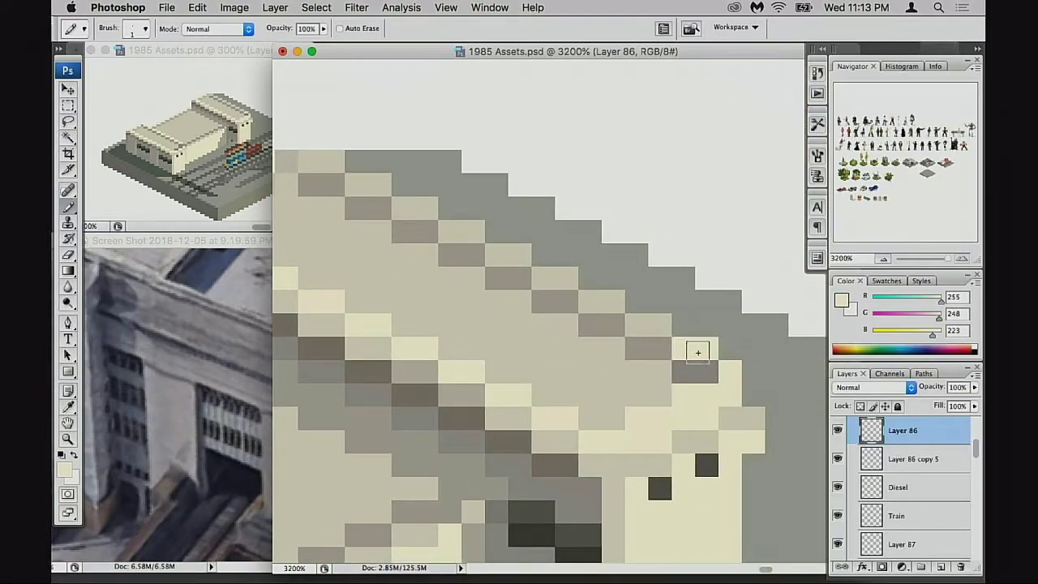
left_click(658, 328)
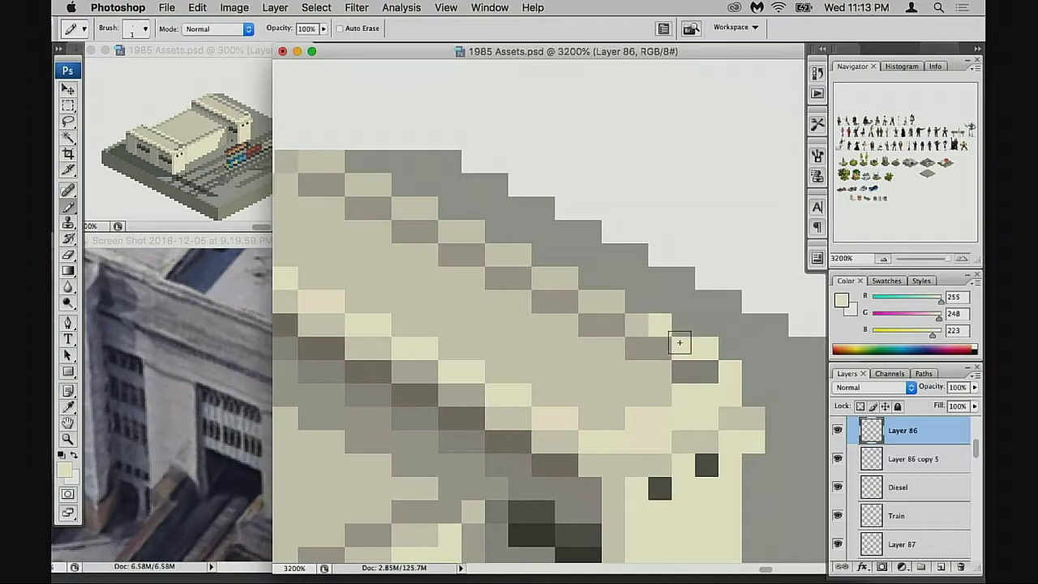
Step: Undo the cream pixels painted along the rear and front roof edges
key("super+alt+z")
key("super+alt+z")
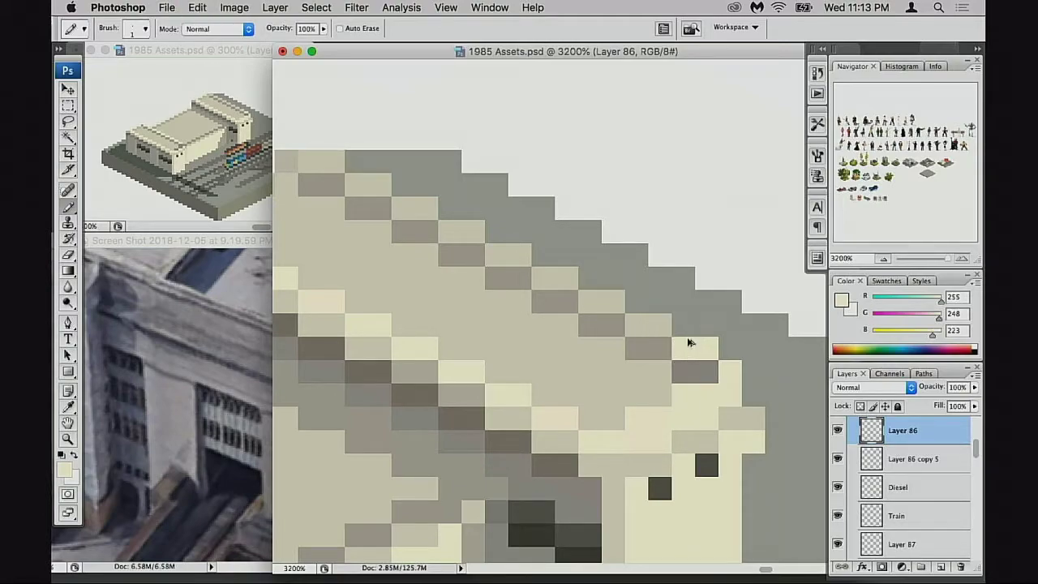
key("super+alt+z")
key("super+alt+z")
key("super+alt+z")
key("super+alt+z")
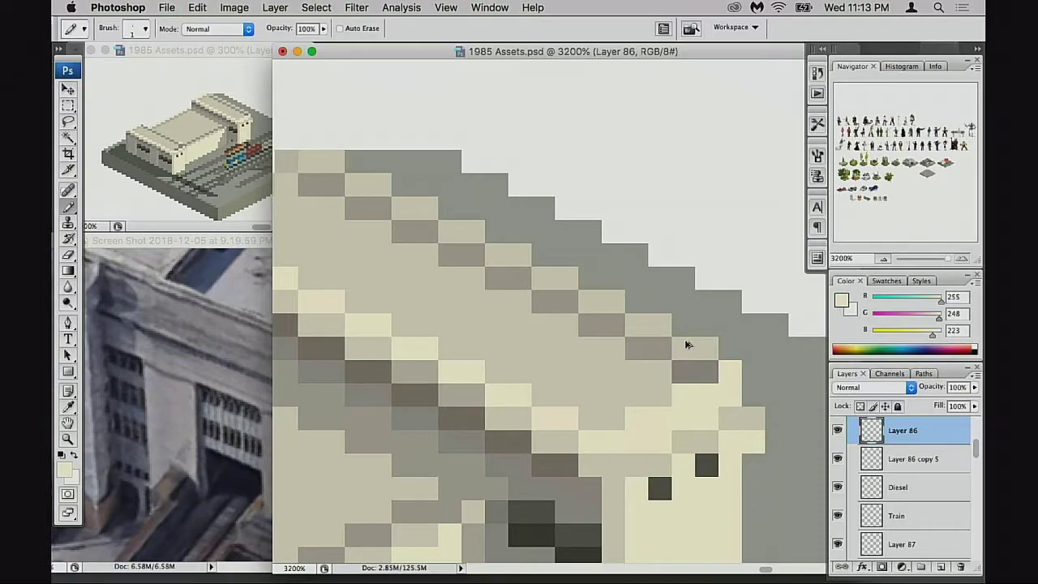
Step: Sample the roof beige (RGB 226, 219, 201), and make Layer 86 active after toggling it and Layer 86 copy 5
mouse_move(595, 378)
left_mouse_down()
mouse_move(595, 365)
mouse_move(562, 342)
mouse_move(709, 284)
mouse_move(631, 322)
left_mouse_up()
left_click(632, 368, "super")
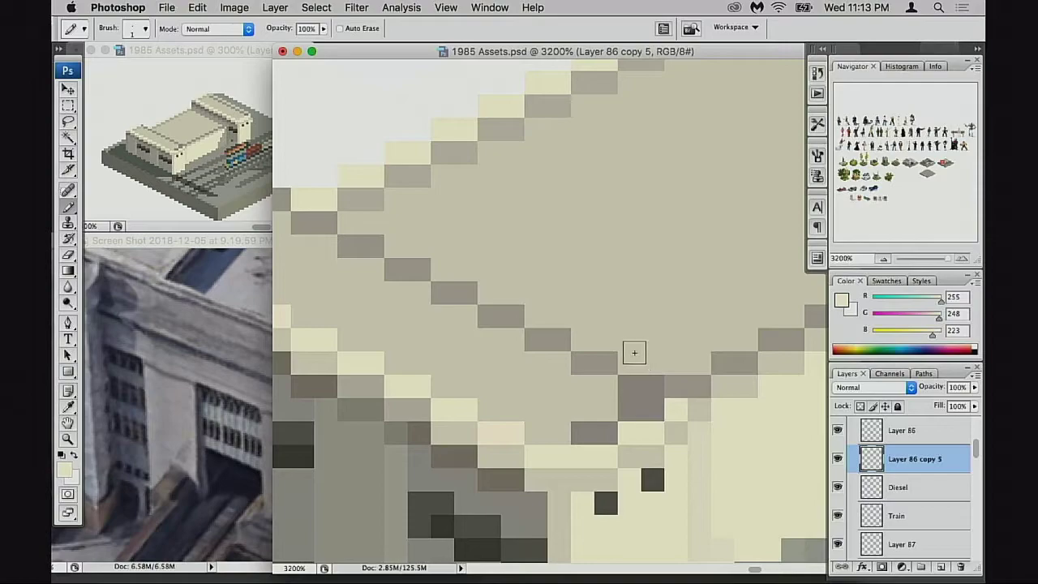
left_click(519, 423, "alt")
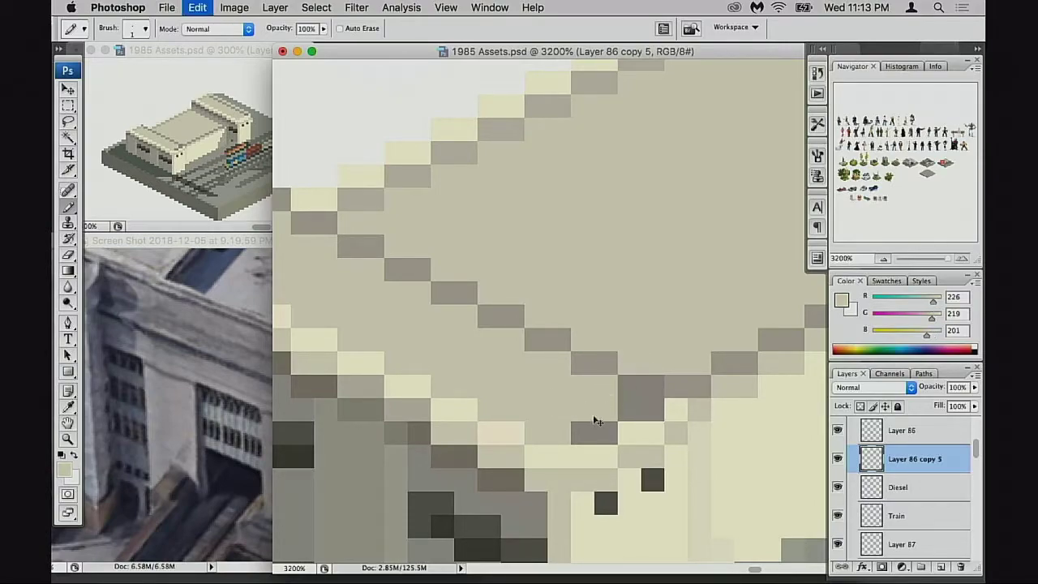
left_click(838, 459)
left_click(838, 459)
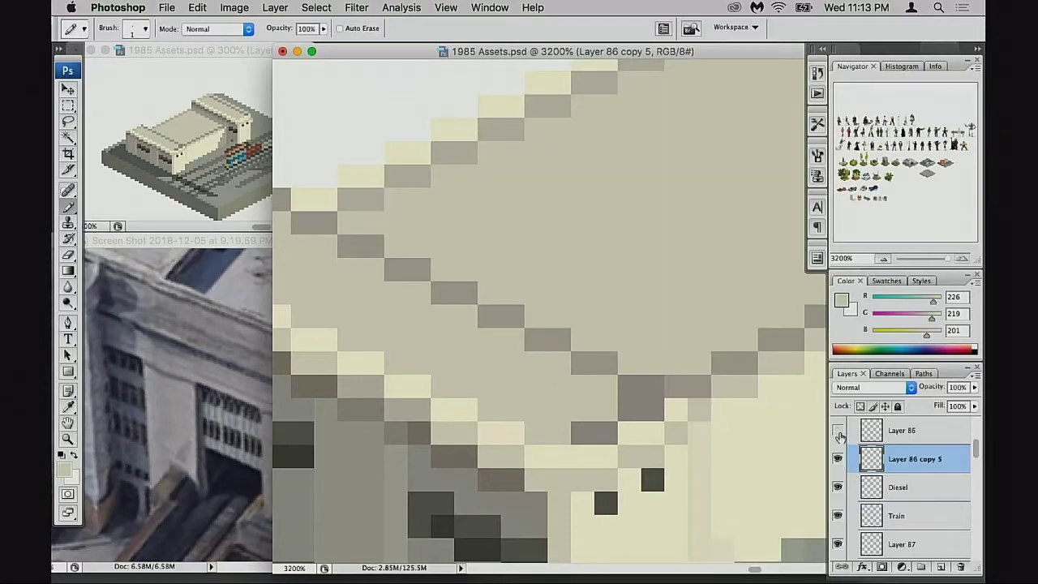
left_click(838, 431)
left_click(900, 431)
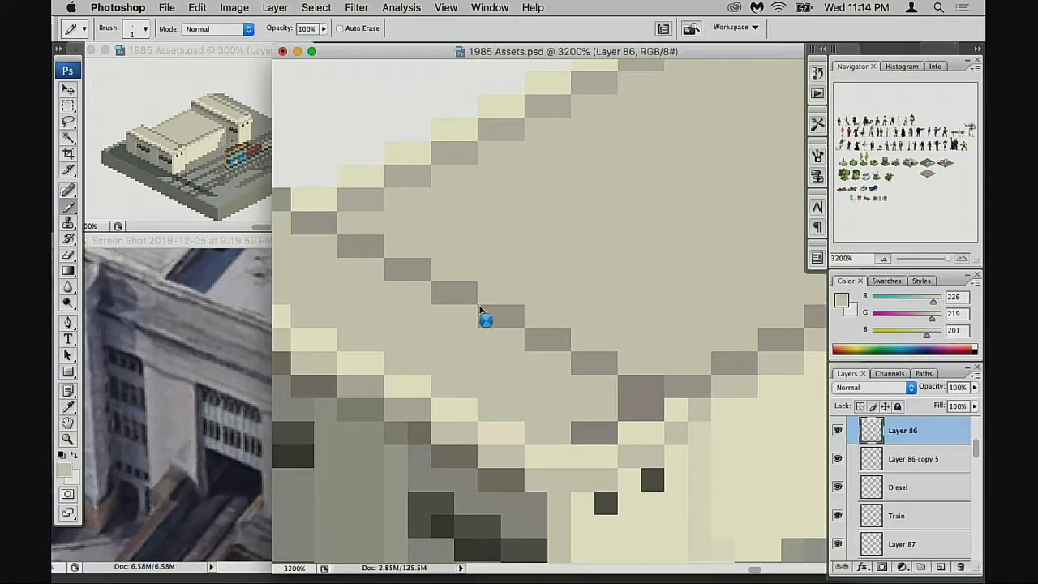
Step: Paint a stepped highlight row in lighter beige (RGB 240, 233, 214) along the front block's inner roof edge on Layer 86
left_click_drag(608, 103, 610, 91)
left_click(904, 73)
key("b")
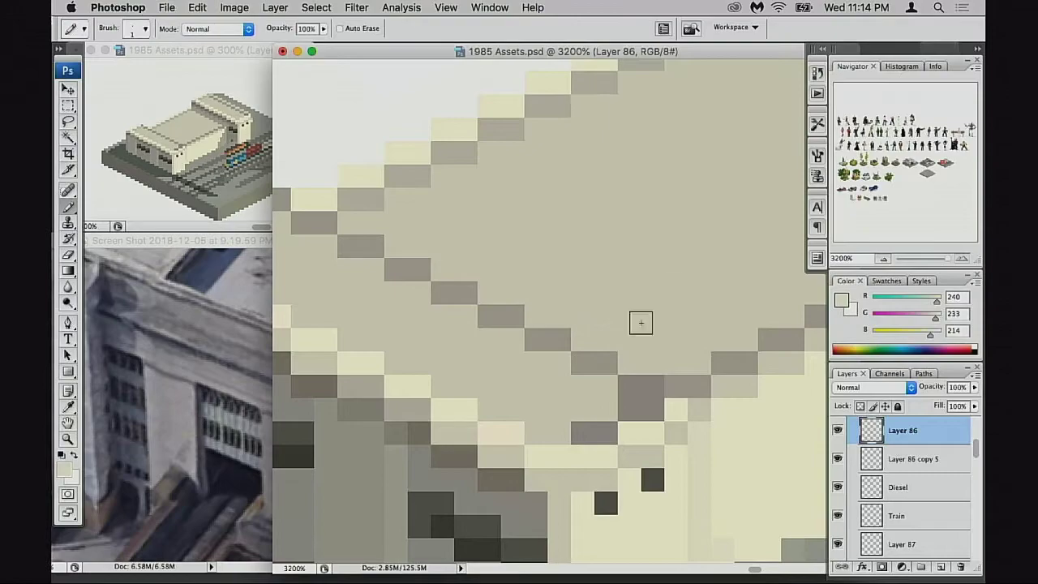
left_click(547, 318)
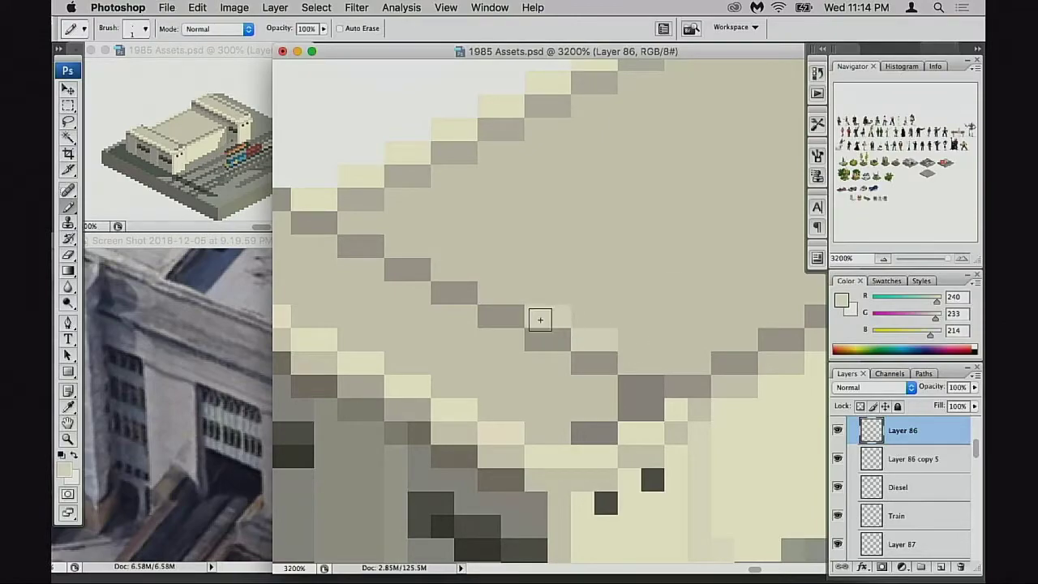
left_click(497, 294)
left_click(462, 271)
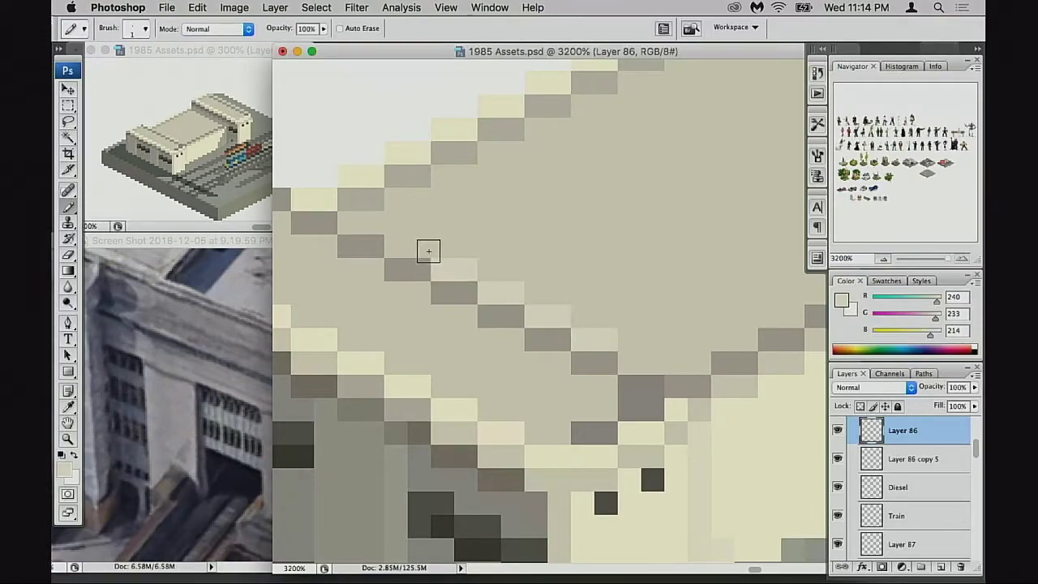
left_click(406, 245)
left_click(357, 228)
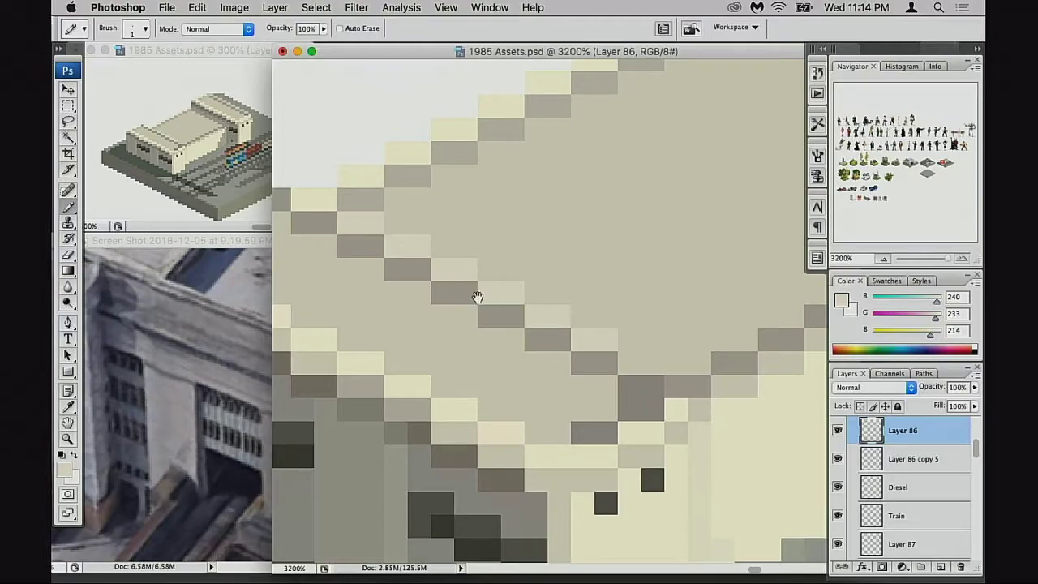
Step: Examine the light beige highlight row along the front roof edge from its upper end down to the front corner
scroll(475, 295, "left", 3)
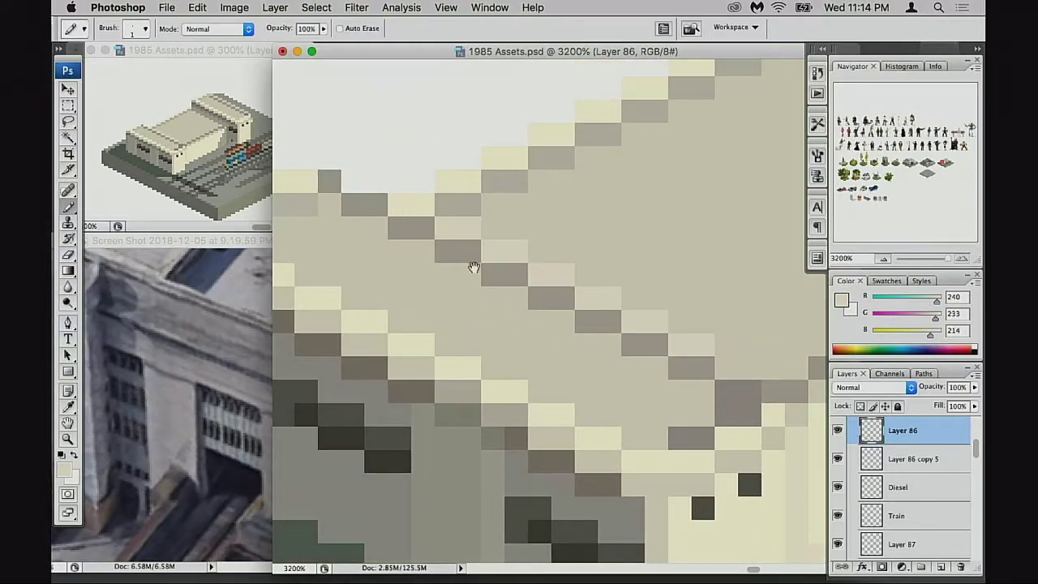
scroll(522, 260, "down", 5)
scroll(522, 260, "right", 3)
scroll(568, 236, "down", 2)
scroll(568, 236, "right", 4)
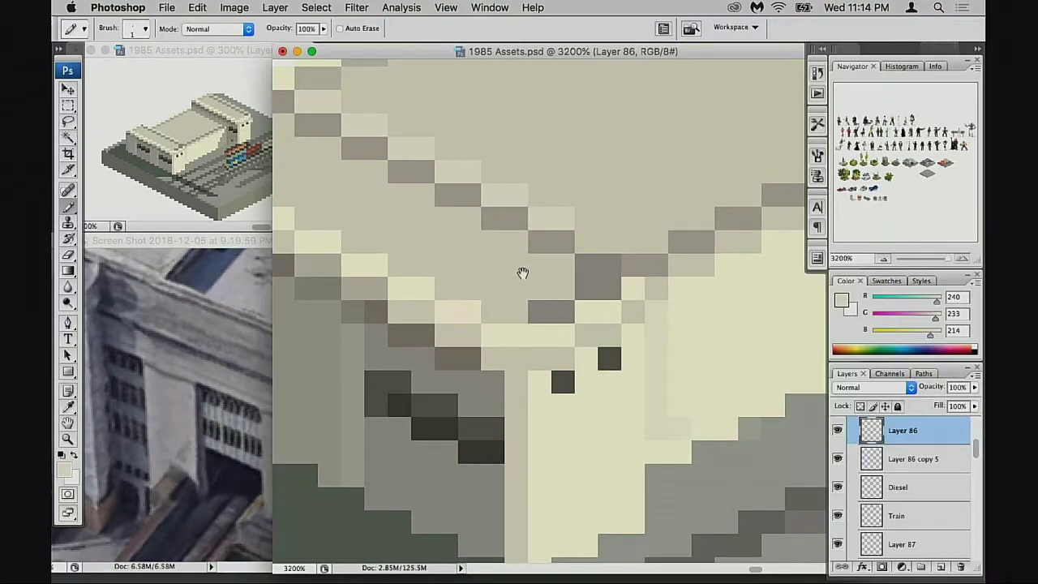
left_click_drag(521, 272, 496, 301)
scroll(521, 319, "left", 3)
scroll(521, 319, "up", 1)
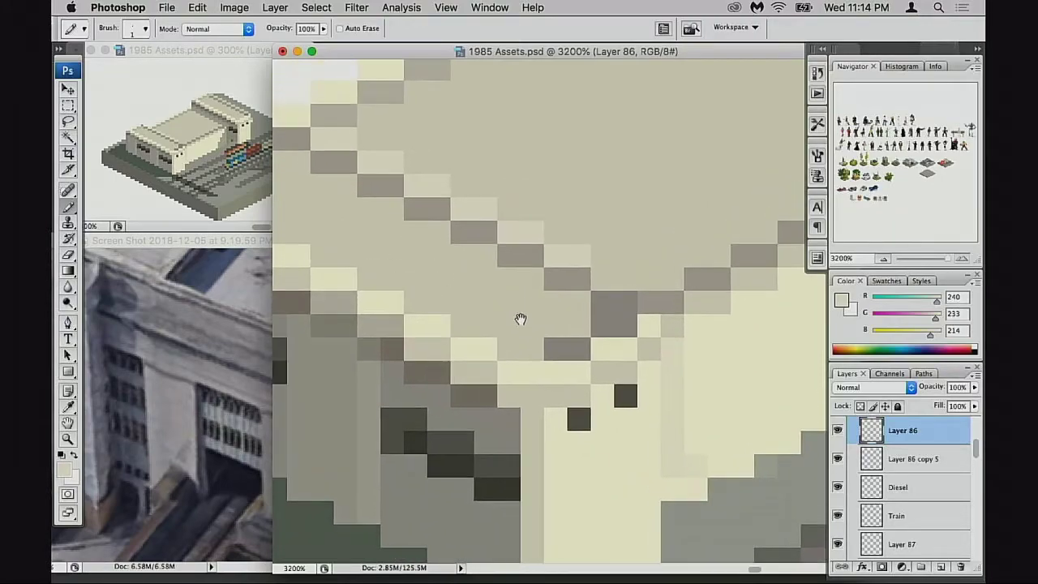
Step: Try a grey pixel (RGB 179, 173, 165) just inside the rear roof's upper corner and undo it
left_click_drag(538, 260, 465, 350)
left_click_drag(575, 203, 464, 353)
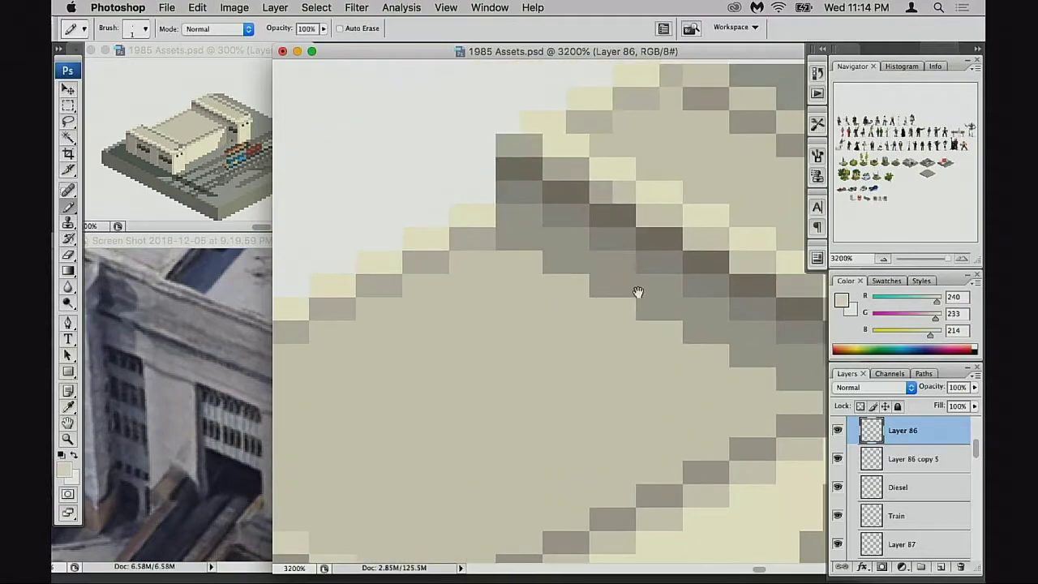
left_click_drag(619, 299, 532, 371)
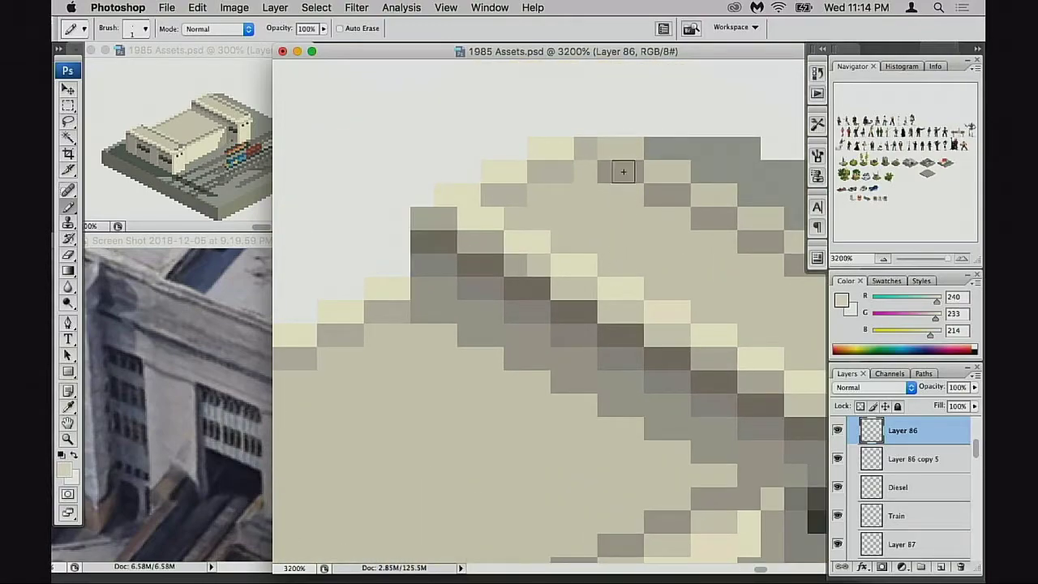
left_click(611, 171, "alt")
left_click(587, 173)
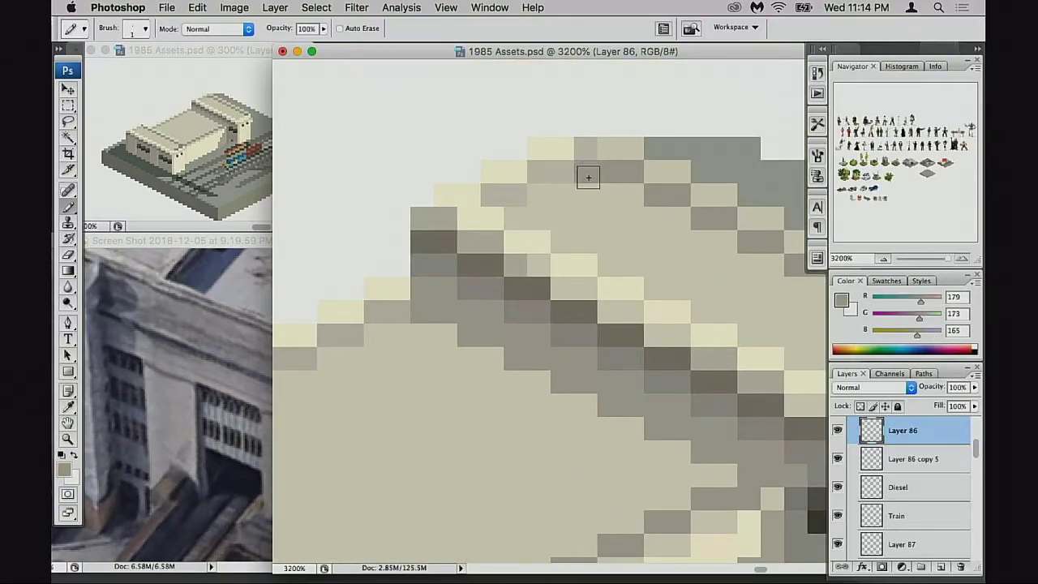
key("super+z")
left_click(587, 173)
key("super+z")
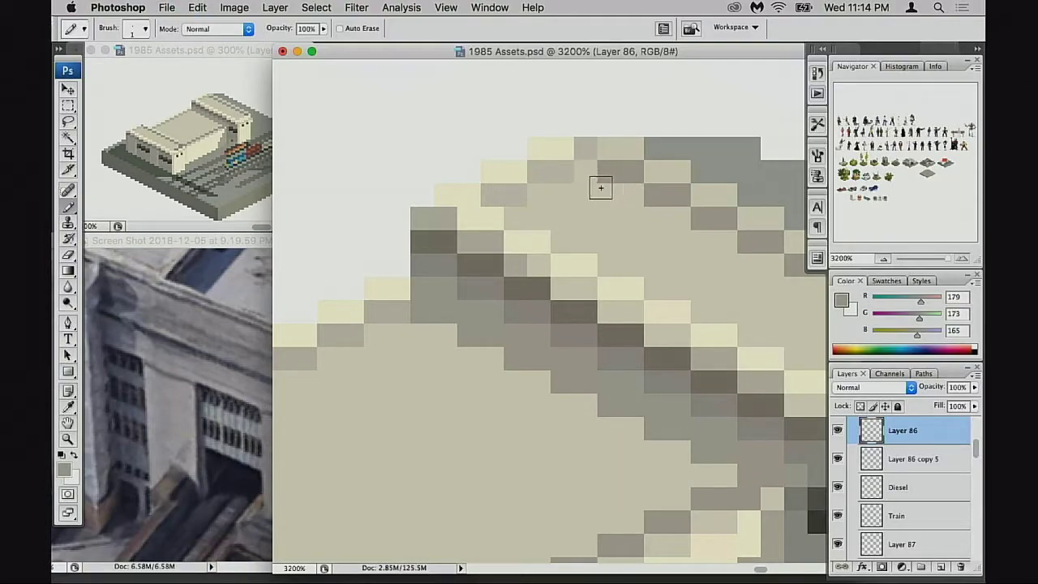
Step: Paint the rear roof's upper corner pixel grey (RGB 179, 173, 165) and undo the extra grey pixels above it
left_click(586, 148)
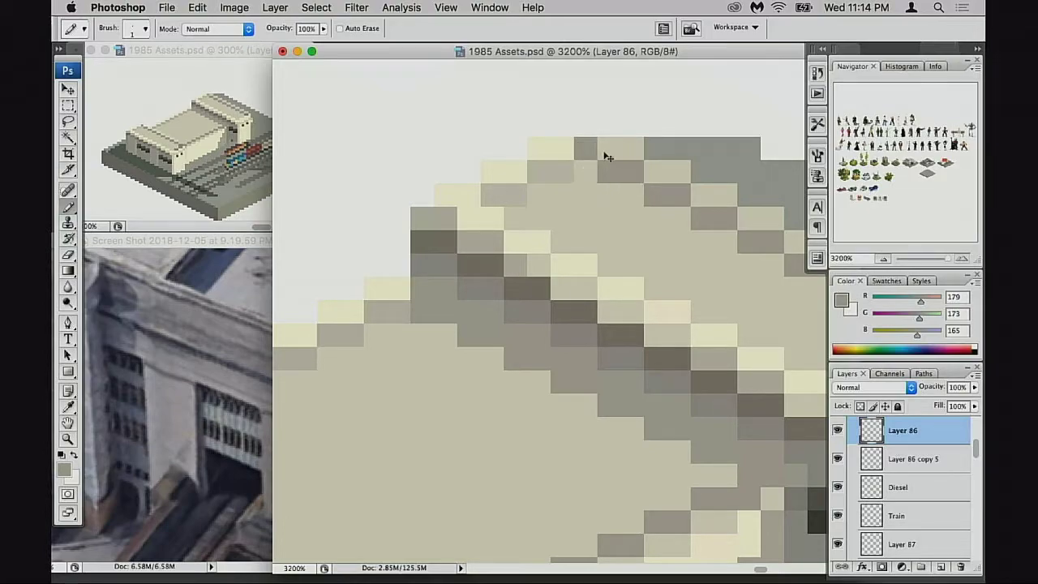
left_click(593, 127)
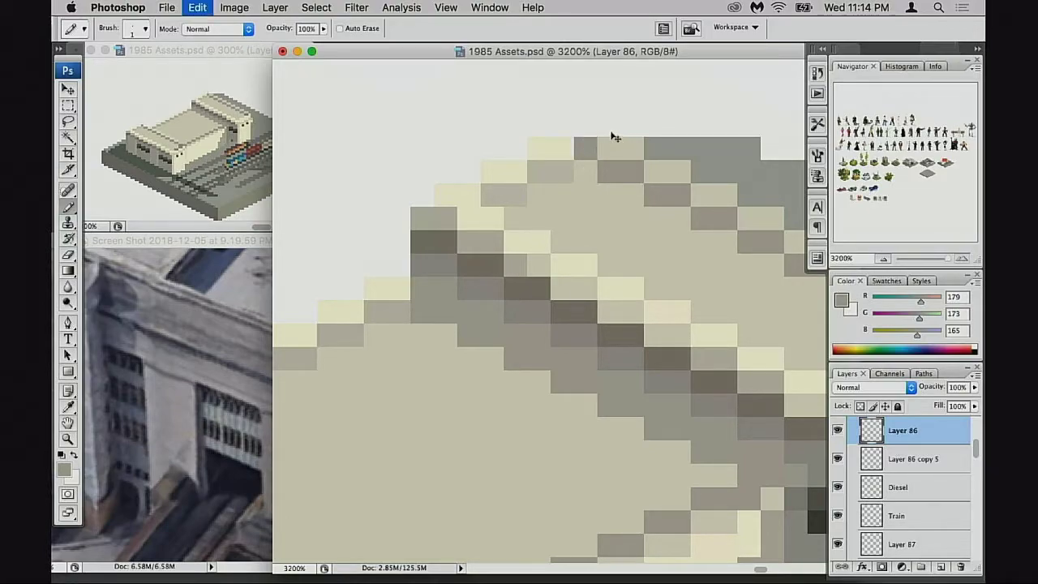
left_click(609, 126)
key("super+alt+z")
key("super+alt+z")
Step: Cap the rear roof's upper corner with one cream pixel (RGB 255, 248, 223) in place of the beige trial pixels
left_click(623, 147, "alt")
left_click(605, 126)
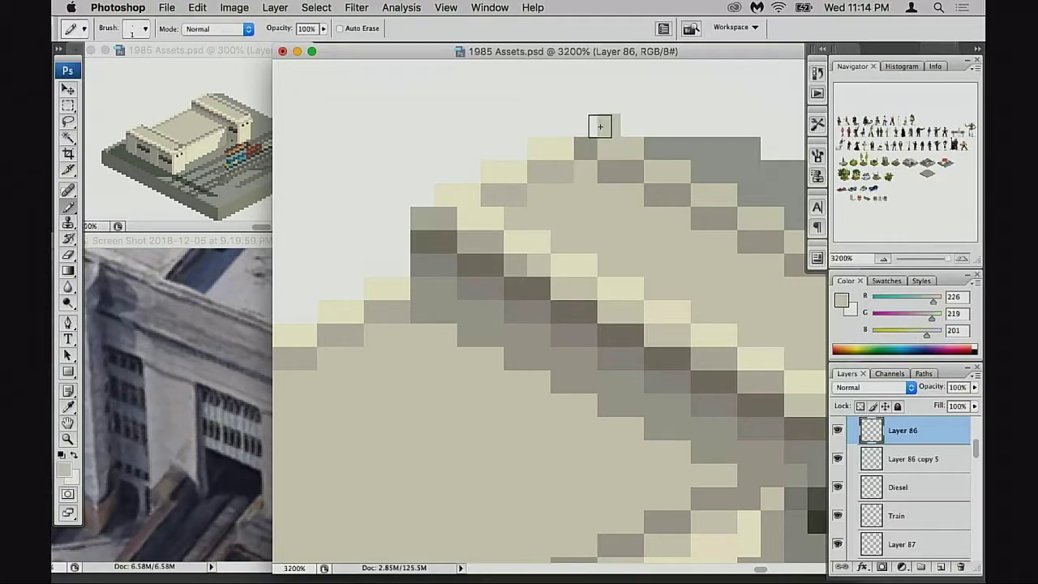
left_click(588, 126)
key("super+alt+z")
key("super+alt+z")
left_click(595, 129)
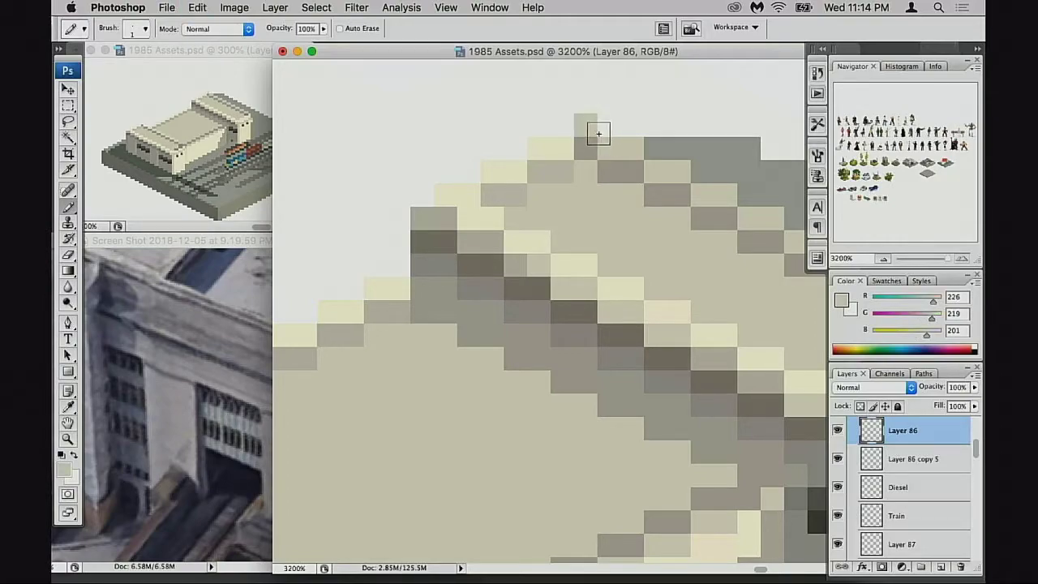
key("super+alt+z")
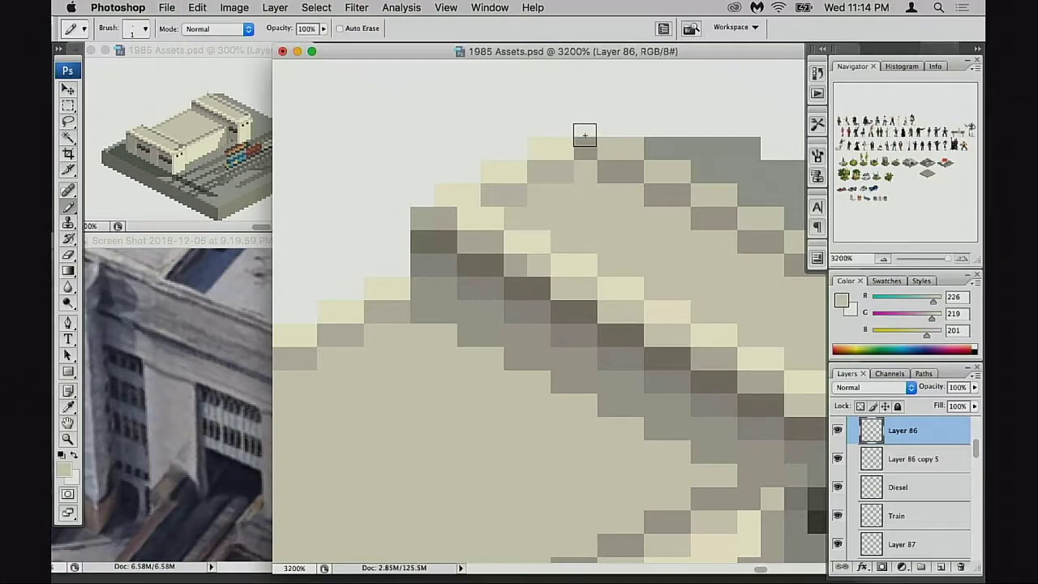
key("x")
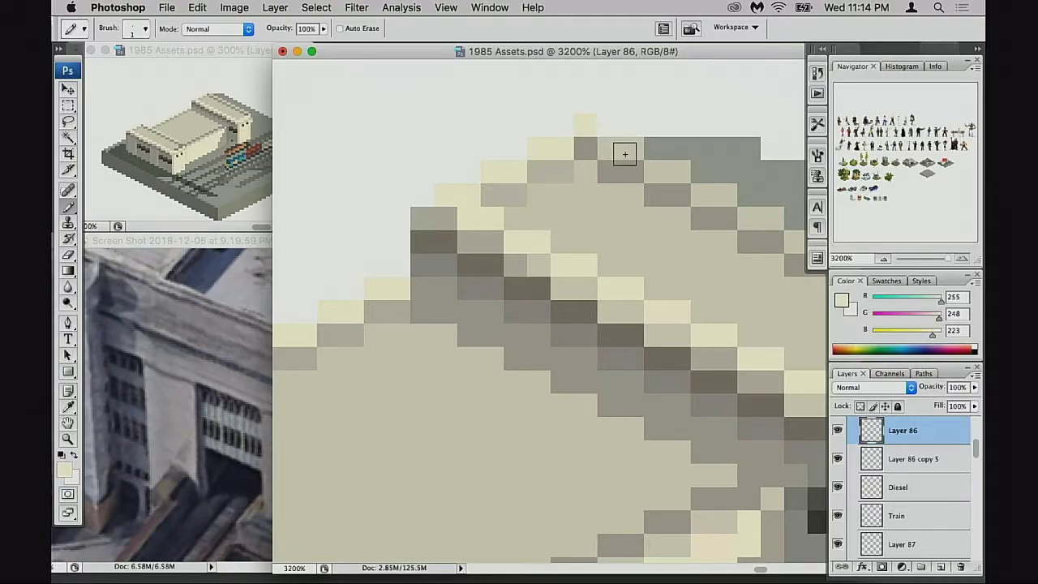
Step: Compare the whole station at 600% with Layer 86 hidden and shown
left_click(537, 262, "alt")
left_click(542, 267, "alt")
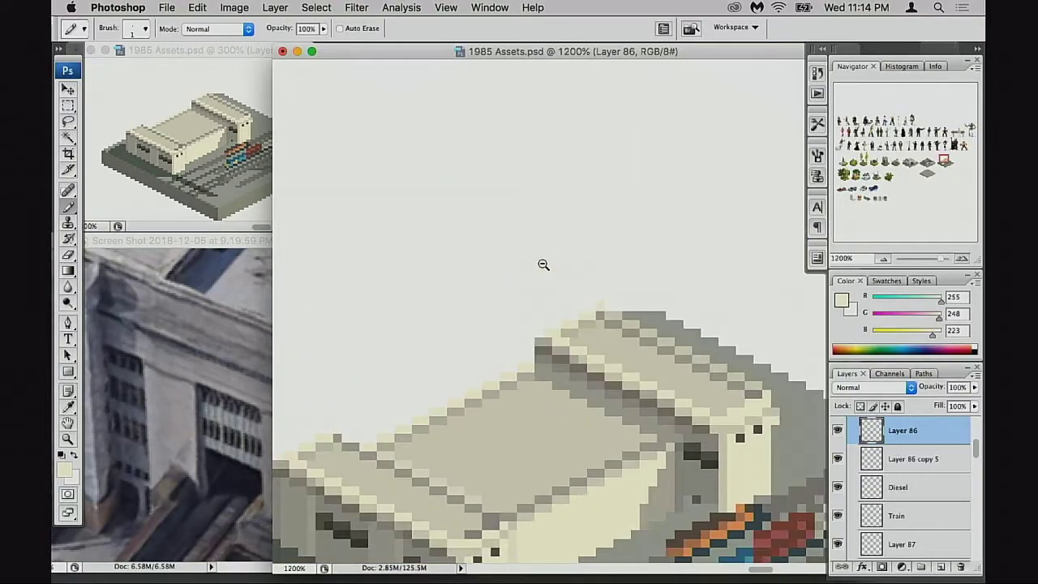
left_click(547, 269, "alt")
left_click(616, 314, "alt")
left_click_drag(661, 327, 612, 135)
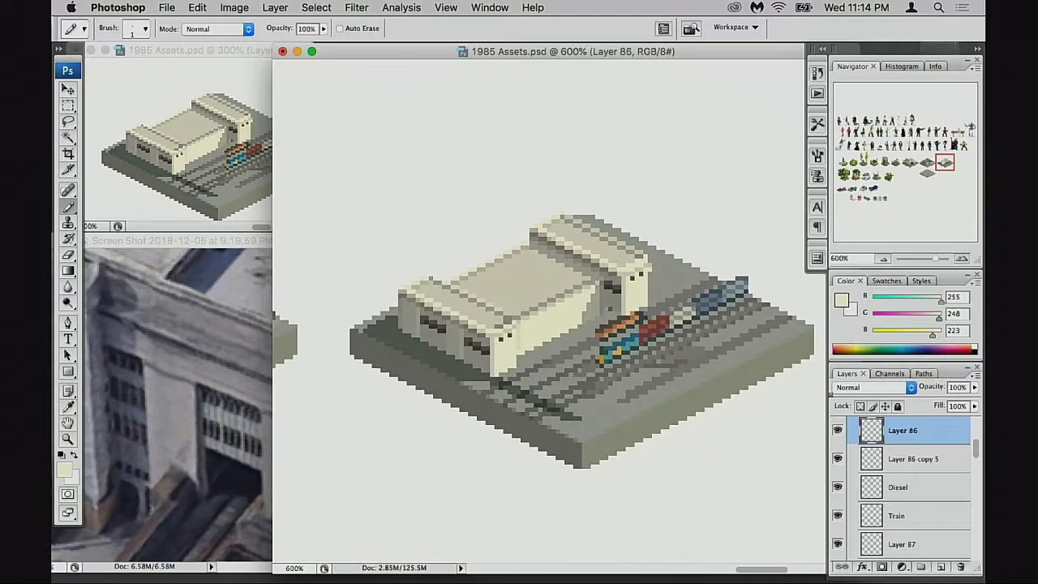
left_click(840, 435)
left_click(841, 441)
left_click(841, 440)
left_click(837, 438)
Step: Check the front block at 800% with Layer 86 hidden and shown, and examine its front roof corner up close
left_click(550, 379)
left_click(592, 391)
left_click(838, 435)
left_click(838, 435)
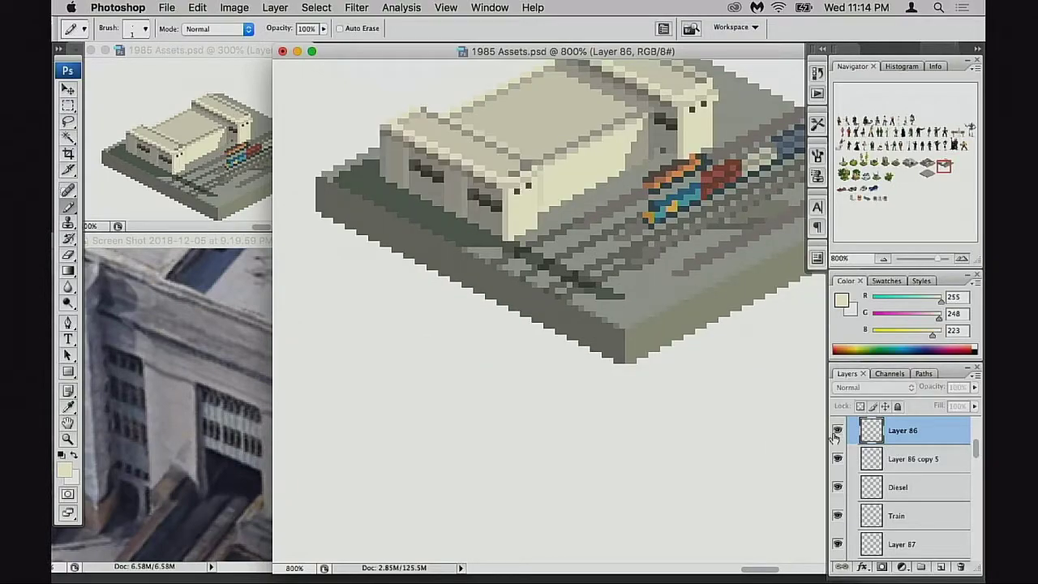
left_click_drag(497, 147, 531, 208)
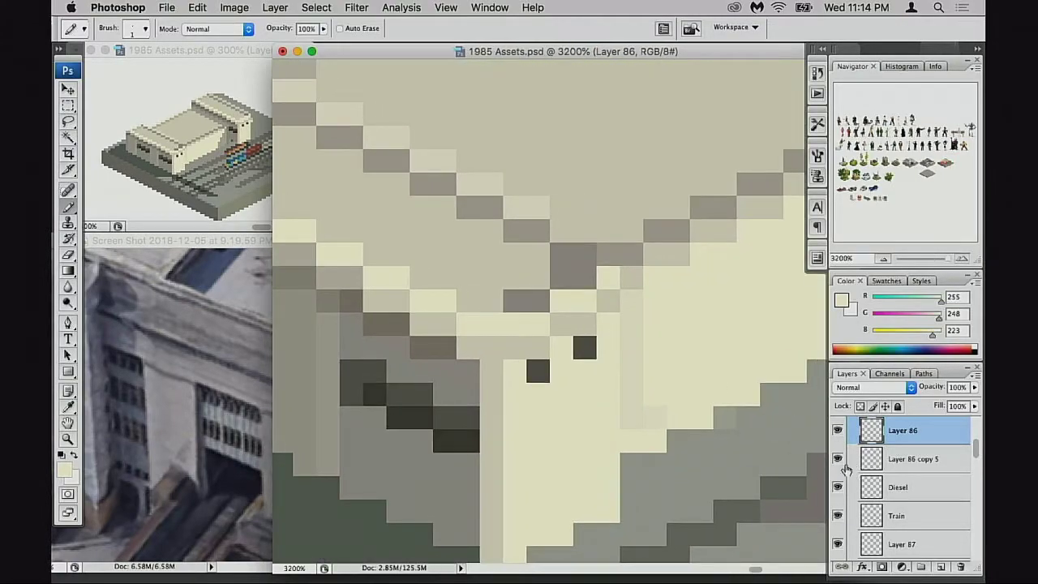
Step: Hide Layer 86 copy 5 and cover the stray grey pixels inside the front roof's near corner on Layer 86 with the roof beige
left_click(836, 438)
left_click(839, 464)
left_click(836, 440)
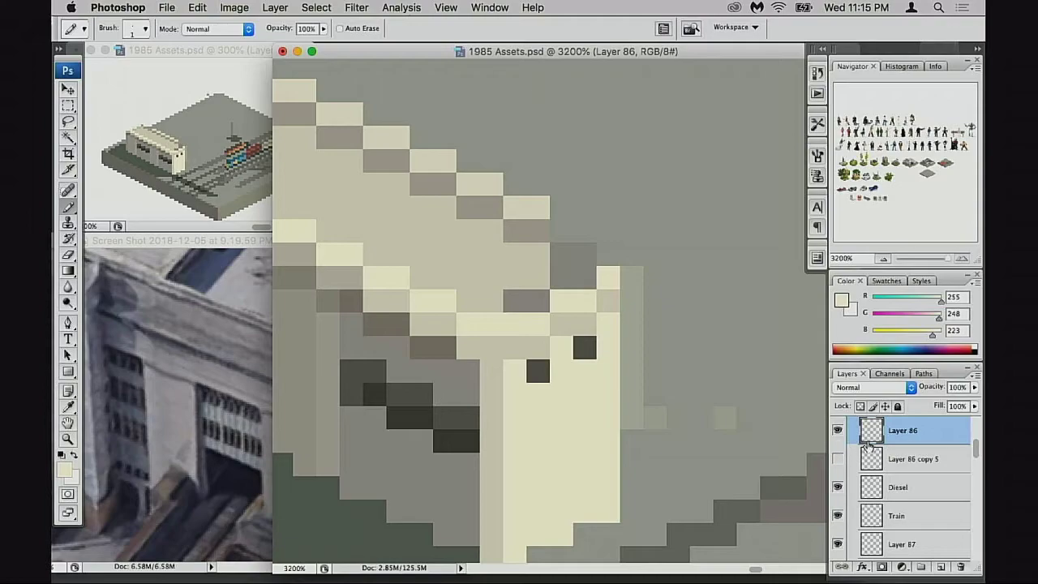
left_click(523, 280, "alt")
left_click_drag(519, 292, 531, 295)
left_click(559, 275)
Step: Continue the front roof's grey edge line (RGB 179, 173, 165) and light highlight (RGB 240, 233, 214) to the near corner, cleaning up the corner pixels
left_click(542, 240, "alt")
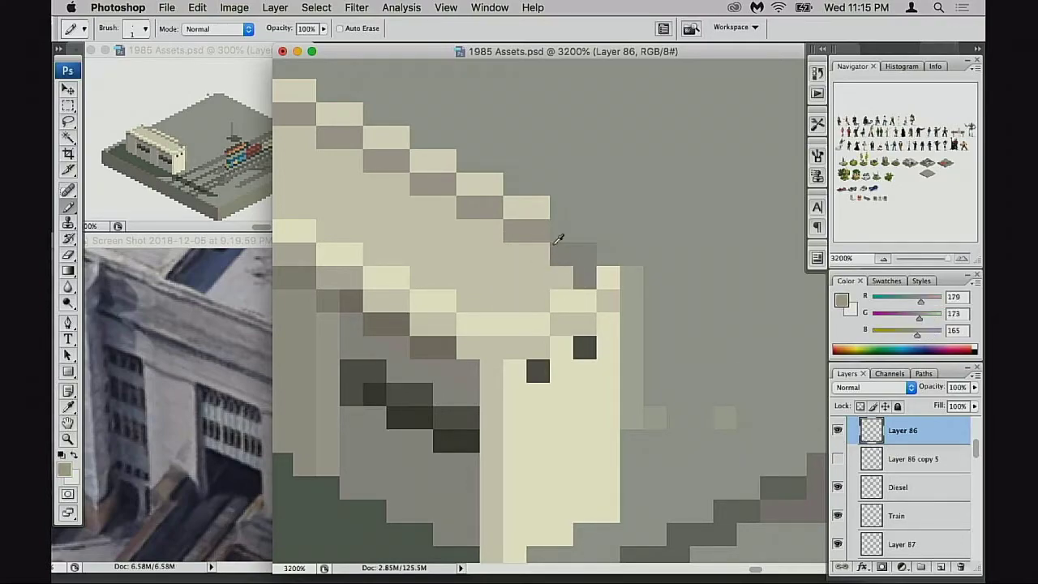
mouse_move(563, 255)
left_mouse_down()
mouse_move(577, 256)
mouse_move(565, 235)
mouse_move(584, 236)
left_mouse_up()
left_click(540, 209, "alt")
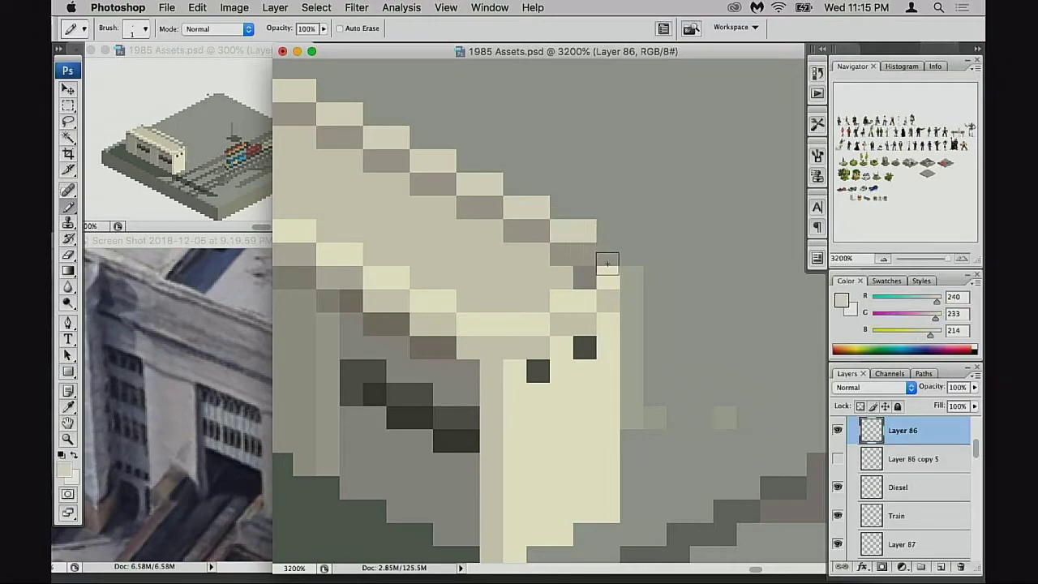
left_click(609, 257)
left_click(572, 277, "alt")
left_click(580, 281)
left_click_drag(558, 328, 603, 336)
left_click_drag(549, 296, 540, 297)
Step: Extend the front roof's light highlight (RGB 240, 233, 214) along its back edge to the upper corner and undo the extra pixel above that corner
mouse_move(505, 250)
left_mouse_down()
mouse_move(531, 294)
mouse_move(630, 359)
left_mouse_up()
scroll(427, 237, "right", 1)
left_click(438, 201, "alt")
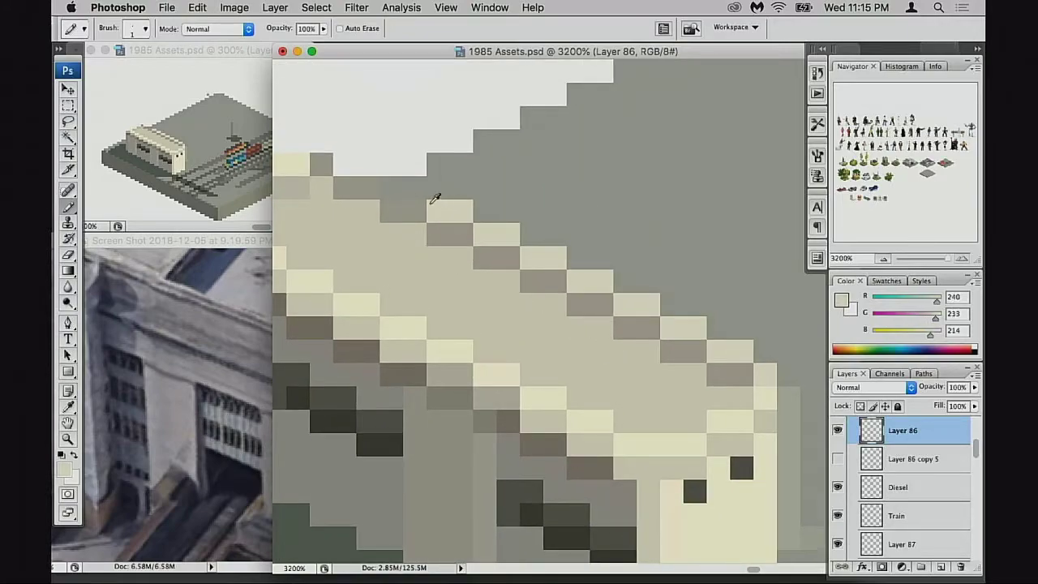
left_click_drag(347, 165, 369, 165)
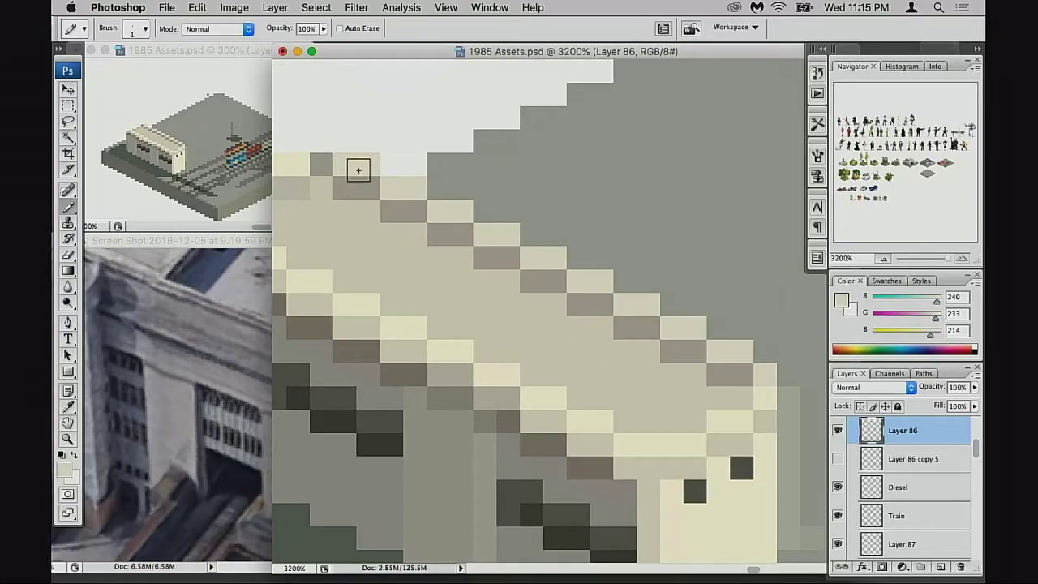
scroll(424, 204, "down", 3)
scroll(425, 204, "right", 1)
scroll(424, 204, "down", 1)
scroll(359, 135, "up", 6)
scroll(359, 135, "left", 7)
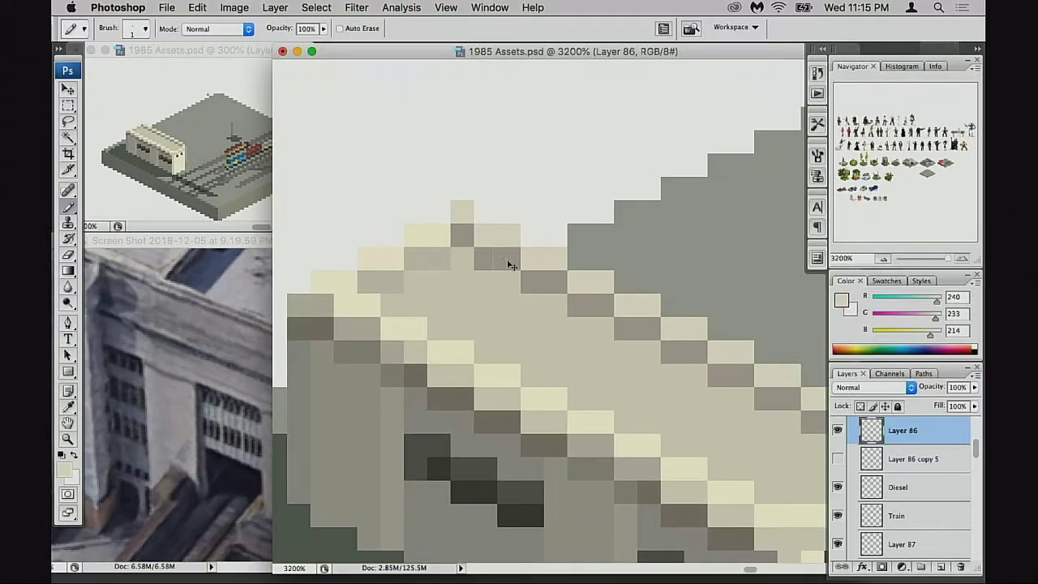
key("super+z")
scroll(635, 355, "right", 2)
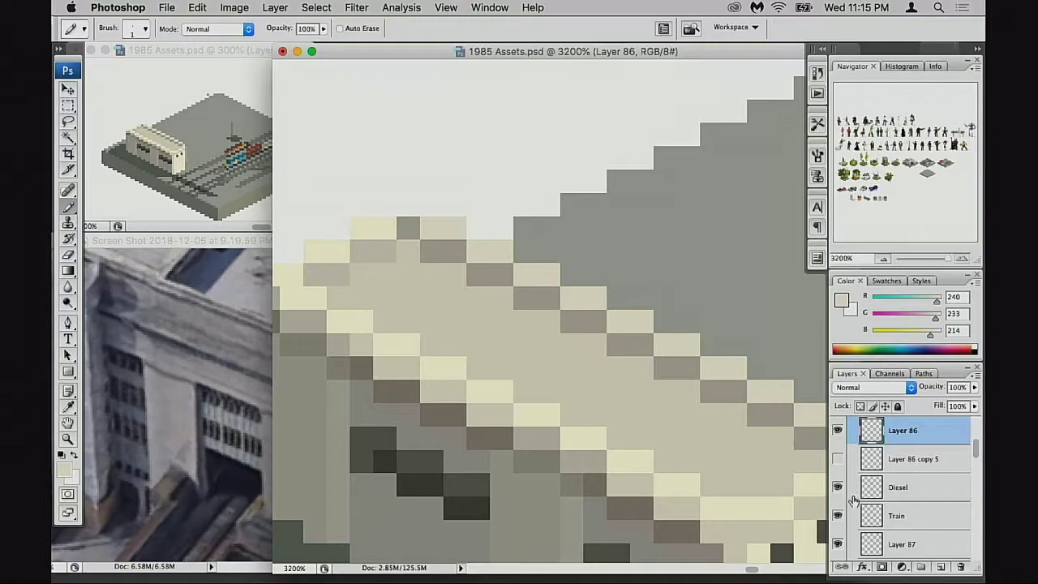
Step: Check Layer 86 hidden and shown, erase its two stray pixels near the rear roof's upper corner, and show Layer 86 copy 5 again
left_click(838, 430)
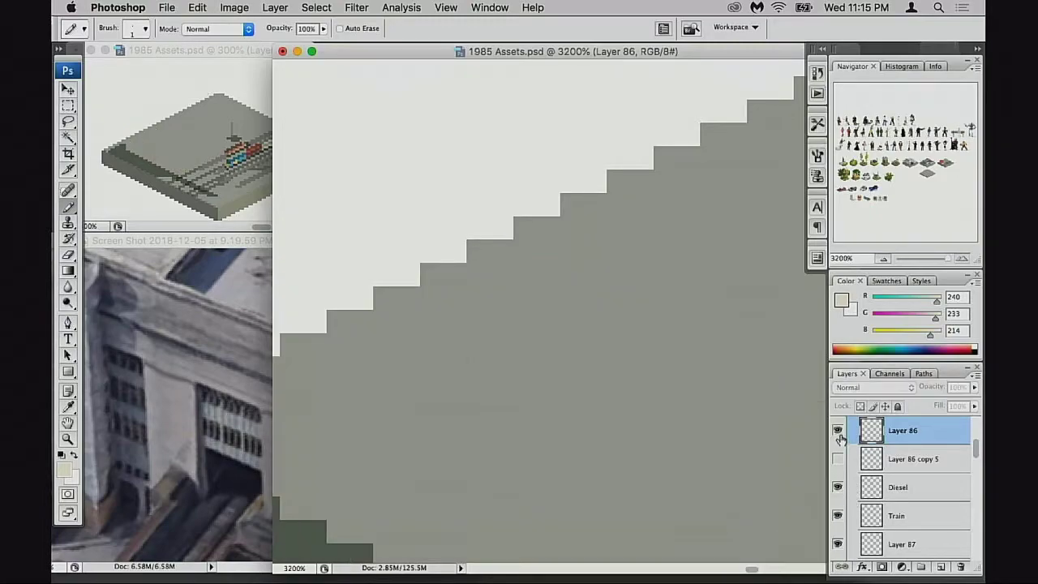
left_click(837, 430)
scroll(618, 417, "up", 5)
scroll(559, 343, "up", 3)
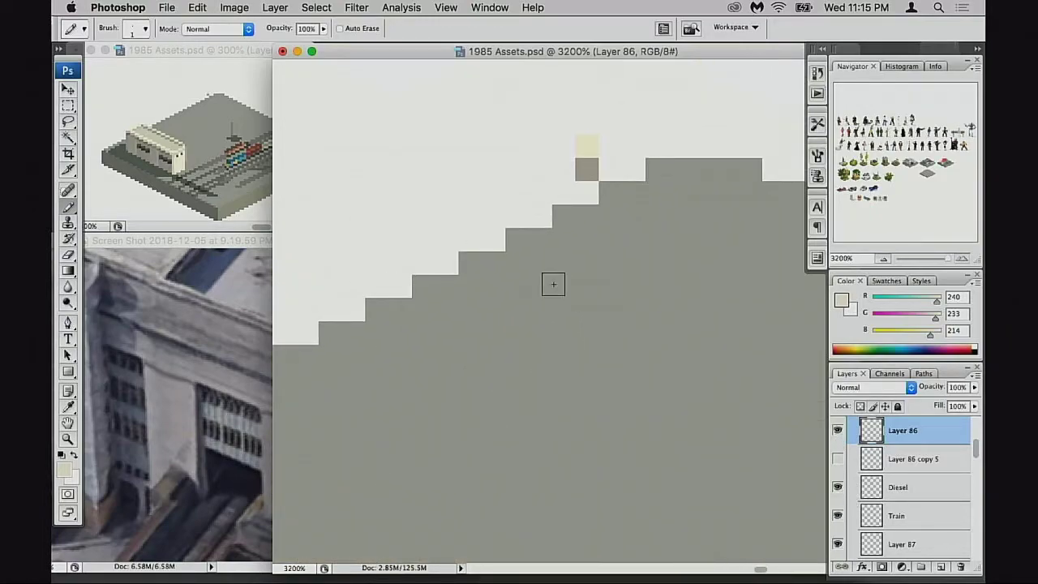
key("e")
left_click_drag(588, 169, 587, 146)
left_click(838, 459)
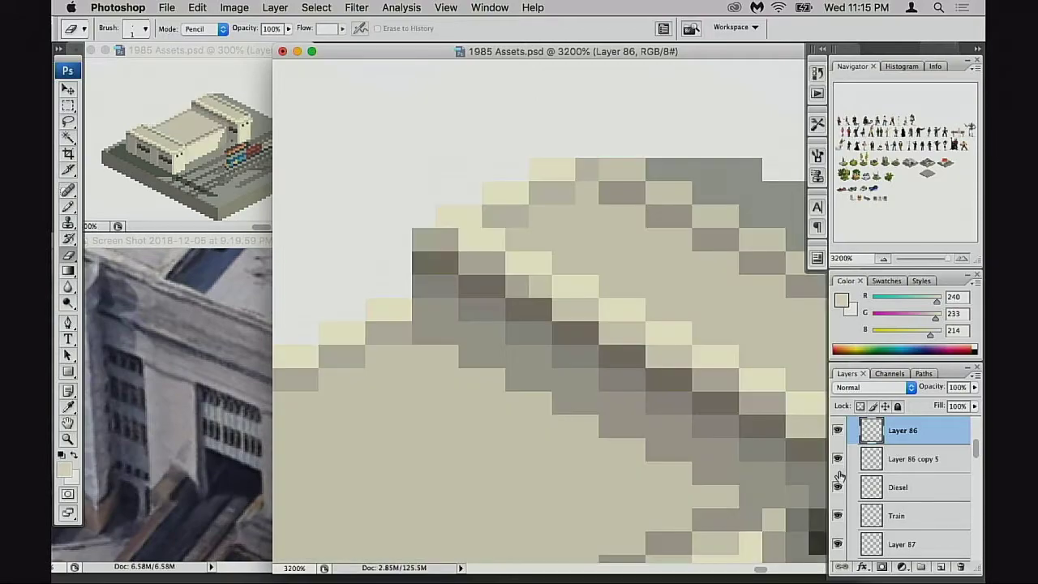
Step: On Layer 86 copy 5, repaint the rear roof's upper corner pixels in light beige (RGB 226, 219, 201)
left_click(862, 469)
key("b")
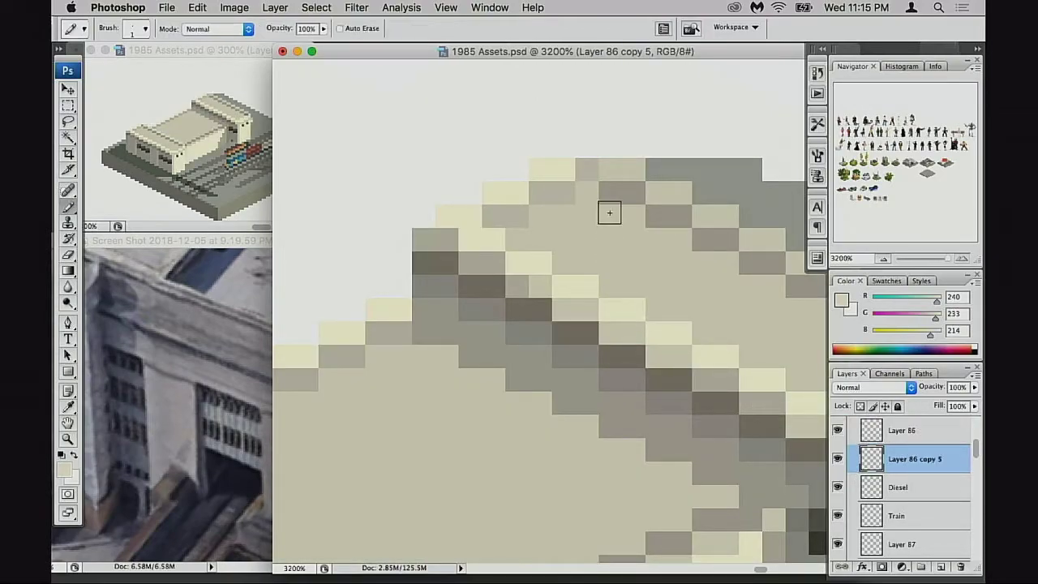
left_click(617, 170, "alt")
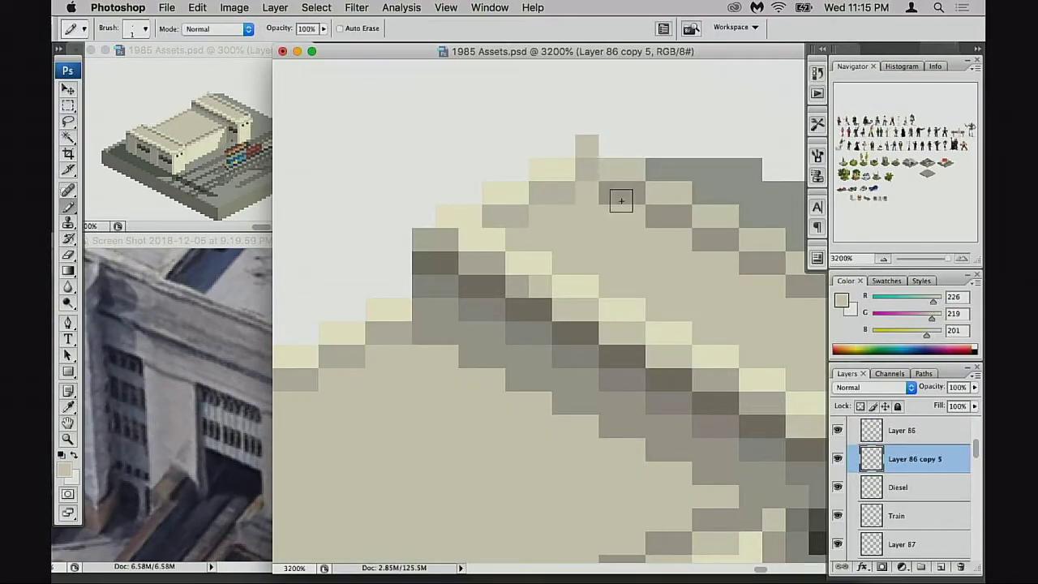
Step: On Layer 86, replace the grey pixel at the front roof's upper corner with the light highlight tone (RGB 240, 233, 214)
left_click_drag(504, 304, 738, 344)
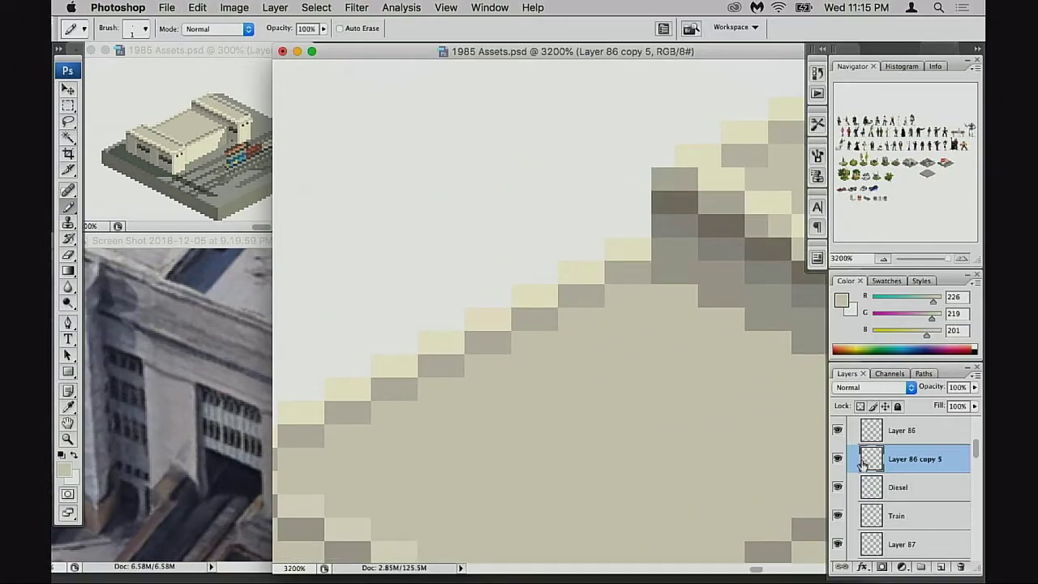
scroll(860, 443, "down", 1)
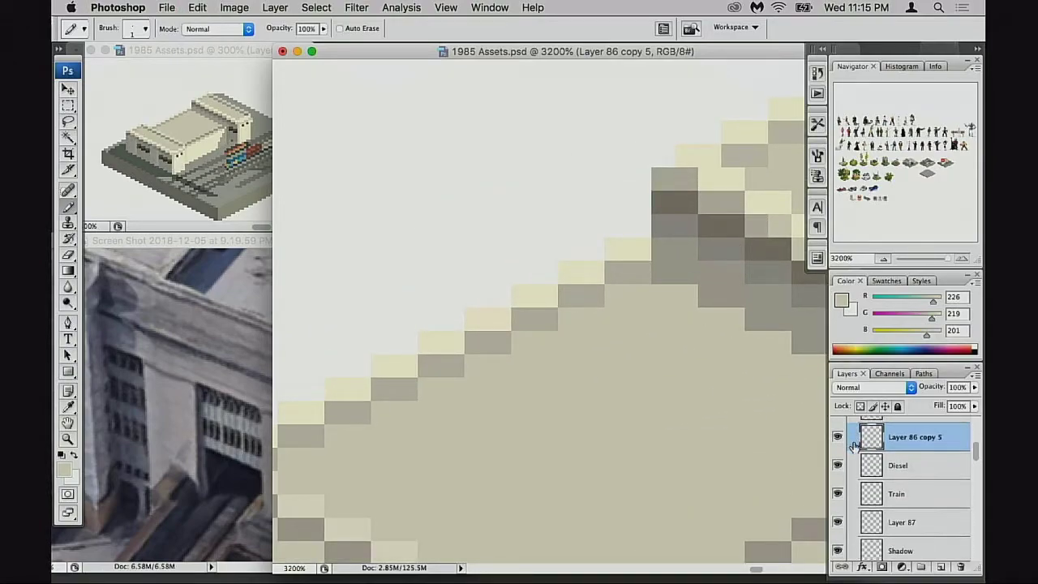
scroll(867, 440, "up", 1)
left_click(900, 443)
left_click_drag(422, 382, 572, 344)
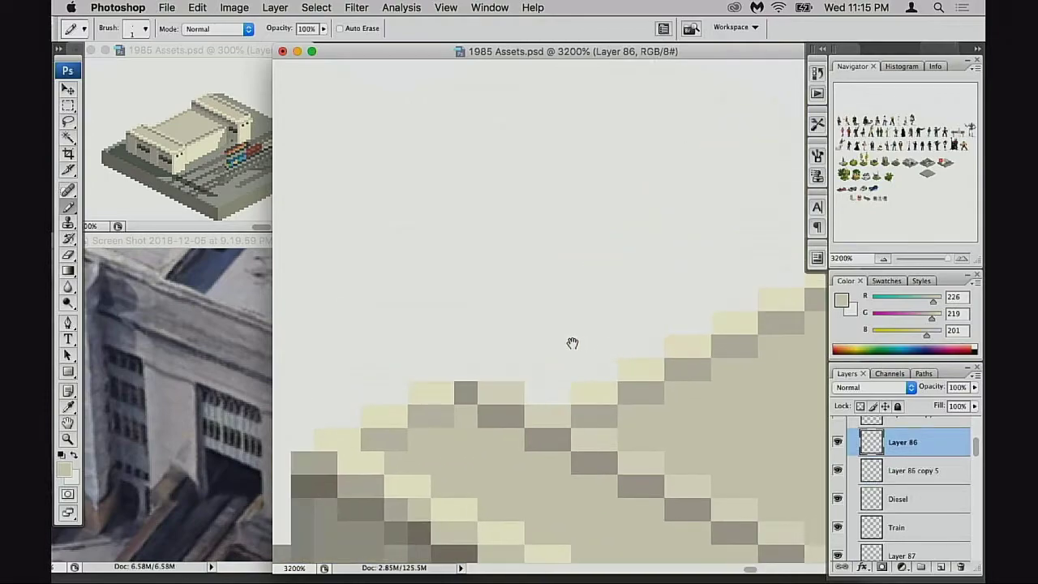
key("e")
left_click(549, 392, "alt")
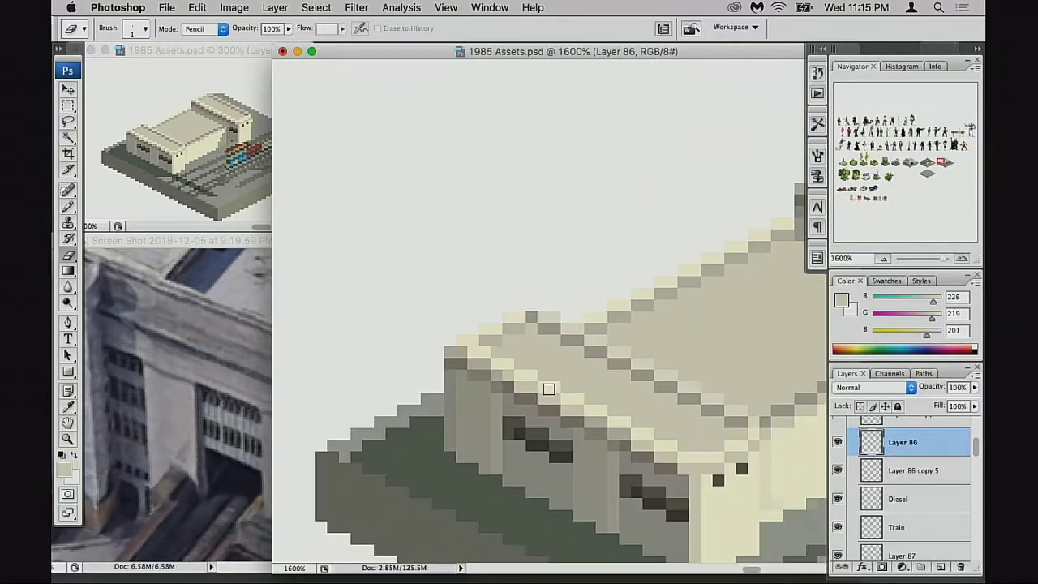
key("b")
left_click(547, 315, "alt")
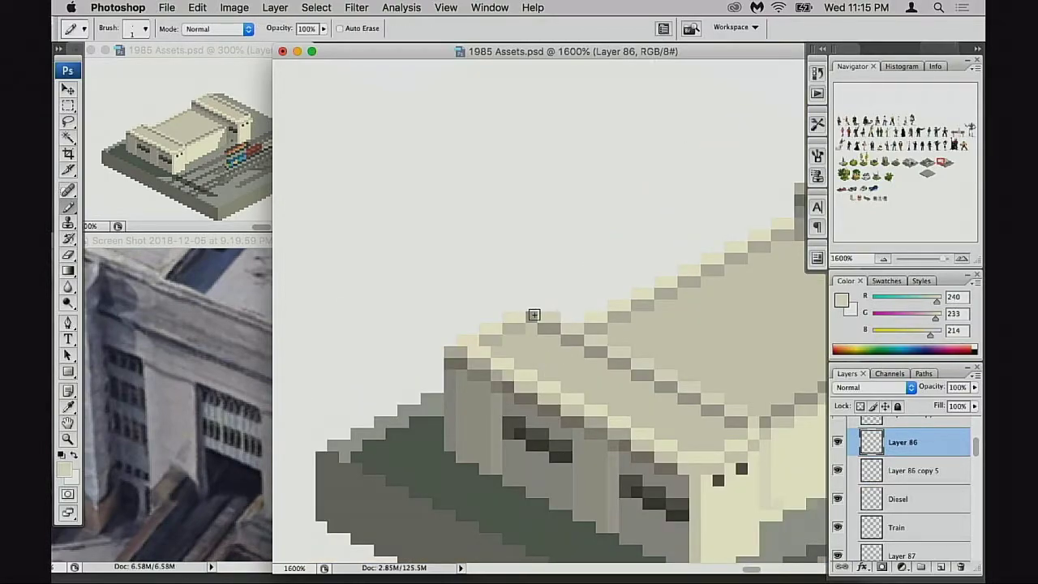
Step: Review the roofs at 1200% and 1600%, and sample the front roof's shaded edge tone (RGB 212, 206, 191) with the Pencil at 30% opacity
scroll(537, 320, "right", 5)
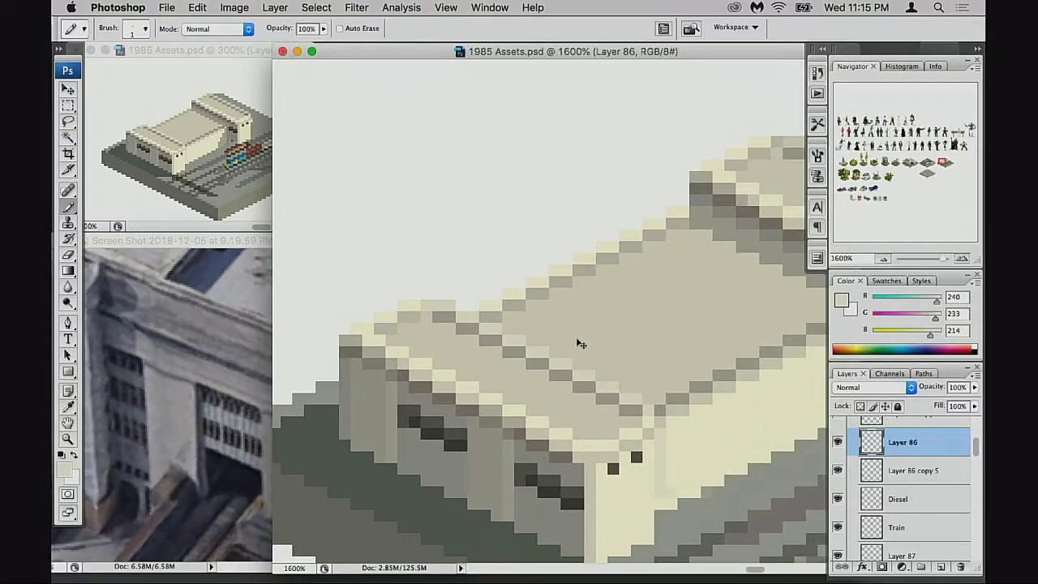
scroll(609, 354, "right", 3)
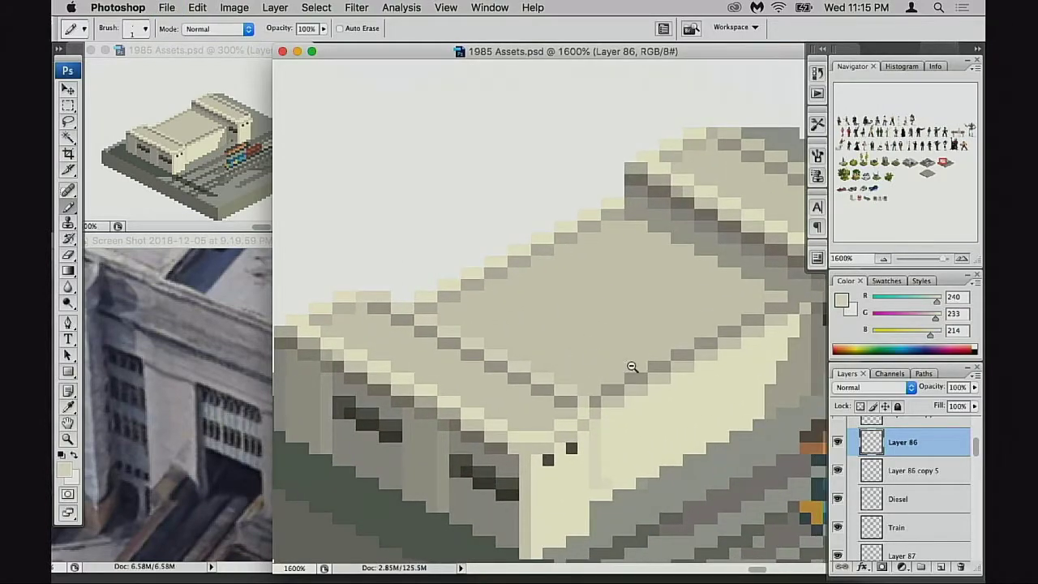
left_click(632, 367, "alt")
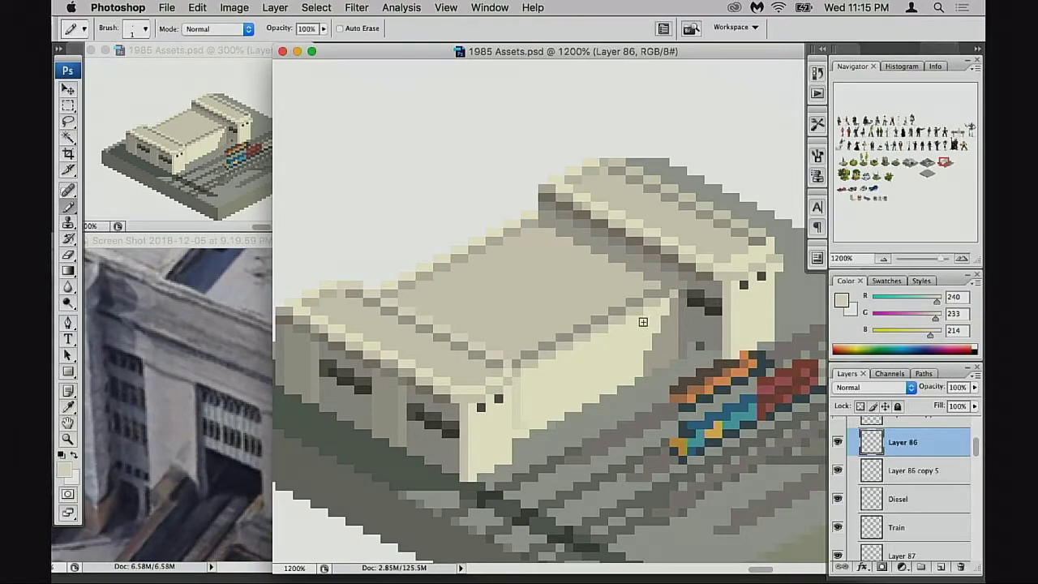
left_click(391, 330, "super")
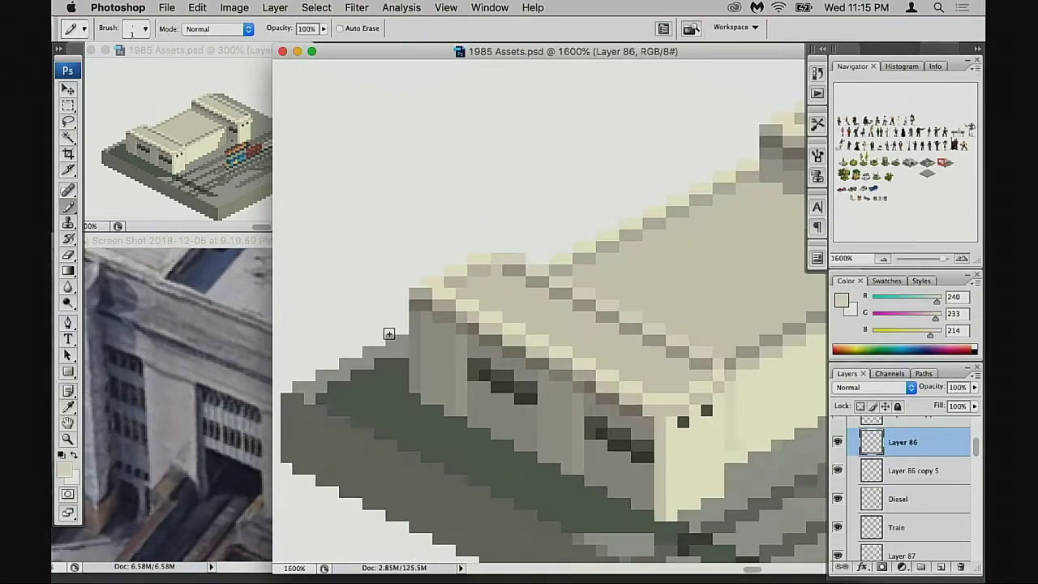
left_click(486, 269, "alt")
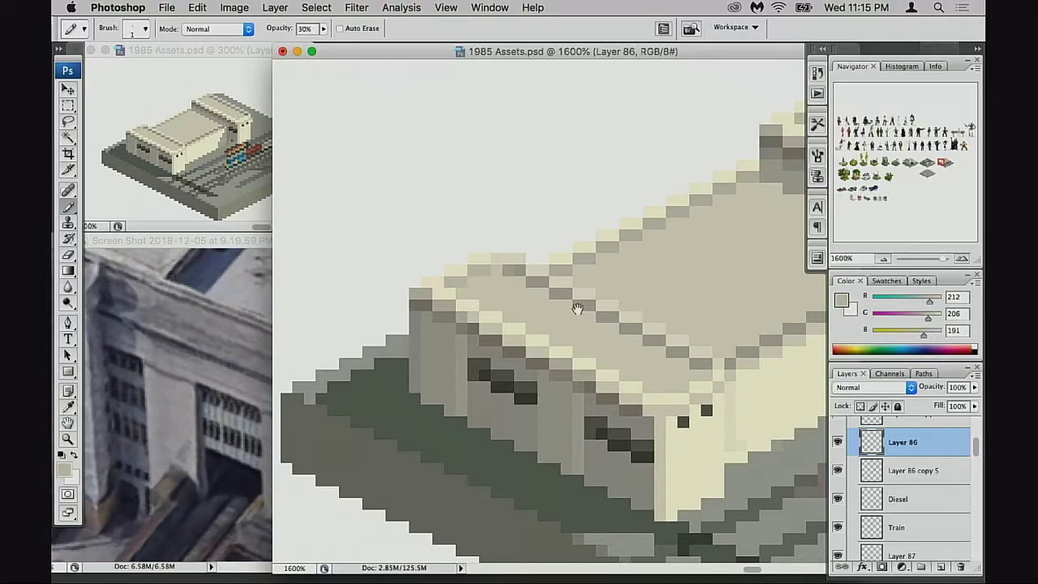
Step: Merge Layer 86 down into Layer 86 copy 5 and compare the merged building hidden and shown
left_click_drag(578, 309, 463, 337)
key("super+e")
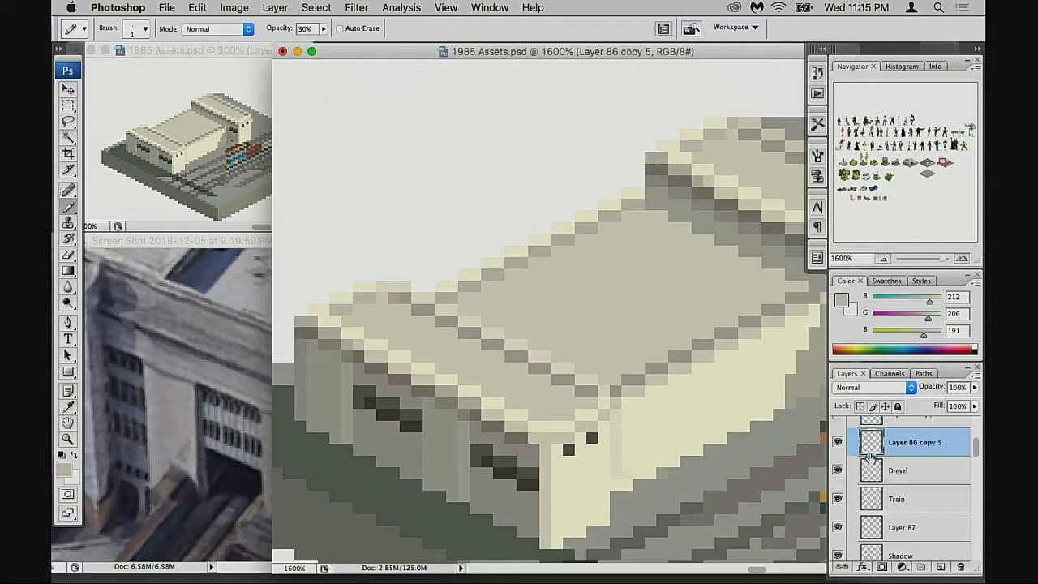
left_click(837, 443)
left_click(837, 443)
Step: Try light beige (RGB 226, 219, 201) at 100% opacity on the rear roof's upper corner and undo the last change
left_click_drag(654, 208, 590, 222)
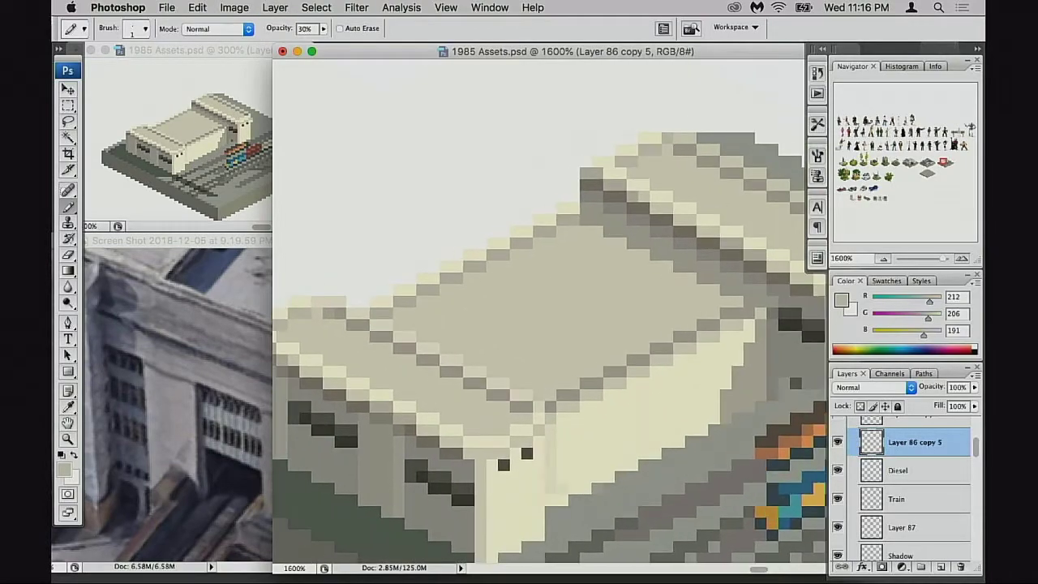
left_click_drag(687, 215, 680, 234)
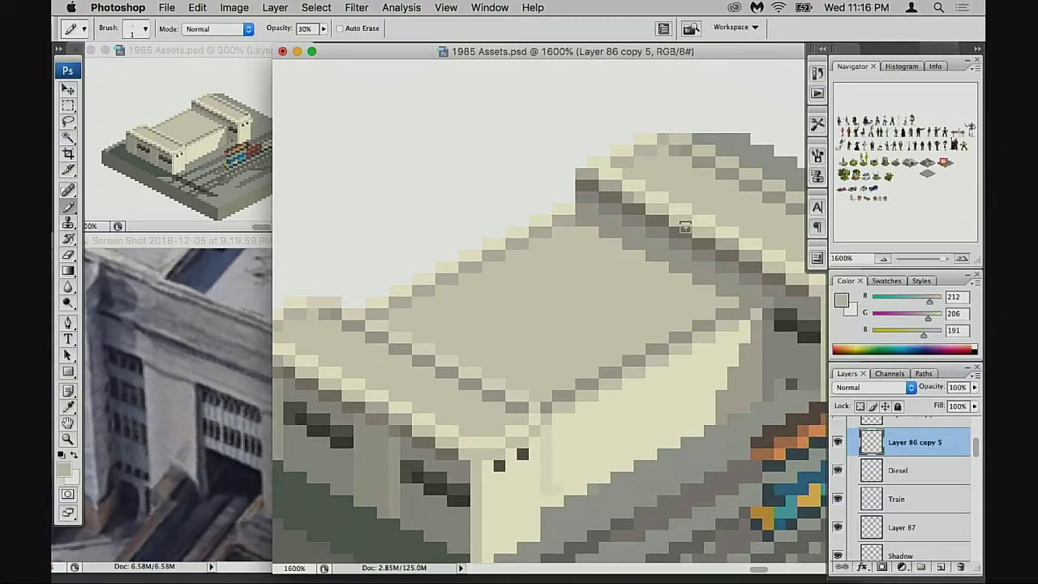
left_click(680, 135, "alt")
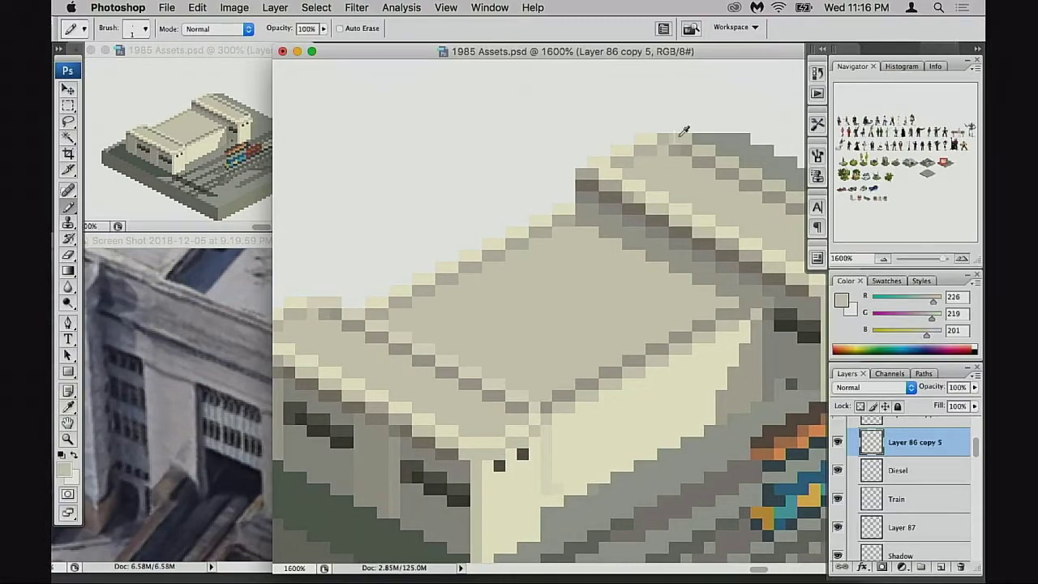
key("super+z")
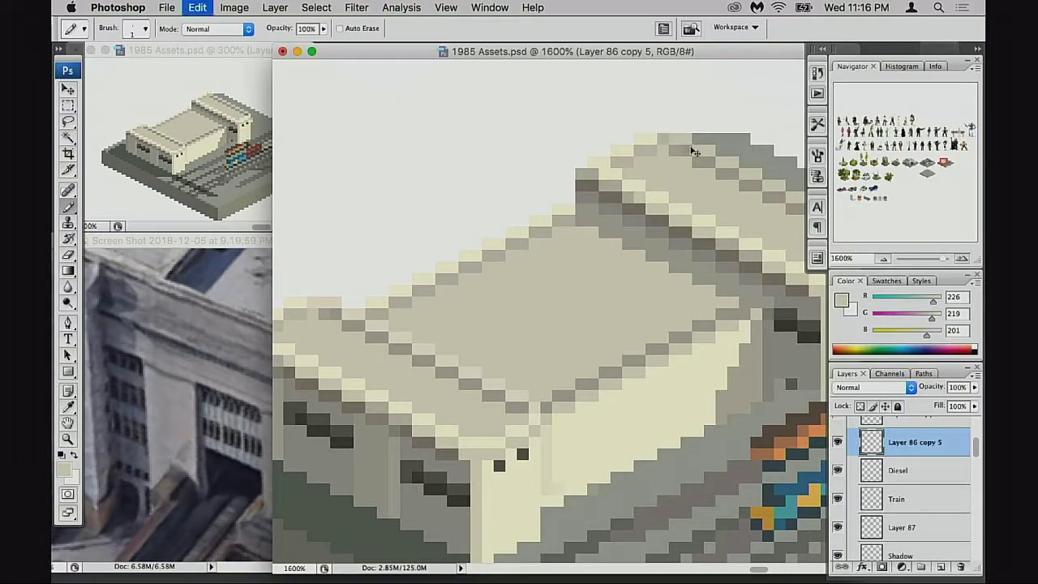
Step: Review the whole station at 700% and show Layer 86 copy 3 with the low block in front of the tracks
scroll(706, 213, "down", 5)
scroll(705, 212, "right", 3)
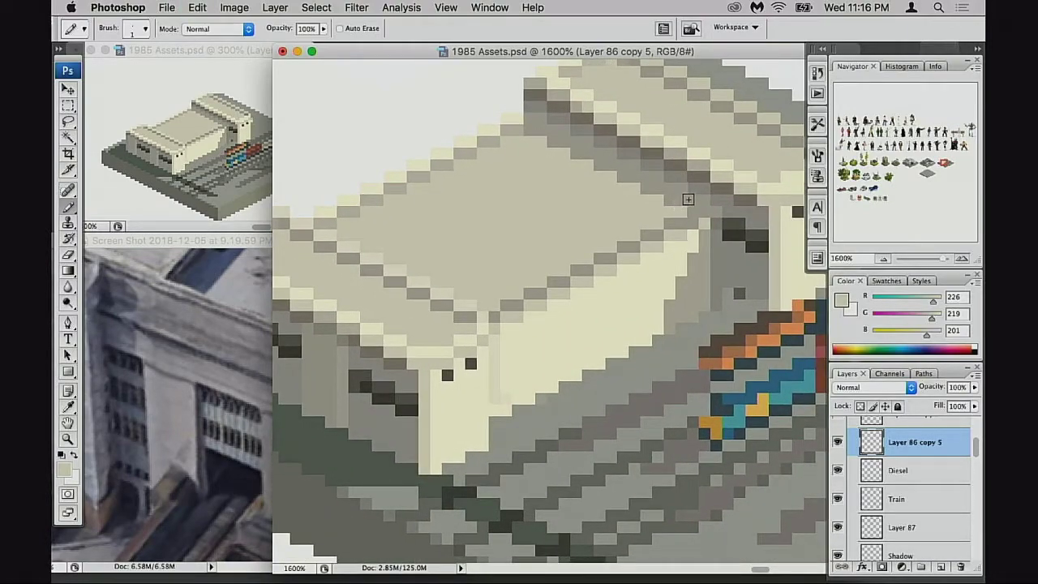
left_click_drag(619, 320, 558, 339)
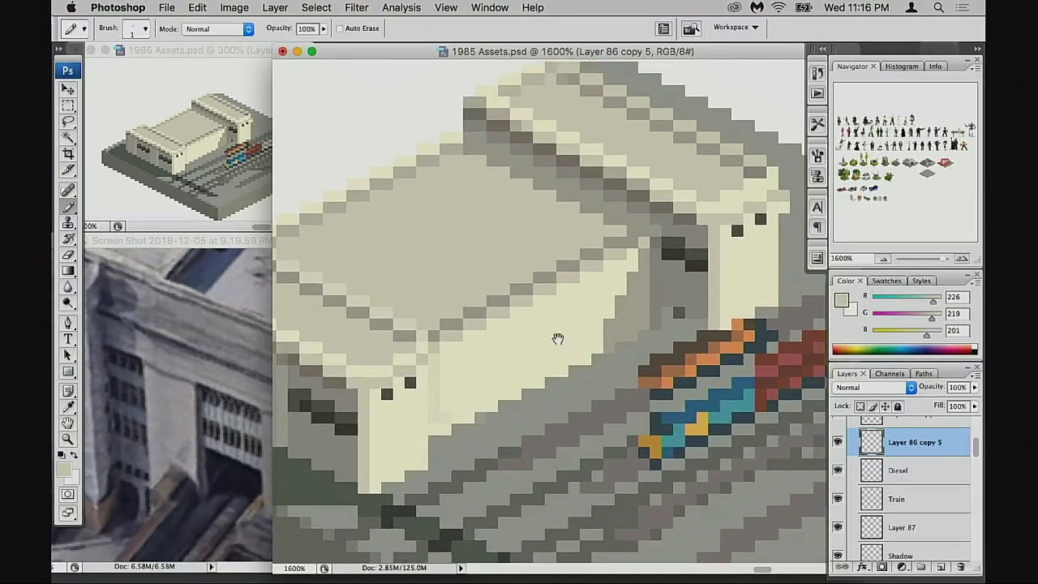
scroll(560, 342, "down", 3)
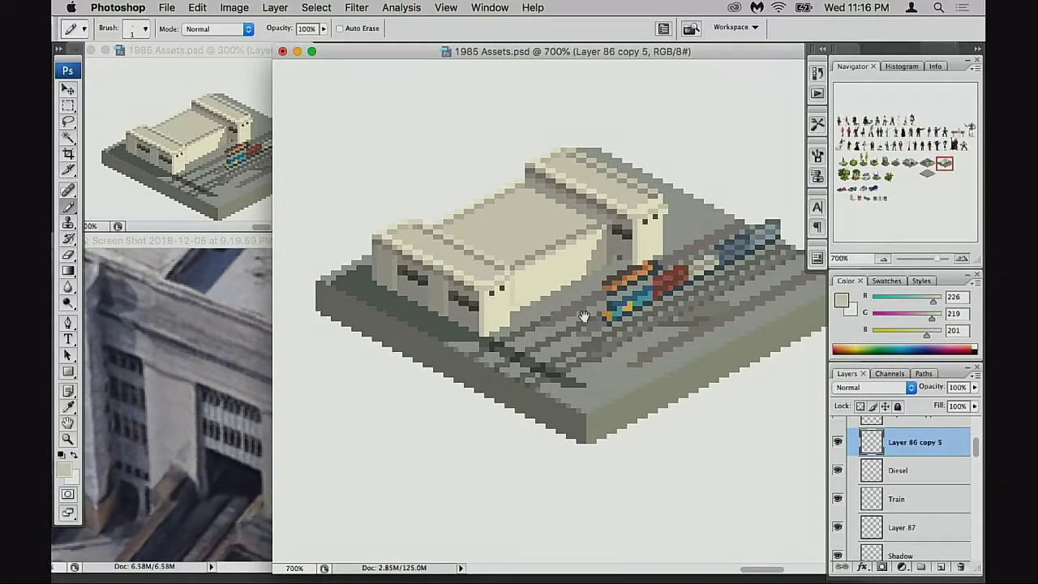
scroll(584, 316, "left", 1)
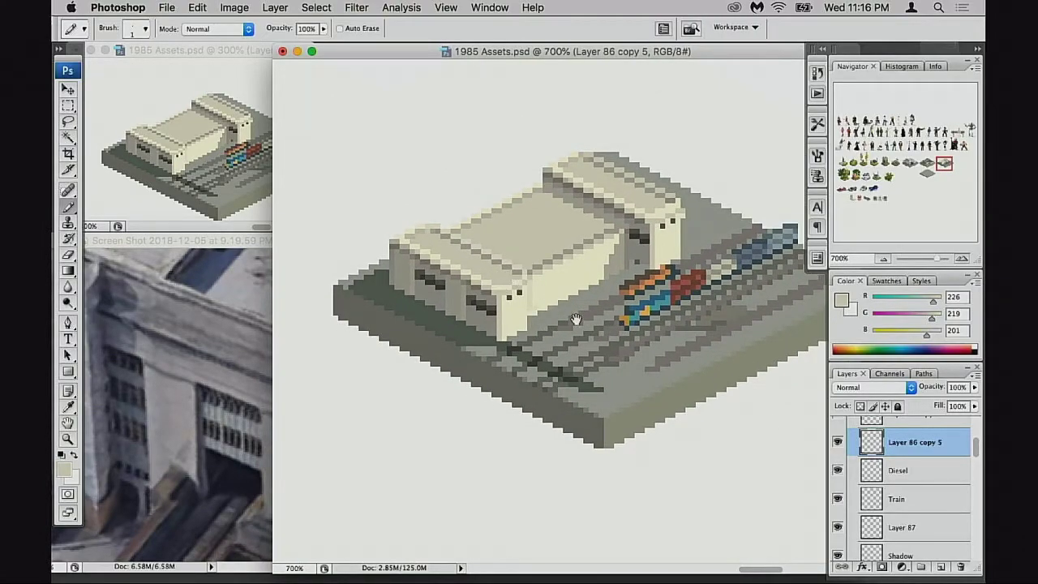
scroll(848, 459, "up", 1)
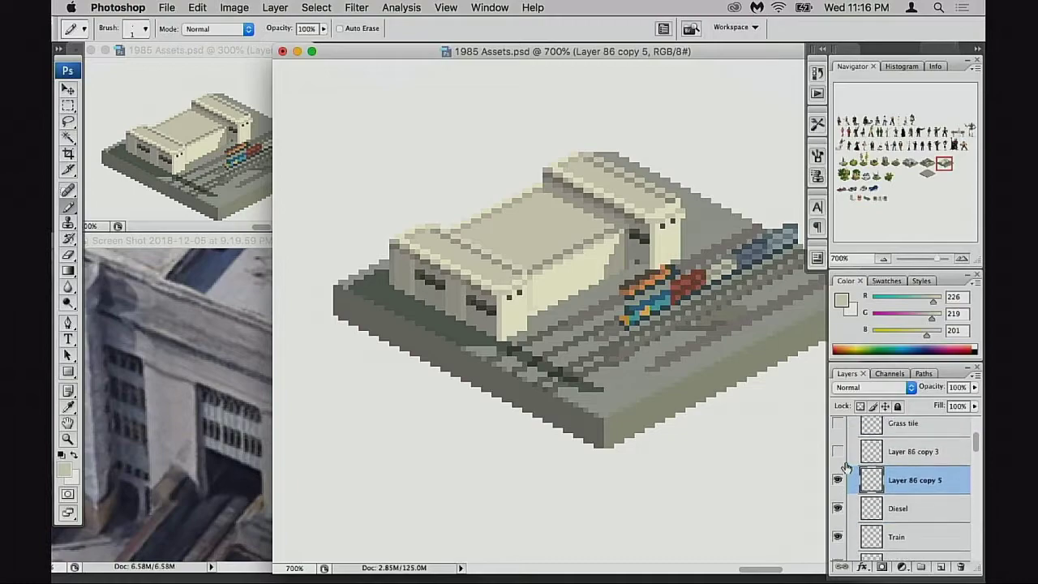
left_click(838, 455)
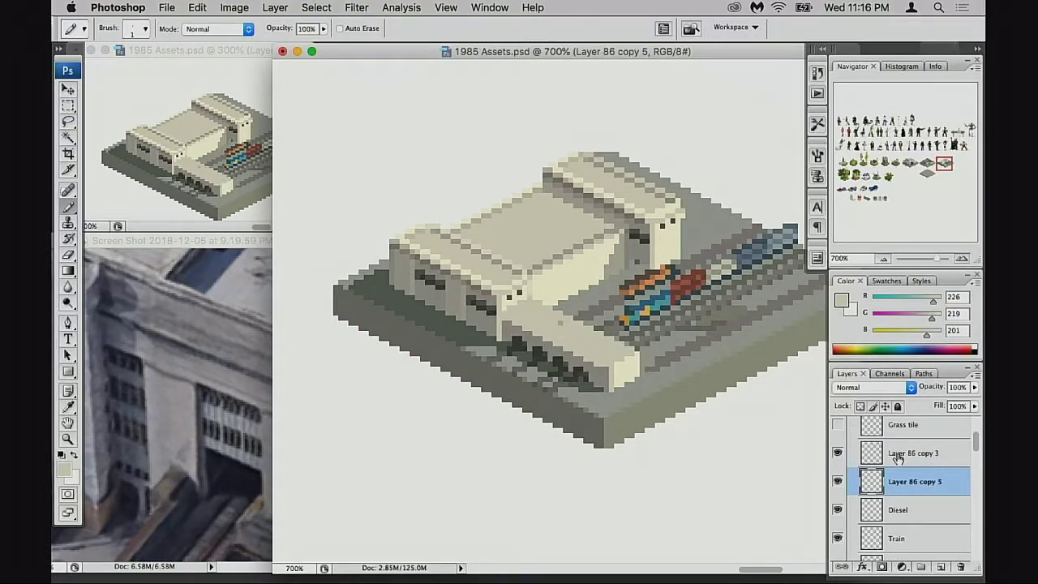
left_click_drag(560, 323, 574, 356)
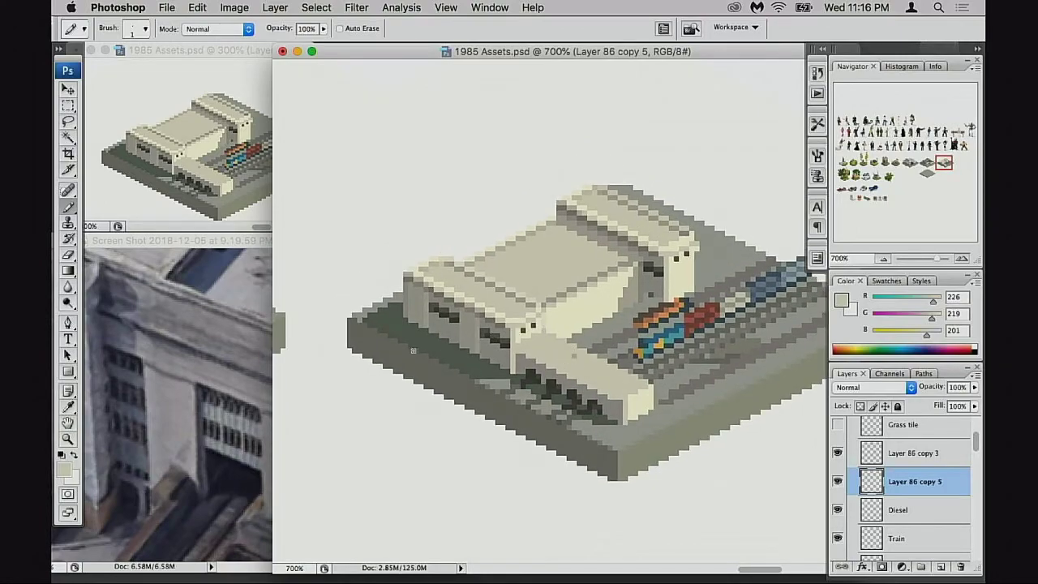
Step: Switch to the reference screenshot at 200% and examine the roof and parapet of the station's lower corner block
left_click(256, 332)
left_click_drag(364, 307, 372, 386)
left_click_drag(313, 353, 394, 434)
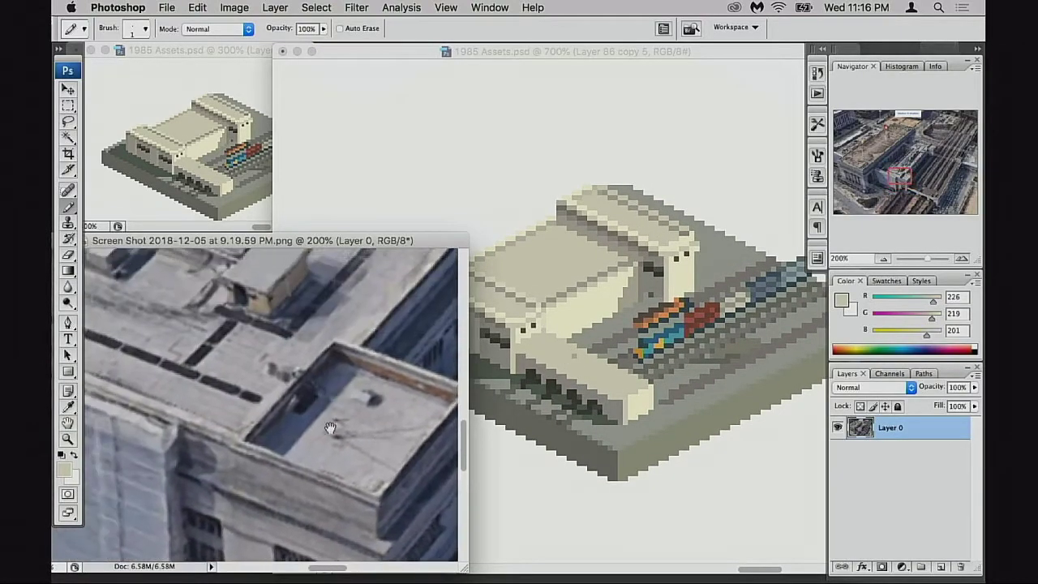
Step: Examine the long roof, side wall and corner block in the reference screenshot at 200% and 66.7%, comparing them with the pixel-art station
left_click_drag(349, 276, 305, 452)
left_click_drag(364, 415, 301, 458)
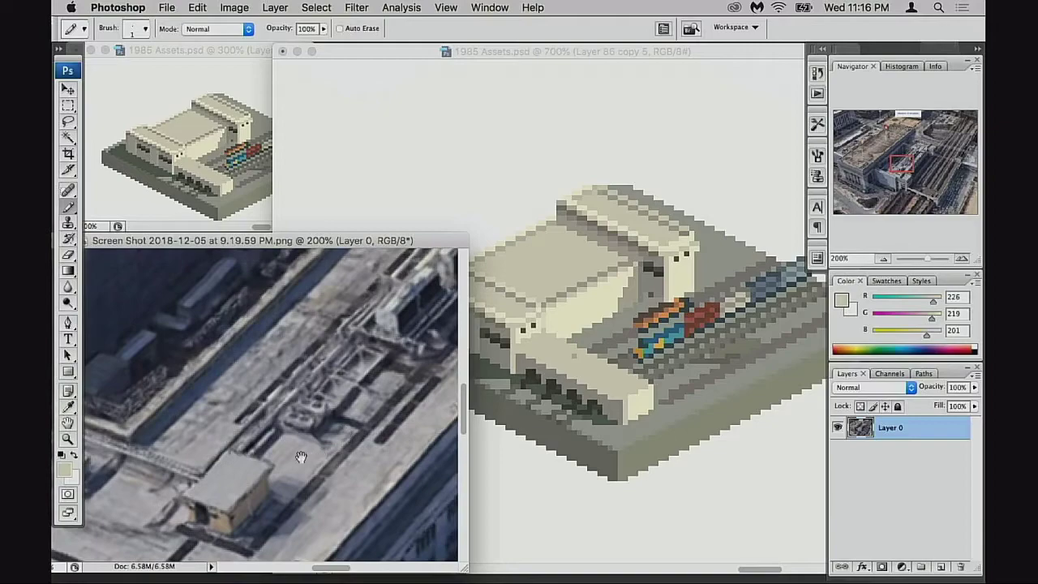
left_click(566, 322)
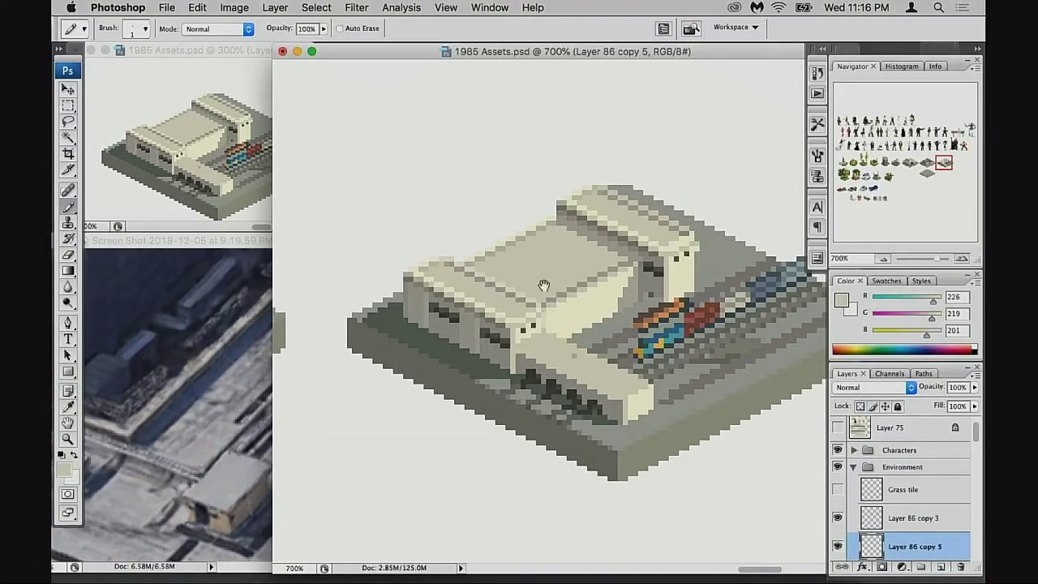
left_click(177, 432)
left_click(317, 385, "alt")
left_click(309, 396, "alt")
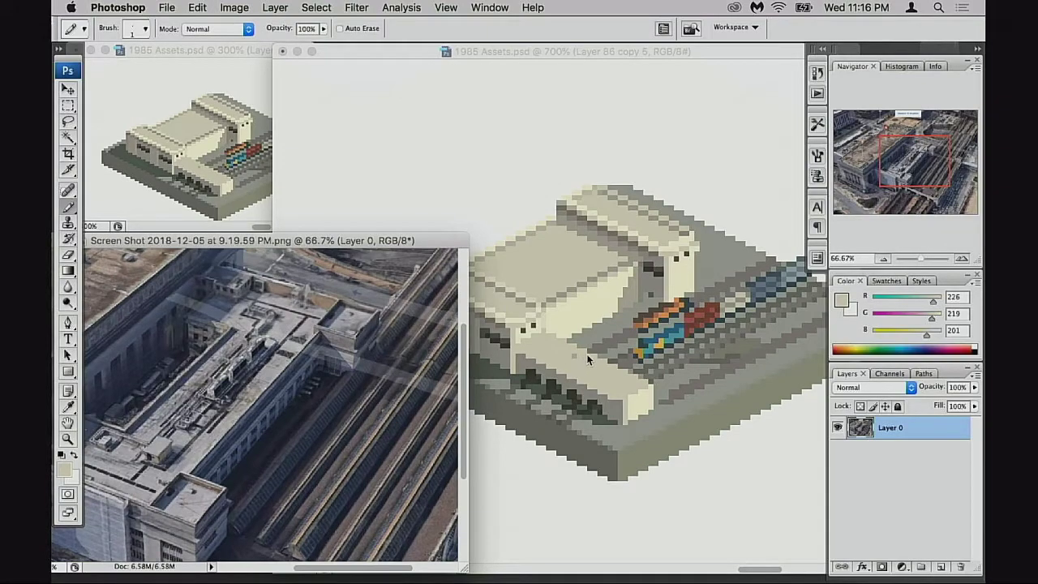
left_click(667, 246)
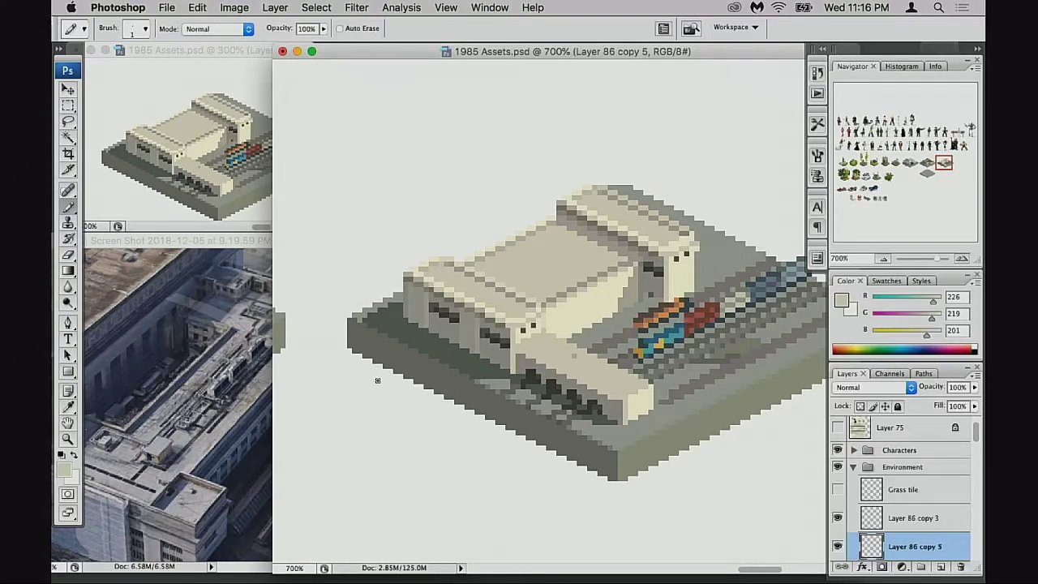
left_click(211, 420)
Step: Inspect the station at 1200% and compare Layer 86 copy 3 and Layer 86 copy 5 hidden and shown
left_click(680, 339)
key("super+equal")
key("super+equal")
left_click(838, 517)
left_click(838, 518)
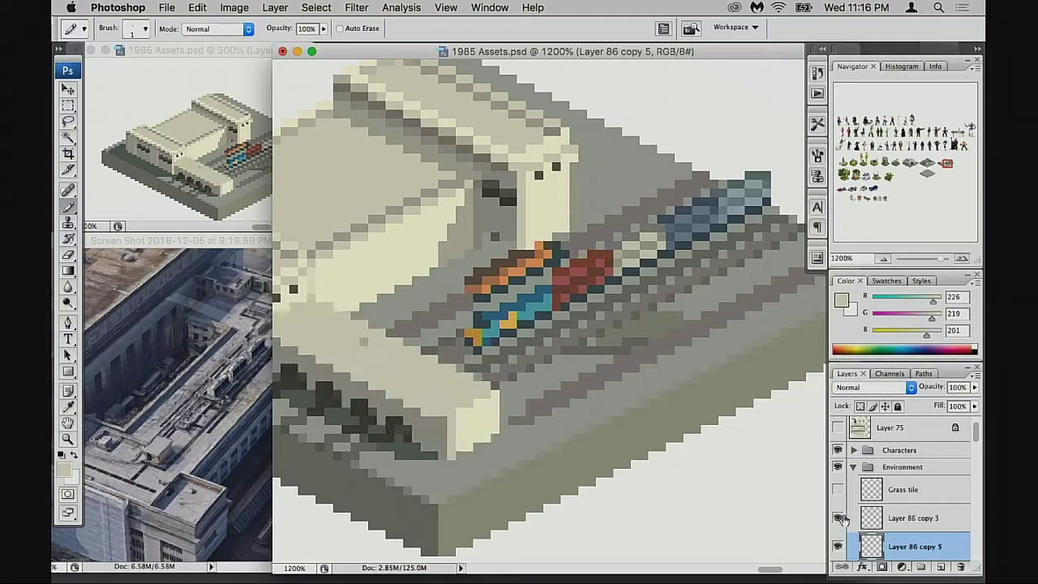
scroll(843, 519, "down", 1)
left_click(840, 514)
left_click(839, 514)
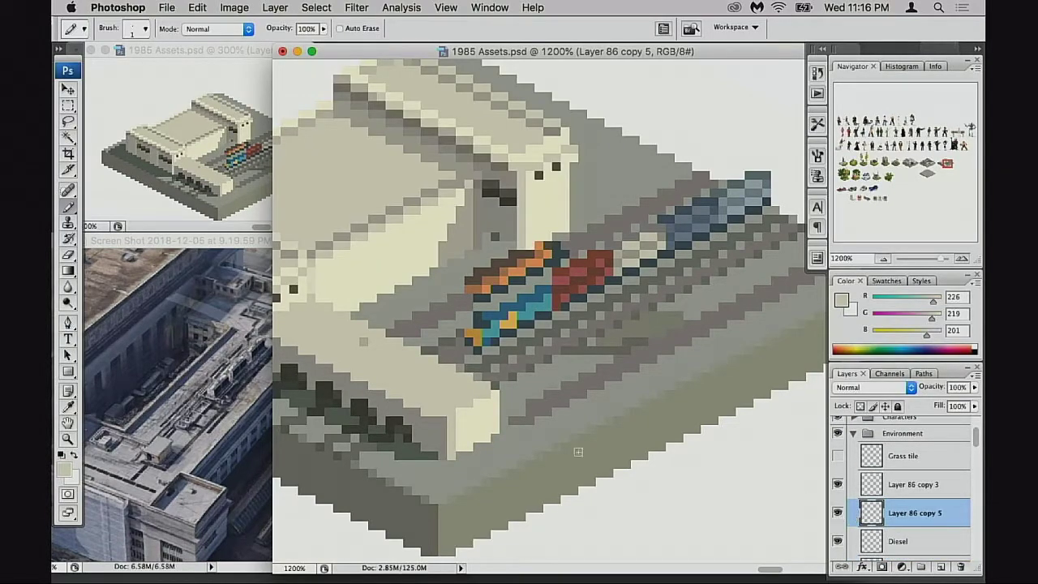
key("super+alt+shift+b")
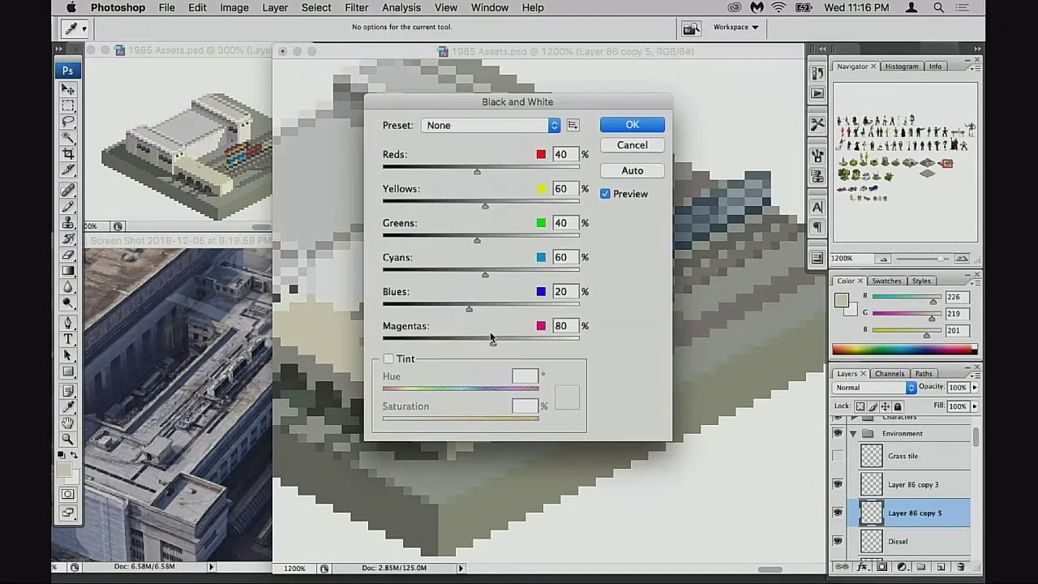
left_click(643, 148)
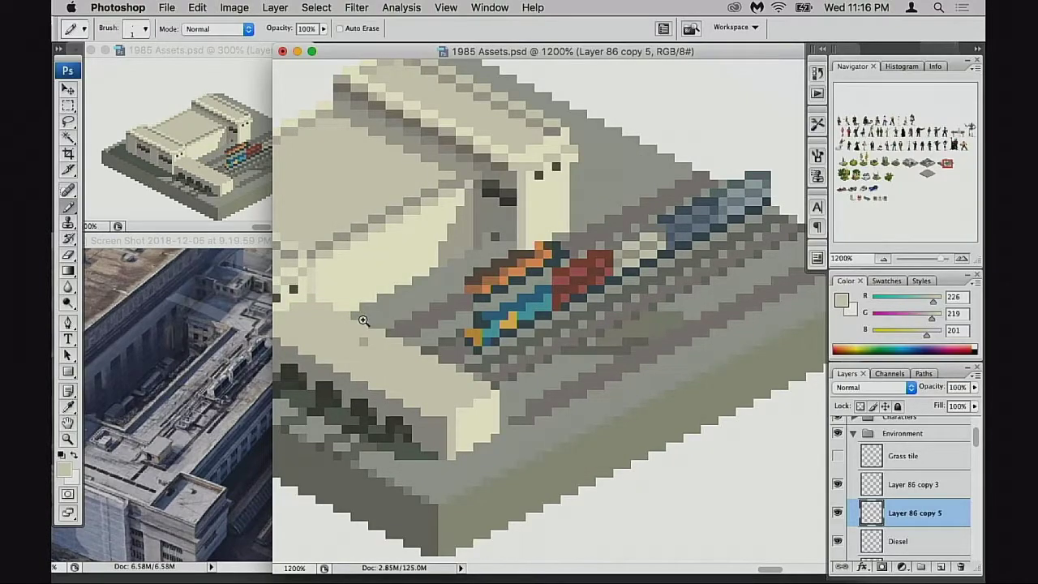
Step: Try a diagonal row of four two-pixel dark grey (RGB 92, 90, 85) windows on the building's sunlit side wall in Layer 86 copy 5
mouse_move(363, 320)
left_mouse_down()
mouse_move(492, 335)
mouse_move(604, 314)
left_mouse_up()
left_click(595, 331, "alt")
left_click_drag(649, 352, 186, 361)
left_click_drag(421, 244, 419, 260)
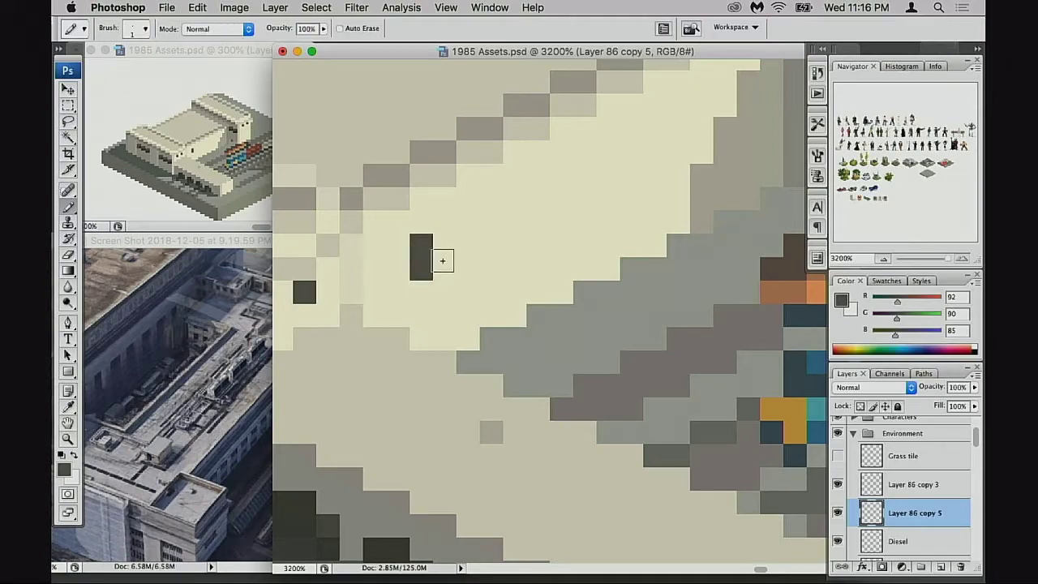
left_click_drag(459, 219, 462, 236)
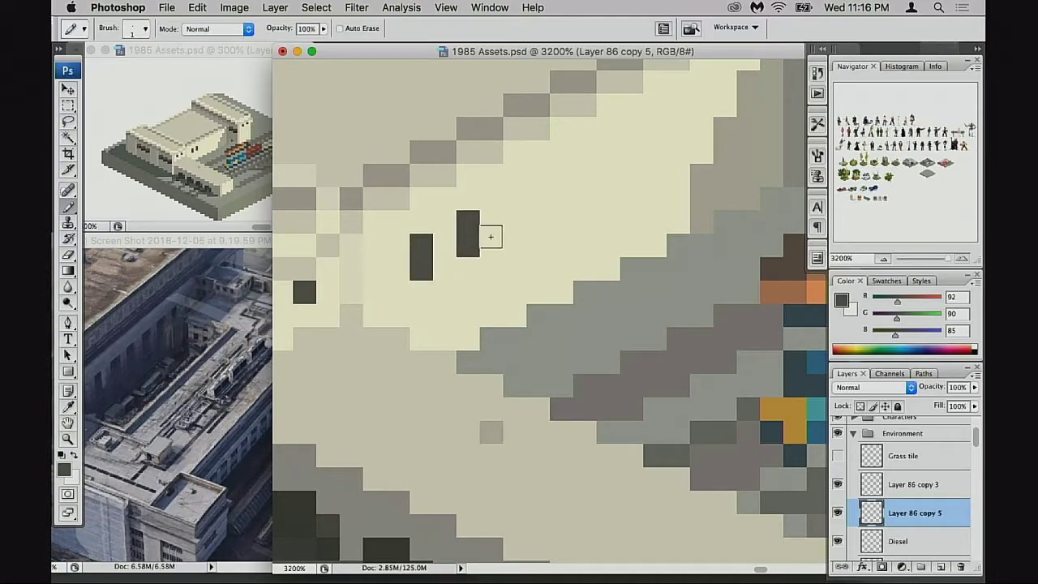
left_click_drag(507, 197, 508, 213)
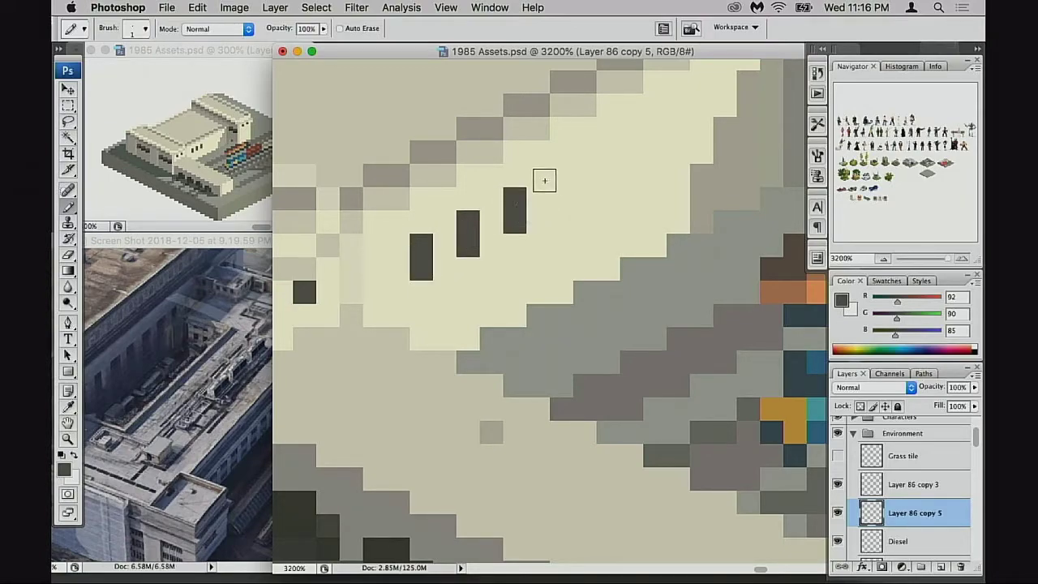
mouse_move(543, 180)
left_mouse_down()
mouse_move(547, 192)
mouse_move(560, 185)
mouse_move(559, 201)
left_mouse_up()
key("super+z")
key("m")
left_click_drag(364, 141, 691, 329)
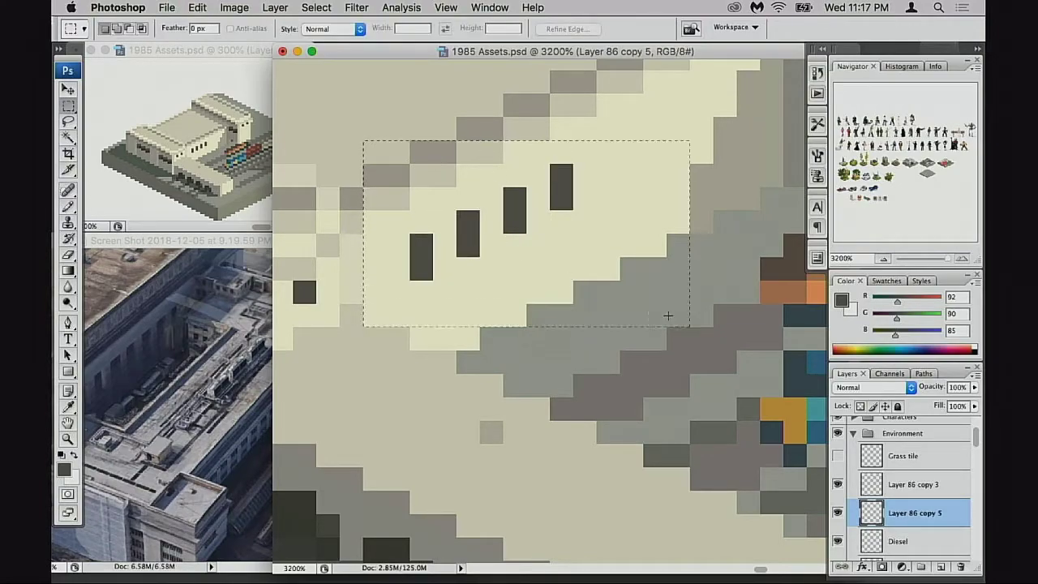
left_click_drag(582, 230, 670, 155)
left_click_drag(609, 209, 545, 274)
Step: Undo the windows on Layer 86 copy 5 and compare both building layers hidden and shown
key("super+alt+z")
key("super+alt+z")
key("super+alt+z")
key("super+alt+z")
key("super+alt+z")
key("super+alt+z")
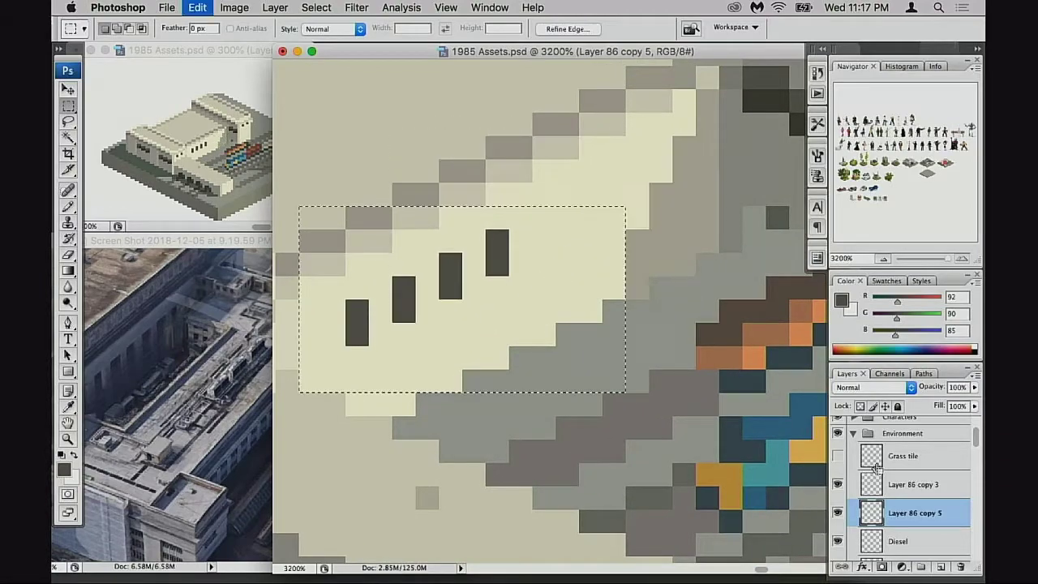
key("super+alt+z")
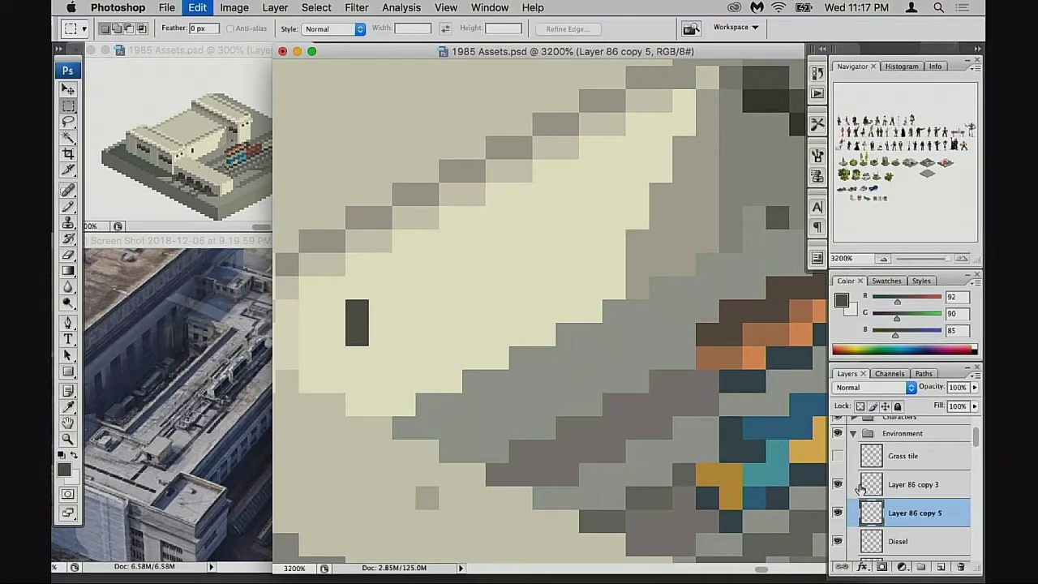
key("super+alt+z")
left_click(838, 484)
left_click(838, 485)
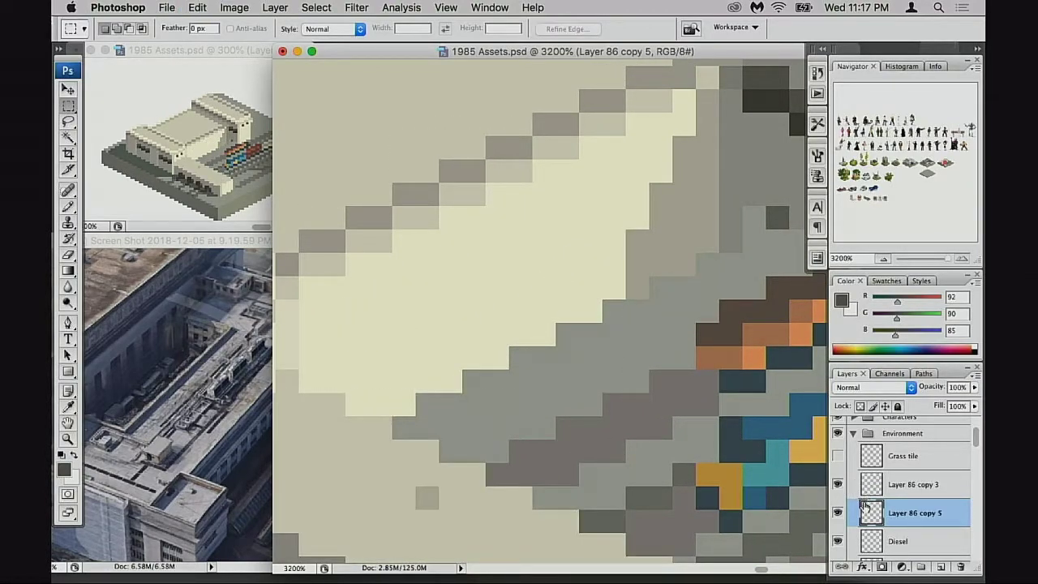
left_click(838, 513)
left_click(838, 512)
Step: Add a new layer above Layer 86 copy 5 and draw one two-pixel-high dark grey window on the side wall, erasing the stray pixel
key("super+shift+alt+n")
key("b")
left_click_drag(361, 317, 378, 325)
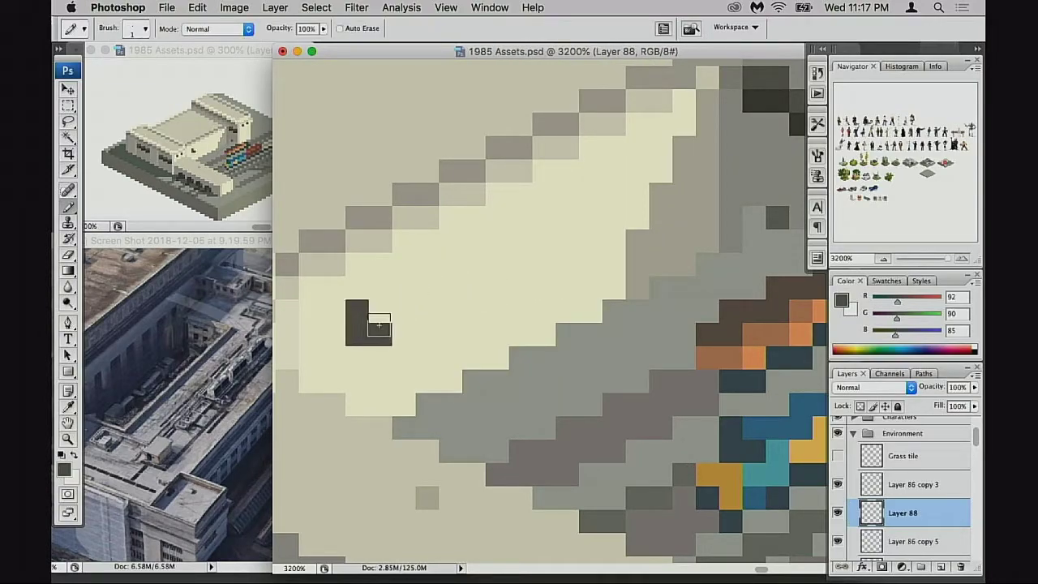
key("m")
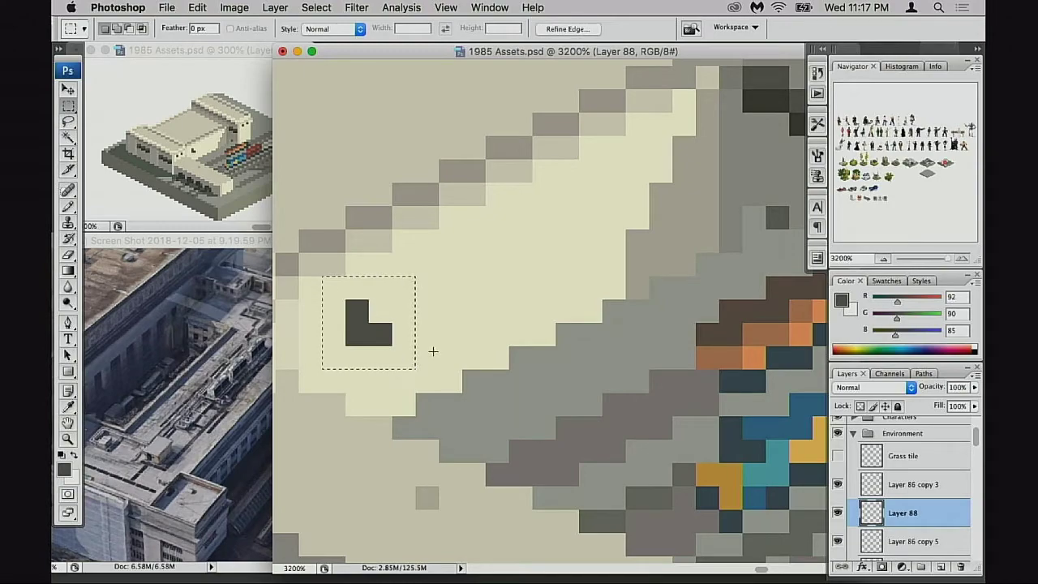
key("super+d")
key("e")
left_click(381, 335)
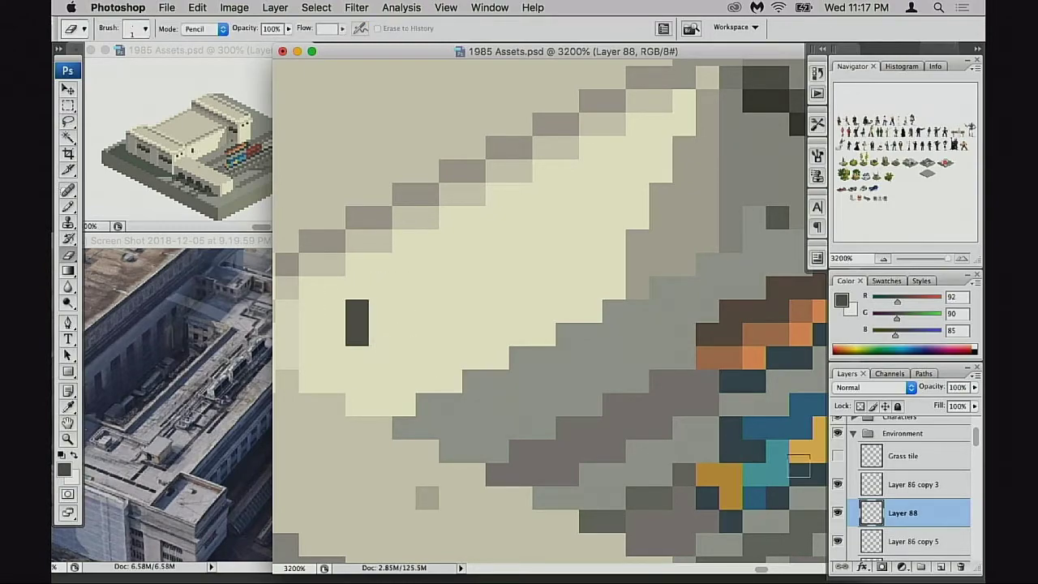
left_click(839, 512)
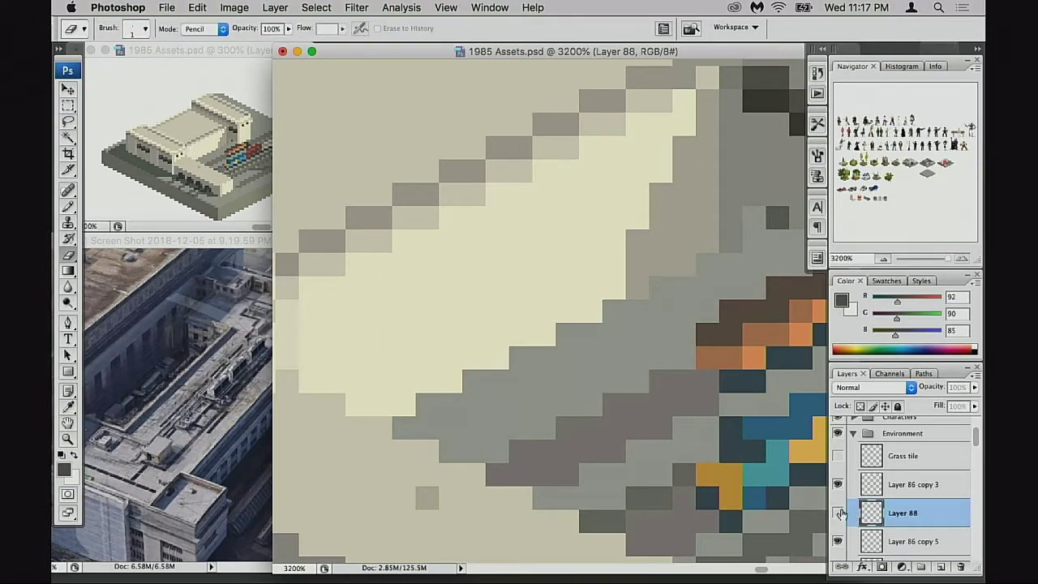
left_click(839, 513)
Step: Try a second window copied diagonally up the side wall, undoing the extra pair and spacing it three pixels from the first
key("v")
mouse_move(465, 402)
left_mouse_down()
mouse_move(473, 340)
mouse_move(469, 401)
left_mouse_up()
key("m")
mouse_move(300, 253)
left_mouse_down()
mouse_move(439, 393)
mouse_move(446, 298)
mouse_move(482, 289)
mouse_move(472, 296)
left_mouse_up()
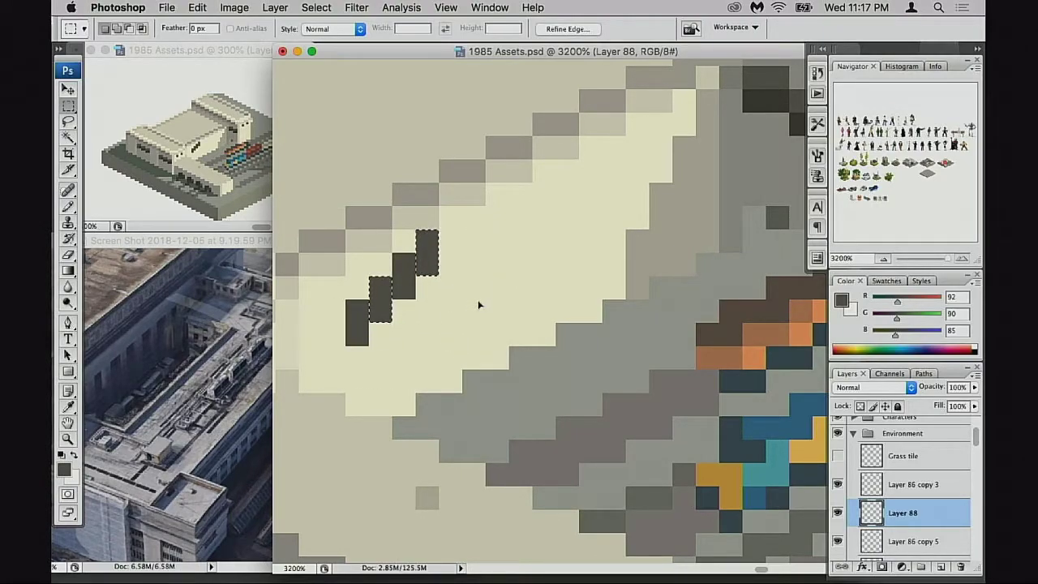
key("super+z")
left_click(506, 288)
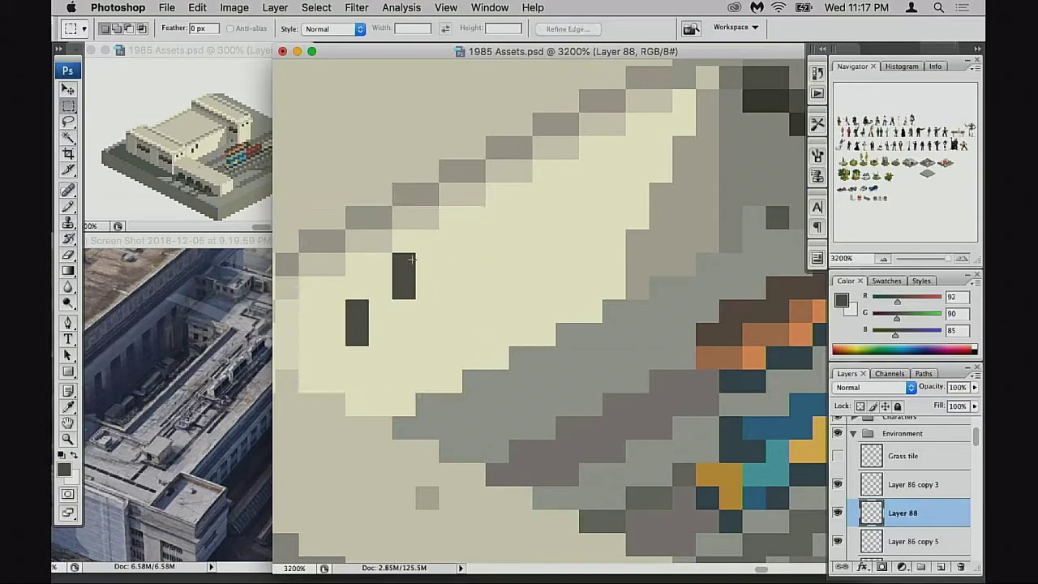
left_click_drag(450, 296, 456, 294)
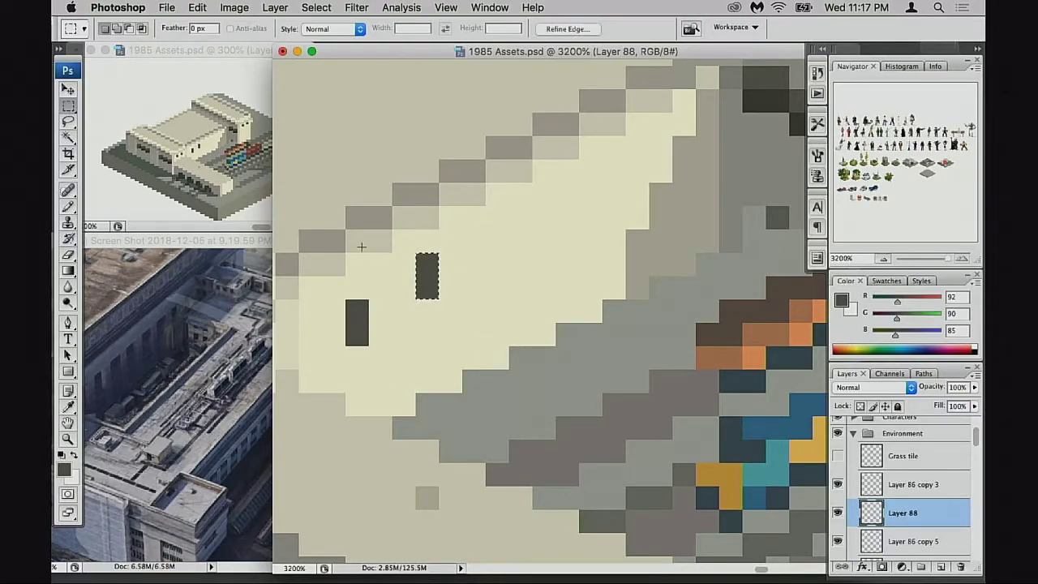
Step: Duplicate the window pair up and to the right, try another offset copy, and undo that last copy
left_click_drag(357, 241, 541, 379)
left_click_drag(468, 342, 496, 311)
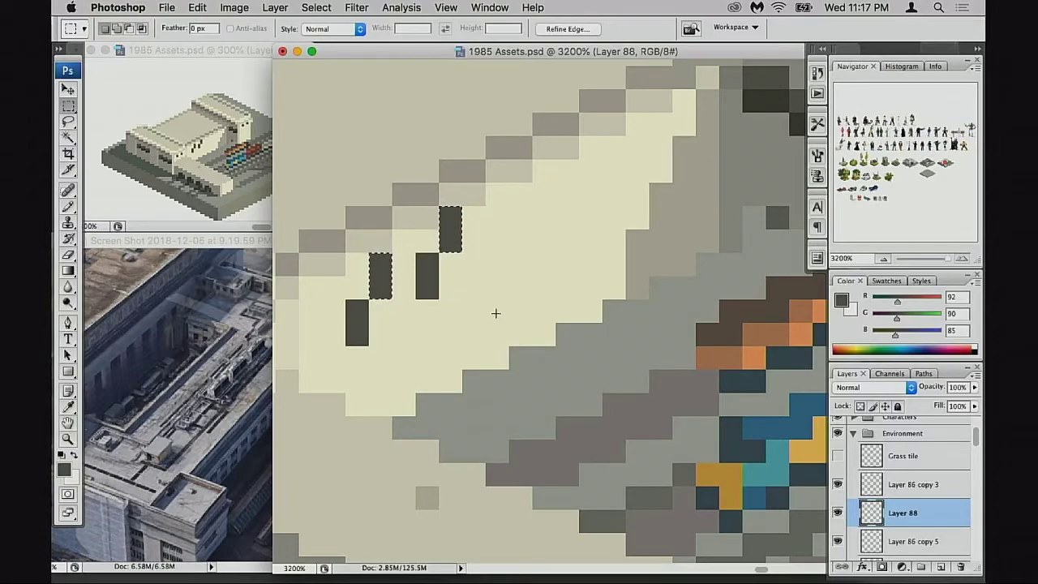
key("super+alt+Right")
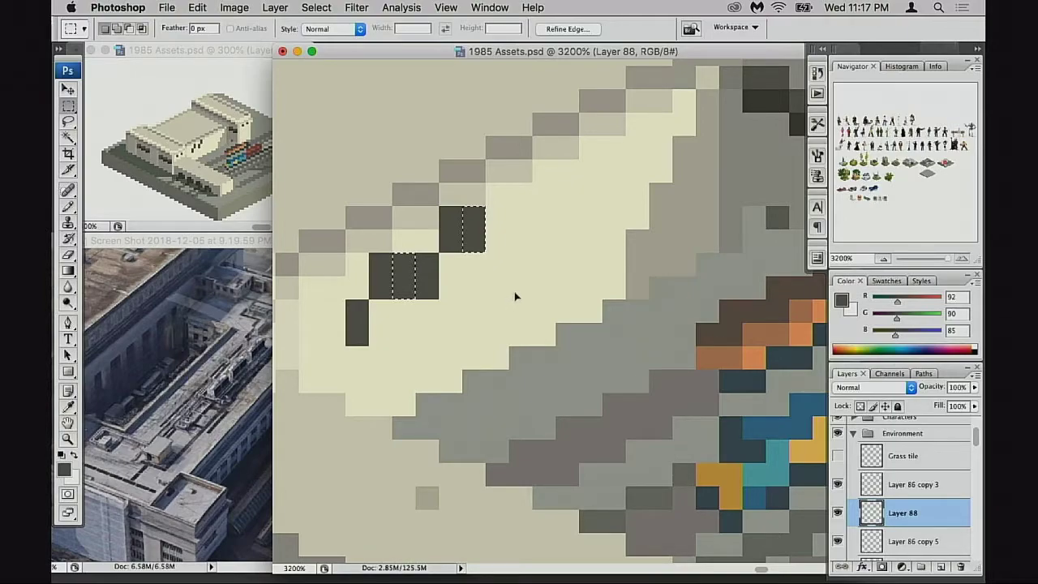
key("super+Up")
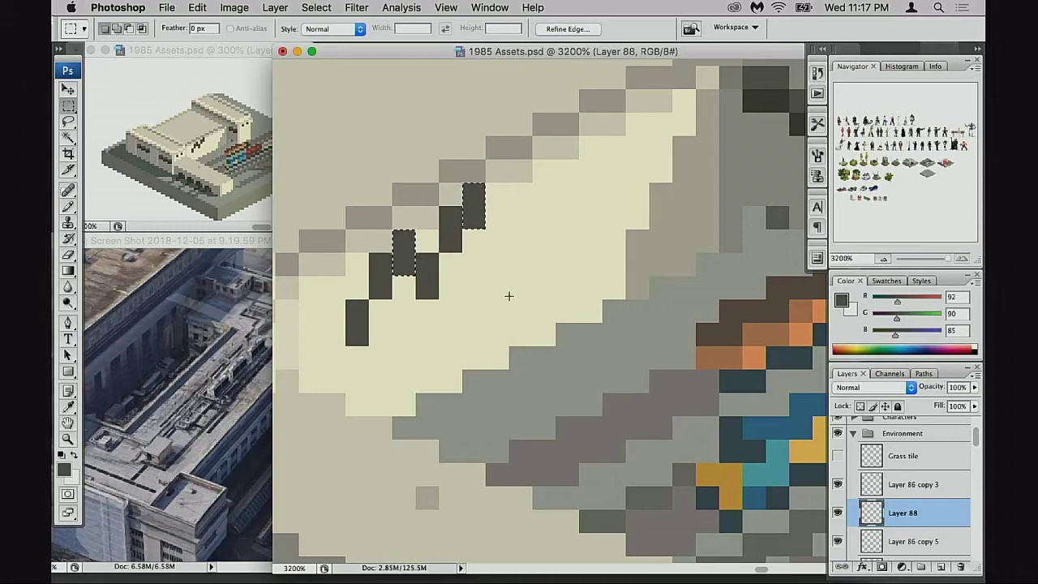
key("super+alt+z")
key("super+alt+z")
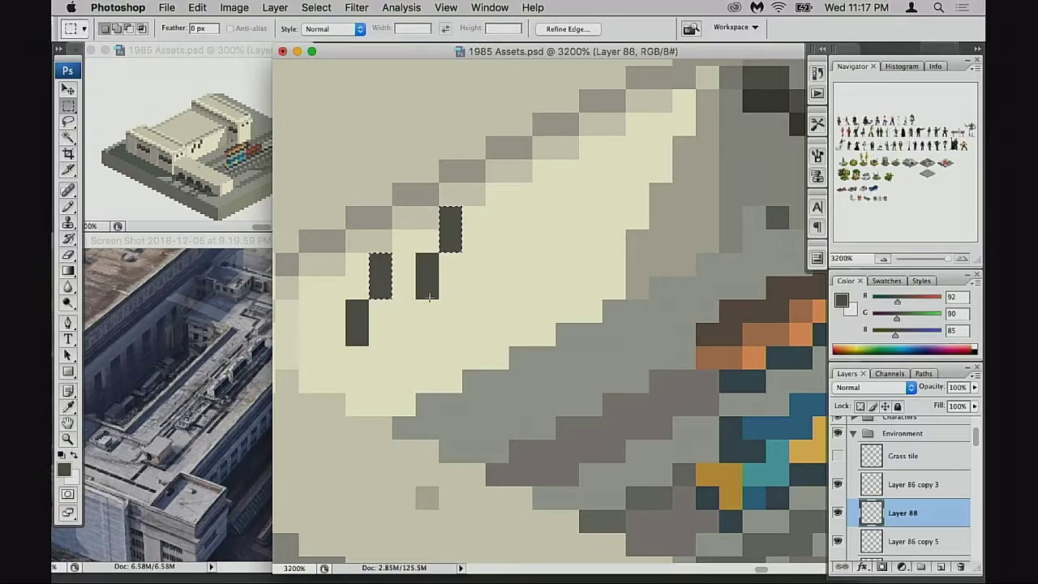
Step: Shift the two leftmost windows one pixel to the right
left_click_drag(323, 230, 403, 364)
left_click_drag(385, 315, 403, 342)
key("ctrl+Right")
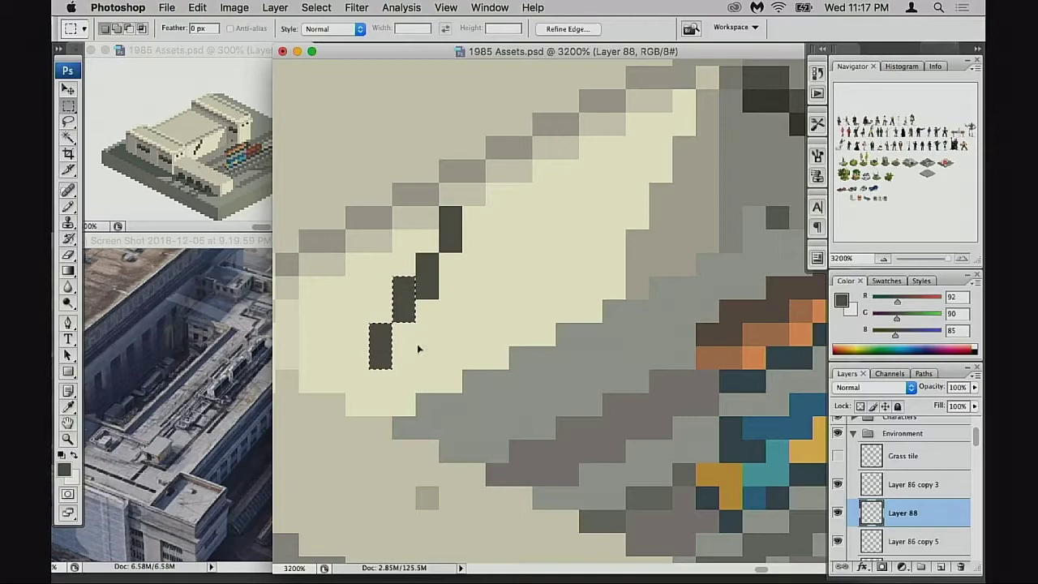
key("ctrl+Up")
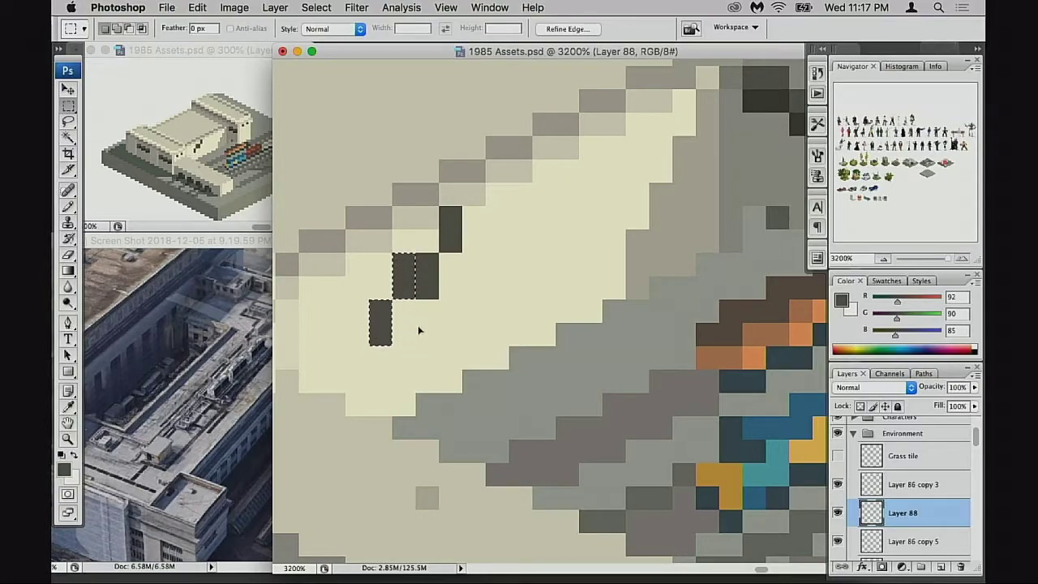
Step: Erase the uneven windows and rebuild a single two-pixel-high dark grey window just below the roof edge
key("e")
key("ctrl+d")
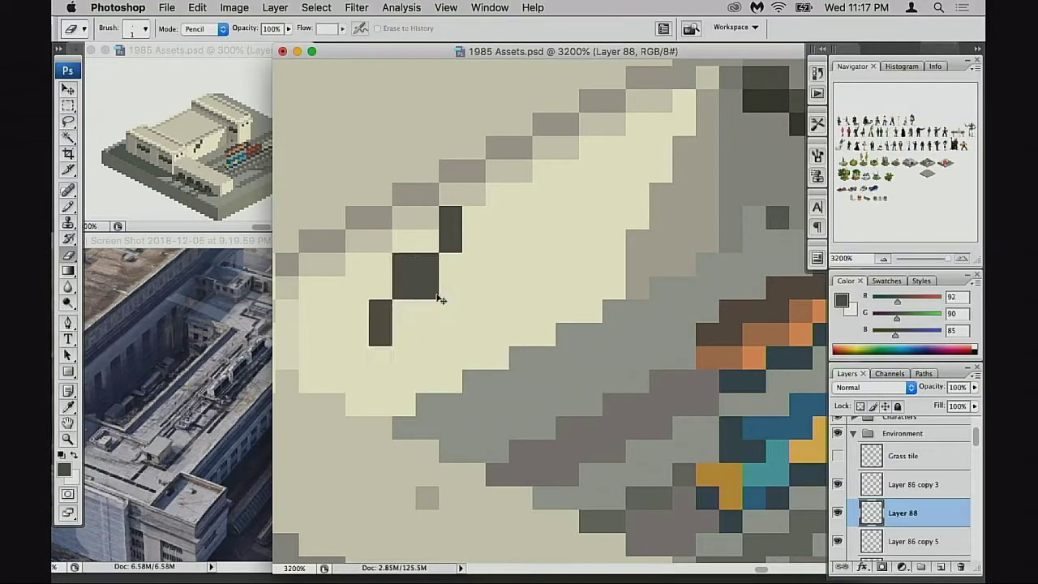
mouse_move(404, 265)
left_mouse_down()
mouse_move(404, 300)
mouse_move(381, 334)
left_mouse_up()
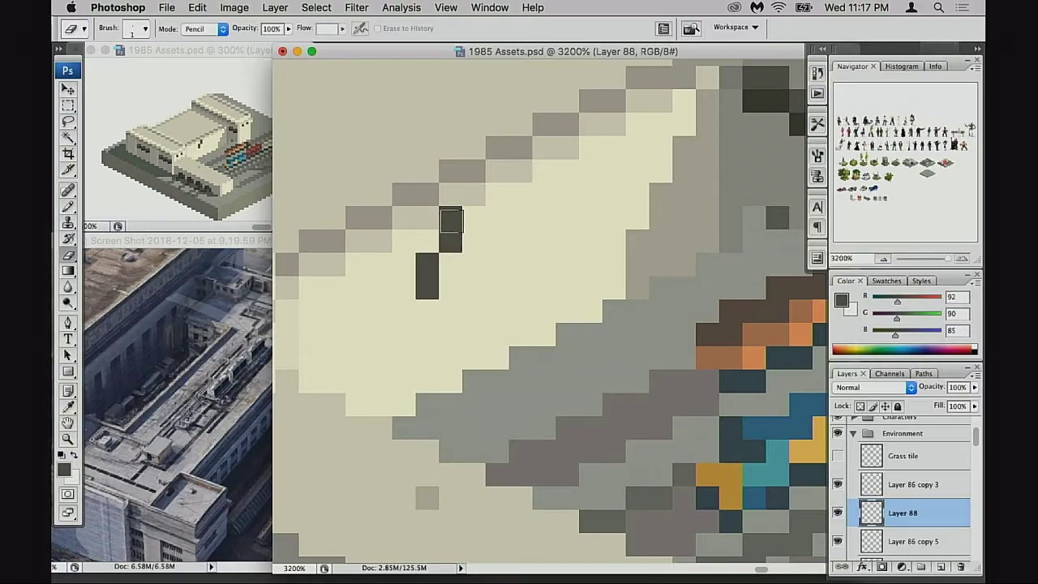
left_click(451, 219)
left_click(428, 288)
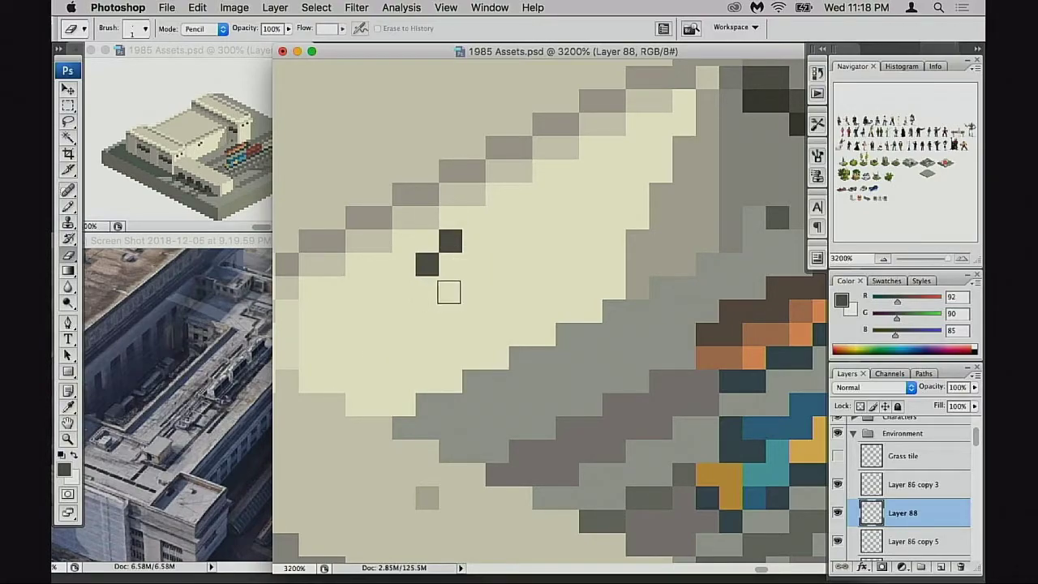
key("b")
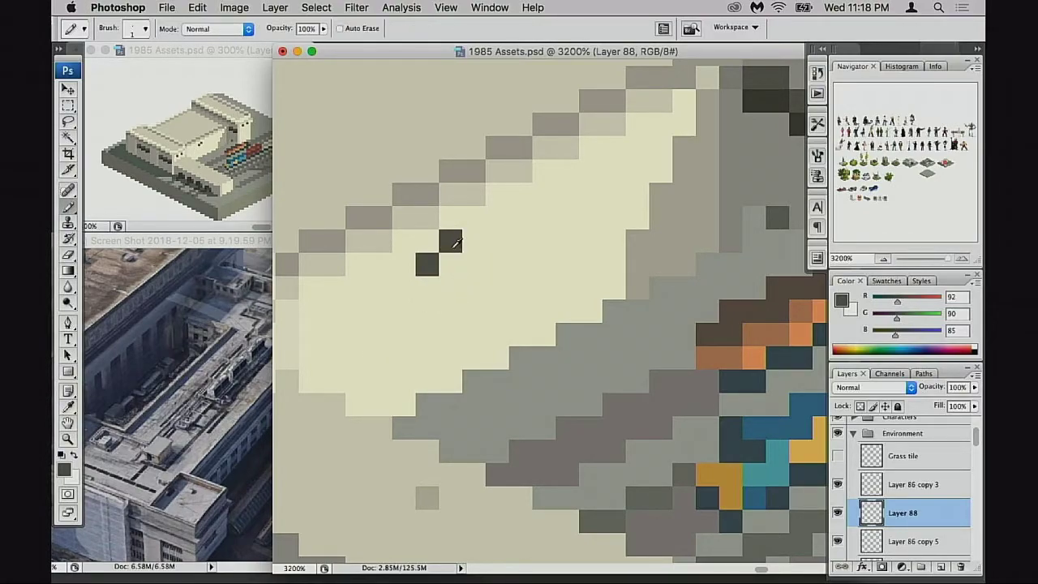
left_click(450, 265)
key("e")
left_click(427, 264)
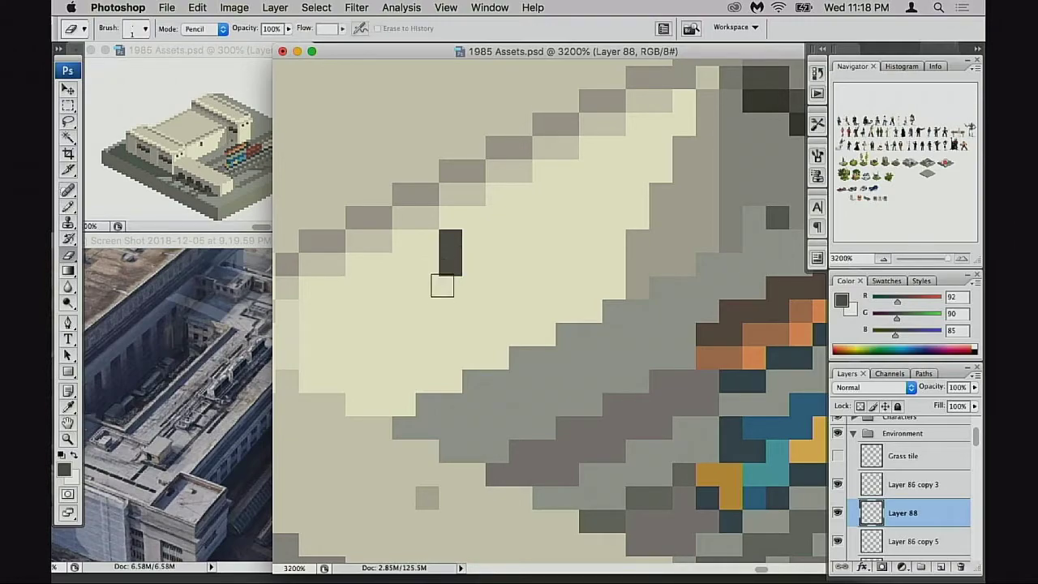
Step: Duplicate the window down the side wall into a diagonal row of four, spaced two pixels apart and following the roof edge
key("m")
left_click_drag(421, 216, 500, 317)
left_click_drag(457, 282, 408, 282)
left_click_drag(354, 213, 577, 346)
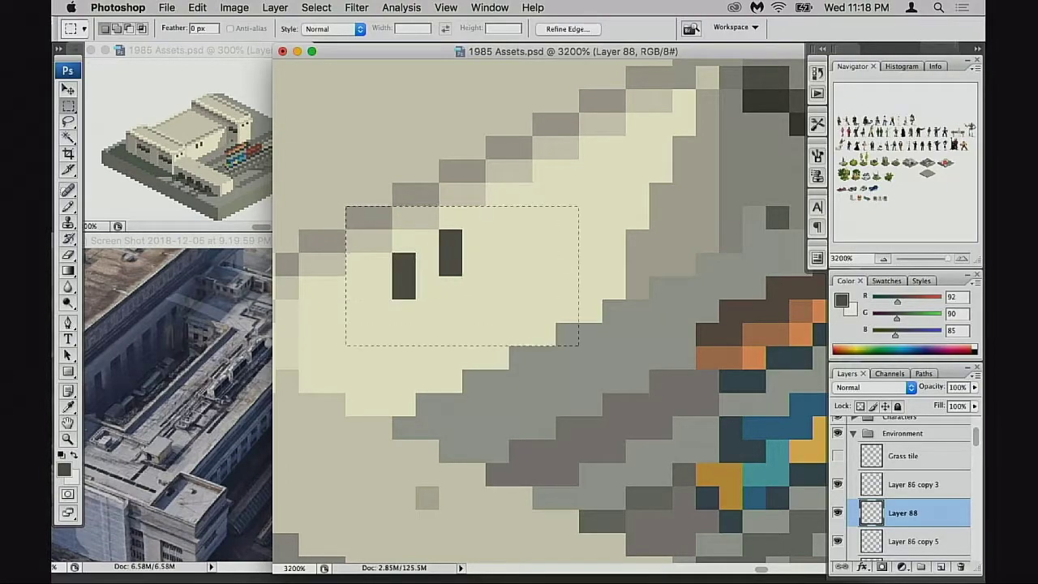
mouse_move(452, 309)
left_mouse_down()
mouse_move(426, 336)
mouse_move(407, 329)
mouse_move(343, 357)
left_mouse_up()
left_click_drag(403, 346, 442, 344)
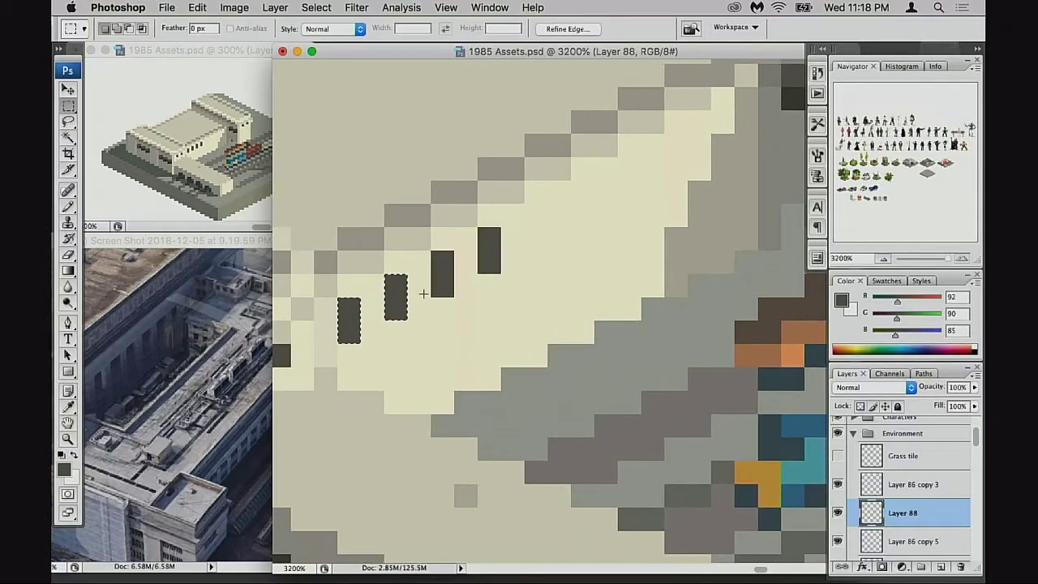
Step: Duplicate the existing side-wall windows up the diagonal to continue the evenly spaced row to the wall's far end, and deselect
mouse_move(315, 204)
left_mouse_down()
mouse_move(547, 389)
mouse_move(571, 390)
left_mouse_up()
left_click_drag(467, 331, 603, 253)
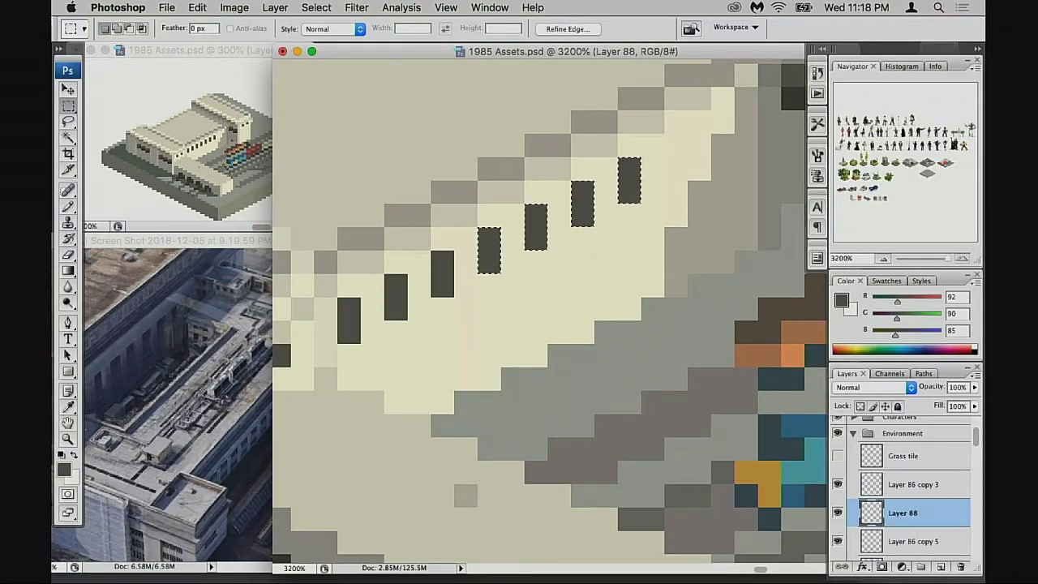
left_click_drag(557, 294, 463, 341)
left_click_drag(496, 271, 611, 208)
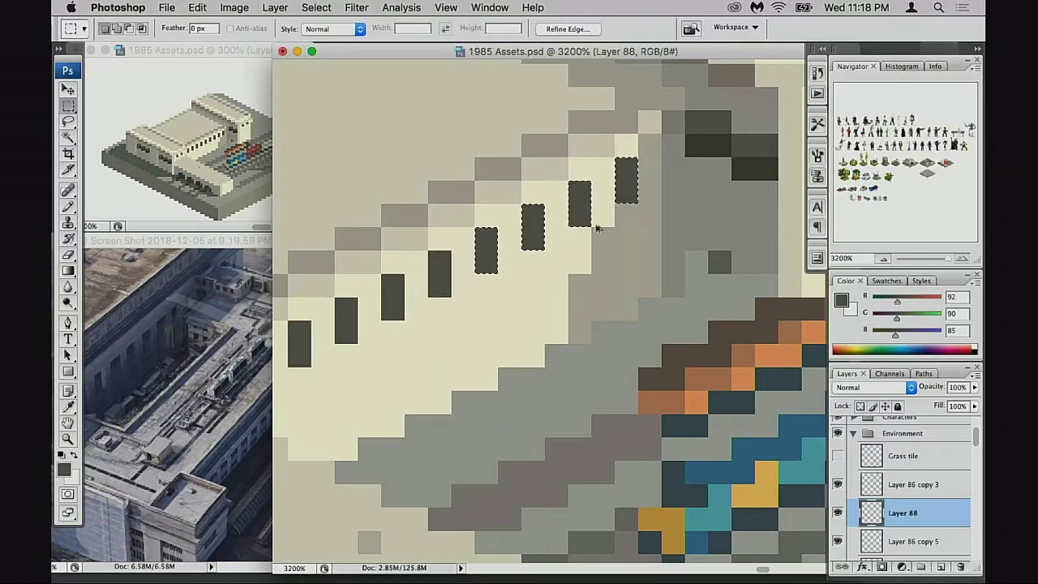
scroll(565, 292, "left", 2)
key("super+d")
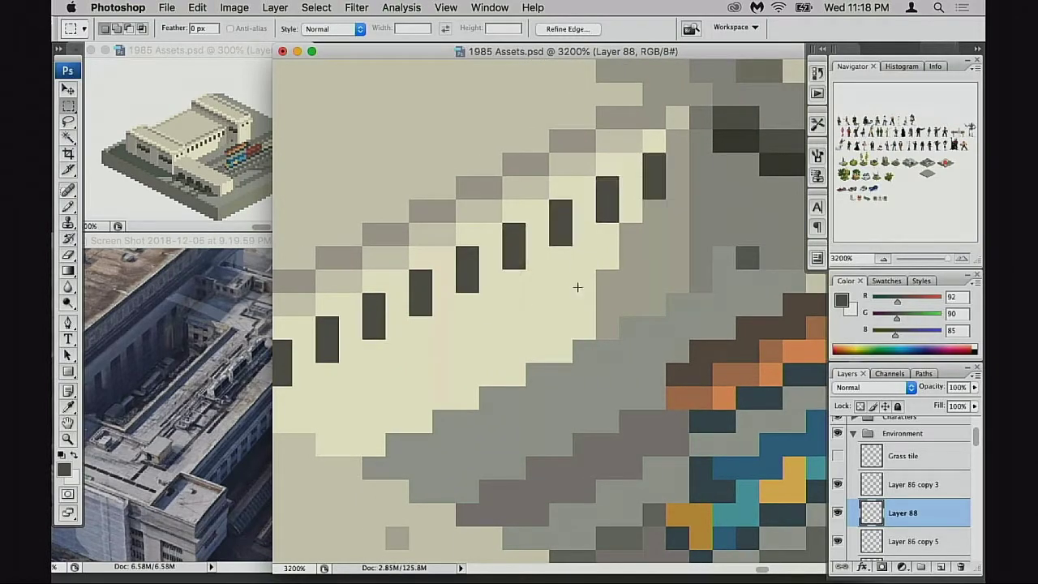
Step: Paint the upper pixel of each side-wall window a darker grey (63, 63, 58) sampled from the front windows, at 100% opacity
key("b")
left_click_drag(410, 347, 728, 289)
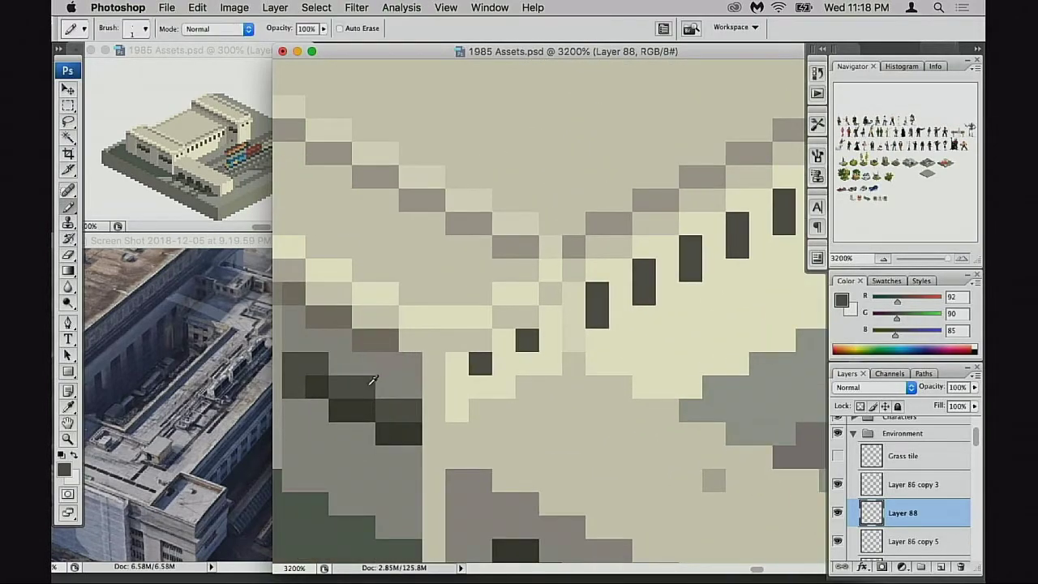
key("3")
left_click(367, 406, "alt")
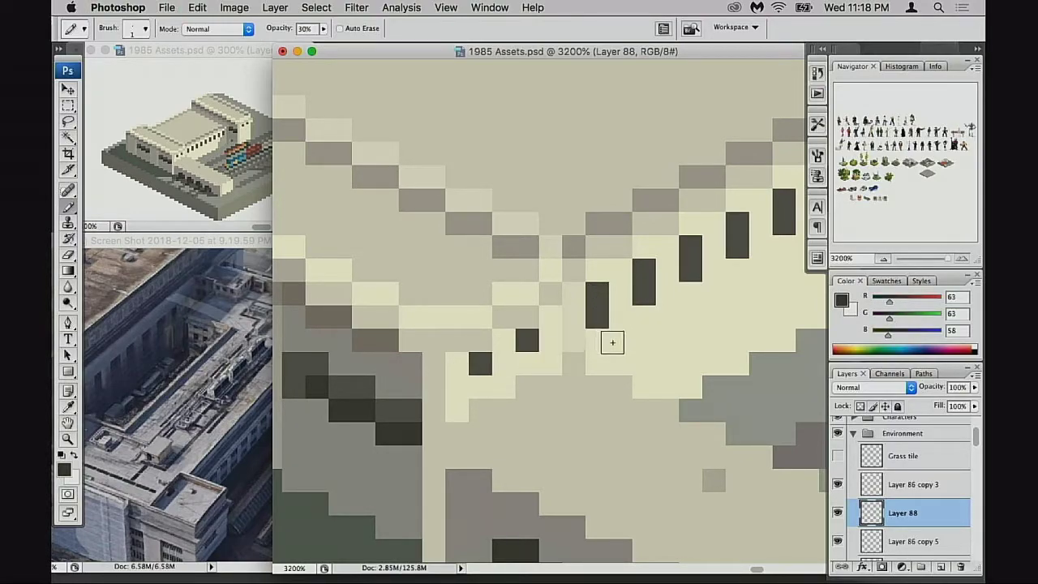
key("0")
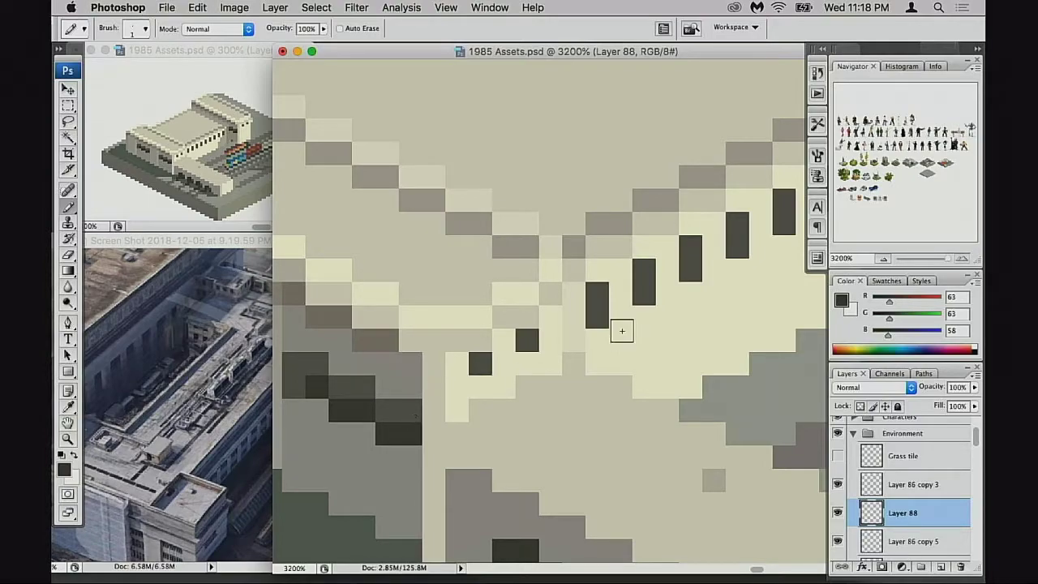
left_click(597, 317)
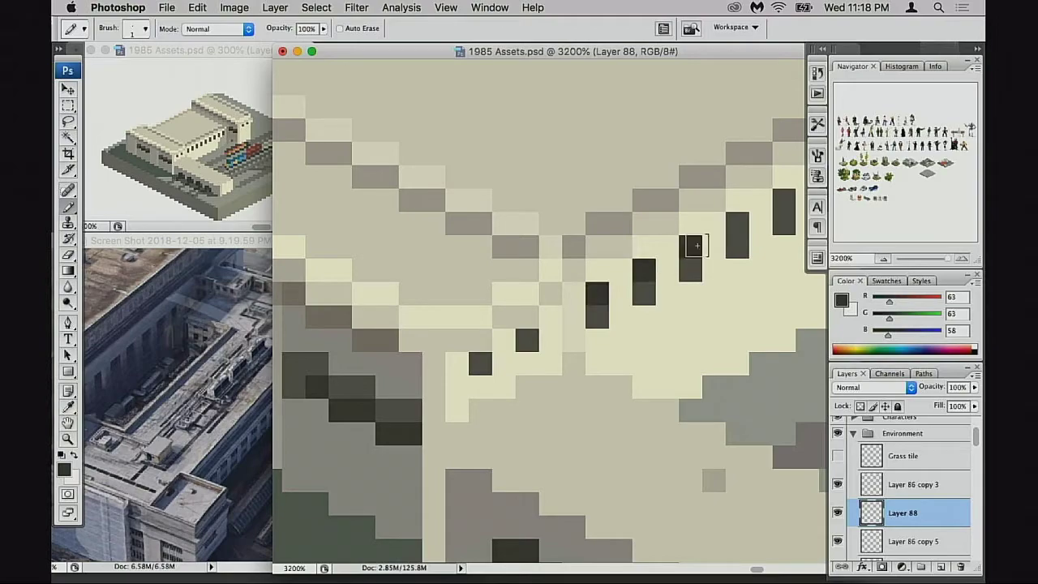
left_click_drag(704, 253, 550, 298)
left_click(634, 248)
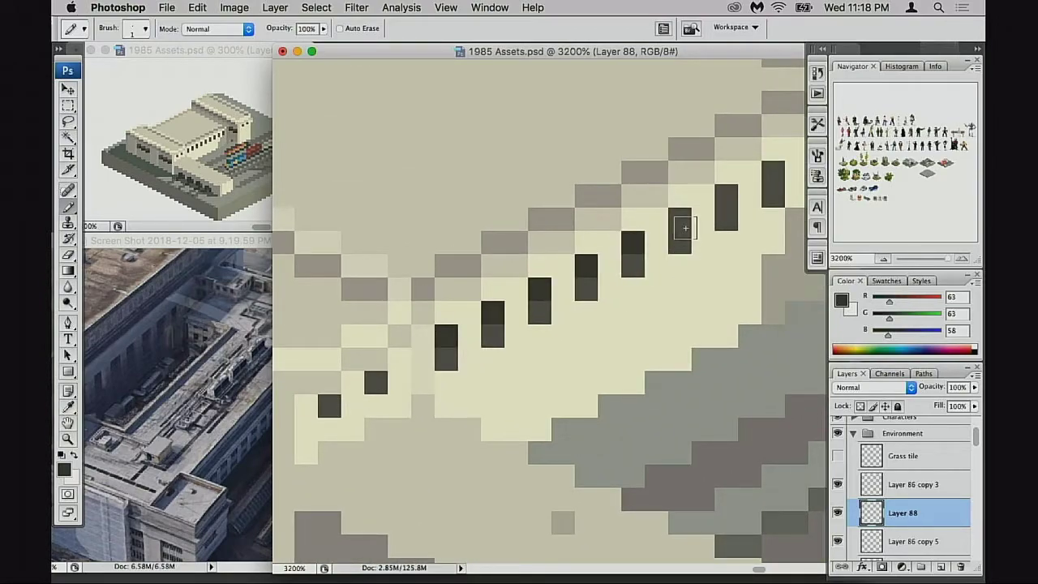
left_click(684, 225)
left_click(738, 204)
left_click(779, 174)
Step: Tint the lower pixel of the side-wall windows with the roof edge's light grey (179, 173, 165) at 20% opacity
left_click(549, 221, "alt")
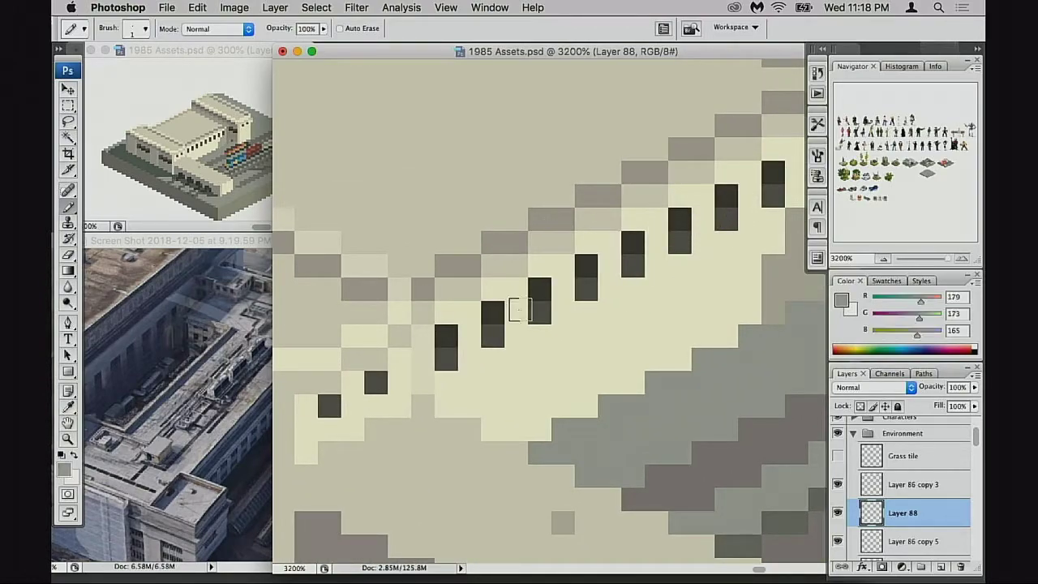
left_click(492, 336)
key("super+z")
key("2")
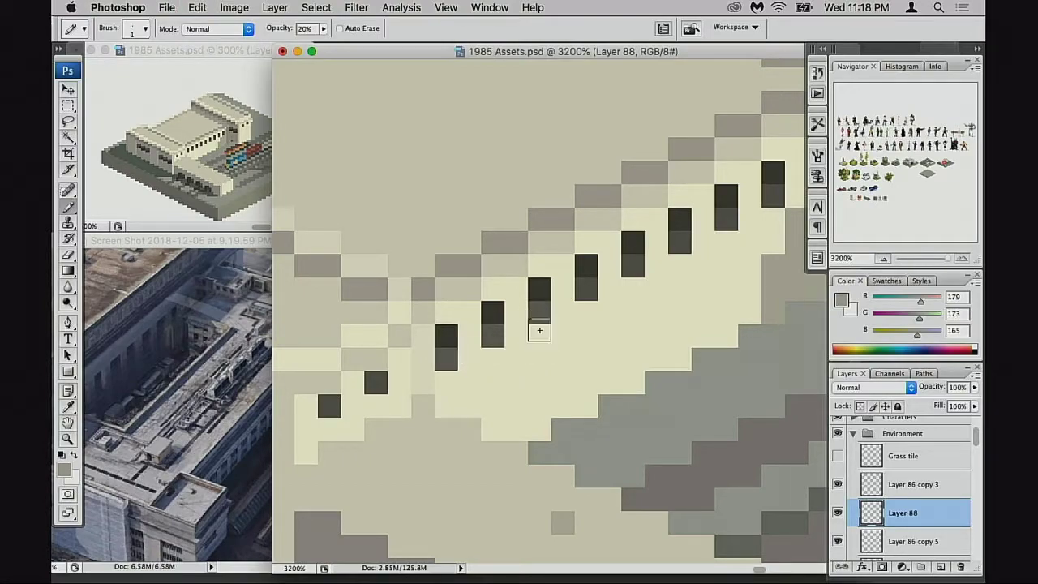
left_click(586, 289)
left_click(635, 271)
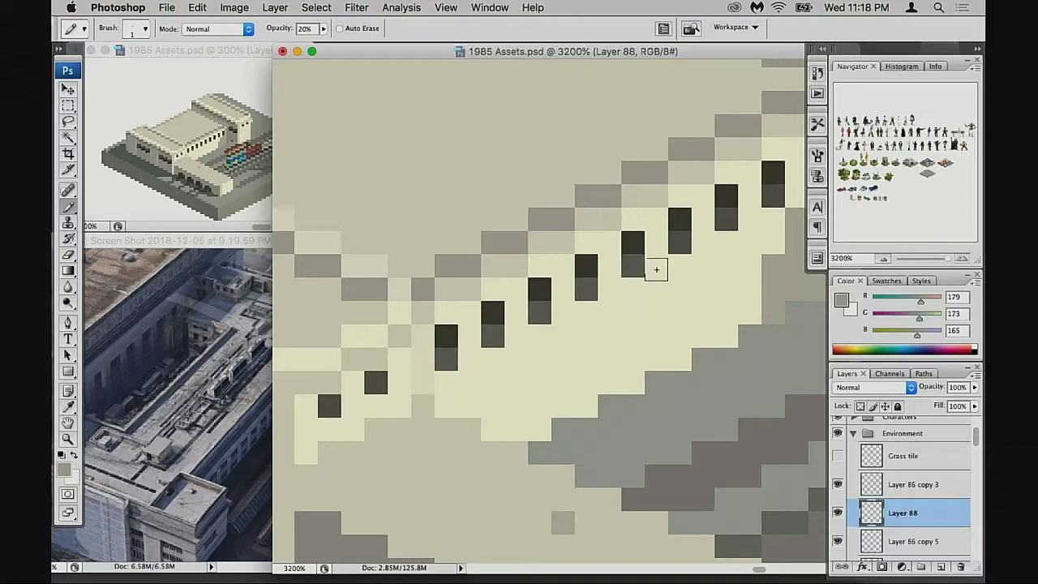
left_click(681, 244)
left_click(727, 225)
left_click(774, 196)
left_click_drag(636, 288, 674, 250)
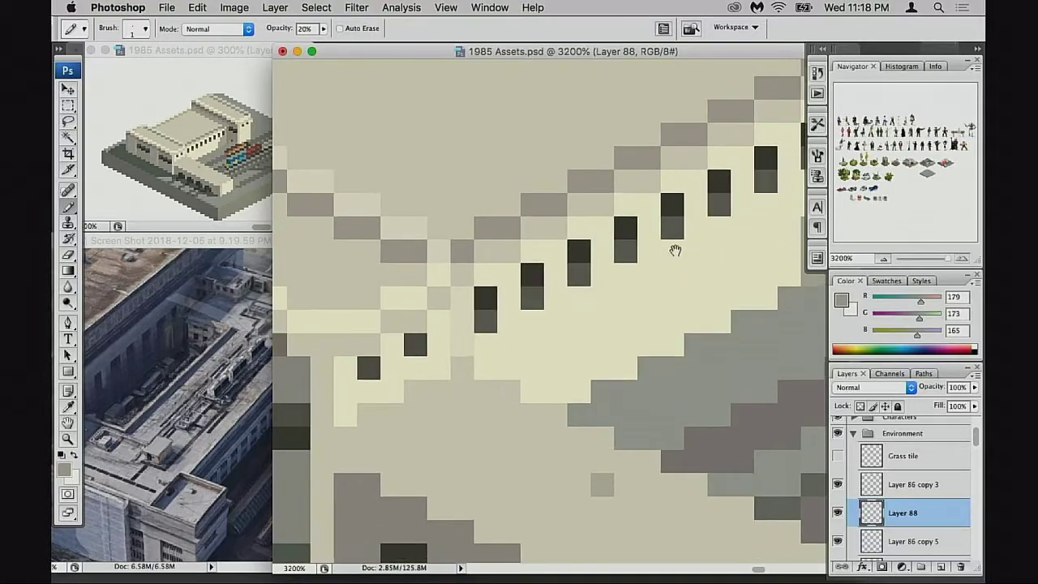
left_click_drag(534, 294, 486, 312)
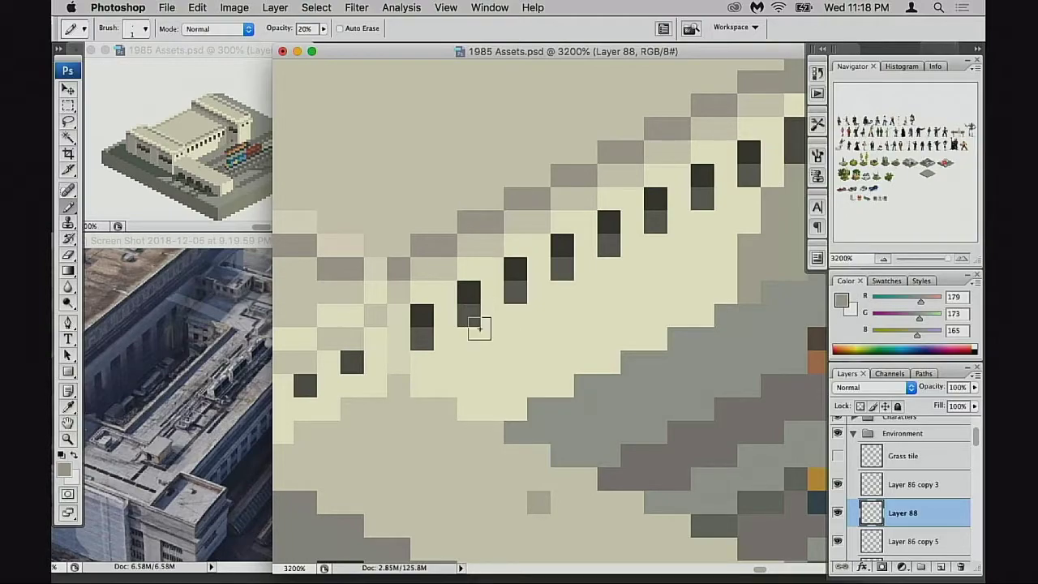
left_click(471, 318)
left_click(475, 321)
left_click_drag(559, 308, 499, 326)
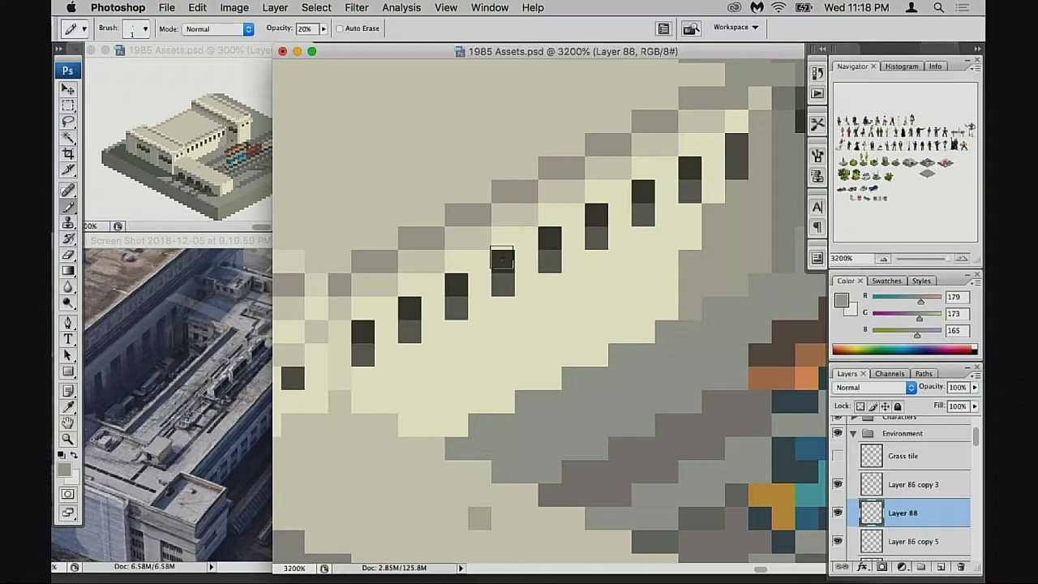
Step: Examine the new window row on the whole building and compare it with the reference photo
left_click(574, 296, "alt")
left_click_drag(575, 304, 593, 287)
left_click(552, 322, "alt")
left_click(622, 325, "alt")
left_click_drag(581, 322, 563, 347)
left_click(203, 381)
left_click(623, 336)
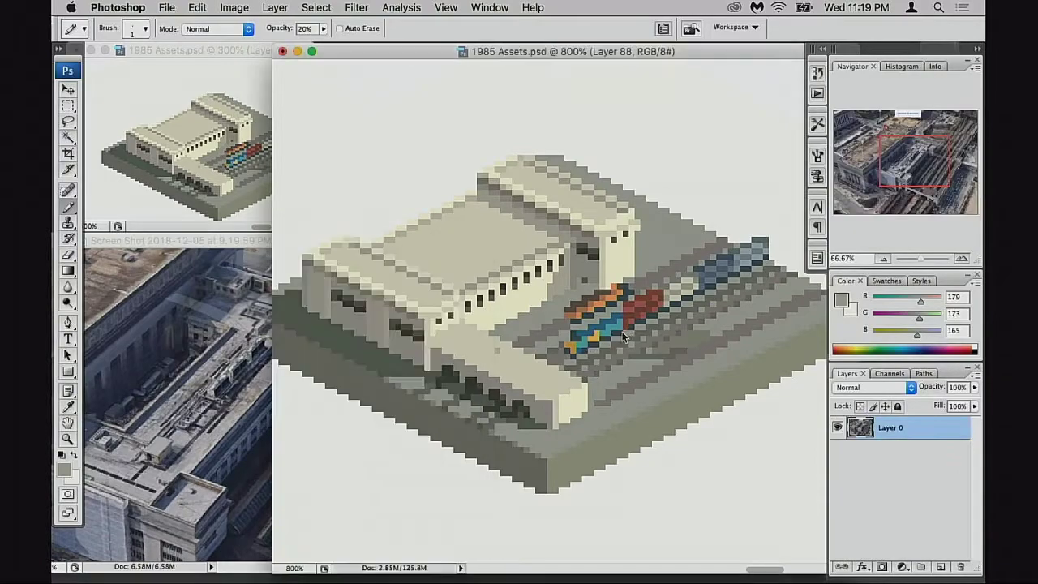
left_click(529, 328, "super")
left_click(533, 332, "super")
left_click_drag(557, 324, 496, 355)
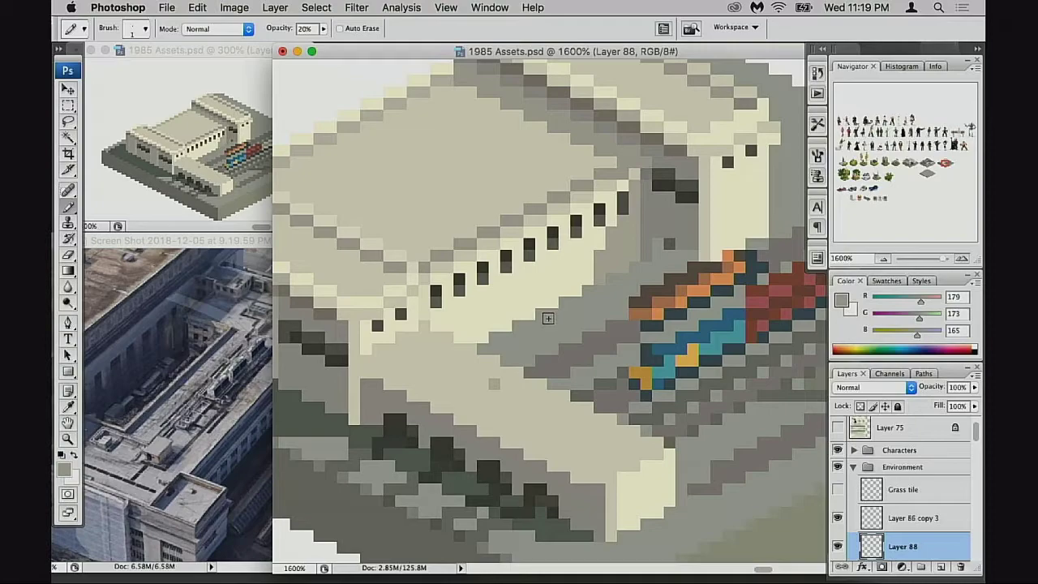
left_click_drag(610, 350, 575, 374)
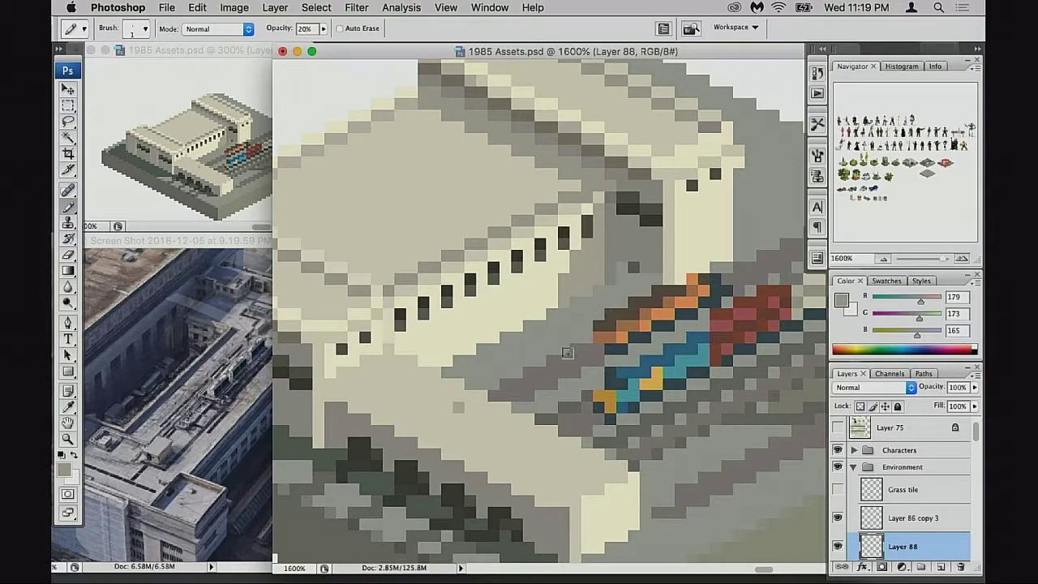
Step: Paint a stepped dark grey opening at the base of the shaded wall beside the tracks, at 100% opacity
left_click(361, 449, "alt")
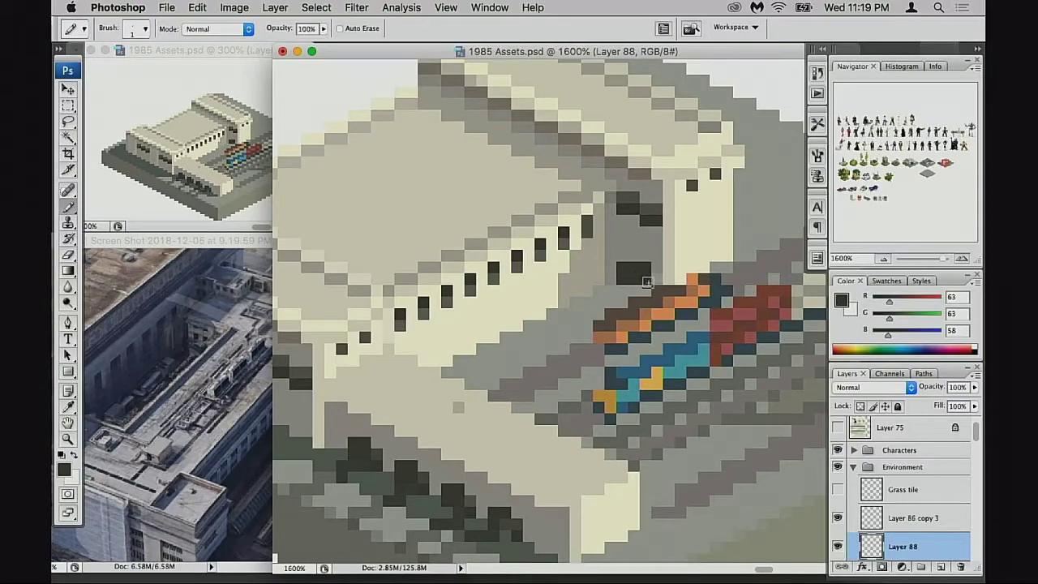
key("super+z")
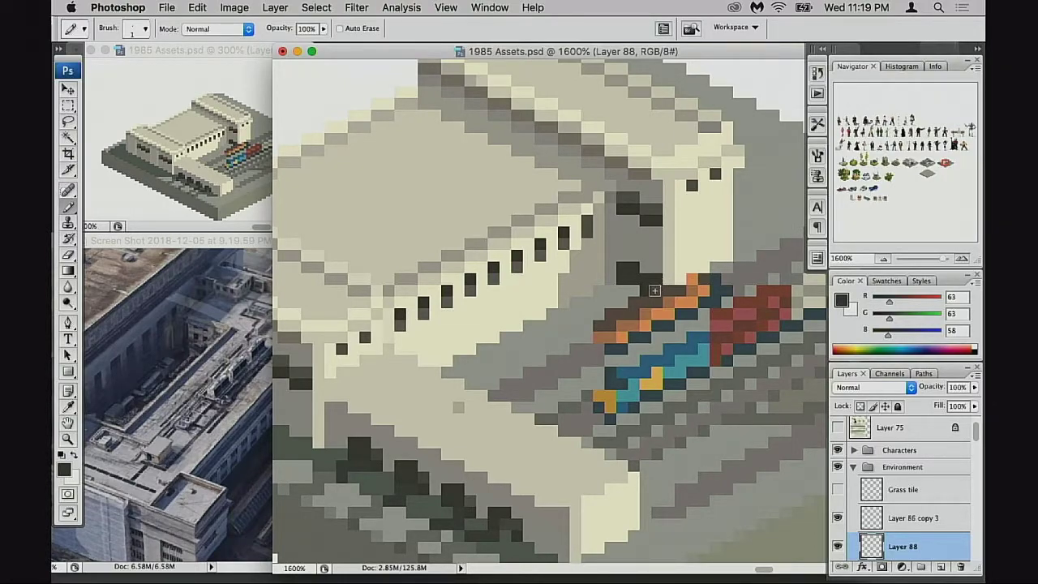
key("super+z")
Step: Raise the Diesel layer above Layer 88 and move the orange train farther up its track, away from the dark opening
scroll(875, 492, "down", 5)
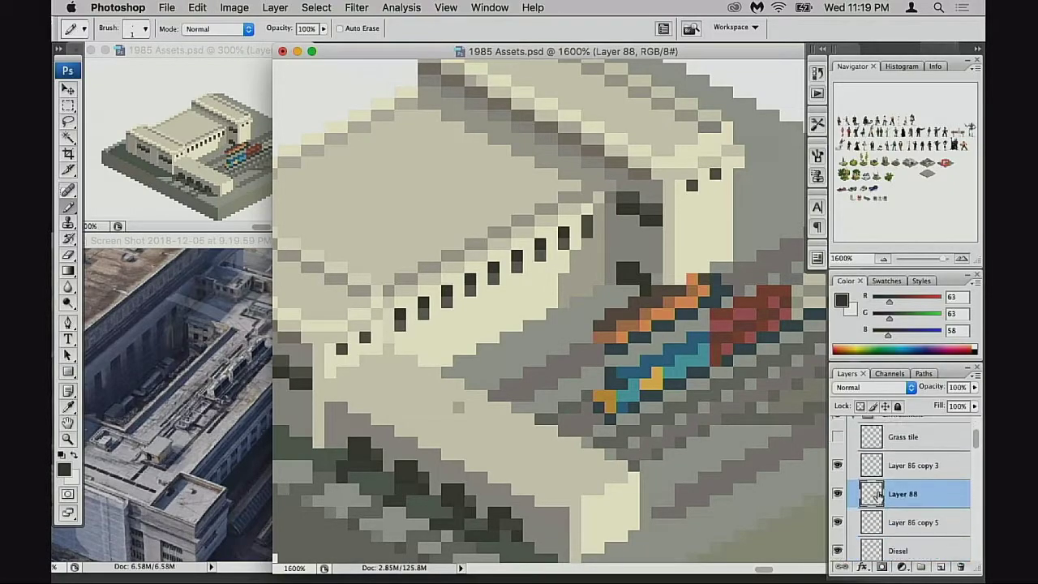
scroll(861, 477, "down", 1)
scroll(860, 481, "up", 2)
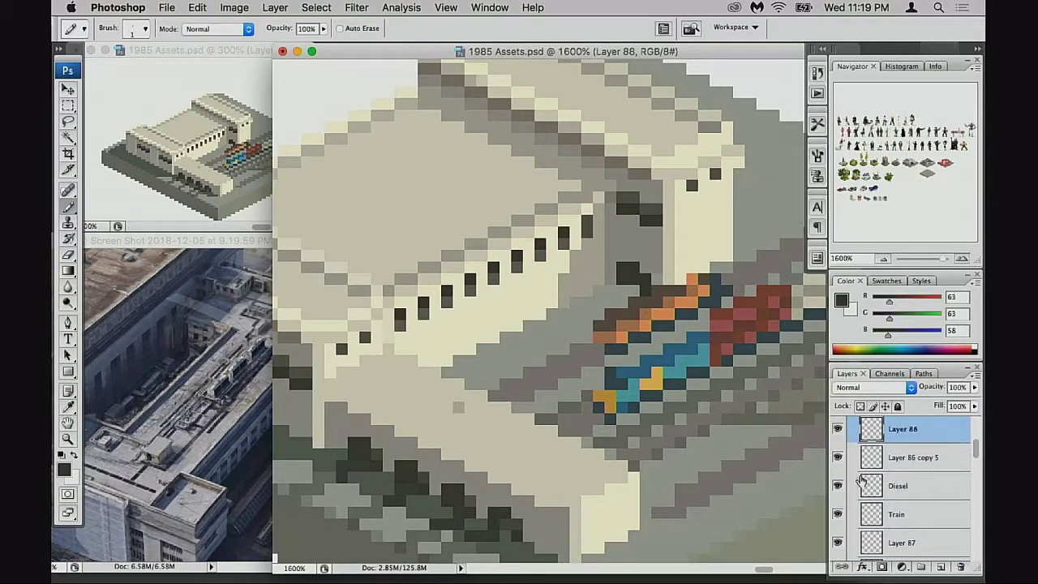
scroll(860, 482, "down", 2)
scroll(855, 483, "up", 1)
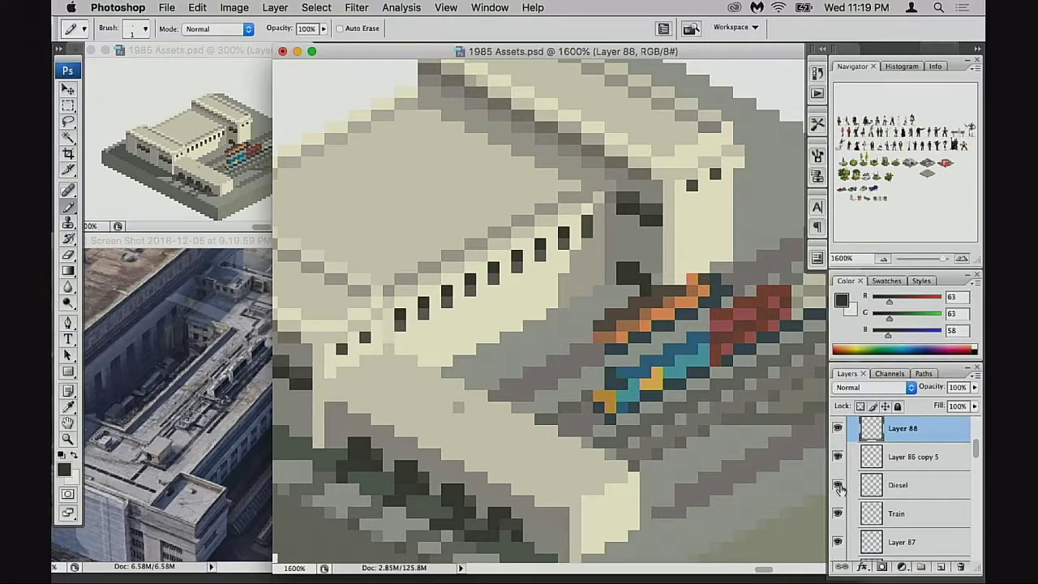
left_click(839, 487)
left_click(839, 487)
left_click_drag(873, 493, 875, 421)
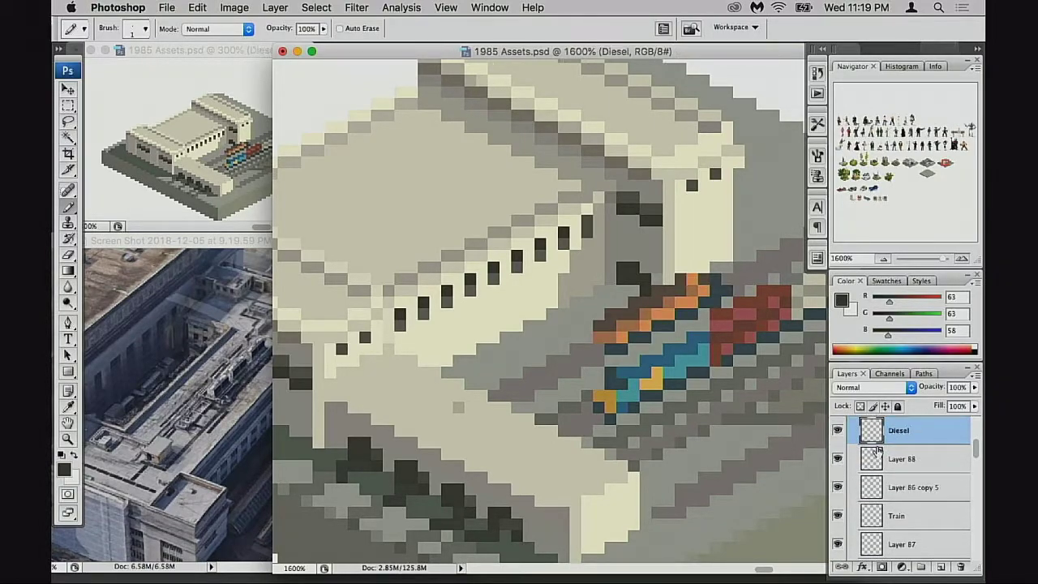
key("v")
mouse_move(644, 347)
left_mouse_down()
mouse_move(557, 360)
mouse_move(547, 372)
mouse_move(644, 289)
mouse_move(624, 344)
mouse_move(595, 356)
left_mouse_up()
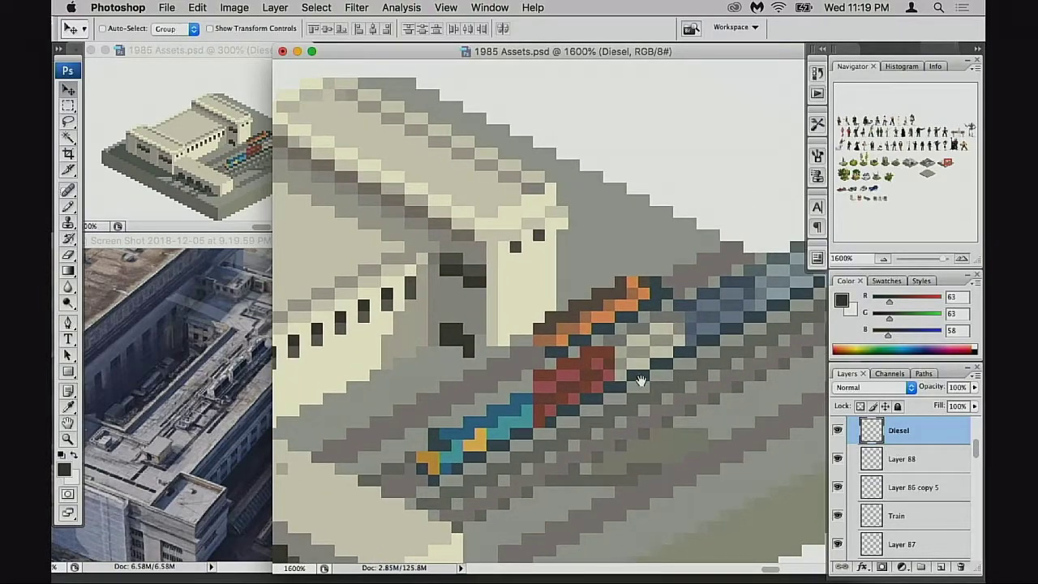
Step: On Layer 88, extend the dark opening at the foot of the shaded wall by touching up its lower corner pixels
left_click(848, 463)
key("b")
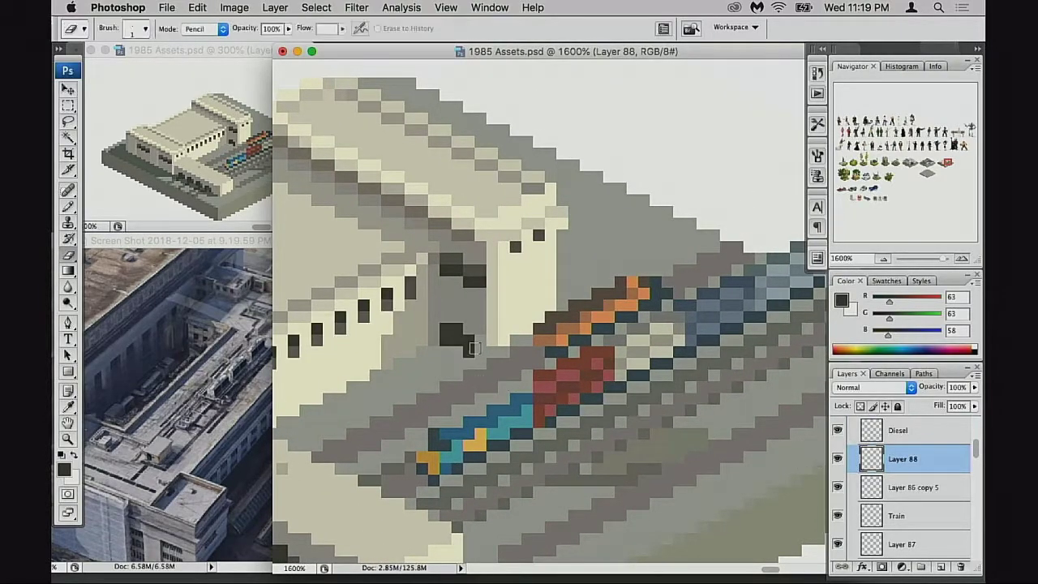
key("b")
left_click(481, 339)
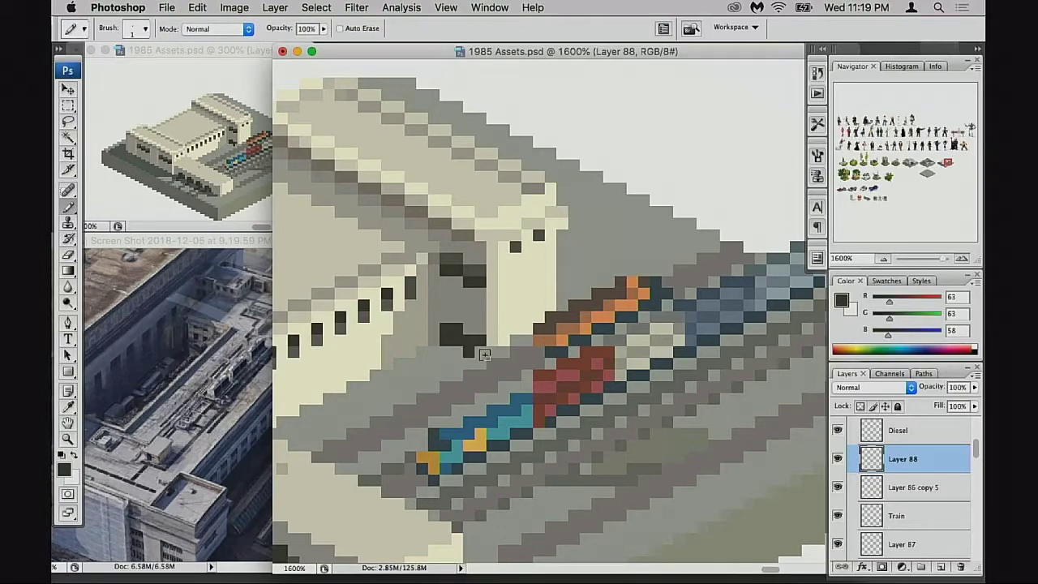
key("super+z")
left_click(480, 352)
left_click(480, 340)
left_click_drag(505, 360, 534, 333)
left_click_drag(542, 372, 698, 435)
left_click(577, 371, "alt")
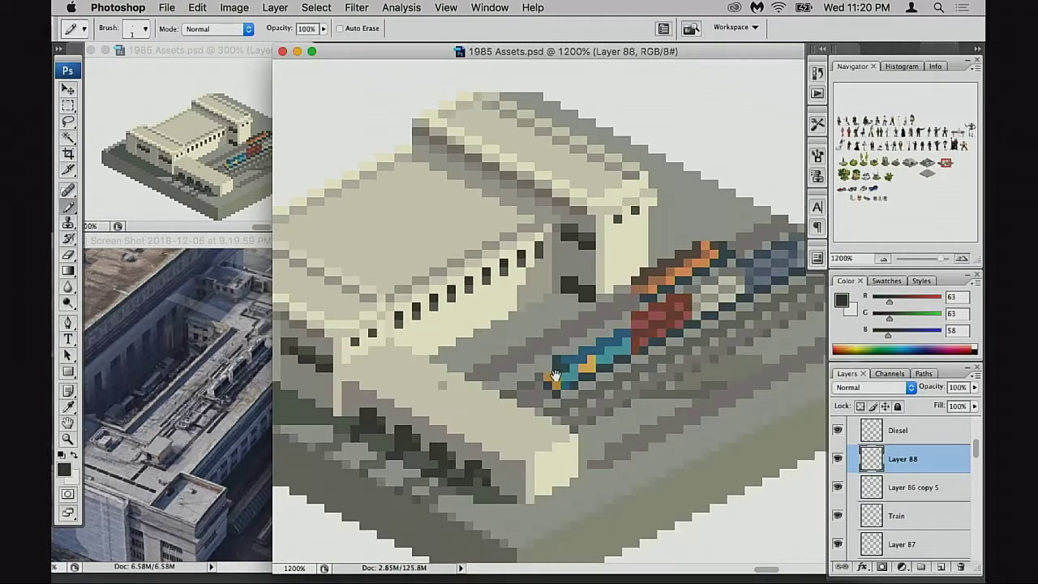
mouse_move(559, 380)
left_mouse_down()
mouse_move(558, 321)
mouse_move(552, 327)
left_mouse_up()
left_click(562, 310, "alt")
key("super+z")
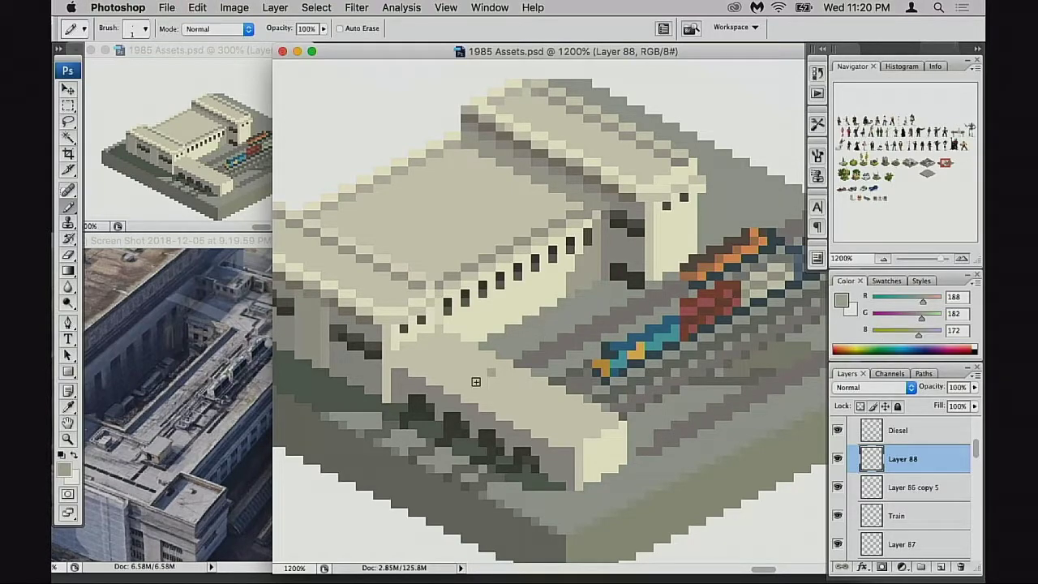
Step: Tint the lower edge of the cream side wall with sampled grey (158, 153, 149) at 20% opacity
left_click(380, 375, "alt")
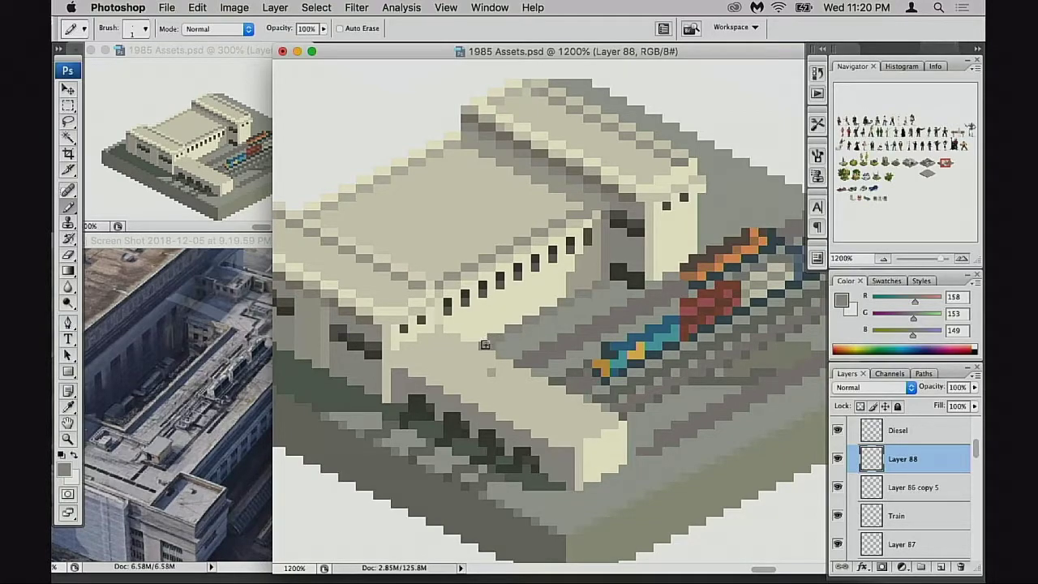
left_click_drag(539, 350, 528, 360)
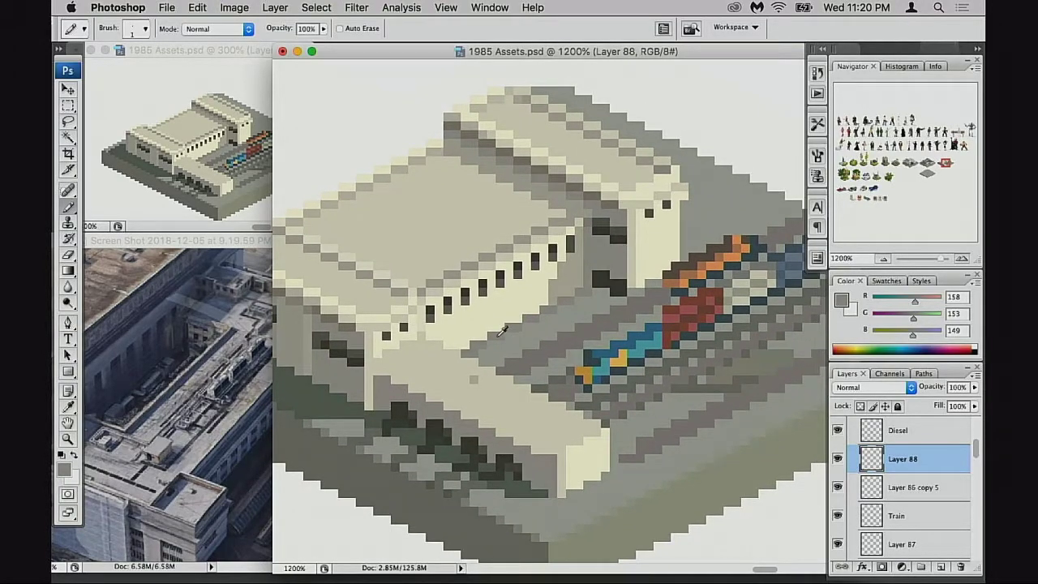
key("super+equal")
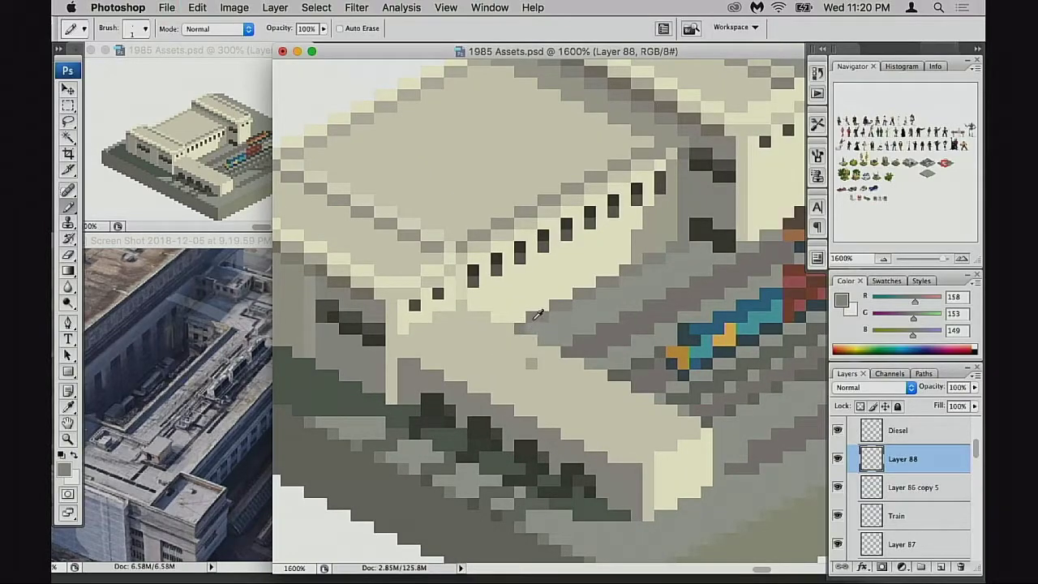
key("2")
left_click(521, 307)
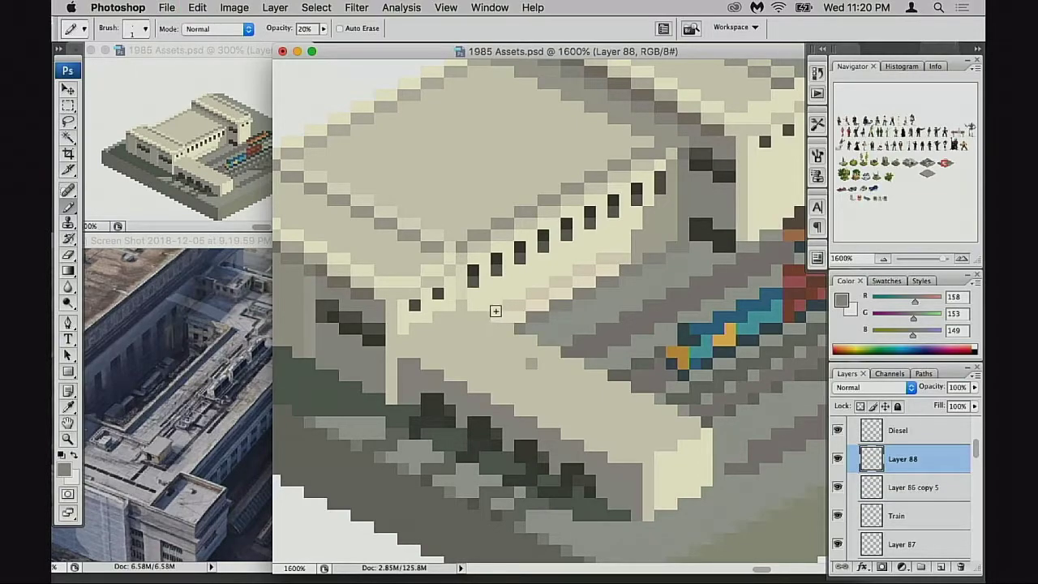
Step: Touch up the far lower corner of the cream side wall with sampled cream (236, 229, 208) at 100% opacity, and set the Pencil to Multiply
left_click(623, 257, "alt")
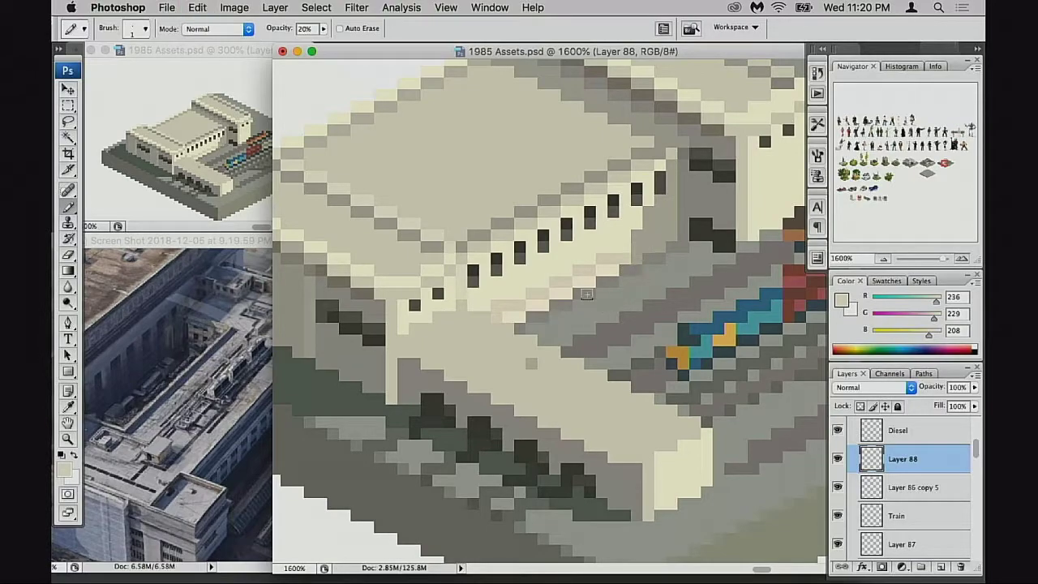
left_click(626, 263, "alt")
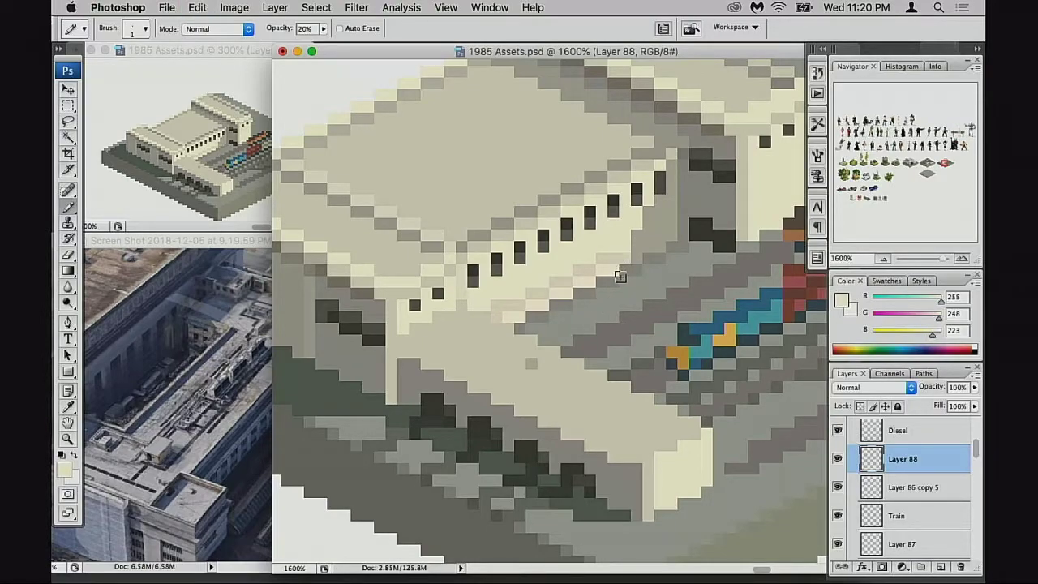
key("0")
key("v")
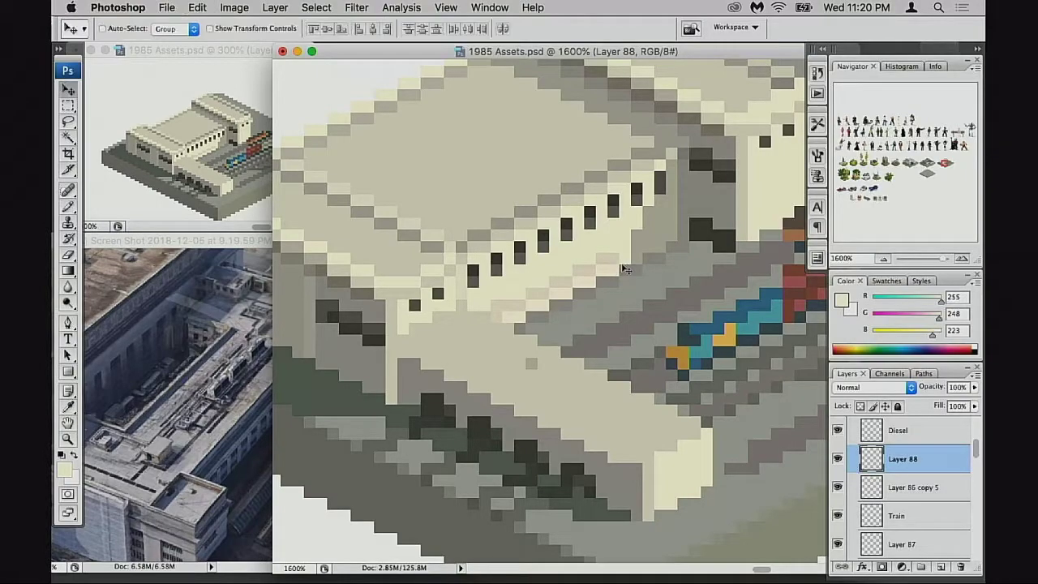
key("b")
left_click(618, 254, "alt")
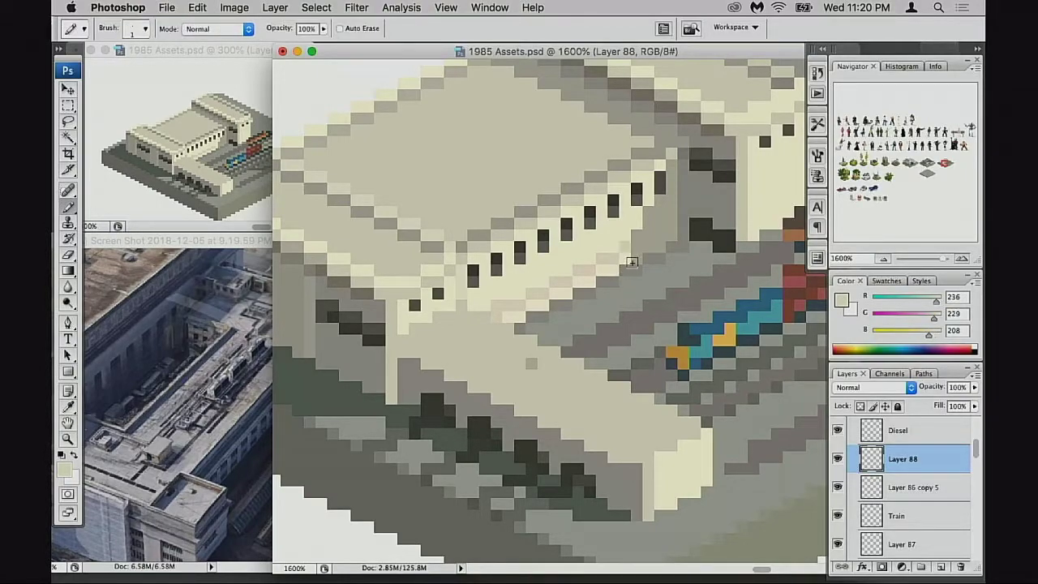
key("shift+alt+m")
Step: Check the contents of Layer 88 by toggling its visibility, and merge it down into Layer 86 copy 5
left_click(841, 458)
left_click(841, 457)
left_click(840, 431)
scroll(851, 454, "up", 2)
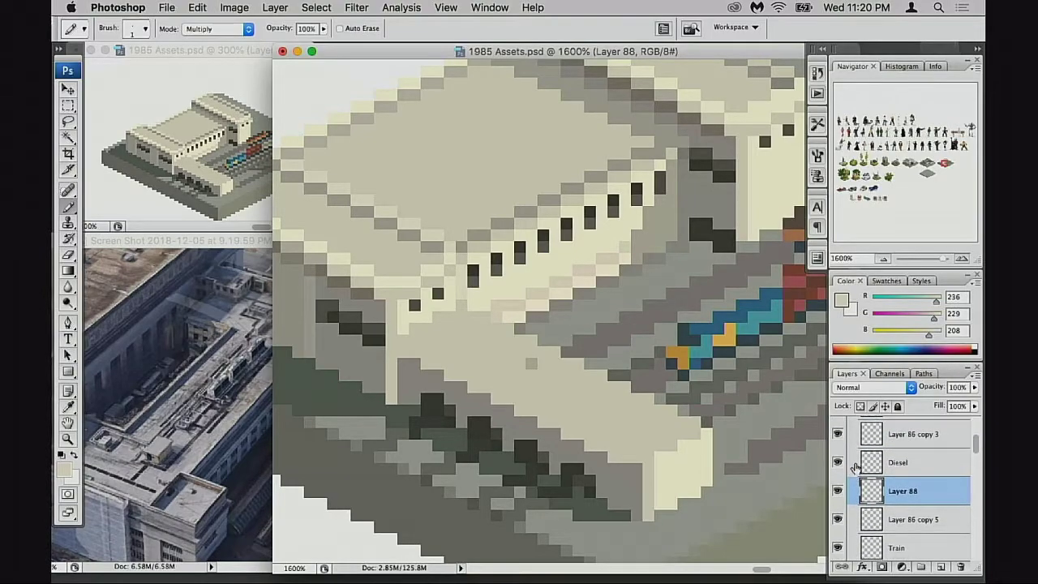
scroll(856, 468, "down", 2)
left_click(840, 459)
left_click(840, 460)
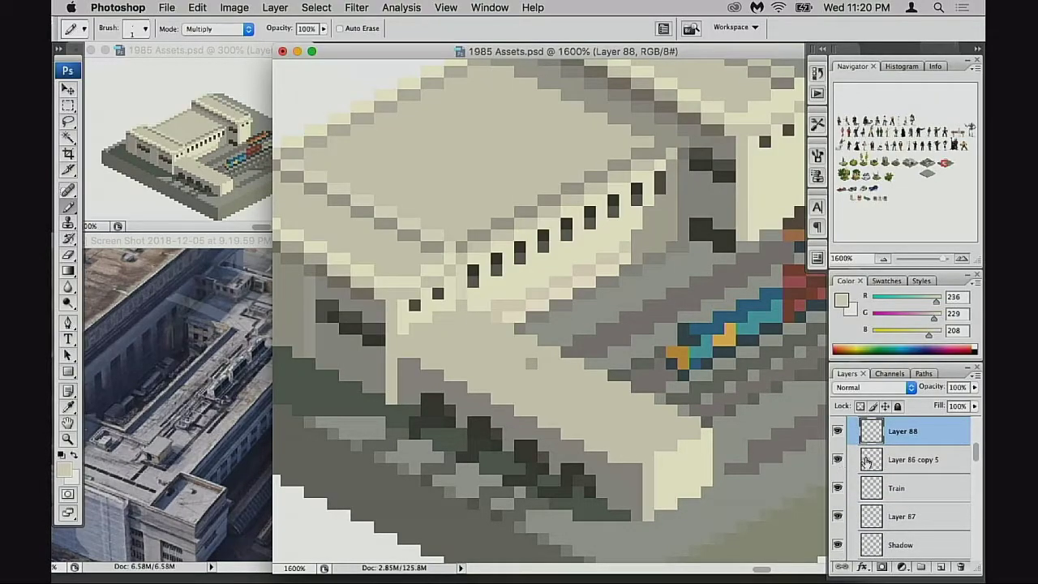
left_click(866, 460)
left_click(840, 430)
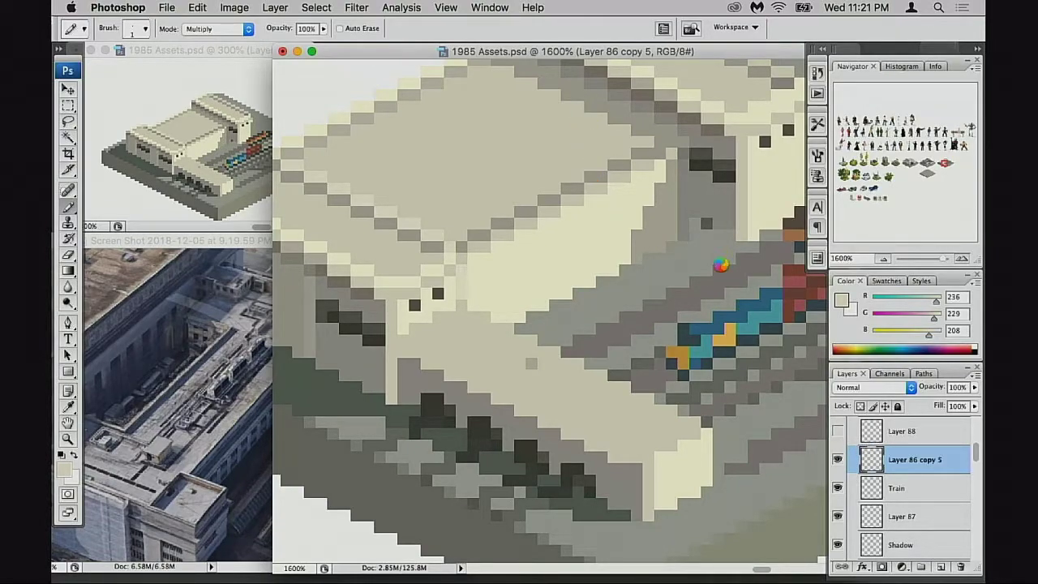
double_click(847, 439)
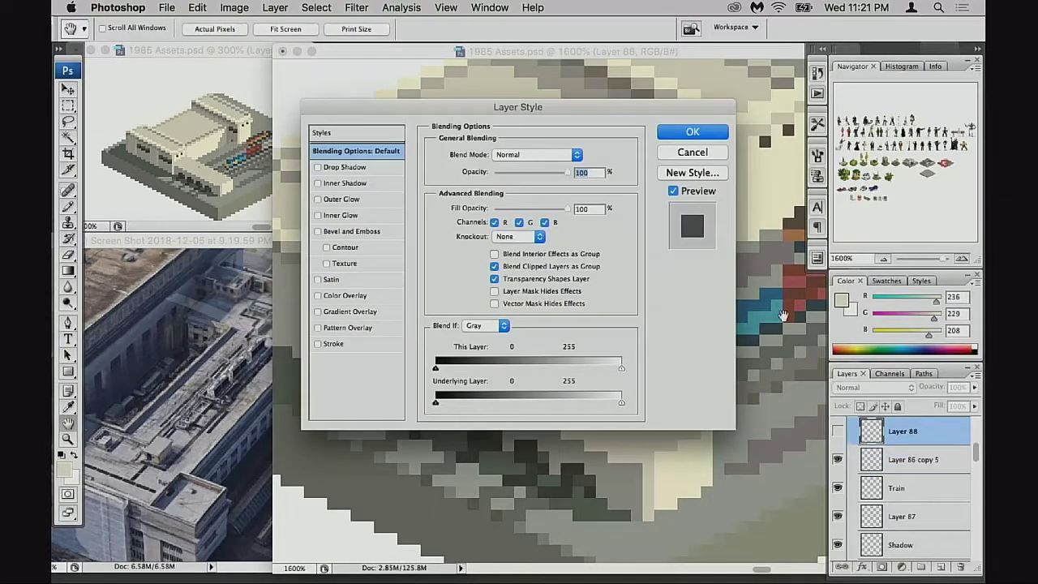
left_click(710, 156)
left_click(839, 434)
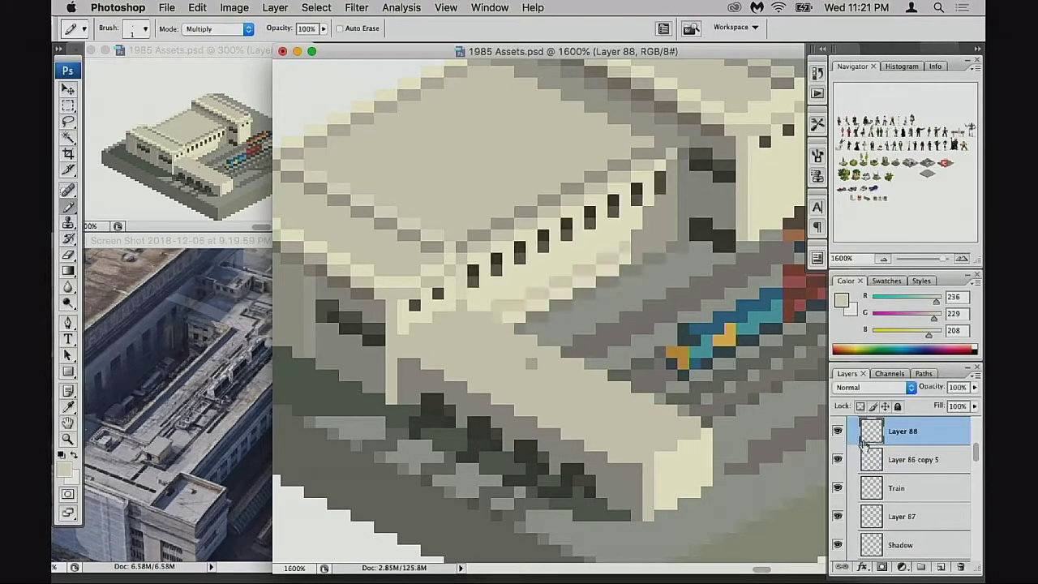
key("super+e")
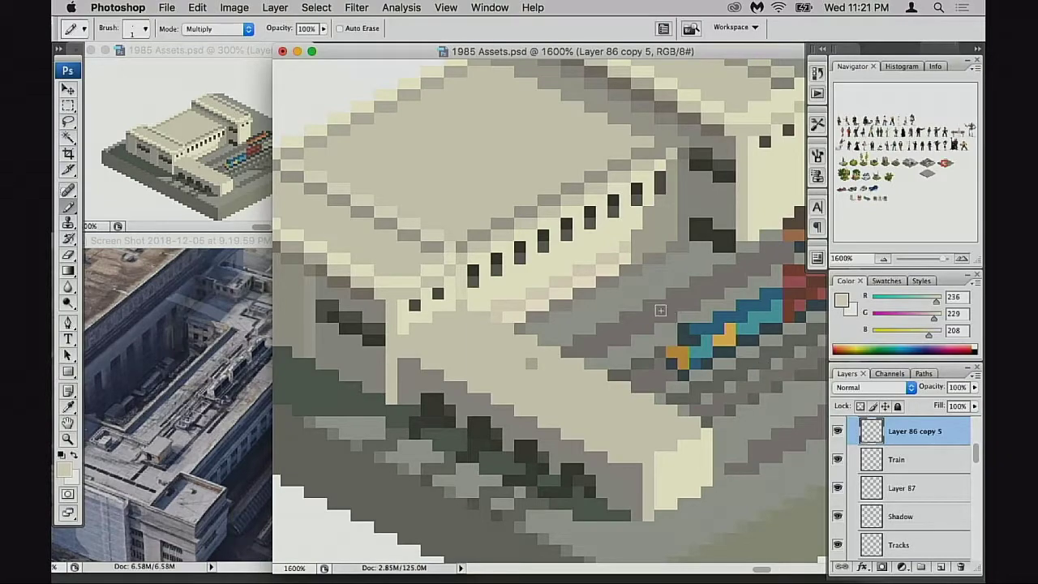
scroll(640, 301, "up", 1)
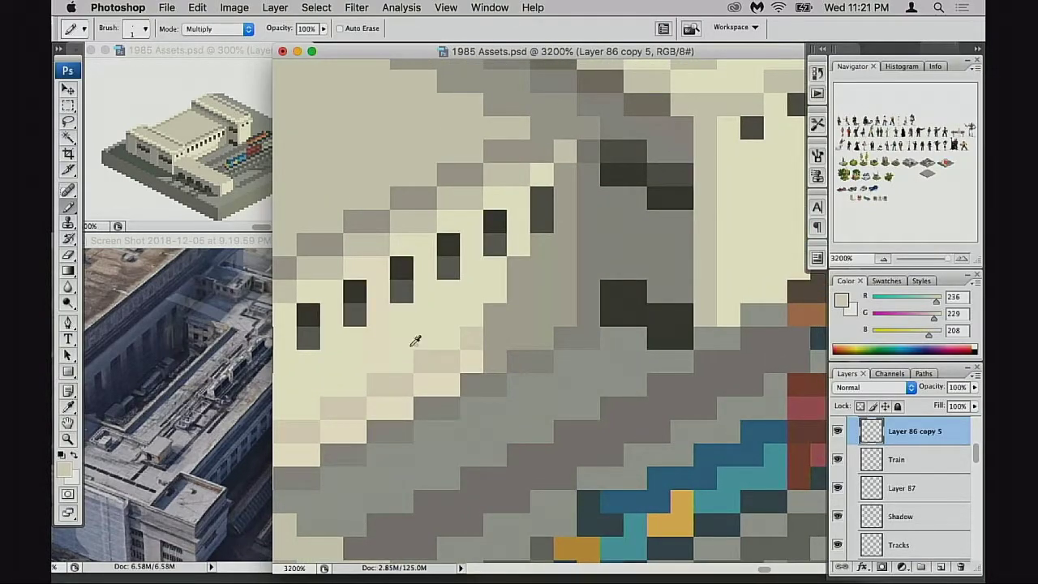
left_click(491, 337)
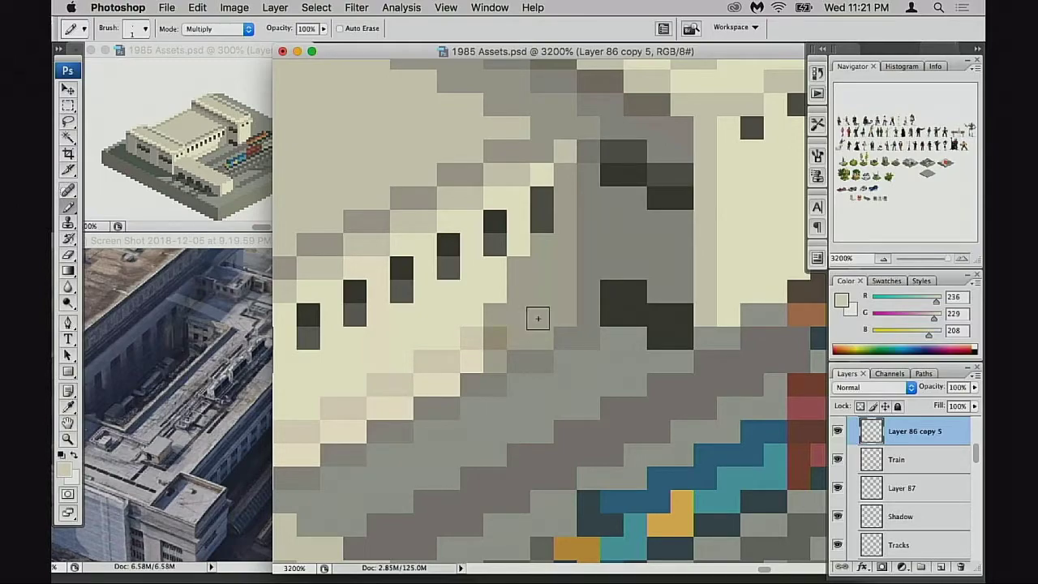
key("ctrl+z")
Step: Darken the stepped pixels at the base of the shaded wall with sampled dark grey (63, 63, 58) in Multiply mode at 20% opacity
left_click(630, 294, "alt")
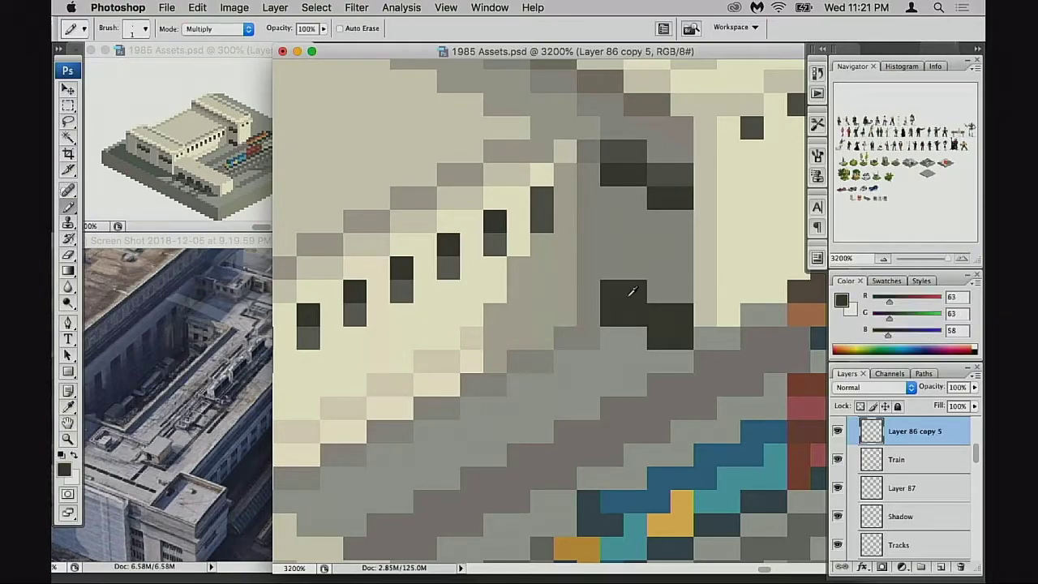
key("2")
left_click(494, 335)
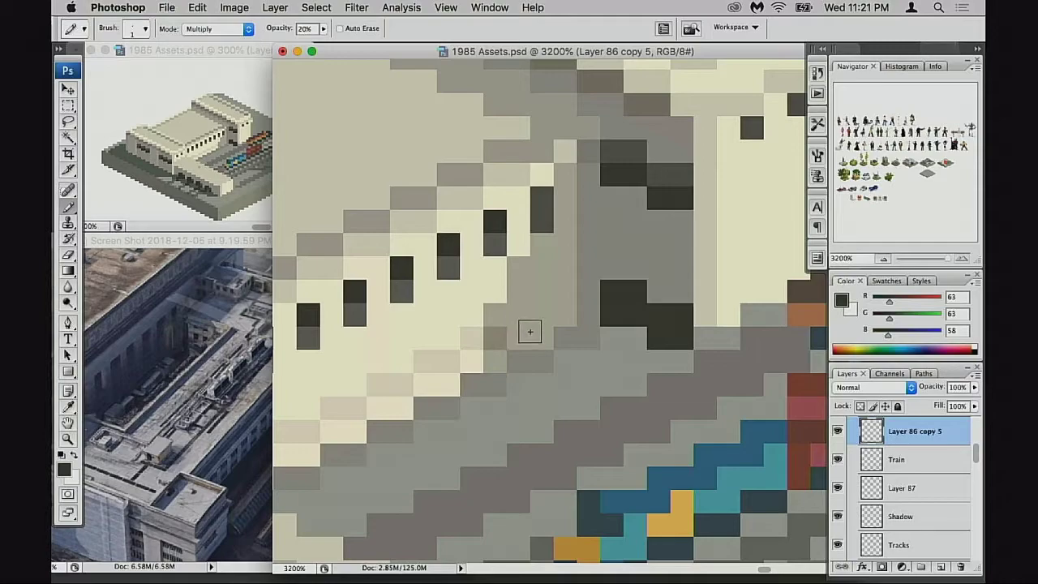
left_click_drag(527, 317, 531, 315)
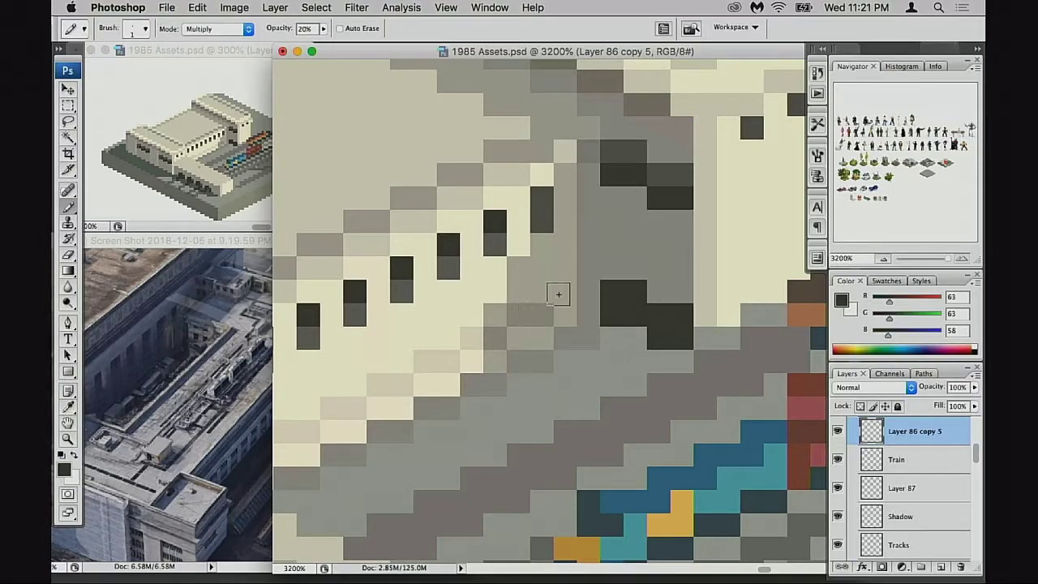
left_click(563, 291)
scroll(590, 337, "left", 1)
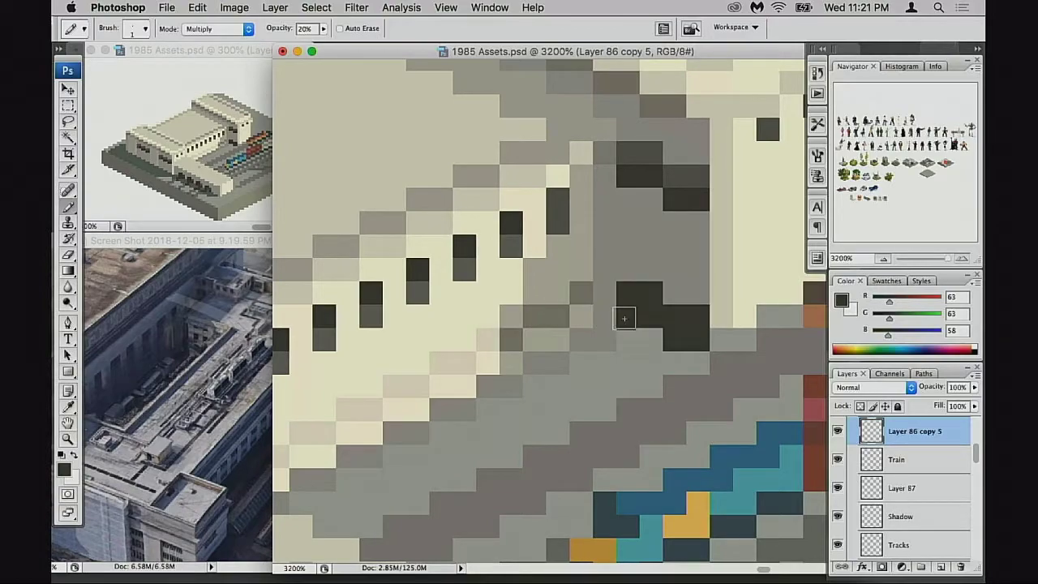
scroll(625, 315, "left", 2)
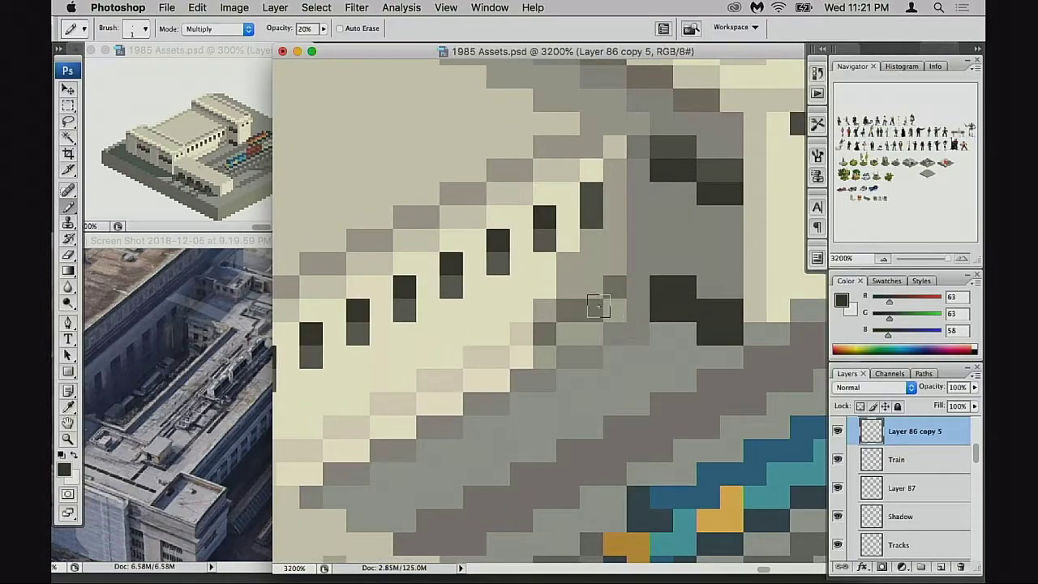
Step: Tint the pixels at the cream side wall's far lower corner with sampled grey-beige (188, 182, 172) in Multiply mode at 20% opacity
left_click(558, 307, "alt")
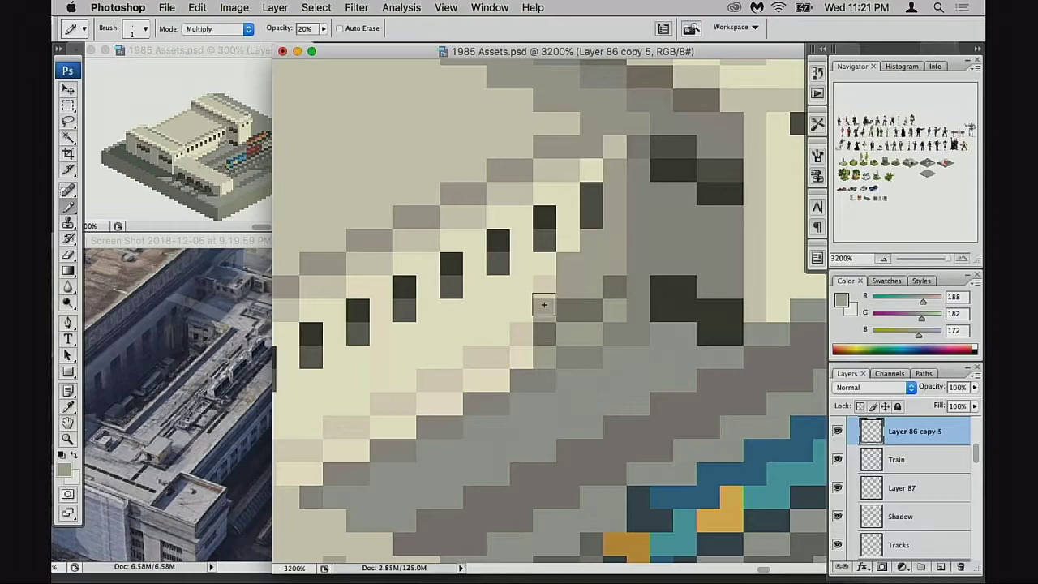
scroll(590, 338, "left", 2)
scroll(590, 338, "left", 1)
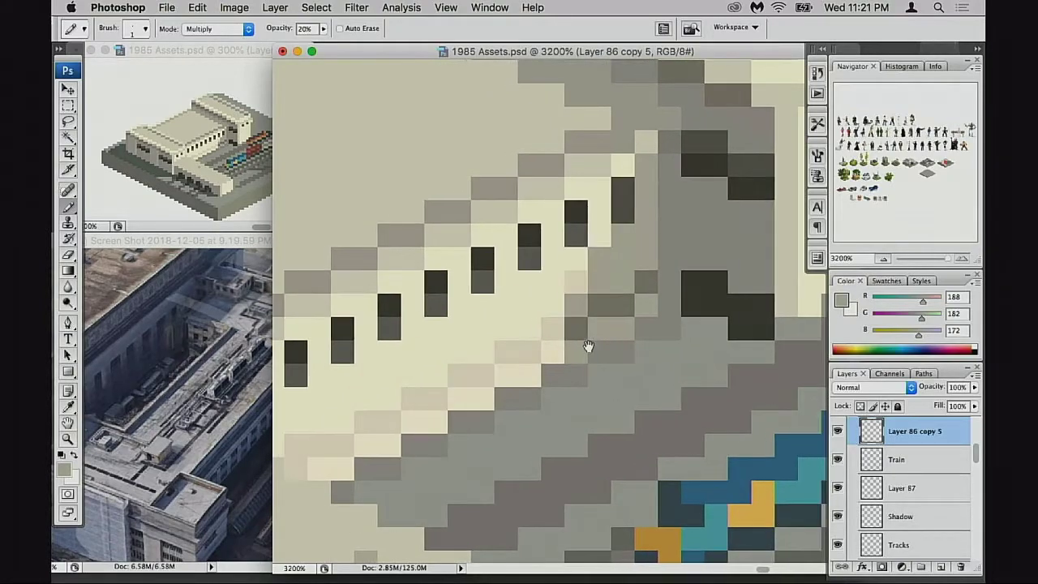
left_click(559, 327, "alt")
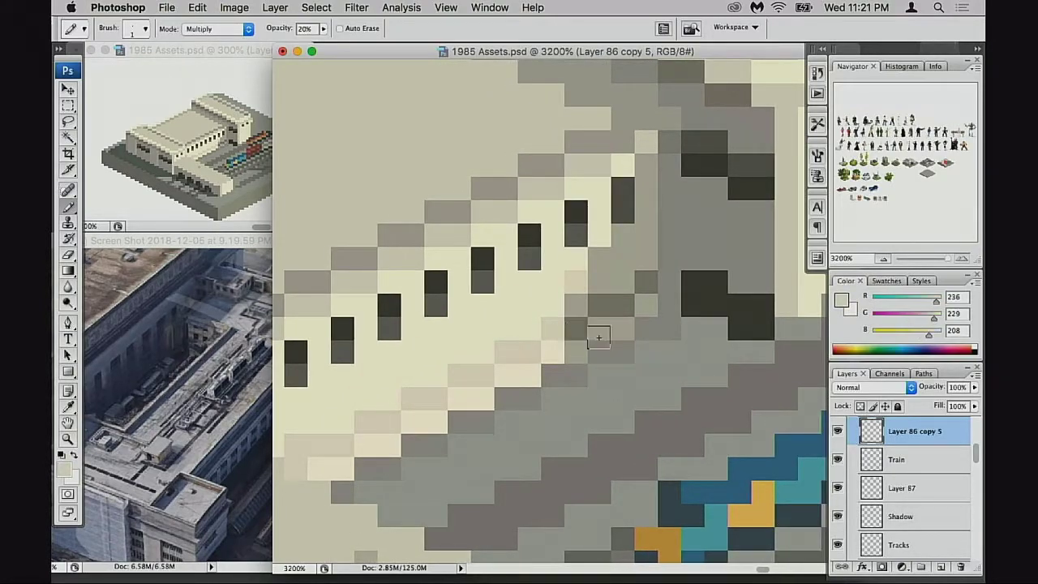
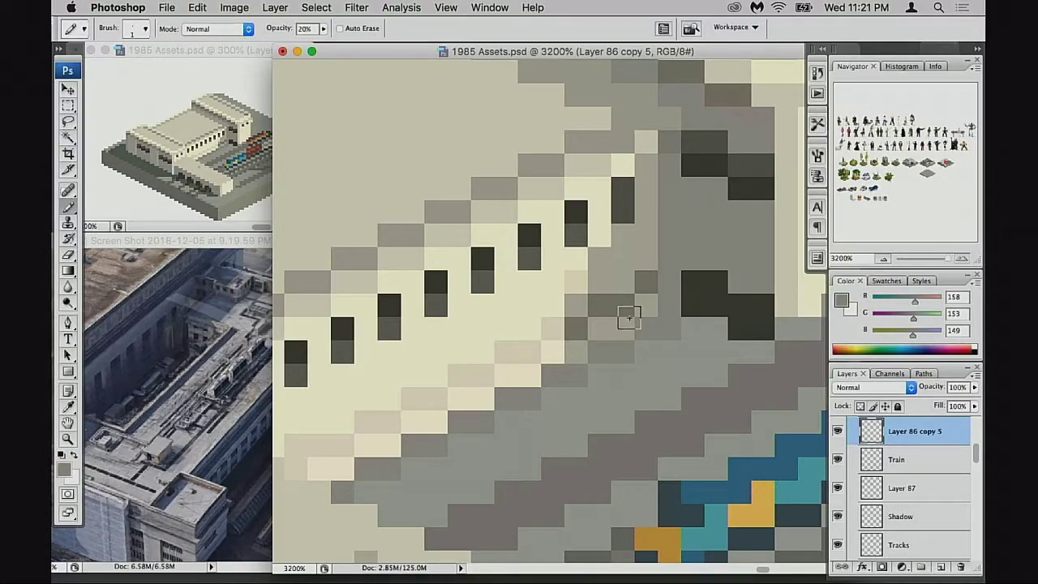
Step: Repaint the stepped pixels at the base of the shaded wall with grey (158, 153, 149) in Normal mode at 100% opacity
key("0")
left_click(581, 327)
left_click_drag(603, 308, 625, 307)
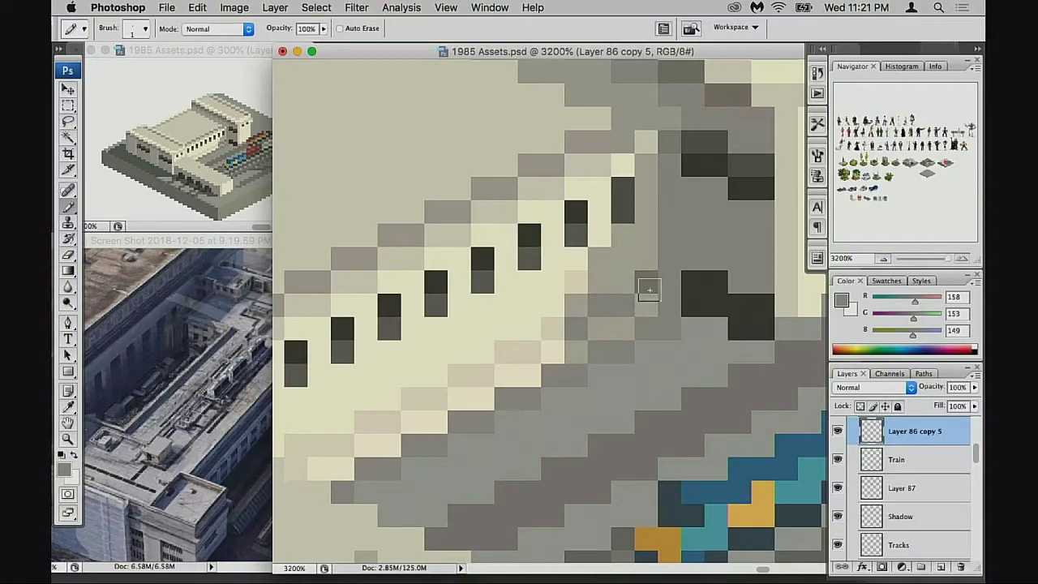
left_click(648, 289)
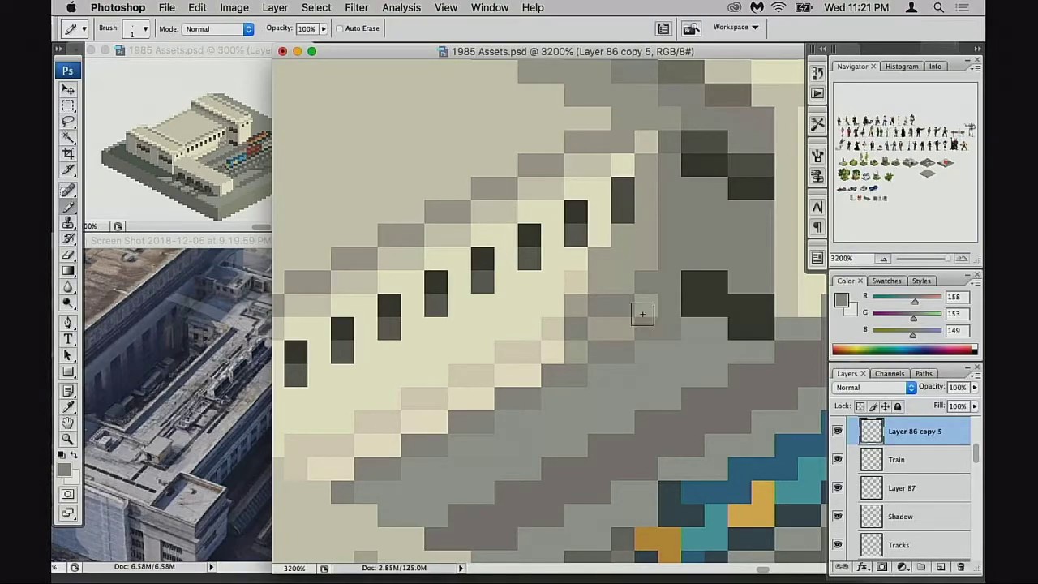
Step: Try to darken the stepped base of the shaded wall with sampled dark grey (92, 90, 85) at 30% opacity
scroll(633, 324, "right", 1)
key("3")
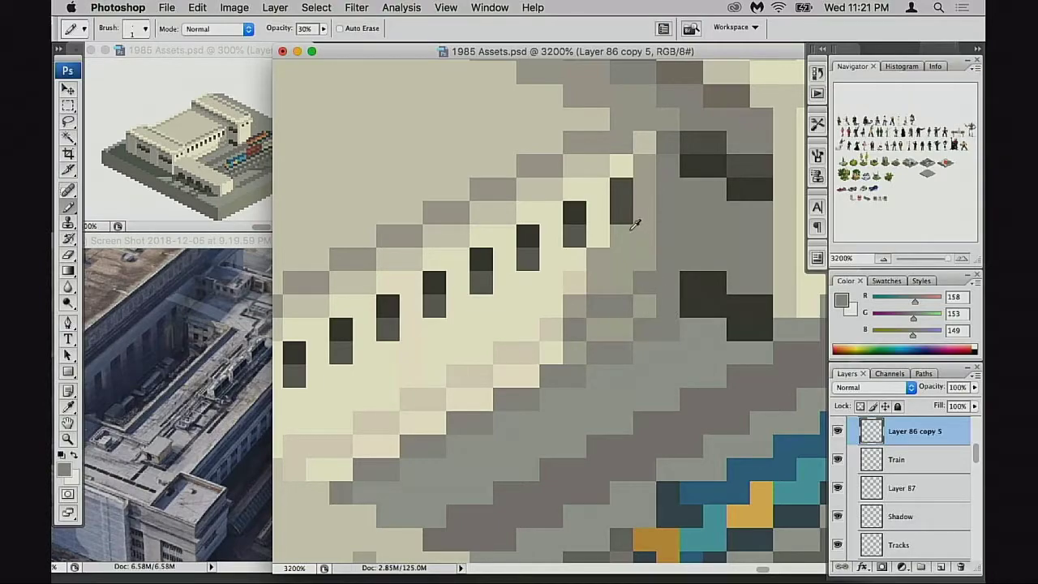
left_click(631, 214, "alt")
left_click(645, 284)
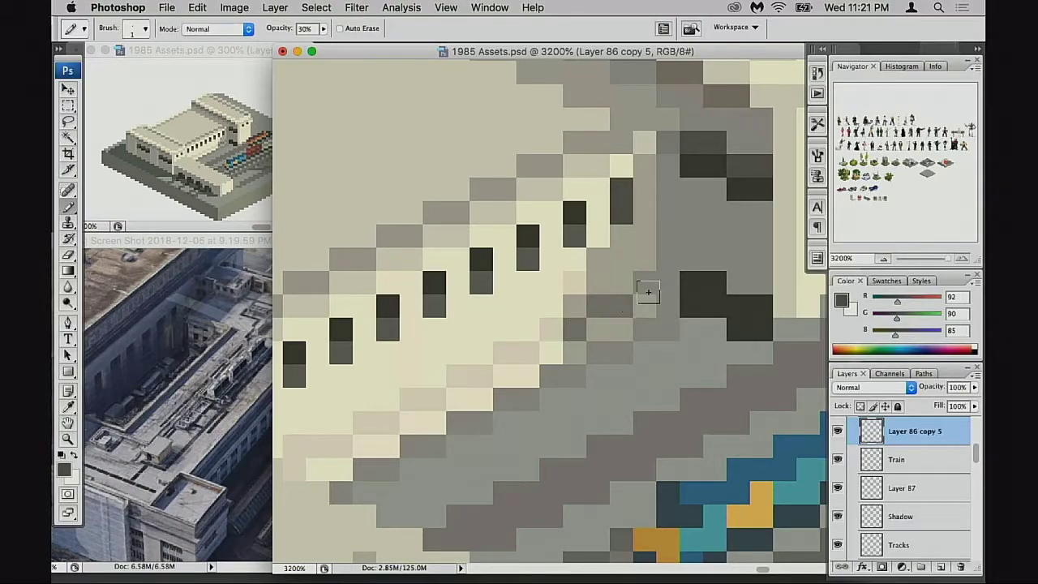
scroll(649, 300, "left", 1)
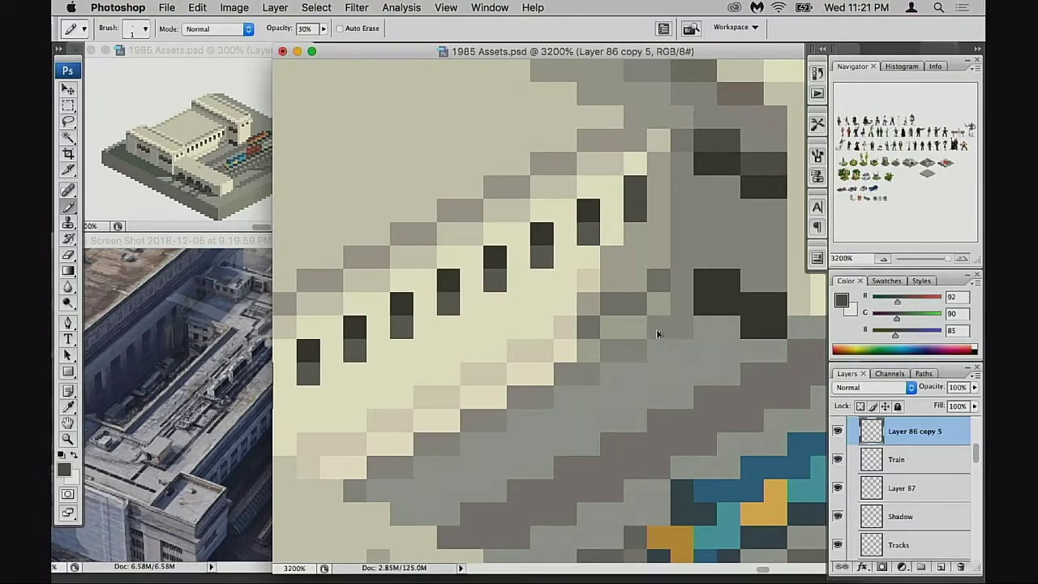
key("super+alt+z")
key("super+alt+z")
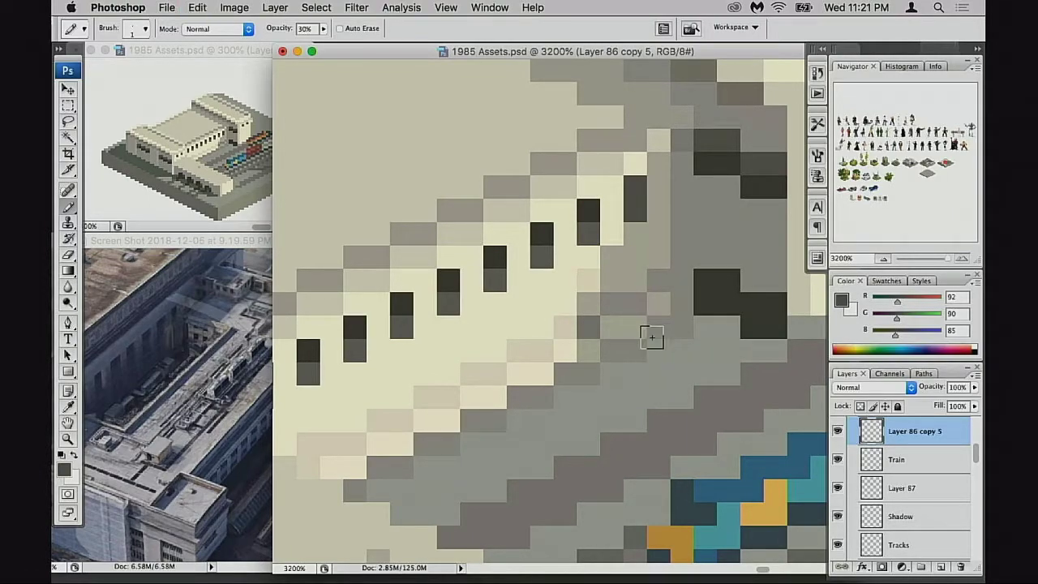
Step: Shade the pixels where the cream side wall meets the shaded base with sampled grey (138, 134, 130) at 20% opacity
left_click(587, 332, "alt")
left_click(567, 327)
key("super+alt+z")
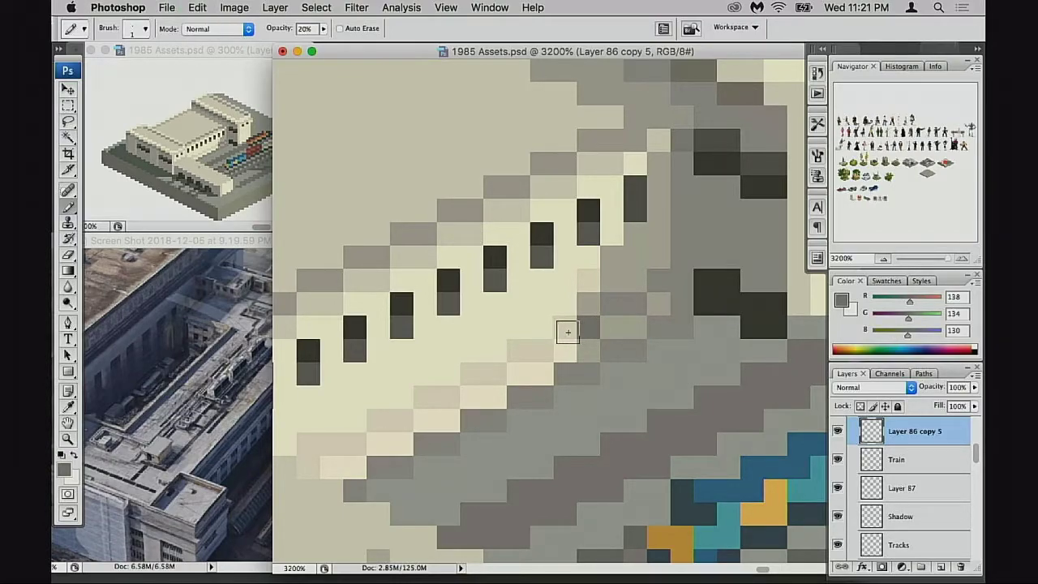
left_click(567, 332)
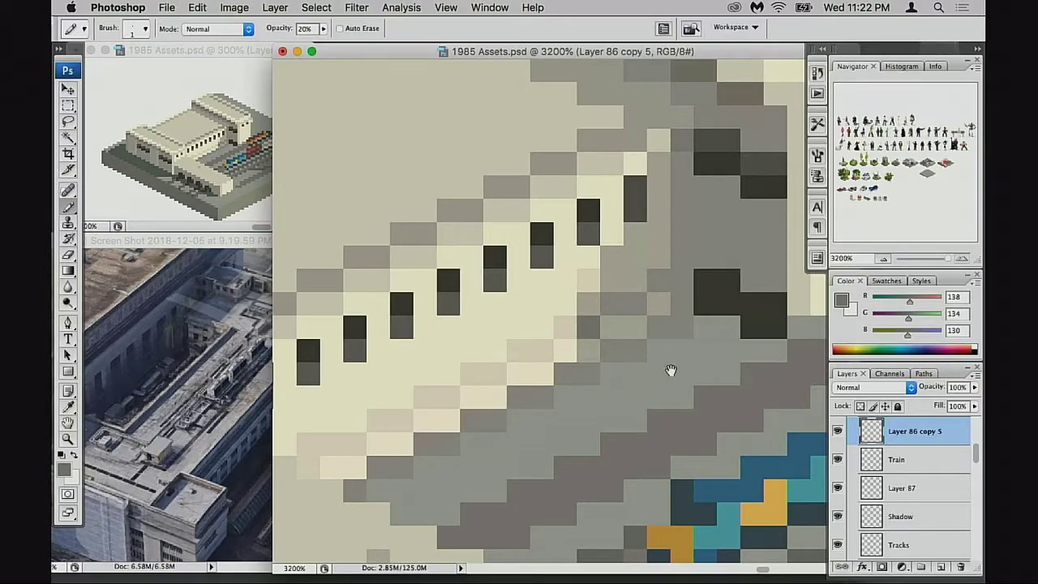
left_click_drag(671, 370, 666, 380)
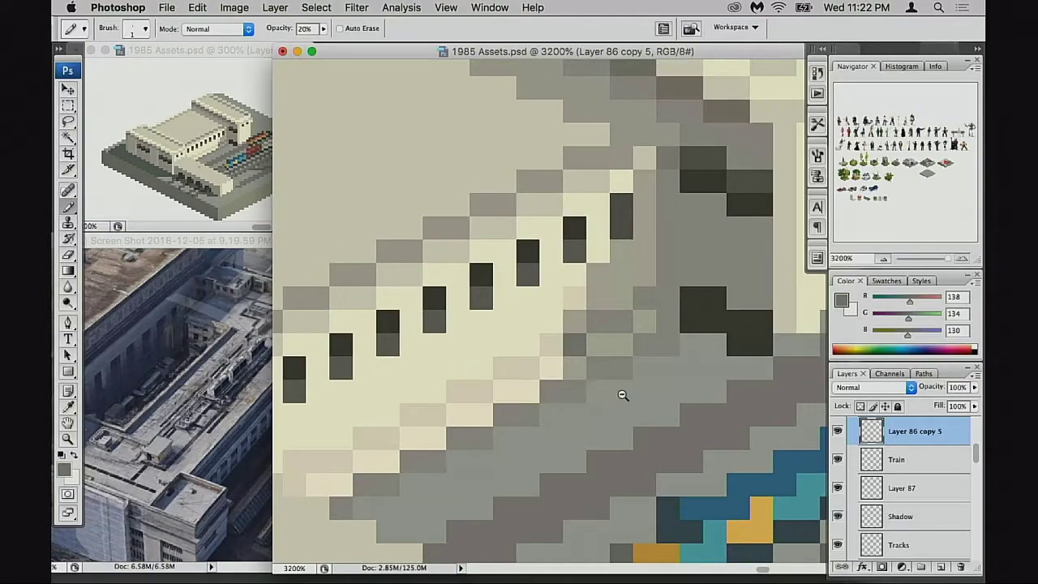
left_click(623, 395, "alt+super")
left_click(673, 399, "alt+super")
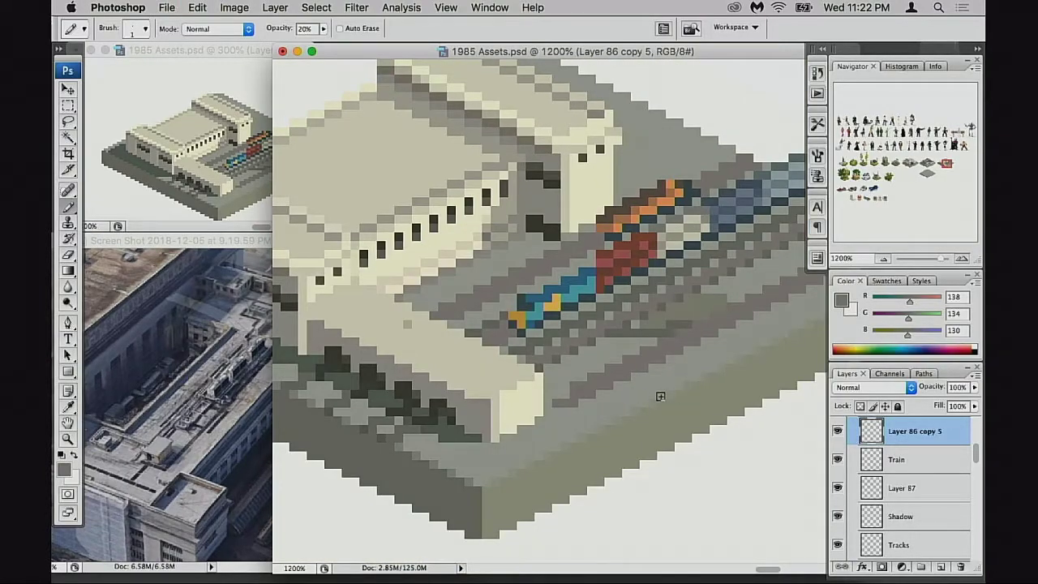
Step: Toggle the visibility of the station layers to identify the front wing's layer, and select Layer 86 copy 3
left_click(839, 432)
scroll(856, 452, "up", 1)
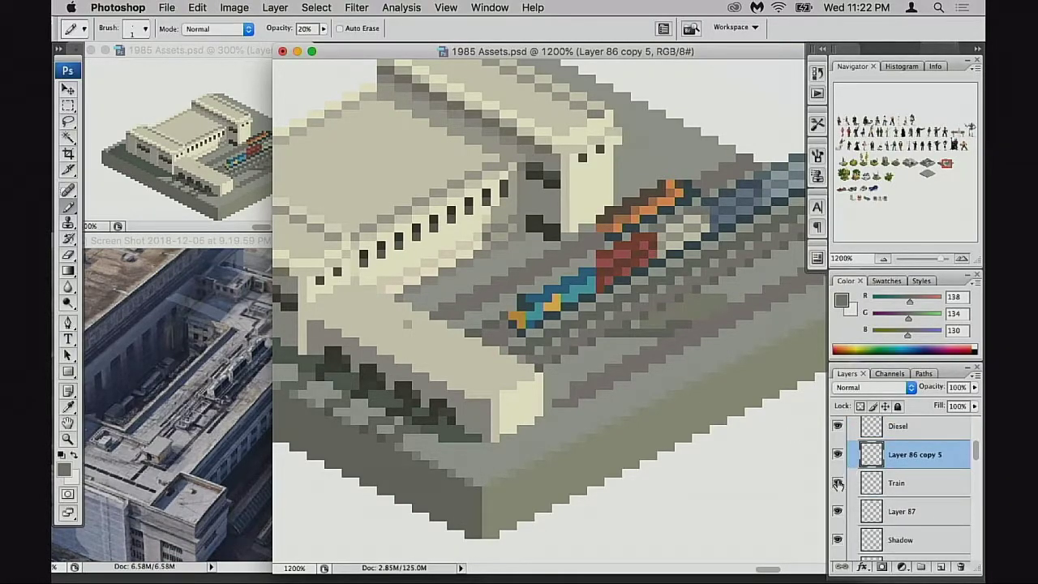
left_click(839, 483)
left_click(839, 483)
scroll(857, 461, "up", 1)
left_click(839, 461)
left_click(839, 461)
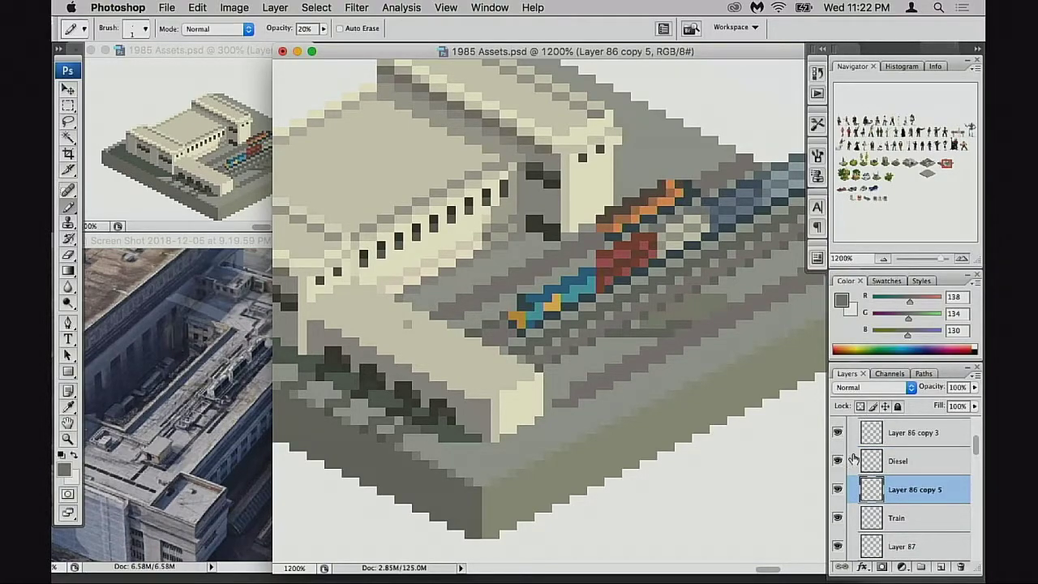
left_click(839, 434)
left_click(839, 434)
left_click(865, 442)
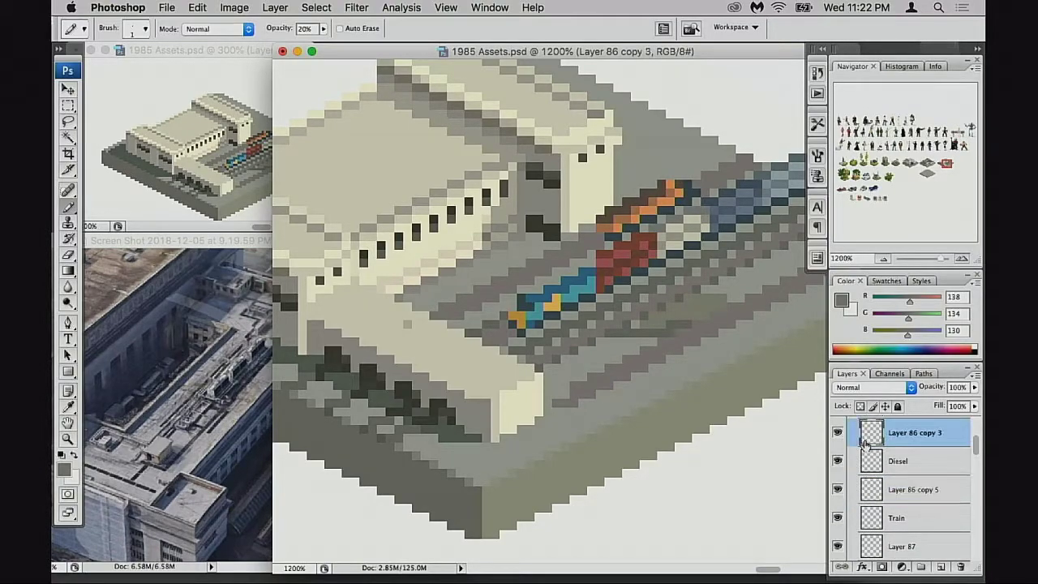
Step: Paint a stepped line of sampled grey (158, 153, 149) at 100% opacity along the track-side edge of the front wing's roof
left_click(422, 339, "alt")
left_click(459, 359, "super")
left_click_drag(626, 378, 571, 440)
left_click(653, 189, "alt")
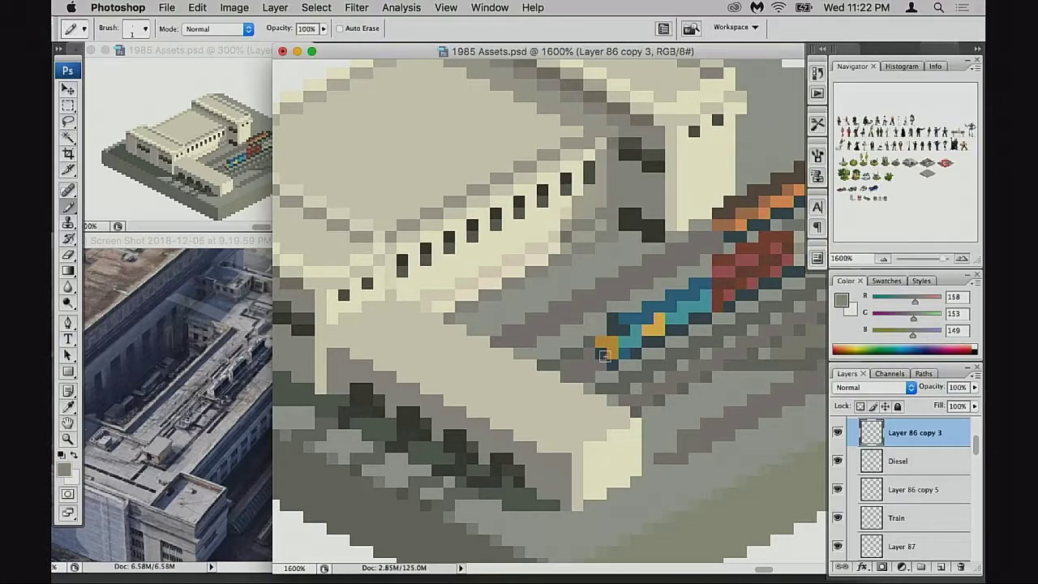
left_click(581, 418)
scroll(591, 419, "up", 1)
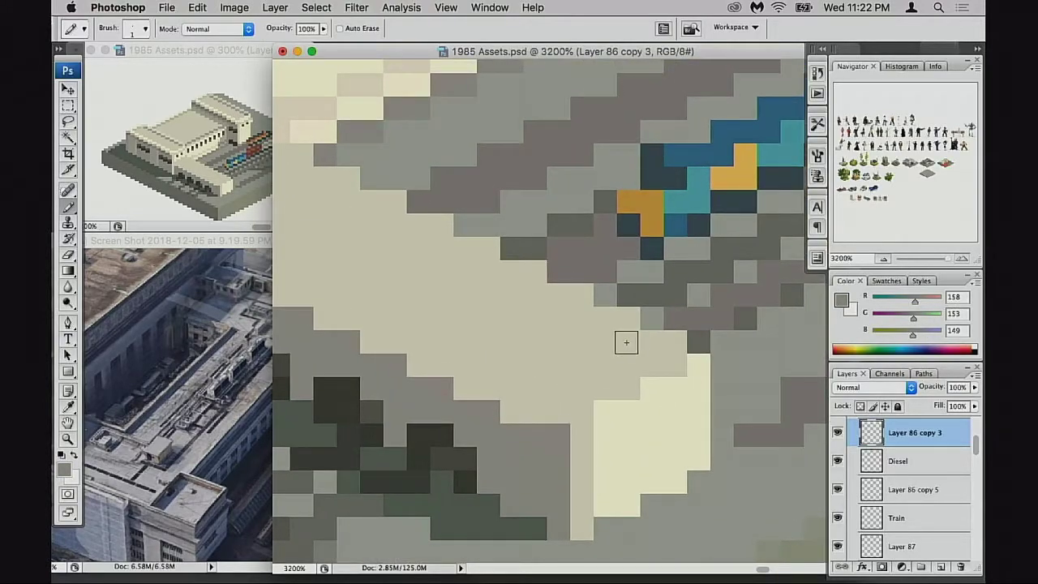
mouse_move(581, 317)
left_mouse_down()
mouse_move(563, 319)
mouse_move(469, 271)
mouse_move(530, 304)
mouse_move(486, 285)
mouse_move(403, 232)
mouse_move(352, 216)
mouse_move(498, 273)
left_mouse_up()
Step: Continue the stepped grey roof-edge line up to the main building's cream wall, redoing its upper end on Layer 86 copy 3
left_click(839, 434)
left_click(839, 434)
mouse_move(482, 258)
left_mouse_down()
mouse_move(418, 223)
mouse_move(439, 223)
mouse_move(389, 202)
mouse_move(460, 259)
mouse_move(474, 266)
mouse_move(380, 199)
left_mouse_up()
key("super+z")
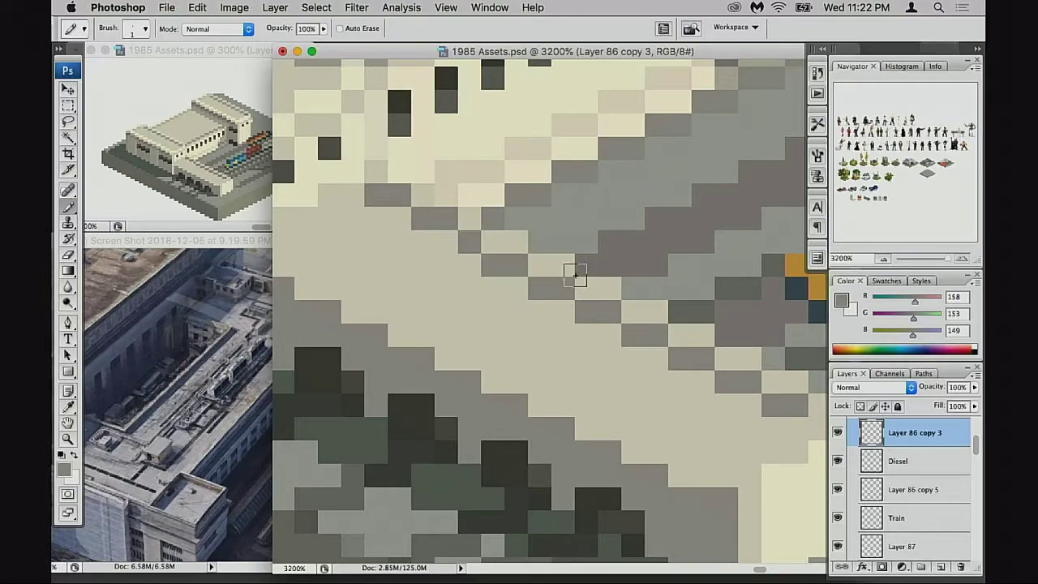
key("super+z")
key("super+z")
left_click_drag(470, 239, 366, 195)
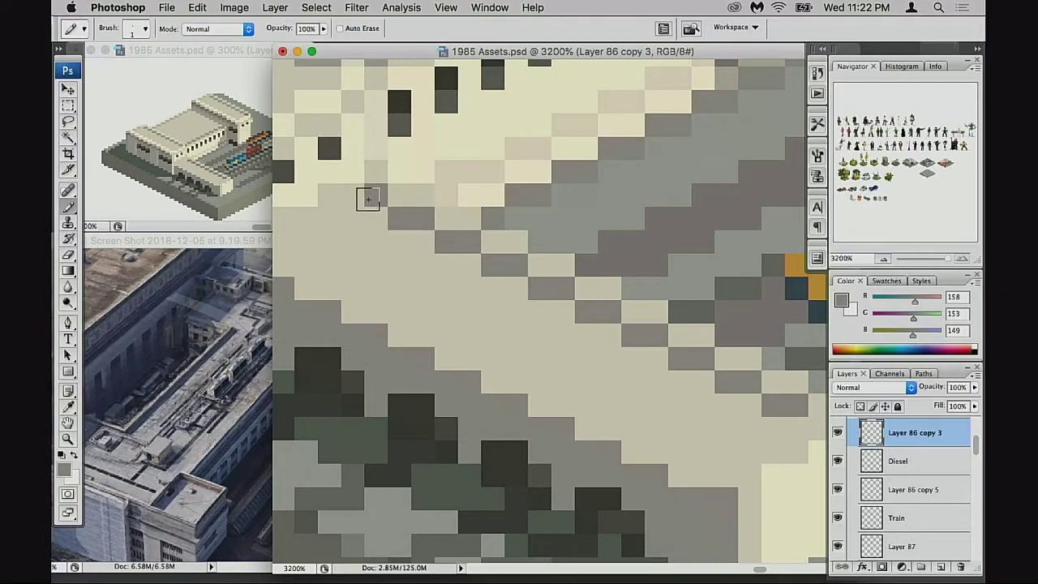
Step: Highlight the lower stretch of the wing roof's front edge with stepped pixels of sampled cream (255, 248, 223)
left_click_drag(511, 273, 563, 262)
left_click_drag(481, 261, 531, 265)
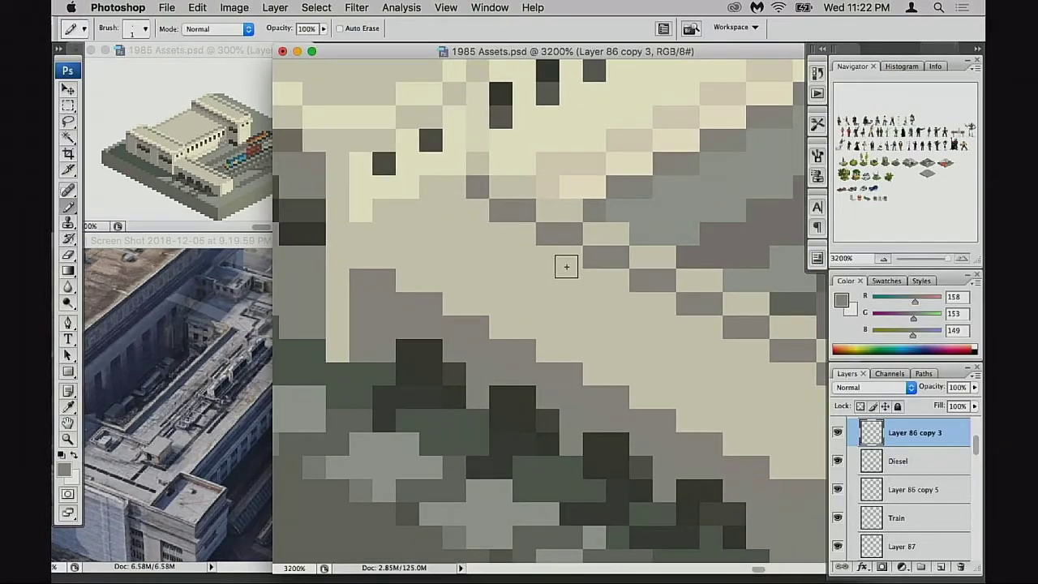
left_click_drag(690, 352, 598, 299)
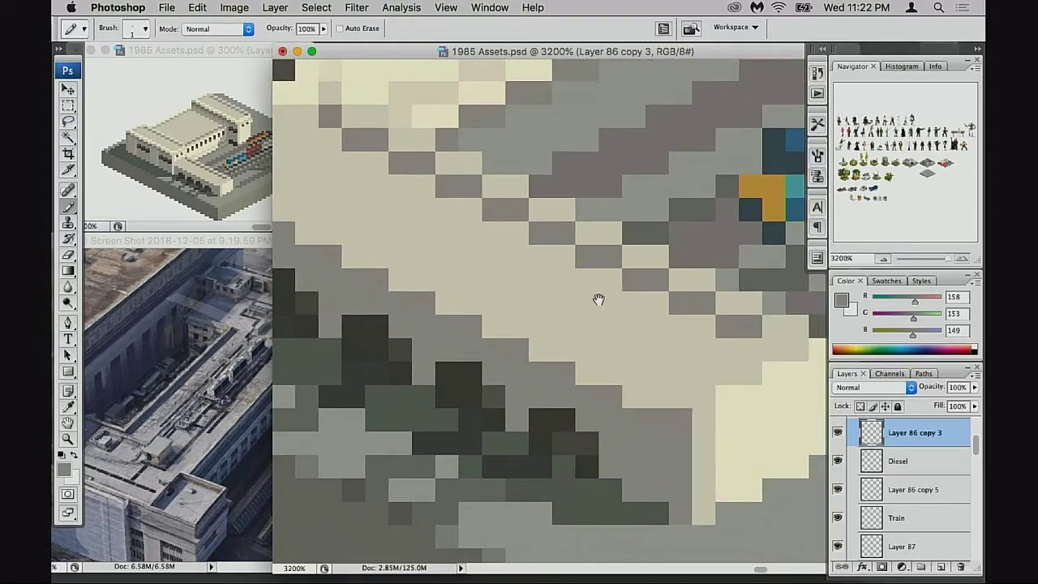
left_click_drag(669, 344, 688, 338)
left_click_drag(665, 373, 694, 364)
scroll(692, 363, "left", 2)
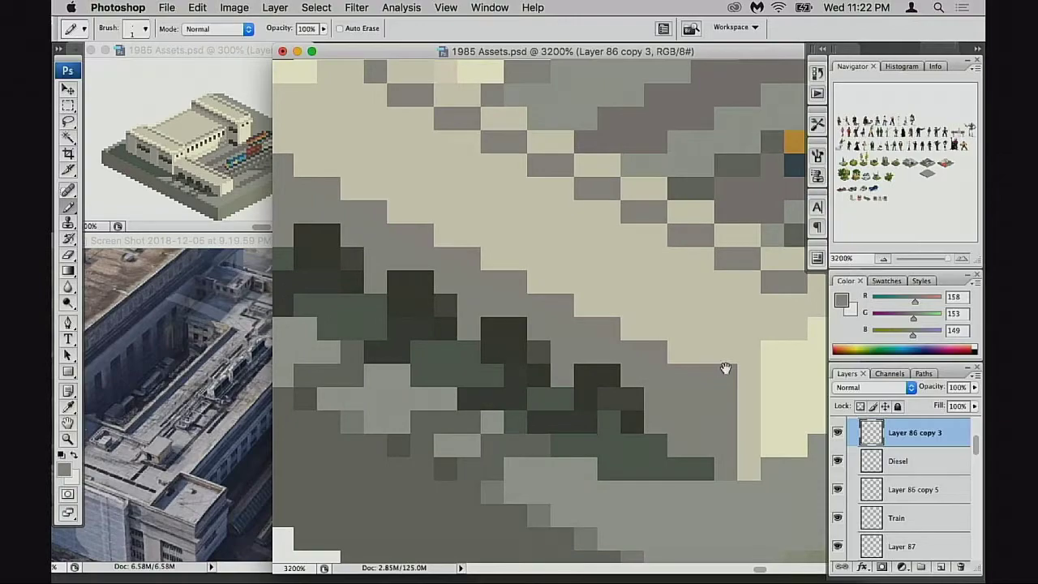
scroll(738, 378, "right", 1)
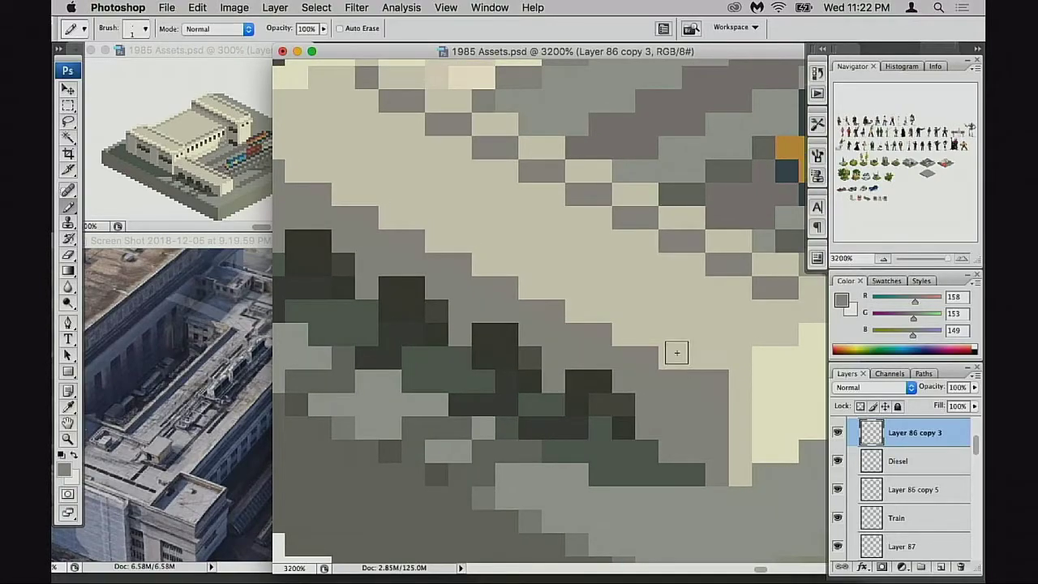
left_click(770, 355, "alt")
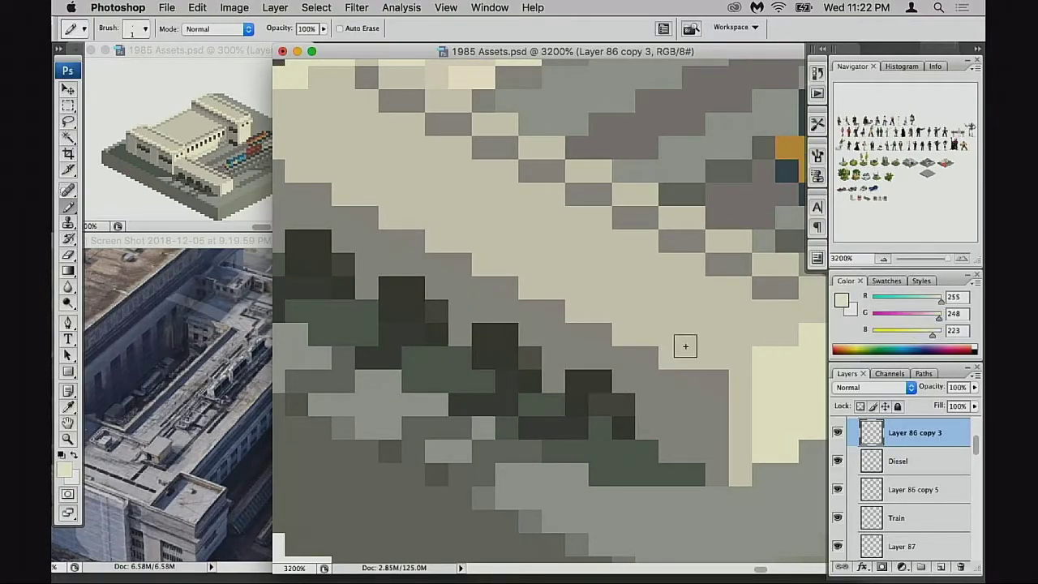
left_click_drag(693, 343, 632, 321)
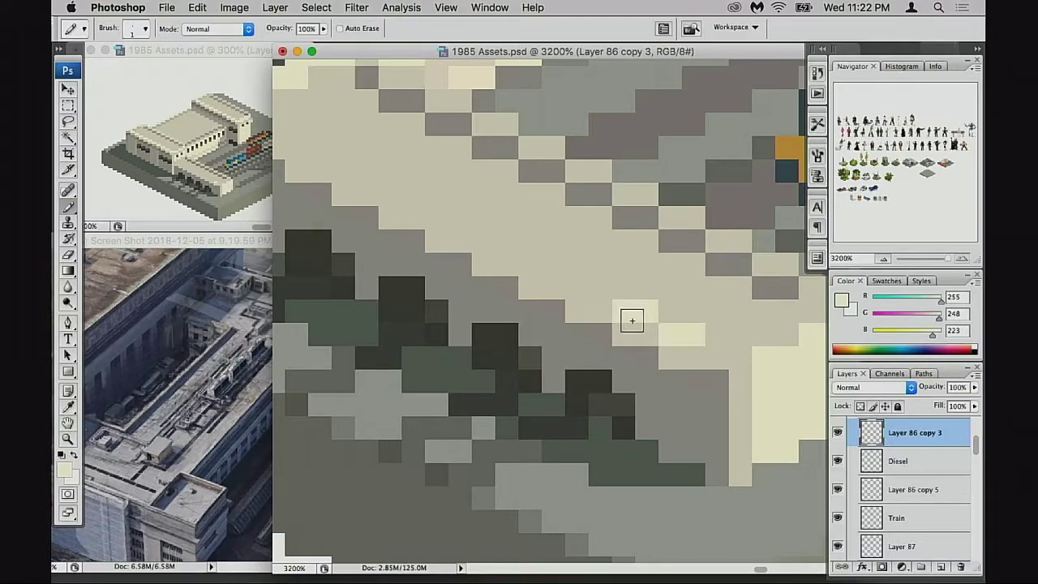
left_click(593, 296)
left_click(542, 281)
left_click(541, 266)
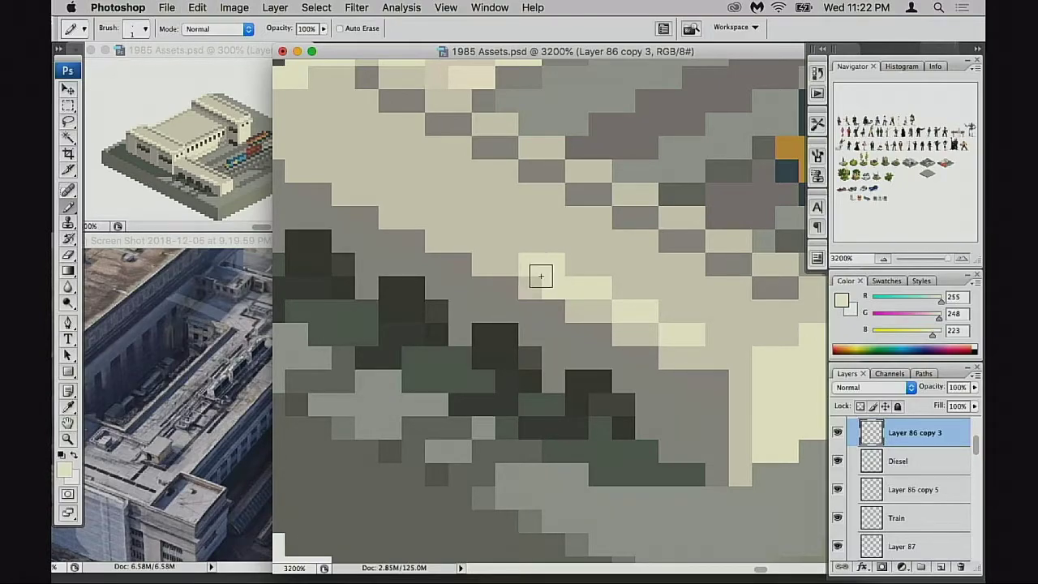
Step: Extend the stepped cream highlight along the roof's front edge up to the main building's wall
mouse_move(562, 289)
left_mouse_down()
mouse_move(585, 294)
mouse_move(578, 270)
mouse_move(509, 255)
mouse_move(560, 327)
left_mouse_up()
key("super+alt+z")
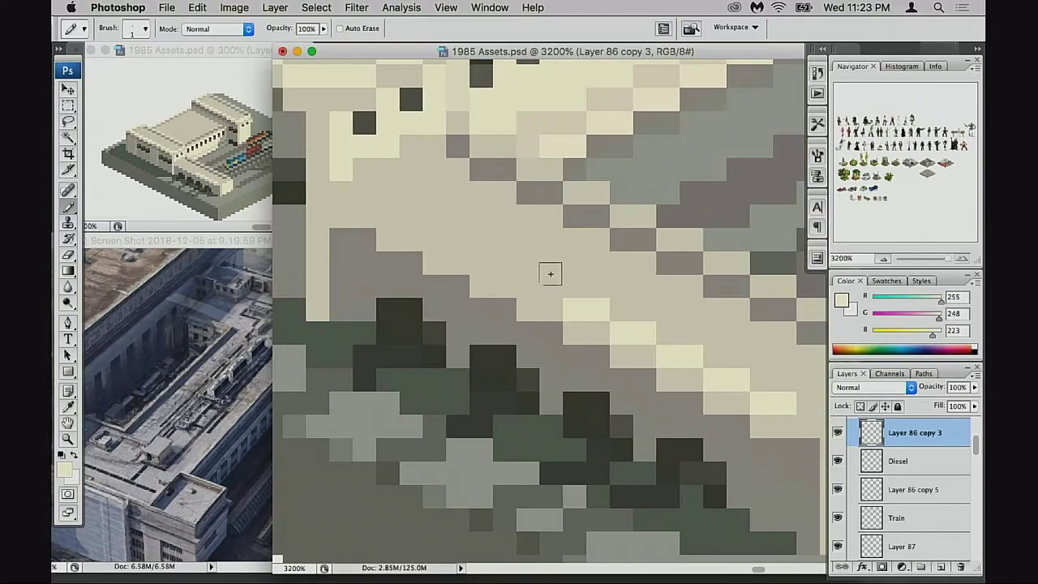
left_click(541, 283)
left_click(489, 262)
left_click(451, 242)
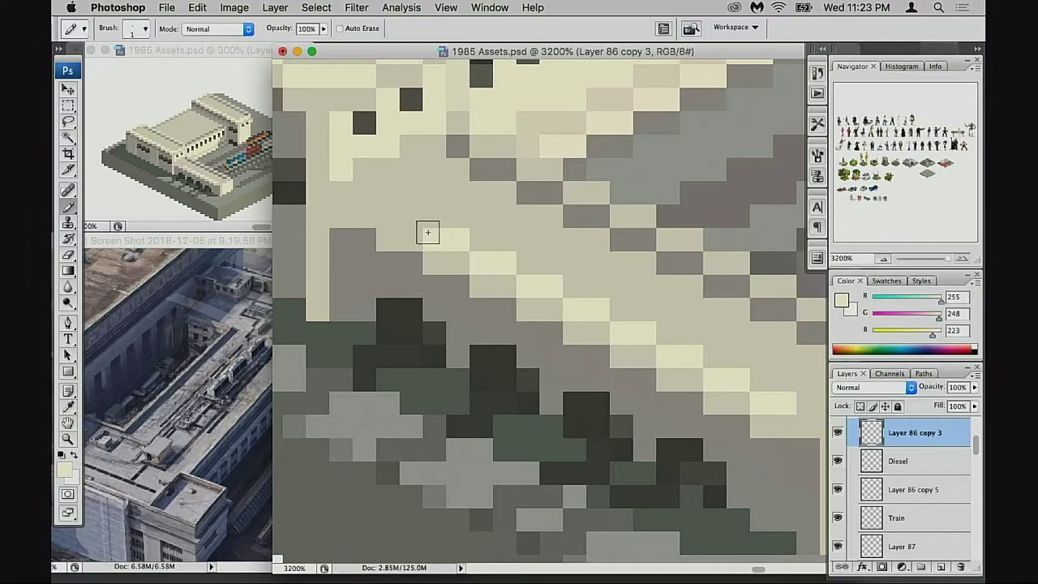
left_click(400, 218)
left_click(378, 196)
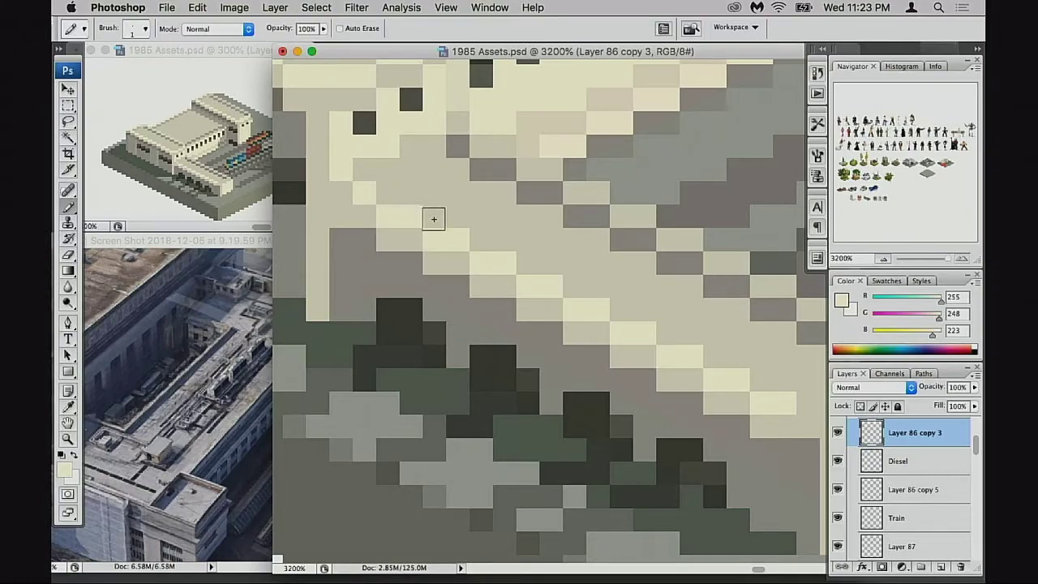
Step: Fill the beige pixels where the front wing's roof meets the main wall below the small windows with the same cream
left_click_drag(449, 210, 442, 244)
left_click(399, 203)
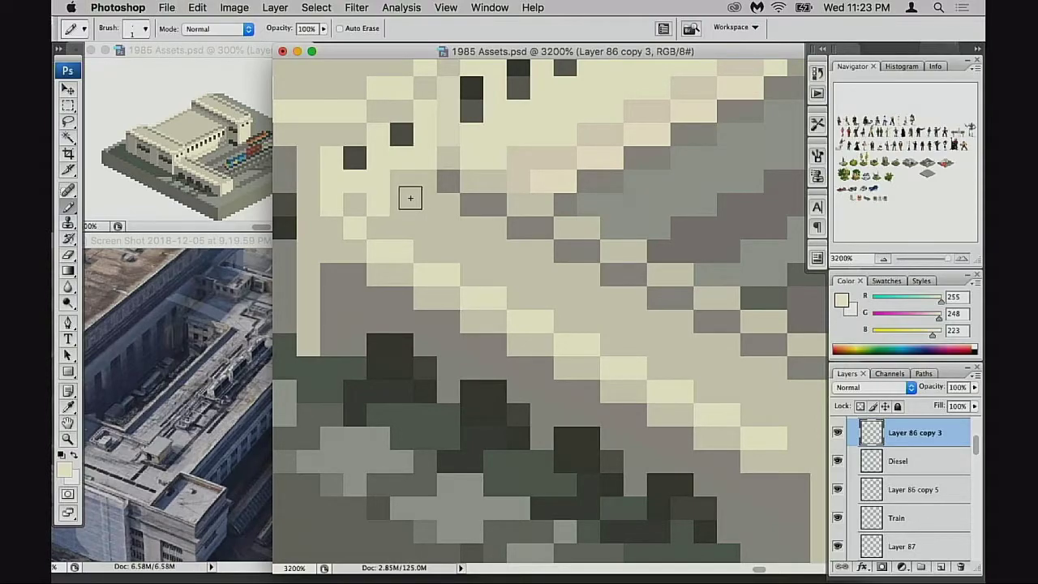
left_click(384, 220)
left_click(406, 203)
left_click(426, 204)
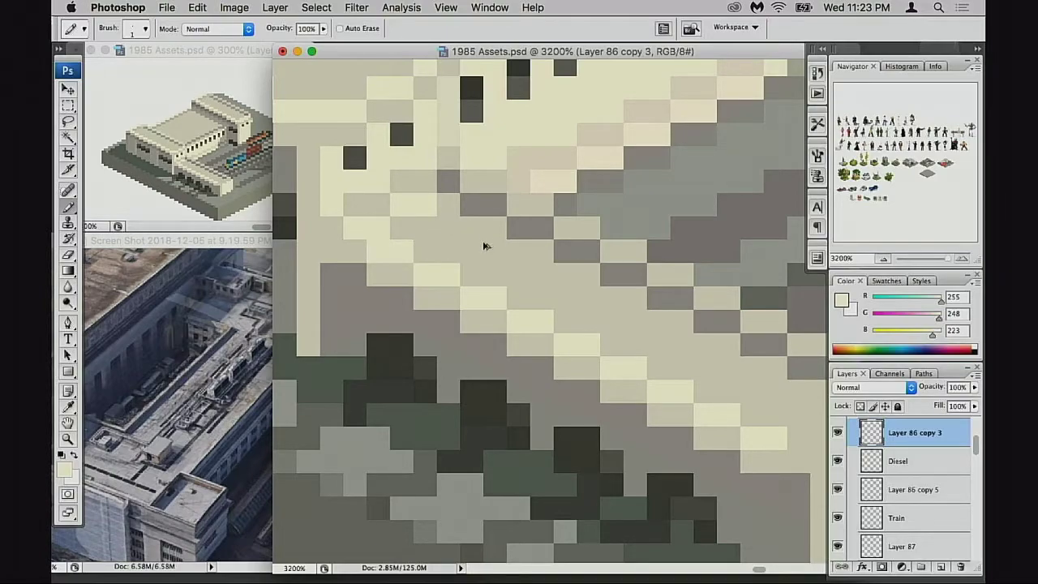
key("super+z")
left_click(406, 204)
left_click(427, 204)
left_click_drag(593, 300, 525, 274)
scroll(570, 314, "left", 5)
scroll(570, 315, "up", 1)
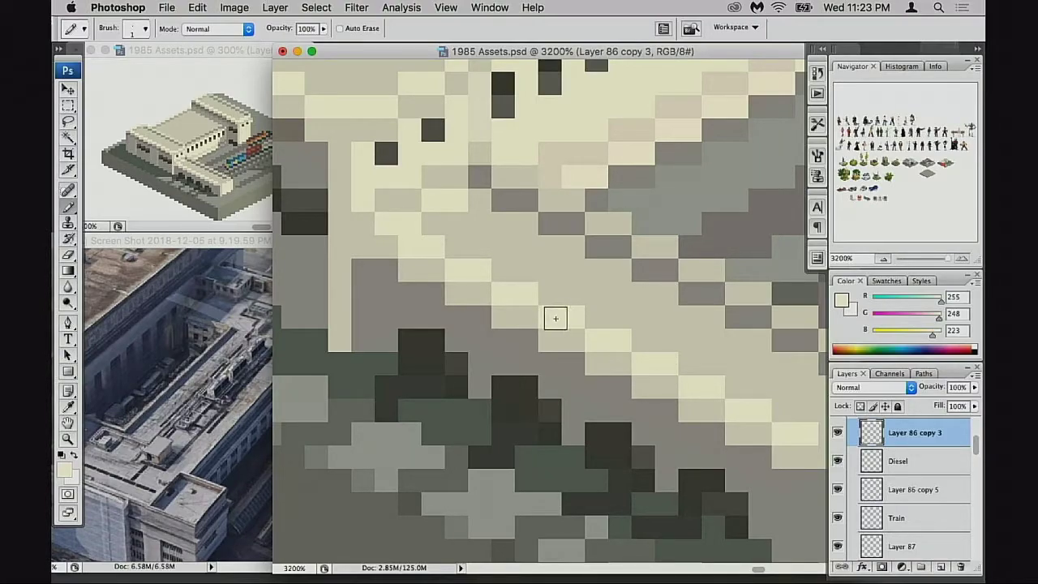
Step: Replace the beige pixels directly beneath the roof-edge highlight with sampled wall grey (158, 153, 149)
left_click(528, 331, "alt")
left_click(477, 296)
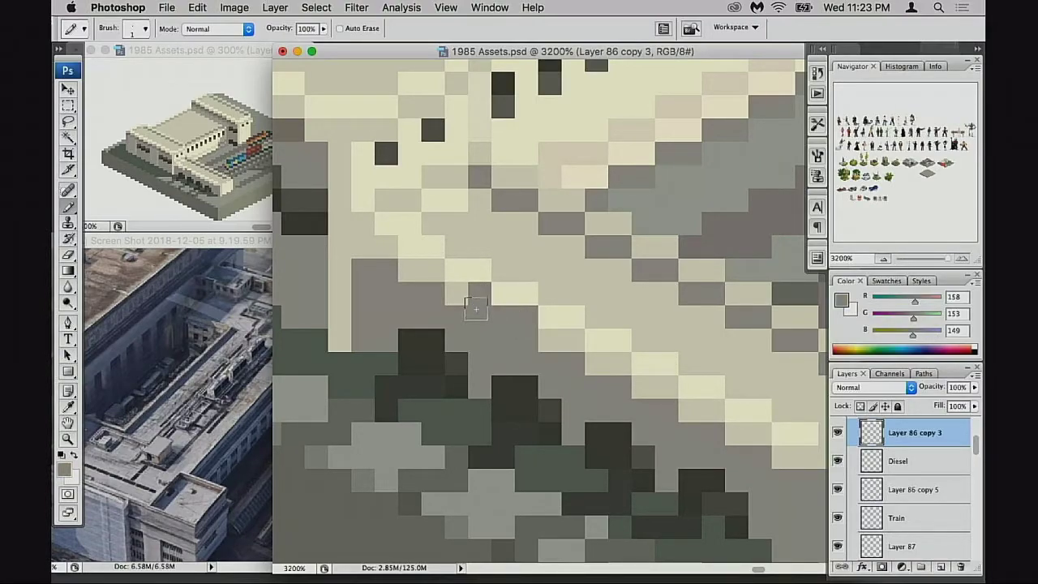
mouse_move(459, 294)
left_mouse_down()
mouse_move(432, 272)
mouse_move(401, 273)
mouse_move(381, 255)
left_mouse_up()
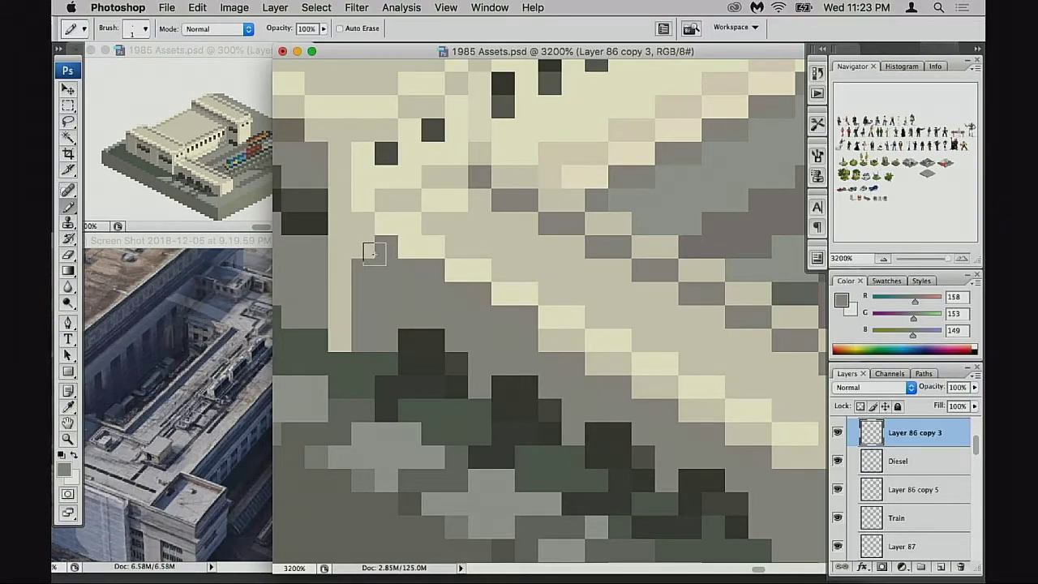
scroll(421, 287, "down", 2)
scroll(421, 288, "right", 1)
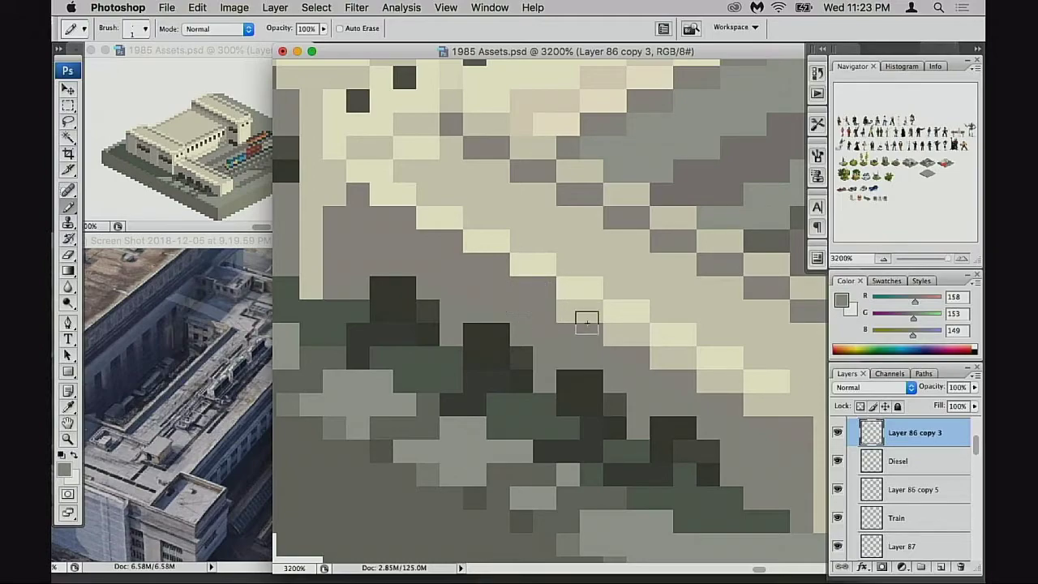
mouse_move(615, 340)
left_mouse_down()
mouse_move(777, 408)
mouse_move(741, 410)
mouse_move(697, 387)
left_mouse_up()
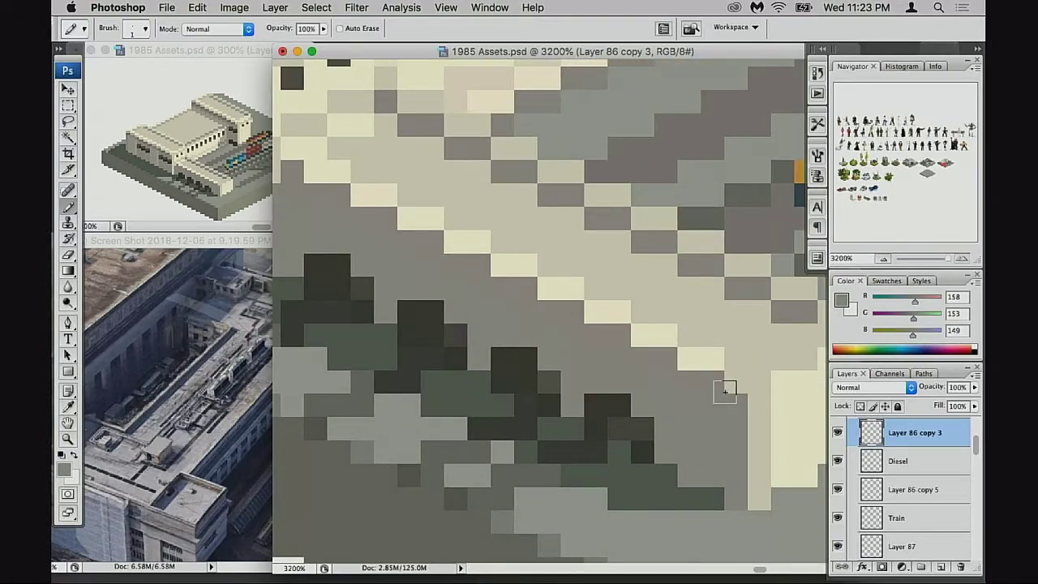
Step: Extend the highlight to the front wing's outer corner with sampled cream (255, 248, 223)
left_click(723, 361, "alt")
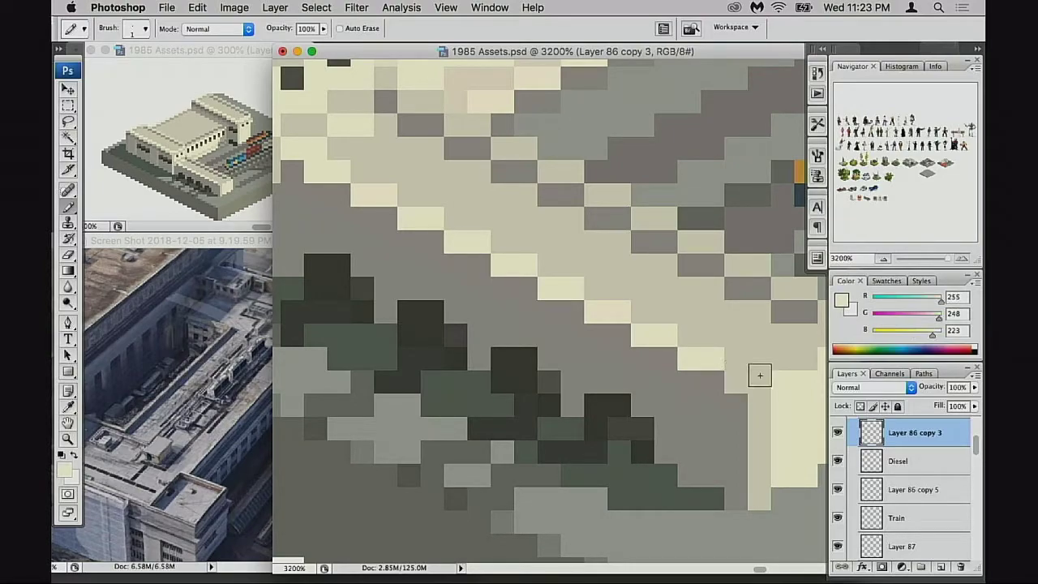
left_click(740, 381)
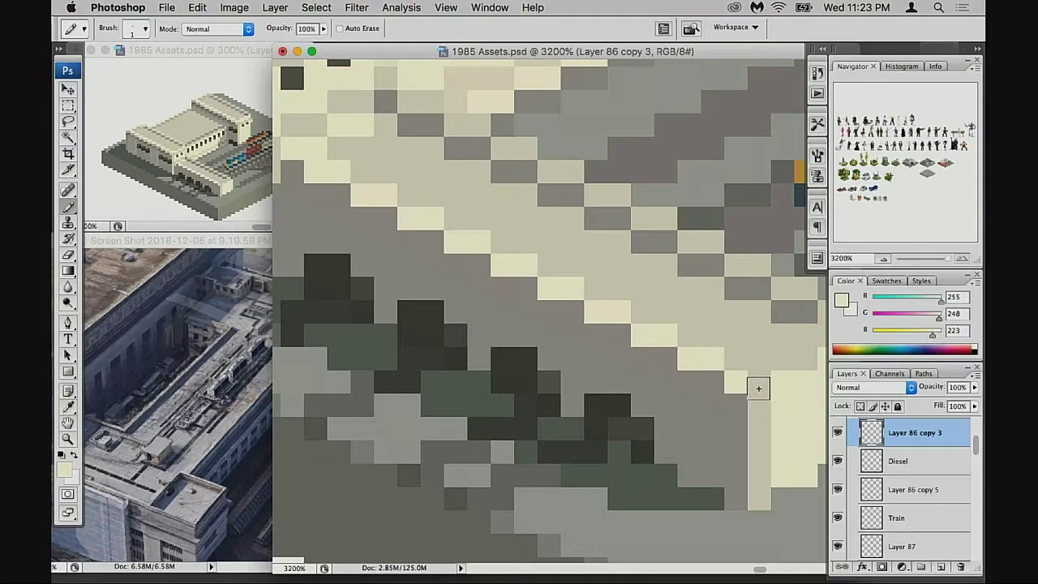
left_click(759, 389)
left_click_drag(717, 388, 765, 399)
Step: Fill the remaining beige pixels at the base of the main building's windowed corner wall with cream
left_click_drag(626, 371, 719, 387)
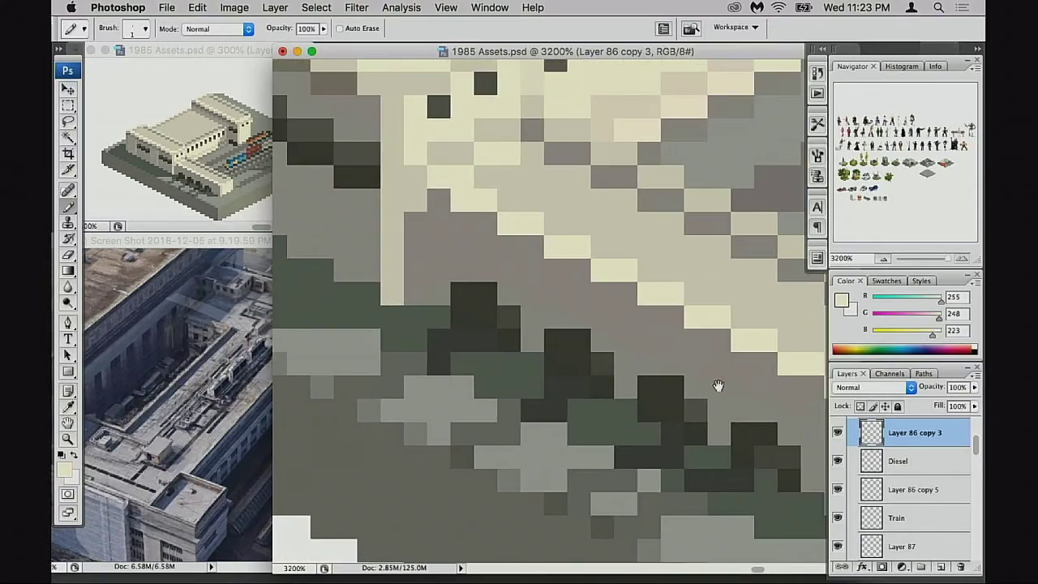
left_click_drag(605, 355, 689, 425)
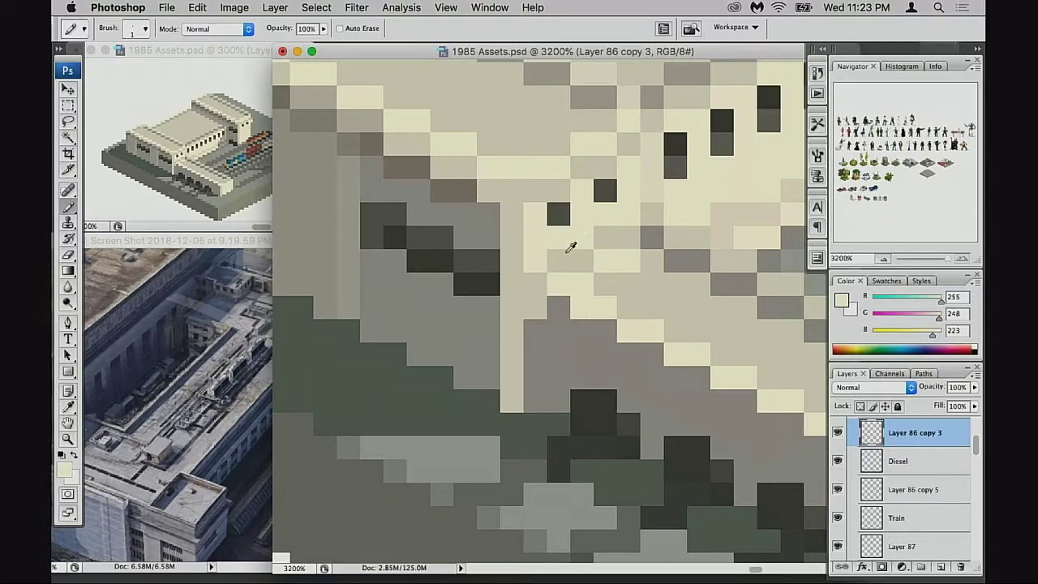
mouse_move(568, 251)
left_mouse_down()
mouse_move(603, 248)
mouse_move(624, 235)
left_mouse_up()
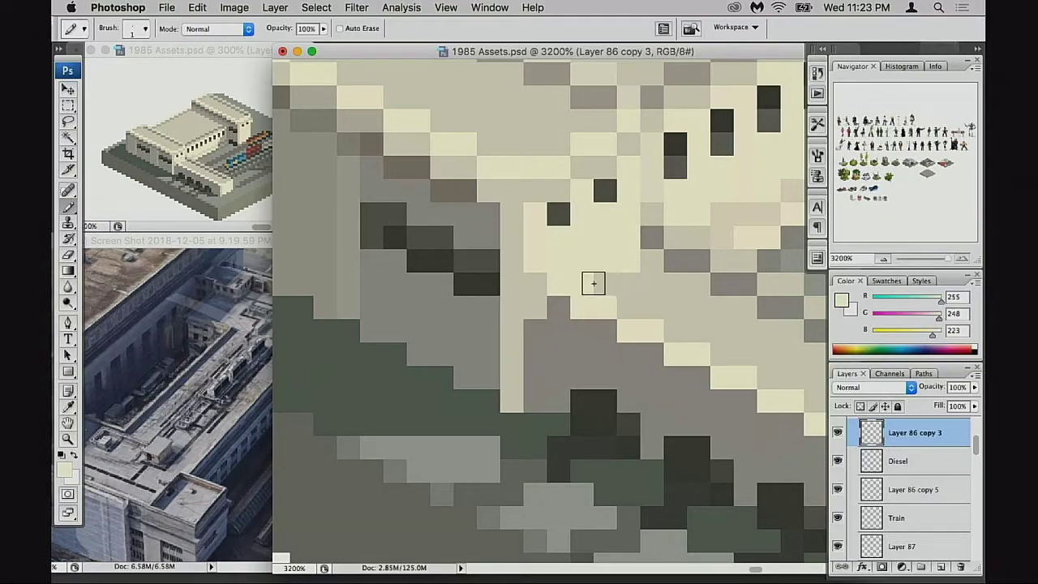
left_click(537, 284)
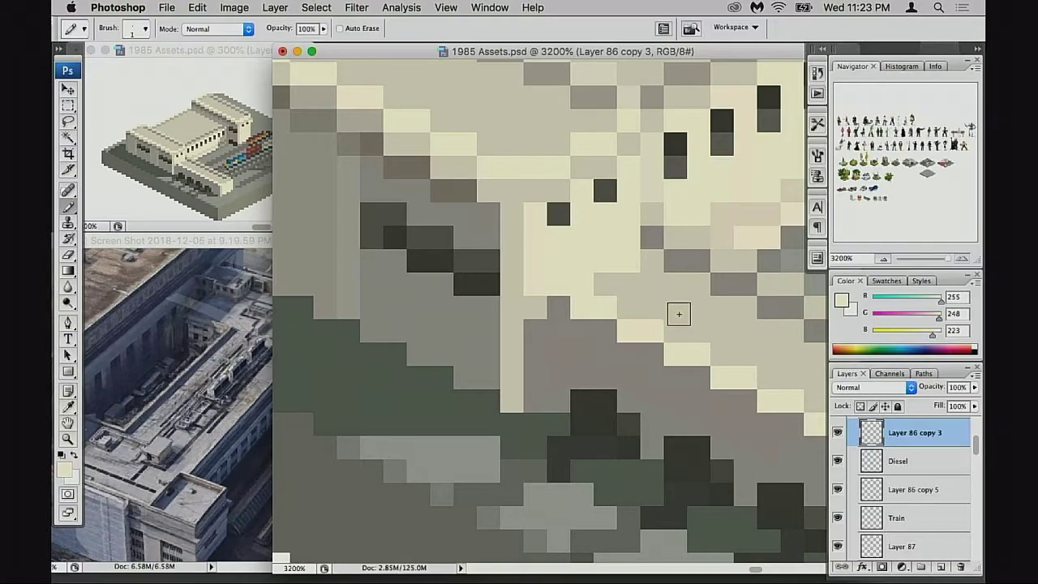
Step: Shorten the main building's beige corner strip with grey (158, 153, 149) and reshape its lower end with sampled beige (226, 219, 201)
left_click(537, 323, "alt")
left_click_drag(513, 377, 522, 393)
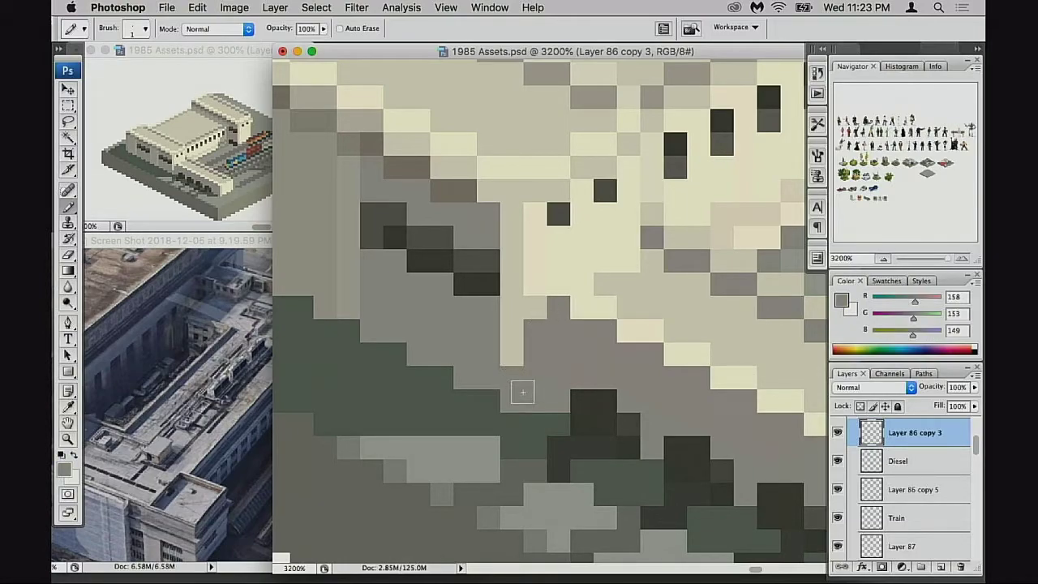
left_click(528, 320, "alt")
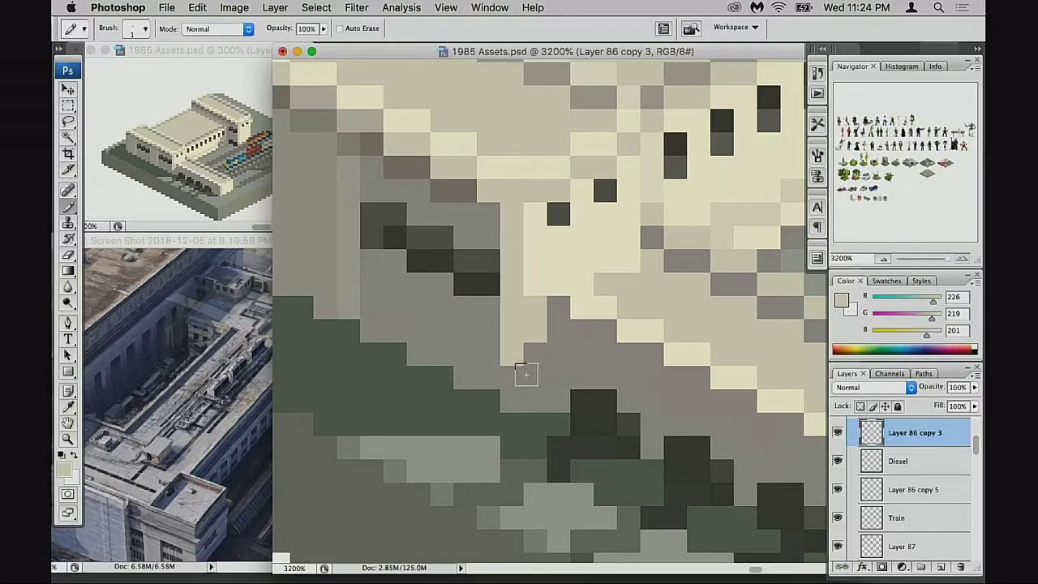
left_click(512, 375)
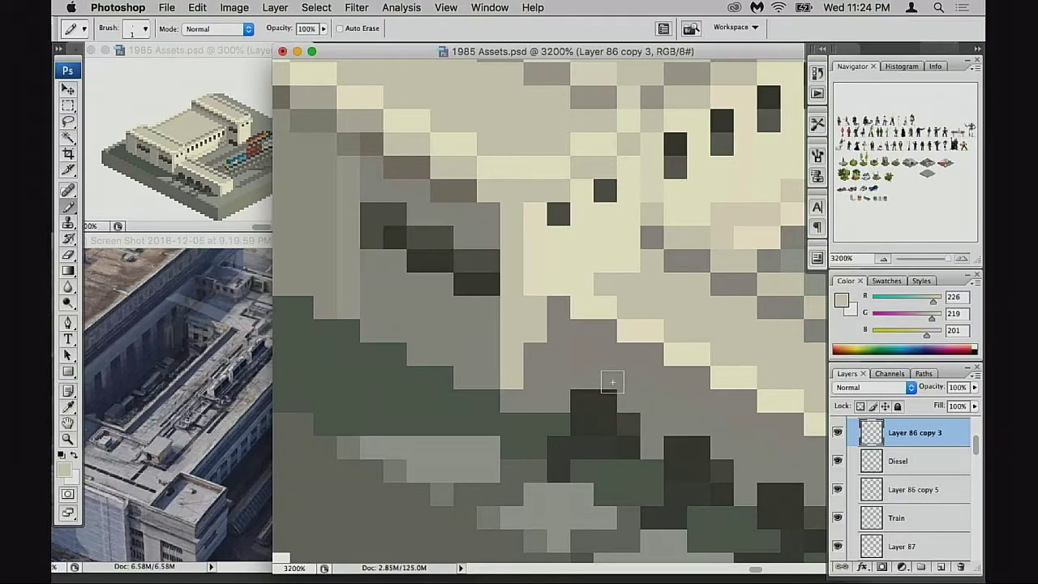
left_click_drag(589, 357, 642, 362)
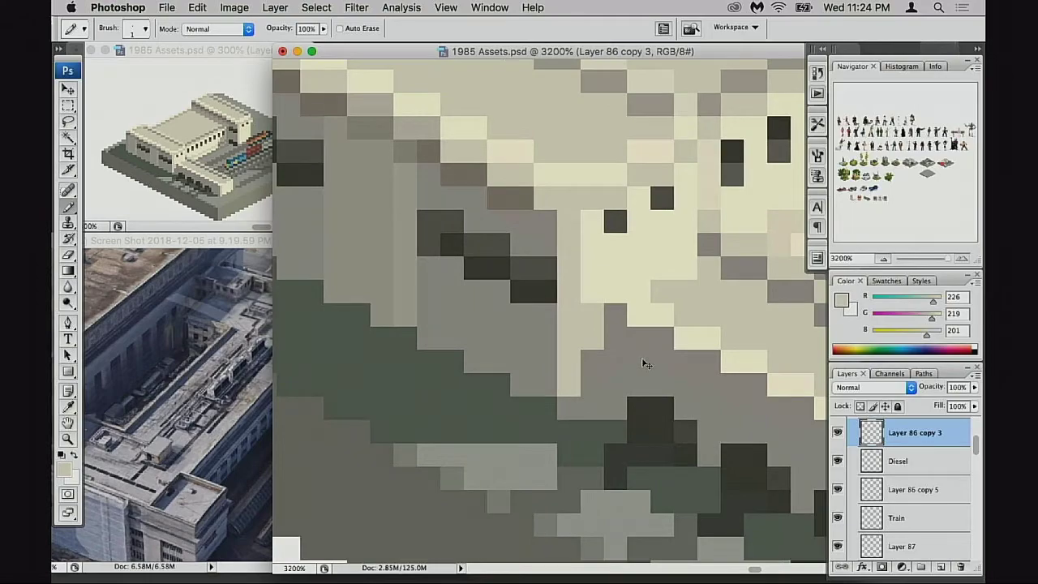
Step: Toggle the visibility of Layer 86 copy 3 and Layer 86 copy 5 to identify the main building's layer, and select Layer 86 copy 5
mouse_move(580, 339)
left_mouse_down()
mouse_move(612, 378)
mouse_move(644, 378)
left_mouse_up()
mouse_move(670, 335)
left_mouse_down()
mouse_move(649, 361)
mouse_move(665, 392)
left_mouse_up()
left_click(836, 436)
left_click(839, 441)
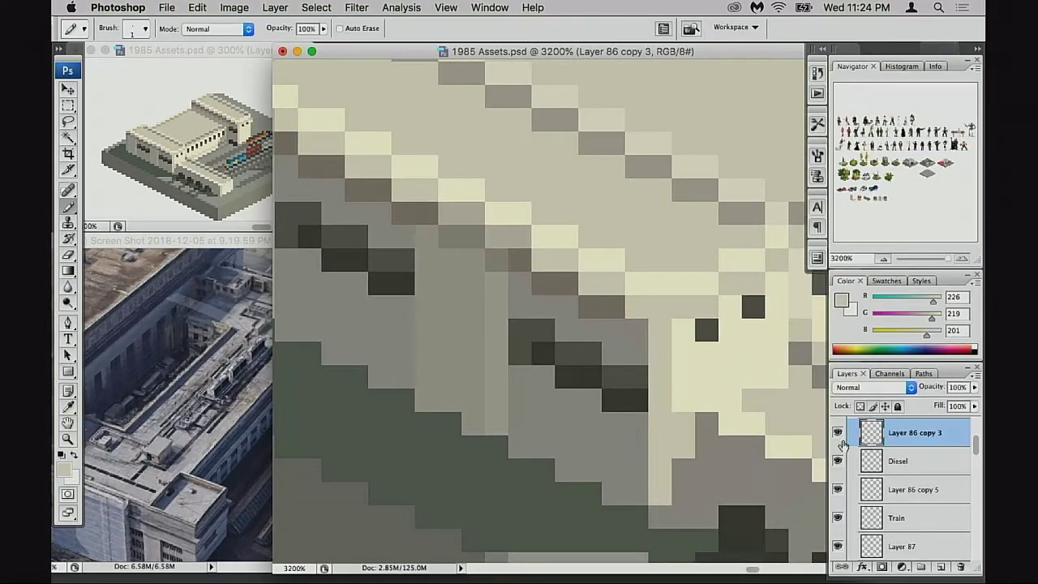
left_click(838, 490)
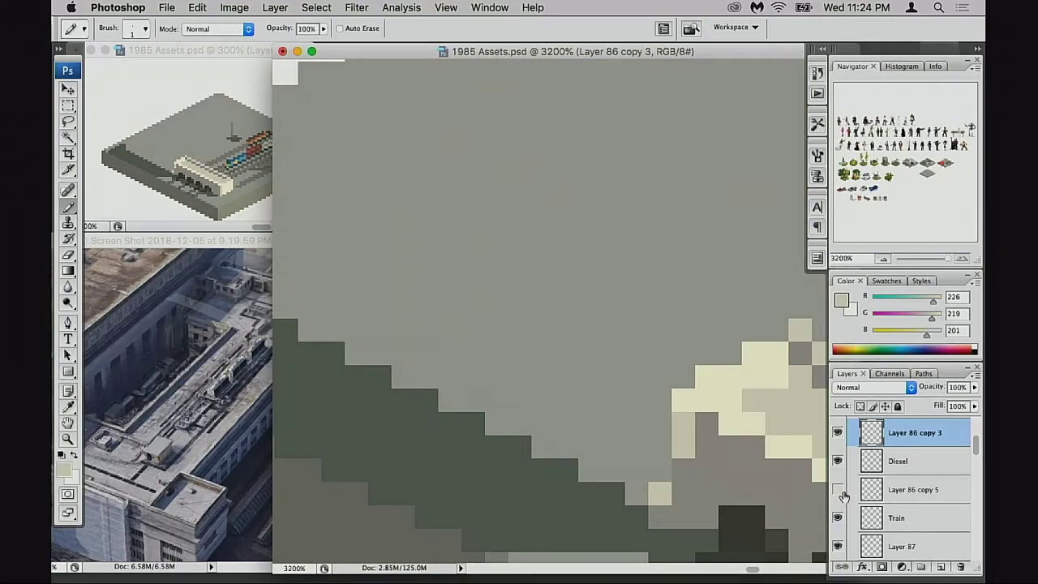
left_click(838, 489)
left_click(873, 490)
left_click_drag(615, 277, 625, 304)
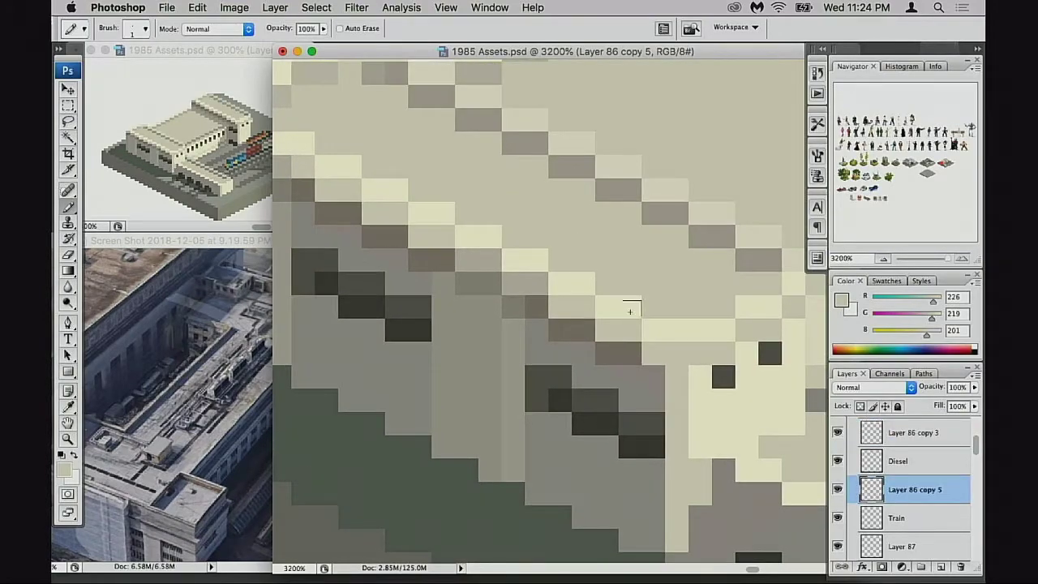
left_click_drag(582, 338, 742, 403)
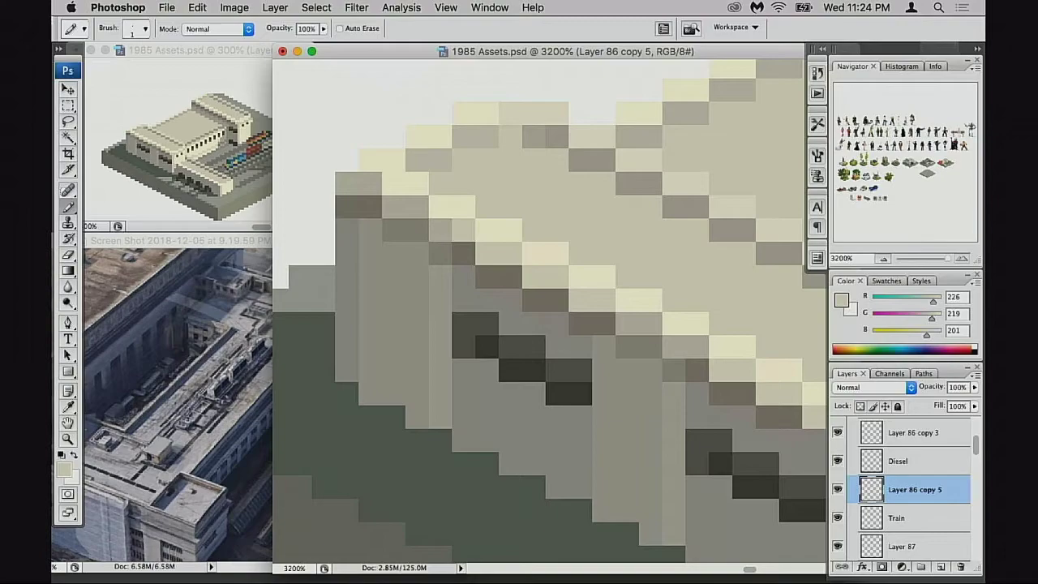
Step: Raise the brown eave shadow above the main building's first side window by one pixel, filling beneath it with sampled grey (158, 153, 149)
left_click(503, 274, "alt")
left_click(487, 253)
left_click(509, 254)
left_click(494, 293, "alt")
left_click(490, 276)
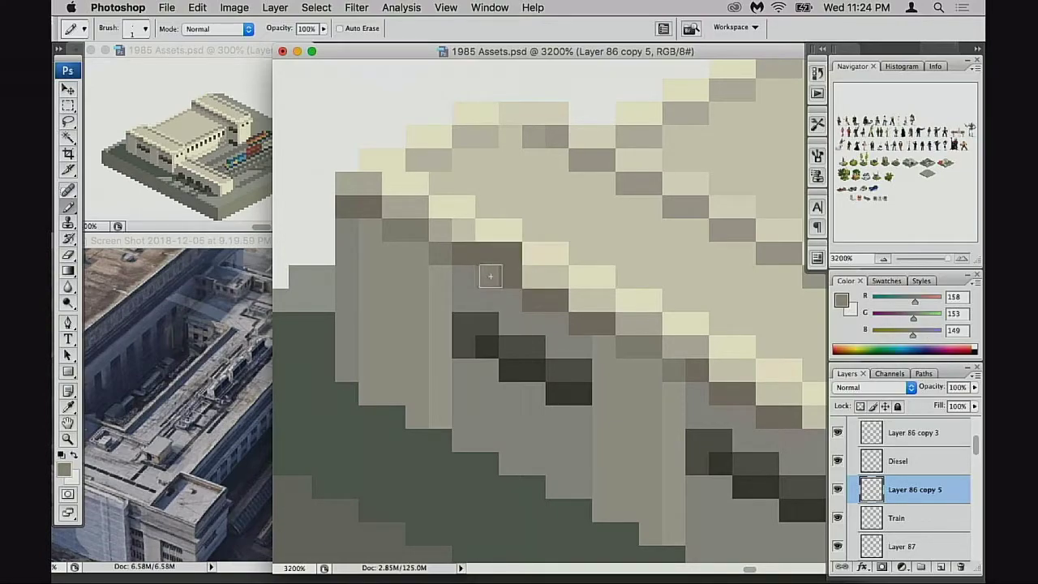
left_click(510, 278)
left_click(542, 296, "alt")
left_click(550, 280)
left_click(542, 315, "alt")
left_click(548, 302)
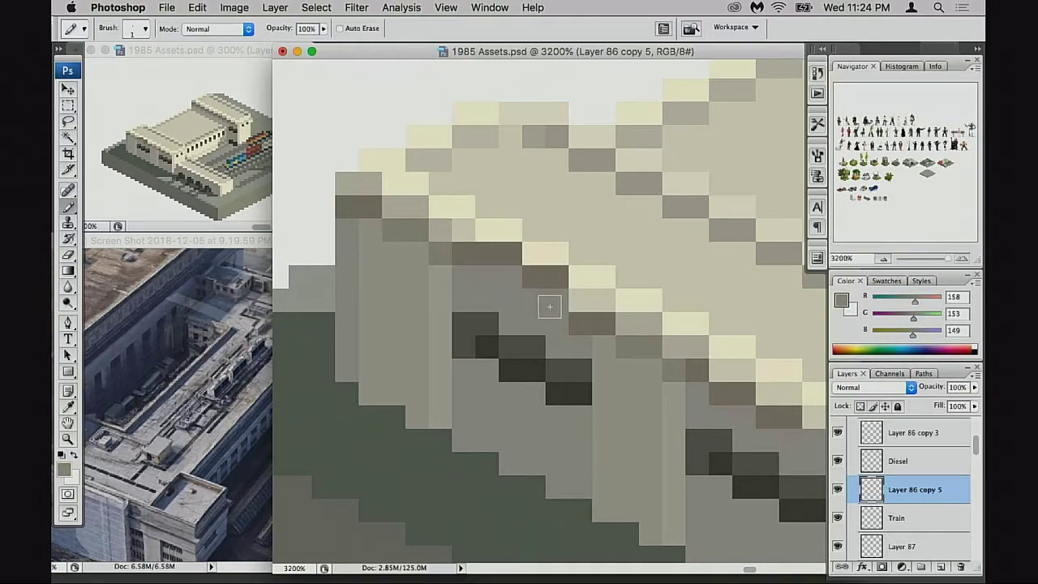
left_click(591, 312, "alt")
left_click(582, 300)
left_click(604, 301)
left_click(588, 336, "alt")
left_click(581, 324)
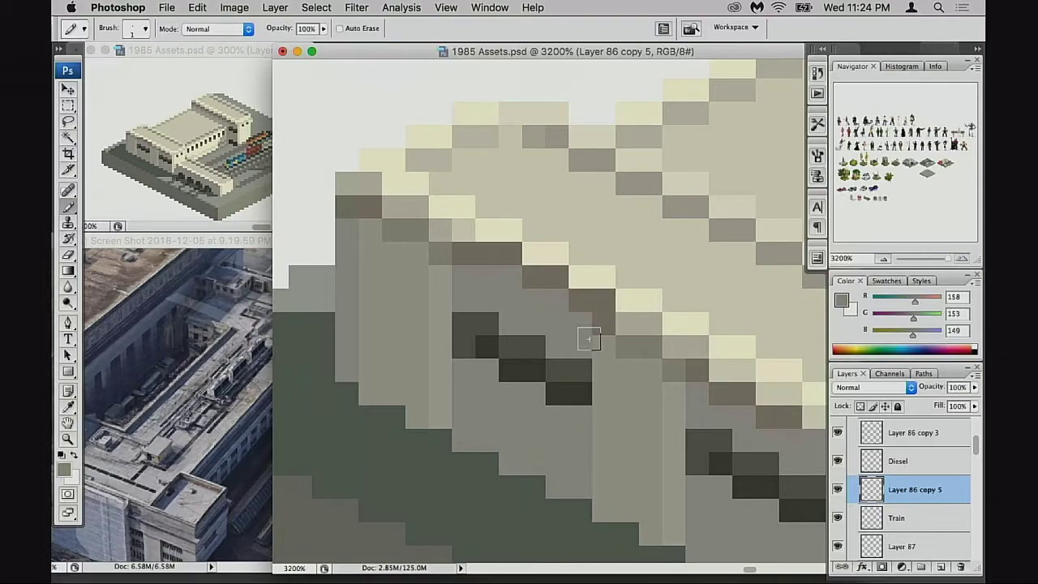
Step: Raise the eave shadow on the corner pillar's front face with sampled grey (152, 148, 140), filling beneath it with grey (168, 165, 158)
mouse_move(585, 336)
left_mouse_down()
mouse_move(570, 343)
mouse_move(572, 357)
left_mouse_up()
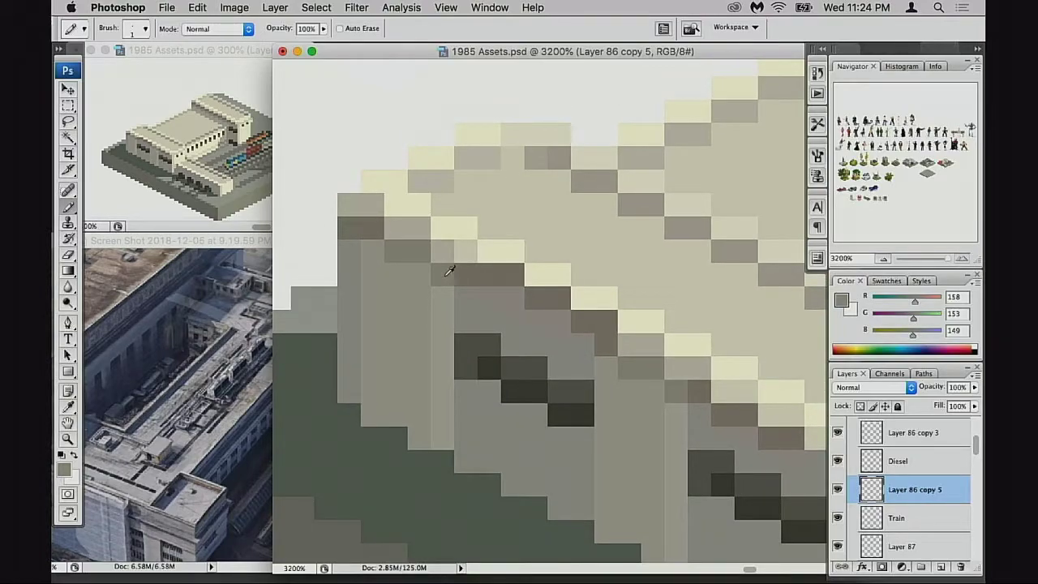
left_click(443, 251)
left_click(441, 271, "alt")
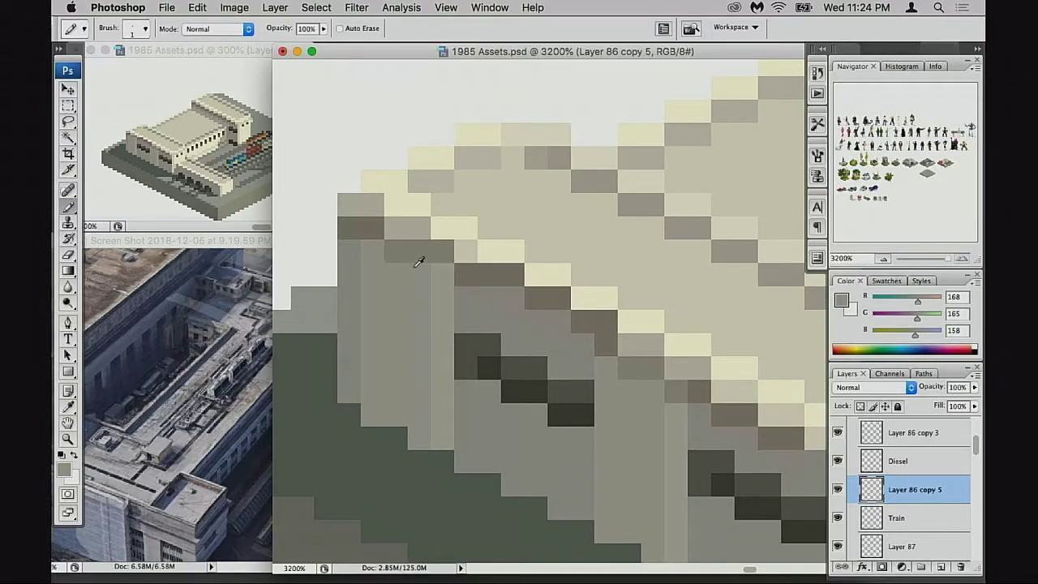
mouse_move(418, 254)
left_mouse_down()
mouse_move(401, 252)
mouse_move(406, 235)
left_mouse_up()
key("super+z")
left_click(418, 250, "alt")
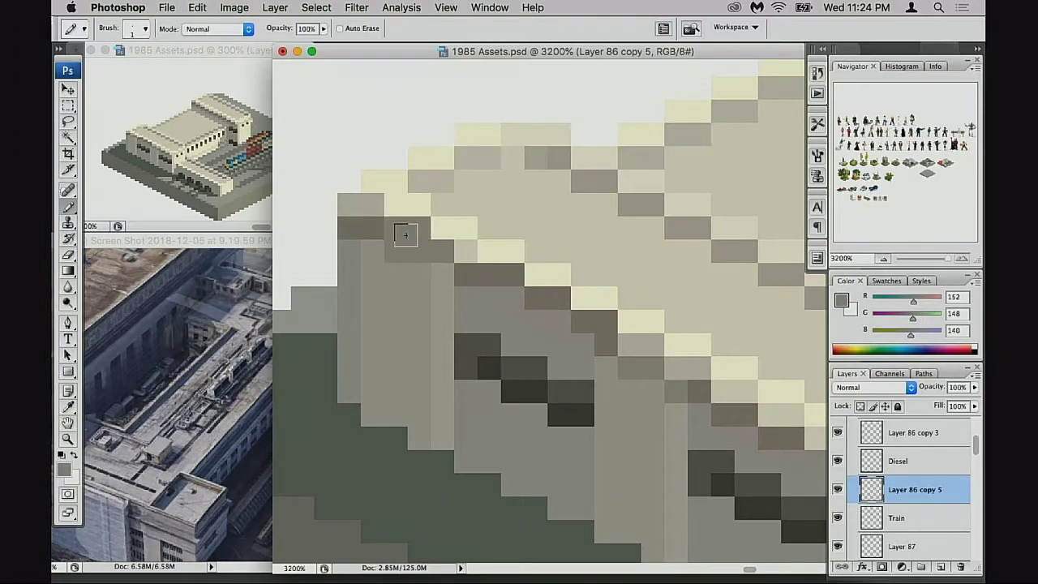
left_click(409, 268, "alt")
left_click(417, 254)
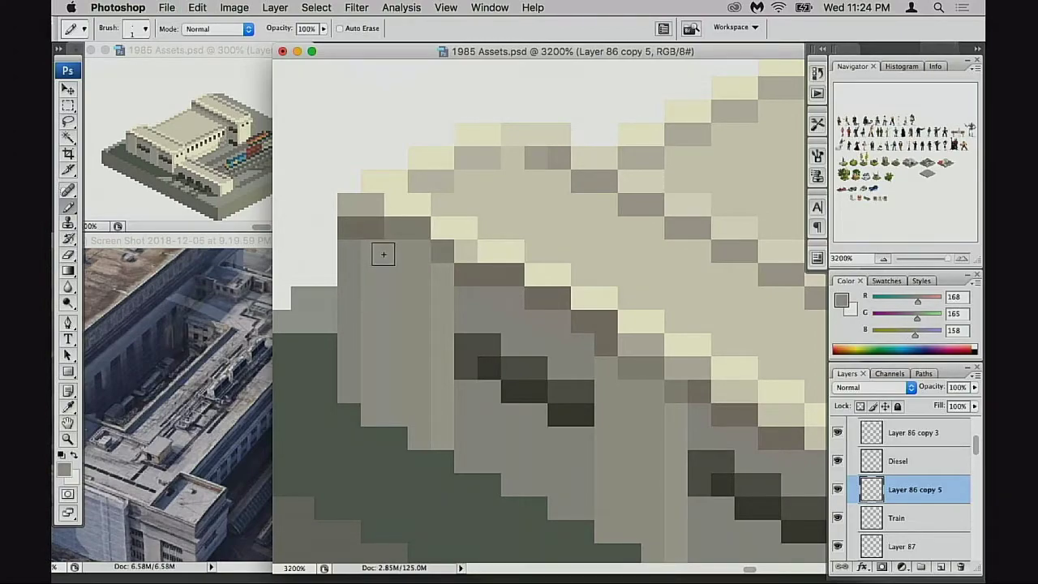
Step: Shade the corner pillar's outer top edge with grey (152, 148, 140) and fill the old shadow pixels below with sampled pillar greys
left_click(355, 249, "alt")
left_click(353, 231)
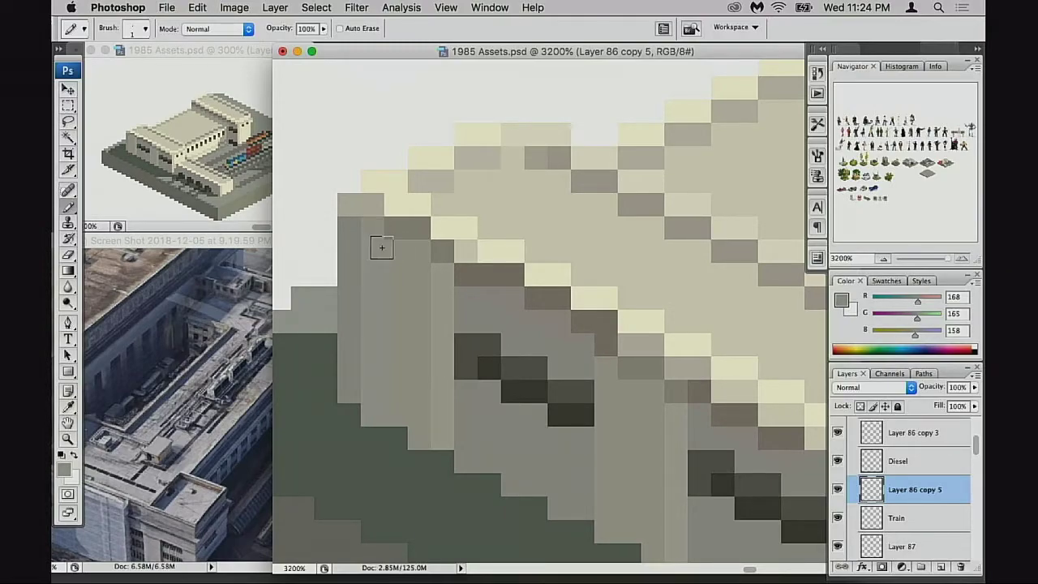
left_click(398, 227, "alt")
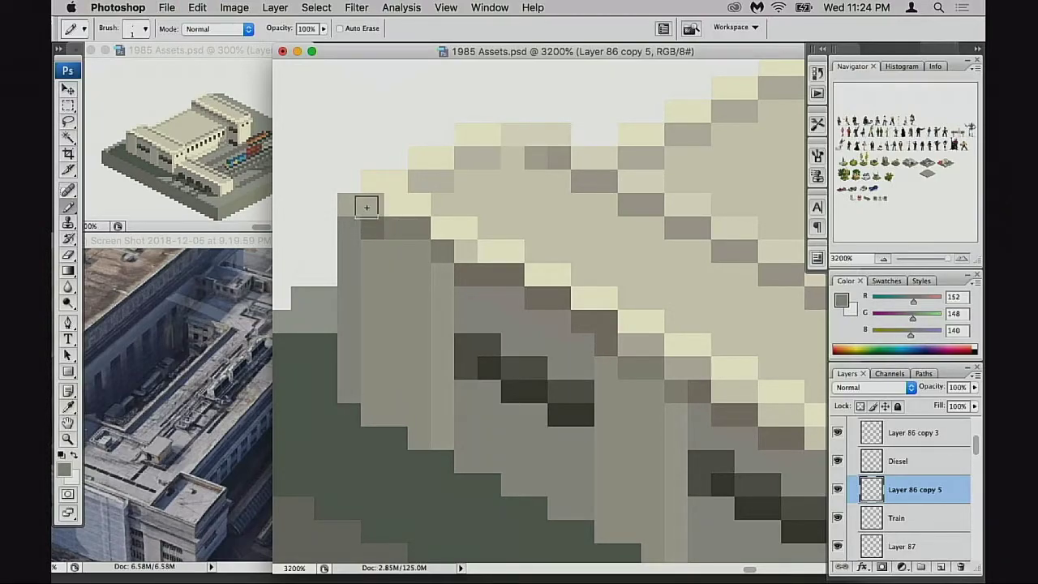
left_click_drag(368, 206, 350, 206)
left_click(385, 250, "alt")
left_click(370, 231)
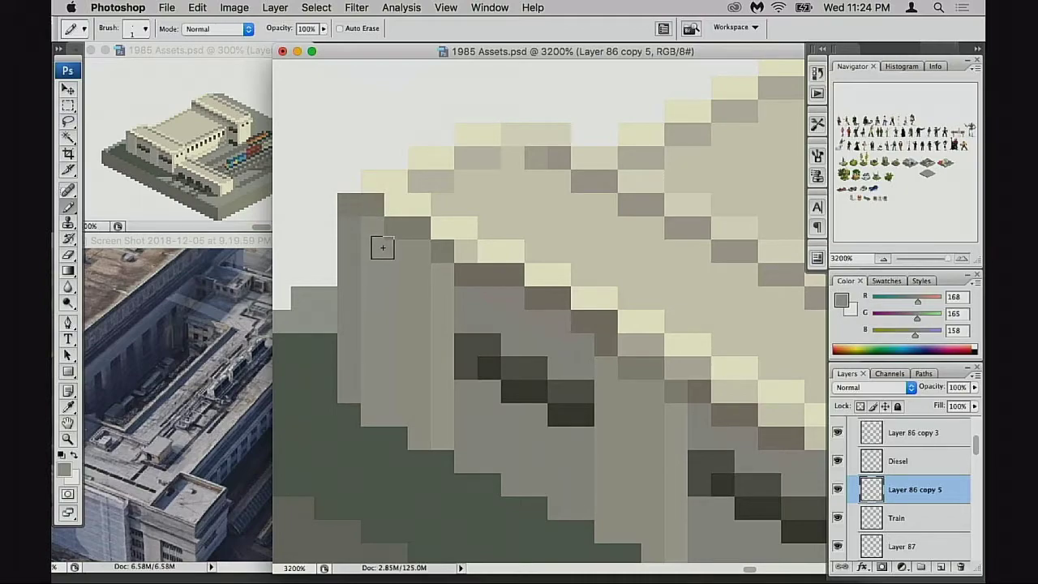
Step: Raise the eave shadow across the second pillar between the side windows and fill the pixels beneath it with sampled pillar grey
scroll(491, 328, "right", 3)
scroll(490, 329, "down", 2)
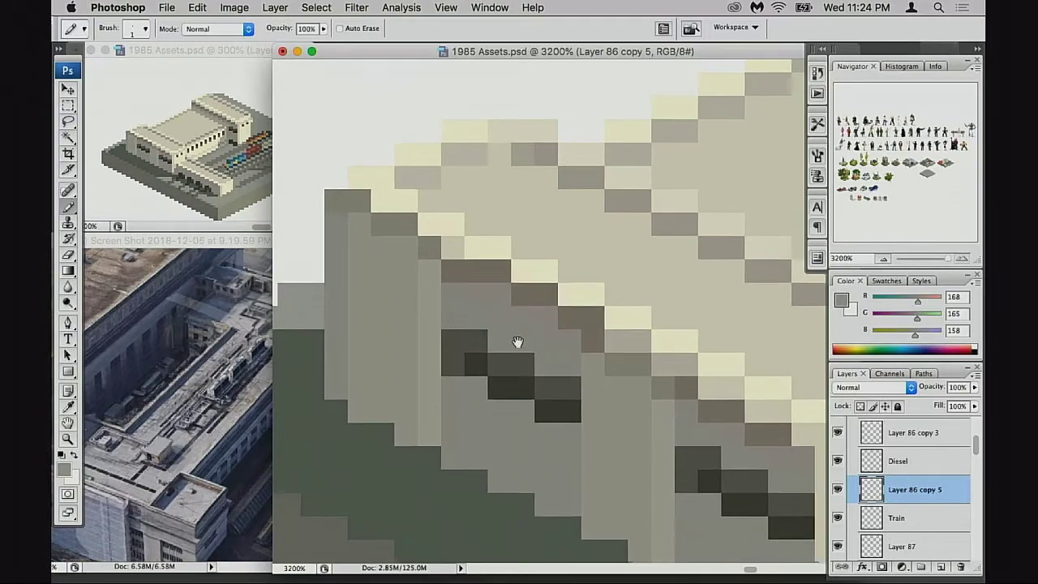
left_click(576, 324, "alt")
left_click(577, 307)
left_click(619, 354)
left_click(617, 371, "alt")
mouse_move(614, 353)
left_mouse_down()
mouse_move(610, 334)
mouse_move(567, 333)
left_mouse_up()
left_click(591, 354, "alt")
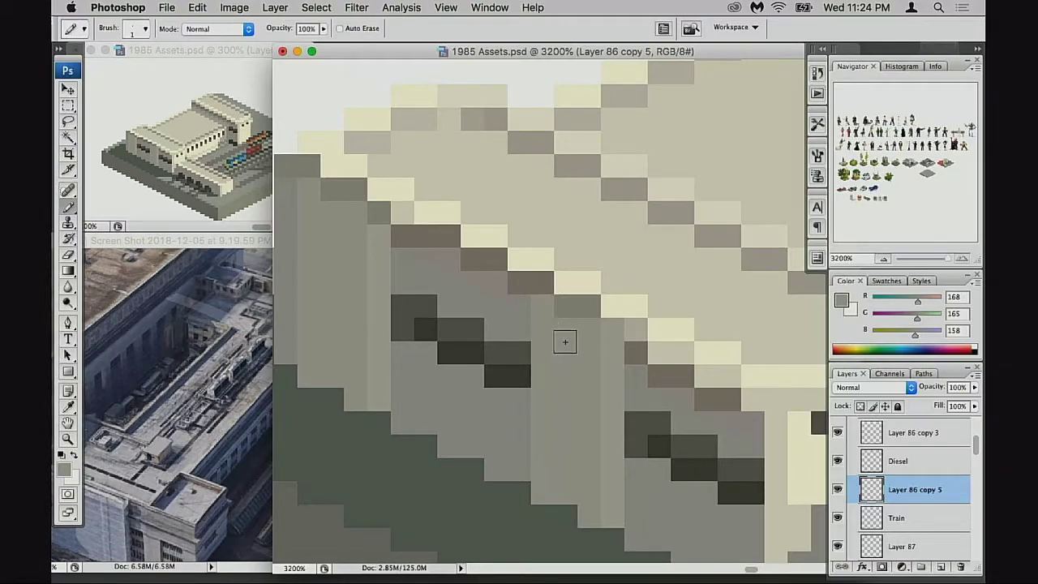
left_click_drag(584, 365, 601, 349)
Step: Extend the shadow beside the corner pillar's inner edge with sampled brown-grey (136, 131, 121), filling the pixel below with wall grey
left_click_drag(519, 303, 623, 366)
left_click(535, 277, "alt")
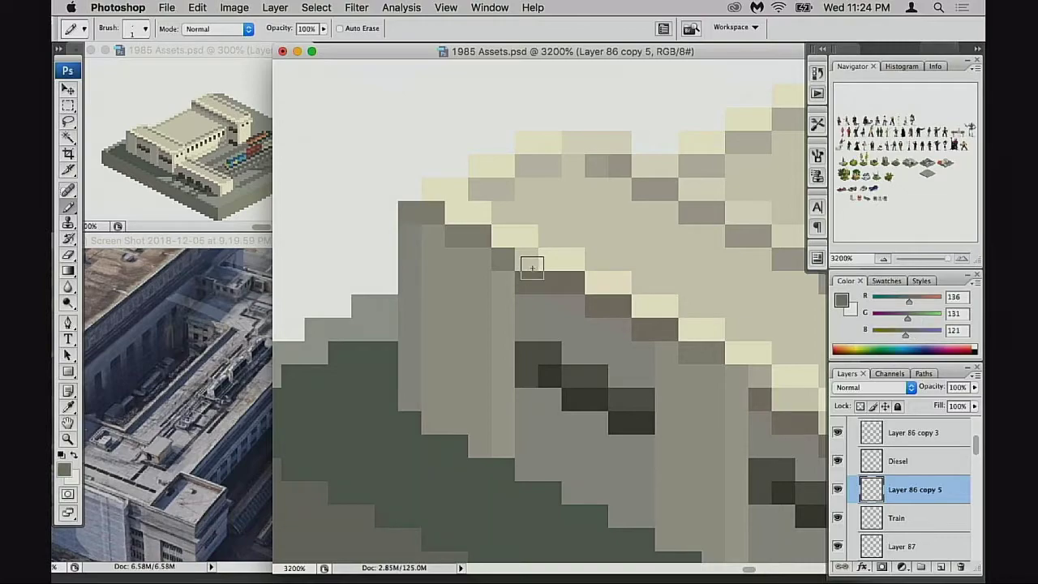
left_click(532, 268)
left_click(539, 301, "alt")
left_click(532, 284)
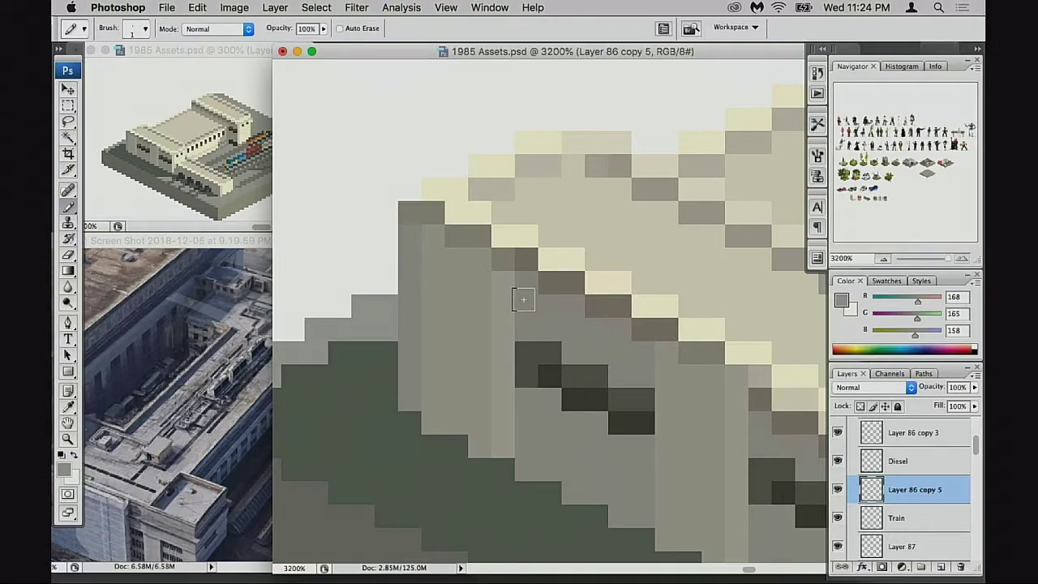
Step: Blend the ends of the eave shadow where it meets the pillars using sampled grey (155, 151, 144) at full opacity
key("2")
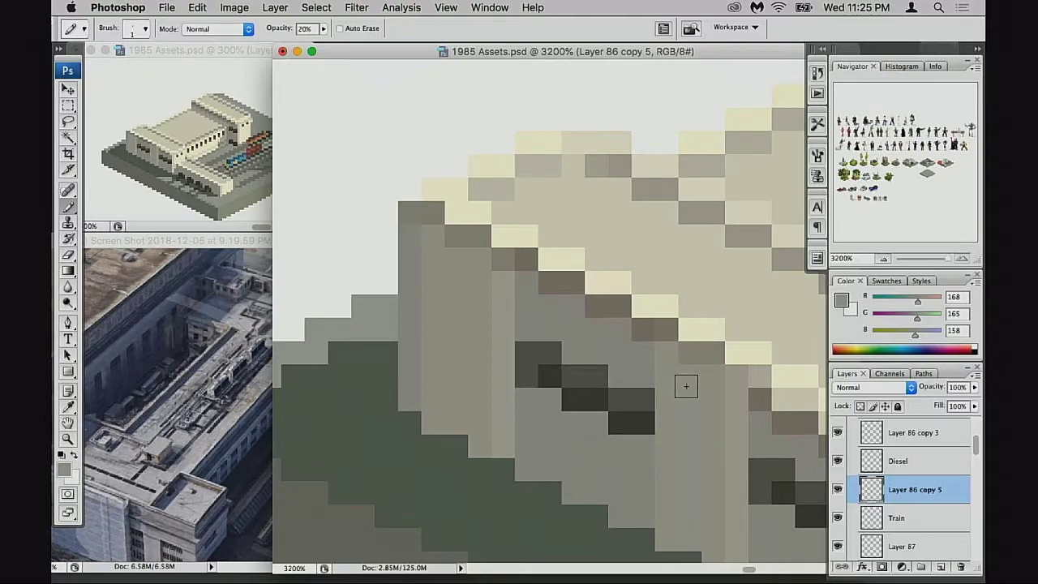
key("0")
left_click(699, 357, "alt")
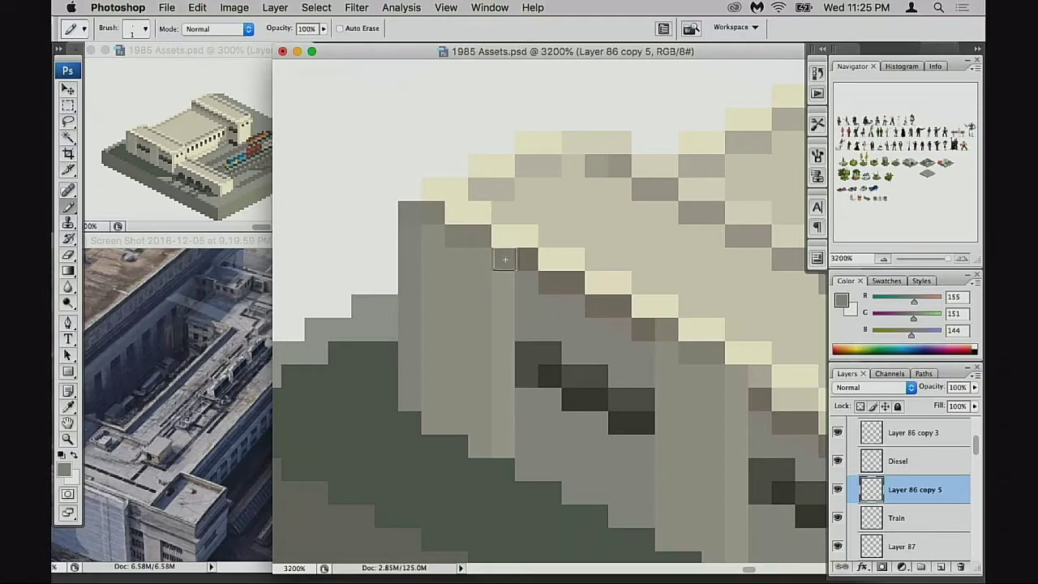
key("space")
left_click_drag(630, 338, 574, 327)
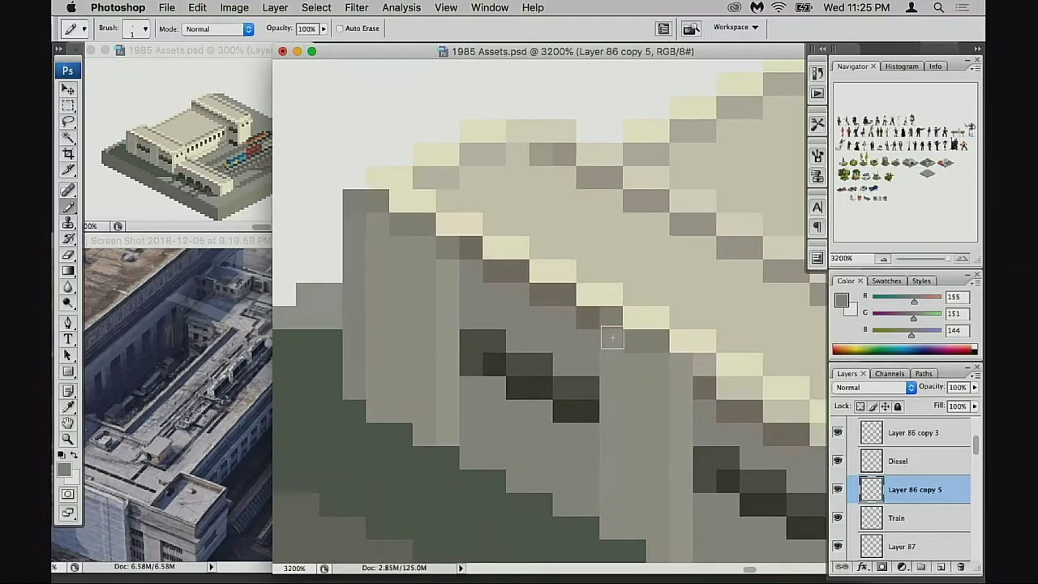
left_click(703, 366, "alt")
left_click(454, 258, "alt")
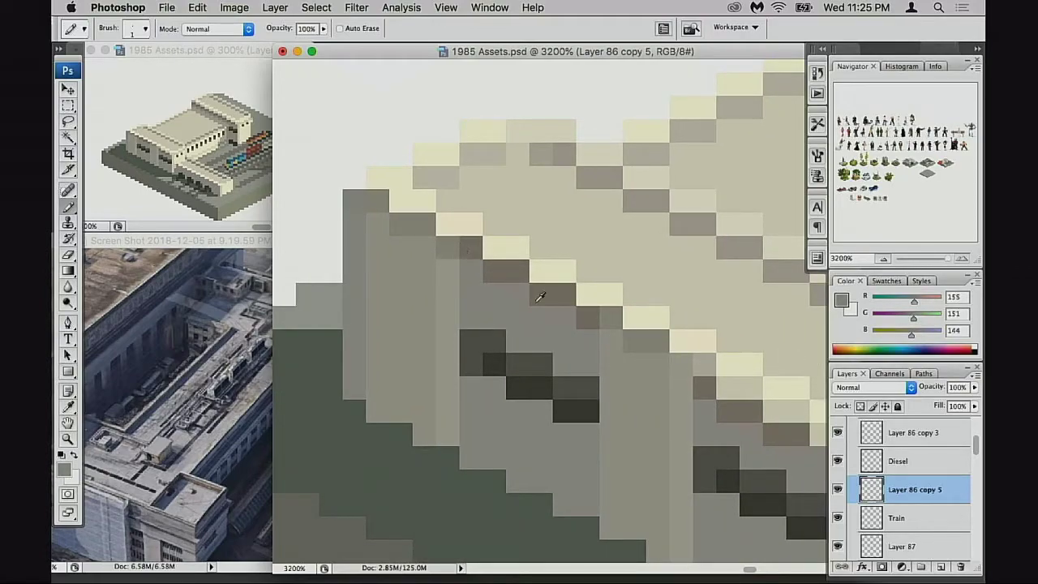
left_click(682, 364)
Step: Try sampled beige (212, 206, 191) on the pixels at the roof's far corner, undoing each attempt
left_click_drag(575, 321, 560, 334)
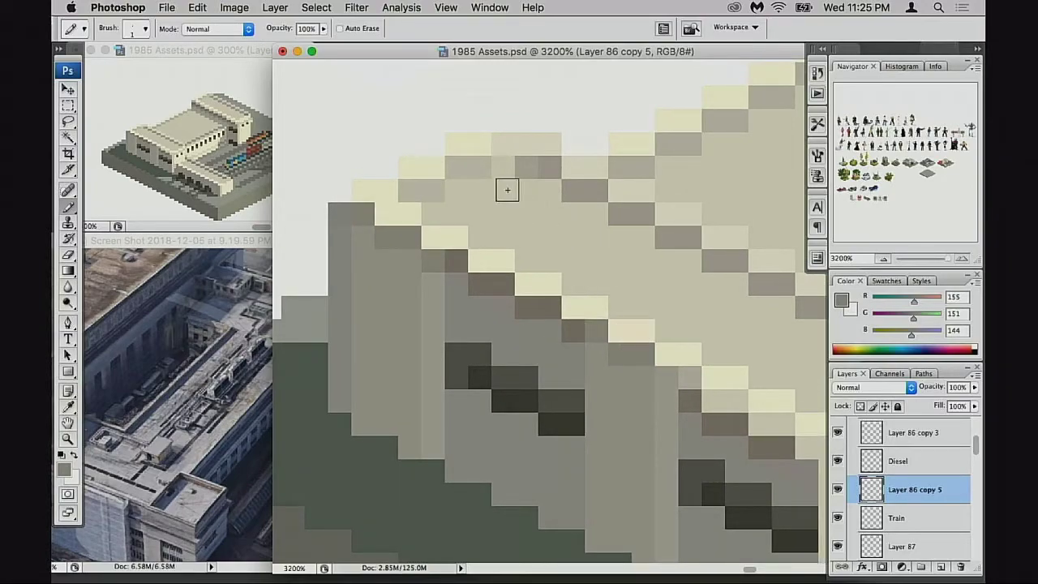
left_click(486, 169, "alt")
left_click(505, 150)
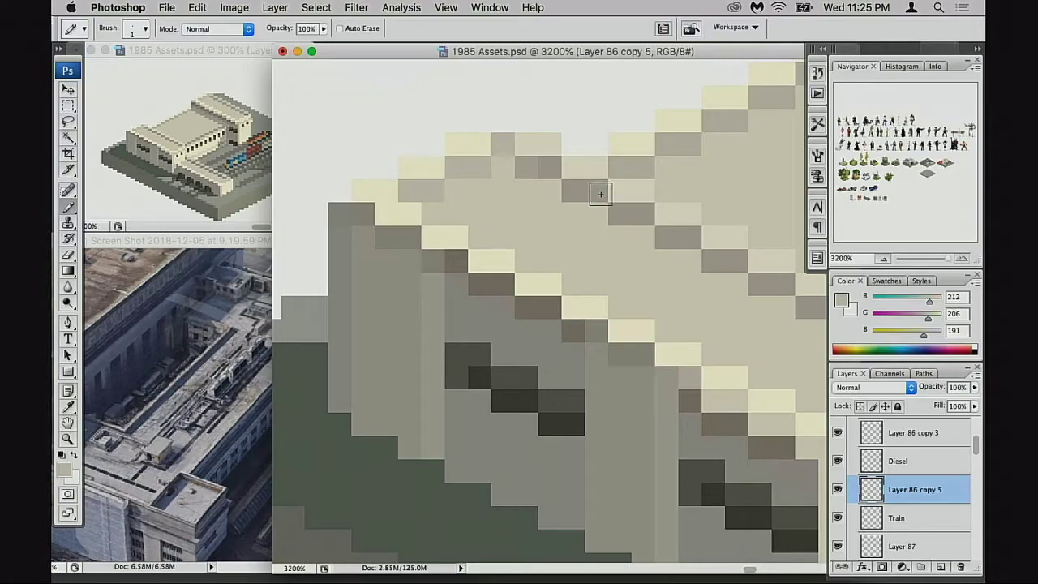
key("super+z")
left_click(509, 167)
key("super+z")
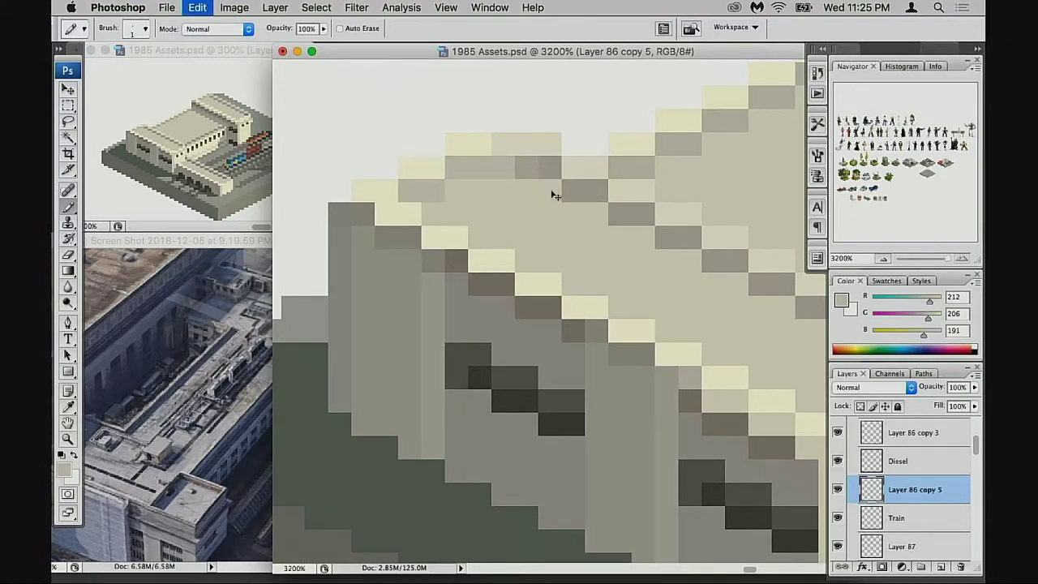
Step: Try to extend the corner pillar's stepped base with sampled wall grey (158, 153, 149), then step back through the changes
scroll(707, 321, "down", 5)
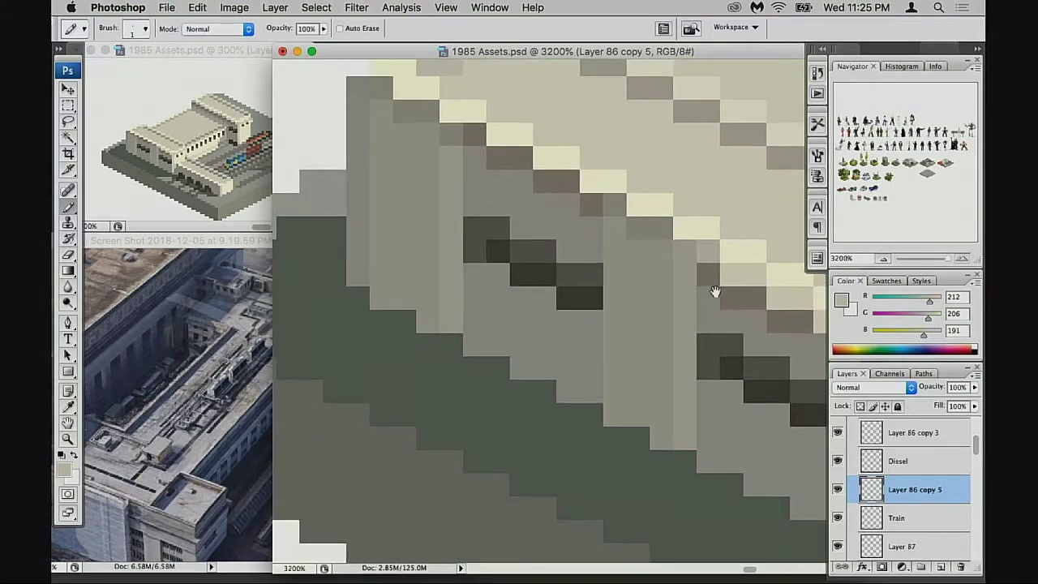
scroll(715, 291, "down", 1)
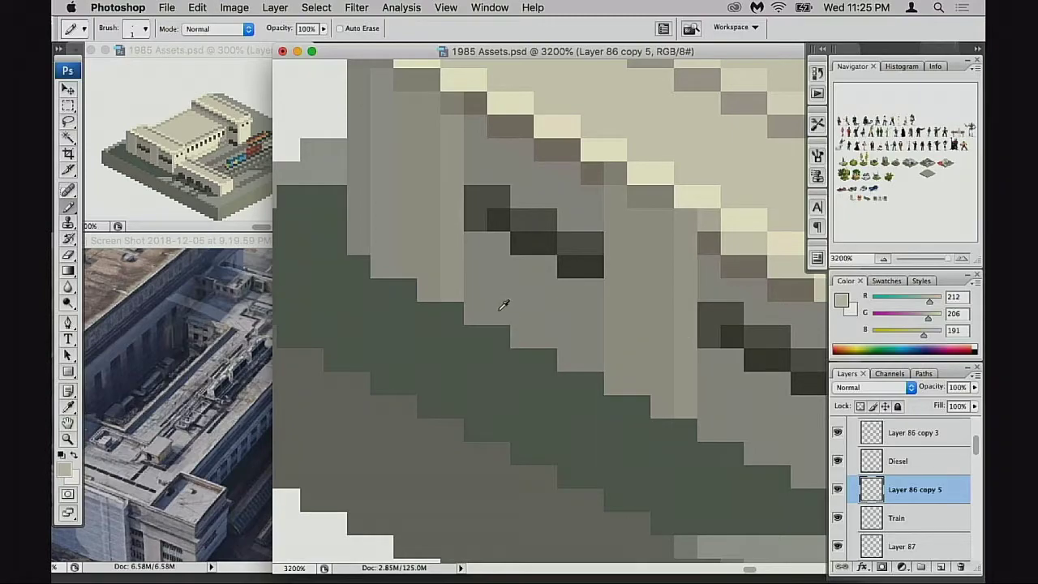
left_click(473, 303, "alt")
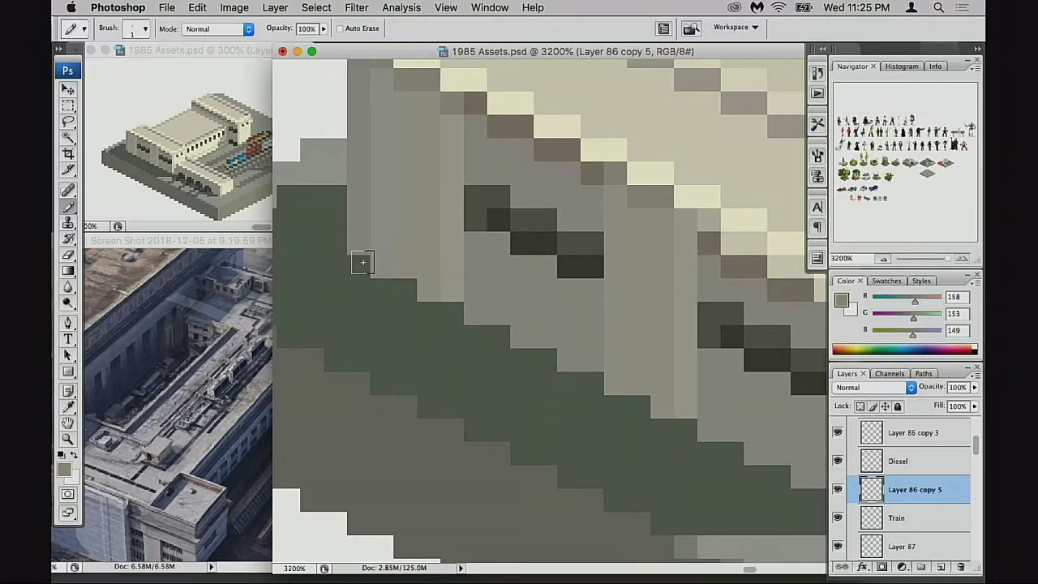
left_click_drag(394, 285, 403, 286)
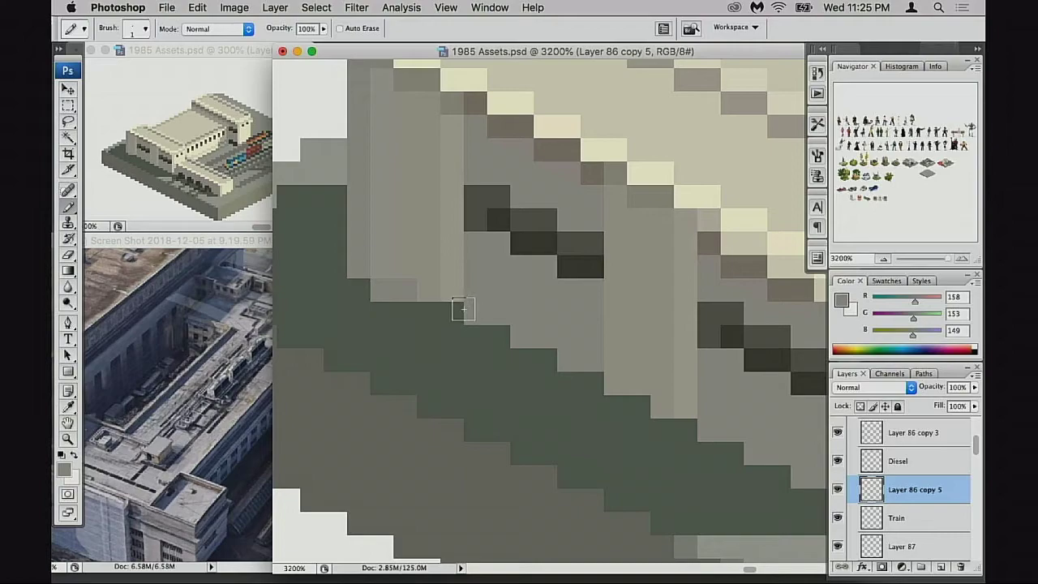
key("super+z")
key("super+z")
key("super+alt+z")
key("super+alt+z")
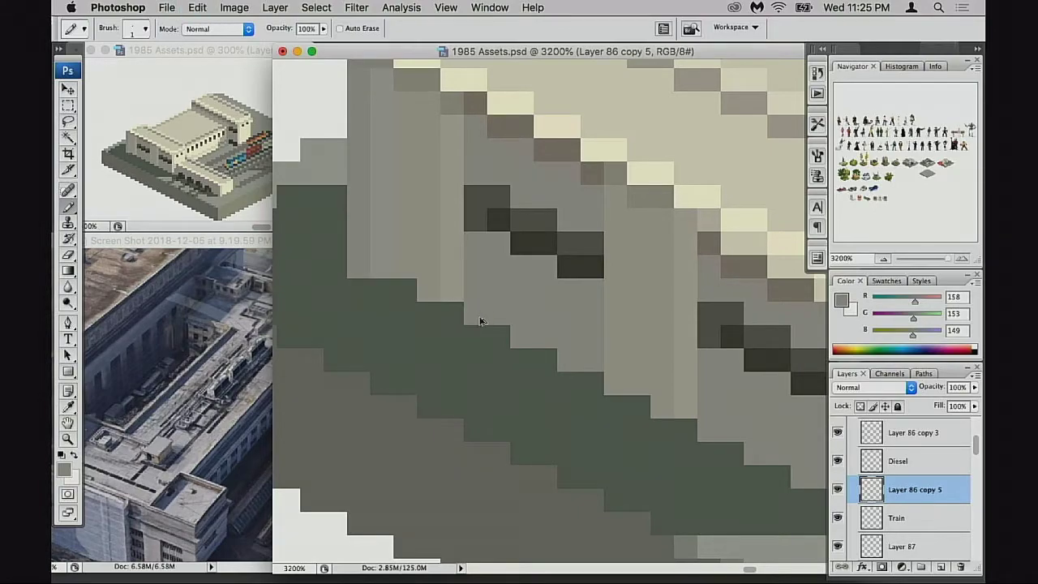
Step: Darken the bottom edge pixels of the side wall and pillars with sampled dark grey (92, 90, 85) in Multiply mode at 20% opacity
left_click(543, 216, "alt")
key("2")
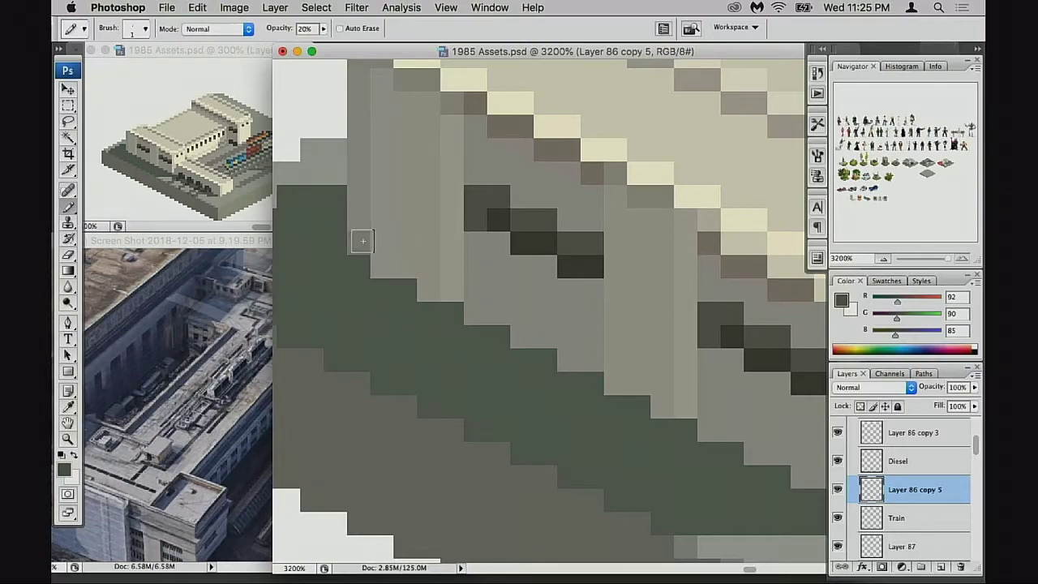
key("super+alt+z")
key("super+alt+z")
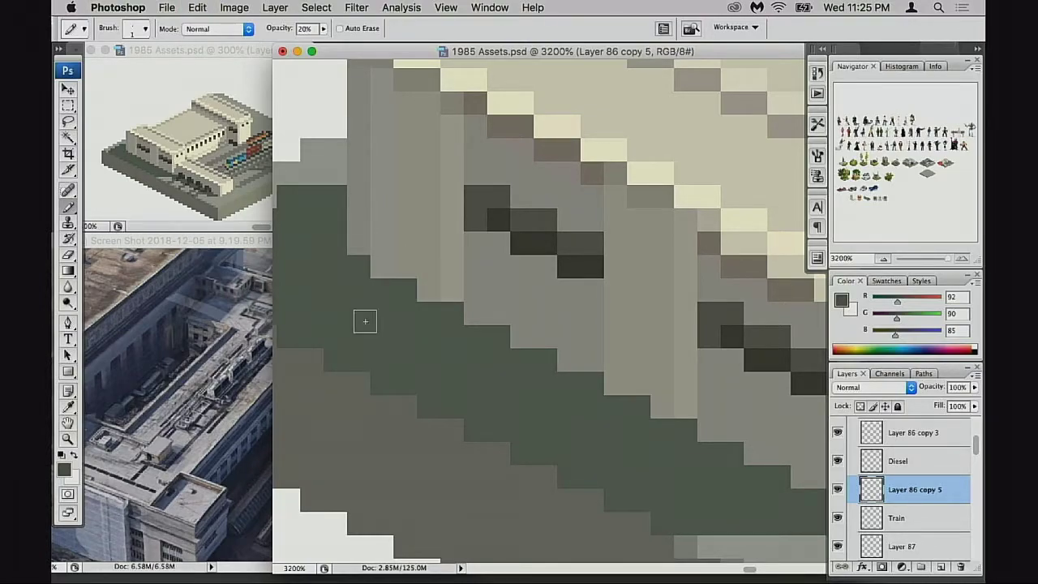
left_click(360, 244)
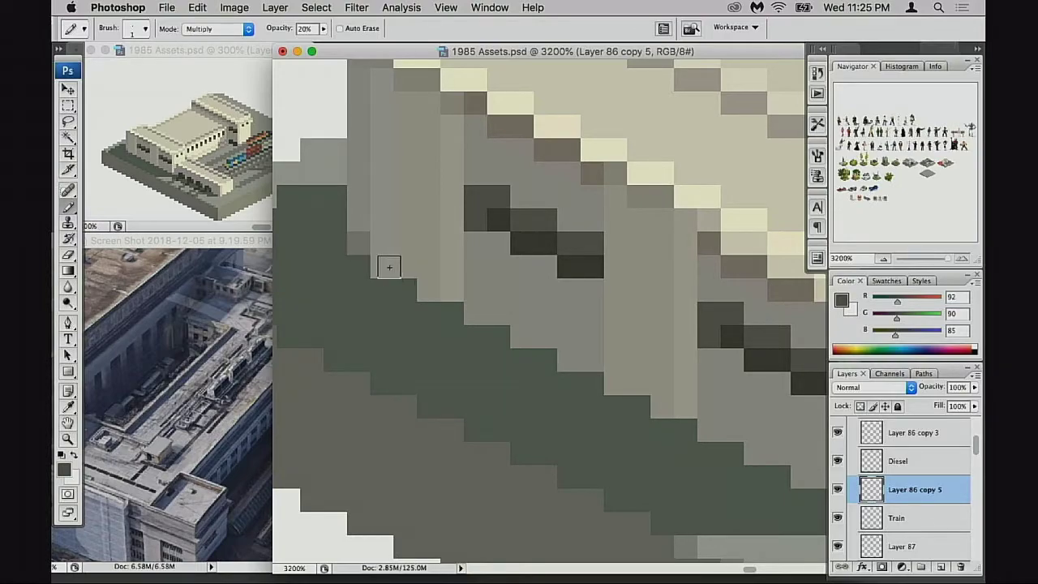
mouse_move(388, 266)
left_mouse_down()
mouse_move(482, 319)
mouse_move(492, 312)
mouse_move(532, 335)
mouse_move(503, 328)
mouse_move(633, 386)
mouse_move(575, 367)
mouse_move(584, 373)
mouse_move(676, 409)
mouse_move(646, 396)
left_mouse_up()
left_click(526, 338)
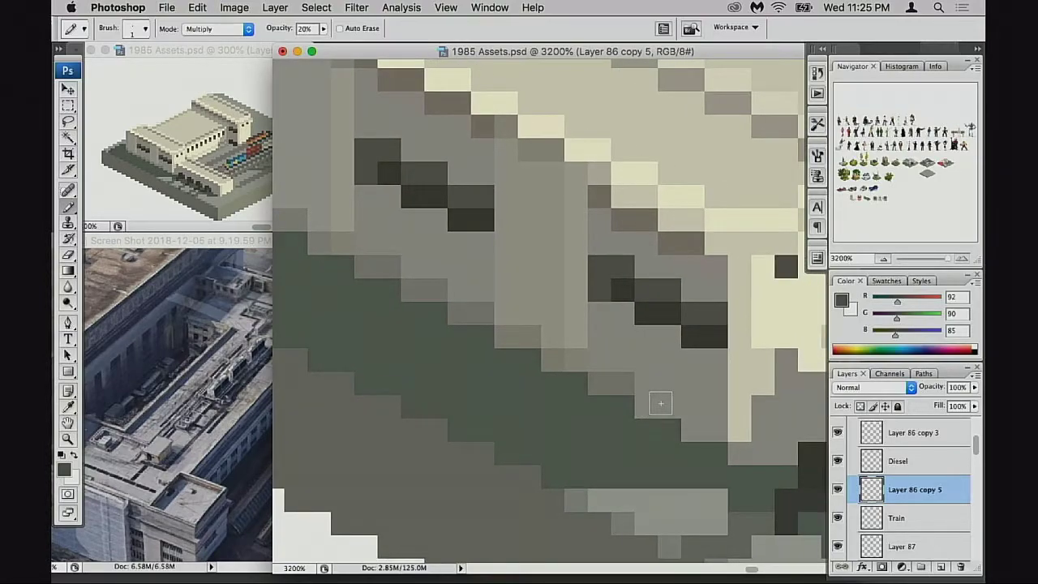
left_click(649, 400)
left_click(690, 424)
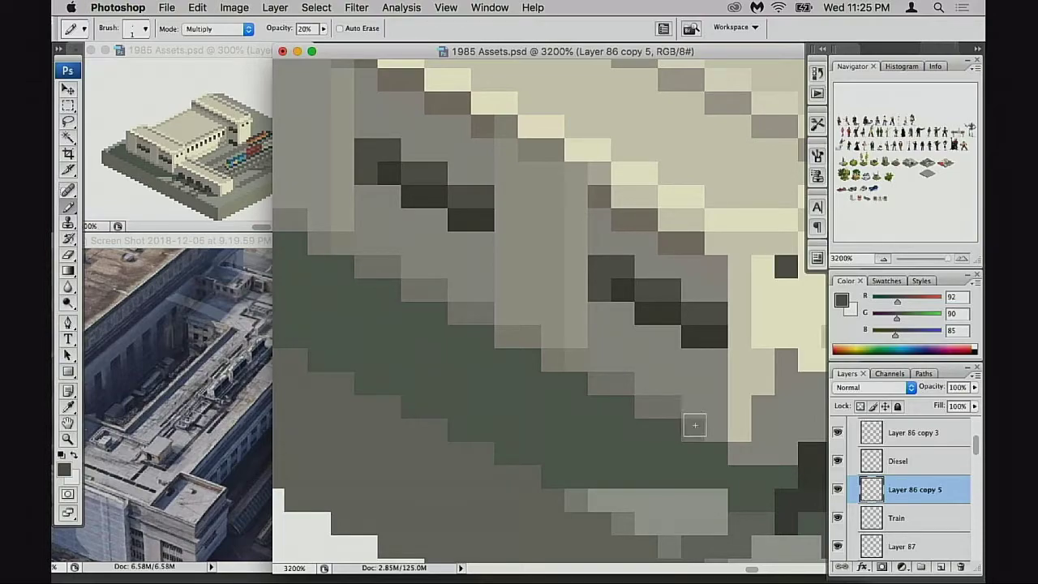
Step: Extend the near part of the side wall and its pillar one stepped pixel row downward with sampled wall grey (158, 153, 149) at full opacity
key("0")
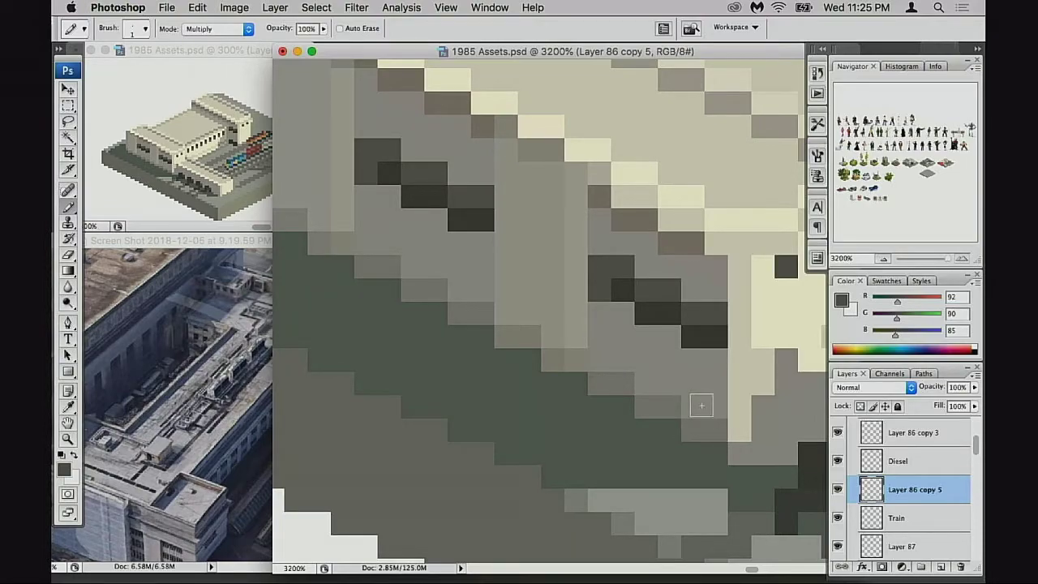
left_click(709, 398, "alt")
left_click(696, 448)
left_click(653, 431)
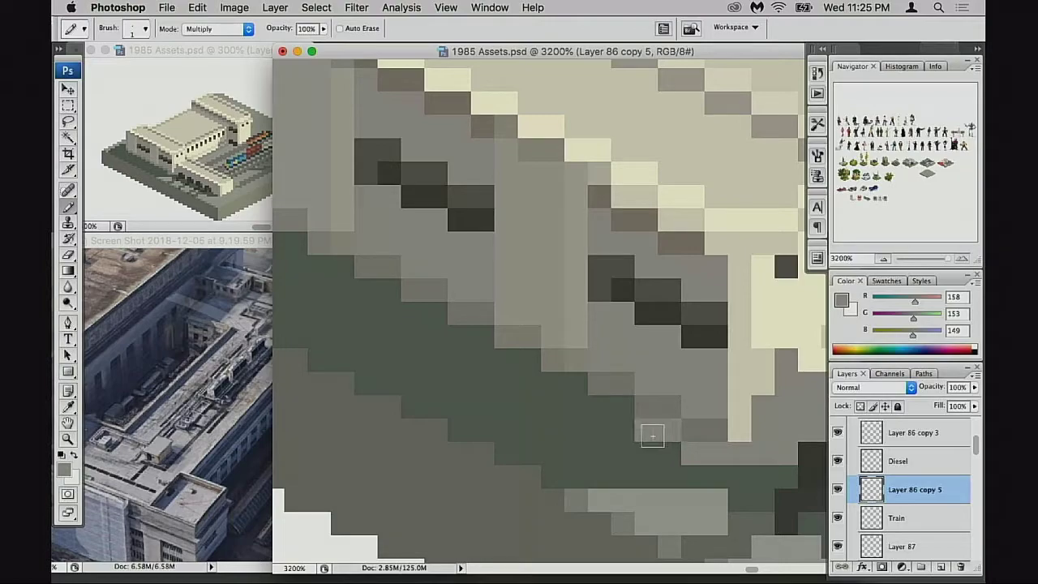
left_click(621, 413)
left_click(566, 383)
left_click(513, 358)
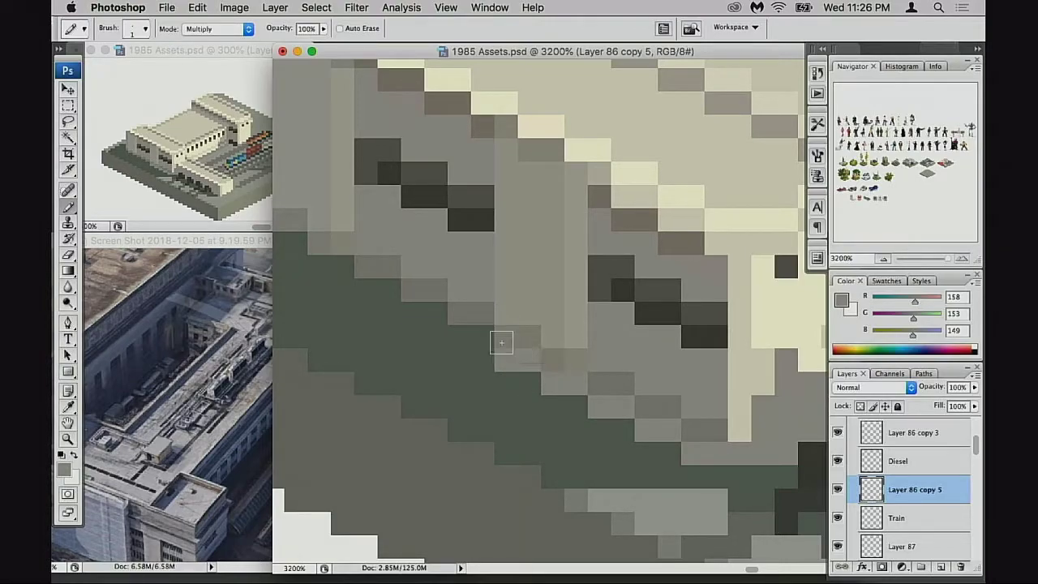
left_click(473, 337)
left_click(427, 313)
Step: Continue the grey base row along the rest of the side wall to the outer corner pillar
left_click_drag(408, 309, 514, 350)
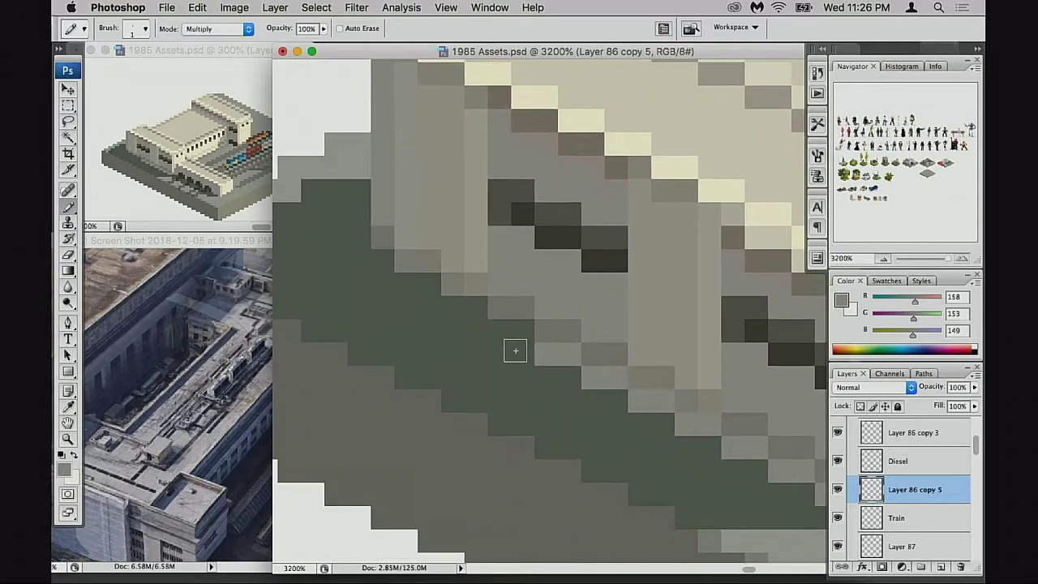
left_click(507, 331)
left_click(461, 310)
left_click(429, 287)
left_click(407, 284)
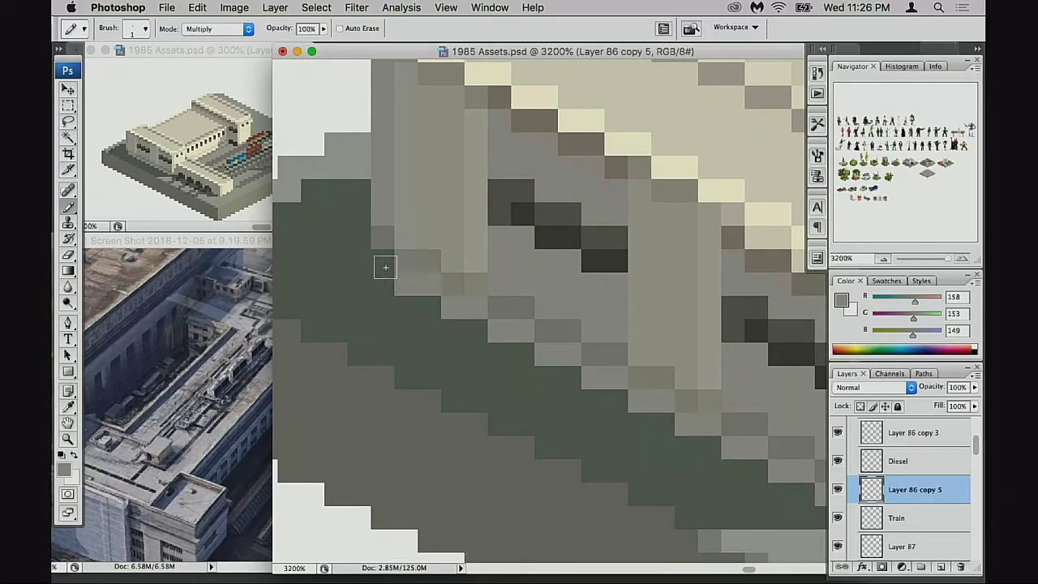
left_click(384, 264)
Step: Examine the side wall's base, the platform-side wall and the roof edges both up close and from farther out
left_click_drag(632, 376, 599, 381)
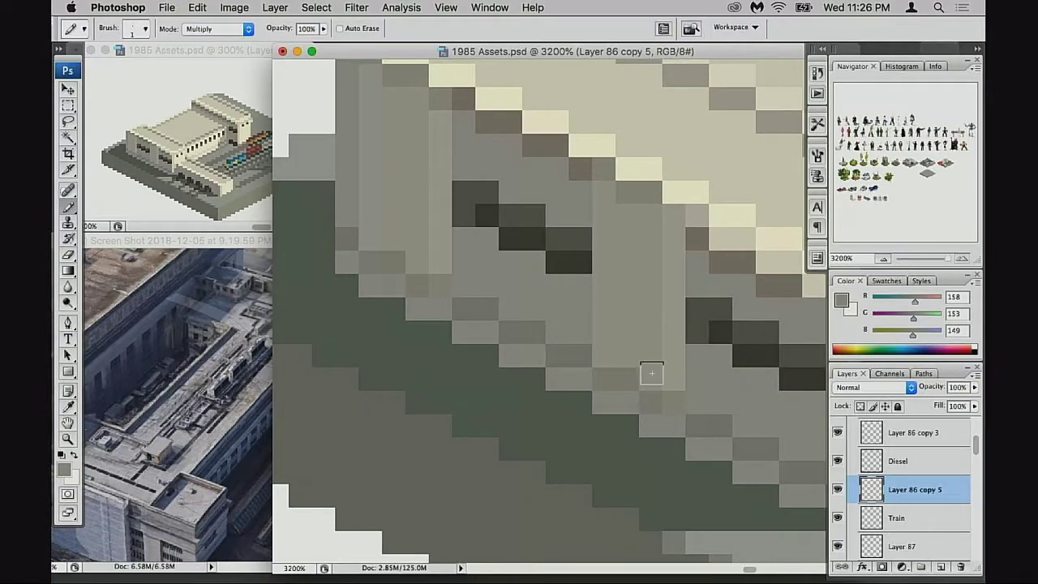
left_click_drag(686, 360, 568, 389)
scroll(568, 390, "down", 5)
scroll(609, 366, "right", 6)
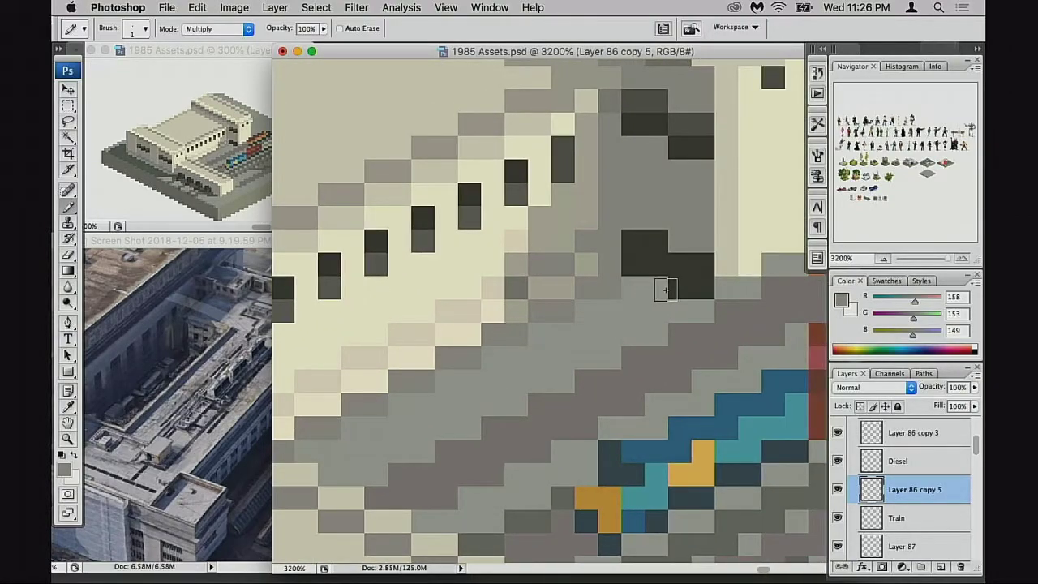
scroll(617, 338, "left", 1)
scroll(616, 338, "left", 6)
scroll(616, 338, "up", 2)
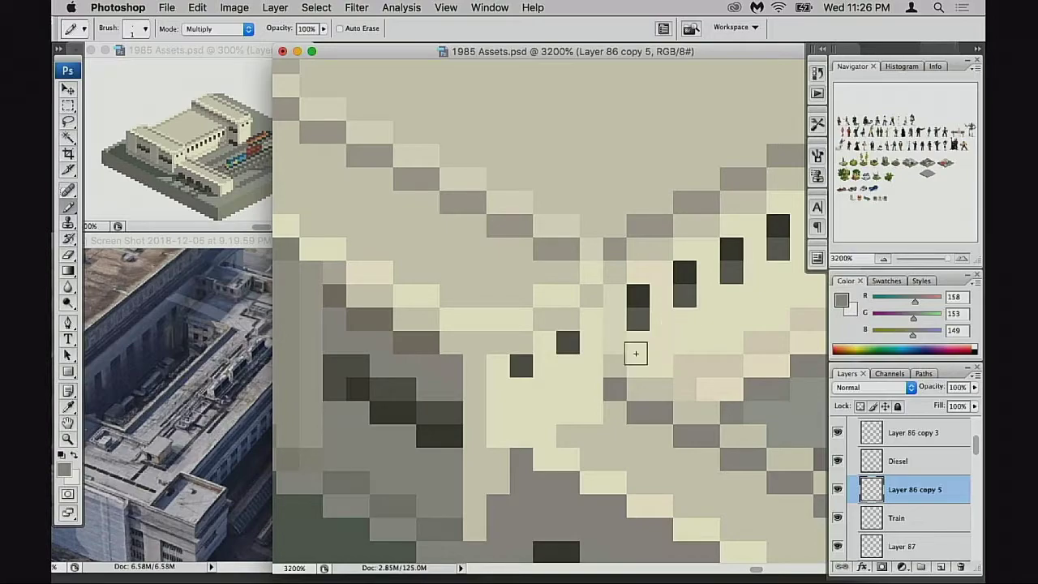
scroll(636, 354, "down", 3)
scroll(761, 364, "left", 1)
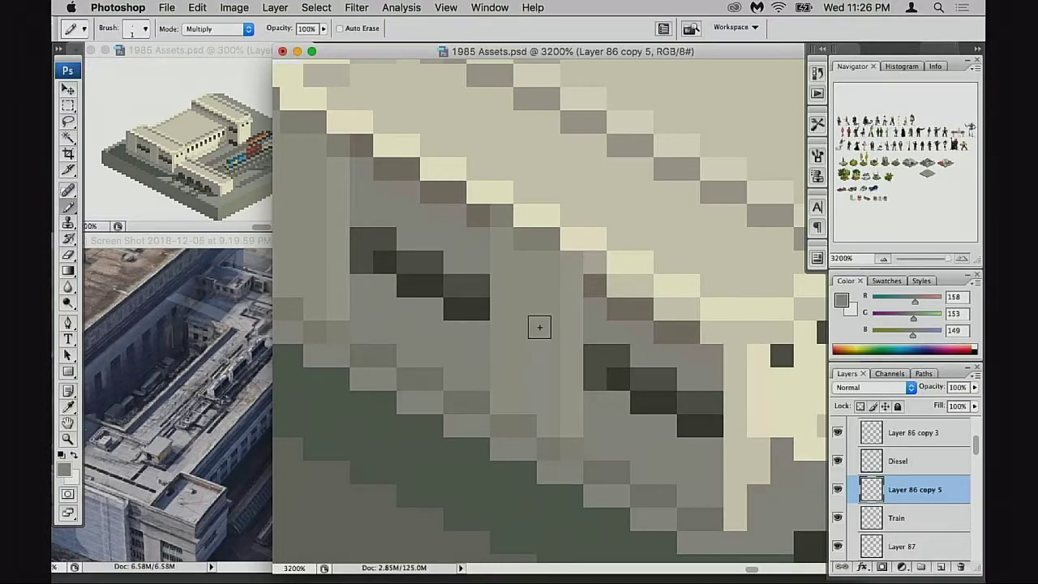
scroll(765, 348, "right", 2)
scroll(765, 348, "up", 1)
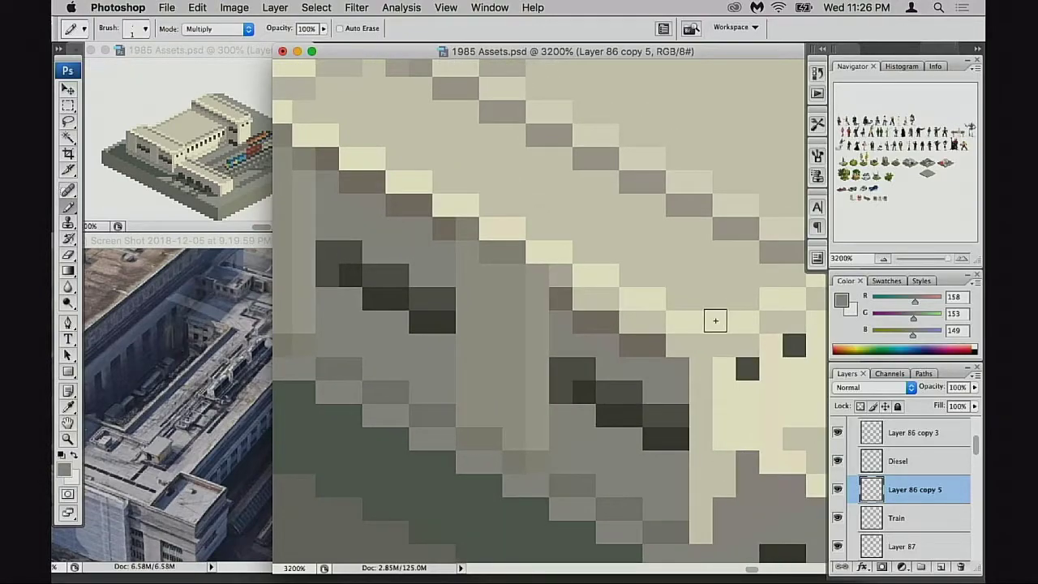
left_click(715, 322, "alt")
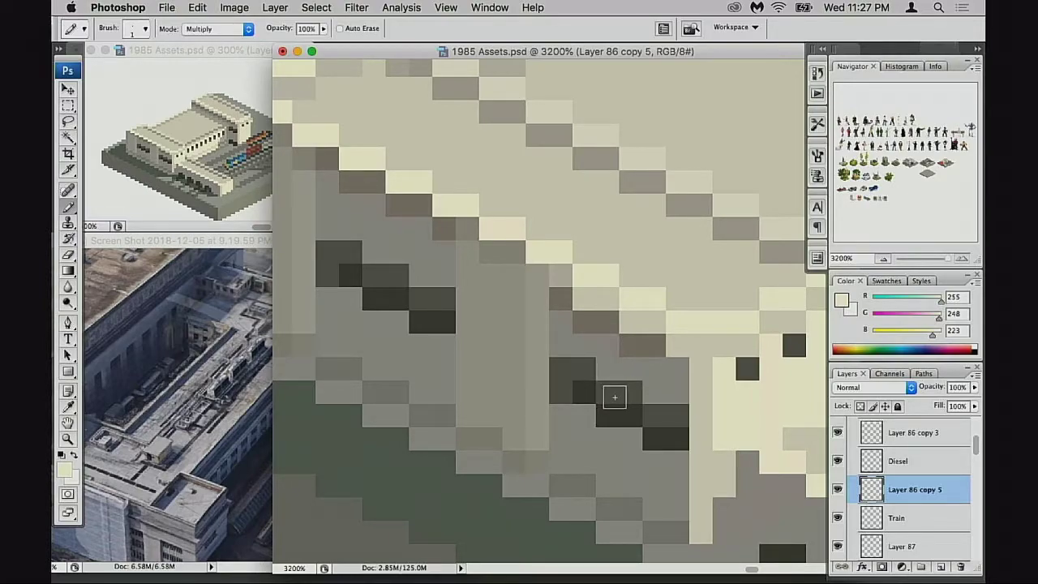
scroll(670, 395, "left", 2)
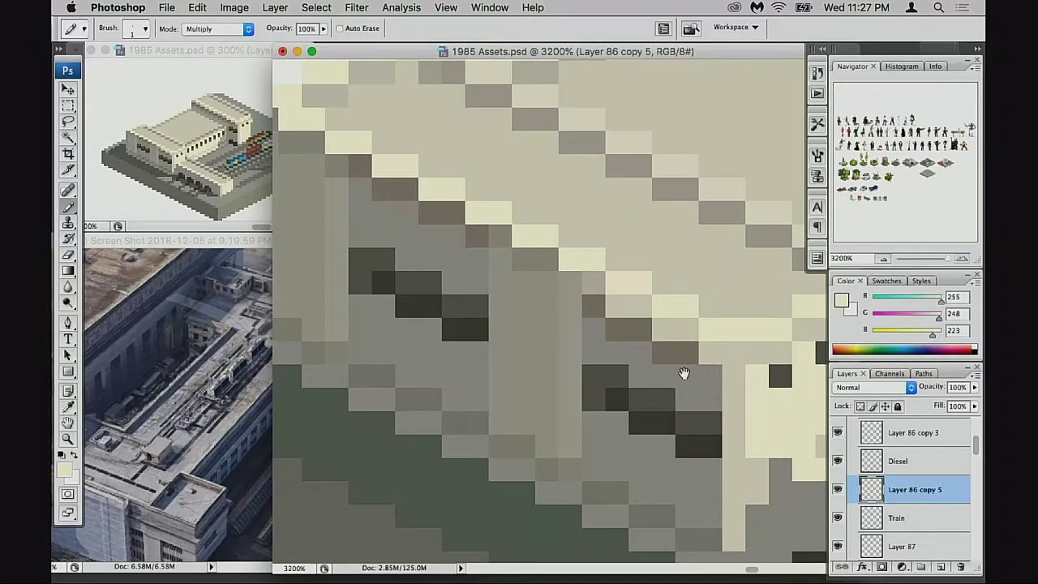
mouse_move(684, 373)
left_mouse_down()
mouse_move(718, 382)
mouse_move(707, 390)
mouse_move(725, 420)
left_mouse_up()
left_click(705, 386, "alt")
left_click(714, 391, "alt")
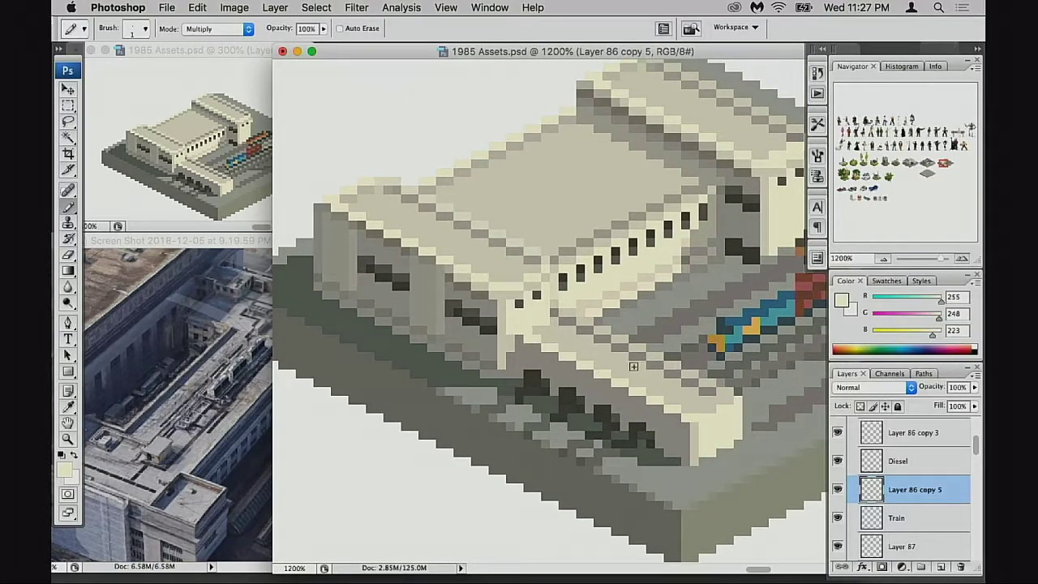
left_click_drag(546, 358, 644, 386)
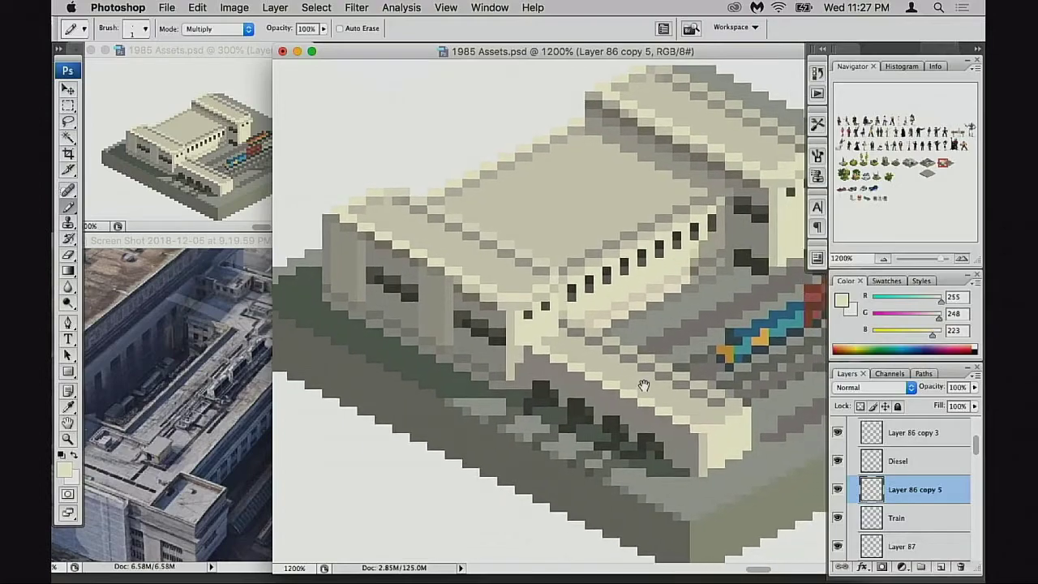
left_click(587, 369)
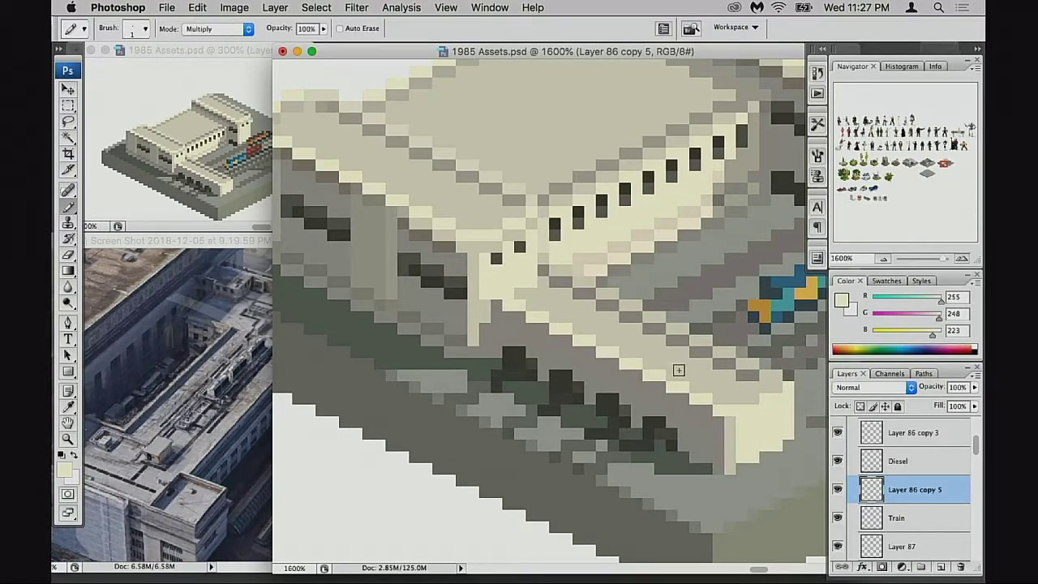
Step: Toggle the building and train layers' visibility to identify the low front wing's layer, and select Layer 86 copy 3
left_click(838, 491)
left_click(838, 491)
left_click(838, 518)
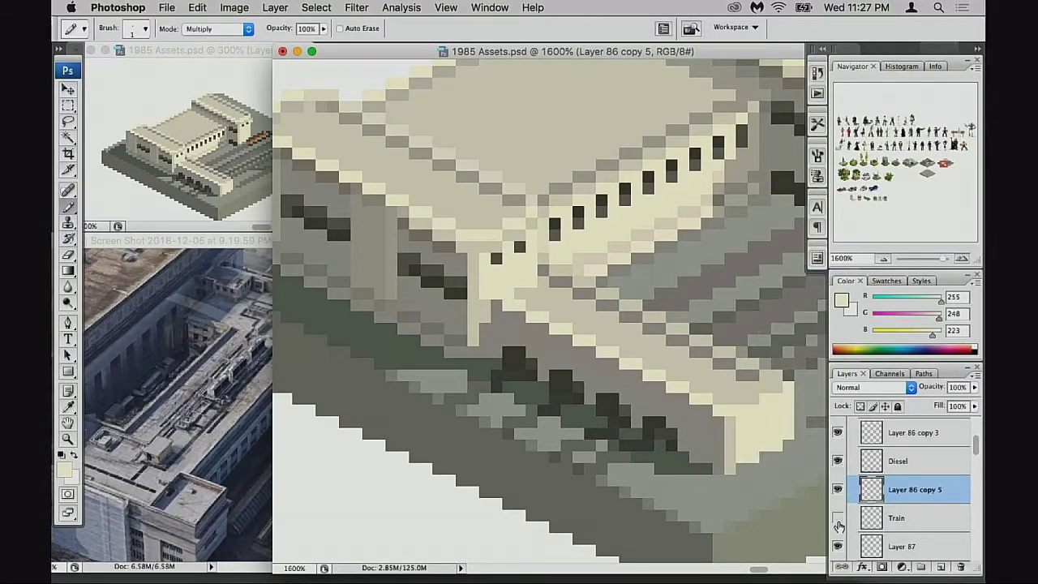
left_click(838, 517)
left_click(838, 460)
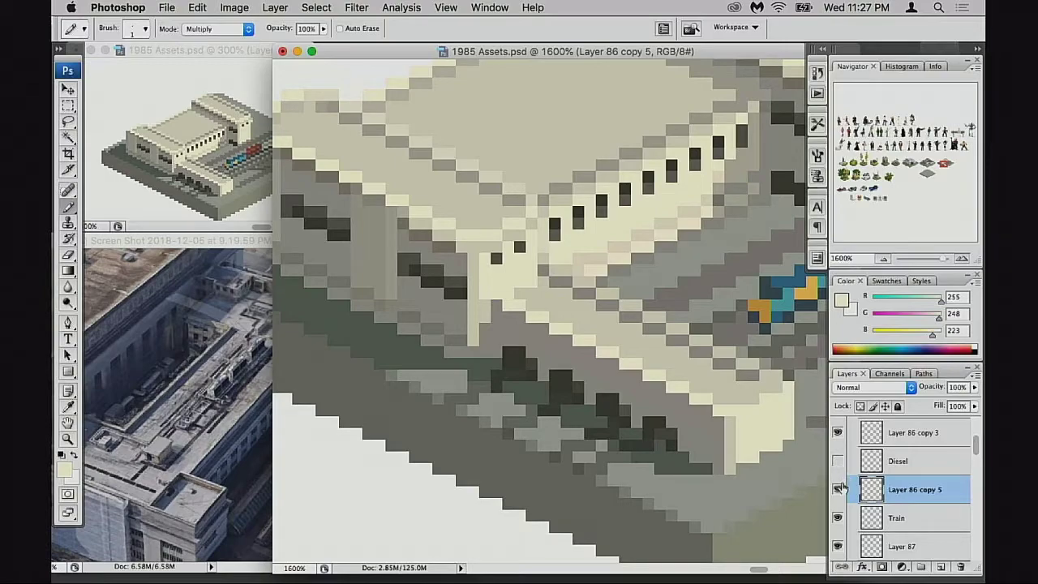
left_click(838, 461)
scroll(838, 462, "up", 1)
left_click(838, 460)
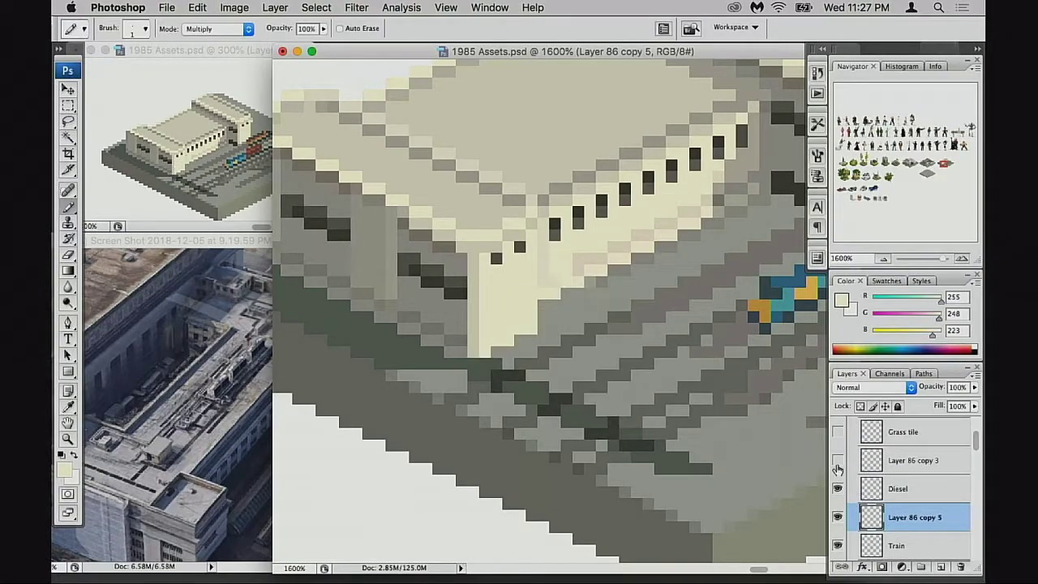
left_click(838, 461)
left_click(839, 461)
left_click(839, 462)
left_click(860, 468)
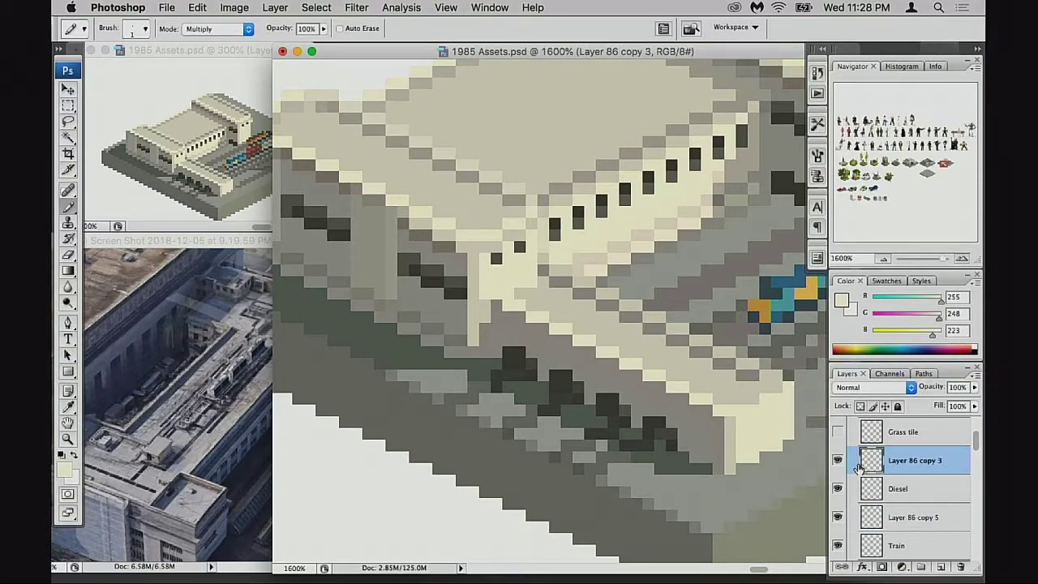
Step: Move the Diesel layer above Layer 86 copy 3 in the layer order
key("e")
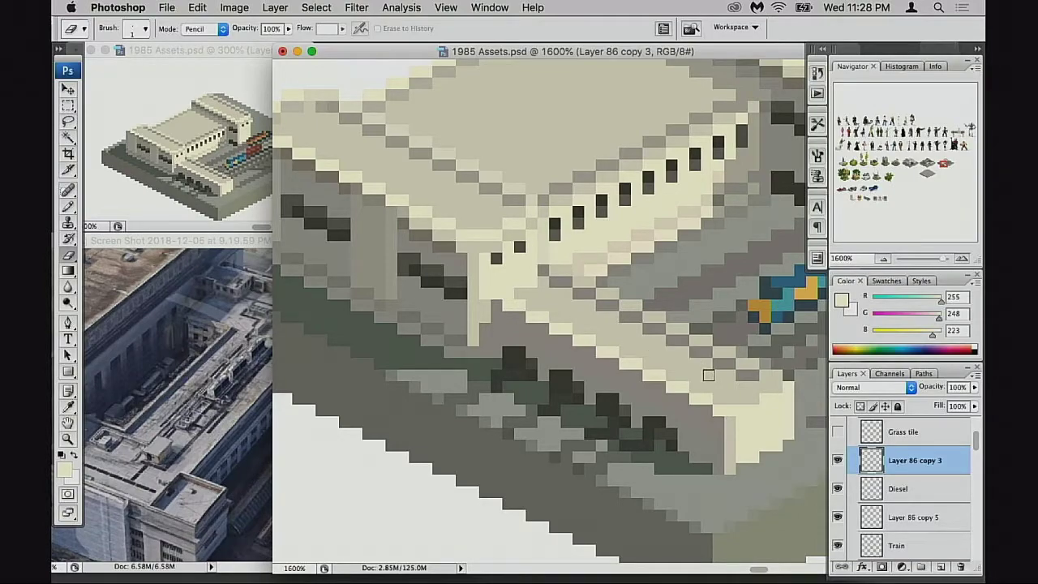
left_click_drag(635, 354, 603, 430)
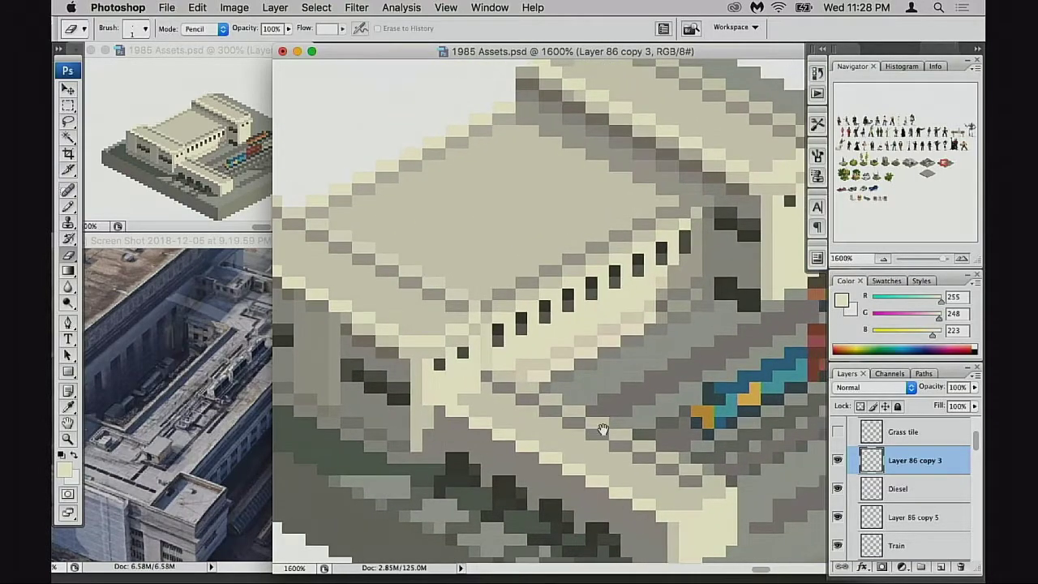
mouse_move(707, 406)
left_mouse_down()
mouse_move(612, 433)
mouse_move(629, 430)
left_mouse_up()
key("b")
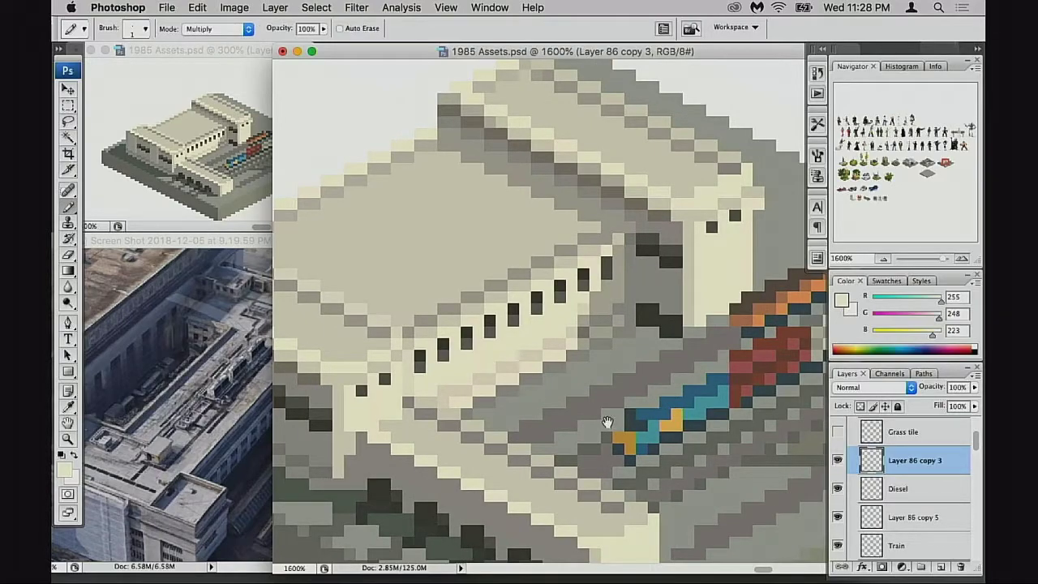
scroll(624, 424, "up", 2)
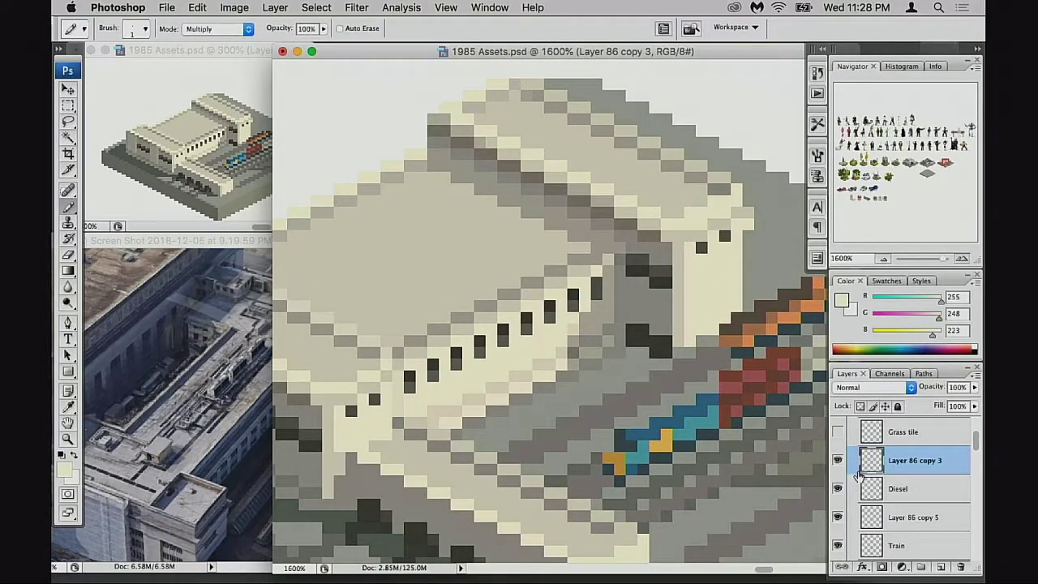
scroll(862, 474, "down", 1)
left_click(837, 452)
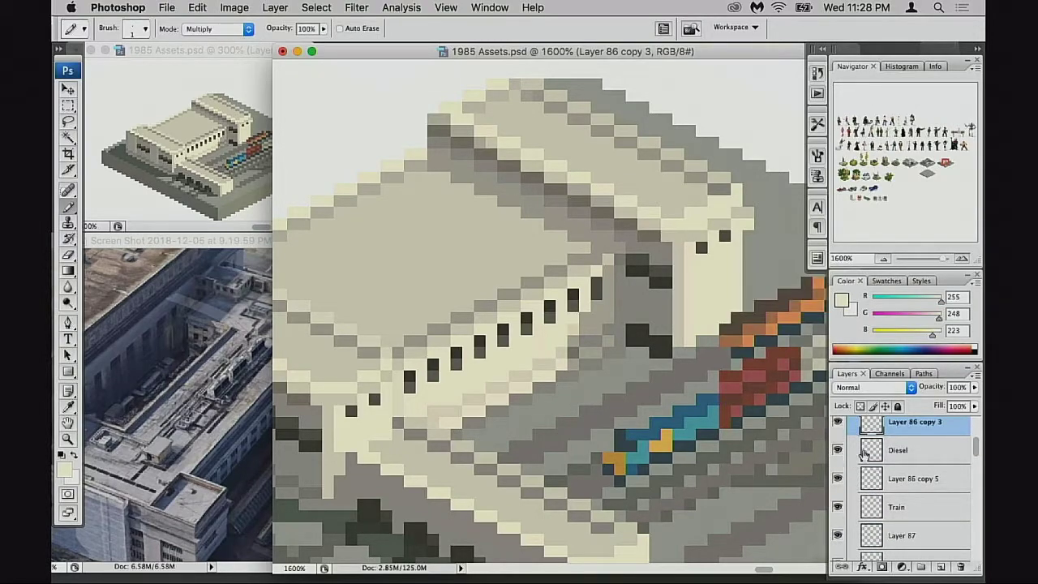
scroll(904, 487, "up", 2)
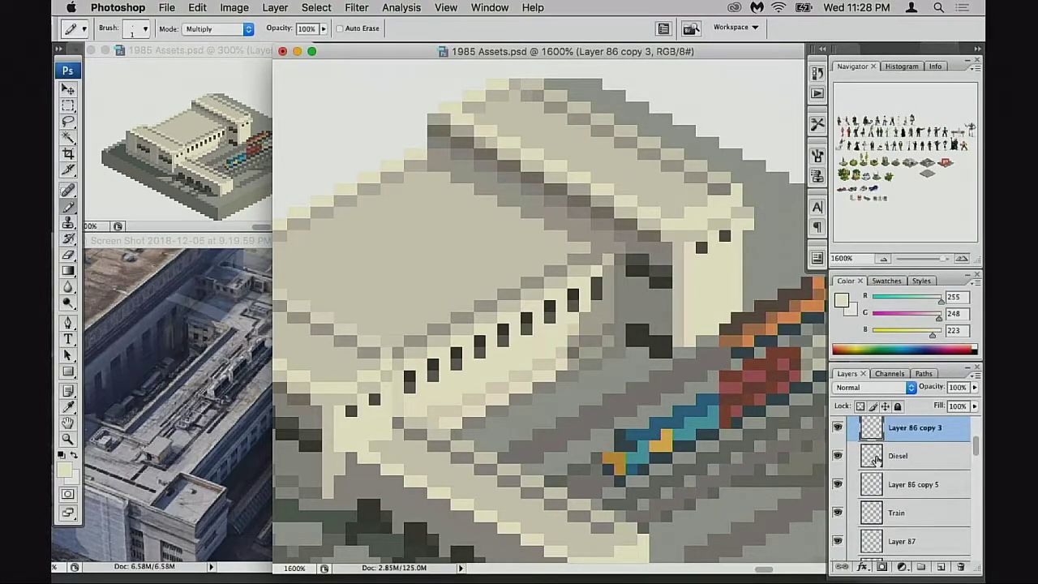
left_click_drag(872, 473, 871, 456)
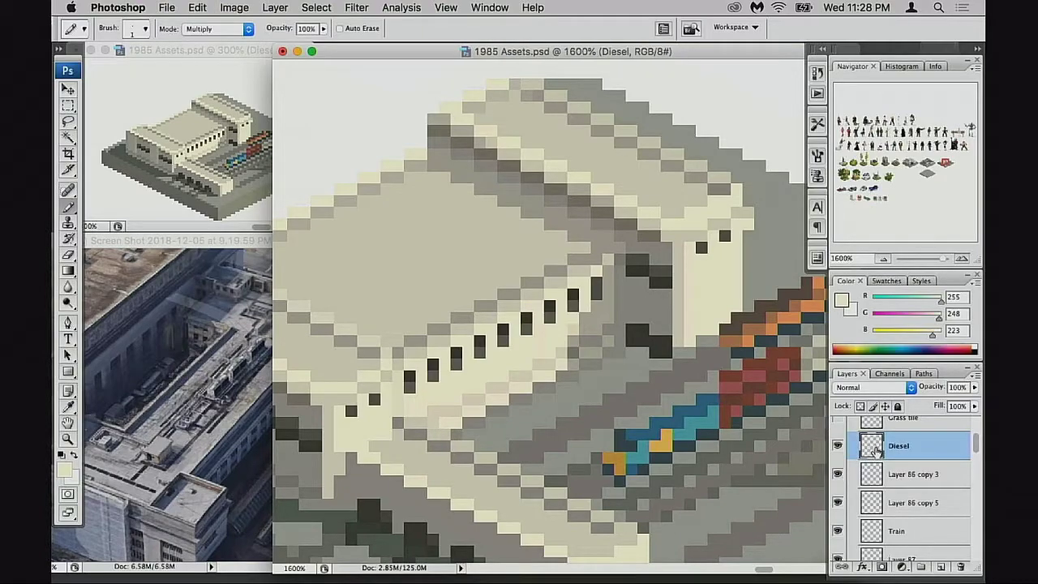
Step: Merge Layer 86 copy 3 down into Layer 86 copy 5 and check the merged building by toggling its visibility
scroll(879, 462, "down", 1)
left_click(839, 458)
left_click(838, 457)
left_click(839, 486)
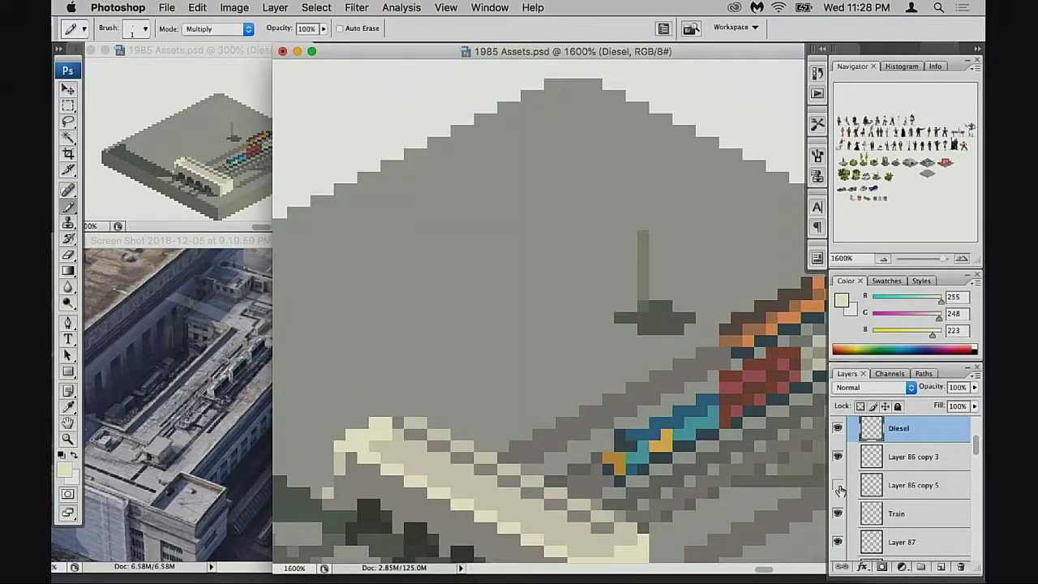
left_click(840, 485)
left_click(872, 488)
left_click(872, 466)
key("super+e")
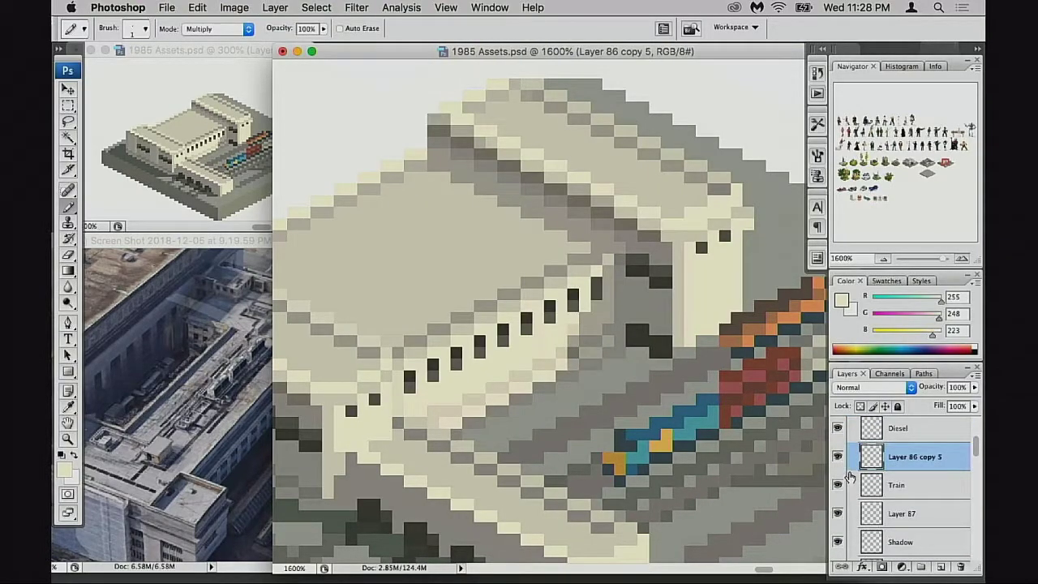
left_click(838, 459)
left_click(838, 457)
left_click(838, 457)
left_click(839, 458)
Step: Touch up the roof edge pixels at the far wing's corner with sampled light beige (226, 219, 201) in Normal mode
left_click_drag(629, 428, 710, 453)
scroll(617, 349, "up", 5)
scroll(616, 349, "right", 7)
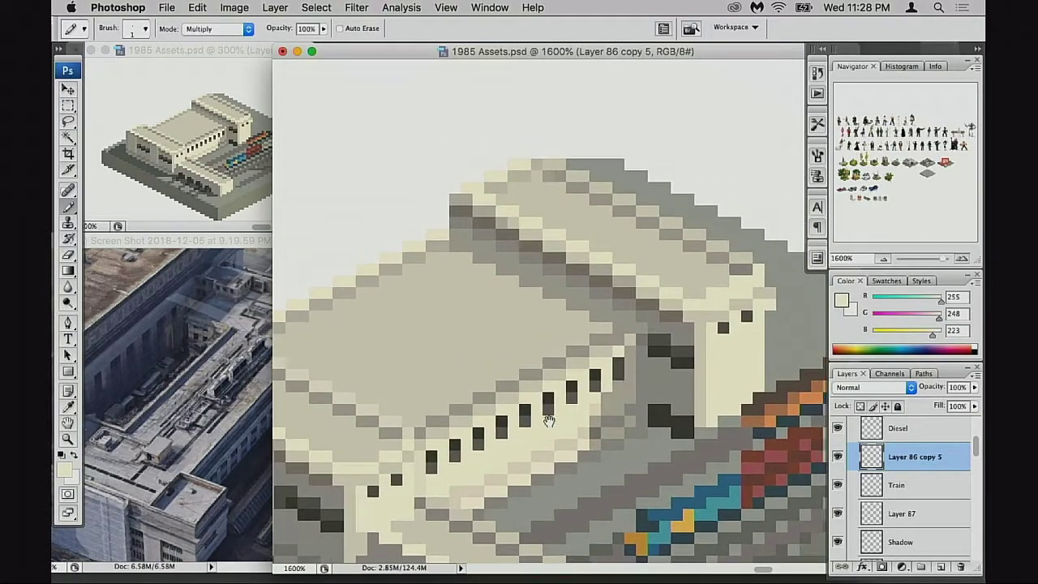
left_click(628, 319, "alt")
left_click_drag(639, 332, 656, 327)
key("super+z")
key("alt+shift+n")
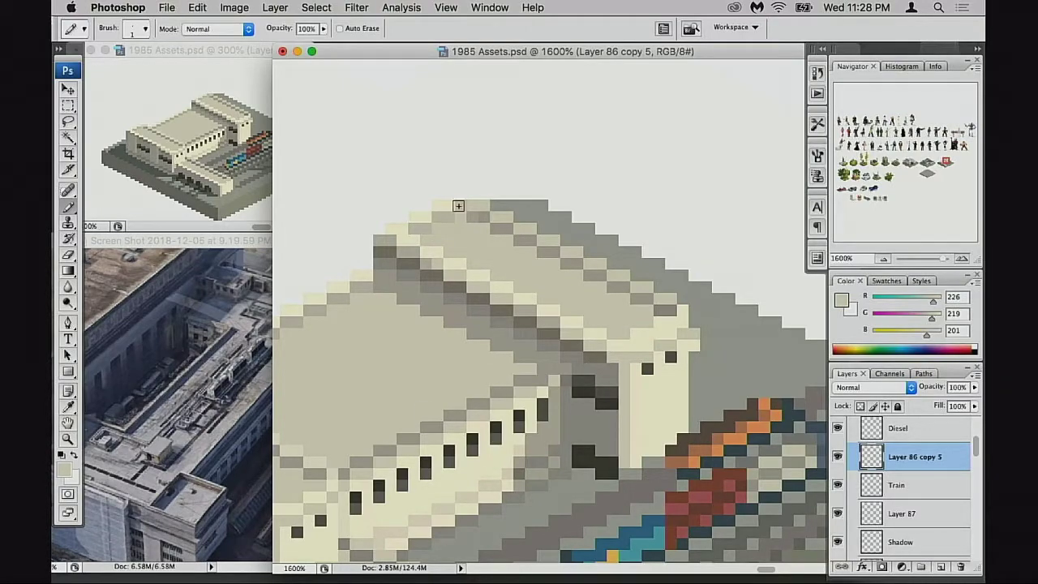
left_click_drag(649, 331, 637, 335)
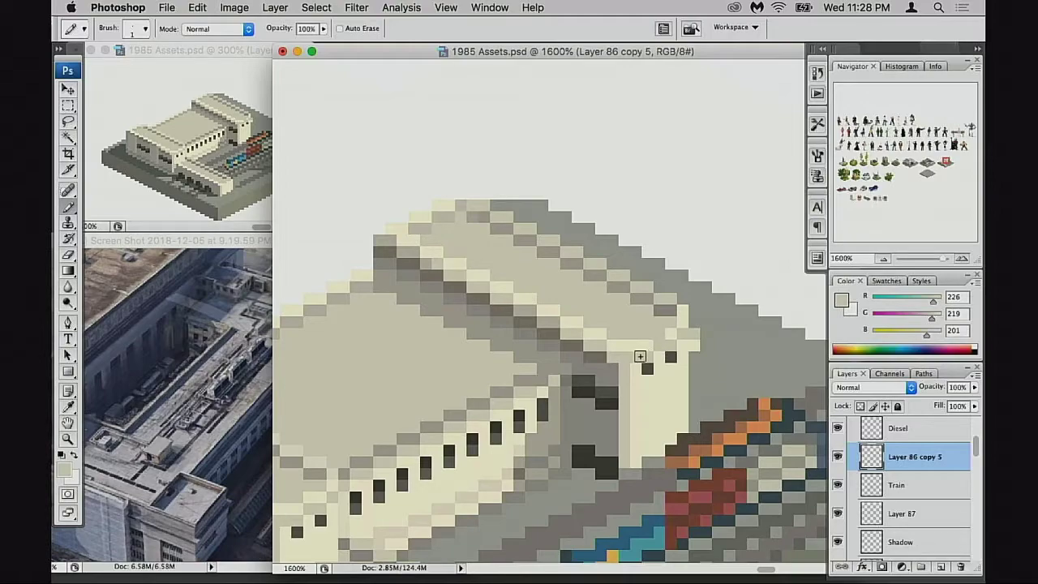
left_click_drag(633, 380, 721, 292)
Step: Refine the far wing's front roof corner above its two small windows with sampled cream (255, 248, 223) and light beige (226, 219, 201)
left_click(671, 349, "alt")
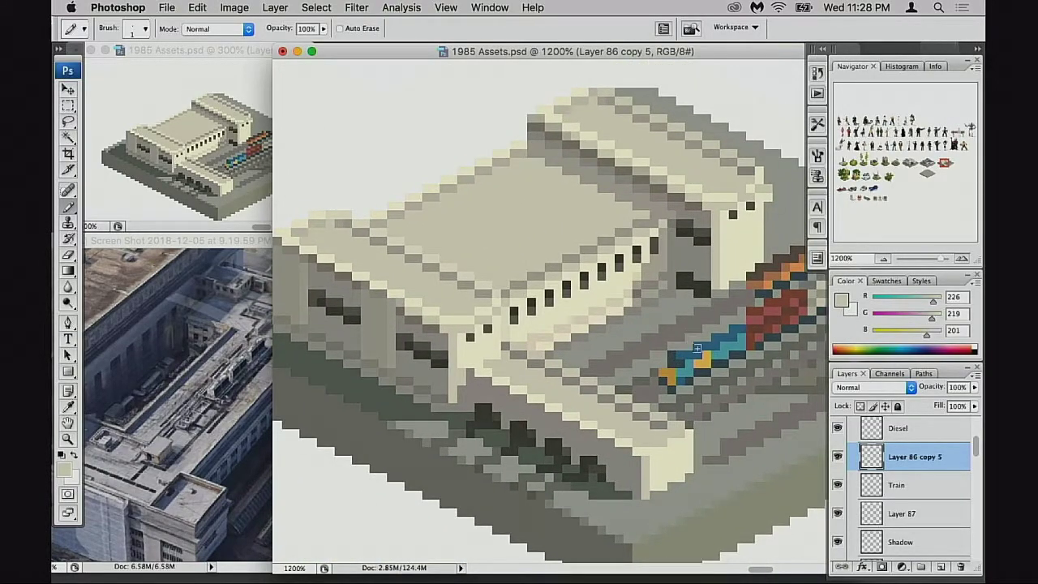
scroll(706, 302, "up", 1)
scroll(705, 302, "right", 1)
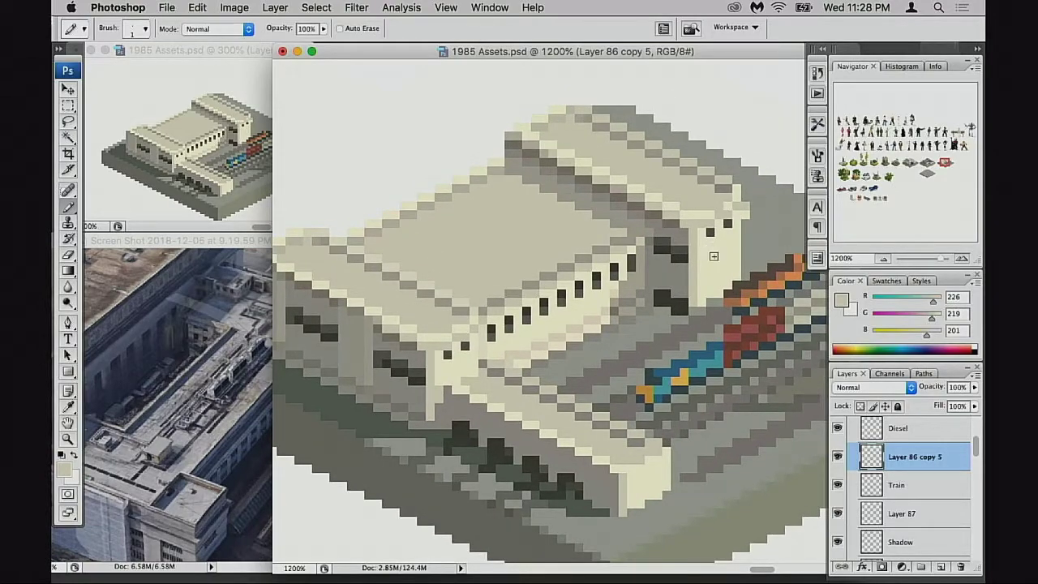
left_click(715, 214, "alt")
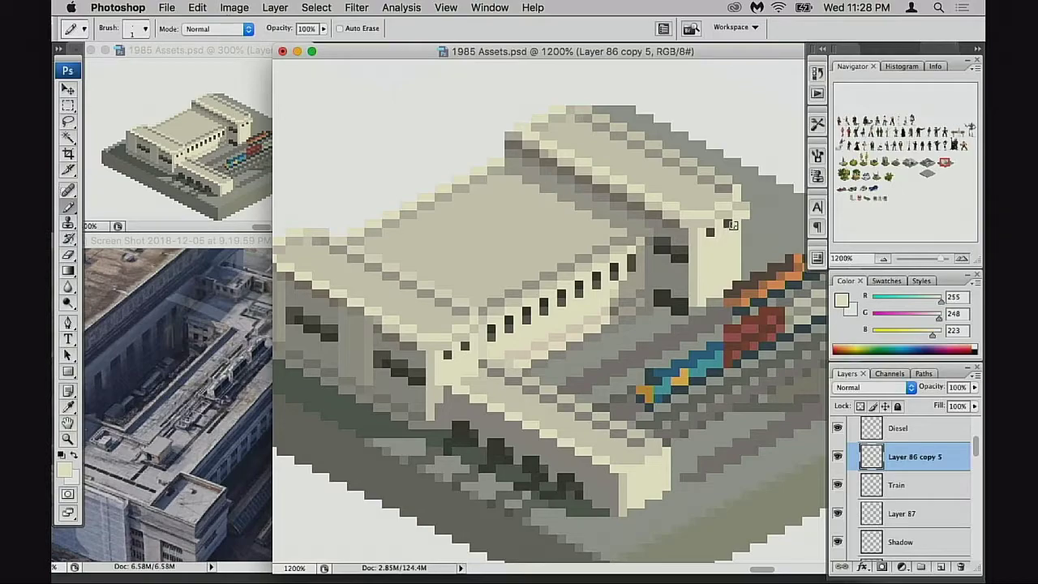
left_click(705, 206, "alt")
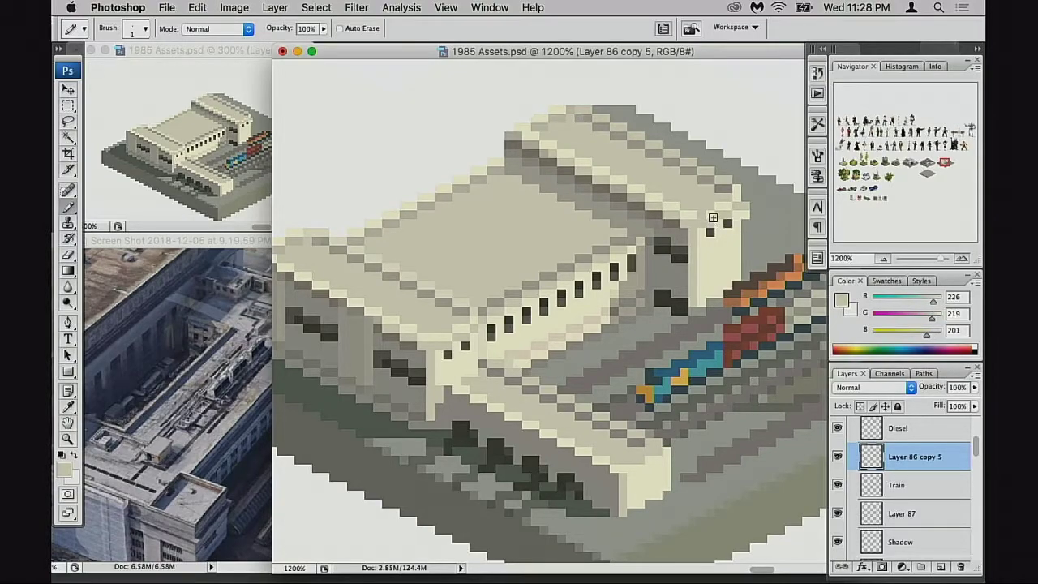
left_click(712, 212, "alt")
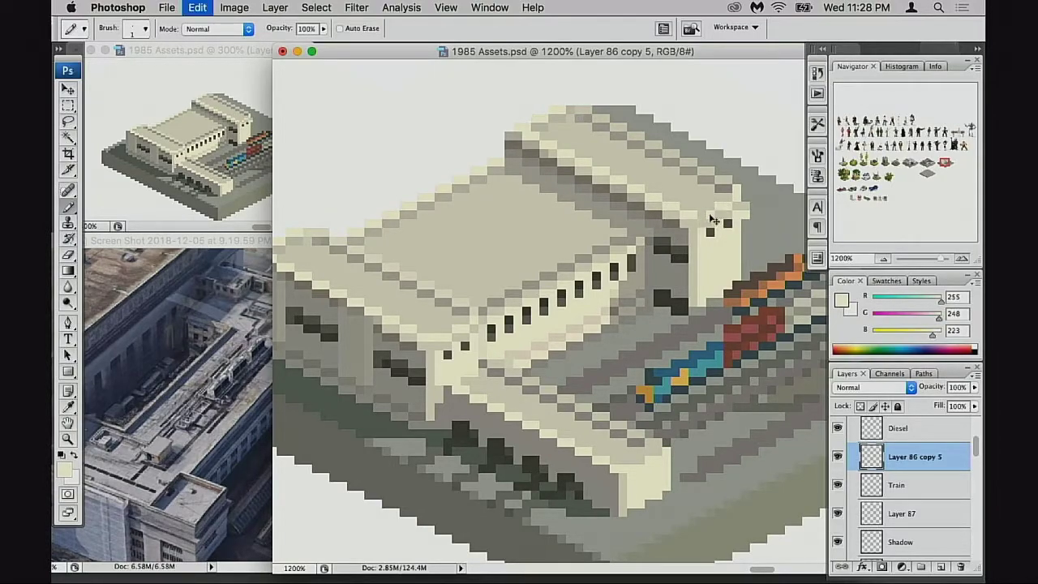
left_click(709, 205, "alt")
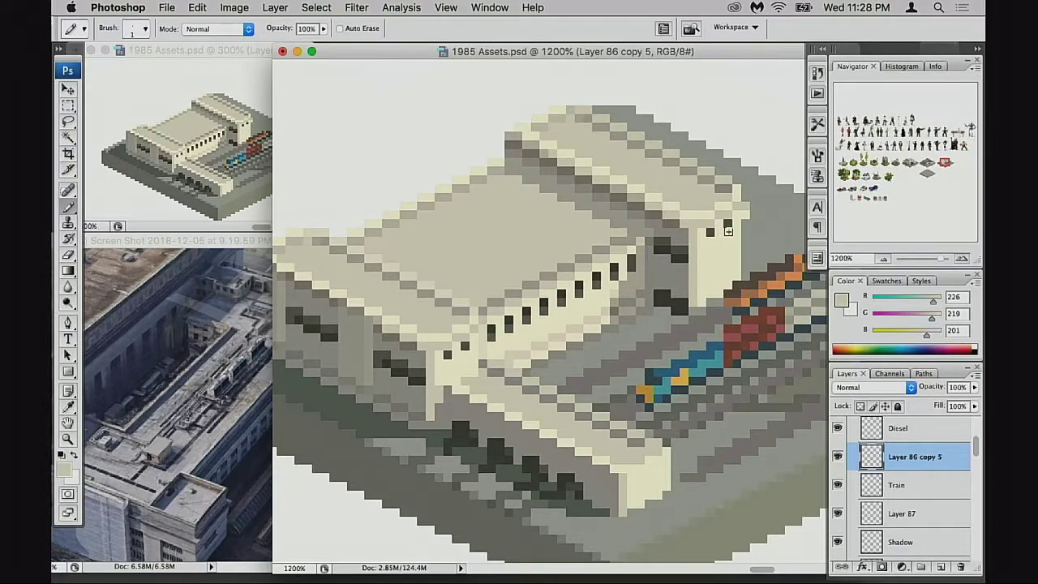
left_click_drag(772, 281, 757, 298)
left_click(581, 350)
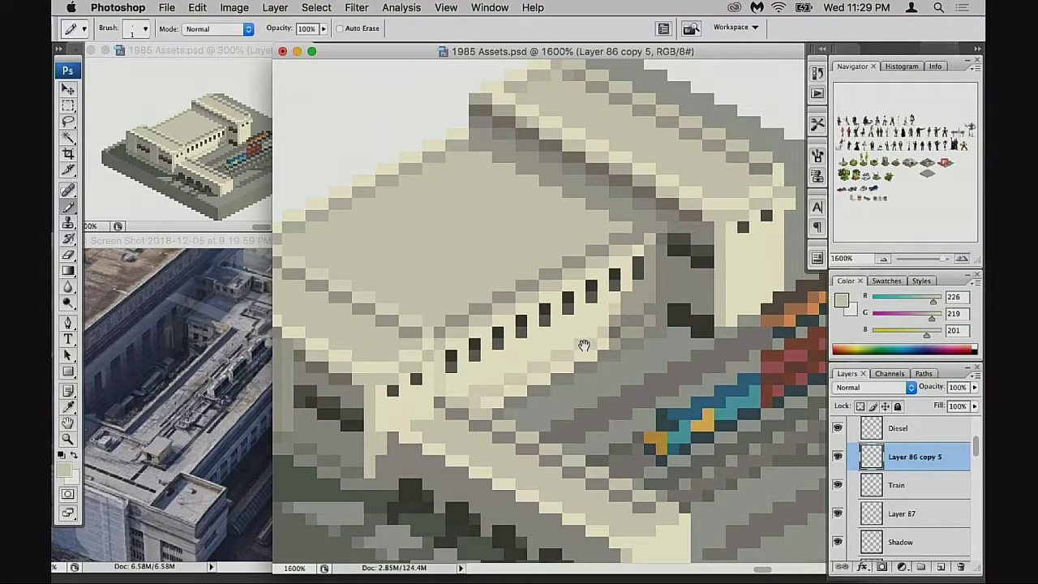
Step: Lighten the main roof's edge above the window row with sampled cream (255, 248, 223), and sample light beige (226, 219, 201)
left_click_drag(584, 346, 589, 364)
left_click_drag(458, 342, 472, 335)
key("super+z")
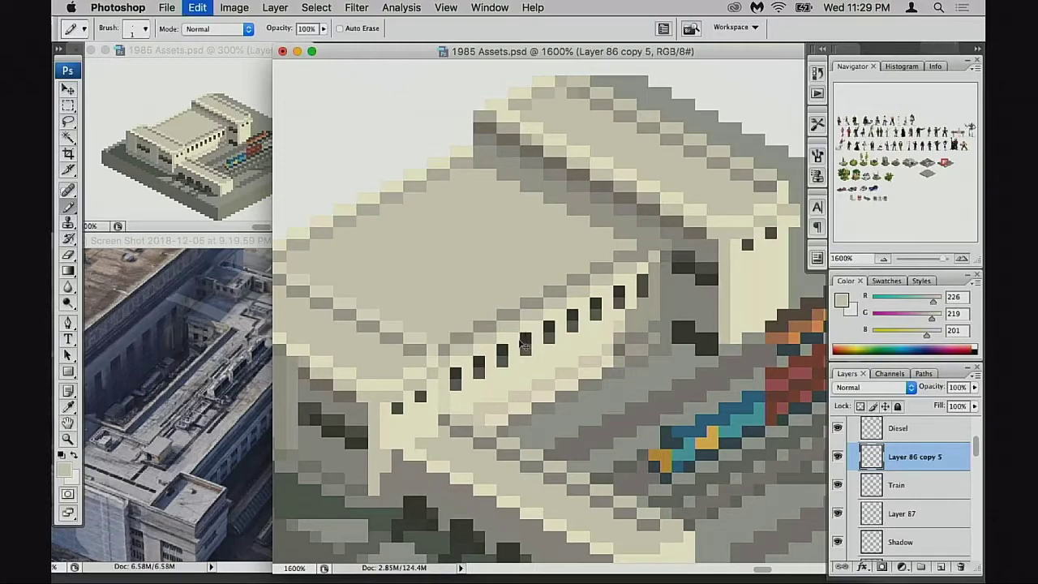
left_click(734, 271, "alt")
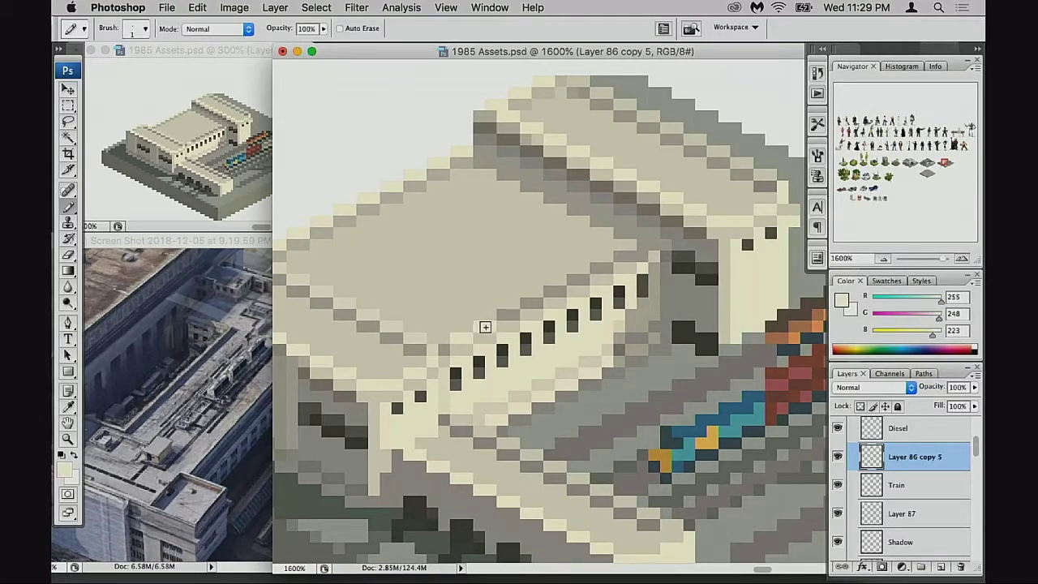
mouse_move(504, 315)
left_mouse_down()
mouse_move(570, 301)
mouse_move(559, 292)
mouse_move(640, 254)
left_mouse_up()
left_click(604, 267)
left_click(596, 269)
left_click(623, 255)
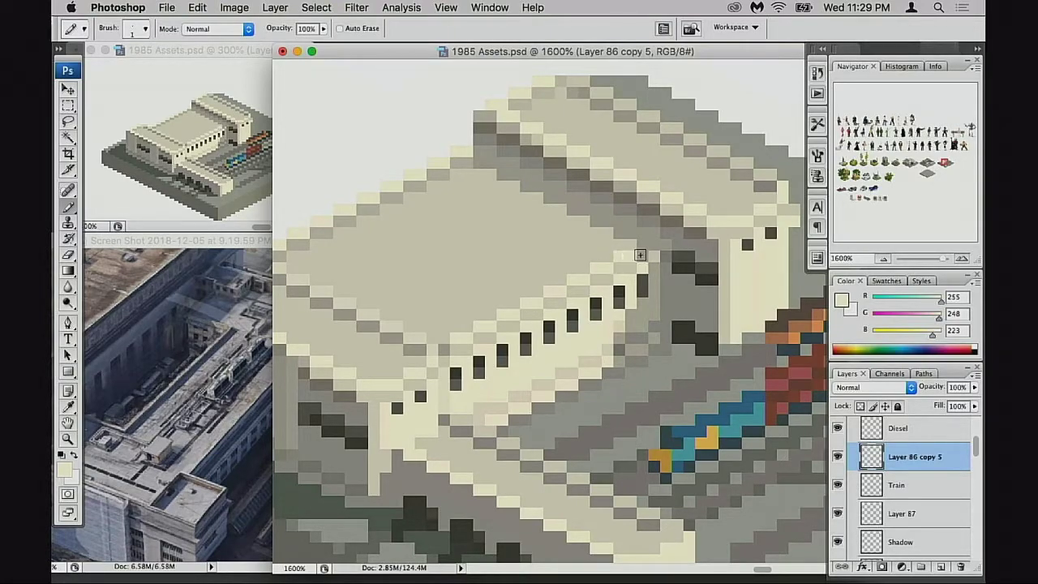
left_click(456, 345, "alt")
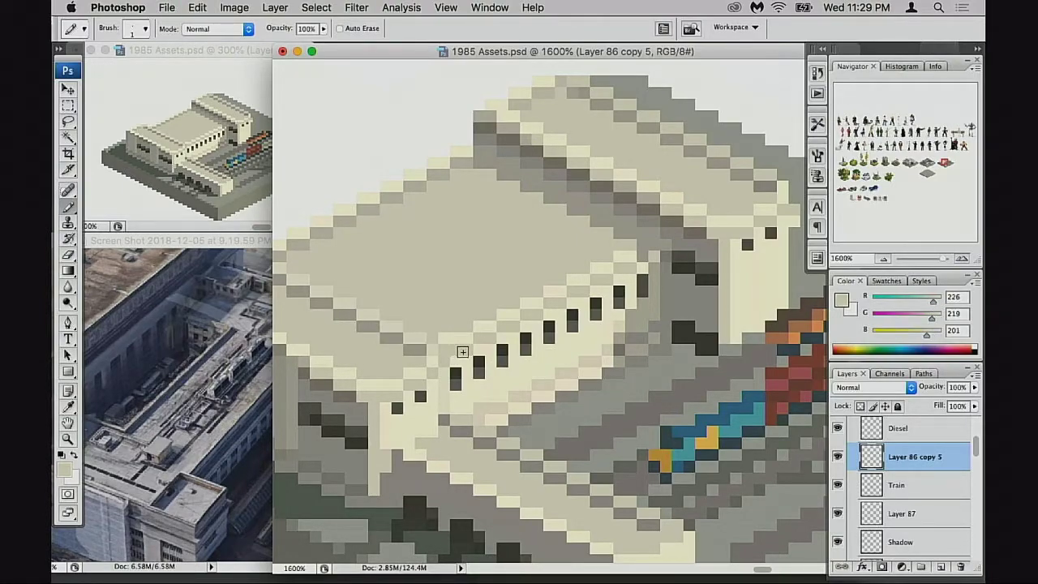
Step: Touch up the main roof's shaded corner beside the far wing, trying 60% Pencil opacity before restoring 100%, and save the document
left_click_drag(566, 359, 561, 366)
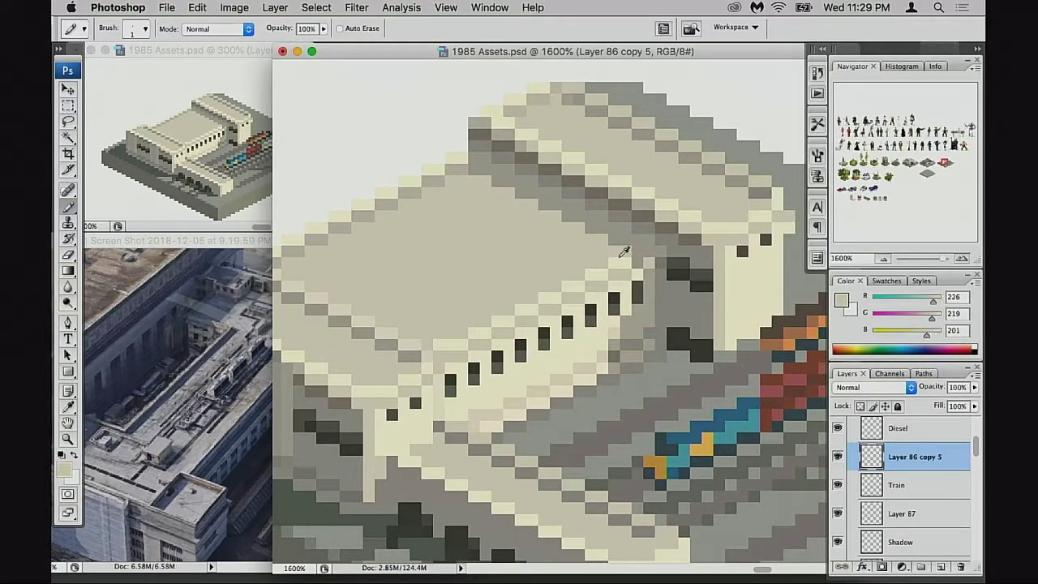
key("w")
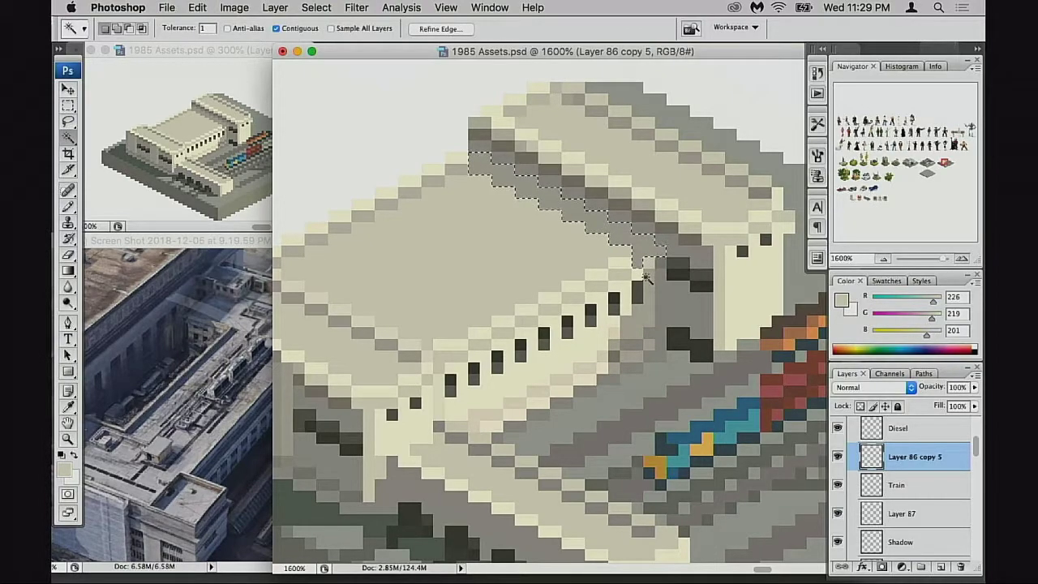
key("b")
key("6")
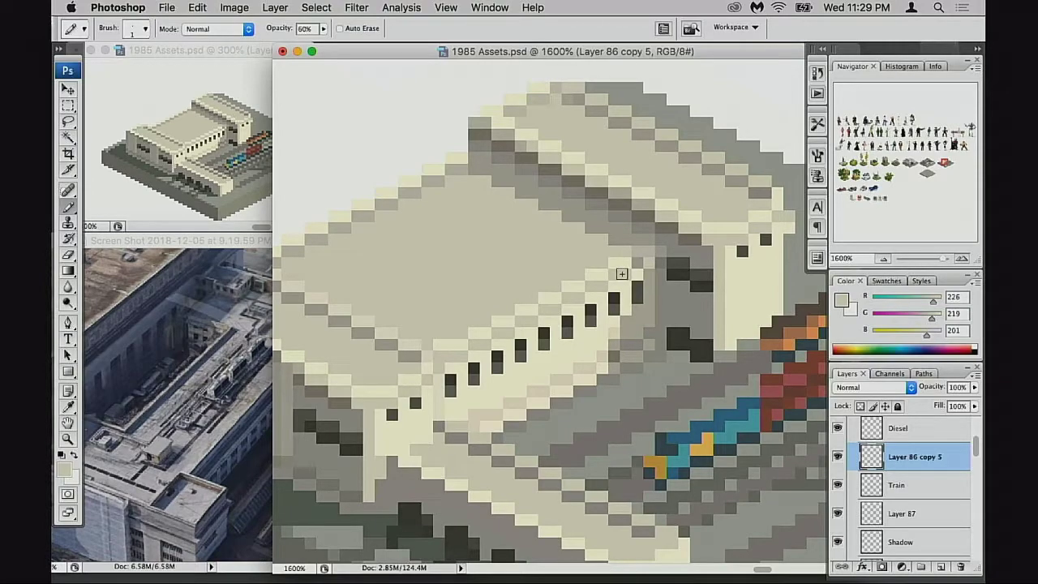
key("0")
left_click_drag(618, 309, 631, 306)
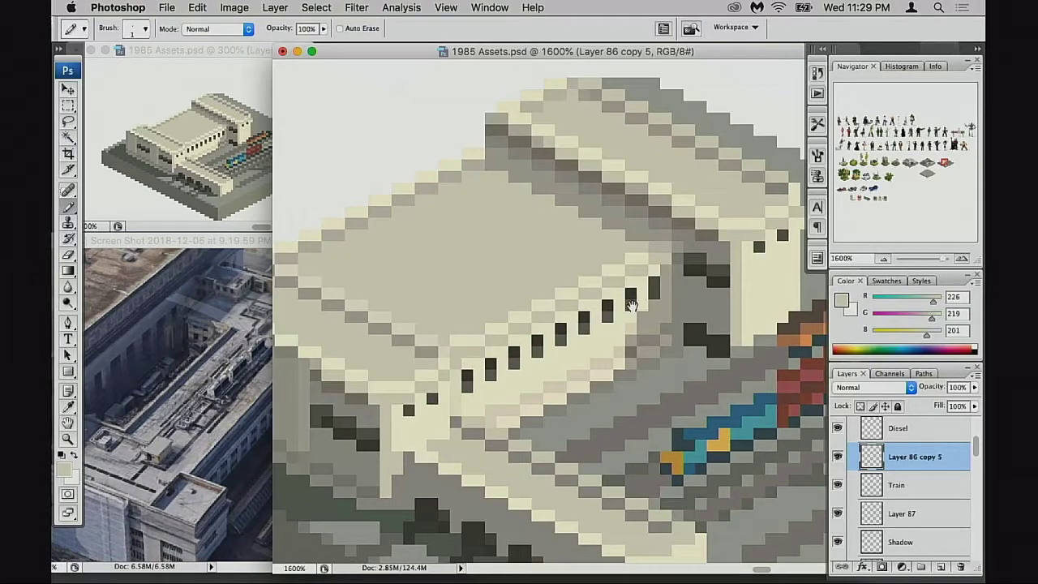
left_click_drag(702, 338, 732, 319)
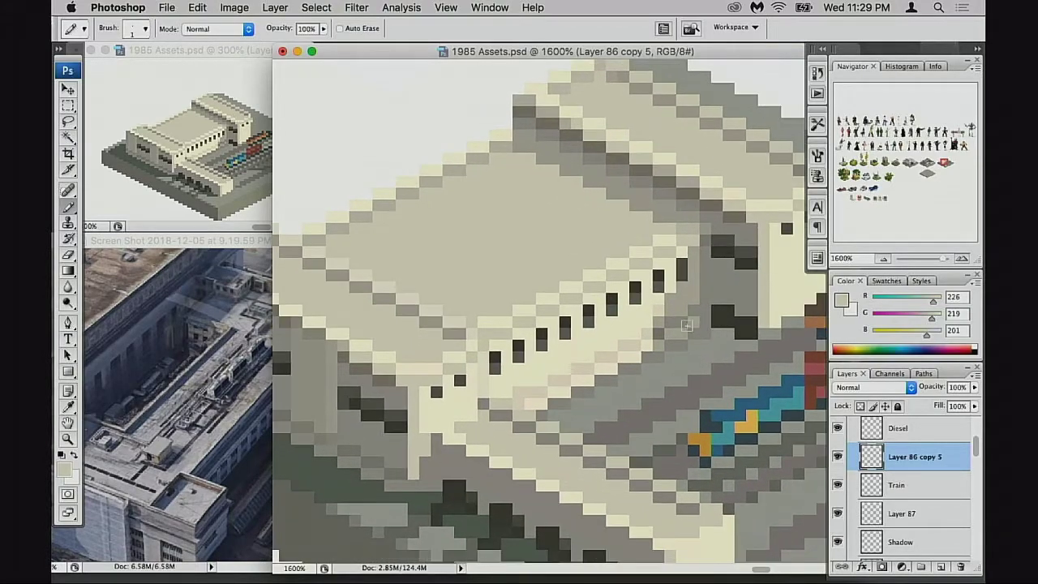
left_click(510, 323, "alt")
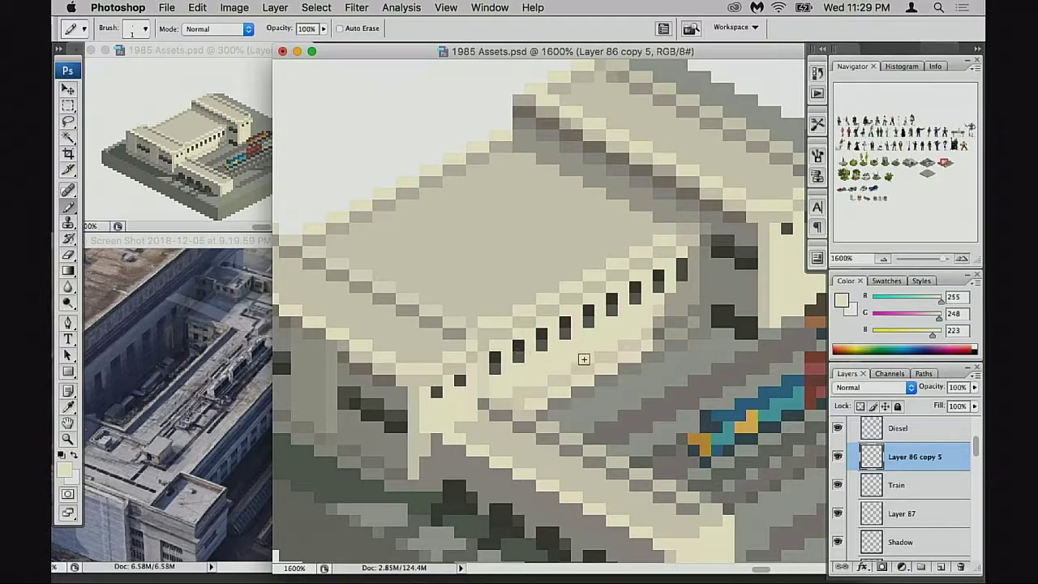
key("super+s")
Step: Check the building's outer corner over the ground shadow by toggling Layer 86 copy 5, and hide Layer 87
left_click(633, 394, "alt+super")
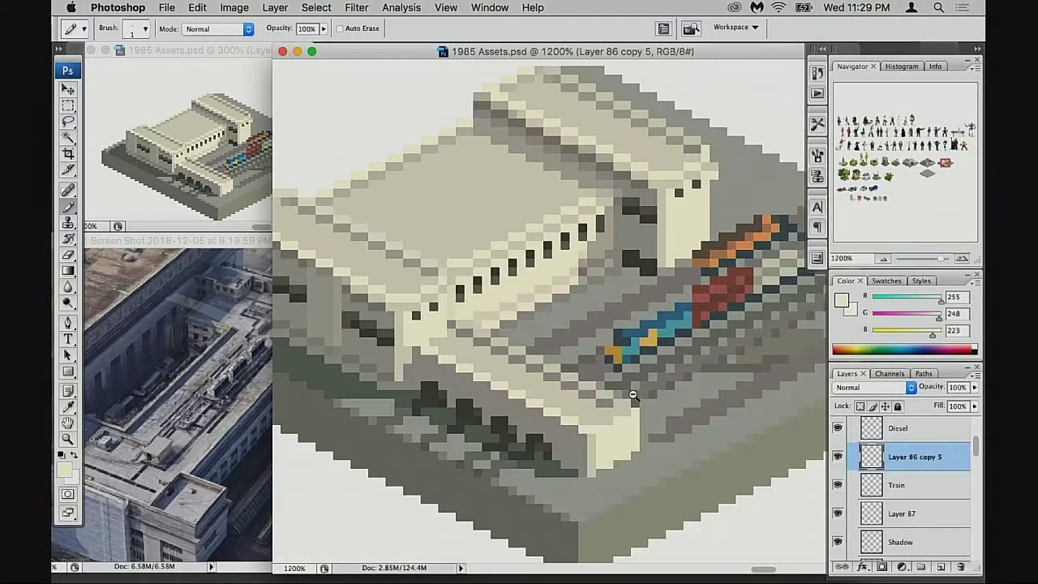
left_click(635, 398, "alt+super")
left_click_drag(612, 411, 733, 373)
left_click_drag(560, 312, 570, 338)
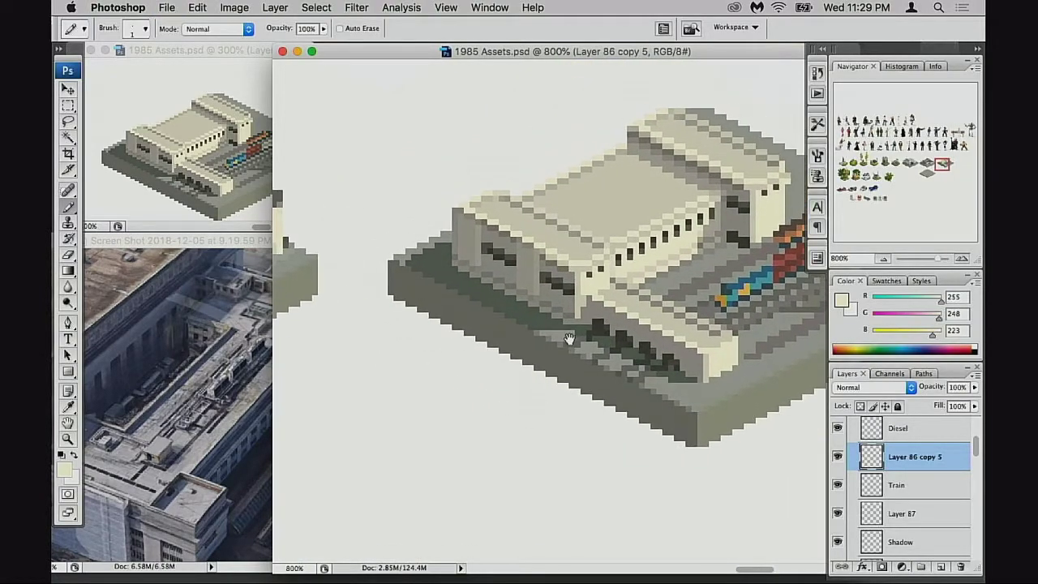
left_click(485, 290)
left_click(550, 313)
key("e")
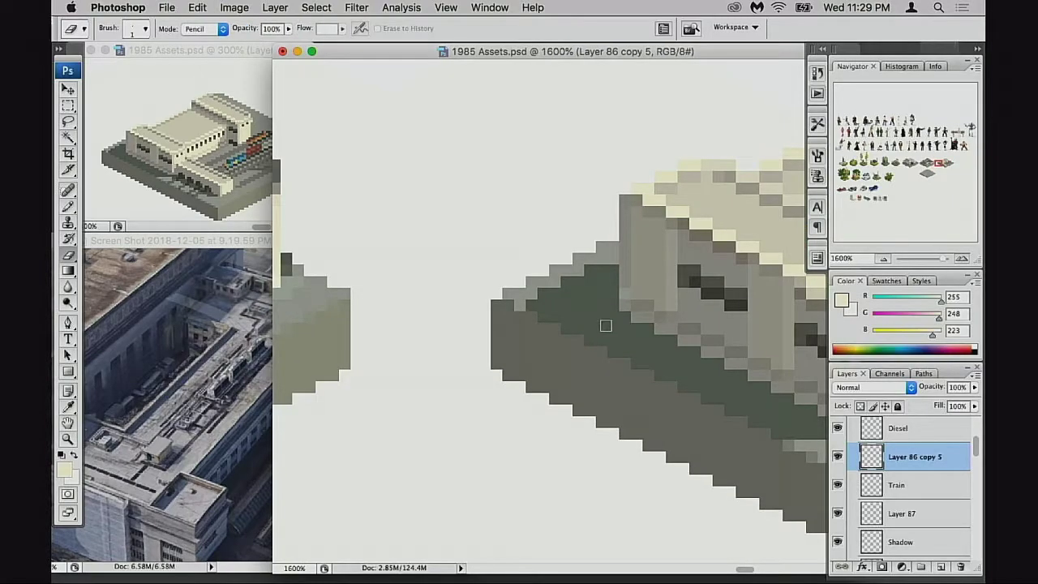
left_click_drag(626, 345, 614, 347)
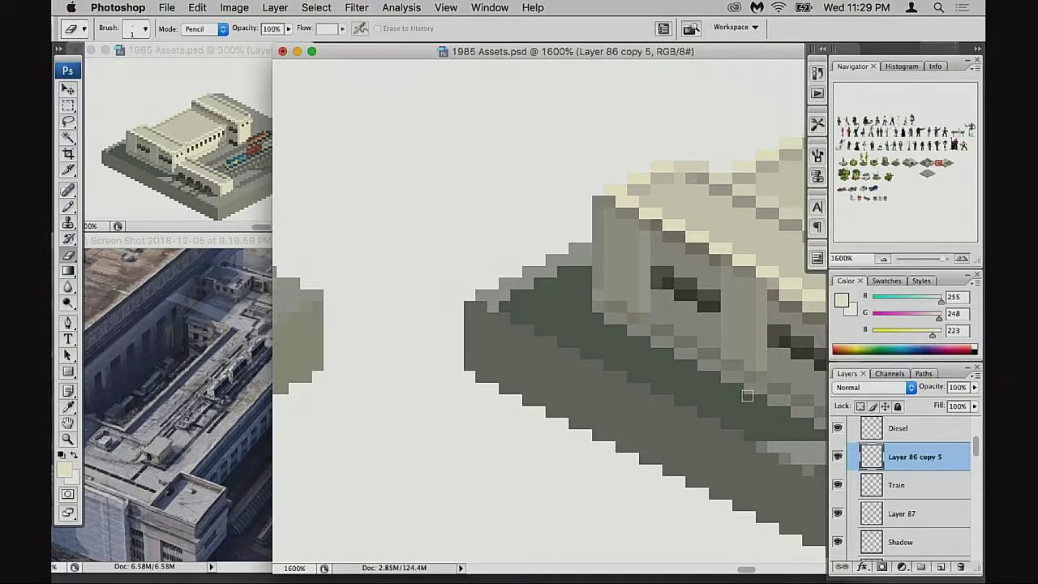
left_click(839, 458)
left_click(839, 458)
left_click(839, 516)
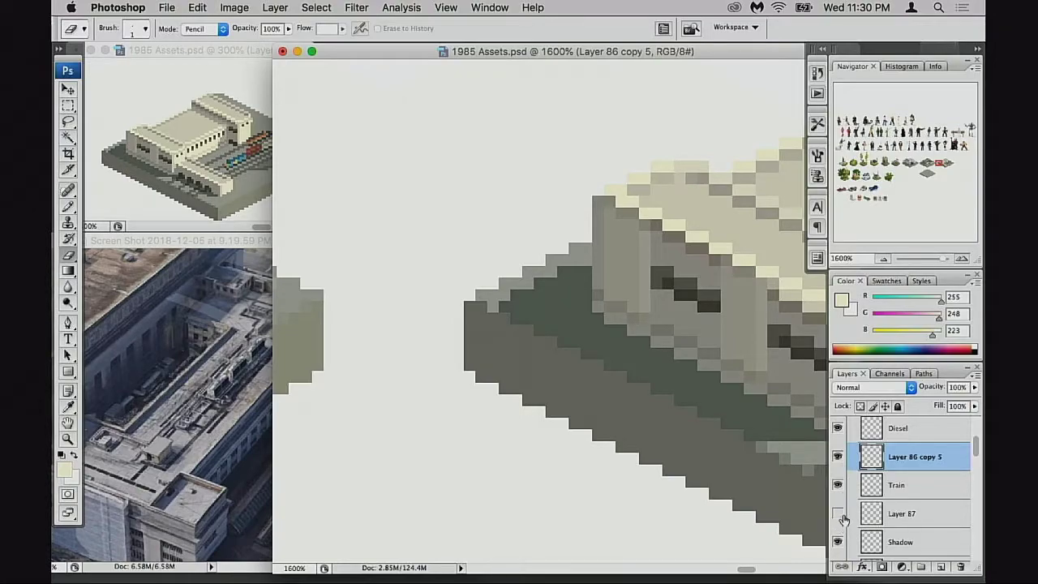
Step: Select the Shadow layer, check it by toggling its visibility, and set its blend mode to Normal
scroll(844, 511, "down", 4)
scroll(845, 487, "up", 2)
left_click(847, 469)
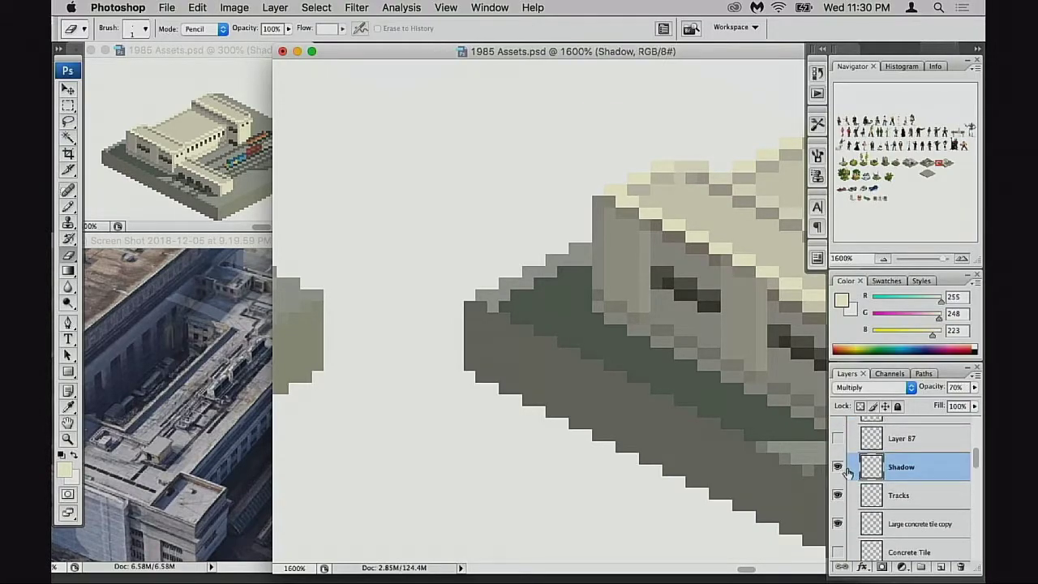
left_click(840, 468)
left_click(840, 468)
key("v")
key("shift+alt+n")
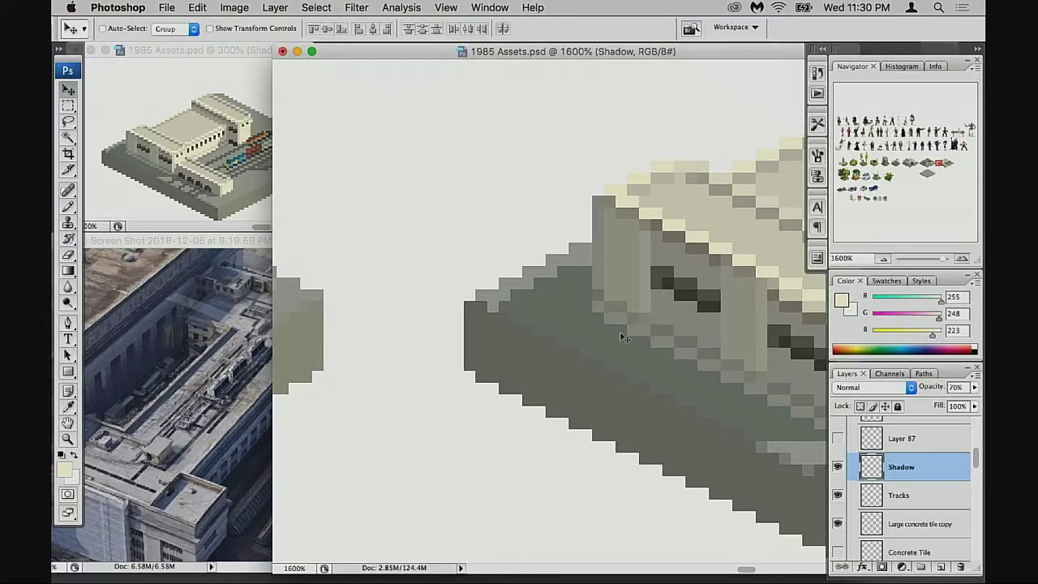
Step: Sample the ground shadow's colour while comparing the Shadow layer at 100% opacity, and return it to 70%
key("i")
left_click(621, 341)
key("b")
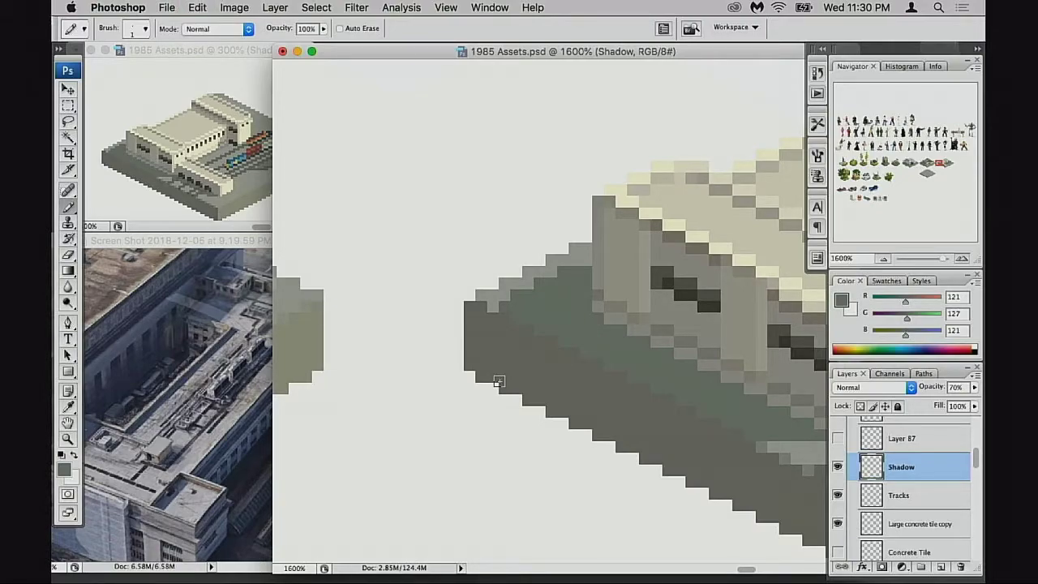
key("v")
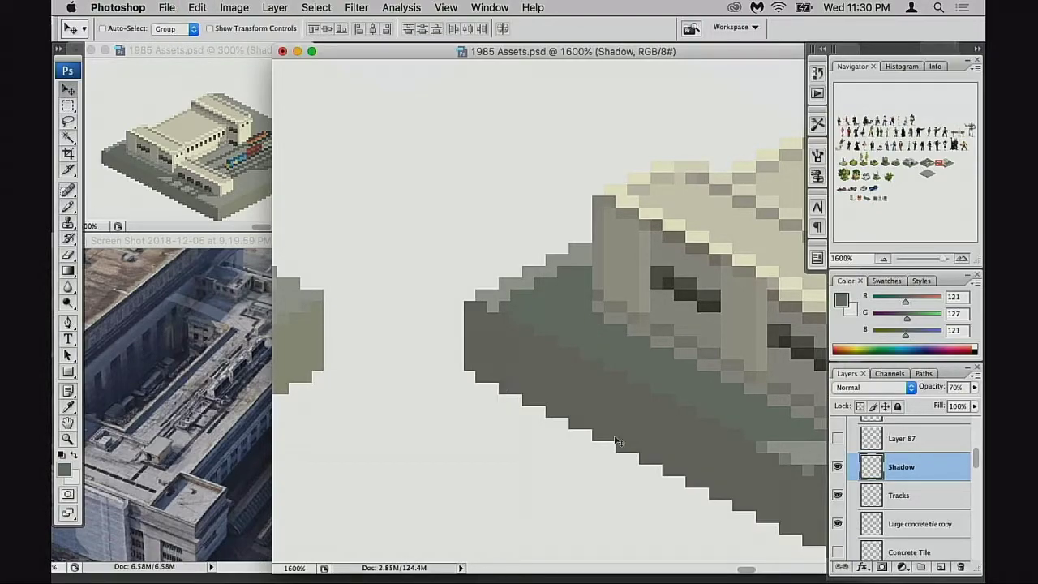
key("0")
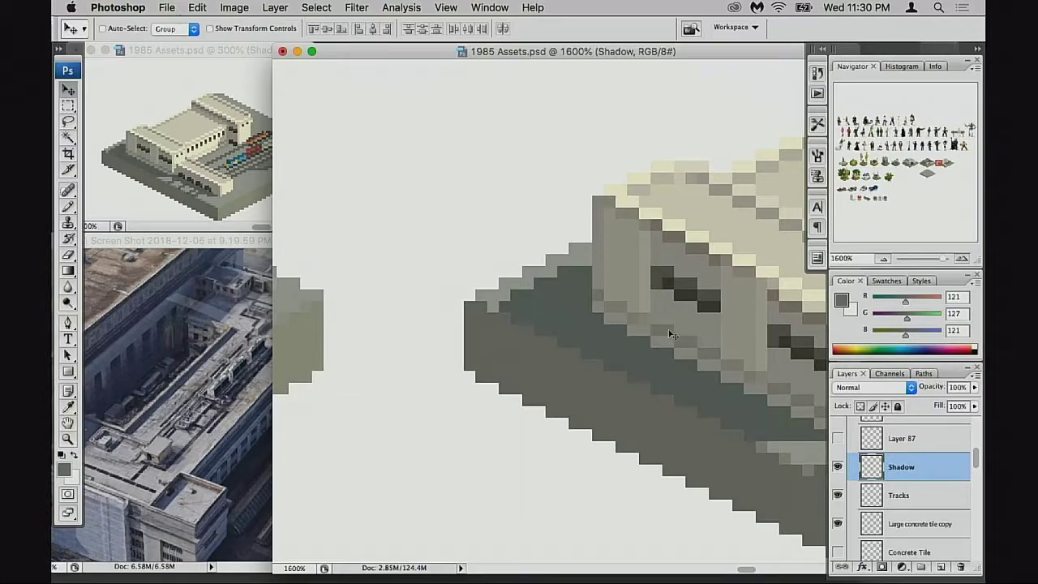
key("b")
left_click(610, 322, "alt")
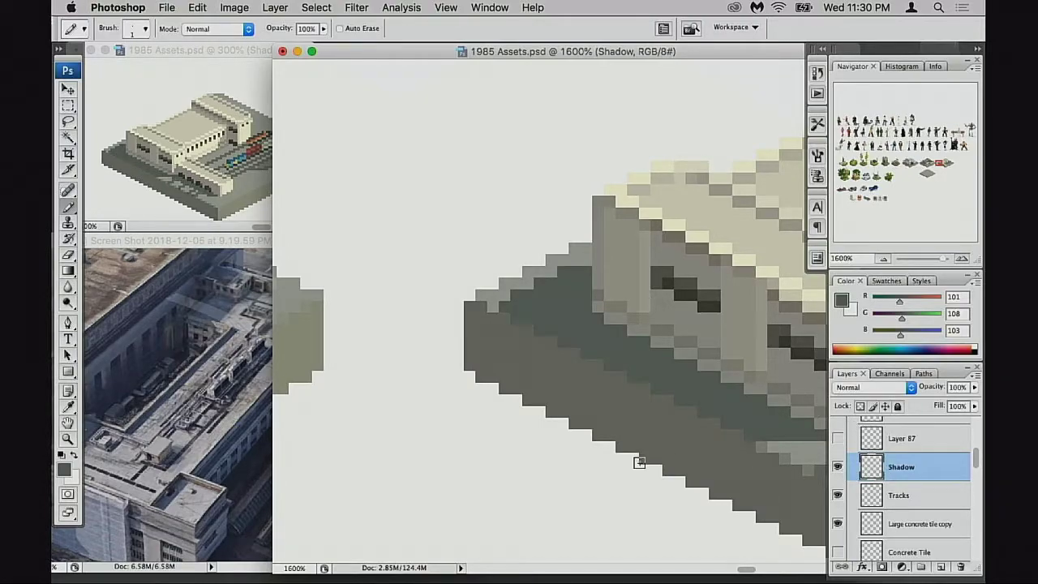
key("v")
key("7")
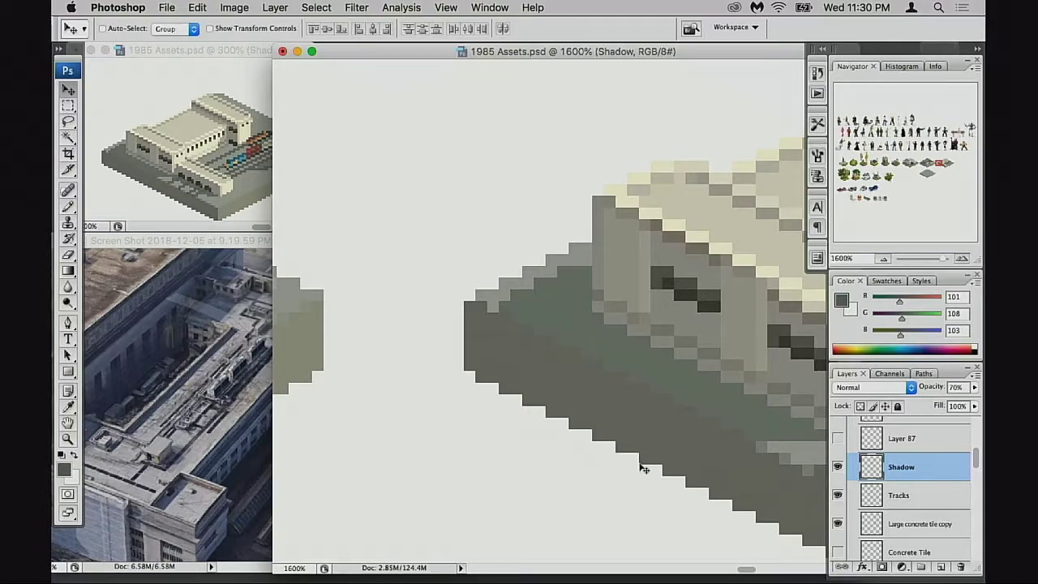
Step: Toggle the merged building layer's visibility and select Layer 86 copy 5 for erasing
scroll(898, 430, "up", 4)
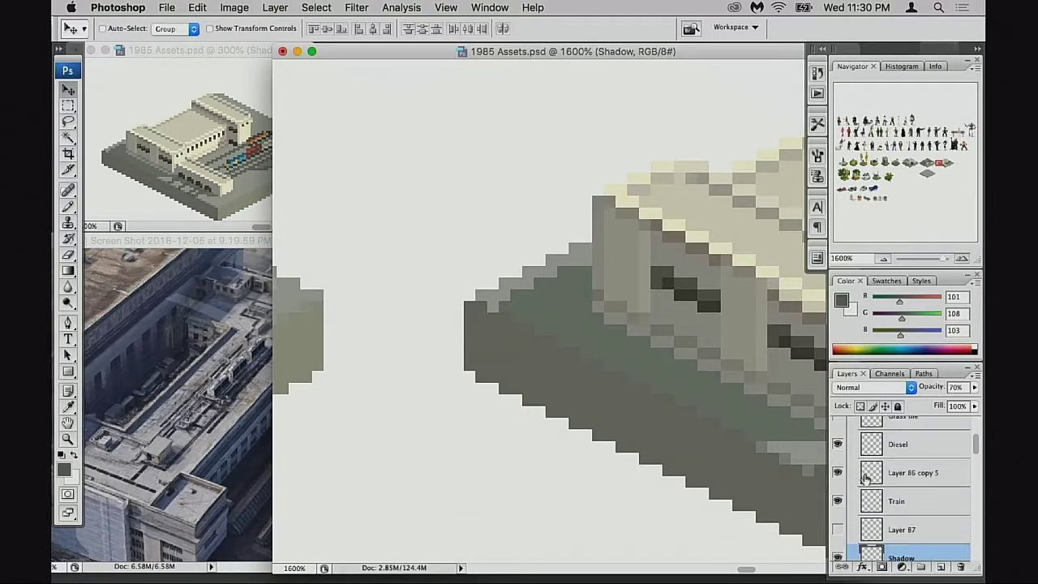
scroll(843, 466, "up", 2)
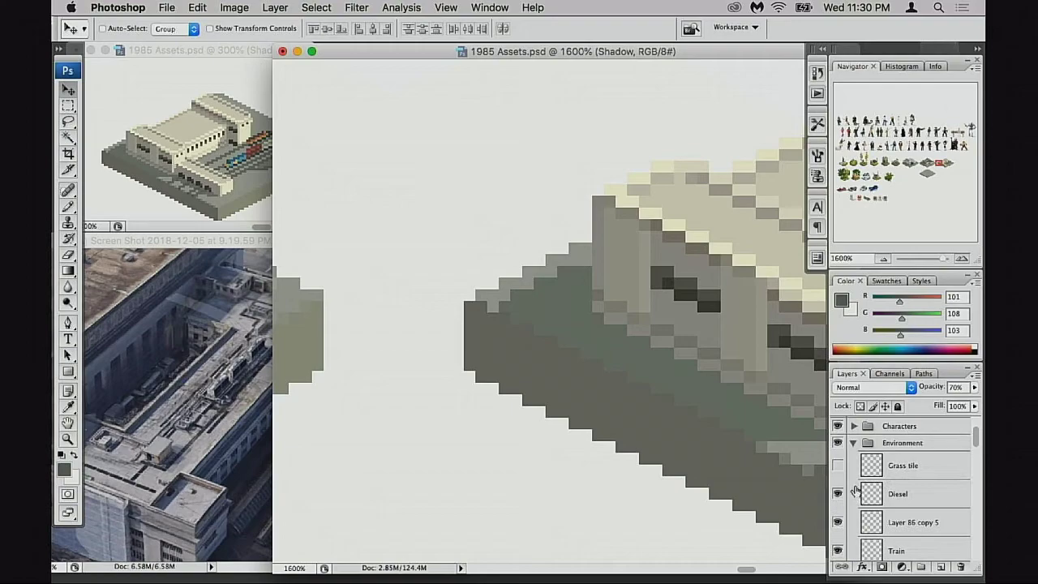
left_click(837, 521)
left_click(837, 522)
left_click(901, 523)
key("e")
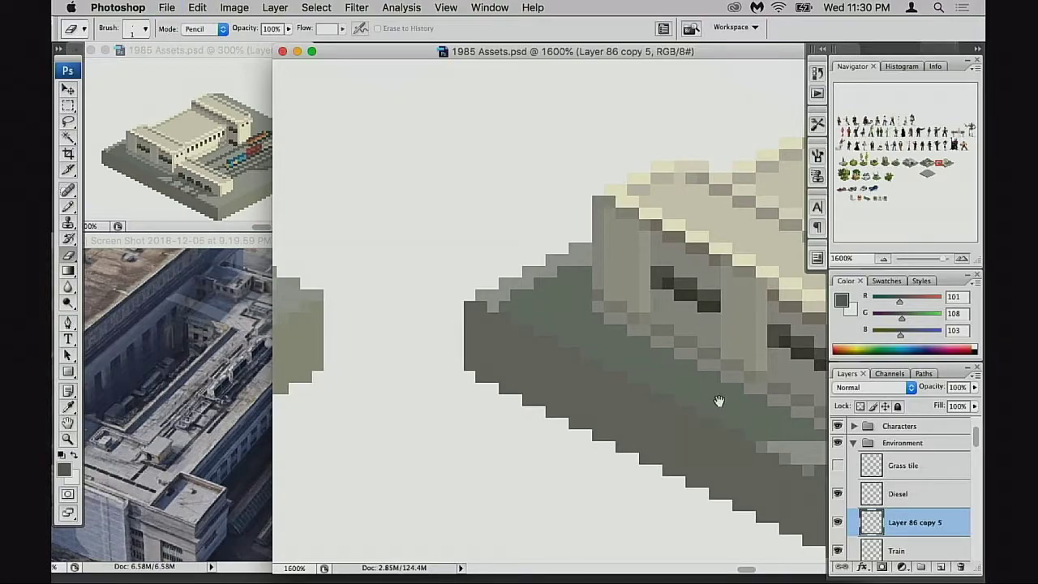
Step: Review the whole station by toggling the Diesel, Layer 86 copy 5 and Train layers' visibility one by one
left_click_drag(728, 415, 596, 403)
left_click_drag(777, 401, 606, 413)
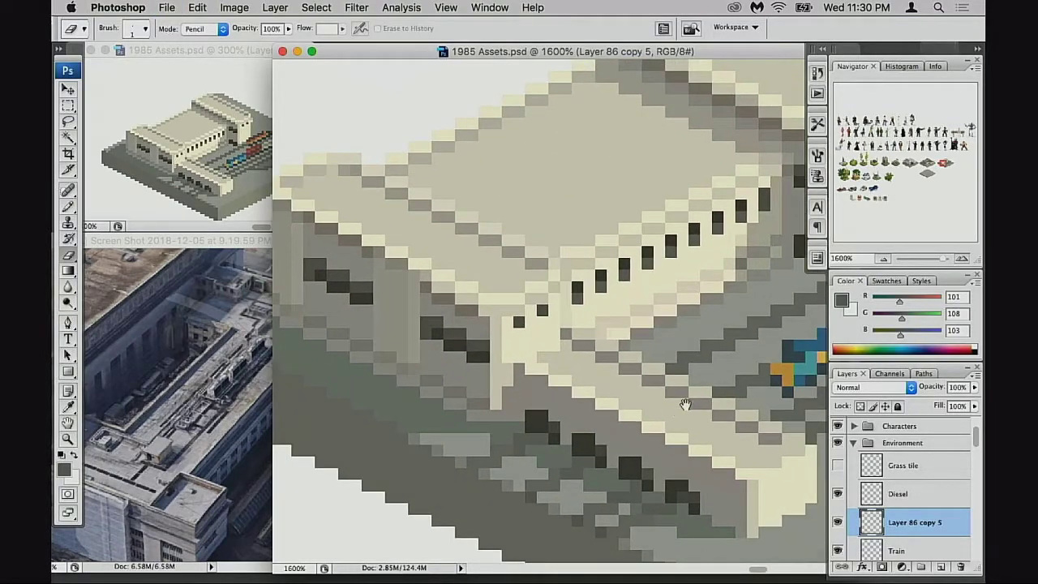
left_click(731, 410, "alt")
left_click(728, 412, "alt")
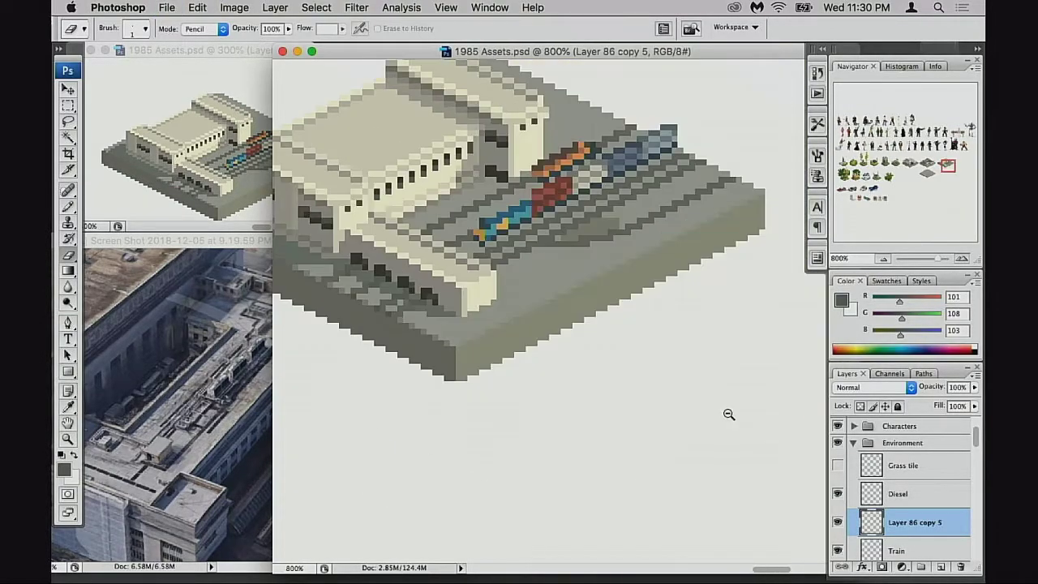
left_click(701, 413, "alt")
left_click_drag(425, 292, 675, 451)
left_click(840, 495)
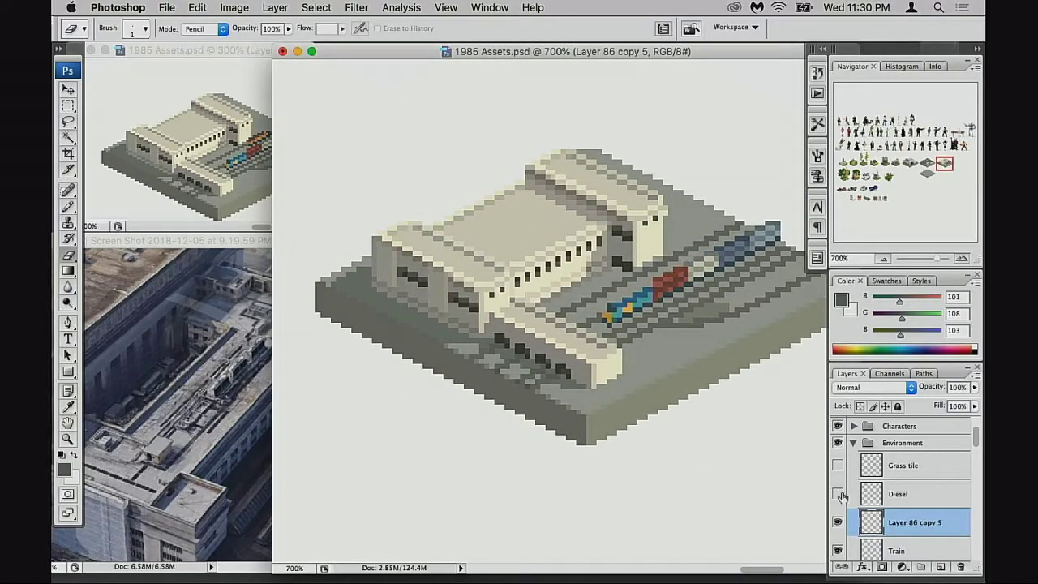
left_click(839, 495)
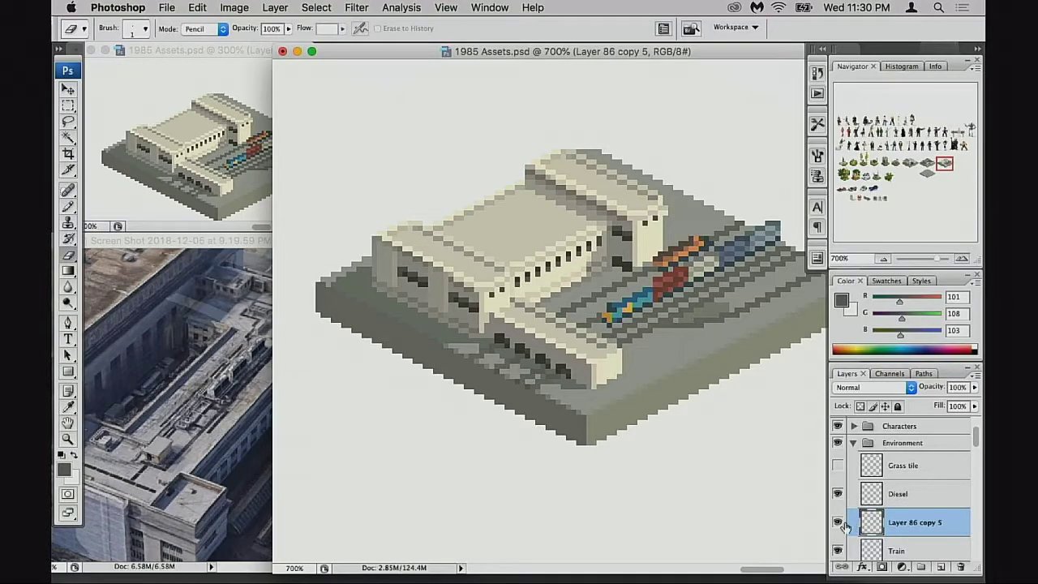
left_click(841, 524)
left_click(841, 524)
scroll(847, 524, "down", 2)
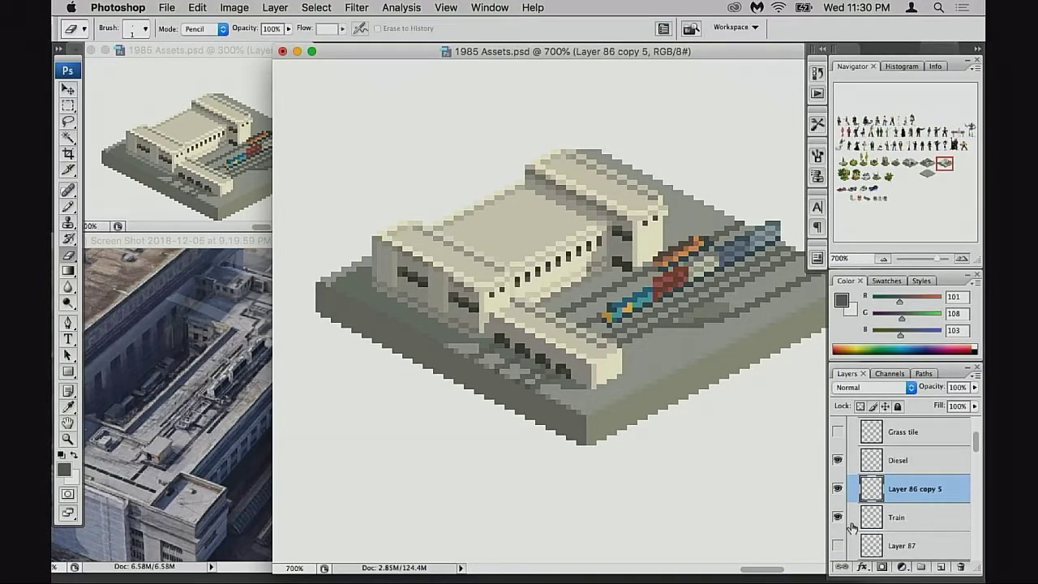
left_click(840, 523)
left_click(841, 523)
Step: Toggle Layer 87's visibility to check its contents and delete the layer
scroll(850, 536, "down", 2)
left_click(839, 501)
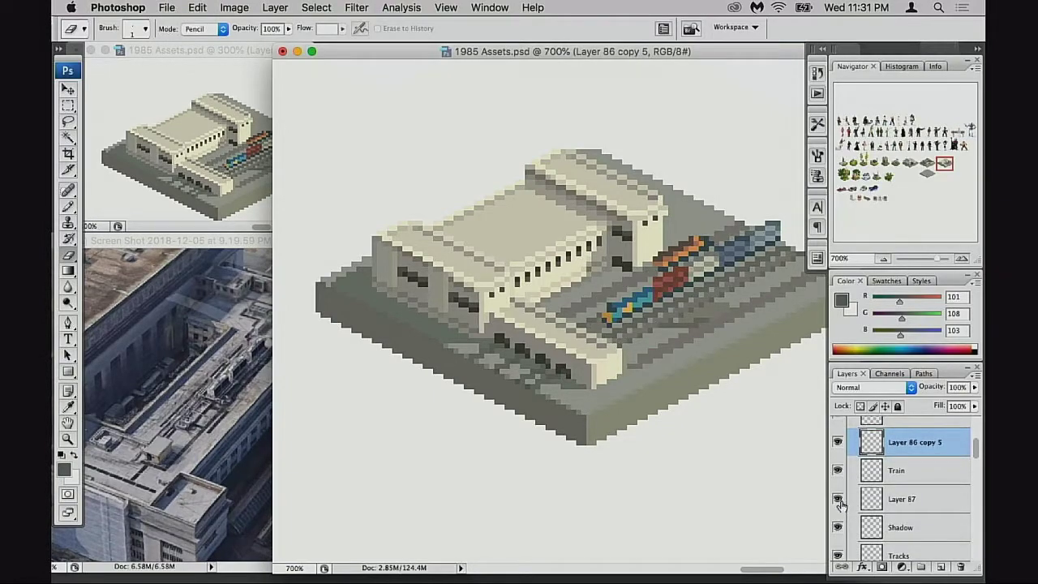
left_click(840, 503)
left_click(842, 507)
left_click_drag(873, 512, 960, 564)
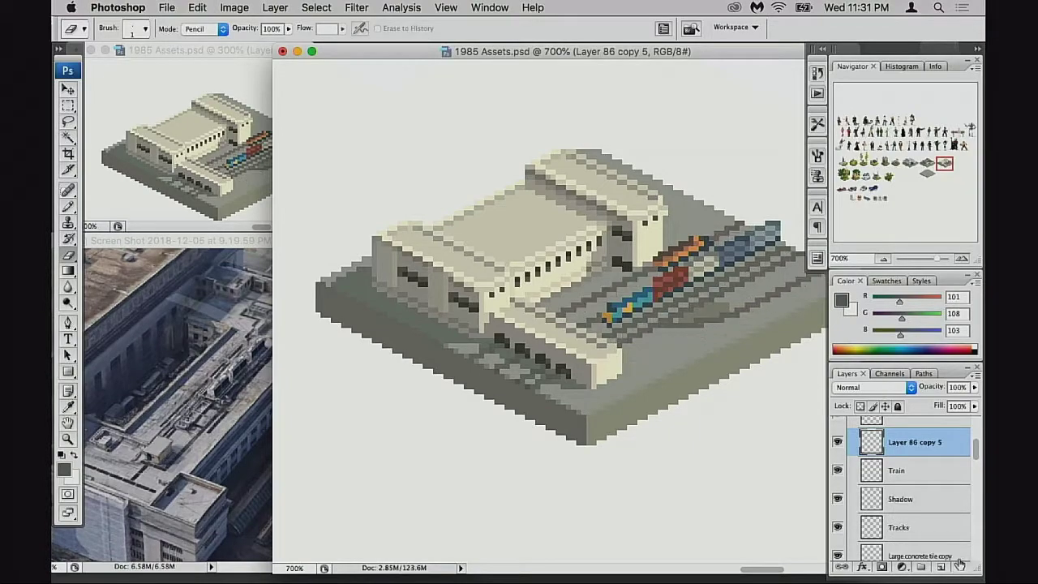
Step: Toggle the Tracks layer off and on, and examine the station tile at small scale beside the other building tiles
left_click(841, 528)
left_click(840, 528)
left_click_drag(632, 428, 660, 482)
left_click(602, 419, "alt")
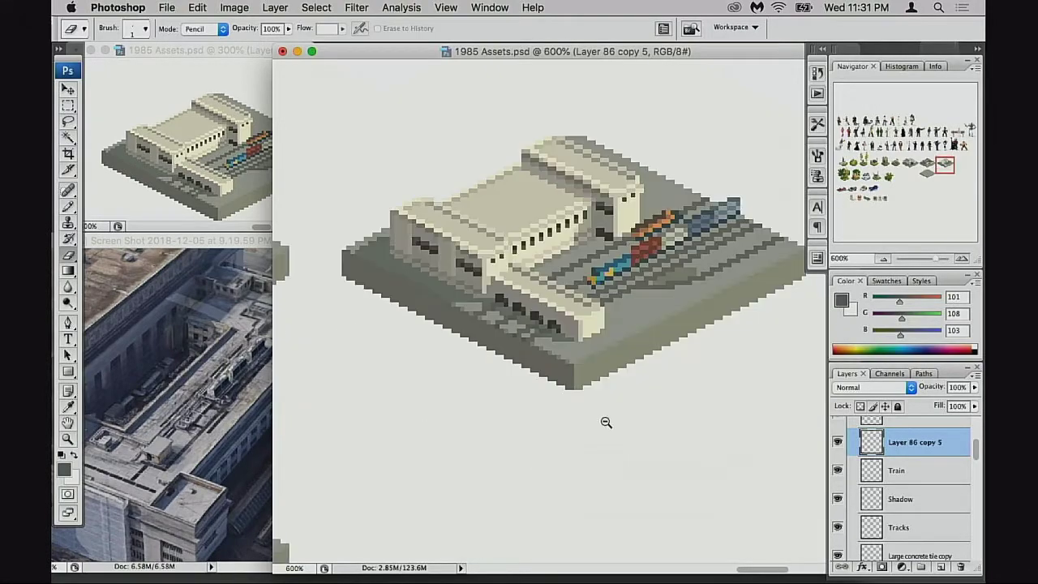
left_click(609, 425, "alt")
left_click(616, 426, "alt")
left_click_drag(616, 427, 736, 465)
left_click_drag(527, 384, 617, 489)
left_click(619, 443, "alt")
left_click(619, 443, "alt")
left_click_drag(542, 366, 628, 431)
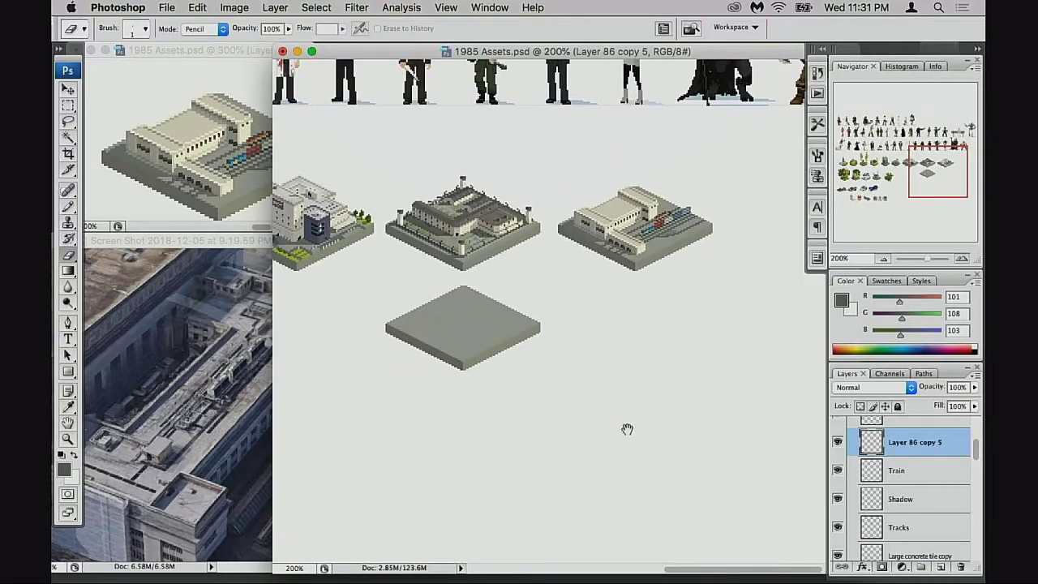
left_click_drag(573, 400, 688, 455)
left_click_drag(725, 392, 693, 419)
left_click_drag(573, 234, 664, 420)
Step: Toggle Layer 86 copy 5 off and on, and inspect the station's front wing and train area up close
left_click(626, 411, "super")
left_click(629, 412, "super")
left_click_drag(737, 427, 705, 427)
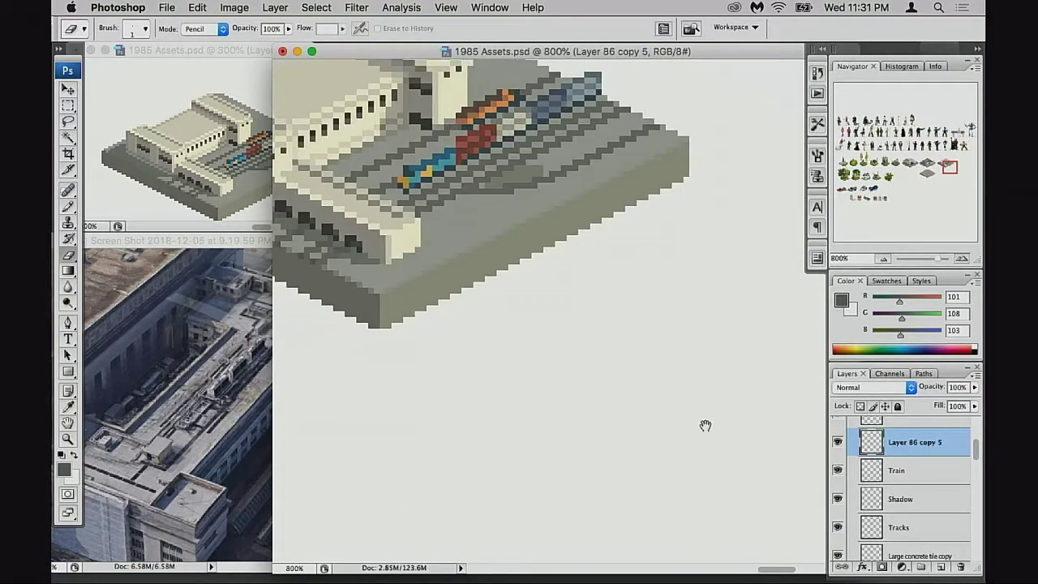
left_click(841, 446)
left_click(840, 445)
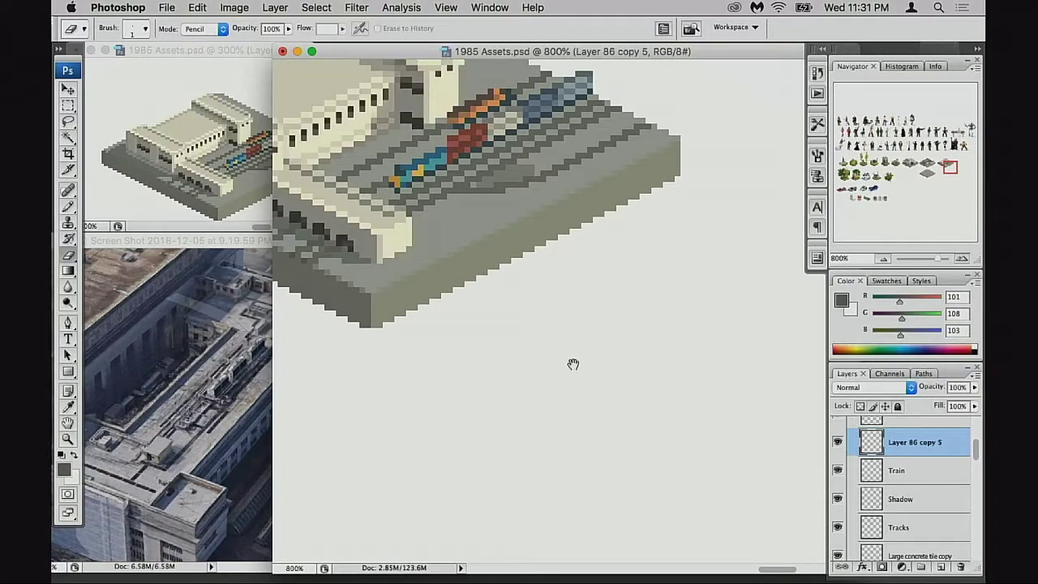
left_click_drag(573, 364, 728, 522)
left_click(608, 367, "super")
left_click_drag(608, 381, 703, 397)
mouse_move(623, 399)
left_mouse_down()
mouse_move(649, 410)
mouse_move(681, 505)
left_mouse_up()
Step: Compare the station drawing with the reference photo, examining the corner tower, platform roofs and bridge along the tracks
left_click(195, 455)
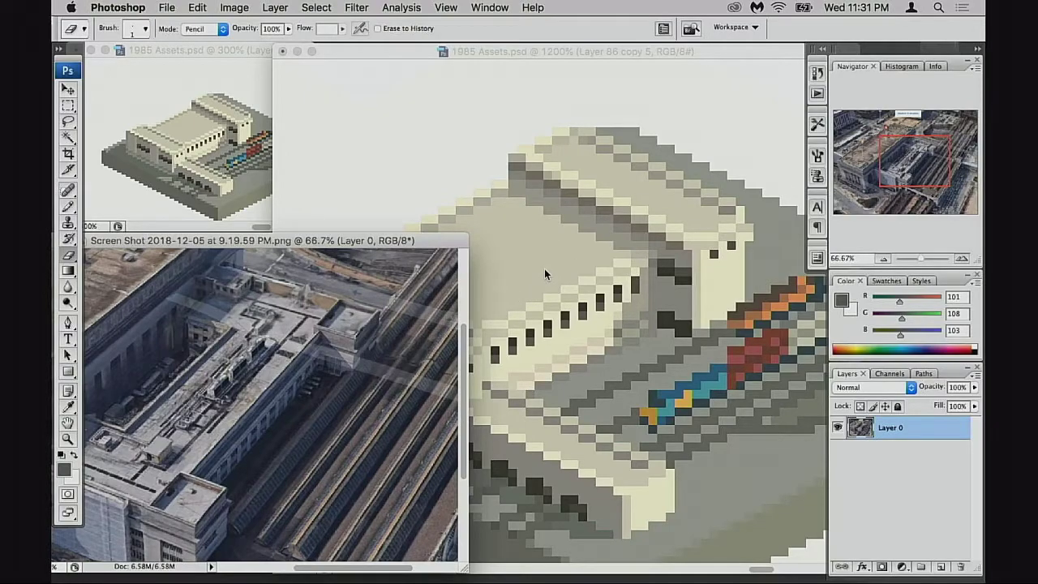
left_click(594, 341)
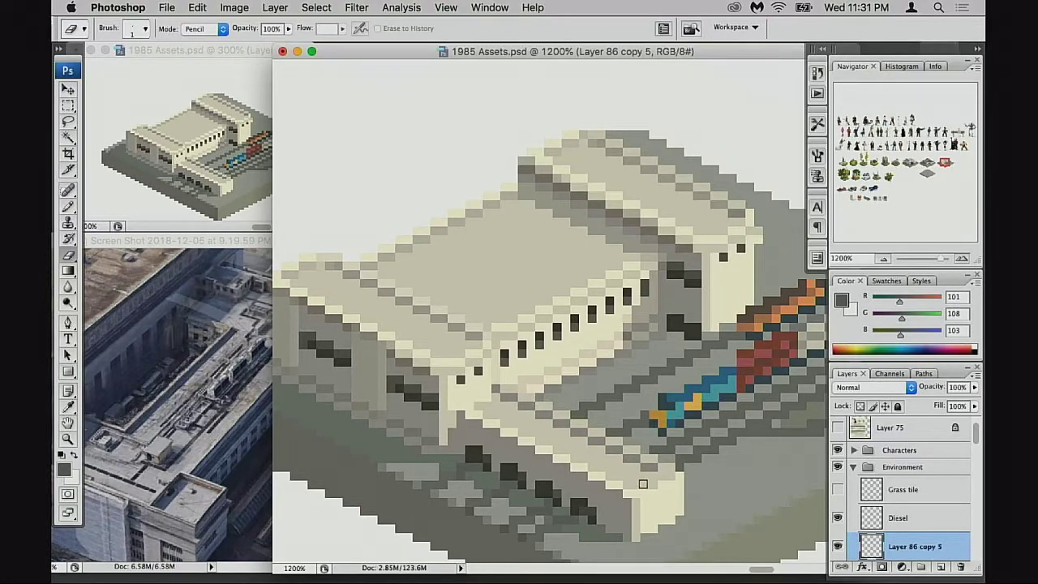
left_click(236, 454)
left_click_drag(237, 453, 276, 382)
left_click_drag(341, 527, 266, 410)
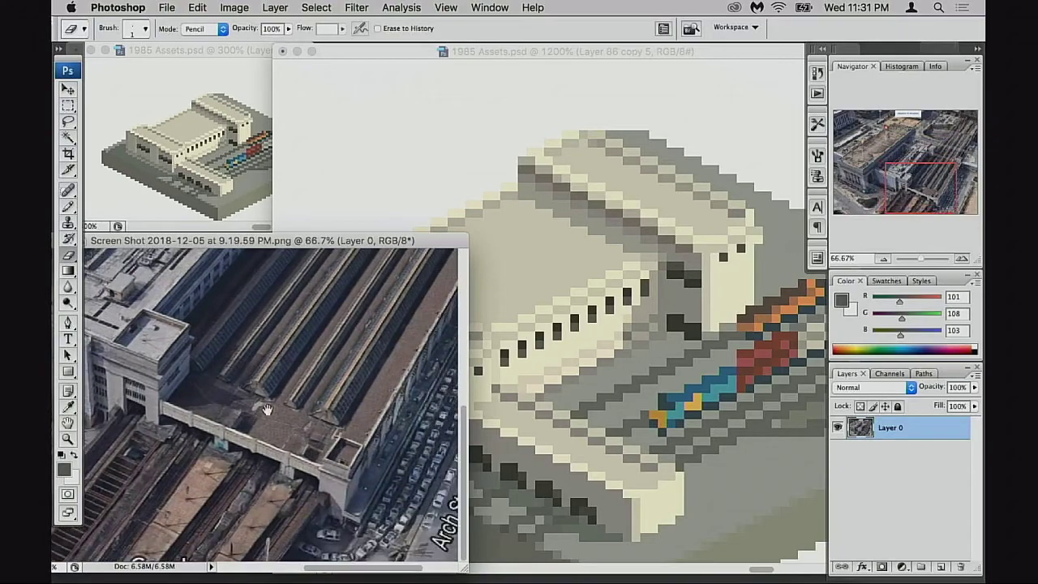
left_click_drag(409, 417, 420, 452)
left_click(666, 487)
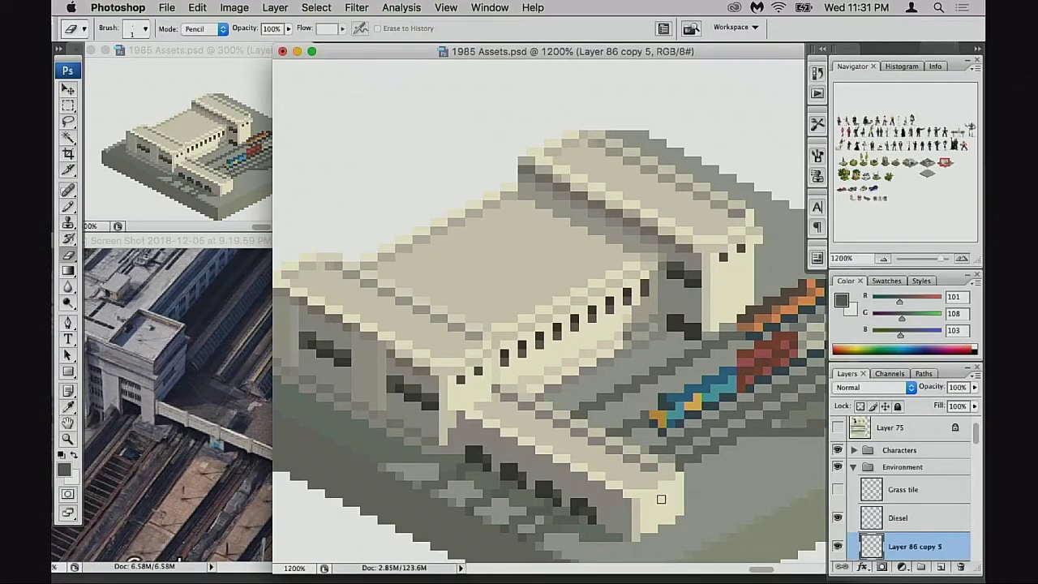
Step: Sample the cream wall colour (255, 248, 223) and extend the outer edge of the front wing's end wall upward with the Pencil
left_click(661, 501, "super")
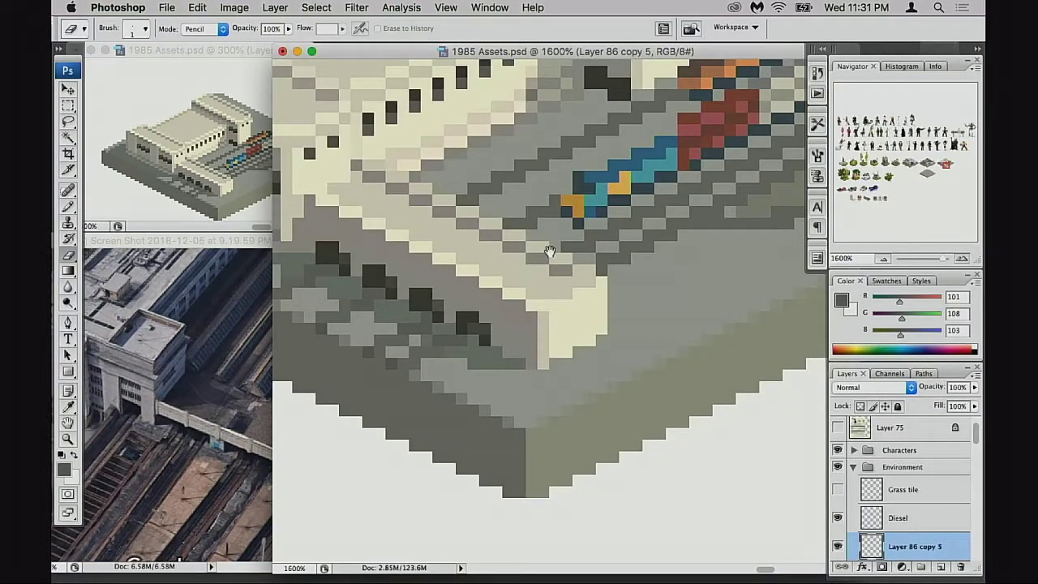
left_click_drag(560, 328, 555, 357)
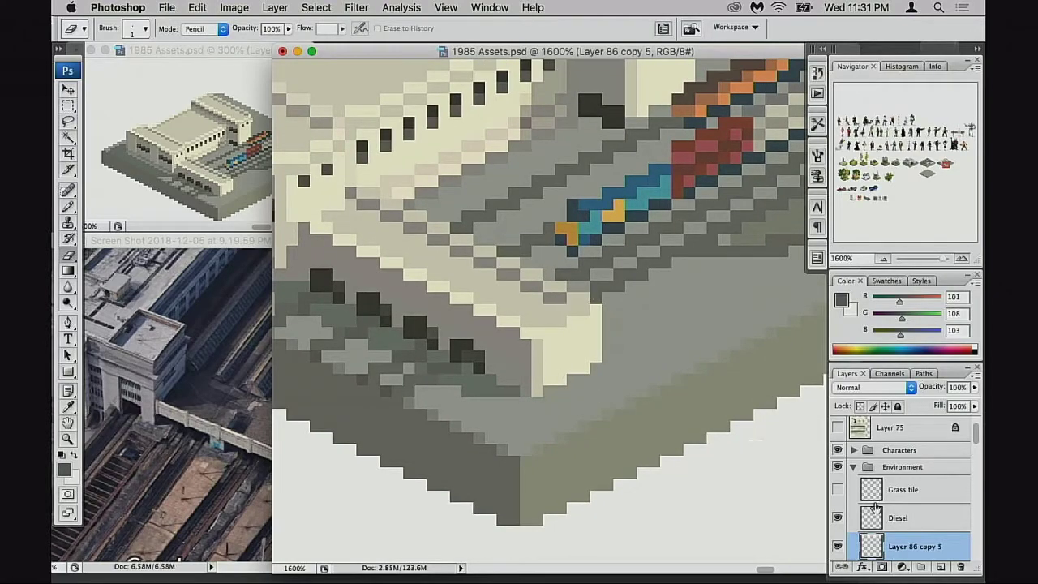
scroll(868, 511, "down", 1)
scroll(863, 513, "down", 1)
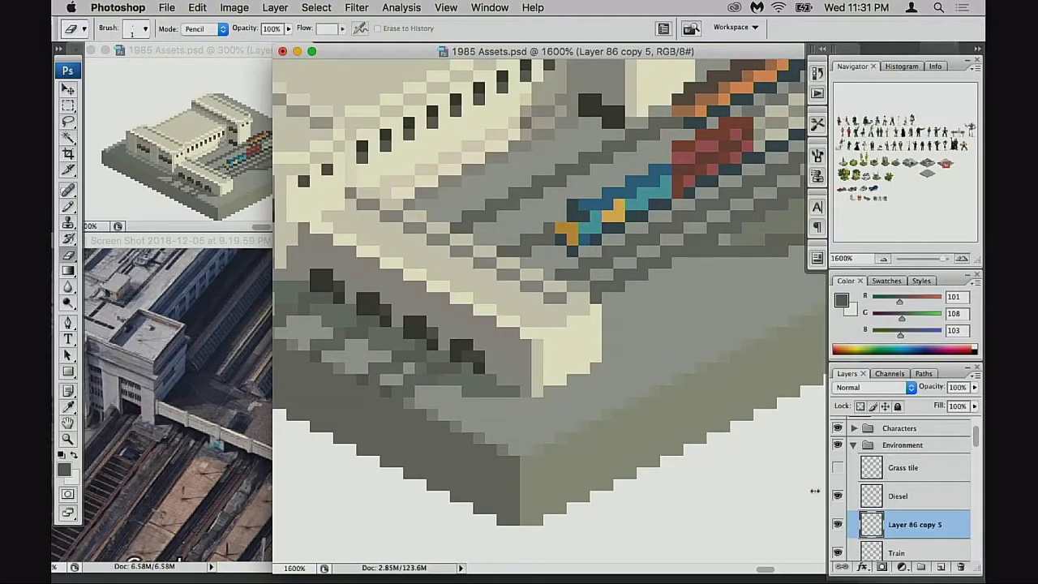
key("b")
left_click(557, 328, "alt")
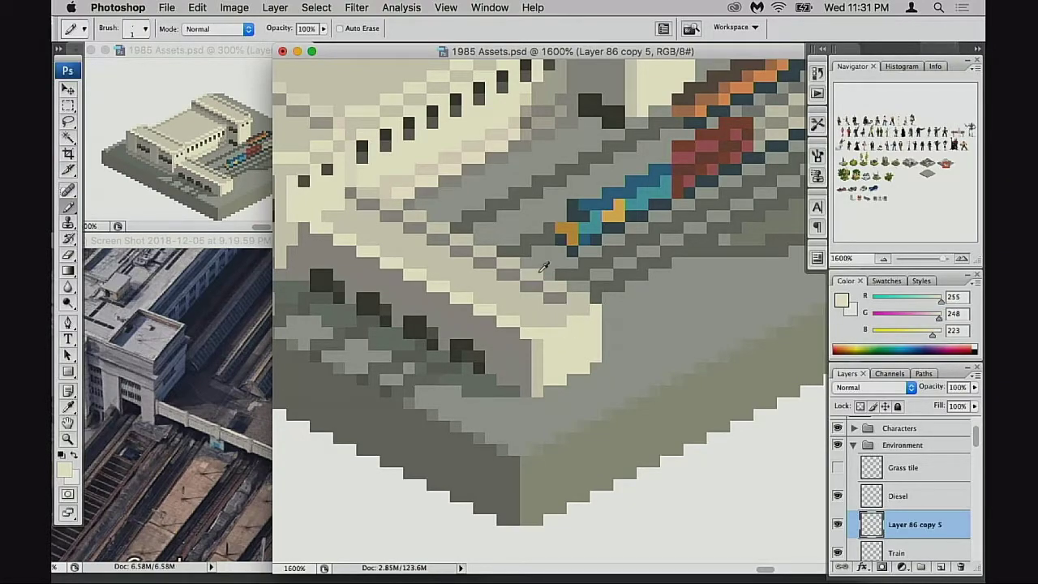
left_click_drag(595, 300, 595, 276)
left_click(595, 277)
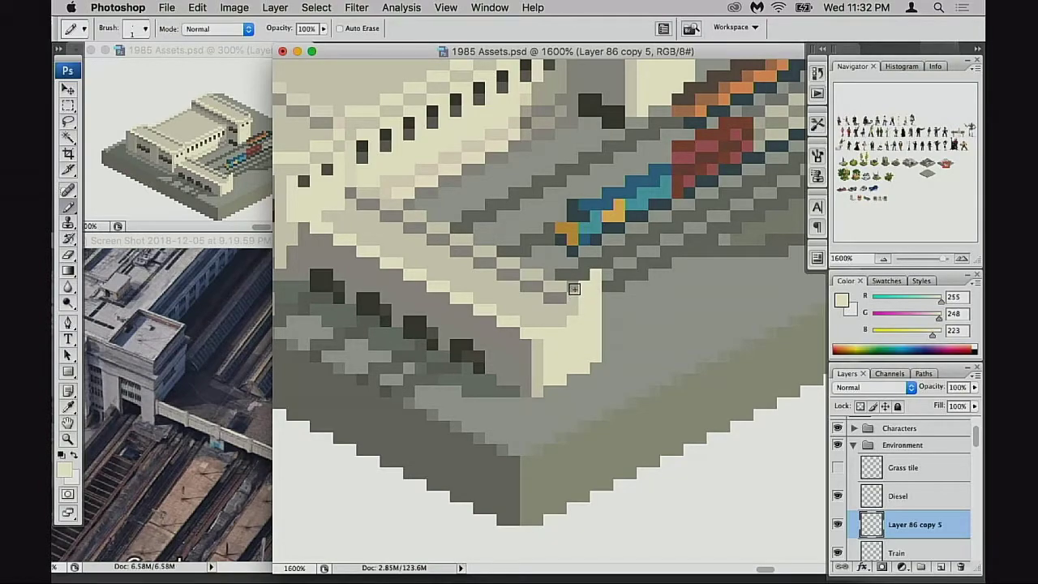
Step: Fill in the heightened end wall of the front wing with cream pixels to form the lit face of a corner tower
mouse_move(574, 294)
left_mouse_down()
mouse_move(572, 324)
mouse_move(558, 328)
left_mouse_up()
left_click(572, 288)
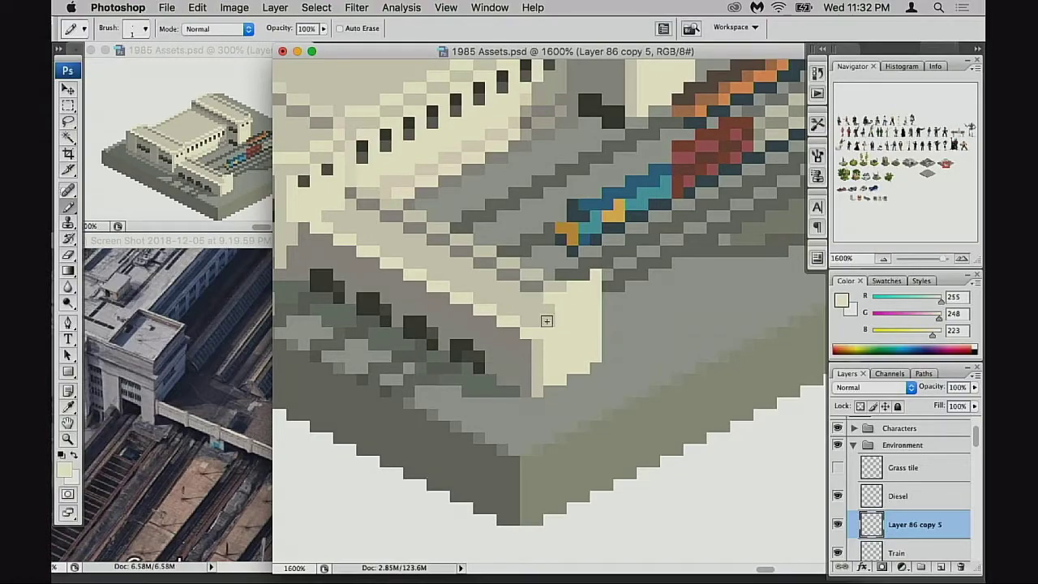
left_click_drag(534, 314, 533, 343)
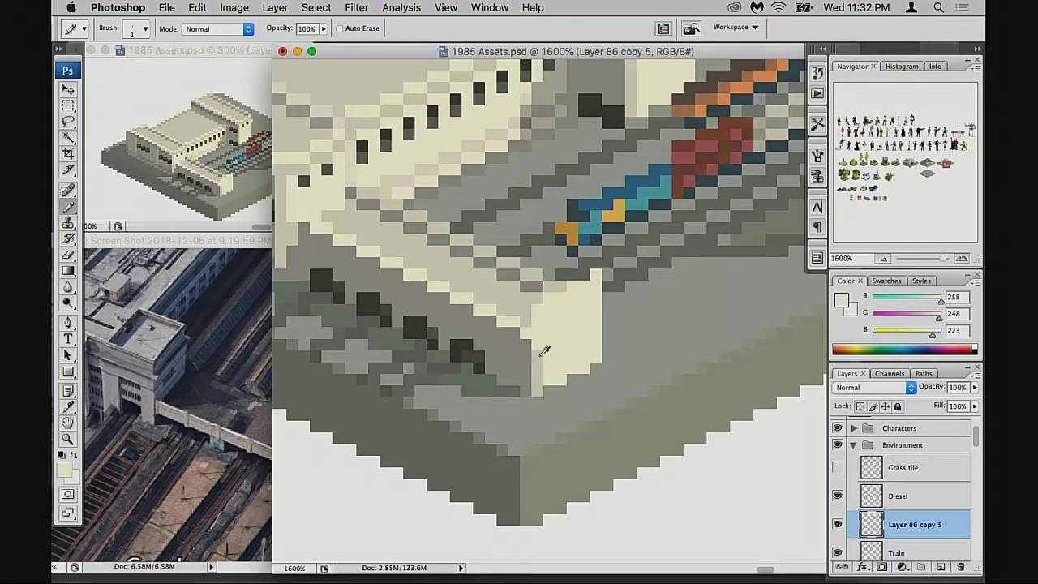
left_click_drag(538, 322, 559, 288)
left_click(574, 274)
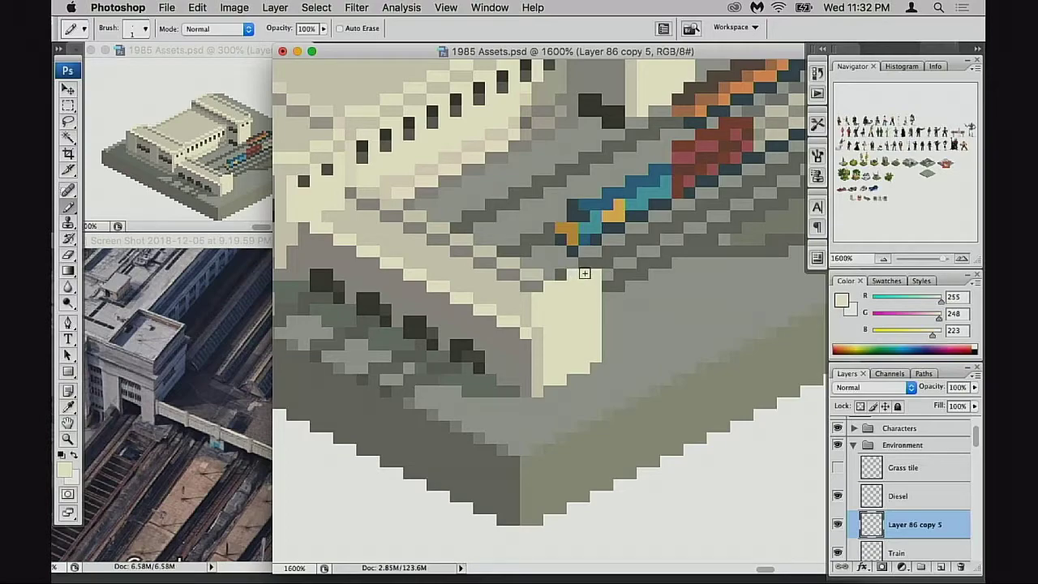
left_click(585, 274)
Step: Sample the grey-brown wall shade (158, 153, 149) and paint the corner tower's shaded face up over the wing's roof end
left_click(513, 330, "alt")
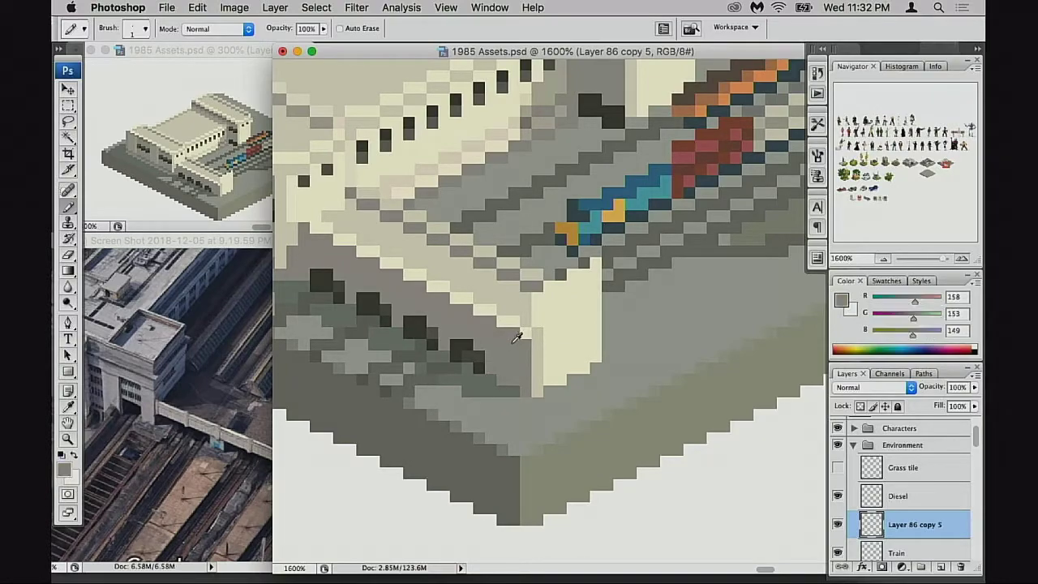
left_click_drag(510, 273, 509, 326)
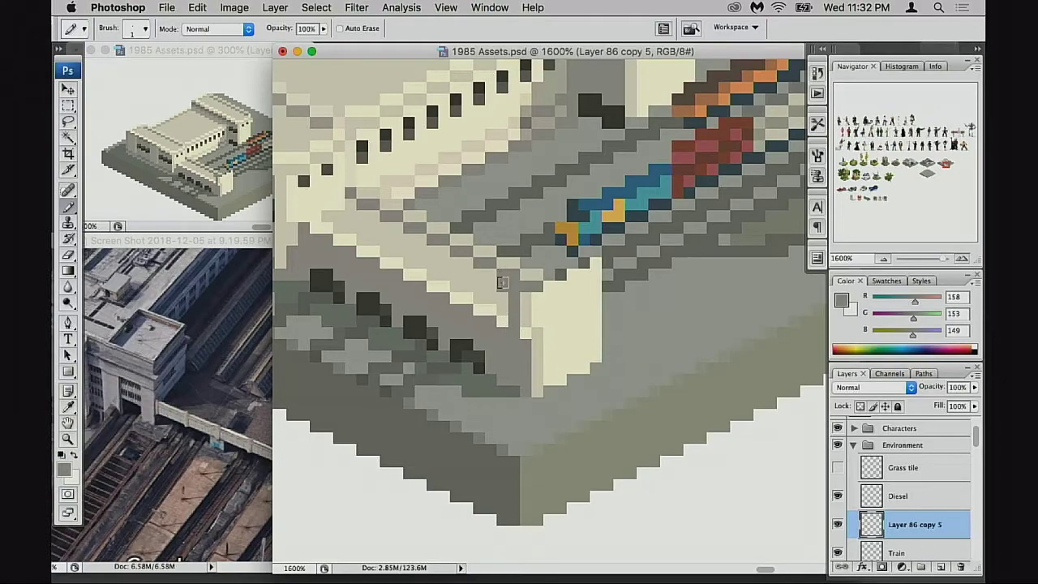
mouse_move(504, 283)
left_mouse_down()
mouse_move(504, 326)
mouse_move(526, 286)
mouse_move(522, 349)
left_mouse_up()
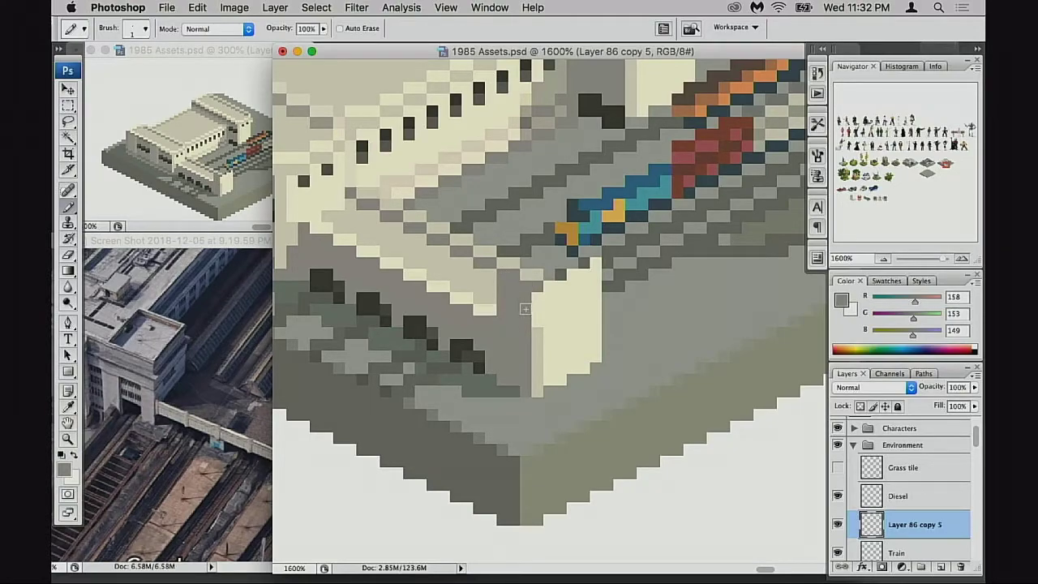
Step: Paint the corner tower's roof in sampled beige (226, 219, 201) and touch up its shaded edge in grey-brown (158, 153, 149)
left_click(518, 264, "alt")
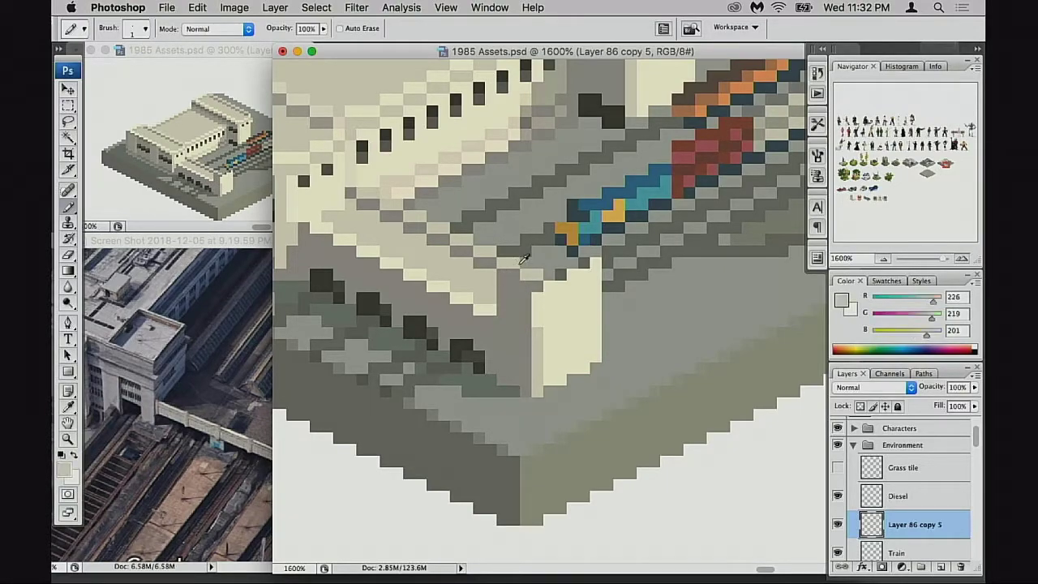
mouse_move(525, 250)
left_mouse_down()
mouse_move(534, 349)
mouse_move(554, 352)
mouse_move(559, 369)
left_mouse_up()
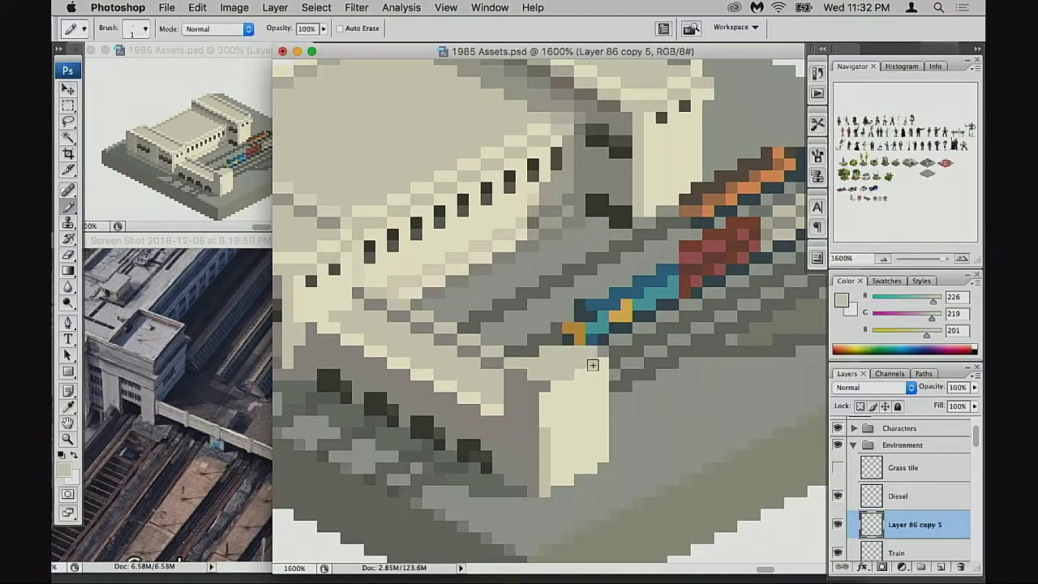
left_click_drag(579, 340, 558, 342)
key("super+z")
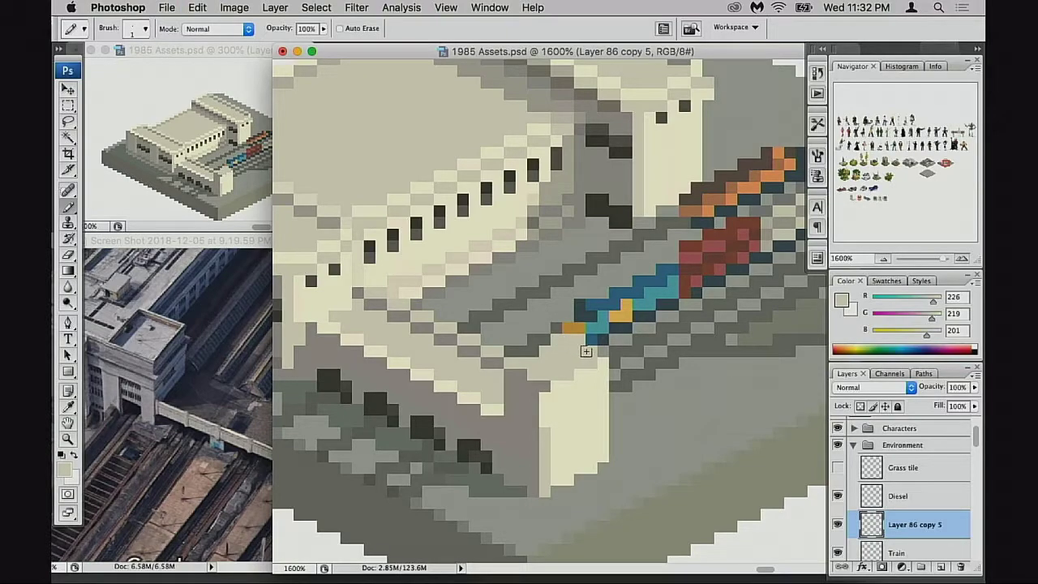
key("super+z")
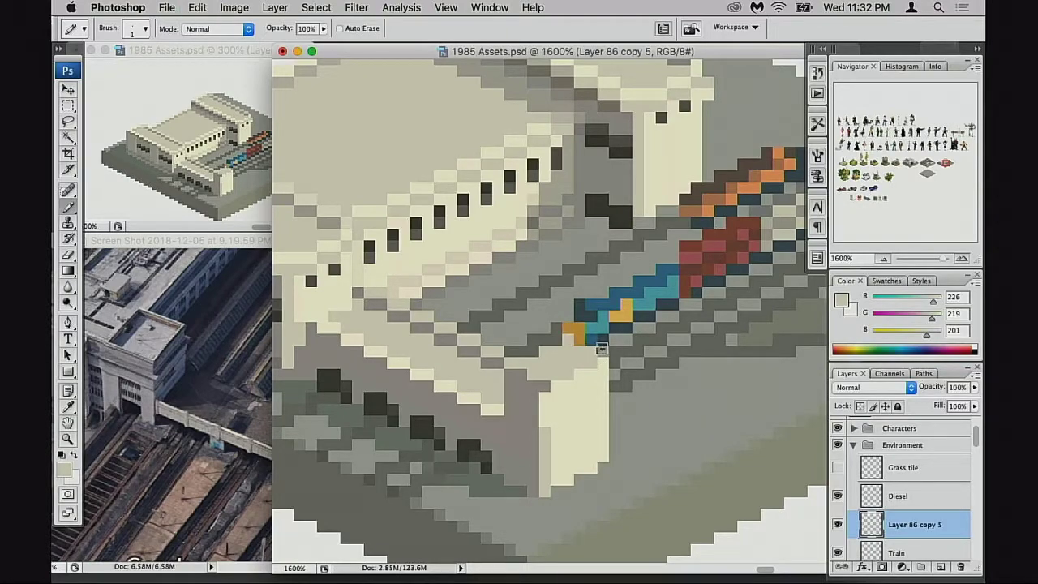
left_click(535, 386, "alt")
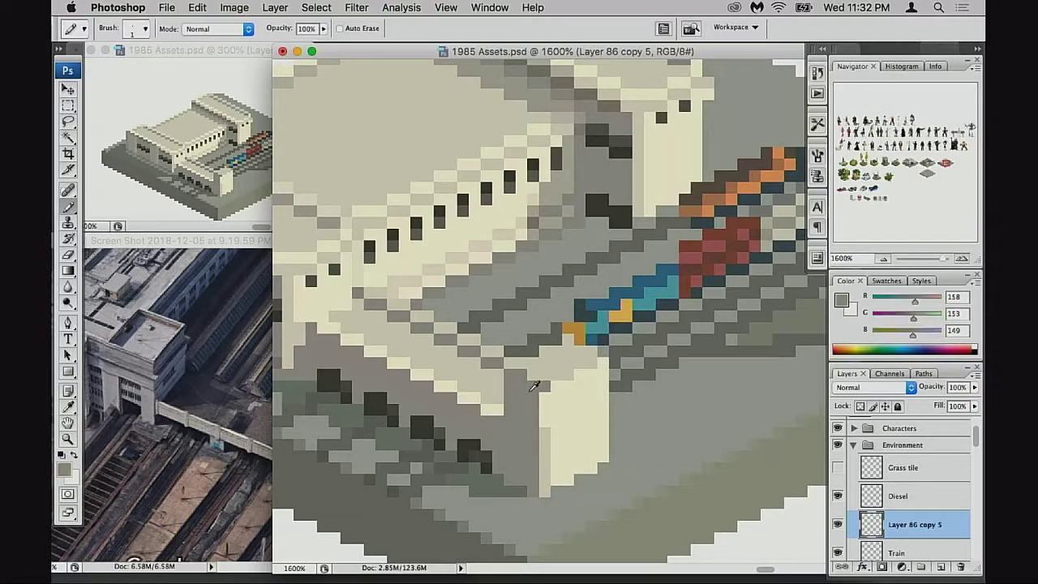
left_click_drag(535, 389, 542, 386)
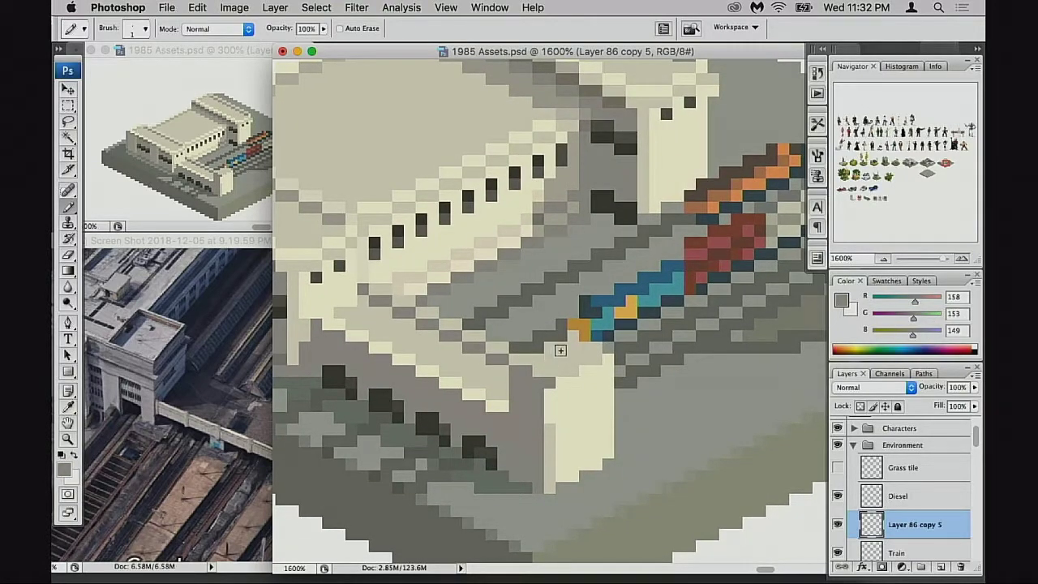
Step: Select the upper part of the corner tower, shift it up by two pixels, and deselect it
key("m")
left_click_drag(514, 312, 594, 360)
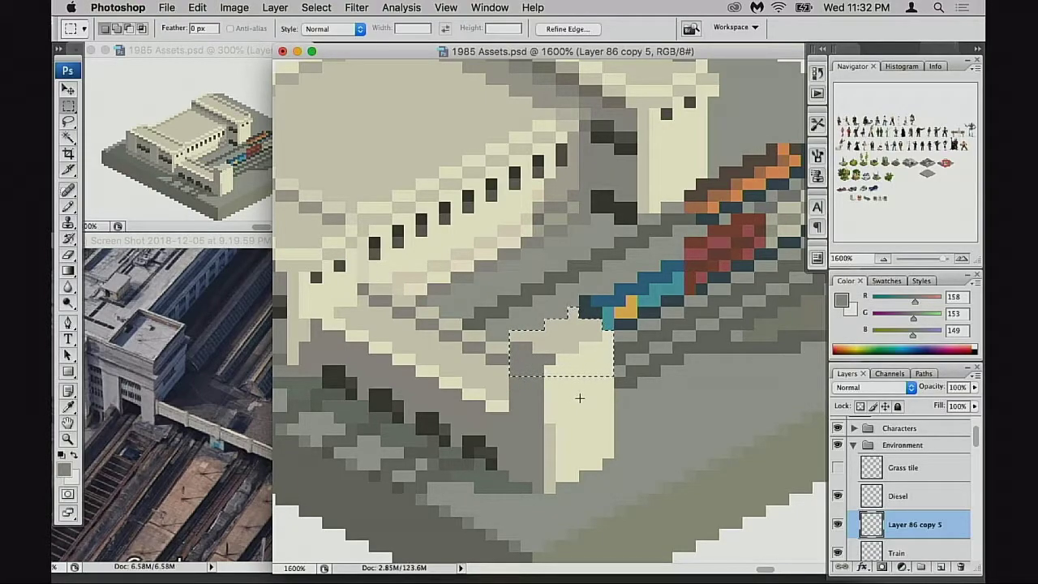
key("super+d")
left_click_drag(580, 396, 559, 381)
Step: Extend the beige (226, 219, 201) strip up the tower's front corner edge and undo the stray pixel beside it
key("b")
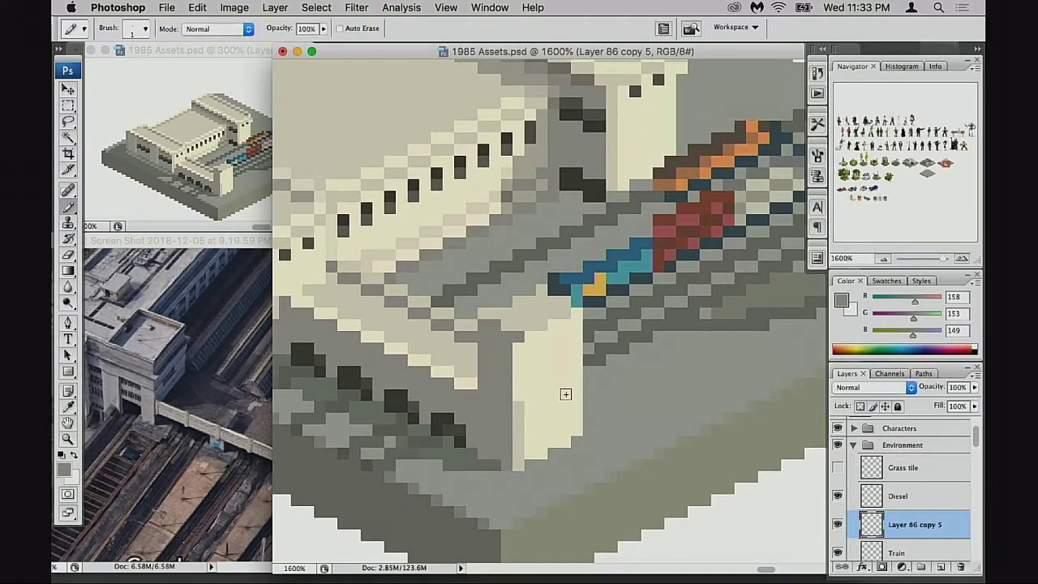
left_click(528, 405, "alt")
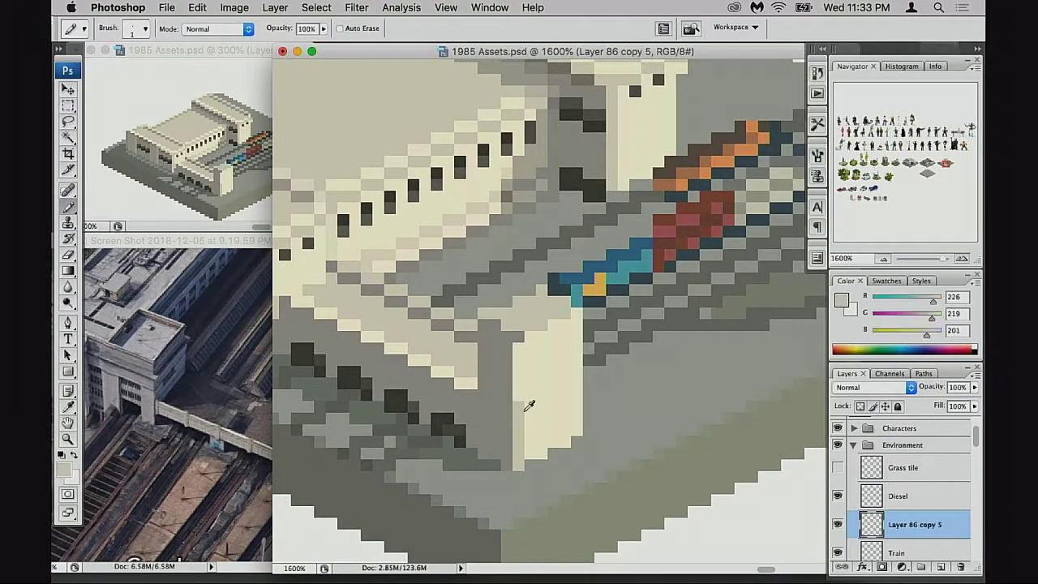
left_click(526, 349)
key("super+z")
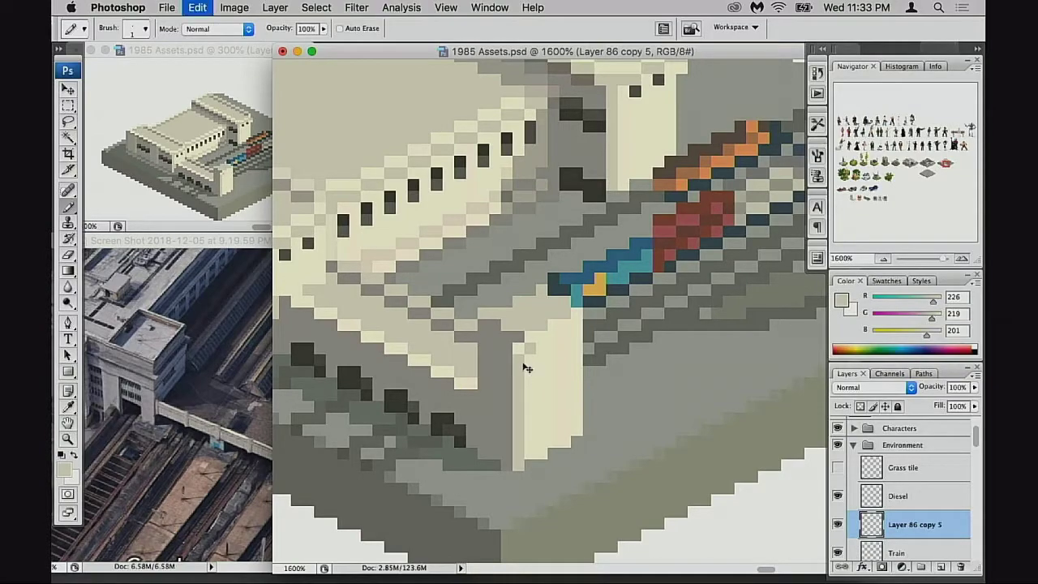
scroll(517, 348, "down", 3)
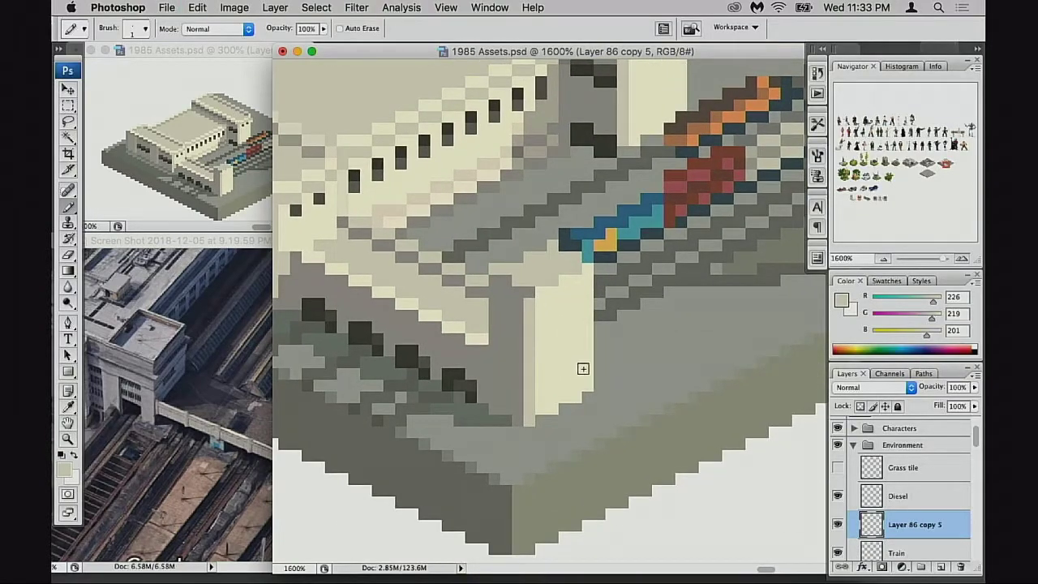
Step: Paint a short vertical grey-brown (158, 153, 149) strip at the lower front edge of the tower's lit face
left_click(480, 358, "alt")
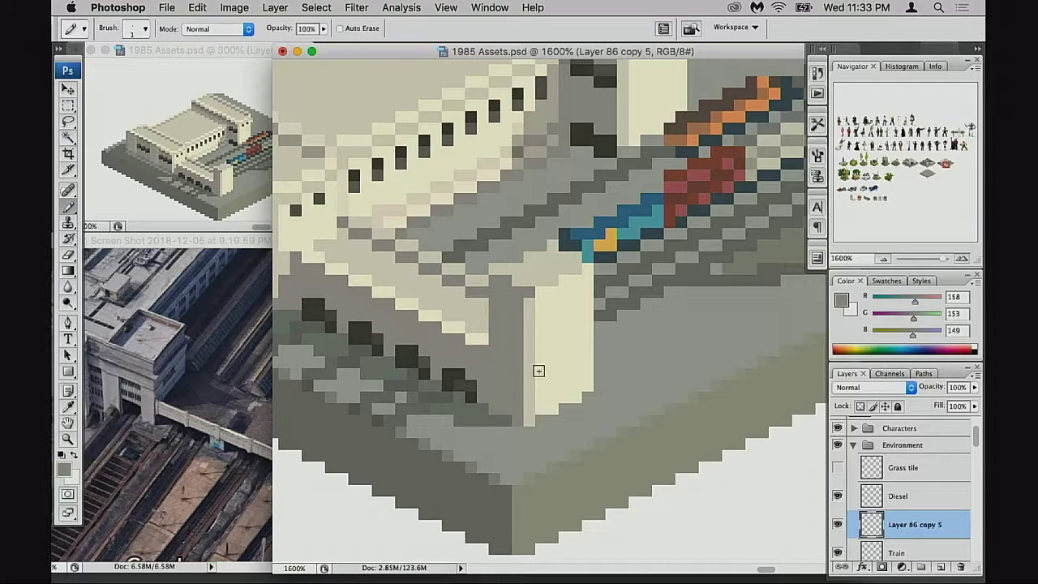
left_click_drag(540, 375, 551, 417)
key("super+z")
left_click_drag(540, 375, 545, 418)
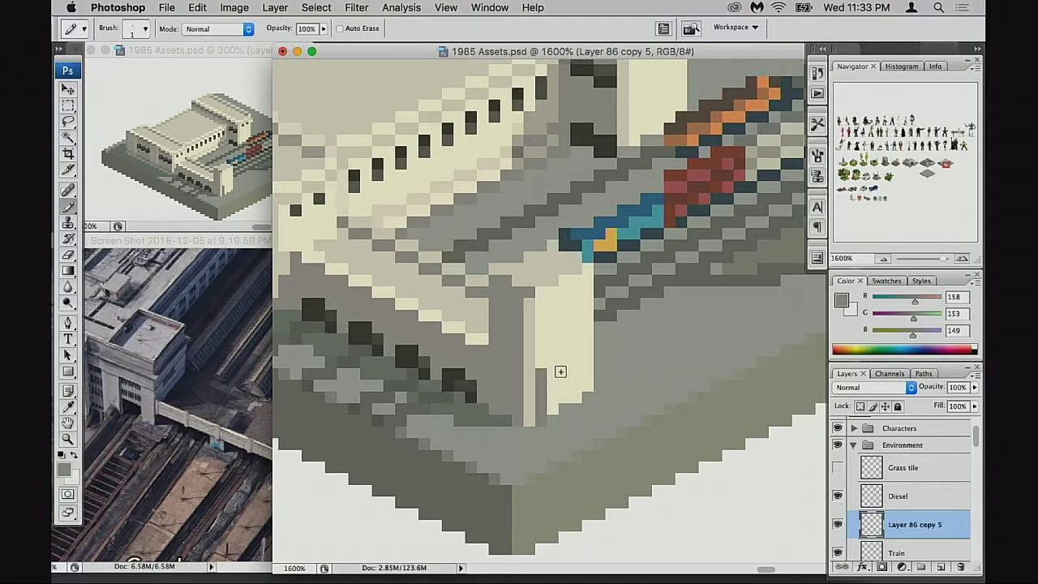
Step: Draw a stepped beige (226, 219, 201) ledge across the tower's lit face and extend it one pixel past the outer edge
left_click(548, 279, "alt")
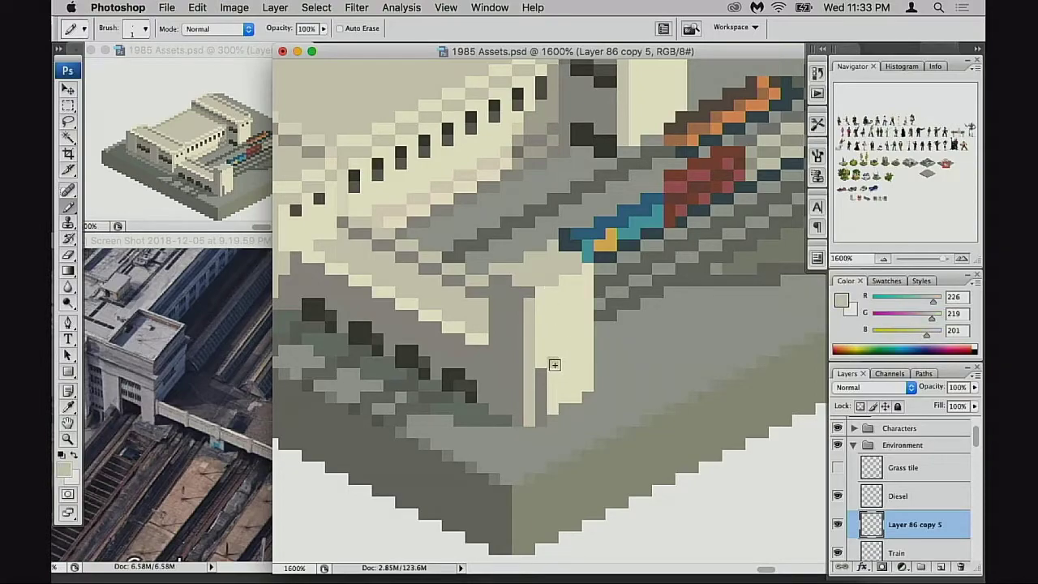
left_click_drag(554, 366, 595, 352)
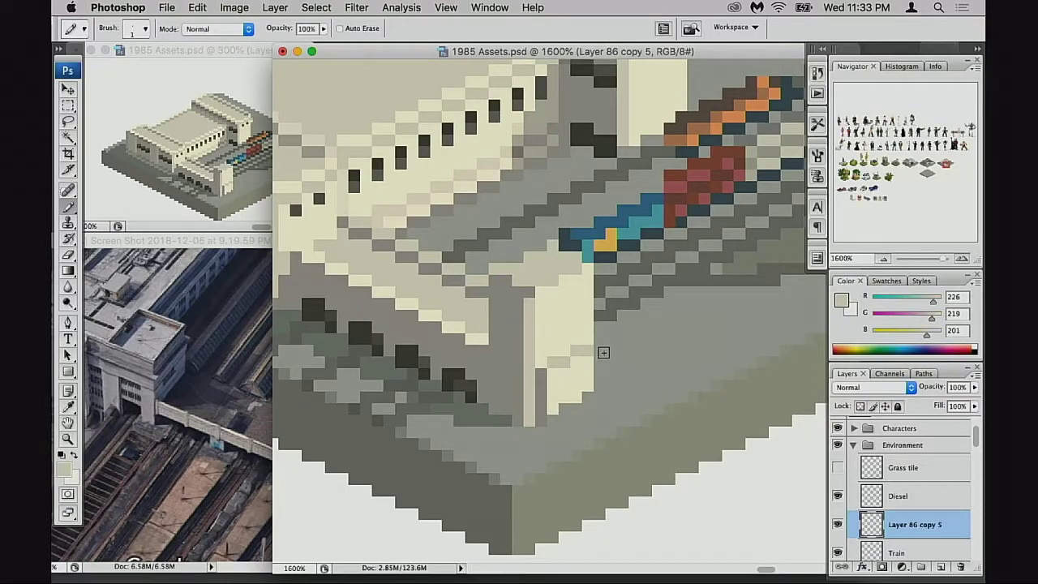
left_click(601, 339)
left_click(601, 350)
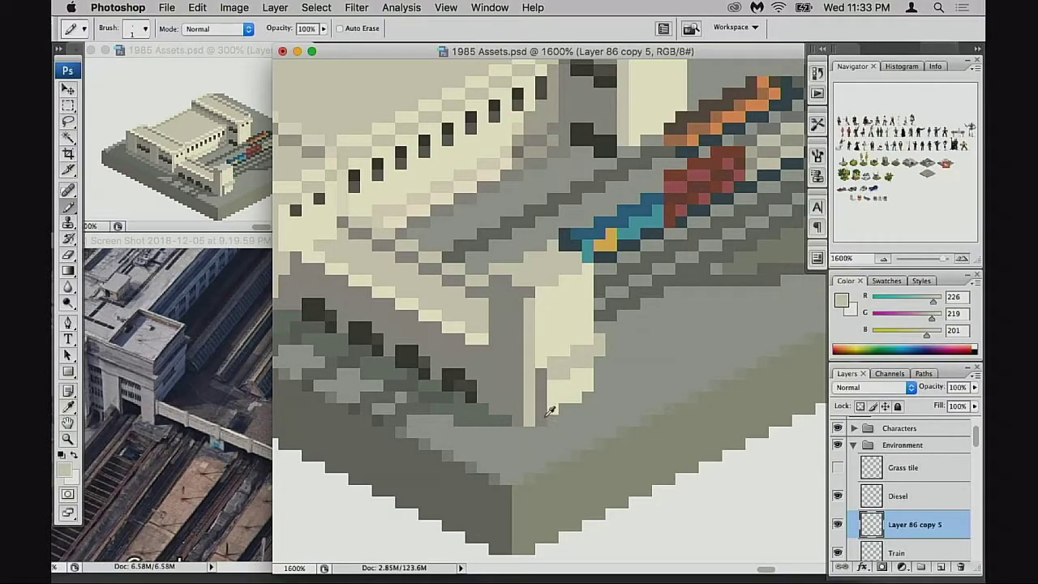
Step: Thicken the tower's ledge with beige (226, 219, 201) pixels and widen the grey-brown (158, 153, 149) strip at the lower front edge
left_click_drag(550, 387, 627, 367)
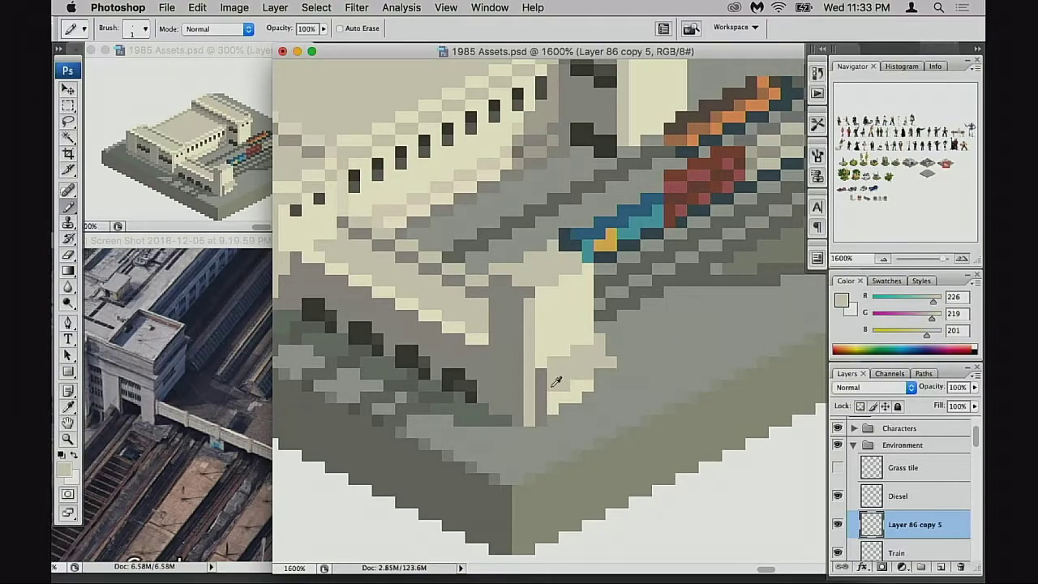
left_click(522, 372, "alt")
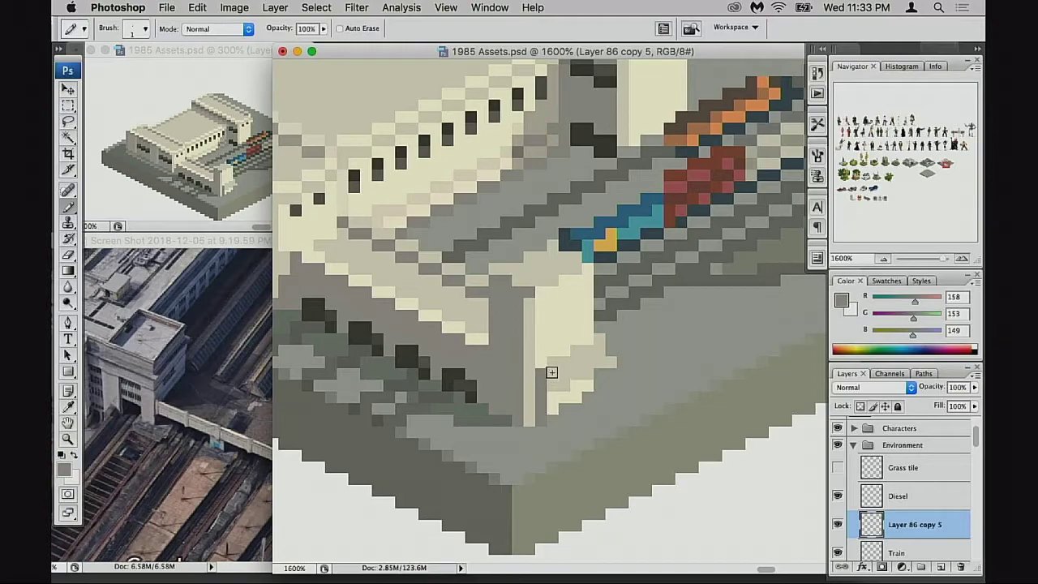
left_click_drag(552, 374, 552, 407)
left_click(554, 363)
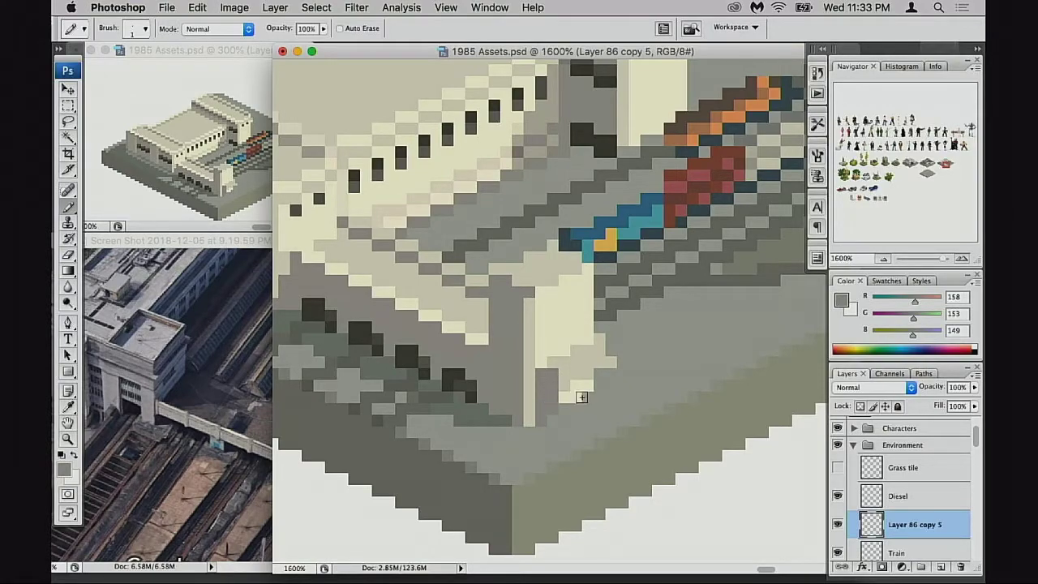
Step: Paint the tower's lit base below the ledge in cream (255, 248, 223), undoing the excess at its outer edge
left_click(577, 389, "alt")
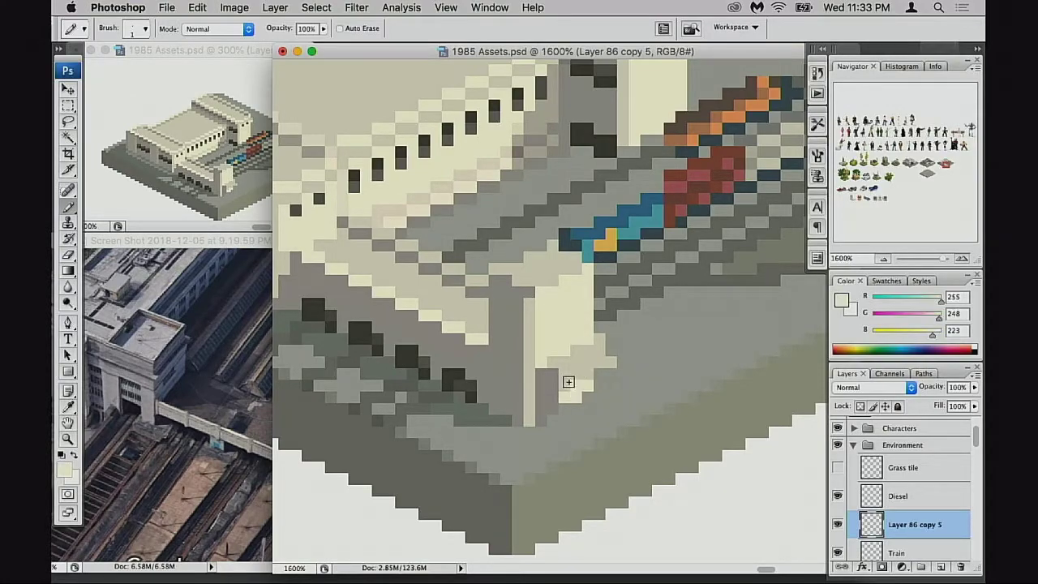
mouse_move(566, 378)
left_mouse_down()
mouse_move(571, 406)
mouse_move(581, 377)
mouse_move(583, 389)
mouse_move(598, 381)
mouse_move(595, 368)
mouse_move(602, 380)
mouse_move(609, 357)
mouse_move(610, 387)
left_mouse_up()
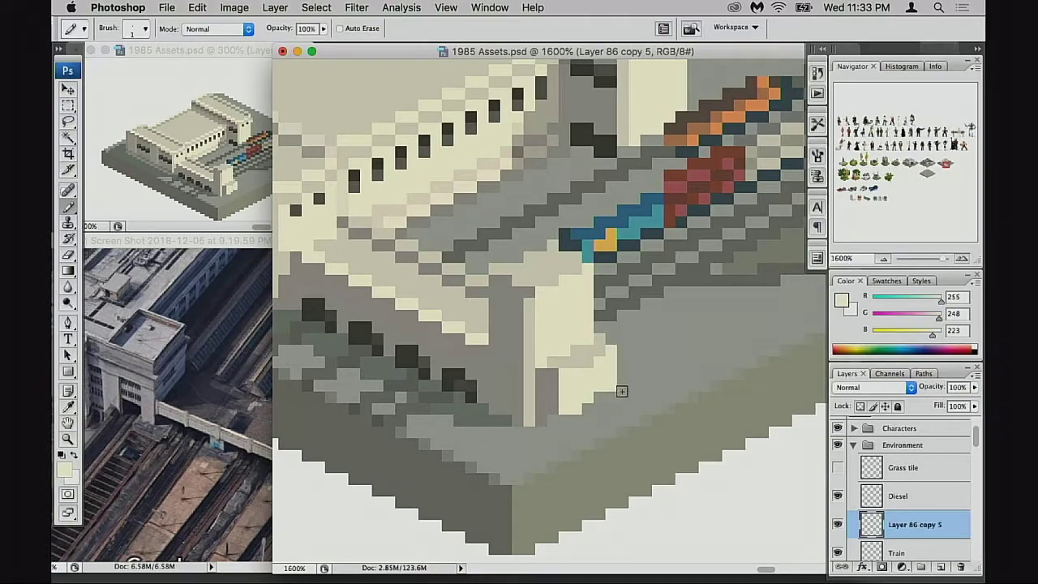
key("ctrl+z")
left_click(611, 363)
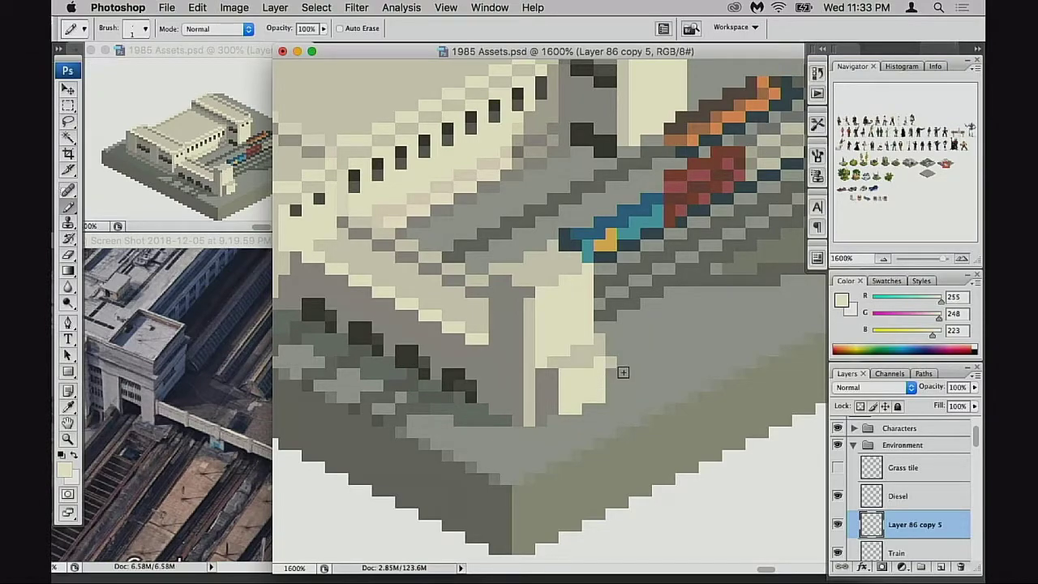
Step: Remove the stray cream pixel beyond the outer edge of the tower's base
key("w")
left_click(610, 361)
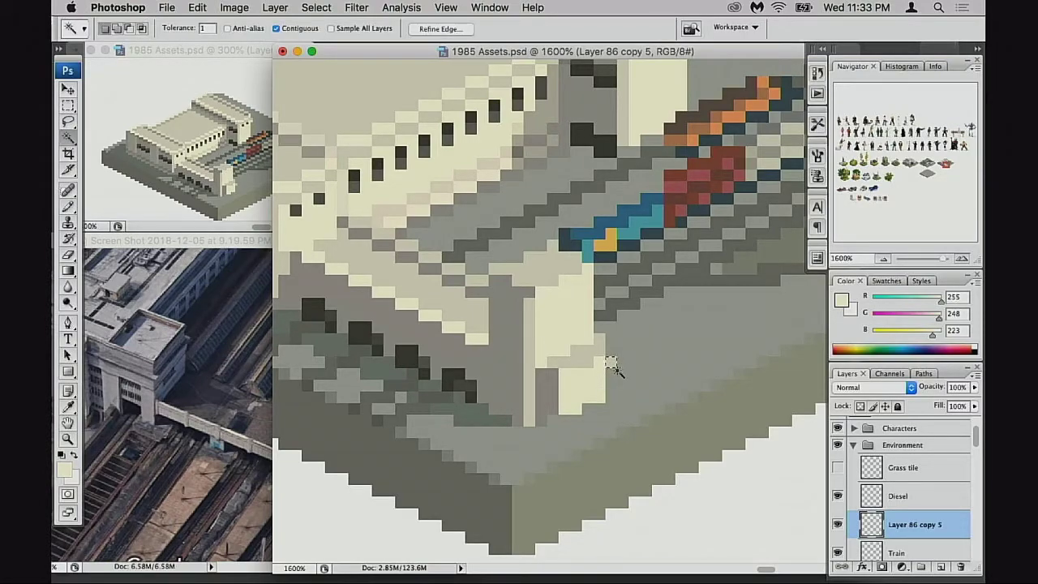
key("ctrl+d")
key("b")
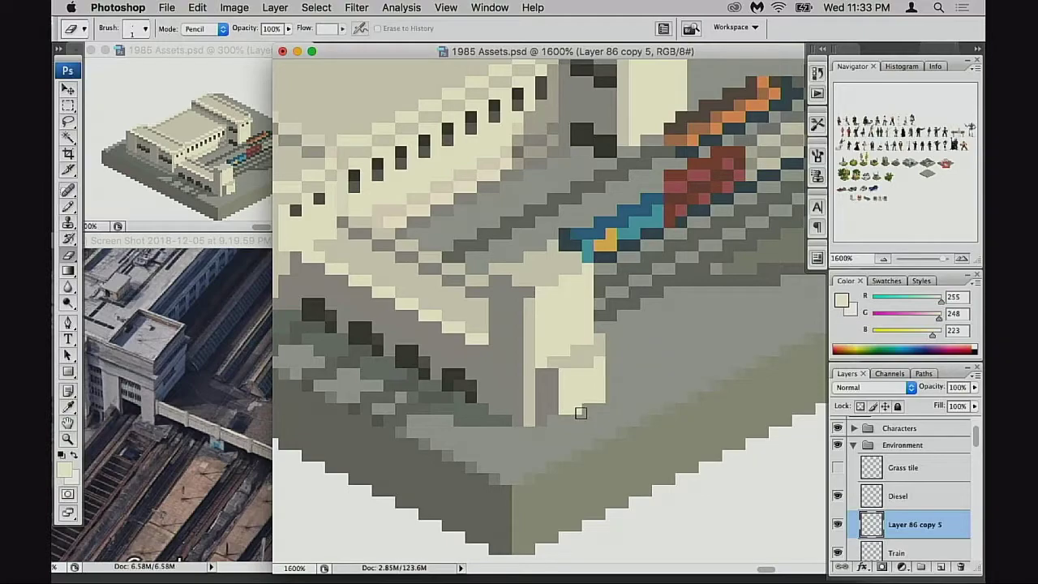
key("b")
left_click(560, 416, "alt")
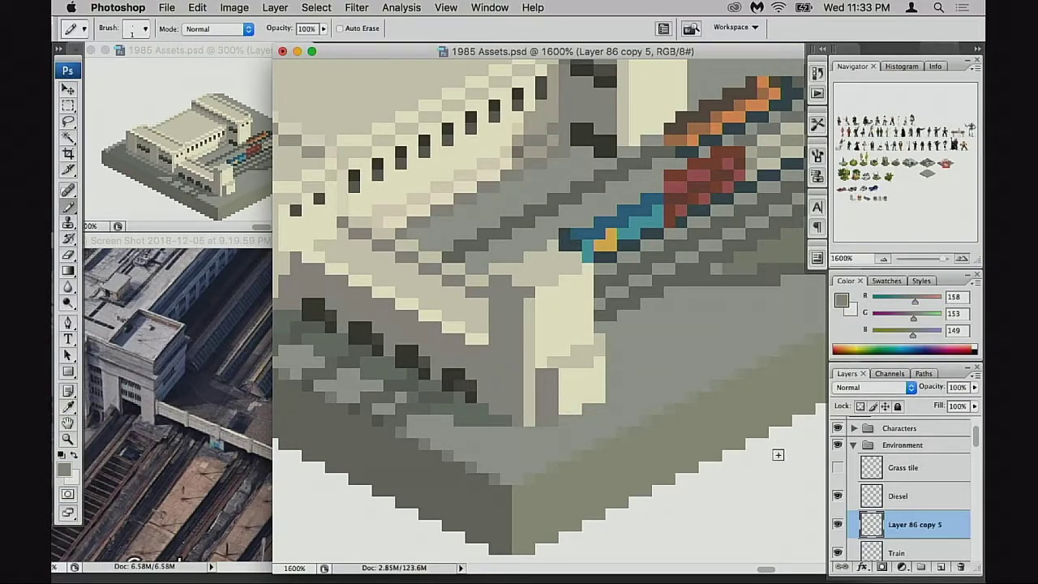
Step: Paint a small doorway in dark greys (63, 63, 58) and (80, 80, 75) at the base of the tower's lit face
scroll(574, 406, "up", 2)
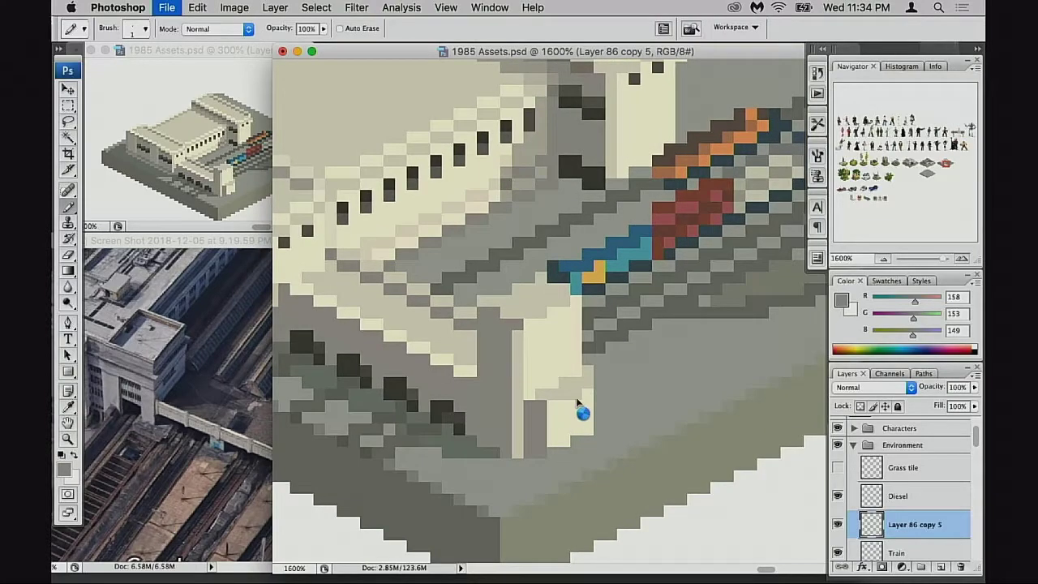
scroll(560, 409, "up", 3)
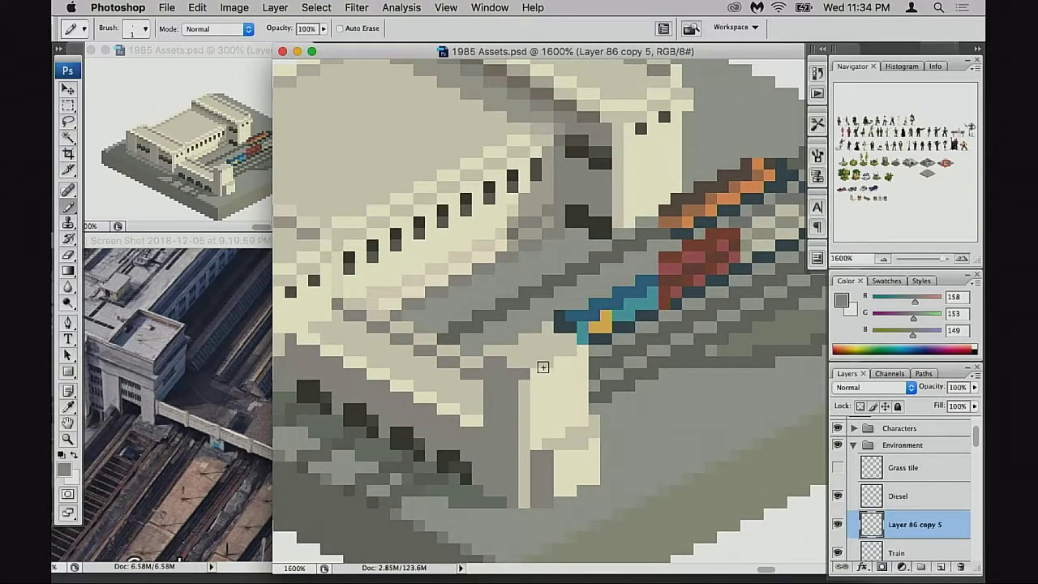
scroll(542, 357, "up", 1)
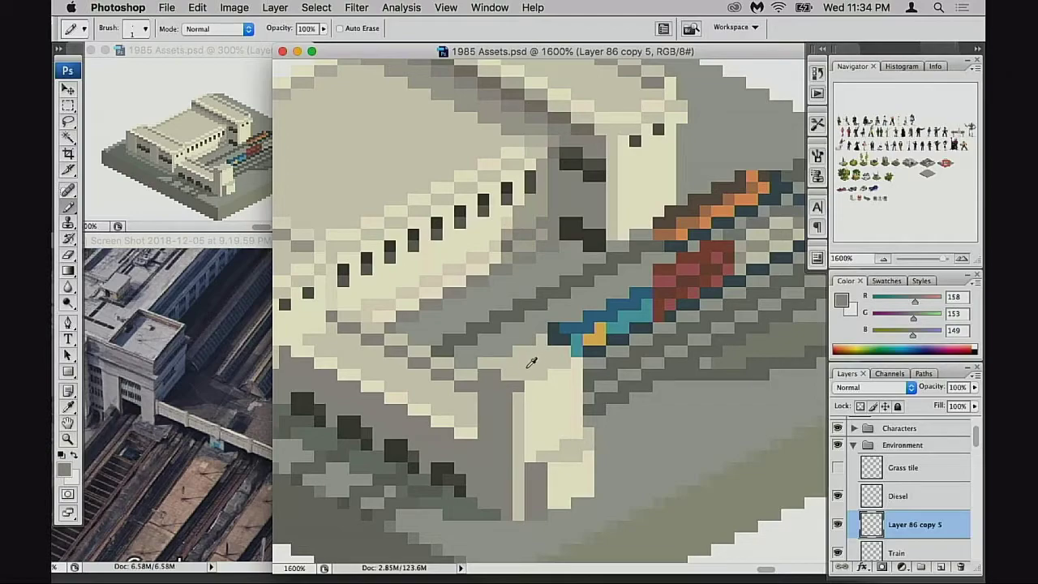
scroll(590, 398, "down", 6)
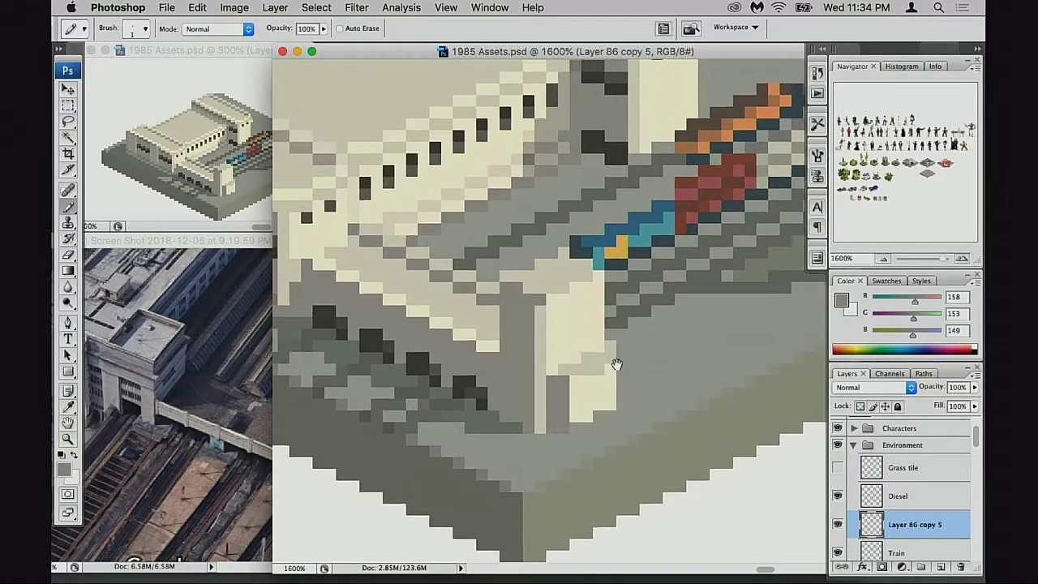
left_click(460, 367, "alt")
left_click(567, 392)
key("super+z")
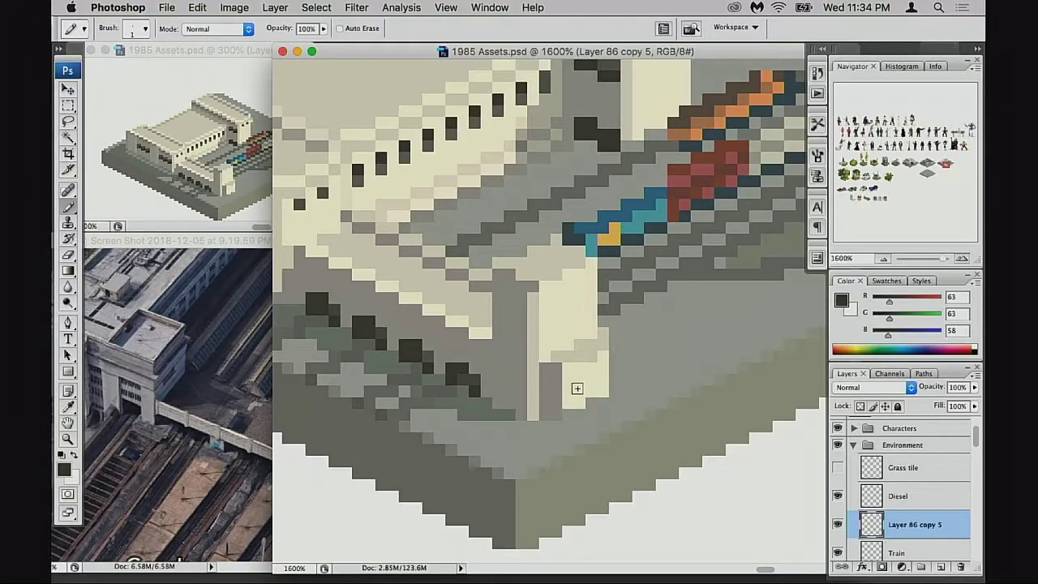
mouse_move(579, 384)
left_mouse_down()
mouse_move(591, 380)
mouse_move(572, 402)
left_mouse_up()
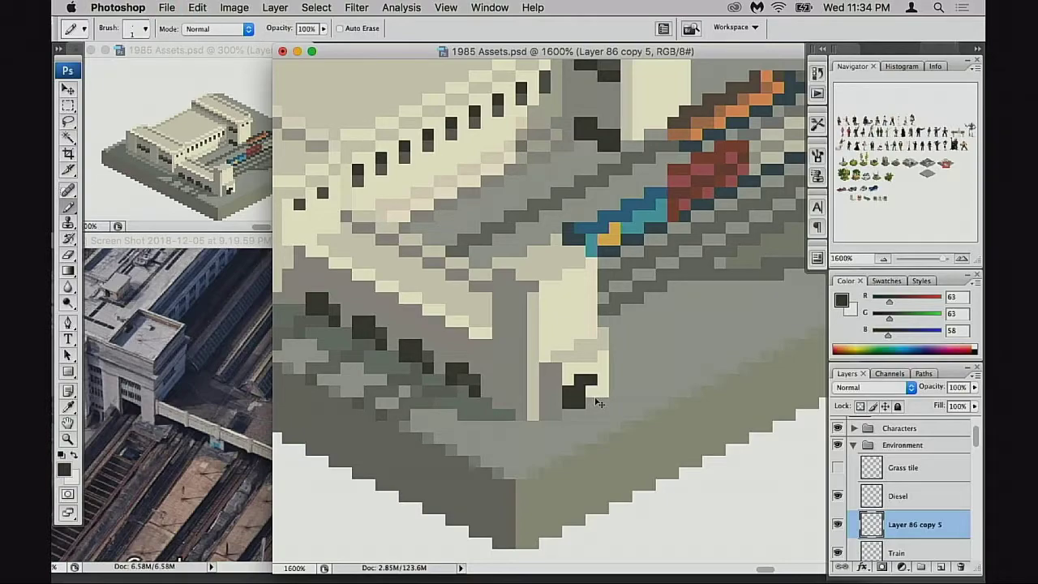
key("super+z")
left_click(460, 383, "alt")
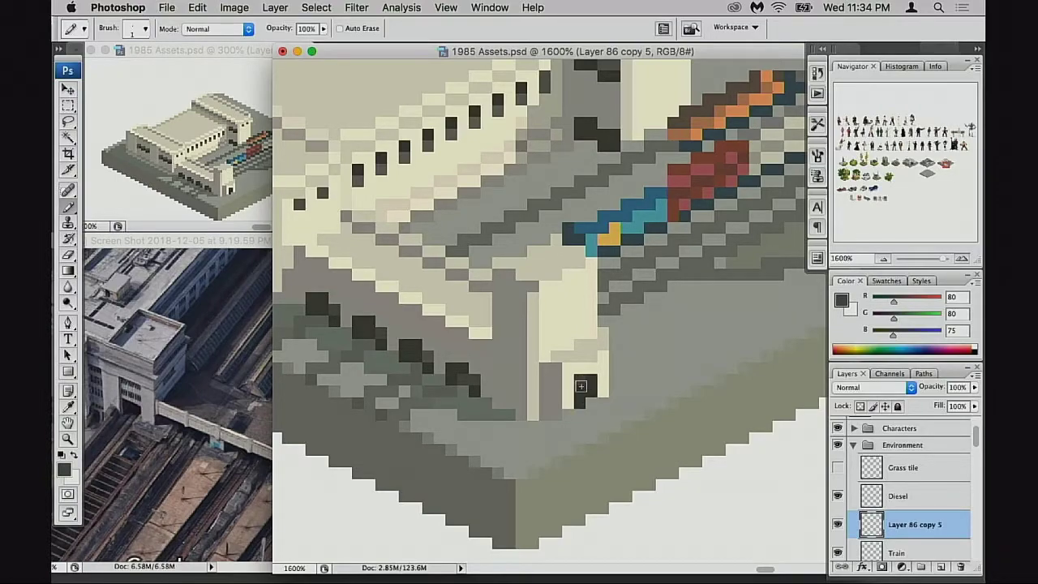
left_click_drag(573, 411, 607, 419)
left_click(454, 345, "alt")
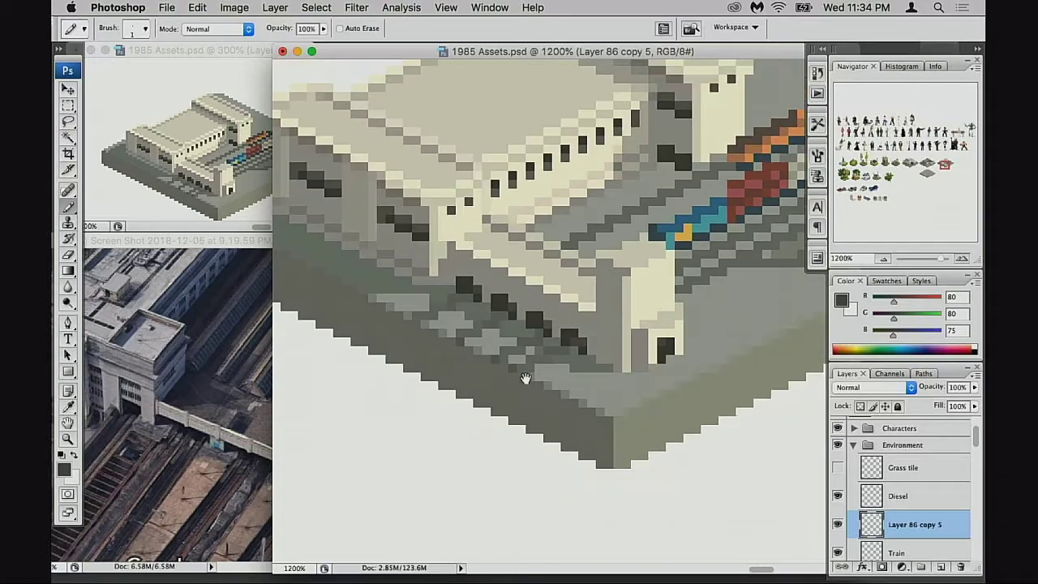
Step: Examine the whole station tile, including the new corner tower, the platforms and the trains
left_click_drag(529, 381, 596, 401)
left_click_drag(615, 343, 545, 348)
left_click_drag(613, 364, 525, 374)
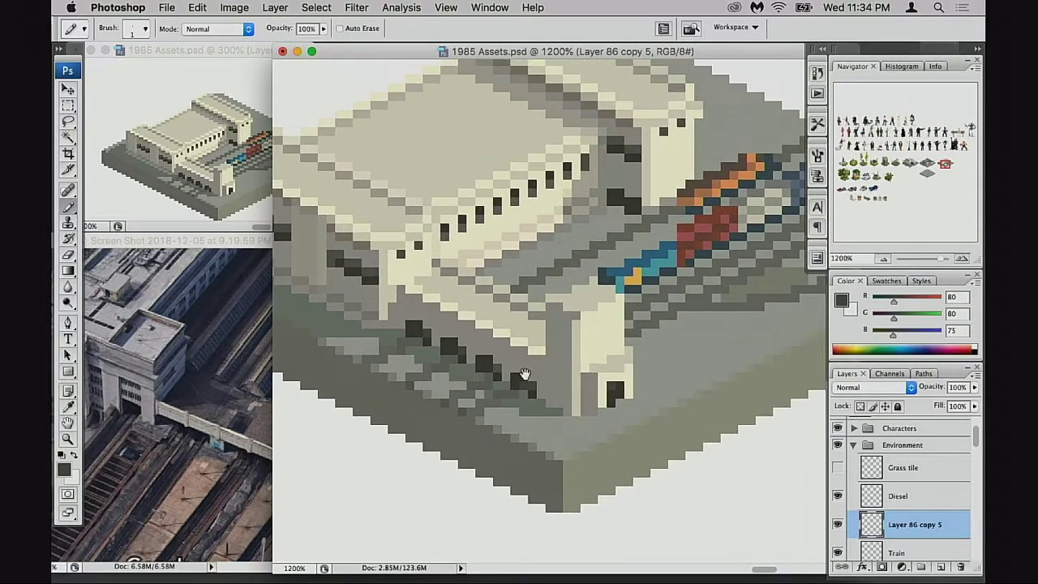
left_click_drag(421, 296, 450, 369)
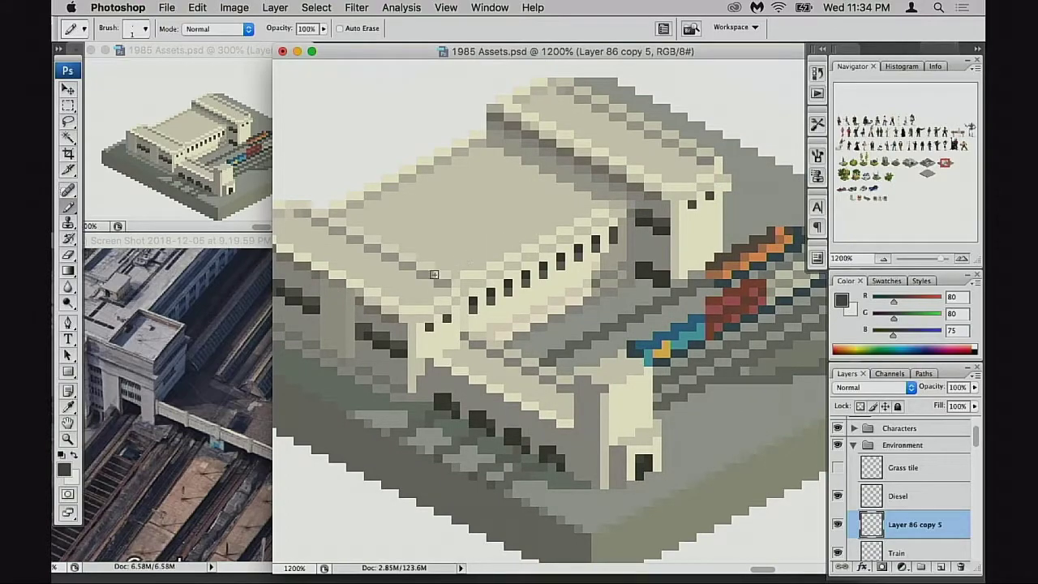
left_click_drag(552, 288, 527, 262)
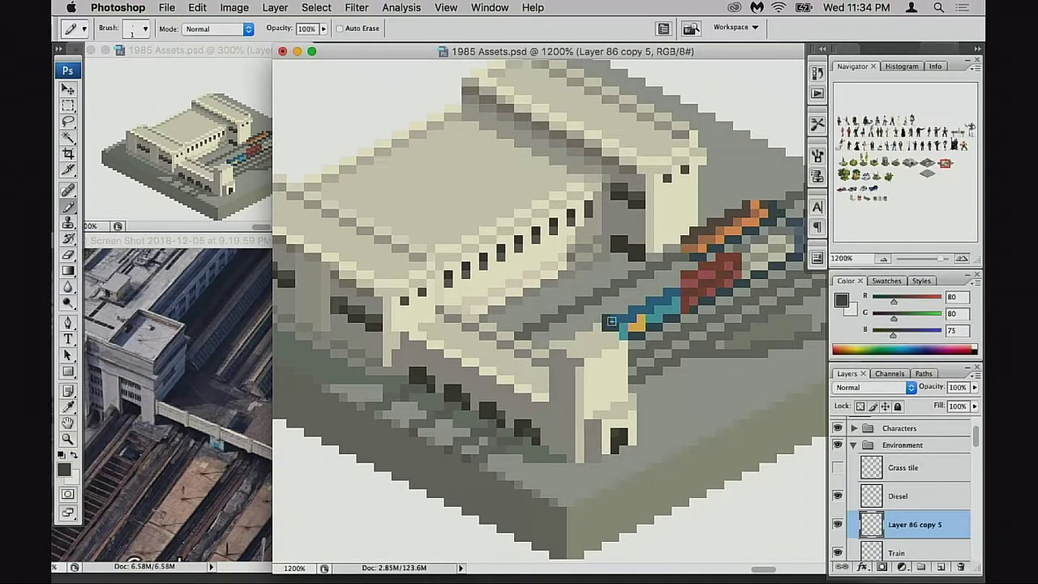
left_click_drag(559, 355, 504, 366)
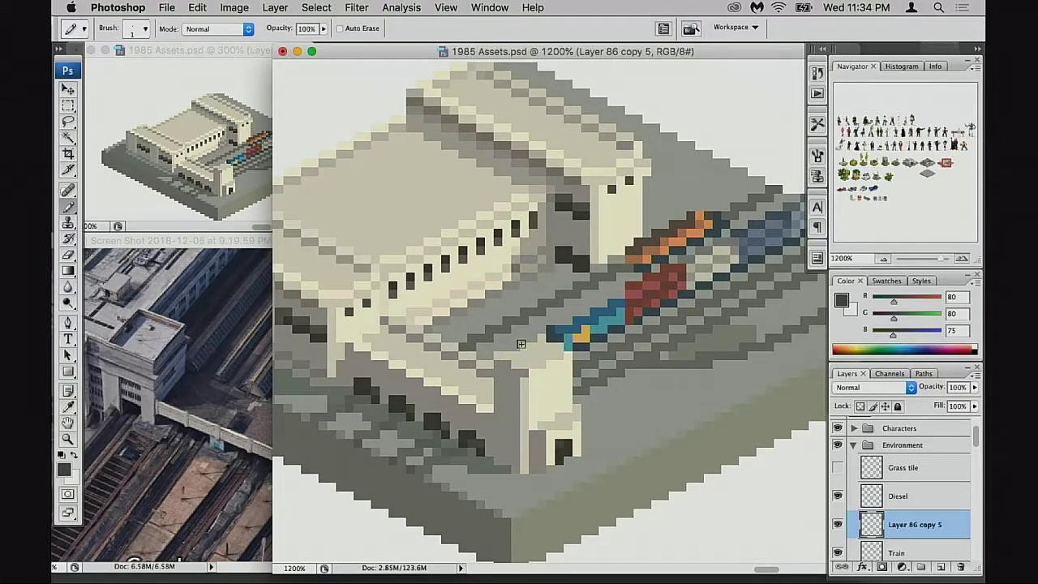
scroll(493, 365, "left", 3)
scroll(493, 365, "up", 1)
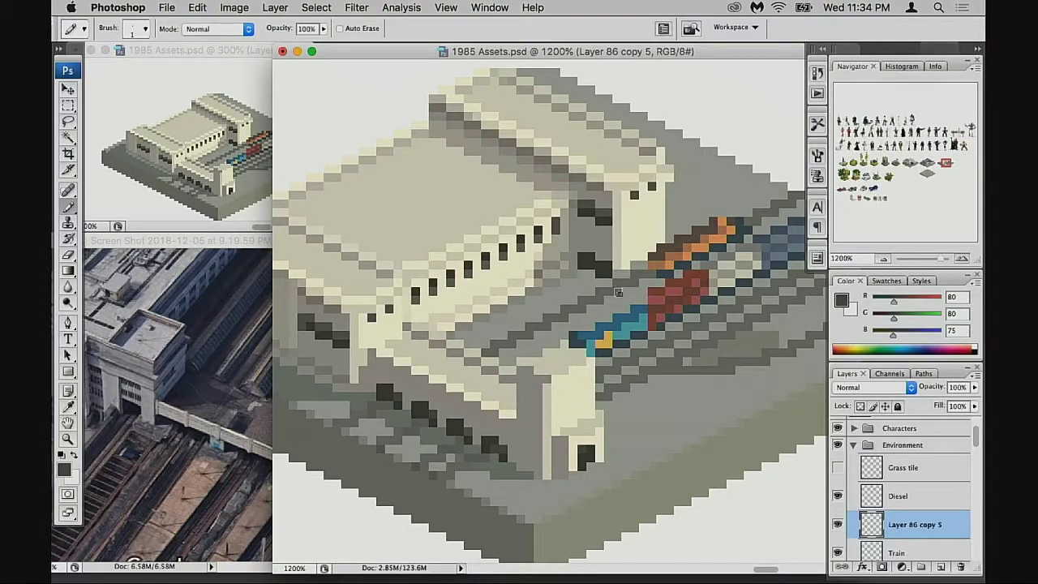
scroll(589, 370, "down", 1)
scroll(589, 370, "left", 1)
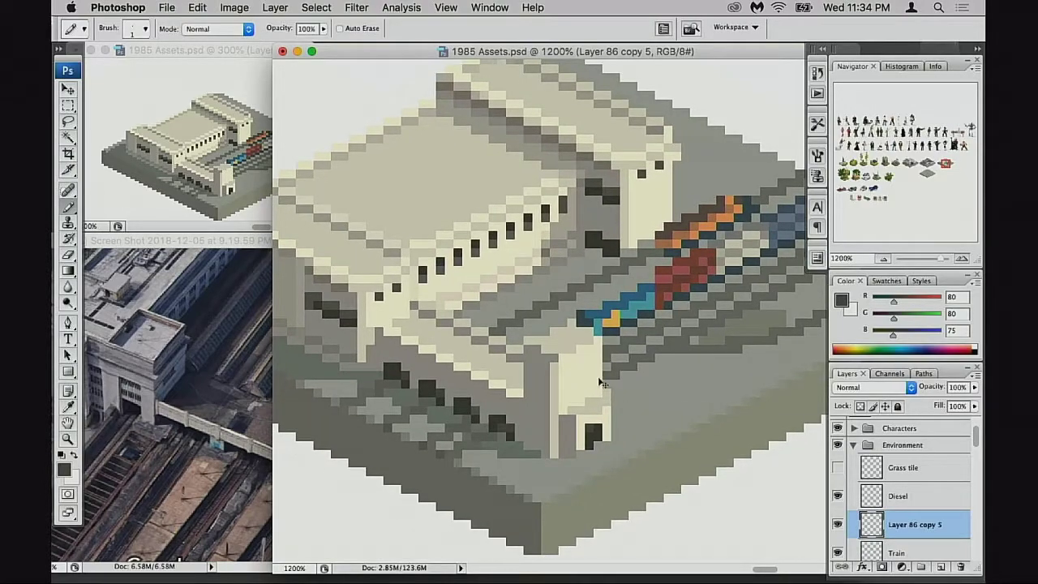
Step: Check what the Layer 86 copy 5 and Diesel layers contain by hiding and showing each one
left_click(838, 525)
left_click(838, 525)
left_click(840, 496)
left_click(841, 499)
left_click(838, 496)
left_click(839, 497)
Step: Create a new layer above Diesel and move it down between Layer 86 copy 5 and Train
left_click(872, 502)
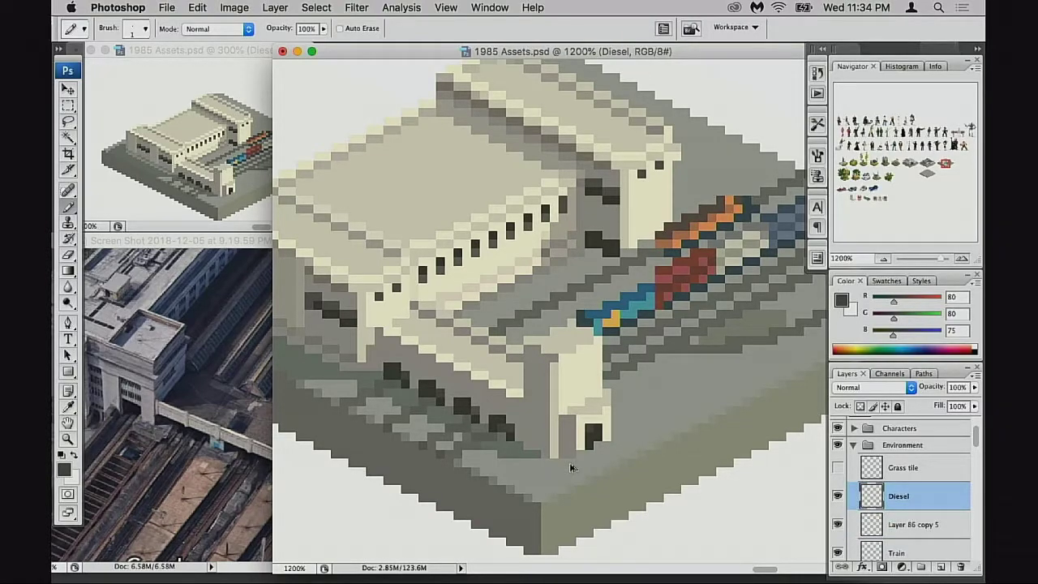
key("super+alt+shift+n")
key("super+bracketleft")
key("super+bracketleft")
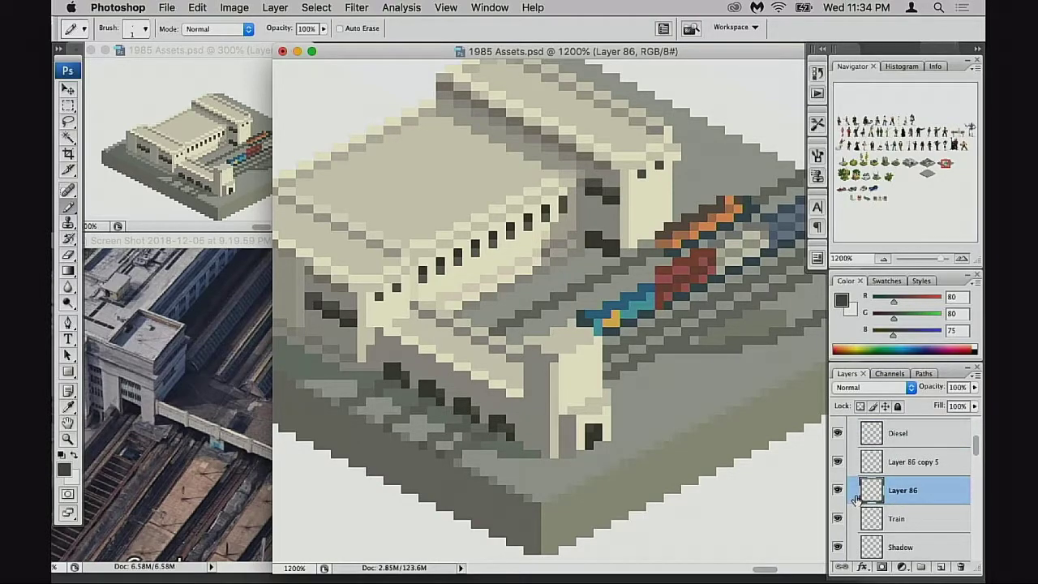
left_click(840, 491)
left_click(838, 491)
left_click(839, 519)
Step: Try a short beige (226, 219, 201) strip across the track behind the corner tower
left_click(545, 355)
left_click(731, 217, "alt")
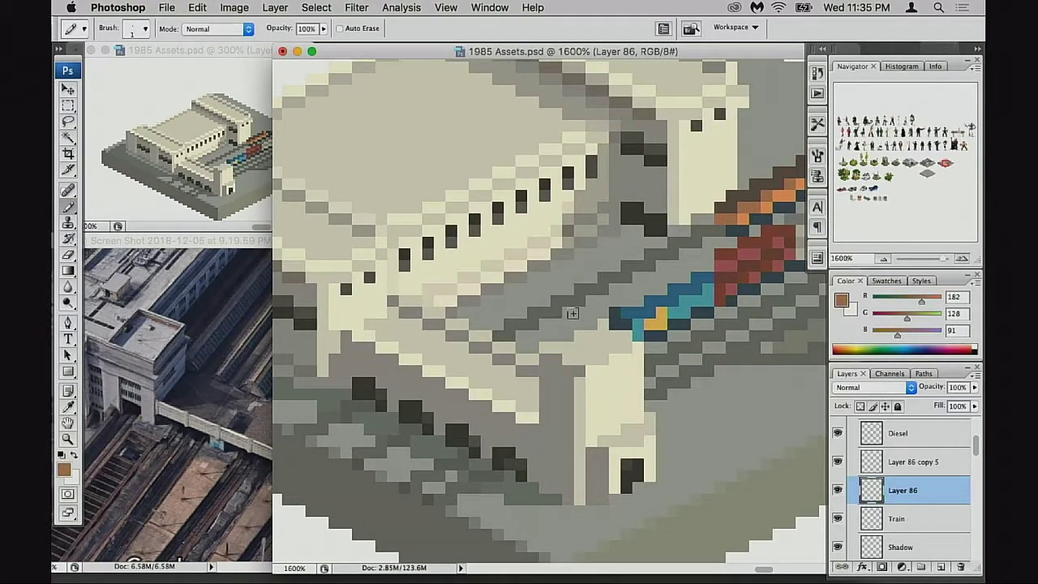
scroll(509, 311, "up", 3)
left_click(435, 188, "alt")
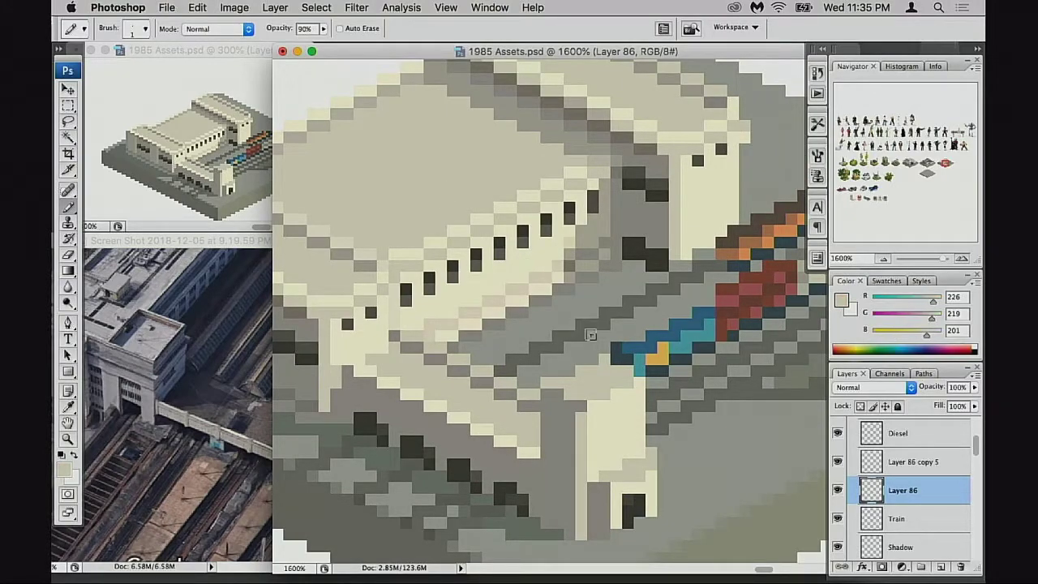
key("super+z")
left_click_drag(596, 336, 575, 338)
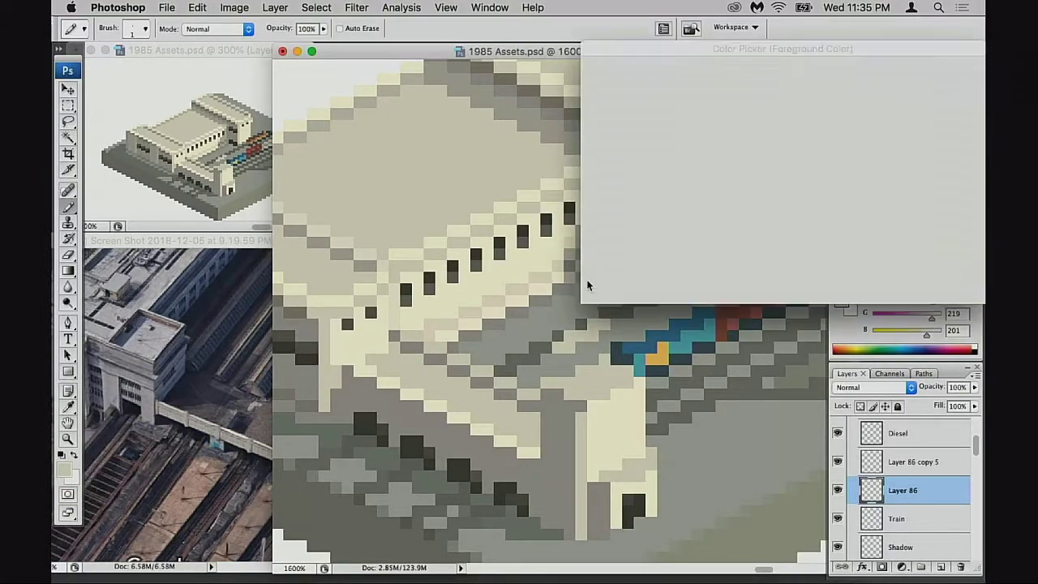
Step: Set the foreground colour to grey a0a1a4 and paint the strip across the track behind the tower with it
mouse_move(635, 129)
left_mouse_down()
mouse_move(612, 167)
mouse_move(594, 145)
left_mouse_up()
left_click_drag(793, 154, 791, 154)
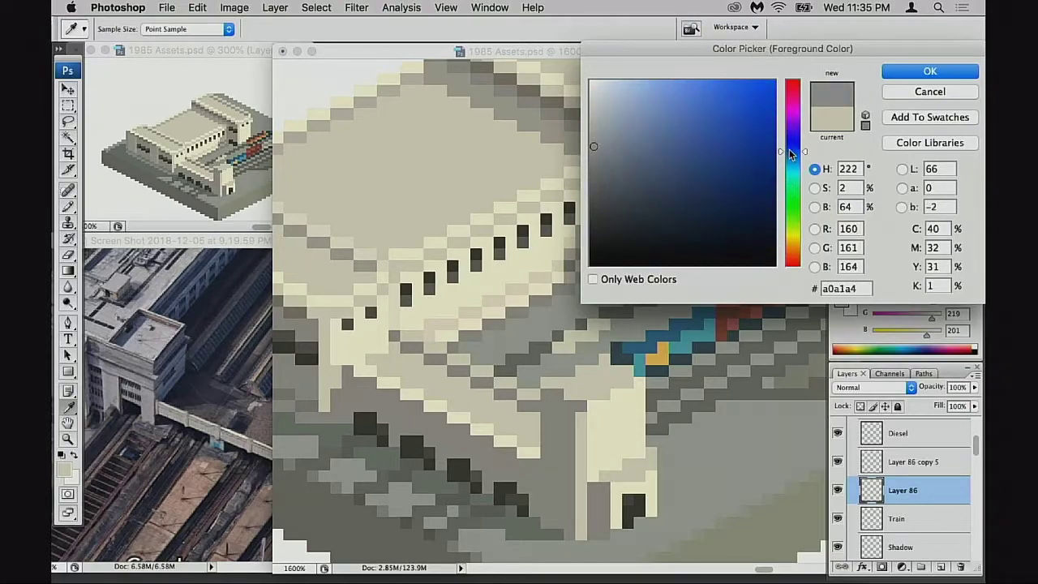
left_click(902, 75)
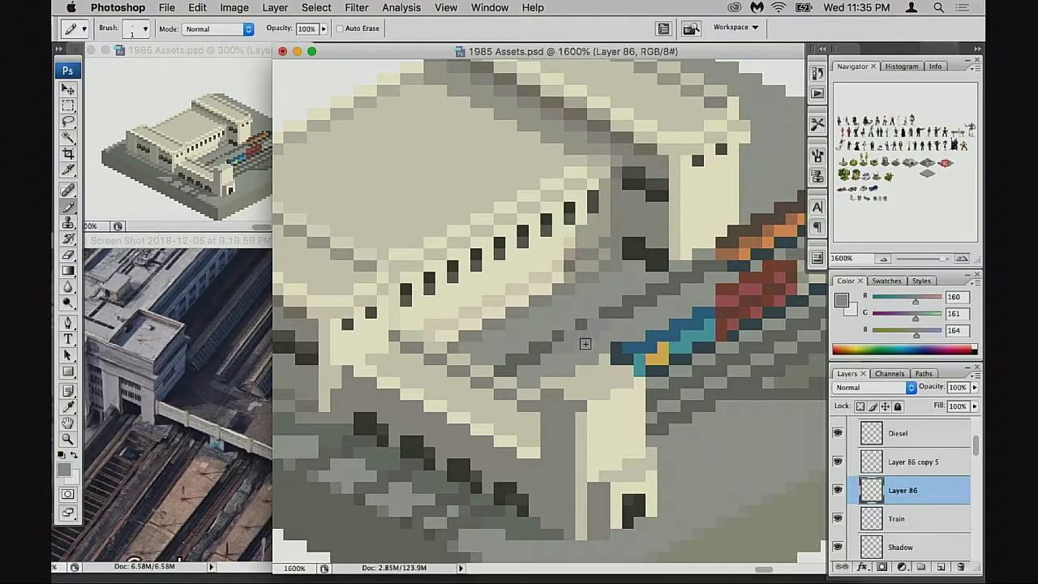
Step: Raise the grey strip's lightness by 35 and extend it along the track with the lightened grey (198, 199, 200)
key("super+u")
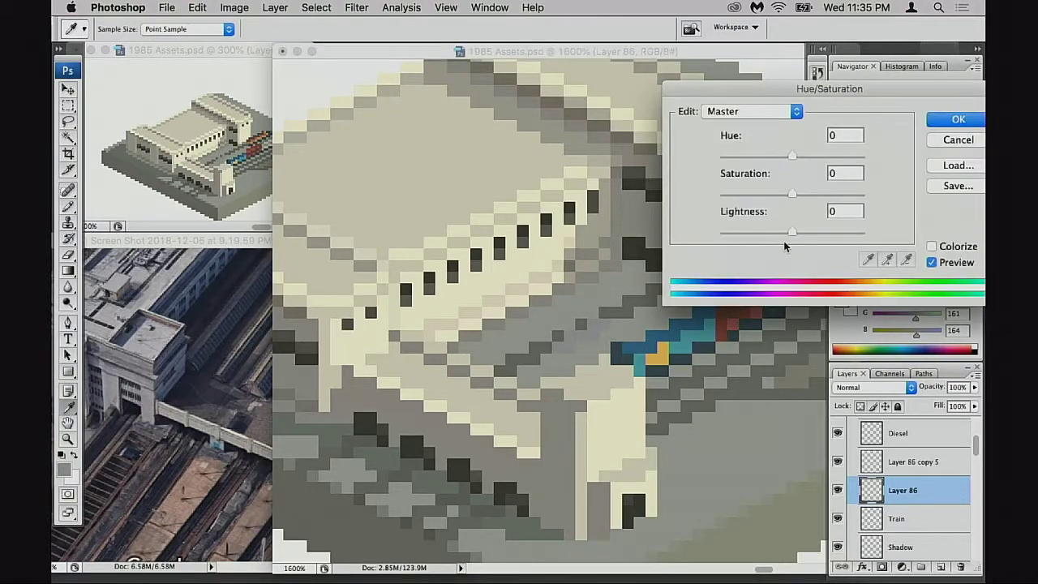
left_click_drag(785, 232, 818, 235)
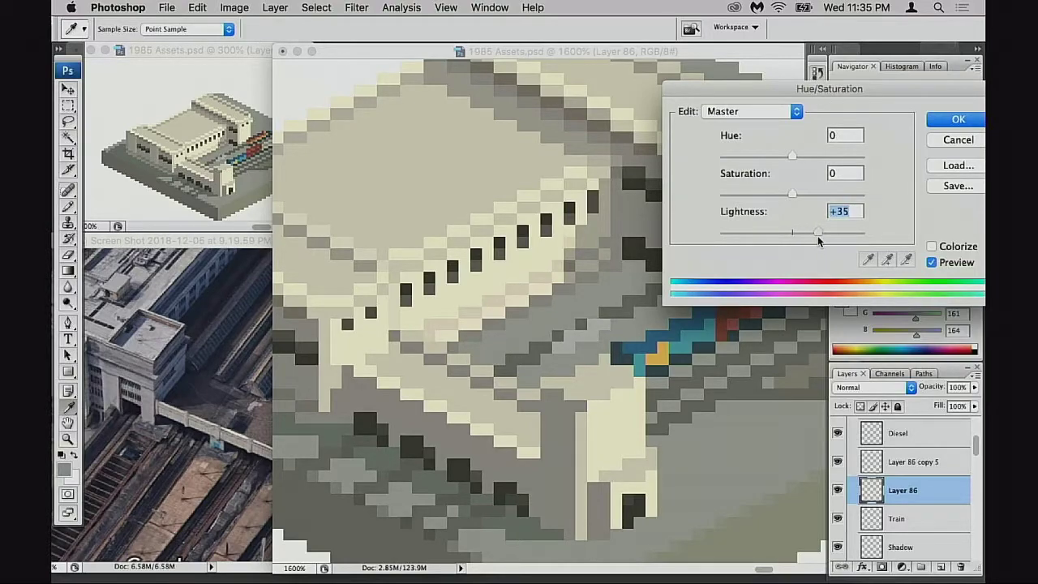
left_click(937, 121)
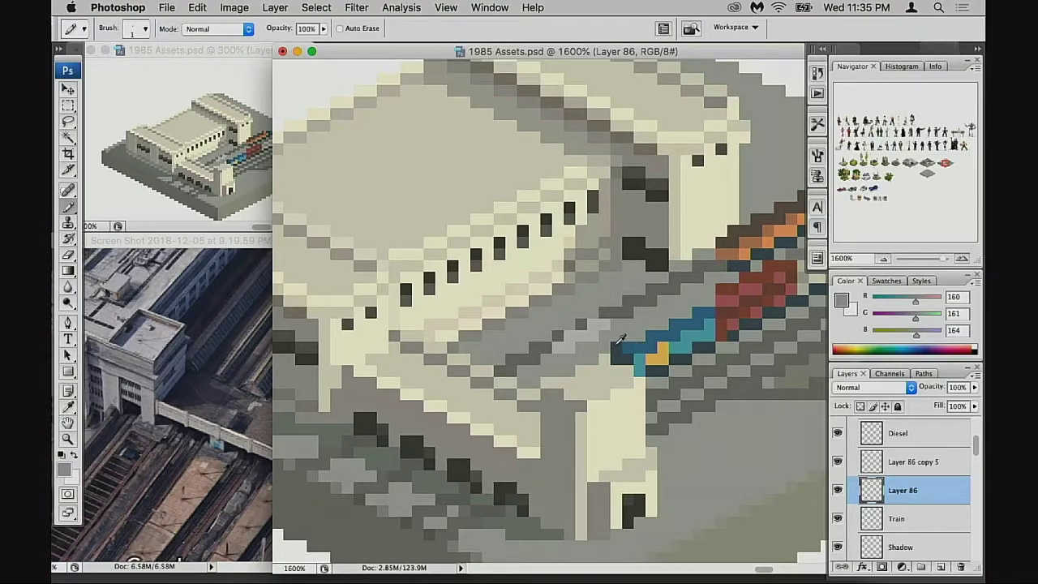
left_click(593, 325, "alt")
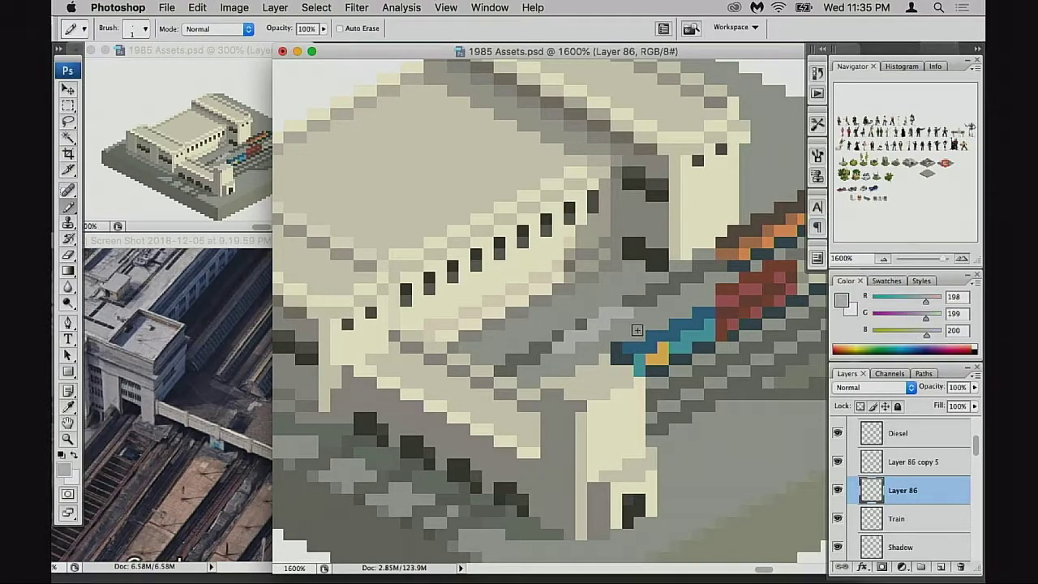
key("super+z")
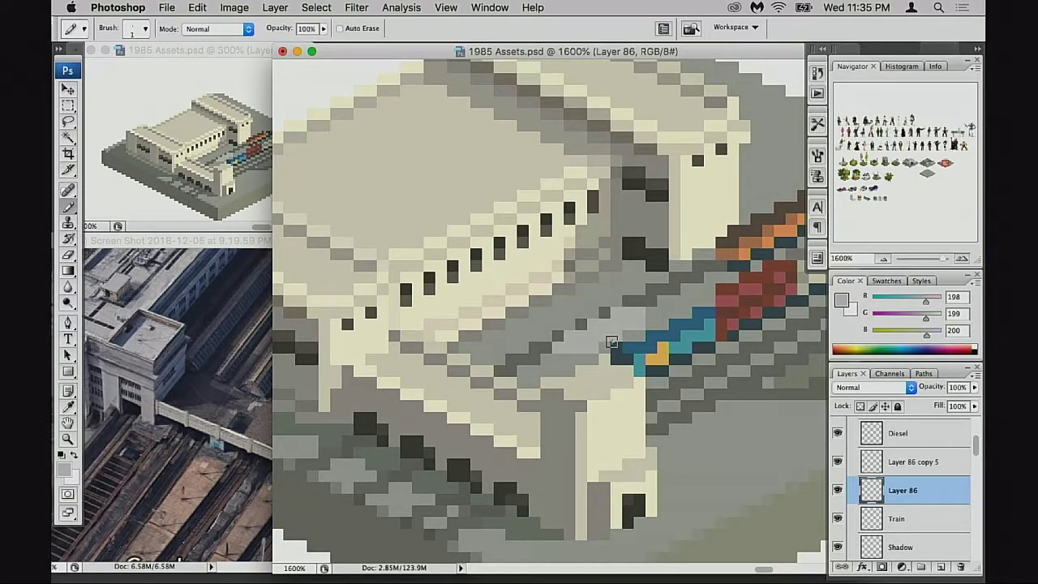
Step: Select the light grey strip behind the corner tower and copy it along the track past the trains
key("m")
left_click_drag(541, 284, 678, 387)
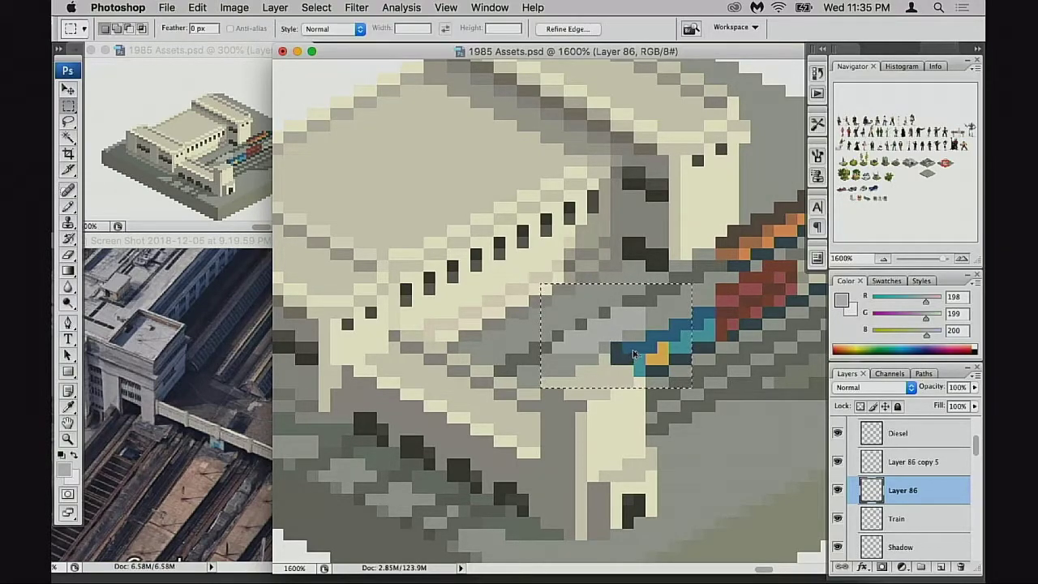
left_click_drag(635, 352, 645, 352)
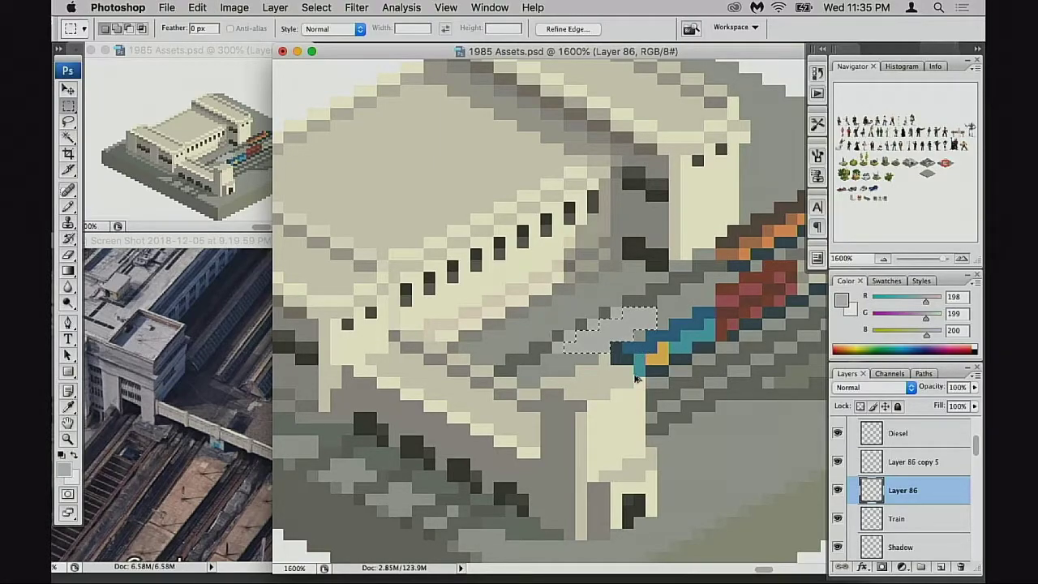
key("super+z")
left_click_drag(650, 363, 648, 329)
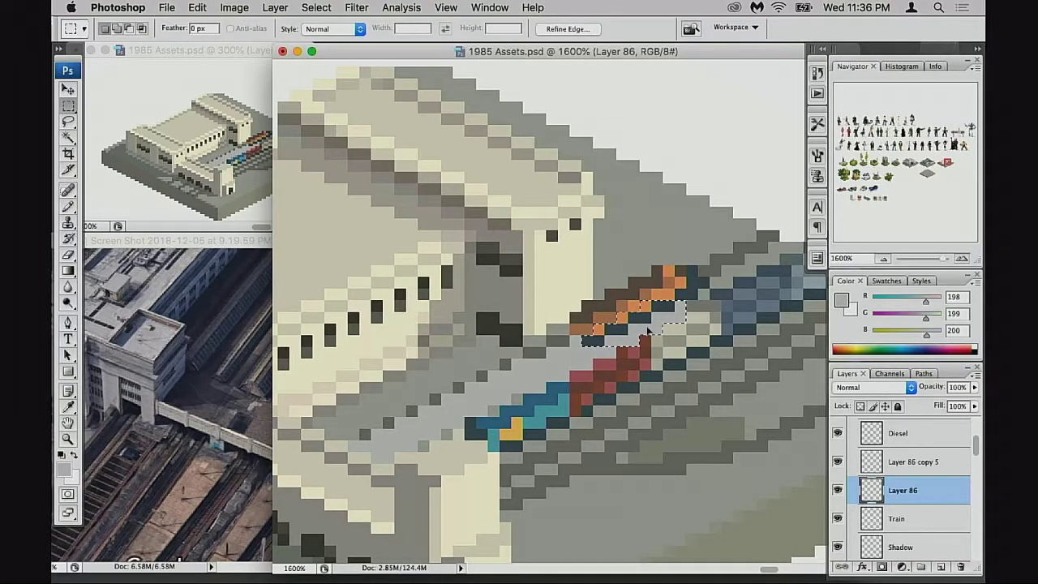
Step: Hide the Layer 86 copy 5 and Train layers and extend the light grey strip to the tile's far edge
left_click(839, 460)
left_click(842, 518)
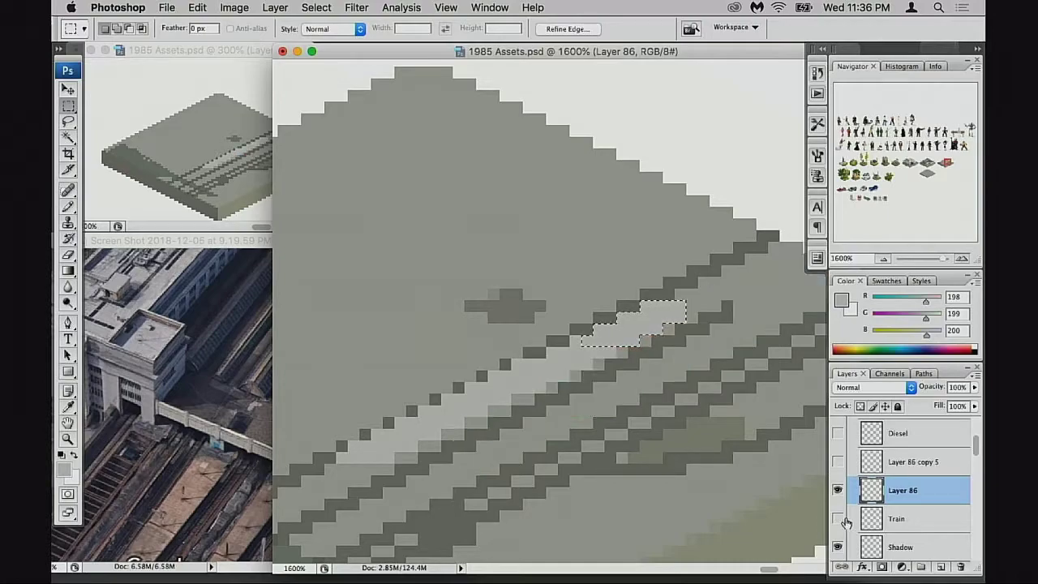
left_click_drag(638, 323, 715, 313)
left_click(227, 182)
left_click(615, 306)
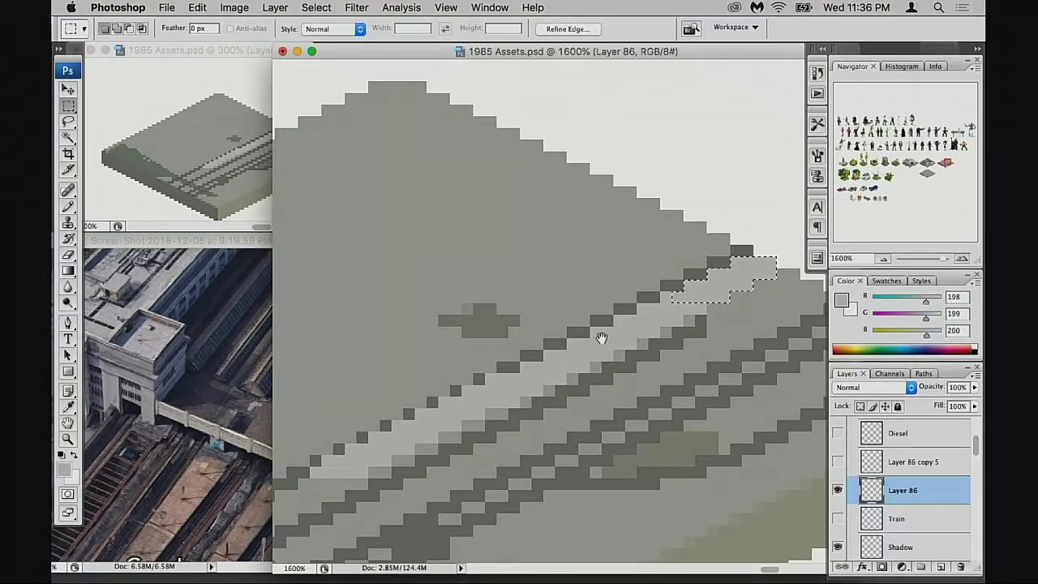
Step: Select the whole light grey strip and place a duplicate between the neighbouring pair of tracks
left_click_drag(585, 371, 657, 289)
scroll(592, 357, "down", 4)
scroll(592, 356, "right", 3)
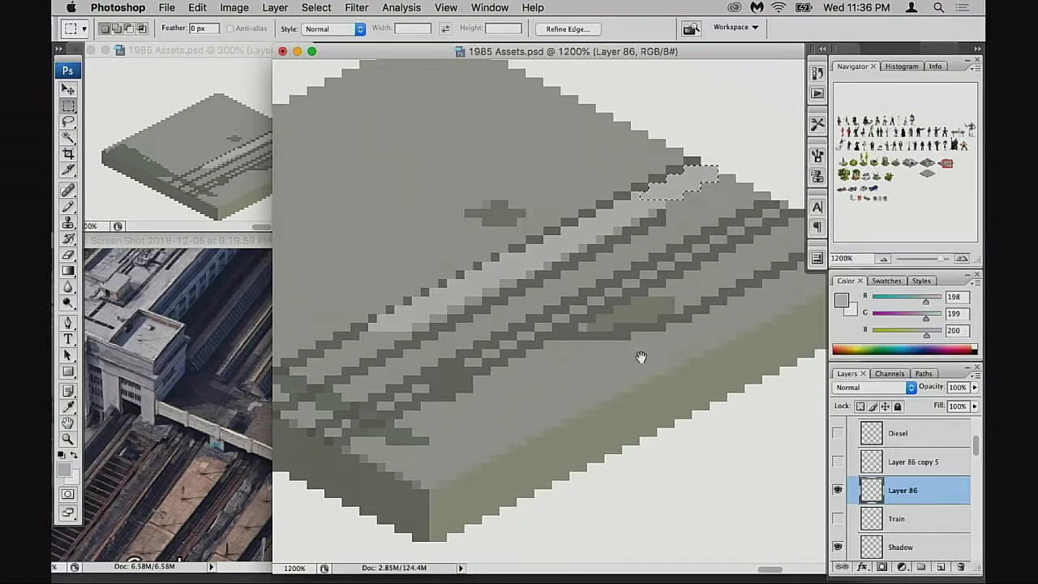
key("Tab")
left_click_drag(566, 335, 673, 351)
left_click(225, 193)
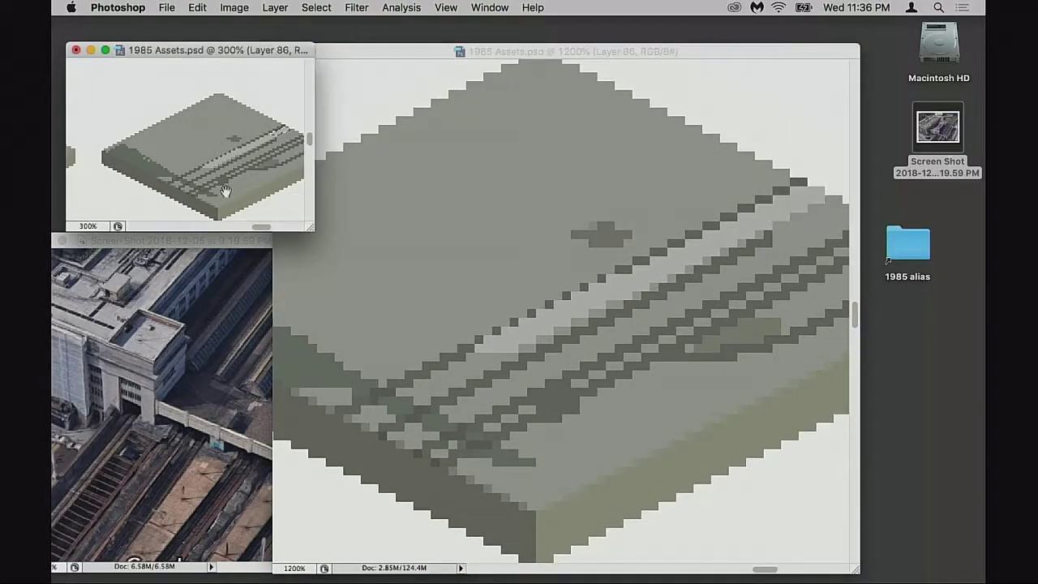
left_click_drag(237, 190, 198, 185)
left_click(659, 338)
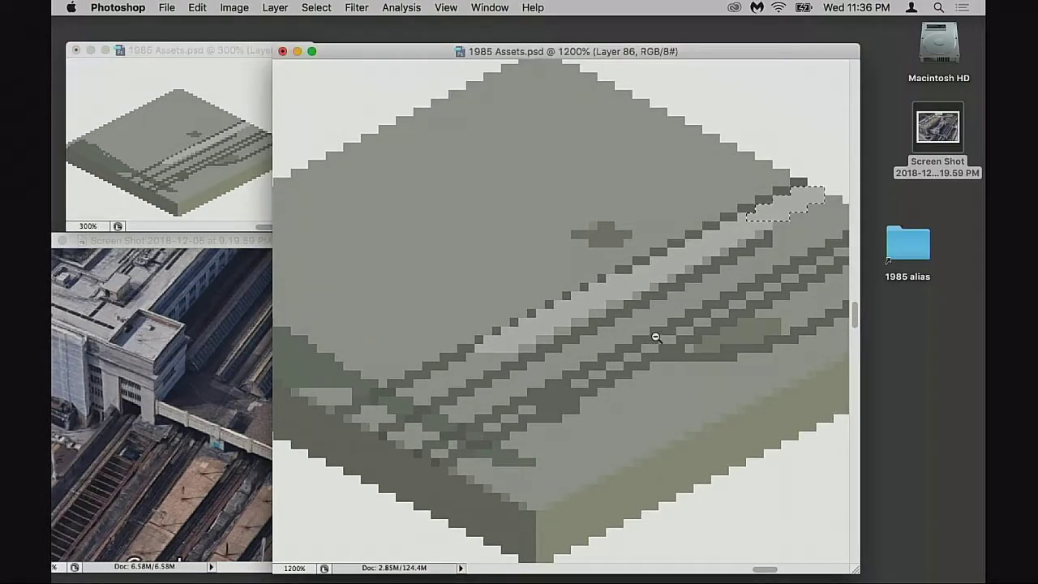
key("super+minus")
left_click_drag(707, 336, 751, 356)
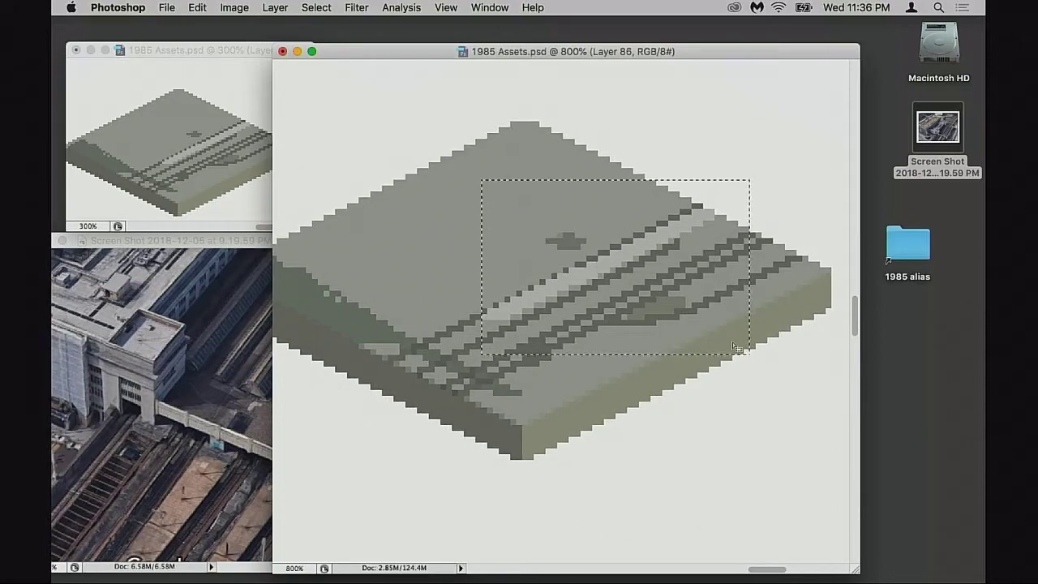
left_click_drag(653, 301, 688, 309)
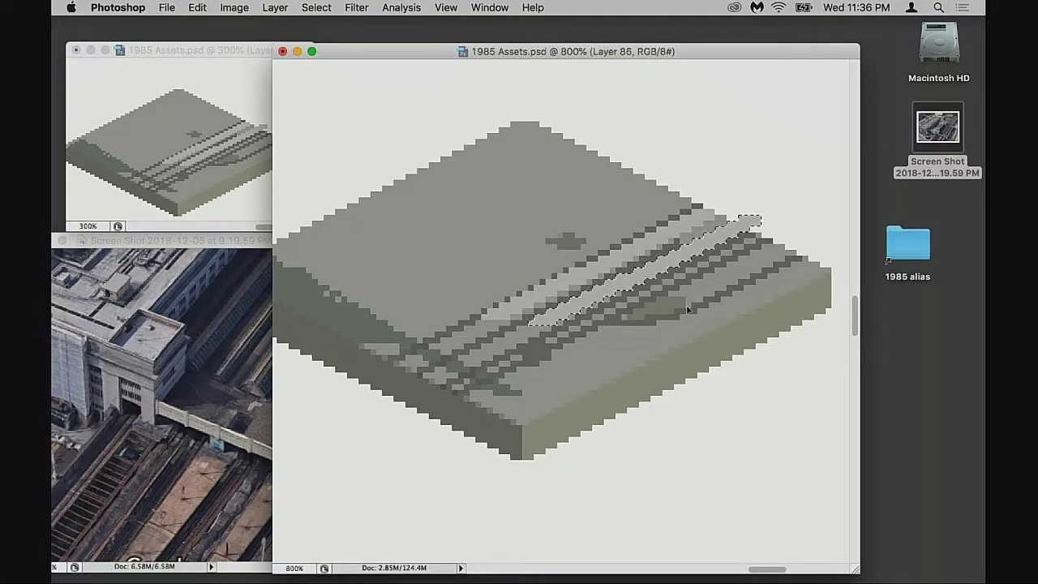
Step: Compare the tile with and without the duplicated strip, and nudge the copy into line between the track rails
key("super+z")
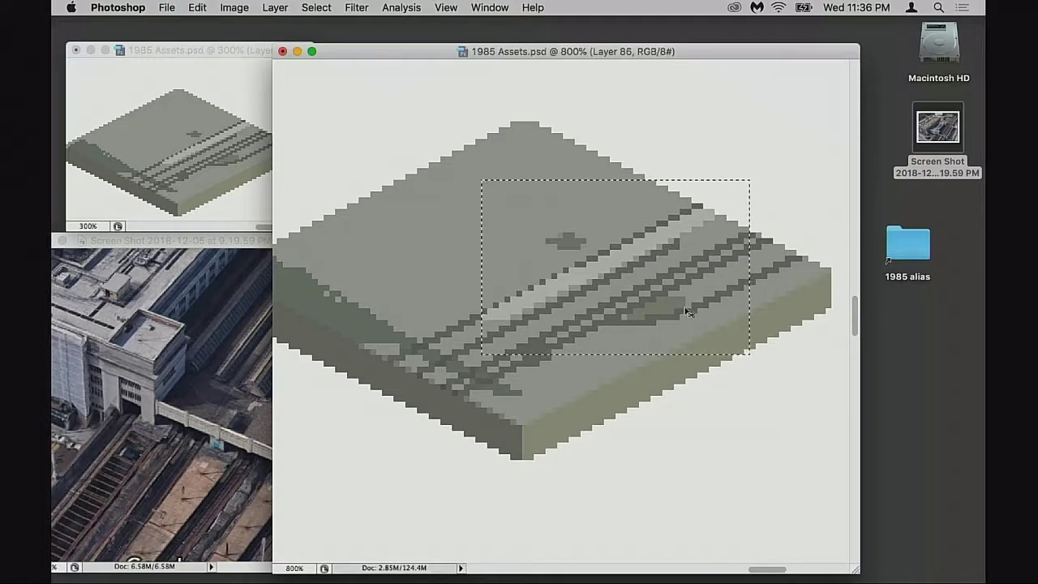
key("super+shift+z")
key("super+shift+z")
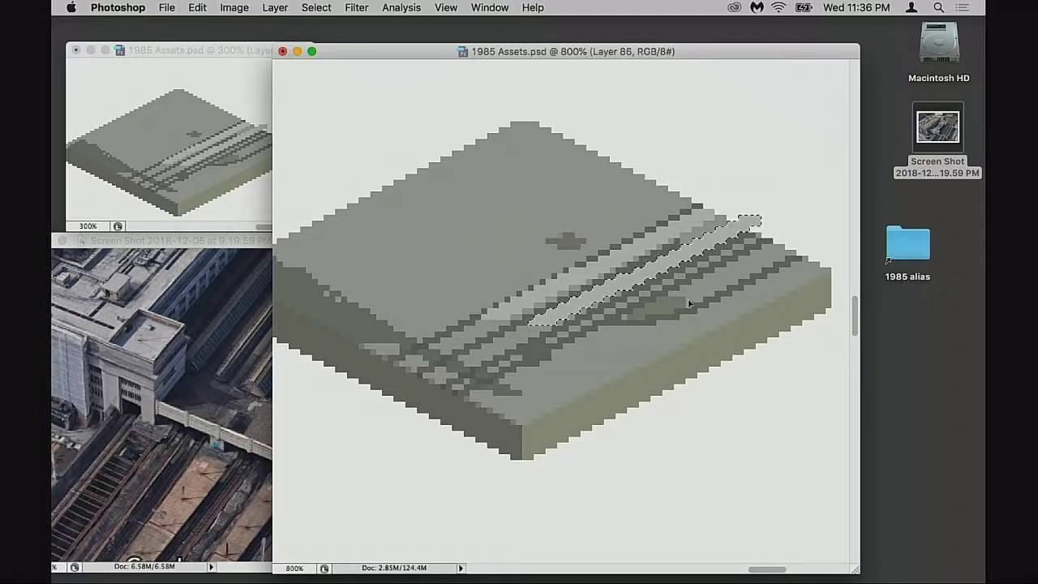
key("super+Left")
key("super+Up")
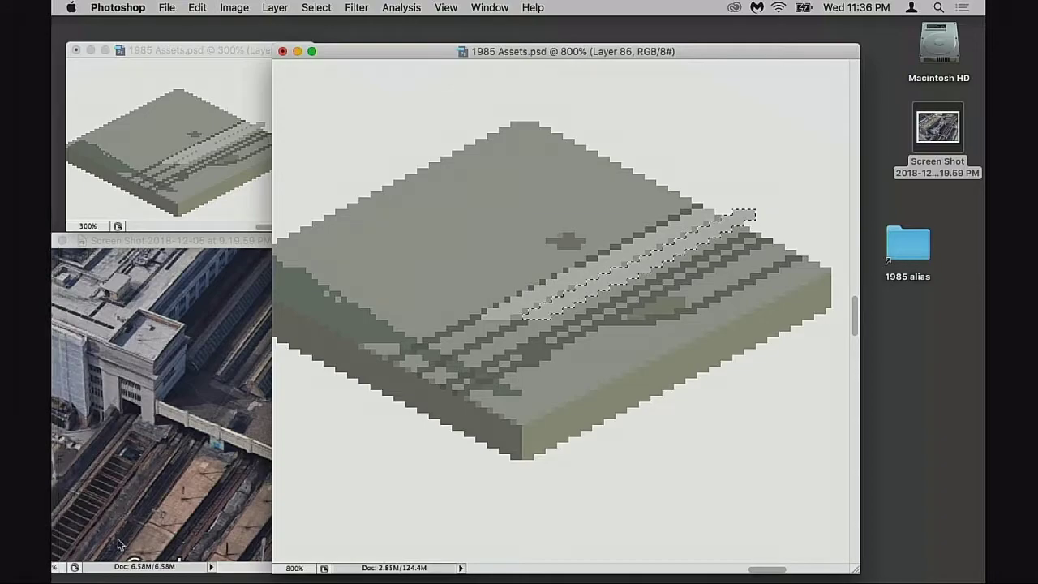
key("Down")
key("Down")
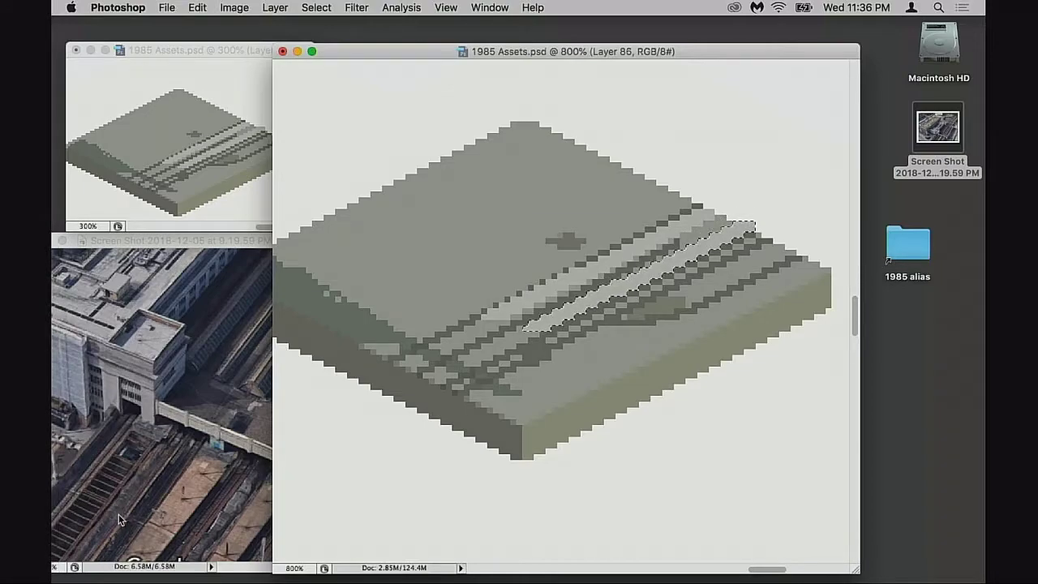
key("Right")
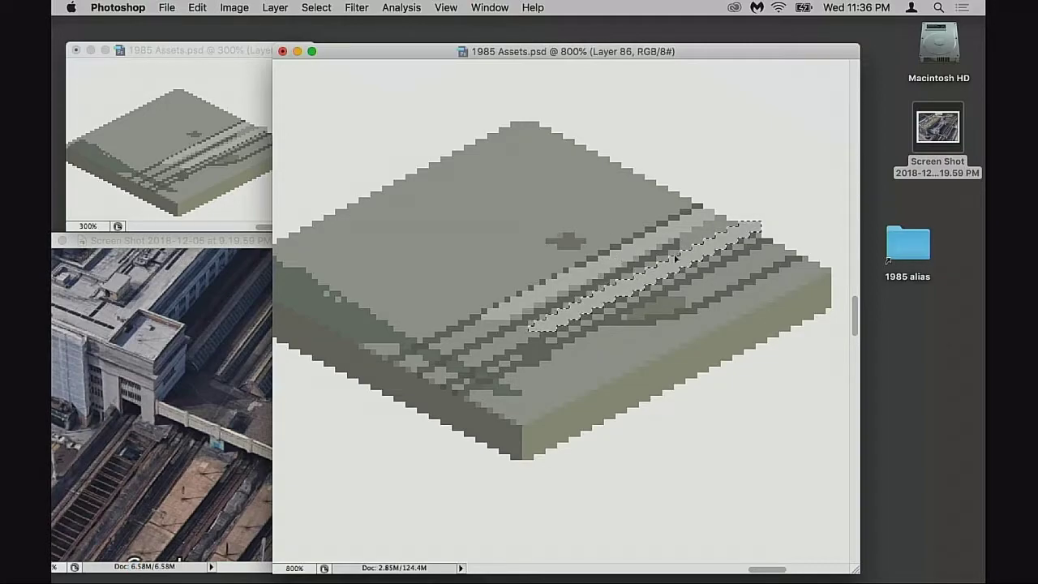
Step: Deselect the second strip and lengthen its near end with a pencil pixel
left_click(581, 328)
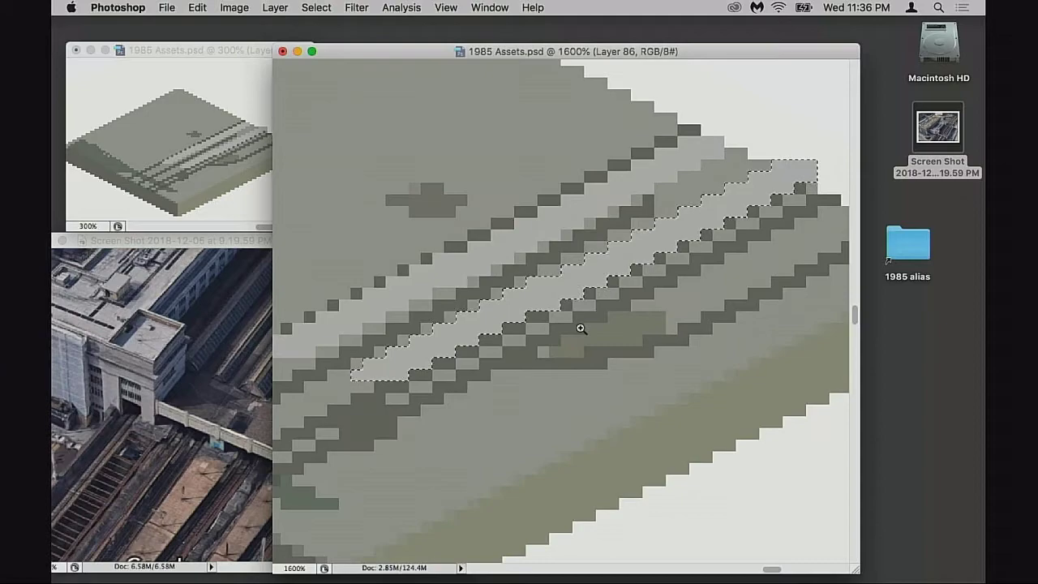
left_click(581, 328)
left_click_drag(524, 352, 659, 243)
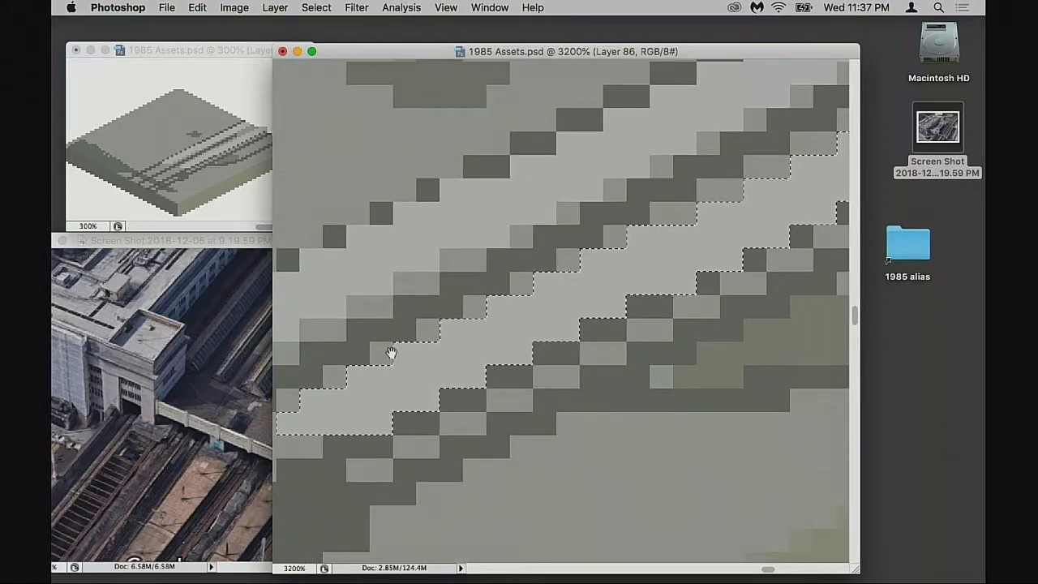
left_click_drag(391, 353, 440, 341)
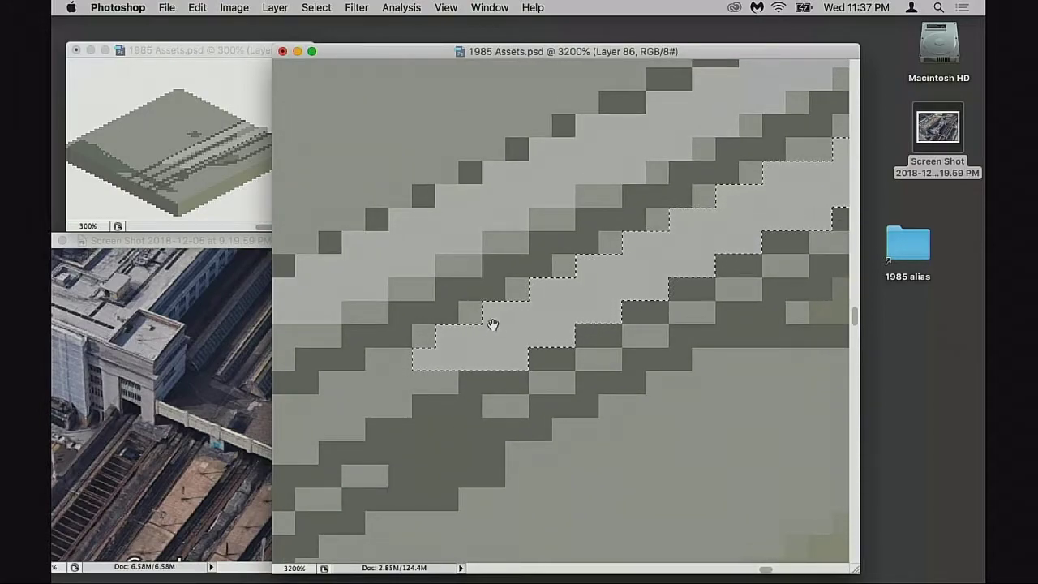
left_click_drag(492, 324, 484, 337)
key("super+d")
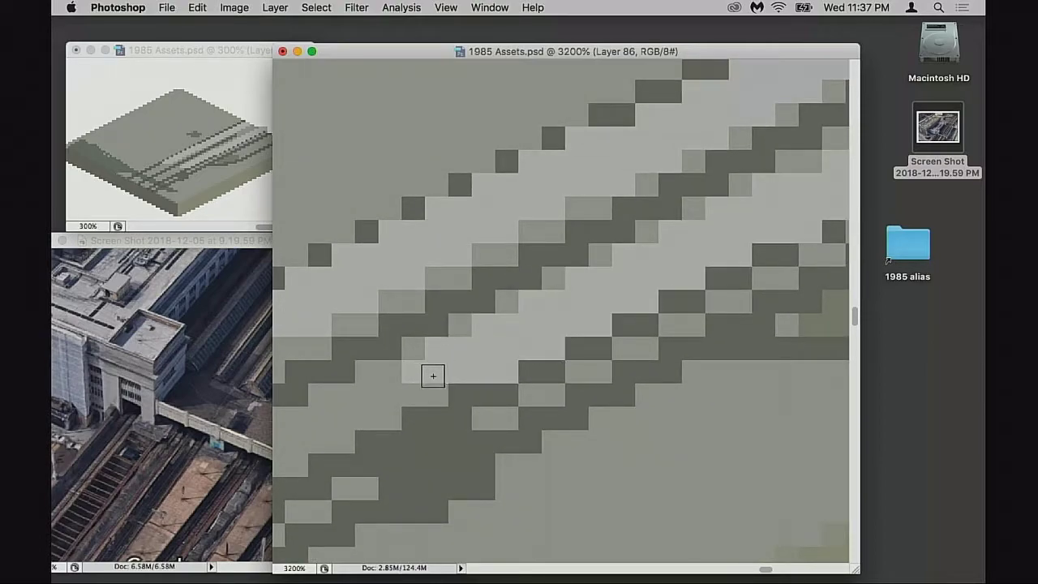
left_click(400, 380)
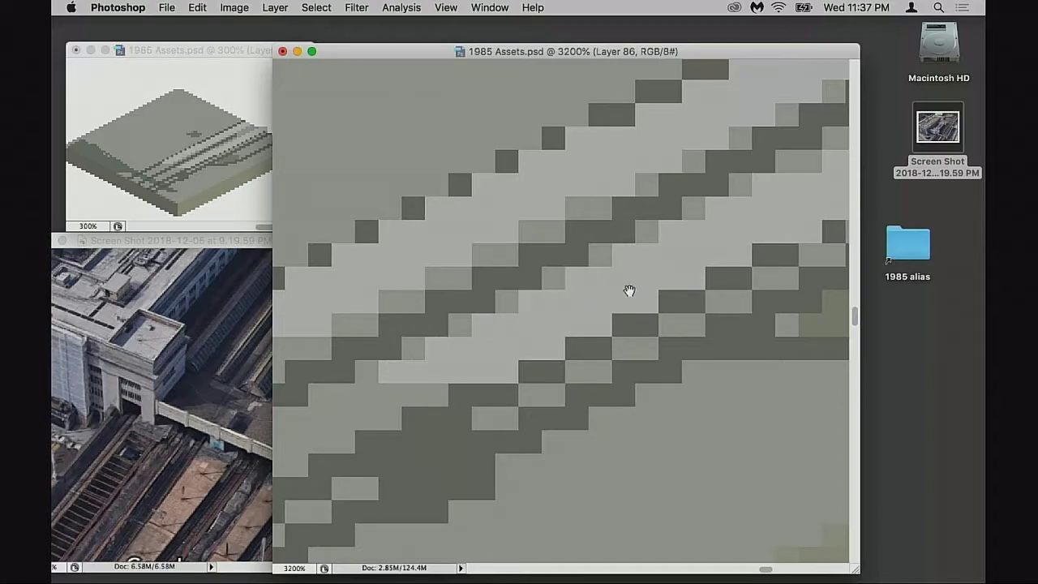
left_click_drag(628, 291, 532, 370)
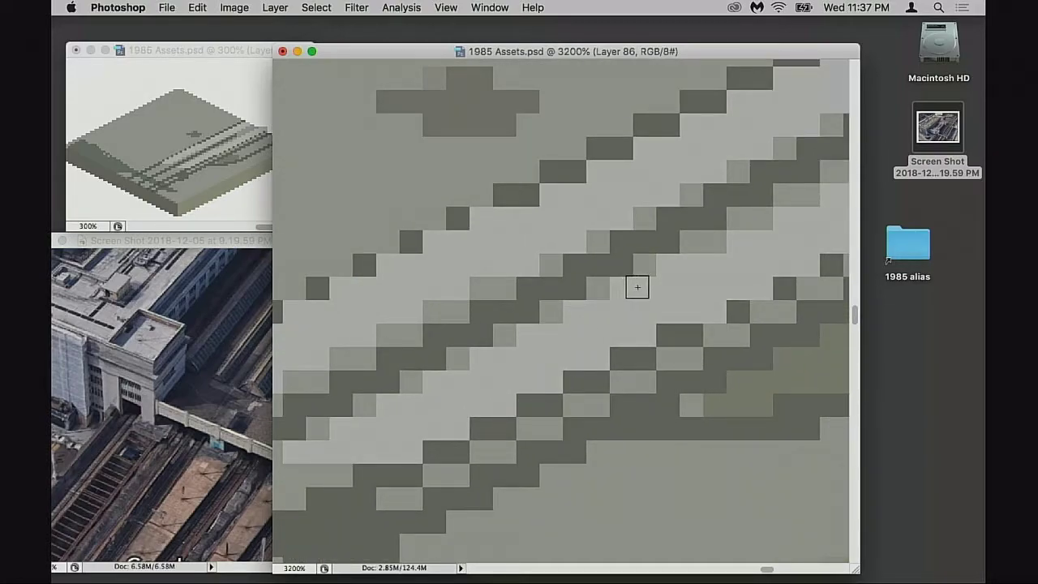
Step: Hide the Shadow and Tracks layers to isolate the two grey strips on the concrete tile
key("Tab")
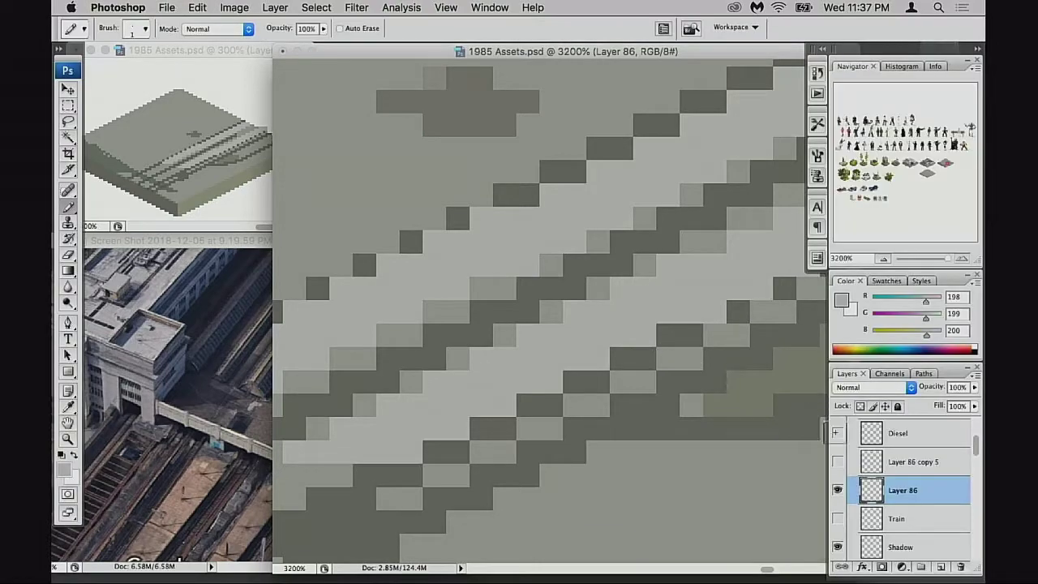
scroll(839, 536, "down", 3)
left_click(838, 490)
left_click(838, 518)
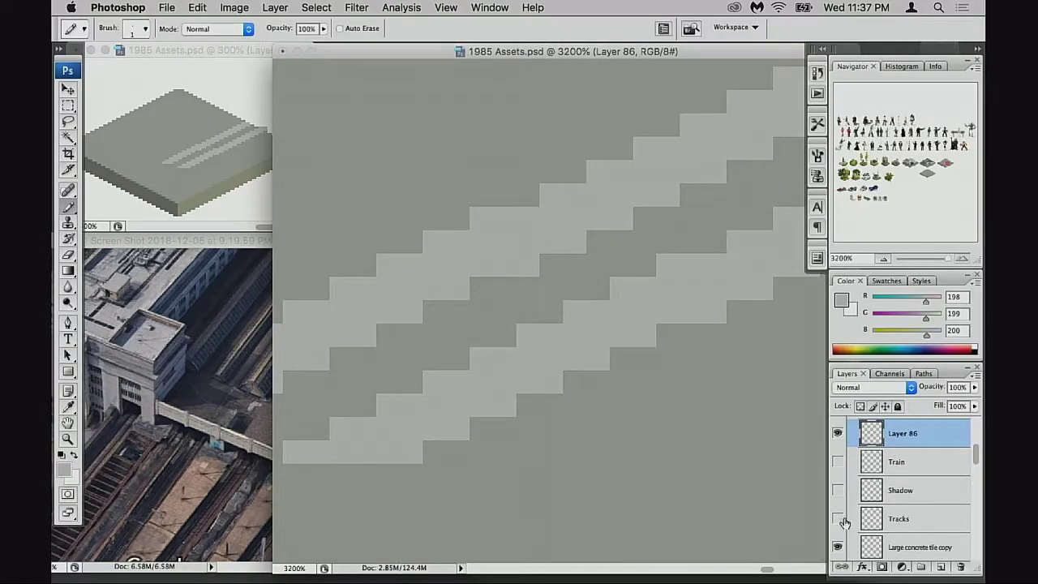
Step: Even out the stair-stepped upper edge of the first strip by adding light grey pixels at its uneven steps
scroll(532, 387, "up", 1)
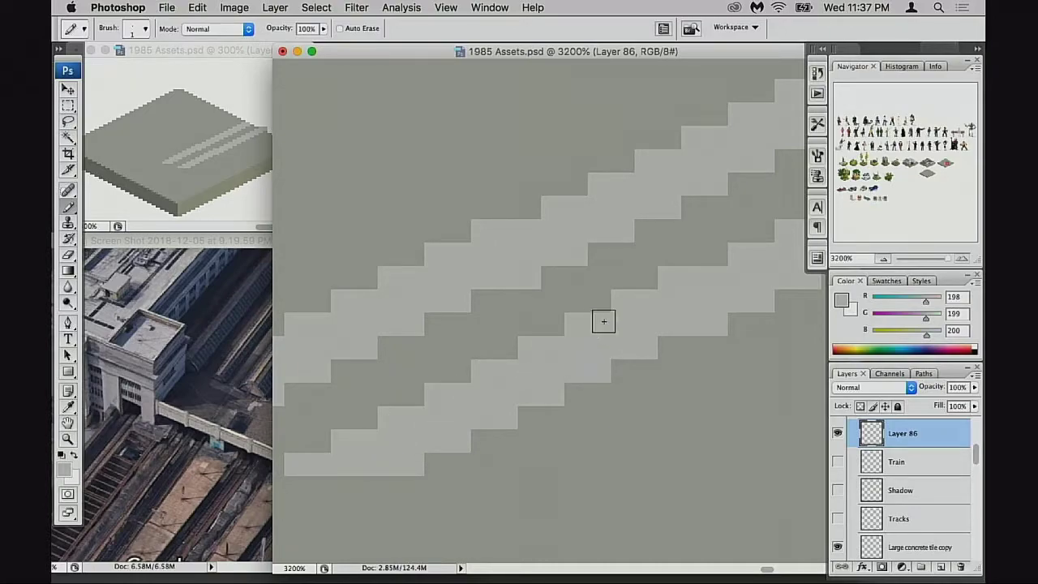
scroll(671, 303, "up", 3)
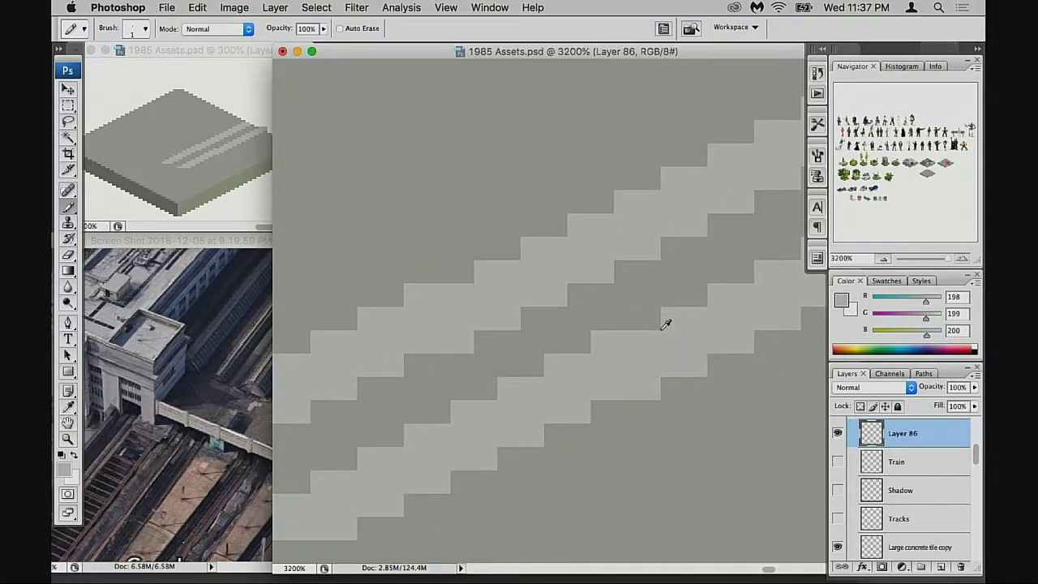
scroll(628, 364, "down", 1)
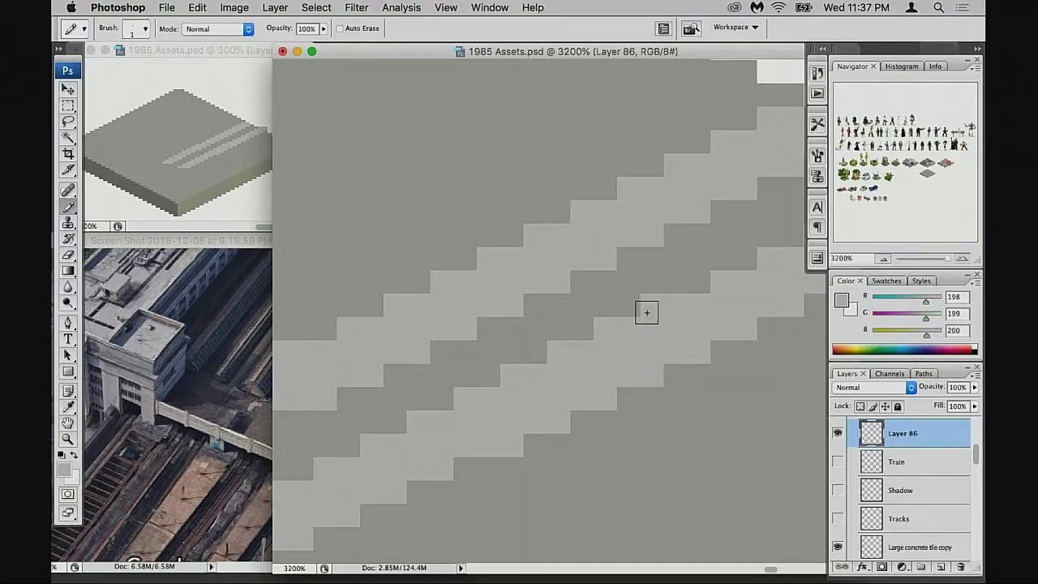
scroll(621, 325, "up", 5)
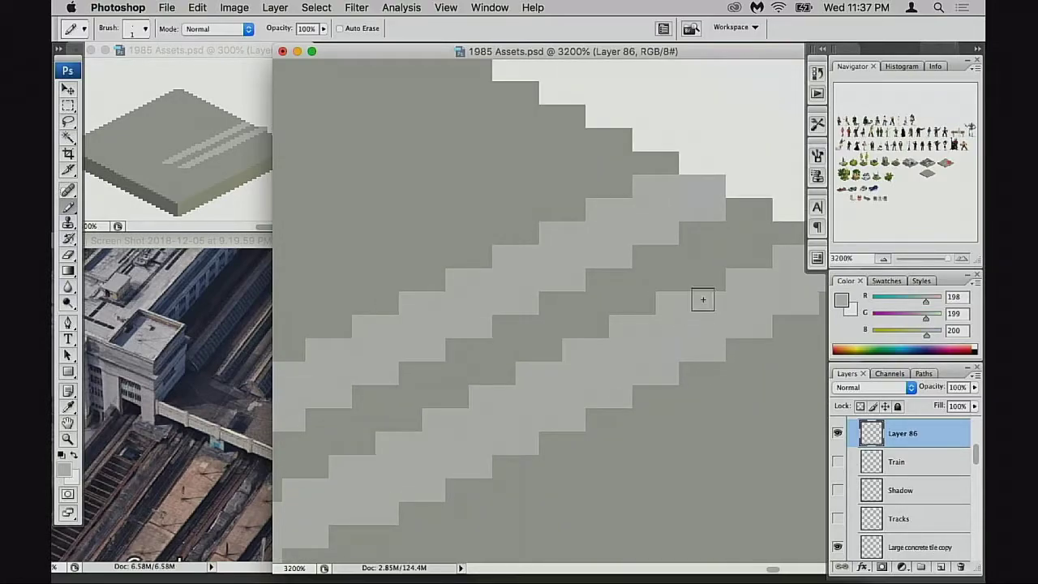
scroll(561, 317, "down", 5)
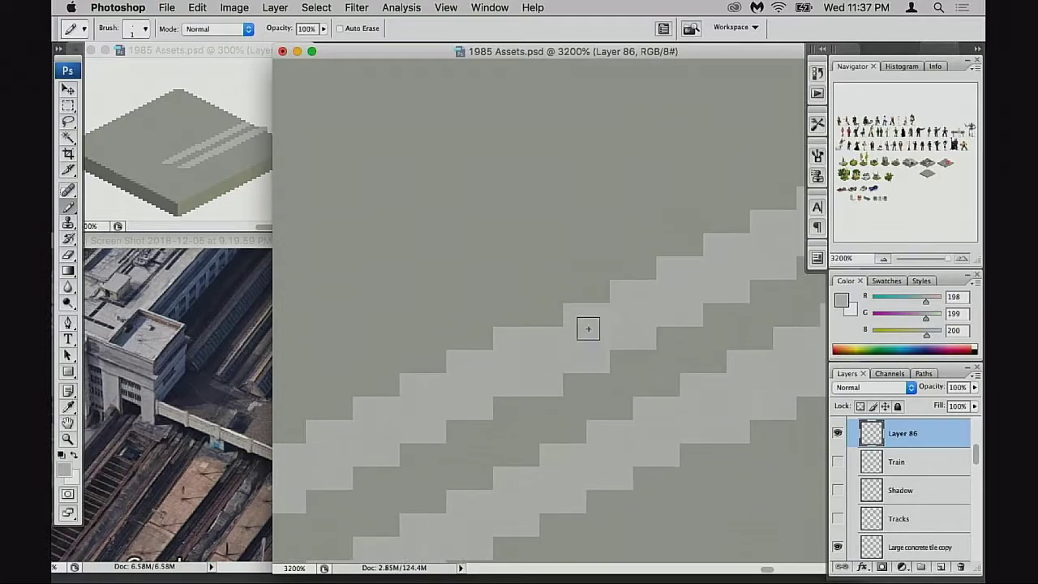
left_click(554, 313)
left_click(597, 293)
left_click(638, 273)
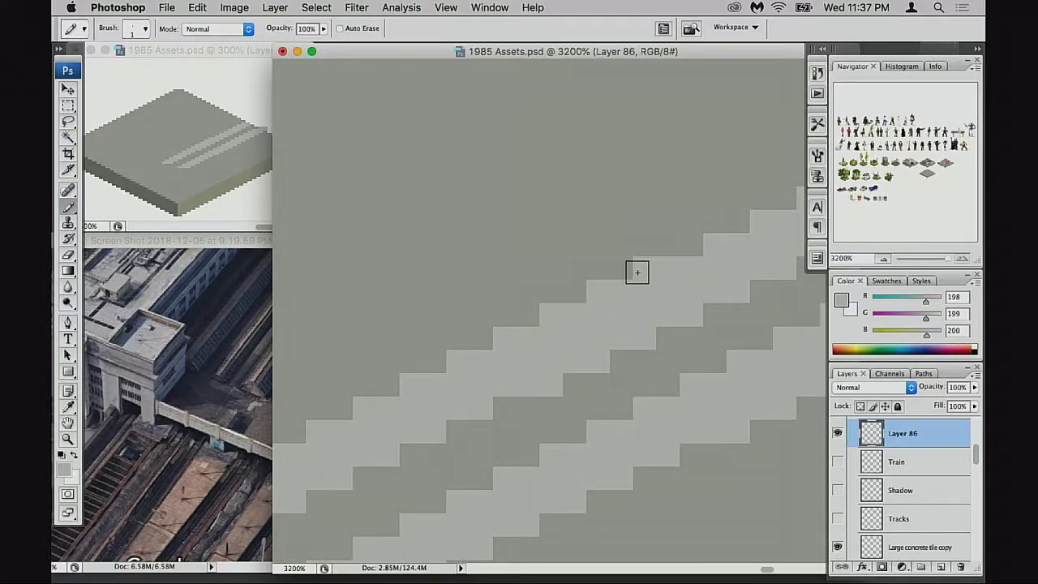
Step: Add light grey pixels at the far ends of both strips where they meet the tile's edge
scroll(686, 252, "up", 2)
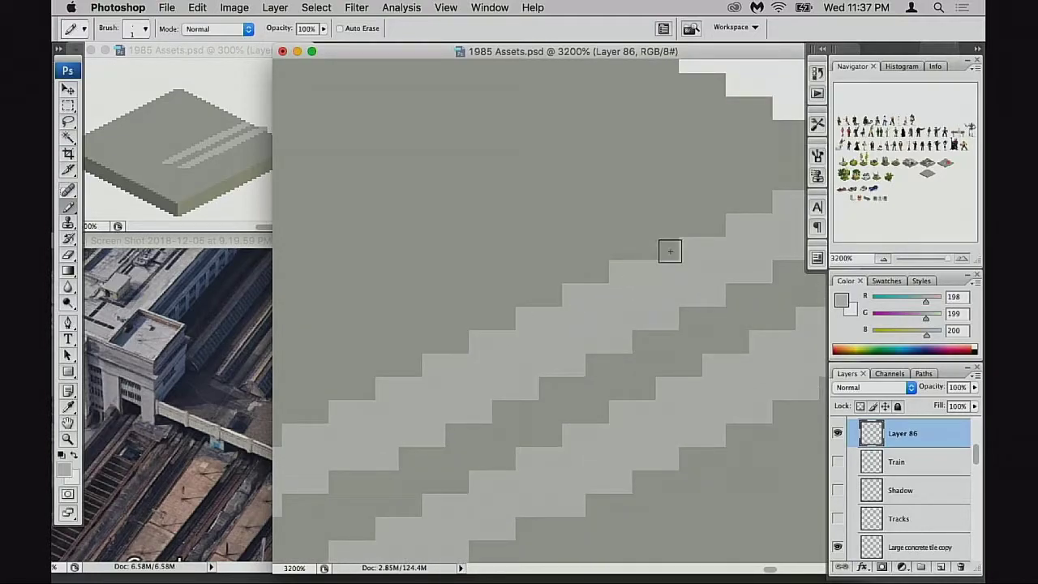
scroll(597, 335, "up", 3)
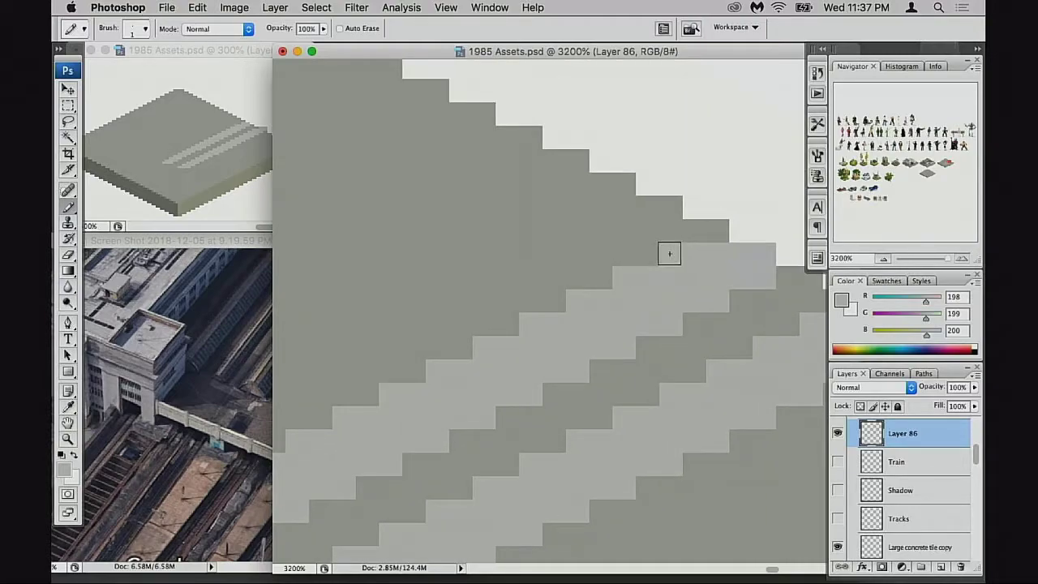
left_click(717, 232)
mouse_move(675, 354)
left_mouse_down()
mouse_move(524, 317)
mouse_move(505, 299)
left_mouse_up()
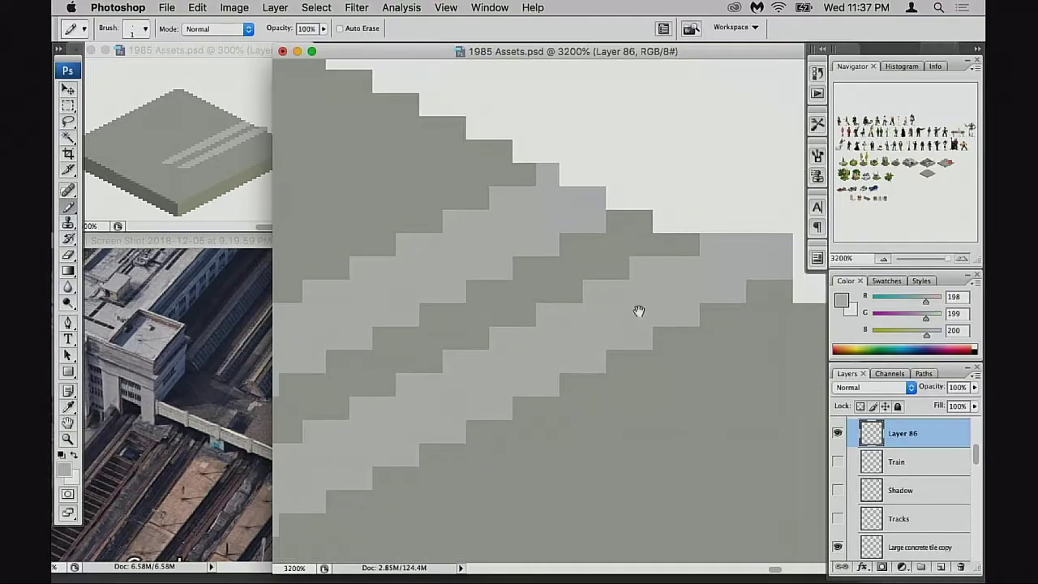
left_click(693, 246)
left_click_drag(615, 328, 729, 275)
Step: Show the Train and Shadow layers again with the whole tile in view
left_click(604, 344, "alt")
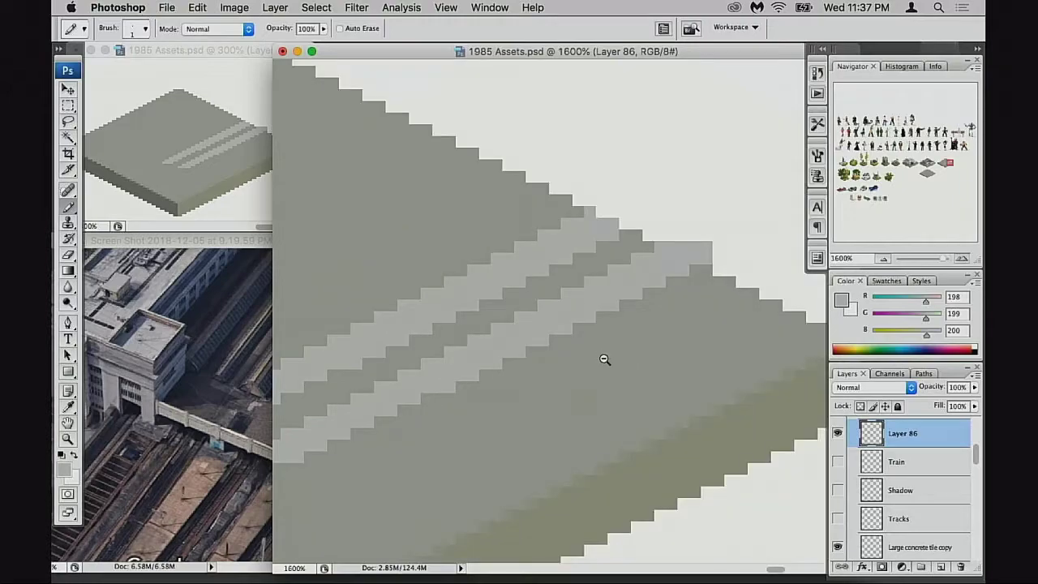
left_click(602, 361, "alt")
left_click(602, 363, "alt")
left_click_drag(551, 376, 734, 338)
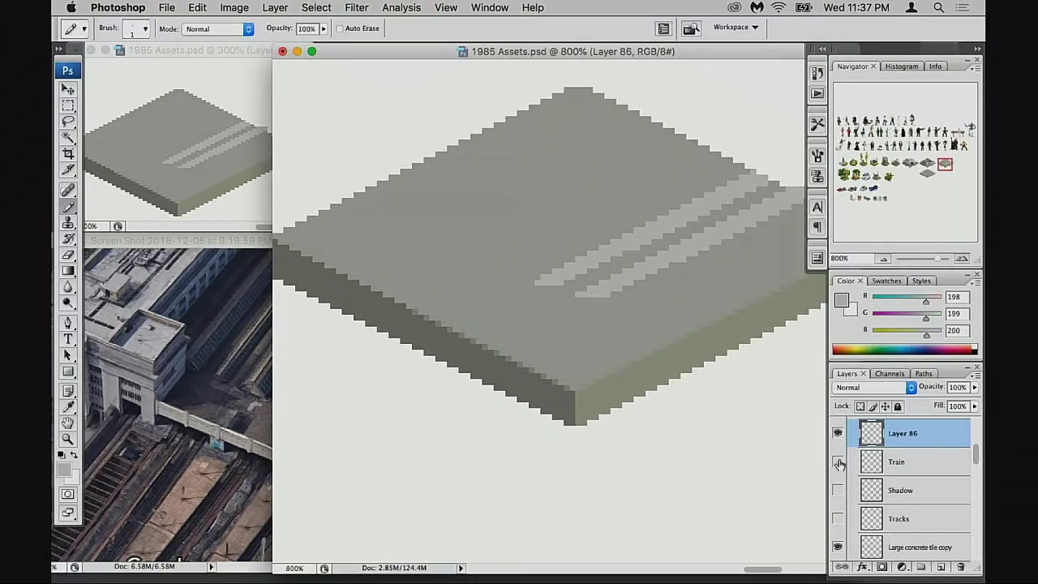
left_click(839, 461)
left_click(838, 491)
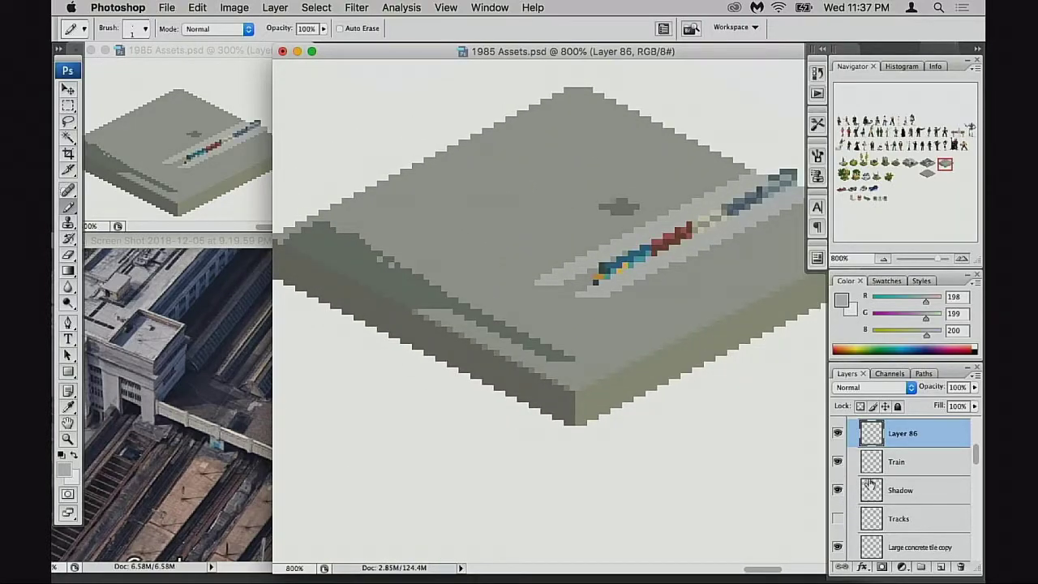
Step: Try placing the Train layer above Layer 86 and undo the reordering
left_click(868, 469)
left_click_drag(791, 467, 738, 493)
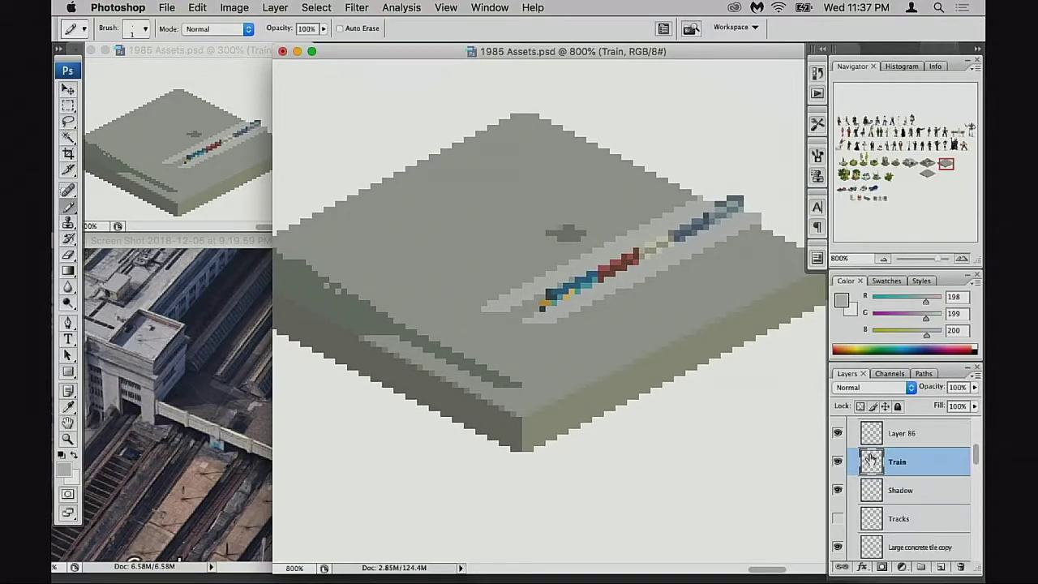
left_click_drag(871, 460, 875, 439)
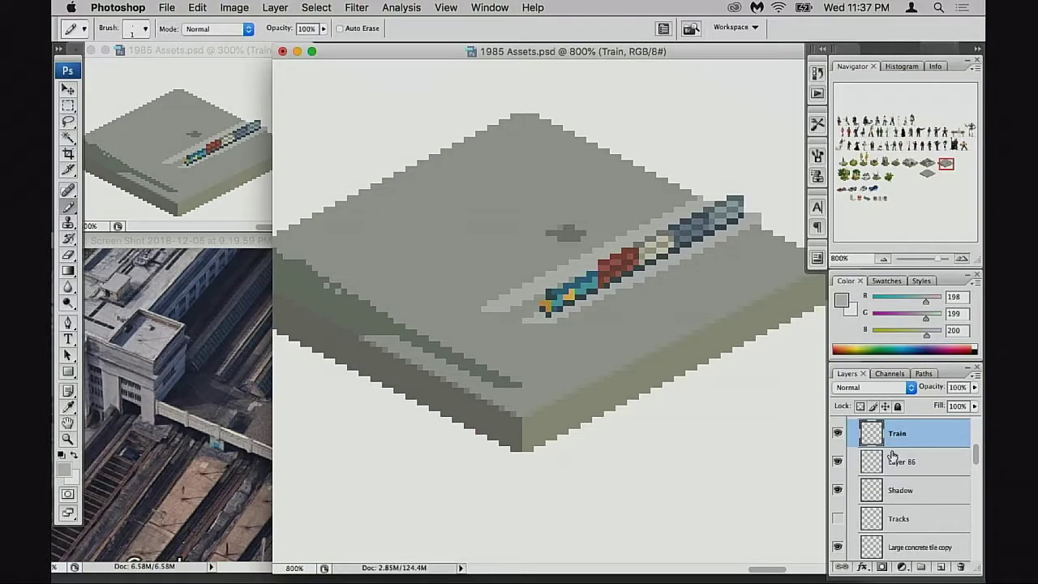
key("super+z")
Step: Select the upper light grey strip on Layer 86 with the Lasso and copy it to a new layer
left_click(619, 329, "super")
left_click(702, 387, "super")
left_click_drag(649, 356, 730, 449)
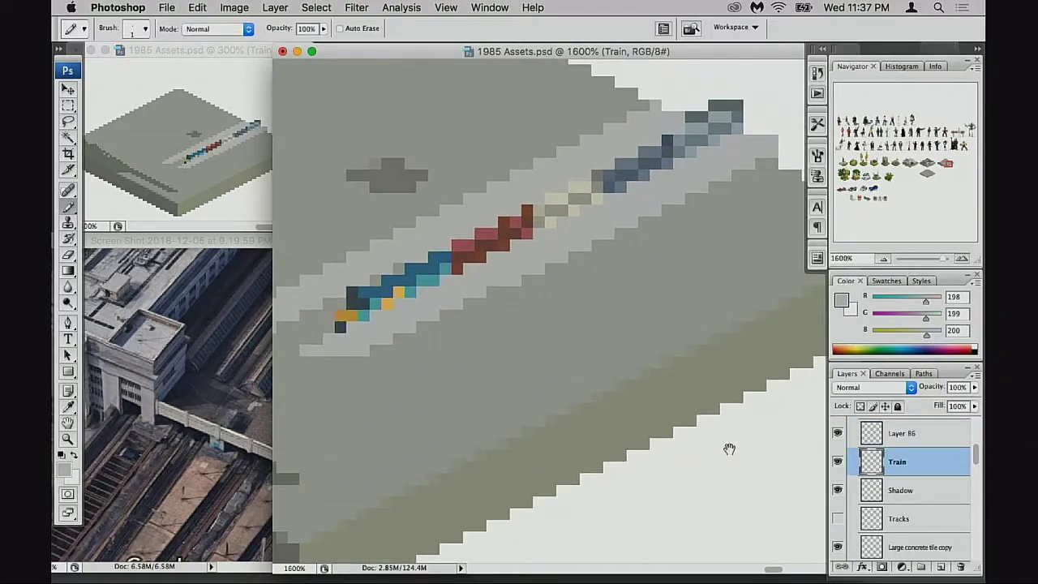
left_click(838, 434)
left_click(838, 433)
left_click(869, 440)
key("l")
scroll(674, 263, "up", 3)
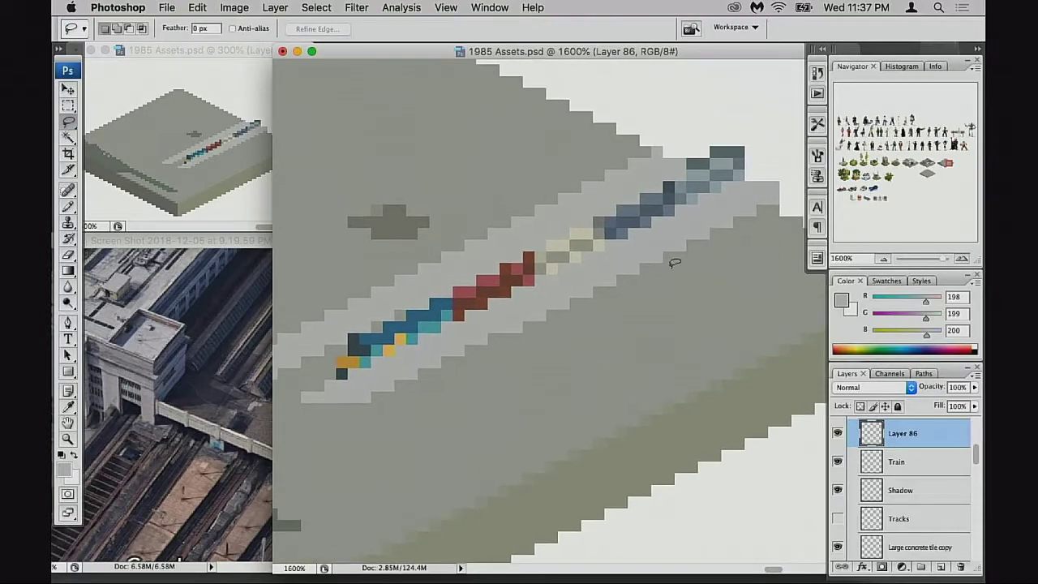
left_click(748, 152)
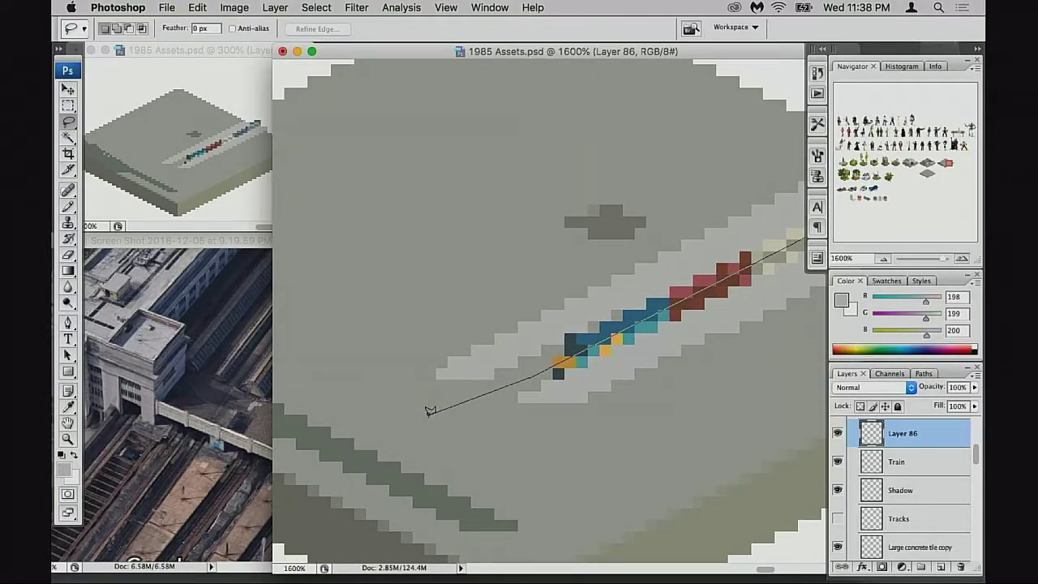
mouse_move(430, 411)
left_mouse_down()
mouse_move(604, 188)
mouse_move(803, 77)
mouse_move(707, 186)
mouse_move(690, 180)
mouse_move(719, 258)
left_mouse_up()
key("super+j")
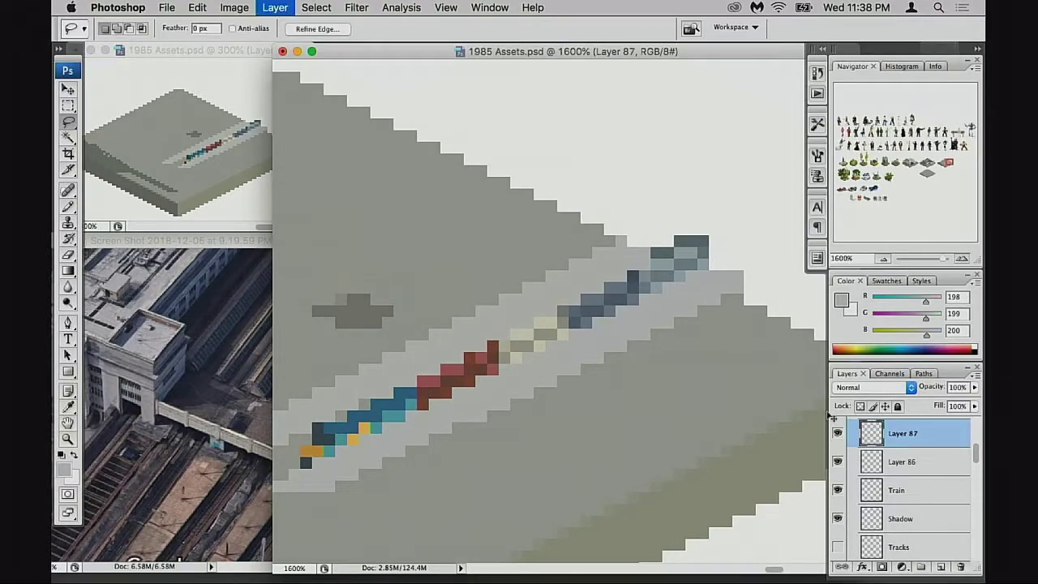
Step: Hide Layer 87 and the Train layer, lasso the upper strip on Layer 86 and delete it from that layer
left_click(837, 461)
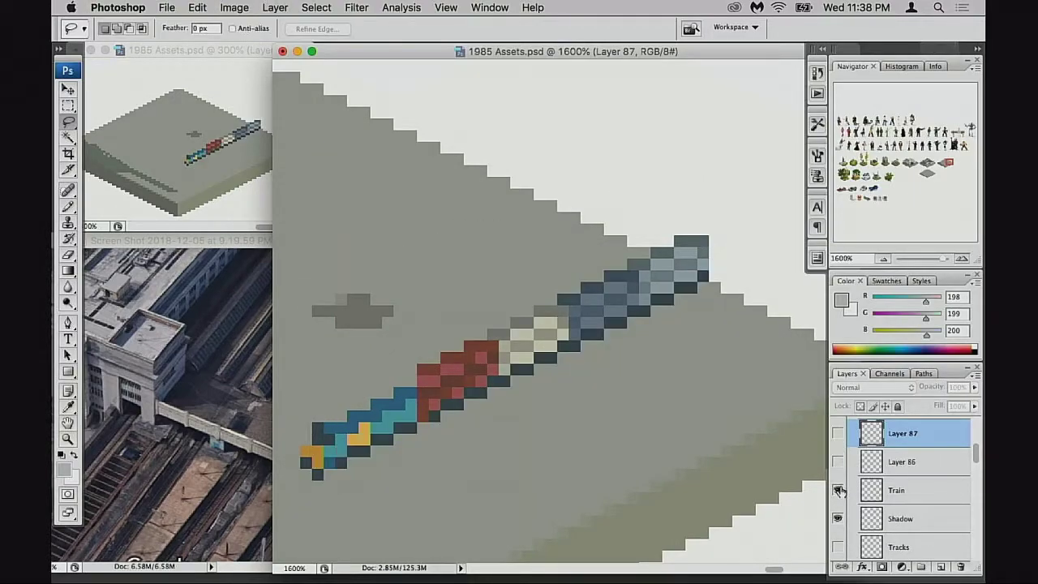
left_click(837, 490)
left_click(838, 461)
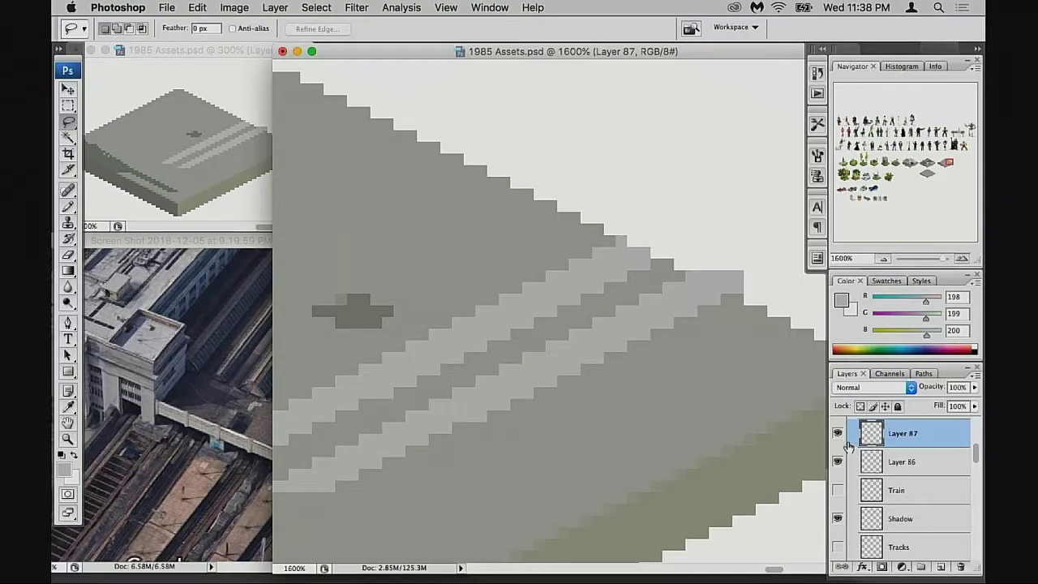
left_click(838, 433)
left_click(873, 461)
left_click_drag(531, 396, 681, 272)
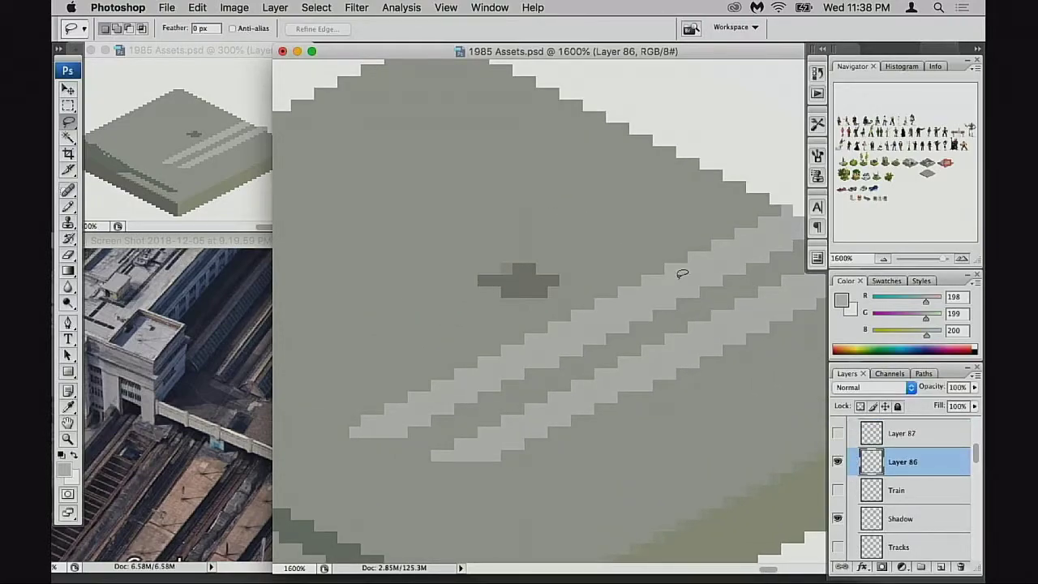
key("Tab")
left_click(802, 203)
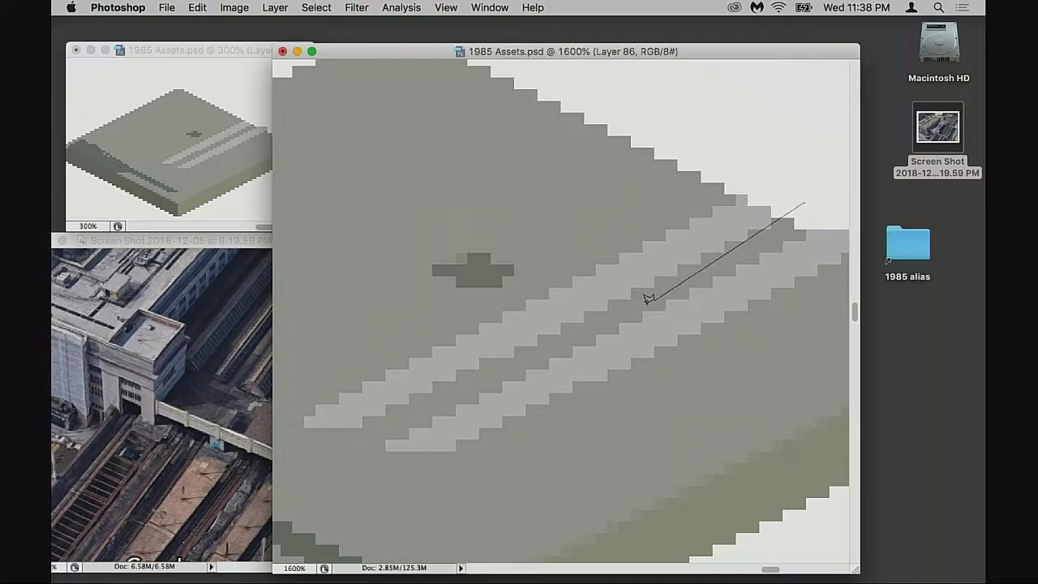
left_click(653, 302)
mouse_move(302, 395)
left_mouse_down()
mouse_move(392, 297)
mouse_move(648, 181)
mouse_move(720, 167)
mouse_move(658, 174)
left_mouse_up()
key("super+d")
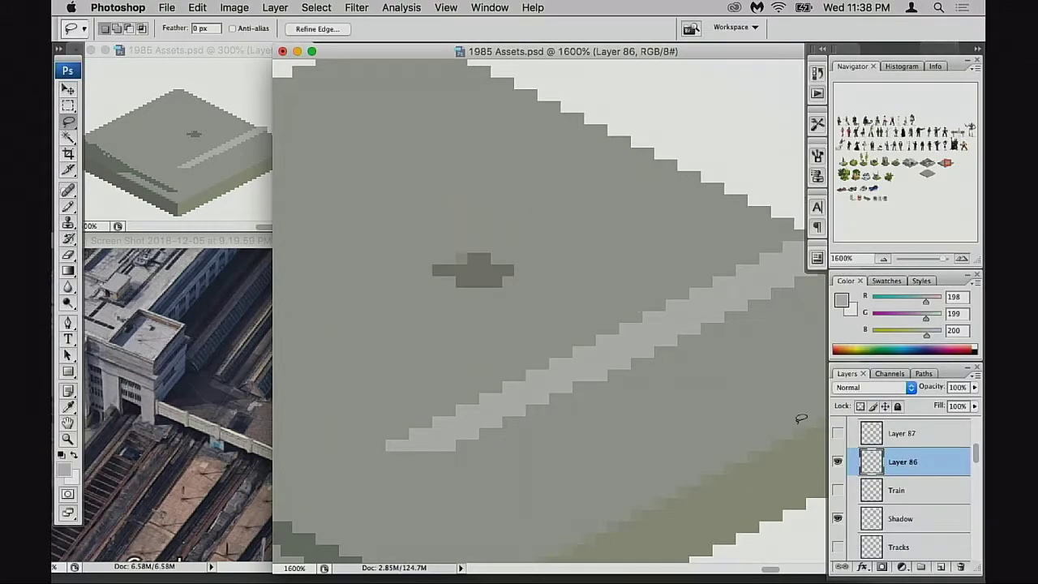
Step: Check that each strip sits on its own layer and show Layer 87, Layer 86 and the Train layer together
left_click(838, 434)
left_click(838, 462)
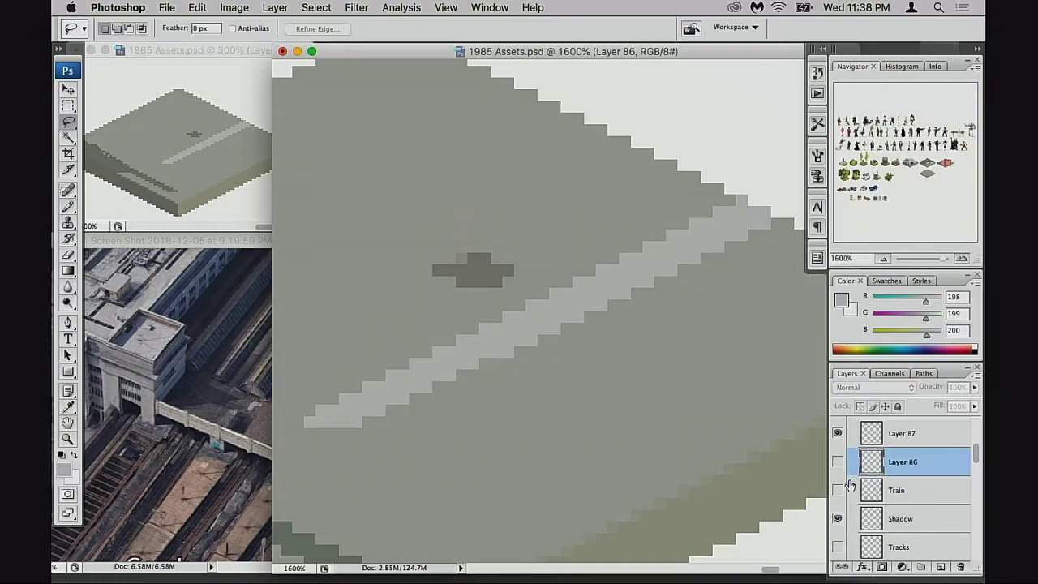
left_click(838, 462)
left_click(838, 490)
left_click(868, 491)
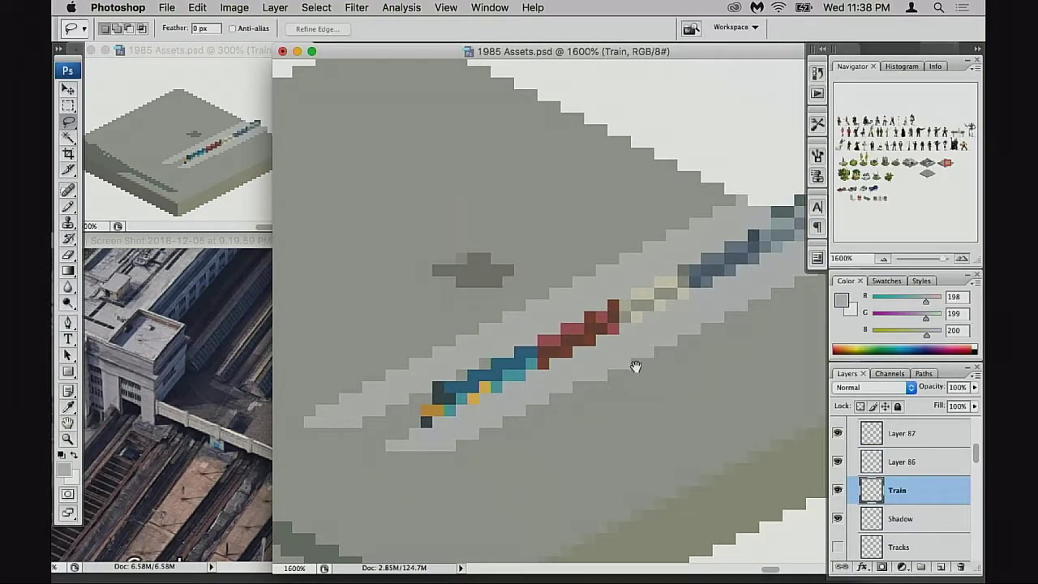
Step: Compare the train with and without the lower strip by toggling the visibility of Layer 86
left_click_drag(637, 366, 616, 378)
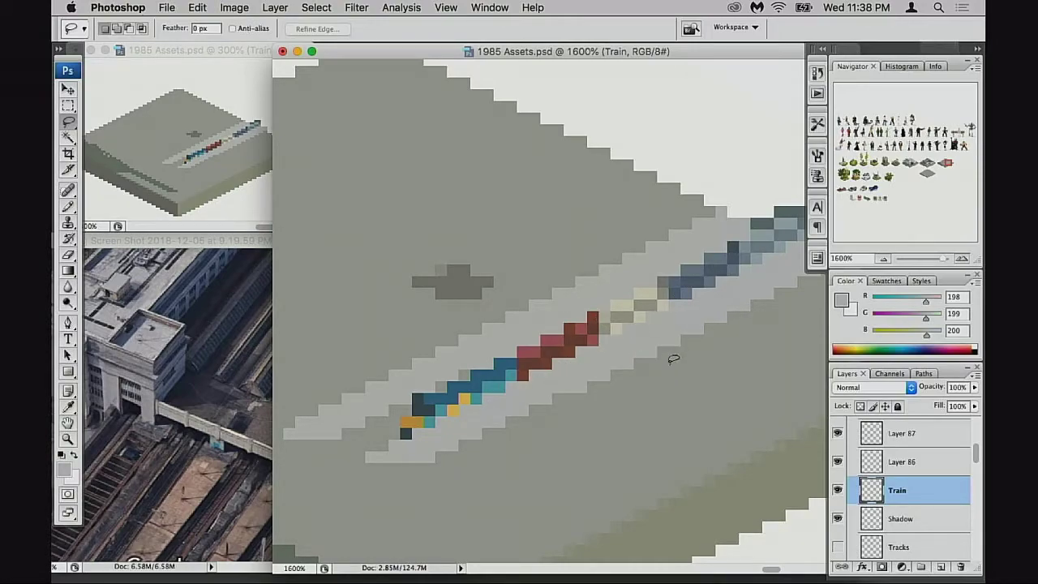
scroll(633, 408, "up", 1)
scroll(632, 408, "right", 1)
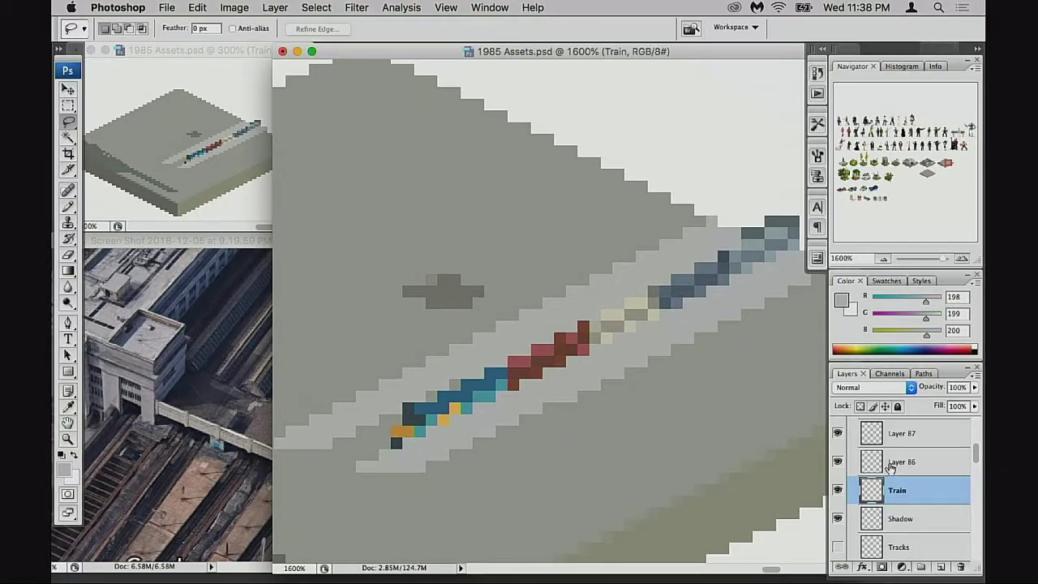
left_click(838, 462)
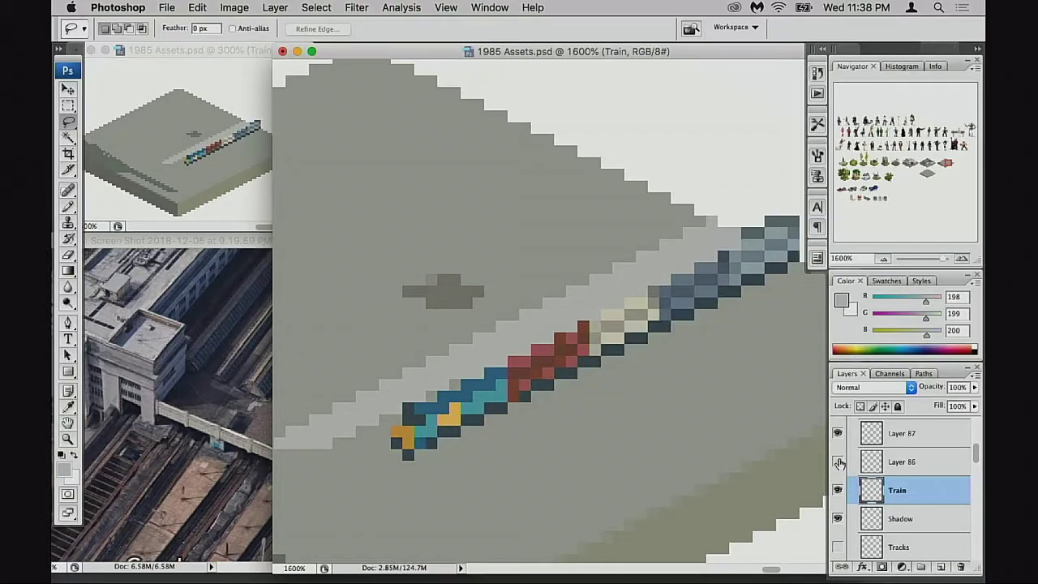
left_click(839, 462)
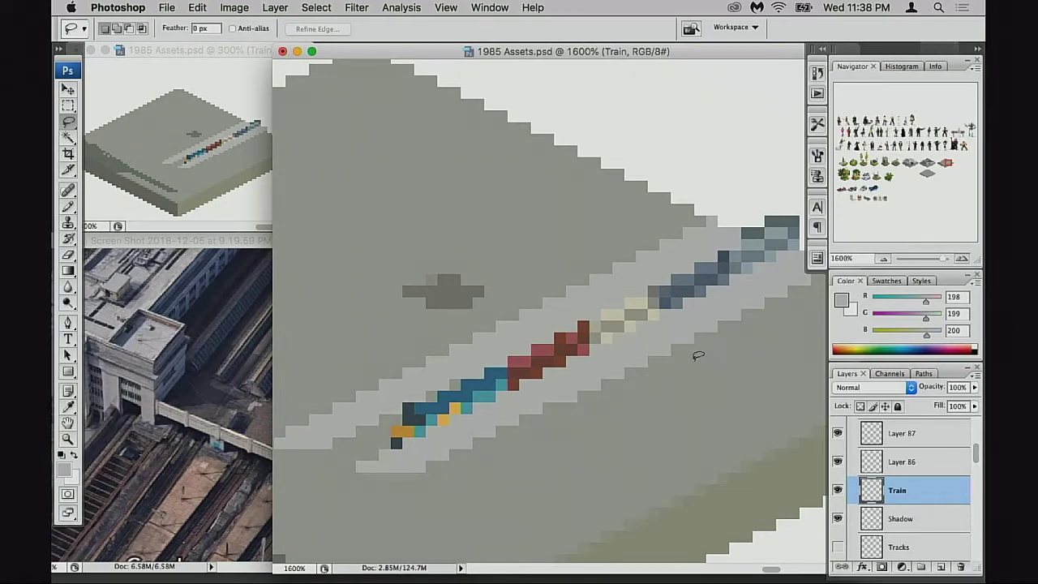
scroll(637, 370, "right", 2)
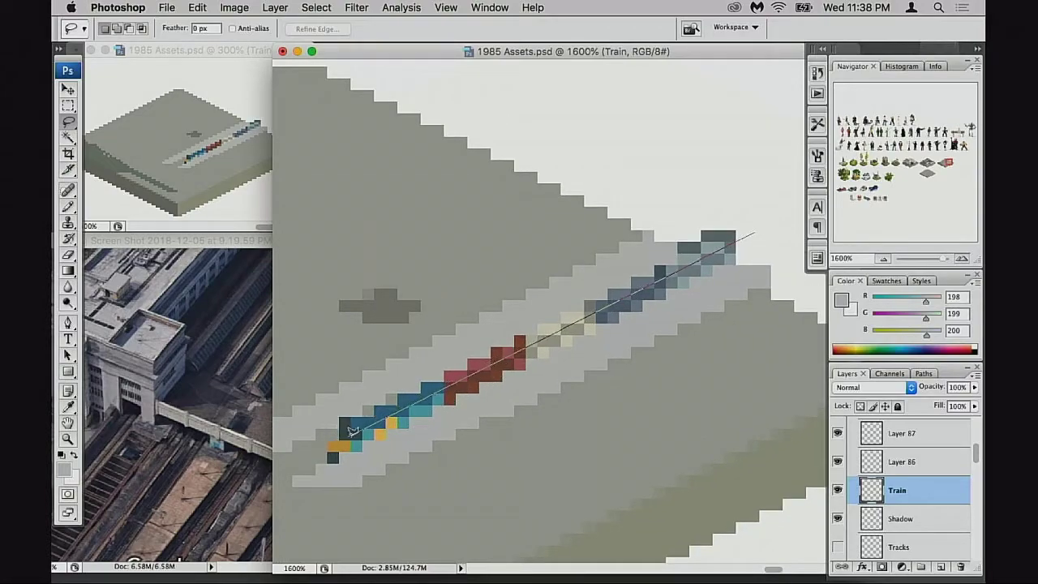
left_click(841, 463)
left_click(840, 462)
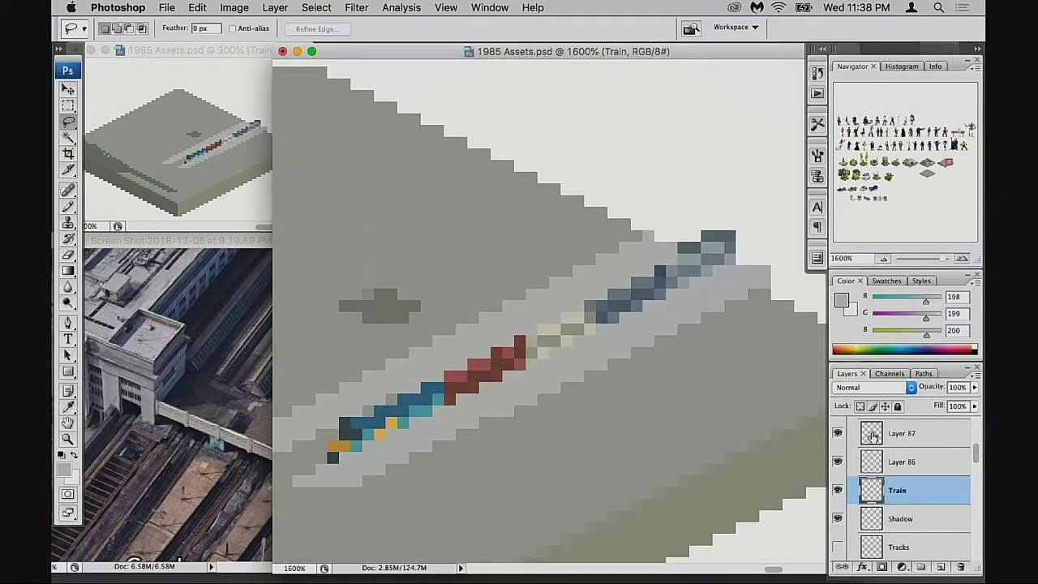
Step: Merge Layer 87 down into Layer 86 so both strips share one layer
left_click(871, 435)
left_click(840, 434)
left_click(841, 434)
key("Delete")
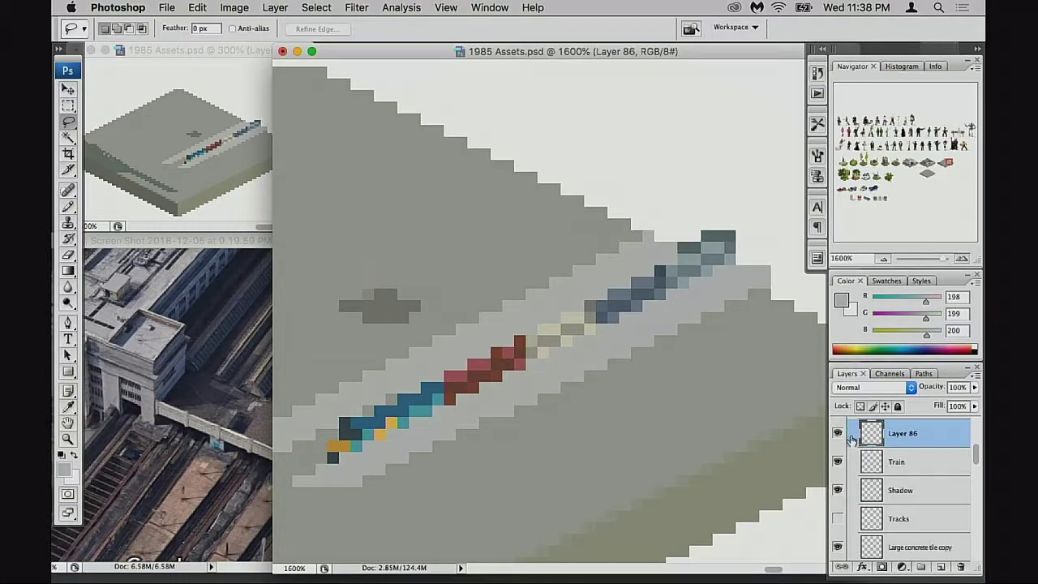
Step: Lasso the lower strip on Layer 86 and shift it one pixel down and one pixel right, clear of the train
left_click_drag(621, 373, 663, 371)
left_click(782, 233)
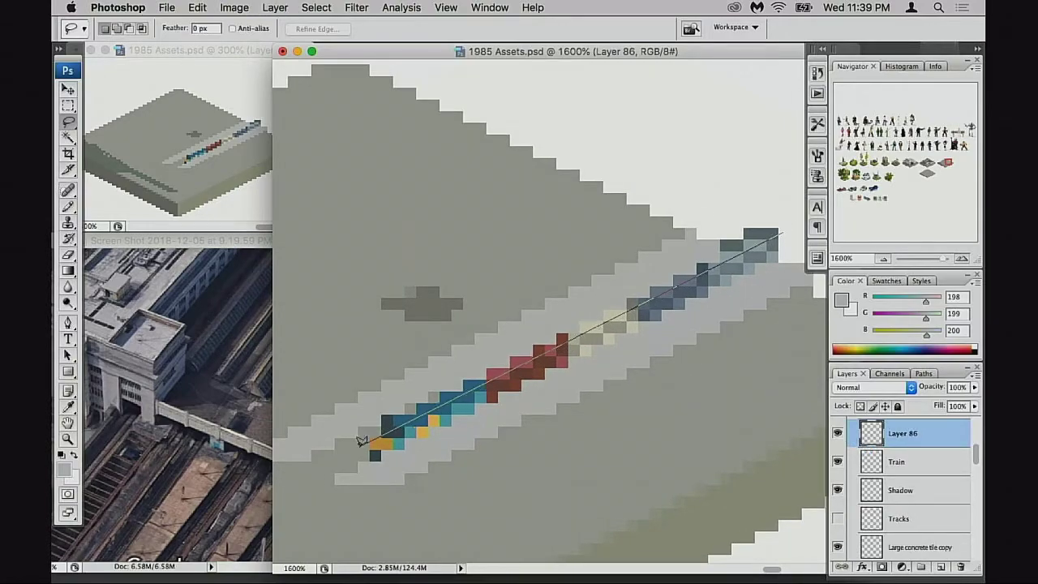
left_click(330, 470)
mouse_move(321, 516)
left_mouse_down()
mouse_move(503, 488)
mouse_move(680, 414)
mouse_move(819, 288)
mouse_move(829, 254)
mouse_move(754, 233)
left_mouse_up()
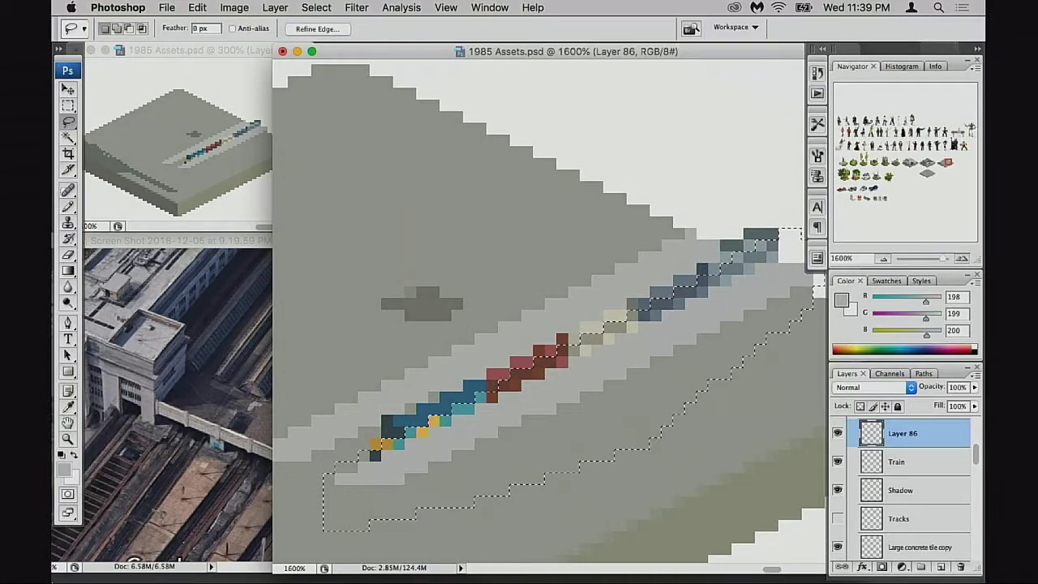
key("super+Down")
key("super+Right")
mouse_move(333, 583)
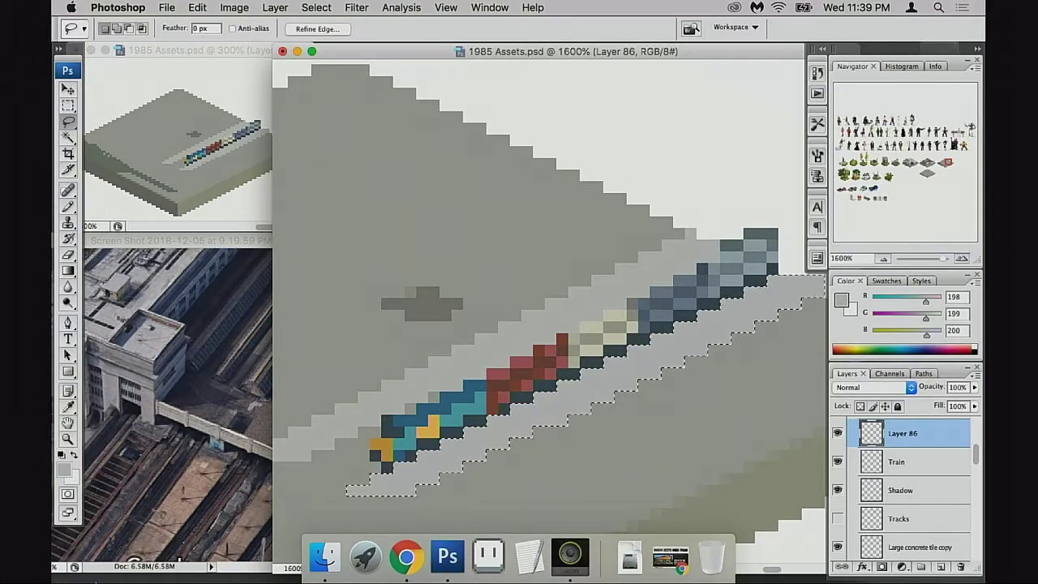
key("super+Down")
key("super+Up")
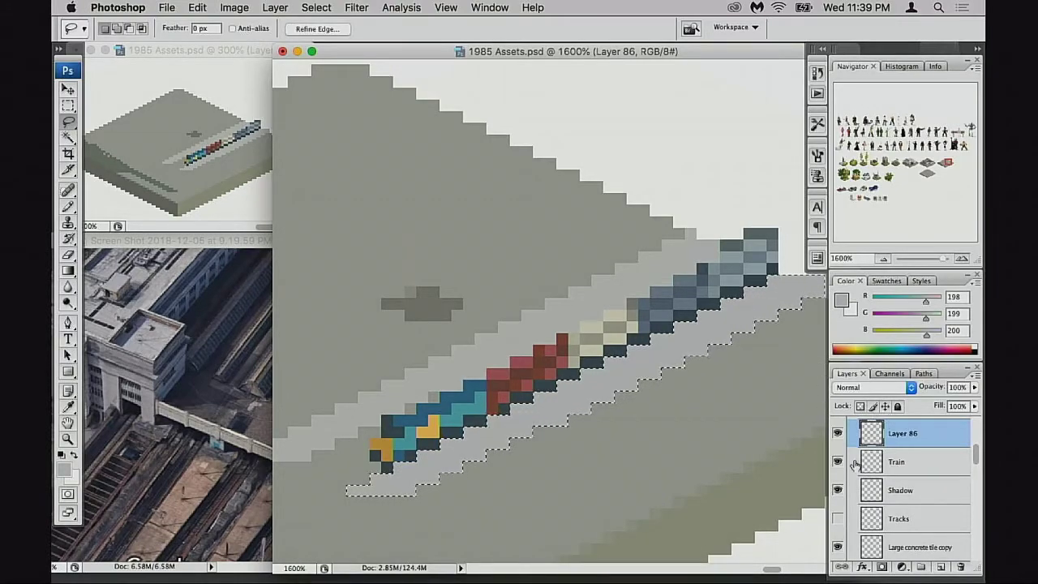
Step: Show the Tracks layer and inspect how the strips line up with the rails and the train
left_click(838, 519)
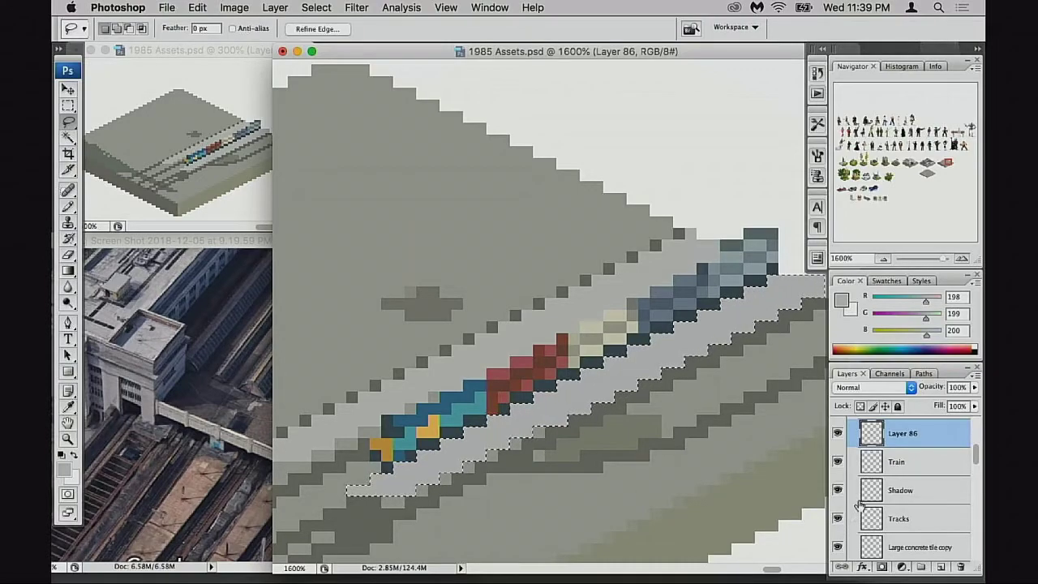
left_click(838, 490)
left_click(838, 490)
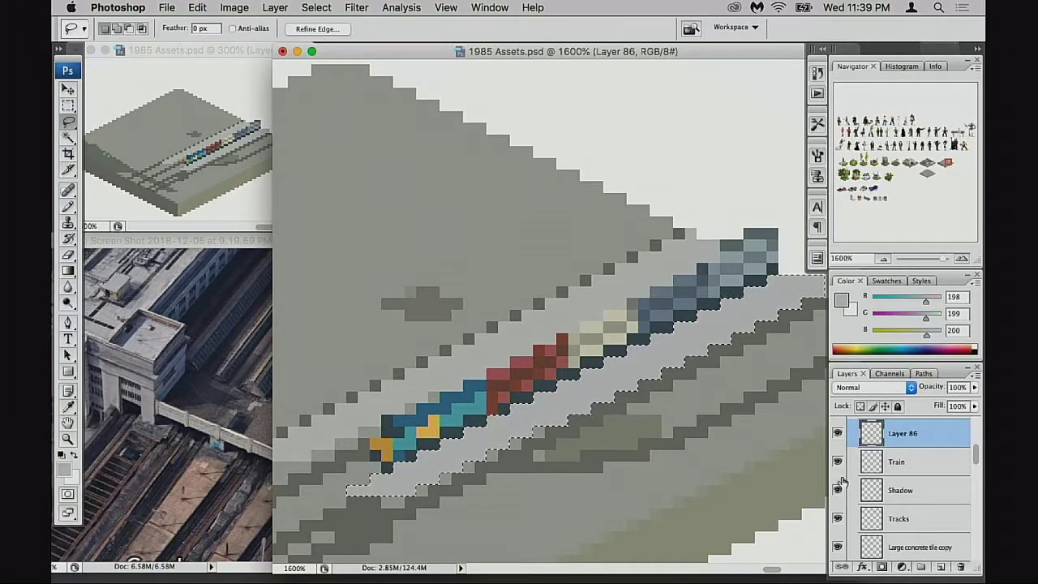
left_click(839, 435)
left_click(839, 435)
key("Tab")
mouse_move(642, 429)
left_mouse_down()
mouse_move(733, 419)
mouse_move(619, 461)
left_mouse_up()
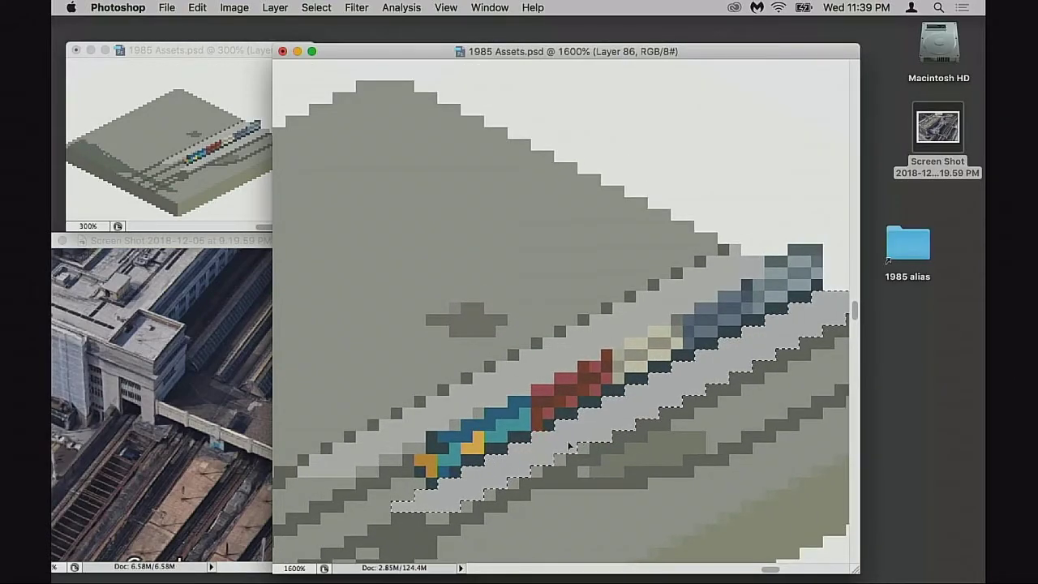
left_click_drag(435, 473, 482, 448)
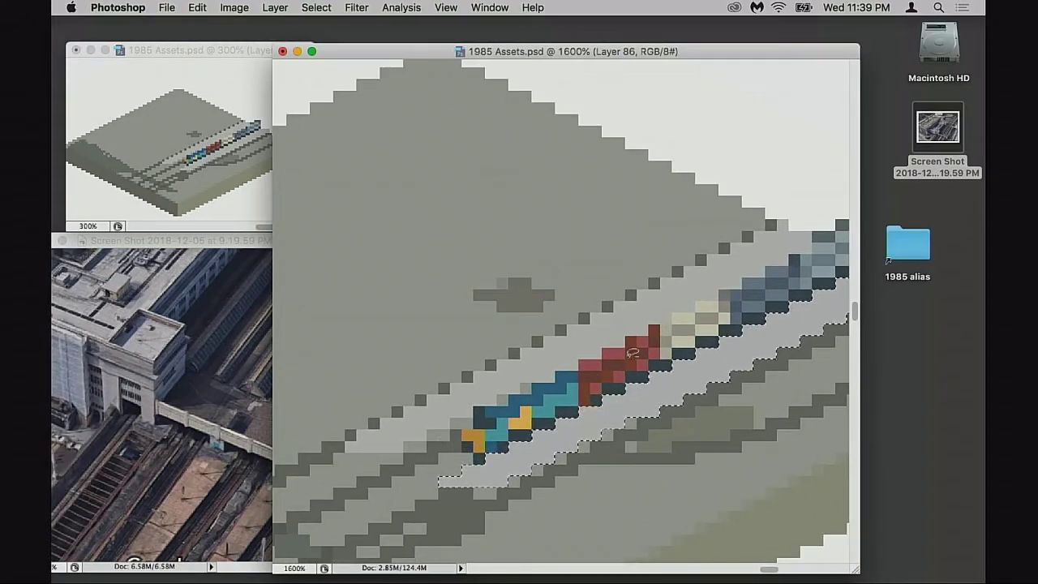
Step: Switch to a full-screen view, lasso the upper strip behind the train and shift it one pixel down and one pixel right
key("Tab")
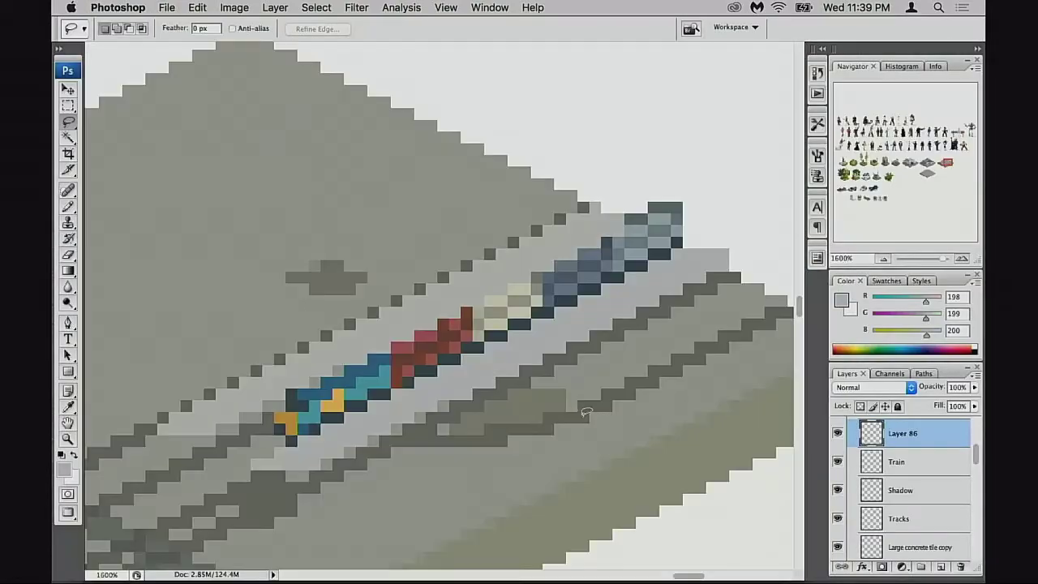
left_click_drag(467, 442, 619, 403)
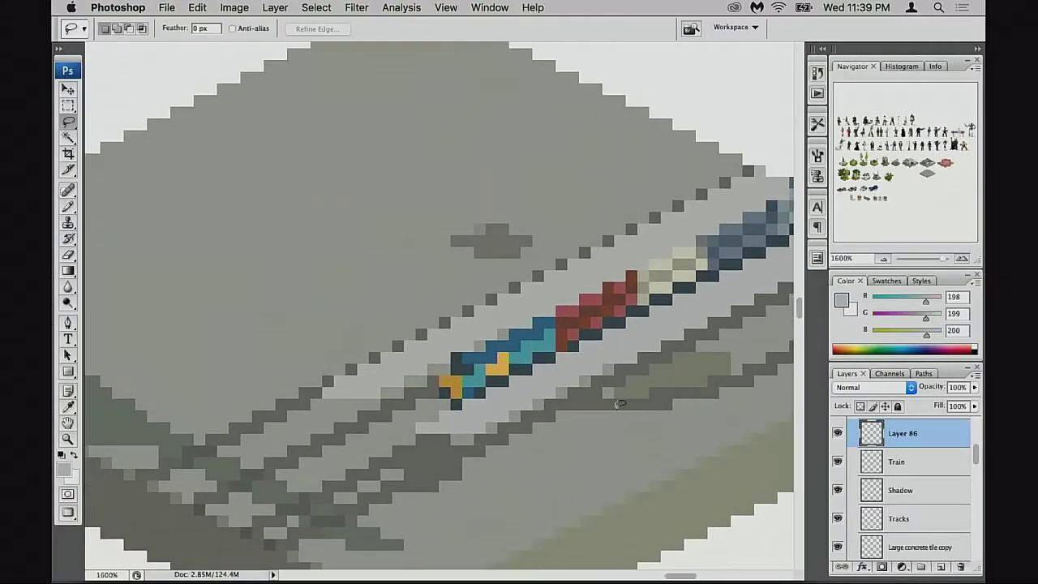
left_click(388, 417)
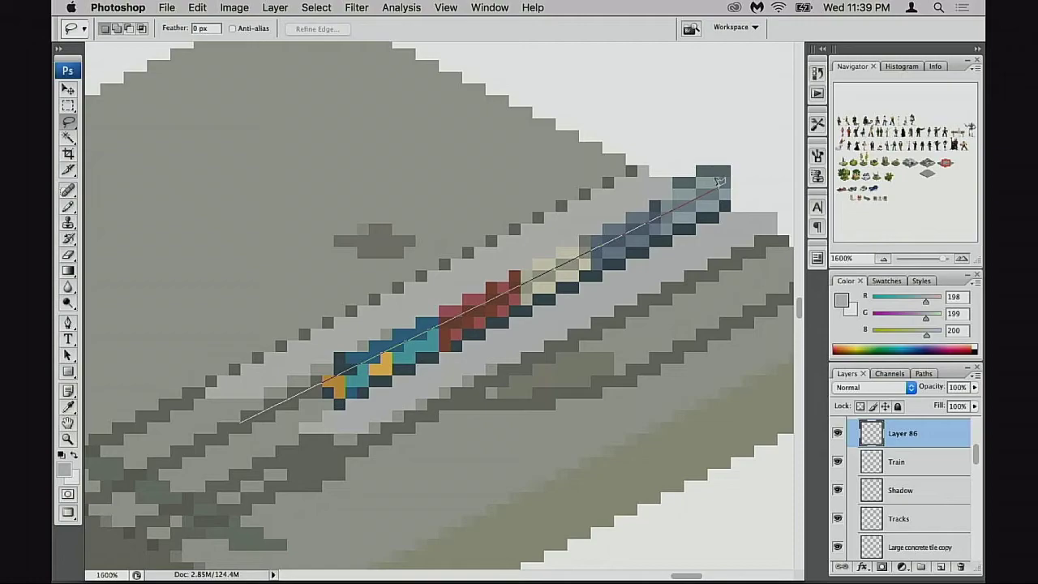
left_click(719, 180)
left_click(637, 139)
double_click(172, 371)
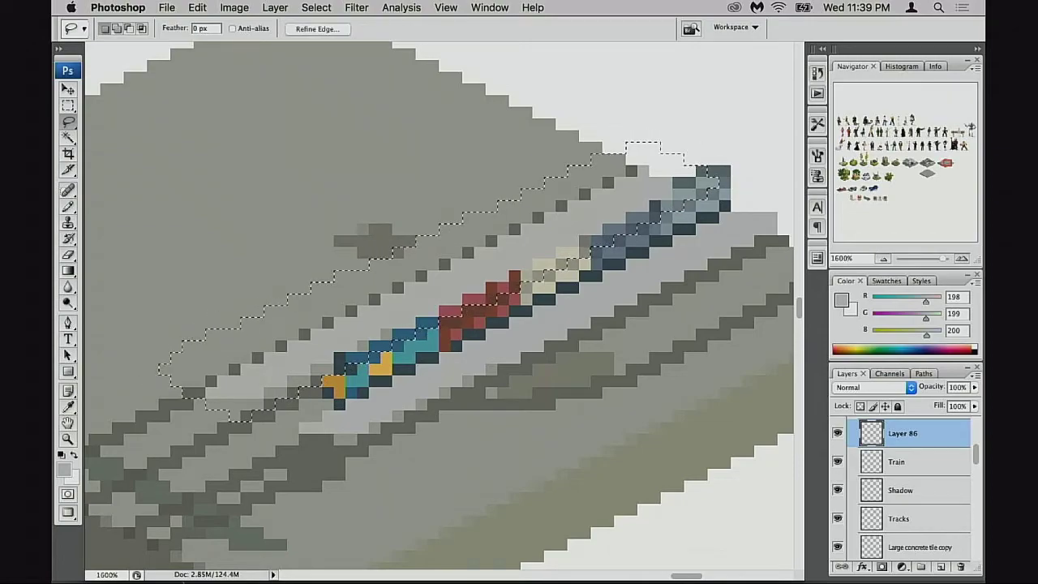
key("super+d")
key("super+Down")
key("super+Right")
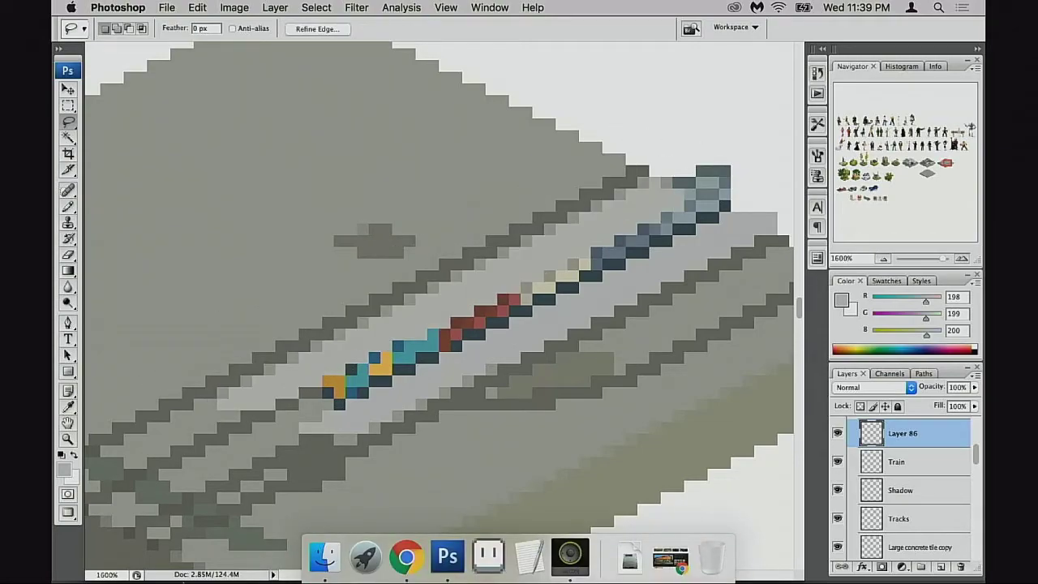
Step: Undo the upper strip's one-pixel shift to the right
key("super+alt+z")
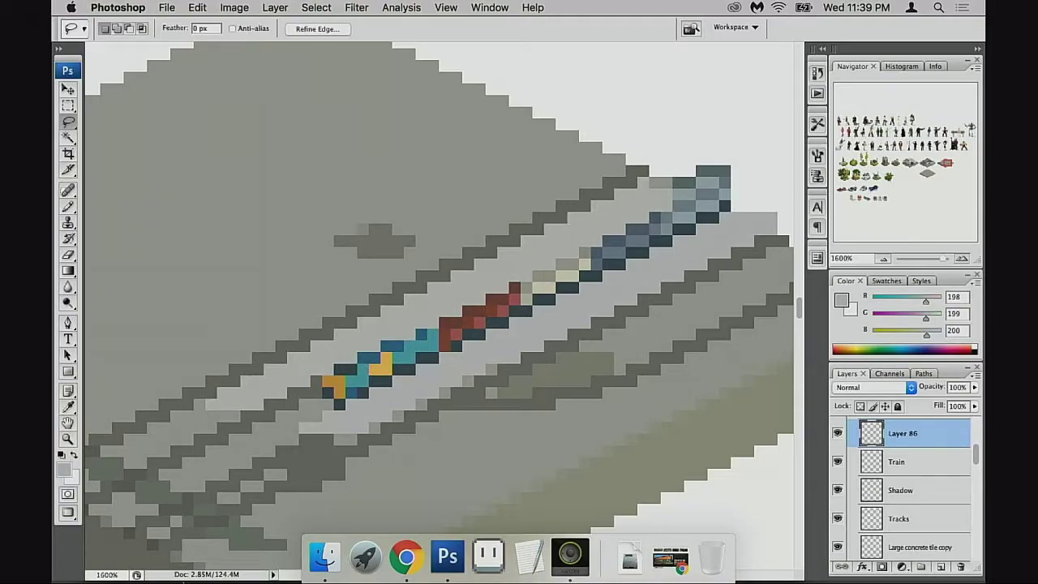
key("Tab")
key("Tab")
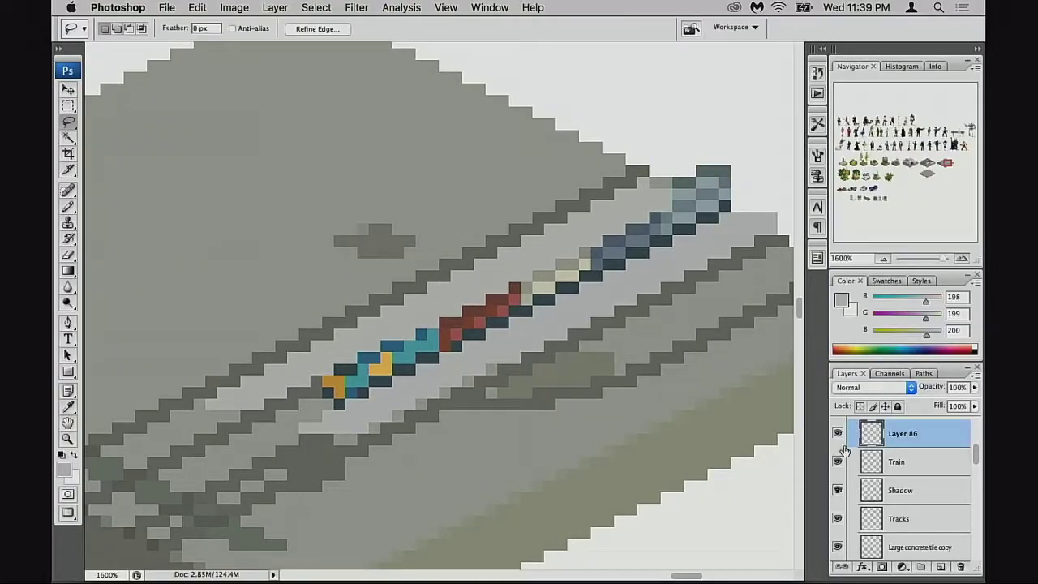
Step: Cut the selected upper strip from Layer 86, paste it onto its own layer and place that layer directly beneath Train
left_click(838, 435)
left_click(839, 436)
key("super+x")
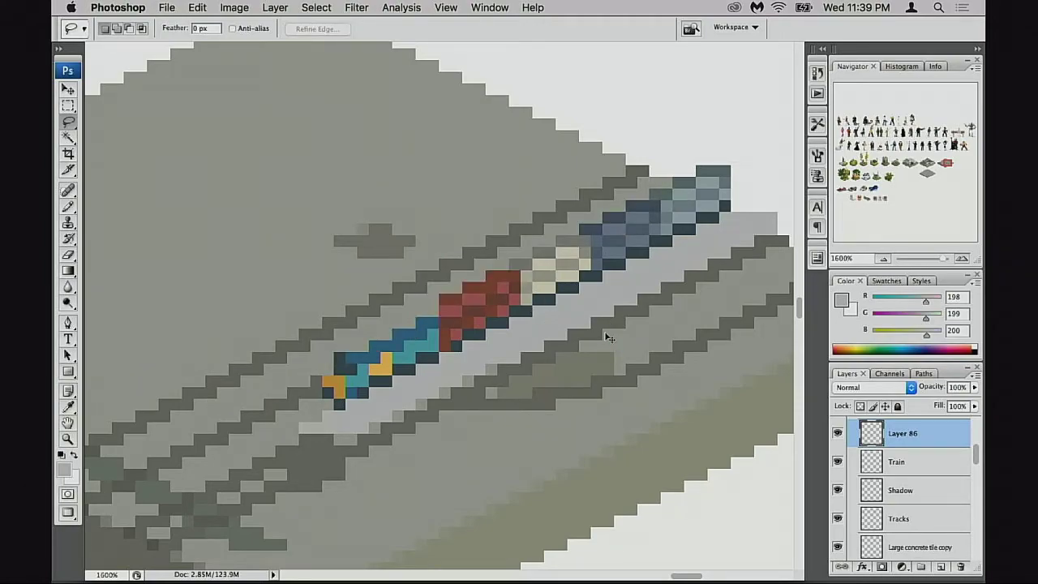
key("super+v")
left_click_drag(882, 445, 856, 485)
Step: Realign the pasted strip on Layer 87 with the gap between the rails behind the train
mouse_move(258, 582)
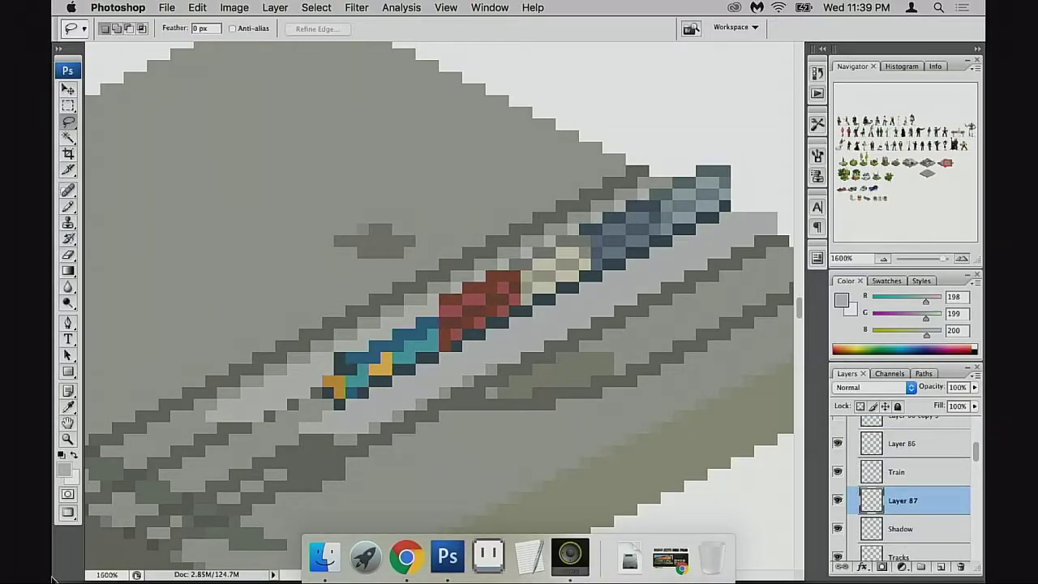
key("super+z")
key("super+z")
key("v")
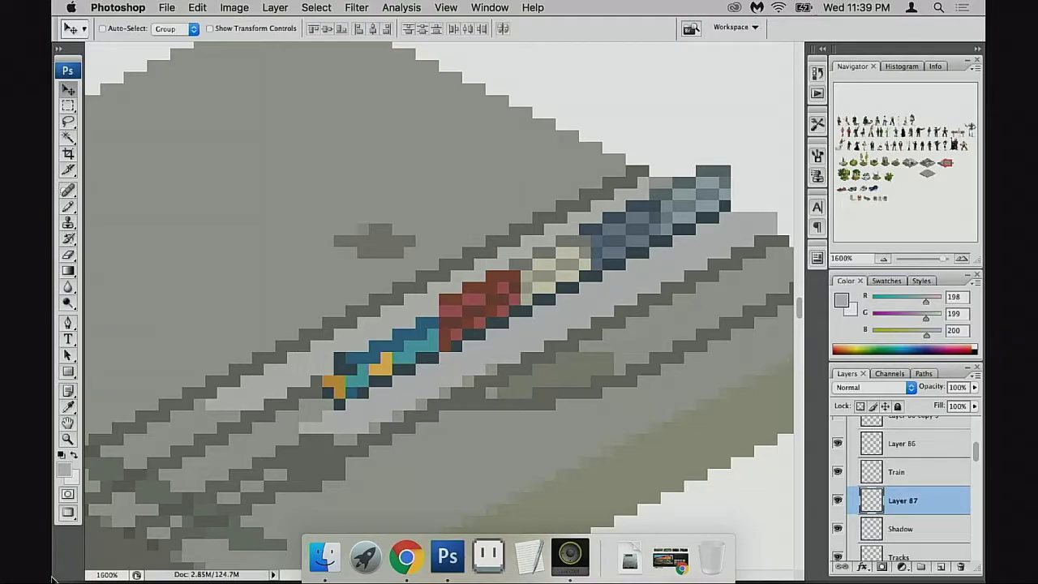
Step: Hide the Train layer and toggle Layer 86 and Layer 87 to check which strip each holds and how it meets the rails
left_click(839, 472)
scroll(842, 479, "up", 2)
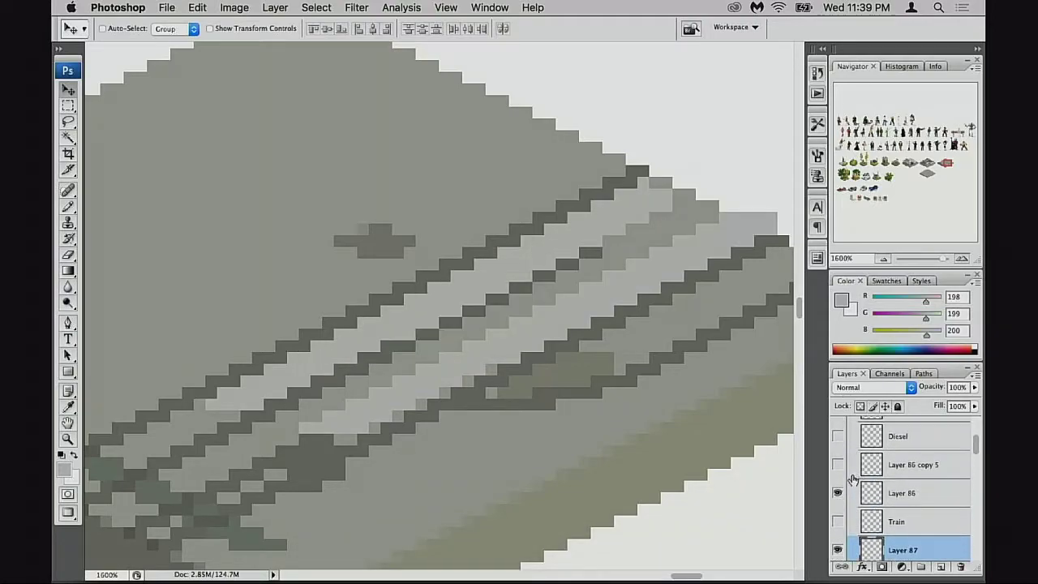
left_click(840, 494)
left_click(841, 495)
scroll(848, 496, "up", 1)
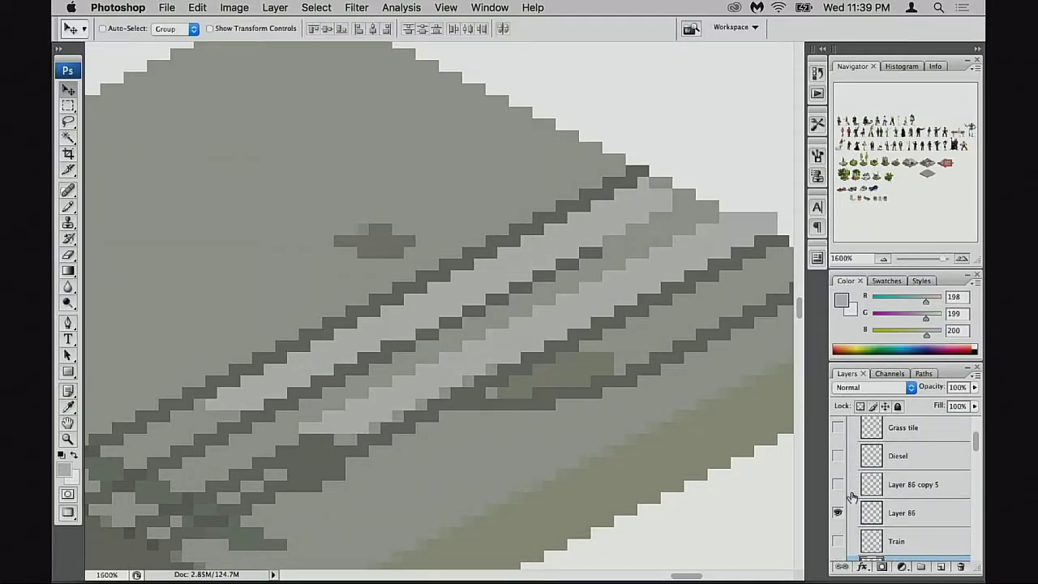
scroll(851, 497, "down", 1)
scroll(852, 498, "down", 1)
left_click(840, 492)
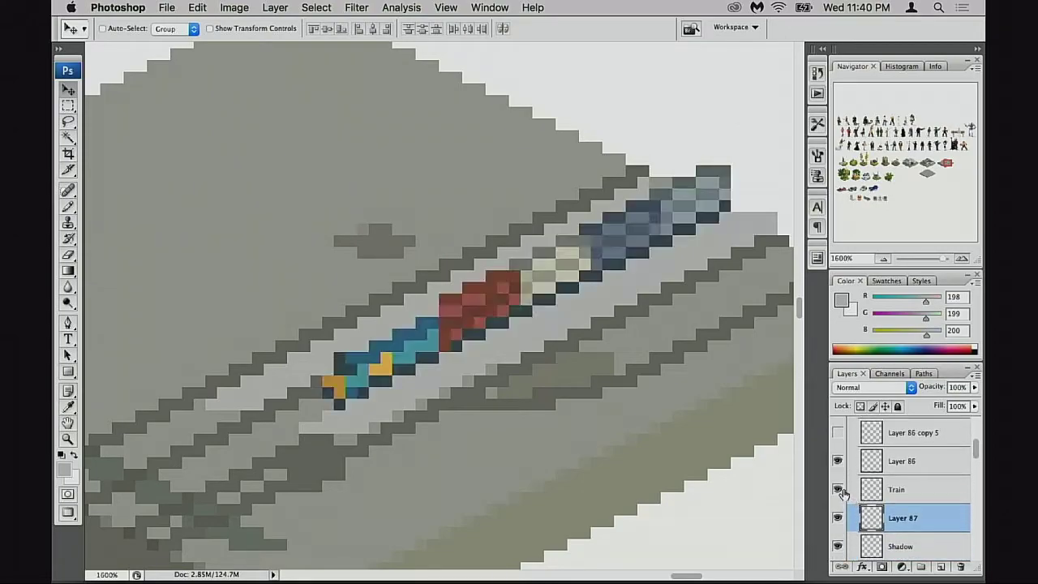
left_click(840, 492)
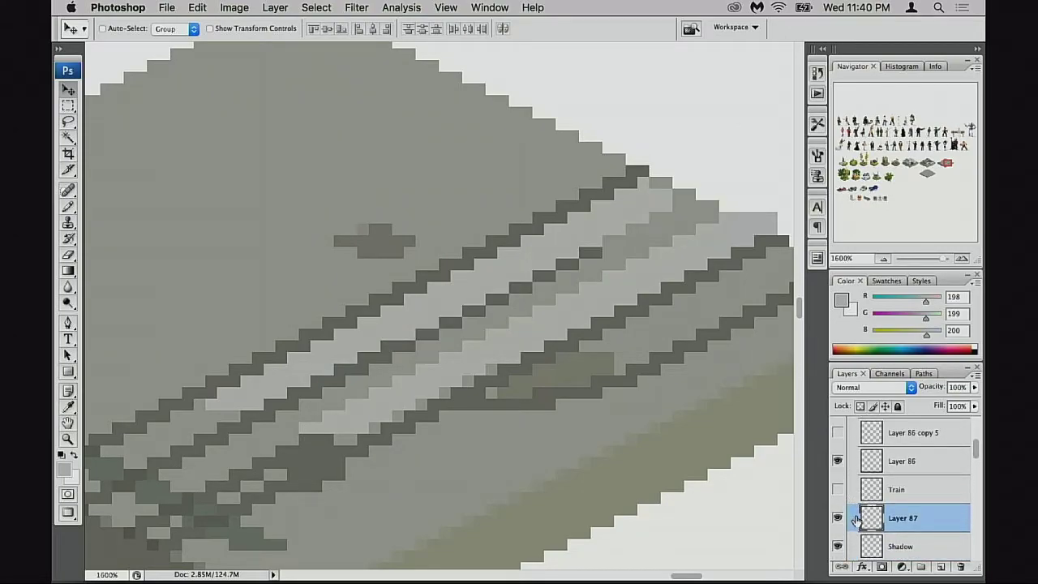
scroll(848, 520, "down", 1)
left_click(840, 497)
left_click(839, 495)
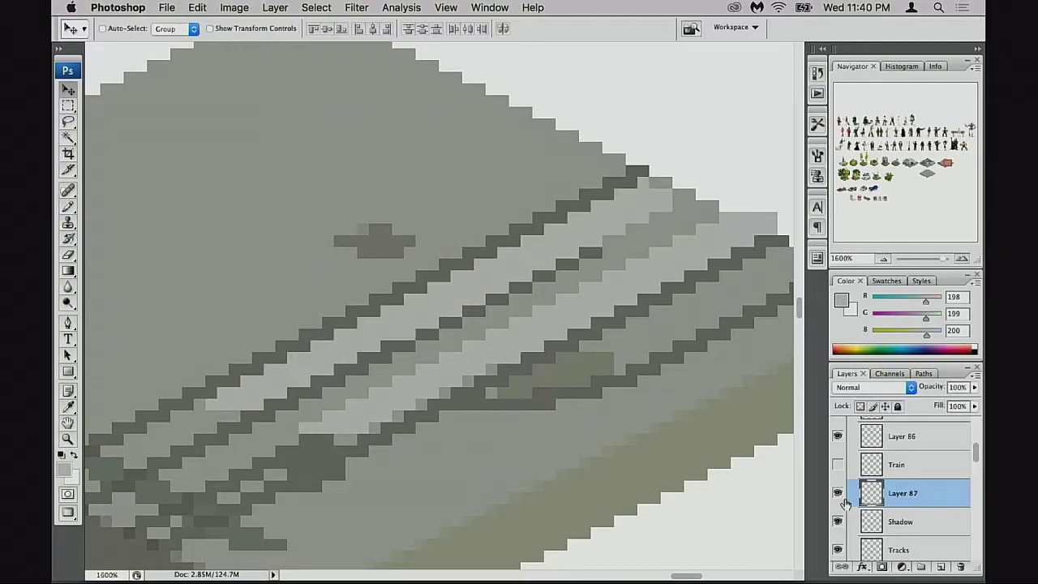
left_click(839, 494)
left_click(839, 495)
Step: Place Layer 87 beneath the Tracks layer, comparing the whole tile with the strip stacked above and below the rails
left_click_drag(874, 507, 876, 558)
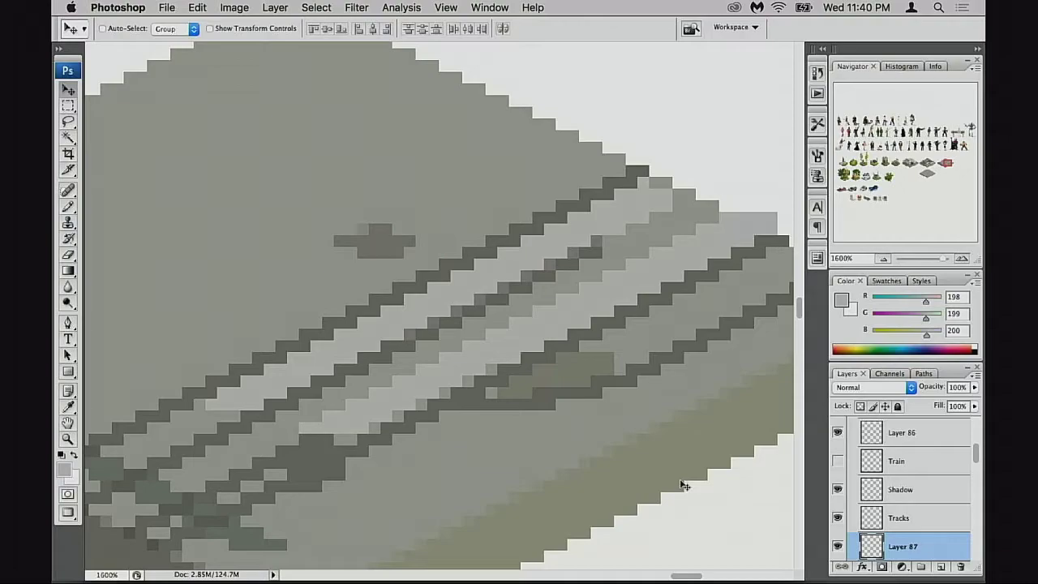
left_click(557, 442, "alt")
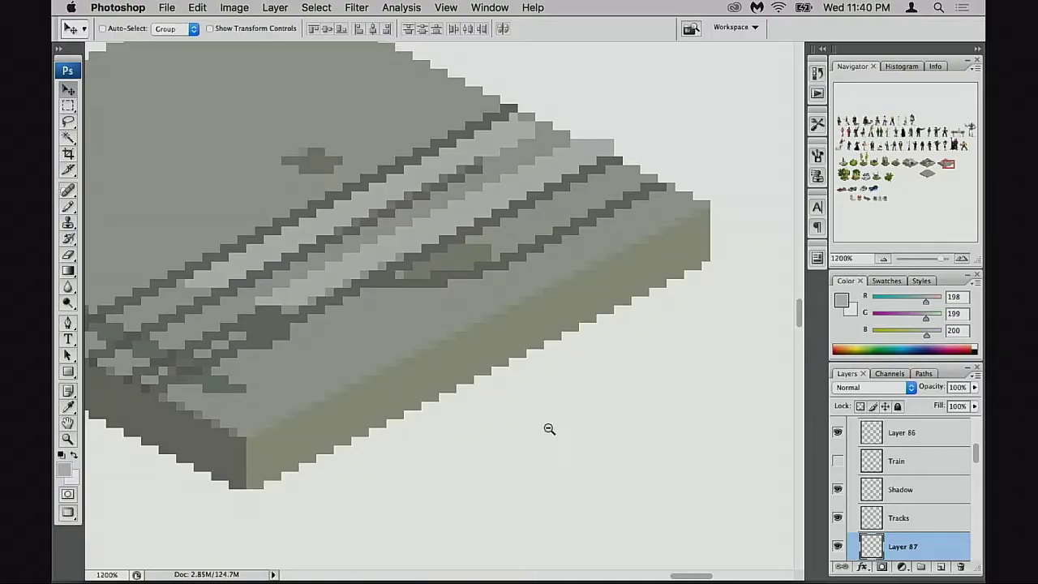
left_click(528, 416, "alt")
left_click_drag(528, 417, 647, 525)
key("super+bracketright")
key("super+bracketright")
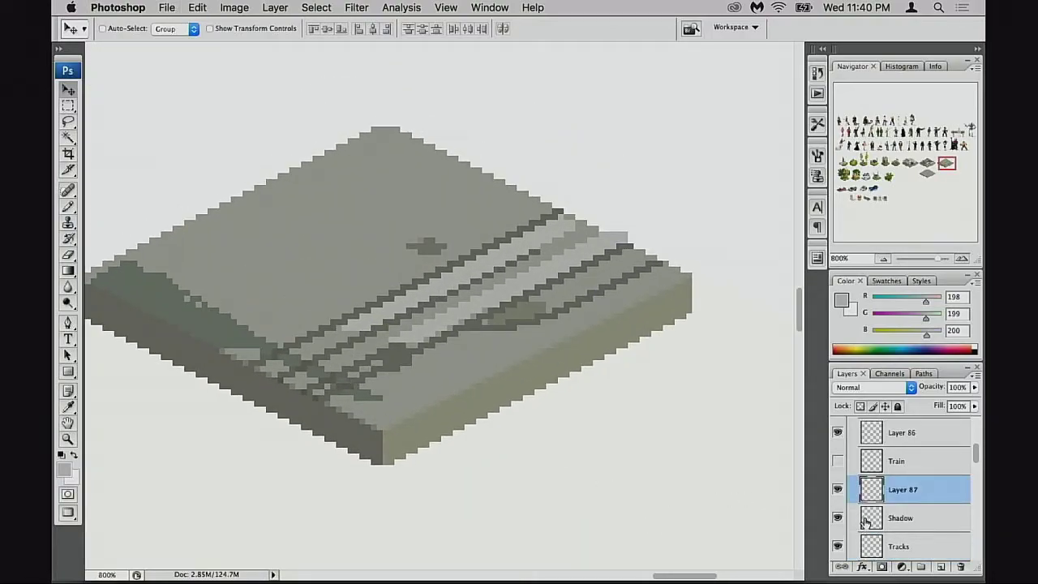
key("super+bracketleft")
key("super+bracketleft")
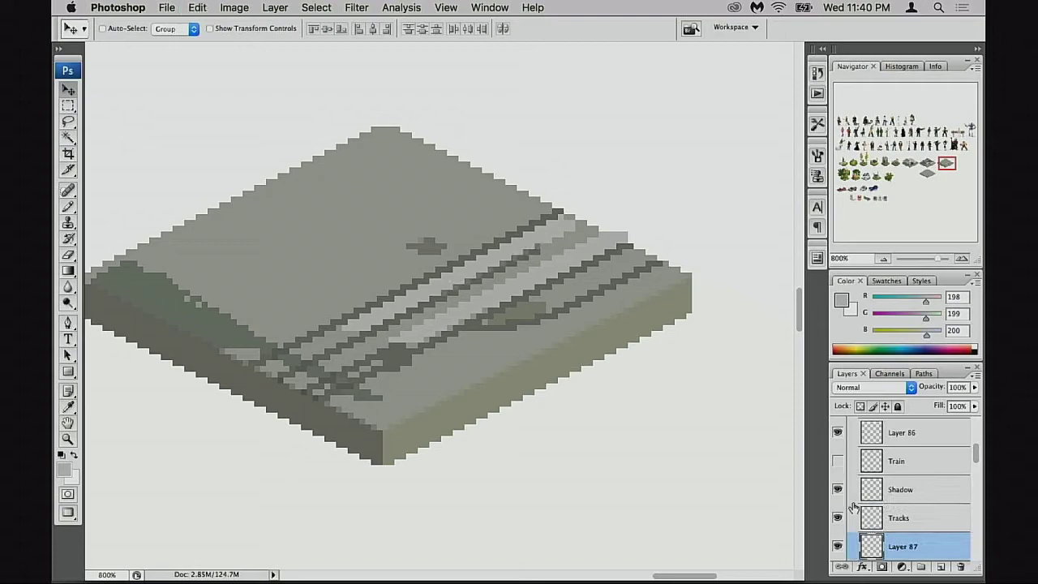
Step: Compare the tile with the upper strip hidden and shown, and examine the strip's edges along the rails up close
left_click(839, 546)
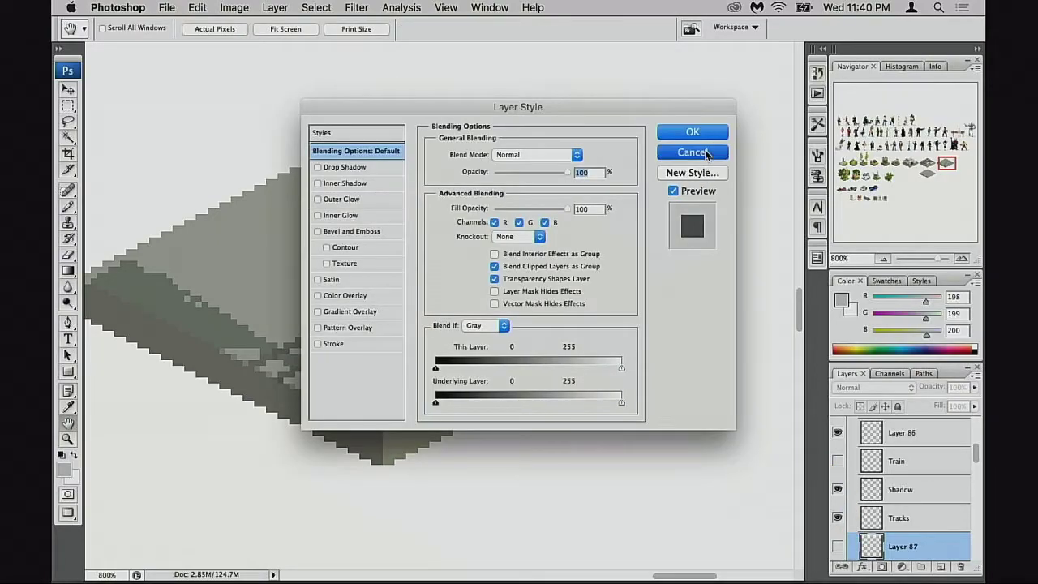
left_click(692, 152)
key("v")
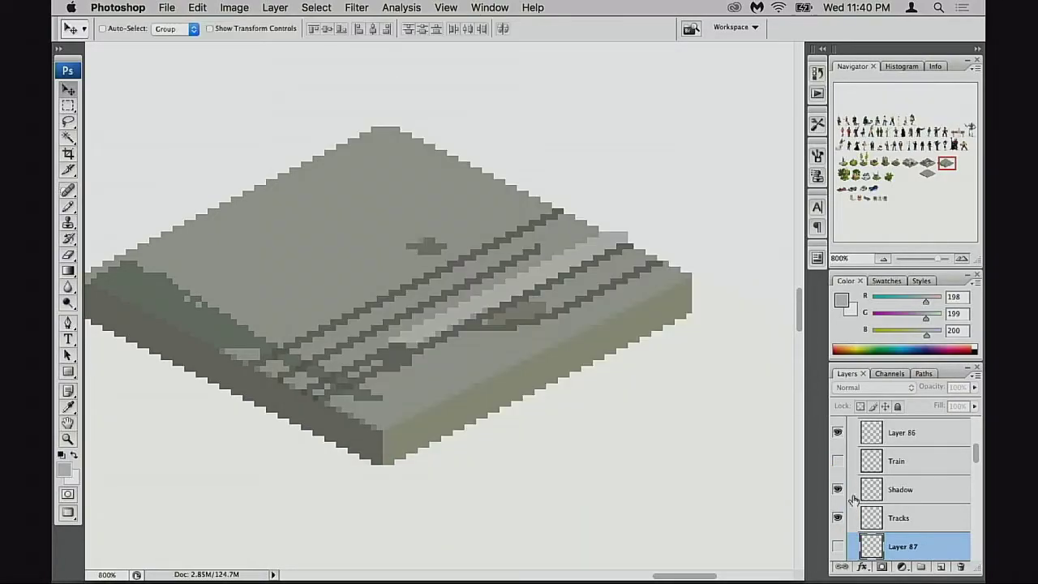
left_click(838, 546)
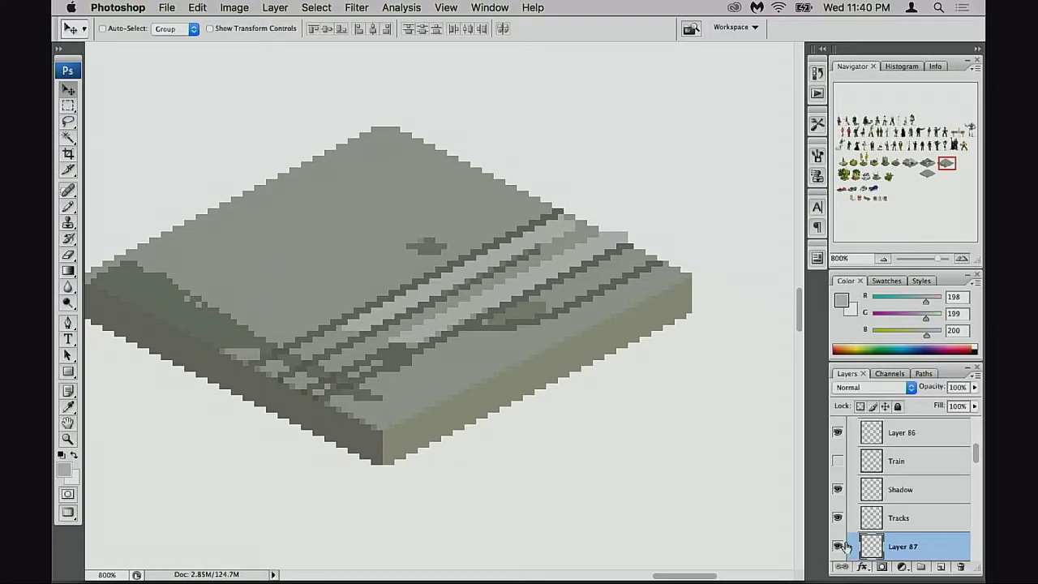
key("super+equal")
key("super+equal")
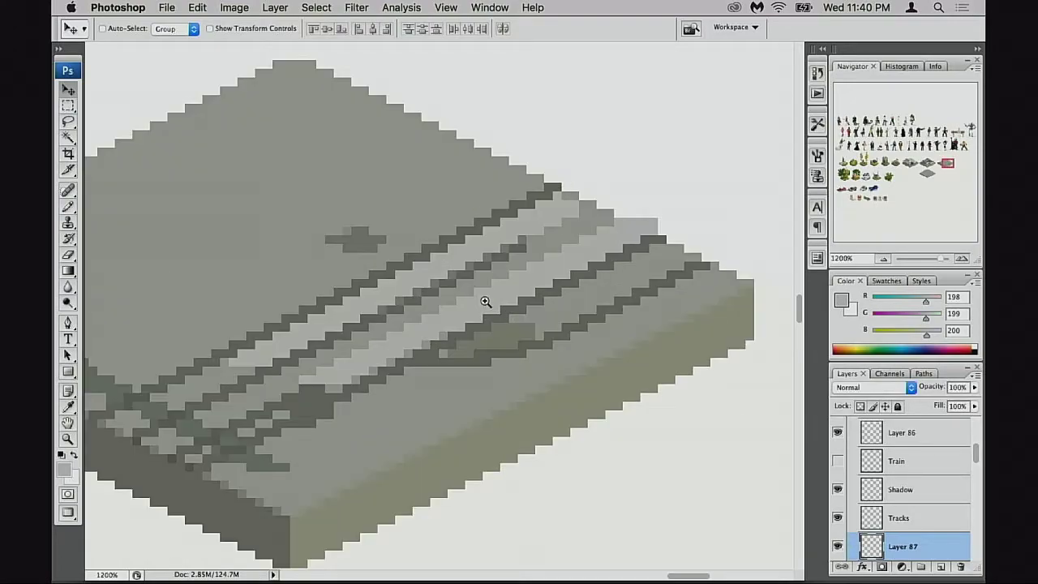
left_click_drag(400, 285, 412, 313)
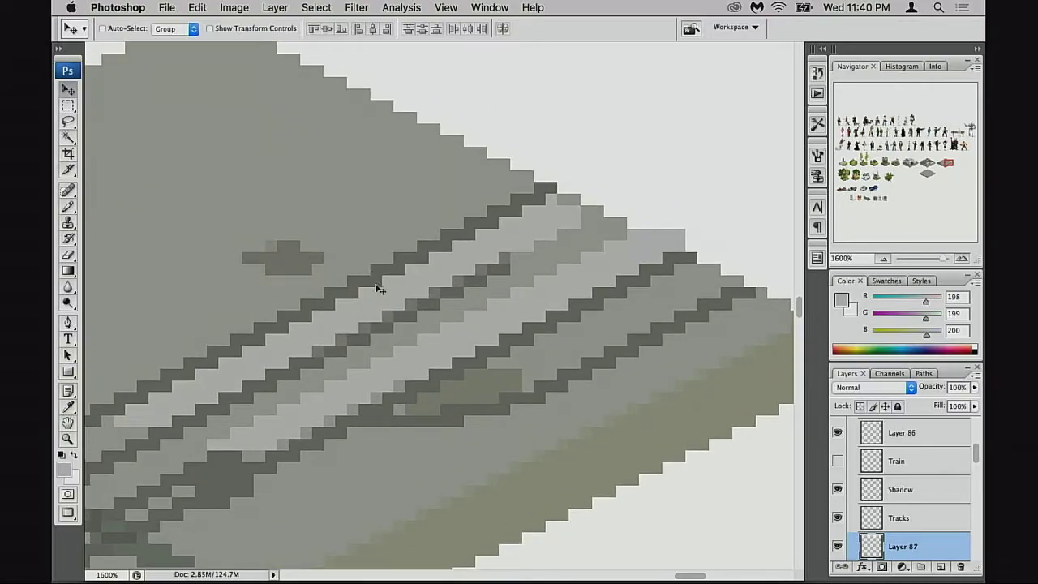
left_click_drag(418, 287, 447, 280)
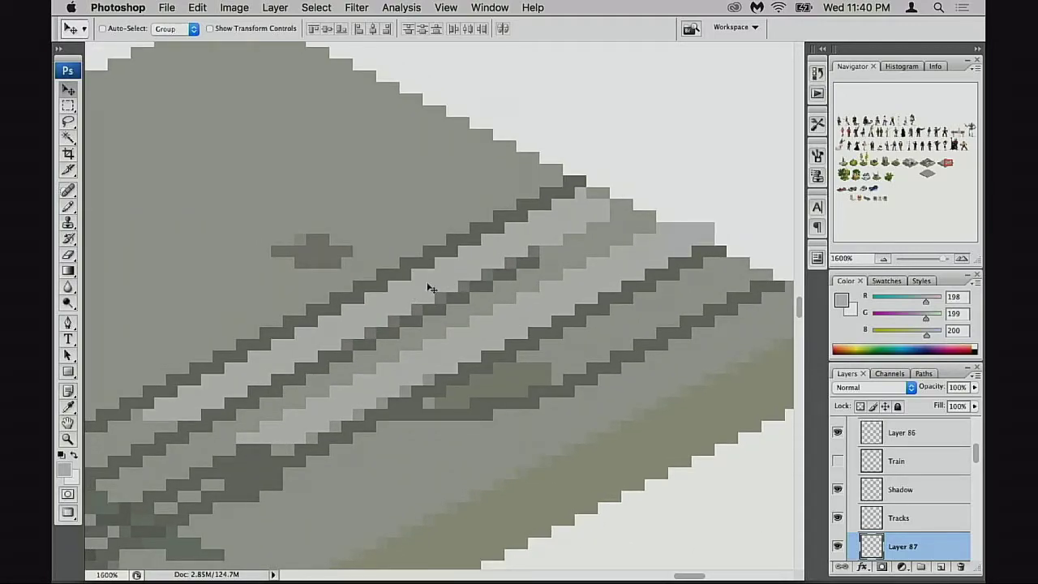
left_click_drag(412, 323, 456, 313)
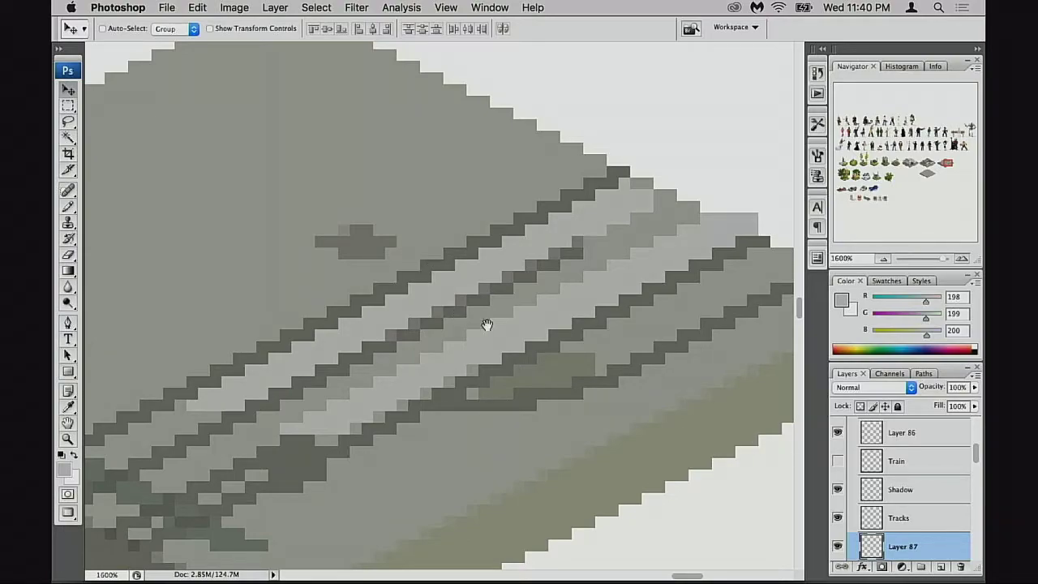
left_click_drag(527, 355, 508, 357)
Step: Show the Train layer again and check the train with Layer 87 hidden and shown
left_click(838, 462)
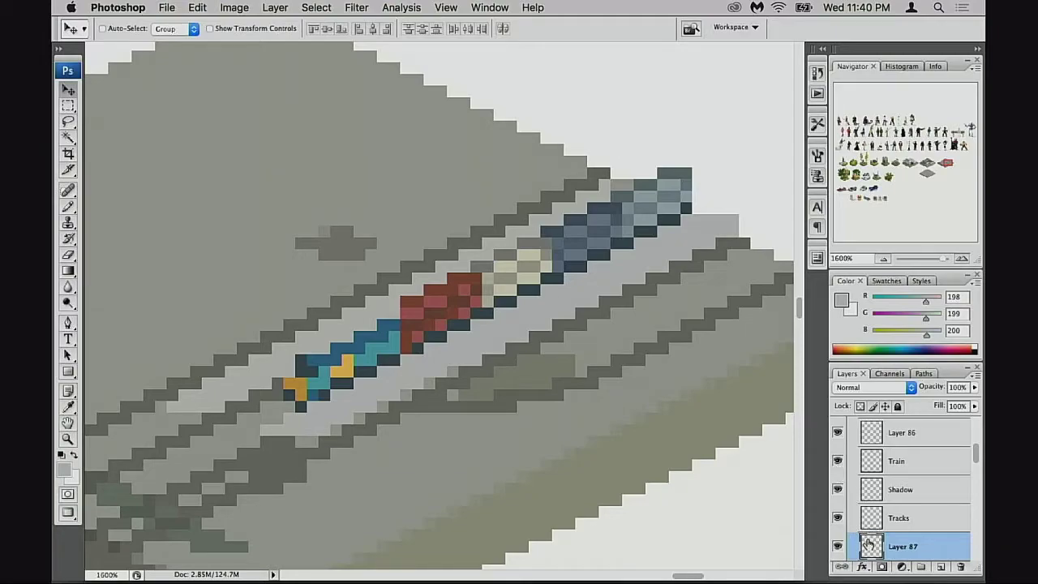
left_click(842, 547)
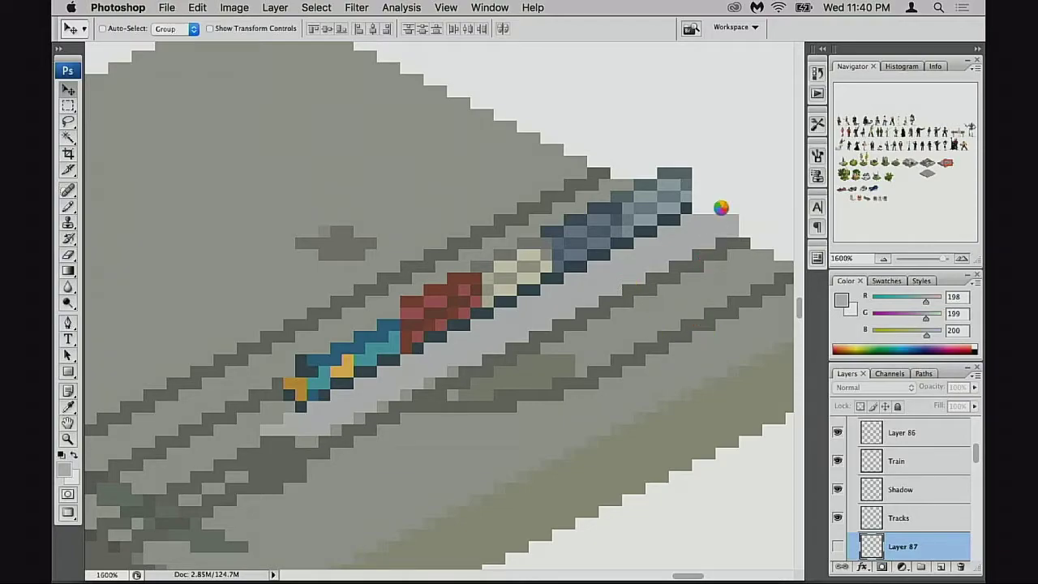
left_click(705, 152)
key("v")
left_click(838, 547)
Step: Try shifting the strip on Layer 87 one pixel up while it lies beneath the tracks, and return it
key("Up")
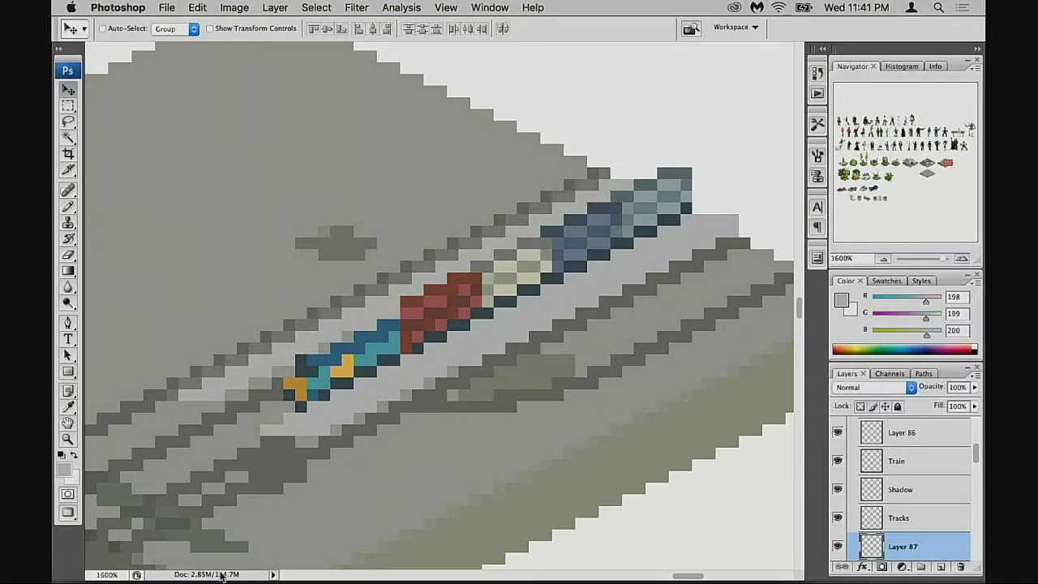
key("Down")
key("Left")
mouse_move(231, 582)
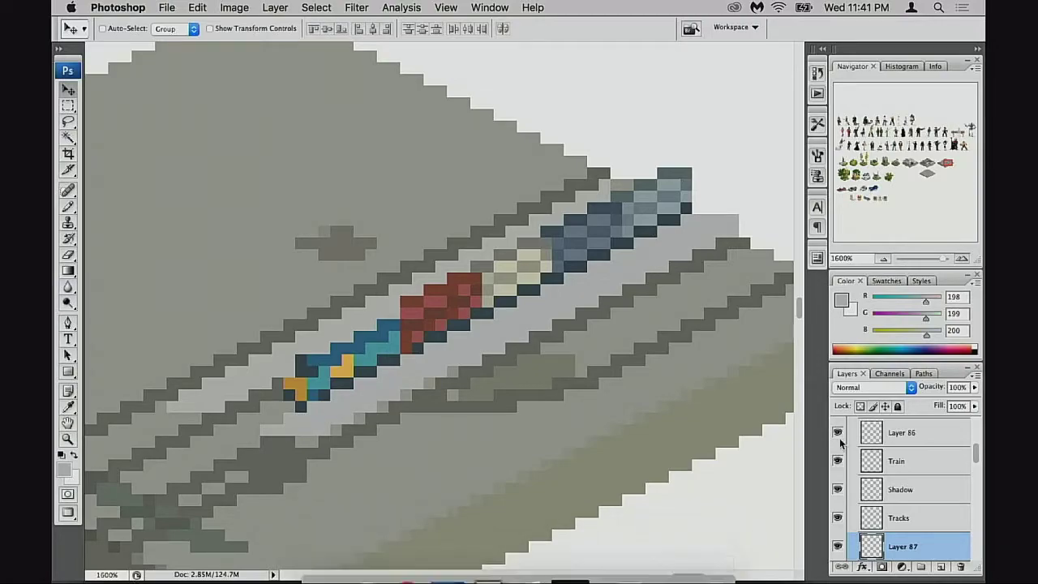
Step: Place Layer 87 directly above Tracks, shift its strip one pixel up over the upper rail and check the whole tile
left_click_drag(884, 545, 878, 516)
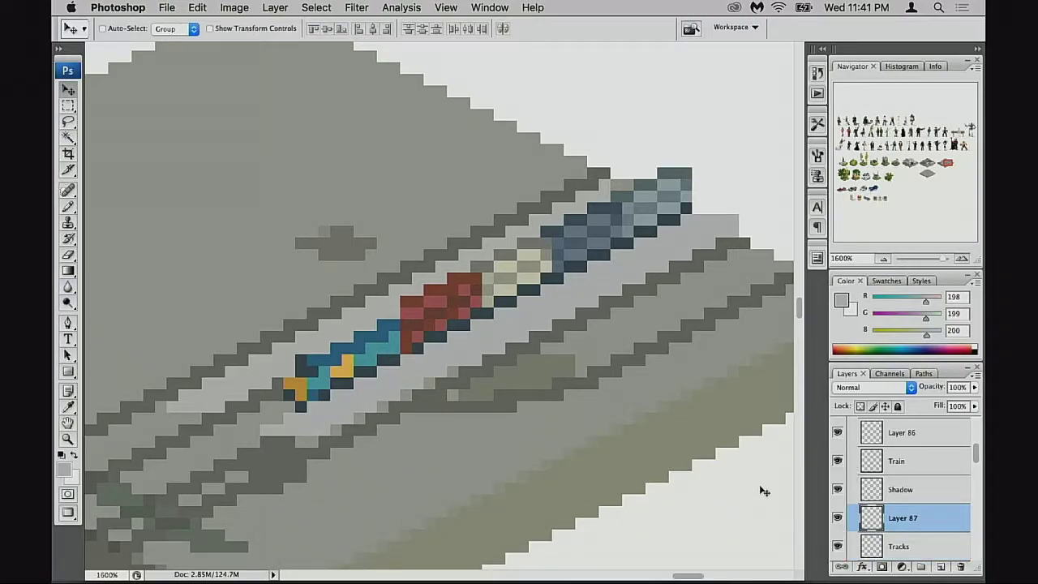
key("Up")
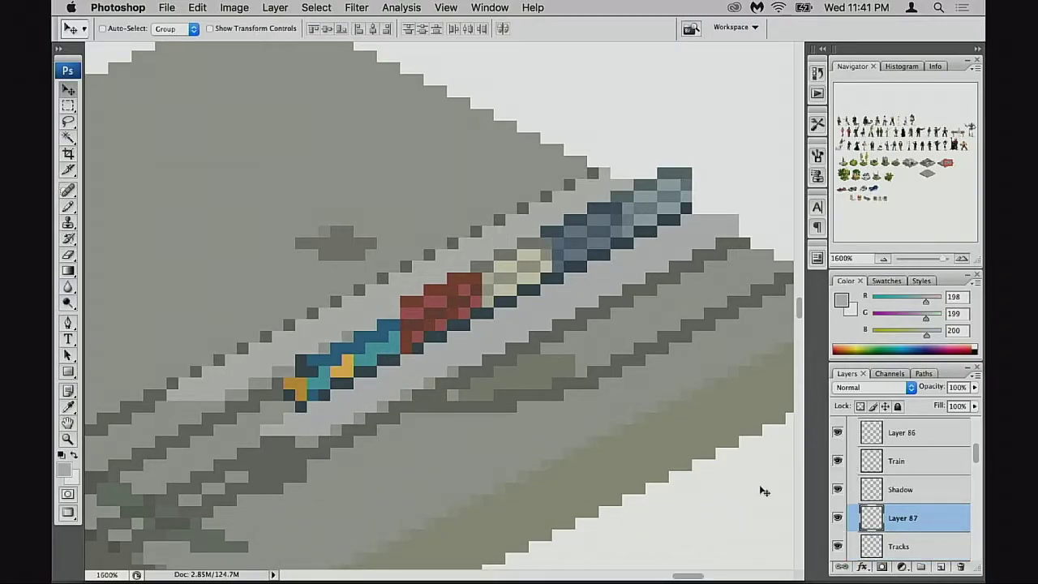
left_click(489, 295, "alt")
left_click(491, 298, "alt")
left_click(495, 307, "alt")
left_click(496, 312, "alt")
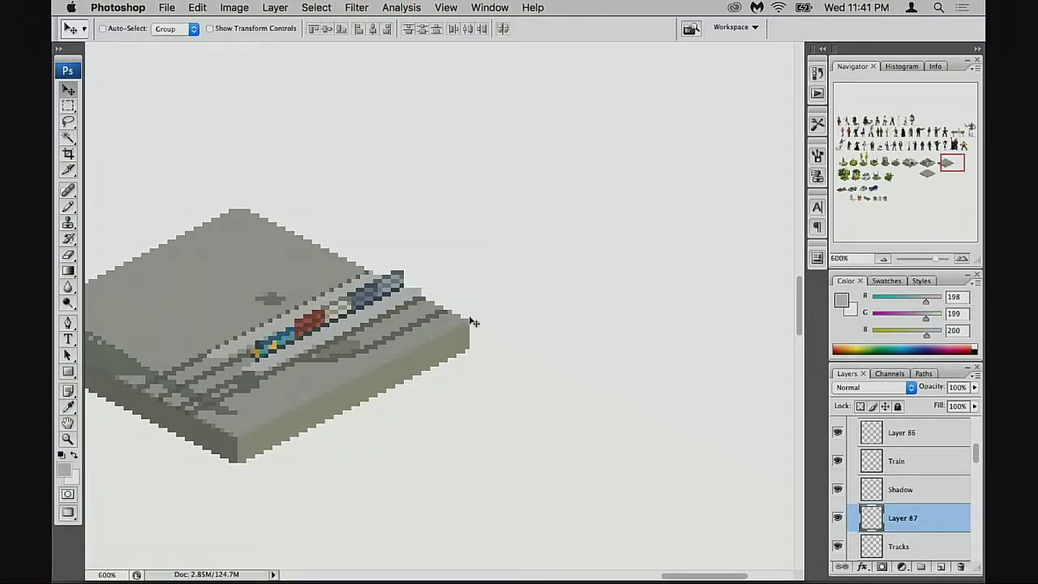
left_click(312, 333, "super")
left_click(323, 336, "super")
left_click_drag(581, 333, 491, 380)
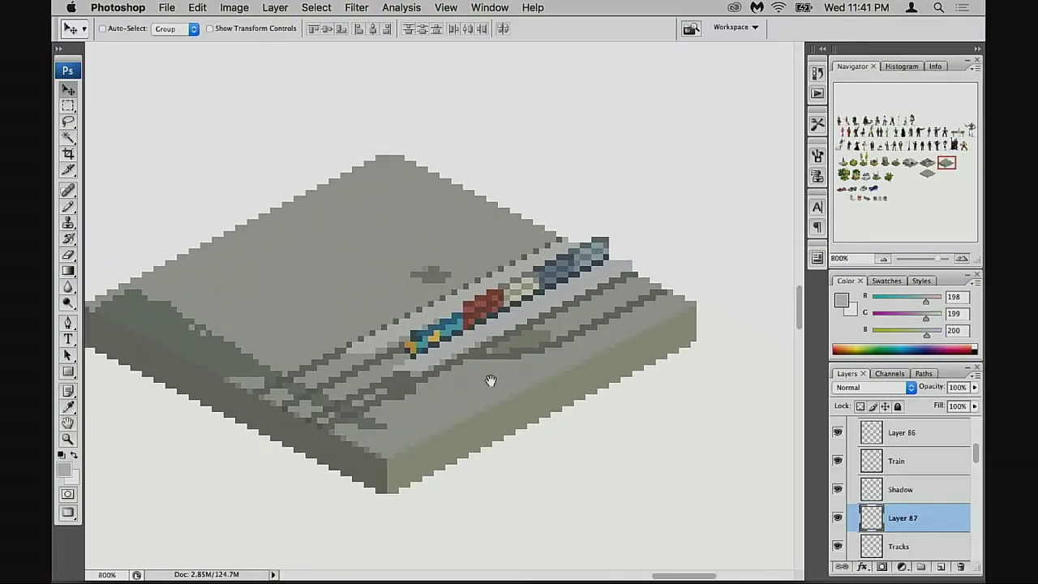
Step: Replace the upward shift of the strip on Layer 87 with a shift of one pixel to the left
key("Left")
key("super+z")
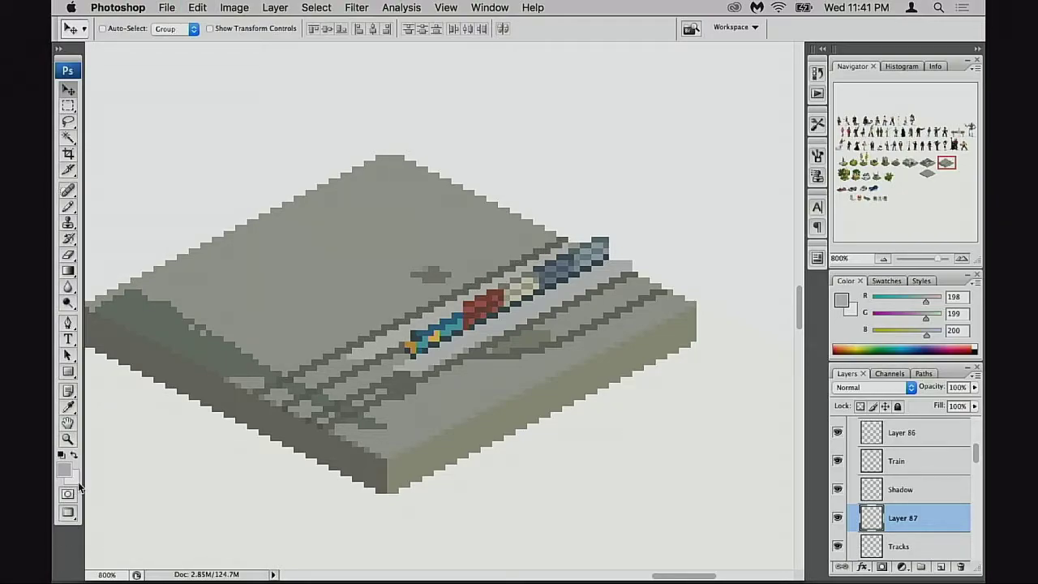
key("super+z")
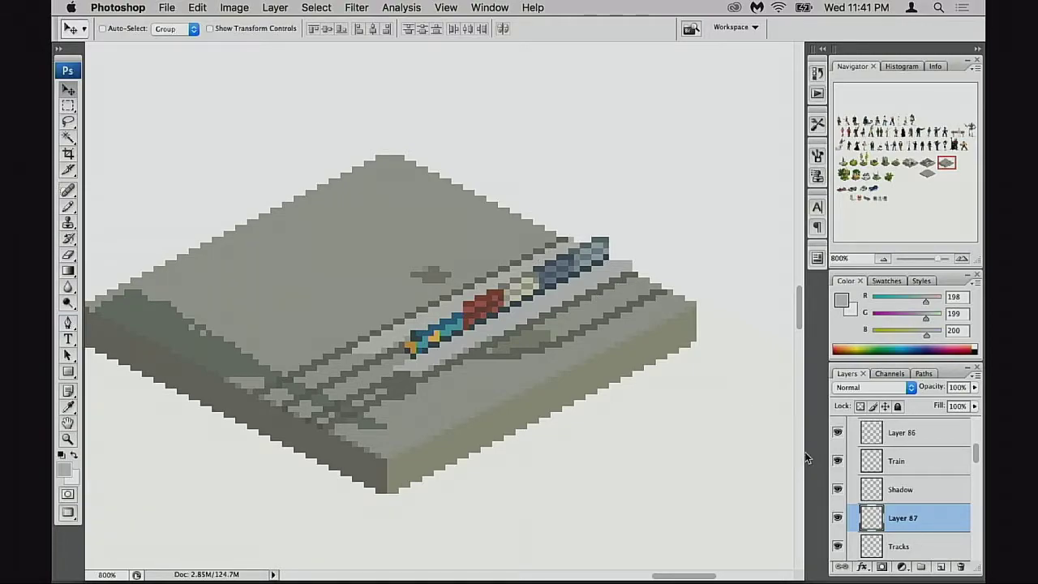
Step: Toggle Layer 87, Train and Layer 86 to examine how both strips sit against the train and the rails
left_click(839, 518)
left_click(839, 517)
left_click(838, 461)
left_click(839, 464)
left_click(514, 295, "super")
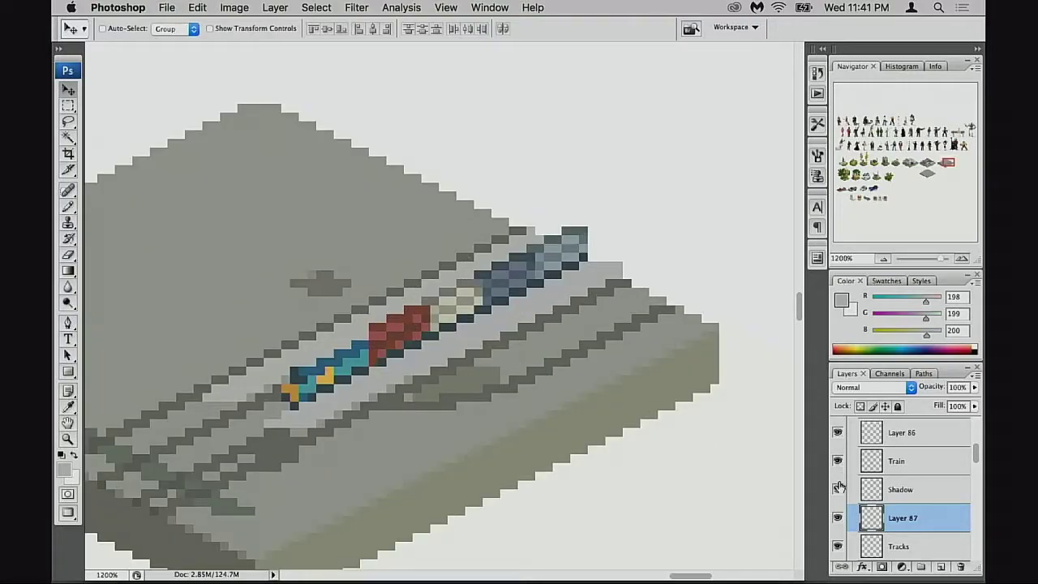
scroll(862, 503, "down", 1)
scroll(863, 474, "up", 1)
scroll(862, 472, "up", 2)
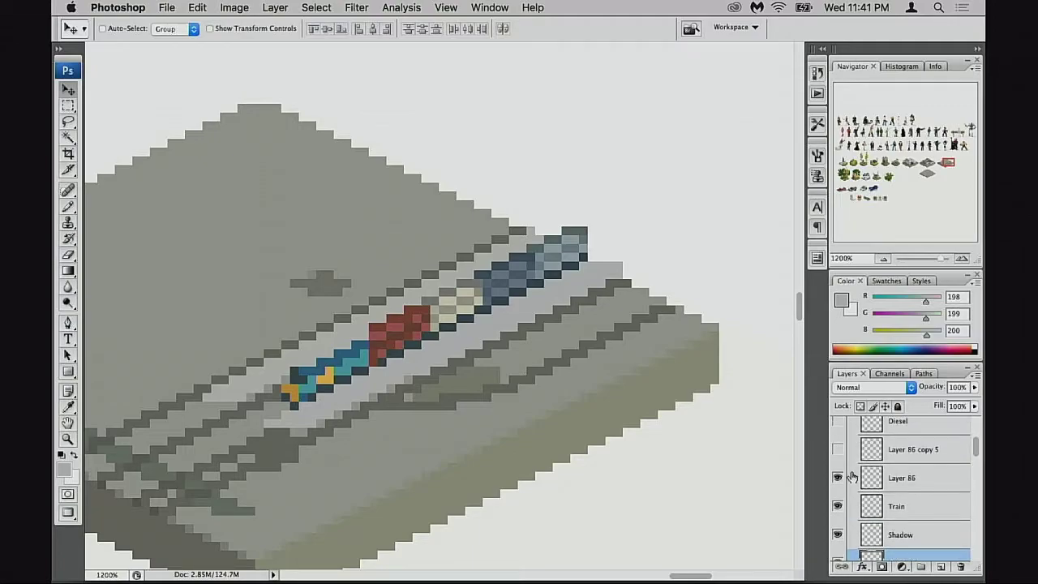
left_click(838, 478)
left_click(839, 477)
Step: Try nudging the light grey strip on Layer 86 one pixel up and one pixel to the right, and return it
left_click(874, 479)
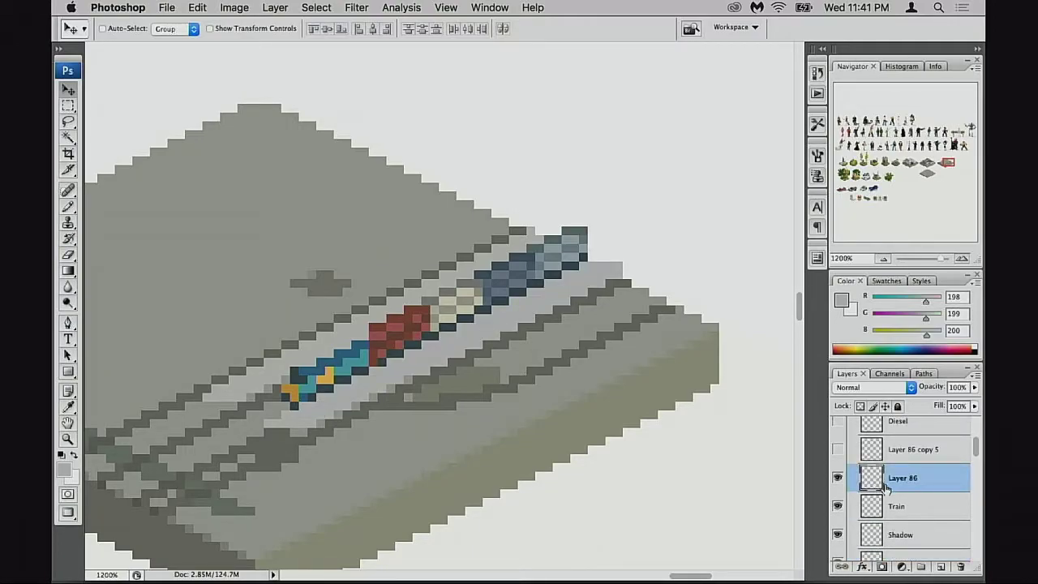
key("Up")
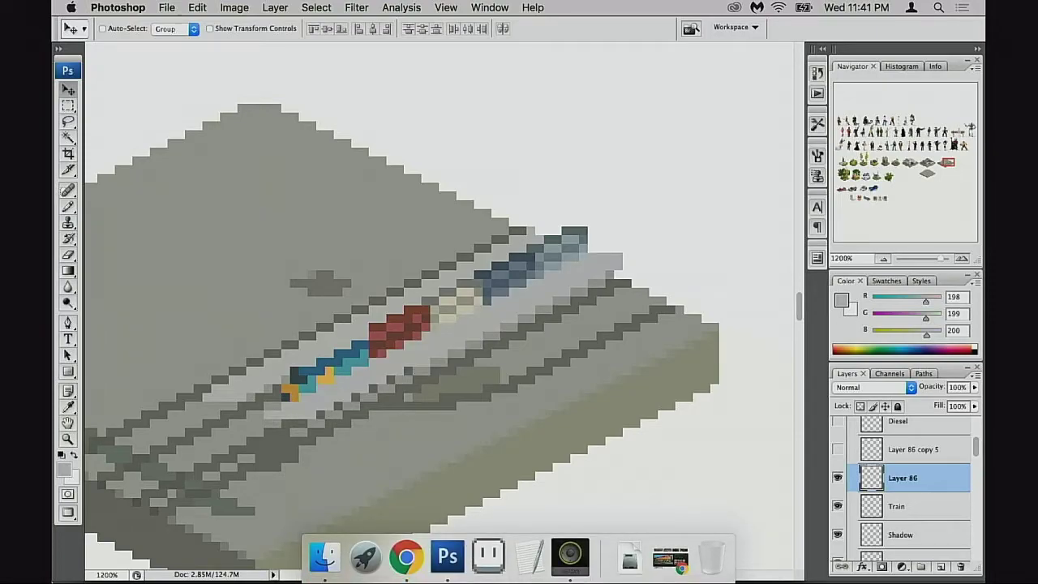
key("Right")
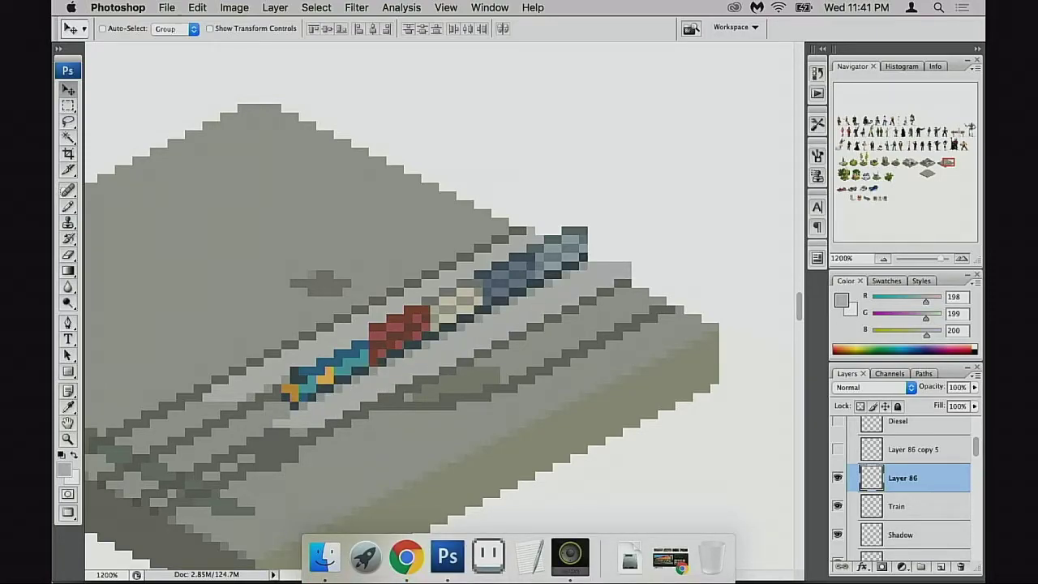
key("super+z")
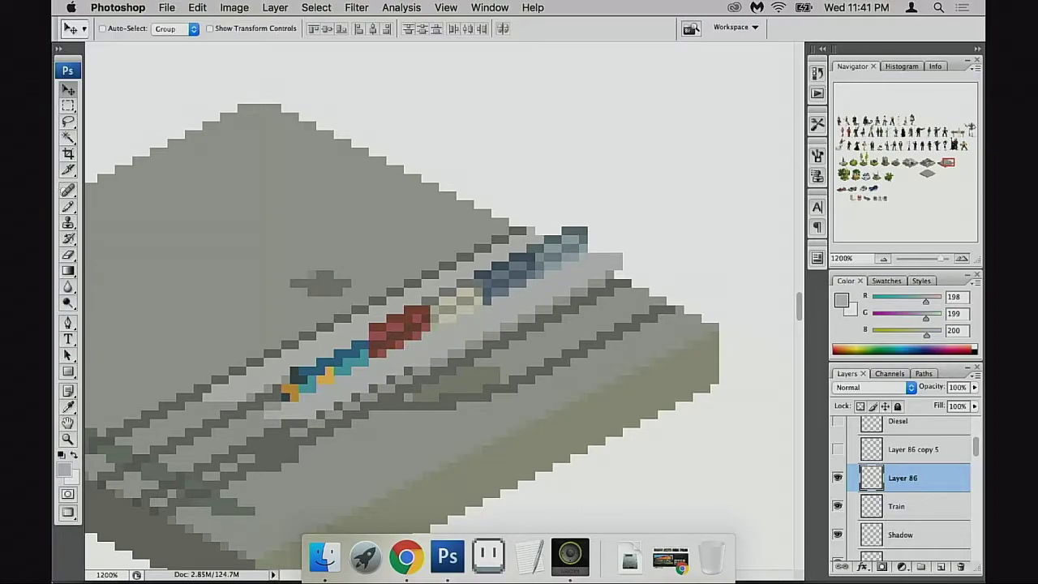
key("super+z")
Step: Show the station building on Layer 86 copy 5 together with the whole tile
scroll(635, 364, "left", 5)
scroll(635, 364, "down", 2)
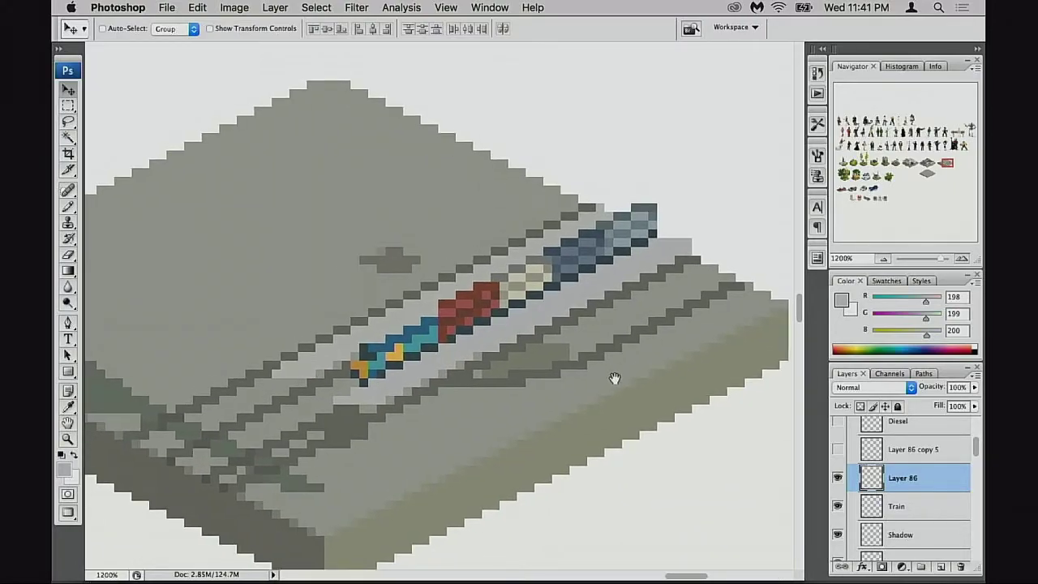
key("e")
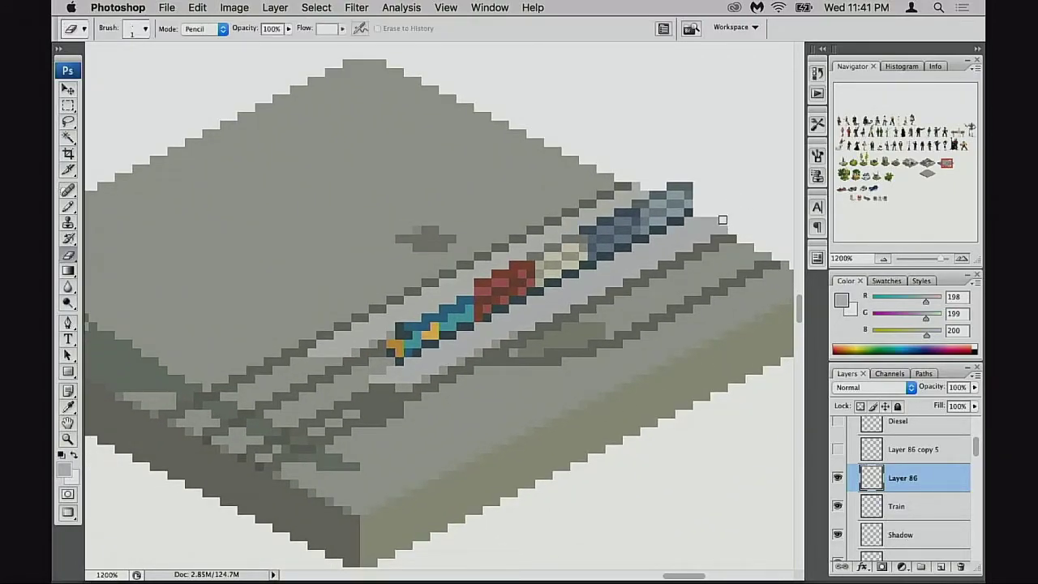
scroll(722, 288, "down", 2)
scroll(722, 288, "right", 1)
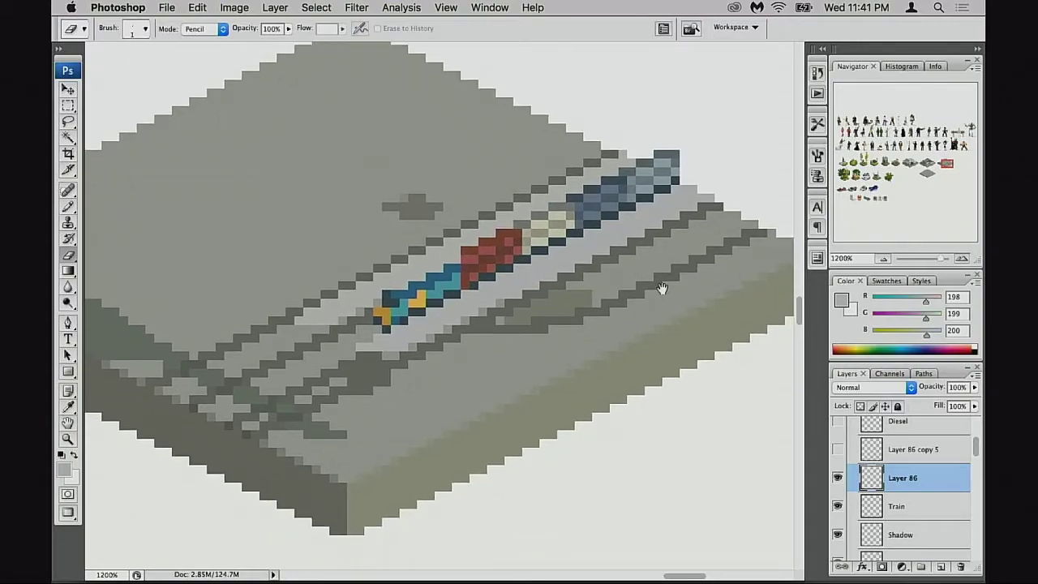
left_click(558, 363, "alt")
left_click(557, 375, "alt")
left_click_drag(462, 380, 661, 424)
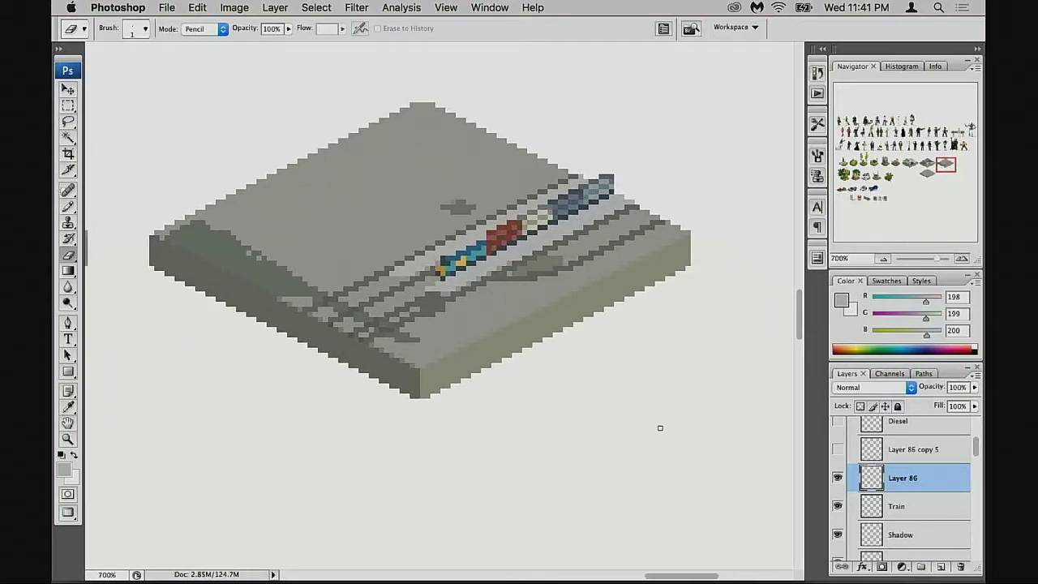
left_click(839, 450)
scroll(841, 454, "up", 1)
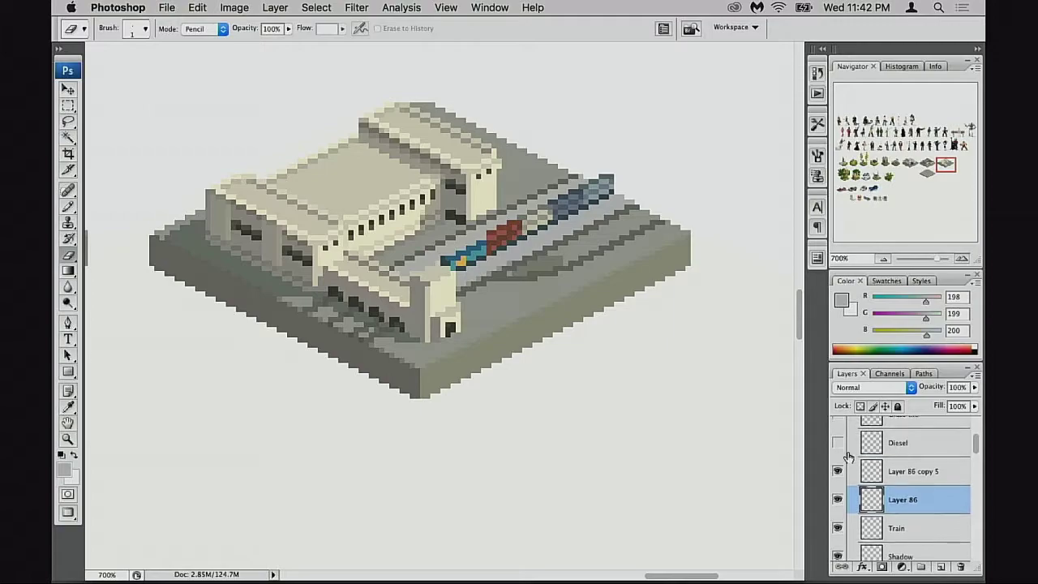
Step: Toggle Layer 86 to compare the tracks beside the station building with and without the strip
left_click(839, 496)
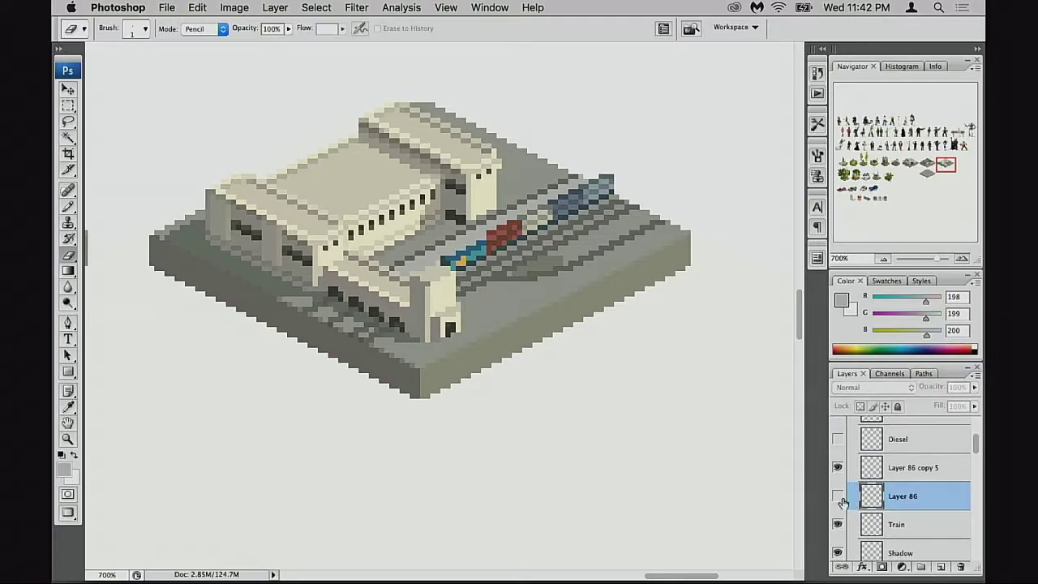
left_click(839, 497)
left_click(840, 496)
left_click(541, 296, "super")
left_click(542, 296, "super")
left_click_drag(406, 330, 620, 406)
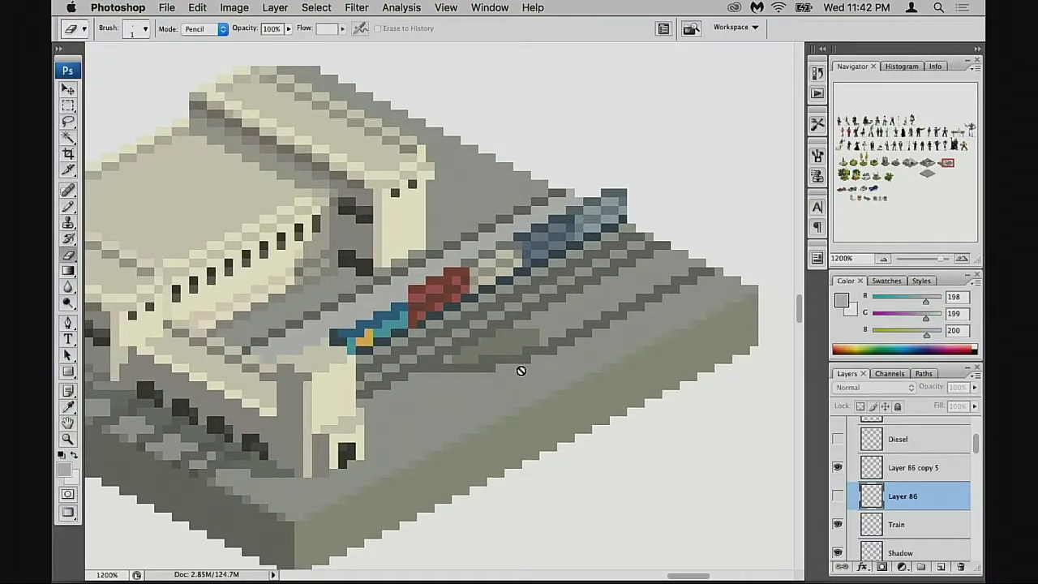
left_click_drag(549, 374, 523, 399)
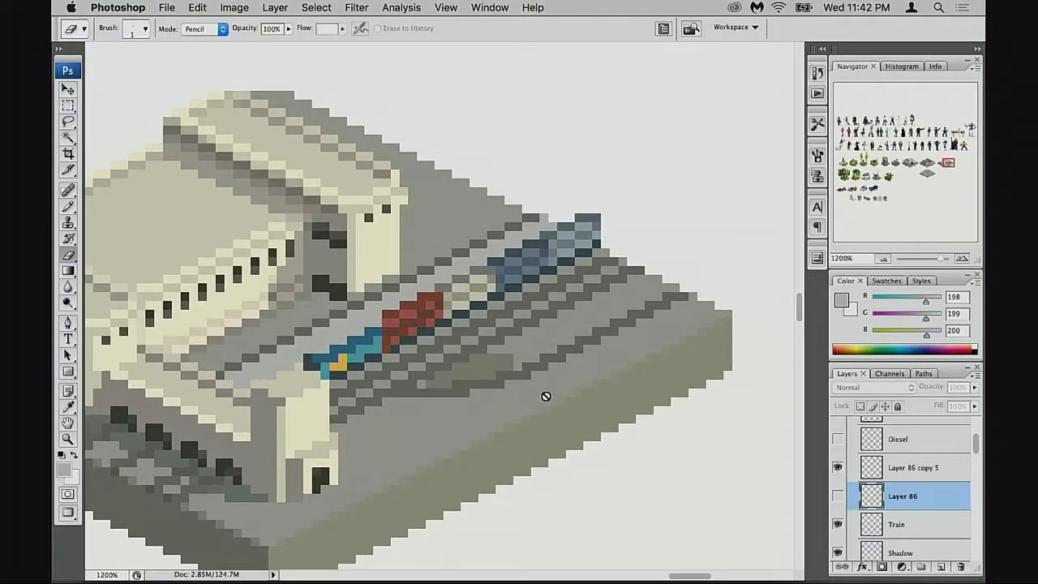
left_click(838, 496)
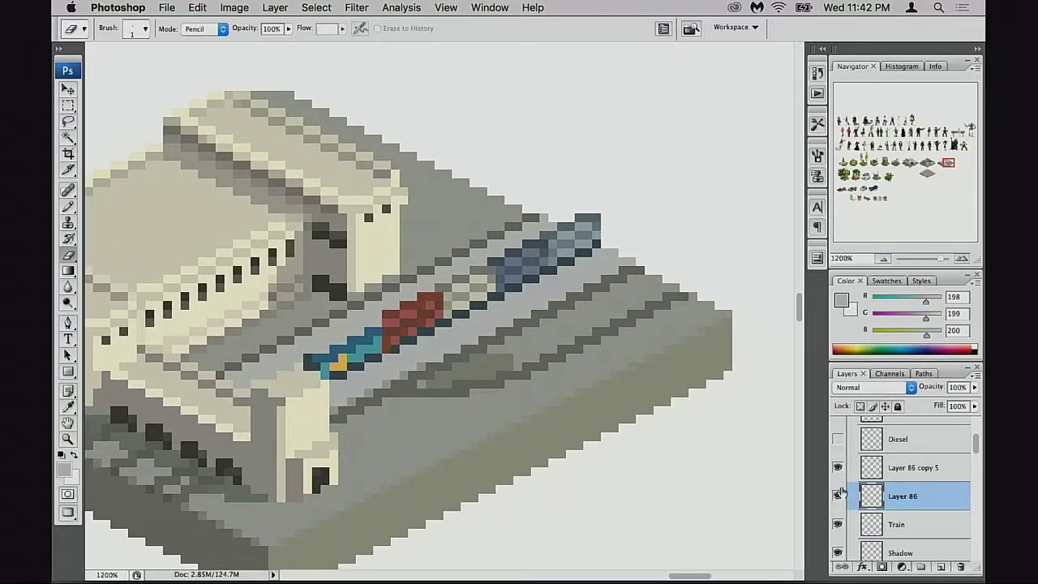
Step: Move the strip on Layer 86 into the gap between the two lower pairs of rails and merge it down into Train
key("l")
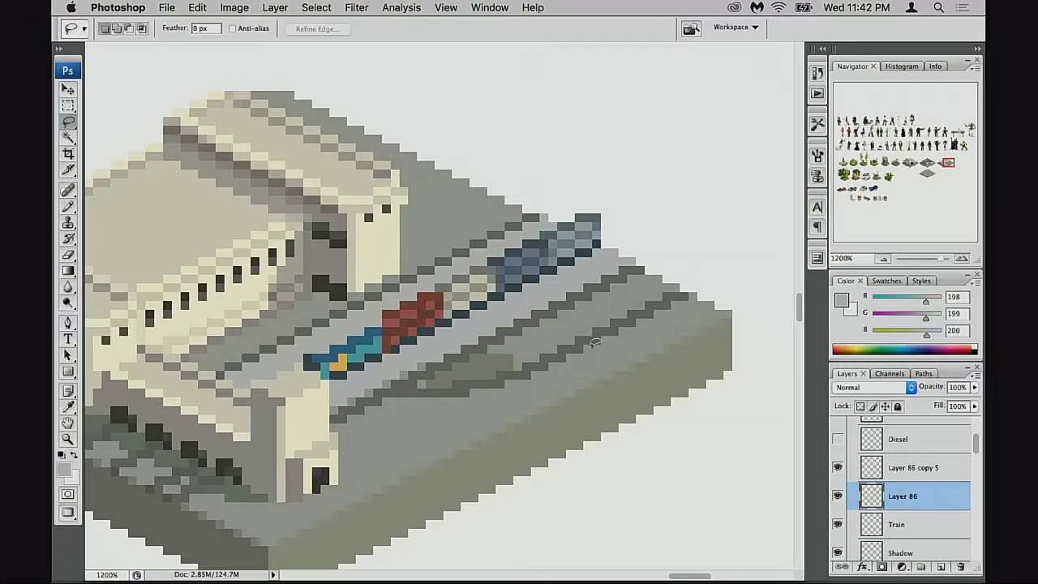
key("v")
left_click_drag(546, 340, 625, 338)
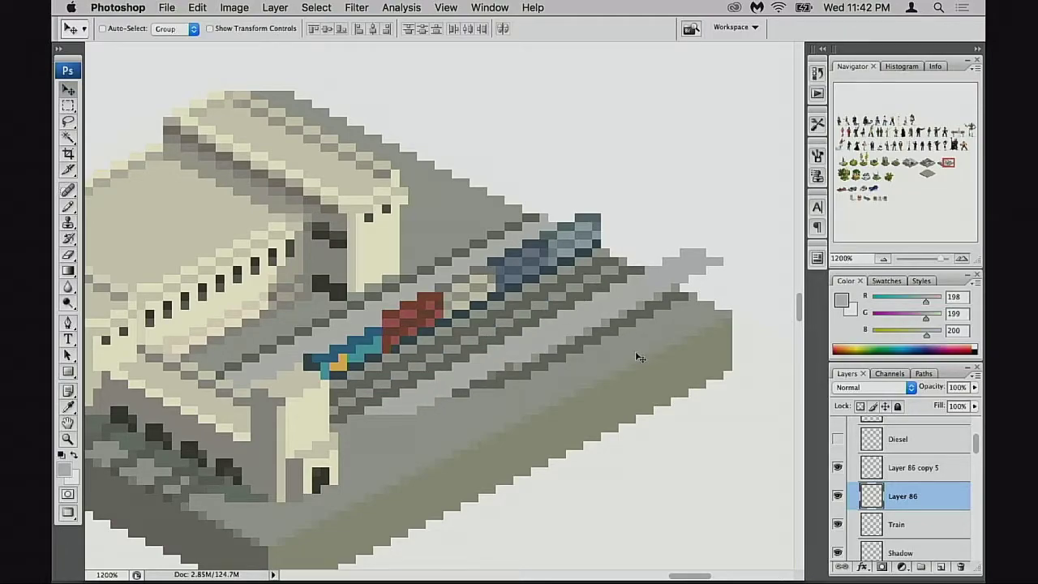
key("super+e")
key("Tab")
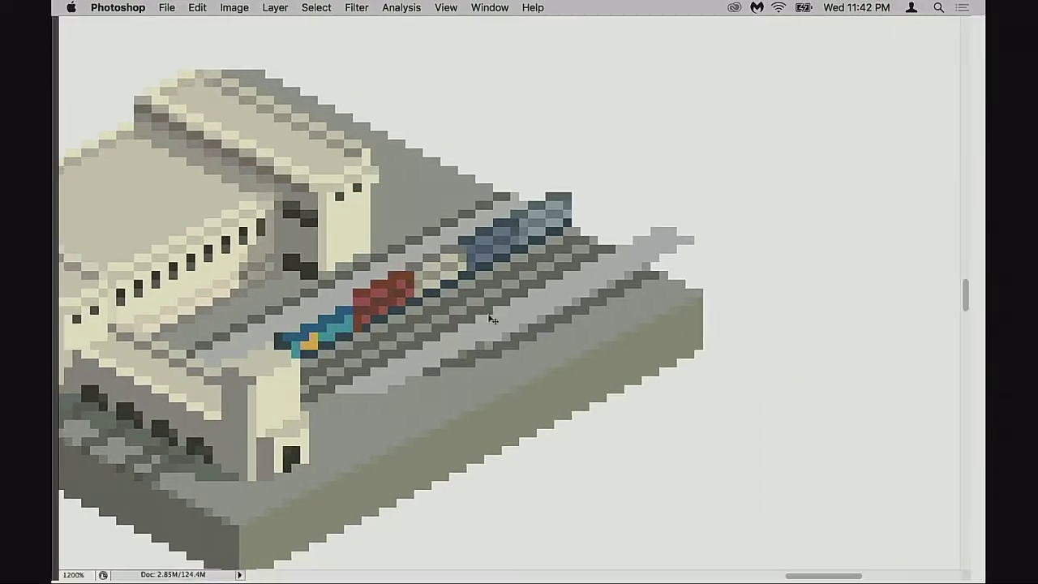
key("Tab")
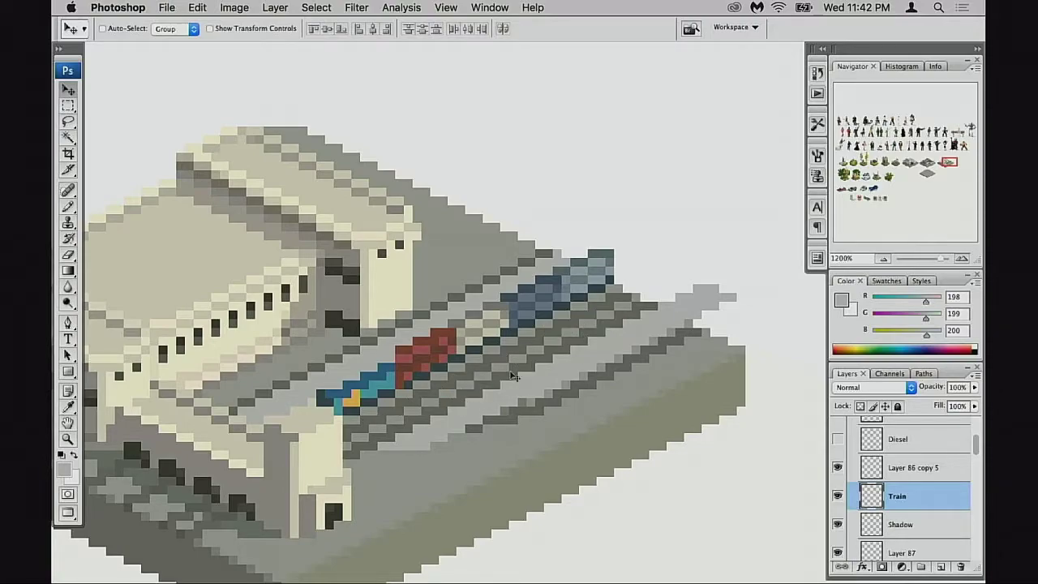
scroll(499, 374, "up", 1)
scroll(499, 375, "right", 1)
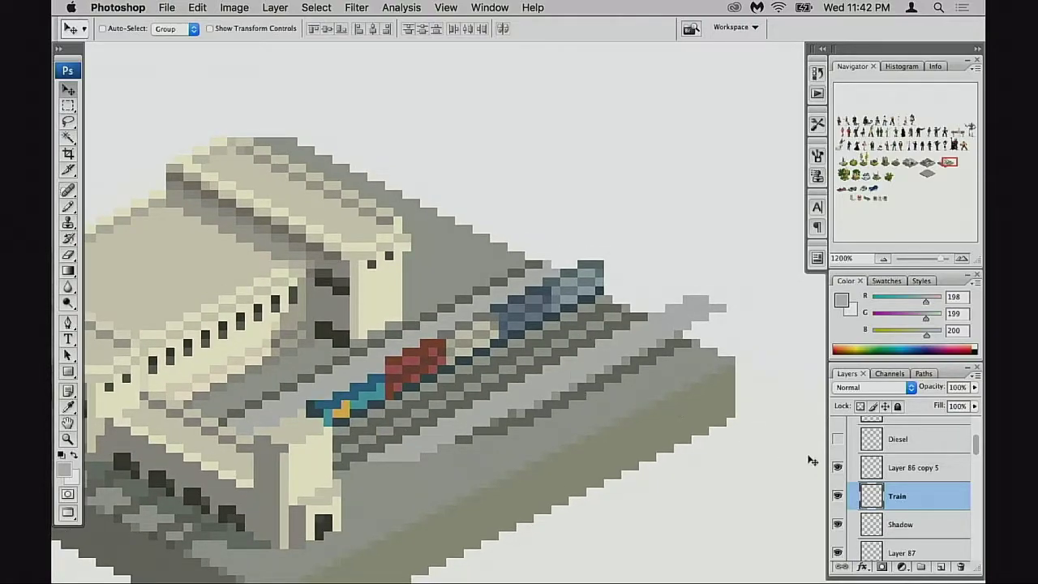
Step: Toggle Layer 86 copy 5, Shadow and Train to examine what each layer contributes to the tile
left_click(838, 468)
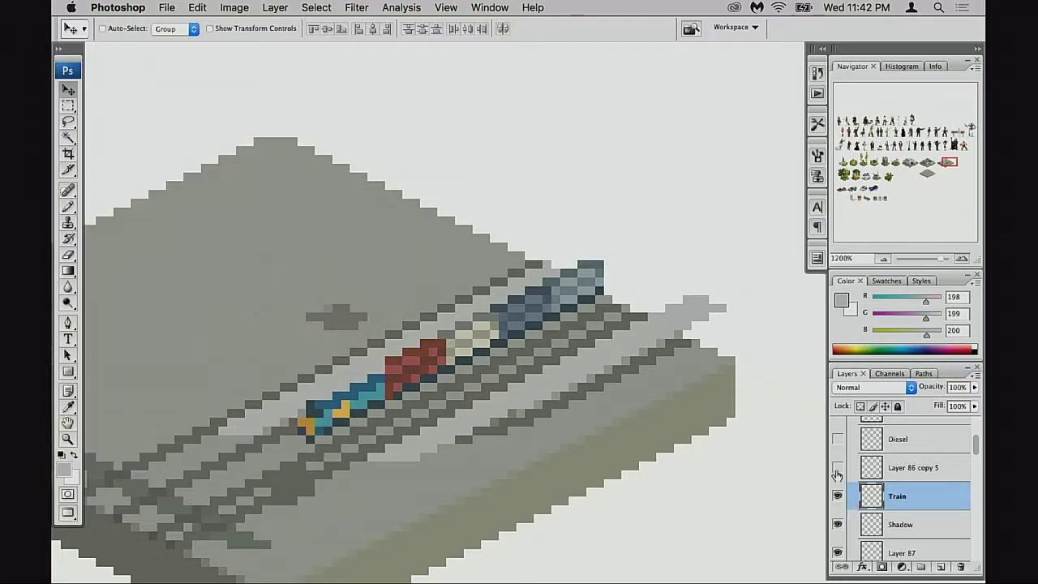
left_click(838, 468)
left_click(838, 524)
left_click(838, 524)
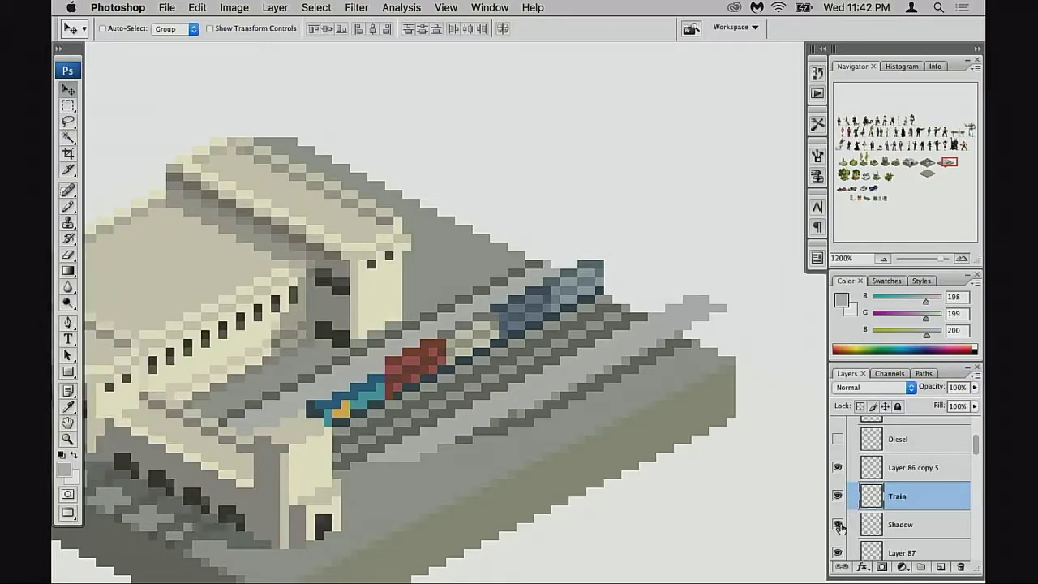
left_click(838, 496)
left_click(838, 497)
Step: Erase the moved strip's lower end over the ground patch and its upper end overhanging the tile edge, and save the document
key("e")
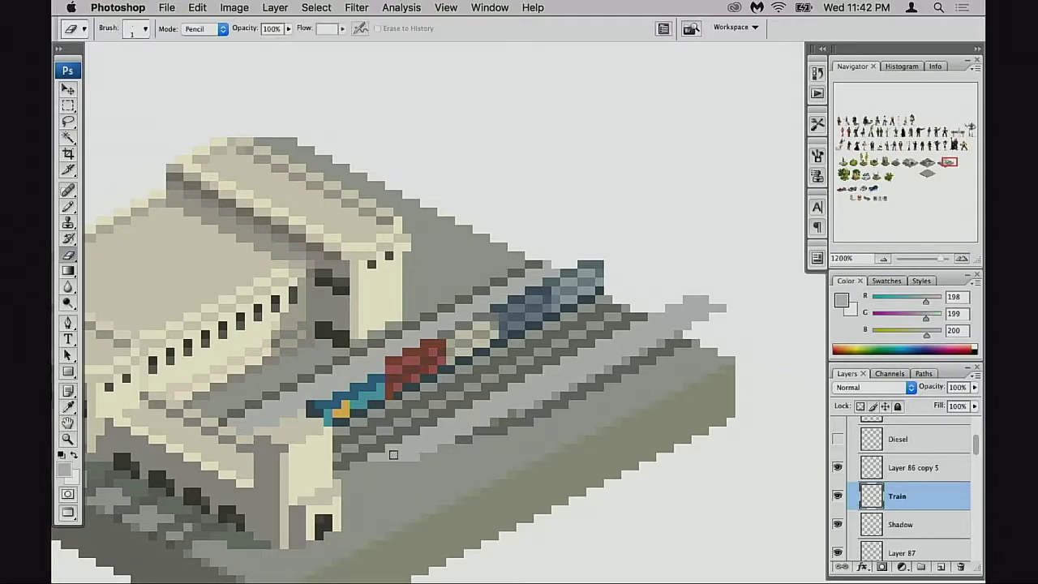
mouse_move(460, 421)
left_mouse_down()
mouse_move(510, 419)
mouse_move(467, 410)
mouse_move(510, 416)
mouse_move(477, 405)
left_mouse_up()
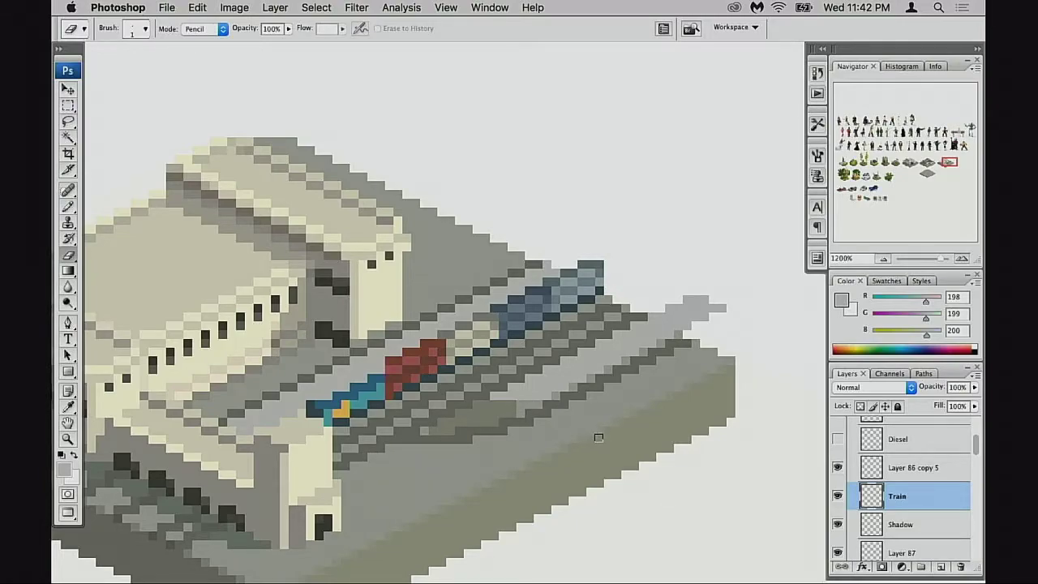
left_click_drag(602, 399, 598, 425)
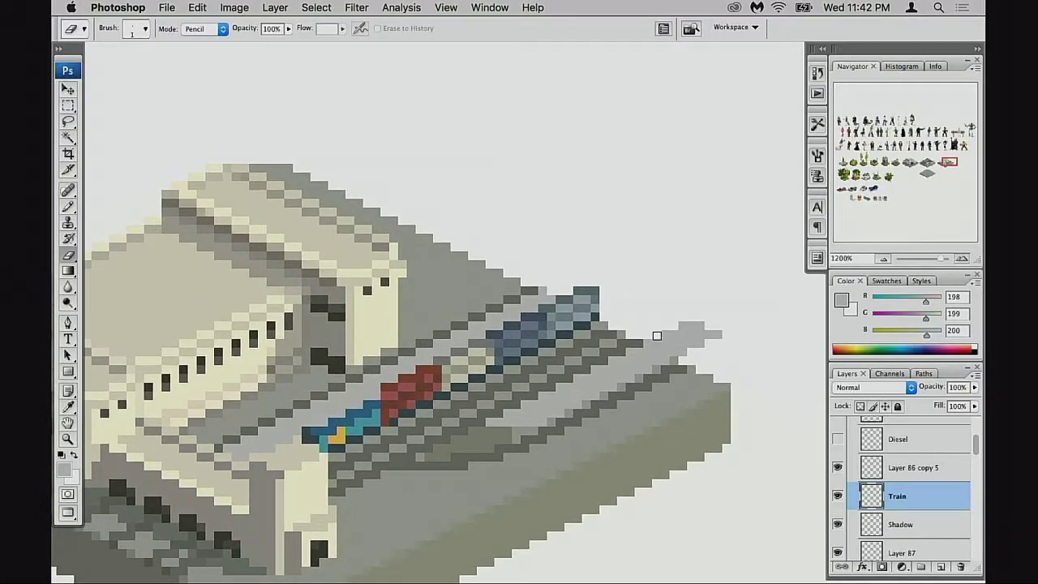
mouse_move(656, 336)
left_mouse_down()
mouse_move(722, 329)
mouse_move(672, 341)
mouse_move(698, 341)
mouse_move(680, 342)
mouse_move(674, 323)
mouse_move(733, 329)
left_mouse_up()
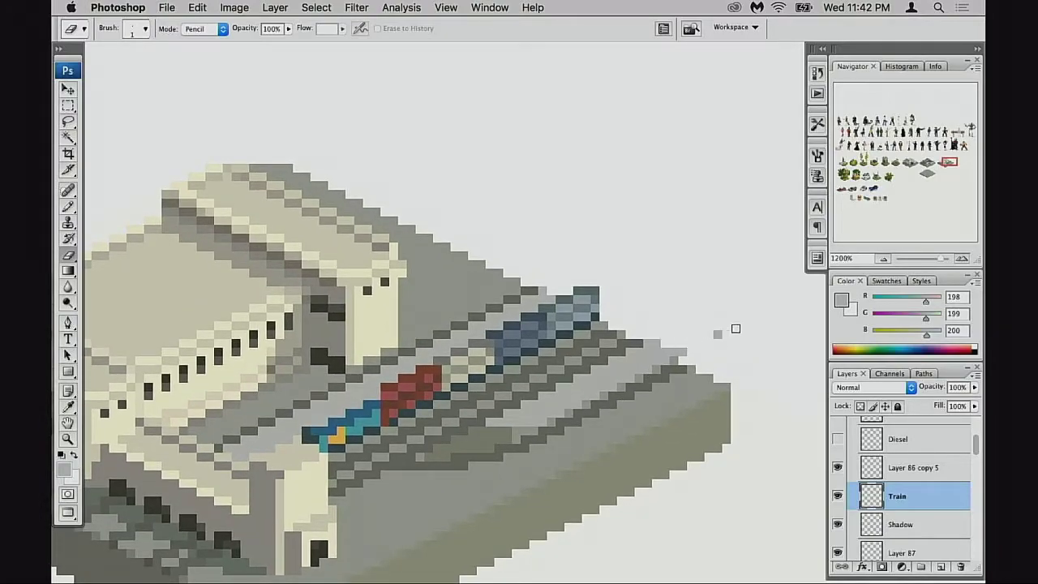
left_click(717, 333)
left_click_drag(623, 394, 713, 369)
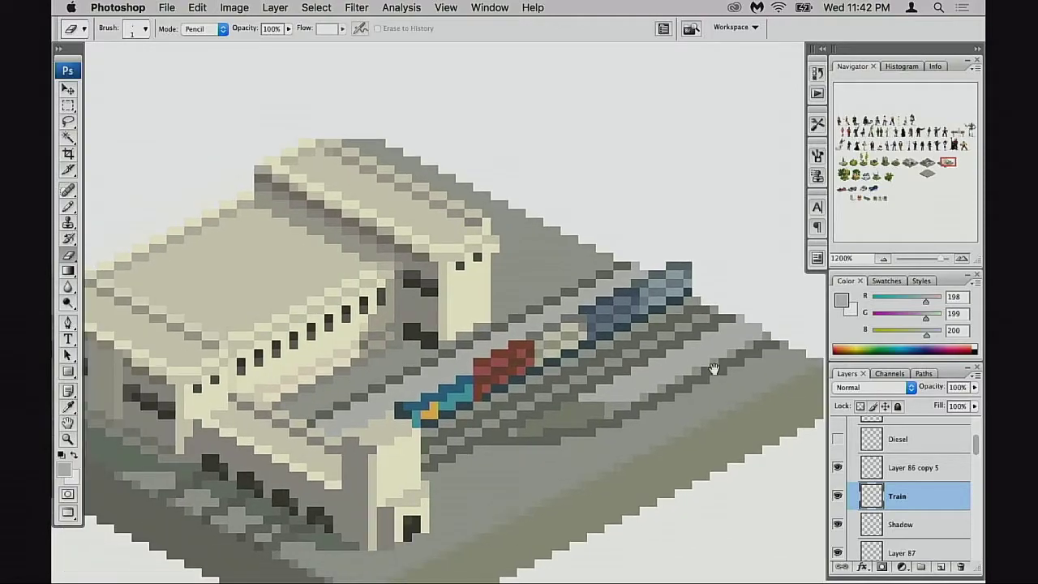
left_click(581, 396, "alt")
left_click(579, 408, "alt")
left_click(580, 417, "alt")
left_click(579, 422, "alt")
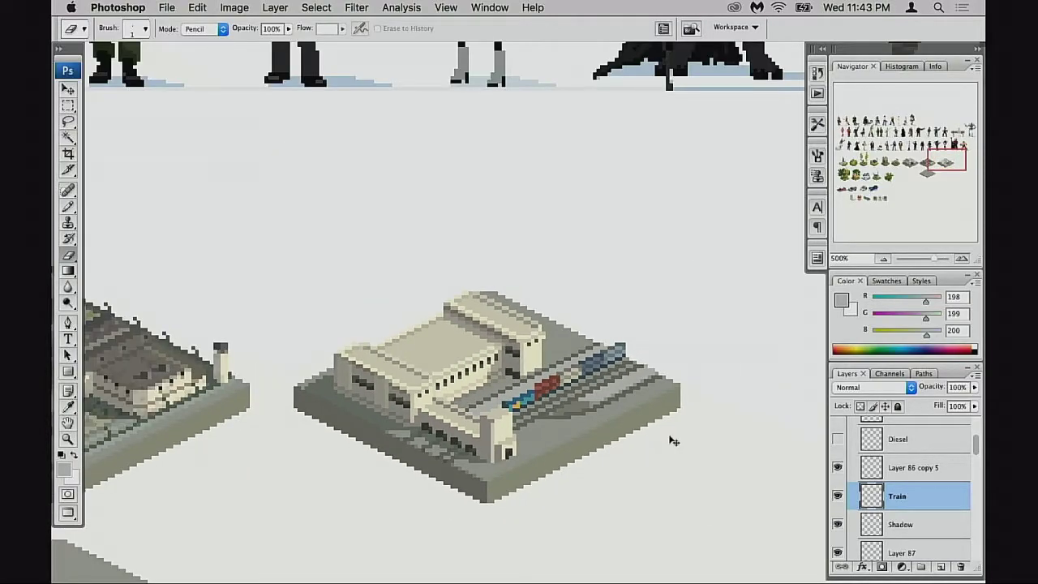
key("super+s")
Step: Reduce the lightness of the Train layer with Hue/Saturation
key("super+u")
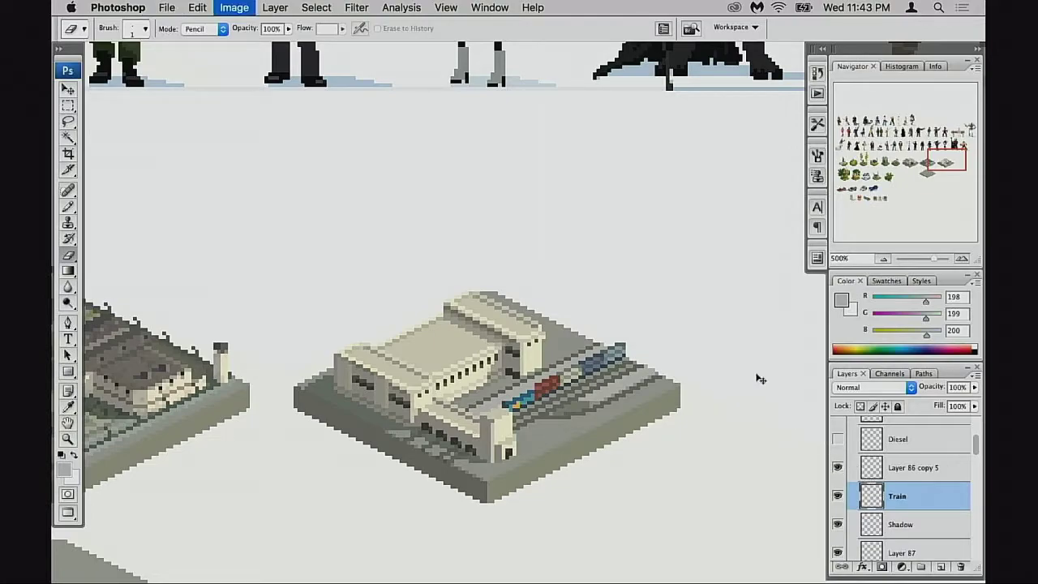
key("super+u")
left_click_drag(793, 232, 785, 234)
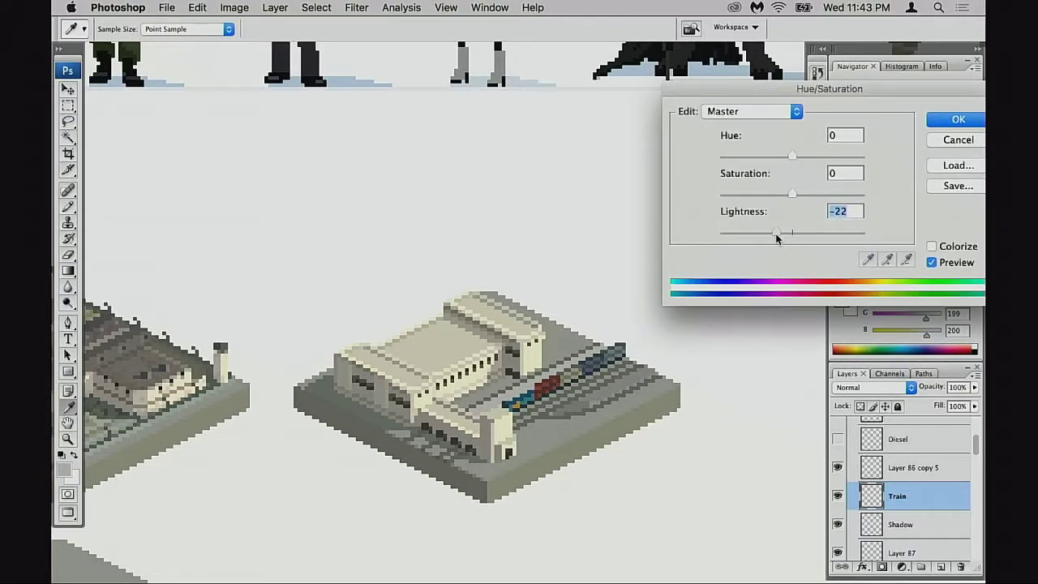
key("Return")
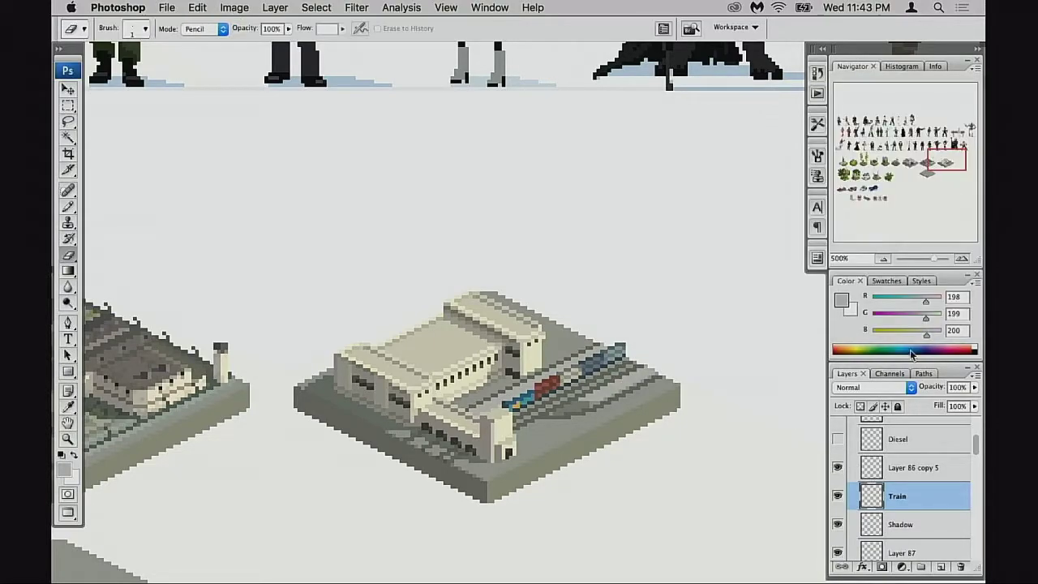
Step: Toggle Layer 86 copy 5 and Layer 87 to identify which layer holds the remaining light grey platform strip
left_click(838, 468)
left_click(838, 468)
scroll(838, 480, "down", 3)
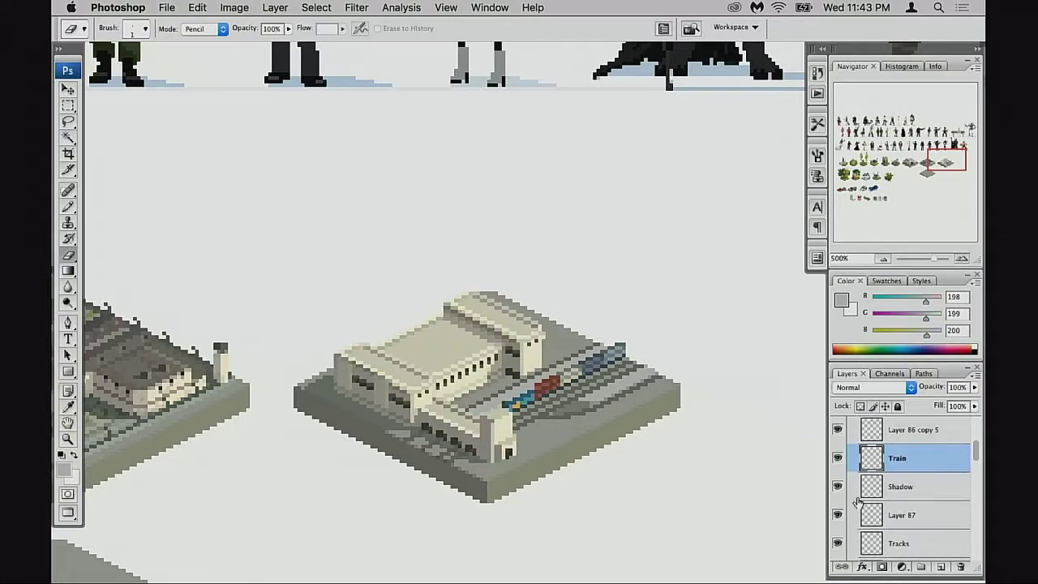
scroll(838, 492, "up", 3)
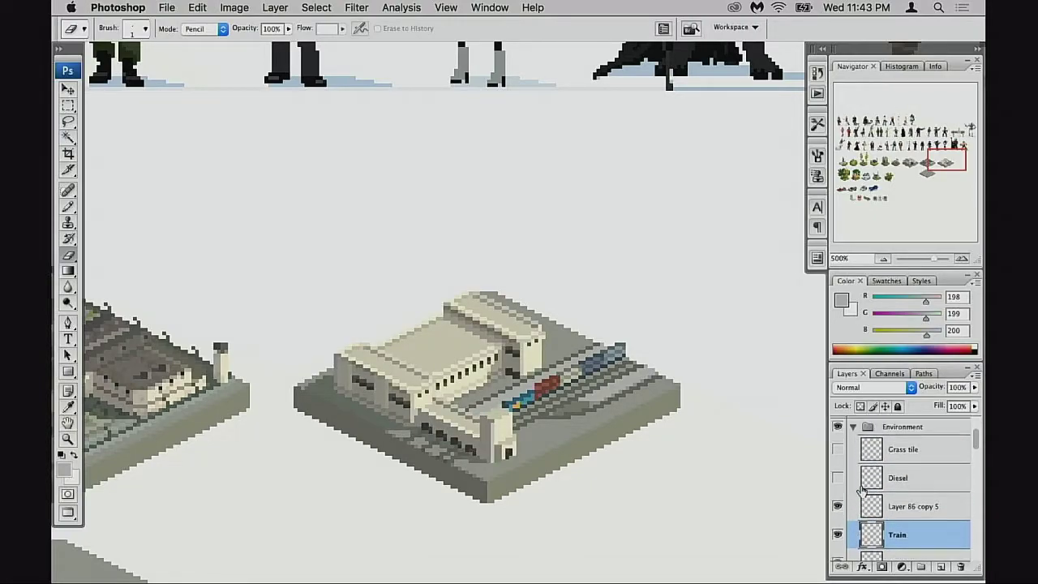
scroll(843, 492, "down", 4)
left_click(838, 475)
left_click(838, 475)
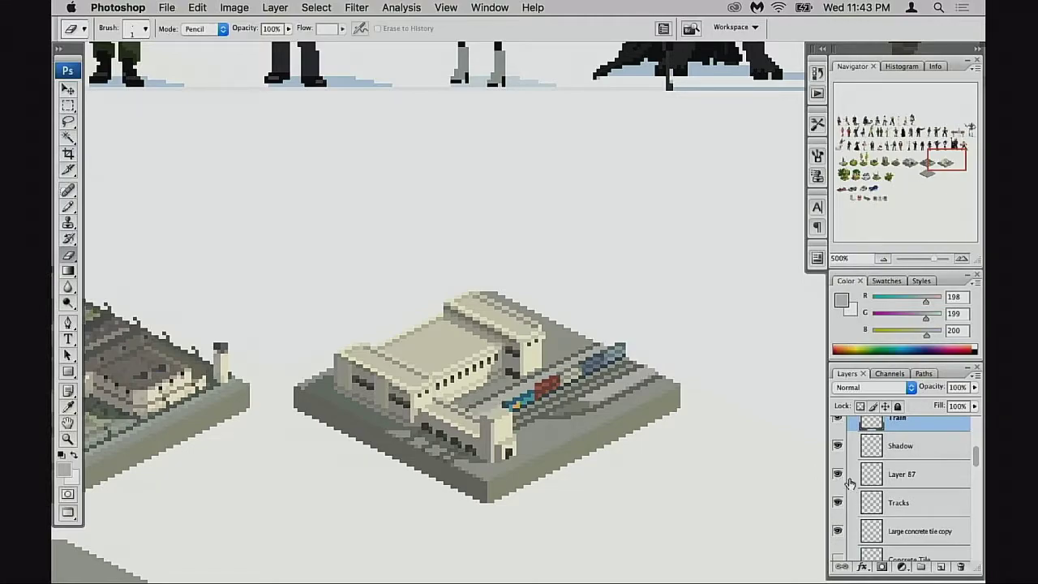
left_click(873, 476)
scroll(855, 471, "up", 2)
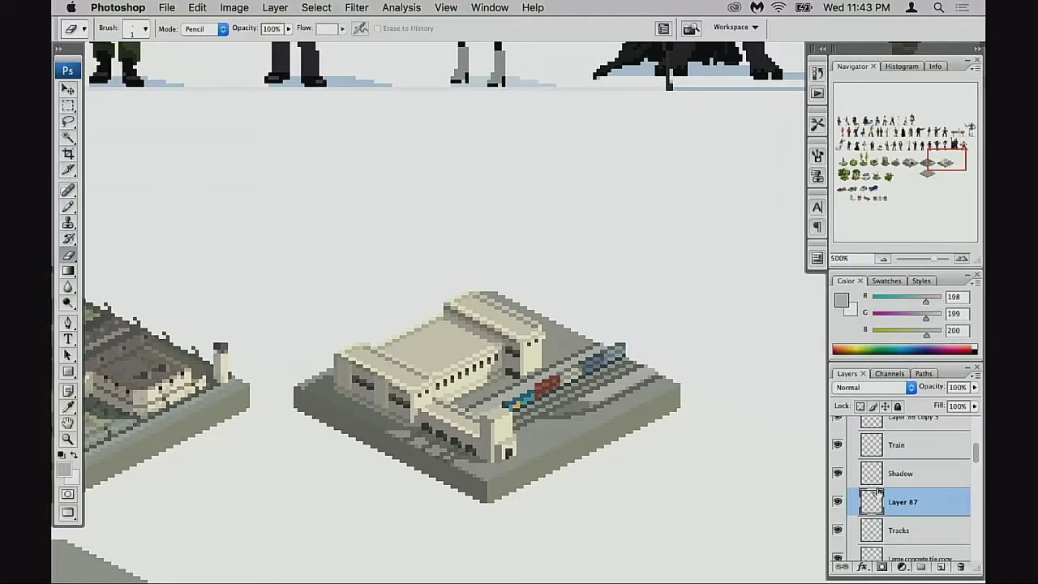
key("super+u")
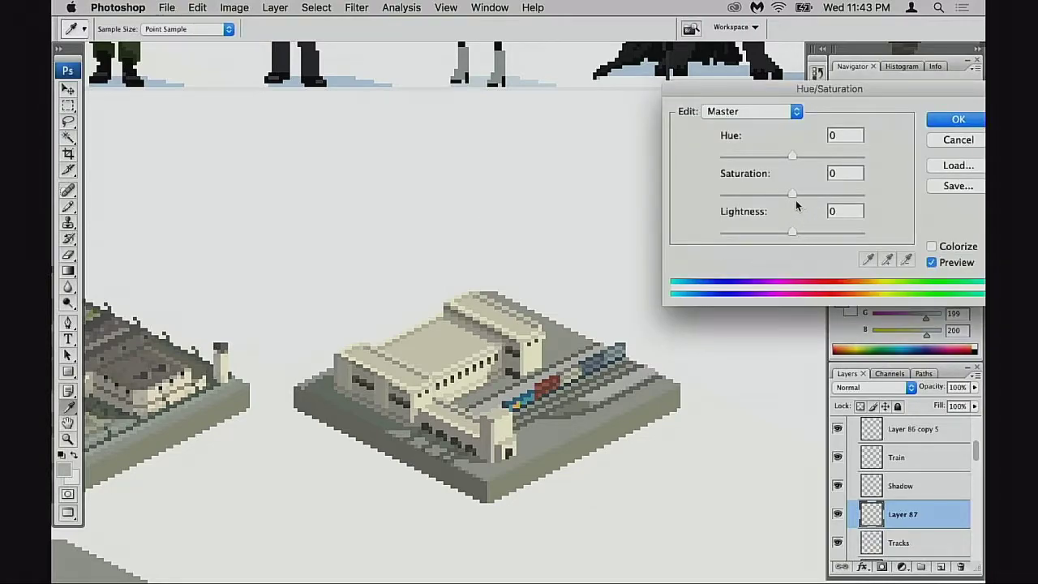
mouse_move(794, 200)
left_mouse_down()
mouse_move(751, 199)
mouse_move(785, 198)
left_mouse_up()
left_click_drag(795, 158, 800, 162)
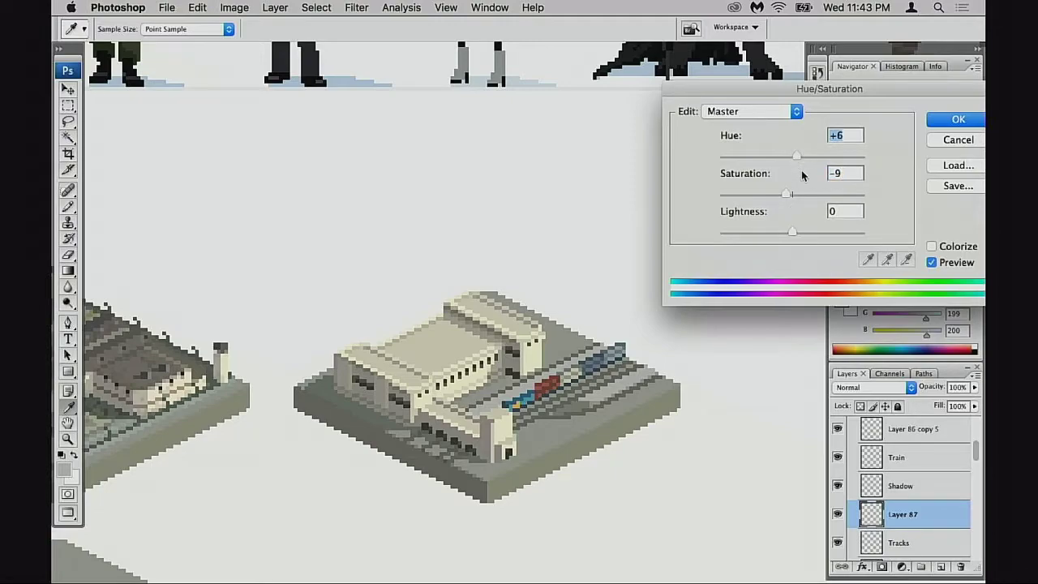
mouse_move(793, 231)
left_mouse_down()
mouse_move(746, 239)
mouse_move(786, 237)
left_mouse_up()
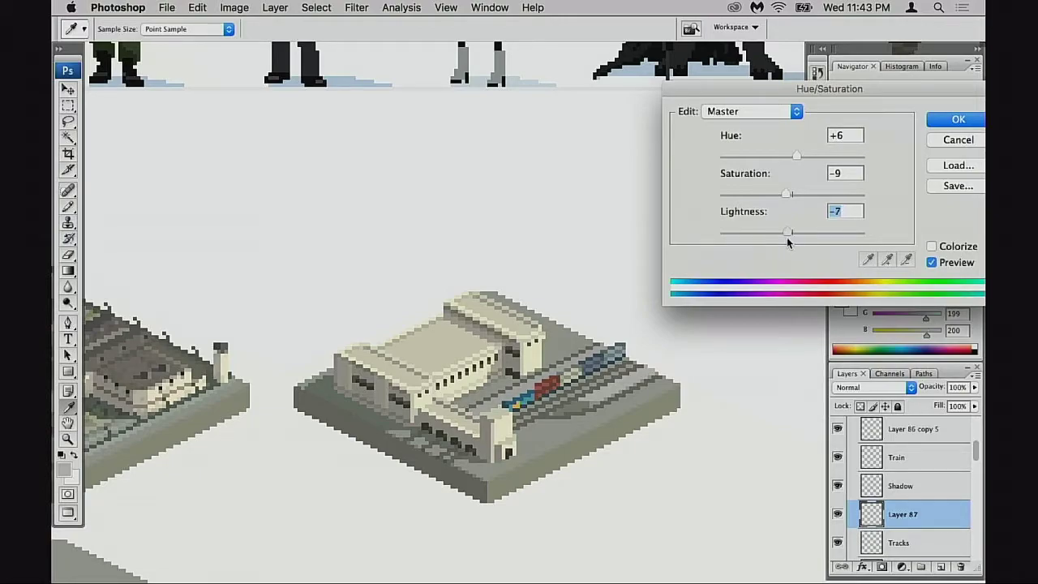
left_click(535, 391, "super")
left_click(535, 391, "super")
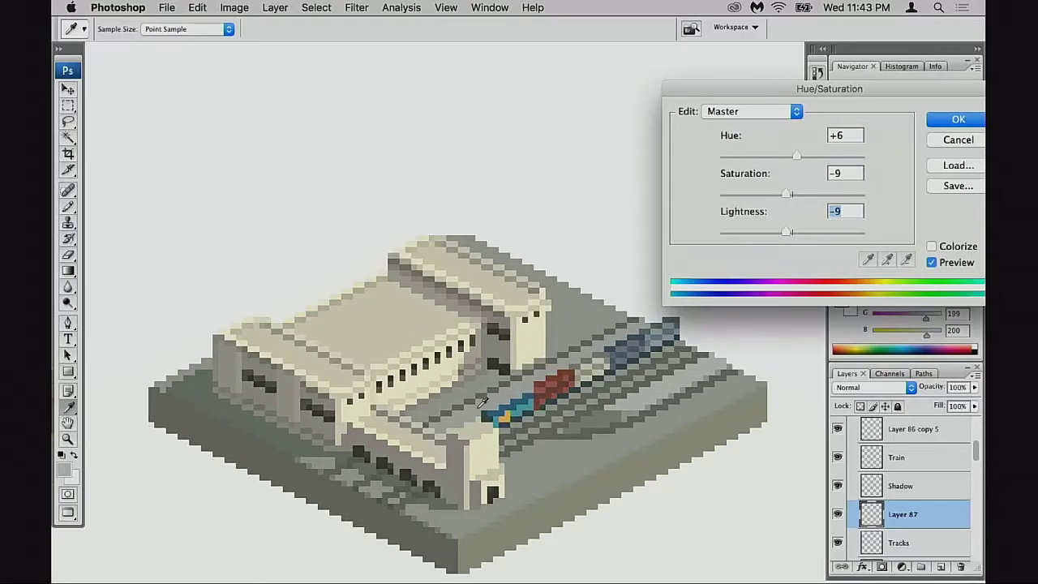
left_click(495, 418, "super")
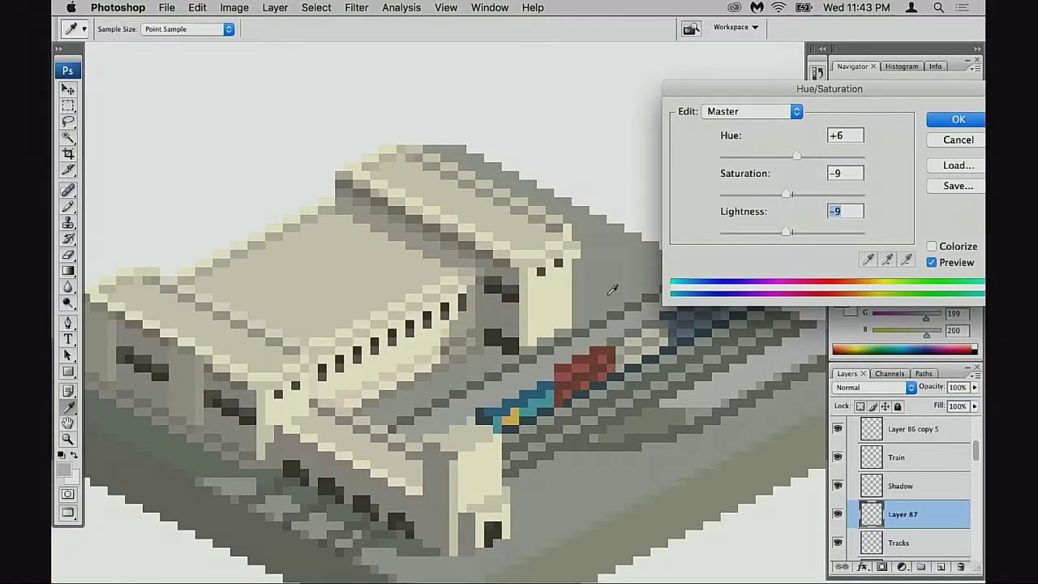
mouse_move(795, 235)
left_mouse_down()
mouse_move(770, 240)
mouse_move(780, 239)
left_mouse_up()
left_click(937, 143)
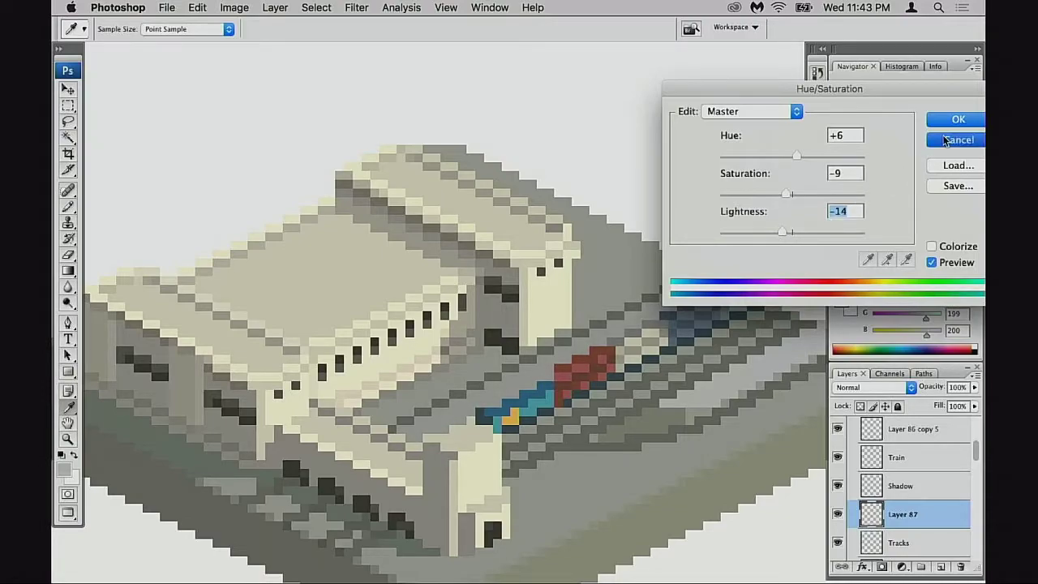
Step: Warm the grey platform strip on Layer 87 with Color Balance by shifting it towards red and yellow
key("super+b")
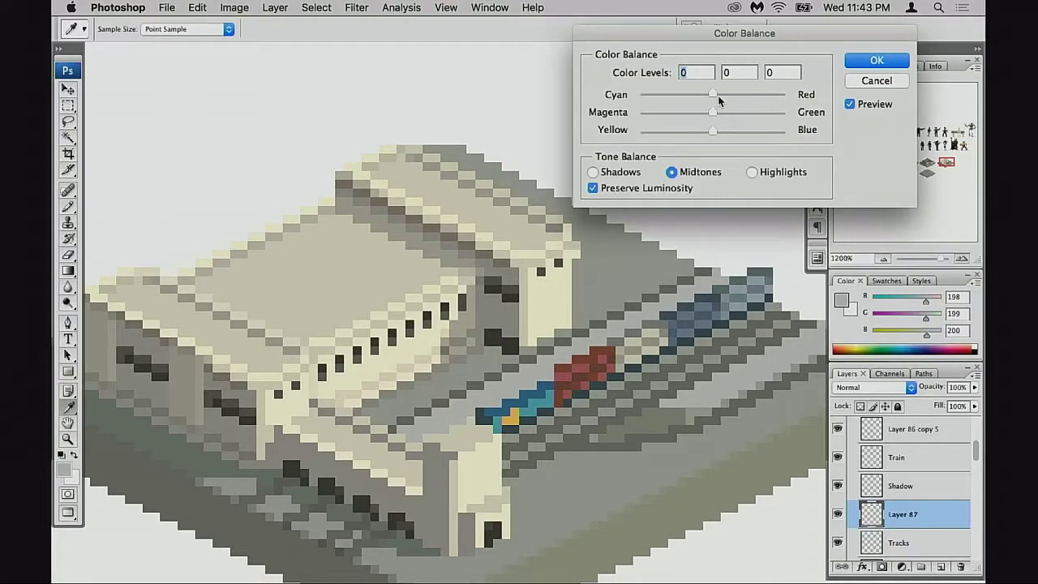
left_click_drag(737, 96, 692, 137)
left_click(863, 69)
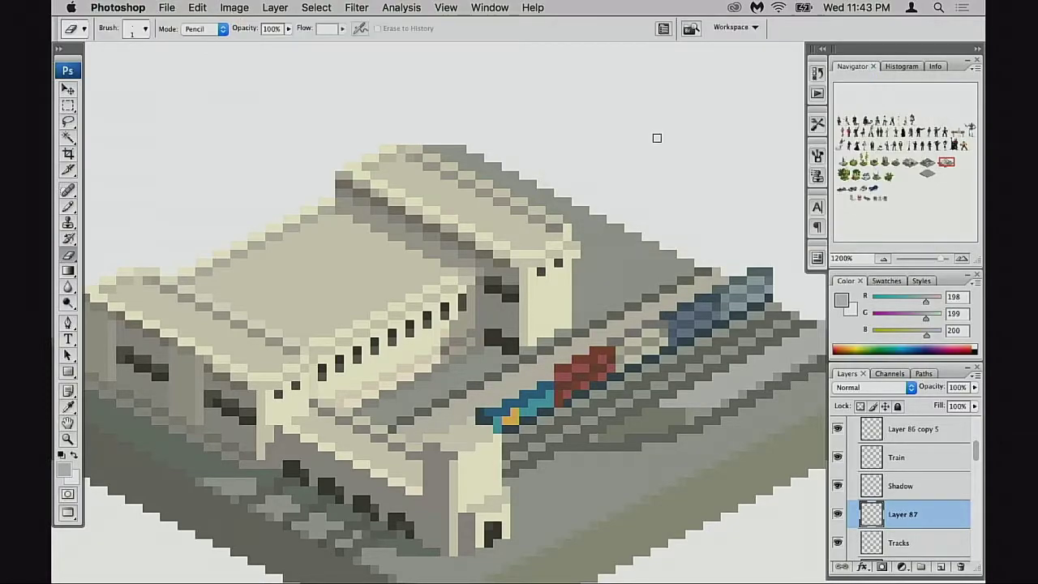
Step: Adjust Layer 87 with Hue/Saturation, setting Hue to +11, Saturation to -42 and Lightness to -6
key("super+u")
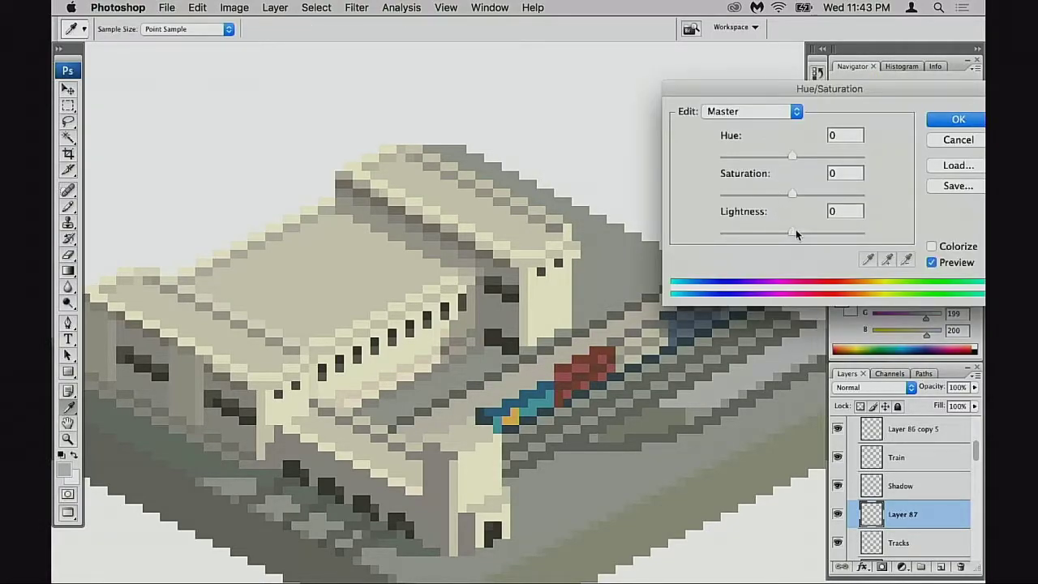
left_click_drag(796, 230, 806, 235)
left_click(580, 323, "alt")
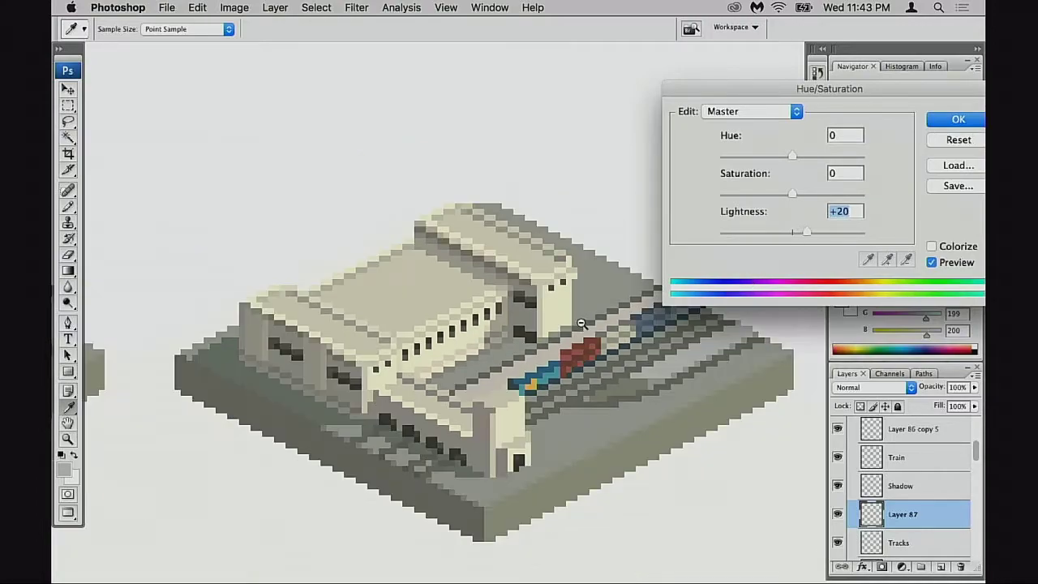
left_click(583, 323, "alt")
left_click(590, 329, "alt")
left_click(638, 315, "alt")
left_click_drag(622, 327, 519, 386)
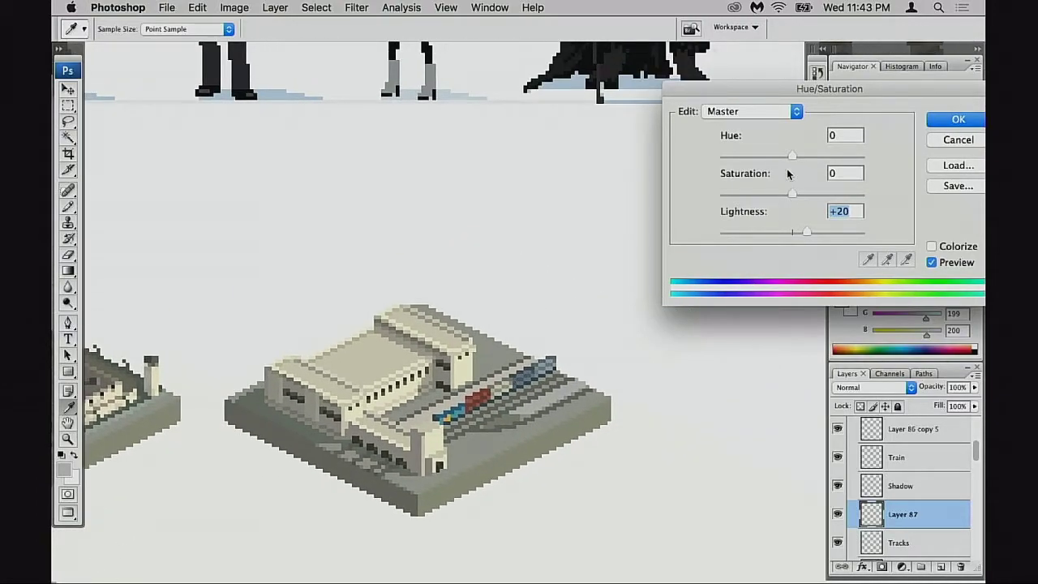
mouse_move(793, 157)
left_mouse_down()
mouse_move(815, 157)
mouse_move(800, 157)
left_mouse_up()
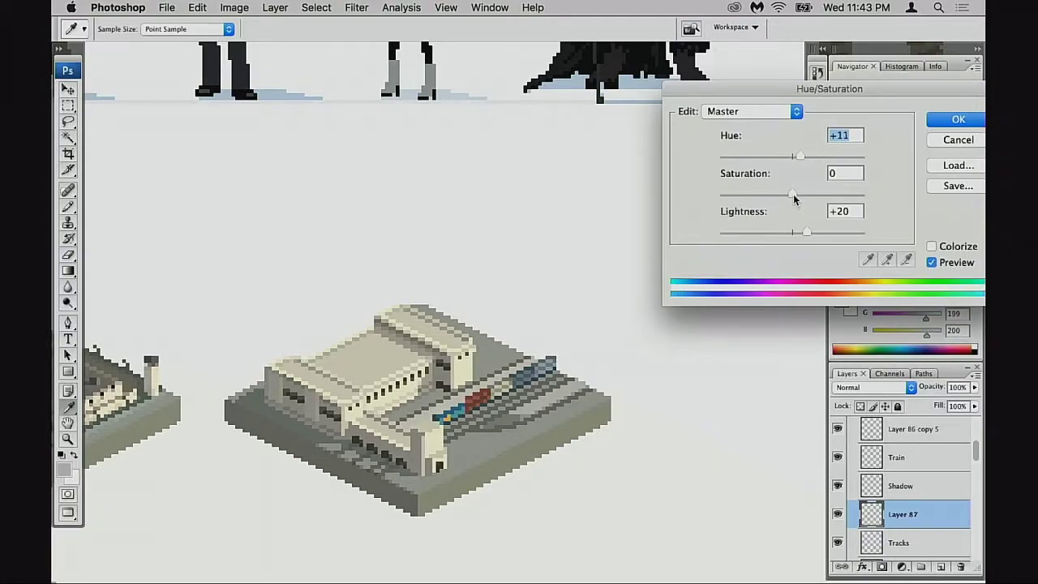
left_click_drag(793, 195, 761, 196)
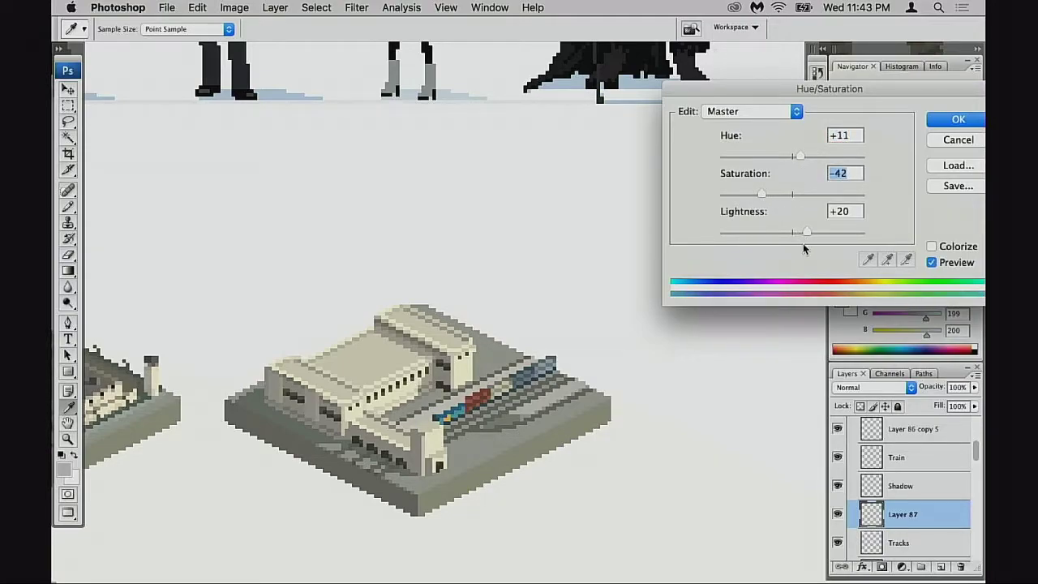
mouse_move(800, 233)
left_mouse_down()
mouse_move(776, 238)
mouse_move(788, 239)
left_mouse_up()
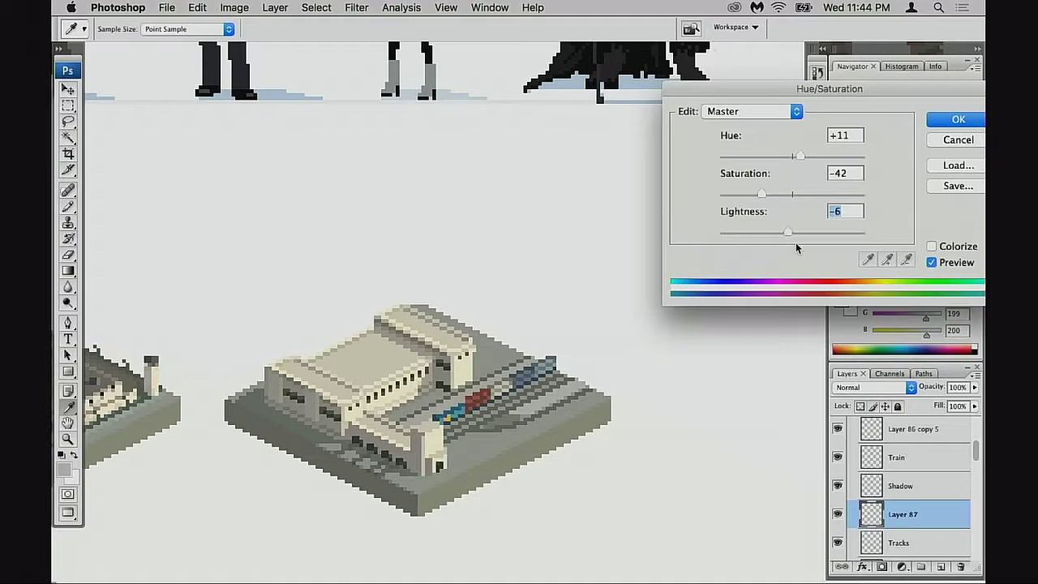
left_click(948, 125)
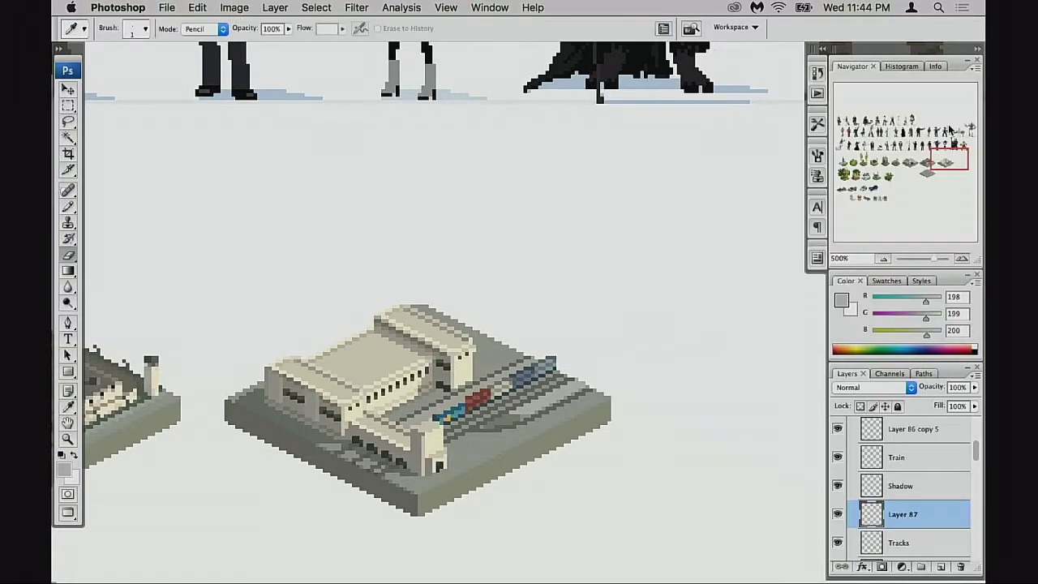
Step: Sample the platform strip's grey and toggle the Large concrete tile copy, Tracks and Train layers to find which holds the front strip
left_click(451, 399)
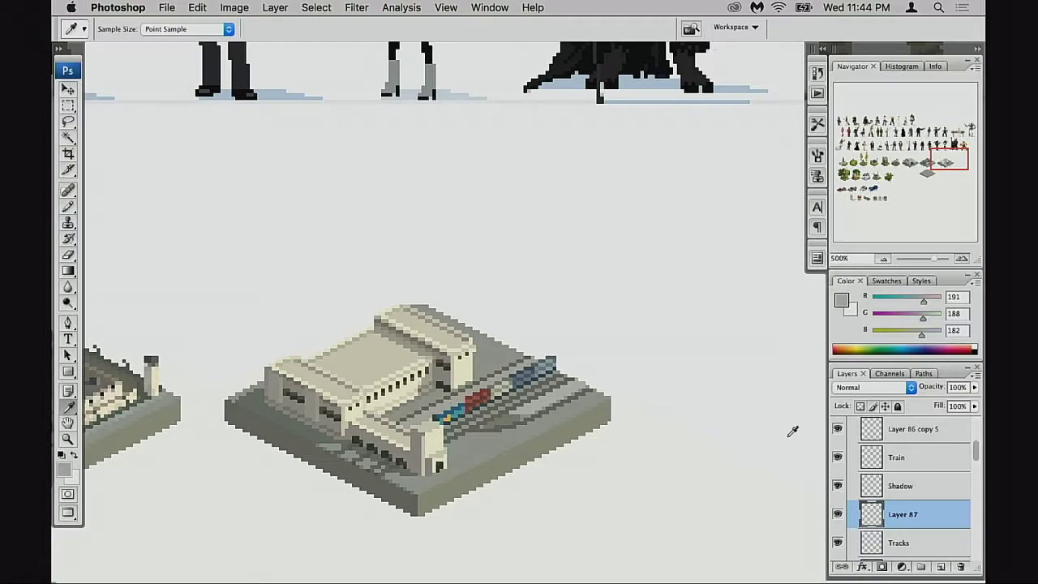
scroll(848, 496, "down", 2)
left_click(840, 511)
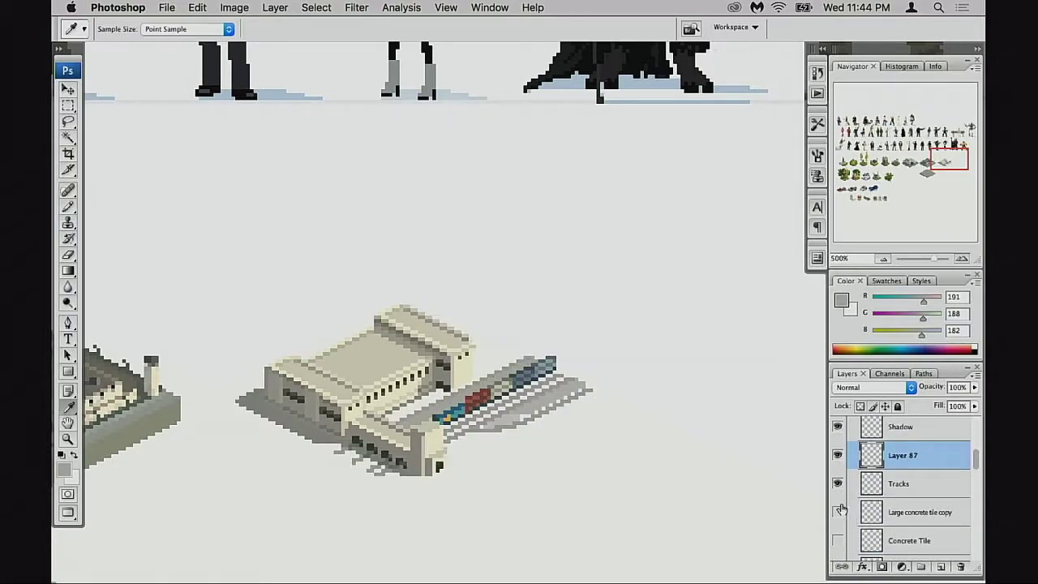
left_click(838, 511)
left_click(838, 483)
left_click(838, 484)
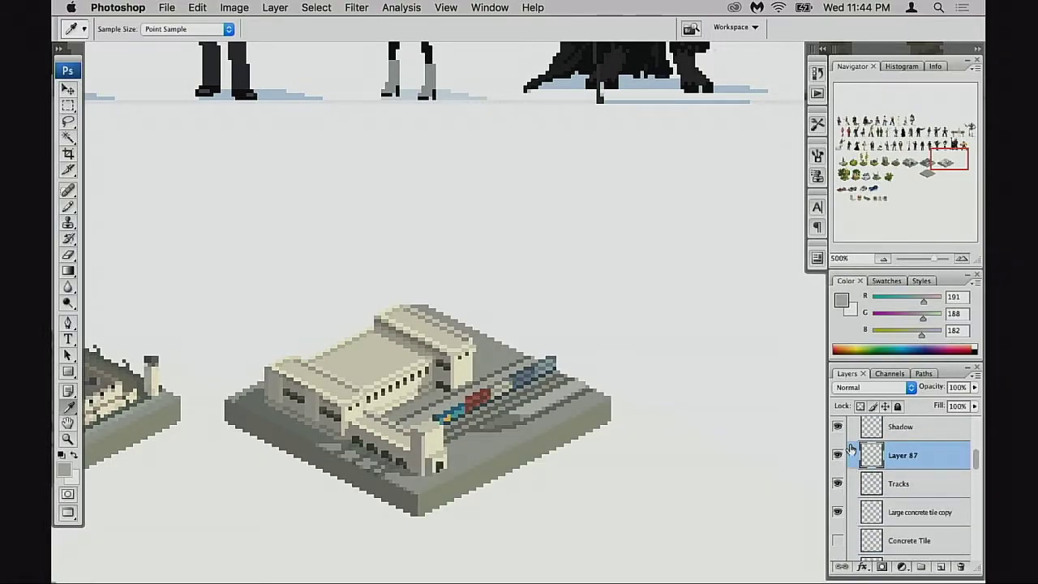
scroll(847, 446, "up", 1)
left_click(840, 442)
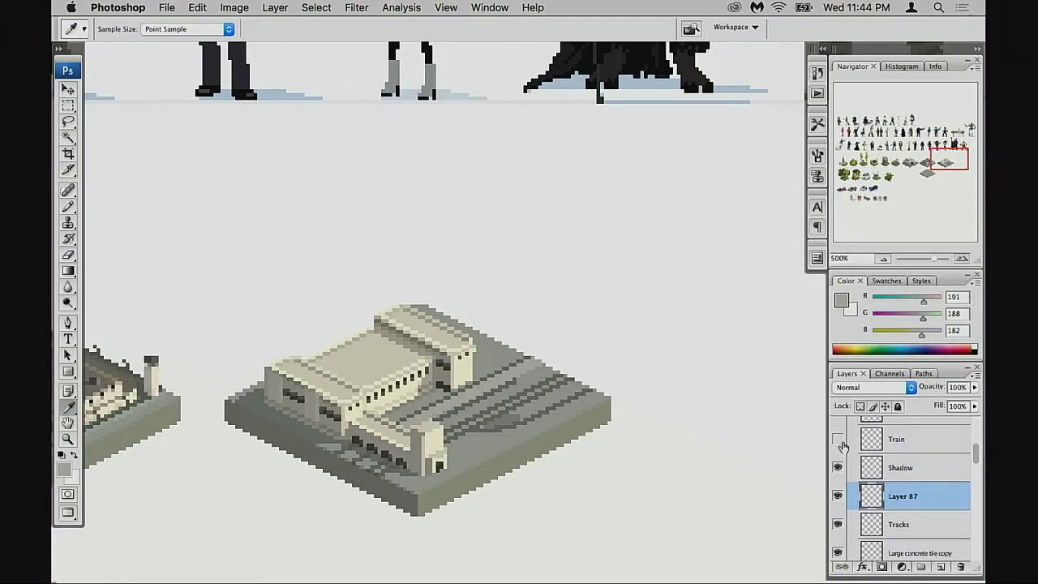
left_click(840, 442)
scroll(844, 446, "up", 1)
left_click(842, 447)
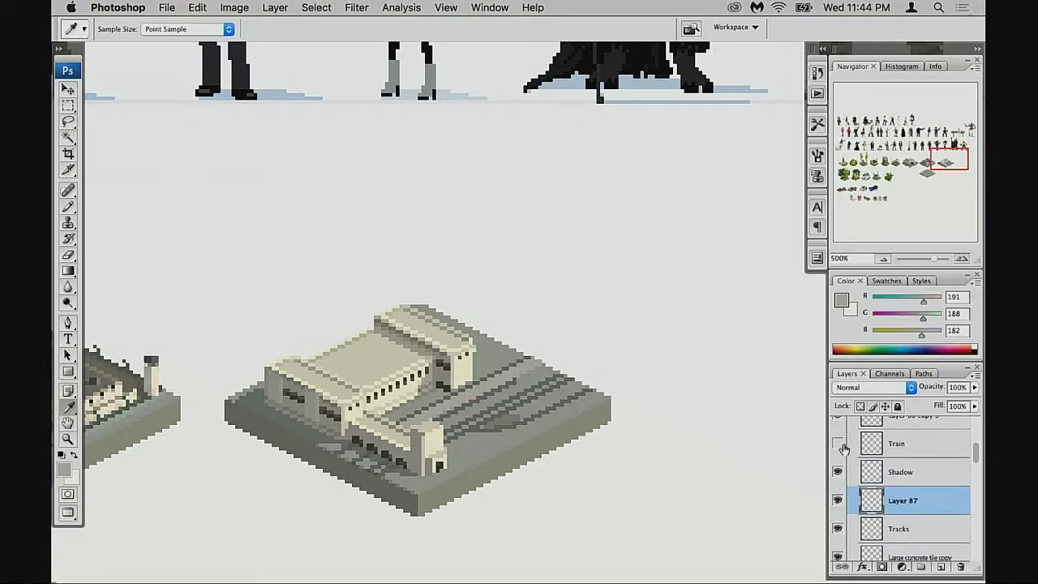
left_click(839, 443)
Step: Separate the front platform strip from the Train layer onto a new layer using a Lasso selection
left_click(872, 444)
key("l")
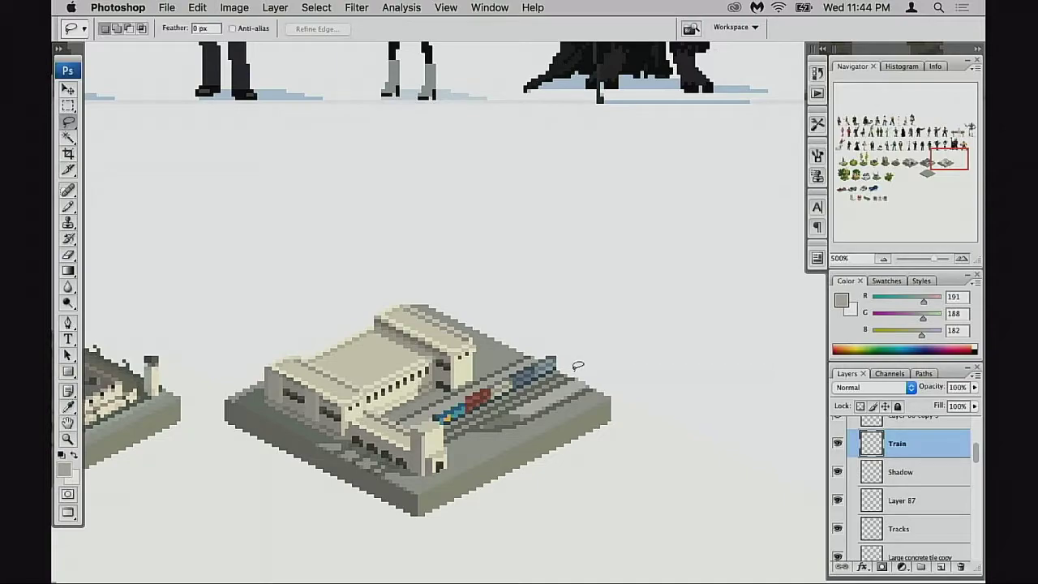
mouse_move(578, 366)
left_mouse_down()
mouse_move(500, 412)
mouse_move(497, 429)
mouse_move(565, 441)
mouse_move(600, 361)
left_mouse_up()
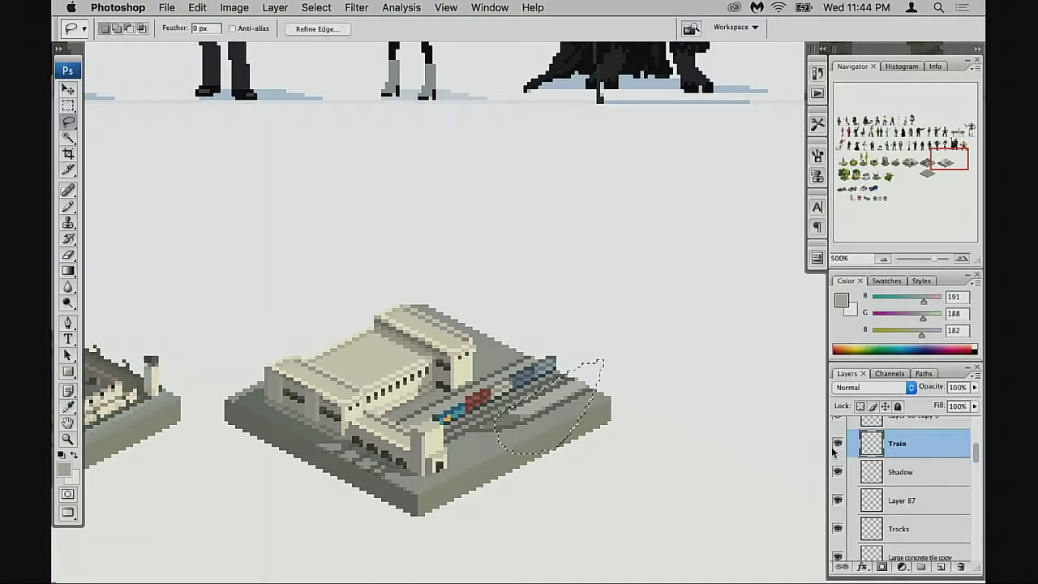
key("super+j")
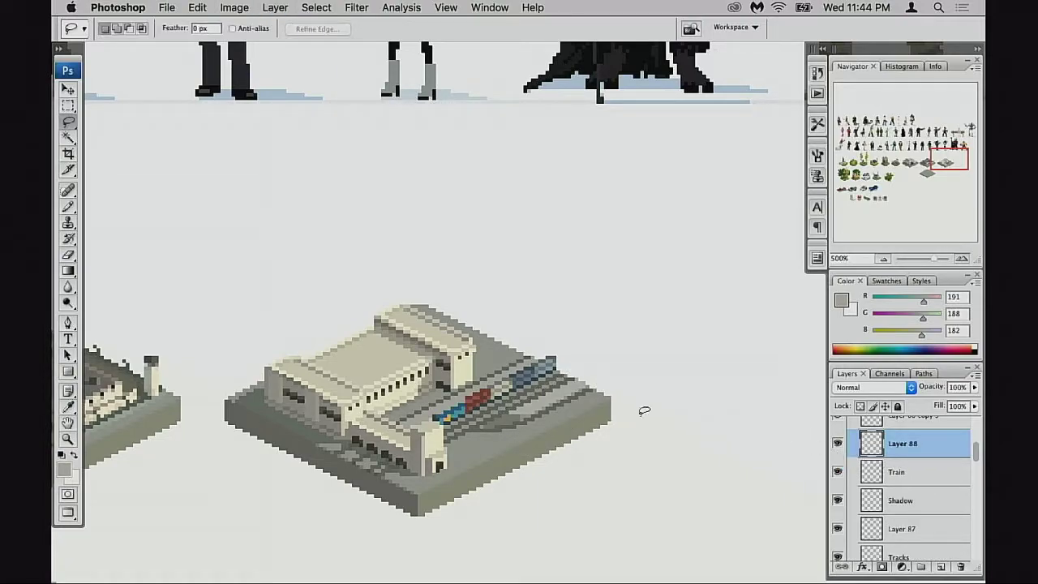
left_click(874, 470)
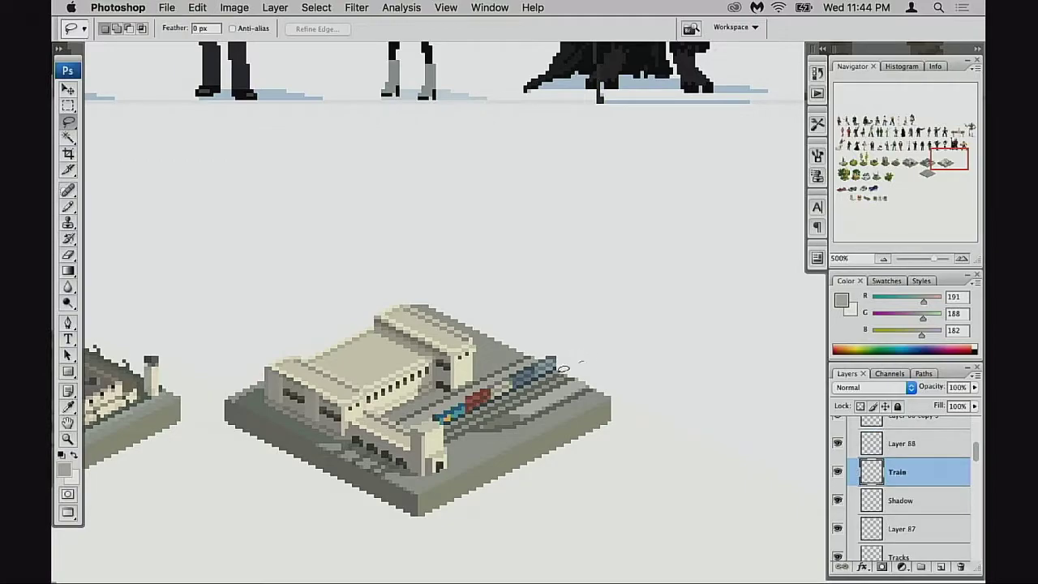
mouse_move(563, 369)
left_mouse_down()
mouse_move(497, 418)
mouse_move(634, 357)
mouse_move(568, 370)
left_mouse_up()
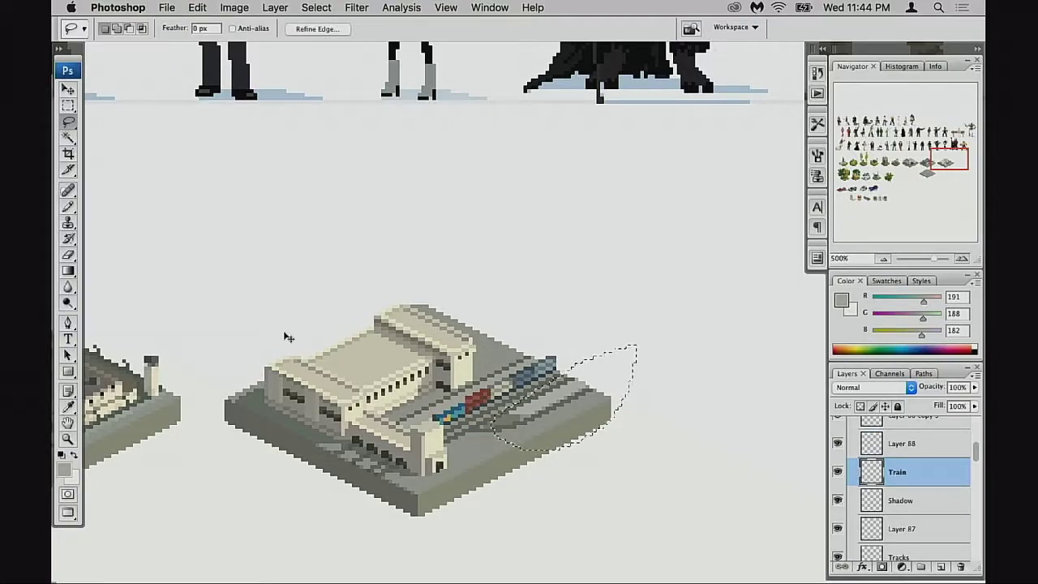
key("super+d")
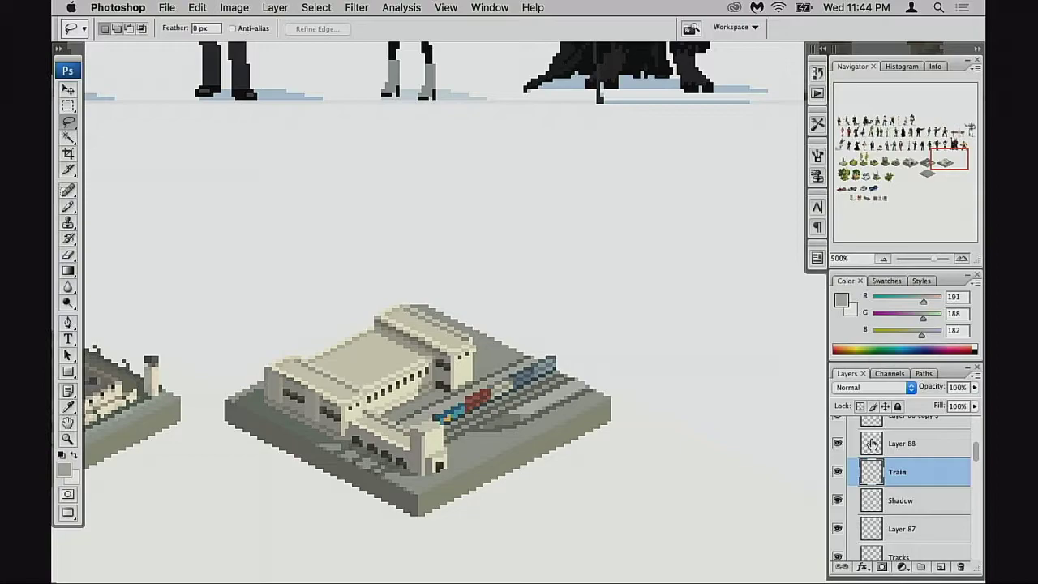
Step: Lock Layer 88's transparent pixels, sample the platform grey (RGB 191, 188, 182) as foreground colour, and toggle the layer to check its strip
left_click(873, 443)
key("x")
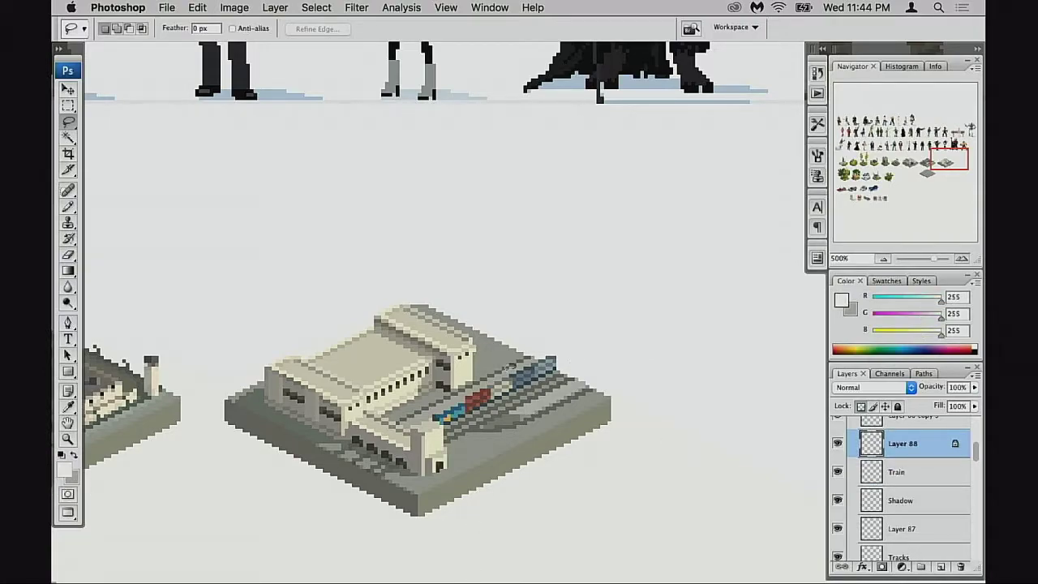
key("i")
left_click(456, 397)
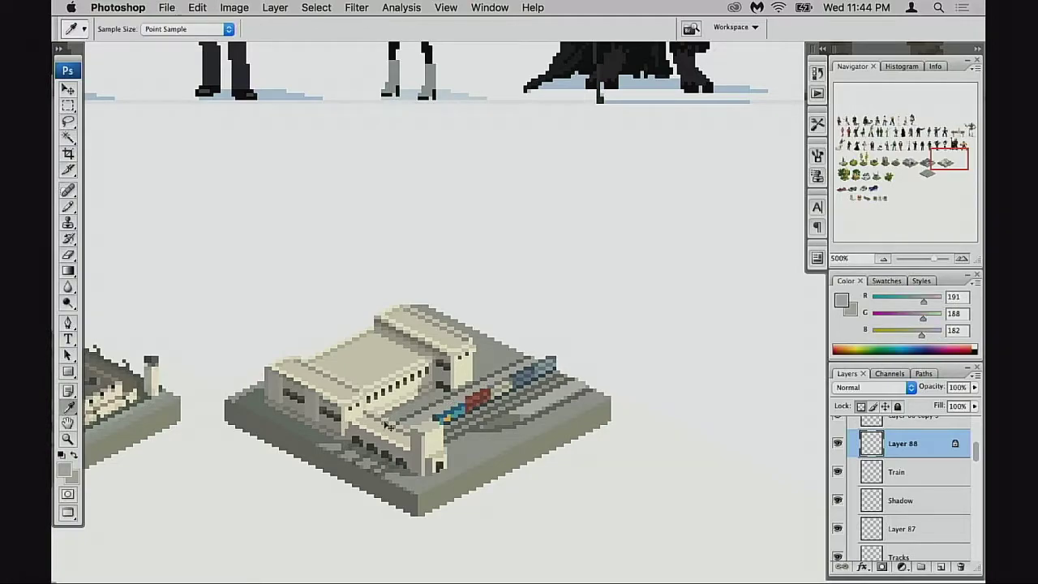
scroll(548, 368, "left", 5)
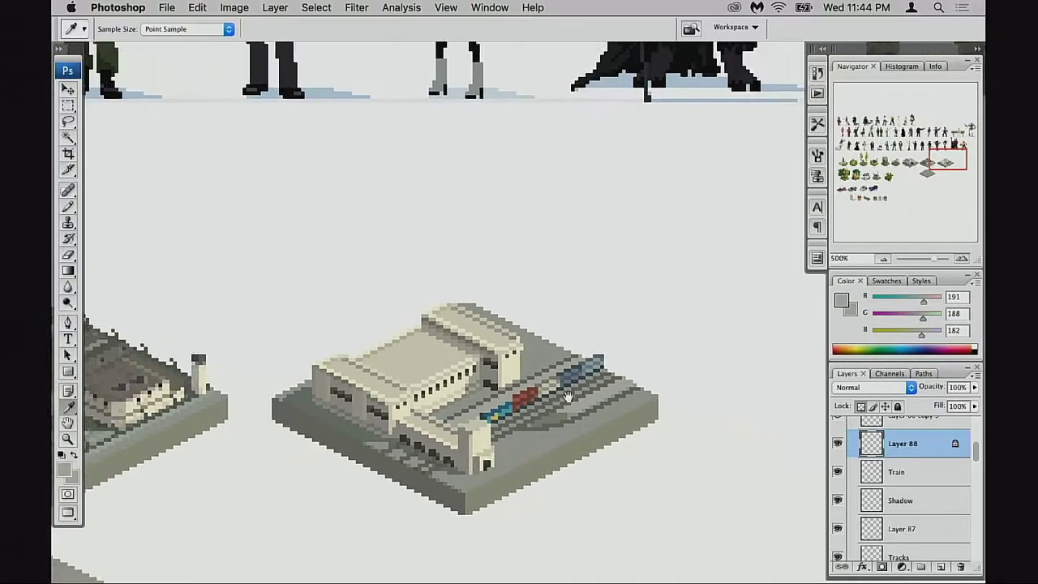
left_click(838, 443)
left_click(838, 444)
scroll(844, 467, "down", 2)
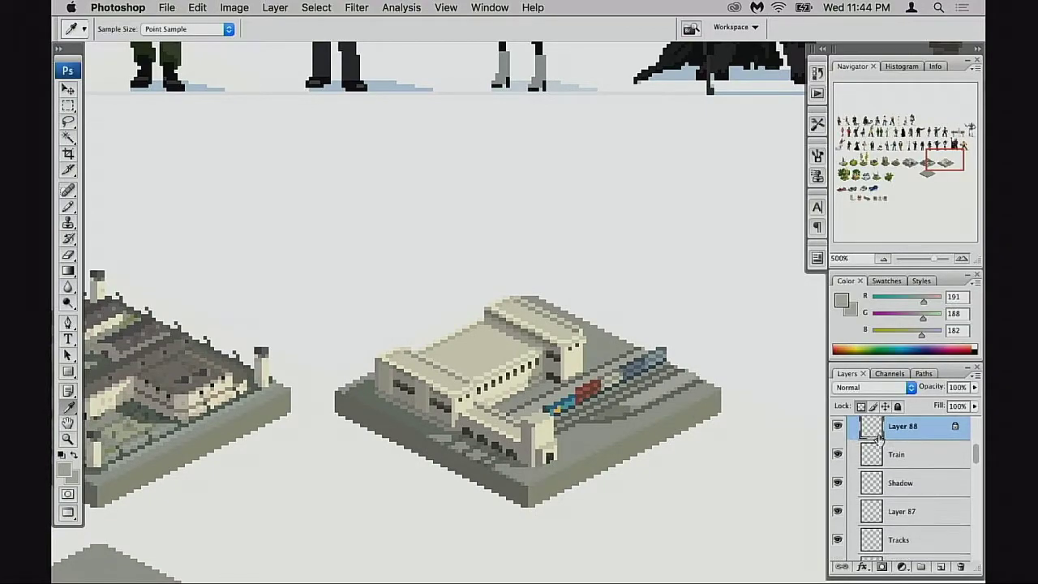
scroll(865, 461, "up", 1)
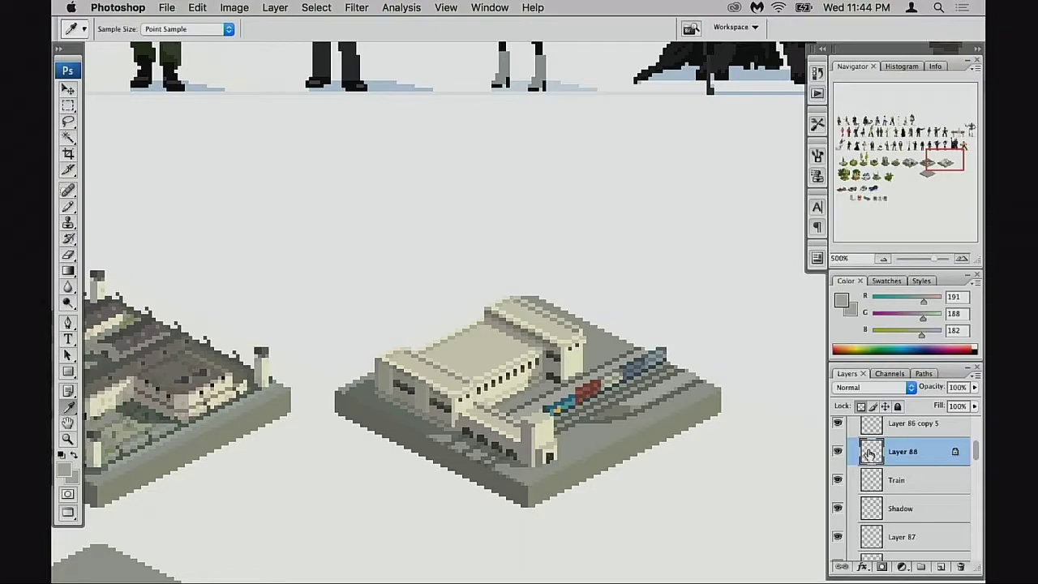
Step: Marquee-select the platform area behind the station's front wing, and toggle Layer 88 and Layer 87 to find which holds its strip
key("m")
left_click(583, 414, "super")
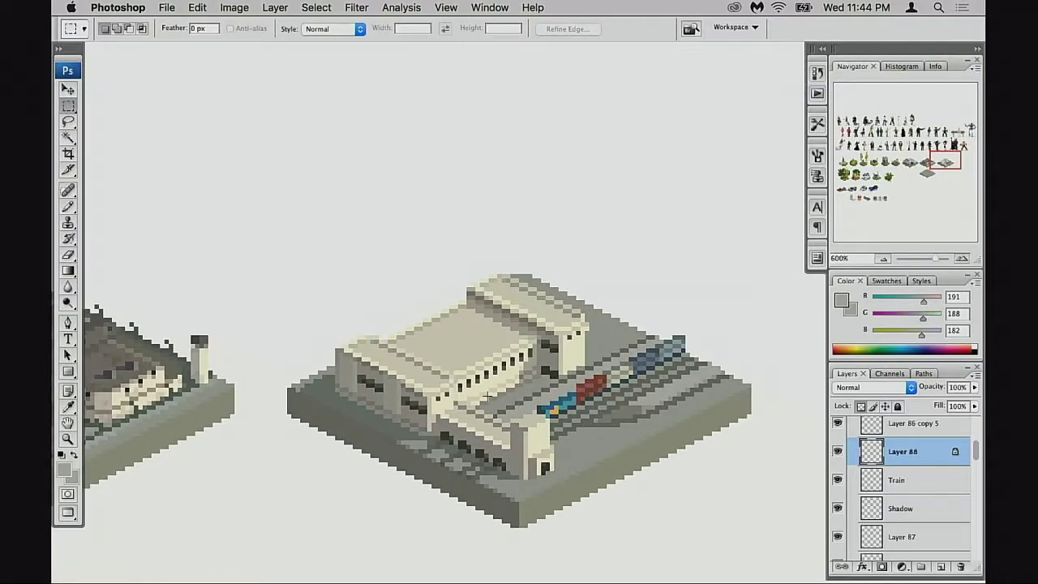
left_click_drag(481, 395, 558, 445)
left_click(839, 452)
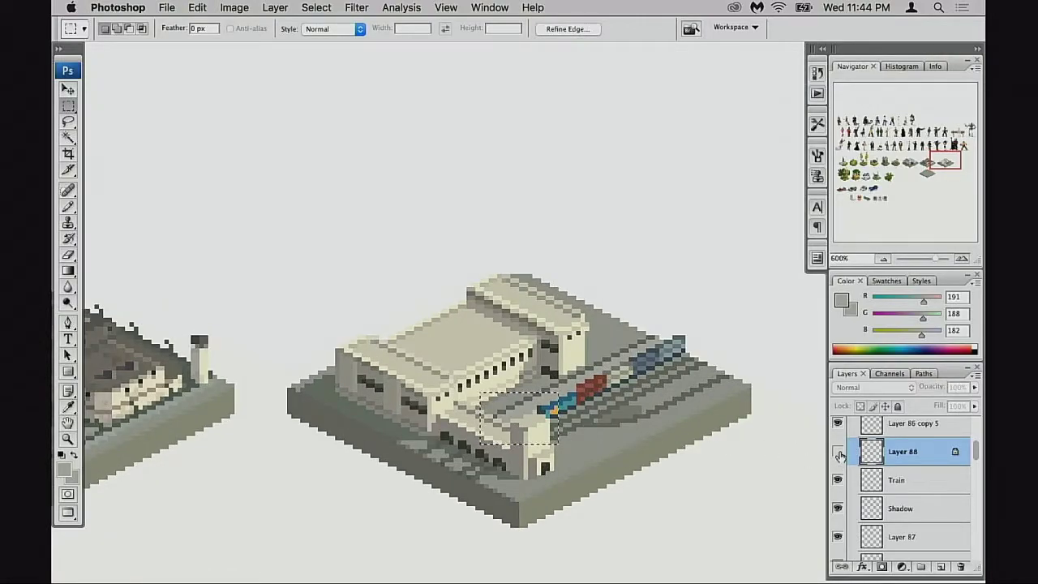
scroll(840, 458, "down", 5)
left_click(838, 462)
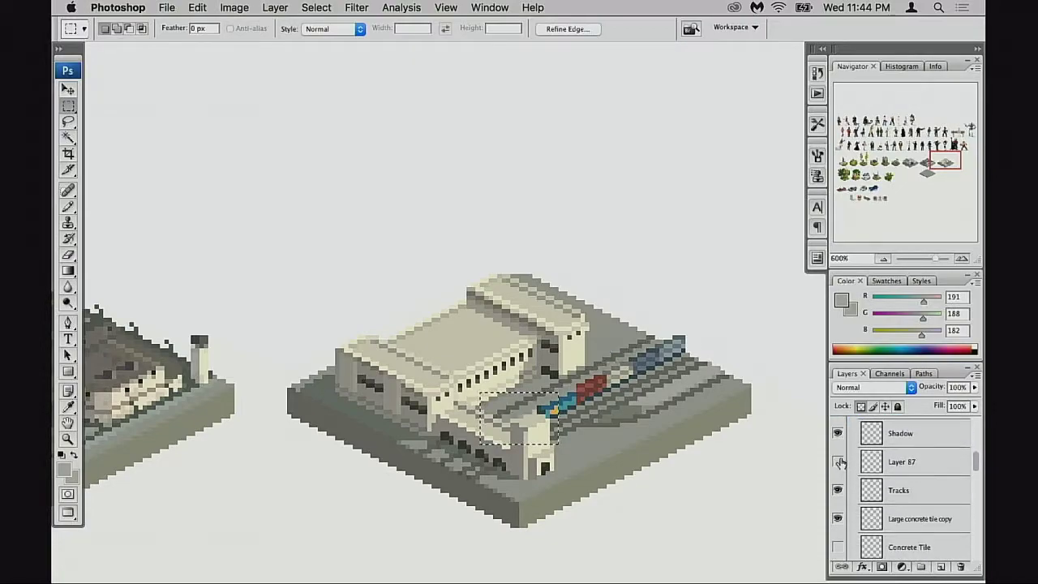
left_click(838, 461)
Step: Move the selected piece of Layer 87's strip onto the station's front side, and place Layer 87 directly above Layer 88
left_click(868, 462)
left_click_drag(534, 441, 479, 468)
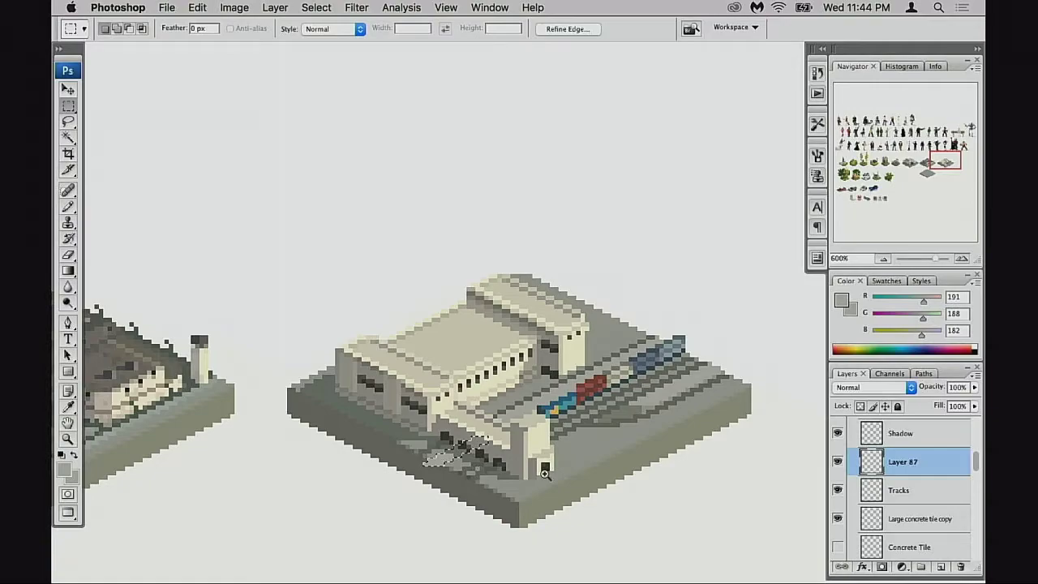
scroll(480, 469, "up", 1)
scroll(878, 435, "up", 2)
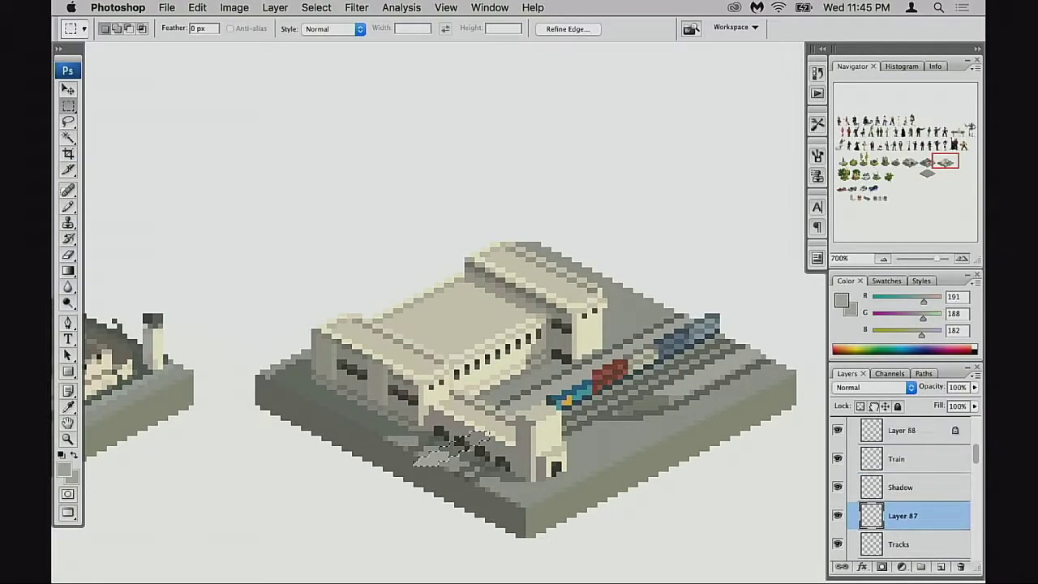
left_click_drag(877, 426, 876, 423)
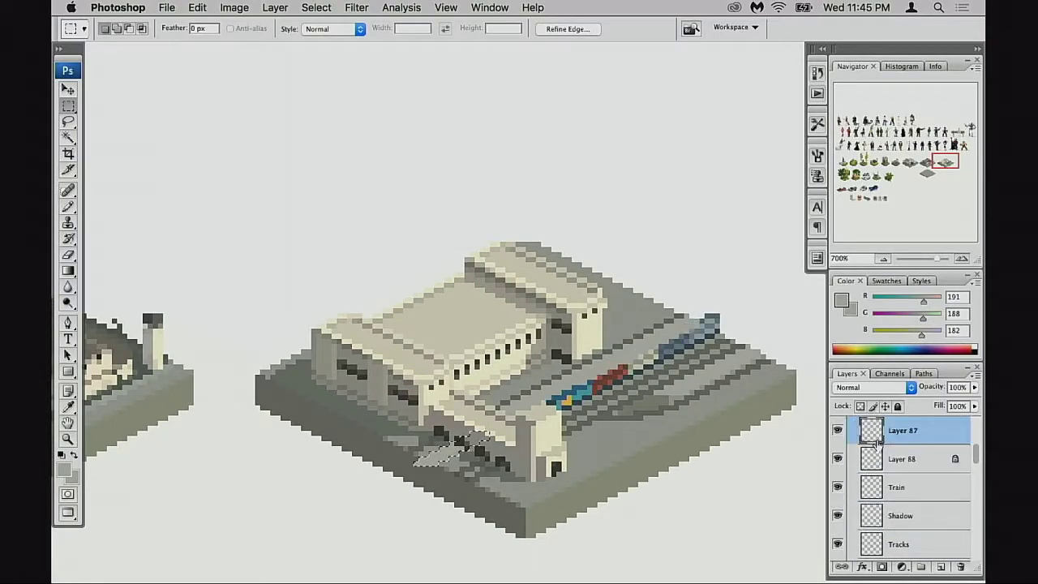
Step: Try raising Layer 87 above Layer 86 copy 5 and shifting the selected strip over the front pavement, and undo both changes
scroll(887, 452, "up", 2)
mouse_move(886, 484)
left_mouse_down()
mouse_move(873, 428)
mouse_move(881, 487)
left_mouse_up()
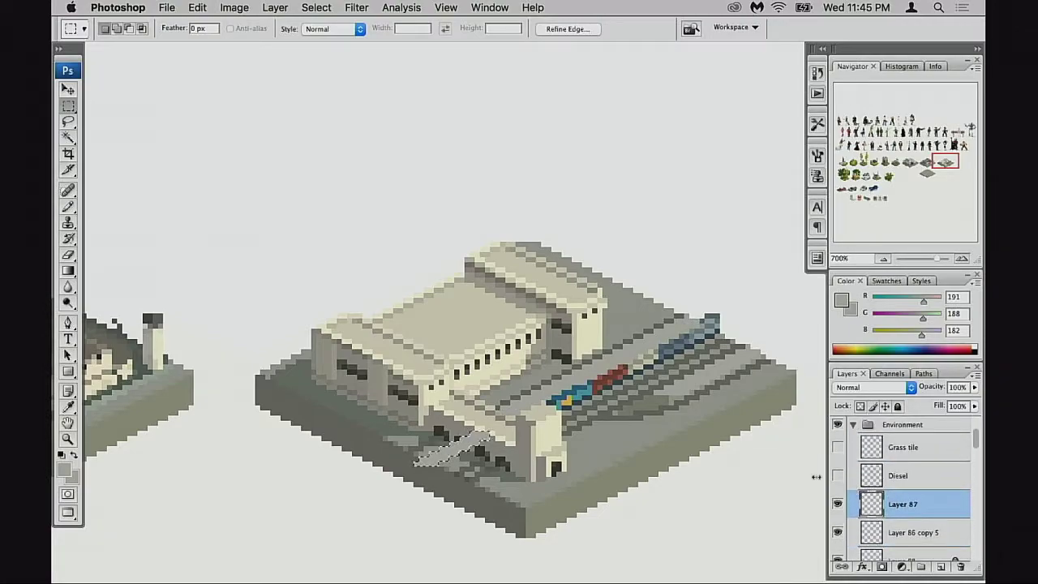
left_click(497, 465)
left_click(497, 465)
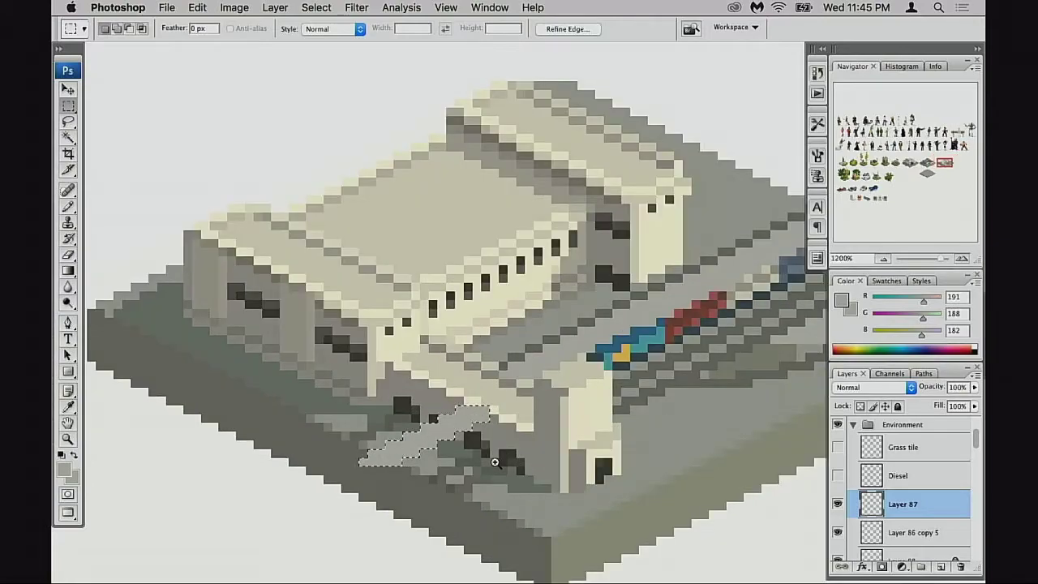
left_click(496, 465)
key("v")
left_click_drag(451, 428, 458, 491)
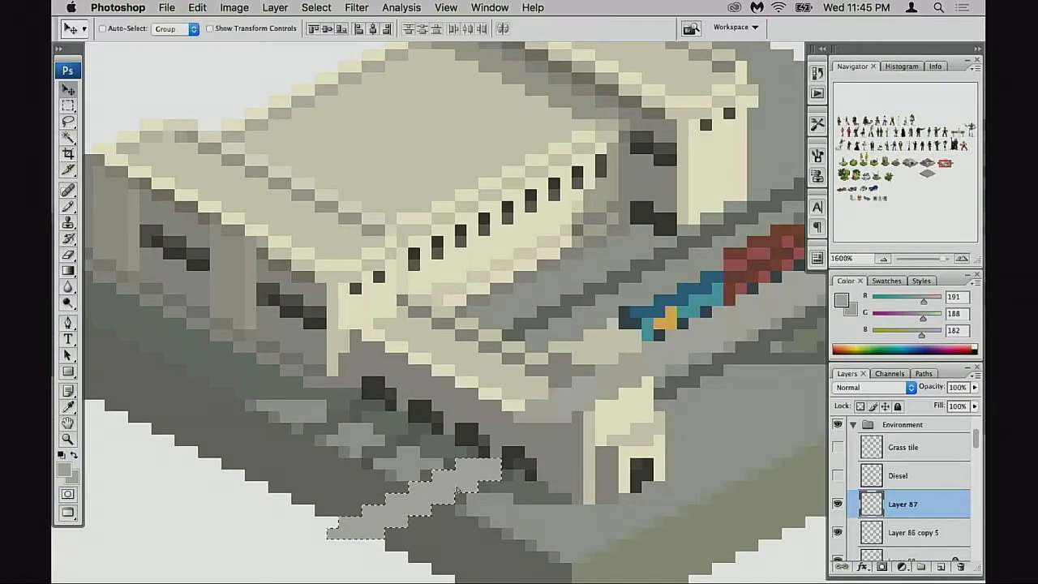
key("alt+super+z")
key("alt+super+z")
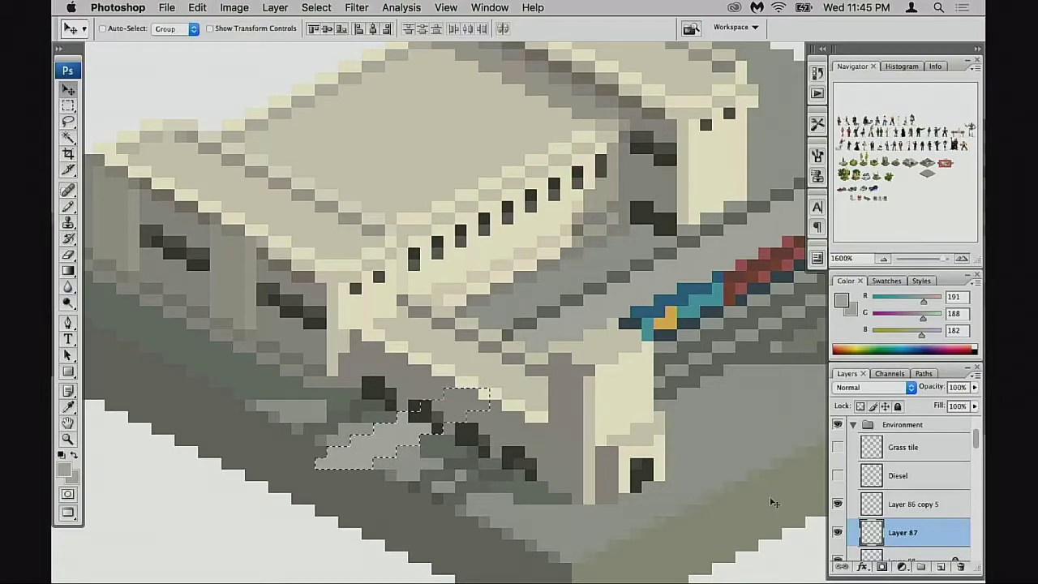
Step: Cut the selected strip onto a new layer above Layer 86 copy 5 and position it across the front wing's dark openings
key("super+x")
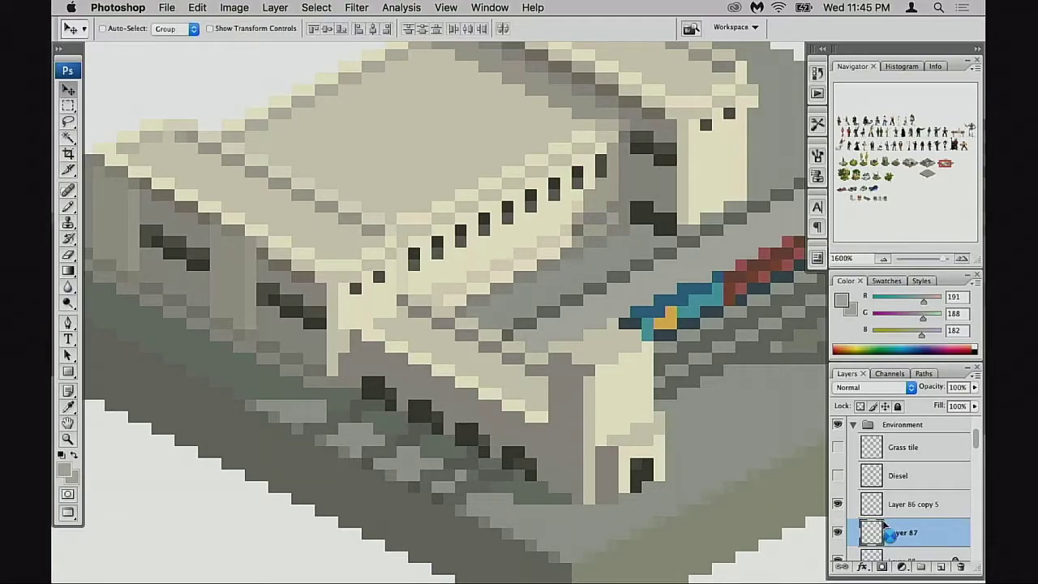
key("super+v")
left_click_drag(875, 529, 883, 491)
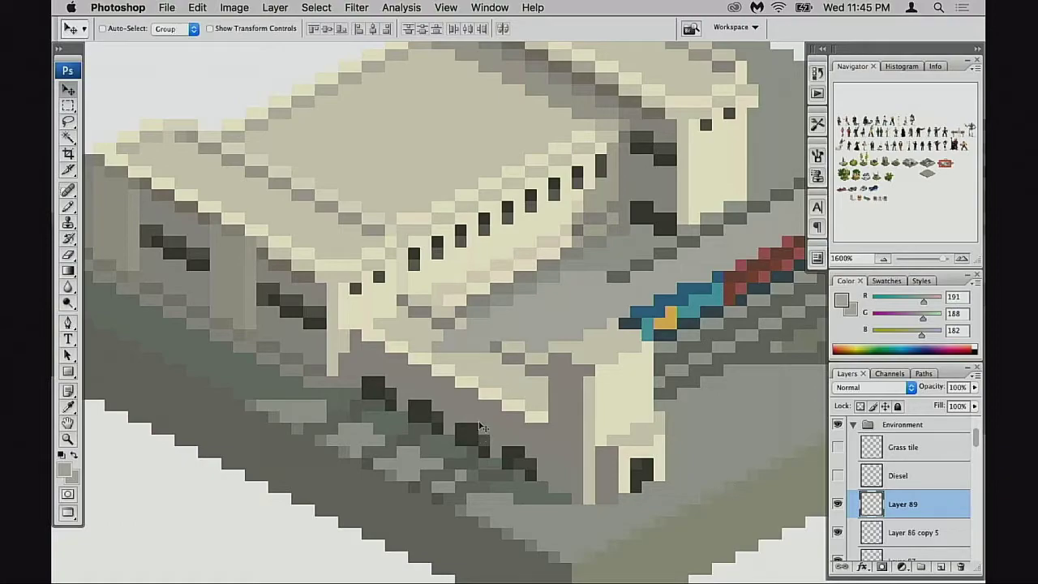
left_click_drag(420, 493, 408, 477)
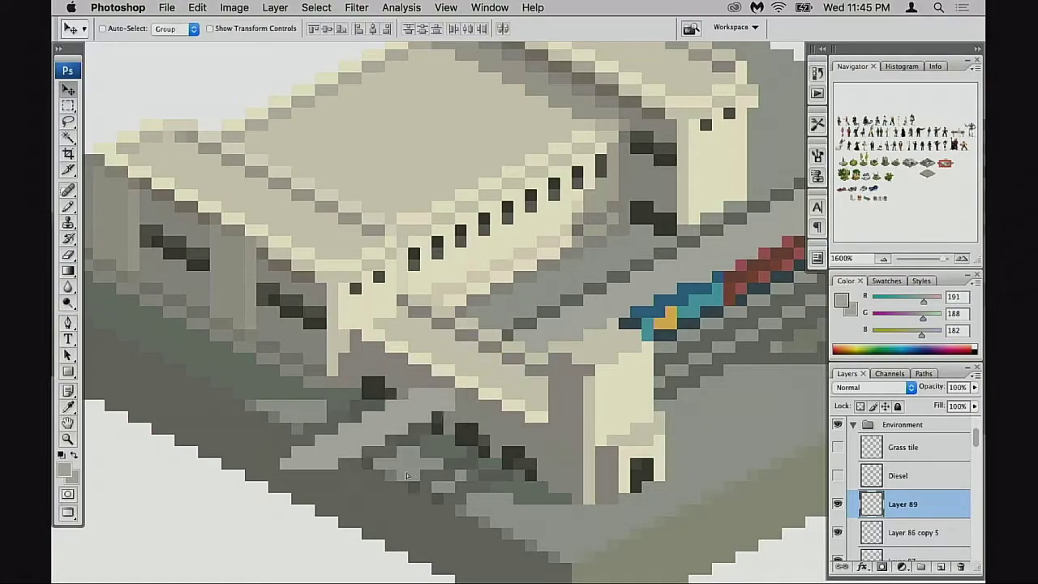
Step: Try erasing a single strip pixel over the front wing's wall with the 1 px Eraser, and undo it
scroll(428, 456, "left", 2)
scroll(428, 457, "up", 2)
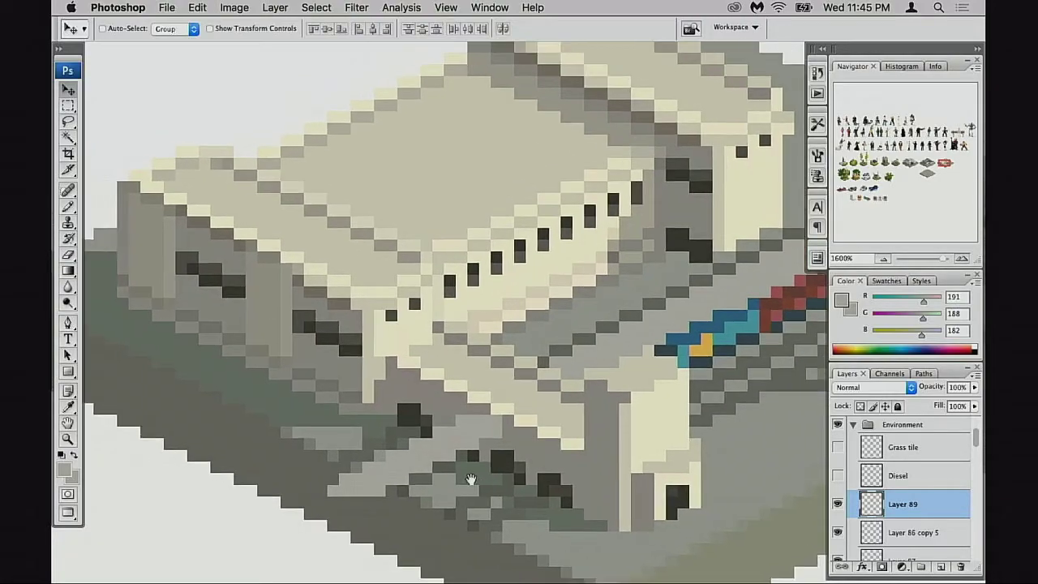
key("e")
left_click(460, 430)
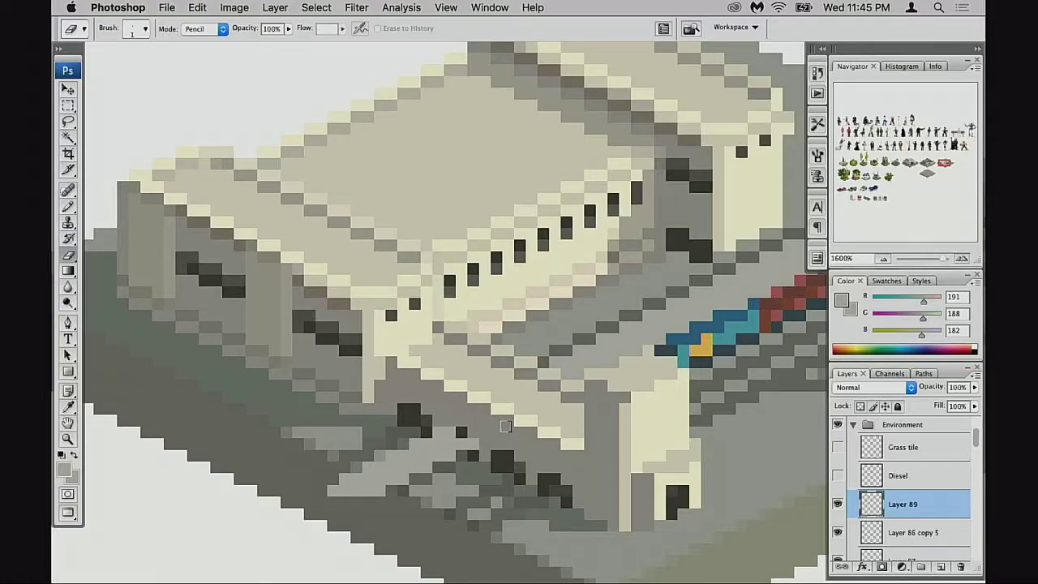
key("super+z")
Step: Erase the pixels at the outer lower end of Layer 89's strip on the front pavement
left_click(518, 451, "alt")
left_click(526, 451, "alt")
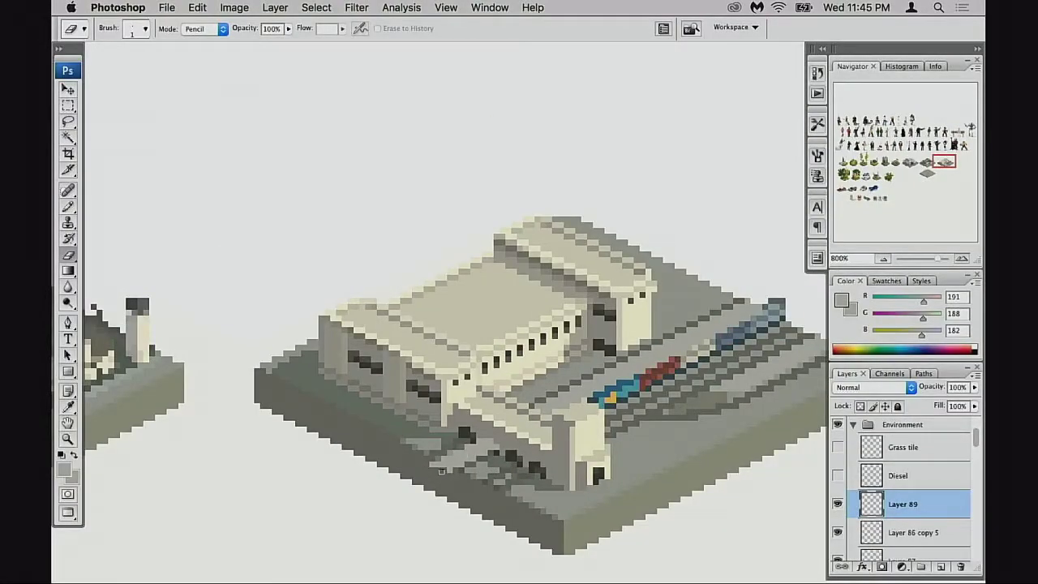
left_click_drag(426, 449, 467, 473)
left_click_drag(488, 483, 495, 478)
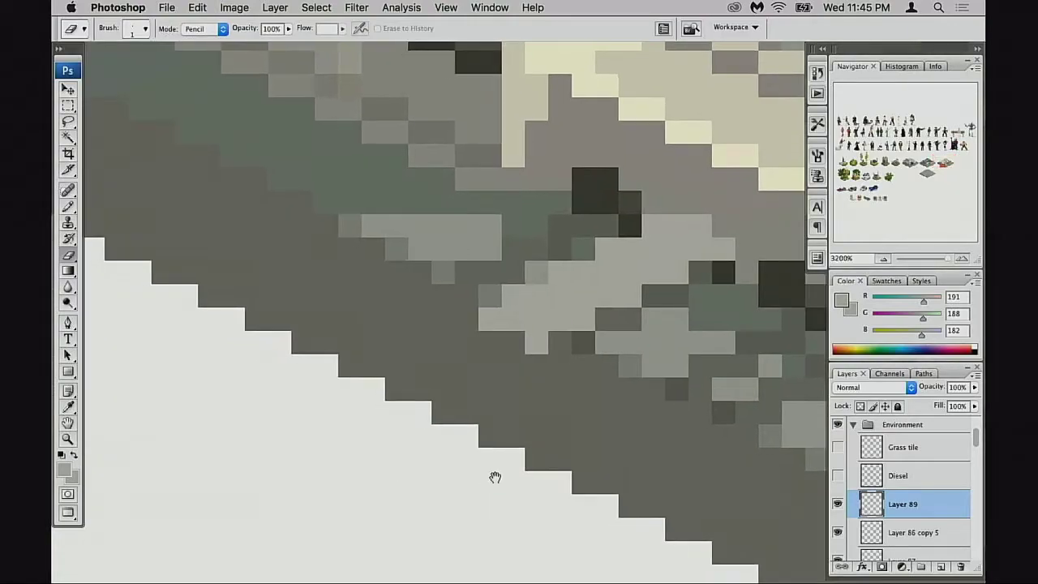
left_click_drag(512, 318, 490, 319)
left_click(534, 340)
left_click(541, 327)
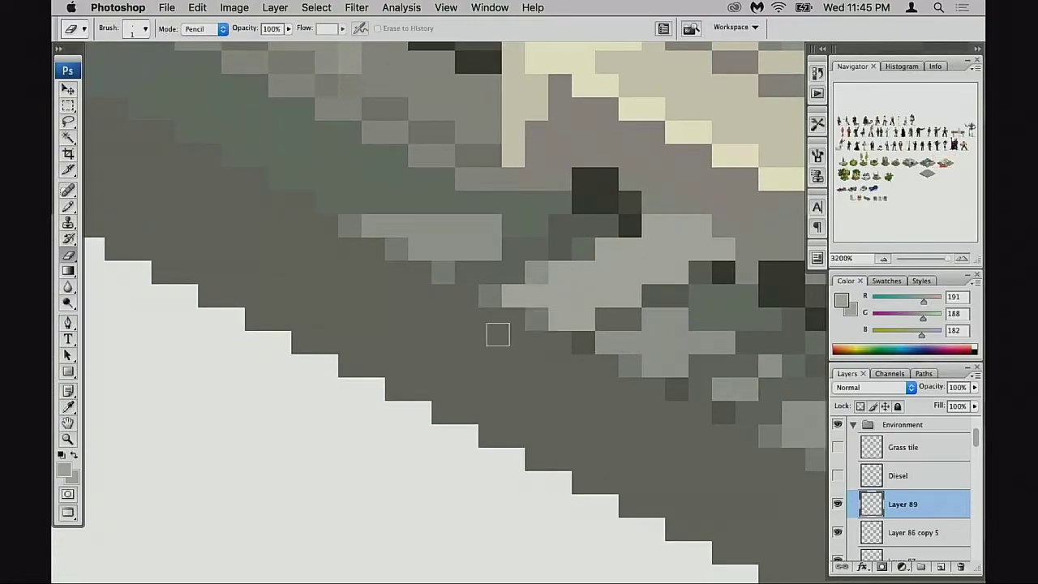
Step: Examine how the trimmed strip in front of the station looks against the whole tile
left_click(563, 396, "alt")
left_click(564, 398, "alt")
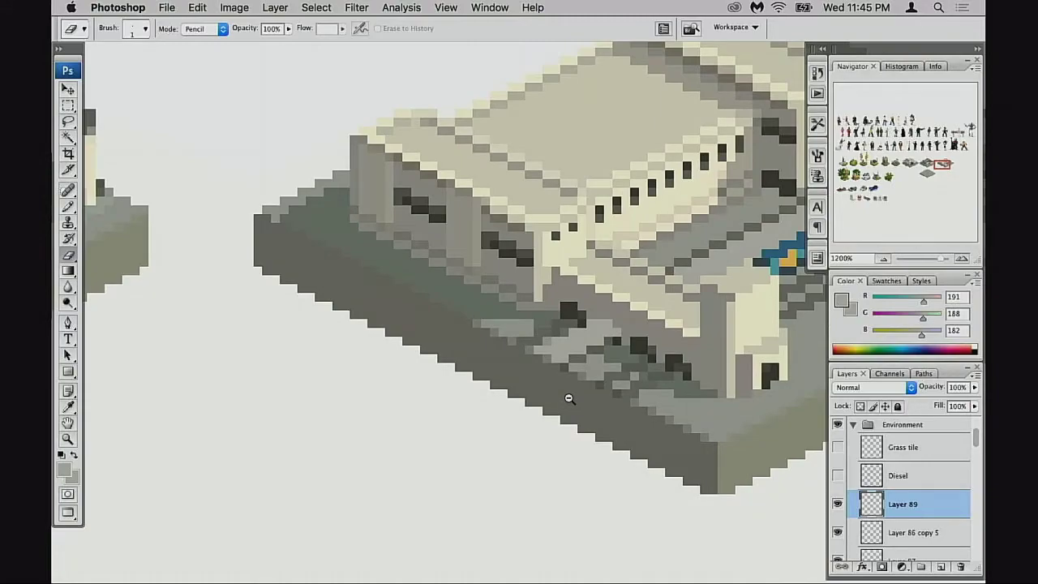
left_click(568, 399, "alt")
left_click(572, 403, "alt")
left_click(575, 403, "alt")
left_click(610, 421, "alt")
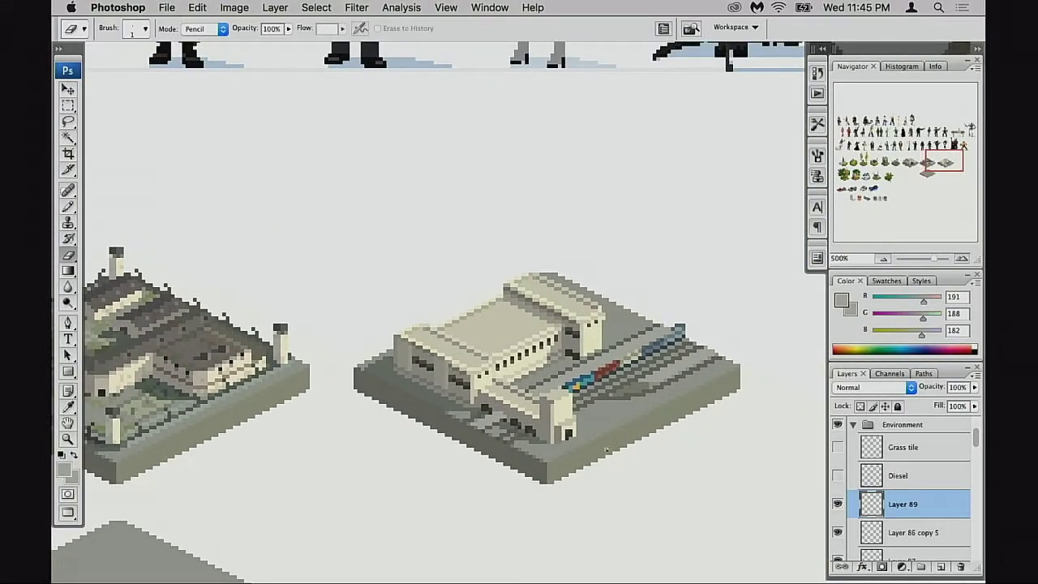
left_click(548, 446)
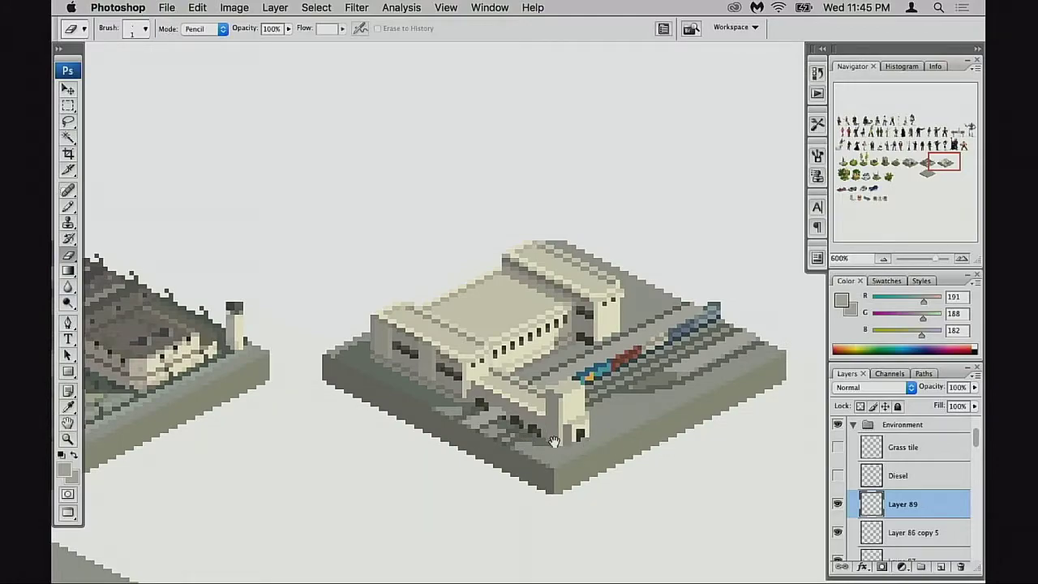
left_click_drag(554, 442, 553, 463)
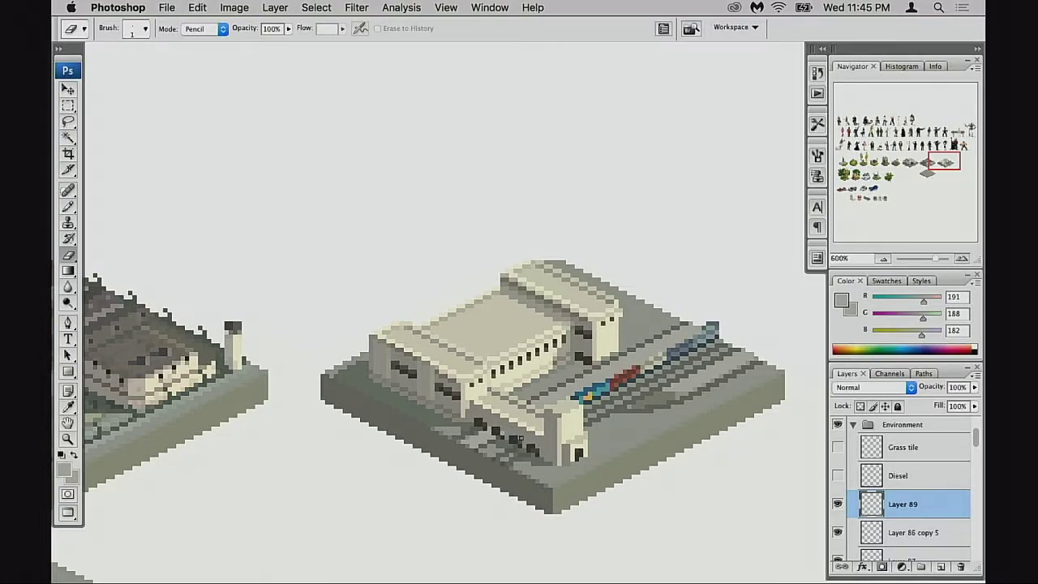
key("super+z")
left_click_drag(533, 451, 528, 456)
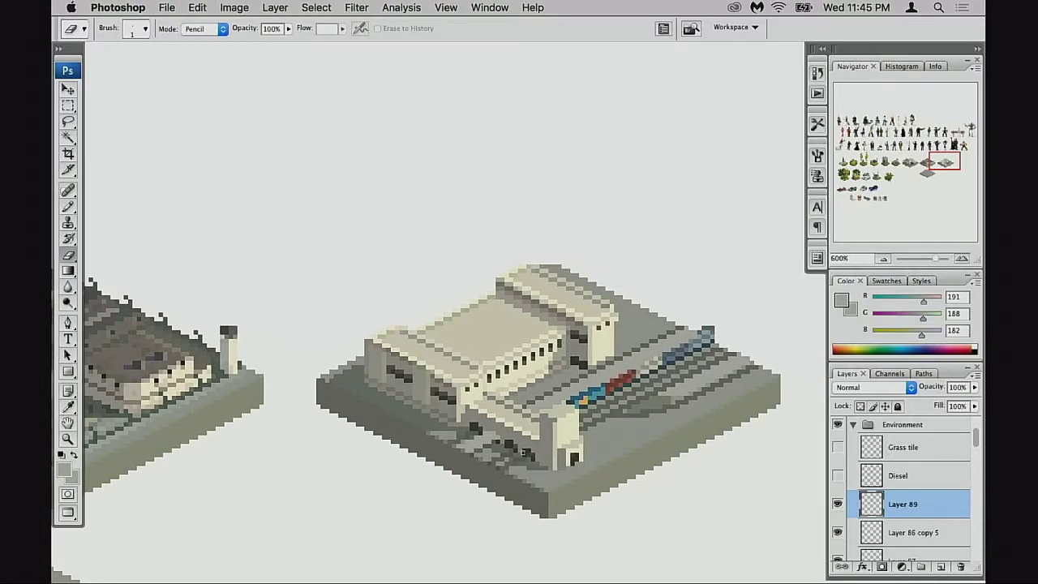
scroll(514, 448, "up", 2)
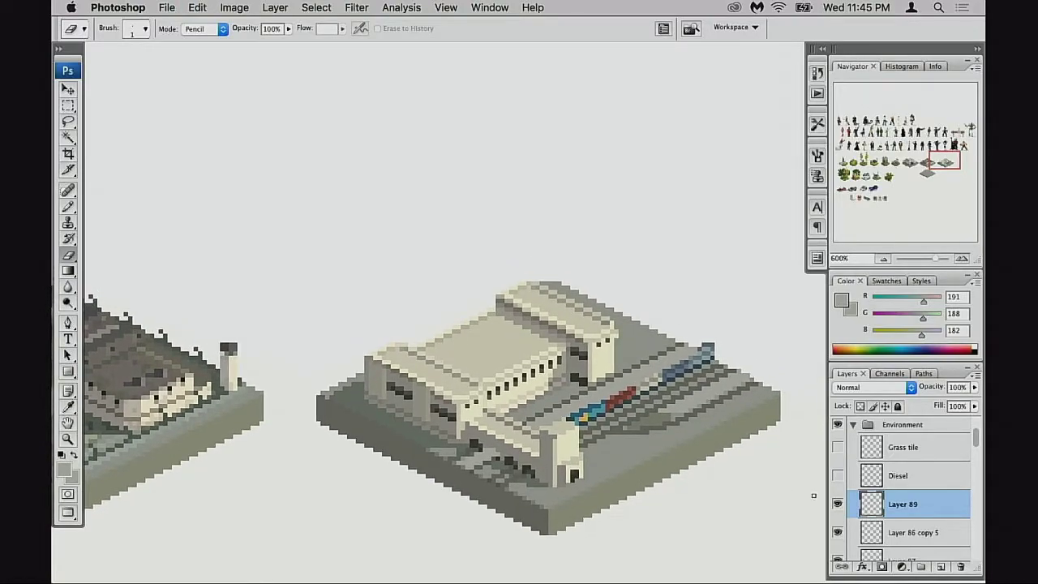
Step: Compare the station with Layer 89 hidden and shown, and delete Layer 89
left_click(838, 504)
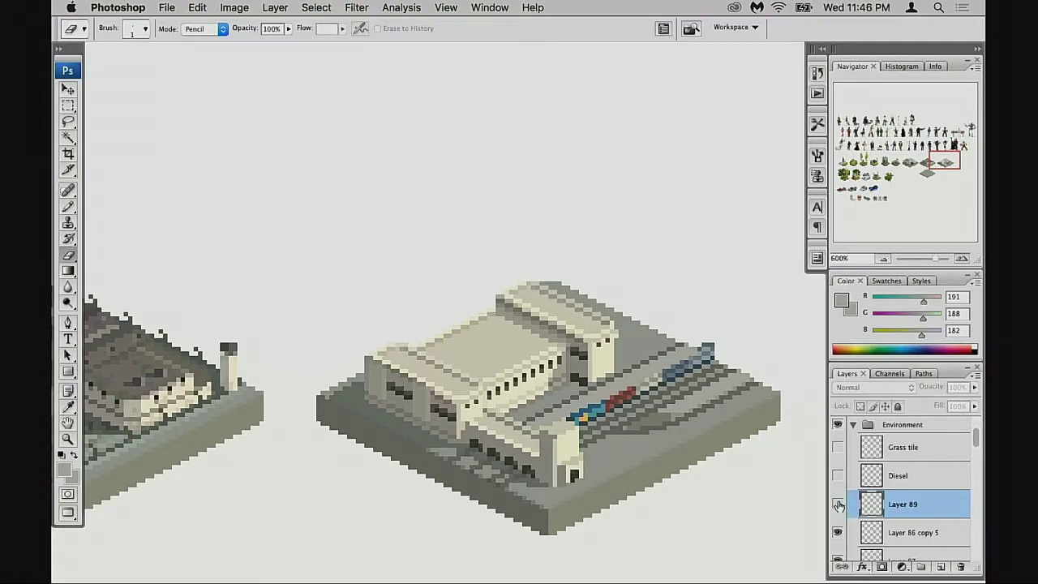
left_click(838, 504)
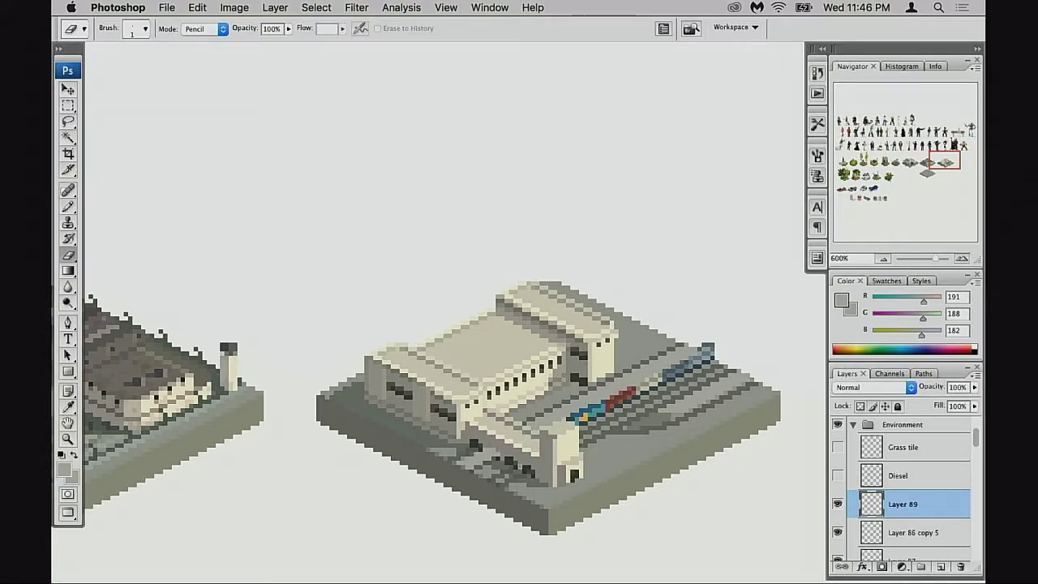
left_click_drag(872, 516, 960, 566)
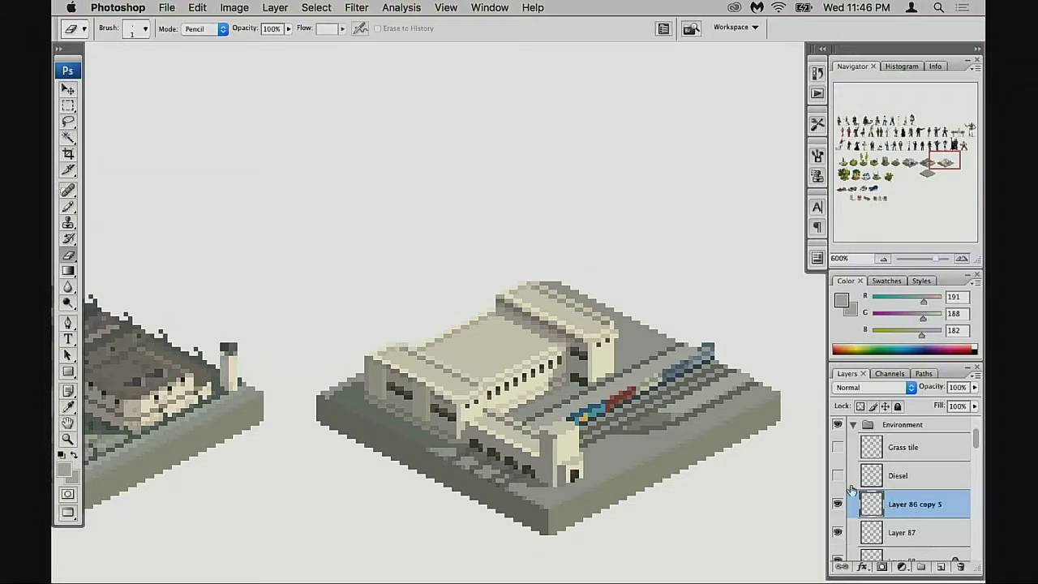
Step: Make the Grass tile layer visible, and briefly show the Diesel layer before hiding it again
left_click(838, 476)
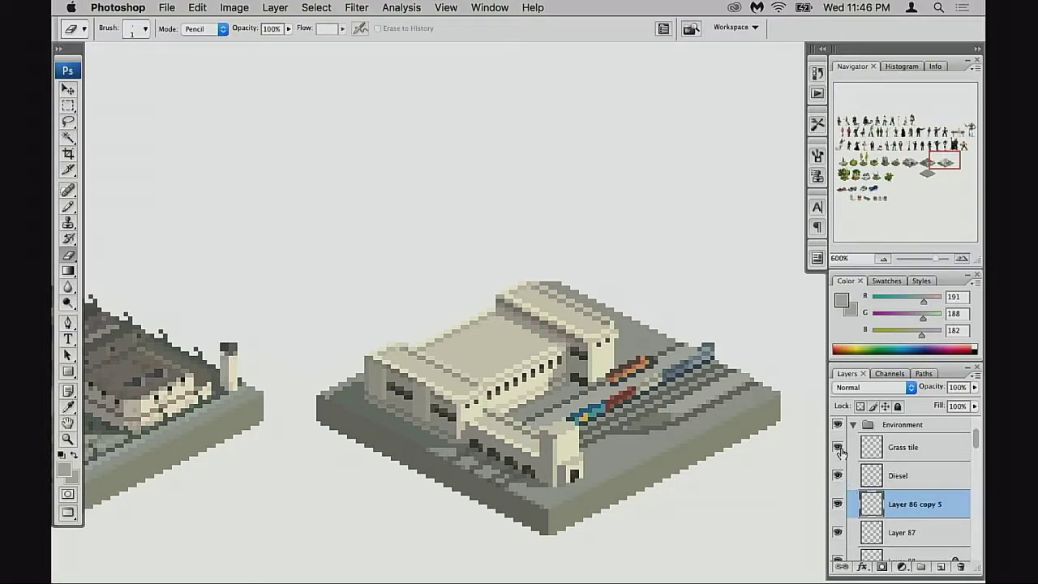
left_click(838, 476)
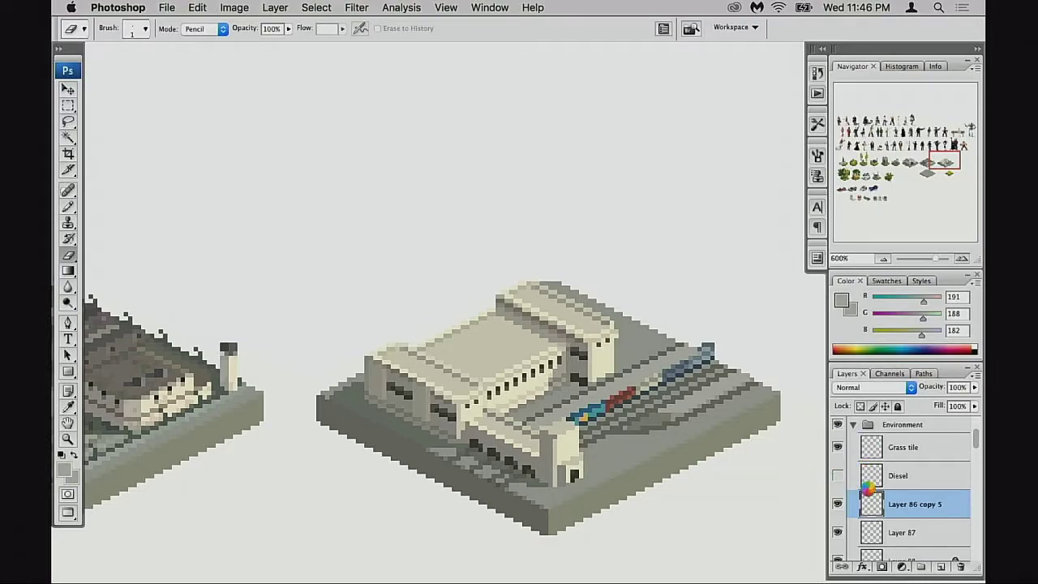
double_click(849, 483)
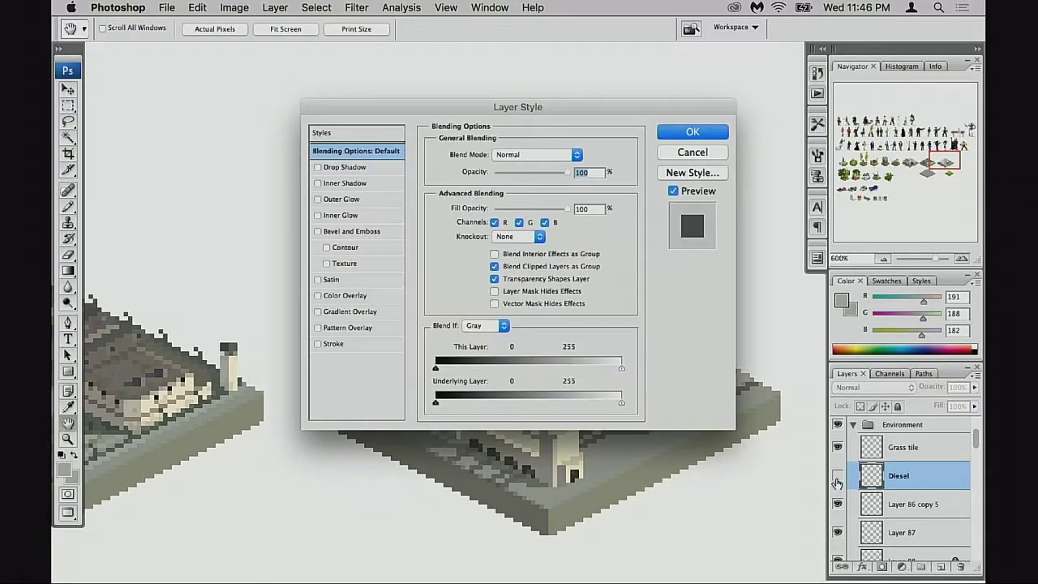
left_click_drag(544, 116, 560, 112)
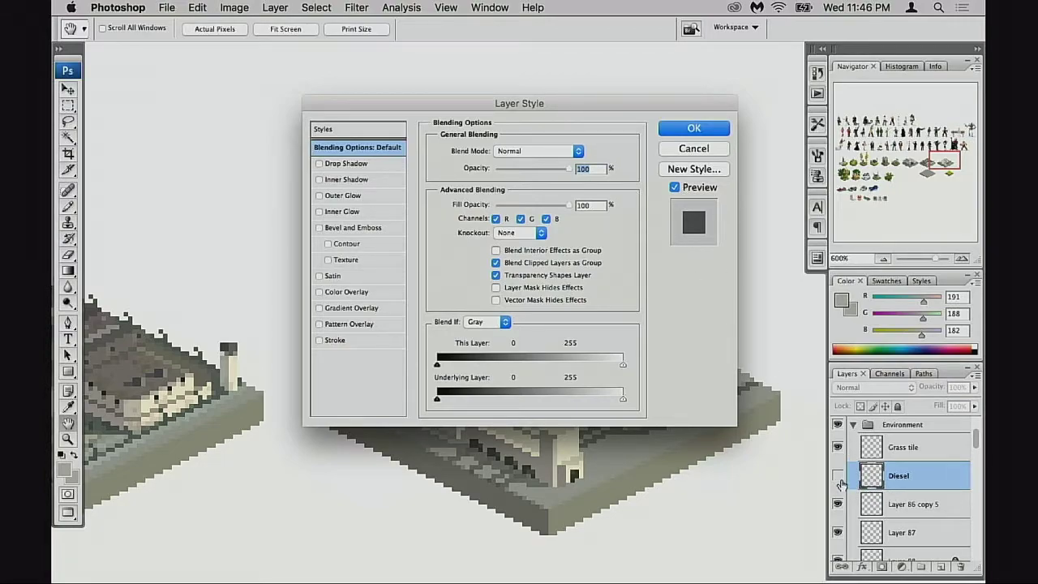
key("Return")
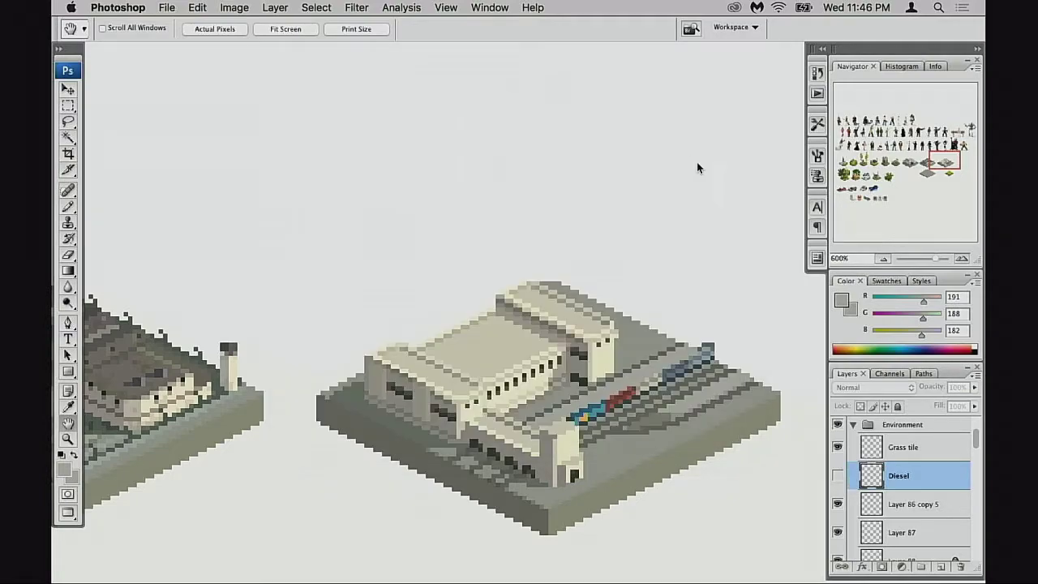
Step: Toggle the Diesel layer to compare the tile with and without the orange train, leaving the layer visible
key("e")
left_click(838, 477)
left_click(838, 478)
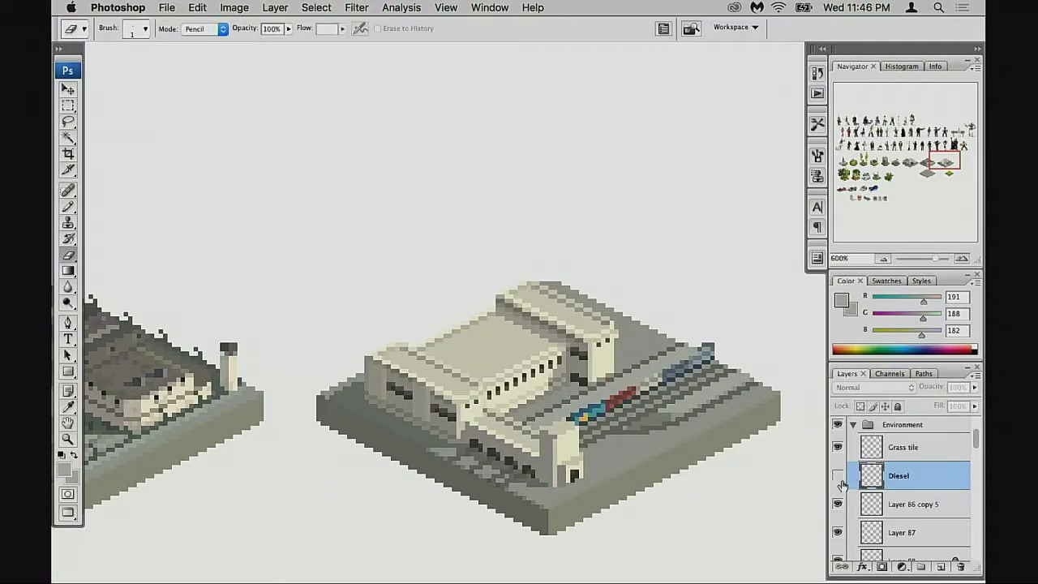
left_click(839, 479)
left_click(839, 479)
left_click(840, 480)
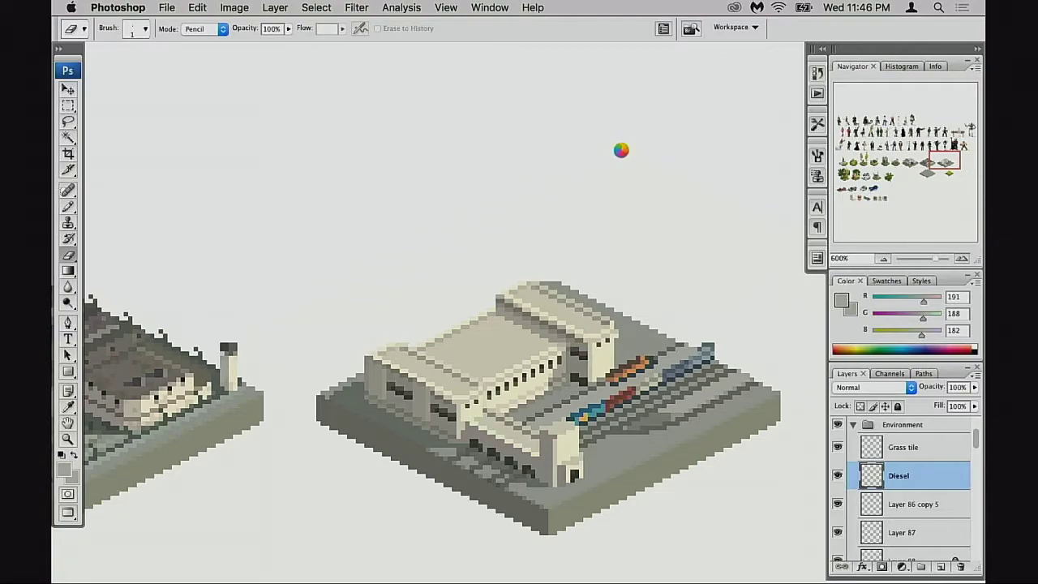
left_click(698, 151)
left_click(728, 150)
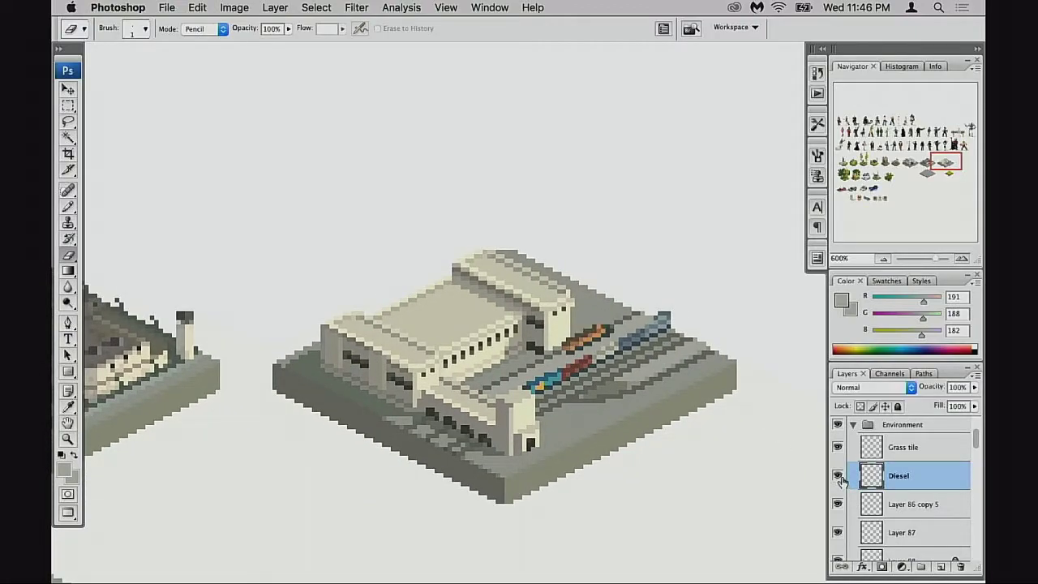
Step: Move the Diesel layer down in the layer order, directly below Layer 87
left_click_drag(870, 483, 876, 533)
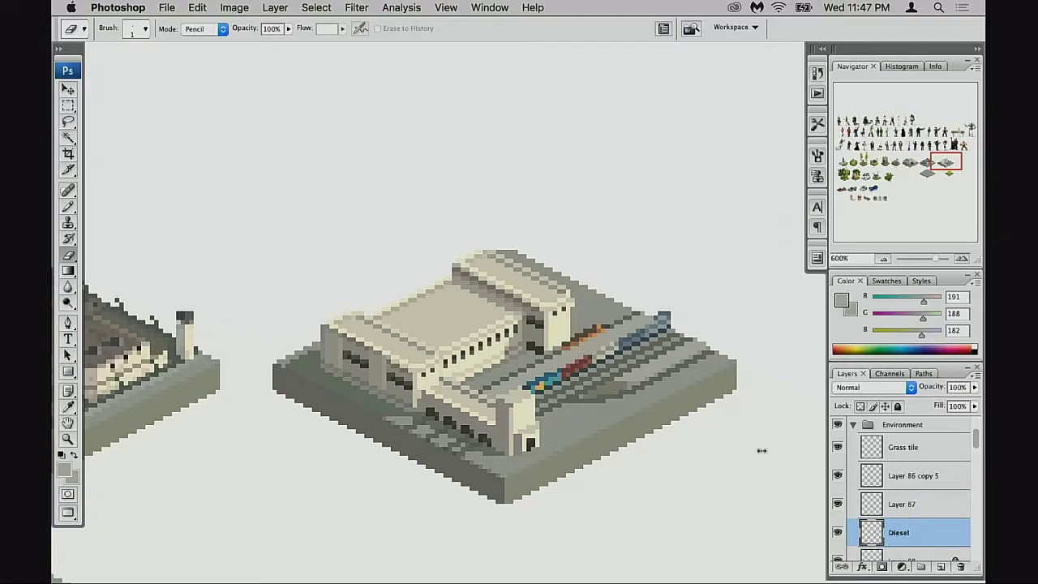
left_click(652, 399, "super")
left_click(651, 398, "super")
left_click(654, 399, "super")
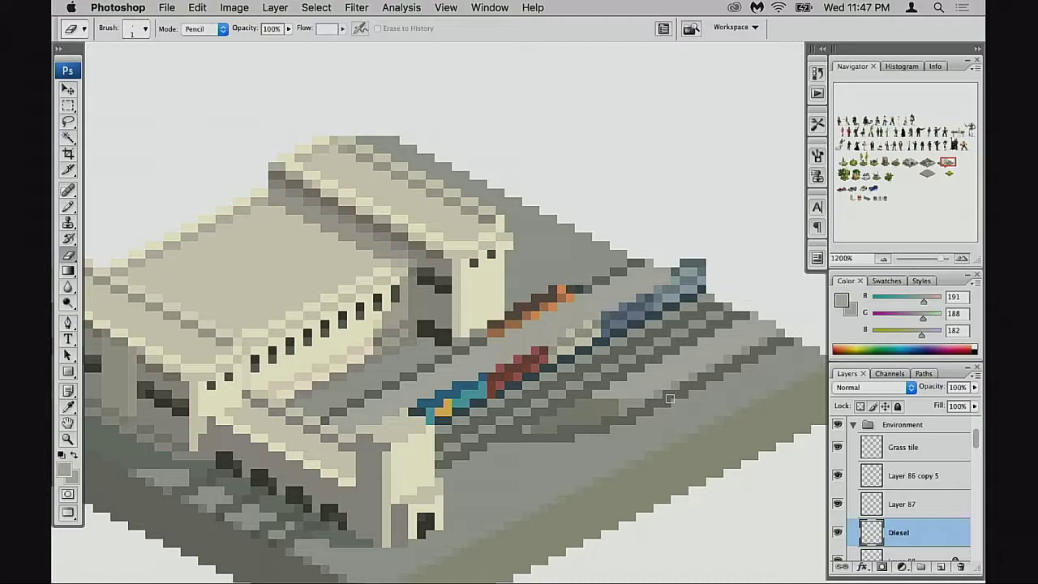
Step: Nudge the orange train pixel by pixel up and to the right along the rear track beside the station
key("v")
mouse_move(527, 572)
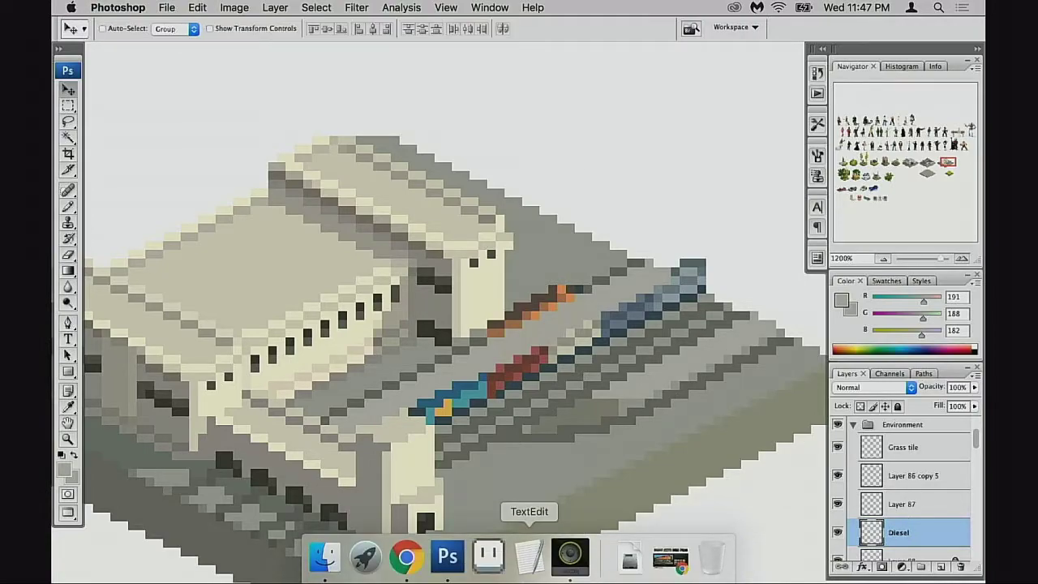
key("Up")
key("Up")
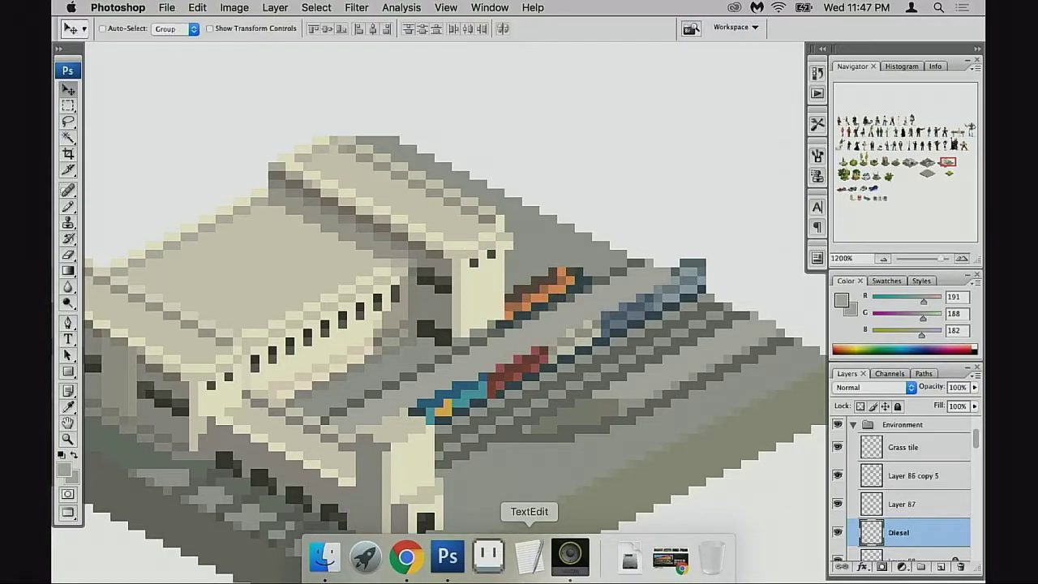
key("Down")
key("Right")
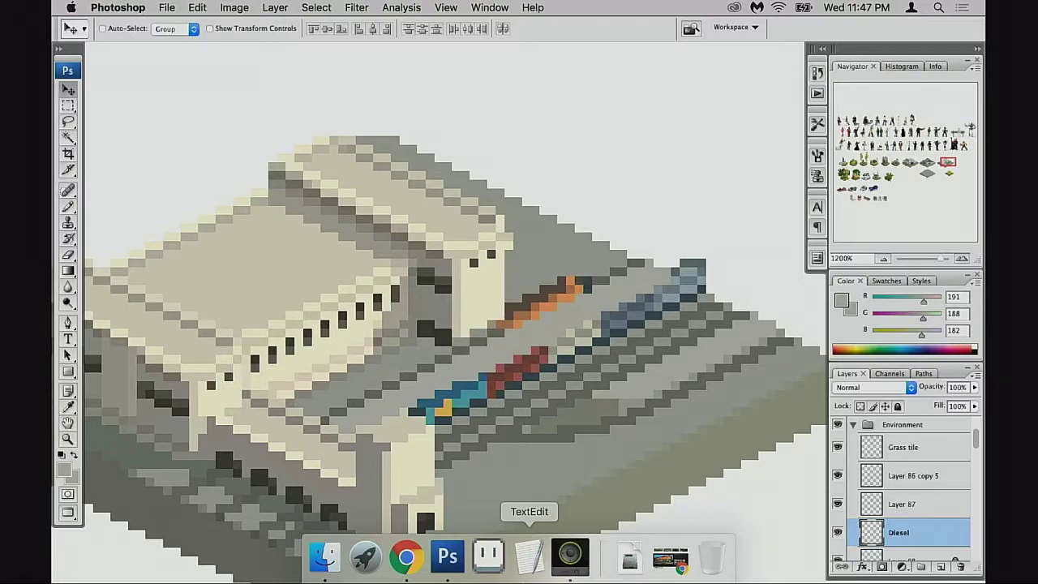
key("Up")
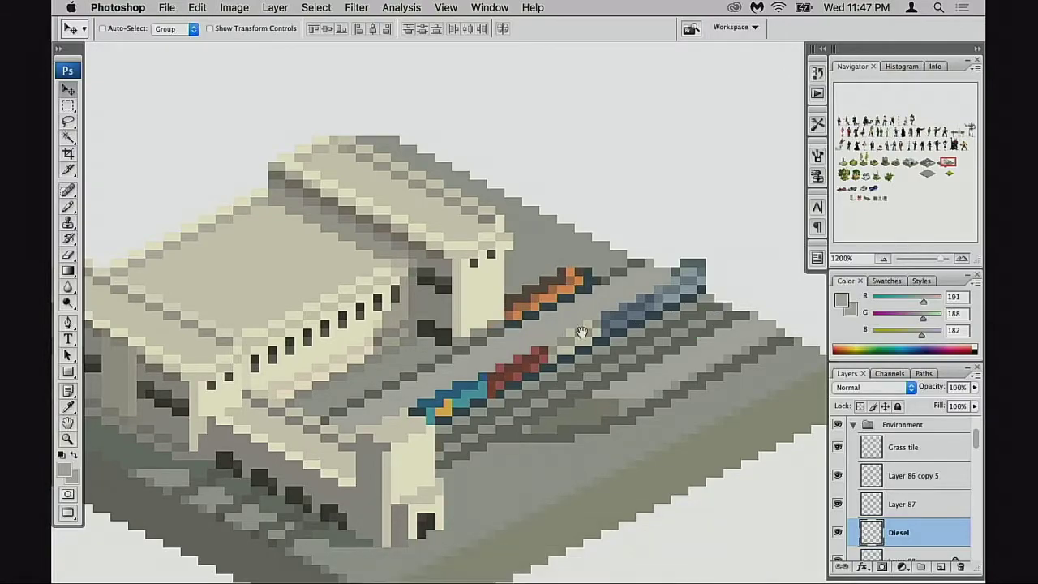
left_click_drag(446, 324, 532, 331)
key("Up")
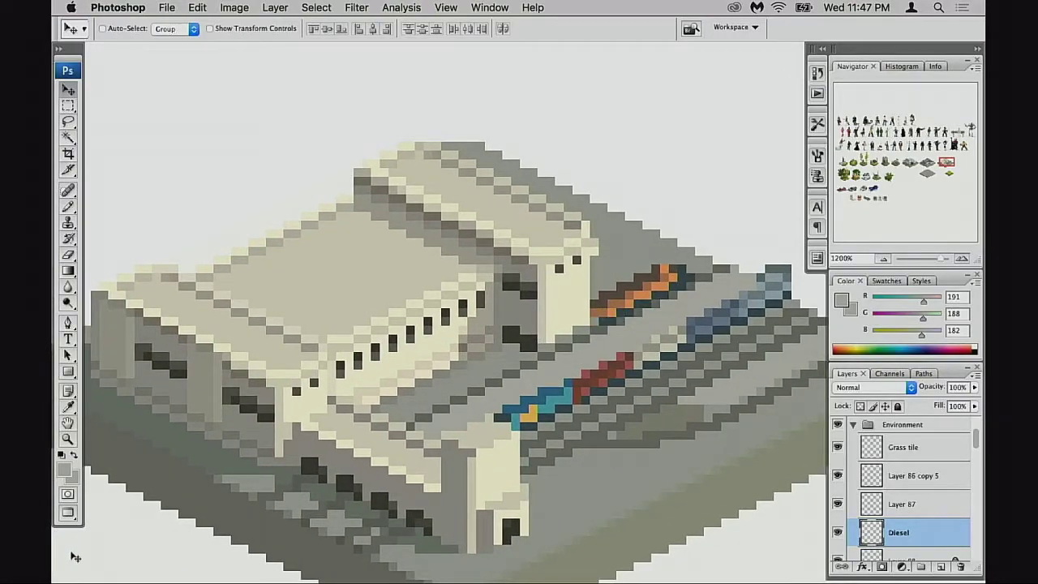
key("Up")
key("Right")
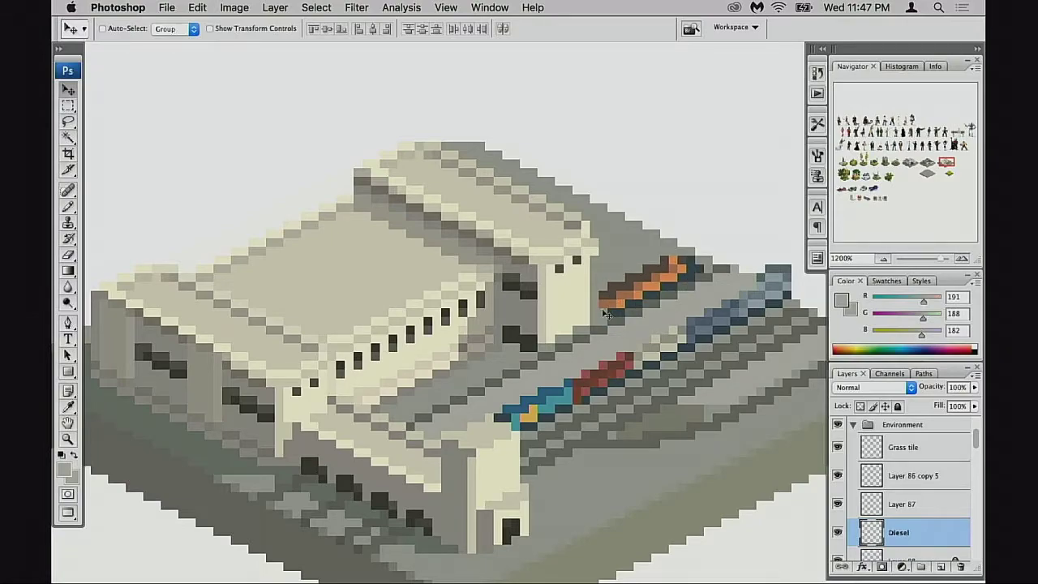
Step: Move the orange train alongside the station's long windowed wall and bring the Diesel layer above Grass tile
left_click_drag(580, 309, 491, 371)
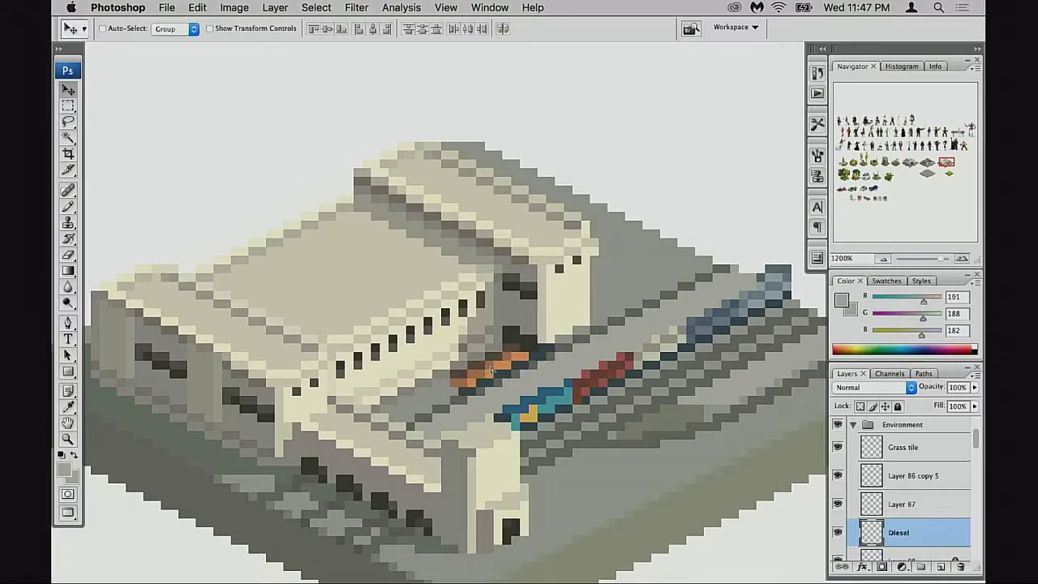
left_click_drag(870, 534, 873, 440)
left_click_drag(477, 403, 467, 422)
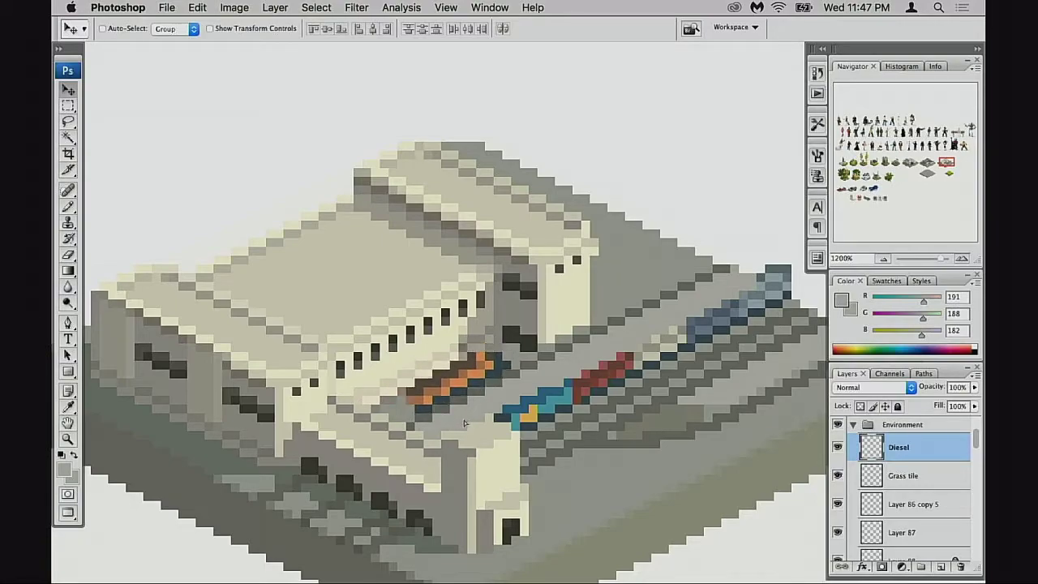
scroll(478, 401, "down", 3)
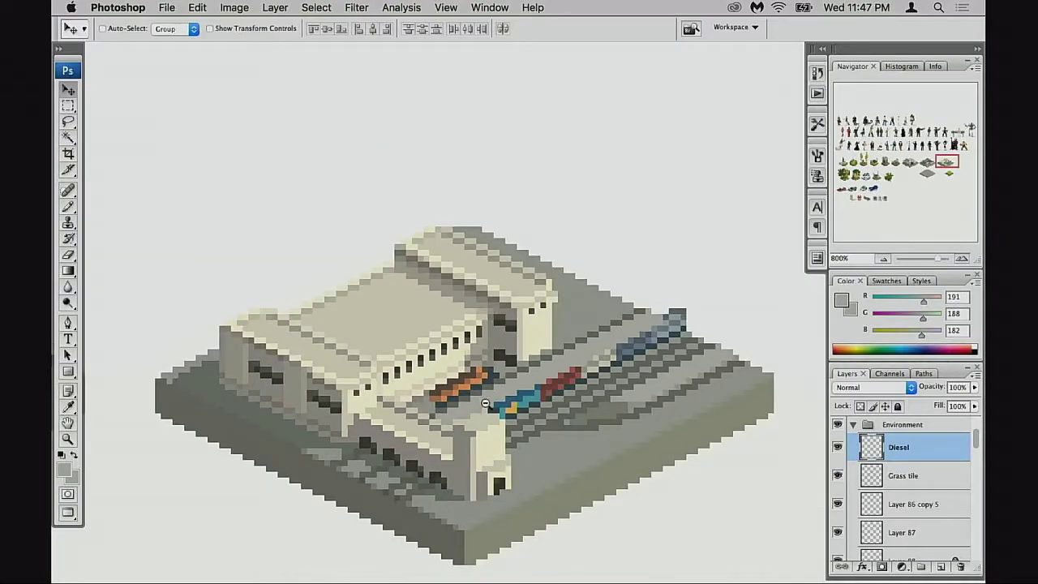
scroll(516, 443, "down", 1)
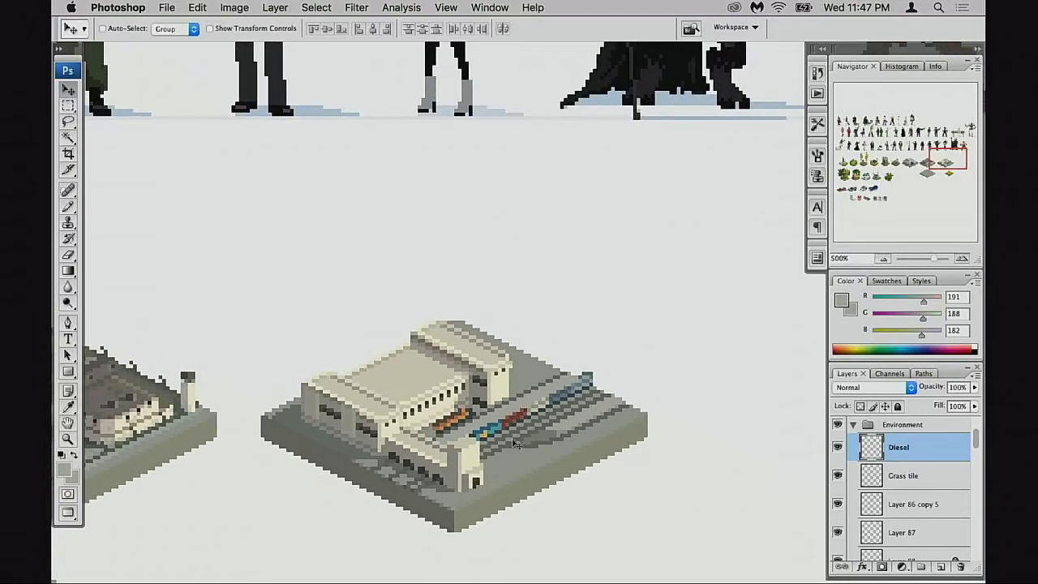
Step: Move the orange train back out along the rear track, to just beyond the station's far end wall
left_click_drag(498, 436, 555, 401)
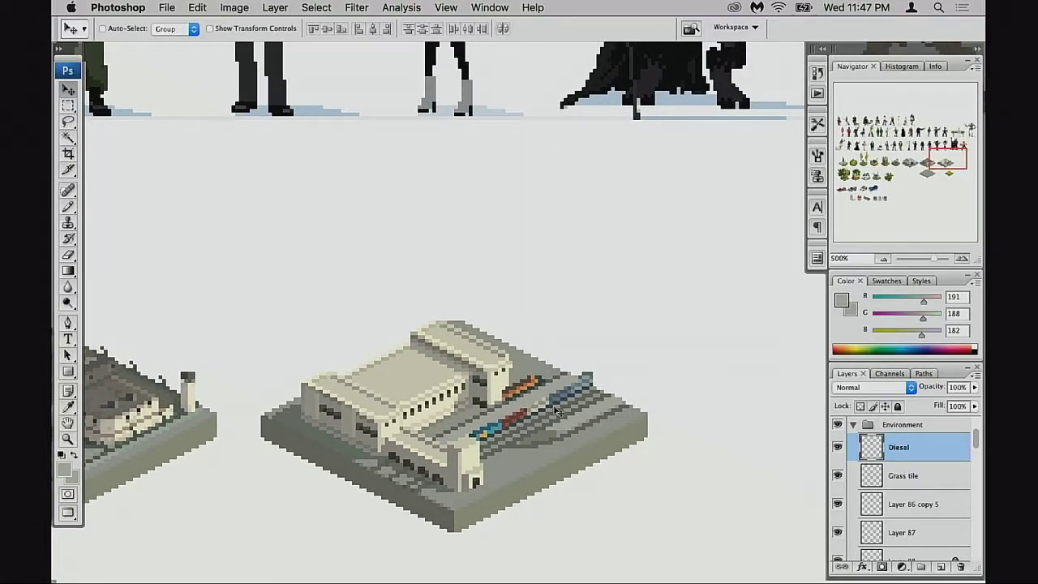
scroll(548, 402, "up", 2)
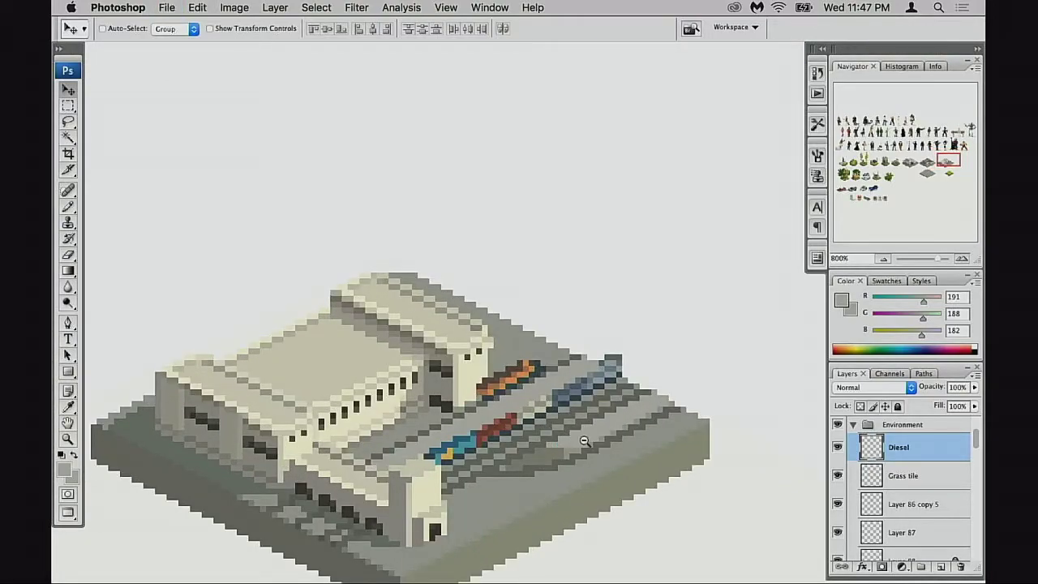
scroll(588, 443, "down", 2)
left_click_drag(623, 418, 661, 368)
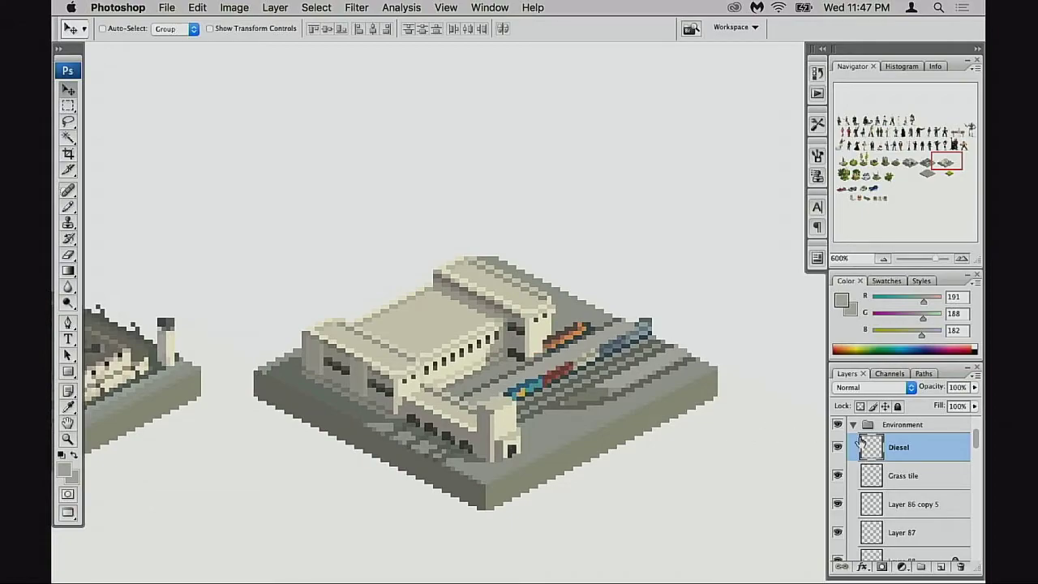
Step: Try placing the orange train on the Diesel layer beside the station's windowed wall, and undo the move
left_click(854, 483)
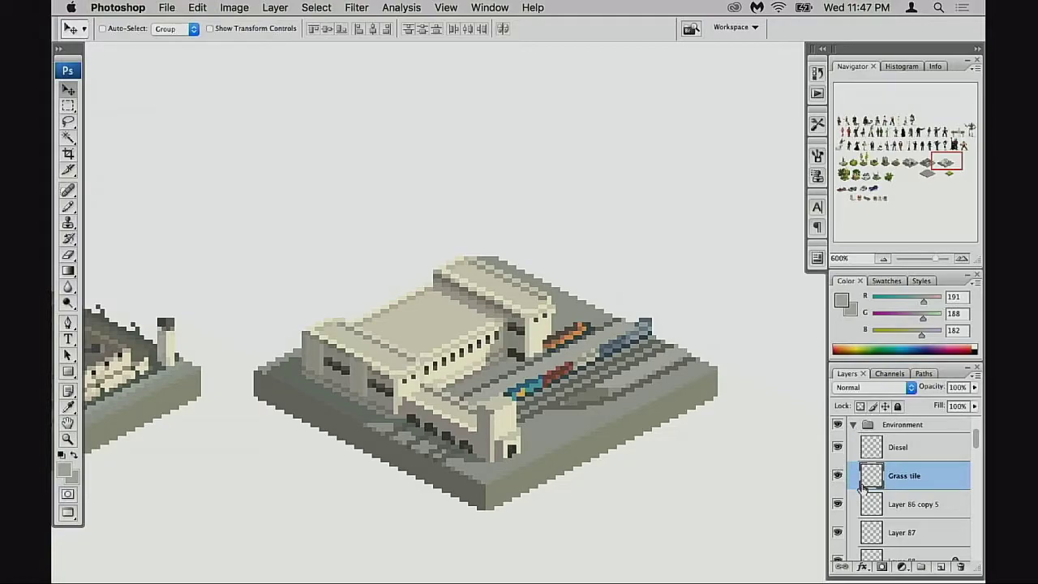
left_click(884, 453)
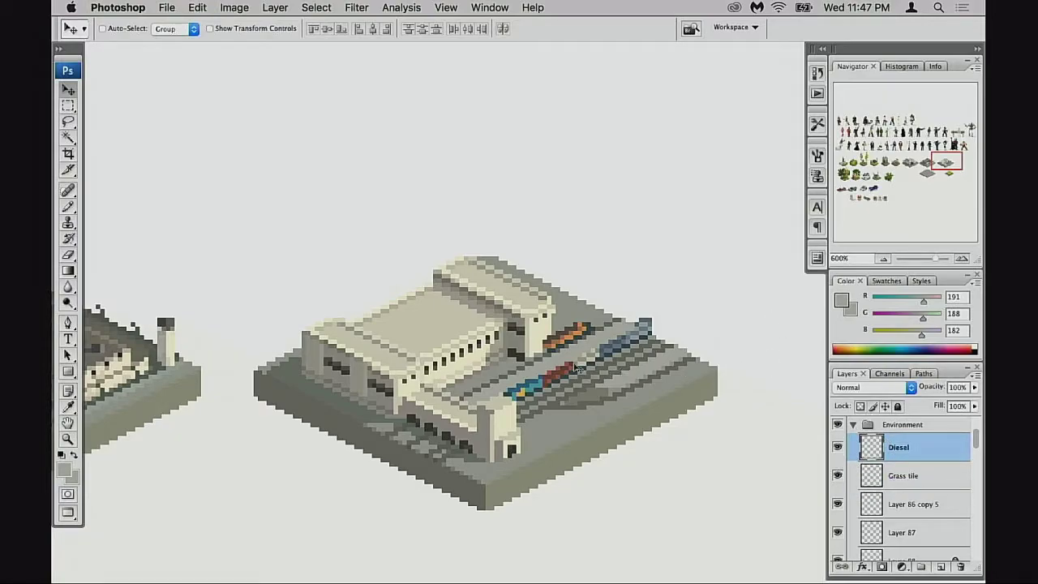
left_click_drag(578, 369, 482, 406)
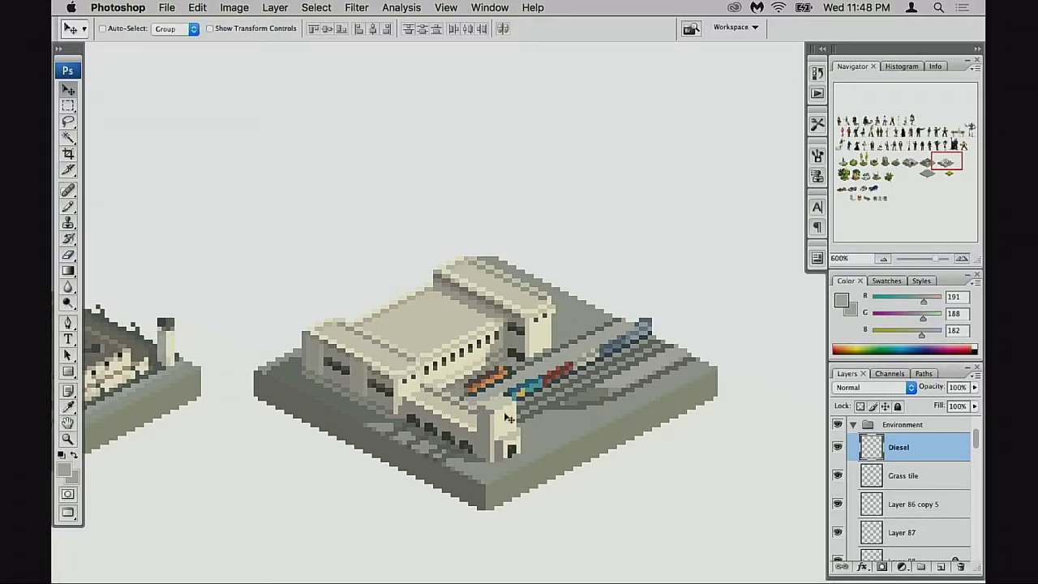
key("super+z")
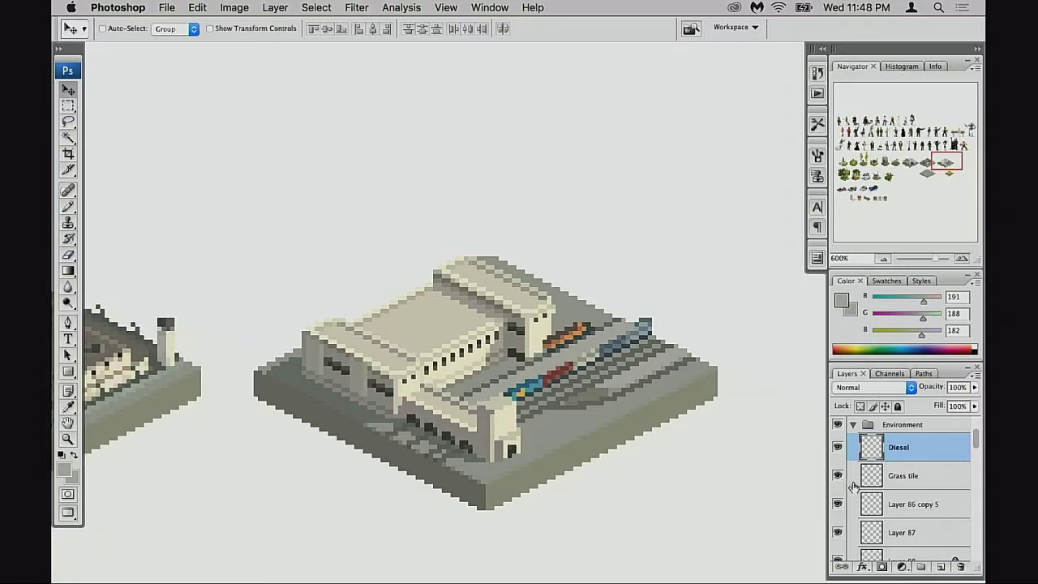
Step: Move the Diesel layer below Grass tile, and identify and select the station building's layer, Layer 86 copy 5
left_click_drag(870, 455, 872, 487)
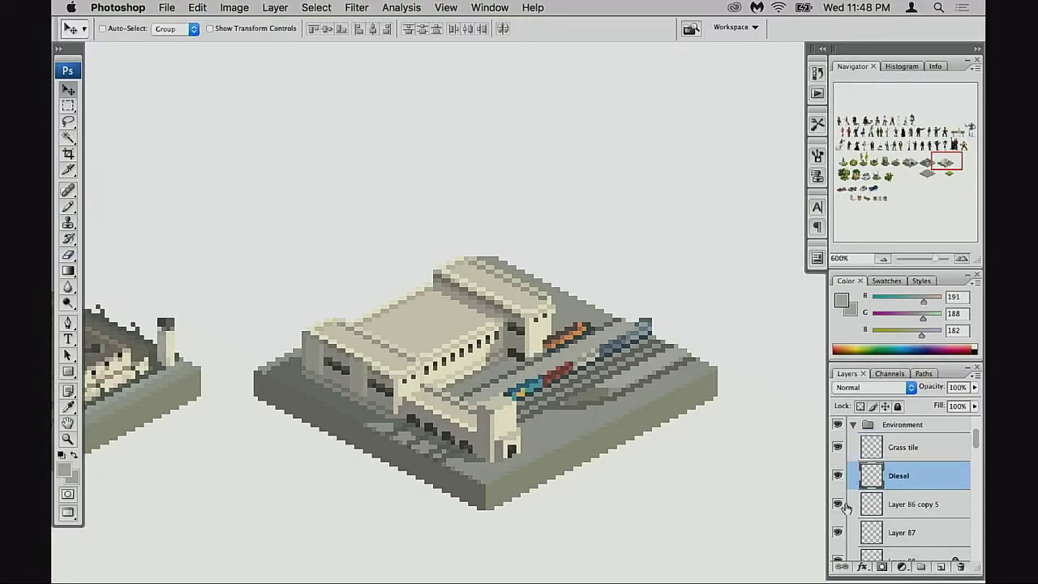
left_click(838, 504)
left_click(837, 504)
left_click(878, 507)
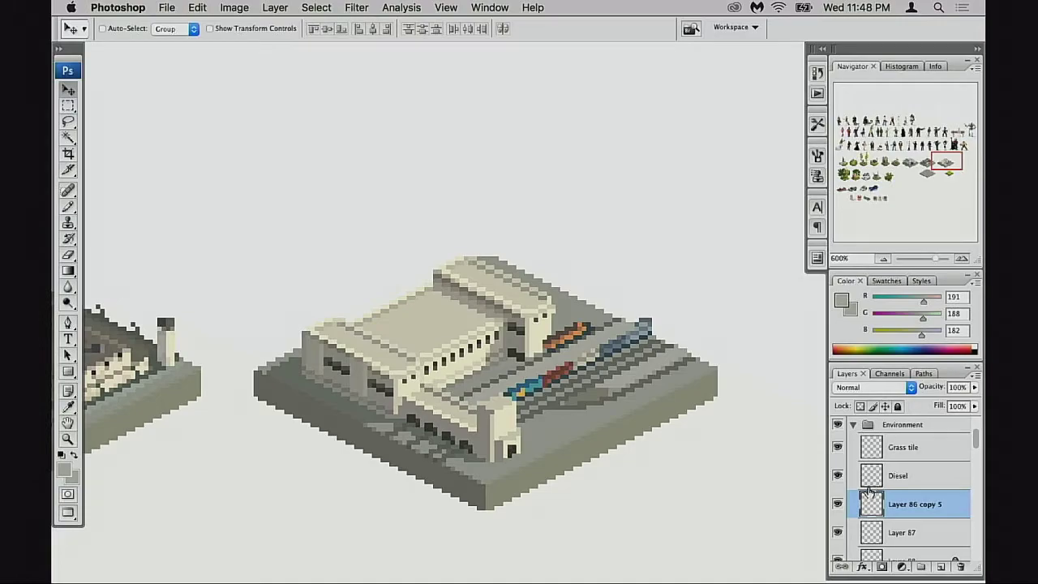
Step: Examine the station tile next to its neighbours, comparing it with Layer 86 copy 5 hidden and shown
scroll(560, 424, "down", 4)
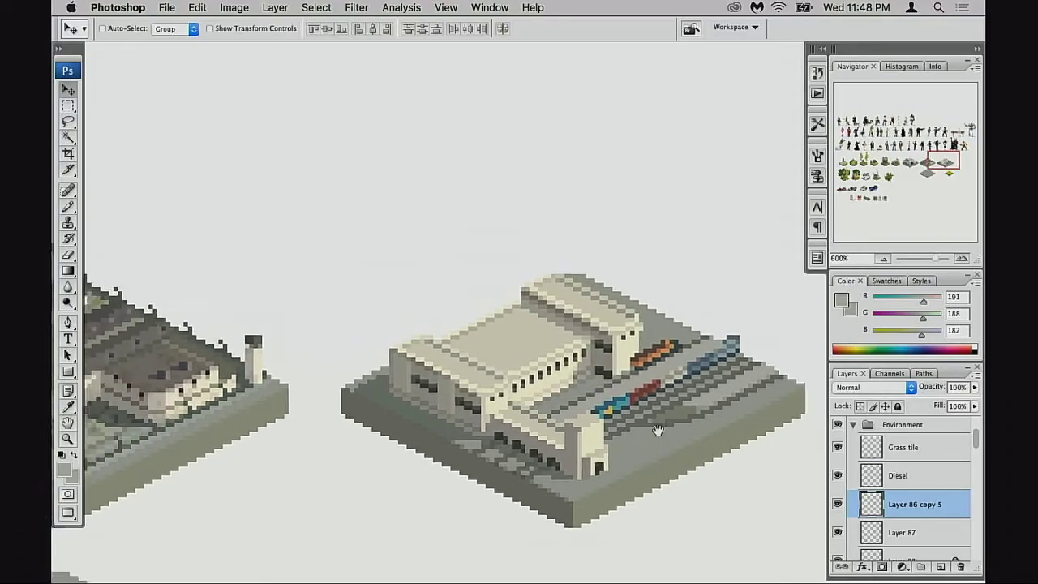
left_click_drag(687, 452, 600, 449)
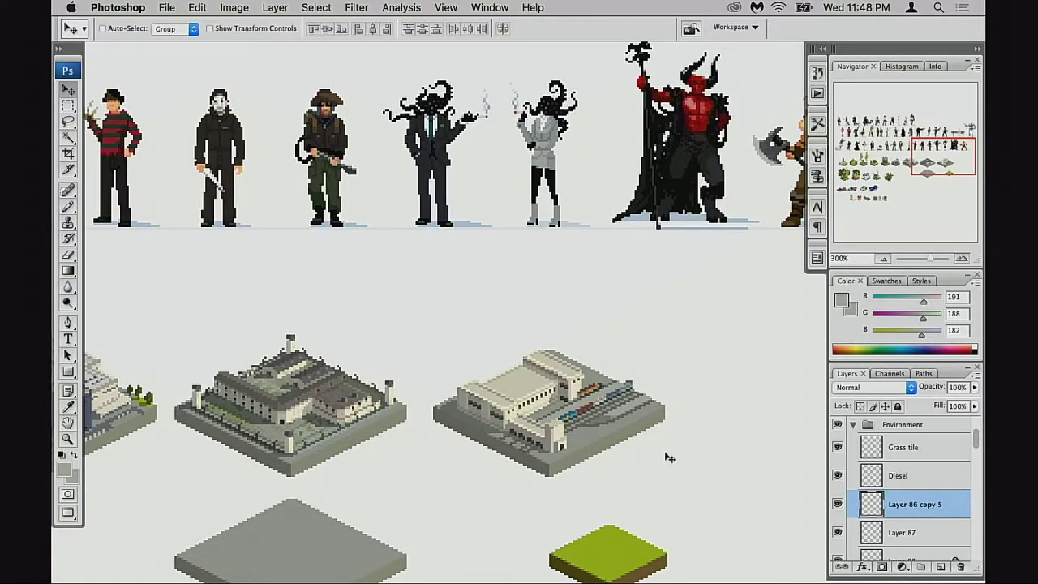
left_click(578, 444)
left_click(584, 451)
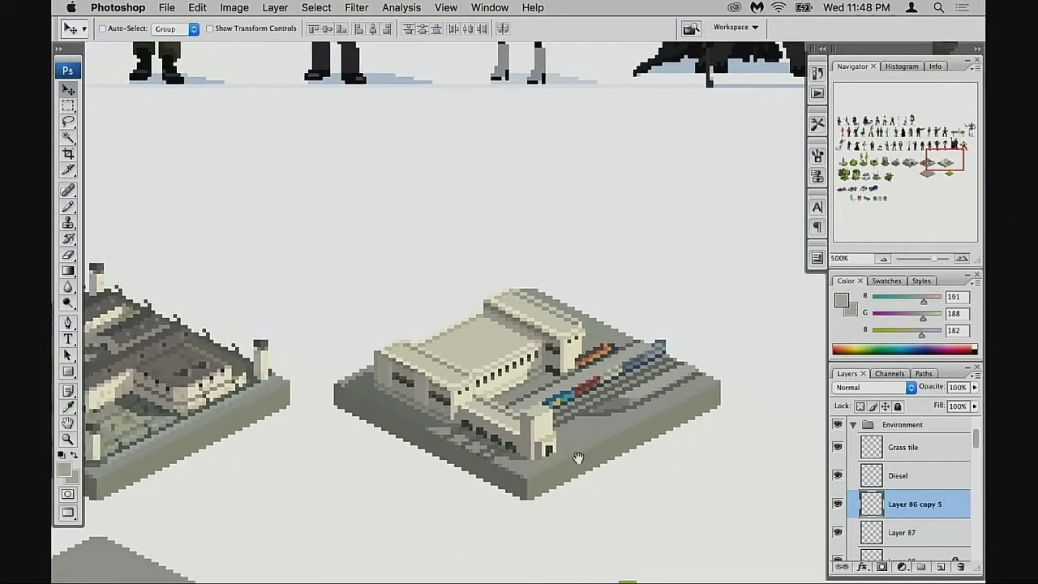
left_click_drag(563, 459, 658, 422)
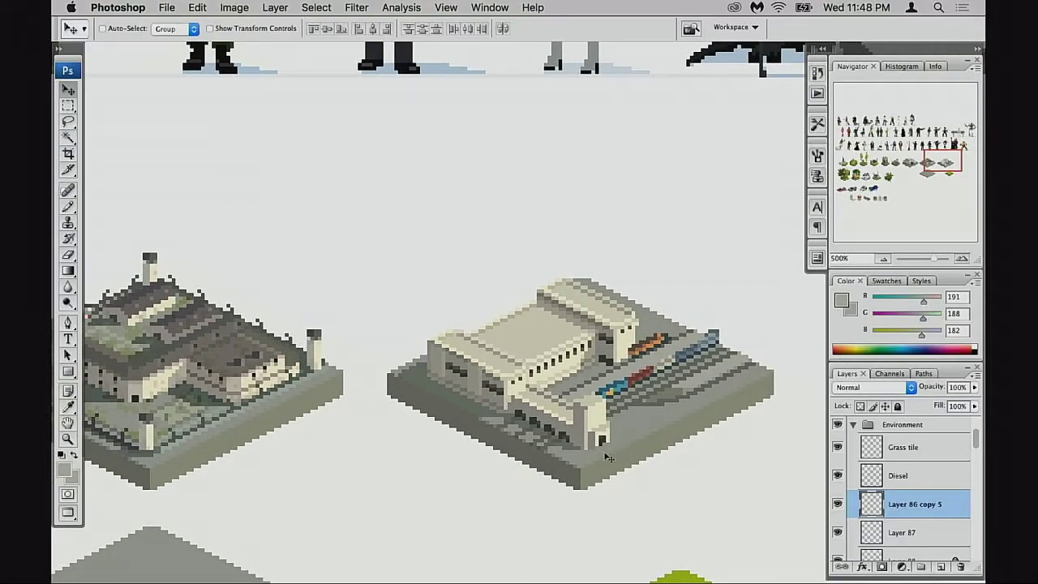
left_click(837, 504)
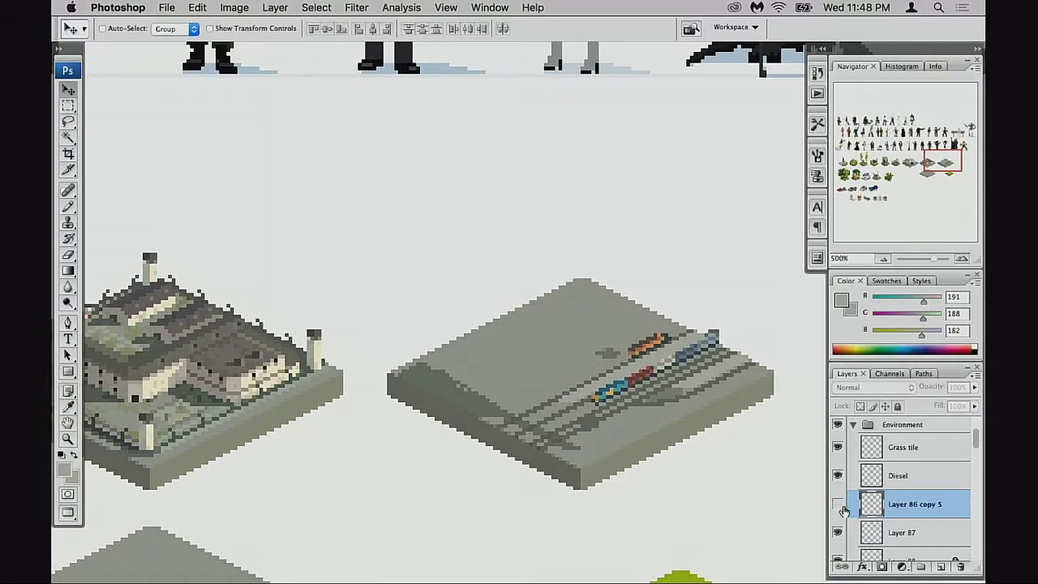
left_click(837, 504)
scroll(851, 513, "down", 1)
scroll(852, 513, "down", 1)
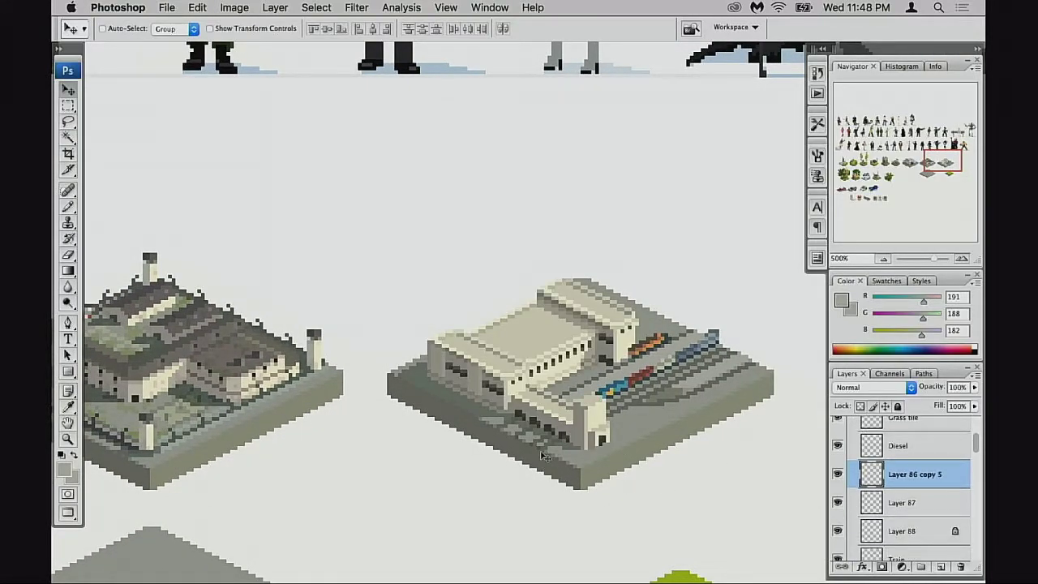
Step: Sample the olive-green grass color from the neighbouring walled building tile for the Pencil tool
key("b")
scroll(237, 435, "up", 2)
left_click_drag(207, 421, 392, 422)
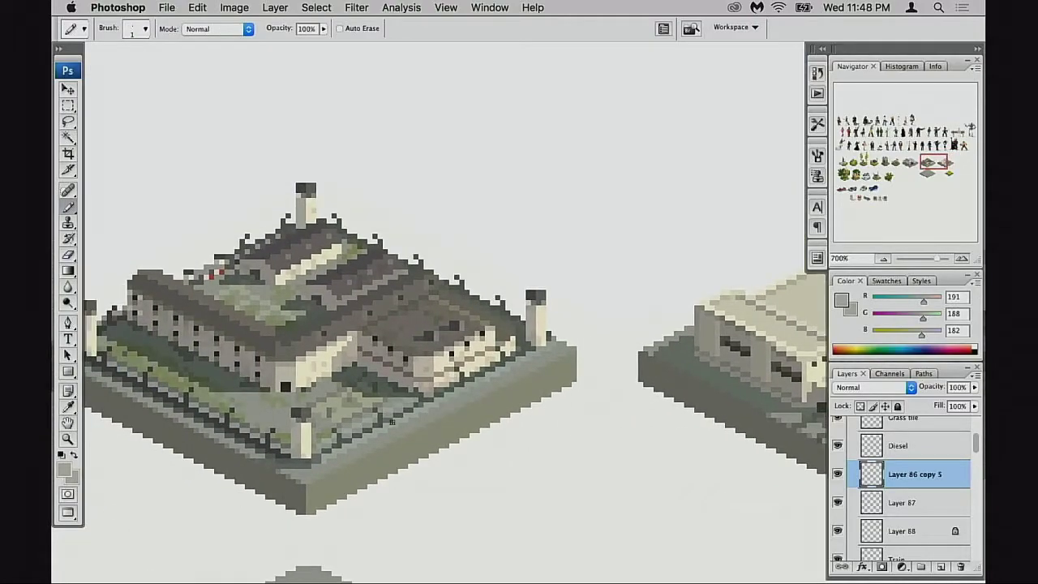
scroll(291, 365, "up", 1)
left_click_drag(195, 390, 235, 446)
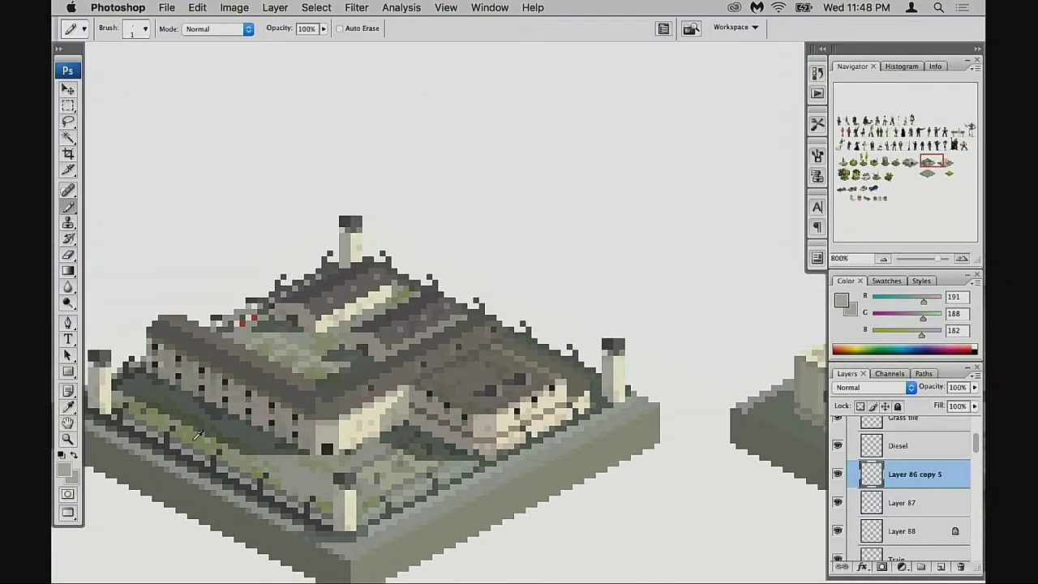
left_click(197, 436, "alt")
Step: Identify the station's ground layer by toggling its visibility, and select Large concrete tile copy
left_click_drag(616, 439, 358, 394)
scroll(901, 495, "down", 5)
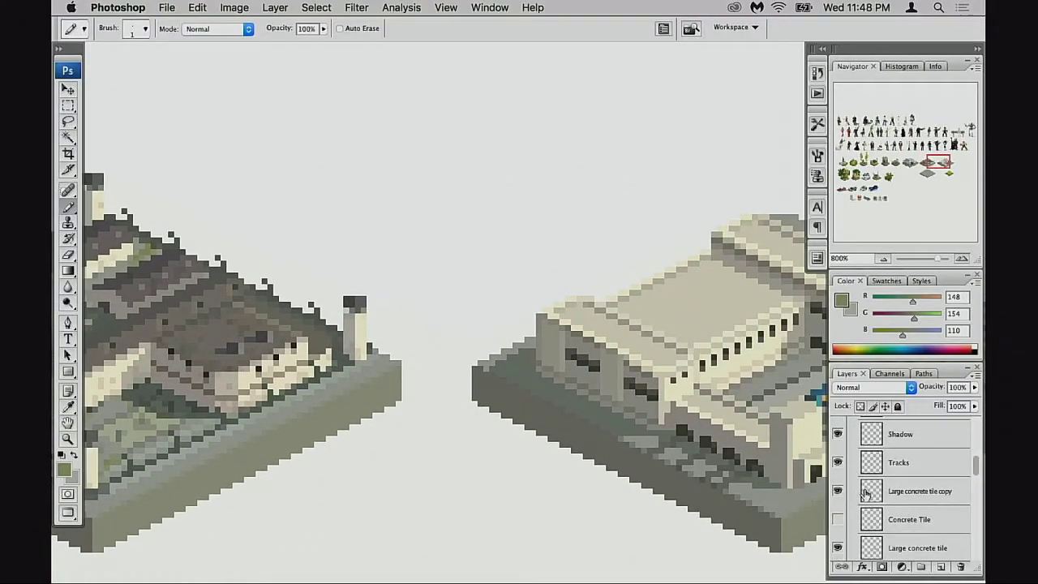
left_click(838, 491)
left_click(839, 492)
left_click(867, 493)
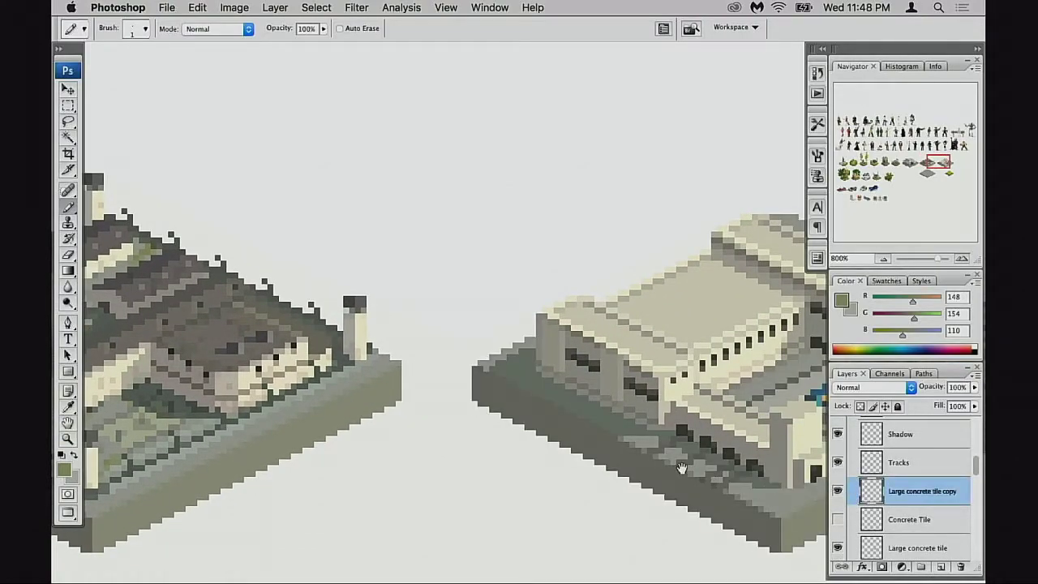
Step: Set the Pencil opacity to 60% and paint an olive-green grass patch on the concrete beside the entrance tower and tracks
left_click_drag(682, 469, 416, 476)
scroll(573, 467, "up", 1)
left_click_drag(604, 473, 600, 475)
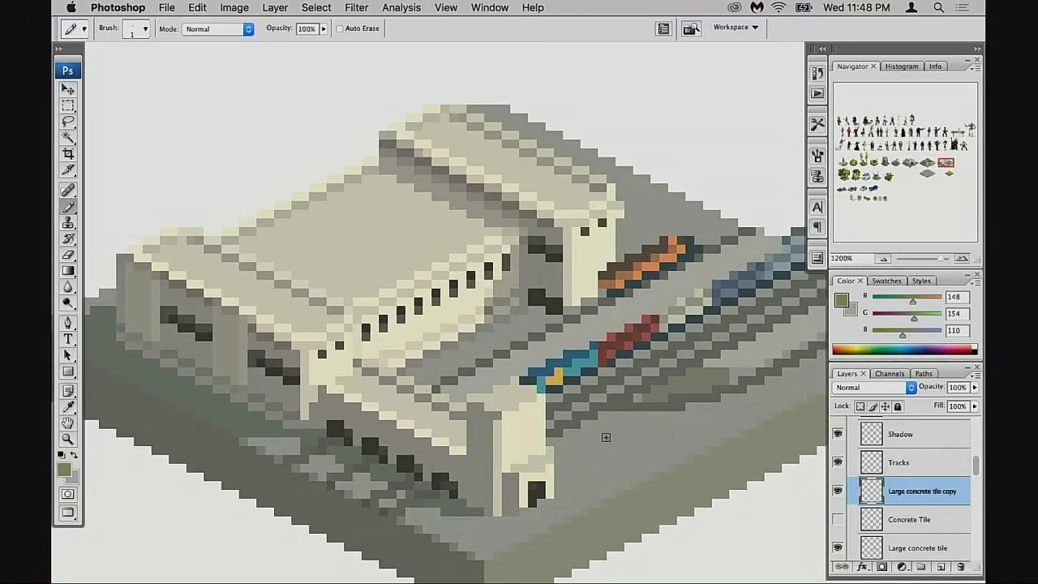
left_click_drag(609, 435, 576, 458)
key("super+z")
key("super+z")
key("6")
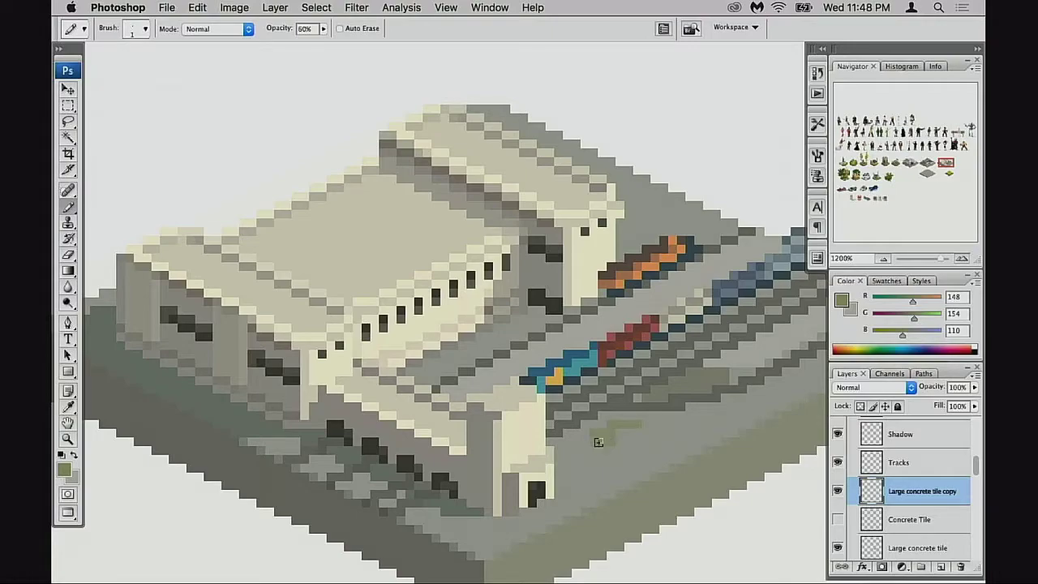
left_click_drag(577, 448, 654, 424)
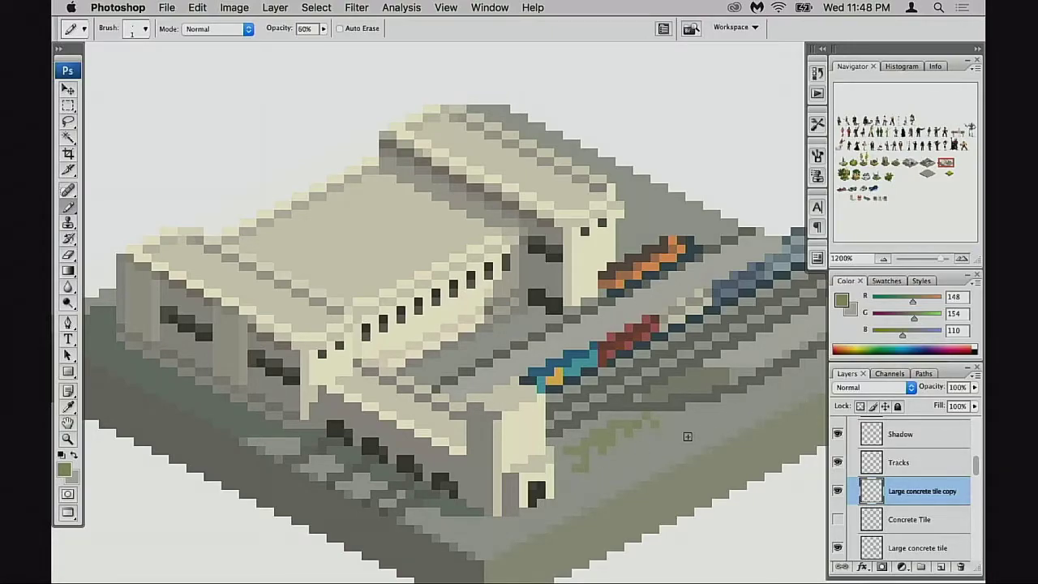
scroll(621, 439, "up", 1)
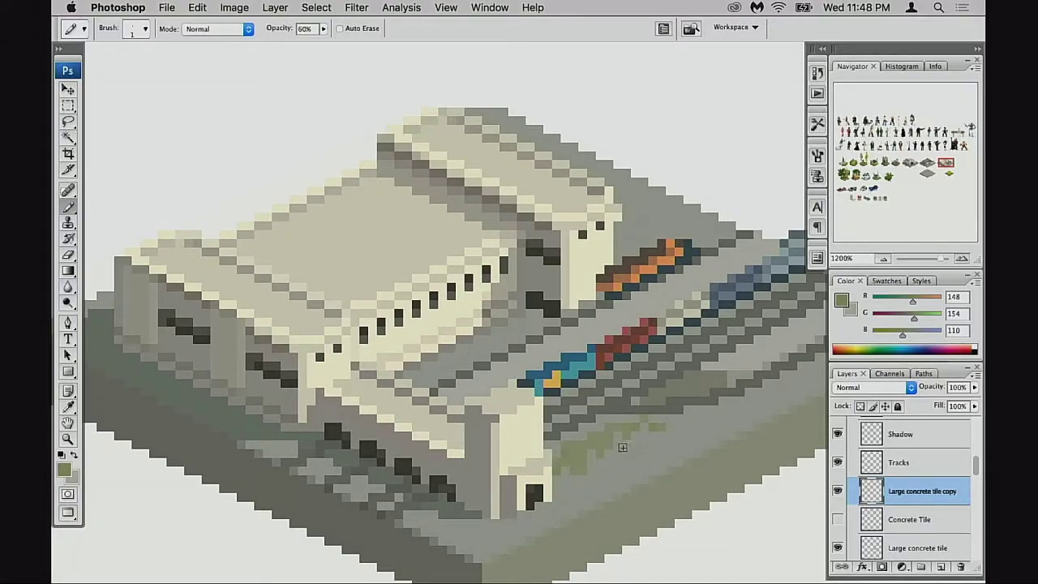
Step: Paint more olive-green grass pixels on the concrete beside the tracks and near the tile's front corner
left_click_drag(692, 427, 682, 431)
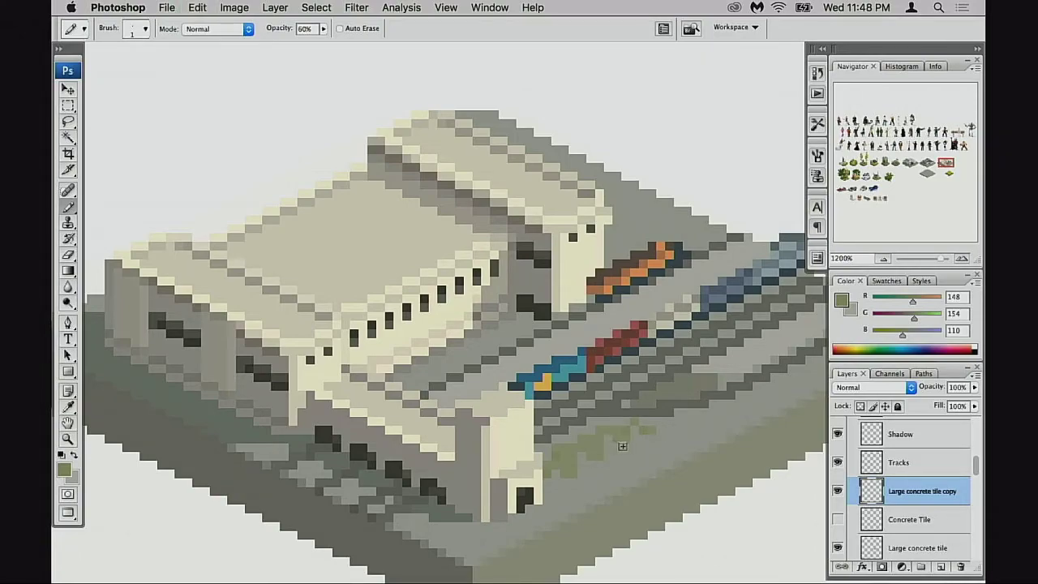
left_click_drag(686, 425, 674, 431)
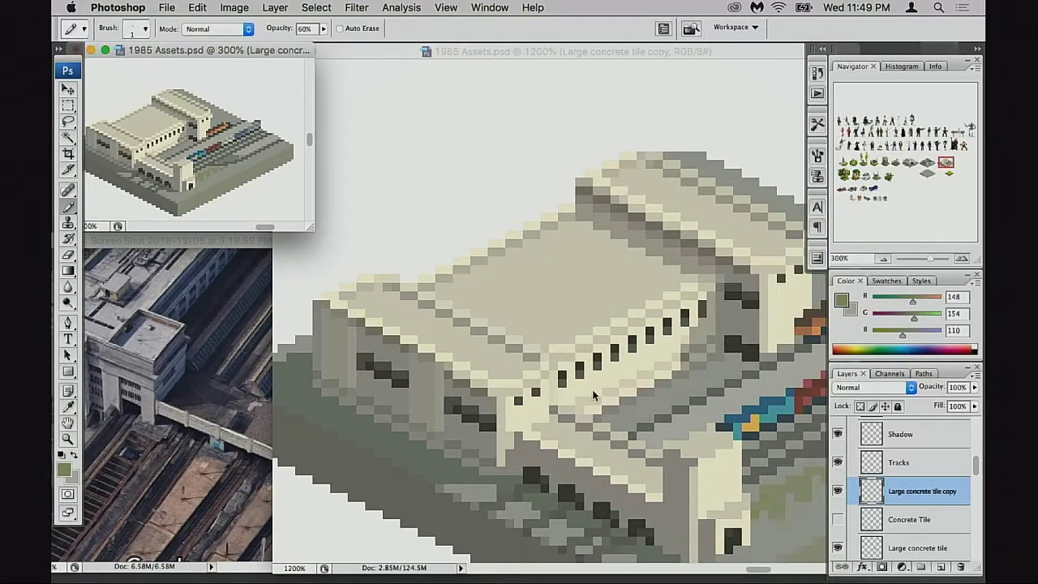
left_click(593, 395)
left_click_drag(698, 426, 655, 371)
left_click_drag(711, 444, 672, 386)
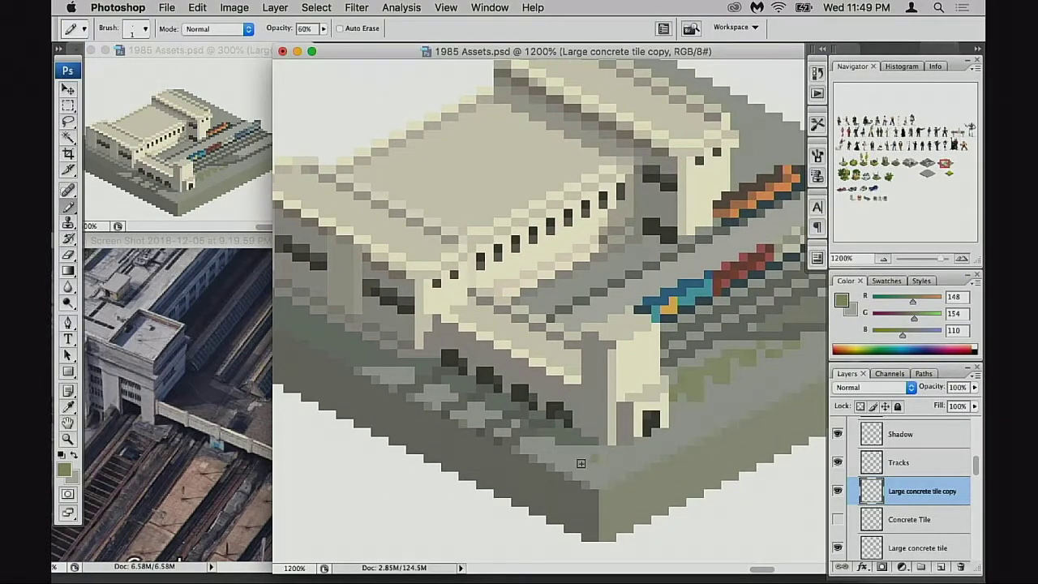
Step: Paint olive-green grass patches between the tracks and on the concrete behind the orange train
scroll(598, 455, "right", 7)
scroll(598, 455, "up", 3)
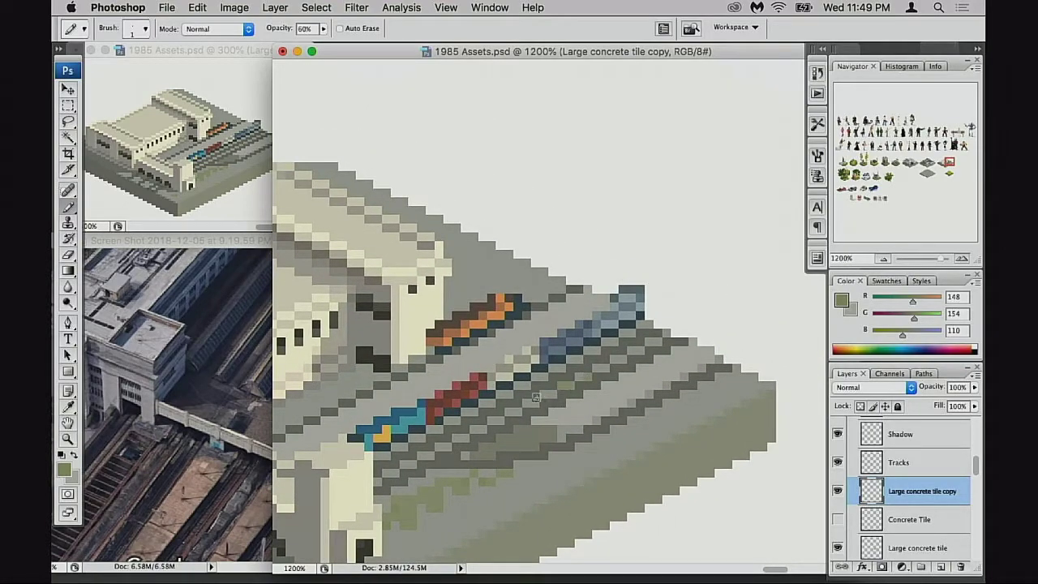
scroll(532, 395, "left", 3)
scroll(532, 395, "up", 2)
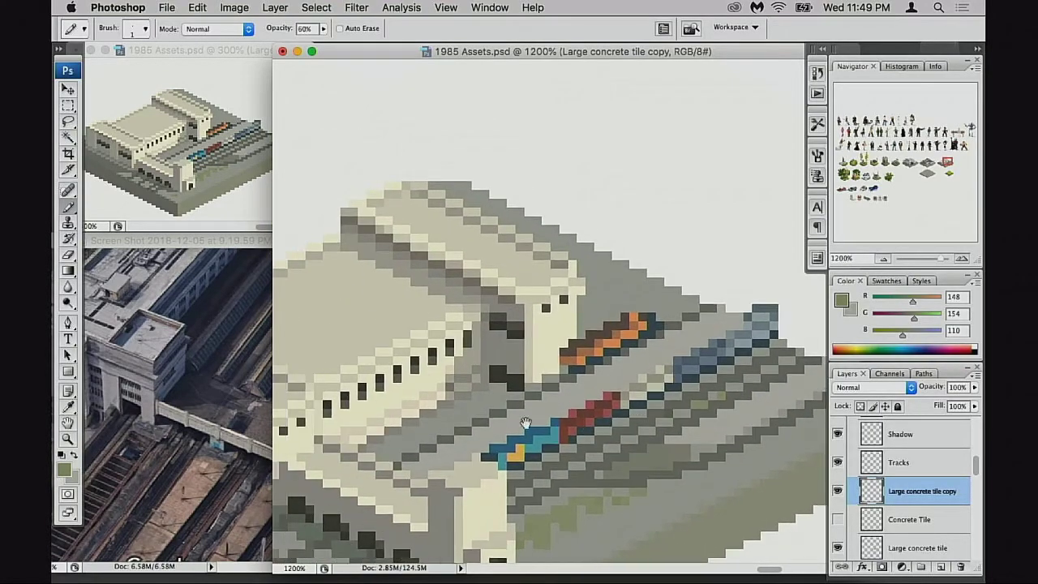
mouse_move(605, 332)
left_mouse_down()
mouse_move(642, 332)
mouse_move(598, 344)
mouse_move(639, 331)
mouse_move(630, 320)
mouse_move(585, 340)
mouse_move(562, 334)
mouse_move(587, 314)
left_mouse_up()
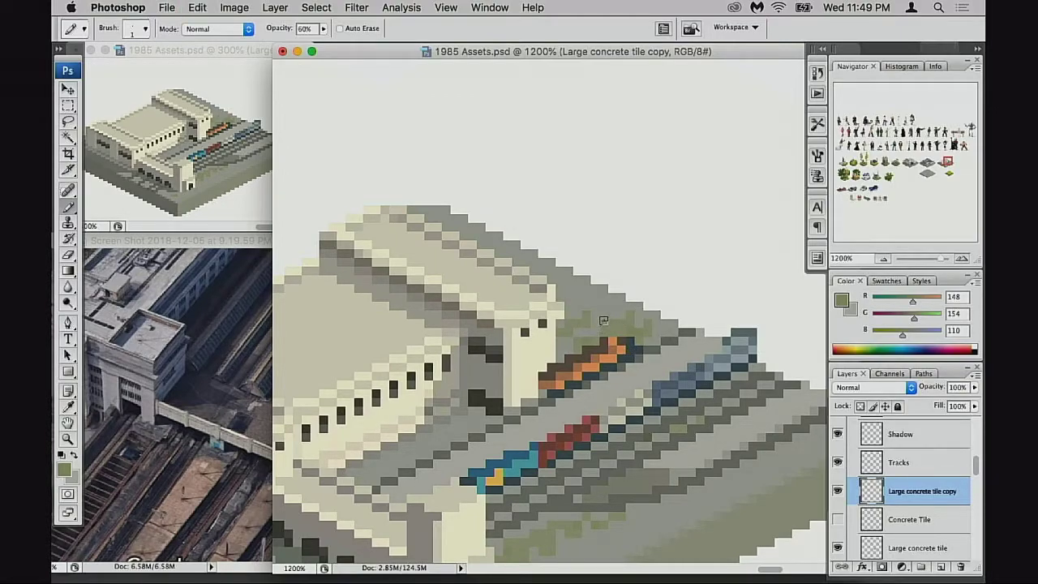
Step: Paint a small olive-green grass patch along the outer side of the last track, near the tile's far corner
scroll(616, 393, "down", 5)
scroll(617, 393, "right", 3)
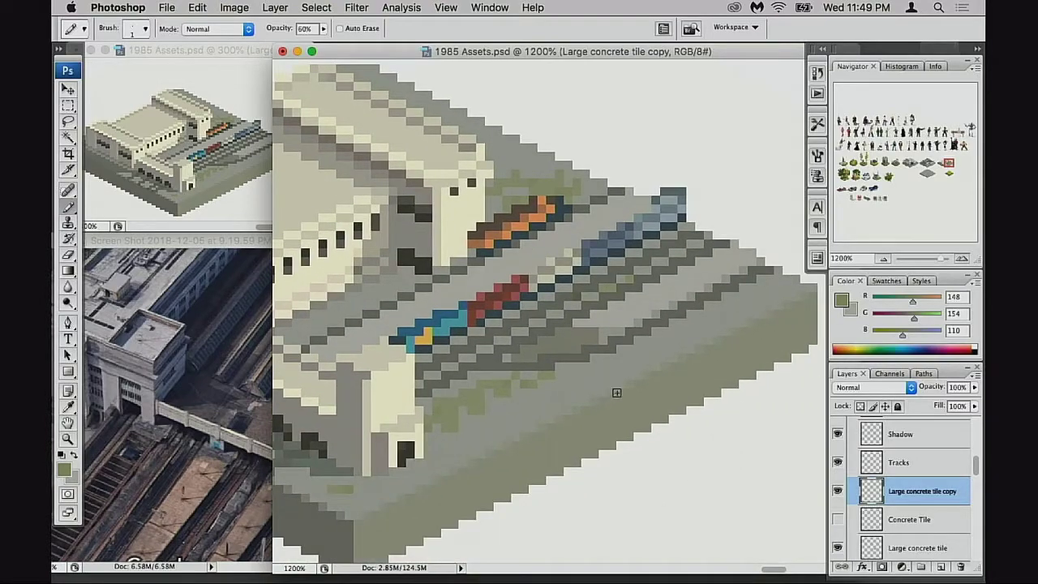
left_click_drag(719, 314, 741, 297)
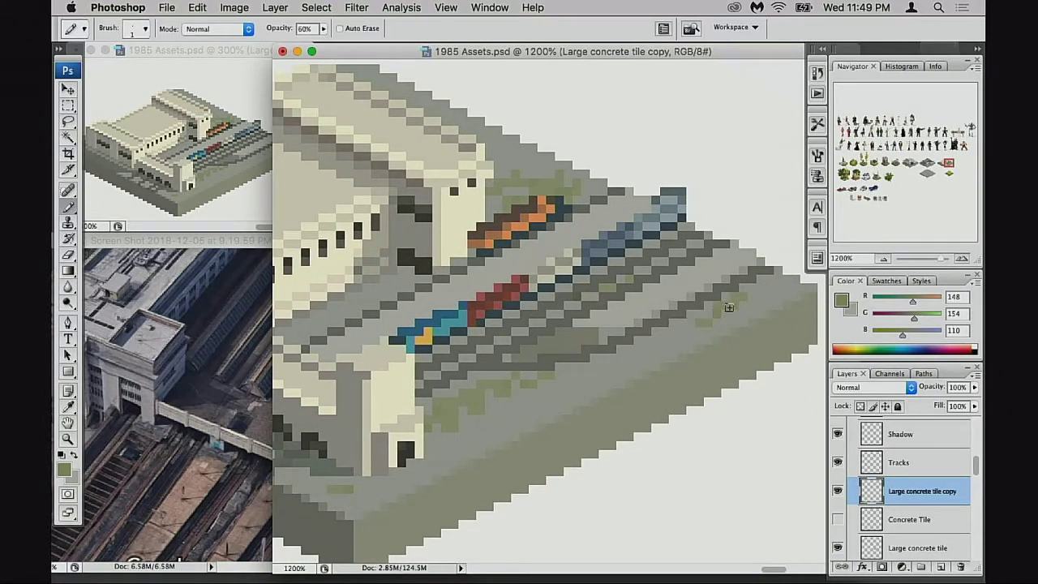
left_click_drag(692, 323, 691, 331)
Step: Bring the aerial reference screenshot forward and examine the vegetation around the rail tracks at 100% zoom
left_click(252, 189)
left_click(256, 406)
left_click_drag(276, 414, 317, 404)
left_click_drag(424, 241, 594, 117)
mouse_move(475, 378)
left_mouse_down()
mouse_move(466, 370)
mouse_move(494, 375)
left_mouse_up()
left_click_drag(519, 267, 445, 440)
scroll(445, 441, "right", 5)
scroll(445, 440, "up", 3)
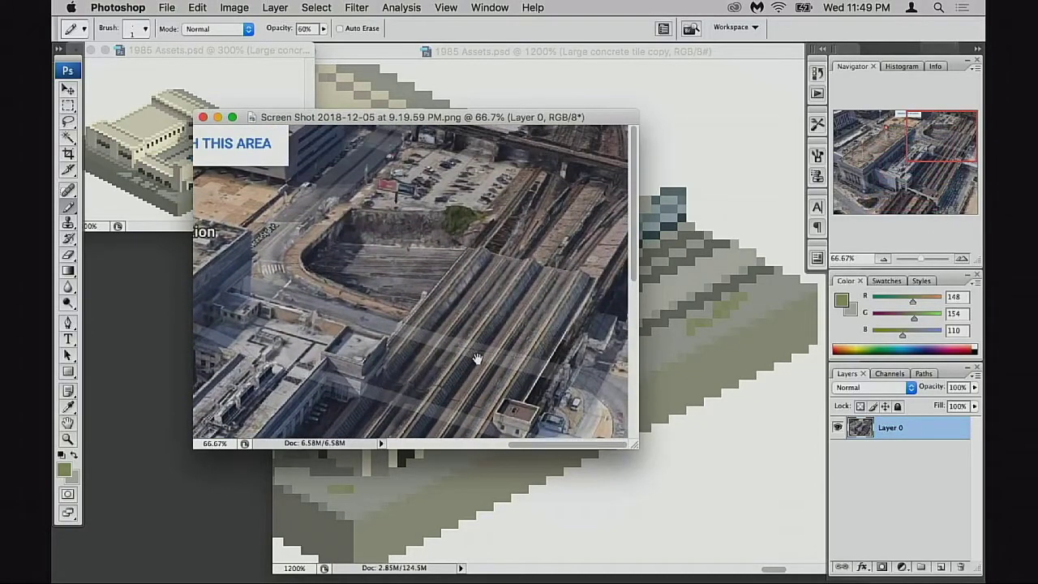
left_click(463, 234, "super")
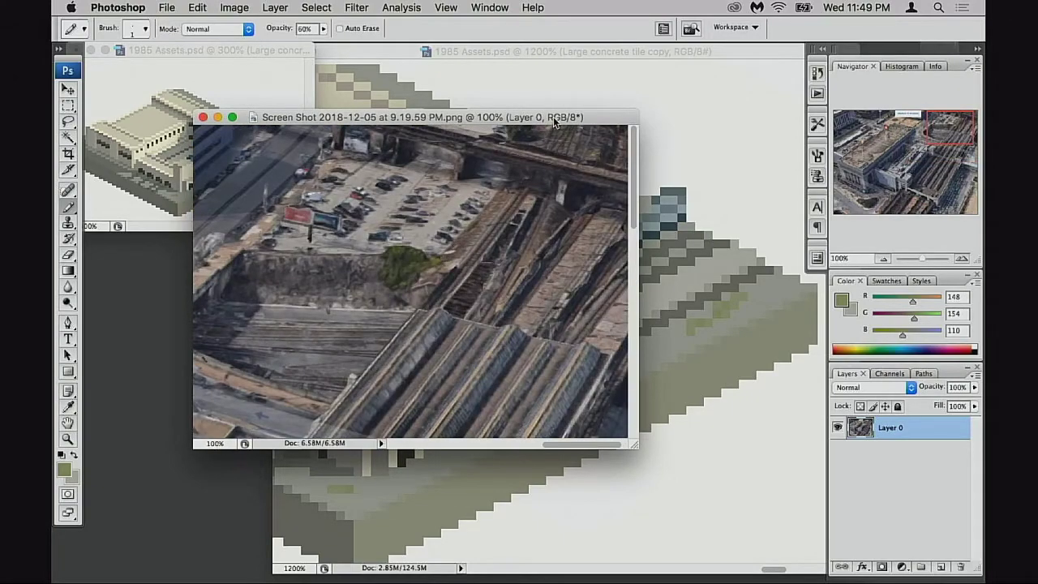
left_click_drag(555, 122, 441, 306)
Step: Return to 1985 Assets.psd and sample the dark green from the tree on the cottage tile as the drawing color
left_click(734, 314)
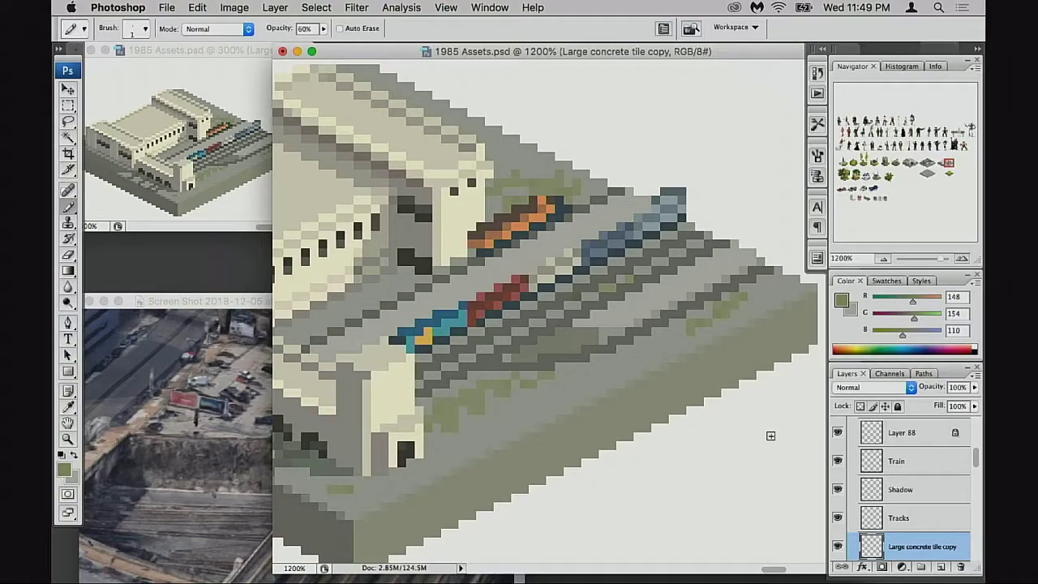
left_click(498, 365, "alt")
left_click(499, 370, "alt")
left_click(499, 369, "alt")
left_click_drag(546, 367, 643, 366)
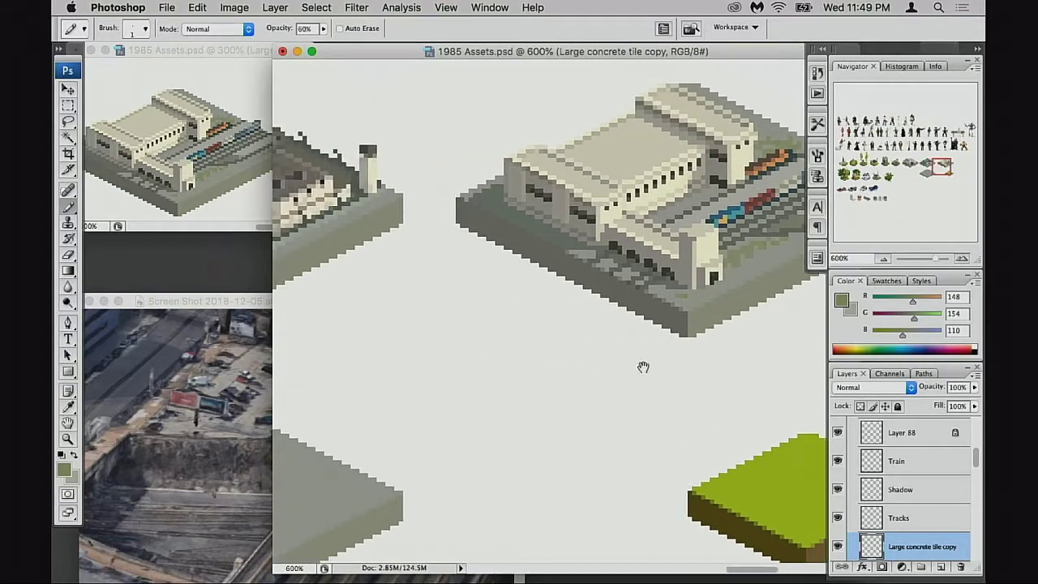
left_click_drag(493, 373, 680, 382)
left_click(479, 348, "alt")
left_click_drag(531, 353, 798, 376)
left_click_drag(557, 367, 629, 387)
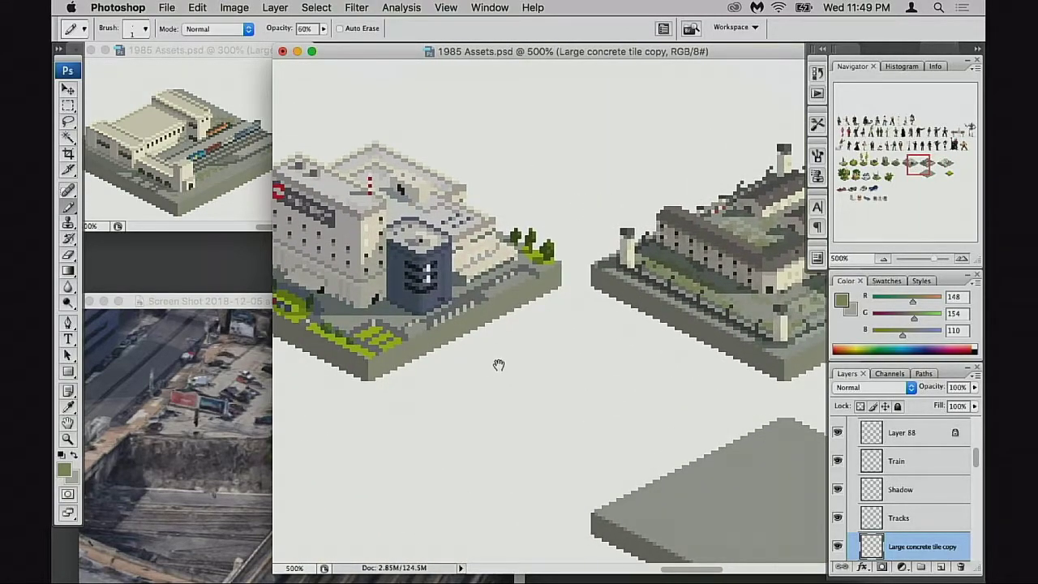
scroll(499, 365, "left", 5)
key("super+minus")
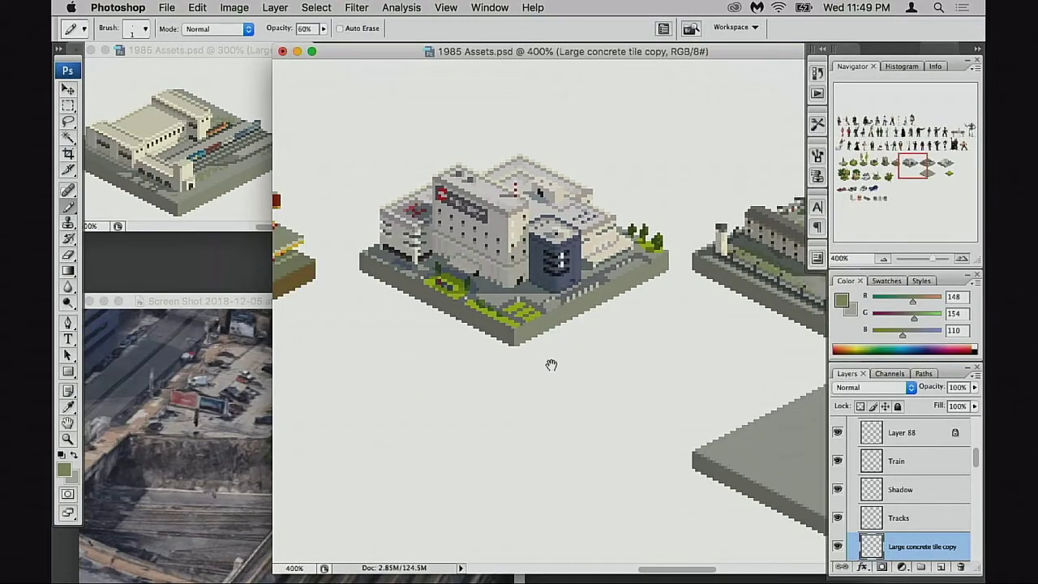
scroll(585, 336, "up", 2)
left_click_drag(453, 313, 675, 365)
left_click_drag(520, 351, 671, 235)
left_click_drag(660, 327, 767, 262)
left_click_drag(385, 333, 636, 328)
left_click_drag(540, 275, 597, 371)
scroll(597, 372, "left", 6)
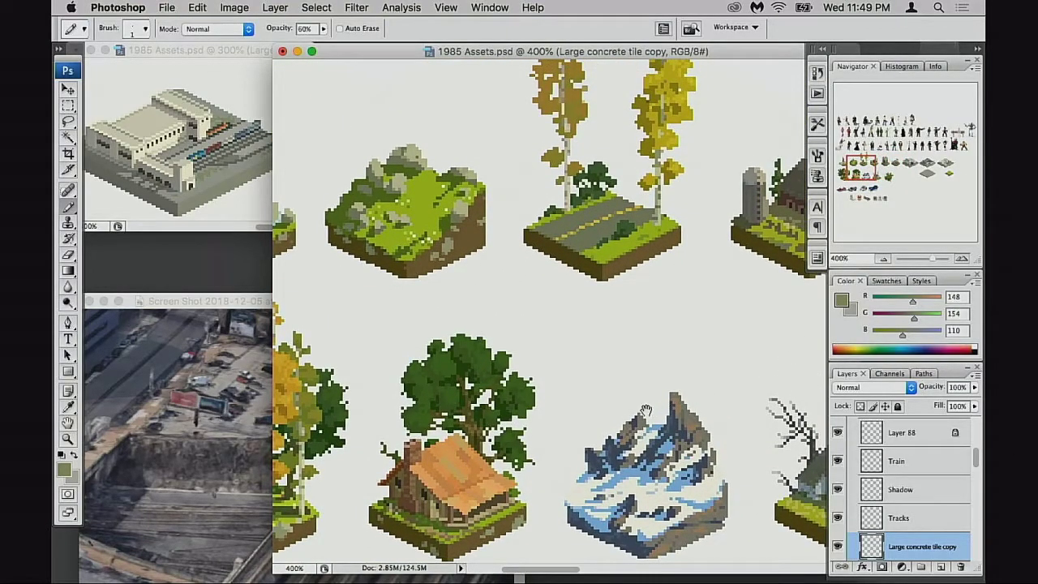
scroll(647, 409, "down", 2)
scroll(646, 409, "left", 1)
left_click(509, 320, "alt")
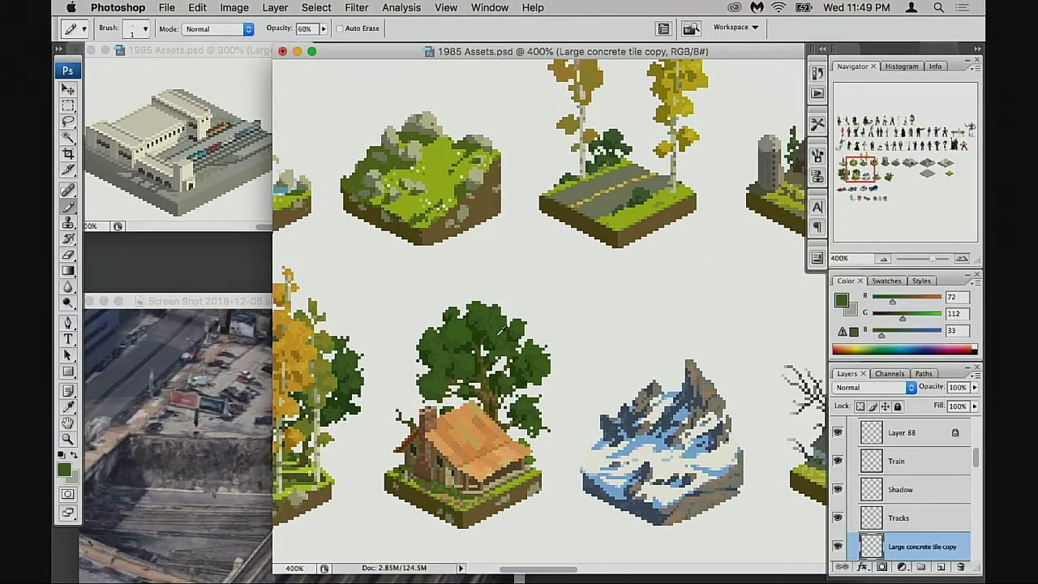
Step: Identify the station's train layers by toggling their visibility, and move Layer 87 directly beneath the Train layer
scroll(487, 341, "right", 20)
scroll(477, 348, "right", 20)
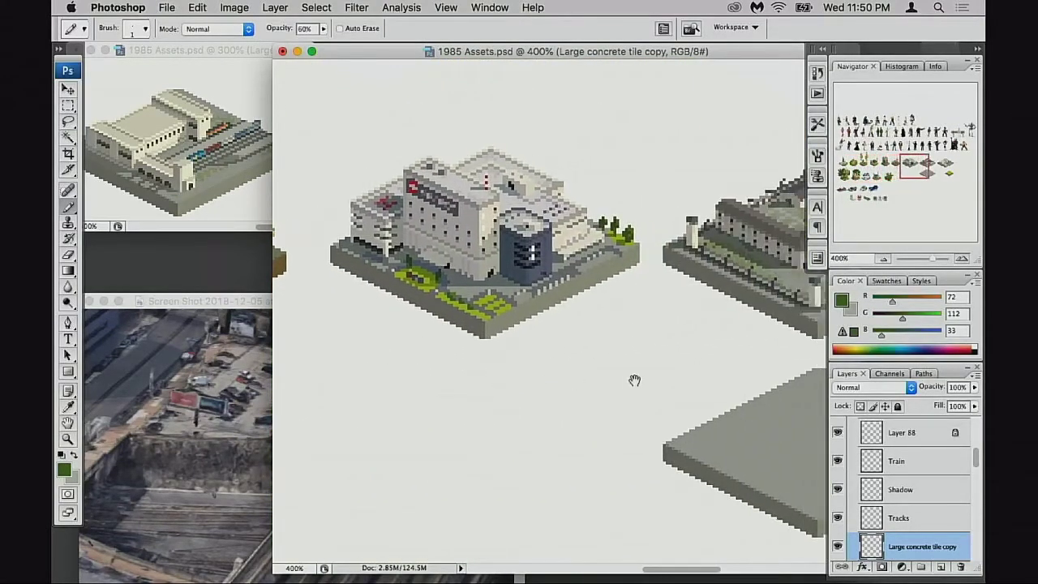
scroll(603, 408, "up", 2)
left_click_drag(639, 397, 576, 405)
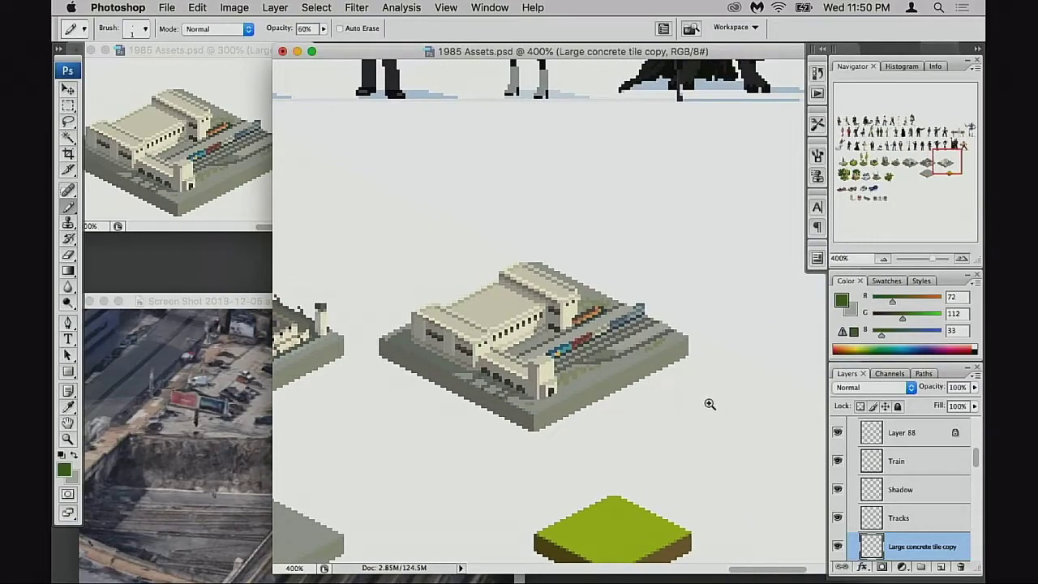
left_click(708, 402, "super")
left_click(840, 434)
left_click(841, 434)
left_click(864, 439)
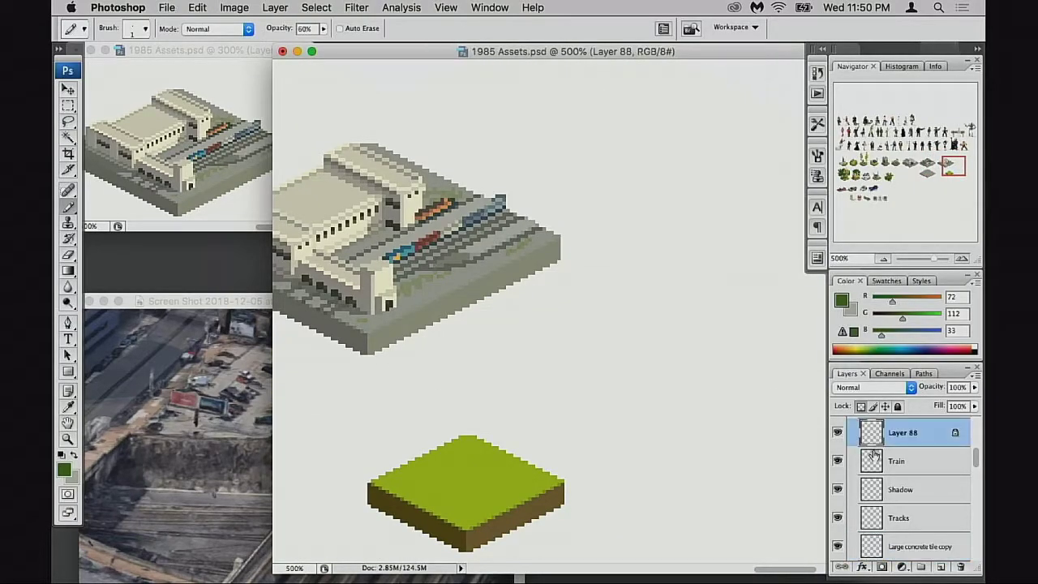
scroll(864, 442, "up", 1)
left_click(838, 439)
left_click(837, 440)
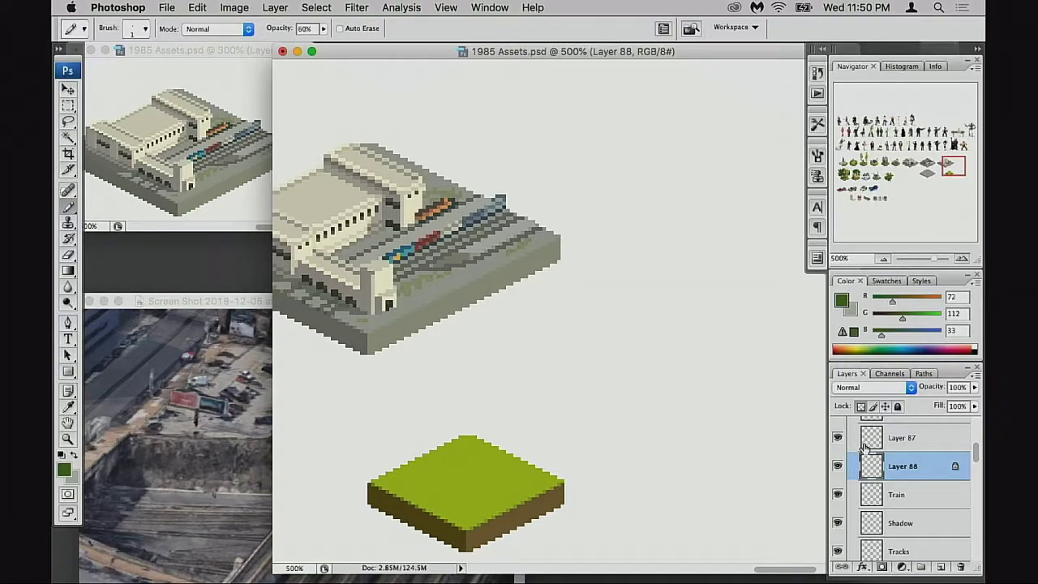
left_click_drag(865, 442, 881, 499)
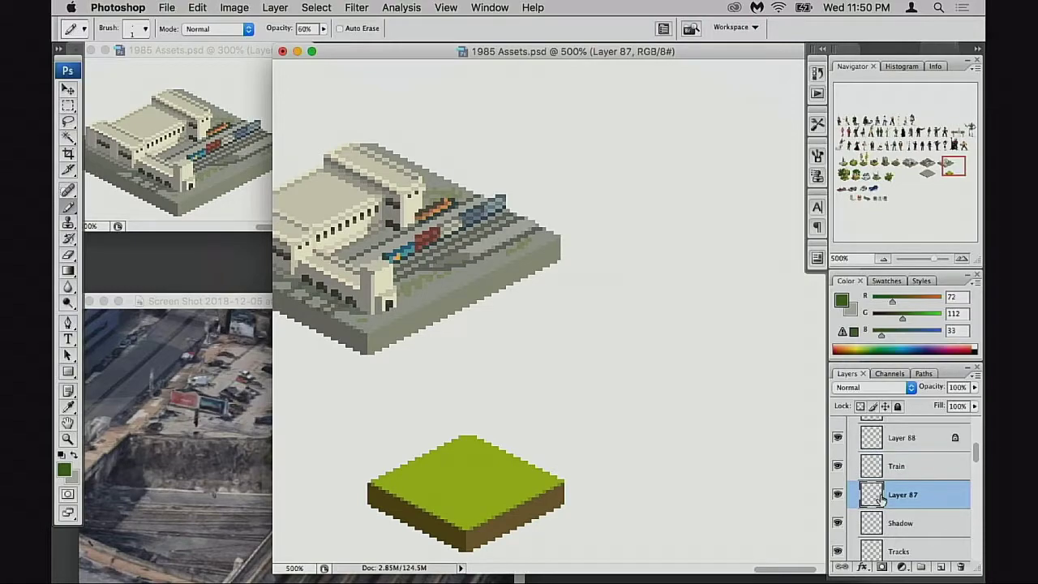
Step: Add a new layer for the station's shrub and place it directly above Layer 86 copy 5
key("super+equal")
key("super+equal")
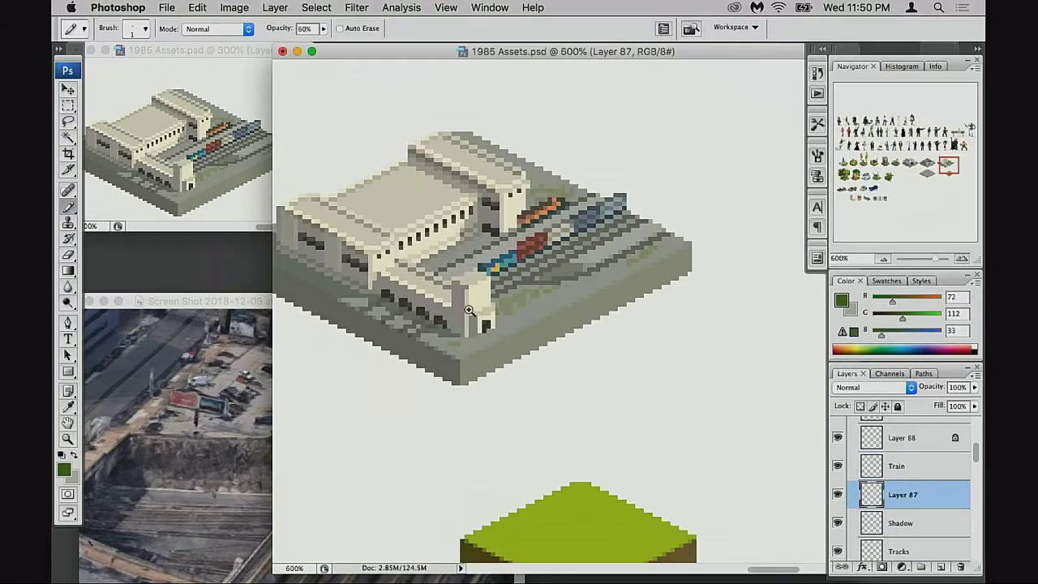
scroll(884, 493, "down", 1)
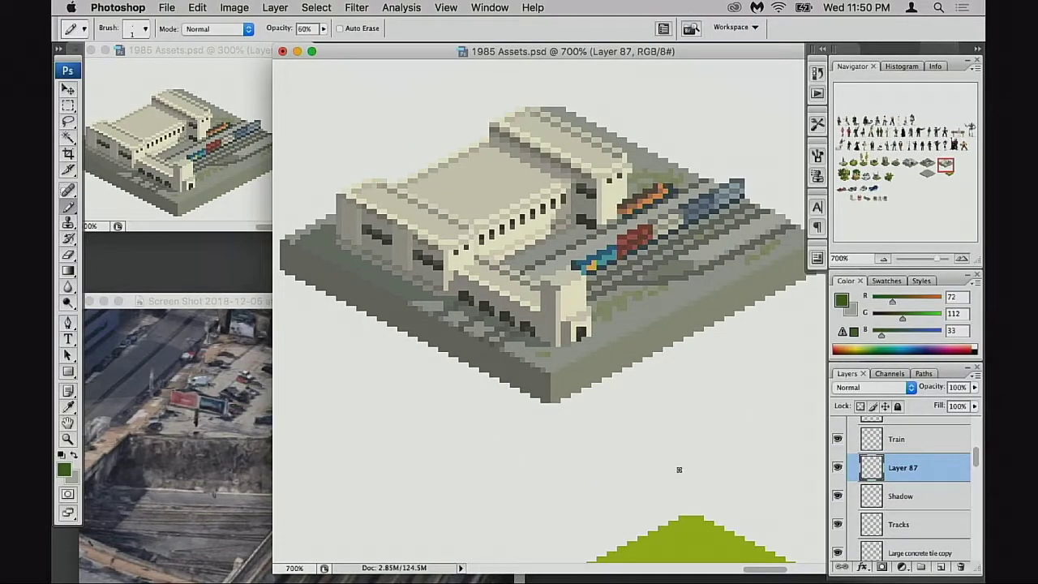
key("super+alt+shift+n")
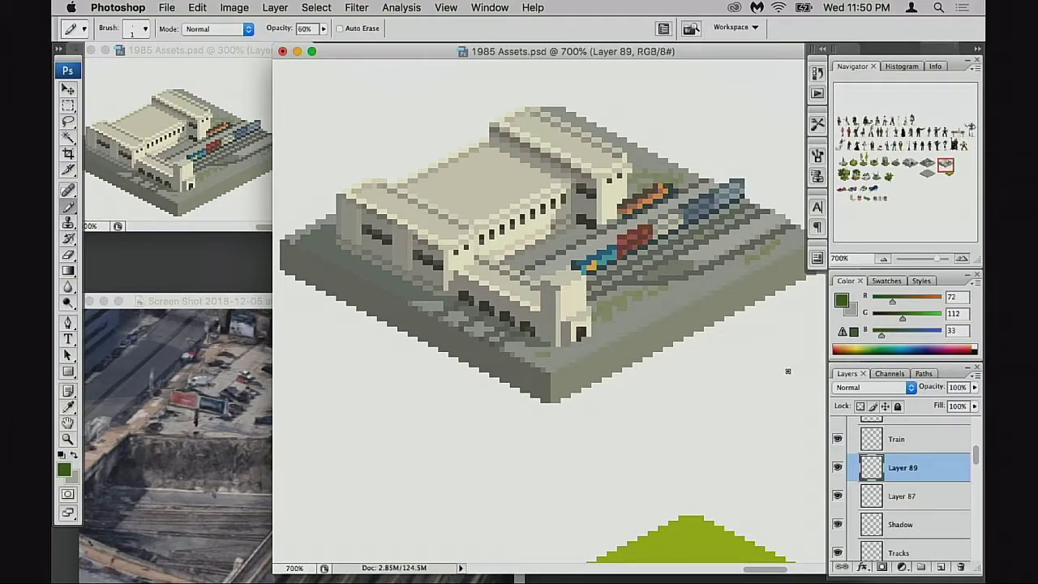
left_click(714, 292, "super")
left_click_drag(681, 289, 577, 408)
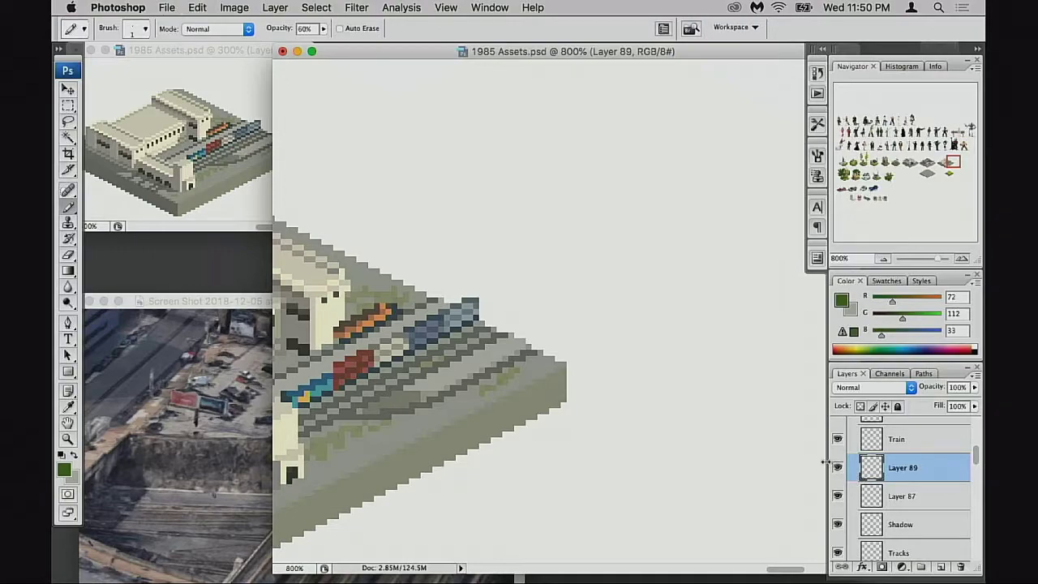
scroll(868, 479, "up", 1)
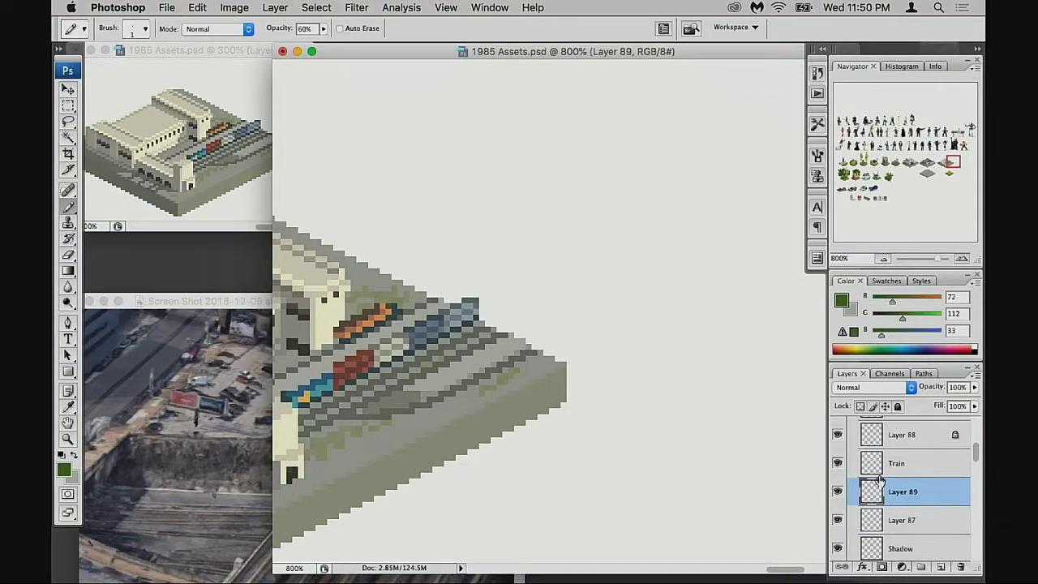
left_click_drag(875, 492, 886, 456)
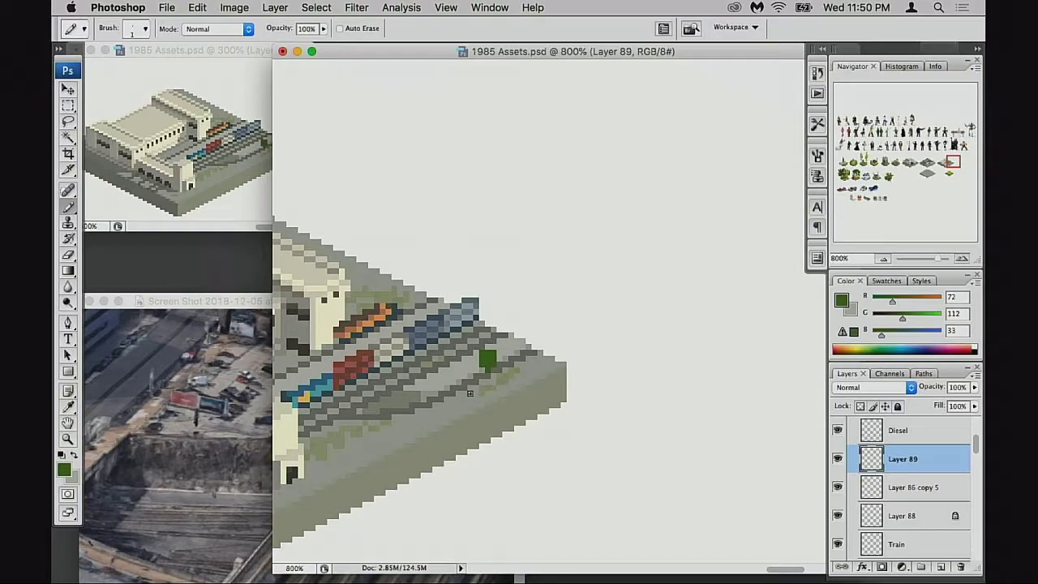
Step: Mute the green shrub on Layer 89 with Hue/Saturation, using Saturation -36 and Lightness +9
key("super+u")
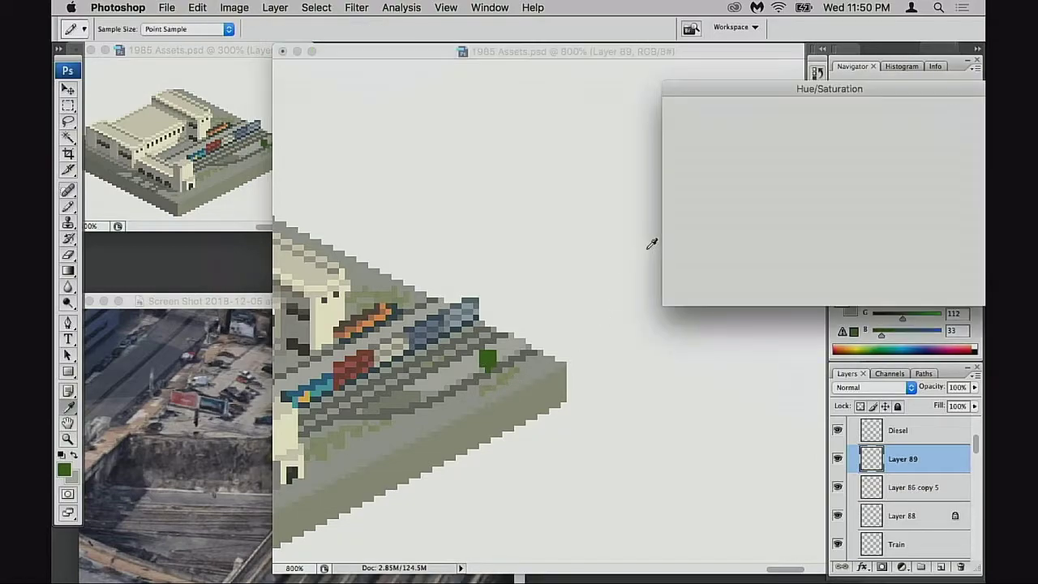
left_click_drag(776, 195, 766, 194)
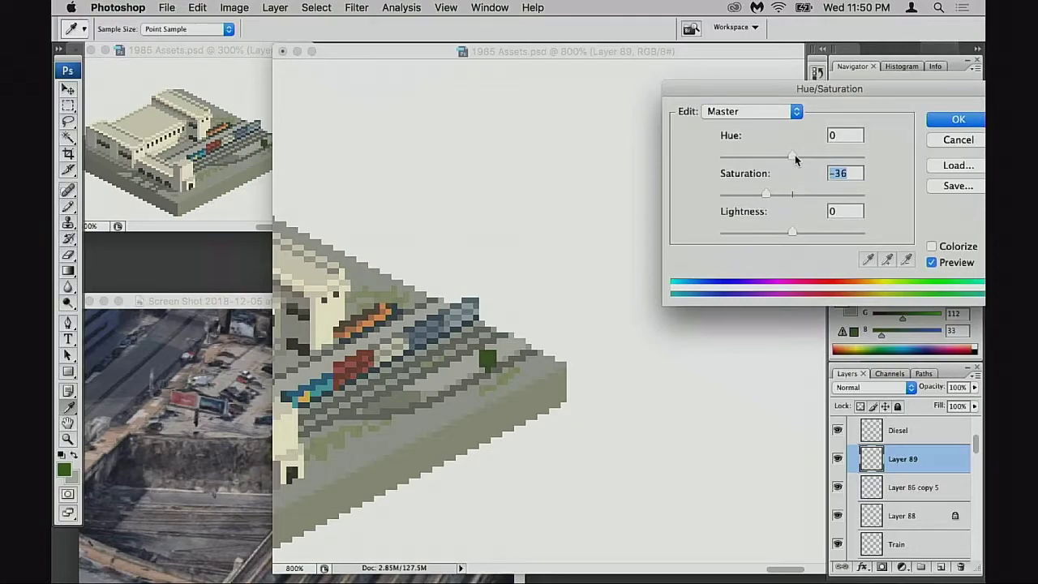
left_click_drag(794, 235, 798, 233)
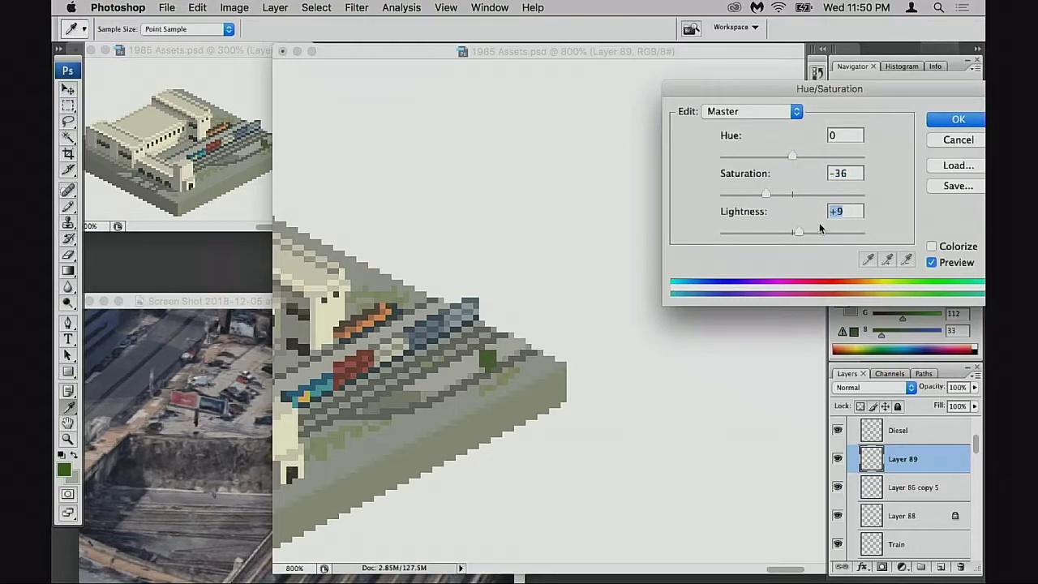
left_click(943, 120)
Step: Sample the muted green, build up an irregular shrub at the end of the outer track, and trim its outline with the Eraser
left_click(509, 350, "super")
left_click(522, 355, "super")
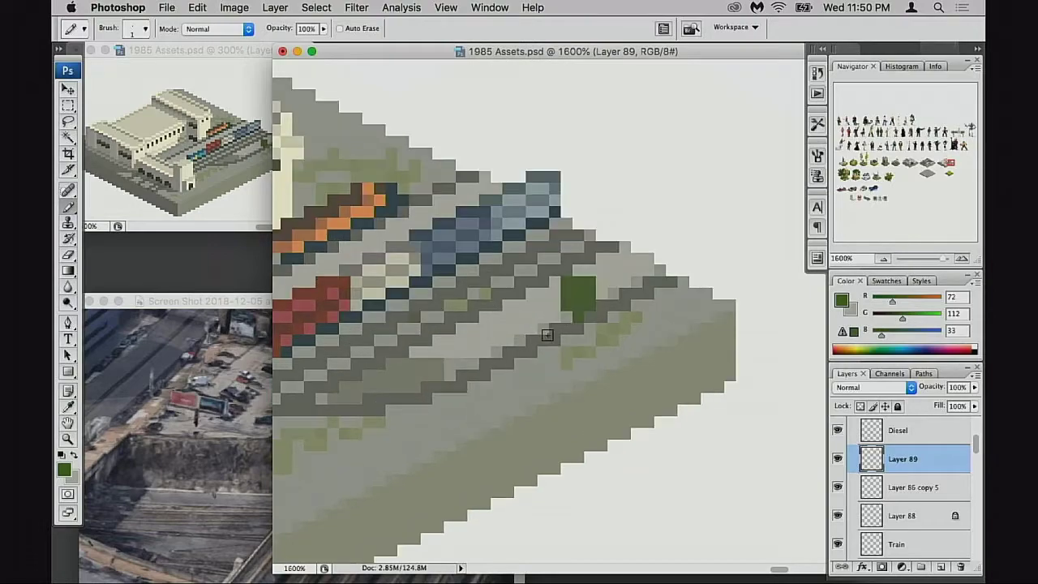
left_click(593, 287, "alt")
mouse_move(590, 273)
left_mouse_down()
mouse_move(607, 318)
mouse_move(577, 310)
mouse_move(596, 311)
mouse_move(579, 295)
mouse_move(598, 270)
mouse_move(558, 297)
mouse_move(573, 315)
mouse_move(607, 321)
mouse_move(597, 315)
mouse_move(604, 282)
mouse_move(568, 313)
mouse_move(607, 312)
mouse_move(617, 324)
mouse_move(626, 321)
mouse_move(615, 299)
mouse_move(651, 315)
mouse_move(614, 266)
mouse_move(608, 288)
mouse_move(642, 265)
left_mouse_up()
key("e")
key("b")
key("e")
left_click(600, 291)
left_click(567, 310)
left_click(613, 309)
key("b")
left_click(645, 305)
left_click(206, 201)
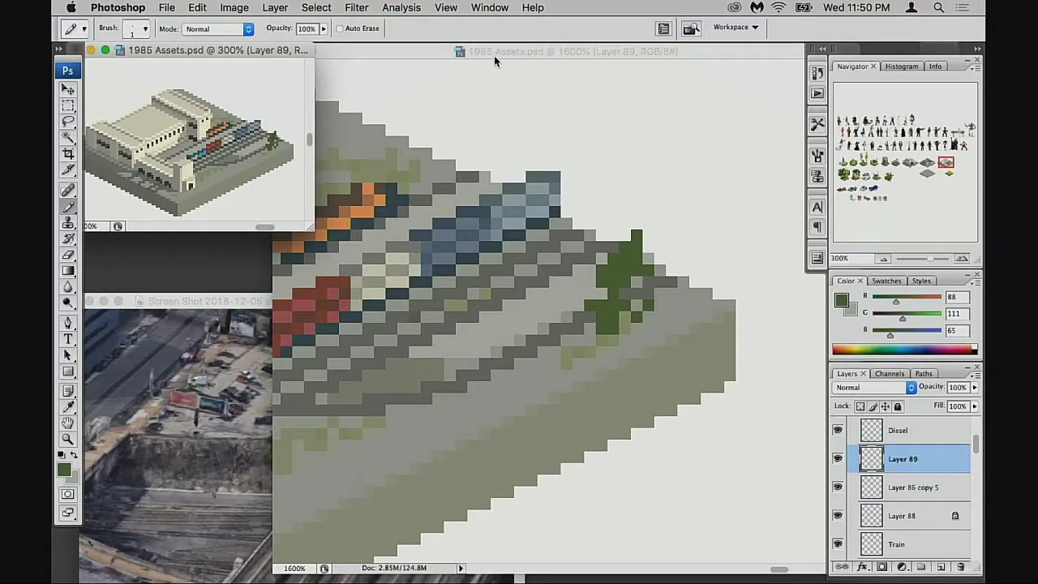
mouse_move(494, 59)
left_mouse_down()
mouse_move(536, 53)
mouse_move(553, 67)
left_mouse_up()
Step: Try extending the shrub upward into a tall, thin tree with the Pencil, and undo those strokes
left_click_drag(681, 162, 691, 294)
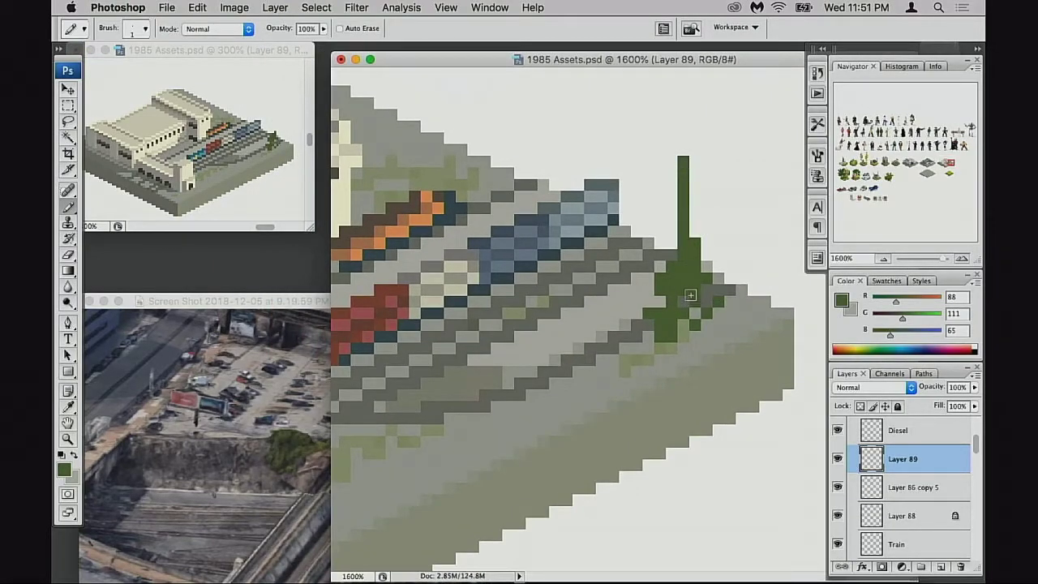
left_click_drag(672, 254, 672, 242)
left_click(673, 208)
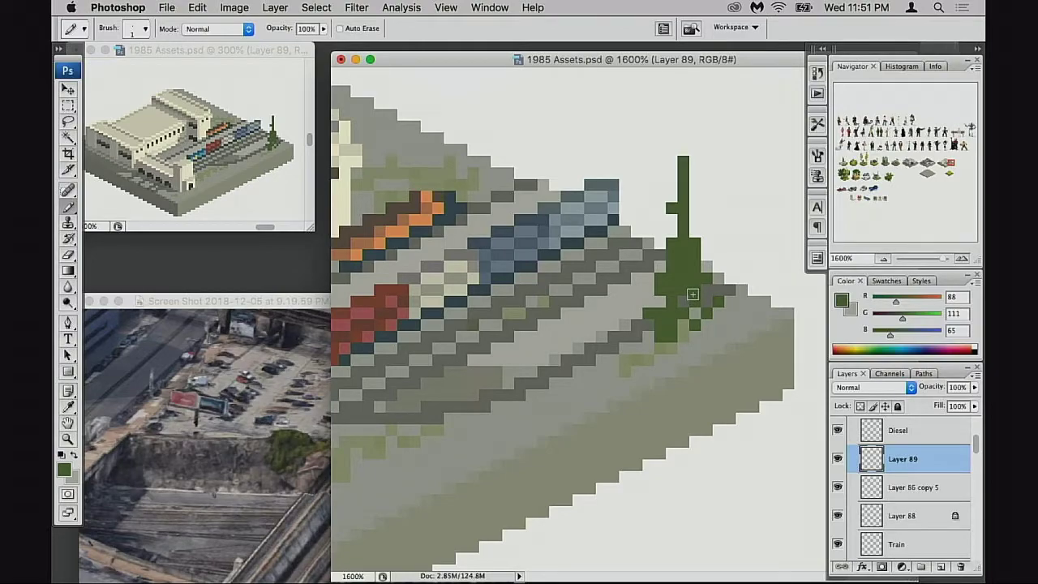
key("super+alt+z")
key("super+alt+z")
key("super+alt+z")
key("super+alt+z")
Step: Reshape the shrub at the end of the outer track with Pencil and Eraser into a lower, irregular clump
key("e")
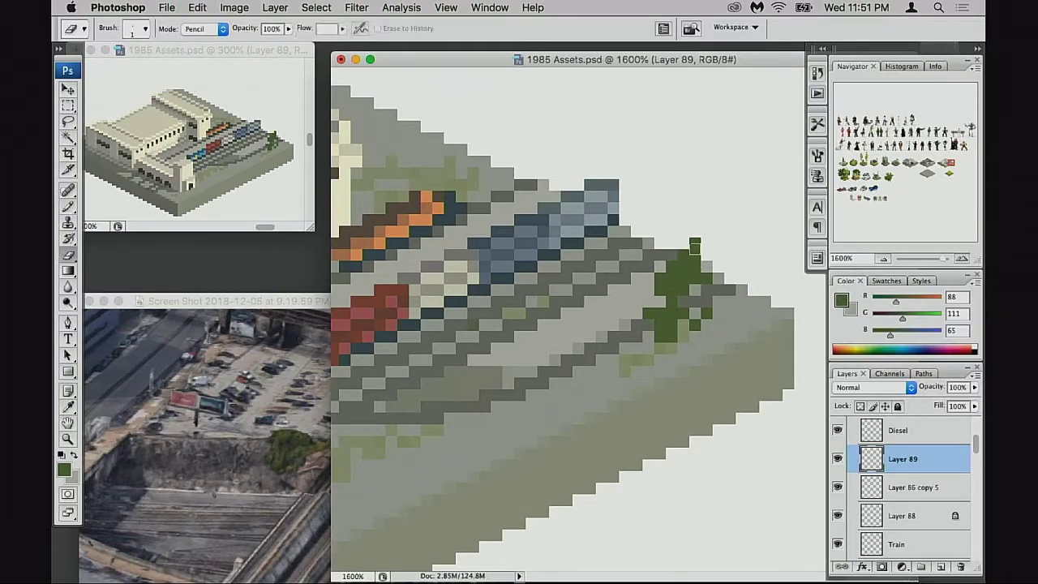
mouse_move(693, 244)
left_mouse_down()
mouse_move(655, 274)
mouse_move(691, 291)
mouse_move(700, 315)
mouse_move(687, 305)
mouse_move(714, 288)
mouse_move(711, 325)
left_mouse_up()
key("b")
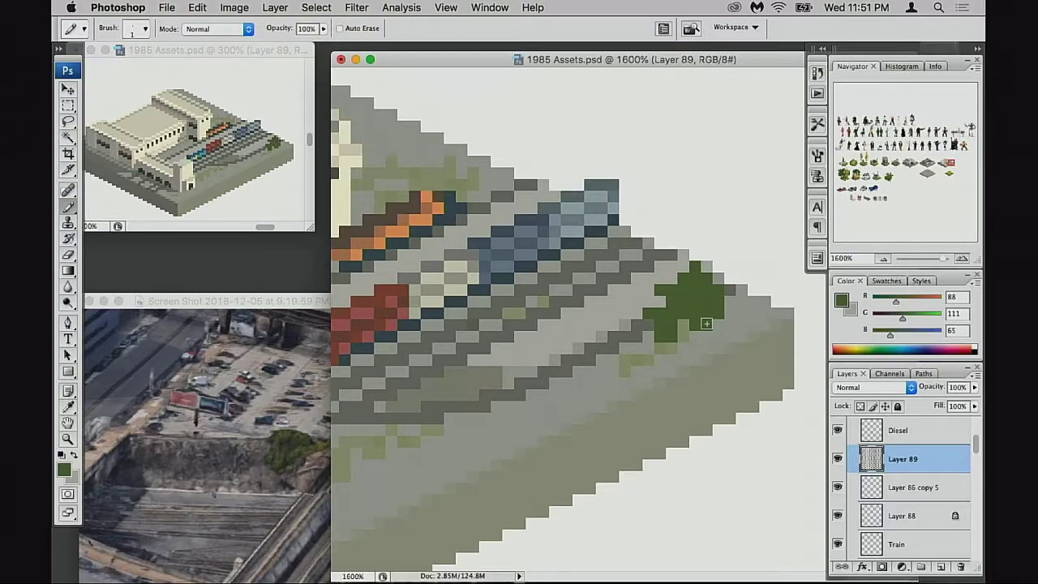
key("e")
mouse_move(716, 285)
left_mouse_down()
mouse_move(688, 281)
mouse_move(727, 291)
mouse_move(706, 279)
mouse_move(674, 287)
mouse_move(679, 307)
mouse_move(727, 291)
mouse_move(713, 304)
mouse_move(675, 290)
mouse_move(667, 312)
mouse_move(722, 327)
mouse_move(729, 286)
mouse_move(721, 312)
left_mouse_up()
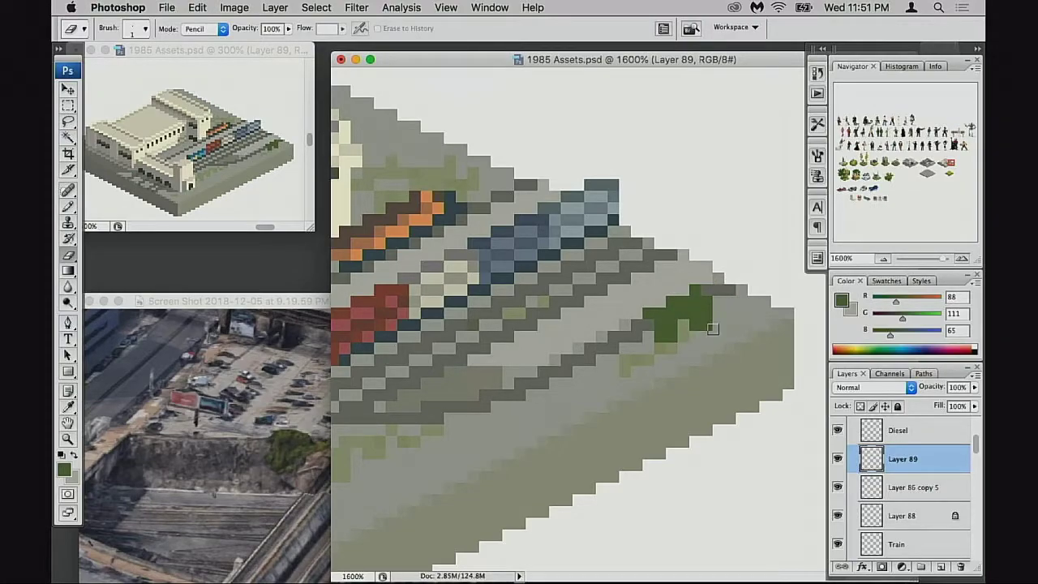
Step: Paint more dark green clumps and stray pixels along the outer track and beside the grass patch near the front tower
key("b")
left_click_drag(590, 365, 558, 381)
left_click(520, 395)
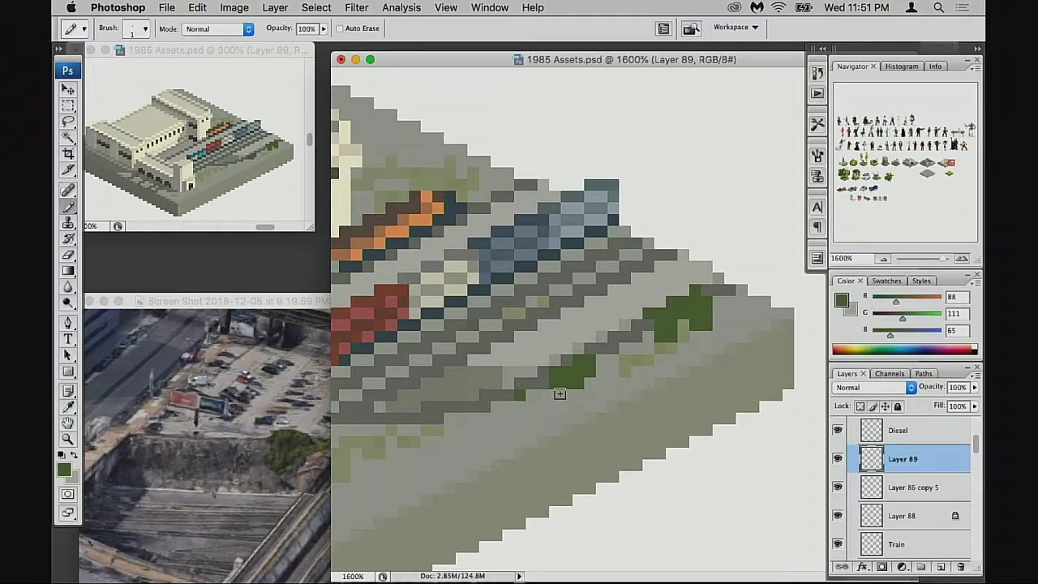
left_click(508, 418)
left_click_drag(515, 436, 632, 362)
left_click_drag(486, 392, 462, 403)
left_click(439, 414)
Step: Turn on CMYK proof colours and adjust the shrubs on Layer 89 with Hue/Saturation, using Hue +8 and Saturation -44
scroll(551, 401, "right", 10)
scroll(552, 402, "up", 4)
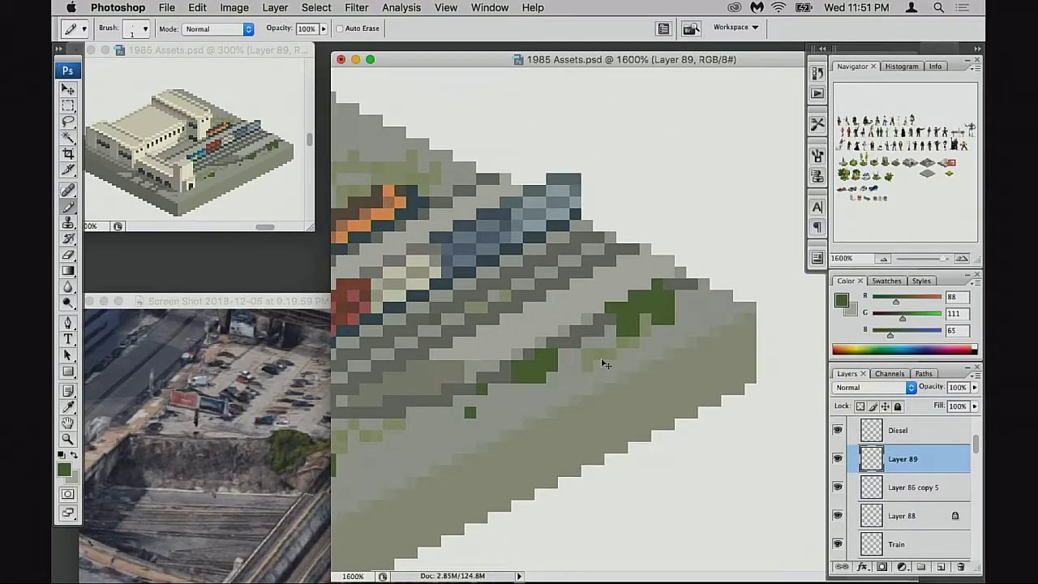
key("super+y")
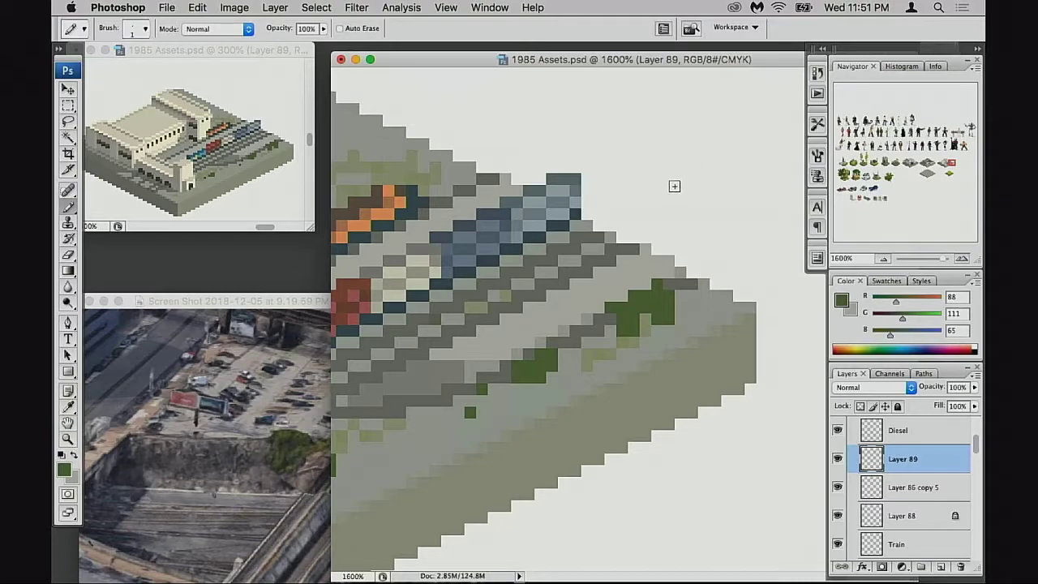
key("super+u")
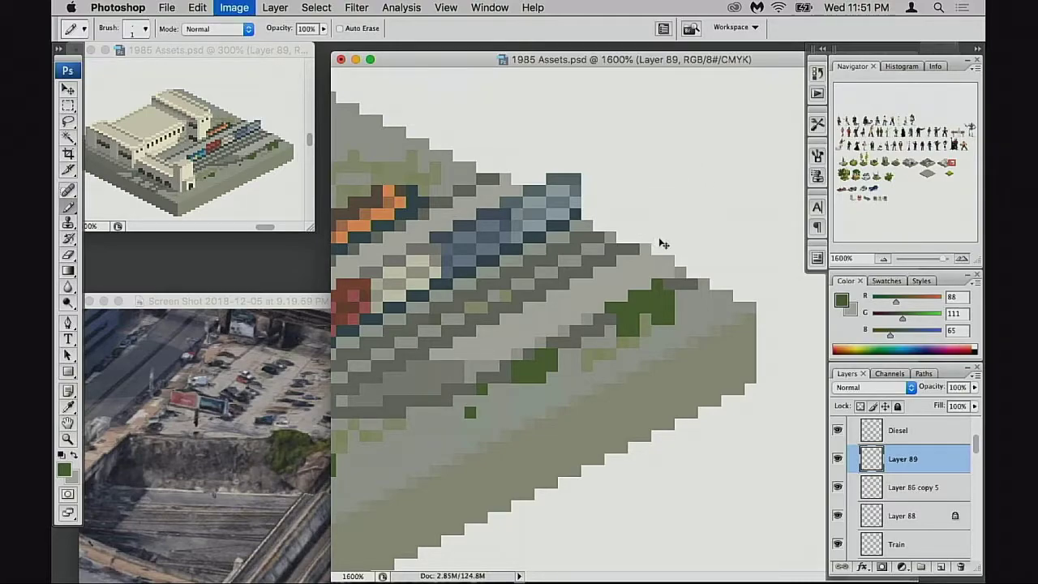
left_click_drag(792, 195, 759, 196)
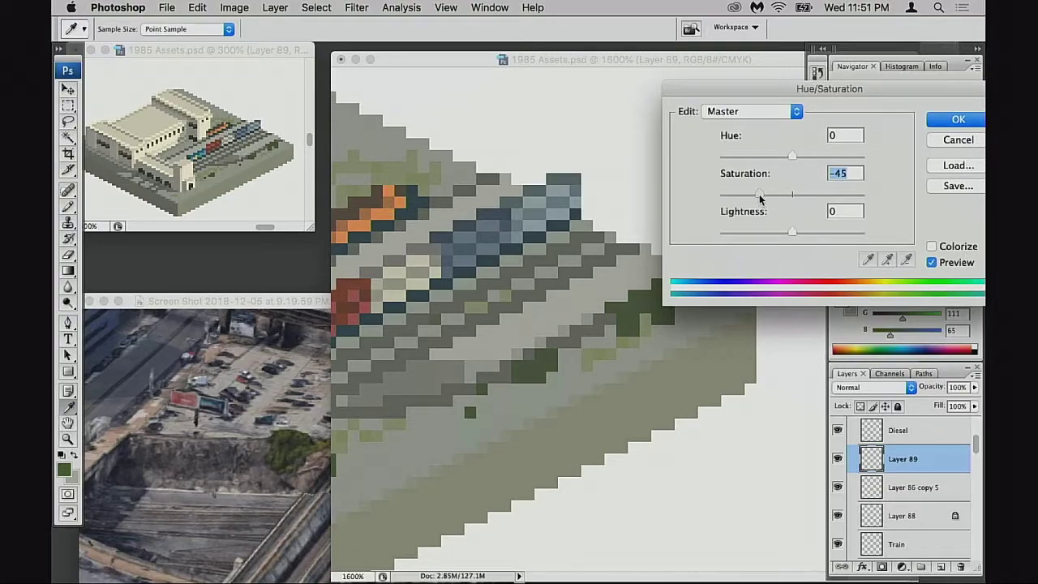
mouse_move(797, 163)
left_mouse_down()
mouse_move(787, 162)
mouse_move(799, 165)
left_mouse_up()
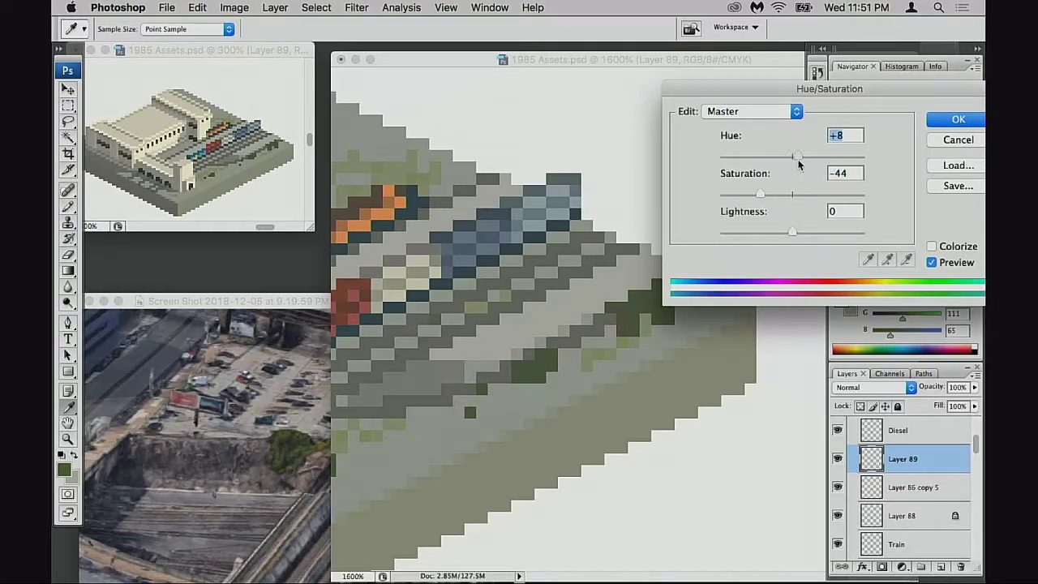
left_click(958, 122)
Step: Sample the shrub's green, change it to a lighter olive (RGB 124, 137, 98), and paint highlight pixels on the shrubs along the outer track
left_click(551, 360, "alt")
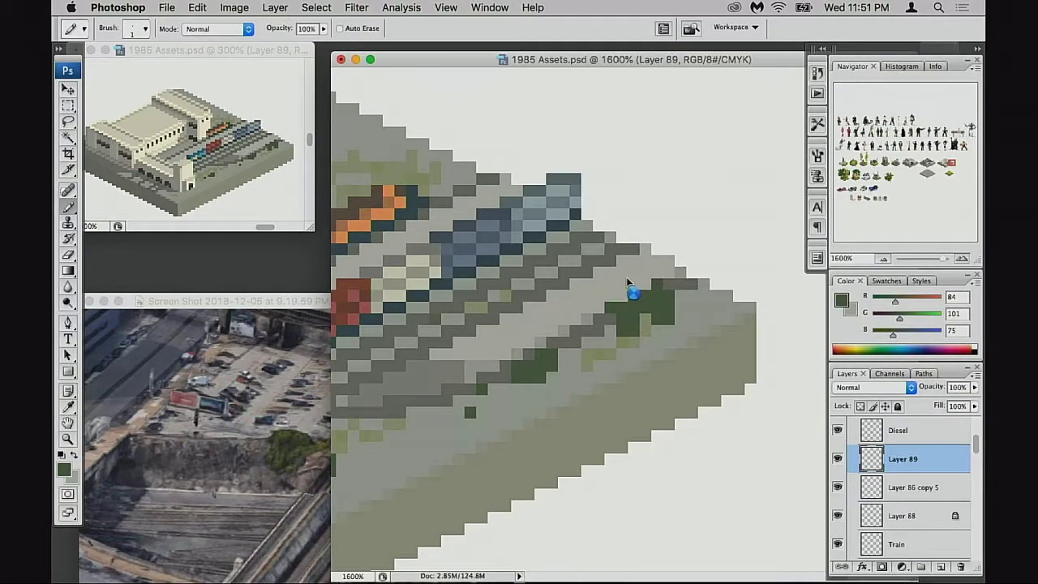
key("alt+F9")
left_click_drag(644, 191, 642, 166)
mouse_move(803, 221)
left_mouse_down()
mouse_move(803, 211)
mouse_move(803, 225)
left_mouse_up()
left_click(905, 77)
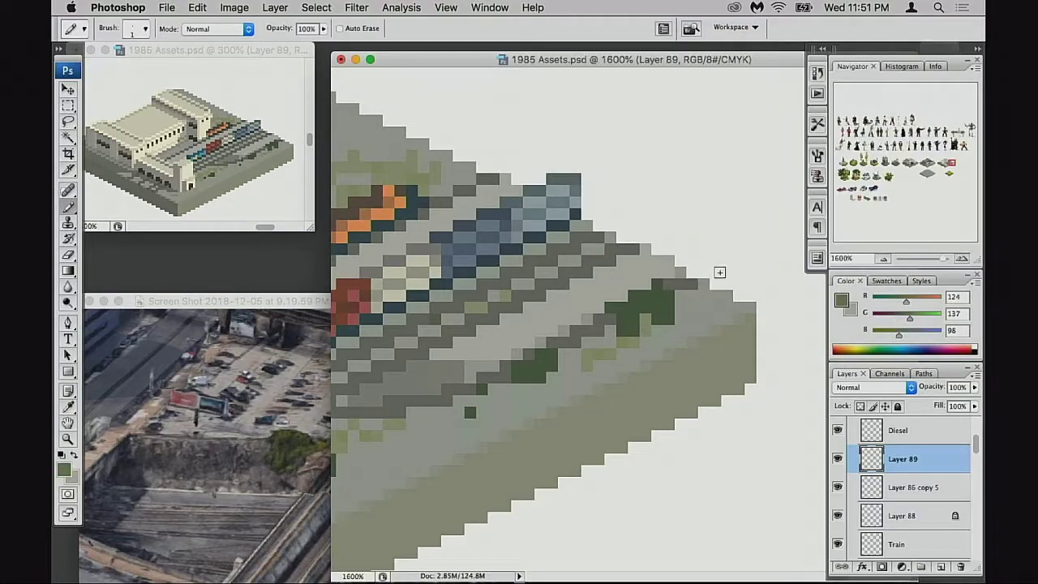
left_click_drag(667, 299, 656, 287)
left_click(633, 306)
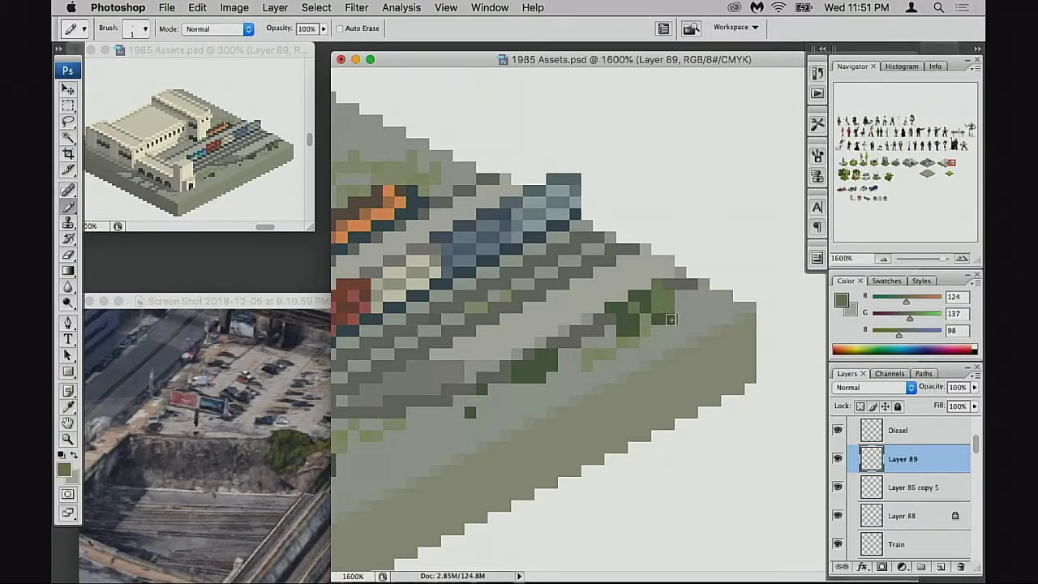
key("super+z")
left_click(668, 319)
left_click(679, 286)
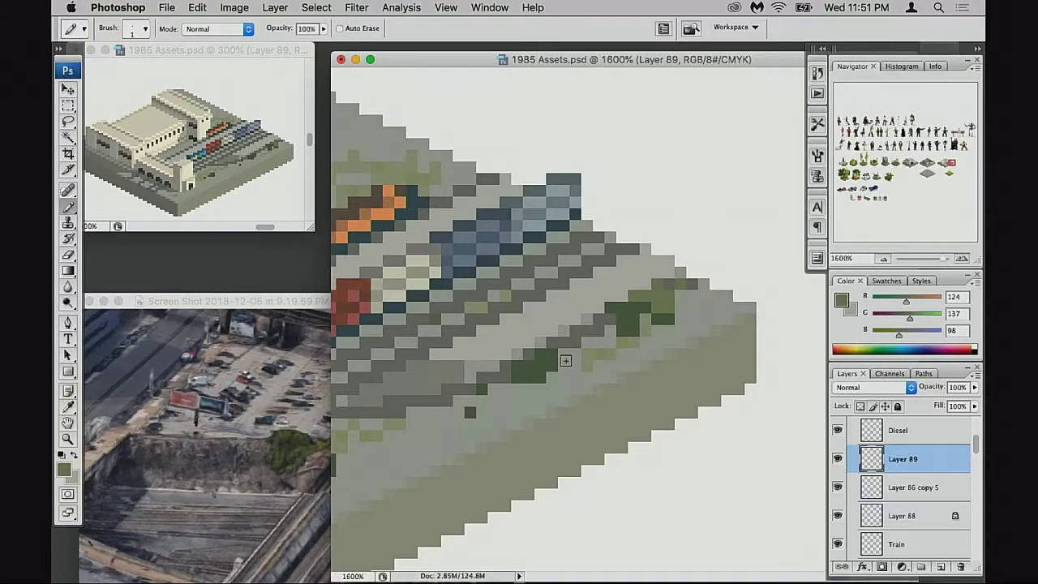
Step: Examine the walled compound and the large white building tile for comparison with the station's level of detail
left_click_drag(585, 375, 614, 355)
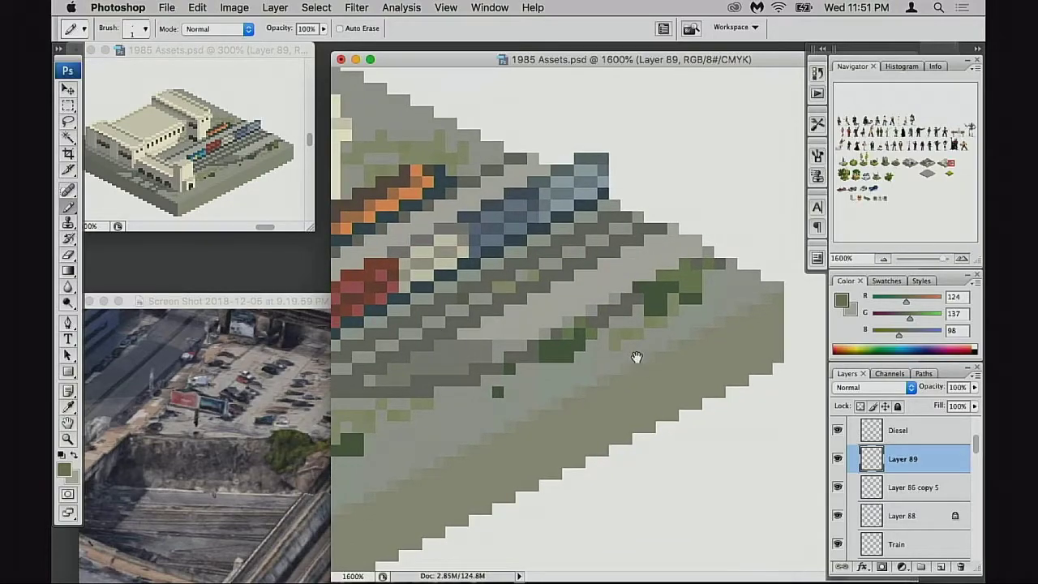
left_click(641, 364, "alt")
left_click(642, 368, "alt")
left_click(638, 370, "alt")
left_click(638, 371, "alt")
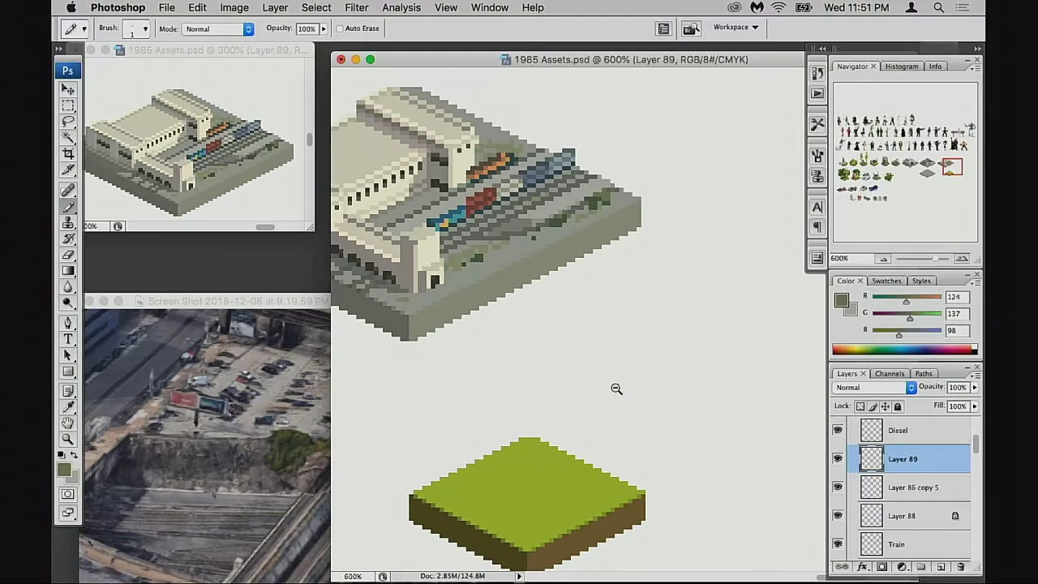
left_click(617, 388, "alt")
left_click_drag(462, 392, 704, 358)
left_click_drag(460, 322, 724, 395)
left_click_drag(605, 348, 687, 390)
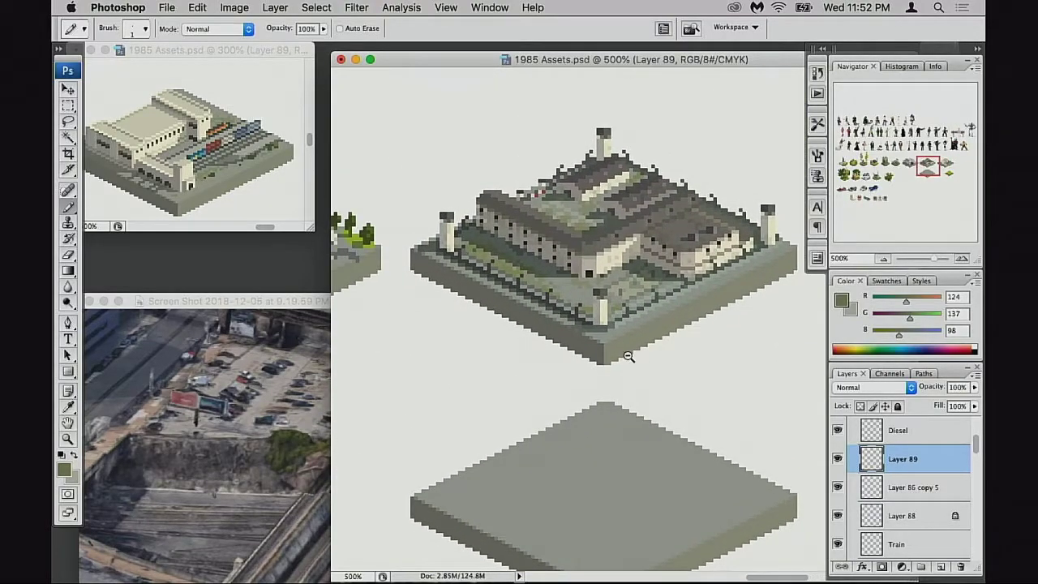
left_click(625, 354, "alt")
left_click_drag(590, 369, 646, 373)
scroll(645, 373, "left", 12)
scroll(645, 373, "up", 2)
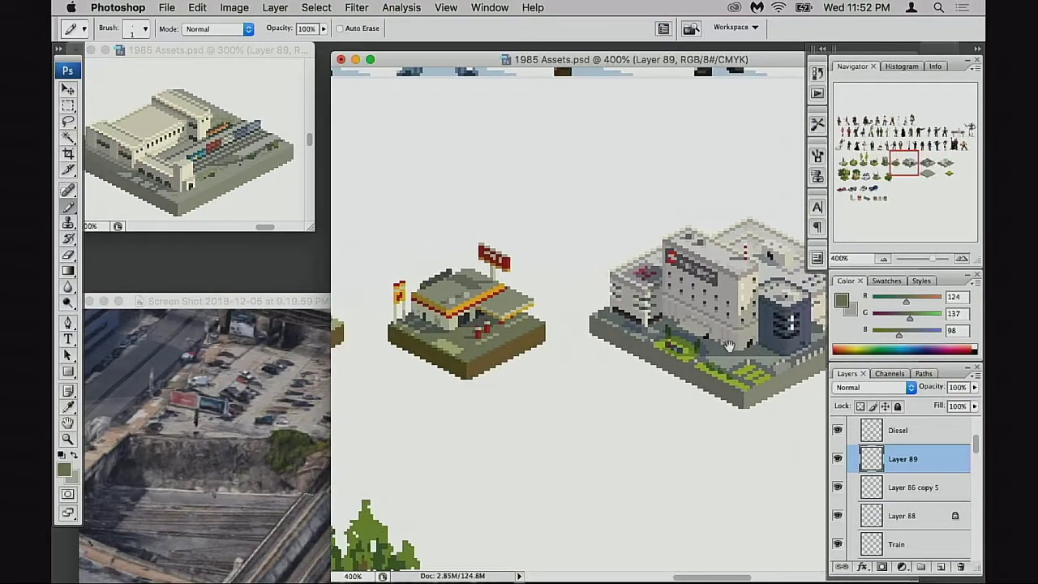
scroll(653, 336, "left", 2)
scroll(682, 341, "right", 10)
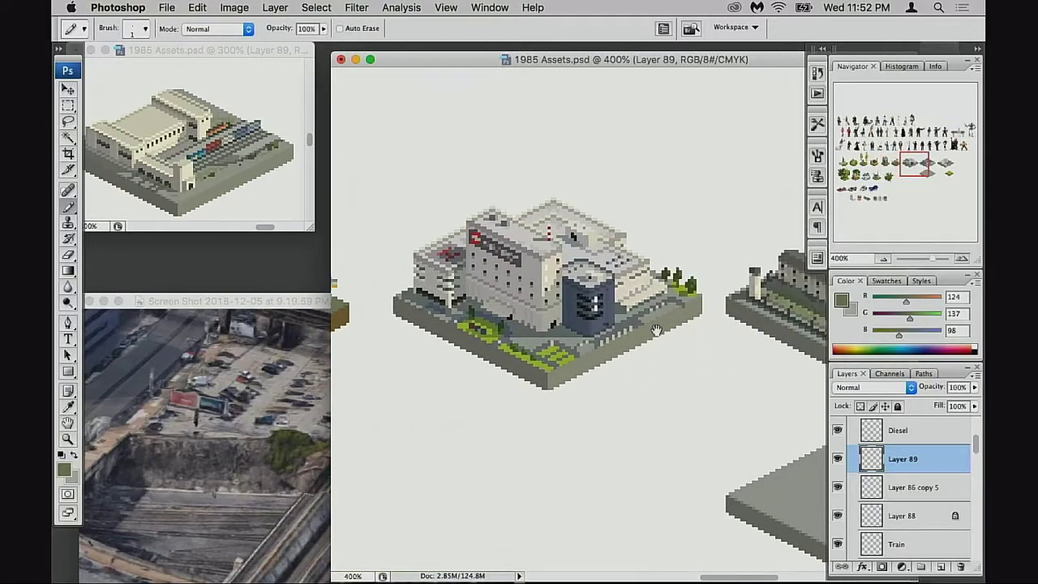
key("super+plus")
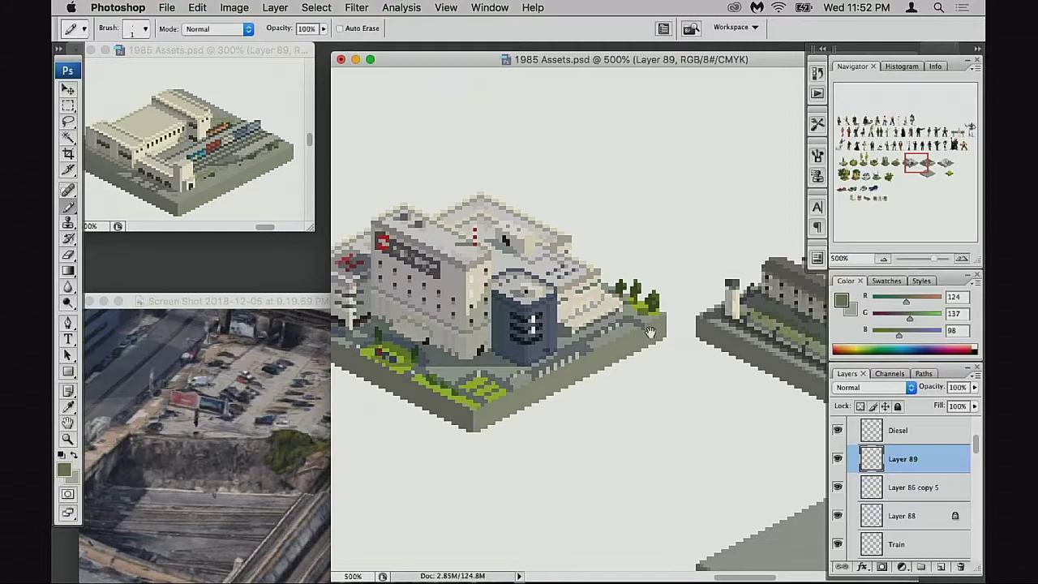
left_click_drag(651, 332, 630, 346)
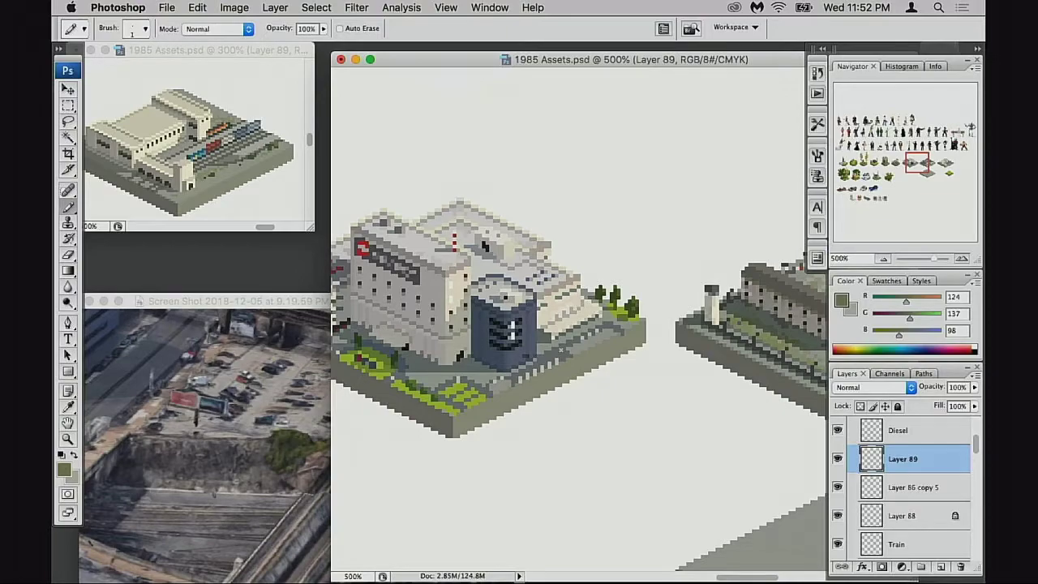
Step: Examine the gas station and tan apartment block tiles for comparison, and return to the train station tile
left_click_drag(507, 347, 752, 356)
left_click_drag(579, 362, 738, 361)
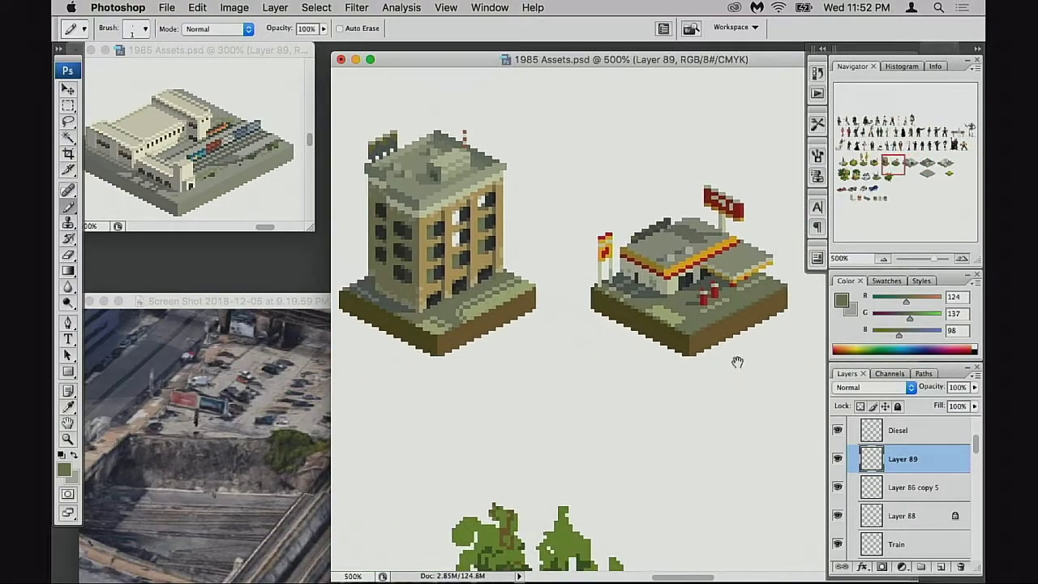
left_click_drag(660, 382, 632, 375)
left_click_drag(799, 357, 557, 387)
left_click_drag(762, 377, 515, 391)
left_click_drag(758, 356, 572, 379)
left_click_drag(810, 362, 624, 369)
left_click_drag(739, 379, 537, 389)
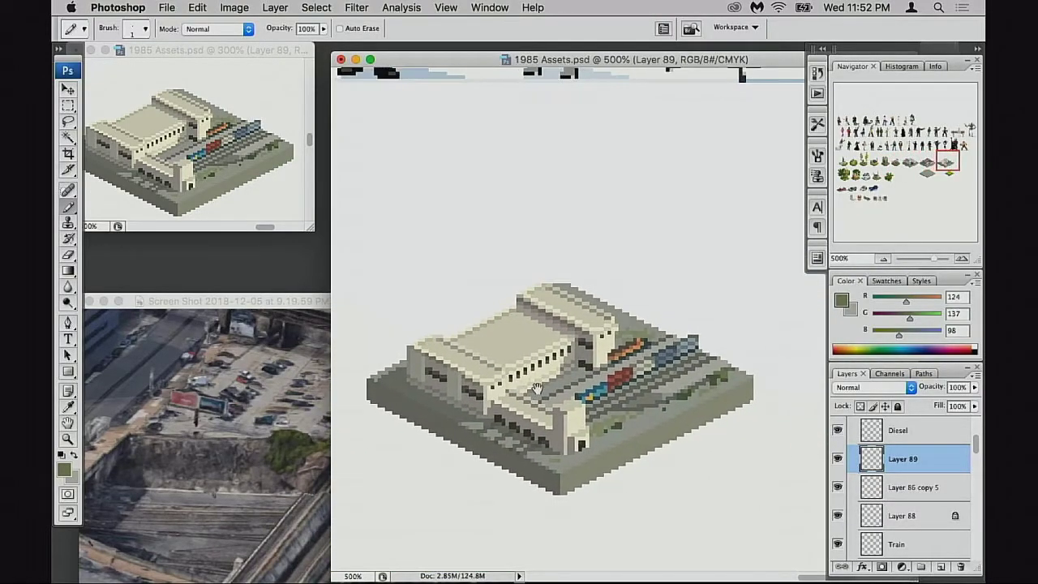
Step: Add dark green (RGB 84, 101, 75) leaf pixels around and within the two shrubs along the outer track to break up their outlines
left_click(692, 389, "super")
left_click(725, 393, "super")
left_click_drag(531, 304, 605, 442)
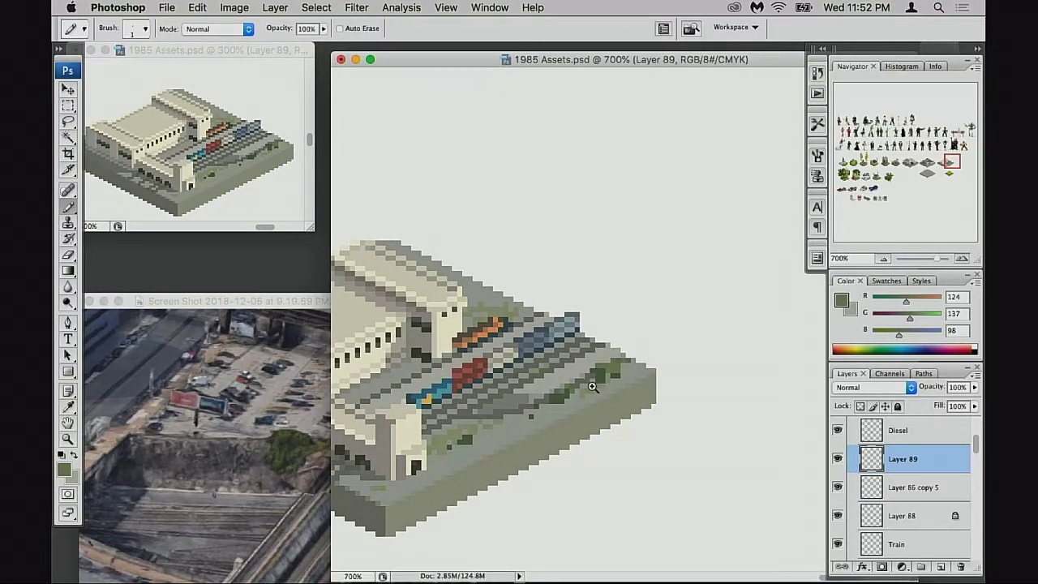
scroll(596, 388, "up", 2)
left_click(615, 220)
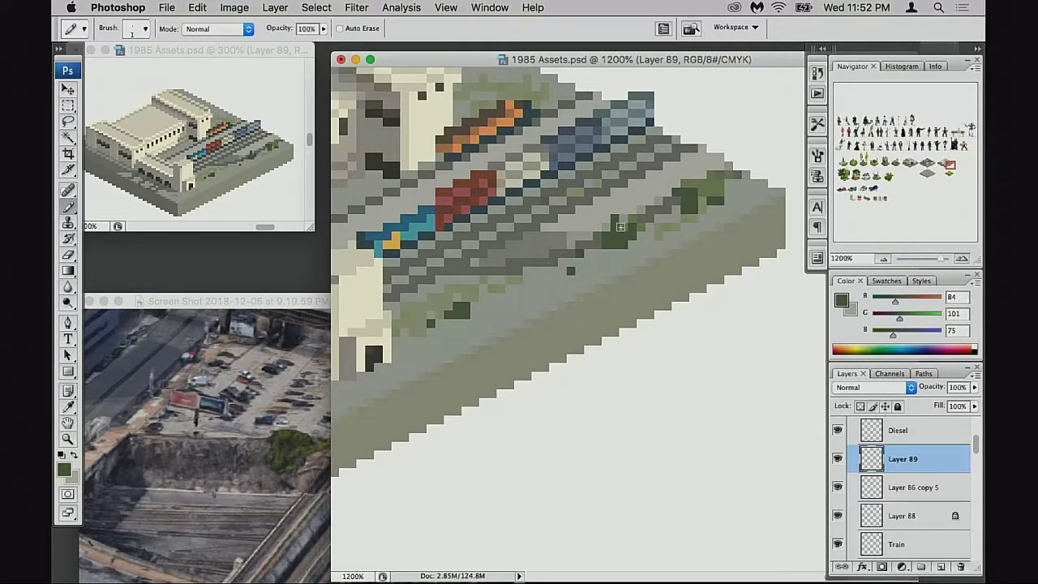
key("super+z")
left_click(607, 227)
left_click(615, 219)
left_click(600, 227)
left_click(606, 252)
left_click(621, 262)
left_click(694, 187)
left_click(704, 194)
left_click(697, 170)
left_click_drag(696, 171, 720, 185)
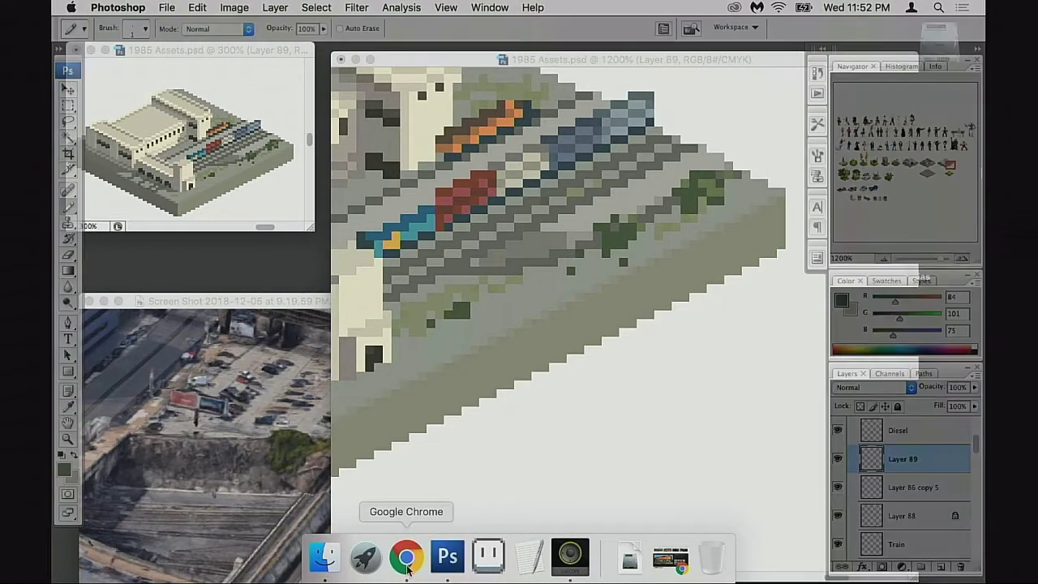
Step: Switch to Google Chrome and replace the freight train image search with one for "paris"
left_click(405, 558)
scroll(533, 197, "up", 5)
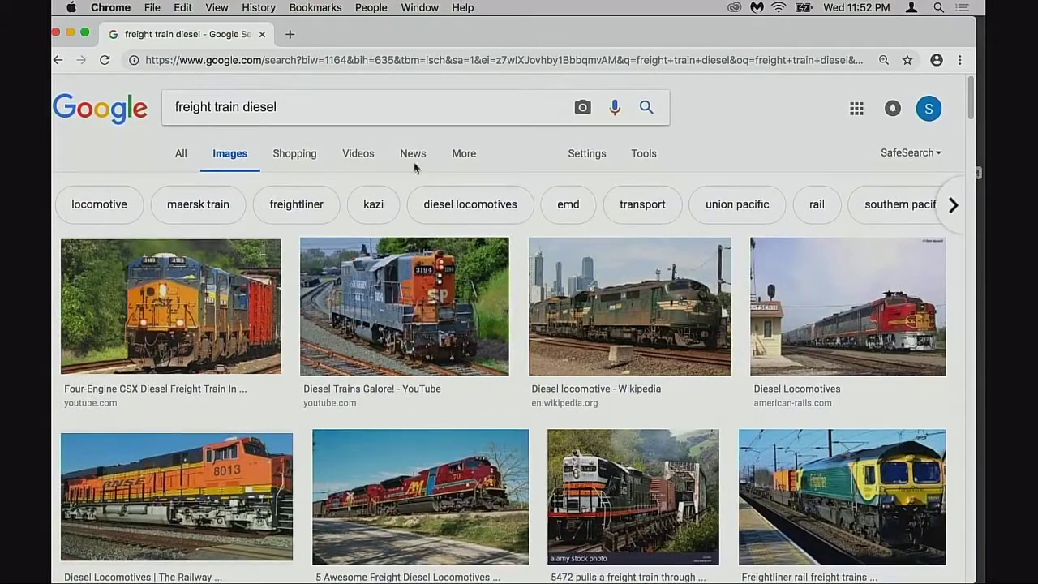
left_click_drag(286, 113, 145, 128)
type("pari")
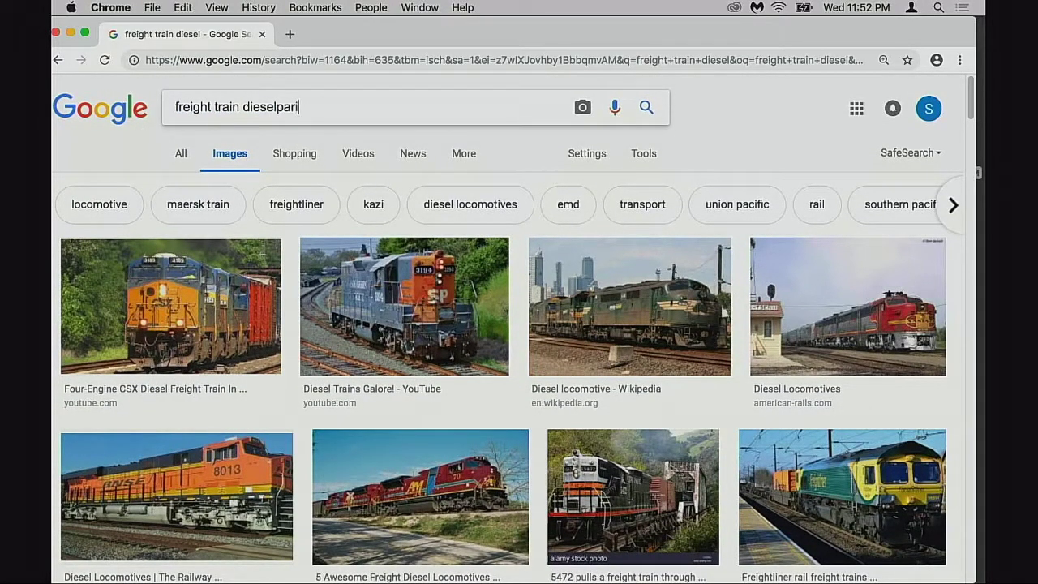
type("s")
key("BackSpace")
key("super+a")
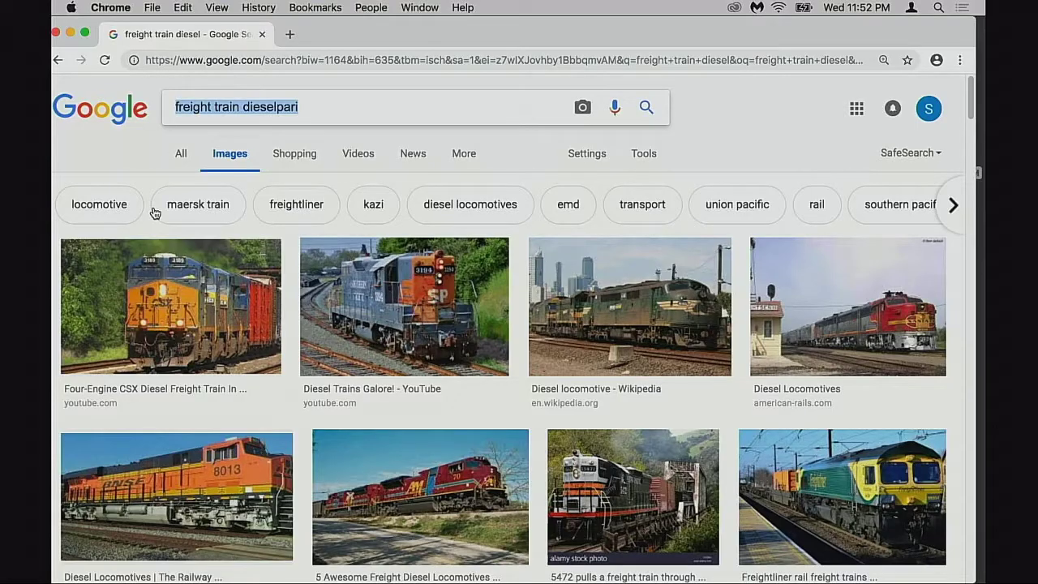
type("paris")
key("Return")
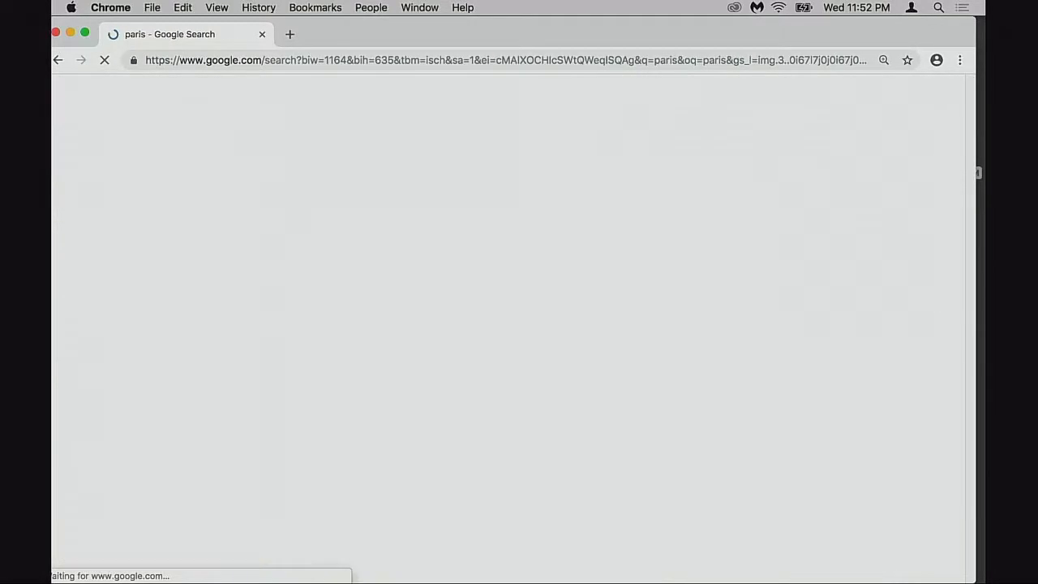
Step: Look through the Paris image results for building references, including an enlarged view of the tree-lined avenues photo
scroll(565, 280, "down", 5)
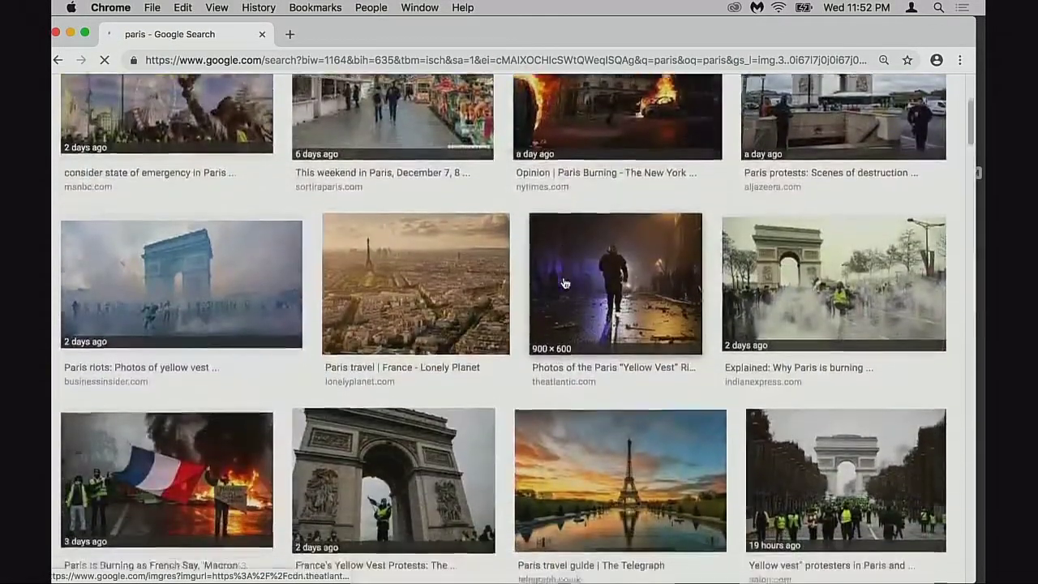
scroll(565, 283, "down", 15)
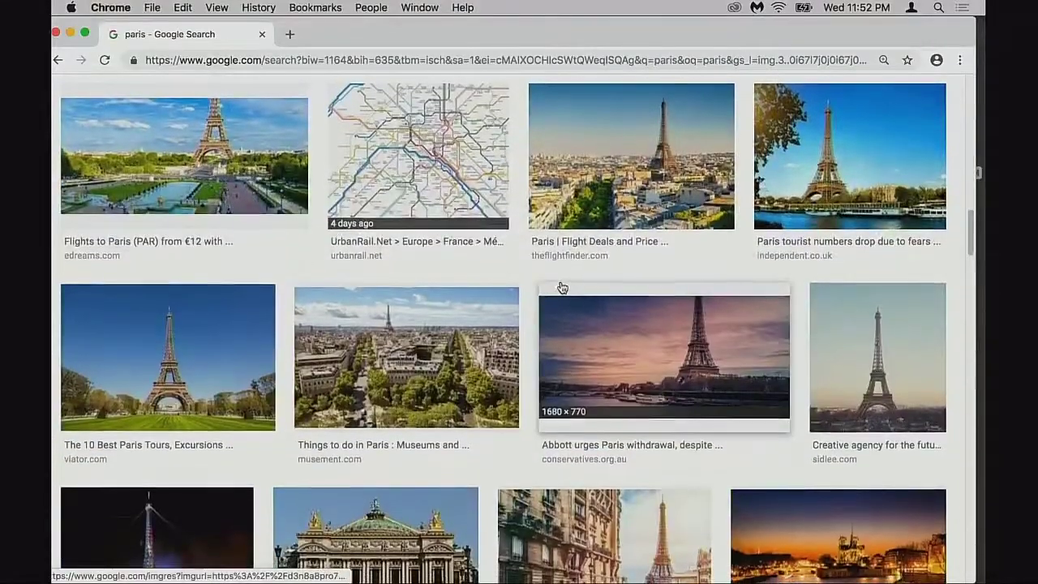
scroll(564, 287, "up", 1)
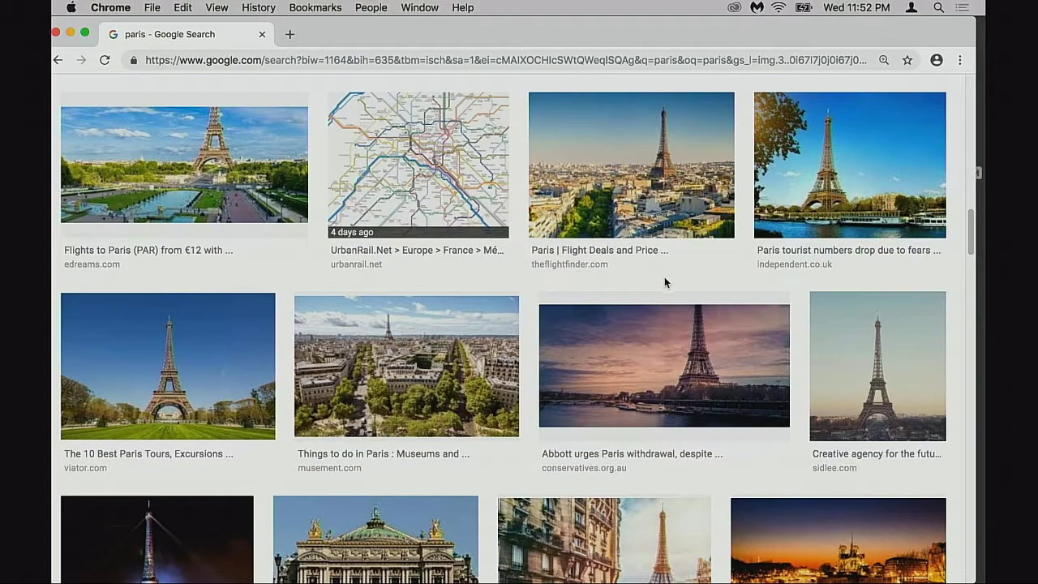
scroll(602, 258, "down", 1)
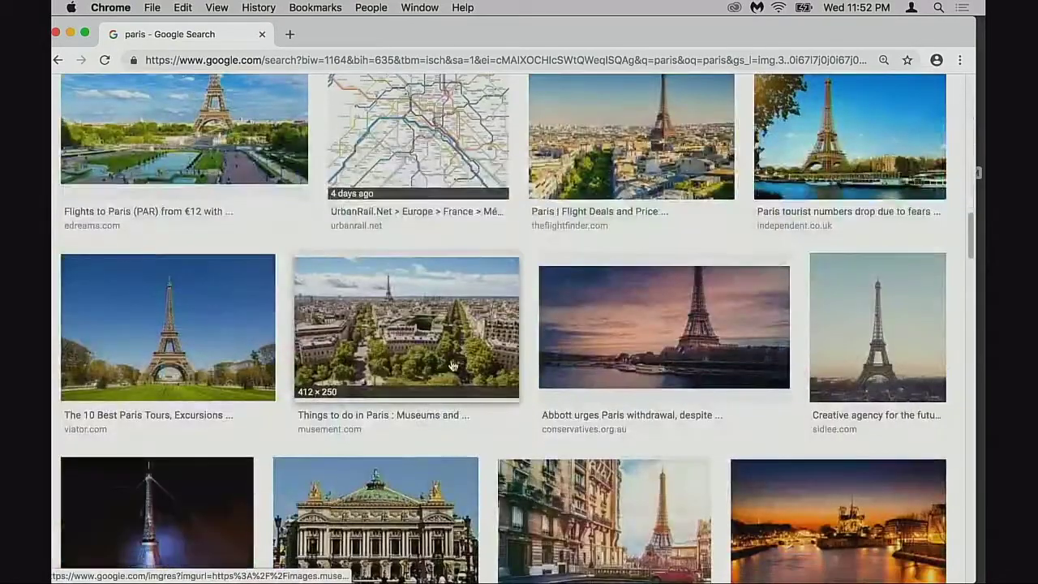
left_click(452, 362)
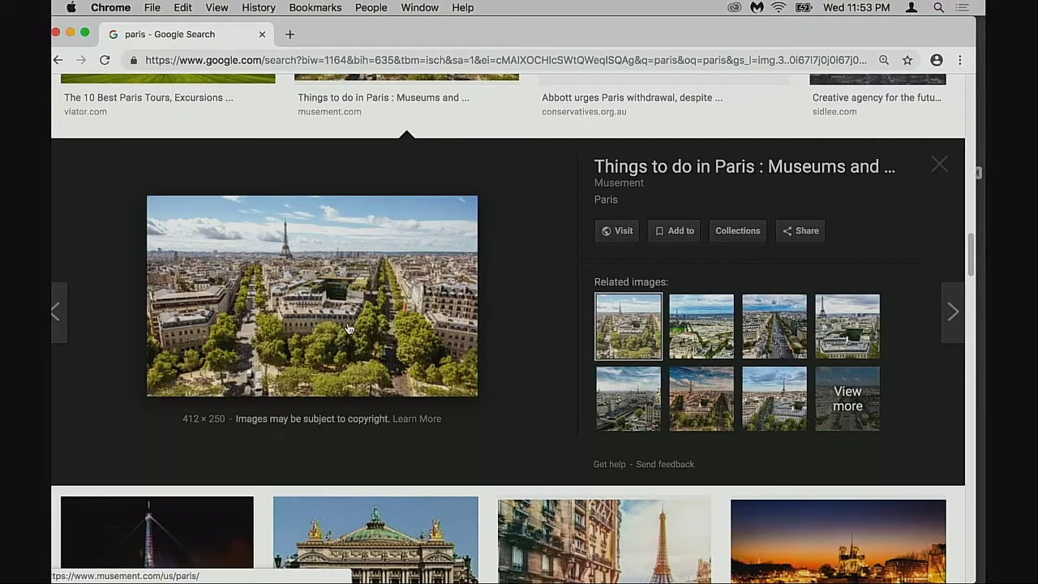
scroll(552, 336, "down", 3)
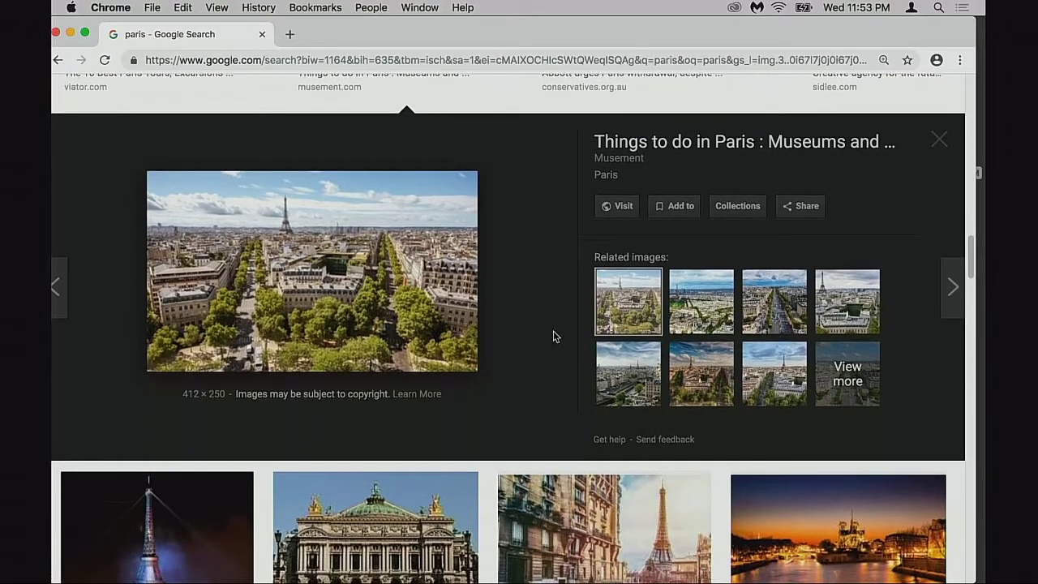
scroll(617, 327, "down", 1)
scroll(706, 309, "down", 2)
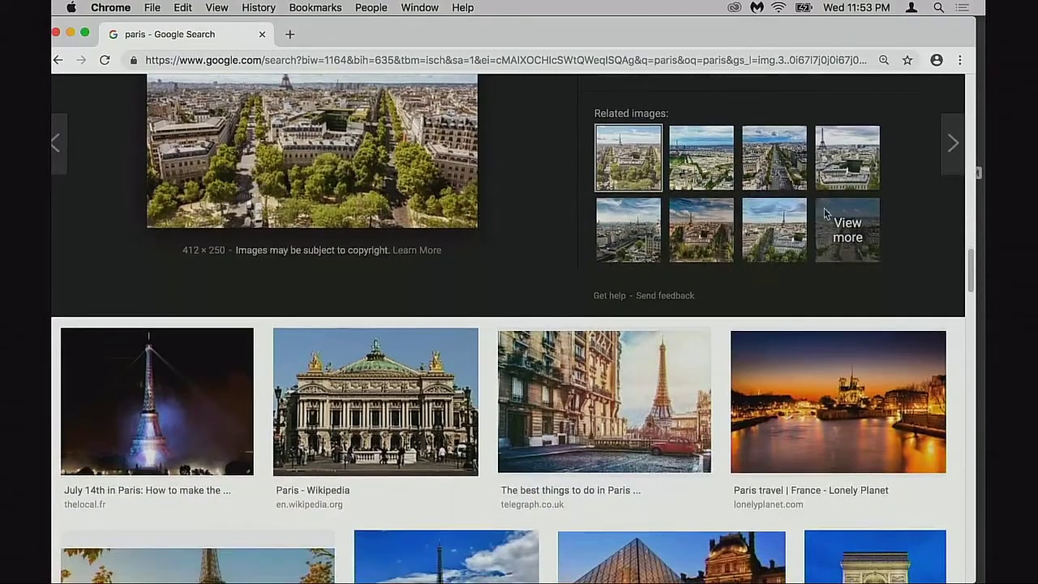
scroll(897, 148, "up", 5)
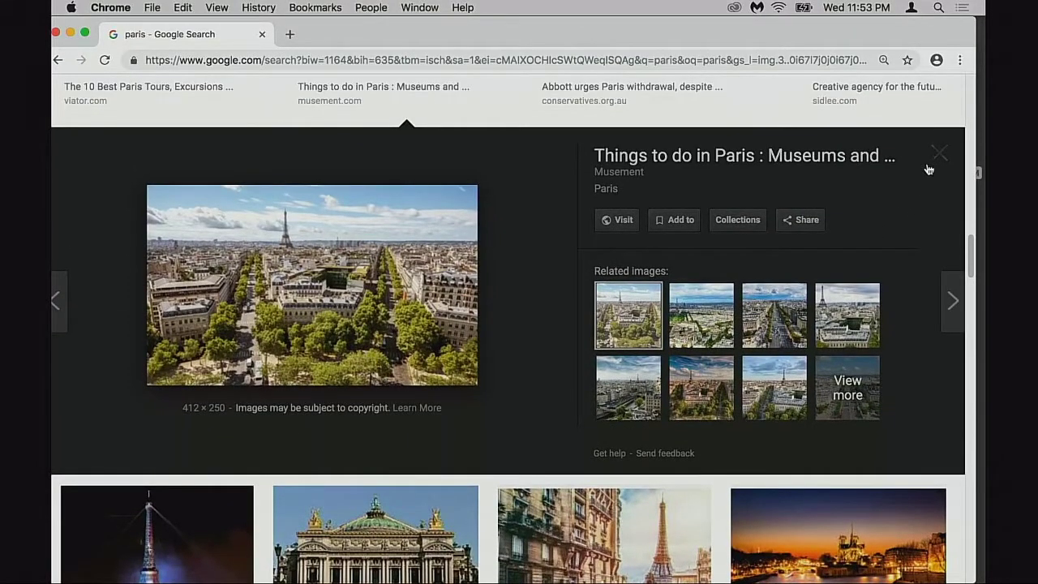
left_click(937, 154)
scroll(915, 181, "down", 10)
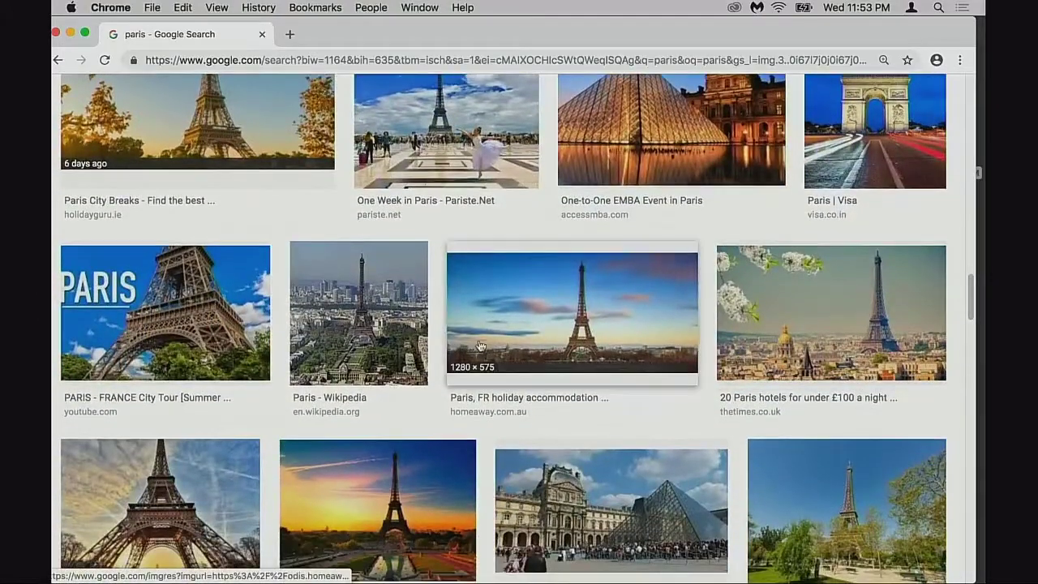
Step: Open the Paris - Wikipedia image of the Eiffel Tower in its own browser tab
left_click(369, 349)
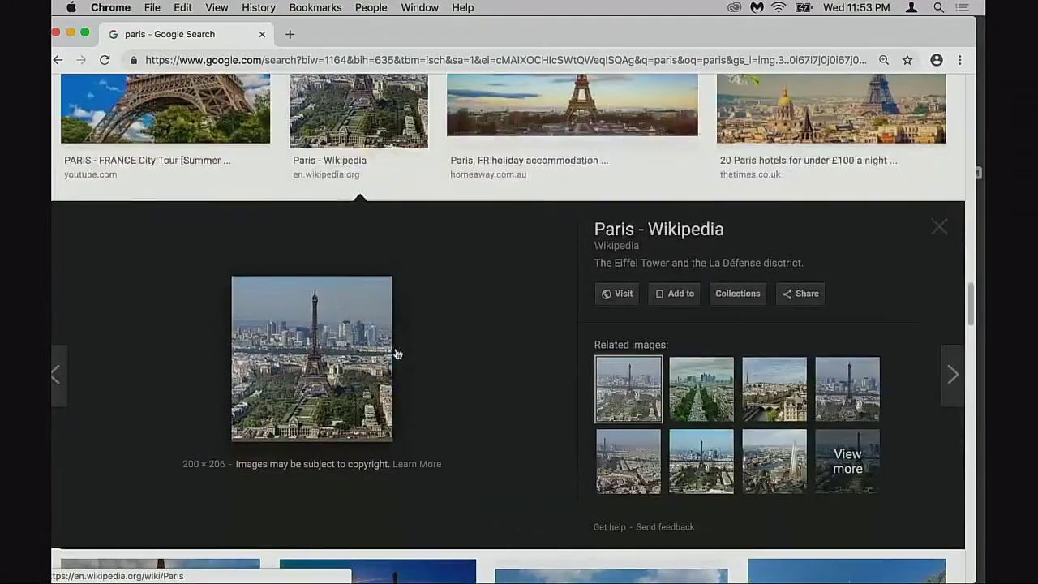
right_click(345, 390)
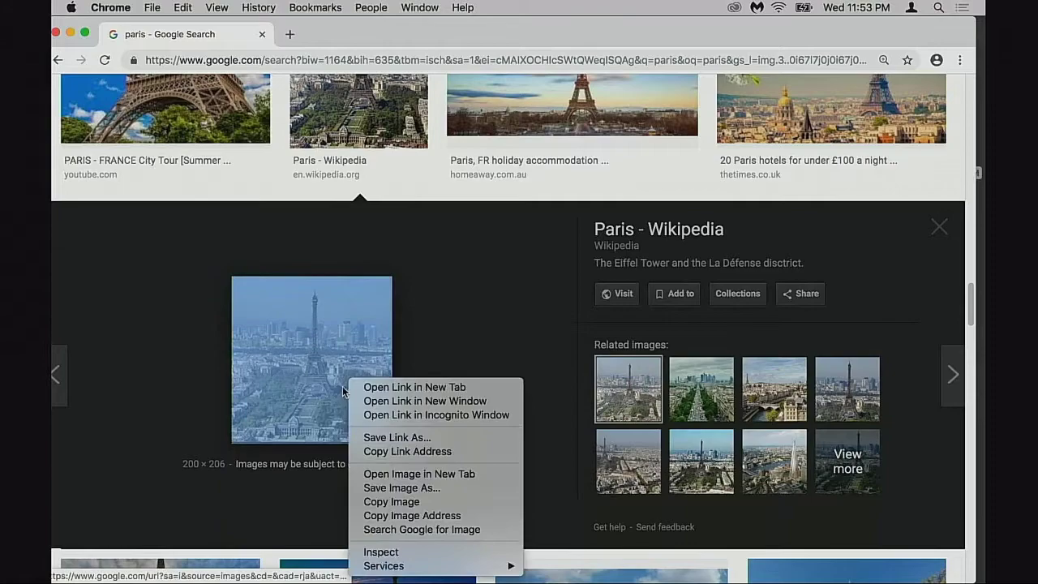
left_click(428, 474)
left_click(399, 36)
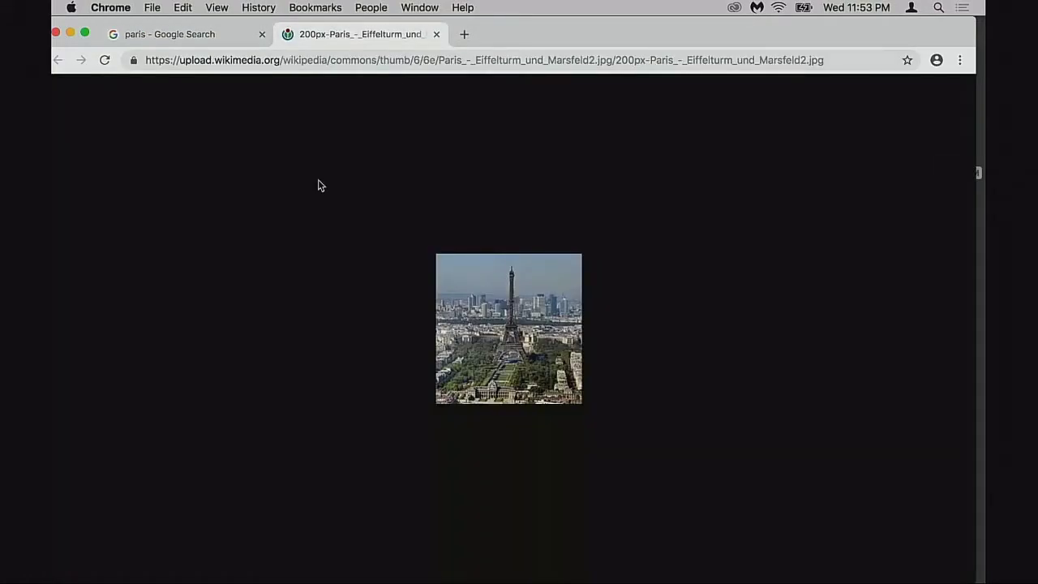
Step: Enlarge the Eiffel Tower image to examine its detail, close its tab and return to Photoshop
key("super+equal")
key("super+equal")
key("super+equal")
key("super+equal")
key("super+equal")
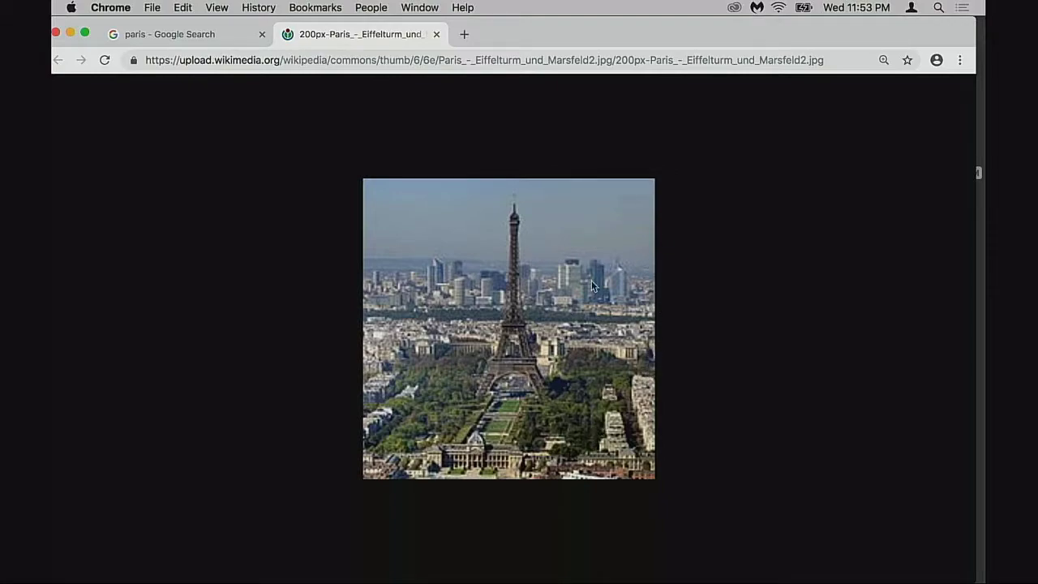
key("super+w")
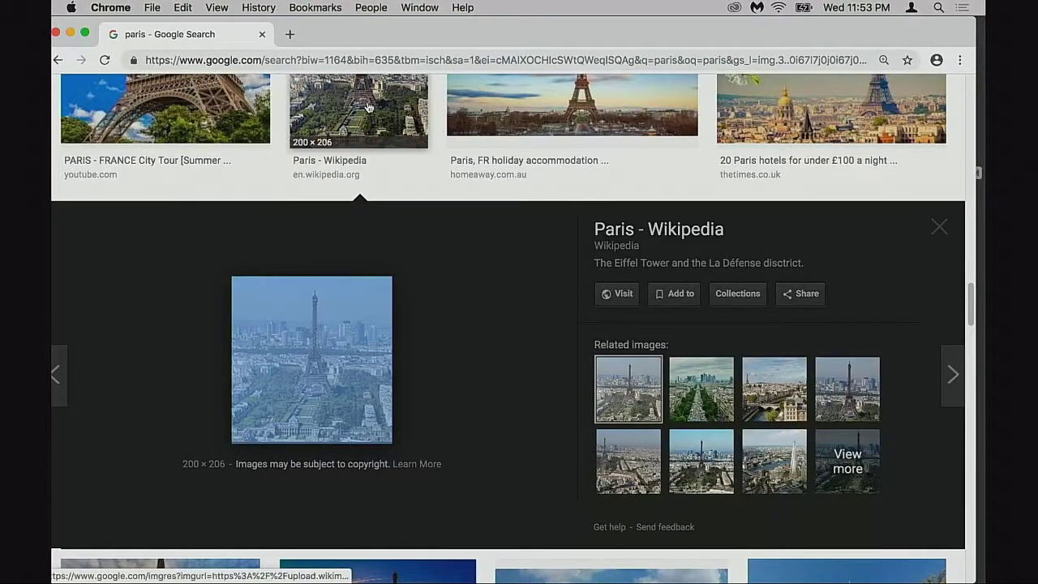
key("super+h")
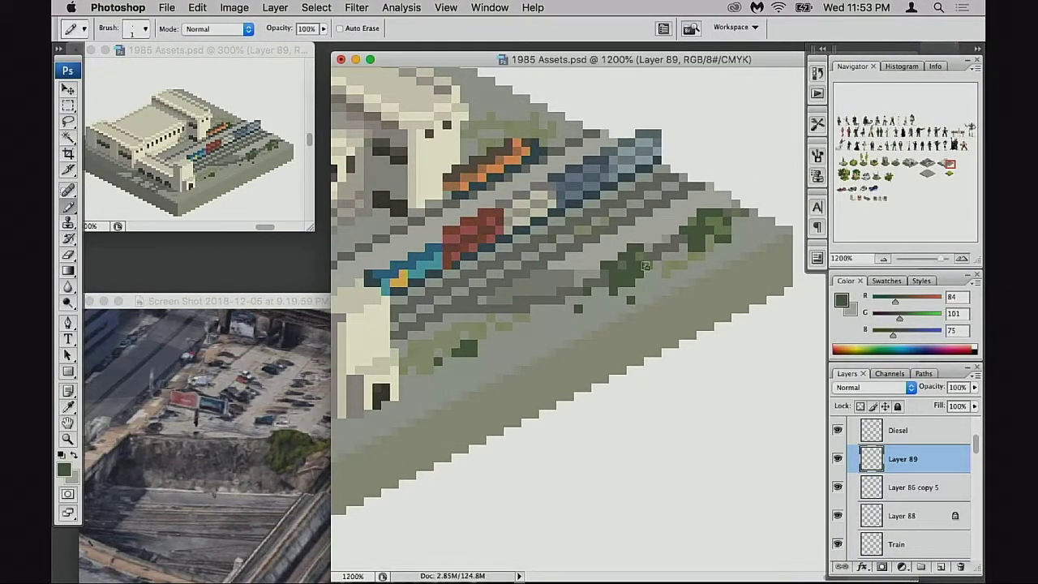
Step: Shade the middle trackside bush on Layer 89 with sampled olive green (124, 137, 98) and dark green (84, 101, 75) pixels
left_click(639, 250, "alt")
left_click_drag(641, 245, 654, 265)
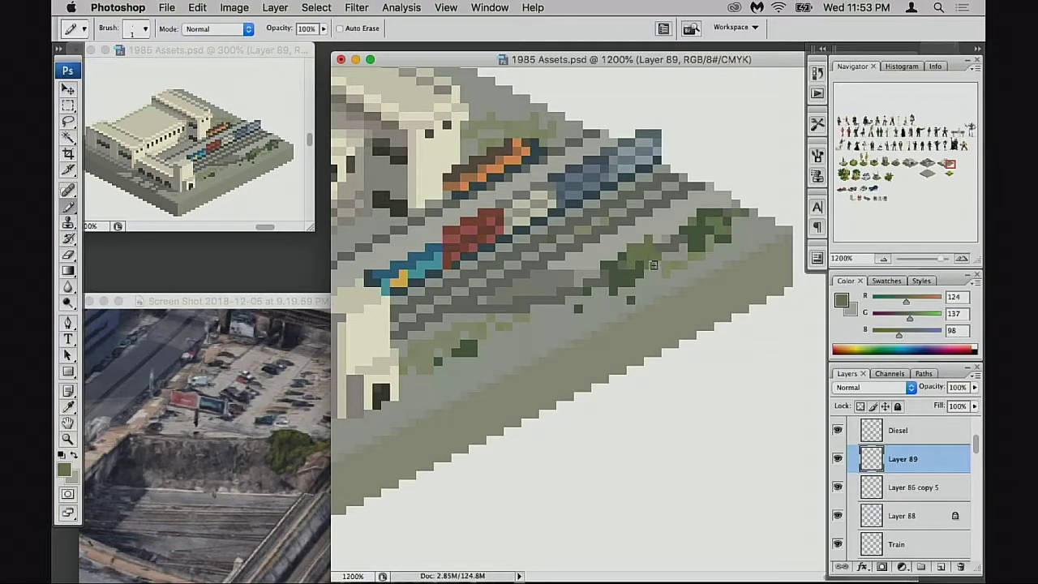
key("ctrl+z")
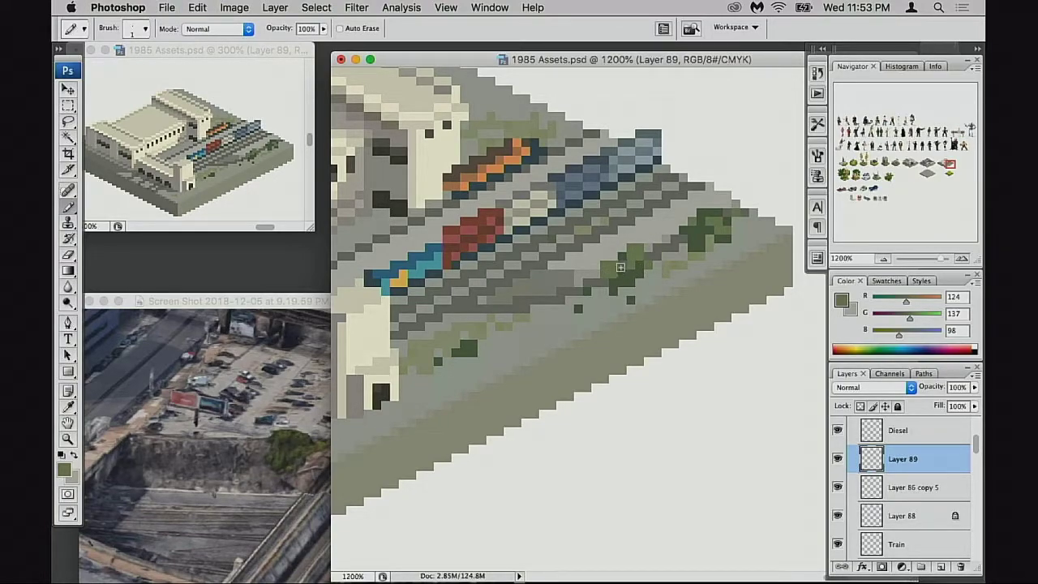
left_click(617, 269, "alt")
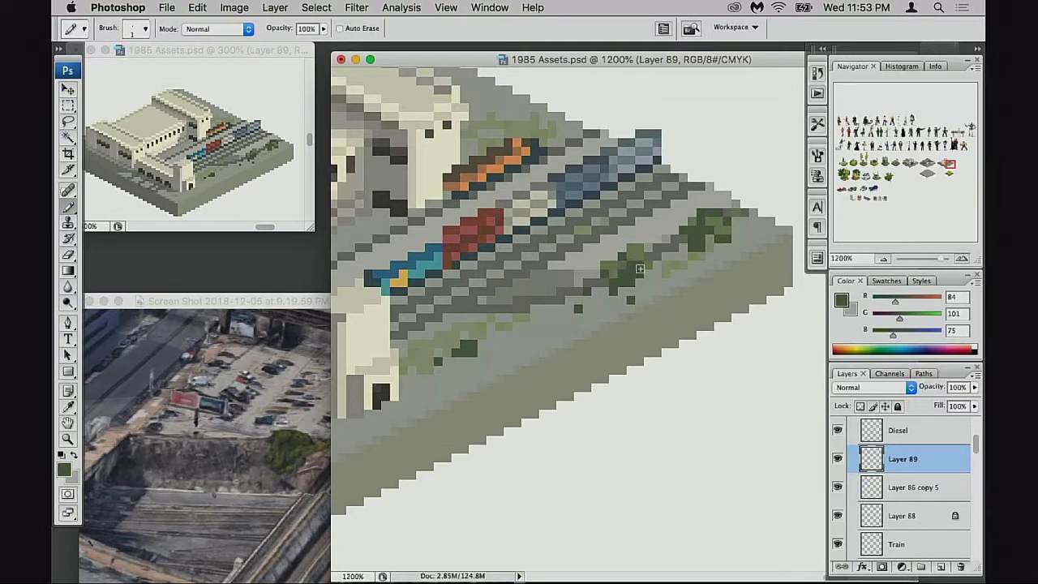
left_click(638, 269, "alt")
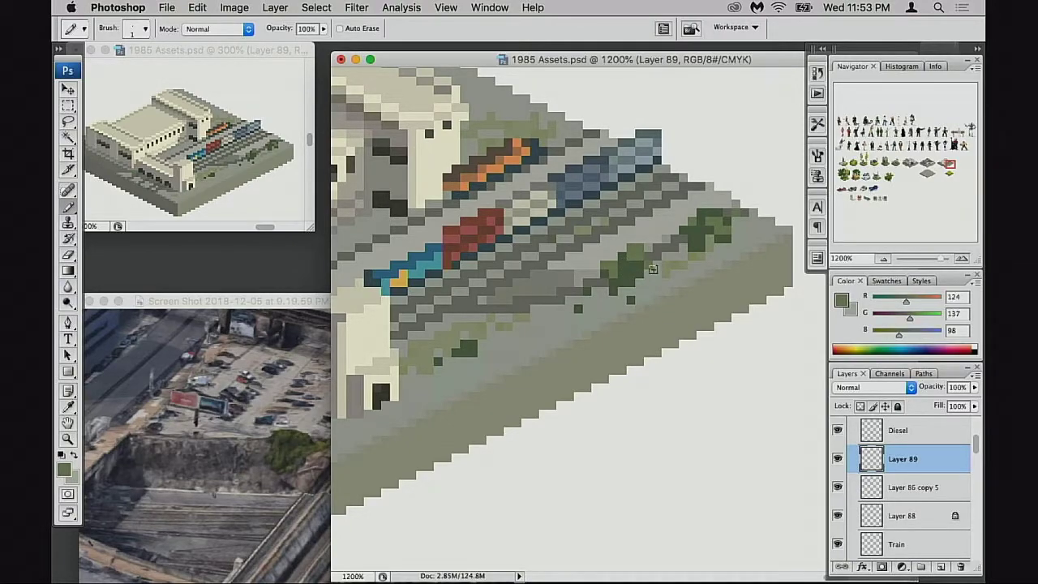
left_click(630, 246, "alt")
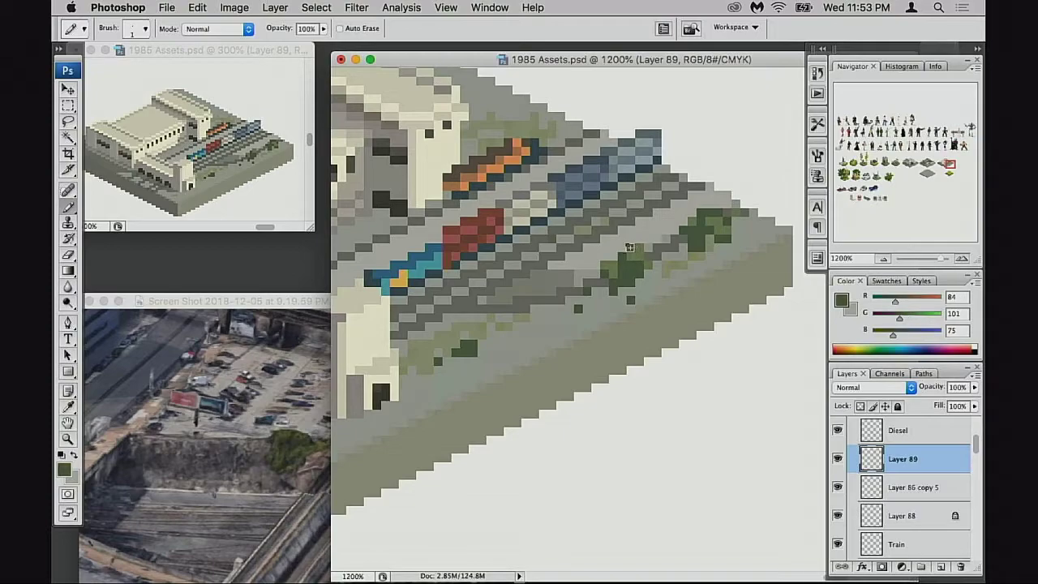
left_click(648, 250, "alt")
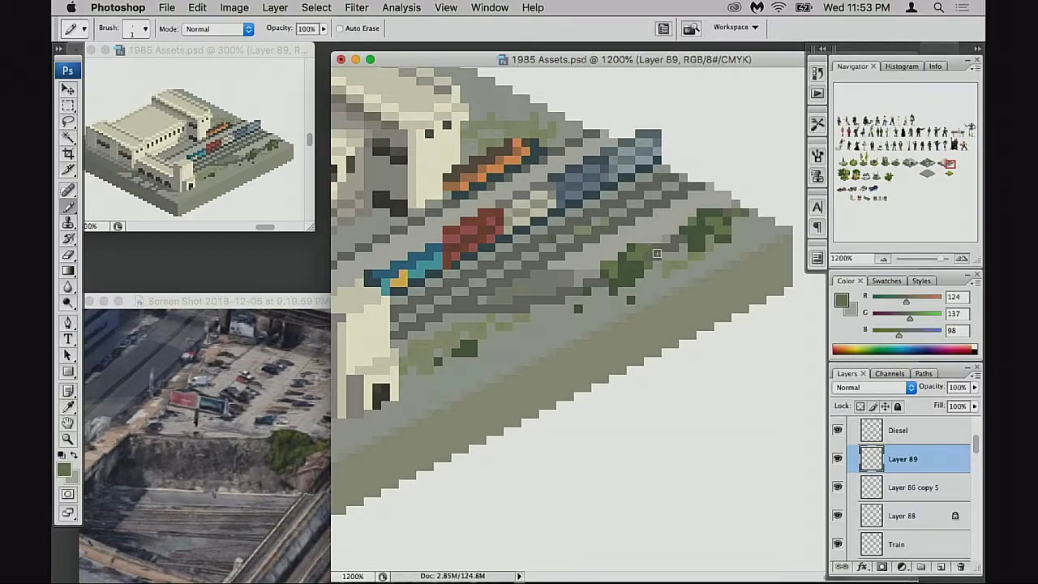
Step: Paint olive green (124, 137, 98) highlights and dark green (84, 101, 75) shadow pixels on the bush near the tile's far corner
left_click_drag(701, 206, 709, 206)
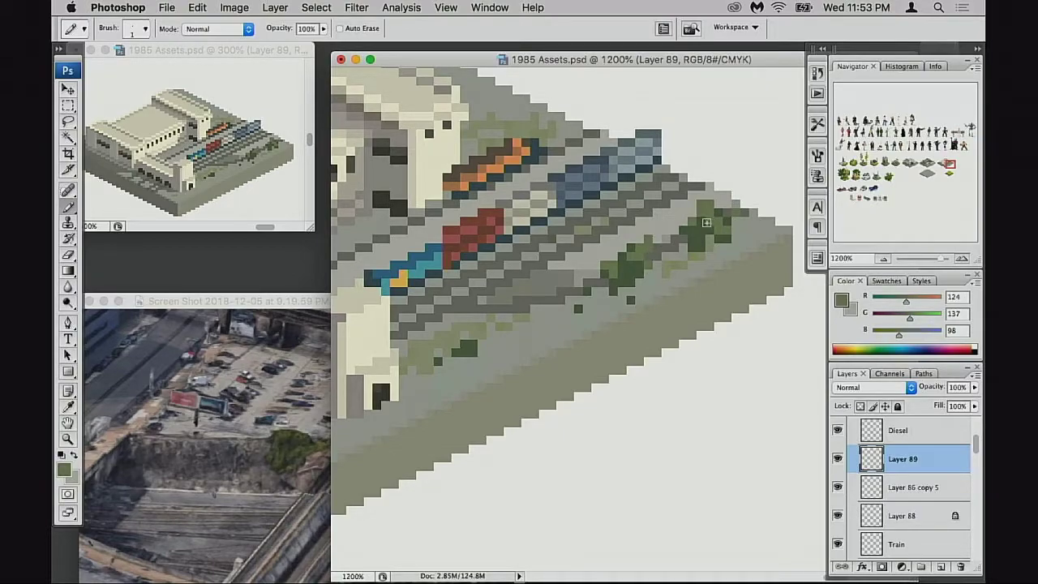
left_click(711, 235, "alt")
left_click(721, 232)
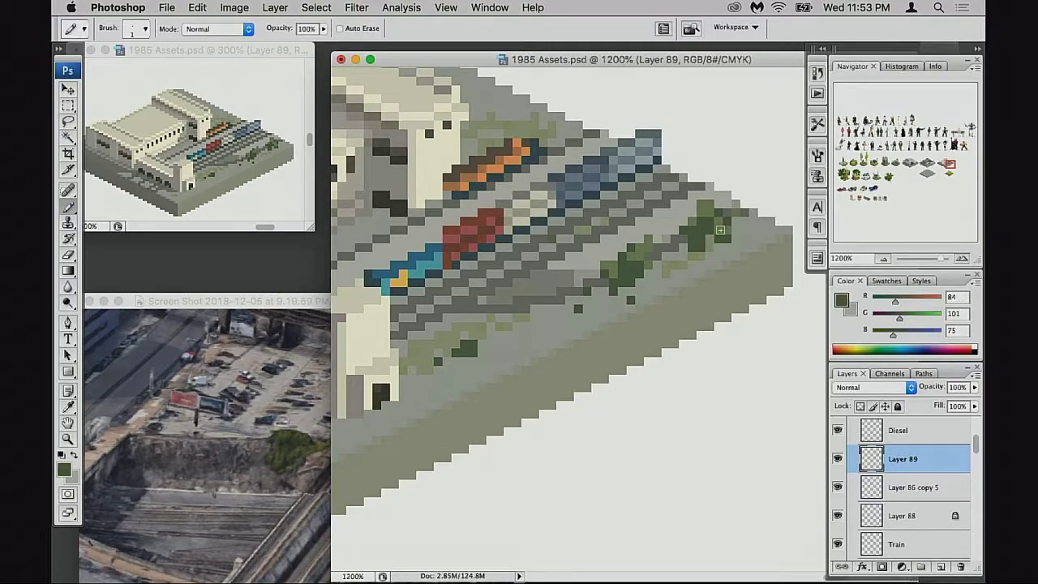
left_click(719, 223, "alt")
left_click_drag(719, 215, 727, 220)
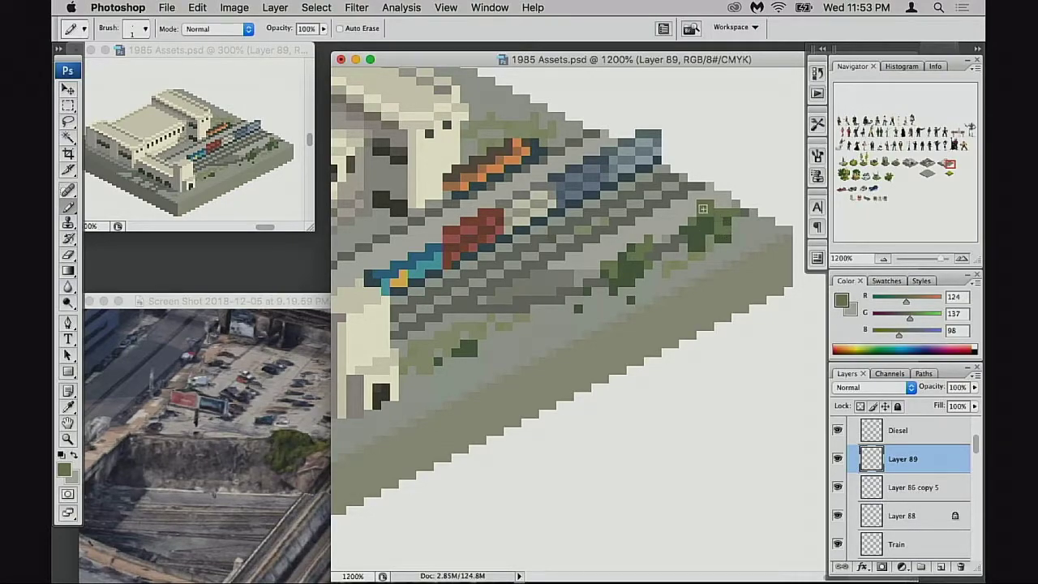
Step: Erase the stray dark green pixels below the middle bush and clean up its lower edge
key("e")
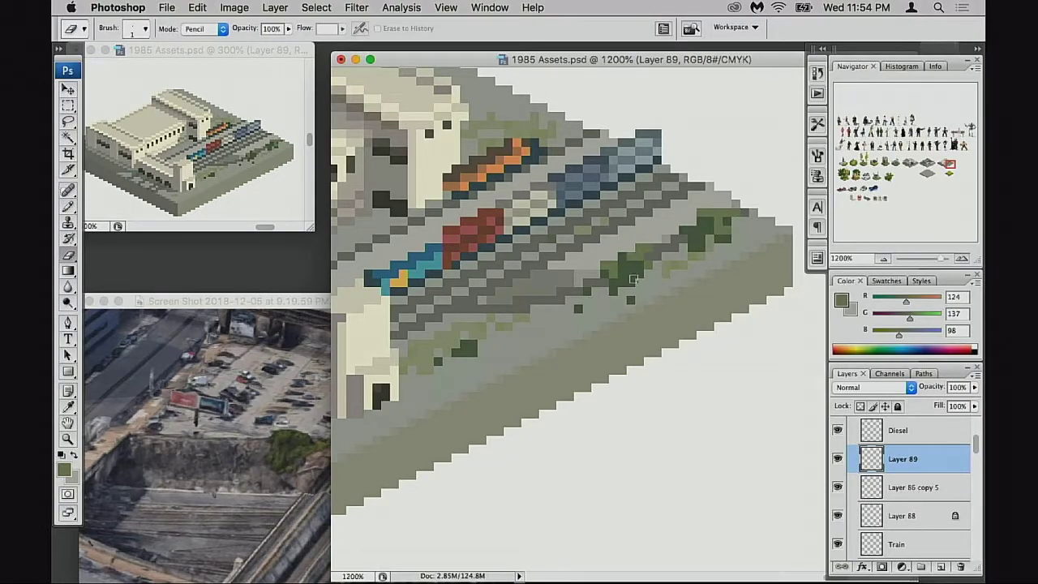
key("b")
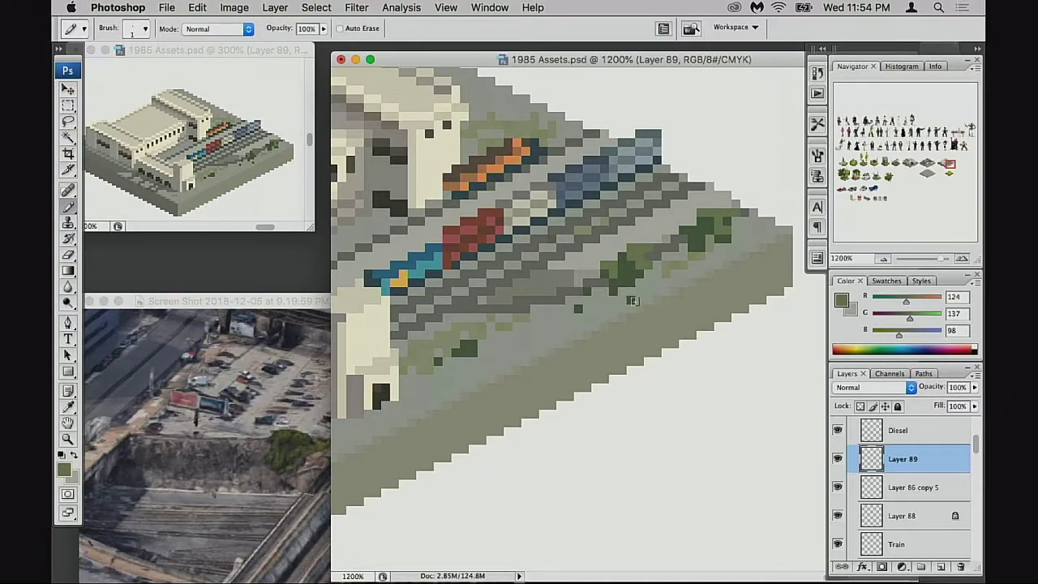
key("e")
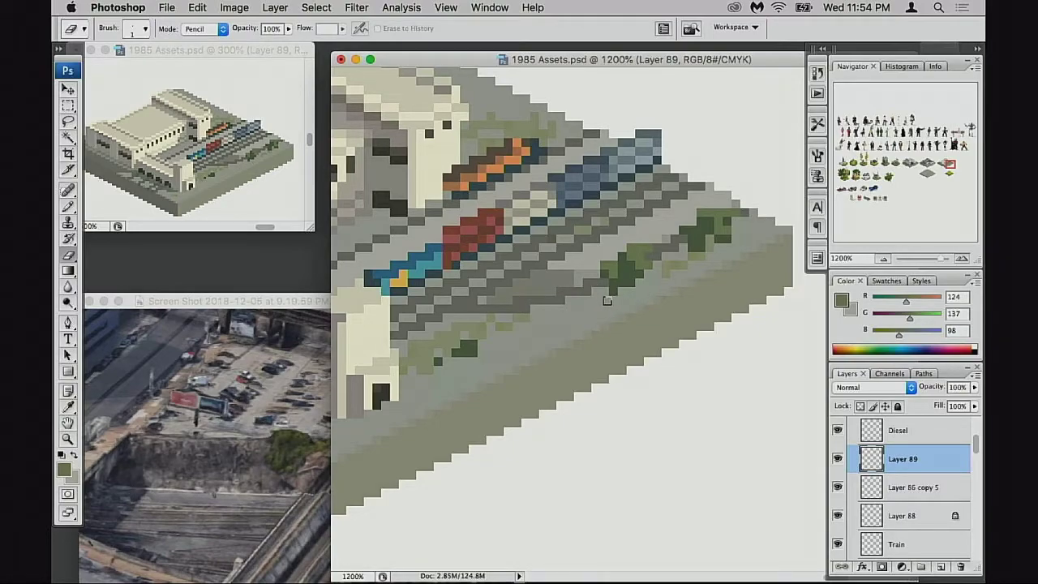
key("b")
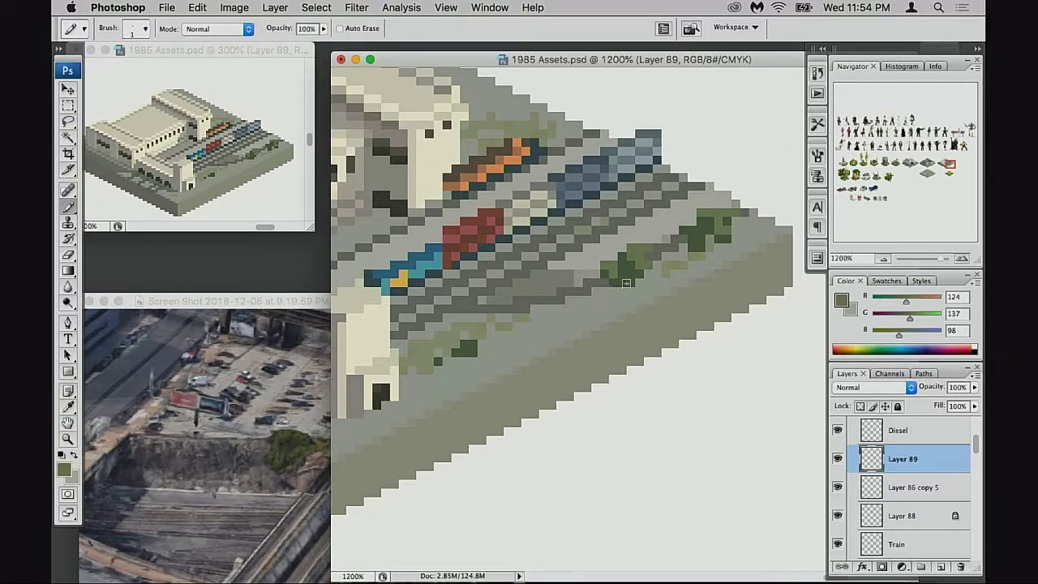
left_click(623, 276, "alt")
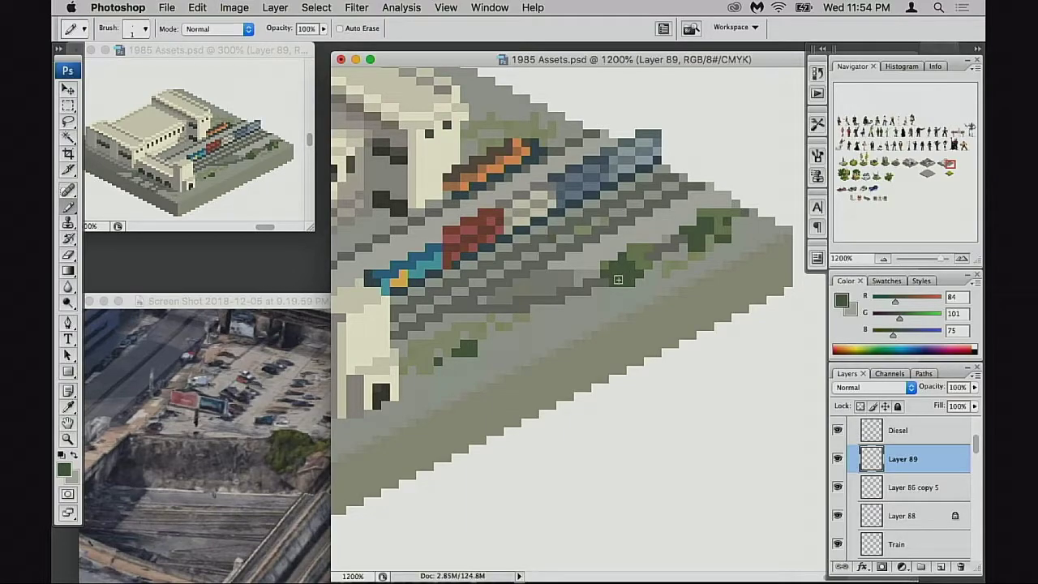
Step: Reshape the far-corner bush by erasing edge pixels and repainting its foliage in dark green (84, 101, 75) and olive green (124, 137, 98)
key("z")
left_click(632, 274, "alt")
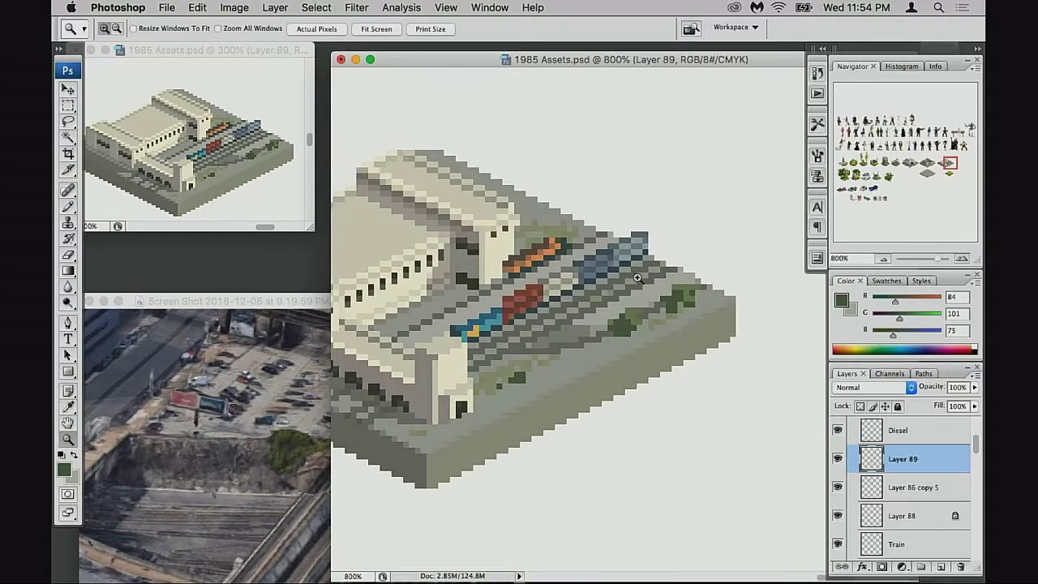
key("b")
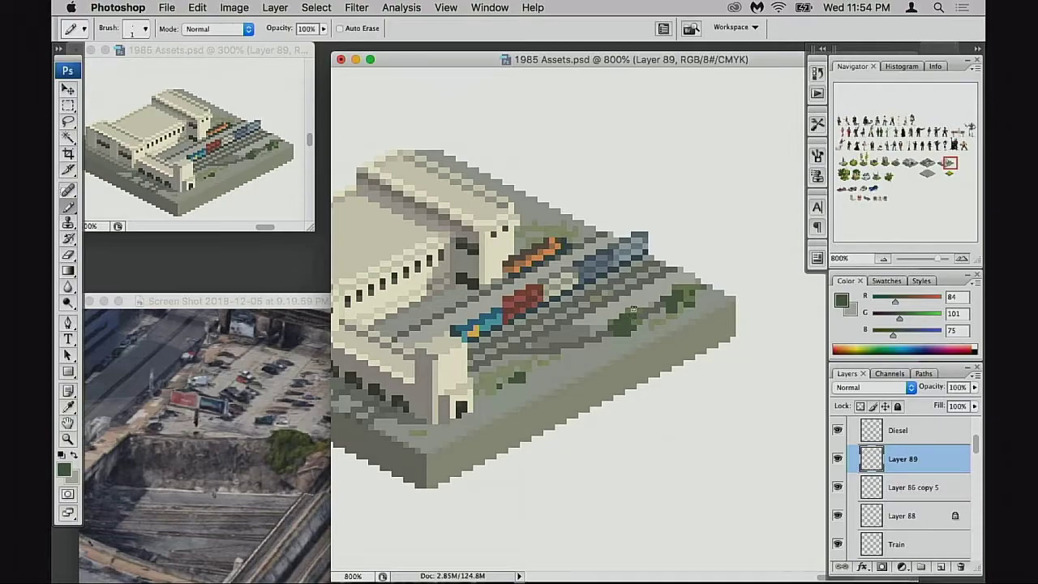
key("e")
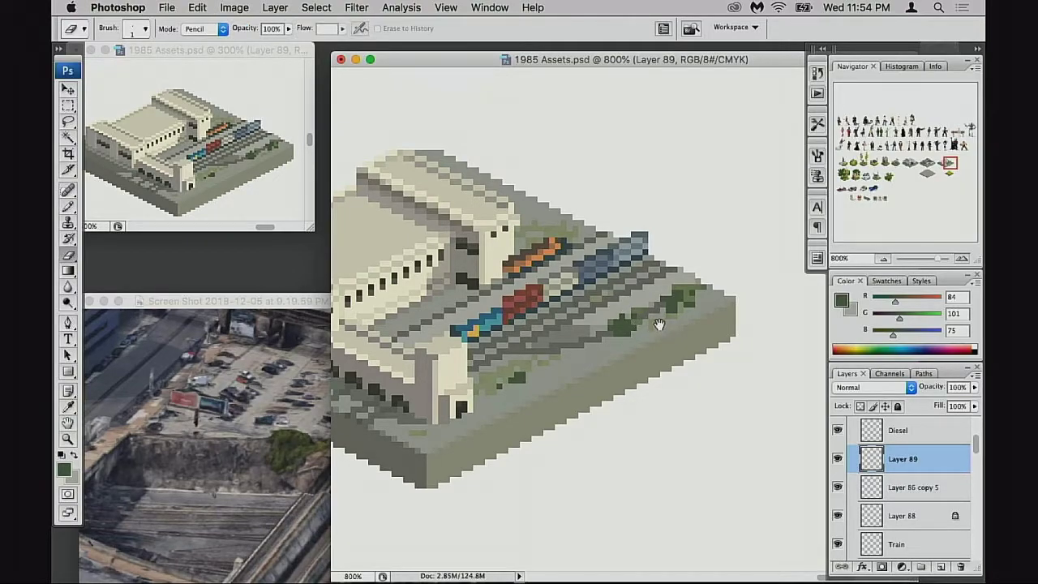
key("b")
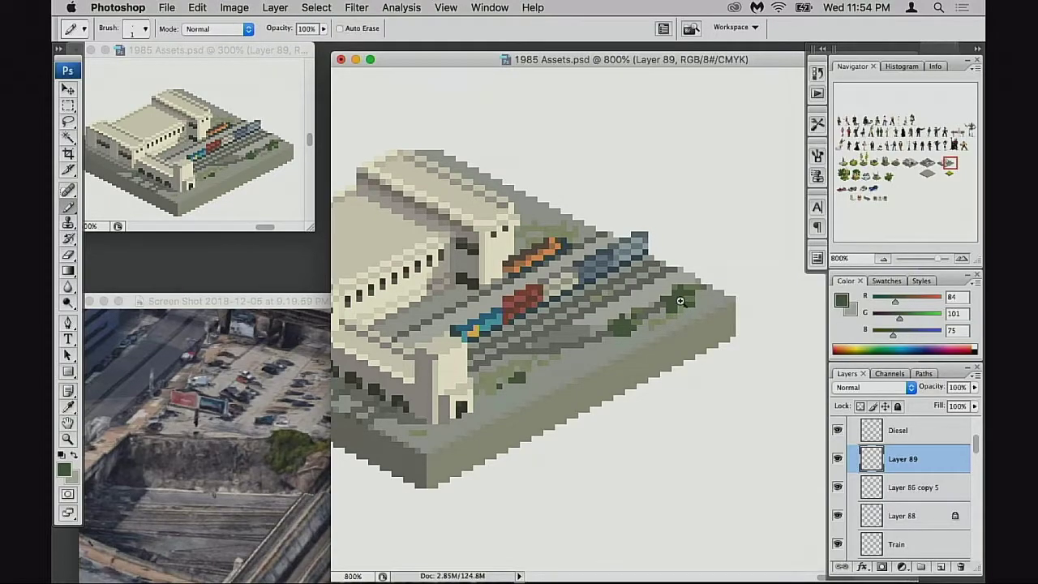
left_click(680, 301)
key("e")
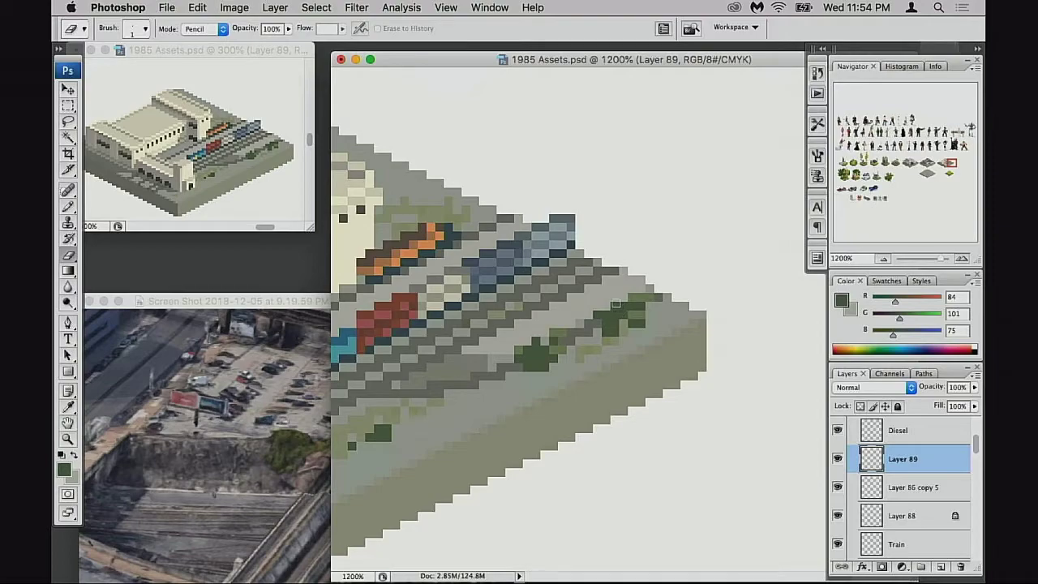
key("b")
left_click(640, 310, "alt")
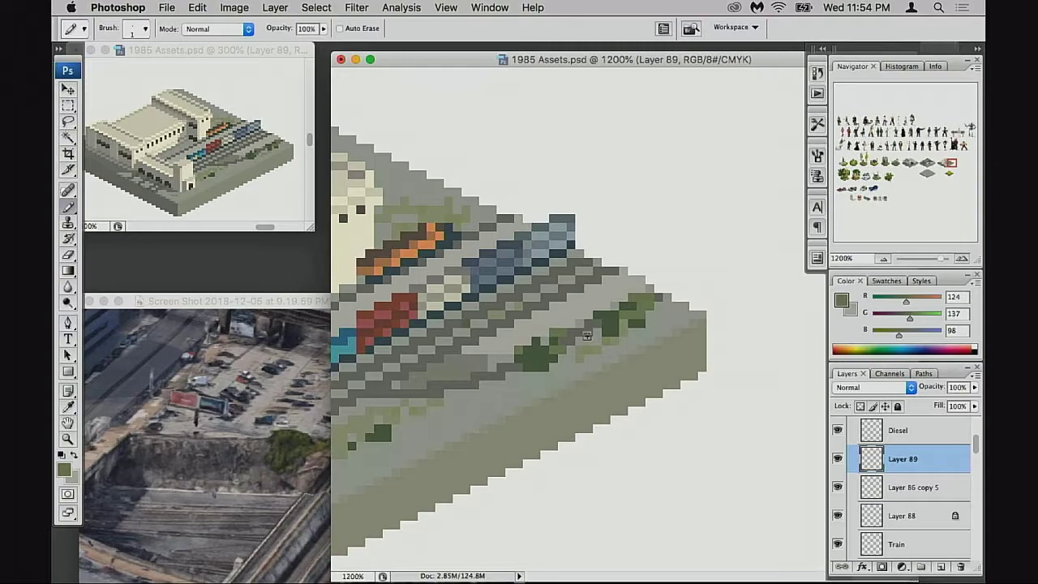
Step: Trim the light grass between the two bushes, then touch up the middle bush and add a small dark green (84, 101, 75) shrub beside it
key("e")
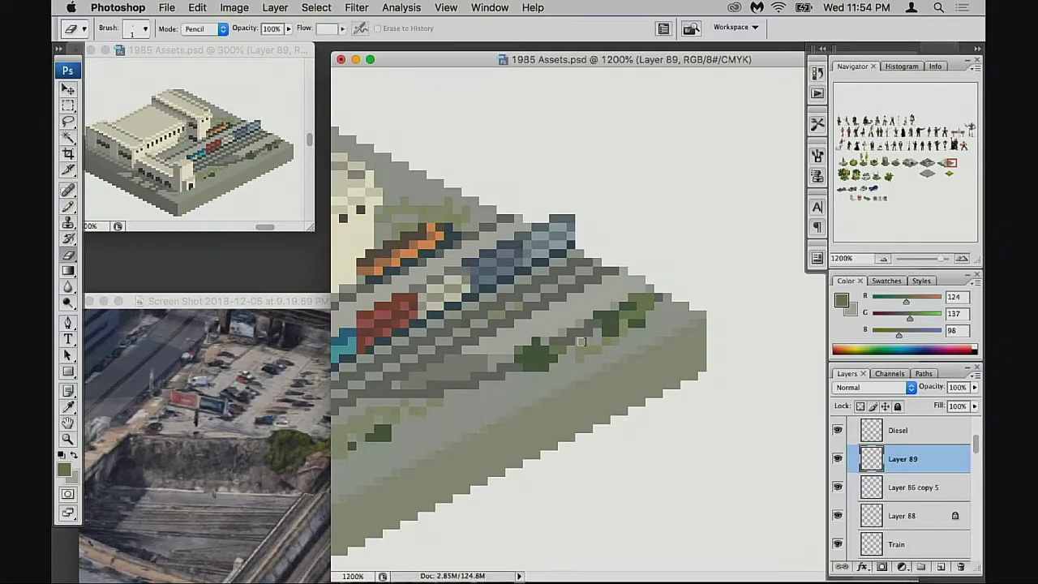
left_click_drag(582, 342, 601, 348)
key("b")
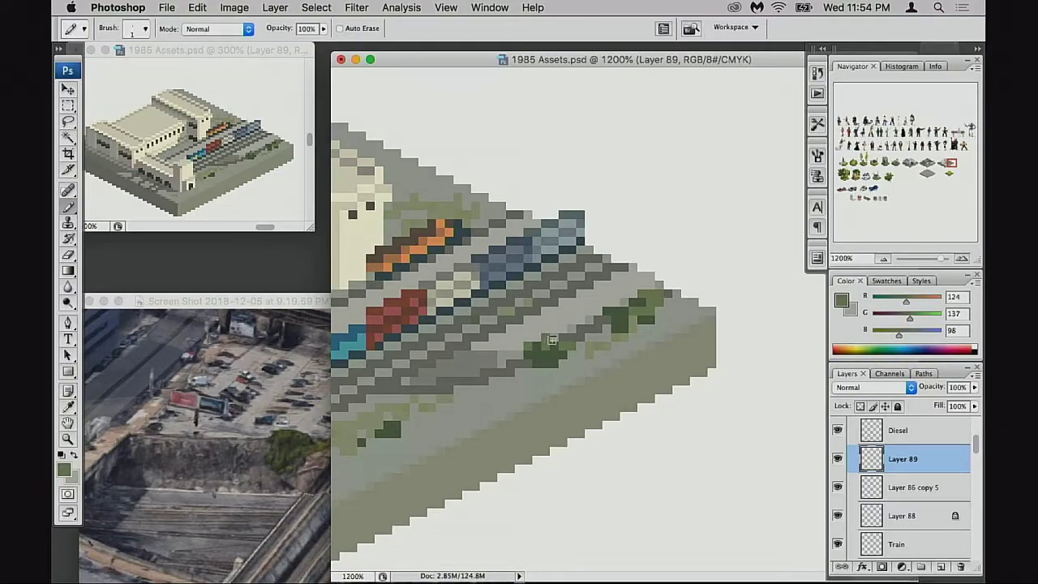
left_click(555, 345)
left_click(545, 362, "alt")
left_click(498, 377)
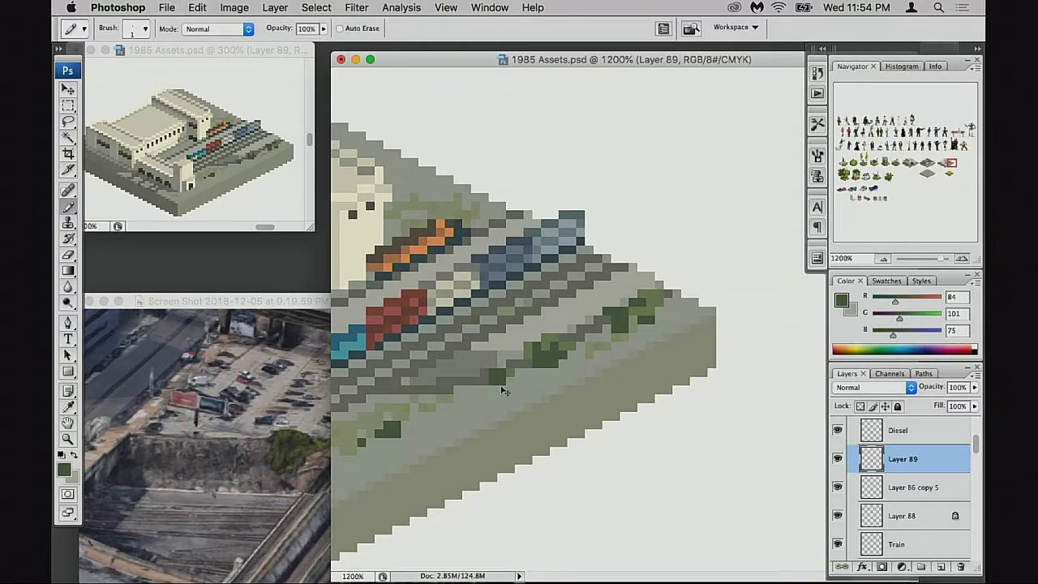
left_click(538, 363)
Step: Repaint the upper part of the far-corner bush in dark green and erase pixels along its lower edge
key("e")
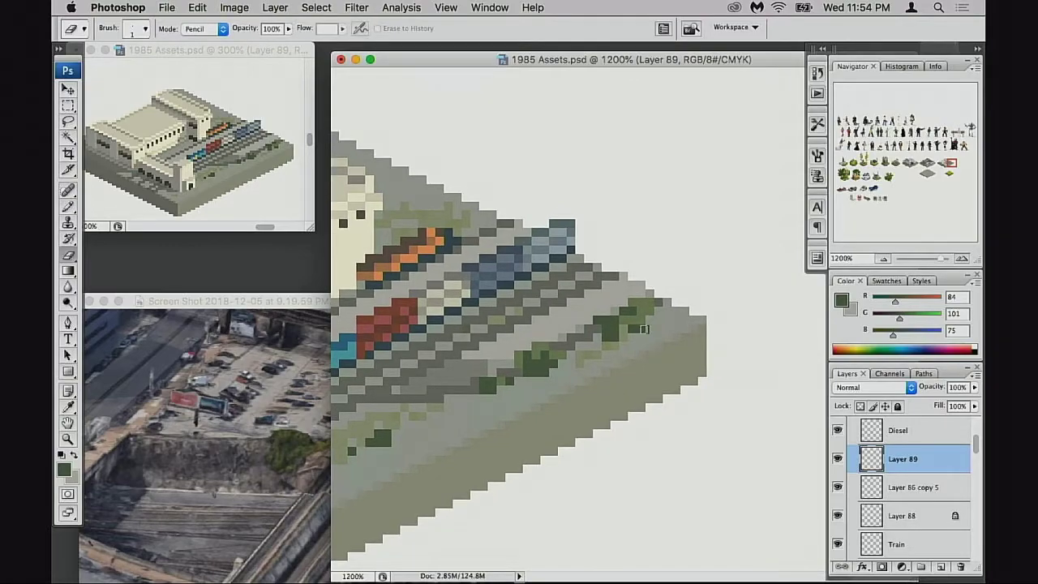
key("b")
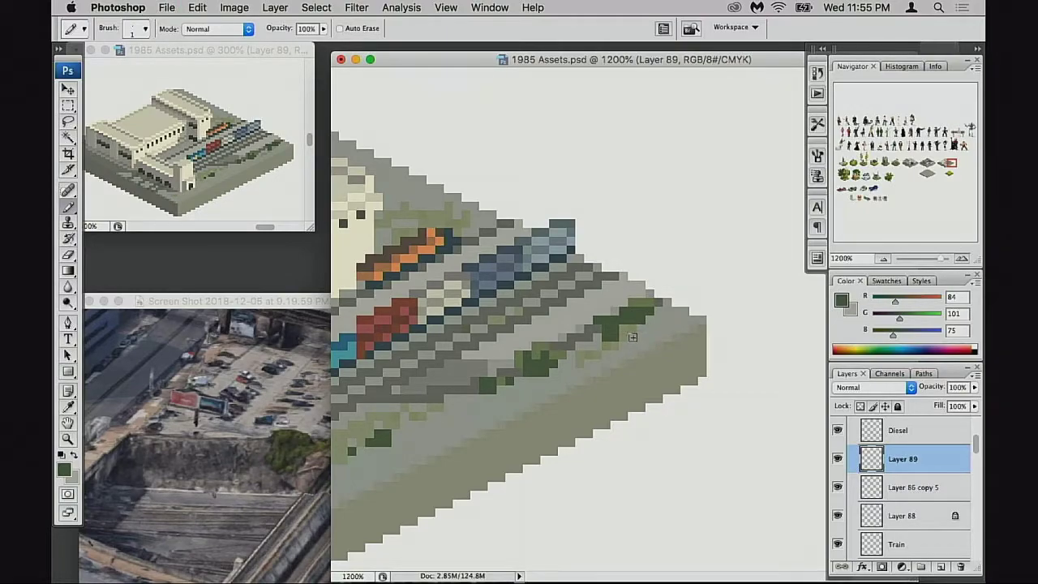
key("e")
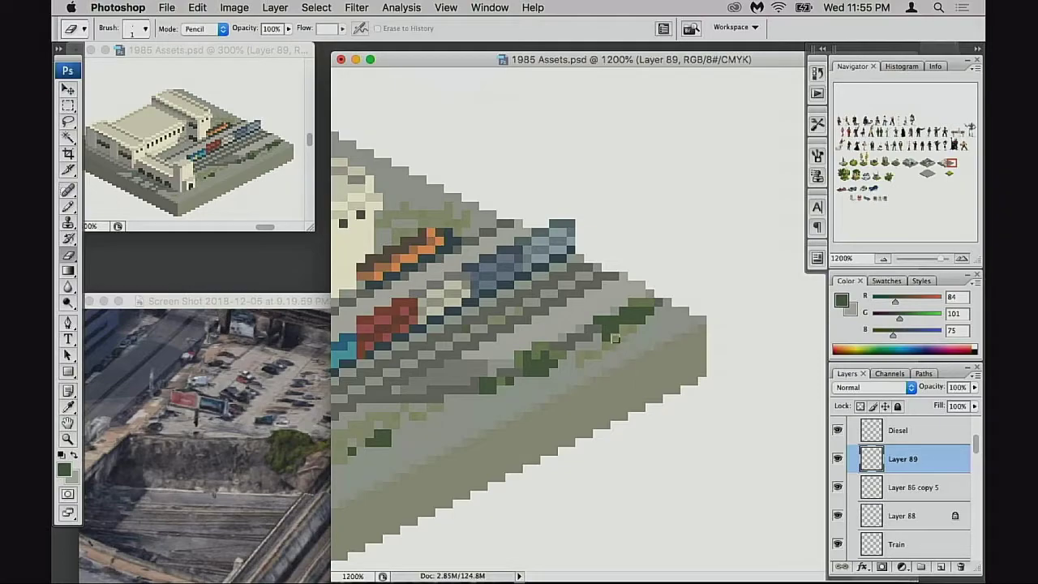
scroll(621, 352, "left", 1)
Step: Repaint the upper part of the far-corner bush and highlight its top edge in olive green (124, 137, 98)
key("b")
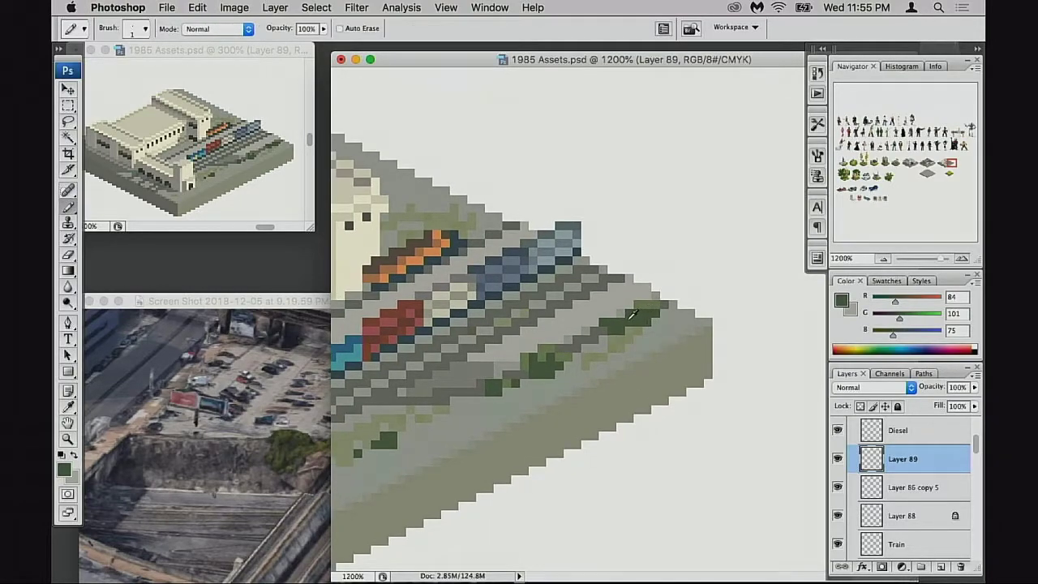
mouse_move(634, 313)
left_mouse_down()
mouse_move(629, 301)
mouse_move(641, 297)
mouse_move(624, 323)
mouse_move(657, 296)
mouse_move(641, 288)
mouse_move(661, 317)
left_mouse_up()
left_click(657, 297, "alt")
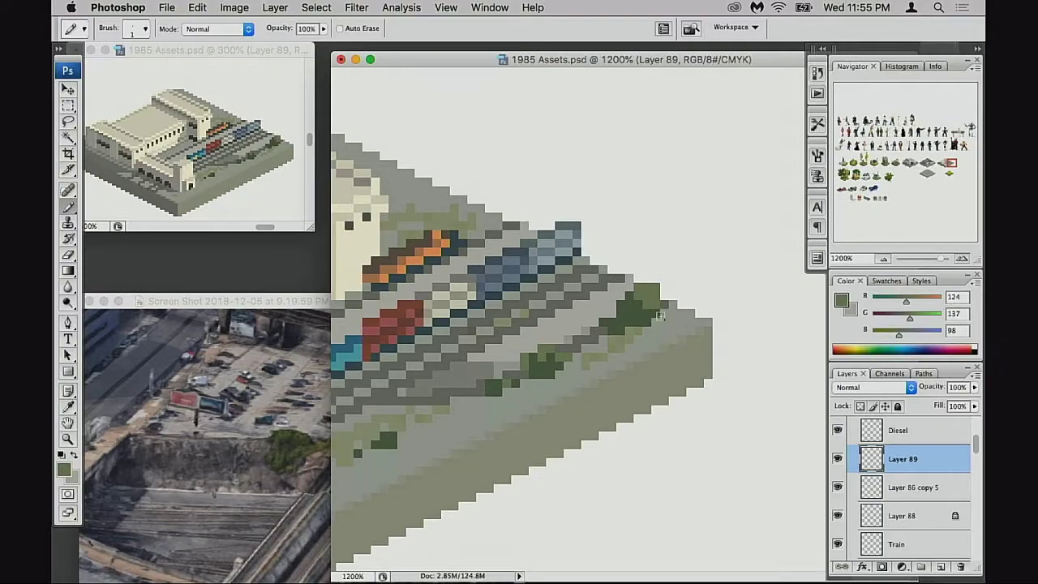
key("super+z")
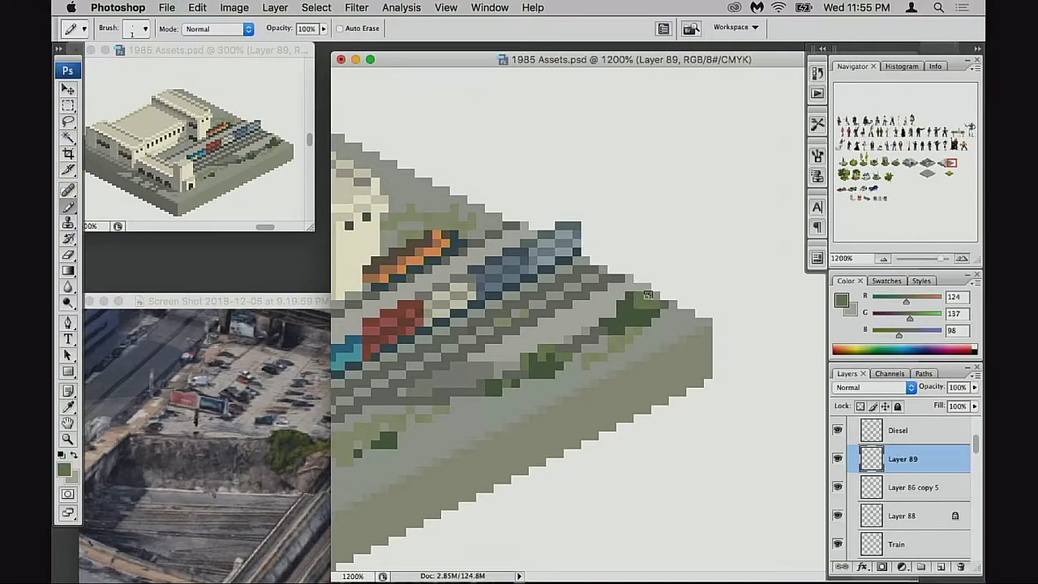
left_click(615, 297)
Step: Paint a small dark green (84, 101, 75) shrub between the station's end wall and the orange train
scroll(660, 359, "left", 3)
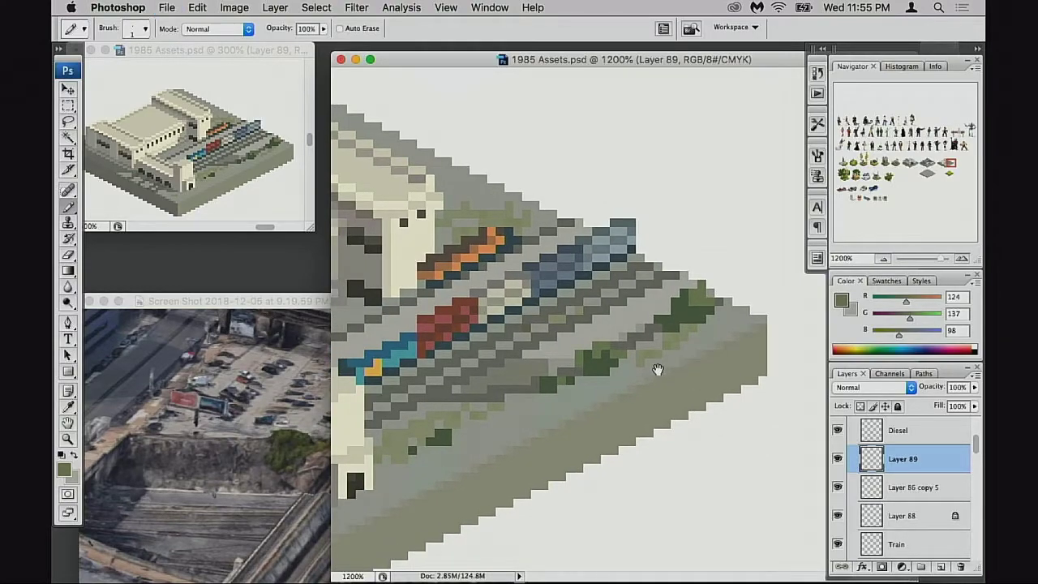
scroll(641, 349, "left", 4)
scroll(568, 308, "up", 3)
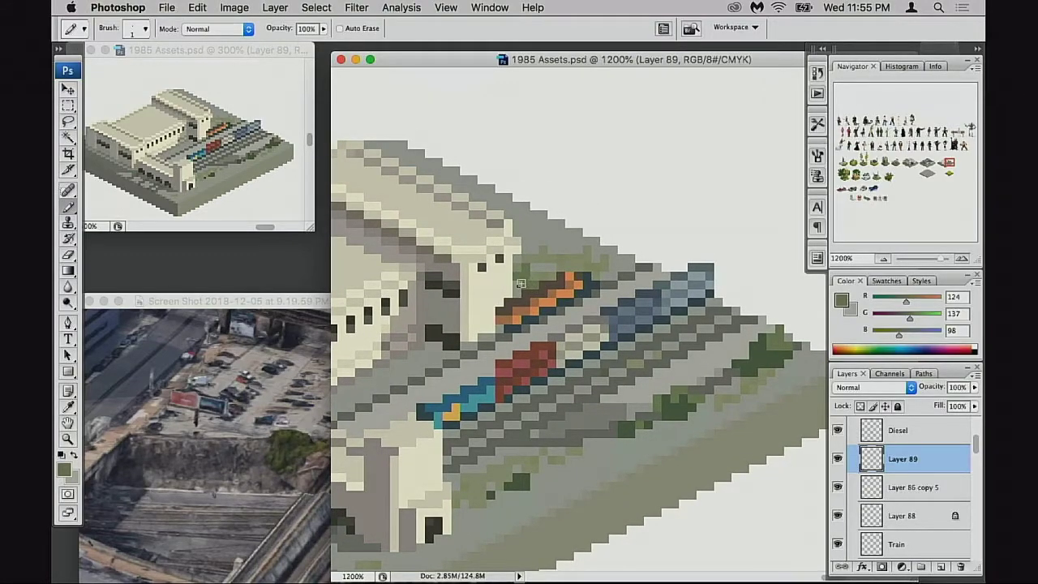
left_click(519, 274, "alt")
mouse_move(518, 274)
left_mouse_down()
mouse_move(532, 277)
mouse_move(521, 288)
left_mouse_up()
key("super+z")
key("super+z")
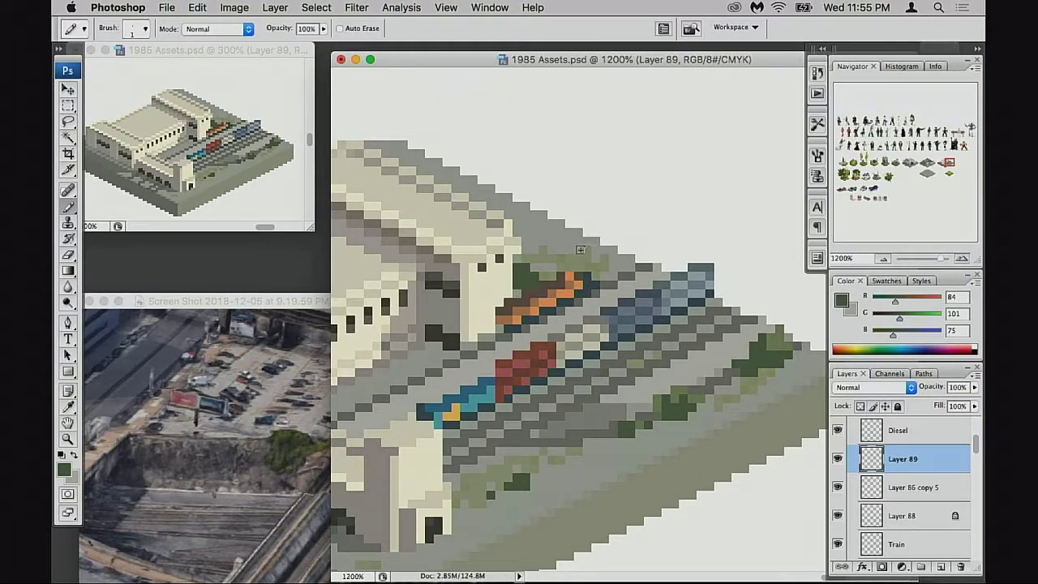
key("super+z")
Step: Block in a dark green (84, 101, 75) tree crown above the tile's back edge behind the orange train
mouse_move(570, 231)
left_mouse_down()
mouse_move(584, 209)
mouse_move(578, 224)
mouse_move(571, 206)
mouse_move(570, 231)
left_mouse_up()
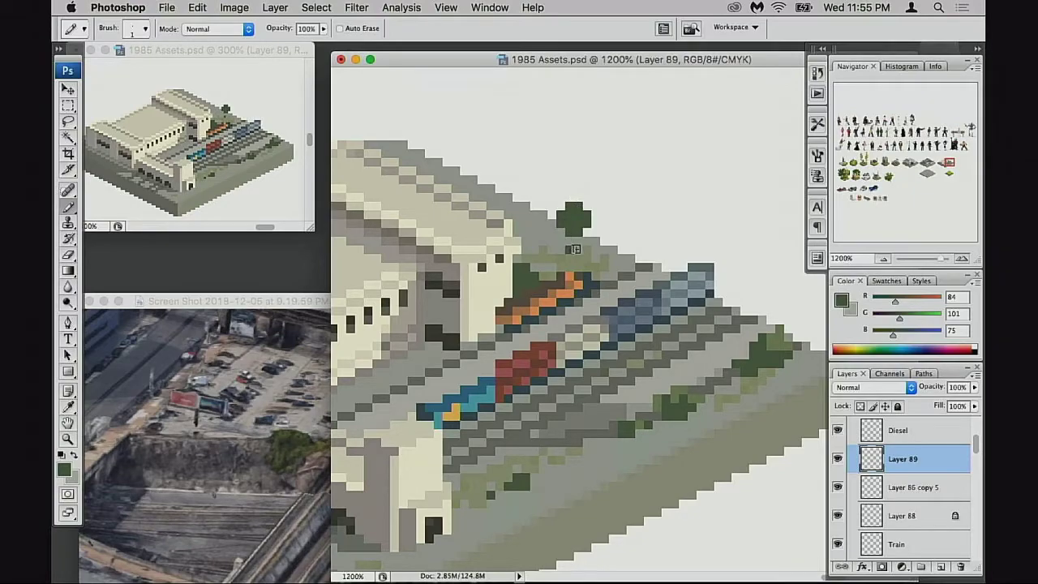
left_click_drag(637, 343, 654, 337)
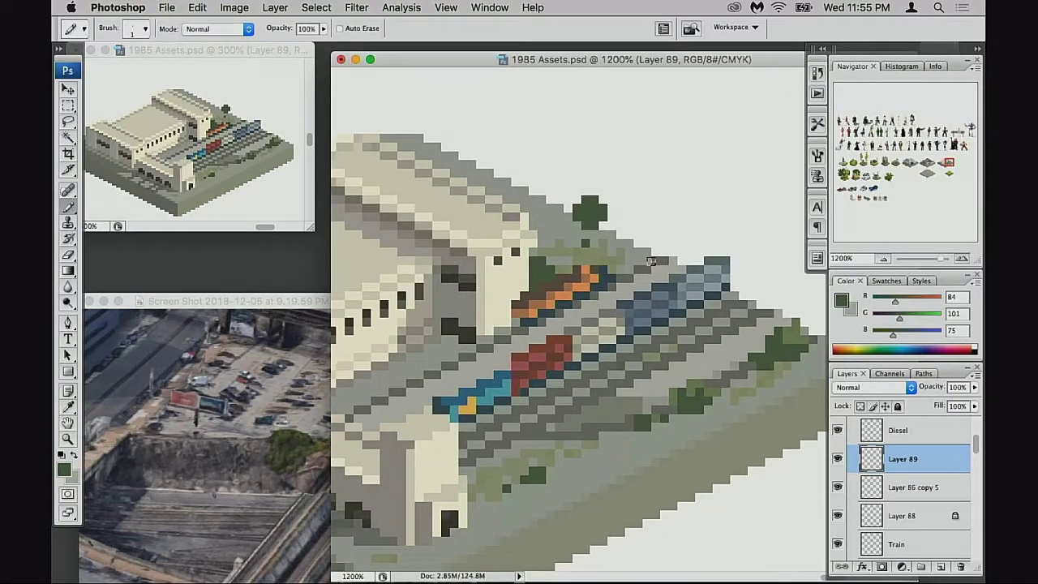
left_click(591, 234)
left_click_drag(594, 191, 601, 190)
left_click(600, 183)
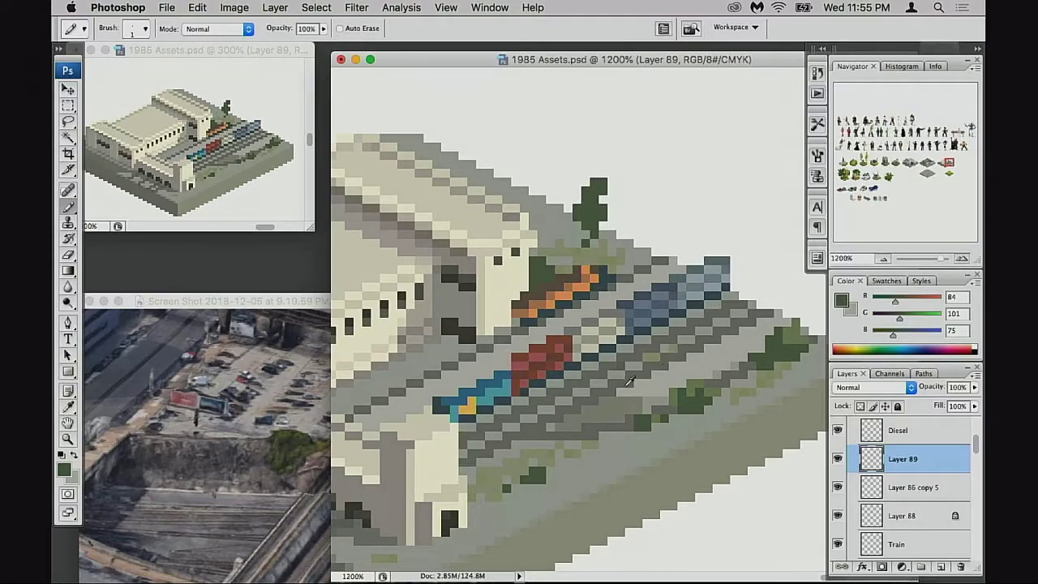
Step: Set the foreground colour to brownish green (104, 104, 79) and paint the trunk below the tree crown
left_click(572, 395, "alt")
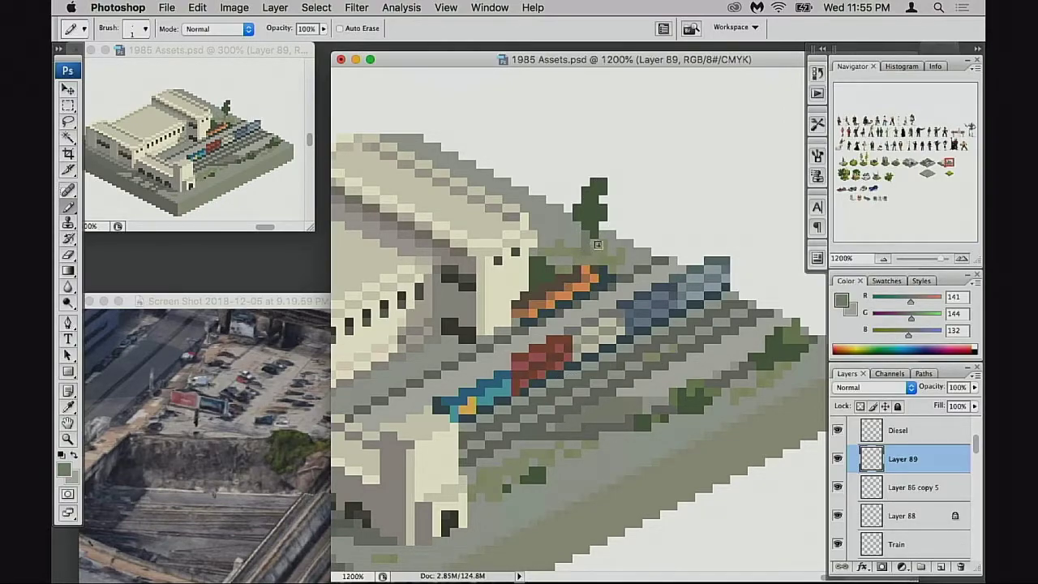
key("Tab")
key("Tab")
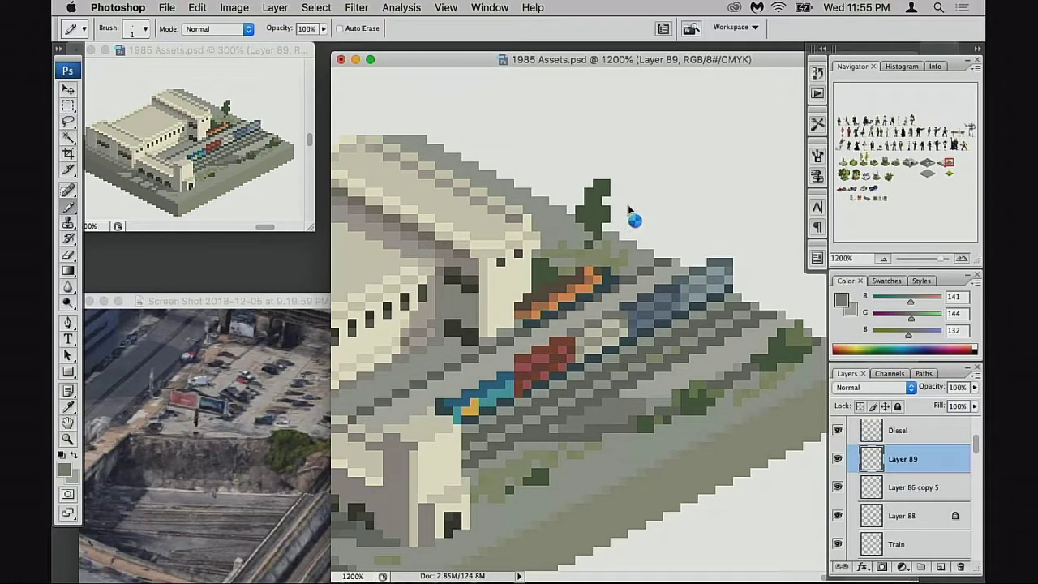
left_click(64, 472)
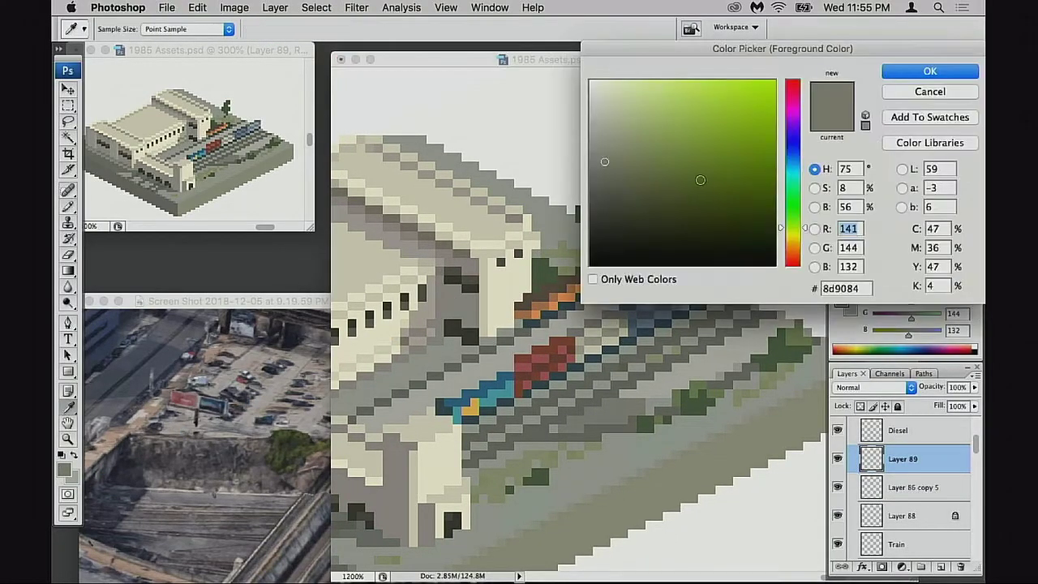
mouse_move(604, 161)
left_mouse_down()
mouse_move(619, 193)
mouse_move(635, 190)
left_mouse_up()
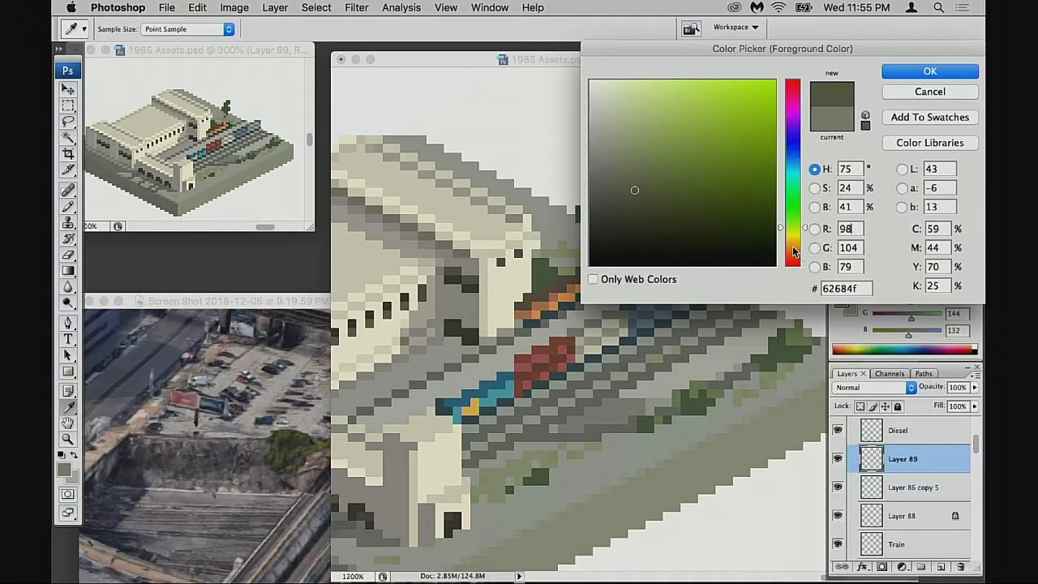
left_click_drag(793, 247, 795, 235)
left_click(902, 75)
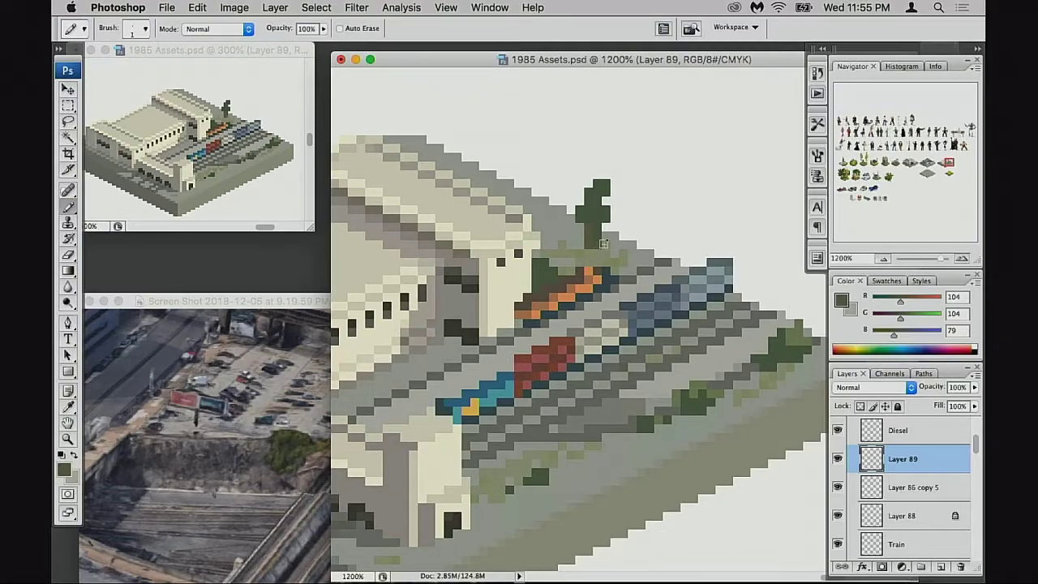
Step: Lighten the foreground colour to (144, 144, 116) and add a light pixel between the tree's trunk and crown
left_click(68, 470)
left_click(64, 469)
mouse_move(634, 190)
left_mouse_down()
mouse_move(614, 166)
mouse_move(626, 163)
left_mouse_up()
left_click(931, 71)
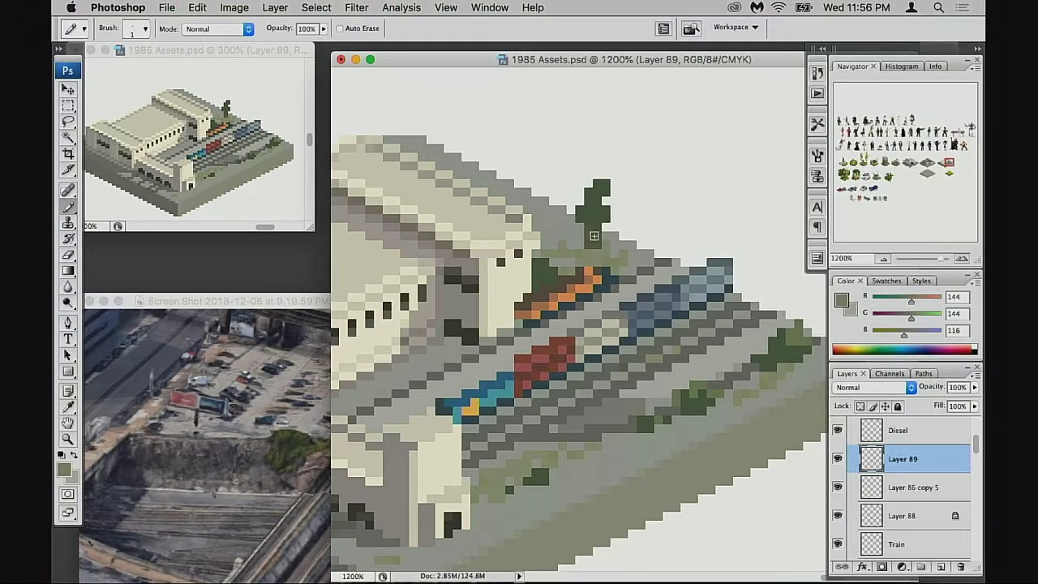
left_click(597, 201)
Step: Broaden the tree crown on both sides with dark green (84, 101, 75) foliage pixels
left_click(597, 204, "alt")
left_click(616, 210)
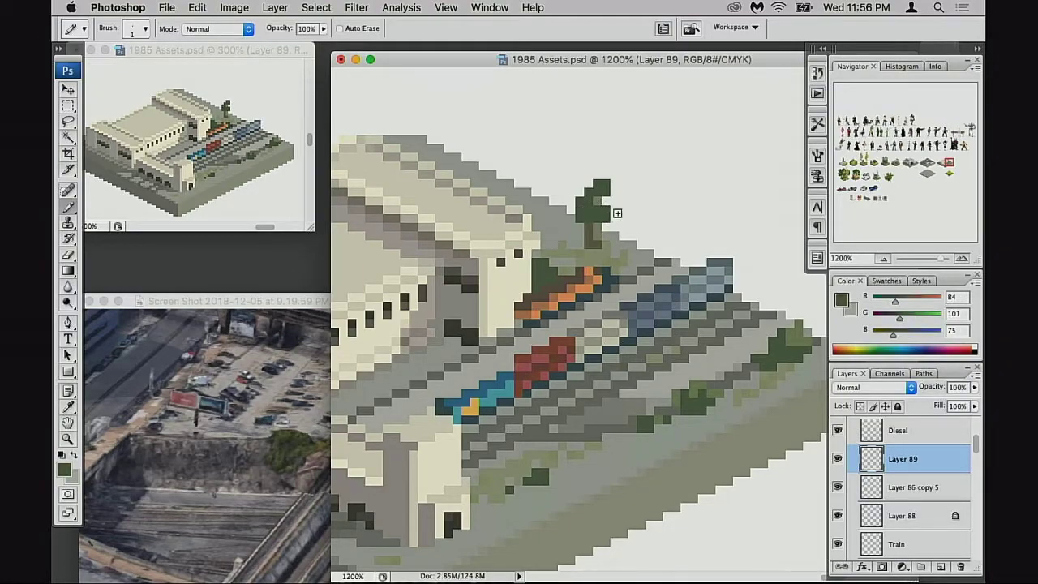
left_click(613, 228)
left_click(572, 211)
left_click_drag(566, 215, 580, 226)
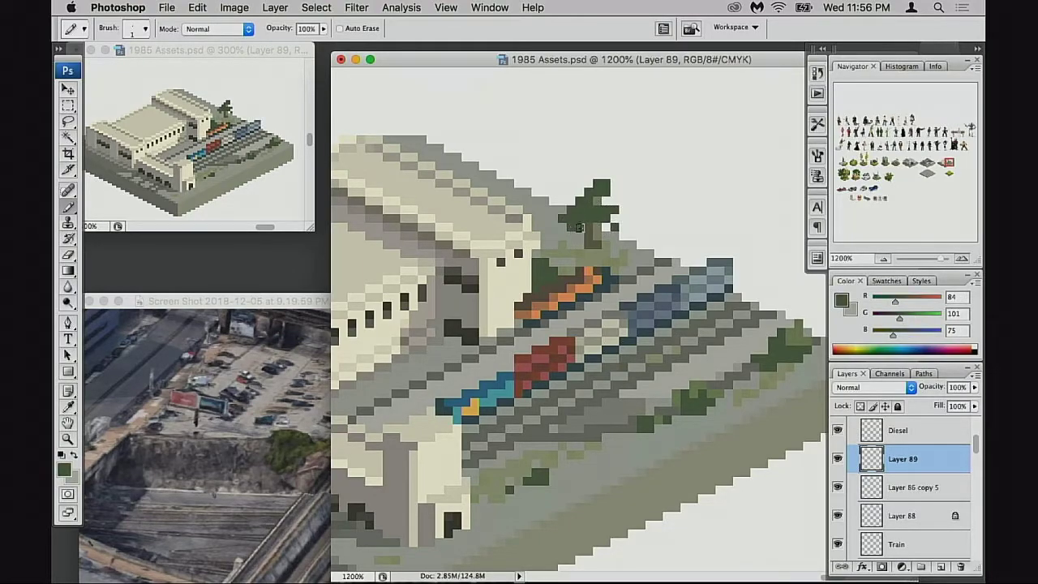
left_click(573, 197)
left_click(580, 184)
key("e")
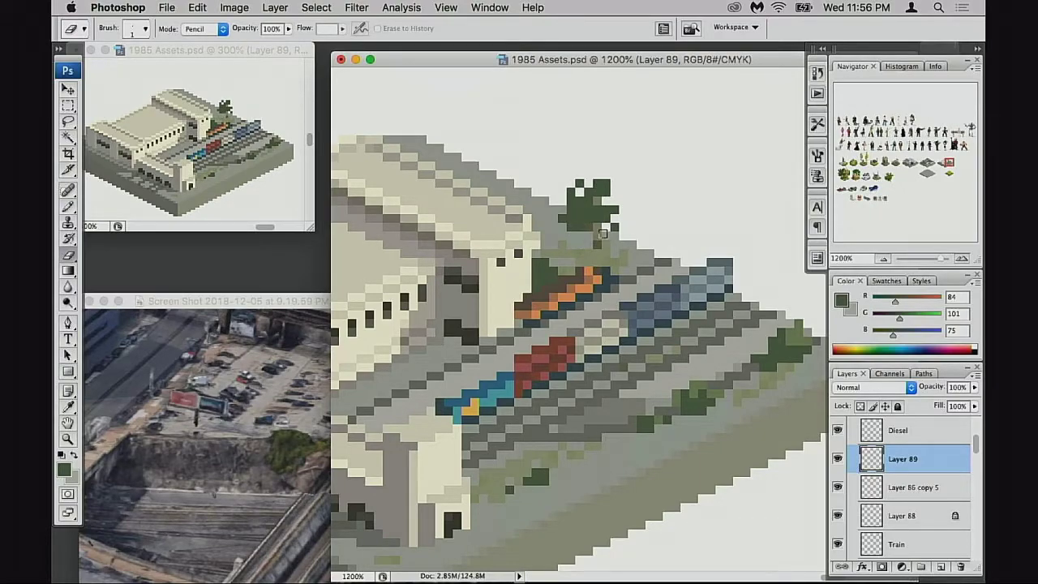
key("b")
left_click(581, 193)
left_click(565, 202)
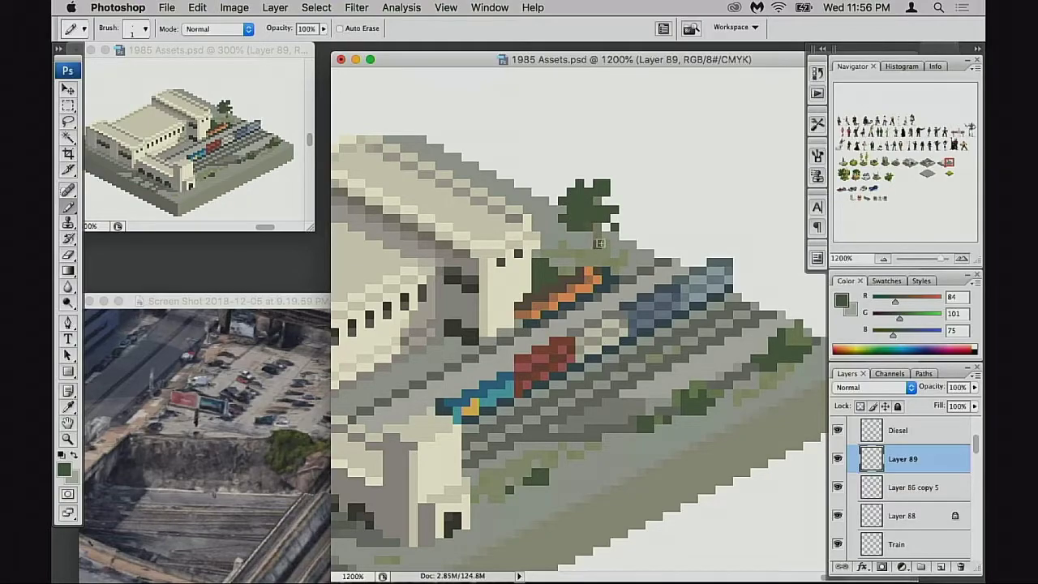
Step: Erase the tree trunk and repaint it in brownish green (104, 104, 79) down to the grass behind the orange train
key("h")
left_click(600, 243)
left_click(705, 374, "alt")
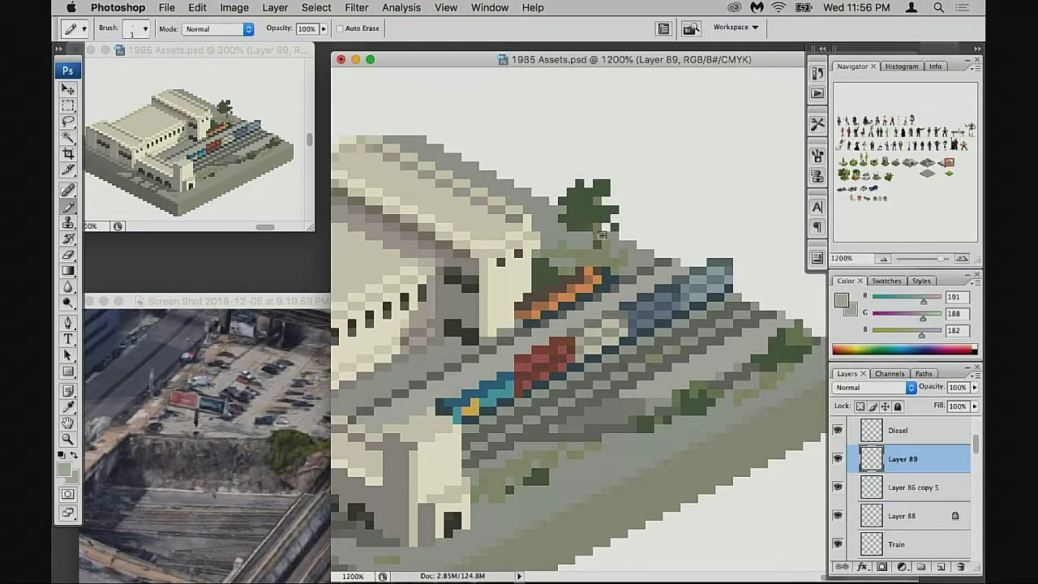
key("e")
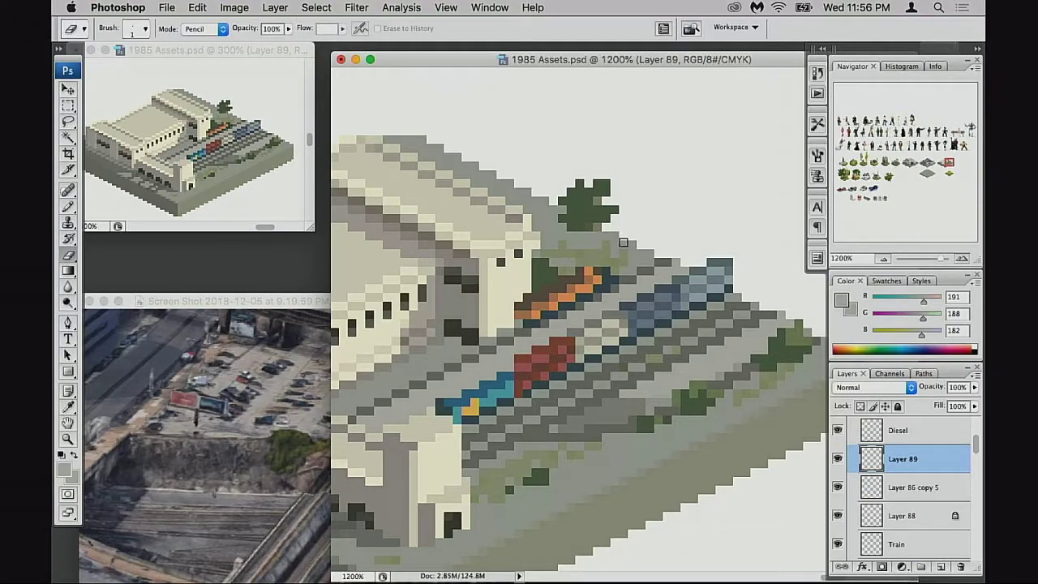
key("b")
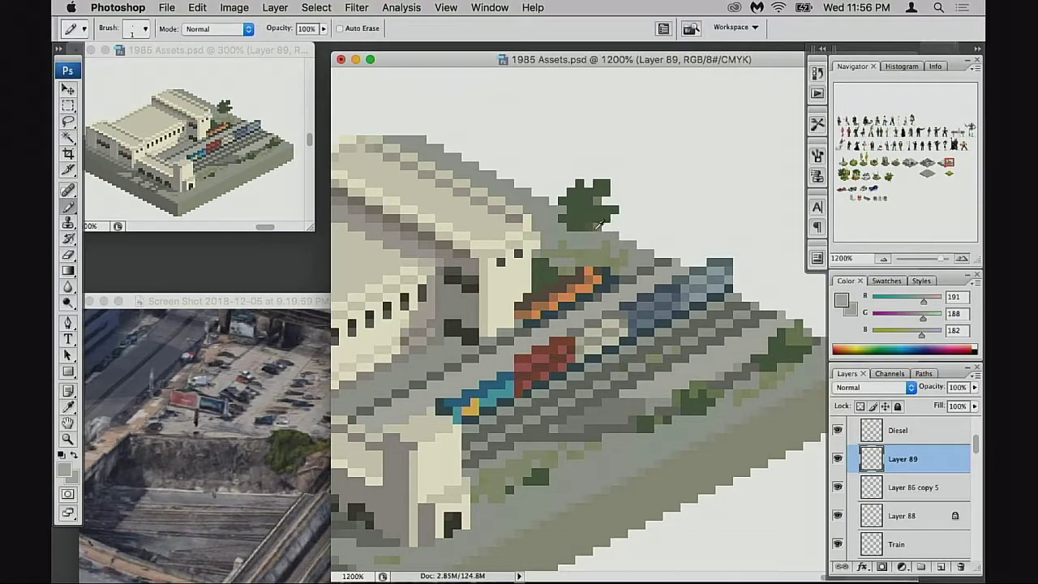
left_click(580, 235, "alt")
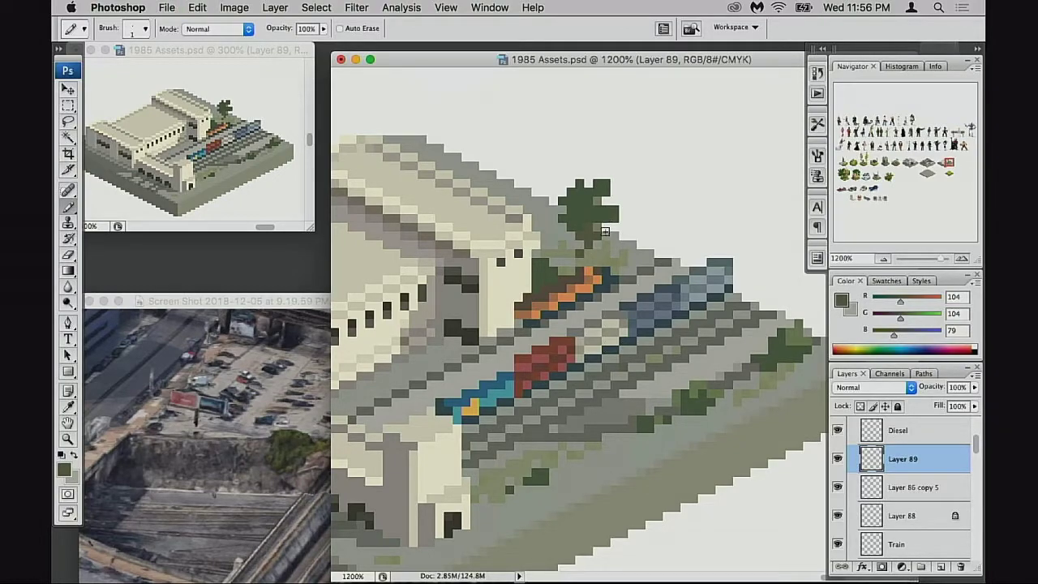
key("super+z")
left_click(587, 257)
left_click(583, 264)
scroll(611, 303, "up", 1)
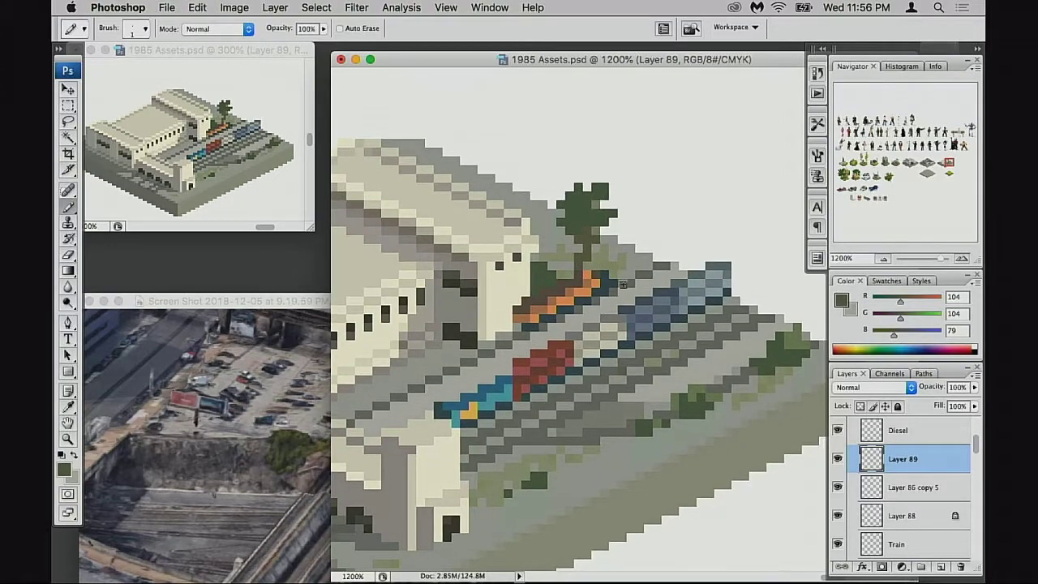
Step: Fill out the lower sides and top of the tree crown with dark green (84, 101, 75) pixels
left_click(600, 226, "alt")
left_click(600, 220)
left_click(601, 248)
left_click(604, 240)
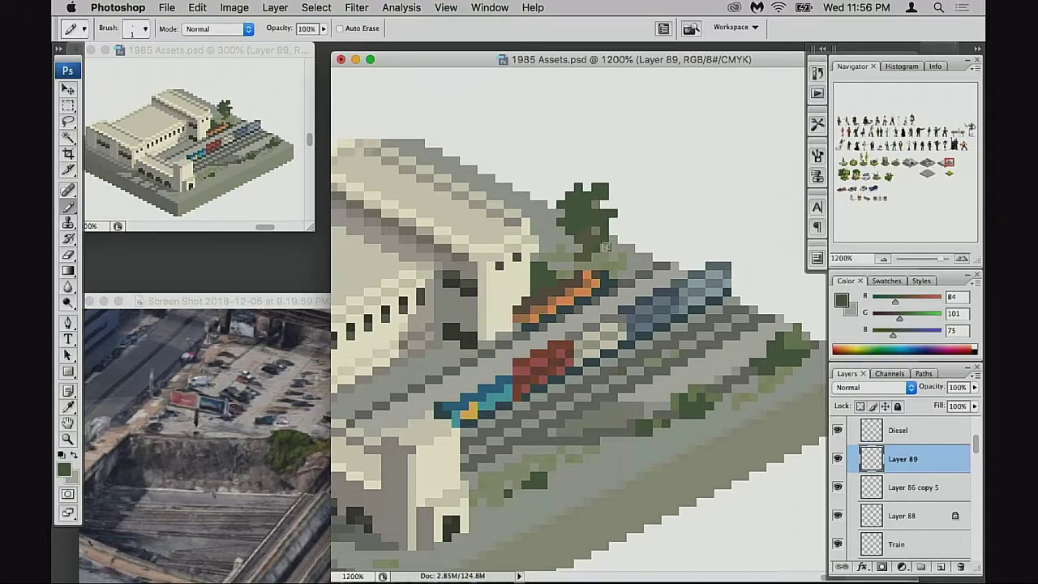
left_click(604, 247)
left_click(551, 231)
left_click(545, 239)
left_click(589, 190)
key("super+z")
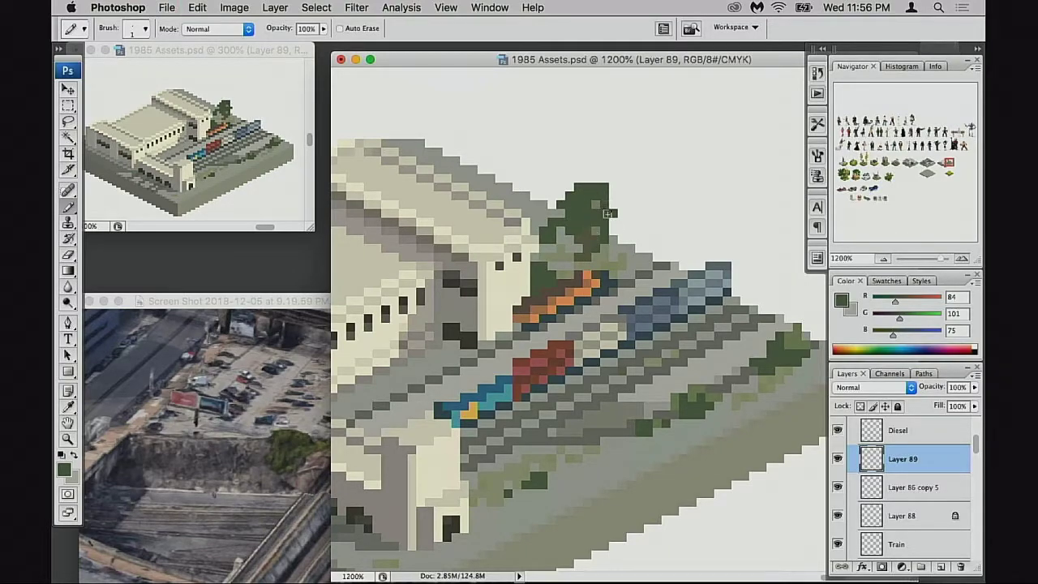
Step: Erase the top row of the tree crown and add olive green (124, 137, 98) highlights to its foliage
key("e")
mouse_move(574, 186)
left_mouse_down()
mouse_move(606, 187)
mouse_move(607, 206)
mouse_move(602, 215)
mouse_move(582, 204)
mouse_move(597, 205)
mouse_move(592, 235)
left_mouse_up()
key("b")
left_click(796, 341, "alt")
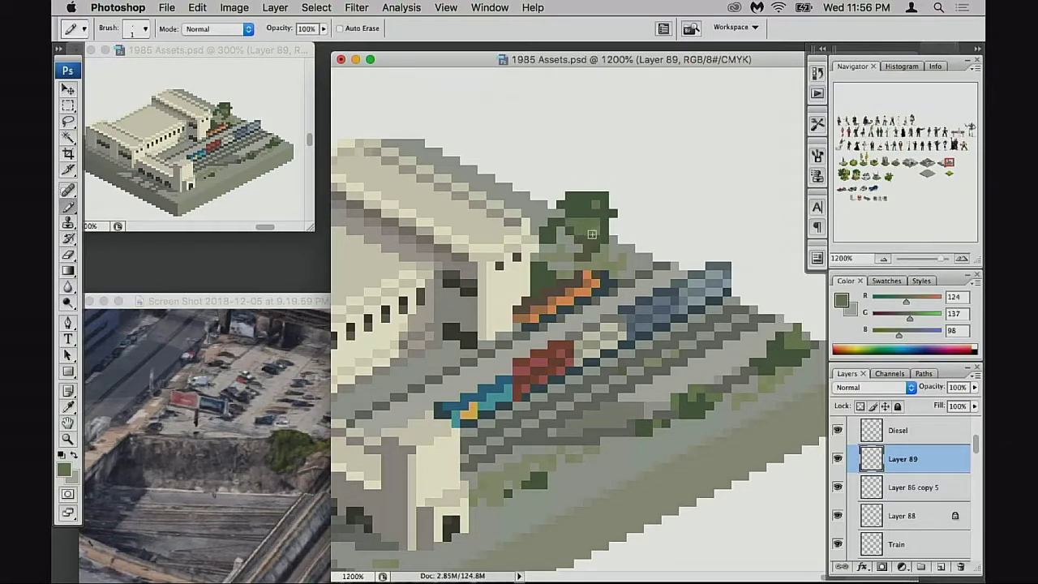
Step: Examine how the new tree looks on the whole train station tile next to the neighbouring tiles
key("z")
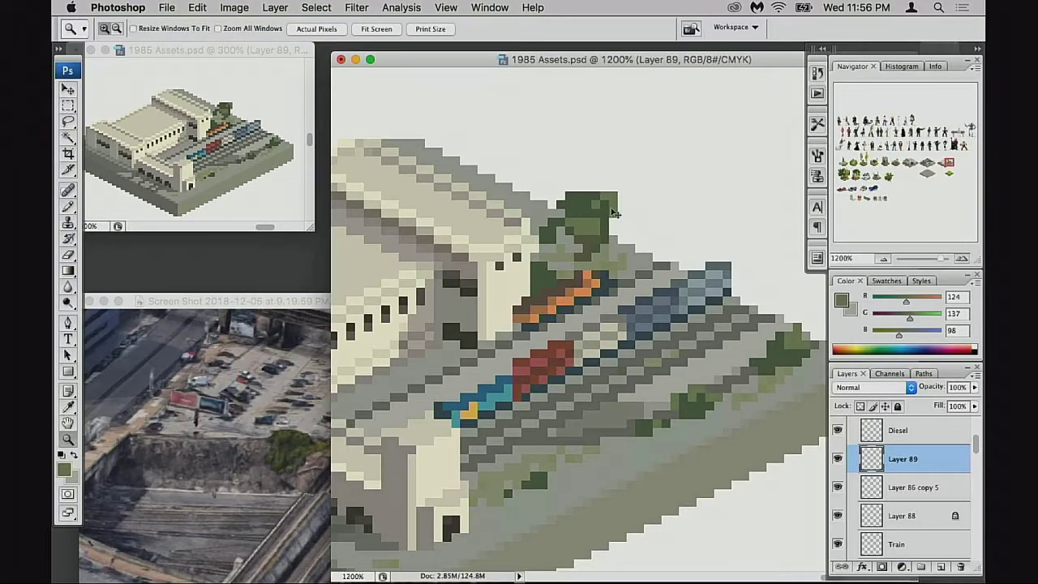
left_click(600, 214)
key("b")
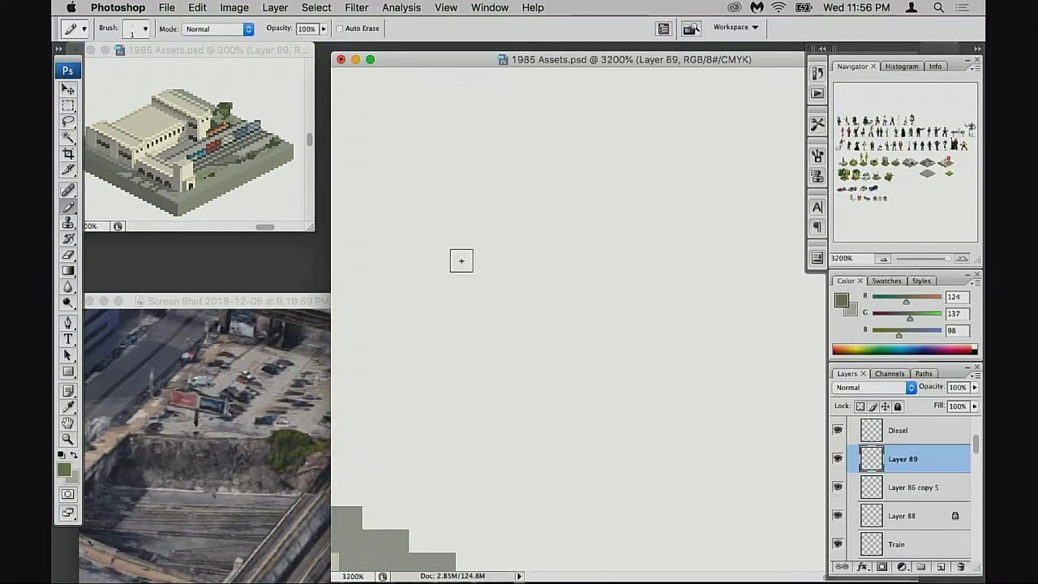
key("super+minus")
key("super+minus")
key("super+minus")
key("super+minus")
key("super+minus")
key("super+minus")
key("super+minus")
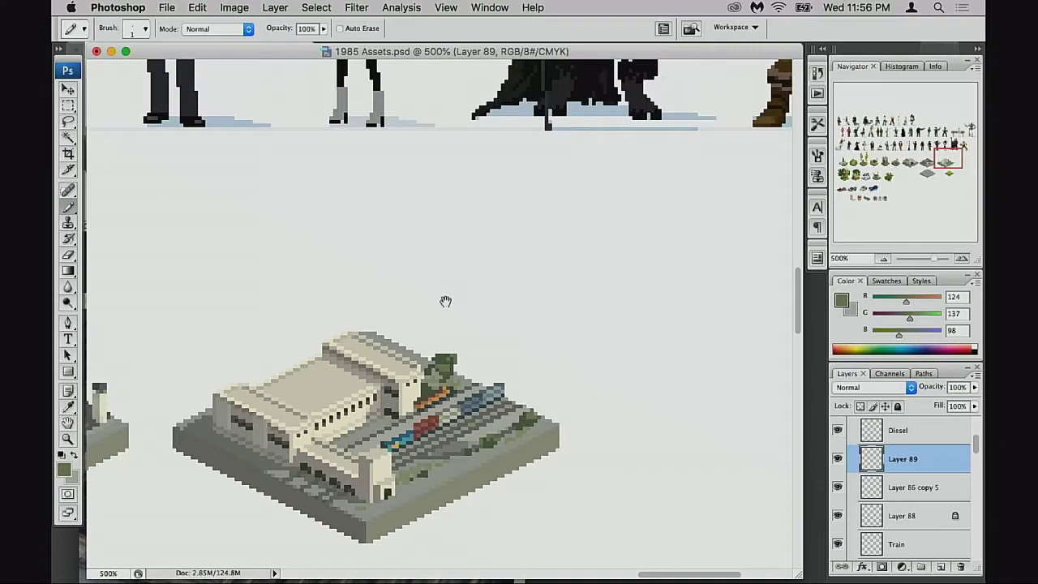
key("super+equal")
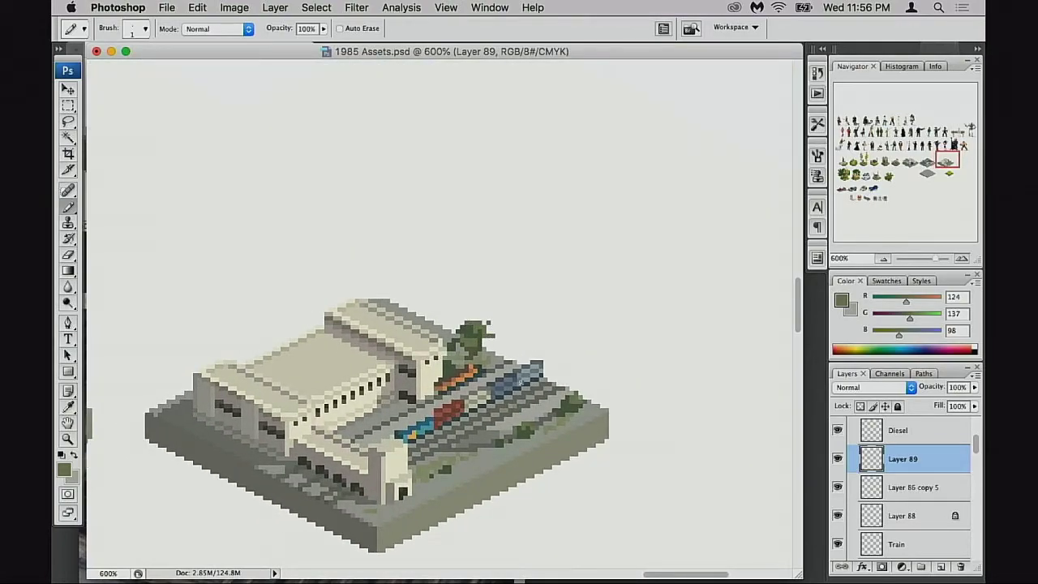
key("Tab")
left_click_drag(463, 389, 615, 353)
key("Tab")
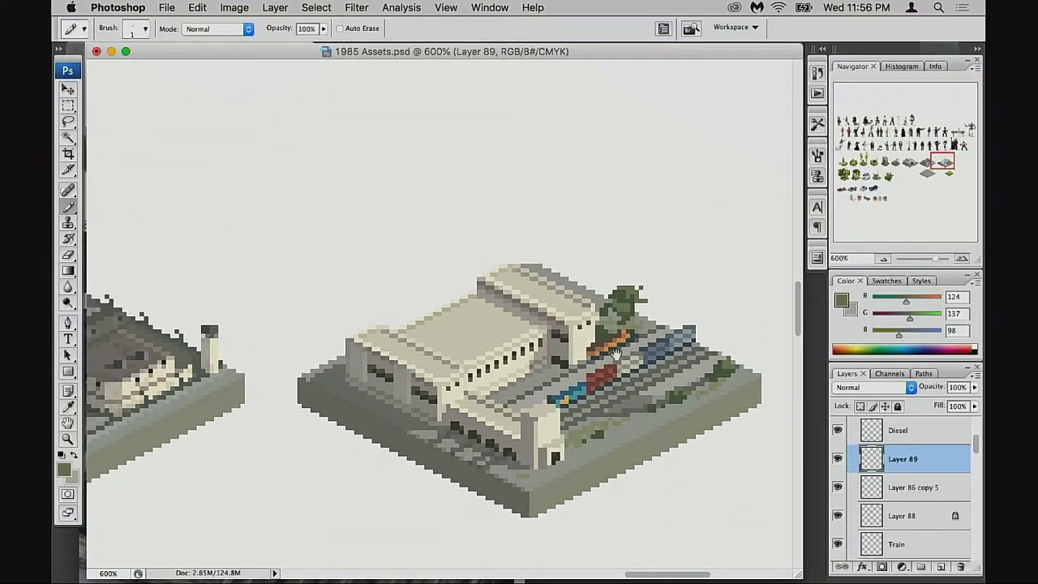
key("super+minus")
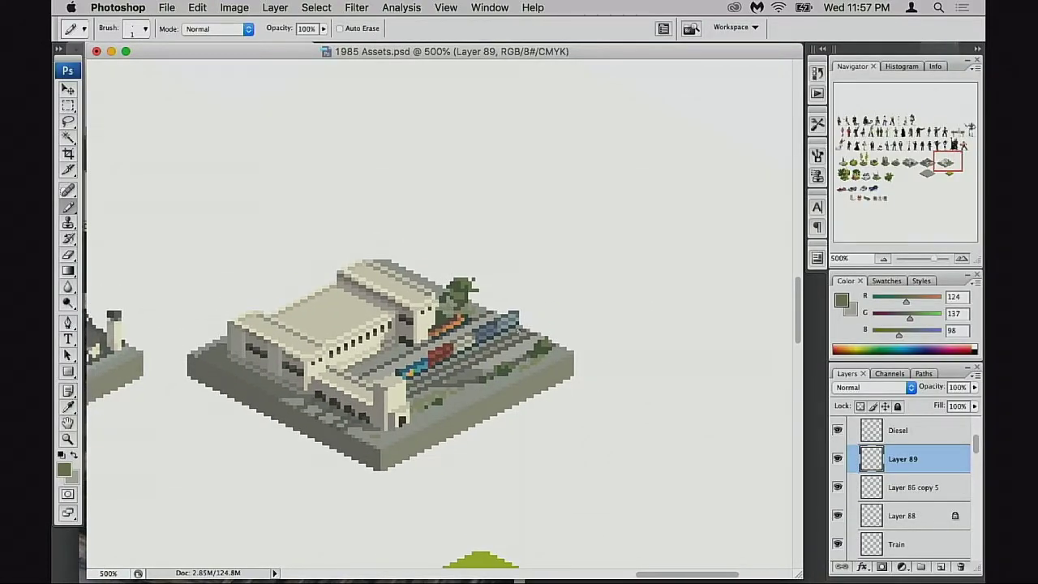
Step: Delete the tree and shrub behind the station with a rectangular selection, then deselect and inspect the whole tile
key("m")
left_click_drag(428, 270, 490, 328)
key("Delete")
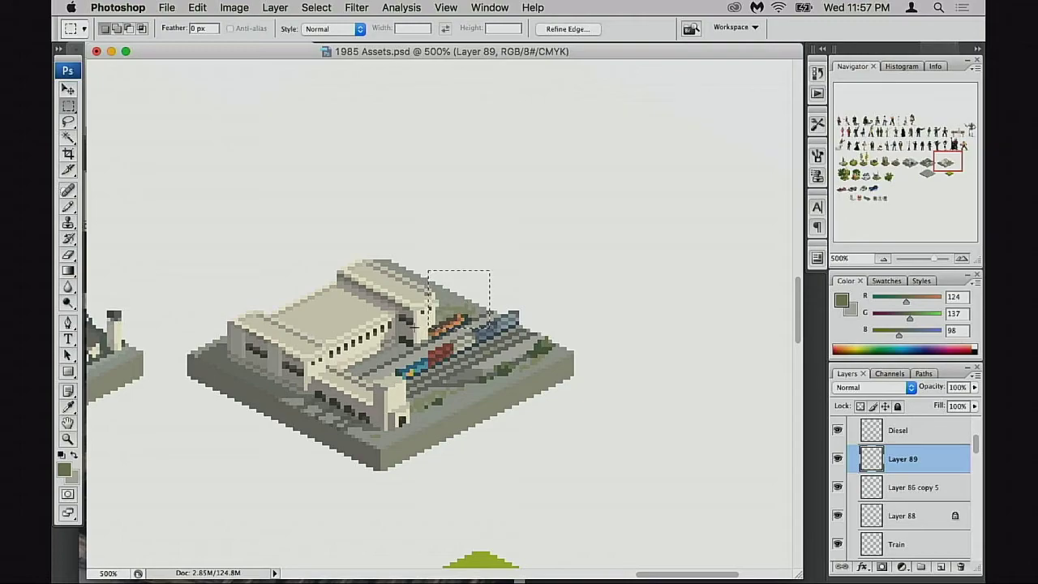
key("super+d")
left_click_drag(417, 333, 581, 357)
key("Tab")
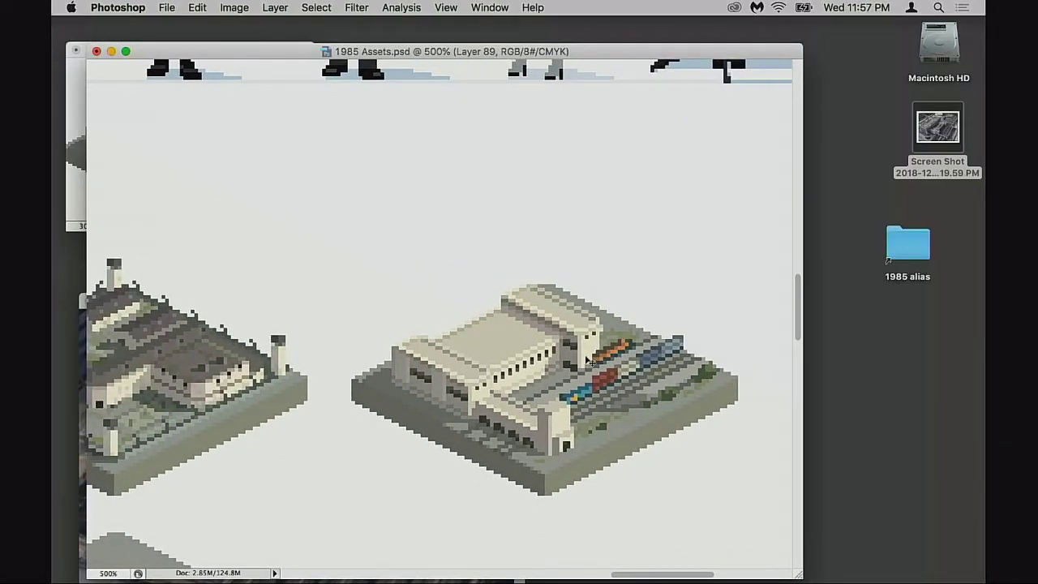
Step: Bring back the hidden panels and review the whole train station tile at 600% in the different screen modes
key("super+plus")
key("Tab")
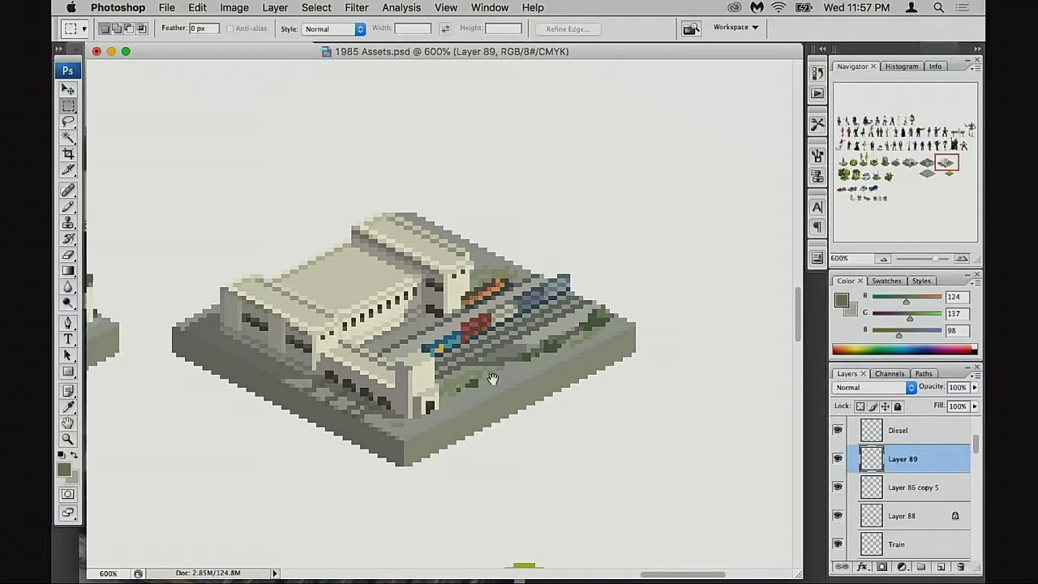
scroll(569, 374, "left", 3)
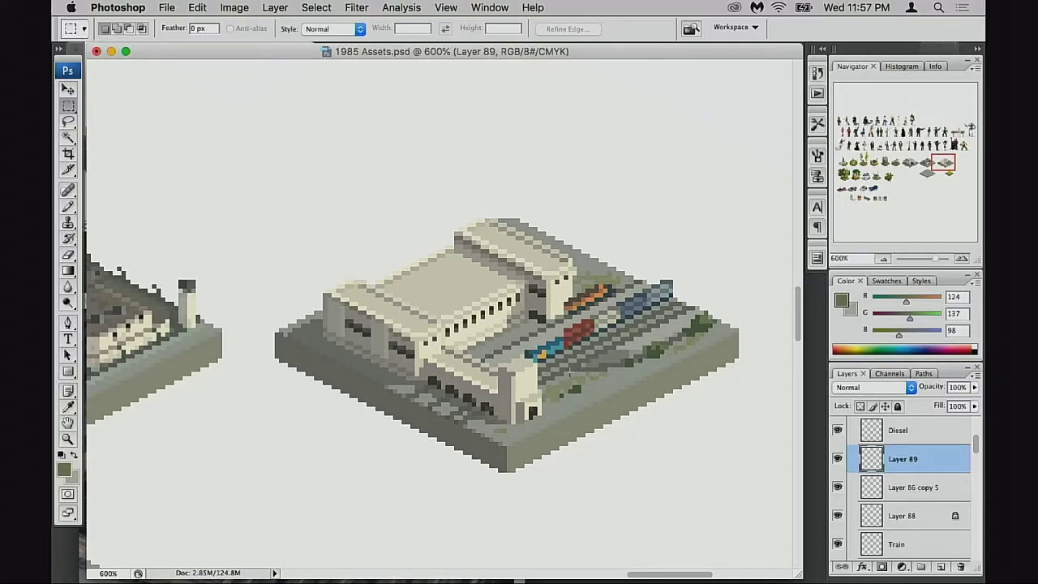
left_click_drag(584, 321, 582, 368)
left_click_drag(487, 394, 513, 380)
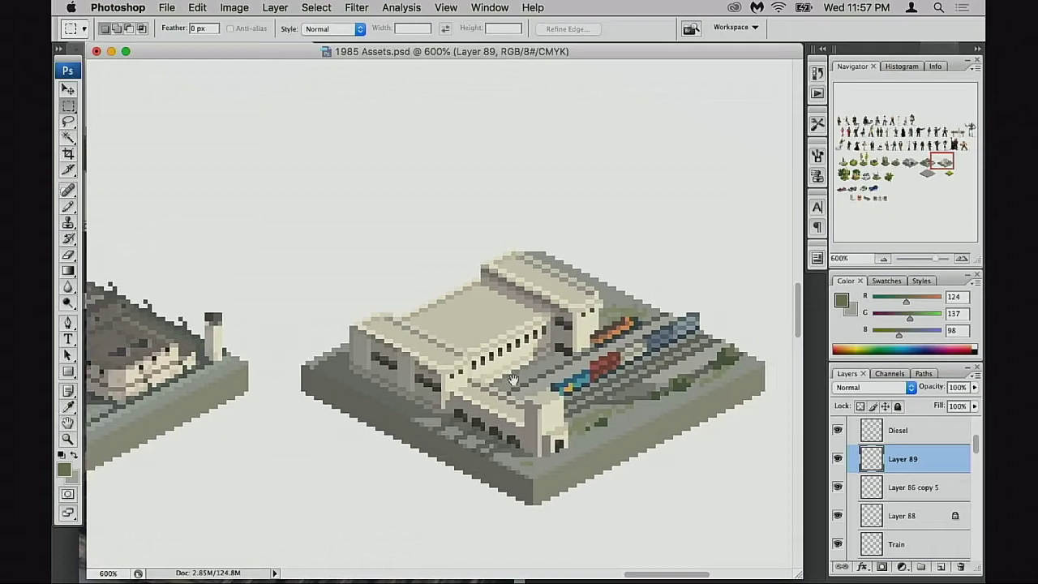
key("f")
key("f")
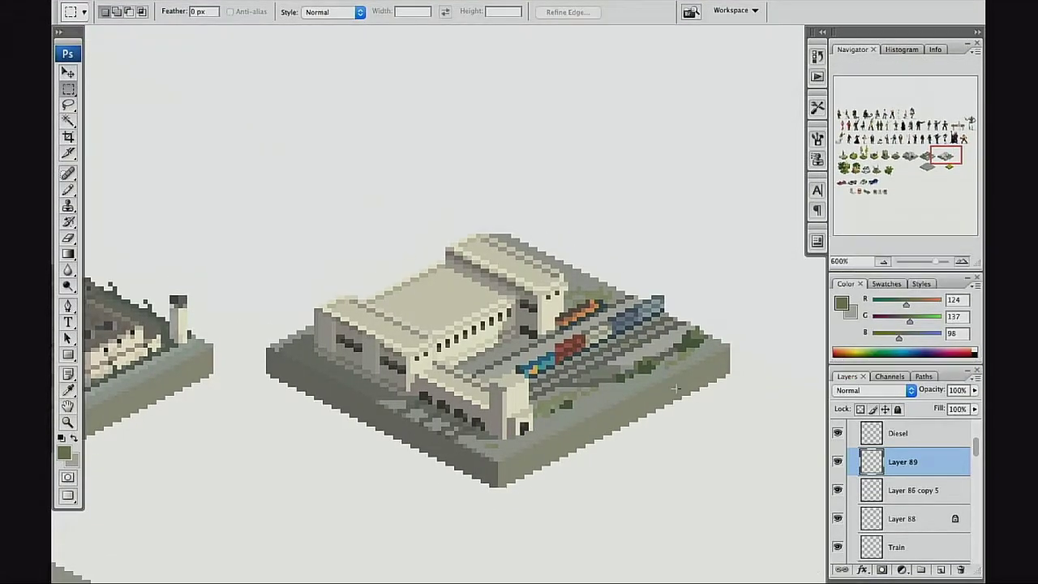
key("f")
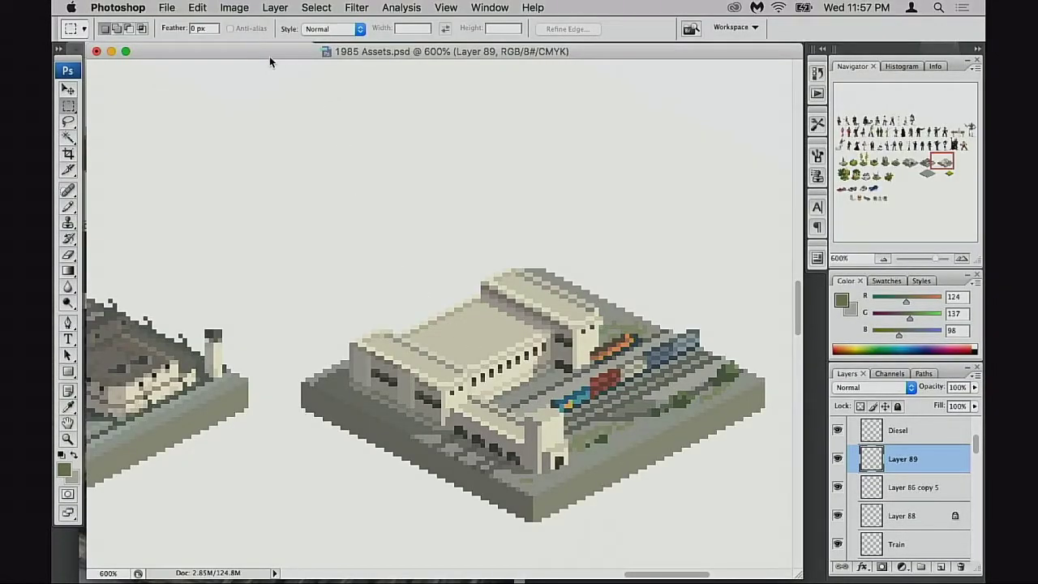
Step: Move the main document window aside to uncover the small preview and reference photo, and frame the station tile at 700%
mouse_move(269, 56)
left_mouse_down()
mouse_move(499, 111)
mouse_move(288, 57)
left_mouse_up()
scroll(662, 354, "down", 2)
scroll(663, 355, "right", 3)
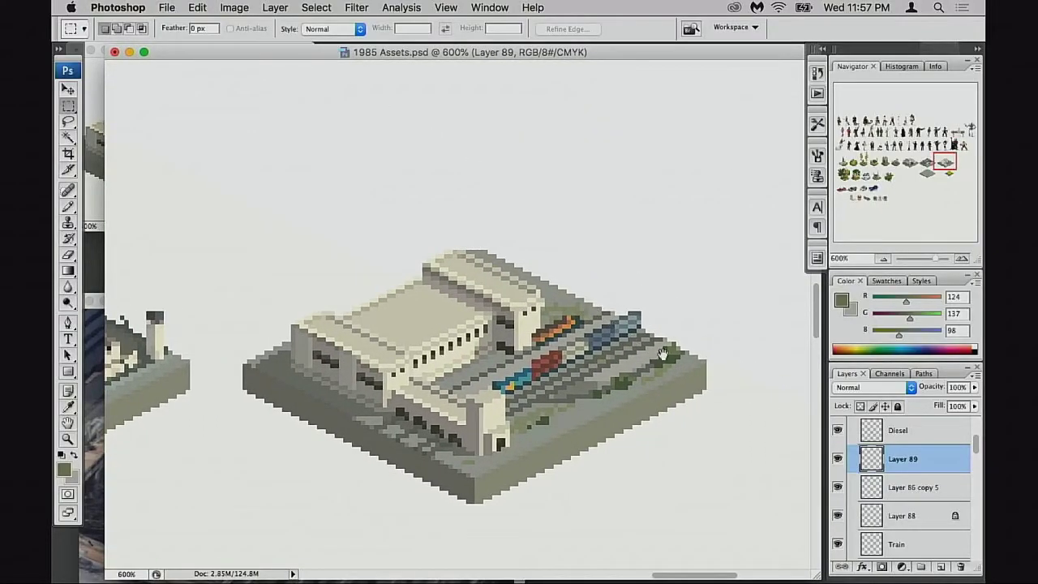
left_click_drag(662, 355, 589, 261)
left_click(662, 428, "super")
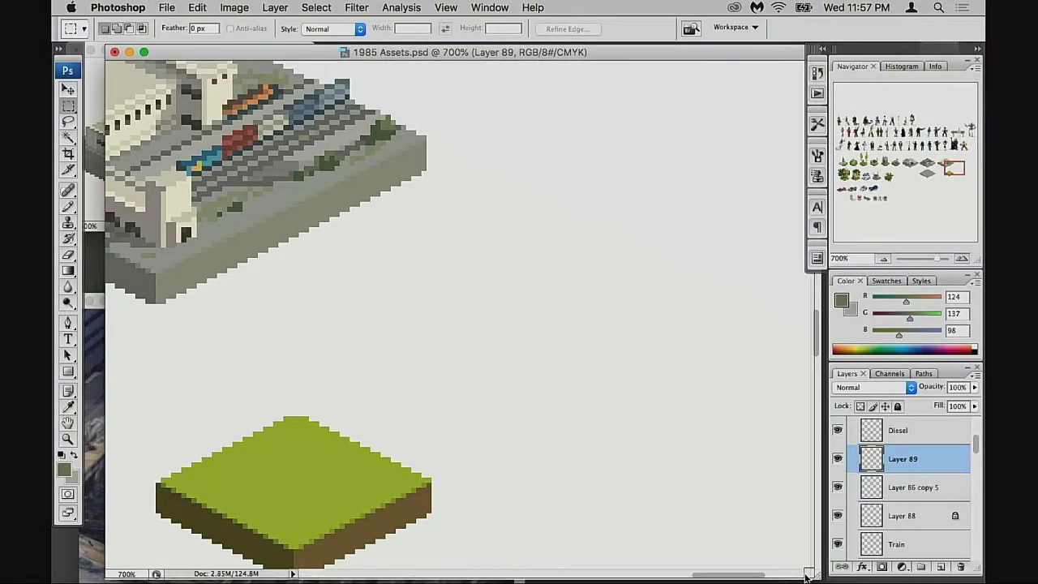
left_click_drag(304, 52, 430, 55)
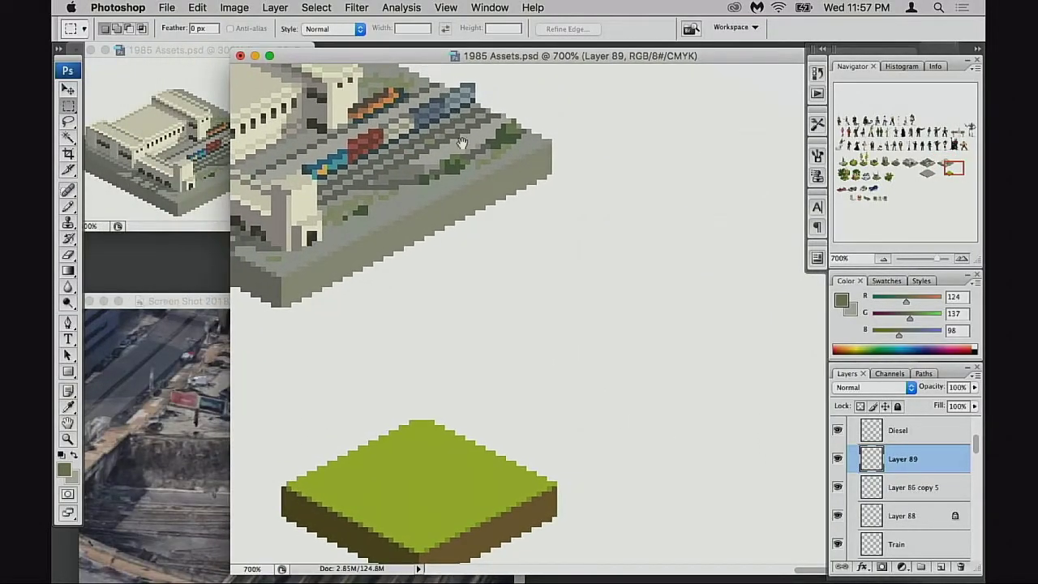
left_click_drag(462, 143, 571, 326)
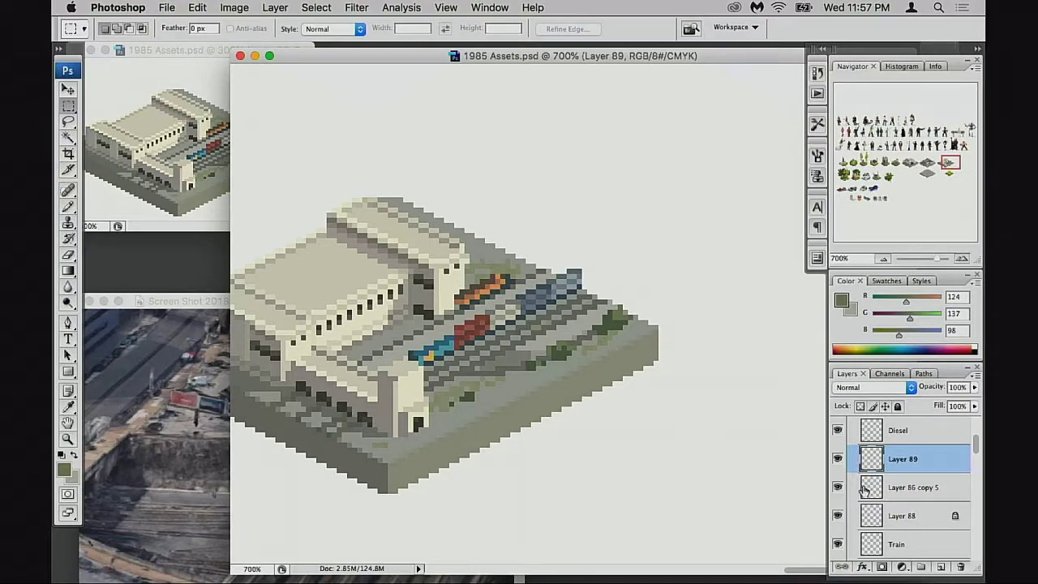
Step: Move the multicoloured train on the Train layer up toward the orange diesel, then check its position in the small preview window
scroll(855, 485, "down", 2)
left_click(839, 490)
left_click(839, 490)
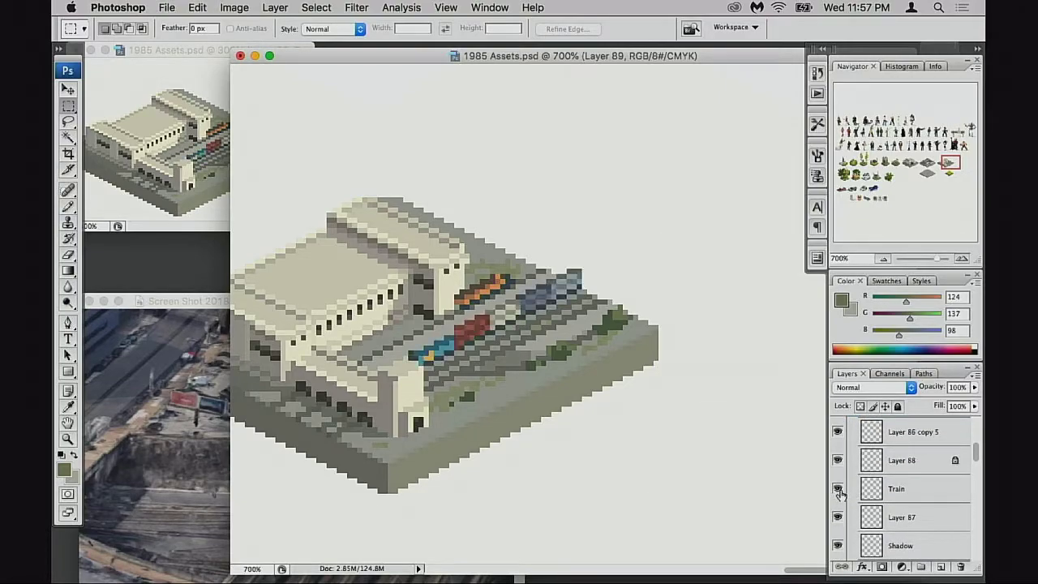
left_click(839, 490)
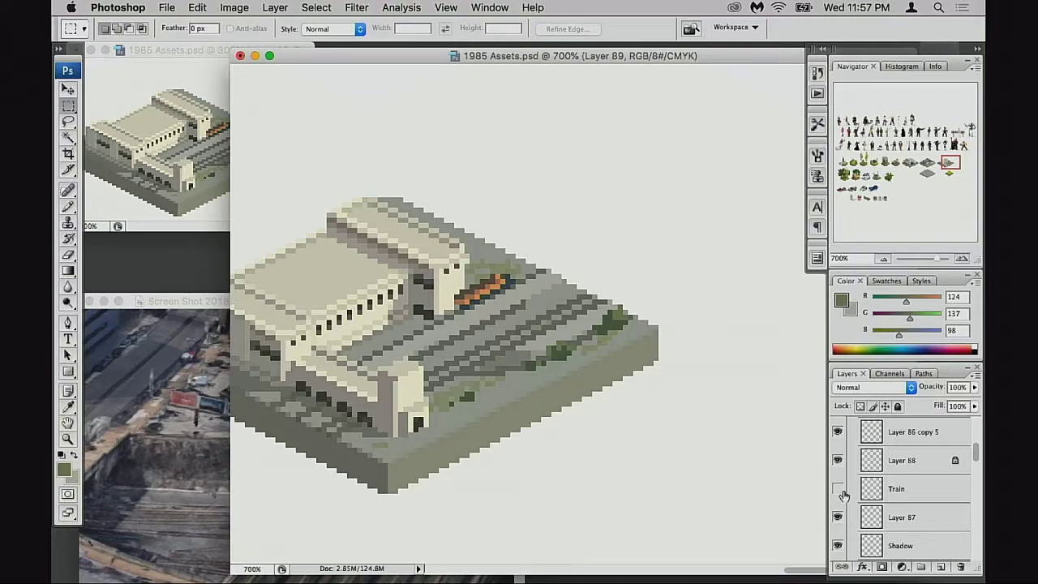
left_click(838, 490)
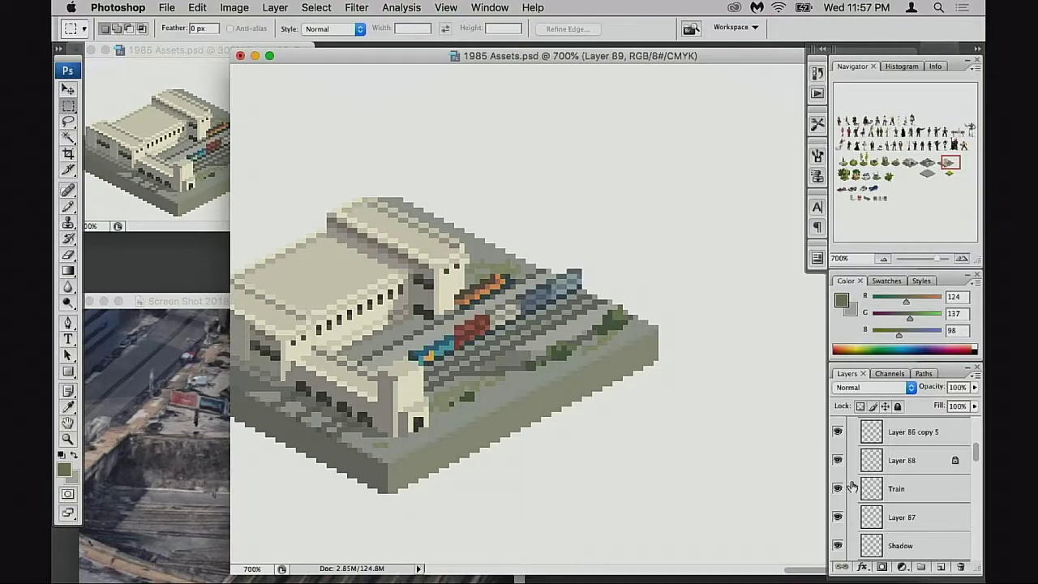
left_click(877, 488)
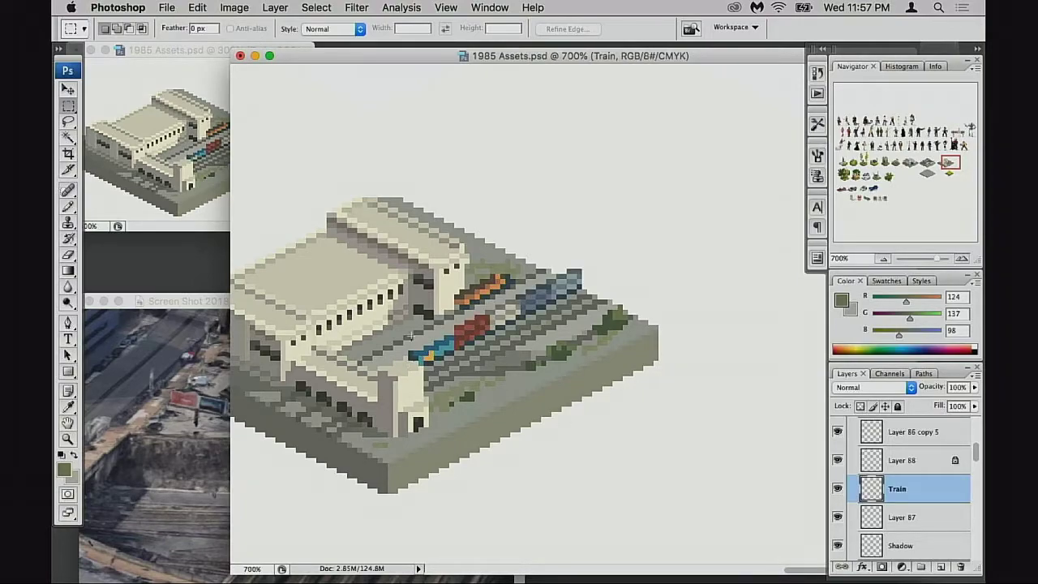
left_click(443, 367)
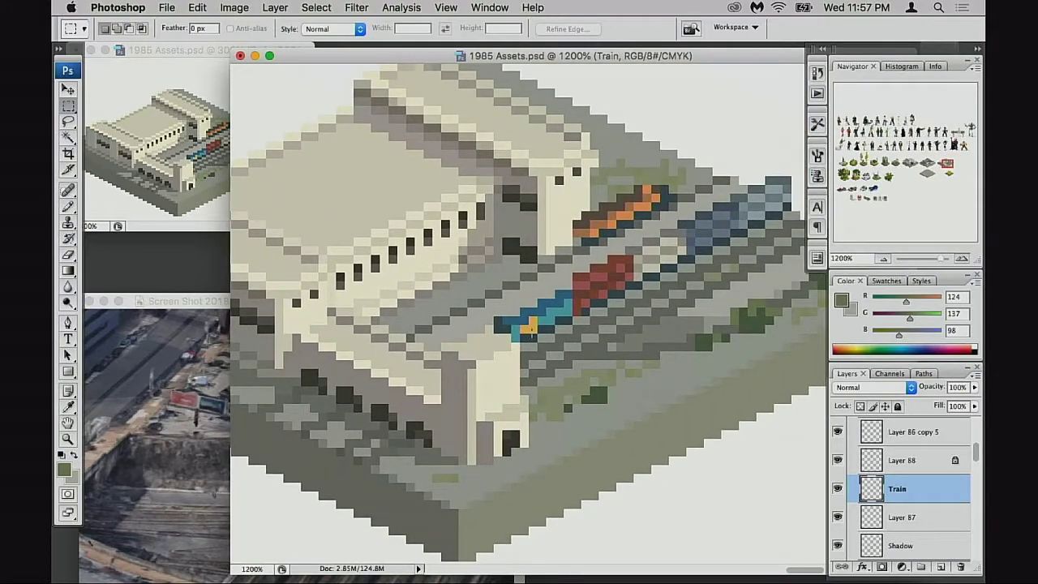
key("v")
left_click_drag(589, 355, 617, 304)
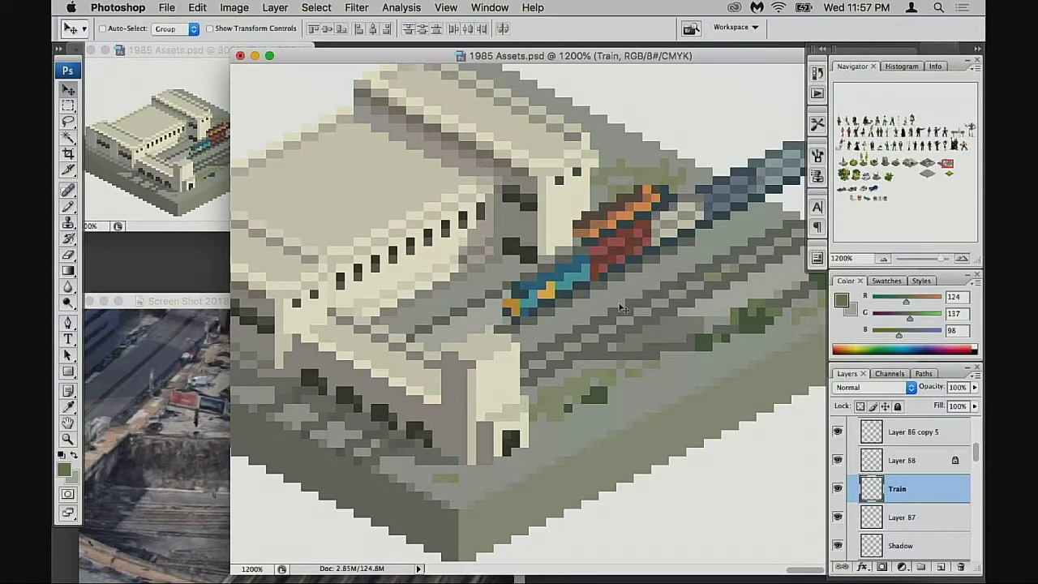
left_click(215, 227)
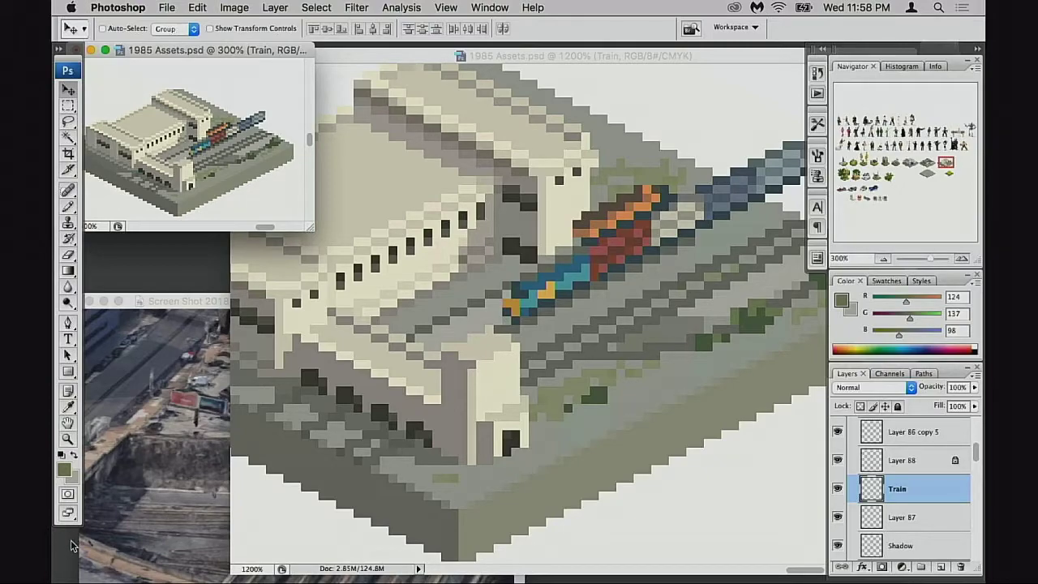
left_click(801, 331)
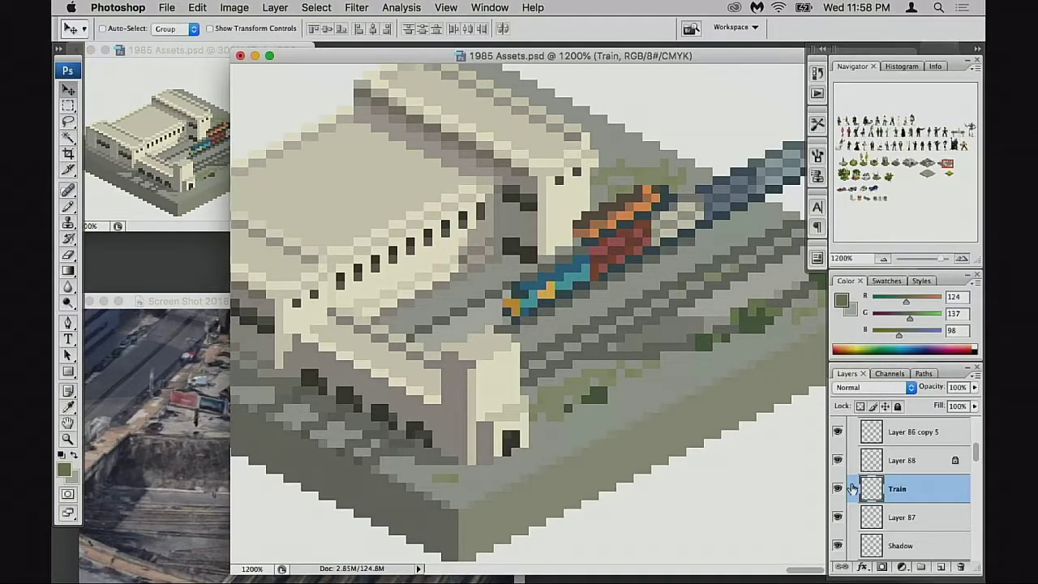
Step: Hide the Train layer and identify what Layer 88, Layer 86 copy 5, Layer 89 and the layers above contain by toggling their visibility
left_click(841, 490)
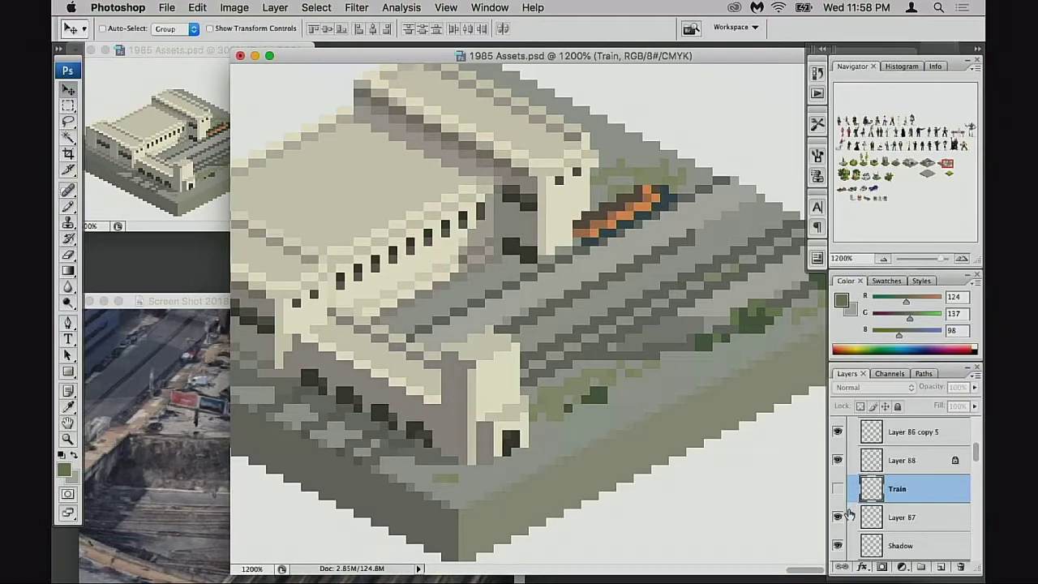
left_click(839, 464)
left_click(839, 463)
scroll(848, 461, "up", 1)
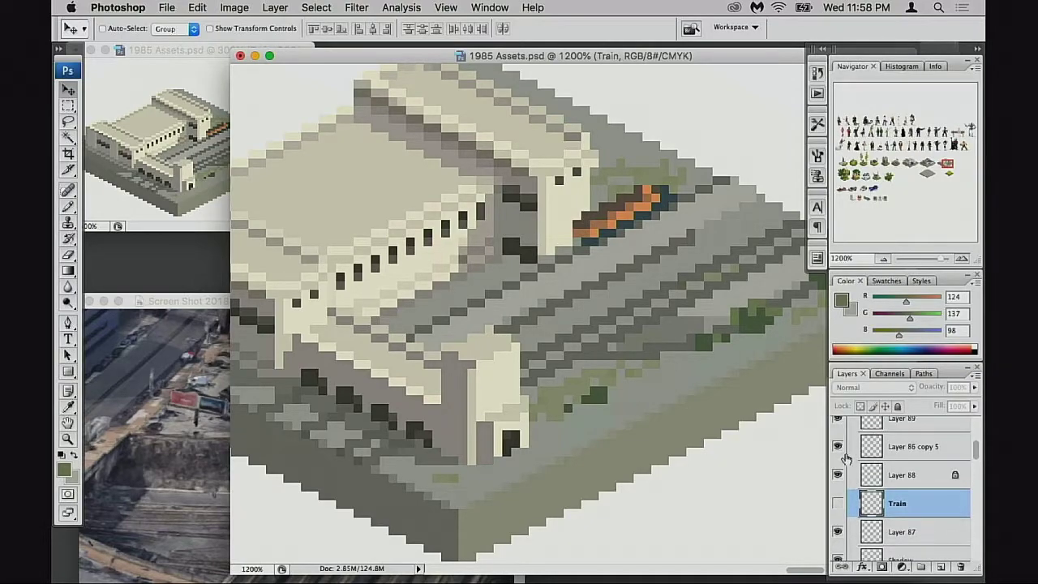
left_click(840, 449)
left_click(840, 448)
scroll(847, 460, "up", 1)
left_click(840, 460)
left_click(841, 460)
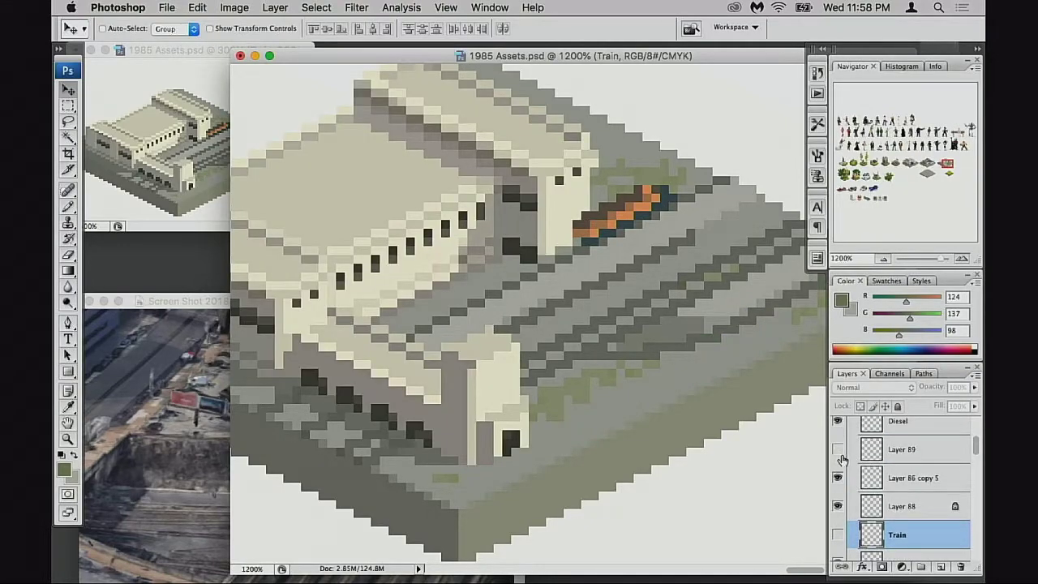
scroll(844, 460, "up", 2)
left_click(840, 460)
left_click(840, 459)
scroll(841, 459, "up", 1)
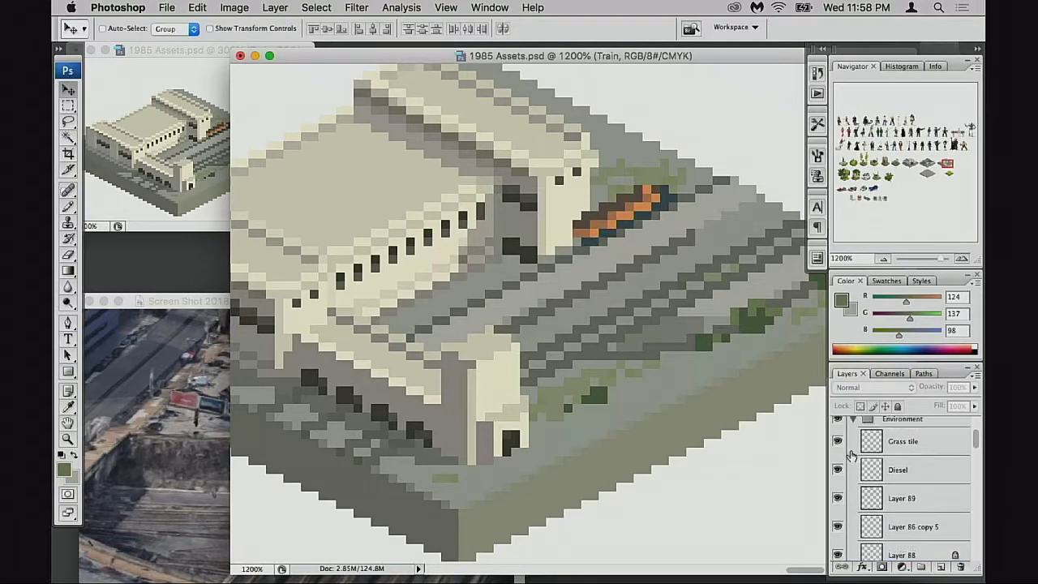
Step: Check the contents of Layer 87, then select the Tracks layer and toggle its visibility to verify that it holds the rails
scroll(850, 471, "down", 1)
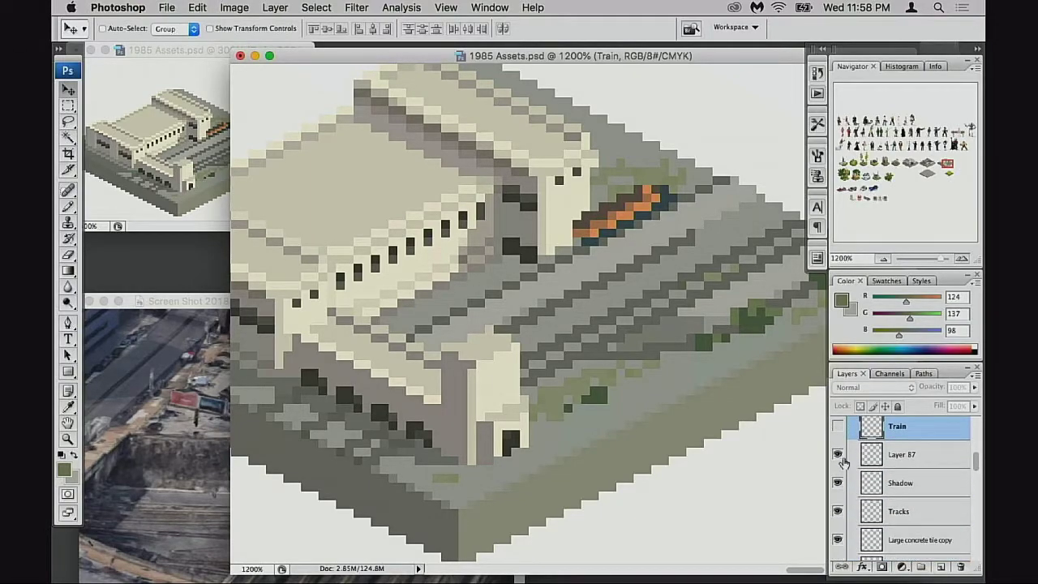
left_click(838, 456)
left_click(838, 456)
left_click(873, 510)
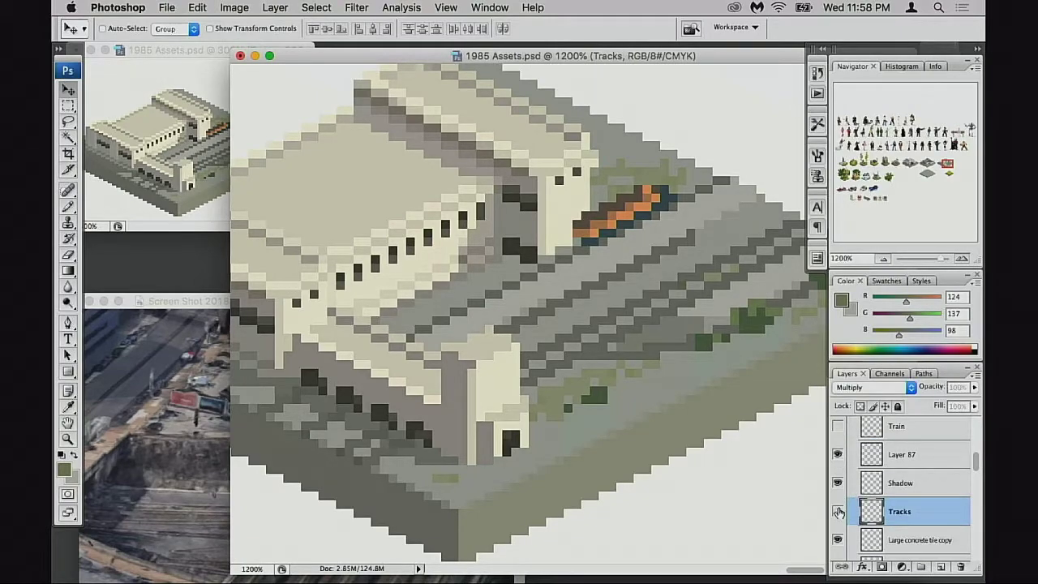
left_click(838, 511)
left_click(838, 512)
Step: Extend the broken-off rail toward the tile's back edge on the Tracks layer with pencil pixels in sampled dark grey (119, 119, 113)
left_click(682, 255, "super")
key("b")
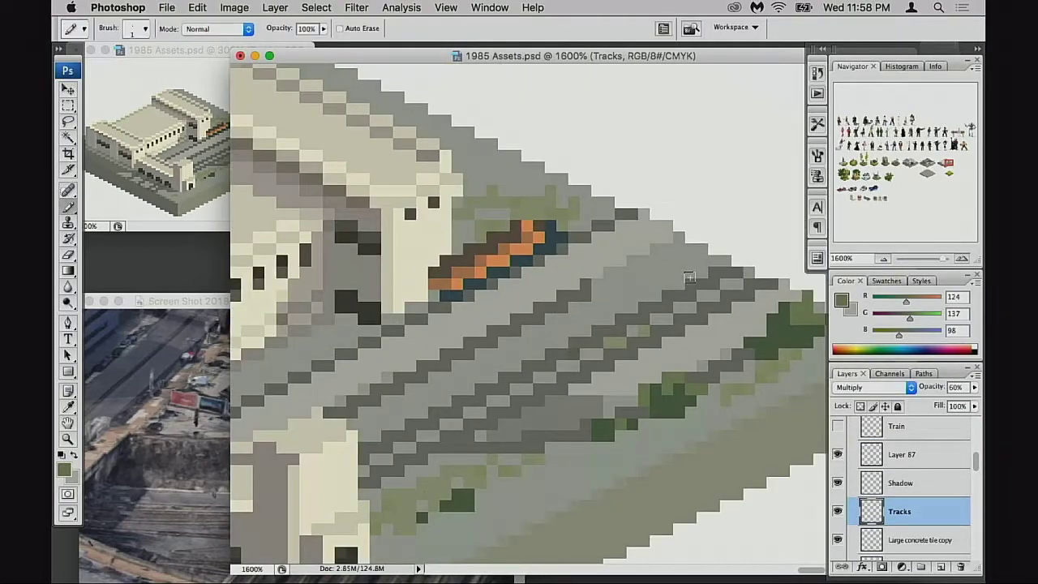
left_click(593, 288, "alt")
left_click(596, 286)
mouse_move(623, 279)
left_mouse_down()
mouse_move(611, 272)
mouse_move(662, 252)
left_mouse_up()
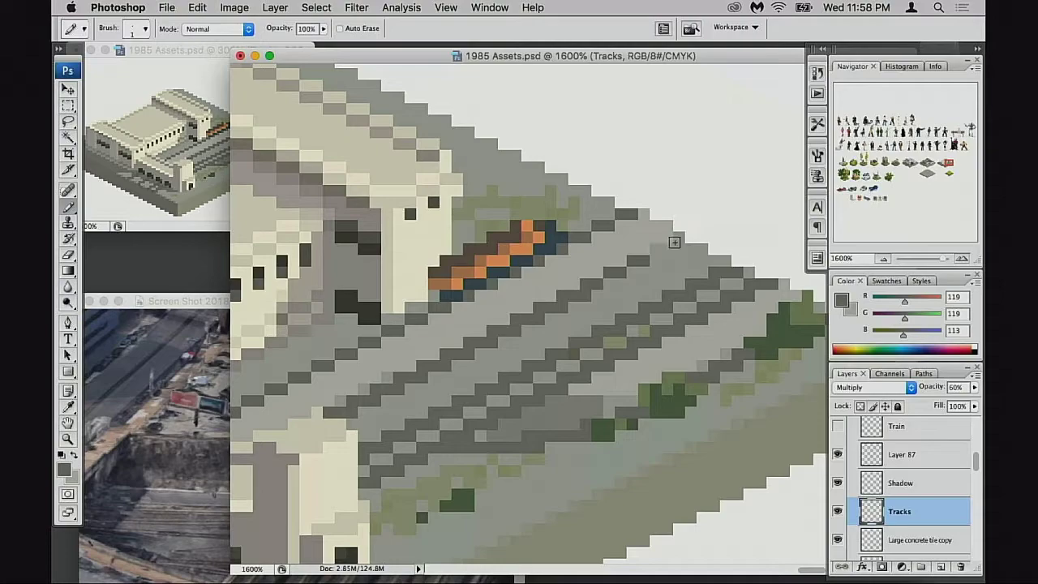
key("e")
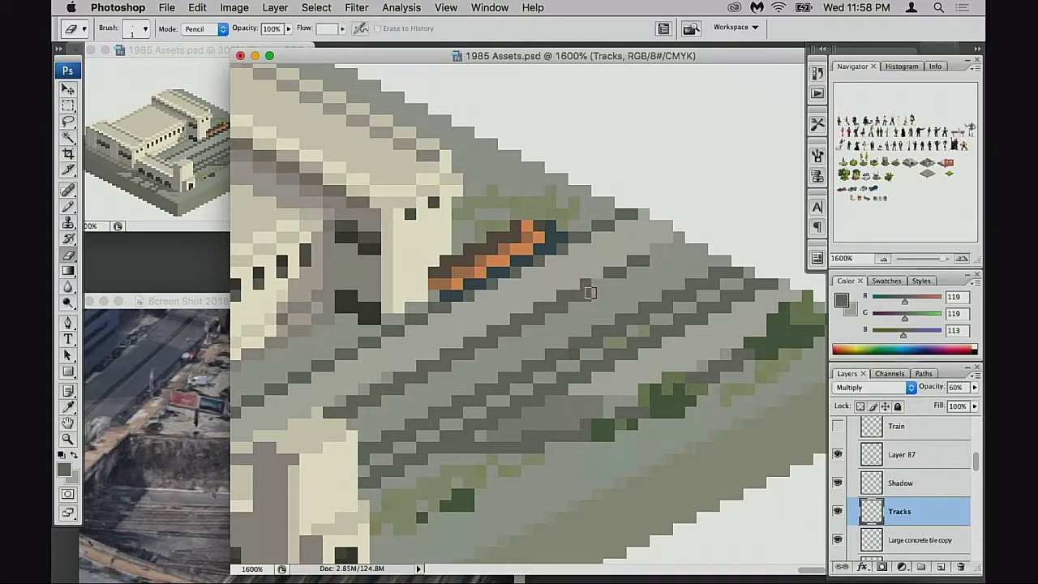
left_click(589, 293, "alt")
left_click(641, 191)
Step: Try the Vivid Light blend mode on the Tracks layer, then return it to Multiply at 60% opacity
key("v")
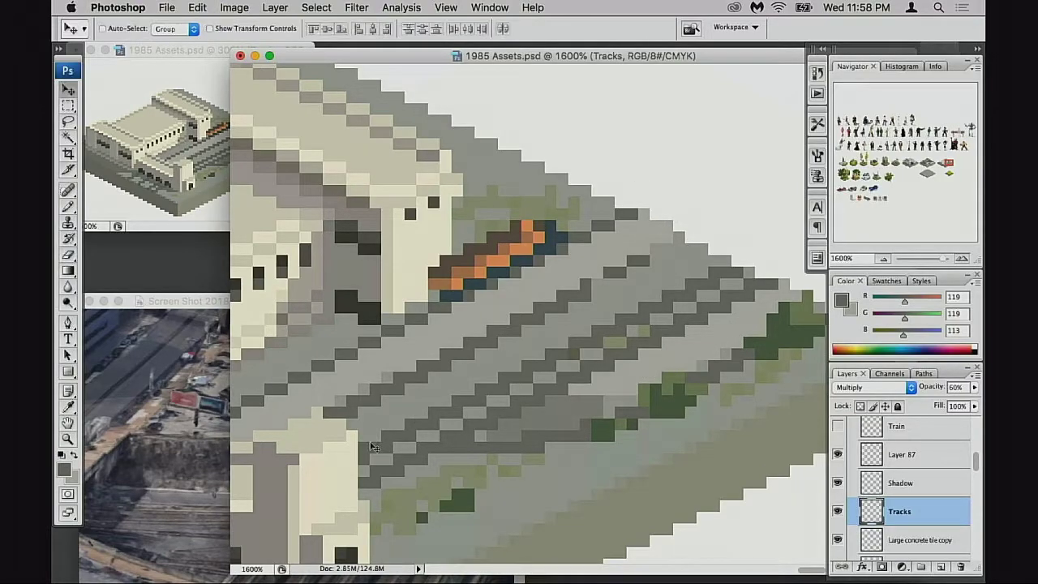
key("alt+shift+v")
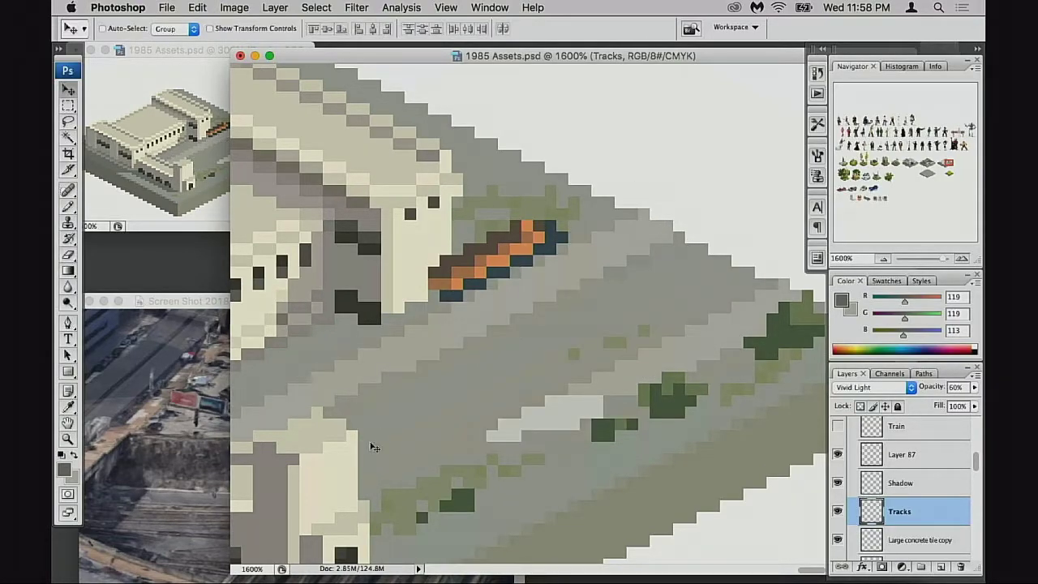
key("0")
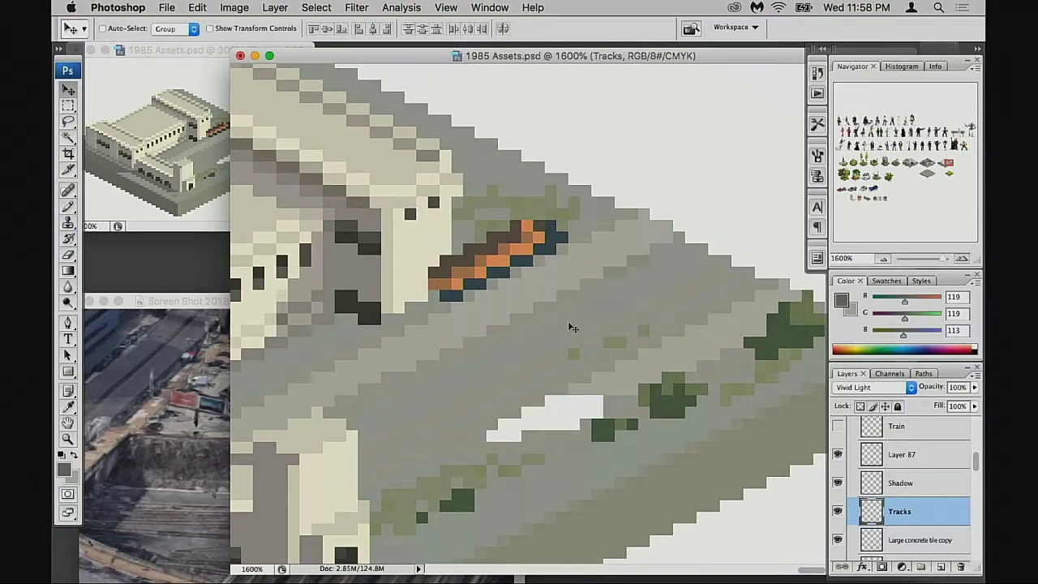
key("i")
left_click(471, 396)
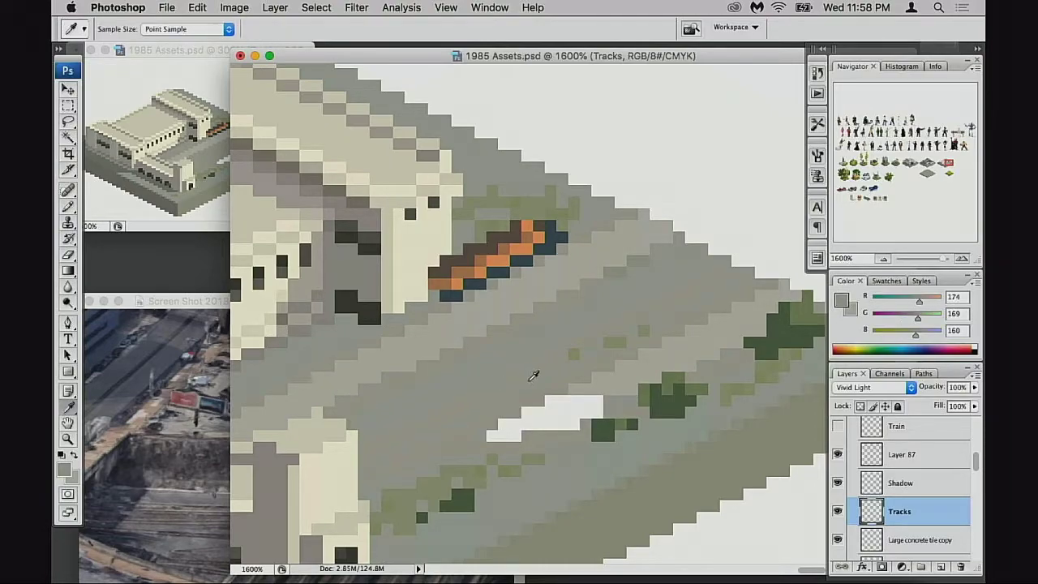
key("6")
key("shift+alt+m")
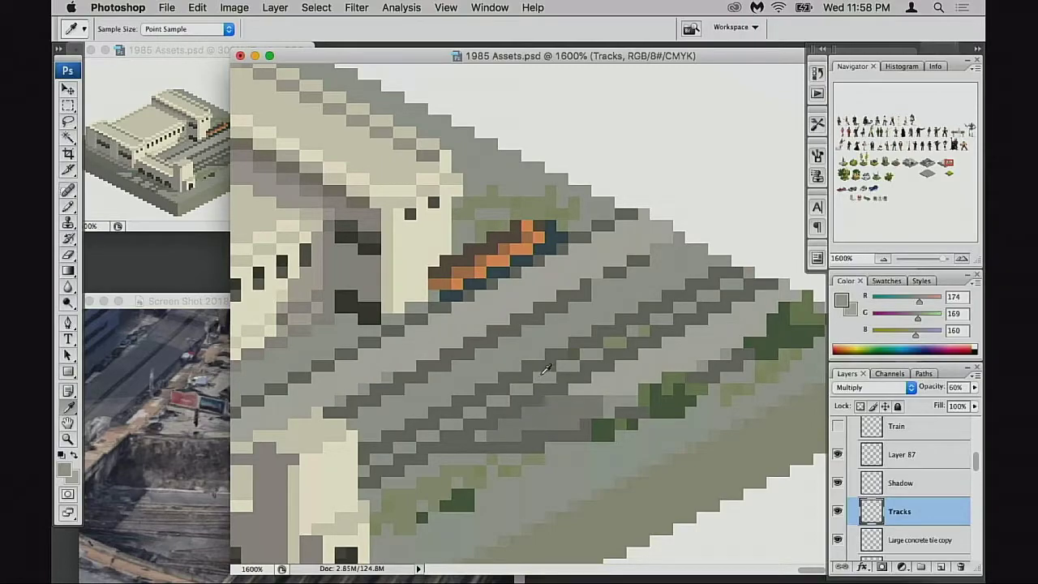
Step: Set the Tracks layer to Normal blending at 60% opacity, sampling the rail grey (133, 124, 124) while testing full opacity
key("v")
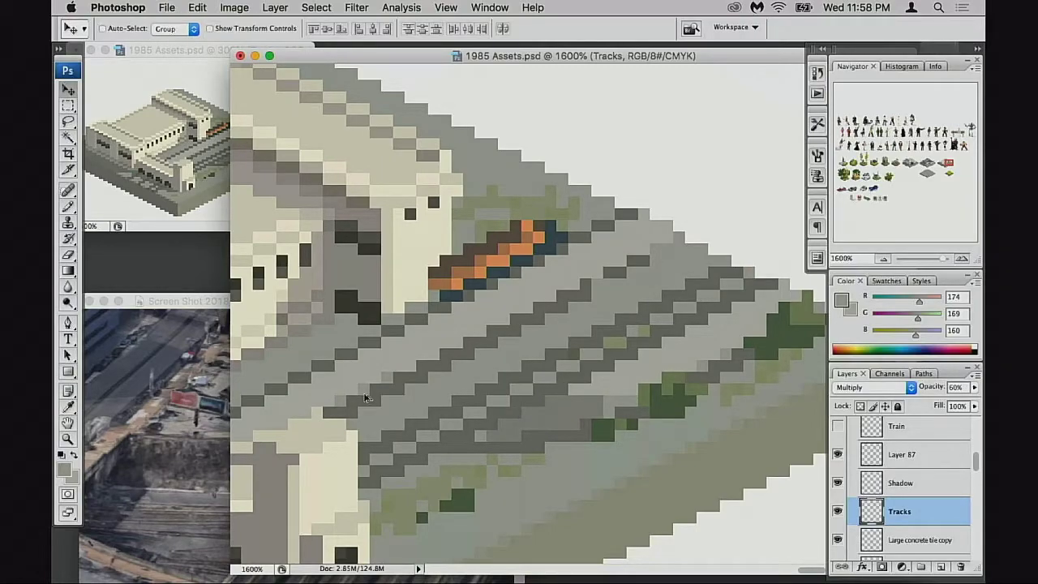
key("shift+alt+n")
key("i")
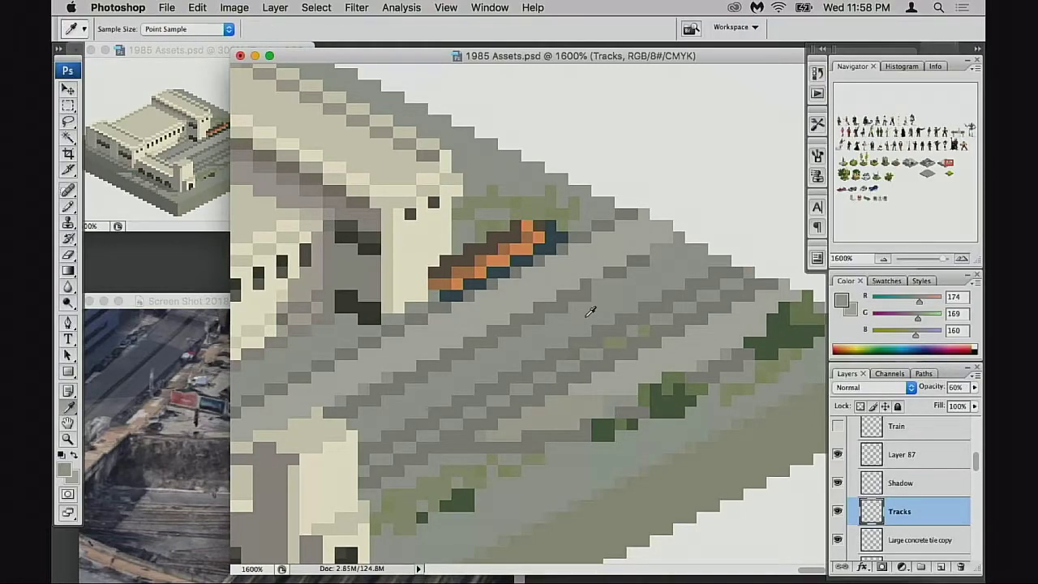
key("v")
key("0")
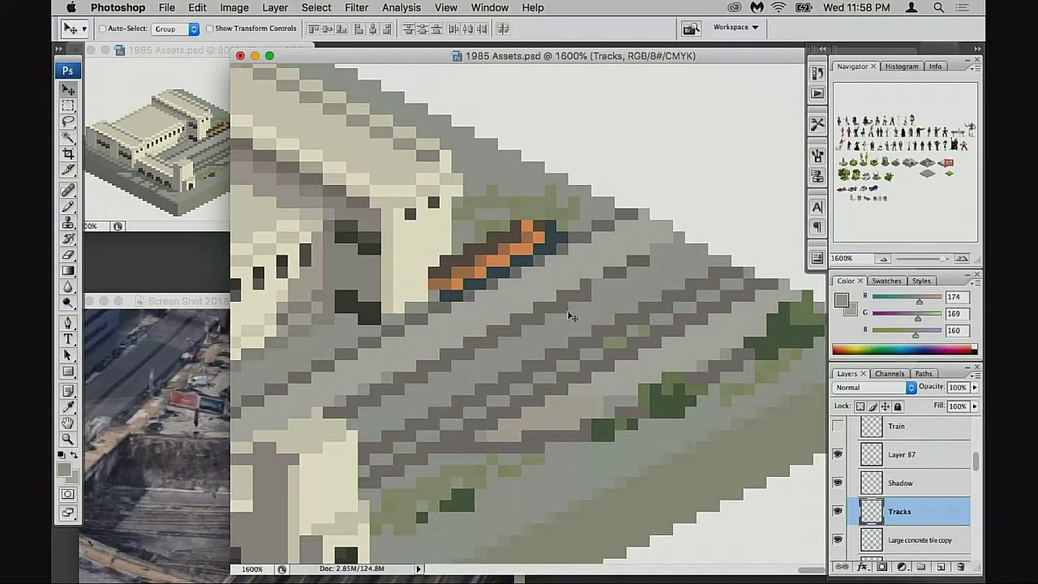
key("i")
left_click(568, 313)
key("6")
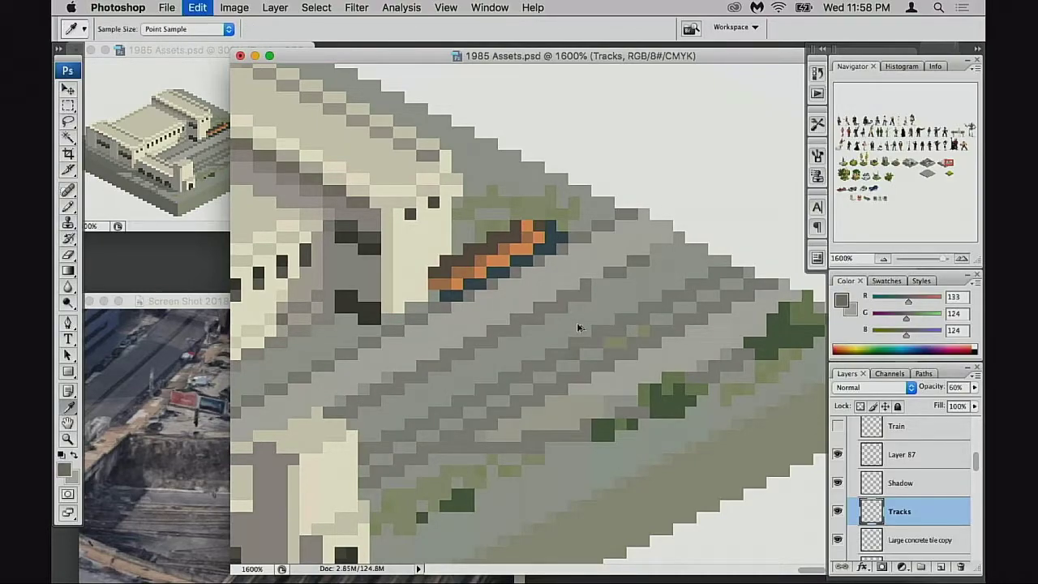
Step: Return the Tracks layer to Multiply blending and extend the broken rail beside the orange train to the tile's back edge with pencil pixels
key("shift+alt+m")
key("b")
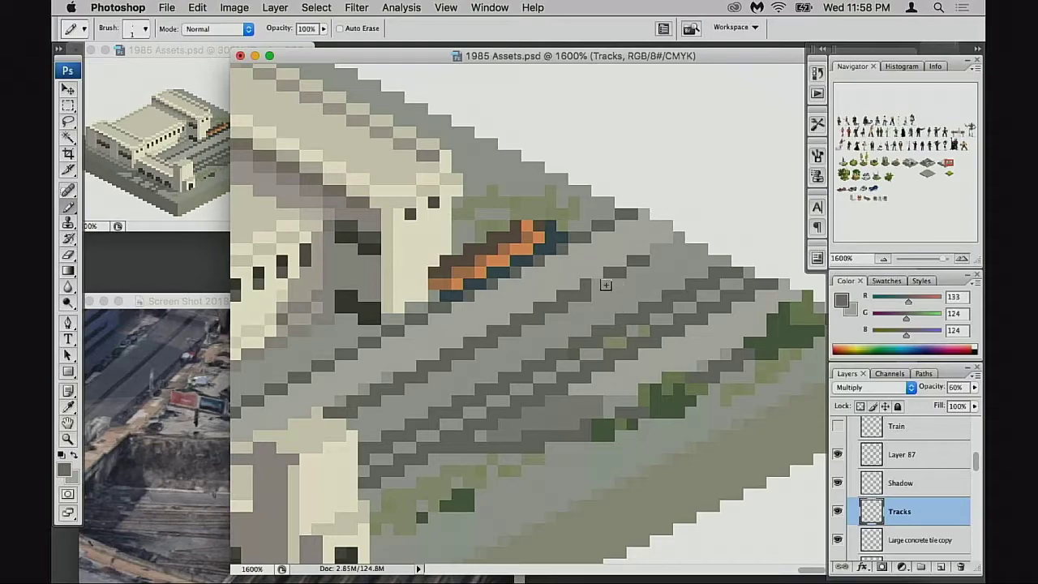
mouse_move(634, 281)
left_mouse_down()
mouse_move(675, 250)
mouse_move(666, 247)
mouse_move(691, 243)
mouse_move(697, 258)
left_mouse_up()
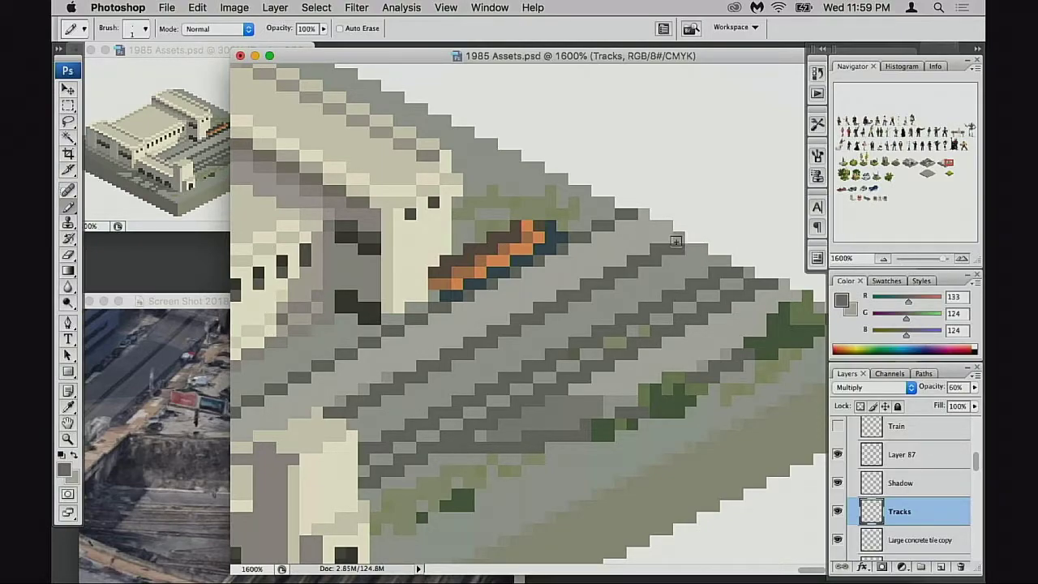
scroll(686, 332, "right", 1)
scroll(605, 385, "down", 3)
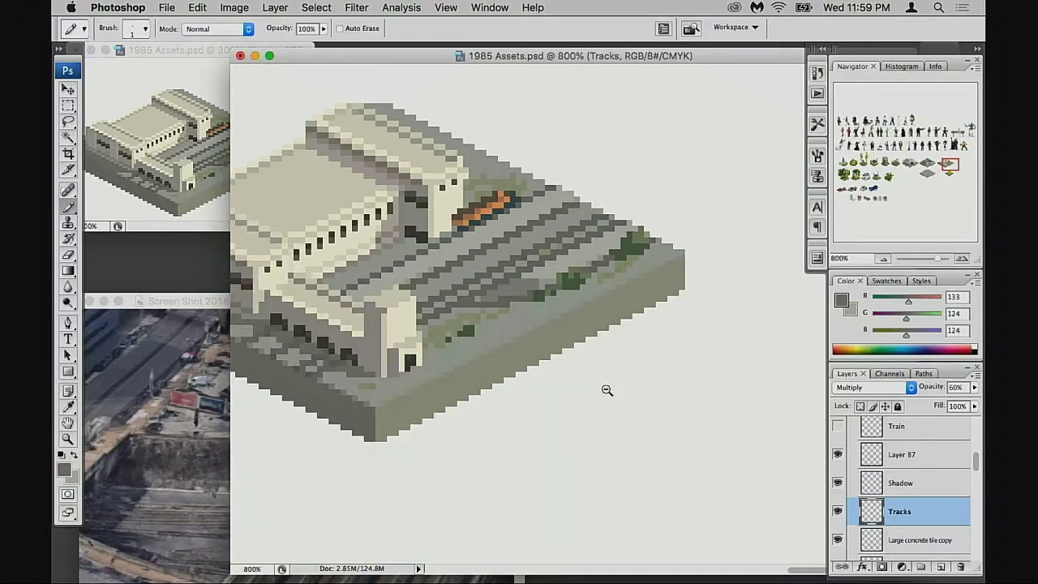
scroll(568, 370, "up", 1)
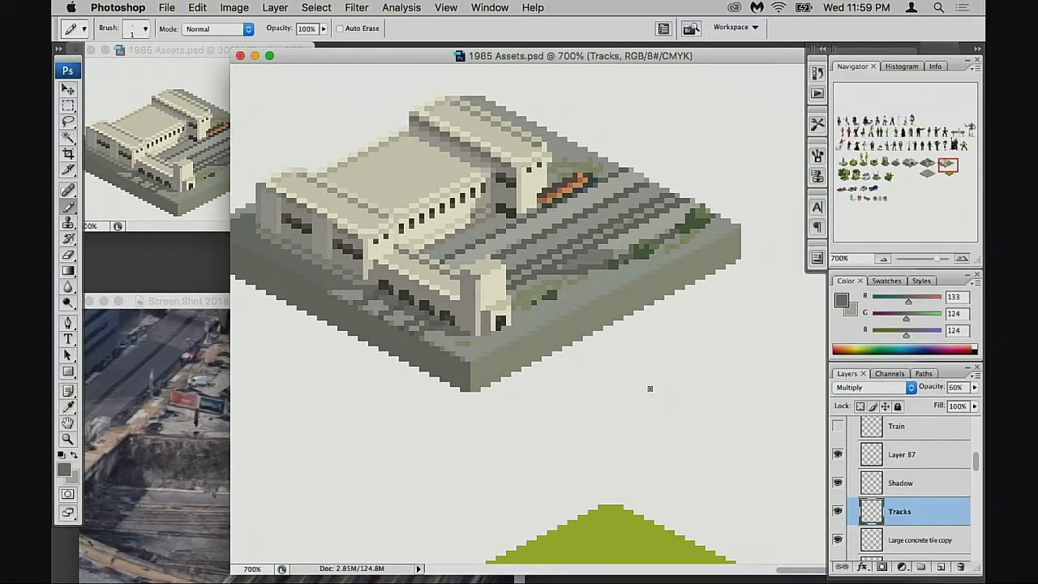
Step: Show the Train layer again on the station tile
scroll(649, 387, "up", 2)
scroll(649, 387, "left", 1)
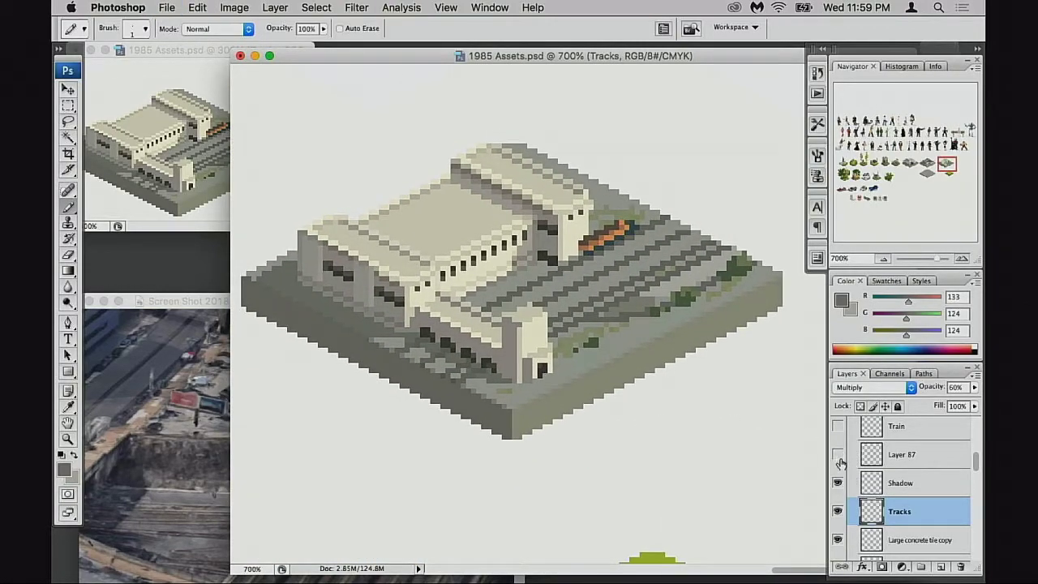
left_click(840, 428)
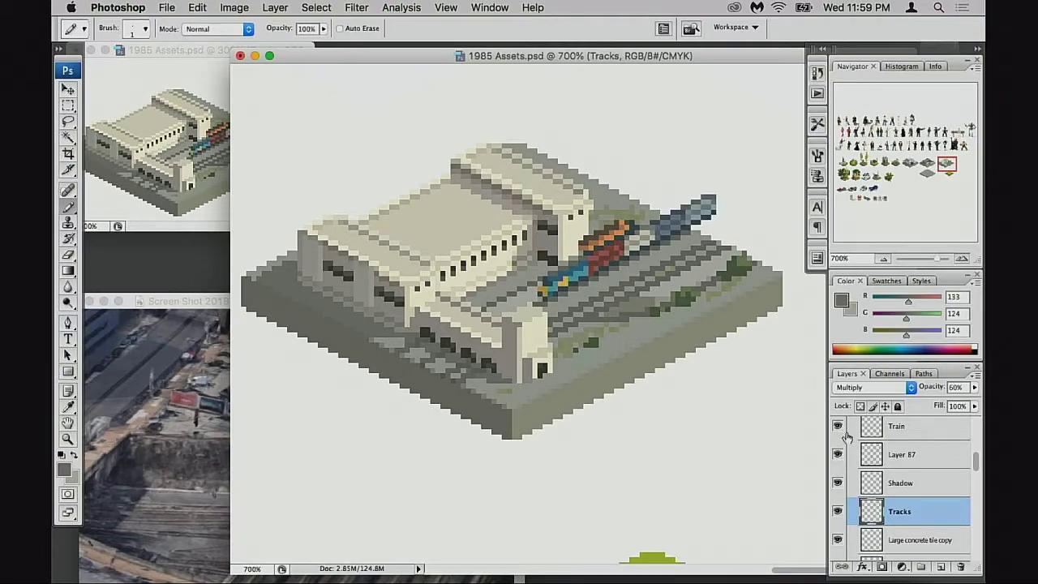
Step: Toggle the visibility of Layer 88 to check what it contains, and select it
scroll(852, 439, "up", 1)
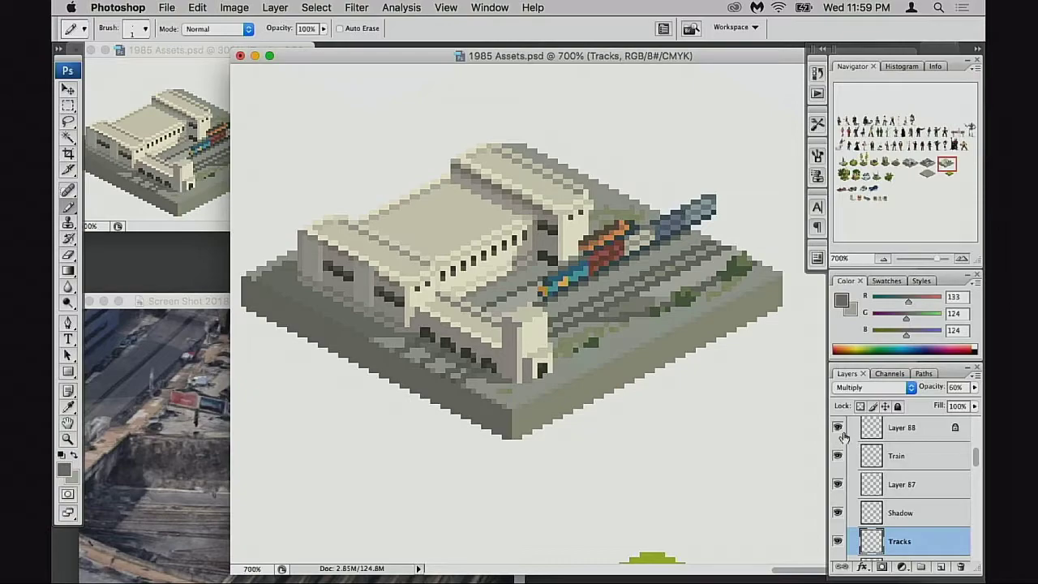
left_click(840, 430)
left_click(839, 430)
left_click(873, 431)
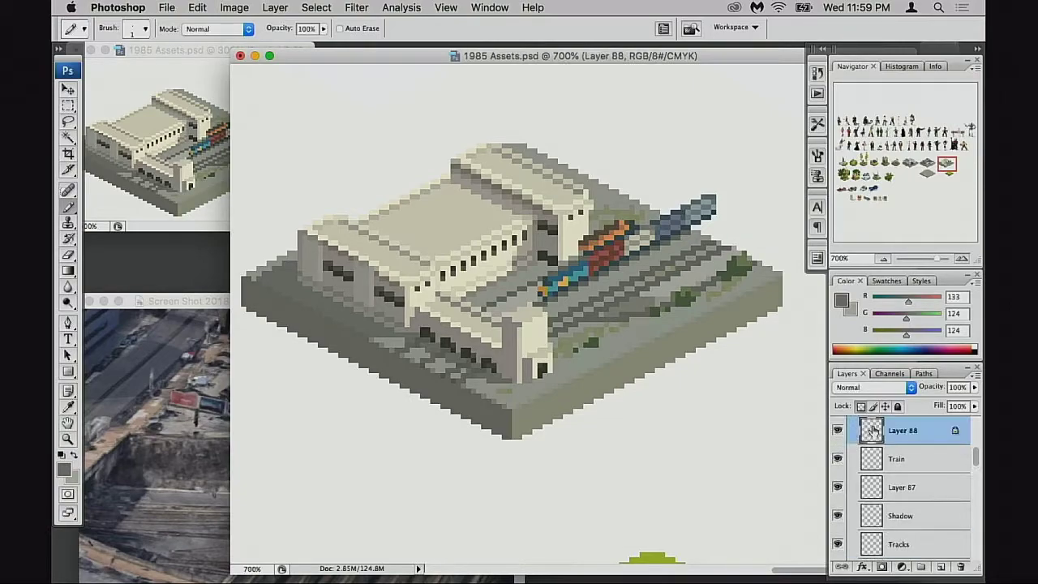
left_click(639, 304)
left_click(653, 323)
left_click_drag(586, 354, 726, 370)
left_click(646, 378, "alt+super")
Step: Toggle Layer 86 copy 5 and Layer 89 to find the layer holding the bushes, leaving Layer 89 selected and visible
scroll(866, 457, "up", 1)
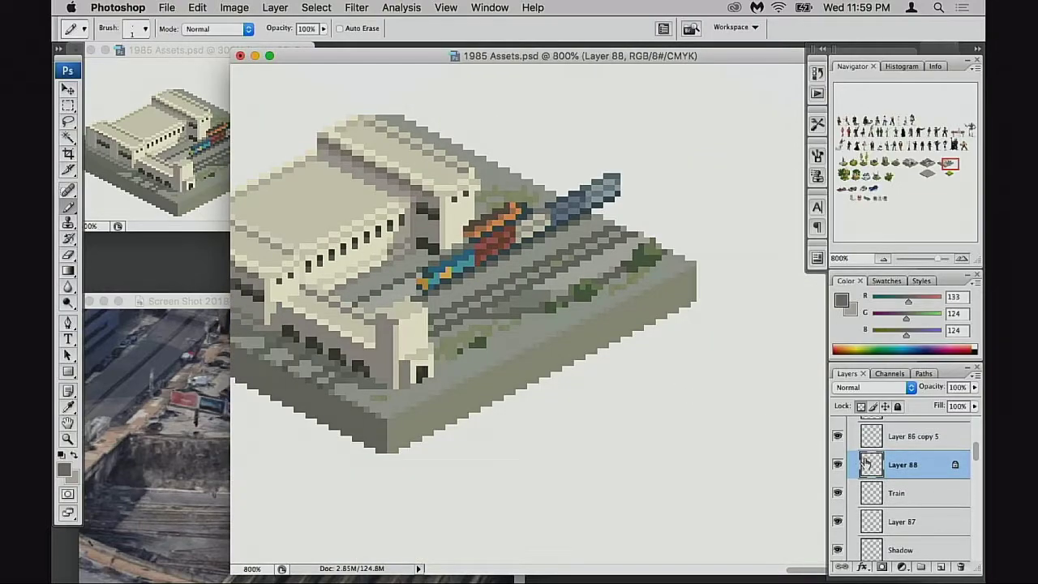
left_click(838, 436)
left_click(838, 437)
scroll(841, 442, "up", 1)
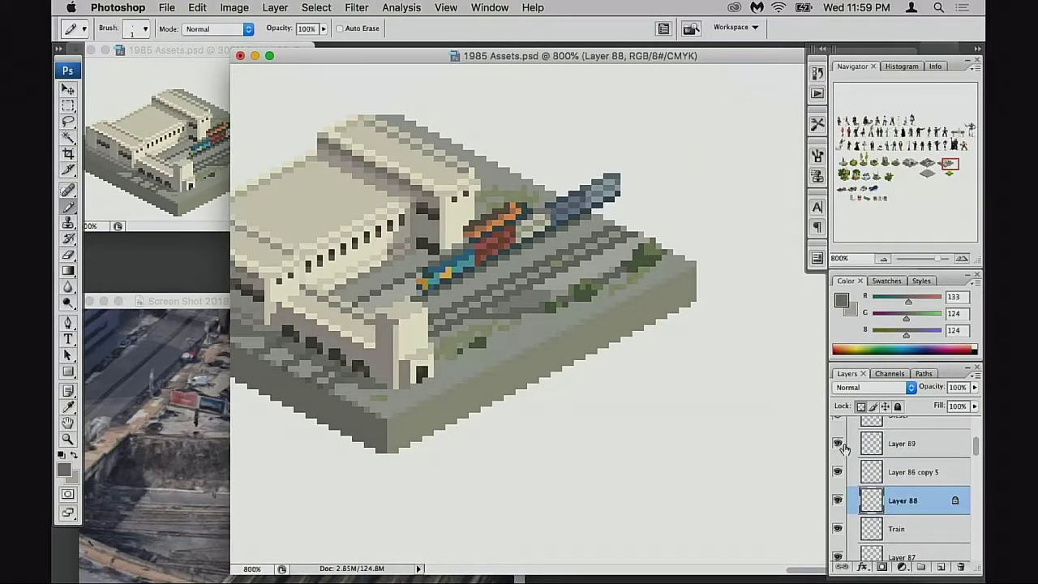
left_click(838, 444)
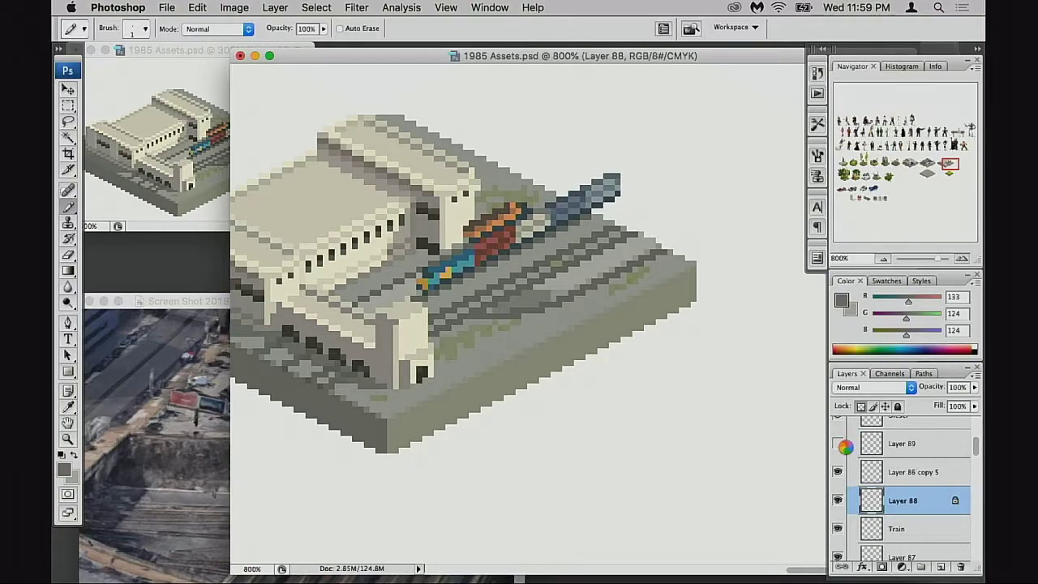
double_click(846, 447)
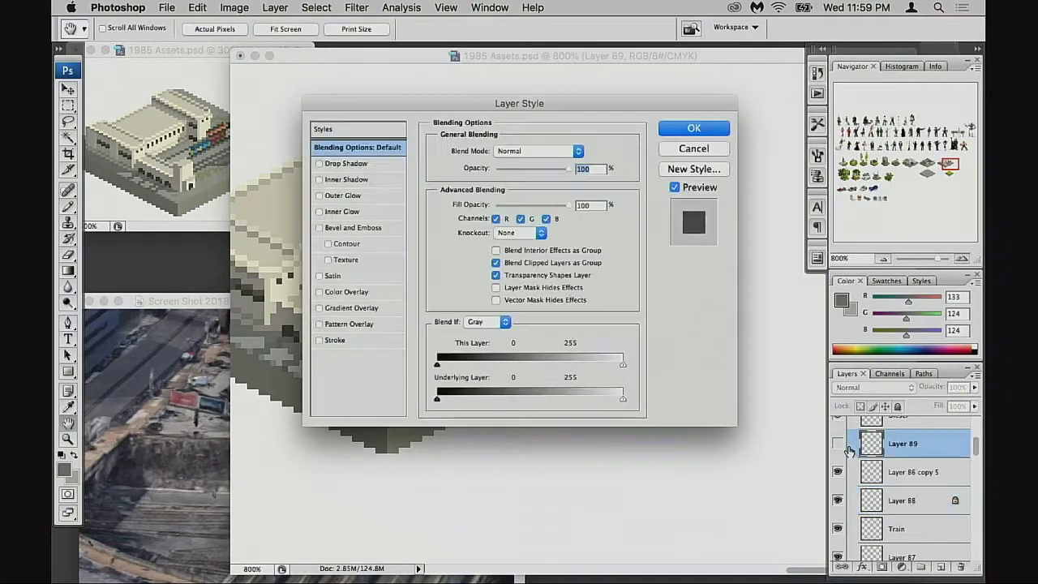
left_click(727, 152)
left_click(839, 447)
Step: Nudge the bushes on Layer 89 slightly upward along the railway with the Move tool, and check the whole tile
key("v")
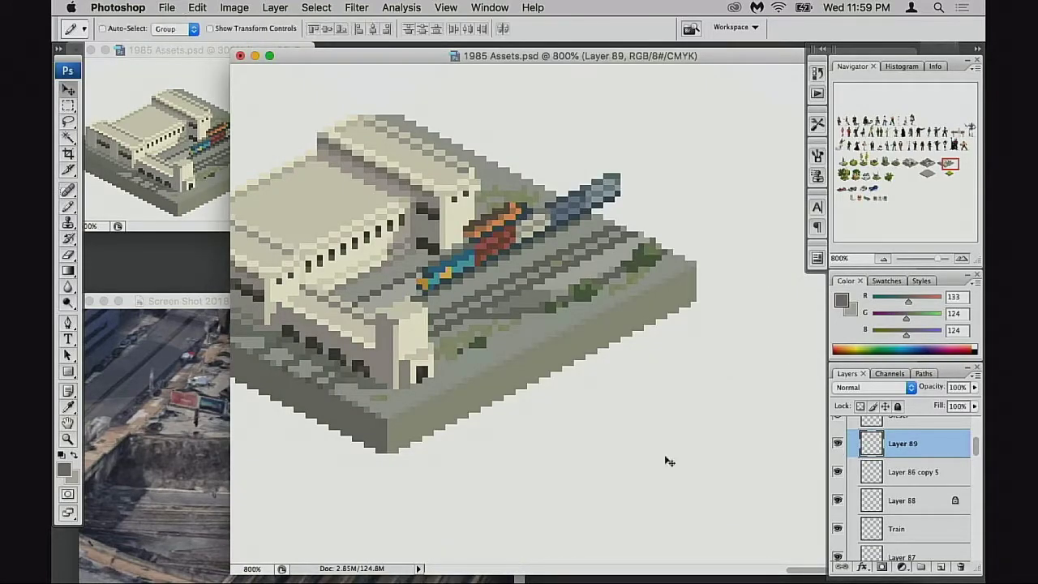
key("Up")
key("Down")
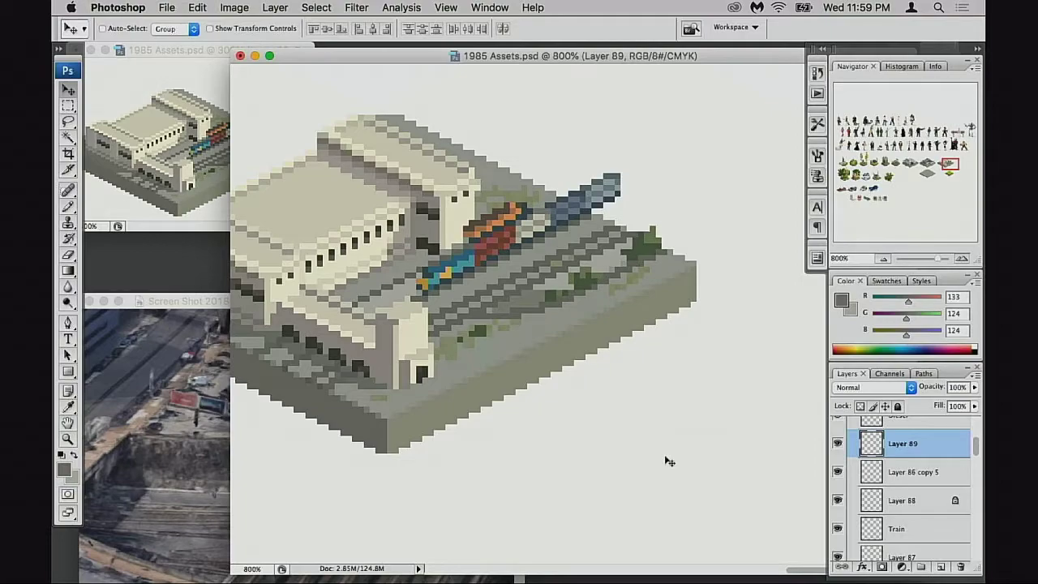
key("Up")
left_click_drag(607, 352, 696, 371)
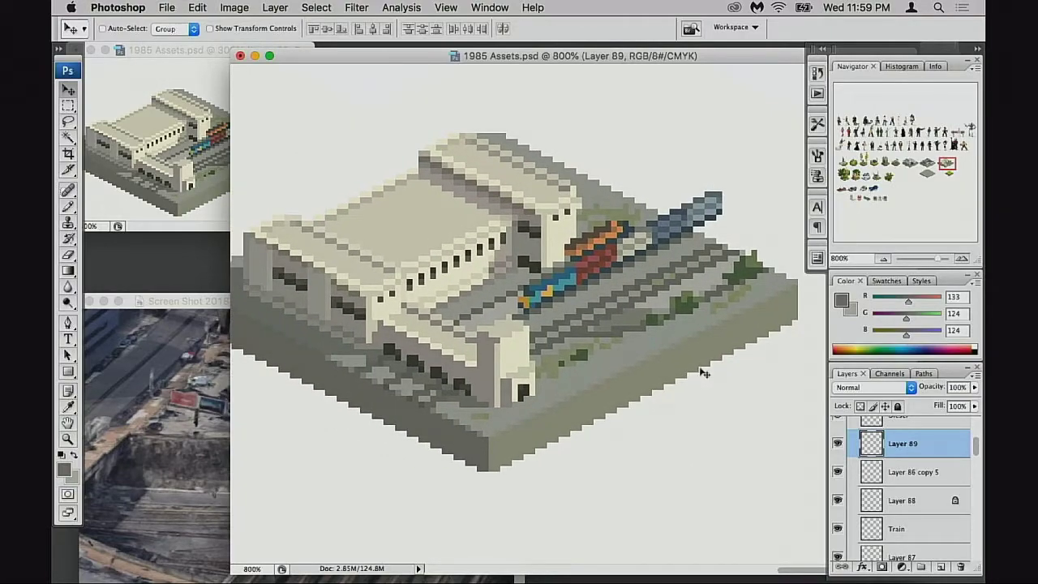
left_click(534, 366, "alt+super")
left_click(560, 372, "alt+super")
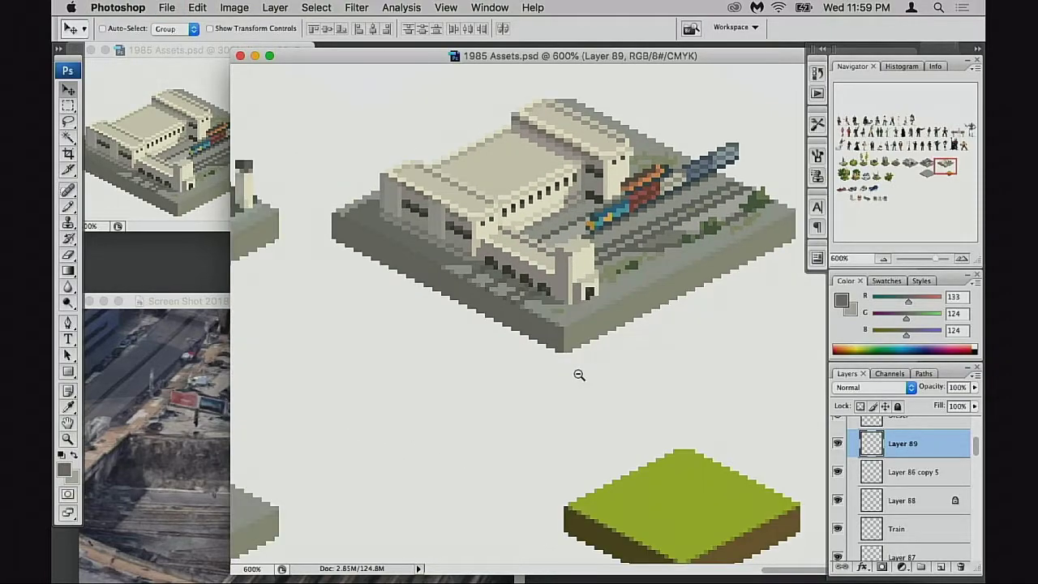
left_click(575, 374, "alt+super")
left_click_drag(661, 339, 617, 502)
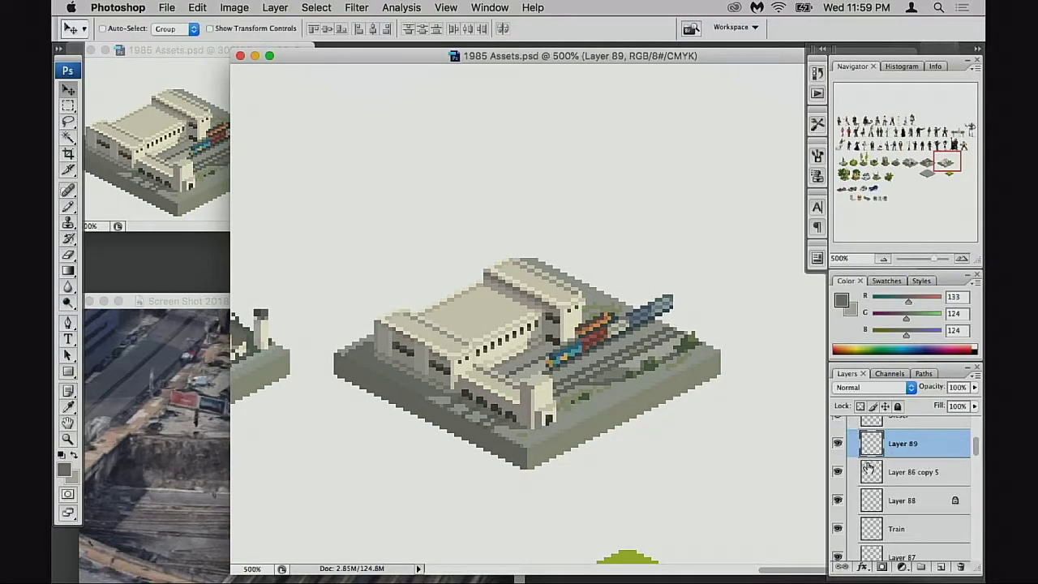
Step: Compare the station tile with the Train layer hidden and shown
left_click(839, 531)
left_click(840, 532)
left_click(619, 334, "ctrl")
left_click(628, 341, "ctrl")
left_click(571, 358, "ctrl")
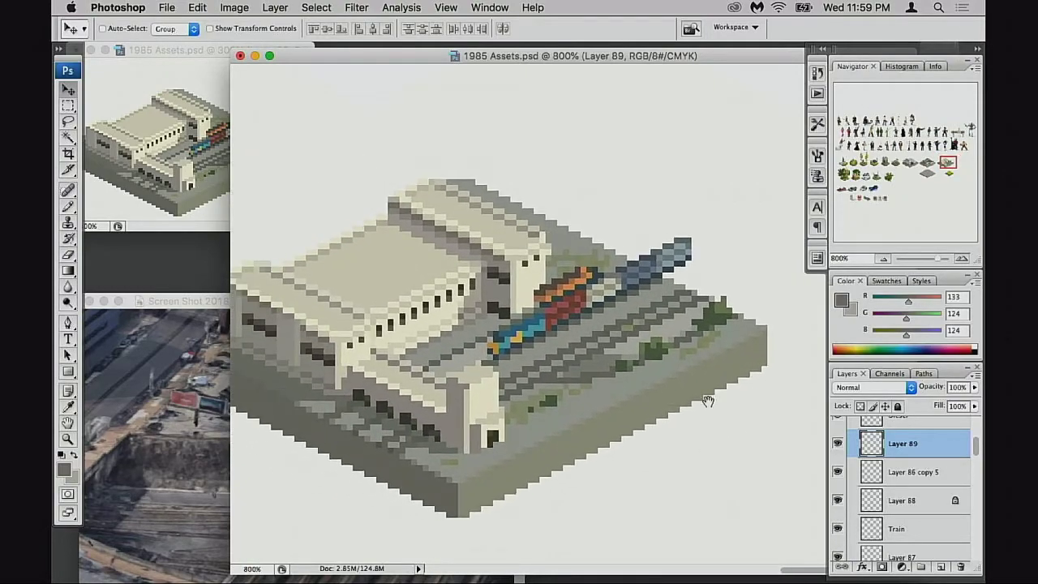
Step: Try nudging the bushes on Layer 89 to the left, then undo the move
key("Left")
key("Left")
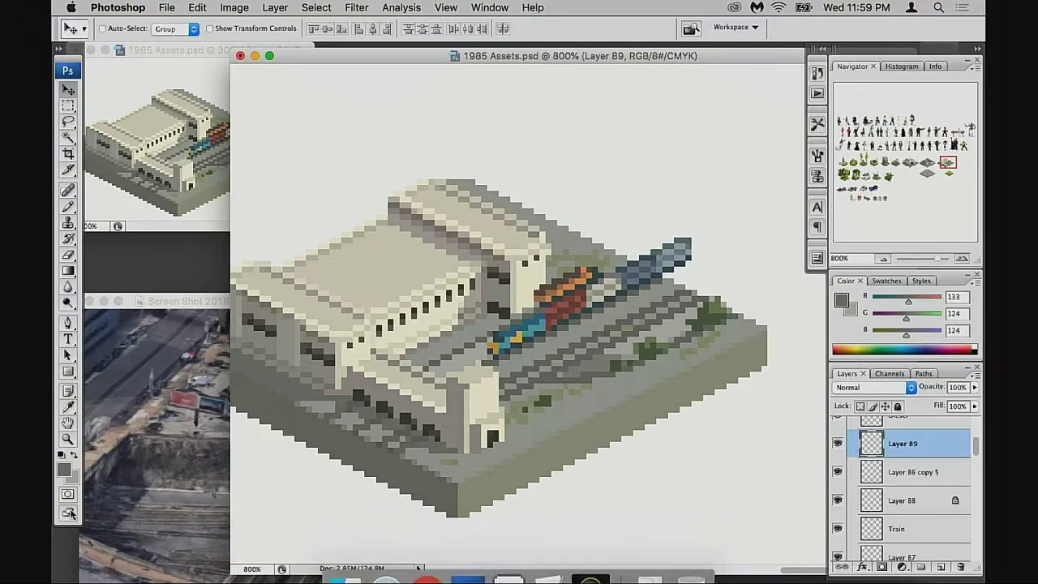
key("super+z")
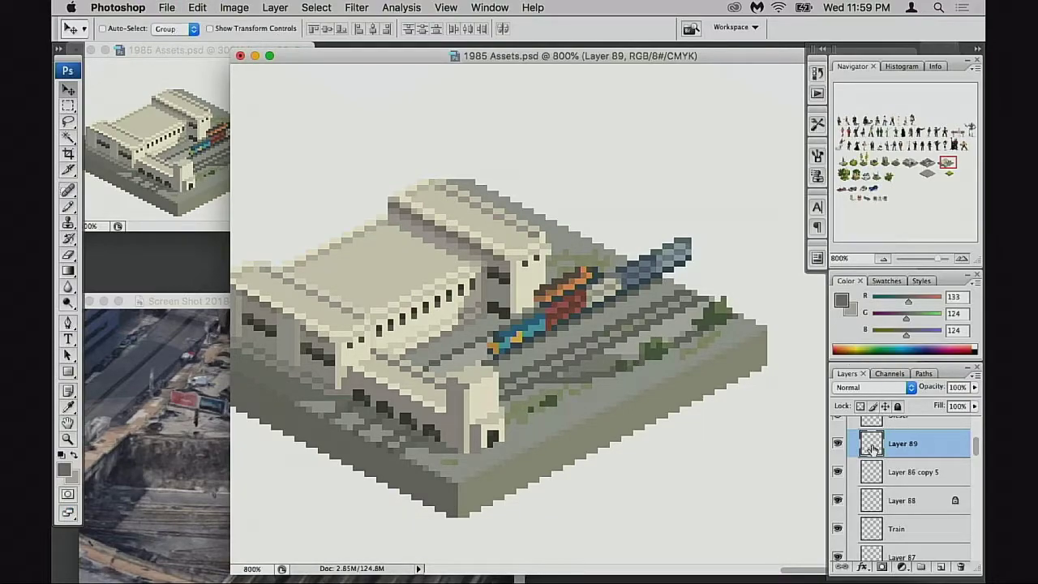
Step: Select the Train layer and nudge the blue and red train several pixels left and down along its track toward the station
scroll(873, 500, "up", 1)
scroll(872, 503, "up", 2)
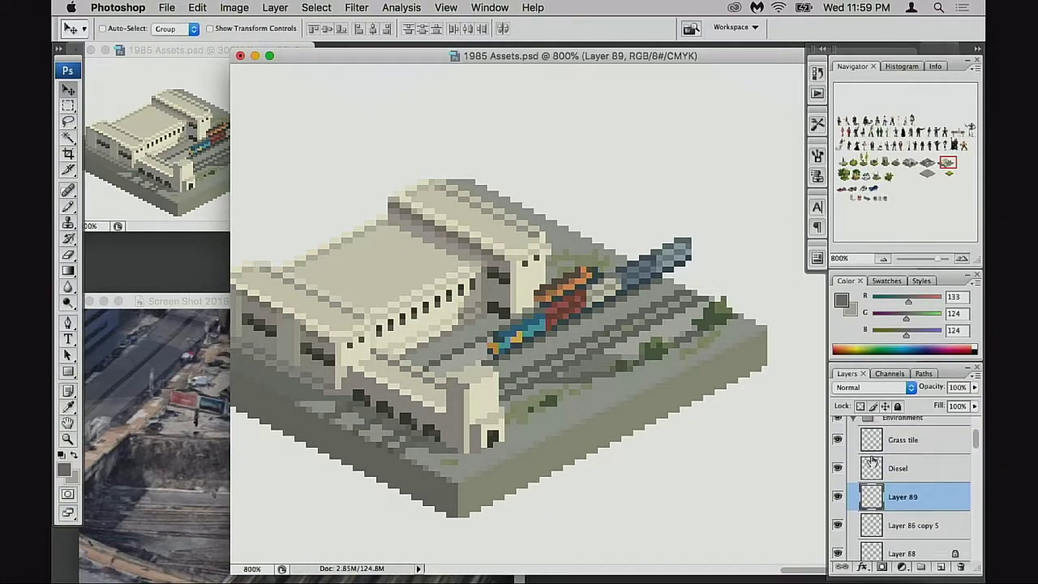
scroll(874, 491, "down", 1)
left_click(870, 514)
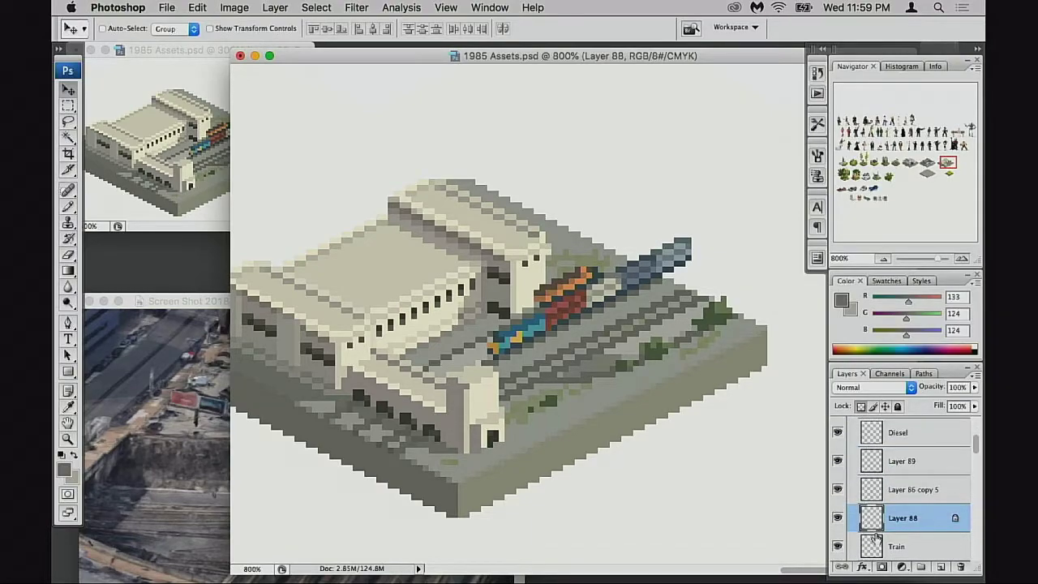
left_click(874, 541)
key("Left")
key("Left")
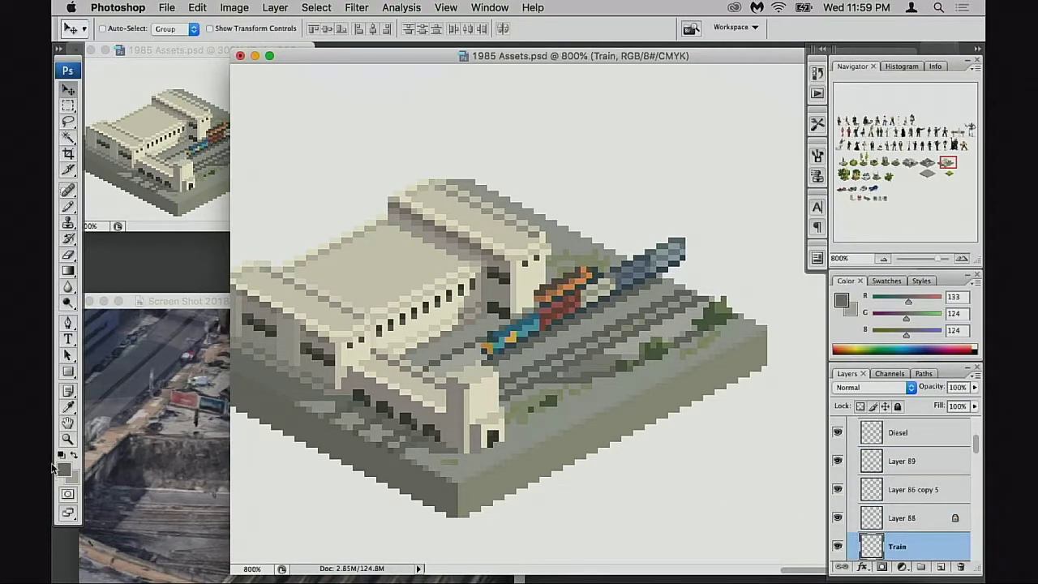
key("Down")
key("Left")
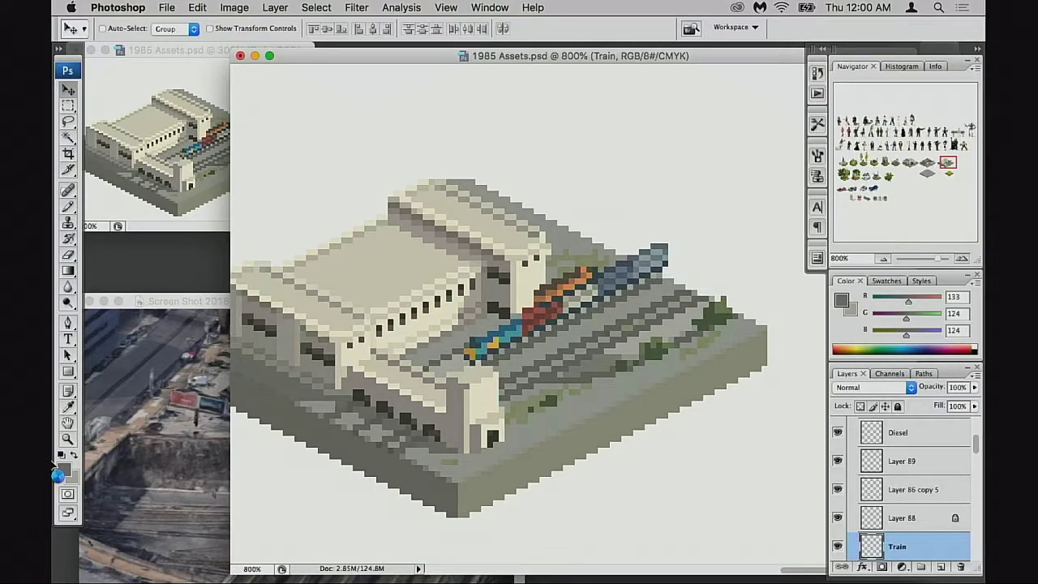
key("Left")
key("Left")
key("Down")
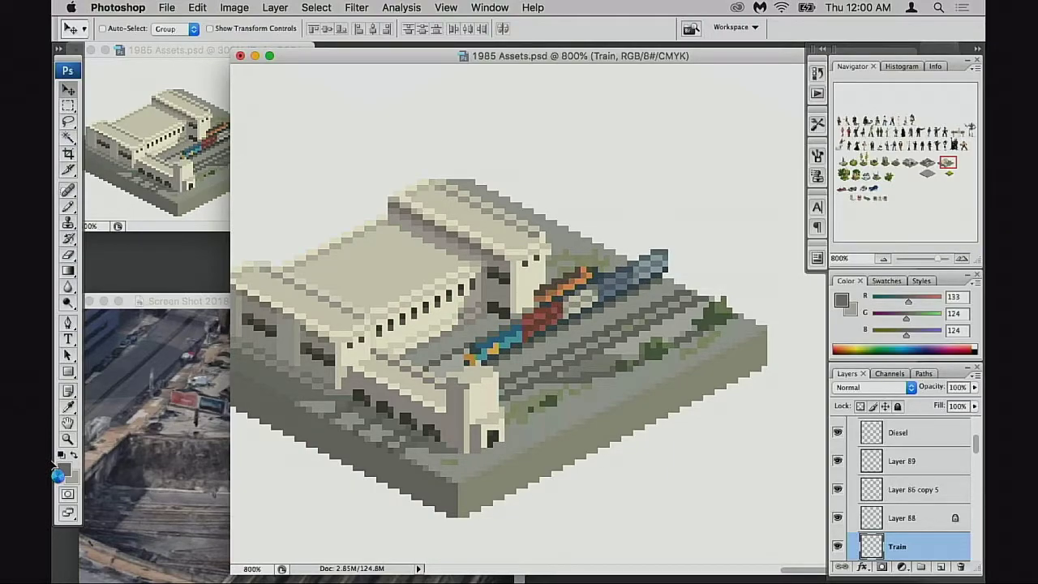
key("Left")
key("Left")
key("Down")
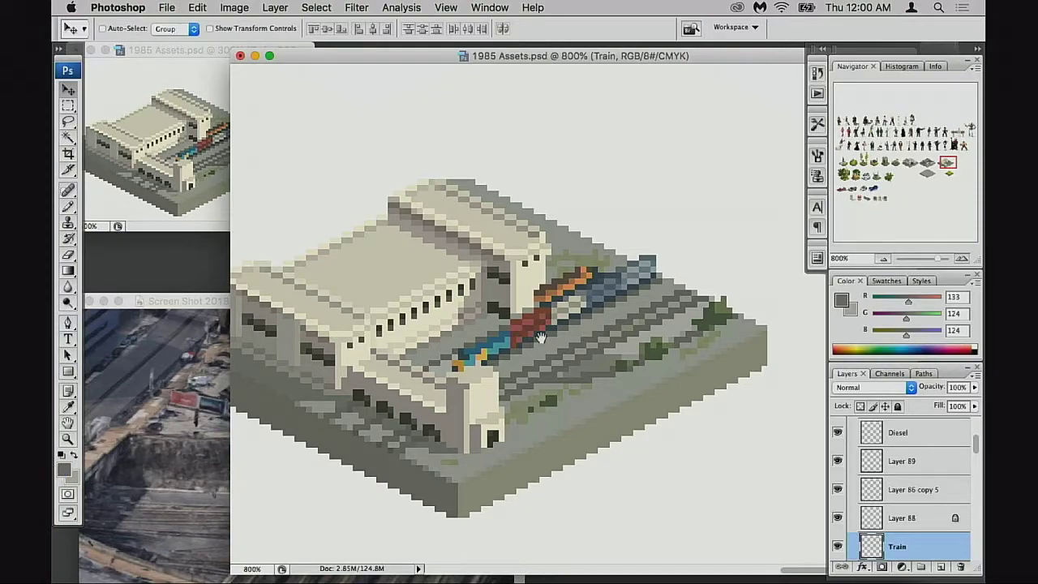
Step: Compare the train's old and new positions in the 300% preview window, ending by undoing its move
left_click_drag(541, 337, 537, 343)
left_click(195, 131)
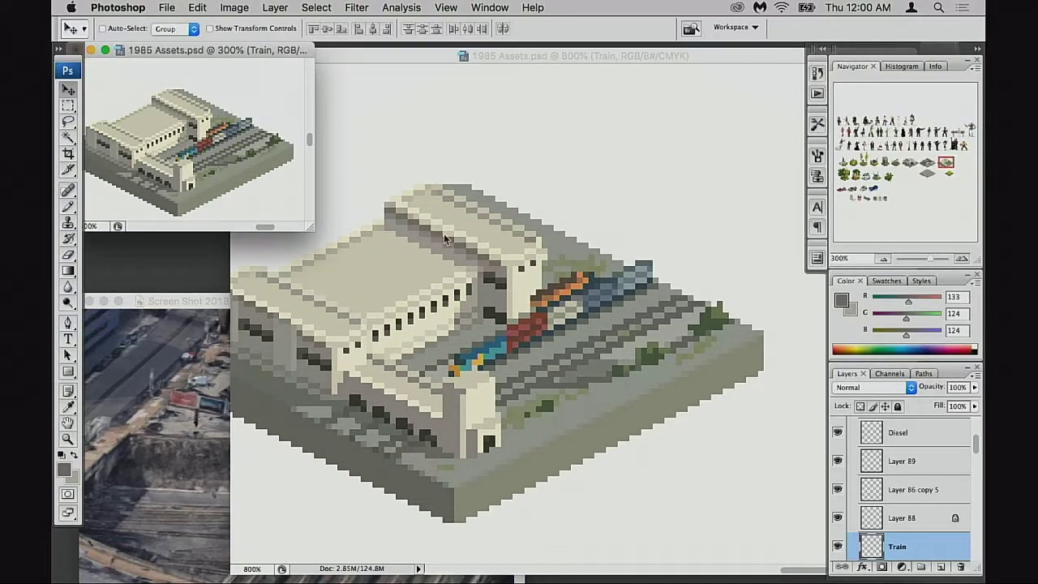
key("super+z")
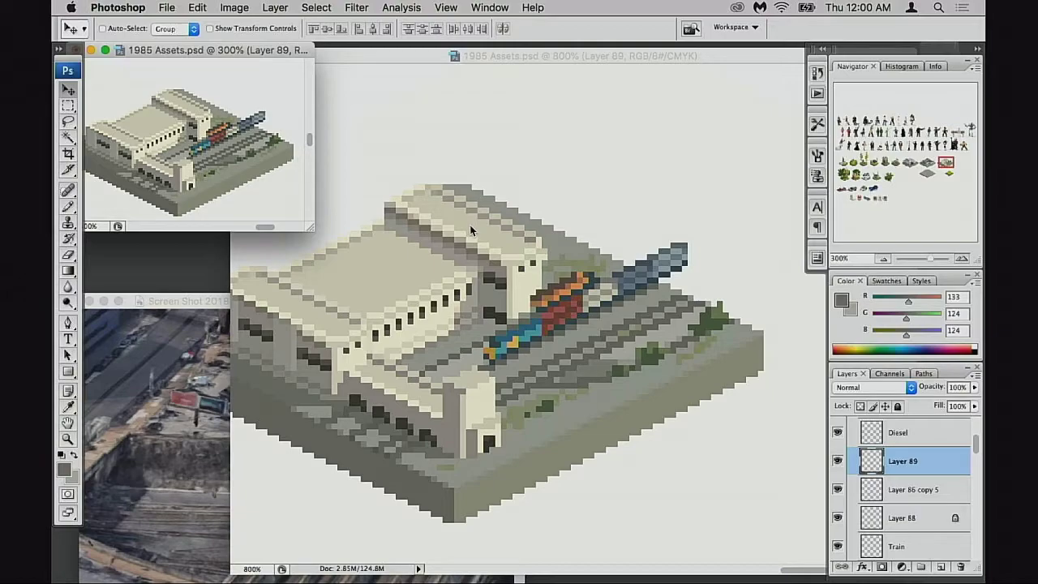
key("super+z")
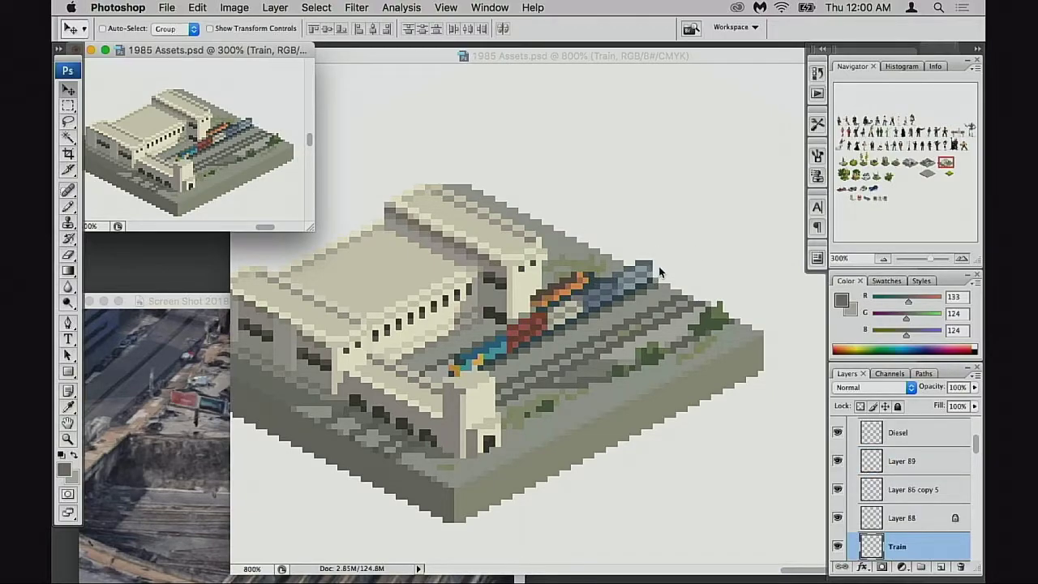
key("super+z")
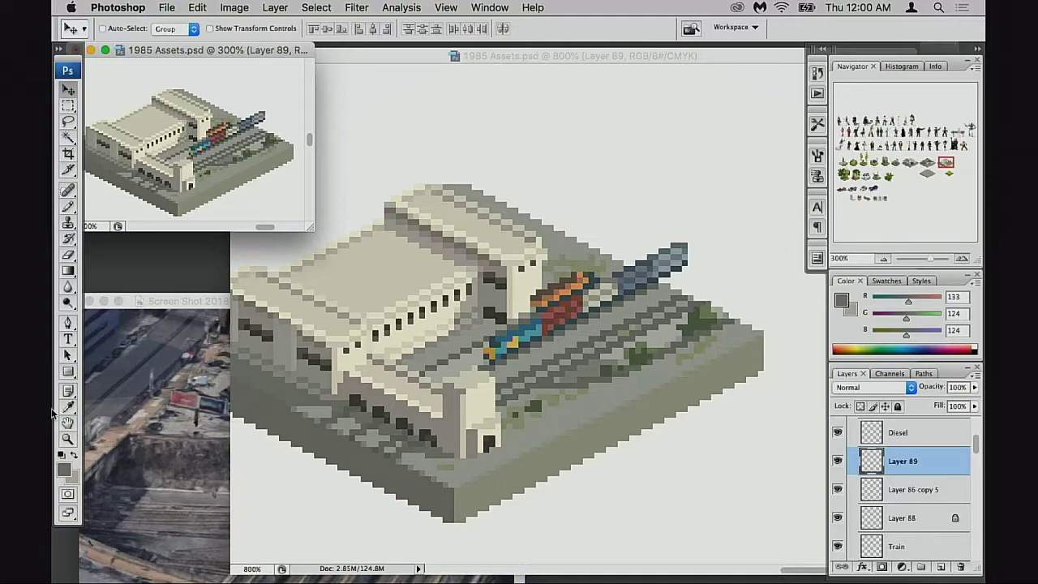
Step: Reselect the Train layer and nudge the train a few pixels left and down, correcting slightly back to the right
left_click(875, 546)
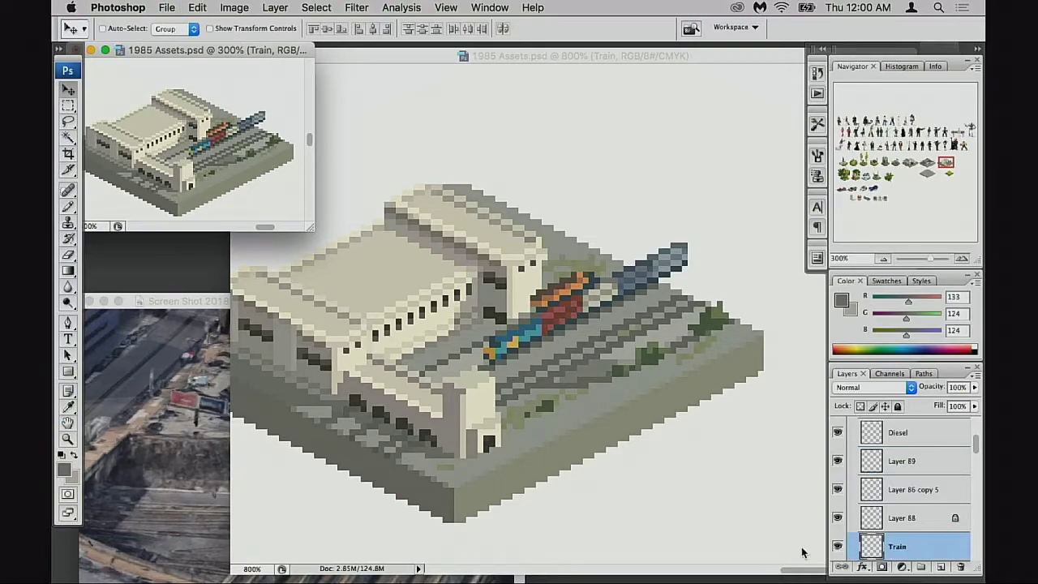
key("Left")
key("Down")
key("Left")
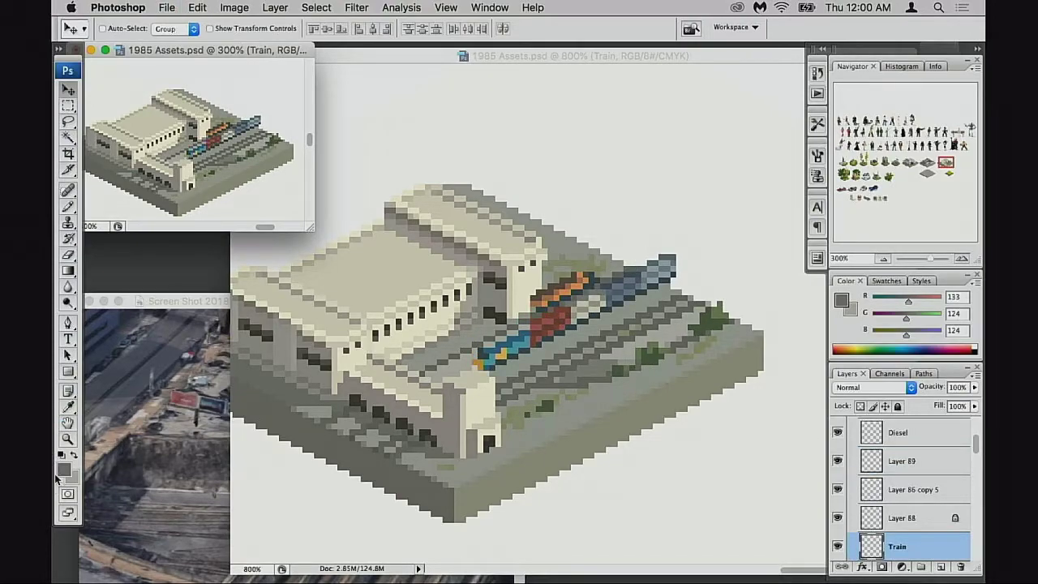
key("Left")
key("Left")
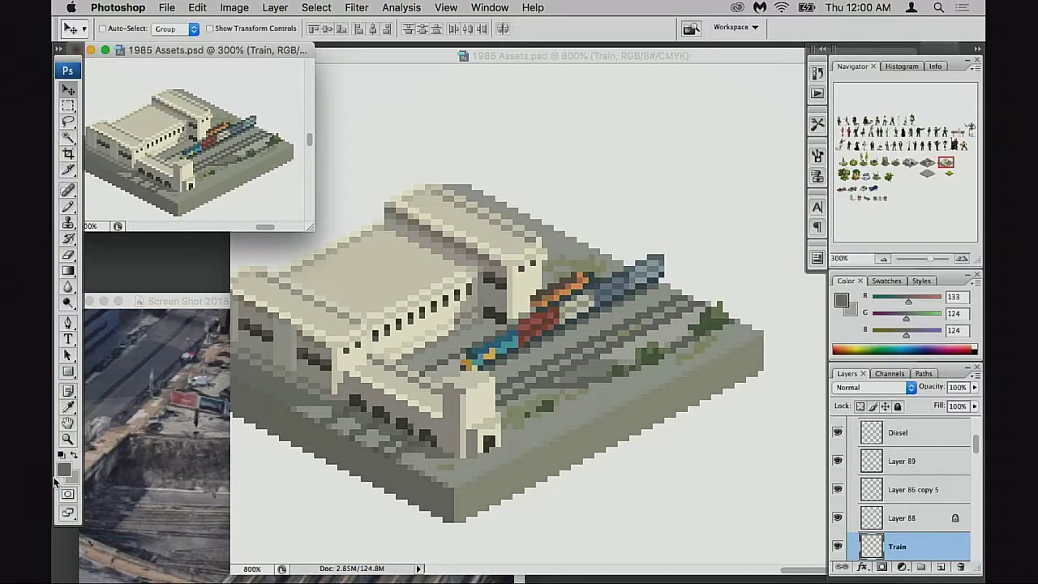
key("Down")
key("Up")
key("Right")
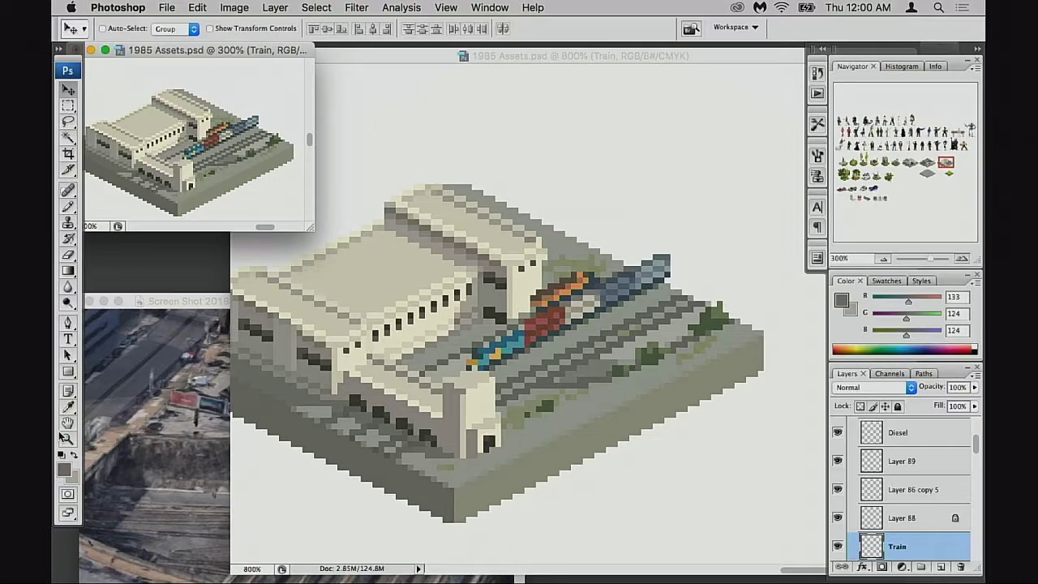
scroll(905, 460, "down", 3)
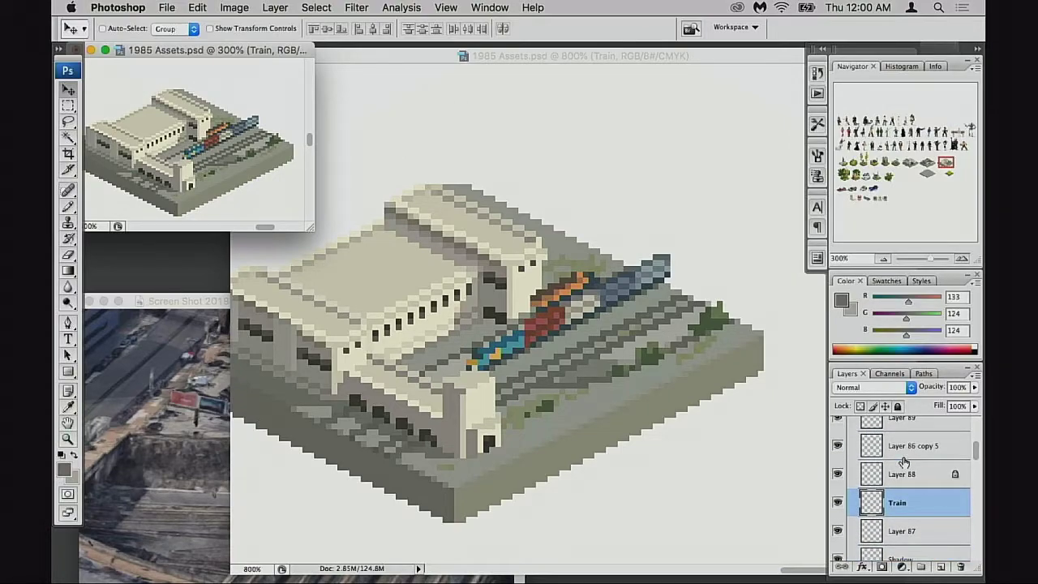
Step: Erase the topmost pixels at the rear end of the blue train on the Train layer
left_click(527, 389)
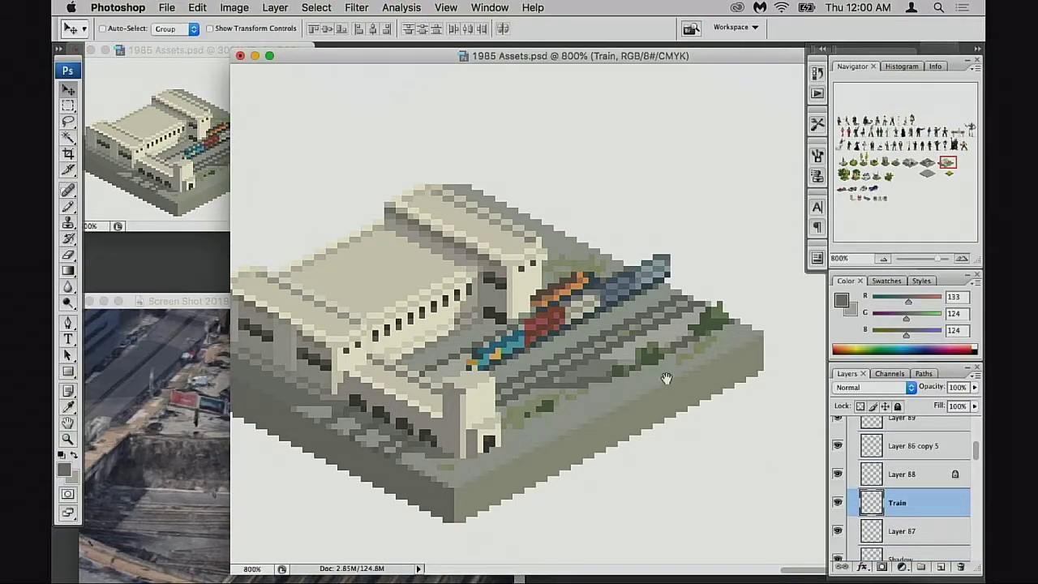
key("e")
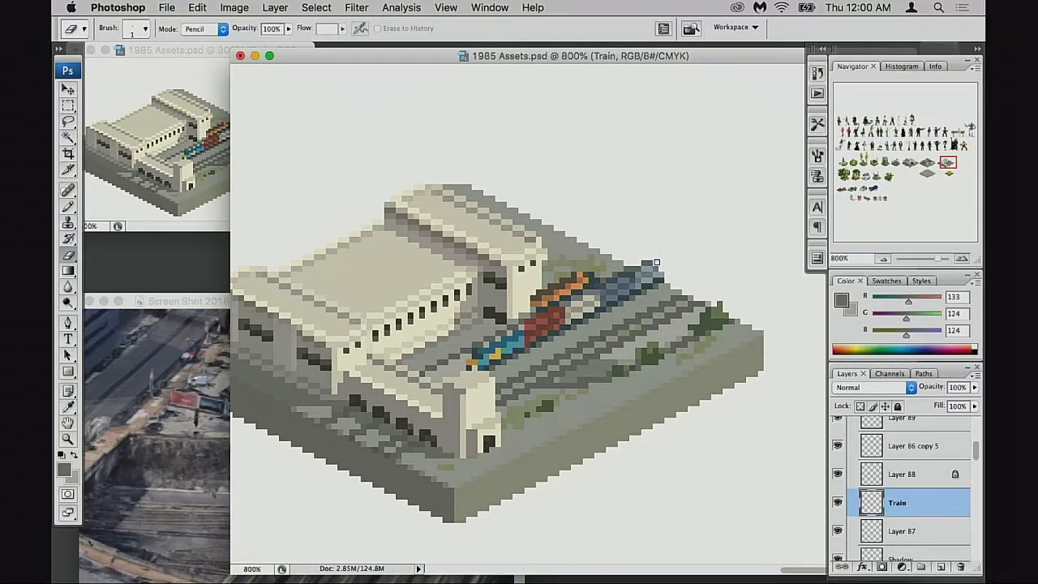
left_click(195, 184)
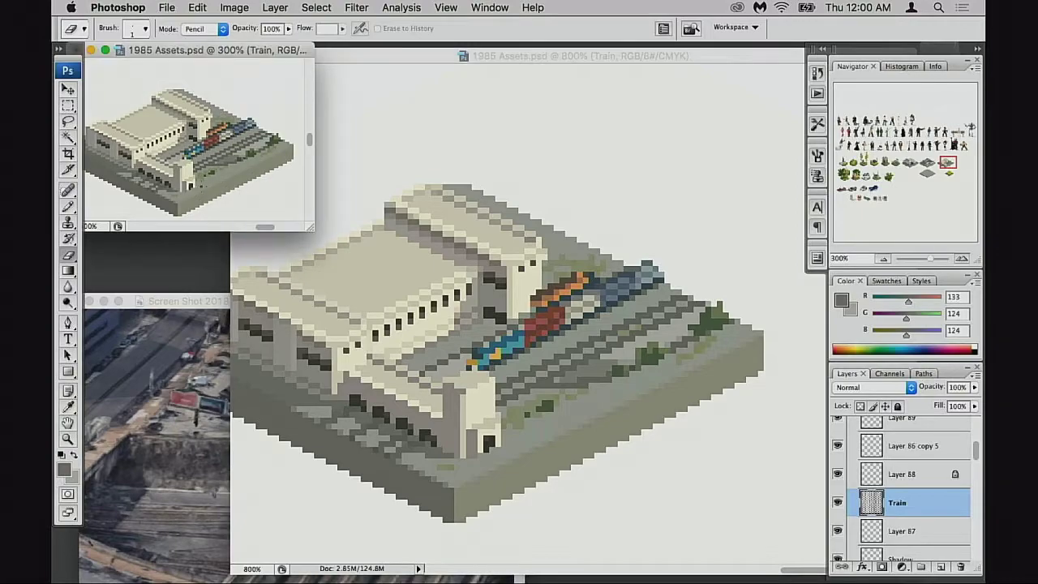
left_click_drag(537, 55, 577, 53)
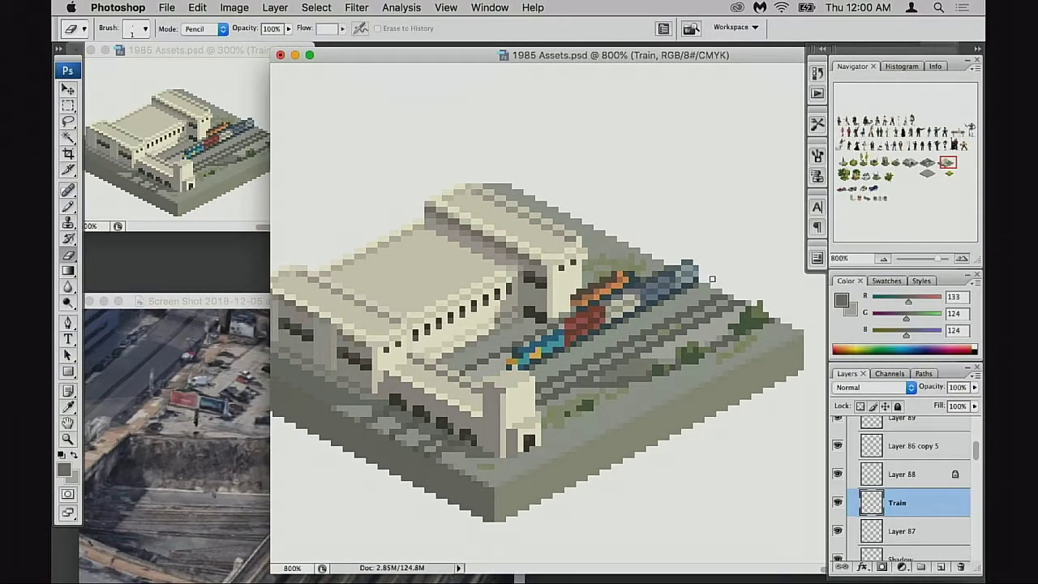
left_click_drag(701, 330, 707, 318)
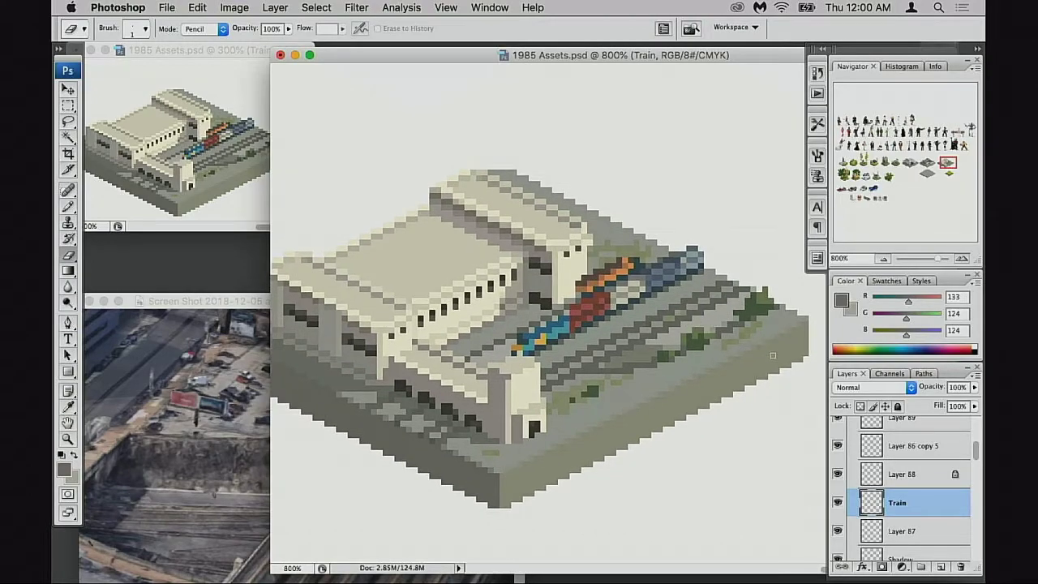
Step: Select Layer 86 copy 5 and erase the building pixels along the upper edge of the front tower's roof beside the train's nose
left_click(838, 503)
left_click(838, 502)
left_click(840, 447)
left_click(839, 448)
left_click(856, 456)
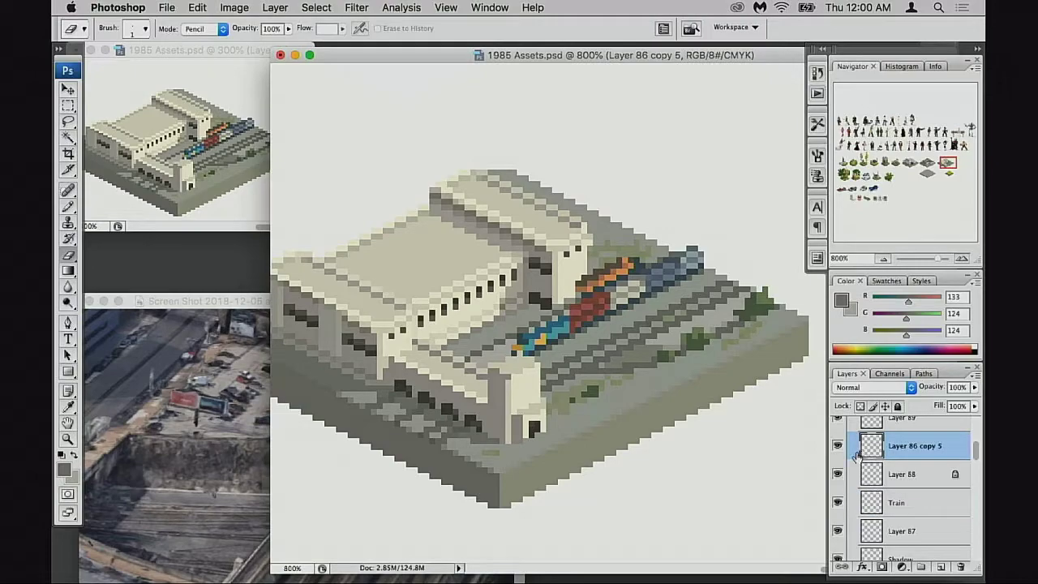
scroll(527, 406, "up", 3)
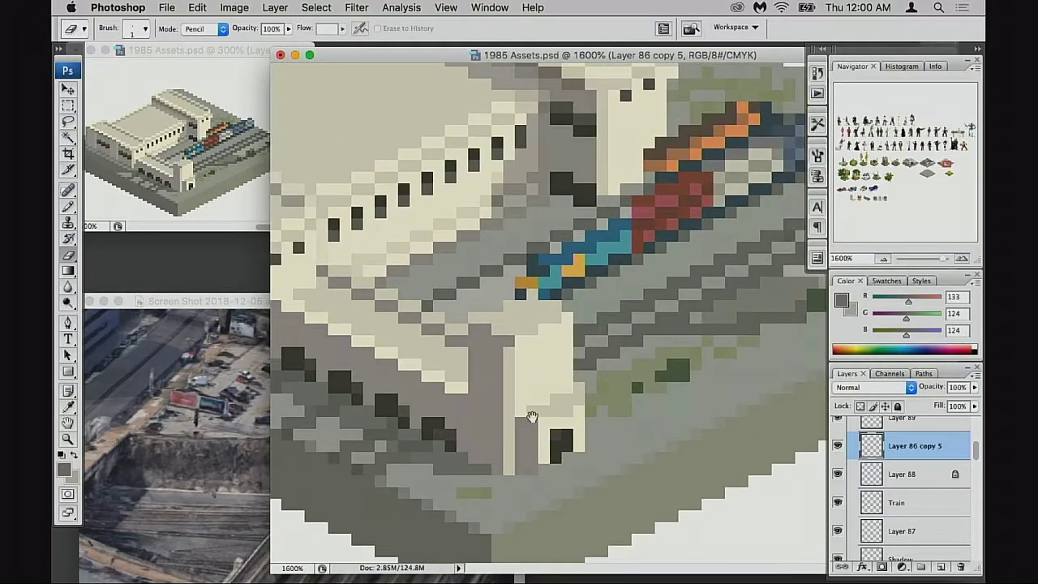
left_click_drag(531, 416, 460, 456)
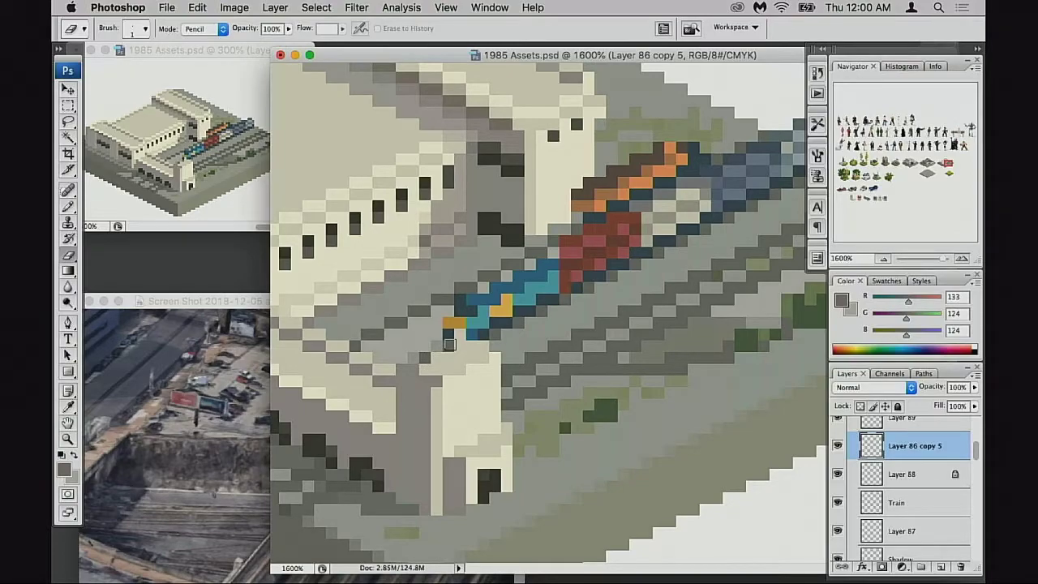
left_click_drag(450, 344, 503, 345)
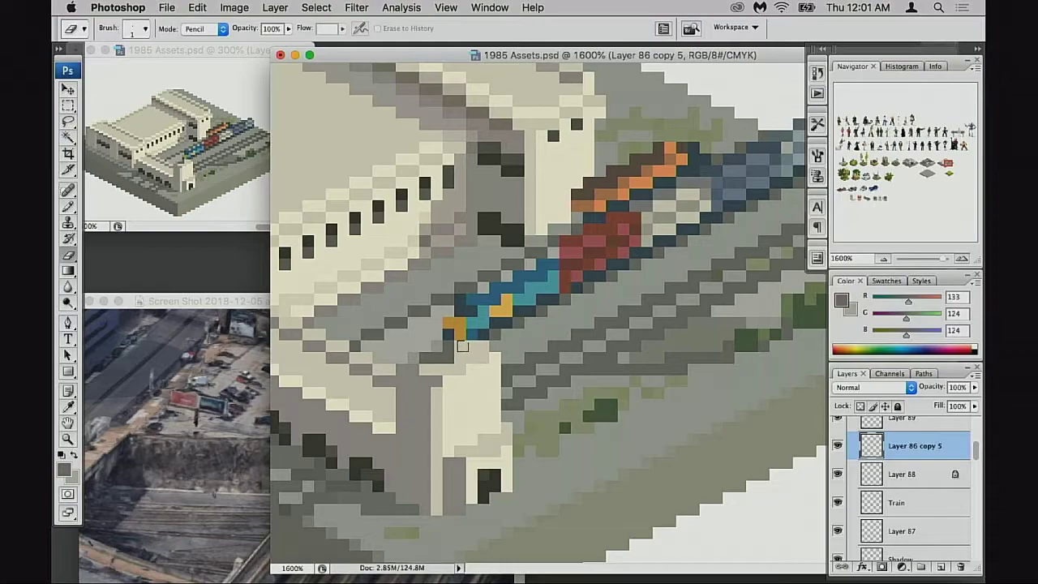
left_click_drag(462, 346, 488, 344)
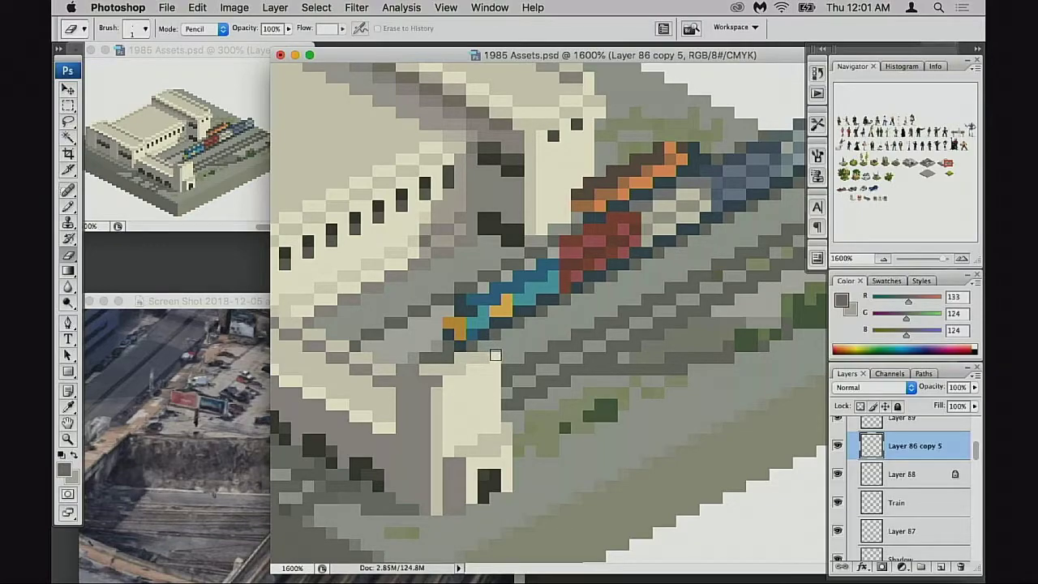
left_click_drag(417, 363, 406, 367)
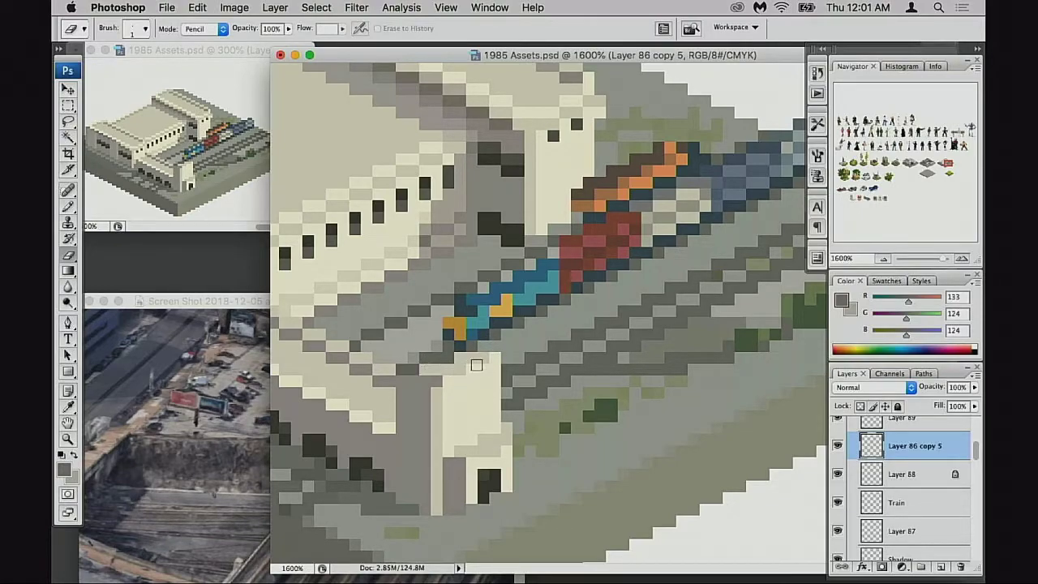
Step: Repaint pixels along the front tower's roof with the beige sampled from it
key("b")
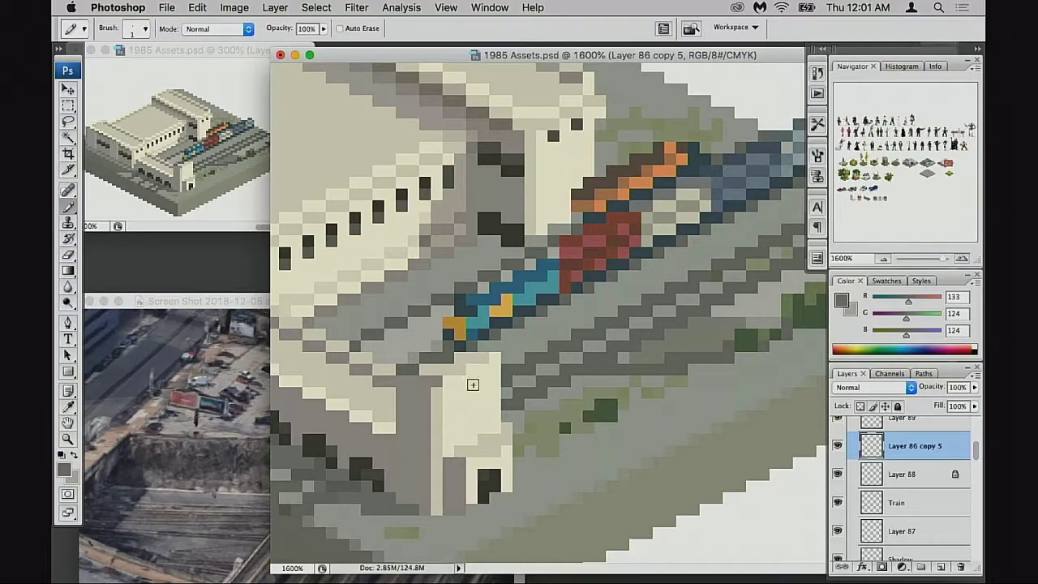
left_click(470, 367, "alt")
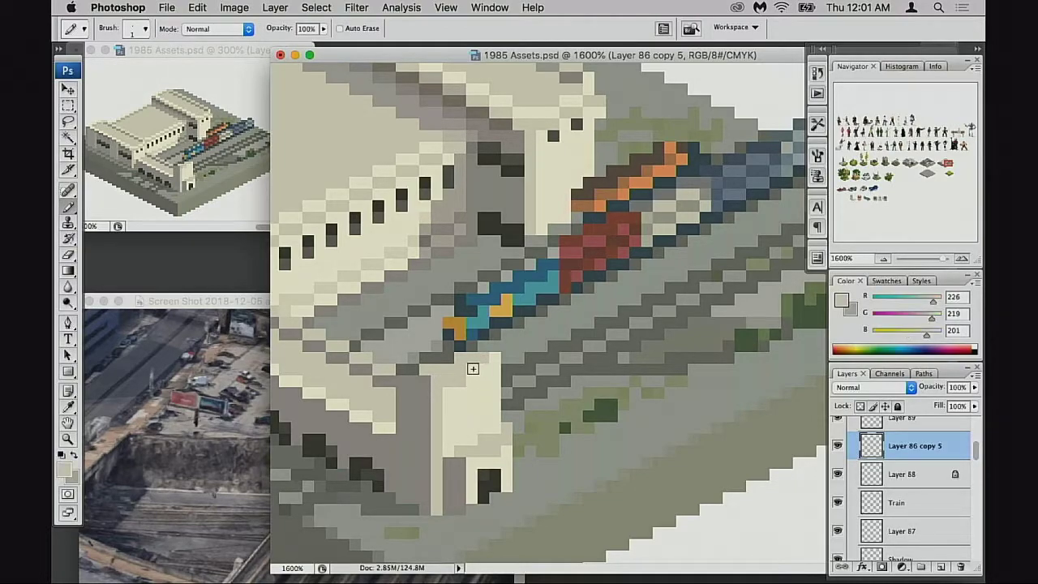
left_click_drag(473, 369, 486, 368)
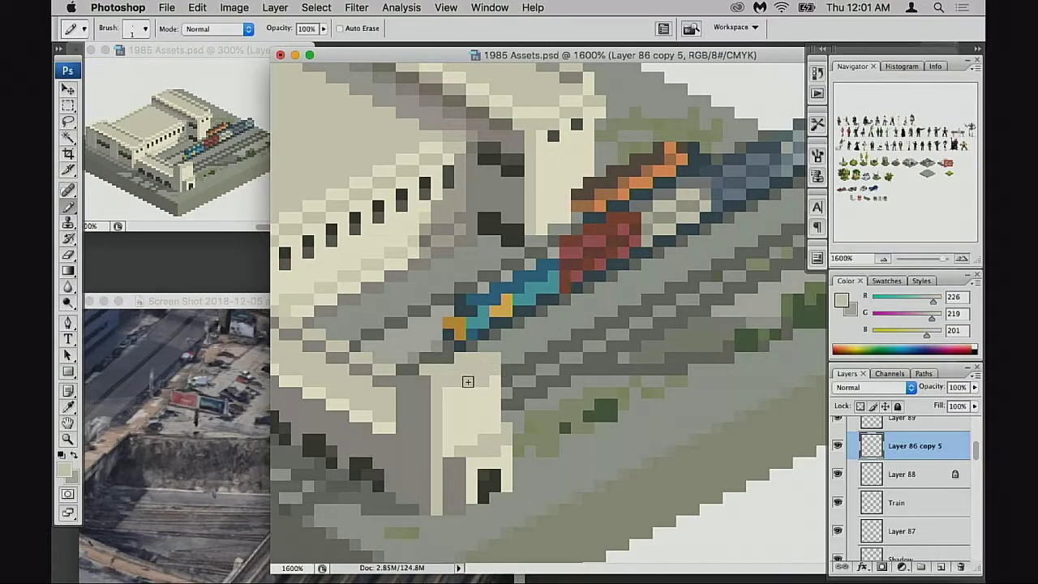
key("e")
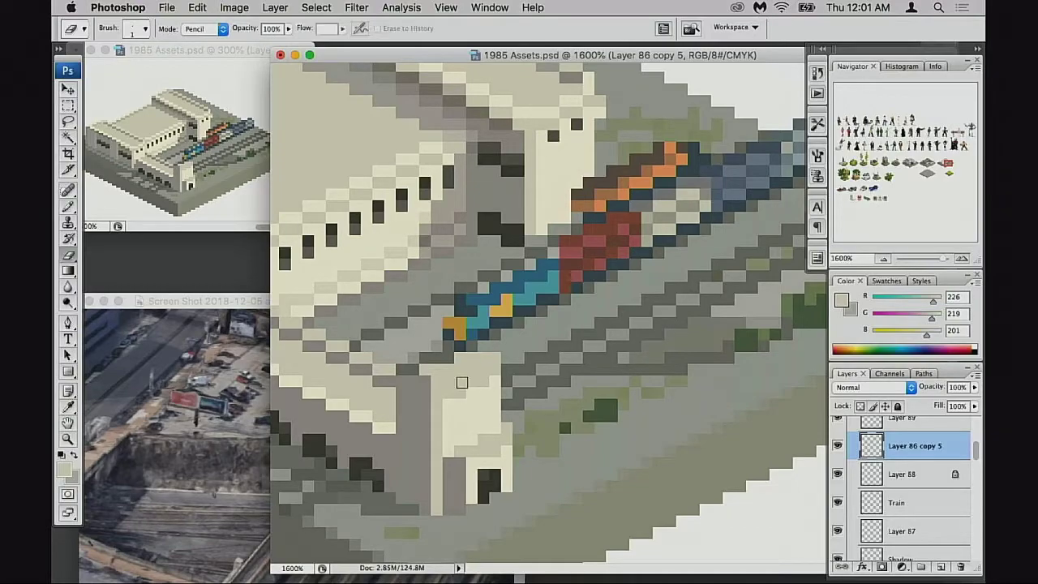
left_click_drag(476, 381, 493, 383)
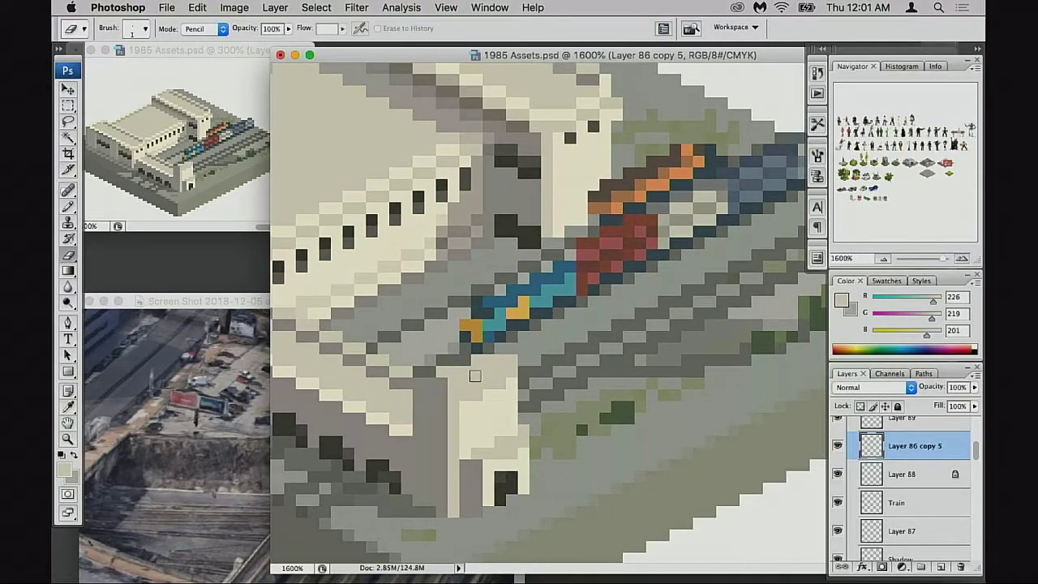
Step: Touch up the tower roof's left corner pixels with its sampled beige, comparing the artwork with Layer 86 copy 5 hidden and shown
left_click(838, 446)
left_click(838, 446)
key("b")
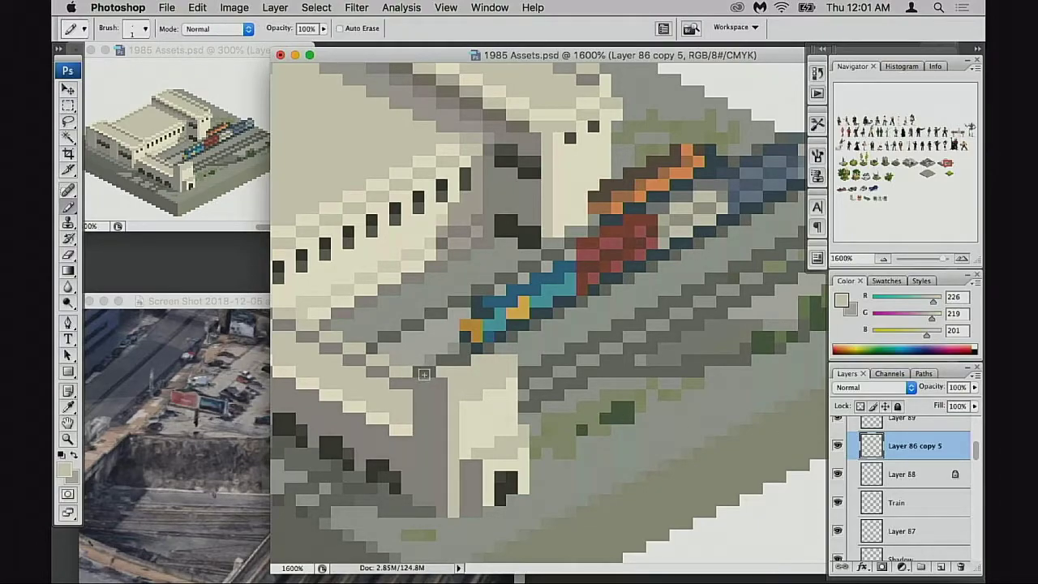
left_click(423, 385, "alt")
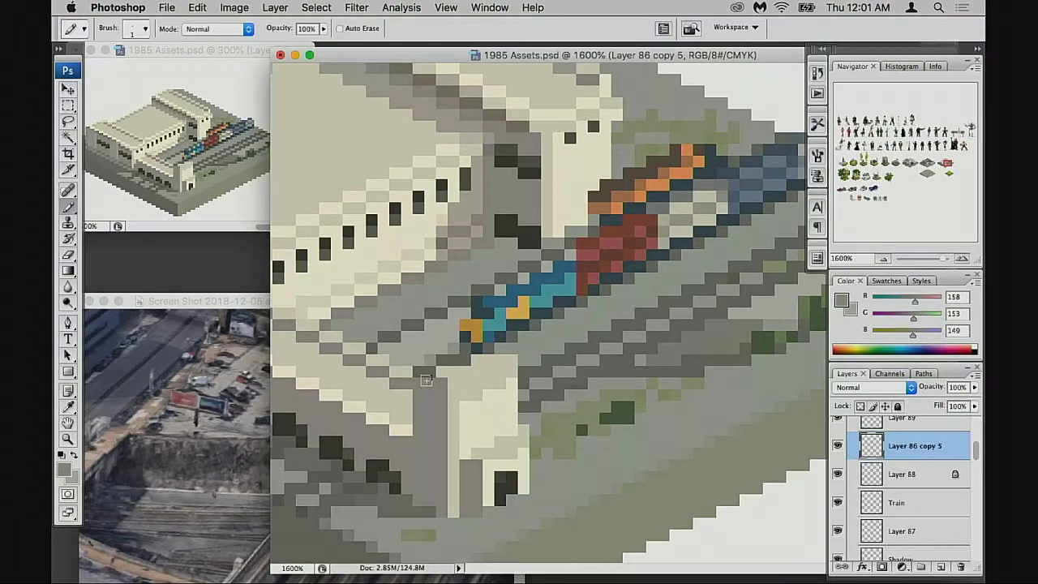
left_click(475, 371, "alt")
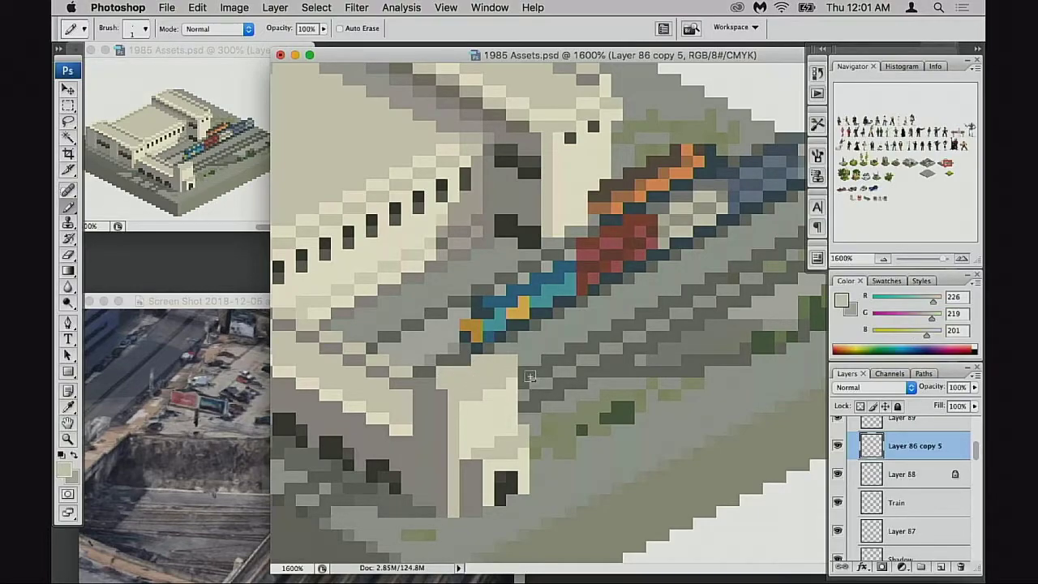
left_click(431, 382)
left_click(433, 375)
left_click(838, 446)
left_click(838, 448)
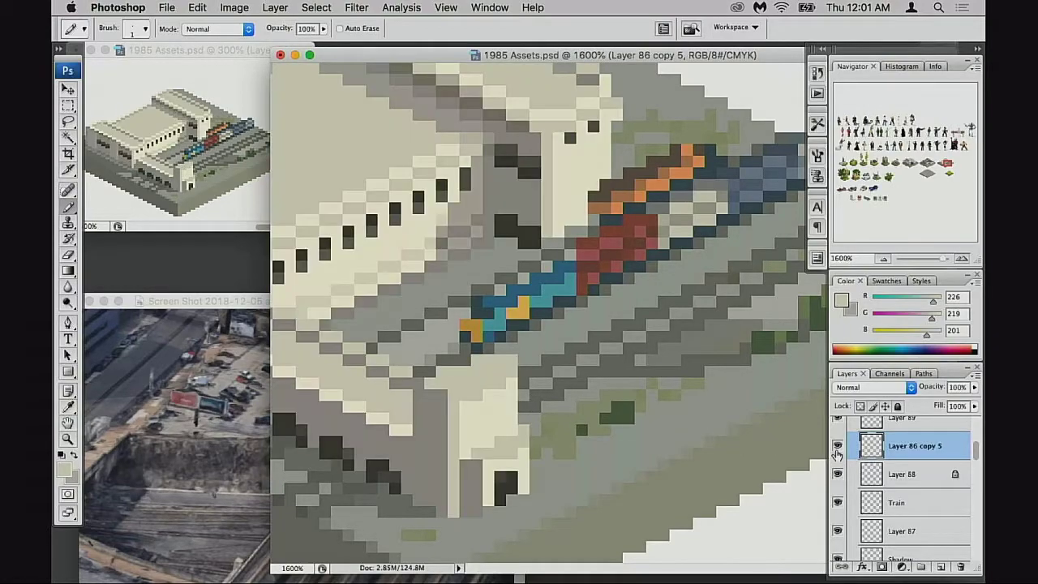
Step: Try nudging the station building on Layer 86 copy 5 one pixel down and back up to compare its placement, then restore it
left_click(542, 397, "alt")
left_click(542, 397, "alt")
left_click(549, 401, "alt")
left_click_drag(568, 471, 420, 512)
key("v")
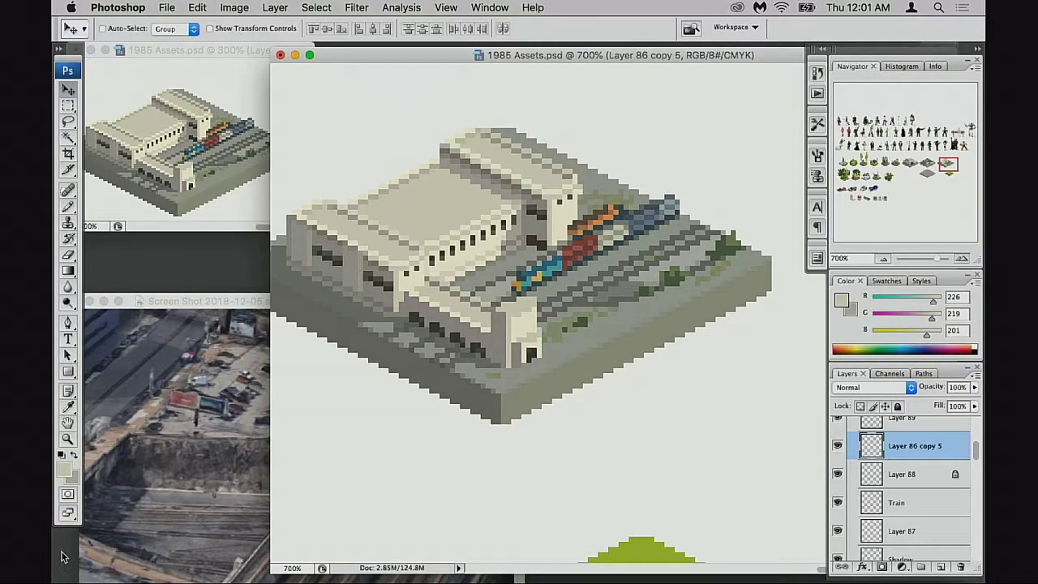
key("Up")
key("Down")
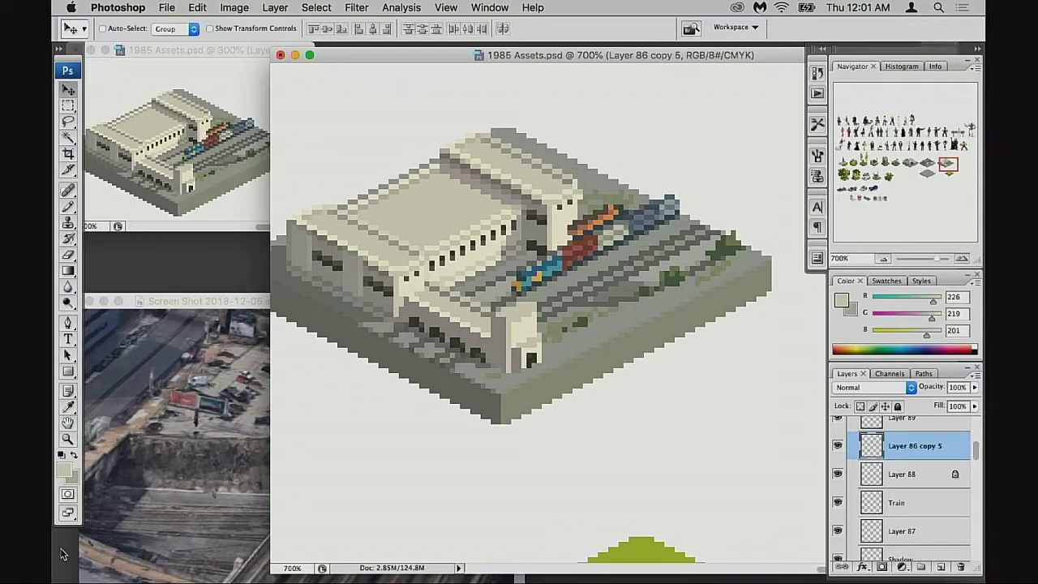
key("Up")
key("Down")
key("Up")
key("Down")
key("Up")
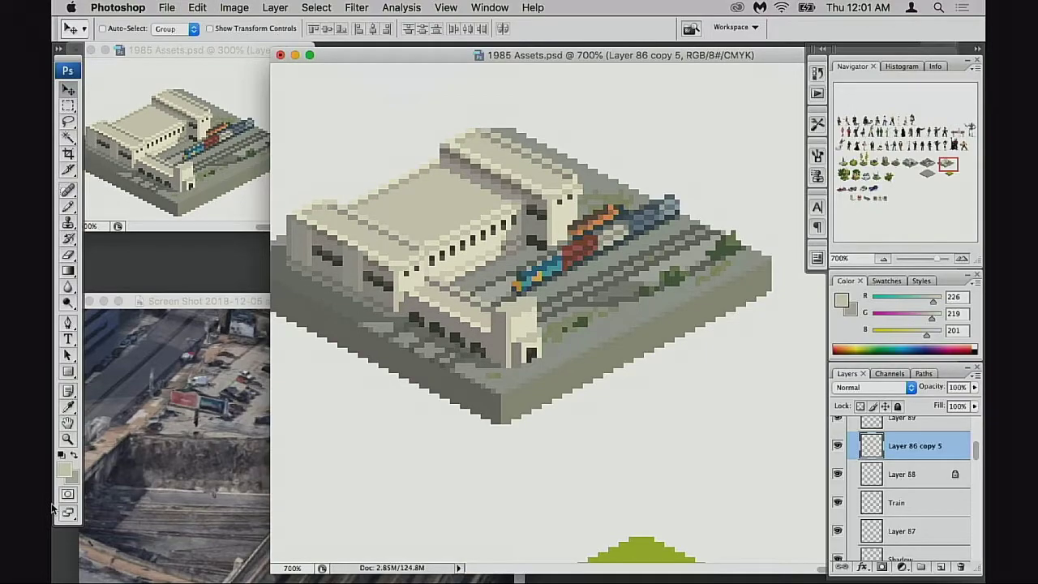
key("Down")
key("super+z")
Step: Try shifting the station building one pixel to the right and return it to its place
key("Right")
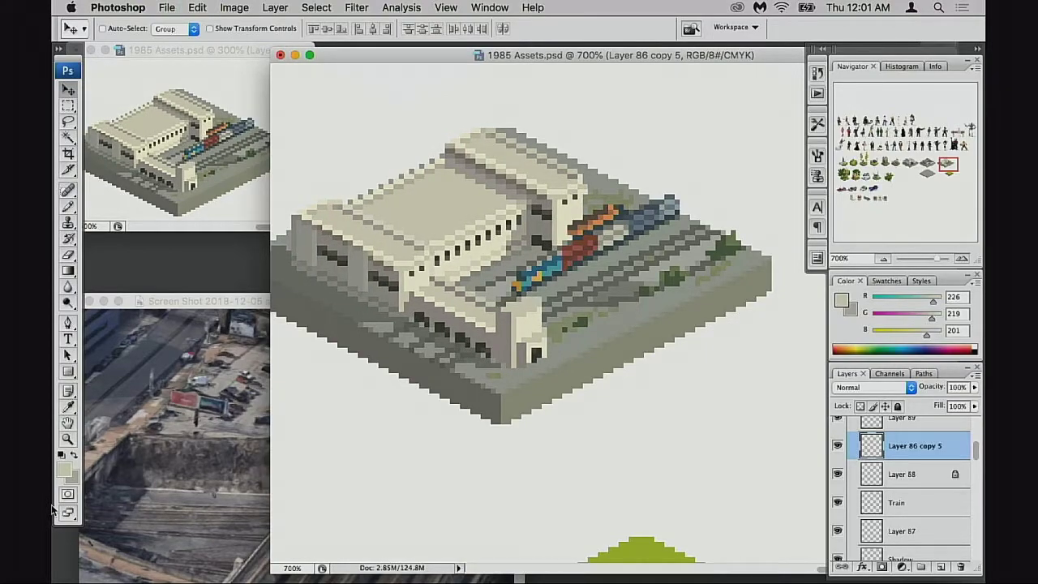
key("super+z")
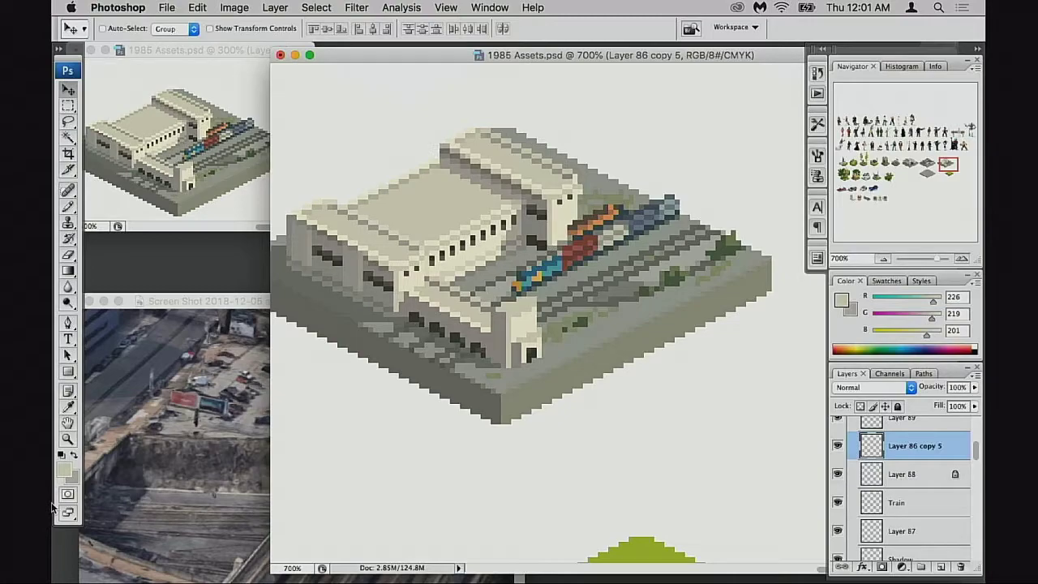
key("Right")
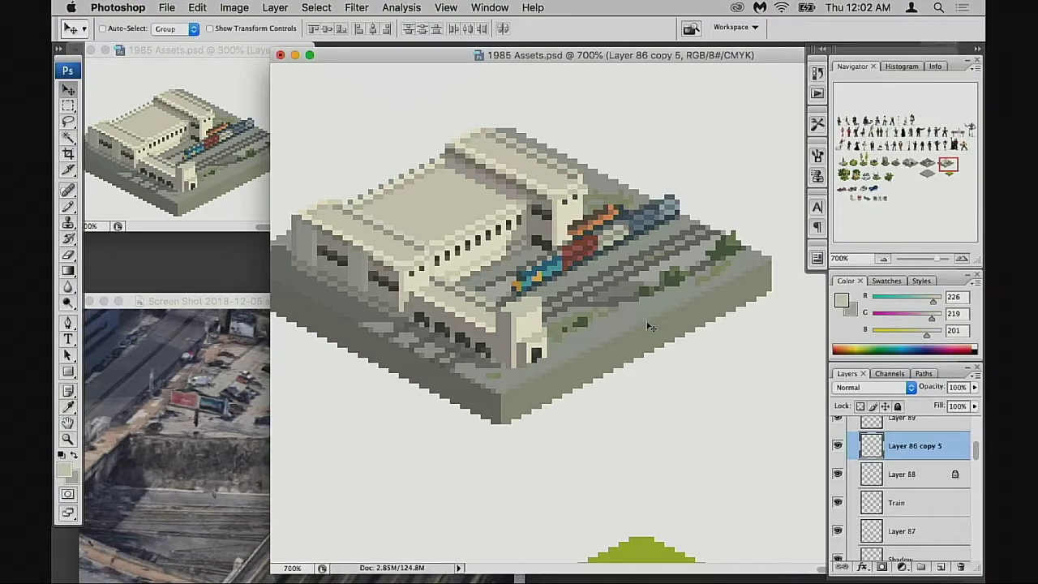
key("Left")
Step: Select the front tower section of the building and move it about two pixels right and down, then deselect it
left_click(529, 343, "super")
left_click(536, 362, "super")
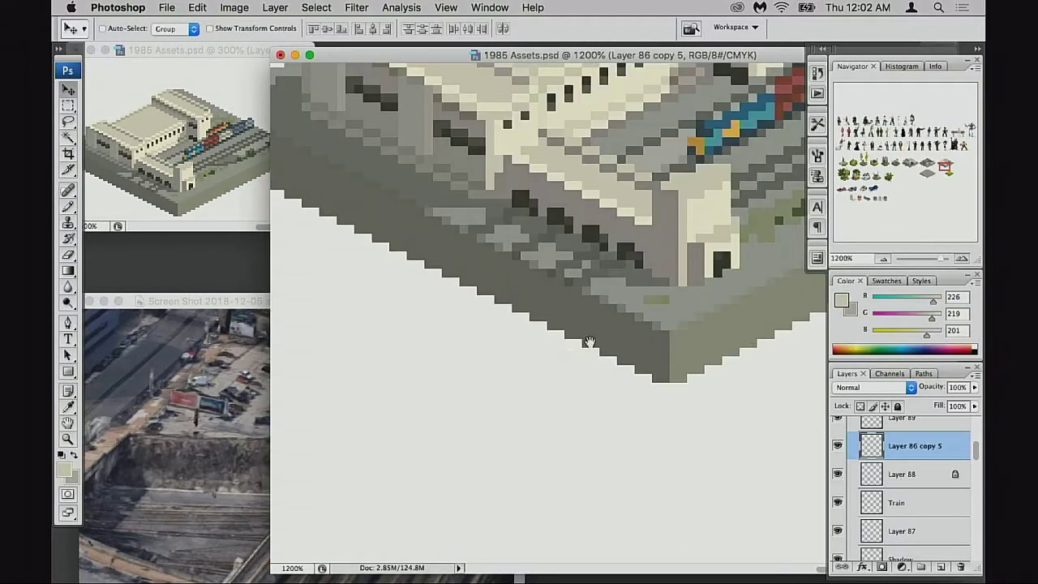
left_click_drag(591, 345, 397, 462)
key("m")
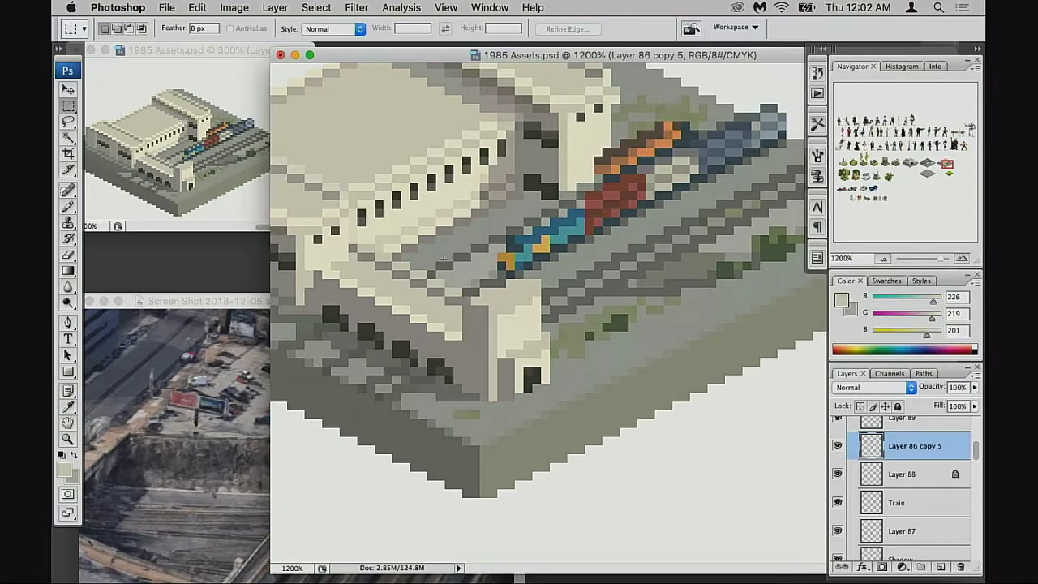
left_click_drag(418, 253, 620, 453)
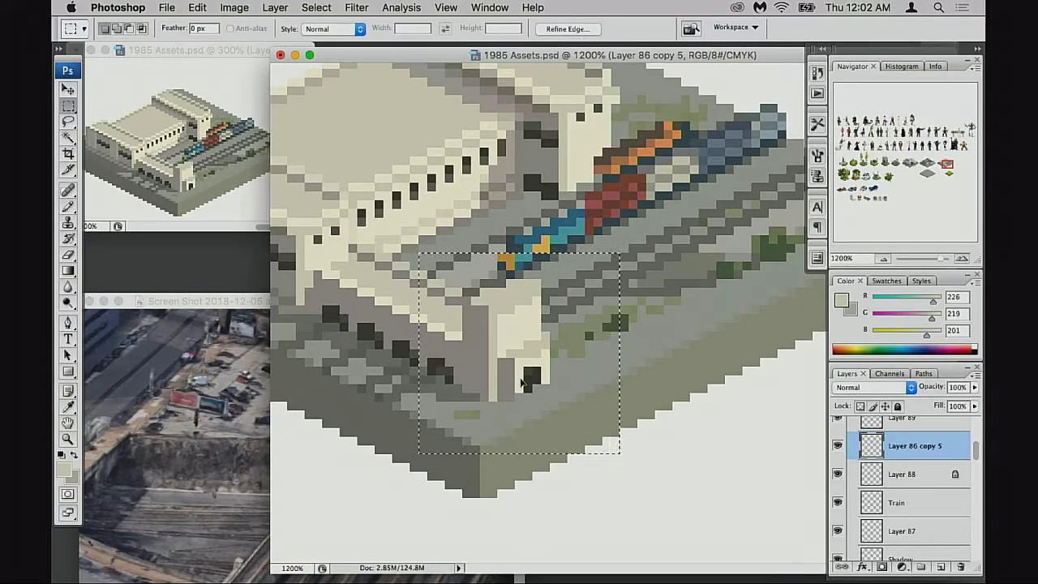
left_click_drag(517, 386, 525, 394)
key("super+Down")
key("super+Right")
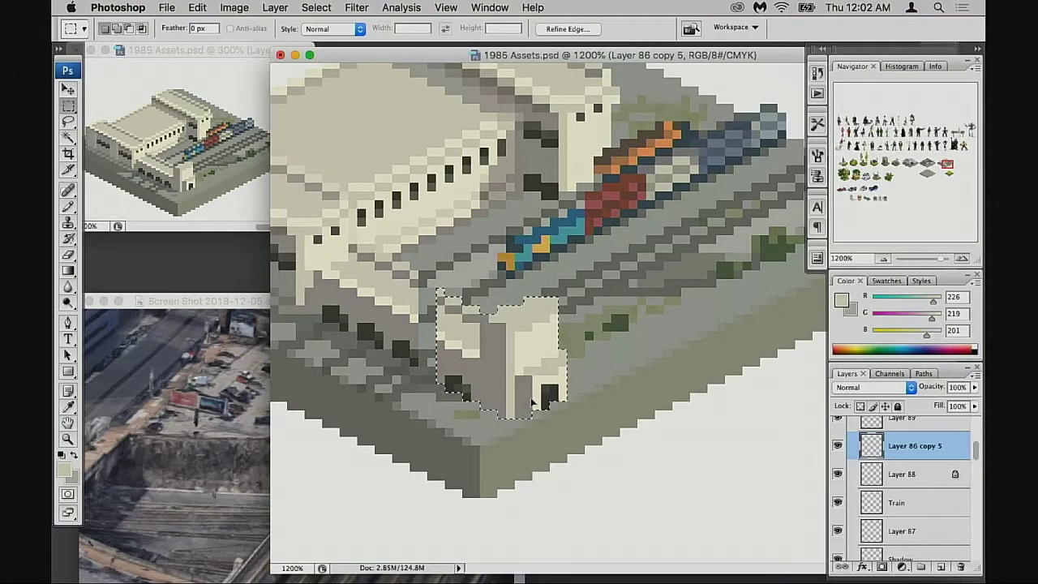
left_click(497, 366, "super")
key("super+d")
Step: Fill the gap between the long front wall and the shifted tower section with colours sampled from its trim, including the light cream
key("b")
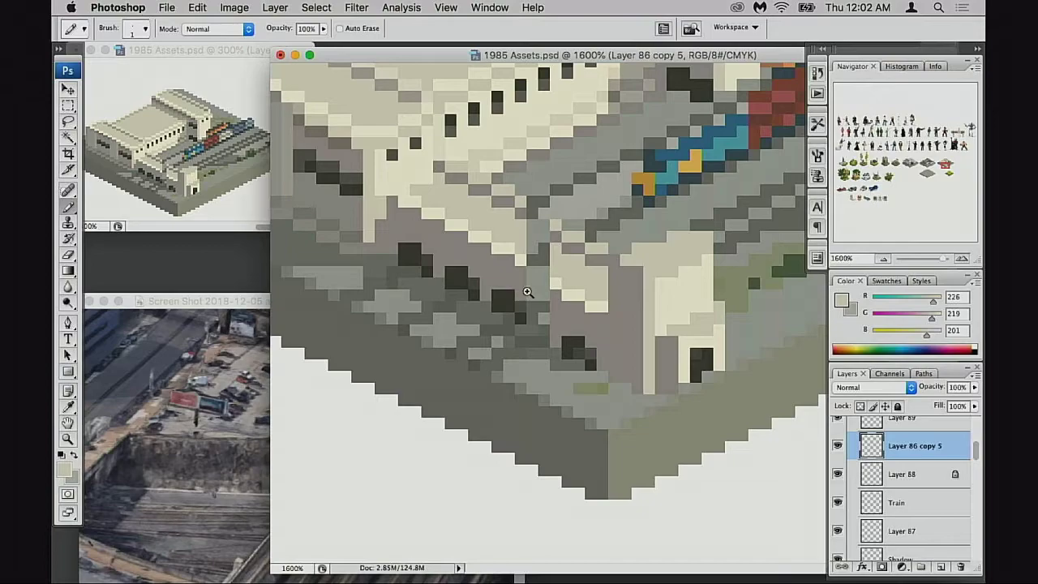
left_click(516, 268, "super")
left_click_drag(517, 268, 514, 336)
mouse_move(608, 290)
left_mouse_down()
mouse_move(649, 344)
mouse_move(640, 358)
mouse_move(547, 367)
left_mouse_up()
left_click(492, 345, "alt")
left_click(514, 345)
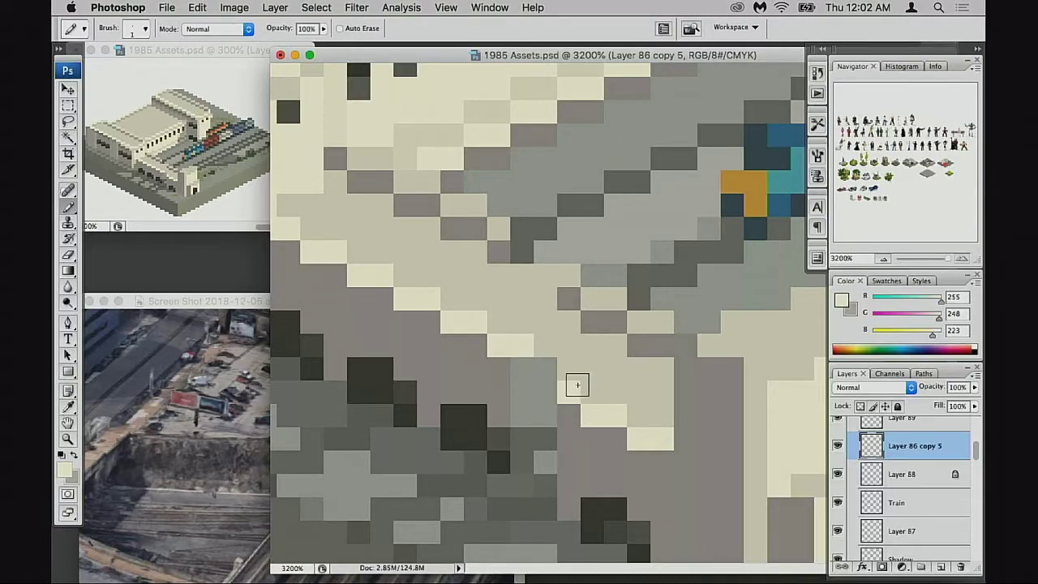
mouse_move(551, 371)
left_mouse_down()
mouse_move(567, 371)
mouse_move(533, 415)
mouse_move(542, 415)
left_mouse_up()
Step: Try a rectangular selection around the front tower section, redrawing it more narrowly around the section's corner
left_click(618, 404, "alt+super")
left_click(617, 403, "alt+super")
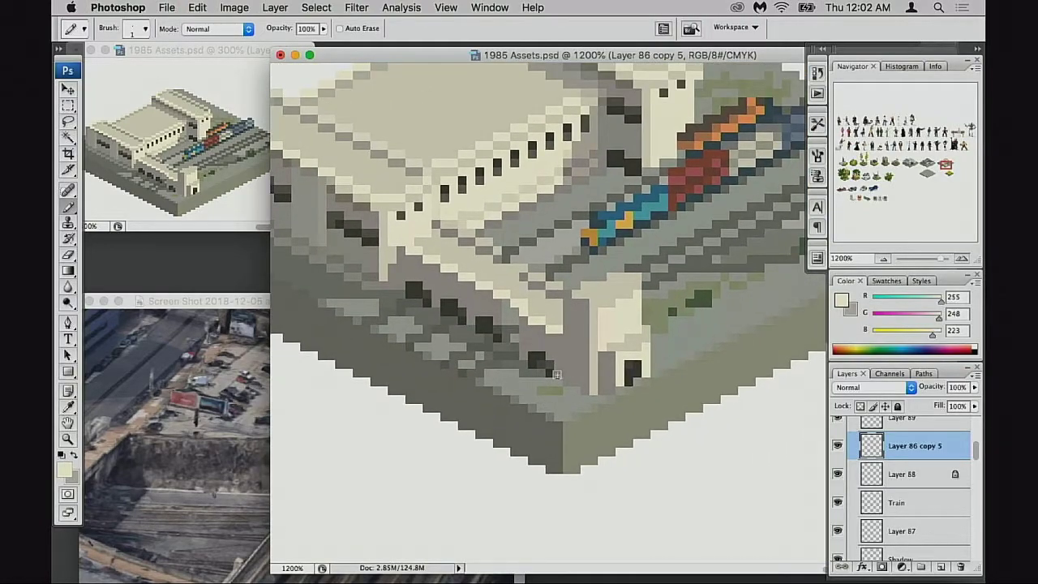
key("m")
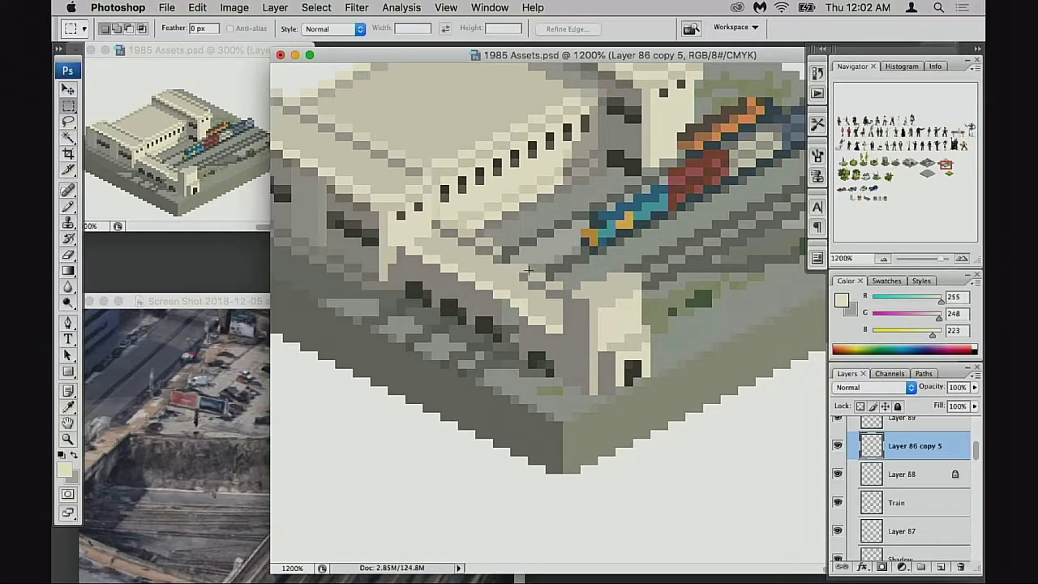
left_click_drag(555, 332, 659, 404)
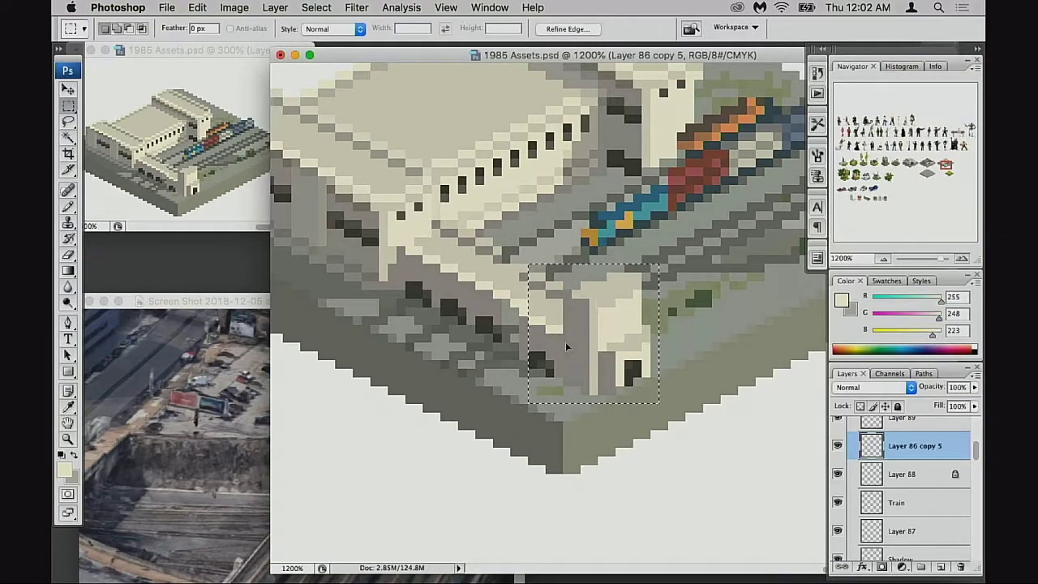
left_click(495, 355)
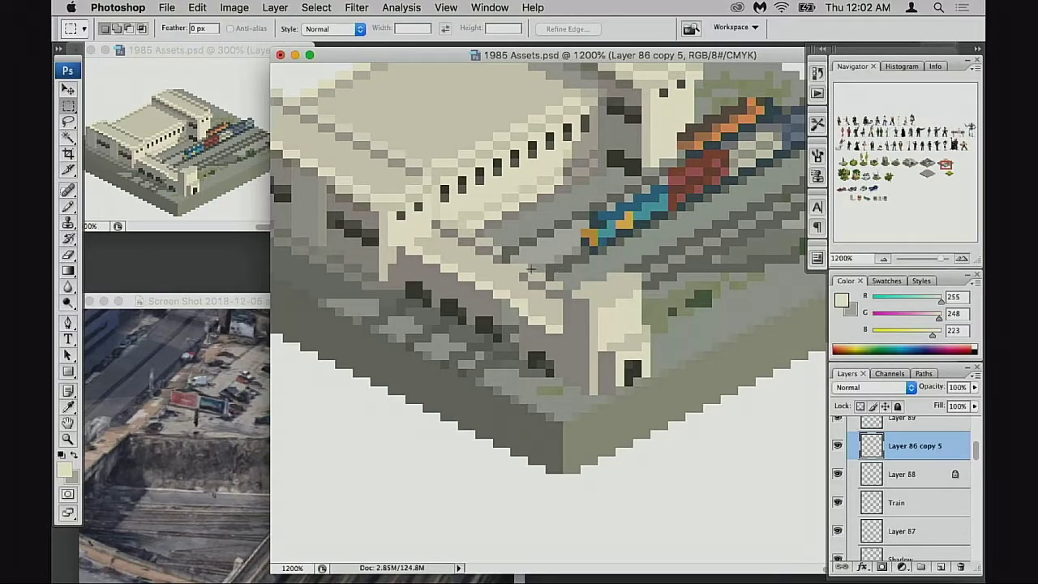
left_click_drag(545, 307, 606, 394)
left_click_drag(563, 345, 571, 360)
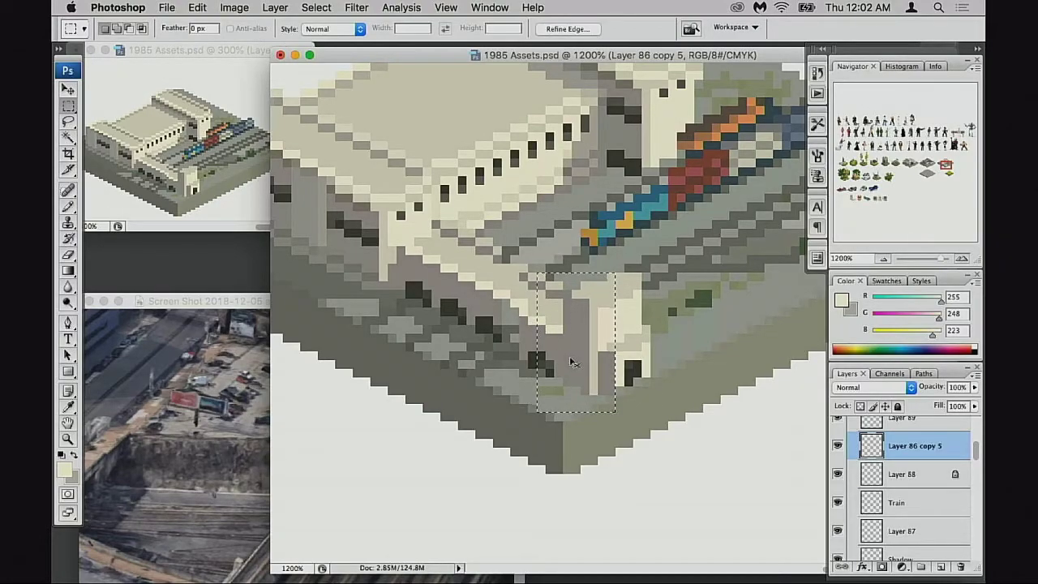
Step: Undo the gap fill and the tower section's last one-pixel downward shift, and clear the selection
key("super+c")
key("super+alt+z")
key("super+alt+z")
key("super+alt+z")
key("super+alt+z")
key("super+alt+z")
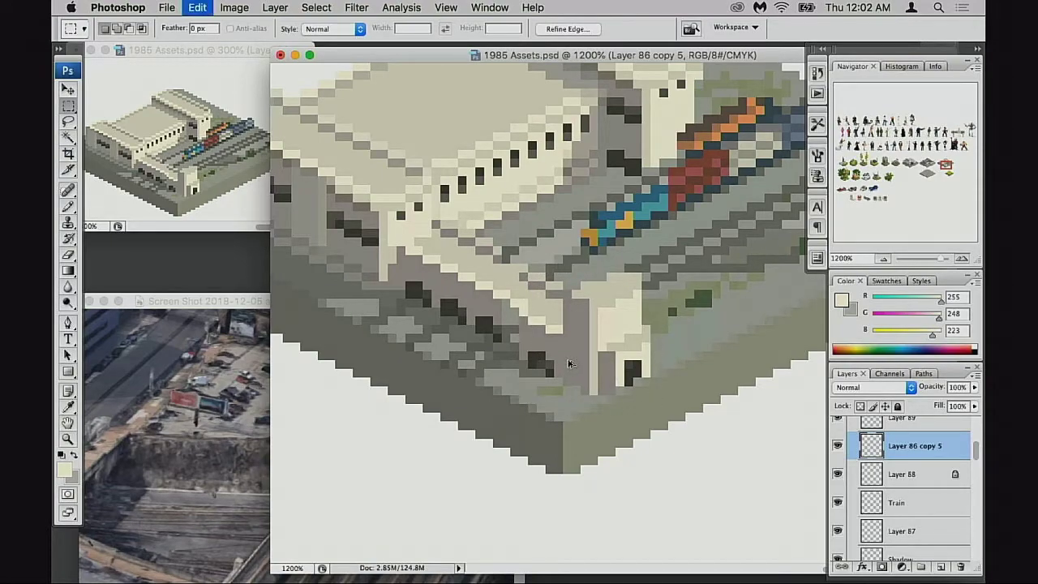
key("super+alt+z")
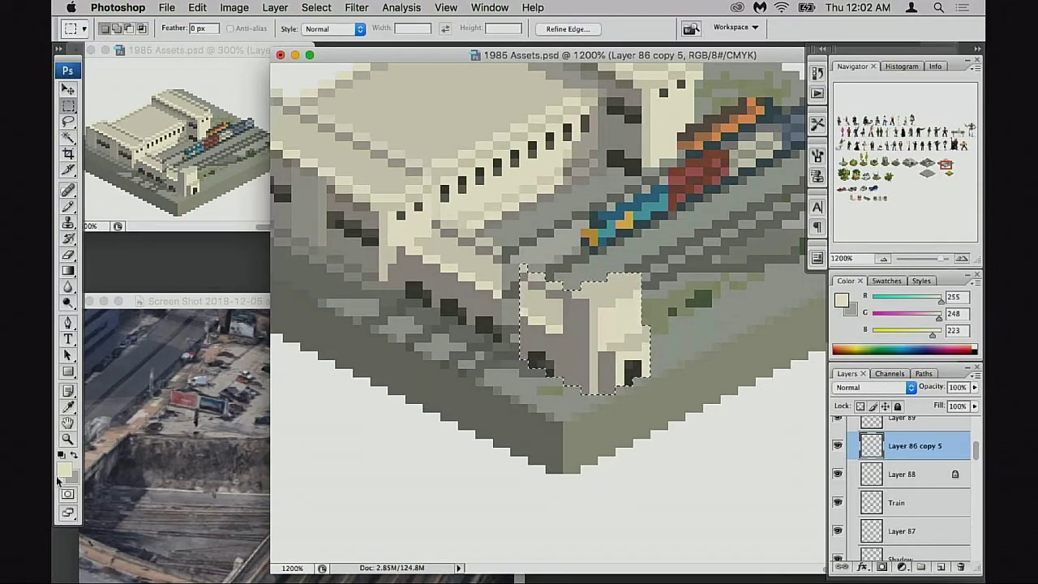
key("super+alt+z")
key("super+d")
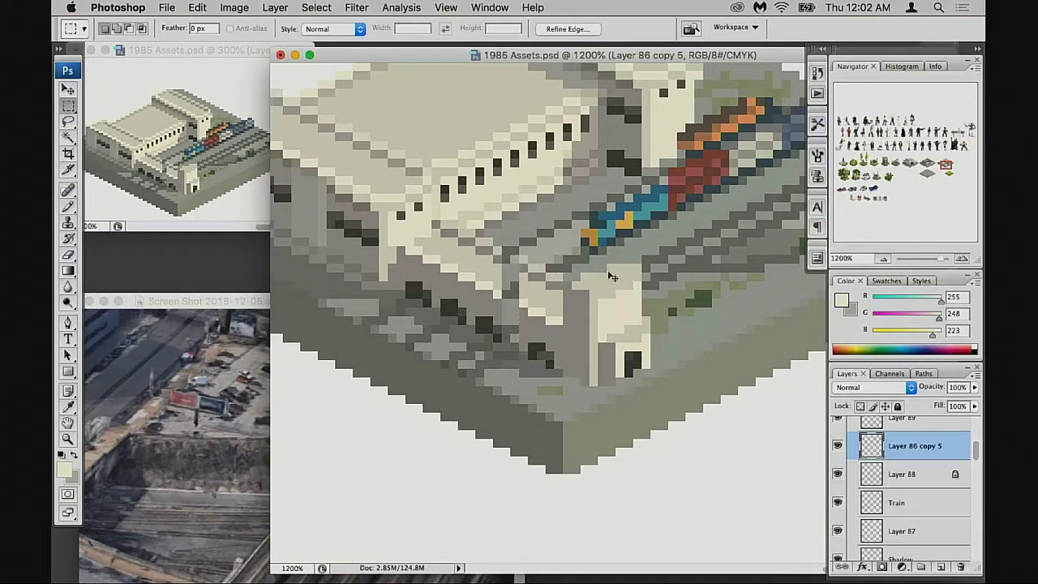
Step: Repaint the gap between the long front wall and the tower section with beige and grey tones sampled from the wall's trim
key("b")
key("ctrl+plus")
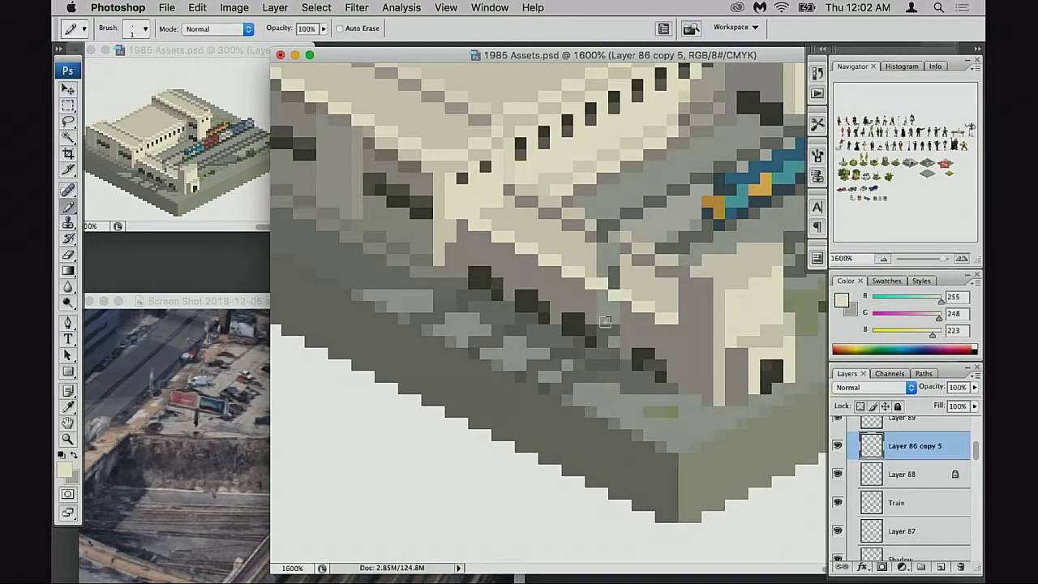
scroll(621, 299, "up", 2)
left_click(601, 304, "alt")
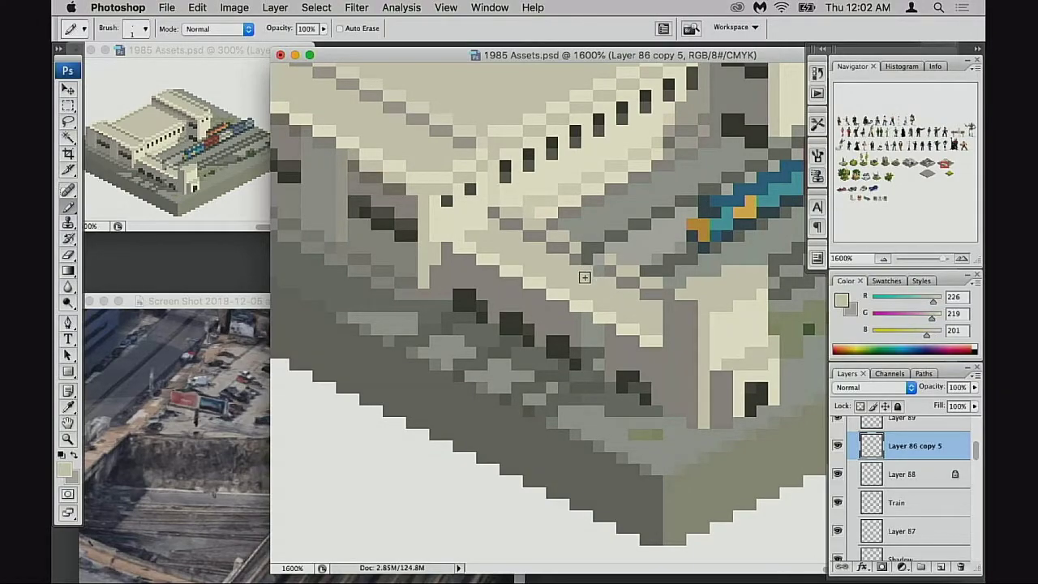
left_click(609, 270, "alt")
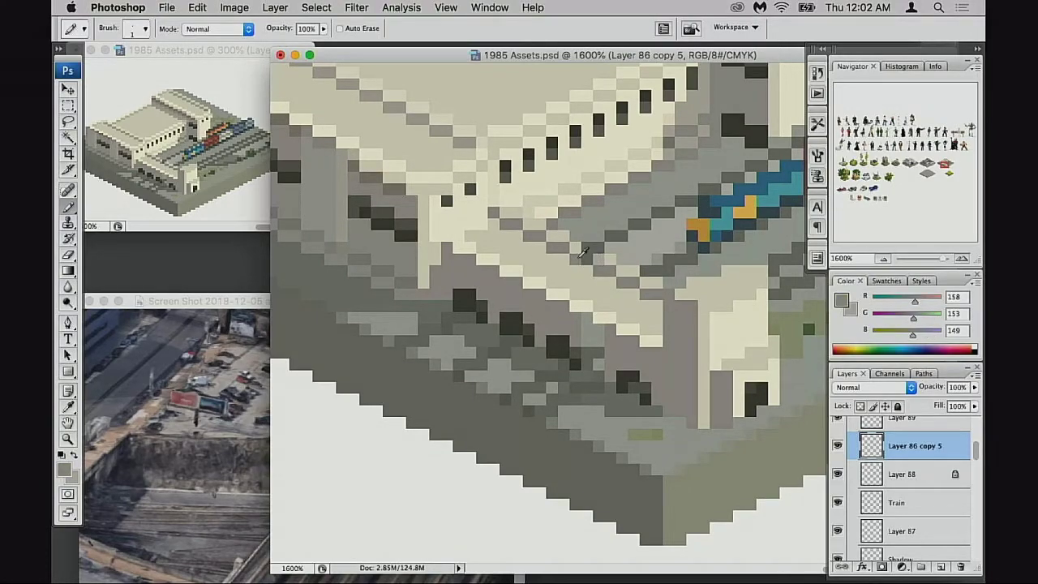
left_click(600, 256, "alt")
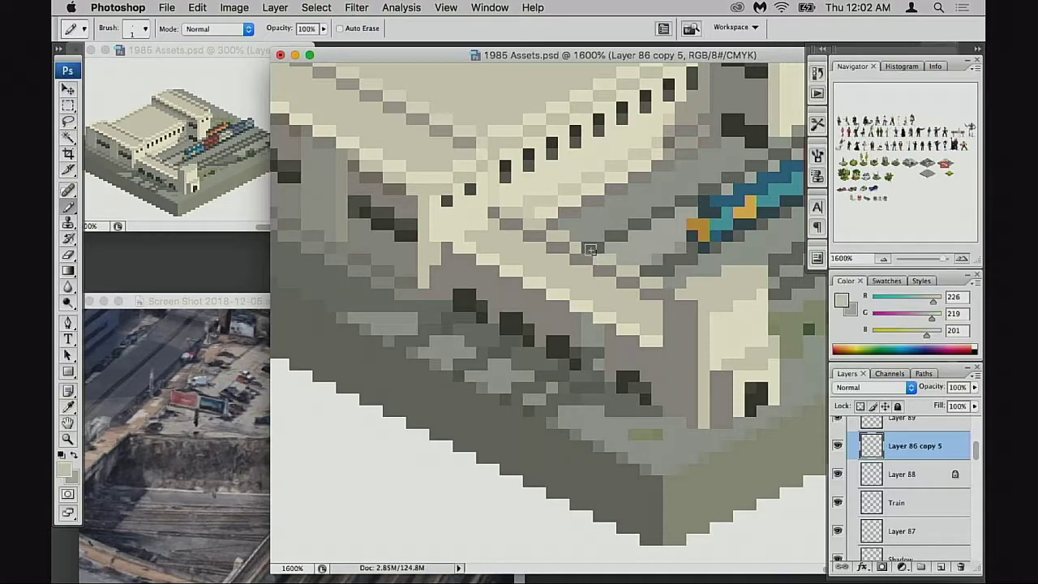
Step: Fill the remaining gap in the lower front wall with its sampled grey and paint over the dark window nearest the tower
left_click_drag(647, 315, 591, 339)
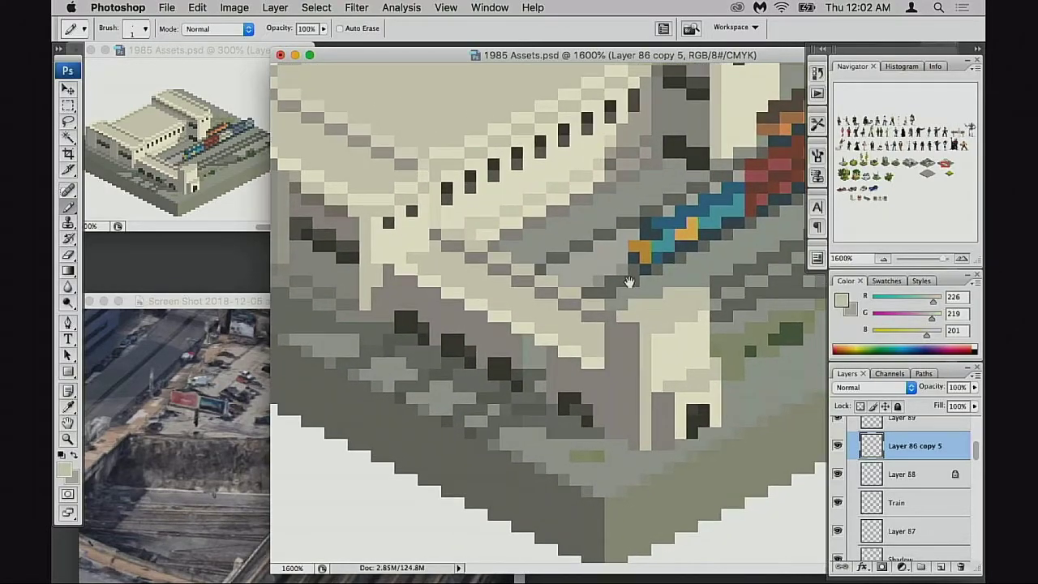
scroll(601, 293, "right", 2)
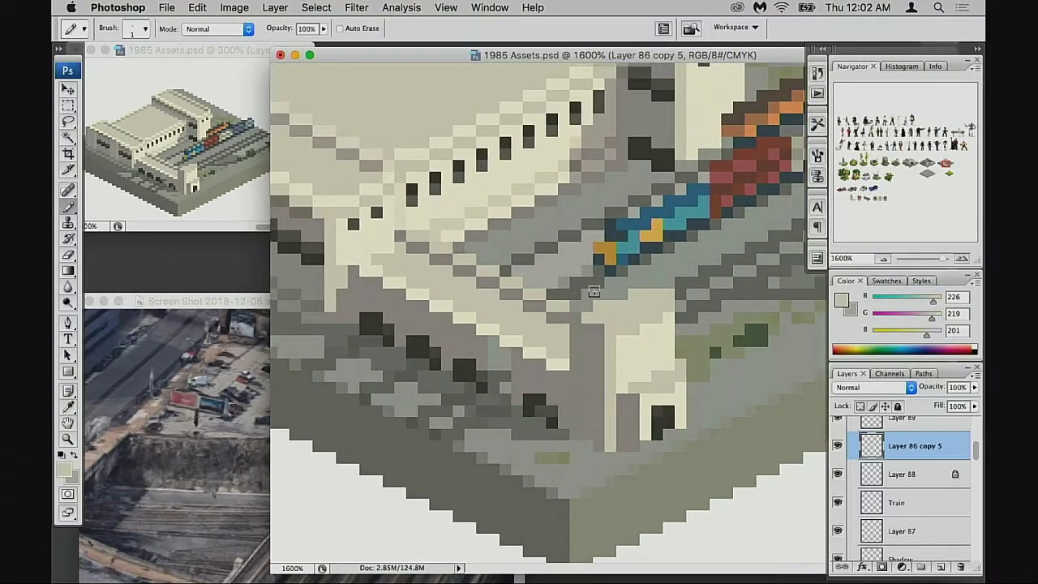
scroll(626, 333, "right", 2)
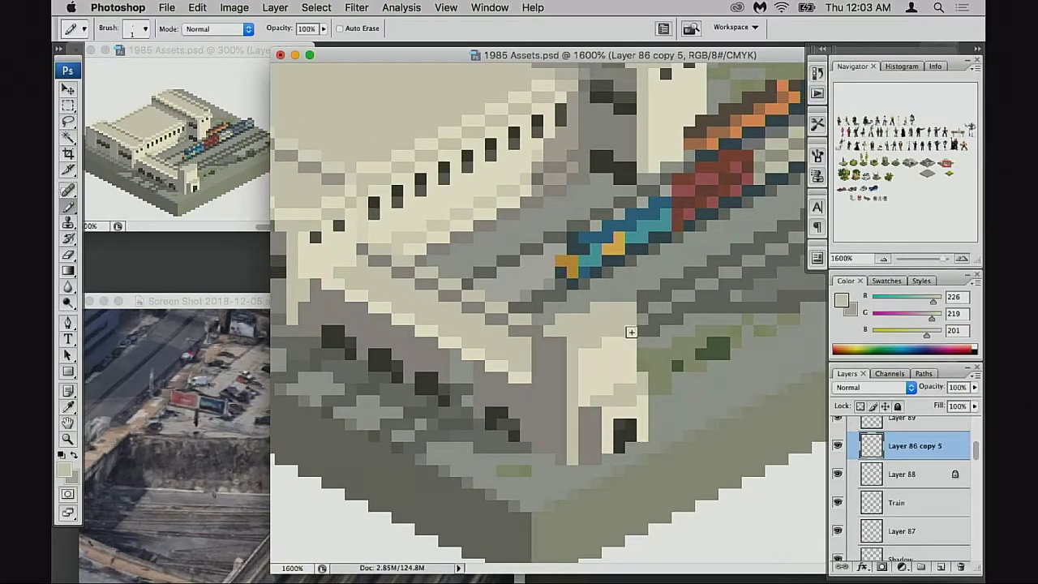
scroll(612, 341, "left", 2)
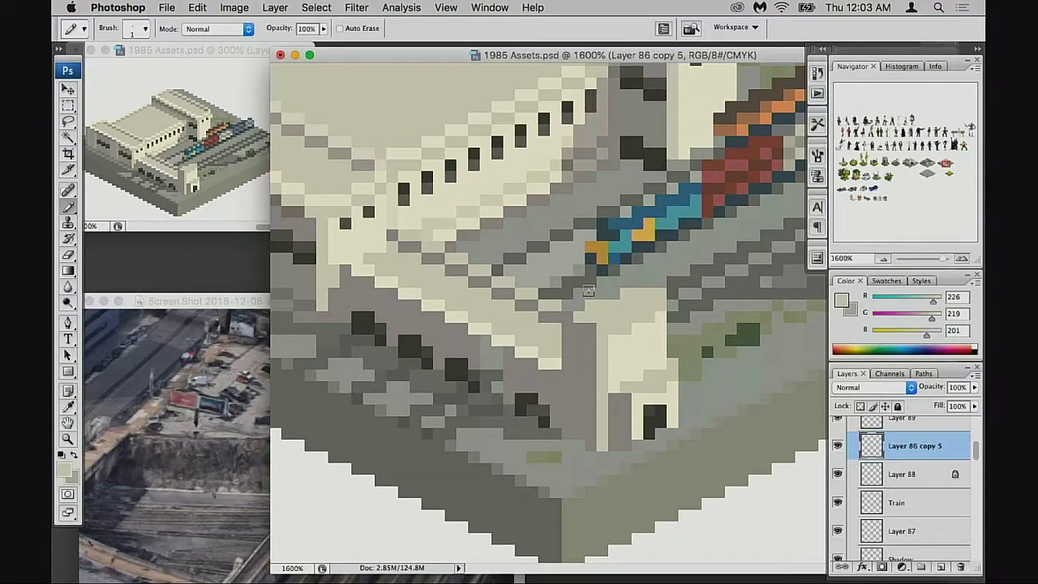
scroll(568, 352, "down", 1)
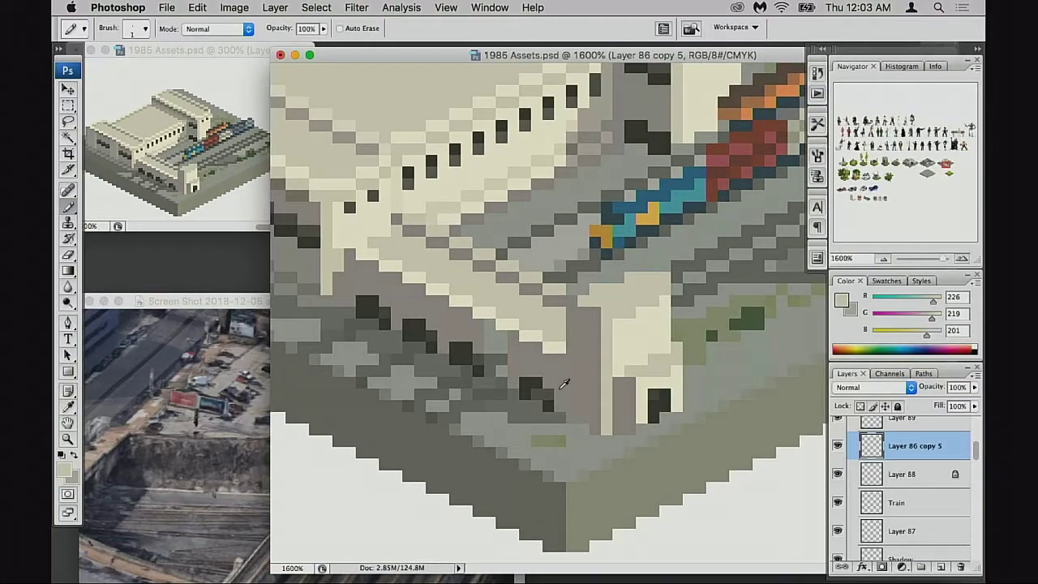
left_click(542, 357, "alt")
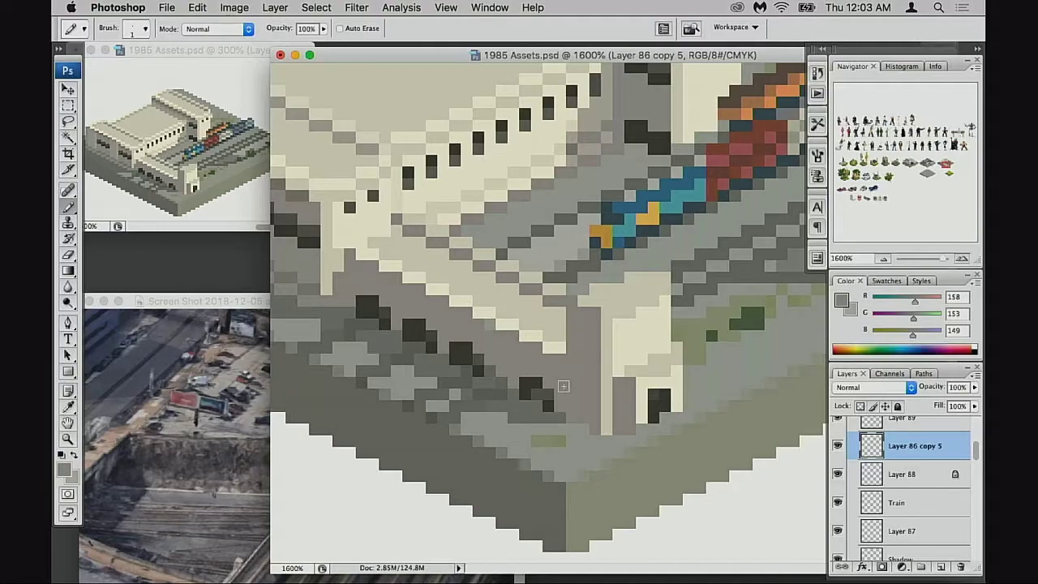
left_click_drag(531, 387, 546, 396)
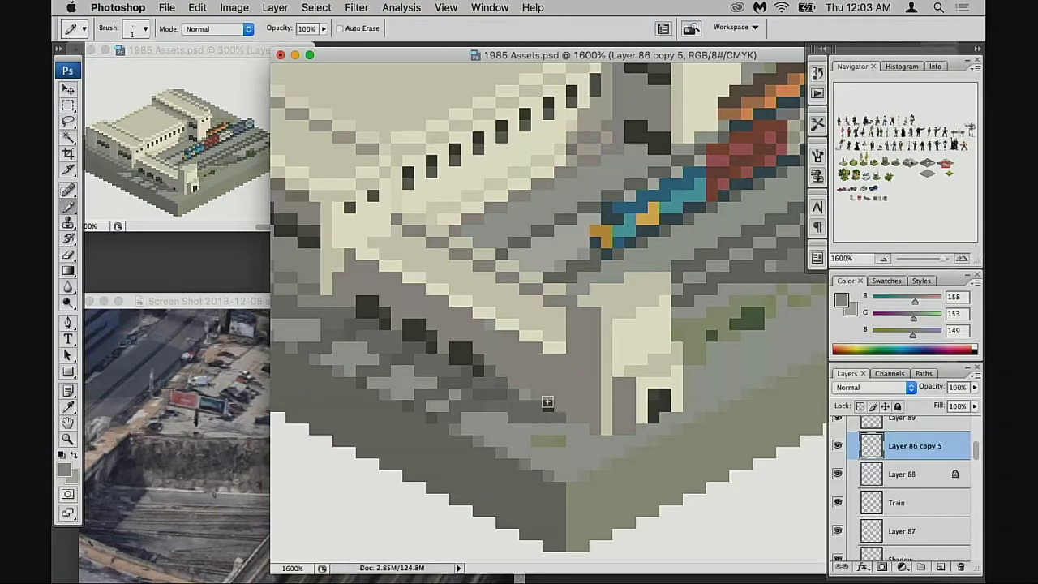
Step: Hide and reshow the Shadow layer to check which ground pixels it darkens, and select that layer
key("e")
scroll(870, 485, "down", 10)
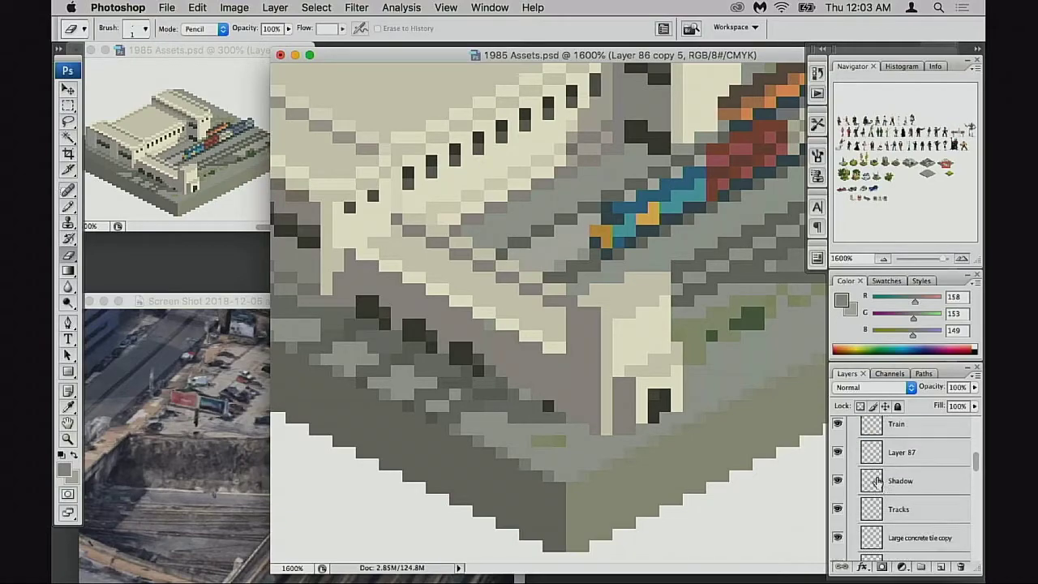
scroll(874, 496, "up", 5)
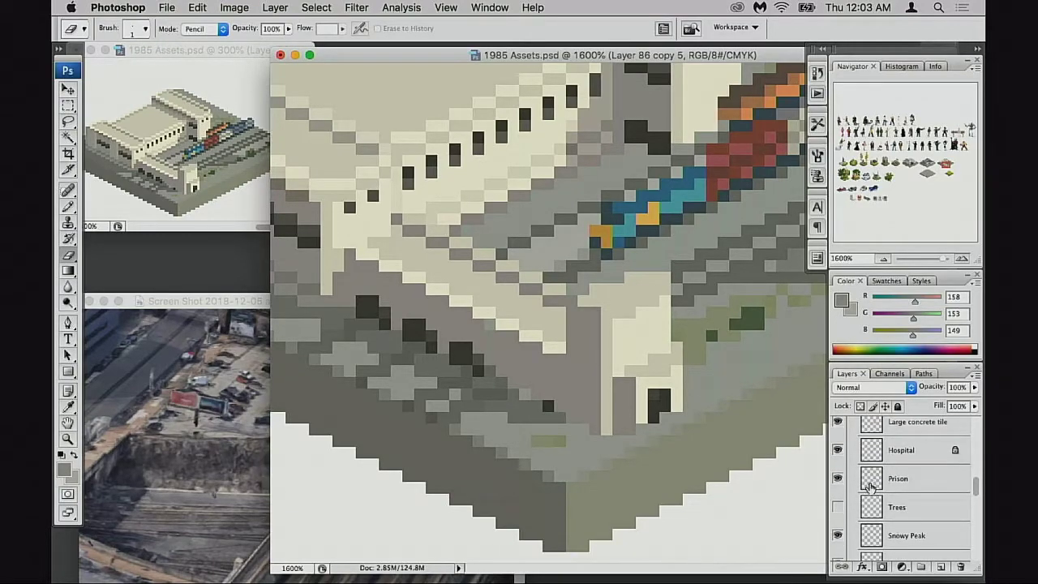
scroll(869, 485, "up", 1)
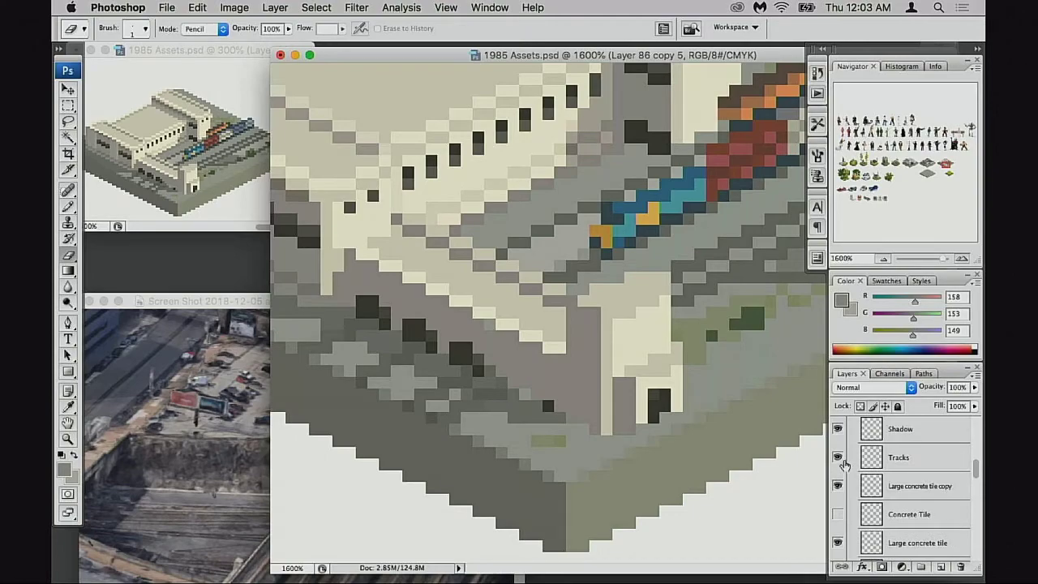
left_click(840, 430)
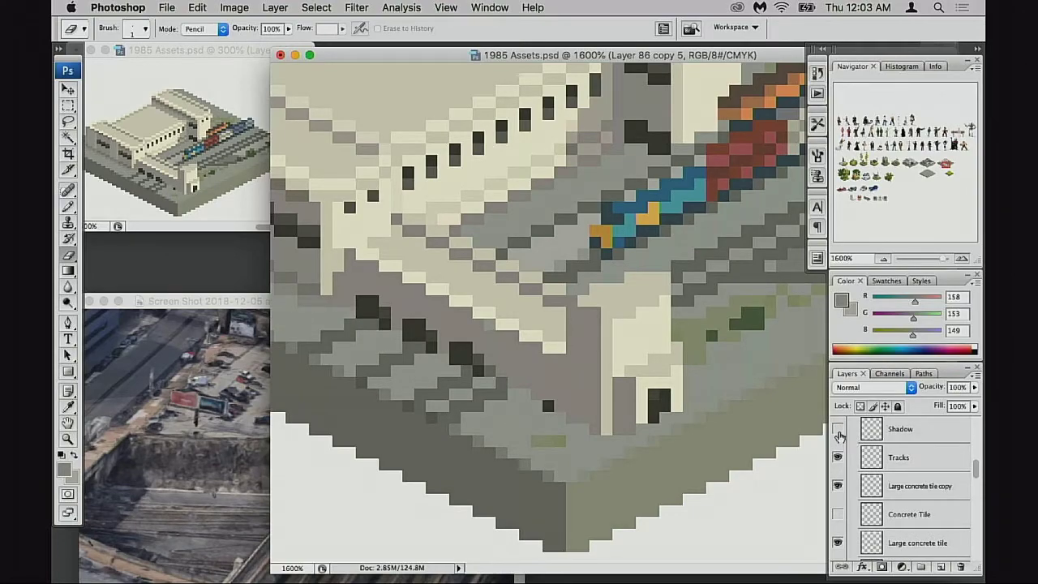
left_click(840, 430)
left_click(871, 432)
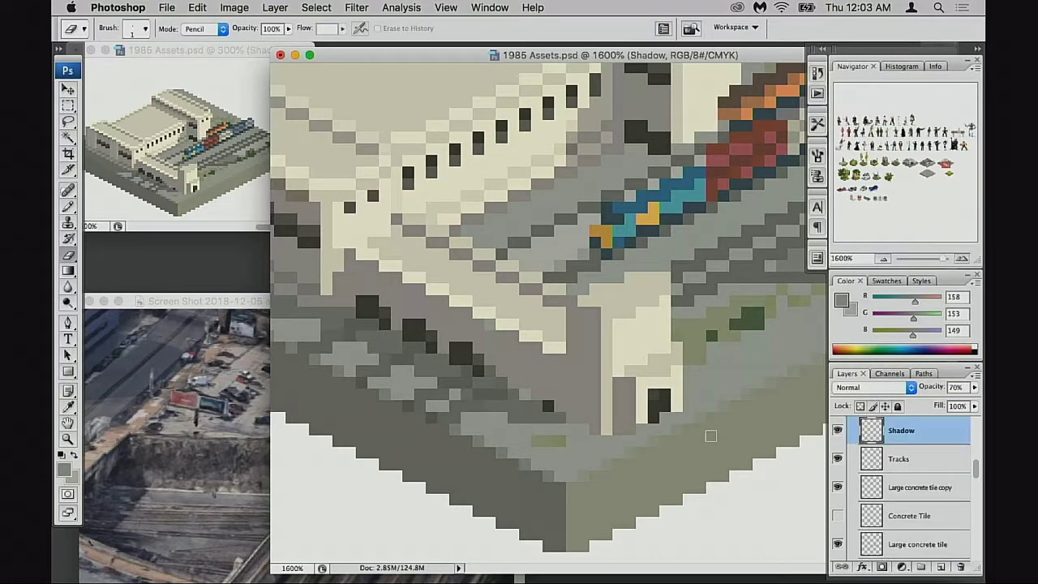
Step: Sample the shadow colour with the Shadow layer at 100% opacity, undo that opacity change and reselect Layer 86 copy 5
key("v")
key("0")
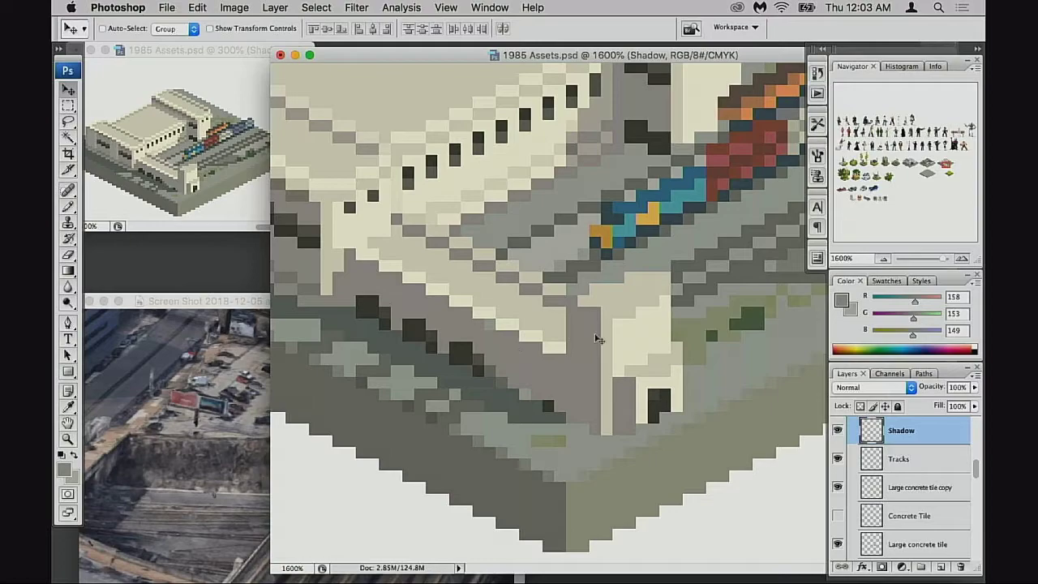
key("b")
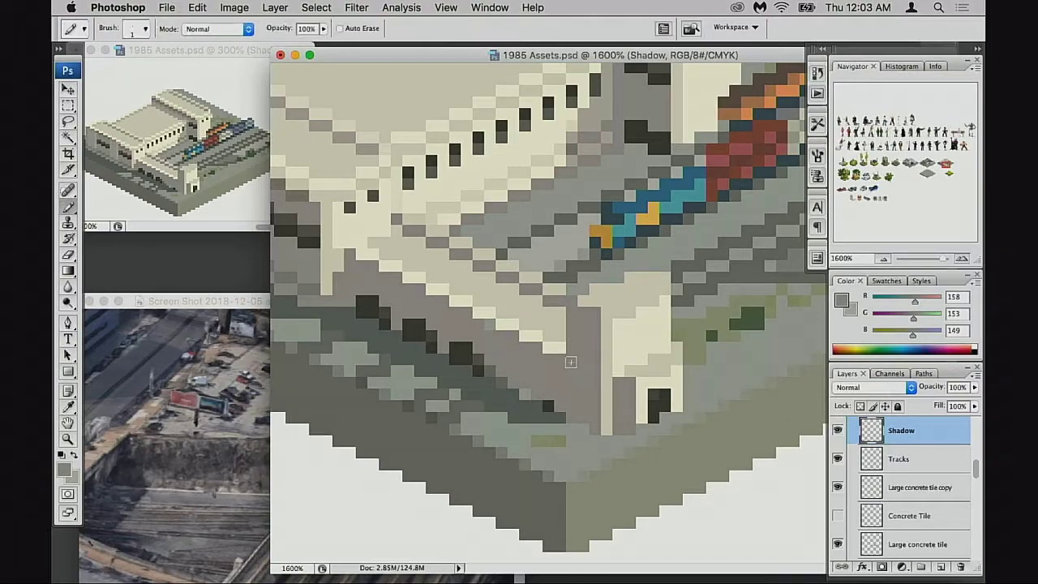
left_click(520, 407, "alt")
key("super+z")
left_click(534, 422, "super")
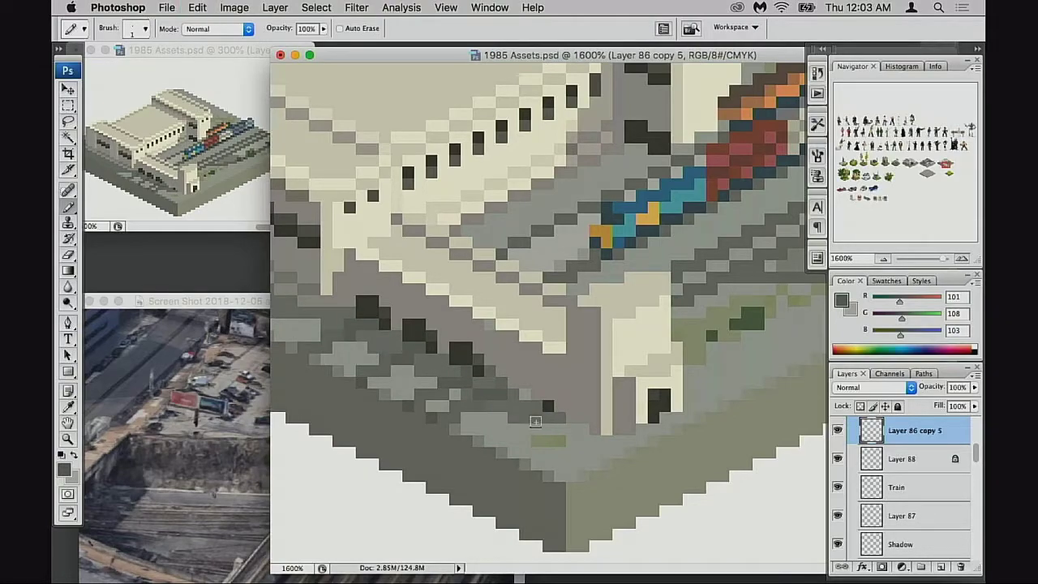
Step: Try Multiply blending on Layer 86 copy 5 and return it to Normal
left_click_drag(549, 401, 514, 404)
key("super+z")
key("v")
key("shift+alt+m")
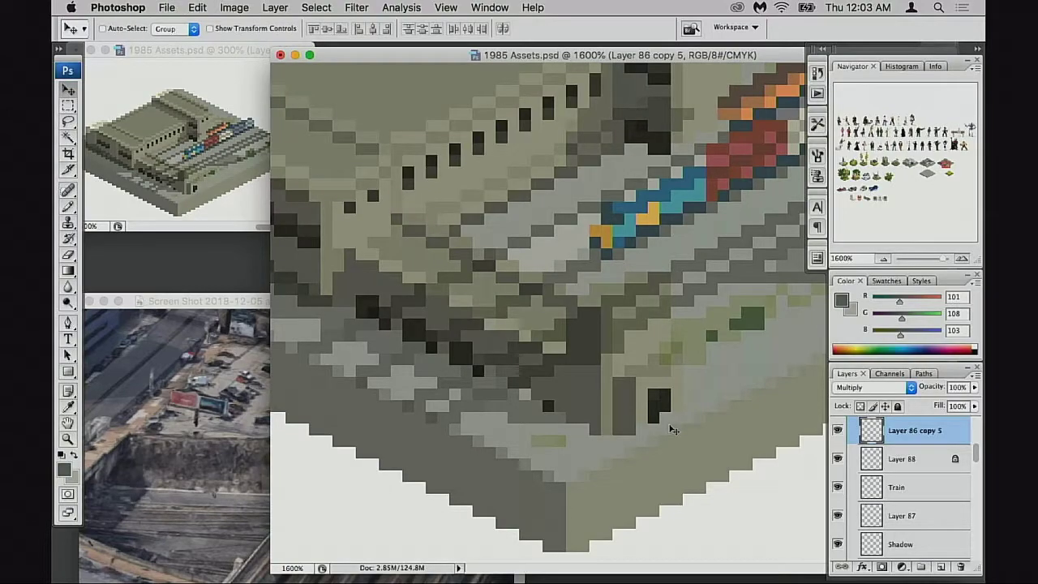
key("shift+alt+n")
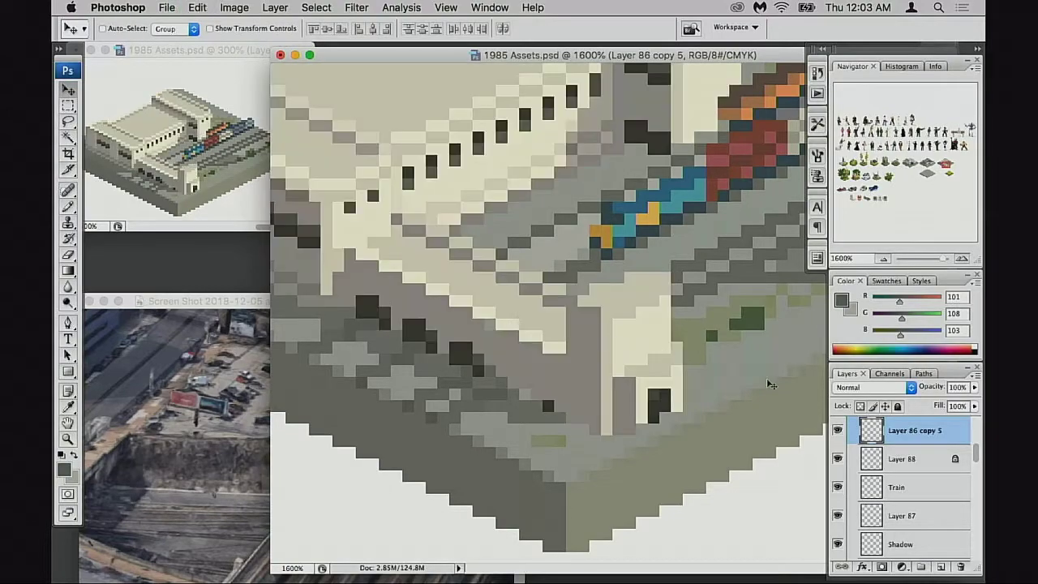
Step: Try the Shadow layer at 100% opacity
left_click(838, 458)
scroll(873, 487, "down", 2)
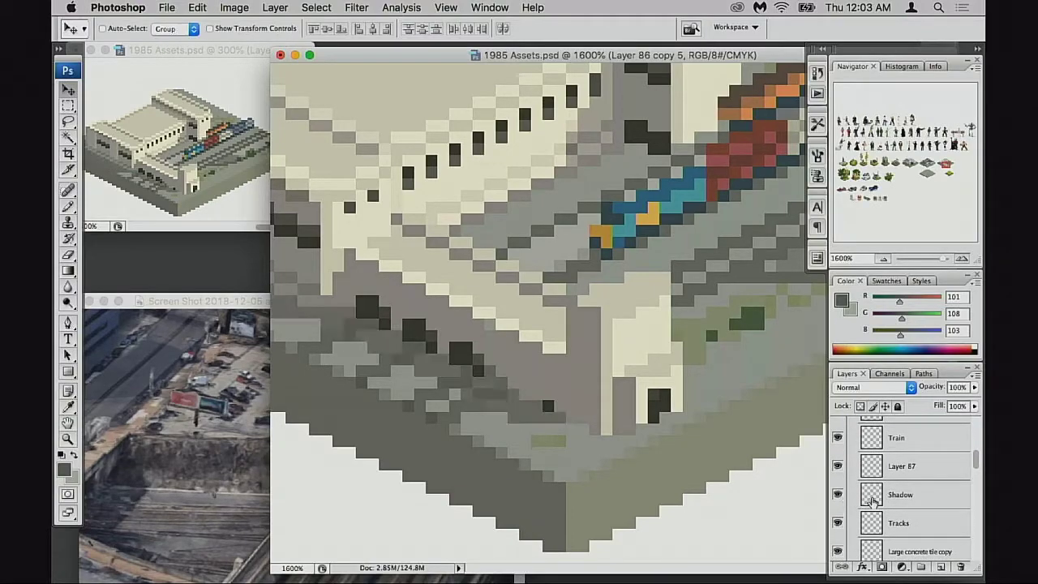
left_click(873, 501)
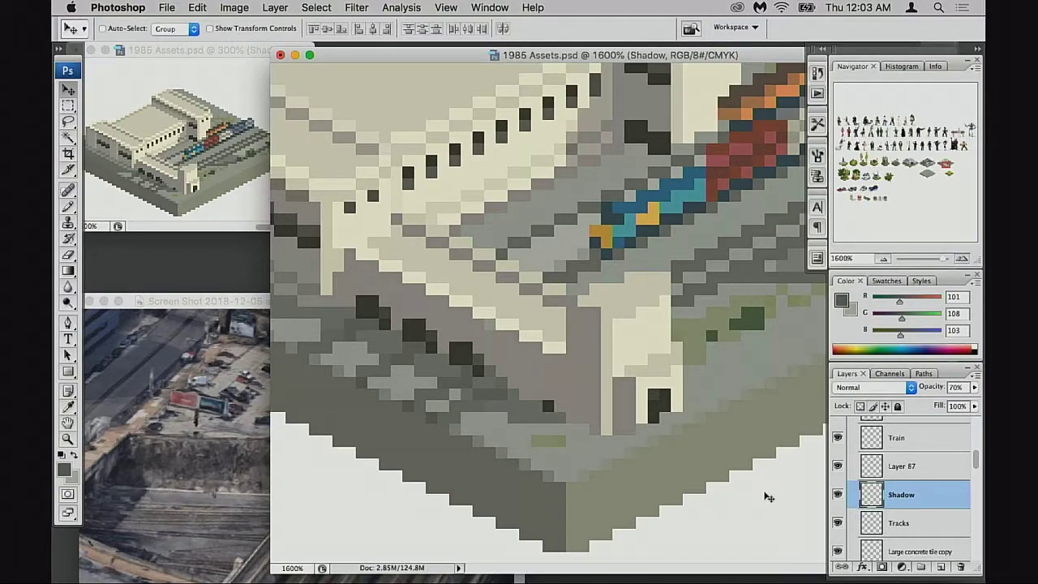
key("0")
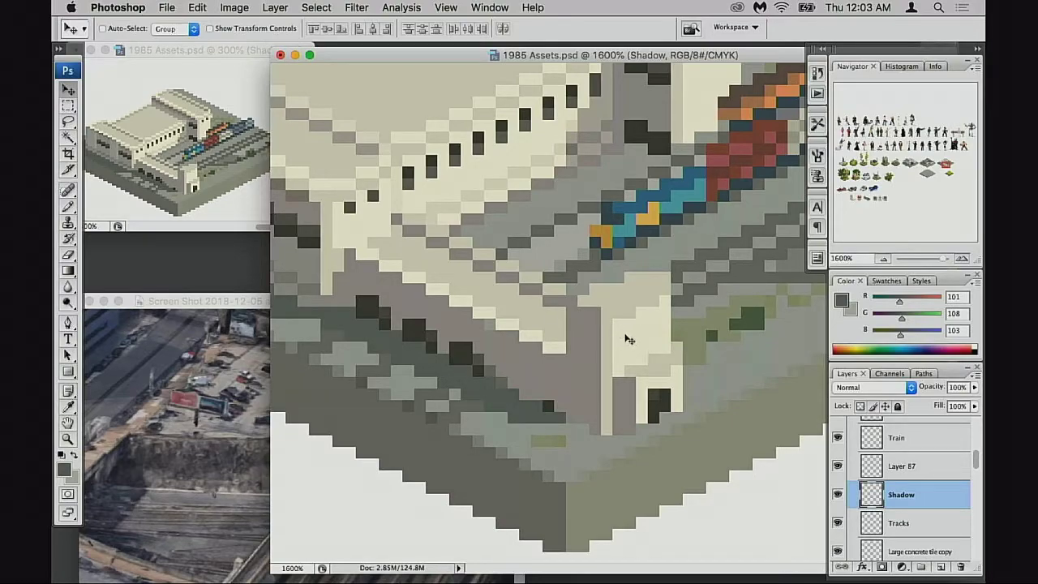
Step: Step back through the history to undo the Shadow opacity change and the painting over of the window near the tower
key("i")
key("super+alt+z")
key("super+alt+z")
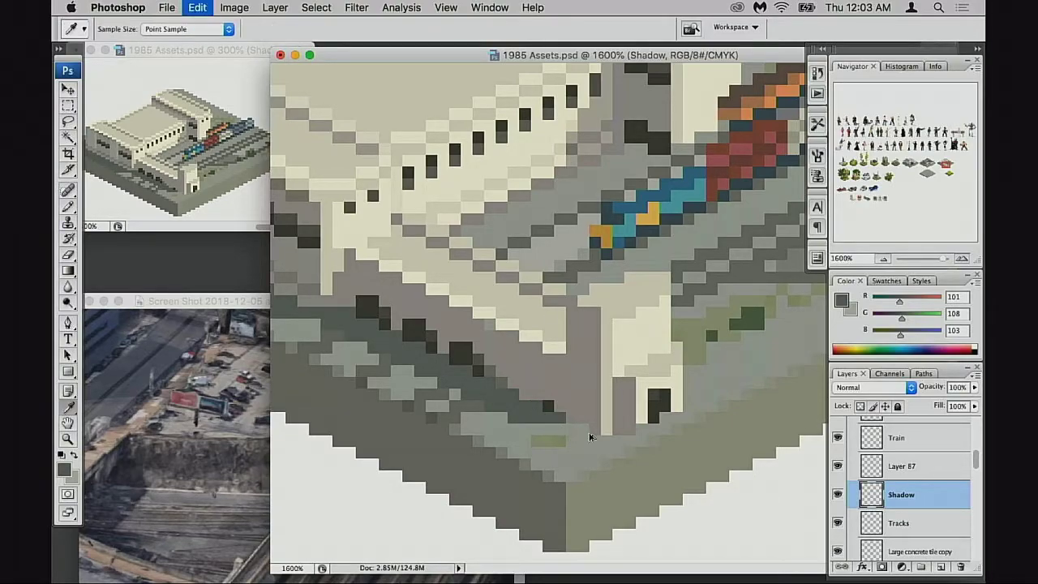
Step: Select the Shadow layer and switch its visibility off and back on to examine the ground shadow along the front wall
scroll(885, 485, "down", 2)
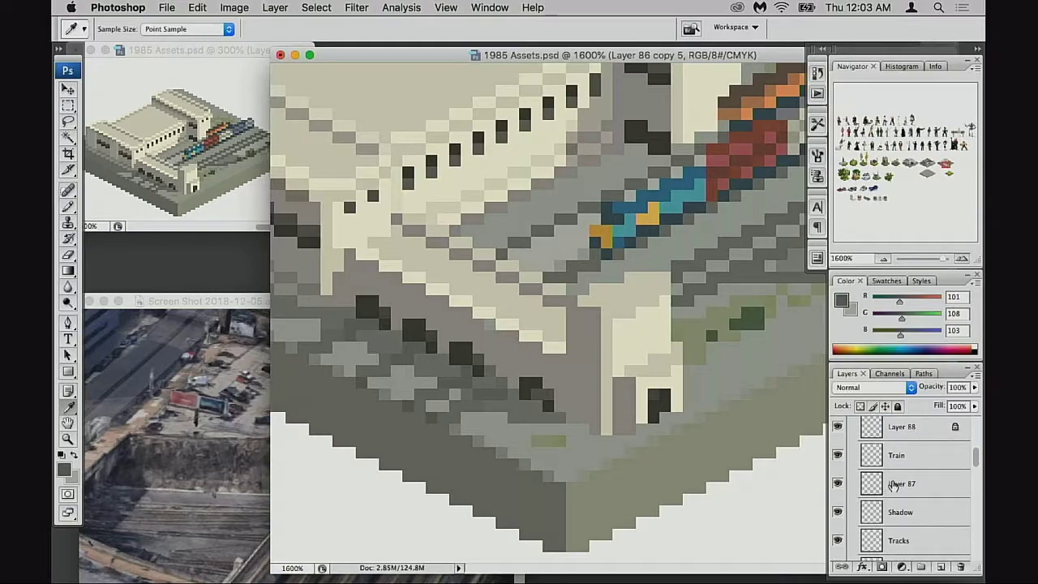
left_click(876, 512)
left_click(841, 512)
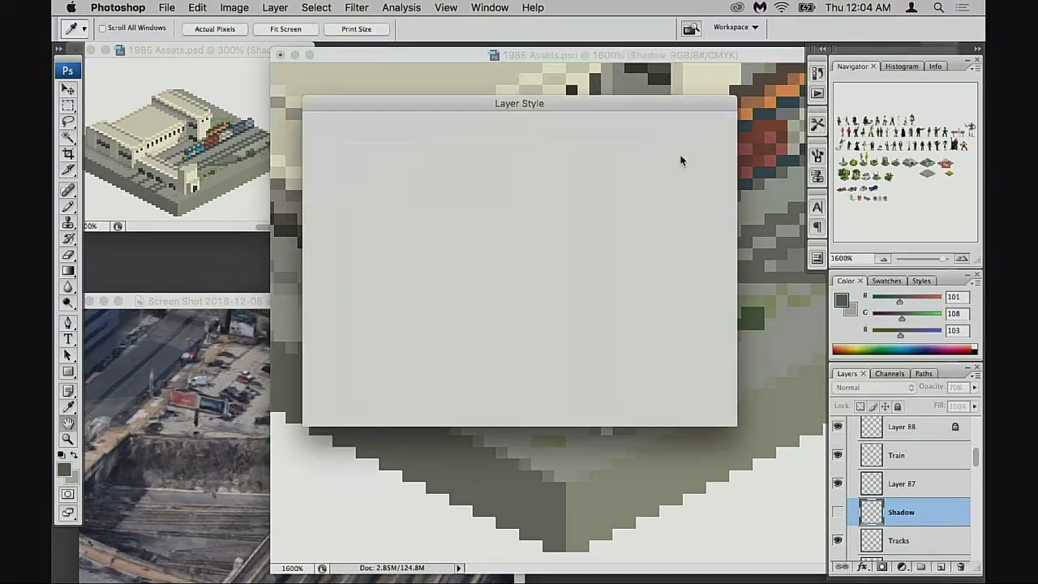
left_click(699, 151)
key("b")
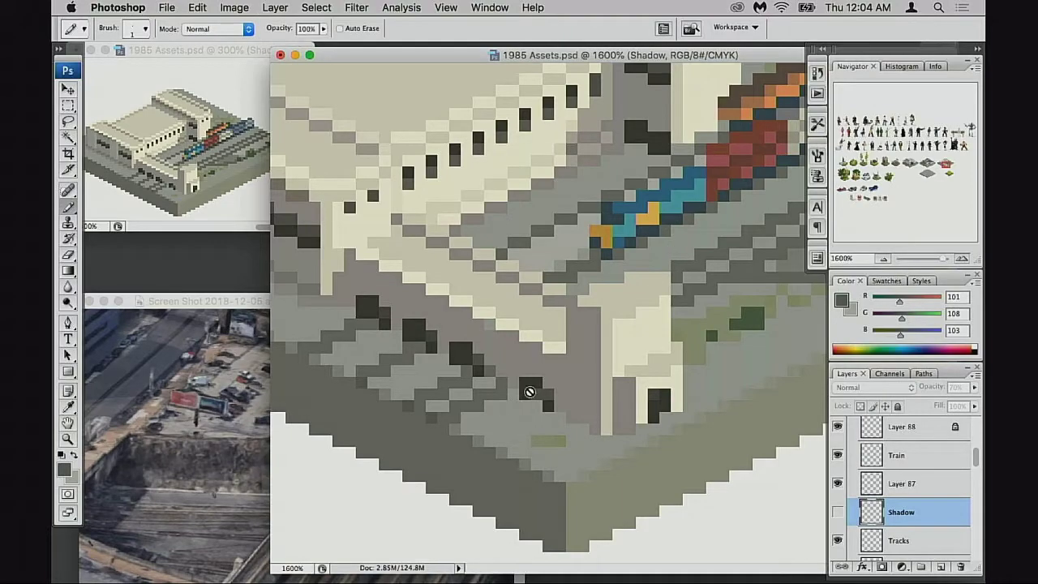
left_click(838, 512)
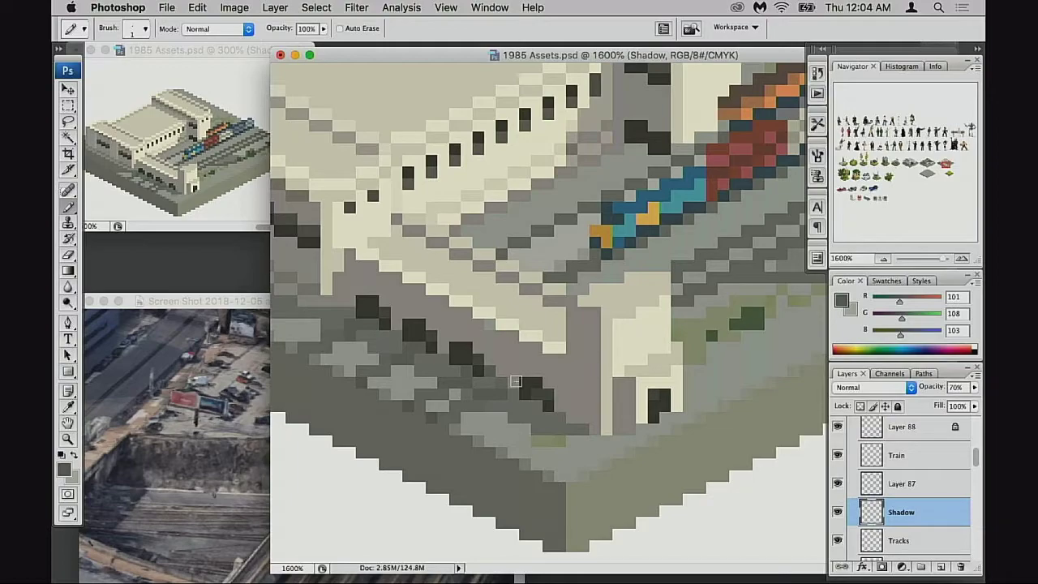
Step: Toggle the visibility of the layers above Shadow, including Layer 87 and Layer 86 copy 5, to check what each contains
left_click(838, 428)
left_click(839, 485)
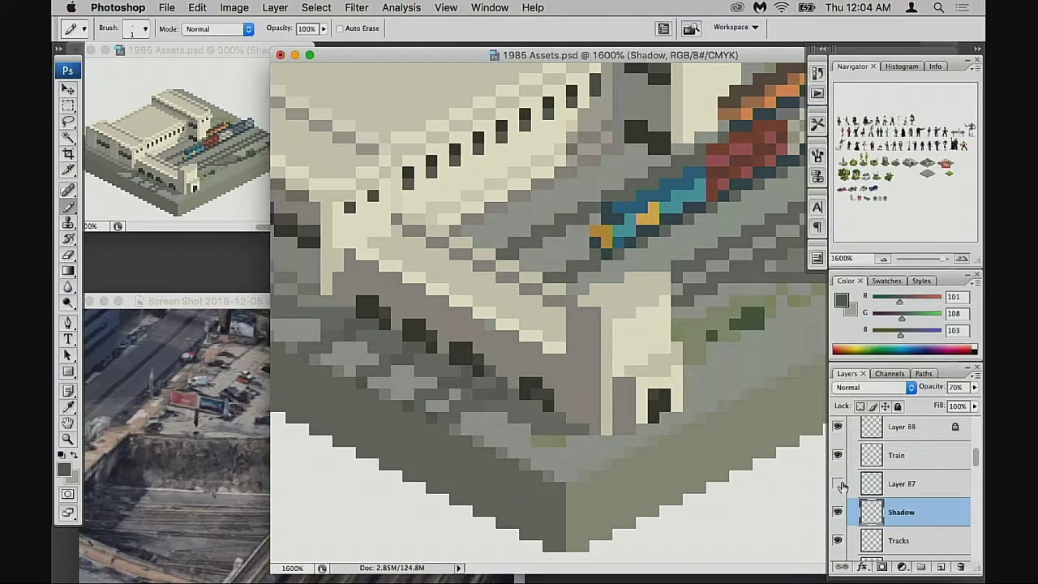
left_click(839, 485)
scroll(852, 484, "up", 3)
scroll(848, 495, "up", 1)
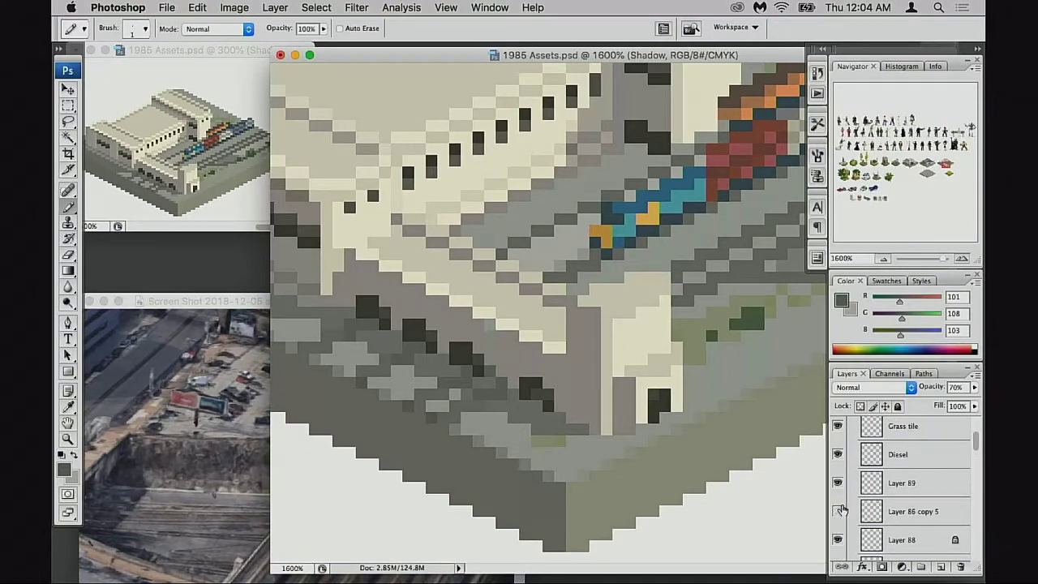
left_click(838, 510)
left_click(839, 510)
Step: On Layer 86 copy 5, paint out the dark window nearest the front tower with the sampled wall colour (158, 153, 149)
left_click(857, 511)
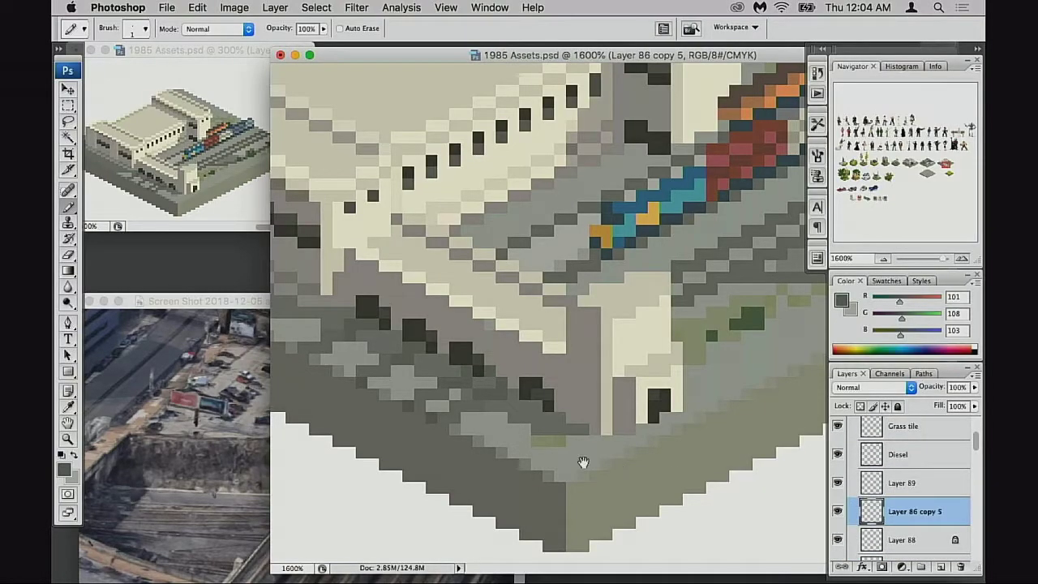
left_click(534, 409)
scroll(568, 406, "up", 3)
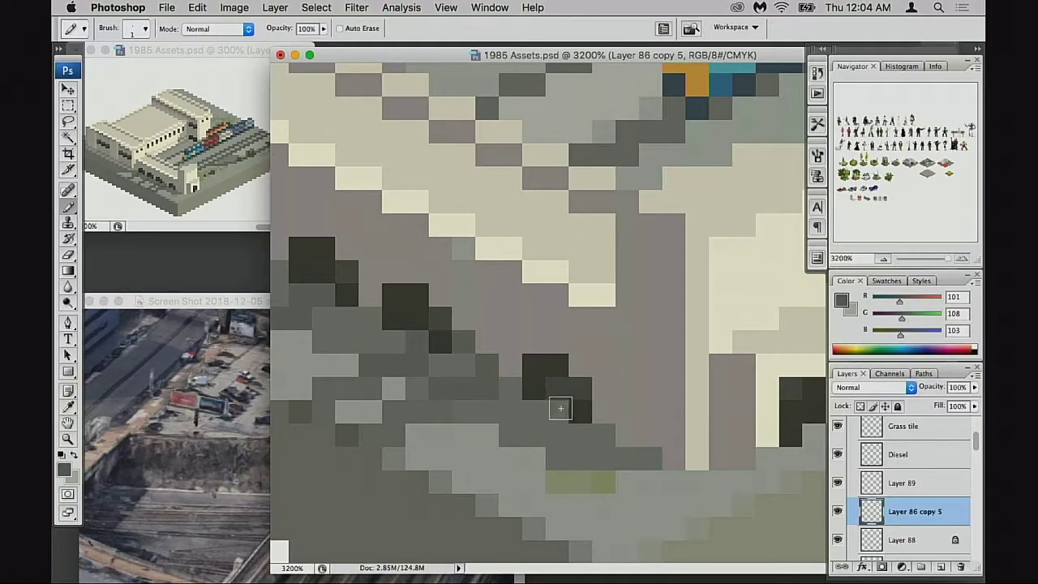
left_click(581, 360, "alt")
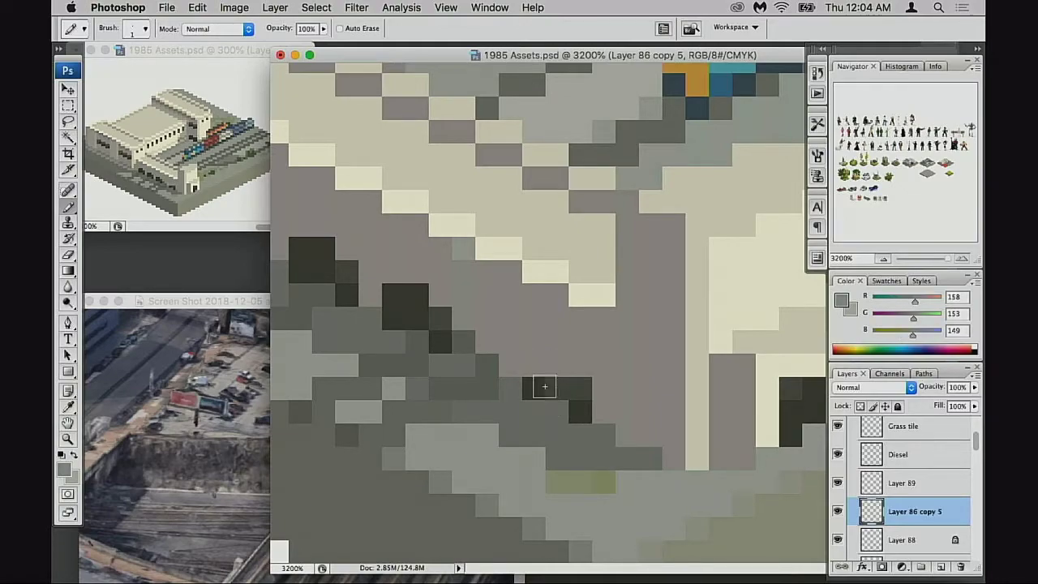
scroll(655, 430, "left", 3)
scroll(655, 430, "up", 1)
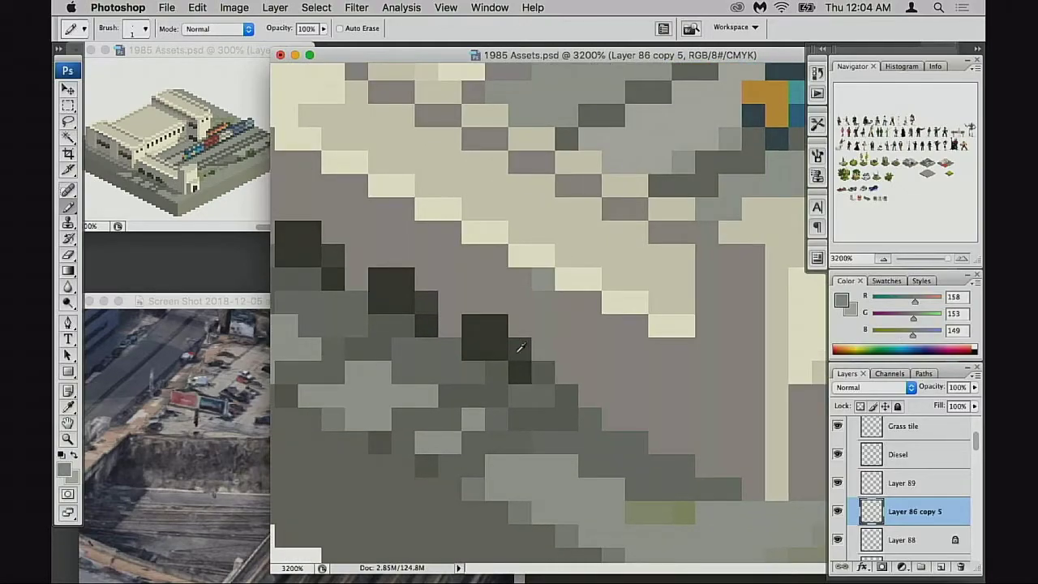
Step: Paint a new two-by-two-pixel window on the shaded front wall between the last window and the tower, using sampled dark window colours
left_click(519, 351, "alt")
left_click(558, 353)
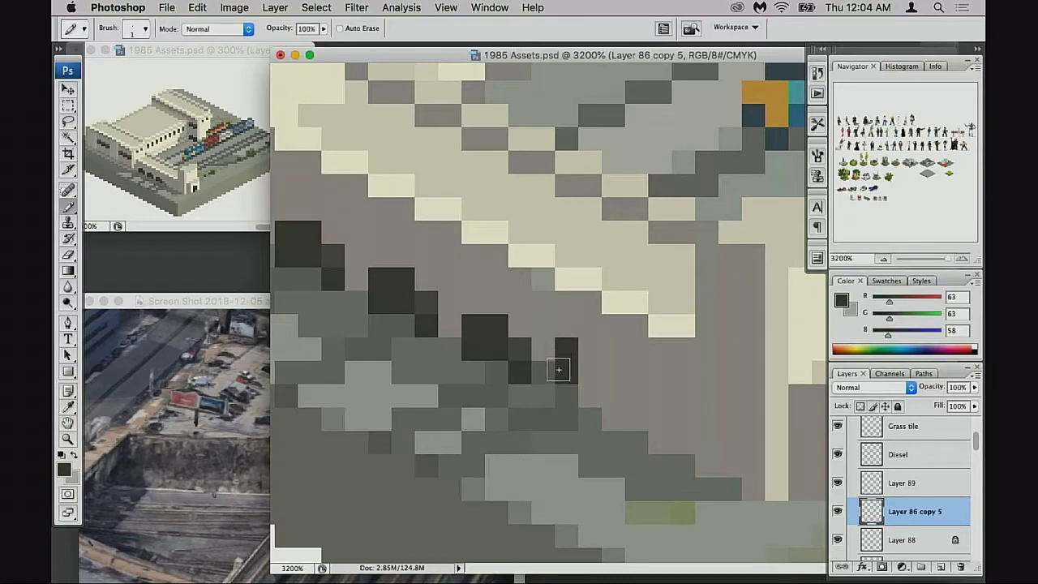
left_click(560, 371)
left_click(542, 351, "alt")
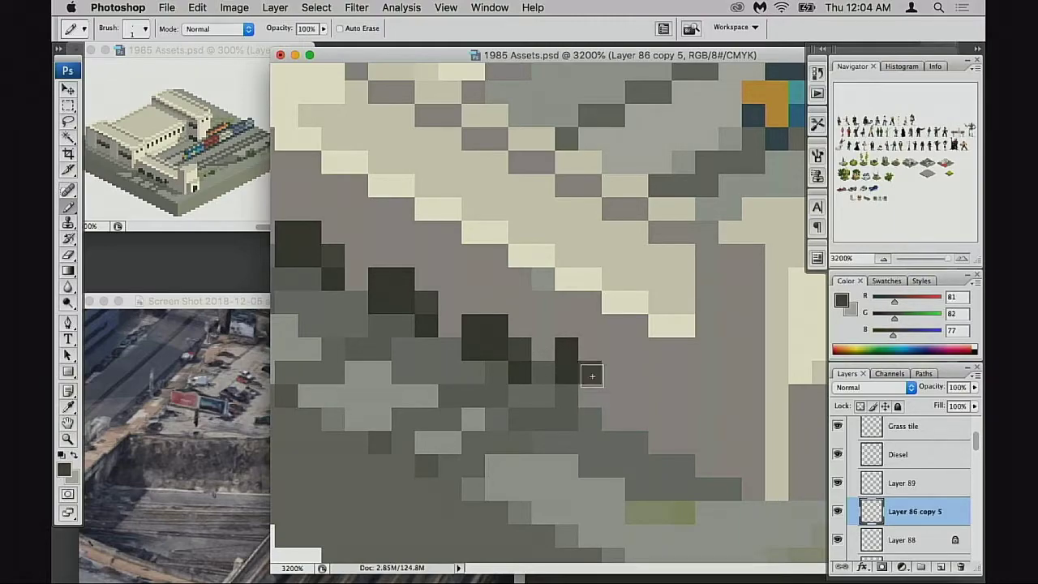
left_click(575, 367)
mouse_move(575, 367)
left_mouse_down()
mouse_move(584, 352)
mouse_move(590, 372)
left_mouse_up()
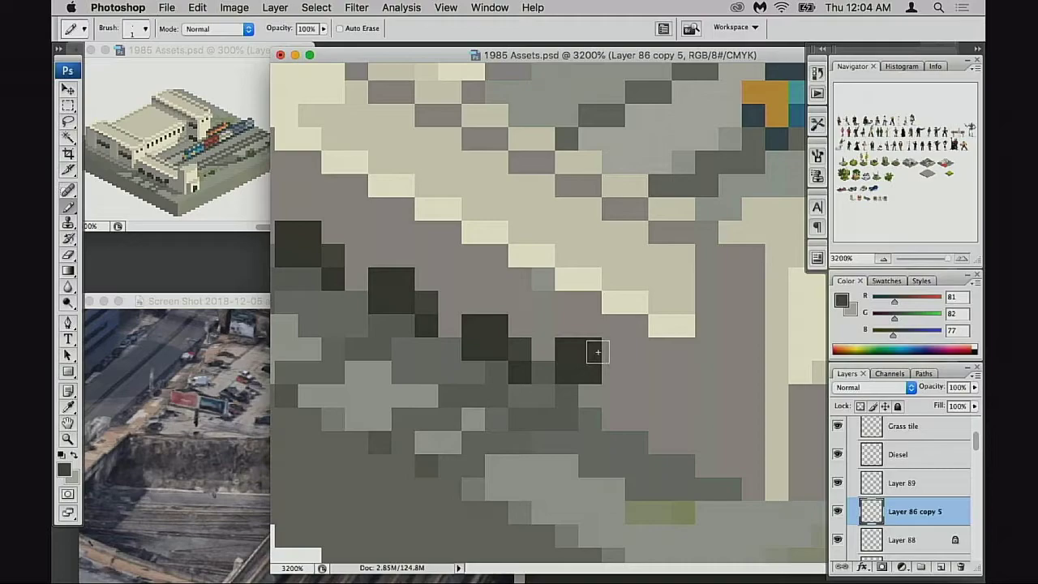
Step: Shift the new window down one pixel and add two stepped edge pixels beside it, coloured (81, 82, 77) and (63, 63, 58)
left_click(577, 336, "alt")
left_click_drag(577, 336, 591, 352)
left_click(570, 371, "alt")
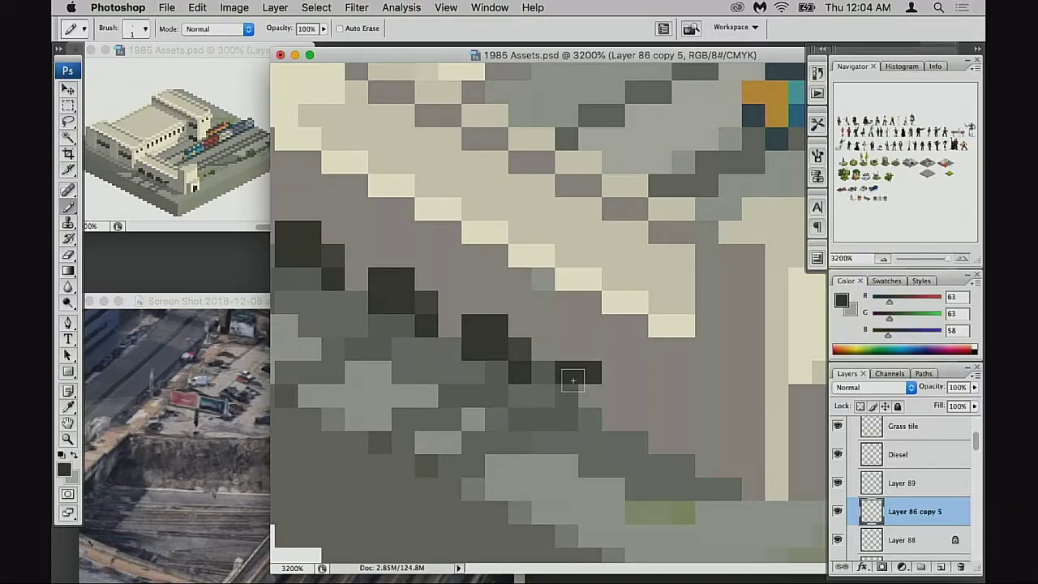
left_click_drag(567, 394, 584, 388)
left_click(535, 345, "alt")
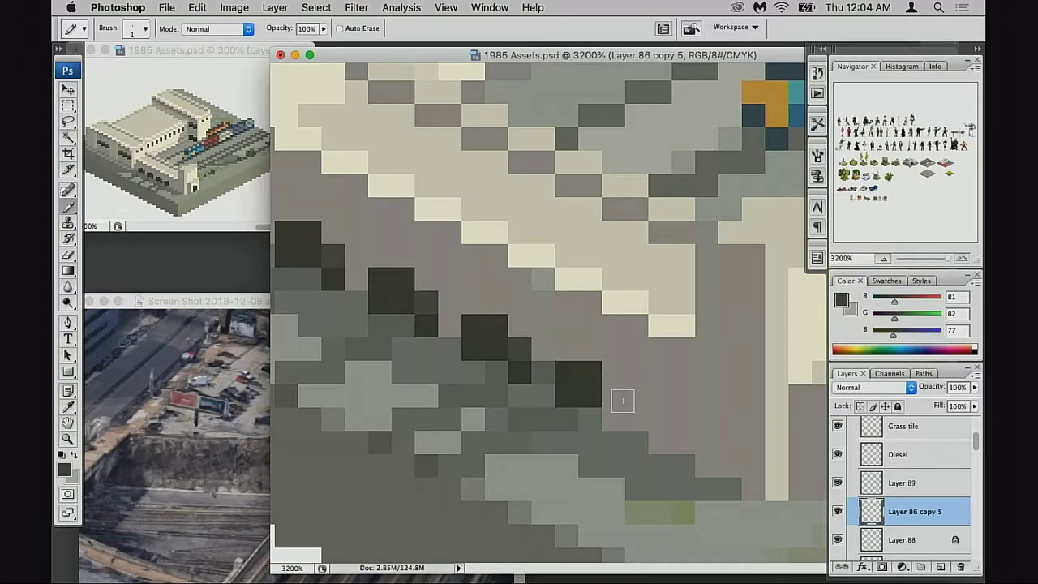
left_click(613, 396)
left_click(531, 370, "alt")
left_click(614, 419)
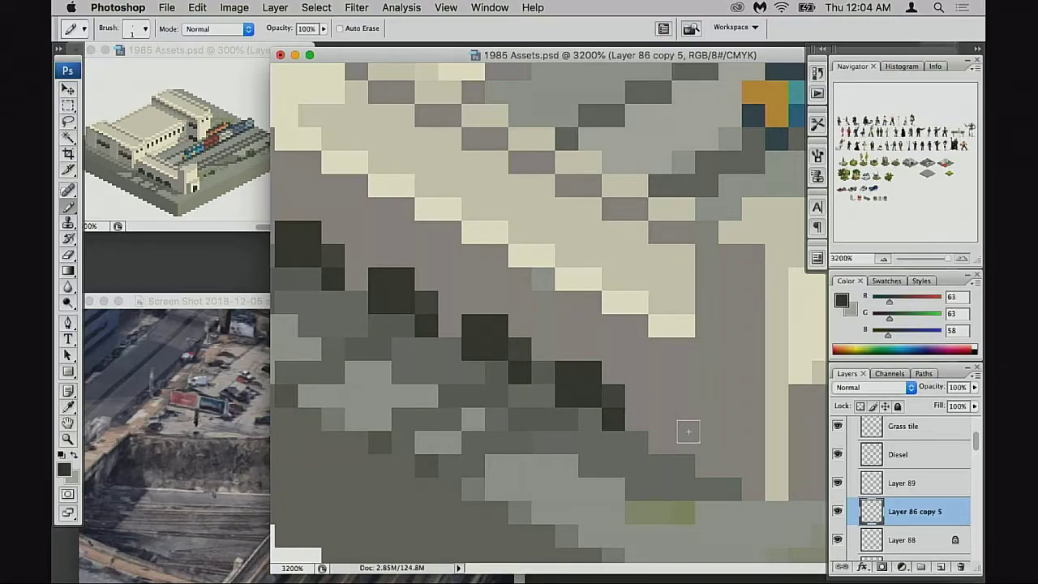
Step: Examine the repainted window row on the whole station tile, toggling Layer 86 copy 5 off and on to compare
scroll(688, 430, "up", 2)
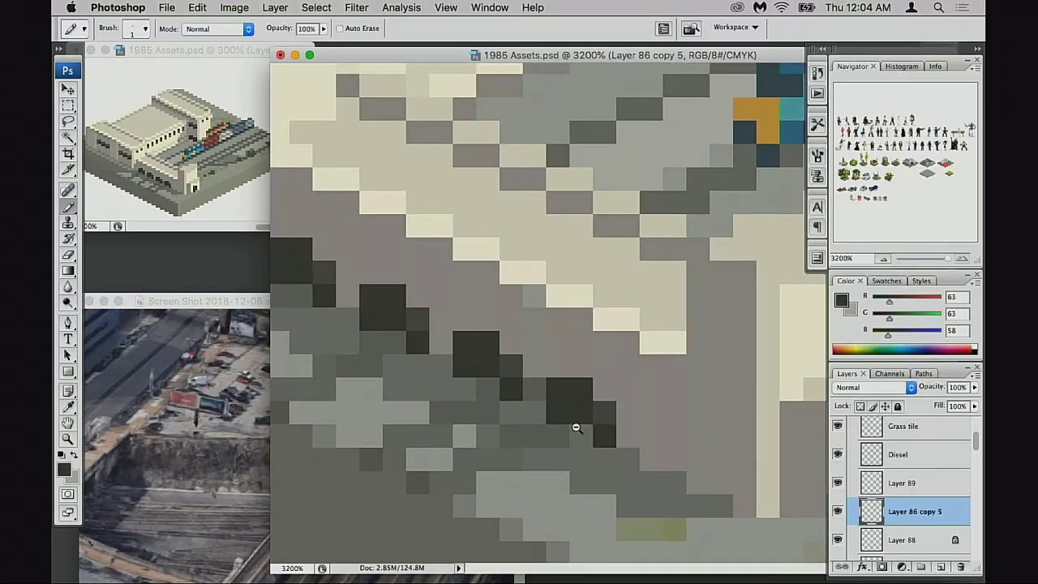
left_click(576, 425, "alt")
left_click(614, 420, "alt")
left_click(626, 417, "alt")
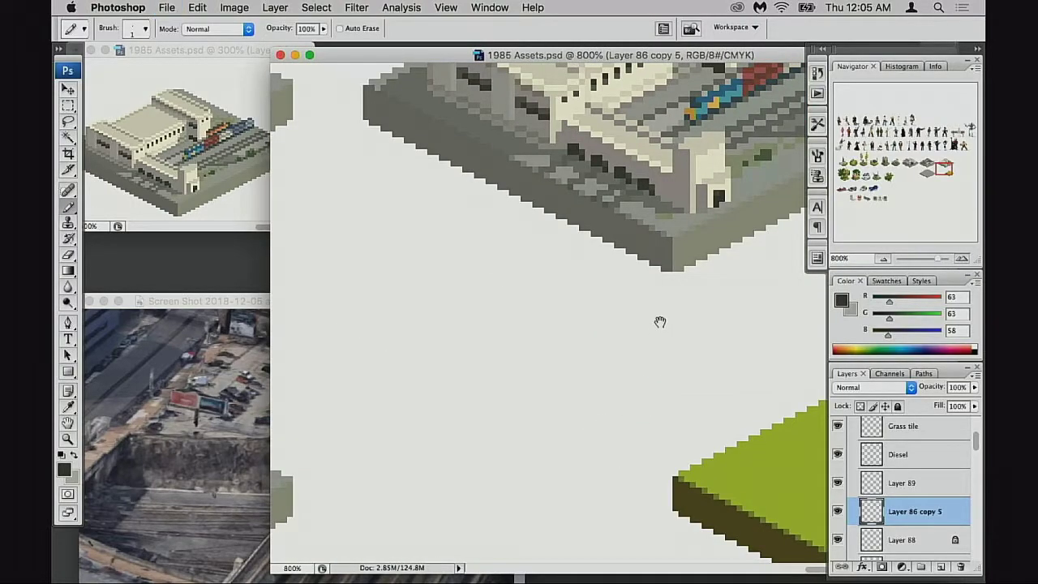
left_click_drag(660, 322, 546, 462)
left_click(582, 318)
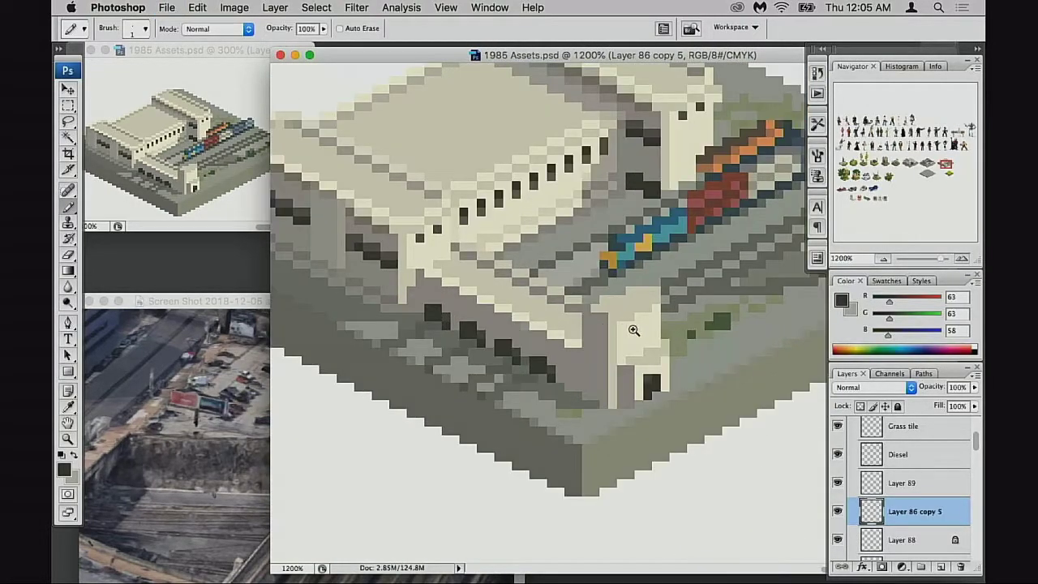
left_click(582, 318)
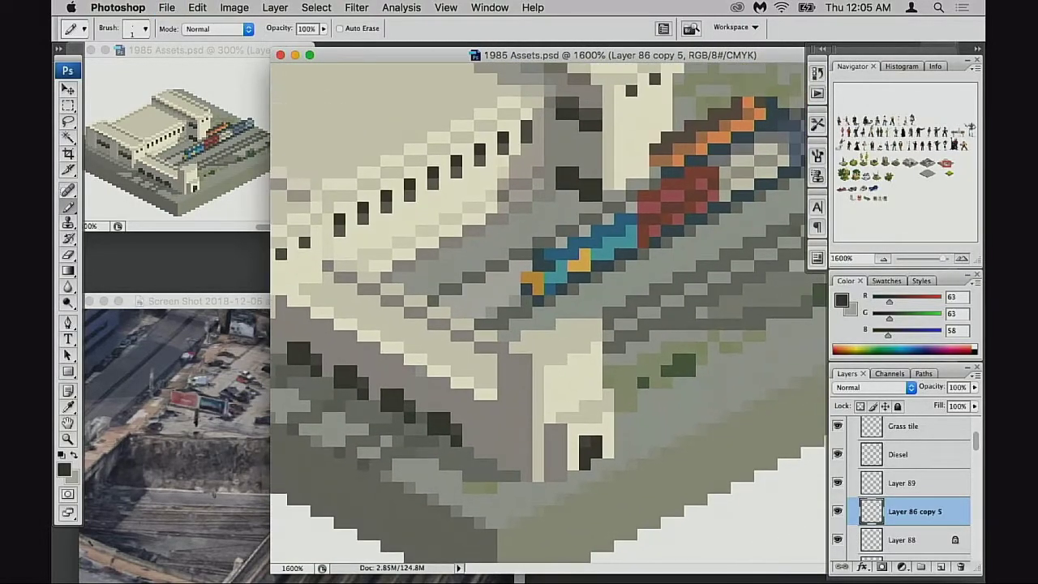
left_click(839, 511)
left_click(839, 511)
Step: Extend the front tower's roof at its back edge and side corner with the sampled beige (226, 219, 201)
key("super+space")
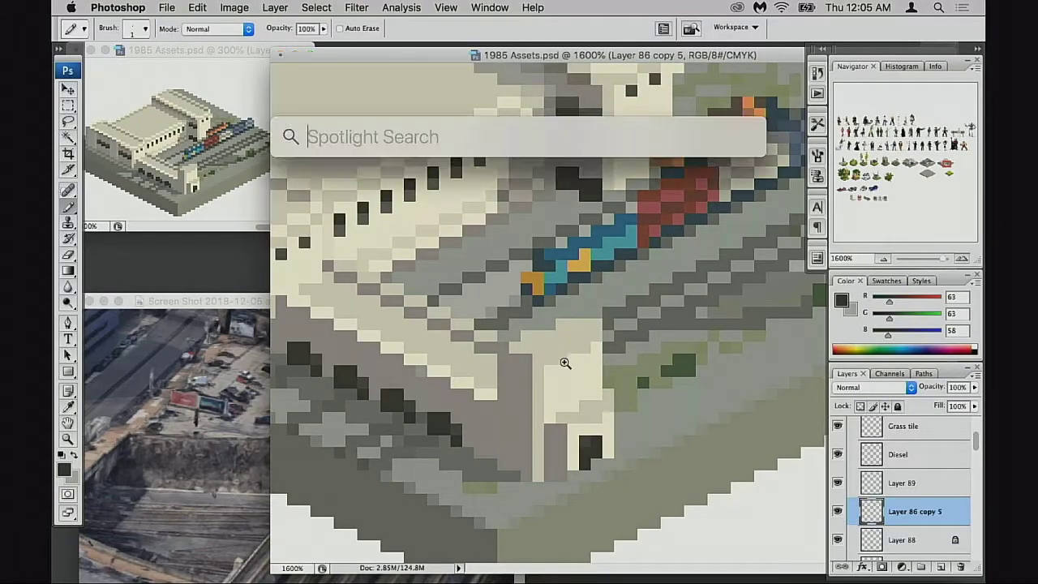
key("super+space")
left_click(582, 369, "super")
left_click_drag(582, 348, 531, 395)
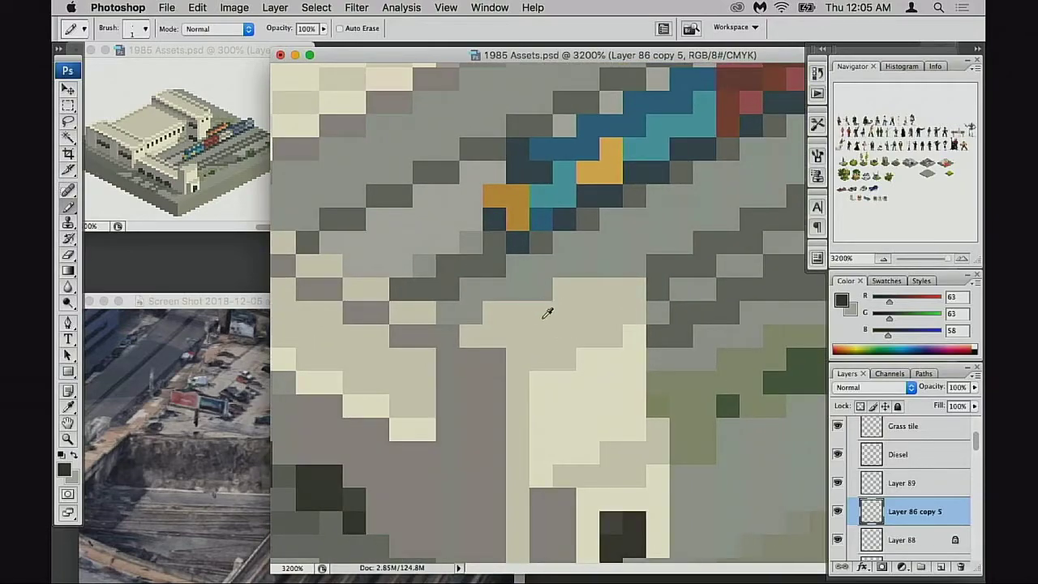
left_click(521, 329, "alt")
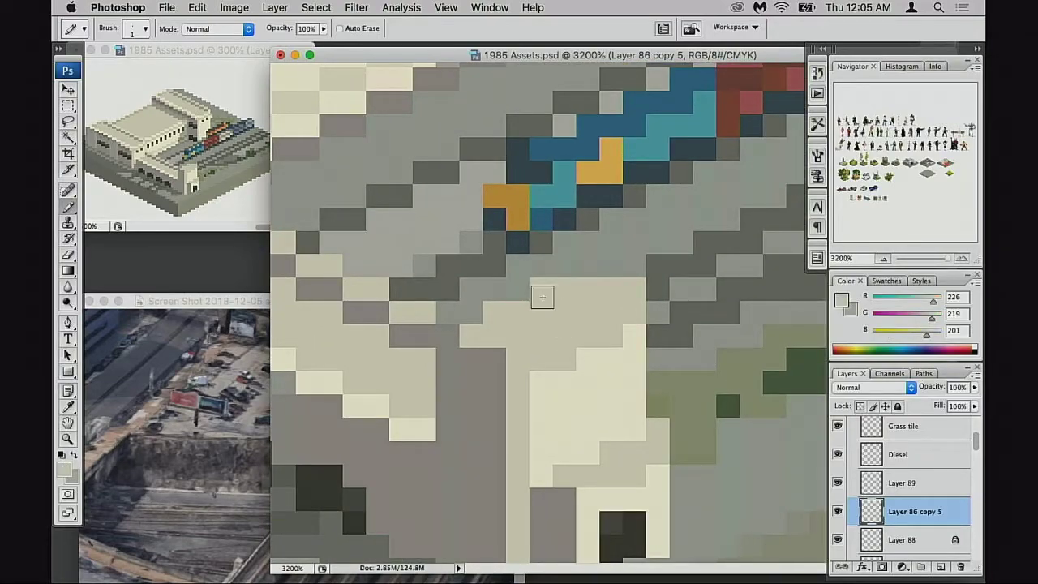
mouse_move(576, 287)
left_mouse_down()
mouse_move(596, 271)
mouse_move(605, 283)
left_mouse_up()
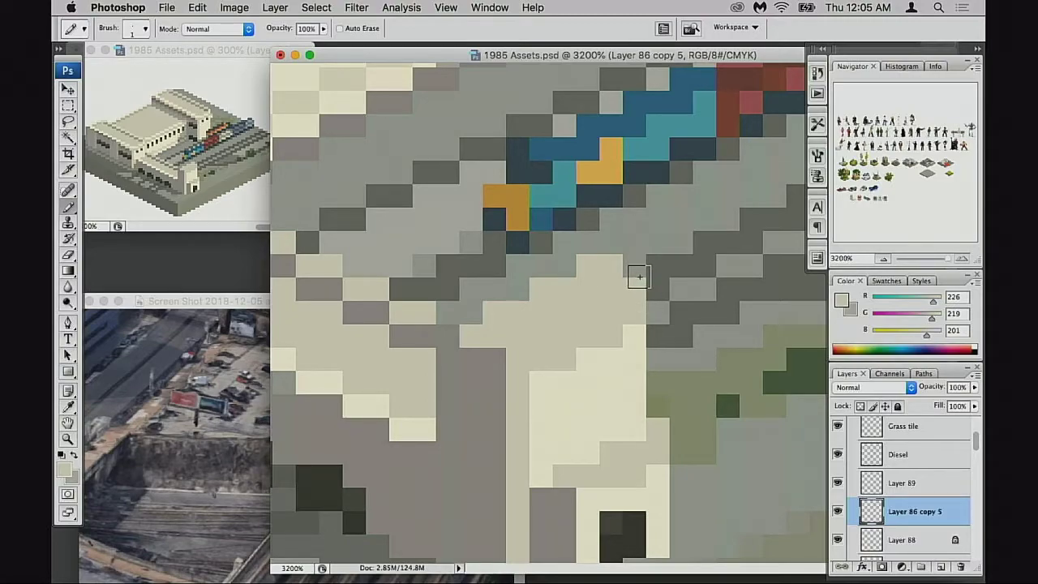
key("super+z")
left_click_drag(603, 271, 593, 273)
left_click(651, 311)
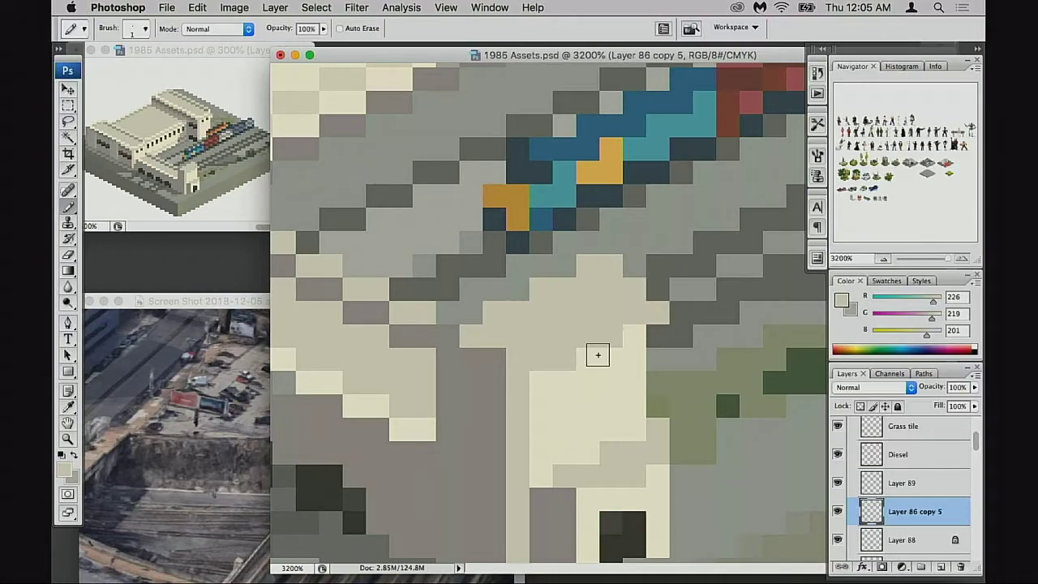
Step: Raise the upper edge of the front tower's sunlit wall with pixels in the sampled cream colour (255, 248, 223)
left_click(497, 360)
key("super+z")
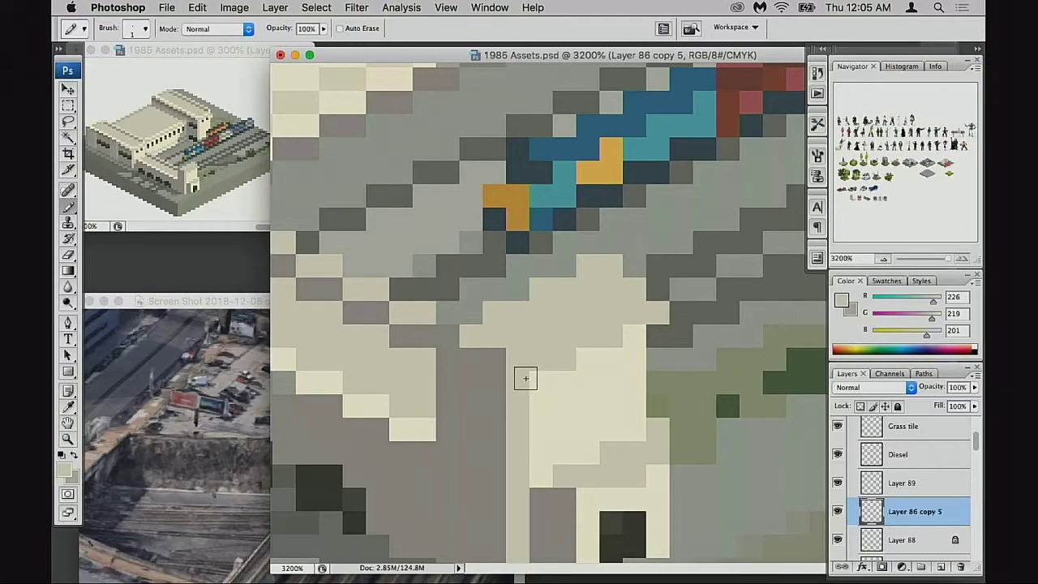
left_click(587, 360, "alt")
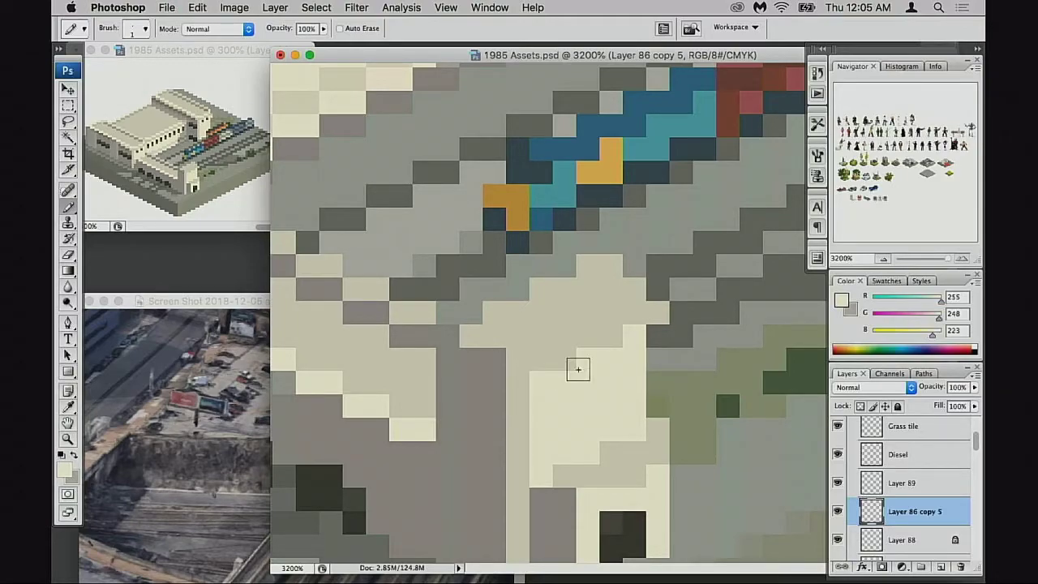
left_click(566, 360)
left_click(611, 336)
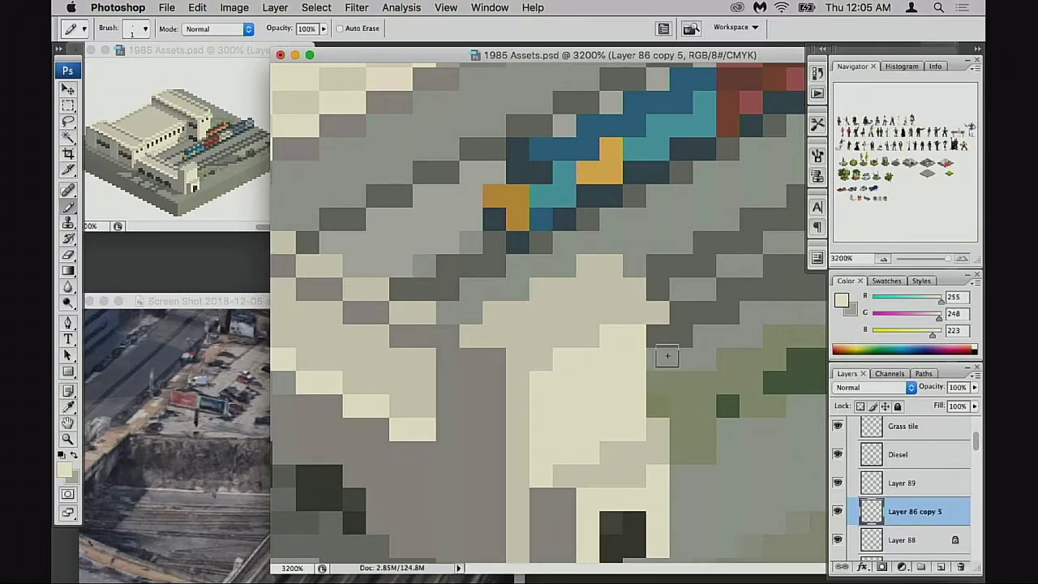
Step: Paint a stepped beige (226, 219, 201) shading band across the upper part of the front tower's sunlit wall
left_click(630, 313, "alt")
left_click_drag(636, 359, 570, 384)
left_click(545, 405)
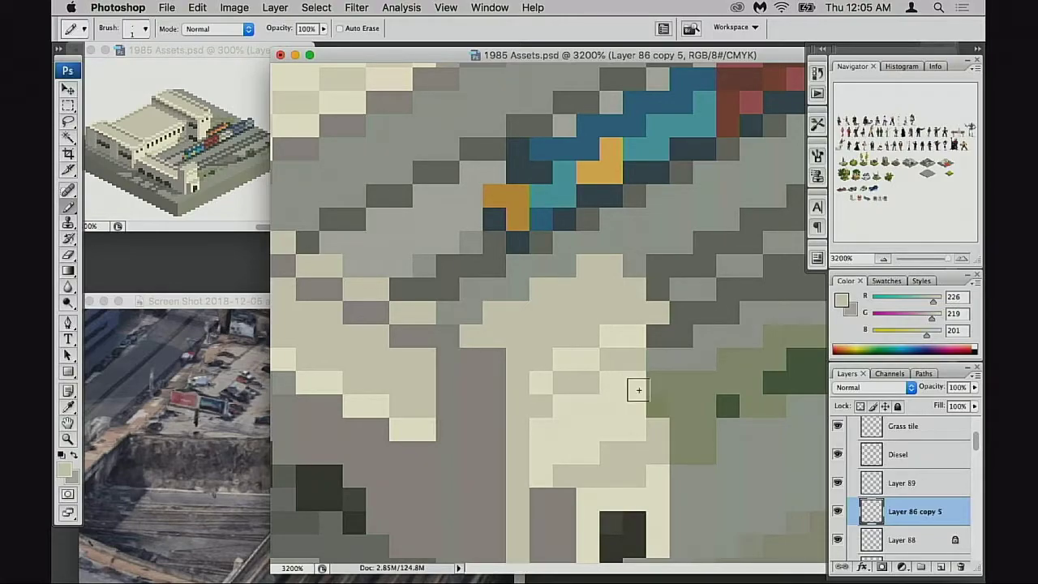
left_click_drag(616, 395, 618, 399)
Step: Compare the station's front tower with the walls and roofs of the neighbouring walled building tile
left_click(577, 408, "alt")
left_click(560, 401, "alt")
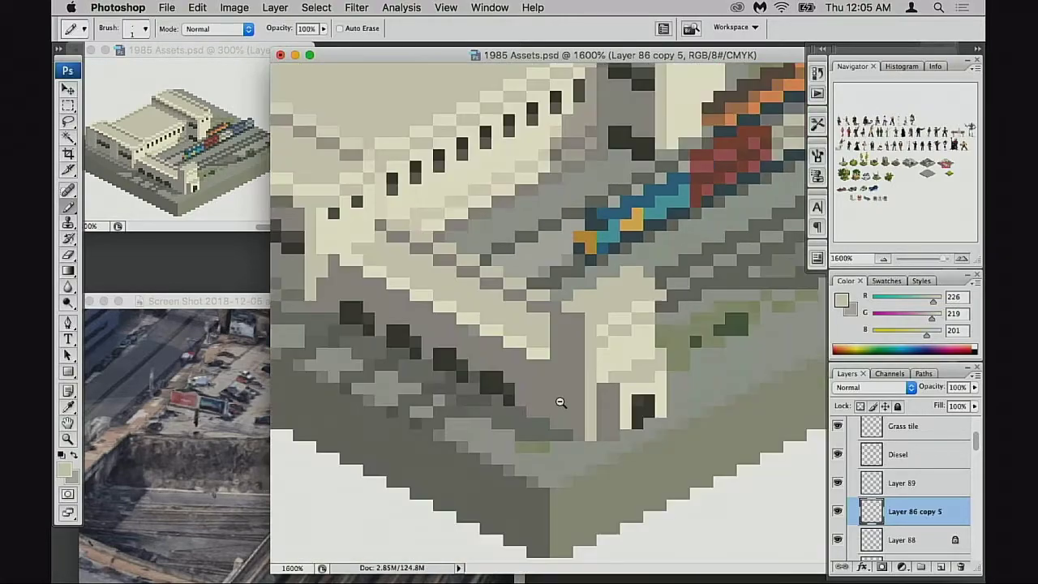
left_click(569, 402, "alt")
left_click(569, 403, "alt")
mouse_move(592, 382)
left_mouse_down()
mouse_move(606, 420)
mouse_move(609, 408)
mouse_move(592, 436)
mouse_move(590, 400)
mouse_move(747, 408)
left_mouse_up()
left_click(615, 372, "alt")
left_click_drag(519, 381, 621, 393)
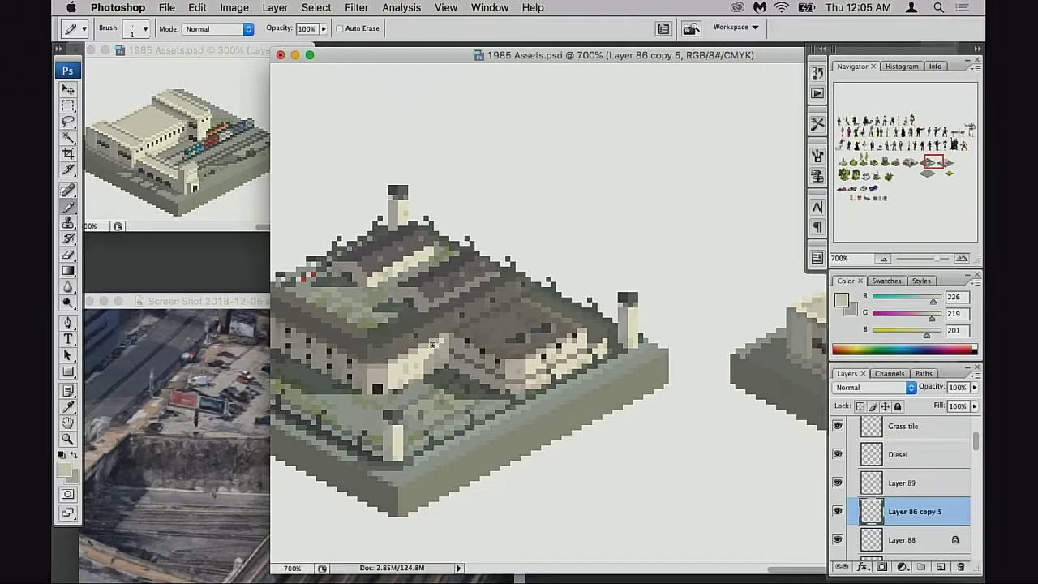
left_click(430, 355)
left_click(431, 354)
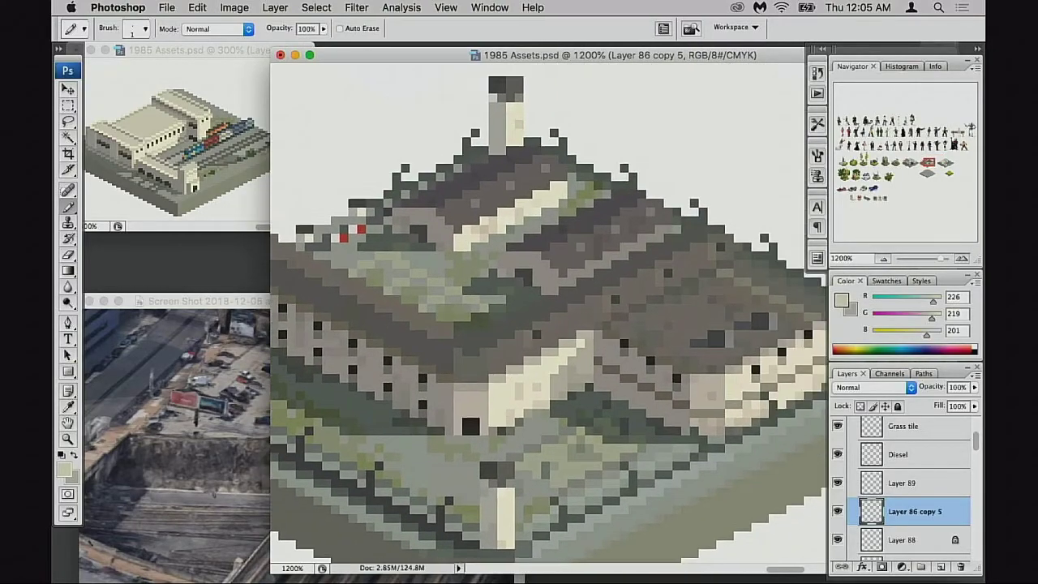
Step: Sample the roof's brownish grey (133, 126, 120) from the neighbouring building and paint part of the front tower's roof with it
left_click(515, 345, "alt")
left_click_drag(692, 377, 398, 378)
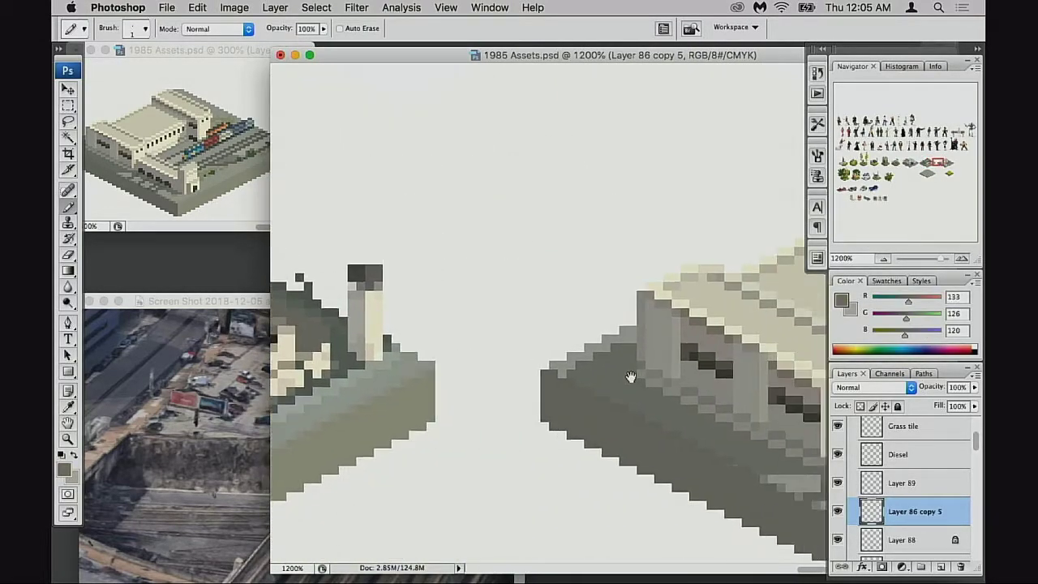
left_click_drag(631, 378, 371, 365)
left_click_drag(775, 386, 534, 367)
left_click(574, 396, "super")
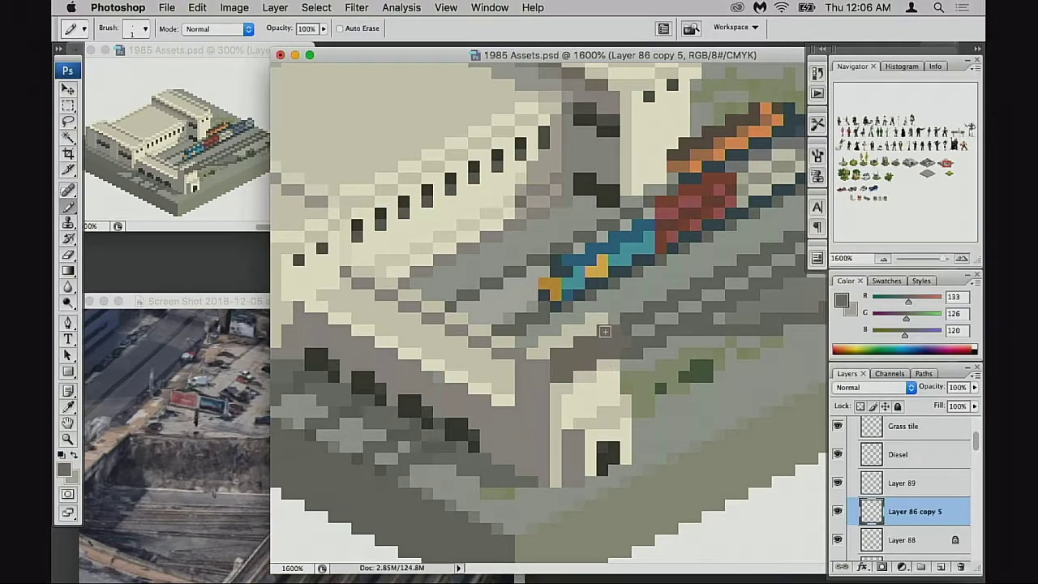
Step: Sample the dark grey (104, 103, 101) and the brownish grey (133, 126, 120) from the neighbouring building's roof
mouse_move(594, 352)
left_mouse_down()
mouse_move(698, 364)
mouse_move(765, 354)
mouse_move(826, 376)
left_mouse_up()
left_click_drag(457, 291, 773, 381)
mouse_move(470, 324)
left_mouse_down()
mouse_move(587, 346)
mouse_move(600, 362)
left_mouse_up()
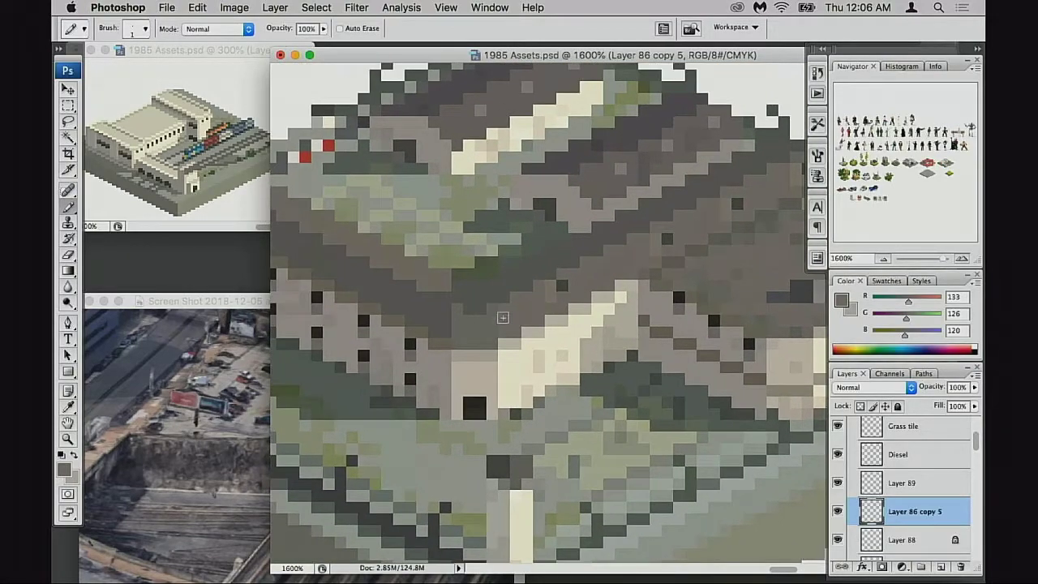
left_click_drag(536, 325, 604, 396)
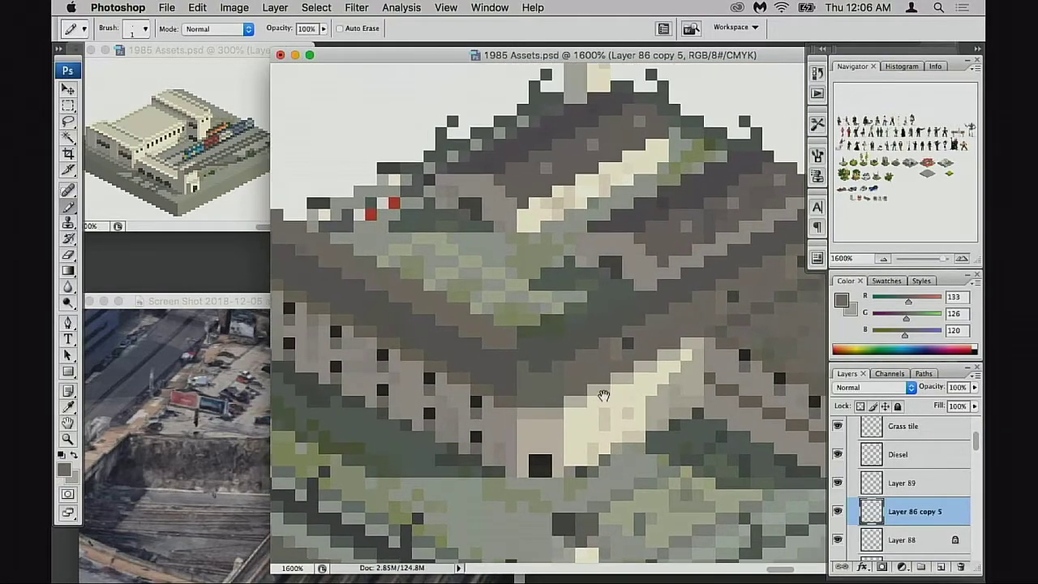
left_click(590, 337, "alt")
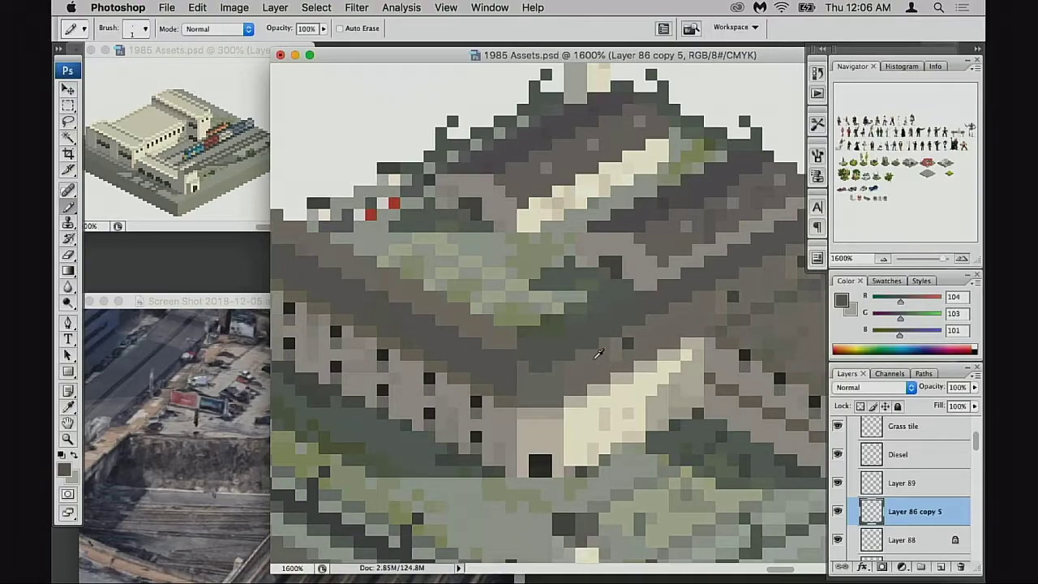
left_click_drag(756, 380, 284, 374)
key("x")
left_click(543, 351, "alt")
left_click_drag(763, 371, 443, 365)
left_click_drag(658, 379, 336, 370)
left_click_drag(791, 374, 431, 279)
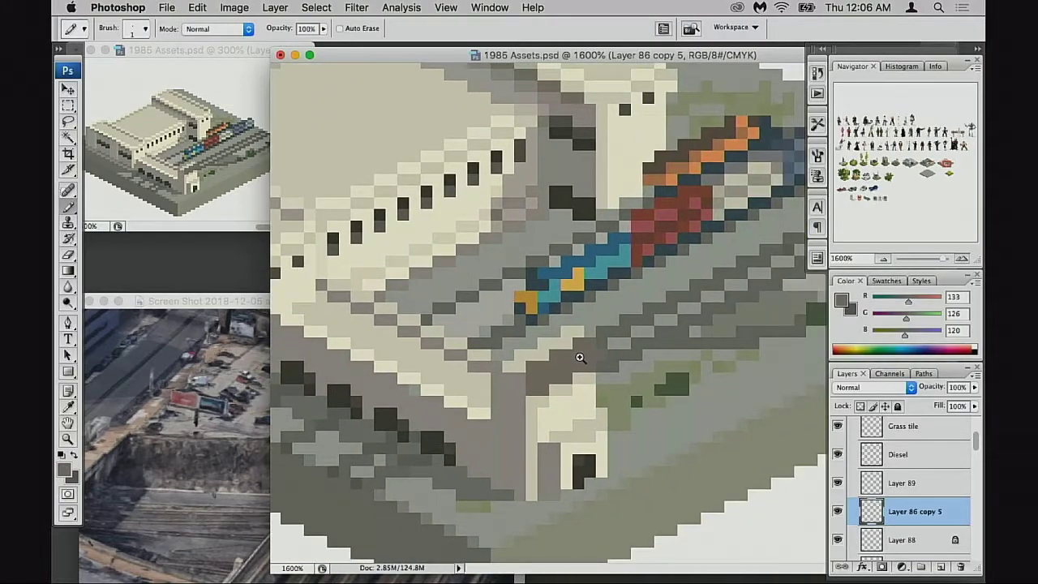
Step: Paint dark grey (104, 103, 101) pixels along the shaded side of the front tower's roof and undo the excess strokes
left_click(578, 360, "super")
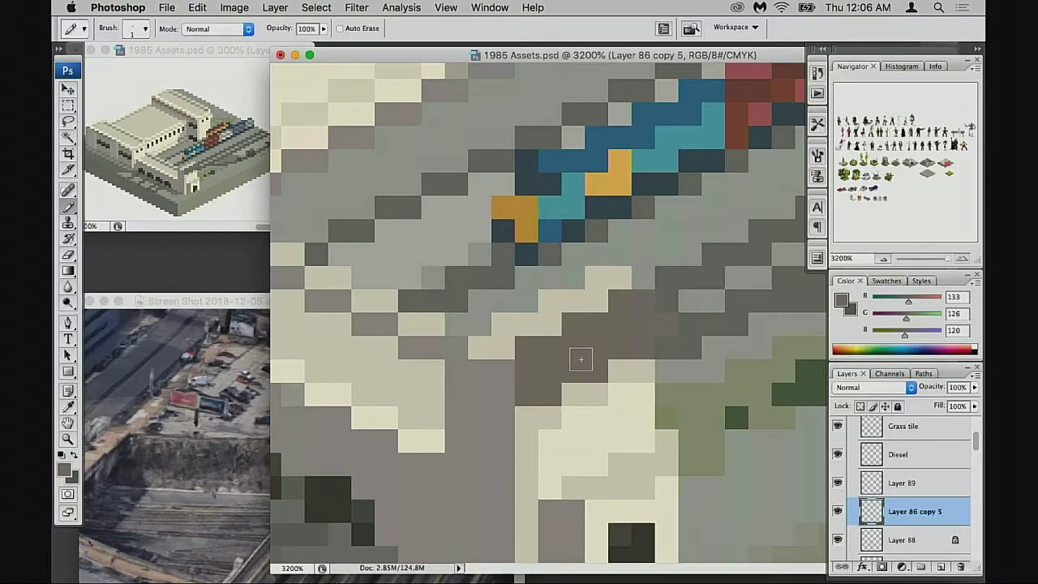
left_click(582, 359, "alt")
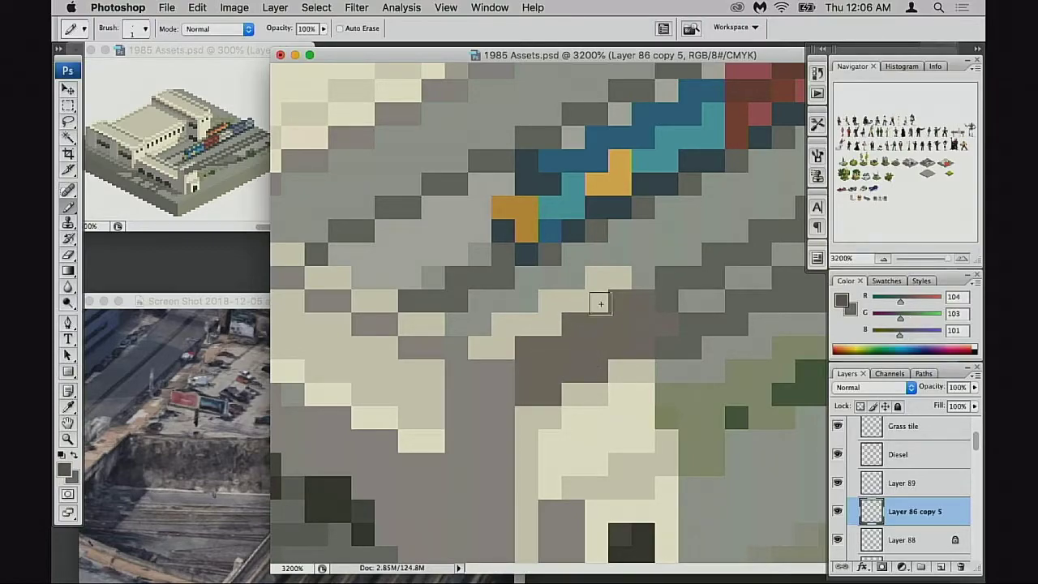
mouse_move(600, 304)
left_mouse_down()
mouse_move(540, 324)
mouse_move(542, 340)
mouse_move(508, 343)
mouse_move(528, 343)
mouse_move(510, 336)
mouse_move(551, 306)
left_mouse_up()
mouse_move(622, 292)
left_mouse_down()
mouse_move(621, 281)
mouse_move(614, 324)
mouse_move(519, 366)
left_mouse_up()
key("super+z")
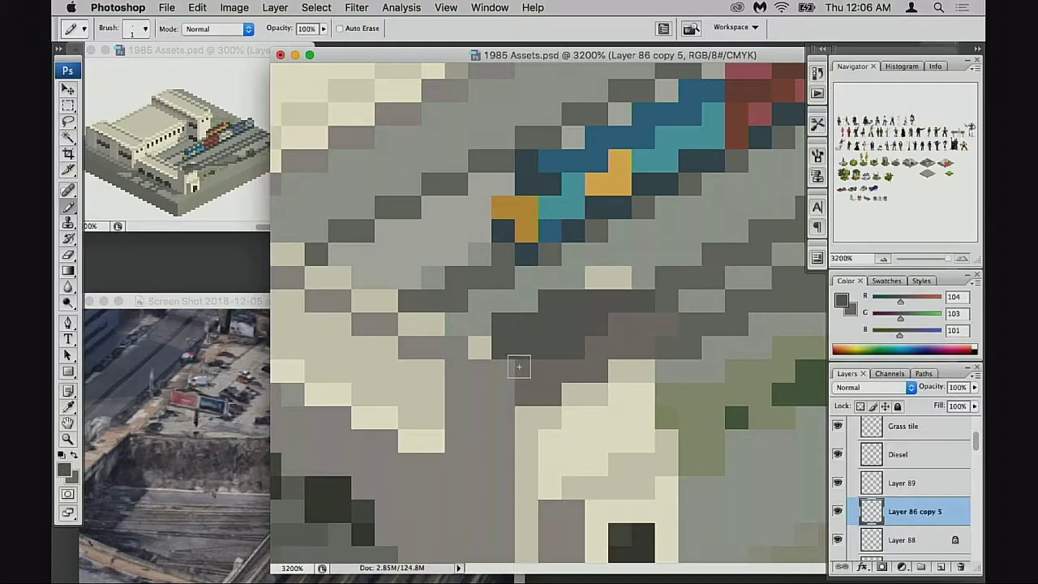
key("alt+super+z")
key("alt+super+z")
key("alt+super+z")
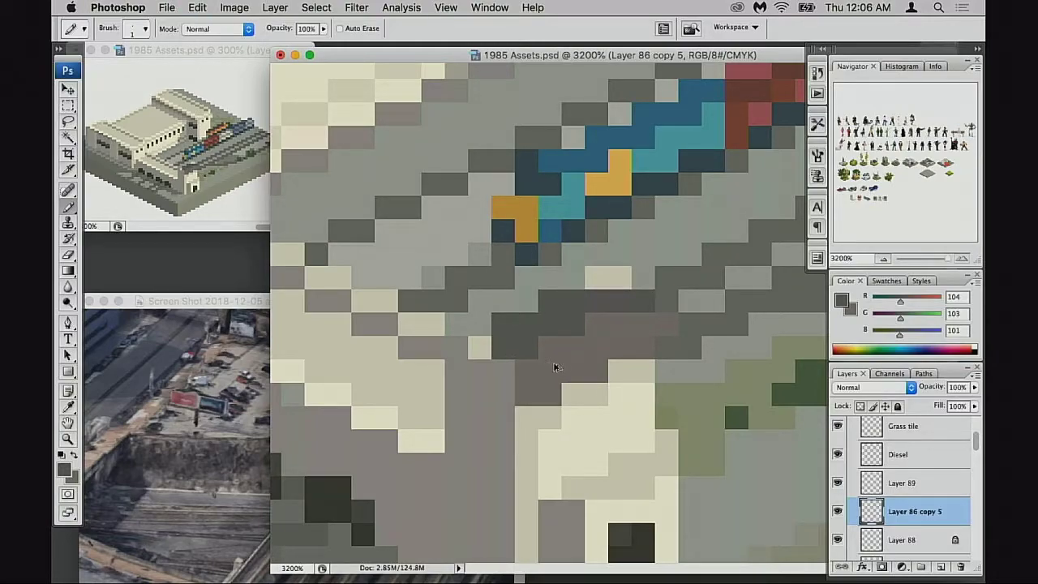
Step: Erase the overhanging pixels at the front tower roof's outer edge and repaint its upper end in brownish grey (133, 126, 120)
key("e")
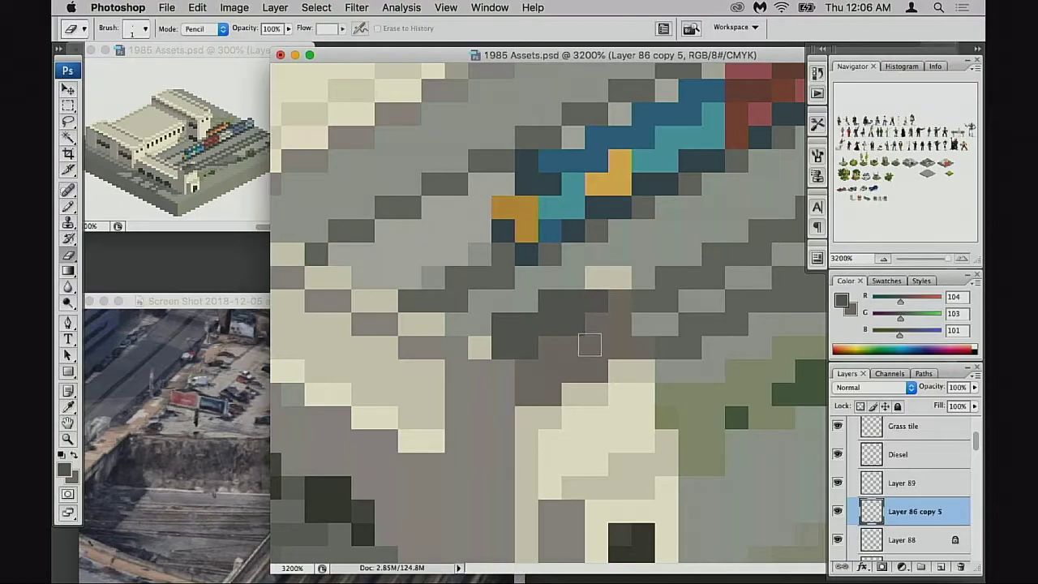
key("b")
left_click(595, 333, "alt")
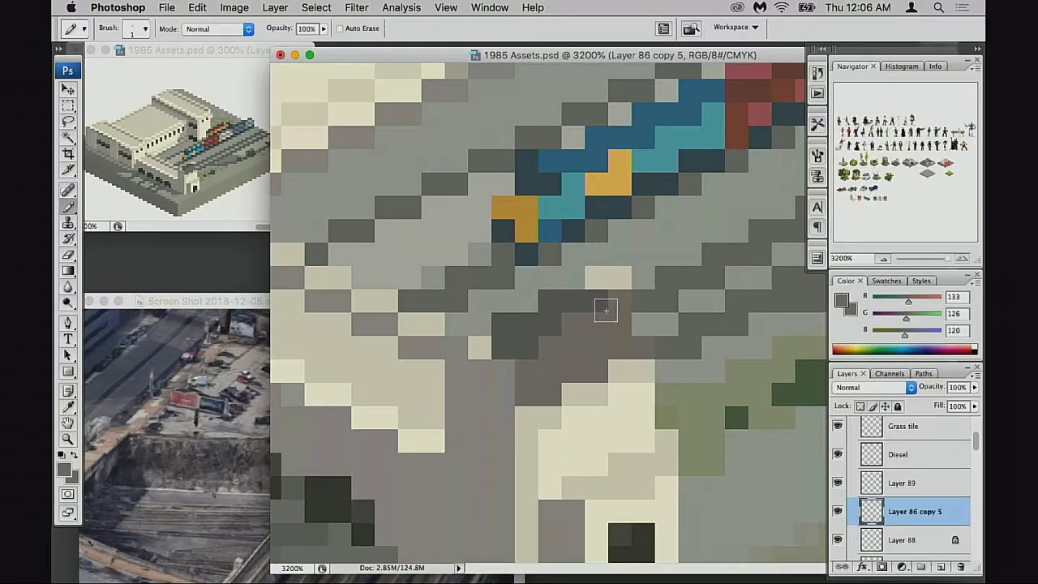
left_click_drag(606, 310, 621, 308)
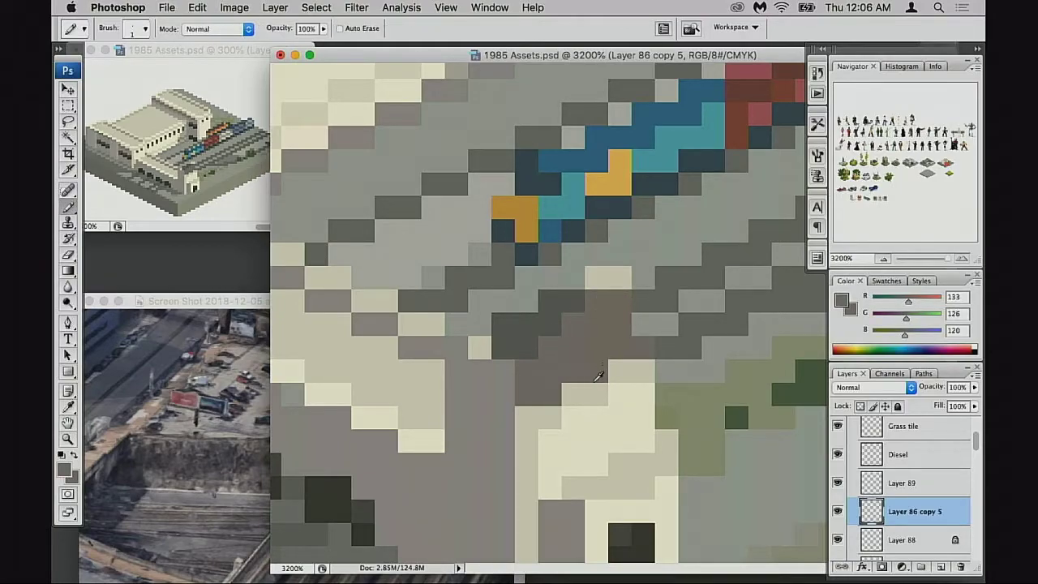
Step: Undo the last erasure on the tower roof and compare the tile with Layer 86 copy 5 hidden and shown
key("e")
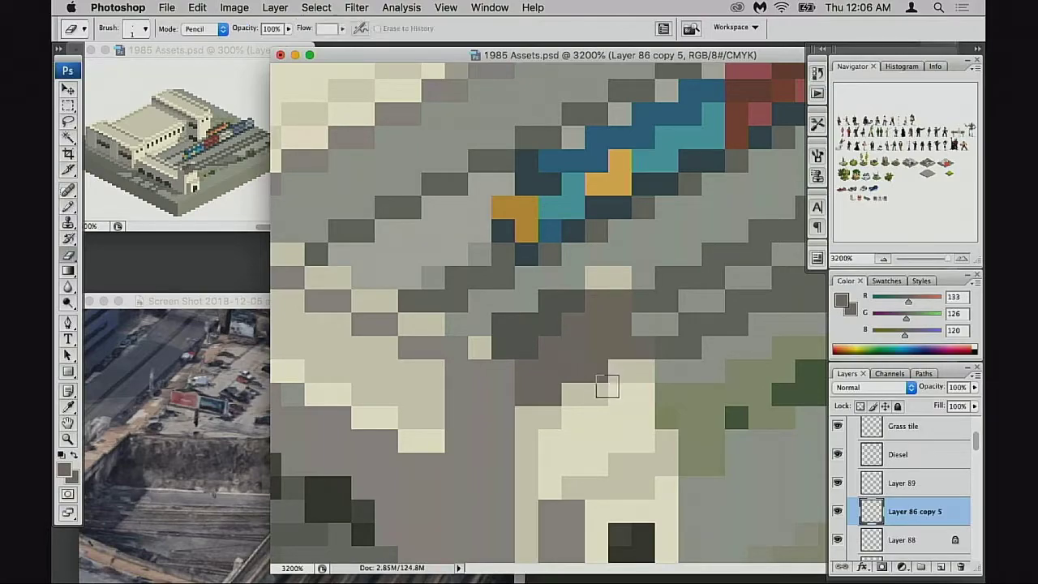
key("super+z")
left_click(839, 511)
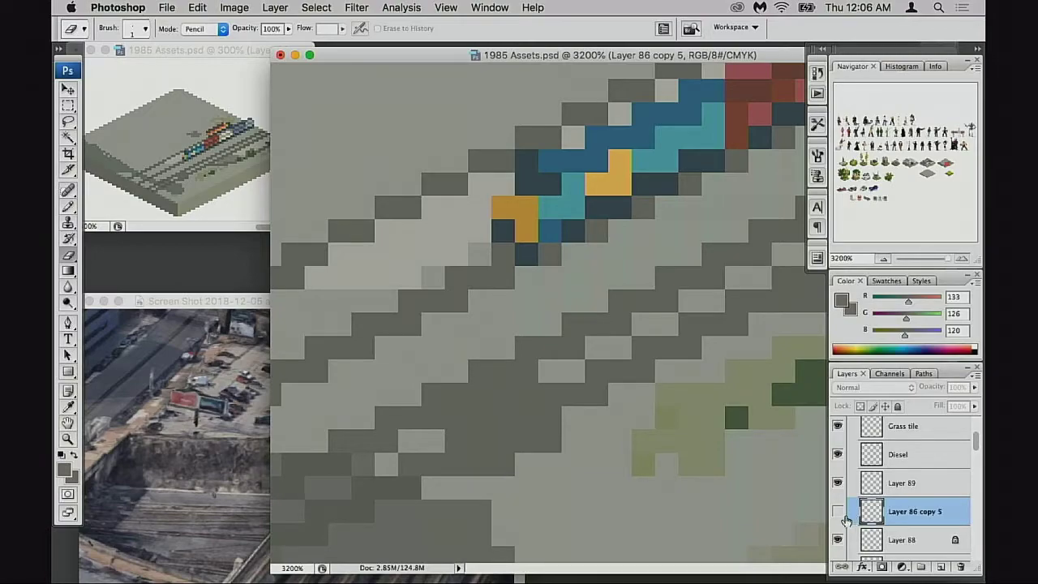
left_click(839, 511)
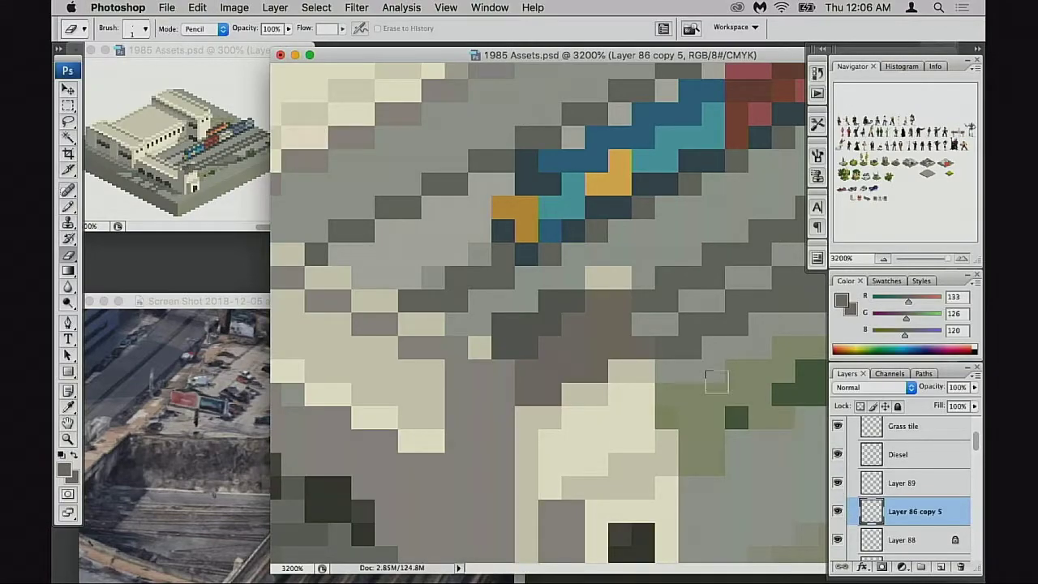
Step: Extend the shaded side of the front tower's roof with dark grey (104, 103, 101) pixels over its cream edge and gaps
key("b")
left_click(528, 333, "alt")
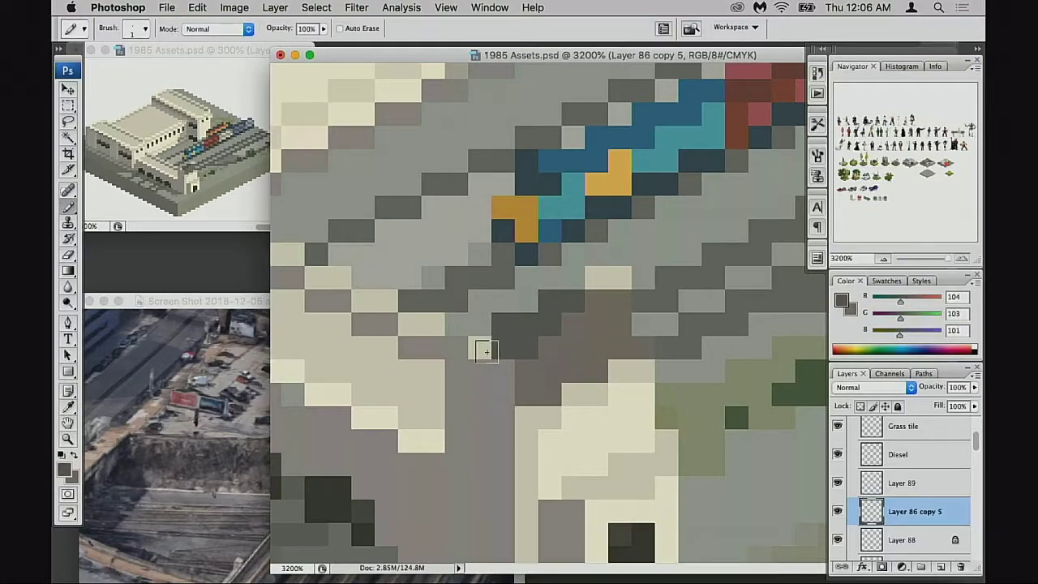
left_click(480, 348)
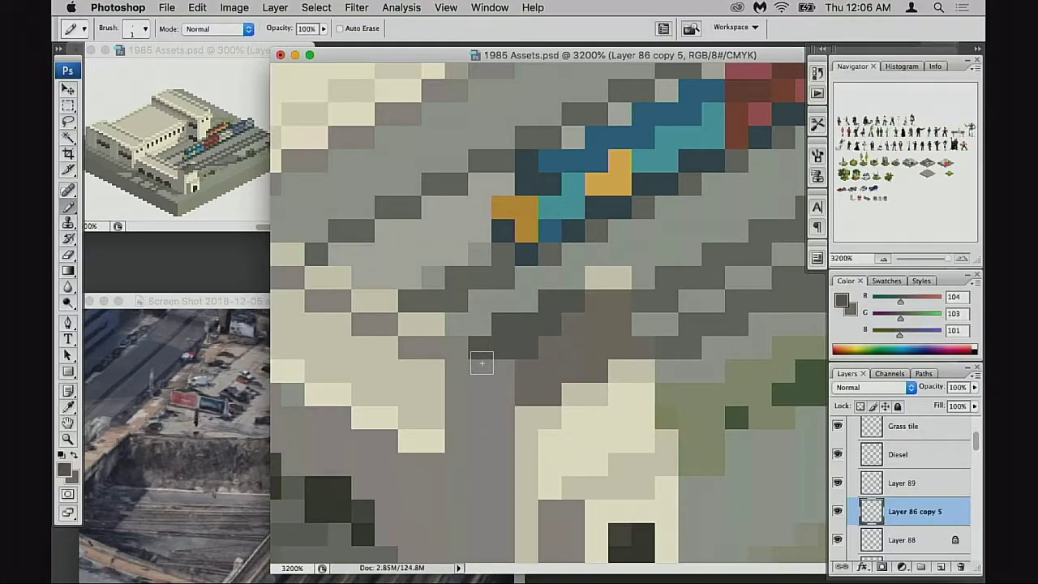
left_click(460, 349)
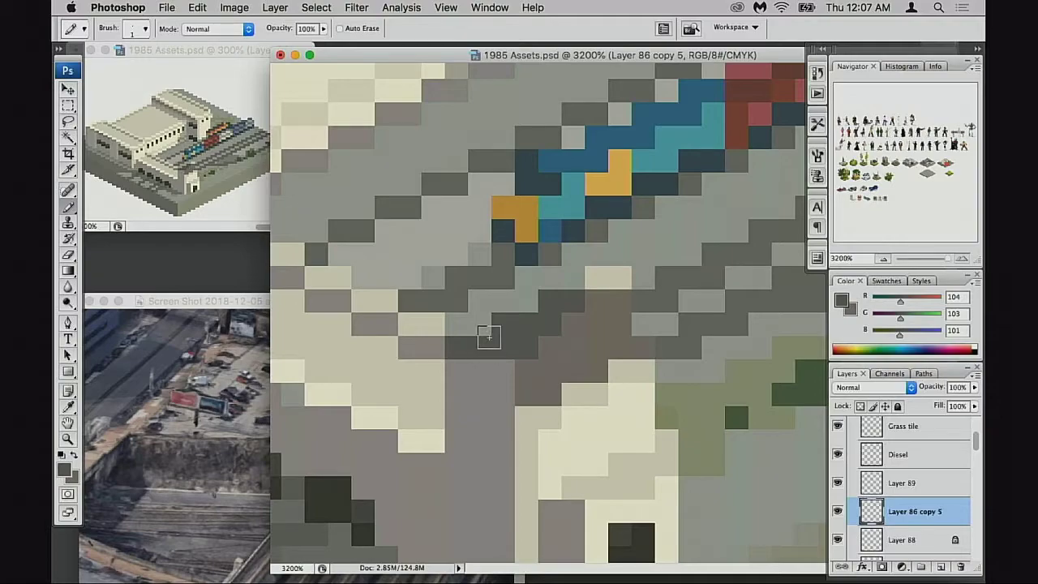
left_click(480, 325)
left_click(526, 300)
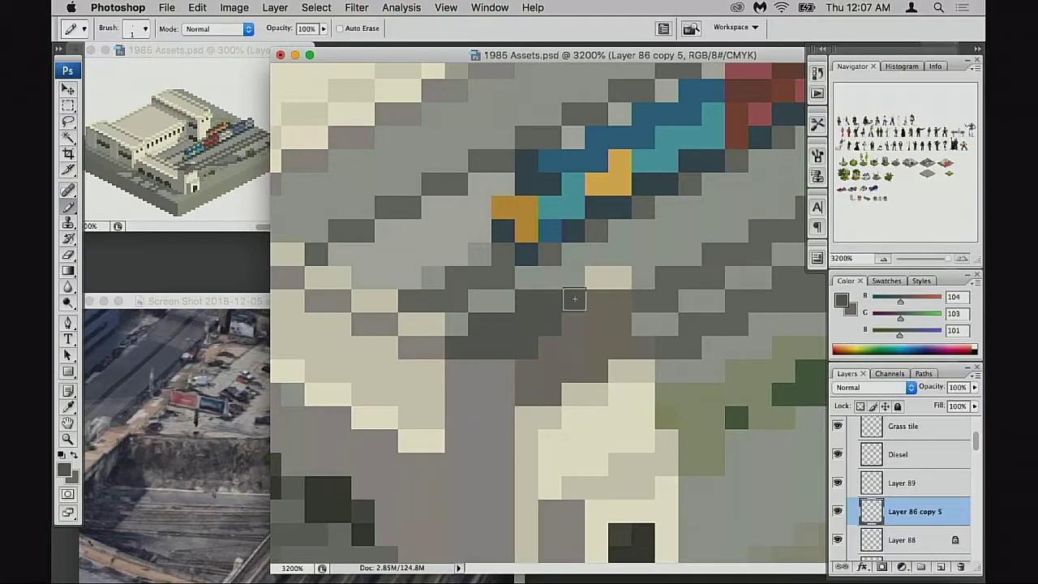
Step: Repaint the roof's lower middle pixels in brownish grey (133, 126, 120) and run dark grey (104, 103, 101) down its front edge
left_click(584, 325, "alt")
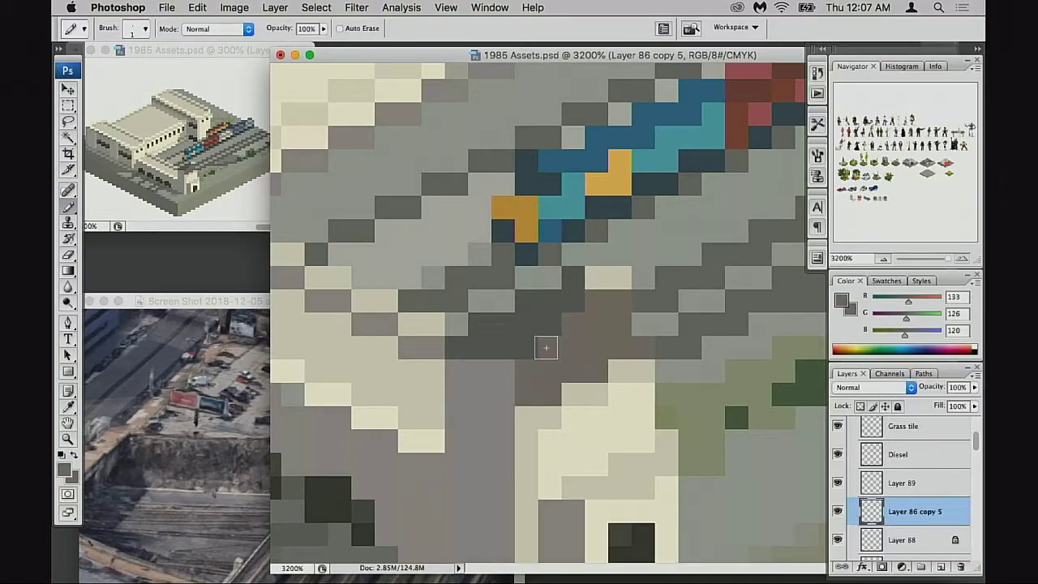
left_click(519, 348)
left_click(550, 354)
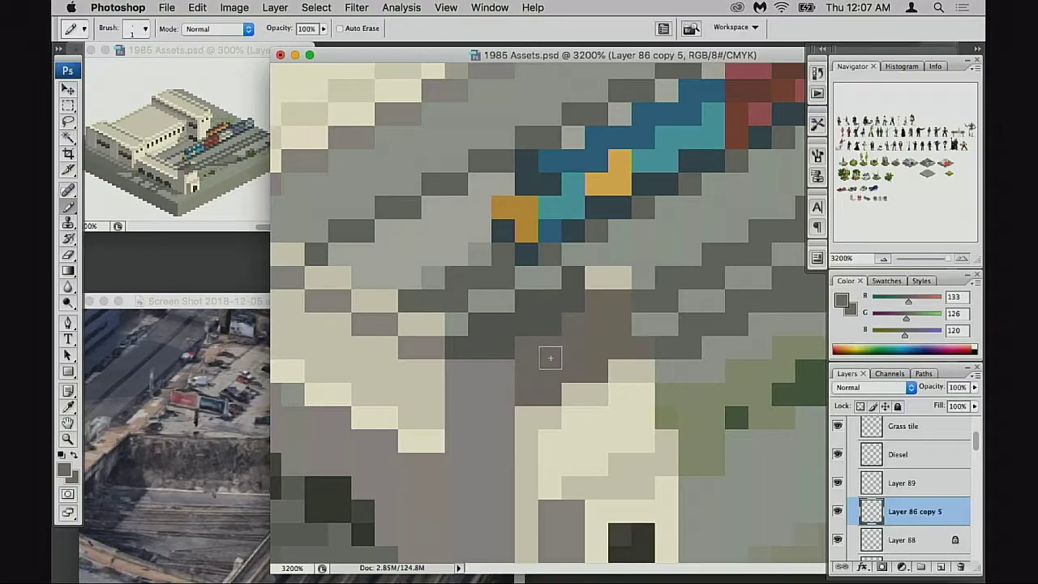
left_click(504, 349)
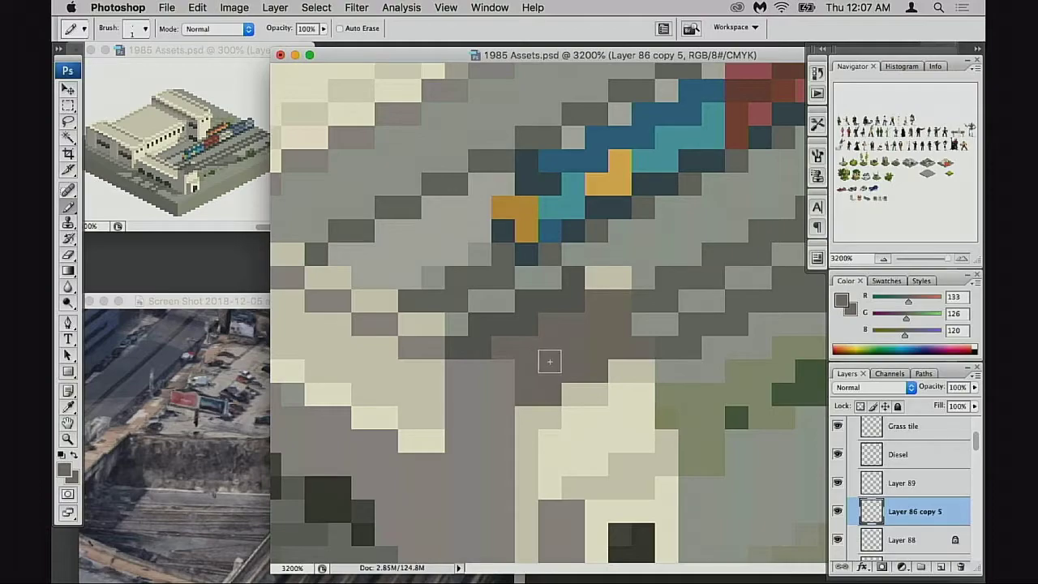
left_click(485, 347, "alt")
mouse_move(465, 371)
left_mouse_down()
mouse_move(500, 370)
mouse_move(496, 389)
left_mouse_up()
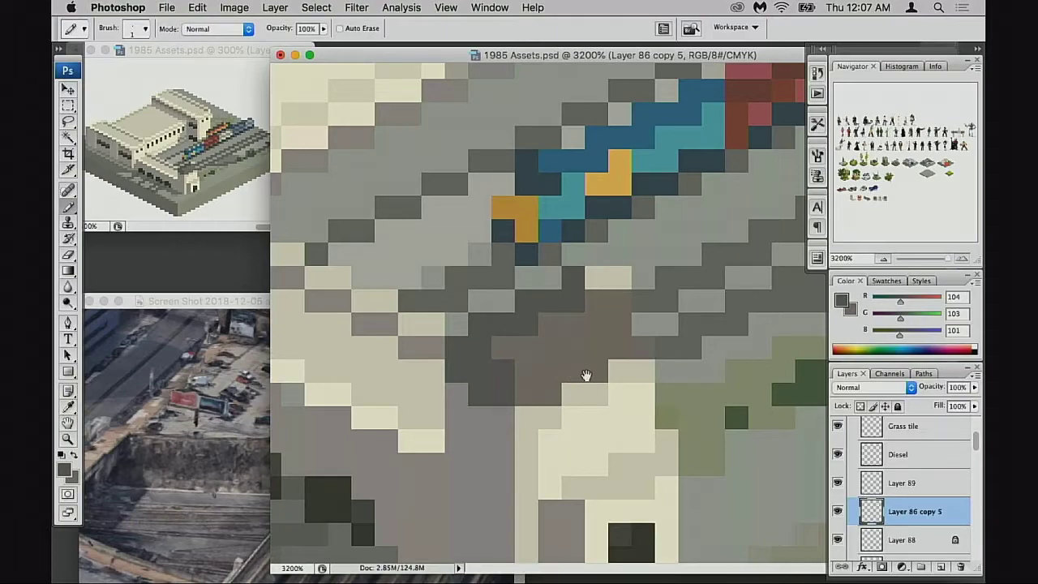
Step: Erase the cream pixels at the tower roof's far tip and widen the shaded side with dark grey (104, 103, 101) pixels
left_click_drag(607, 362, 593, 381)
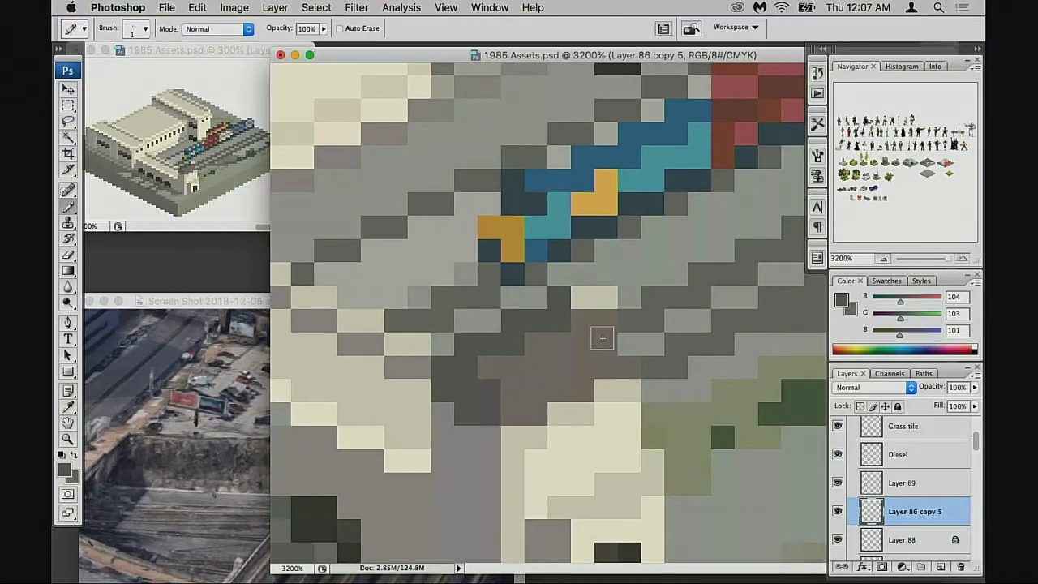
key("e")
left_click_drag(586, 298, 616, 298)
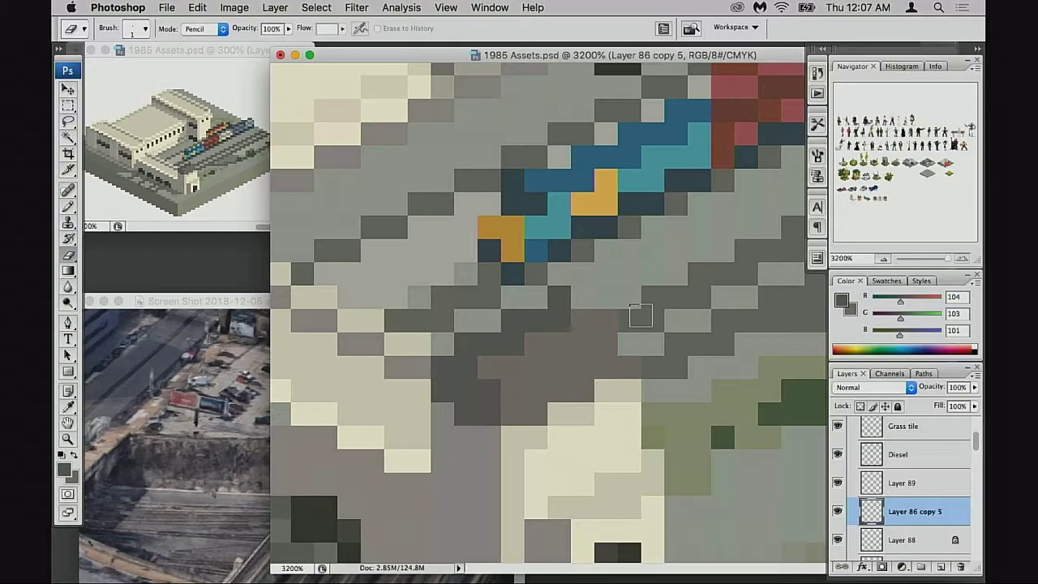
key("b")
left_click(583, 297)
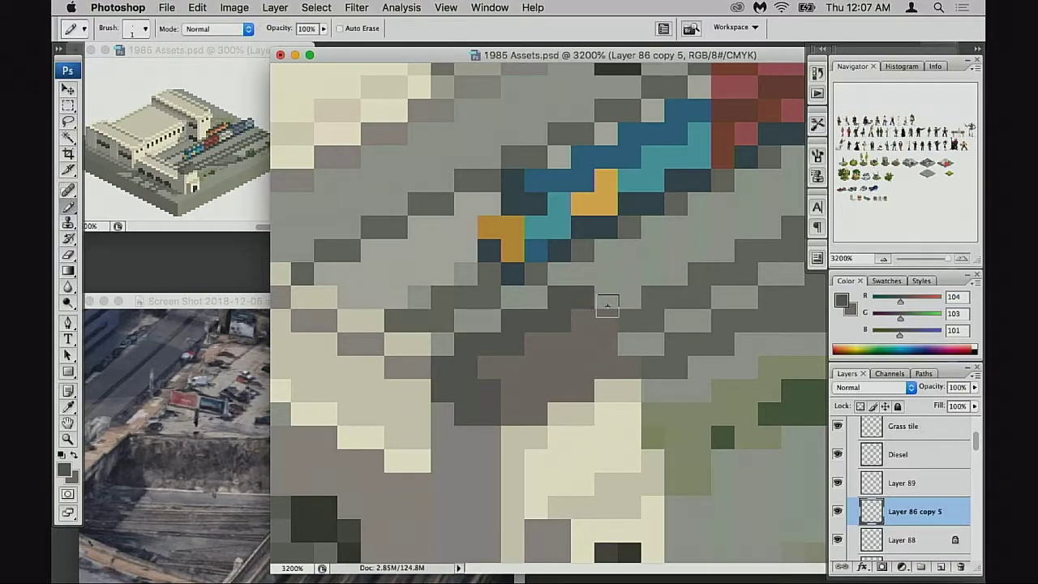
left_click(587, 320)
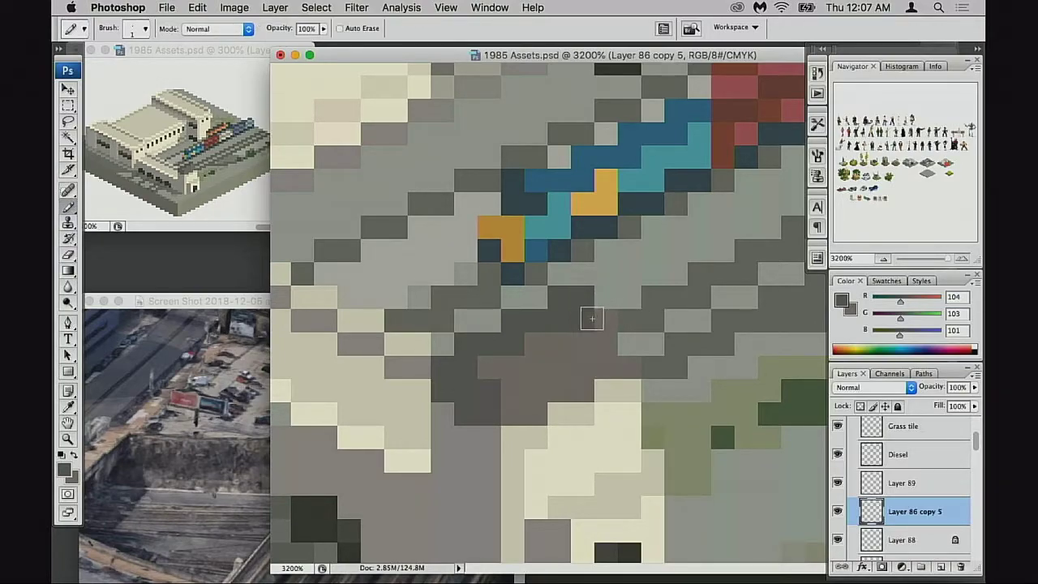
left_click(538, 345)
left_click(501, 368)
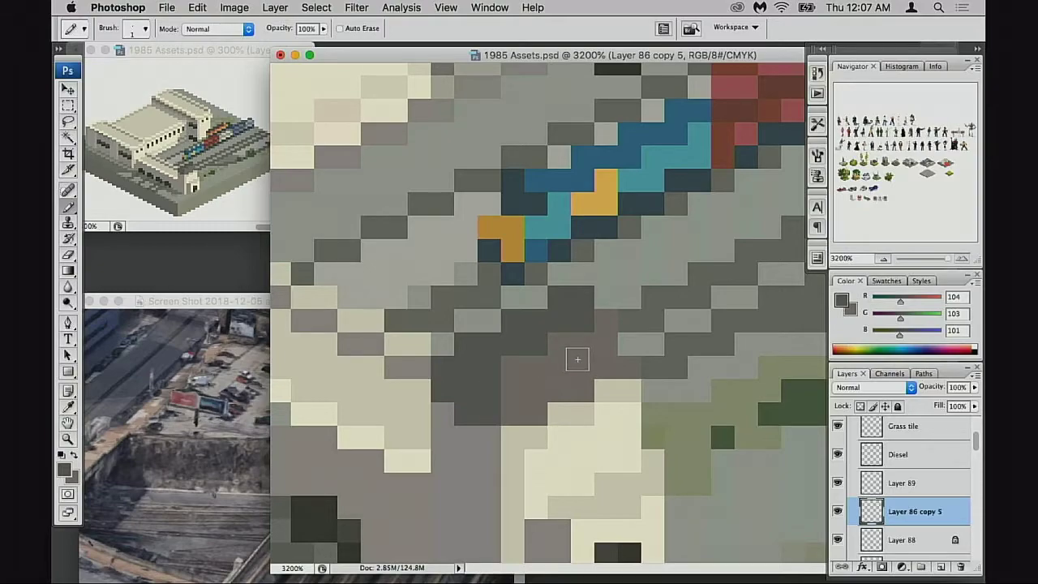
Step: Repaint the dark pixels above the front tower's shaded wall with the sampled wall grey (158, 153, 149)
left_click(490, 425, "alt")
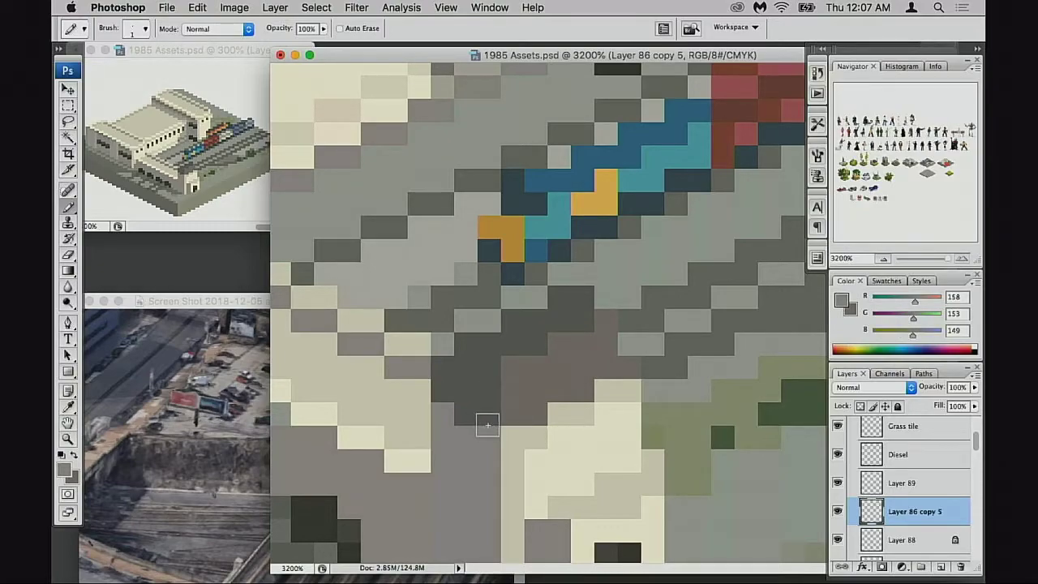
left_click(487, 412)
left_click(487, 400)
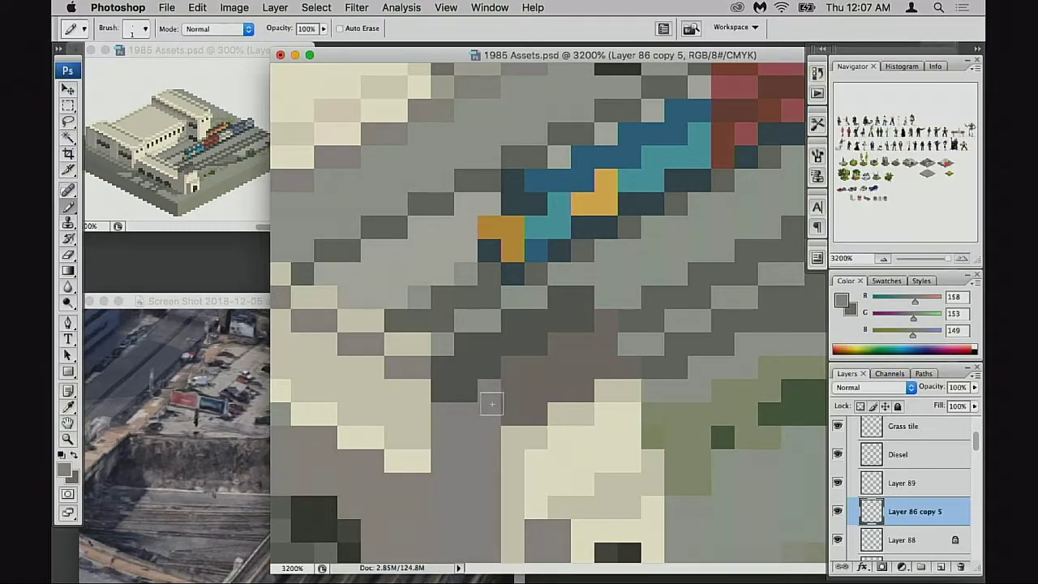
left_click(470, 390)
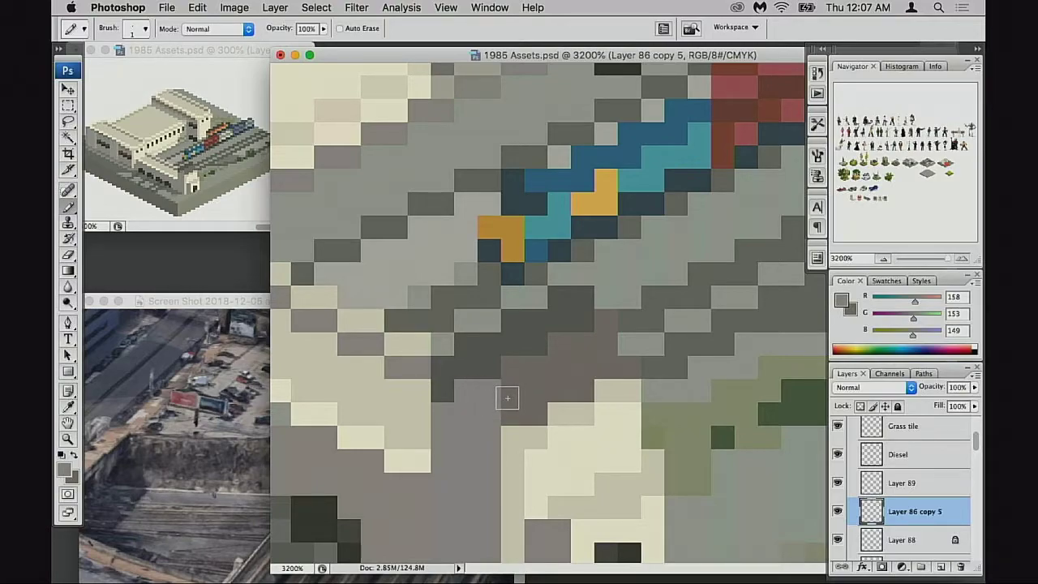
Step: Try erasing the dark grey pixels at the far tip of the front tower's roof, and undo the erasure
left_click_drag(630, 365, 621, 378)
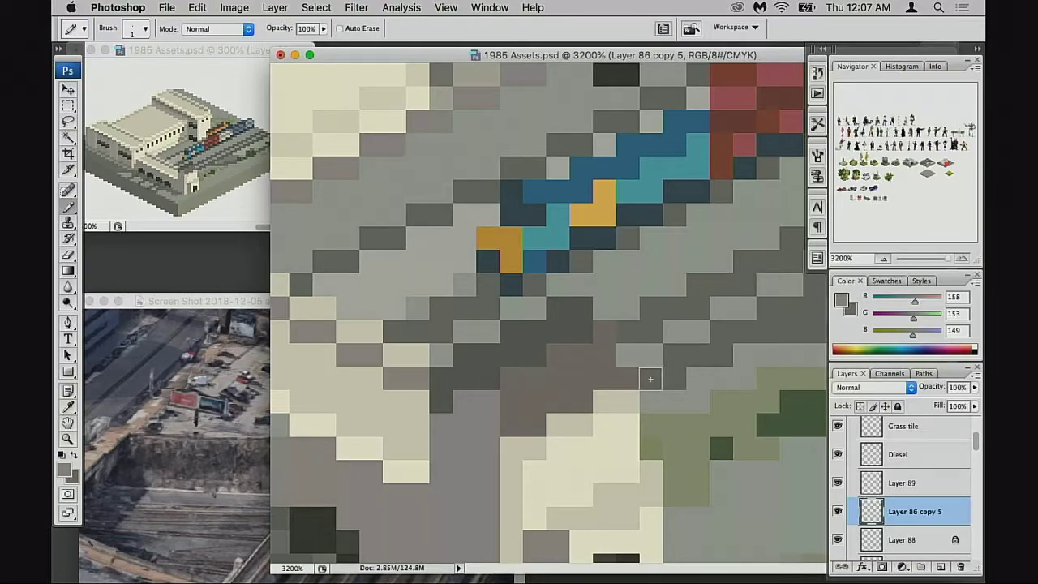
left_click(606, 327, "alt")
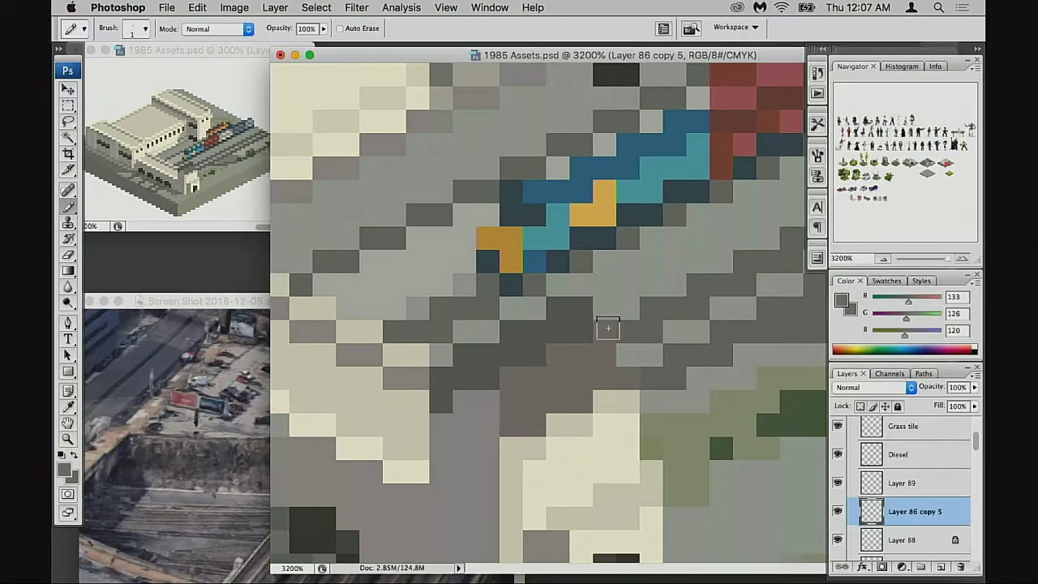
key("e")
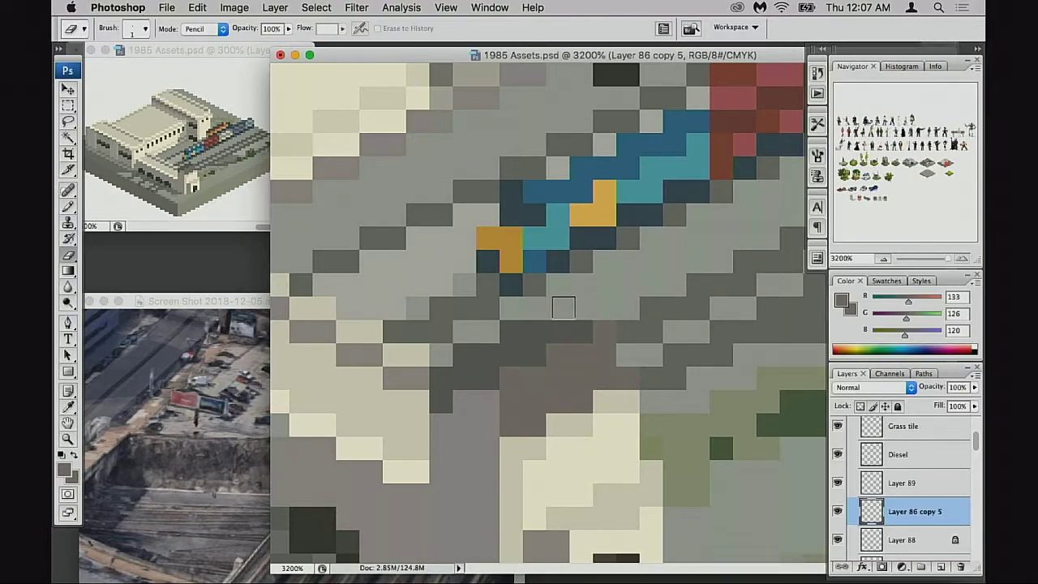
key("super+z")
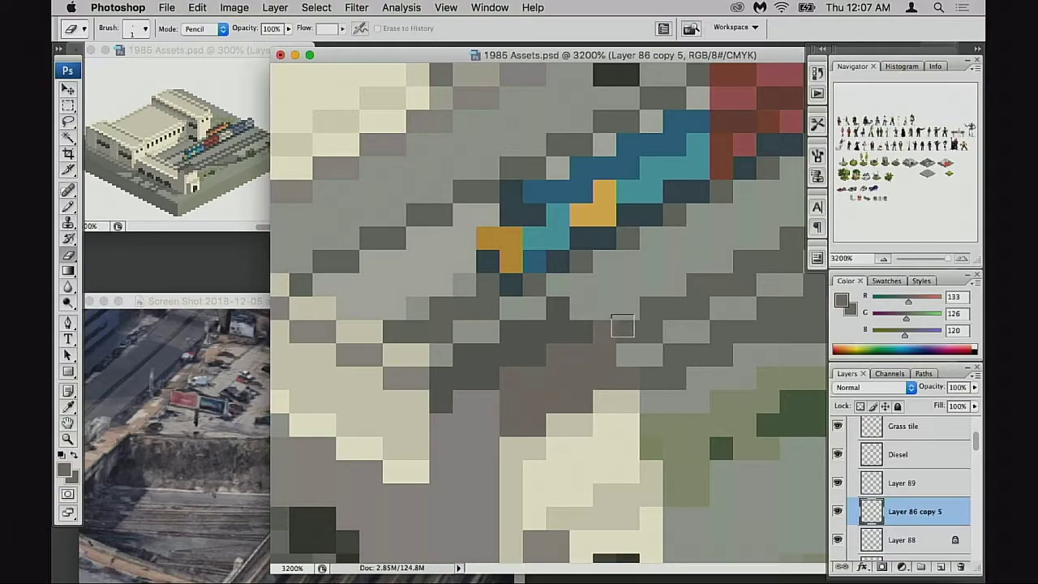
key("super+z")
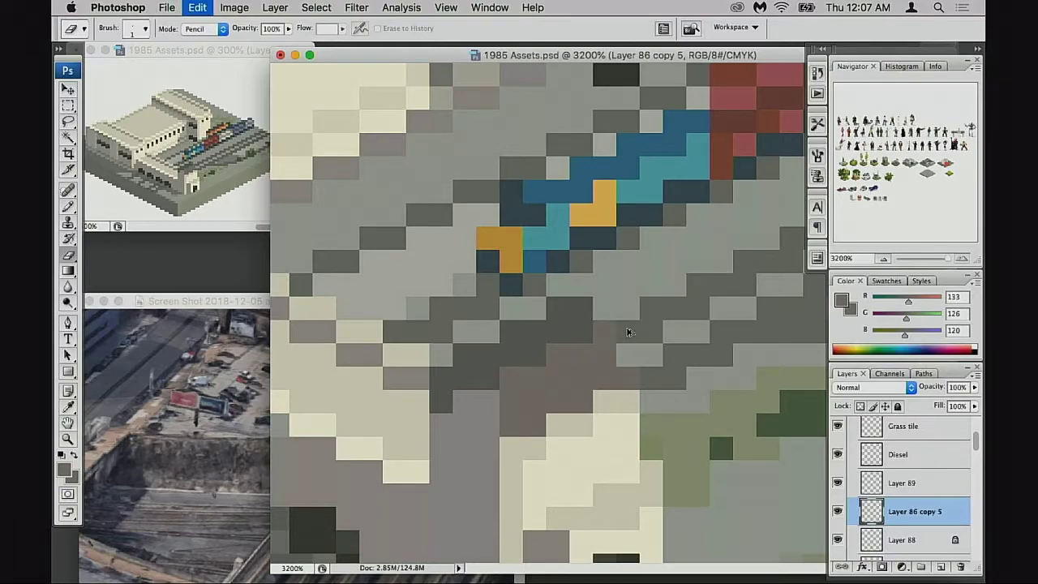
Step: Compare the front tower's roof tip with and without the last erasure, and the station tile with the current layer hidden and shown
key("super+z")
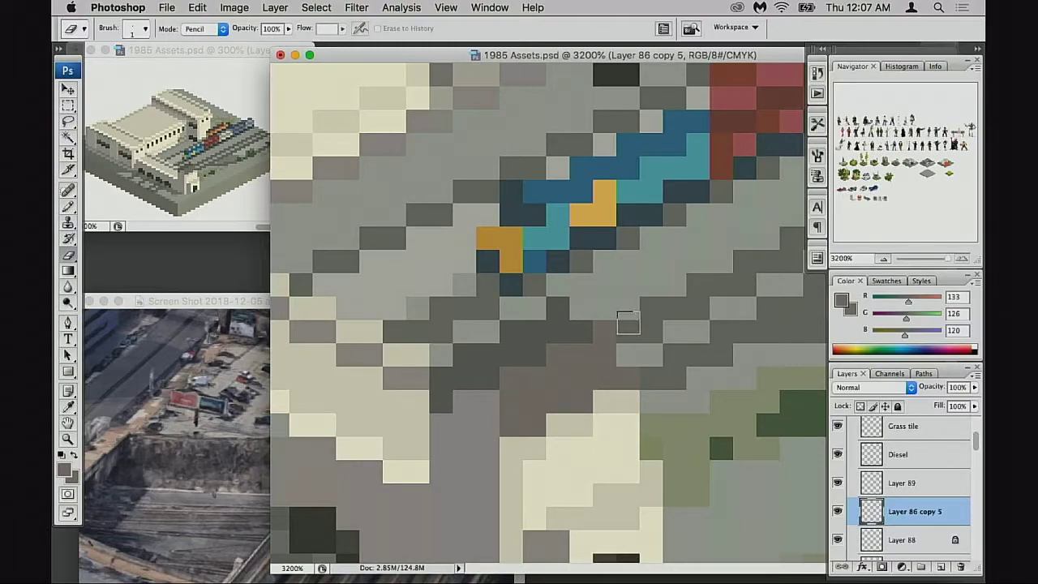
key("super+z")
key("super+minus")
key("super+minus")
key("super+minus")
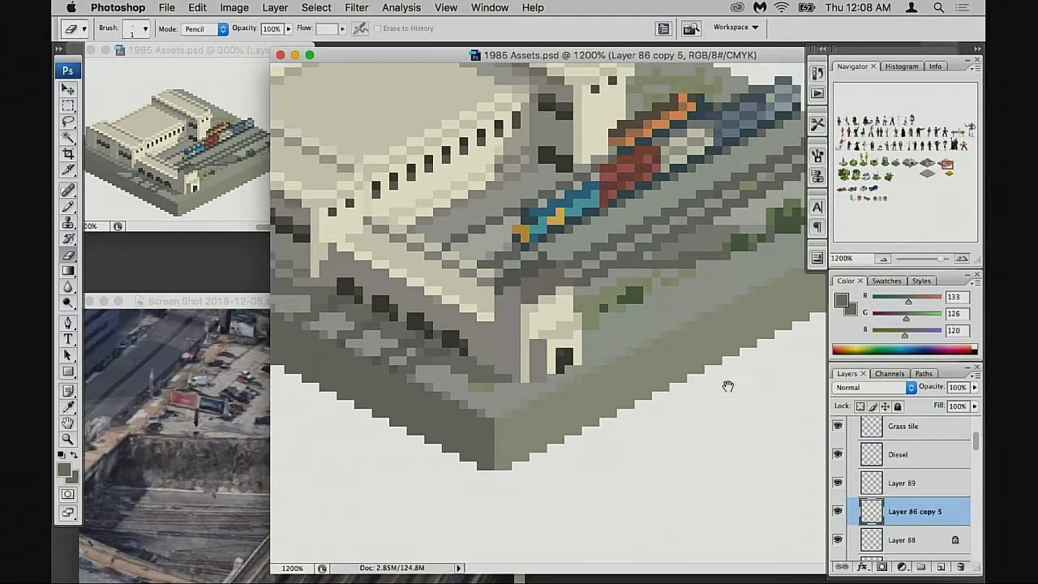
left_click_drag(668, 390, 650, 435)
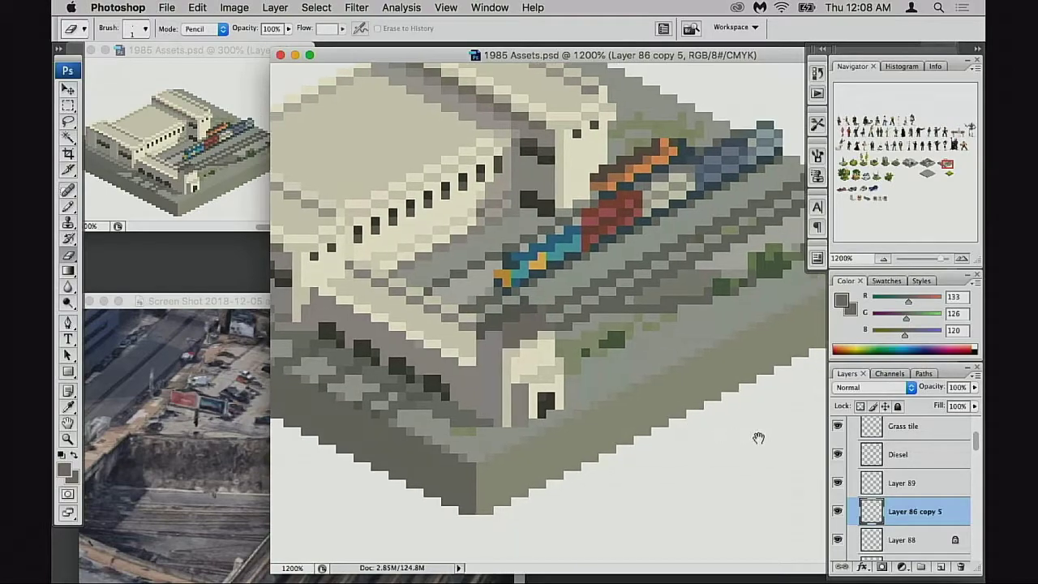
left_click(840, 509)
left_click(840, 512)
scroll(661, 417, "left", 5)
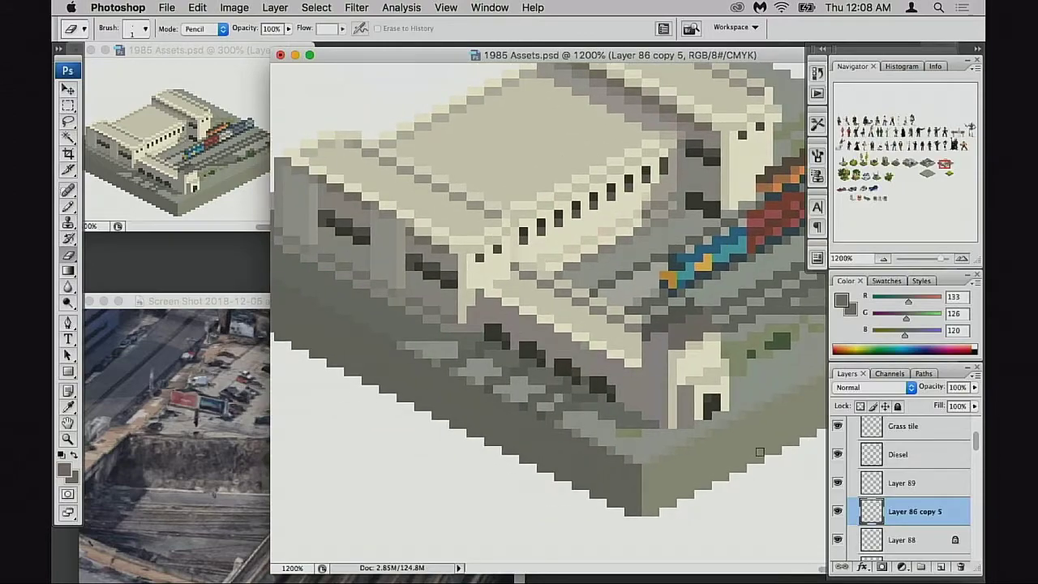
Step: Set the Pencil to the front tower's sampled cream (226, 219, 201) at 30% opacity and save the document
key("b")
scroll(524, 373, "up", 1)
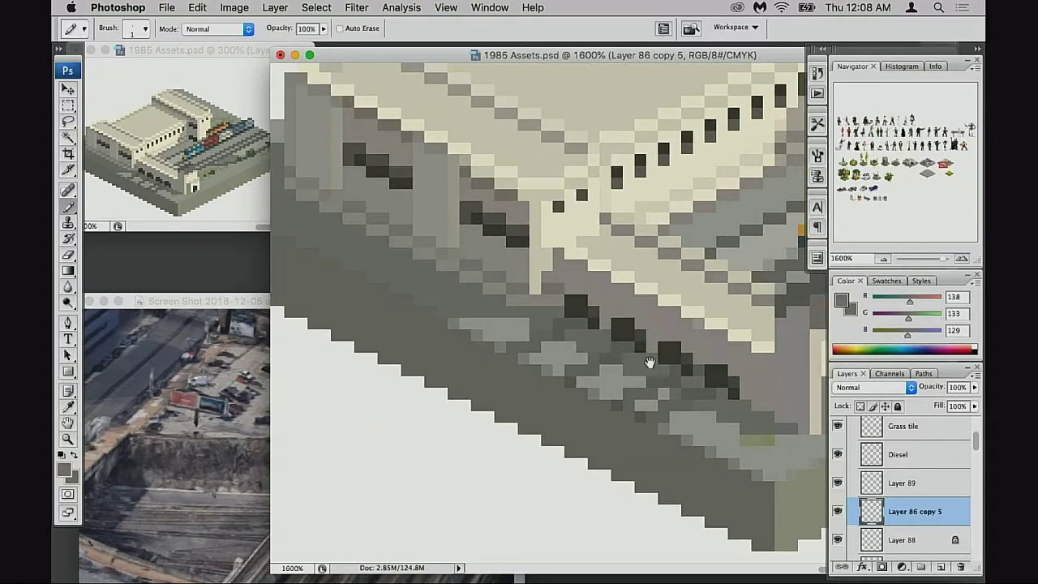
scroll(635, 363, "right", 5)
scroll(635, 362, "down", 2)
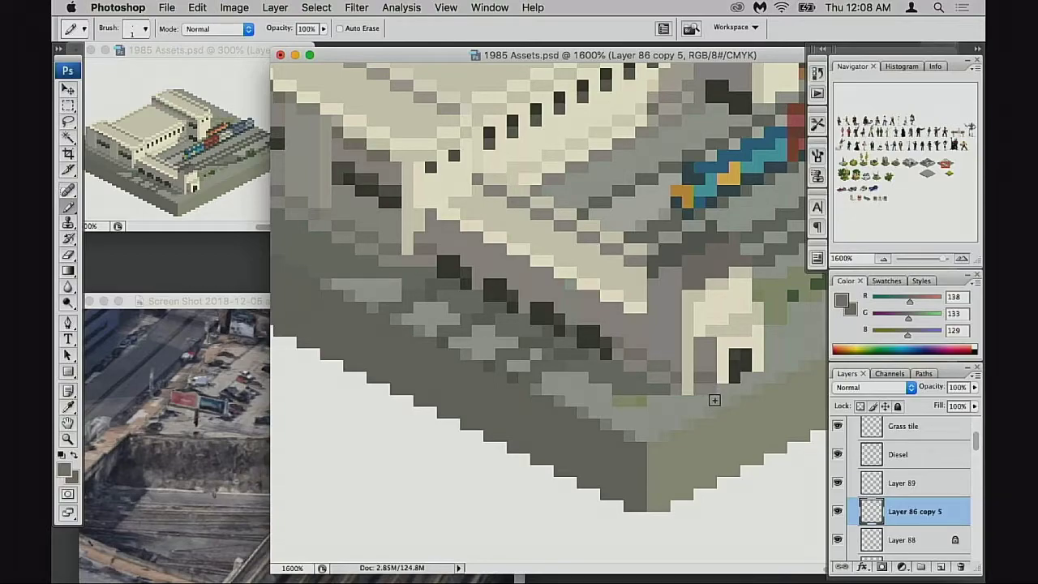
left_click_drag(713, 399, 695, 393)
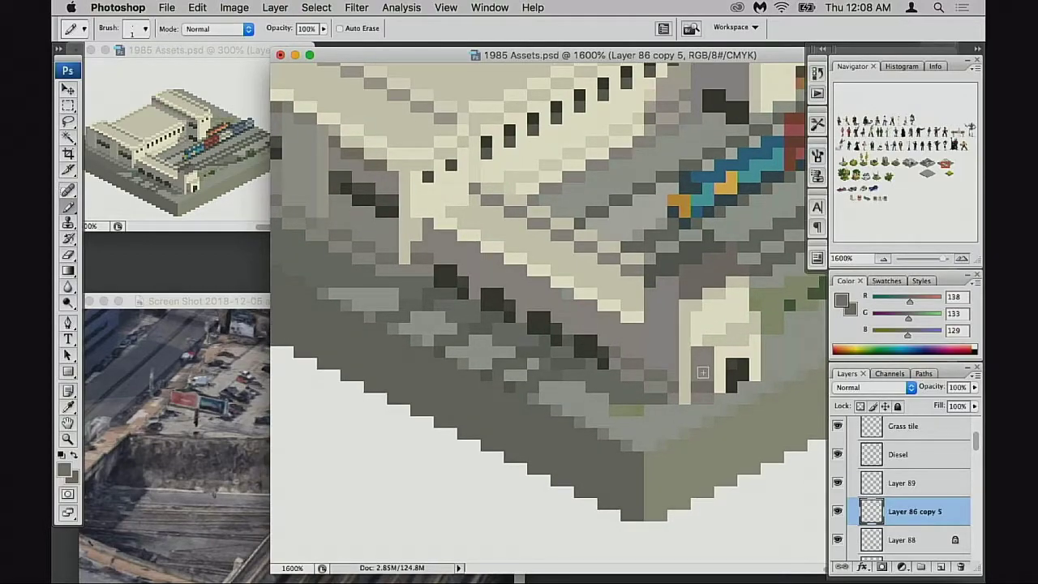
scroll(665, 361, "up", 1)
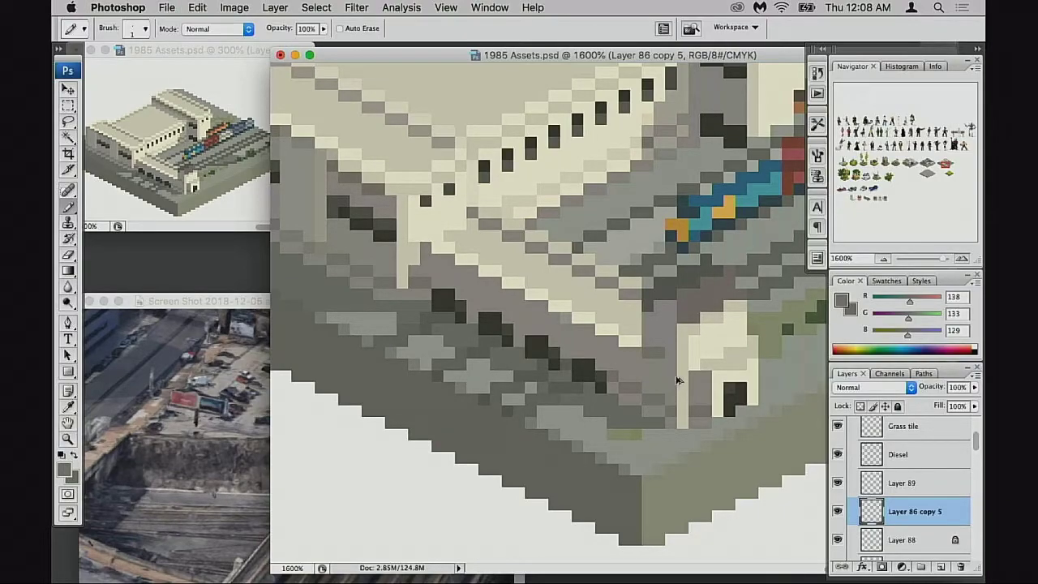
left_click(719, 353, "alt")
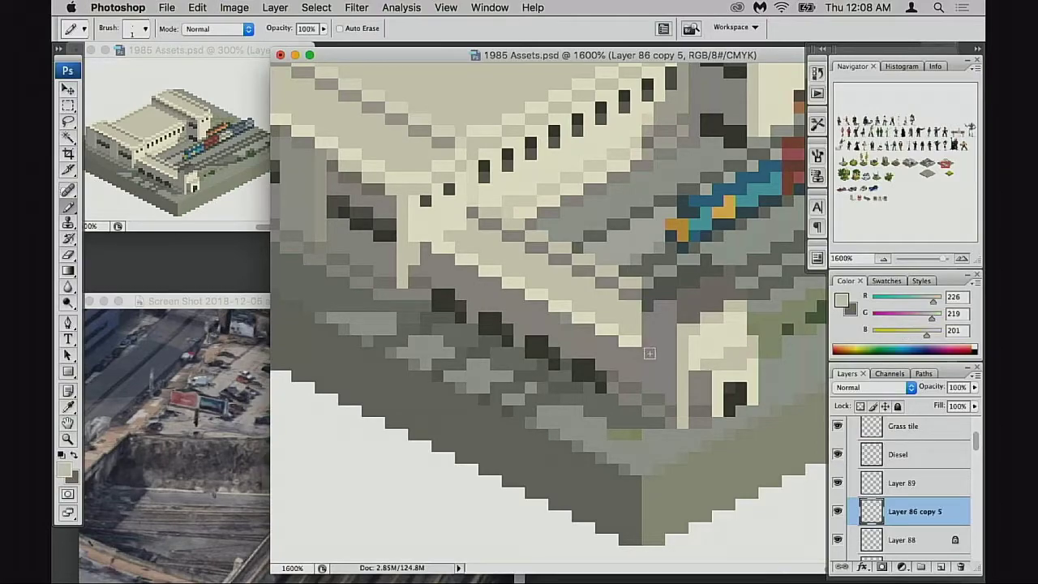
key("3")
scroll(682, 367, "right", 1)
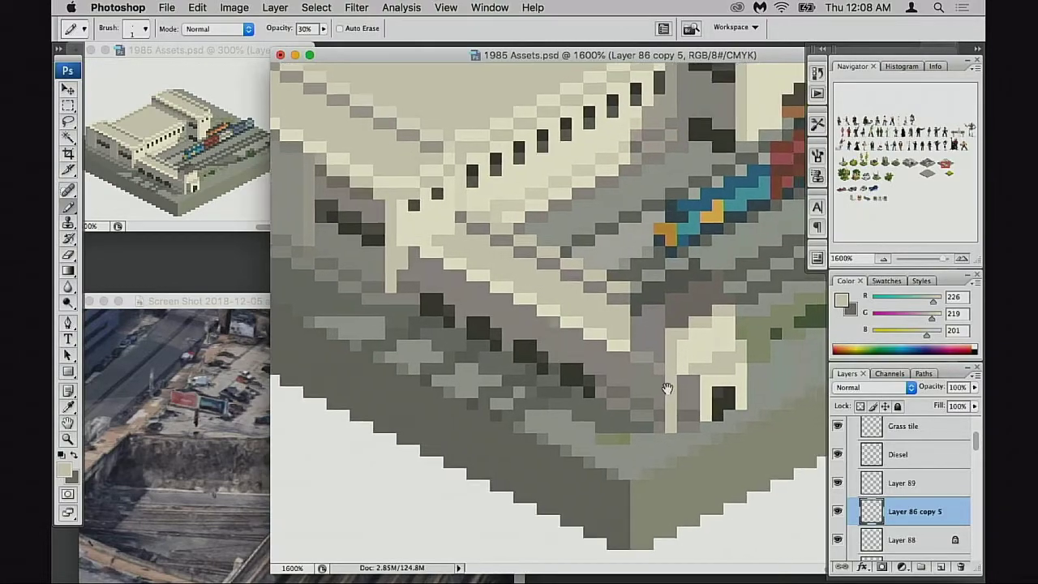
left_click_drag(650, 372, 661, 417)
key("super+s")
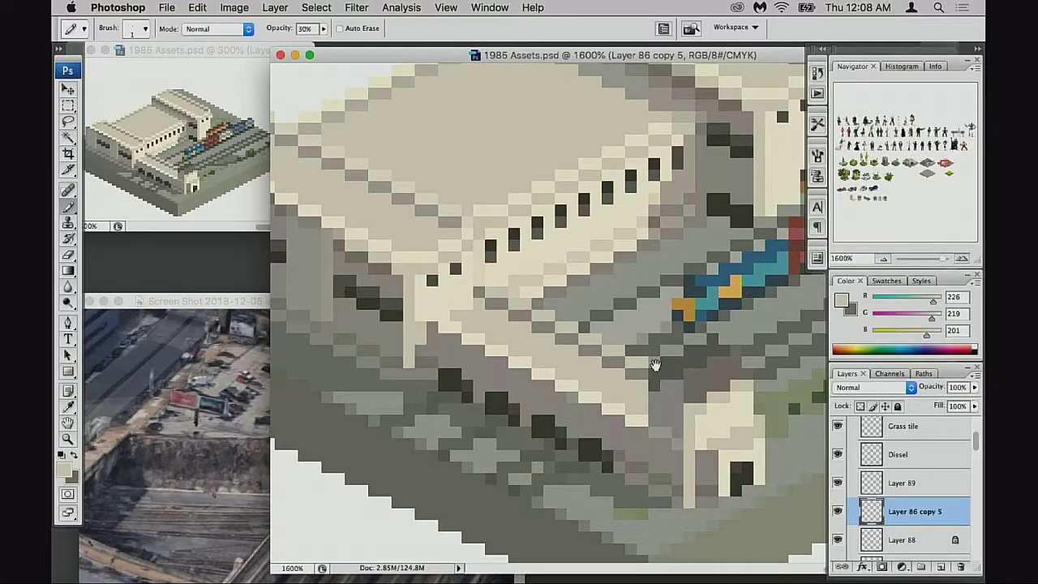
Step: Review the whole station tile at smaller scales beside the neighbouring tiles
left_click(653, 370, "alt+super")
left_click(654, 372, "alt+super")
left_click(666, 370, "alt+super")
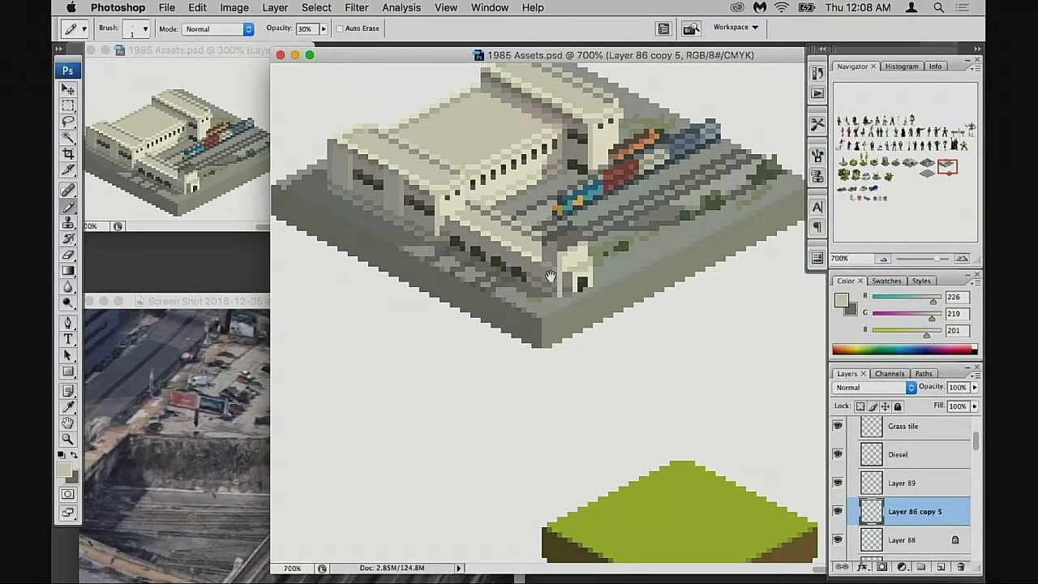
left_click_drag(542, 299, 527, 328)
scroll(456, 276, "up", 3)
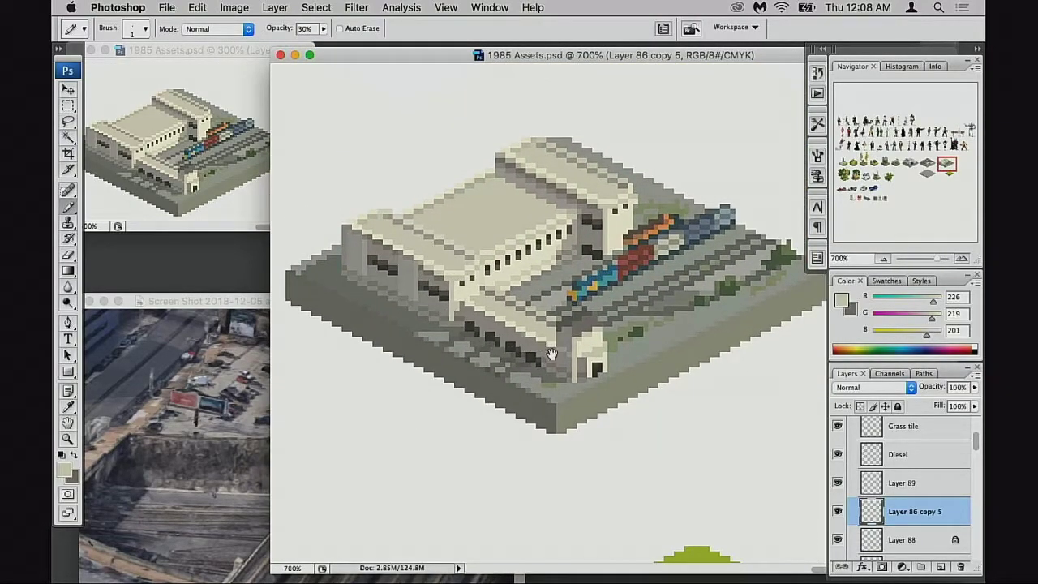
scroll(509, 304, "up", 3)
scroll(519, 324, "right", 2)
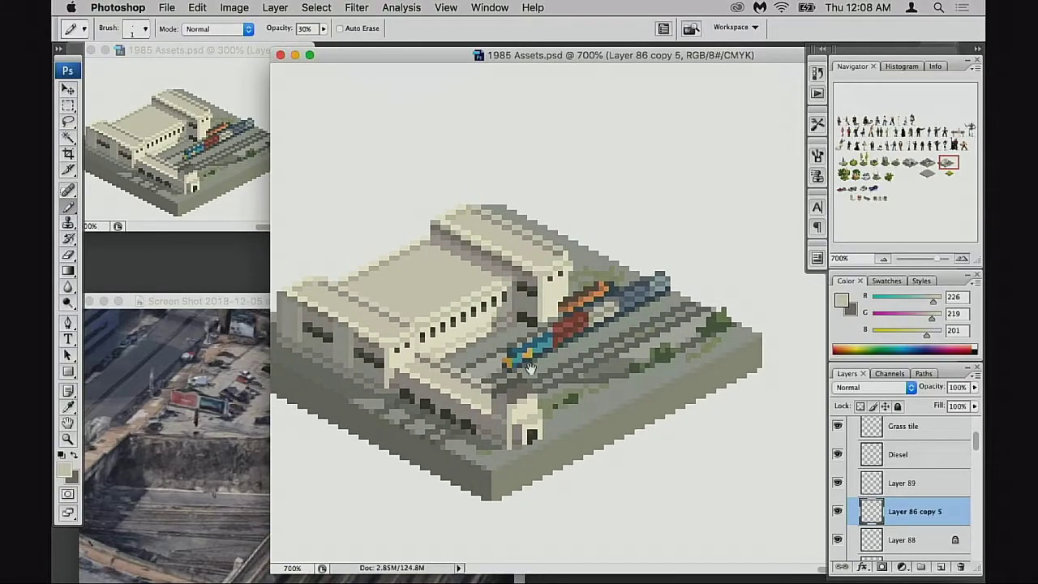
left_click(547, 378, "alt+super")
left_click(634, 380, "alt+super")
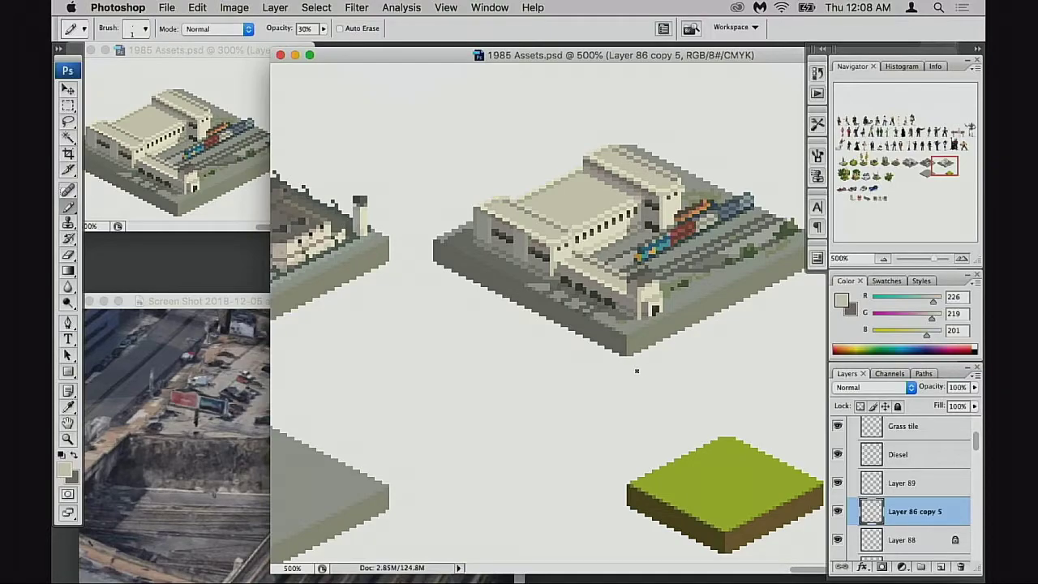
scroll(649, 394, "up", 3)
scroll(641, 405, "right", 2)
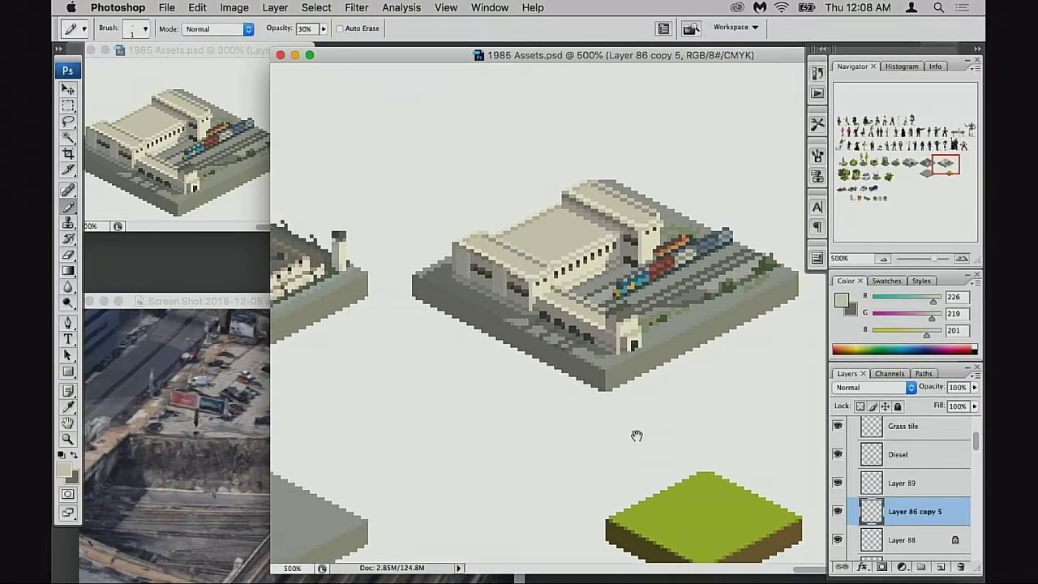
left_click(587, 404, "alt+super")
left_click(587, 418, "alt+super")
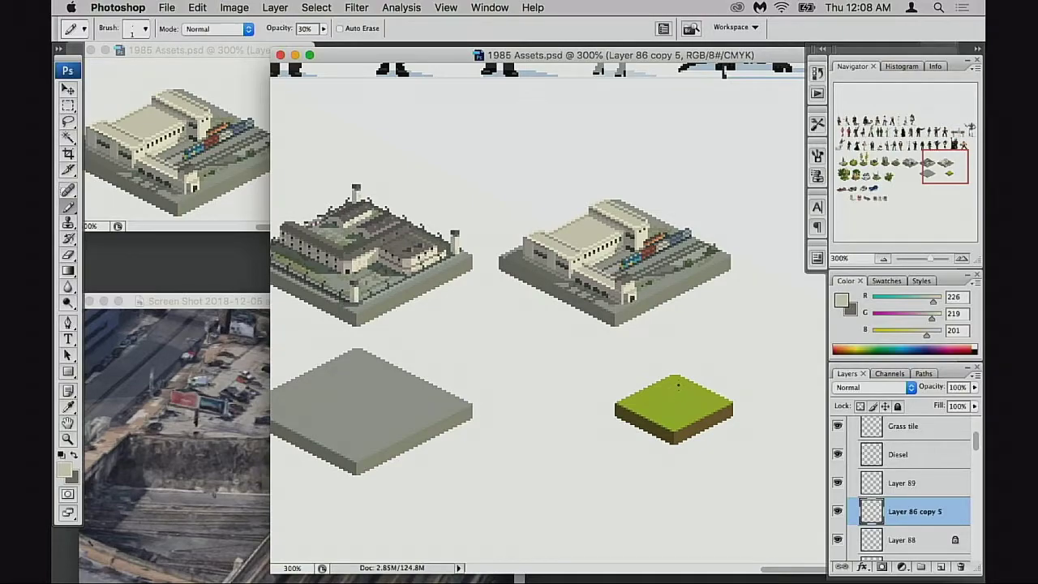
Step: Select the flat roof surfaces of the main hall, its front section and the rear block with the Magic Wand
left_click_drag(513, 215, 637, 325)
left_click_drag(652, 308, 625, 373)
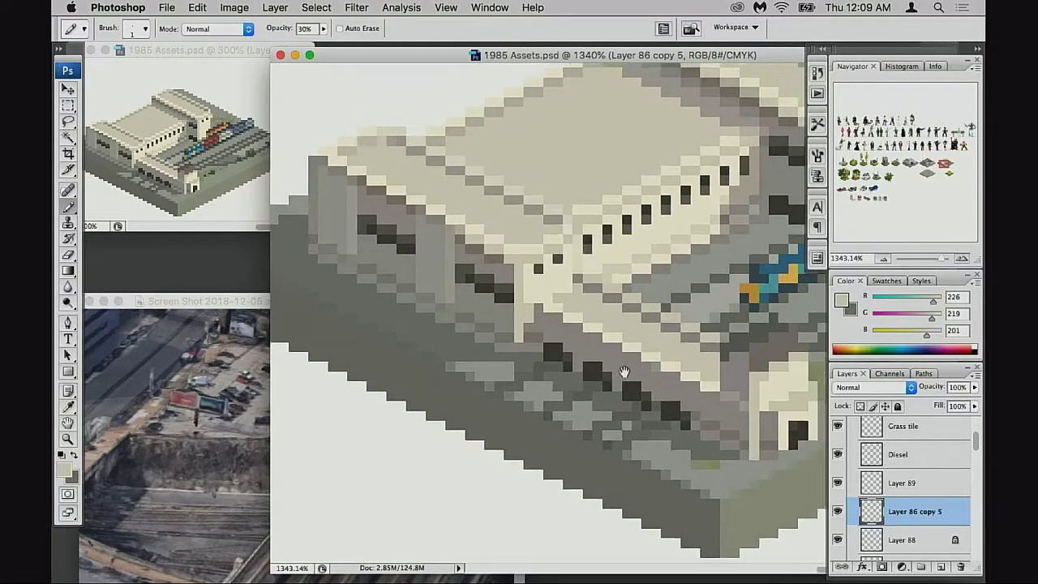
key("w")
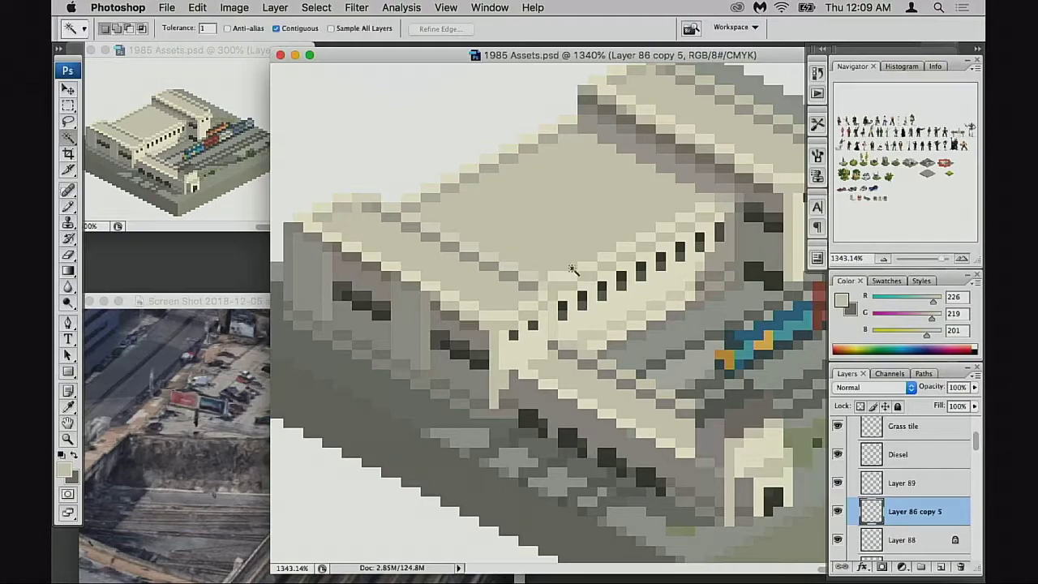
left_click(568, 240)
left_click(451, 269, "shift")
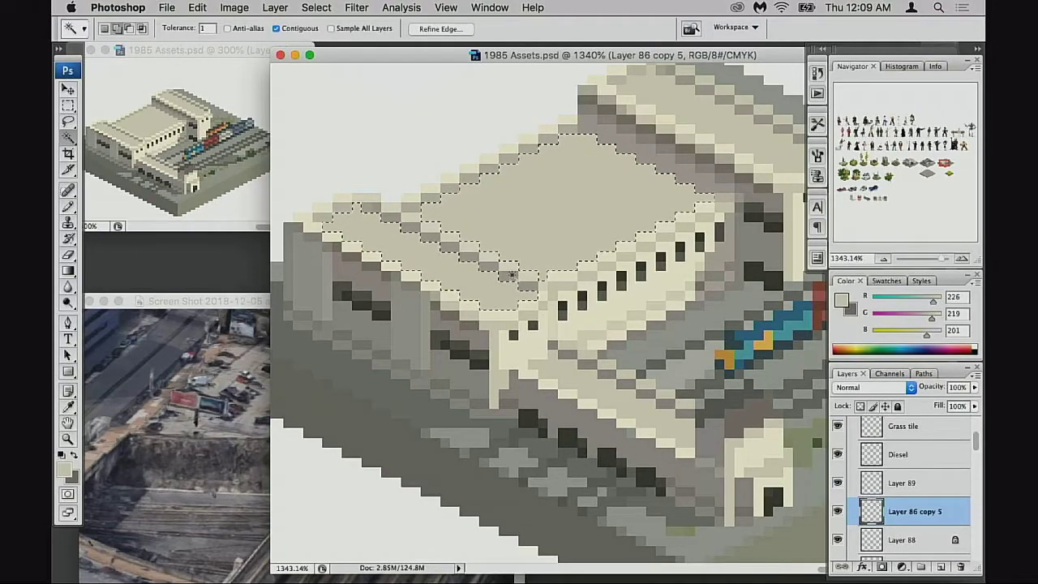
left_click_drag(566, 287, 498, 394)
left_click(661, 233, "shift")
left_click_drag(631, 340, 623, 229)
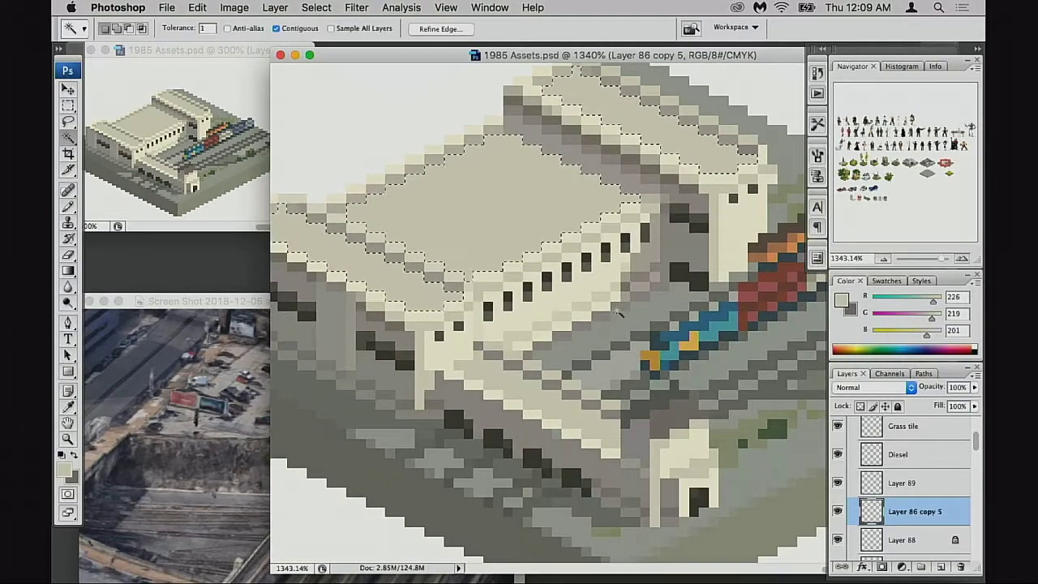
Step: Hide the selection edges and desaturate the selected roofs with Hue/Saturation at a saturation of -62
left_click_drag(583, 329, 647, 306)
key("super+h")
key("super+u")
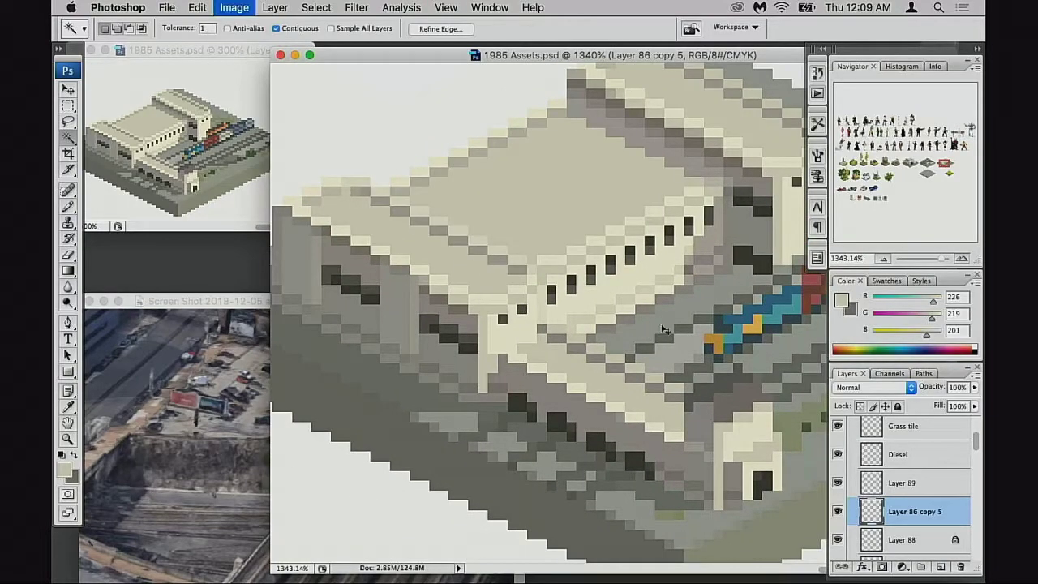
mouse_move(772, 231)
left_mouse_down()
mouse_move(757, 227)
mouse_move(769, 229)
left_mouse_up()
type("0")
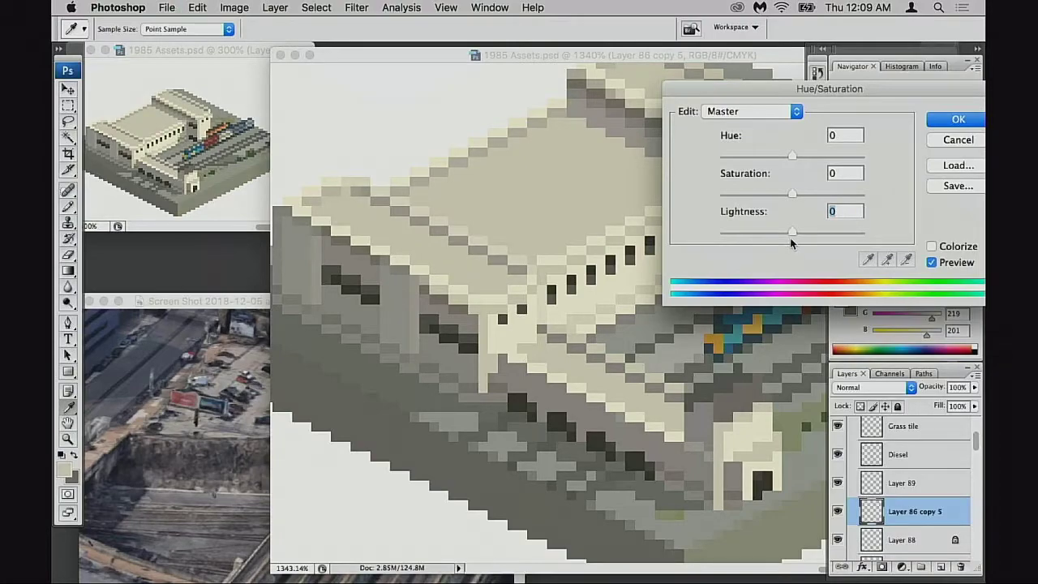
mouse_move(793, 158)
left_mouse_down()
mouse_move(771, 157)
mouse_move(793, 161)
left_mouse_up()
type("0")
left_click_drag(791, 197, 745, 199)
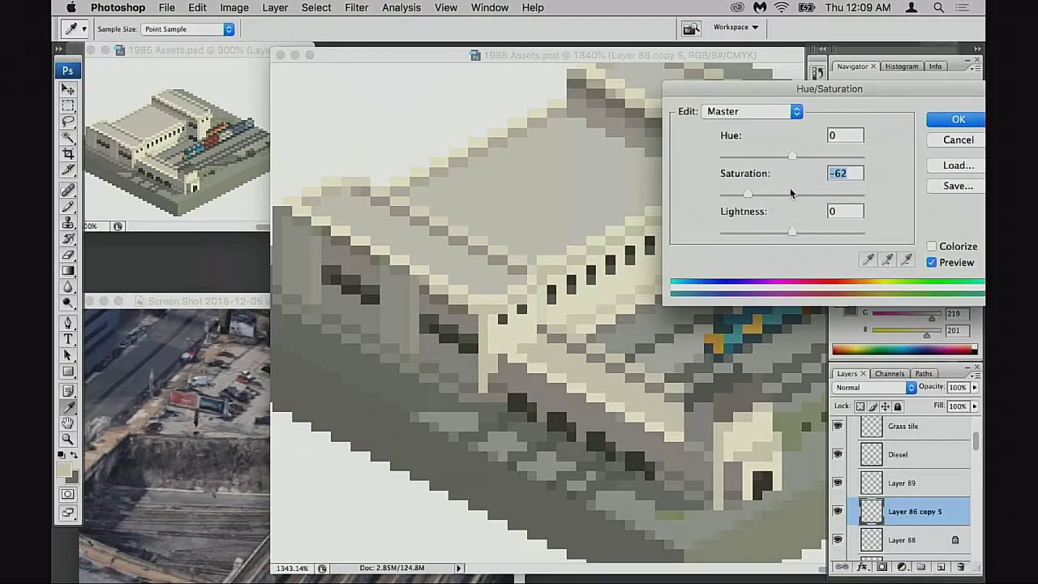
left_click(930, 121)
Step: Try filling the low front wing's cream roof with the light grey used on the main roofs
key("w")
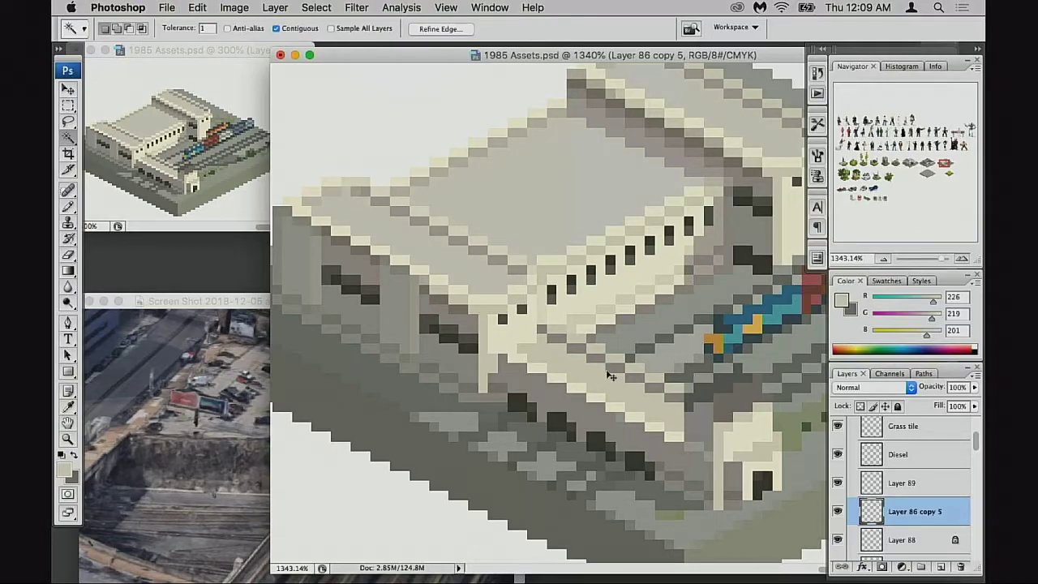
scroll(625, 371, "right", 3)
scroll(624, 372, "down", 2)
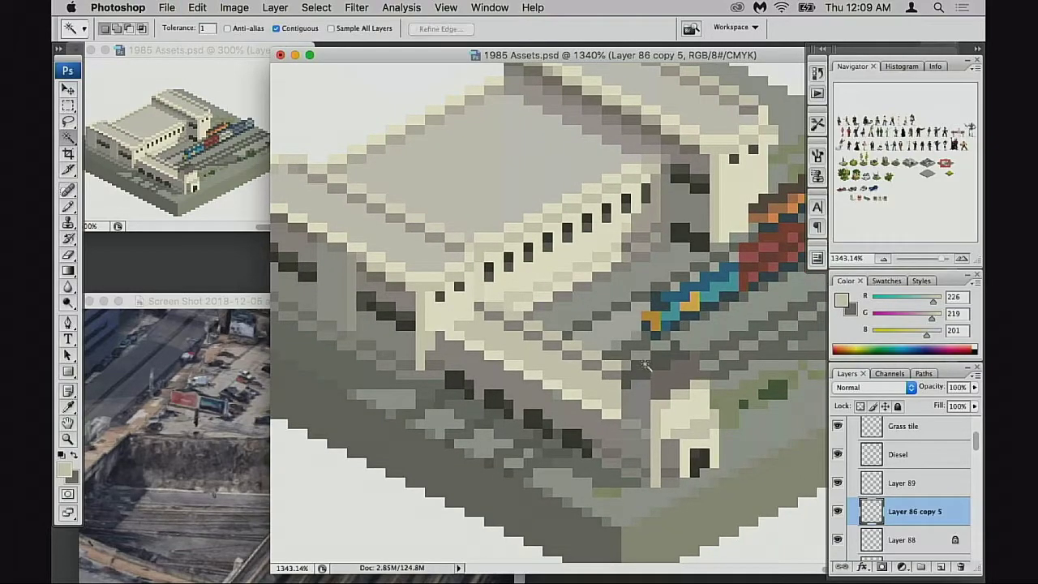
left_click(591, 364)
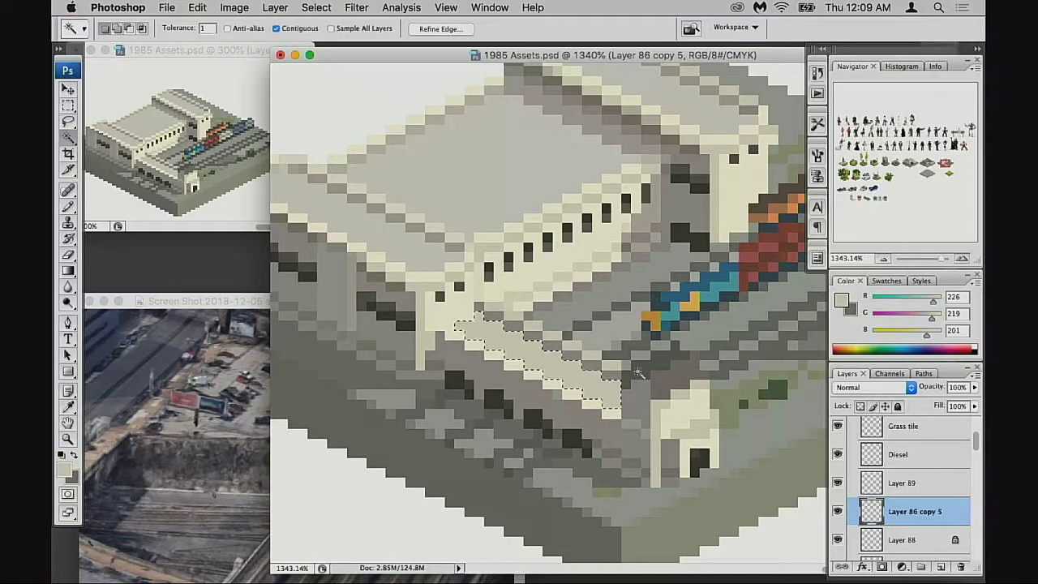
key("i")
left_click(518, 370)
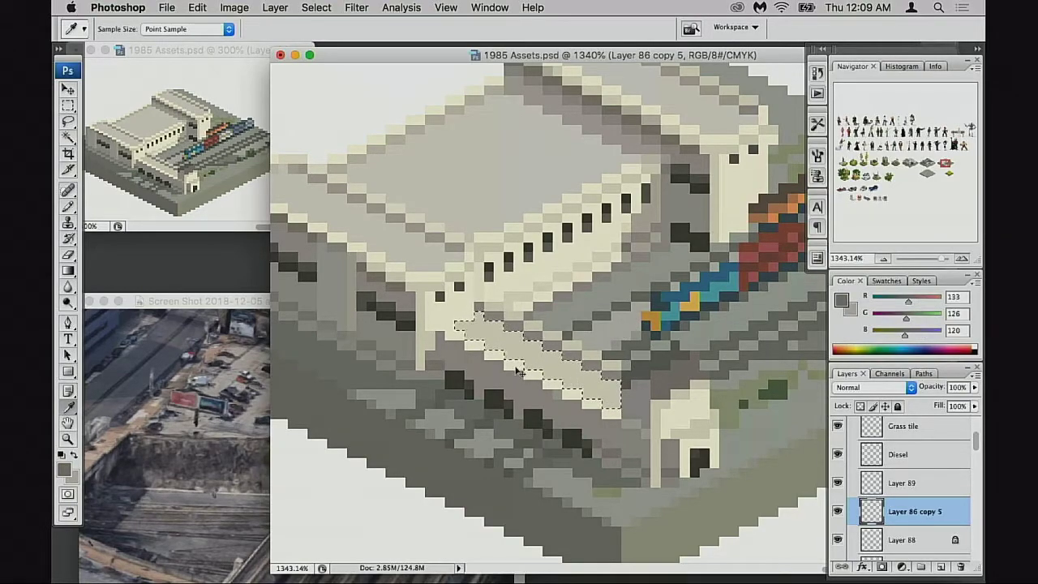
key("alt+BackSpace")
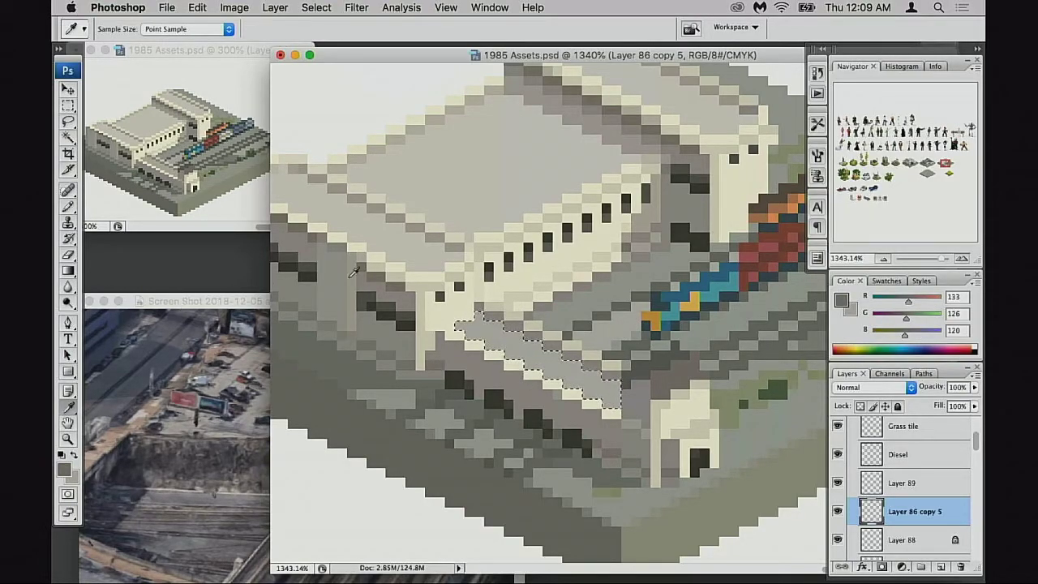
Step: Undo the grey fill on the low front wing's roof and clear the selection
left_click(467, 328, "alt")
left_click(482, 333, "alt")
left_click_drag(627, 368, 500, 369)
key("super+z")
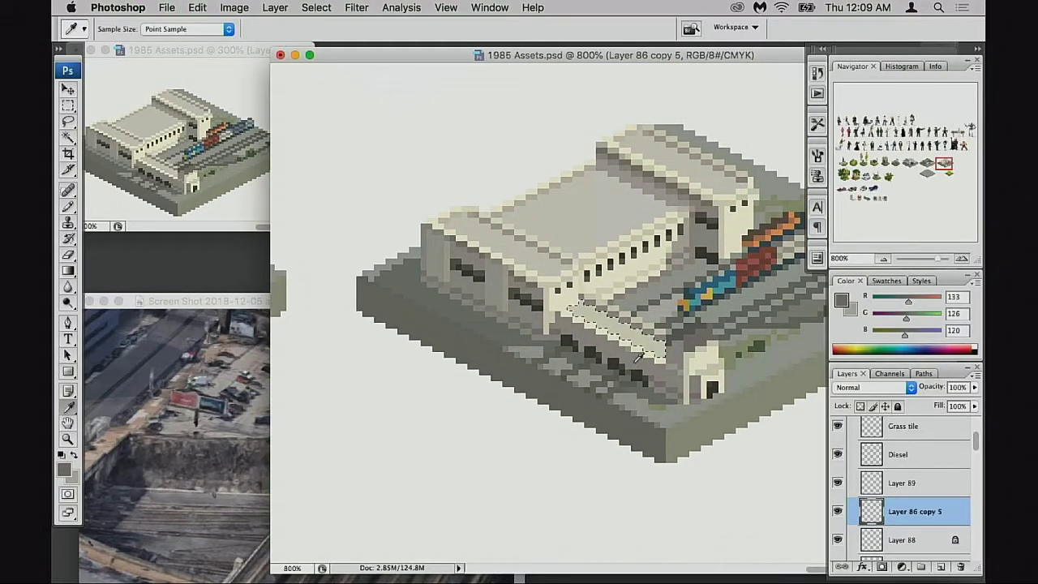
left_click_drag(597, 354, 621, 406)
key("super+d")
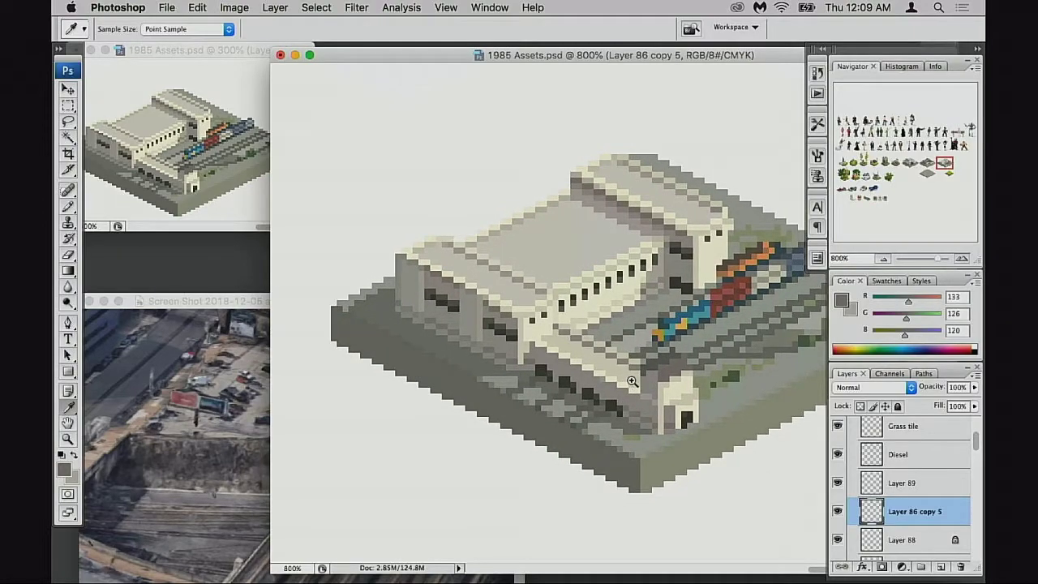
Step: Inspect the desaturated roofs close up and check how they look across the whole station tile
left_click(633, 381, "super")
left_click(631, 389)
scroll(563, 475, "up", 3)
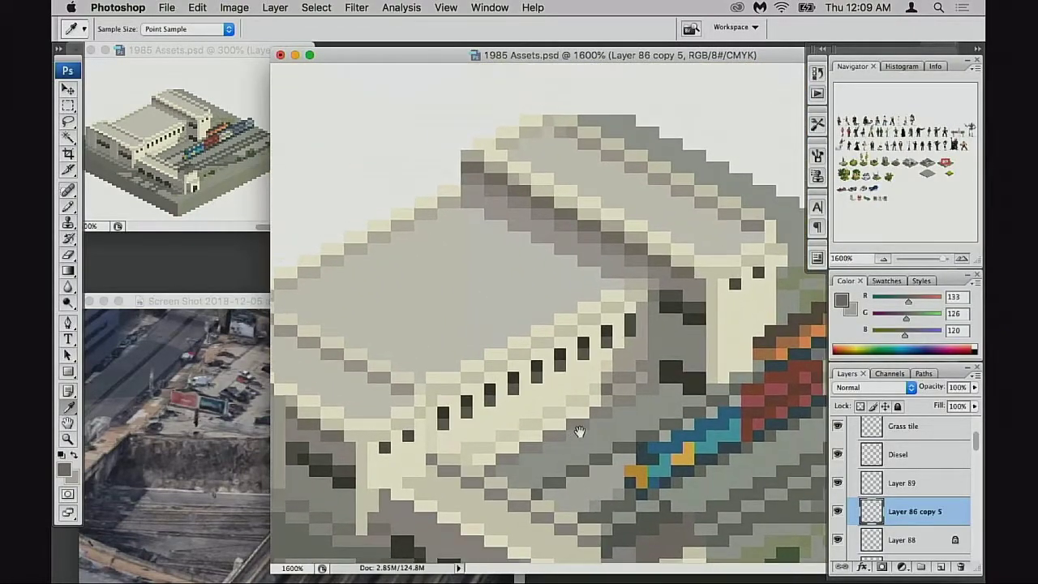
left_click_drag(580, 430, 612, 388)
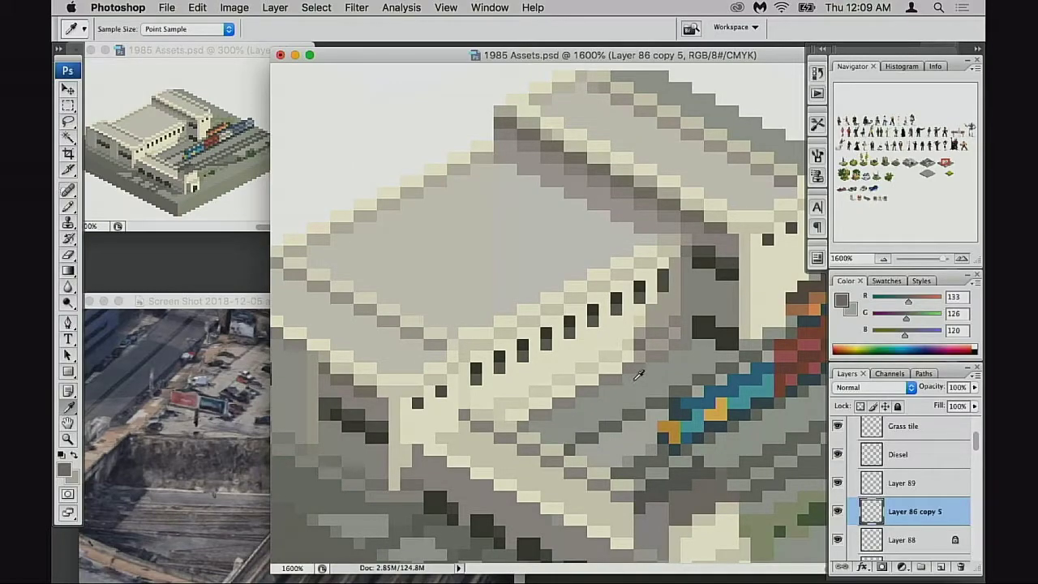
left_click(647, 381, "alt")
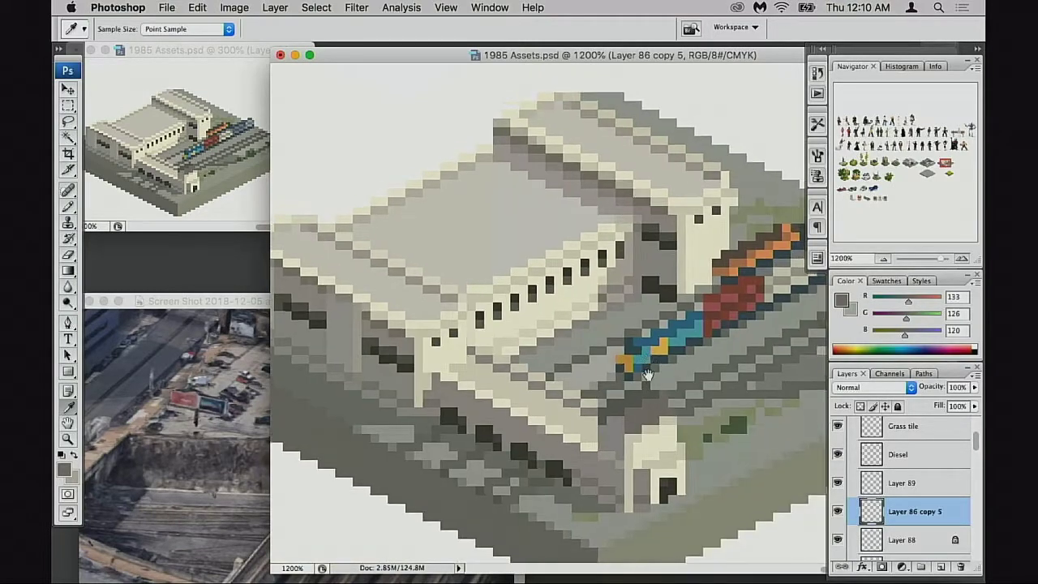
scroll(648, 375, "up", 3)
scroll(640, 359, "down", 3)
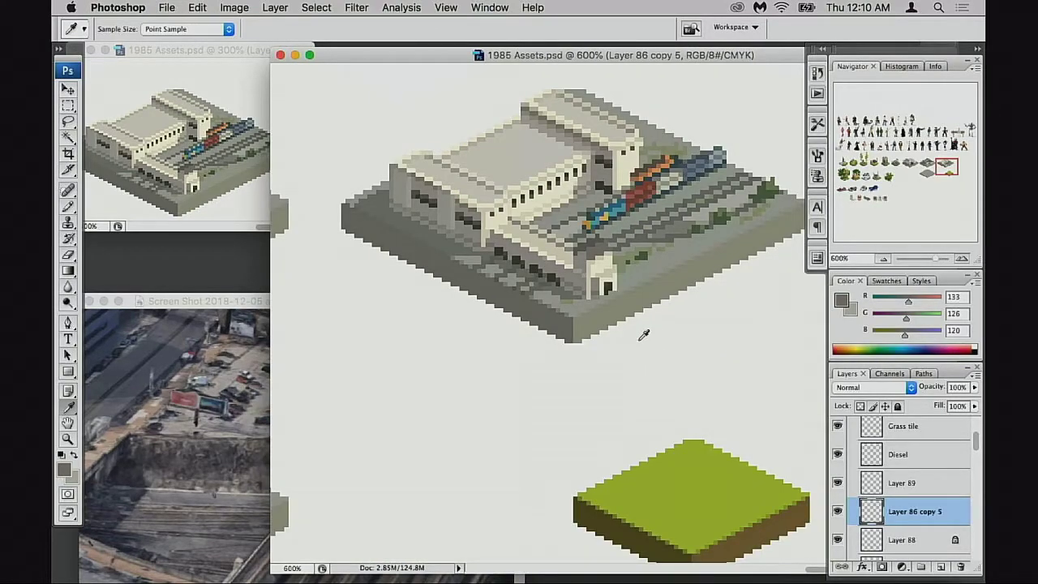
Step: Examine the neighbouring walled compound and blue round-tower building tiles close up to compare their roofs and shading with the station
scroll(645, 335, "up", 3)
scroll(645, 335, "left", 3)
scroll(632, 381, "left", 6)
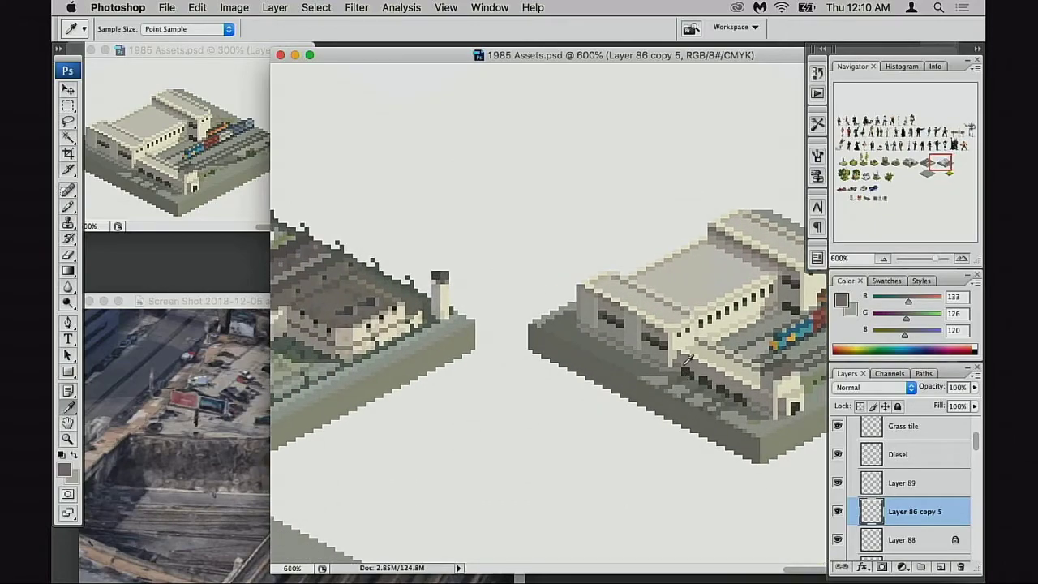
left_click(536, 382, "super")
left_click(553, 368, "super")
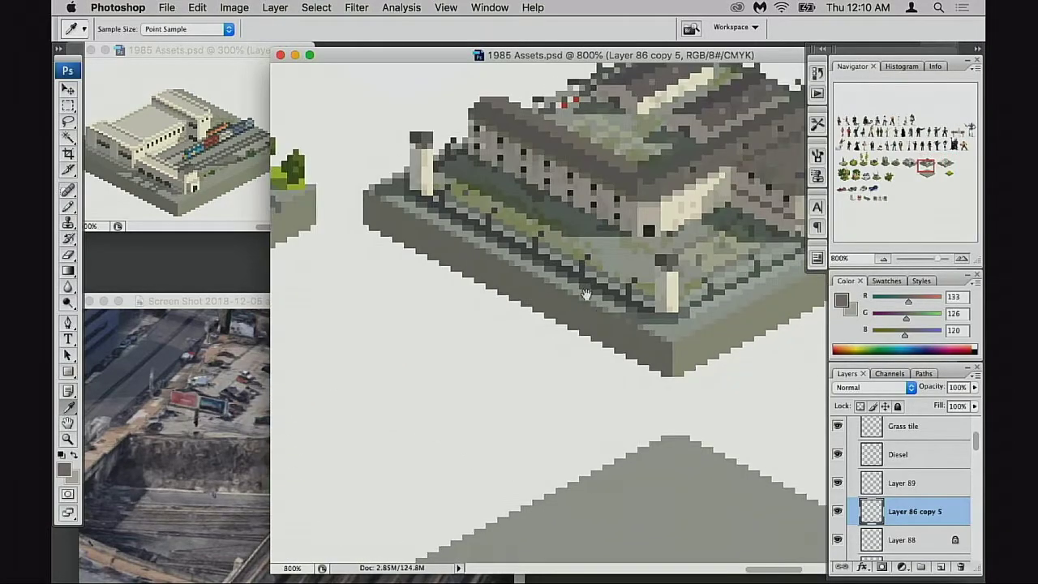
left_click_drag(651, 204, 542, 332)
scroll(552, 325, "up", 1)
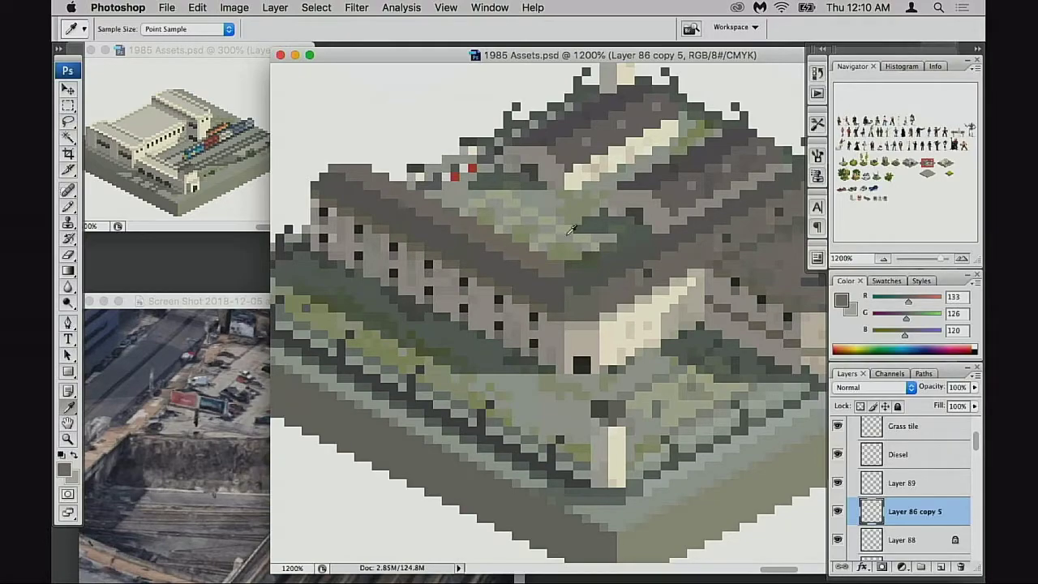
left_click_drag(499, 383, 743, 397)
left_click_drag(454, 361, 662, 370)
scroll(662, 369, "left", 10)
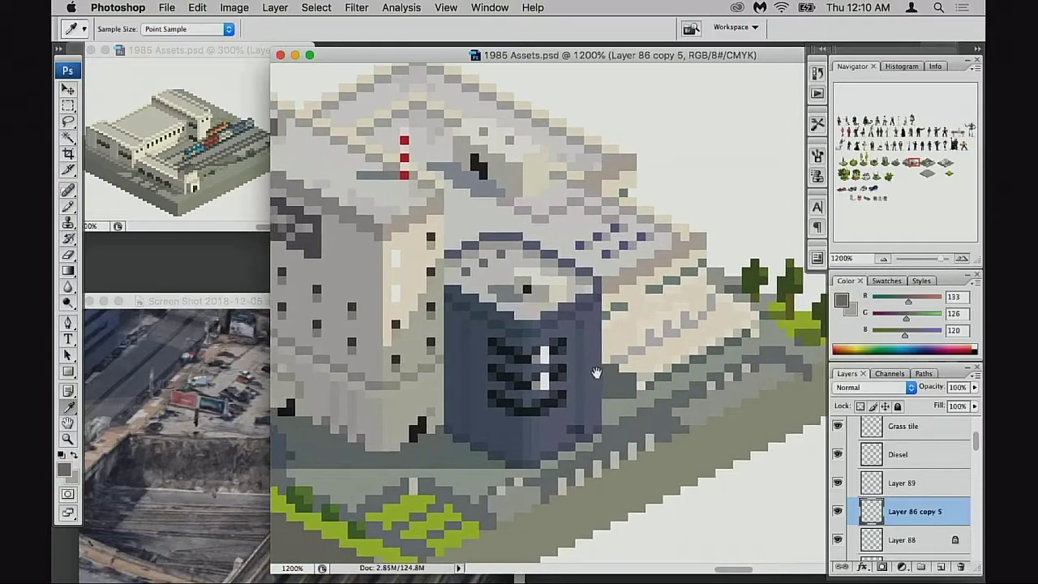
scroll(646, 371, "left", 4)
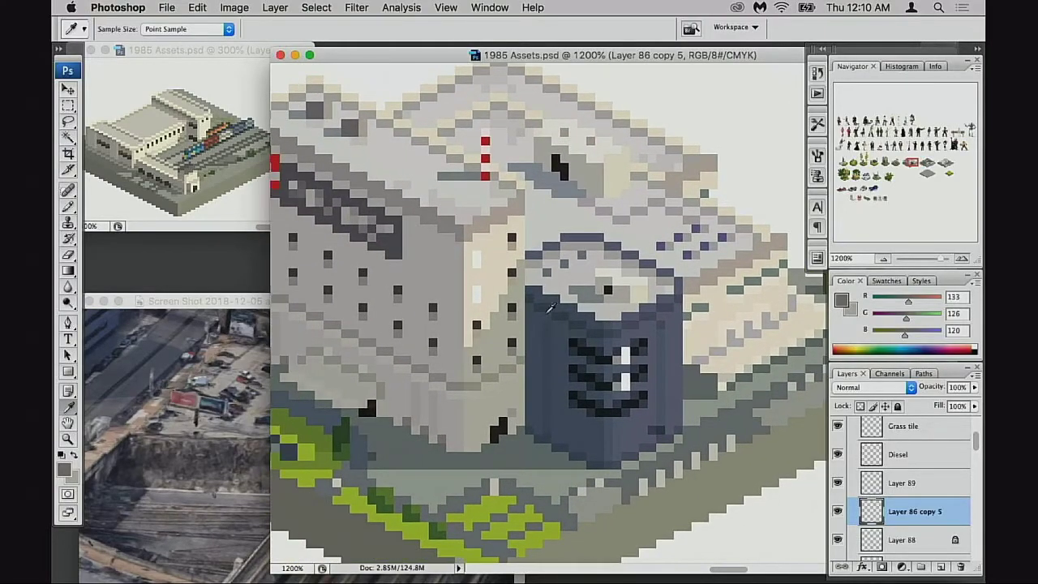
scroll(598, 370, "right", 10)
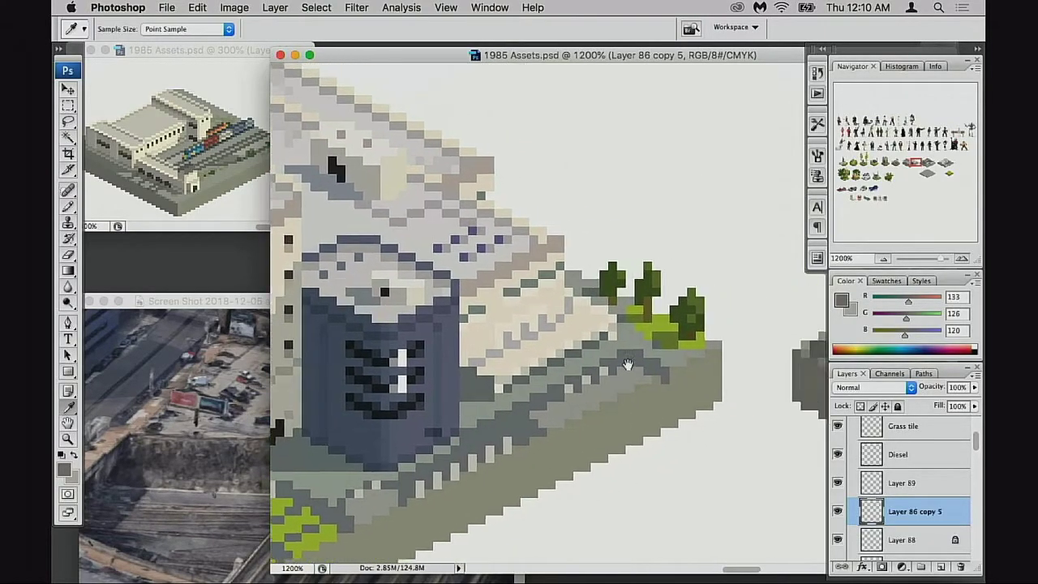
scroll(598, 371, "down", 4)
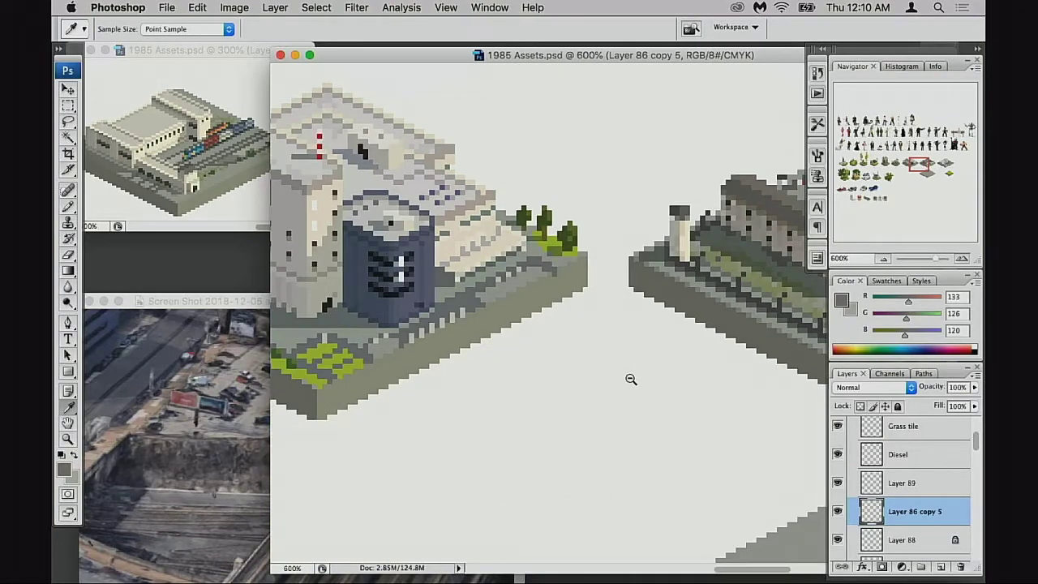
scroll(610, 373, "down", 2)
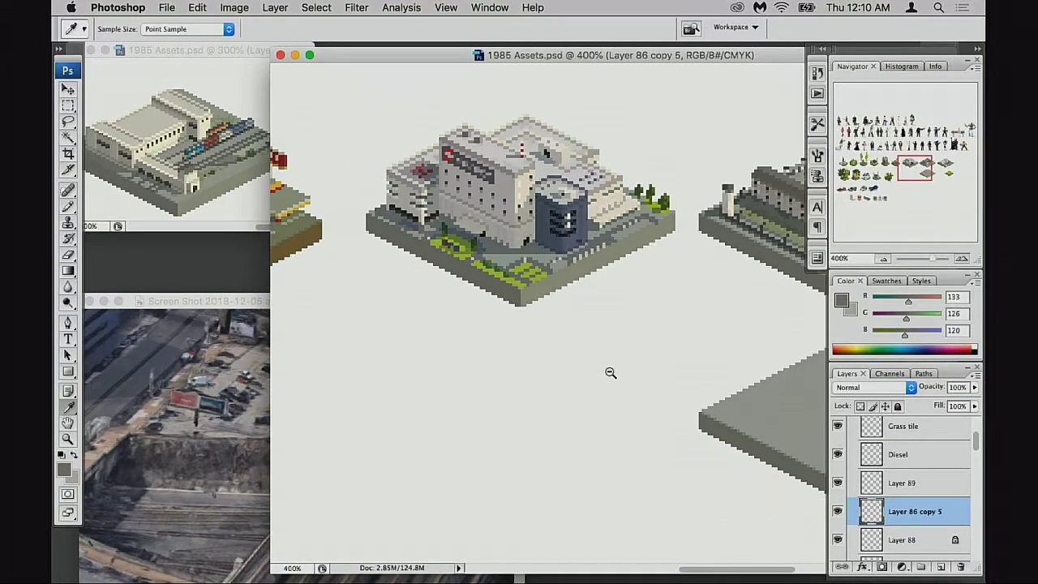
Step: Inspect the station tile's facade, roofs and ground shading close up and as a whole
scroll(594, 393, "right", 8)
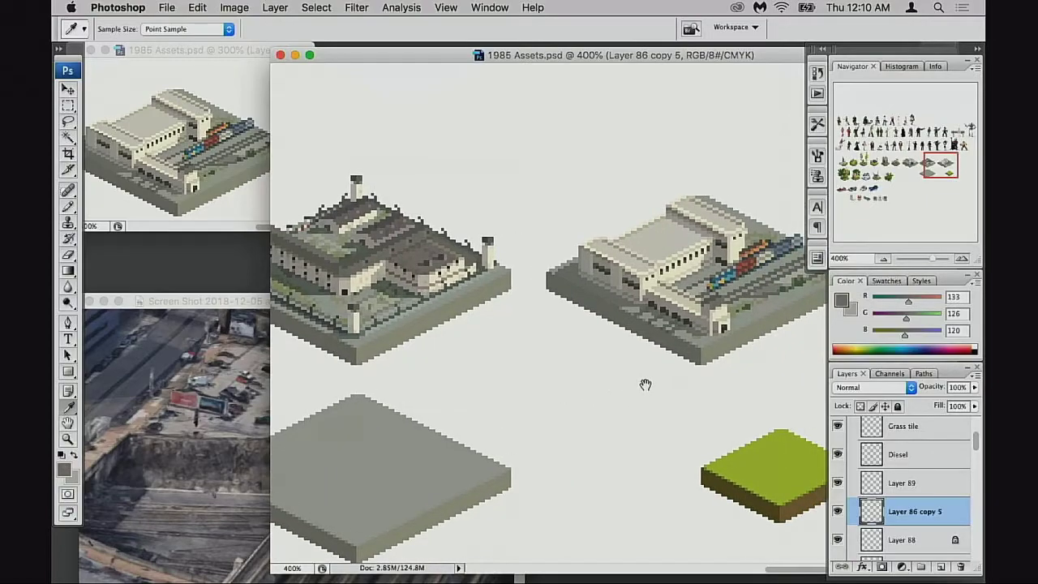
scroll(661, 323, "up", 1)
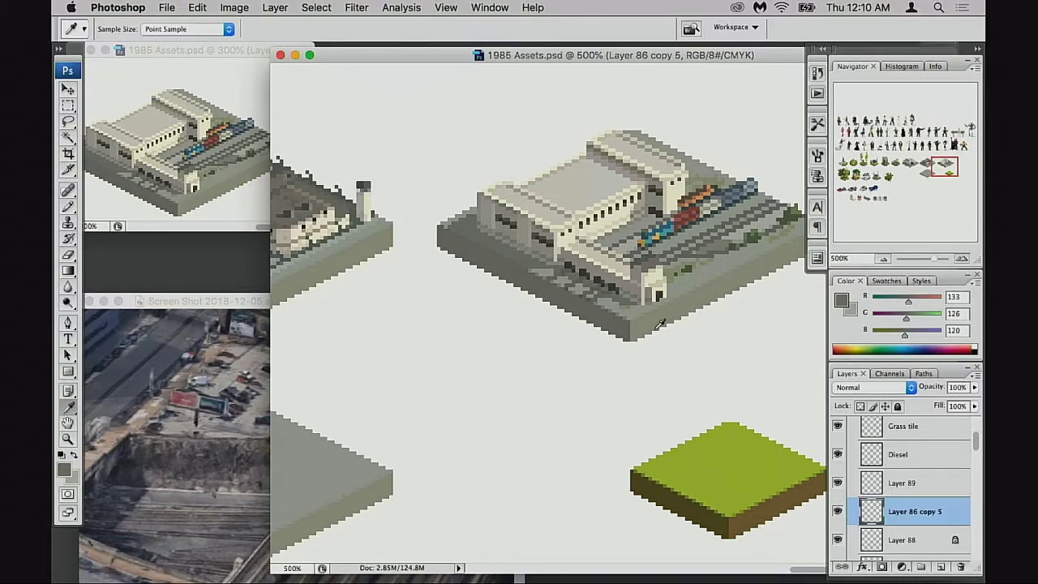
scroll(511, 244, "up", 1)
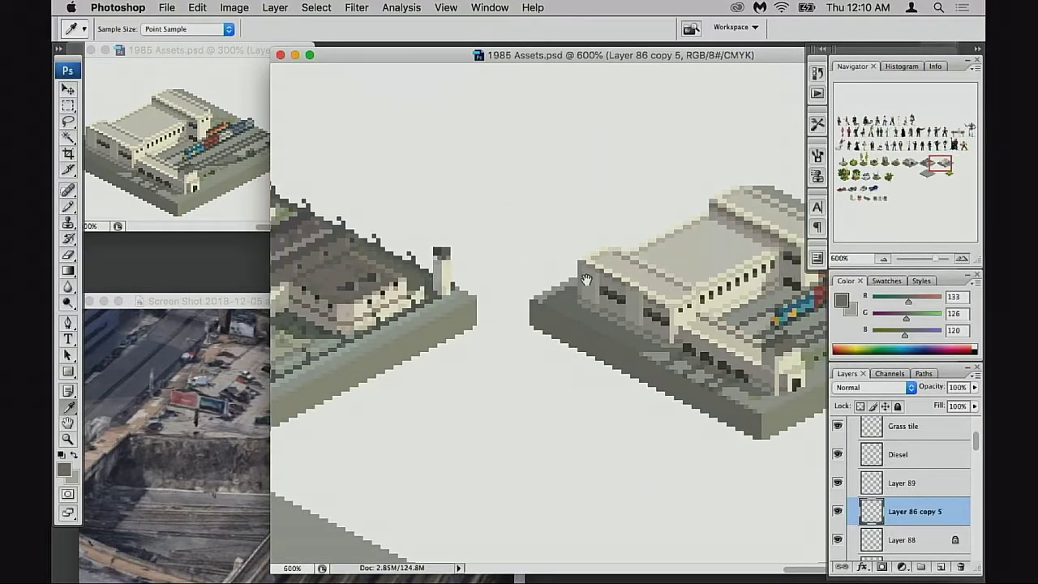
scroll(572, 296, "up", 2)
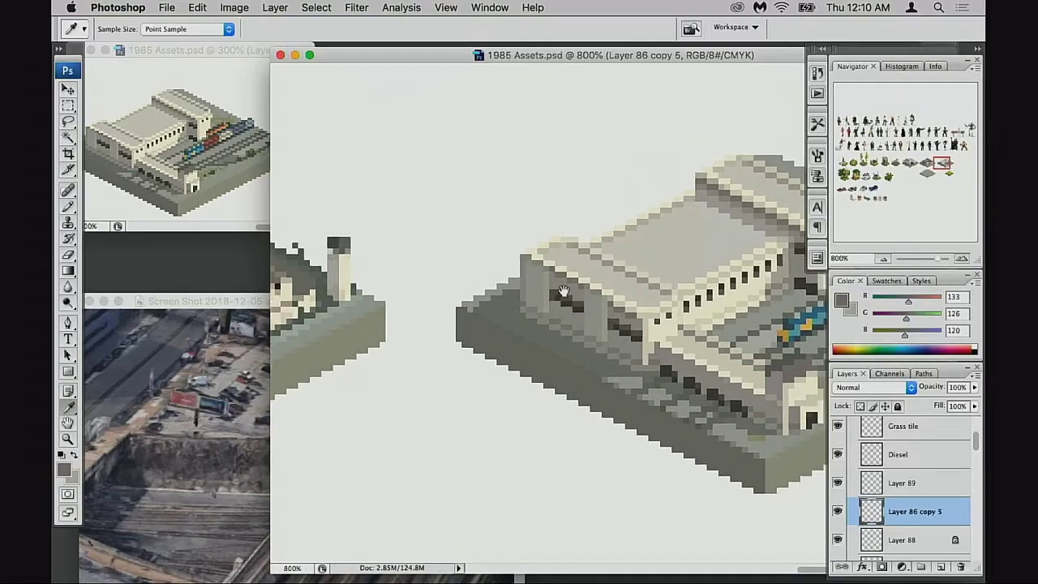
scroll(567, 288, "up", 2)
scroll(584, 284, "up", 1)
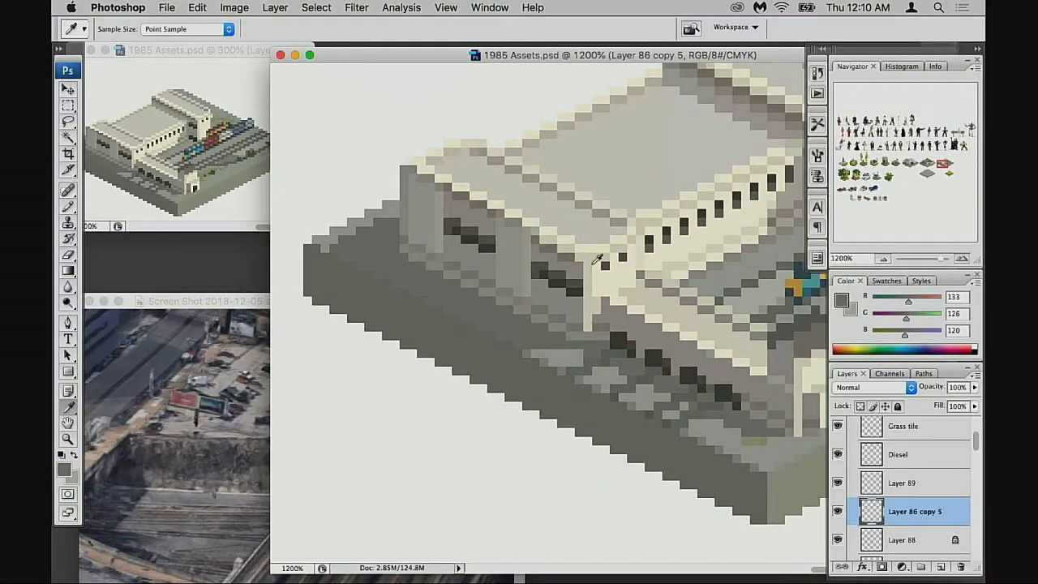
key("v")
left_click_drag(516, 289, 504, 291)
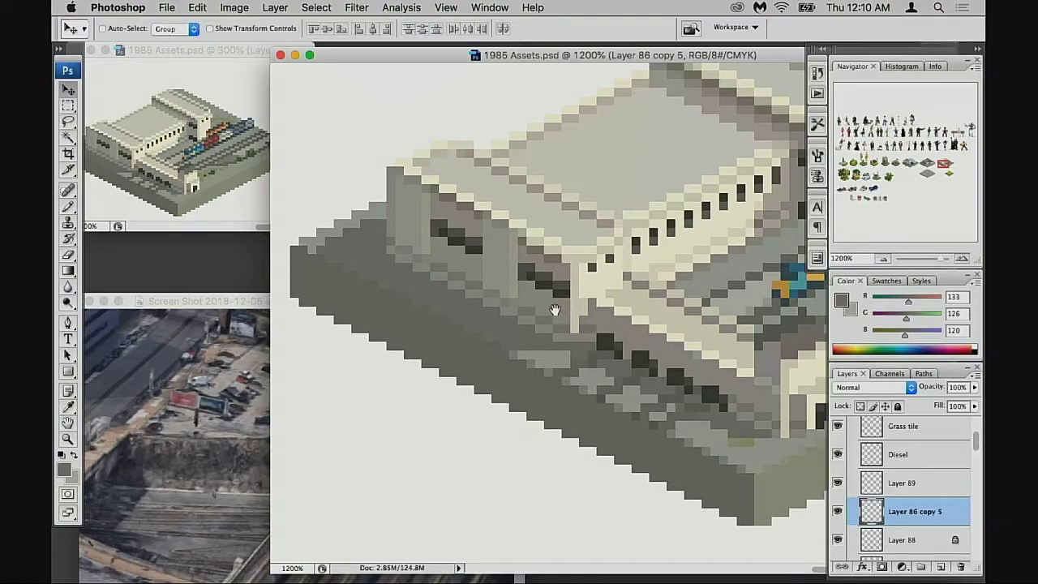
scroll(560, 310, "down", 1)
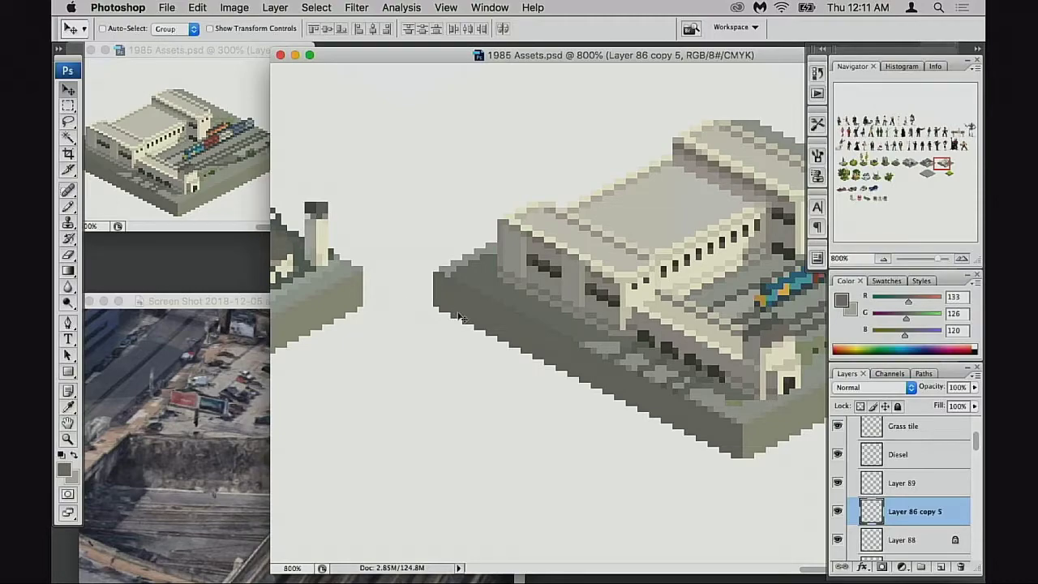
scroll(531, 332, "right", 3)
left_click(567, 373, "alt")
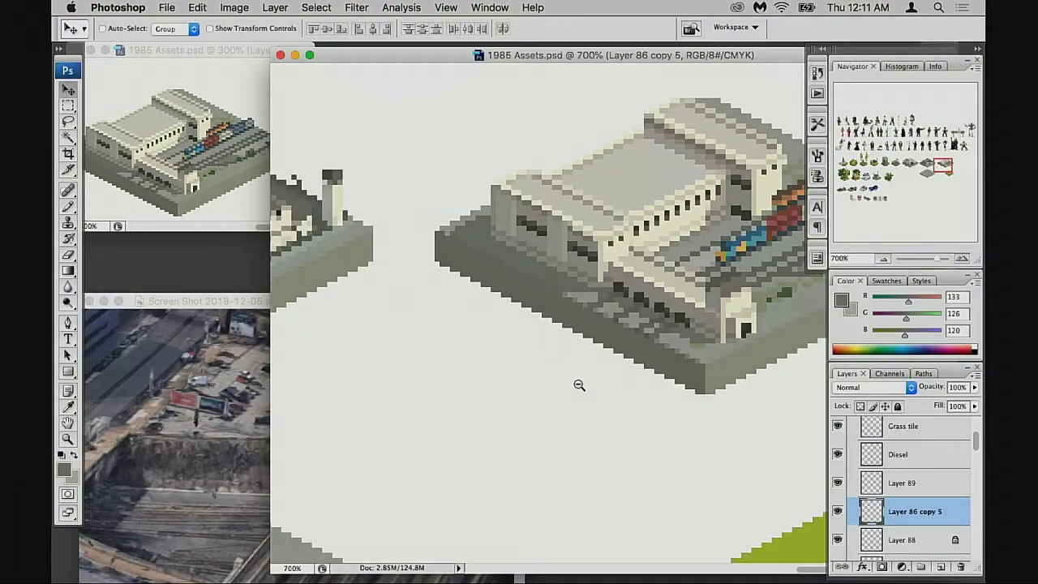
left_click_drag(639, 378, 523, 429)
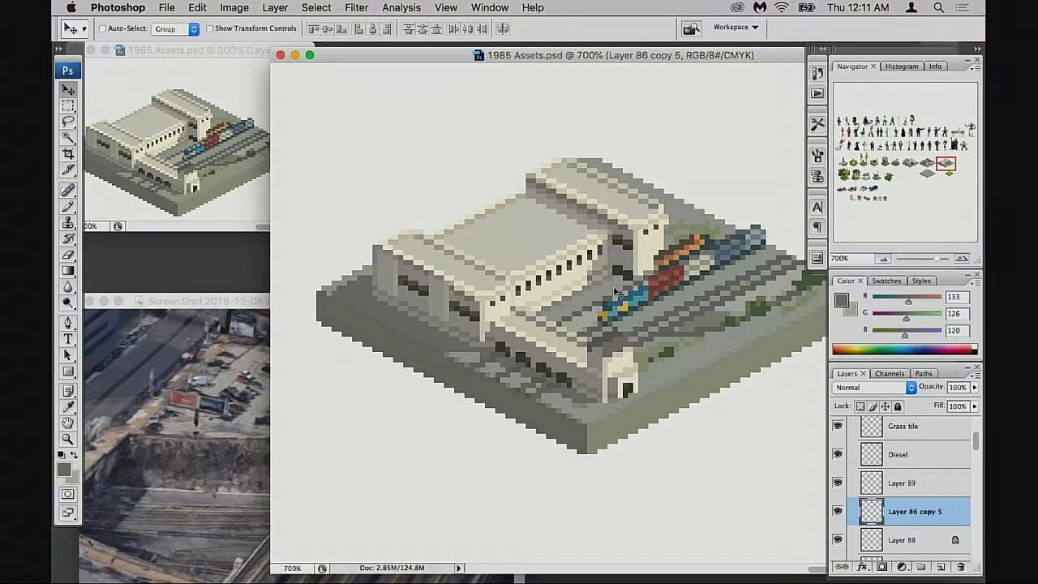
Step: Check Layer 86 copy 5 and the Shadow layer by hiding and showing each, and make Shadow the active layer
scroll(617, 293, "down", 2)
scroll(839, 477, "down", 1)
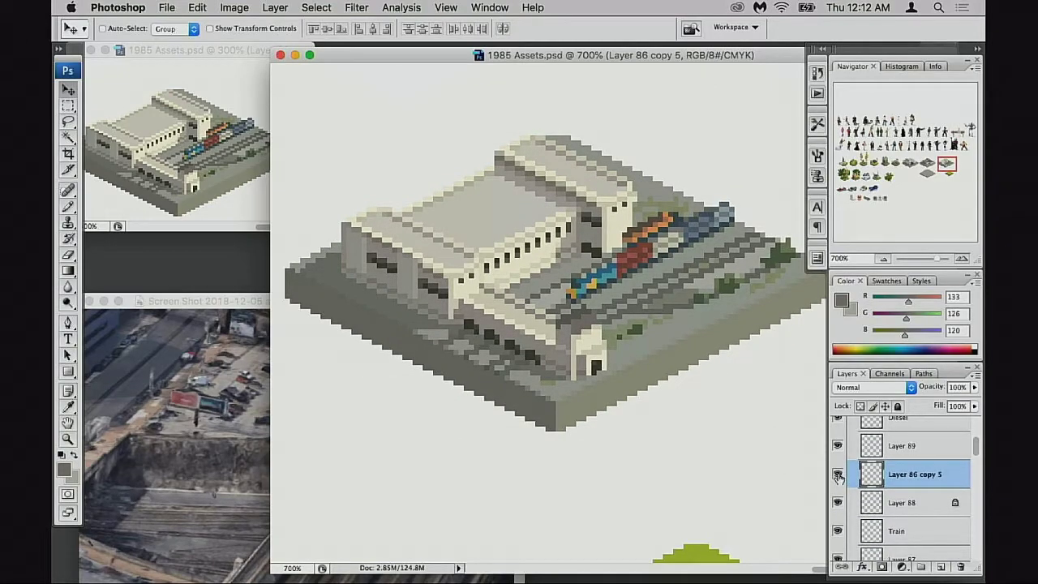
left_click(839, 477)
left_click(840, 476)
scroll(702, 434, "up", 2)
left_click(578, 325)
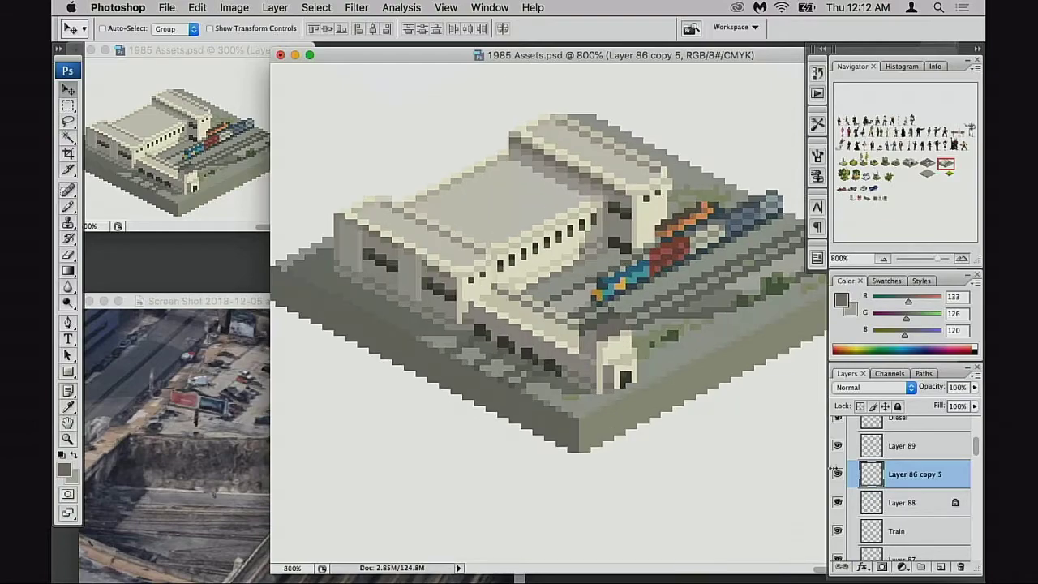
scroll(862, 496, "down", 4)
scroll(863, 497, "down", 1)
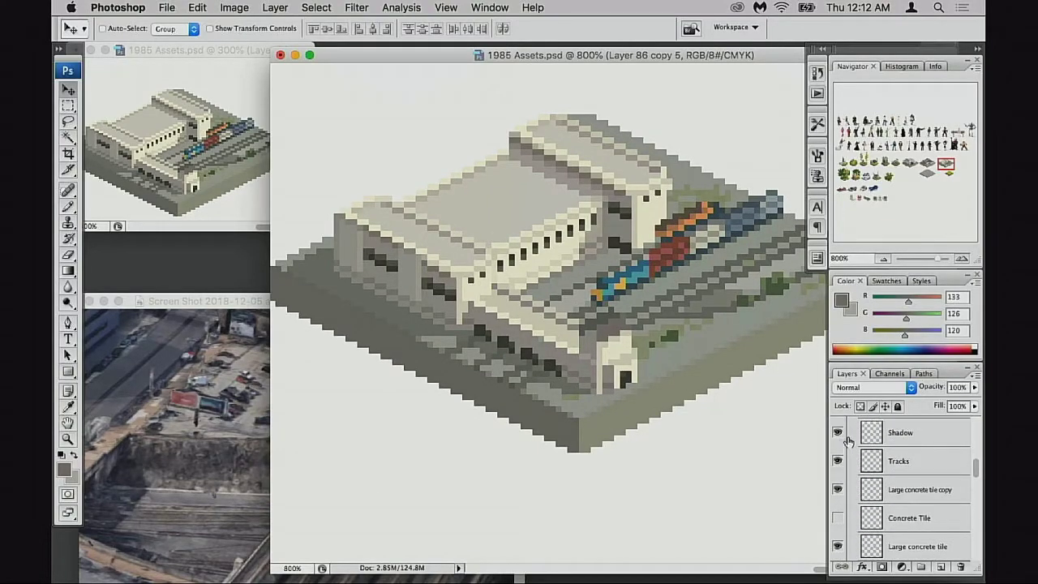
left_click(838, 433)
left_click(838, 433)
left_click(867, 439)
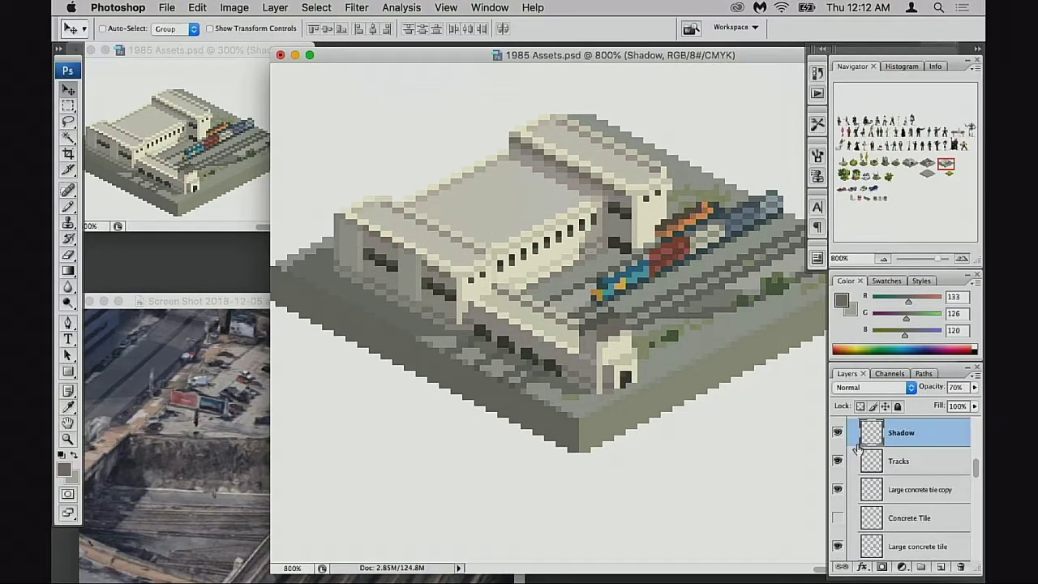
Step: Try the Shadow layer at full opacity and sample the dark grey-green of the ground shadow along the station's front
left_click(488, 353, "super")
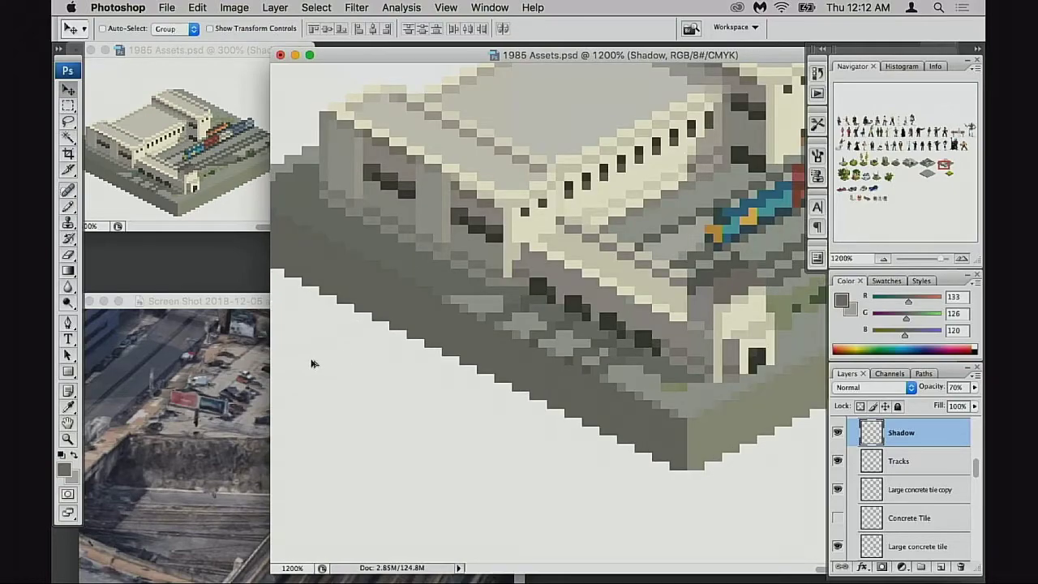
key("0")
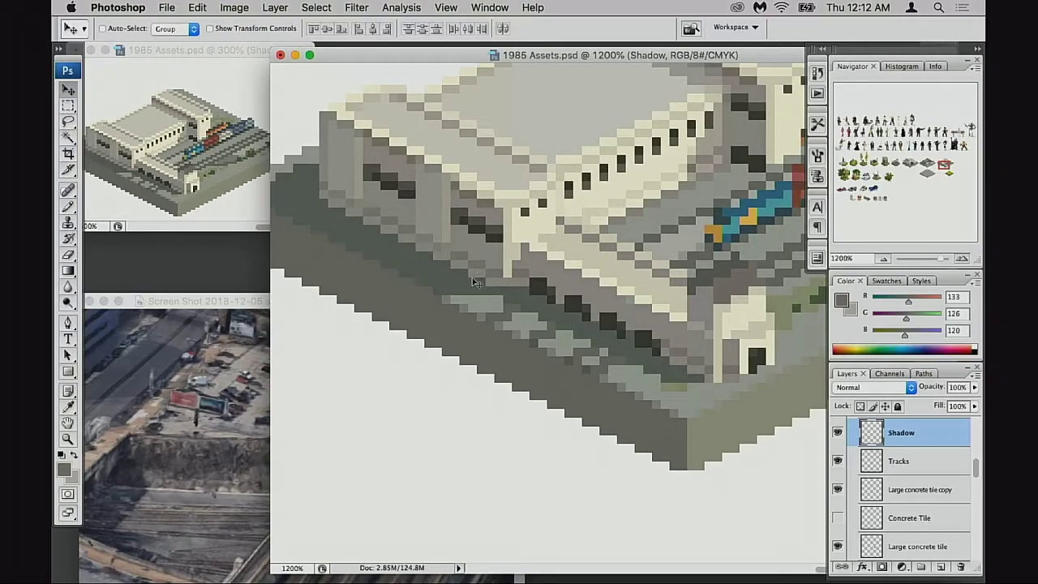
key("i")
left_click(451, 261)
key("super+alt+z")
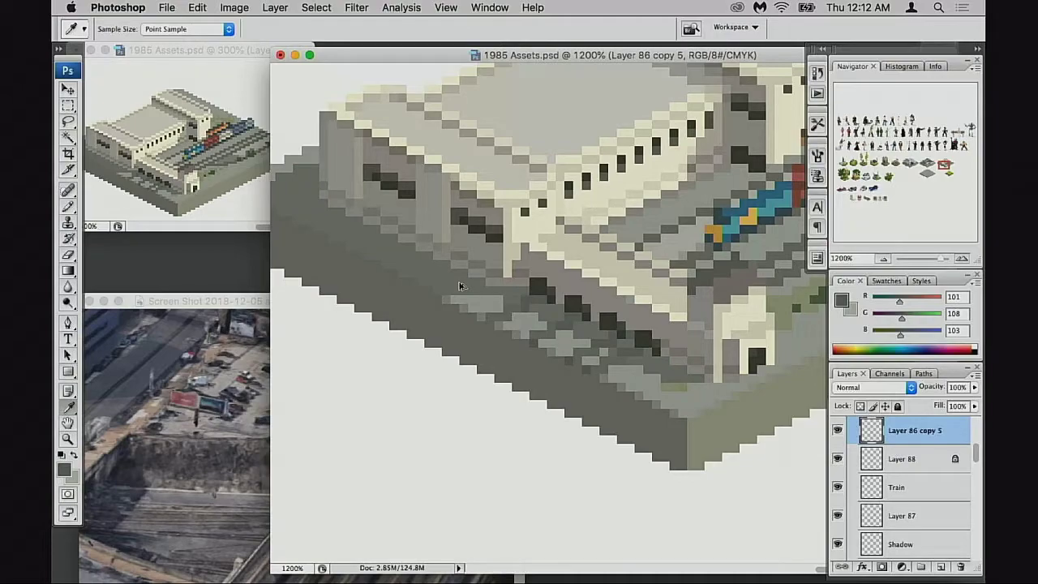
Step: Make the Shadow layer active again and set its blend mode to Multiply
left_click_drag(588, 259, 536, 337)
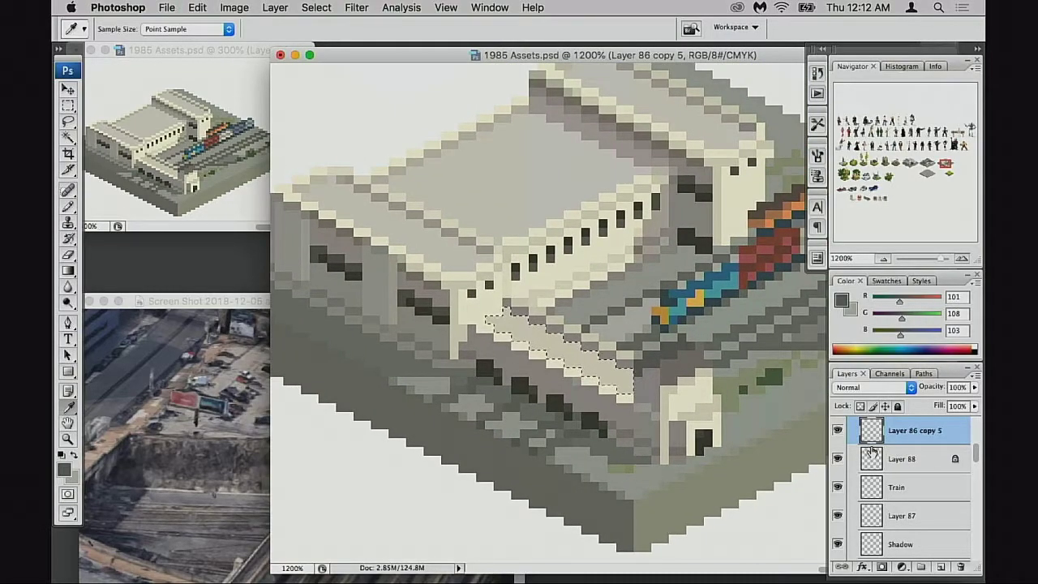
scroll(884, 462, "down", 2)
left_click(901, 499)
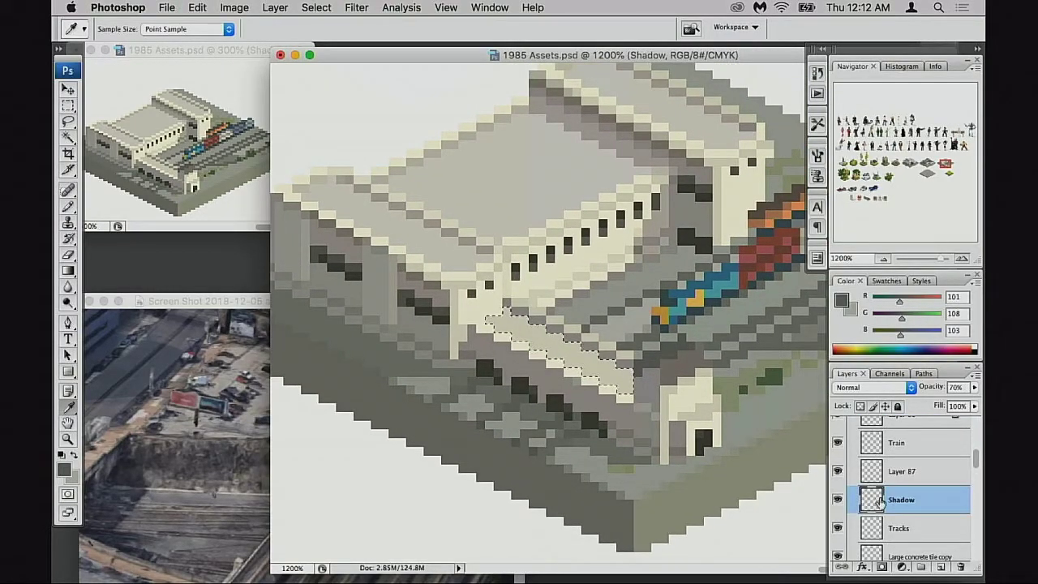
key("v")
key("shift+alt+m")
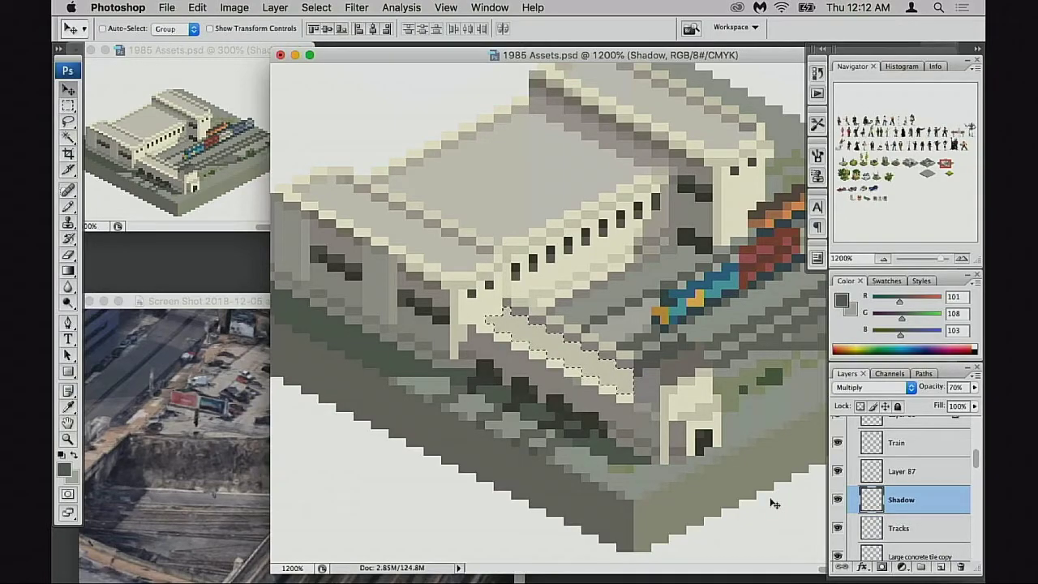
Step: Clear the selection and pencil shadow pixels at 100% opacity on the ground at the tower's base, behind the blue train
left_click(663, 289, "super")
key("b")
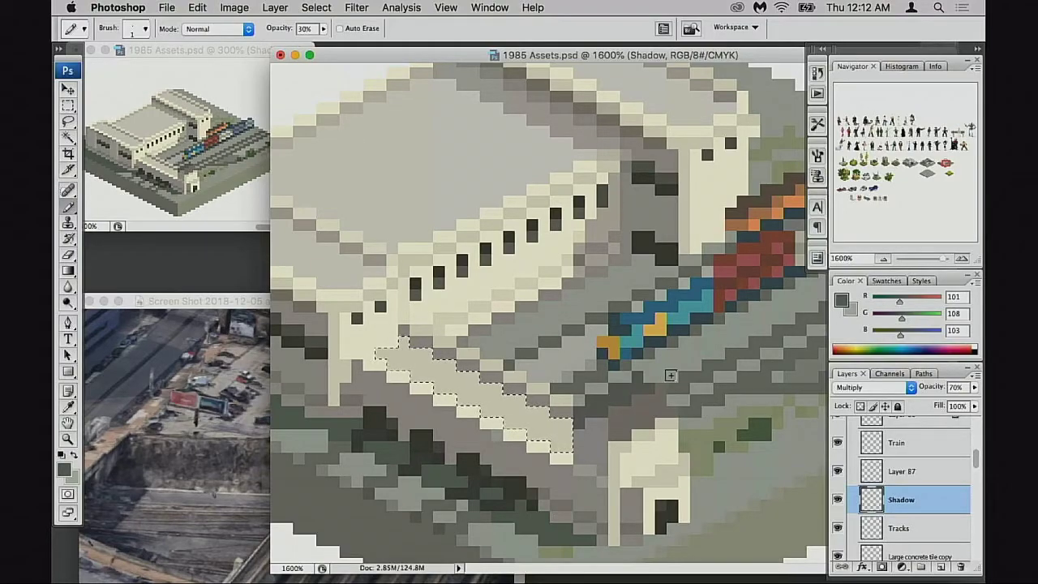
key("super+d")
key("0")
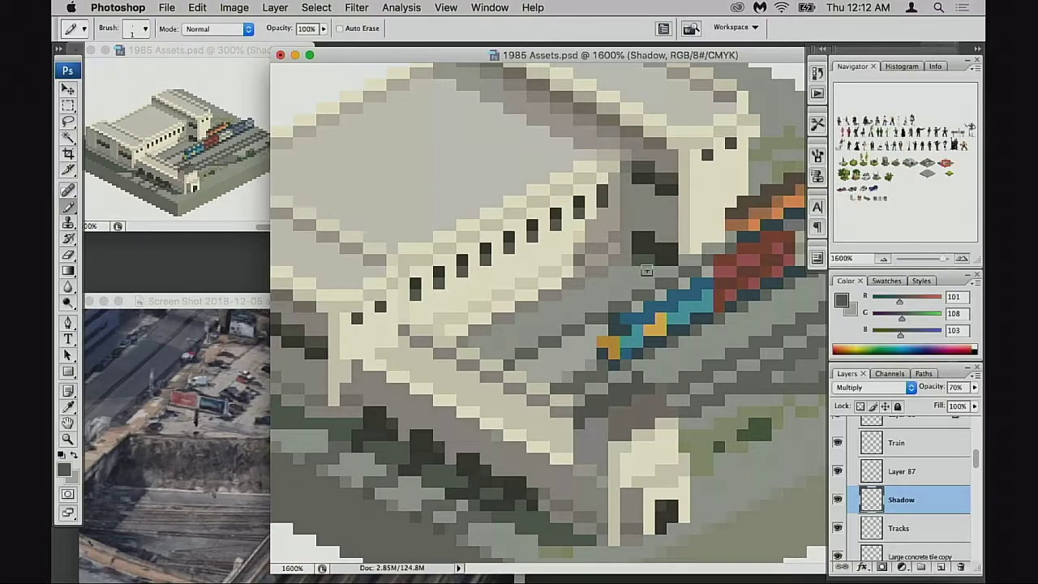
left_click_drag(656, 271, 610, 273)
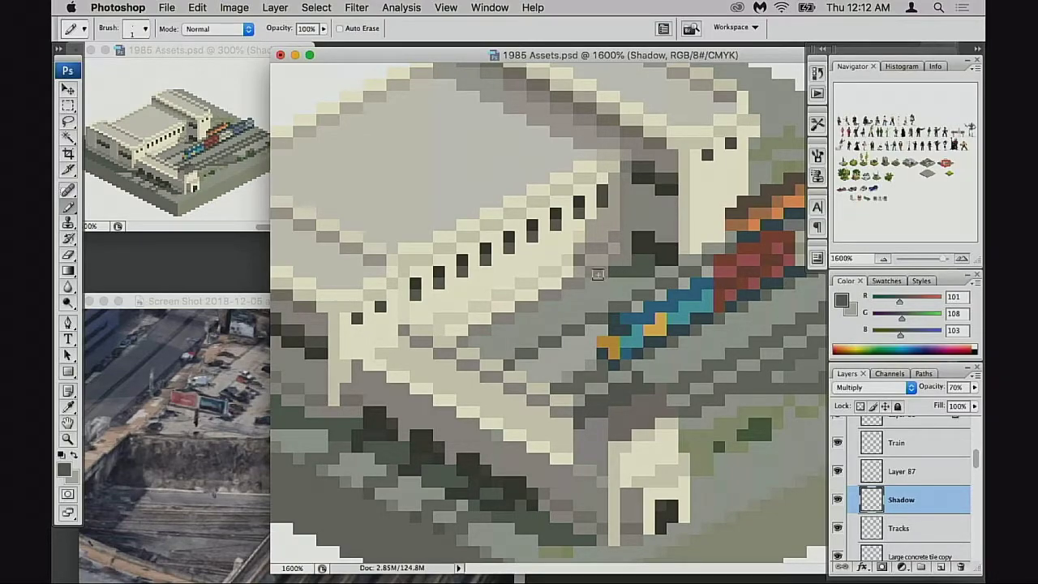
mouse_move(616, 278)
left_mouse_down()
mouse_move(592, 277)
mouse_move(669, 273)
mouse_move(616, 279)
left_mouse_up()
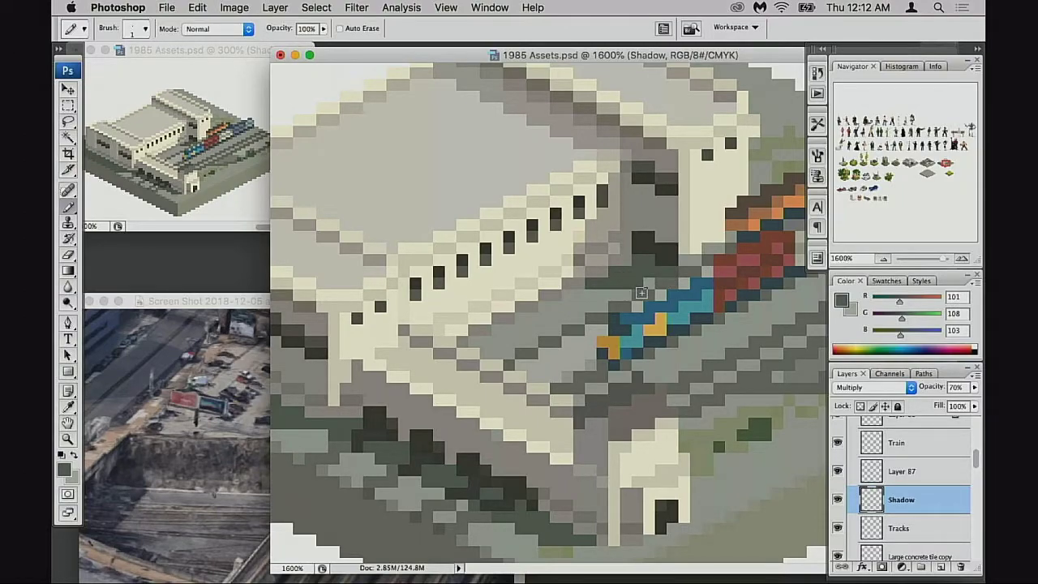
Step: Compare the ground beside the tower with and without the newly painted shadow pixels, keeping them
key("super+z")
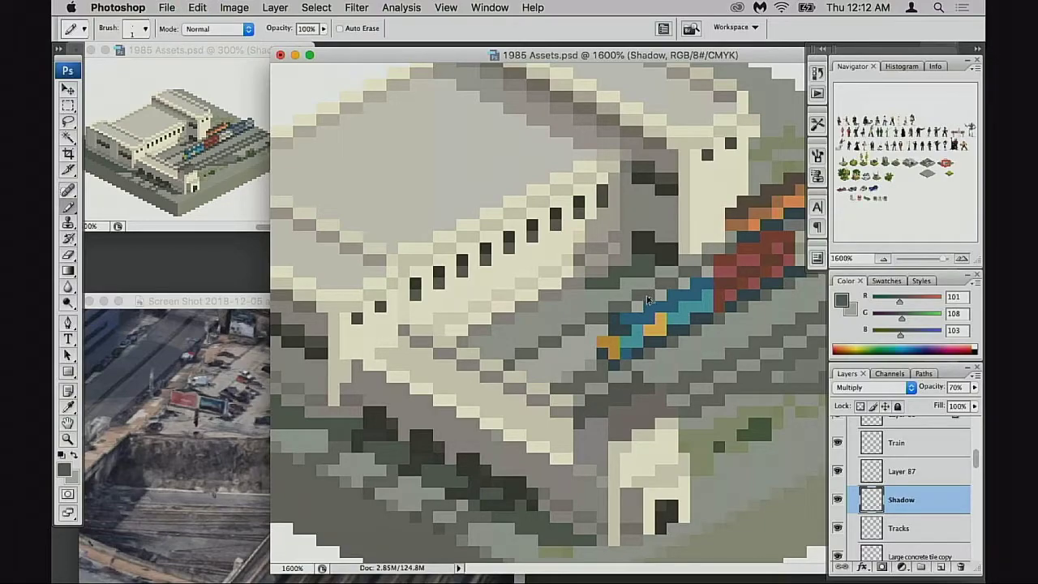
key("super+shift+z")
key("super+shift+z")
key("super+shift+z")
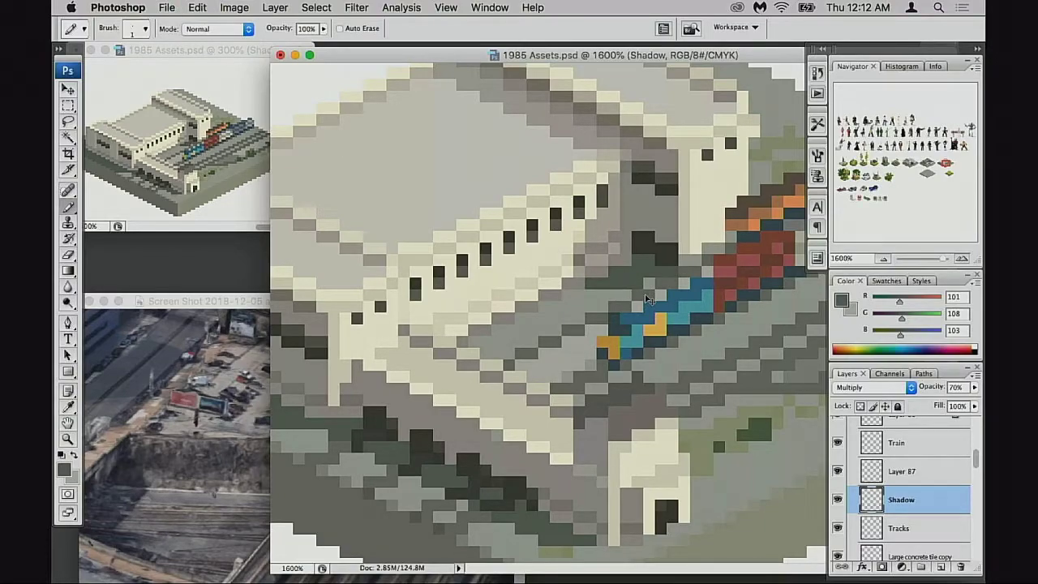
scroll(636, 305, "right", 2)
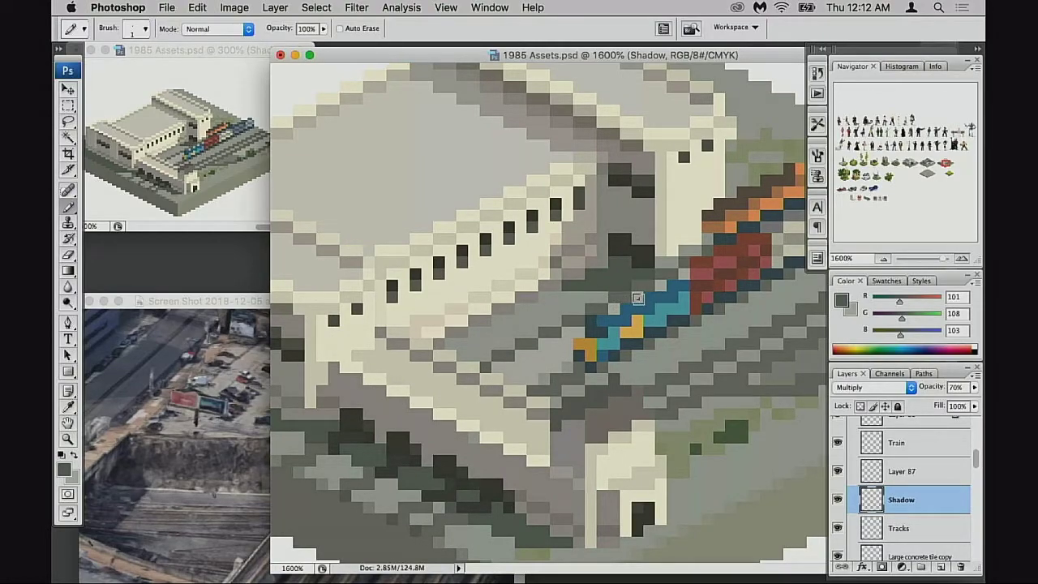
scroll(685, 328, "right", 5)
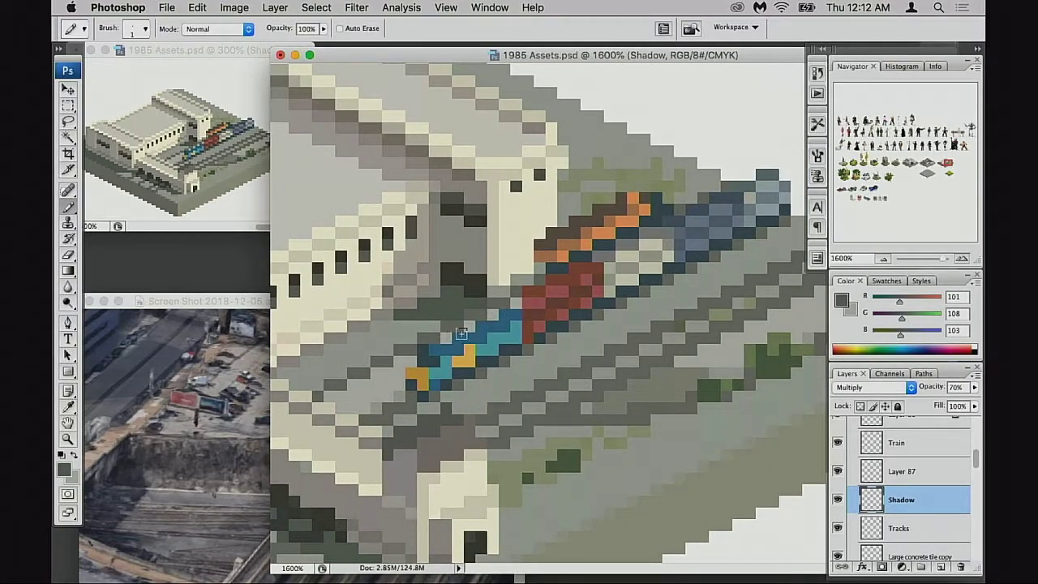
Step: Erase stray shadow pixels from the Shadow layer on the ground at the tower's base, with the train temporarily hidden
left_click(838, 443)
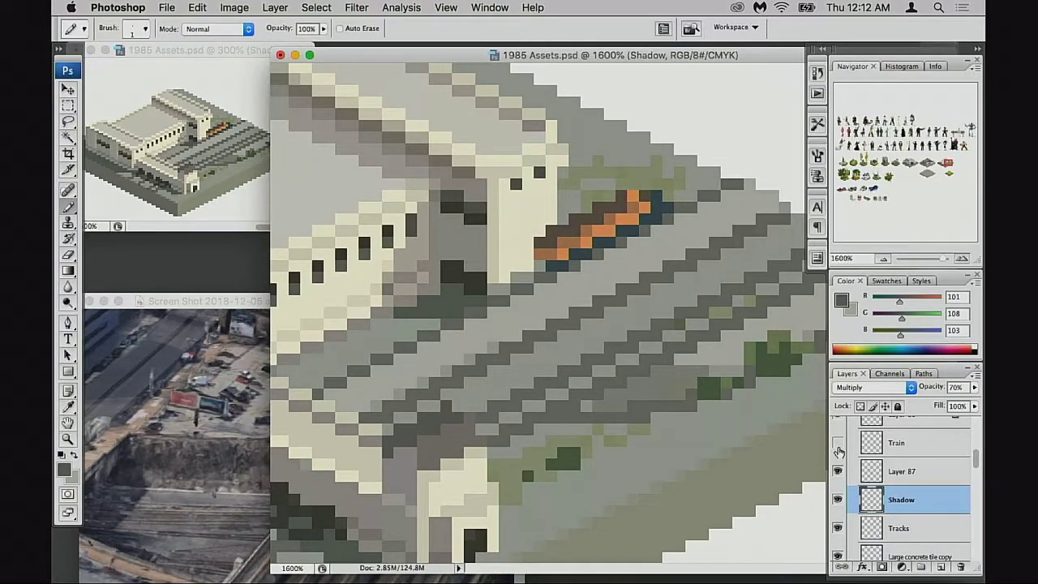
left_click(838, 443)
left_click(838, 443)
key("e")
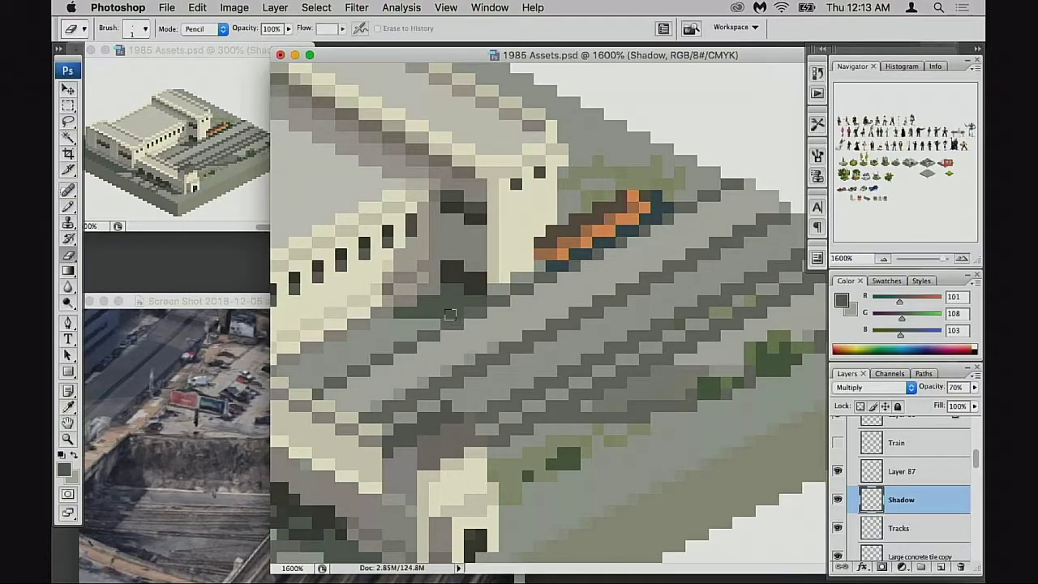
left_click_drag(450, 315, 431, 319)
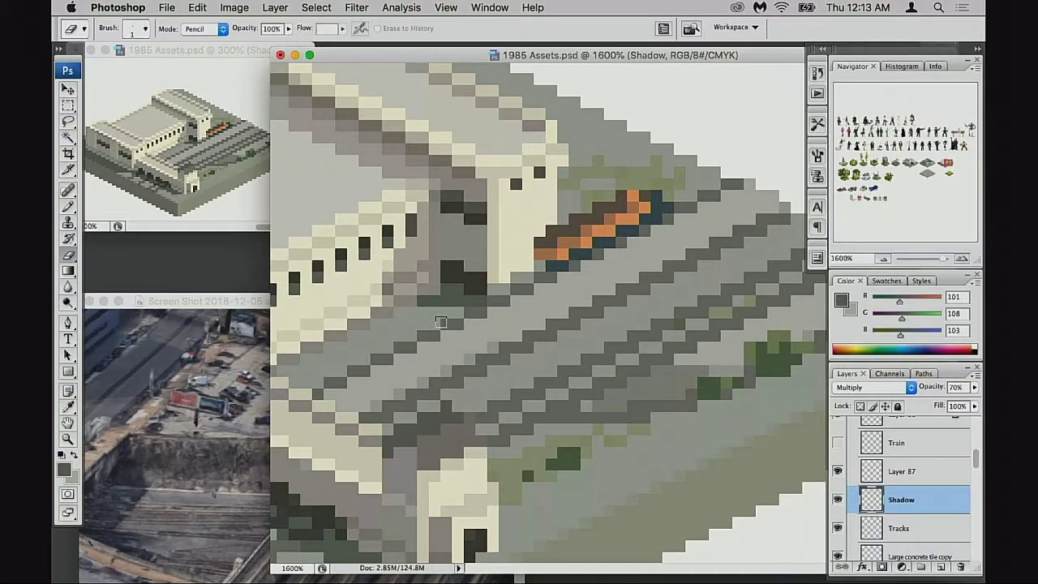
left_click(839, 445)
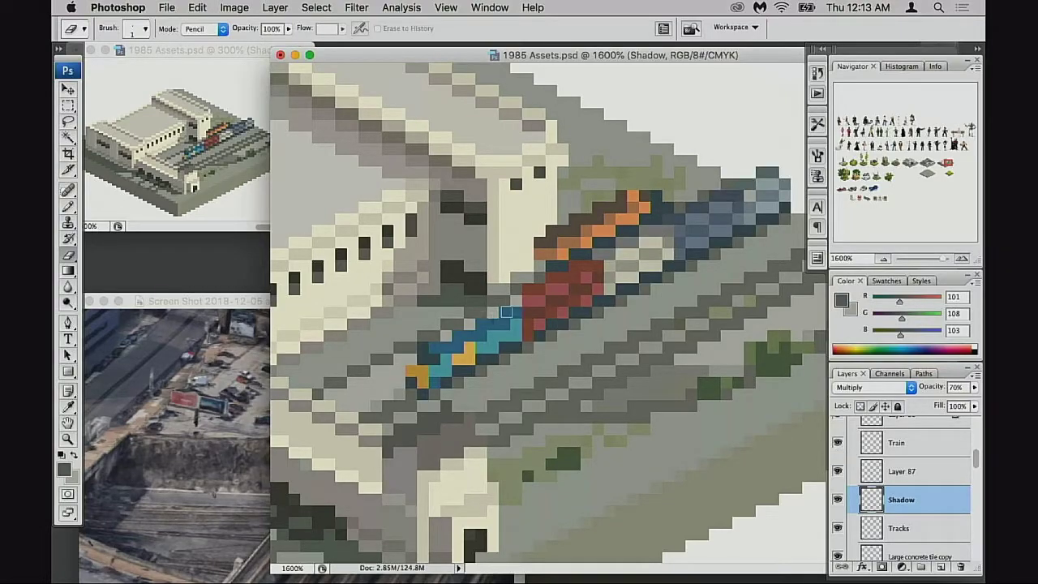
Step: Nudge the Train layer back and forth on the tracks, leaving it one pixel left of its starting position
left_click(869, 451)
key("v")
key("Right")
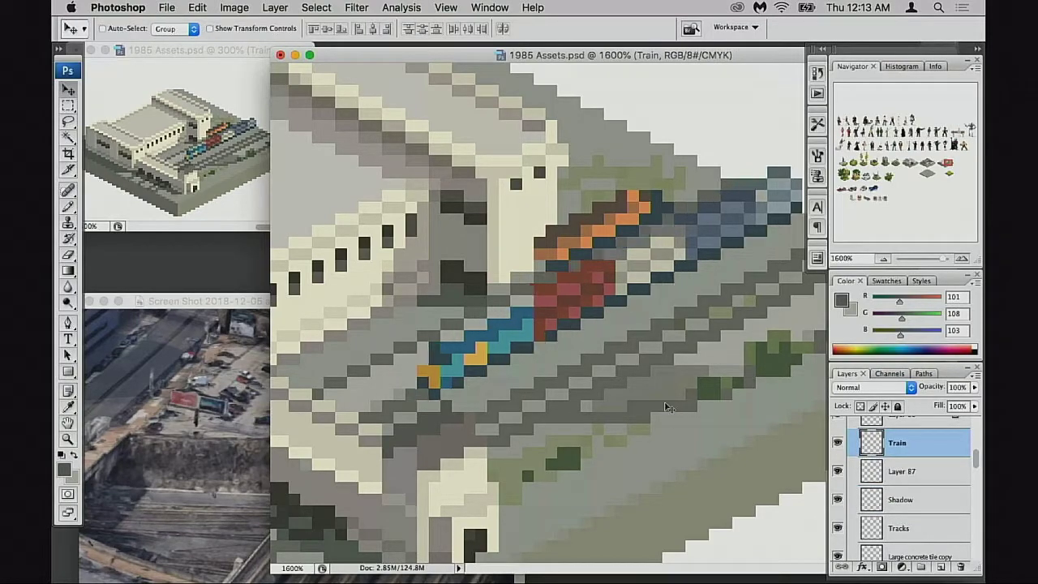
key("Left")
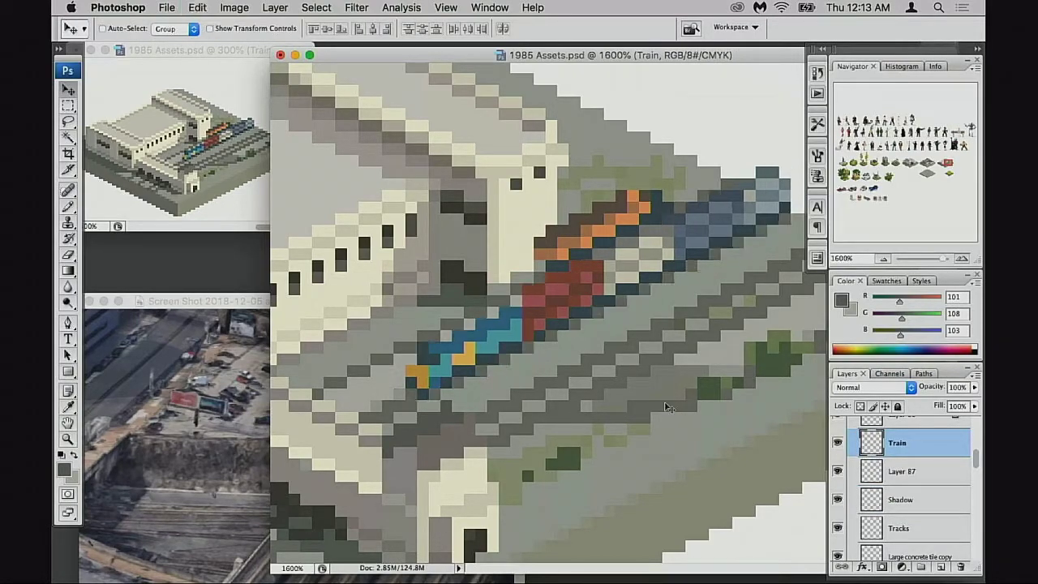
key("Right")
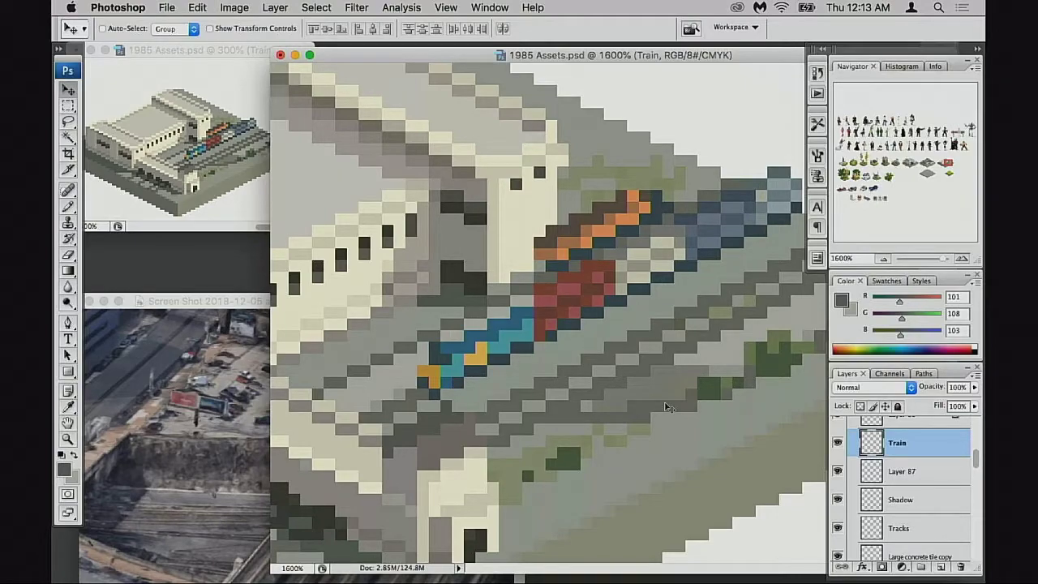
key("Left")
key("Left")
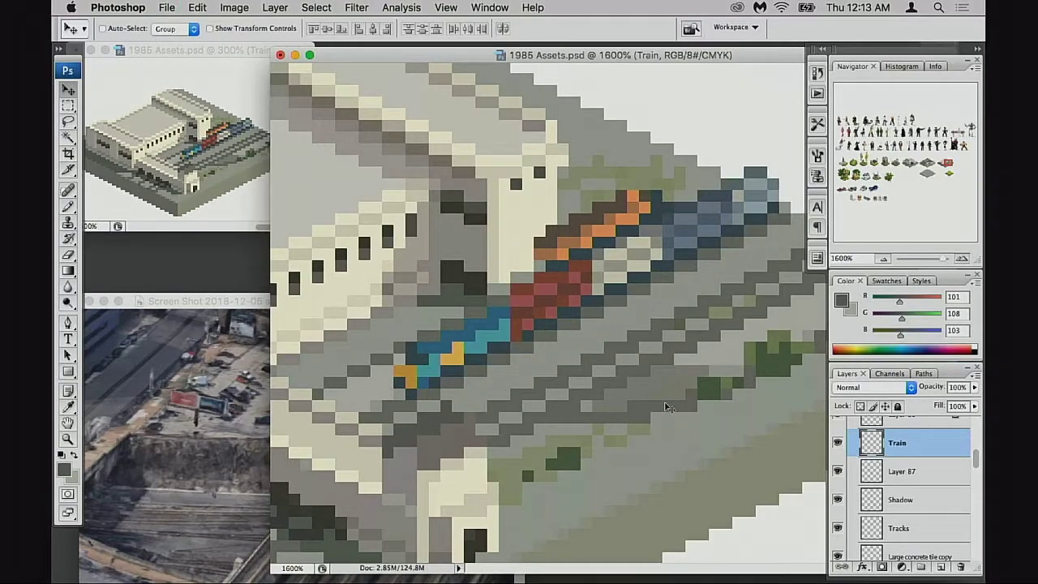
Step: Try the train one pixel lower and one pixel to the right, returning it to its last nudged position
key("super+z")
key("super+z")
key("Down")
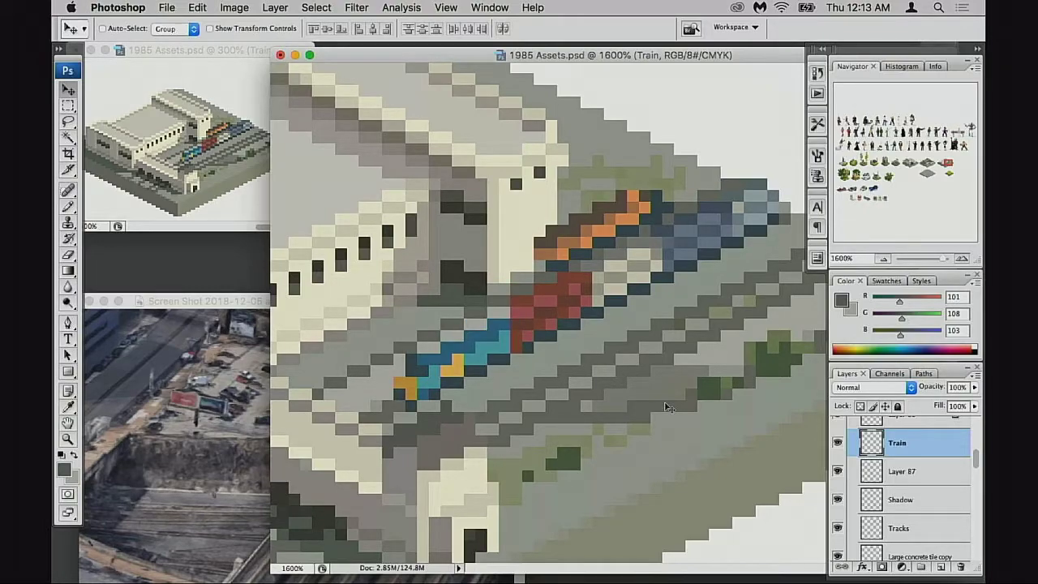
key("Right")
key("Up")
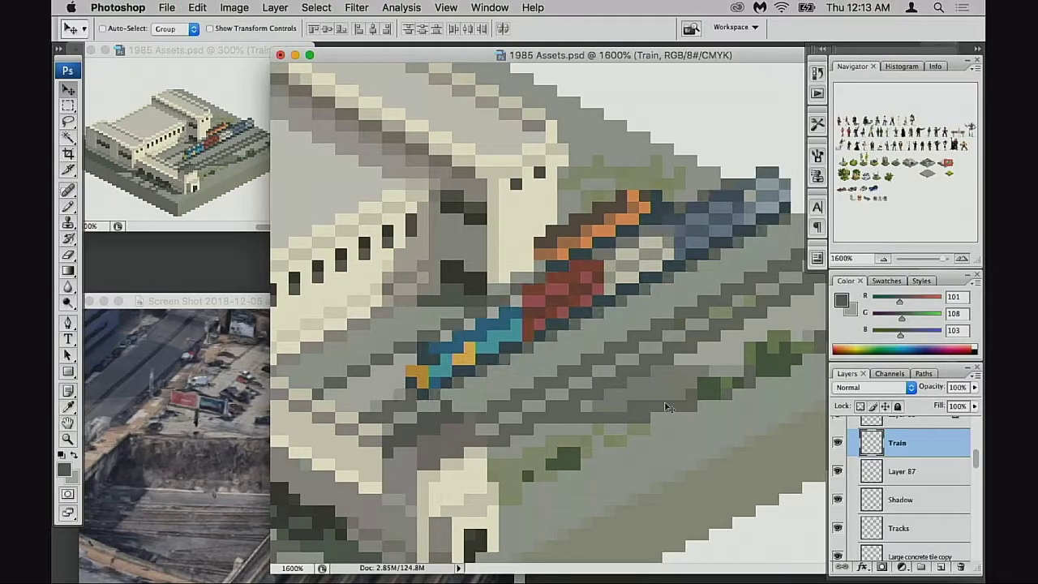
key("Left")
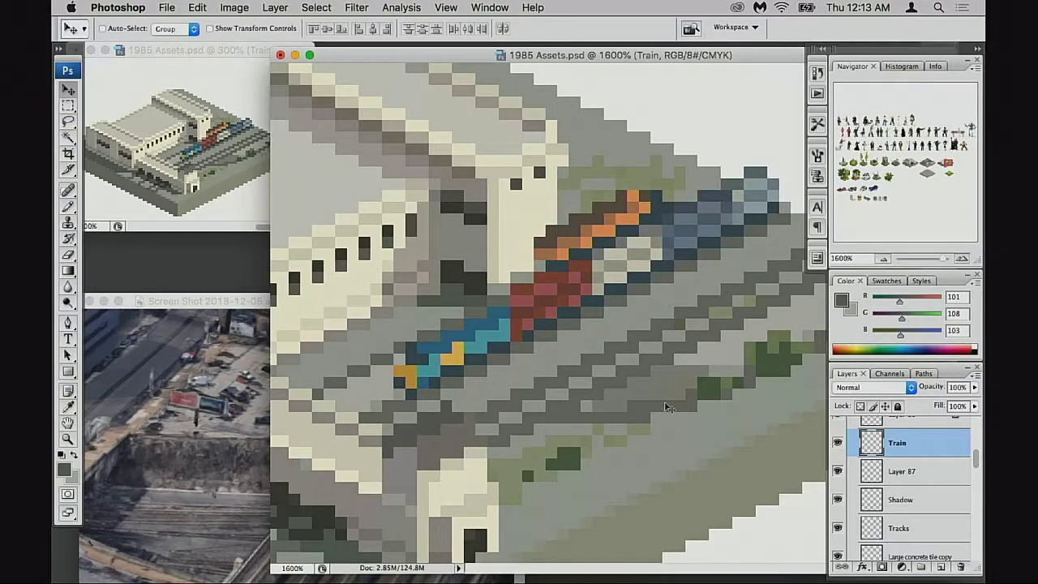
Step: Examine the train's placement on the whole station tile at 700% zoom, comparing the tile with and without the train
scroll(494, 308, "up", 1)
scroll(495, 308, "left", 1)
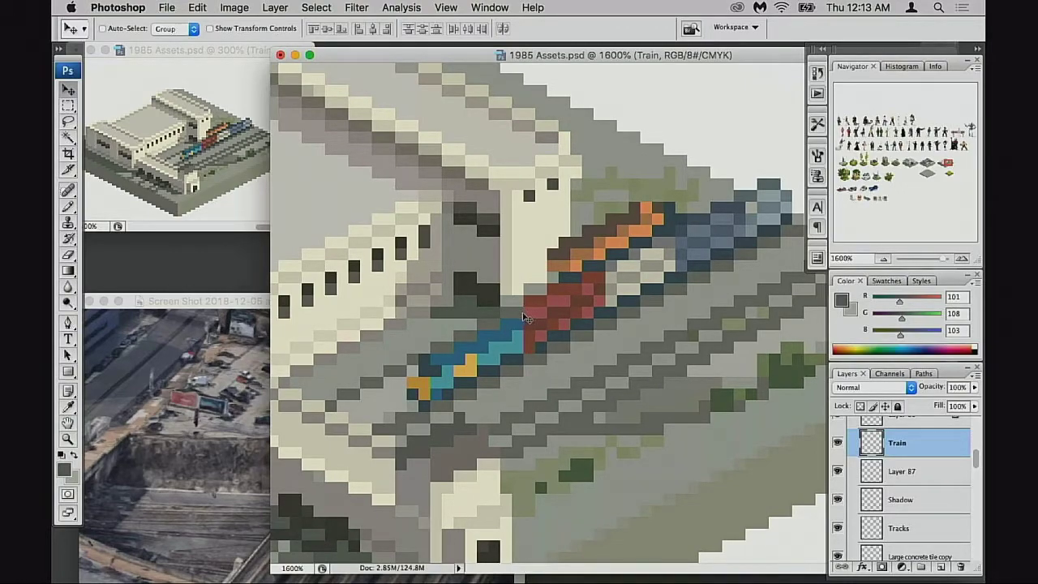
left_click_drag(533, 322, 526, 326)
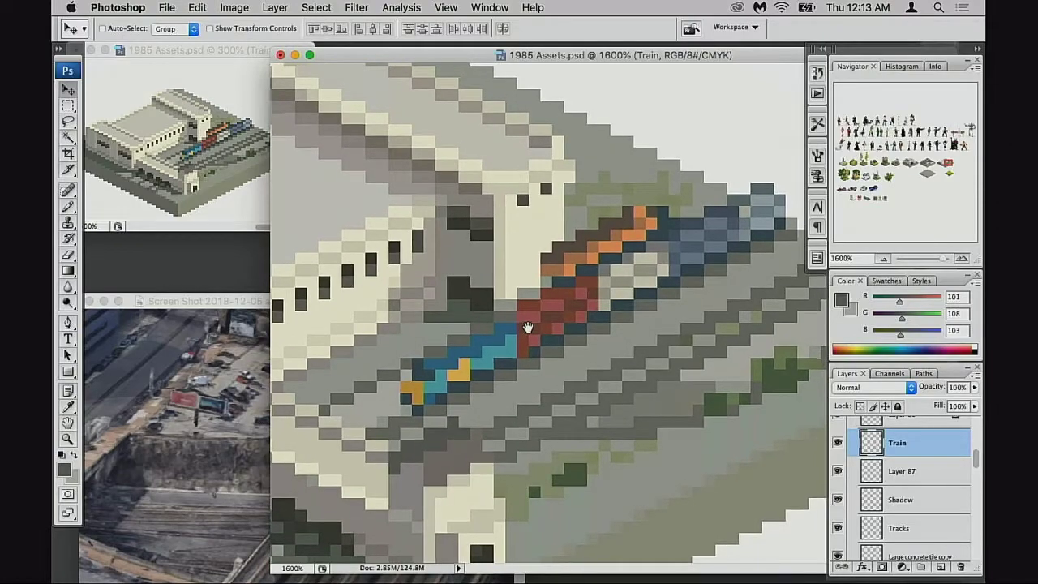
scroll(527, 327, "down", 2)
scroll(528, 327, "left", 1)
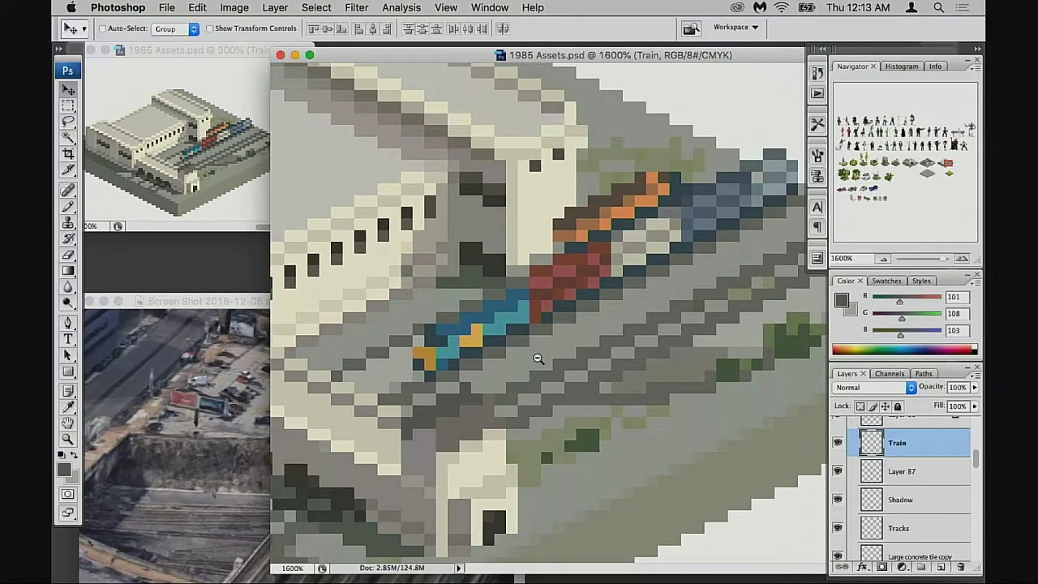
left_click(537, 359, "alt")
left_click(540, 366, "alt")
left_click(540, 365, "alt")
left_click_drag(606, 381, 549, 396)
left_click_drag(699, 379, 548, 405)
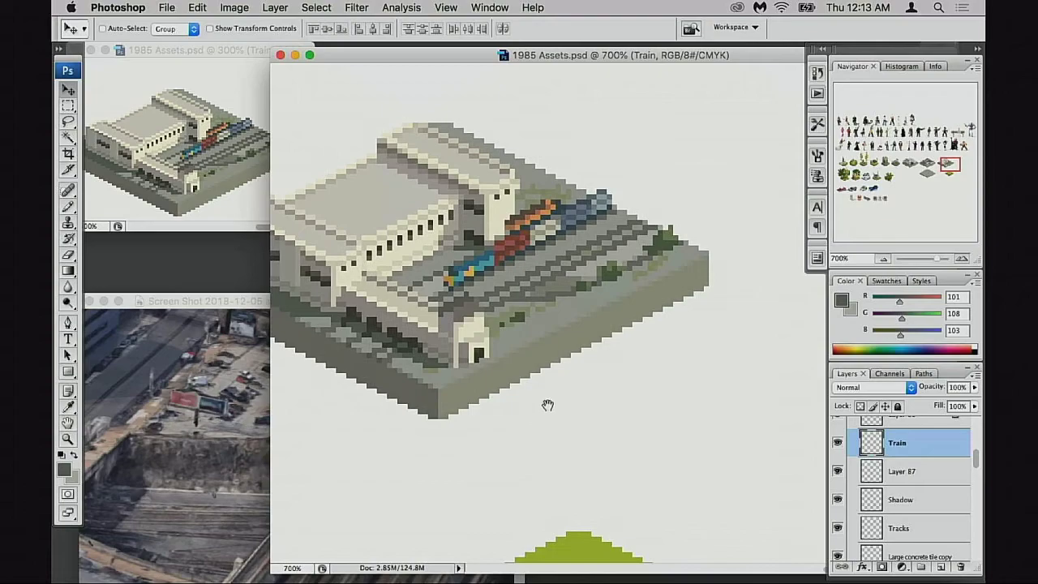
scroll(548, 404, "left", 1)
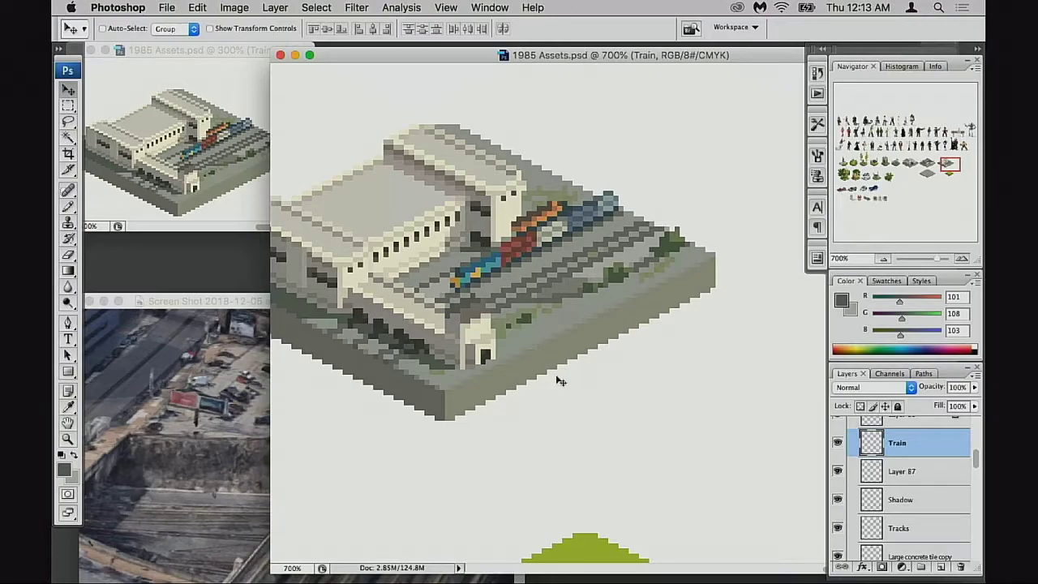
scroll(499, 389, "left", 3)
scroll(500, 390, "up", 1)
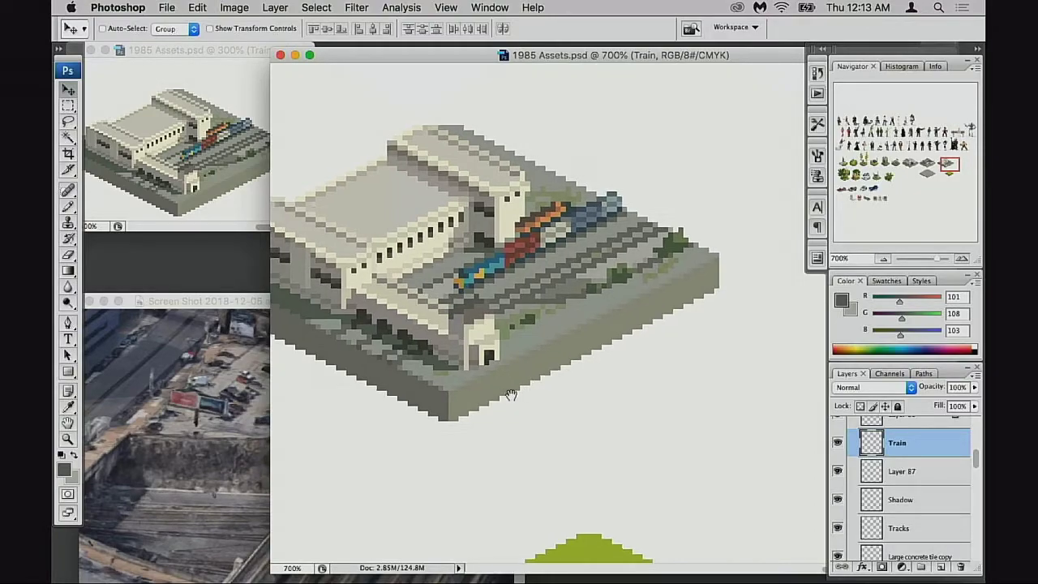
left_click(837, 442)
left_click(837, 442)
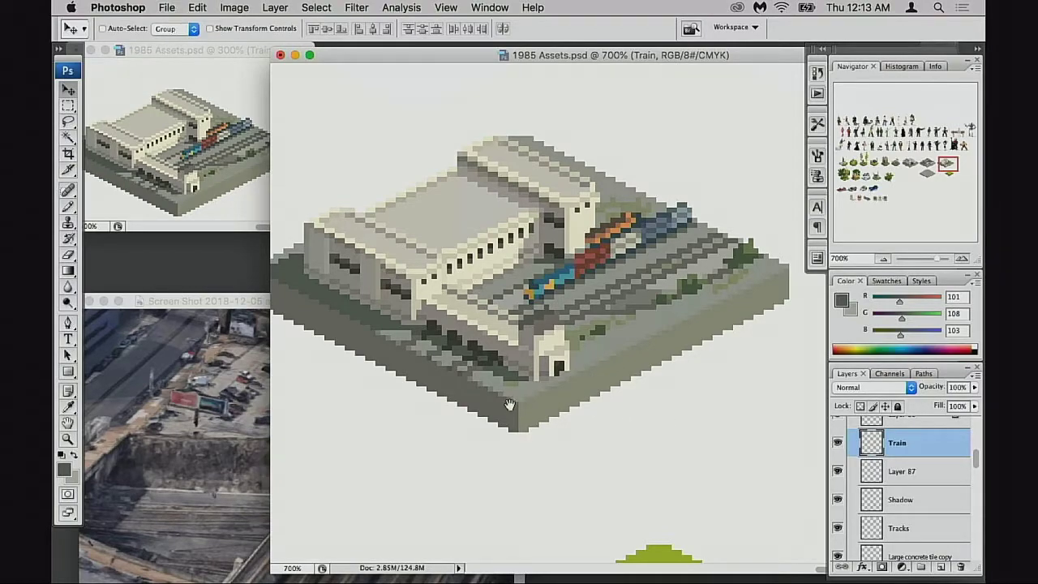
Step: Examine the complete station tile beside the neighbouring building tile at 500% zoom
scroll(568, 390, "left", 5)
scroll(568, 390, "up", 2)
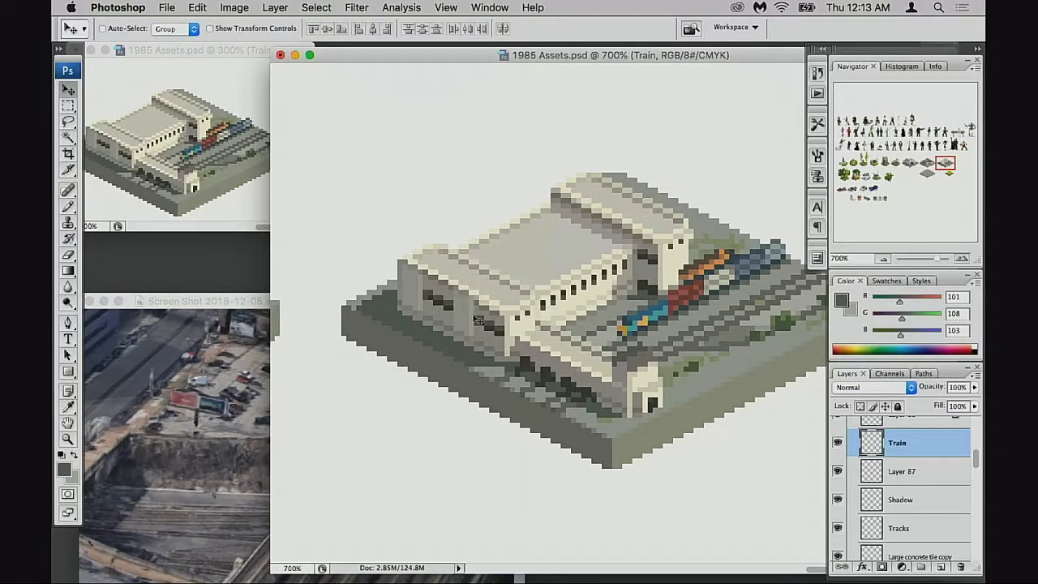
left_click(465, 342, "alt")
left_click(476, 349, "alt")
left_click_drag(607, 371, 448, 355)
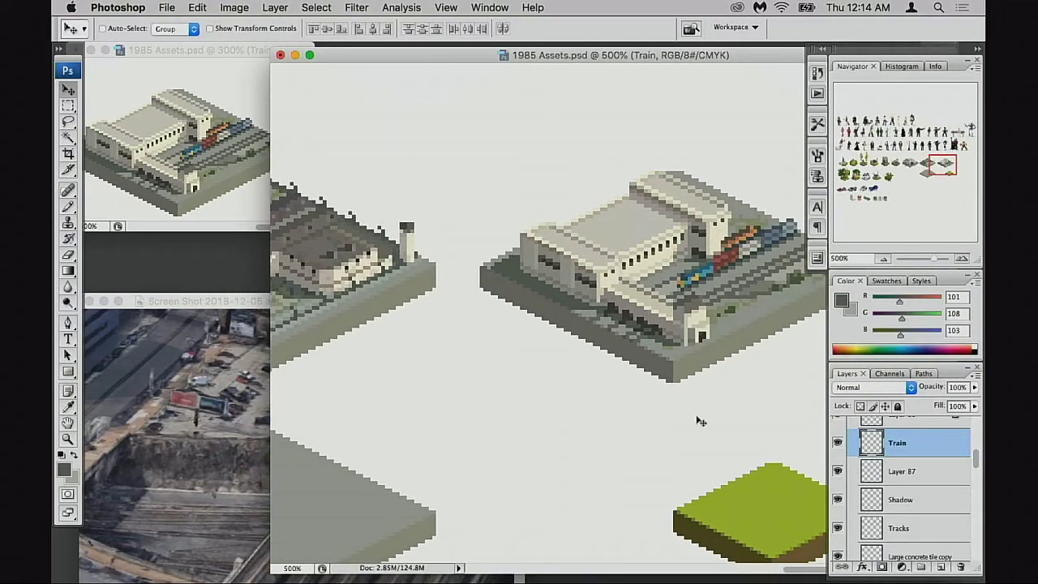
scroll(838, 469, "down", 1)
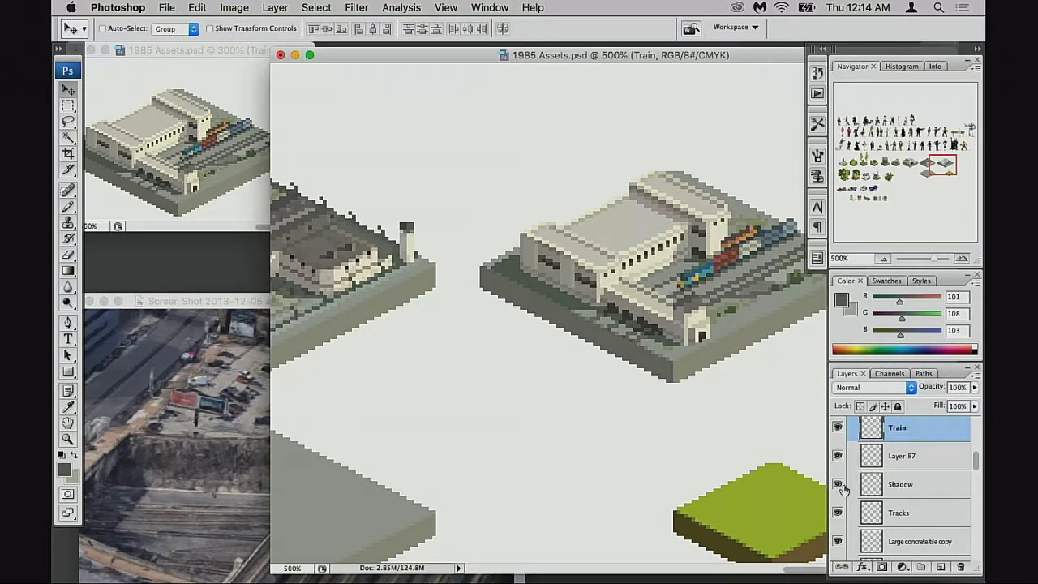
Step: Compare the station tile with and without the Tracks layer
scroll(843, 487, "down", 2)
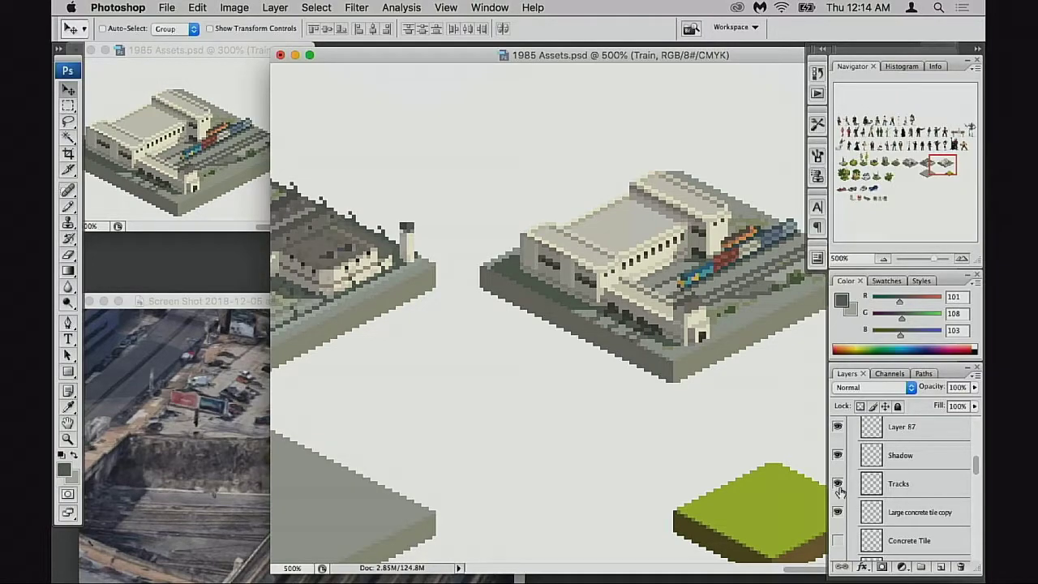
left_click(839, 488)
left_click(839, 489)
left_click(841, 489)
left_click(841, 490)
left_click(840, 486)
left_click(838, 487)
left_click(839, 488)
left_click(839, 488)
left_click(839, 487)
left_click(839, 488)
Step: Merge the Tracks layer down into Large concrete tile copy and check what the merged layer contains
scroll(789, 481, "right", 5)
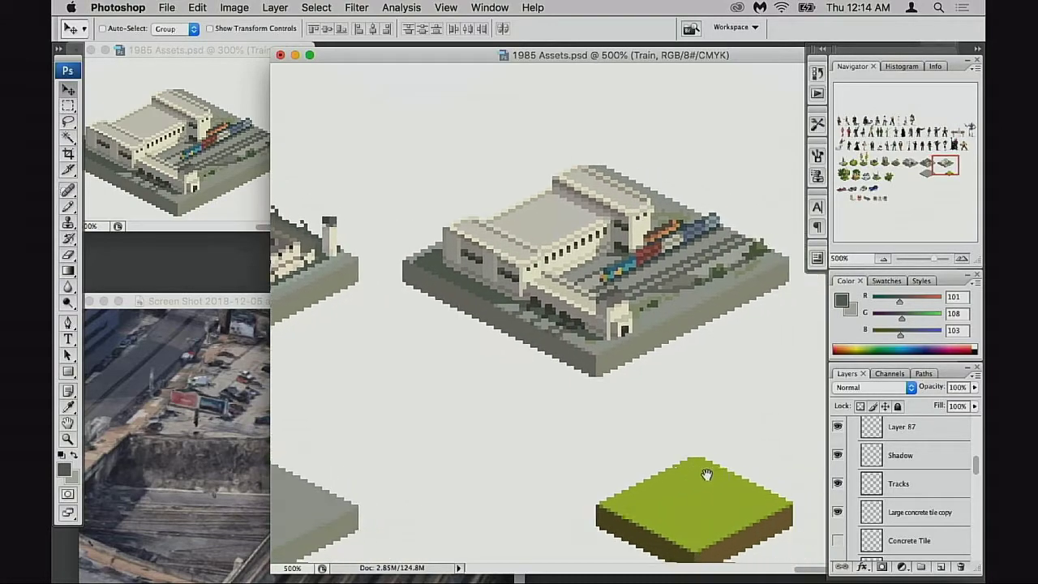
left_click(846, 489)
key("super+e")
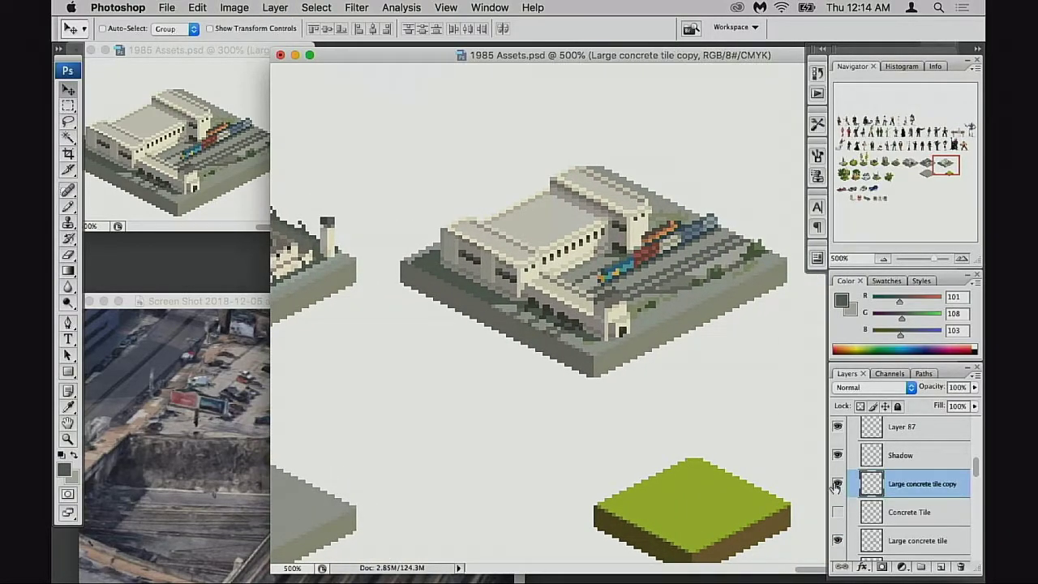
left_click(837, 484)
left_click(836, 485)
Step: Check the contents of the Shadow layer and Layer 87 by hiding and showing them, and rename Layer 87 as Platform
left_click(837, 456)
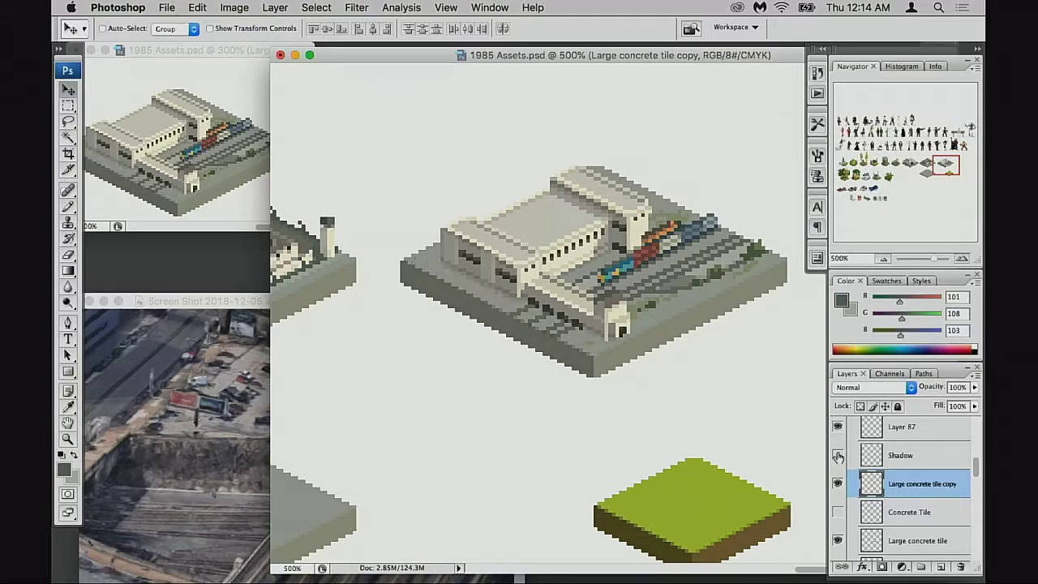
left_click(836, 456)
scroll(831, 460, "up", 2)
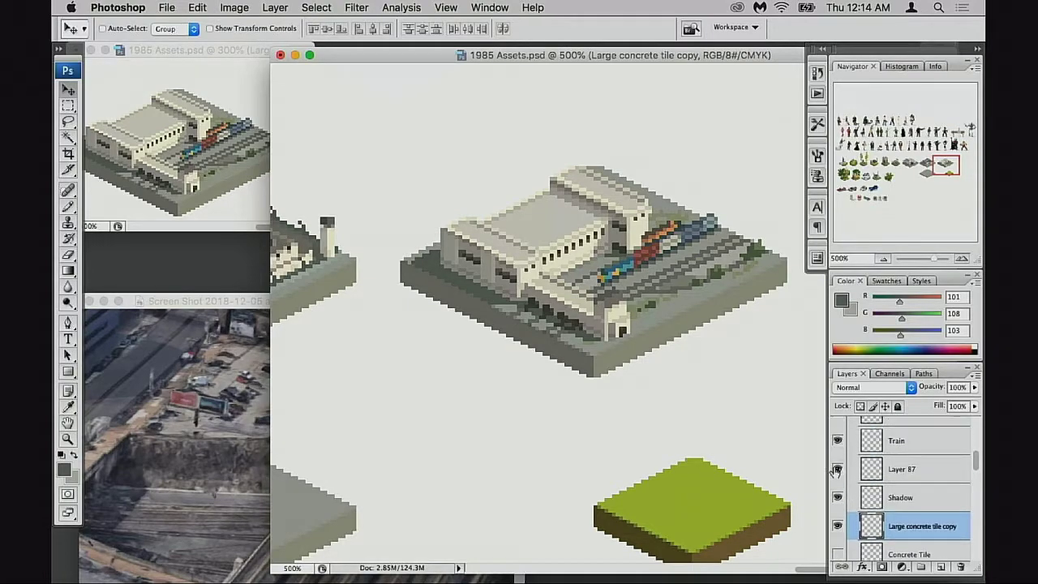
left_click(836, 470)
left_click(836, 471)
left_click(897, 474)
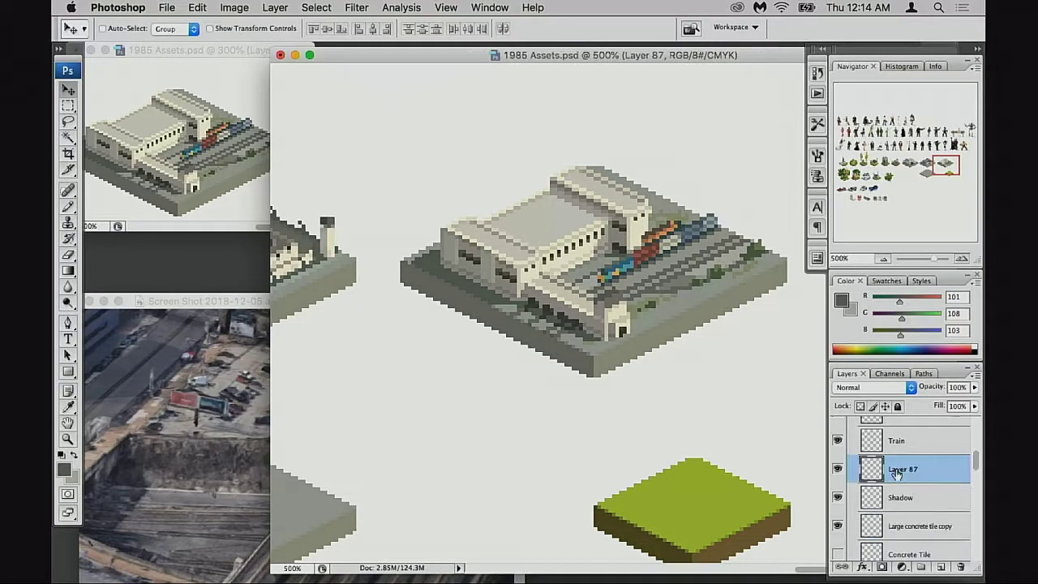
double_click(897, 471)
type("Platform")
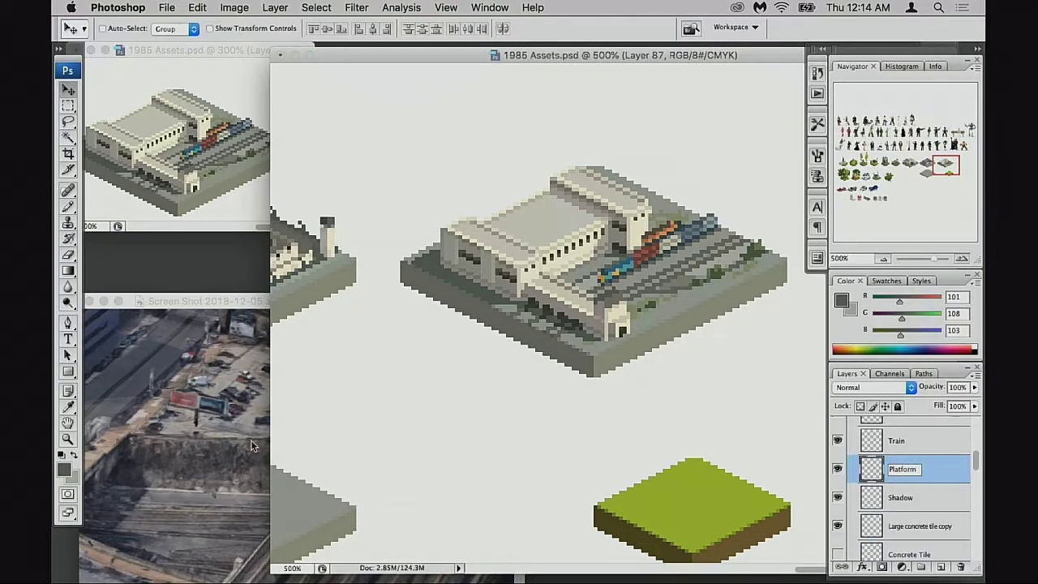
key("Return")
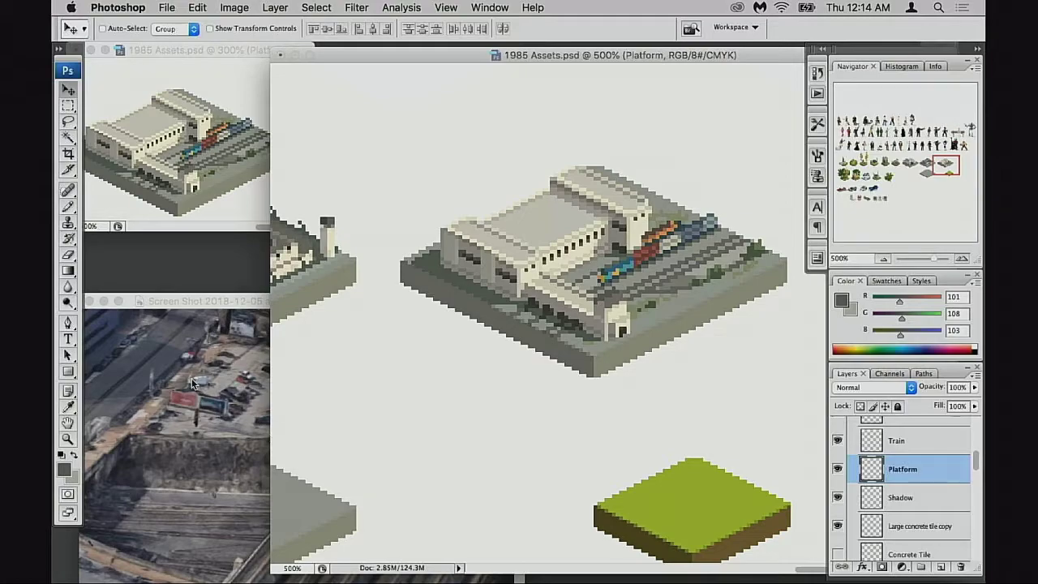
Step: Move the Platform layer below Shadow and merge it into Large concrete tile copy, checking the merged layer's contents
scroll(893, 454, "down", 1)
left_click(839, 426)
left_click(839, 425)
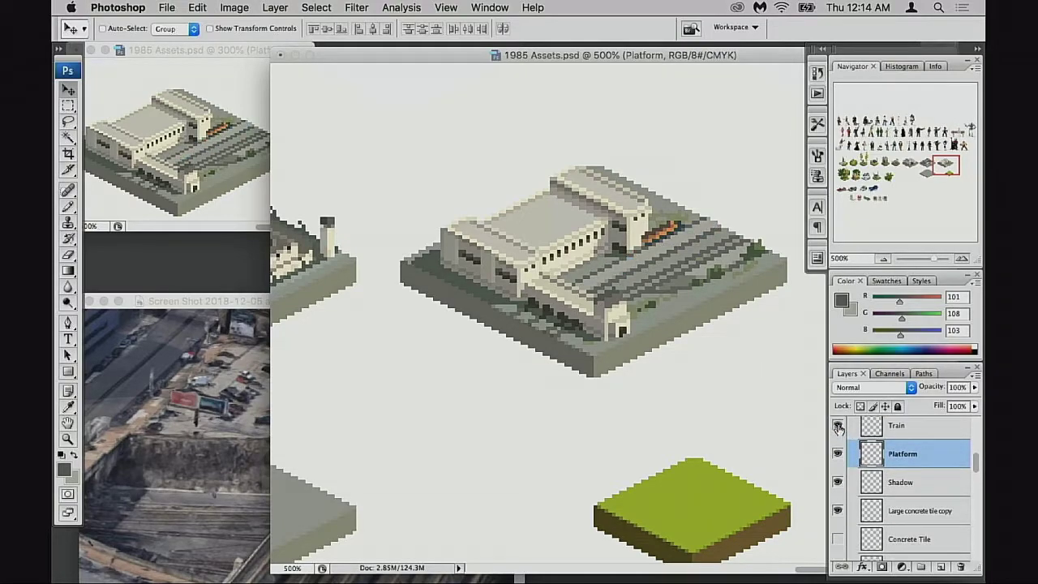
scroll(852, 483, "up", 2)
scroll(860, 487, "down", 1)
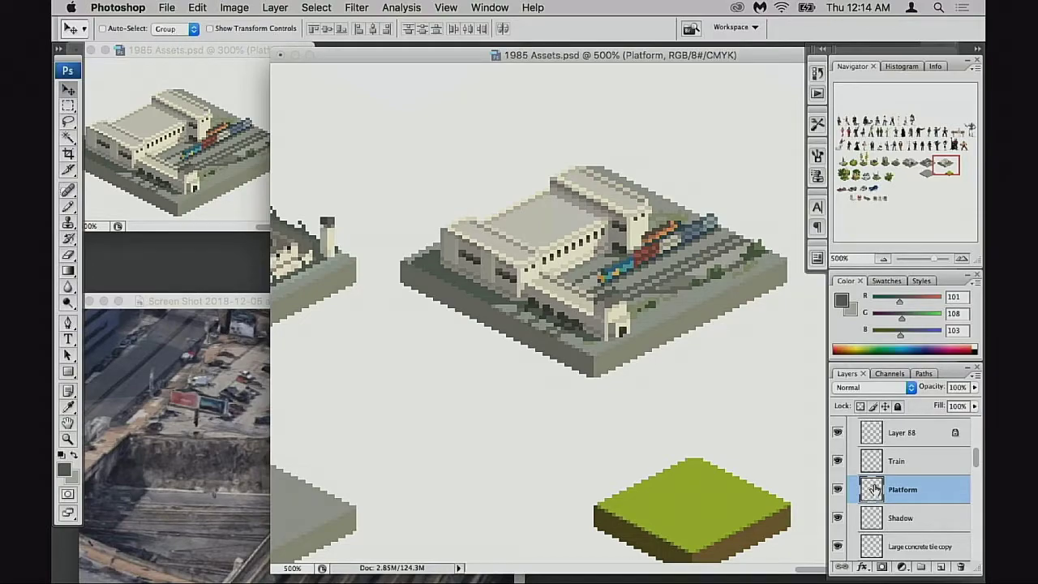
scroll(872, 495, "down", 1)
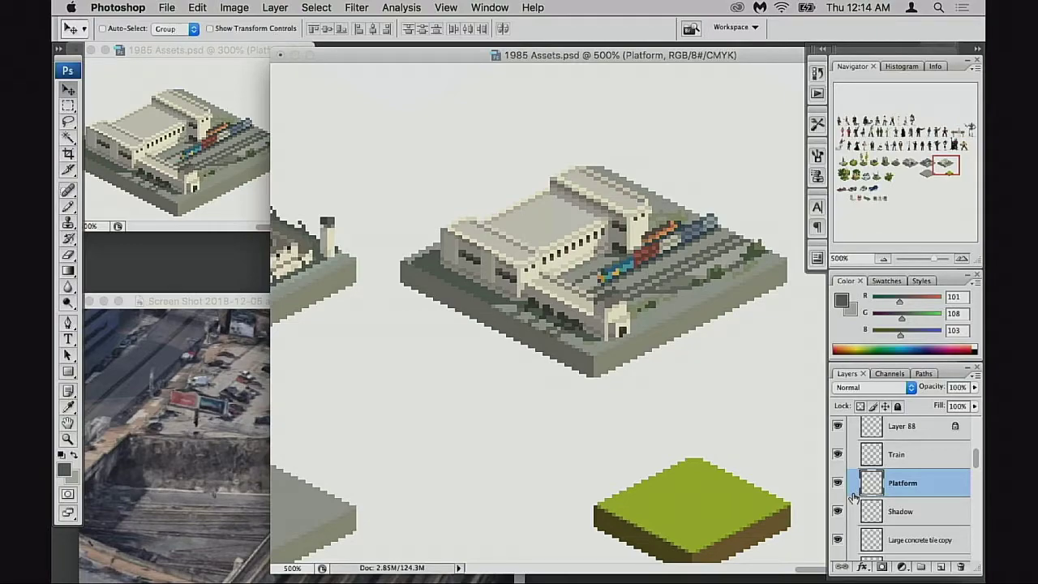
left_click_drag(865, 501, 875, 517)
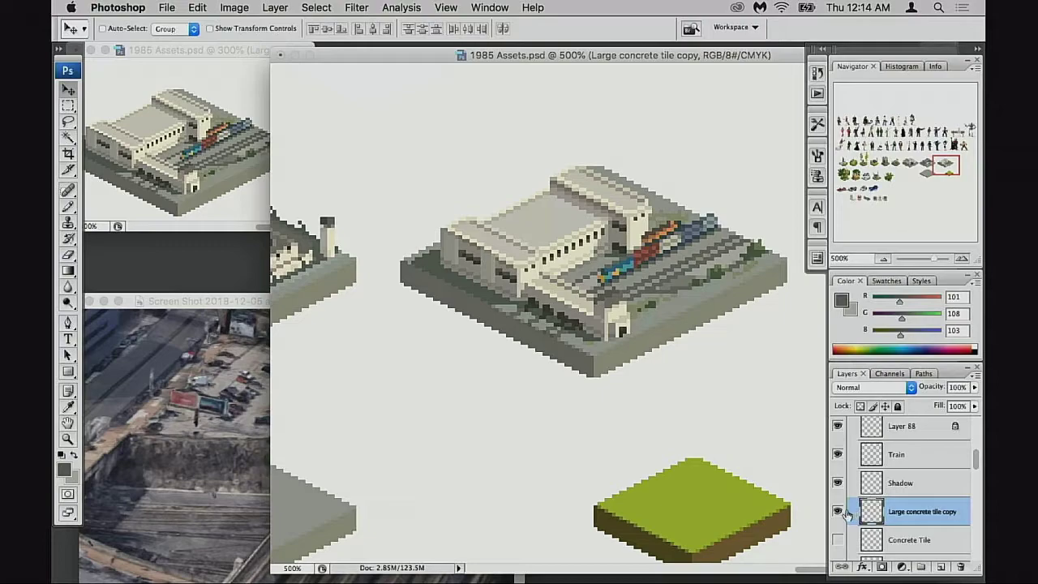
left_click(838, 511)
left_click(838, 511)
Step: Check what Layer 88 contains and move it below the Shadow layer, directly above Large concrete tile copy
left_click_drag(796, 453, 784, 493)
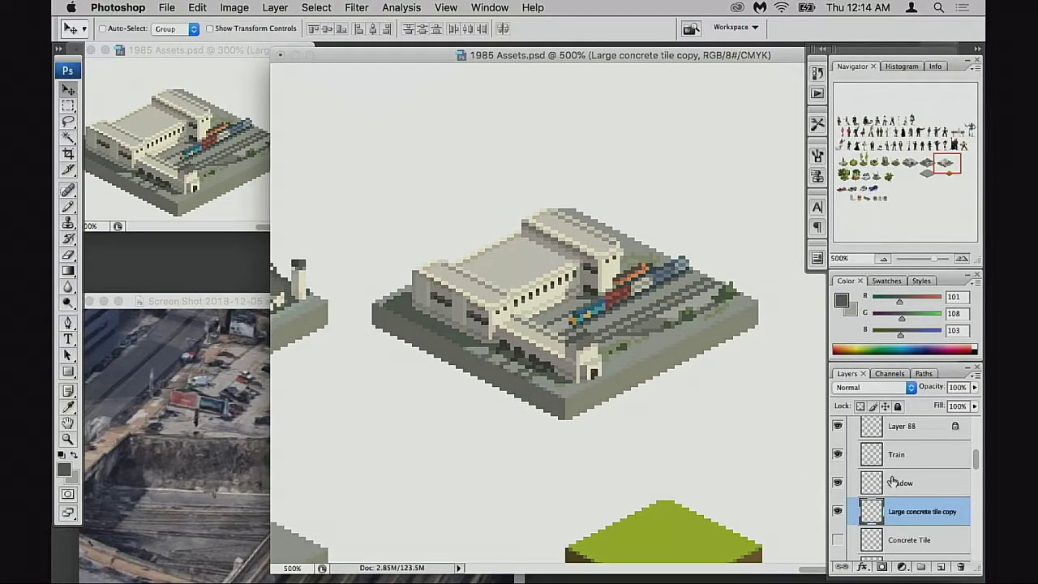
scroll(844, 486, "up", 2)
left_click(838, 479)
left_click(840, 482)
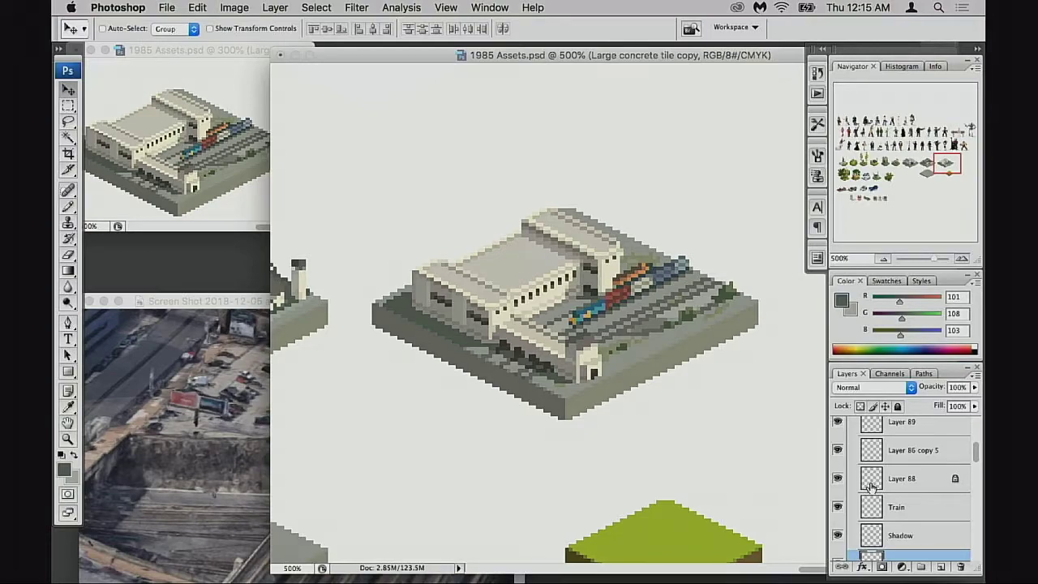
left_click(838, 479)
left_click(838, 478)
left_click_drag(869, 485, 863, 545)
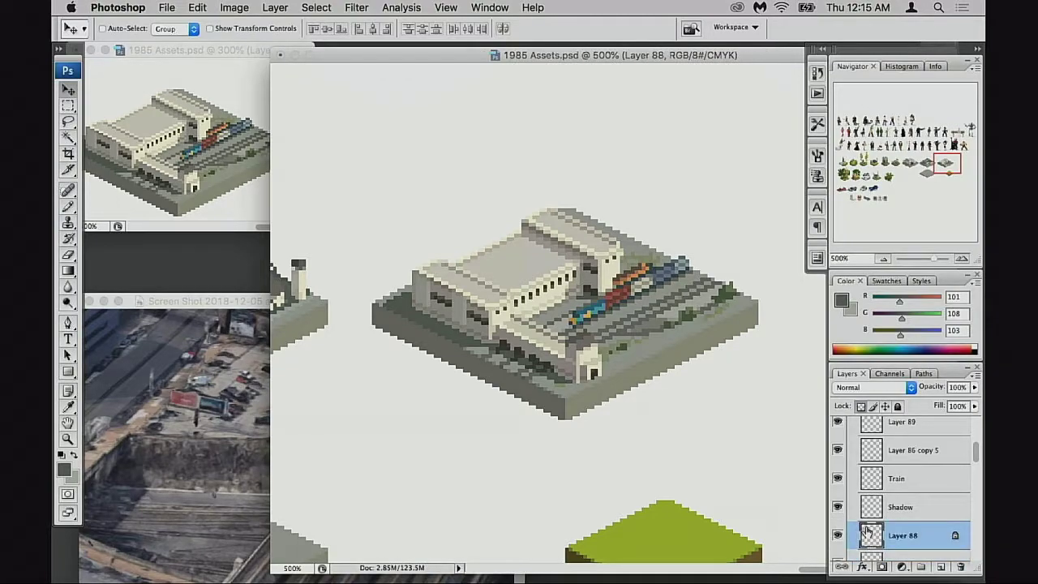
Step: Merge Layer 88 down into the Large concrete tile copy layer and toggle the merged layer's visibility to check its contents
scroll(868, 526, "down", 2)
key("super+e")
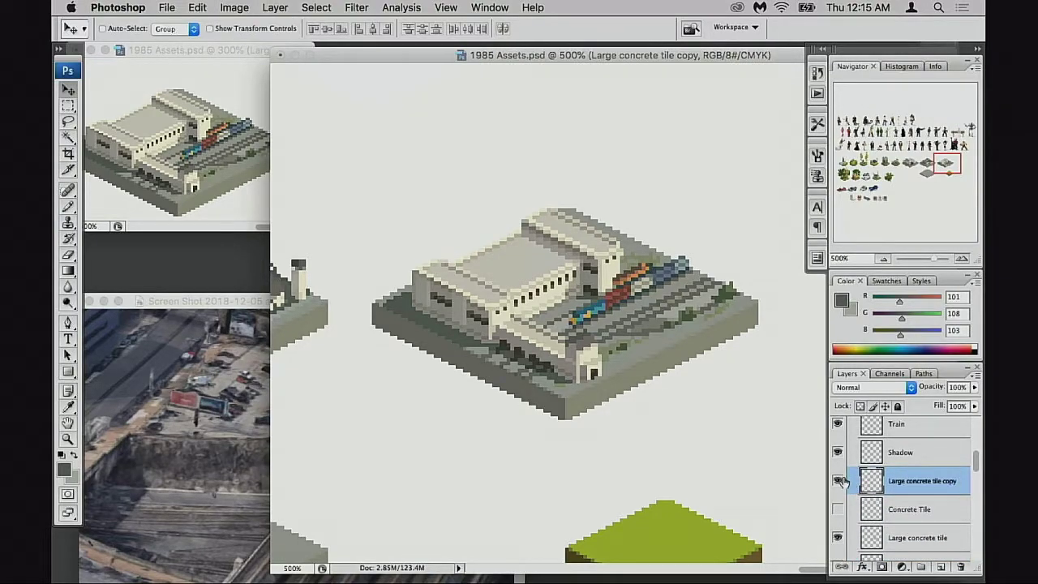
left_click(838, 481)
left_click(838, 480)
scroll(865, 480, "up", 3)
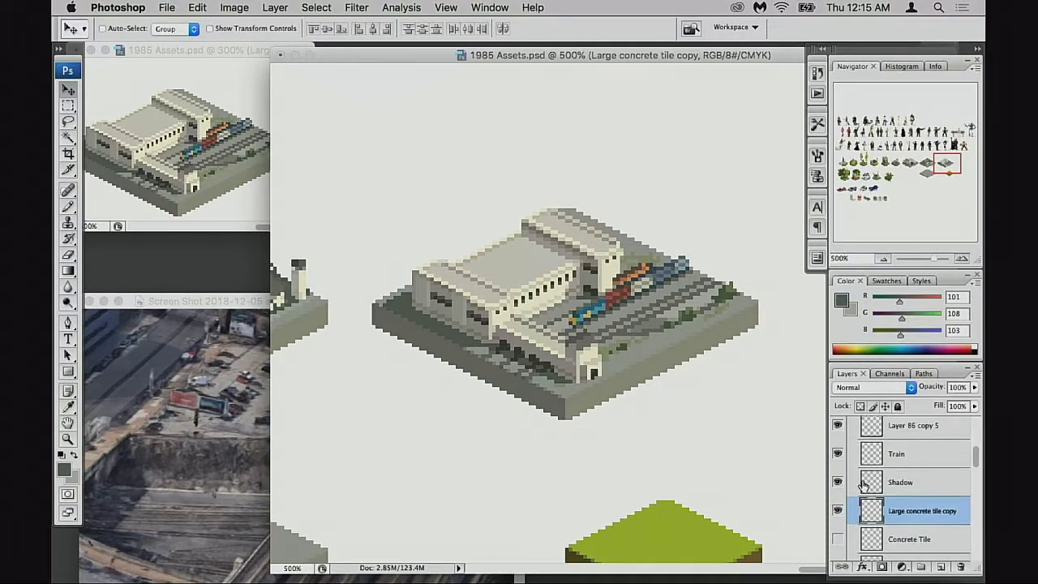
Step: Check the station building's layer by toggling its visibility, and rename Layer 86 copy 5 to Building
left_click(838, 458)
left_click(839, 457)
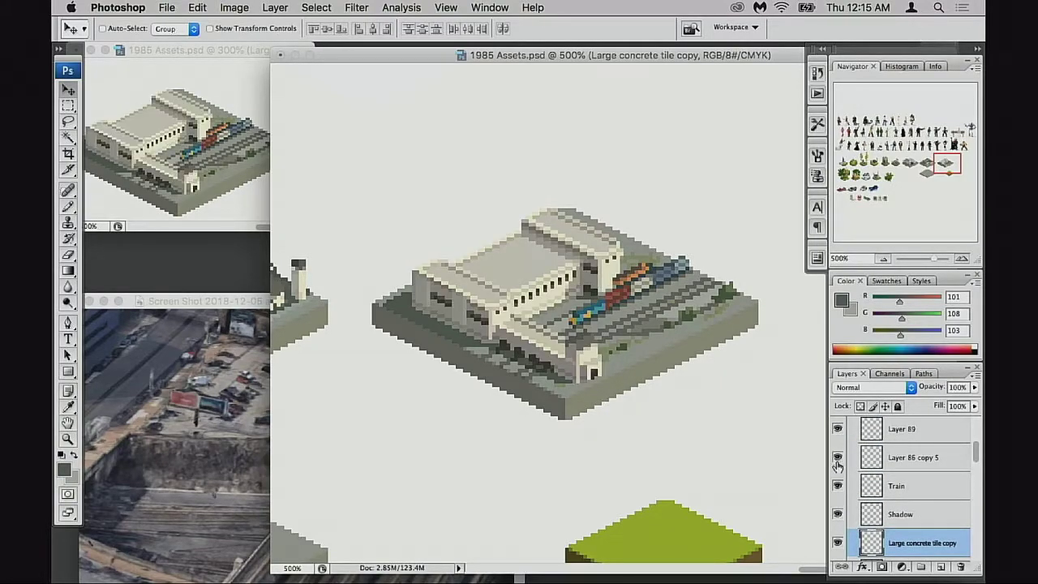
left_click(897, 461)
double_click(898, 461)
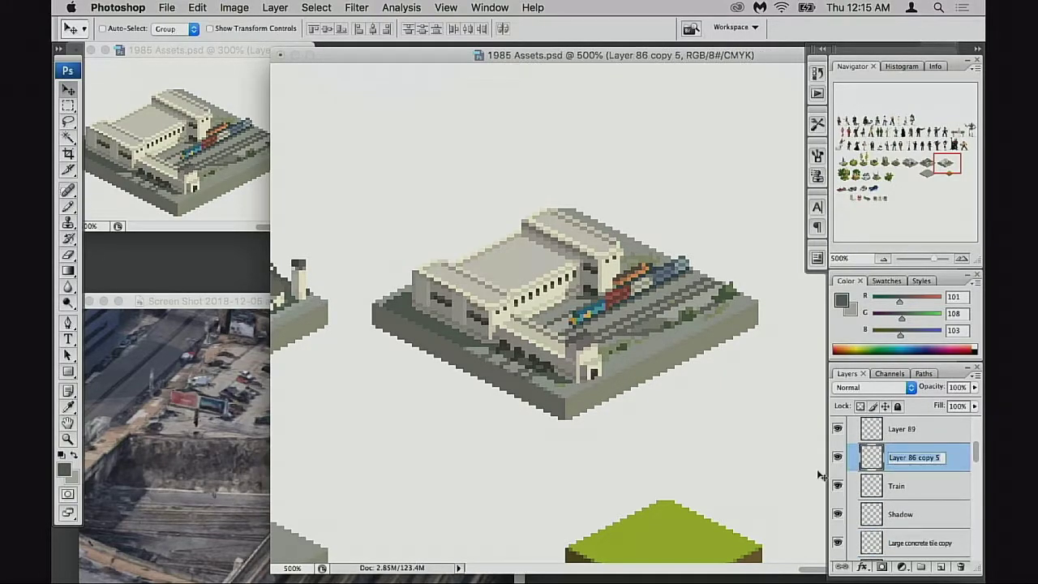
type("Building")
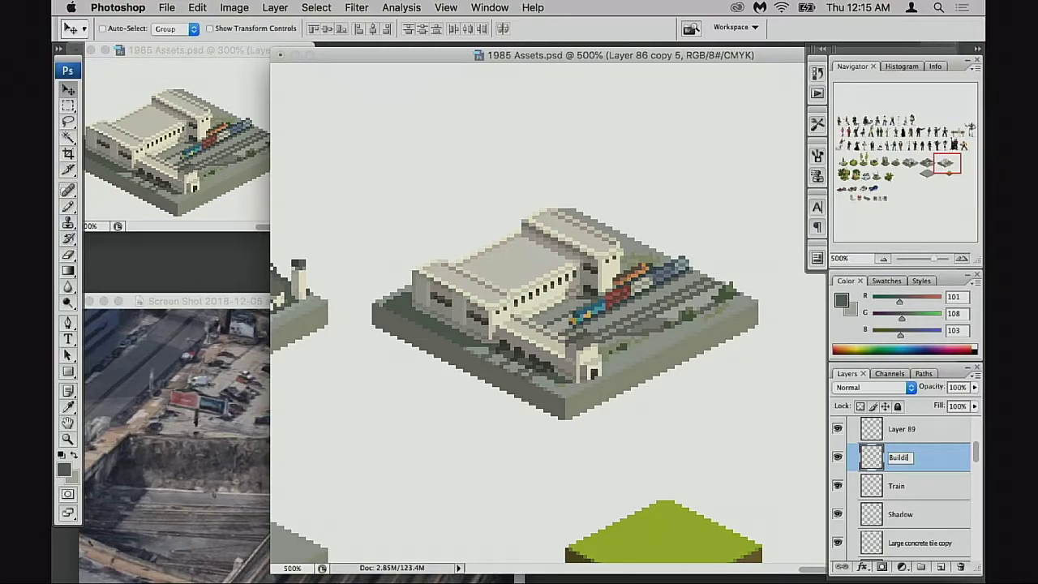
key("Return")
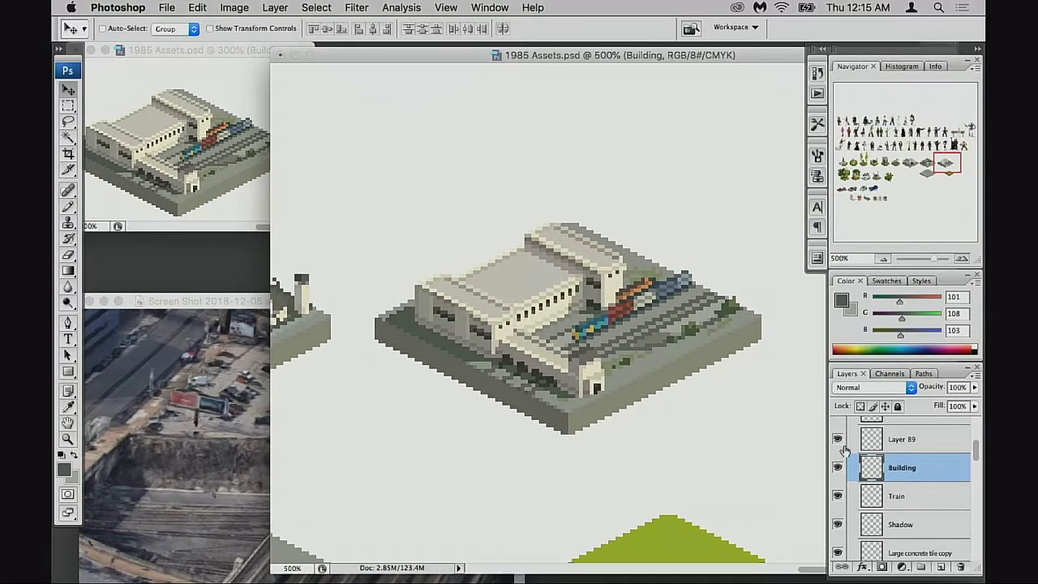
Step: Toggle Layer 89 off and on to check its contents, and examine the station building in the aerial reference photo at 50% zoom
left_click(836, 439)
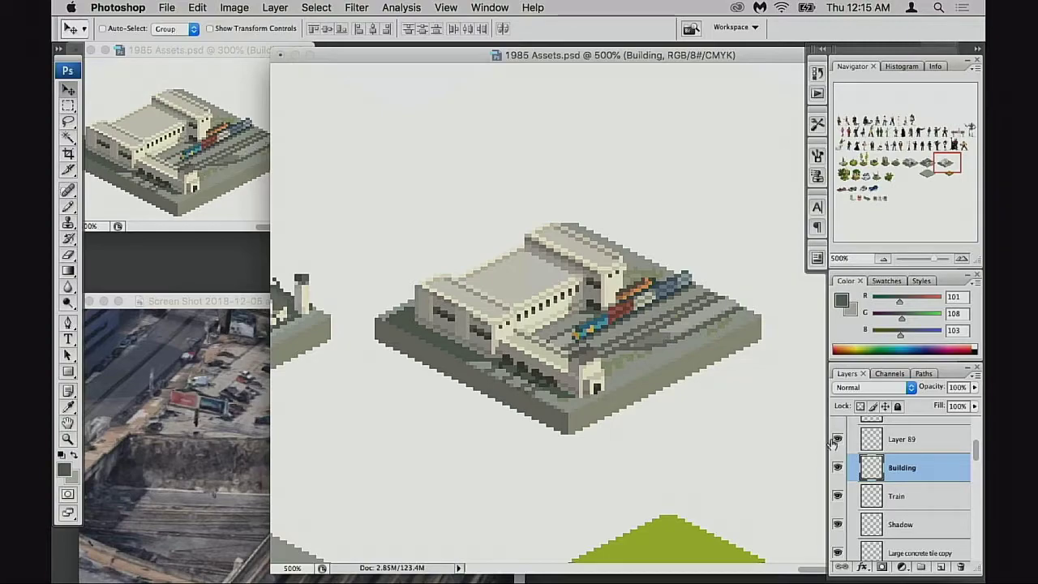
left_click(837, 440)
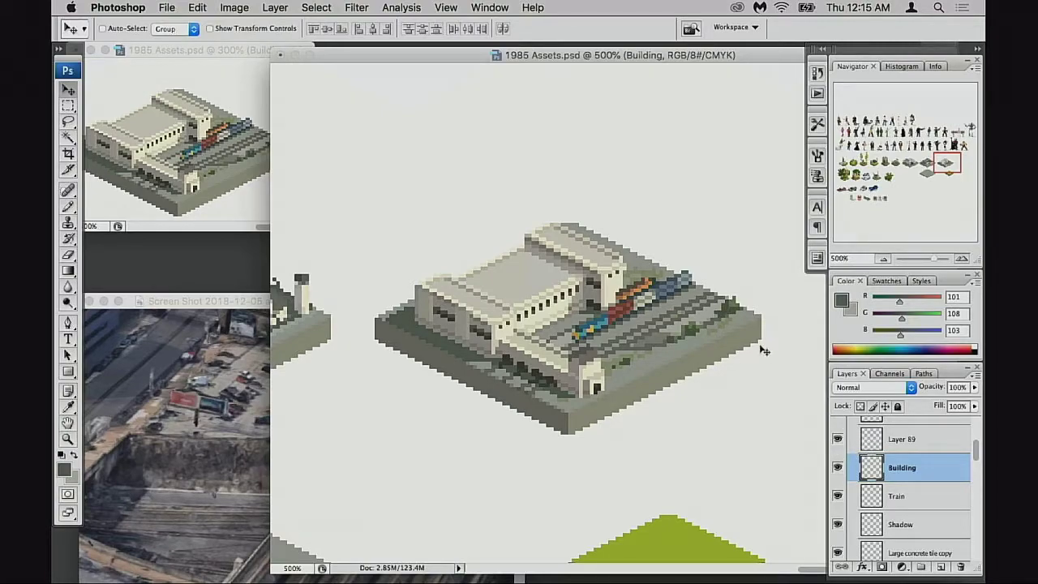
left_click(203, 393)
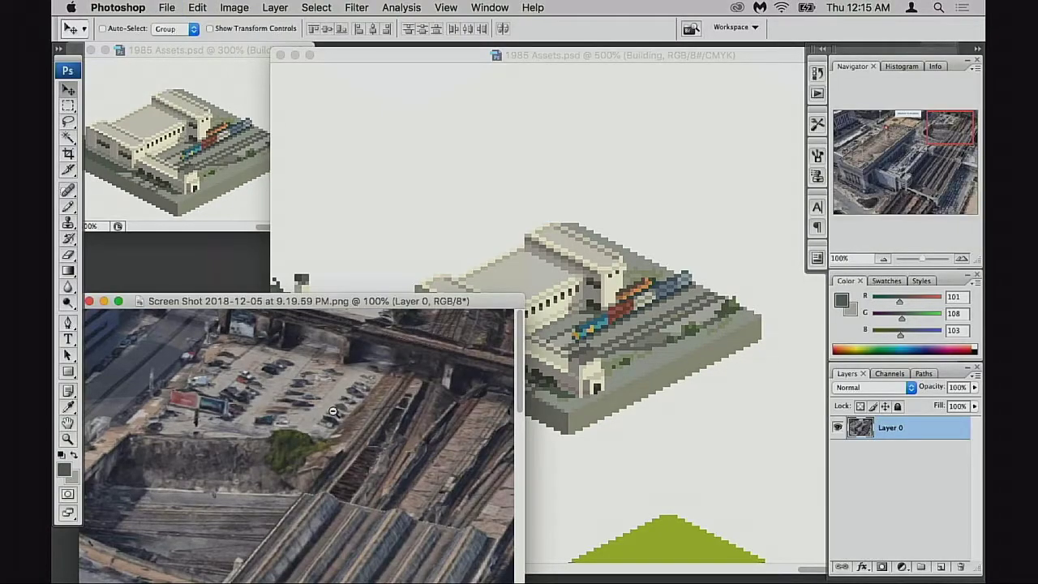
key("super+minus")
key("super+minus")
left_click_drag(299, 485, 345, 403)
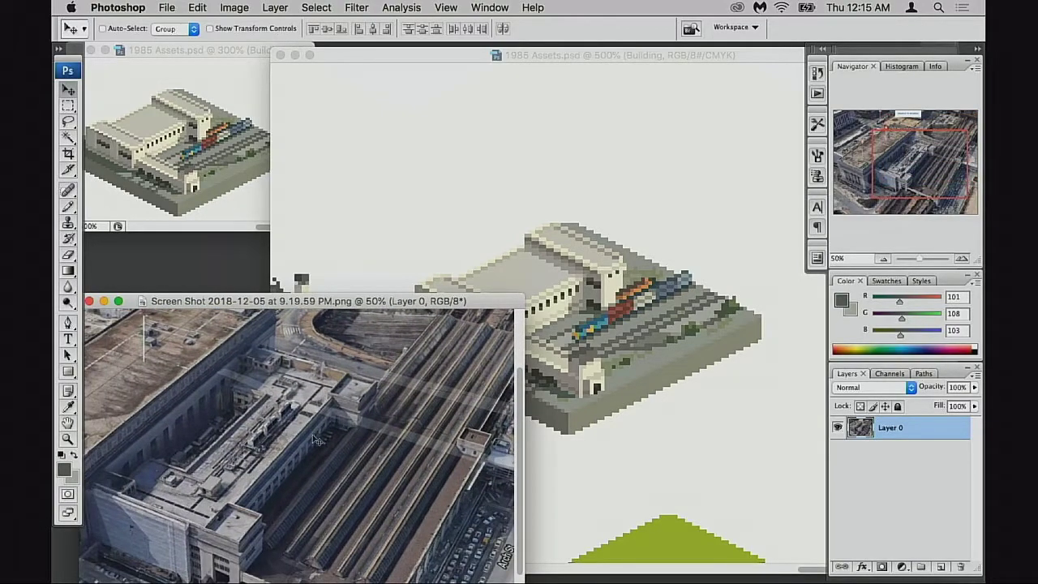
scroll(340, 417, "left", 2)
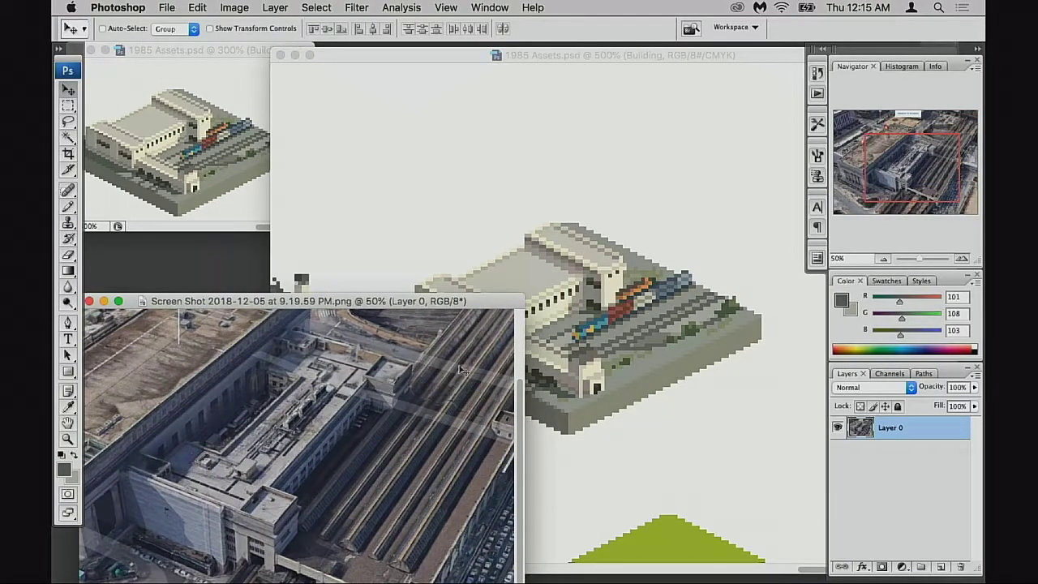
Step: Return to the 1985 Assets document and toggle the Building and Layer 89 layers off and on to review their contents
left_click(563, 318)
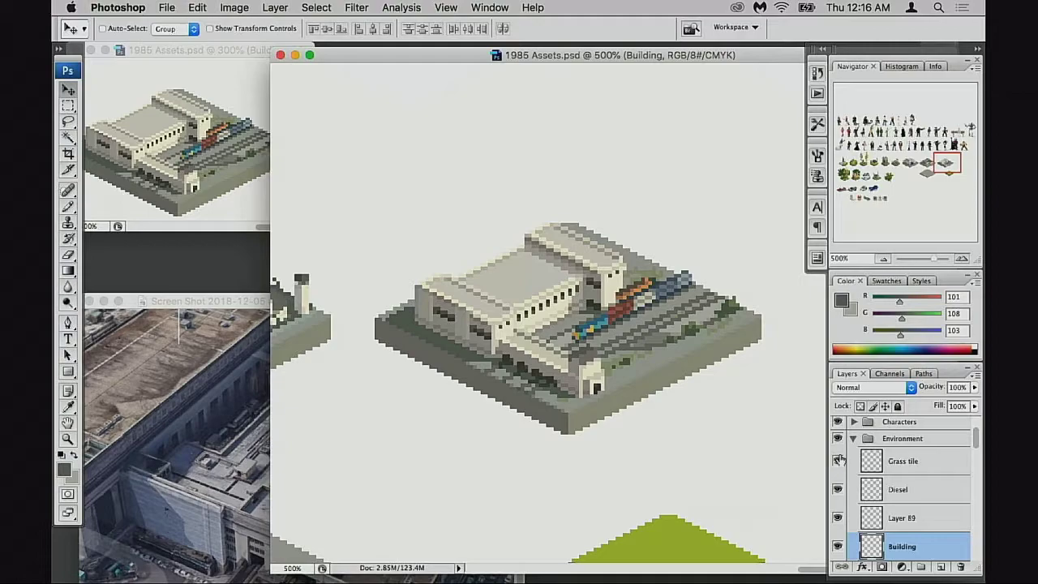
scroll(840, 479, "down", 2)
left_click(838, 493)
left_click(838, 493)
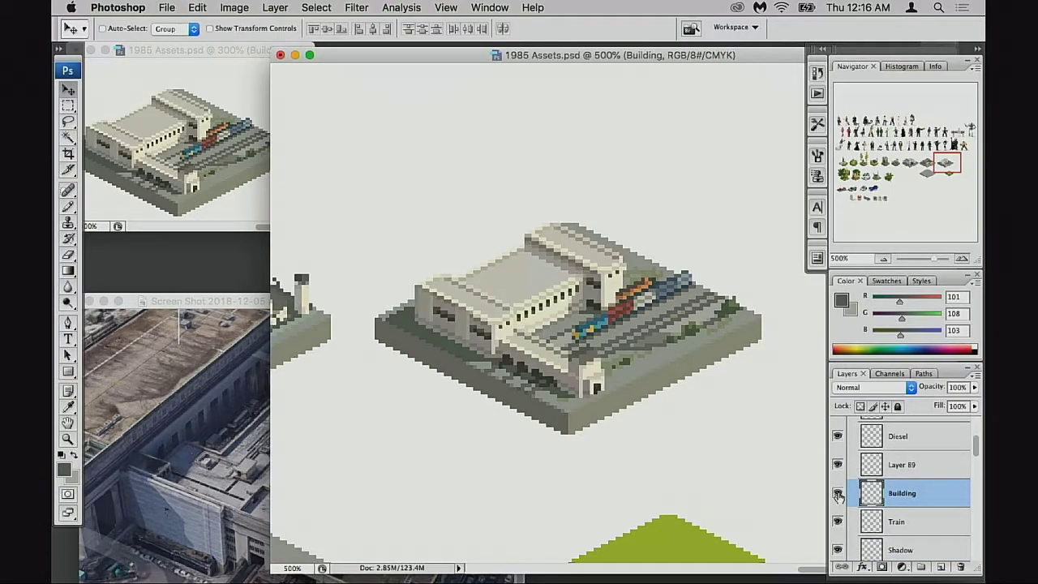
left_click(839, 466)
left_click(839, 466)
Step: Turn off the CMYK proof preview, reposition the document window, and briefly hide the Building layer to compare the tile without it
key("super+plus")
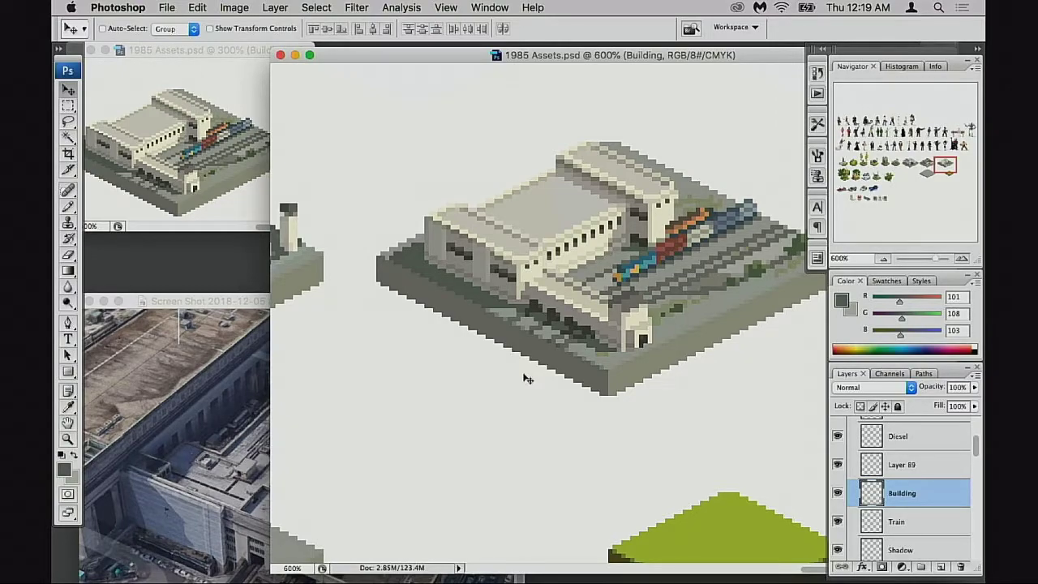
key("super+y")
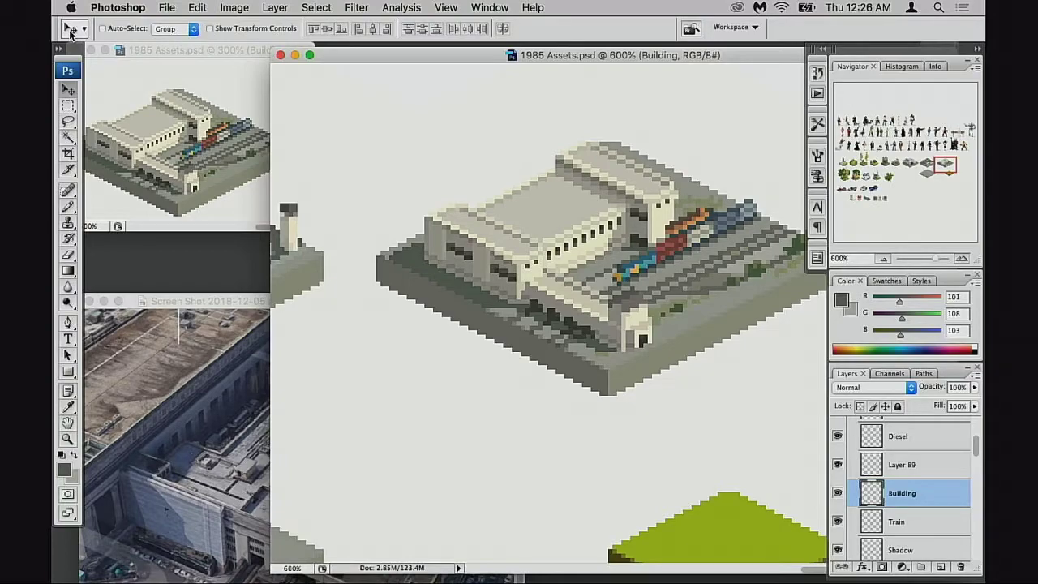
left_click_drag(432, 54, 438, 54)
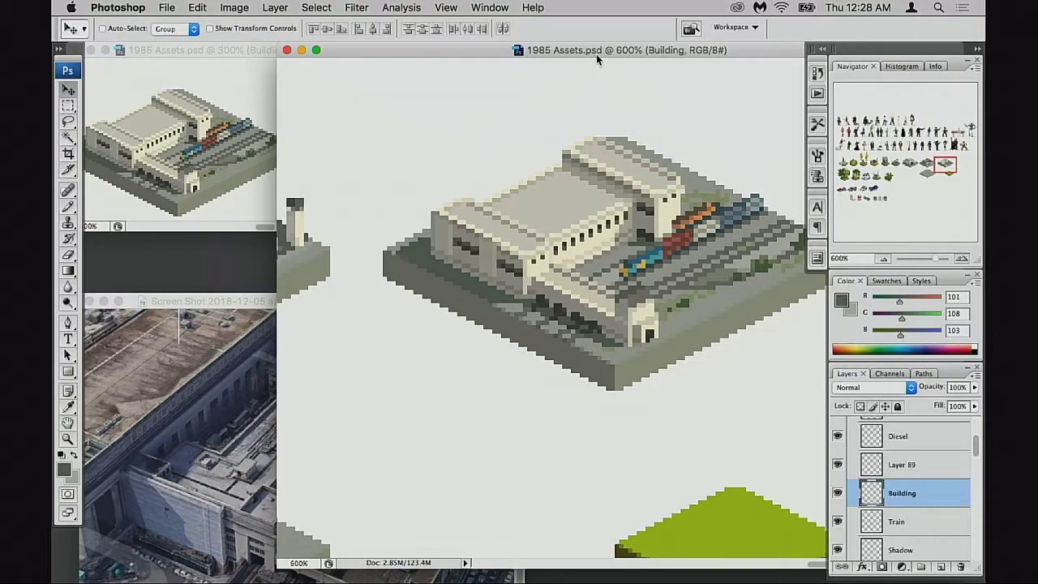
left_click_drag(598, 54, 579, 53)
scroll(535, 308, "right", 3)
left_click(837, 500)
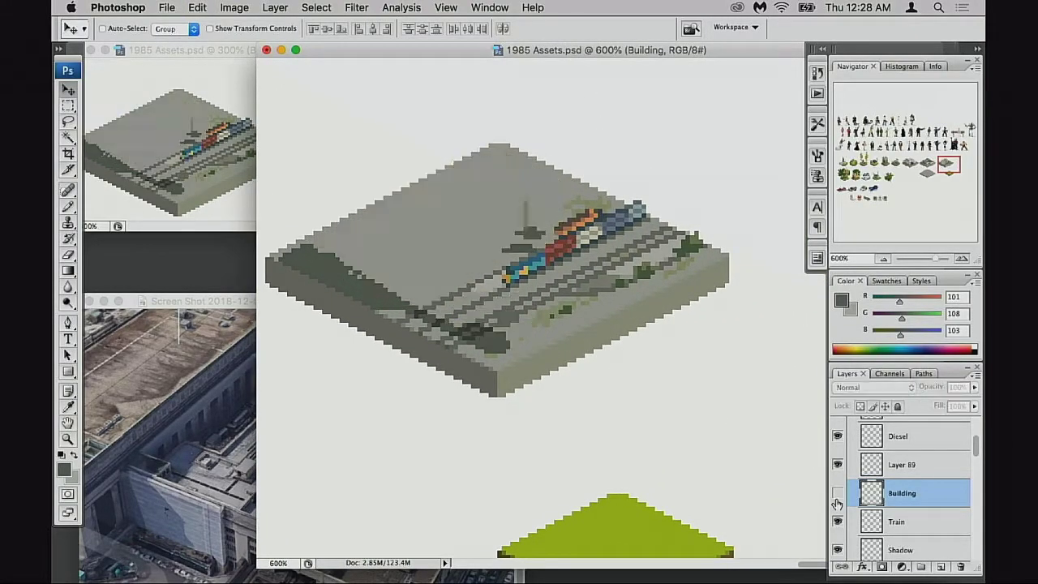
left_click(837, 500)
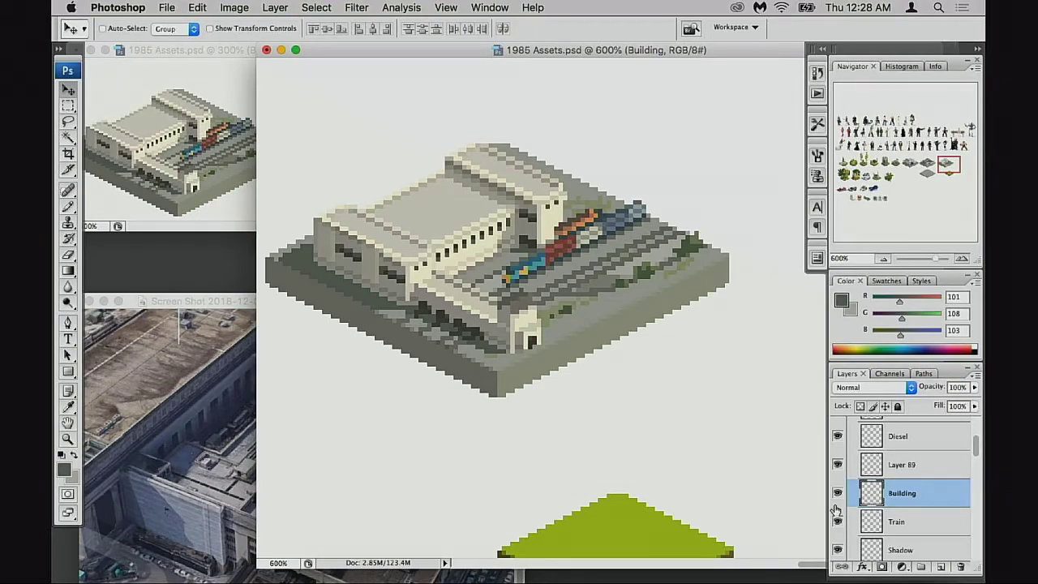
Step: Set the Pencil tool to 50% opacity and sample the cream wall colour from the building's front corner
left_click(512, 382, "super")
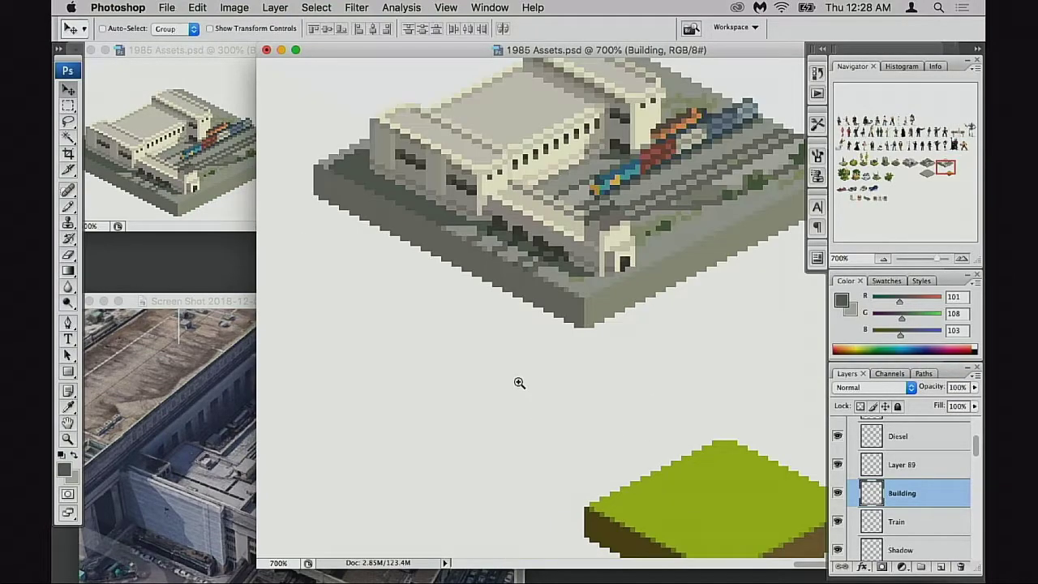
left_click(579, 311, "super")
left_click_drag(531, 336, 496, 416)
left_click(497, 269, "super")
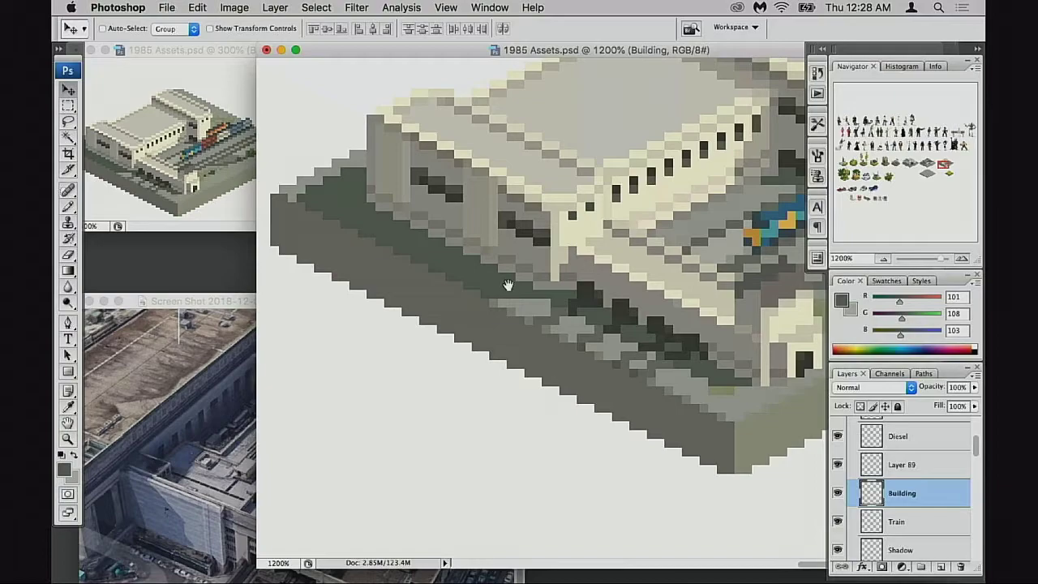
left_click(553, 307)
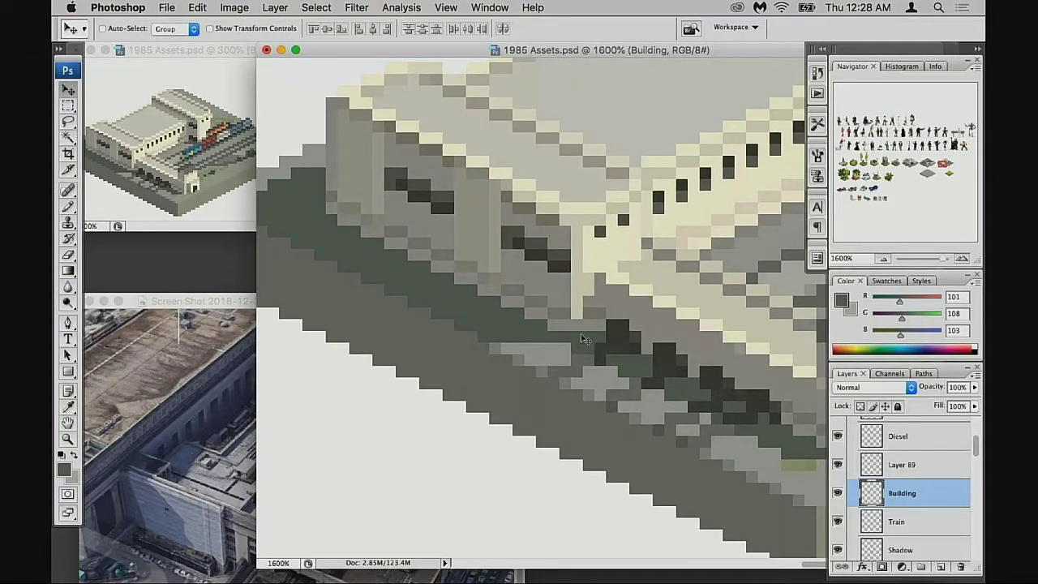
key("b")
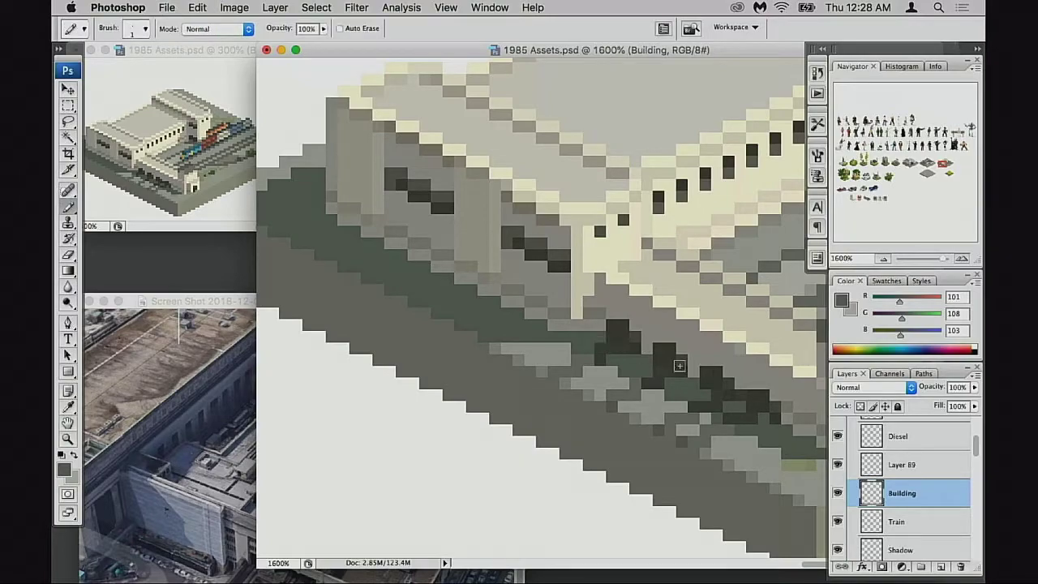
key("3")
left_click(584, 301, "alt")
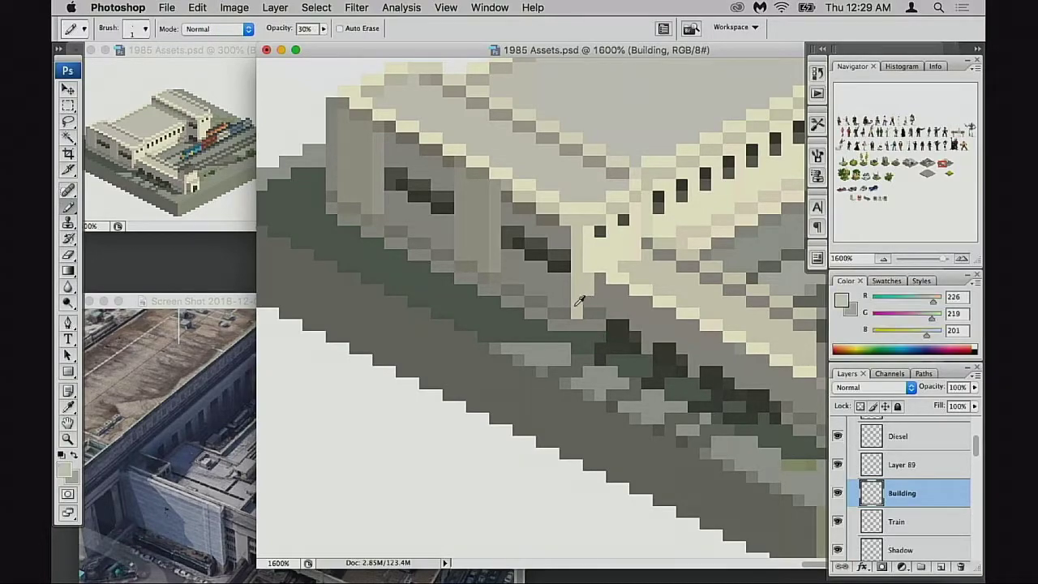
key("5")
Step: Examine the low front wall, the small end tower and the tracks of the train station tile
left_click_drag(802, 411, 628, 394)
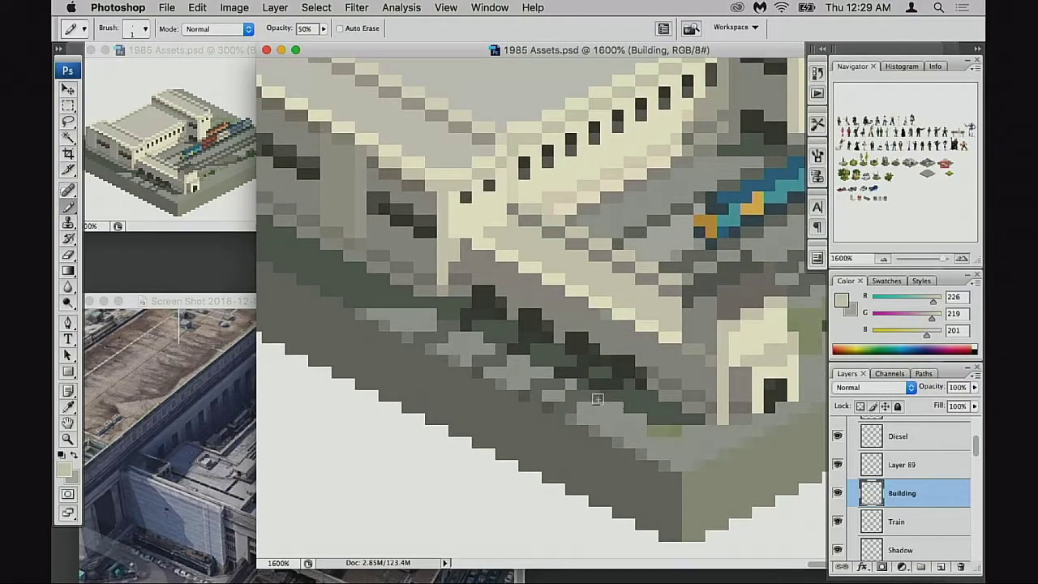
left_click_drag(805, 298, 583, 399)
left_click(590, 391, "alt")
left_click(602, 394, "alt")
left_click_drag(637, 375, 573, 407)
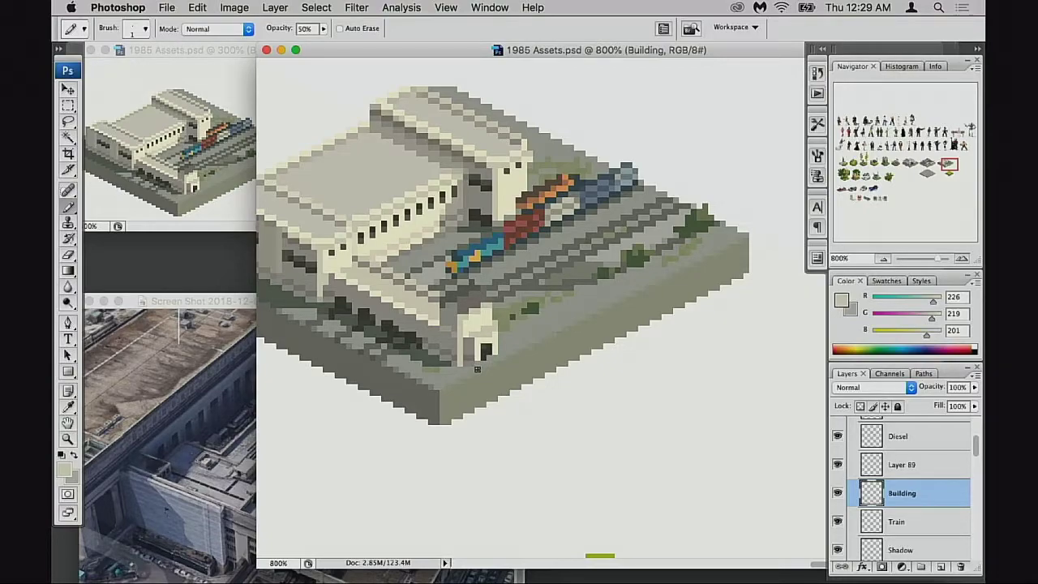
Step: View the asset sheet full screen at 300% with all panels hidden and the Move tool active
key("f")
left_click_drag(378, 212, 478, 458)
left_click(495, 314, "alt+super")
left_click(495, 321, "alt+super")
left_click(478, 312, "alt+super")
left_click_drag(459, 250, 524, 426)
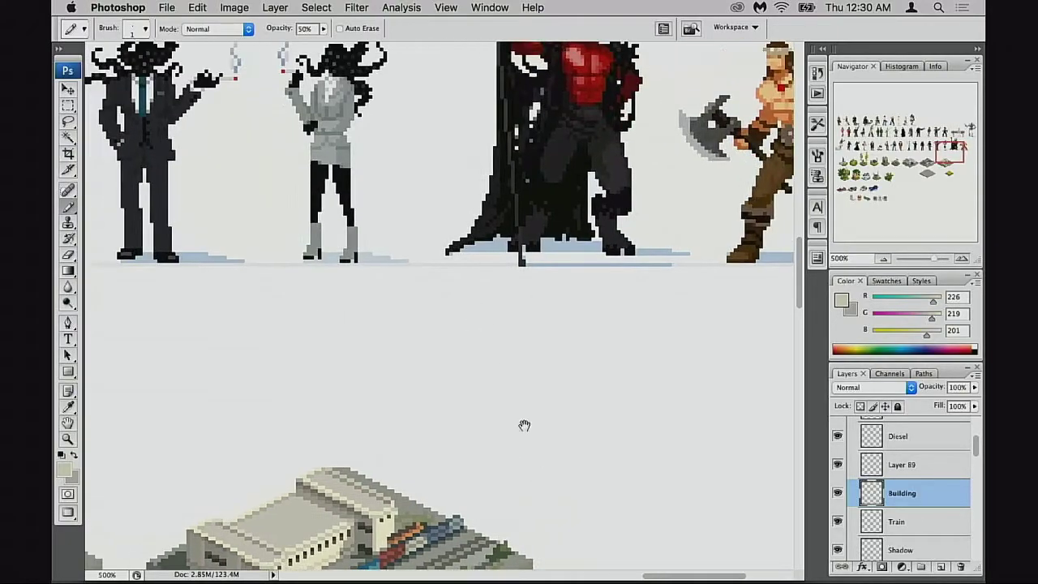
left_click(468, 315, "alt+super")
left_click(468, 315, "alt")
left_click_drag(389, 244, 434, 324)
key("v")
left_click_drag(607, 324, 544, 382)
key("Tab")
Step: Look through the rows of pixel-art characters above the environment tiles, from the horned devil toward the start of the rows
scroll(559, 263, "left", 2)
scroll(560, 264, "down", 1)
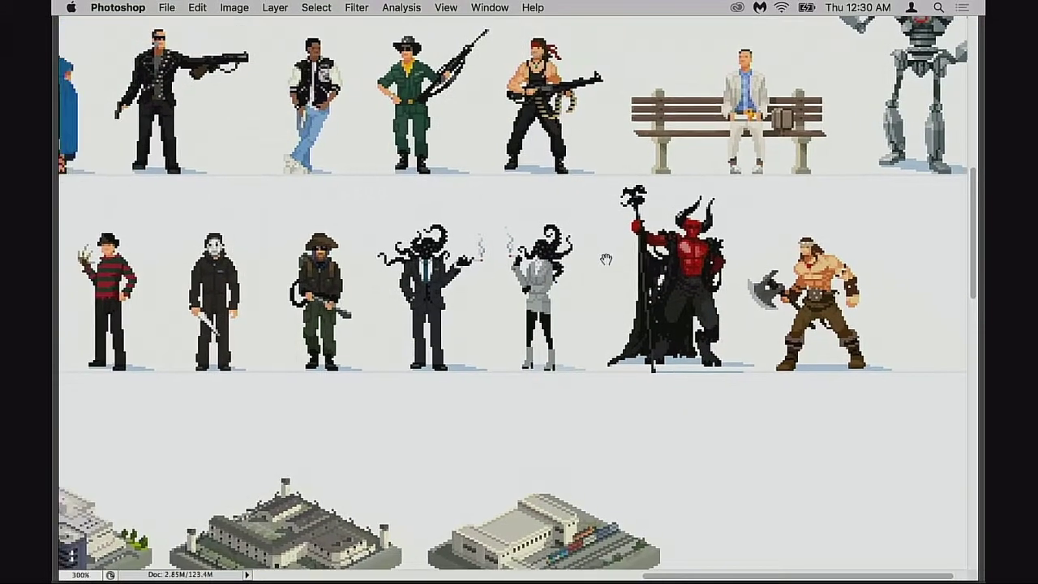
scroll(685, 303, "left", 5)
scroll(616, 259, "up", 4)
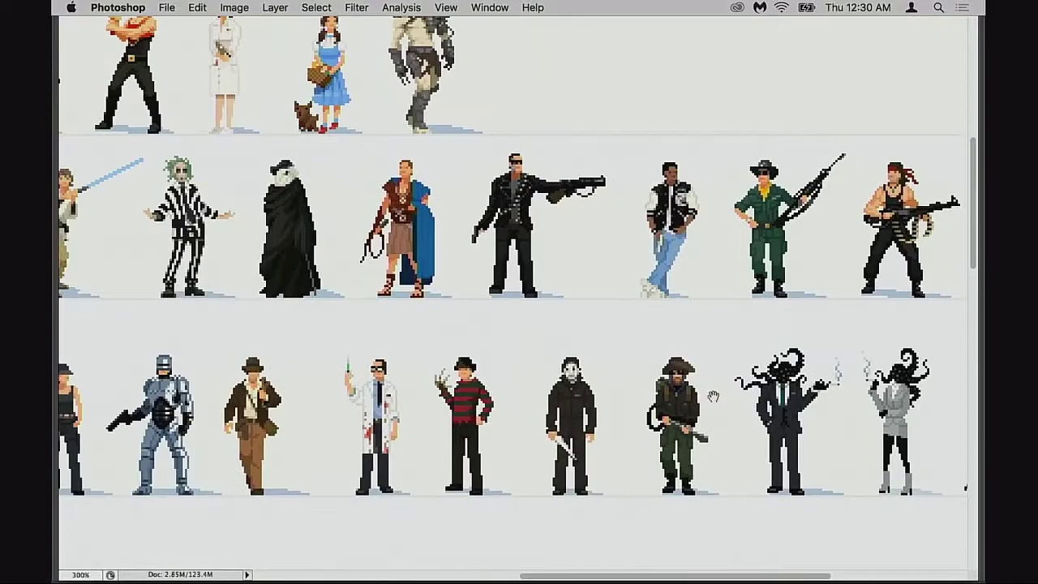
scroll(451, 316, "down", 3)
scroll(487, 321, "left", 5)
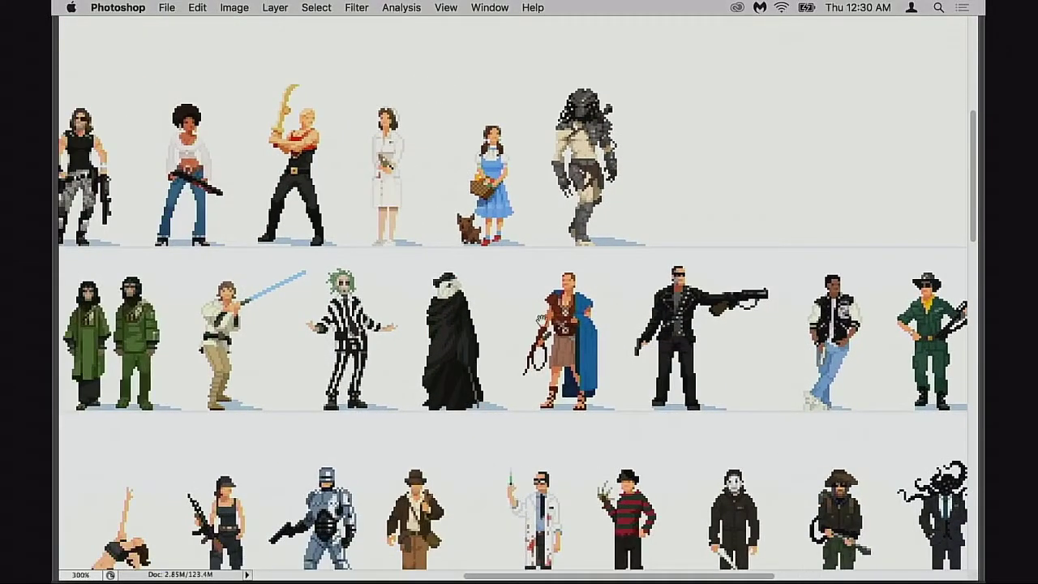
scroll(536, 324, "left", 6)
scroll(536, 324, "down", 2)
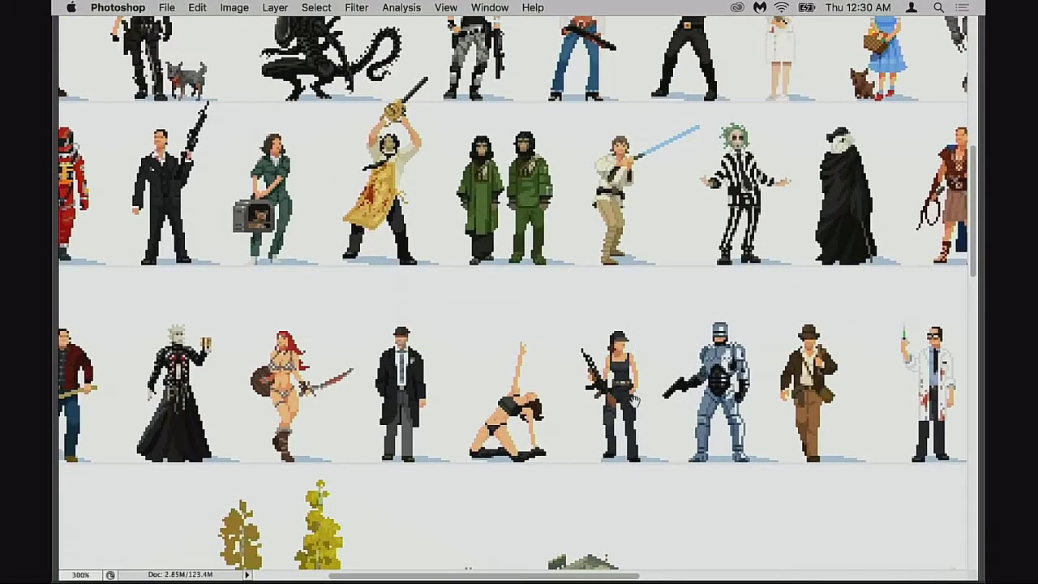
scroll(568, 348, "left", 5)
scroll(568, 348, "up", 1)
scroll(501, 350, "left", 5)
scroll(501, 350, "up", 3)
scroll(543, 348, "right", 3)
scroll(542, 348, "up", 1)
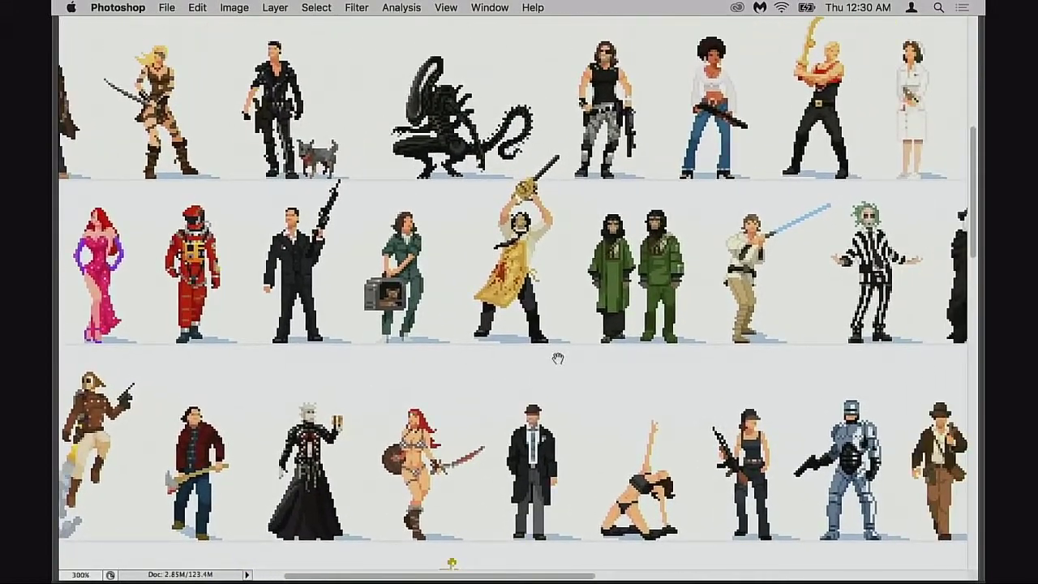
Step: Examine the first characters of the rows, ending with a 500% view of the cowboy in the poncho
left_click(442, 324)
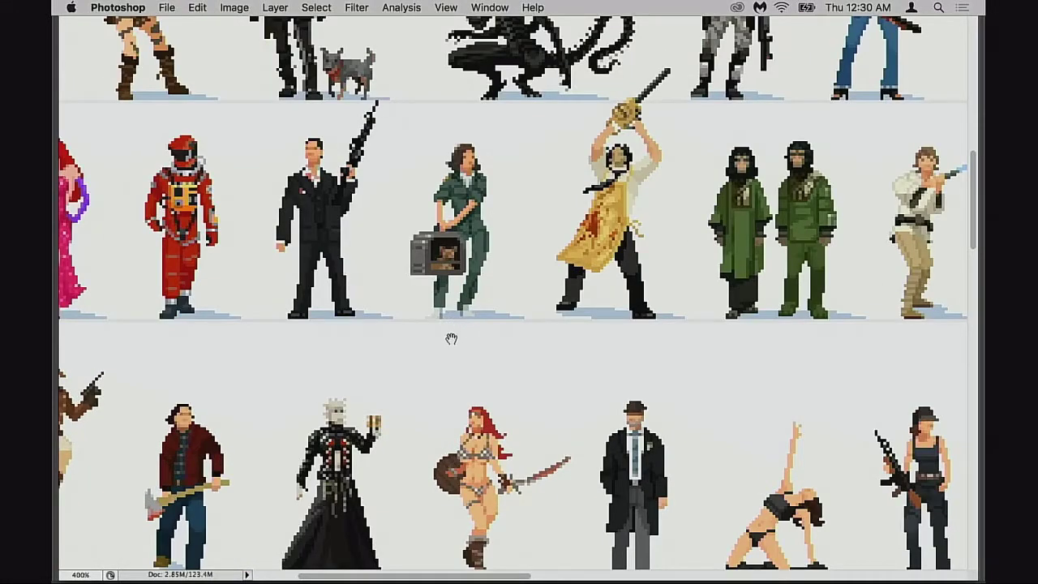
scroll(438, 340, "up", 2)
left_click(408, 351, "alt")
scroll(409, 357, "up", 3)
scroll(409, 357, "right", 2)
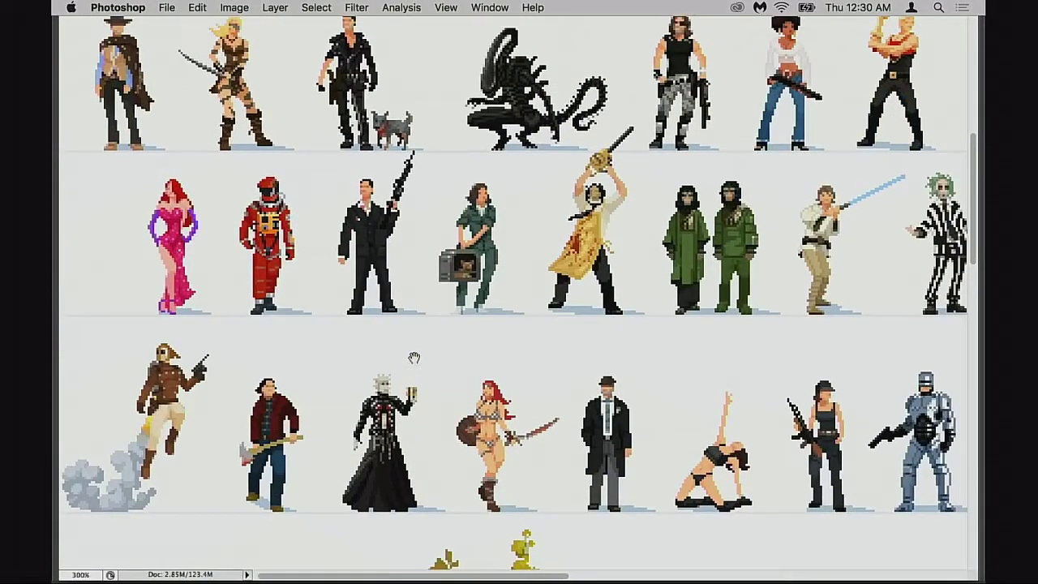
scroll(344, 387, "left", 2)
scroll(357, 394, "up", 3)
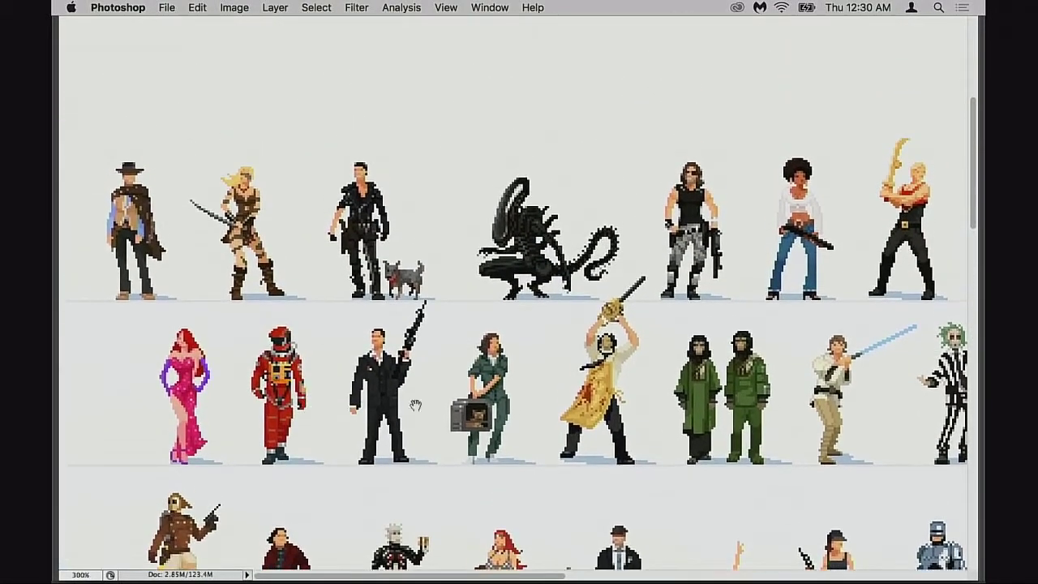
left_click(177, 270)
left_click(178, 269)
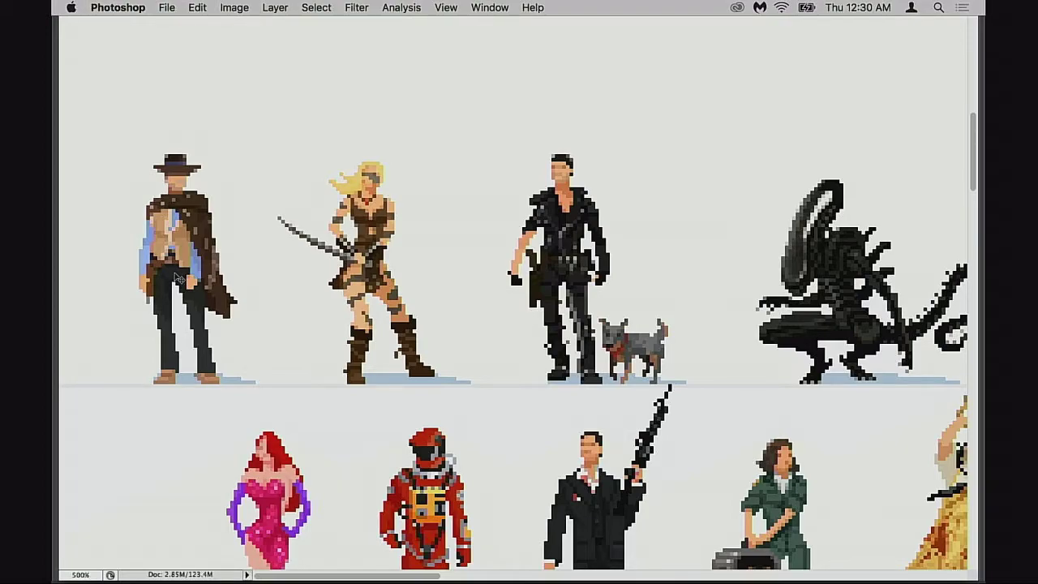
Step: Examine the top two rows of characters at 500%, from the poncho cowboy along to the girl with the basket and the masked hunter
left_click_drag(443, 337, 358, 294)
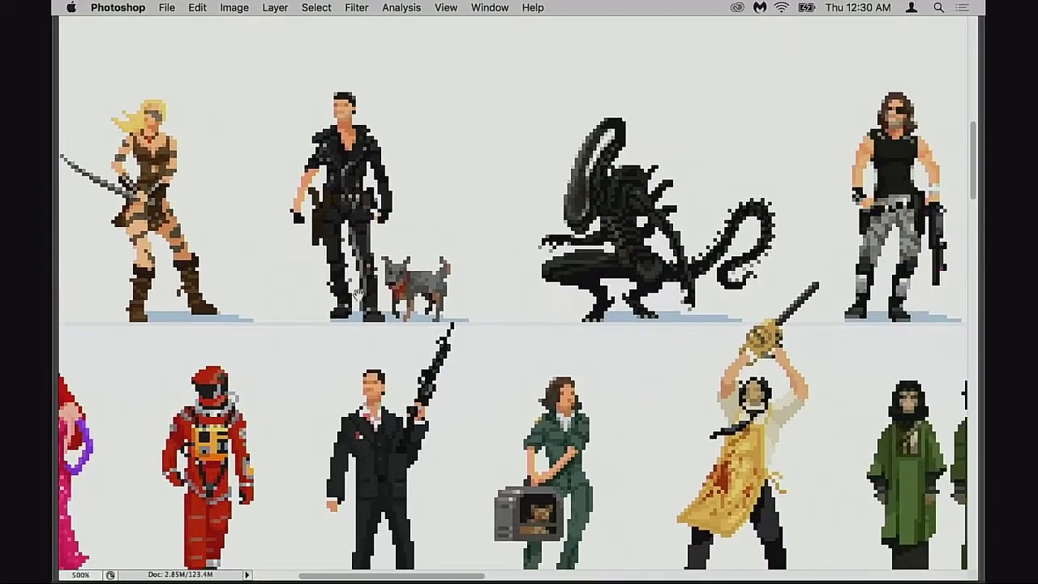
left_click_drag(481, 358, 391, 310)
scroll(391, 311, "right", 4)
scroll(391, 311, "down", 3)
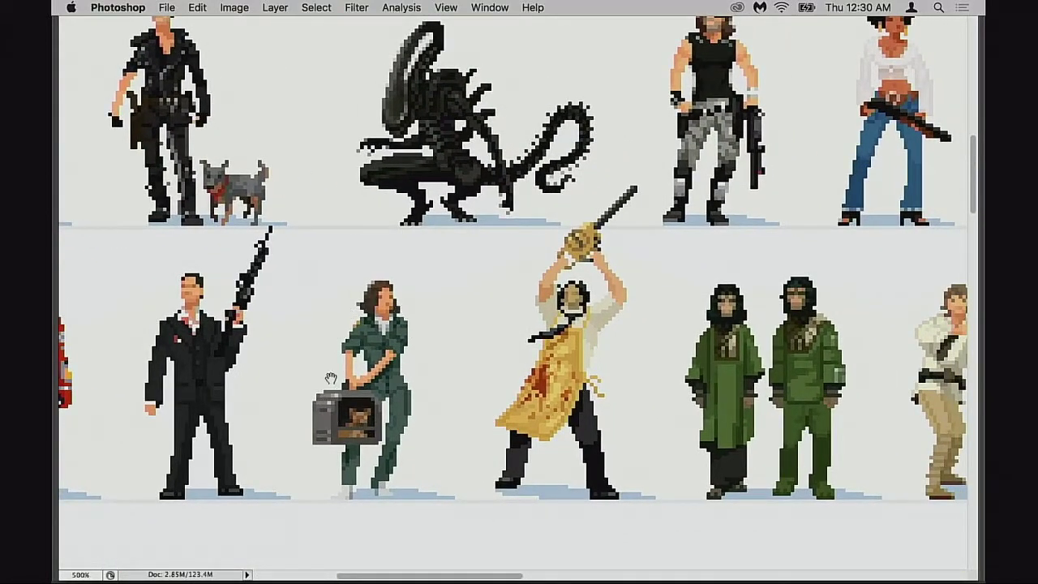
scroll(481, 383, "right", 10)
scroll(481, 383, "up", 3)
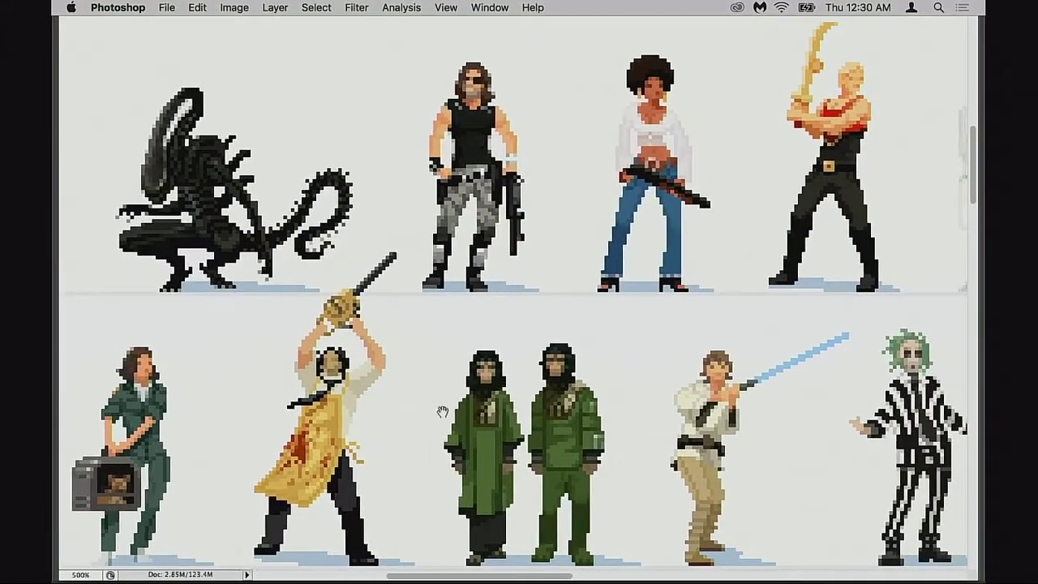
scroll(487, 386, "right", 8)
scroll(487, 385, "up", 2)
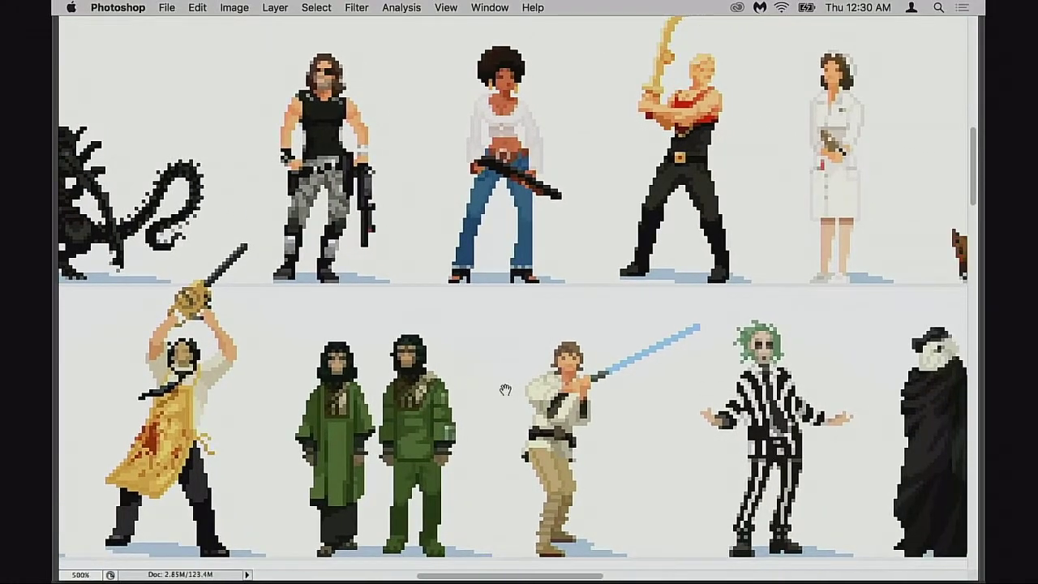
scroll(457, 374, "right", 7)
scroll(457, 374, "up", 3)
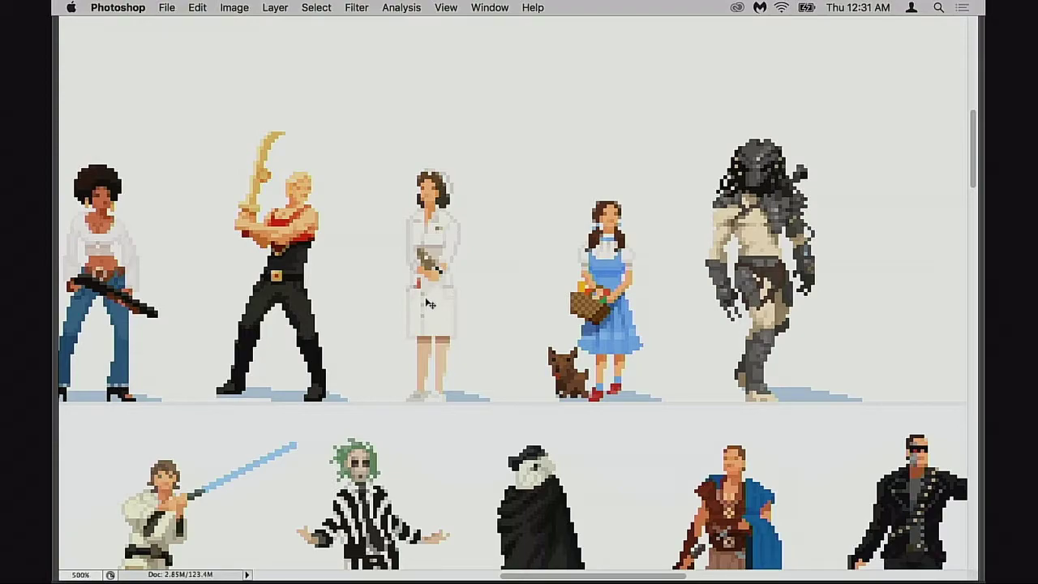
left_click_drag(551, 367, 469, 366)
left_click_drag(549, 365, 505, 346)
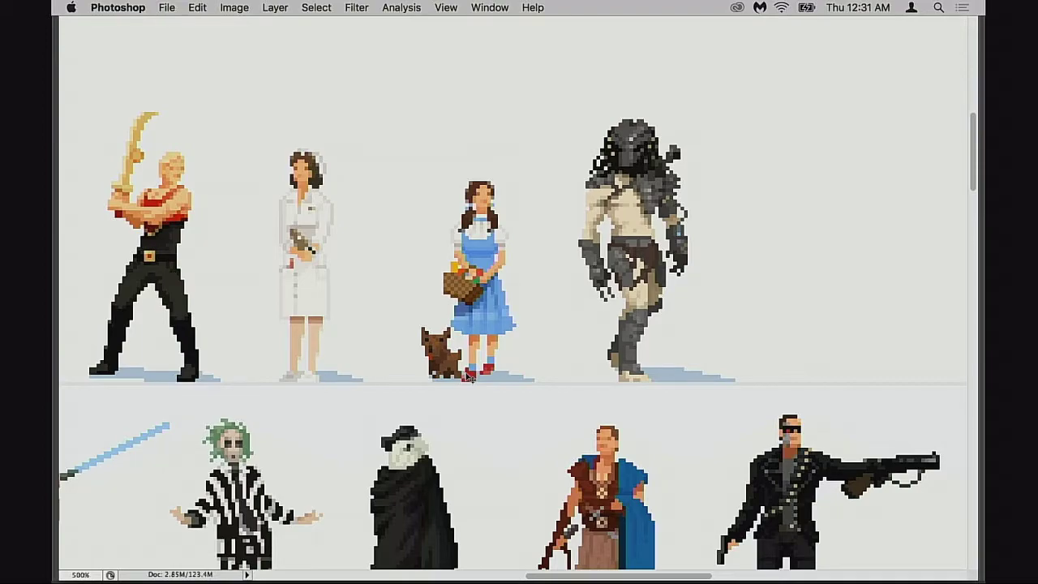
Step: Look through the far end of the second and third character rows, from the black-cloaked figure to the bench sitter and the giant robot
scroll(469, 377, "down", 4)
scroll(469, 377, "right", 5)
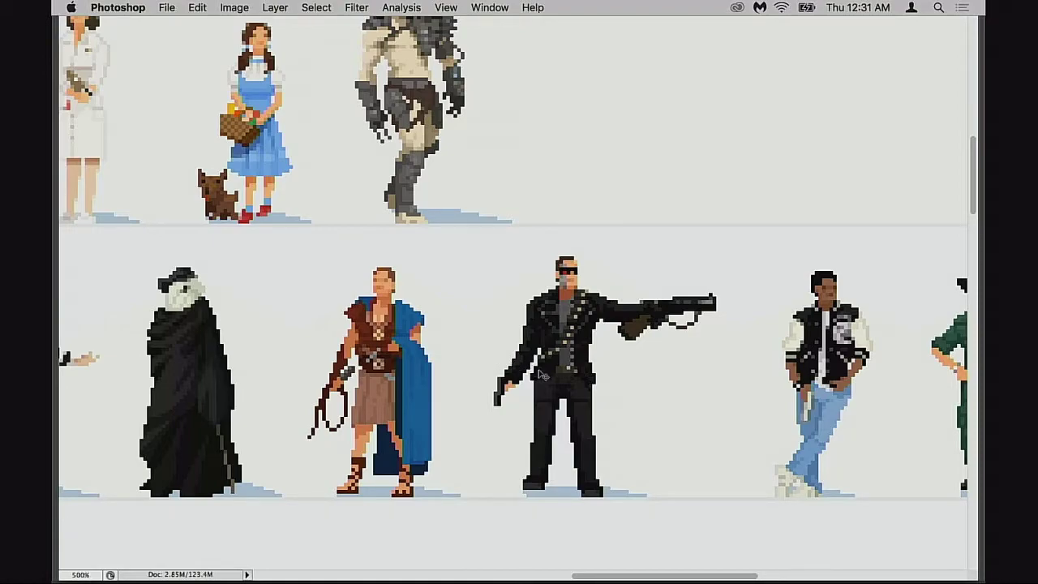
scroll(445, 383, "right", 6)
left_click_drag(410, 396, 302, 369)
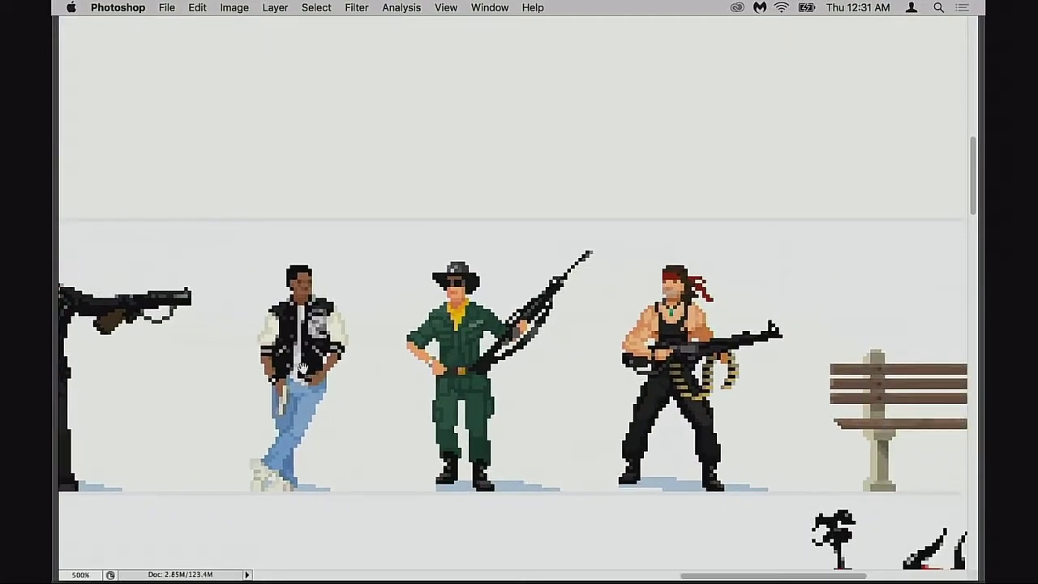
left_click(396, 399, "alt")
left_click_drag(363, 399, 440, 341)
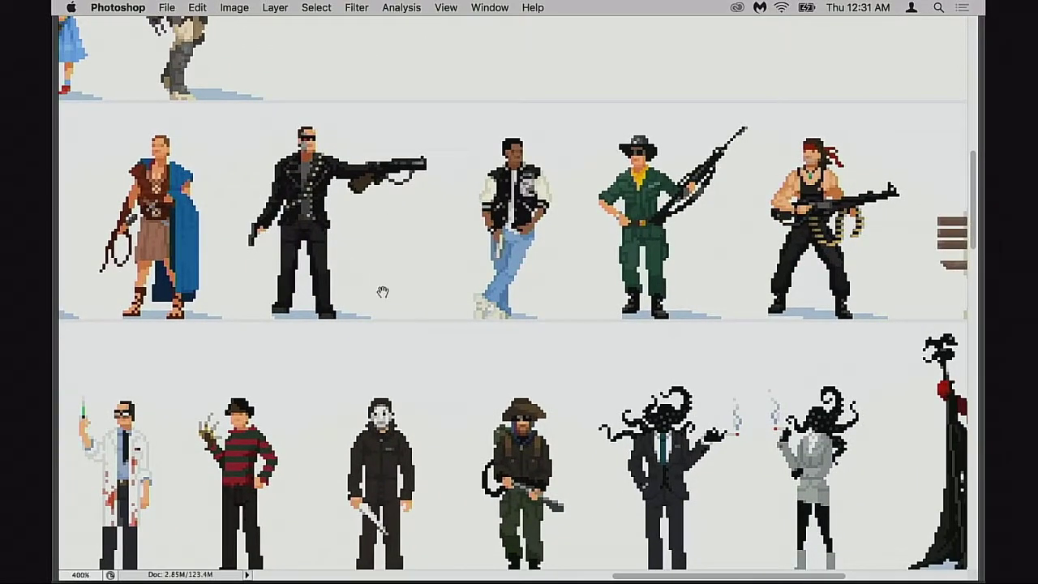
scroll(352, 285, "right", 5)
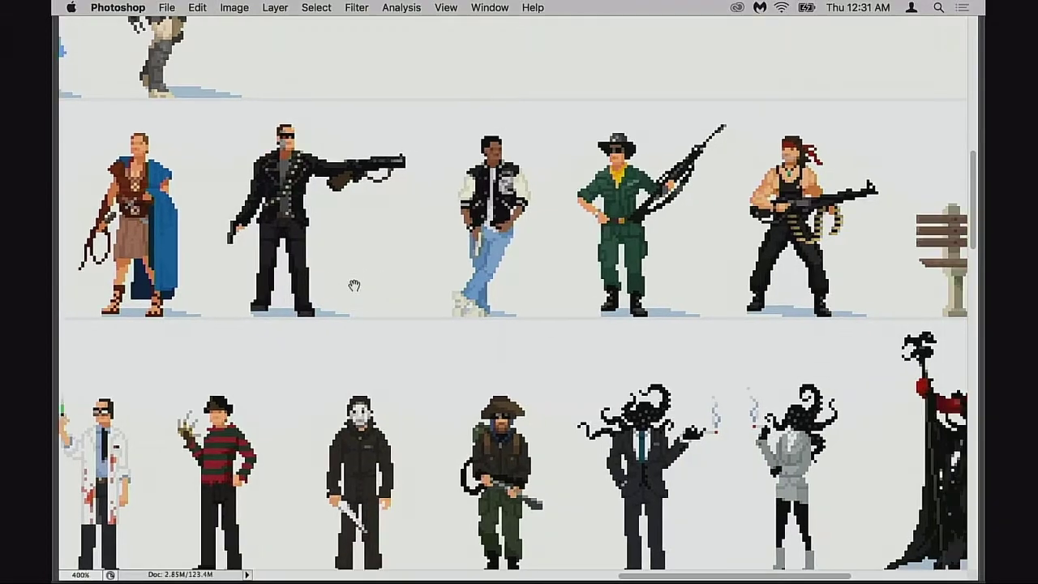
scroll(487, 280, "right", 4)
scroll(463, 340, "left", 10)
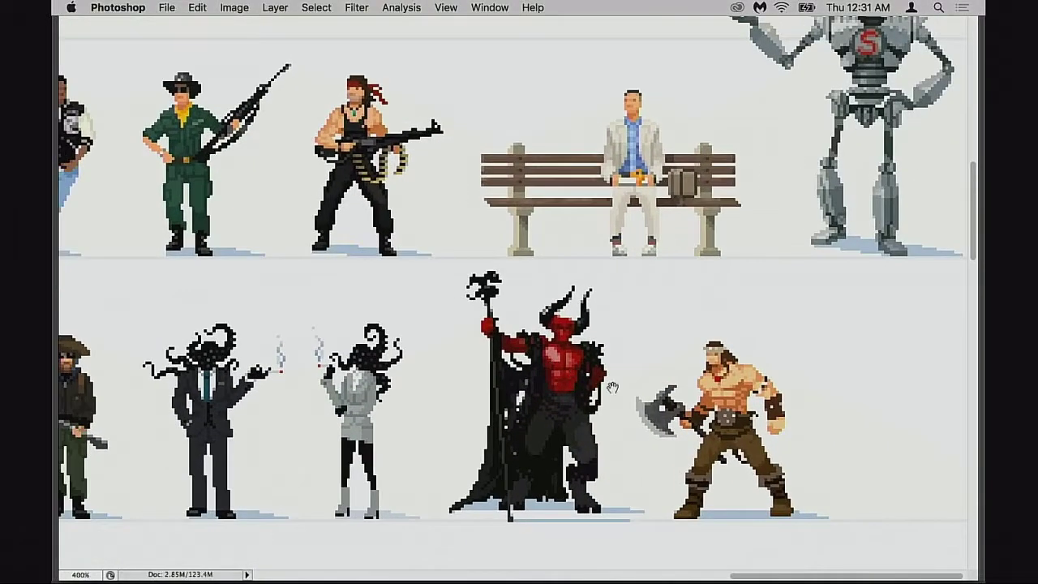
Step: Return to the black alien in the top row and survey all three character rows at 200% up to their far end
scroll(542, 364, "left", 10)
scroll(542, 364, "up", 3)
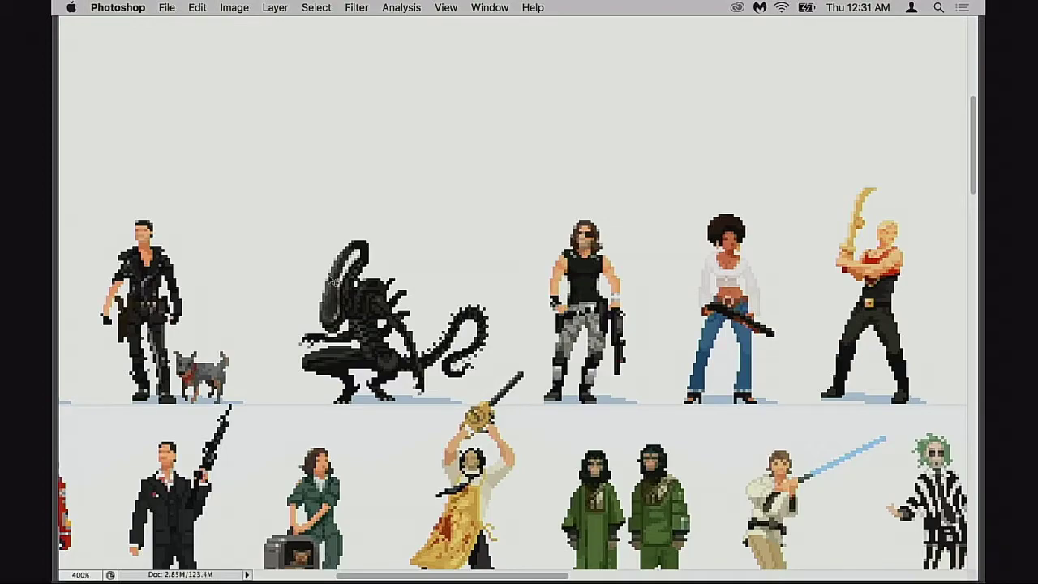
scroll(431, 396, "down", 3)
scroll(431, 396, "right", 5)
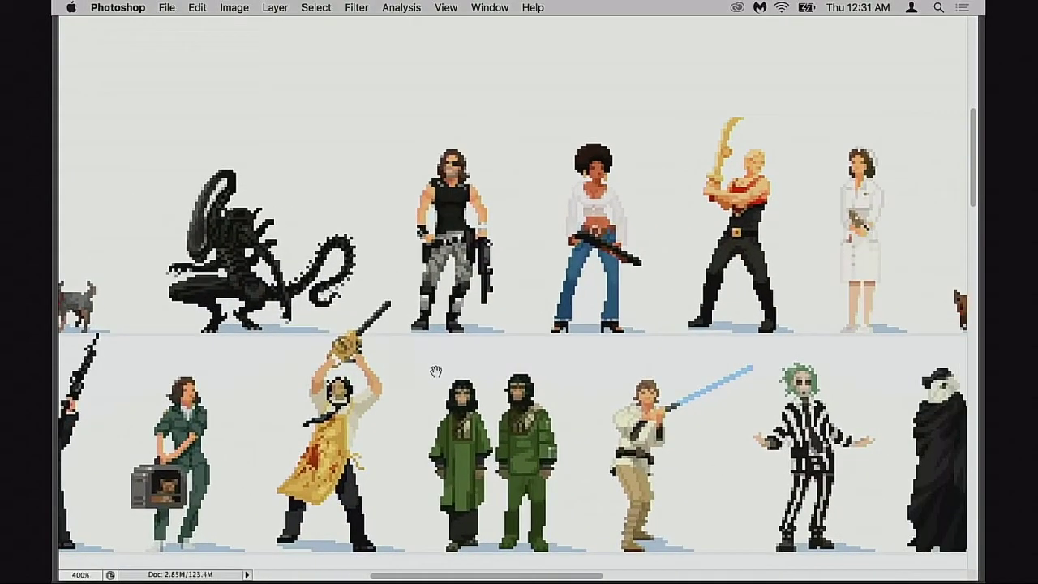
left_click(448, 385, "alt")
left_click(547, 402, "alt")
scroll(547, 402, "right", 3)
scroll(547, 402, "up", 1)
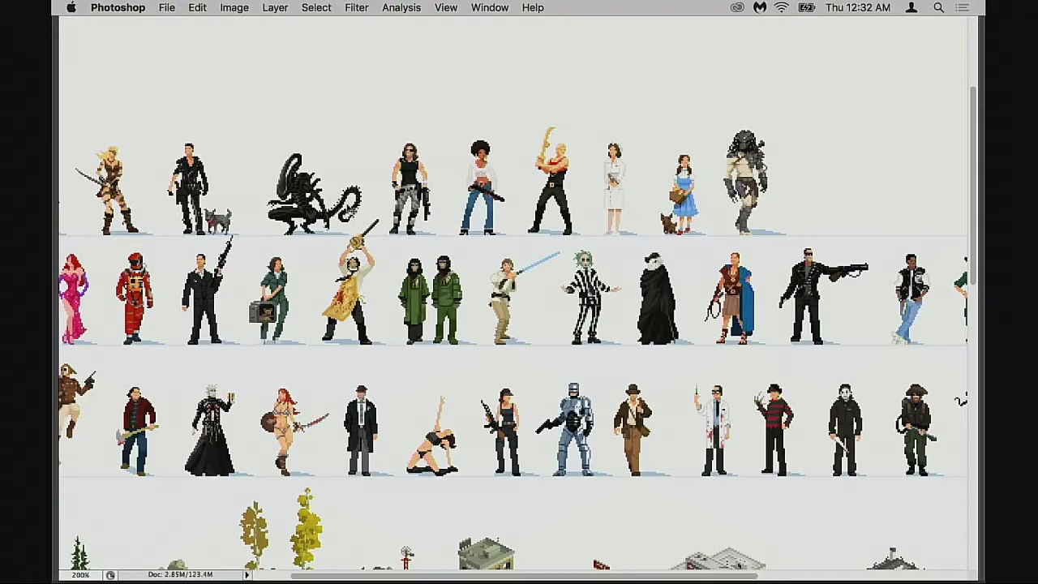
scroll(517, 353, "right", 2)
scroll(517, 354, "up", 1)
scroll(633, 279, "right", 4)
scroll(633, 279, "up", 1)
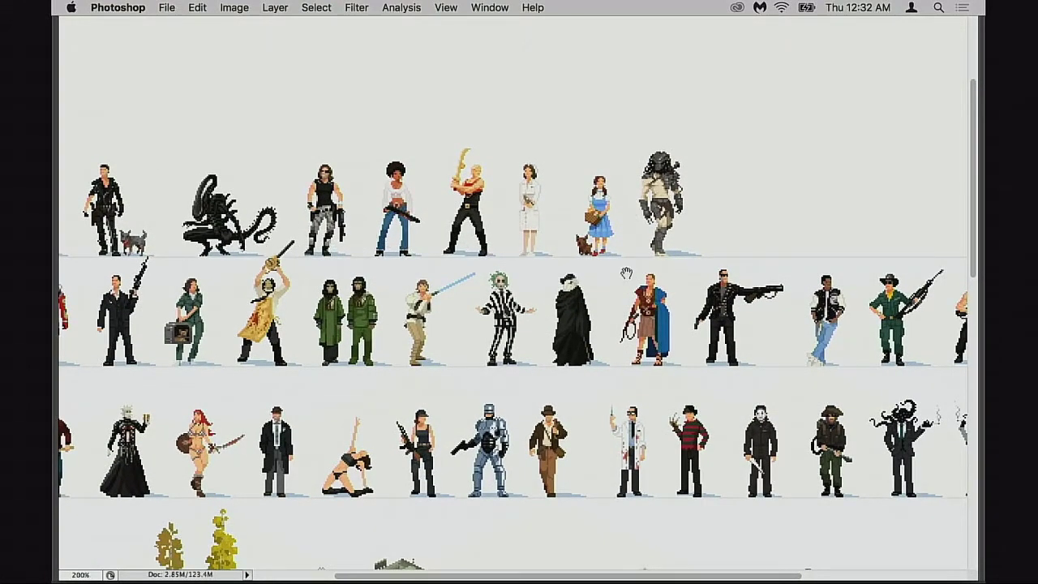
scroll(627, 273, "right", 12)
scroll(574, 237, "left", 9)
scroll(574, 237, "up", 1)
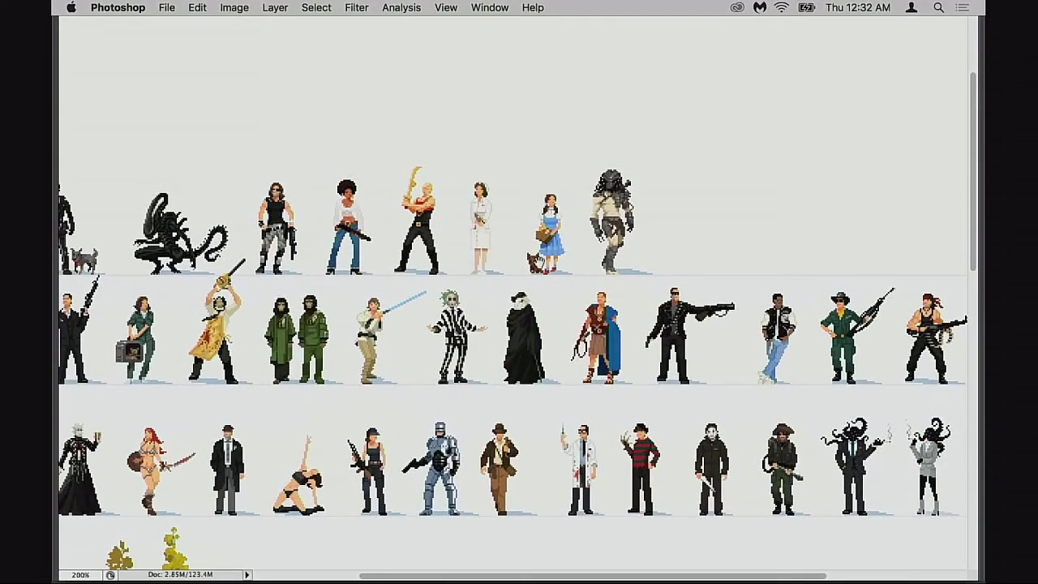
scroll(529, 280, "right", 18)
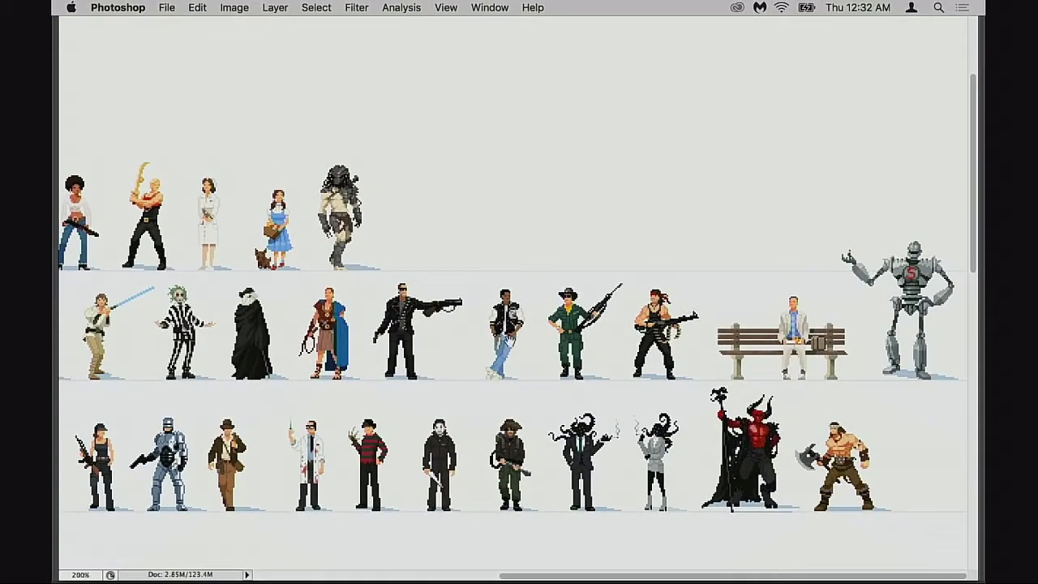
Step: Examine the leather-jacketed gunman with the outstretched shotgun and his neighbours in the second row at 500%
left_click(431, 334, "super")
left_click_drag(487, 342, 435, 365)
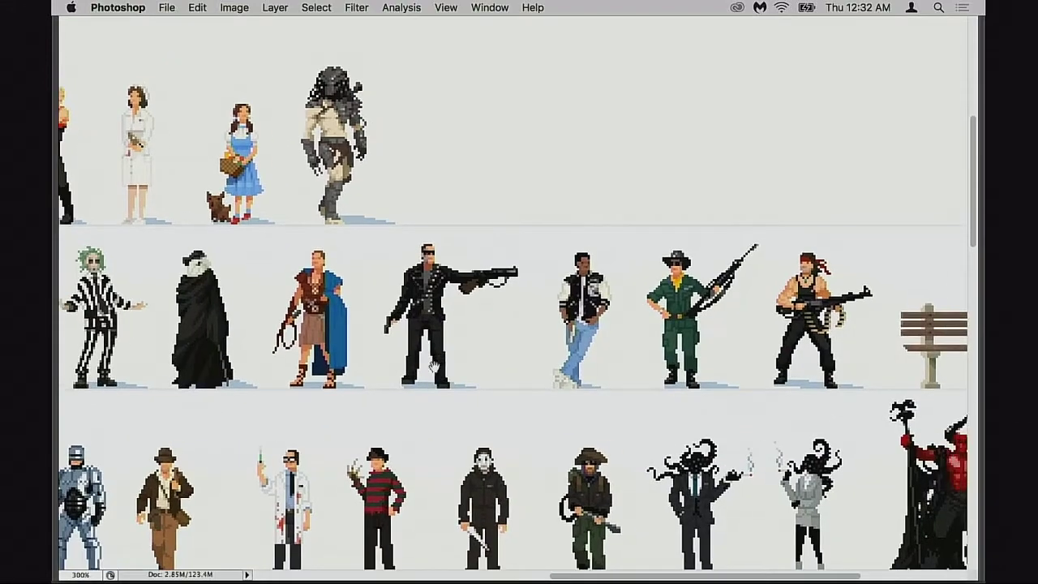
scroll(416, 361, "left", 4)
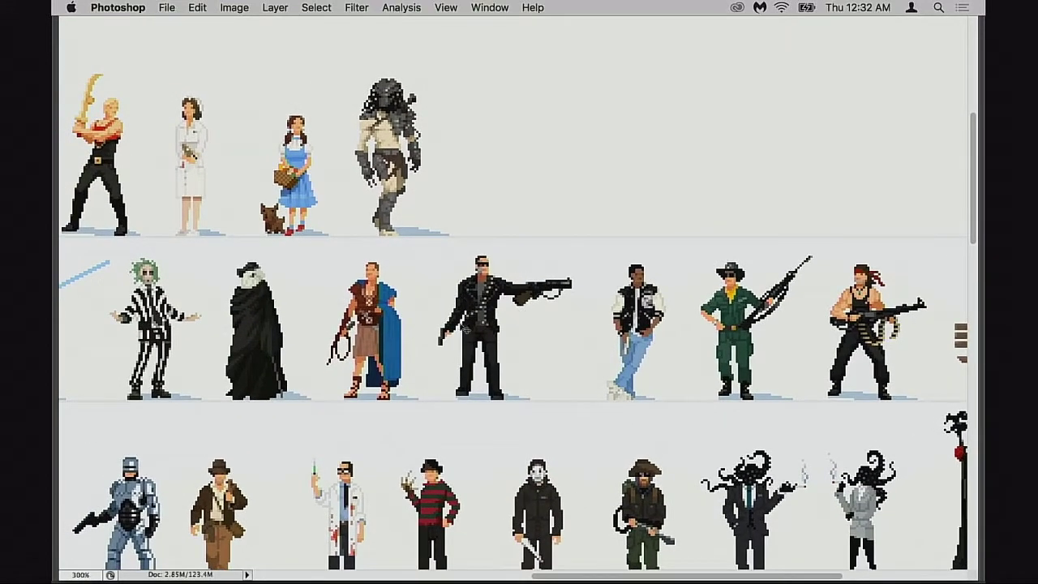
left_click(488, 338, "super")
left_click(509, 323, "super")
left_click_drag(495, 334, 469, 403)
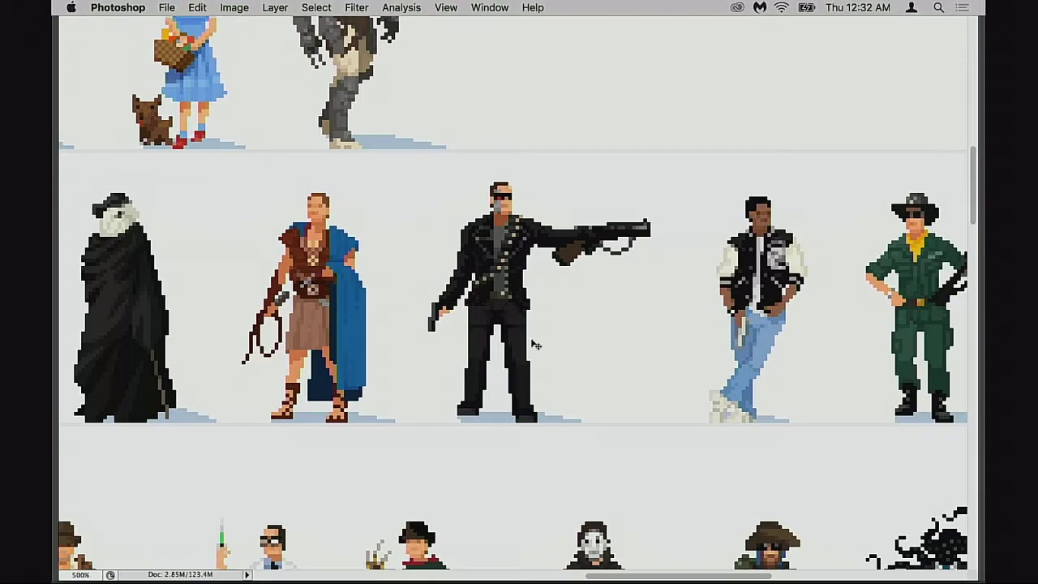
scroll(487, 383, "up", 2)
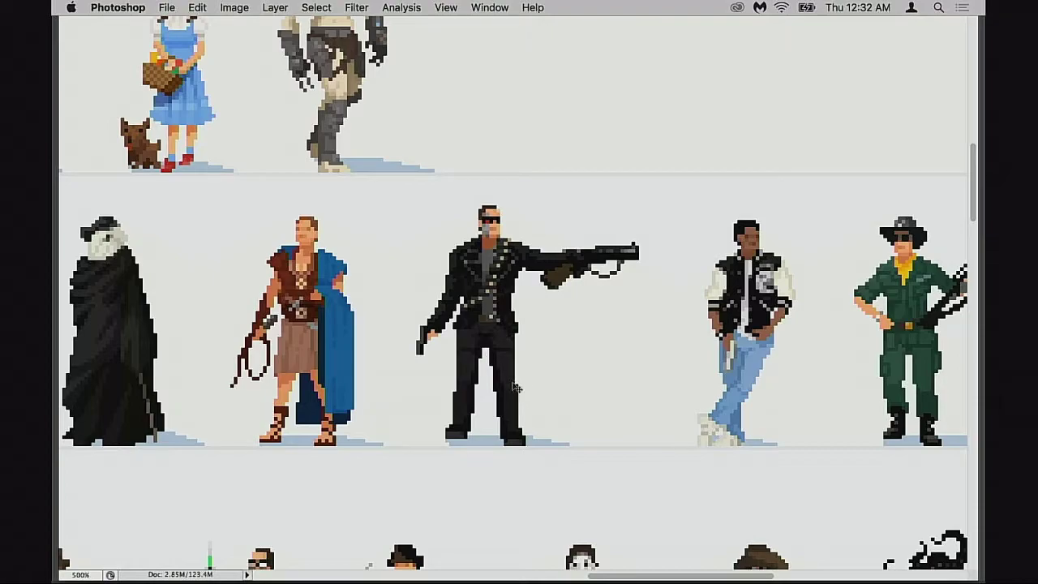
scroll(514, 320, "left", 2)
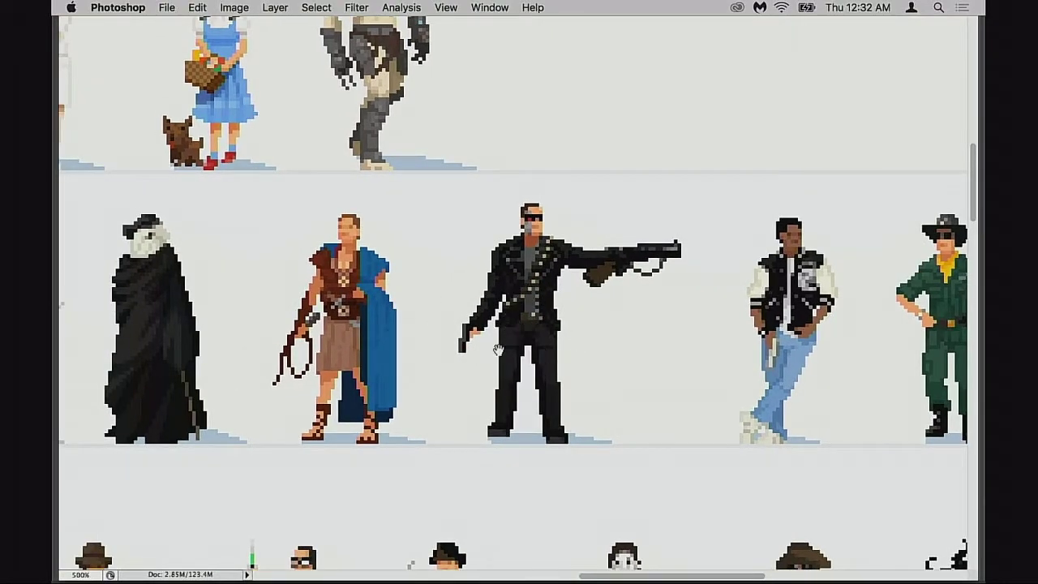
scroll(512, 337, "up", 2)
scroll(494, 366, "up", 1)
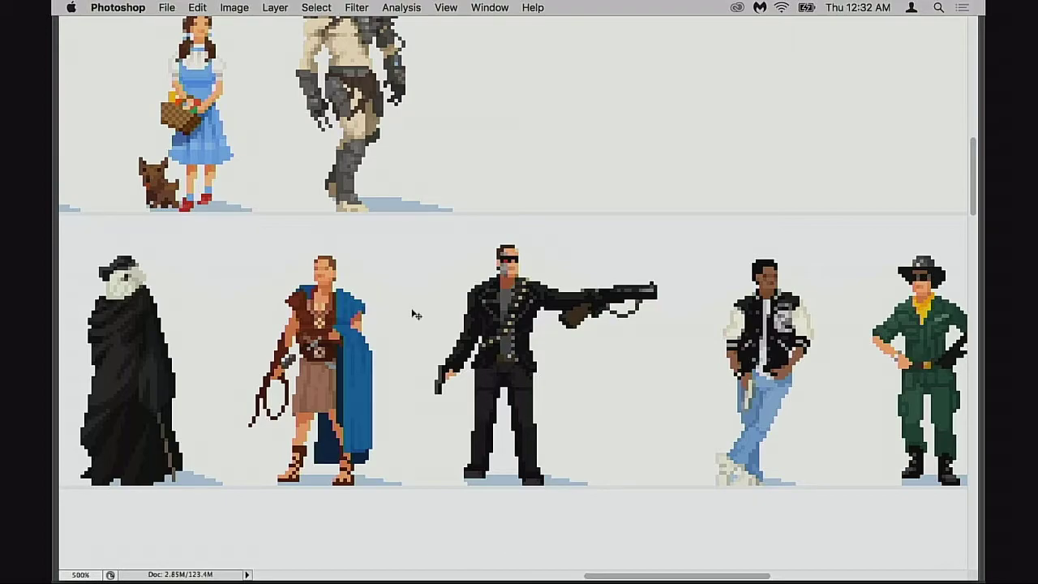
scroll(505, 351, "right", 2)
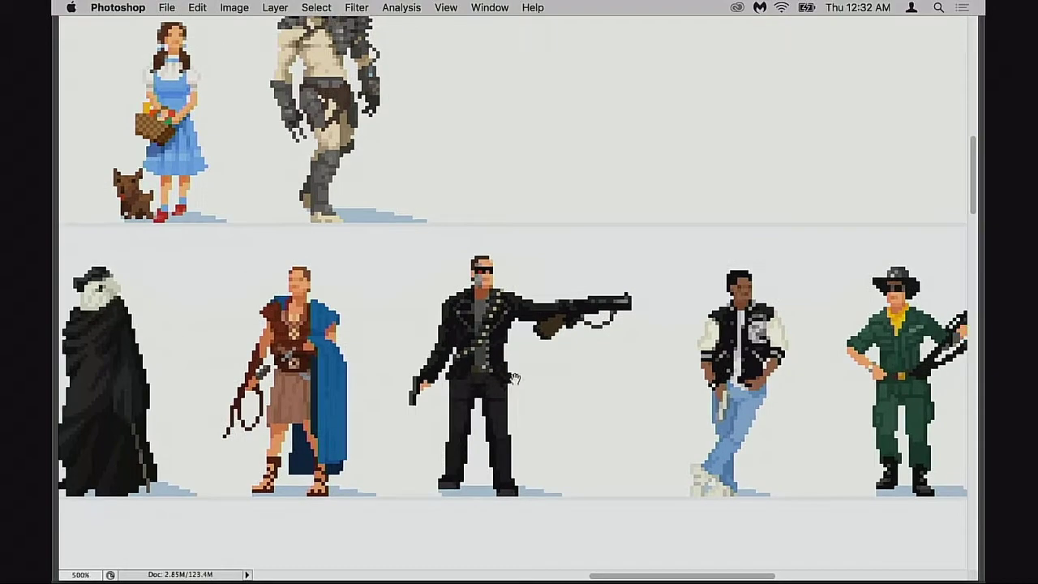
scroll(515, 392, "right", 8)
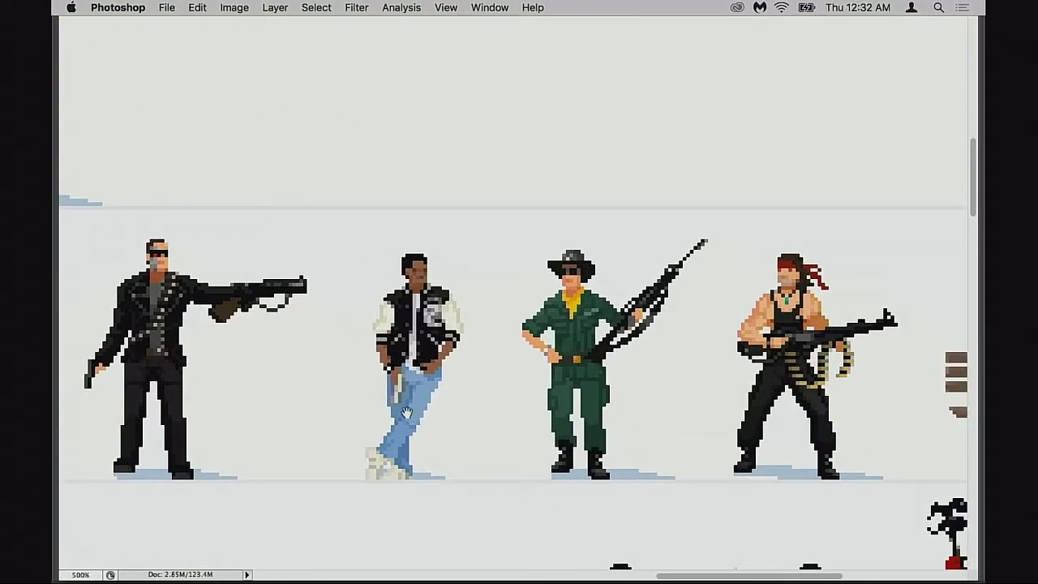
scroll(405, 341, "left", 5)
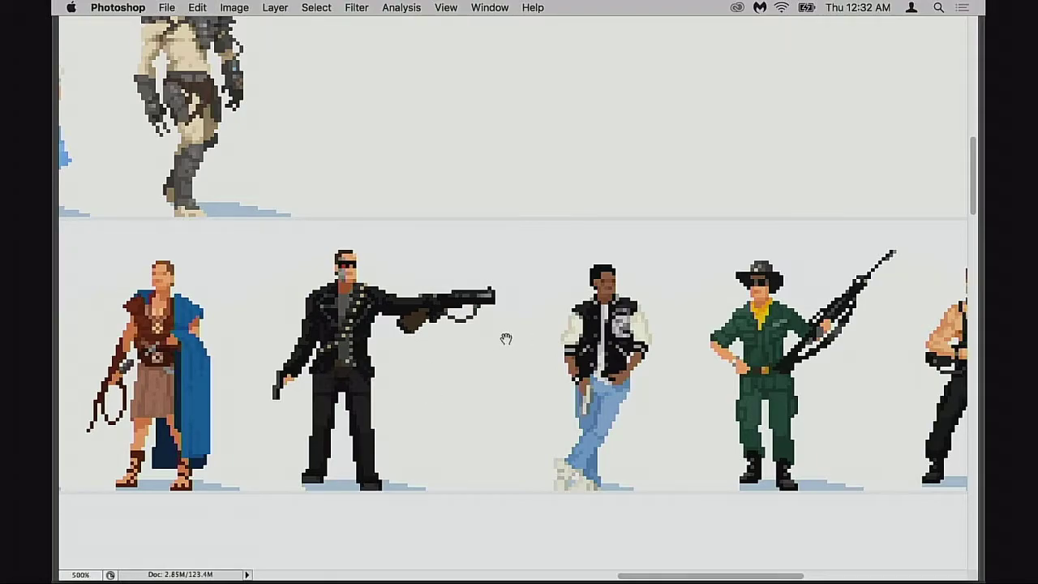
scroll(505, 338, "left", 5)
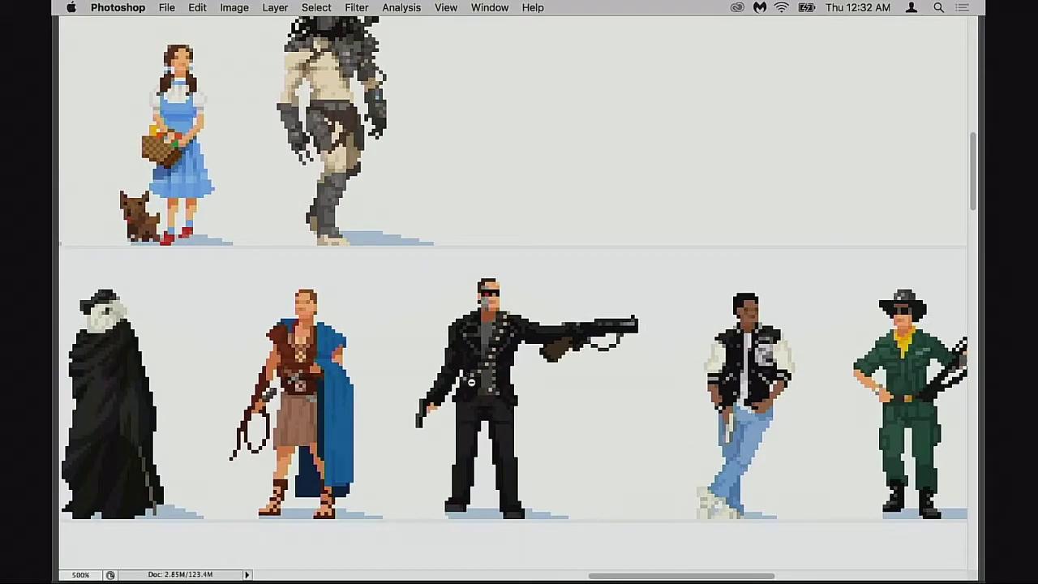
Step: Look back and forth over the top-row characters at 400%, between the black alien and the masked hunter
left_click(471, 382, "alt")
left_click_drag(446, 382, 403, 448)
left_click_drag(395, 367, 525, 427)
left_click_drag(390, 267, 605, 314)
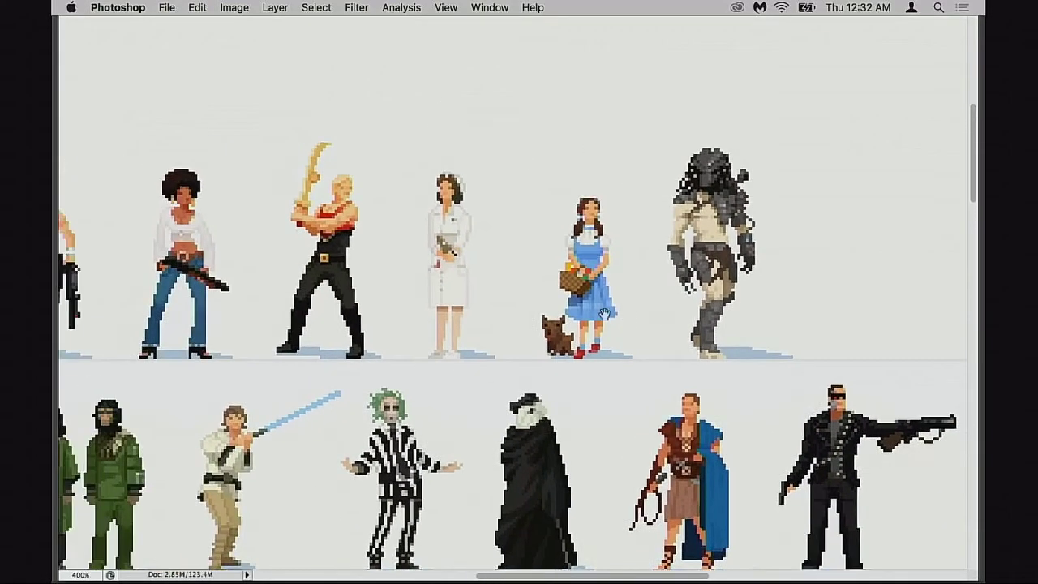
scroll(299, 330, "left", 10)
scroll(300, 330, "up", 1)
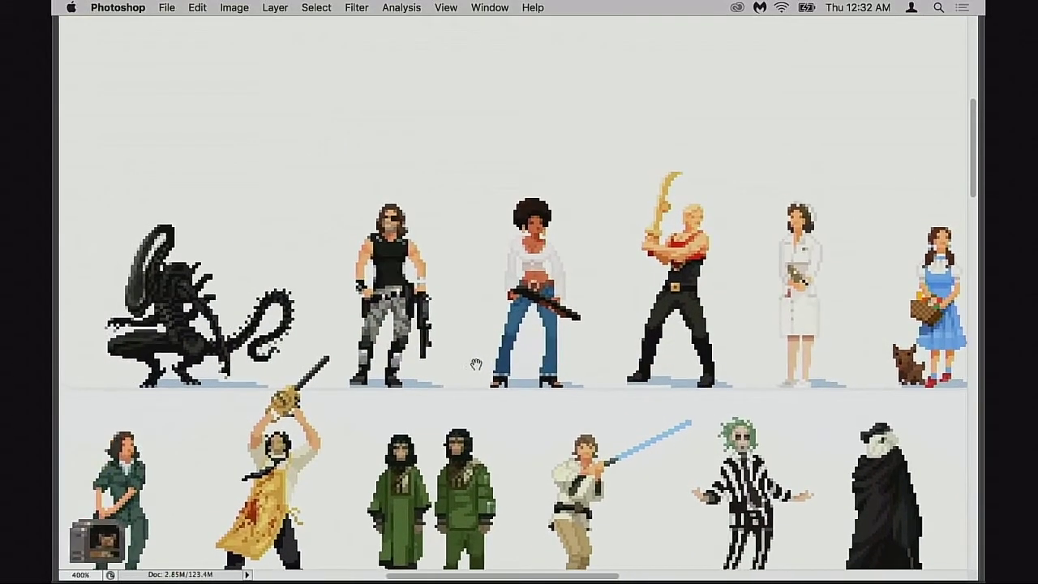
scroll(554, 406, "right", 8)
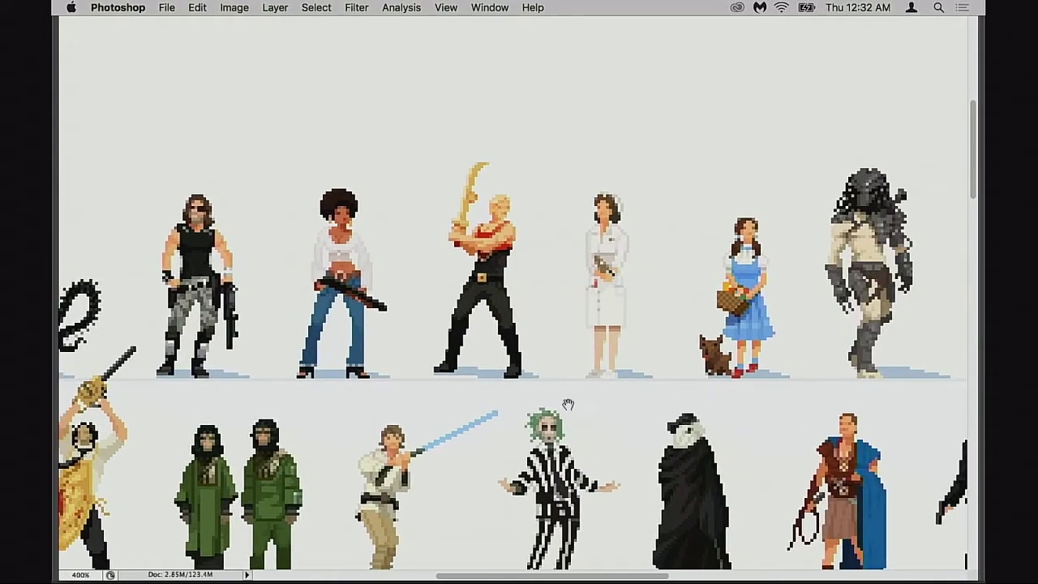
scroll(547, 403, "right", 3)
scroll(505, 405, "left", 10)
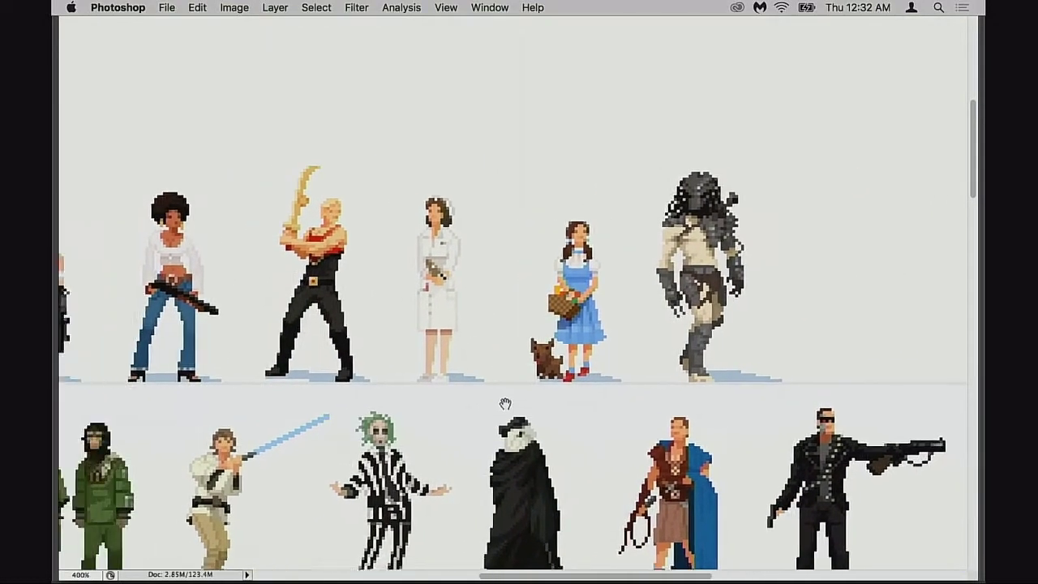
scroll(423, 377, "left", 8)
scroll(424, 377, "up", 1)
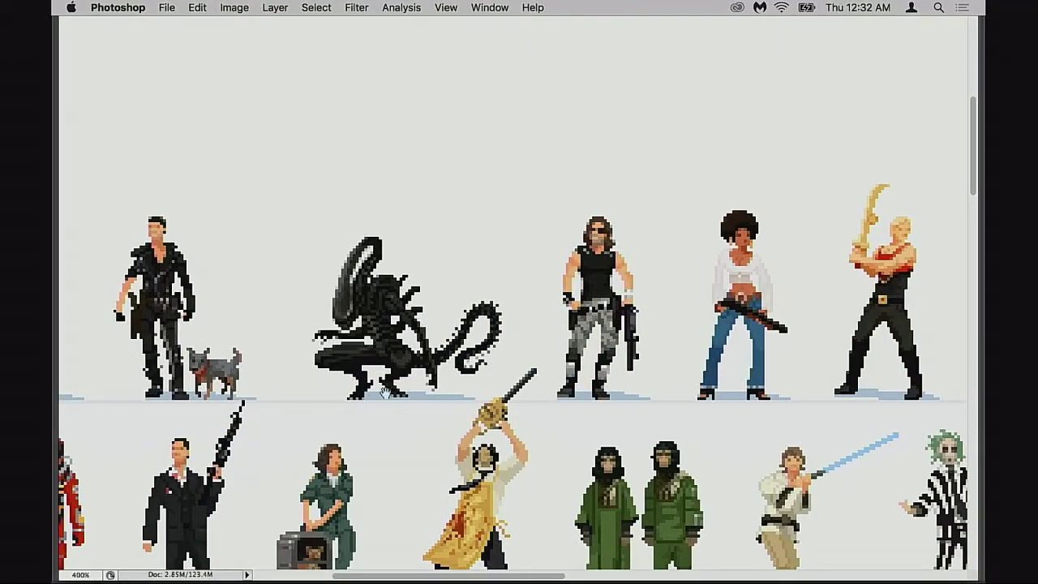
scroll(385, 390, "right", 7)
scroll(559, 381, "left", 3)
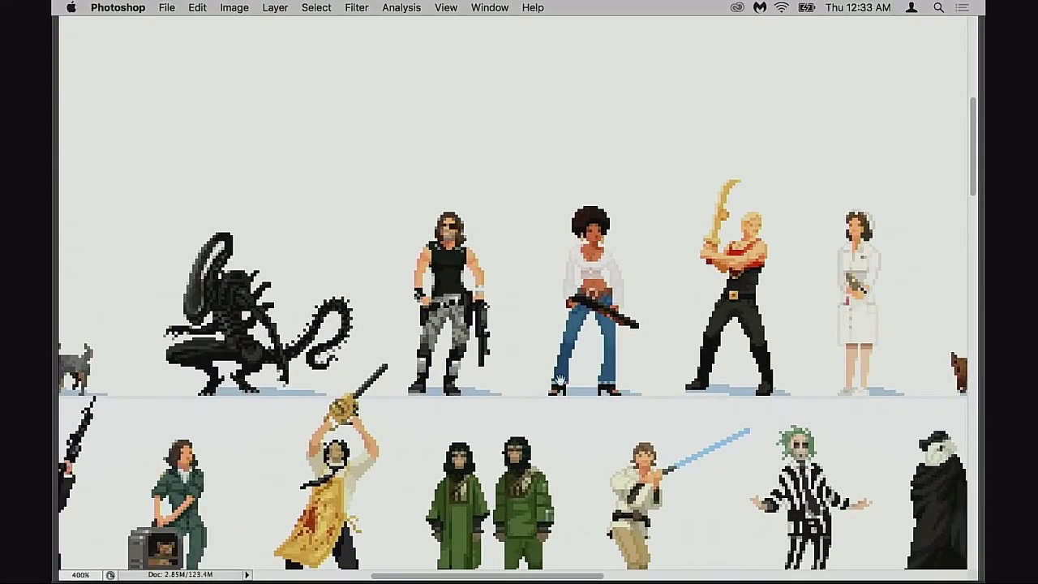
scroll(560, 382, "right", 15)
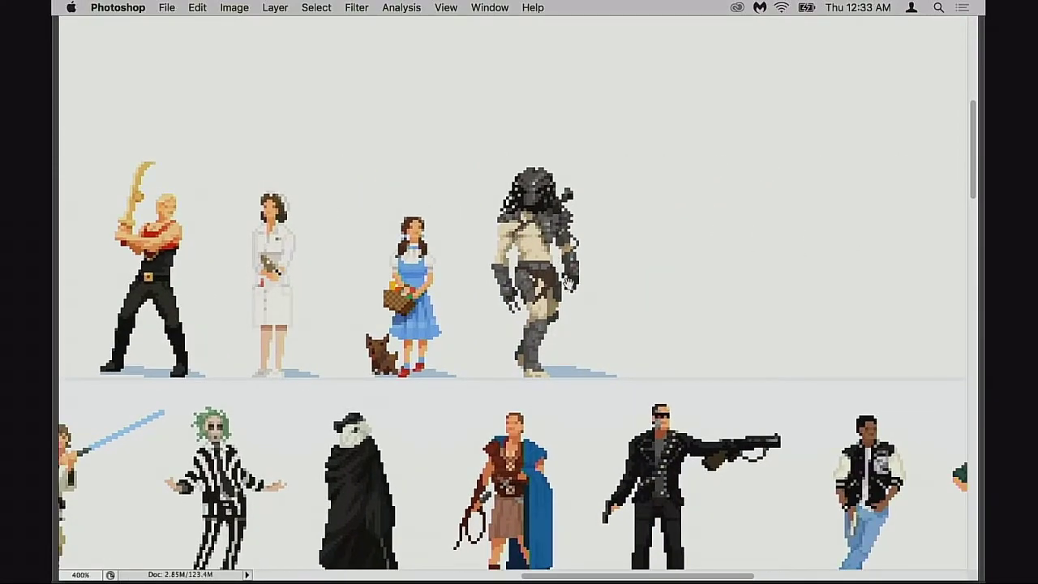
left_click_drag(578, 359, 485, 316)
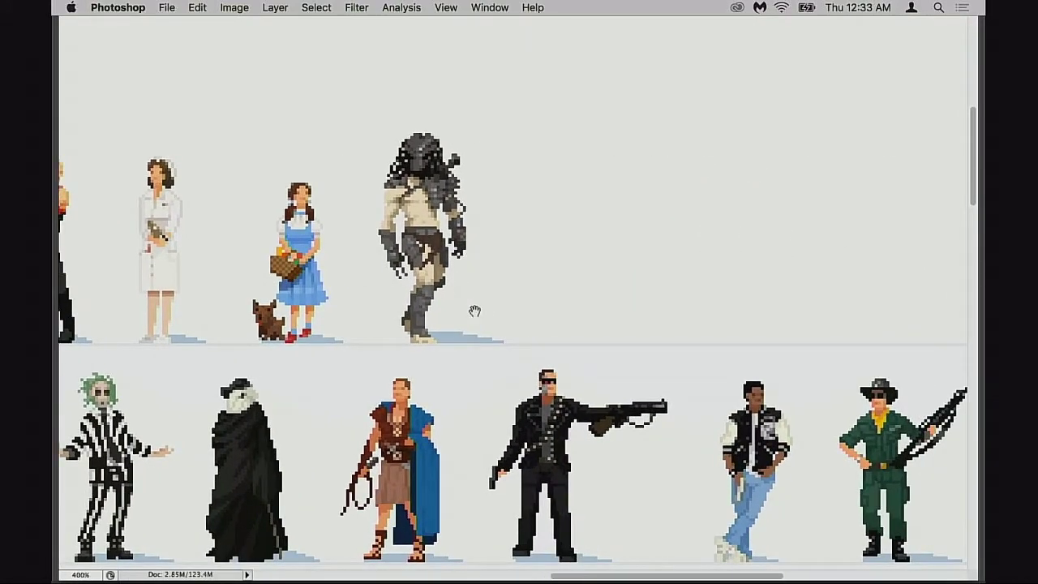
Step: Look along the second character row at 400%, from the leather-jacketed gunman to the bench sitter and giant robot
scroll(473, 308, "right", 5)
scroll(473, 308, "down", 2)
scroll(363, 297, "right", 4)
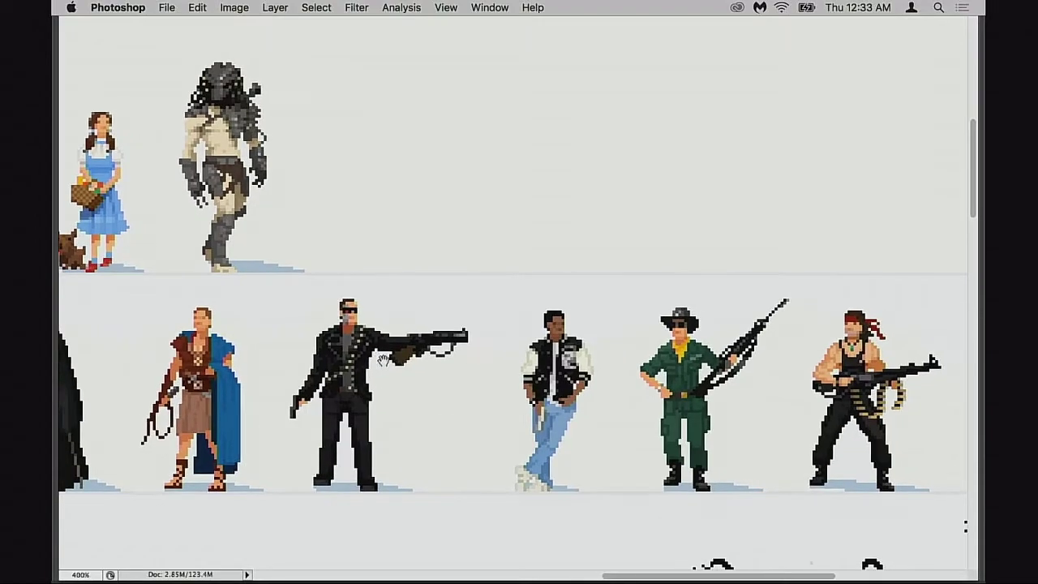
scroll(495, 389, "right", 5)
scroll(495, 389, "down", 4)
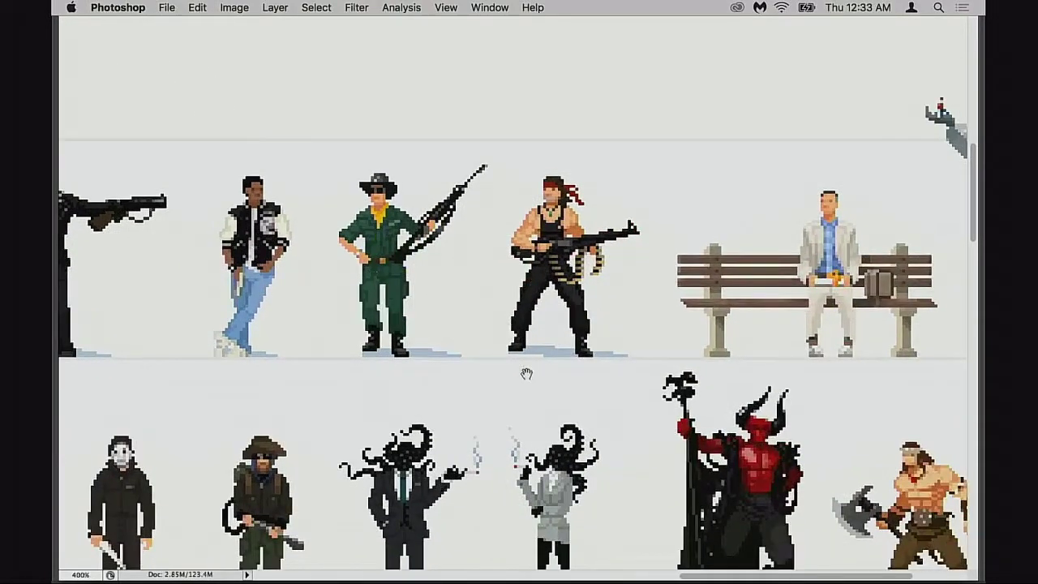
scroll(608, 389, "right", 3)
scroll(608, 390, "down", 1)
scroll(700, 404, "down", 1)
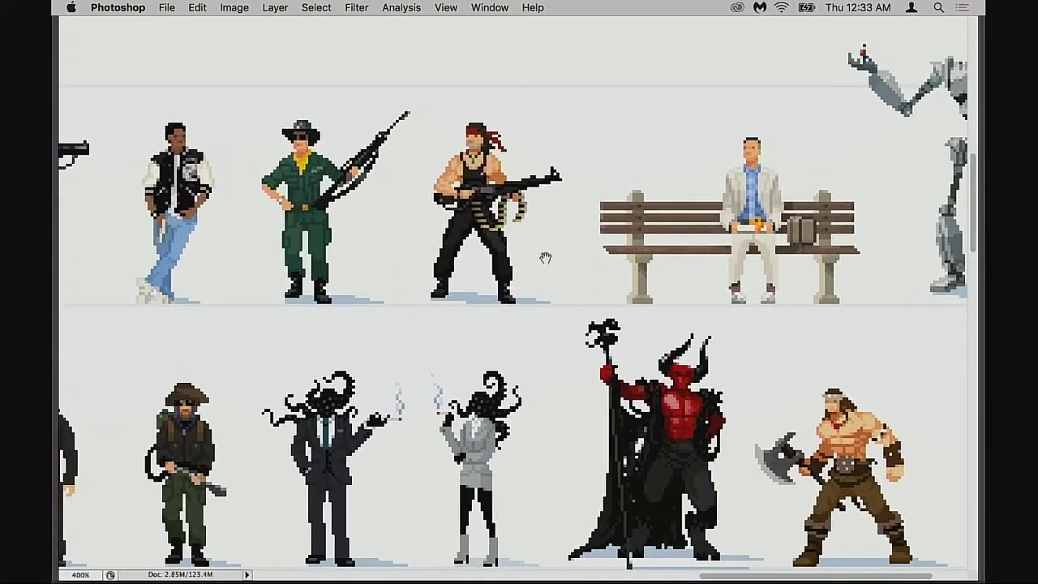
Step: Look back over the top two character rows, from the bench sitter to the black alien and the dog owner
scroll(552, 292, "left", 5)
scroll(552, 292, "up", 3)
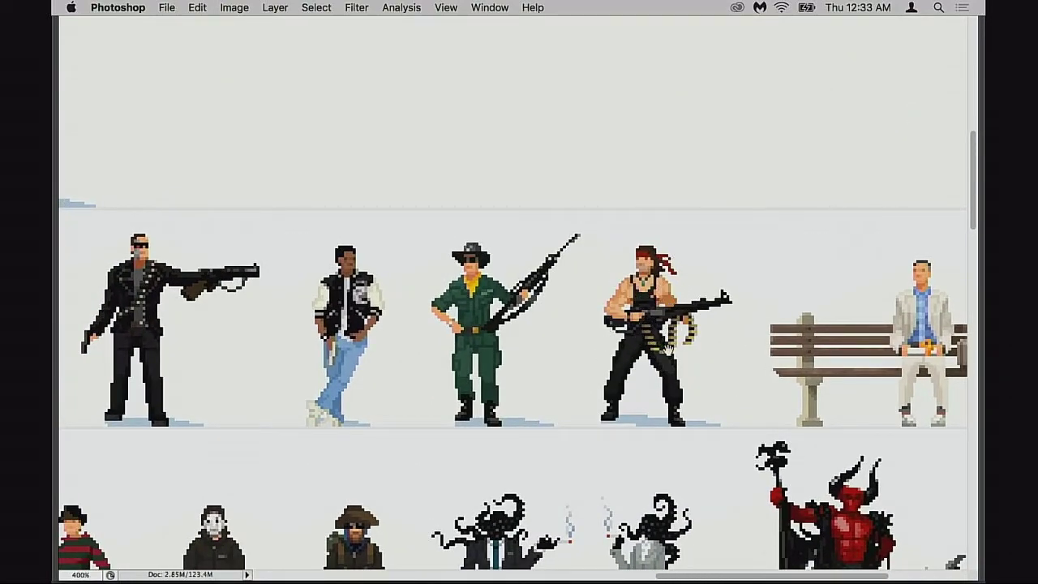
scroll(669, 347, "left", 5)
scroll(668, 347, "up", 1)
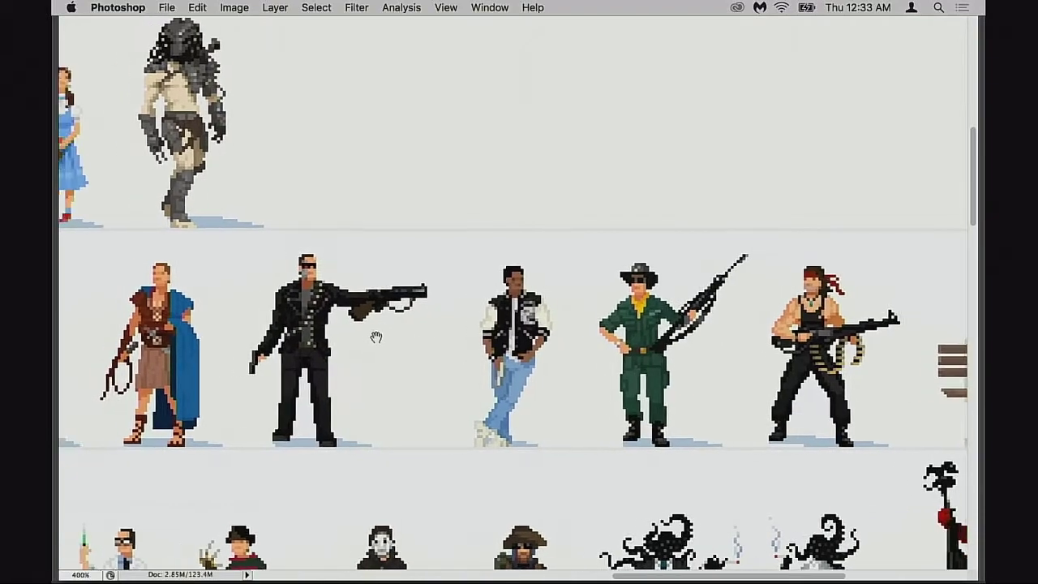
scroll(376, 336, "left", 5)
scroll(376, 336, "up", 2)
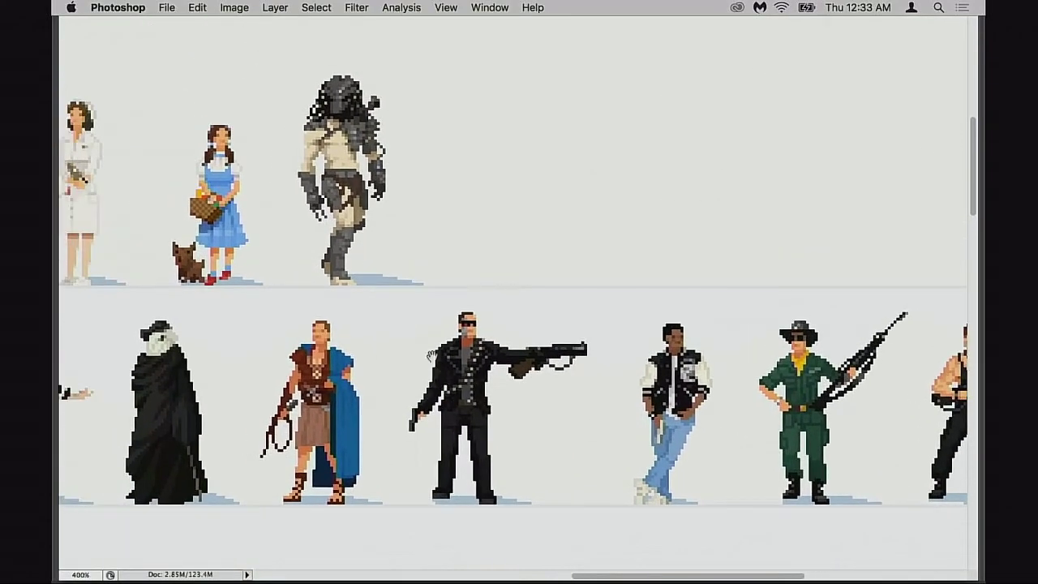
scroll(514, 344, "left", 12)
scroll(514, 344, "up", 1)
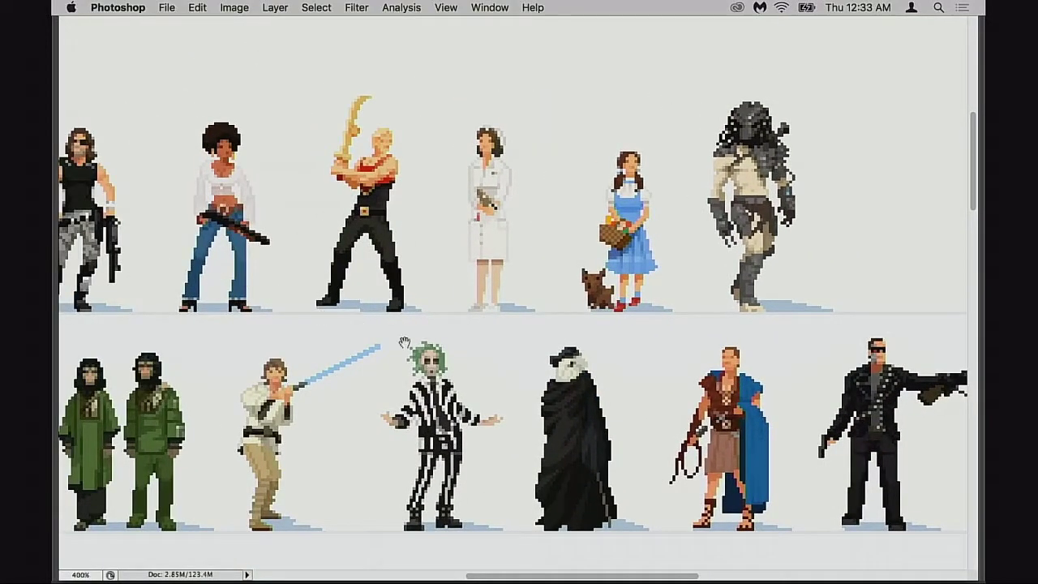
scroll(404, 342, "left", 4)
scroll(404, 342, "up", 2)
scroll(727, 353, "right", 7)
scroll(727, 353, "down", 4)
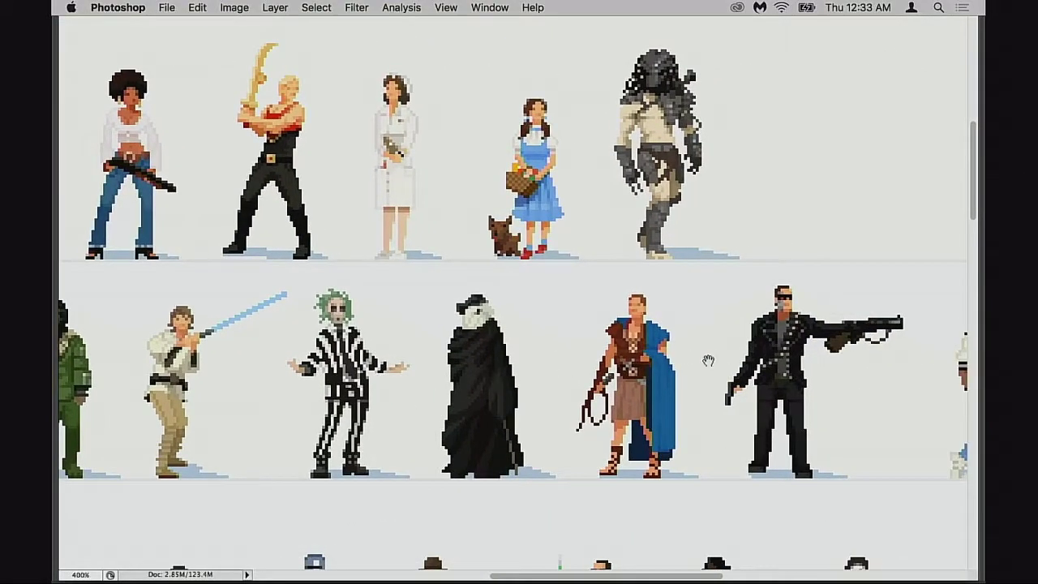
scroll(617, 350, "right", 5)
scroll(616, 351, "down", 1)
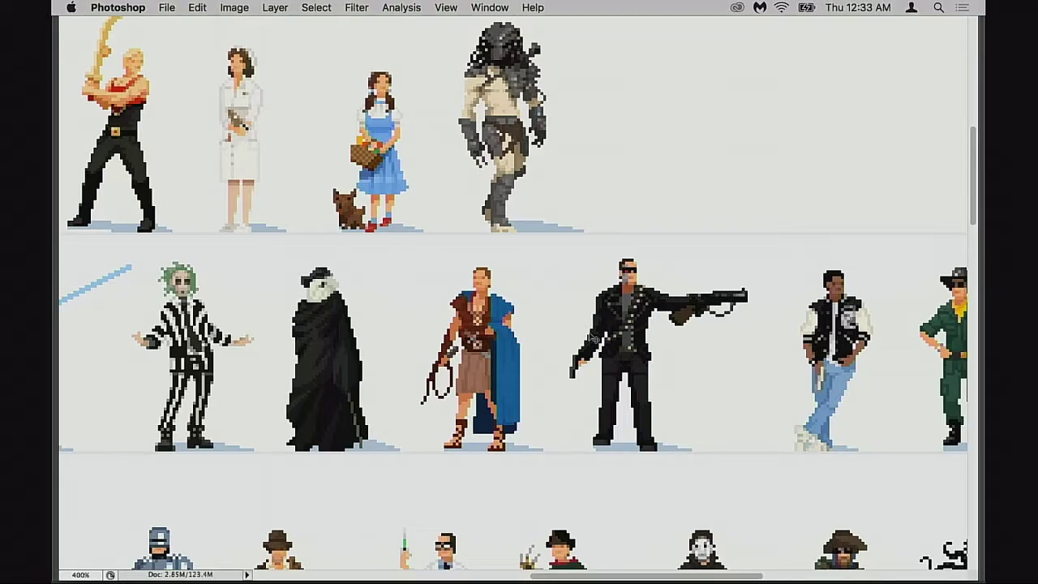
scroll(613, 341, "left", 20)
scroll(613, 340, "up", 5)
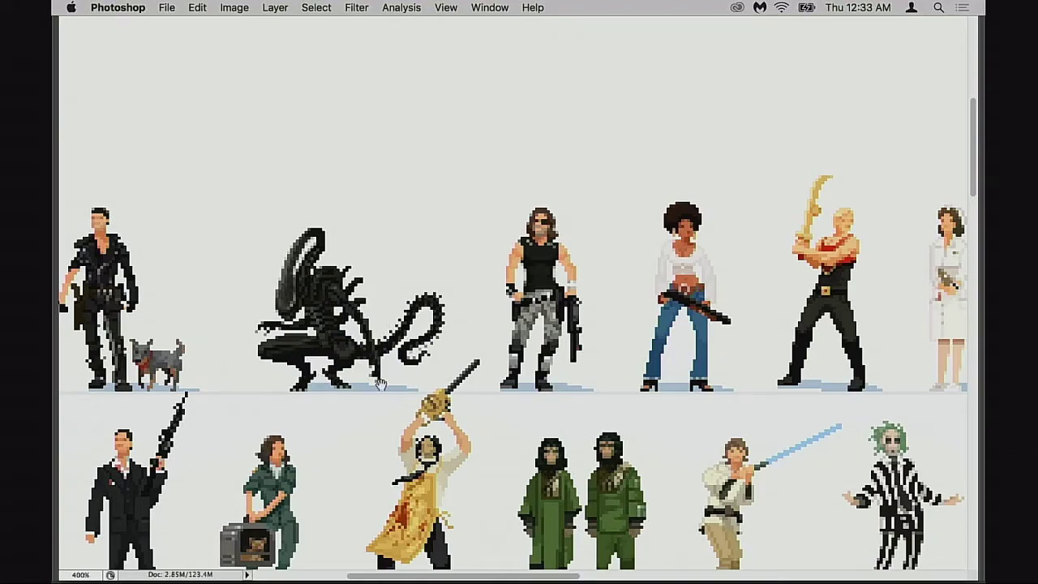
Step: Review the top row from the black alien to the masked hunter, and the second row up to the bench sitter
scroll(464, 377, "right", 18)
scroll(464, 377, "down", 1)
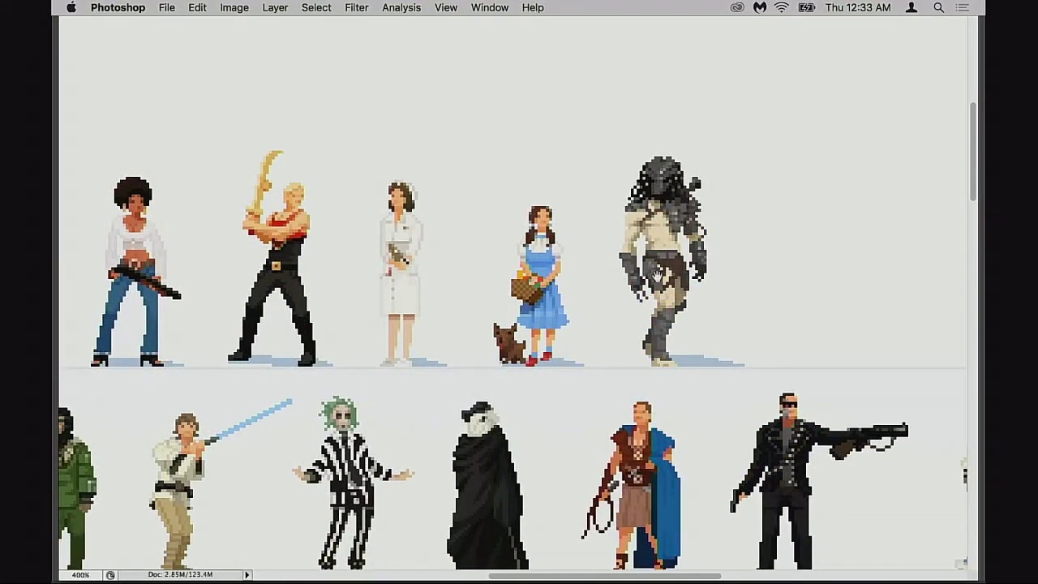
scroll(598, 336, "right", 10)
scroll(598, 336, "down", 4)
scroll(545, 391, "right", 4)
scroll(545, 391, "down", 1)
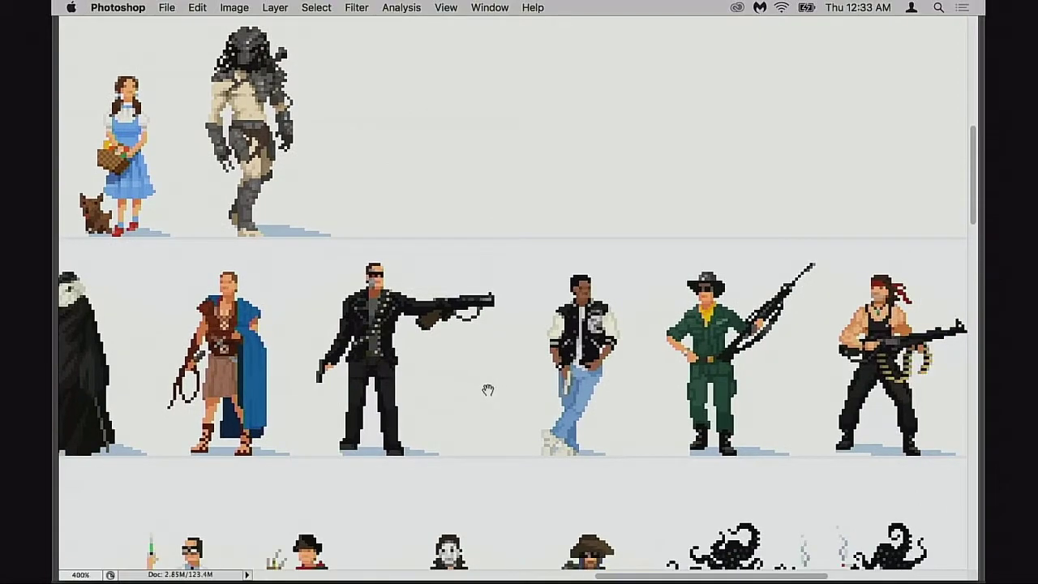
scroll(425, 383, "right", 4)
scroll(426, 383, "down", 1)
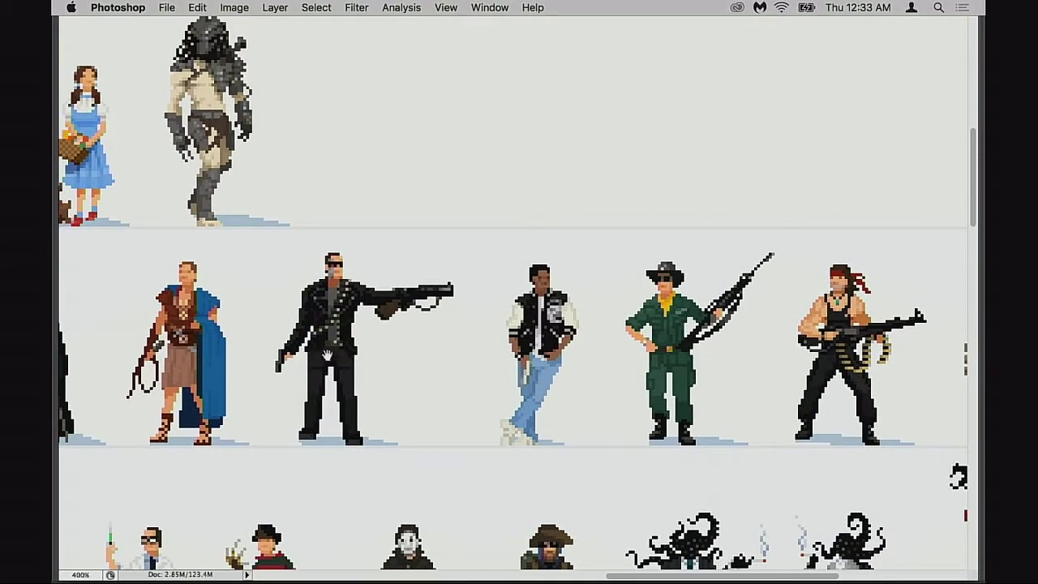
scroll(364, 380, "right", 5)
scroll(364, 380, "up", 1)
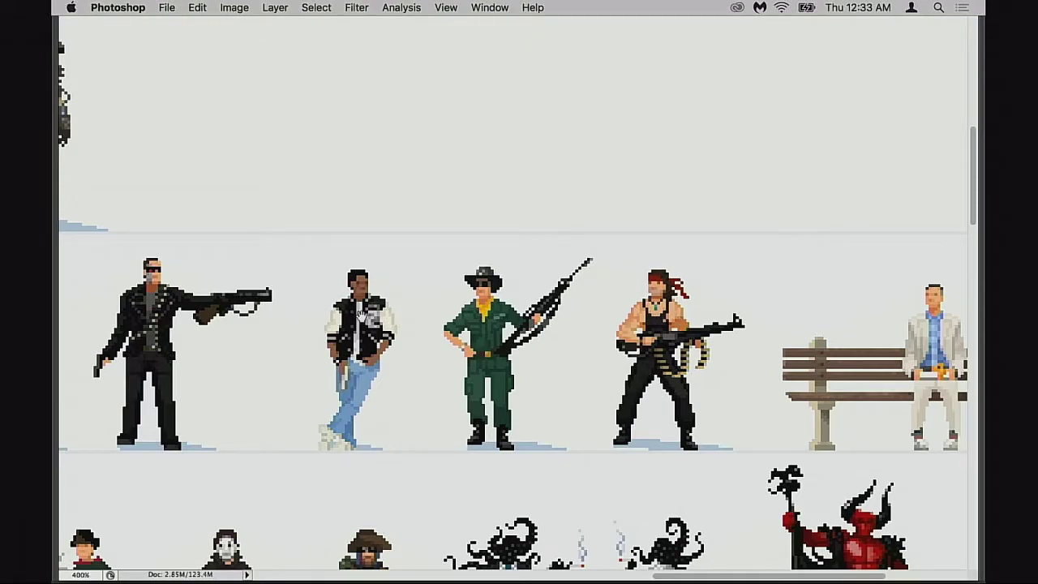
Step: Examine the swordsman and his top-row neighbours, and the third-row figures from the bowler-hatted man to the white-masked knifeman
scroll(473, 364, "left", 20)
scroll(473, 364, "up", 4)
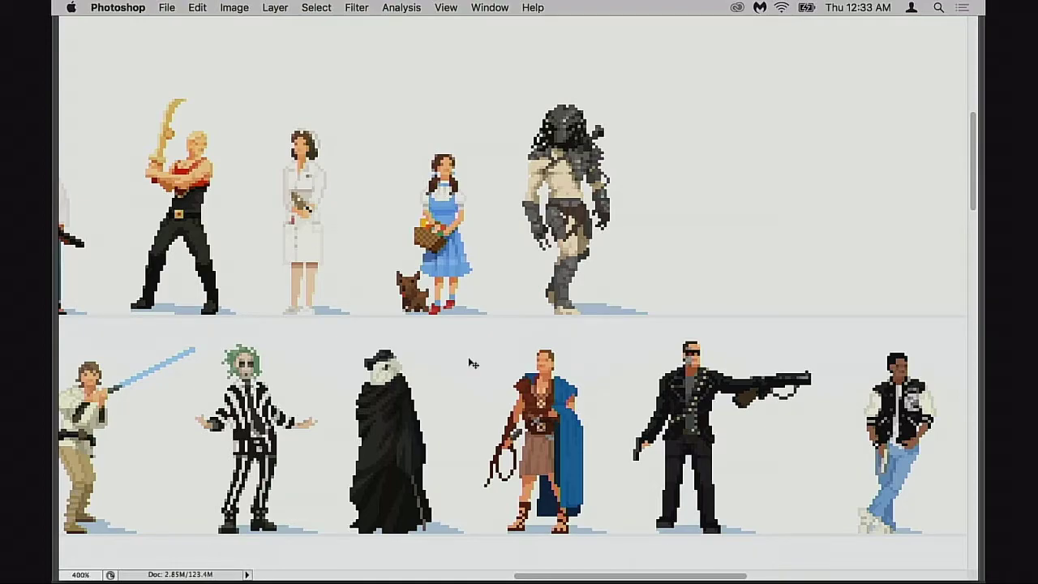
scroll(473, 364, "left", 10)
scroll(473, 364, "down", 2)
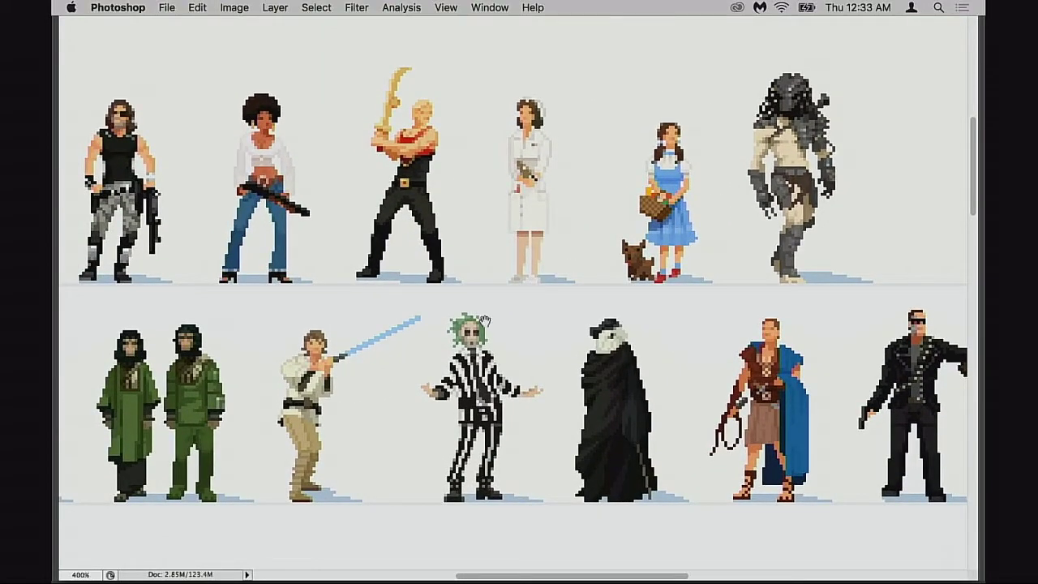
scroll(484, 322, "left", 7)
scroll(484, 322, "down", 9)
scroll(435, 318, "right", 4)
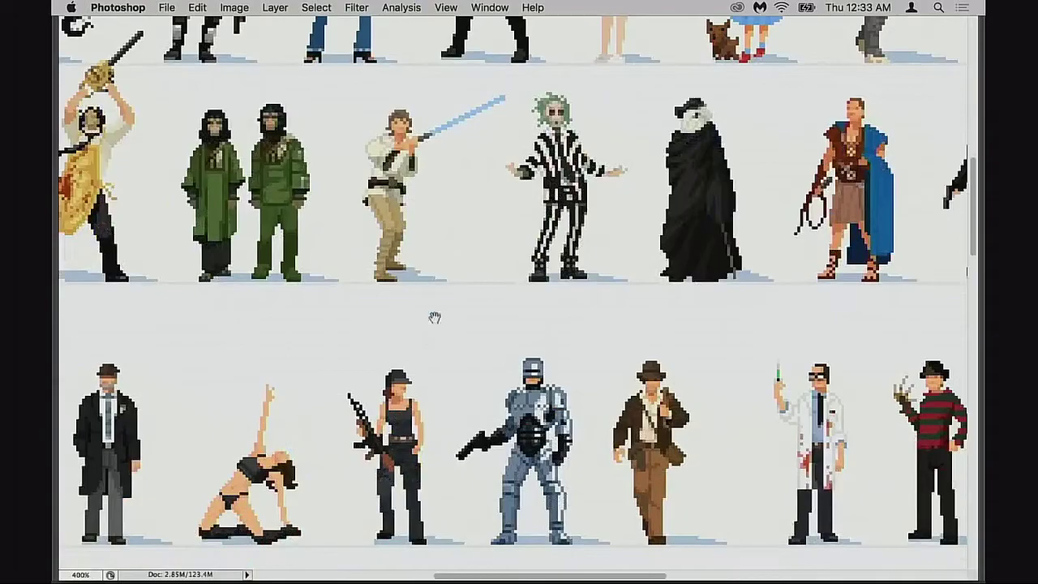
scroll(619, 388, "right", 5)
scroll(620, 388, "down", 2)
scroll(716, 398, "right", 4)
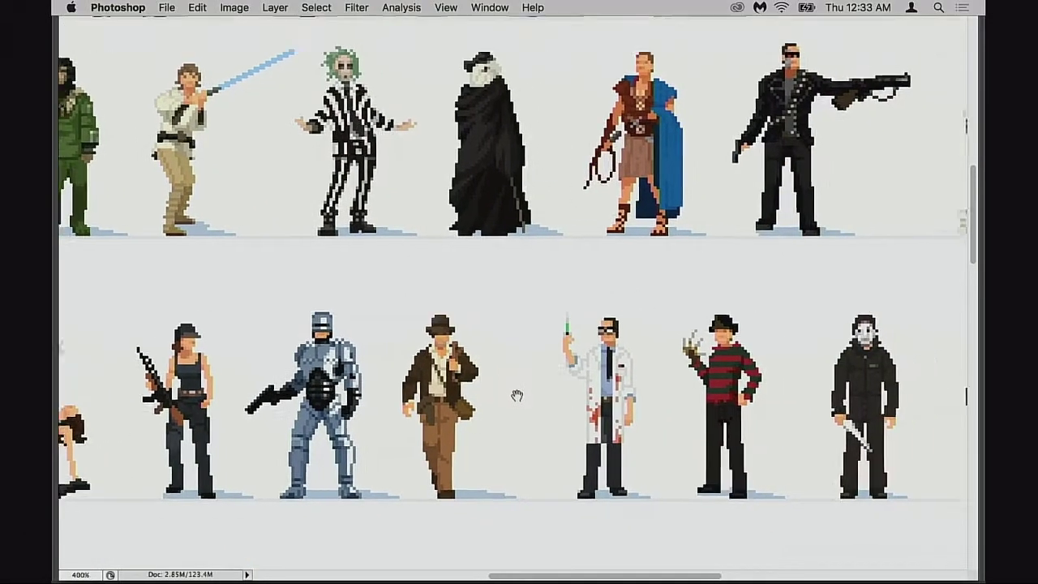
scroll(421, 406, "left", 5)
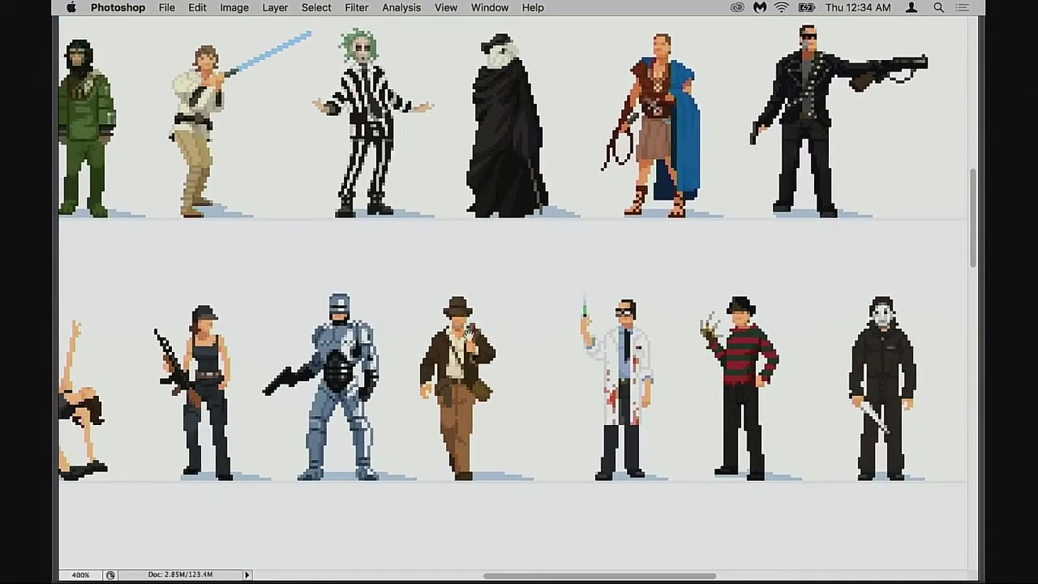
Step: Return to the black alien and survey the upper rows across to the headband gunner and the bench sitter
scroll(508, 442, "up", 9)
scroll(507, 443, "left", 3)
left_click_drag(388, 289, 640, 476)
left_click_drag(251, 342, 423, 367)
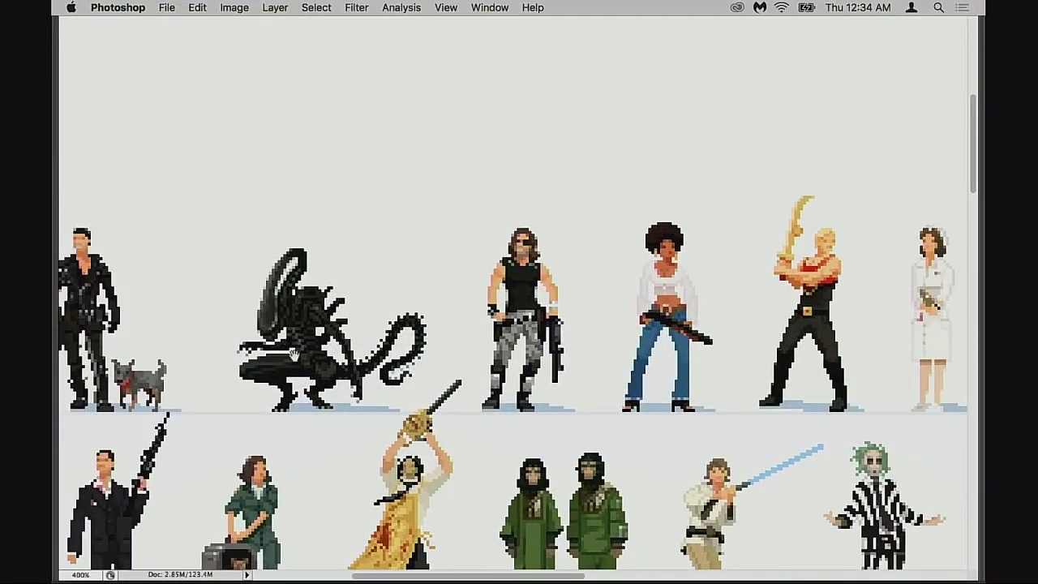
left_click_drag(589, 387, 174, 398)
scroll(174, 398, "right", 12)
scroll(399, 352, "down", 3)
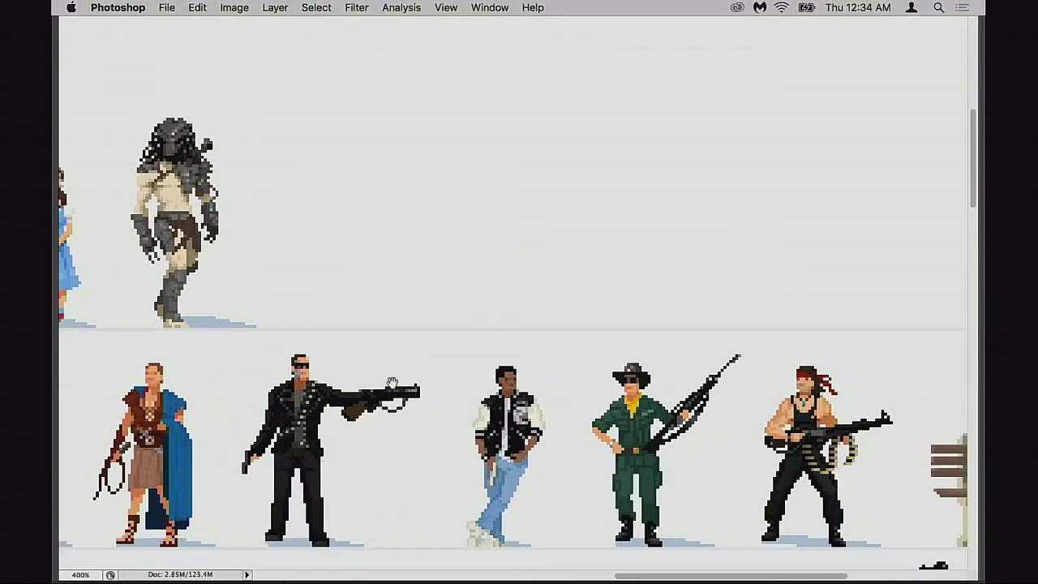
scroll(477, 410, "right", 5)
scroll(476, 411, "down", 2)
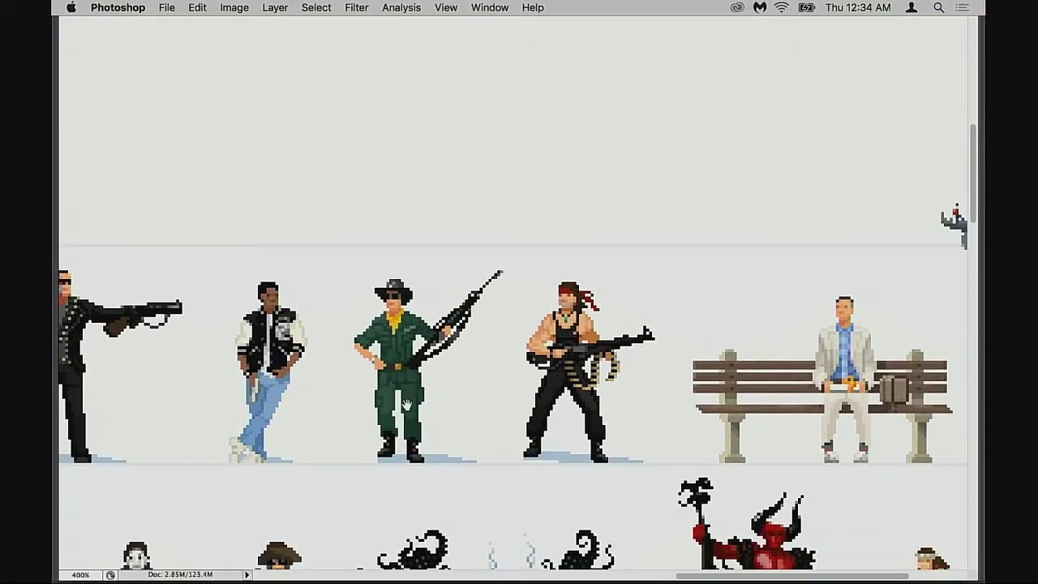
Step: Look back along the third row, from the red horned demon to the blue armoured robot cop and the yoga figure
scroll(457, 401, "down", 3)
scroll(457, 400, "left", 2)
scroll(465, 397, "right", 3)
scroll(465, 397, "down", 4)
scroll(503, 393, "left", 8)
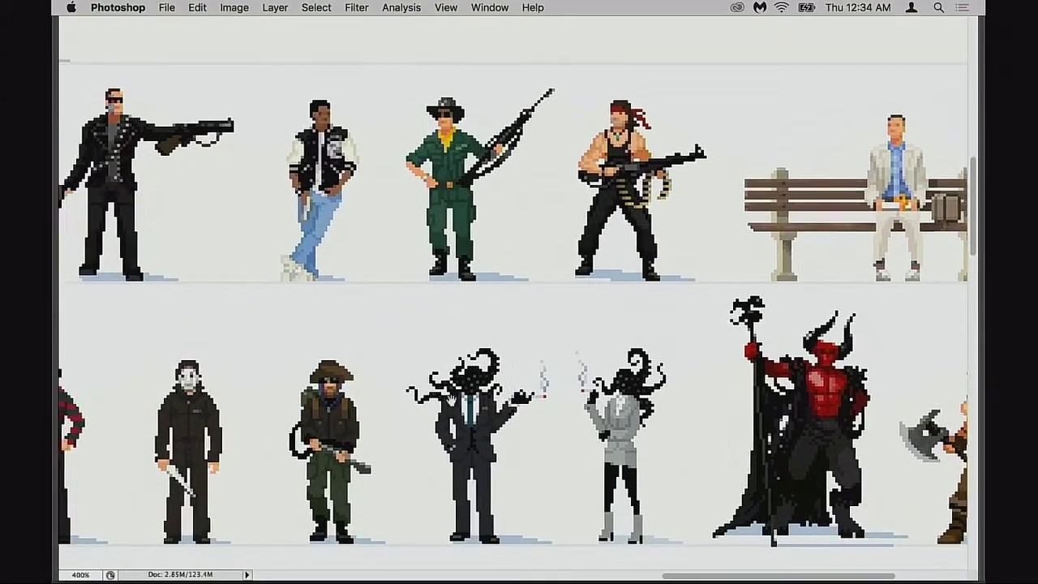
scroll(519, 382, "down", 1)
scroll(519, 381, "left", 14)
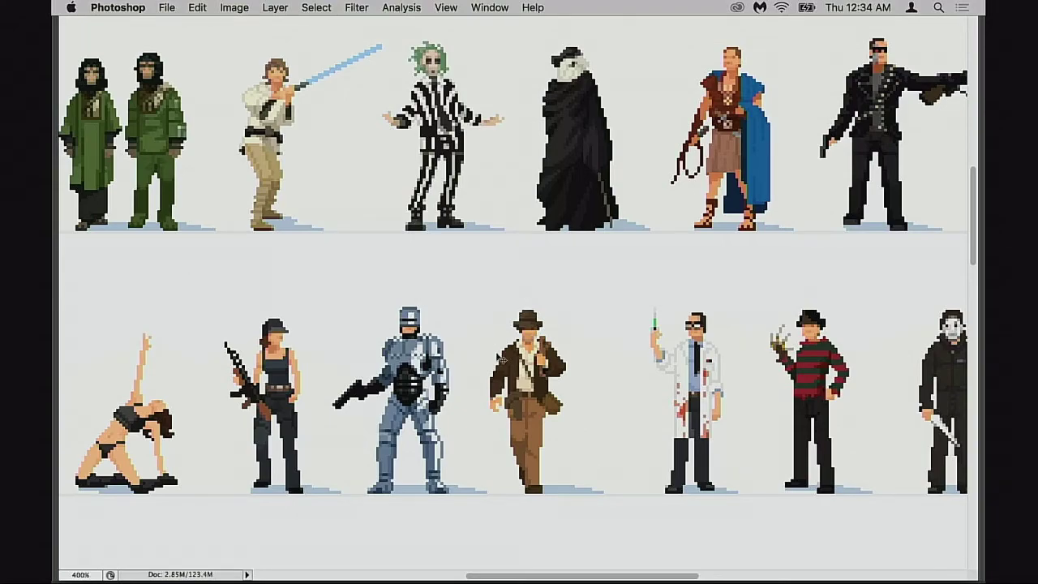
Step: Leave the full-screen view, bring the train station tile into view at 600%, and restore the hidden panels
key("f")
key("f")
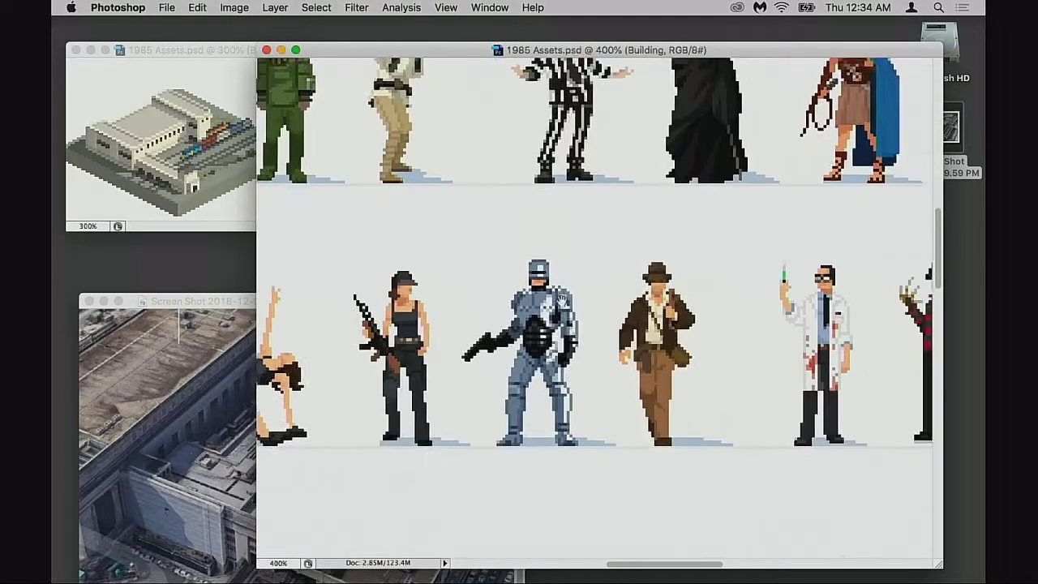
scroll(563, 300, "down", 10)
scroll(603, 332, "right", 12)
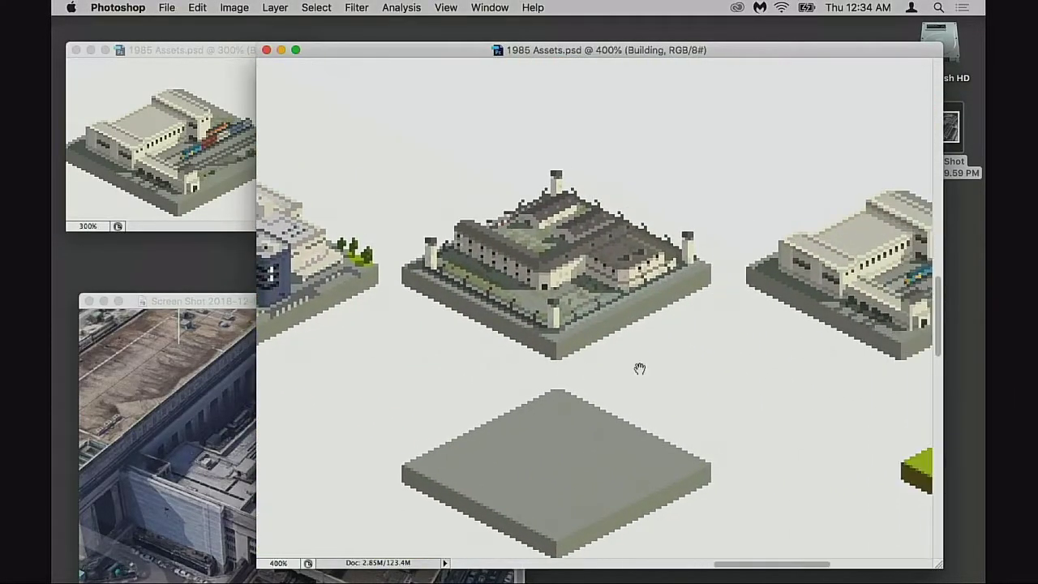
left_click_drag(826, 378, 608, 392)
left_click_drag(756, 373, 640, 387)
left_click(589, 343, "super")
left_click(599, 352, "super")
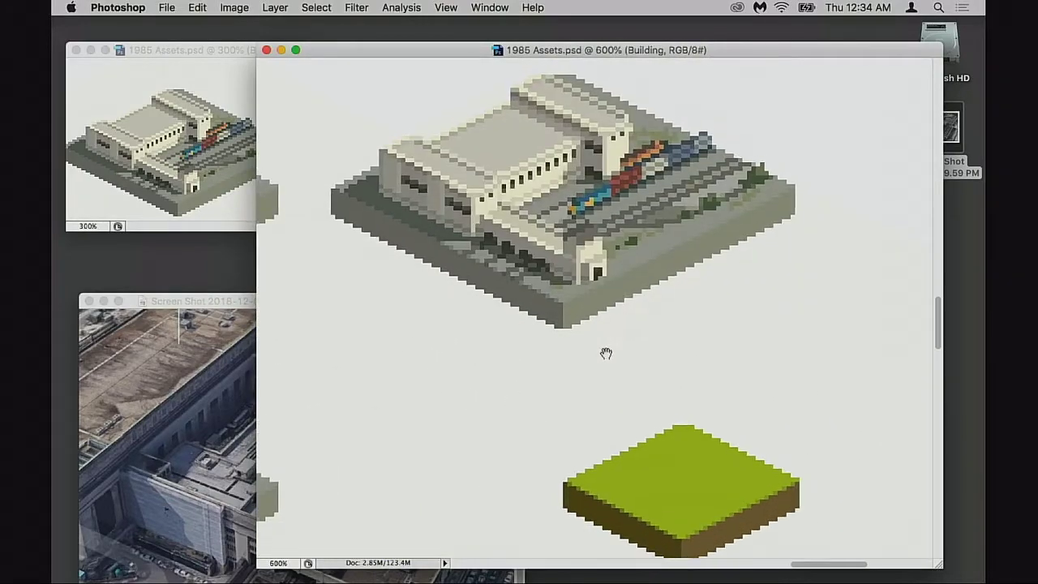
scroll(606, 353, "up", 3)
scroll(606, 353, "right", 1)
key("Tab")
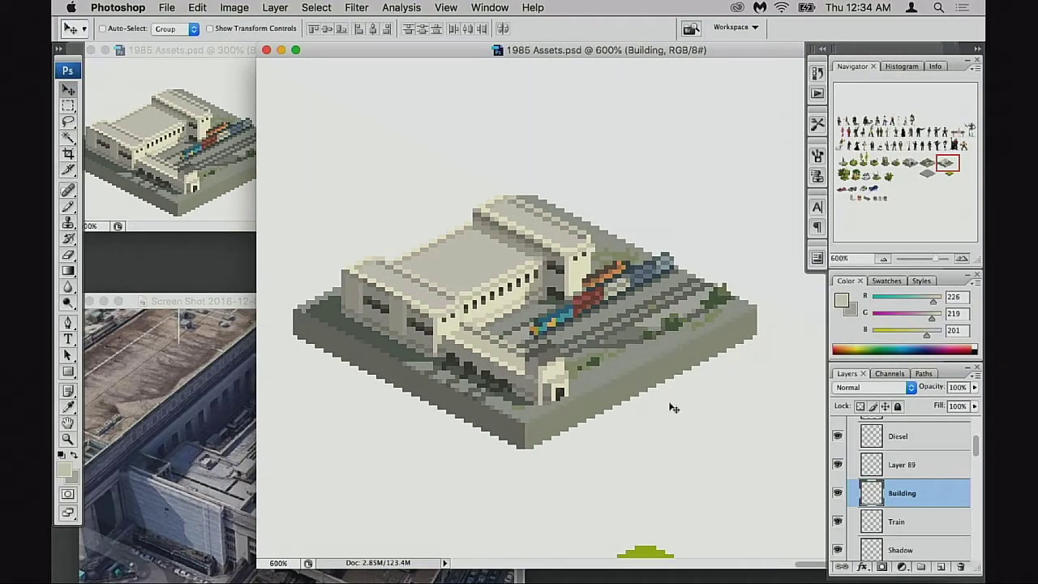
Step: Check the Building layer by toggling its visibility off and on, and save the file
left_click(840, 494)
left_click(839, 496)
key("super+s")
Step: Compare the finished train station with the other isometric tiles, from the hospital to the tan office building
left_click(527, 362, "super")
left_click_drag(512, 378, 557, 390)
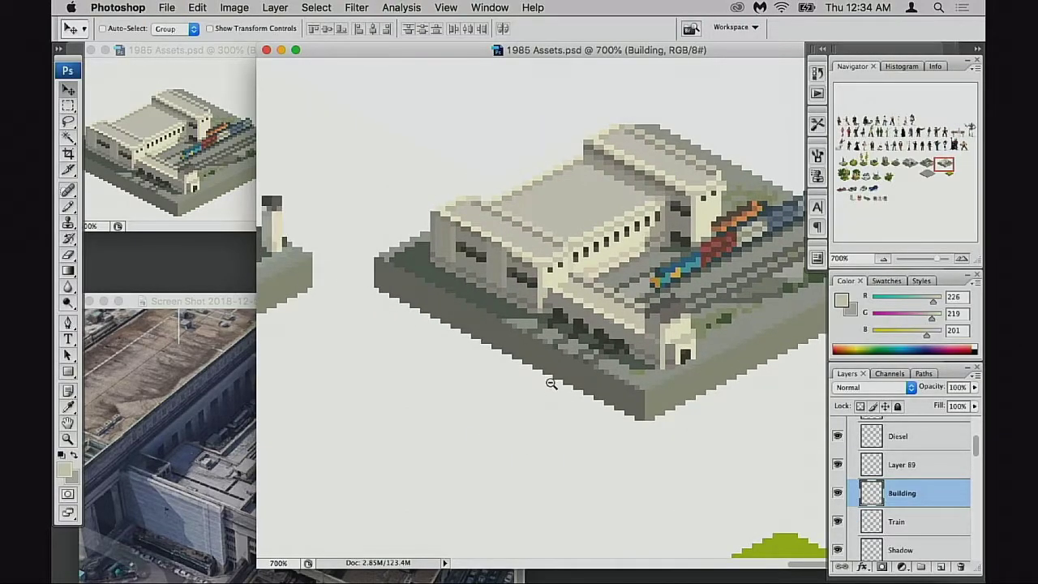
left_click(552, 382, "alt")
left_click(550, 382, "alt")
left_click_drag(487, 381, 684, 443)
left_click_drag(590, 401, 623, 425)
left_click_drag(495, 405, 614, 427)
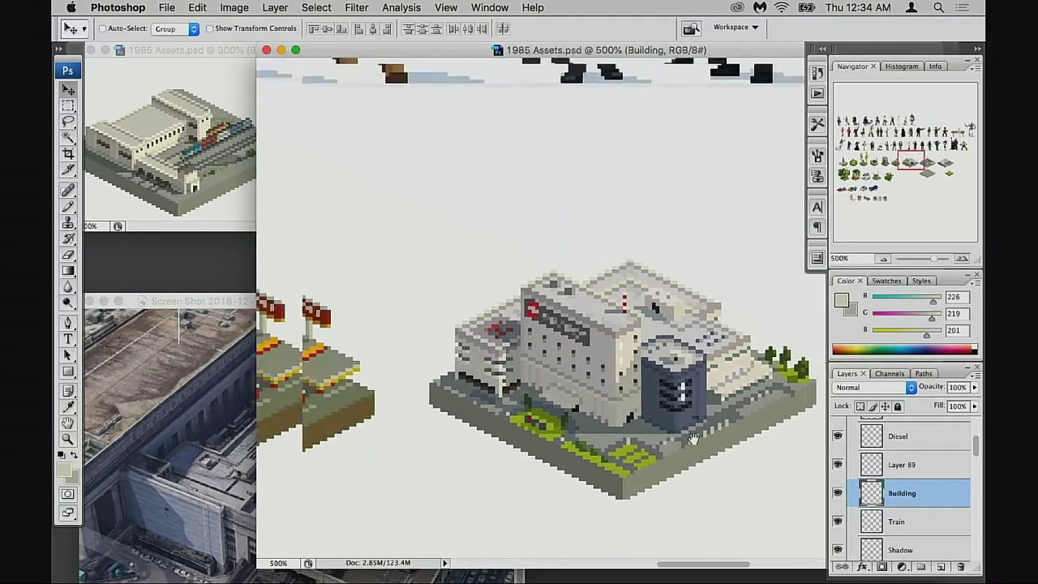
left_click_drag(438, 393, 785, 451)
left_click_drag(542, 407, 637, 421)
left_click(501, 367, "super")
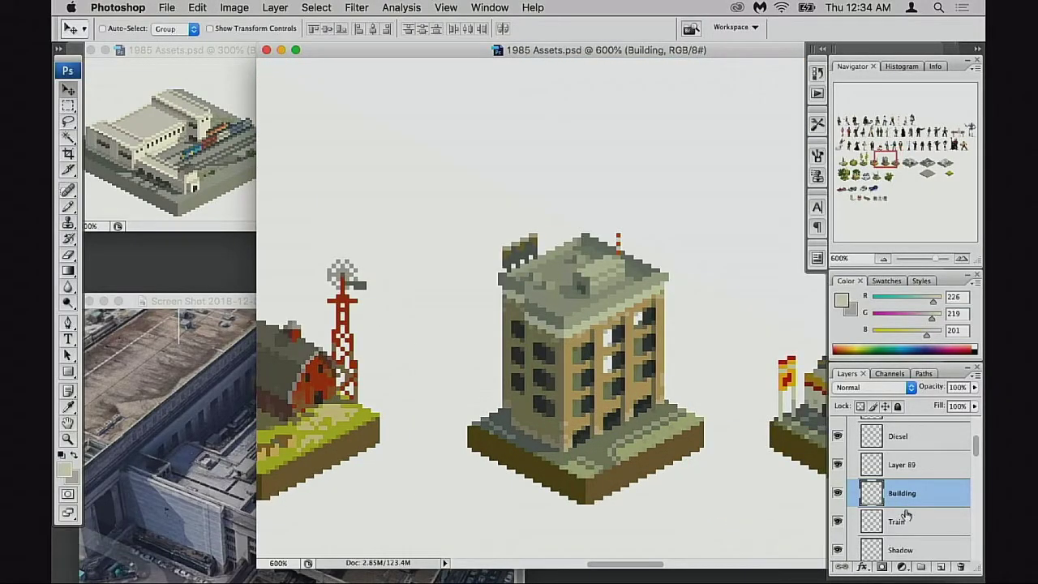
Step: Identify the Office building layer by toggling its visibility, make it the active layer, and view the tile at 700%
scroll(880, 511, "down", 10)
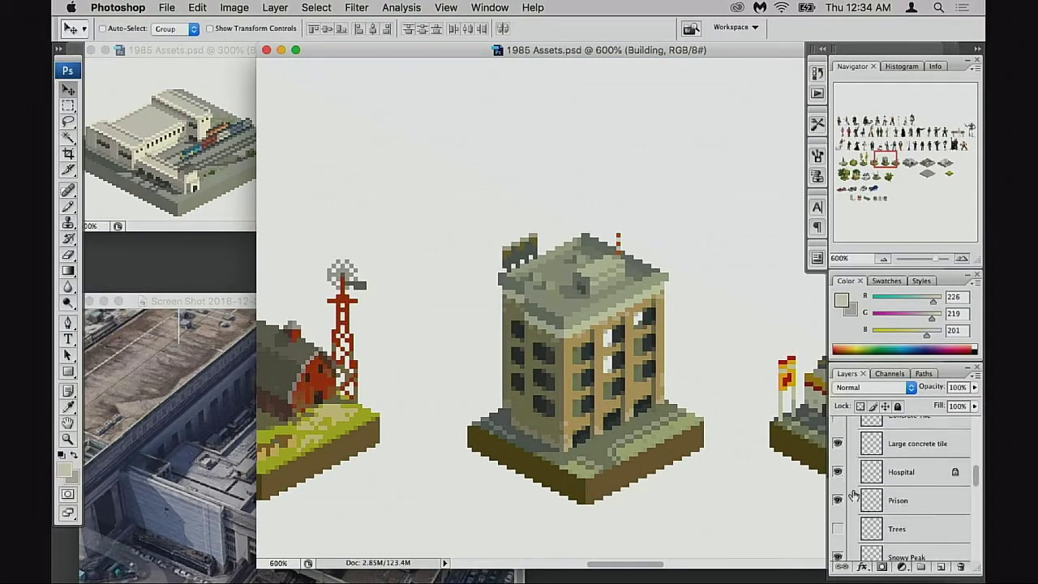
scroll(855, 491, "down", 10)
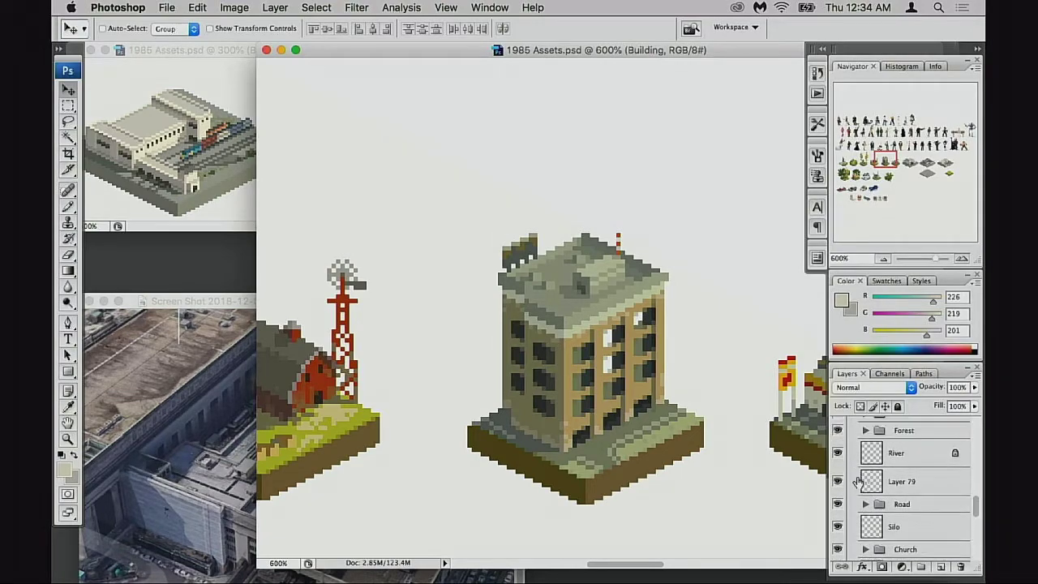
scroll(852, 480, "down", 10)
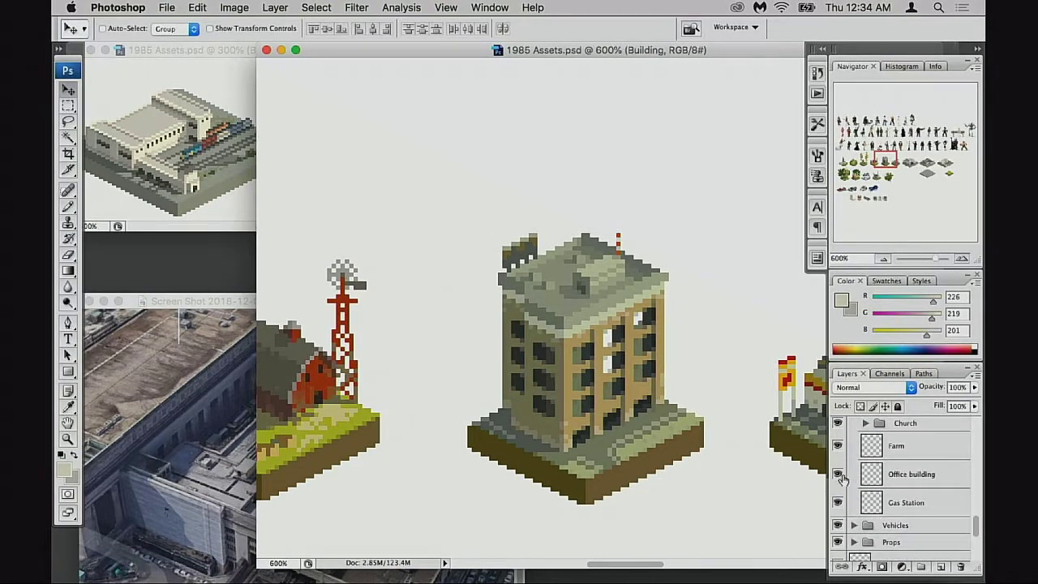
left_click(842, 479)
left_click(842, 479)
left_click(854, 479)
left_click(599, 304)
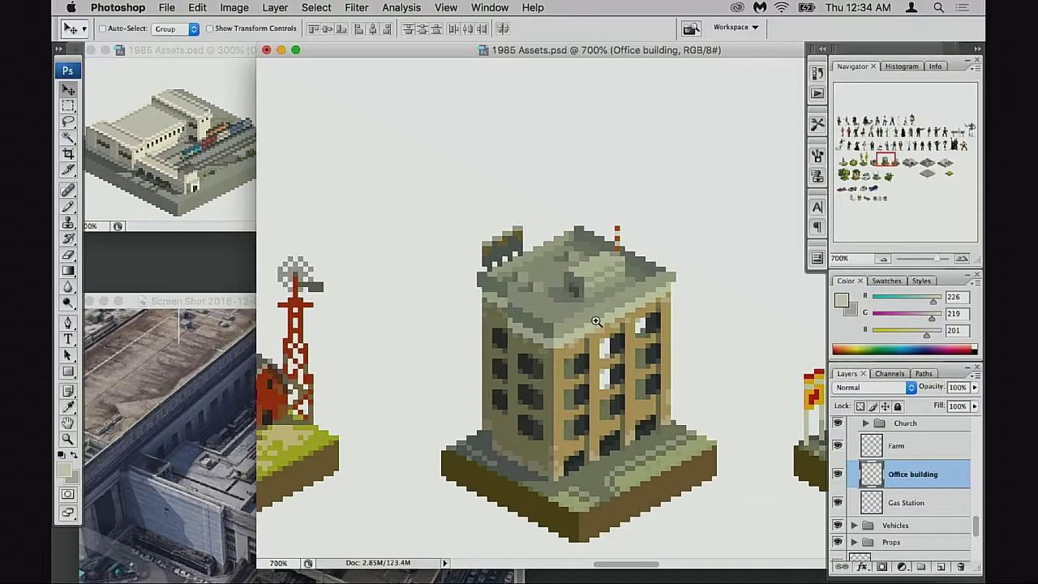
Step: Copy the raised rooftop unit of the office building onto its own layer
left_click(599, 307)
key("m")
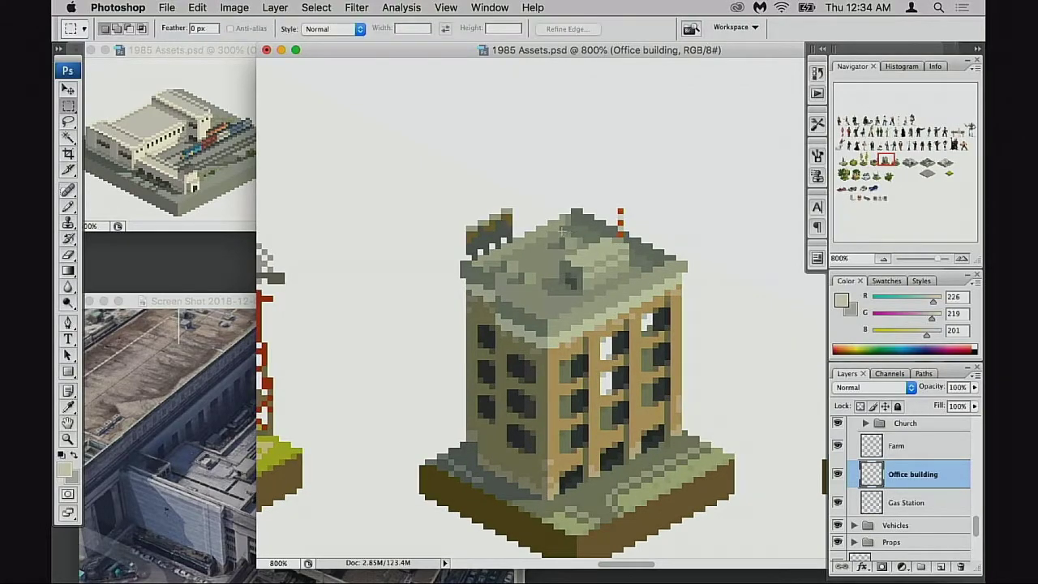
left_click_drag(630, 290, 635, 293)
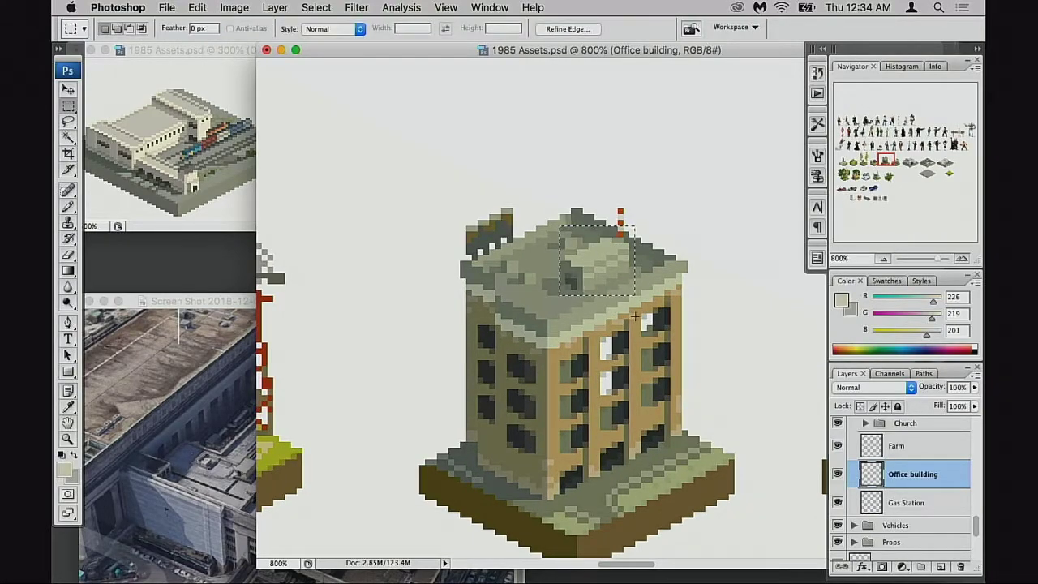
key("super+j")
Step: Move the copied rooftop unit across the sheet to just above the train station's roof
key("v")
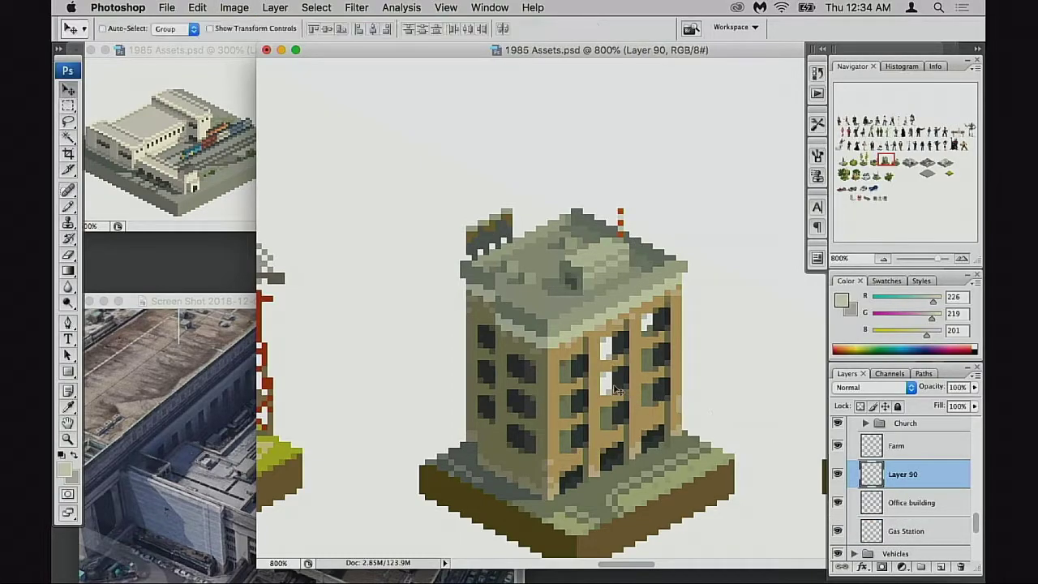
left_click_drag(536, 363, 663, 386)
left_click(670, 389, "alt")
left_click_drag(704, 446, 393, 456)
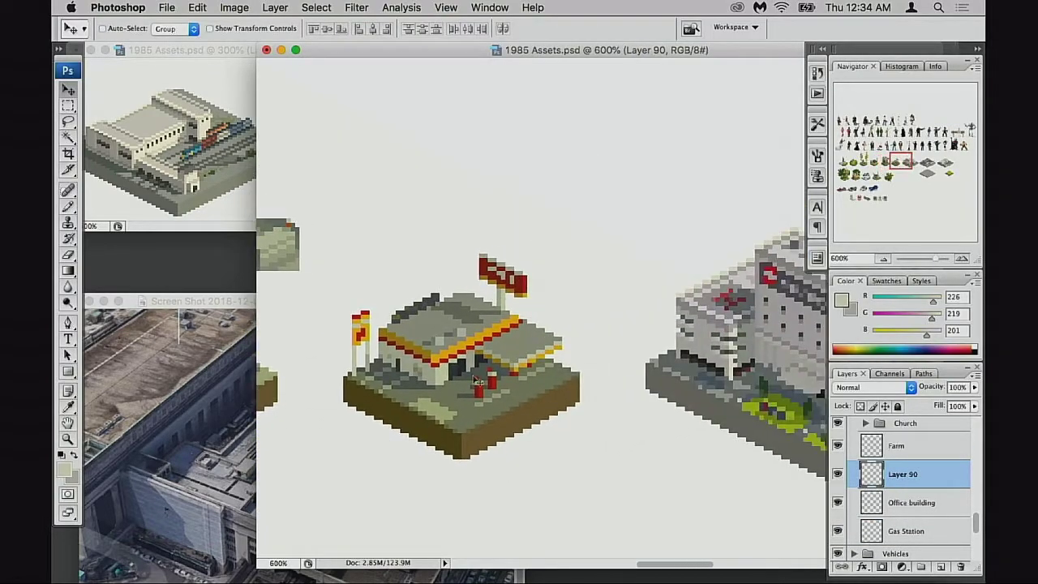
left_click_drag(478, 380, 507, 429)
left_click_drag(423, 377, 735, 383)
left_click_drag(735, 383, 479, 376)
left_click_drag(479, 377, 820, 381)
left_click_drag(696, 371, 563, 372)
left_click_drag(543, 367, 572, 369)
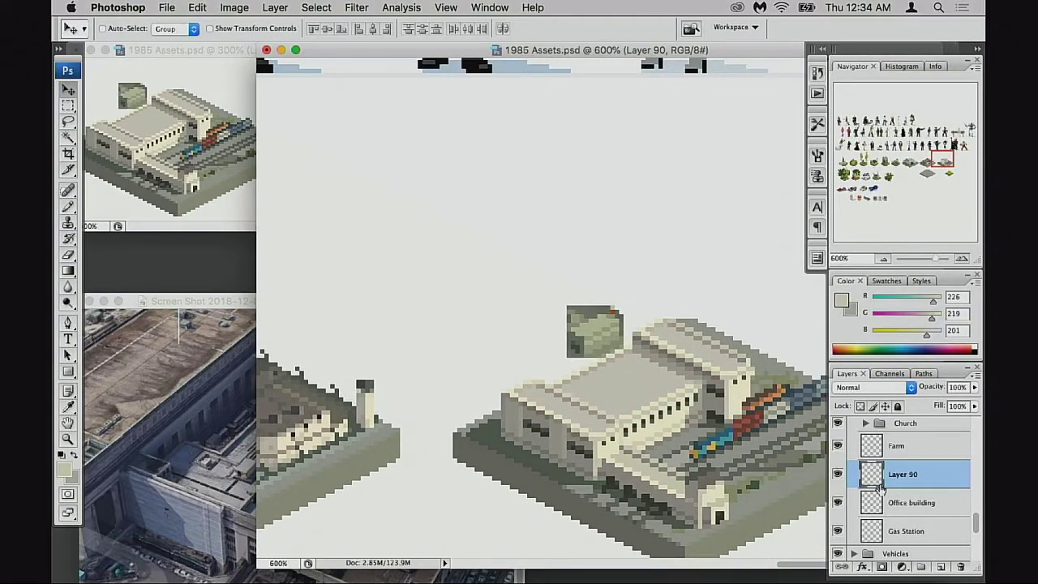
left_click_drag(516, 392, 606, 401)
left_click(567, 404, "alt")
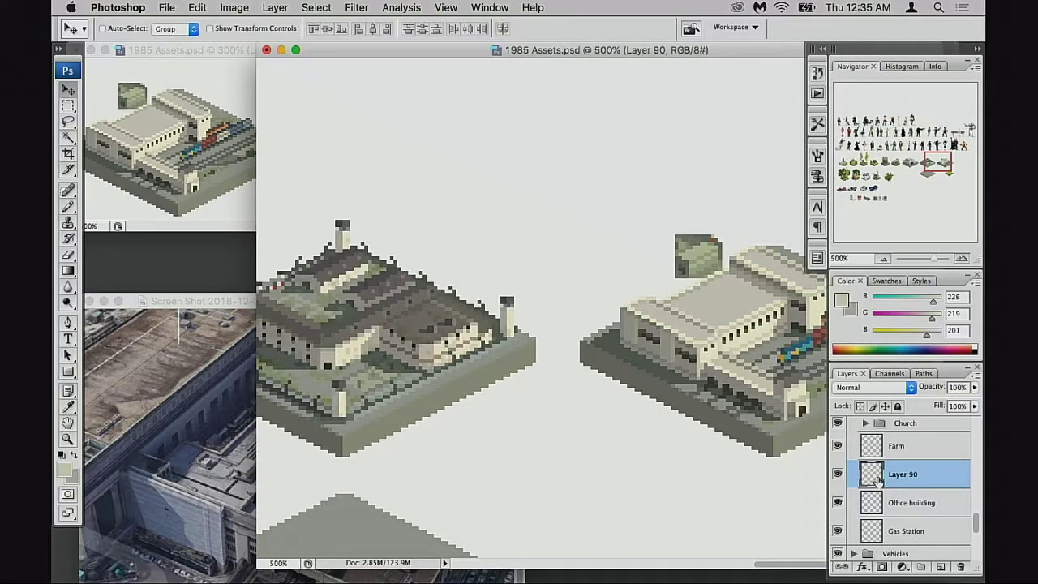
Step: Reorder the copied layer to sit directly above the Building layer, and place the unit on the station's main roof
mouse_move(876, 484)
left_mouse_down()
mouse_move(879, 424)
mouse_move(866, 404)
mouse_move(888, 466)
mouse_move(890, 429)
mouse_move(890, 470)
left_mouse_up()
left_click_drag(719, 324, 605, 389)
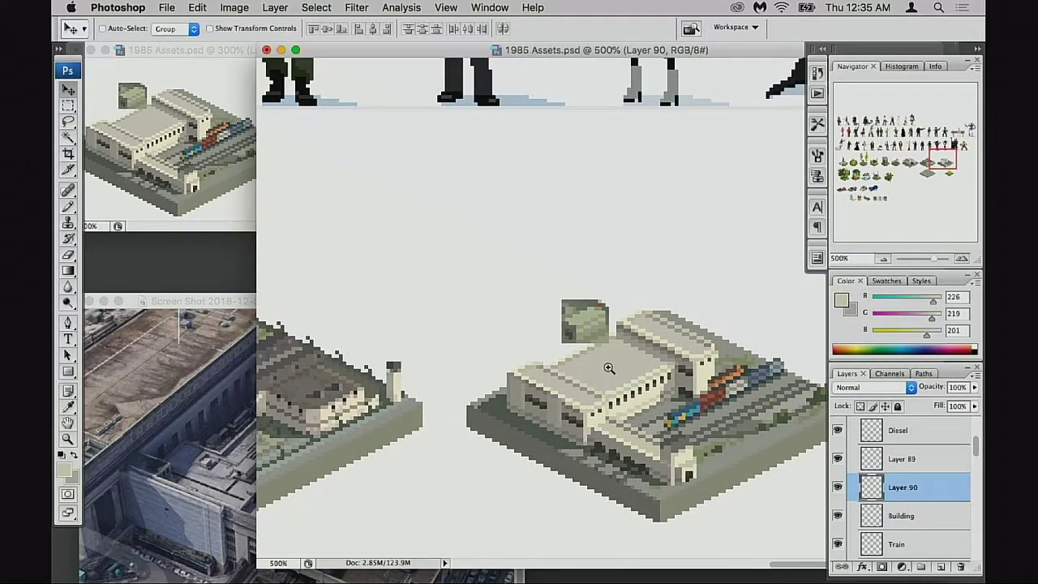
left_click(610, 368)
left_click_drag(571, 238, 601, 290)
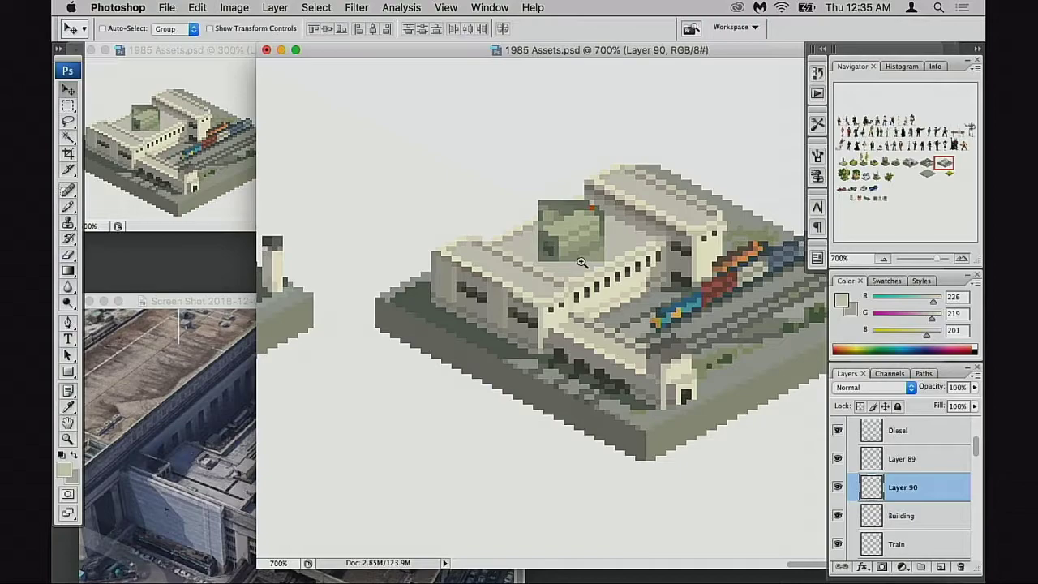
Step: Erase the leftover dark green and orange pixels above the rooftop unit at 3200% so its upper edge follows the roofline
left_click(583, 262)
left_click(591, 271)
left_click(593, 334)
key("e")
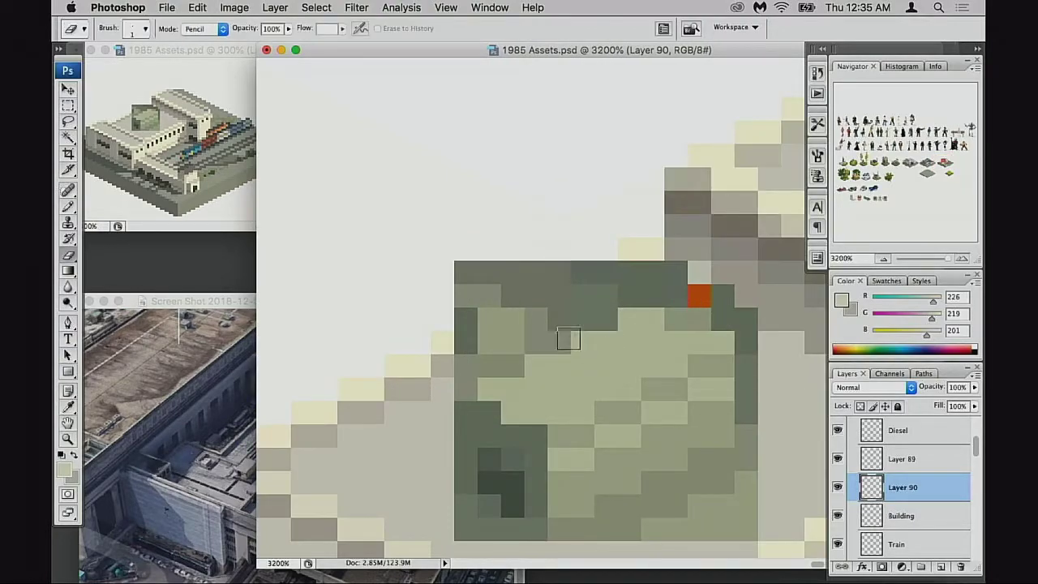
mouse_move(563, 336)
left_mouse_down()
mouse_move(533, 330)
mouse_move(494, 341)
mouse_move(508, 353)
mouse_move(498, 359)
mouse_move(449, 354)
left_mouse_up()
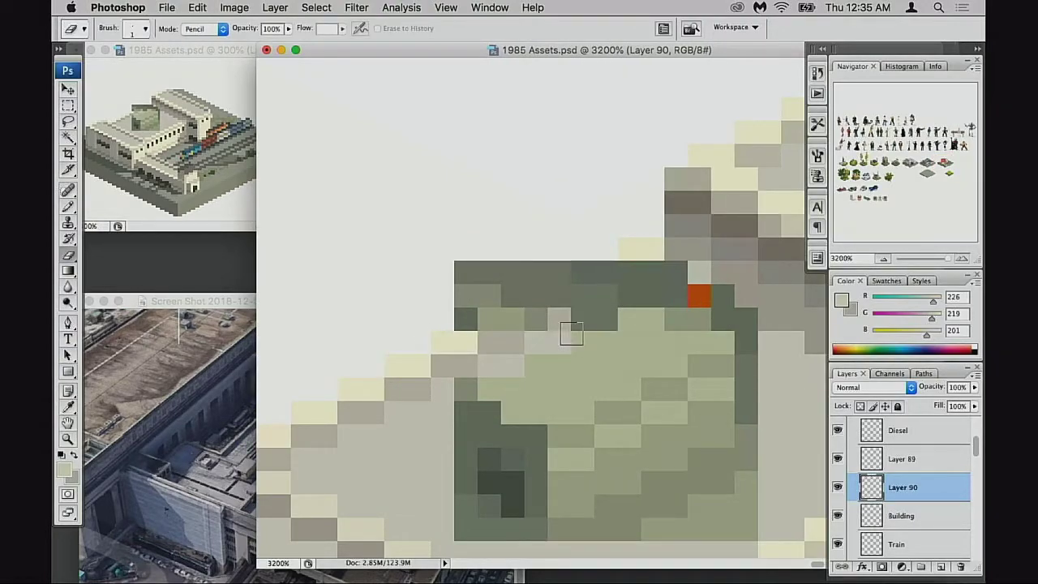
key("super+z")
left_click_drag(511, 364, 422, 358)
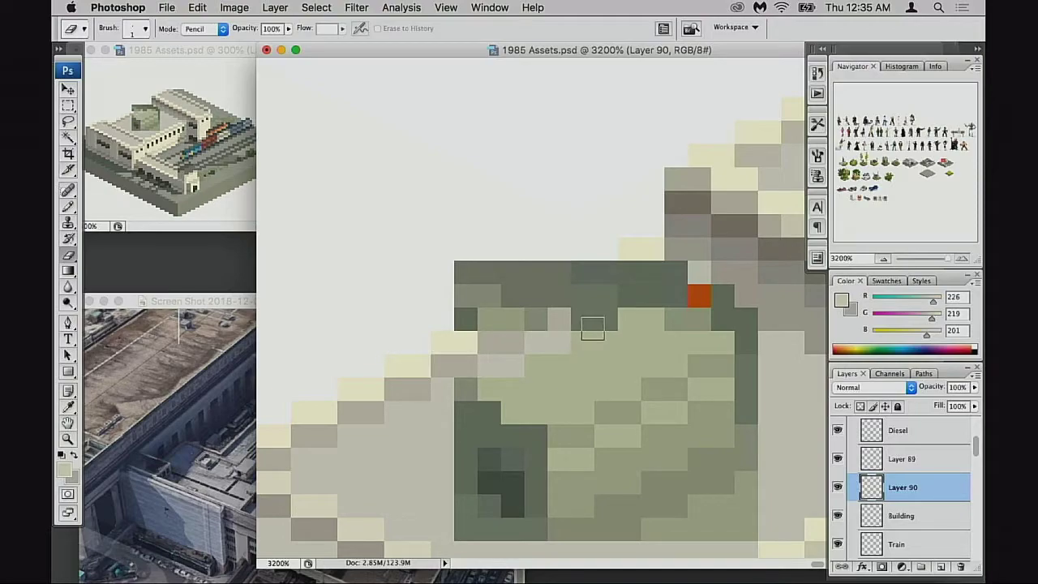
left_click_drag(610, 321, 465, 318)
left_click_drag(663, 295, 459, 295)
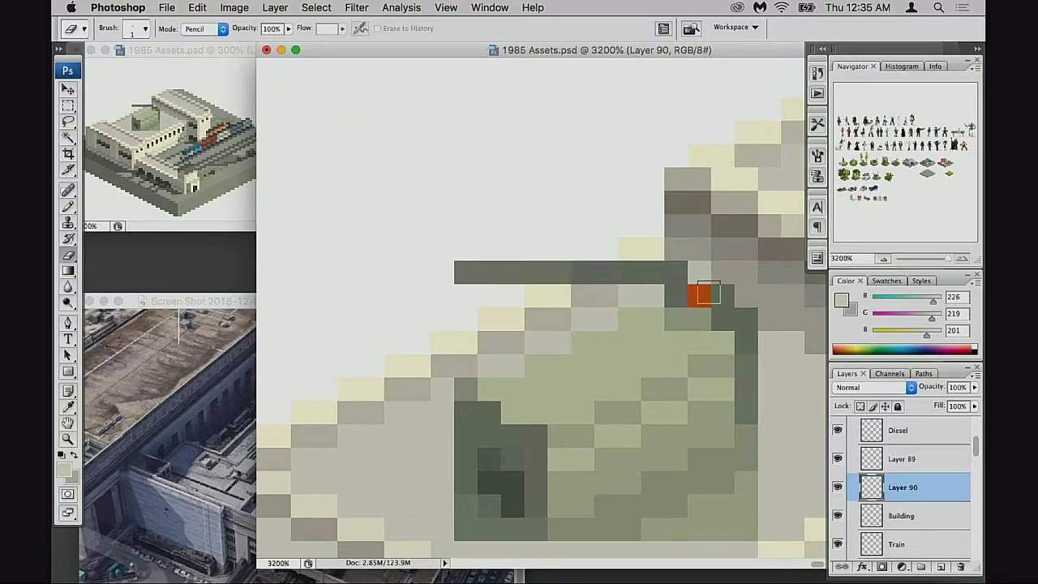
mouse_move(722, 298)
left_mouse_down()
mouse_move(695, 284)
mouse_move(686, 289)
mouse_move(703, 281)
mouse_move(463, 272)
left_mouse_up()
Step: Shift the rooftop unit one pixel down and one pixel left, and erase the excess pixels along its lower edge in stair steps
scroll(553, 308, "down", 4)
scroll(553, 308, "right", 5)
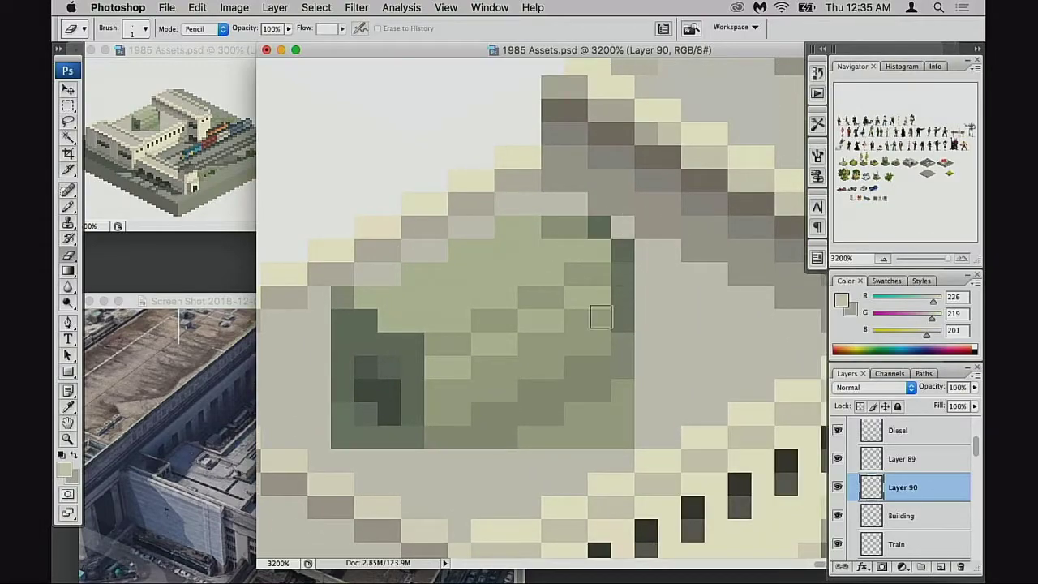
key("v")
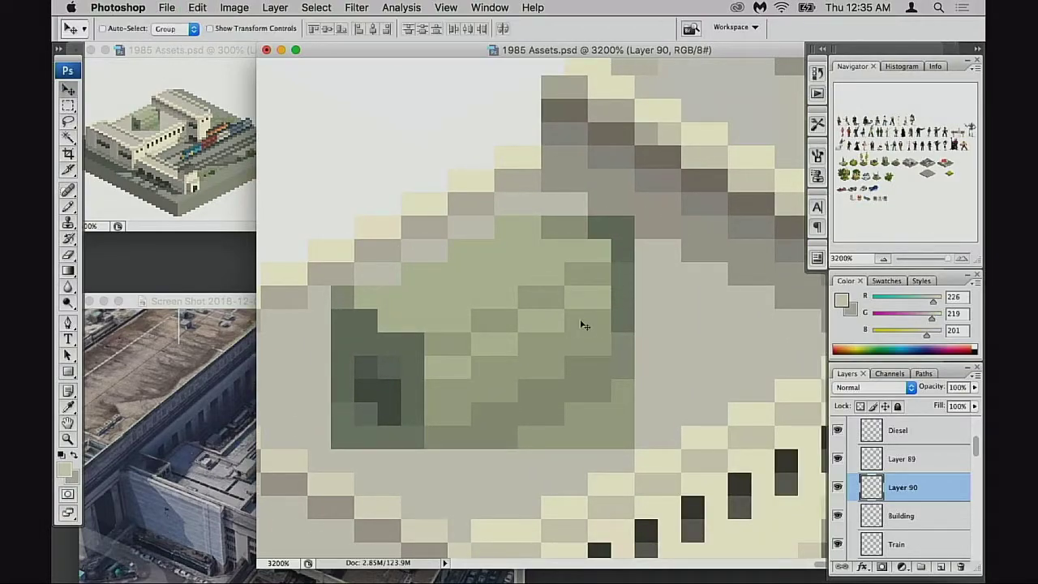
mouse_move(584, 323)
left_mouse_down()
mouse_move(546, 361)
mouse_move(572, 367)
left_mouse_up()
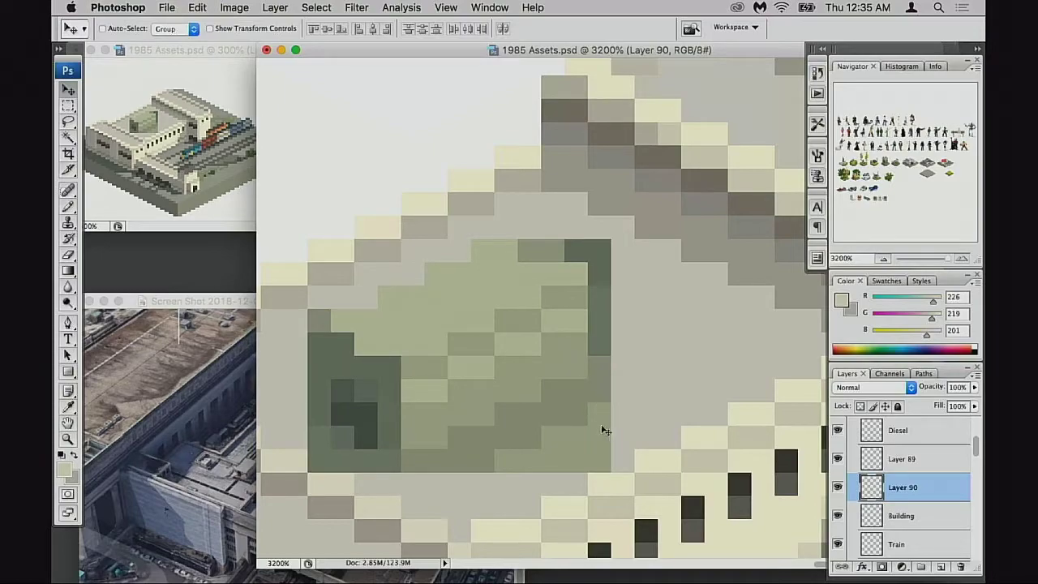
key("e")
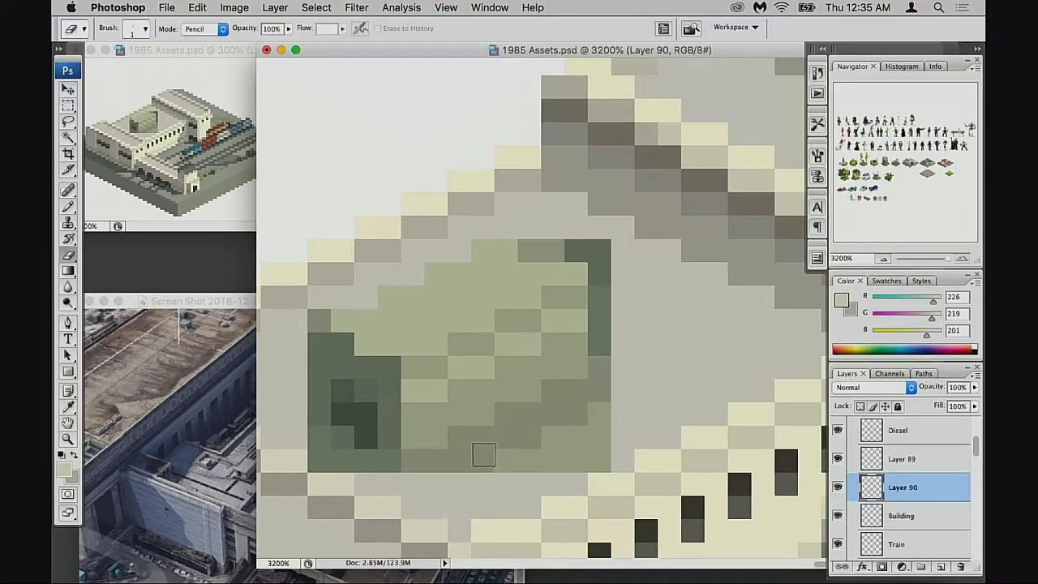
mouse_move(484, 455)
left_mouse_down()
mouse_move(592, 445)
mouse_move(529, 438)
mouse_move(661, 431)
mouse_move(571, 411)
mouse_move(721, 423)
mouse_move(559, 411)
mouse_move(661, 410)
mouse_move(563, 393)
mouse_move(629, 414)
mouse_move(505, 417)
mouse_move(602, 434)
mouse_move(479, 439)
mouse_move(492, 438)
mouse_move(488, 453)
mouse_move(431, 460)
mouse_move(586, 463)
mouse_move(514, 438)
mouse_move(576, 429)
left_mouse_up()
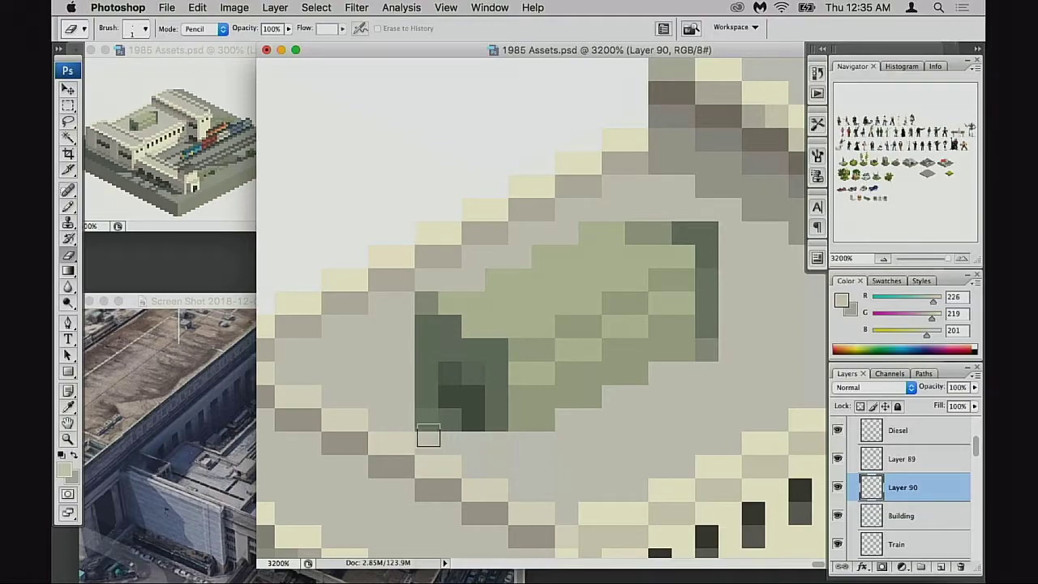
left_click_drag(428, 435, 400, 440)
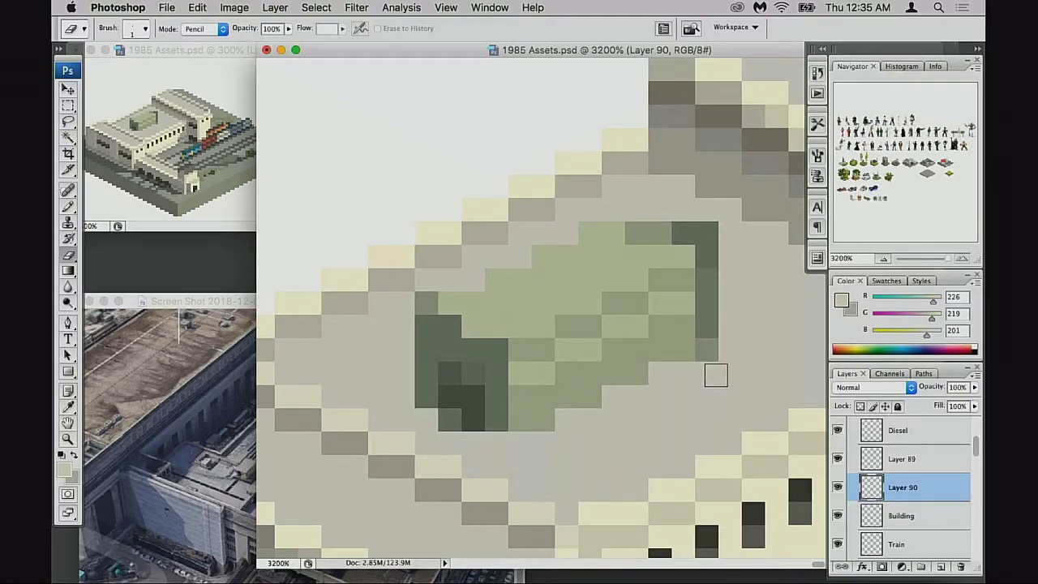
Step: Erase the dark shadow and the adjoining columns on the rooftop unit's right side, narrowing it to eight pixels wide
mouse_move(637, 232)
left_mouse_down()
mouse_move(733, 233)
mouse_move(716, 237)
mouse_move(705, 275)
mouse_move(721, 351)
mouse_move(708, 361)
left_mouse_up()
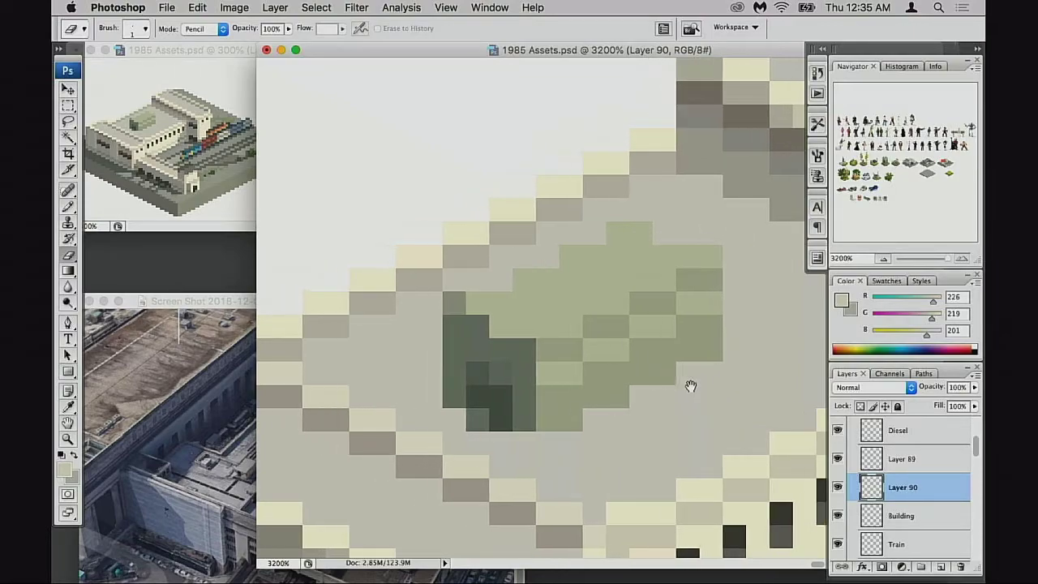
scroll(690, 384, "left", 2)
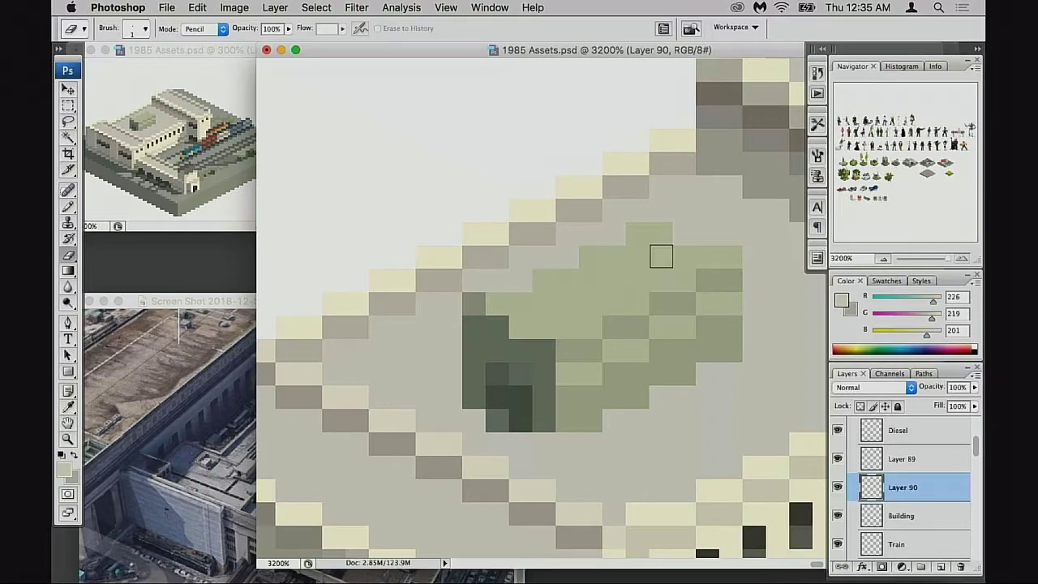
left_click_drag(654, 225, 675, 414)
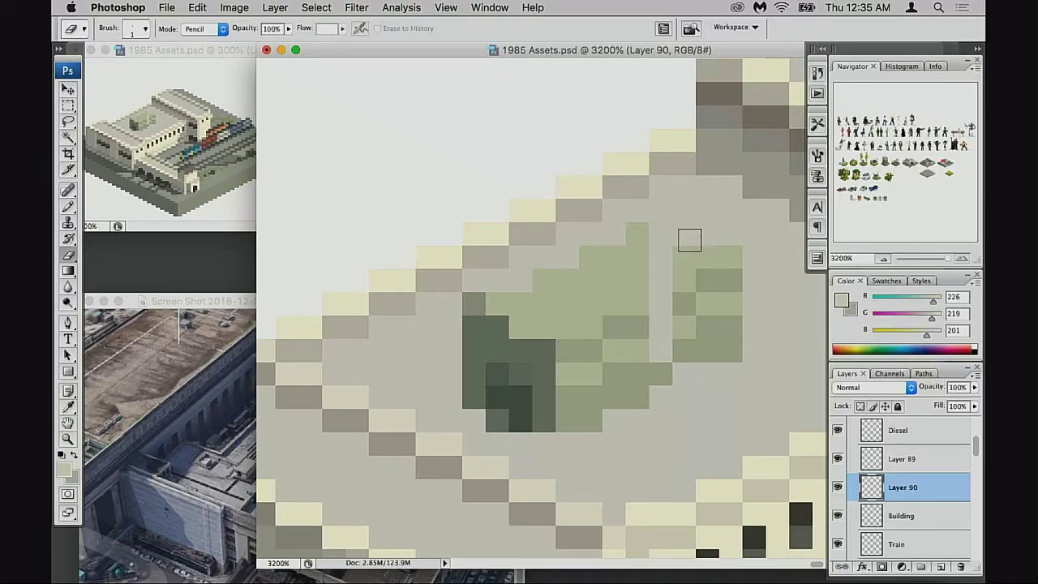
mouse_move(688, 236)
left_mouse_down()
mouse_move(671, 396)
mouse_move(700, 259)
mouse_move(722, 348)
left_mouse_up()
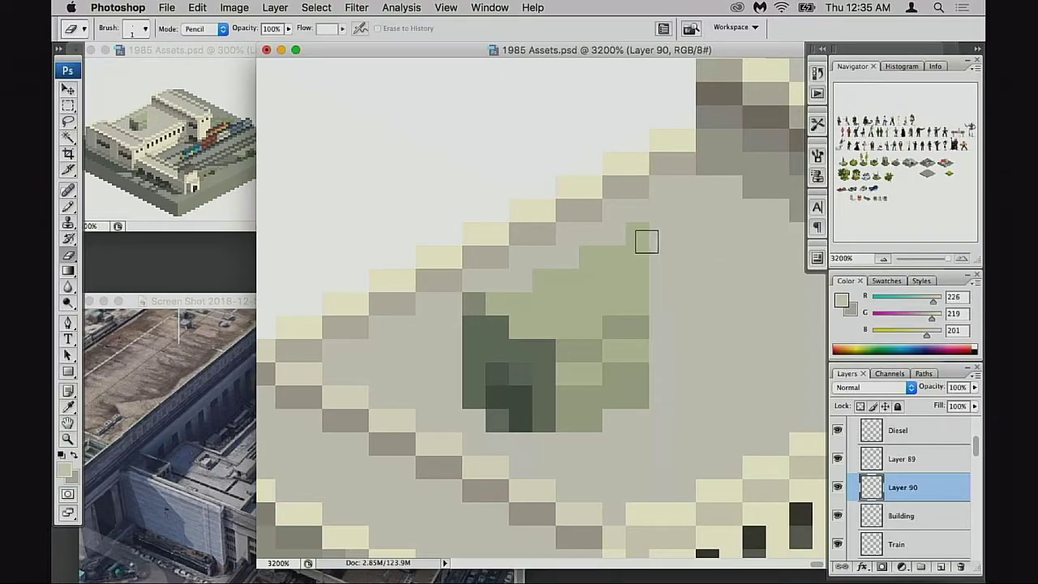
Step: Trim the surplus pixels along the top of the narrowed rooftop unit to flatten its stepped outline
left_click(643, 236)
left_click(637, 254)
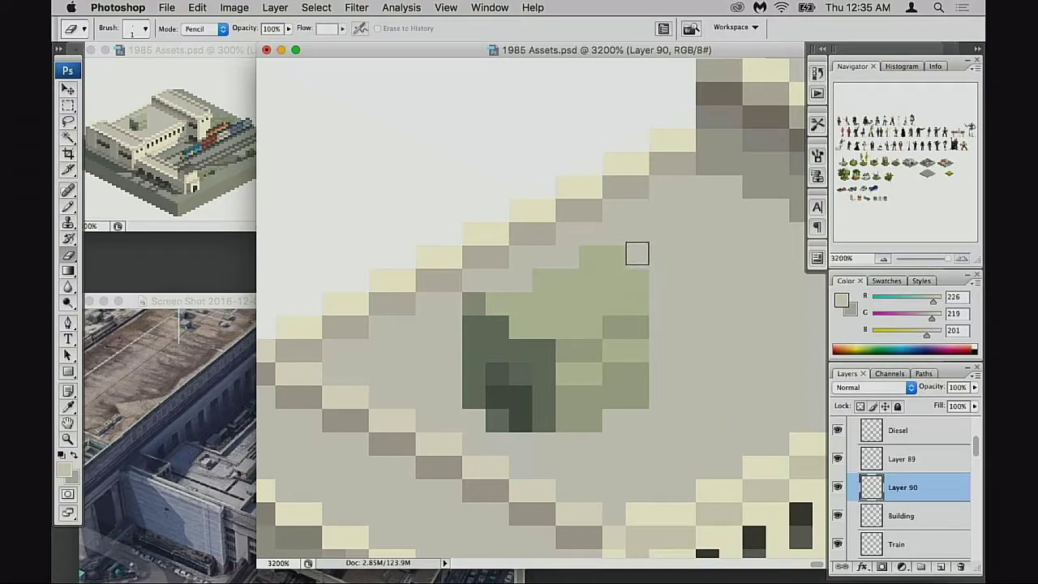
left_click(610, 255)
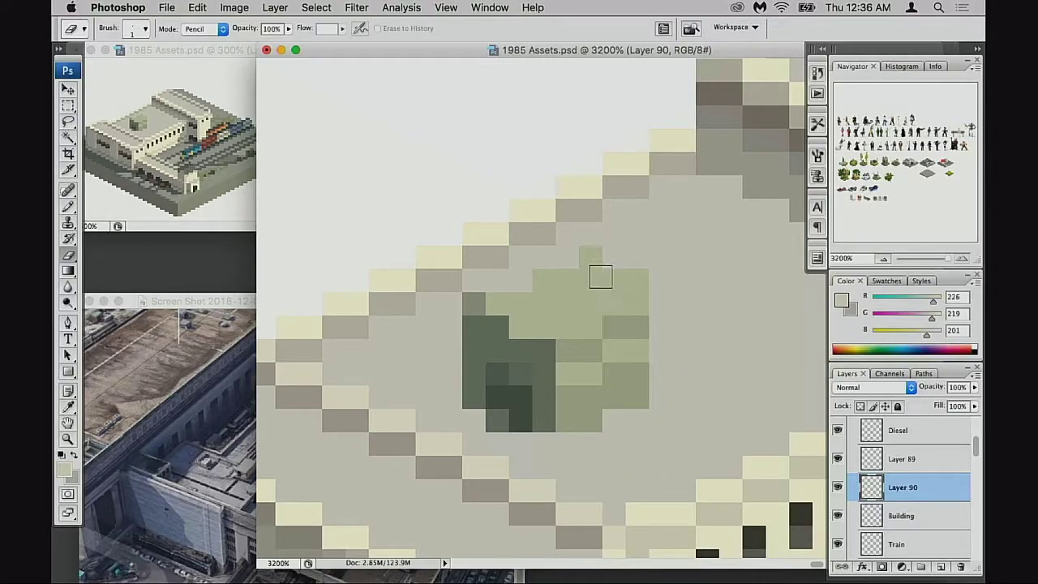
left_click(589, 258)
mouse_move(587, 272)
left_mouse_down()
mouse_move(545, 279)
mouse_move(534, 296)
mouse_move(438, 289)
mouse_move(486, 316)
mouse_move(509, 314)
mouse_move(445, 300)
left_mouse_up()
key("super+z")
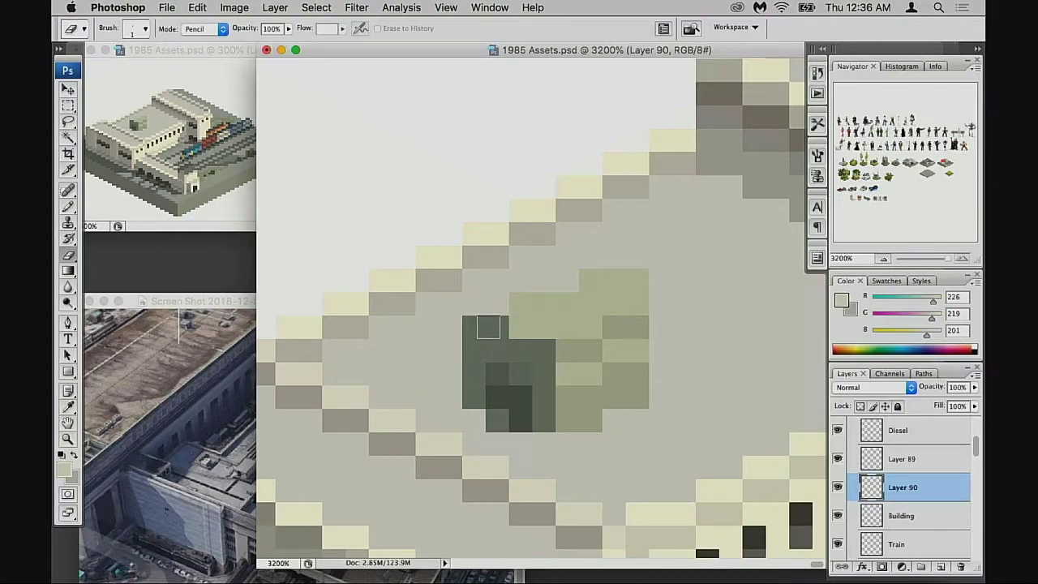
Step: Sample the unit's light green and lighten two pixels of its dark front face with the Pencil at 50% opacity
key("b")
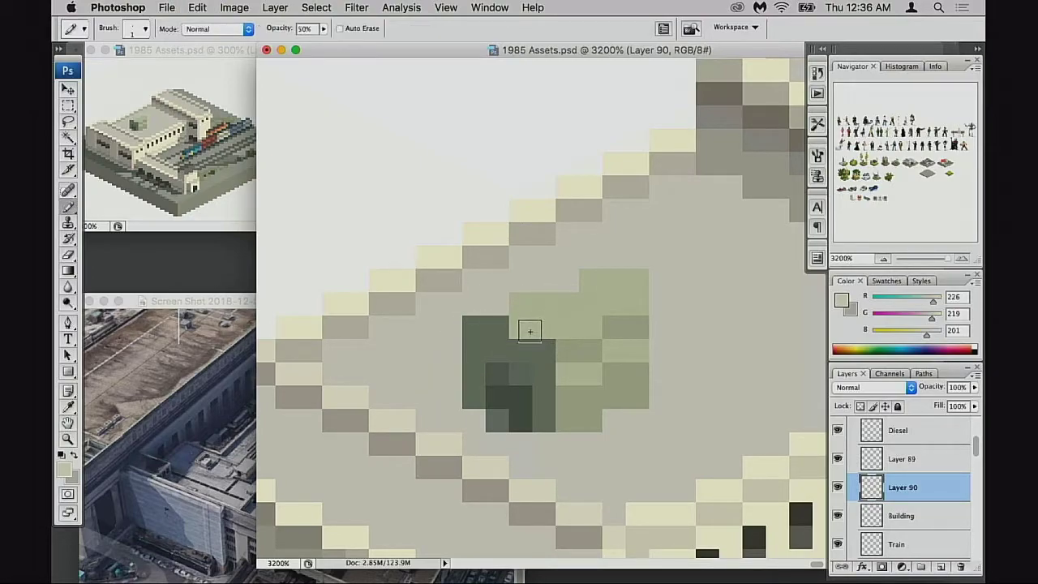
left_click(582, 349, "alt")
left_click(497, 327)
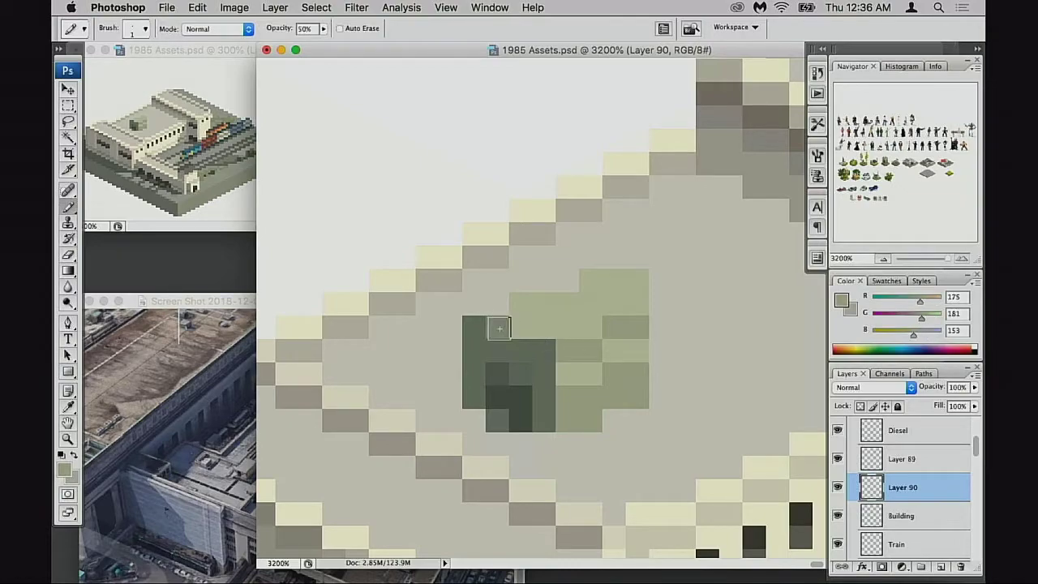
left_click(546, 354)
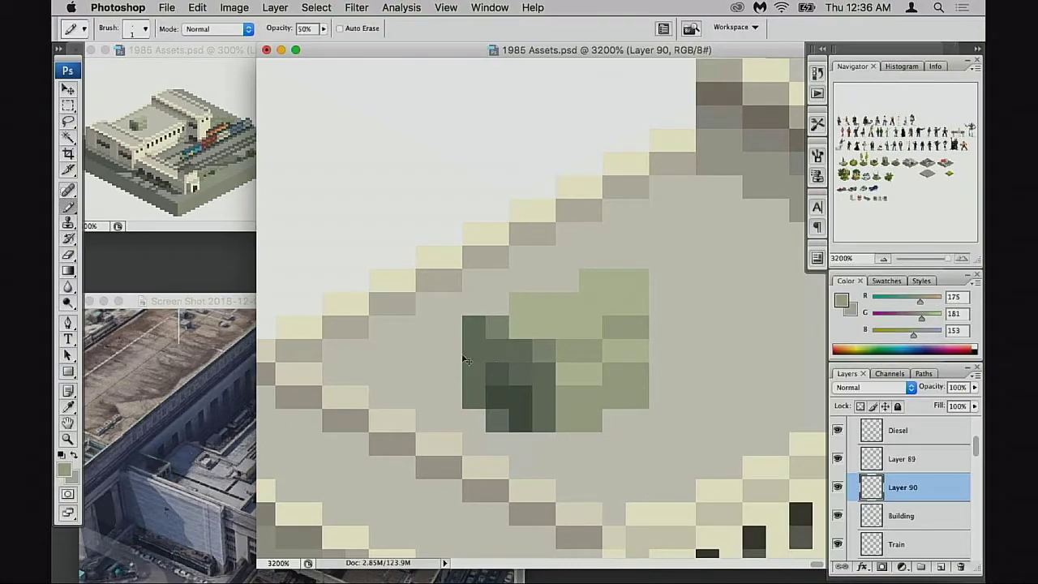
Step: Desaturate the rooftop unit's layer with Hue/Saturation at Saturation -64
key("super+u")
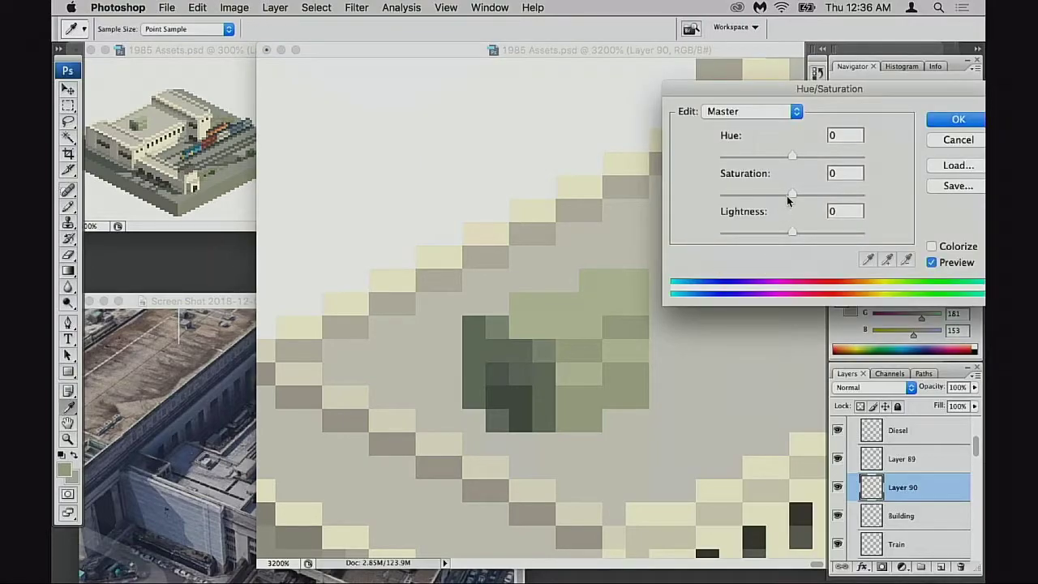
left_click_drag(788, 196, 744, 197)
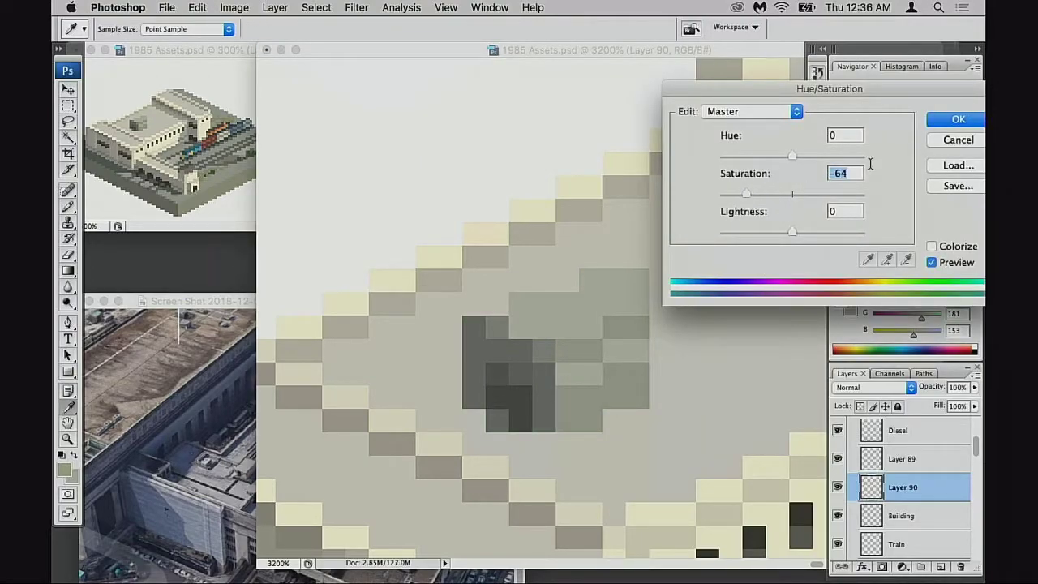
left_click(957, 120)
Step: Adjust the rooftop unit's layer with Levels: input white point 221, output range 12 to 228
key("super+l")
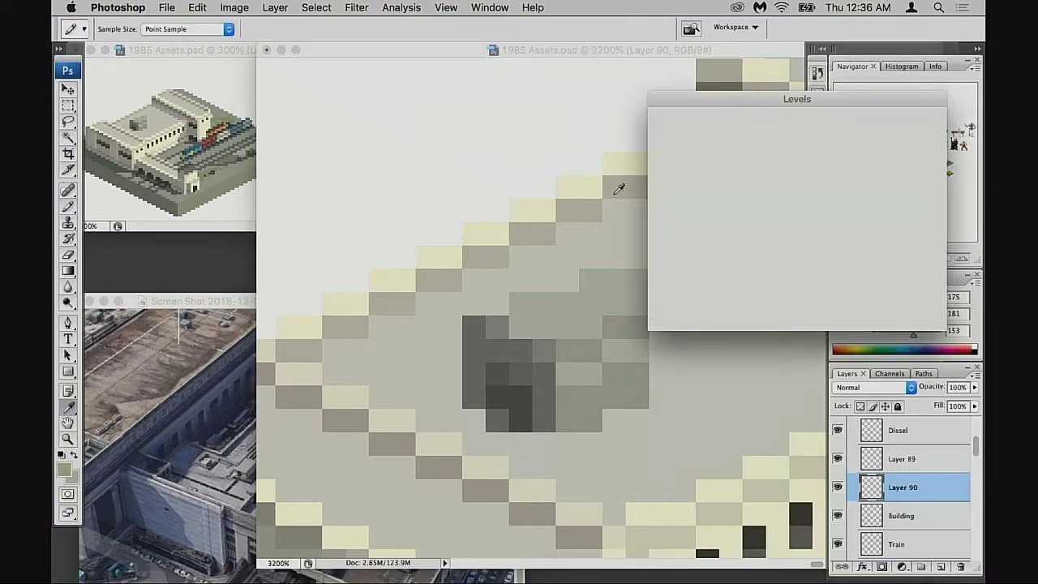
mouse_move(851, 232)
left_mouse_down()
mouse_move(828, 234)
mouse_move(840, 236)
left_mouse_up()
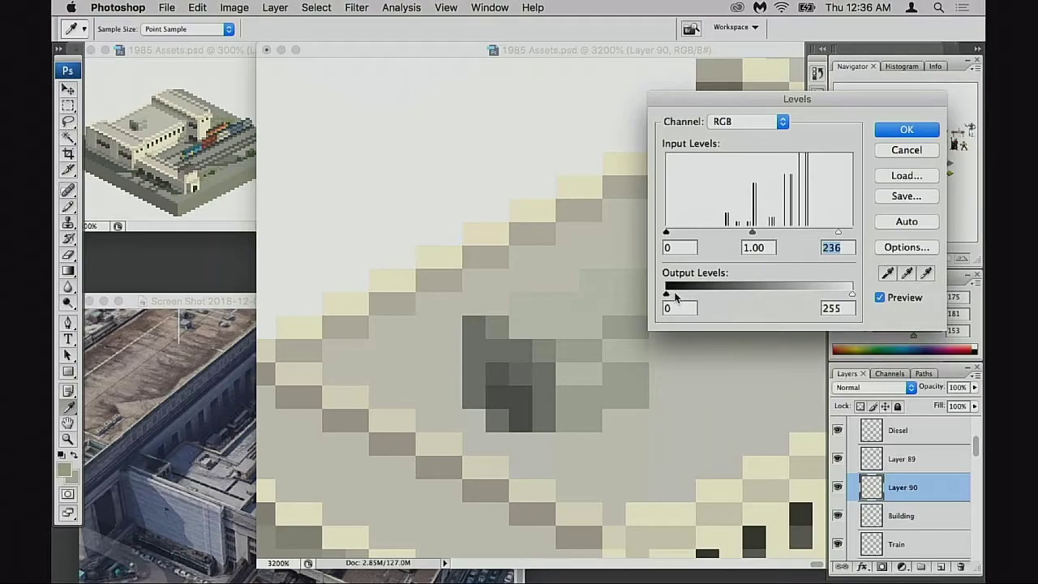
left_click_drag(667, 295, 675, 297)
left_click_drag(839, 233, 821, 235)
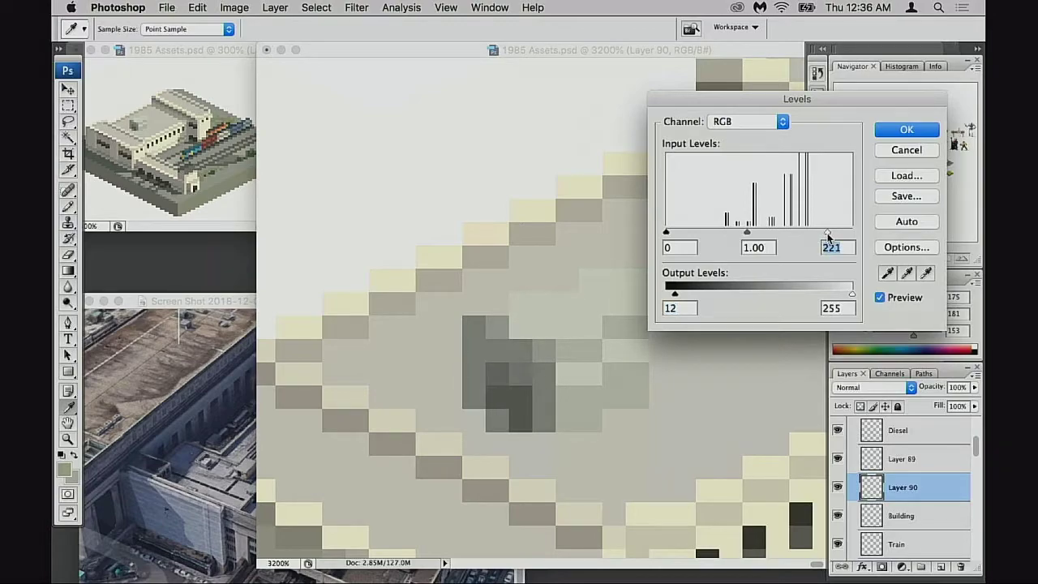
left_click_drag(850, 296, 829, 294)
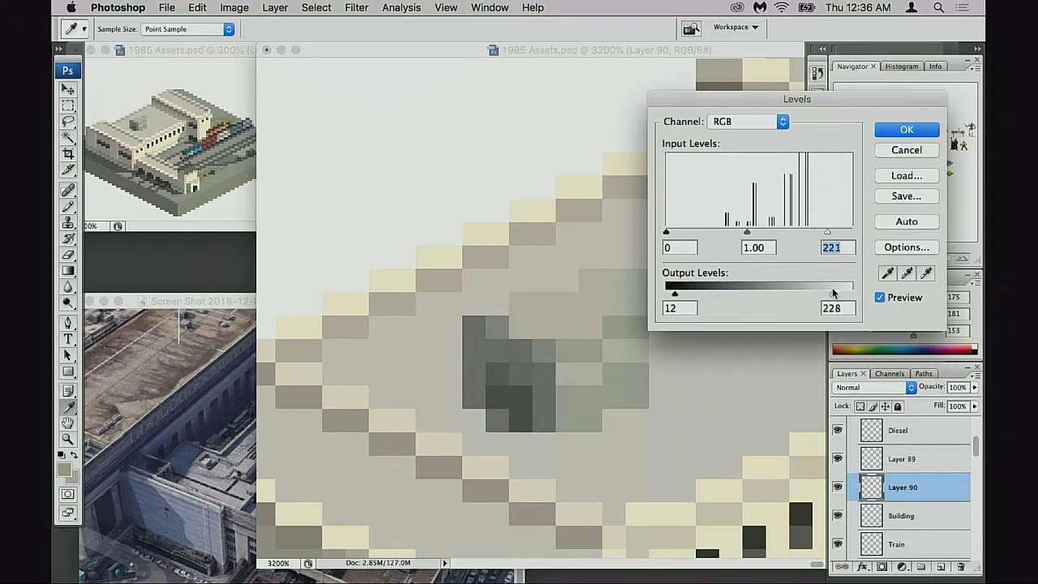
left_click_drag(835, 293, 832, 293)
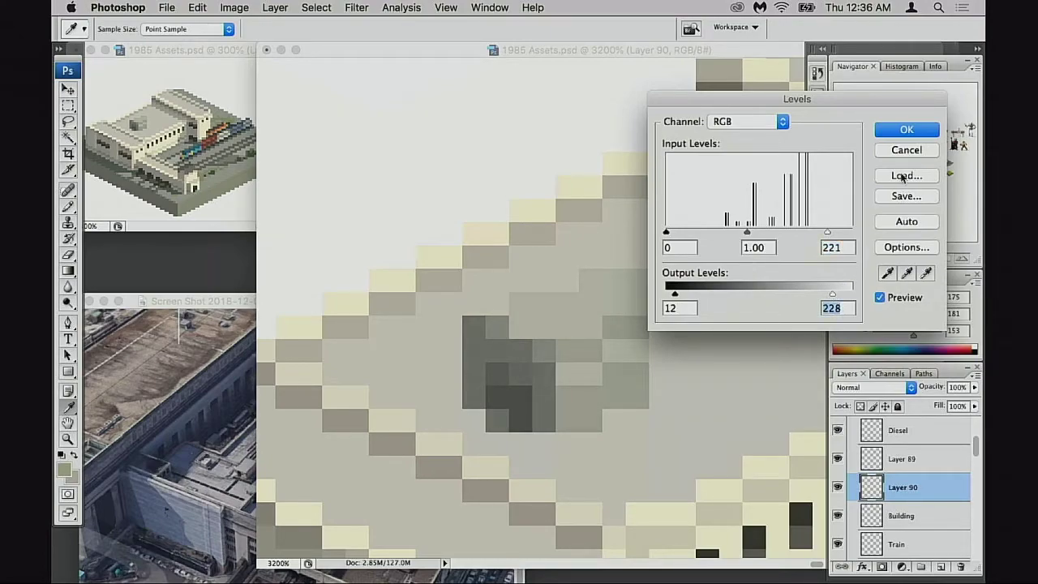
left_click(909, 131)
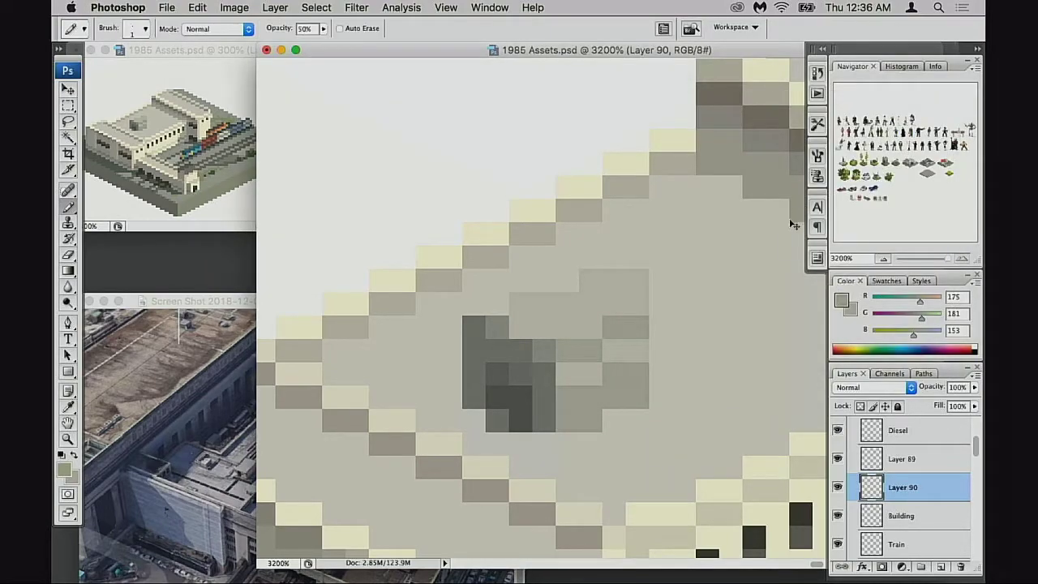
Step: Shift the rooftop unit's grey slightly warmer with Color Balance
key("super+b")
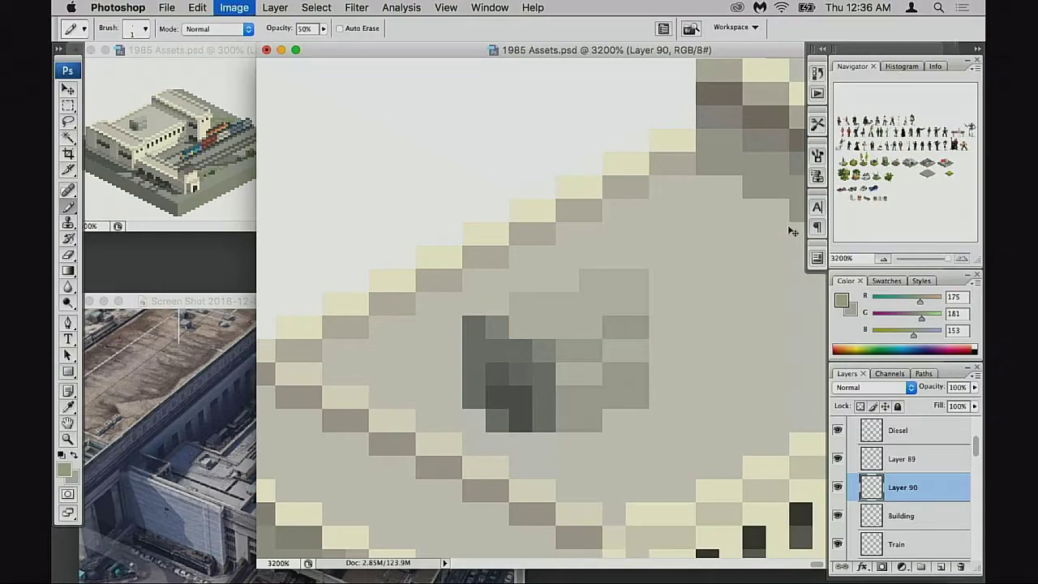
left_click_drag(722, 97, 722, 103)
left_click(893, 67)
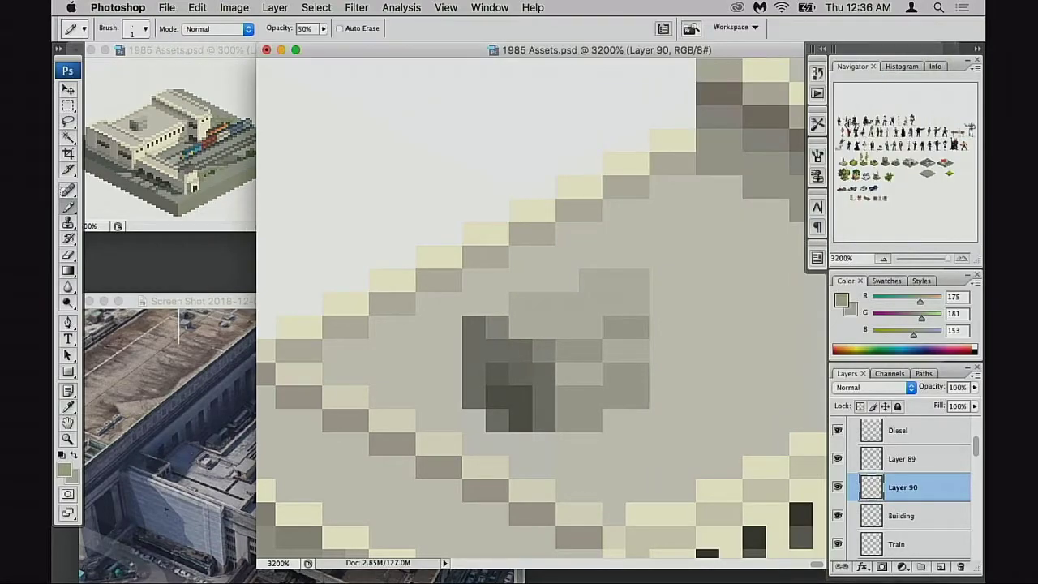
Step: Sample the unit's top and side greys and paint over its uneven side pixels with the Pencil at 100% opacity
left_click(597, 321, "alt")
key("0")
left_click_drag(593, 341, 623, 337)
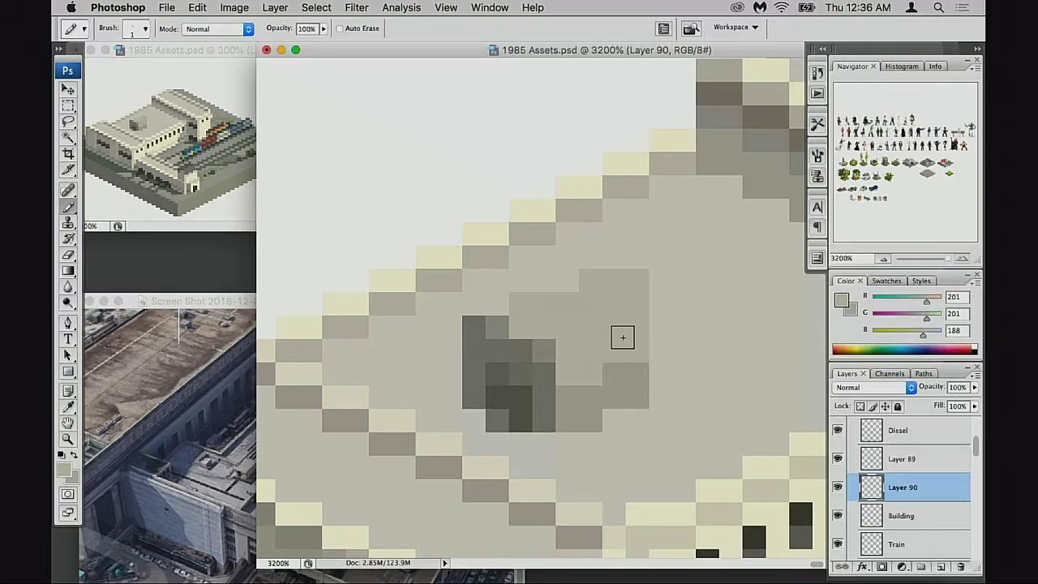
left_click(604, 399, "alt")
mouse_move(572, 375)
left_mouse_down()
mouse_move(620, 365)
mouse_move(604, 351)
mouse_move(630, 351)
left_mouse_up()
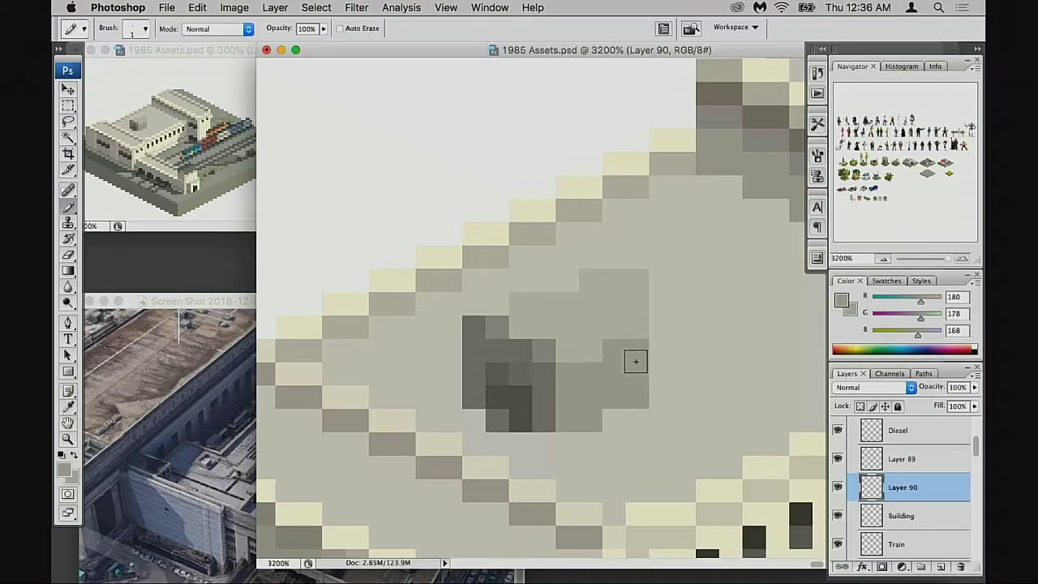
Step: Erase the rooftop unit's uppermost pixels and the lowest dark pixels of its front face
key("e")
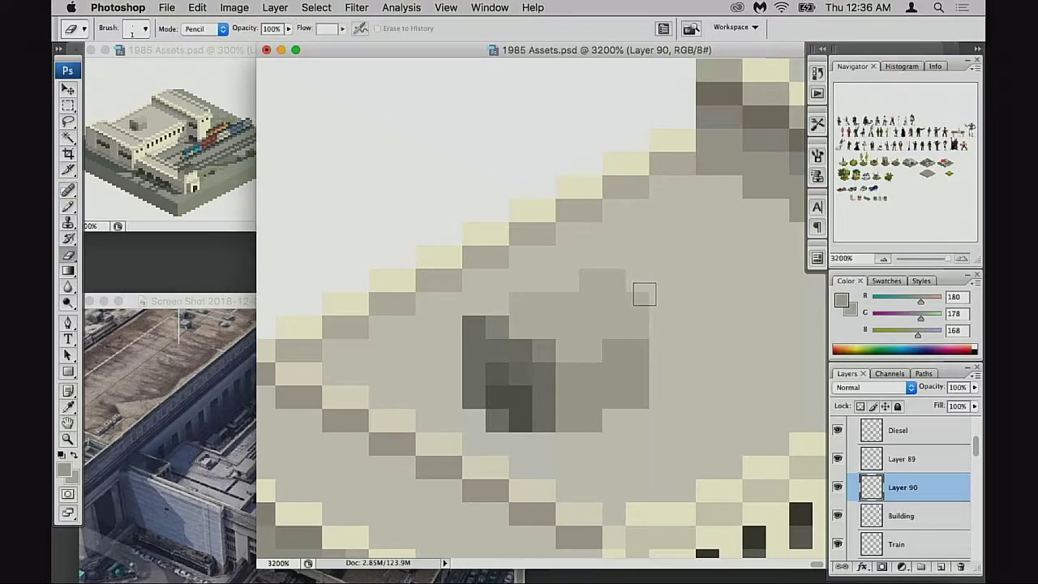
left_click_drag(611, 284, 590, 281)
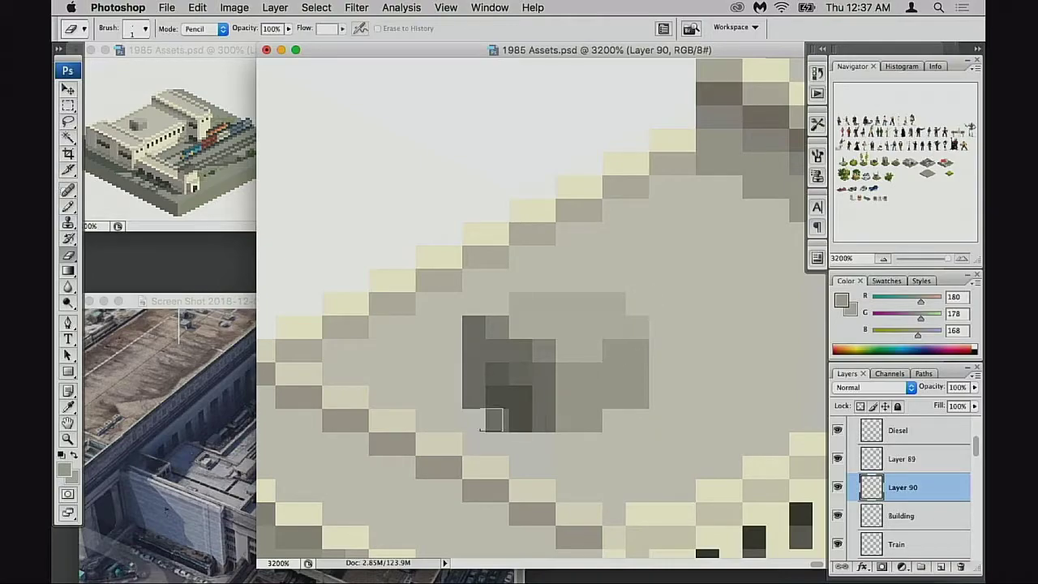
mouse_move(500, 421)
left_mouse_down()
mouse_move(528, 423)
mouse_move(492, 424)
mouse_move(463, 403)
mouse_move(484, 413)
mouse_move(492, 403)
mouse_move(496, 418)
left_mouse_up()
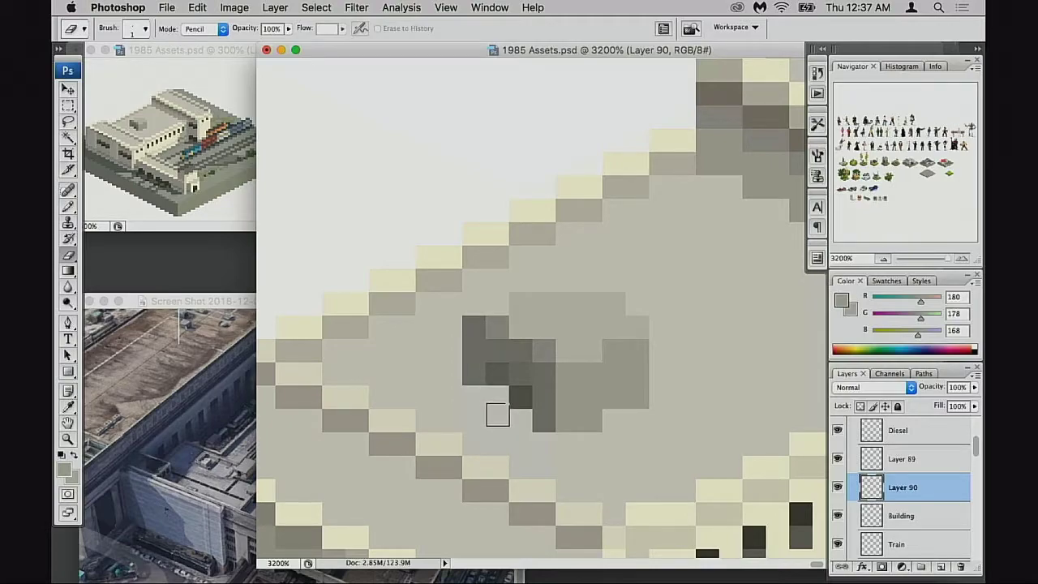
Step: Undo the excess erasures on the rooftop unit, restoring the lower dark pixels of its front face
mouse_move(551, 301)
left_mouse_down()
mouse_move(499, 297)
mouse_move(478, 326)
mouse_move(504, 322)
mouse_move(465, 321)
mouse_move(455, 331)
mouse_move(484, 337)
mouse_move(474, 345)
mouse_move(476, 373)
left_mouse_up()
key("super+alt+z")
key("super+alt+z")
key("super+alt+z")
key("super+alt+z")
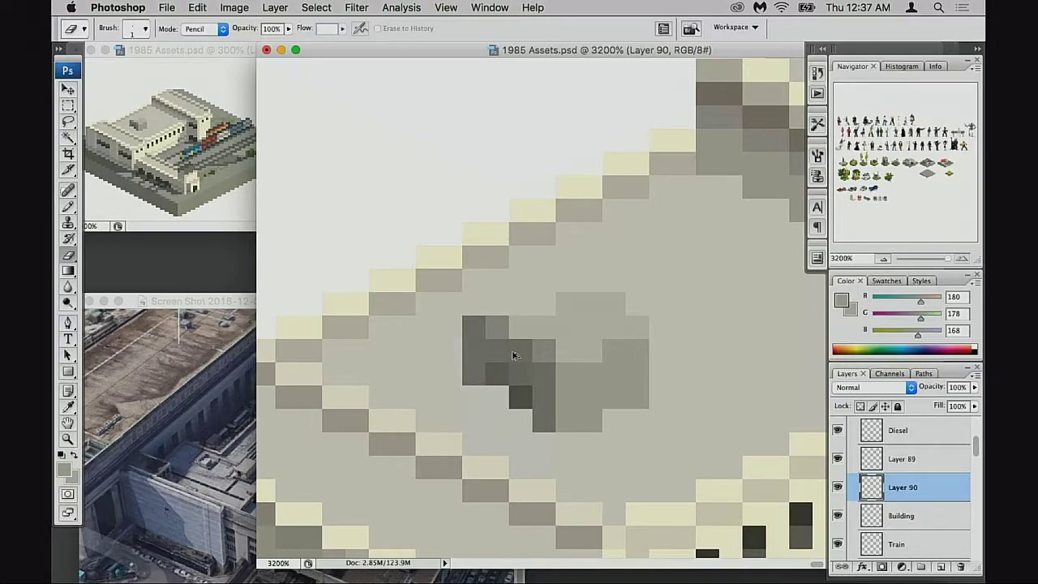
key("super+alt+z")
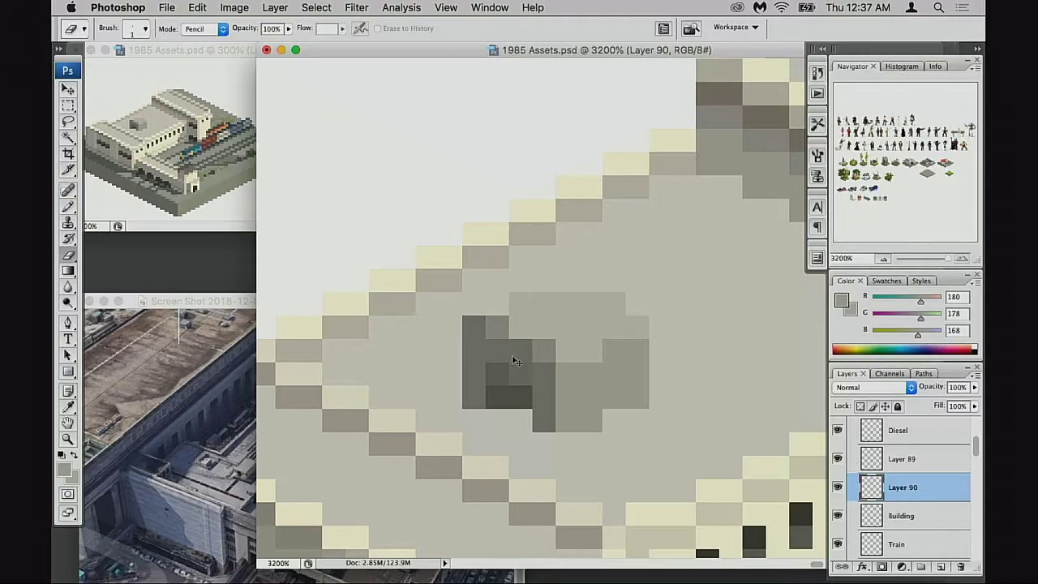
key("super+shift+z")
key("super+alt+z")
key("super+alt+z")
key("super+alt+z")
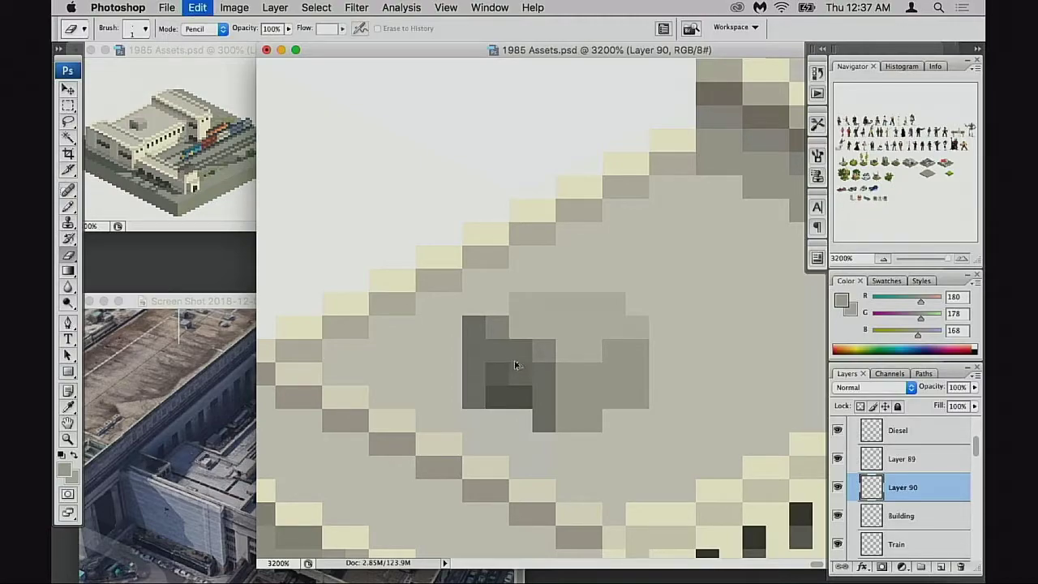
key("super+shift+z")
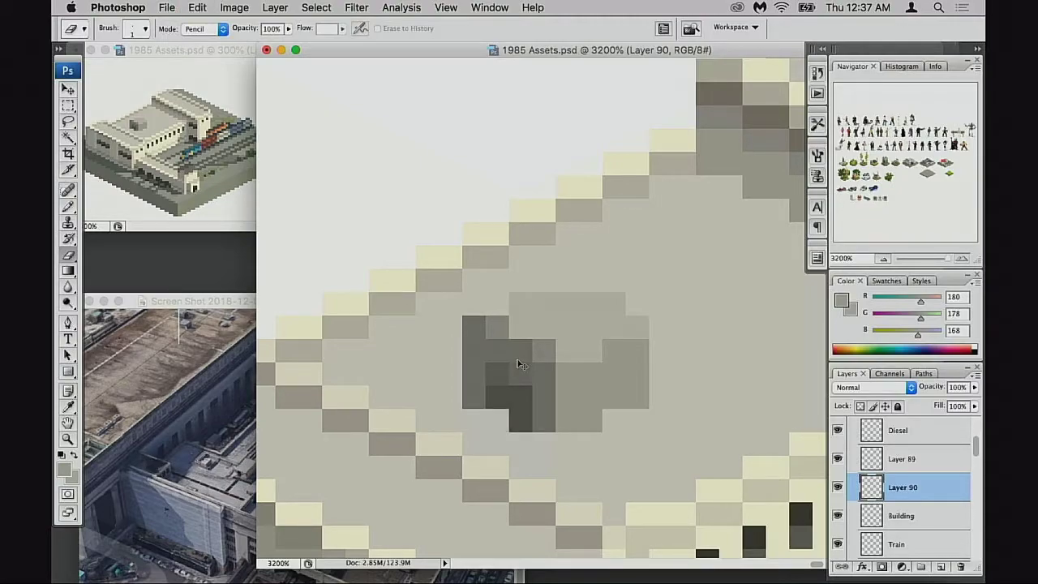
key("super+shift+z")
key("super+alt+z")
key("super+shift+z")
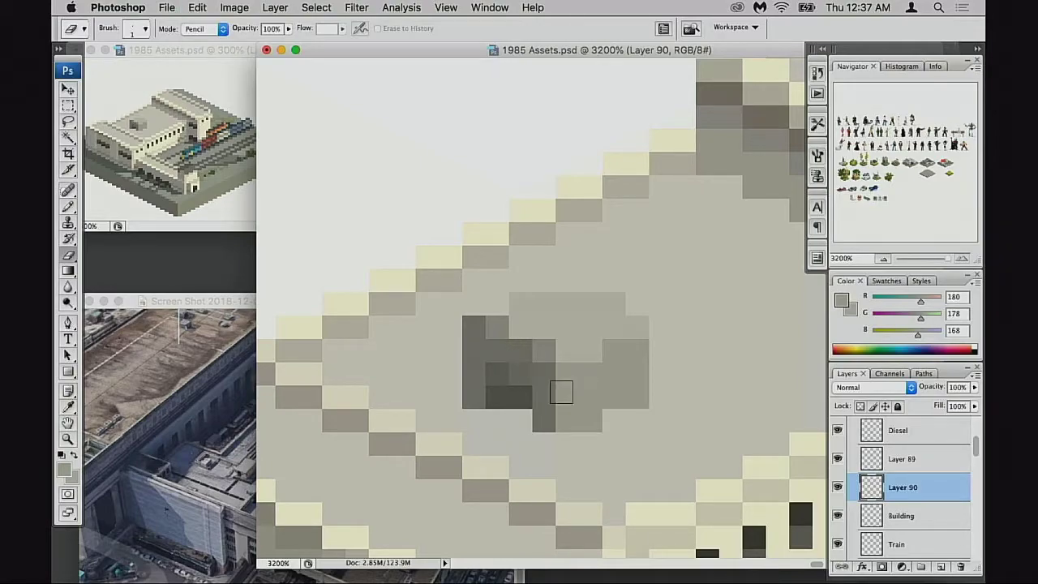
Step: Erase the single pixel at the outer lower corner of the unit's dark front face
left_click_drag(490, 398, 478, 403)
key("super+z")
left_click(473, 397)
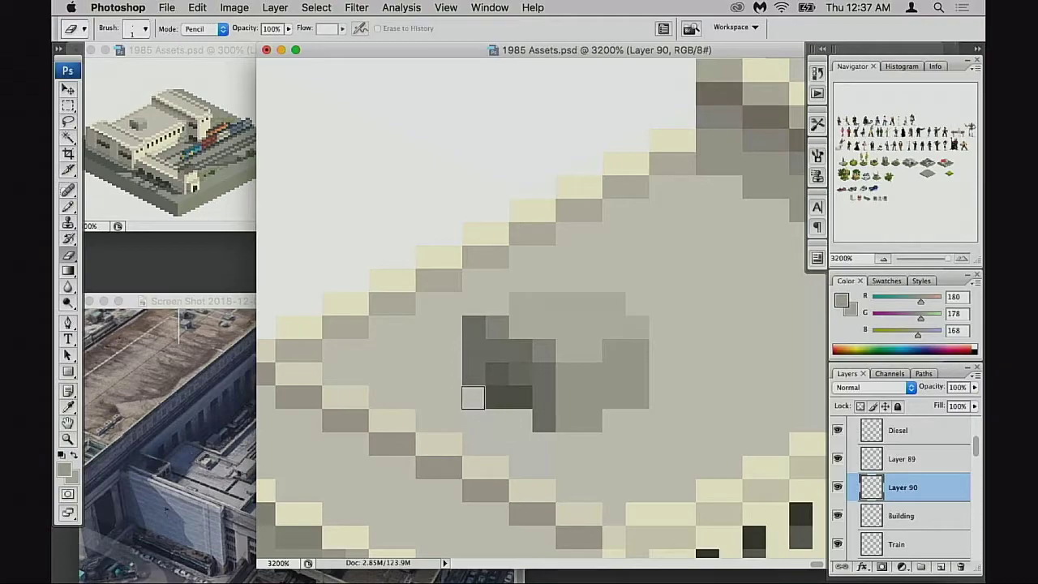
Step: Move the rooftop unit to the far end of the roof, next to the raised section's shaded wall
key("v")
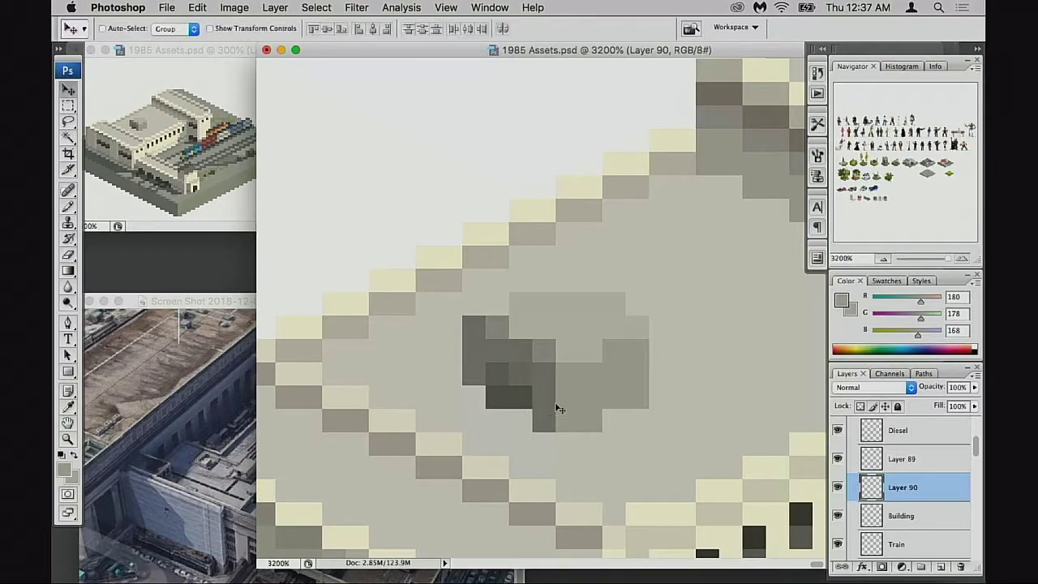
left_click_drag(557, 408, 719, 315)
left_click_drag(699, 345, 540, 395)
mouse_move(610, 362)
left_mouse_down()
mouse_move(640, 336)
mouse_move(600, 352)
mouse_move(615, 351)
left_mouse_up()
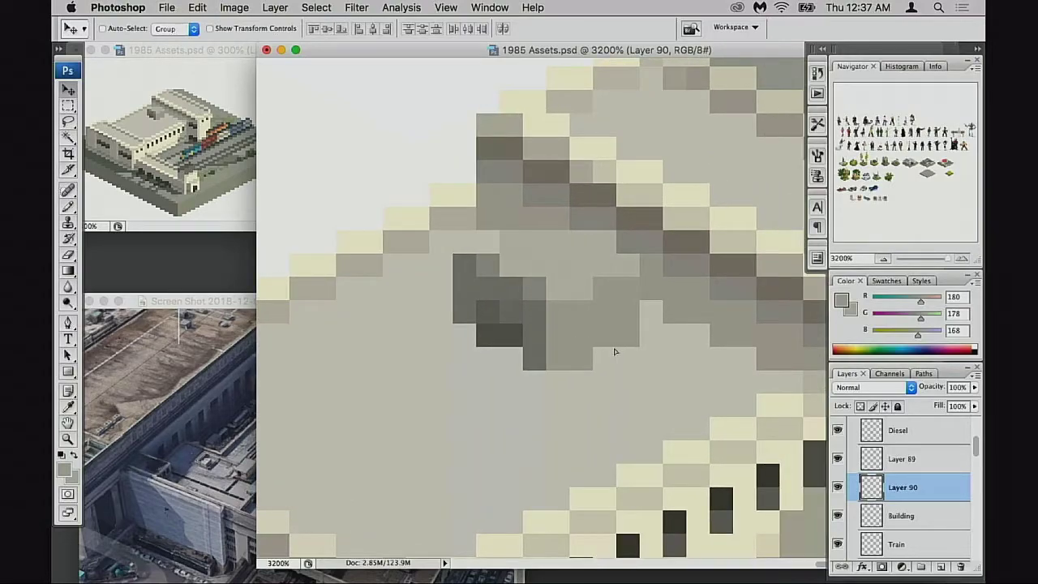
left_click_drag(602, 392, 616, 317)
Step: Try to paint a grey shadow beside the unit's dark face on the Building layer
scroll(877, 478, "down", 5)
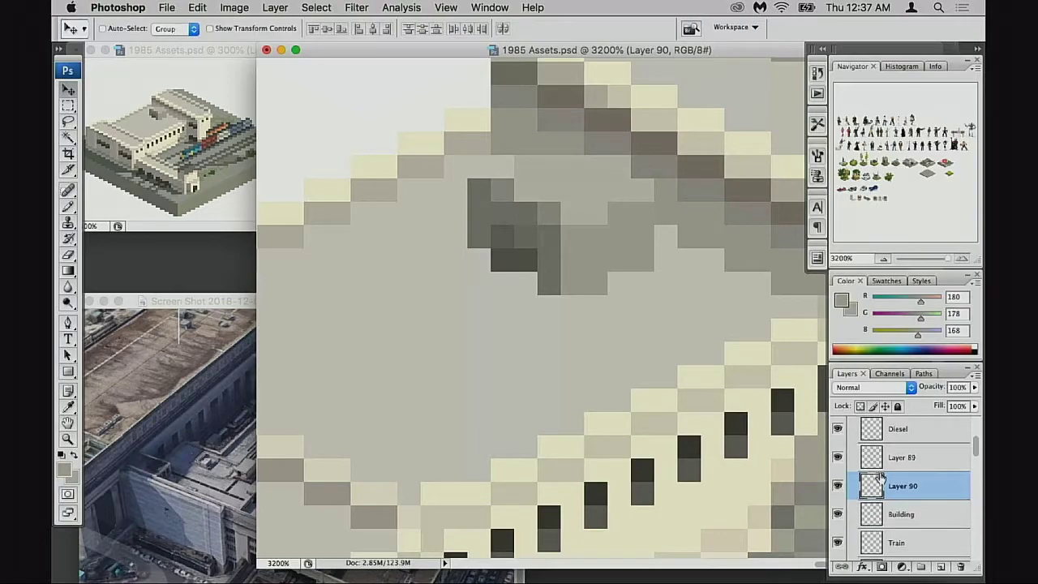
scroll(877, 478, "up", 3)
left_click(877, 479)
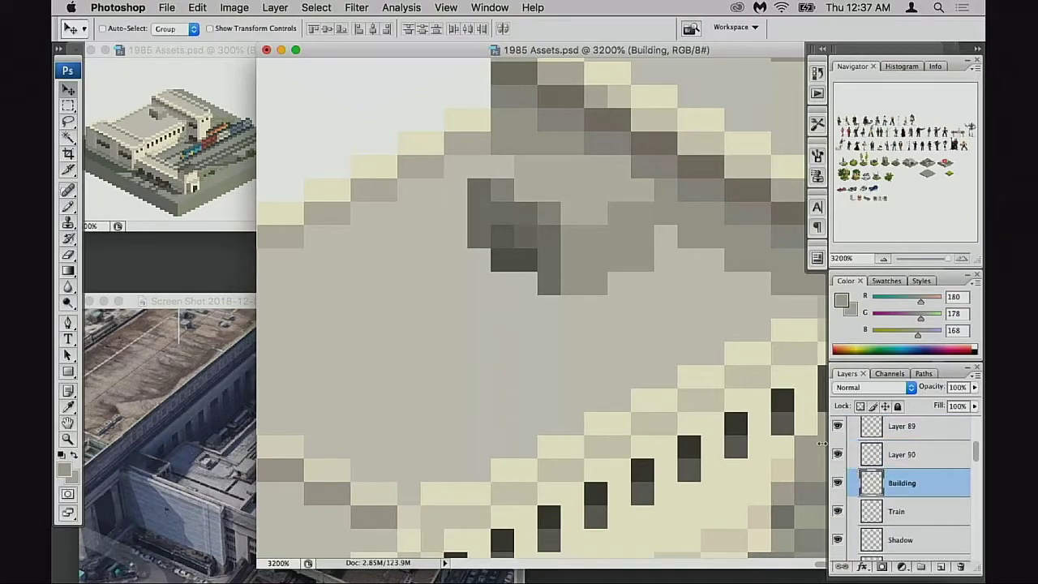
key("b")
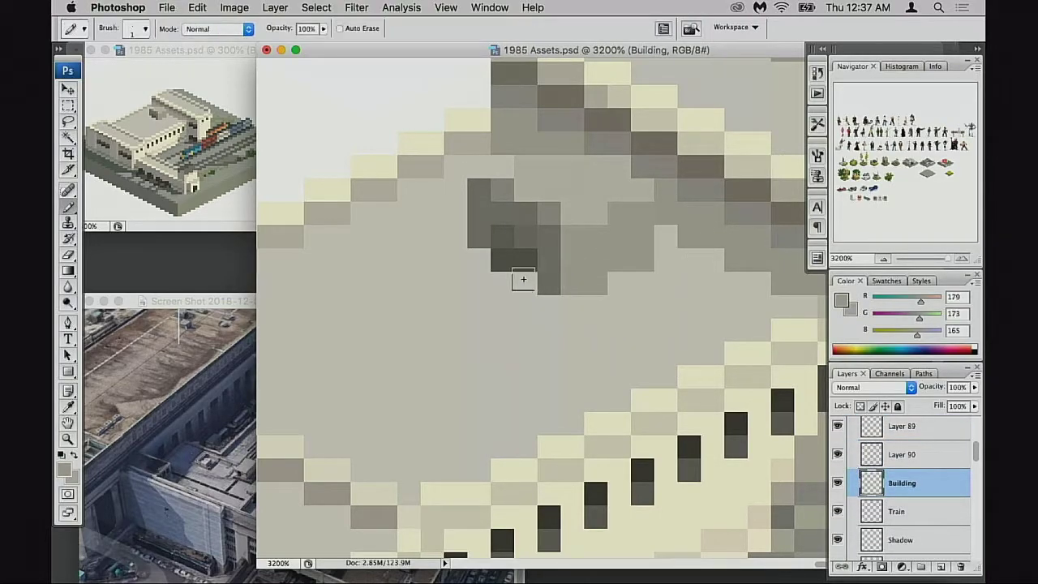
mouse_move(523, 280)
left_mouse_down()
mouse_move(438, 276)
mouse_move(462, 269)
mouse_move(449, 271)
left_mouse_up()
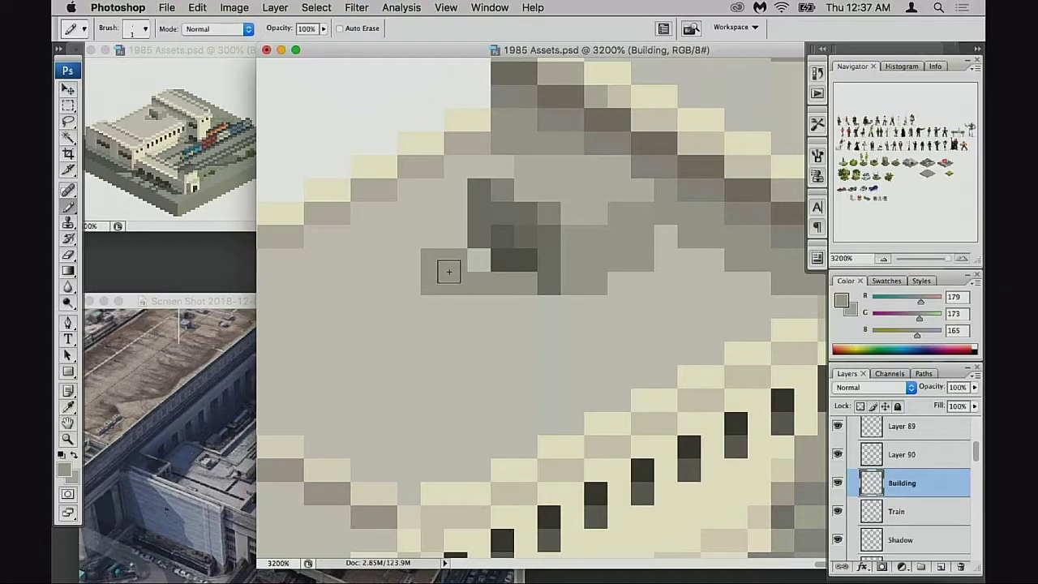
key("alt+super+z")
key("alt+super+z")
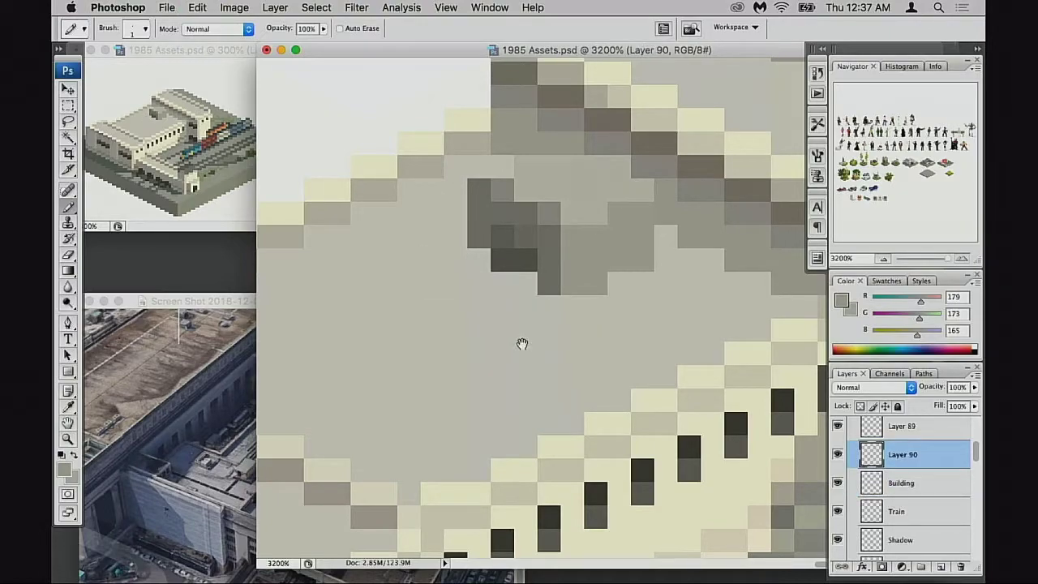
Step: Sample the roof colour beside the unit and darken it to a warm grey of RGB 157, 153, 140
left_click_drag(442, 359, 535, 338)
left_click_drag(443, 403, 628, 224)
left_click(512, 348, "alt")
left_click_drag(406, 365, 583, 314)
left_click(586, 304, "alt")
left_click_drag(753, 253, 574, 335)
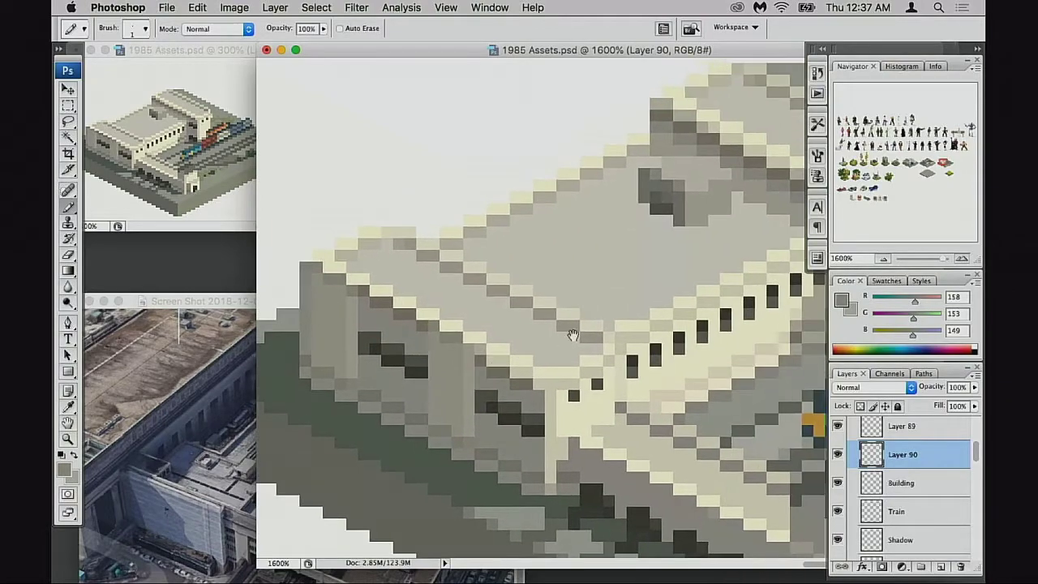
left_click(656, 265, "super")
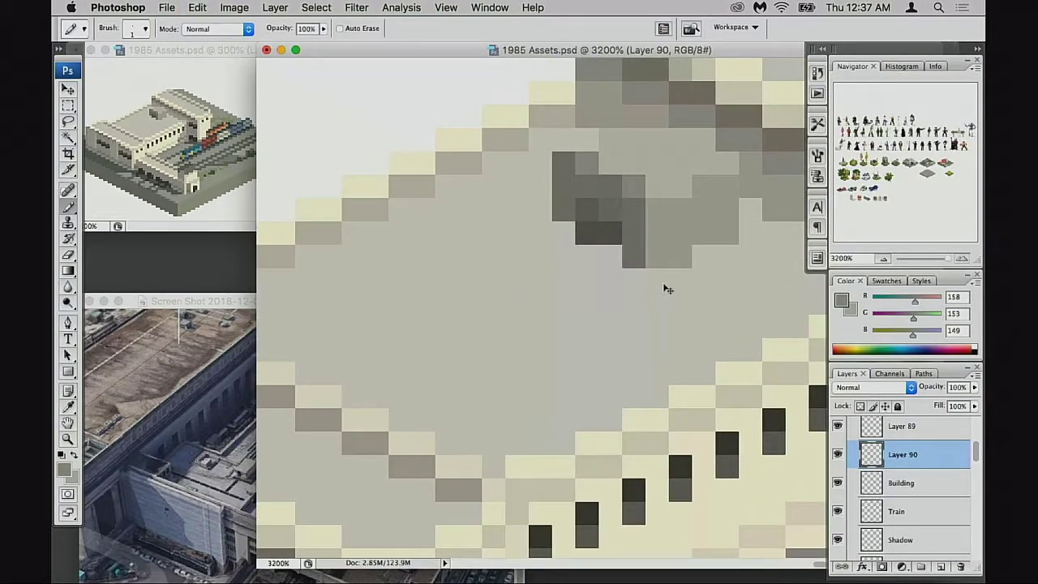
left_click(626, 284, "alt")
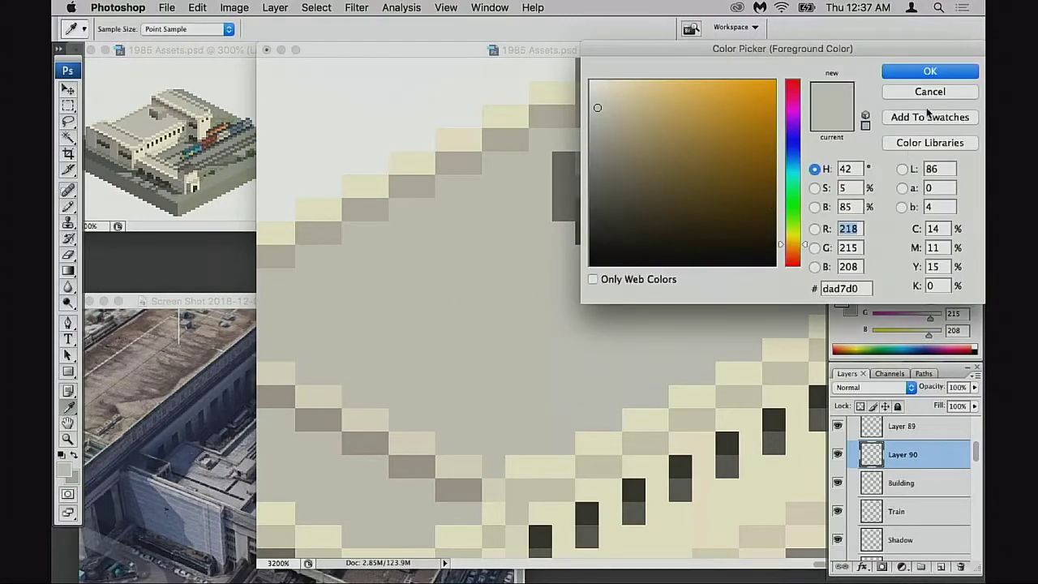
left_click(924, 95)
left_click(601, 123)
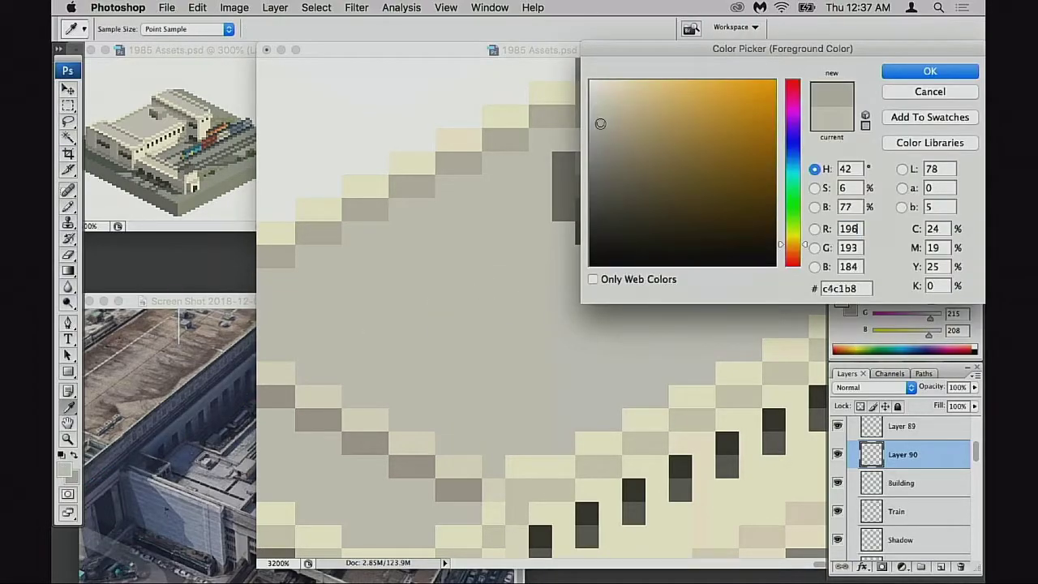
mouse_move(608, 134)
left_mouse_down()
mouse_move(611, 158)
mouse_move(606, 152)
left_mouse_up()
left_click(946, 73)
Step: Paint a warm grey shadow on the roof along the base and outer side of the unit's dark face
mouse_move(631, 250)
left_mouse_down()
mouse_move(514, 248)
mouse_move(563, 234)
mouse_move(567, 250)
left_mouse_up()
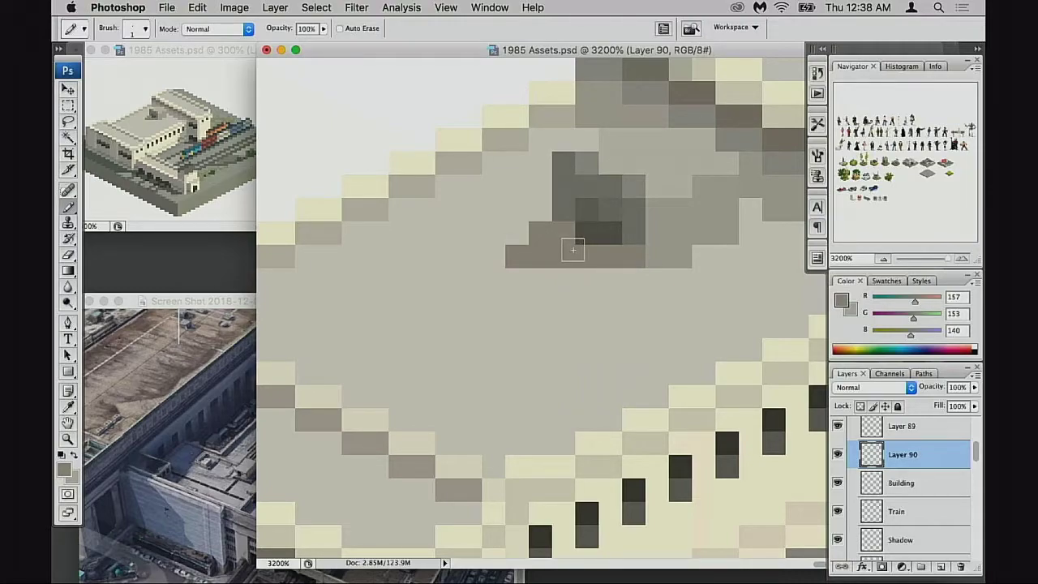
mouse_move(555, 216)
left_mouse_down()
mouse_move(521, 213)
mouse_move(539, 236)
mouse_move(494, 210)
left_mouse_up()
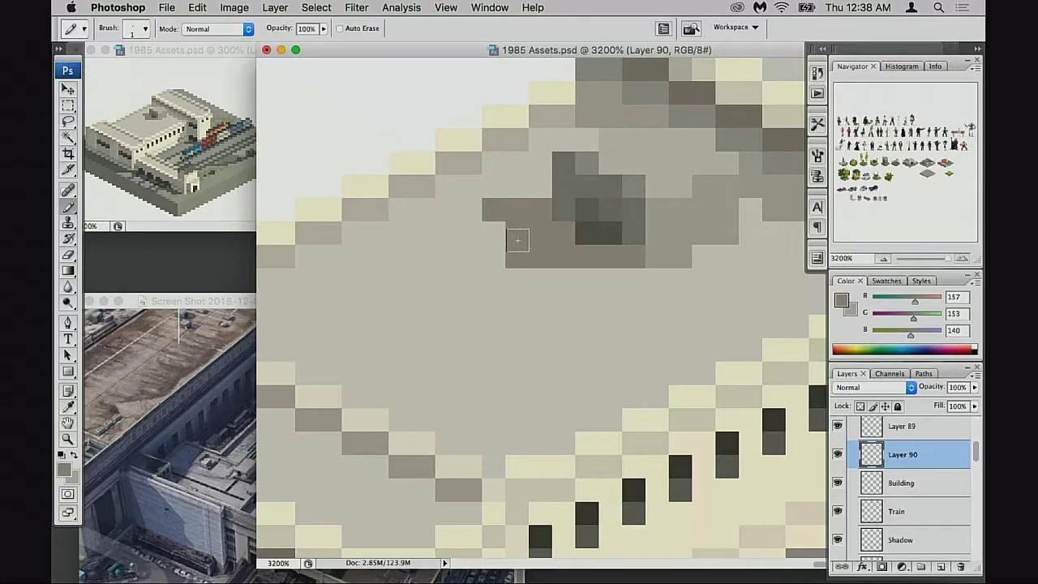
key("super+z")
left_click(541, 189)
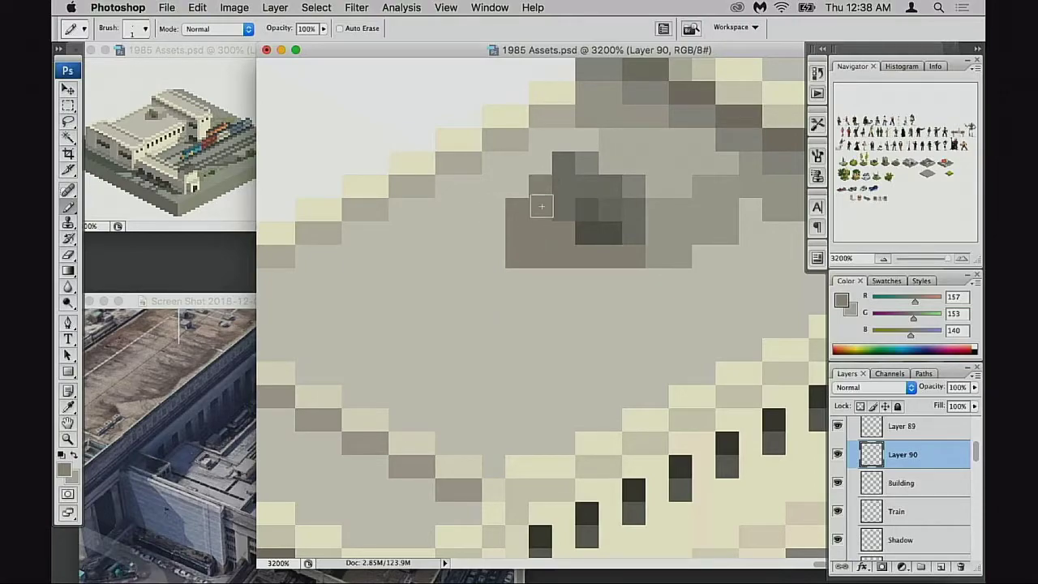
Step: Erase the upper pixels of the new shadow, trimming it to two rows high beside the unit
key("e")
mouse_move(550, 204)
left_mouse_down()
mouse_move(528, 198)
mouse_move(486, 221)
left_mouse_up()
left_click(518, 227)
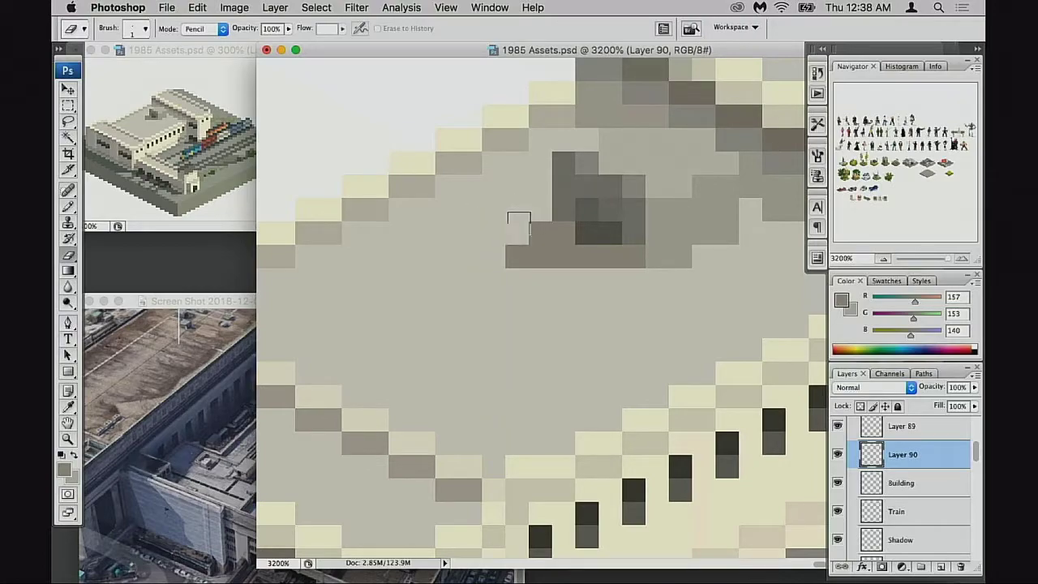
key("super+z")
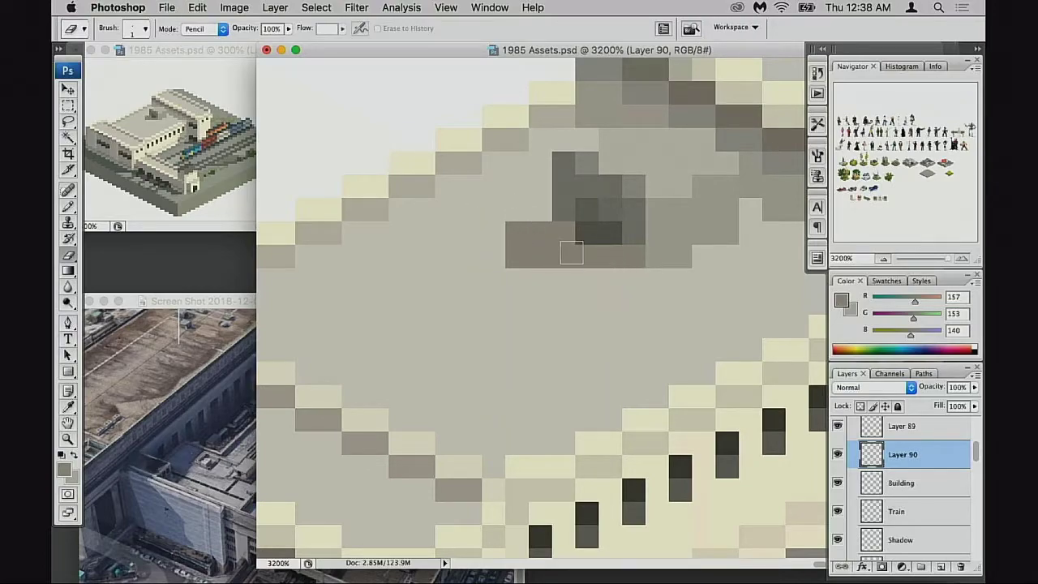
Step: Reshape the warm grey cast shadow by erasing its lower outer pixels and adding pixels higher up beside the unit's dark face
mouse_move(563, 262)
left_mouse_down()
mouse_move(527, 270)
mouse_move(535, 211)
mouse_move(496, 210)
mouse_move(536, 225)
left_mouse_up()
key("b")
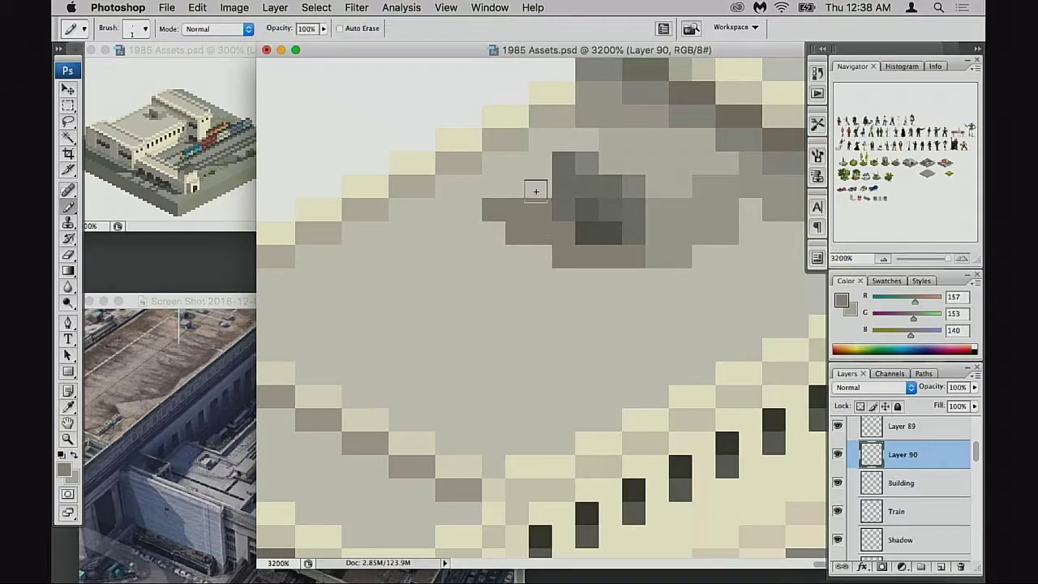
mouse_move(535, 188)
left_mouse_down()
mouse_move(555, 210)
mouse_move(526, 231)
mouse_move(475, 221)
mouse_move(512, 234)
left_mouse_up()
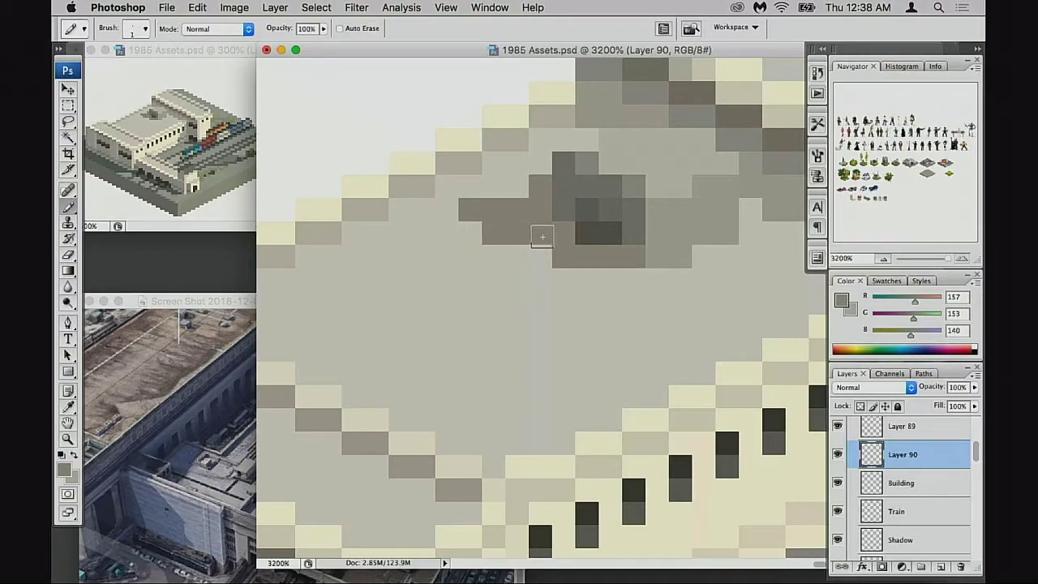
key("ctrl+z")
left_click(541, 249)
key("ctrl+alt+z")
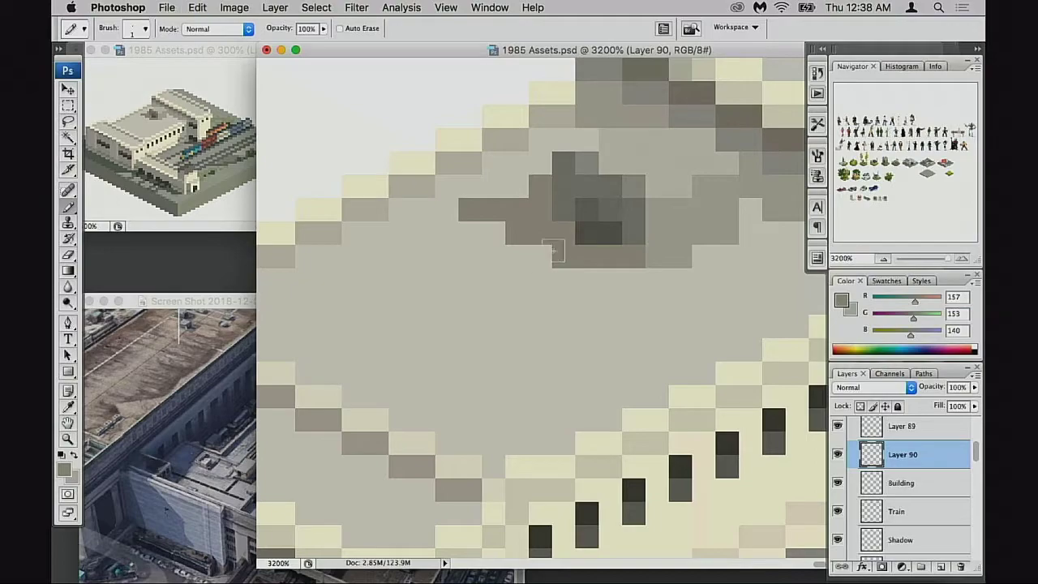
key("ctrl+alt+z")
scroll(588, 271, "right", 1)
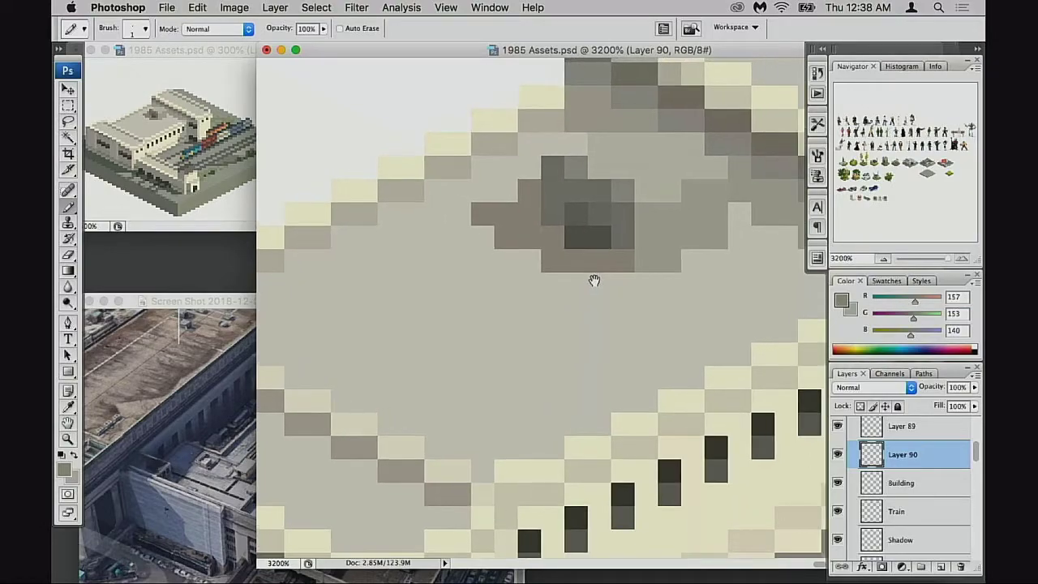
Step: Erase the shadow's top pixel and its outermost pixel, comparing the shape before and after the trim
key("e")
left_click(532, 192)
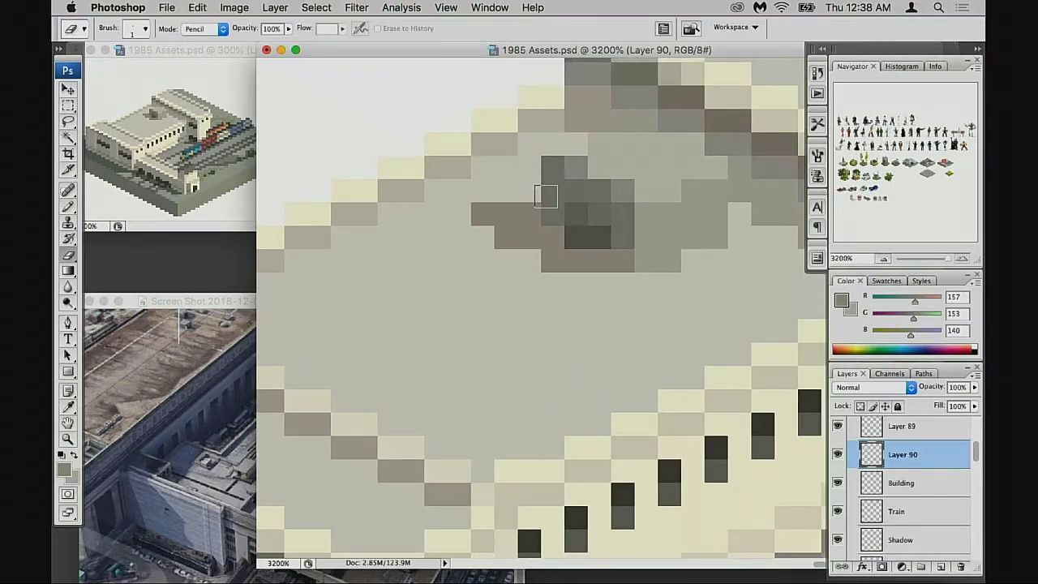
left_click(484, 208)
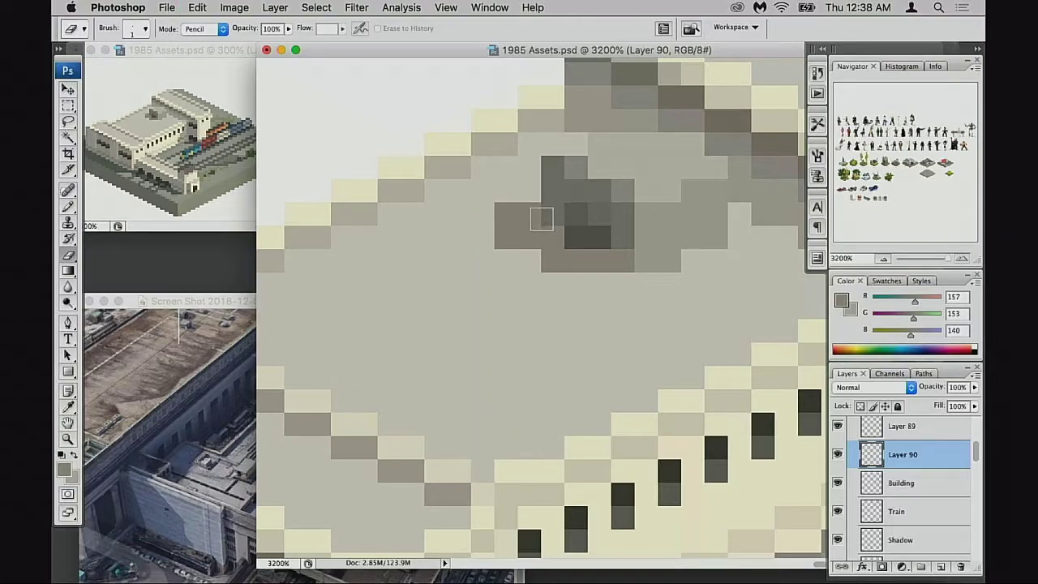
key("super+alt+z")
key("super+alt+z")
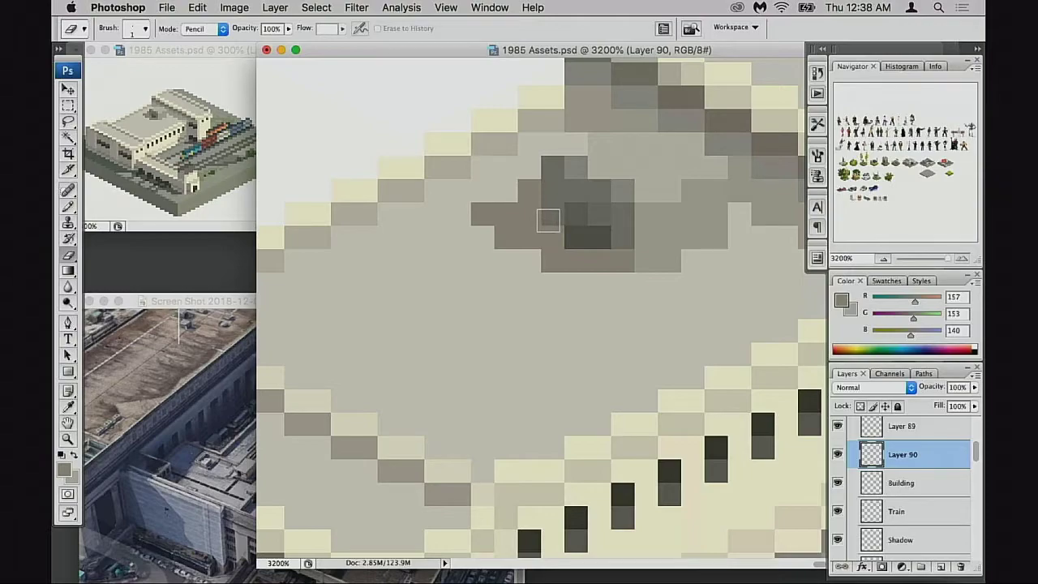
key("super+shift+z")
key("super+shift+z")
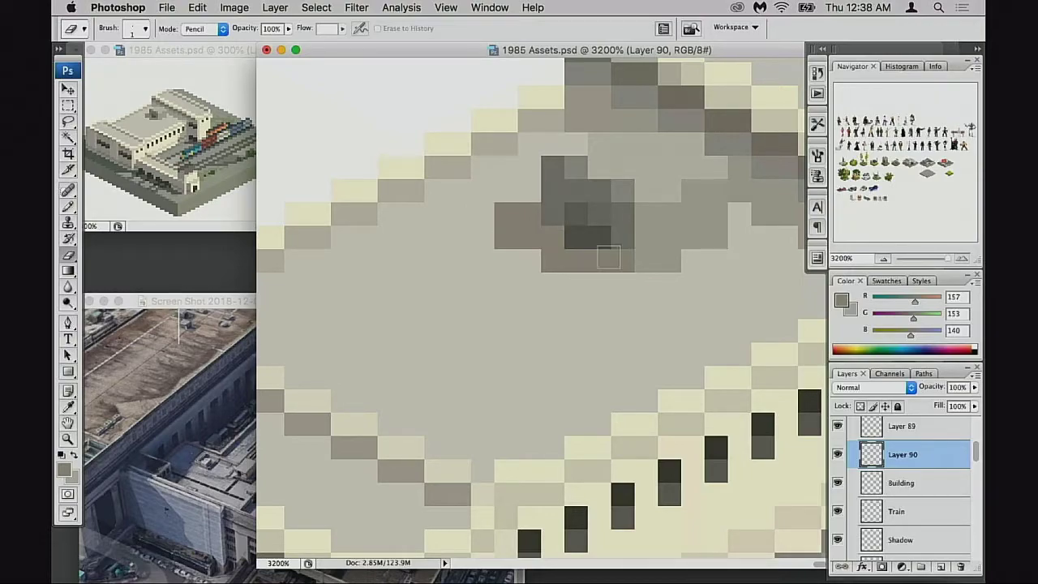
Step: Hide Layer 89 and toggle Layer 90 off and on to compare the roof with and without the new pixels
scroll(608, 258, "right", 3)
scroll(609, 258, "up", 1)
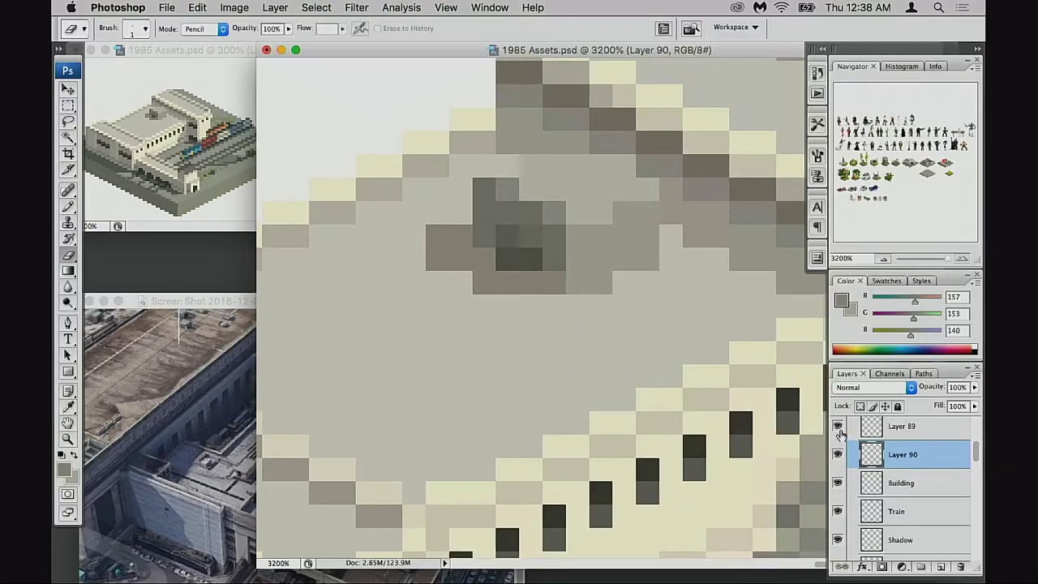
left_click(838, 427)
left_click(839, 455)
left_click(838, 457)
left_click(839, 456)
left_click(839, 456)
Step: Sample the parapet's cream, RGB 255, 248, 223, and paint a 40% opacity highlight on the roof between the unit and the taller block
key("b")
left_click(672, 390, "alt")
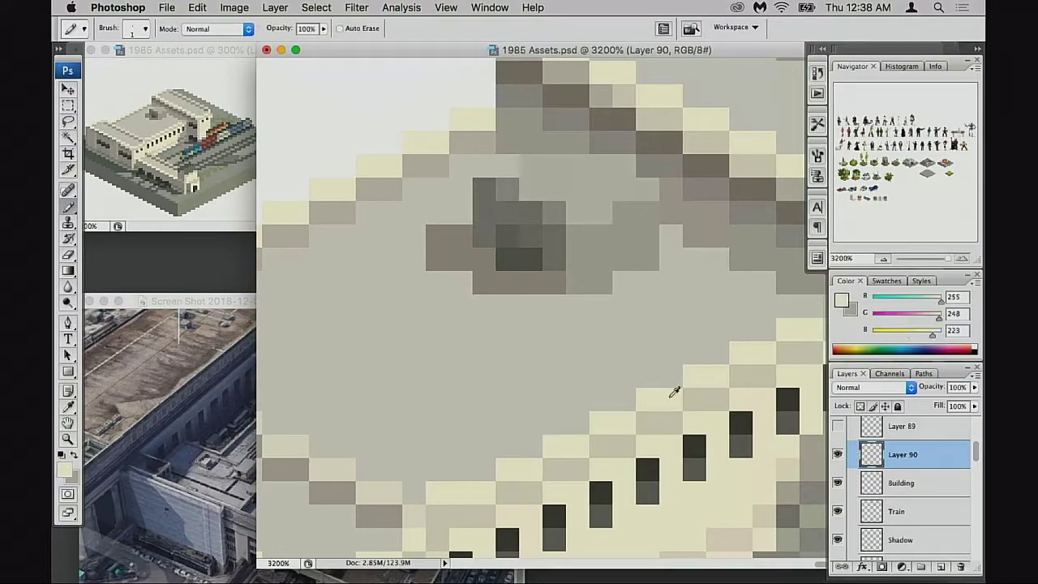
mouse_move(576, 178)
left_mouse_down()
mouse_move(550, 177)
mouse_move(609, 176)
mouse_move(541, 185)
mouse_move(599, 190)
mouse_move(576, 185)
mouse_move(579, 176)
mouse_move(541, 175)
mouse_move(609, 173)
mouse_move(615, 185)
mouse_move(552, 184)
mouse_move(578, 187)
mouse_move(558, 175)
mouse_move(589, 186)
left_mouse_up()
key("ctrl+z")
key("2")
key("4")
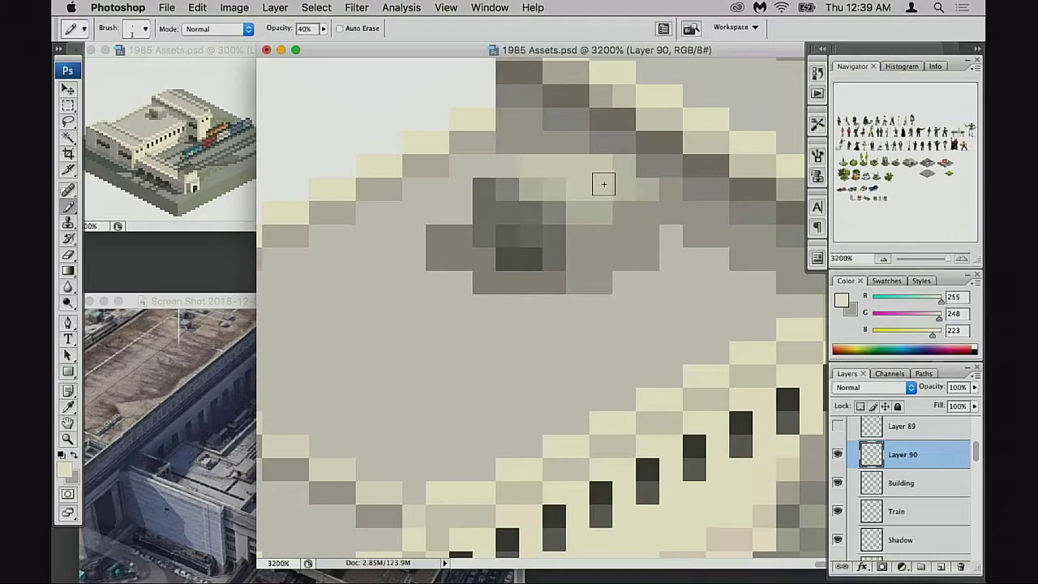
Step: Sample the blended highlight, RGB 229, 225, 206, and even out the light roof patch at 100% opacity
key("0")
left_click(546, 171, "alt")
mouse_move(547, 171)
left_mouse_down()
mouse_move(569, 188)
mouse_move(584, 207)
mouse_move(628, 189)
left_mouse_up()
left_click(625, 185)
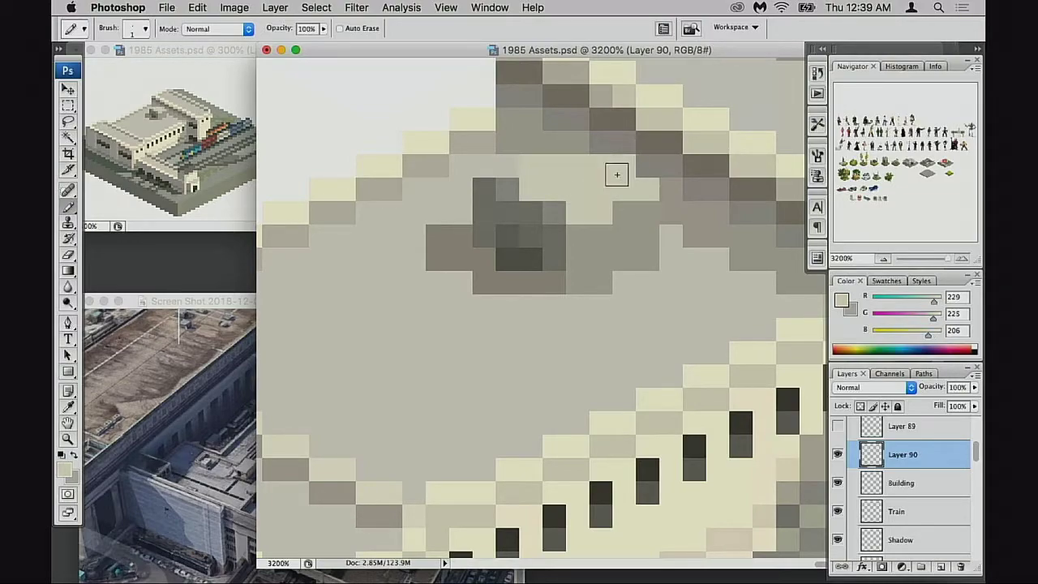
Step: Extend the light patch by a pixel toward the taller block's shadow and soften that pixel with the Eraser at 50% opacity
left_click(578, 149)
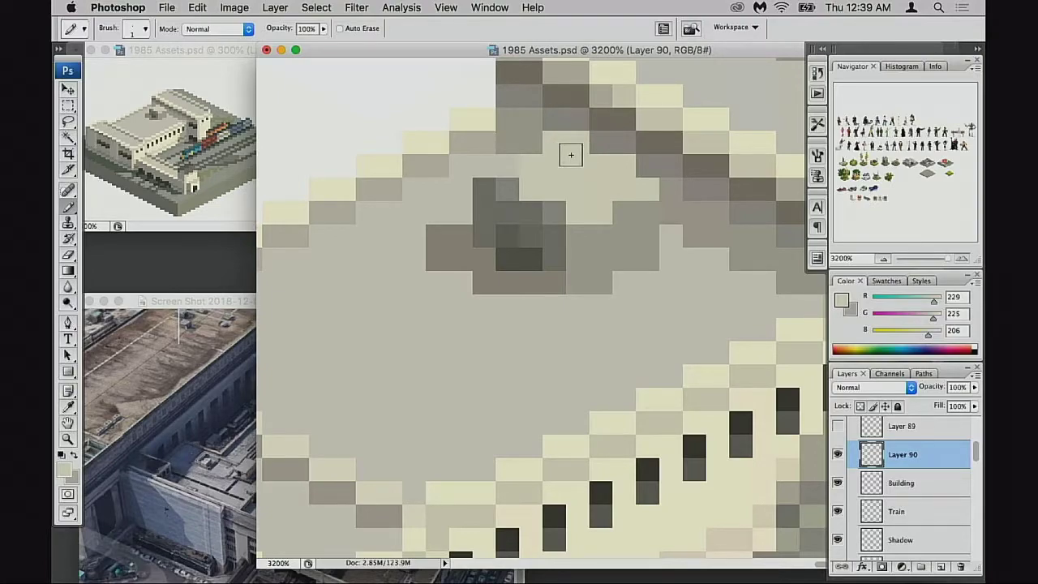
key("super+z")
left_click(838, 455)
left_click(838, 454)
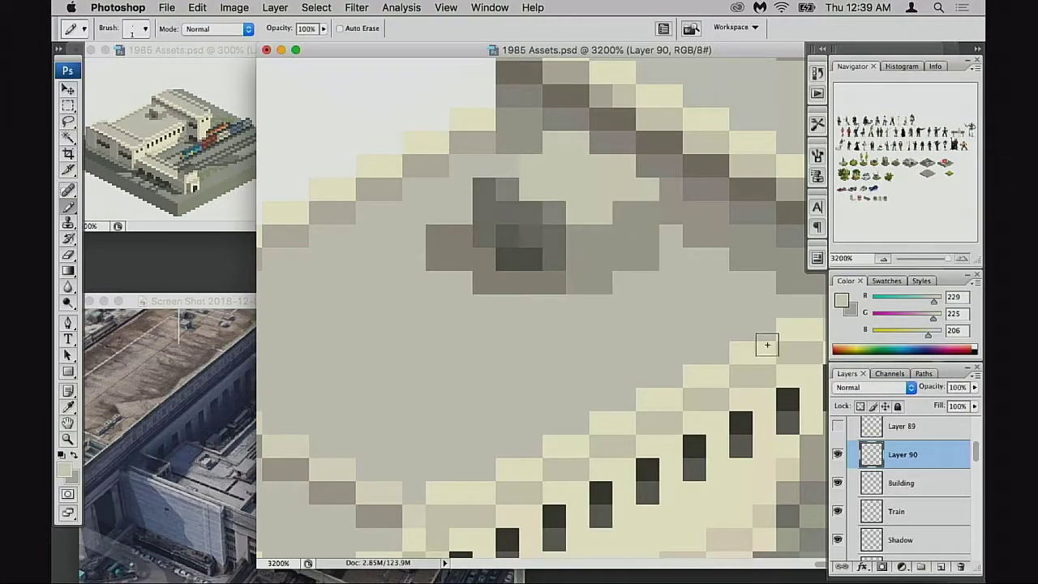
key("e")
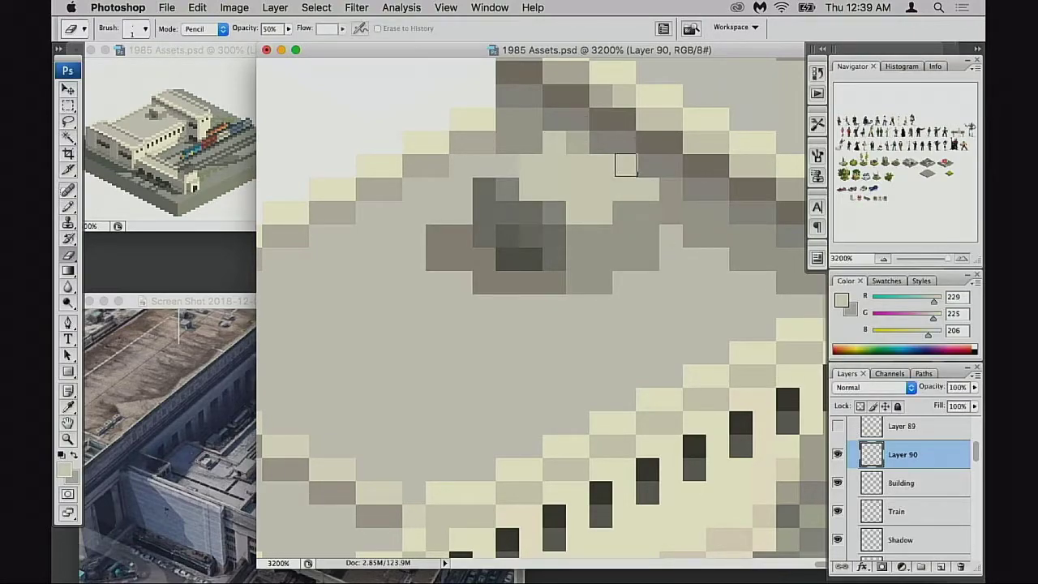
left_click(556, 142)
left_click(672, 236)
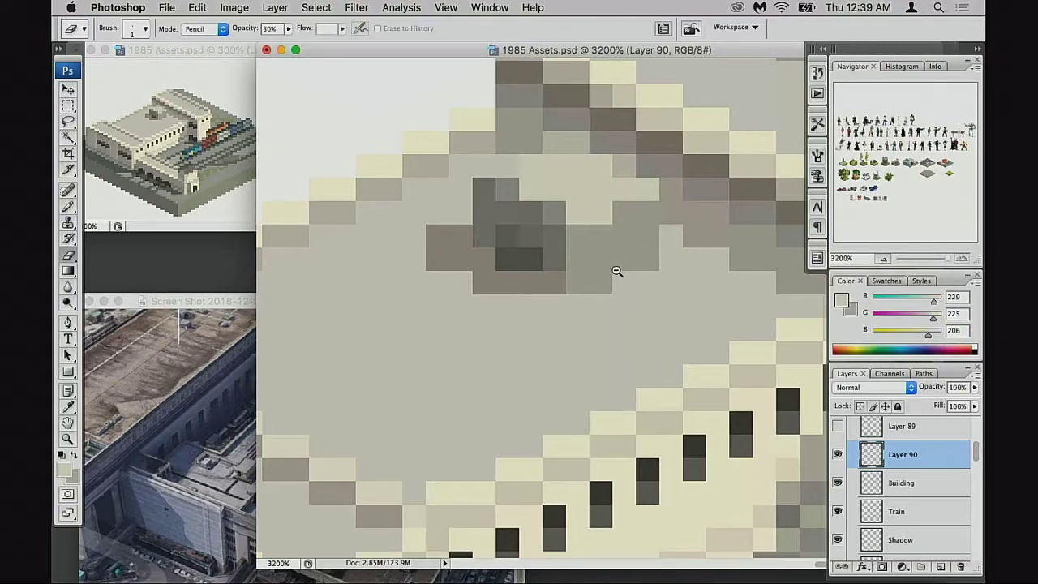
Step: Paint two small 2-by-2-pixel vents on the open roof in the unit's dark grey, RGB 132, 129, 125
left_click(618, 271, "alt")
left_click(623, 273, "alt")
left_click(629, 277, "alt")
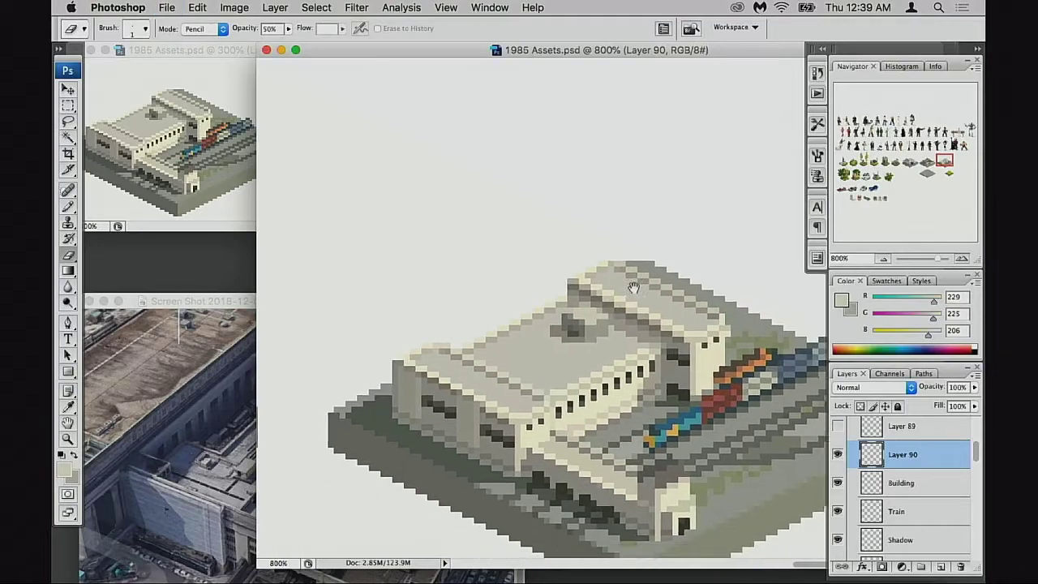
left_click_drag(590, 336, 638, 305)
left_click(624, 304, "alt")
left_click(627, 302, "super")
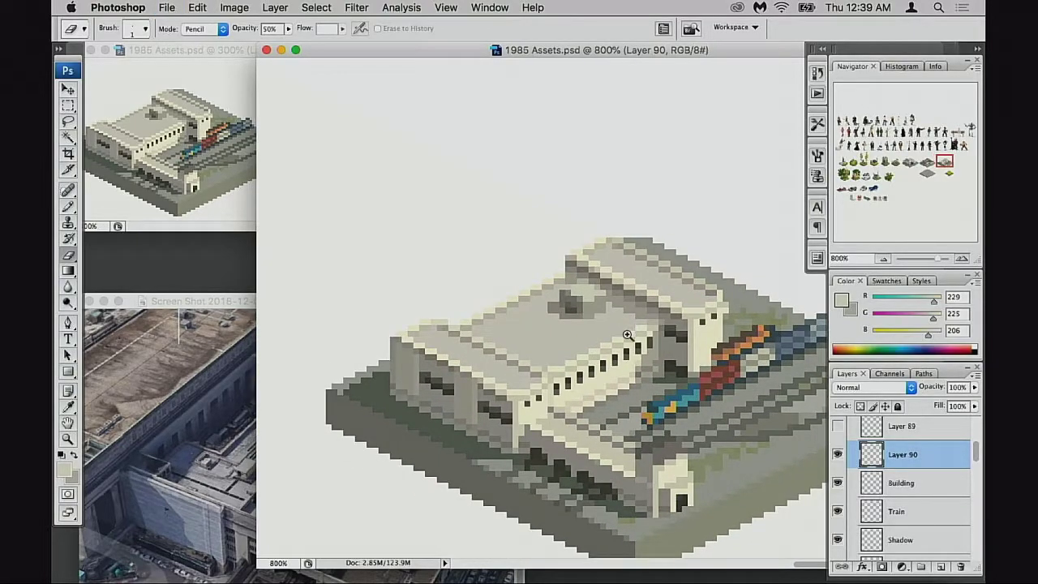
left_click(621, 334, "super")
key("b")
left_click(559, 342, "super")
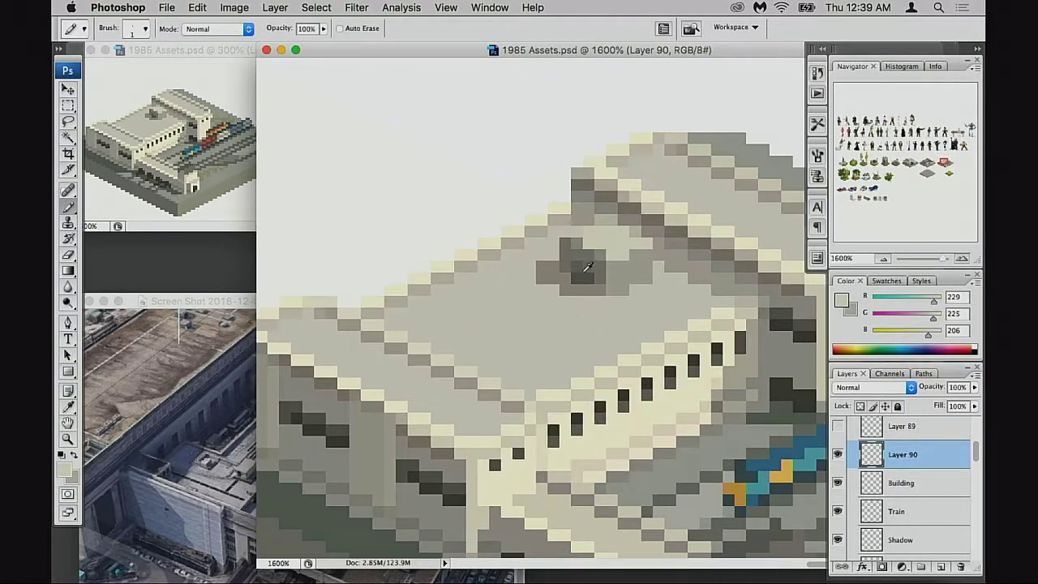
left_click(565, 276, "alt")
left_click(495, 304)
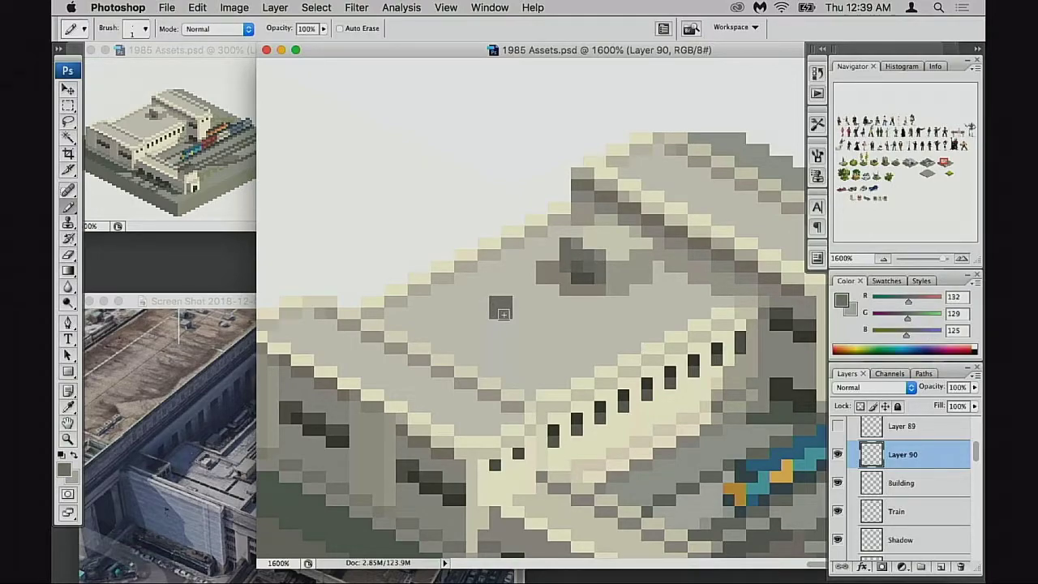
left_click_drag(463, 325, 464, 336)
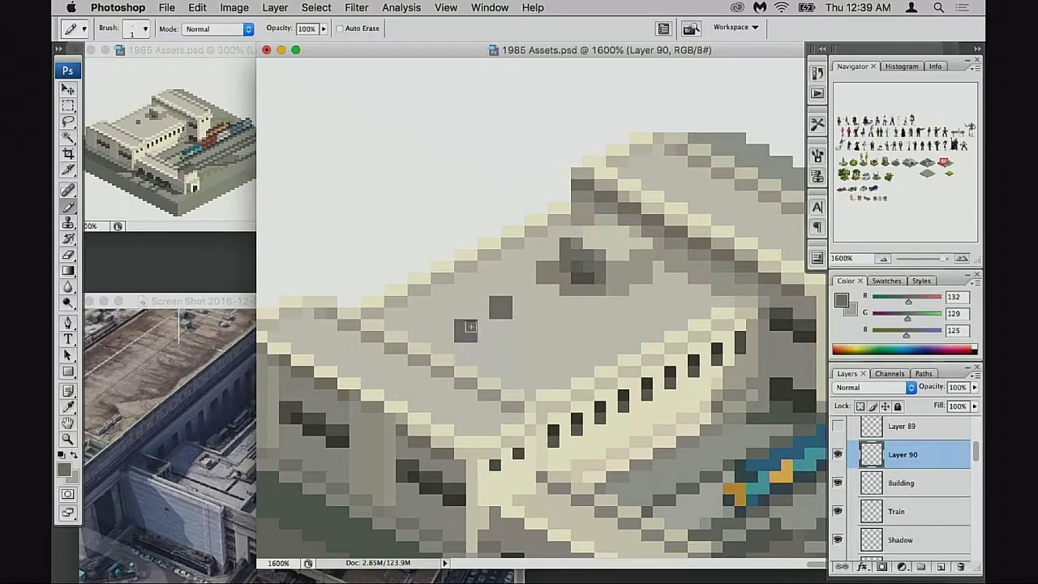
Step: Add warm grey RGB 157, 153, 140 shadows beside both vents and shift the upper vent with its shadow one pixel toward the unit
left_click(549, 276, "alt")
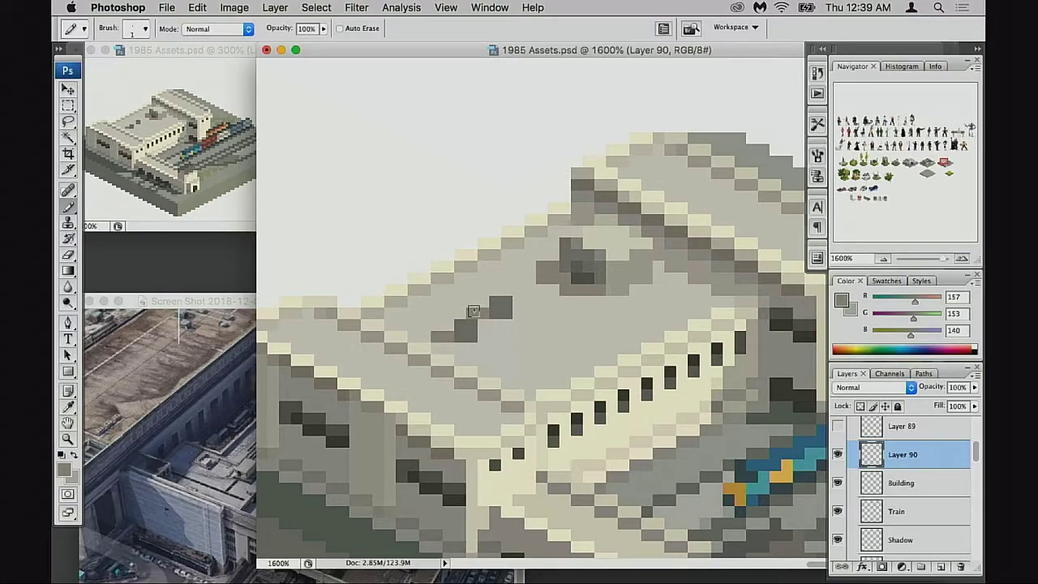
key("m")
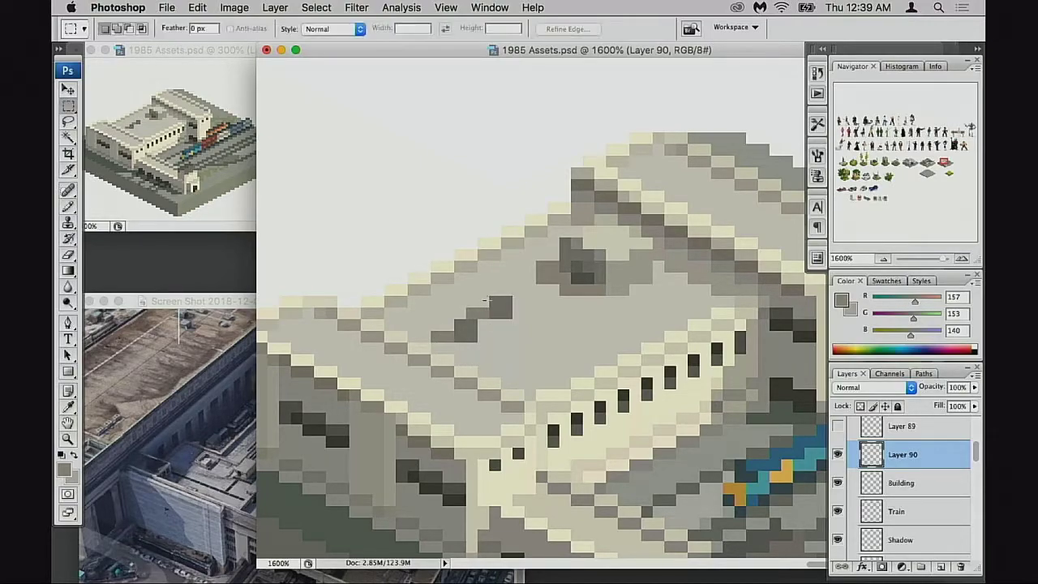
left_click_drag(505, 315, 505, 301)
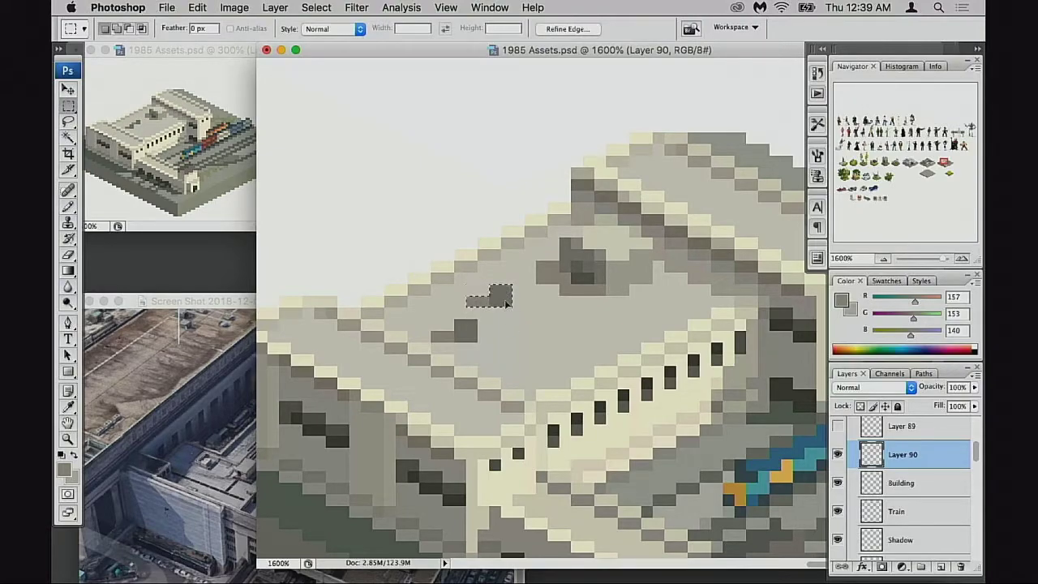
key("super+d")
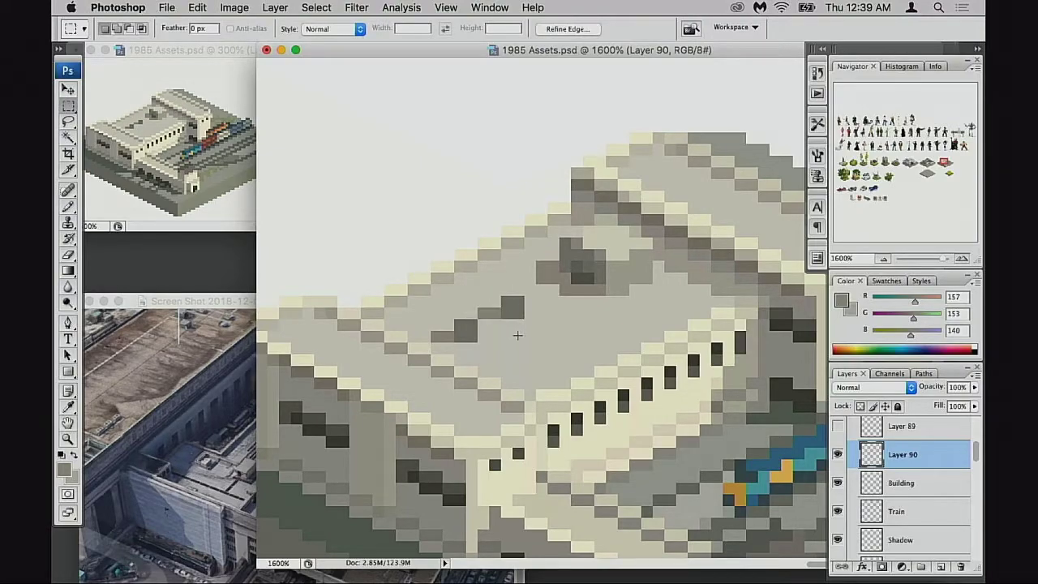
Step: Paint a stepped diagonal line in light beige, RGB 229, 225, 206, across the roof parallel to the windowed wall
left_click_drag(556, 342, 481, 323)
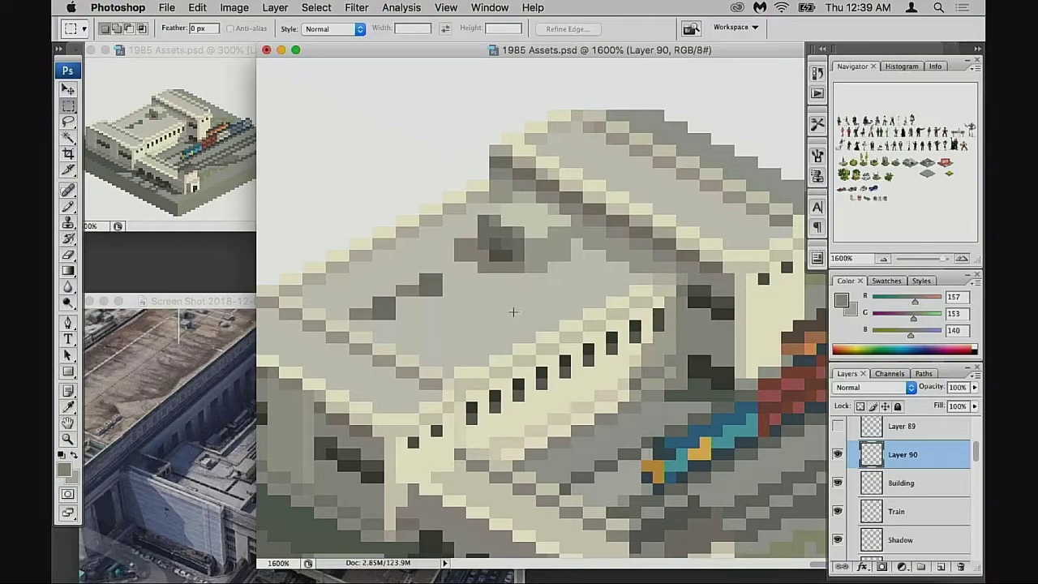
key("b")
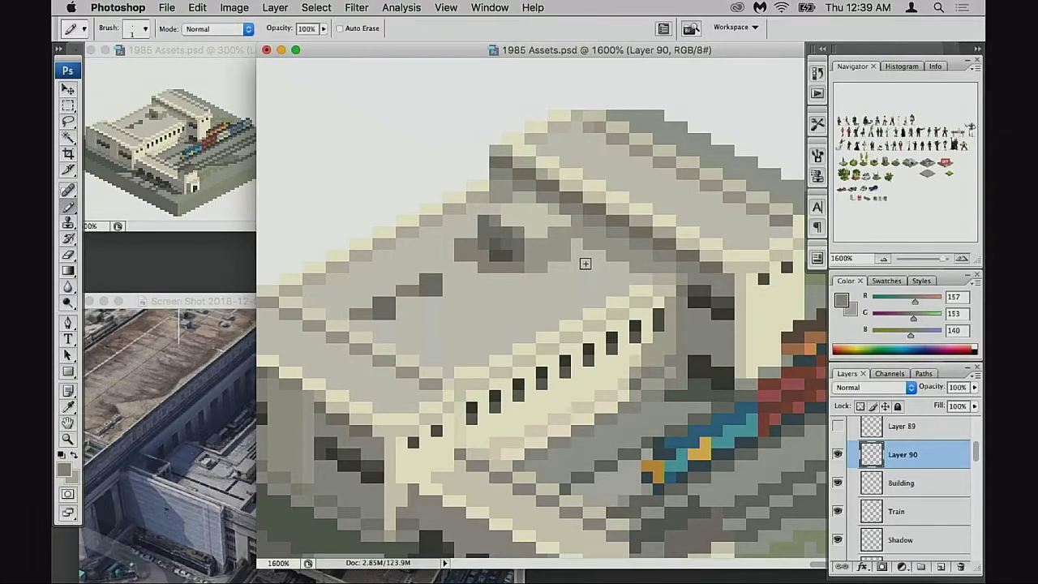
left_click(549, 234, "alt")
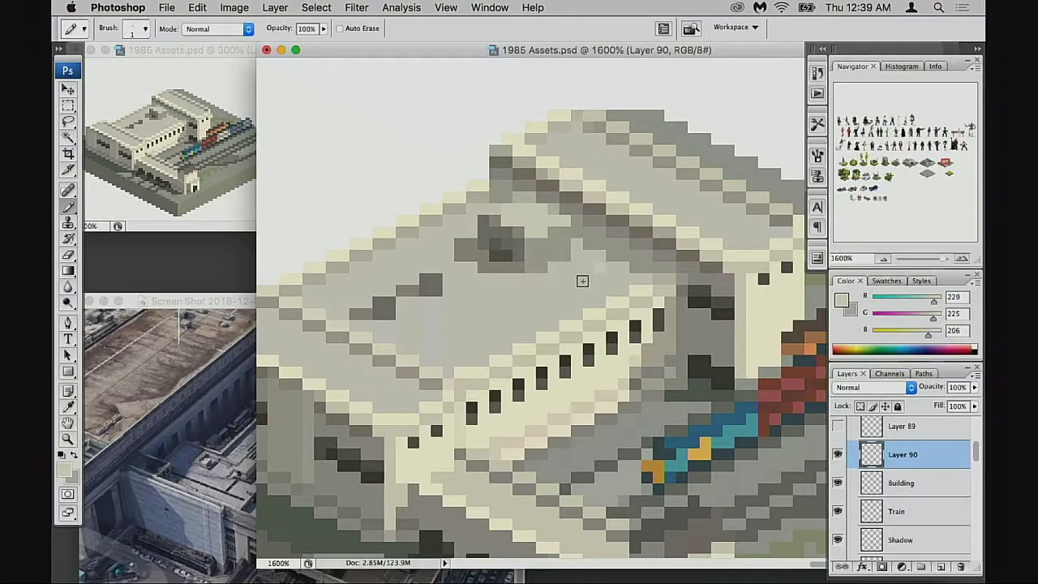
left_click_drag(576, 290, 559, 300)
key("super+z")
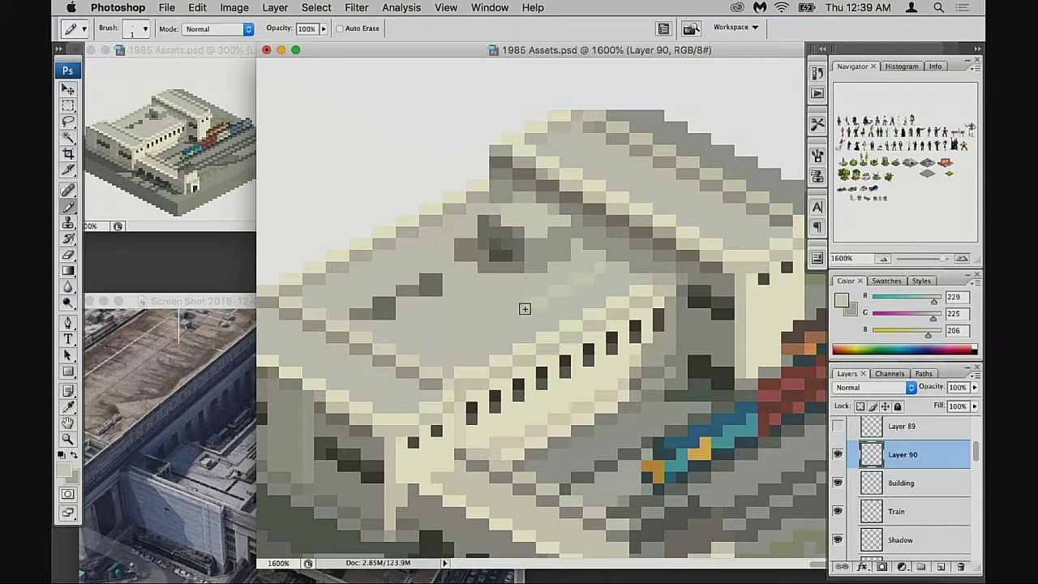
key("super+z")
left_click_drag(519, 311, 506, 313)
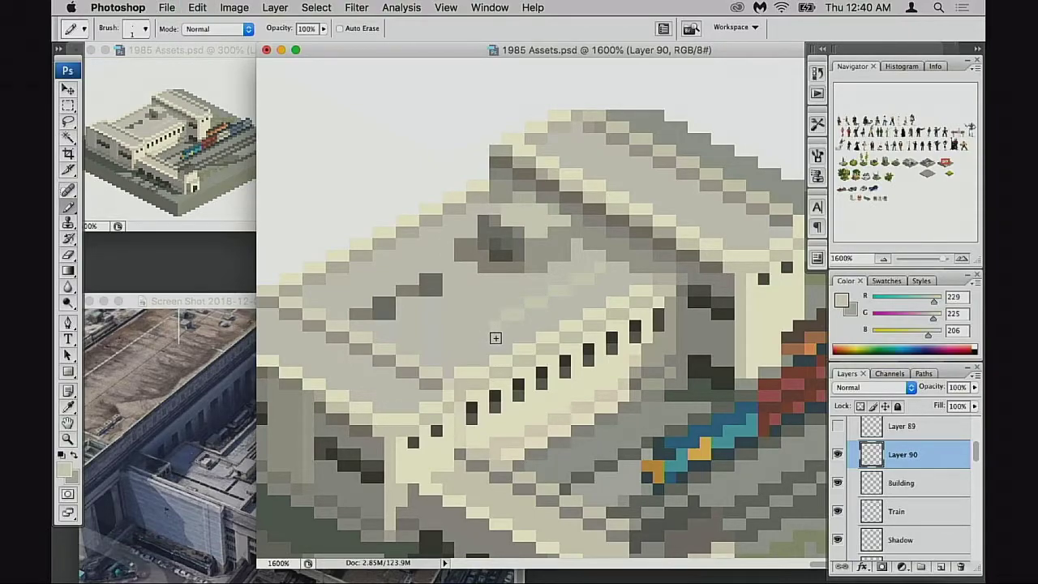
Step: Paint a grey shadow line in RGB 179, 173, 165 along the inner edge and lower end of the light diagonal line
left_click(621, 256, "alt")
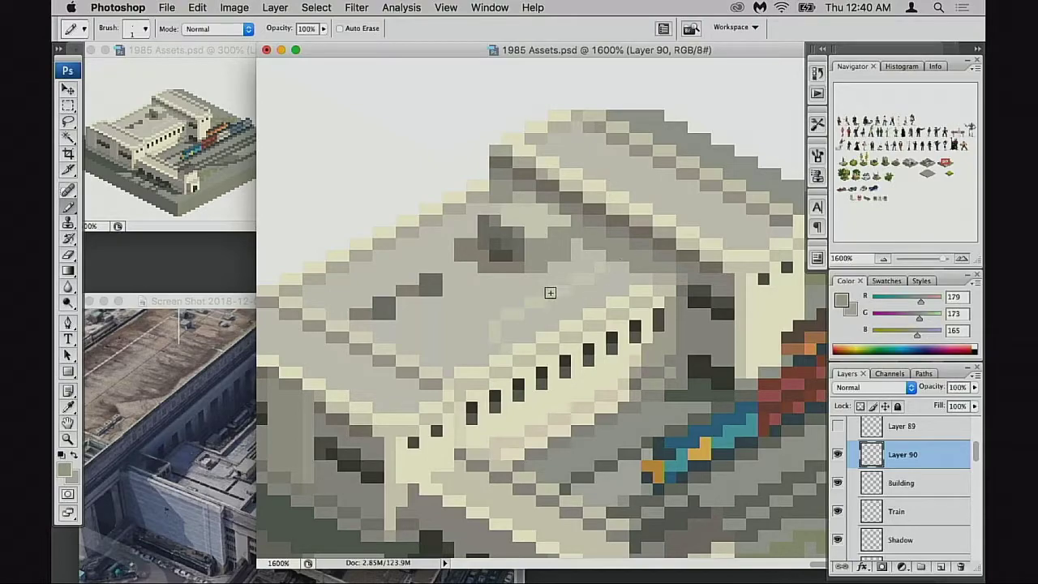
left_click(585, 268)
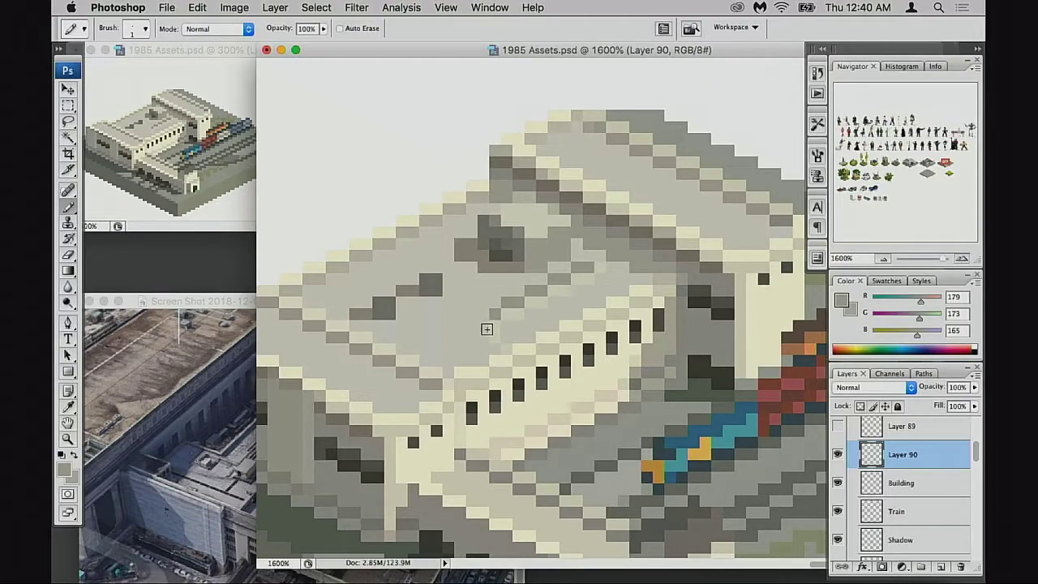
left_click(486, 330)
Step: Sample the parapet's cream, RGB 255, 248, 223, and repaint the light diagonal roof line with it
left_click(564, 290, "alt")
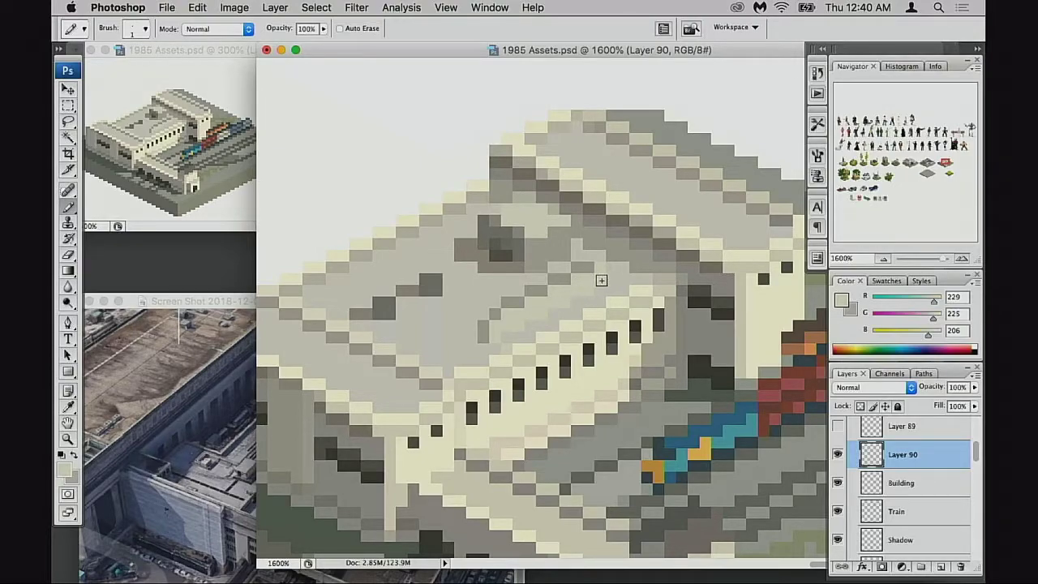
left_click(673, 219, "alt")
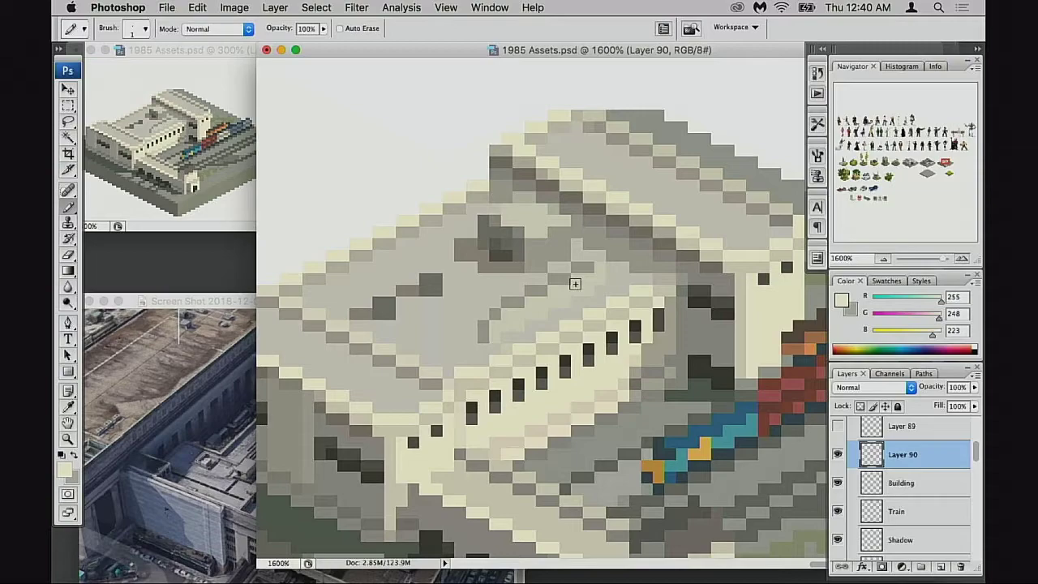
key("super+z")
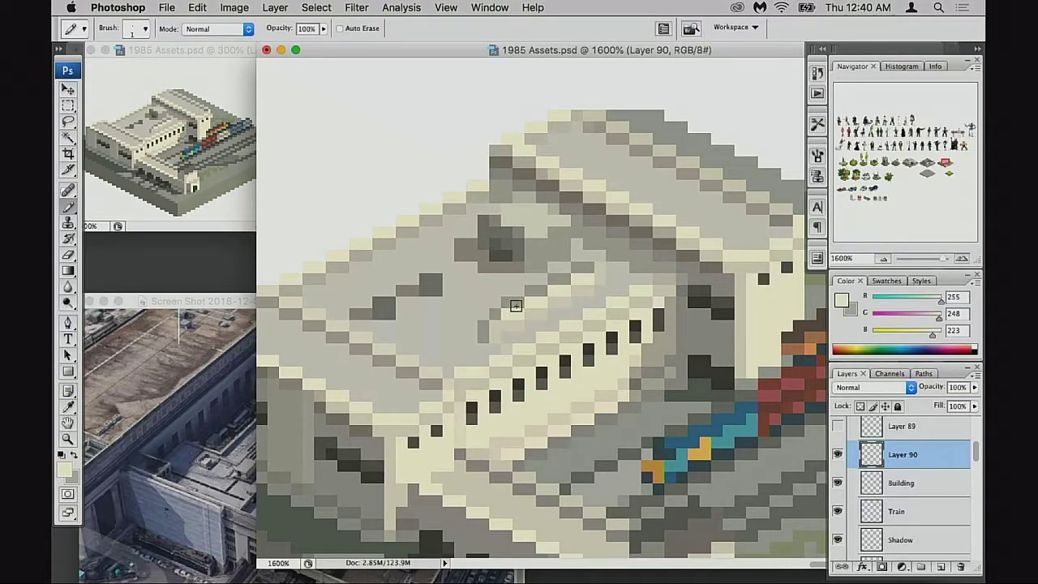
Step: Extend the grey shadow at the light roof line's lower end with RGB 179, 173, 165, softening the line's end with light beige RGB 229, 225, 206
key("e")
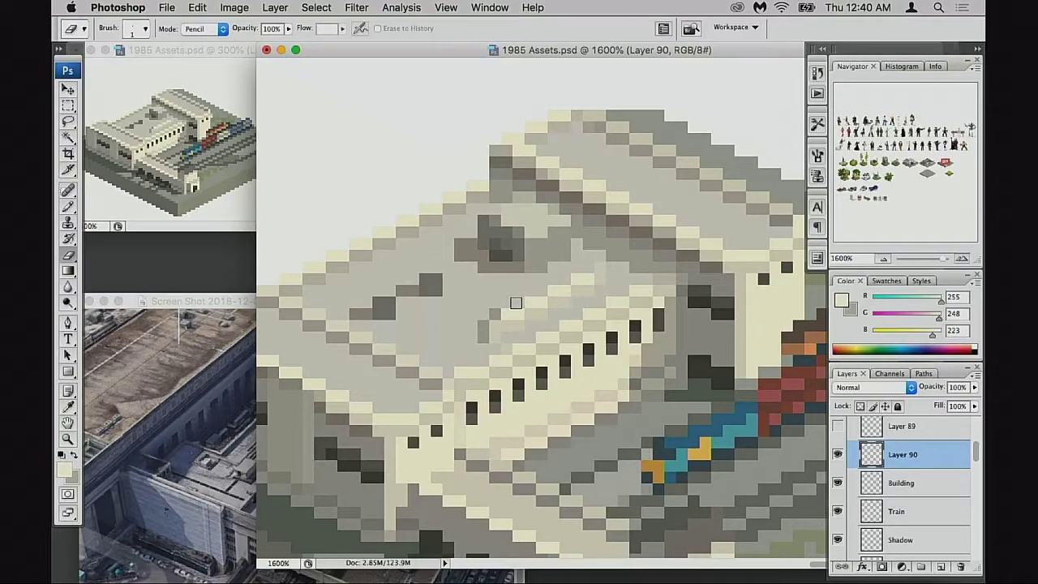
key("b")
left_click(492, 324, "alt")
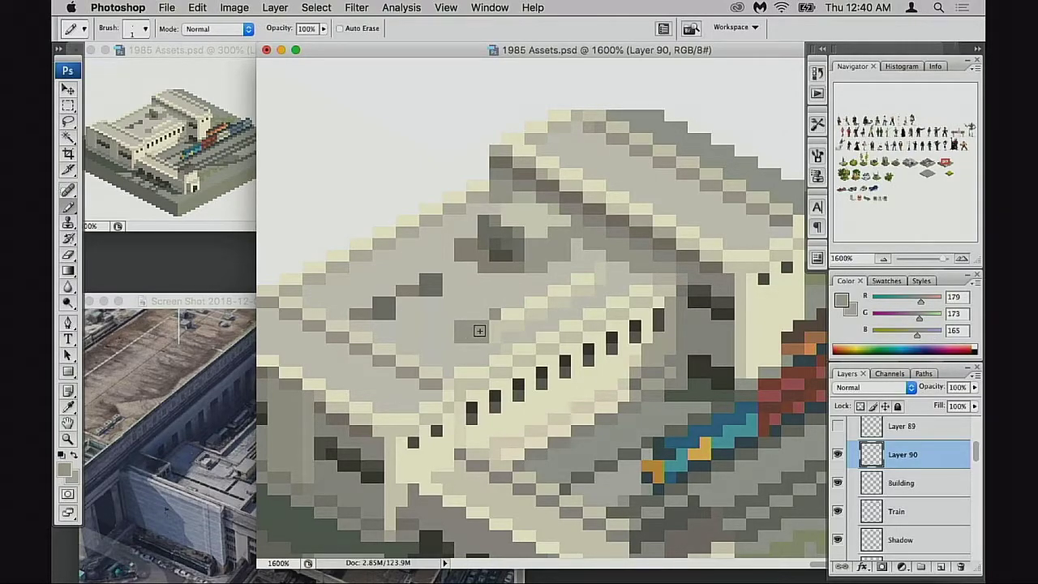
left_click(517, 313, "alt")
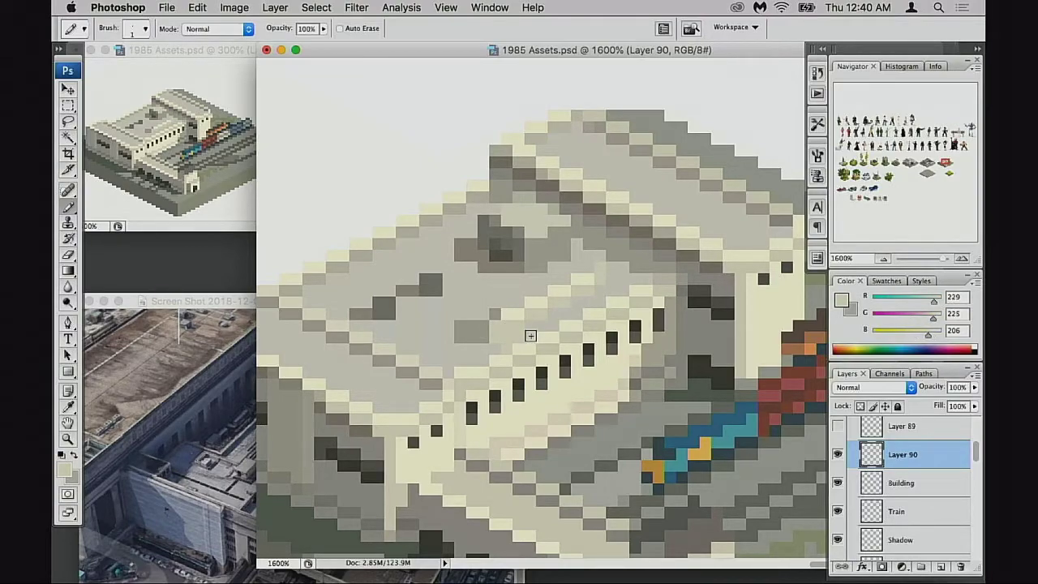
left_click(488, 326, "alt")
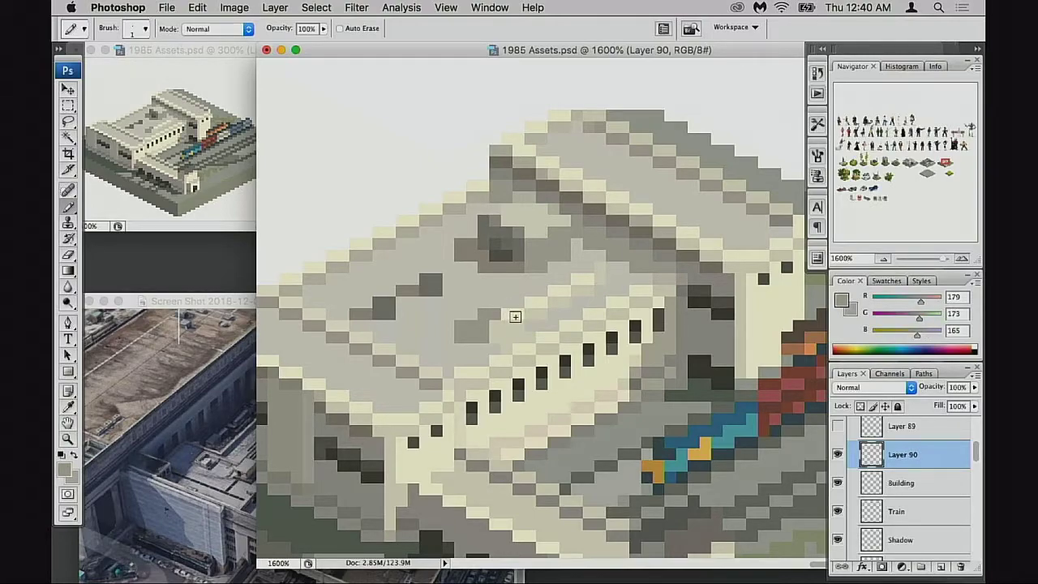
key("e")
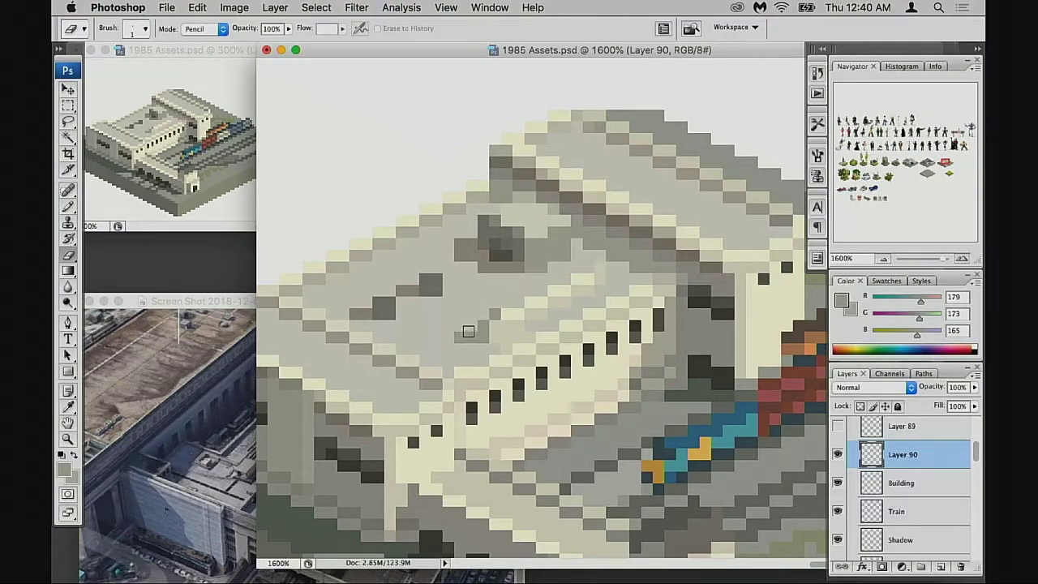
key("super+z")
key("b")
Step: Extend the light roof line's upper end with cream RGB 255, 248, 223 and compare the roof with Layer 90 hidden and shown
left_click(592, 277, "alt")
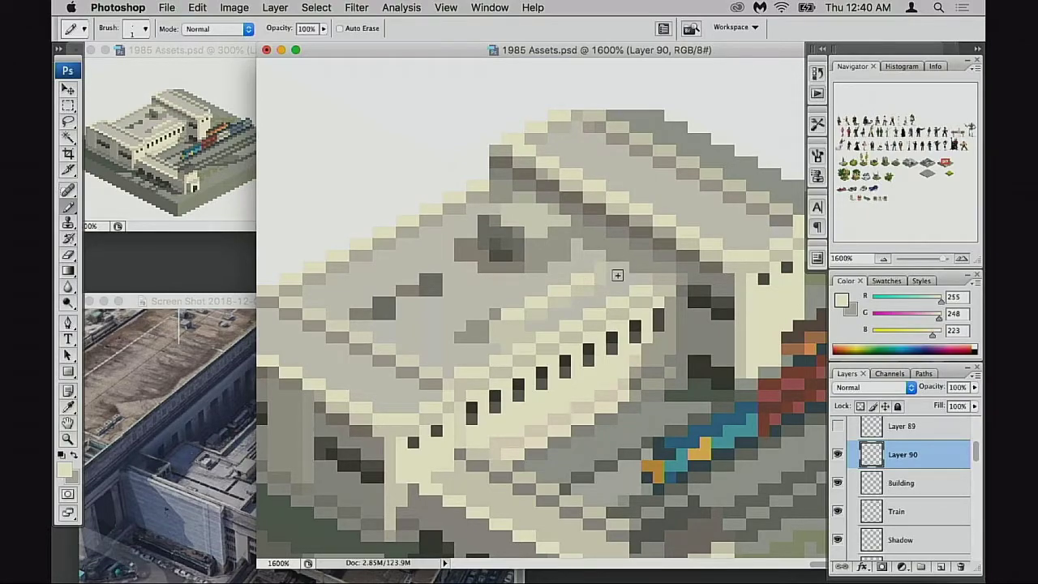
left_click(600, 267, "alt")
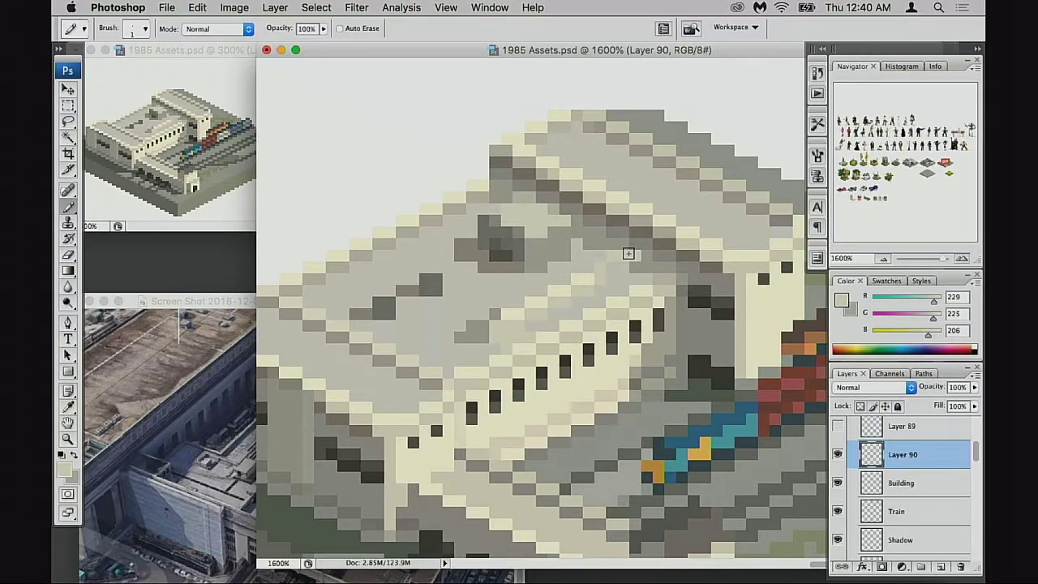
key("4")
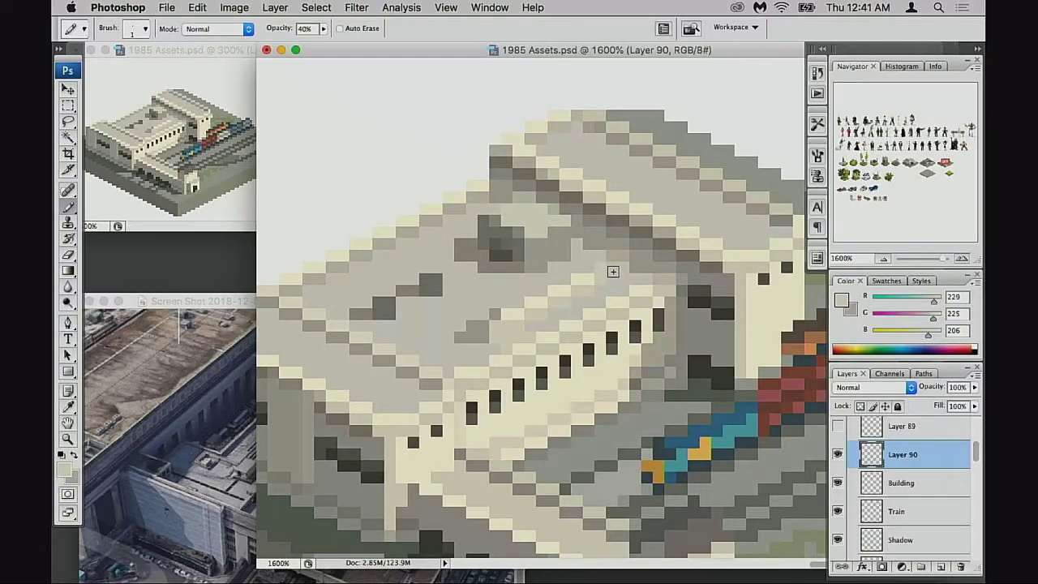
key("0")
left_click(597, 274, "alt")
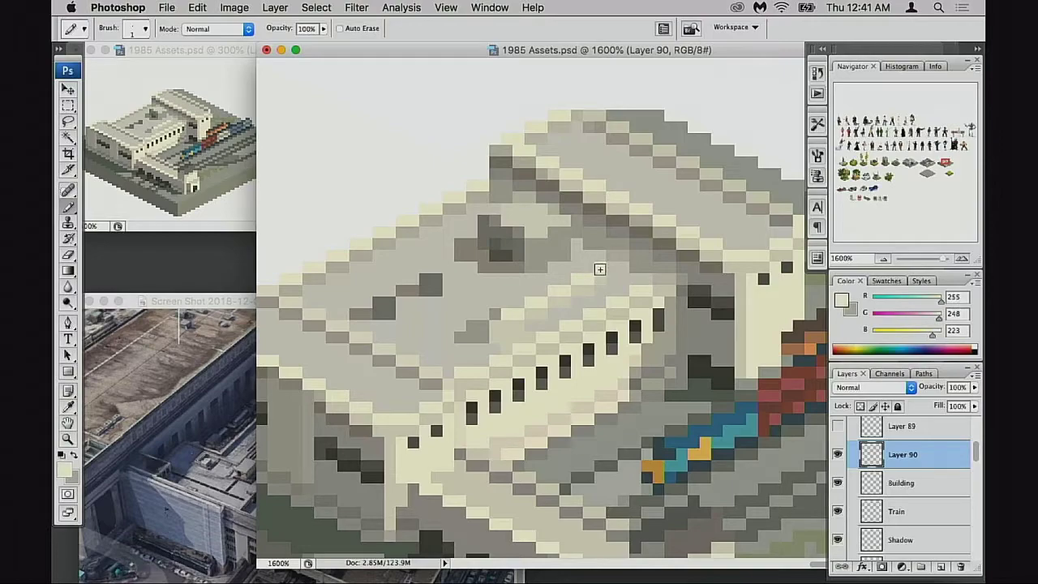
left_click(612, 268)
left_click_drag(598, 287, 605, 283)
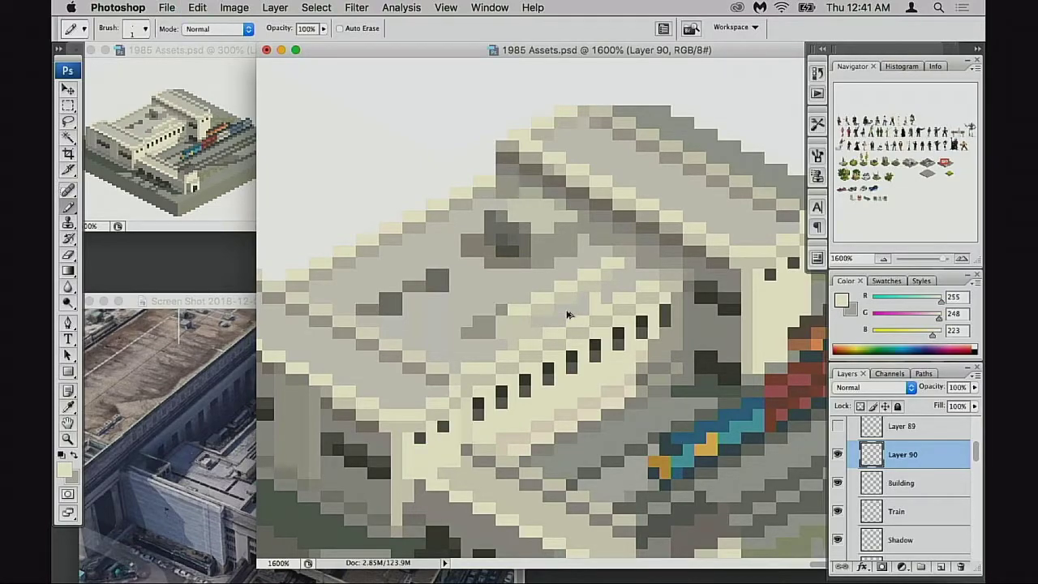
scroll(557, 317, "down", 1)
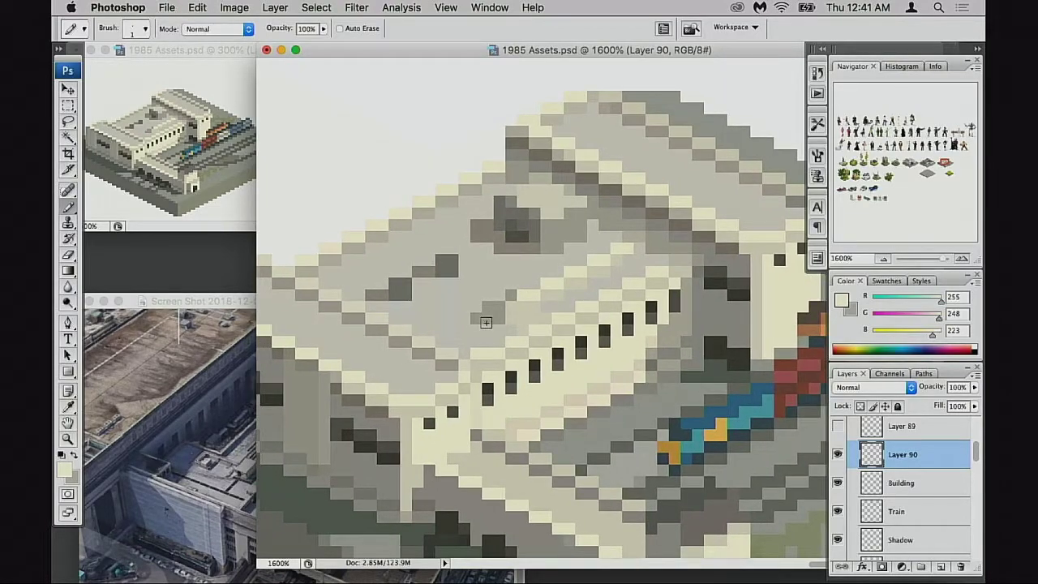
left_click_drag(478, 340, 529, 327)
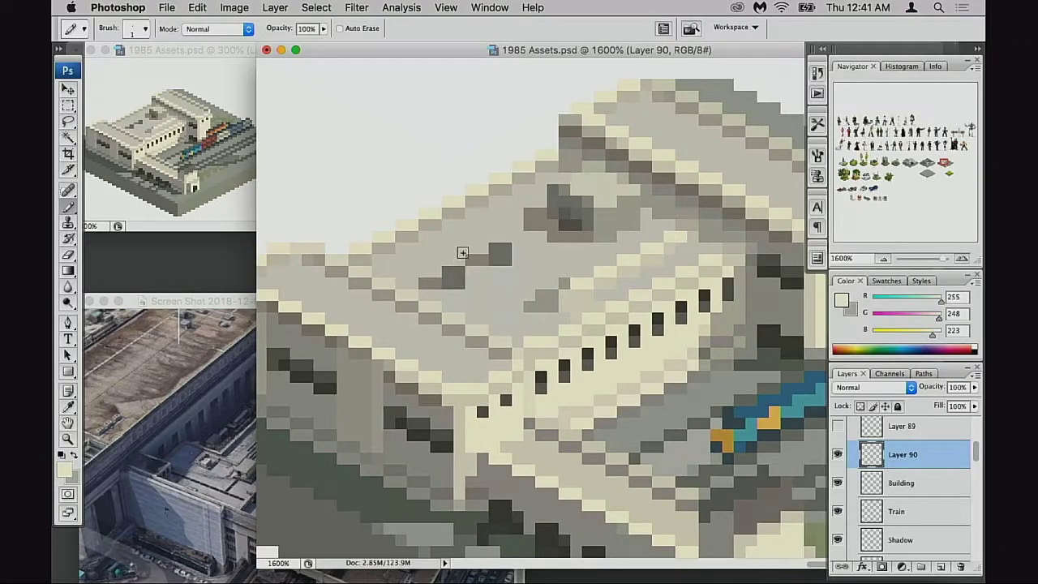
left_click(837, 456)
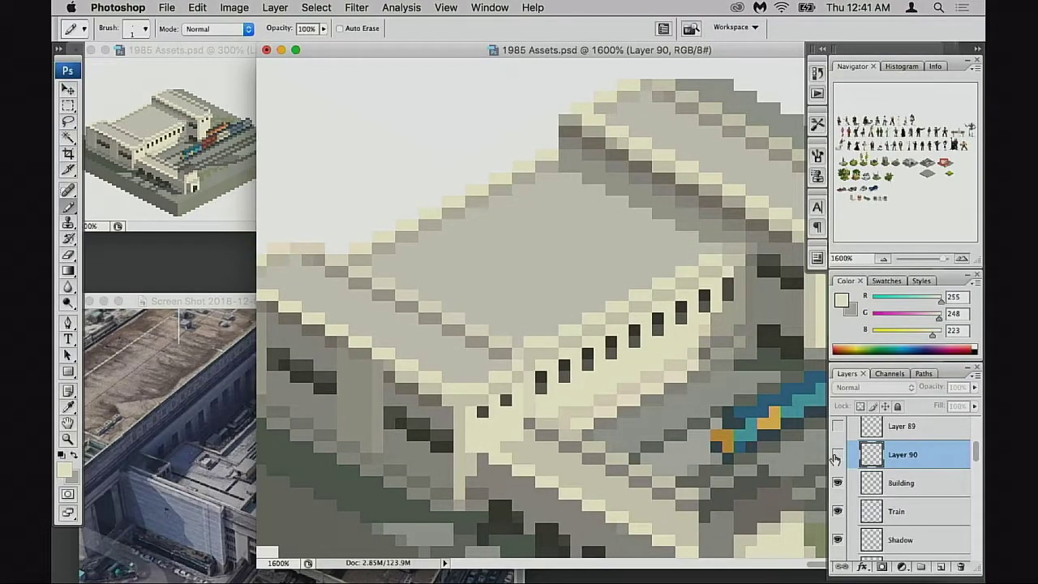
left_click(838, 455)
Step: Move both small roof vents together with their shadows two pixels left and one pixel up
key("m")
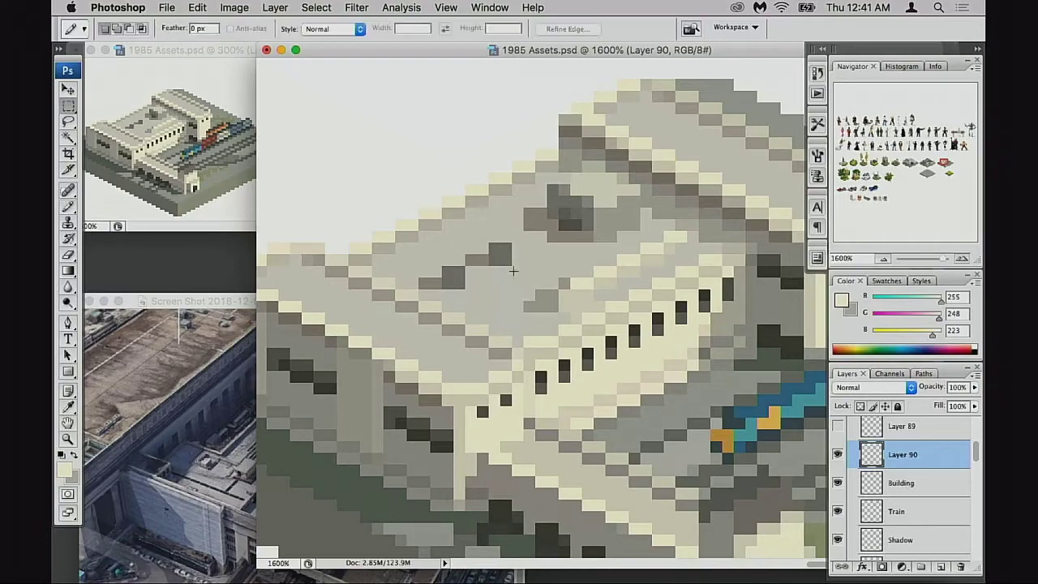
left_click_drag(449, 266, 467, 280)
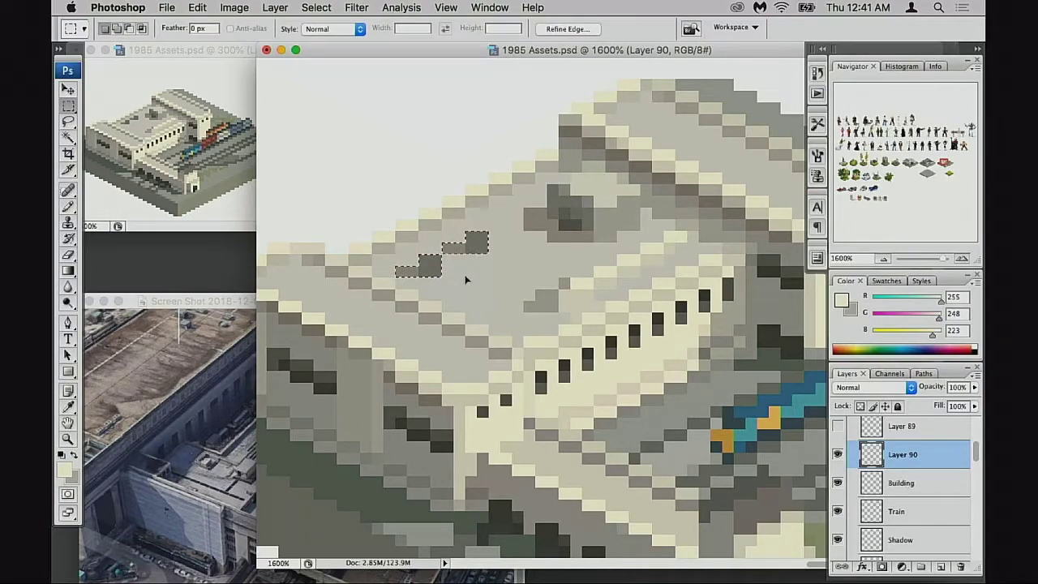
key("super+d")
Step: Paint light beige RGB 229, 225, 206 faces on both vents and recolour their dark sides with RGB 157, 153, 140 and 132, 129, 125
key("b")
left_click(591, 193, "alt")
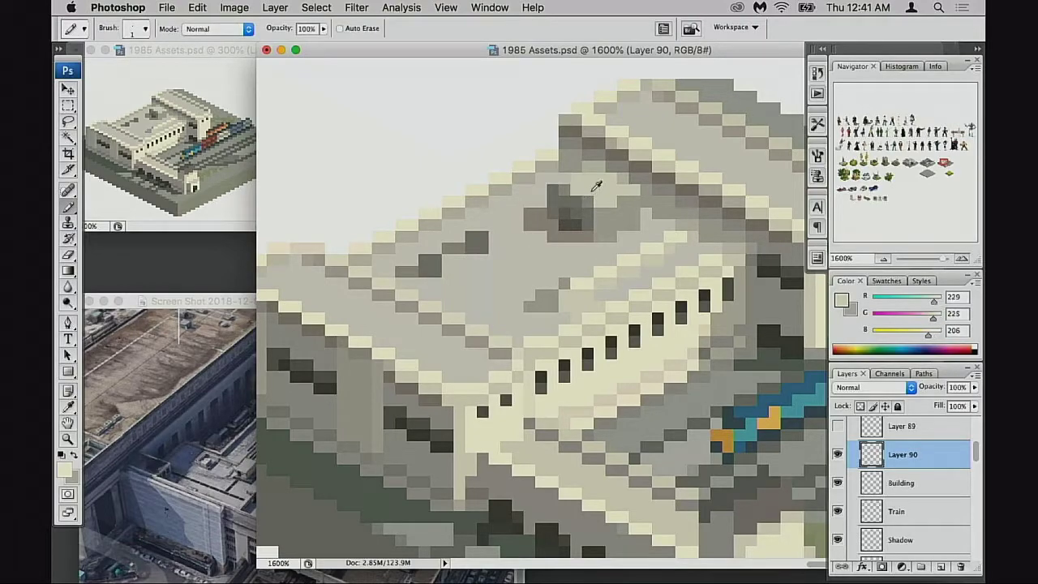
left_click(481, 241)
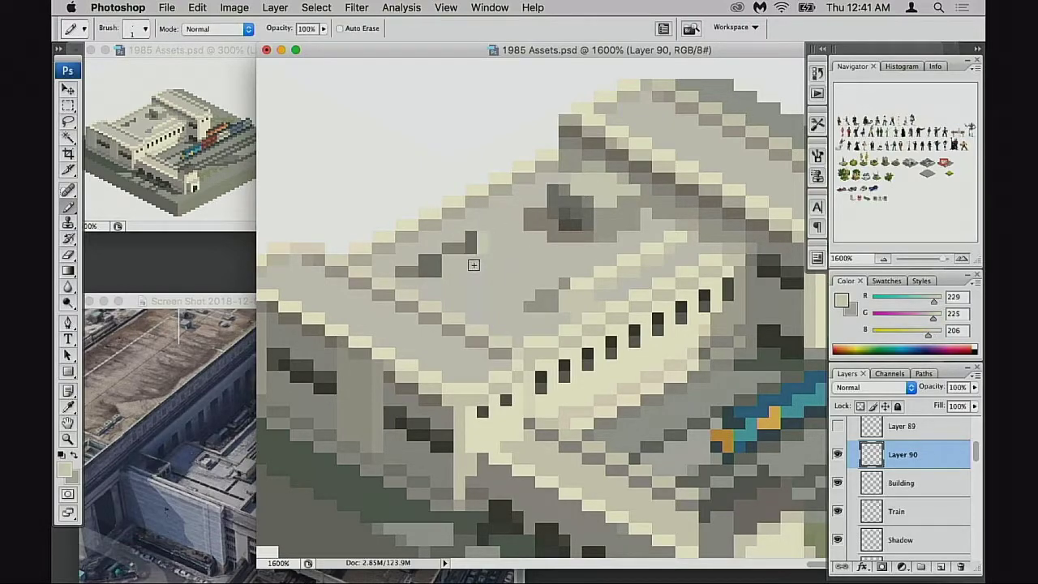
left_click(436, 265)
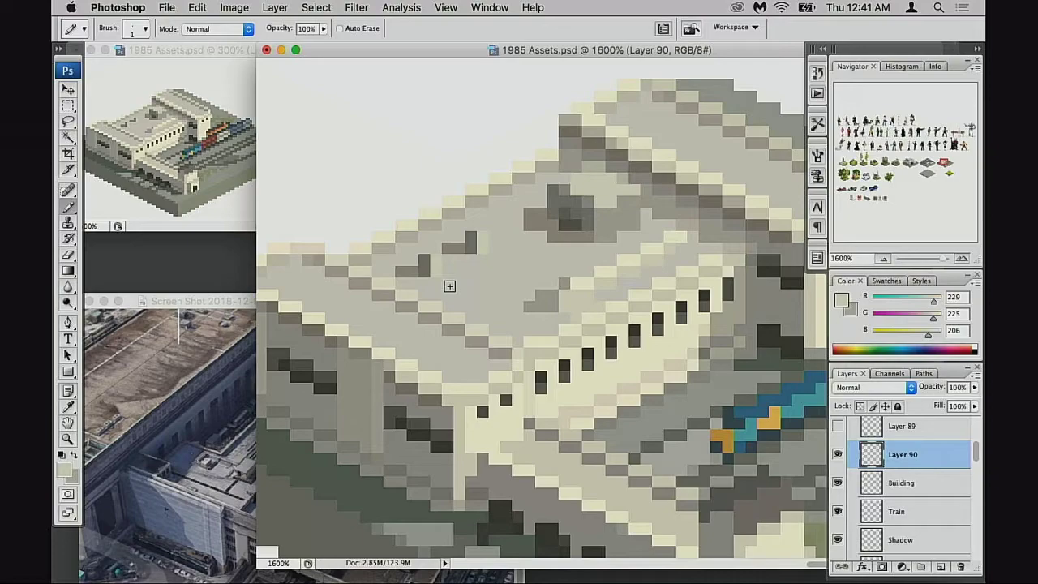
left_click(417, 266, "alt")
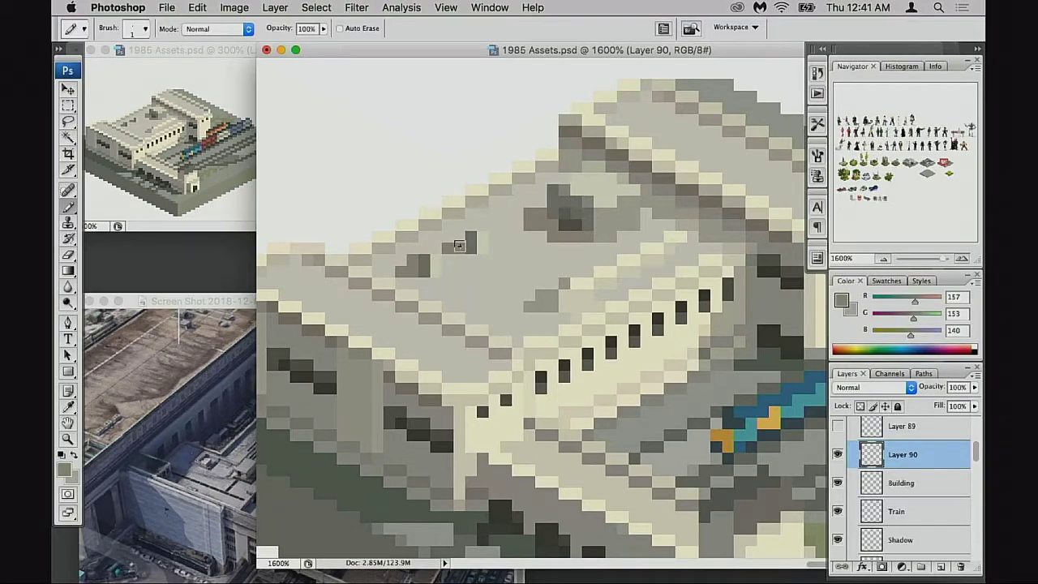
left_click(459, 244)
left_click(412, 262, "alt")
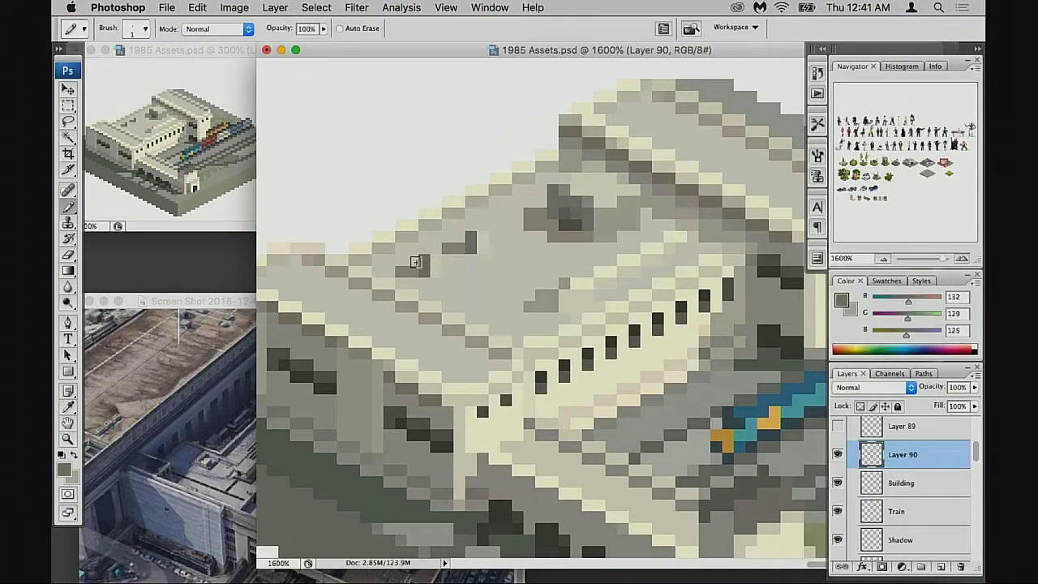
Step: Widen the lit faces of both vents by one pixel with light beige RGB 229, 225, 206, narrowing their dark sides
left_click(479, 248, "alt")
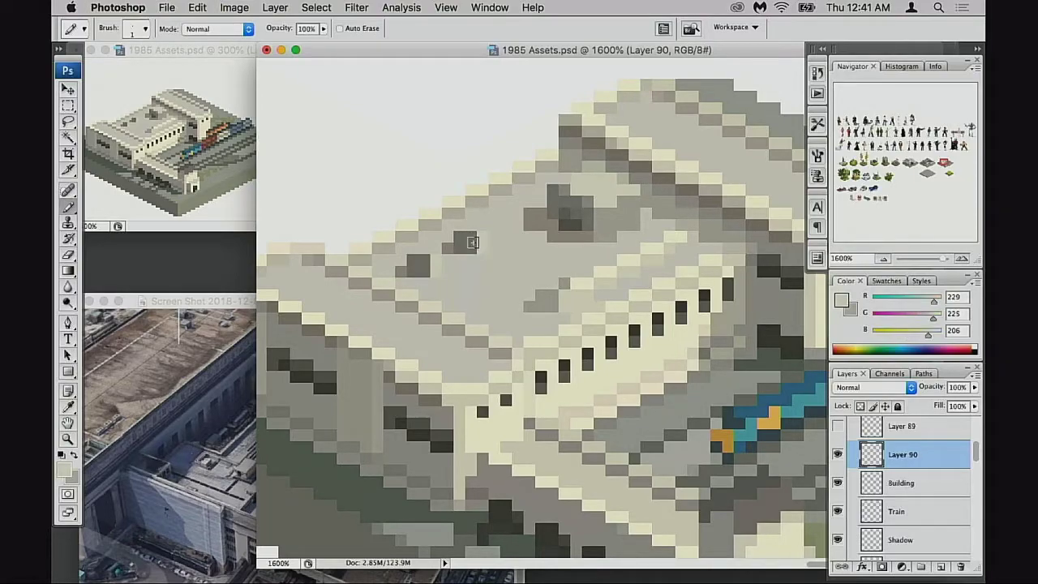
left_click(472, 245)
left_click(470, 239)
left_click(422, 264)
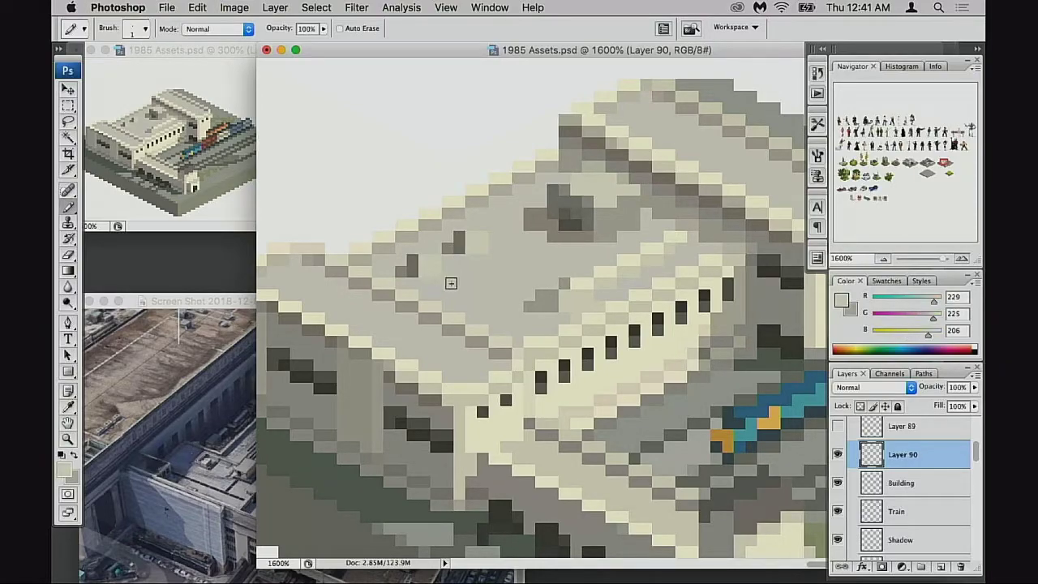
scroll(467, 284, "right", 1)
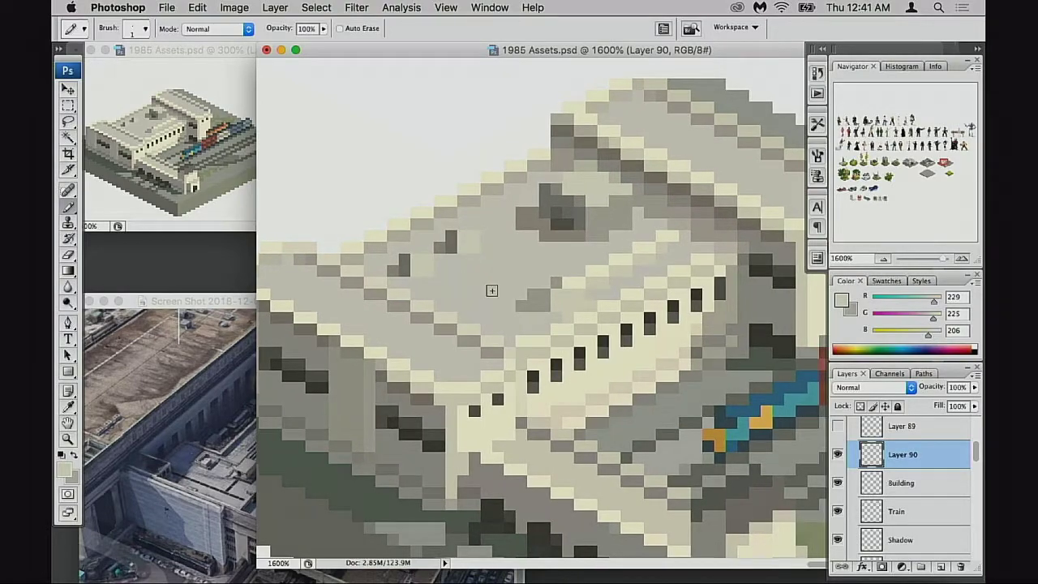
Step: Select the light faces of both vents and brighten them with a Hue/Saturation Lightness of +23
left_click(597, 267, "alt")
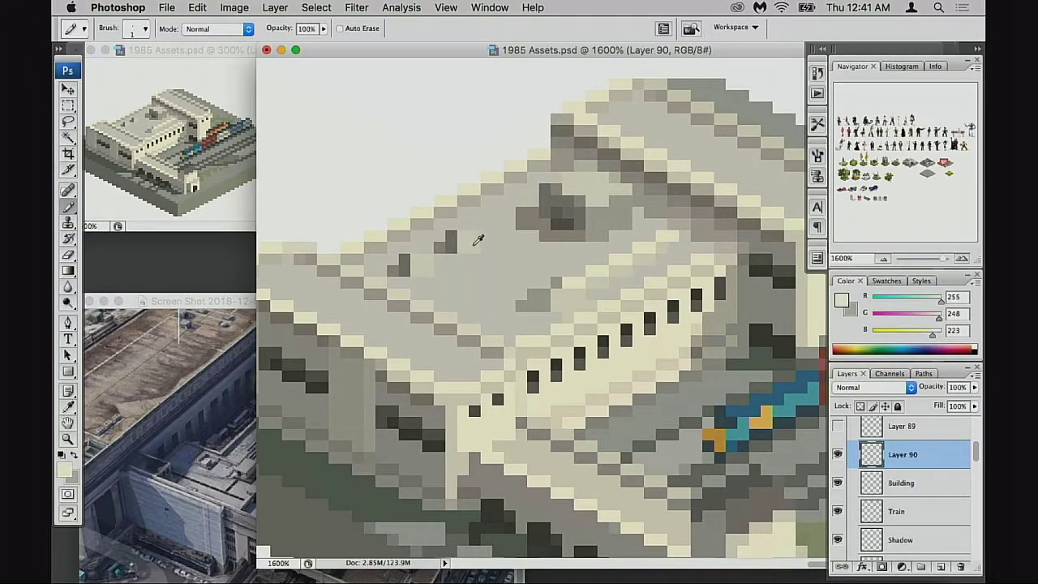
left_click(475, 245, "alt")
key("e")
key("w")
left_click(471, 242)
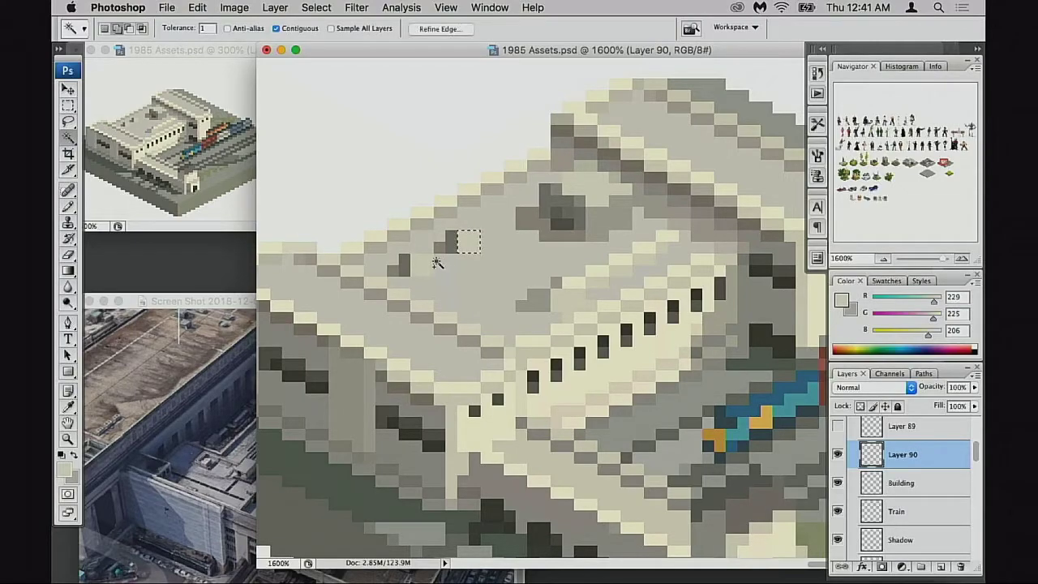
left_click(426, 263, "shift")
key("super+h")
key("super+u")
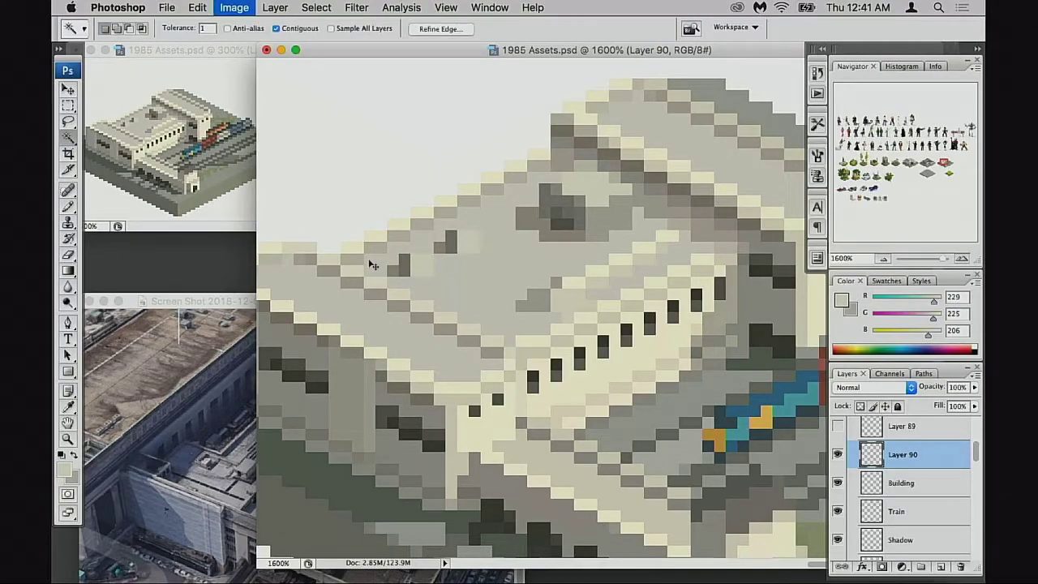
key("super+u")
left_click_drag(794, 233, 805, 236)
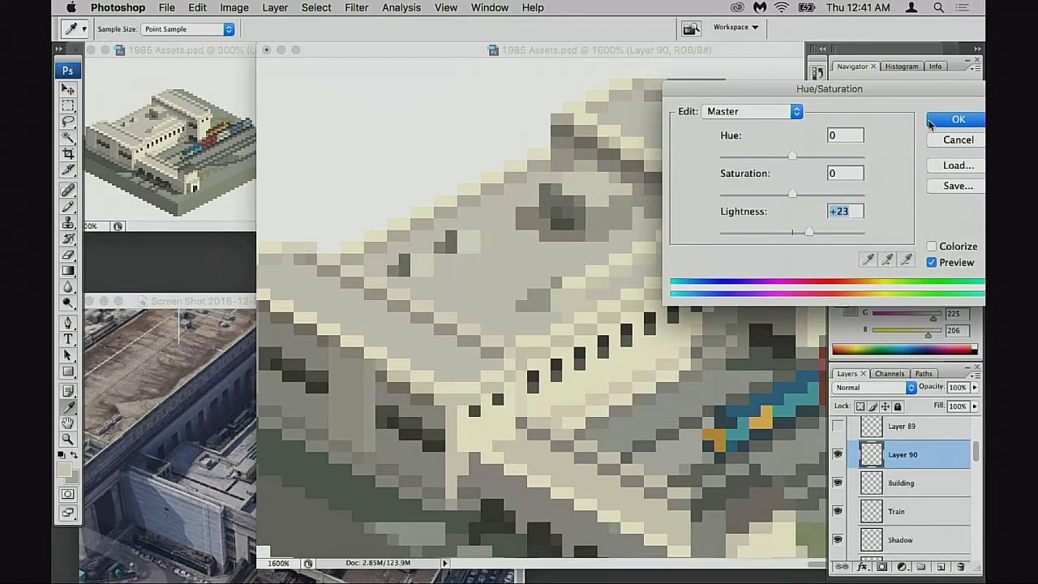
left_click(958, 119)
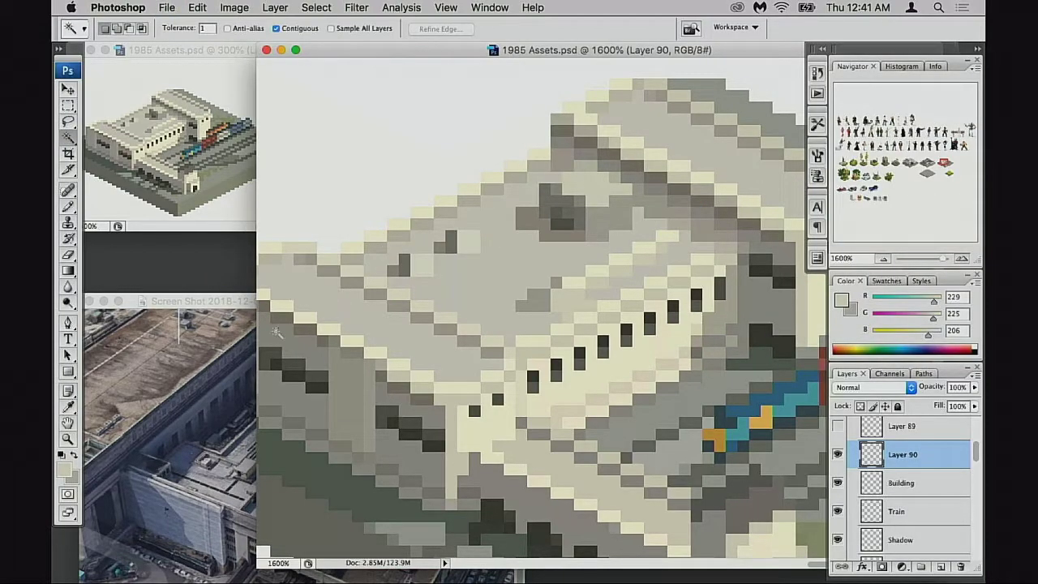
Step: Switch to the aerial reference screenshot and examine the machinery and pipes along the station's roof
left_click(233, 351)
left_click(243, 469)
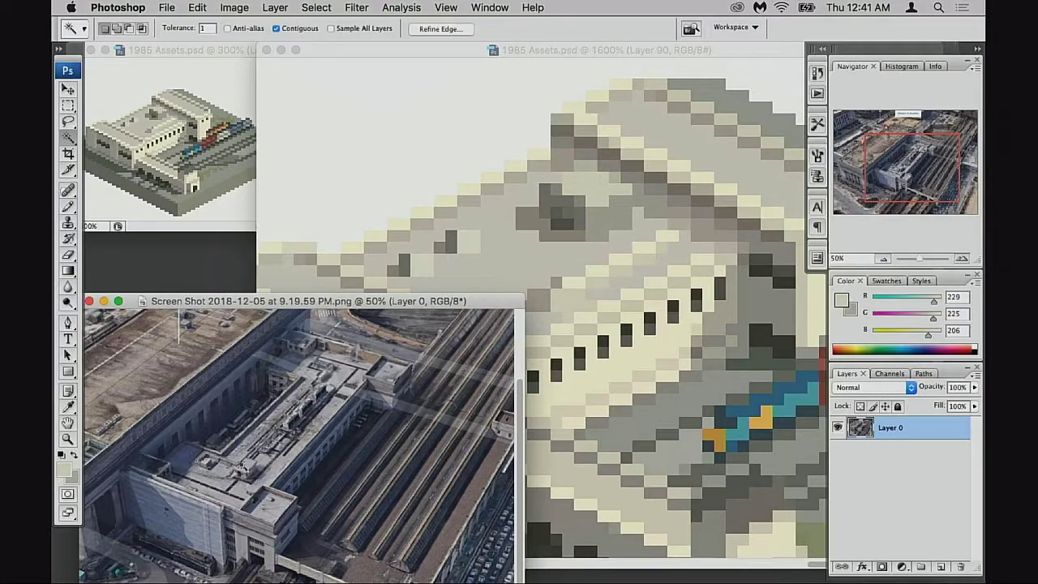
left_click(237, 469, "super")
left_click(322, 462, "super")
left_click_drag(352, 458, 326, 458)
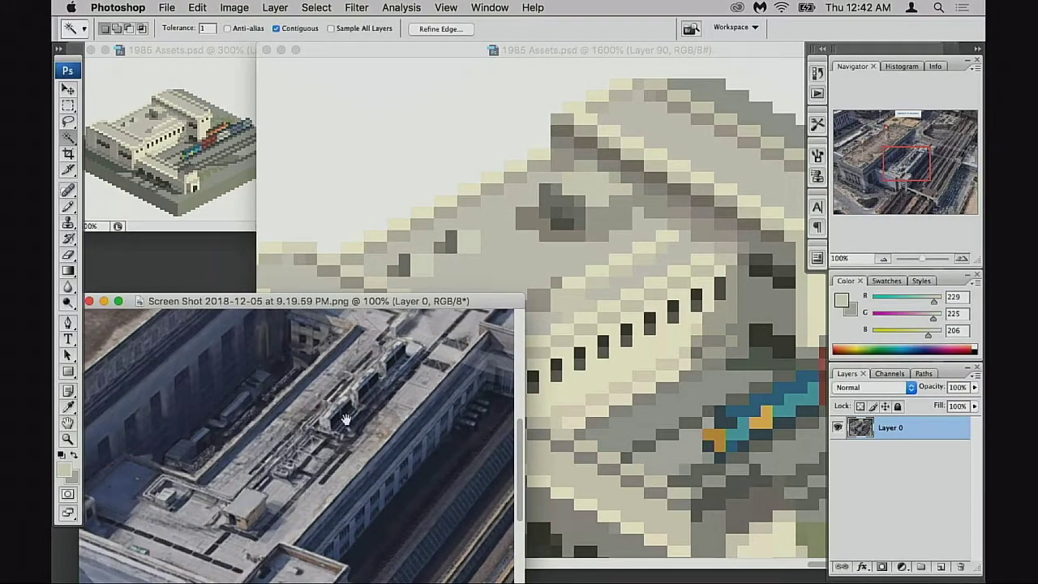
left_click(344, 435, "super")
left_click_drag(344, 437, 363, 415)
left_click(263, 493, "alt+super")
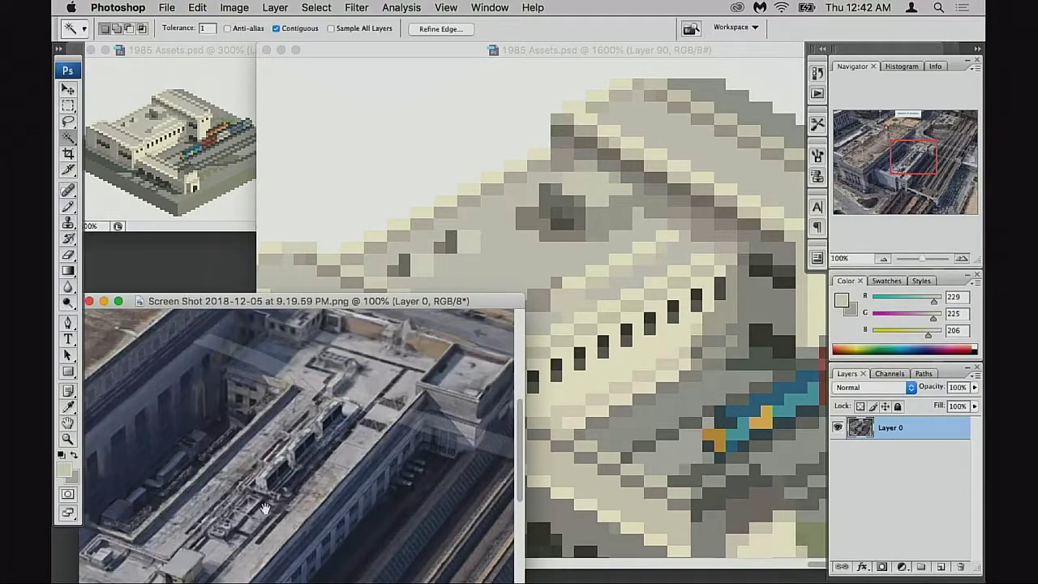
left_click_drag(263, 493, 238, 438)
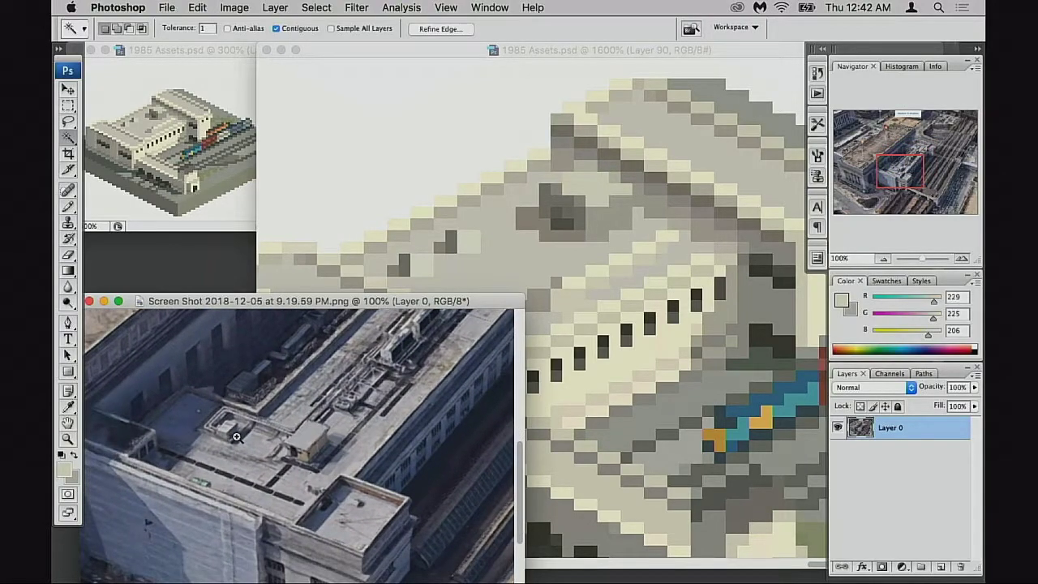
Step: Examine the small box units on the reference photo's roof up close, and return to 1985 Assets.psd
left_click(236, 438, "super")
left_click(311, 457, "super")
left_click_drag(311, 456, 342, 478)
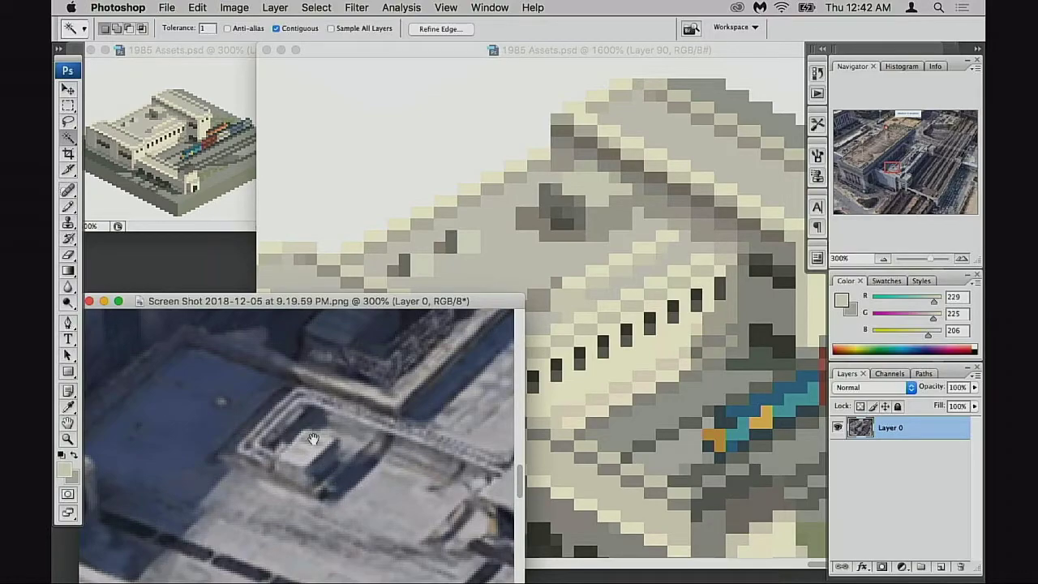
left_click_drag(374, 485, 269, 459)
left_click_drag(456, 485, 379, 383)
left_click(331, 459, "alt+super")
key("super+minus")
left_click_drag(271, 424, 314, 451)
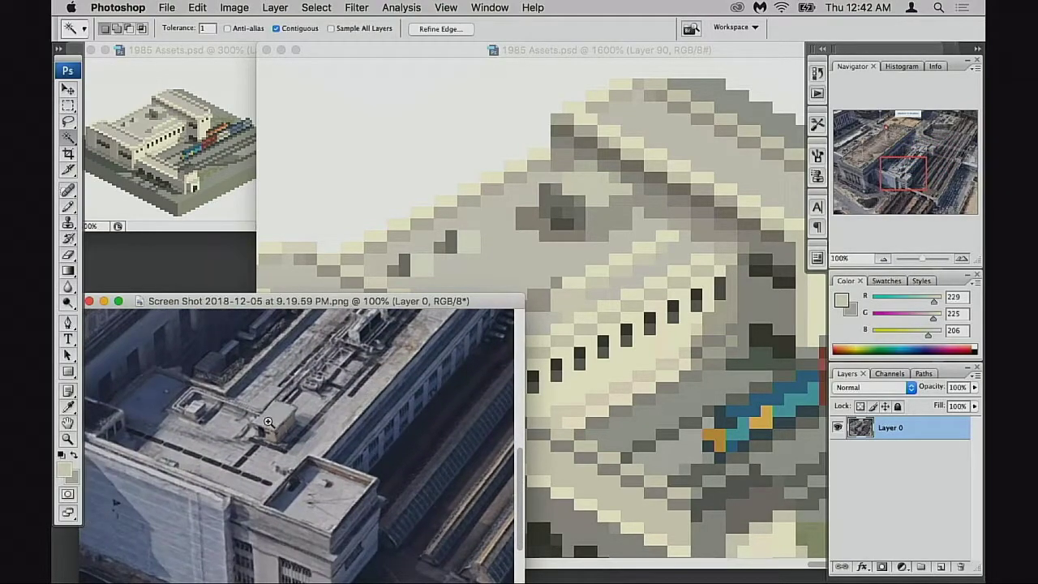
key("super+plus")
key("super+plus")
key("super+minus")
left_click(606, 271)
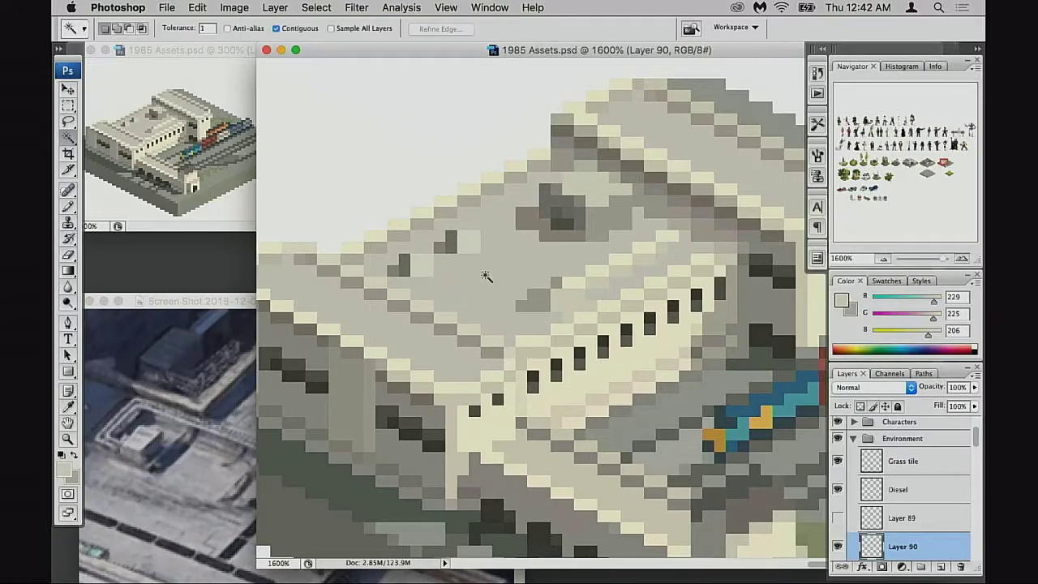
Step: Block out a new box unit on the roof below the two small vents in dark grey RGB 132, 129, 125
key("b")
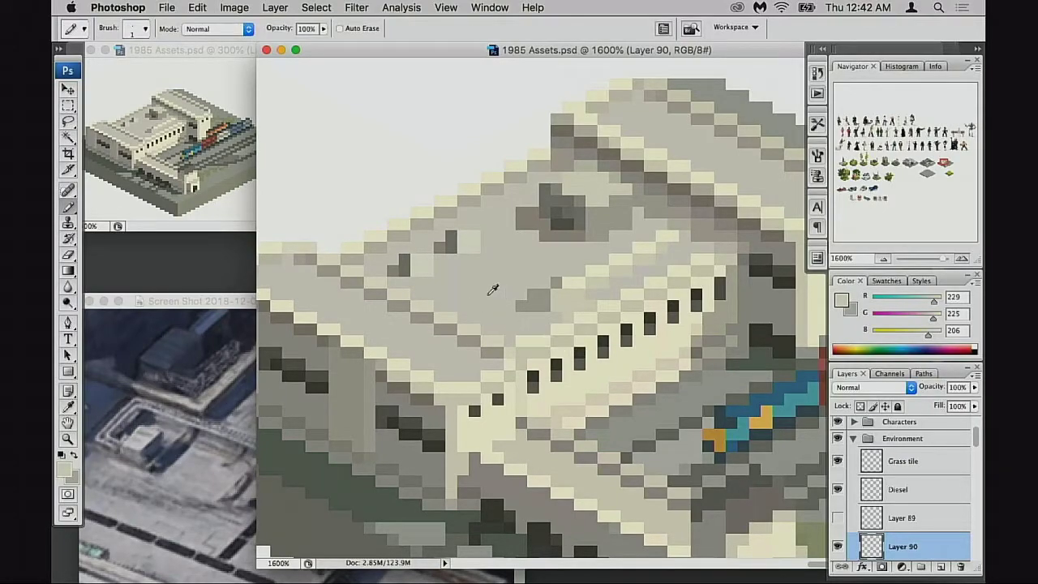
left_click(453, 240, "alt")
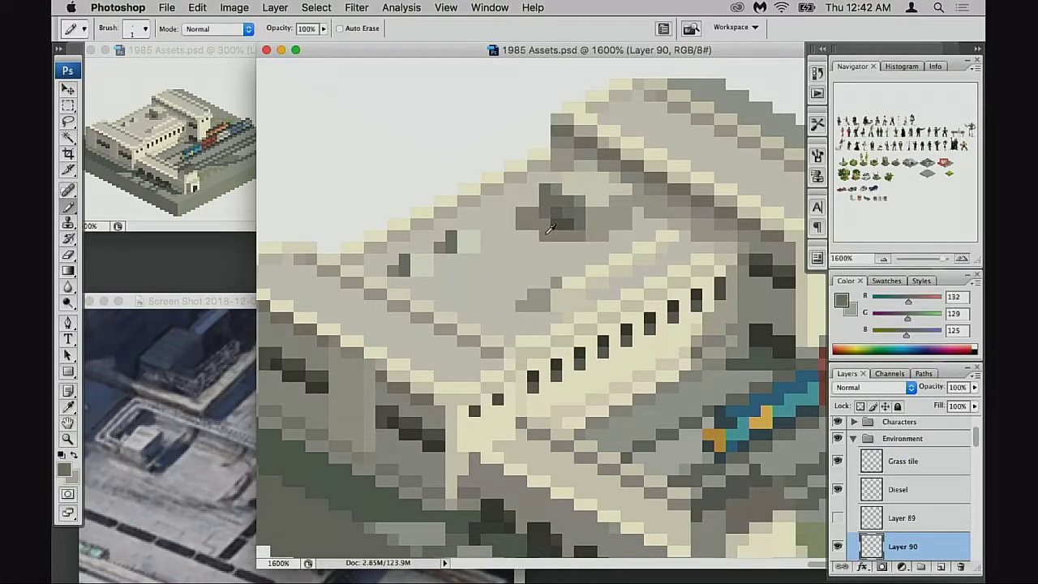
left_click(432, 266, "alt")
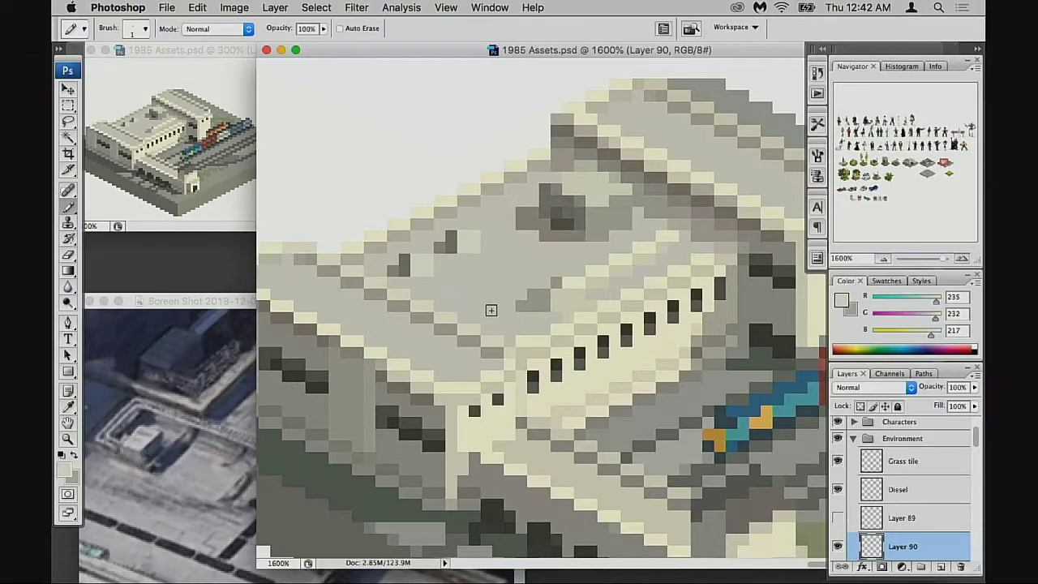
left_click(534, 305, "alt")
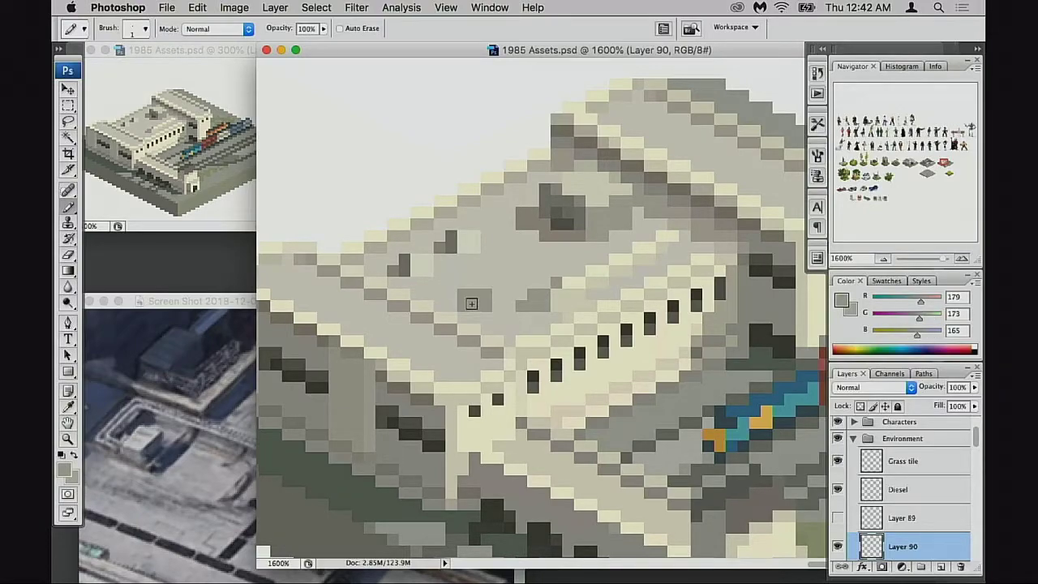
left_click(472, 303)
left_click(579, 209, "alt")
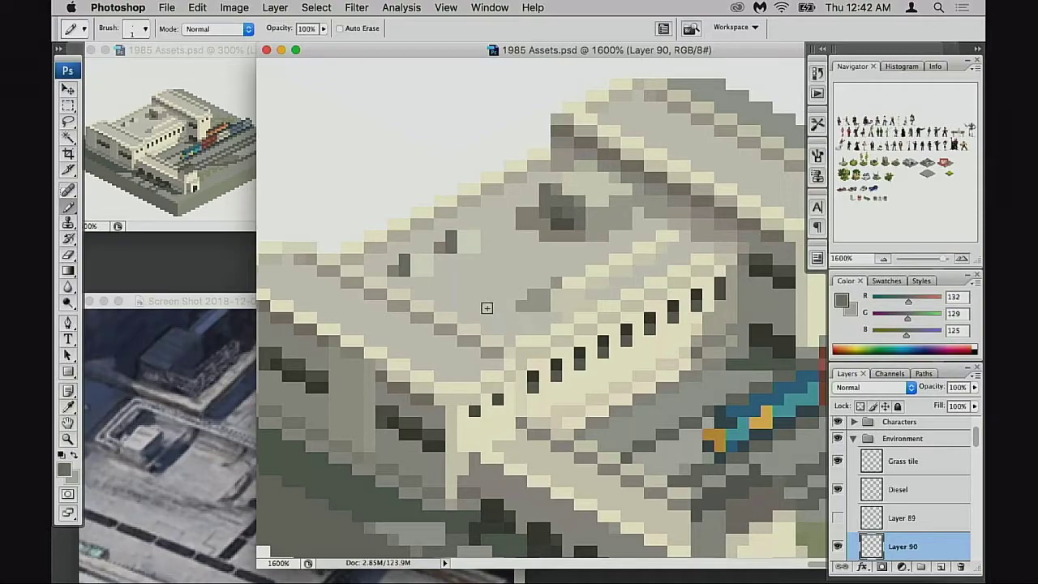
left_click(479, 300)
left_click(487, 284)
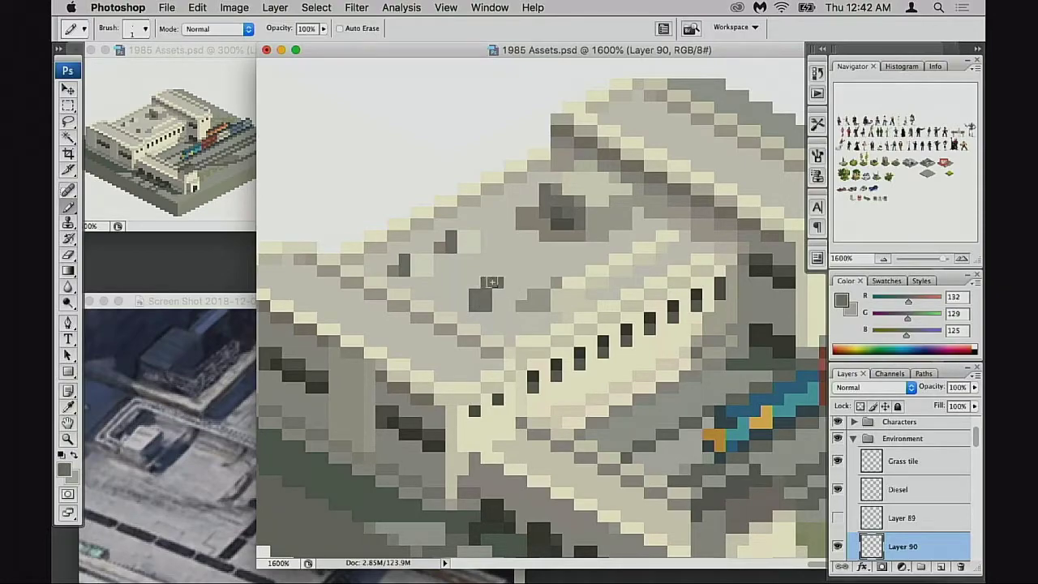
left_click(497, 284)
left_click(498, 295)
mouse_move(509, 281)
left_mouse_down()
mouse_move(486, 301)
mouse_move(464, 292)
mouse_move(466, 302)
mouse_move(489, 283)
left_mouse_up()
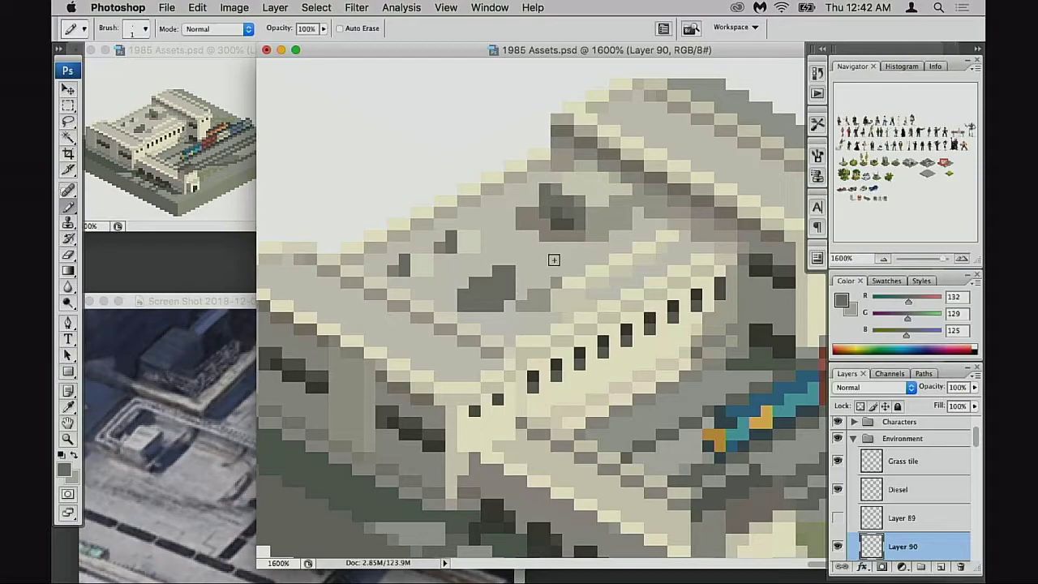
Step: Repaint the upper part of the new roof unit in grey RGB 180, 178, 168 and restore a dark pixel on its shaded side
left_click(604, 221, "alt")
left_click_drag(476, 288, 504, 287)
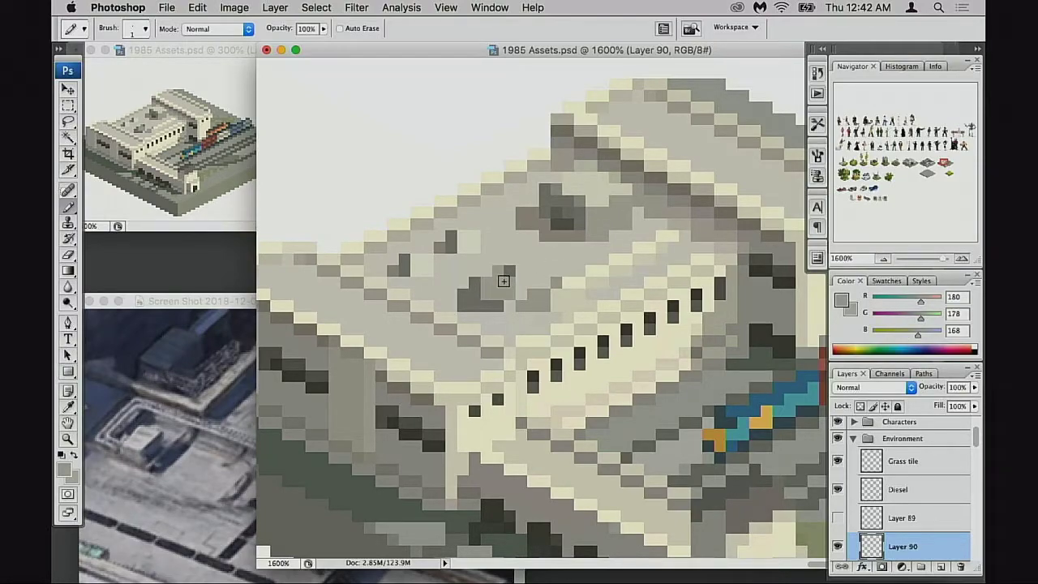
left_click(505, 280)
left_click(479, 297, "alt")
left_click(487, 284)
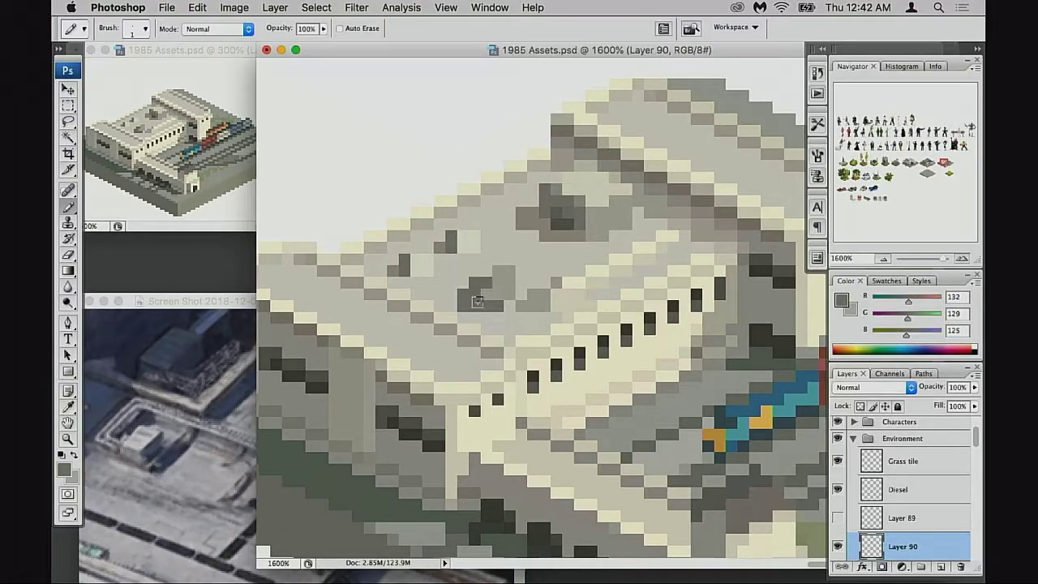
left_click(499, 297, "alt")
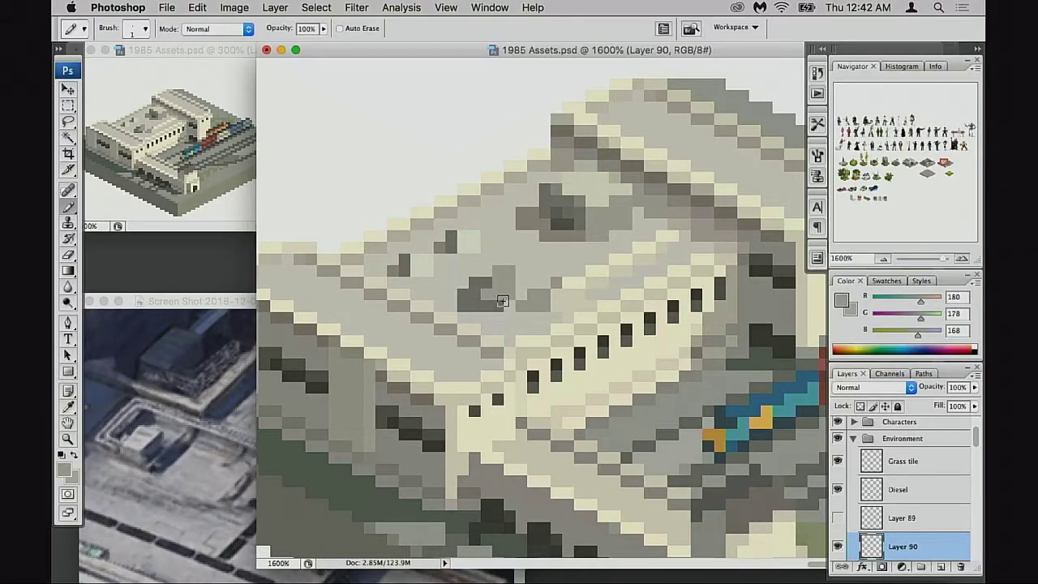
Step: Select the new roof unit, shift it one pixel left, and deselect it
key("m")
mouse_move(458, 266)
left_mouse_down()
mouse_move(514, 322)
mouse_move(480, 294)
mouse_move(484, 310)
left_mouse_up()
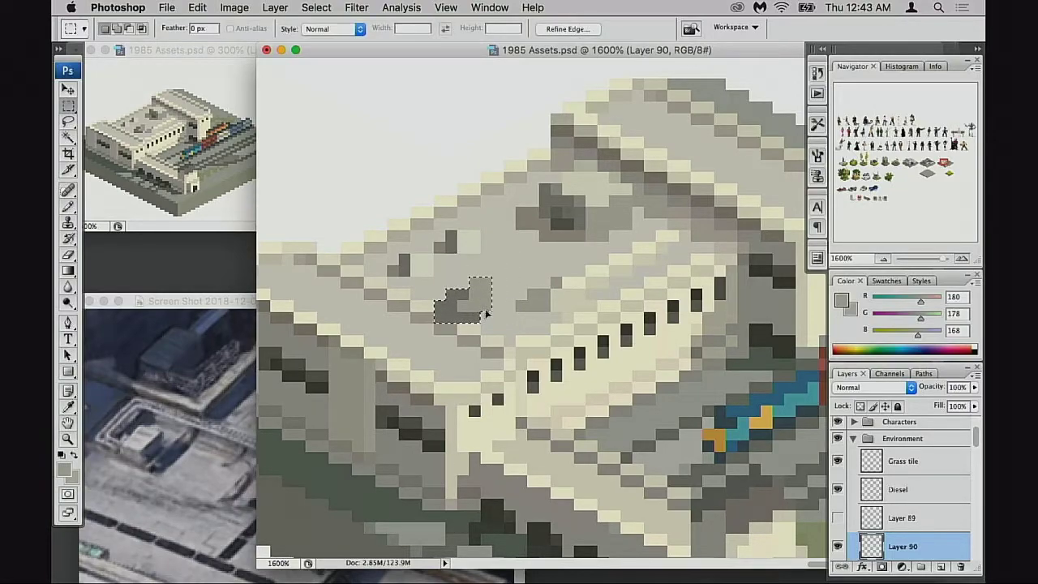
key("ctrl+Right")
key("ctrl+Up")
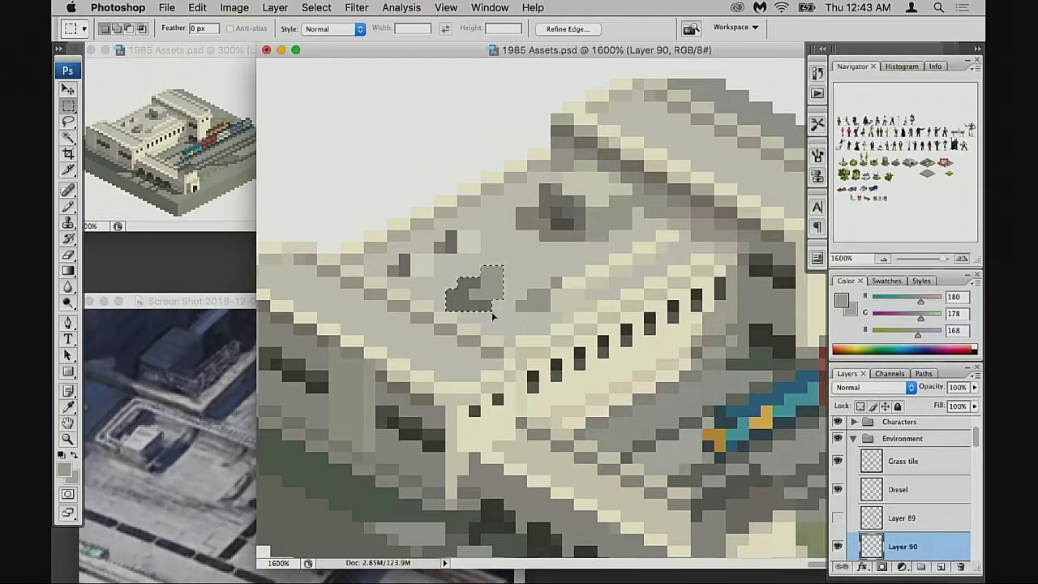
key("ctrl+d")
Step: Fill the unit's front face with grey RGB 180, 178, 168, keeping the dark pixels only on its shaded side
key("b")
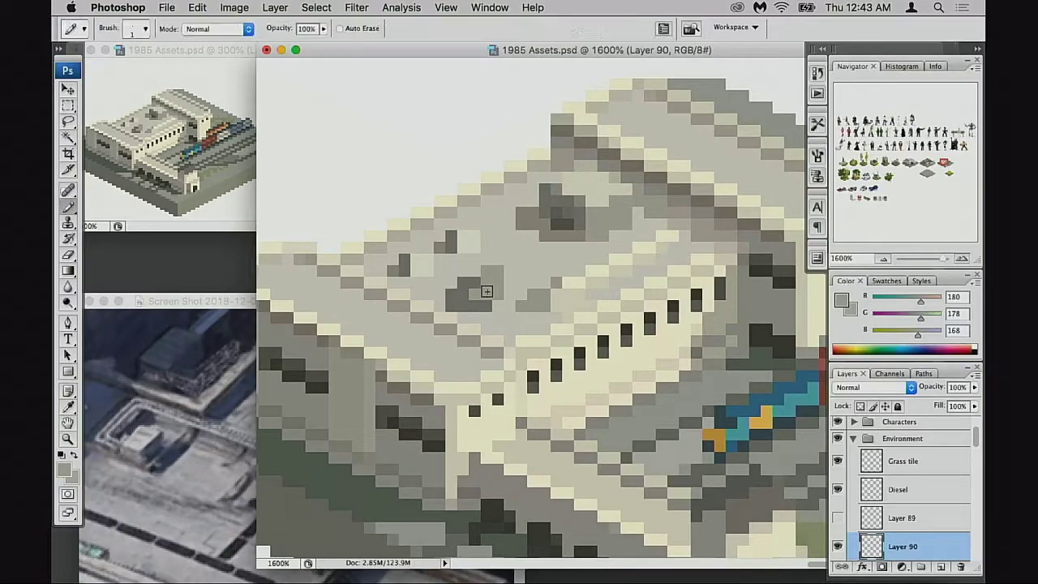
left_click(487, 294)
left_click_drag(477, 283, 492, 307)
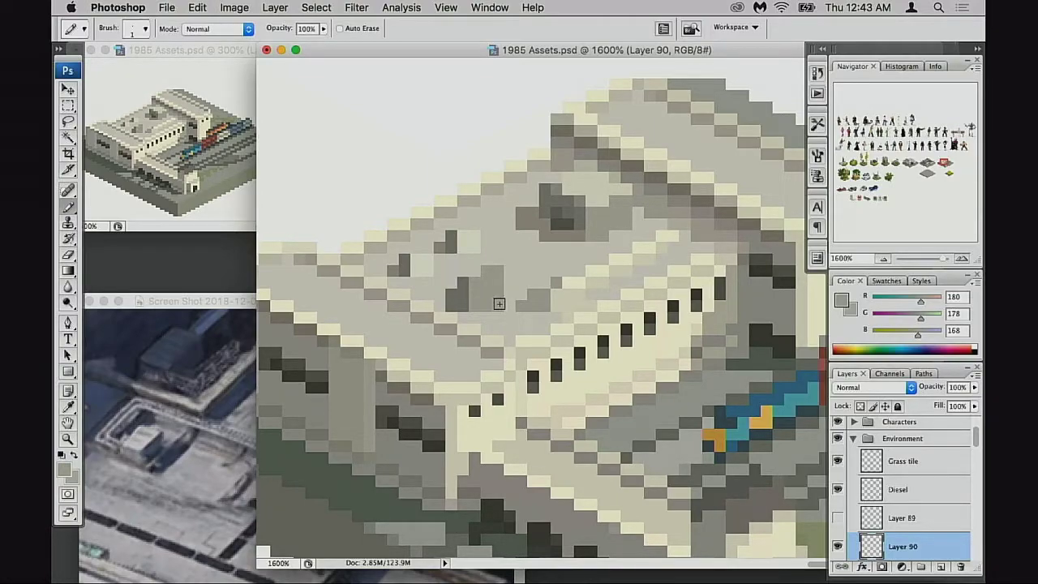
Step: Paint the unit's lit top in light beige RGB 235, 232, 217 and reshape its edge against the grey front face
left_click(461, 292, "alt")
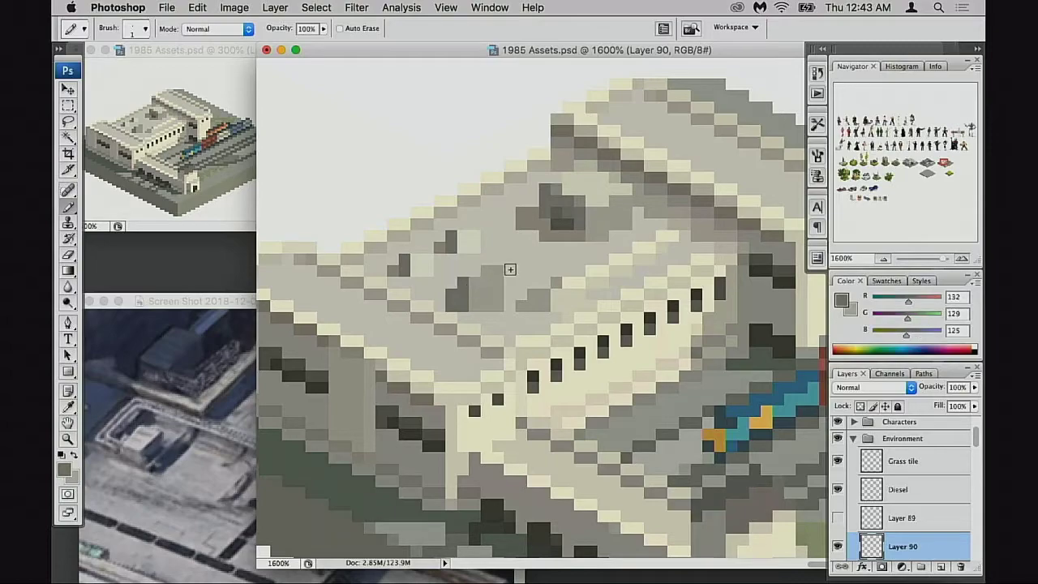
left_click(474, 245, "alt")
mouse_move(472, 283)
left_mouse_down()
mouse_move(495, 283)
mouse_move(492, 273)
mouse_move(497, 284)
left_mouse_up()
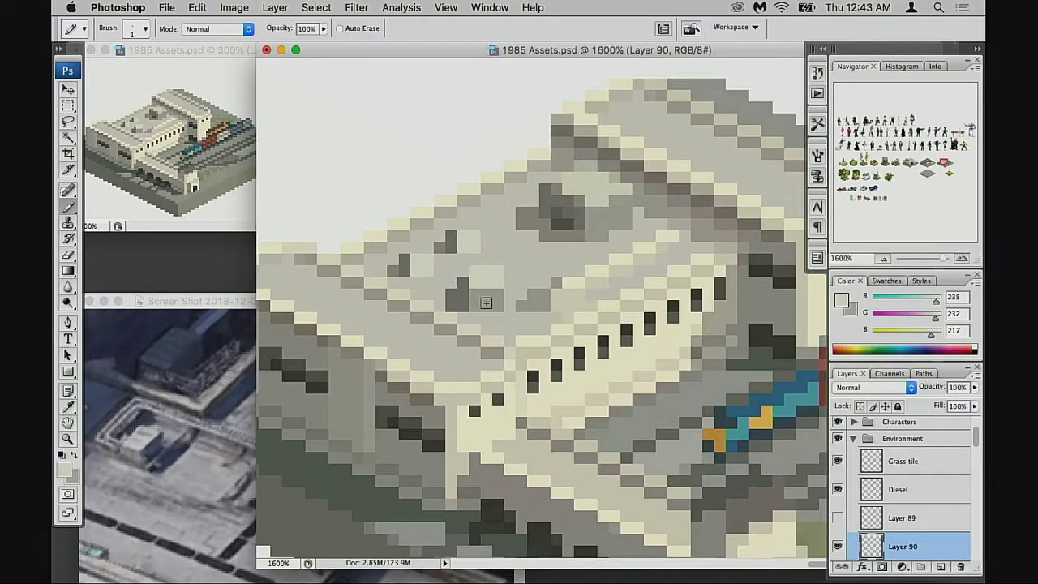
key("super+z")
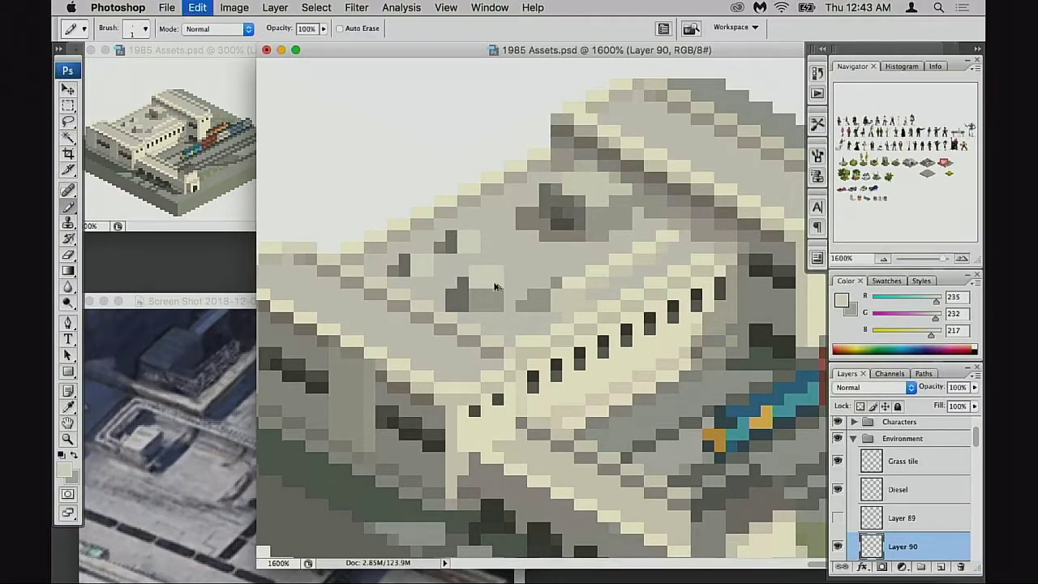
left_click(497, 291, "alt")
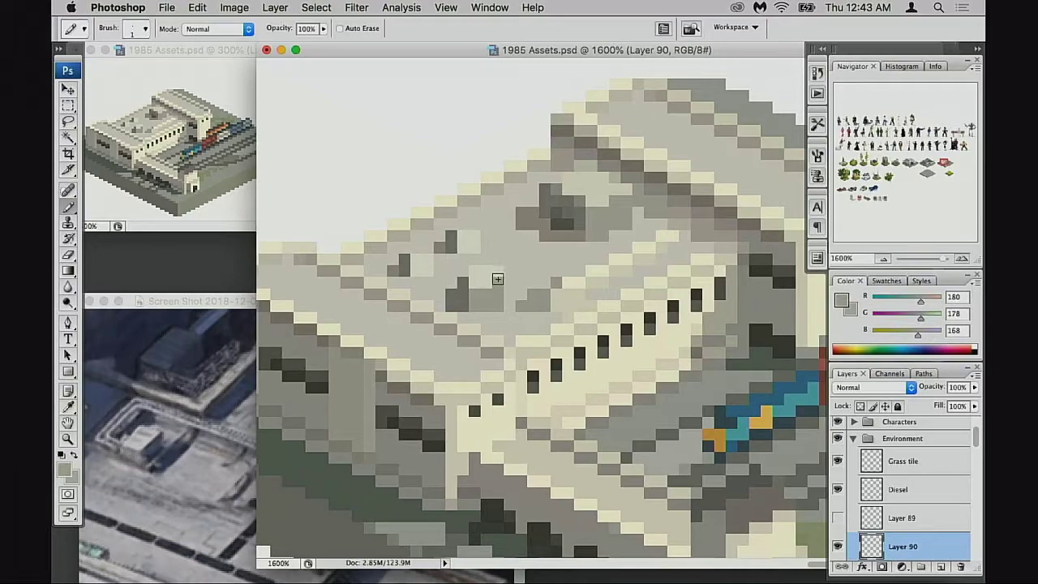
left_click(495, 275)
left_click(470, 280, "alt")
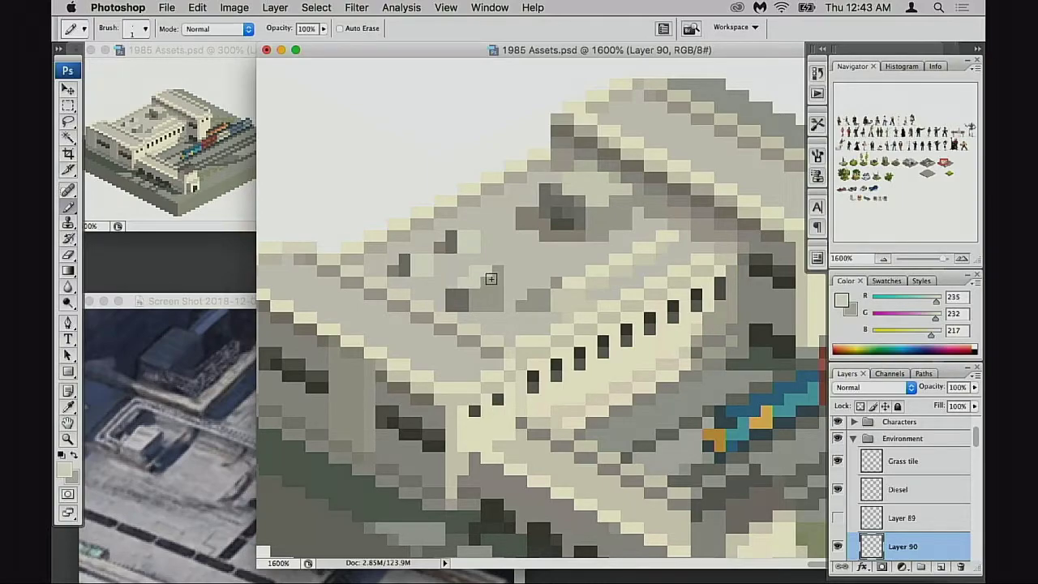
left_click_drag(491, 279, 477, 293)
Step: Add a grey RGB 179, 173, 165 shadow on the roof beside and just above the unit's dark side
left_click(486, 299, "super")
left_click_drag(527, 328, 515, 315)
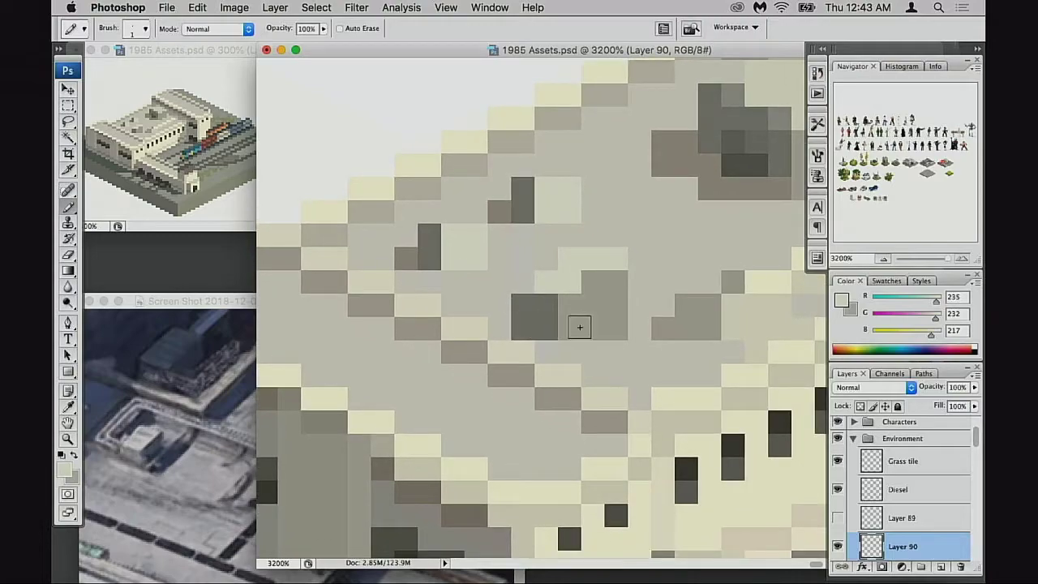
left_click(657, 318, "alt")
left_click(496, 325)
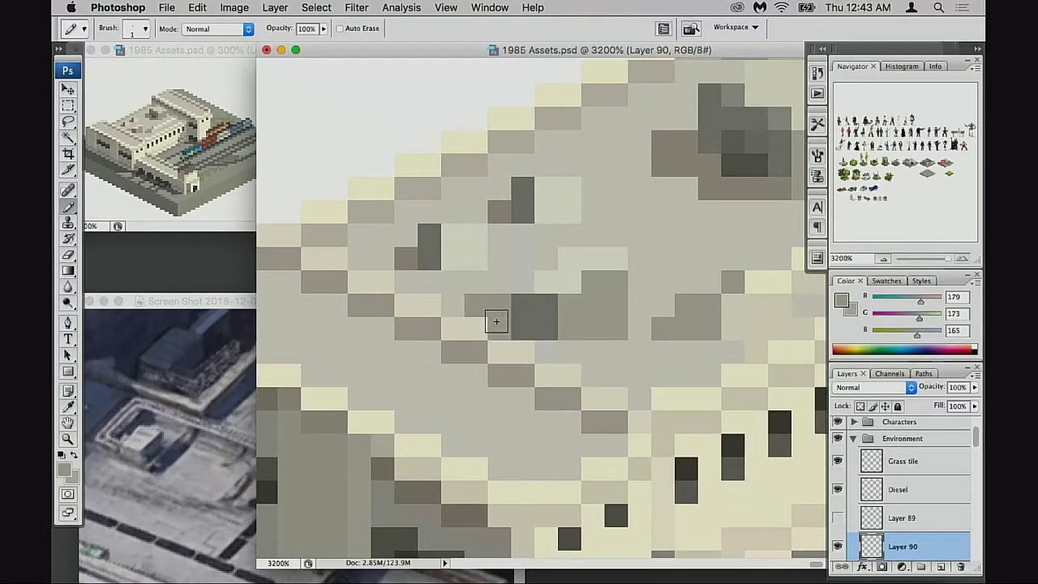
left_click(462, 309)
left_click(517, 290)
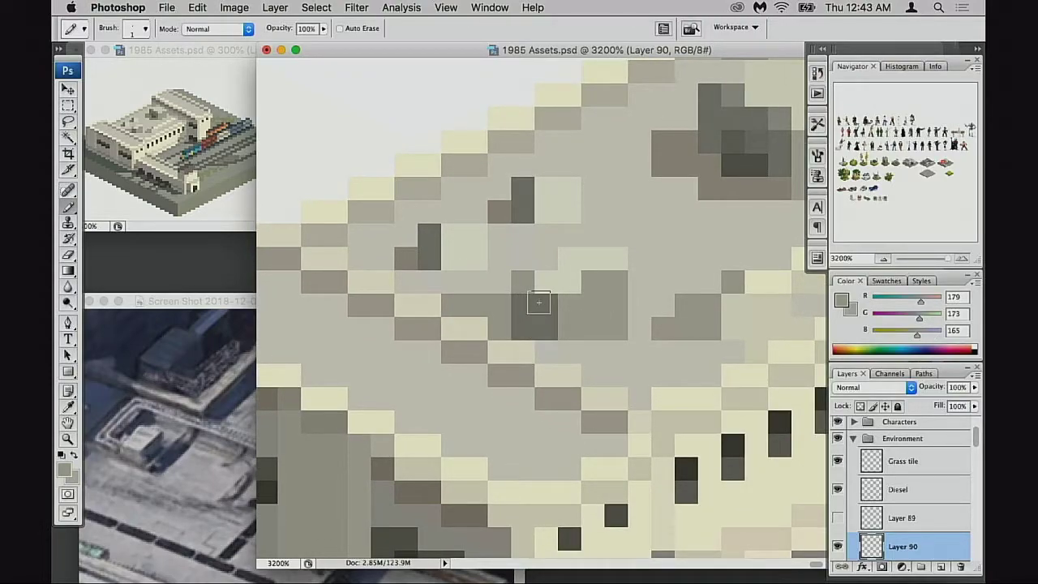
mouse_move(538, 306)
left_mouse_down()
mouse_move(512, 314)
mouse_move(523, 308)
left_mouse_up()
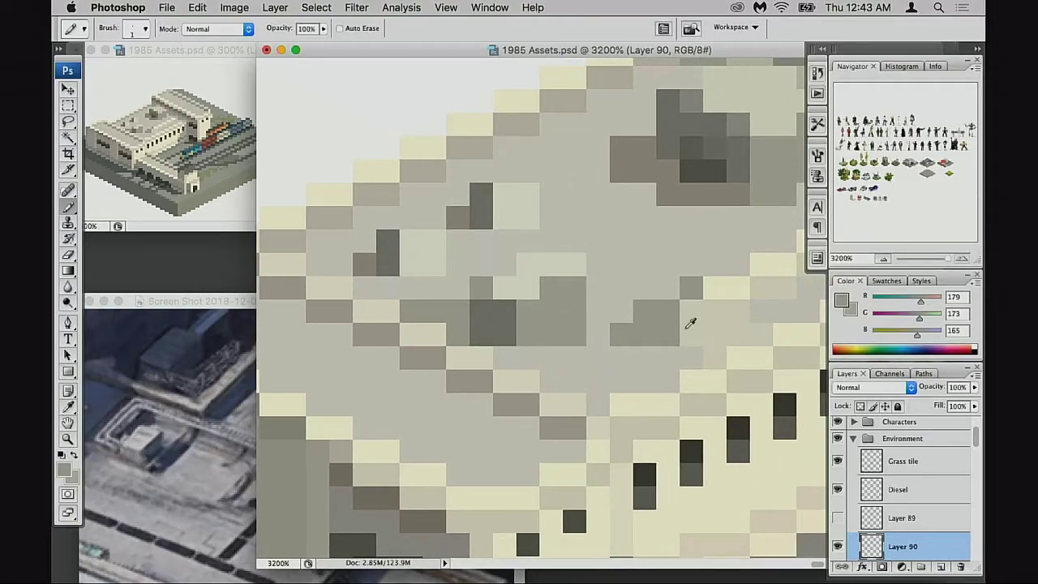
Step: Soften the unit's lit top by blending its pixels with the pencil at 20% opacity
left_click(714, 316, "alt")
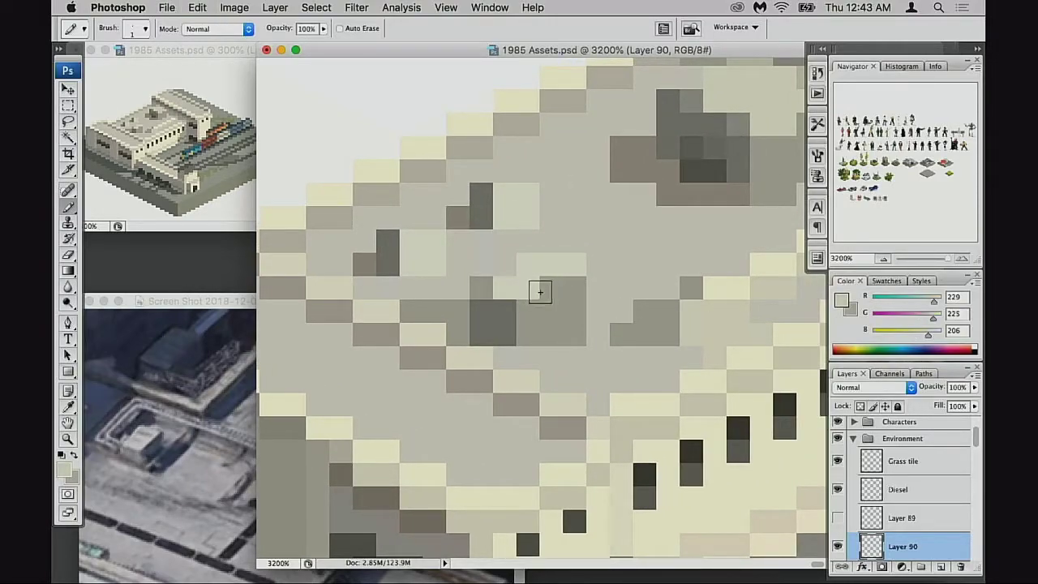
key("2")
key("super+z")
left_click(558, 292, "alt")
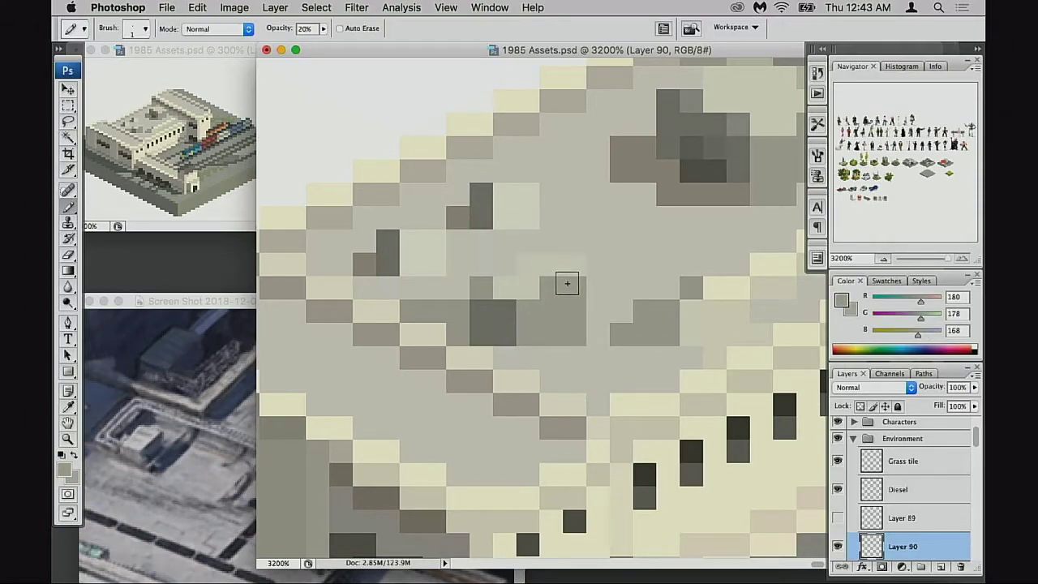
scroll(568, 284, "right", 1)
left_click(515, 317, "alt")
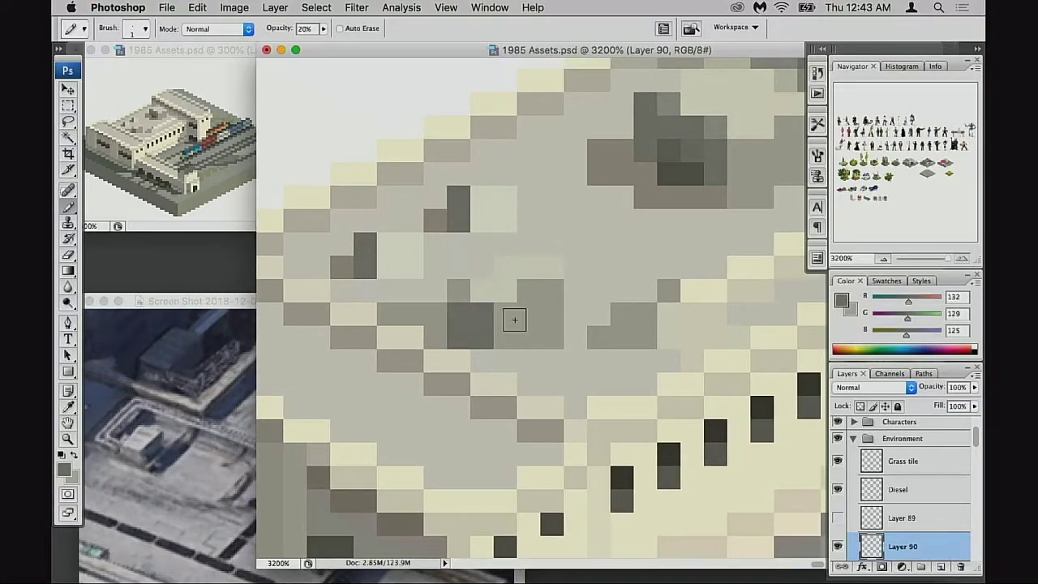
Step: Select the new roof unit and darken it with Levels by lowering the white output level to 207
key("m")
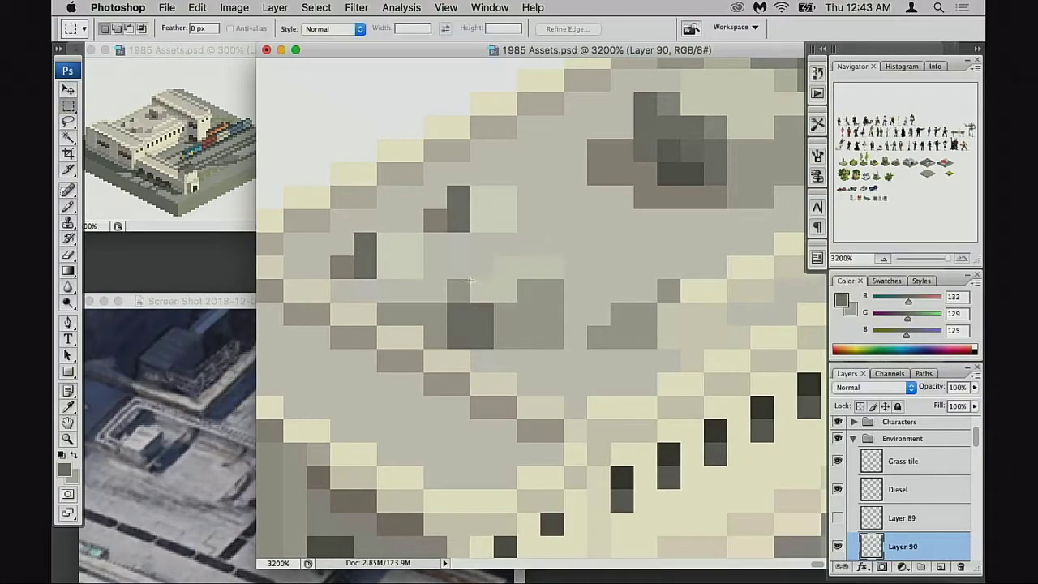
left_click_drag(471, 281, 549, 331)
key("super+h")
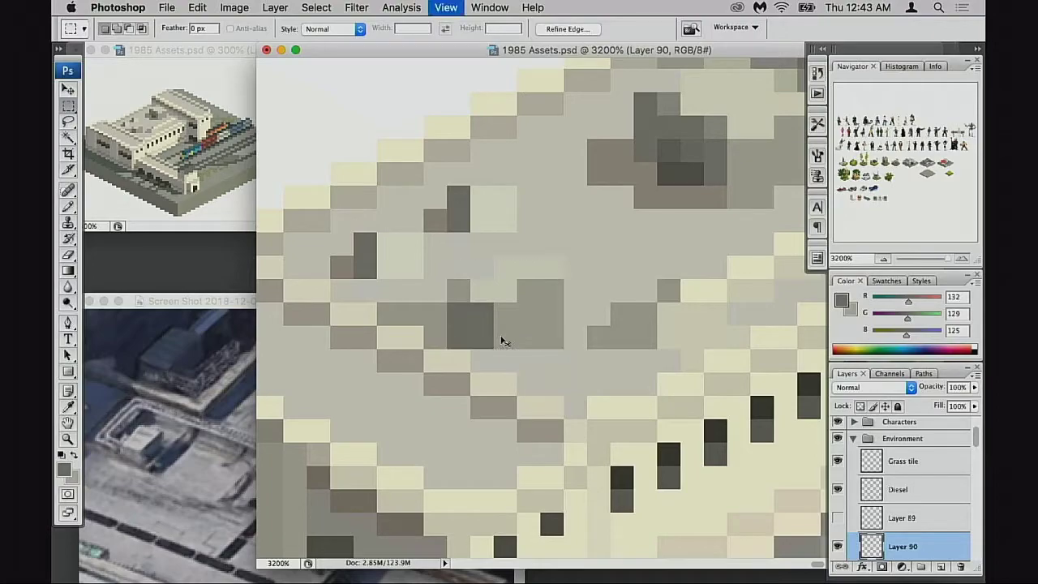
key("super+u")
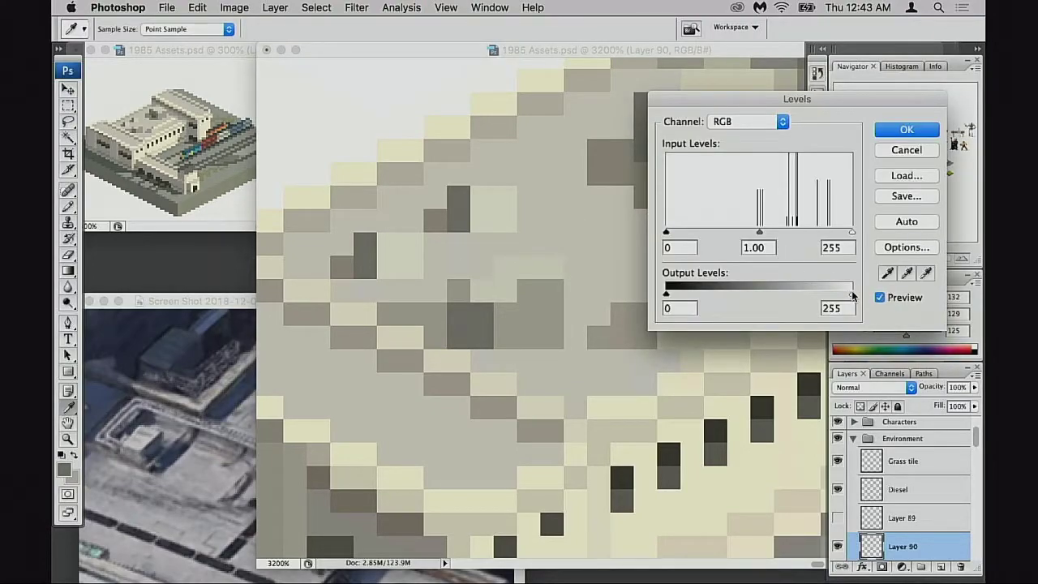
left_click_drag(852, 292, 817, 291)
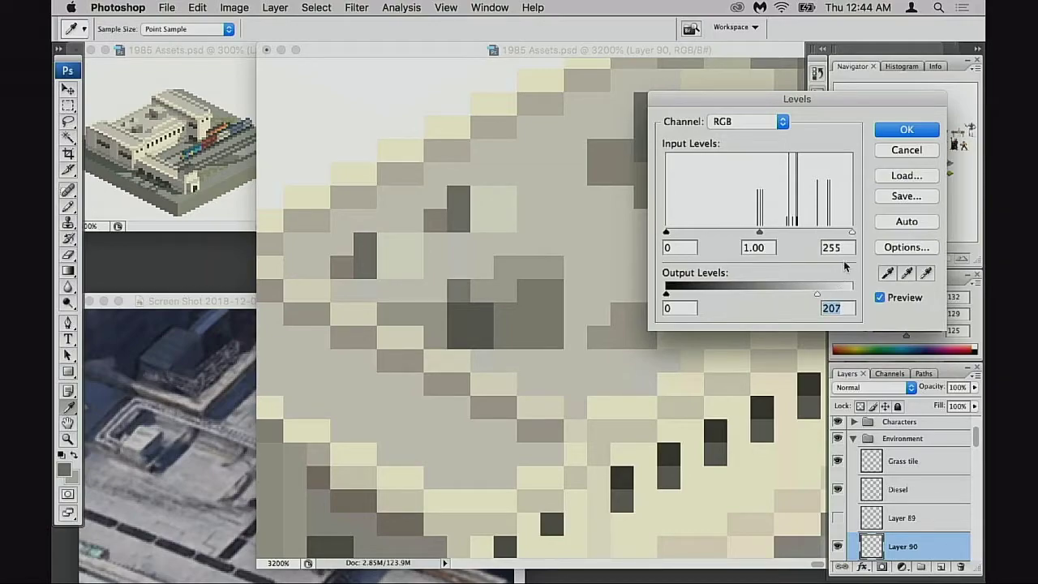
left_click(907, 132)
Step: Erase the pixel at the lower right corner of the darkened roof unit and save the file
key("e")
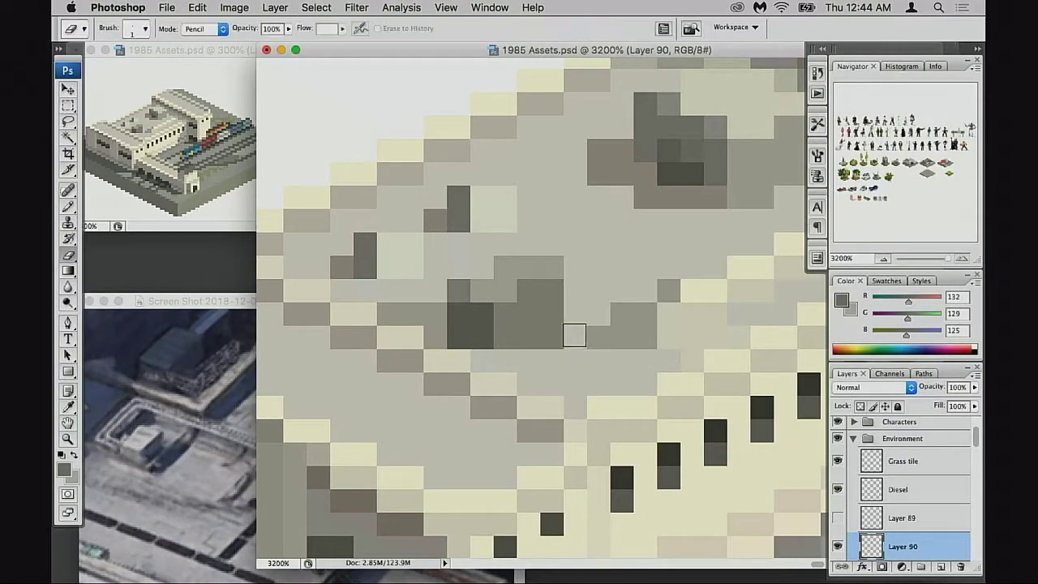
scroll(585, 361, "right", 3)
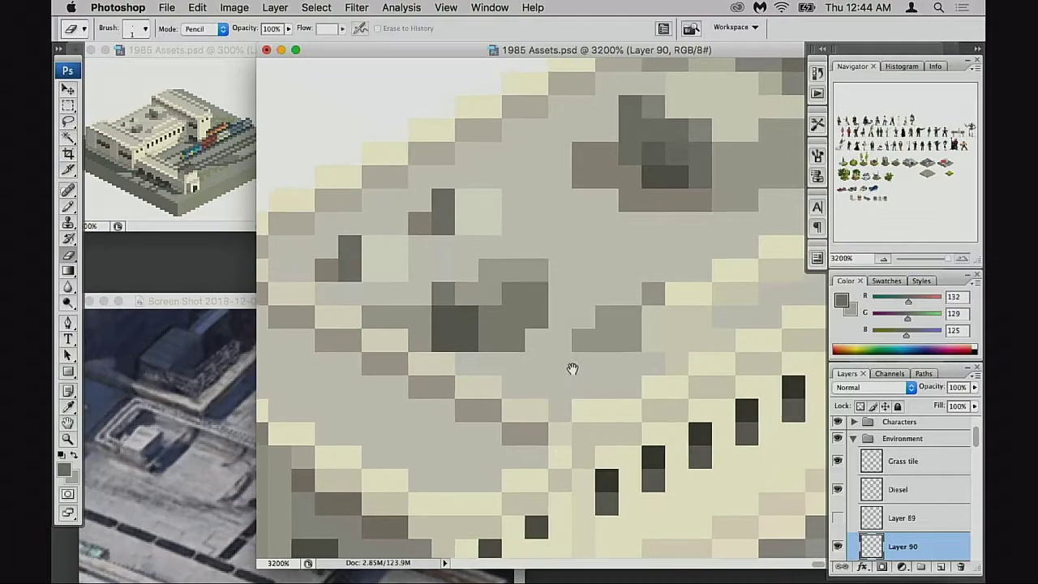
key("super+s")
left_click_drag(605, 352, 574, 374)
scroll(573, 374, "right", 1)
key("b")
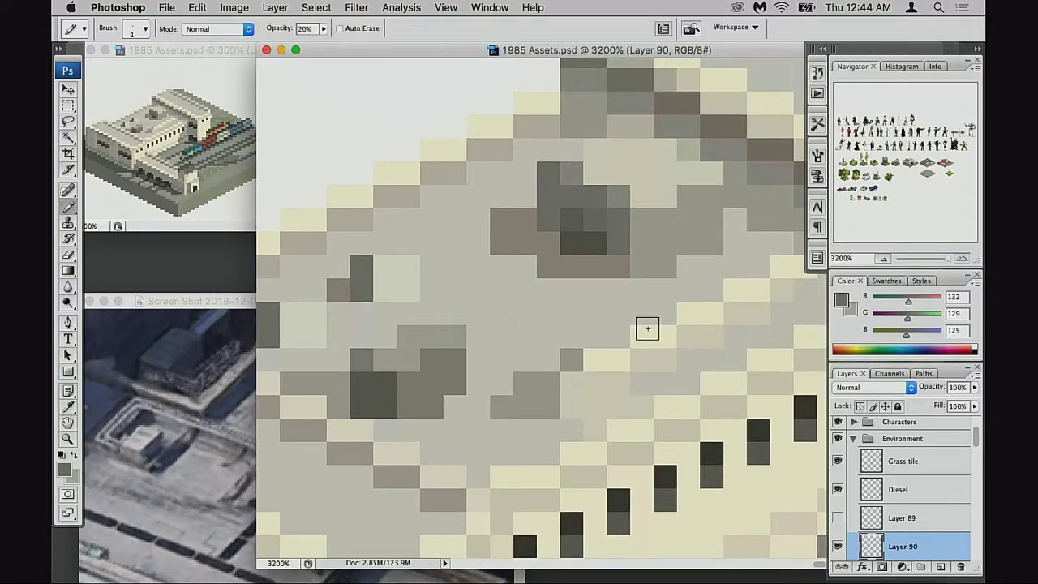
left_click(518, 215, "alt")
left_click(547, 195, "alt")
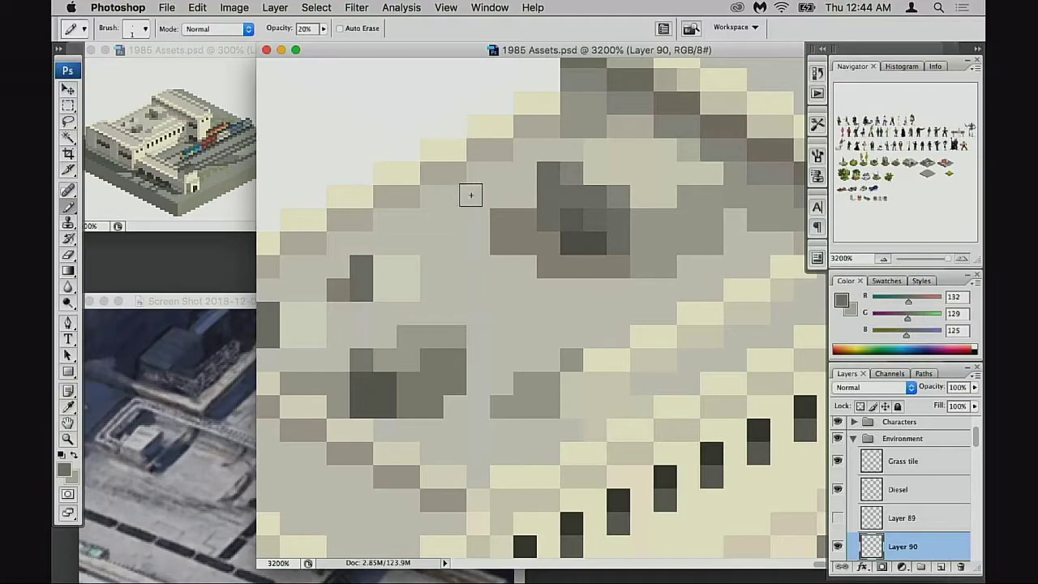
left_click(475, 195)
left_click(438, 204)
key("alt+super+z")
key("alt+super+z")
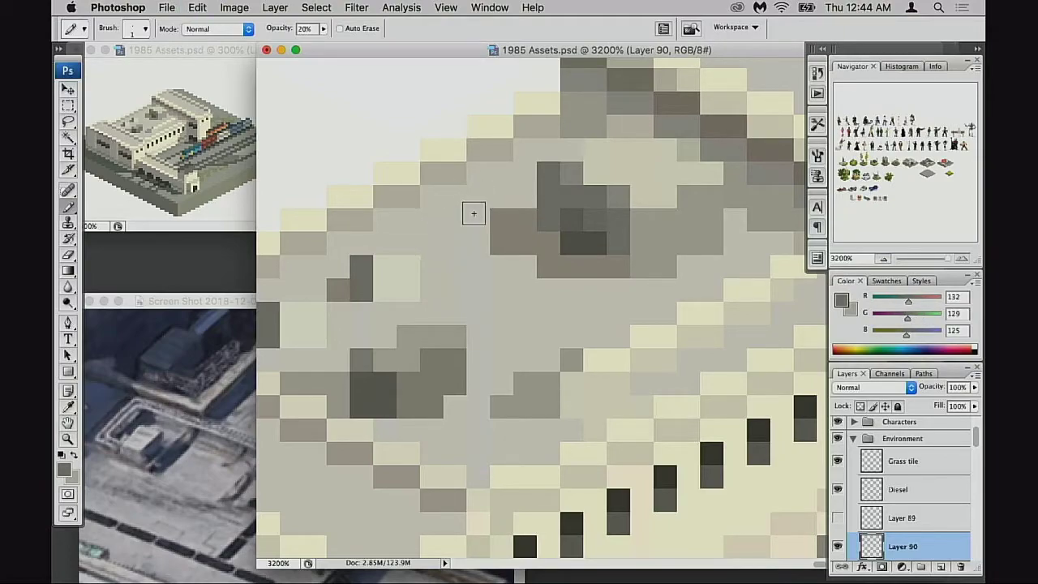
Step: Paint a short diagonal line of cream RGB 255, 248, 223 pixels at 100% opacity on the roof behind the dark box unit
left_click(478, 214)
key("0")
left_click(460, 156, "alt")
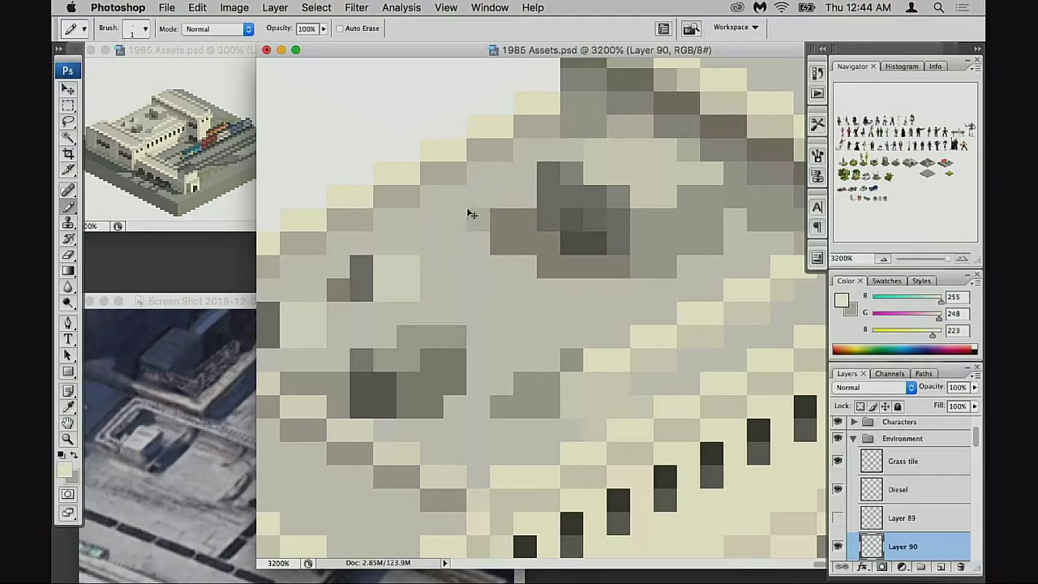
left_click(455, 218)
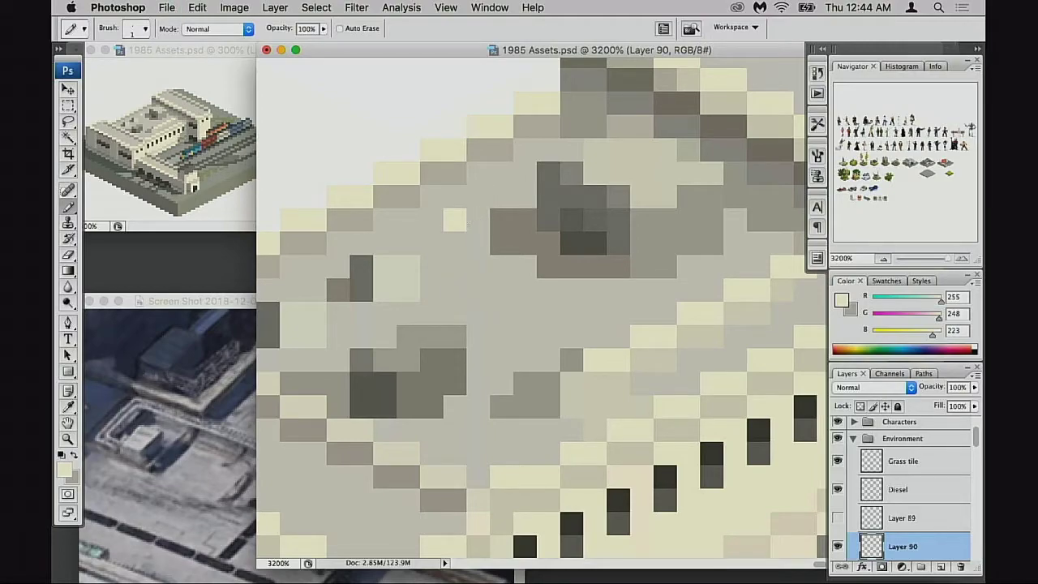
left_click(432, 220)
left_click(517, 180)
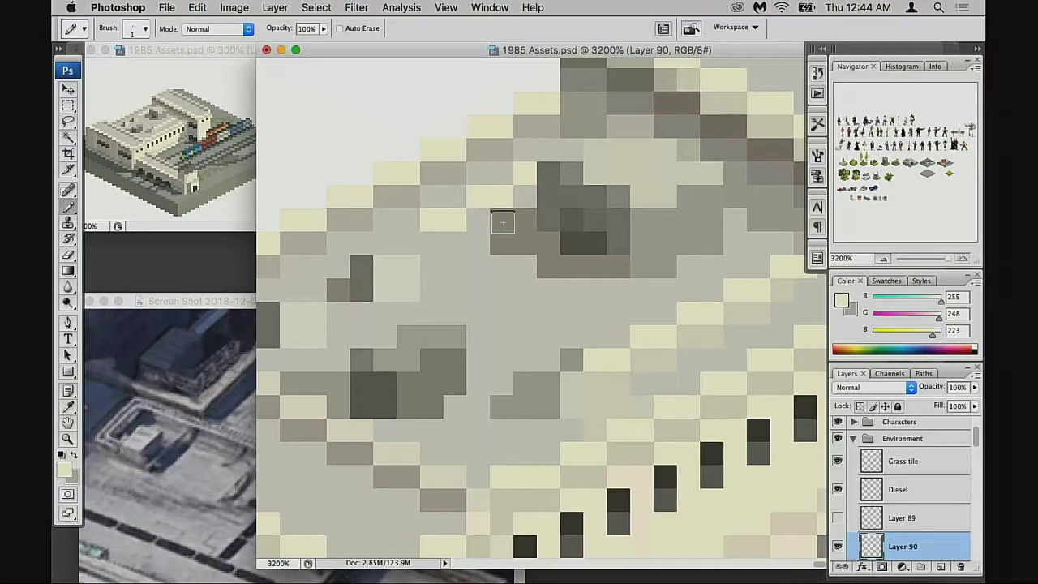
Step: Repaint the diagonal line in RGB 235, 232, 217 and shade the pixels along its upper end in RGB 179, 173, 165
left_click(411, 270, "alt")
left_click_drag(457, 219, 434, 219)
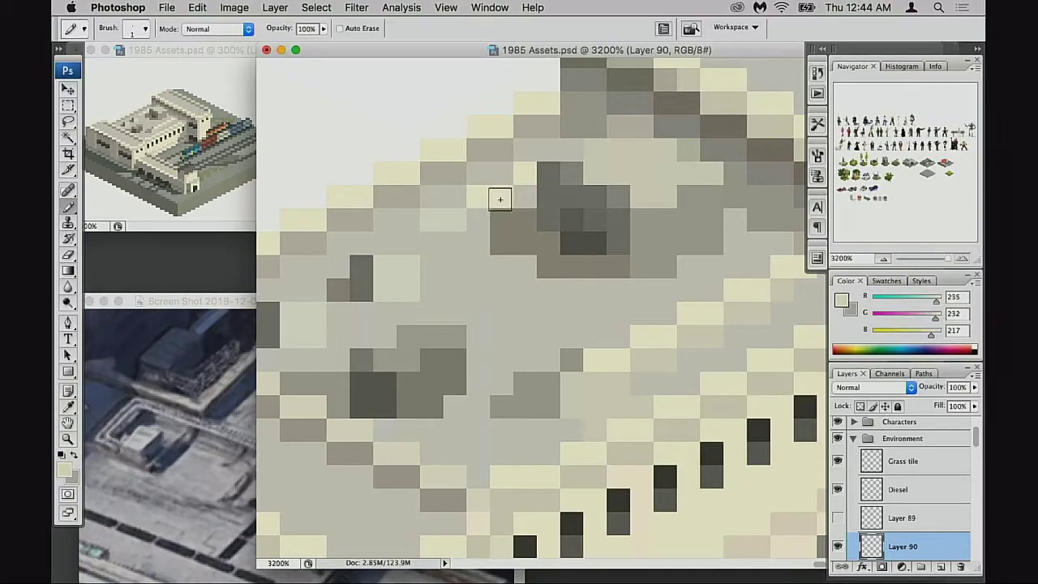
left_click_drag(501, 199, 480, 199)
left_click(527, 179)
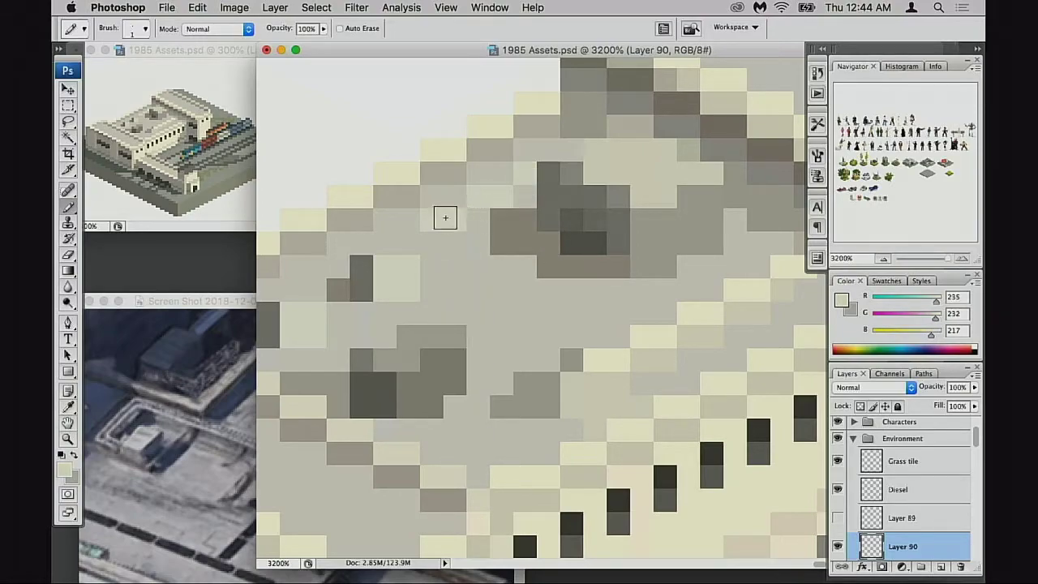
left_click(408, 218)
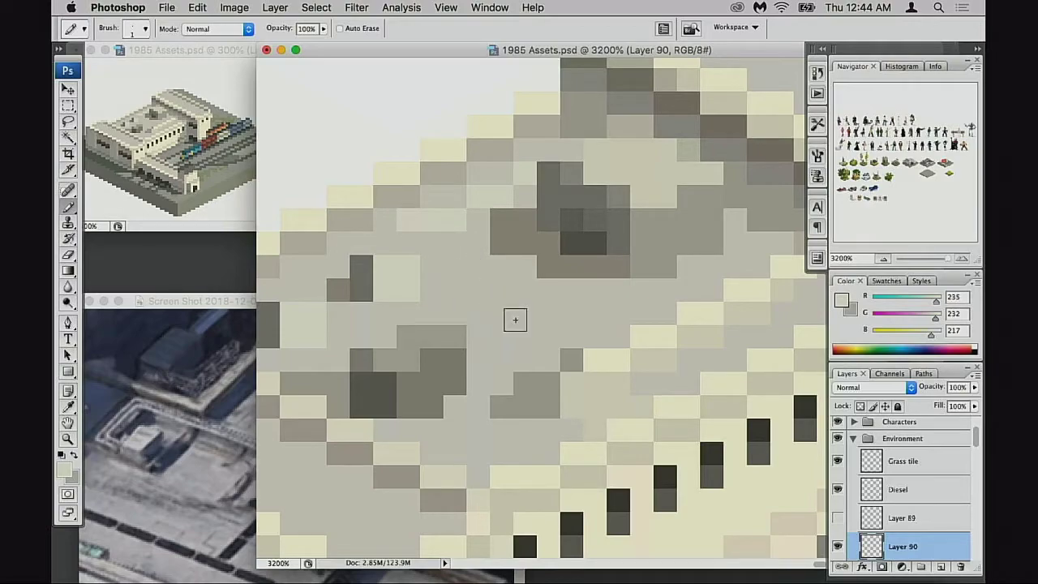
left_click(520, 346, "alt")
mouse_move(456, 180)
left_mouse_down()
mouse_move(464, 190)
mouse_move(520, 171)
left_mouse_up()
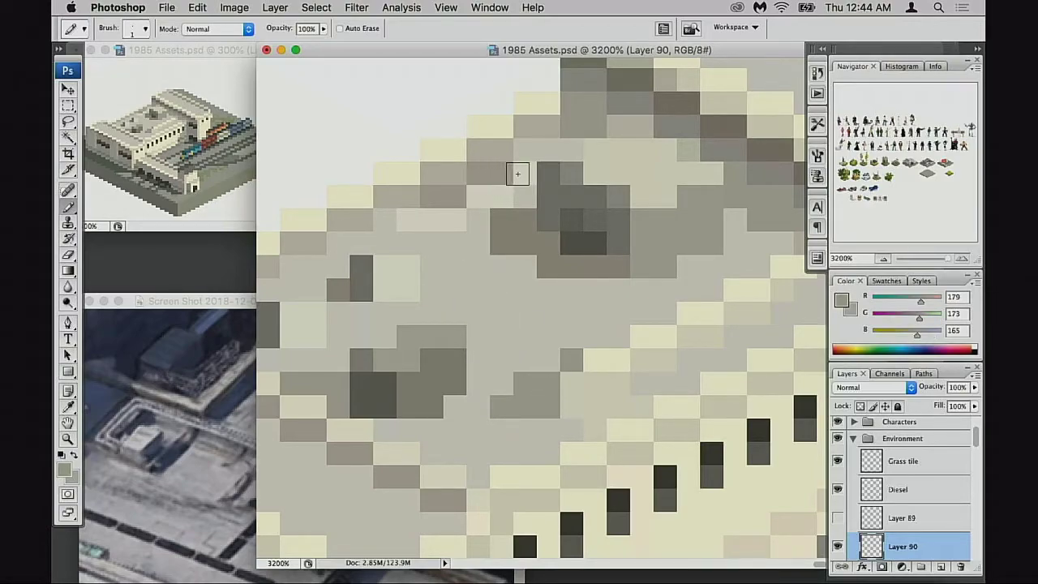
Step: Try to widen the light line down the roof into a patch with RGB 235, 232, 217
left_click(462, 220, "alt")
left_click(452, 253)
key("super+z")
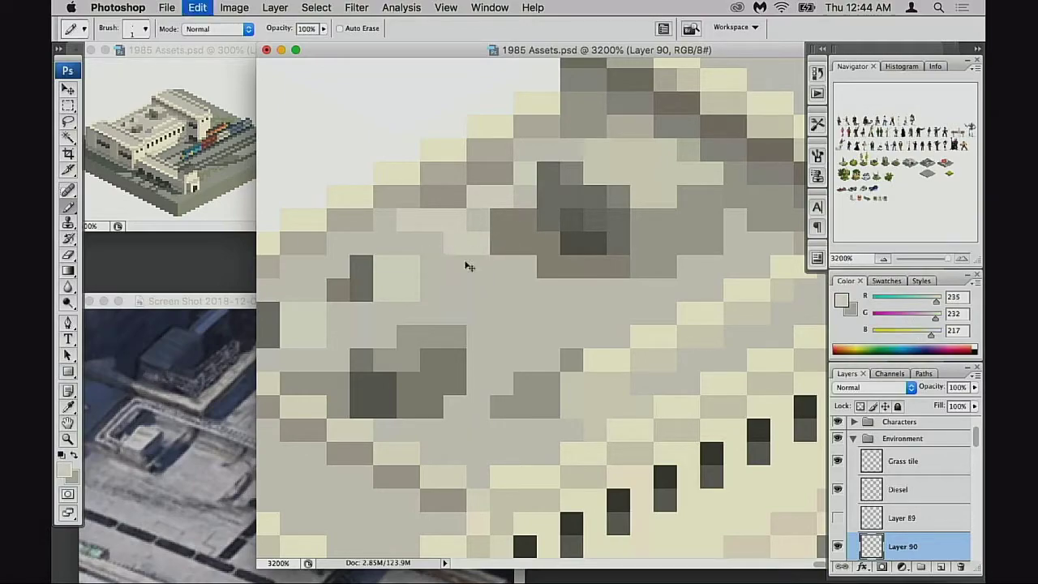
left_click_drag(457, 265, 434, 262)
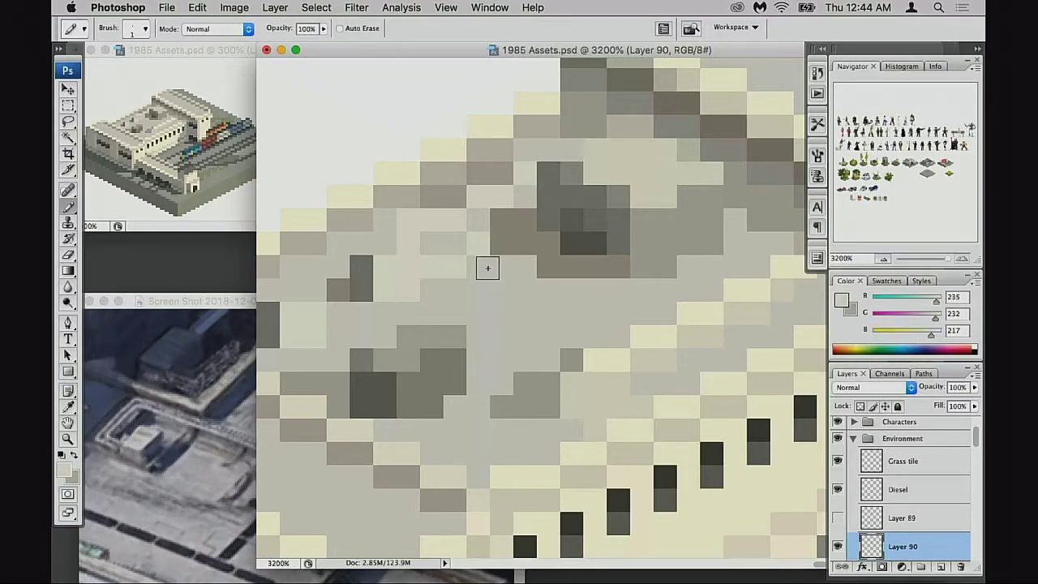
key("super+z")
key("alt+super+z")
key("alt+super+z")
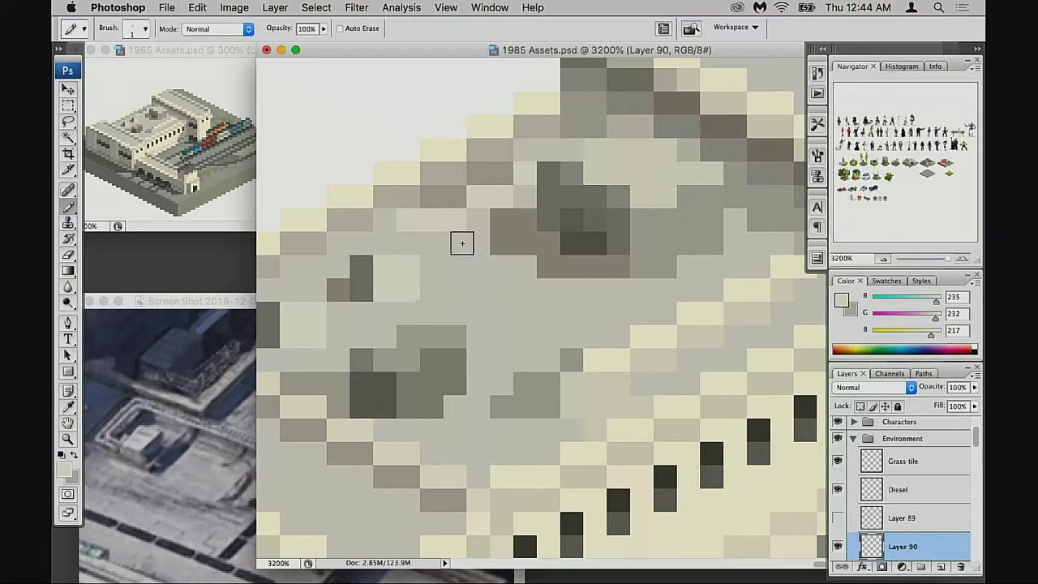
Step: Outline a raised roof shape with stepped RGB 235, 232, 217 pixels running between the two dark units
left_click(454, 243)
left_click_drag(461, 264, 480, 272)
key("super+z")
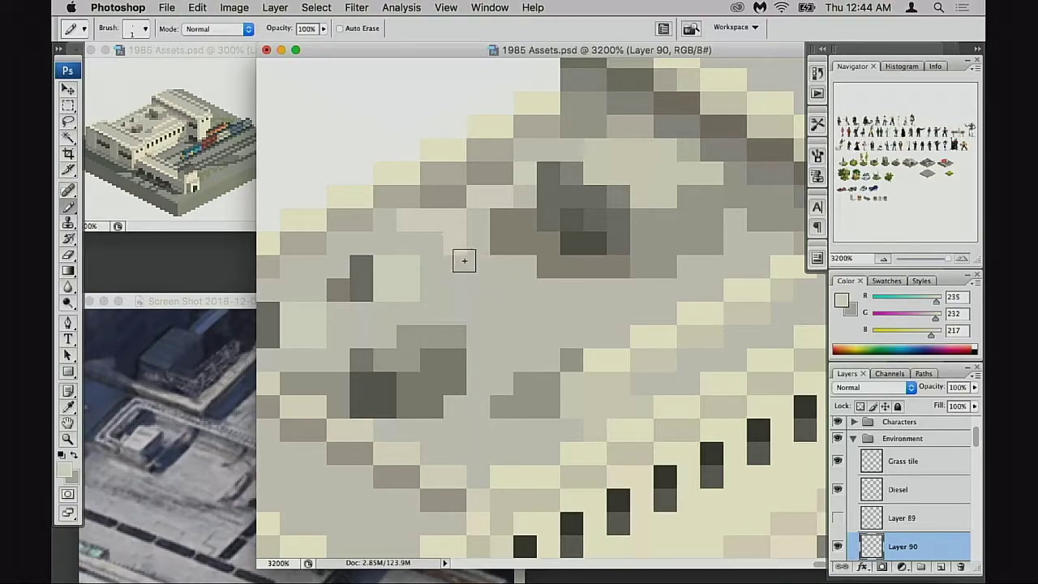
left_click(476, 274)
left_click(497, 289)
left_click(500, 312)
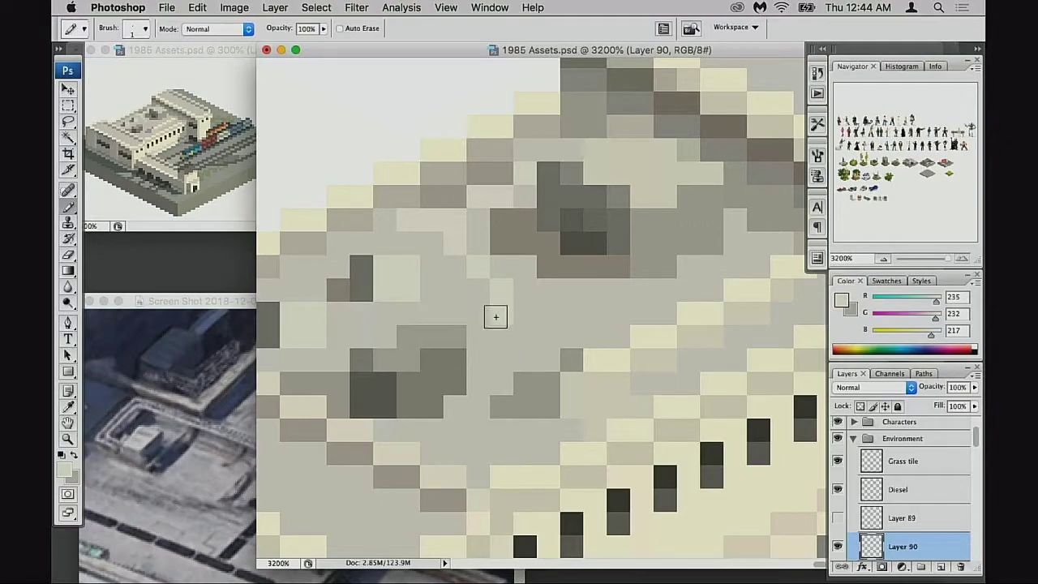
left_click(484, 331)
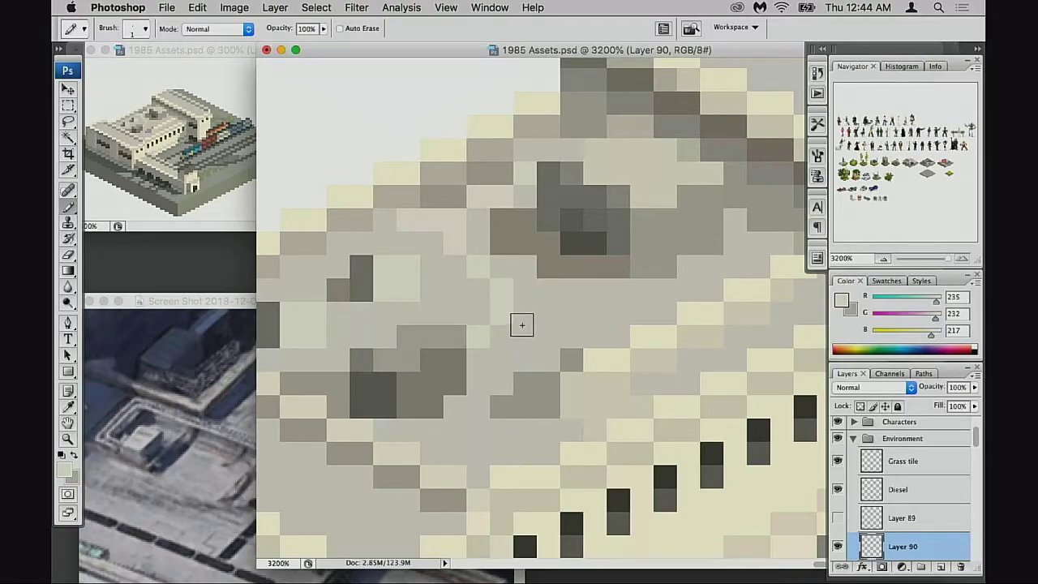
Step: Reshape the light outline's corner by erasing stray pixels and adding light pixels along its inner edge
key("w")
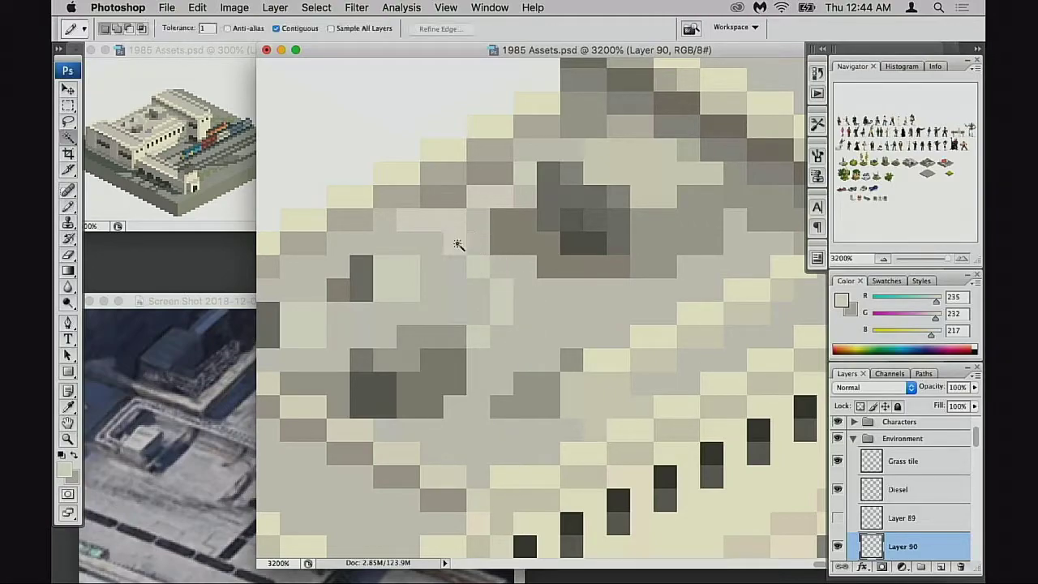
key("b")
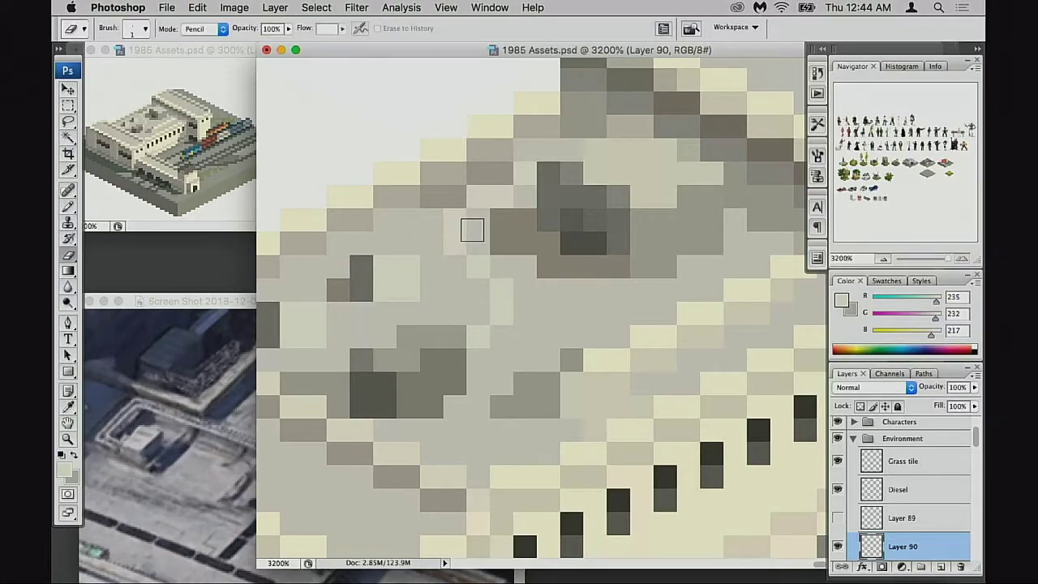
key("b")
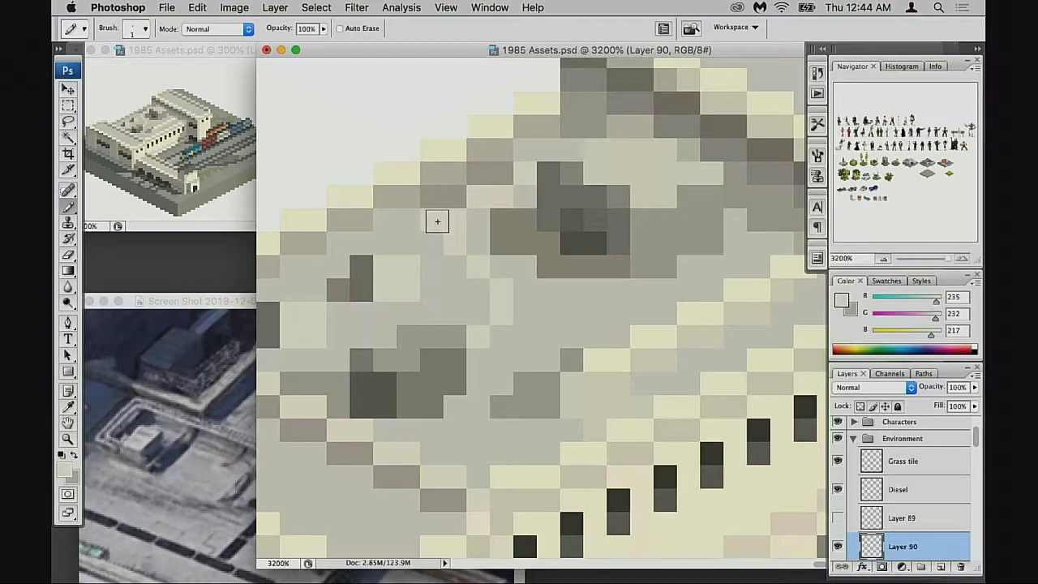
key("e")
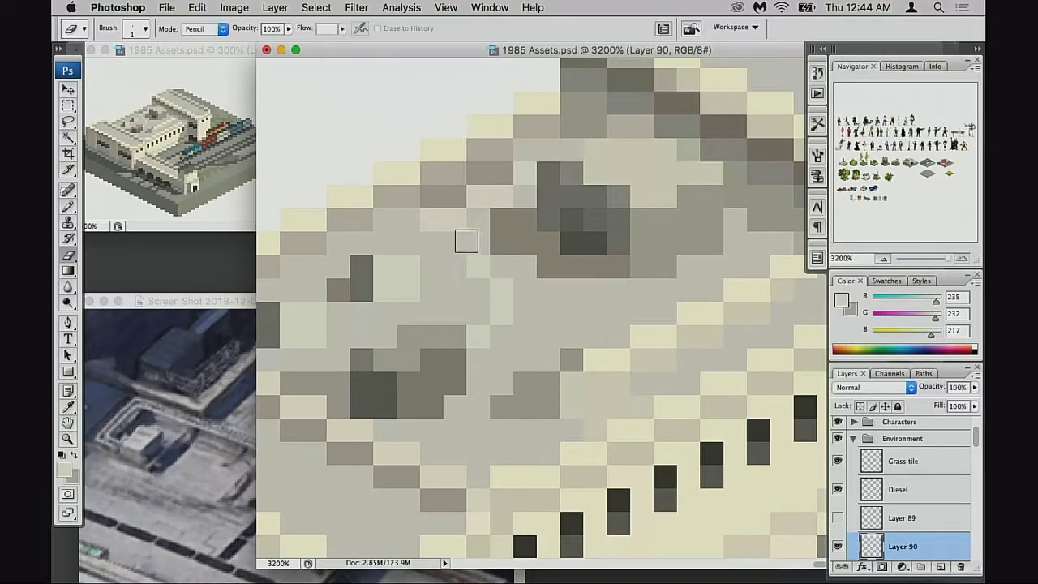
key("b")
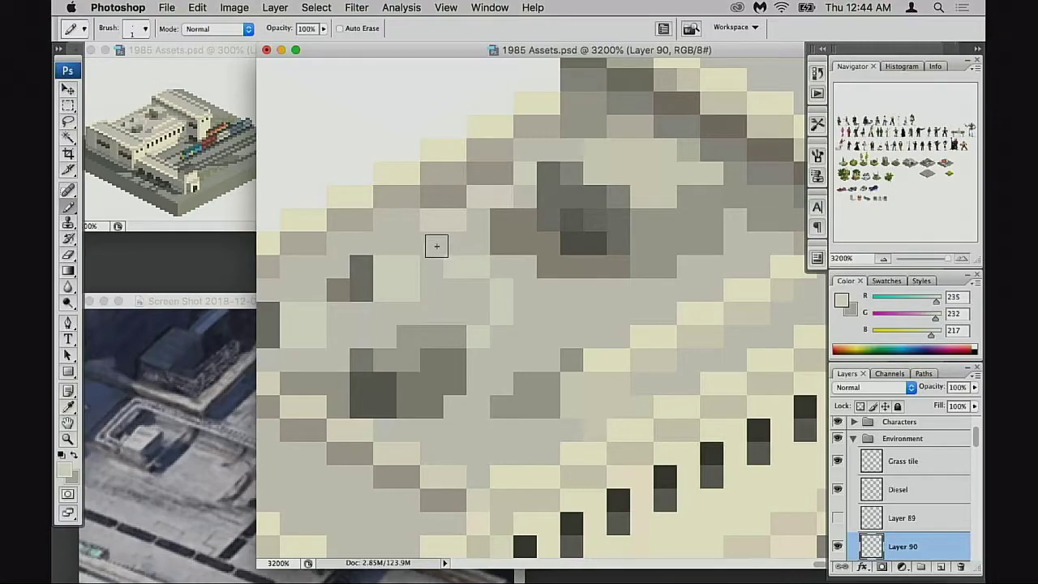
left_click(437, 246)
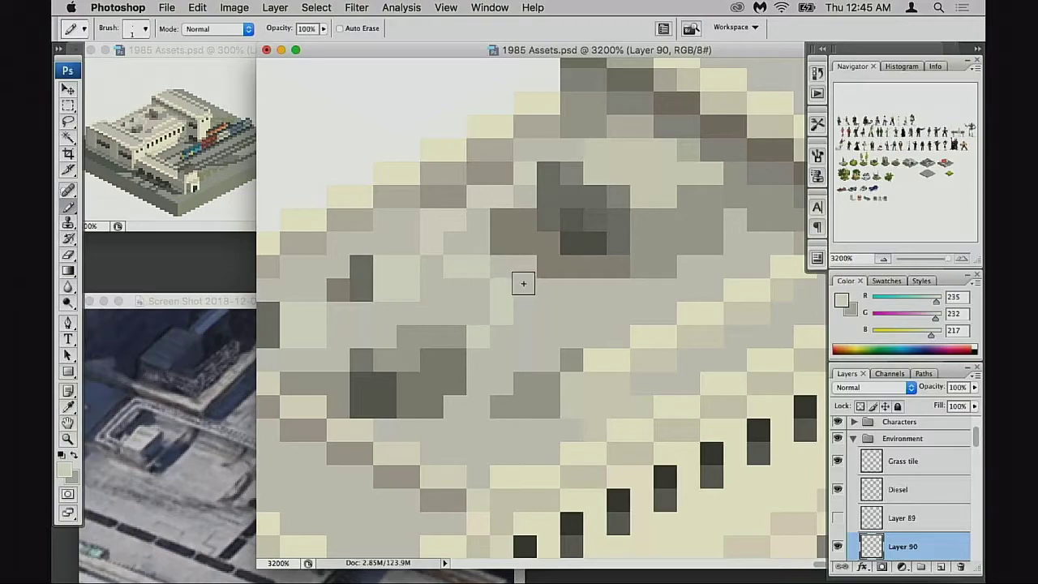
Step: Try RGB 146, 144, 136 shadow pixels at the lower and upper corners of the light roof shape
left_click(454, 364, "alt")
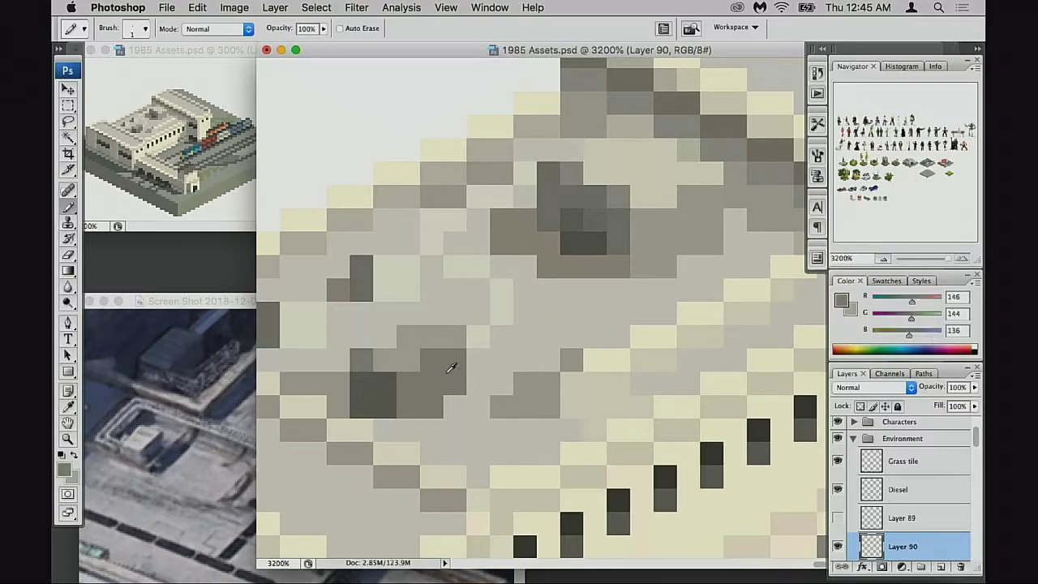
left_click(478, 315)
left_click(454, 223)
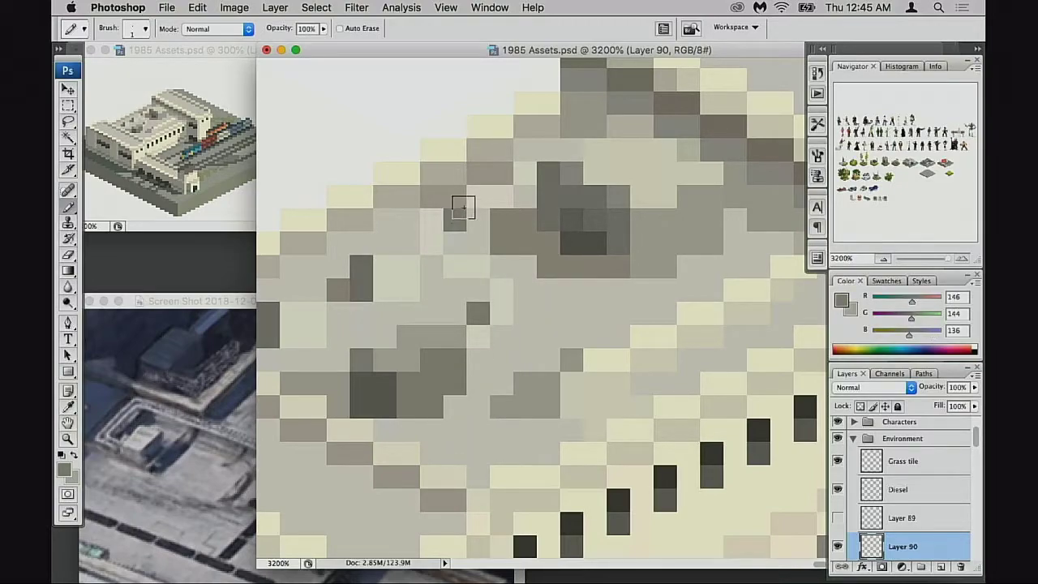
key("super+z")
left_click(436, 217)
left_click(455, 197)
left_click(480, 196)
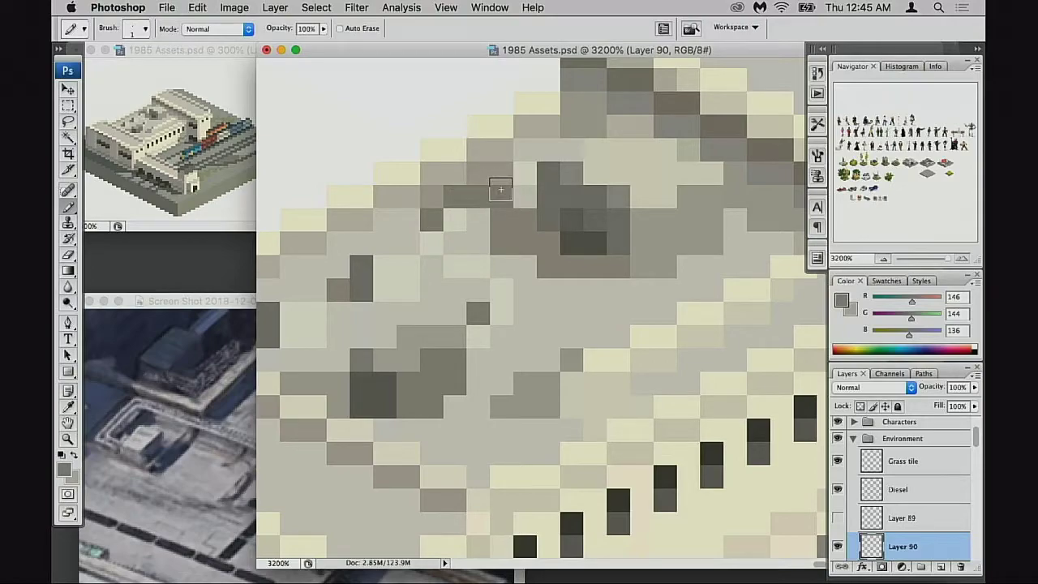
Step: Undo the last dark pixel and erase the light outline and dark corner pixels from the roof
key("super+z")
key("super+z")
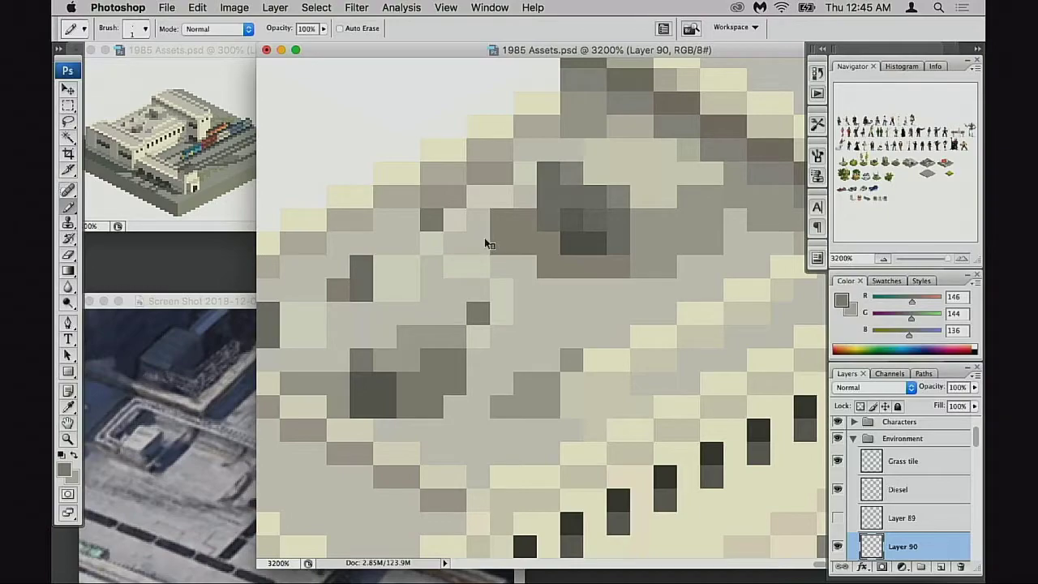
key("e")
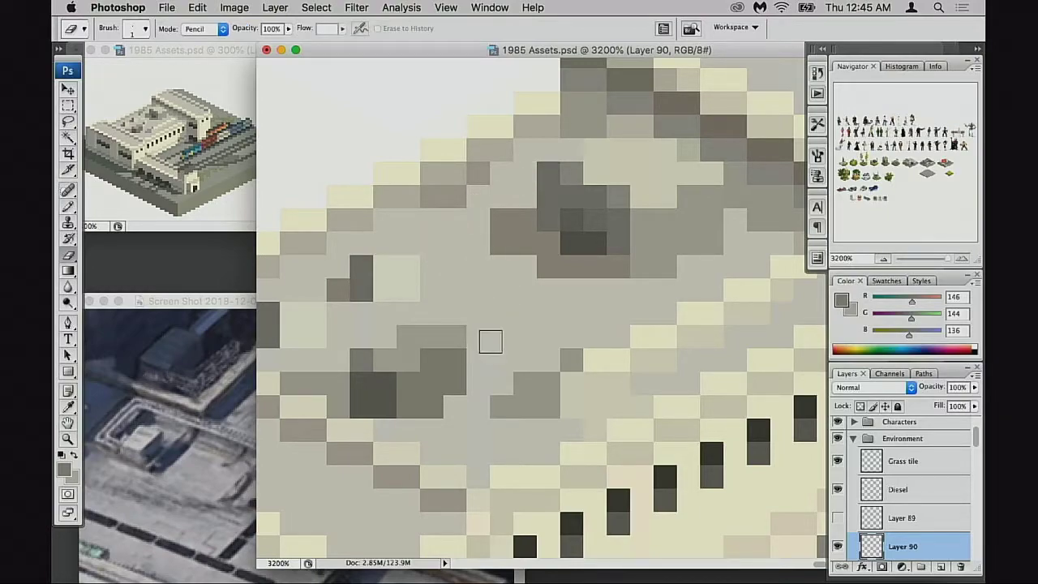
Step: Draw a stepped diagonal line in RGB 180, 178, 168 across the roof from the large dark unit to the lower unit
mouse_move(521, 339)
left_mouse_down()
mouse_move(537, 332)
mouse_move(531, 308)
left_mouse_up()
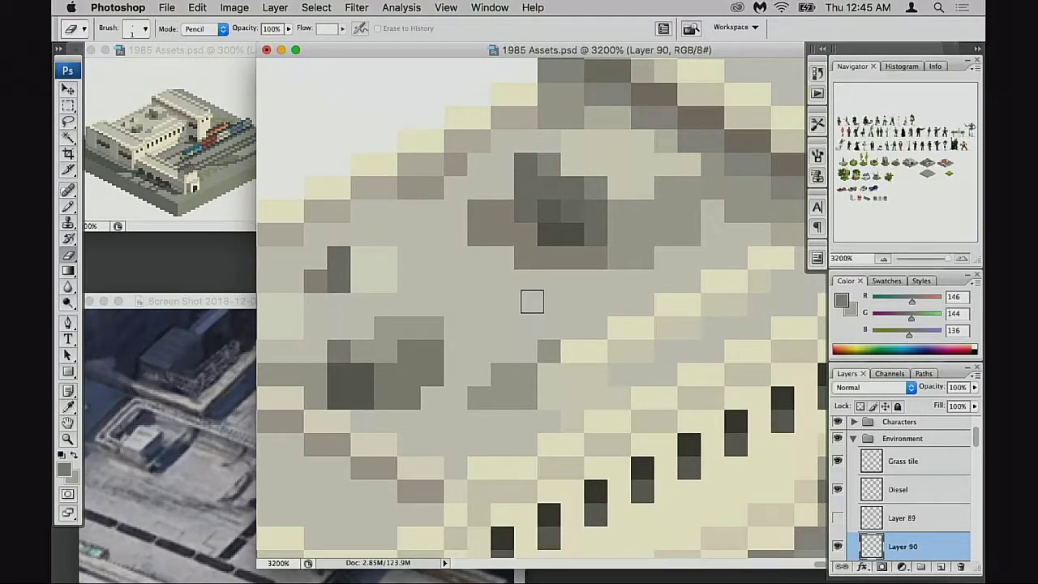
key("b")
key("v")
key("b")
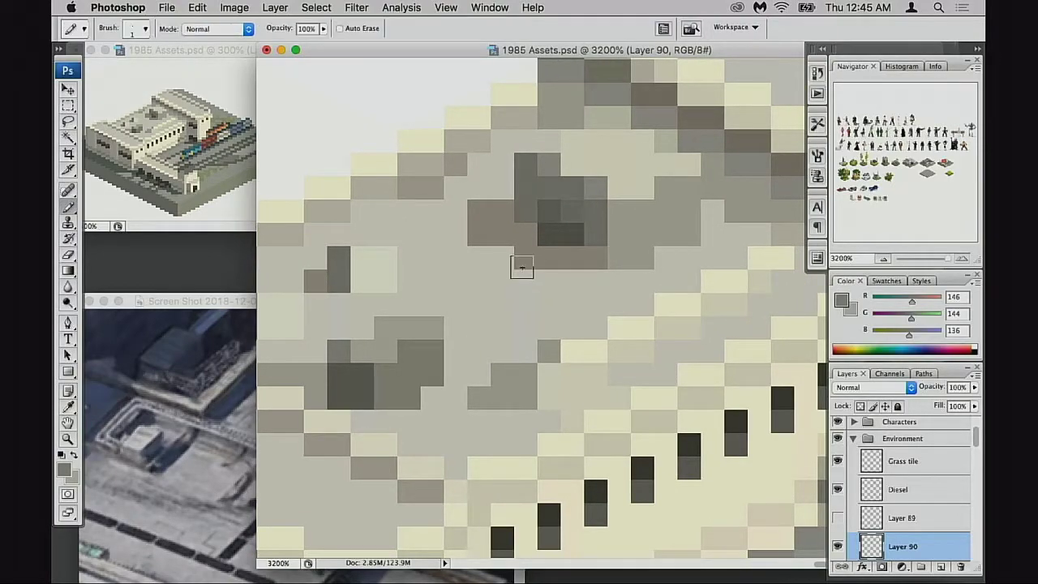
left_click(584, 292, "alt")
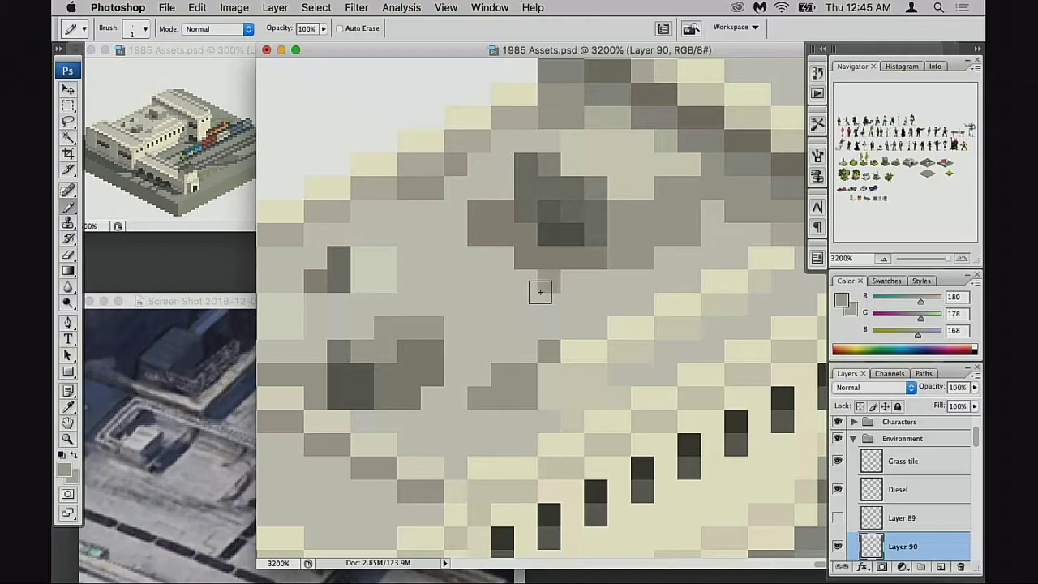
mouse_move(531, 287)
left_mouse_down()
mouse_move(471, 322)
mouse_move(484, 324)
left_mouse_up()
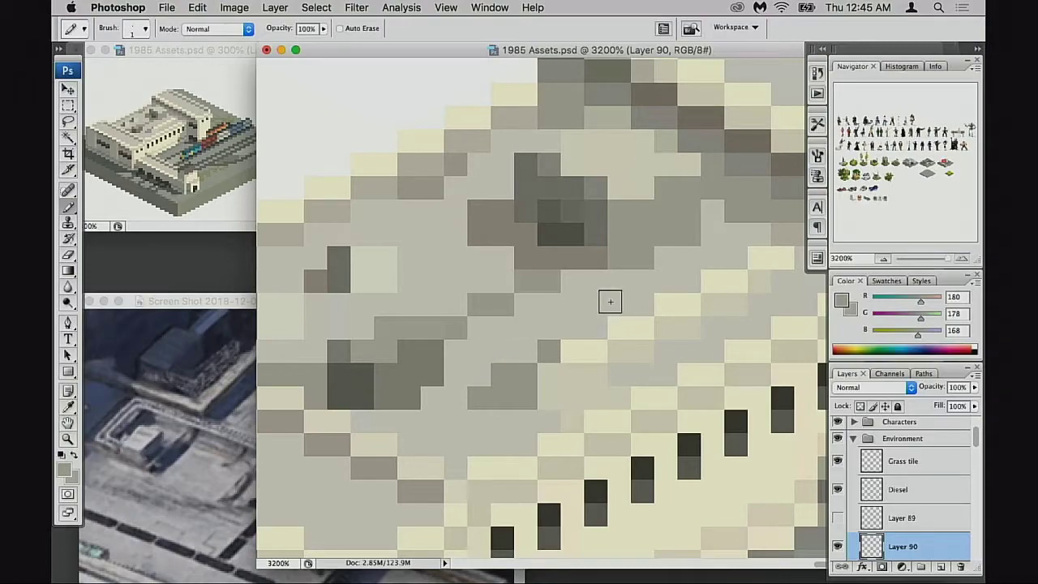
Step: Try to start a second grey diagonal line on the roof below the large dark unit's shadow
left_click_drag(622, 284, 550, 313)
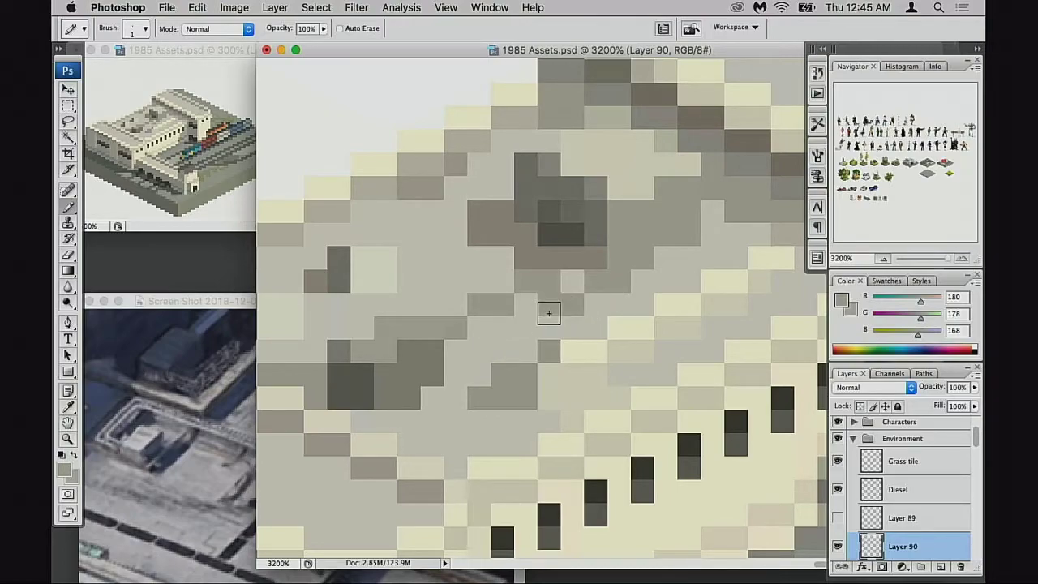
key("alt+super+z")
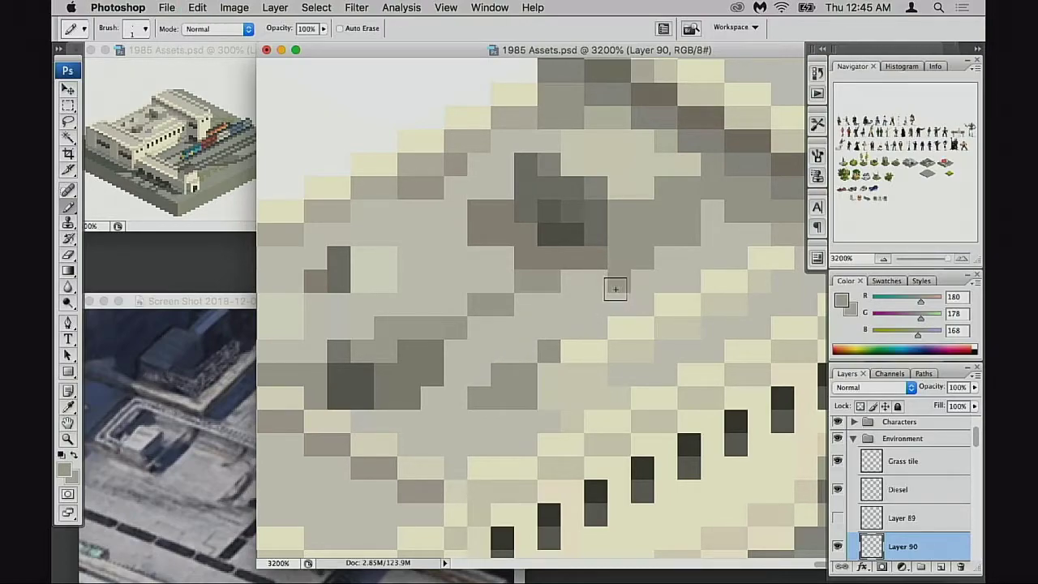
left_click(597, 289)
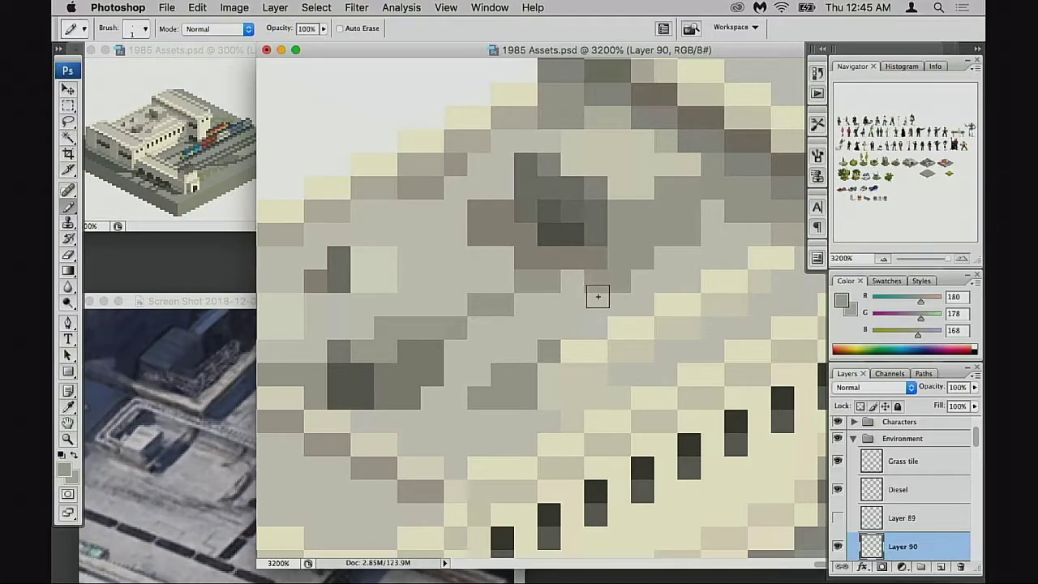
key("alt+super+z")
Step: Paint a second stepped RGB 180, 178, 168 line parallel to the first, from the large unit's shadow toward the lower grey patch
left_click(641, 290)
left_click_drag(599, 306, 572, 305)
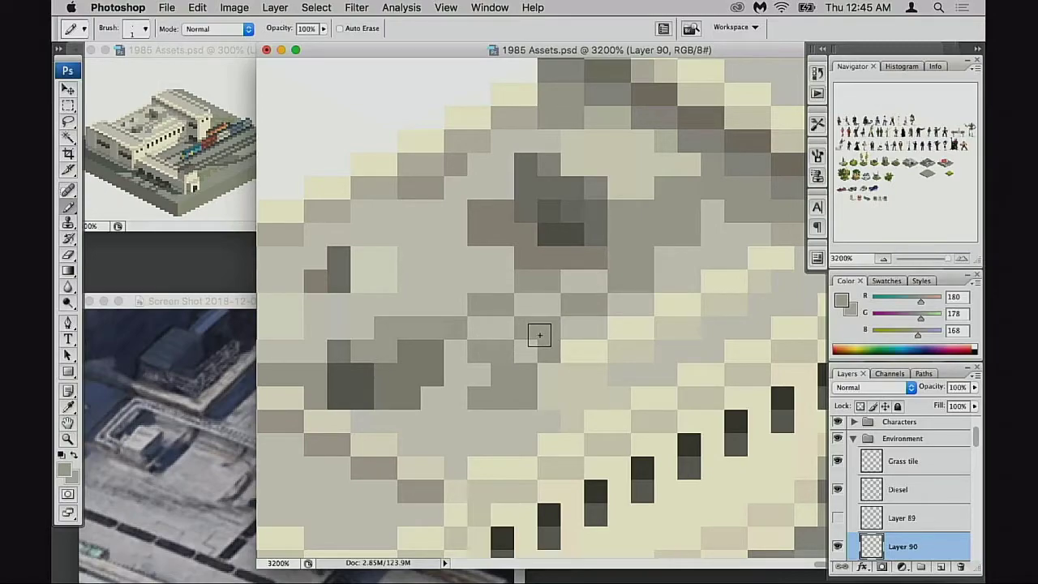
key("space")
left_click_drag(544, 338, 532, 348)
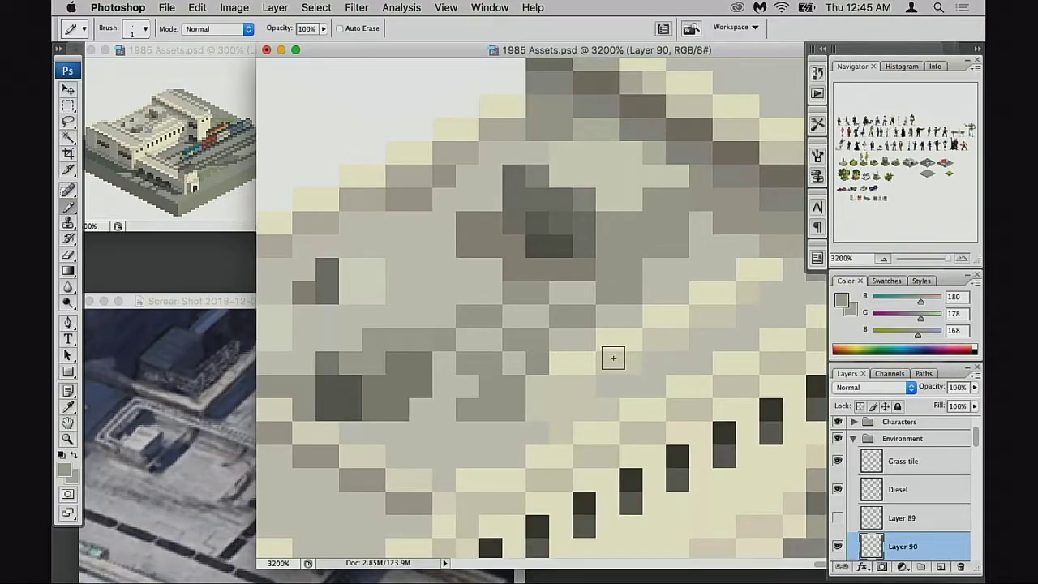
Step: Compare the roof before and after the new grey diagonal lines using earlier history states, keeping the latest state
left_click(820, 73)
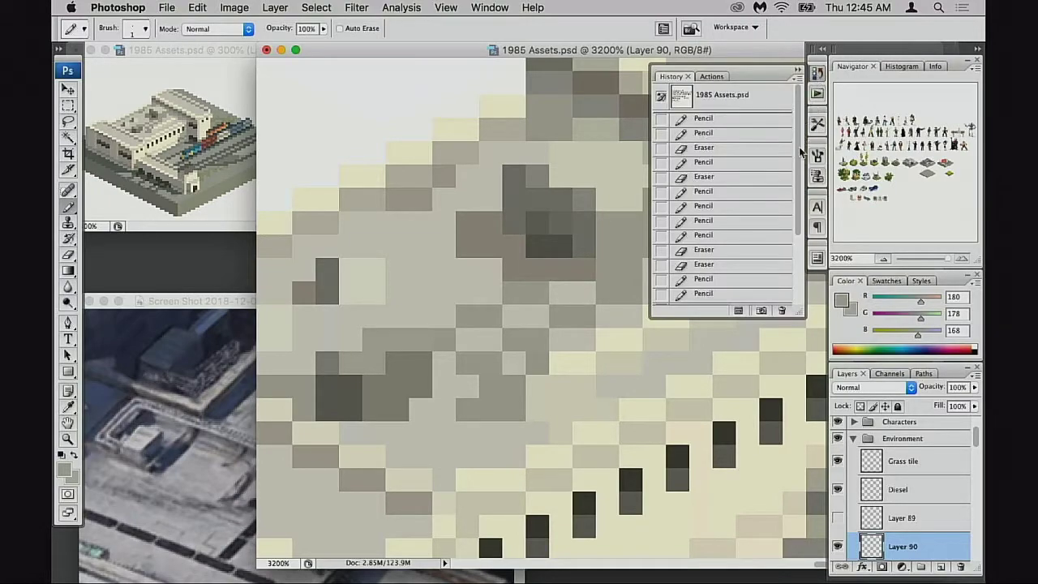
left_click_drag(796, 231, 802, 292)
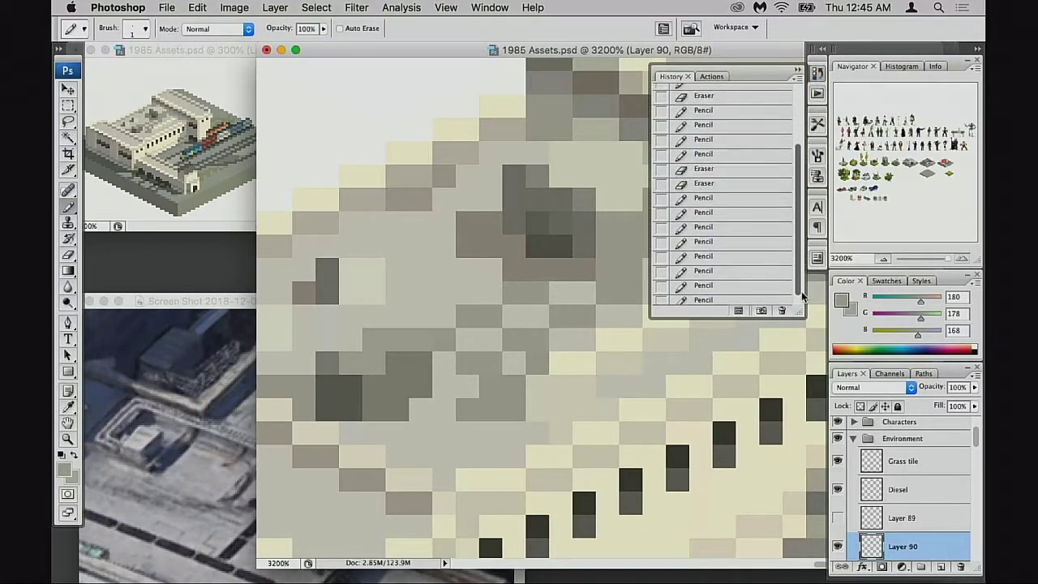
left_click(738, 165)
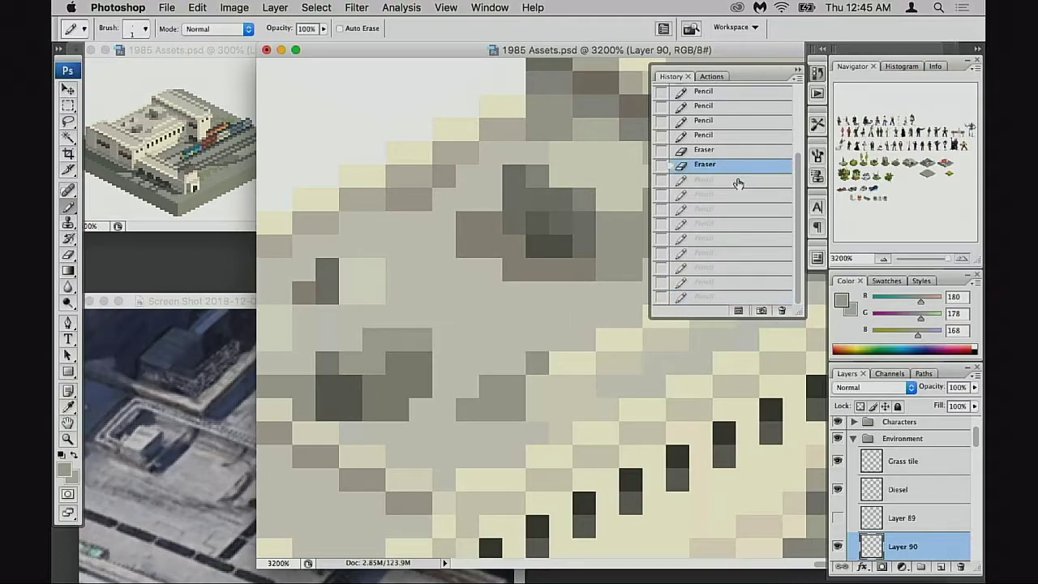
left_click(724, 286)
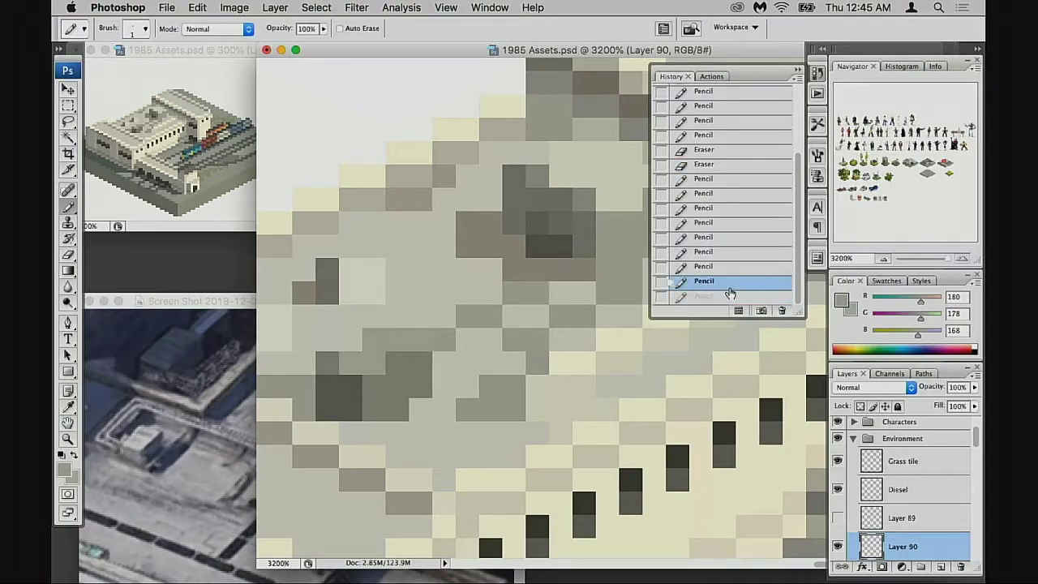
left_click(737, 297)
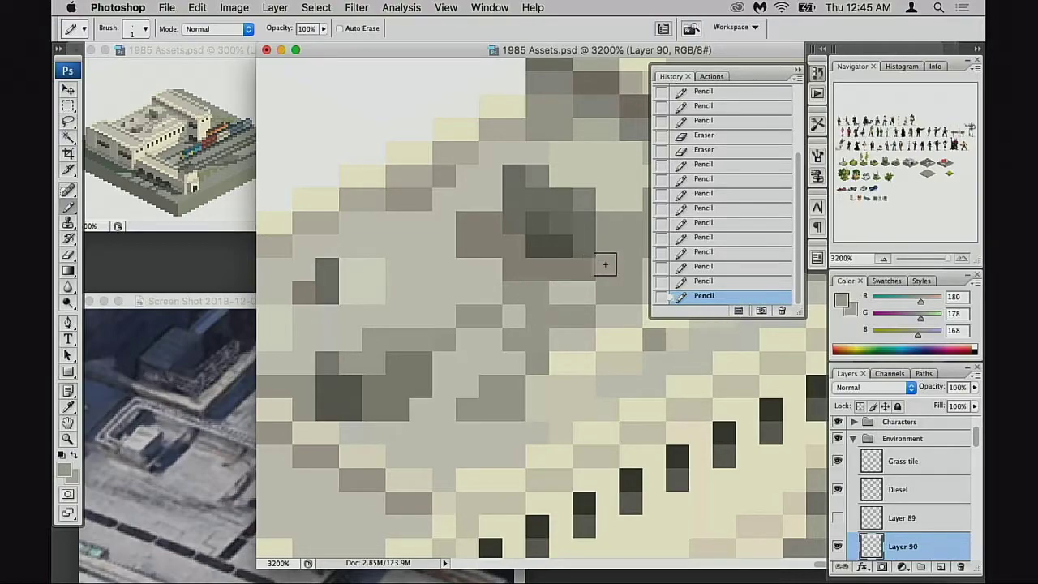
left_click(796, 69)
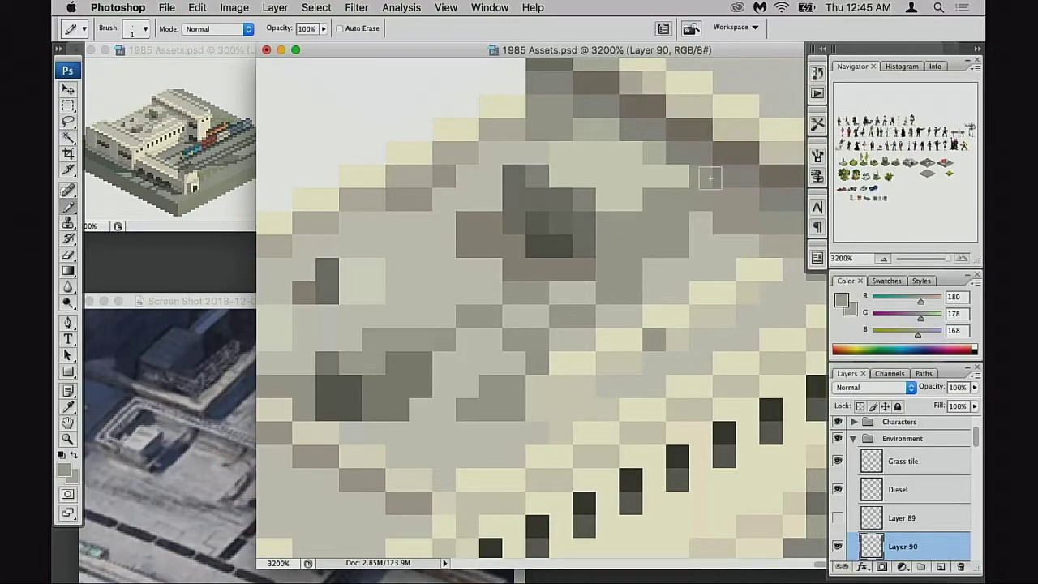
Step: Lighten parts of the roof's grey diagonal lines with sampled RGB 218, 215, 208 at 30% pencil opacity
left_click(469, 278, "alt")
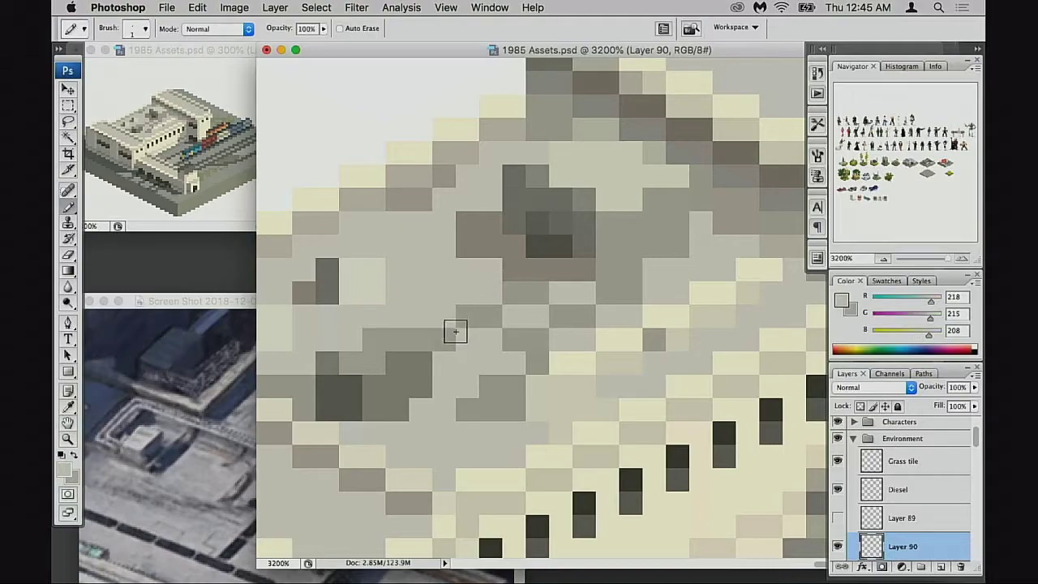
key("3")
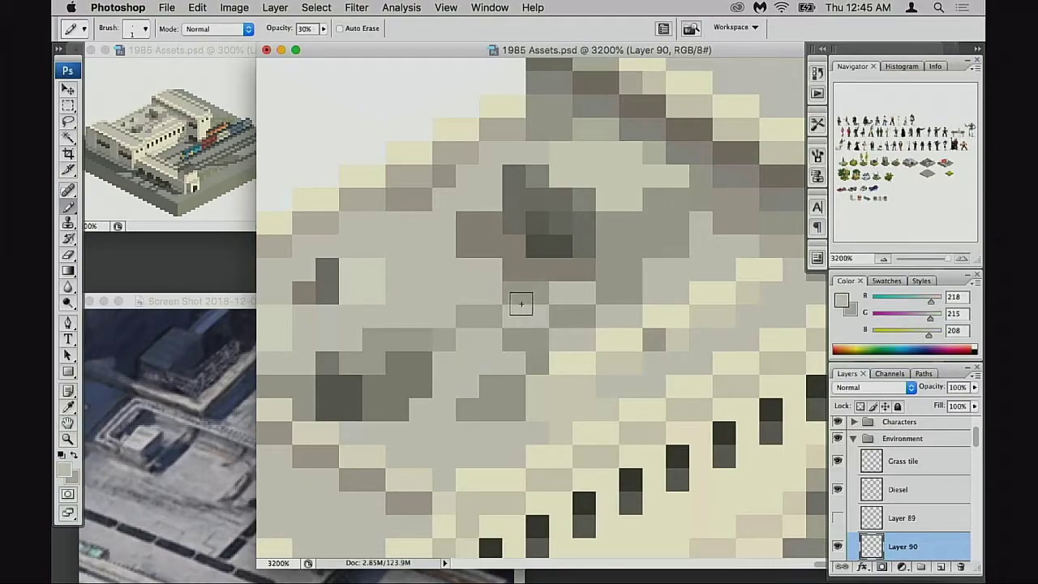
left_click_drag(608, 295, 631, 294)
left_click_drag(535, 339, 515, 340)
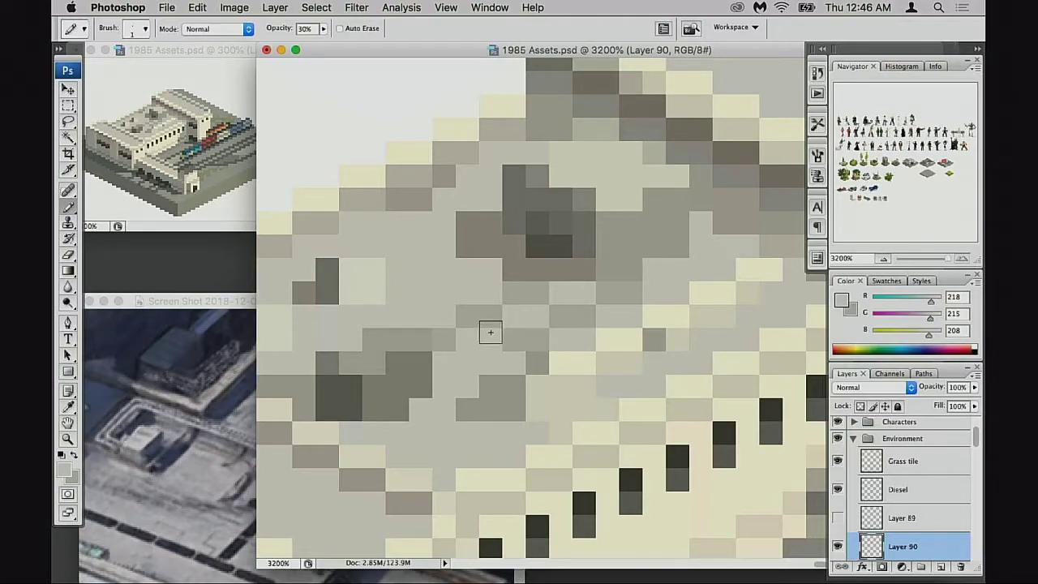
Step: Erase the diagonal line's leftover pixels beside the lower dark roof unit
key("e")
left_click(454, 338)
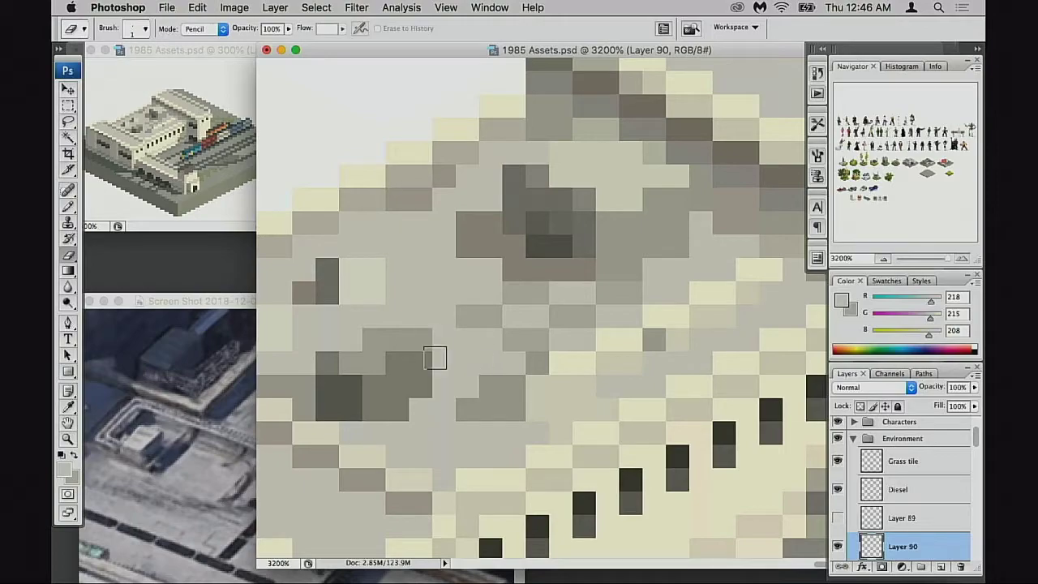
left_click_drag(521, 357, 467, 357)
Step: Paint RGB 157, 153, 140 pixels at full opacity along the roof shadow cast by the raised block
left_click_drag(553, 318, 536, 335)
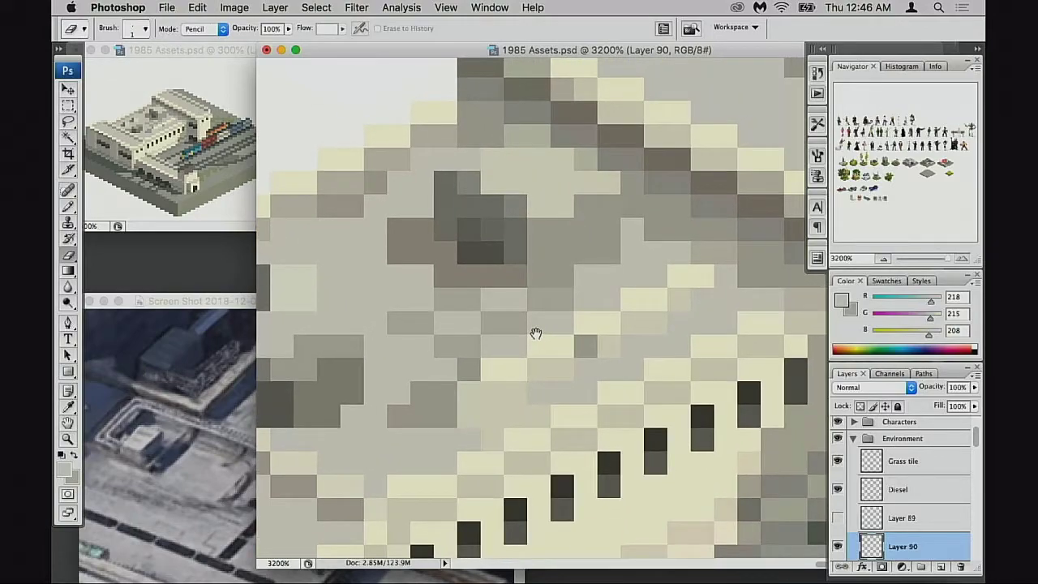
key("b")
key("0")
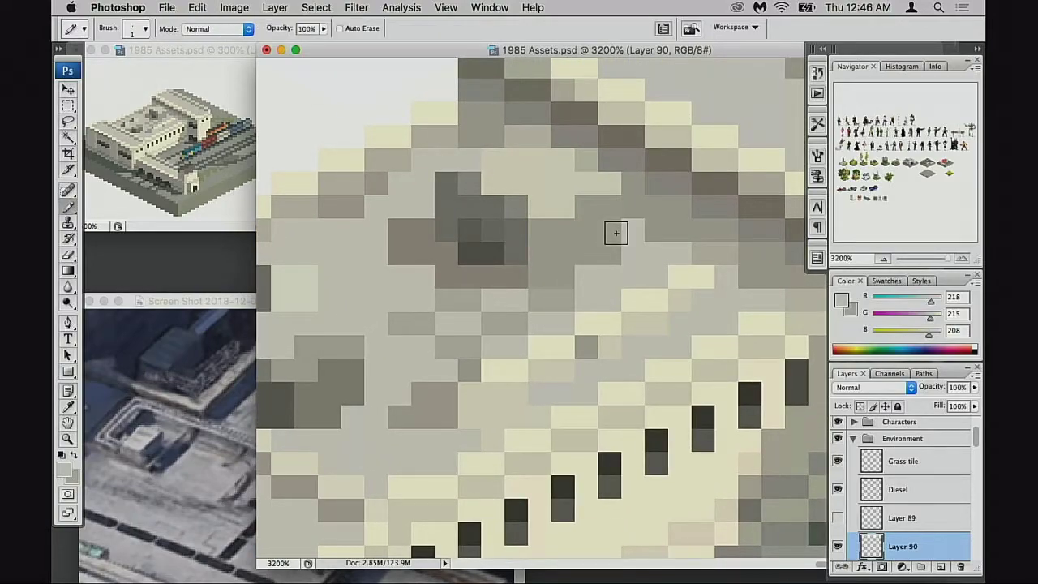
left_click(433, 241, "alt")
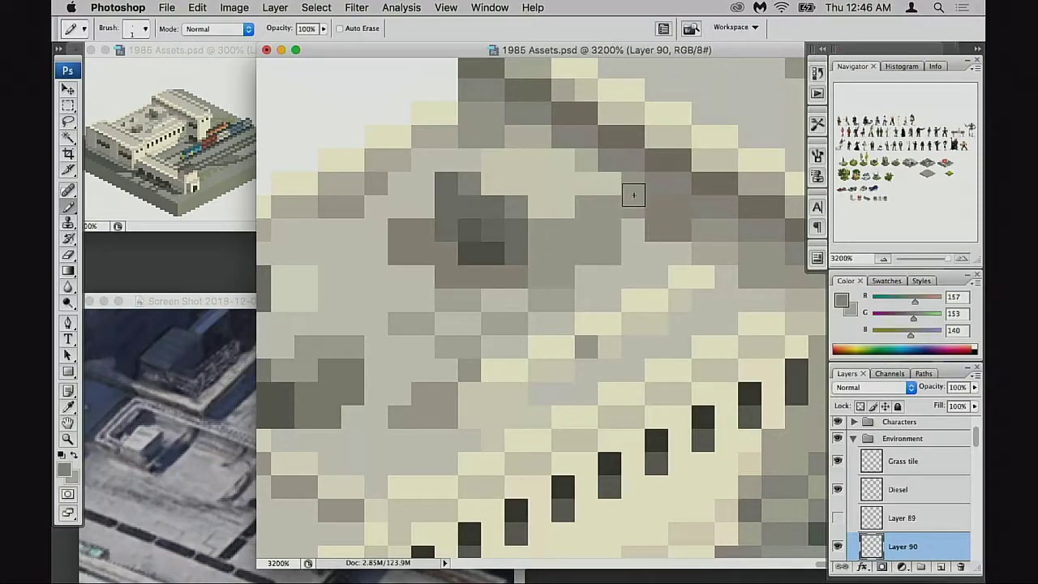
left_click(634, 206)
left_click(588, 162)
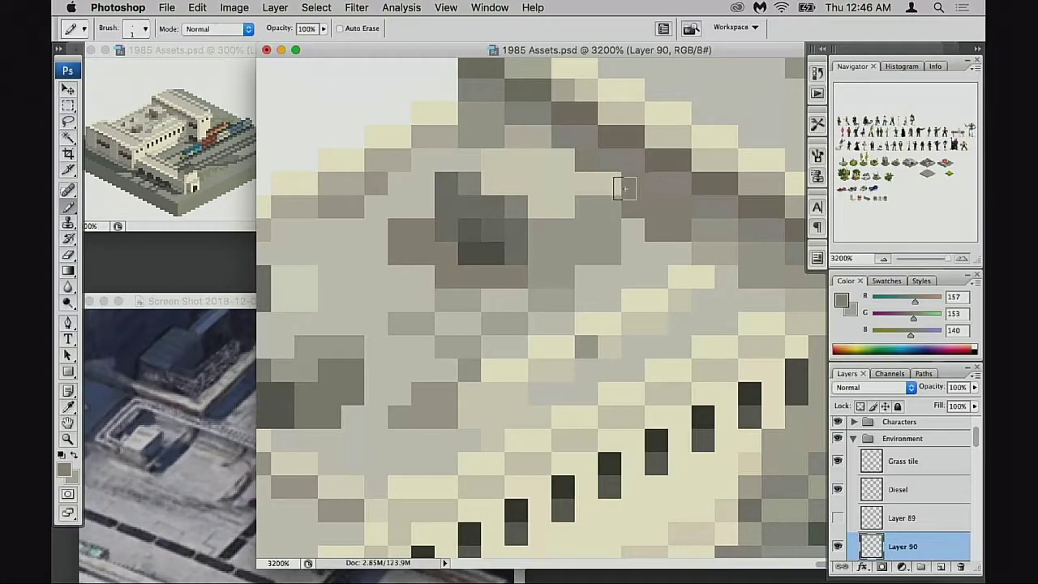
left_click_drag(705, 235, 740, 254)
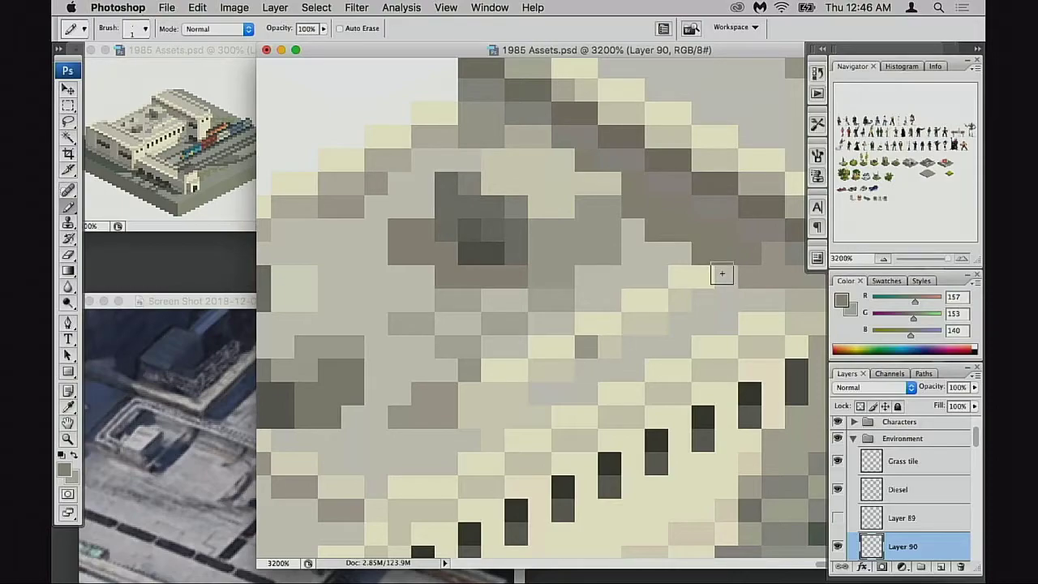
Step: Compare the roof with and without the darker shadow by stepping back through the strokes and restoring them
key("super+z")
key("super+alt+z")
key("super+alt+z")
key("super+alt+z")
key("super+alt+z")
key("super+alt+z")
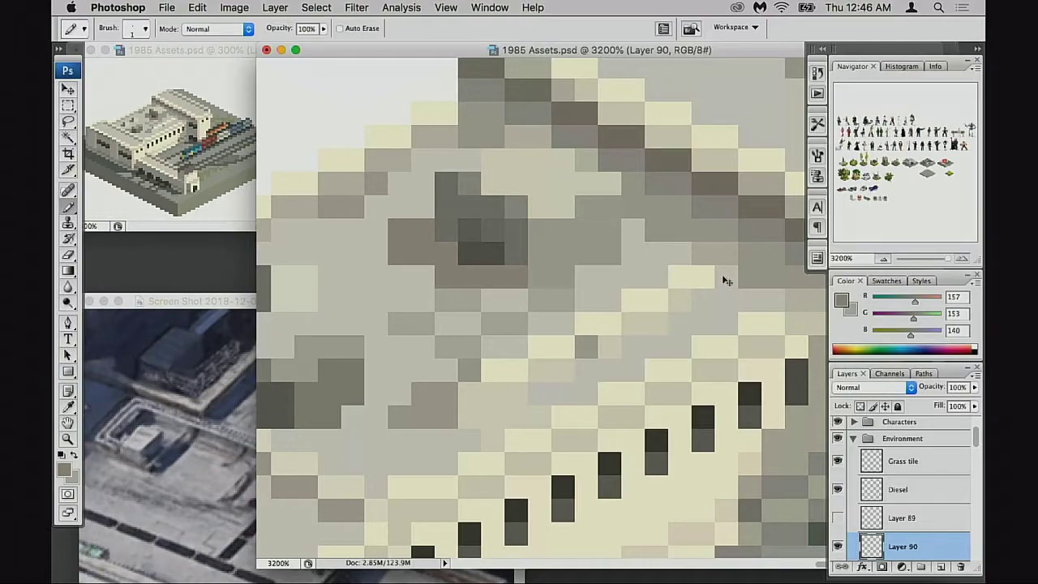
key("super+alt+z")
key("super+alt+z")
key("super+alt+z")
key("super+alt+z")
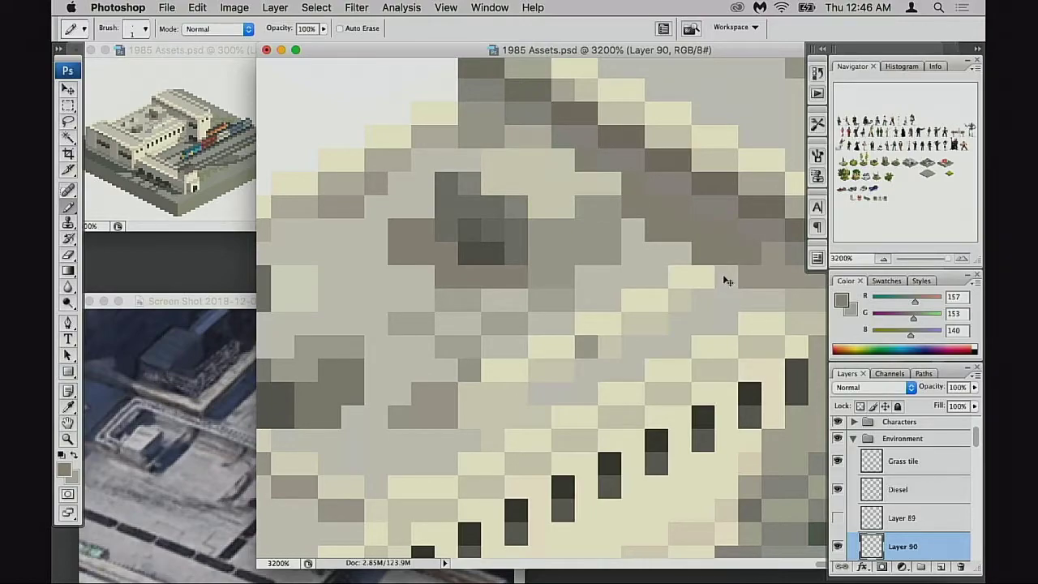
Step: Fill the remaining lighter pixels of the raised block's shadow near the windowed wall with RGB 157, 153, 140
left_click_drag(765, 283, 665, 280)
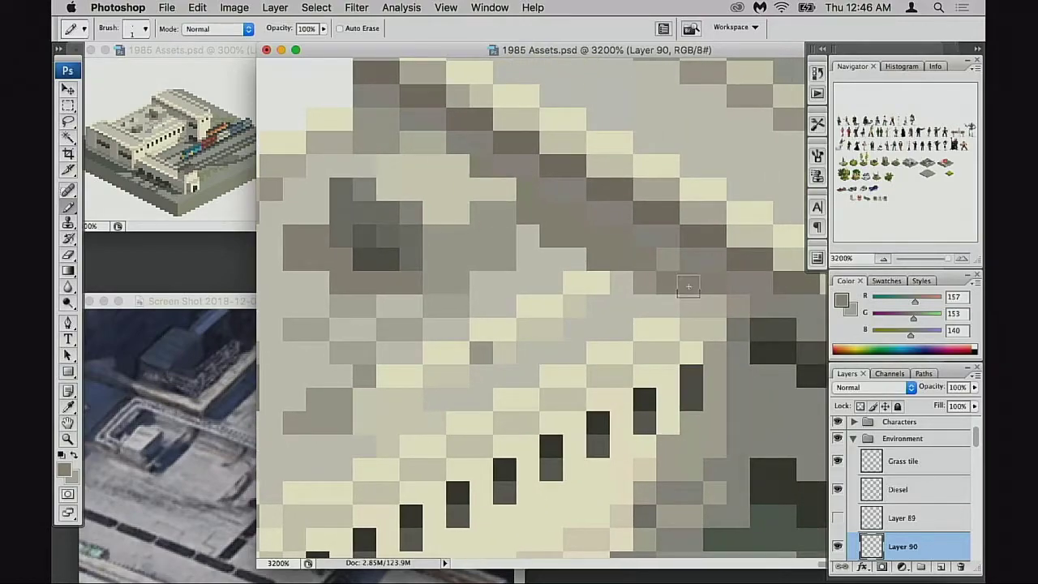
left_click(654, 286)
left_click(673, 268)
left_click_drag(559, 221, 566, 230)
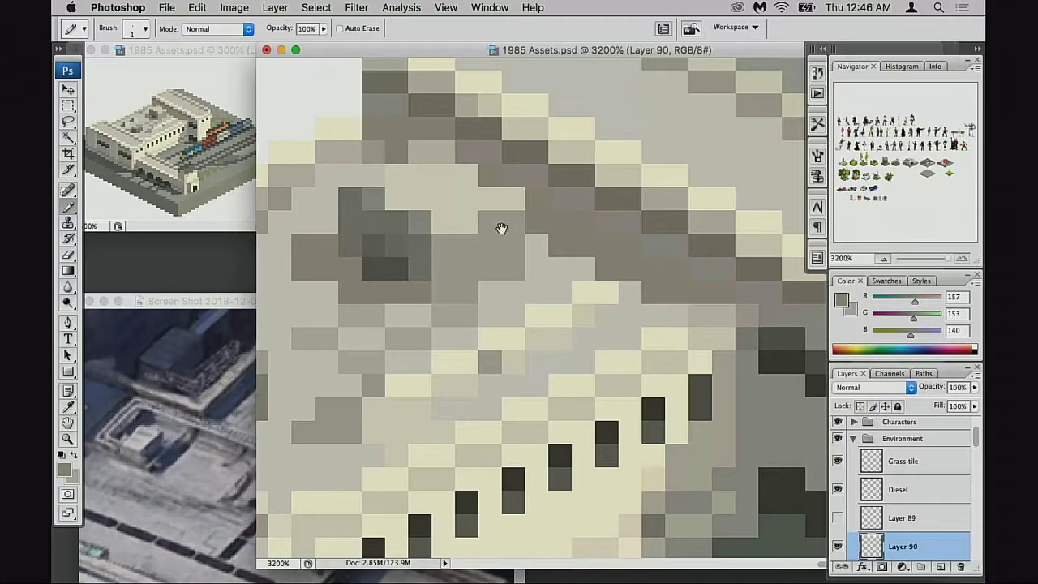
Step: Review how the roof details and shadow read on the whole station tile
left_click_drag(501, 228, 541, 269)
left_click(537, 269, "alt")
left_click(542, 273, "alt")
left_click(541, 273, "alt")
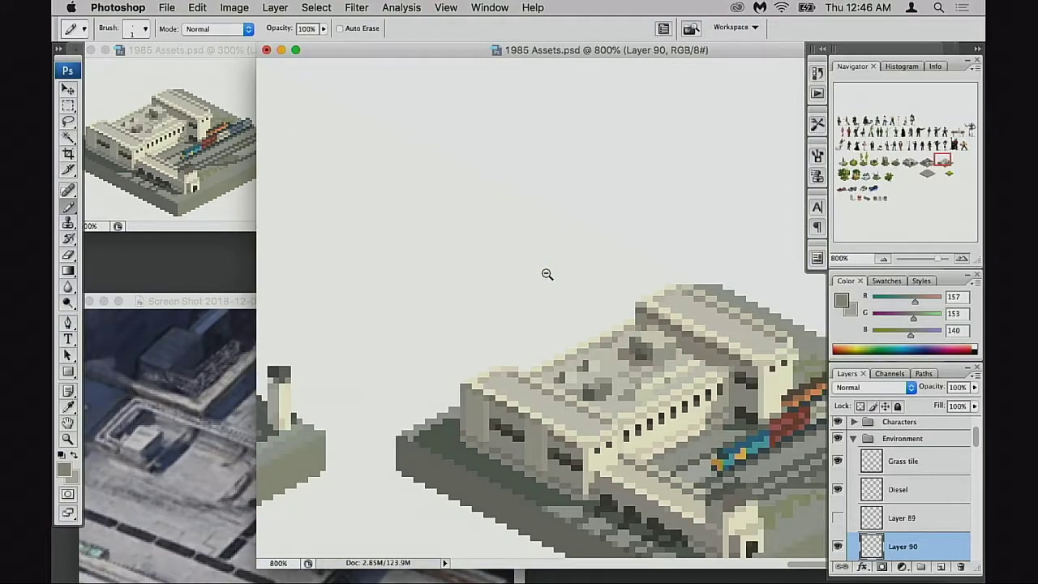
left_click(546, 276, "alt")
left_click_drag(688, 318, 566, 311)
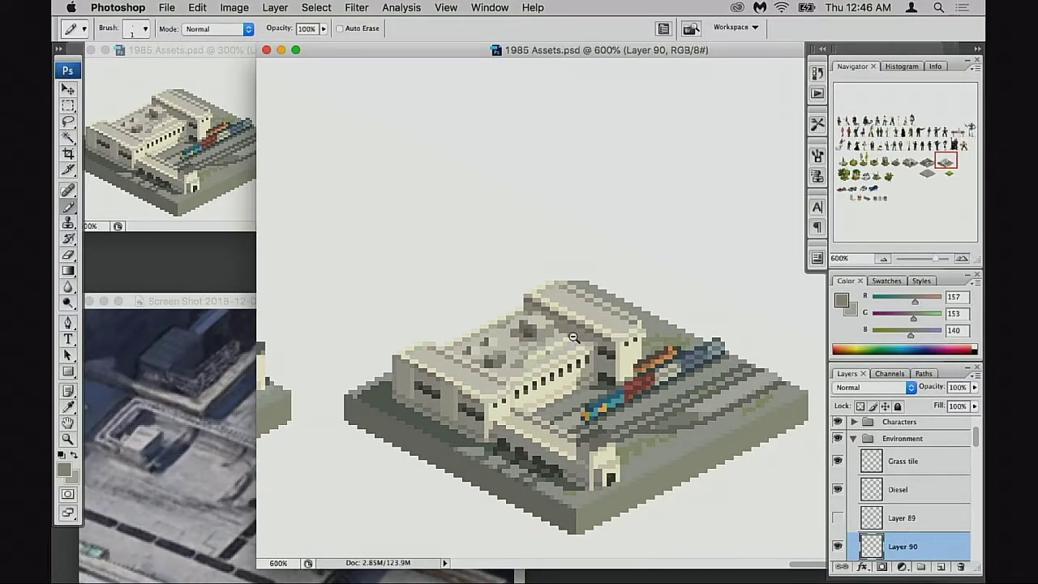
left_click(573, 336, "alt")
Step: Make the Diesel and Layer 89 layers visible on the station tile
scroll(839, 438, "down", 2)
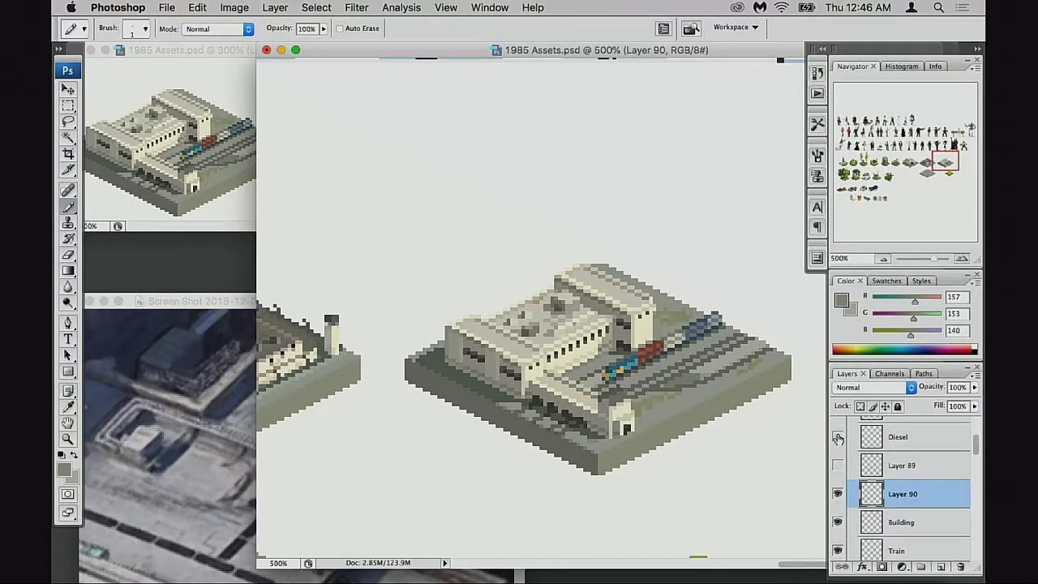
left_click(838, 437)
left_click(838, 466)
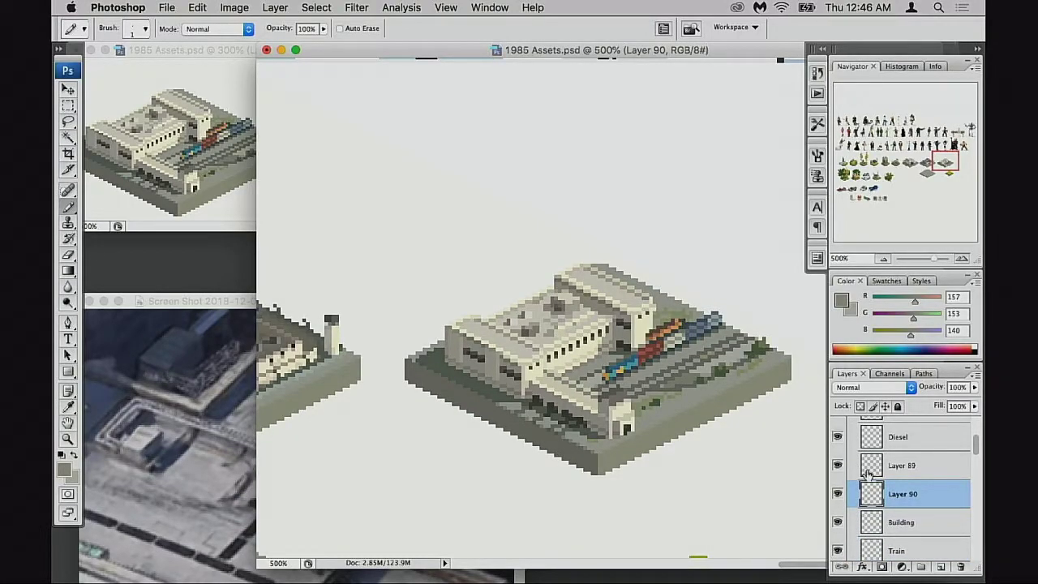
Step: Select all the station tile's layers from Large concrete tile copy through Diesel
scroll(868, 472, "down", 2)
left_click(873, 461)
scroll(876, 473, "down", 2)
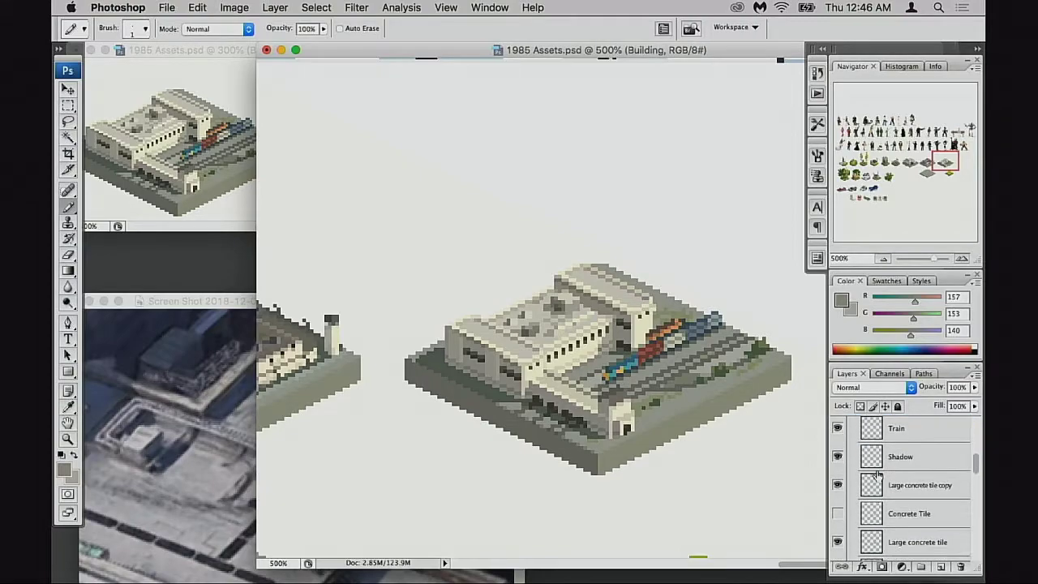
left_click(876, 477)
scroll(874, 479, "up", 5)
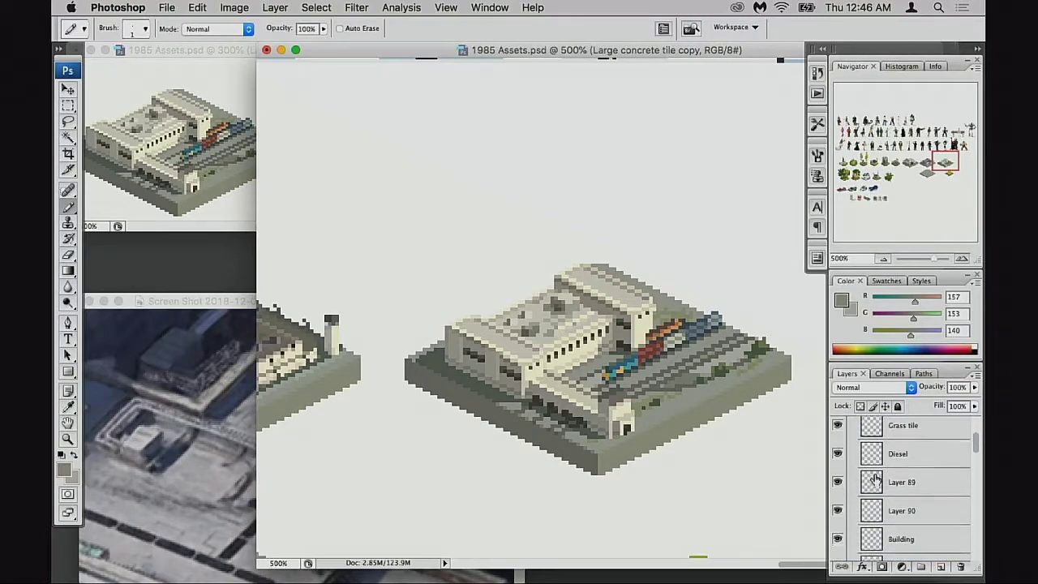
scroll(874, 480, "up", 2)
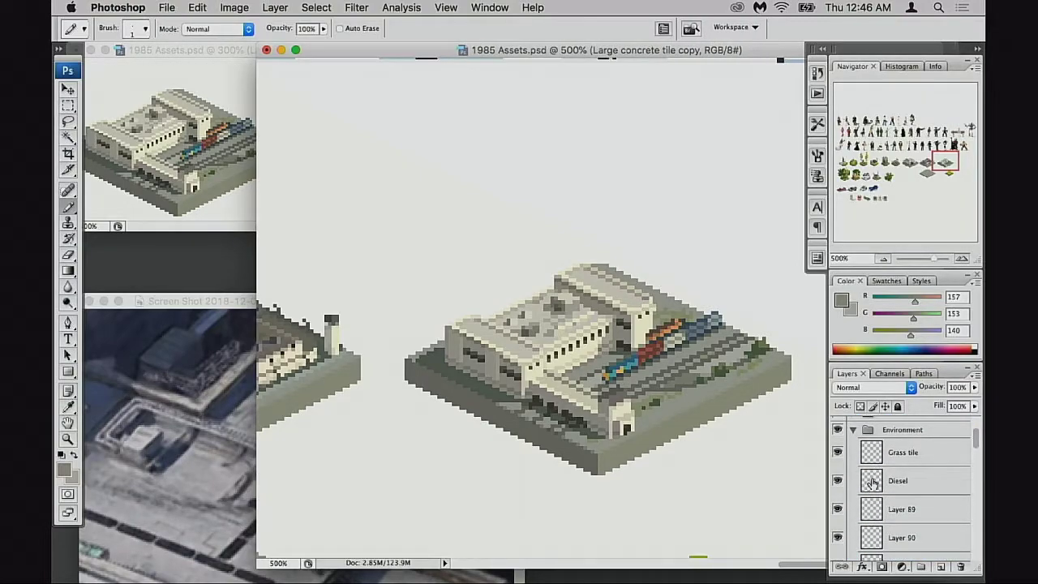
left_click(873, 481, "shift")
Step: Flip the selected station tile layers horizontally
key("super+t")
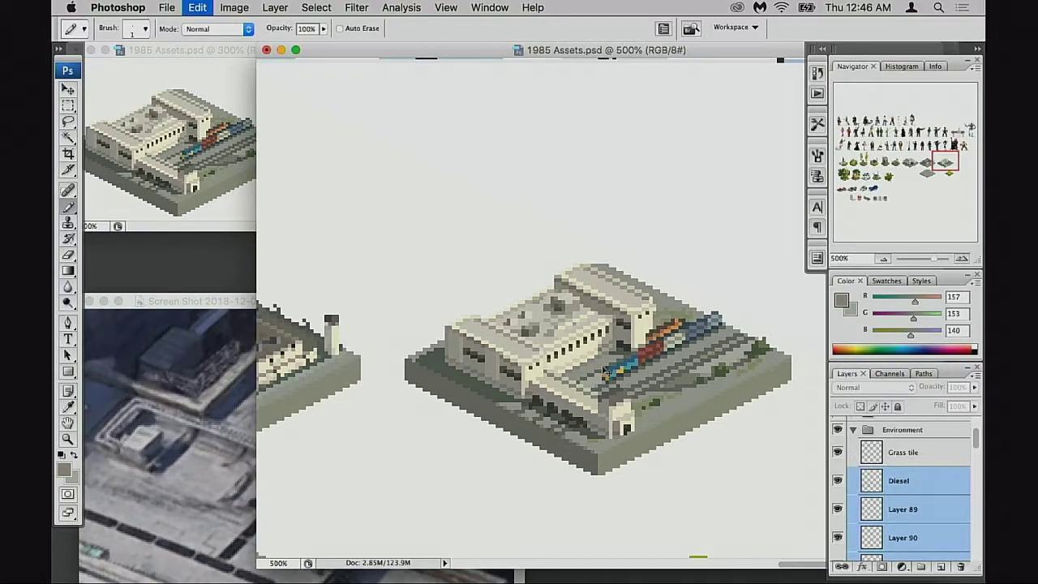
right_click(602, 365)
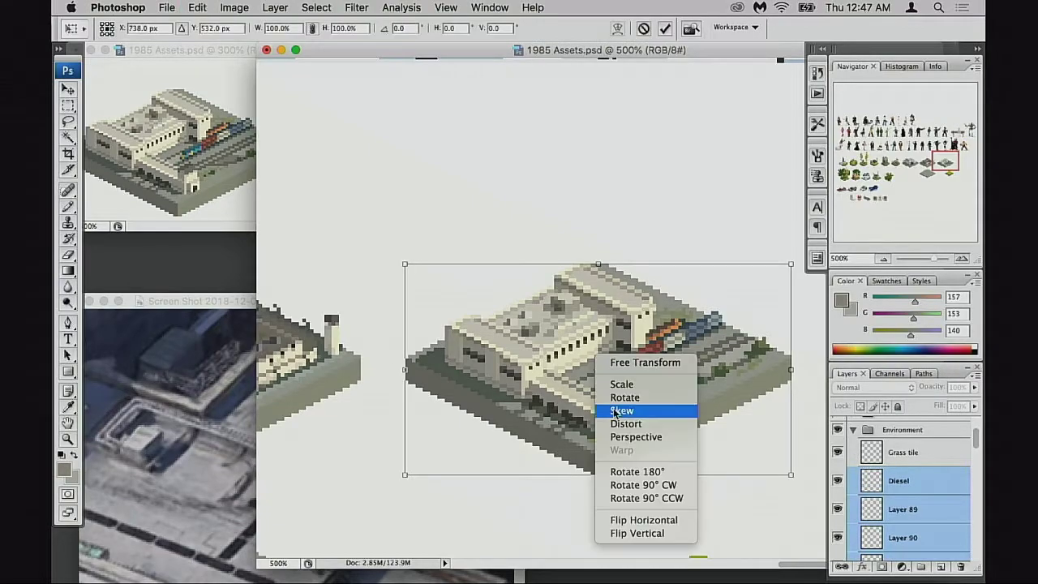
left_click(674, 520)
key("Return")
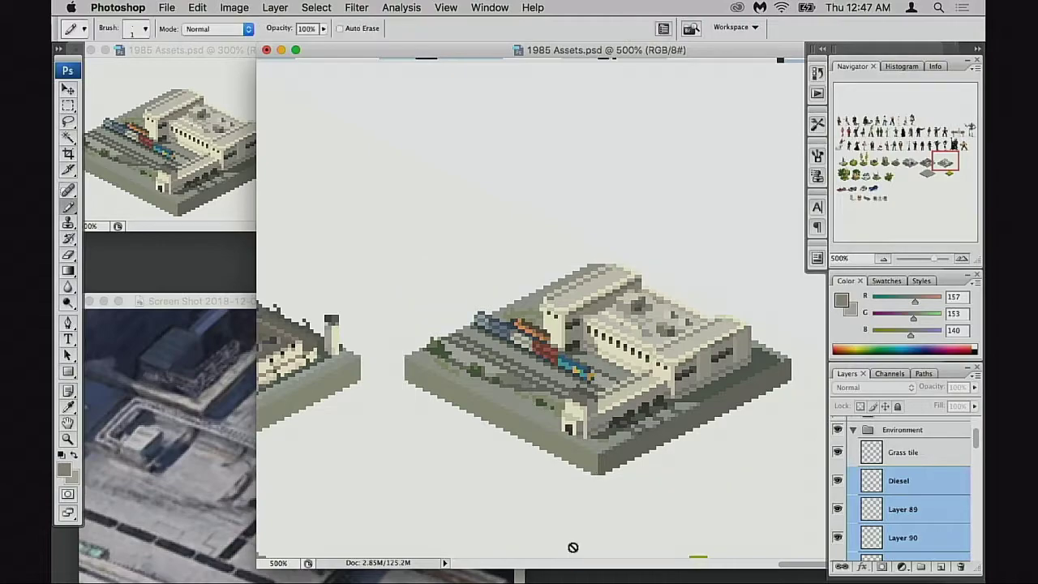
Step: Examine the mirrored station tile beside the other building tiles and characters in full-screen view
left_click(527, 393, "alt")
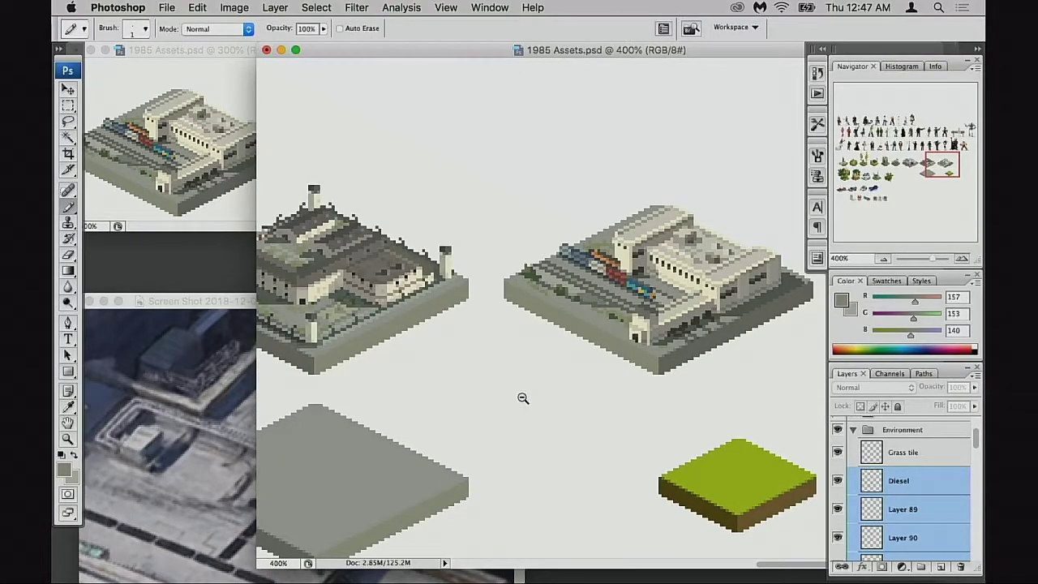
left_click_drag(540, 389, 514, 401)
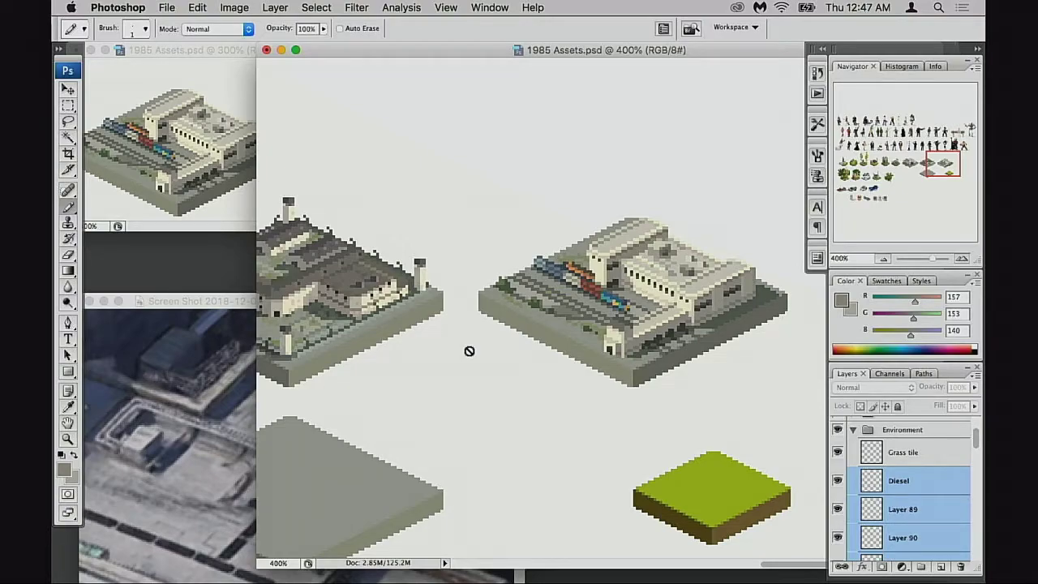
left_click_drag(613, 351, 593, 387)
left_click_drag(558, 433, 534, 484)
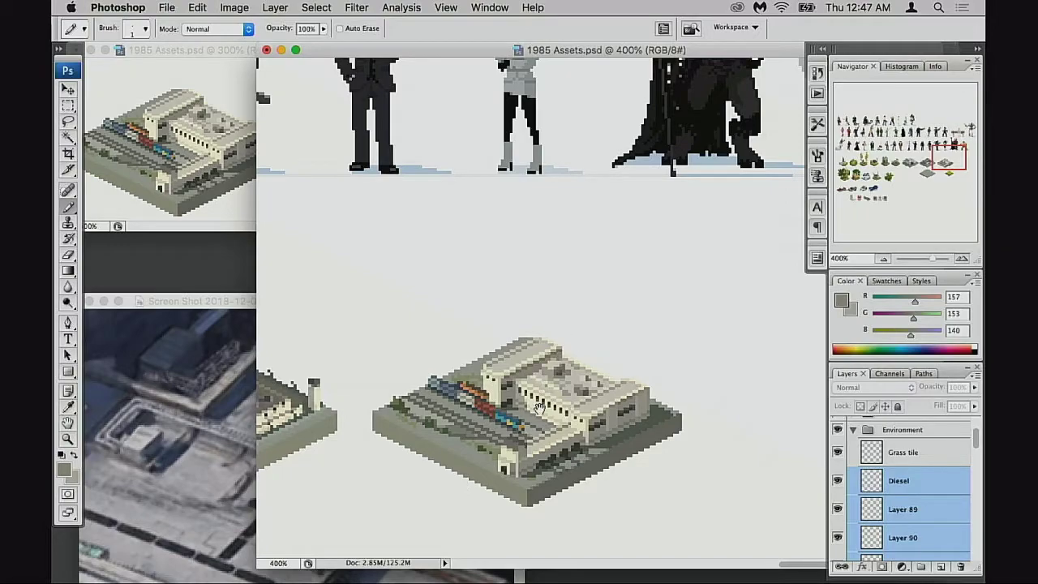
left_click_drag(464, 474, 666, 344)
left_click(600, 383, "alt")
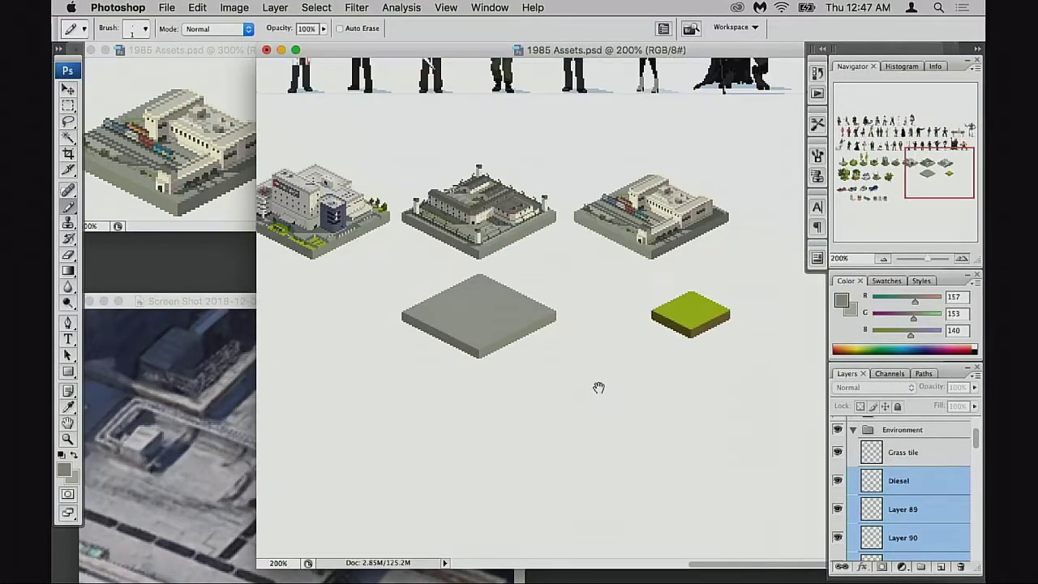
left_click_drag(598, 387, 570, 429)
key("f")
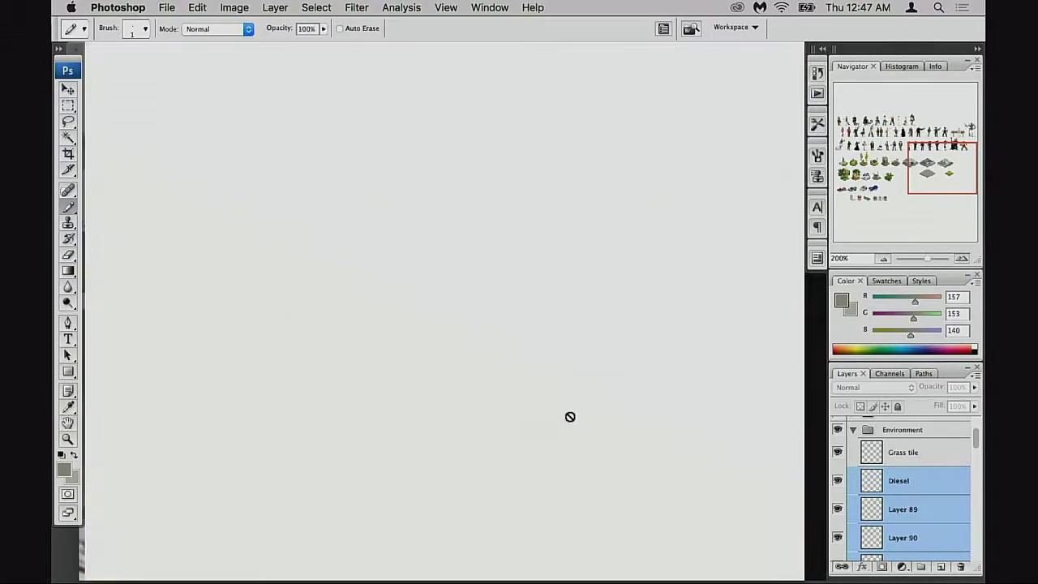
key("f")
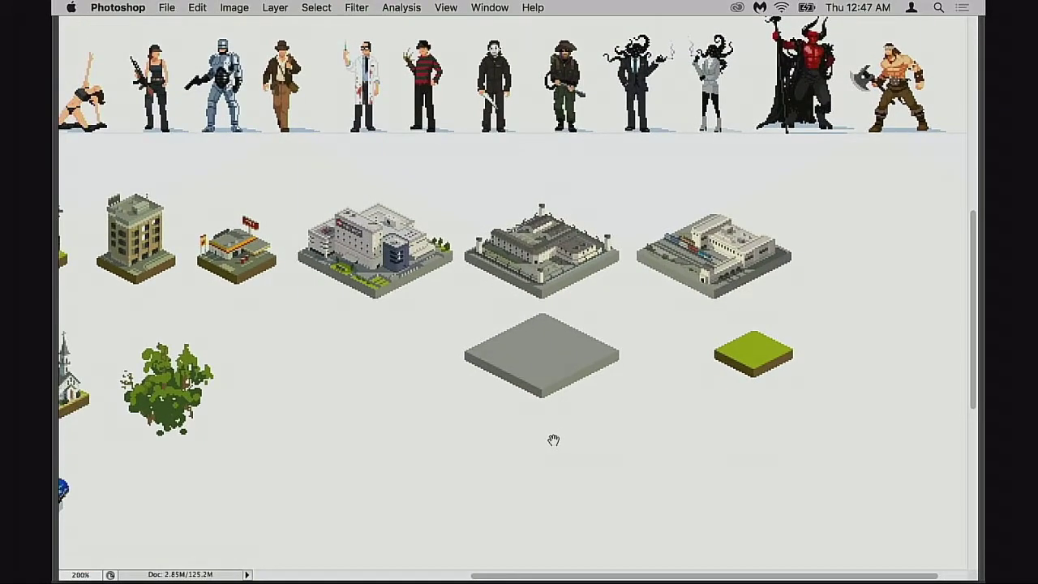
Step: Inspect the mirrored station tile up close and against the neighbouring prison, concrete and grass tiles
left_click_drag(553, 440, 579, 466)
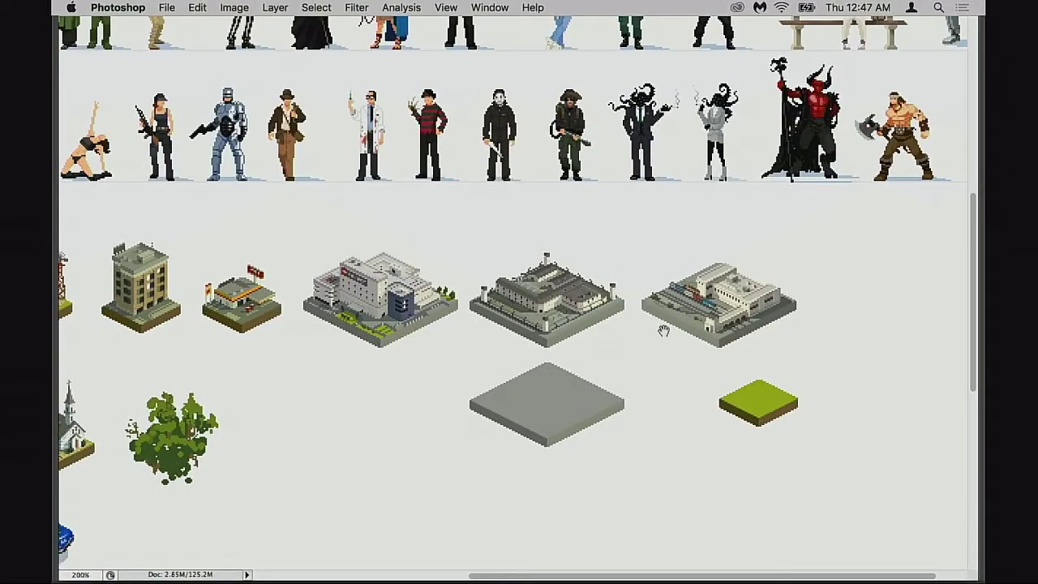
scroll(670, 360, "right", 1)
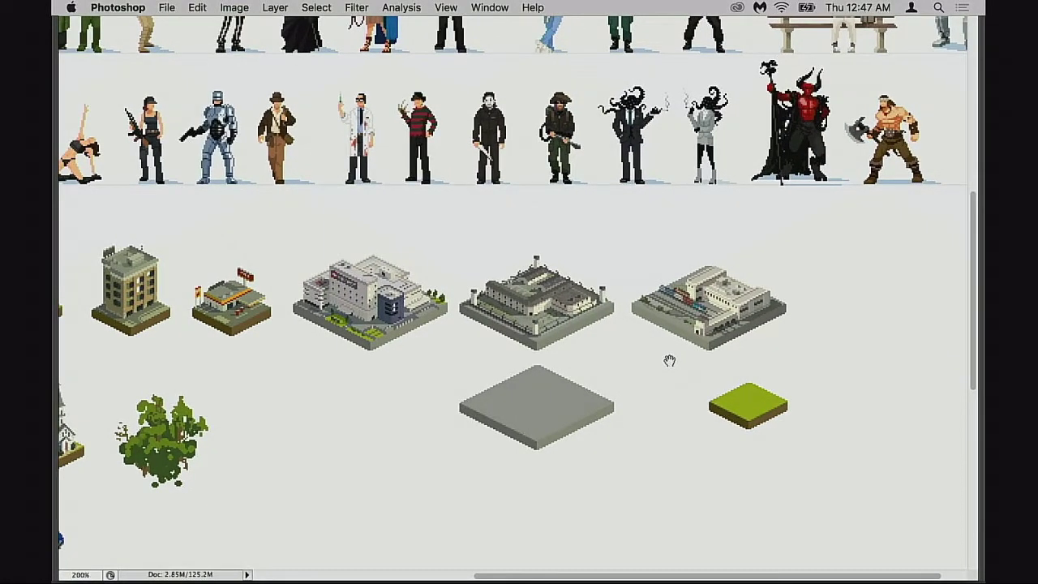
left_click_drag(670, 360, 655, 381)
left_click_drag(657, 258, 712, 398)
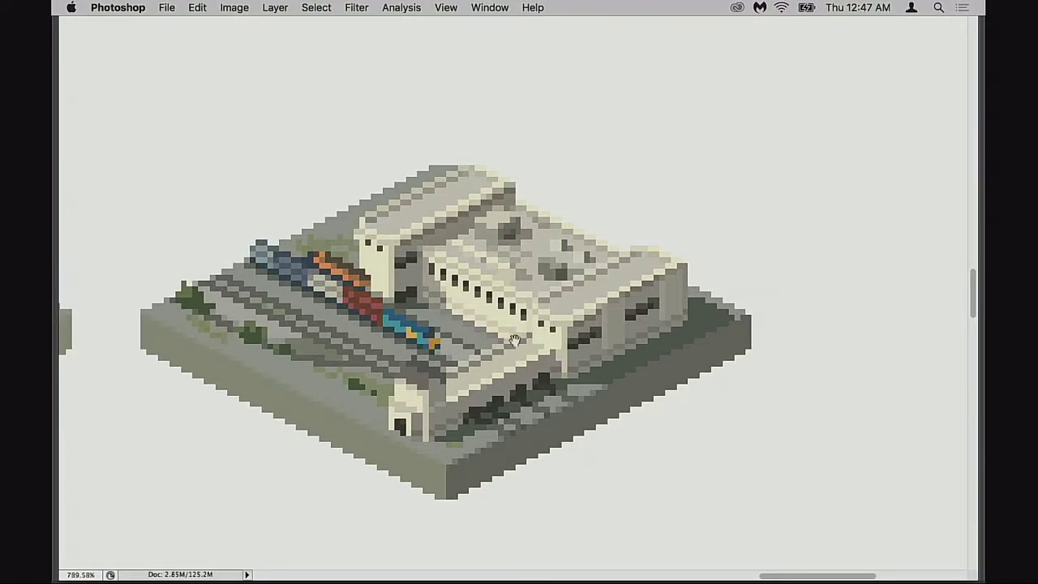
scroll(458, 380, "down", 1)
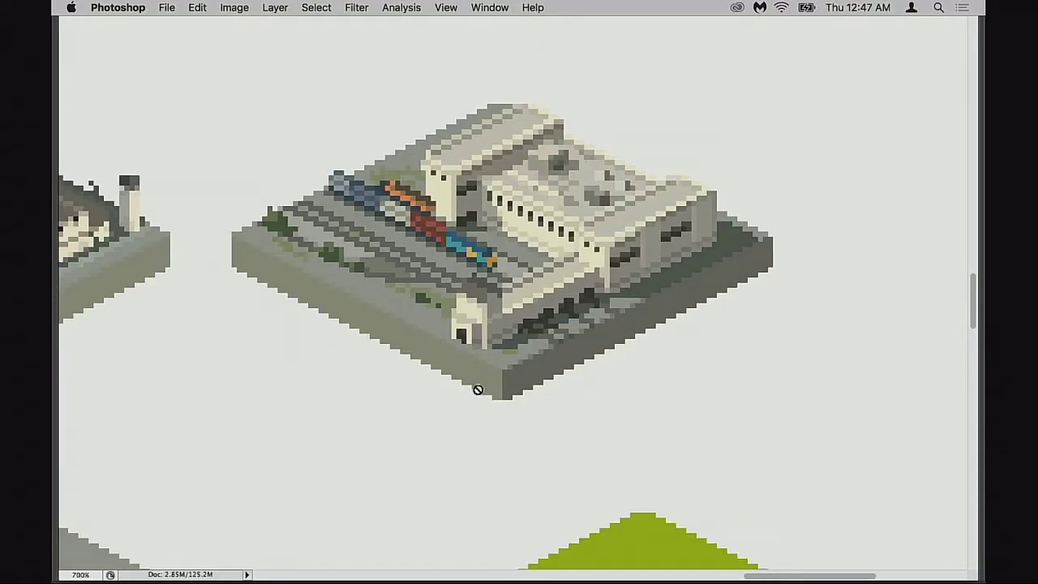
scroll(478, 390, "up", 2)
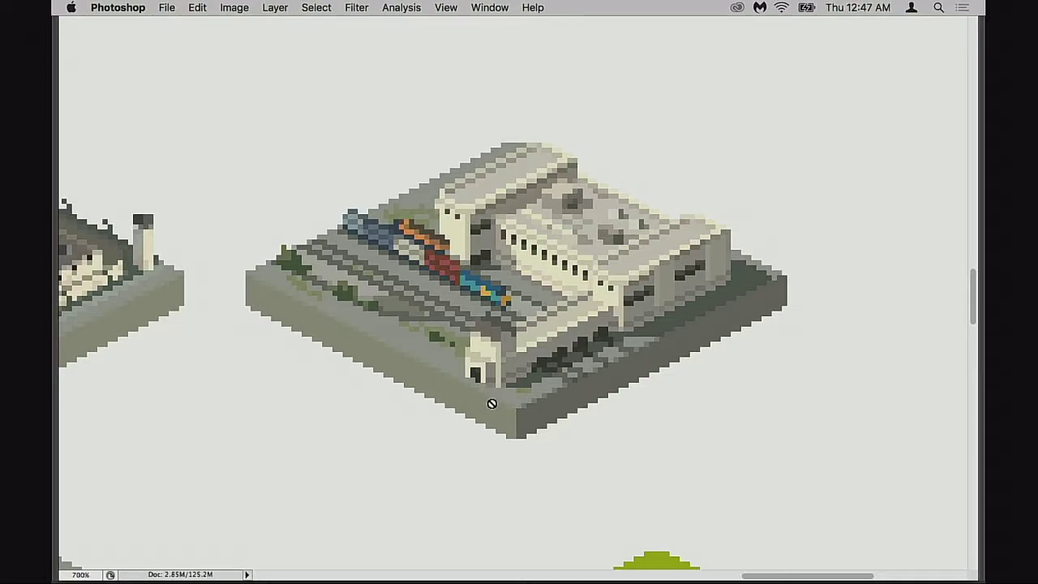
scroll(497, 407, "down", 2)
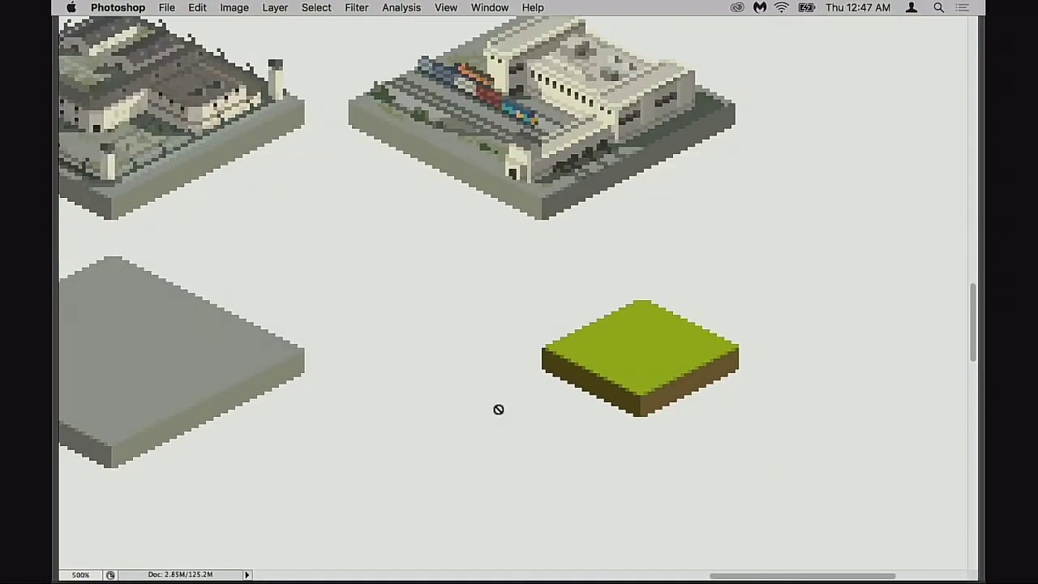
Step: Undo the horizontal flip of the station tile and bring back the hidden panels
scroll(503, 430, "up", 10)
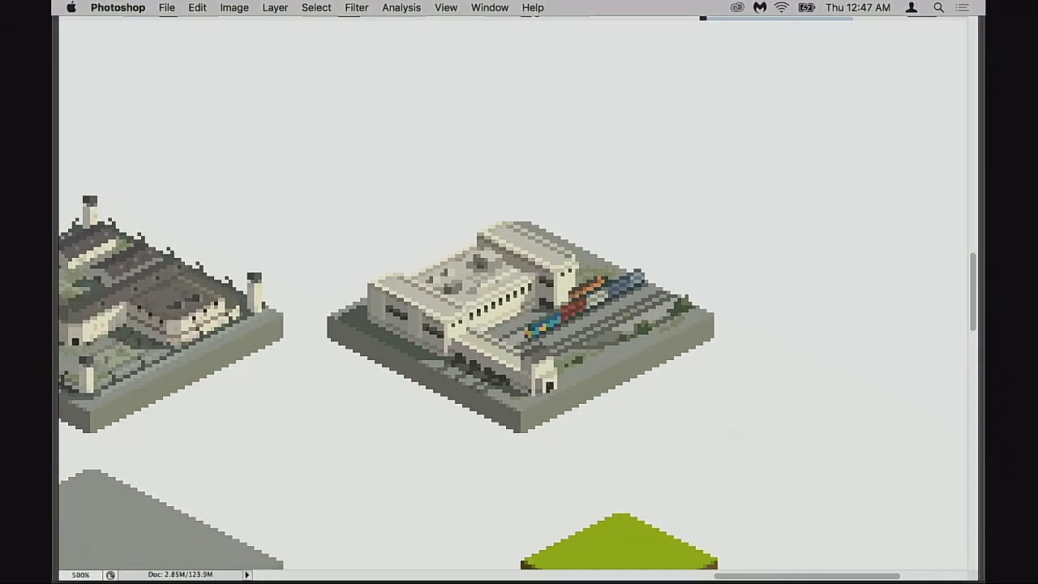
scroll(397, 301, "up", 2)
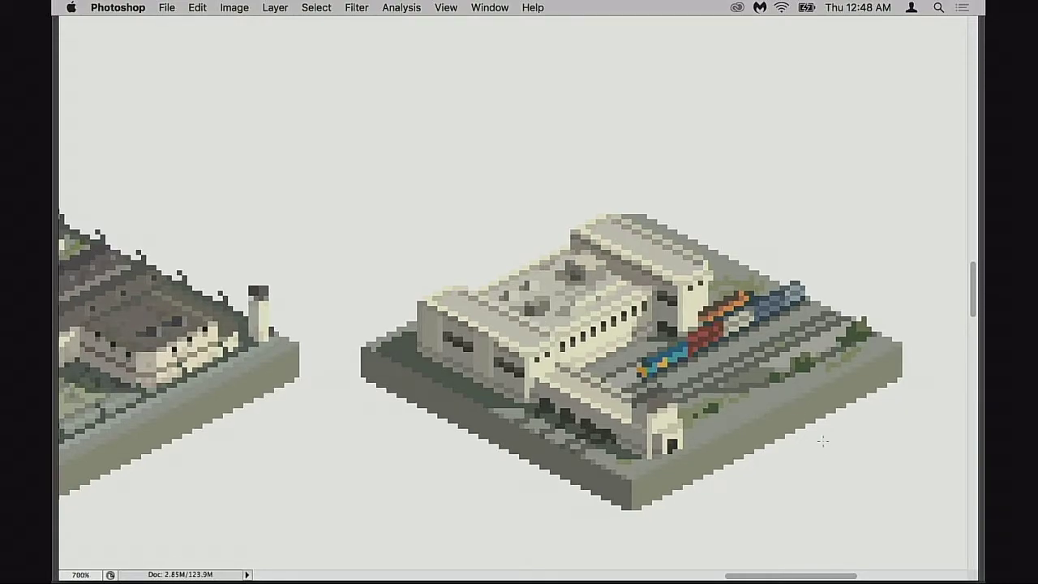
key("Tab")
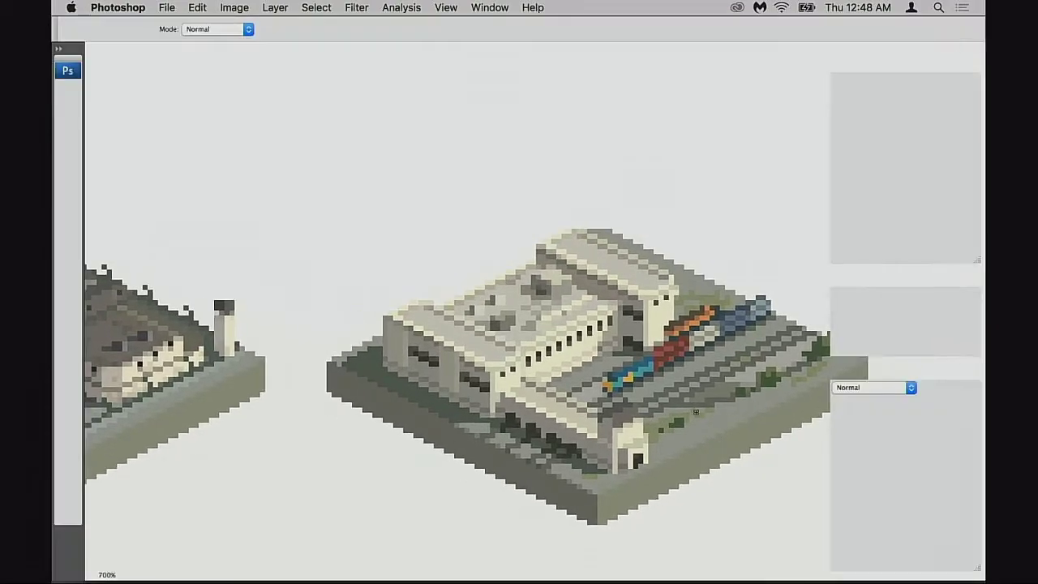
Step: Toggle the Building layer's visibility repeatedly to examine the station with and without its building
scroll(869, 482, "down", 3)
left_click(838, 492)
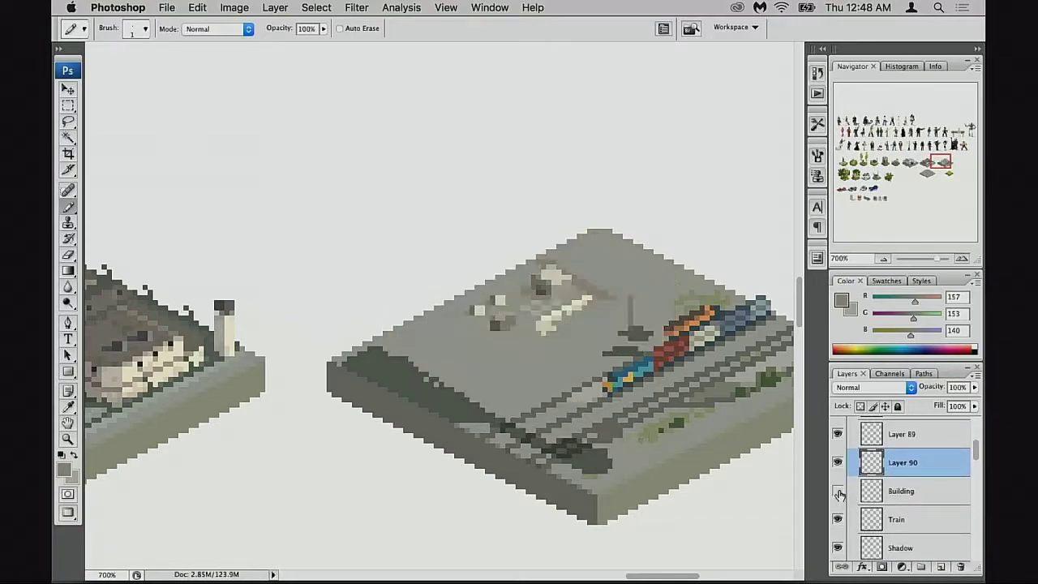
left_click(838, 491)
left_click(837, 491)
left_click(838, 492)
left_click(838, 491)
left_click(838, 491)
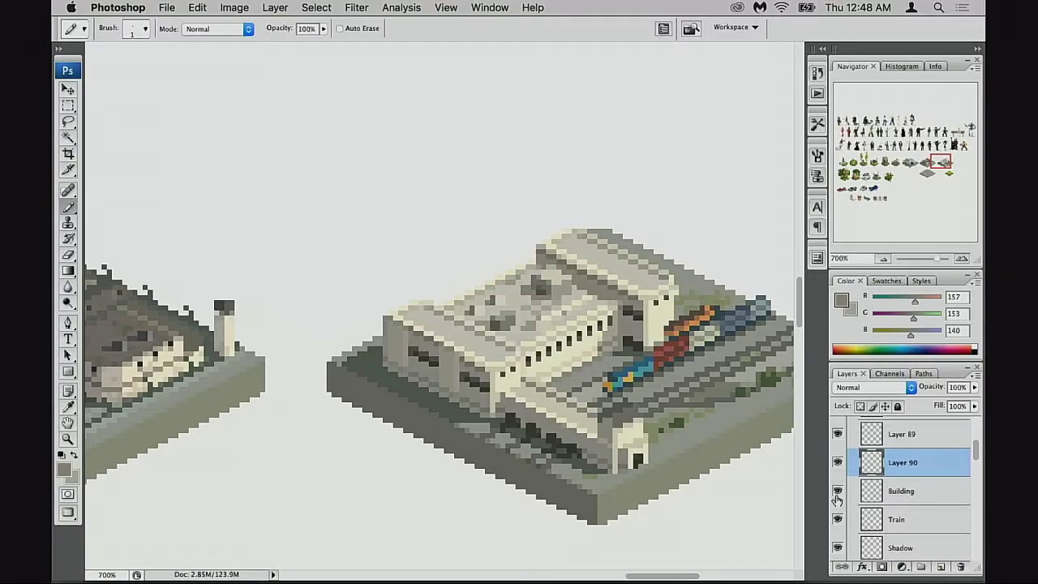
left_click(838, 492)
left_click(838, 491)
Step: Try to use a selected copy of the building's near roof corner on the Building layer at the far roof wing
key("m")
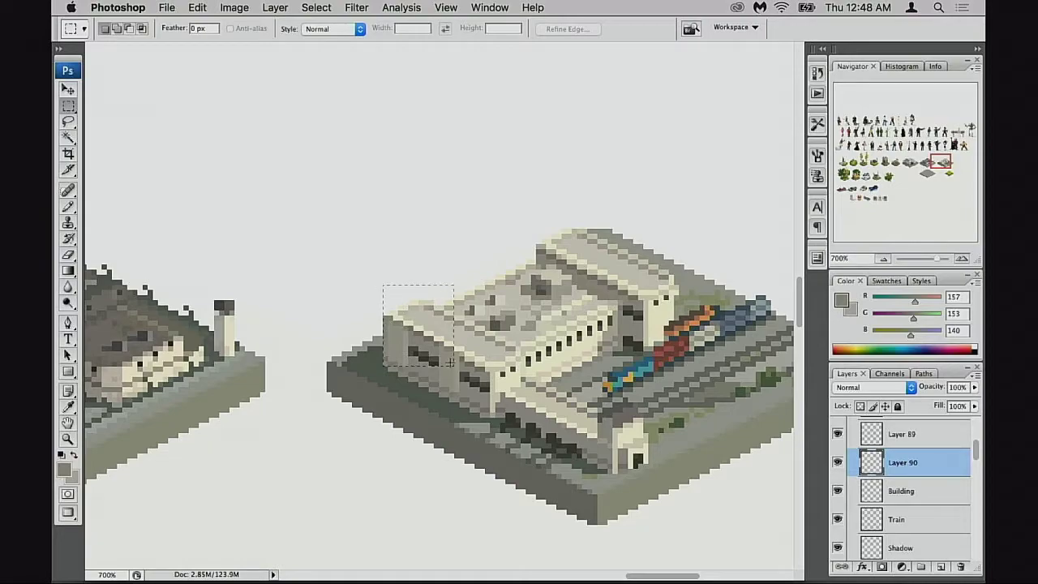
left_click_drag(450, 362, 457, 370)
key("super+equal")
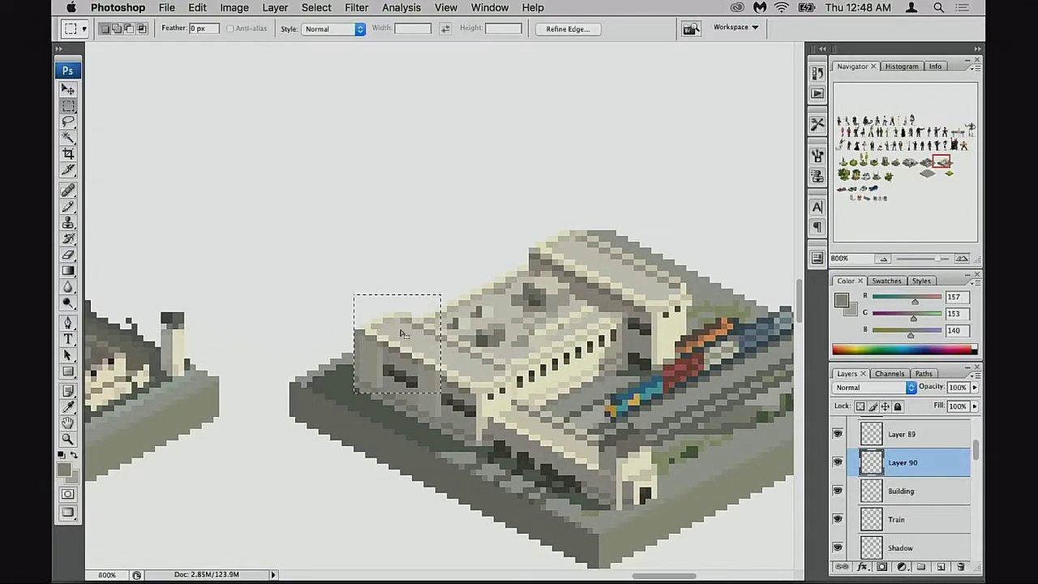
key("super+j")
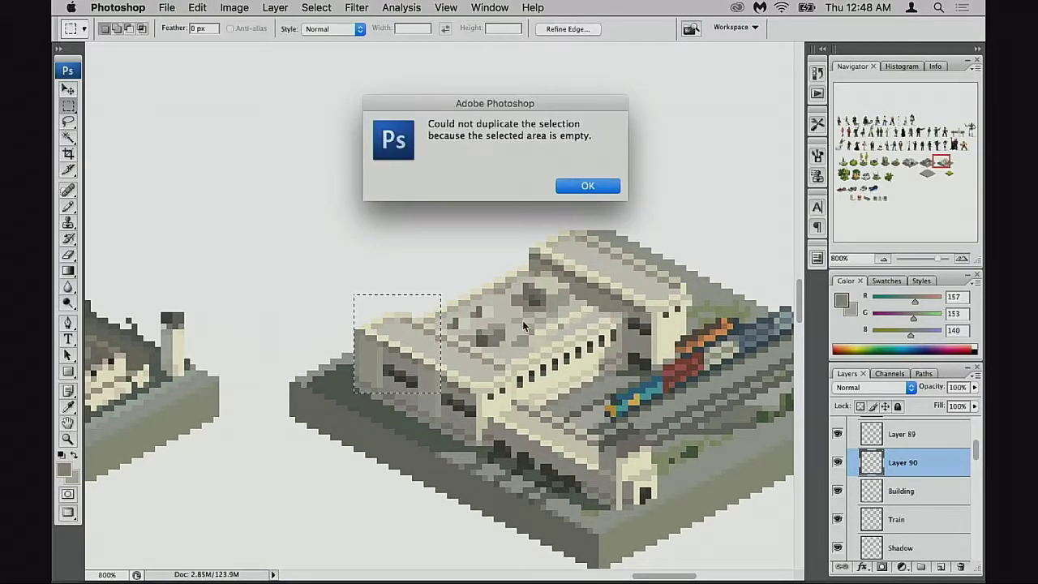
left_click(581, 187)
key("alt+bracketleft")
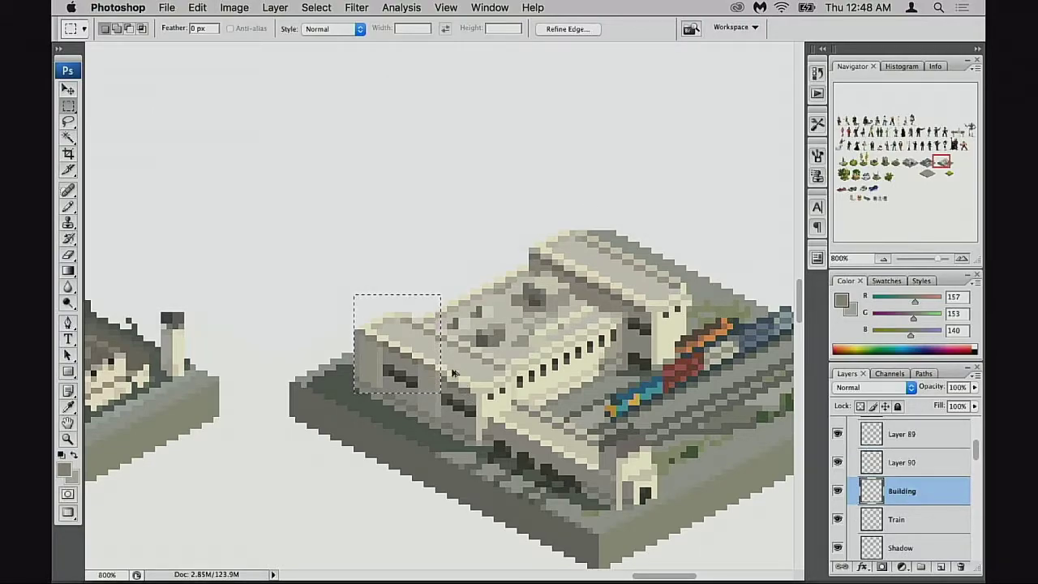
left_click_drag(452, 373, 611, 288)
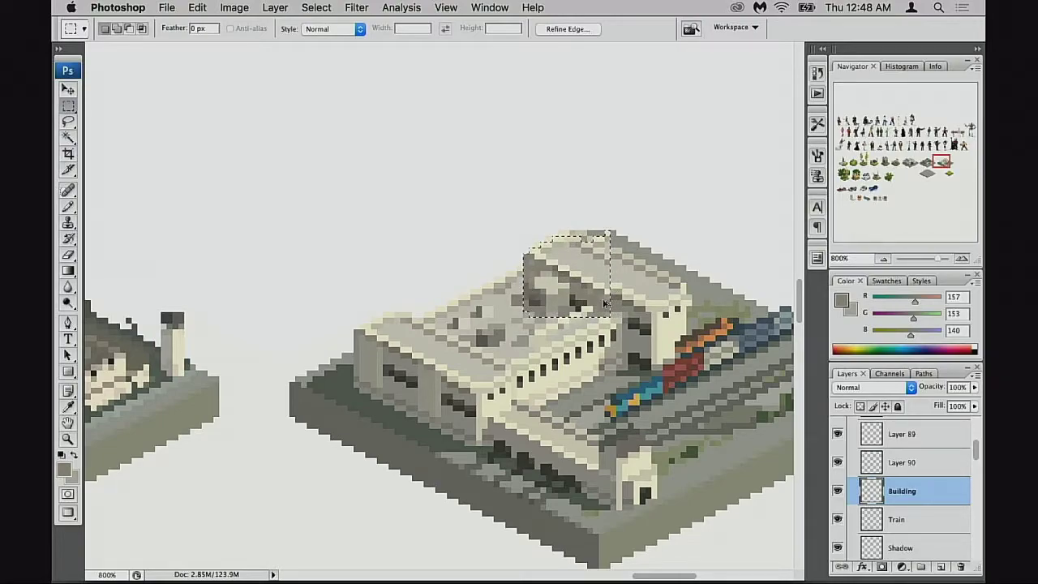
key("ctrl+z")
Step: Draw a dark grey-green stepped guide line on a new layer above Building, from the near roof wing's corner to the far wing's top
left_click(468, 361, "super")
left_click(467, 363, "super")
left_click_drag(489, 265, 488, 392)
key("ctrl+d")
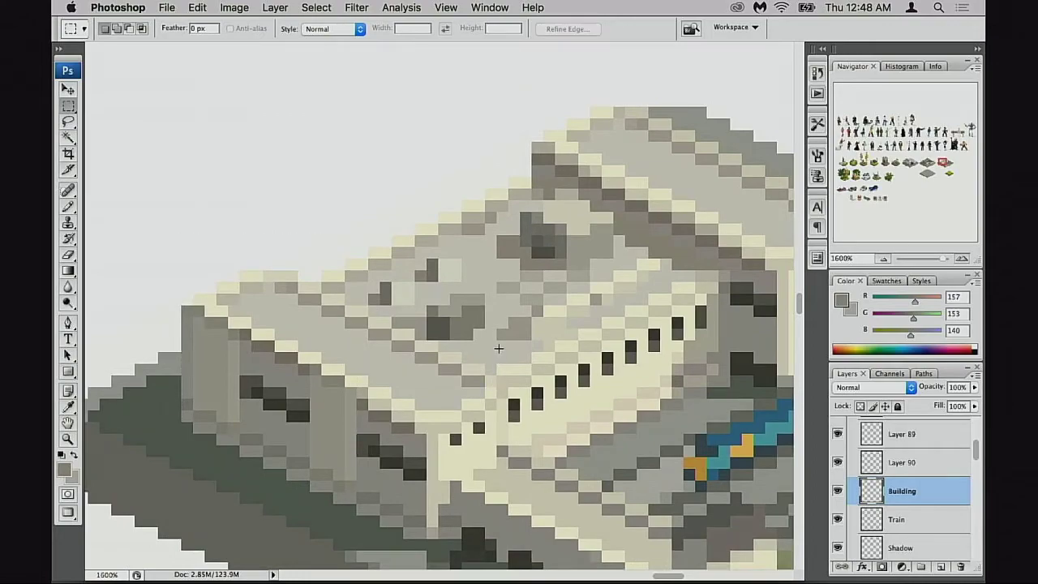
key("b")
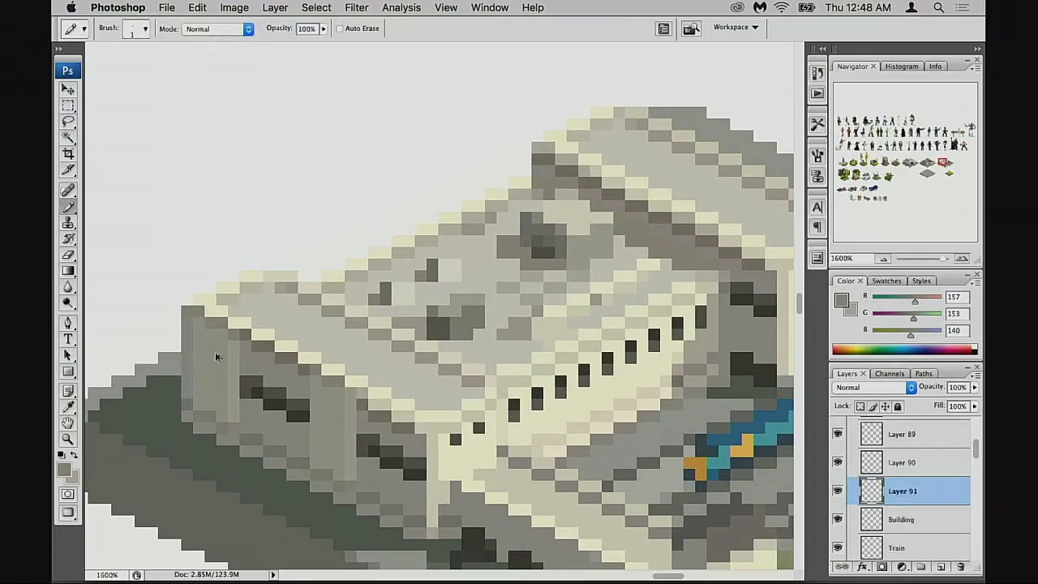
left_click(207, 415, "alt")
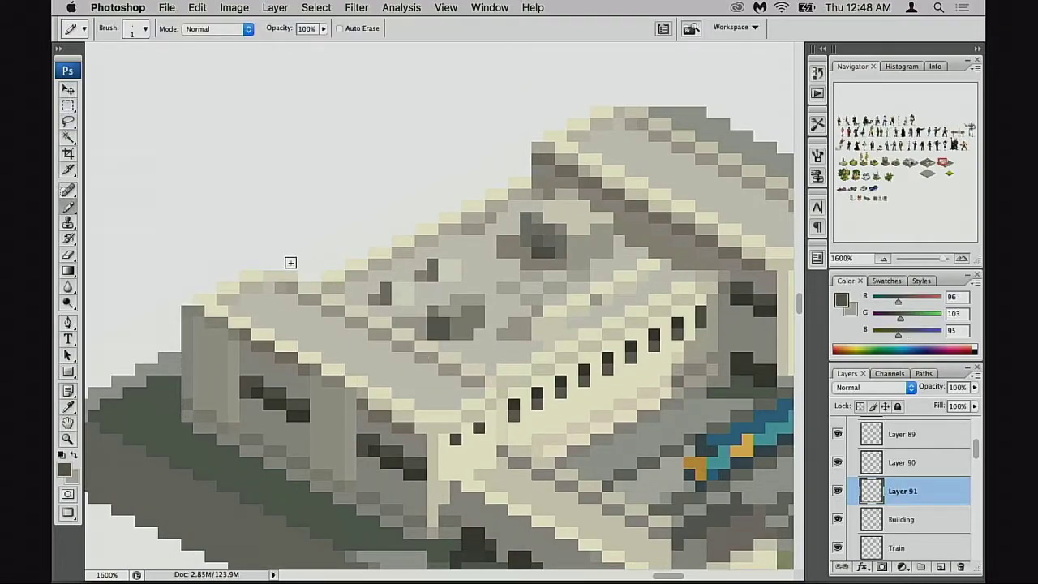
mouse_move(282, 262)
left_mouse_down()
mouse_move(290, 262)
mouse_move(276, 264)
left_mouse_up()
key("super+z")
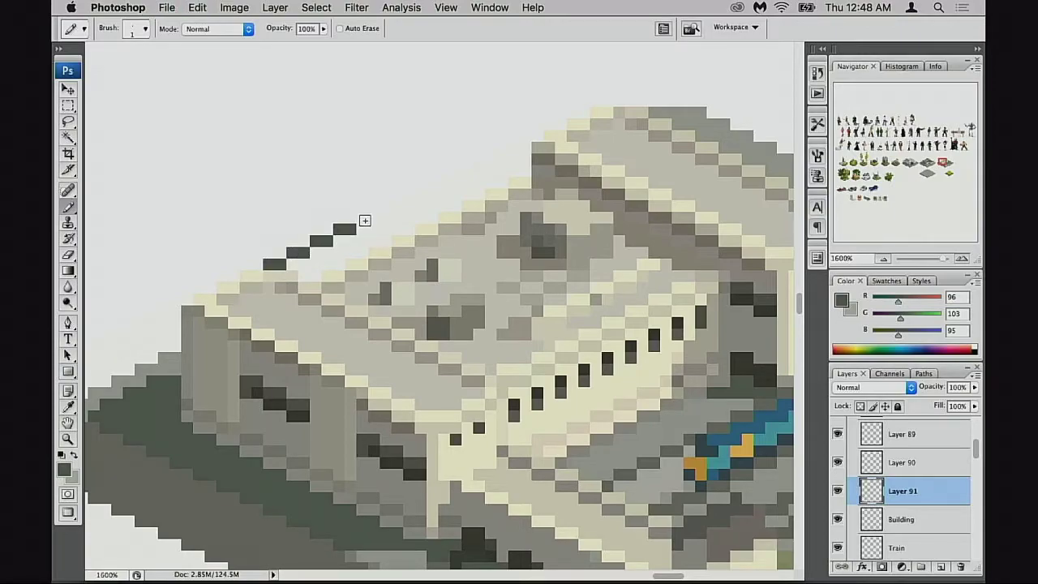
left_click(391, 207)
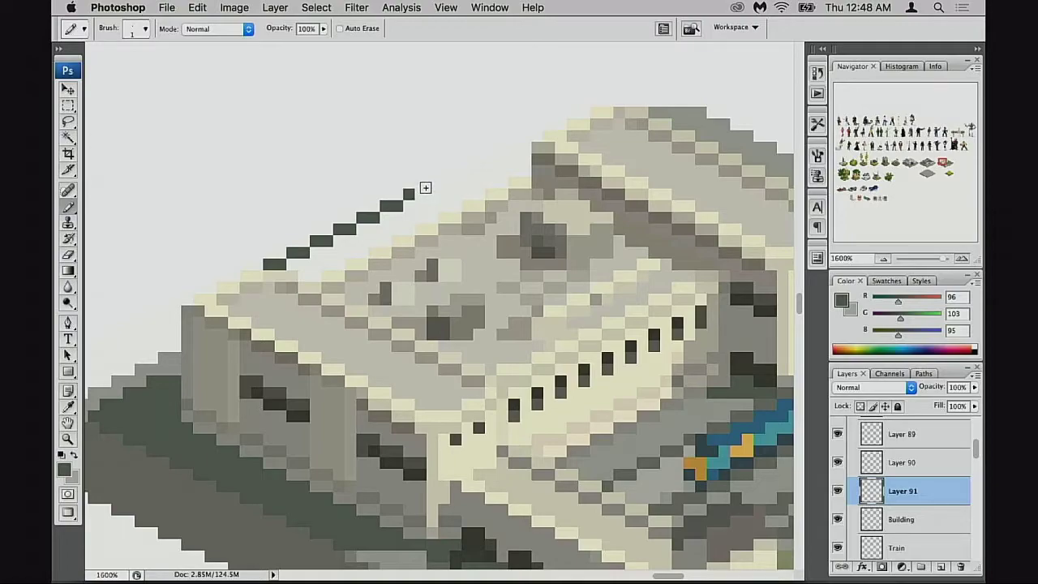
left_click(438, 183)
left_click(468, 171)
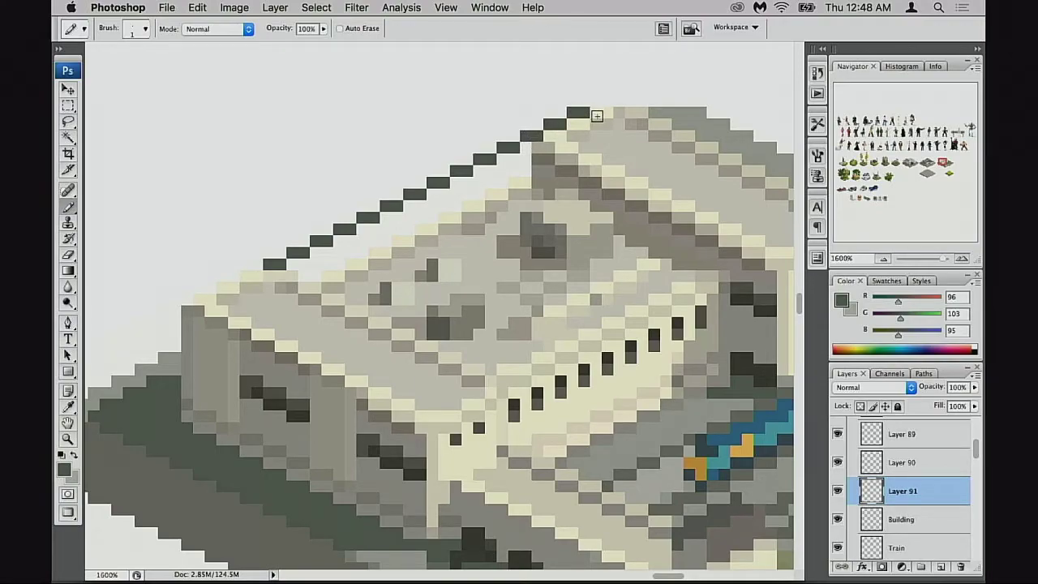
left_click(561, 149, "alt")
left_click_drag(511, 273, 565, 126)
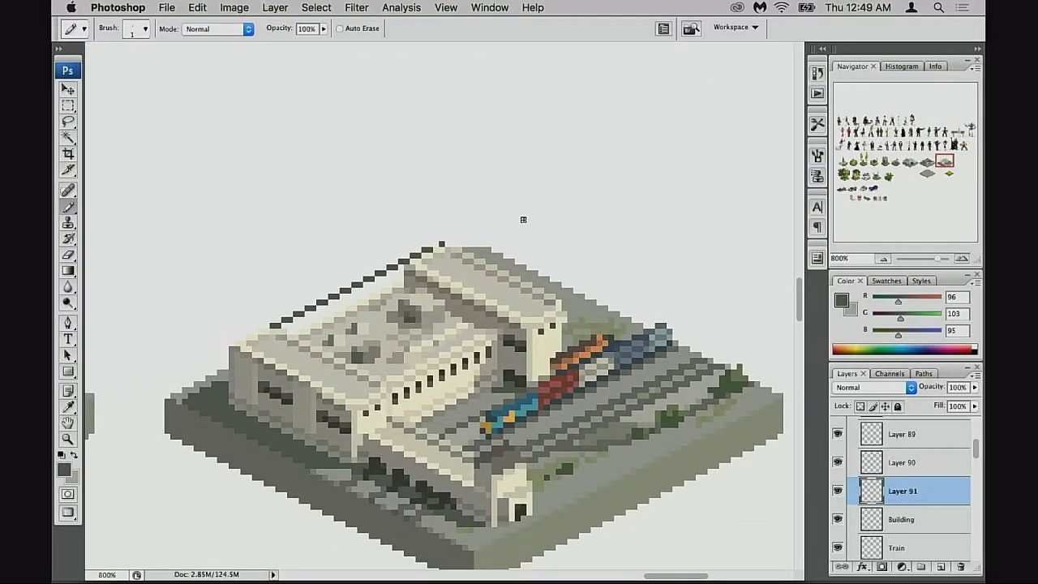
Step: Undo the last guide line strokes and delete the guide layer, Layer 91
key("super+z")
key("super+z")
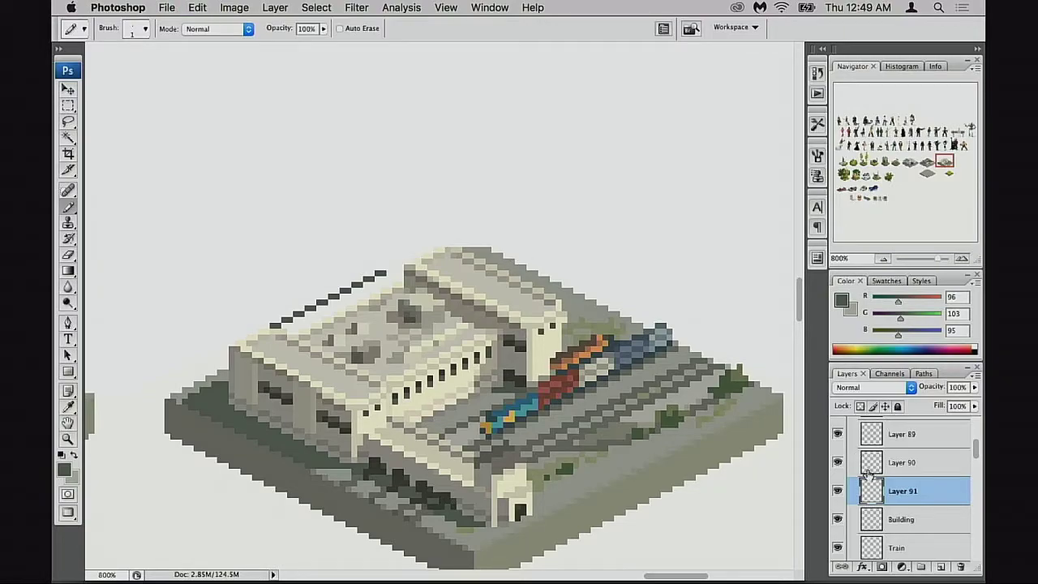
left_click_drag(949, 568, 961, 568)
Step: Select the far roof wing's back end on the Building layer, move it 2 pixels left and 1 pixel up, and deselect
left_click(447, 330)
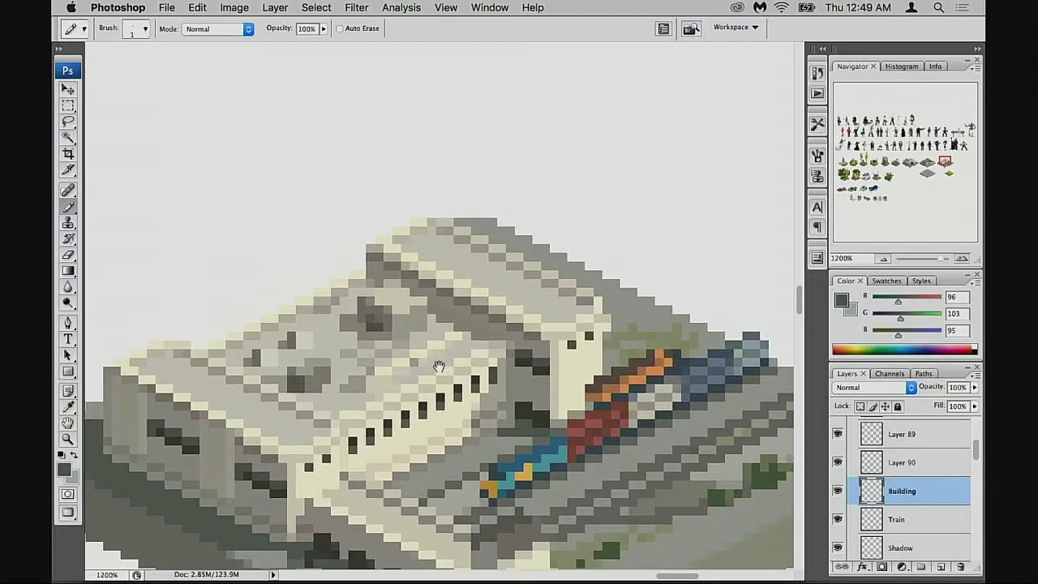
left_click(426, 323)
key("m")
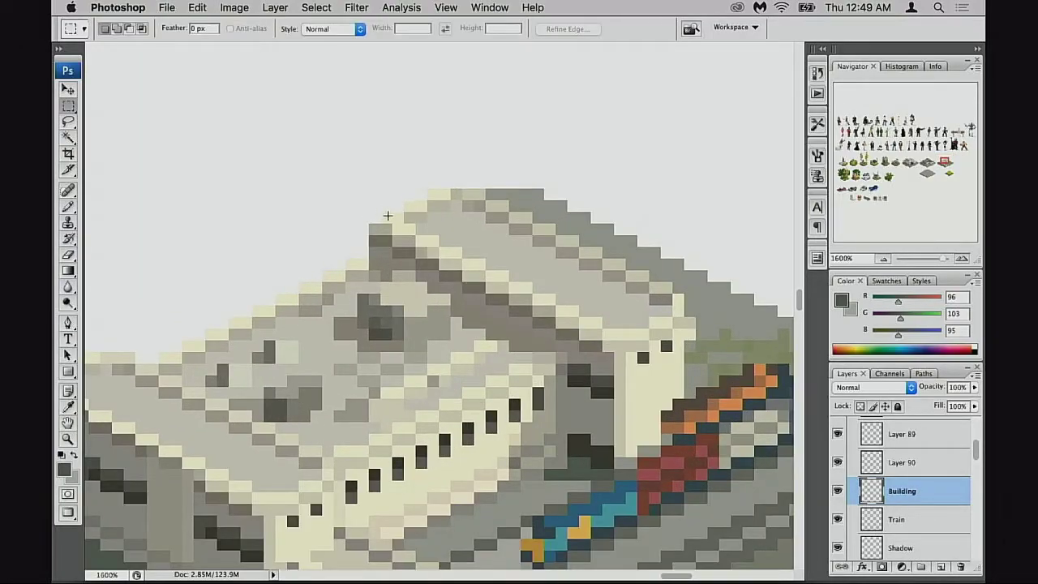
left_click_drag(486, 255, 494, 270)
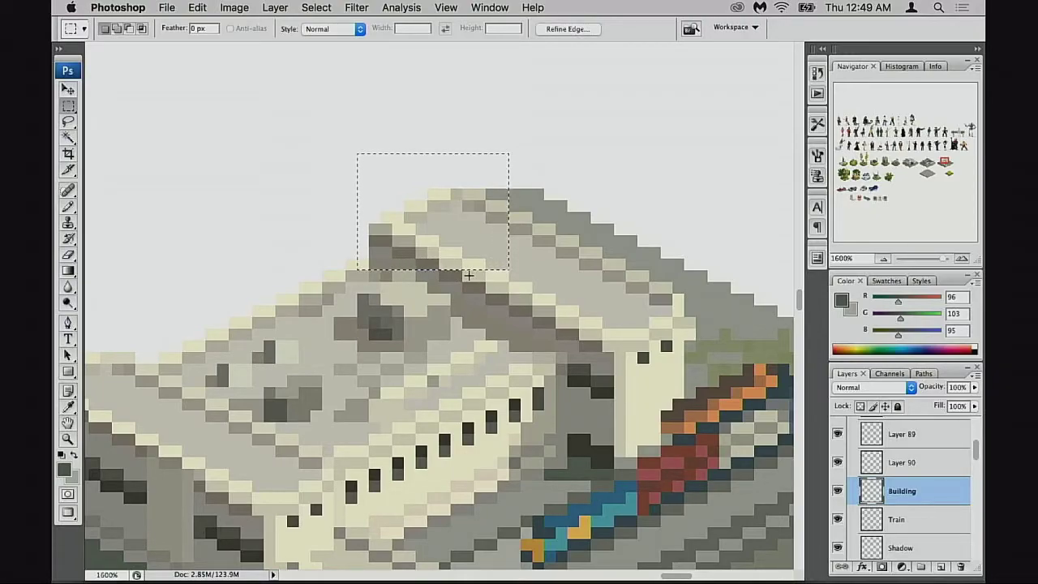
key("super+Left")
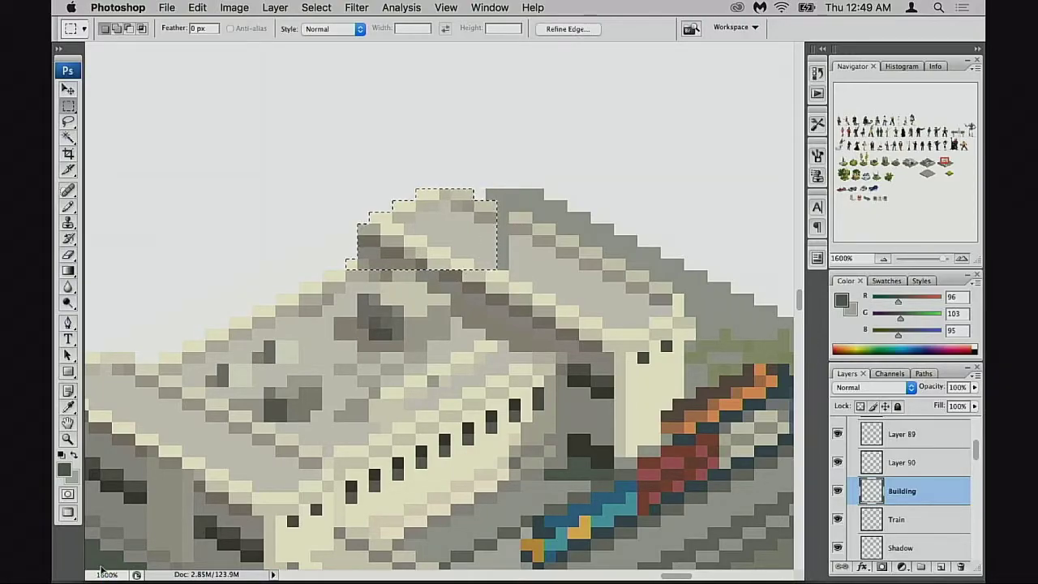
key("super+Left")
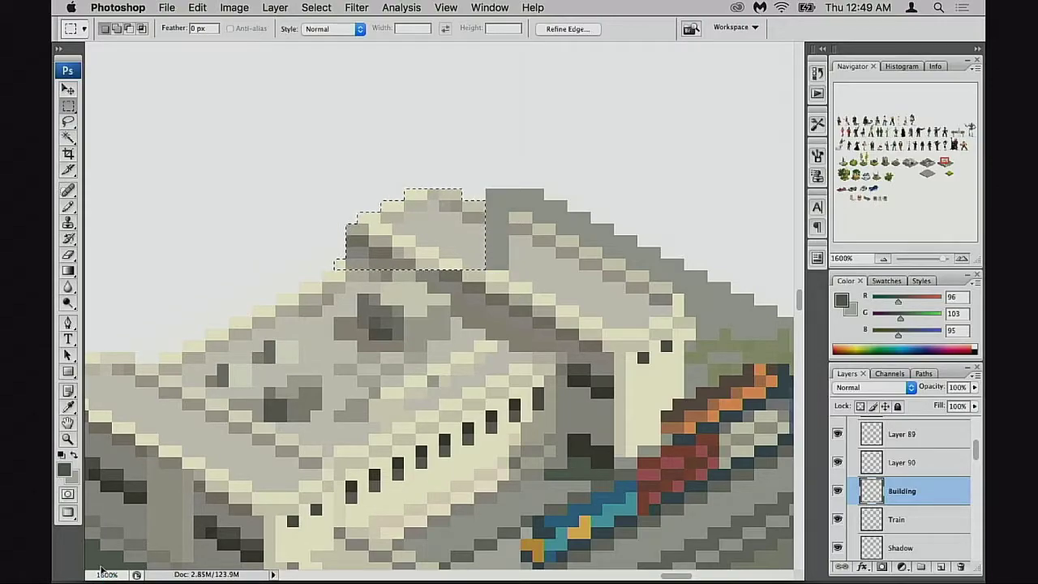
key("super+Down")
key("super+Up")
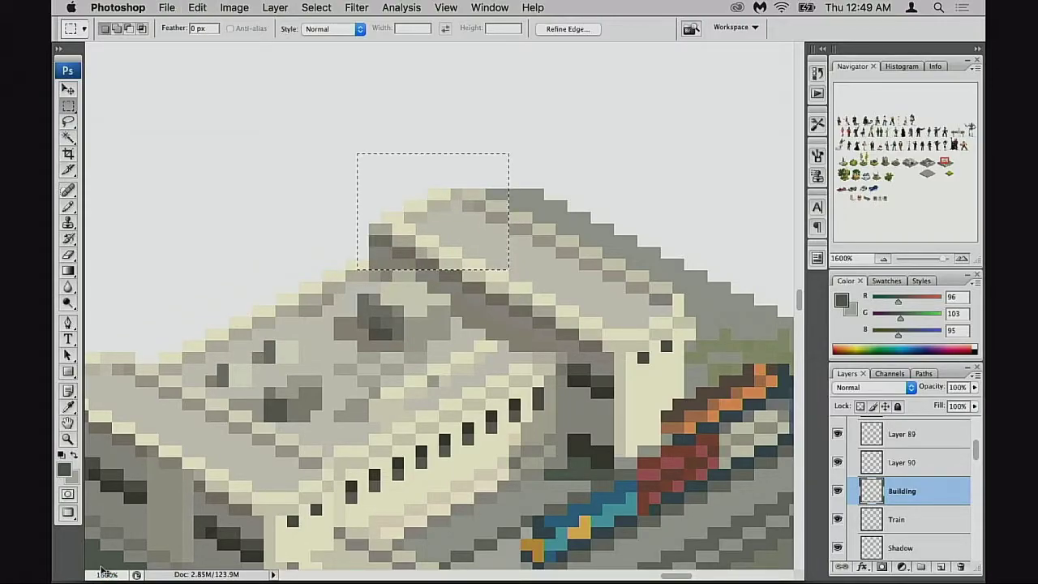
key("super+Right")
key("super+Left")
key("super+Up")
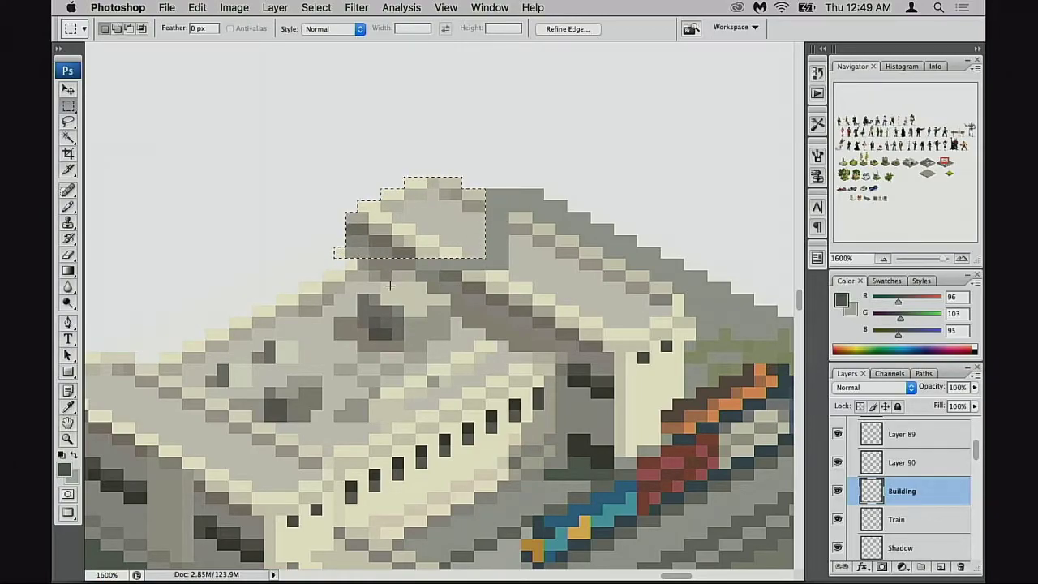
key("super+d")
Step: Erase the stray cream pixel at the outer roof edge just below the moved wing end on the Building layer
left_click(411, 311, "alt")
left_click(411, 313, "alt")
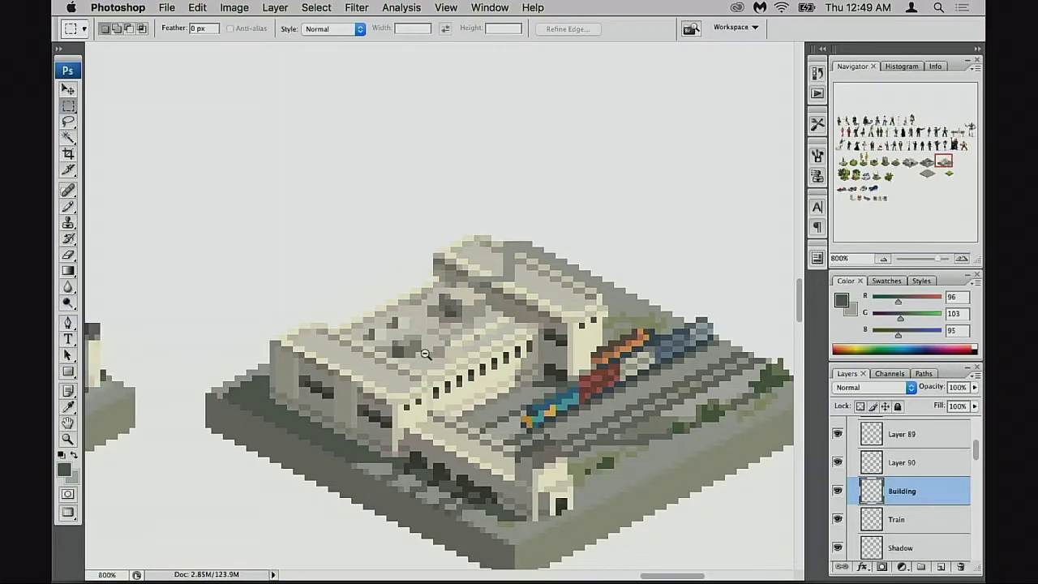
left_click(410, 326, "alt")
left_click_drag(476, 363, 467, 366)
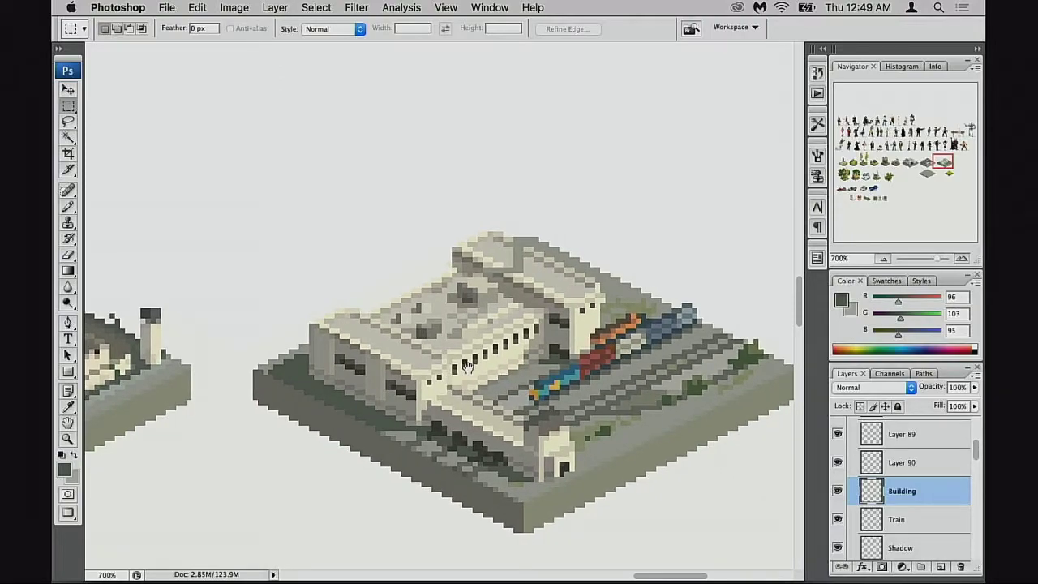
left_click_drag(444, 232, 490, 291)
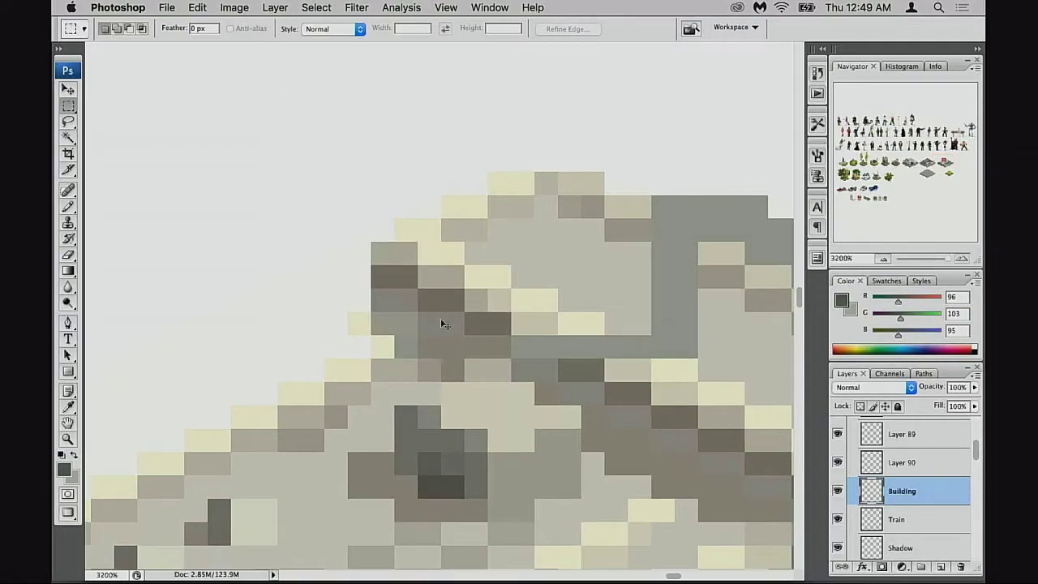
key("e")
left_click(359, 324)
left_click_drag(489, 371, 331, 351)
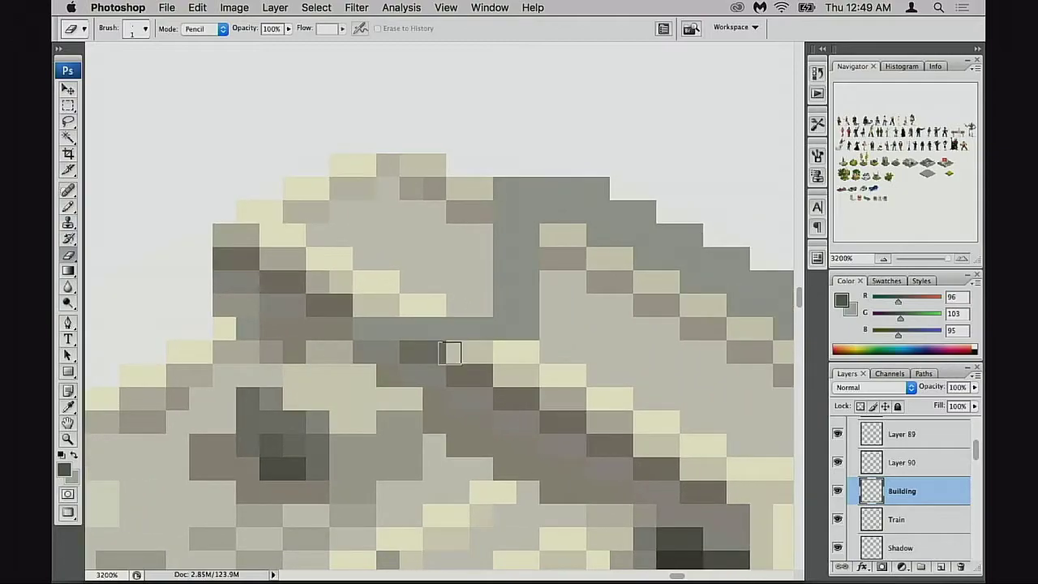
Step: Try filling the grey gap beside the raised roof end with the sampled light roof colour and beige trim colour
key("b")
left_click(444, 257, "alt")
mouse_move(503, 258)
left_mouse_down()
mouse_move(504, 295)
mouse_move(553, 321)
mouse_move(475, 308)
mouse_move(482, 321)
mouse_move(535, 328)
left_mouse_up()
left_click(526, 283)
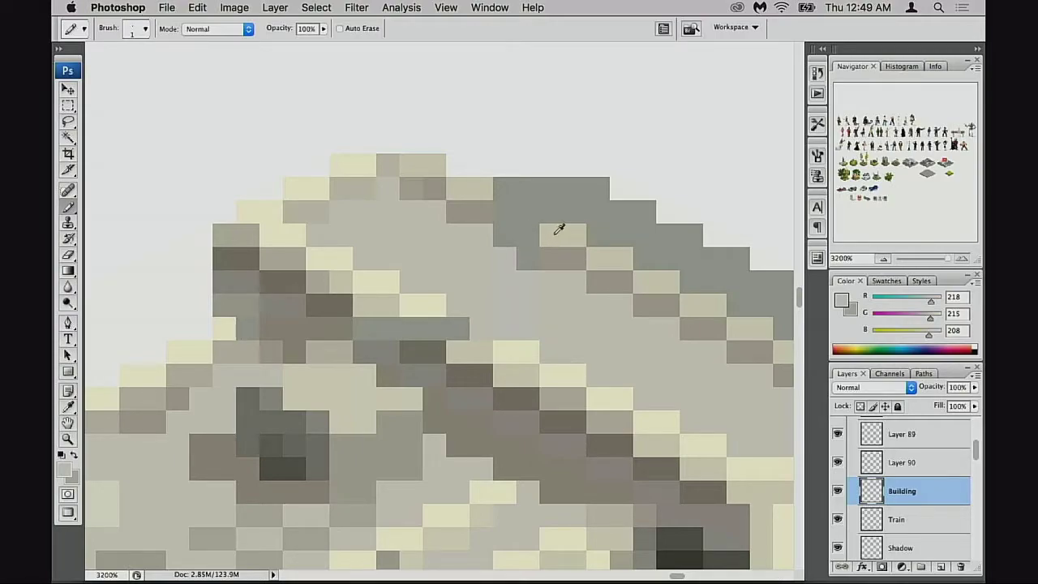
left_click(554, 233, "alt")
left_click_drag(528, 235, 514, 232)
Step: Undo the gap fill and the earlier roof edits until the roof end section is selected at its lower position
key("super+z")
key("alt+super+z")
key("alt+super+z")
key("alt+super+z")
key("alt+super+z")
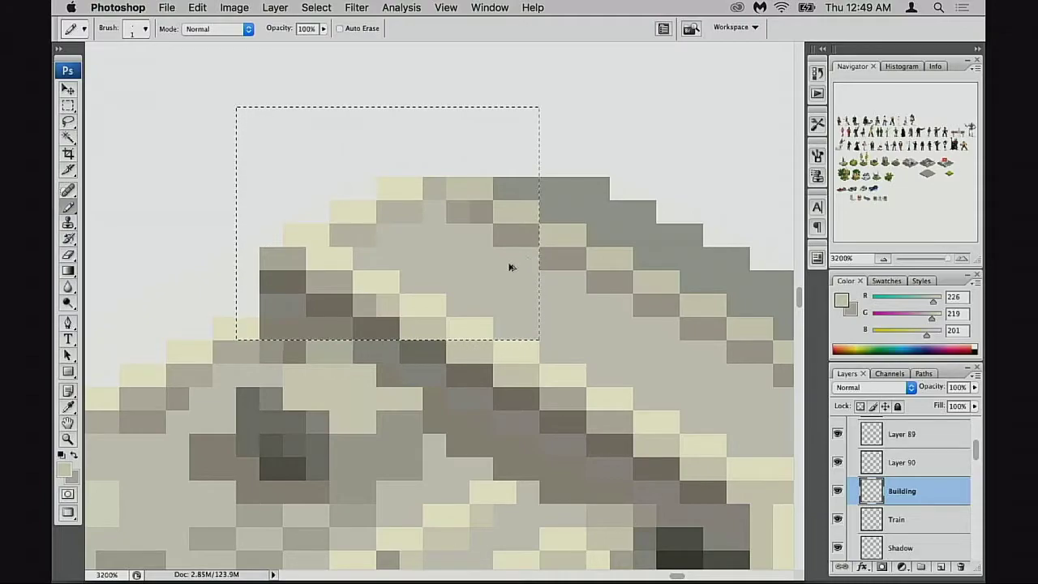
key("super+alt+z")
key("super+alt+z")
key("super+alt+z")
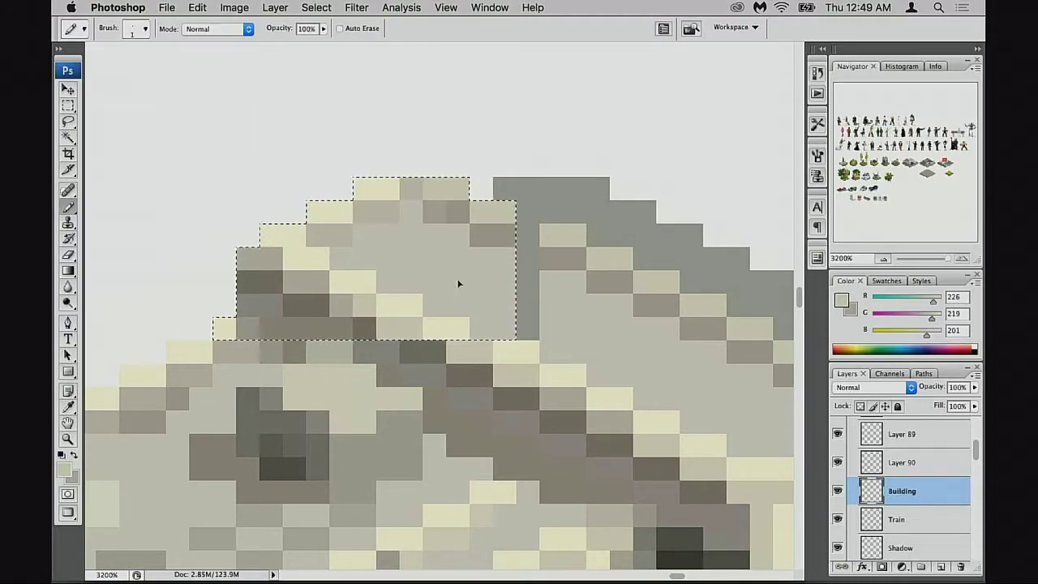
key("super+alt+z")
key("super+alt+z")
key("super+alt+z")
key("super+alt+z")
key("super+alt+z")
key("super+alt+z")
key("super+alt+z")
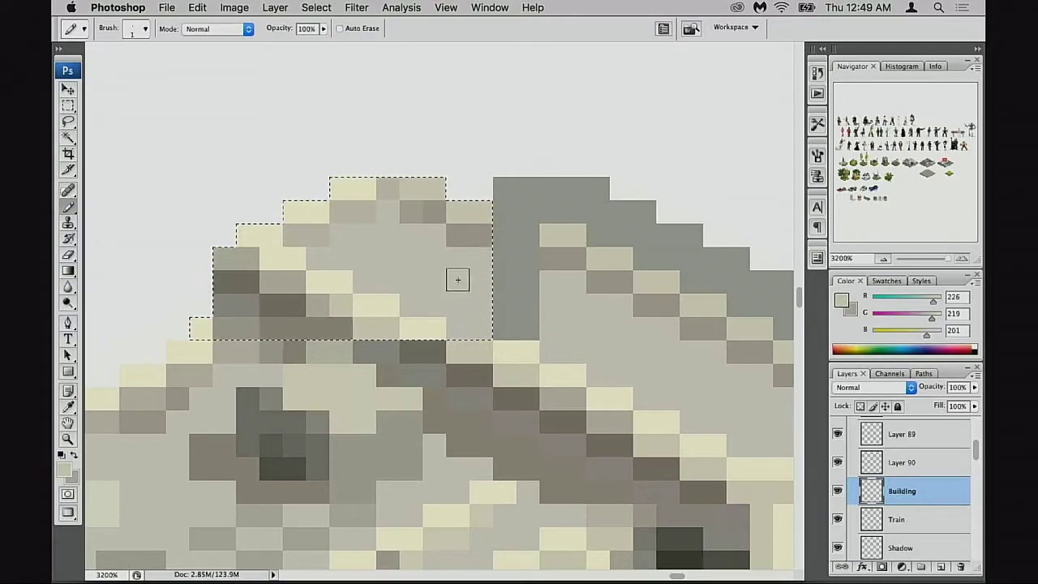
key("super+alt+z")
key("super+alt+z")
key("super+shift+z")
key("super+shift+z")
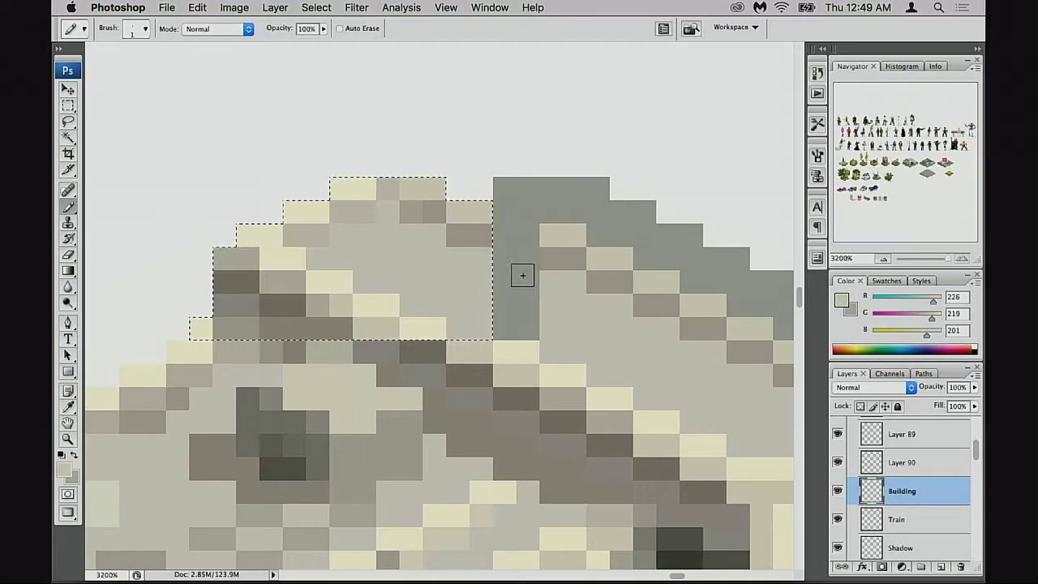
Step: Try filling the grey gap with the light roof colour and extending the trim's shadow, with the roof end deselected at its lower position
left_click(479, 268, "alt")
key("super+d")
mouse_move(503, 280)
left_mouse_down()
mouse_move(509, 313)
mouse_move(486, 314)
mouse_move(540, 327)
left_mouse_up()
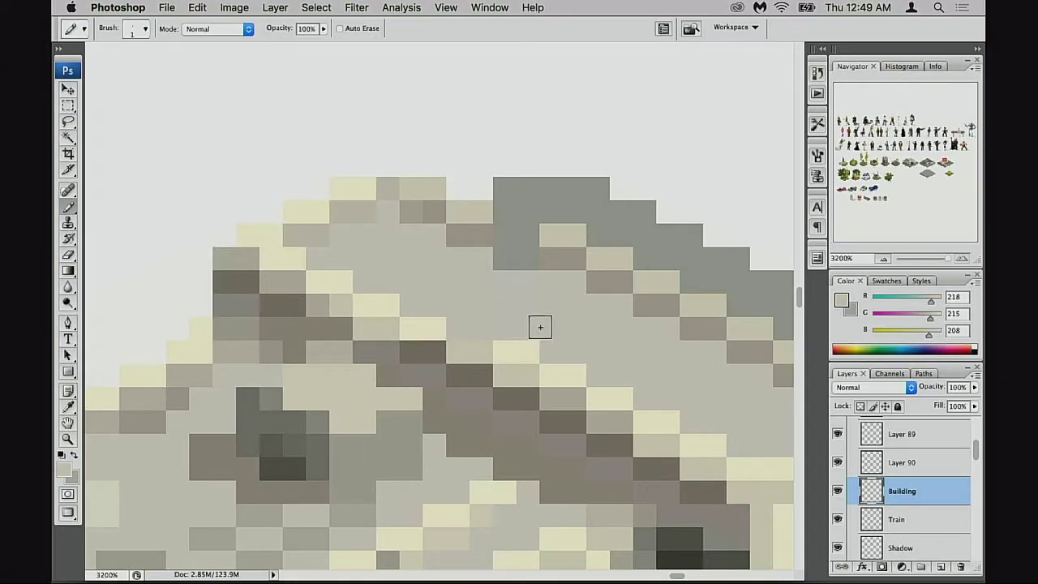
left_click(544, 252, "alt")
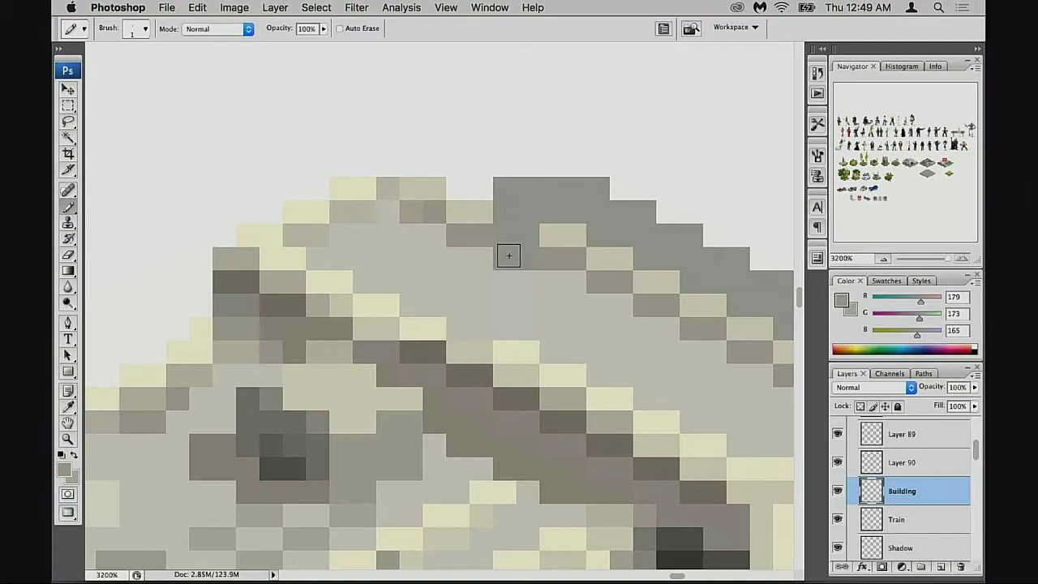
left_click(509, 256)
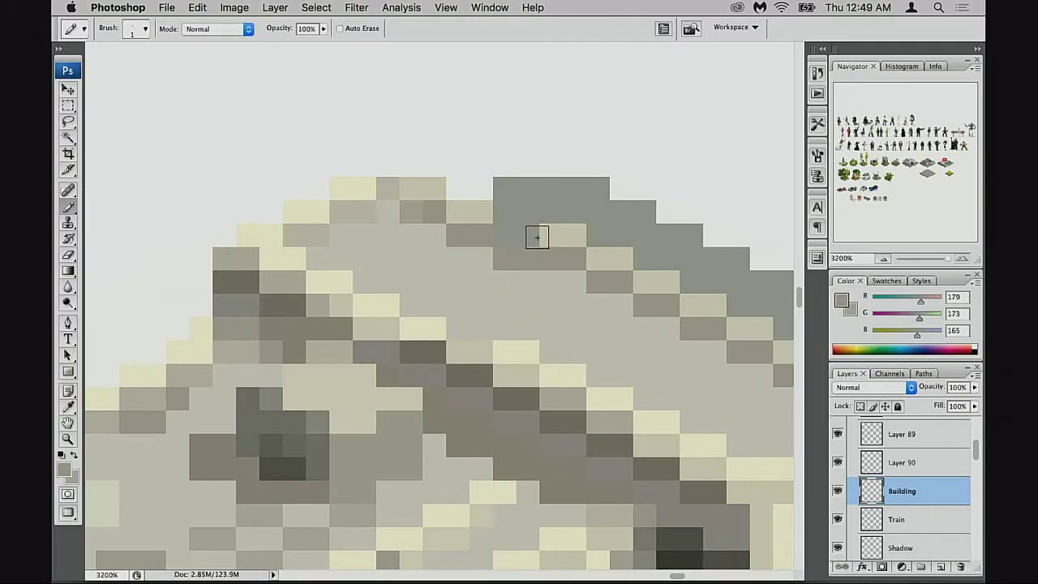
Step: Undo the pencil strokes in the gap and the deselection of the roof end section
key("super+alt+z")
key("super+alt+z")
key("super+alt+z")
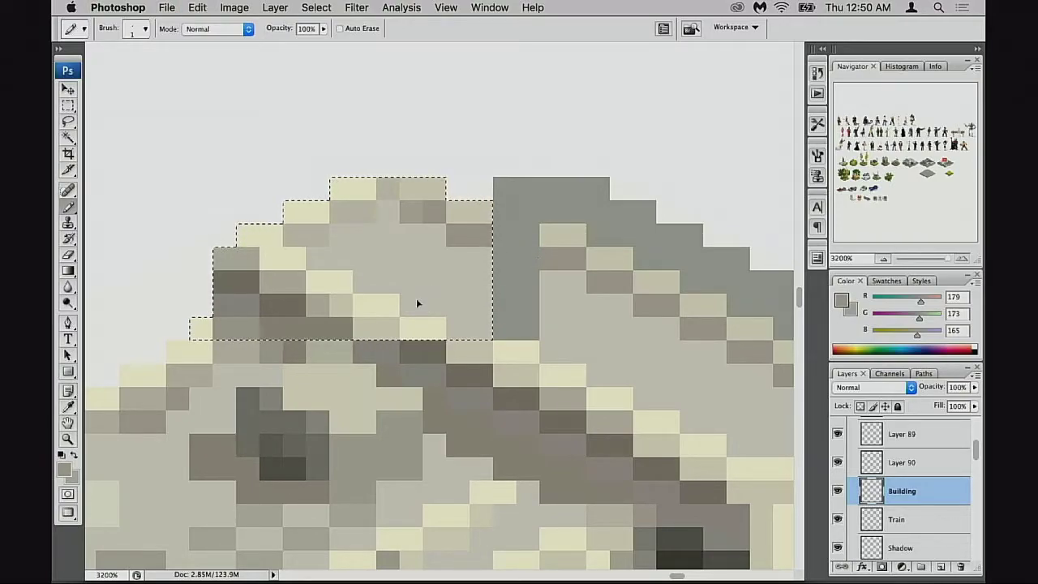
Step: Move the selected roof end section up by one pixel overall and deselect it
key("super+Up")
key("super+Up")
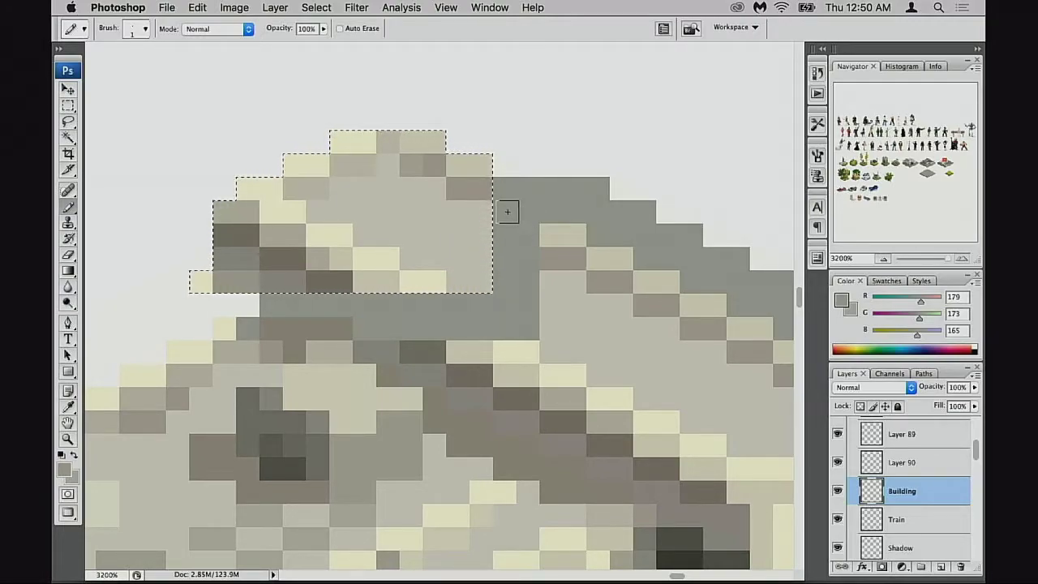
key("super+Down")
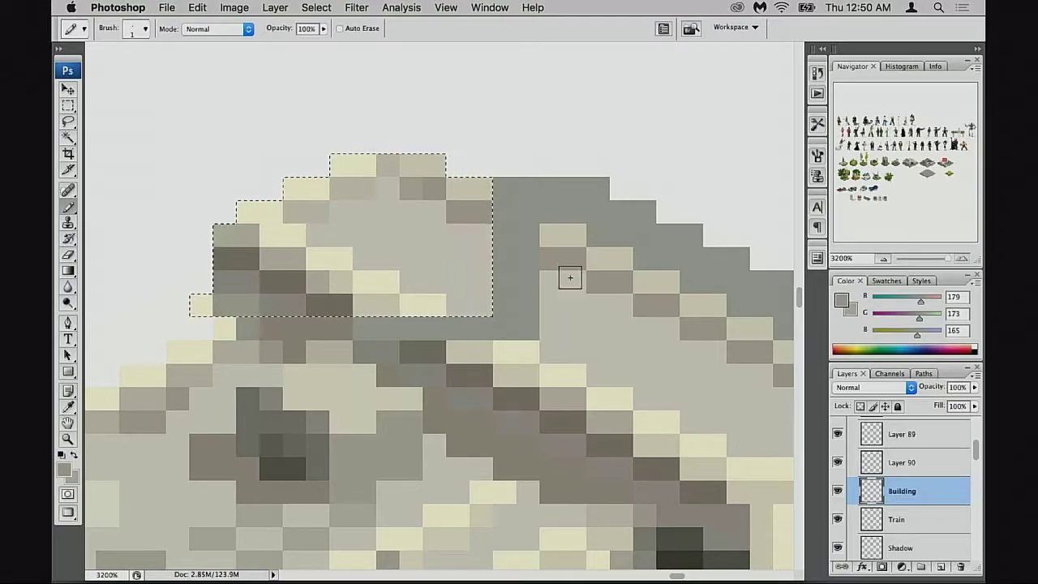
key("super+d")
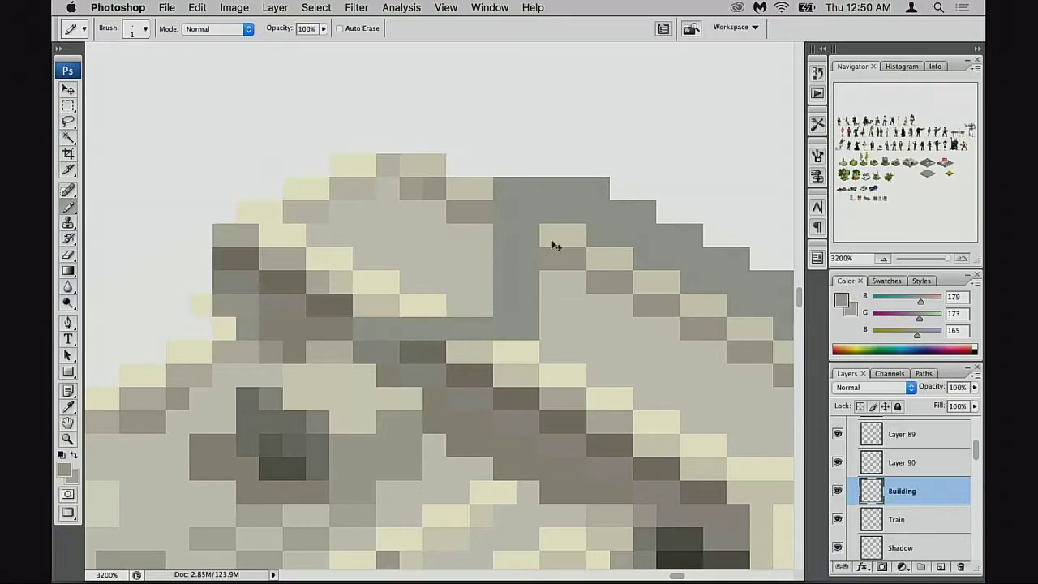
Step: Extend the roof's back trim across the grey gap with the sampled beige highlight and darker shadow pixels
left_click(564, 235, "alt")
left_click(504, 212)
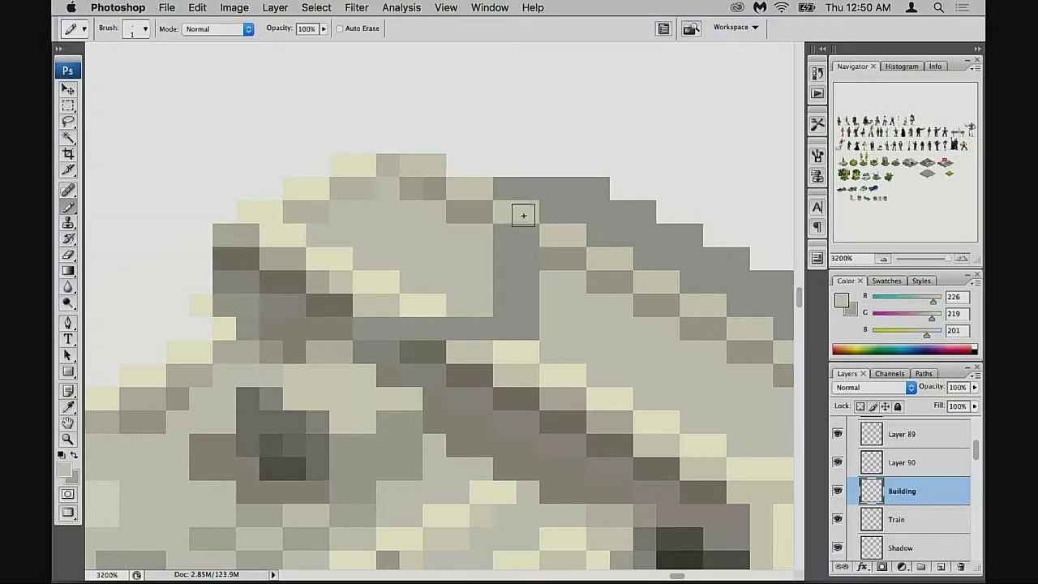
left_click(480, 217, "alt")
left_click(510, 239)
left_click(528, 242)
Step: Fill the rest of the gap with the light roof colour and continue the cream front edge through it
left_click(553, 289, "alt")
mouse_move(529, 282)
left_mouse_down()
mouse_move(510, 268)
mouse_move(517, 281)
mouse_move(487, 329)
left_mouse_up()
left_click(425, 311, "alt")
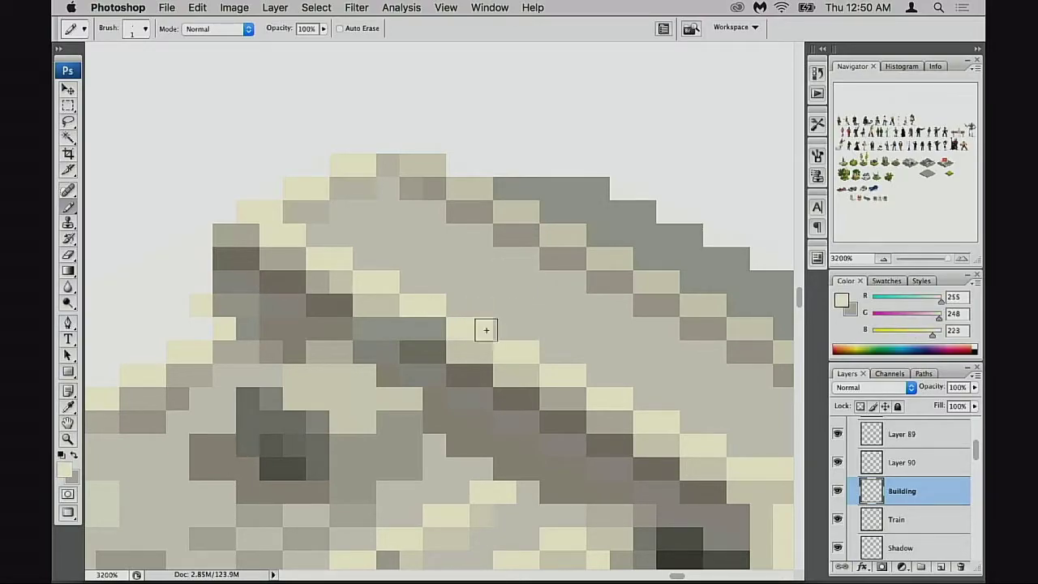
Step: Continue the dark shadow line and the beige pixels beneath the roof's cream front edge with sampled colours
left_click(429, 348, "alt")
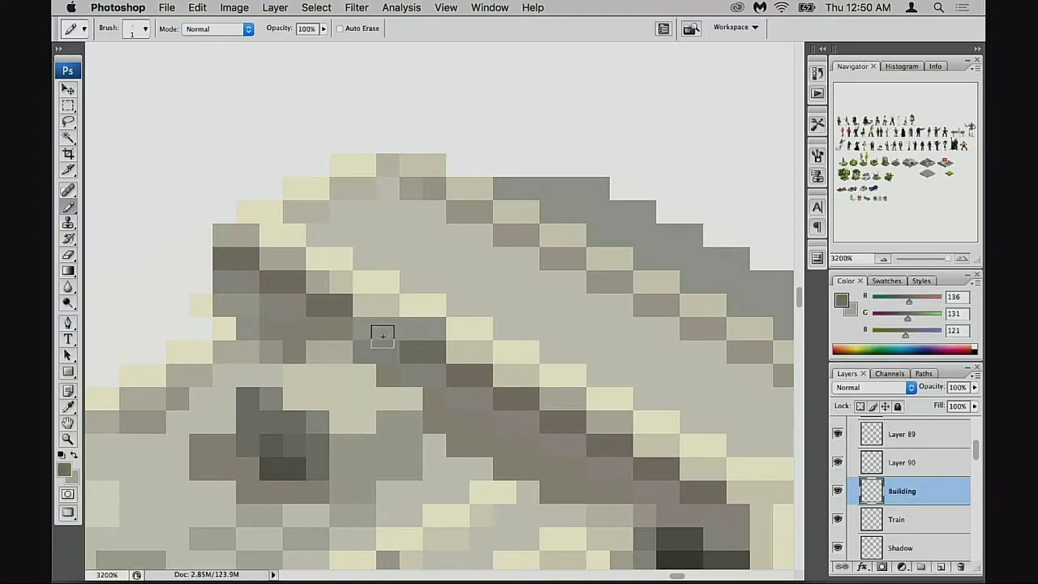
left_click(364, 329)
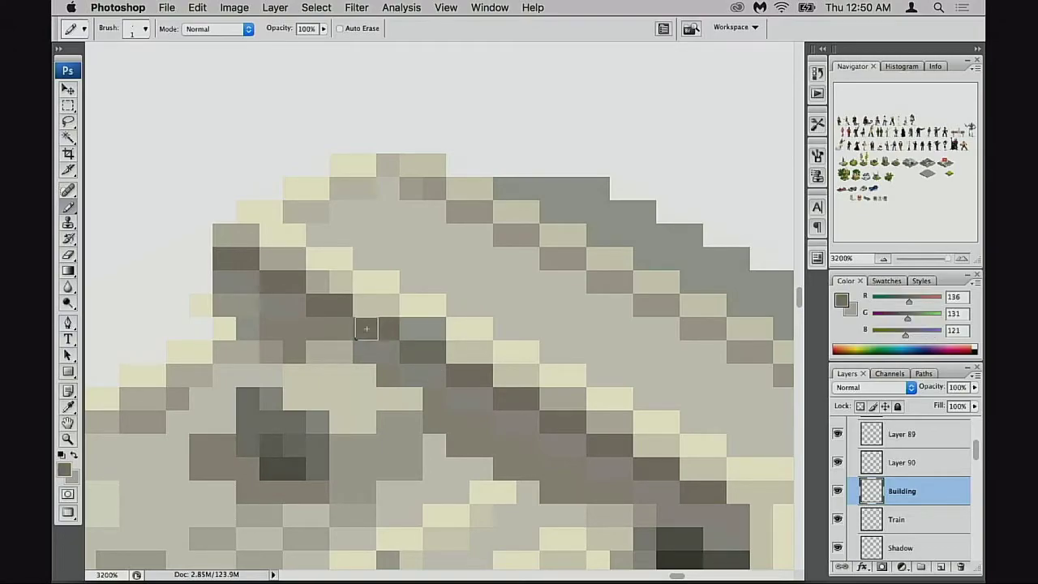
left_click(405, 308, "alt")
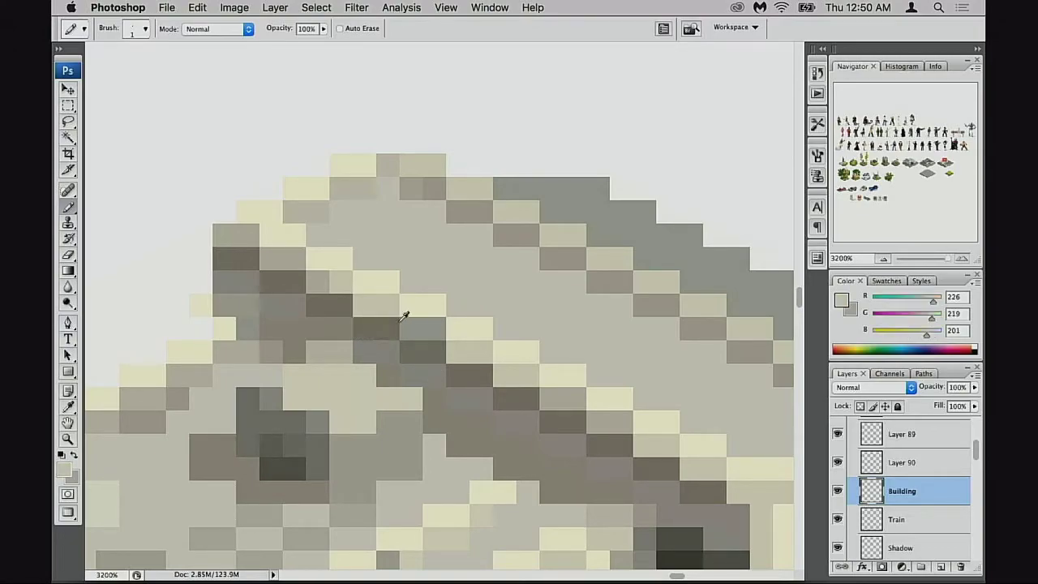
Step: Clean up the corner where the raised wall meets the lower roof, recolouring cream pixels grey-beige and erasing the stray pixel outside the wall
left_click(403, 366, "alt")
left_click(403, 366, "alt")
left_click(416, 367, "alt")
left_click(432, 363, "alt")
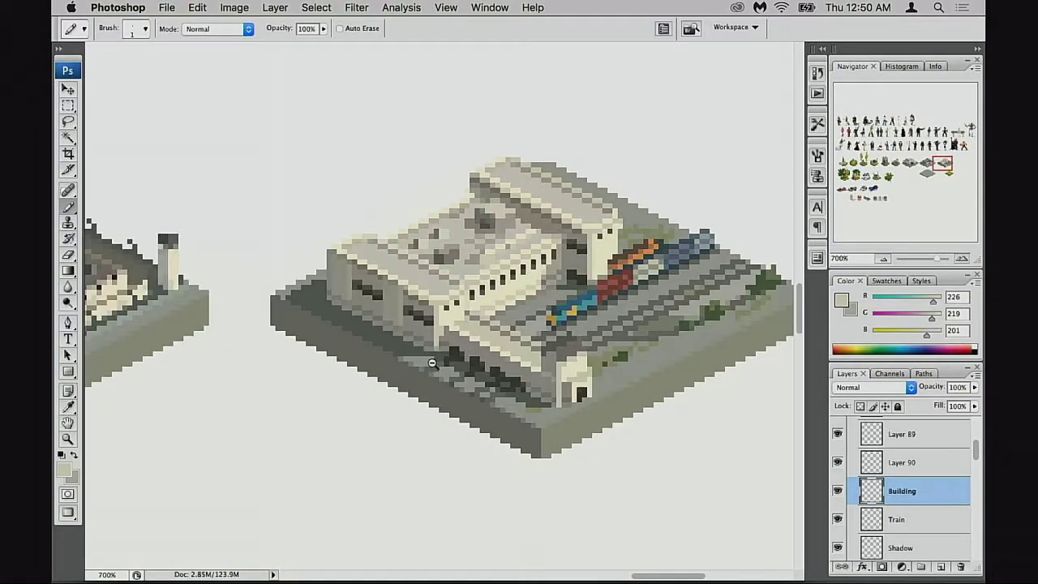
left_click_drag(470, 323, 388, 386)
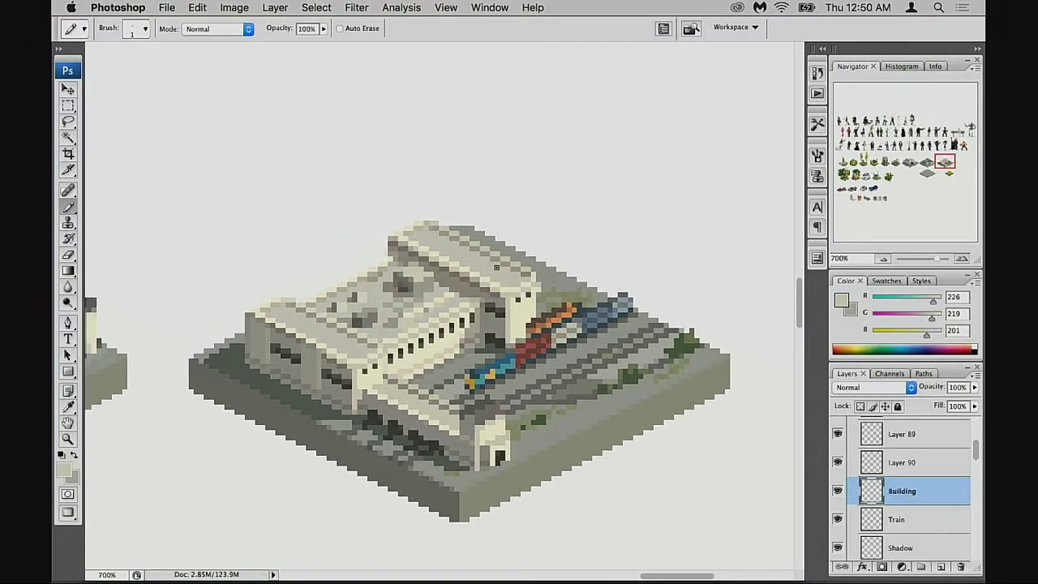
left_click_drag(385, 225, 415, 259)
left_click(412, 357, "alt")
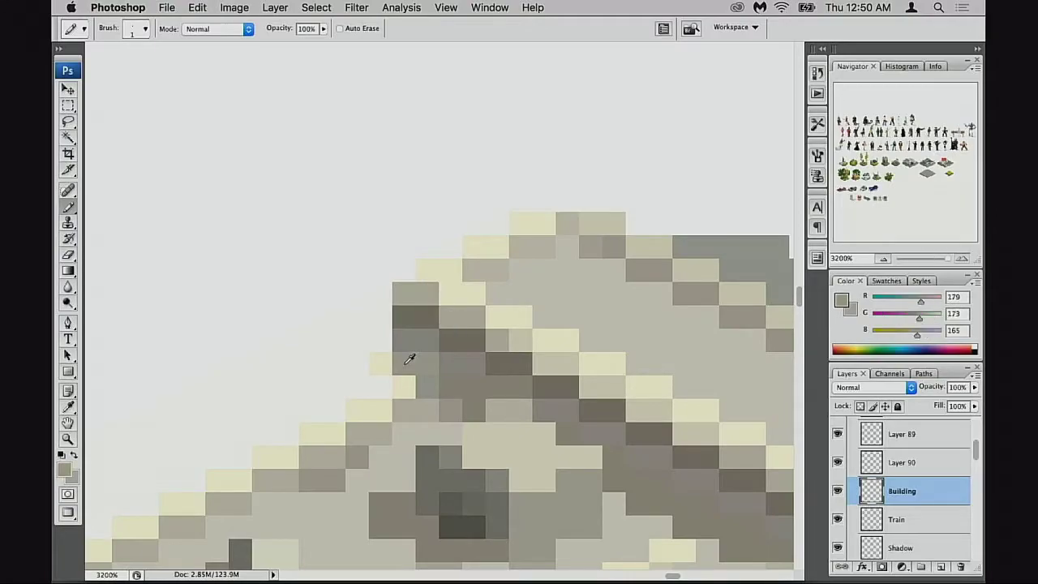
left_click(401, 384)
key("e")
Step: Tidy the raised wall's base at the lower roof's back corner, painting its shaded pixels with the sampled grey-brown
left_click(431, 371, "alt")
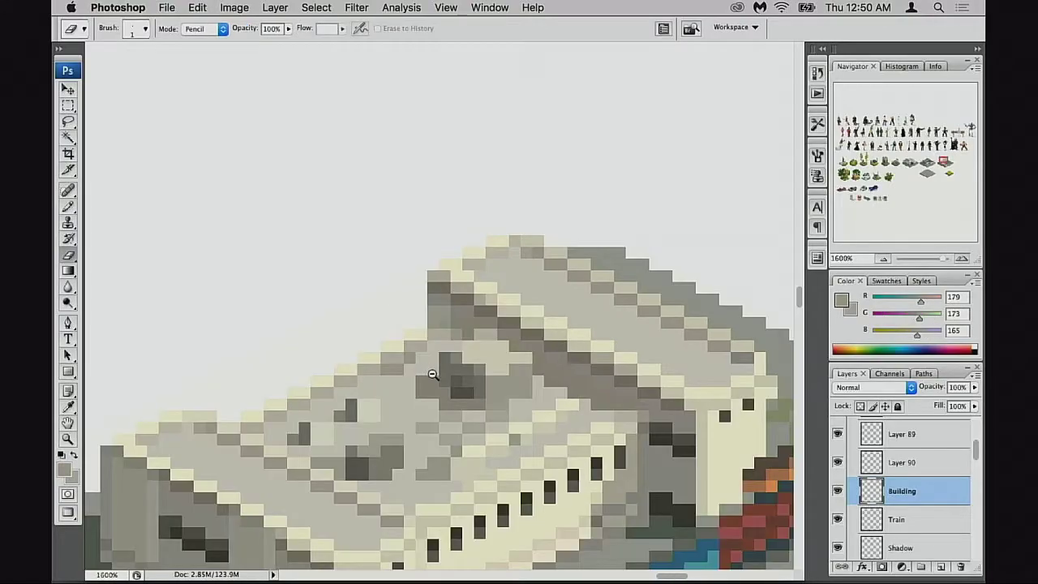
left_click(433, 375, "alt")
left_click(439, 373, "alt")
left_click(458, 267, "super")
left_click(456, 268)
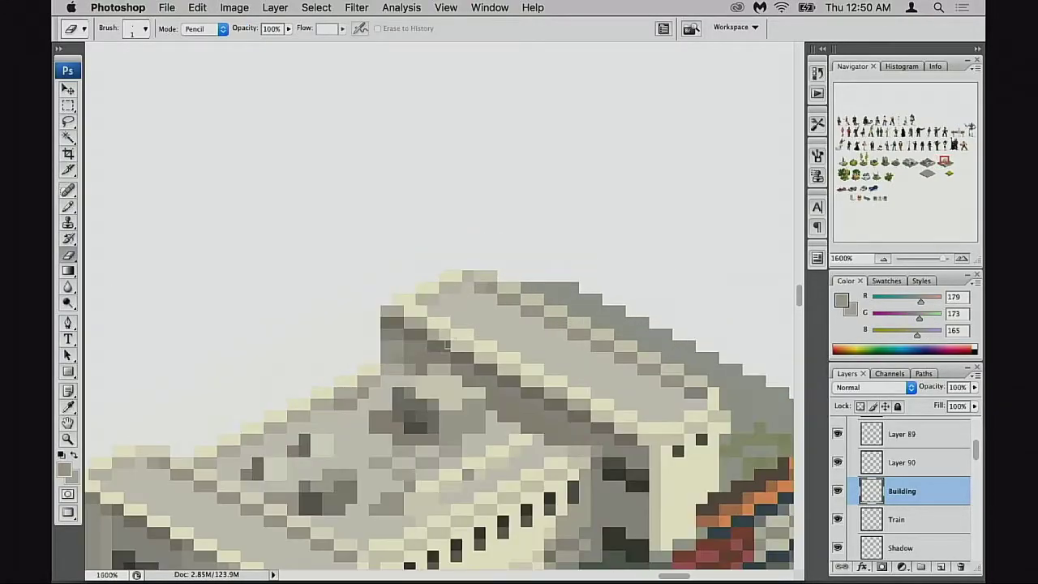
left_click(416, 359)
key("Return")
key("b")
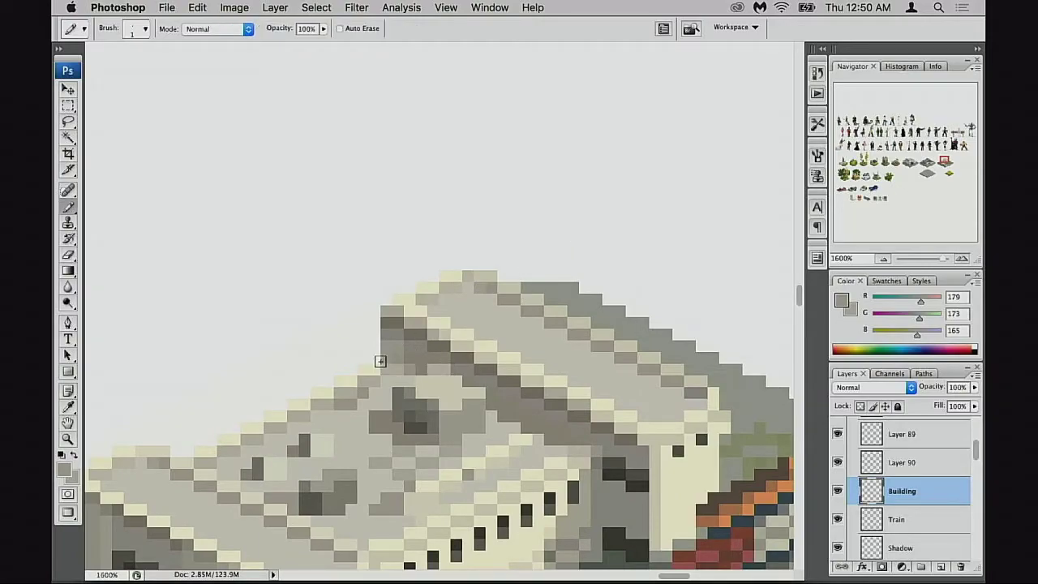
left_click(416, 350, "alt")
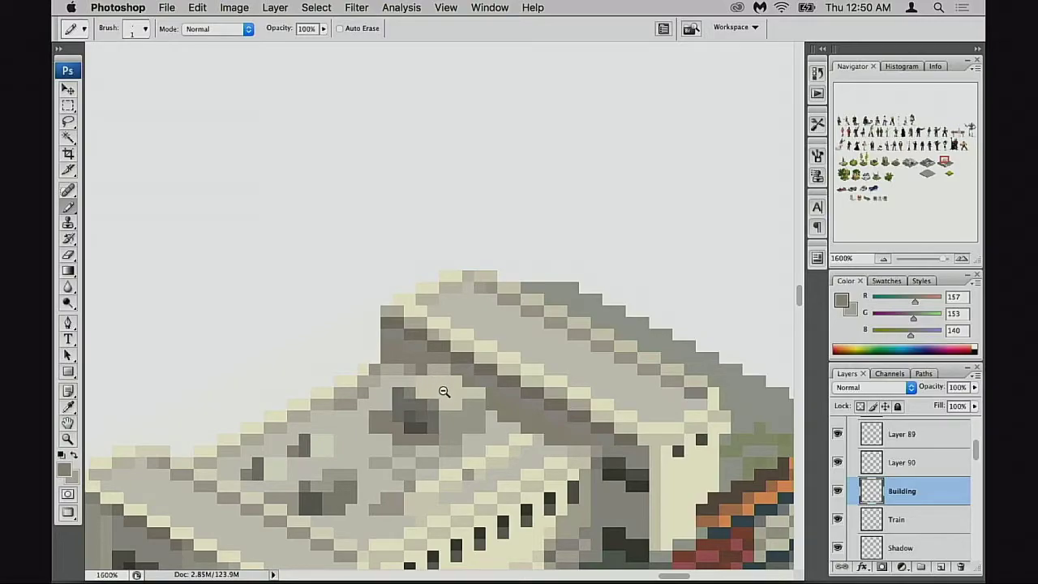
Step: Examine the reworked roof end within the whole train station tile and return to the roof corner
left_click(444, 392, "alt")
left_click(447, 394, "alt")
left_click(450, 393, "alt")
left_click(456, 391, "alt")
left_click_drag(490, 272, 480, 322)
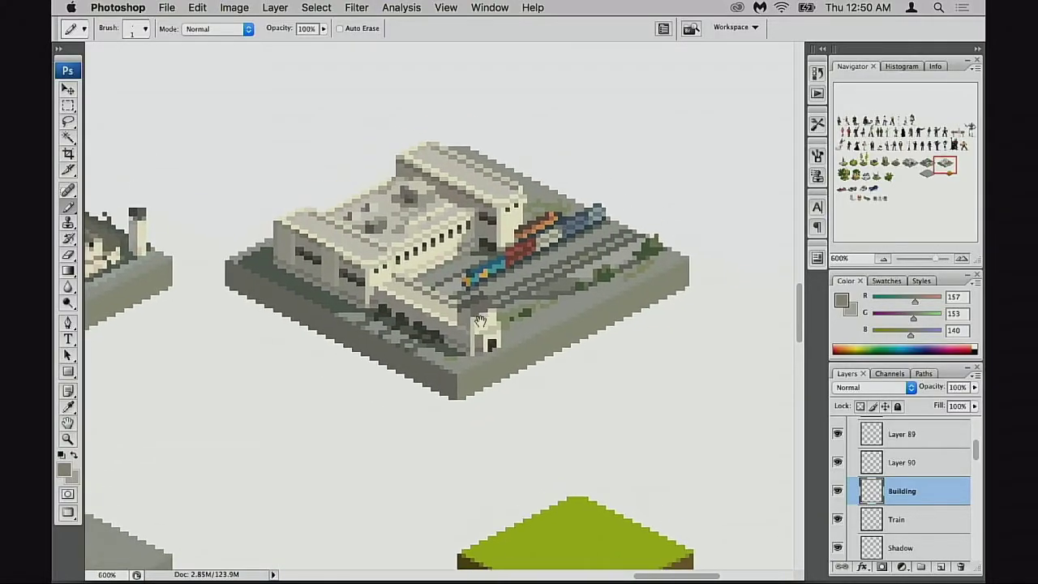
left_click(481, 300, "alt")
left_click_drag(339, 218, 392, 275)
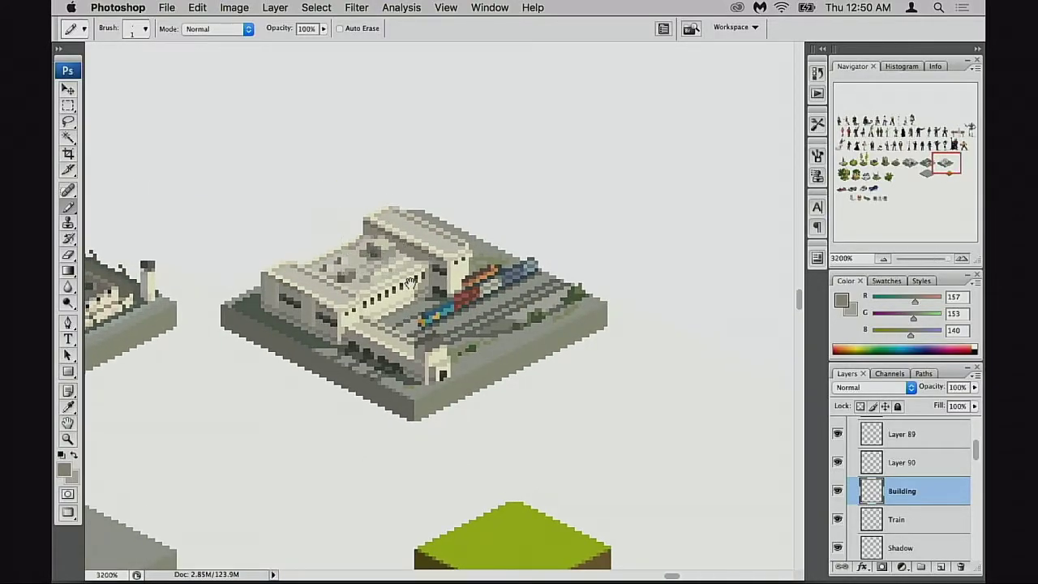
left_click_drag(434, 300, 441, 303)
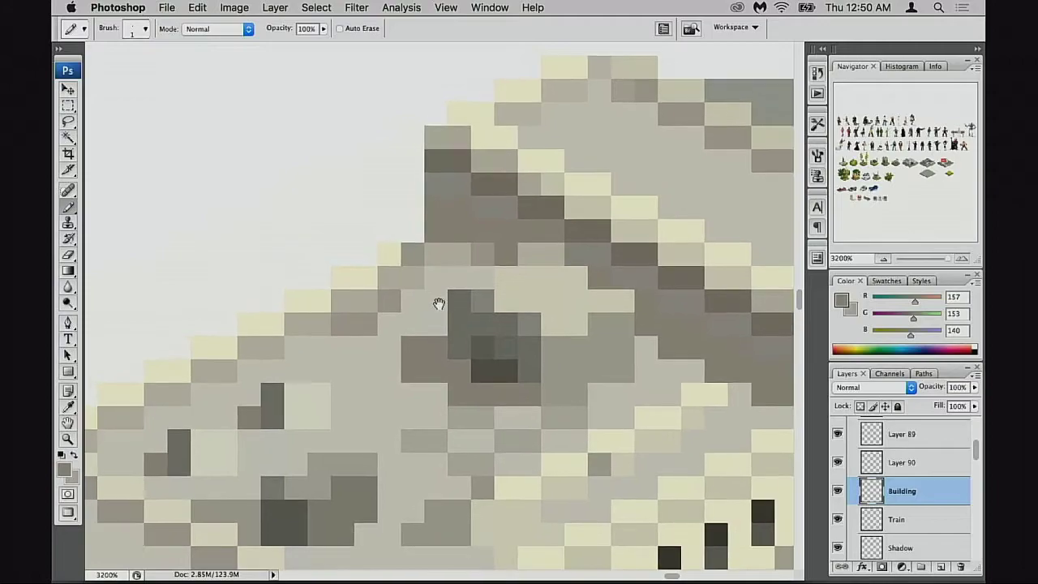
Step: Find which layer holds the extra grey shadow pixels inside the lower roof's back edge and erase them from Layer 90
left_click(387, 323, "alt")
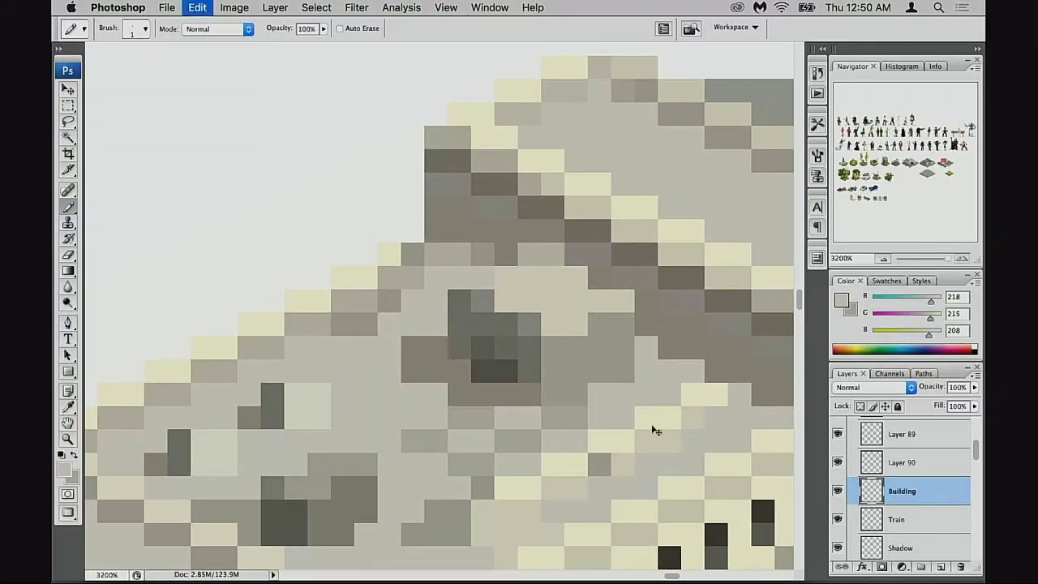
left_click(839, 491)
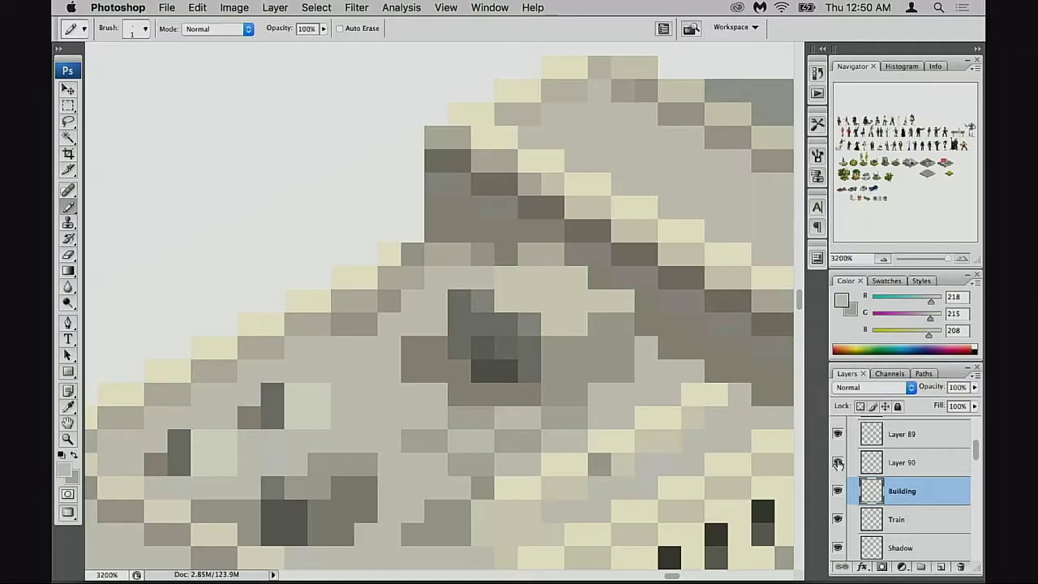
left_click(837, 462)
left_click(837, 462)
left_click(900, 462)
key("e")
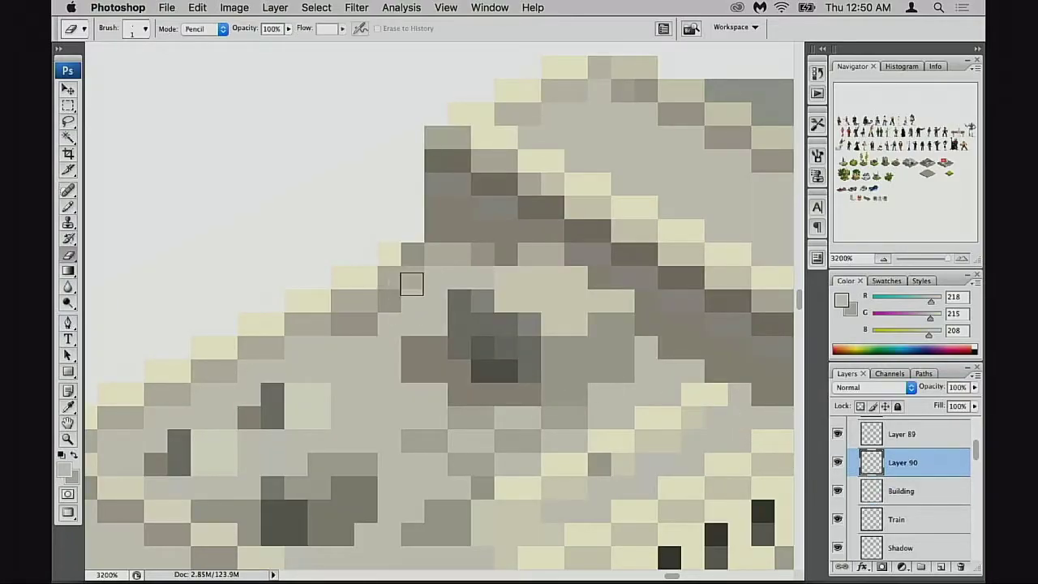
left_click(837, 463)
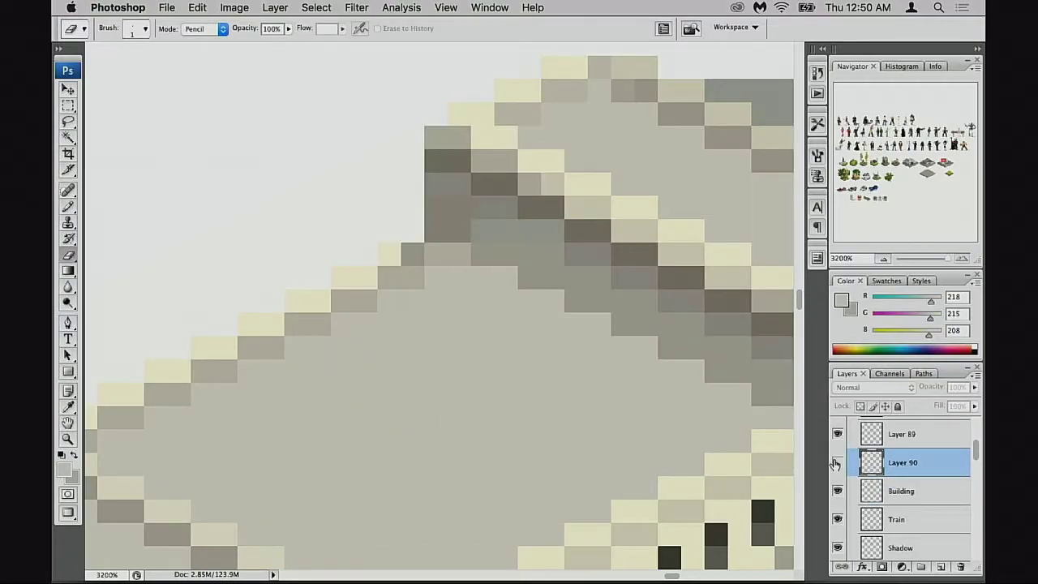
left_click(838, 463)
left_click(838, 493)
left_click(838, 492)
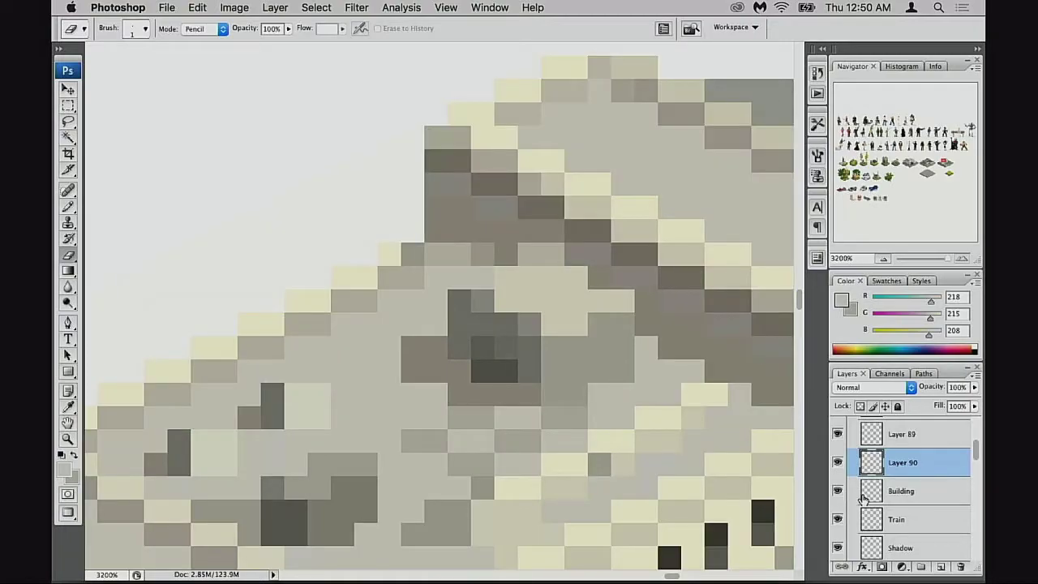
Step: On the Building layer, paint the grey pixel where the lower roof's back edge meets the wall with the sampled cream
left_click(863, 492)
key("b")
left_click(399, 251, "alt")
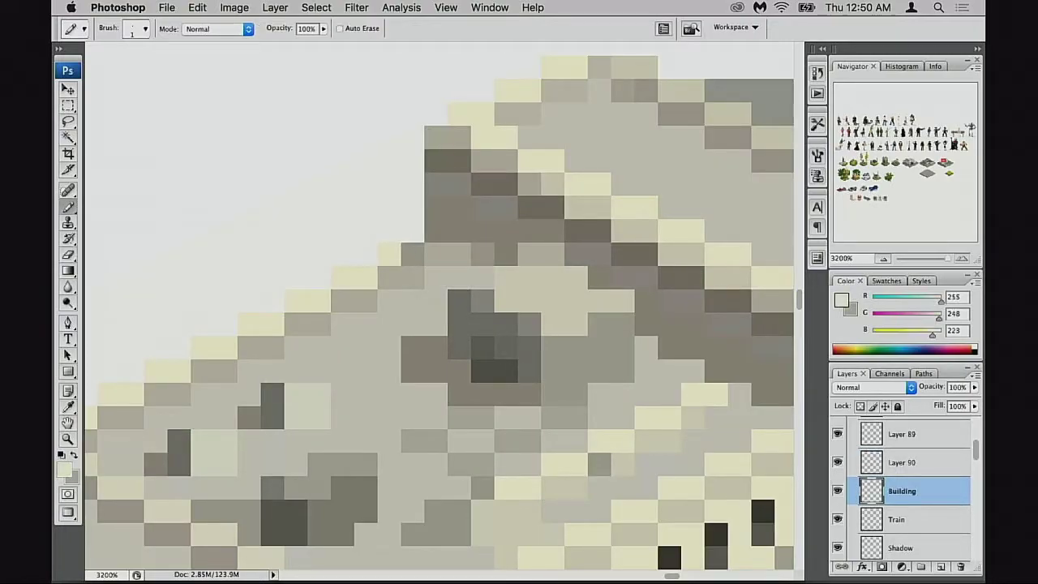
left_click(413, 255)
left_click(455, 334, "alt")
left_click(455, 335, "alt")
left_click(458, 340, "alt")
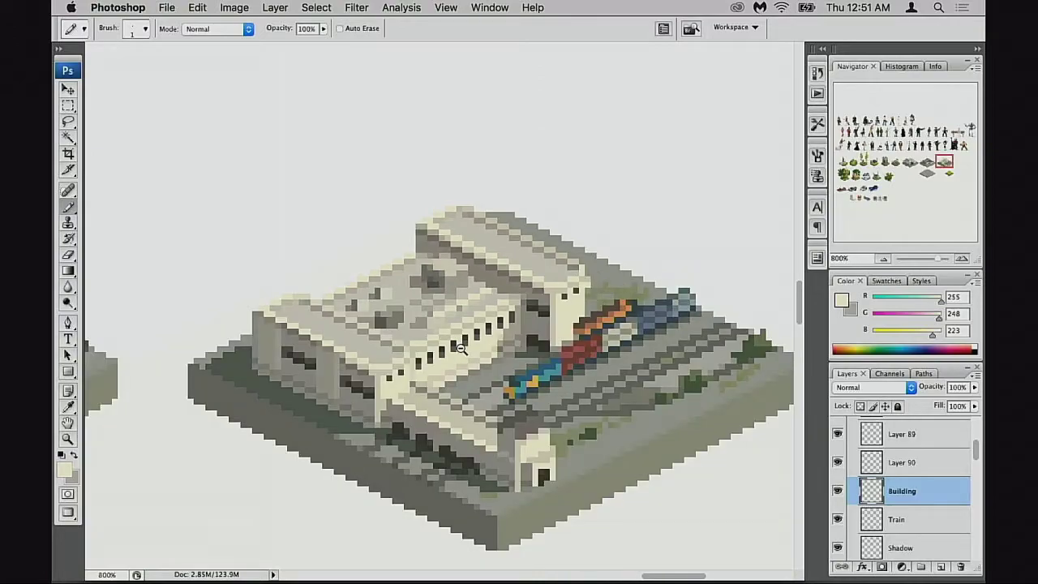
left_click(459, 349, "ctrl+alt")
scroll(880, 479, "down", 10)
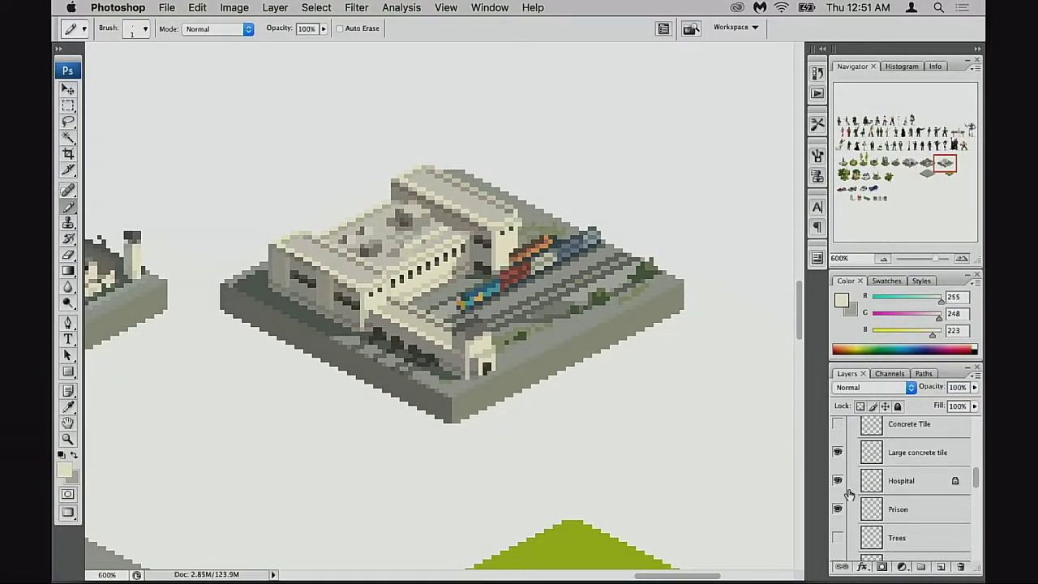
Step: Find which layer holds the grey ground pixels behind the upper roof's back corner and erase them from Large concrete tile copy
left_click(841, 457)
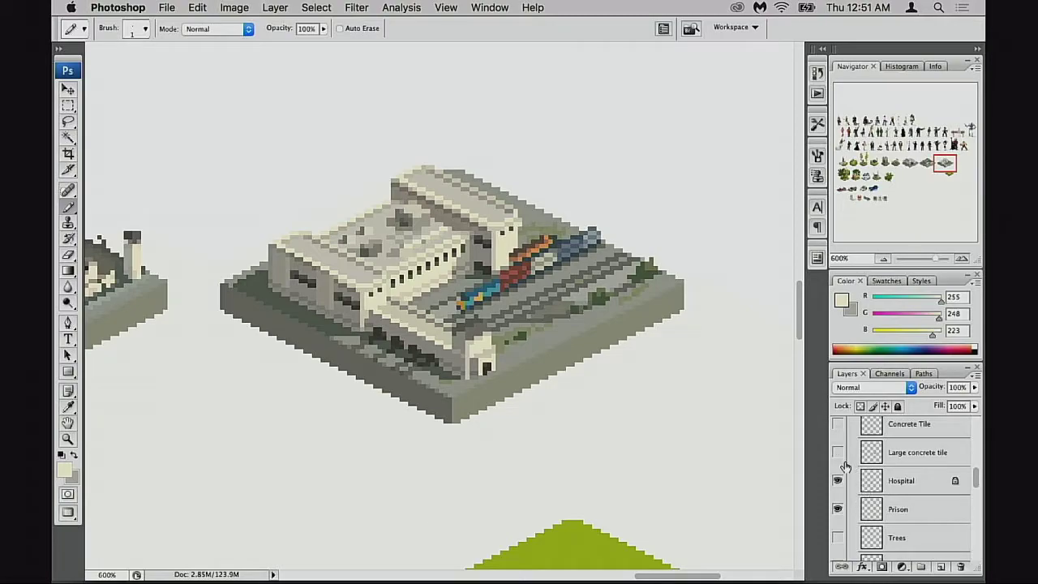
left_click(840, 458)
scroll(842, 464, "up", 3)
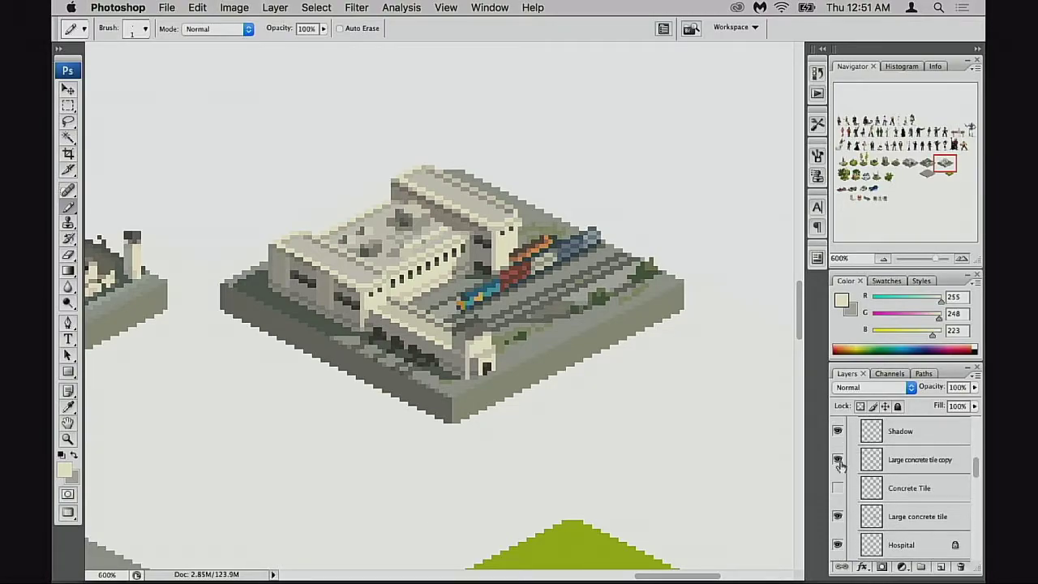
left_click(839, 461)
left_click(840, 461)
scroll(441, 158, "up", 5)
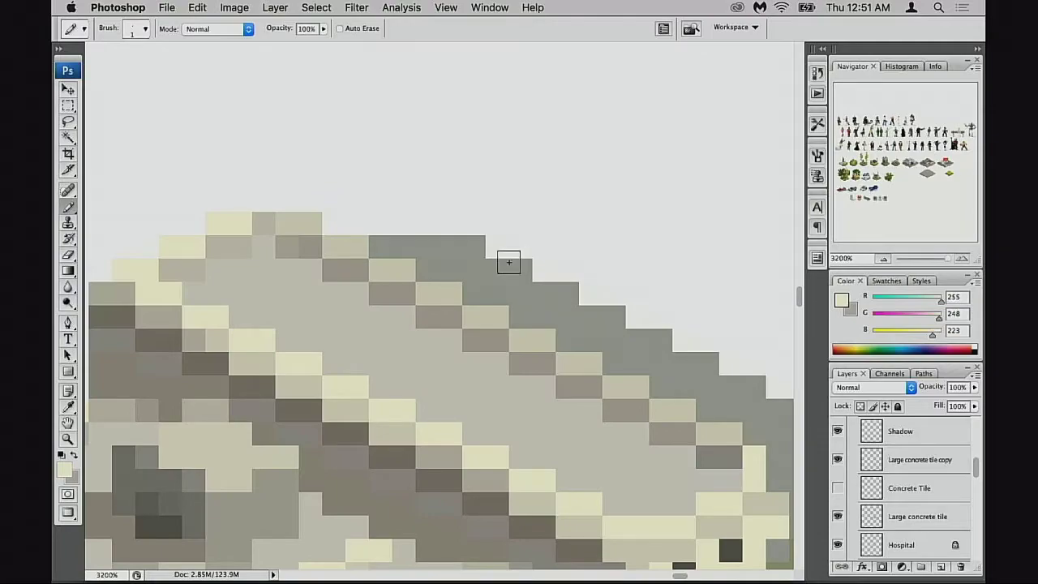
key("e")
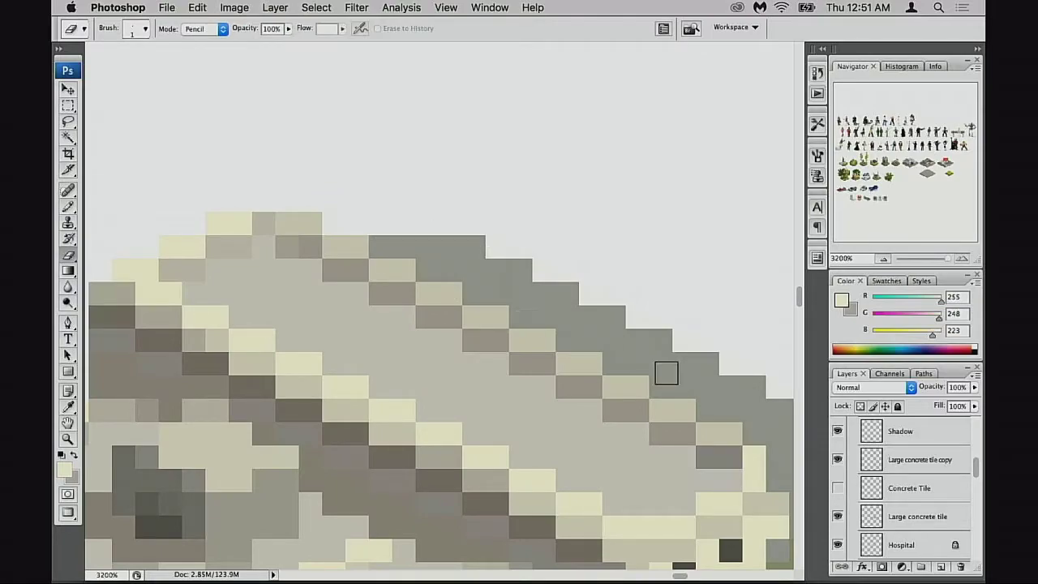
left_click(874, 460)
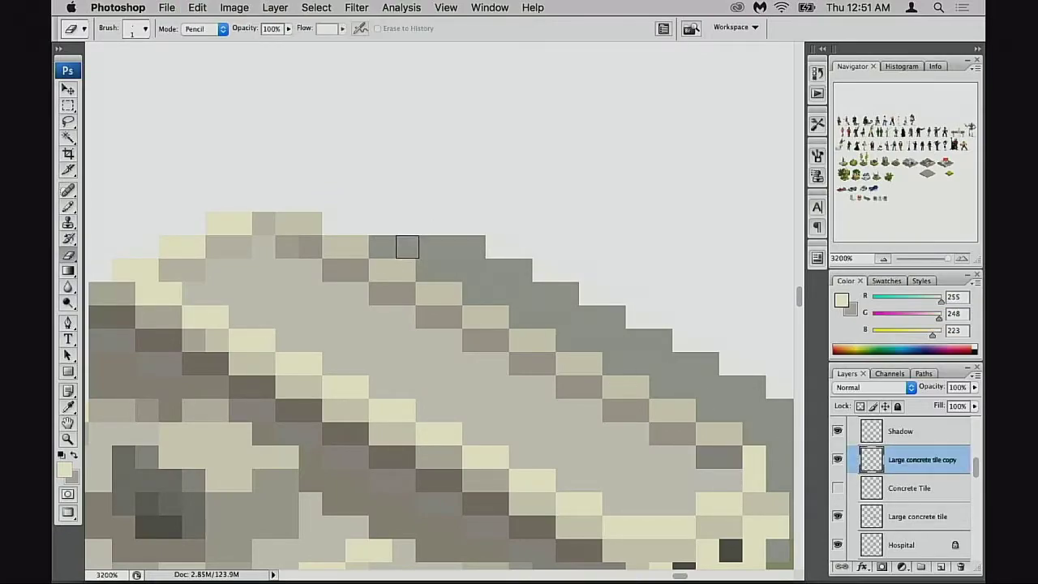
left_click(391, 247)
Step: Examine the trimmed back corner within the whole train station tile and check what the Concrete Tile layer contributes
scroll(455, 318, "down", 6)
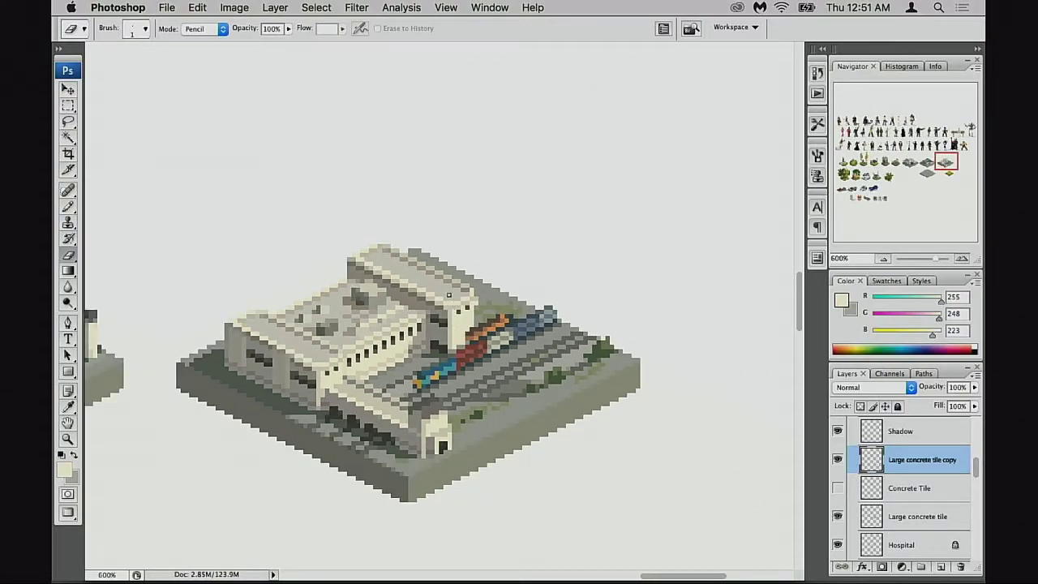
scroll(442, 290, "up", 6)
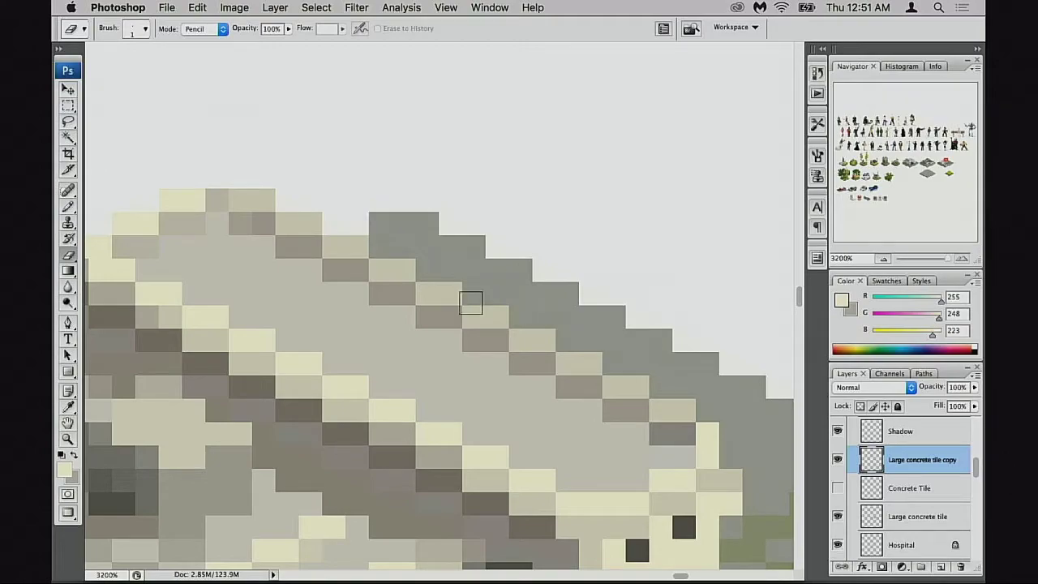
scroll(436, 290, "down", 7)
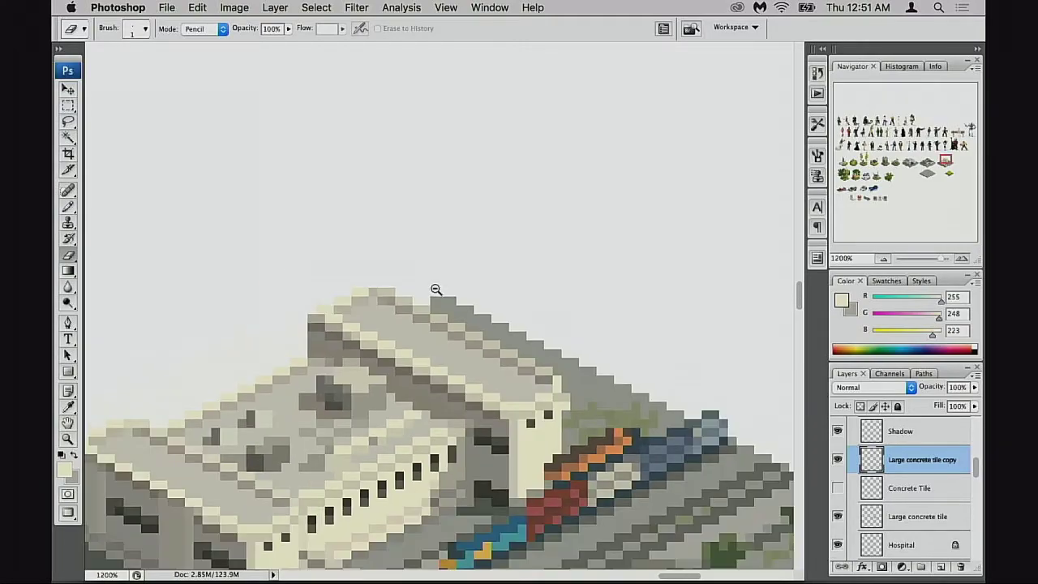
left_click_drag(541, 344, 531, 248)
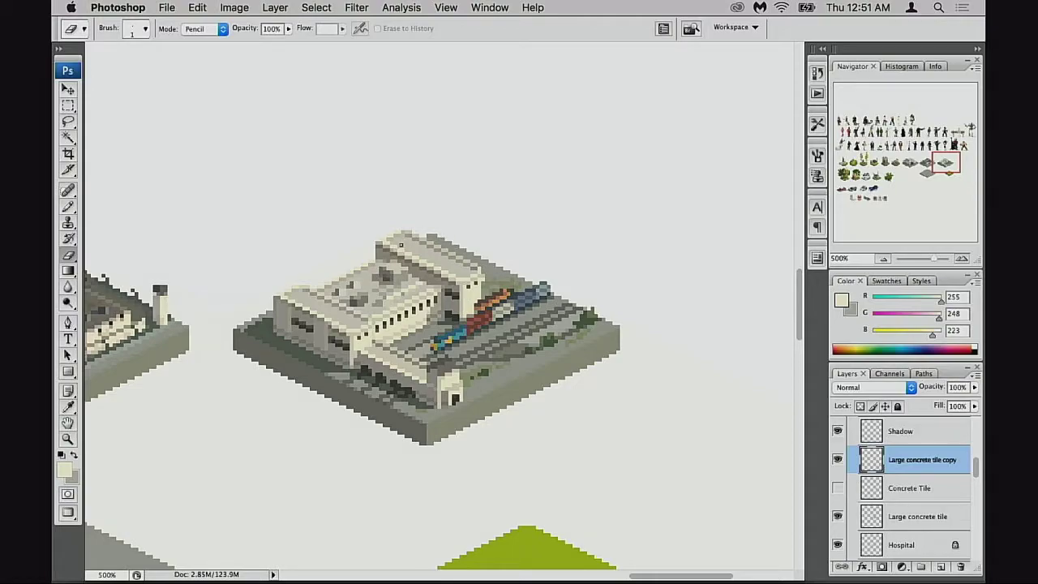
left_click_drag(402, 290, 408, 305)
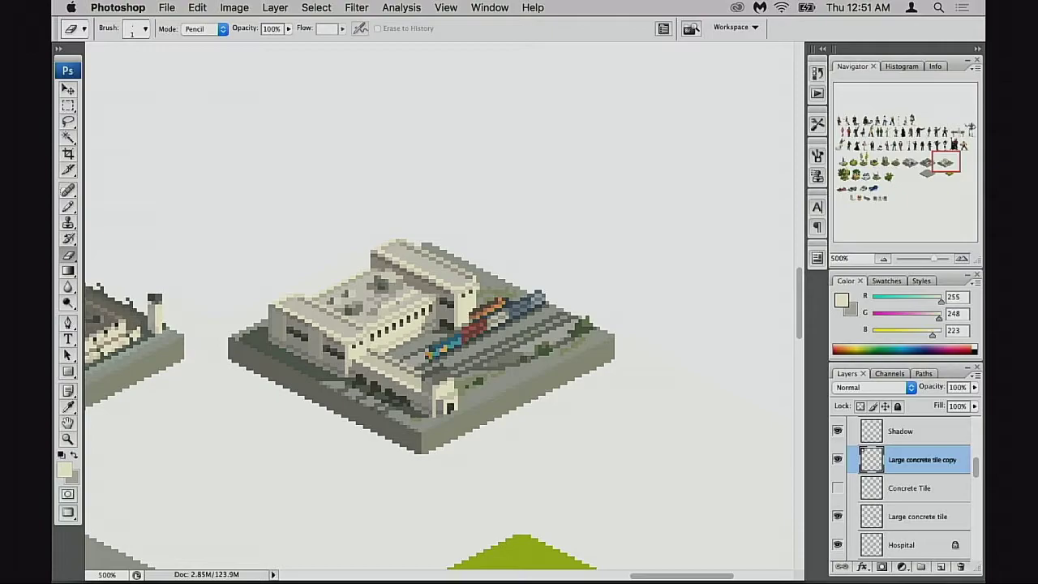
left_click(838, 488)
left_click(838, 489)
Step: Flip the train station layers from Diesel down to Large concrete tile copy horizontally to check the drawing, and undo the flip
scroll(884, 460, "up", 8)
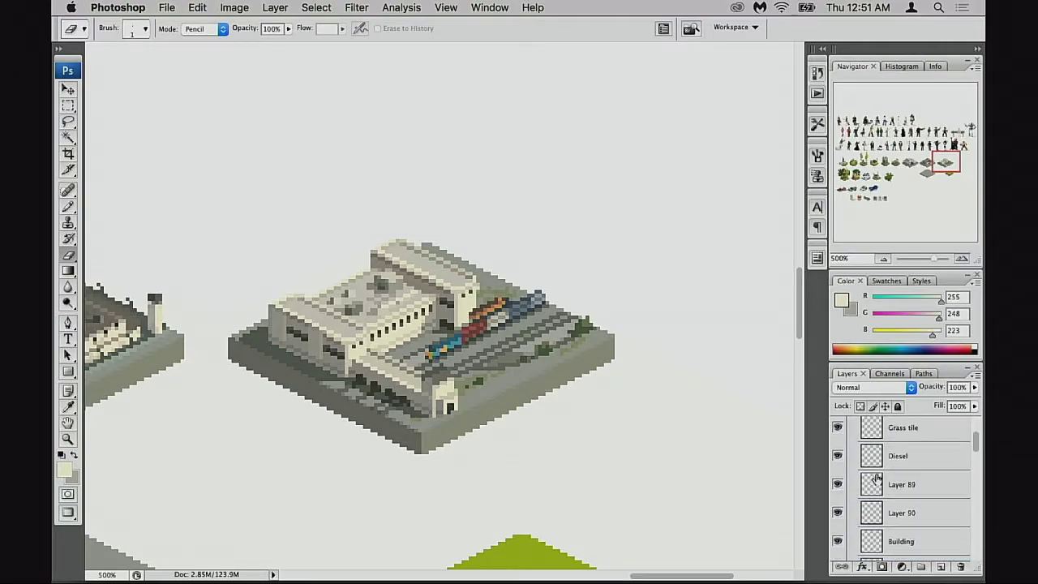
scroll(877, 477, "up", 1)
left_click(876, 489, "shift")
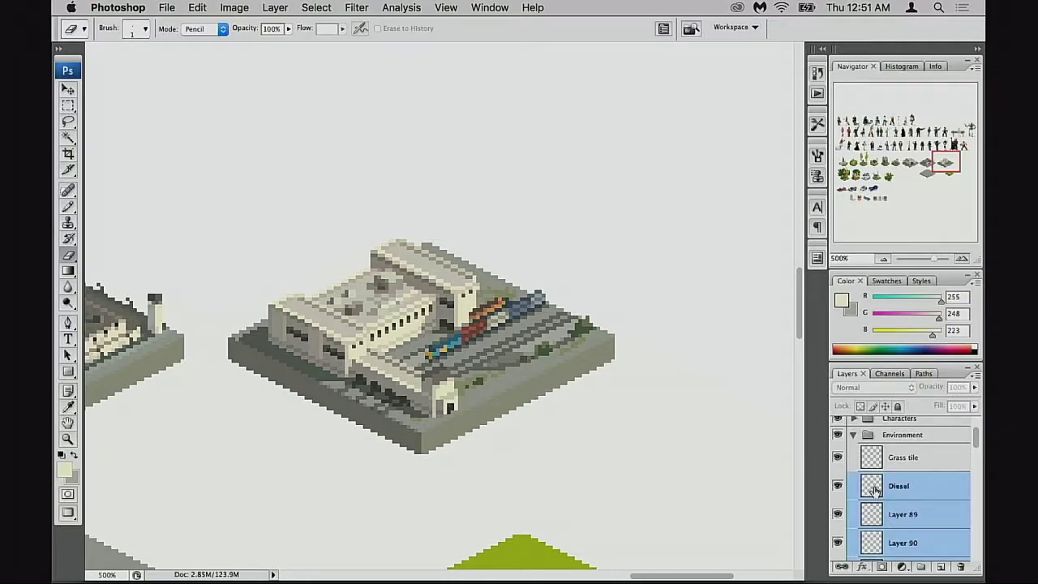
key("super+t")
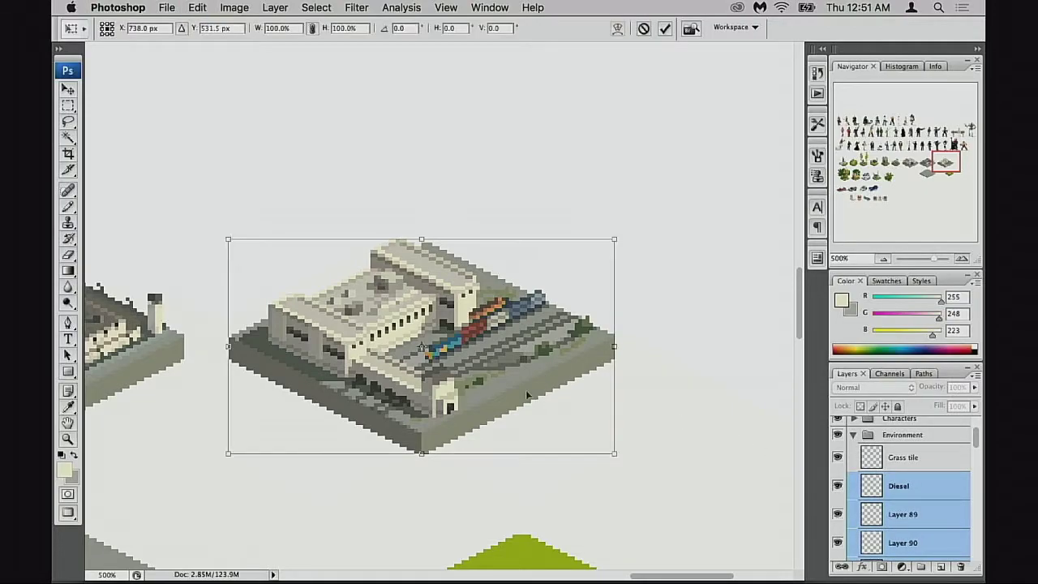
right_click(442, 347)
left_click(495, 506)
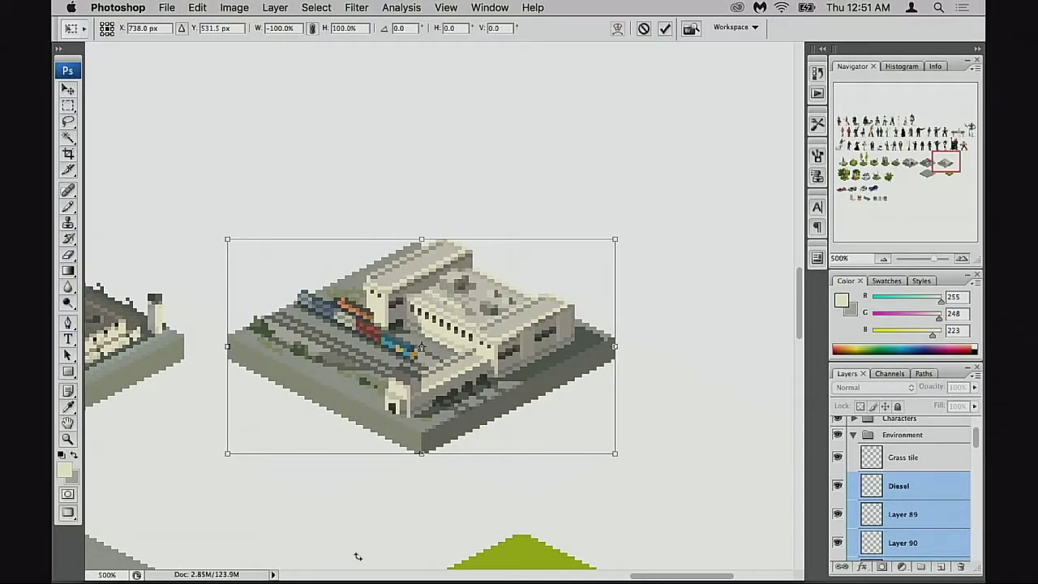
key("Return")
key("e")
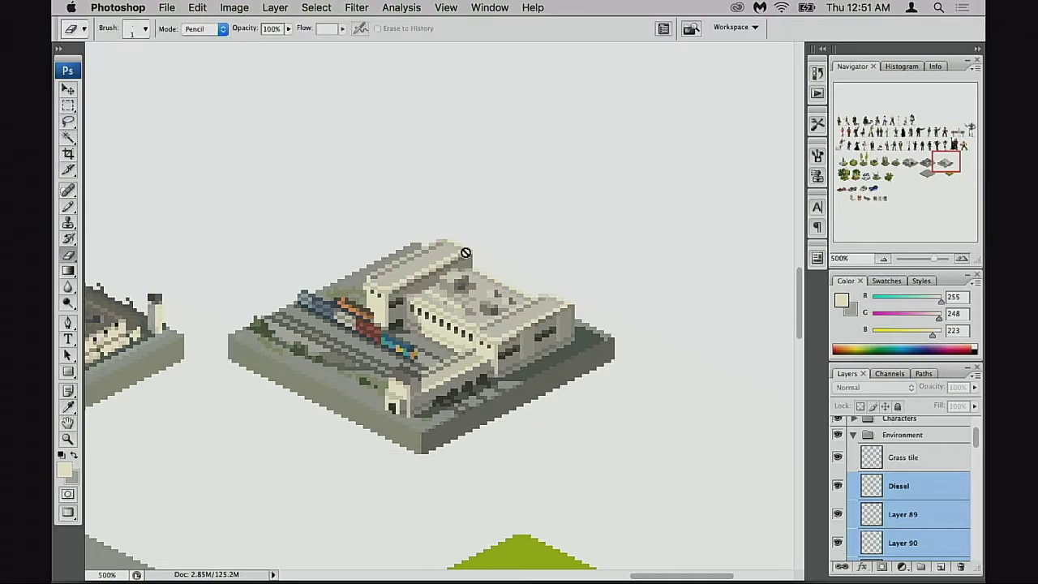
key("super+z")
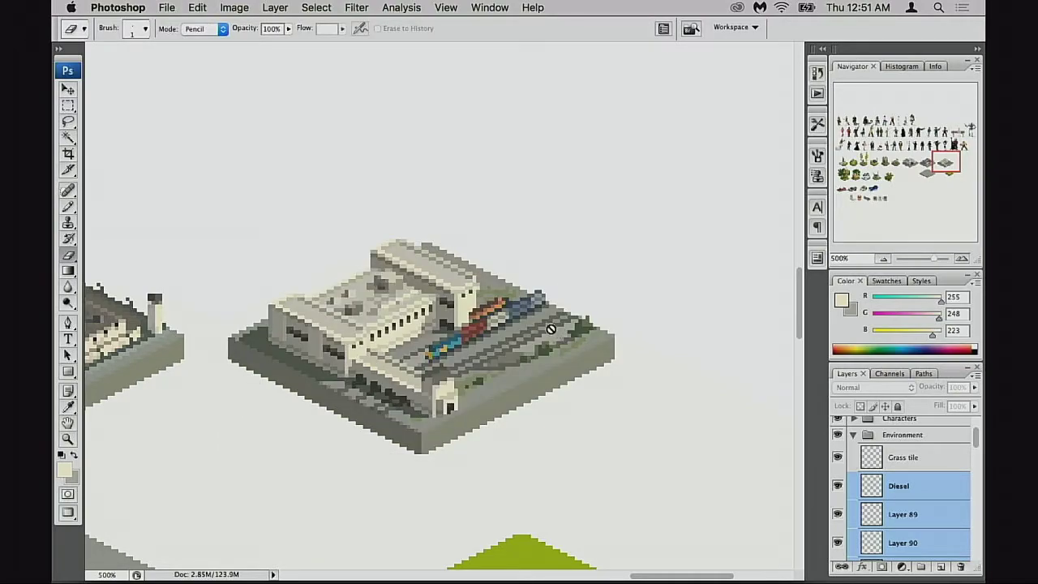
Step: Check that the Building layer holds the station building and make it the only active layer for work on the front block's outer end
left_click(301, 332, "super")
left_click(323, 337, "super")
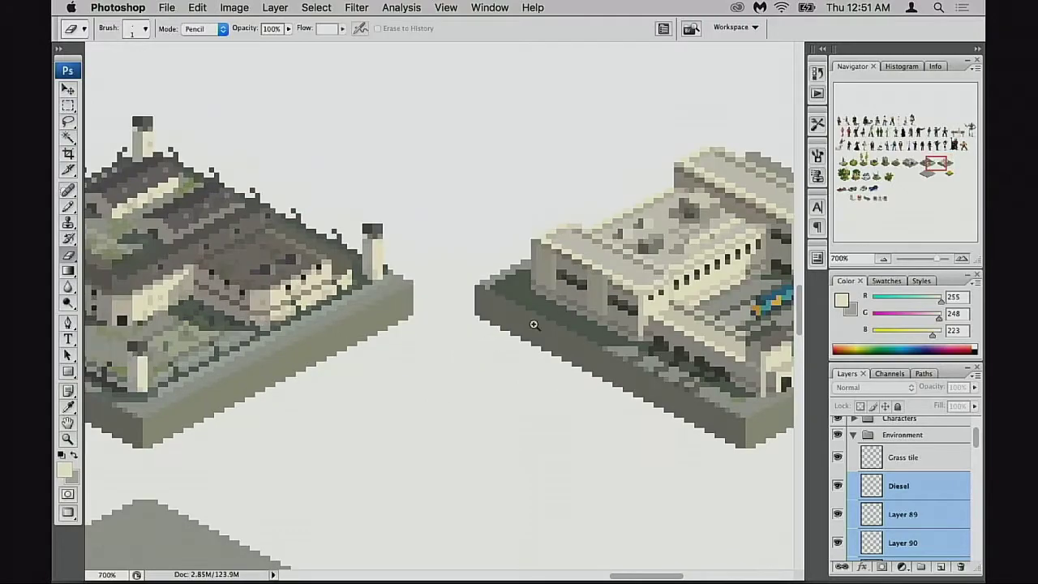
left_click(579, 292, "super")
left_click(580, 291, "super")
left_click_drag(579, 312, 580, 346)
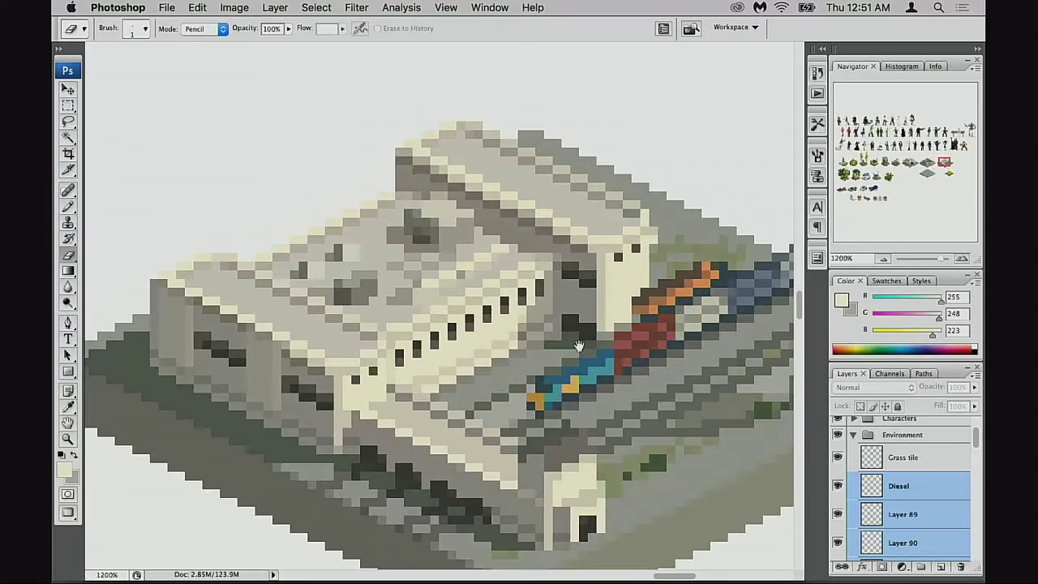
scroll(850, 490, "down", 3)
left_click(838, 502)
left_click(838, 503)
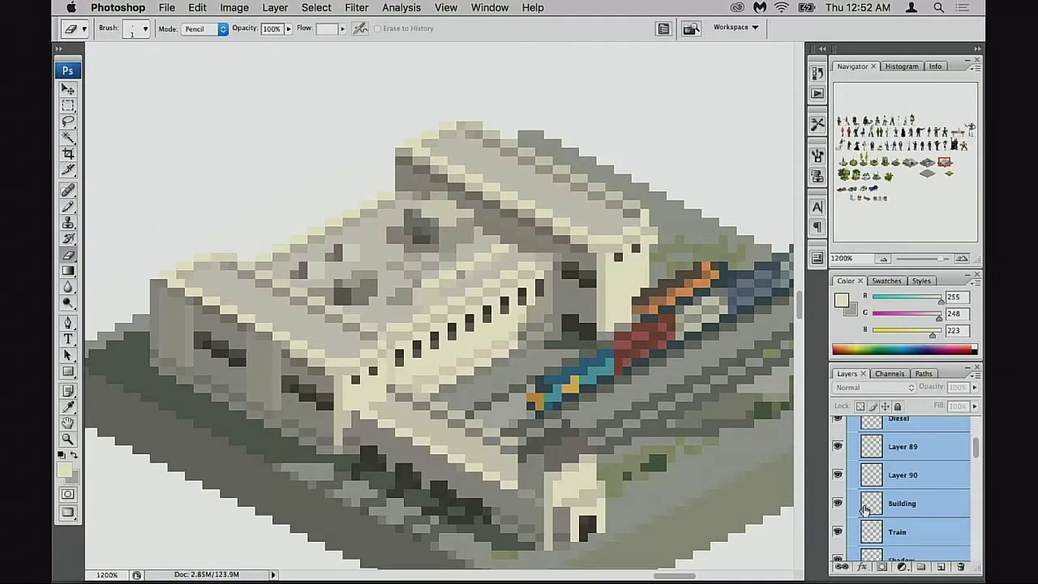
left_click(865, 507)
left_click_drag(234, 338, 448, 388)
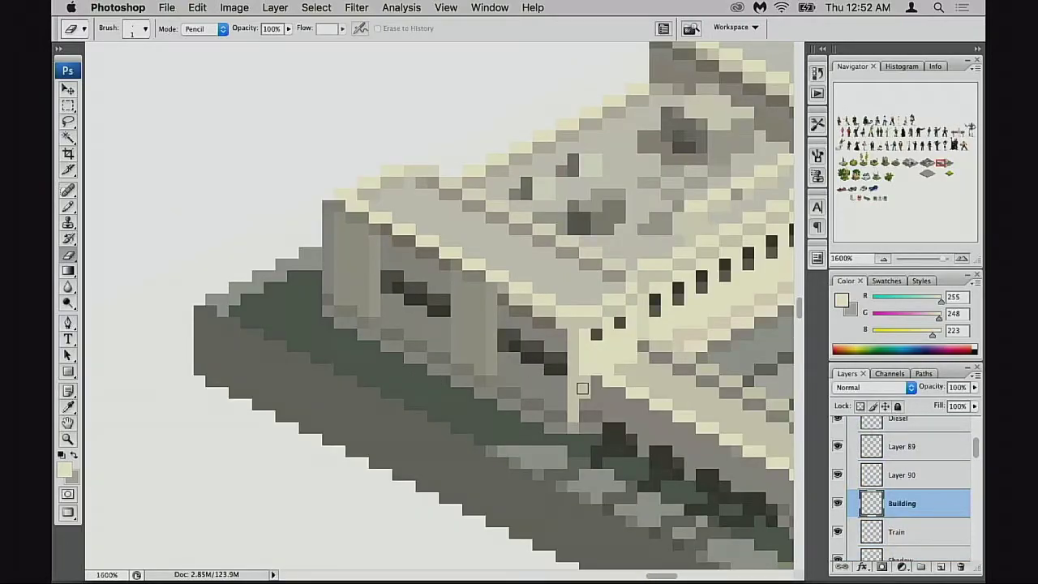
left_click_drag(413, 299, 362, 338)
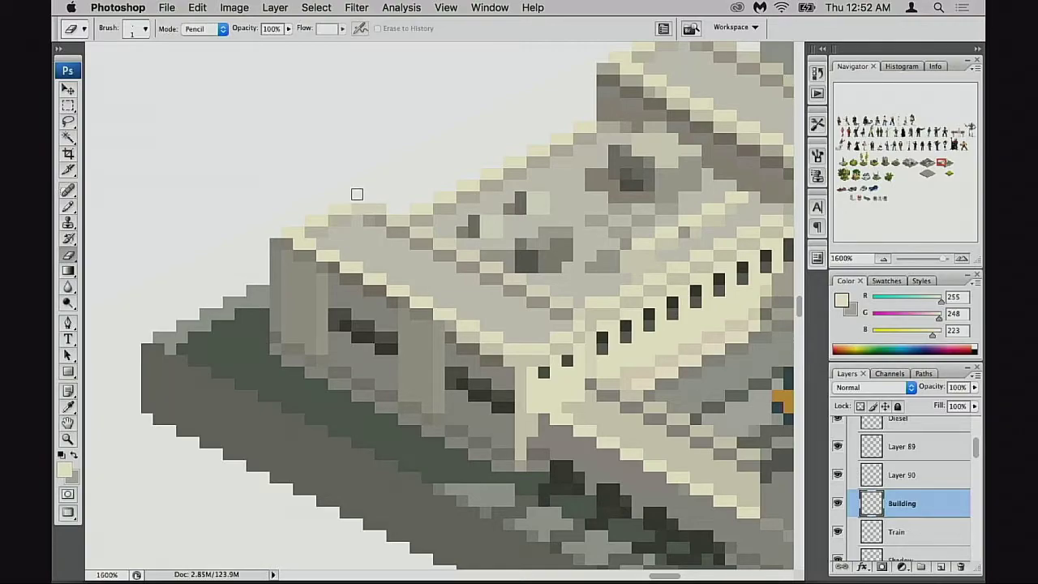
Step: Select the front block's outer wall column and roof corner on the Building layer and shift them two pixels left and one up
key("m")
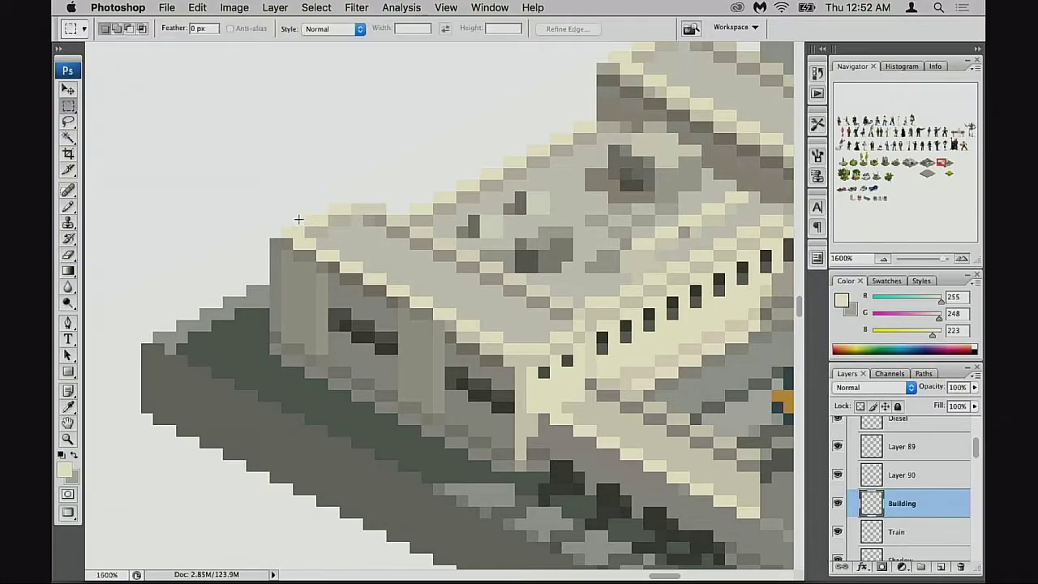
left_click_drag(263, 188, 328, 412)
left_click_drag(294, 168, 363, 296)
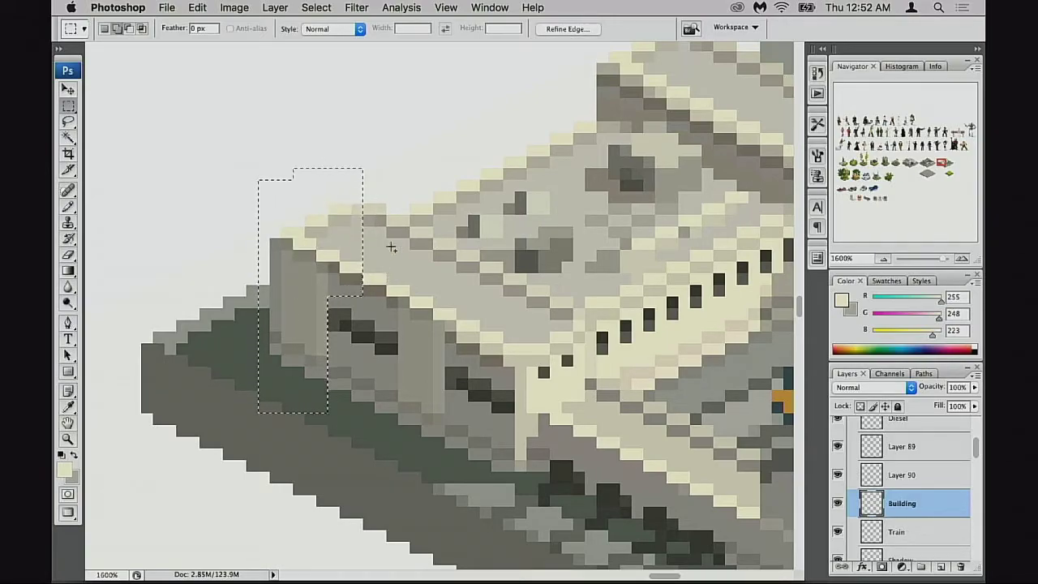
left_click_drag(363, 182, 381, 241)
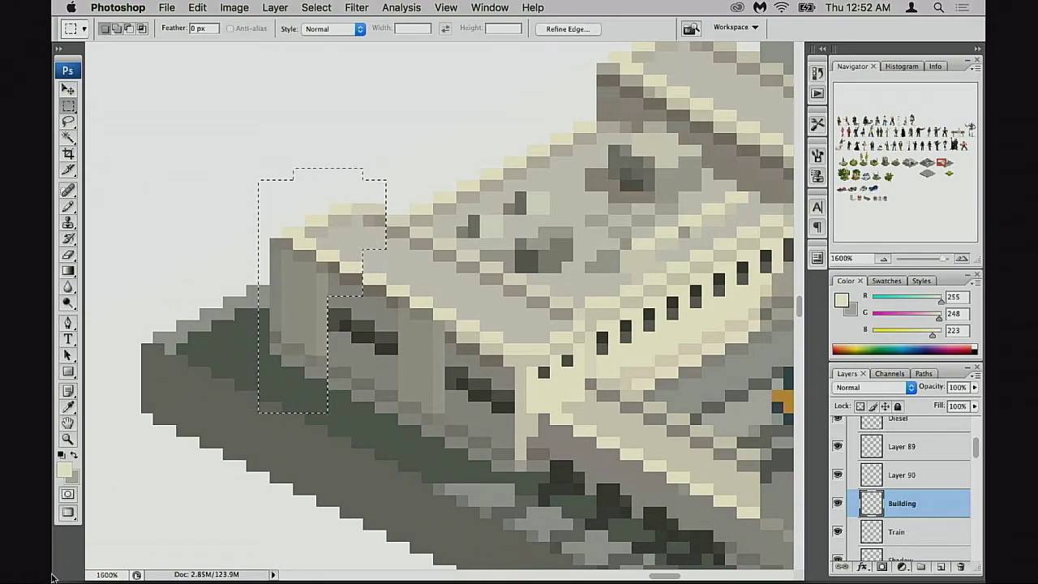
key("super+Up")
key("ctrl+Left")
key("ctrl+Left")
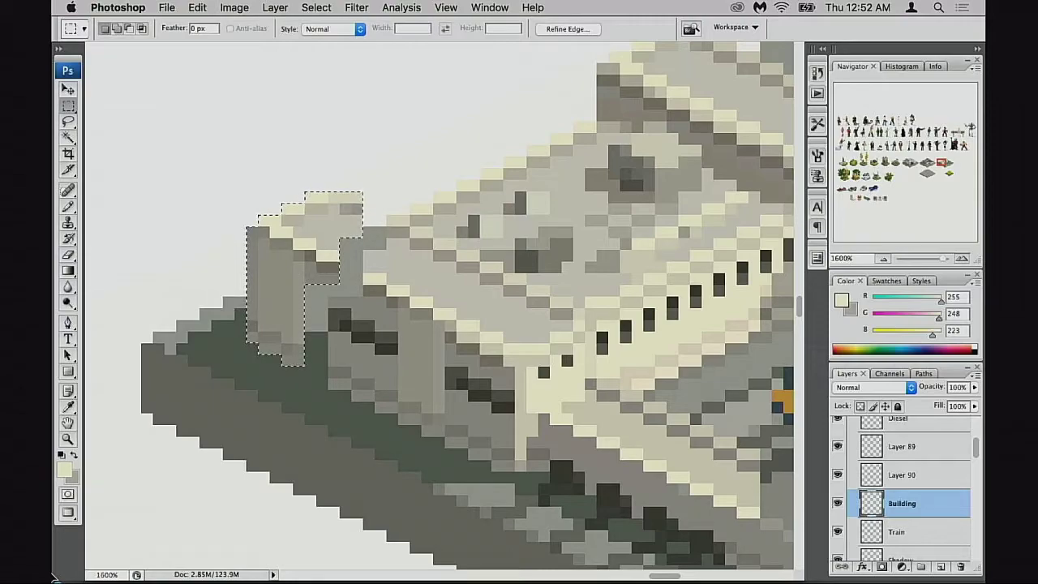
key("super+d")
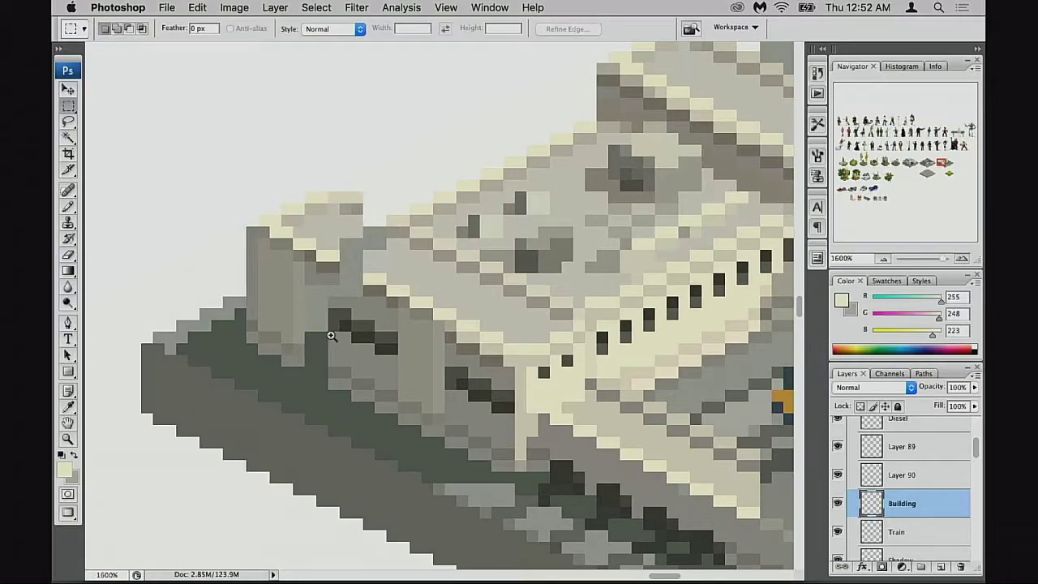
Step: Select only the shifted wall column below the roof corner and move it two pixels right and one down against the remaining wall
left_click(331, 334, "super")
left_click_drag(341, 352, 331, 367)
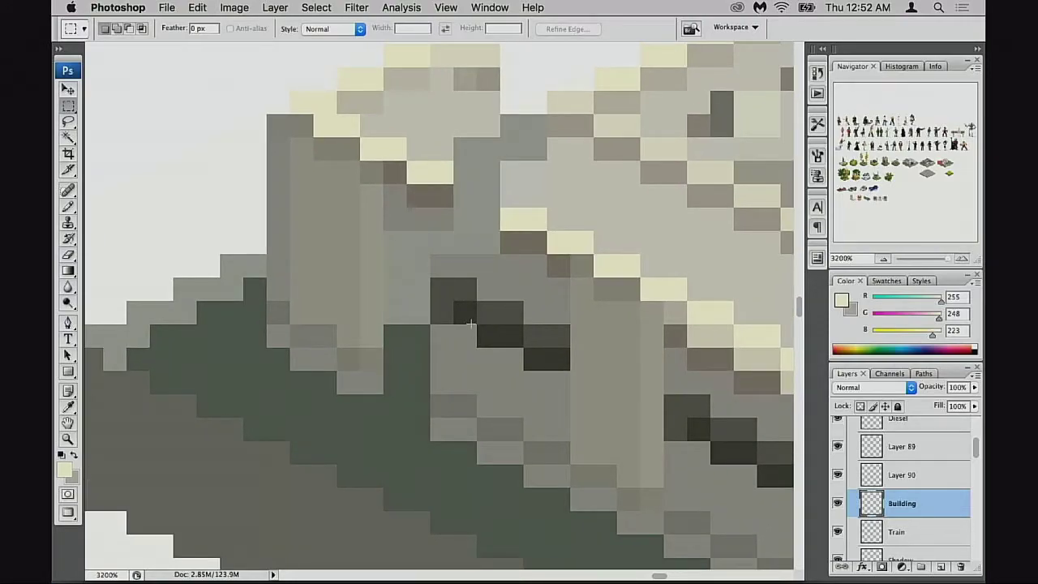
left_click(450, 353, "alt")
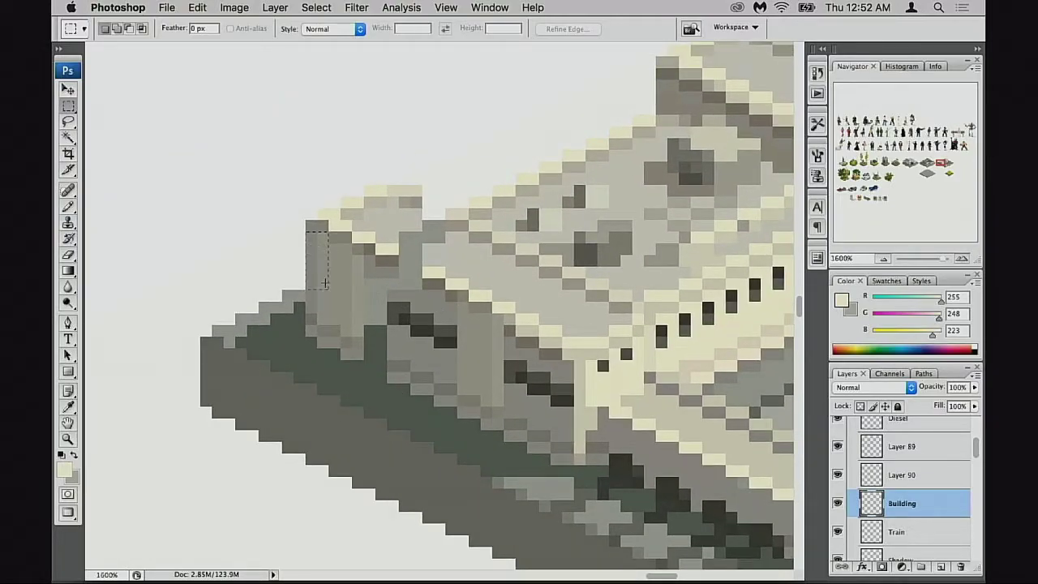
left_click_drag(349, 349, 364, 372)
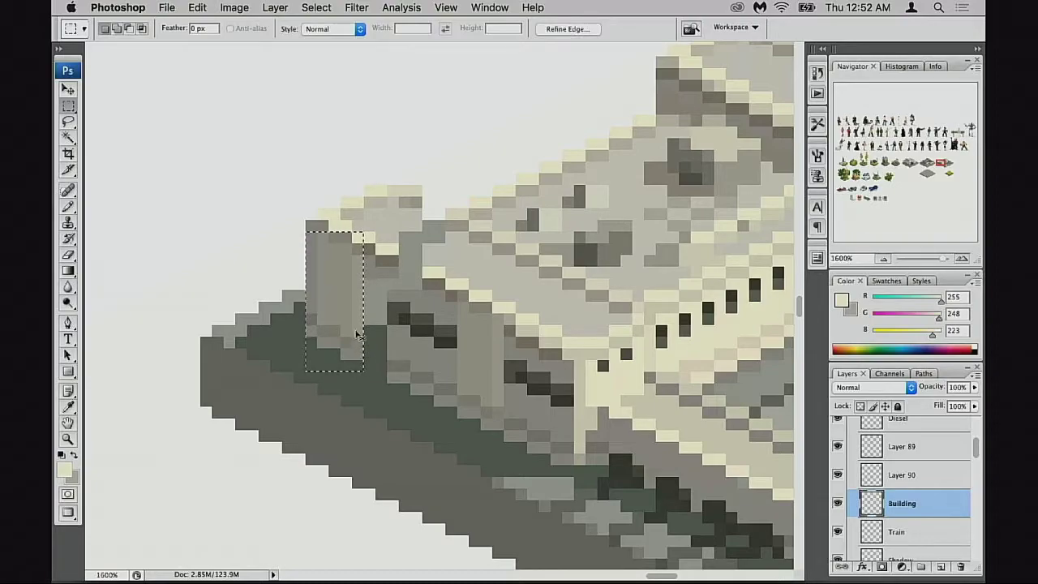
left_click_drag(351, 329, 375, 350)
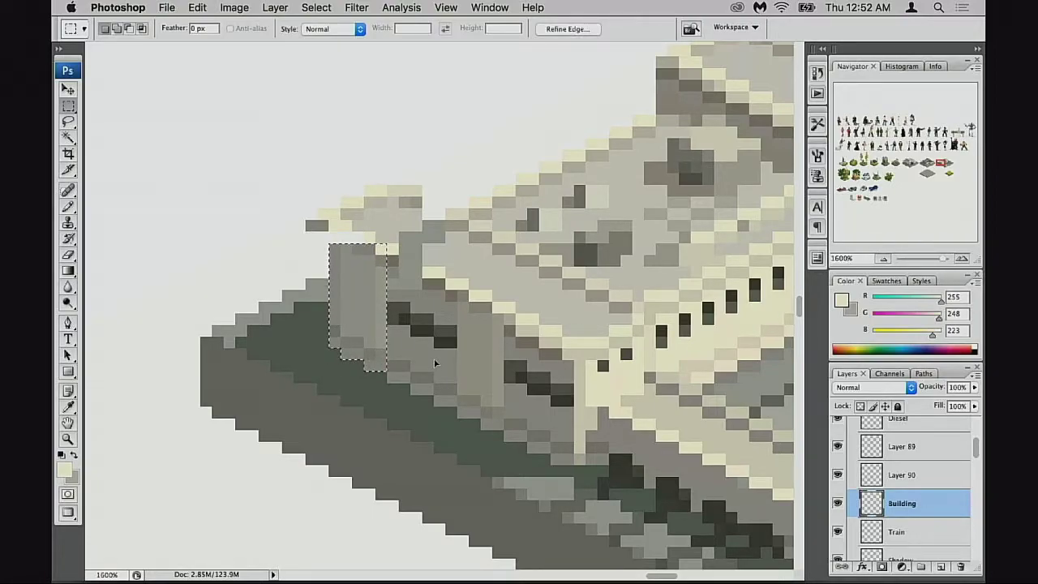
key("super+d")
Step: Repaint the light pixels at the foot of the moved wall column with the neighbouring grey-brown, RGB 147, 144, 137
key("b")
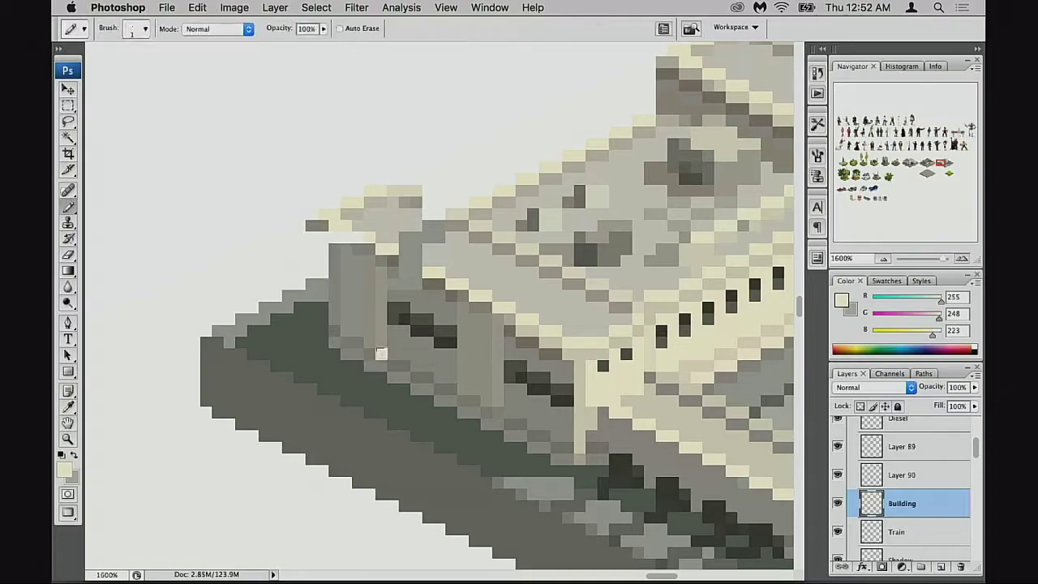
left_click(401, 361, "alt")
left_click(381, 354)
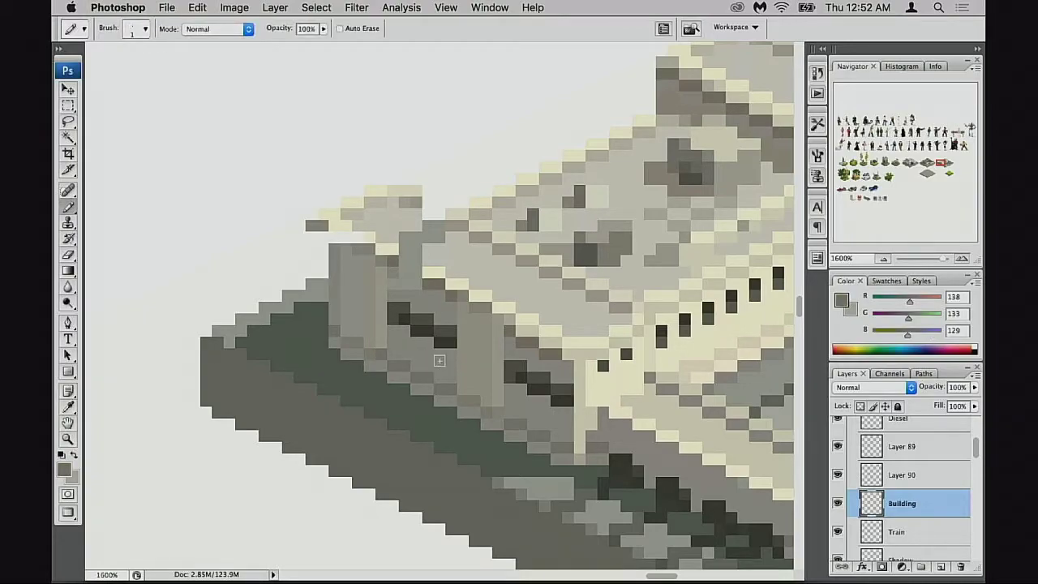
key("super+z")
left_click(373, 354, "alt")
left_click(381, 354)
left_click_drag(405, 363, 421, 396)
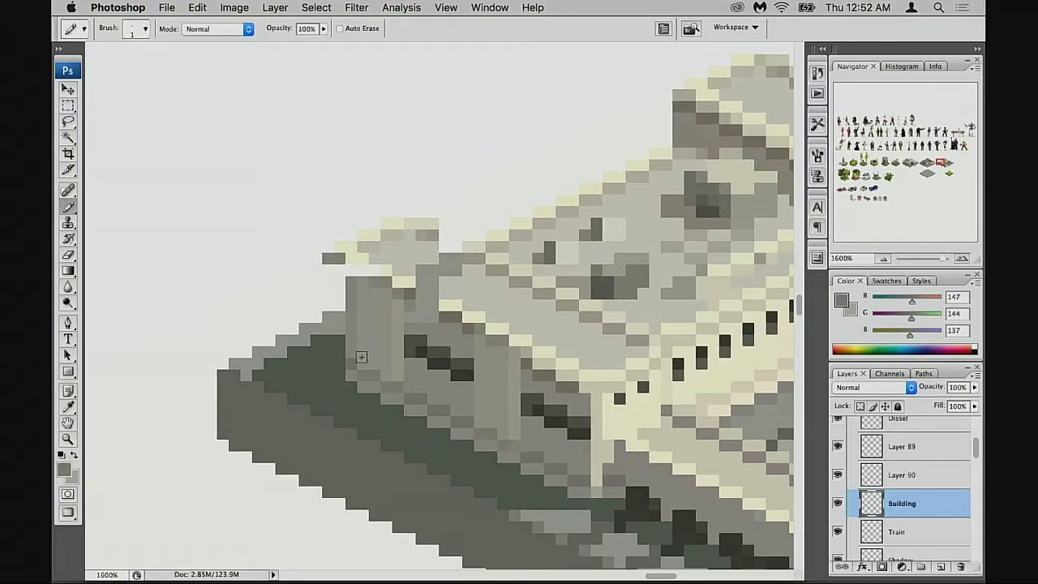
Step: Extend the front block's outer wall two pixel columns outward beneath the roof corner with RGB 168, 165, 158, using 158, 153, 149 at the foot
left_click(349, 376, "alt")
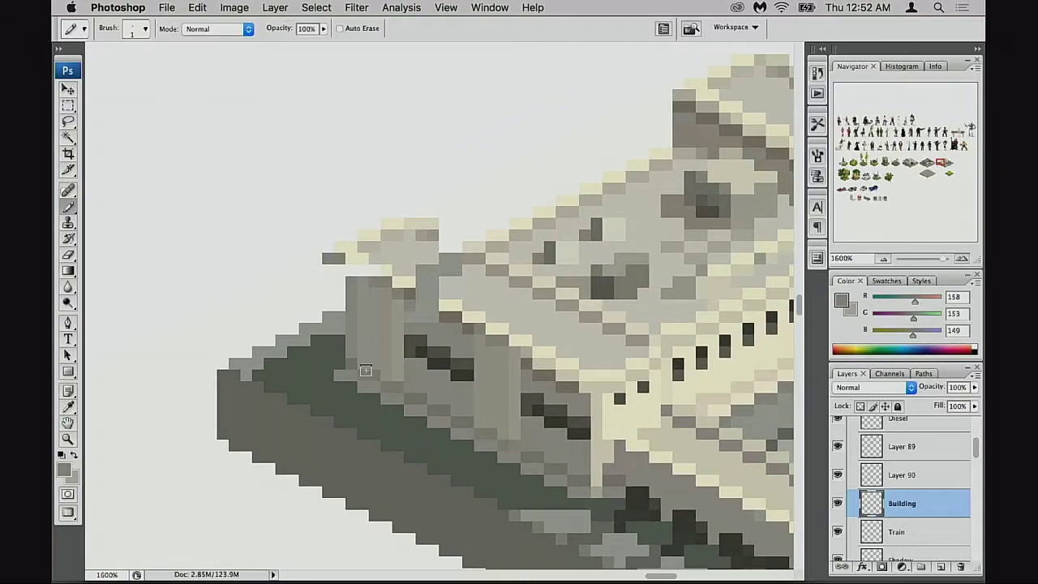
left_click(366, 309, "alt")
left_click_drag(339, 271, 345, 361)
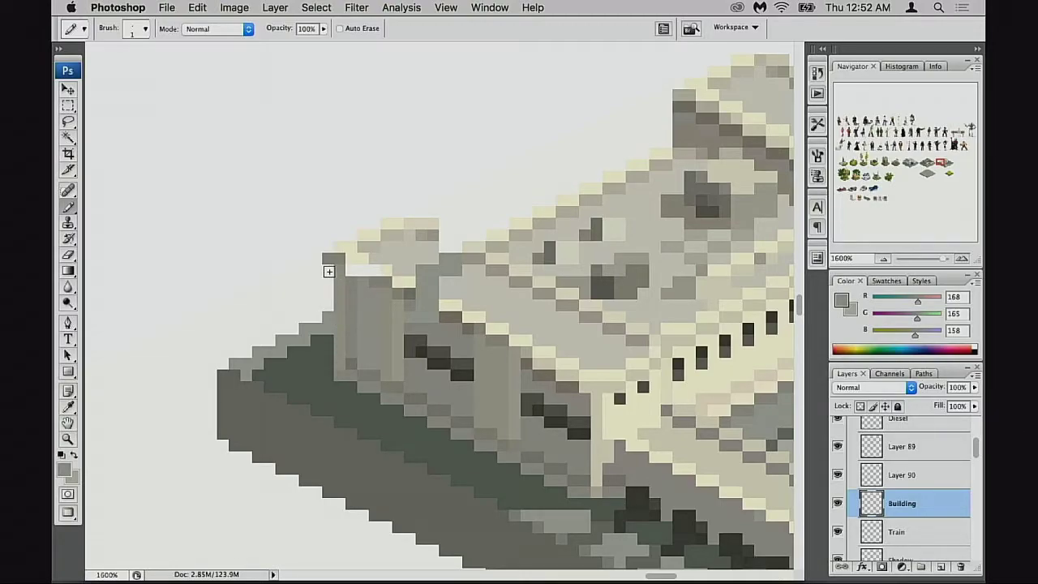
left_click_drag(328, 271, 332, 365)
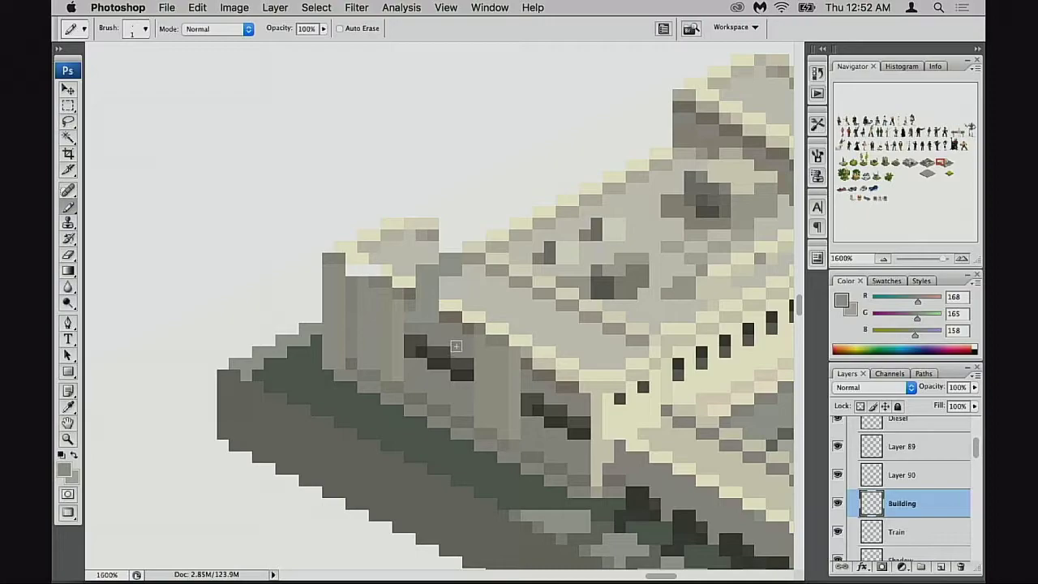
Step: Fill the gaps under the front roof edge and at the roof's back notch with sampled cream, beige and grey wall colours
left_click(391, 265, "alt")
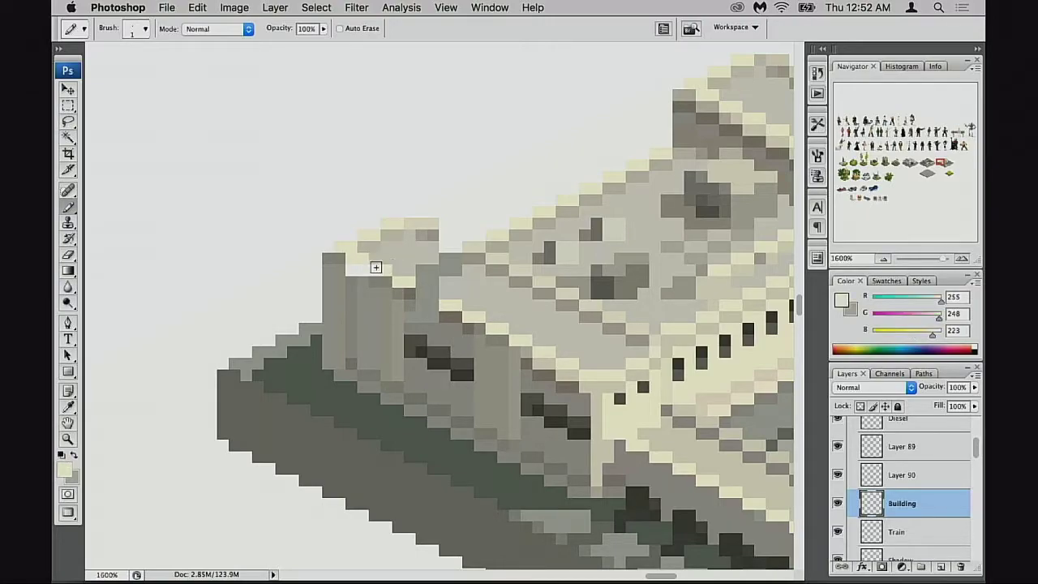
left_click(414, 256, "alt")
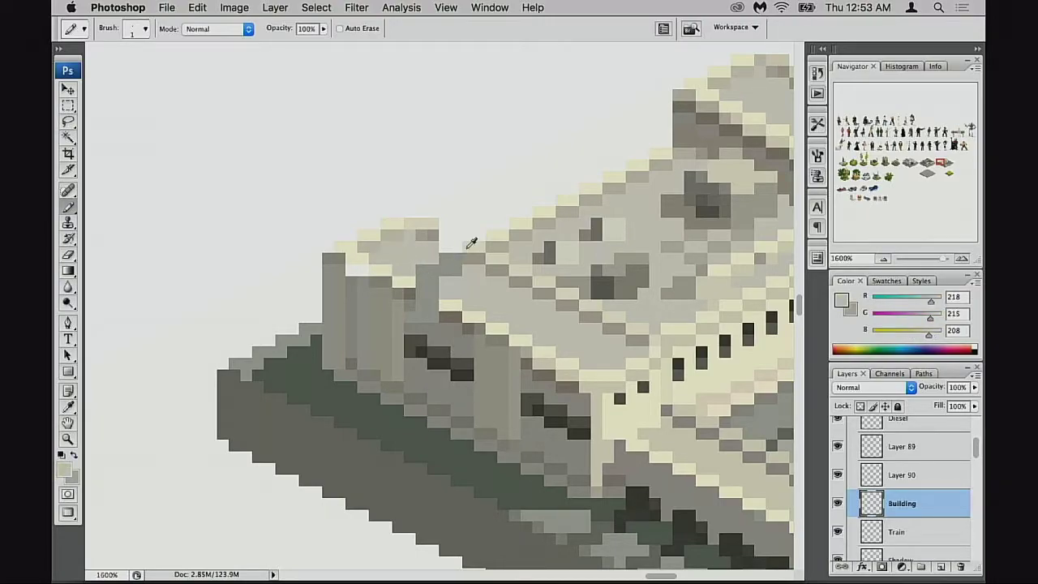
left_click(464, 242, "alt")
left_click(438, 230, "alt")
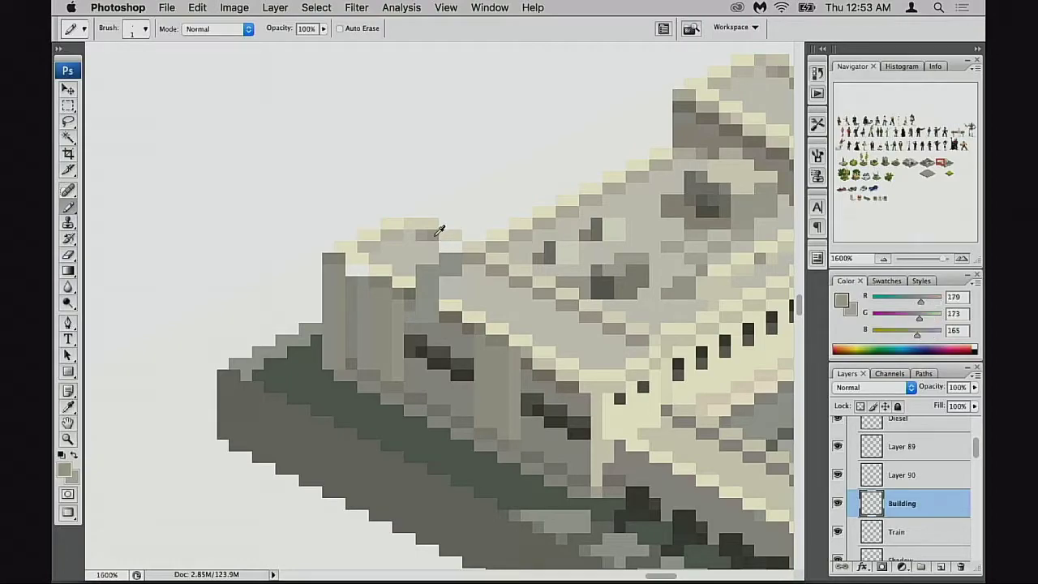
left_click(452, 246)
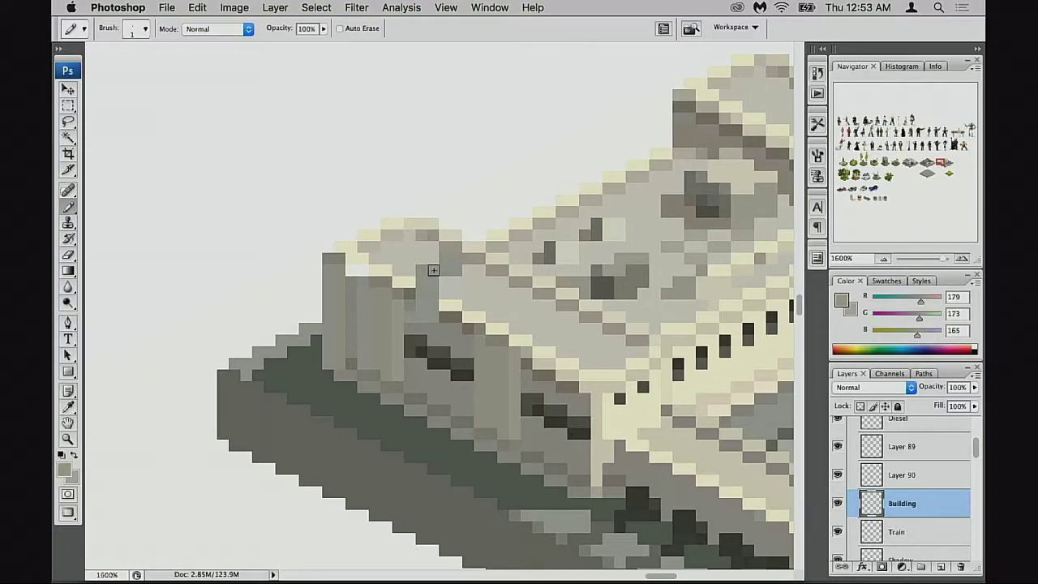
left_click(355, 278, "alt")
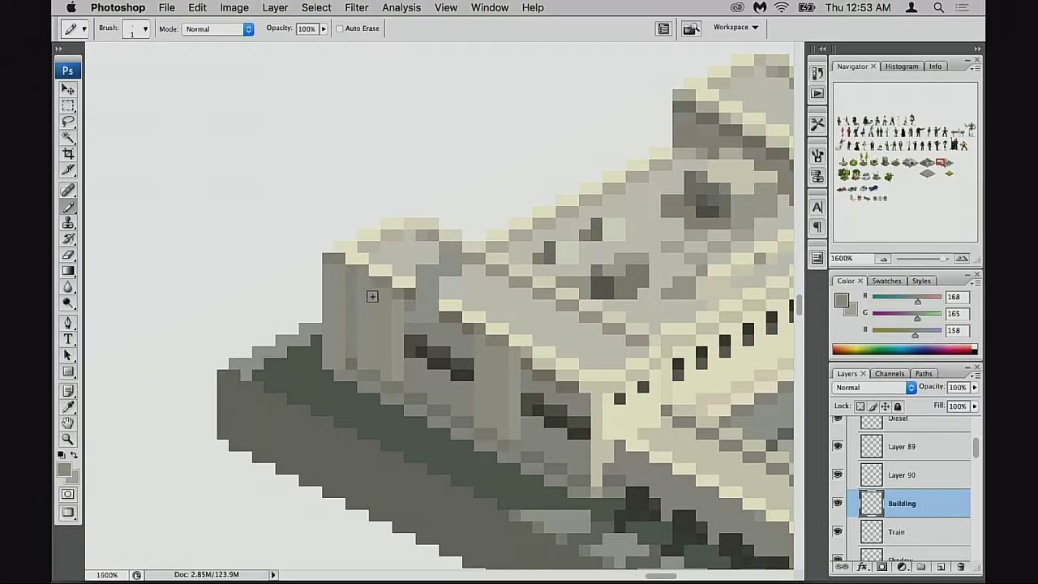
left_click(366, 273, "alt")
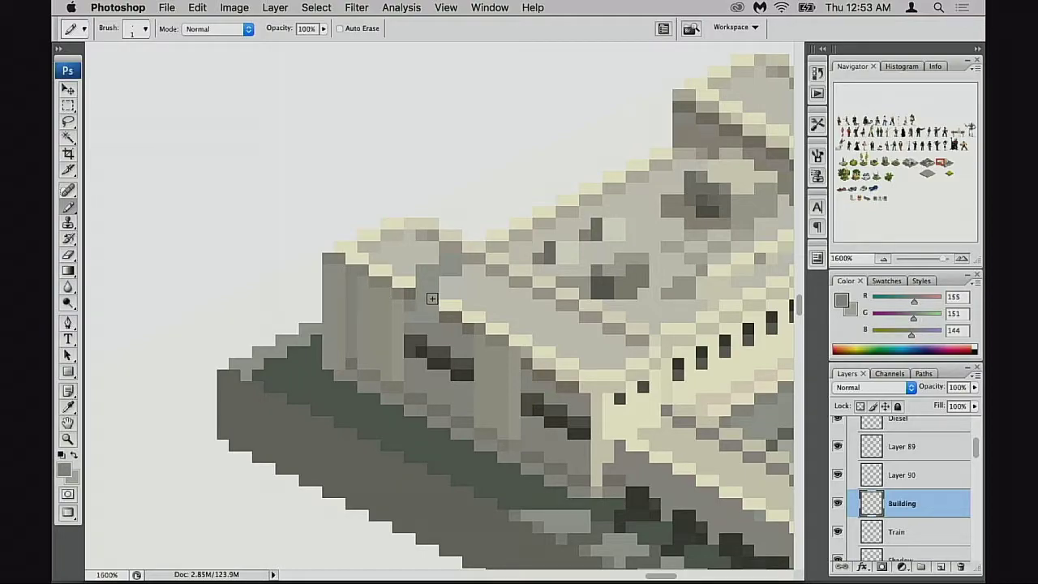
Step: Paint the beginning of a dark window band on the extended outer wall with RGB 92, 90, 85
scroll(431, 298, "down", 3)
scroll(347, 278, "up", 3)
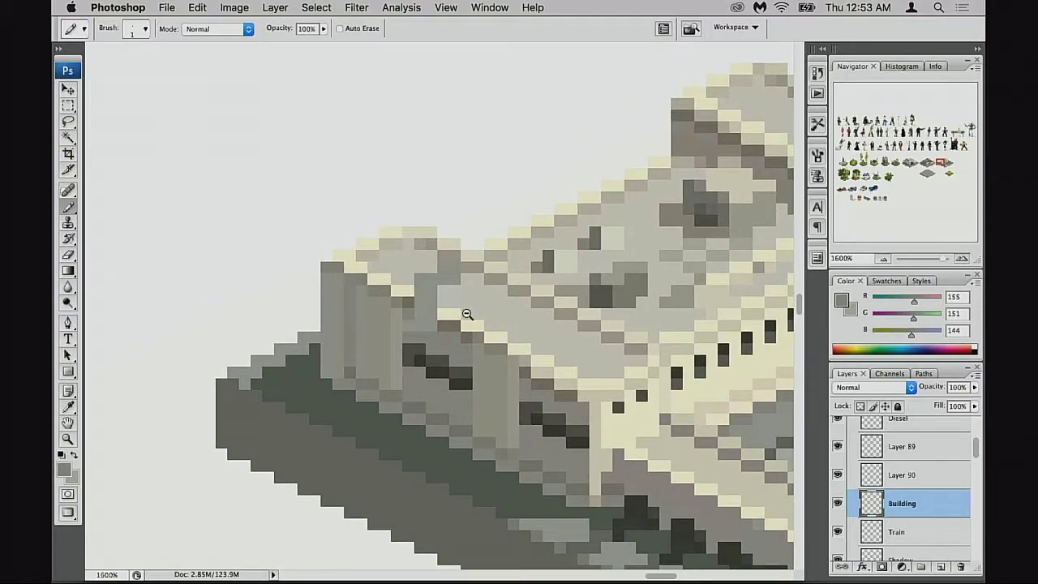
scroll(468, 314, "down", 4)
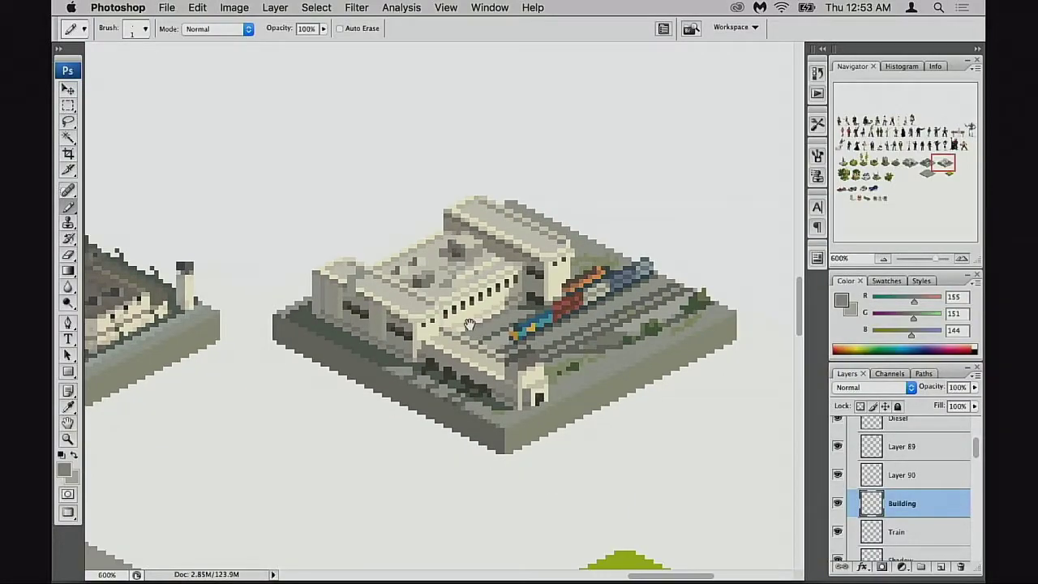
scroll(382, 339, "up", 7)
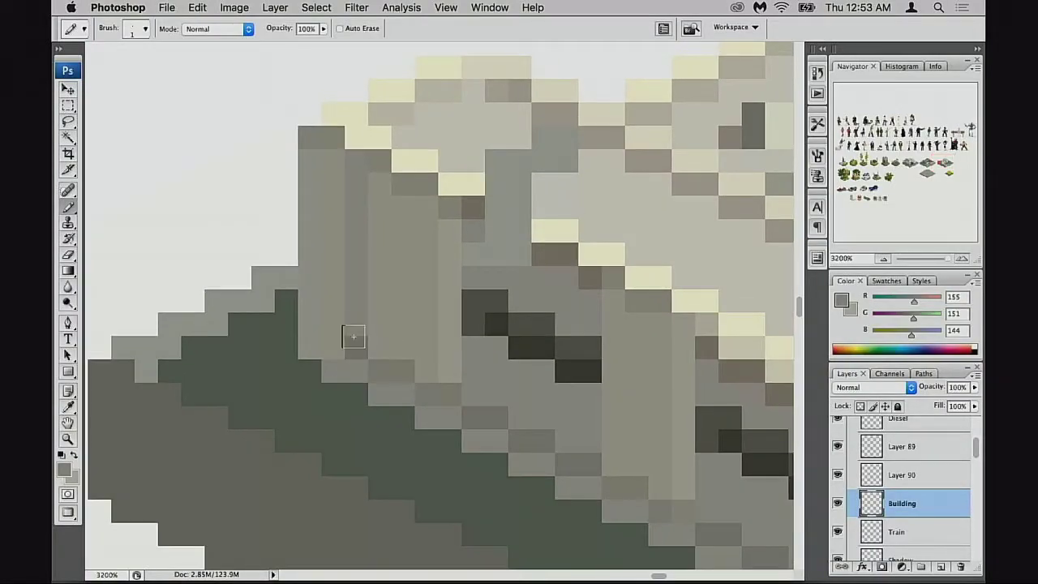
scroll(396, 341, "down", 6)
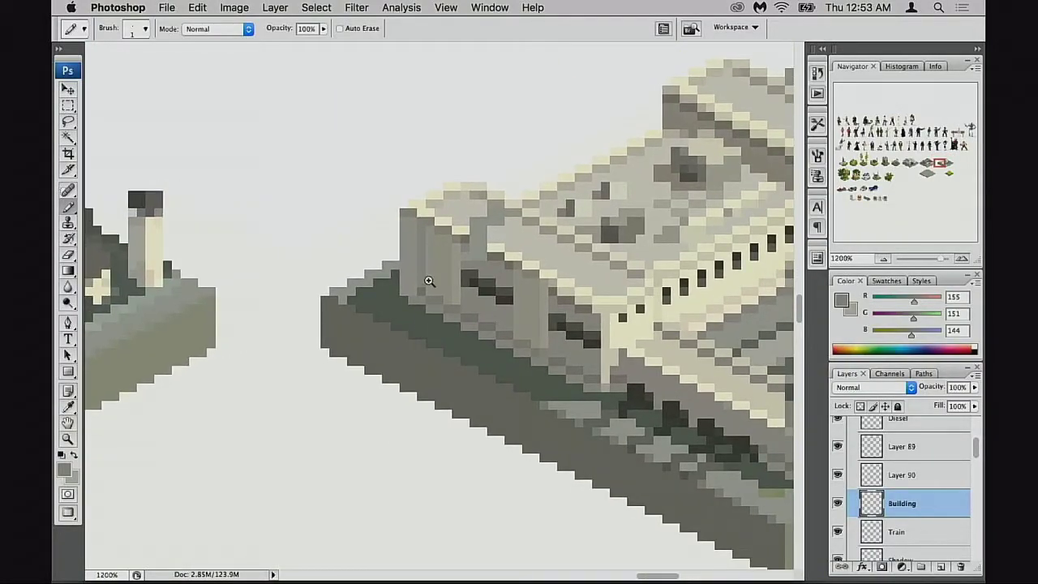
scroll(406, 341, "up", 4)
left_click_drag(416, 337, 400, 354)
left_click(482, 326, "alt")
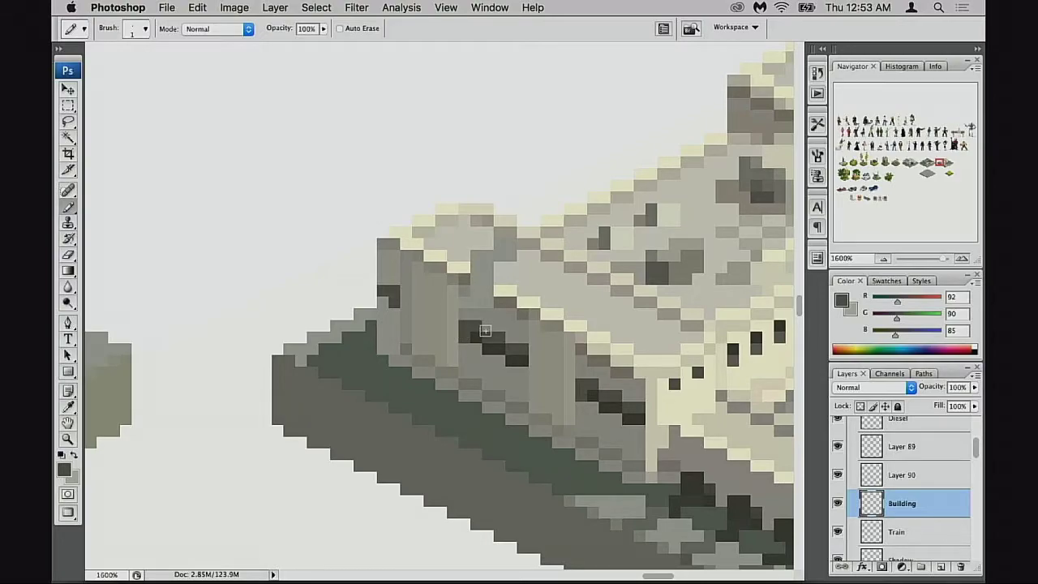
Step: Try a foot band on the extended outer wall with RGB 147, 144, 137 above a lighter row of 158, 153, 149
left_click(482, 344, "alt")
left_click(482, 344, "alt")
left_click(482, 344, "alt")
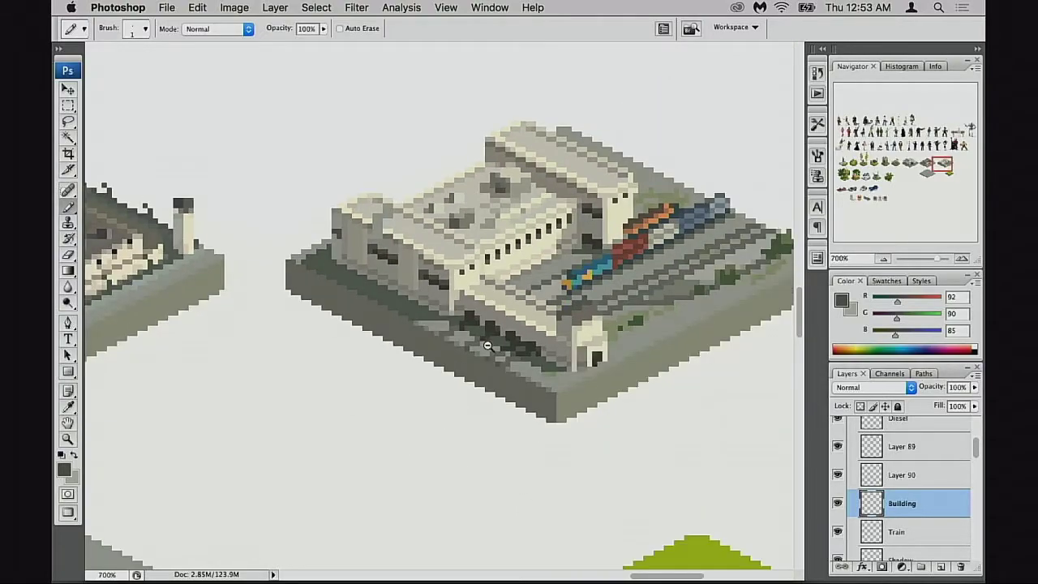
left_click(481, 344, "alt")
left_click_drag(306, 189, 353, 242)
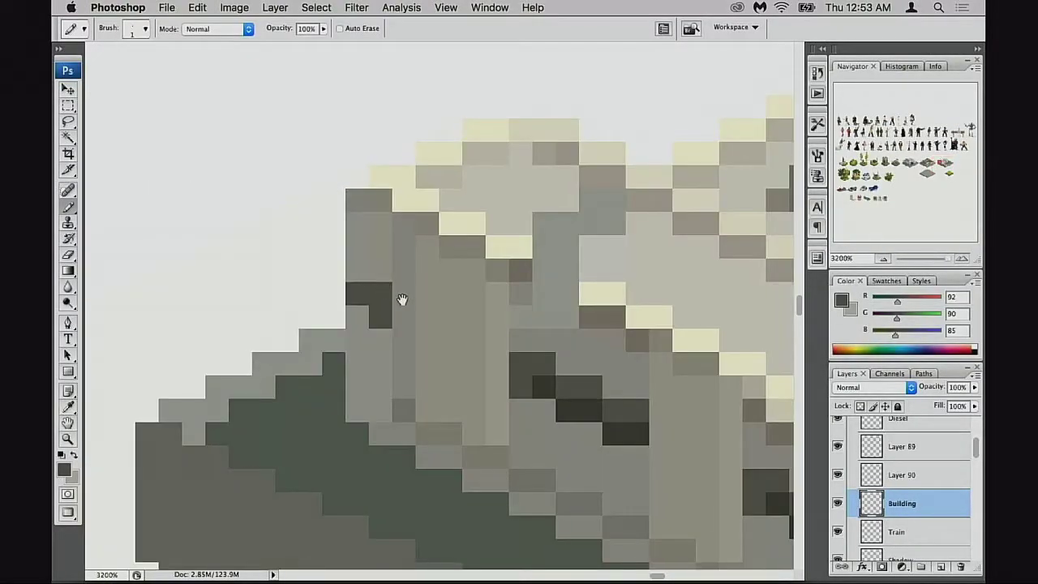
left_click(404, 406, "alt")
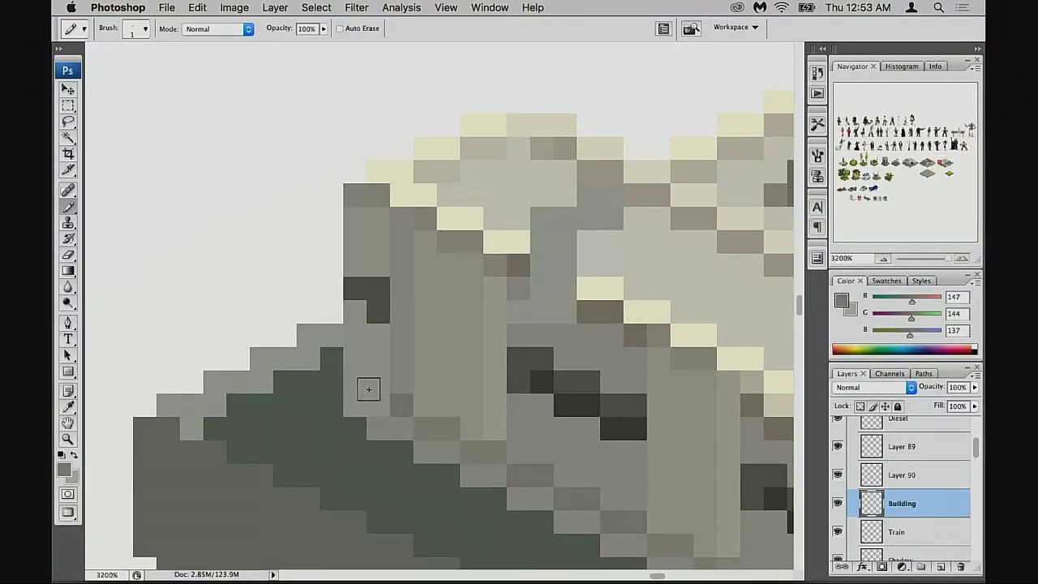
left_click_drag(369, 390, 363, 390)
left_click(448, 388, "alt")
left_click(454, 391, "alt")
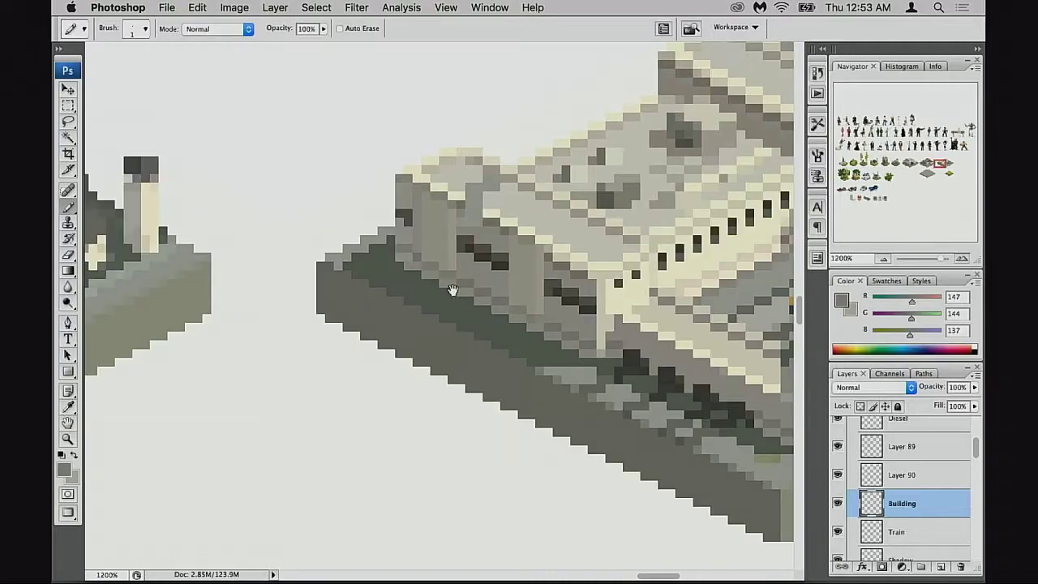
left_click_drag(410, 245, 450, 295)
left_click(390, 289, "alt")
left_click_drag(382, 276, 364, 275)
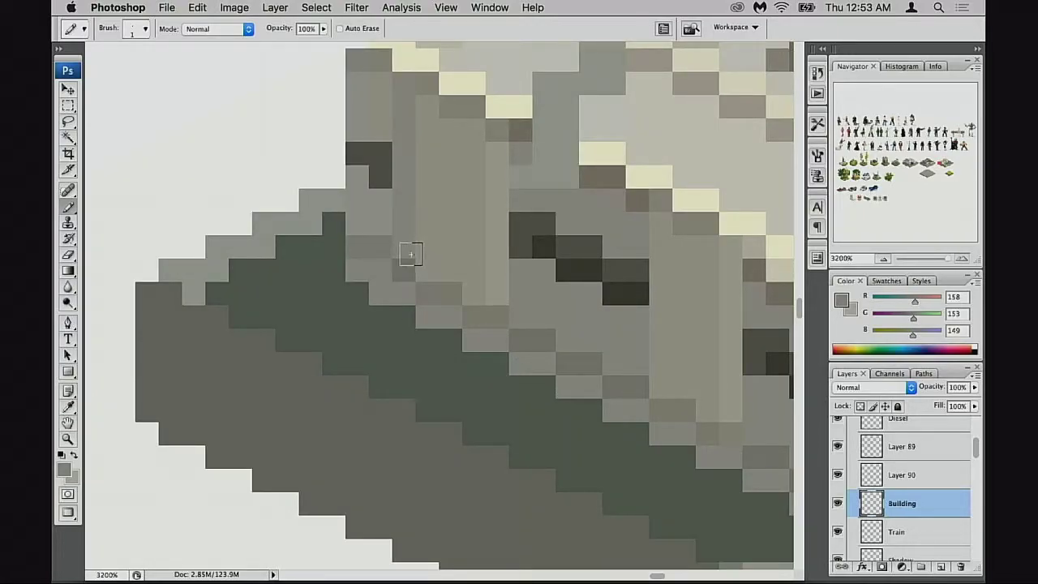
Step: Repaint the extended outer wall around the dark window pixels in one even grey, RGB 158, 153, 149
left_click(390, 232, "alt")
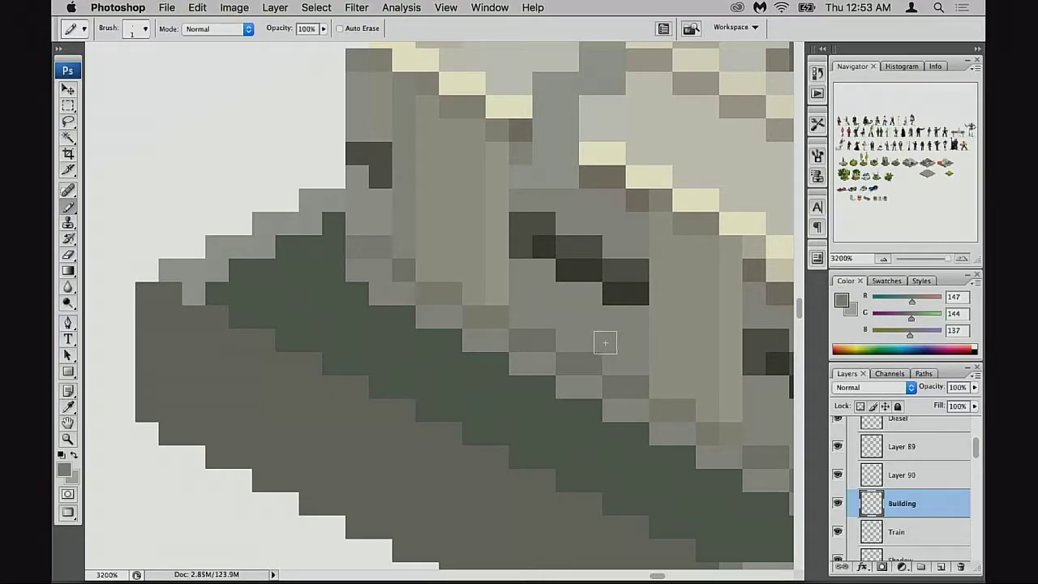
left_click(580, 333, "alt")
left_click_drag(390, 248, 361, 239)
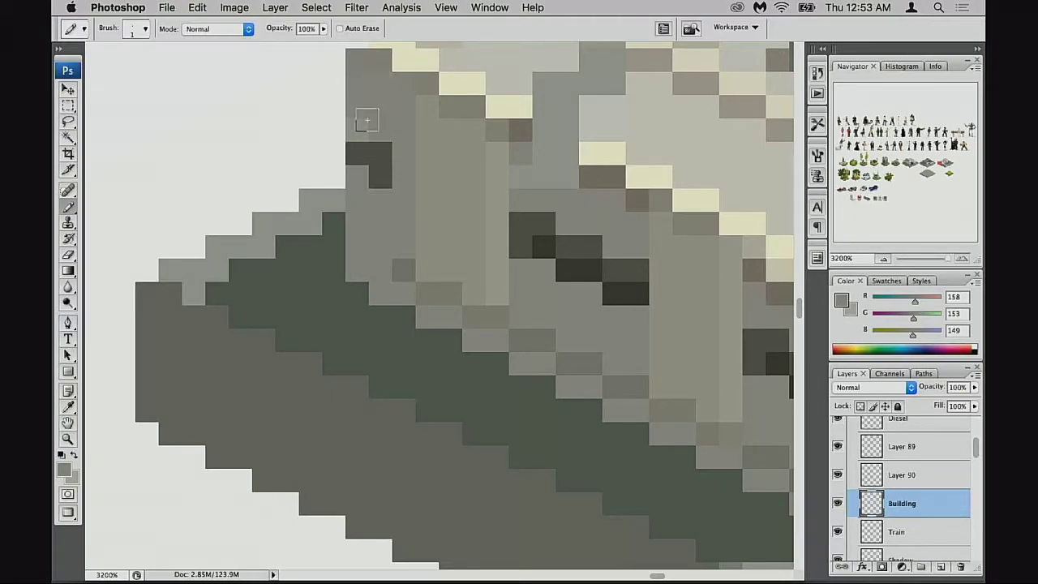
Step: Paint a darker shading strip near the foot of the extended outer wall with RGB 138, 133, 129
left_click_drag(459, 224, 453, 230)
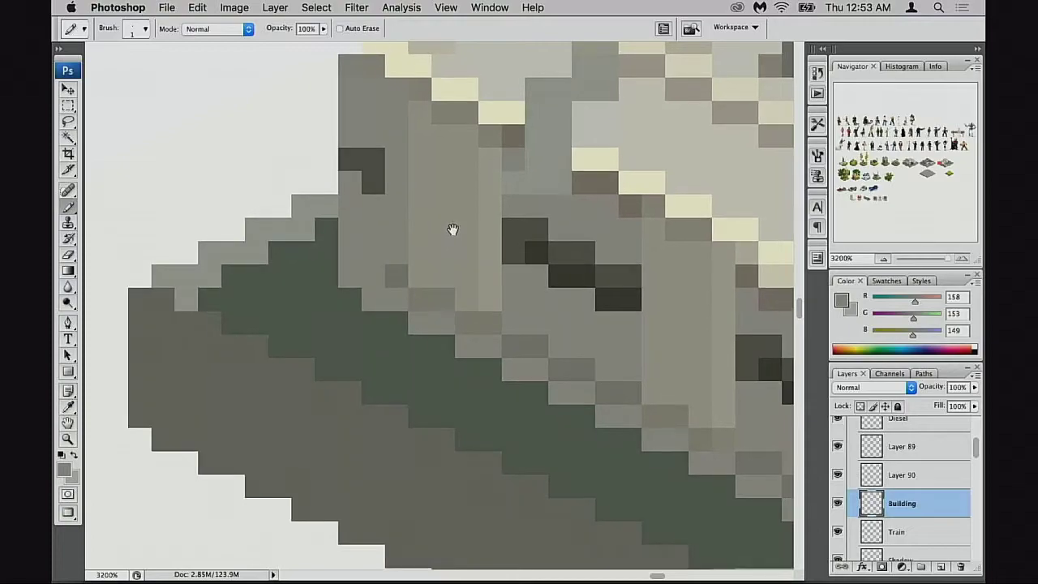
left_click(397, 277, "alt")
left_click_drag(371, 253, 352, 254)
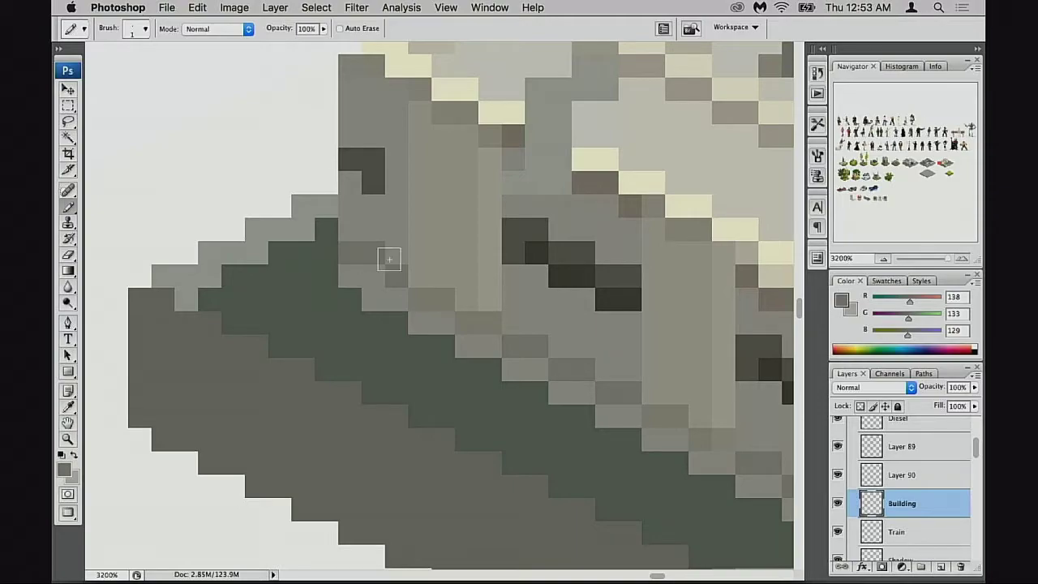
Step: Extend the outer wall's dark window band across to the neighbouring pillar with RGB 92, 90, 85
left_click_drag(430, 241, 426, 277)
left_click(371, 216, "alt")
left_click(391, 217)
left_click(391, 241)
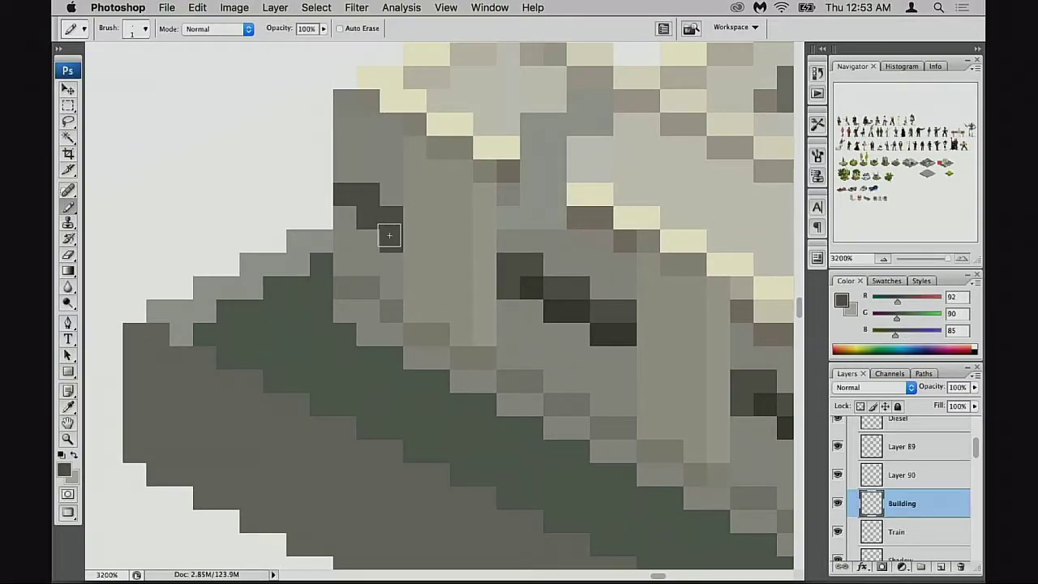
key("super+alt+z")
key("super+alt+z")
left_click(393, 212)
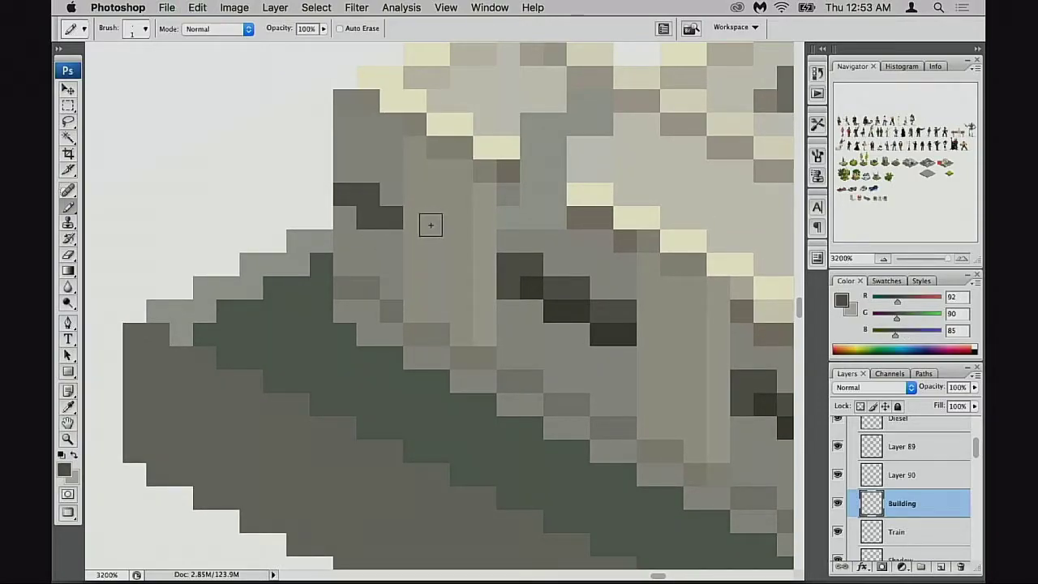
left_click(395, 202)
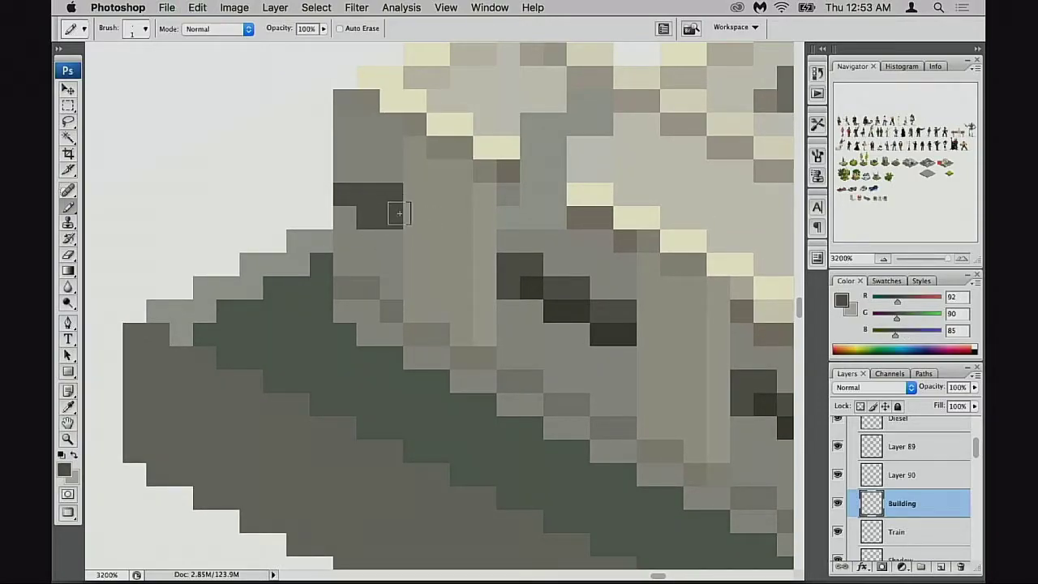
left_click(447, 264, "alt")
left_click(458, 267, "alt")
left_click(467, 275, "alt")
left_click(460, 289, "alt")
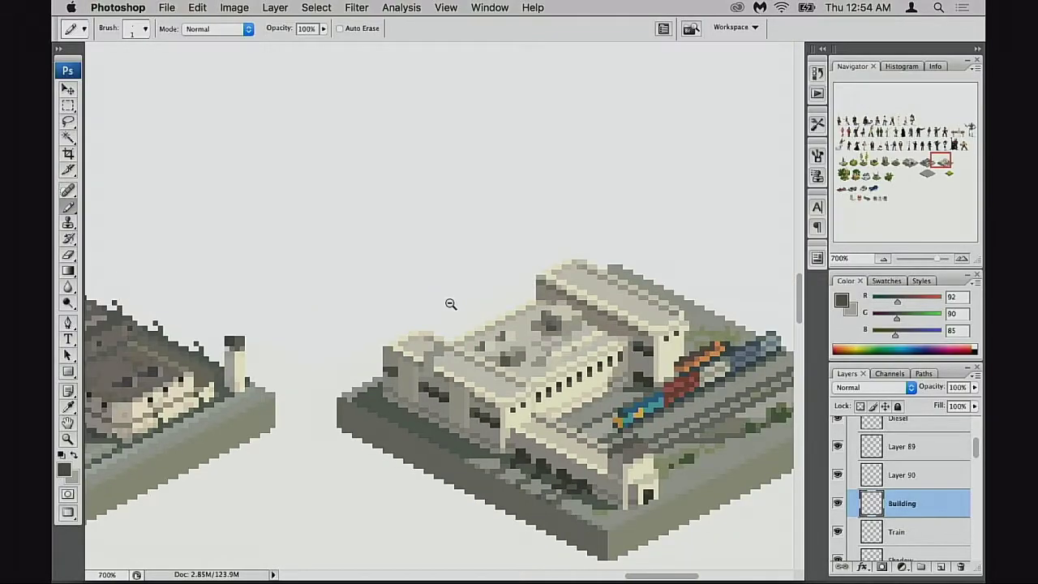
Step: Darken the upper row of the outermost window beside the pillar with RGB 63, 63, 58
left_click_drag(429, 367, 530, 254)
left_click(498, 262, "super")
left_click(480, 277, "super")
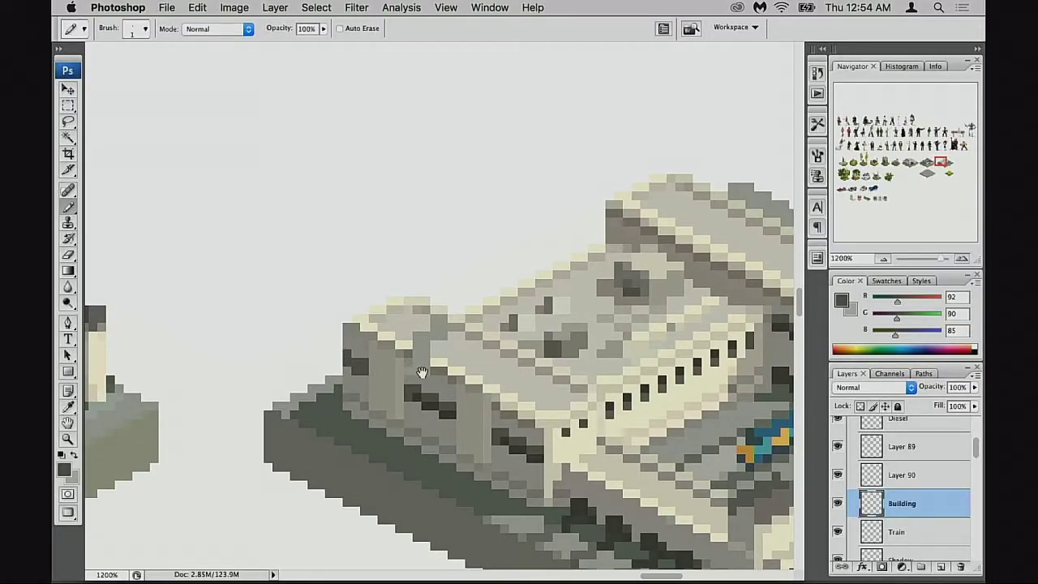
left_click(420, 373, "alt")
left_click_drag(397, 287, 438, 337)
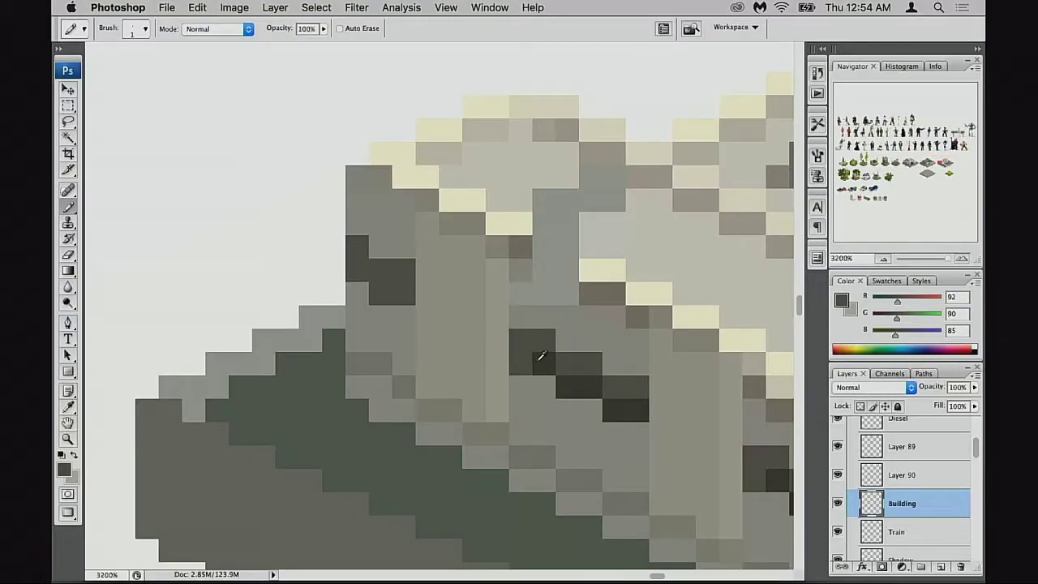
left_click(540, 360, "alt")
mouse_move(407, 294)
left_mouse_down()
mouse_move(386, 297)
mouse_move(426, 278)
mouse_move(457, 327)
mouse_move(422, 330)
left_mouse_up()
left_click(436, 332, "alt")
key("super+z")
left_click(473, 341, "alt")
Step: Recolour the middle window between the two pillars with RGB 63, 63, 58 along its upper steps and 92, 90, 85 below
left_click(484, 338, "super")
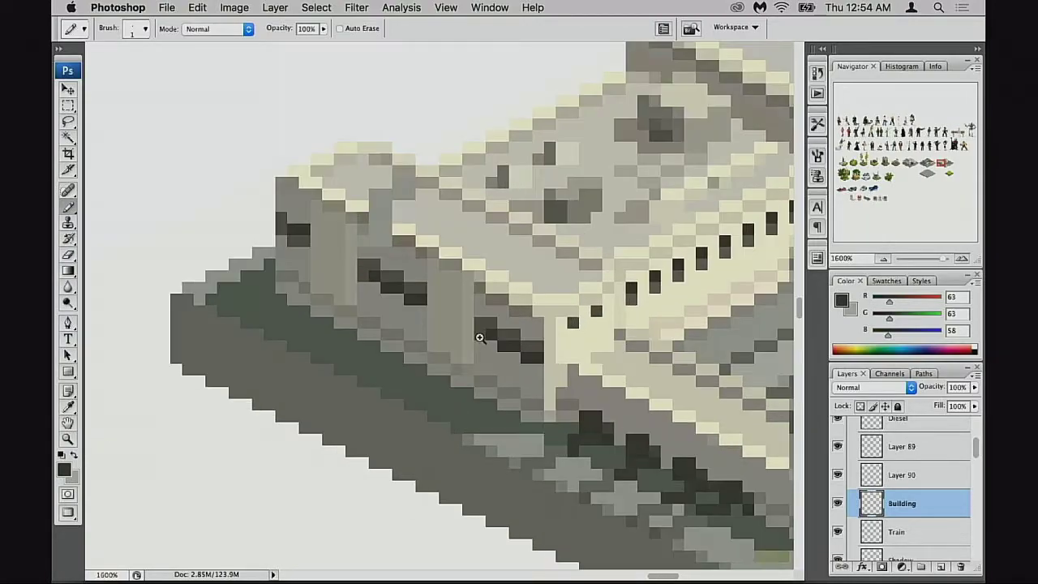
left_click(479, 338, "super")
mouse_move(394, 289)
left_mouse_down()
mouse_move(557, 388)
mouse_move(386, 275)
left_mouse_up()
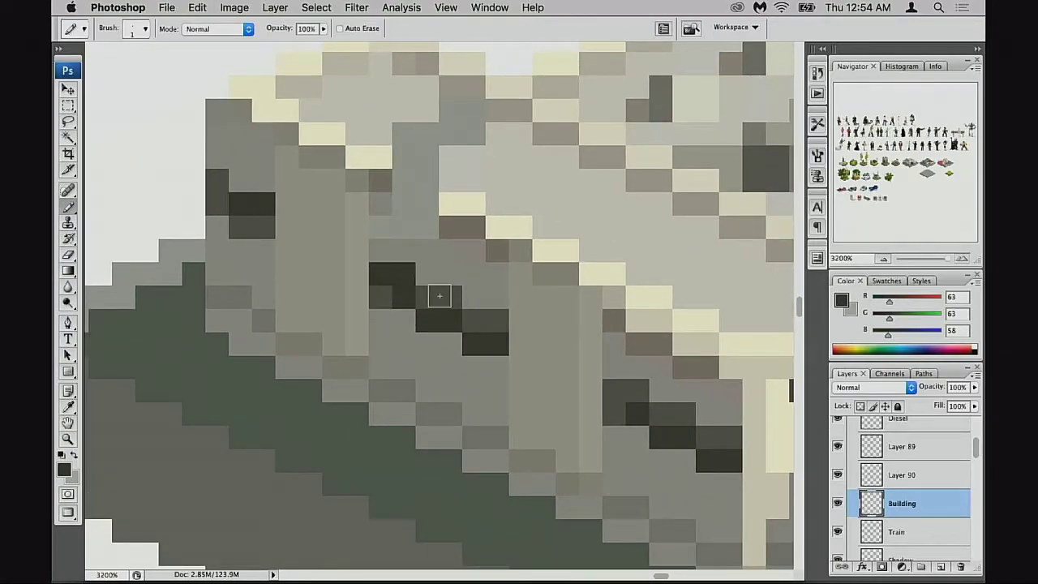
left_click(440, 298, "alt")
left_click(441, 320)
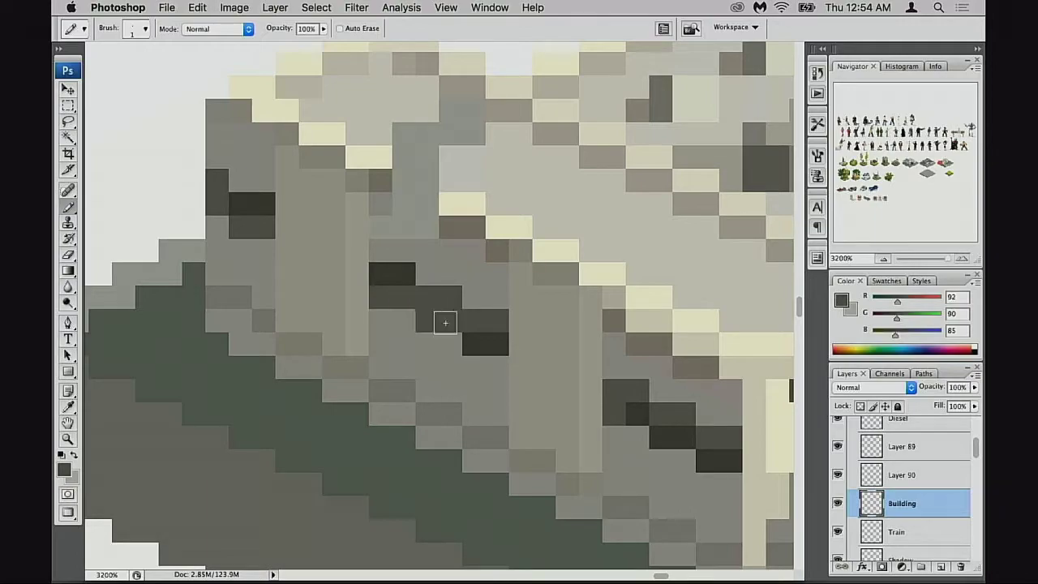
left_click(398, 271, "alt")
left_click(435, 301)
mouse_move(479, 317)
left_mouse_down()
mouse_move(492, 318)
mouse_move(498, 343)
left_mouse_up()
left_click(452, 320, "alt")
Step: Recolour the window nearest the building's front corner with RGB 92, 90, 85, then darken its upper steps with 63, 63, 58
left_click_drag(524, 348, 359, 261)
left_click_drag(457, 327, 566, 371)
left_click(344, 236, "alt")
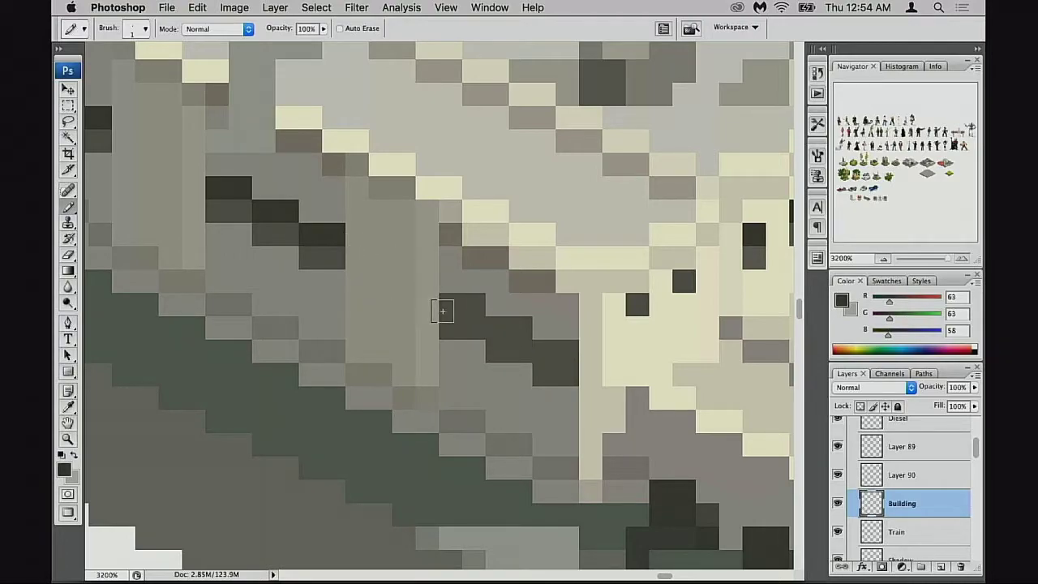
left_click(440, 306)
left_click(500, 327)
left_click(561, 348)
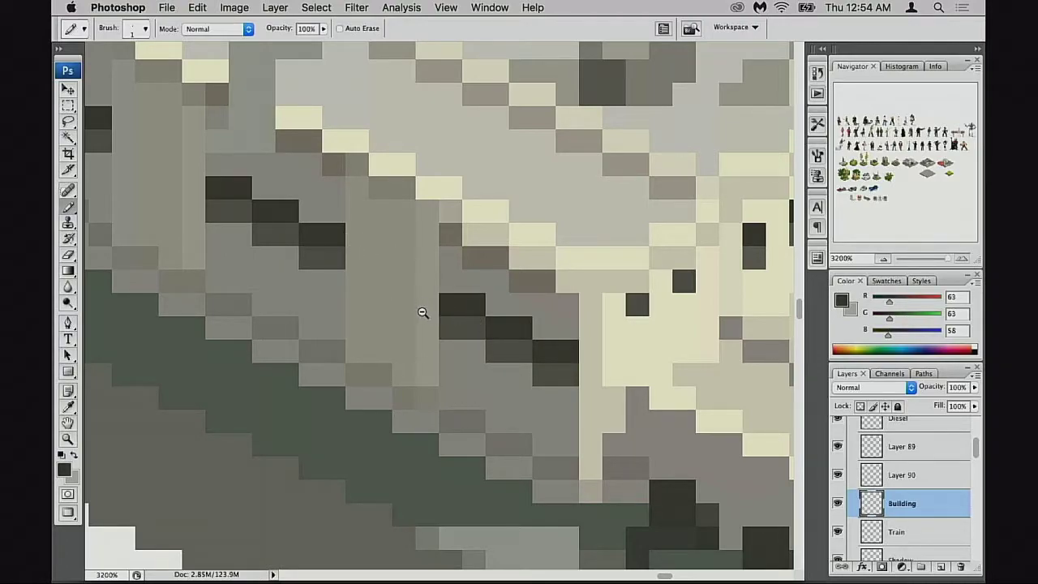
left_click(422, 313, "alt")
left_click(441, 313, "alt")
left_click(440, 313, "alt")
left_click(441, 313, "alt")
left_click(440, 313, "alt")
left_click(440, 313, "alt")
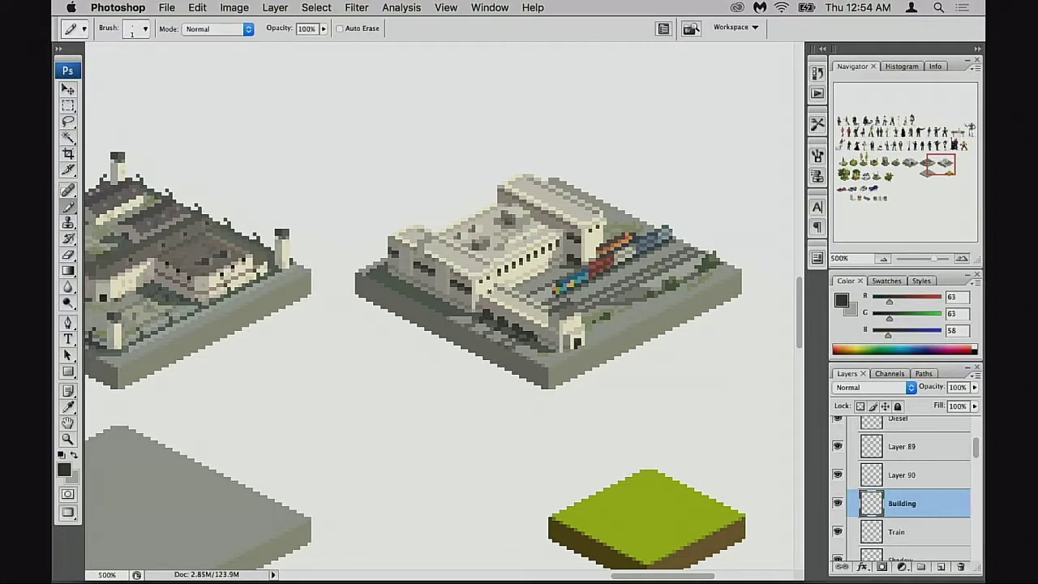
Step: Clear the grey patch from the front block's roof near its outer end and continue the cream roof edge across the gap
left_click(428, 278)
left_click(441, 285)
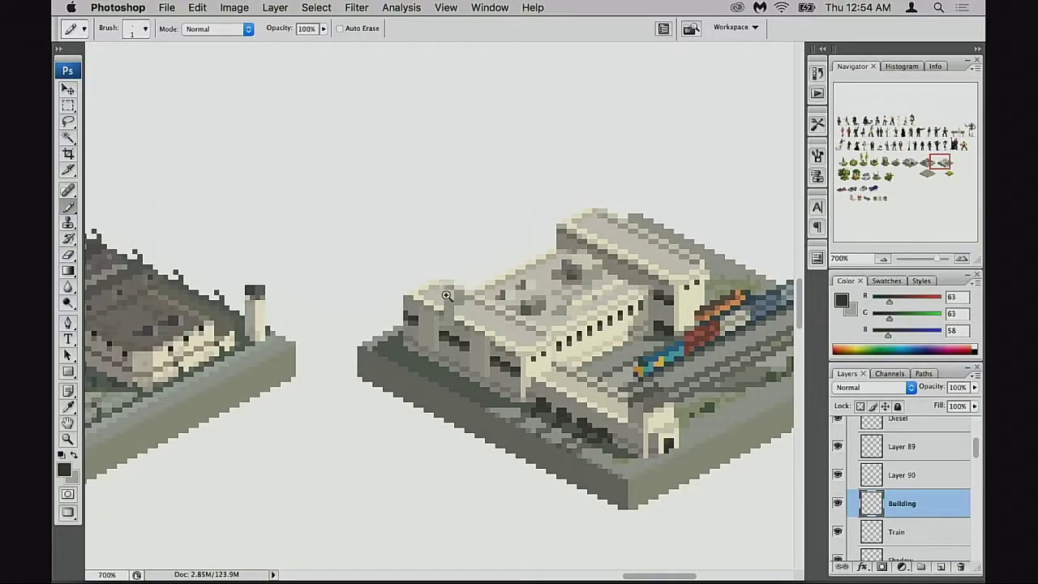
left_click(448, 322)
left_click(446, 350)
left_click(531, 372)
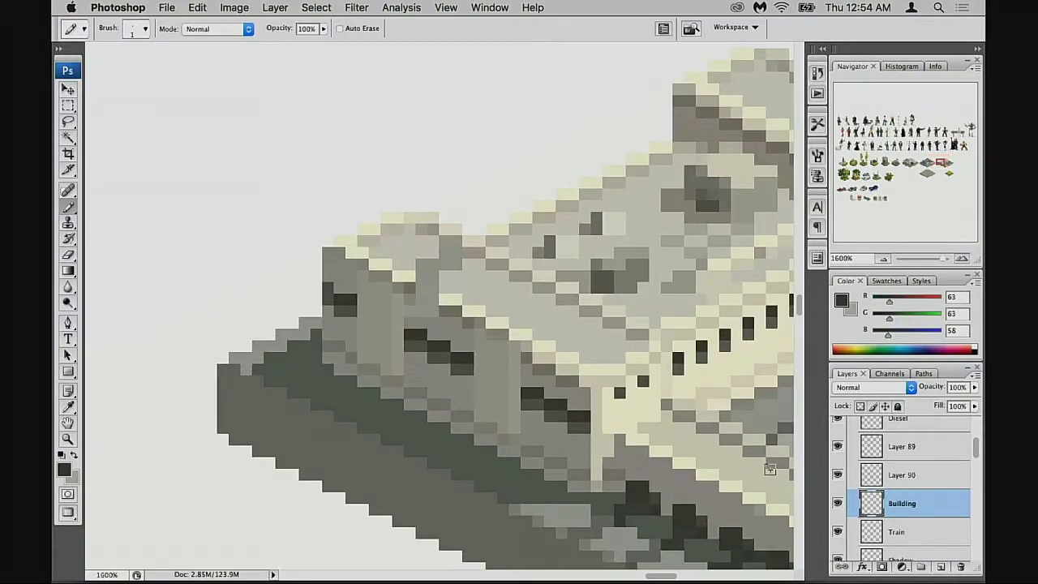
left_click(838, 504)
left_click(838, 504)
left_click(440, 238, "super")
left_click(426, 276, "alt")
mouse_move(426, 275)
left_mouse_down()
mouse_move(466, 291)
mouse_move(467, 282)
mouse_move(407, 290)
mouse_move(461, 333)
mouse_move(426, 309)
mouse_move(420, 349)
mouse_move(458, 374)
mouse_move(399, 368)
mouse_move(418, 366)
mouse_move(434, 383)
mouse_move(430, 397)
mouse_move(387, 392)
left_mouse_up()
Step: Touch up the wall shading beneath the front block's roof edge with sampled wall tones, including RGB 158, 153, 149
left_click(374, 322, "alt")
left_click(451, 385, "alt")
left_click(445, 406, "alt")
left_click(490, 365, "alt")
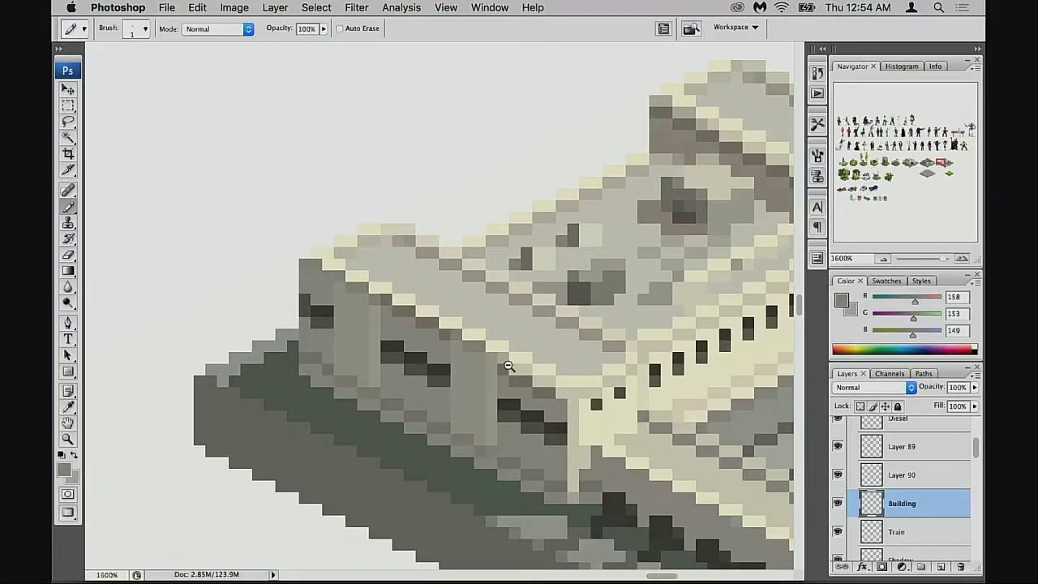
left_click(506, 364, "alt")
left_click(515, 359, "alt")
left_click(528, 345, "alt")
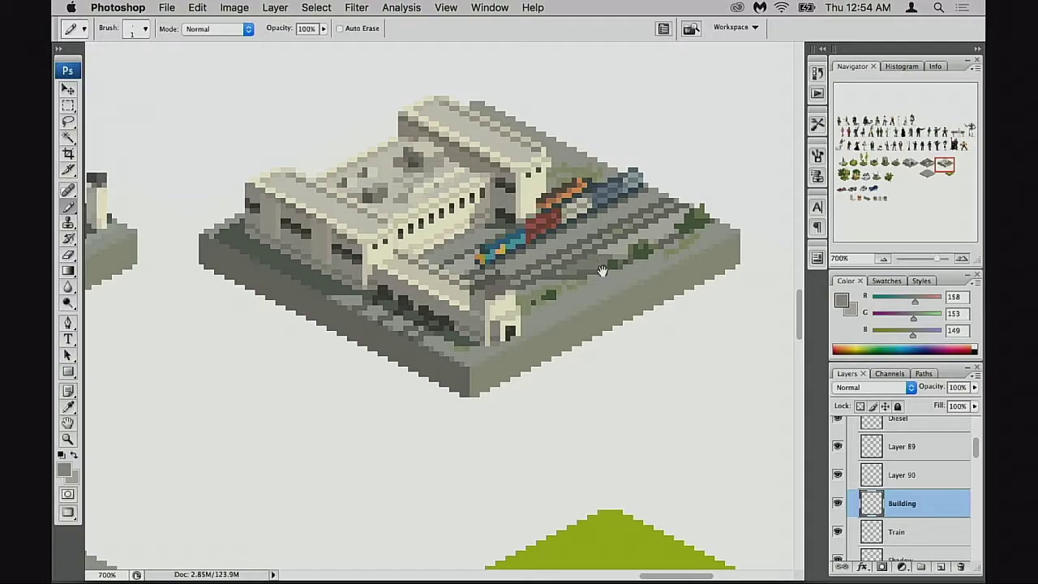
left_click_drag(593, 278, 584, 258)
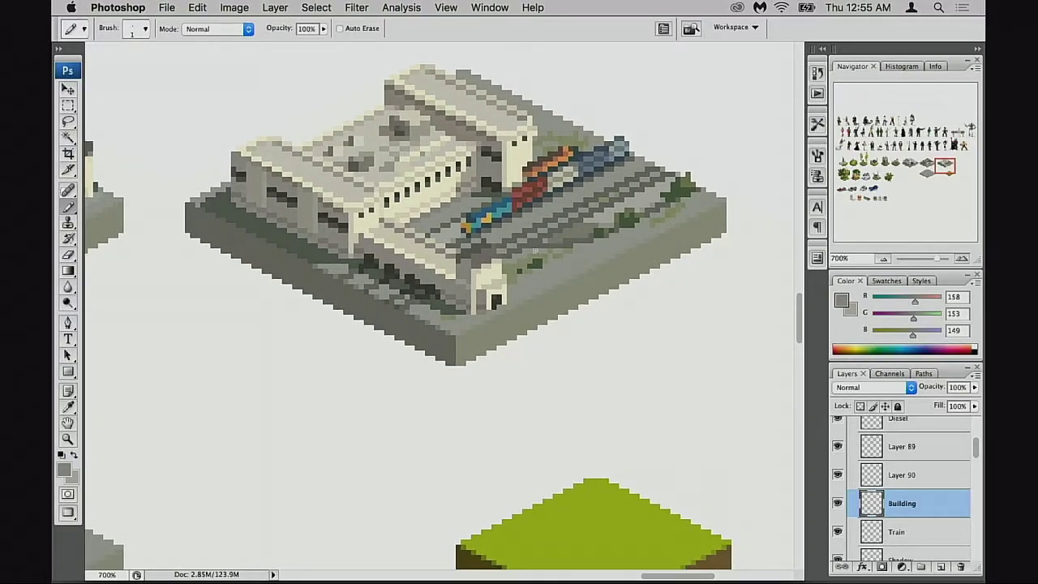
left_click_drag(534, 253, 556, 339)
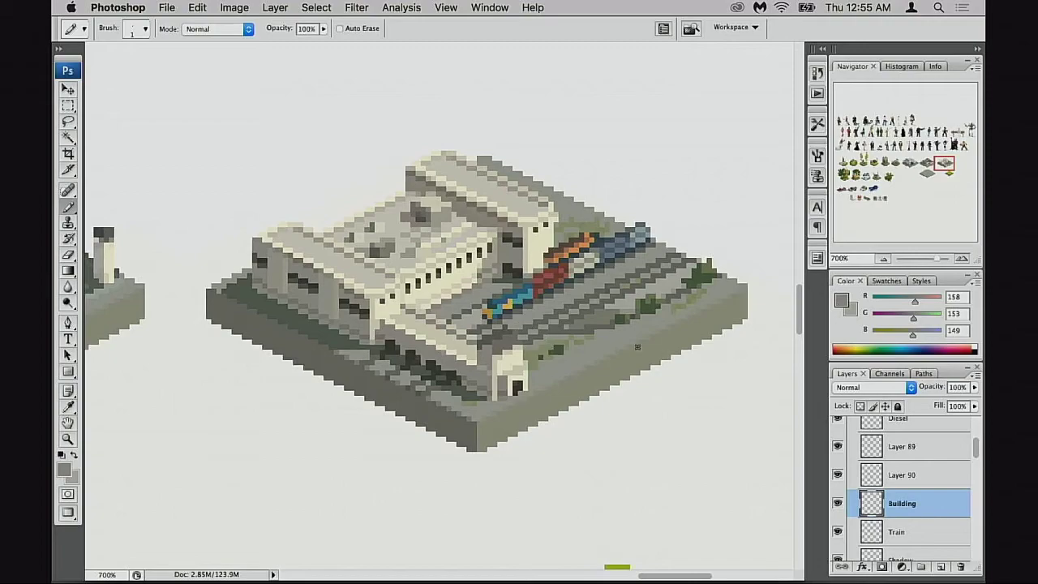
Step: On Layer 90, select a small vent on the main roof and copy it onto the front block's roof near the outer end
left_click(838, 478)
left_click(839, 479)
left_click(870, 475)
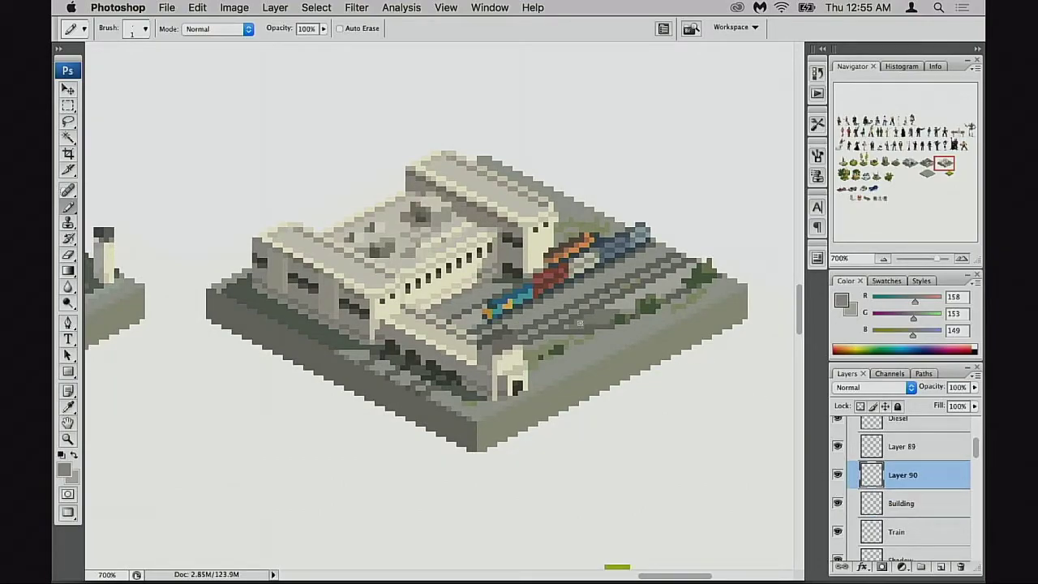
key("m")
left_click(403, 236, "super")
left_click(399, 271, "super")
left_click_drag(438, 332, 458, 265)
left_click(440, 283, "super")
left_click_drag(424, 222, 298, 283)
Step: Arrange the documents in separate windows, enlarging the preview window and showing the station in it at 400%
key("f")
key("f")
key("f")
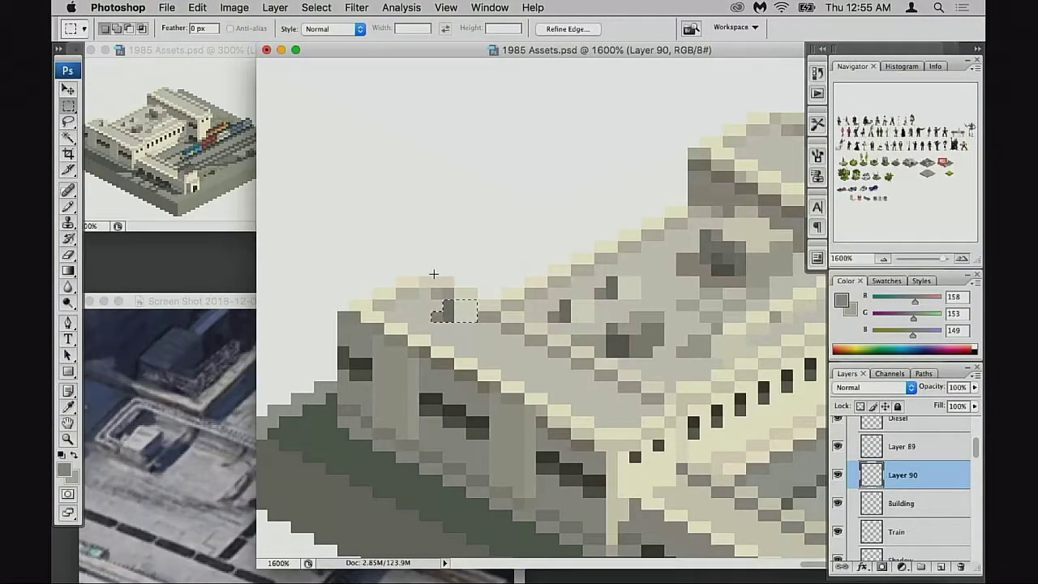
left_click(216, 202)
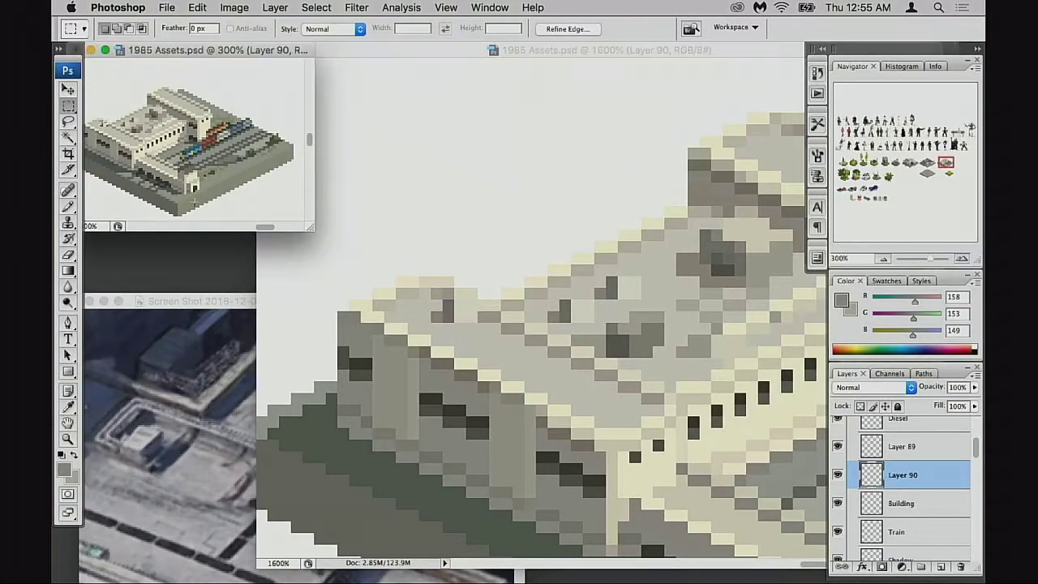
left_click_drag(309, 230, 344, 286)
key("super+plus")
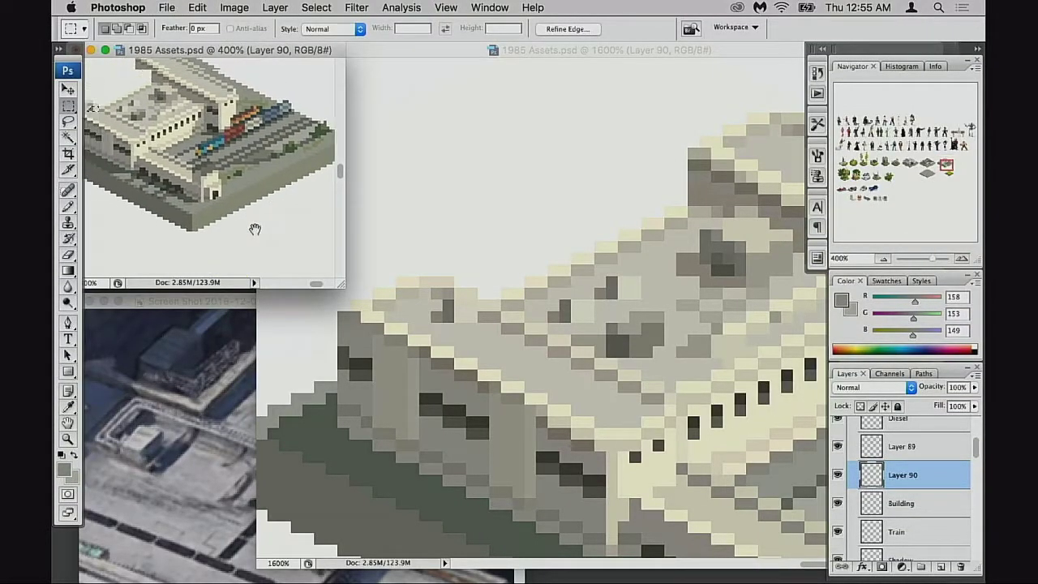
left_click_drag(254, 230, 292, 268)
left_click(486, 267)
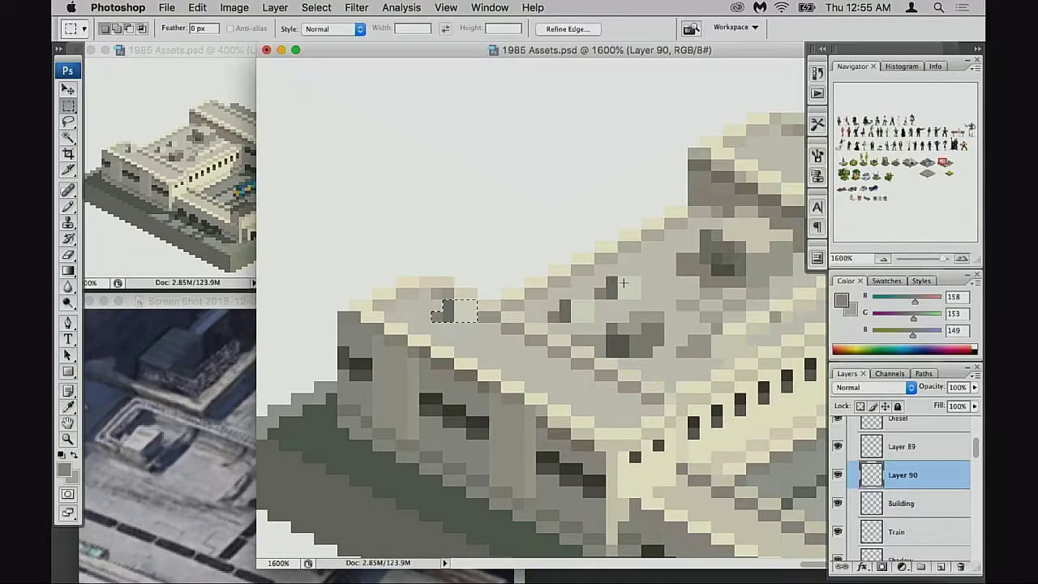
Step: Nudge the copied vent to settle its position one pixel further along the front block's roof
mouse_move(545, 582)
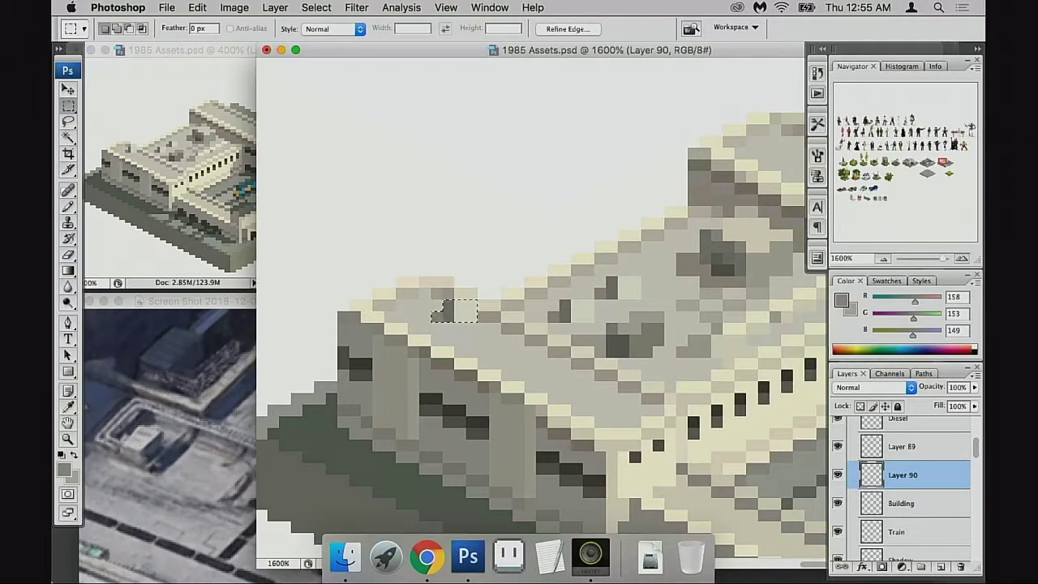
key("super+Up")
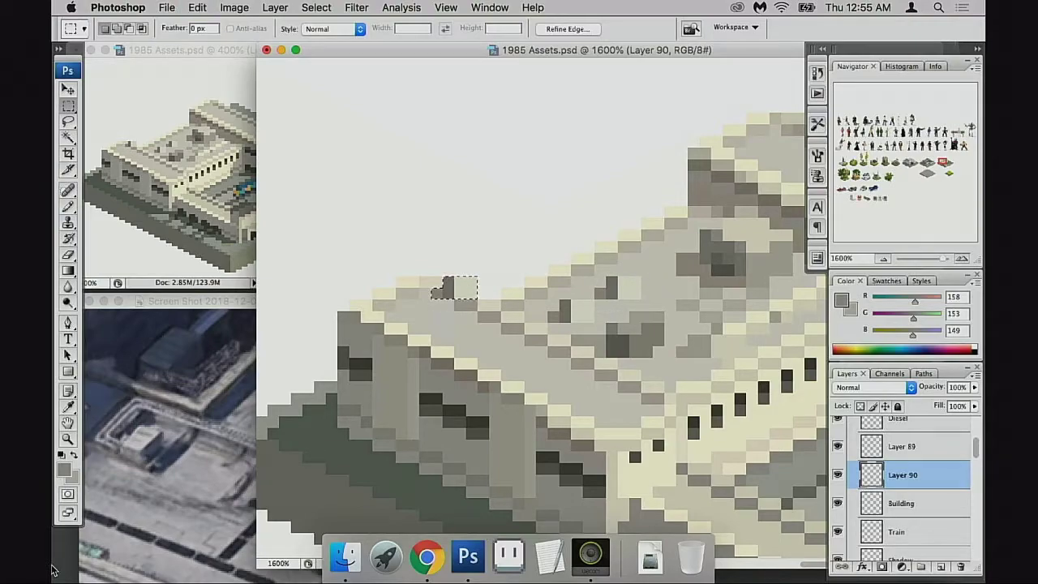
key("super+Down")
key("super+Right")
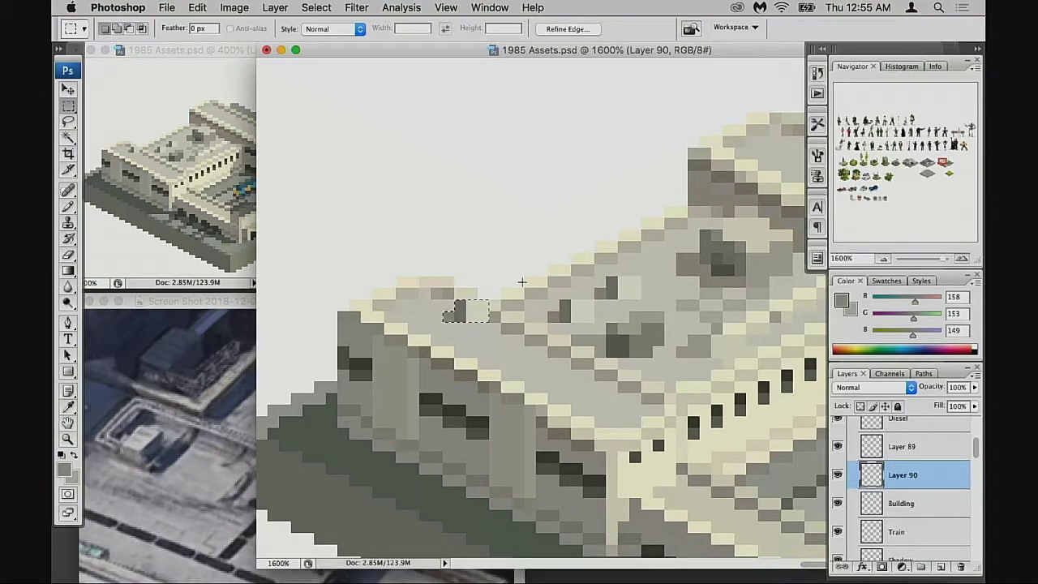
Step: Try duplicates of the small vent at several spots along the front block's roof, undoing each placement
key("super+Down")
key("super+Right")
key("super+Down")
key("super+Right")
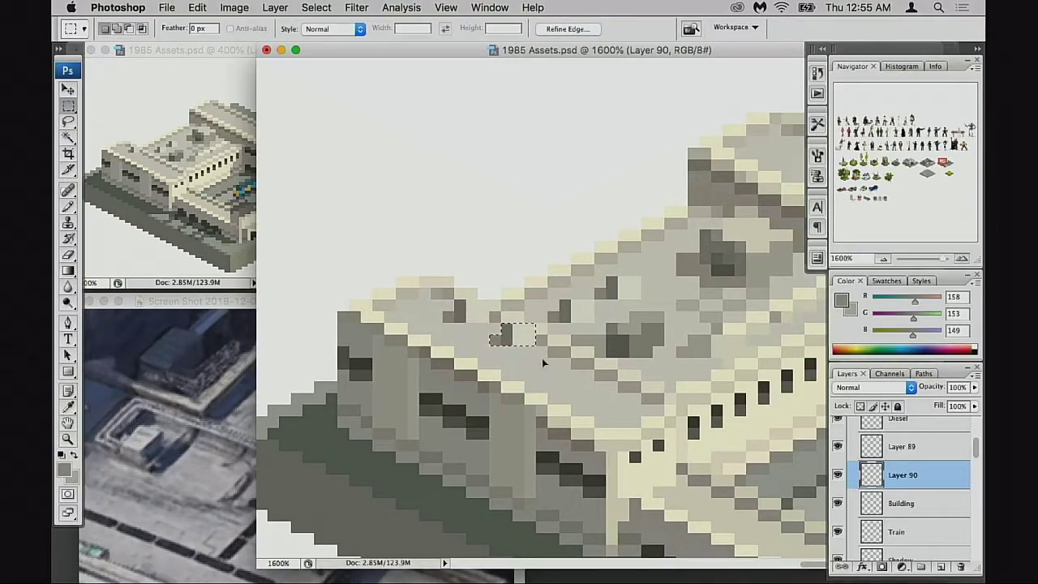
key("super+Right")
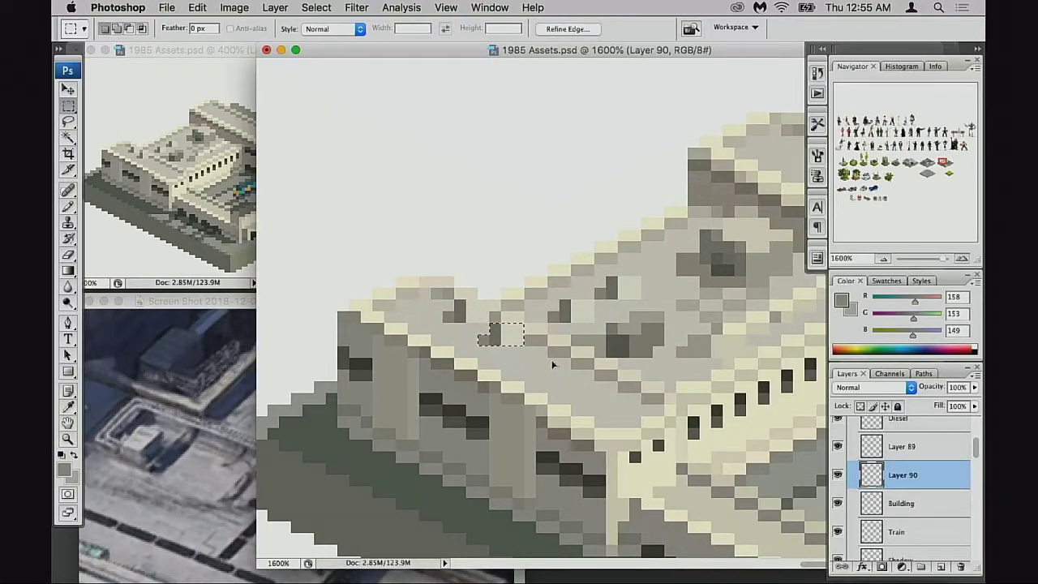
left_click_drag(524, 347, 640, 399)
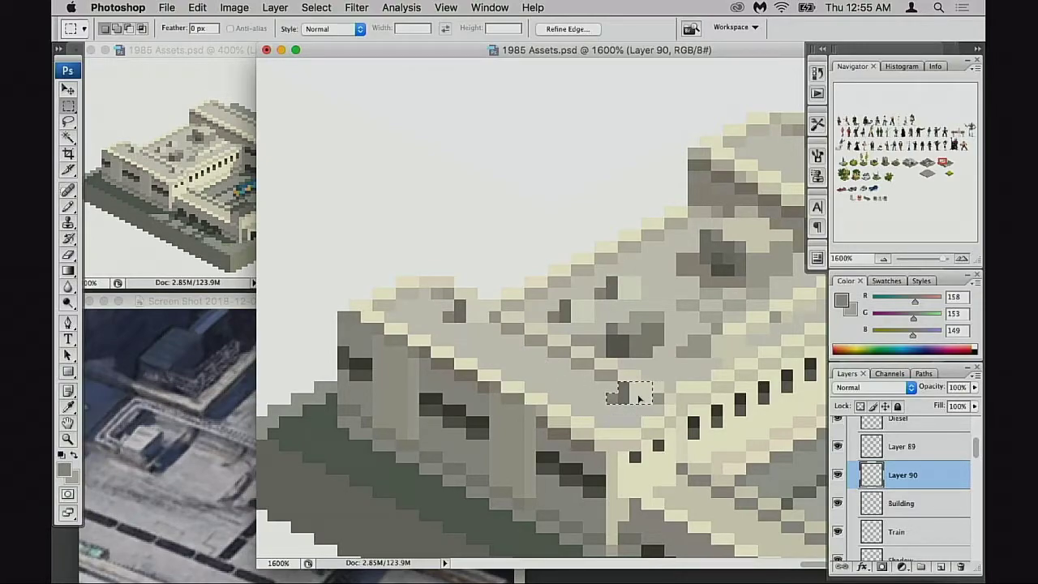
key("ctrl+z")
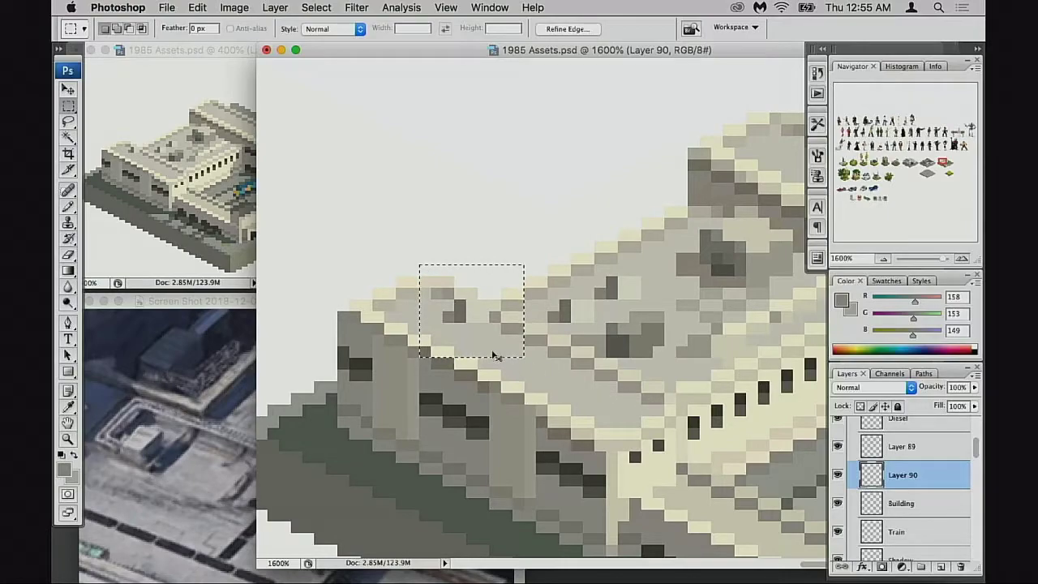
left_click_drag(480, 344, 432, 352)
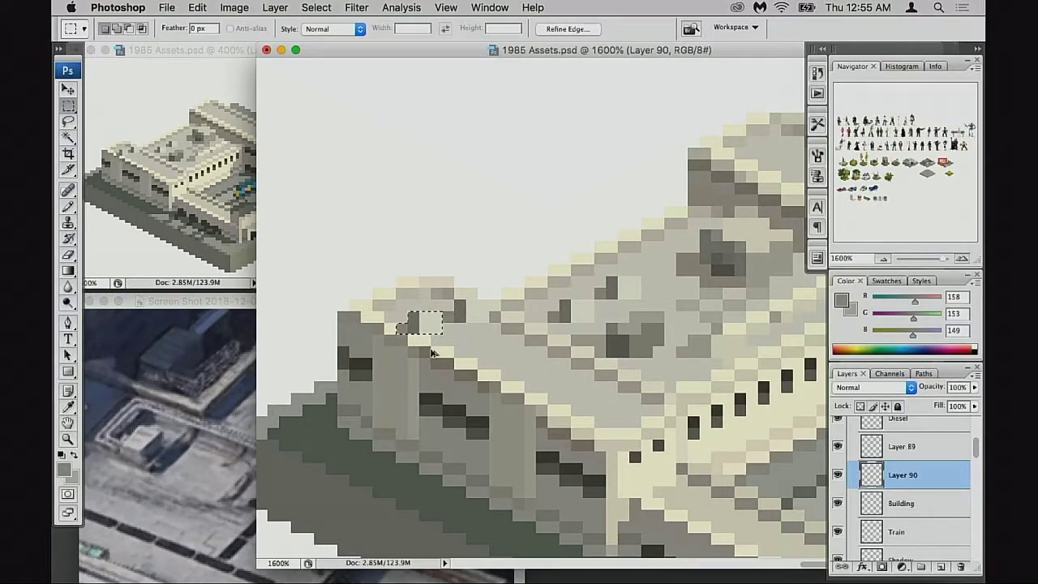
key("super+alt+z")
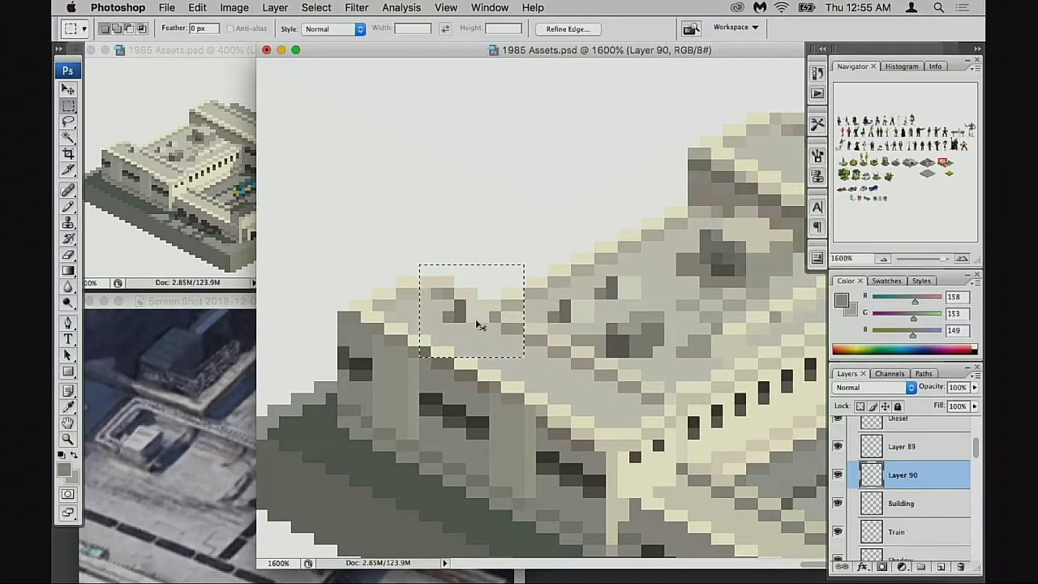
left_click_drag(483, 322, 646, 396)
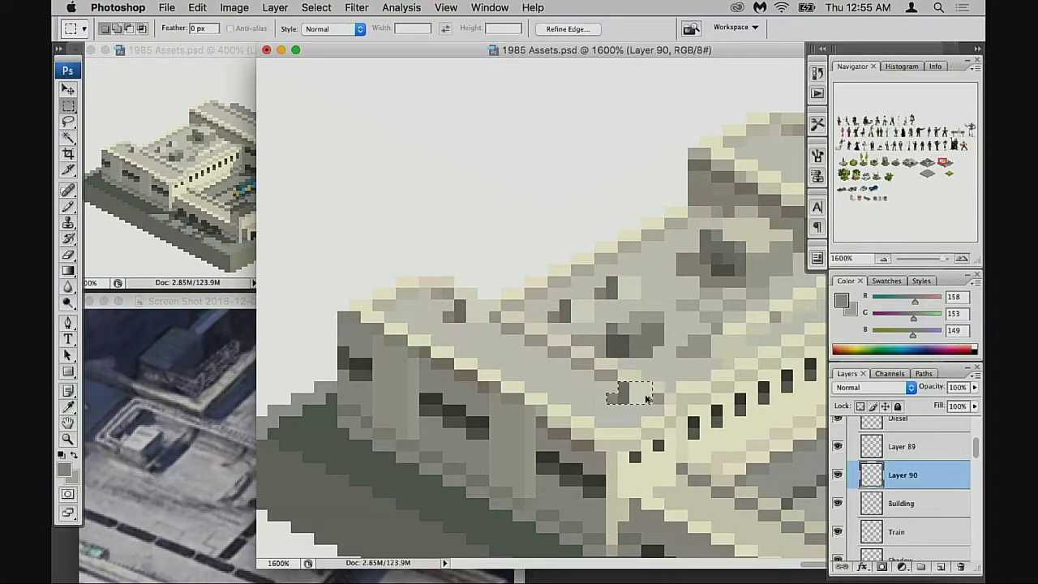
key("super+alt+z")
key("super+alt+z")
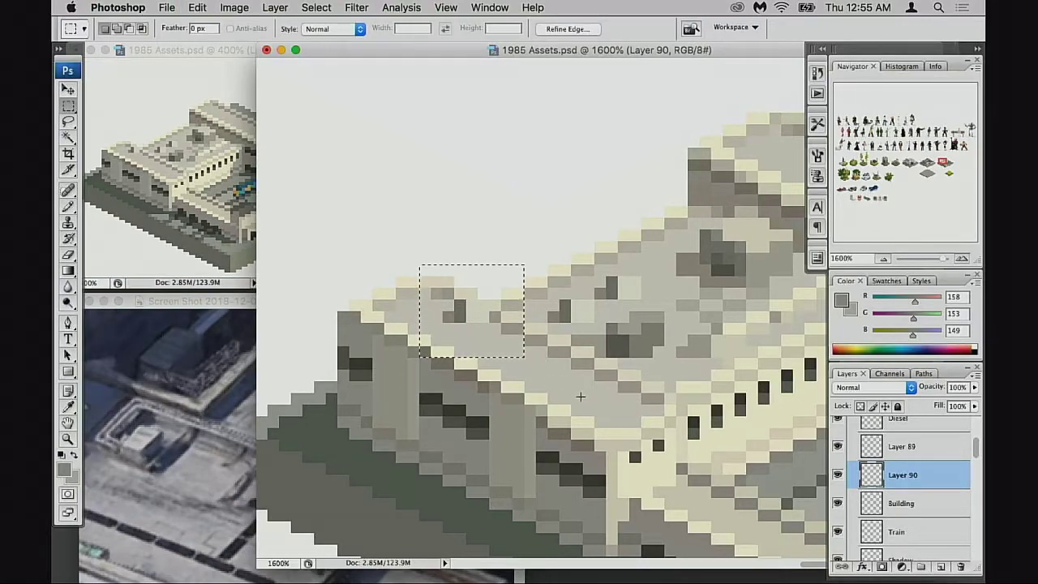
Step: Clear the selection around the vent and switch to the Pencil tool
scroll(581, 397, "right", 3)
key("super+d")
key("b")
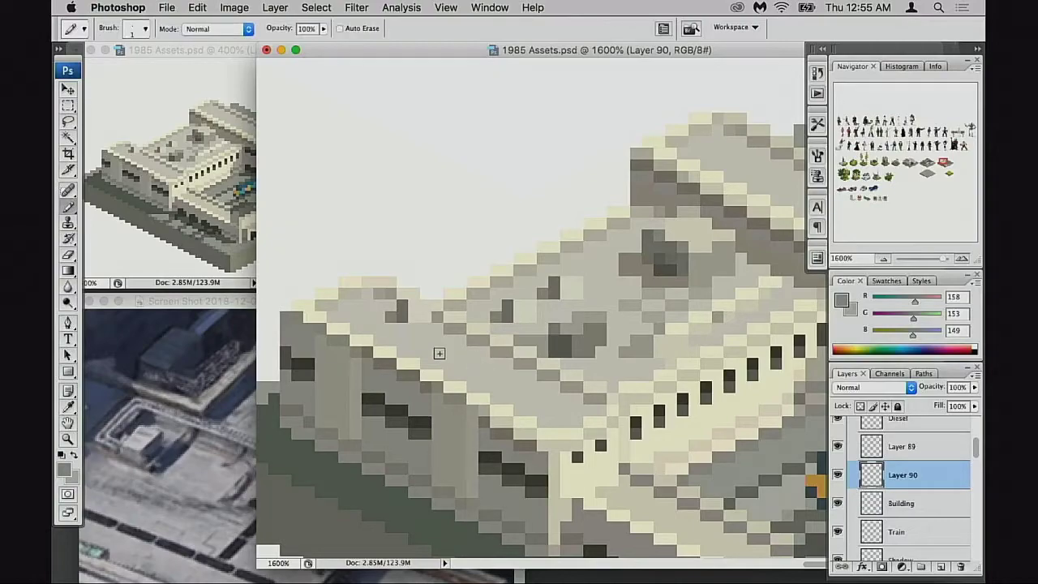
Step: Examine the reference photo's rooftops for the huts, seams, raised walls and courtyard details
left_click(184, 432)
mouse_move(214, 470)
left_mouse_down()
mouse_move(232, 433)
mouse_move(320, 397)
mouse_move(216, 478)
left_mouse_up()
left_click_drag(296, 451, 130, 450)
left_click_drag(231, 454, 272, 543)
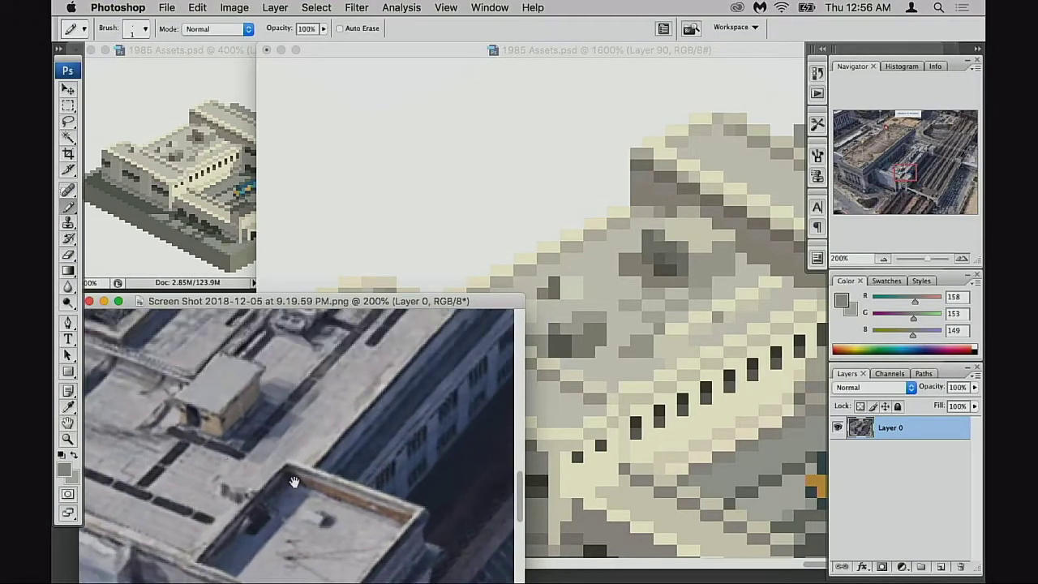
left_click_drag(362, 362, 267, 527)
left_click_drag(341, 399, 324, 467)
scroll(323, 467, "up", 3)
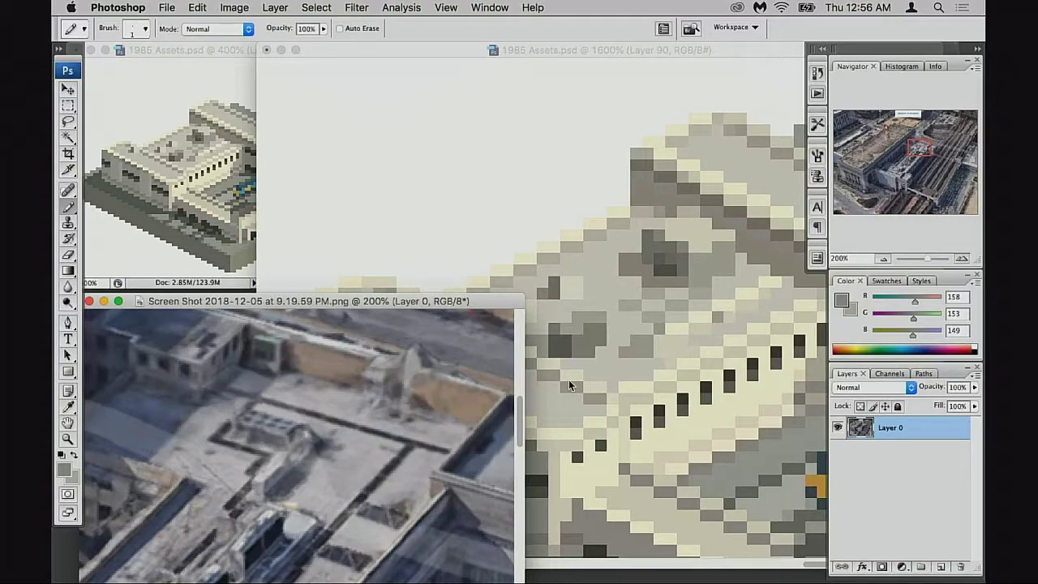
left_click_drag(295, 422, 362, 459)
Step: Mix RGB 189, 169, 142 and paint a faint tan patch across the front block's roof with the Pencil at 40% opacity
left_click(616, 371)
scroll(584, 361, "left", 5)
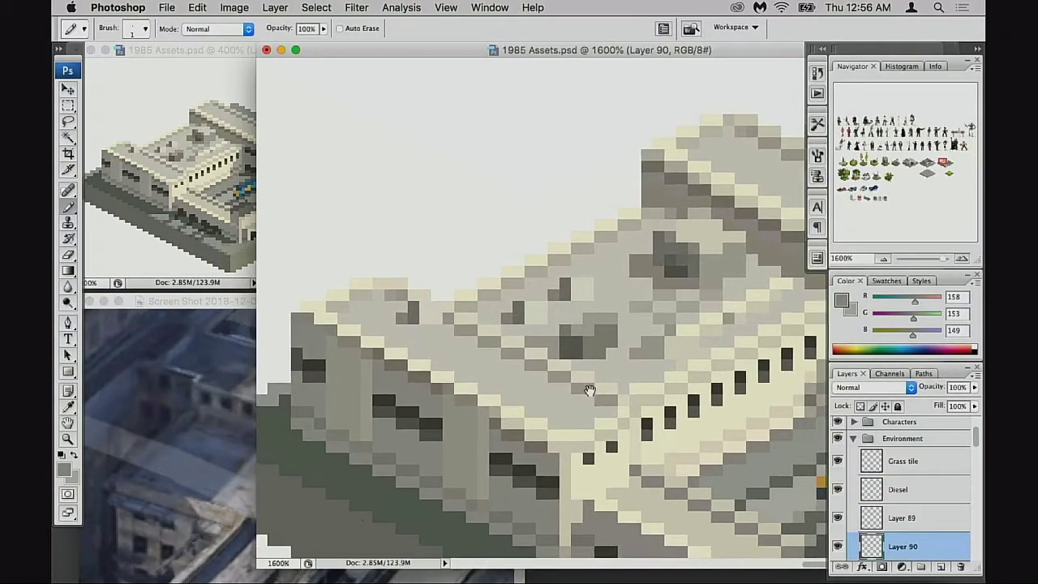
left_click(526, 342, "alt")
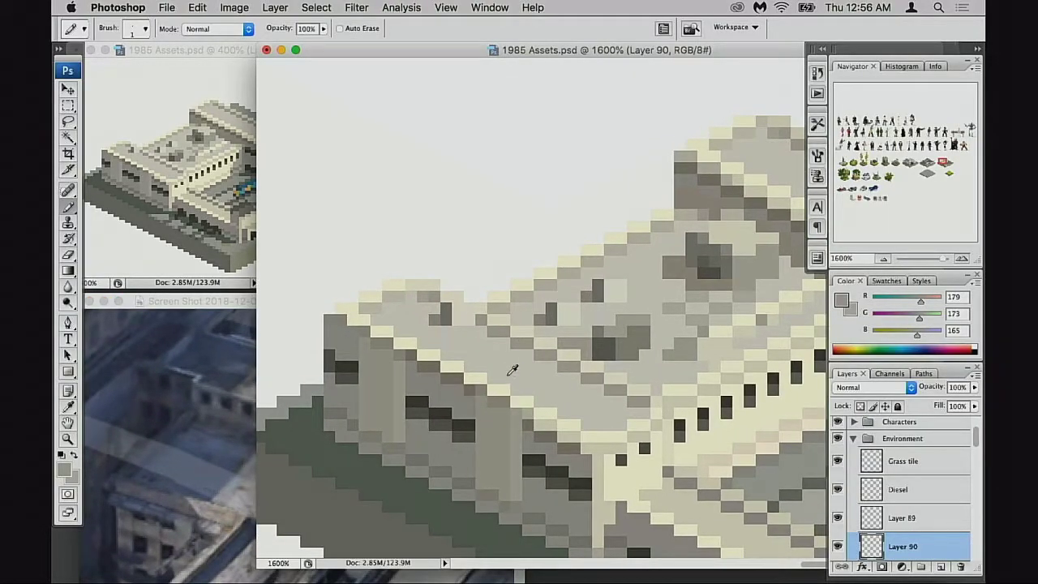
left_click(502, 335, "alt")
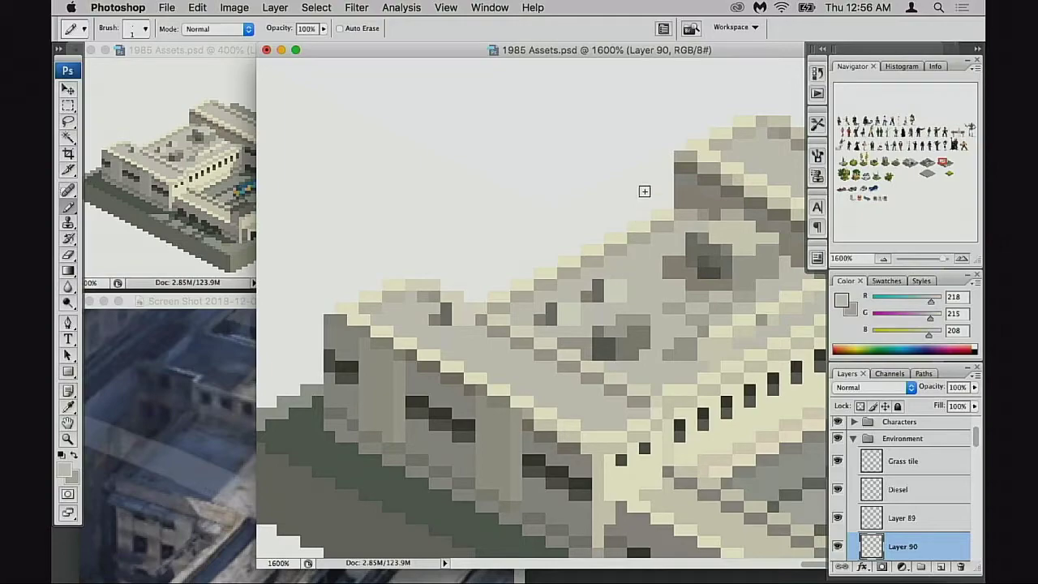
left_click(501, 329, "alt")
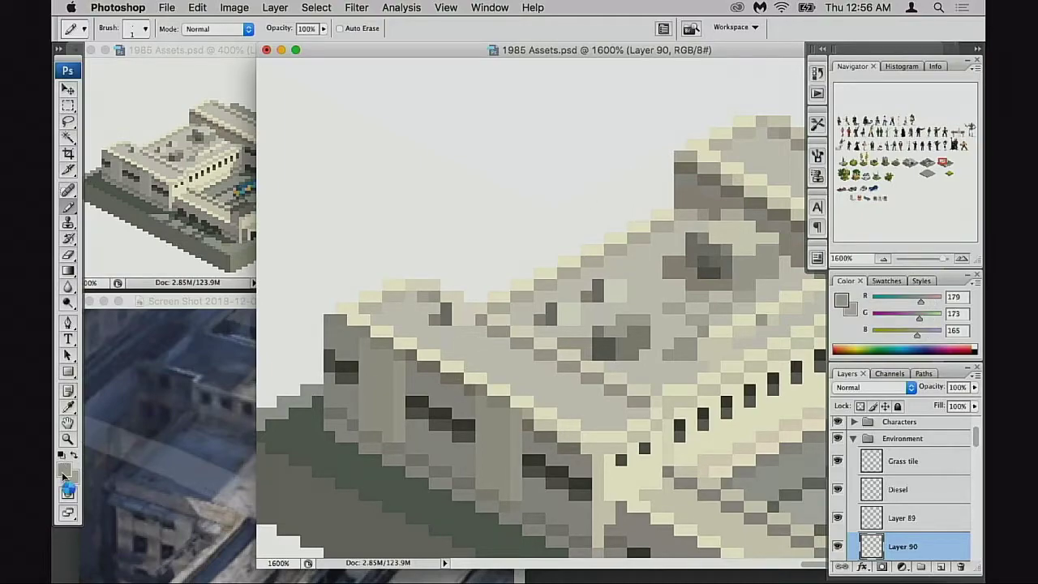
key("i")
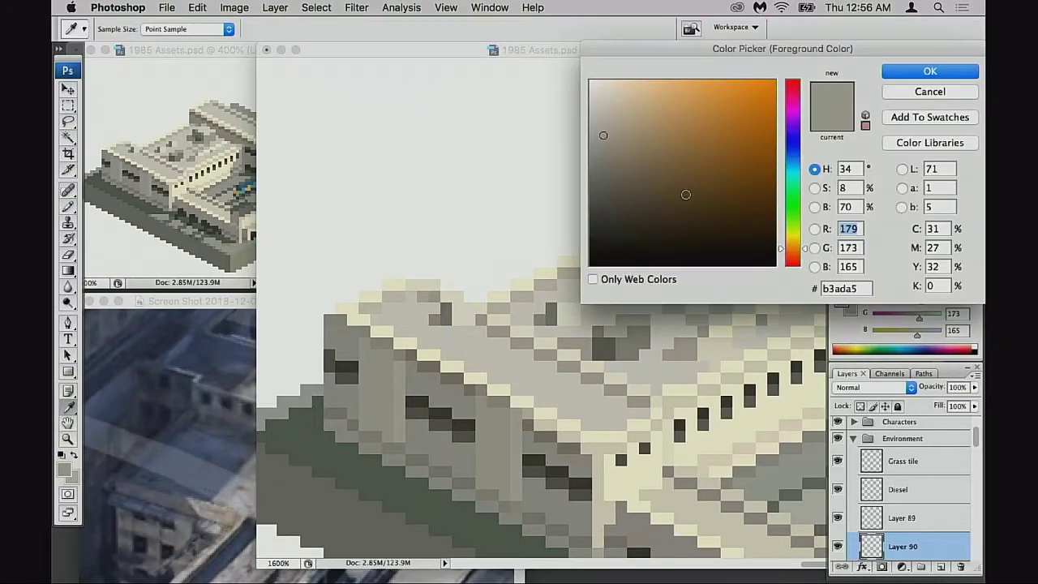
left_click_drag(649, 144, 636, 128)
left_click(930, 71)
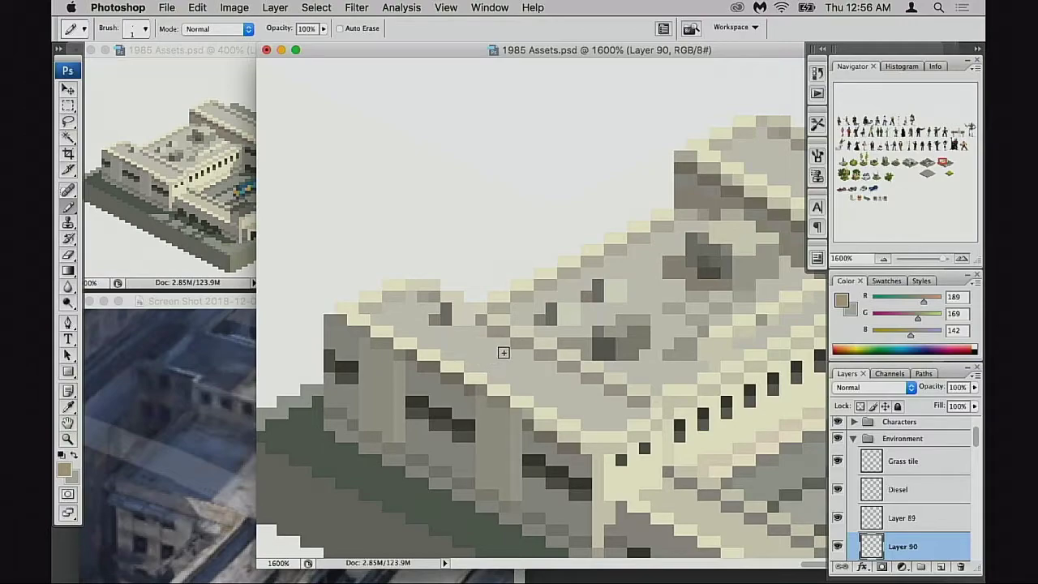
key("super+z")
key("4")
mouse_move(496, 351)
left_mouse_down()
mouse_move(466, 355)
mouse_move(501, 351)
left_mouse_up()
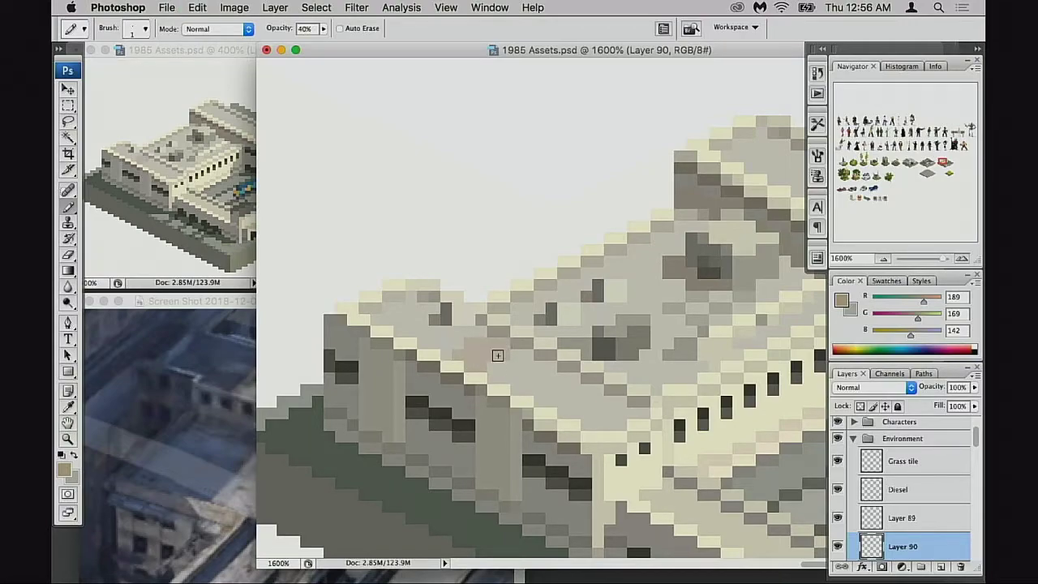
Step: Restore the Pencil to 100% opacity and lighten the roof seam above the tan patch with RGB 240, 233, 214
scroll(503, 382, "right", 1)
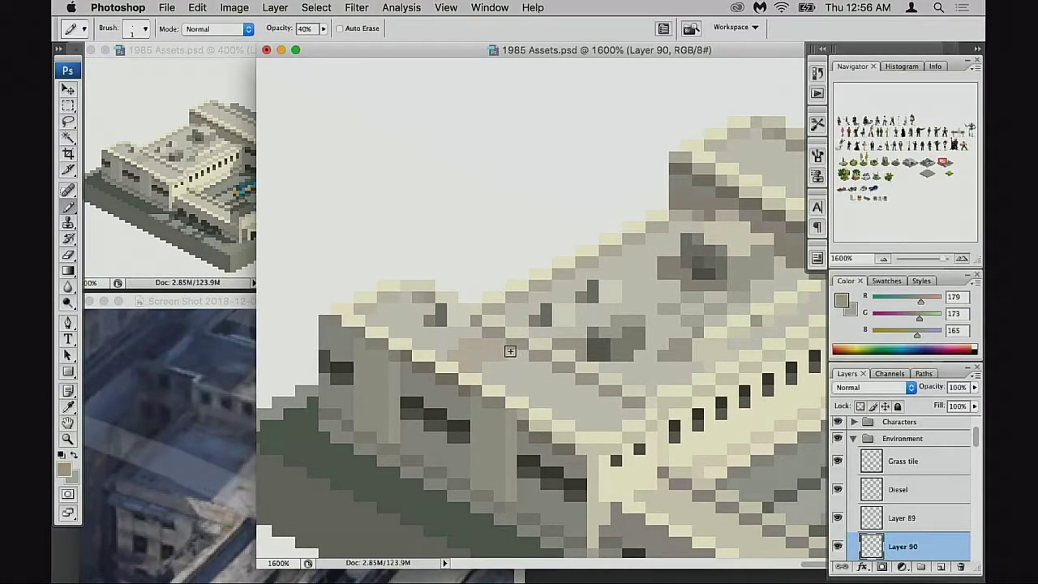
key("0")
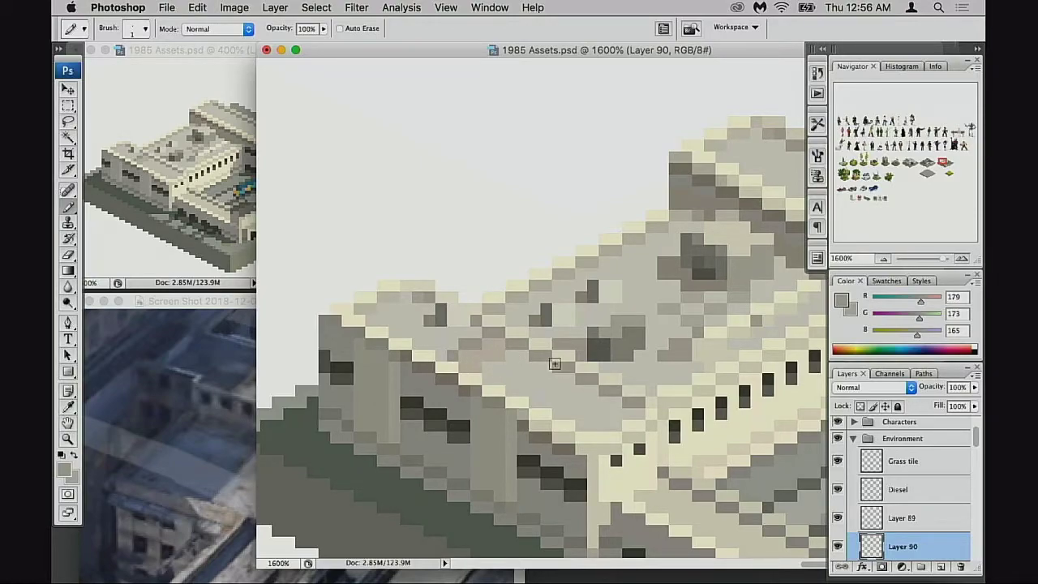
left_click(487, 334, "alt")
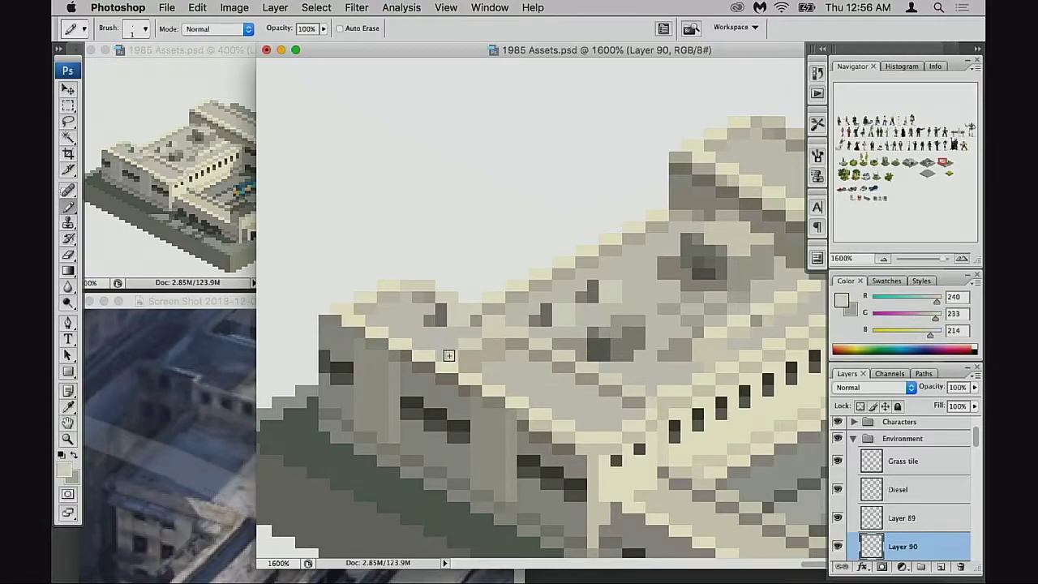
Step: Undo the latest strokes on the front block's roof and sample RGB 206, 197, 182 from the tan patch as the drawing colour
key("super+alt+z")
key("super+alt+z")
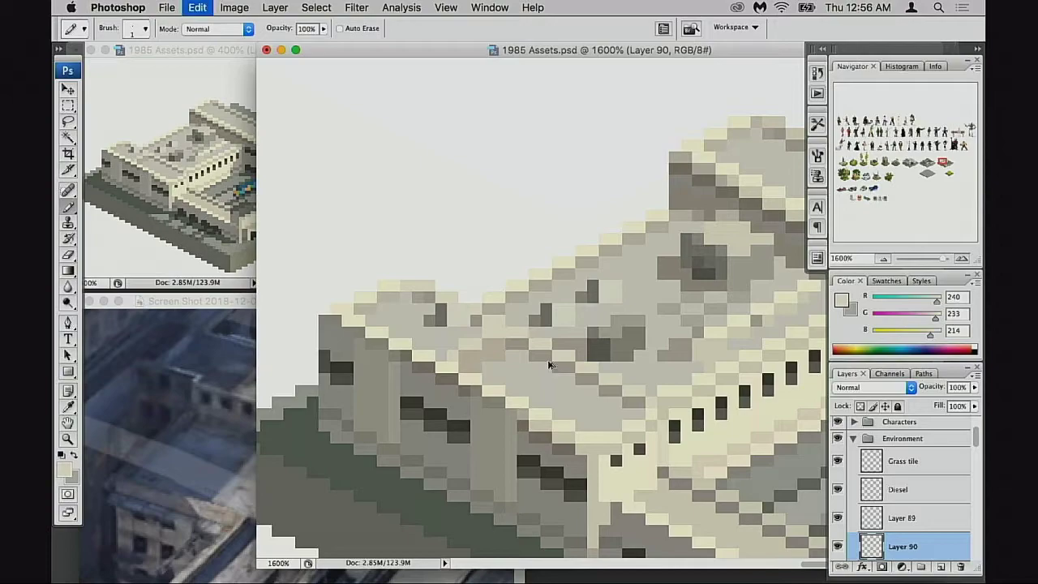
left_click(472, 342, "alt")
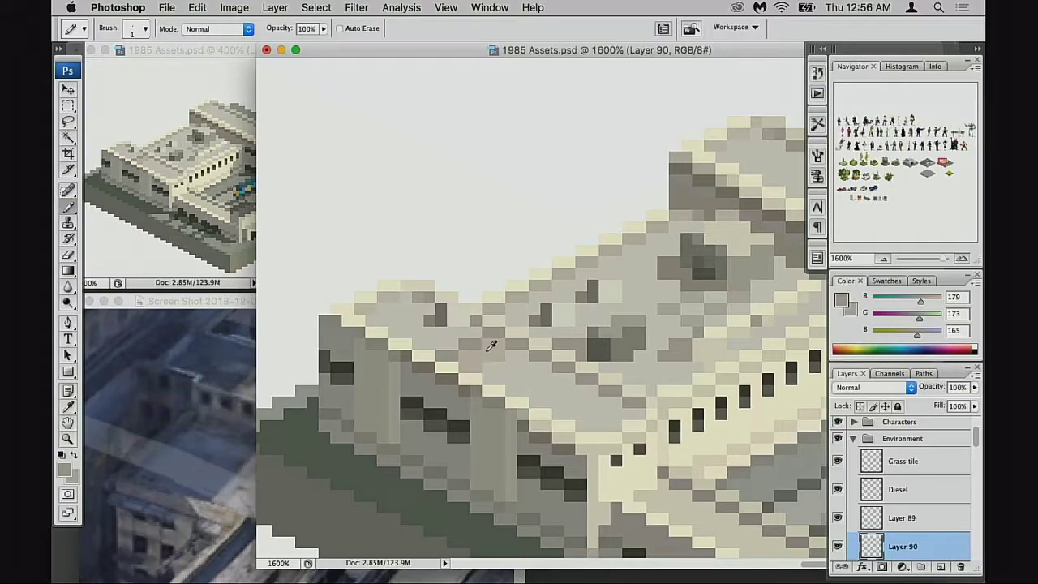
left_click(488, 351, "alt")
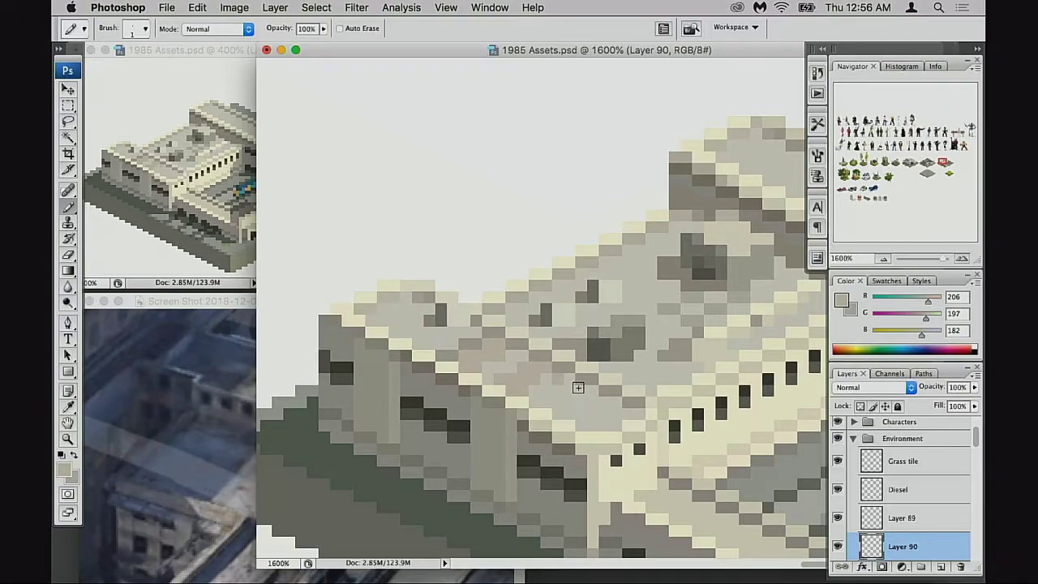
key("super+z")
key("super+z")
key("super+z")
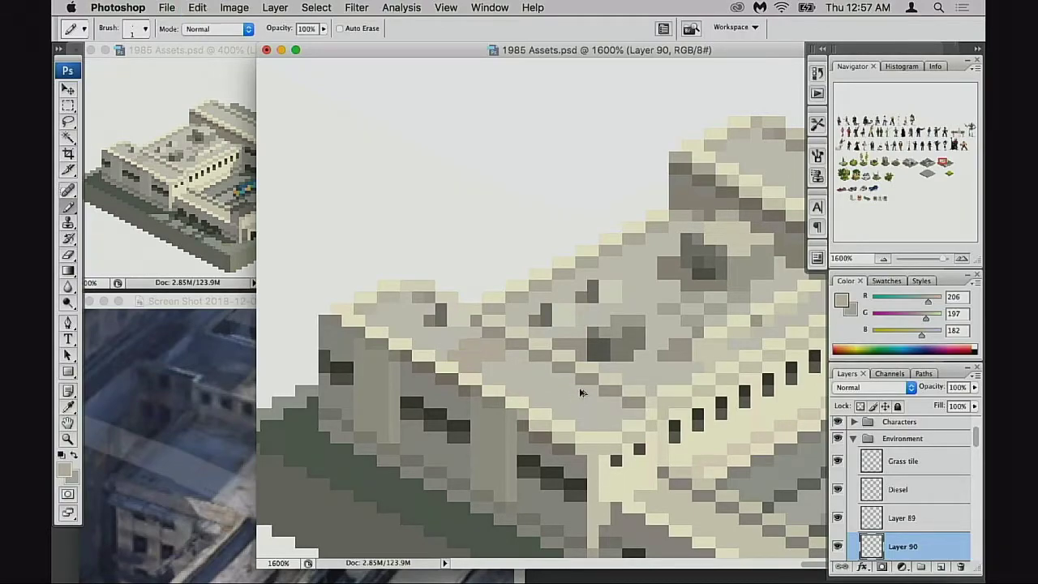
key("super+z")
Step: Paint a few tan pixels in RGB 206, 197, 182 just inside the roof edge at the front block's outer end
left_click_drag(585, 403, 572, 402)
left_click(458, 365, "super")
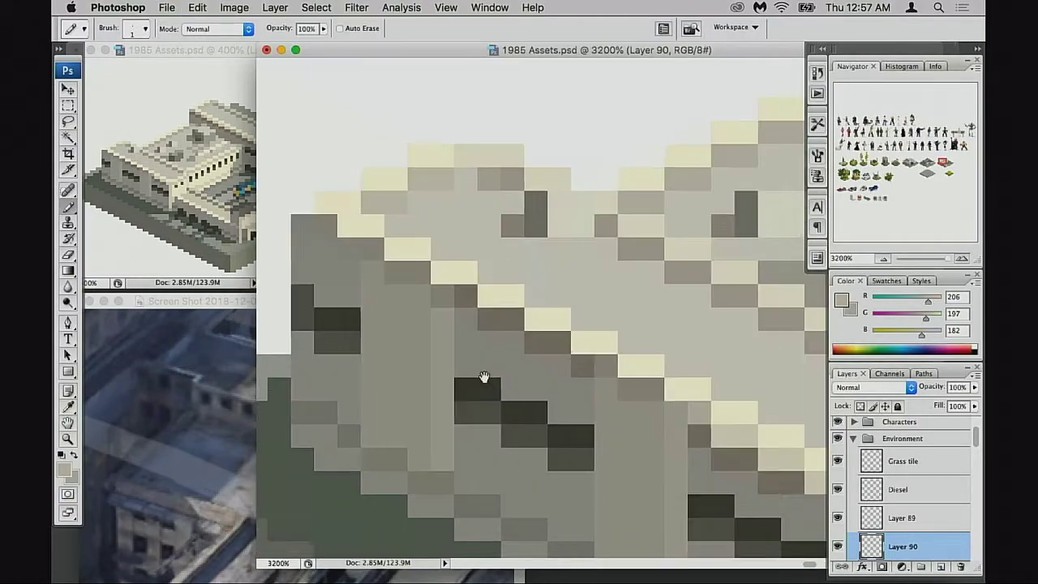
left_click_drag(485, 378, 475, 385)
left_click(415, 236)
left_click(440, 241)
left_click(440, 256)
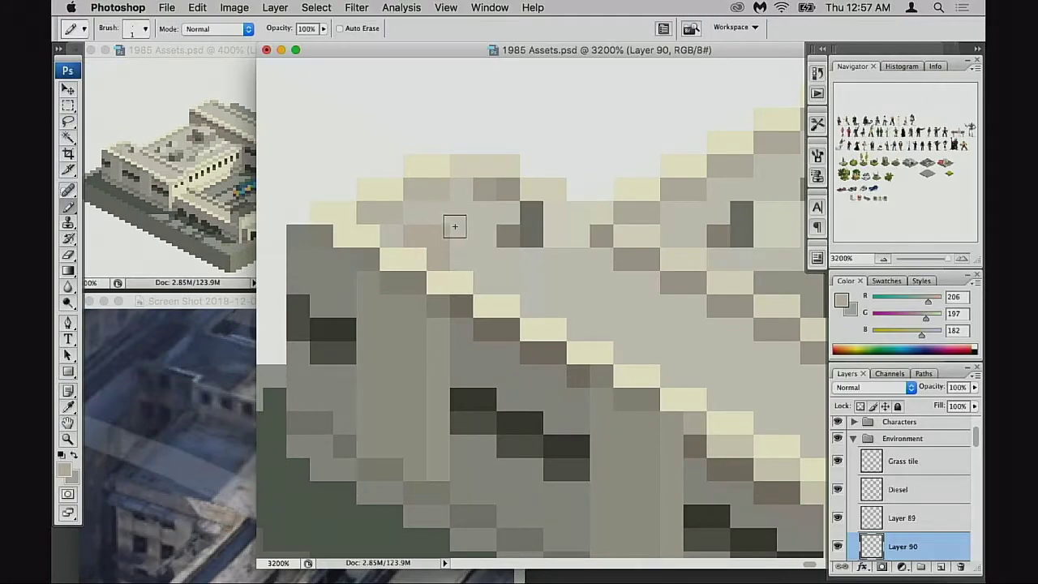
left_click(503, 285)
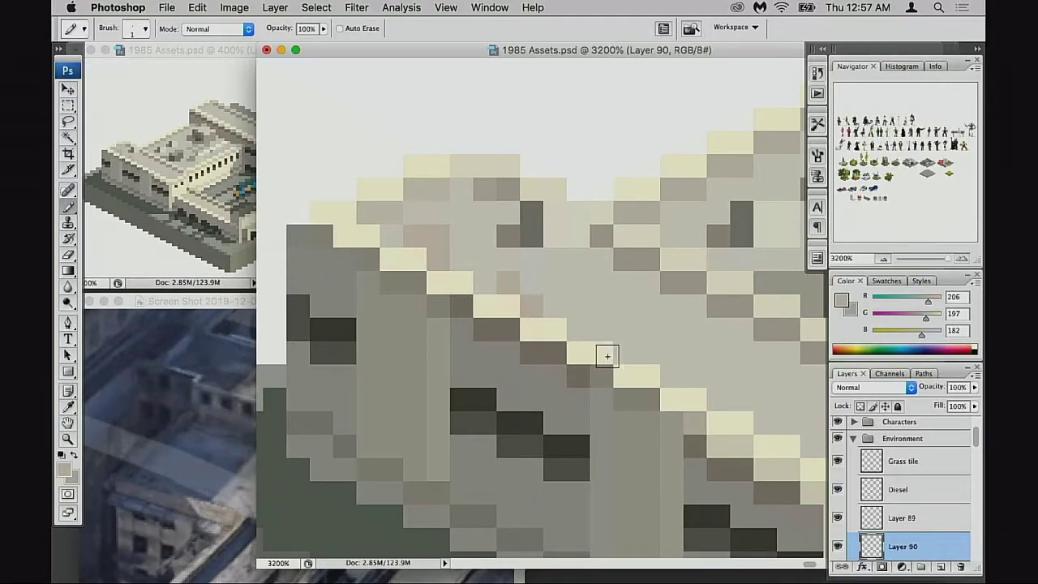
Step: Paint a small tan patch inside the roof edge near the front block's courtyard corner and undo its excess pixels
left_click_drag(603, 372, 526, 349)
left_click_drag(743, 425, 575, 376)
left_click(574, 366)
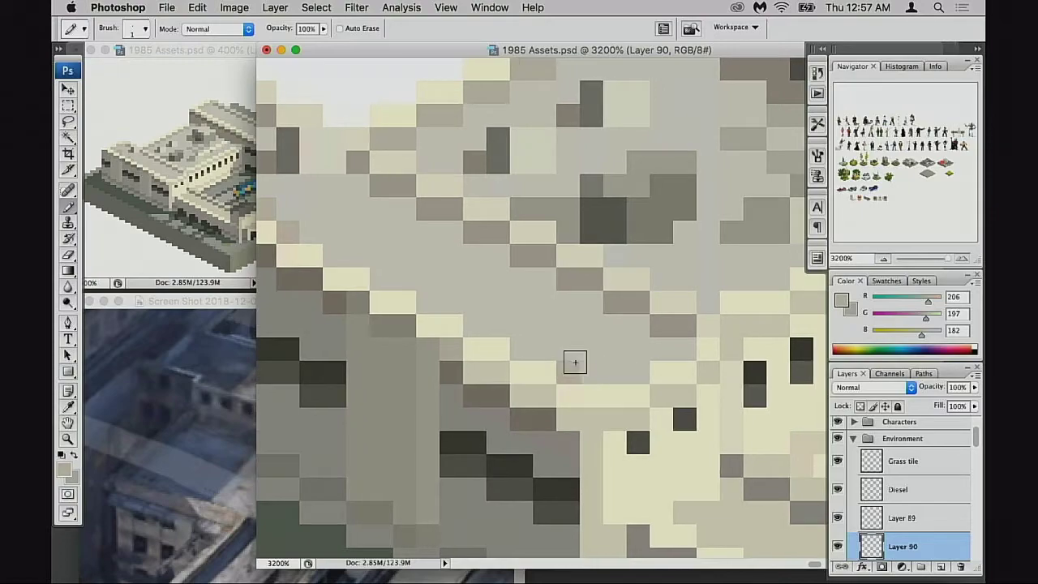
left_click(549, 351)
left_click(570, 328)
left_click(573, 357)
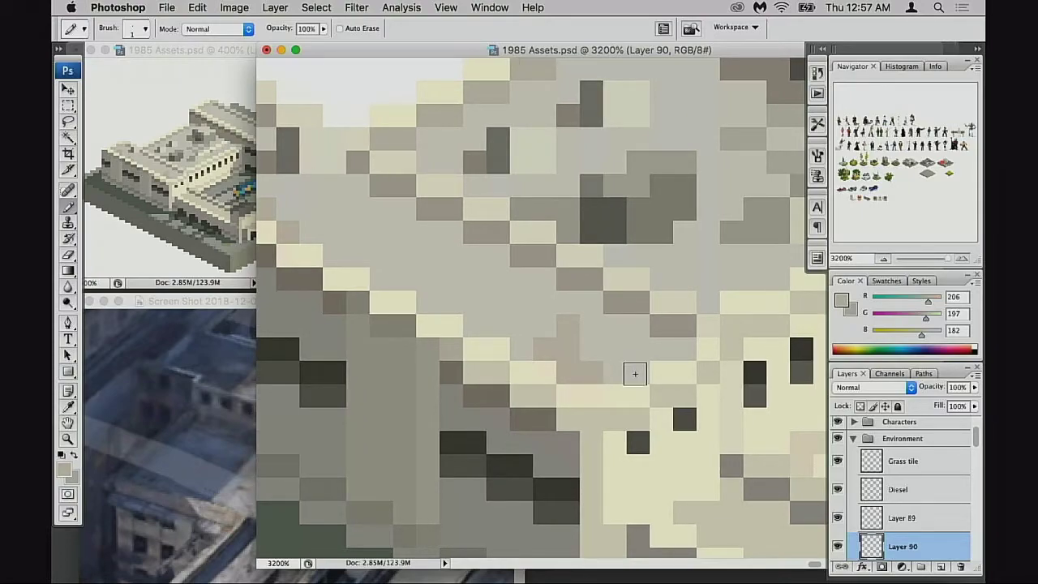
left_click_drag(615, 370, 630, 371)
key("z")
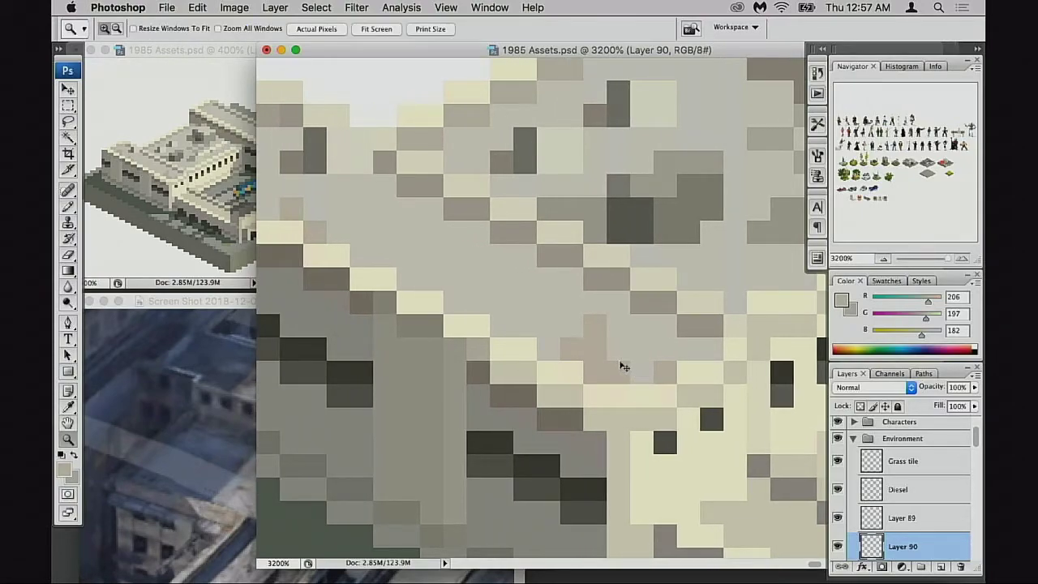
key("super+z")
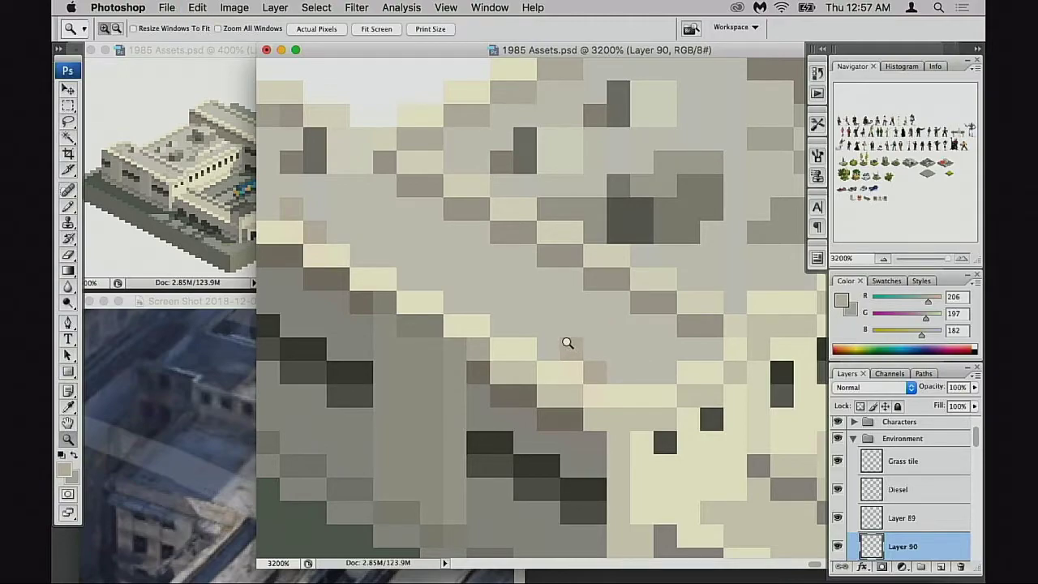
Step: Set the Pencil to 40% opacity and paint faint tan blotches on the roof between the seam and the front edge
key("3")
key("0")
key("b")
key("4")
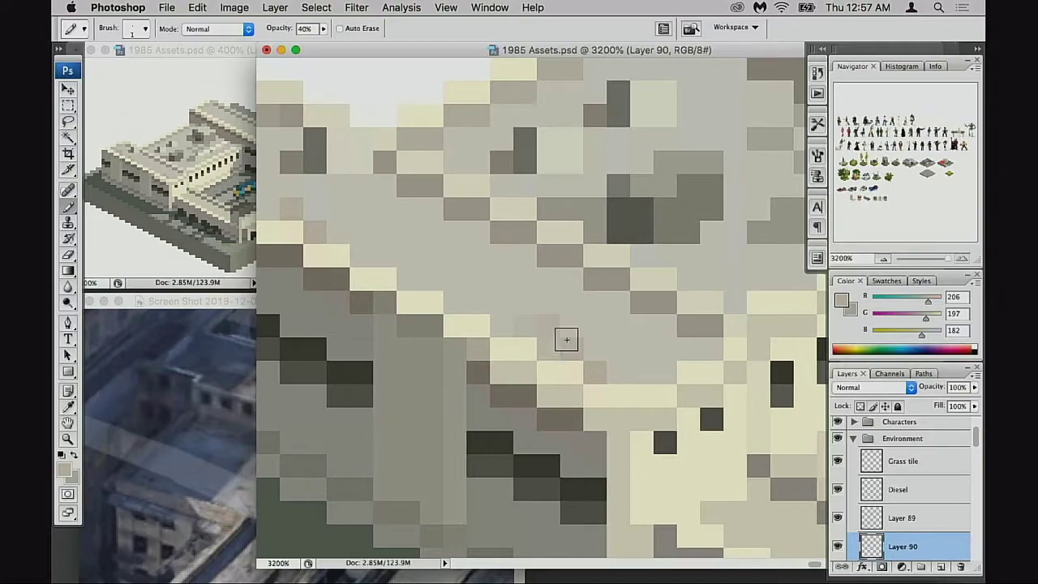
left_click_drag(595, 334, 591, 340)
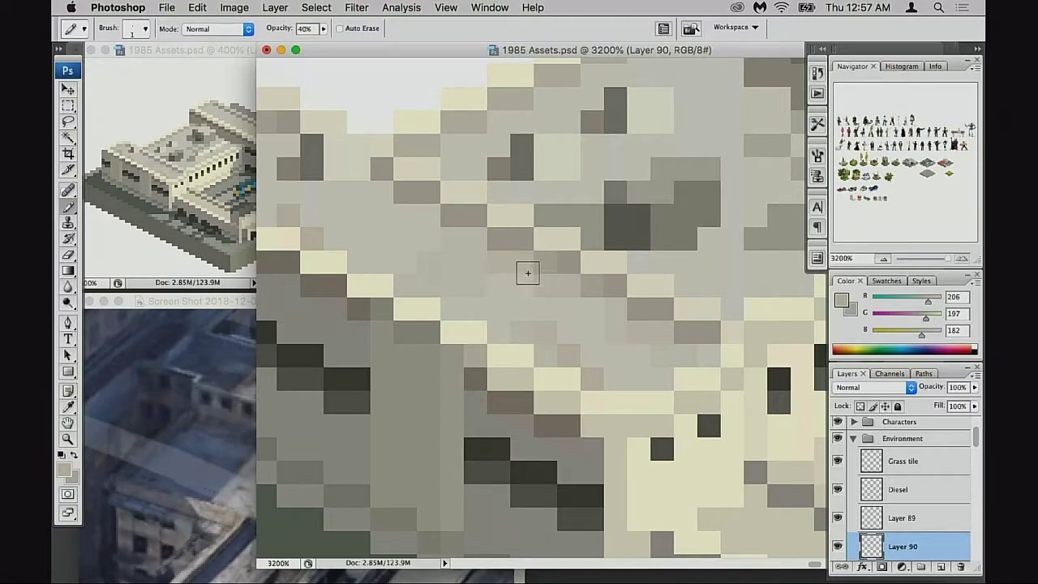
key("space")
left_click_drag(584, 285, 568, 294)
Step: Set the Pencil to 60% opacity, mix RGB 194, 179, 157 and paint warm tan pixels below the roof seam and at the front corner
key("6")
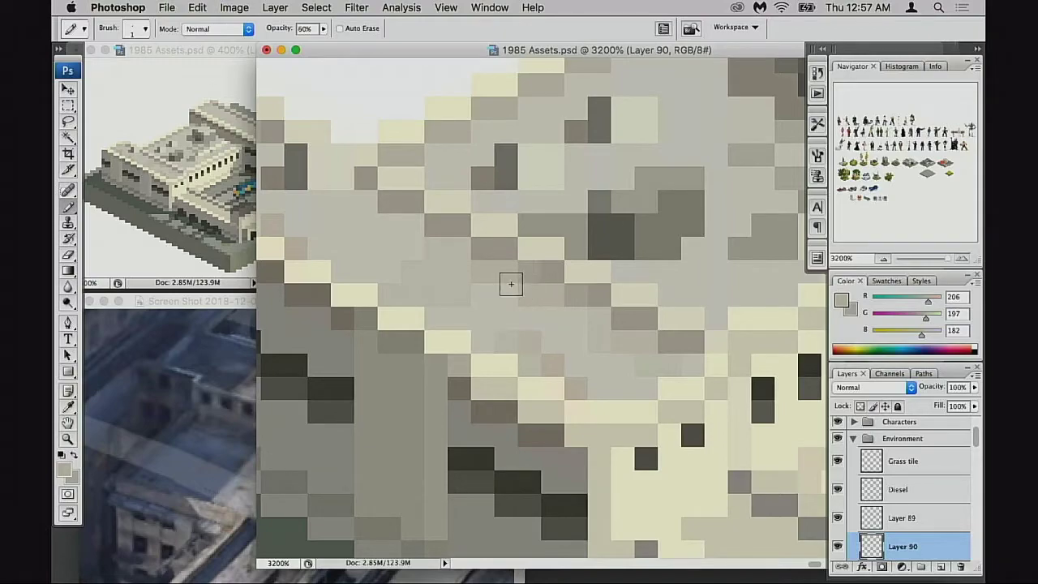
left_click(508, 281, "alt")
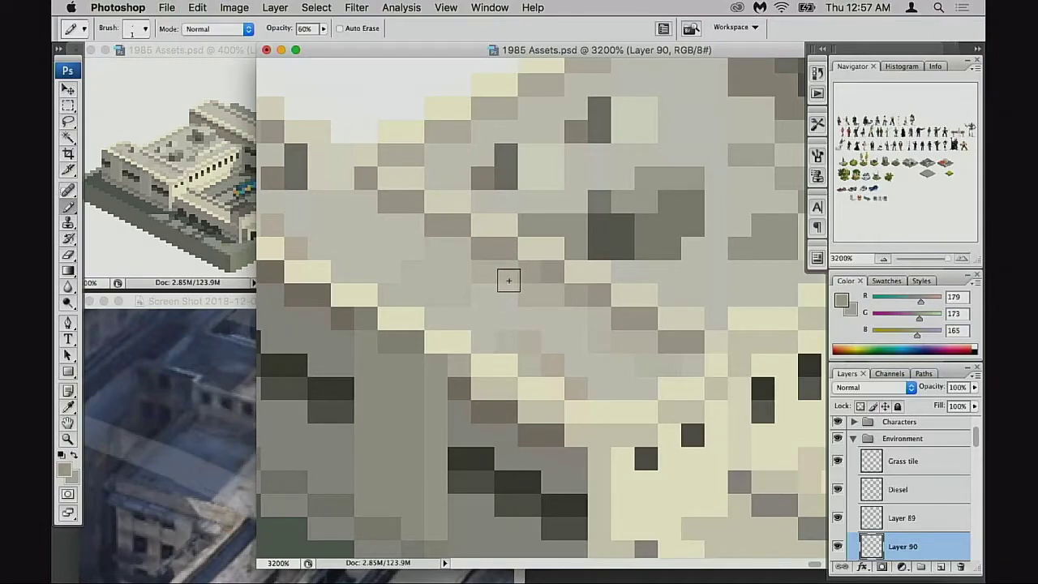
left_click(467, 298, "alt")
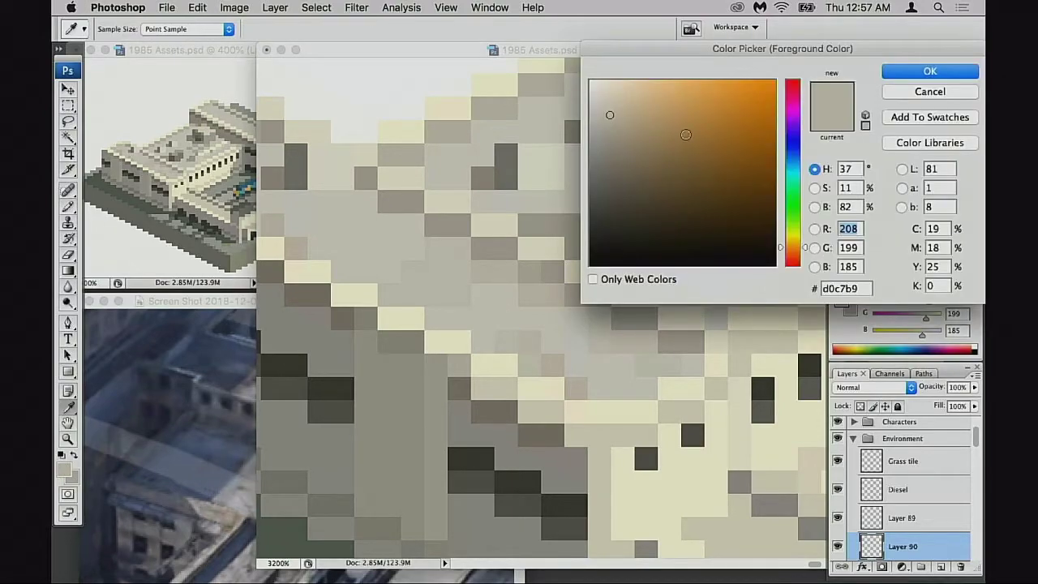
left_click_drag(625, 115, 626, 124)
left_click(910, 72)
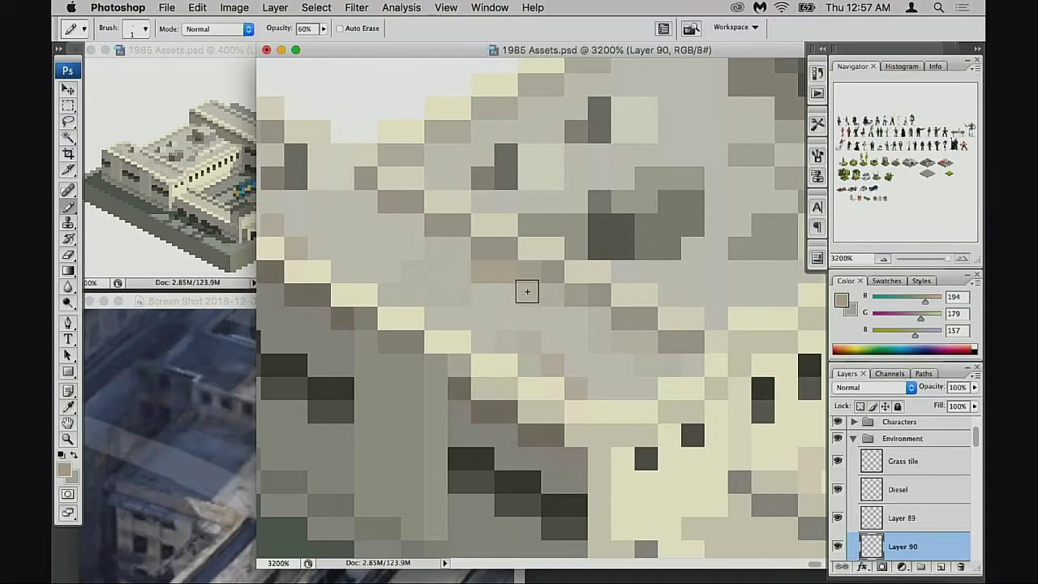
left_click(412, 248)
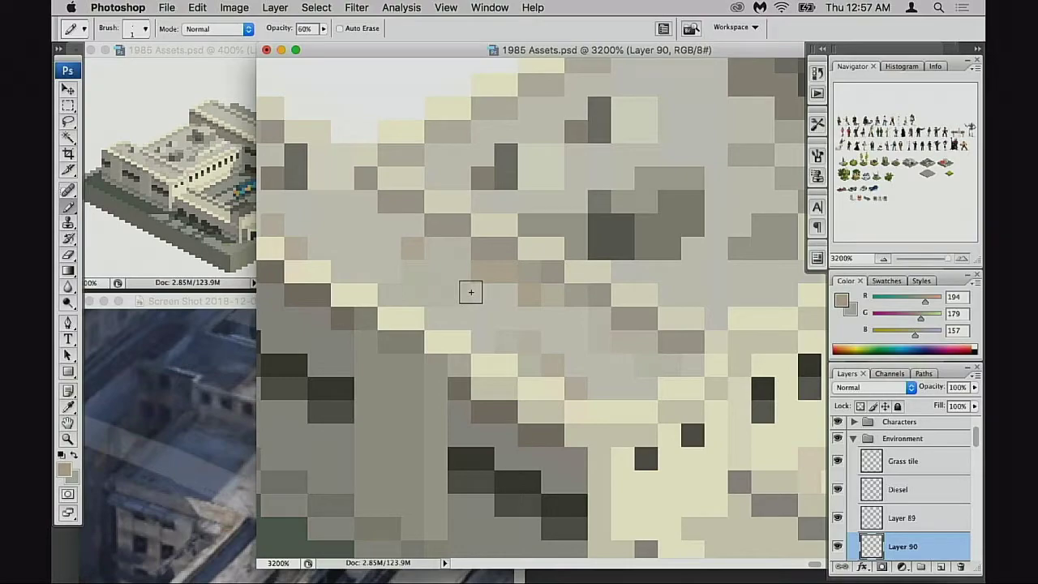
key("super+z")
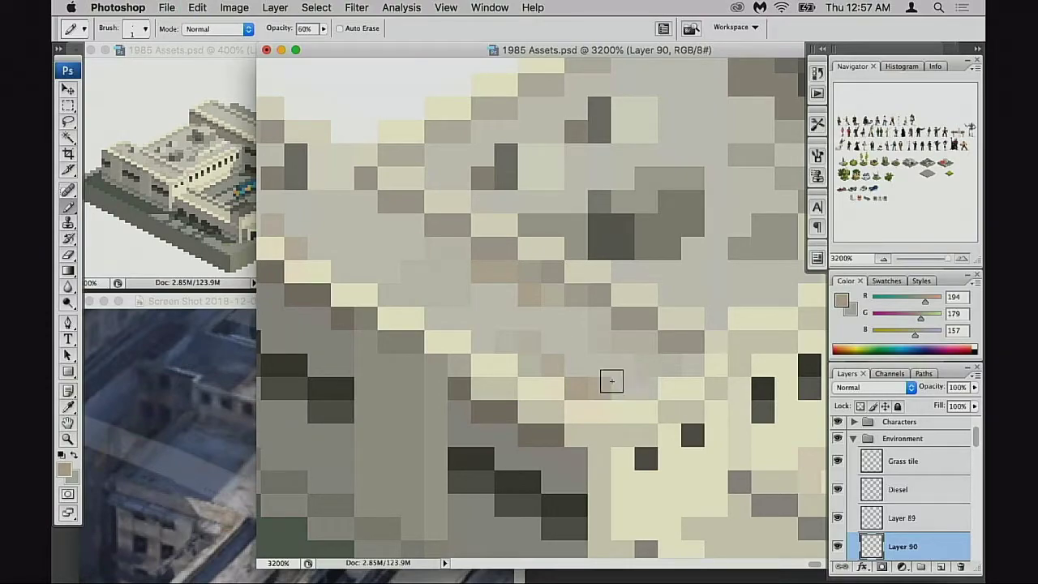
Step: Paint a warm tan patch in RGB 194, 179, 157 along the roof's rear edge, just before the large dark vent
scroll(568, 365, "up", 3)
scroll(568, 365, "left", 1)
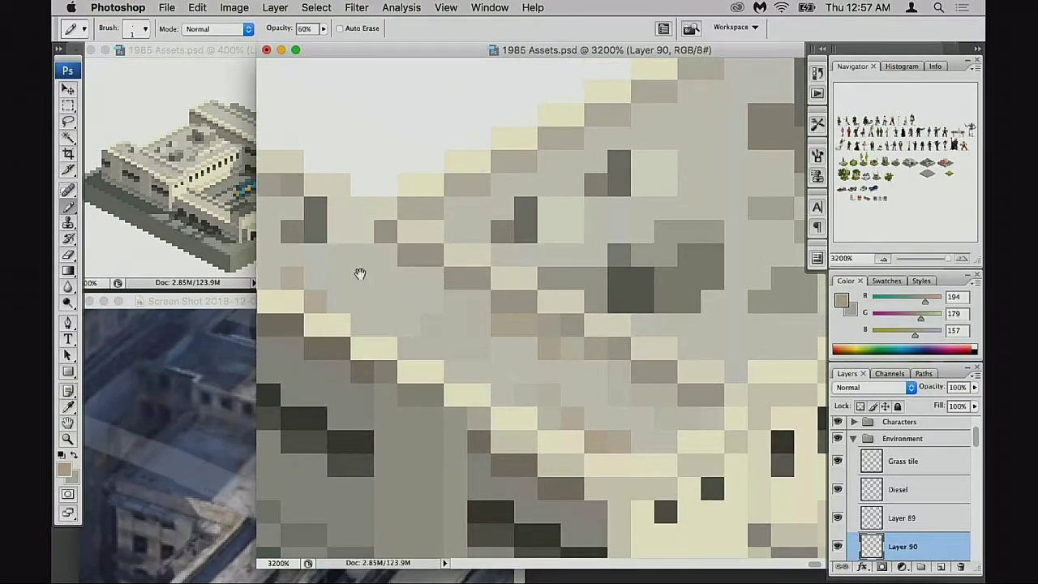
mouse_move(594, 285)
left_mouse_down()
mouse_move(568, 308)
mouse_move(340, 365)
left_mouse_up()
left_click_drag(432, 195, 478, 173)
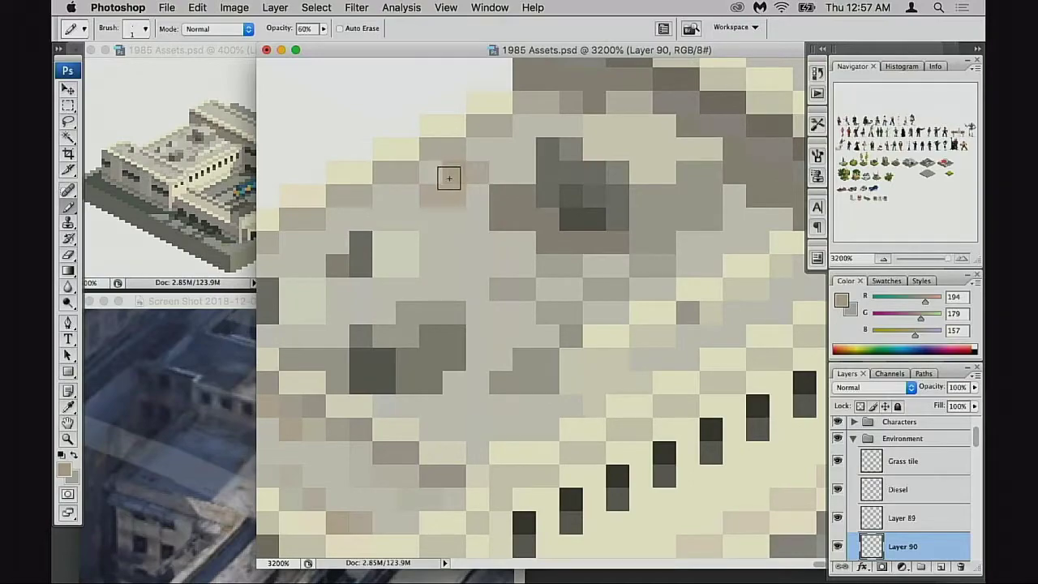
Step: Sample the lighter roof tone RGB 210, 203, 191 and blend pixels between the rear tan patch and the large vent
scroll(398, 251, "left", 4)
scroll(398, 251, "down", 2)
left_click(435, 427, "alt")
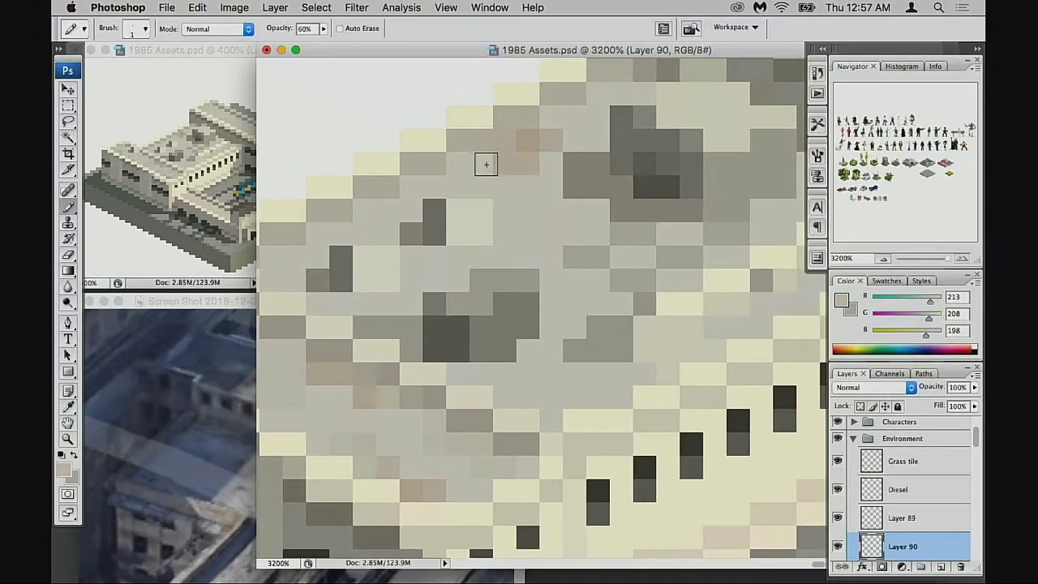
left_click(482, 457, "alt")
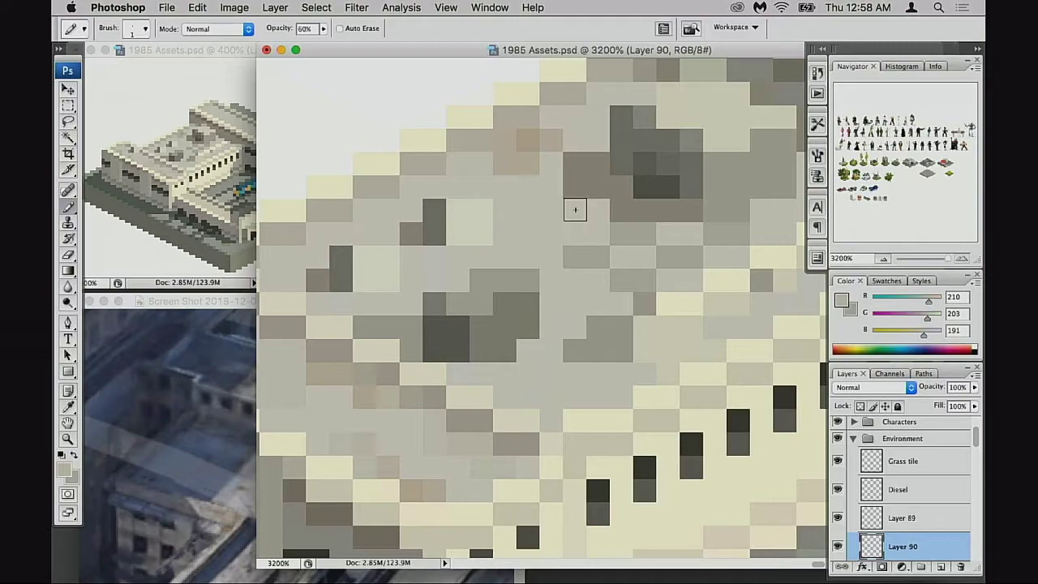
left_click(562, 186)
mouse_move(582, 150)
left_mouse_down()
mouse_move(583, 113)
mouse_move(572, 138)
mouse_move(589, 182)
left_mouse_up()
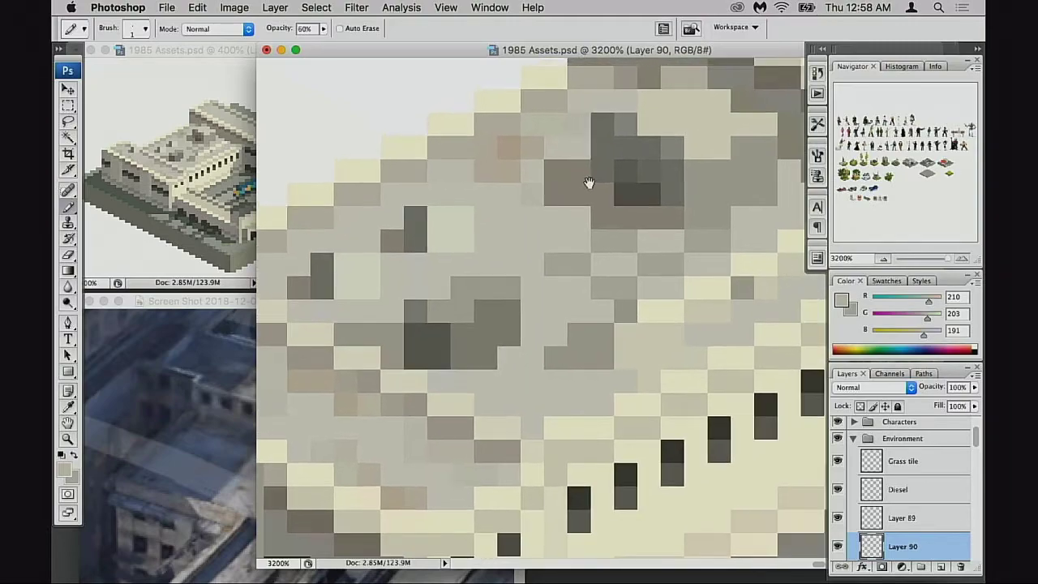
Step: Try to darken the rear tan patch with the sampled RGB 196, 181, 160 at 100% Pencil opacity
left_click(519, 151, "alt")
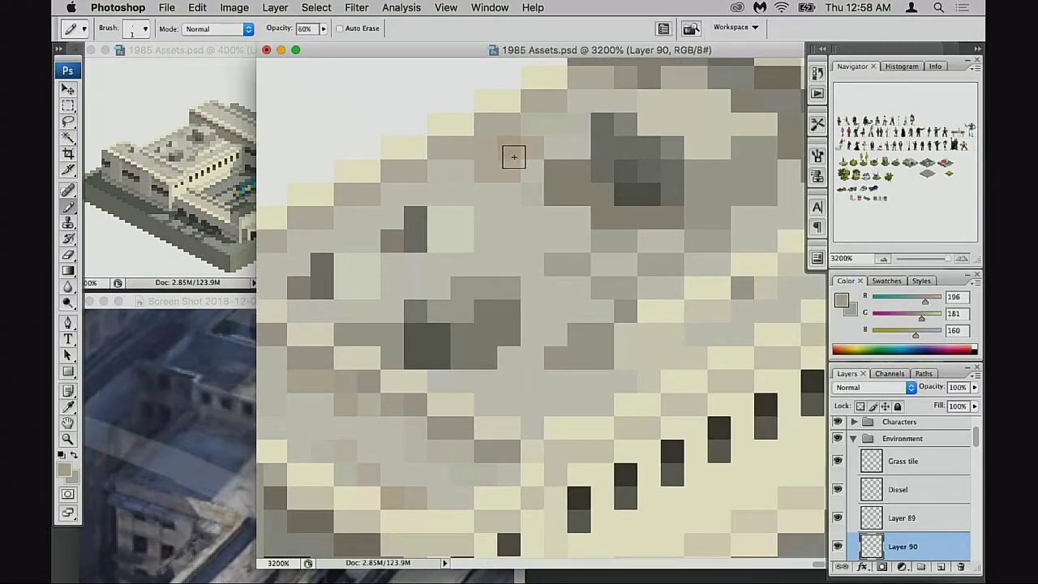
key("0")
left_click(494, 130)
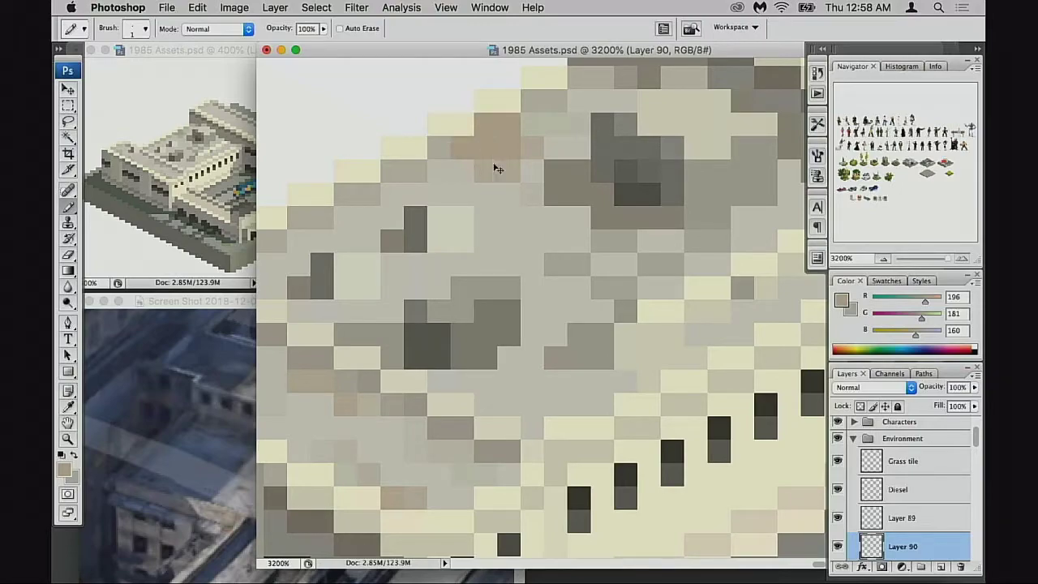
key("super+z")
left_click(499, 142)
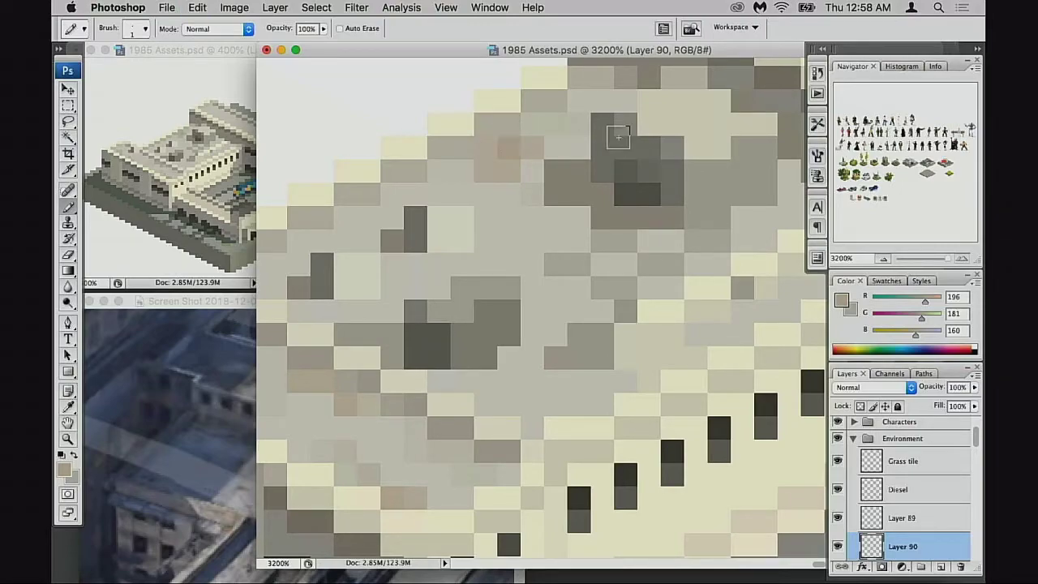
Step: Sample RGB 204, 193, 177, set the Pencil to Multiply at 80% opacity and darken the rear tan patch
left_click(510, 147, "alt")
key("shift+alt+m")
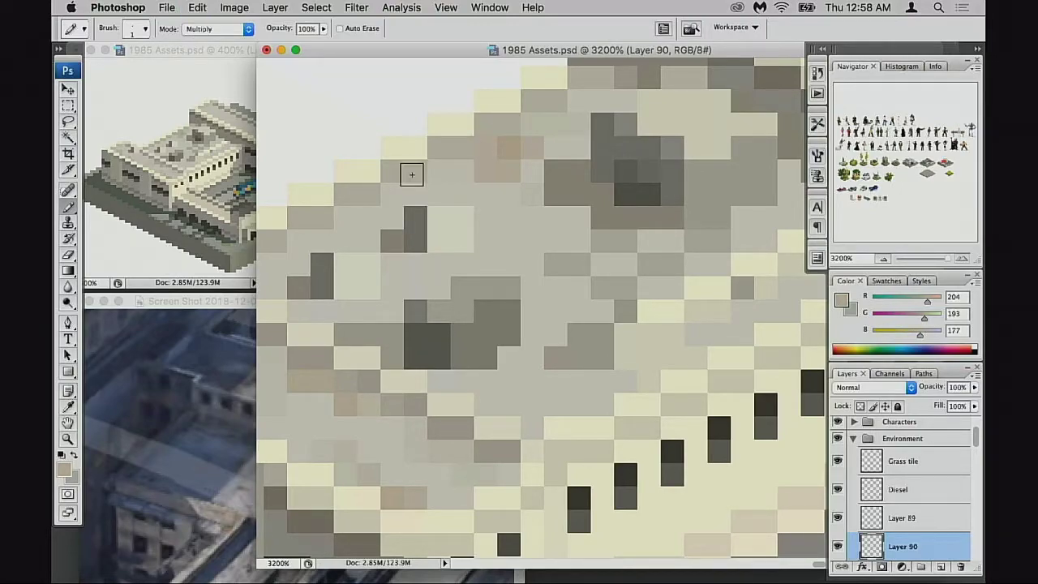
key("3")
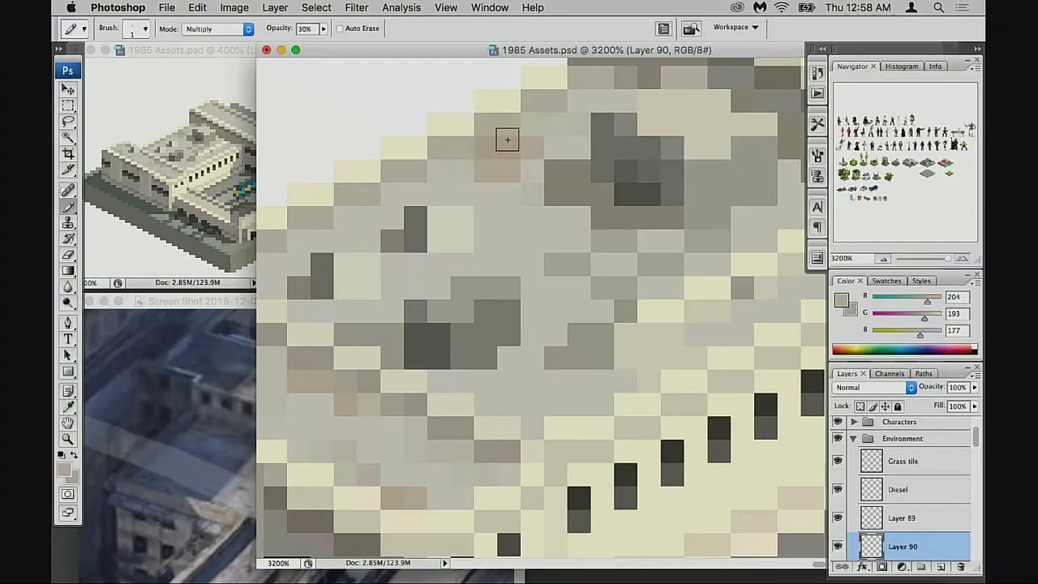
key("8")
mouse_move(511, 154)
left_mouse_down()
mouse_move(492, 135)
mouse_move(478, 151)
left_mouse_up()
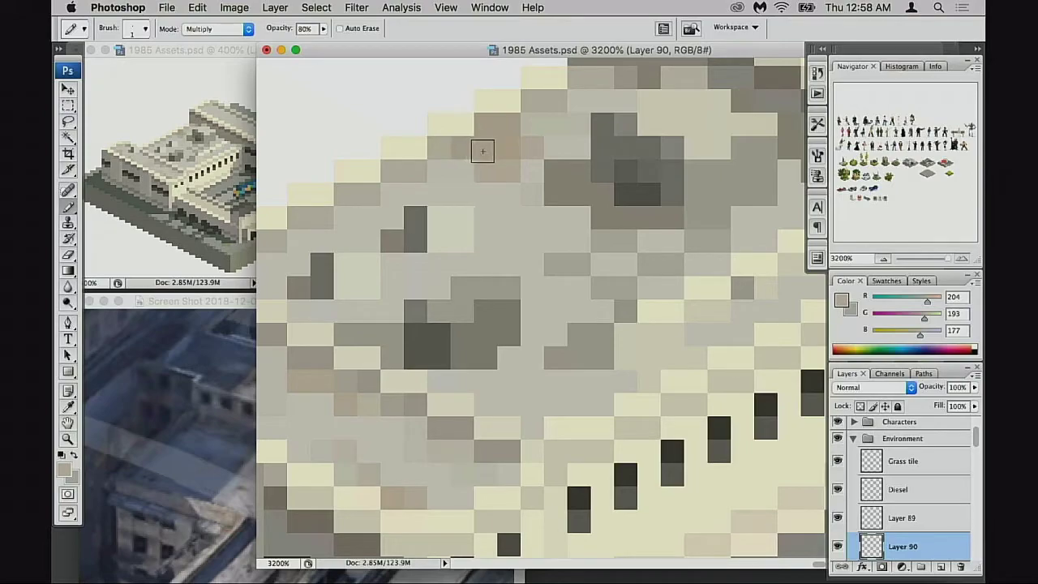
Step: Sample RGB 218, 215, 208 and soften the rear tan patch's vent-side pixels with the Eraser at 50% opacity
left_click(519, 182, "alt")
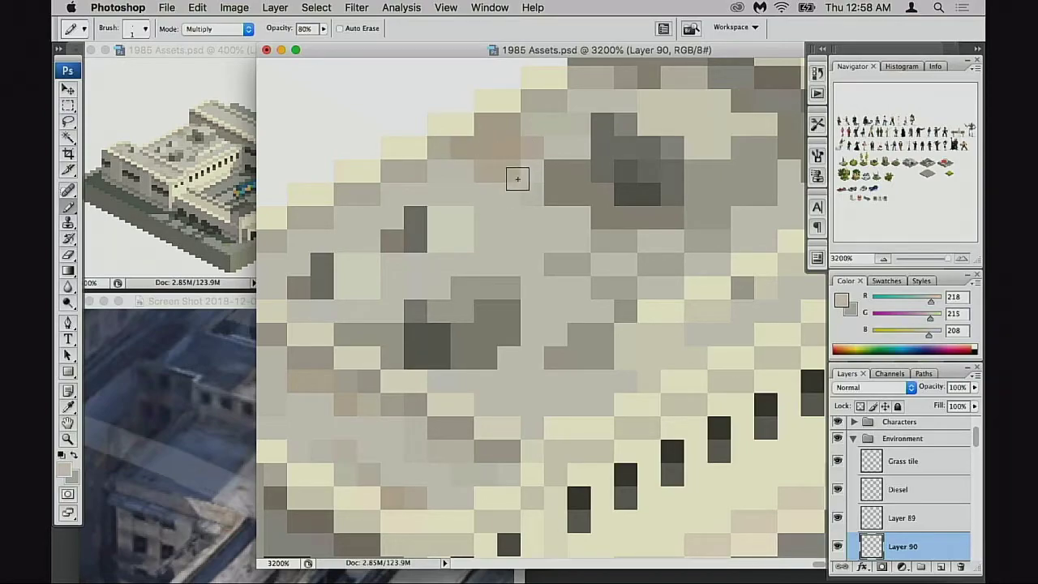
key("e")
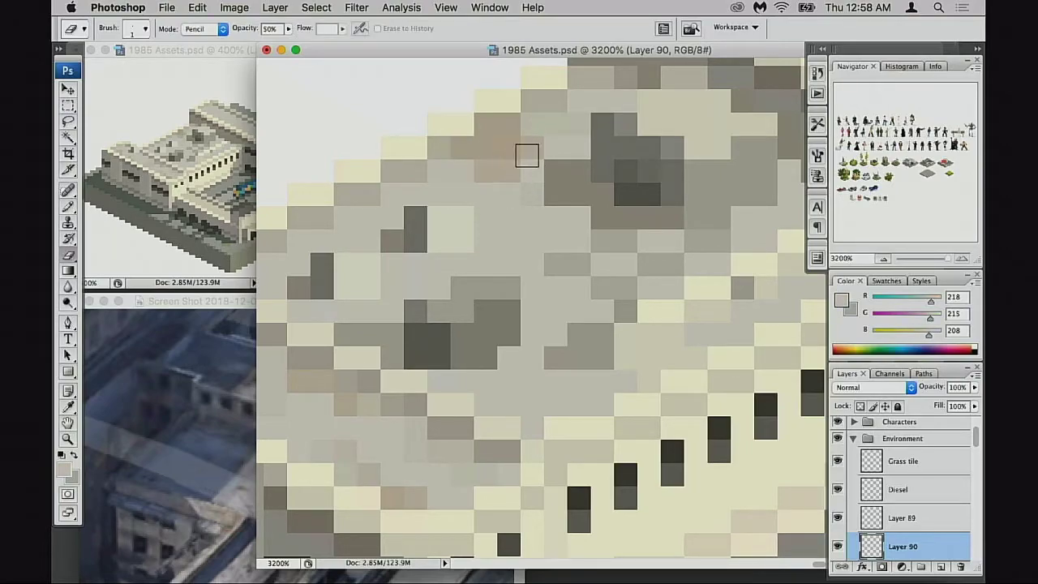
mouse_move(527, 155)
left_mouse_down()
mouse_move(486, 163)
mouse_move(524, 146)
mouse_move(490, 148)
mouse_move(516, 138)
left_mouse_up()
scroll(544, 179, "right", 3)
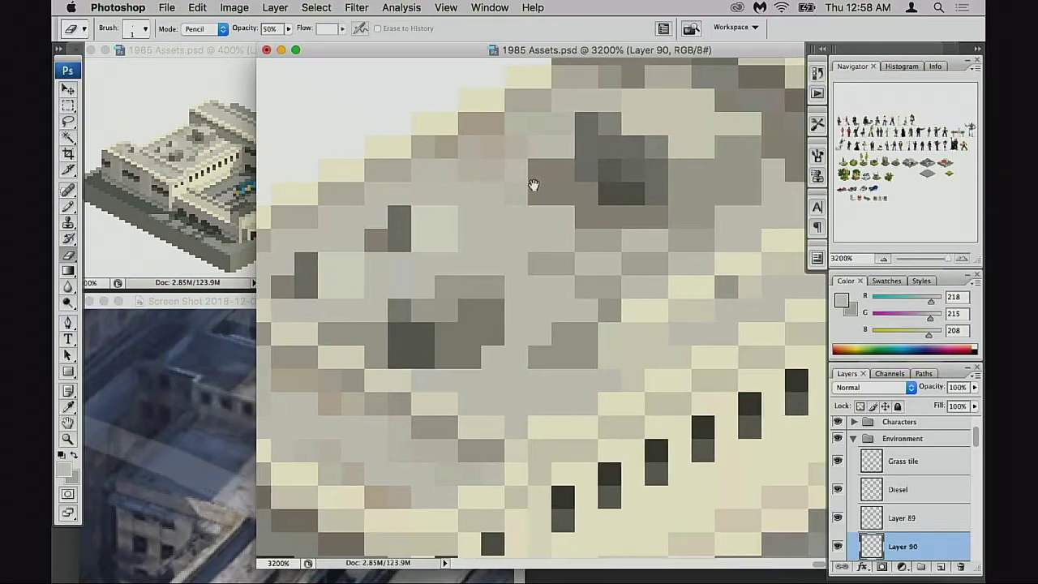
Step: Sample the tan roof tone RGB 206, 197, 182 for the Pencil from the front block's roof
key("b")
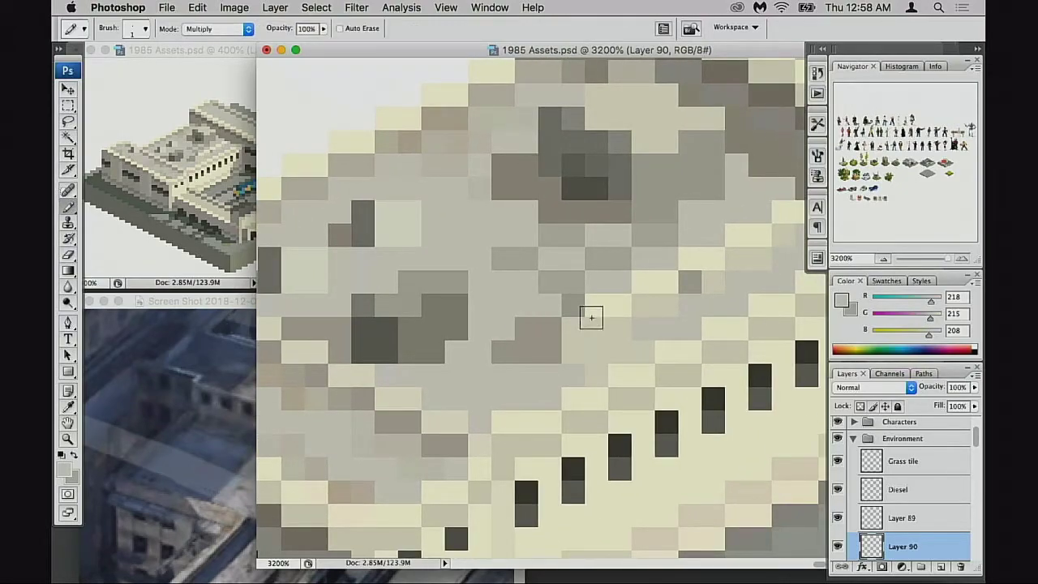
scroll(527, 294, "down", 5)
left_click_drag(503, 284, 651, 234)
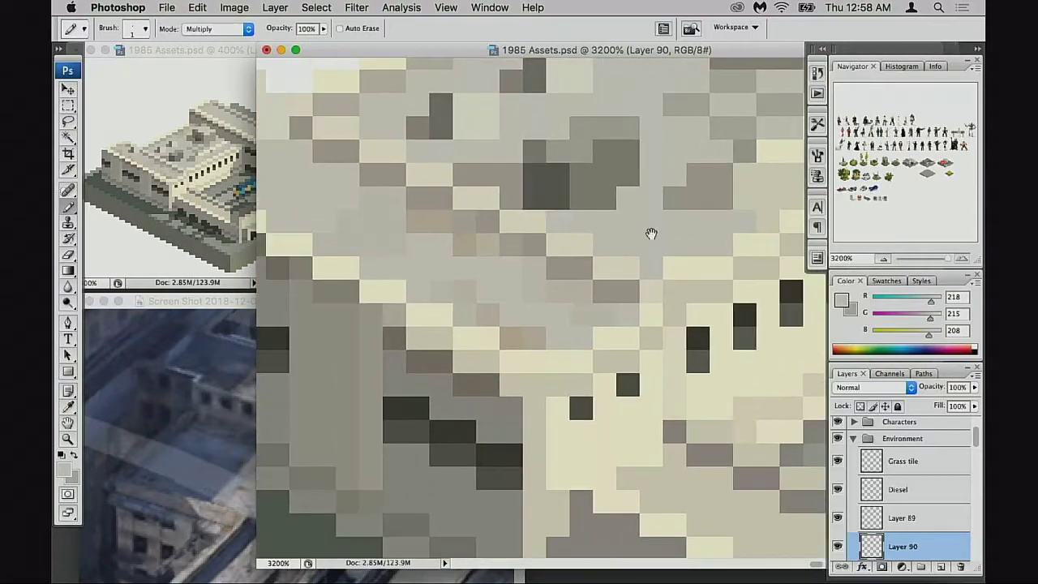
left_click(581, 280, "alt")
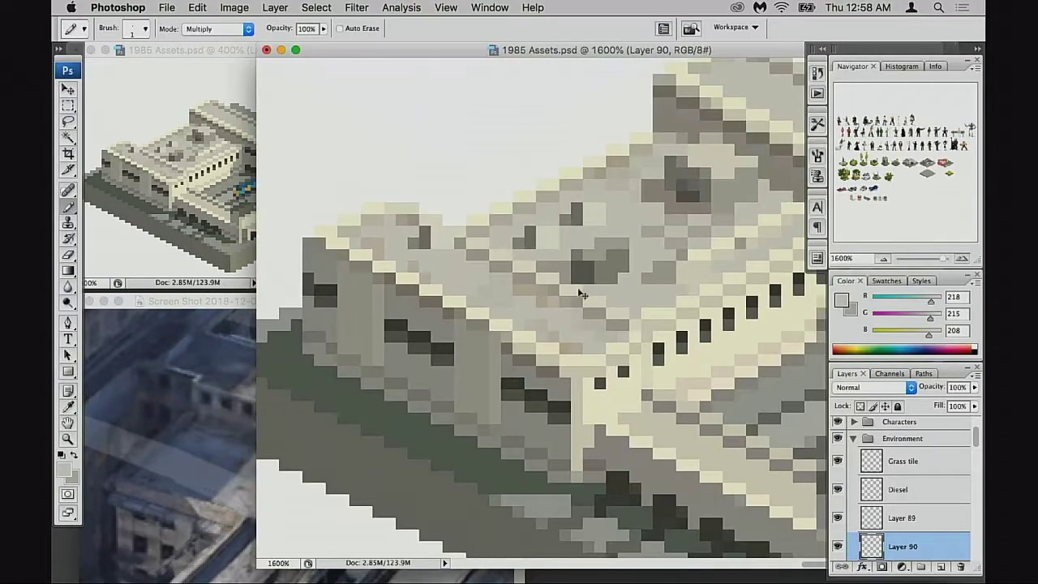
left_click(555, 337, "alt")
left_click(617, 281, "ctrl")
left_click_drag(619, 280, 574, 286)
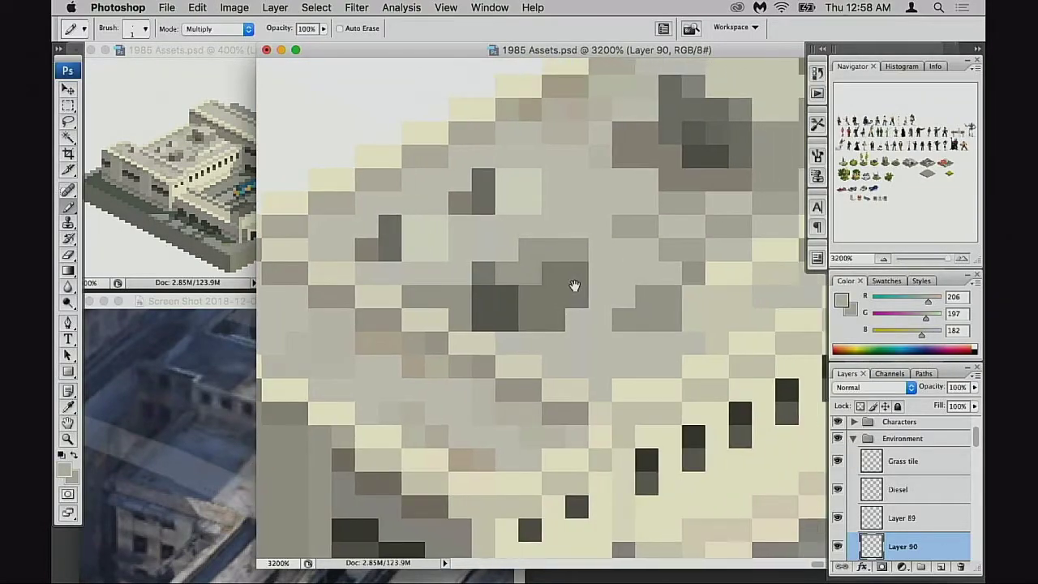
Step: Set the Pencil to Normal mode and paint tan pixels along the front block's roof edge near its front corner
mouse_move(577, 345)
left_mouse_down()
mouse_move(647, 367)
mouse_move(600, 364)
left_mouse_up()
key("super+z")
left_click_drag(592, 363, 637, 330)
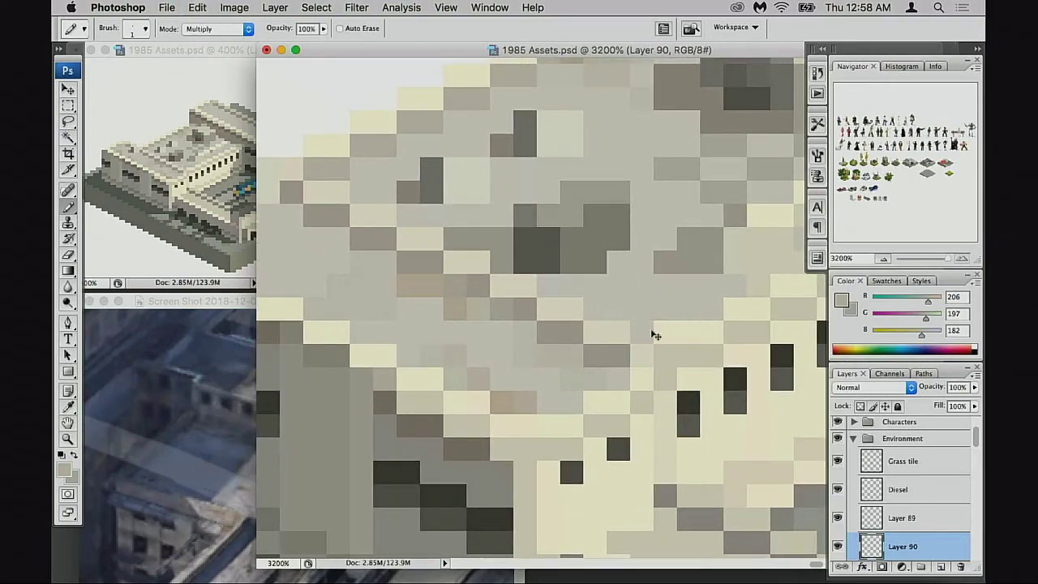
mouse_move(660, 314)
left_mouse_down()
mouse_move(642, 331)
mouse_move(695, 309)
left_mouse_up()
key("super+z")
key("super+alt+z")
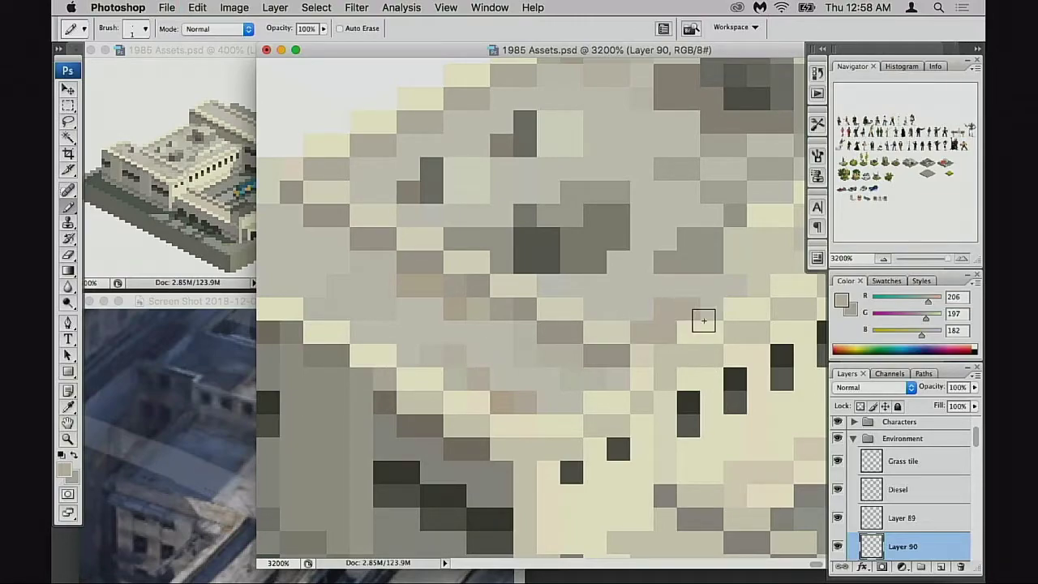
key("z")
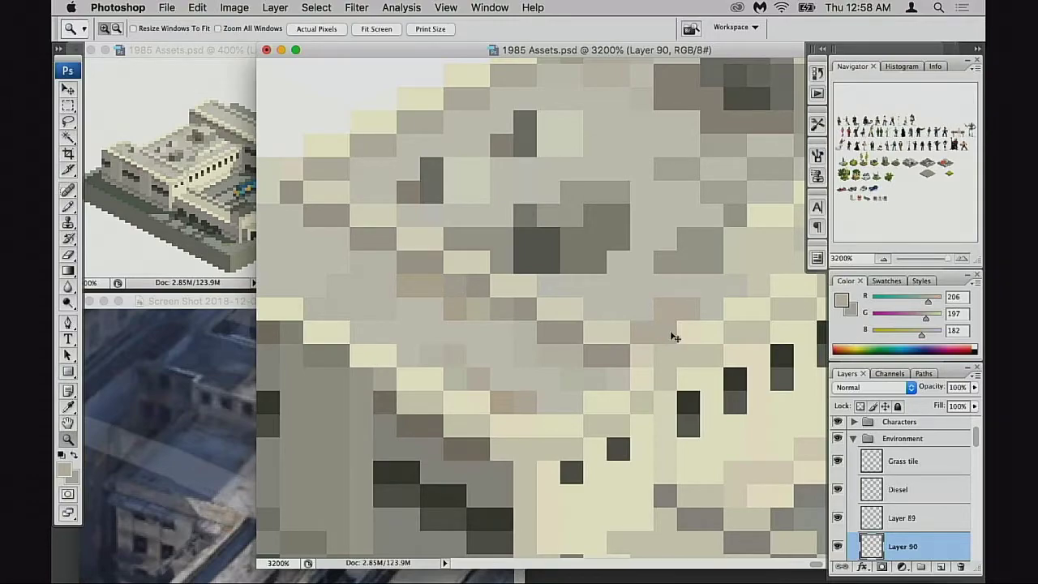
key("b")
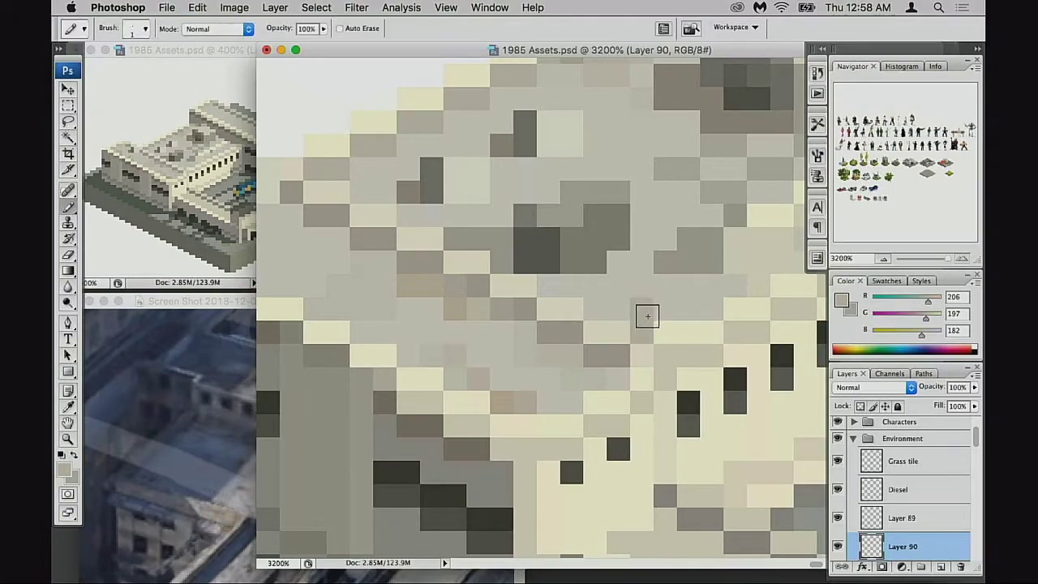
left_click_drag(695, 308, 619, 360)
key("super+alt+z")
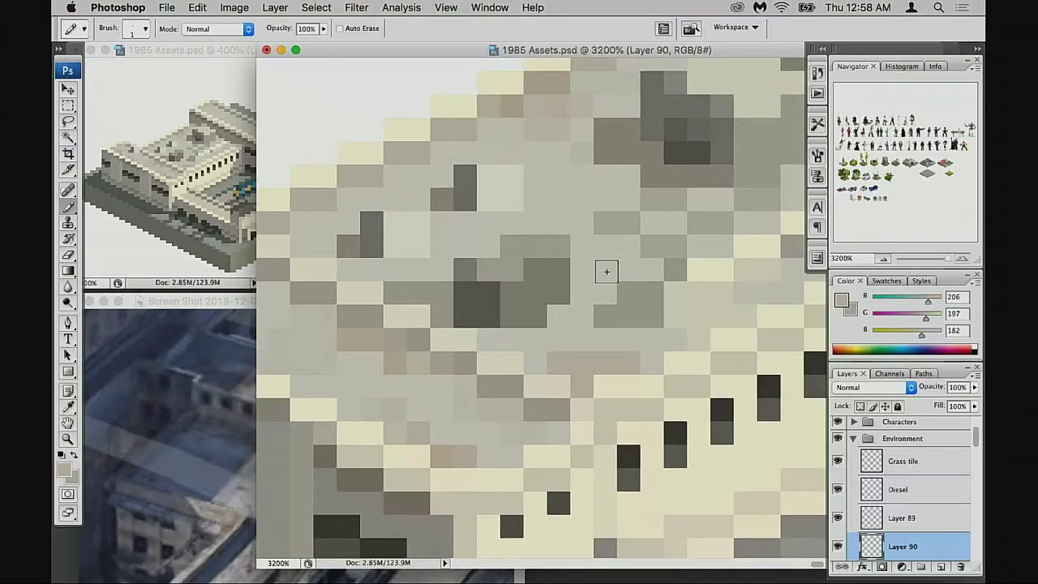
Step: Paint a small tan patch on the rear block's roof against the inner parapet, near its left end
mouse_move(737, 263)
left_mouse_down()
mouse_move(608, 304)
mouse_move(516, 378)
mouse_move(547, 170)
left_mouse_up()
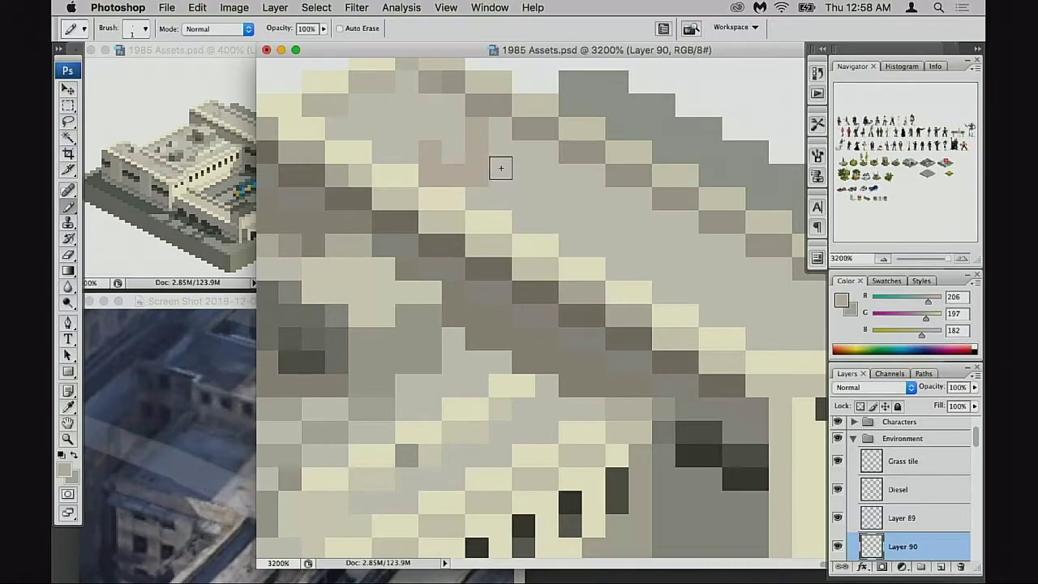
key("super+z")
left_click(500, 176)
left_click(477, 198)
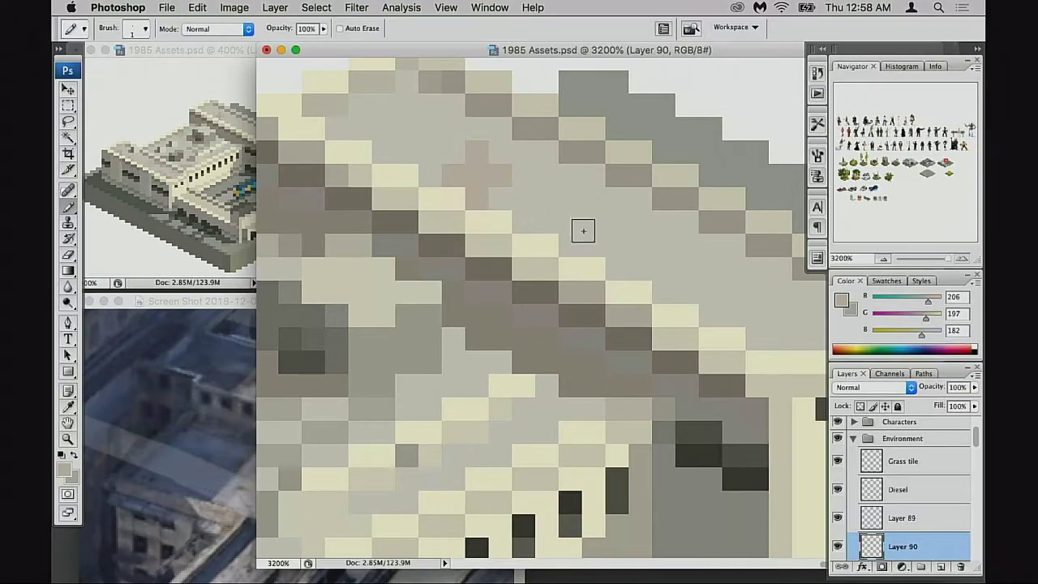
Step: Add tan weathering pixels near the far corner of the rear block's roof and along its outer parapet
left_click_drag(405, 151, 385, 151)
left_click_drag(595, 238, 446, 193)
left_click(582, 268)
scroll(598, 263, "right", 1)
scroll(598, 263, "up", 1)
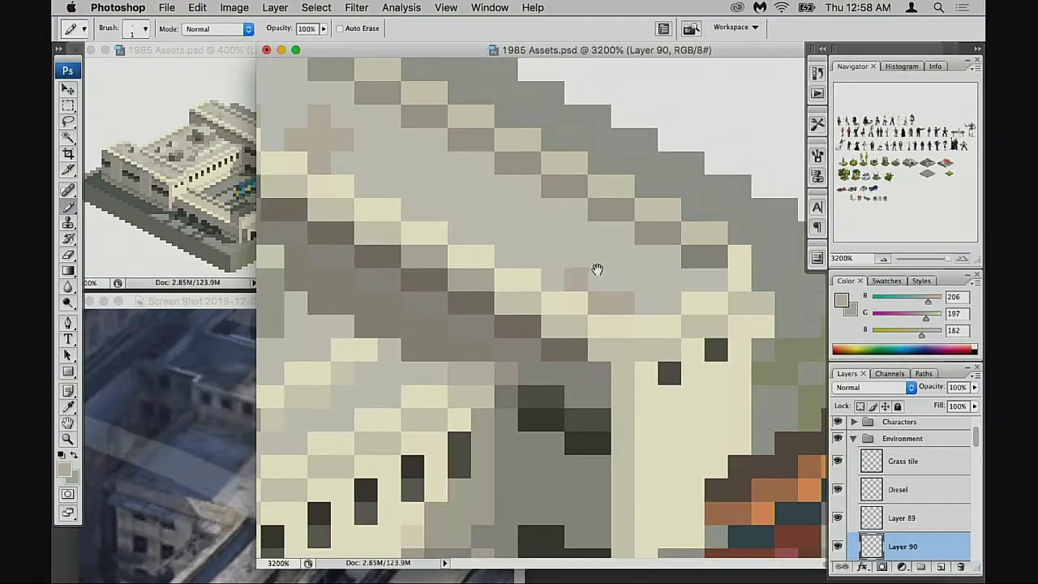
mouse_move(574, 211)
left_mouse_down()
mouse_move(575, 233)
mouse_move(685, 268)
left_mouse_up()
left_click(533, 195)
left_click(561, 217)
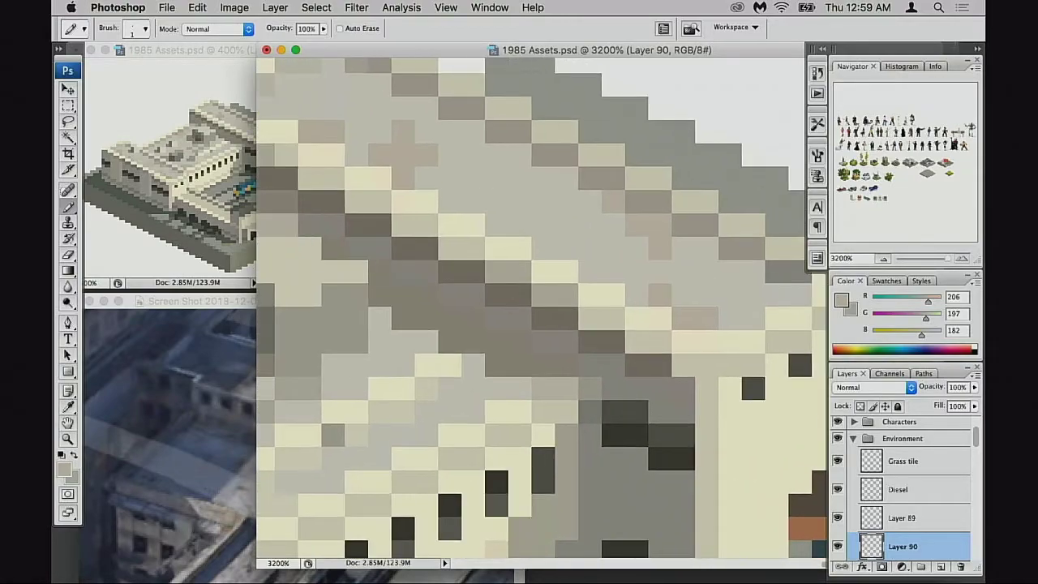
Step: Soften the rear roof's left patch with the Eraser at 50% opacity and extend its tan pixels along the inner parapet
left_click(166, 183)
key("ctrl+Tab")
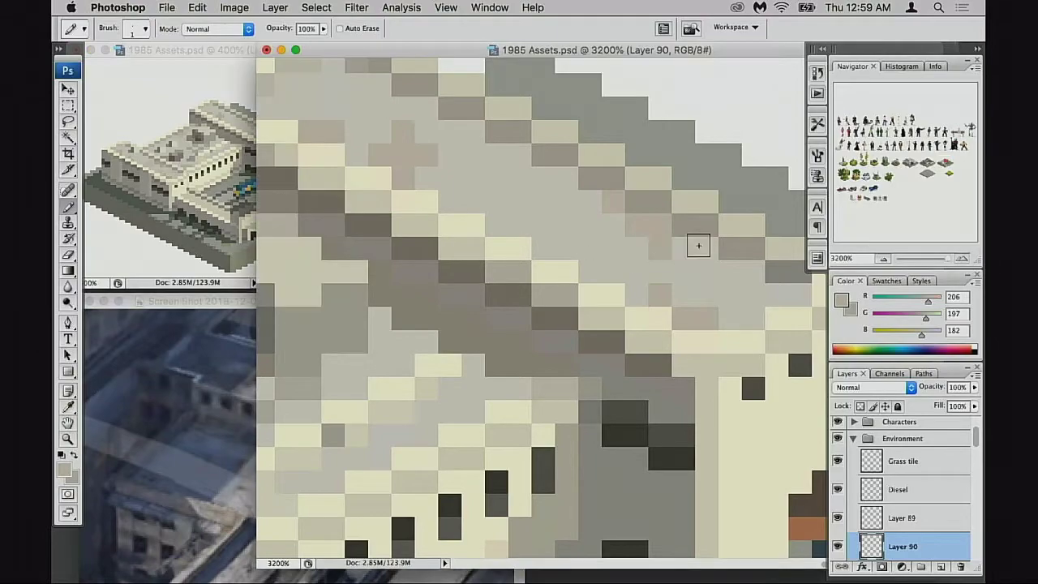
left_click(590, 226)
key("ctrl+Tab")
key("ctrl+Tab")
scroll(481, 174, "left", 4)
scroll(482, 174, "up", 2)
key("e")
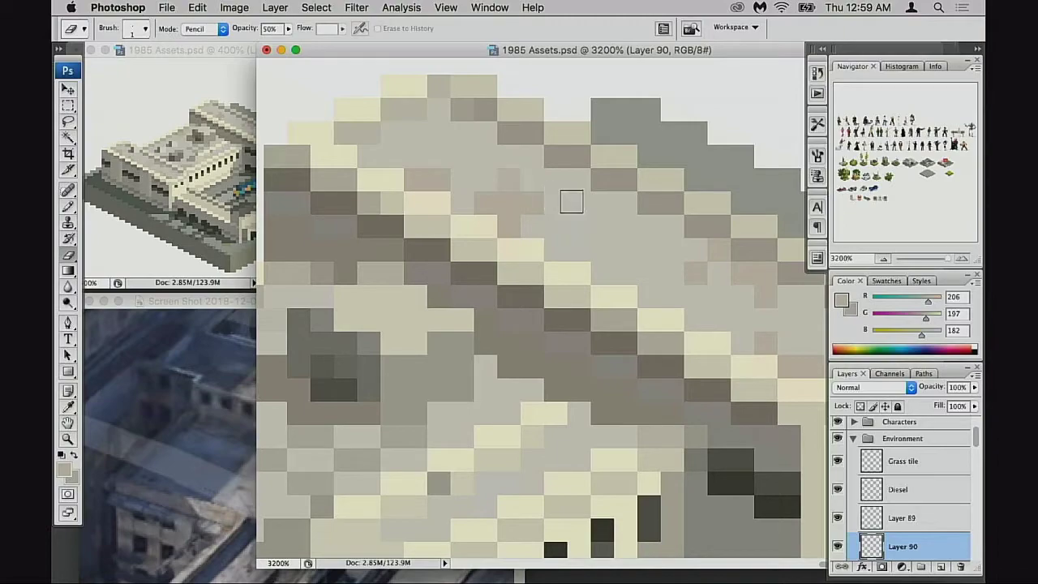
key("b")
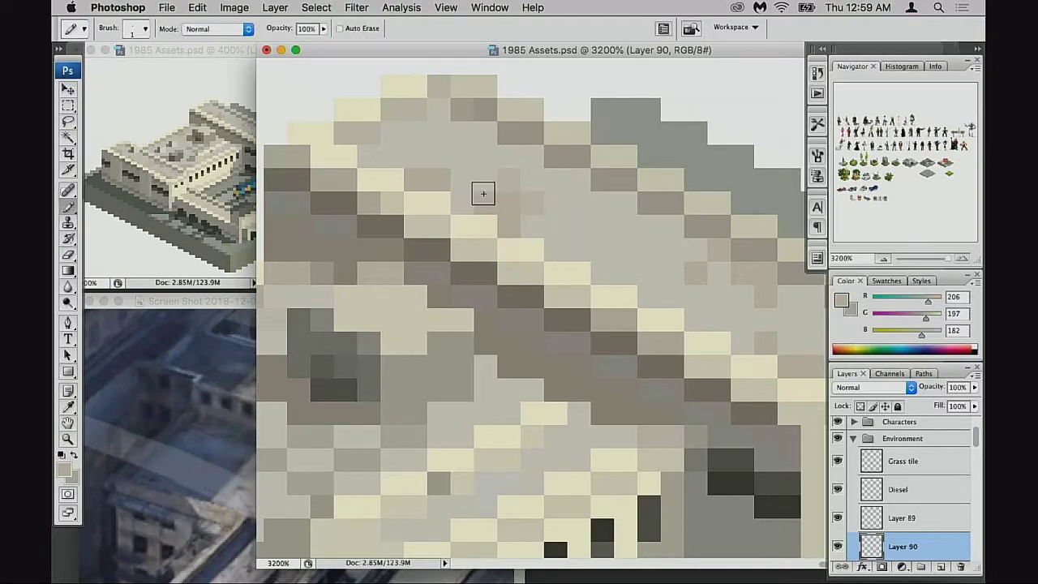
mouse_move(456, 195)
left_mouse_down()
mouse_move(483, 210)
mouse_move(475, 186)
left_mouse_up()
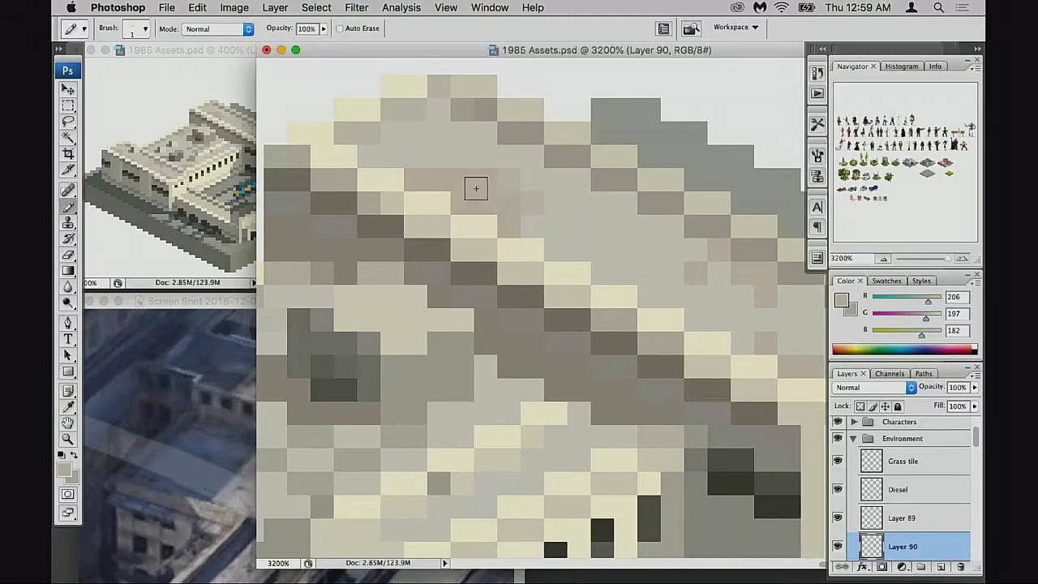
Step: Refine the tan weathering at the far end of the rear block's roof with pixels beside the corner parapet
scroll(635, 260, "down", 2)
scroll(635, 259, "right", 3)
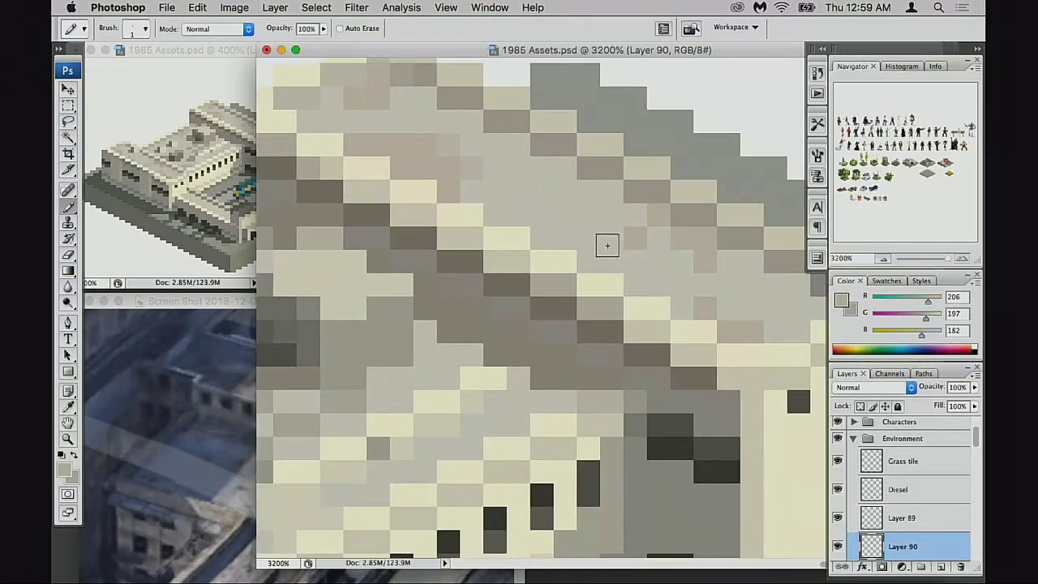
key("e")
scroll(550, 219, "down", 2)
scroll(550, 219, "right", 3)
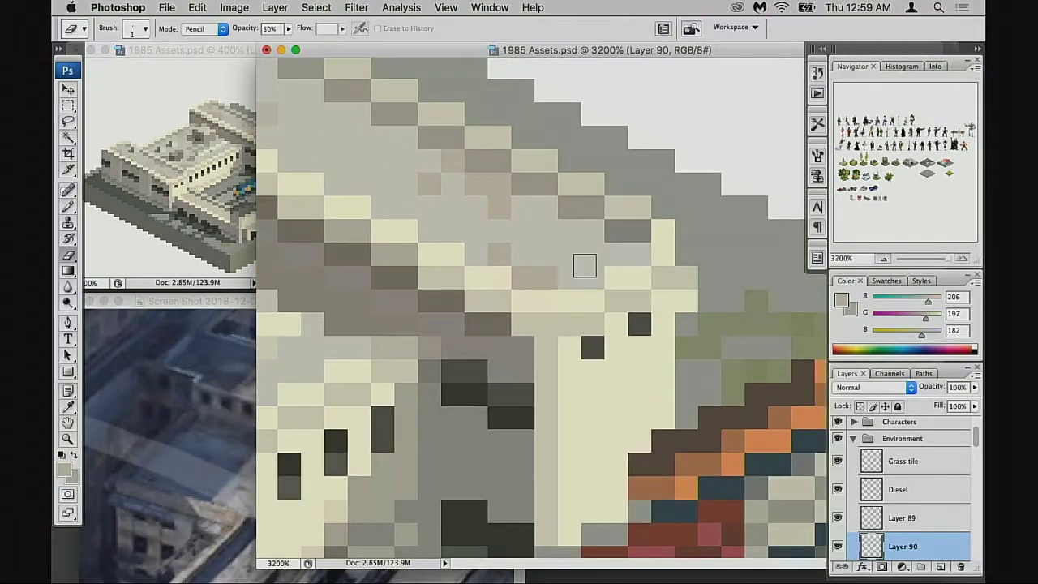
key("b")
left_click(619, 263)
left_click(630, 260)
key("super+z")
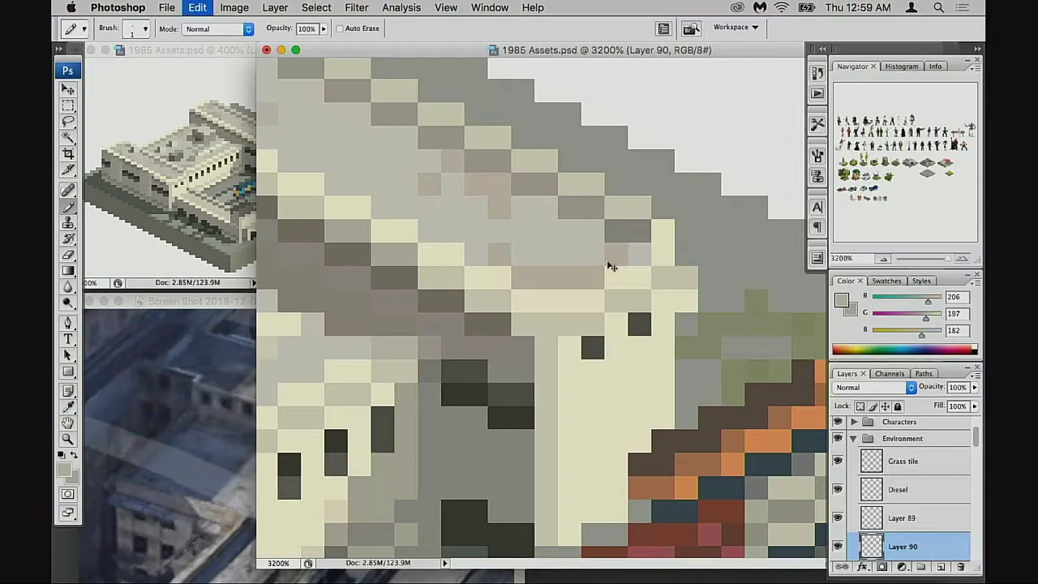
left_click(586, 262)
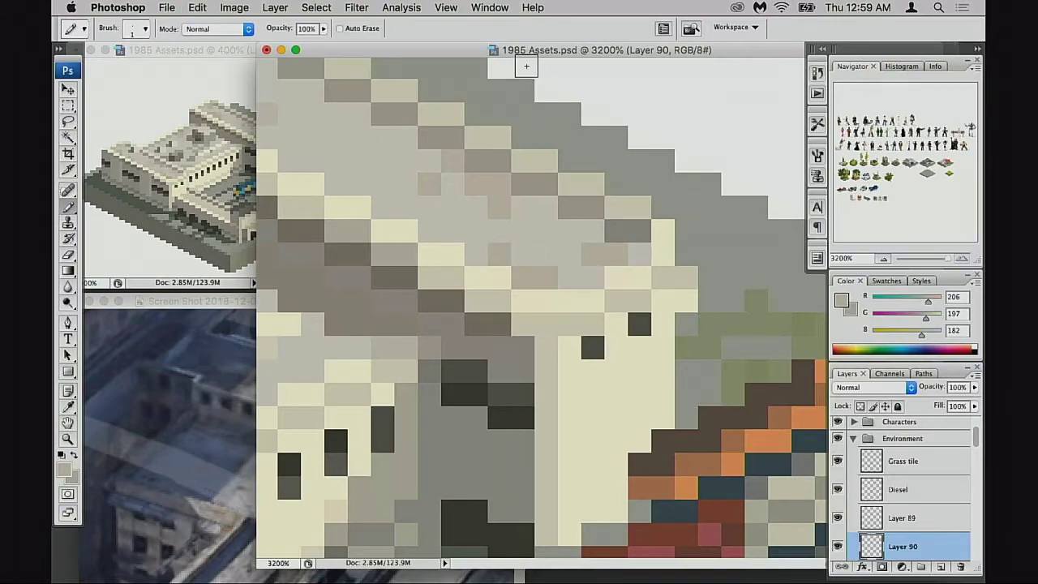
Step: Move the main document window to uncover the 400% preview and reference photo, and try a tan stroke on the rear block's cream end wall
left_click_drag(520, 54, 615, 75)
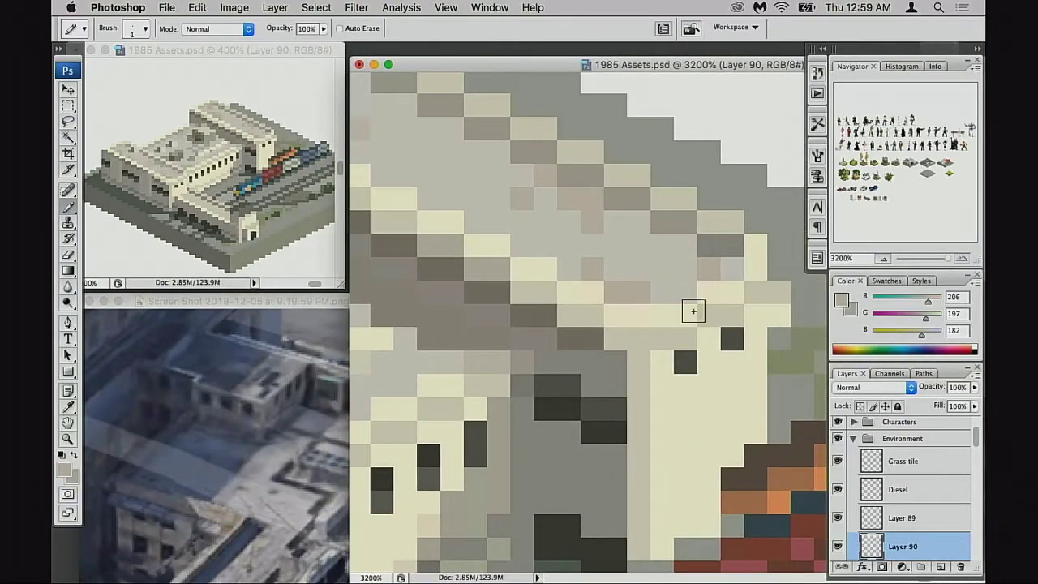
left_click_drag(690, 308, 558, 118)
left_click_drag(463, 287, 465, 323)
key("super+z")
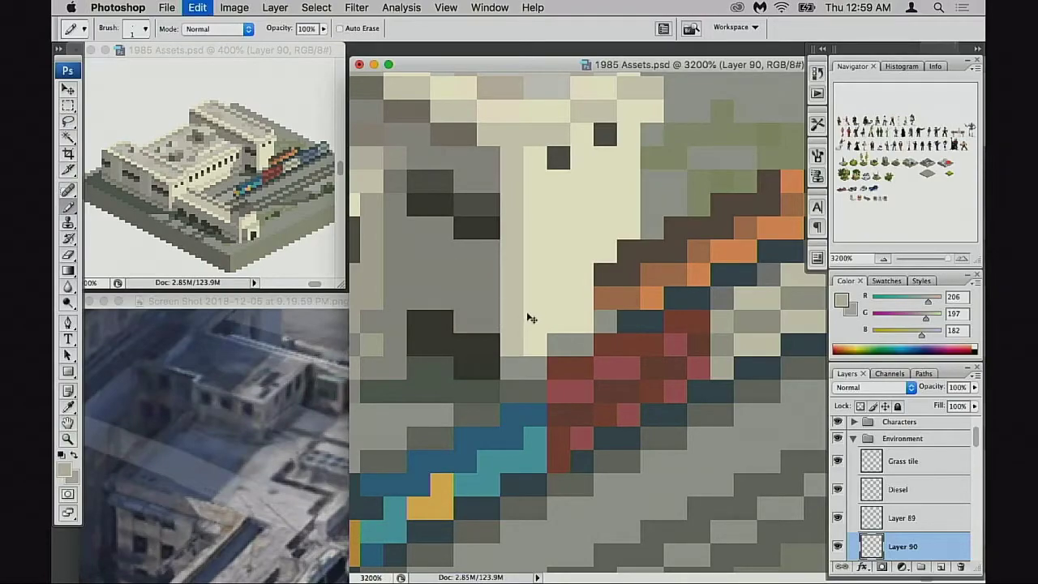
Step: Sample wall tones RGB 158, 153, 149 and 136, 131, 121 and streak the rear block's grey wall at 30% Pencil opacity
left_click(468, 172, "alt")
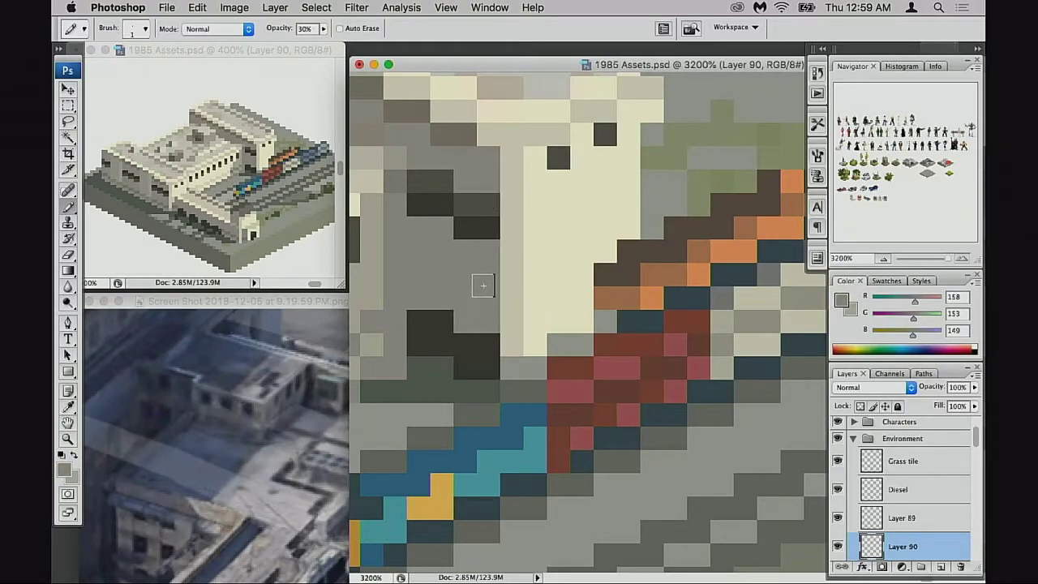
left_click_drag(515, 319, 581, 324)
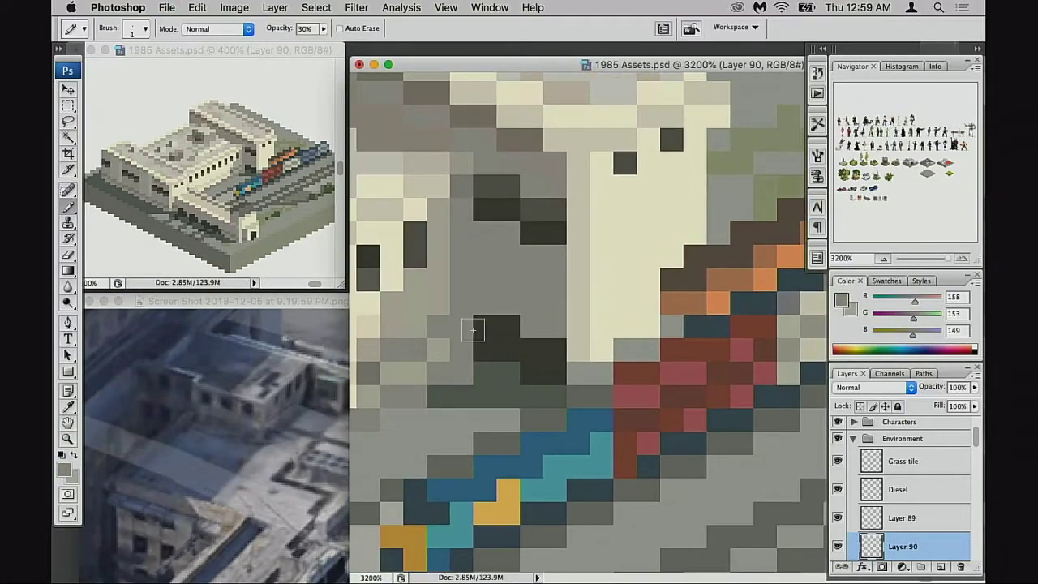
left_click(530, 150, "alt")
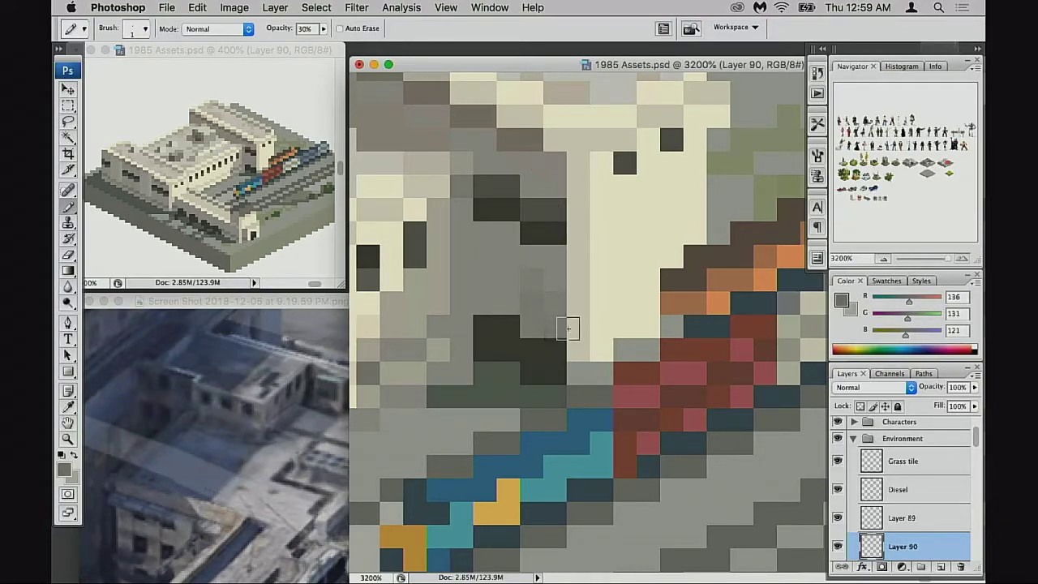
Step: Lower the Pencil opacity to 10% and add faint weathering streaks to the rear block's cream end wall
mouse_move(600, 308)
left_mouse_down()
mouse_move(631, 313)
mouse_move(610, 313)
mouse_move(612, 323)
mouse_move(631, 325)
mouse_move(625, 331)
mouse_move(614, 314)
mouse_move(603, 349)
left_mouse_up()
key("super+z")
key("super+z")
key("1")
mouse_move(631, 317)
left_mouse_down()
mouse_move(624, 279)
mouse_move(650, 325)
mouse_move(612, 334)
mouse_move(593, 361)
mouse_move(642, 301)
left_mouse_up()
left_click_drag(556, 349, 642, 304)
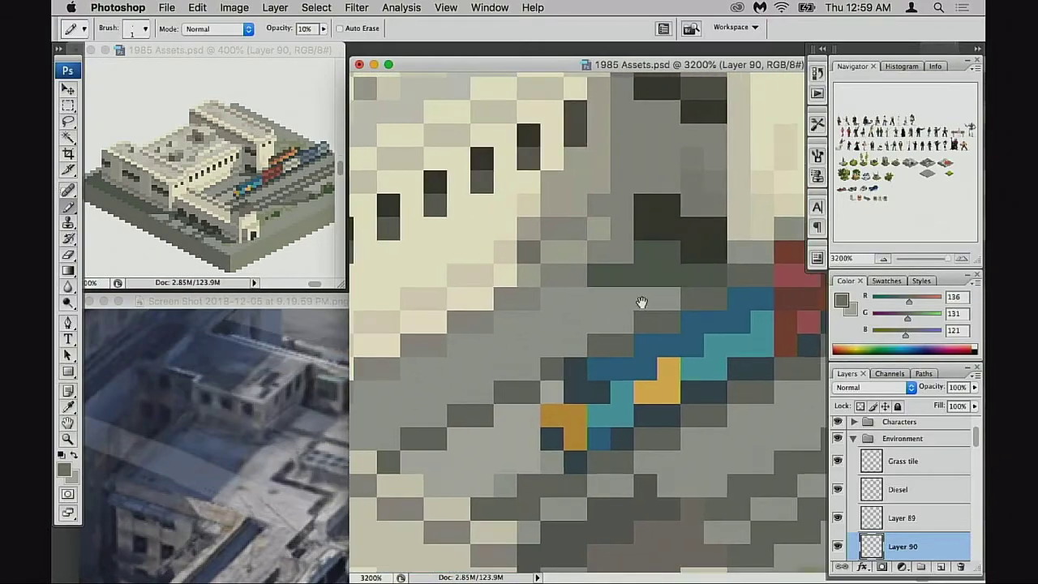
Step: Try a faint 10% Pencil stroke on the front block's shaded wall and sample its tone RGB 138, 133, 129
left_click_drag(564, 308, 825, 235)
left_click_drag(458, 352, 677, 316)
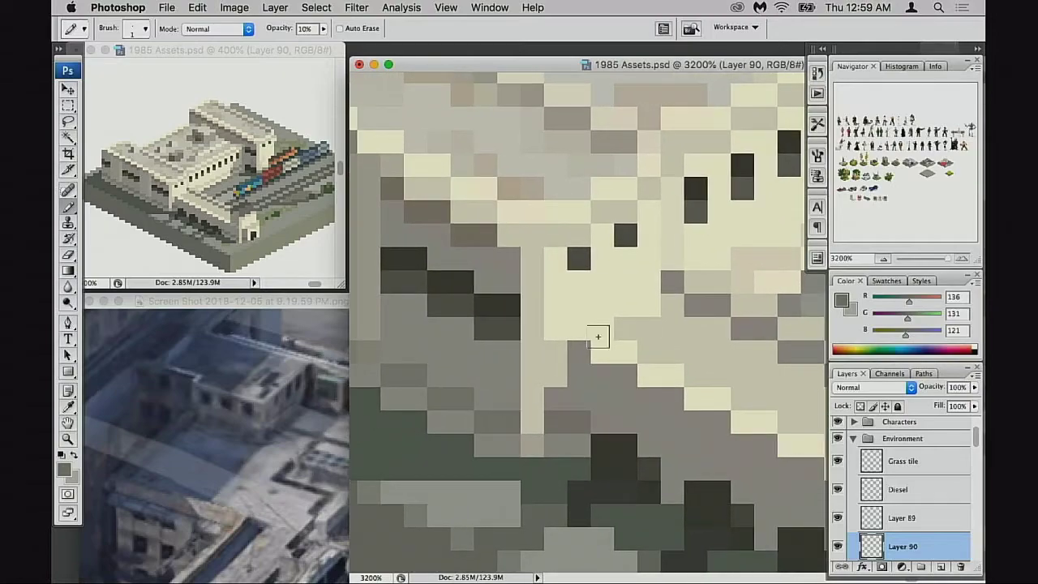
left_click_drag(568, 357, 760, 333)
key("super+z")
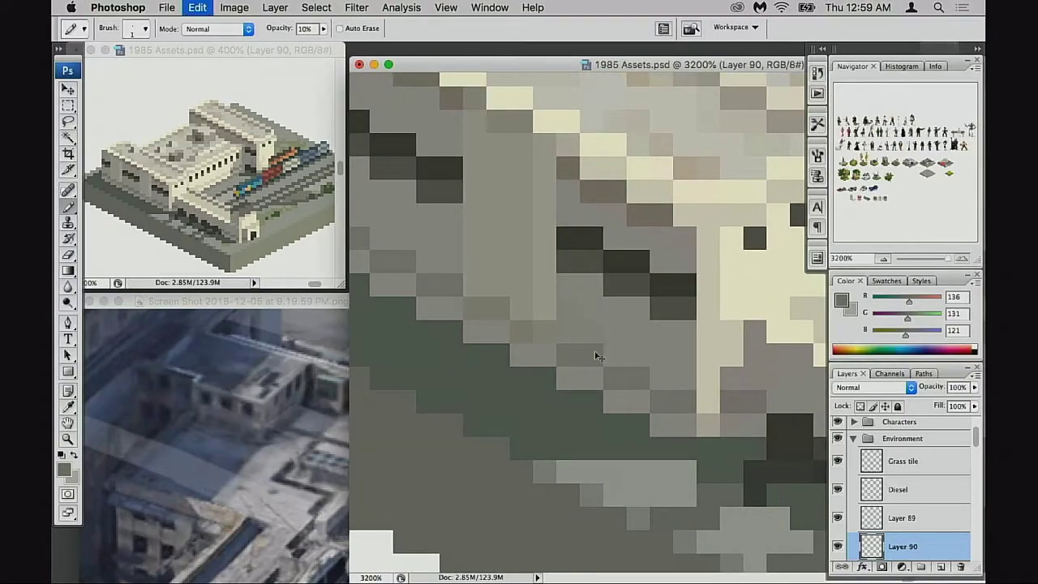
key("super+z")
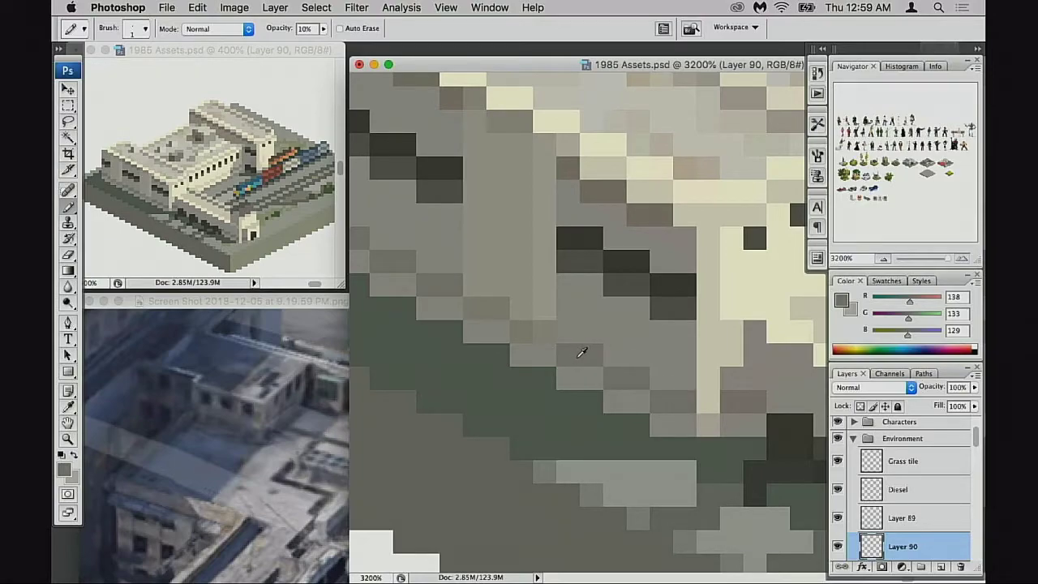
Step: Set the foreground colour to a warm brown, RGB 126, 113, 103
key("0")
key("alt+shift+c")
left_click(627, 173)
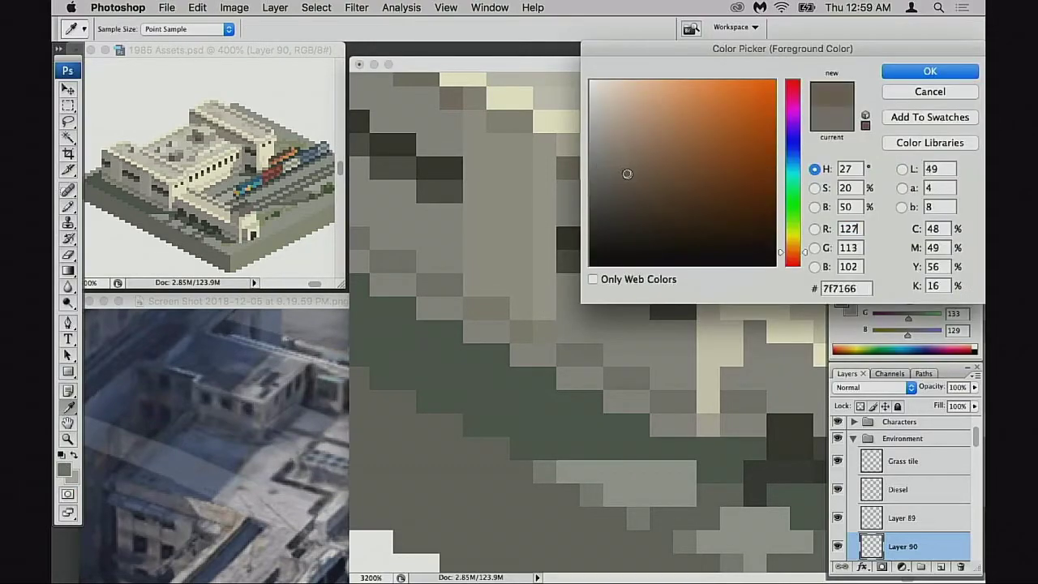
left_click_drag(627, 173, 622, 174)
type("126")
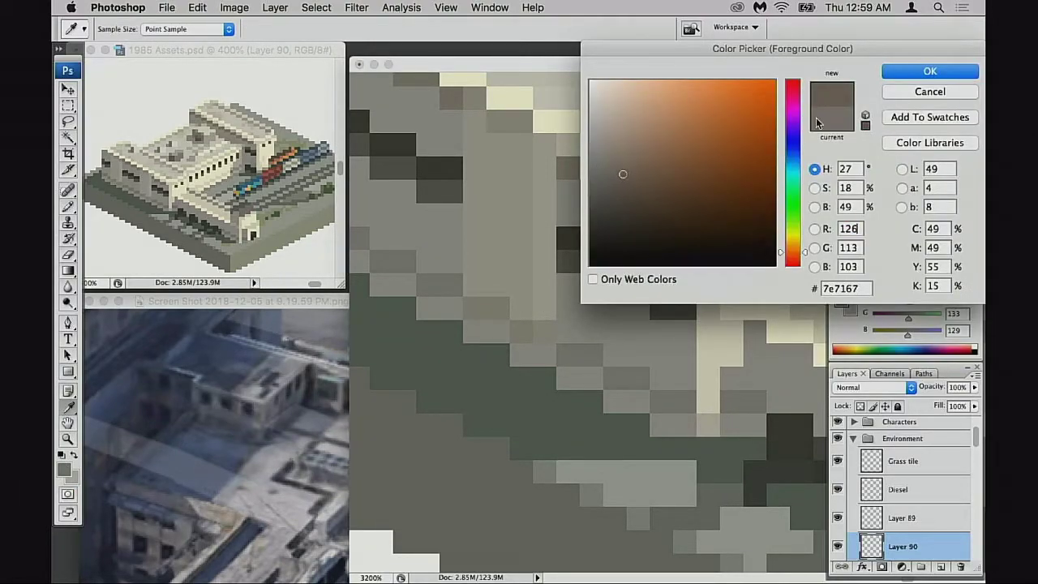
key("Return")
Step: Add faint brown Pencil strokes at 20% opacity along the base of the front block's shaded wall
key("b")
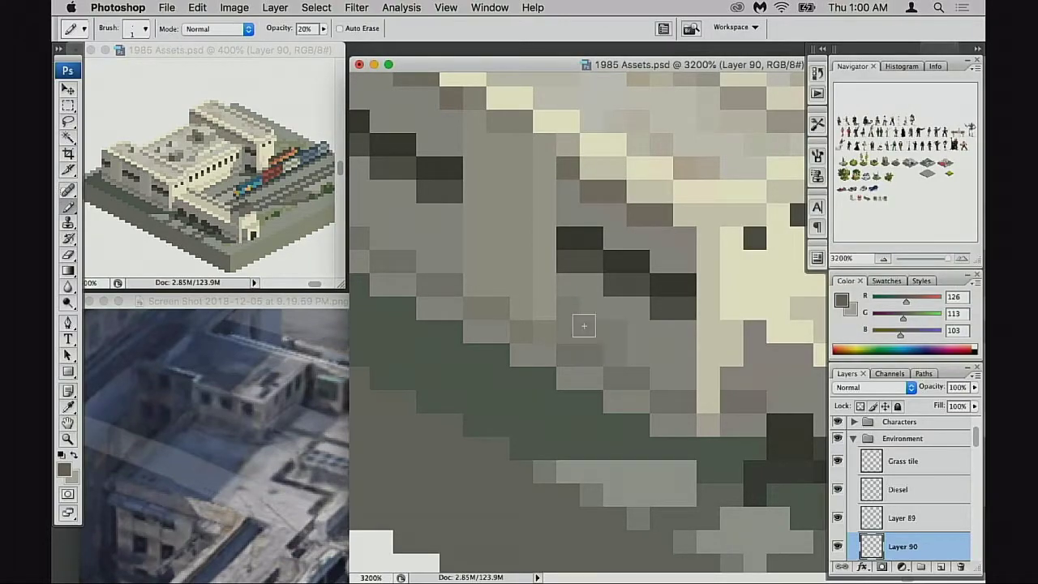
left_click_drag(520, 284, 615, 309)
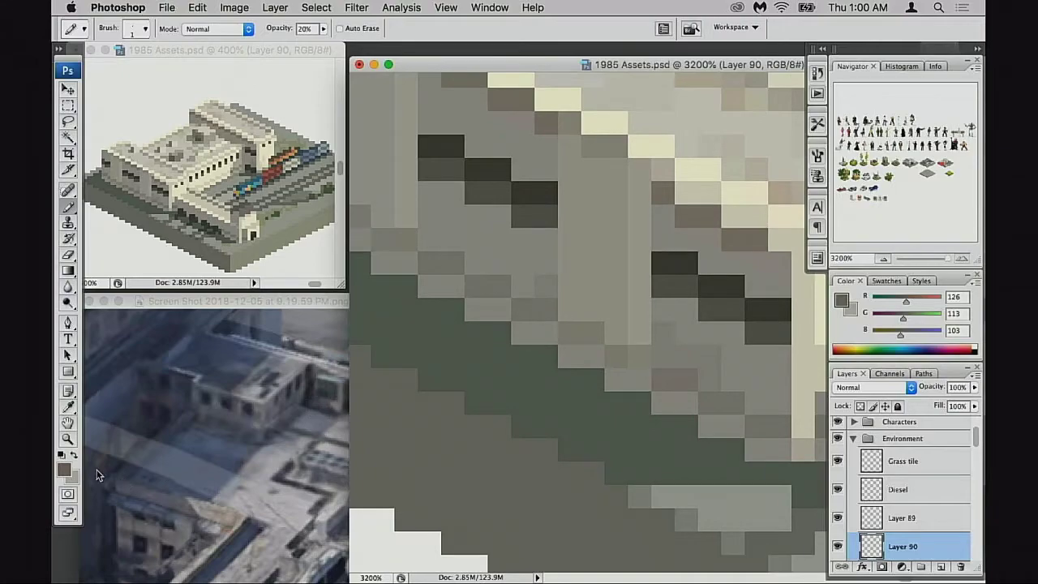
Step: Set the foreground colour to RGB 136, 121, 103 and weather the shaded wall below the front block's windows at 20% Pencil opacity
key("F12")
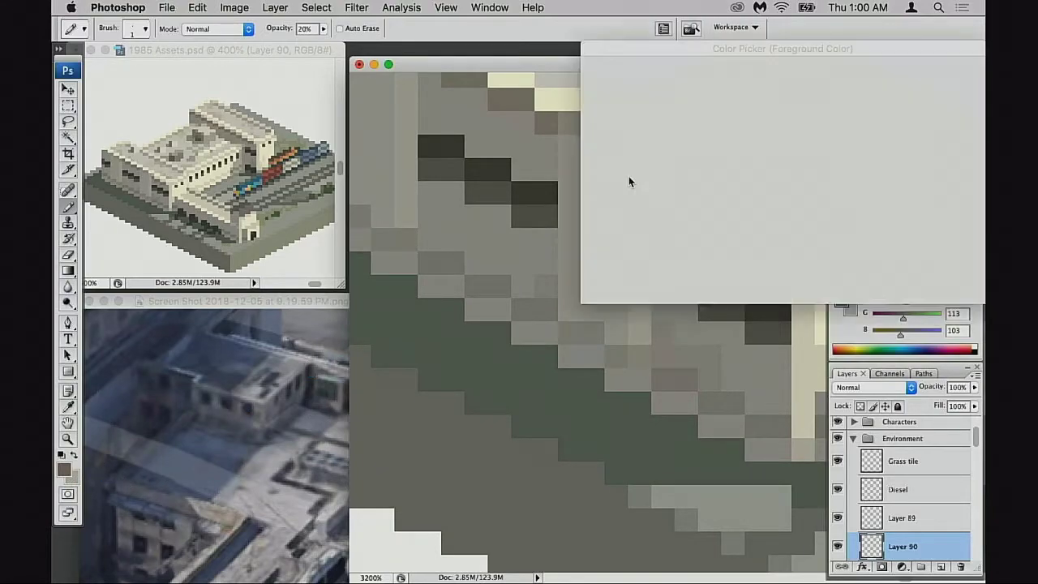
left_click(634, 168)
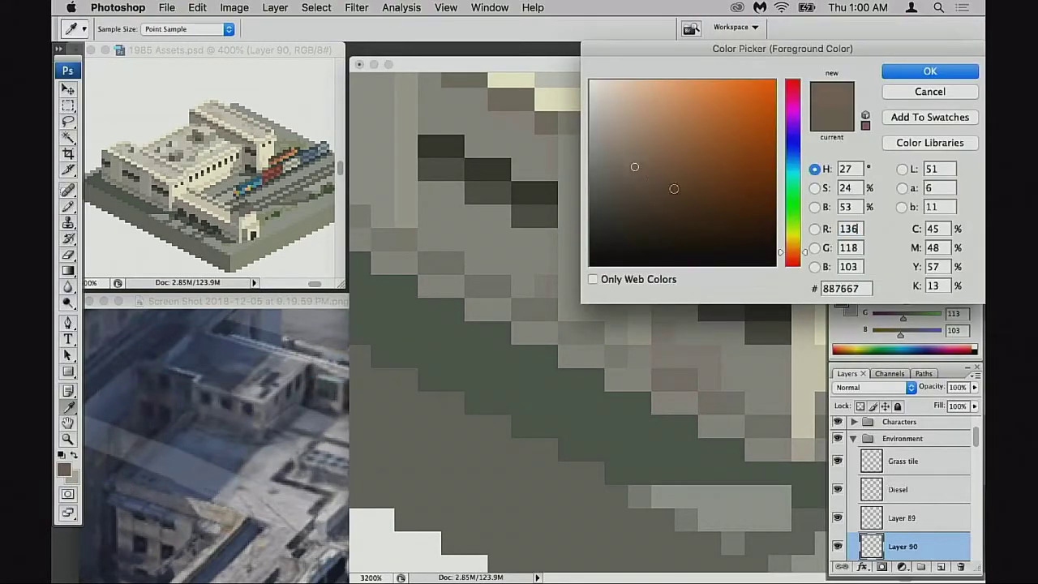
left_click(790, 256)
left_click_drag(793, 257, 795, 254)
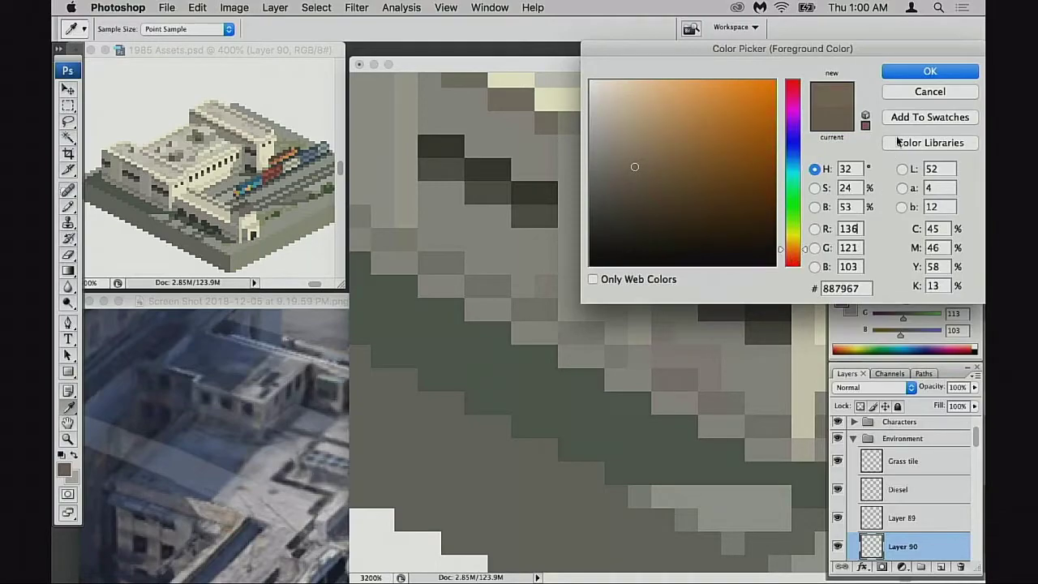
left_click(915, 78)
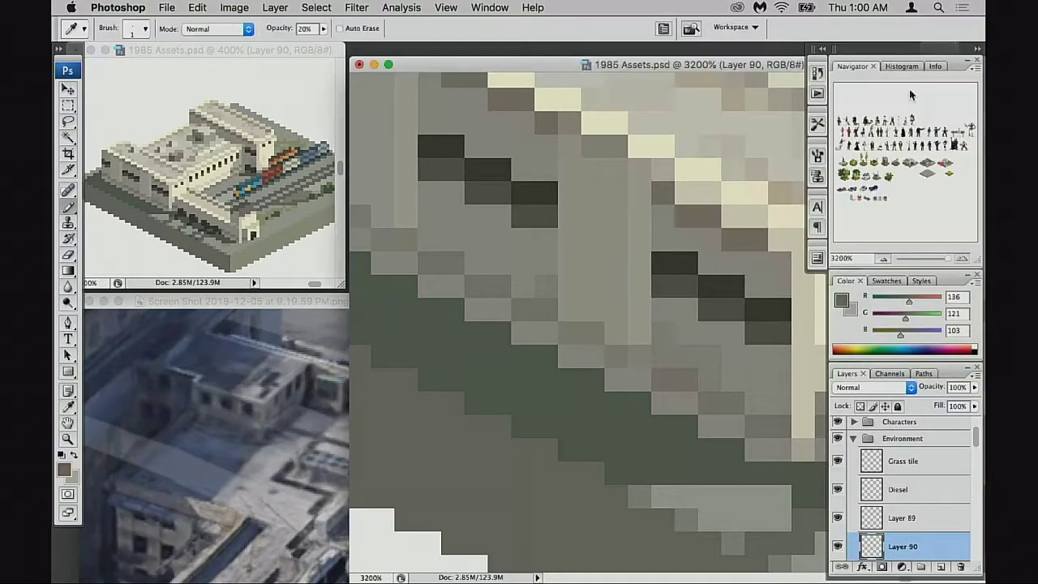
left_click(461, 243)
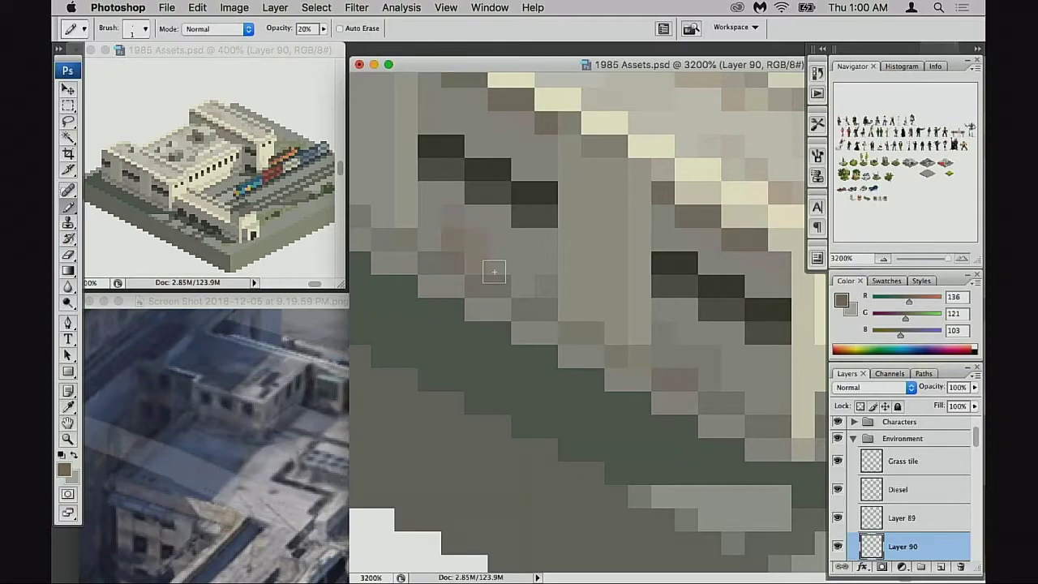
left_click_drag(494, 273, 557, 299)
key("z")
key("b")
key("super+z")
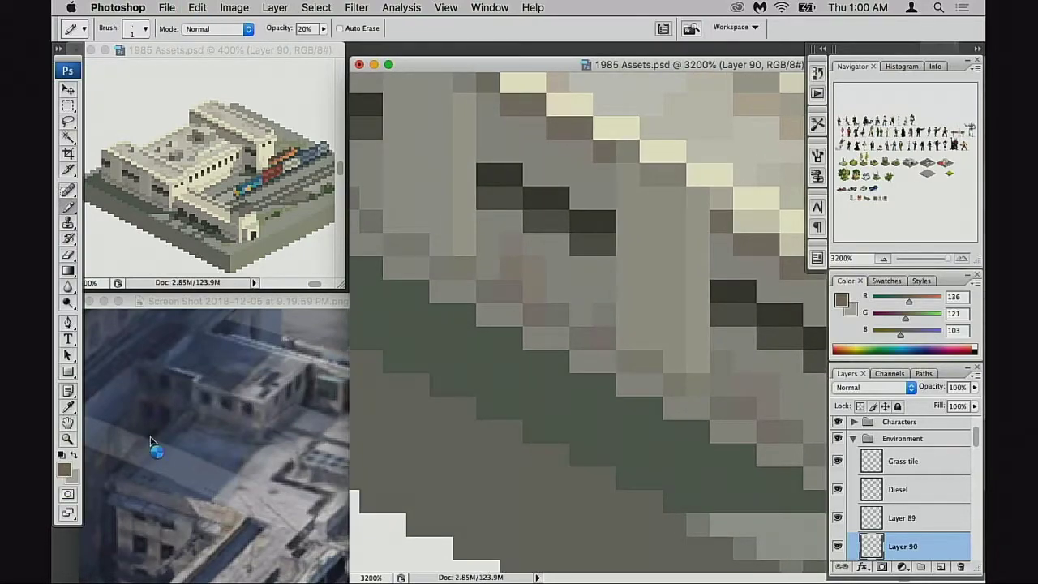
Step: Change the foreground colour to RGB 136, 126, 103 and streak the lighter pilasters of the front block's shaded wall at 20% Pencil opacity
key("F6")
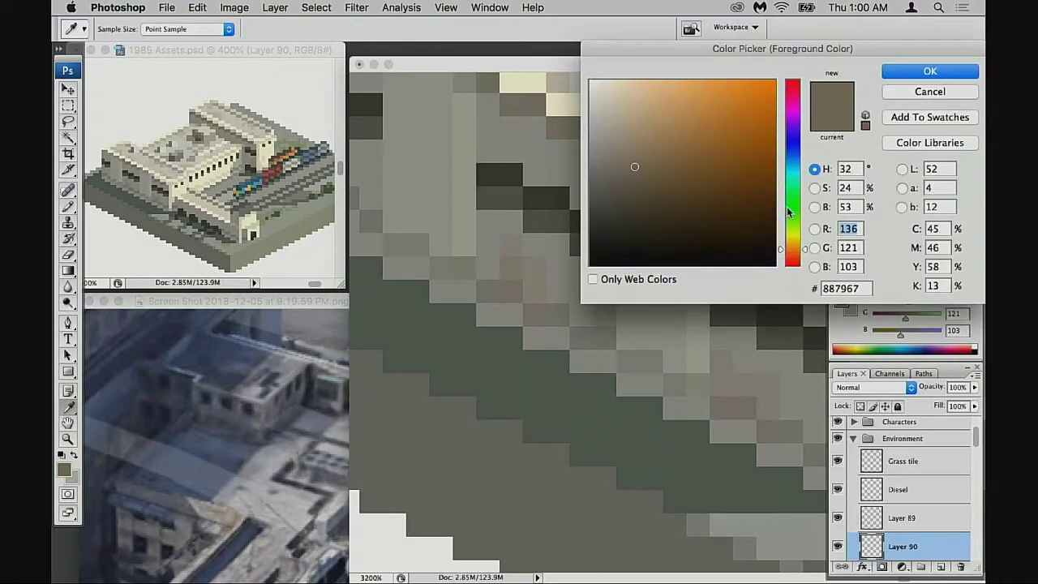
left_click_drag(791, 254, 796, 251)
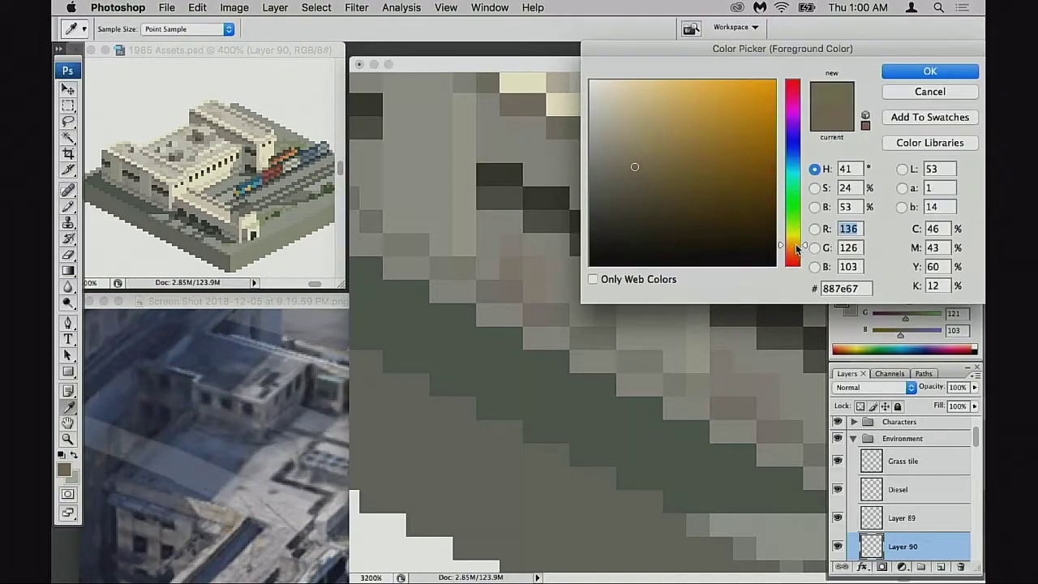
left_click(921, 77)
scroll(542, 212, "down", 2)
scroll(542, 212, "left", 1)
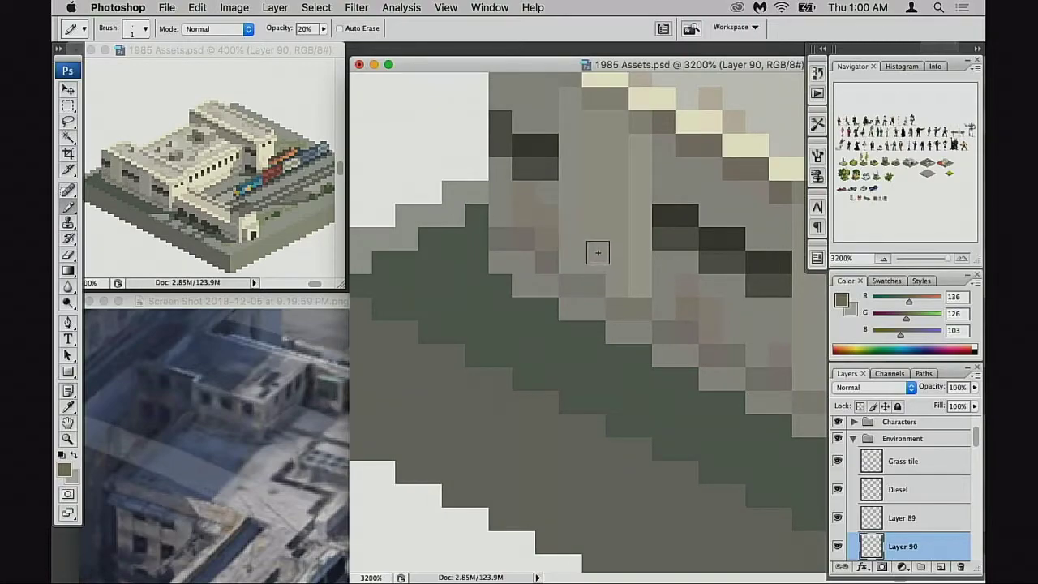
key("super+z")
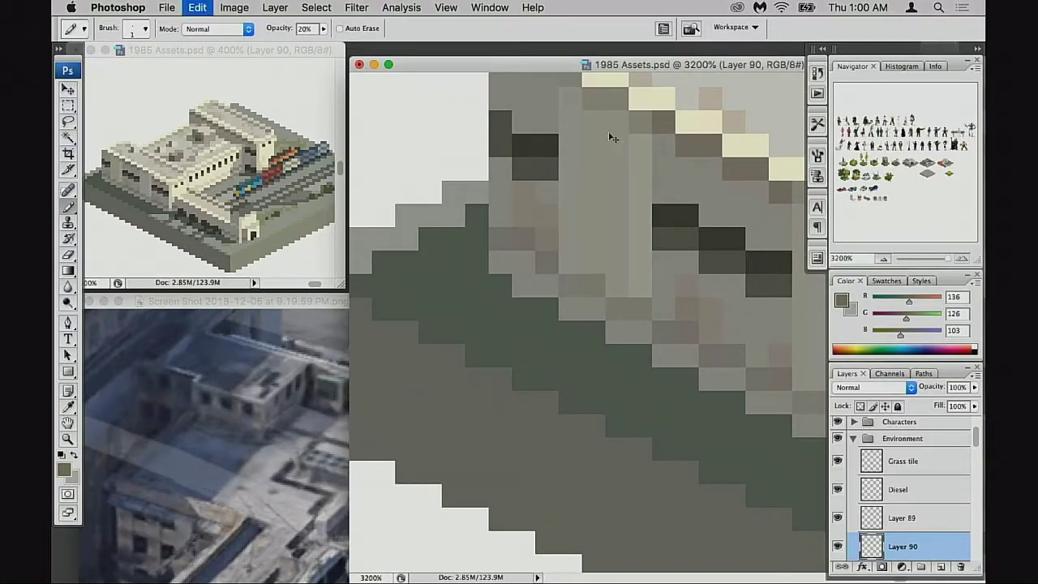
mouse_move(616, 129)
left_mouse_down()
mouse_move(602, 132)
mouse_move(623, 149)
left_mouse_up()
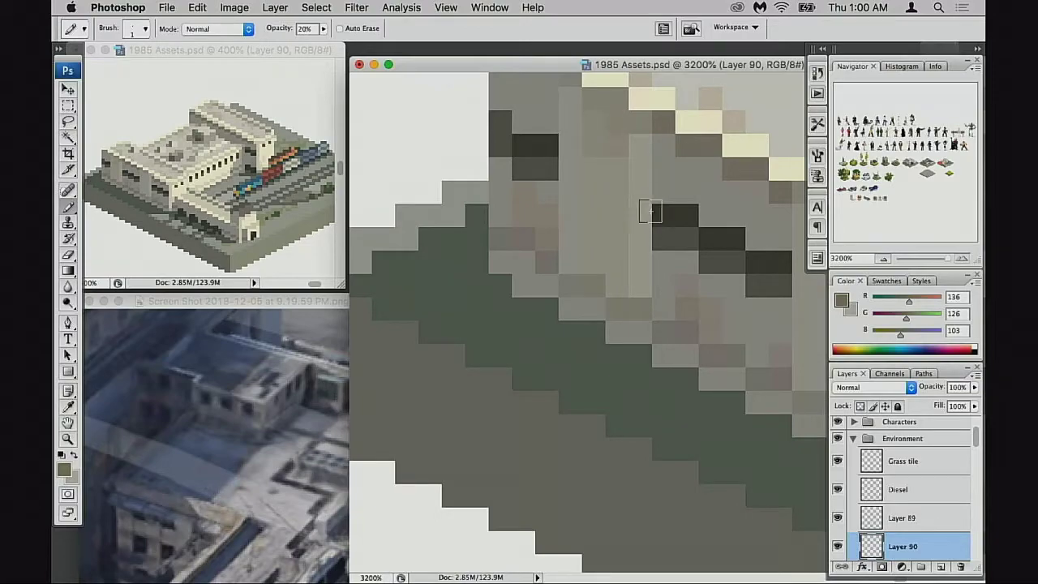
scroll(617, 211, "up", 3)
scroll(616, 211, "left", 1)
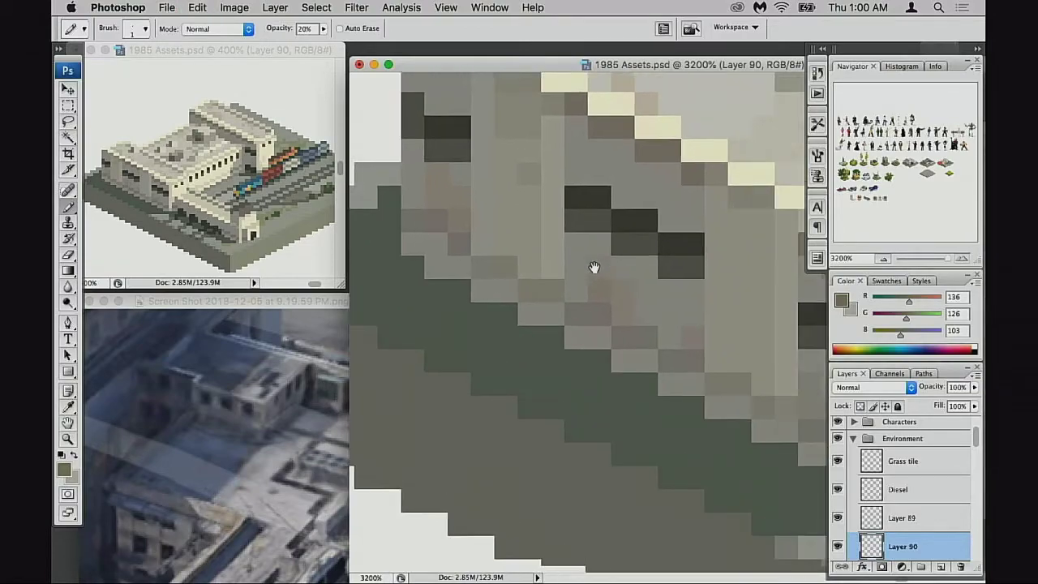
left_click_drag(655, 302, 657, 330)
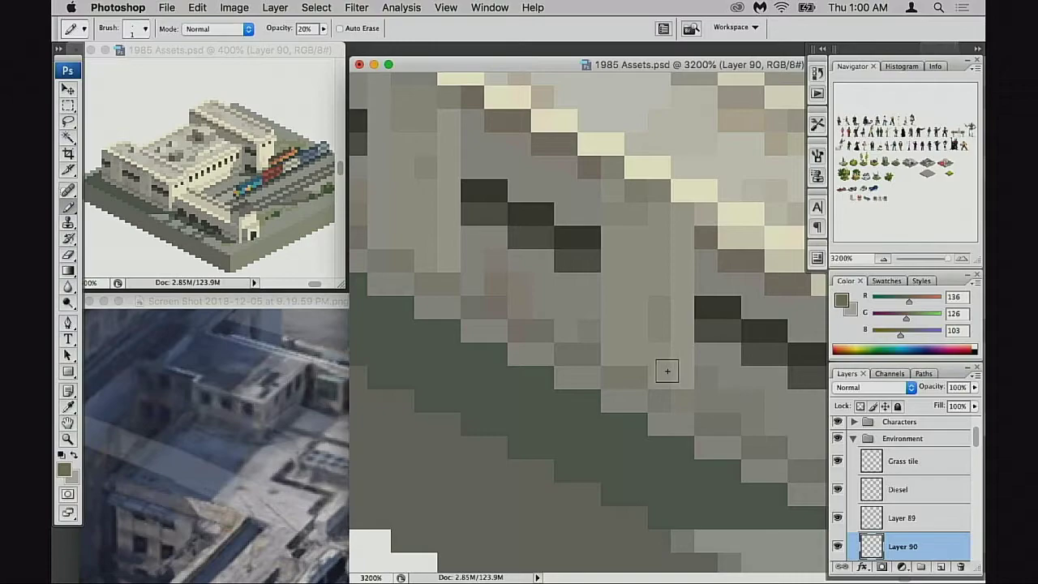
Step: Weather the shaded face of the low wall beside the bushes with brown Pencil strokes, raising the opacity to 40%
mouse_move(699, 374)
left_mouse_down()
mouse_move(673, 343)
mouse_move(581, 308)
mouse_move(609, 318)
mouse_move(588, 224)
left_mouse_up()
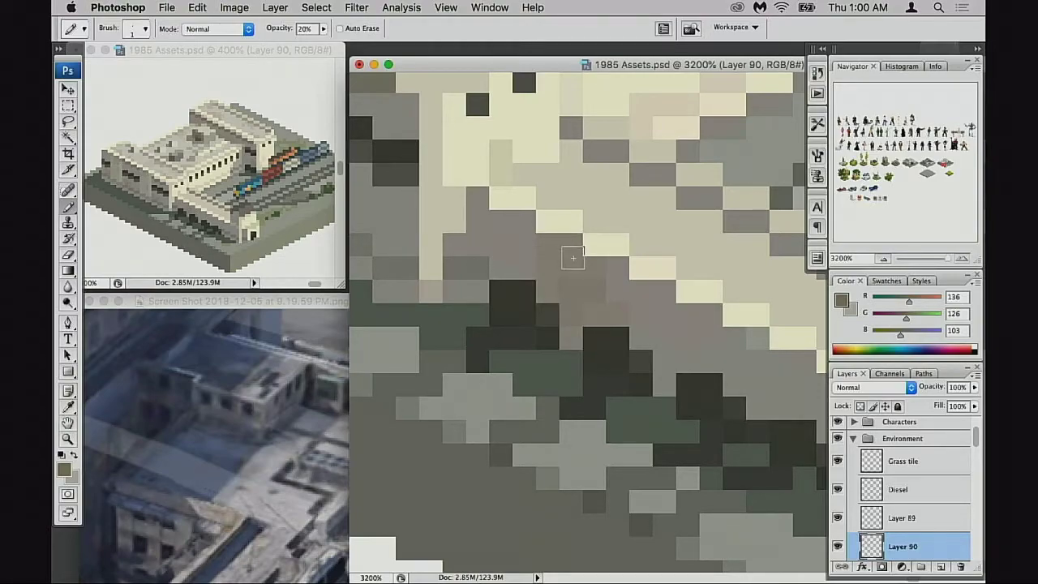
left_click_drag(666, 357, 654, 383)
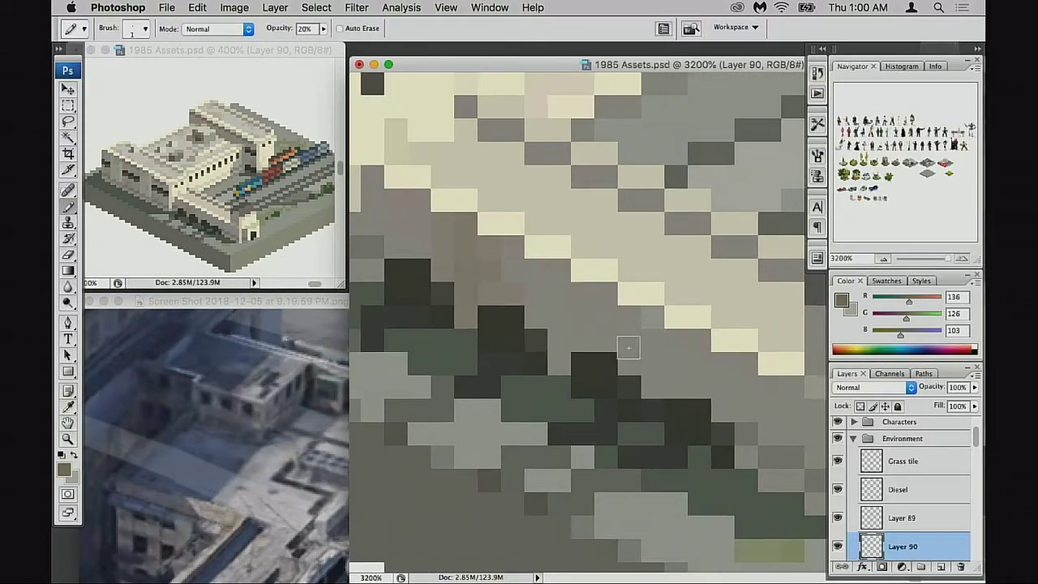
mouse_move(734, 387)
left_mouse_down()
mouse_move(679, 356)
mouse_move(580, 342)
mouse_move(597, 370)
left_mouse_up()
key("super+z")
key("4")
left_click(568, 347)
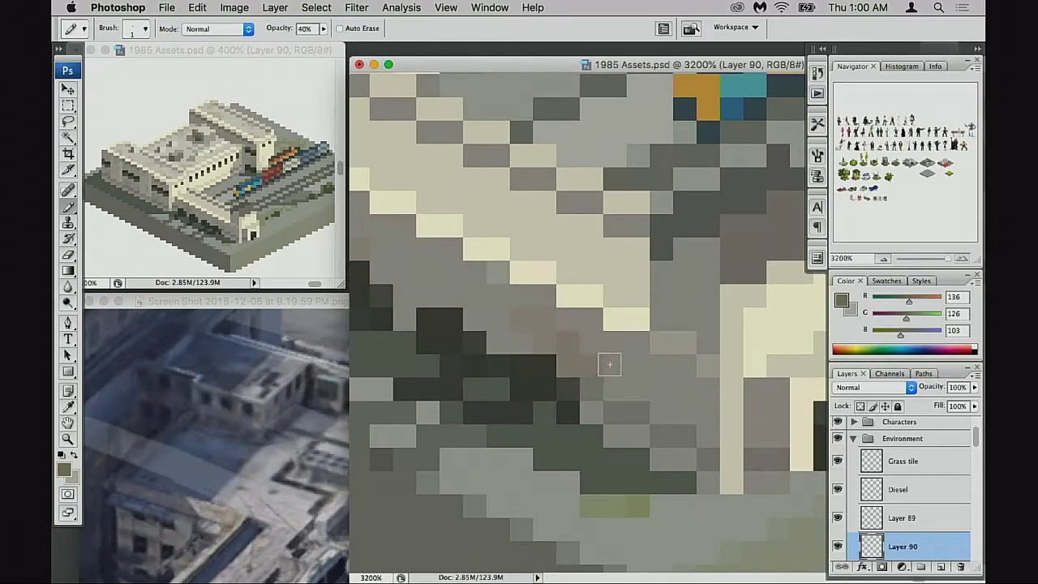
scroll(668, 386, "right", 2)
scroll(668, 387, "up", 1)
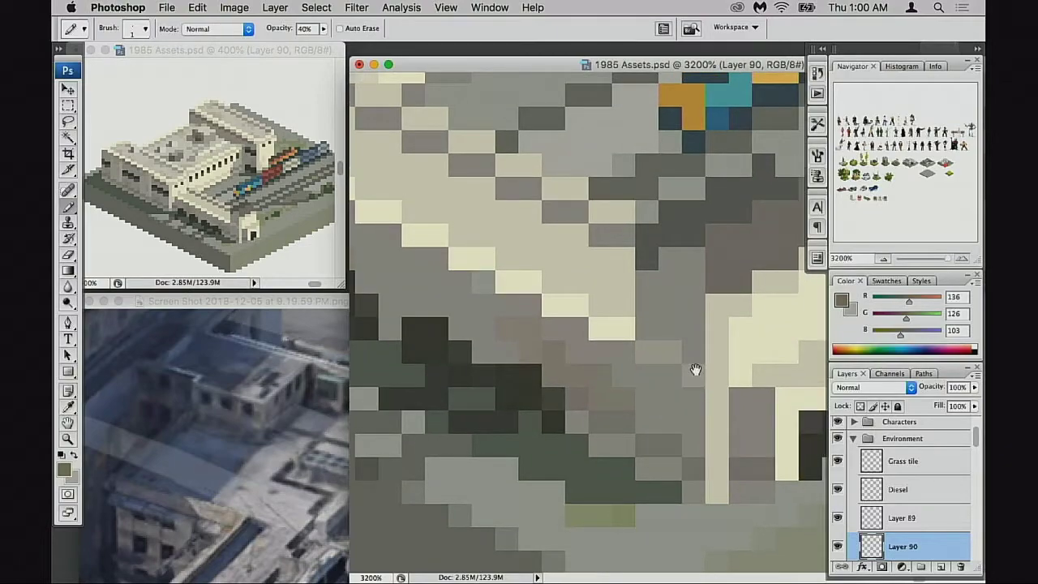
left_click_drag(696, 370, 661, 387)
left_click_drag(635, 341, 649, 366)
Step: Add brown 40% Pencil patches to the rear block's shaded wall between the dark window and doorway
left_click_drag(653, 318, 653, 466)
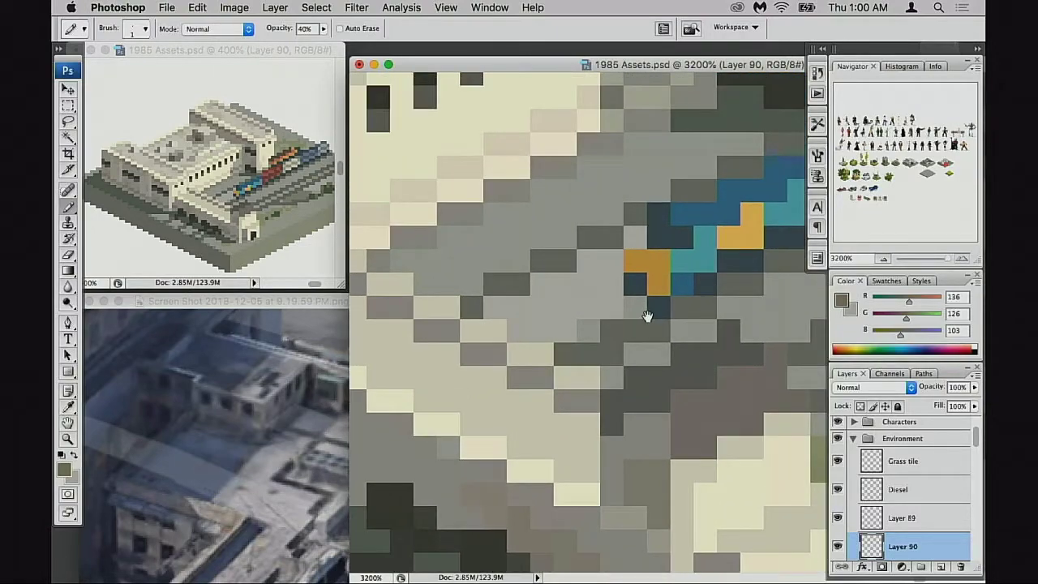
scroll(647, 316, "right", 4)
scroll(617, 340, "up", 10)
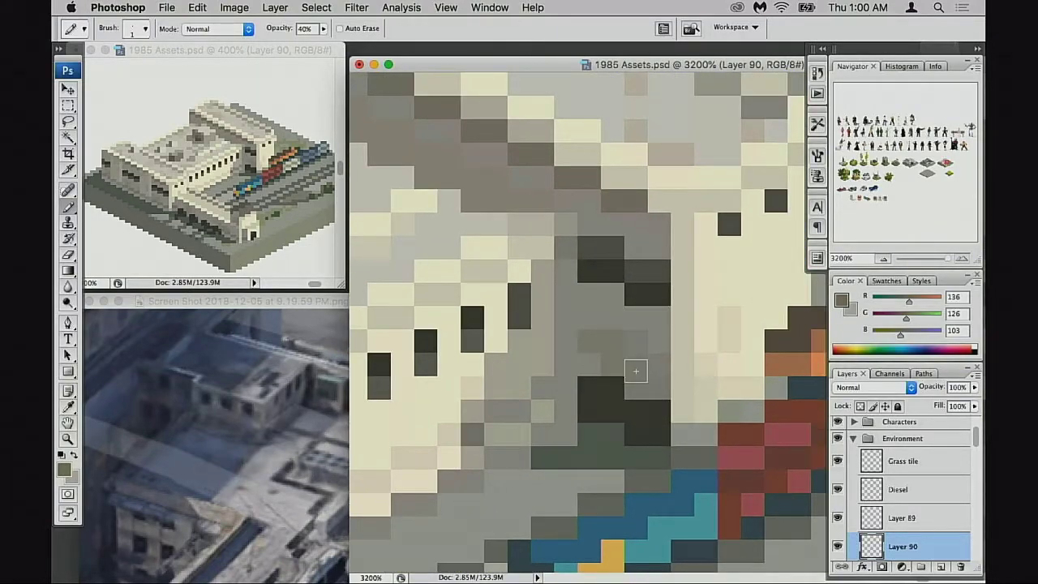
left_click(636, 372)
Step: Lower the Pencil opacity to 30% and add weathering pixels to the rear block's roof
scroll(649, 372, "up", 4)
scroll(649, 371, "right", 1)
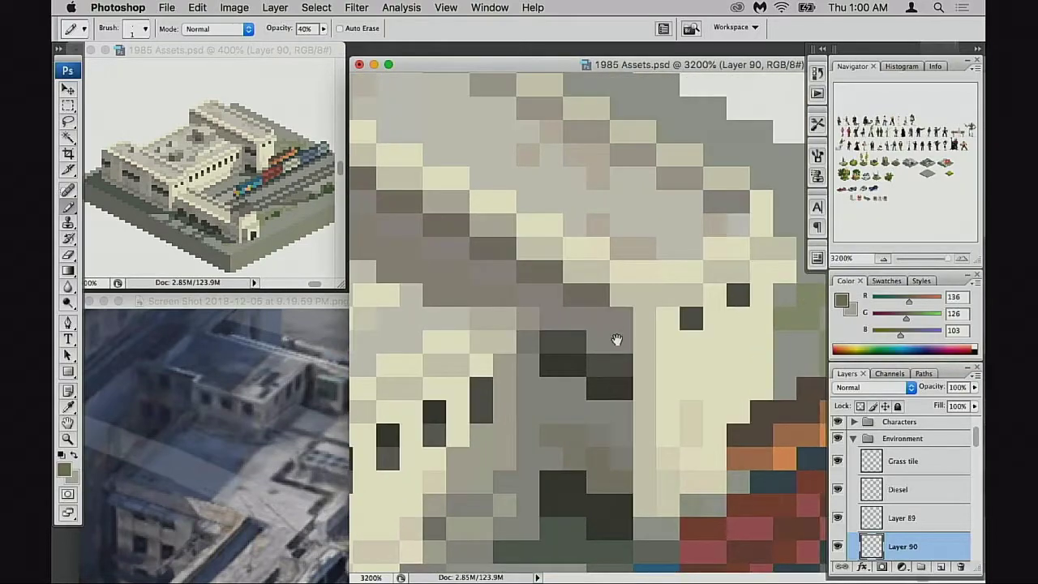
scroll(629, 272, "up", 1)
scroll(628, 272, "left", 1)
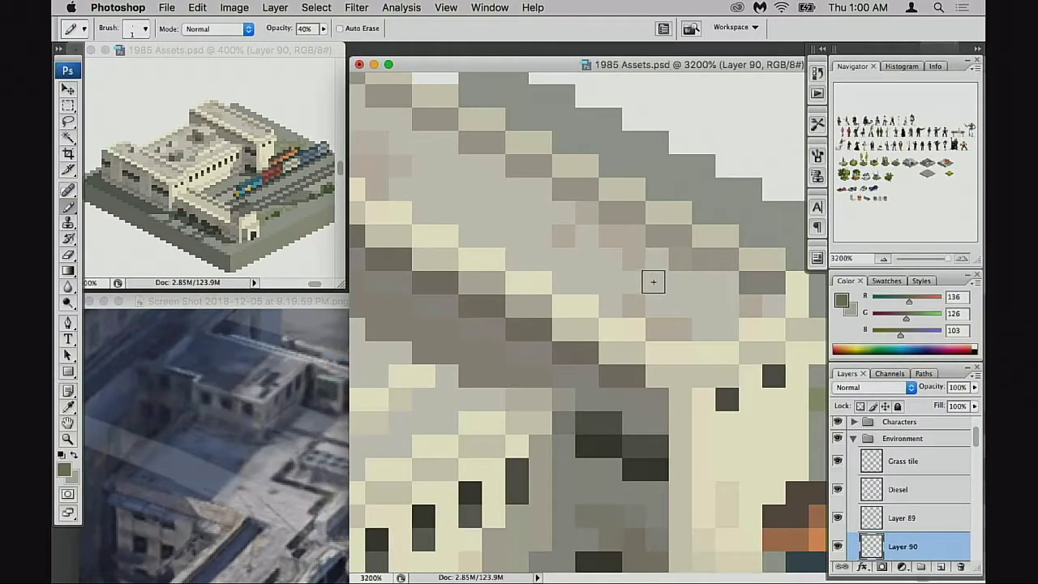
key("3")
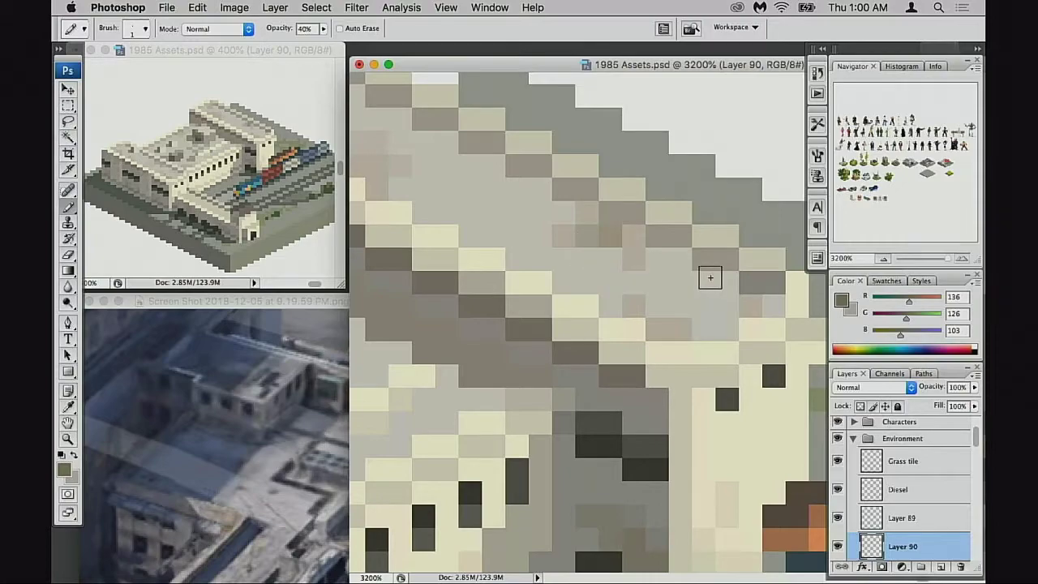
left_click_drag(652, 276, 689, 287)
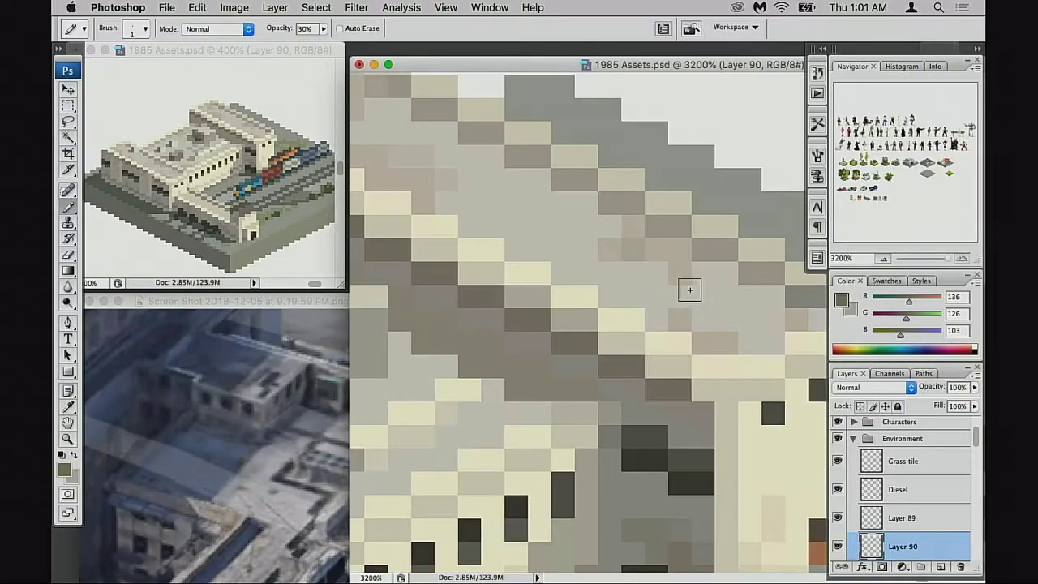
left_click_drag(587, 200, 613, 230)
Step: Sample tones RGB 188, 182, 172 and 199, 187, 168 and try 30% Pencil streaks below the windows of the front block's cream wall
left_click_drag(606, 271, 626, 223)
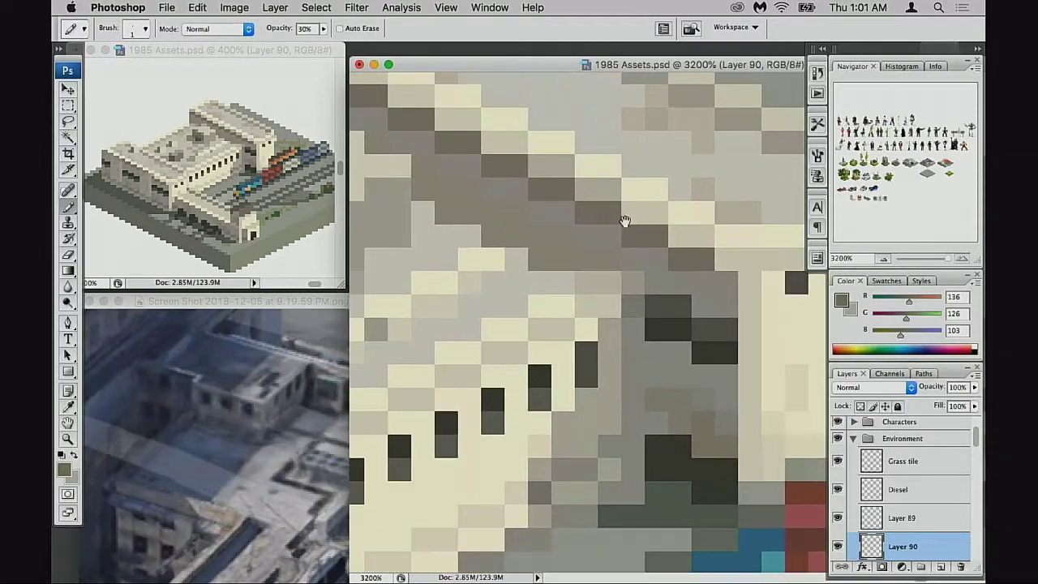
mouse_move(702, 292)
left_mouse_down()
mouse_move(656, 299)
mouse_move(592, 196)
mouse_move(592, 178)
left_mouse_up()
left_click_drag(511, 365, 786, 315)
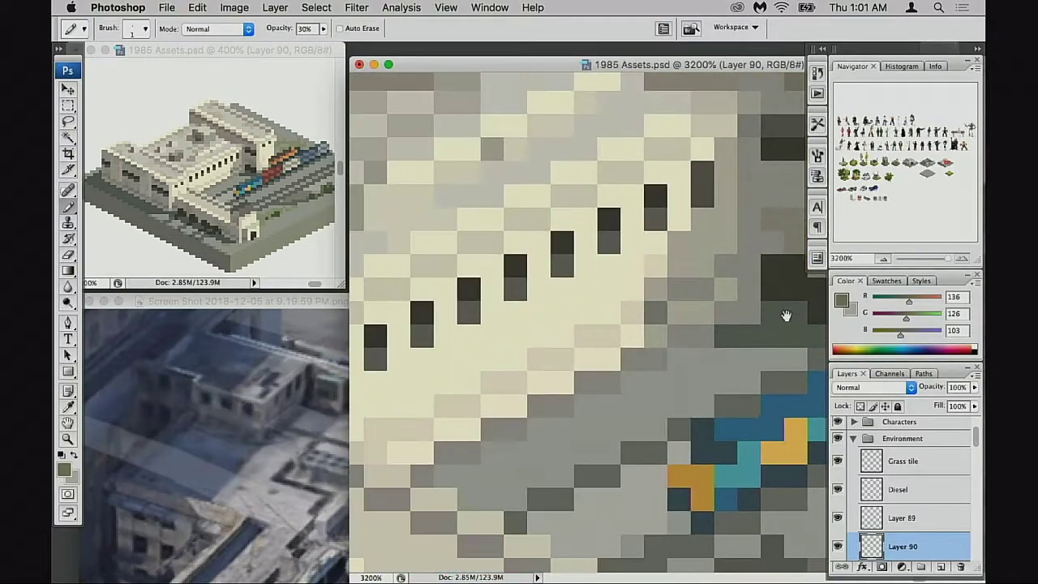
key("e")
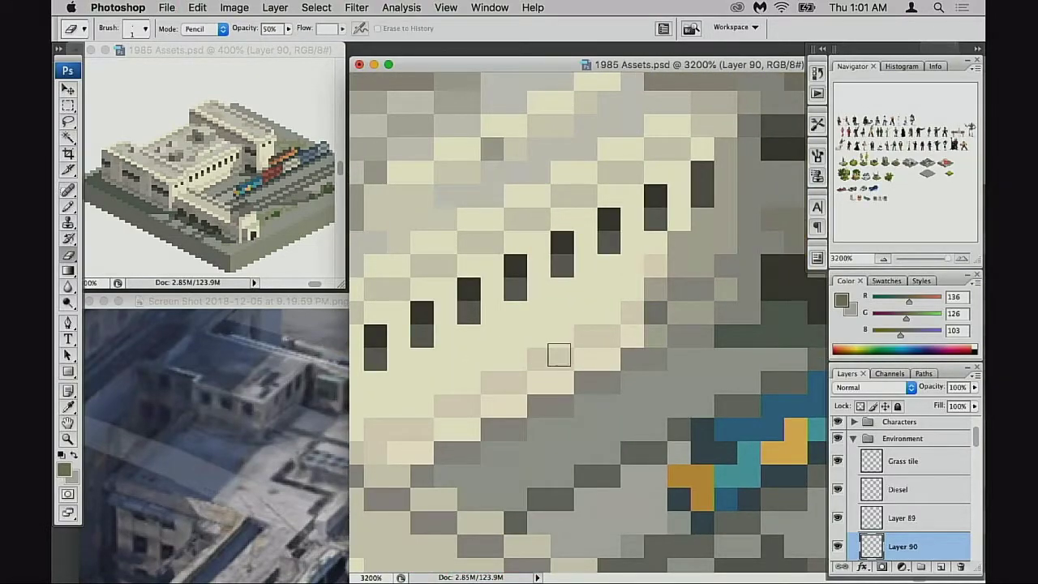
key("b")
left_click(692, 249, "alt")
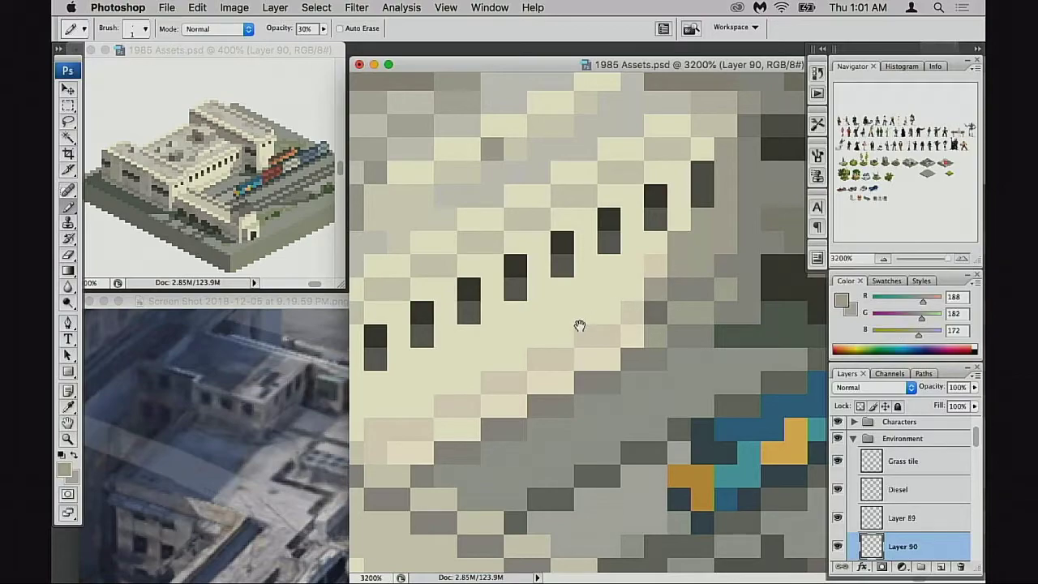
left_click(551, 354, "alt")
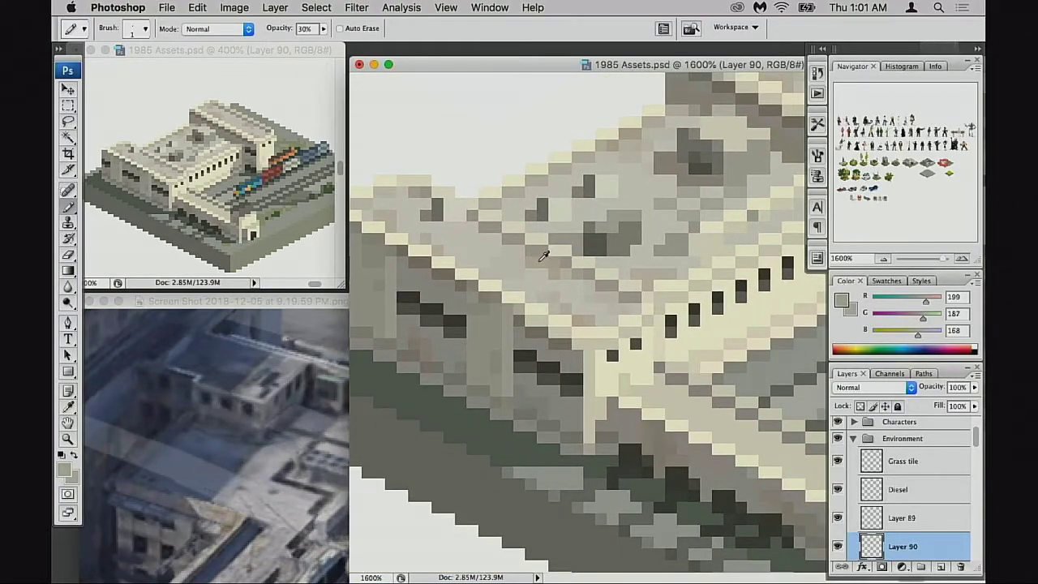
left_click(726, 308)
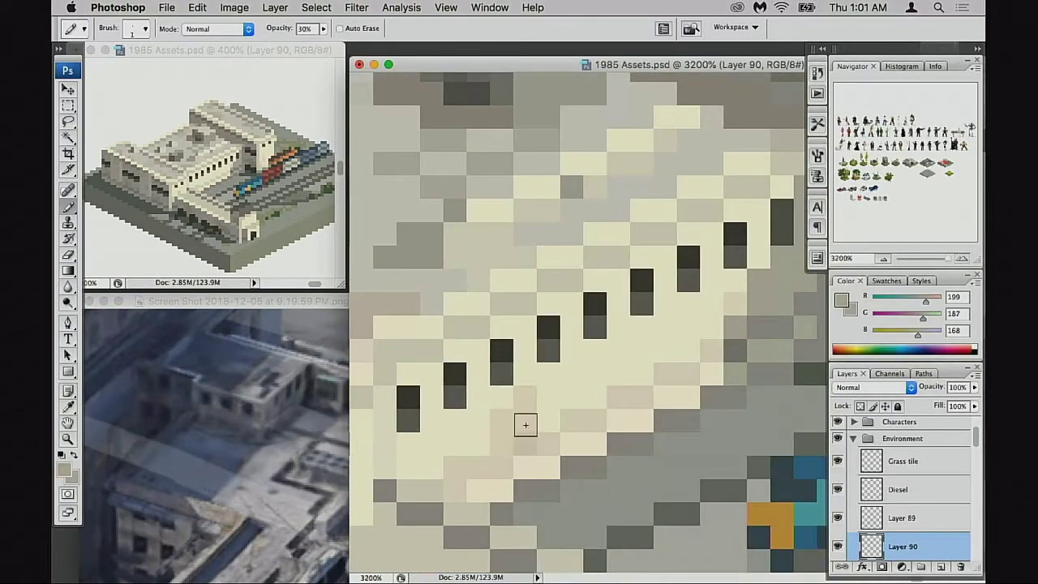
mouse_move(549, 426)
left_mouse_down()
mouse_move(515, 438)
mouse_move(563, 378)
left_mouse_up()
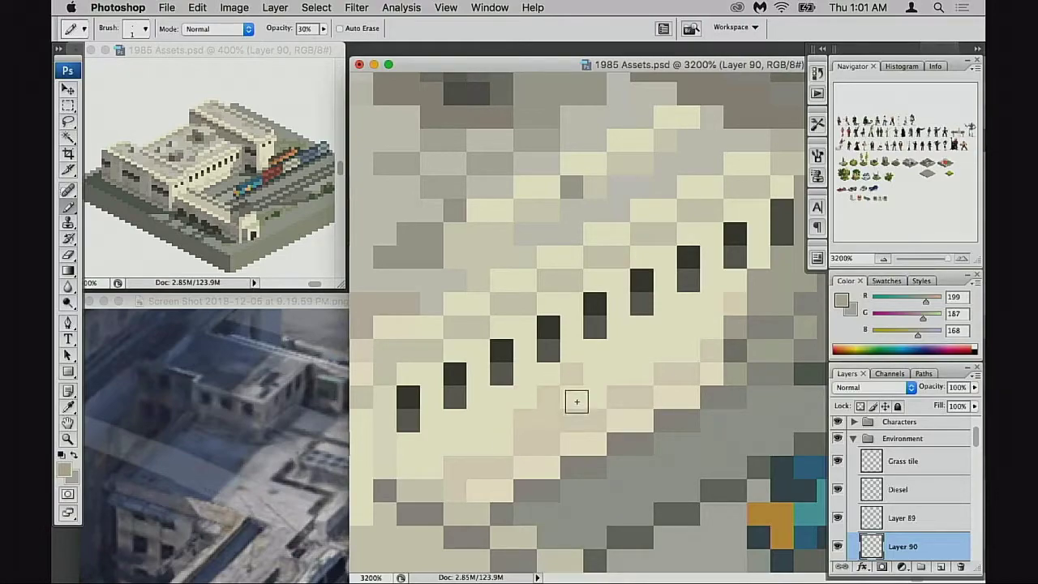
key("super+z")
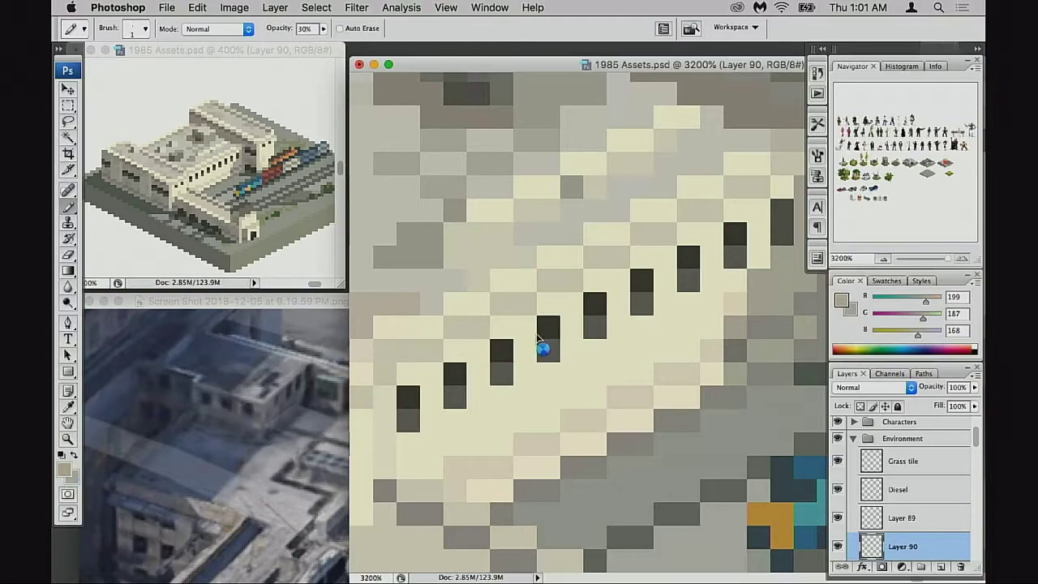
Step: Set the foreground colour to a warmer tan, RGB 205, 185, 154
key("F12")
left_click_drag(625, 119, 636, 117)
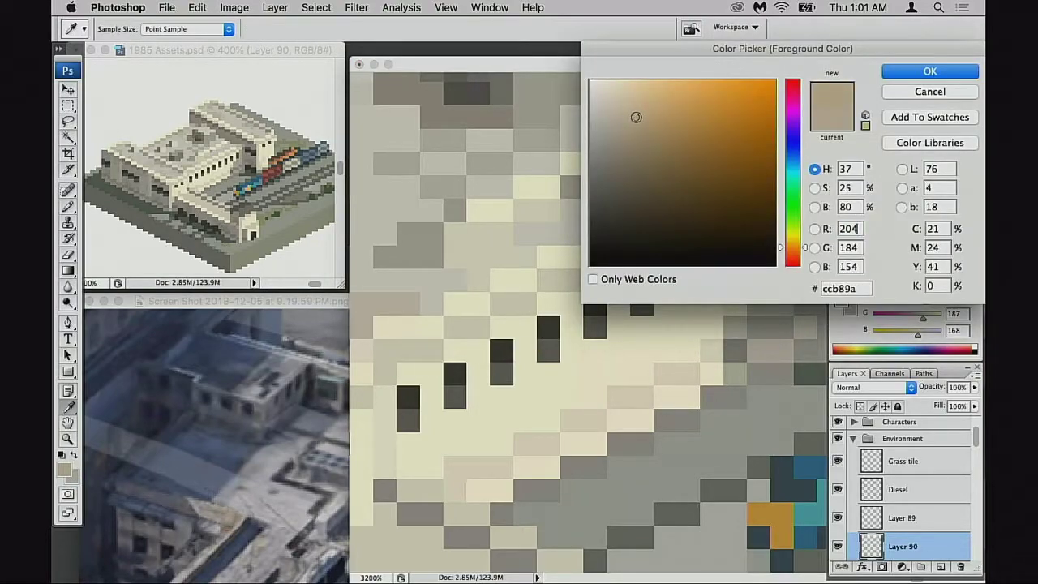
left_click(896, 76)
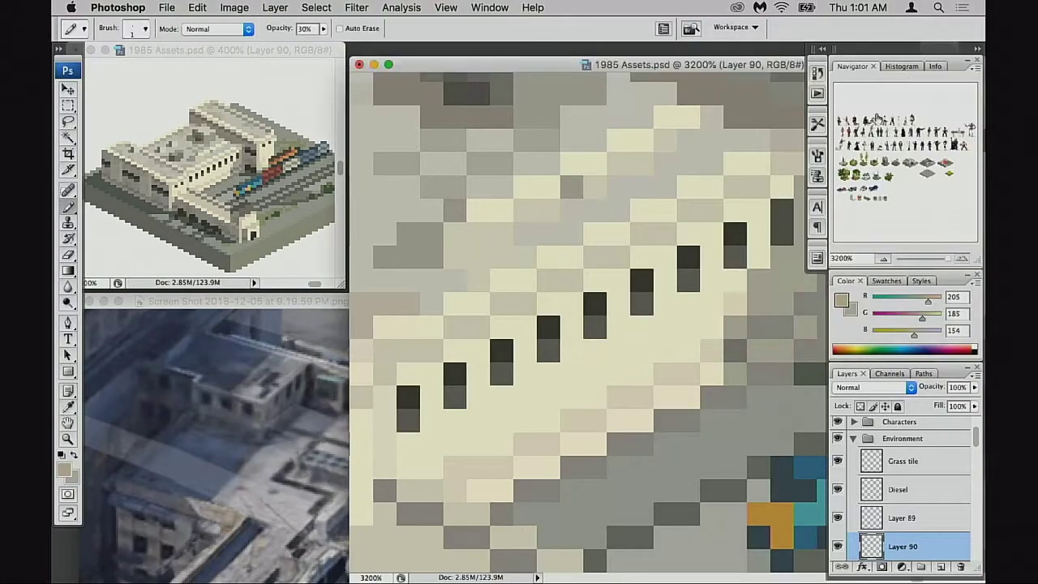
Step: Add subtle tan weathering pixels around and below the windows of the front block's cream wall with the Pencil at 30% opacity
left_click(571, 373)
key("super+z")
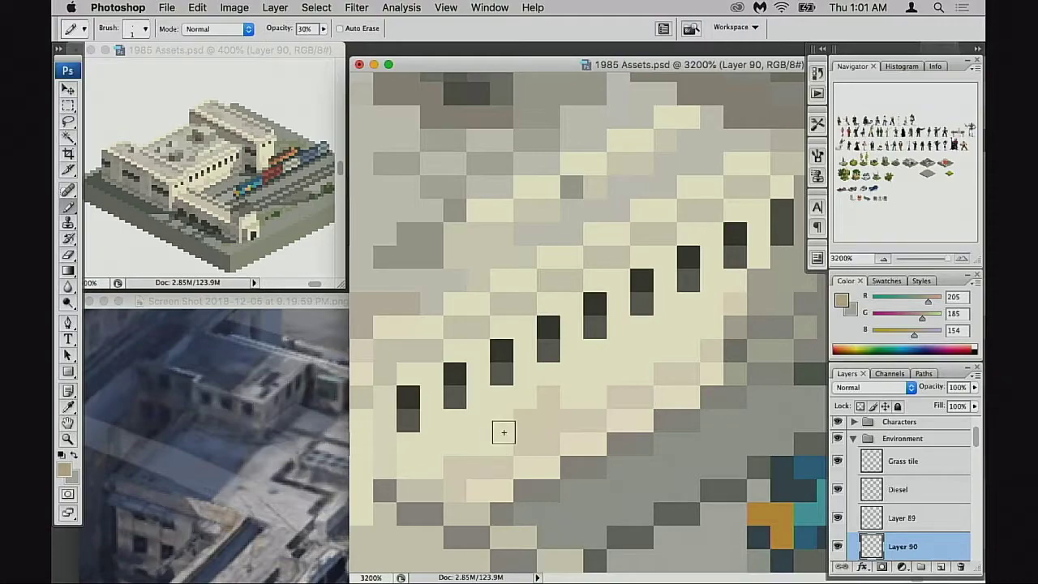
left_click(478, 365)
left_click(479, 355)
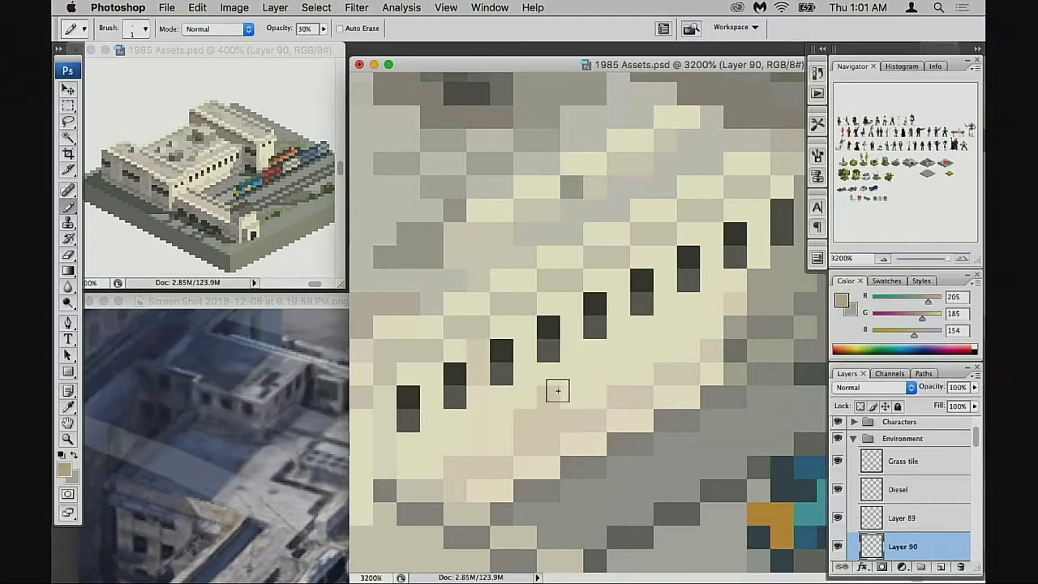
left_click(668, 309)
left_click(670, 263)
key("space")
left_click_drag(697, 340, 681, 342)
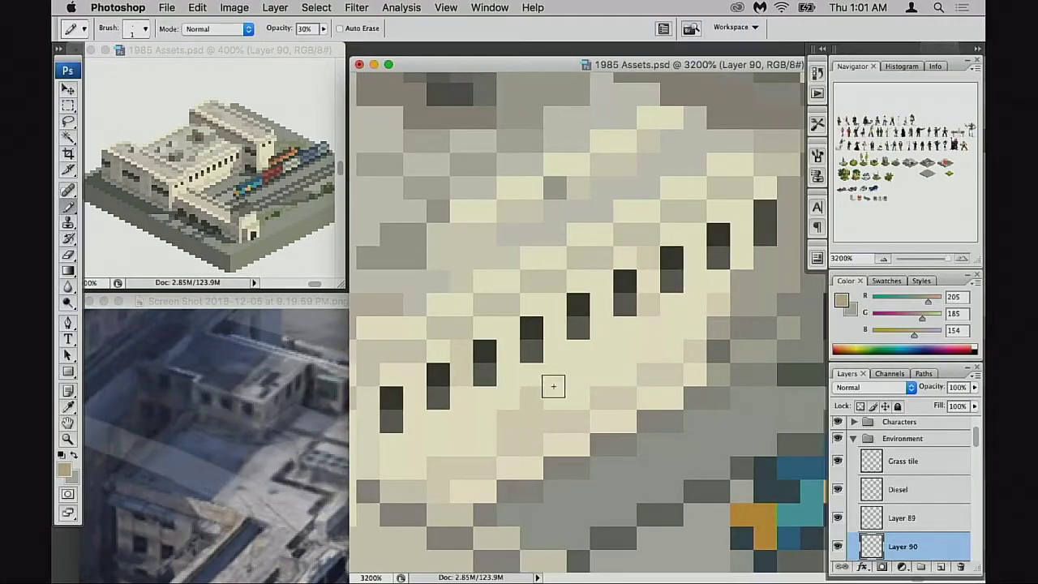
key("e")
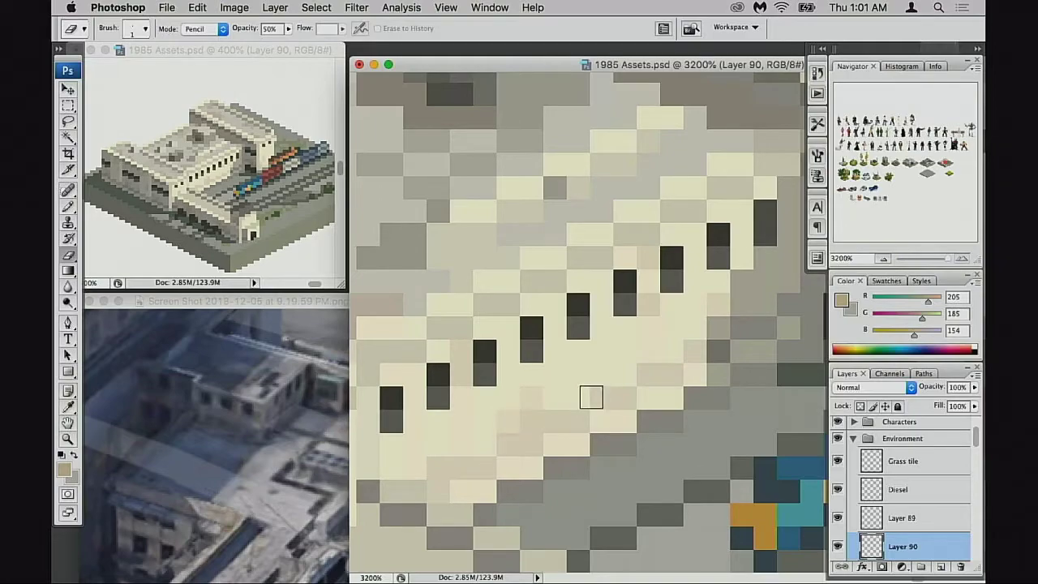
key("b")
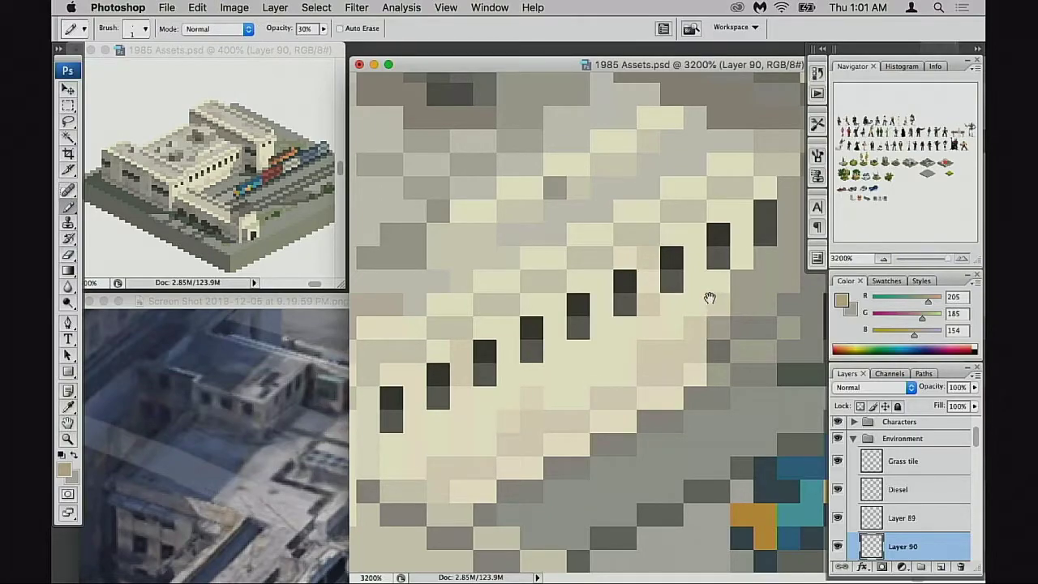
Step: Erase stray tan pixels from the rear block's roof with the Eraser at 100% opacity
mouse_move(710, 297)
left_mouse_down()
mouse_move(697, 308)
mouse_move(737, 322)
mouse_move(723, 343)
mouse_move(746, 348)
mouse_move(696, 347)
mouse_move(632, 376)
mouse_move(598, 352)
mouse_move(640, 455)
mouse_move(610, 282)
left_mouse_up()
key("e")
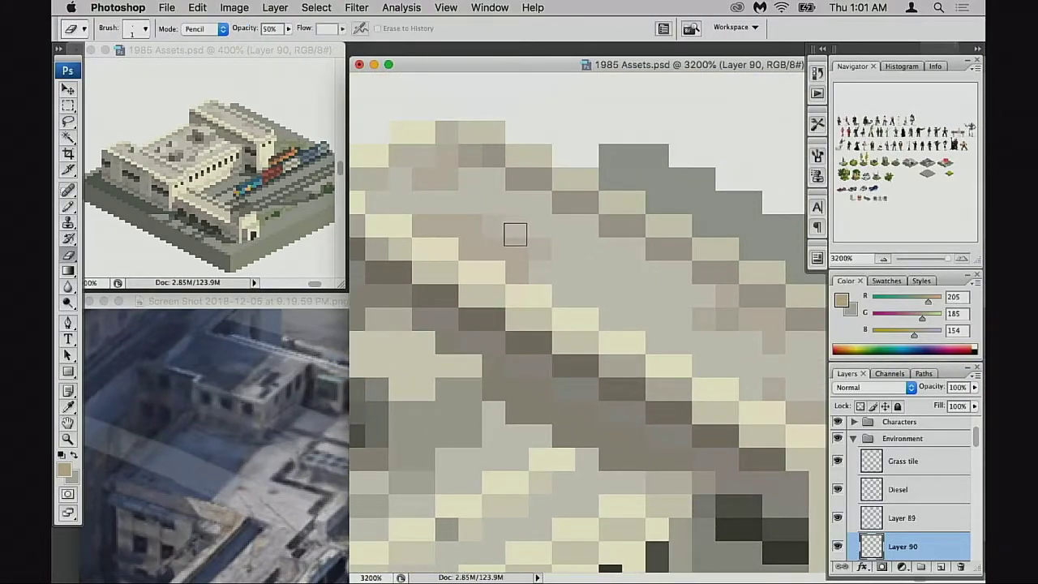
key("0")
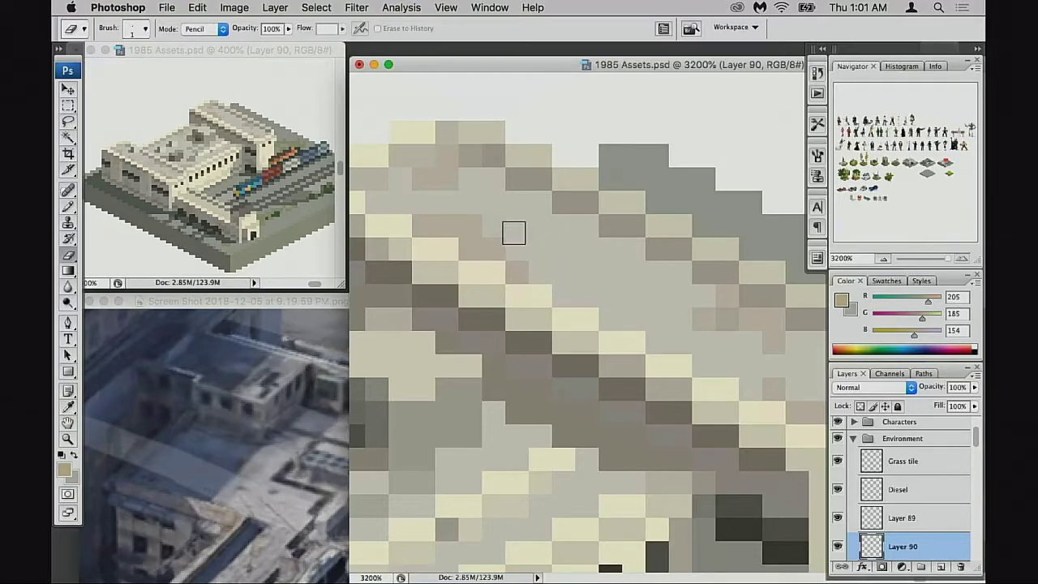
left_click_drag(649, 327, 612, 343)
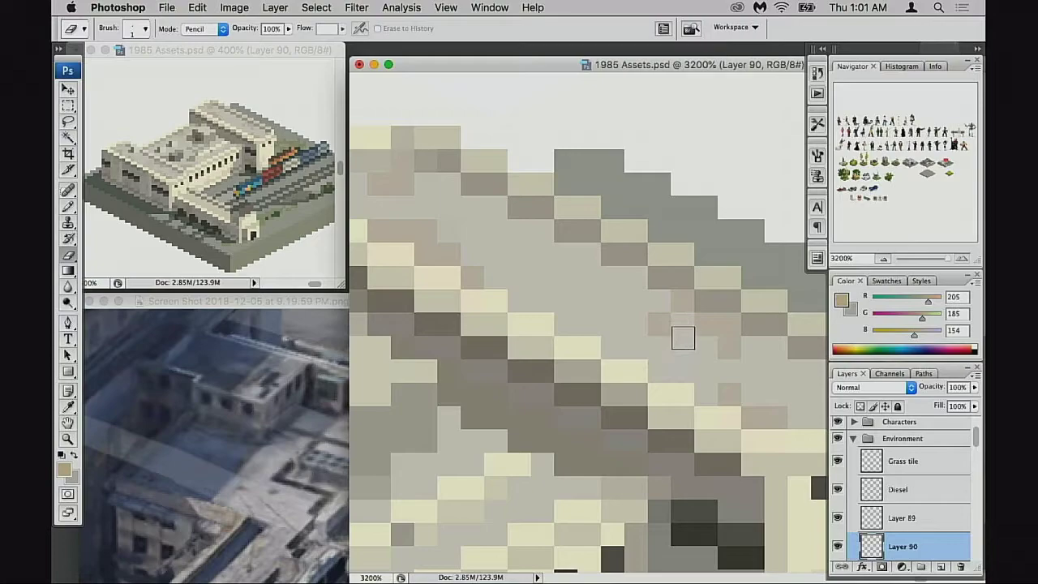
Step: Sample roof tones RGB 218, 215, 208 and 206, 197, 182 and touch up the front block's roof edge with the 100% Pencil
key("b")
left_click(652, 302, "alt")
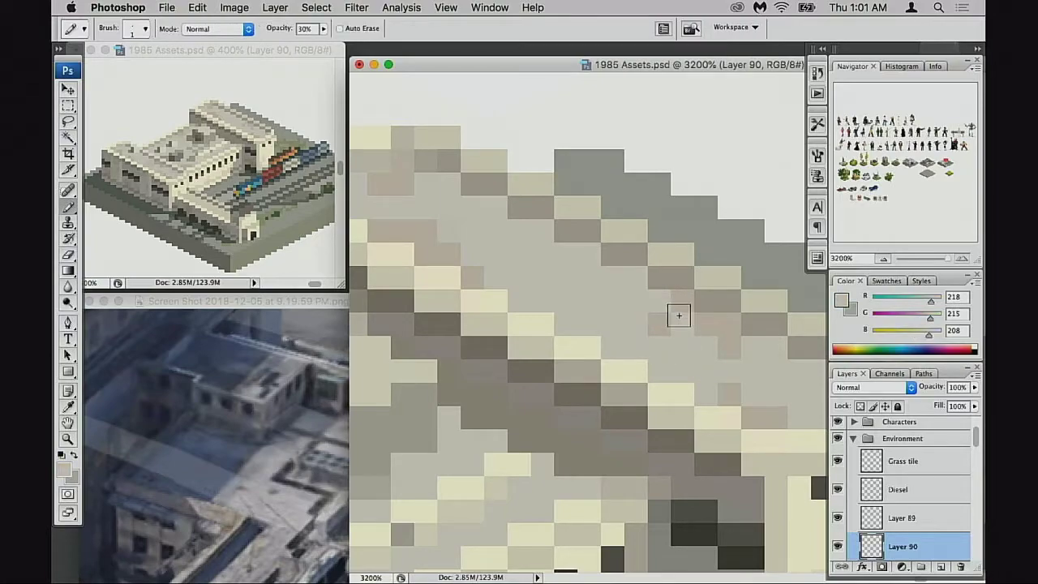
scroll(655, 317, "down", 2)
scroll(656, 317, "right", 4)
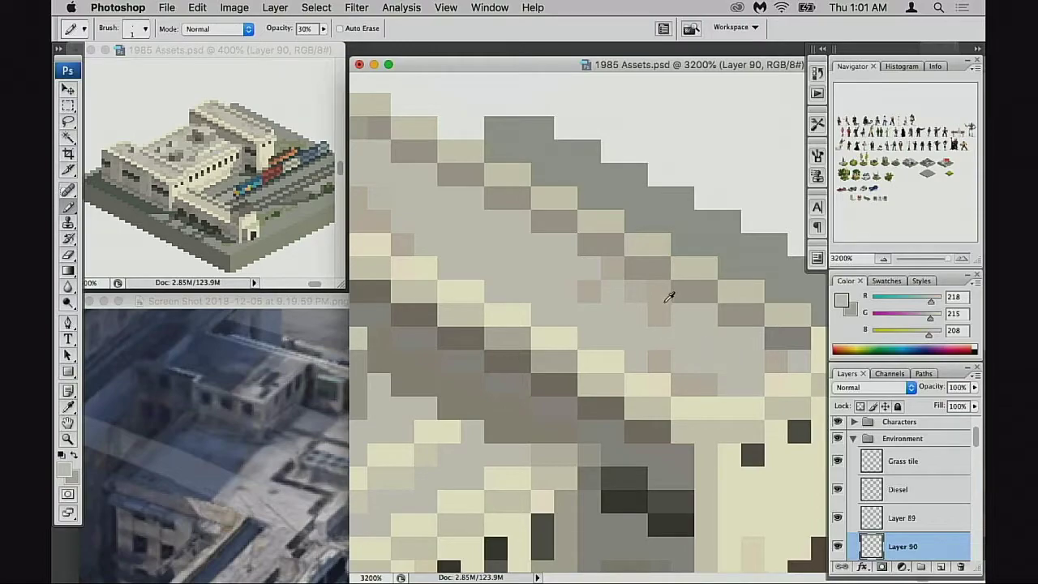
left_click(670, 295, "alt")
key("0")
left_click_drag(704, 347, 744, 359)
left_click_drag(633, 345, 738, 345)
left_click_drag(519, 349, 770, 356)
left_click_drag(519, 393, 693, 336)
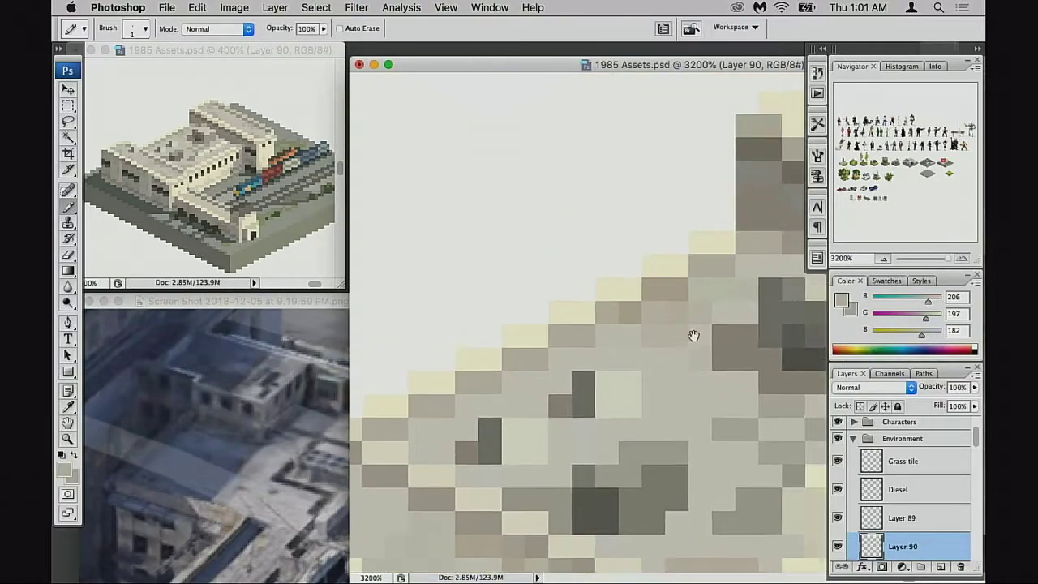
mouse_move(684, 454)
left_mouse_down()
mouse_move(684, 244)
mouse_move(693, 210)
left_mouse_up()
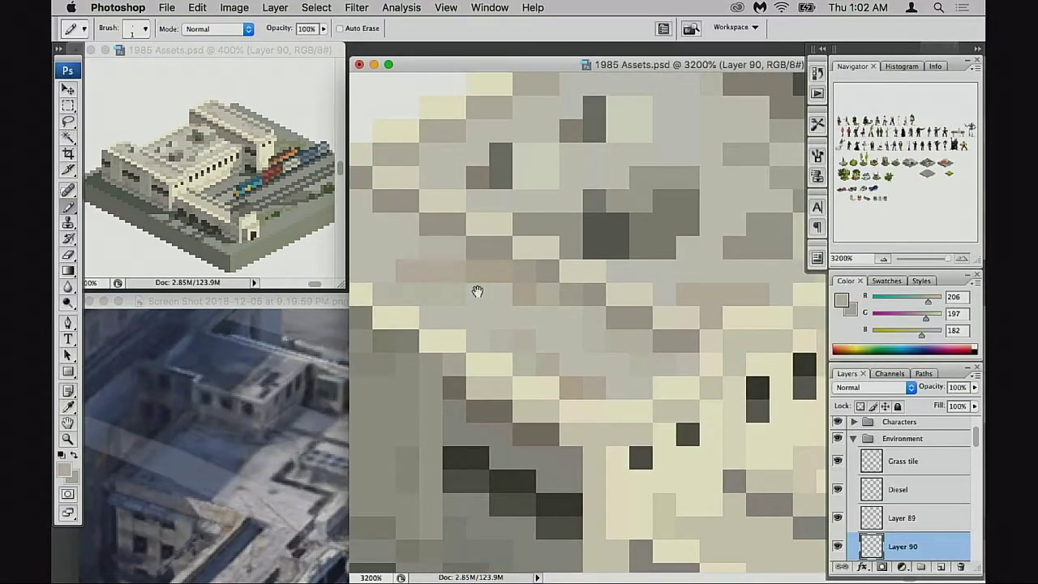
left_click_drag(478, 290, 625, 319)
left_click(596, 316)
key("super+z")
left_click(555, 277)
mouse_move(555, 292)
left_mouse_down()
mouse_move(494, 294)
mouse_move(593, 276)
mouse_move(644, 297)
mouse_move(645, 322)
left_mouse_up()
left_click_drag(702, 355, 536, 347)
Step: Save the document
left_click(653, 352, "alt+super")
left_click(663, 362, "alt+super")
left_click(712, 360, "alt+super")
left_click(766, 364, "alt+super")
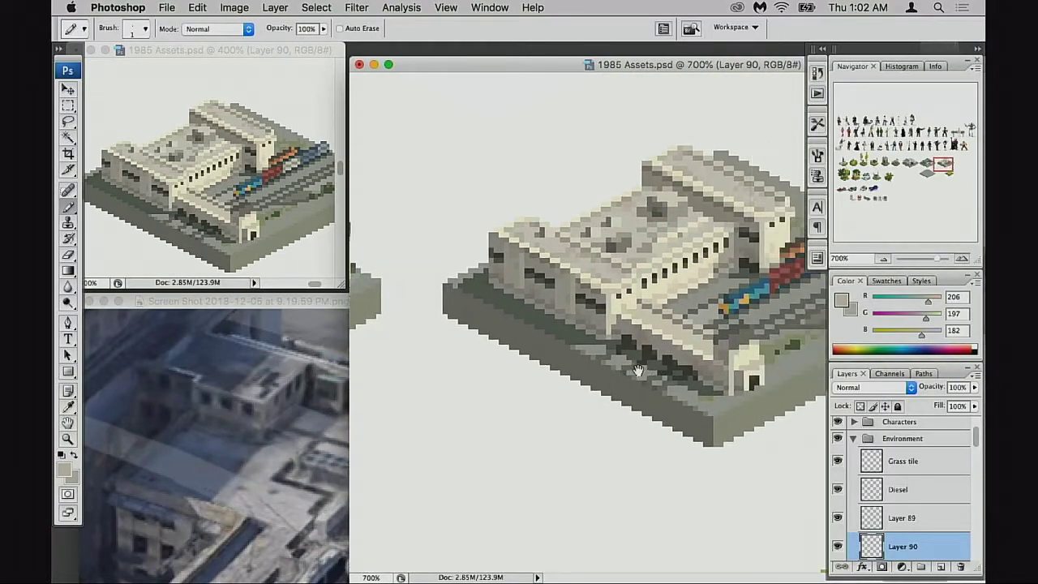
left_click_drag(728, 343, 620, 368)
left_click(655, 366, "alt+super")
key("super+s")
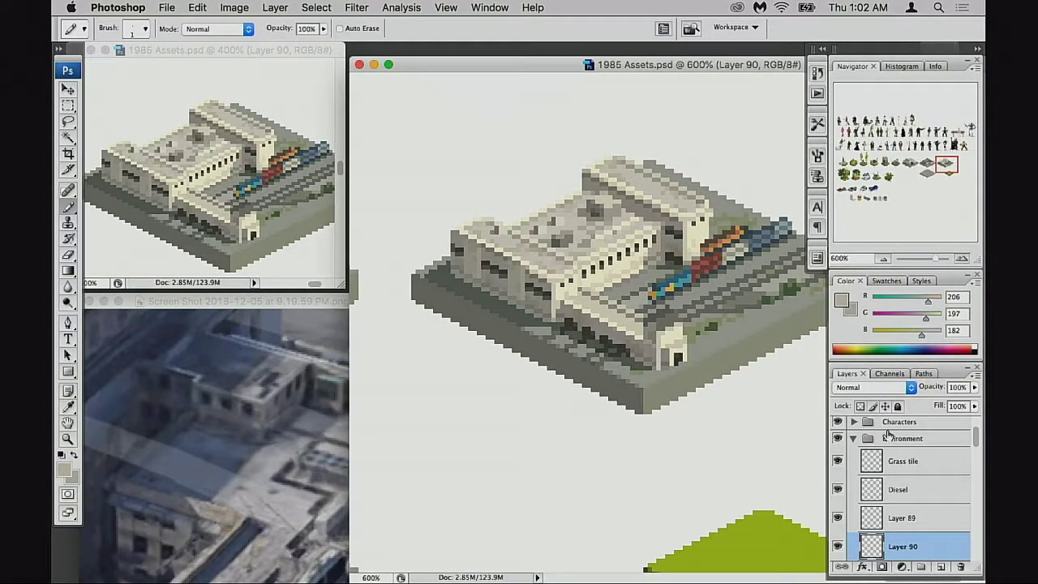
Step: Compare the station building with Layer 90 hidden and shown, and review it beside the neighbouring tiles
left_click(838, 547)
left_click(838, 547)
left_click(841, 548)
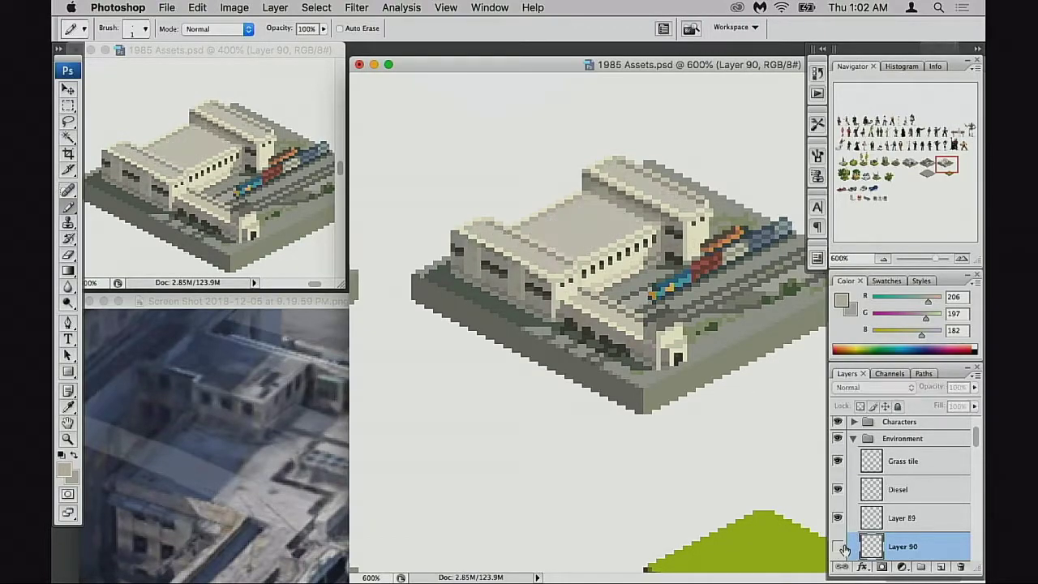
left_click(841, 549)
left_click_drag(665, 403, 718, 460)
left_click(719, 456, "alt")
left_click(719, 447, "alt")
left_click(703, 385, "alt")
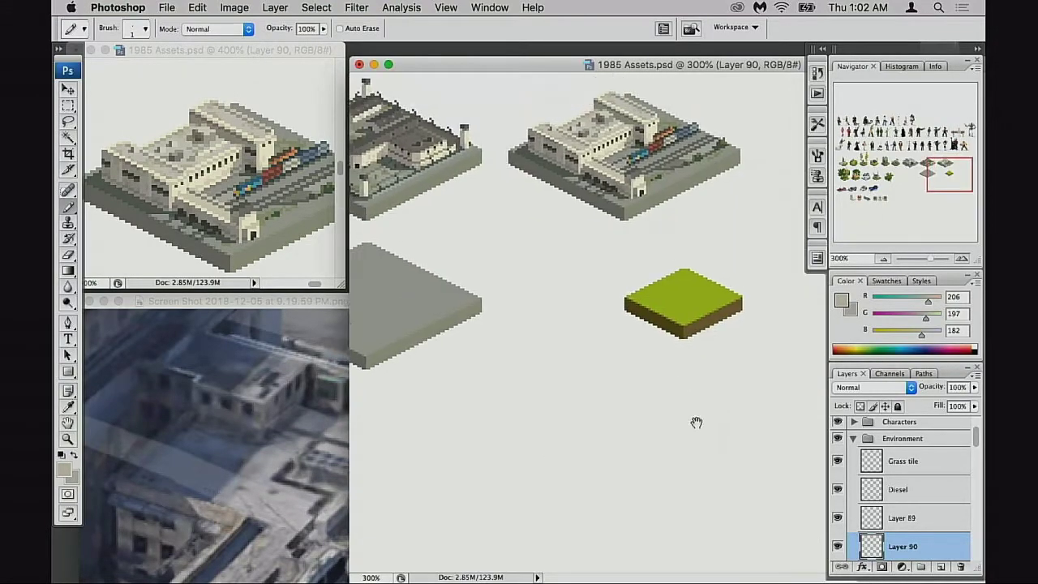
left_click_drag(698, 422, 708, 564)
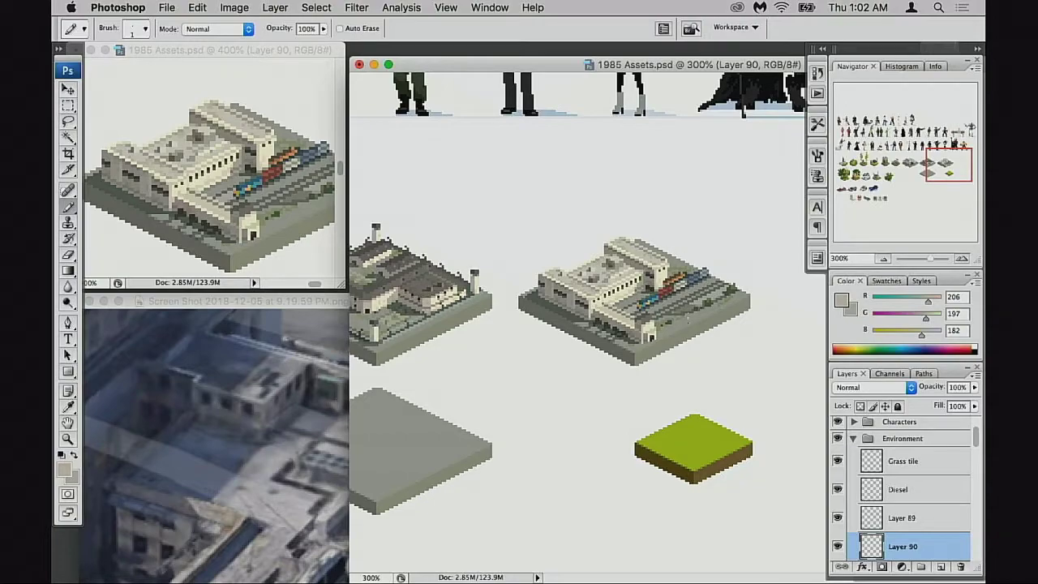
left_click(670, 316, "super")
left_click(681, 340, "super")
left_click(695, 362, "super")
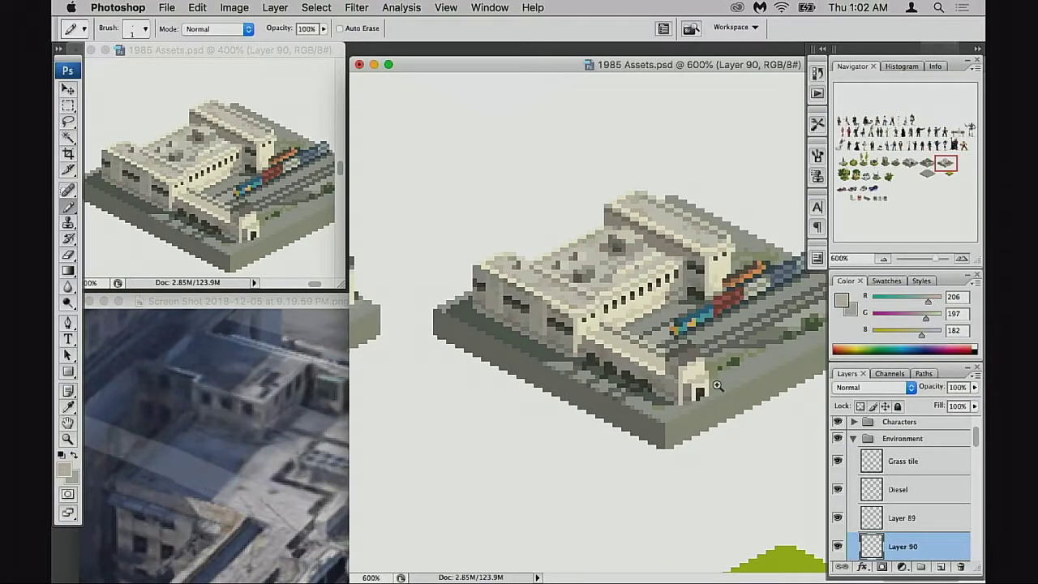
Step: Find the station's ground layer and make Large concrete tile copy the active layer
left_click(718, 386, "super")
left_click_drag(811, 413, 688, 434)
scroll(852, 503, "down", 6)
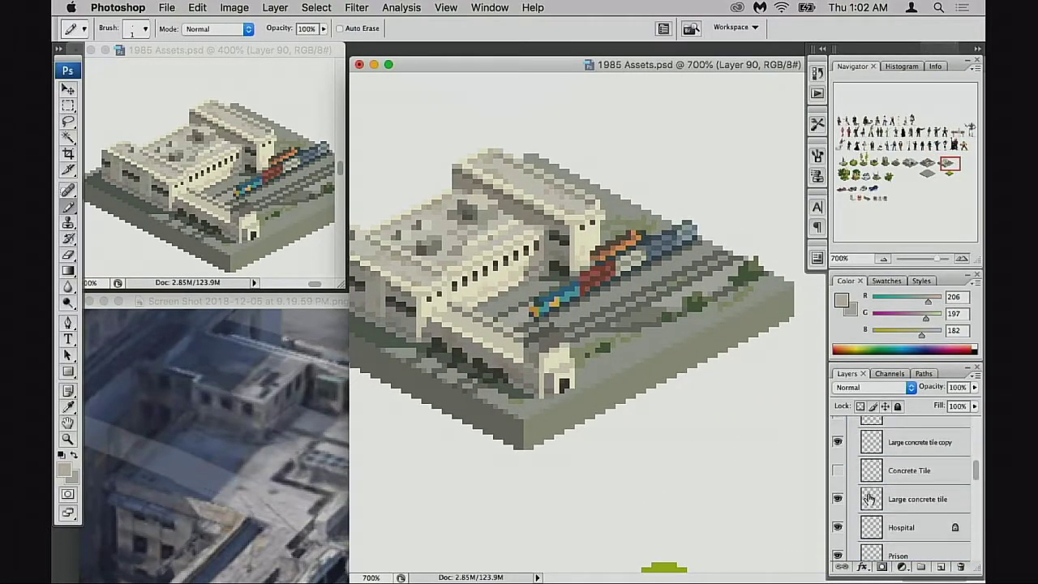
left_click(839, 480)
left_click(839, 478)
left_click(872, 484)
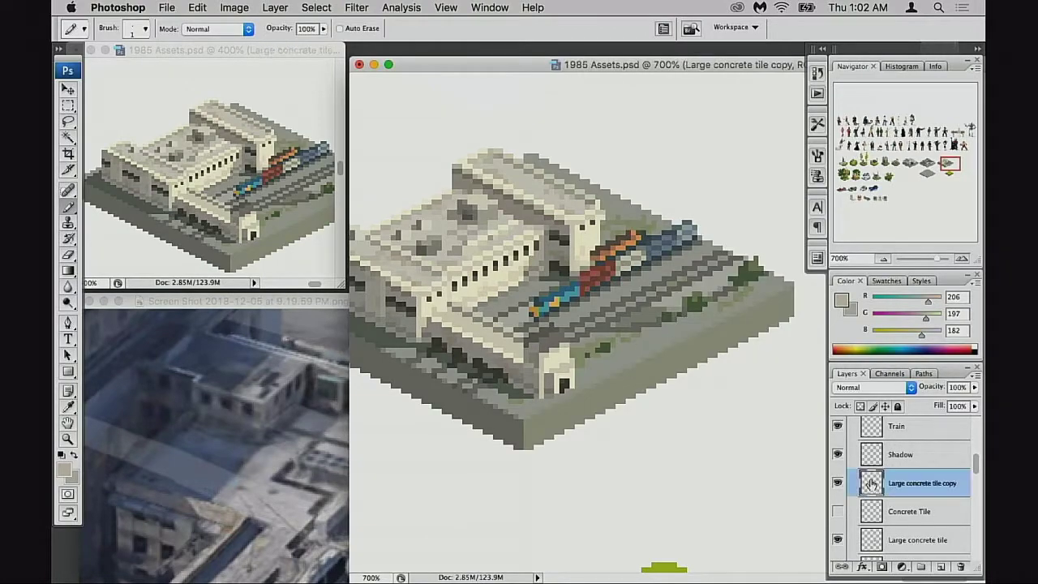
Step: Sample RGB 156, 161, 131 and 191, 188, 182 and add subtle 30% Pencil variation to the concrete ground beside the tracks
left_click(621, 354)
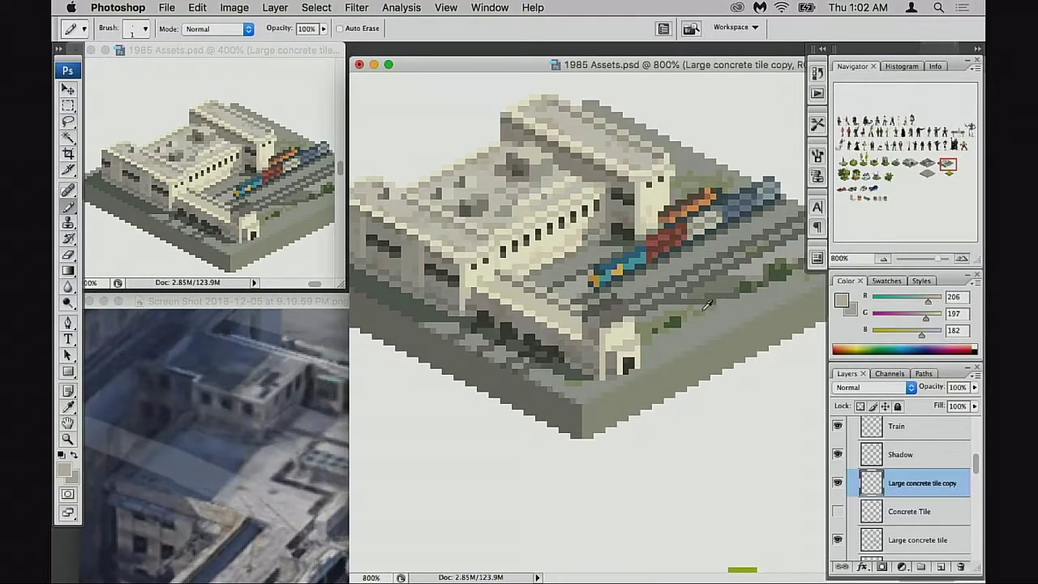
left_click(662, 317, "alt")
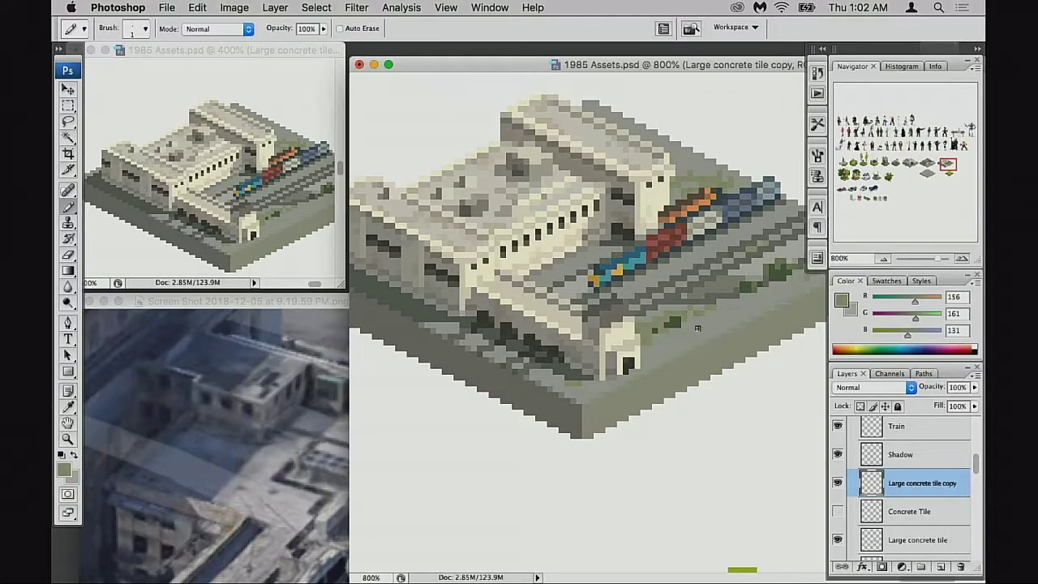
left_click(749, 275, "alt")
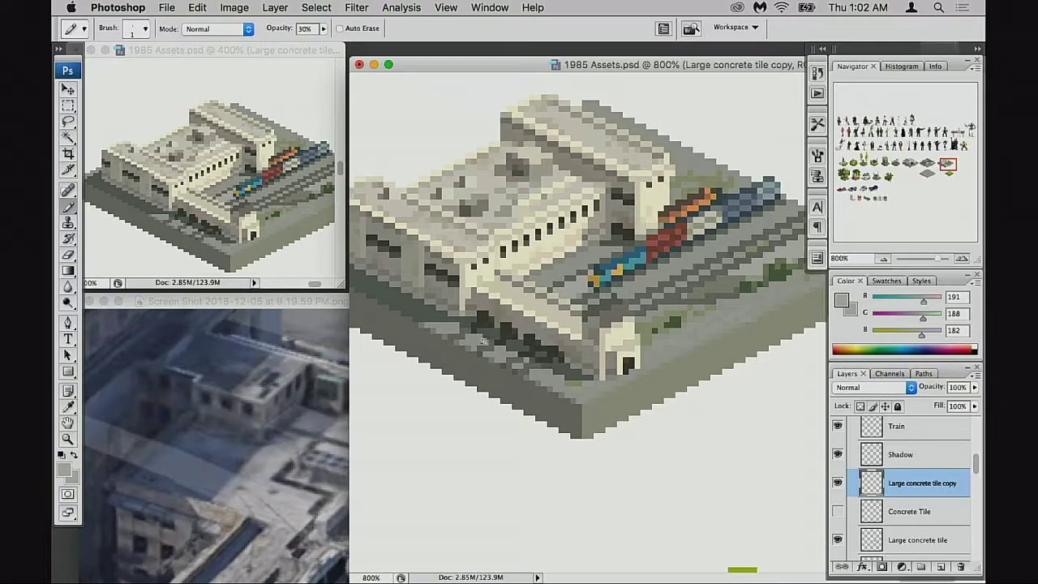
left_click_drag(817, 288, 645, 412)
left_click_drag(558, 390, 630, 373)
left_click(627, 369, "super")
left_click_drag(418, 412, 567, 390)
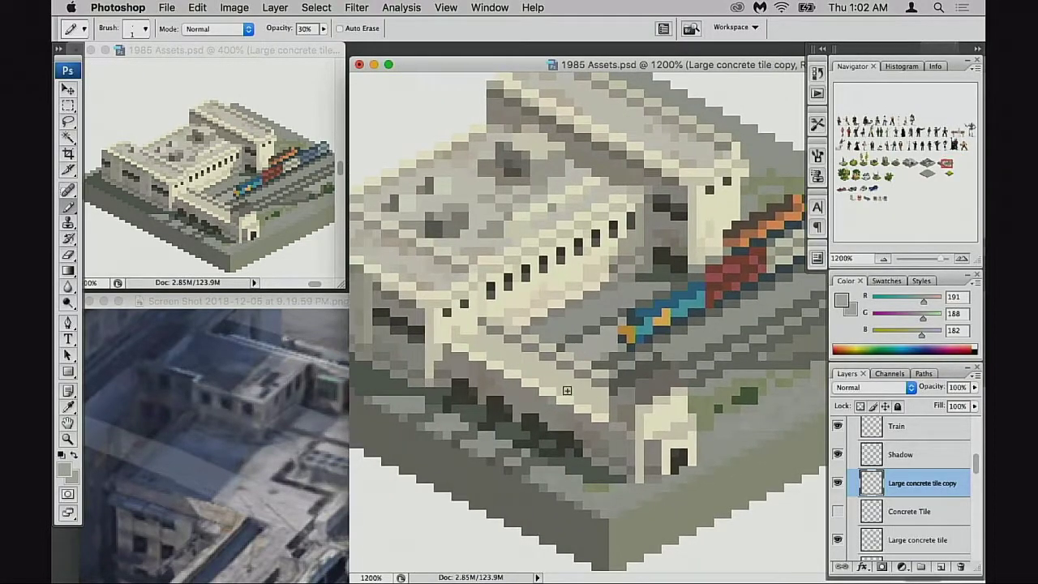
Step: Sample RGB 208, 199, 185 and shift the foreground colour to tan RGB 201, 181, 151 with the Pencil at 40% opacity
left_click(413, 258, "alt")
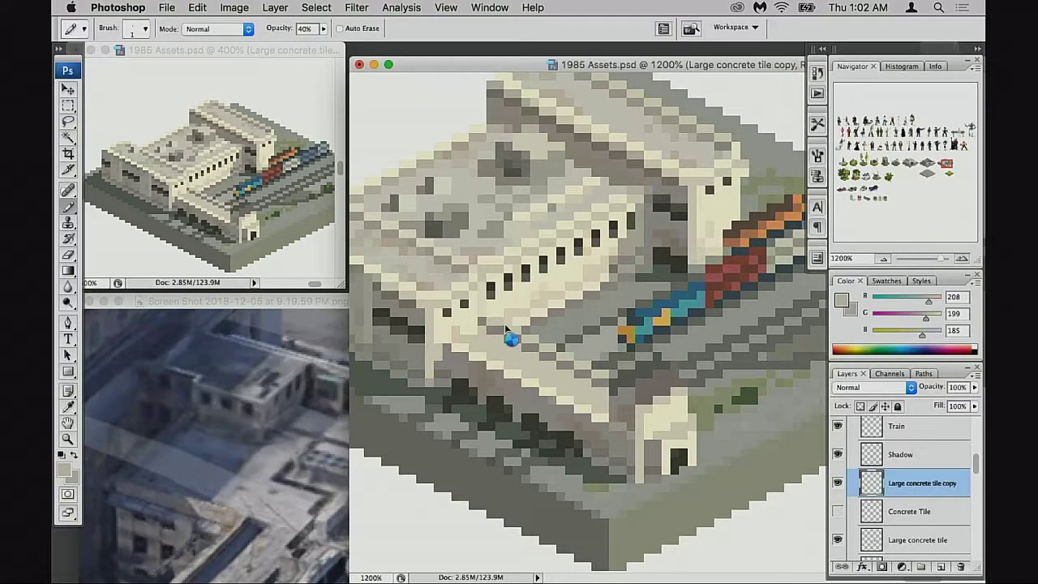
key("F6")
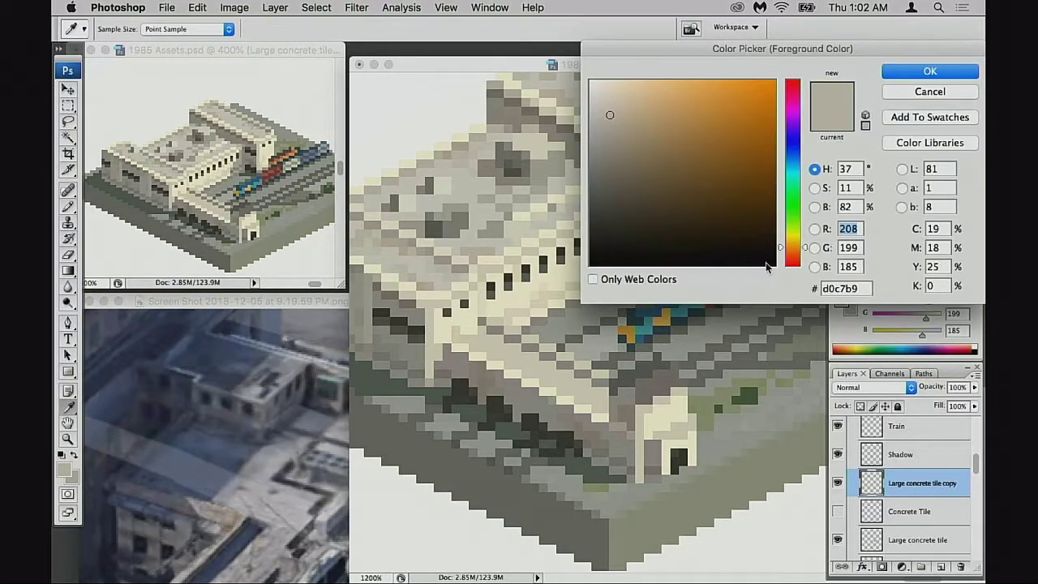
left_click_drag(618, 119, 637, 117)
left_click(927, 73)
left_click_drag(679, 266, 456, 267)
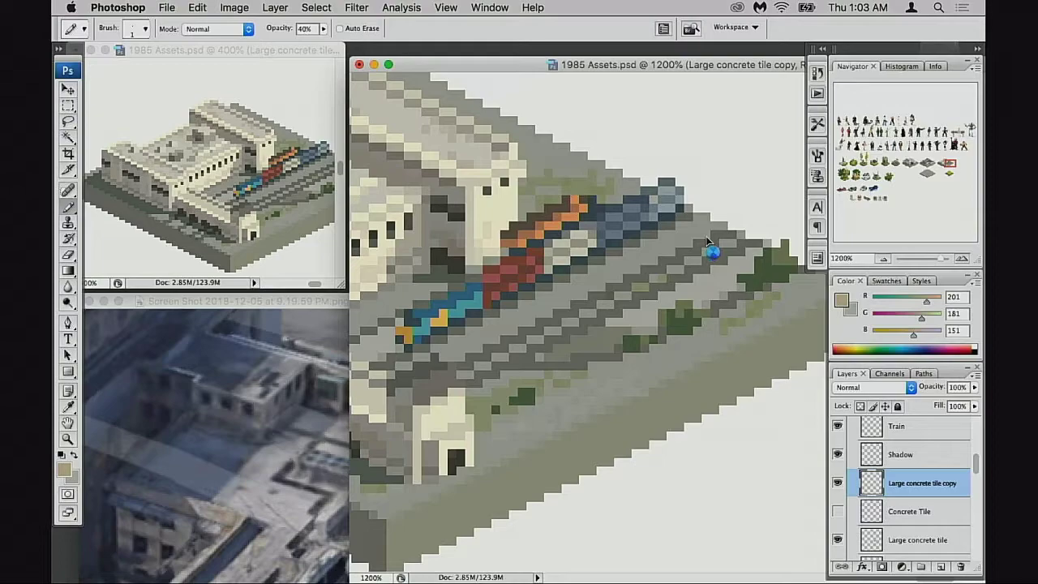
Step: Set the foreground colour to RGB 206, 178, 134 and add 40% tan pixels to the ground between the train and tracks
key("F6")
left_click_drag(654, 122, 654, 114)
left_click(931, 72)
left_click(840, 483)
left_click(838, 483)
Step: Select all the tan pixel patches on the ground beside the train with the Magic Wand, leaving out the grey concrete
key("w")
left_click(475, 338)
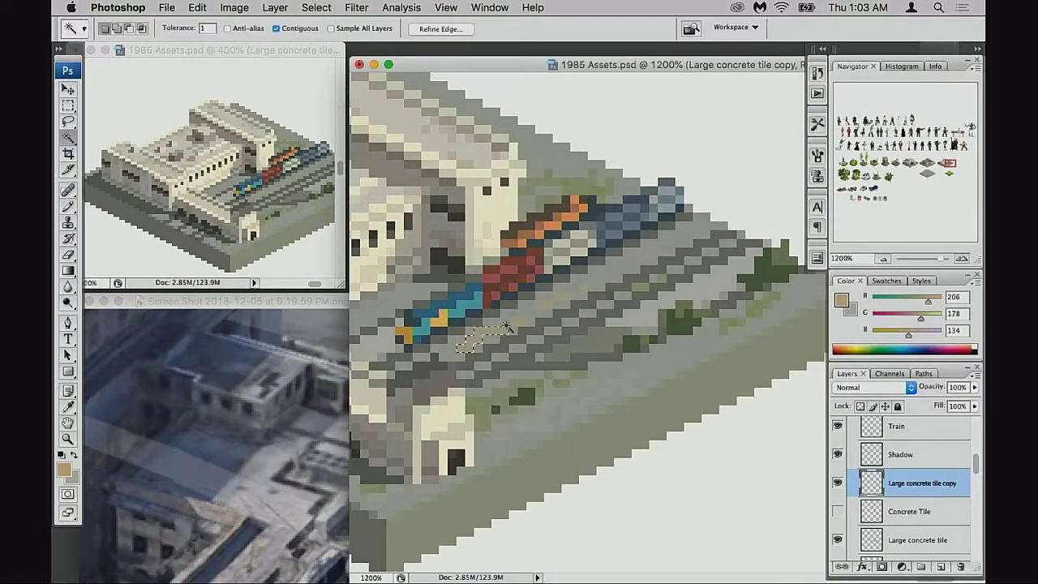
left_click(507, 328, "shift")
left_click(535, 314, "shift")
key("super+plus")
key("super+plus")
left_click_drag(738, 346, 398, 346)
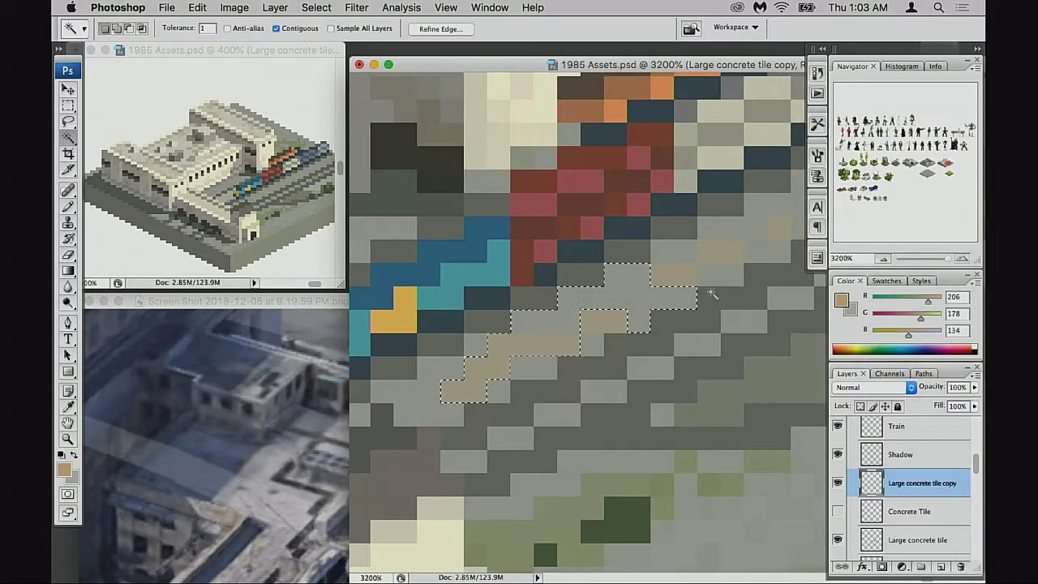
key("super+z")
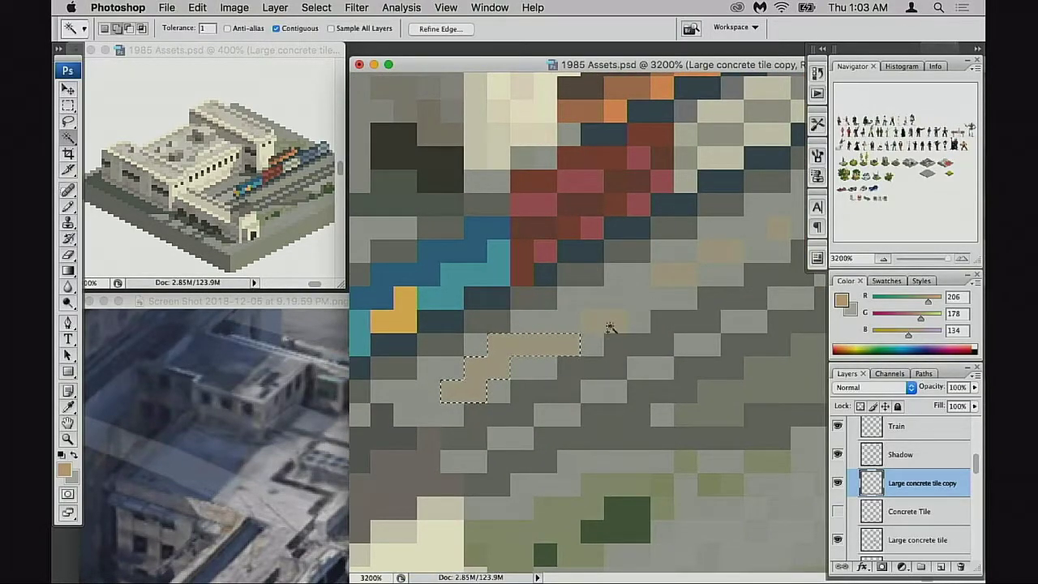
left_click(611, 326, "shift")
left_click(673, 278, "shift")
left_click_drag(721, 305, 592, 359)
left_click(599, 306, "shift")
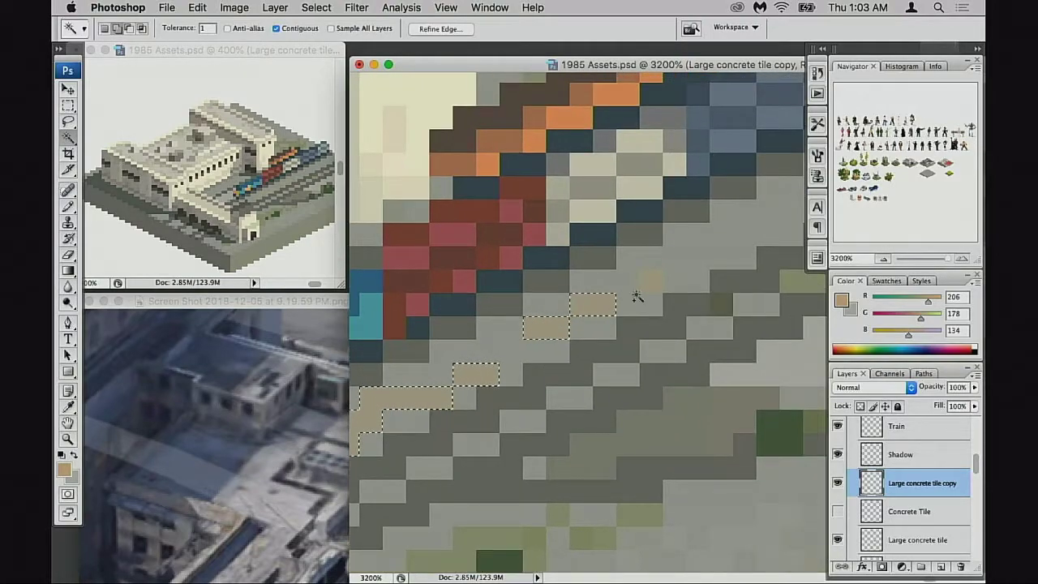
left_click(652, 284, "shift")
Step: Darken the selected tan ground pixels with Hue/Saturation, setting Lightness to -18
key("super+u")
key("super+u")
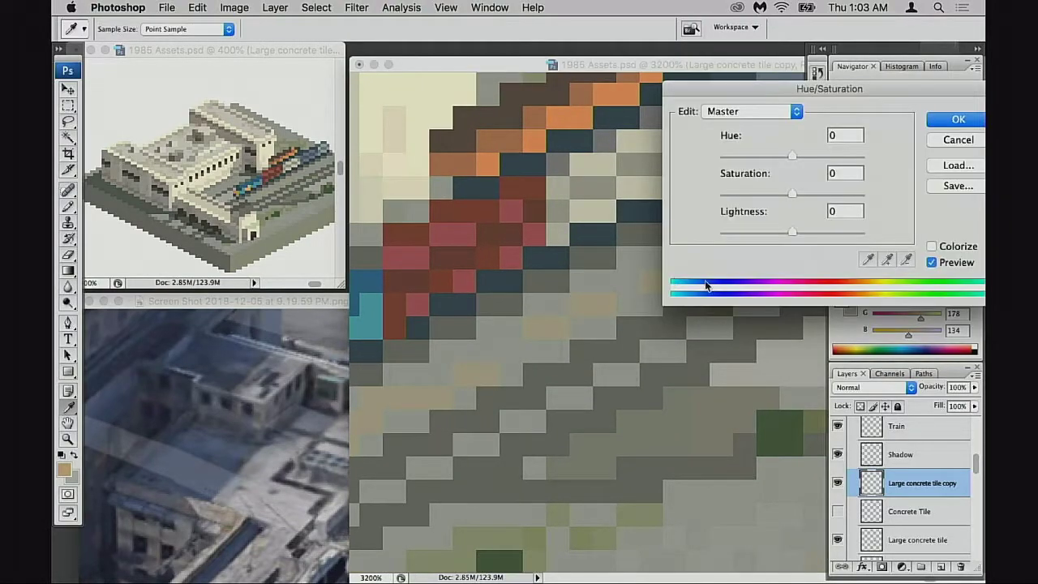
left_click_drag(792, 233, 778, 231)
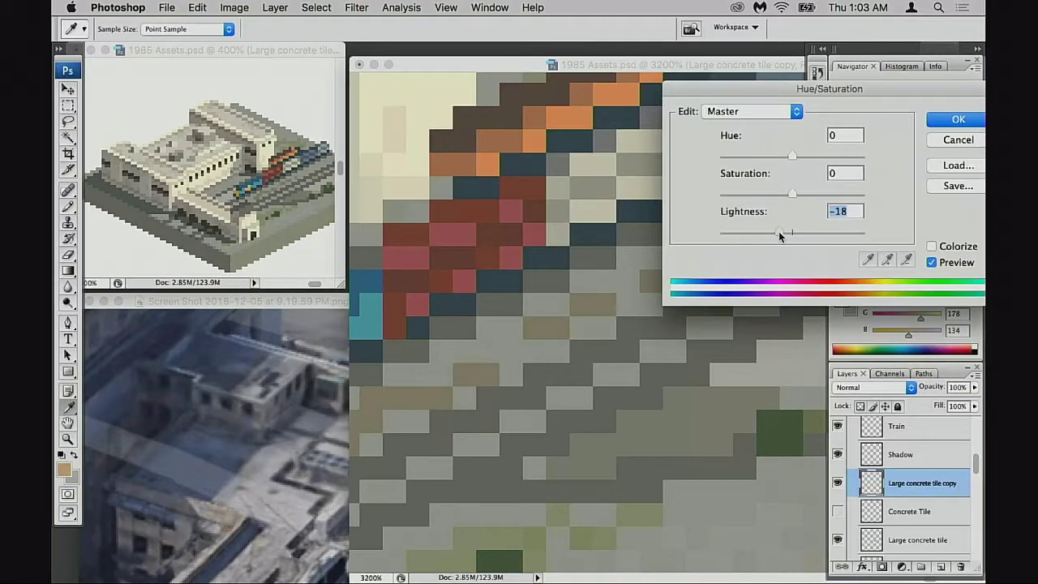
left_click(945, 120)
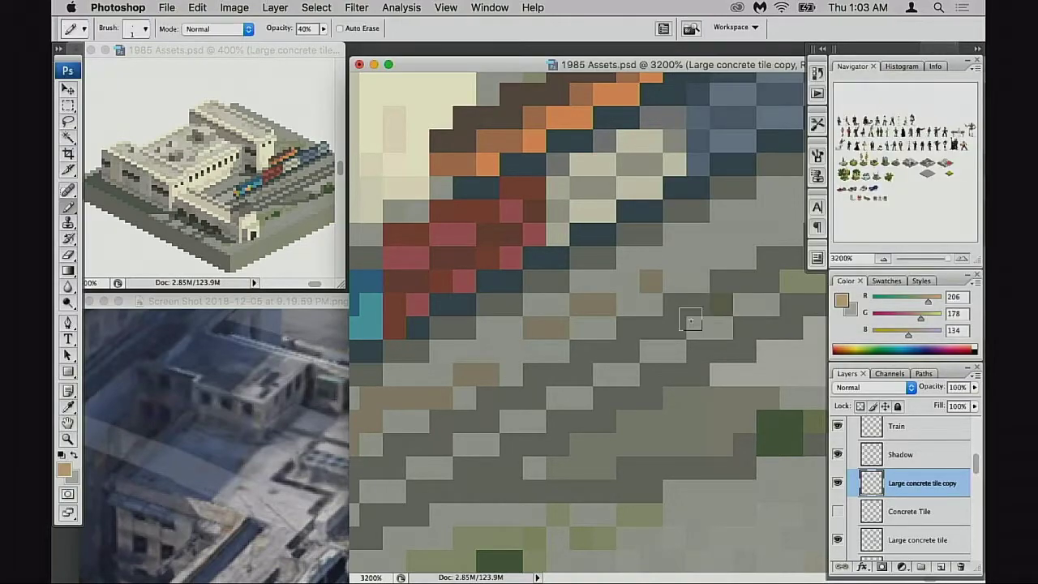
Step: Sample brown-grey RGB 151, 143, 124 and add 40% pixels to the ground beside the blue and cream train carriages
left_click(609, 304, "alt")
scroll(612, 300, "right", 5)
scroll(611, 300, "up", 2)
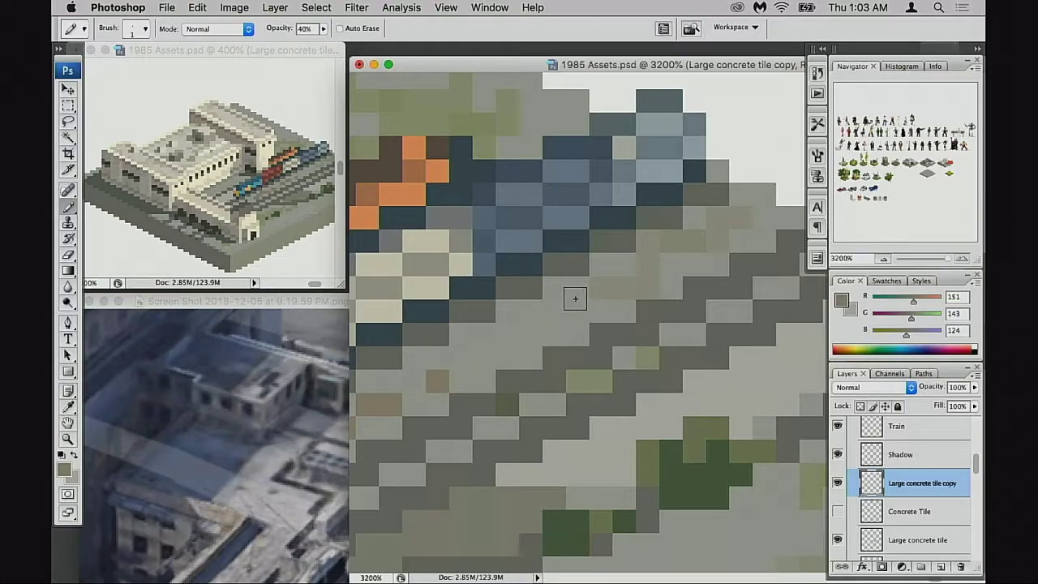
scroll(598, 320, "left", 3)
scroll(598, 320, "down", 1)
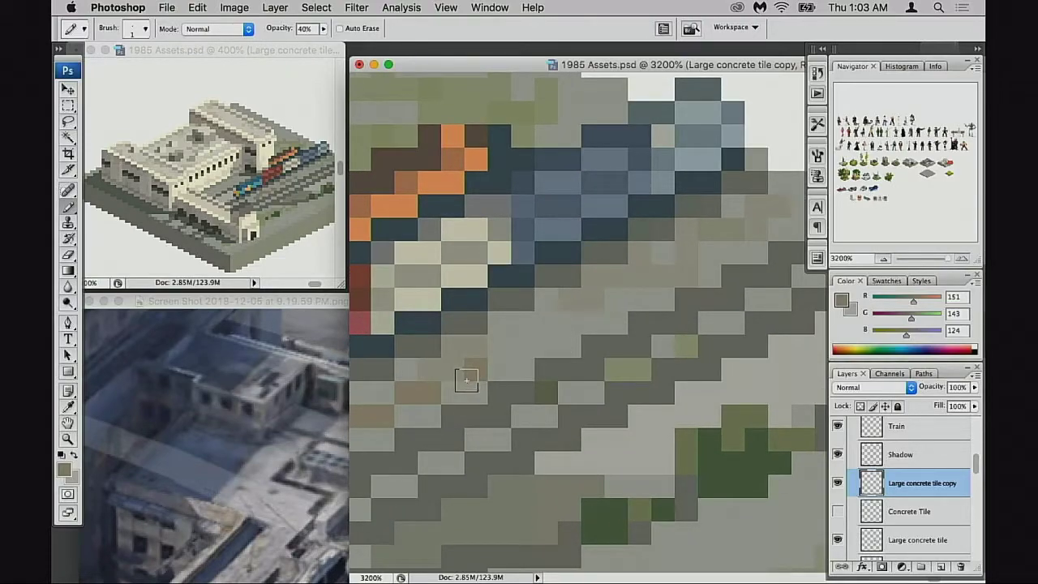
Step: Undo the last pencil stroke, lower the Pencil opacity to 30%, and tint the ground beside the cream and red carriages
key("super+z")
key("3")
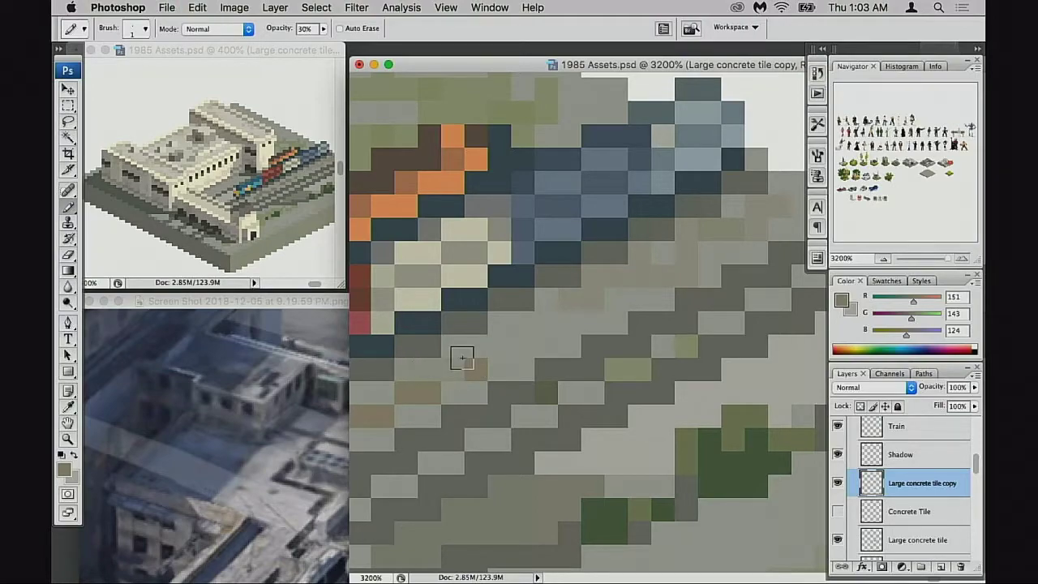
left_click_drag(438, 390, 578, 347)
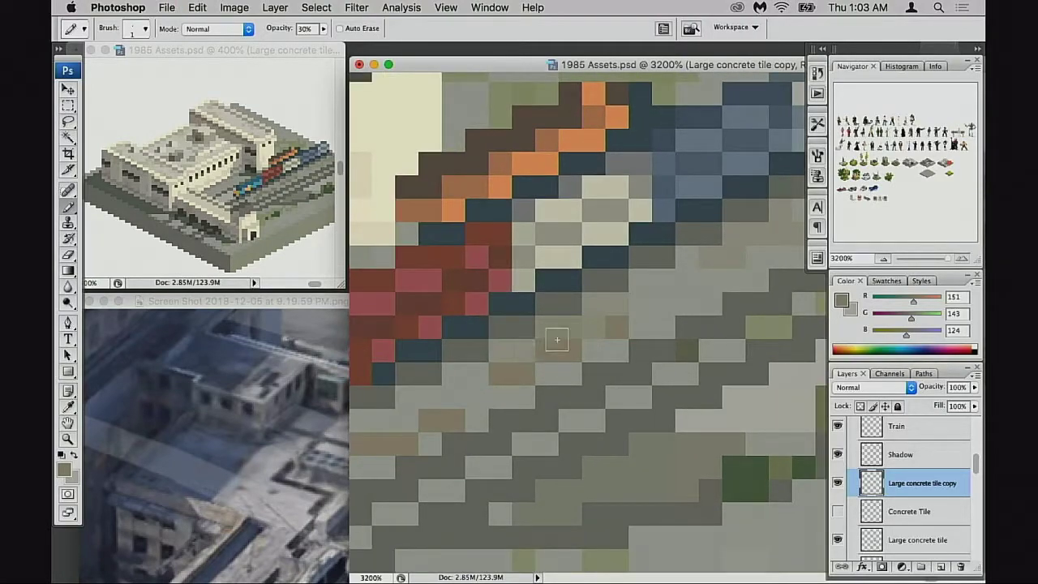
scroll(581, 347, "down", 1)
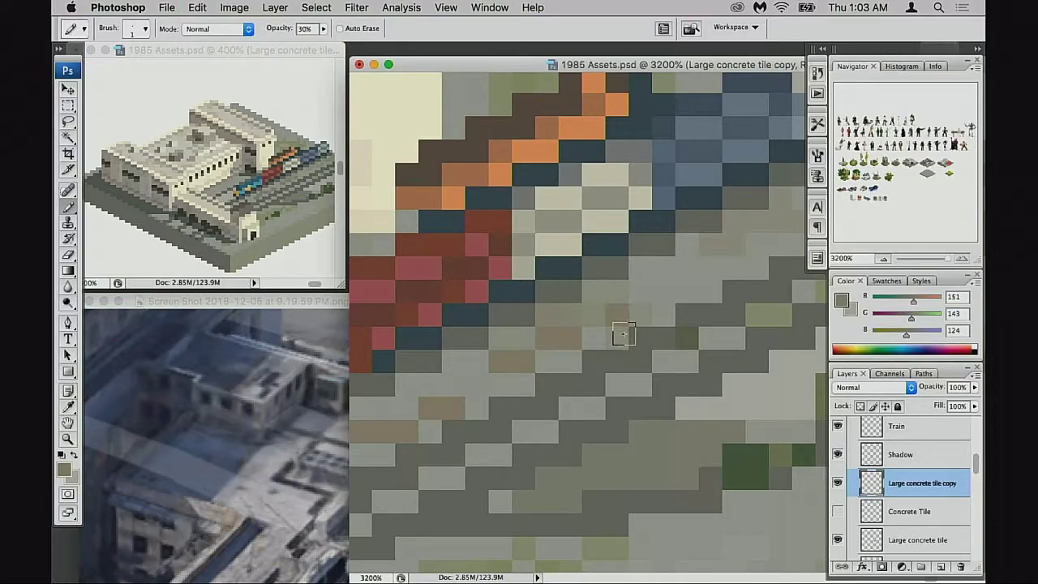
Step: Sample concrete grey RGB 167, 172, 163 and cover part of the tan patch below the cream carriage at 100% opacity
key("e")
key("b")
left_click(664, 292, "alt")
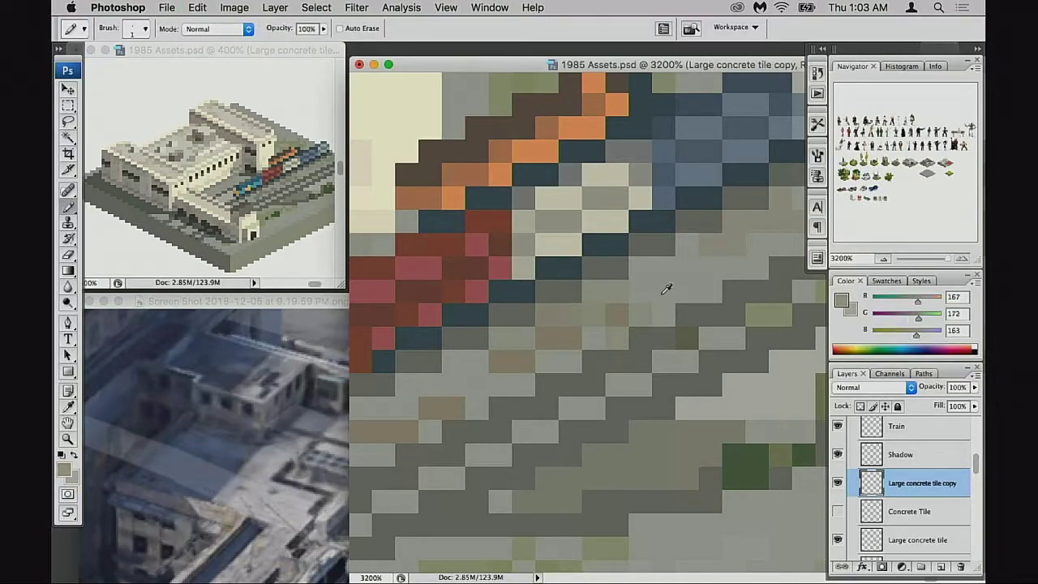
left_click(571, 337)
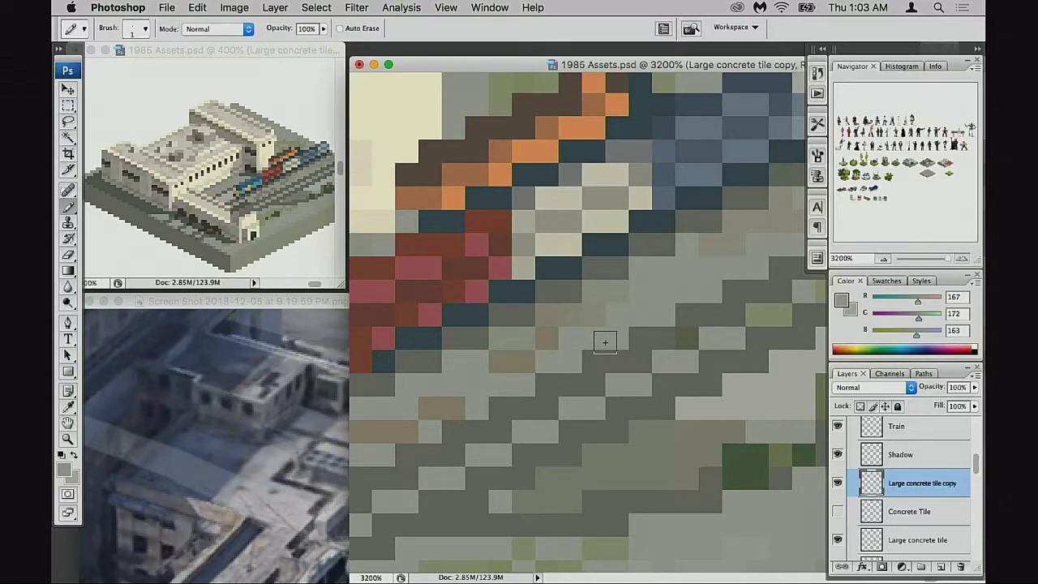
left_click_drag(459, 395, 615, 345)
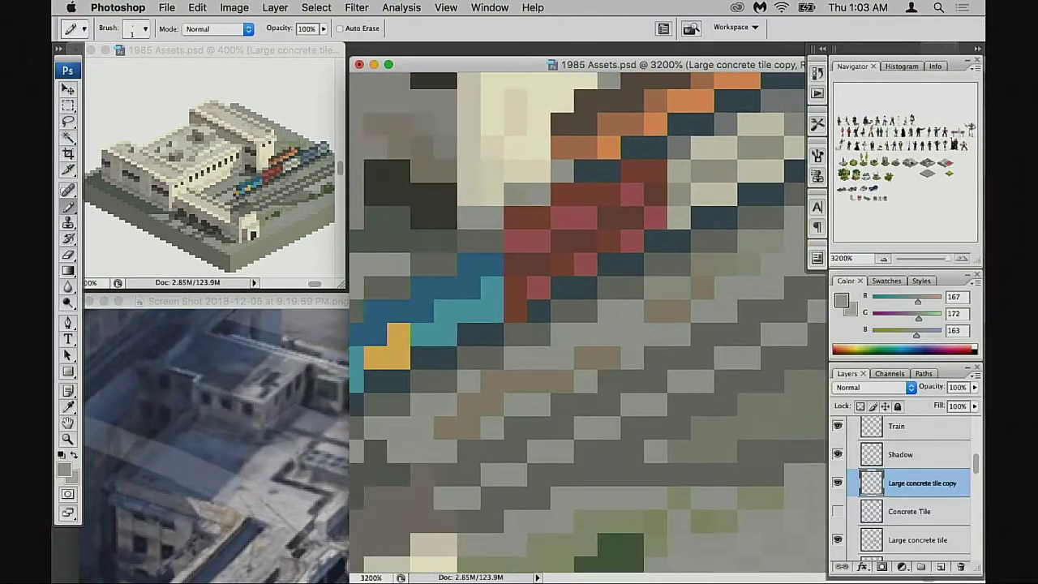
Step: Sample concrete grey RGB 167, 172, 163 and break up the long tan patch on the ground below the red carriages
left_click(711, 274, "alt")
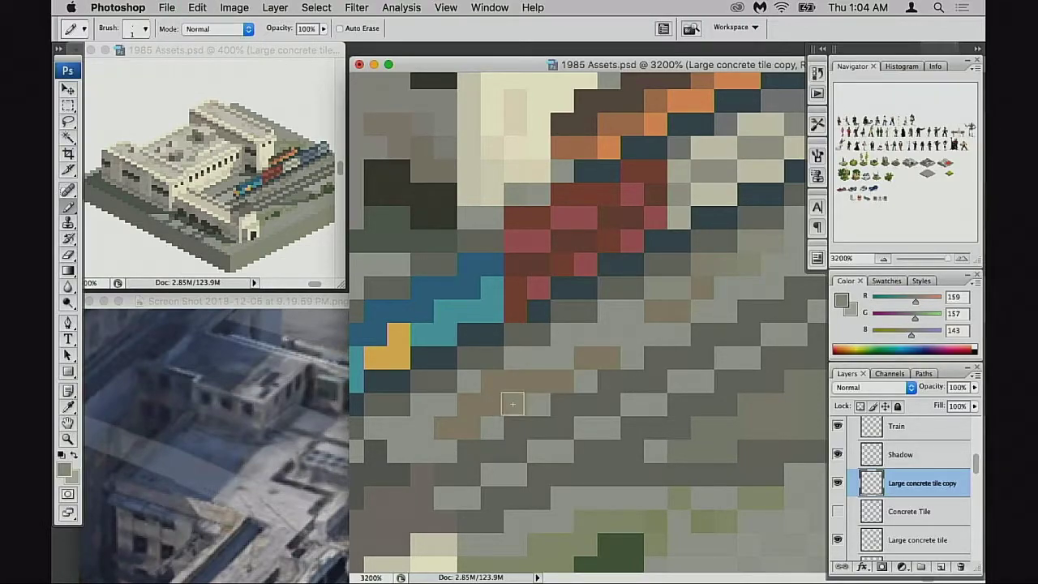
key("e")
left_click(539, 365, "alt")
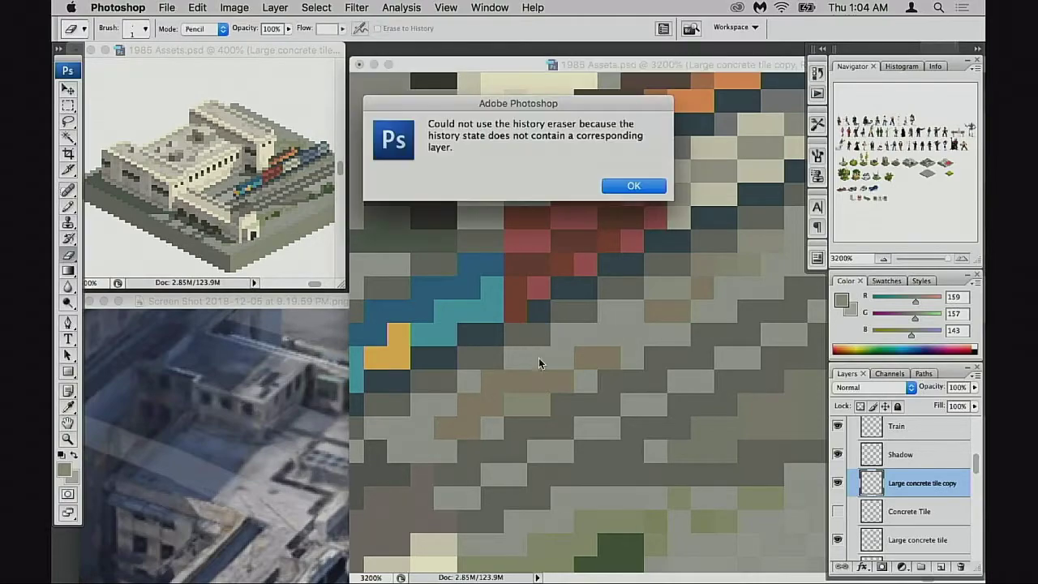
left_click(662, 190)
key("b")
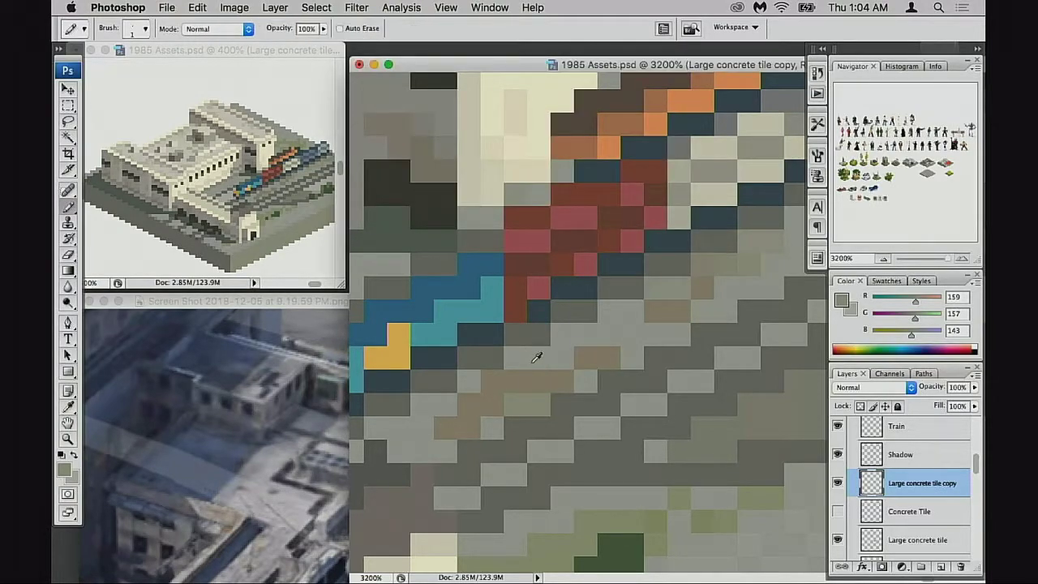
left_click(533, 362, "alt")
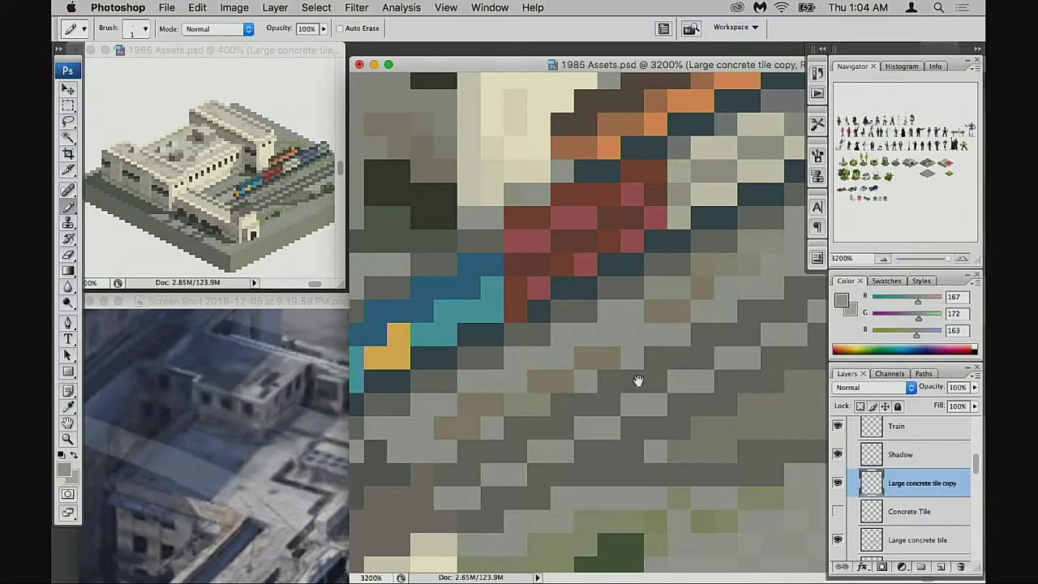
Step: Soften the tan patches below the red carriages with sampled pixels of RGB 159, 157, 143 and RGB 167, 172, 163
scroll(588, 399, "right", 3)
scroll(588, 399, "up", 1)
left_click(493, 404, "alt")
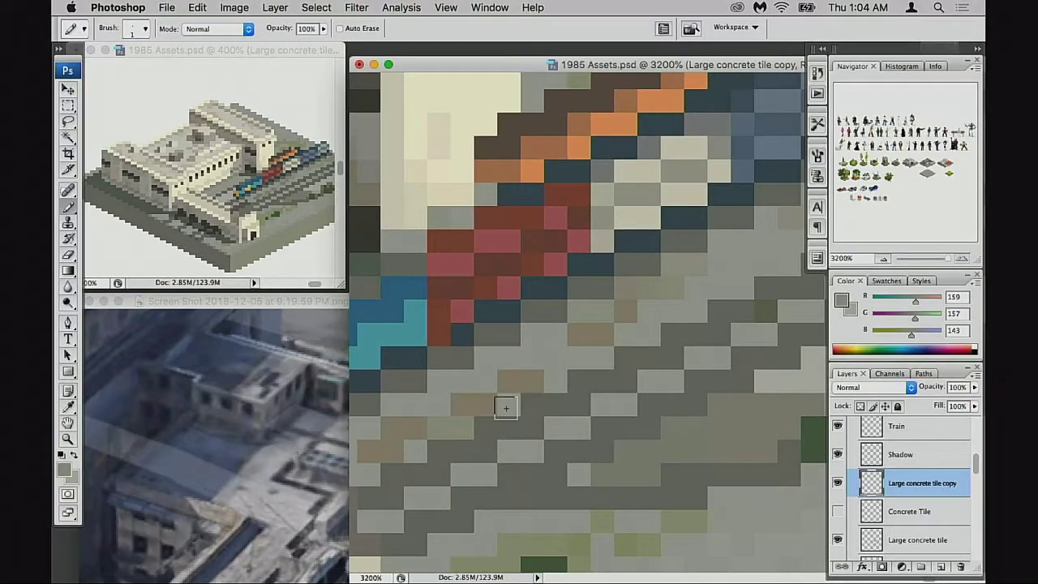
scroll(534, 406, "up", 1)
left_click(524, 377, "alt")
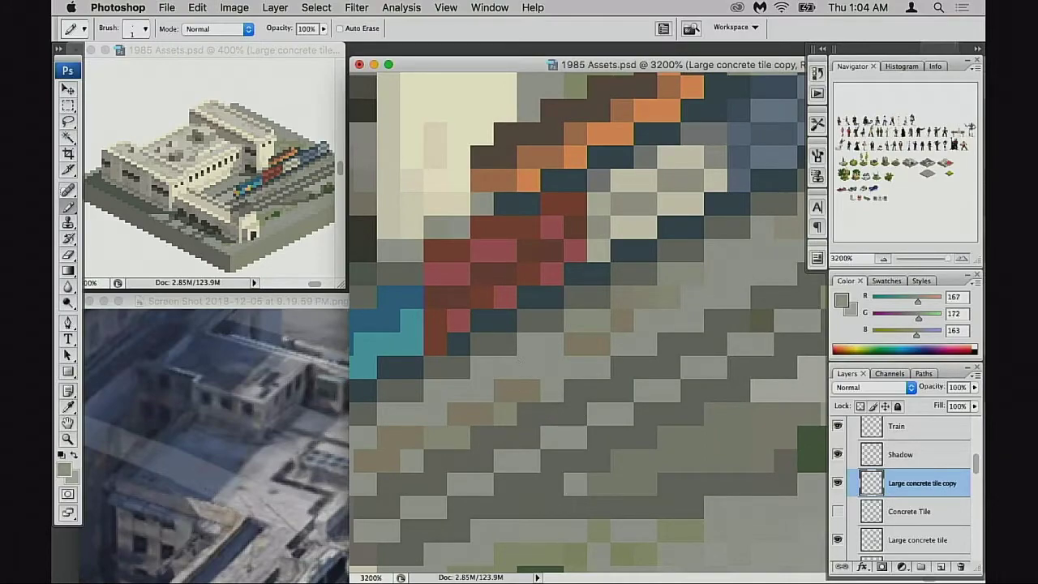
left_click(507, 411, "alt")
left_click(531, 390)
left_click(509, 372)
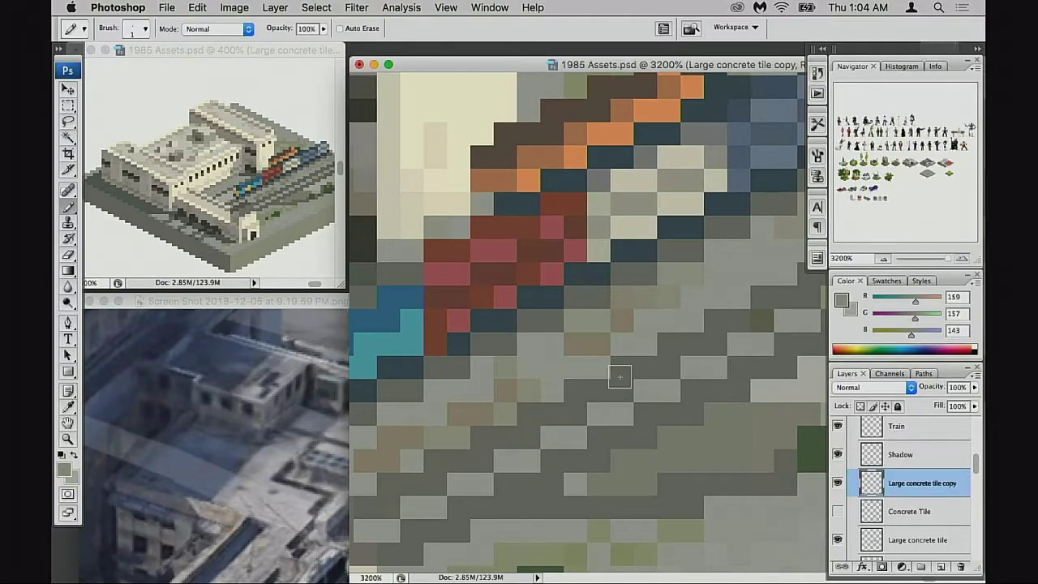
Step: Sample RGB 151, 143, 124 and RGB 157, 153, 137 and blend the ground pixels beside the blue carriages
left_click_drag(704, 341, 453, 458)
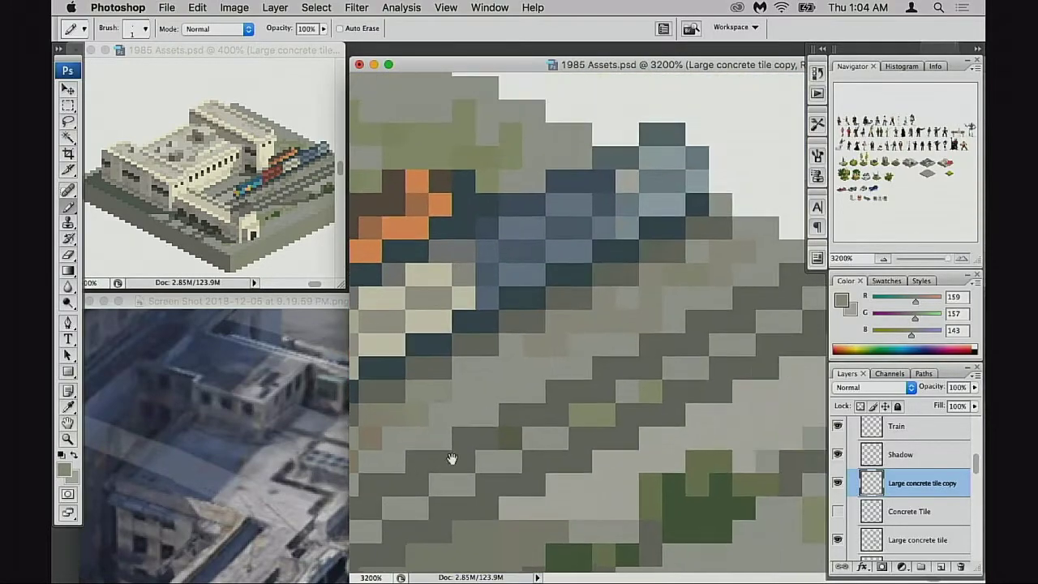
left_click(382, 442, "alt")
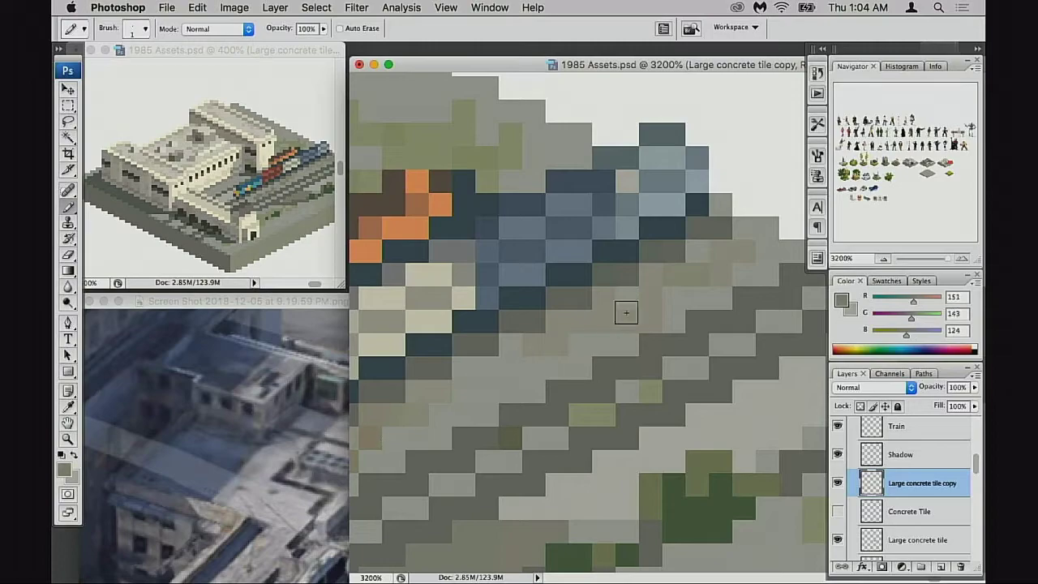
left_click(401, 420, "alt")
left_click(632, 297)
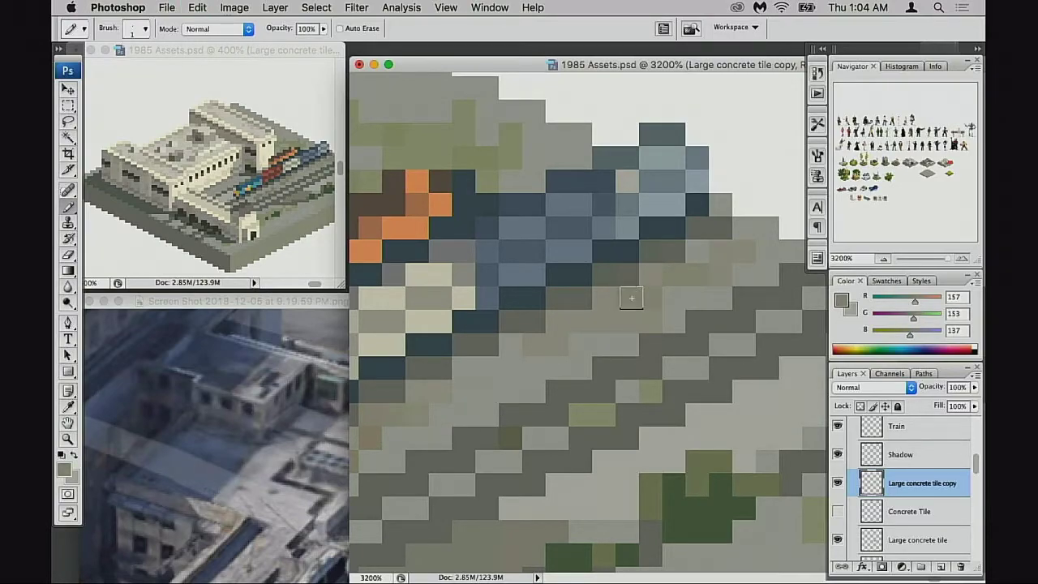
left_click_drag(690, 295, 716, 345)
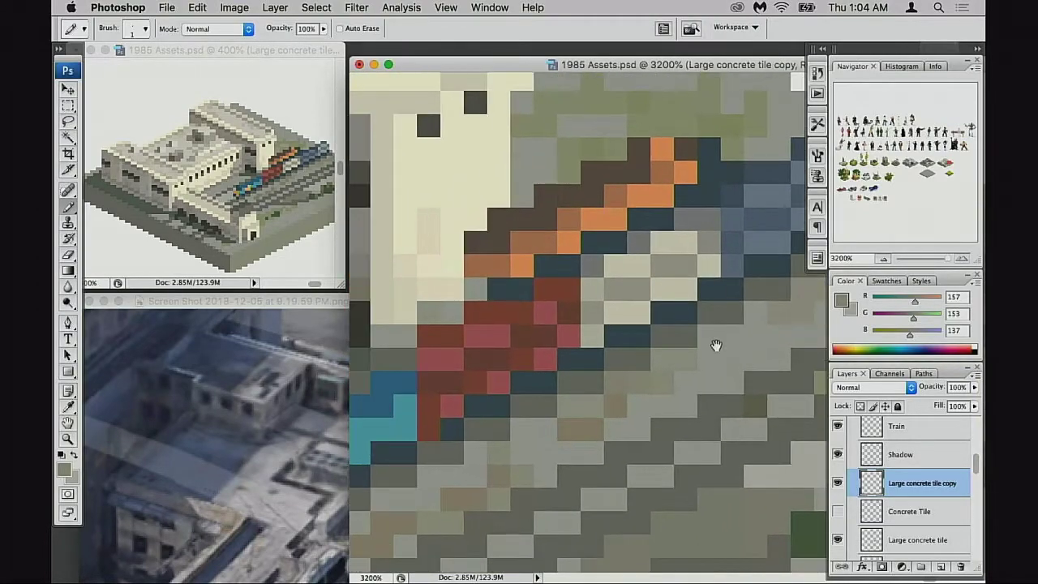
Step: Add weathering pixels in RGB 151, 143, 124 and RGB 159, 157, 143 to the ground between the building and the train's front
left_click(565, 369, "alt")
scroll(625, 359, "left", 10)
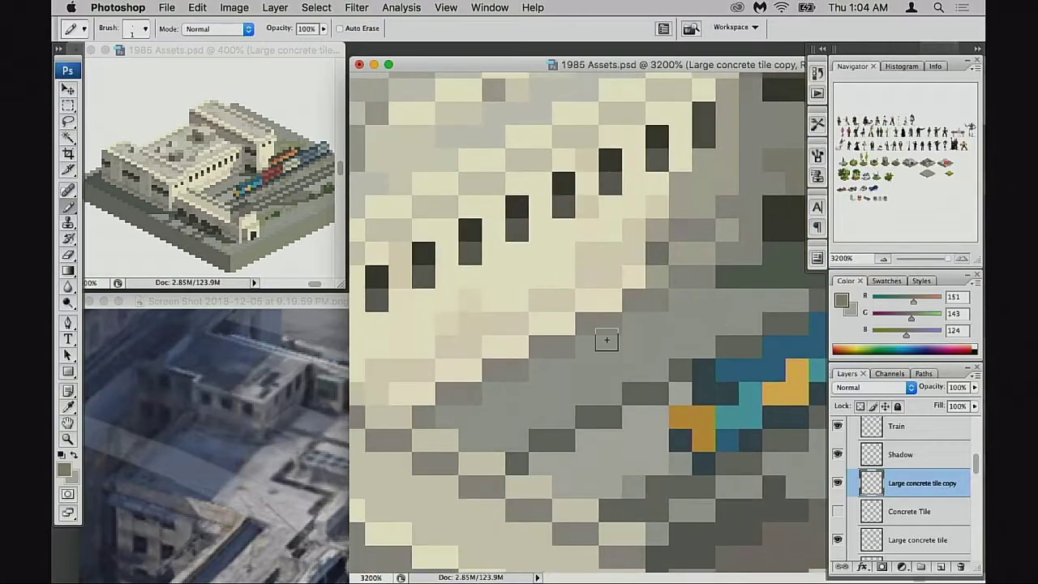
left_click_drag(712, 401, 527, 303)
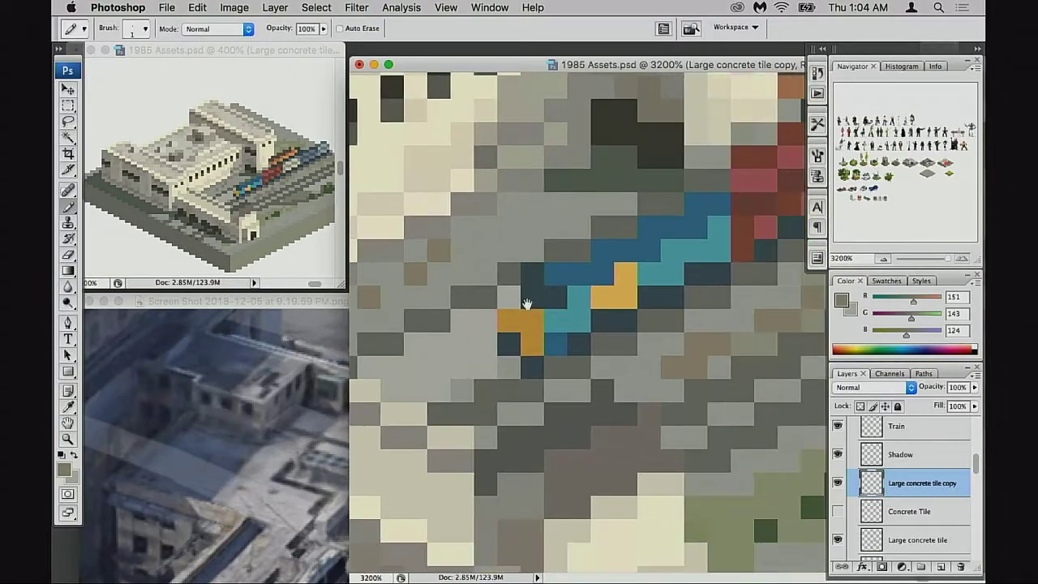
left_click(682, 392, "alt")
left_click(715, 316, "alt")
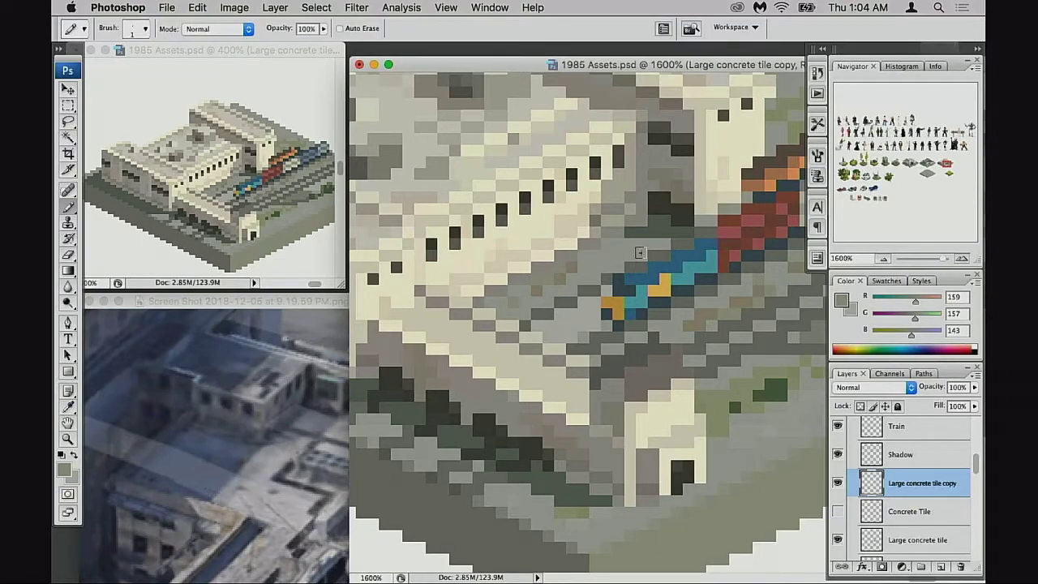
Step: Examine the whole station tile at 500% to judge the weathered ground, tracks and building together
left_click_drag(634, 310, 688, 295)
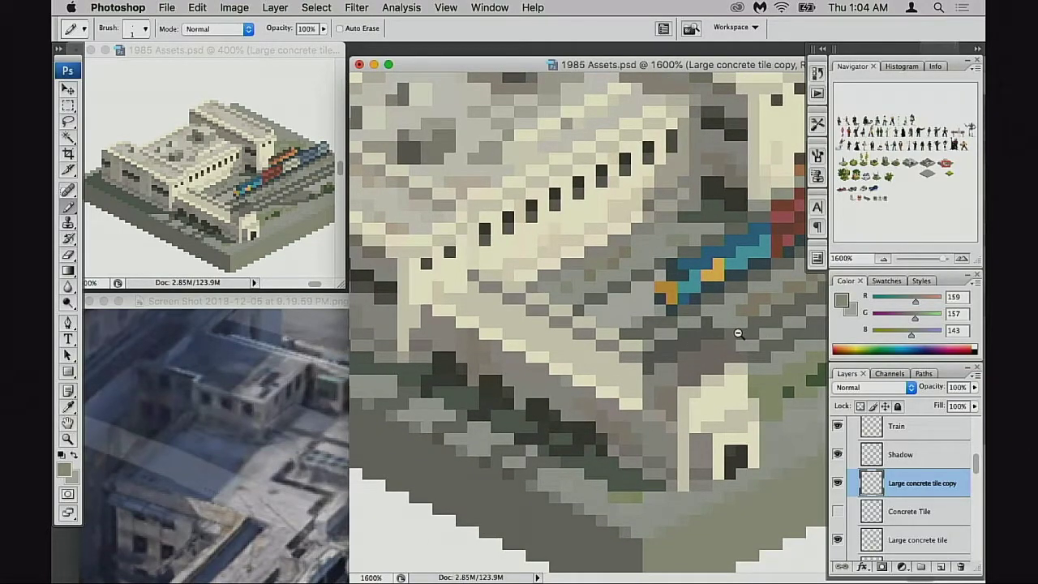
left_click(738, 333, "alt")
left_click_drag(799, 206, 604, 340)
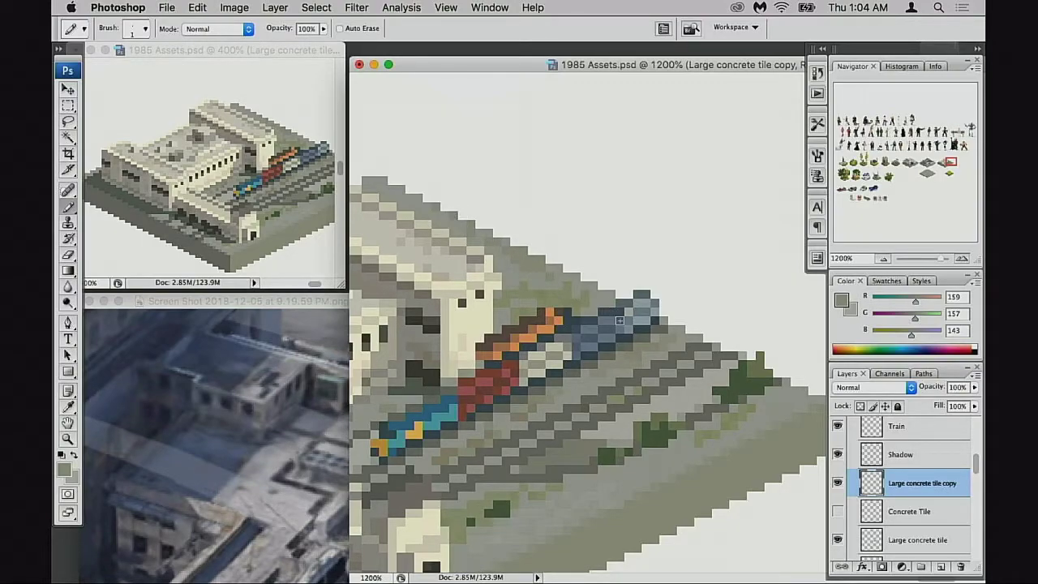
left_click_drag(619, 320, 694, 278)
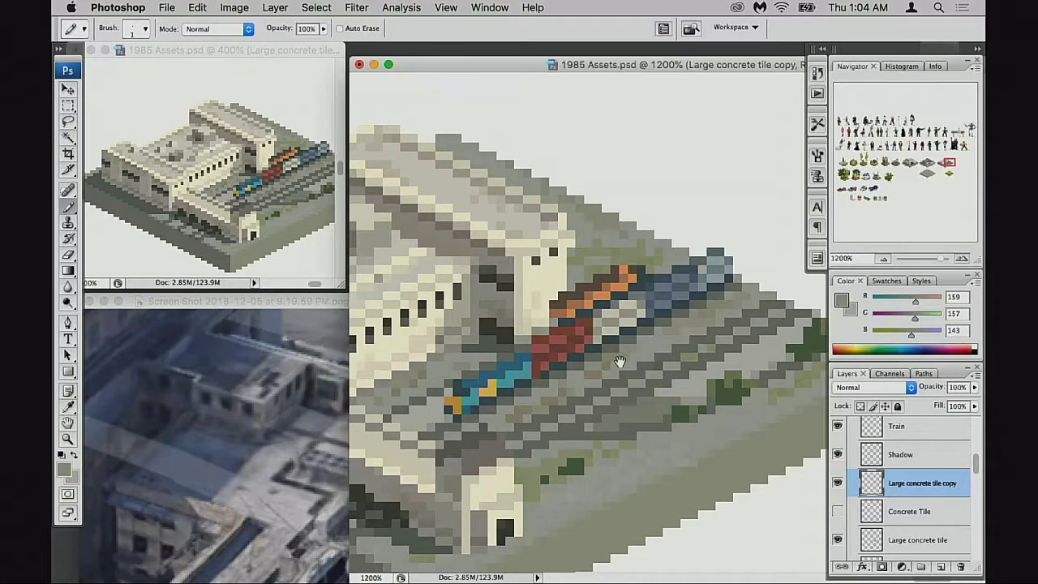
left_click_drag(620, 362, 663, 355)
left_click(671, 368, "alt")
left_click(678, 370, "alt")
left_click(679, 370, "alt")
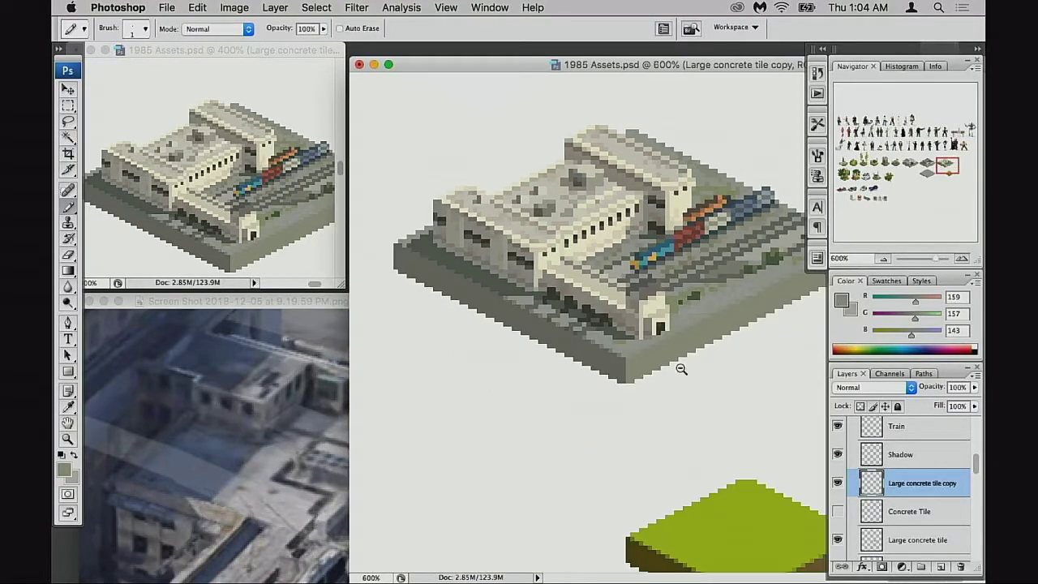
left_click(684, 357, "alt")
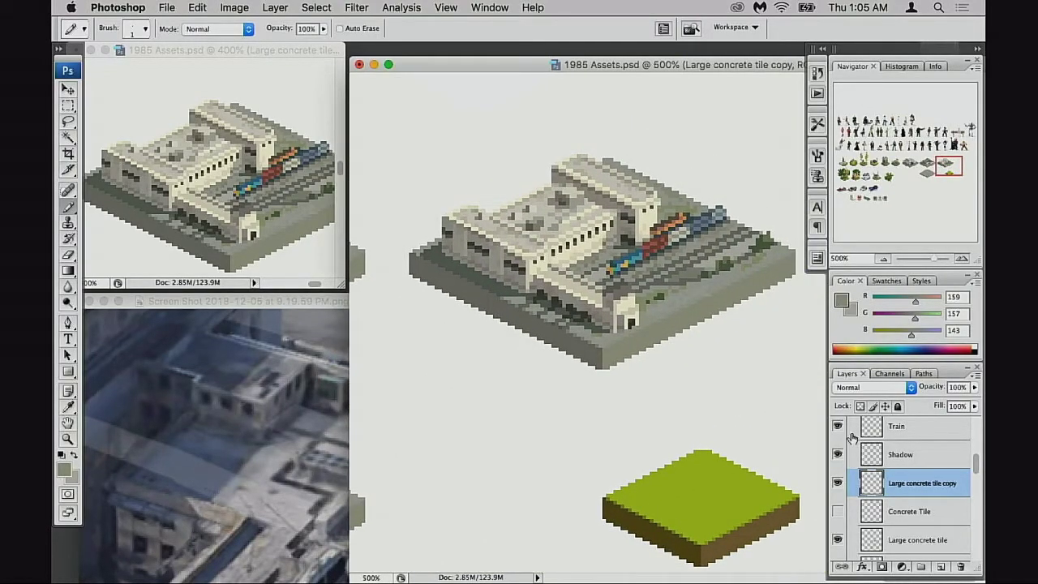
Step: Check what Layer 89, Grass tile and Diesel contain by hiding and showing each layer
scroll(853, 455, "up", 3)
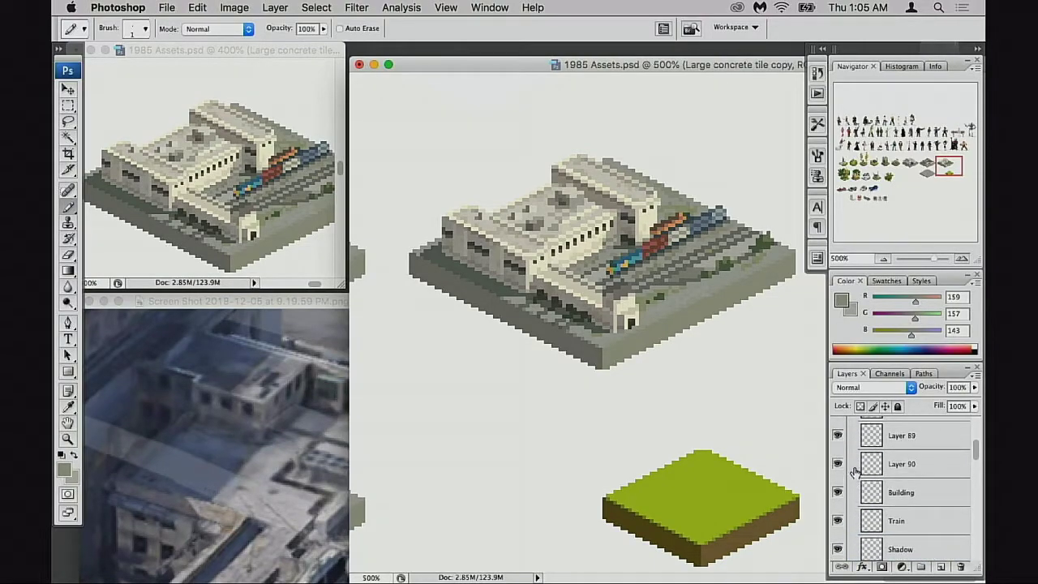
scroll(851, 470, "up", 2)
left_click(838, 483)
left_click(838, 482)
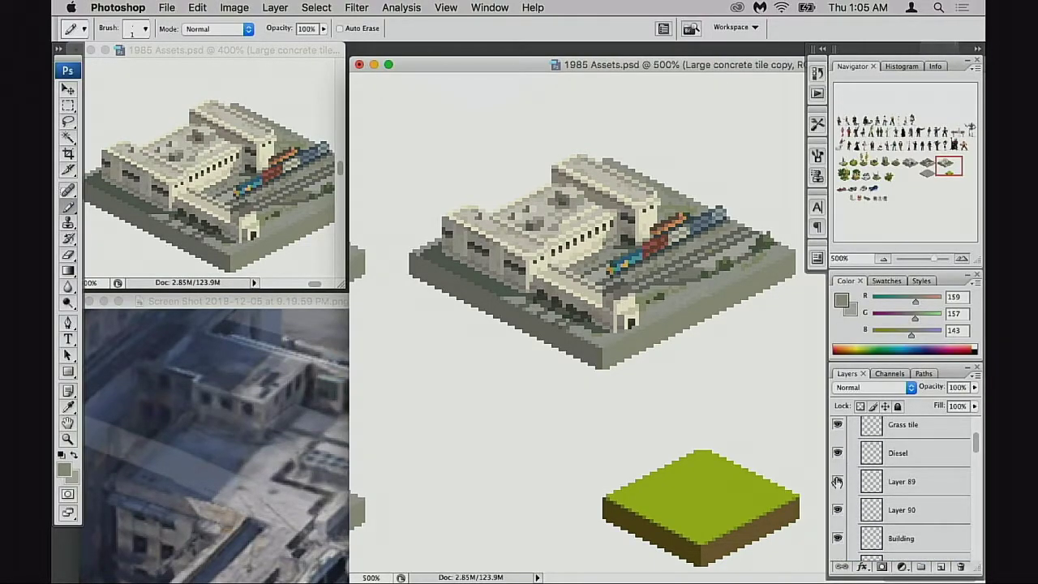
scroll(847, 480, "up", 2)
left_click(838, 463)
left_click(838, 462)
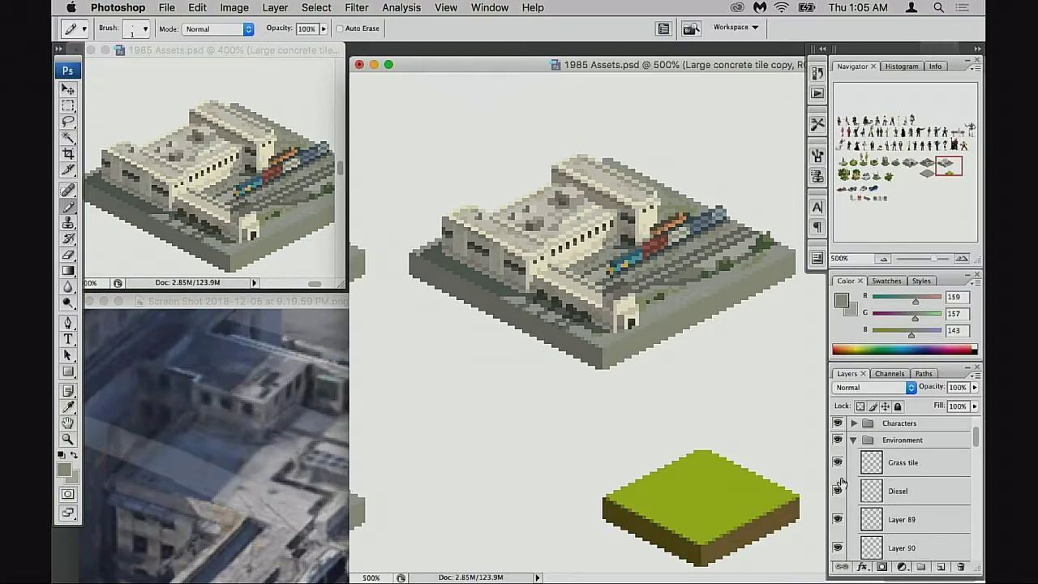
left_click(839, 490)
left_click(839, 490)
Step: Check Layer 89 and Layer 90 by toggling their visibility, and make the roof-weathering Layer 90 active
scroll(849, 493, "down", 1)
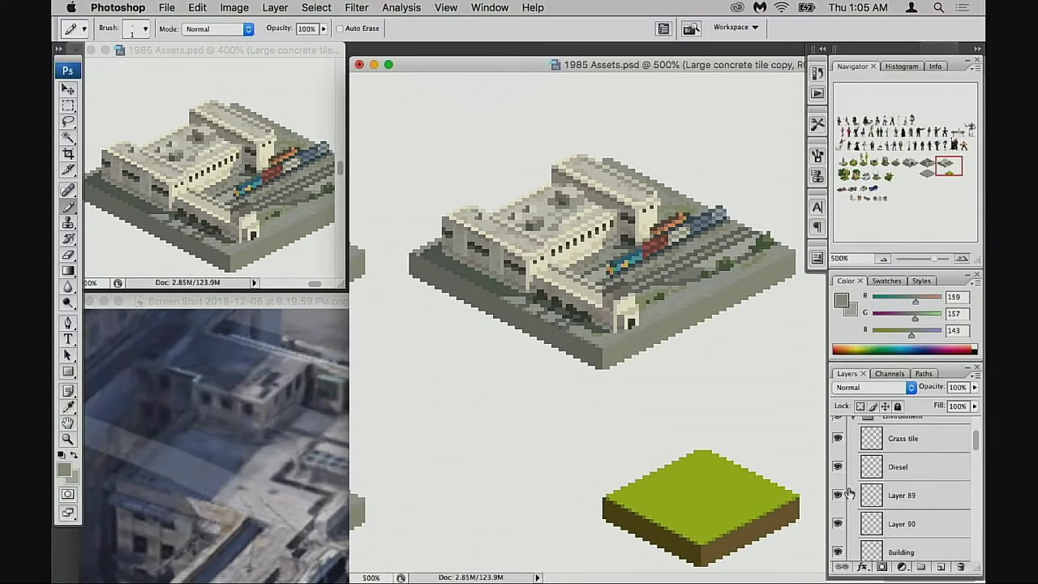
left_click(839, 494)
left_click(839, 495)
scroll(840, 494, "down", 1)
left_click(839, 492)
left_click(839, 492)
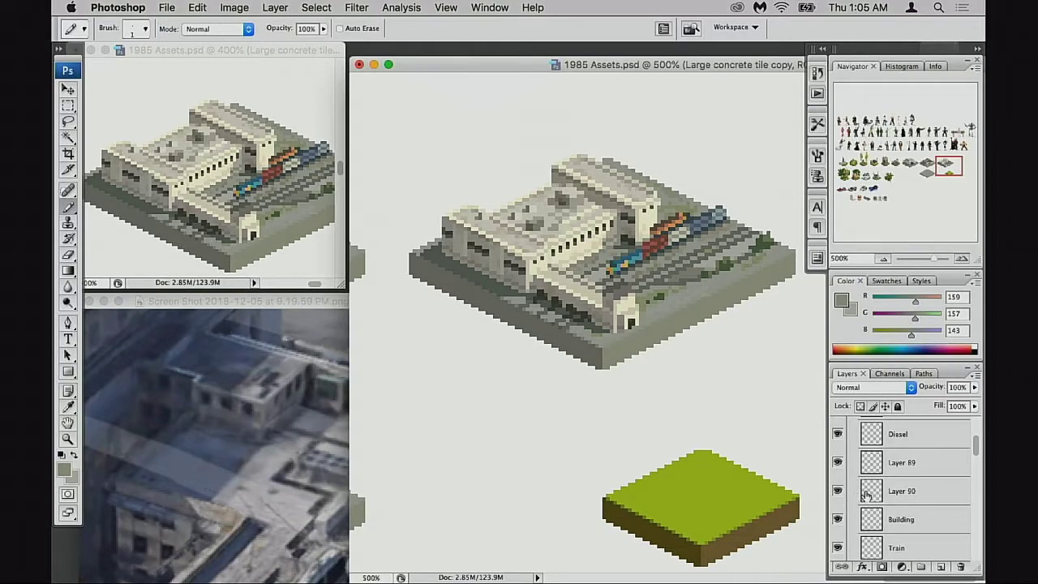
left_click(839, 494)
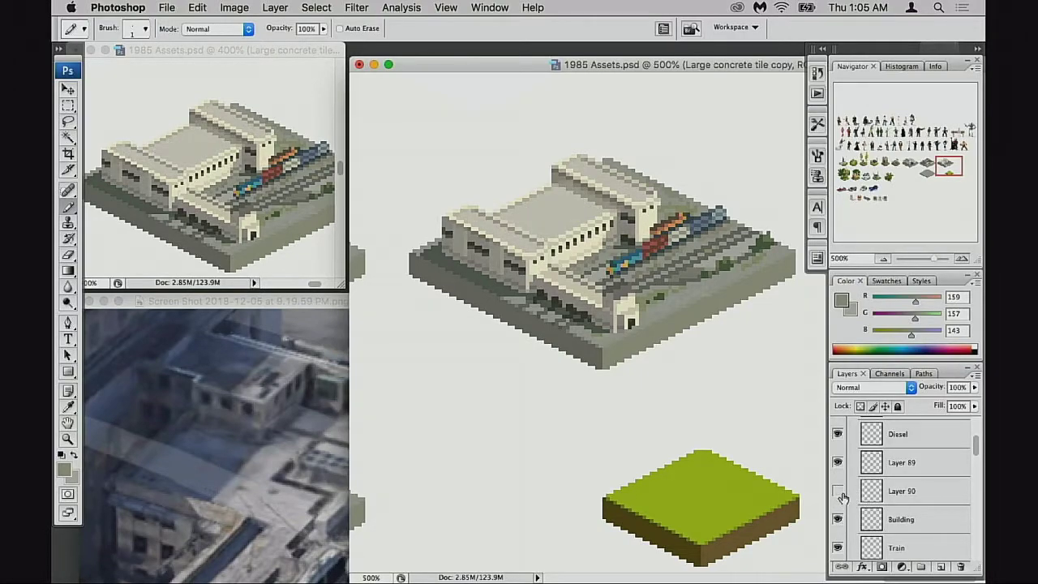
left_click(839, 493)
left_click(876, 493)
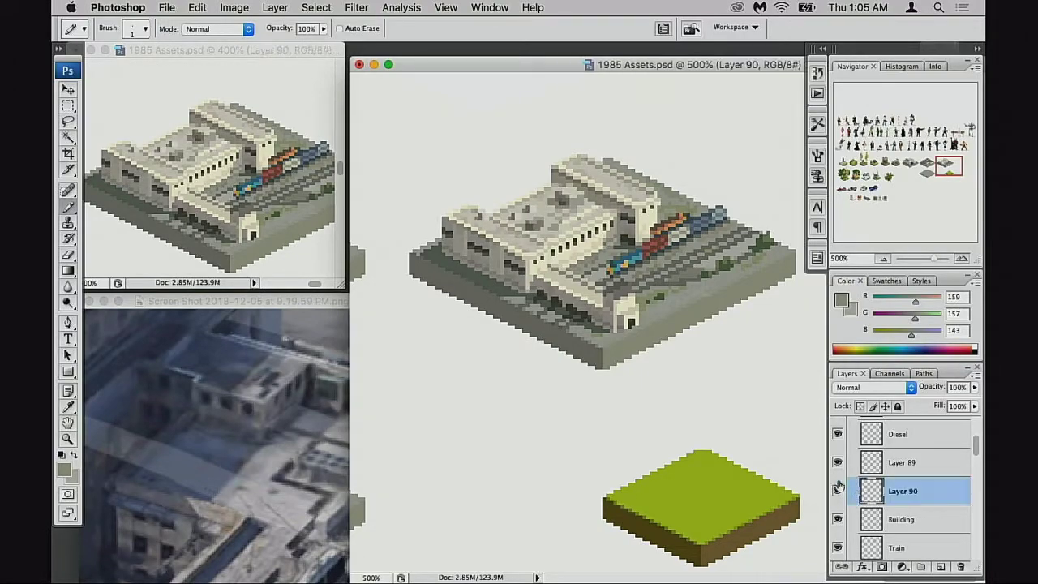
Step: Examine the weathering on the station building's long shaded wall and adjoining roofs at up to 1600%, with the Eraser at 50% opacity ready
left_click(567, 296, "super")
left_click(579, 323, "super")
left_click(601, 349, "super")
left_click(620, 371, "super")
left_click_drag(479, 426, 764, 416)
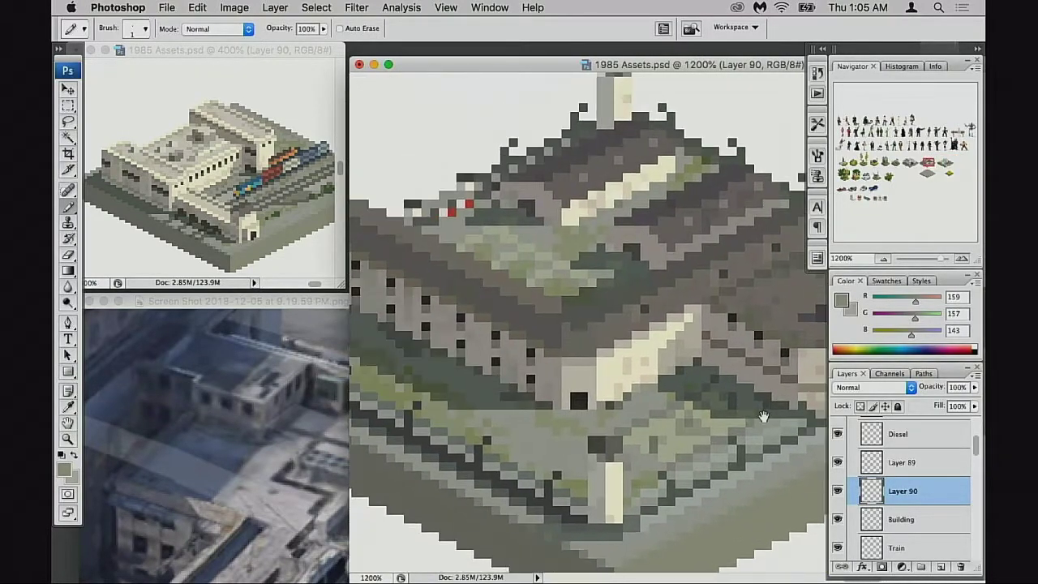
left_click_drag(655, 356, 422, 356)
left_click_drag(714, 365, 542, 357)
left_click_drag(800, 349, 531, 371)
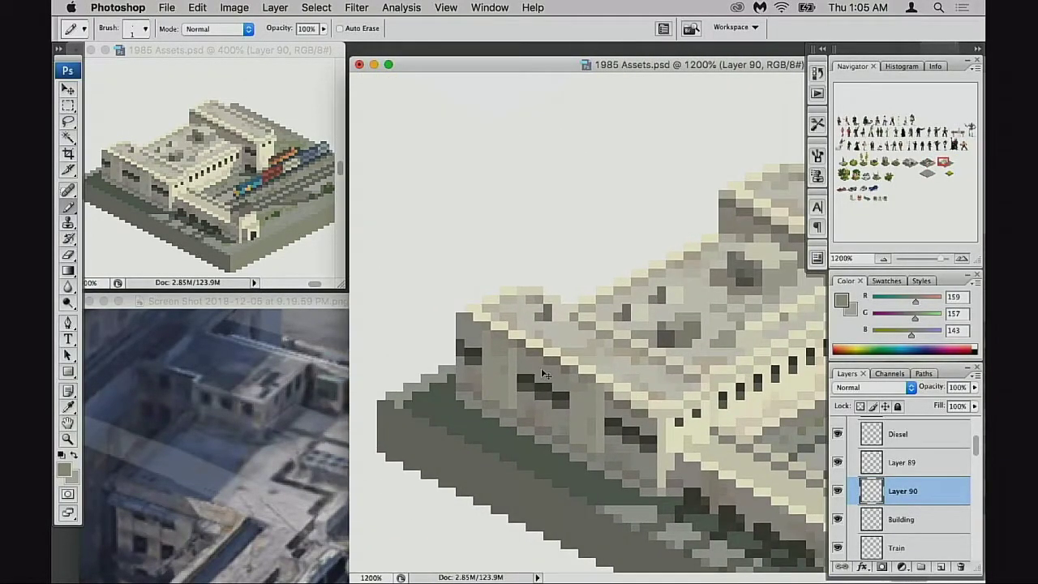
key("e")
left_click(614, 368)
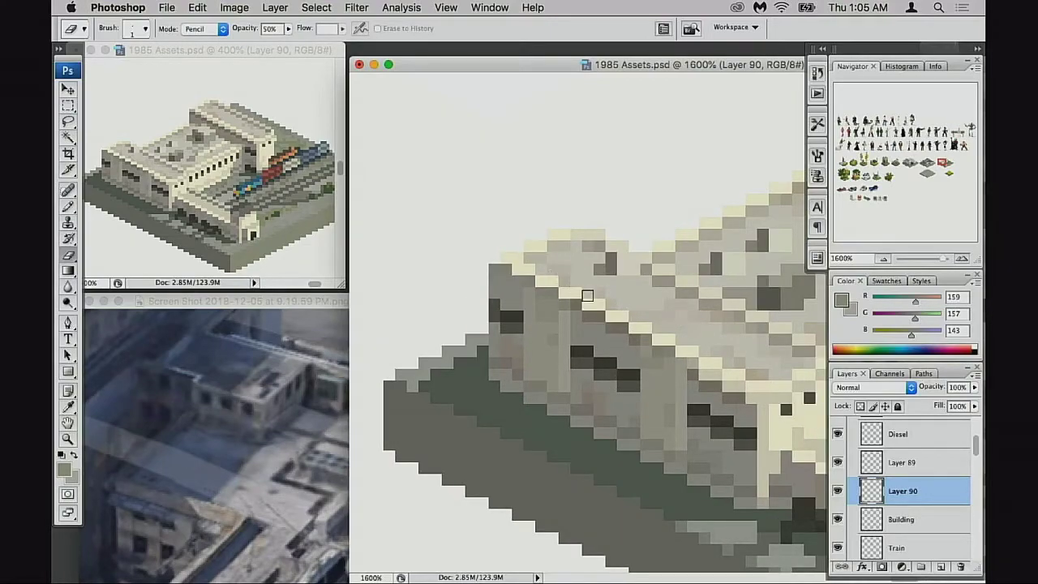
left_click_drag(765, 369, 661, 307)
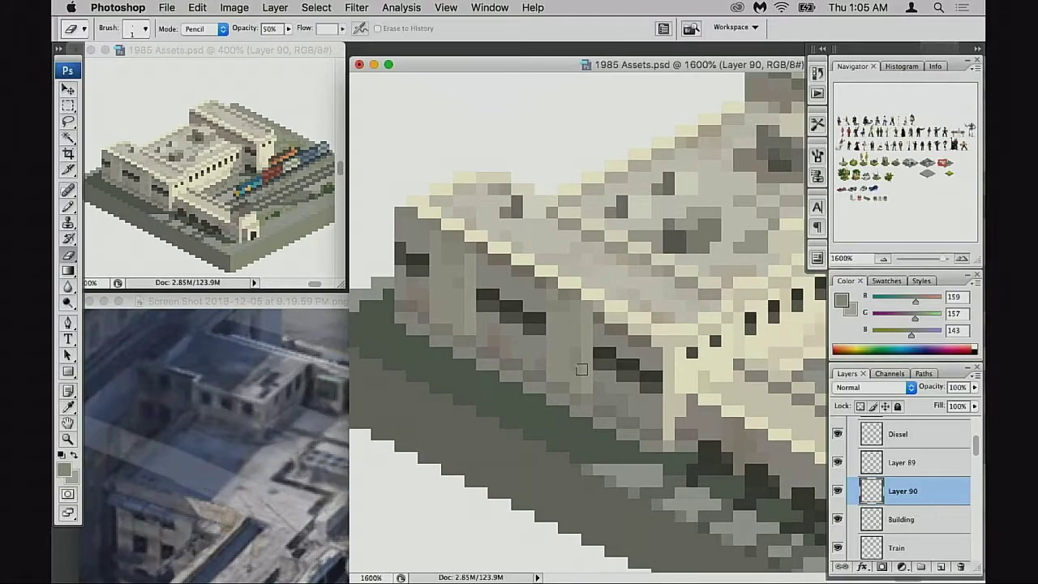
mouse_move(633, 344)
left_mouse_down()
mouse_move(412, 350)
mouse_move(550, 341)
left_mouse_up()
Step: Inspect the tall block, windowed wall and roofs at 1600%, review the station tile at 700%, and save the document
scroll(611, 281, "up", 5)
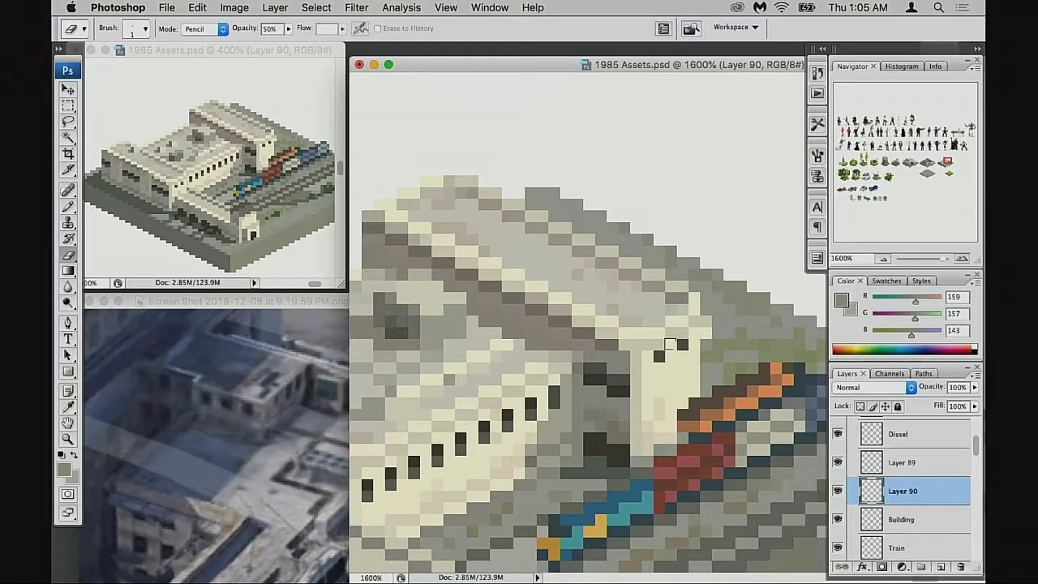
scroll(671, 344, "right", 2)
left_click_drag(649, 339, 714, 299)
left_click_drag(668, 334, 720, 307)
left_click_drag(630, 343, 819, 253)
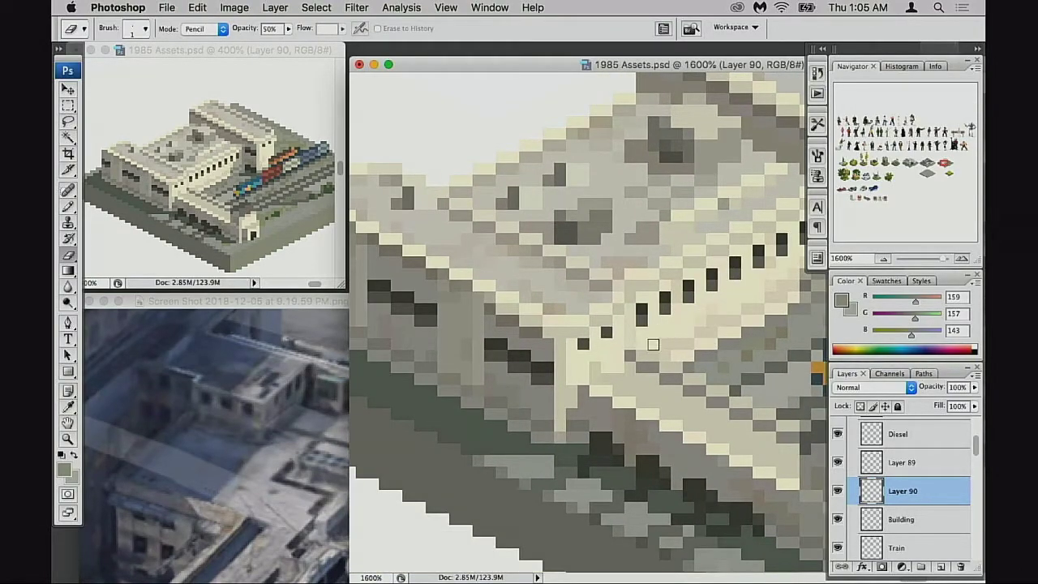
left_click_drag(694, 357, 661, 370)
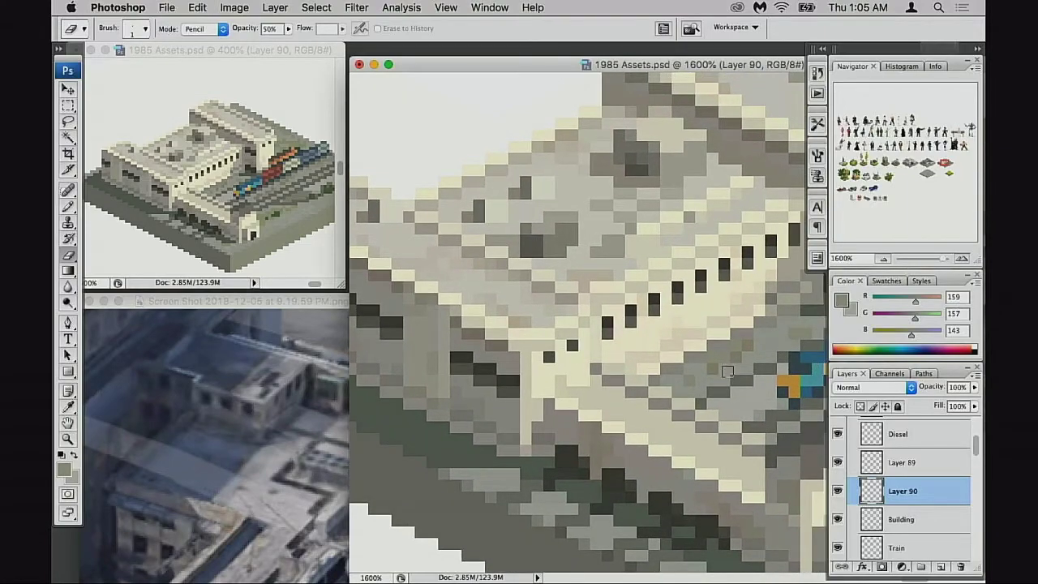
scroll(699, 384, "right", 1)
scroll(699, 384, "up", 1)
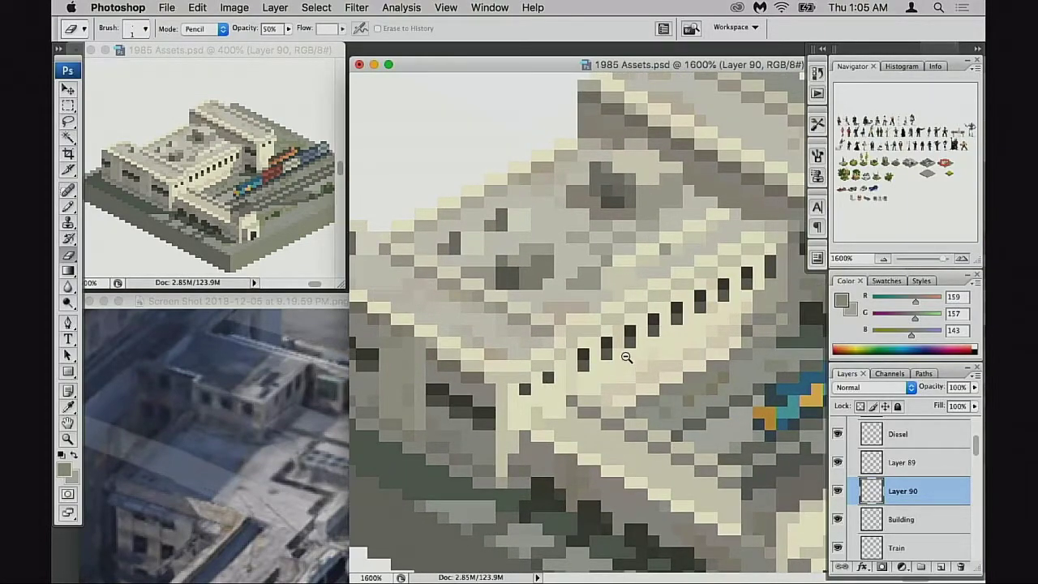
scroll(625, 359, "down", 4)
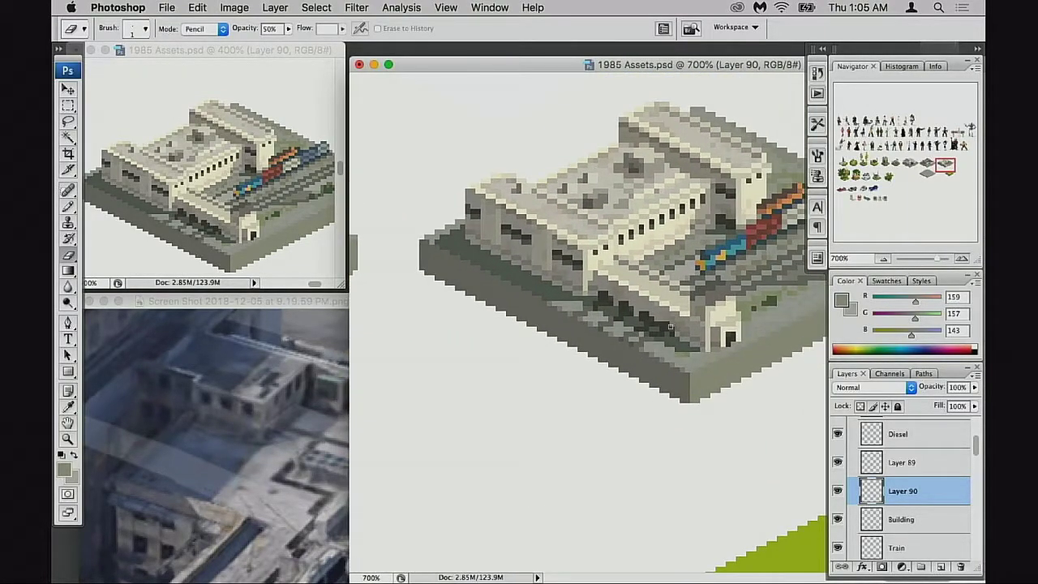
scroll(670, 326, "right", 3)
scroll(670, 326, "up", 1)
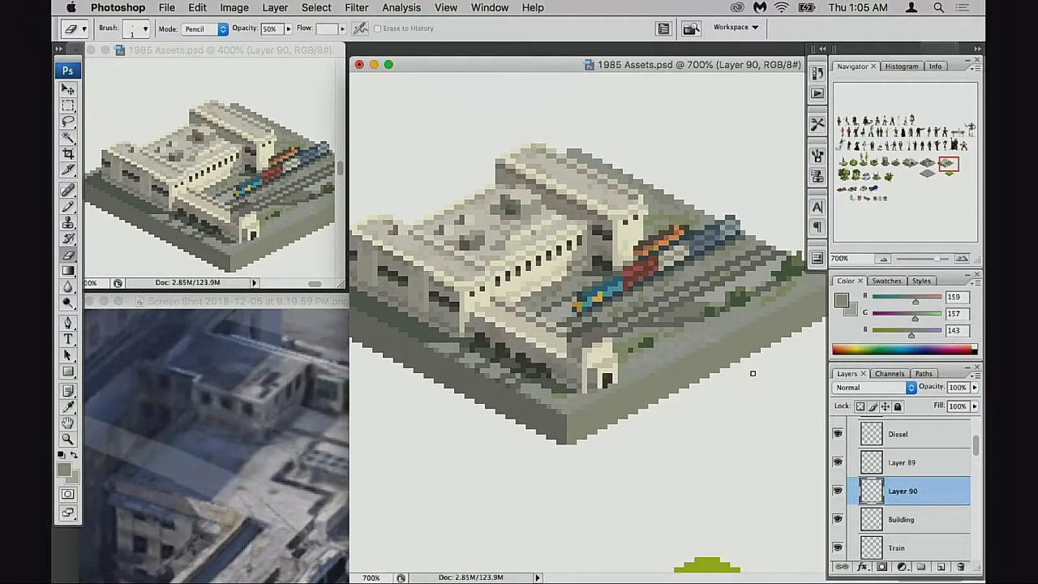
key("super+s")
Step: Compare the station tile at 500% with the aerial reference screenshot, viewing the real station and its tracks at 50%
left_click(622, 392, "alt")
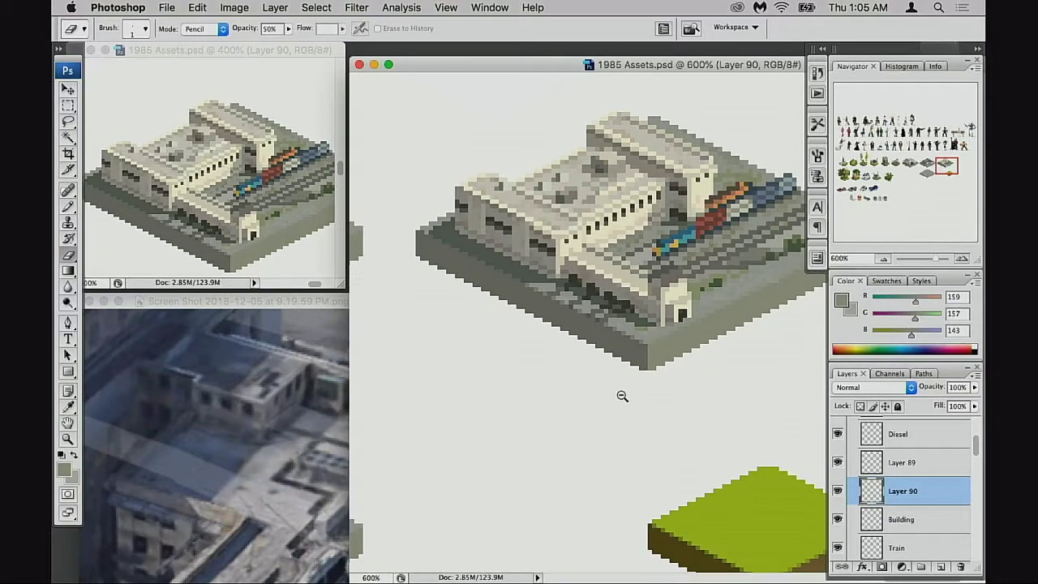
left_click(623, 395, "alt")
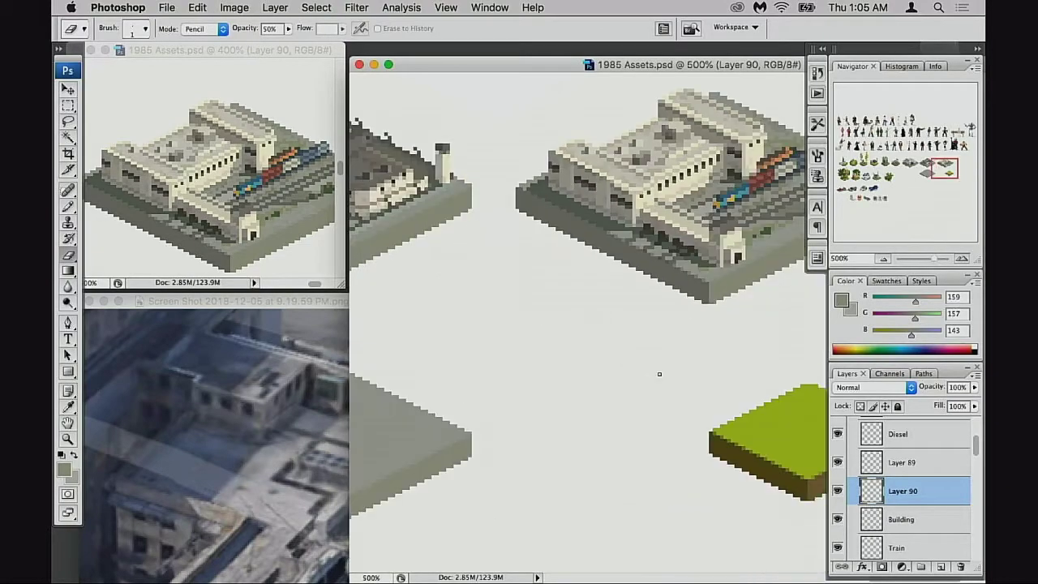
left_click(270, 435)
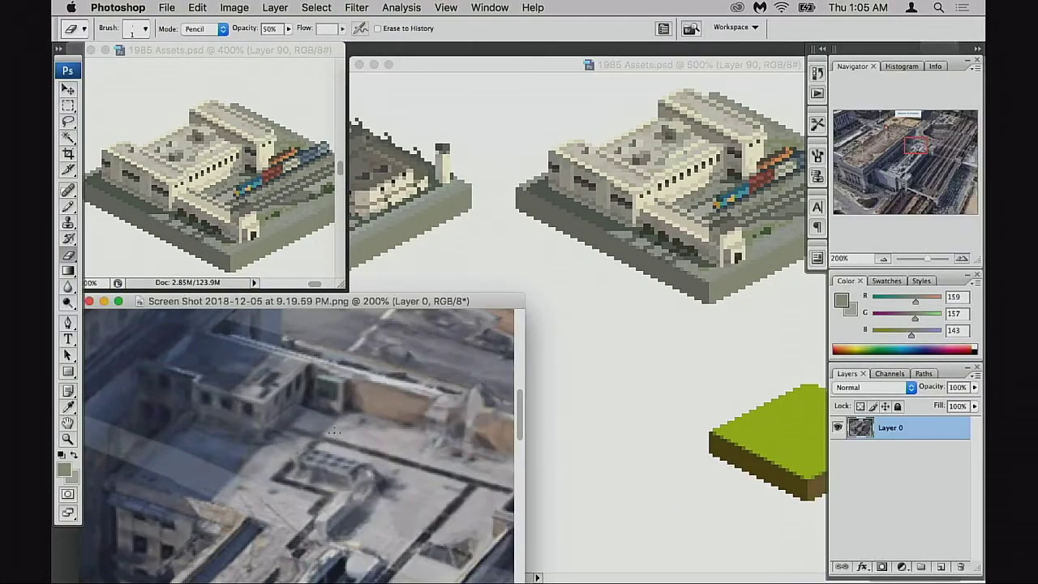
left_click(393, 423, "alt")
left_click(397, 426, "alt")
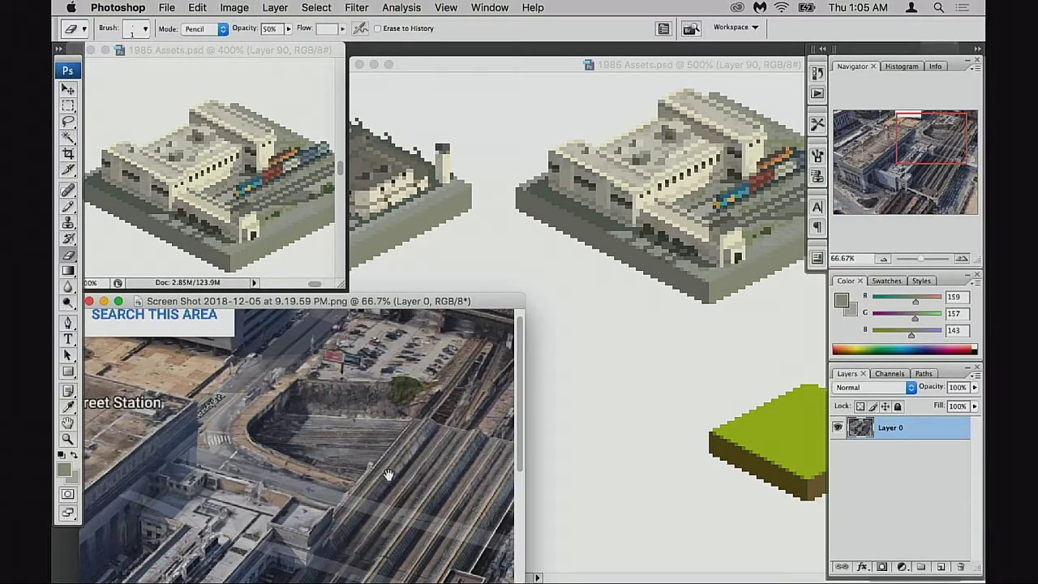
left_click_drag(384, 543, 392, 443)
left_click(391, 452, "alt")
scroll(388, 475, "down", 5)
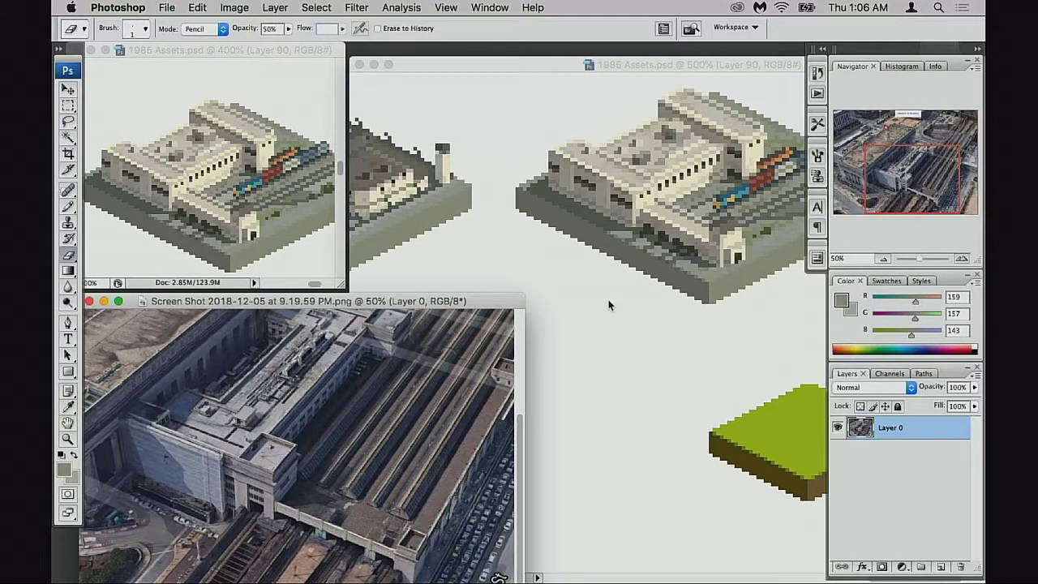
Step: Compare the station tile at 800% with the reference photo's station roofs, end block and adjoining tracks
left_click(610, 305)
scroll(562, 328, "up", 5)
scroll(562, 328, "right", 4)
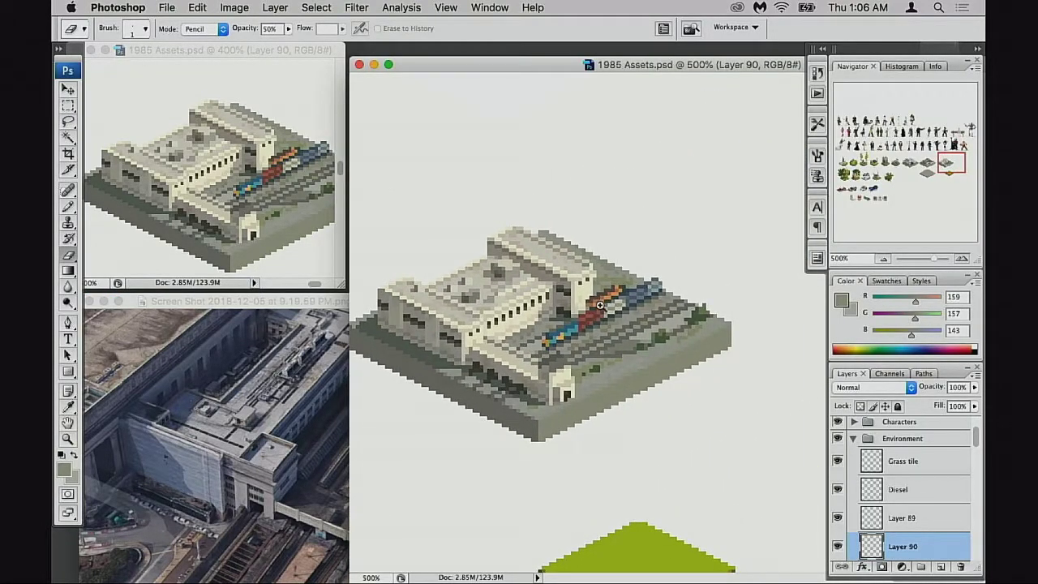
left_click(605, 299, "super")
left_click(664, 295, "super")
left_click_drag(663, 295, 365, 353)
left_click(428, 392, "super")
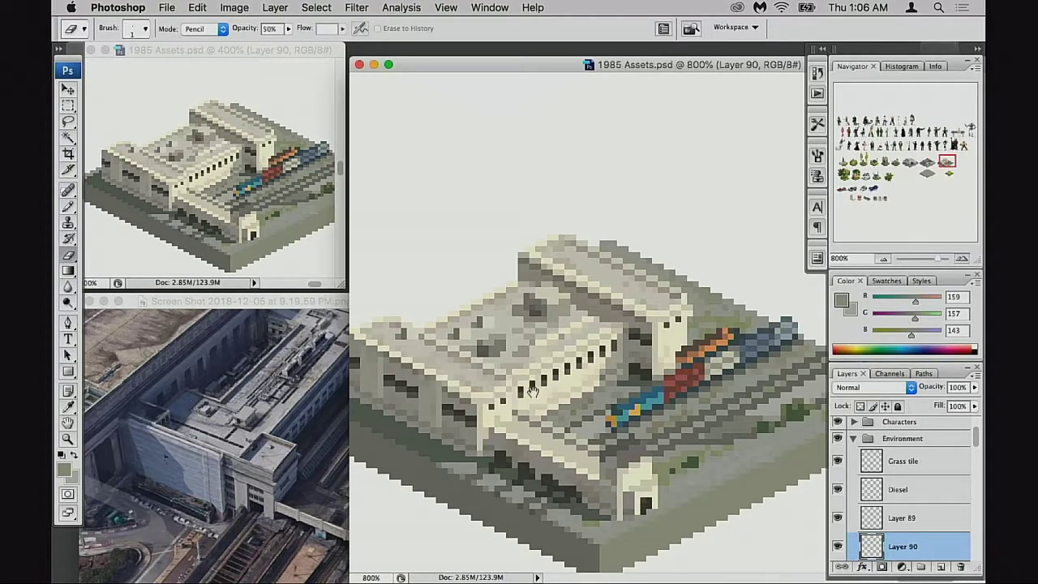
left_click_drag(559, 389, 657, 405)
left_click(325, 430)
left_click_drag(406, 463, 331, 406)
left_click(616, 365)
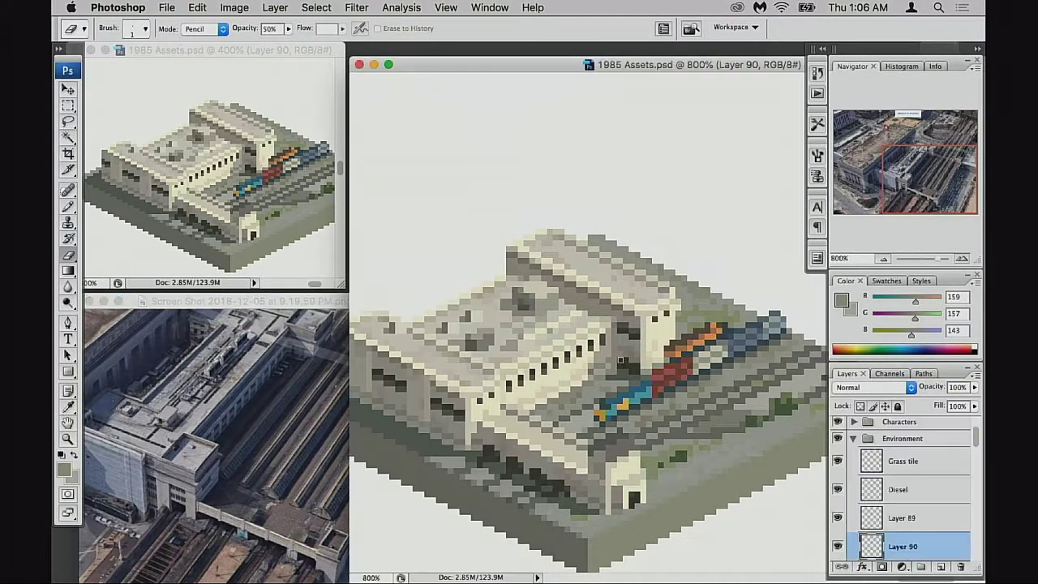
Step: Try a brown accent pixel in RGB 182, 128, 91 on the ground behind the tall block's corner with the Pencil
left_click(672, 319, "super")
key("b")
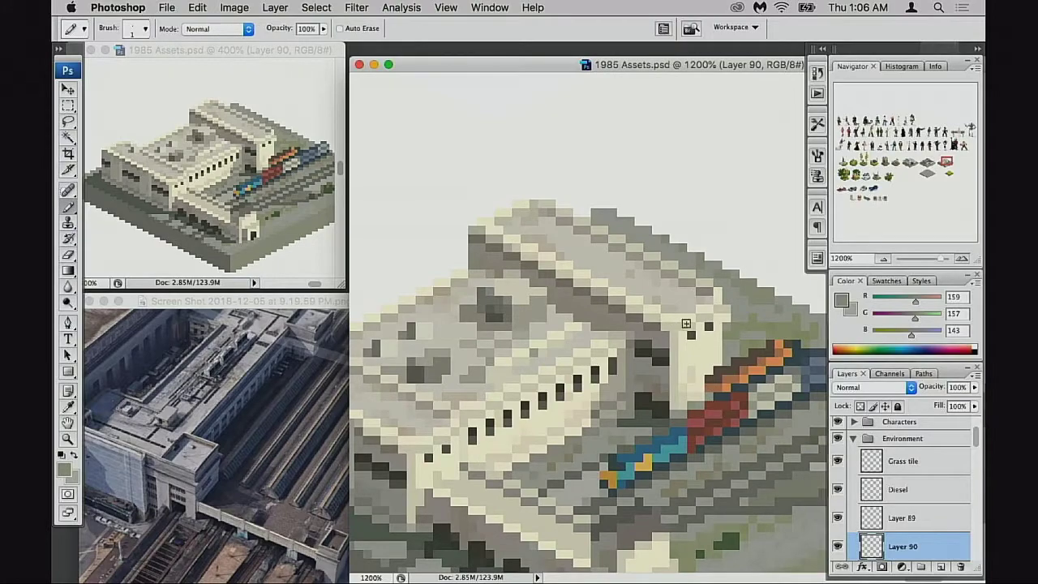
left_click_drag(730, 287, 622, 357)
left_click(669, 422, "alt")
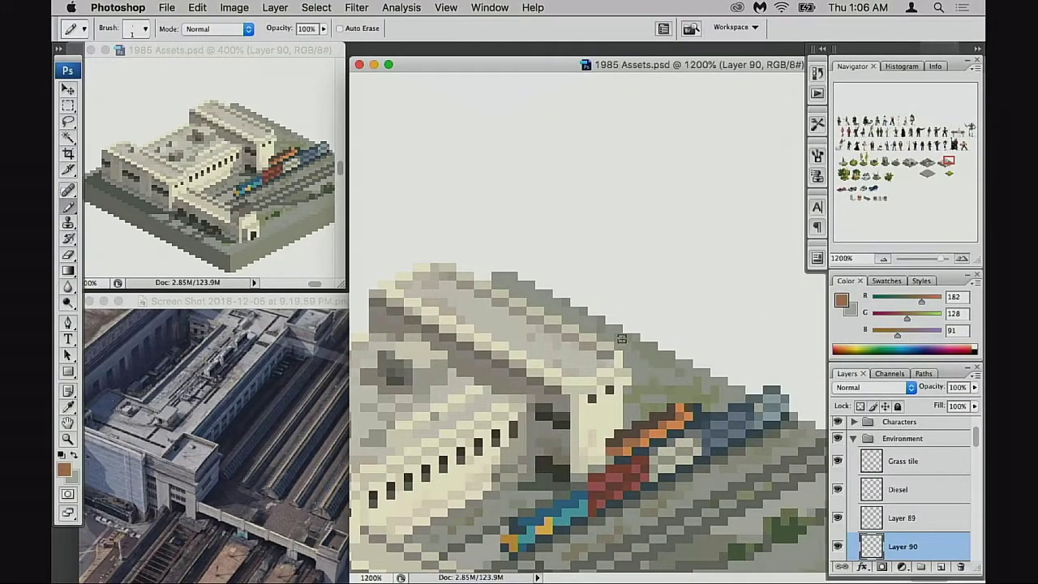
left_click(631, 347)
Step: Add light and dark pixels beside the brown accent, sampling RGB 220, 214, 196 and RGB 63, 63, 58, with Pencil opacity lowered to 40% and 60%
left_click(649, 349, "alt")
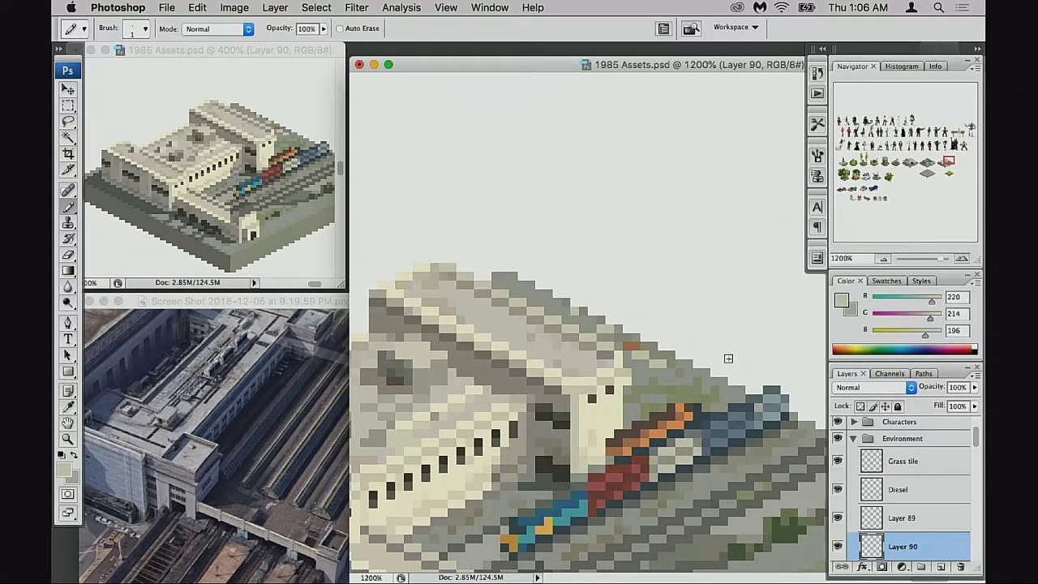
left_click(704, 413, "alt")
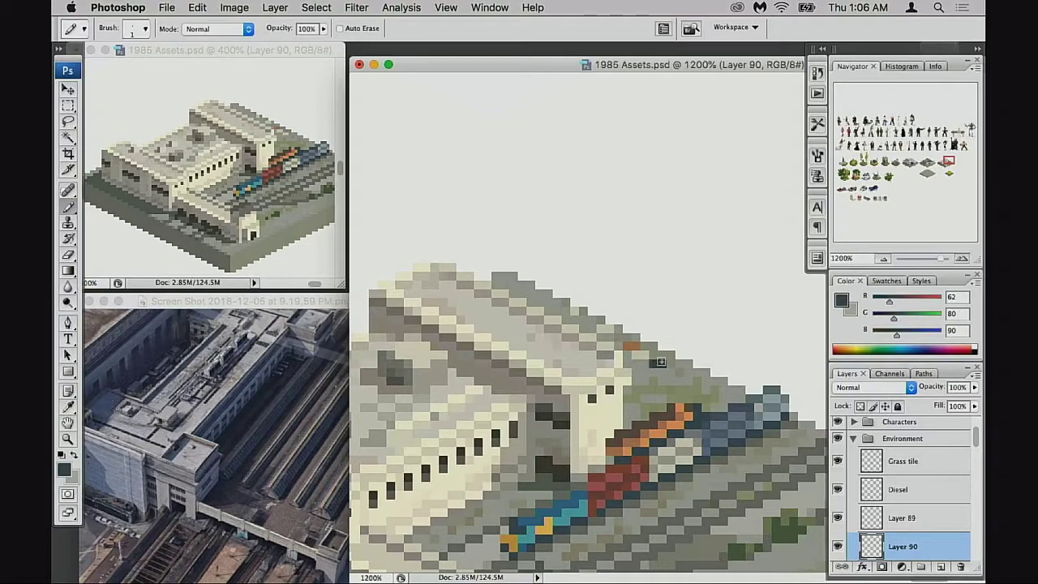
left_click(614, 434, "alt")
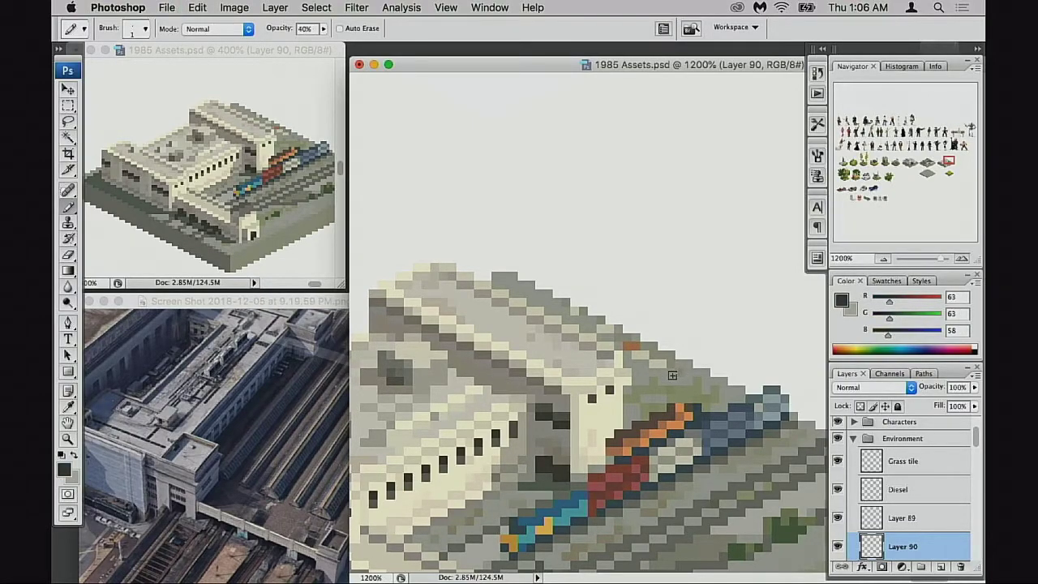
key("6")
left_click(666, 364, "alt")
Step: Dismiss the history eraser alert, return to the Pencil at 60% opacity and sample RGB 220, 214, 196 for the ground pixels
key("e")
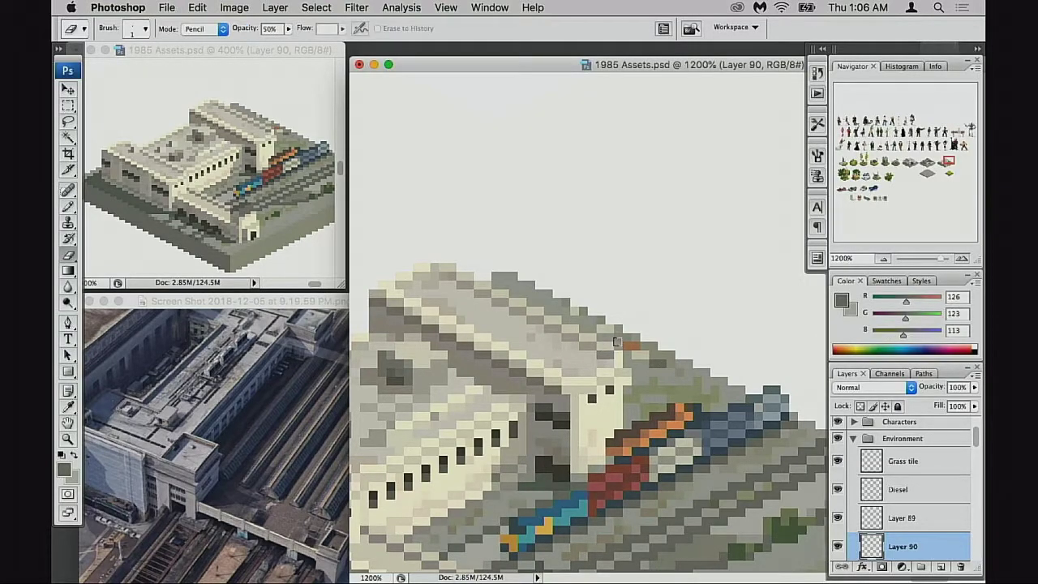
left_click(657, 359, "alt")
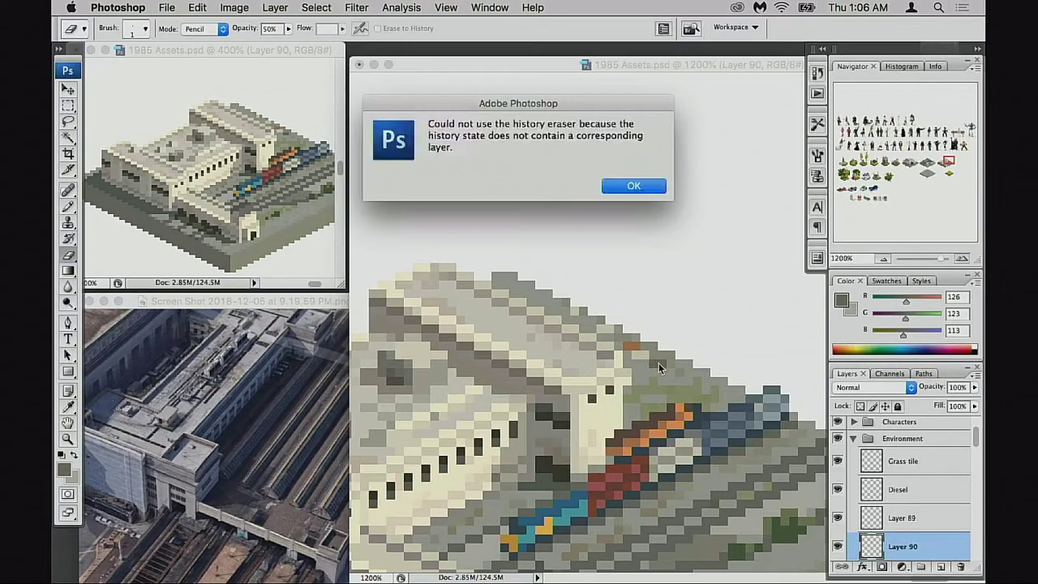
left_click(634, 187)
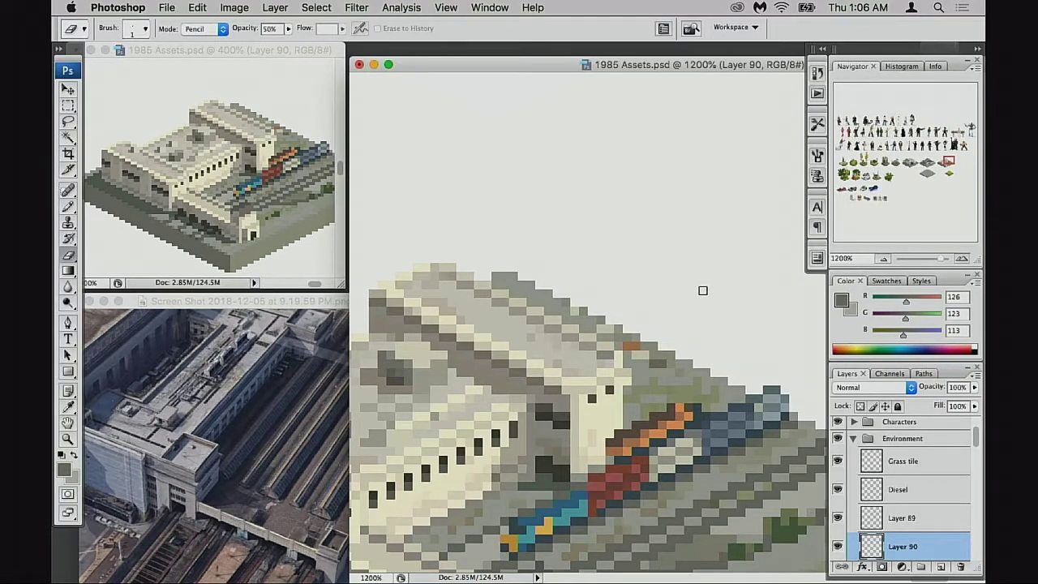
key("b")
left_click(651, 352, "alt")
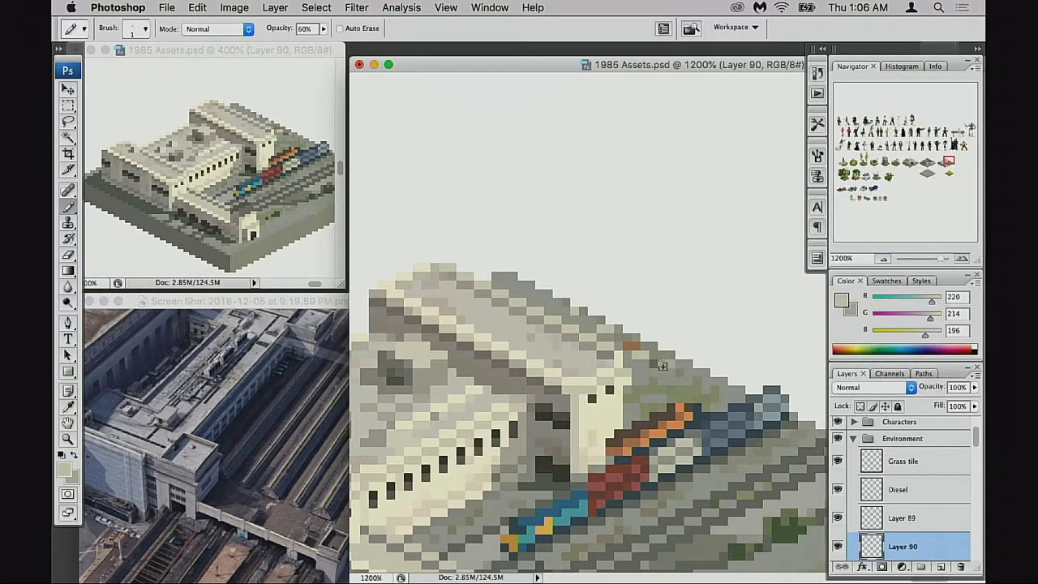
Step: Try accent pixels in RGB 173, 94, 100 and RGB 123, 136, 153 along the ground behind the tall block, undoing unwanted strokes
left_click(634, 475, "alt")
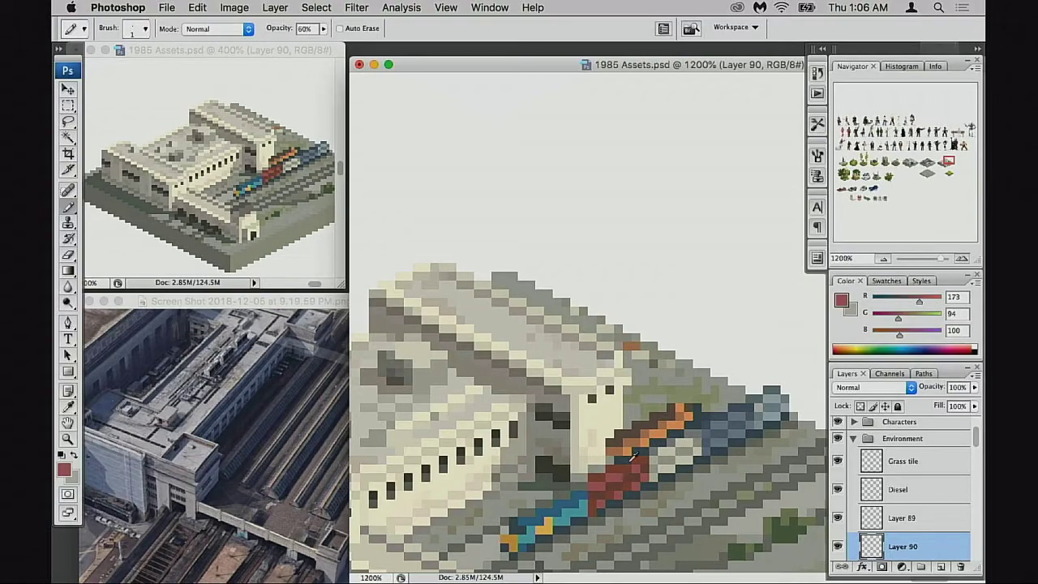
left_click(614, 336)
left_click(574, 314)
key("alt+super+z")
key("alt+super+z")
left_click(732, 423, "alt")
key("alt+super+z")
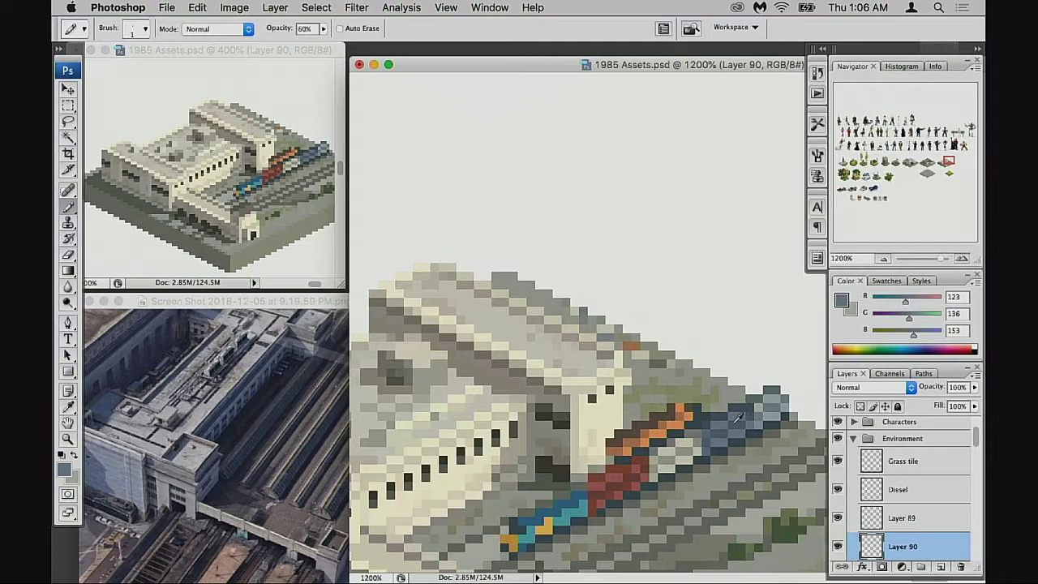
Step: Sample RGB 126, 123, 113 and erase the coloured accent pixels behind the tall block, setting the 1 px Eraser's opacity to 30%, then 100%
left_click(665, 360, "alt")
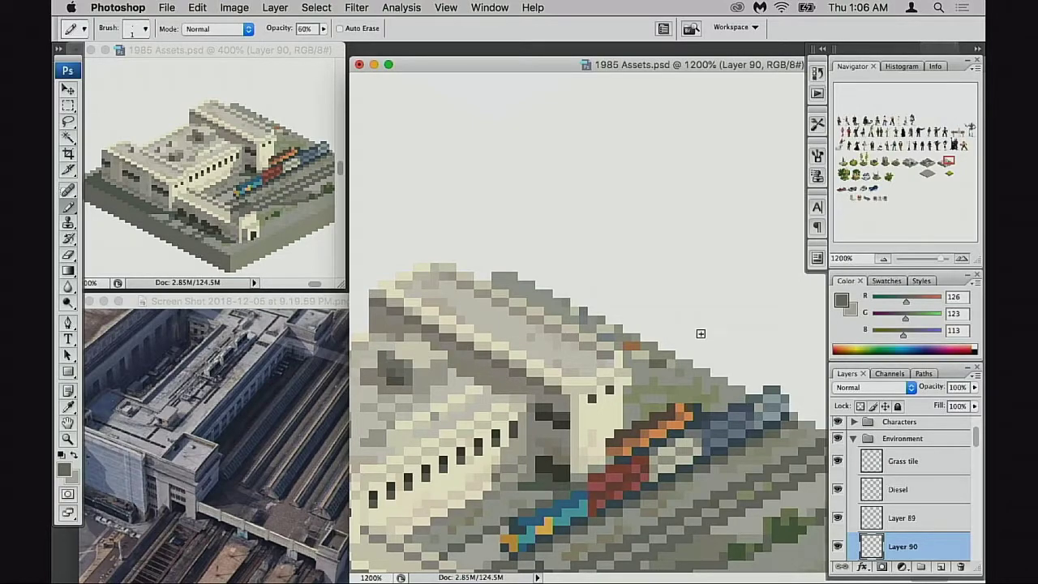
key("e")
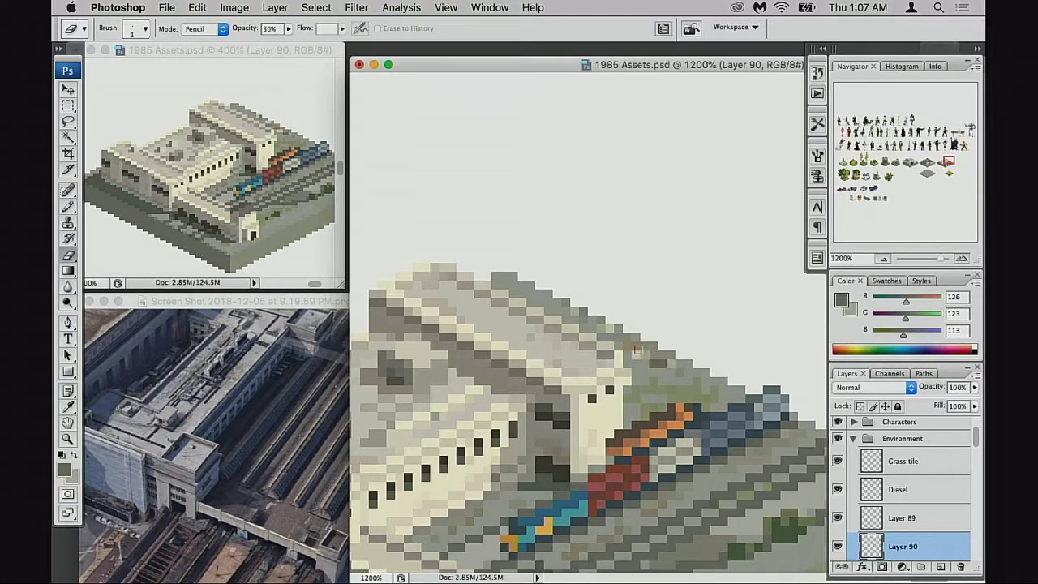
key("0")
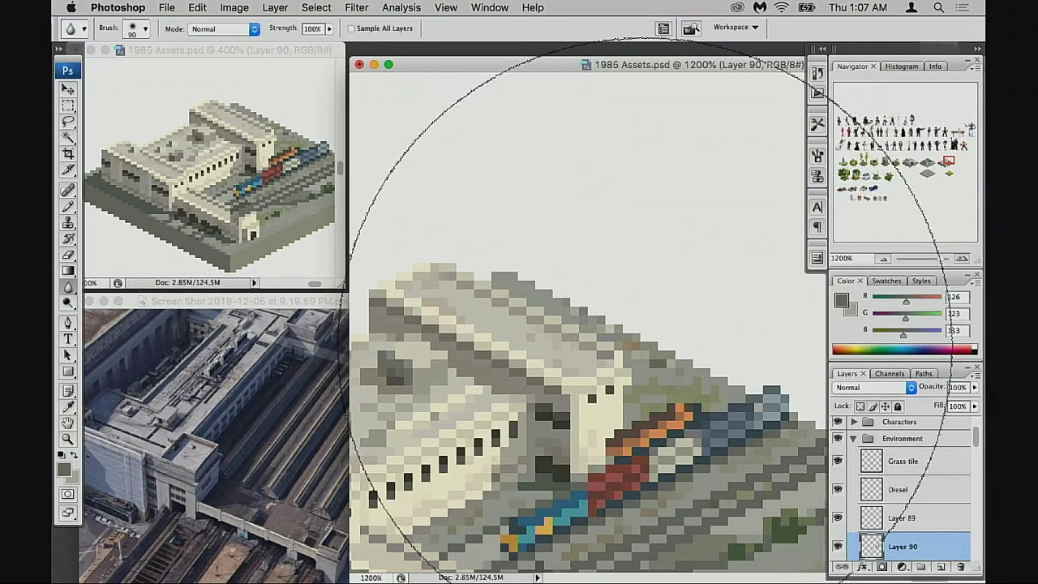
key("3")
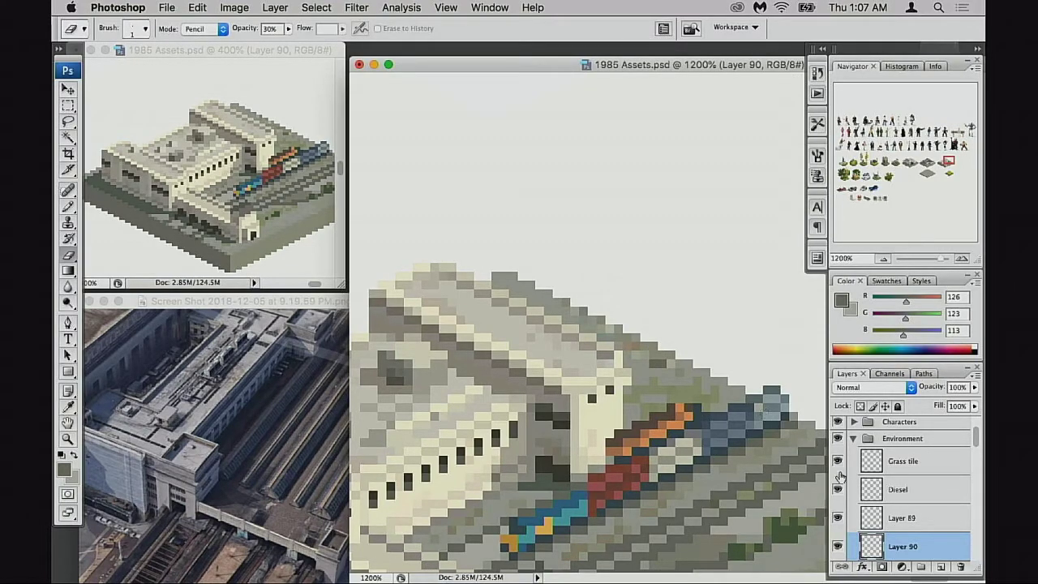
right_click(727, 394)
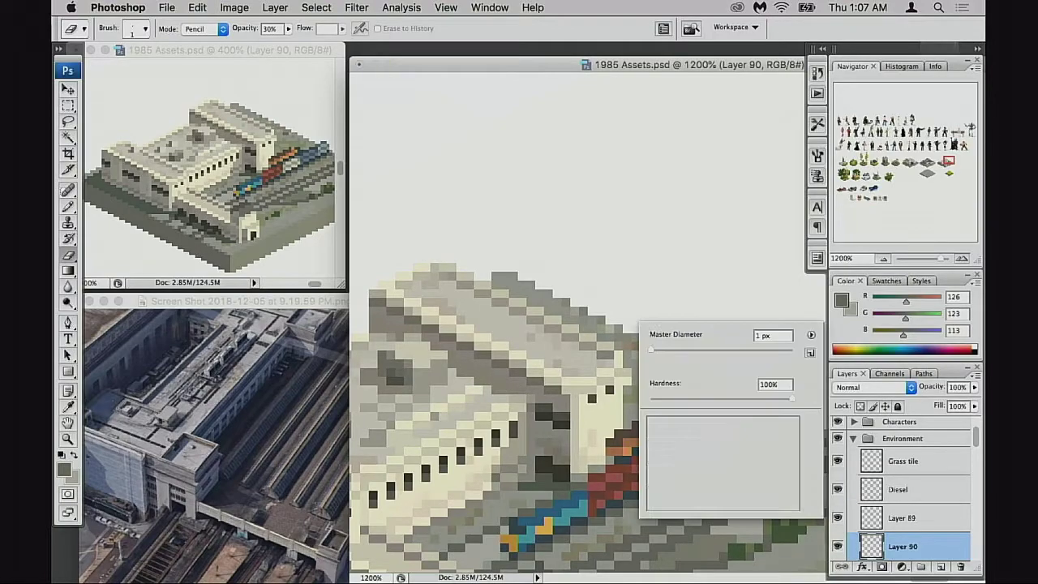
double_click(680, 429)
key("0")
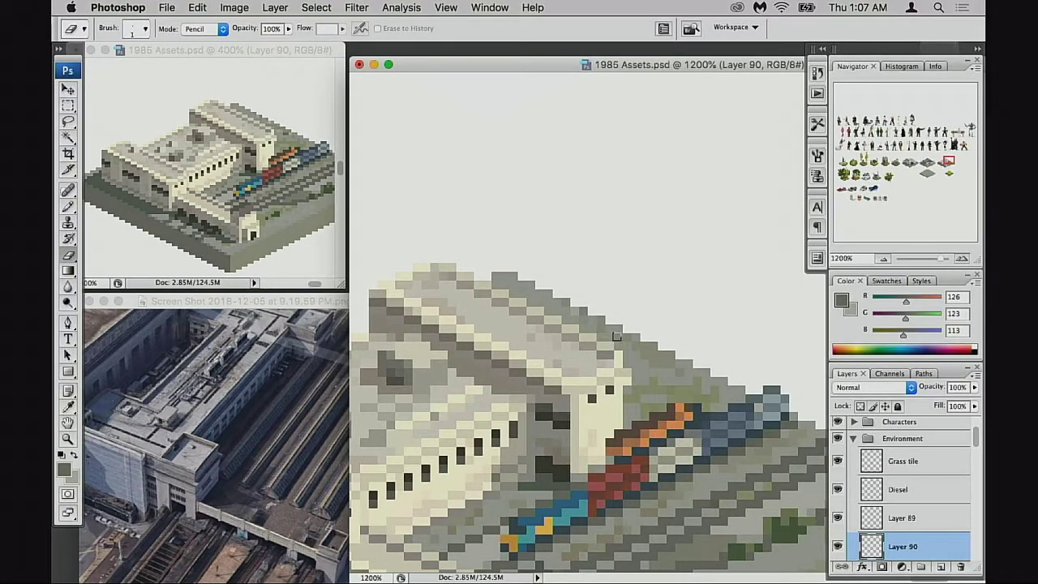
Step: Compare the station tile as a whole with the neighbouring walled-complex and hospital tiles at reduced magnification
scroll(626, 338, "down", 5)
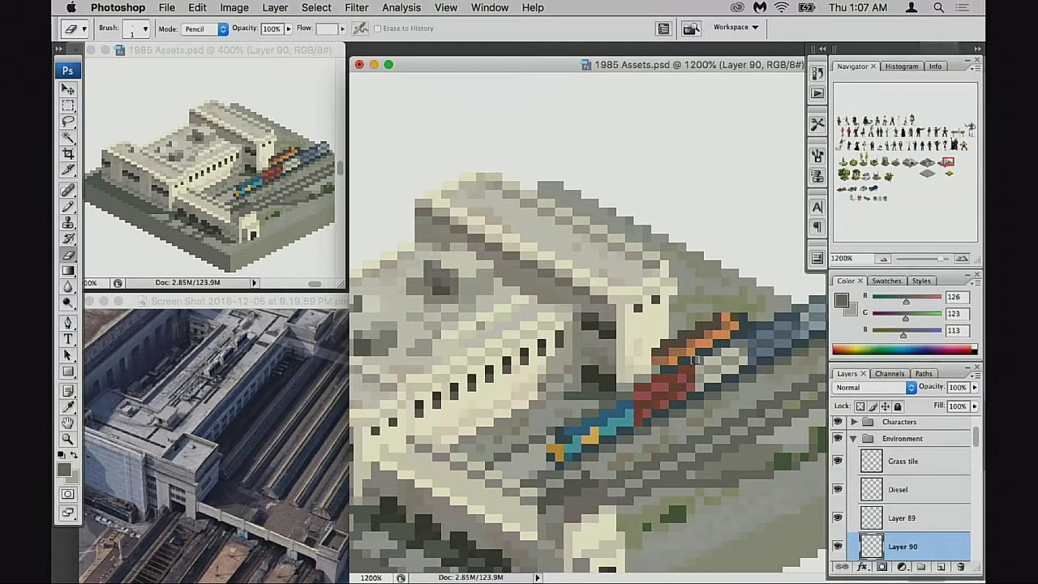
left_click_drag(691, 375, 696, 385)
left_click_drag(539, 212, 608, 372)
left_click(605, 390, "alt")
left_click(606, 389, "alt")
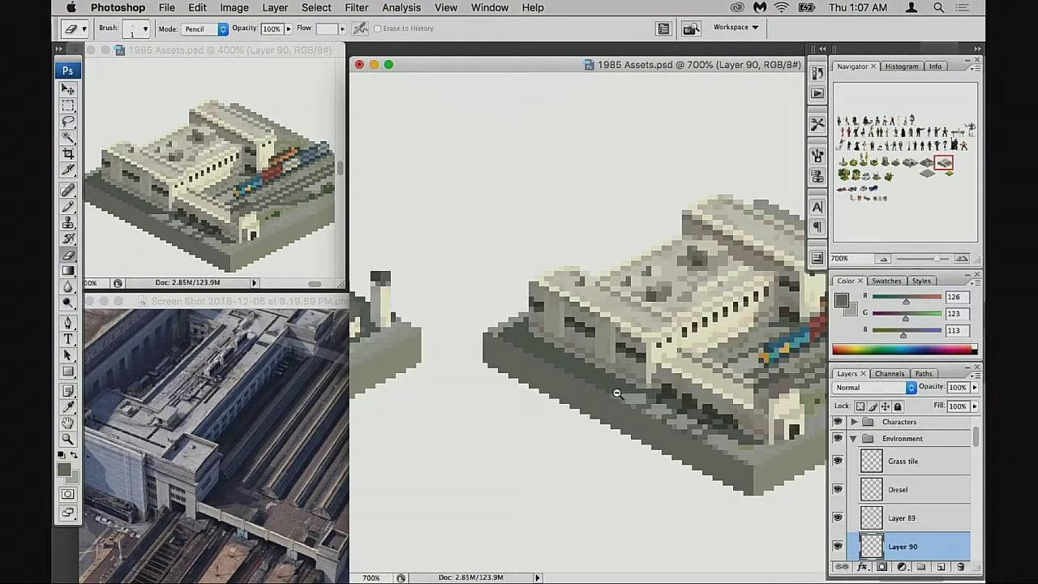
left_click_drag(554, 438, 718, 411)
left_click_drag(614, 378, 721, 417)
left_click_drag(604, 406, 711, 418)
scroll(710, 418, "left", 10)
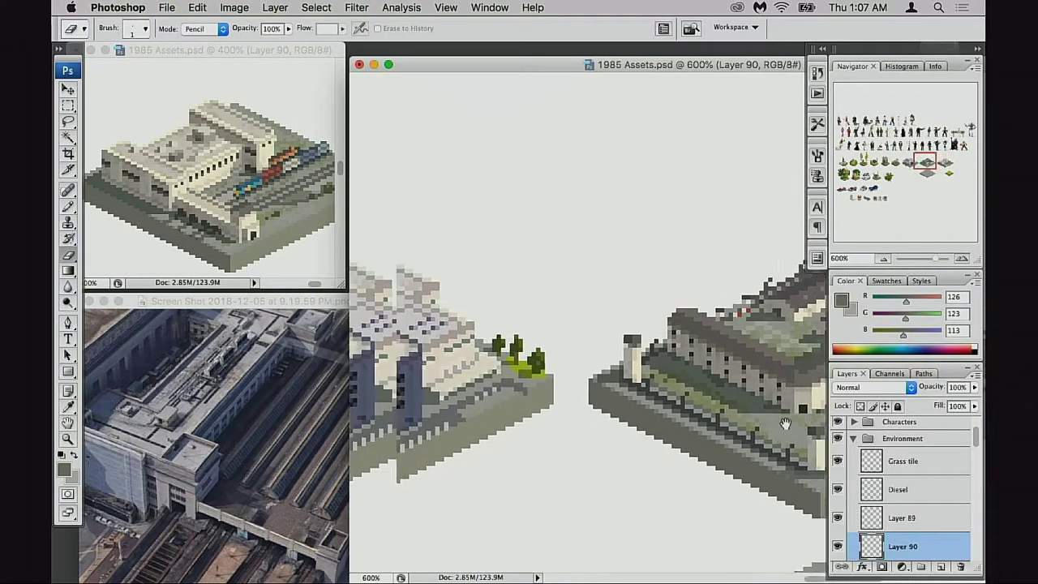
left_click_drag(628, 397, 628, 401)
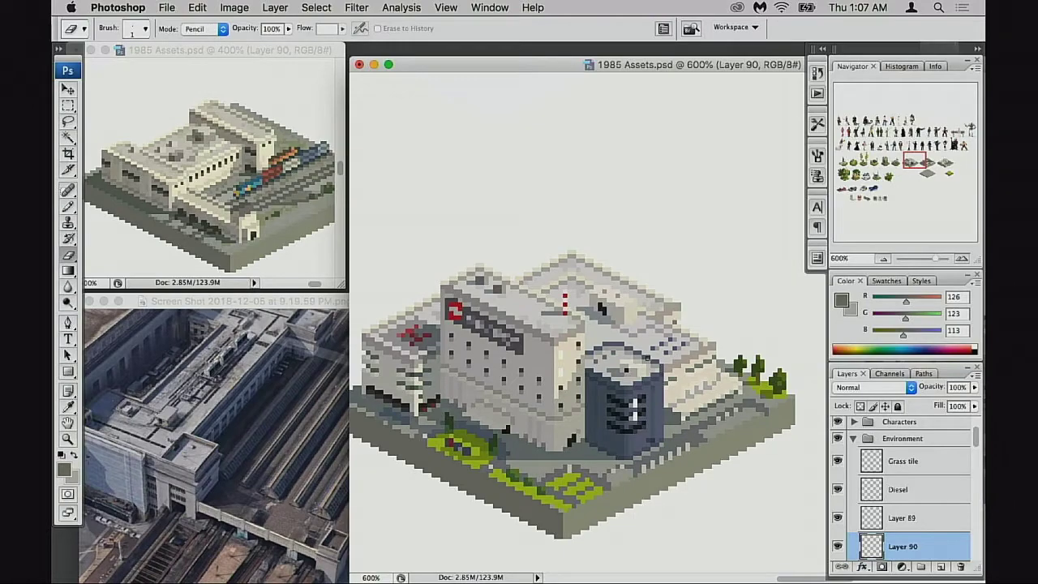
left_click_drag(560, 384, 730, 378)
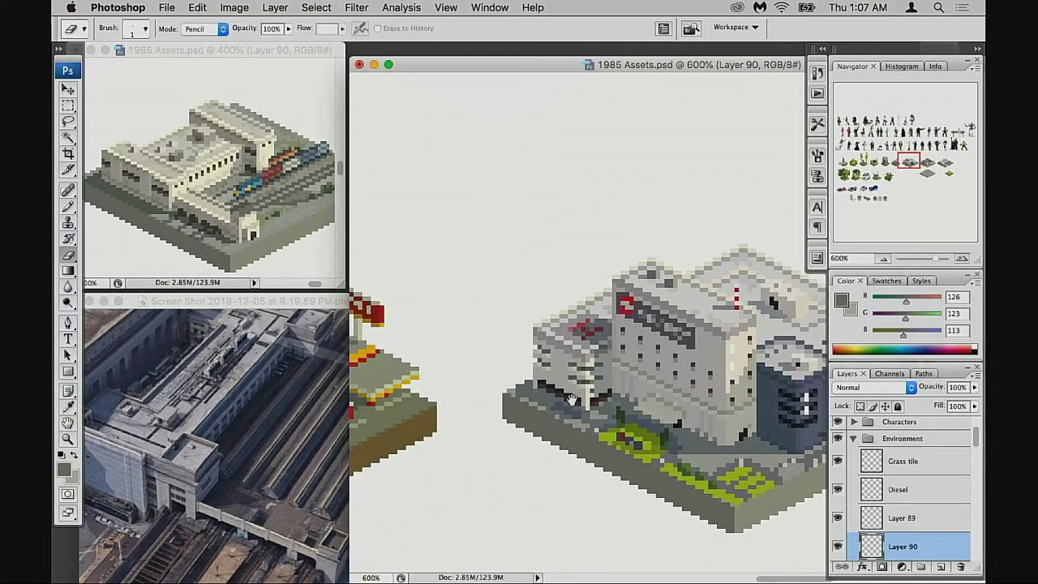
Step: Examine the station's roofs and rear block in the aerial reference photo, enlarged in full-screen view
left_click(281, 444)
left_click_drag(310, 441, 524, 446)
key("f")
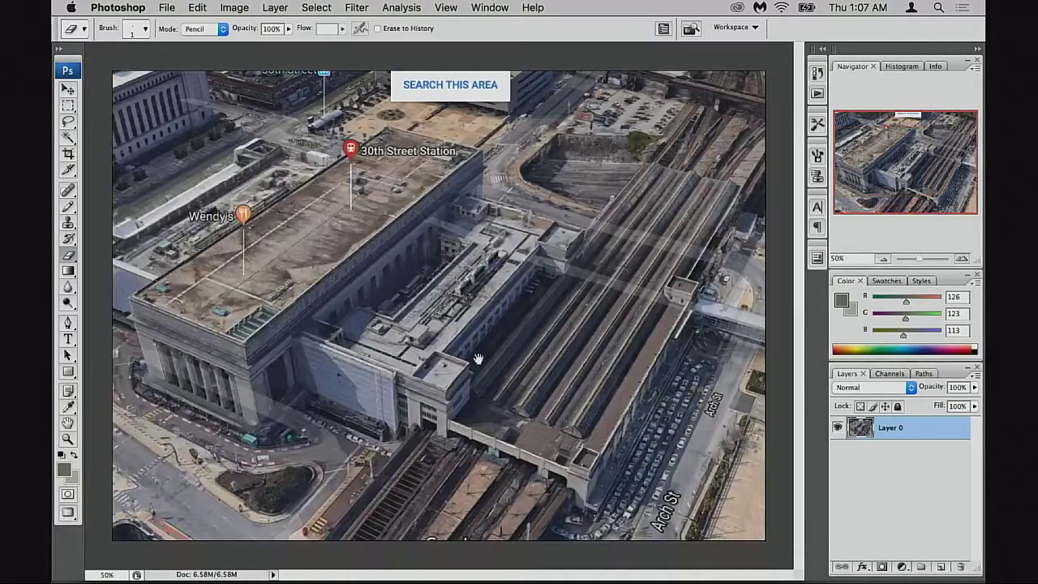
left_click(449, 338, "super")
left_click_drag(478, 331, 568, 318)
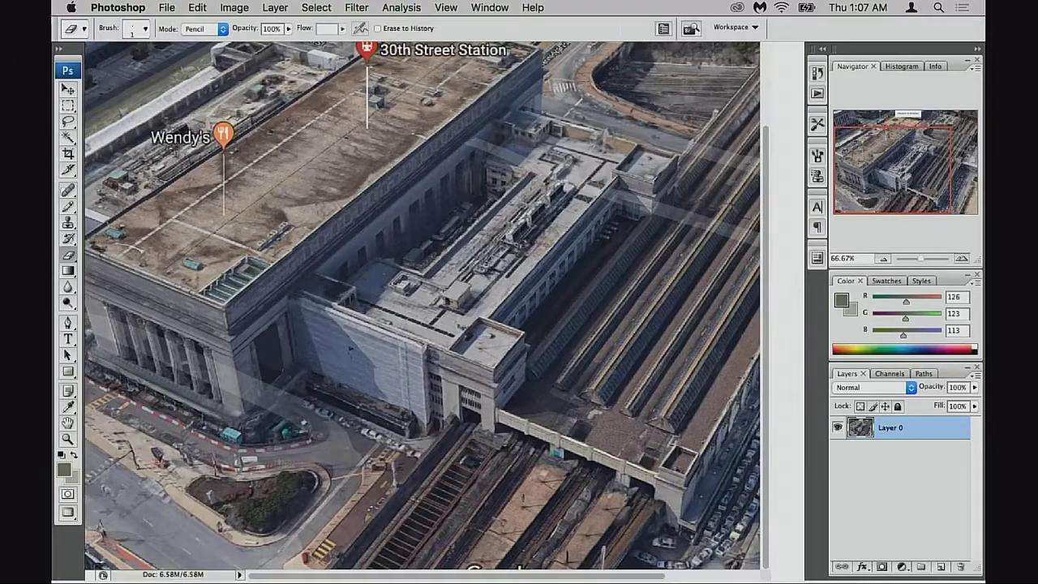
key("f")
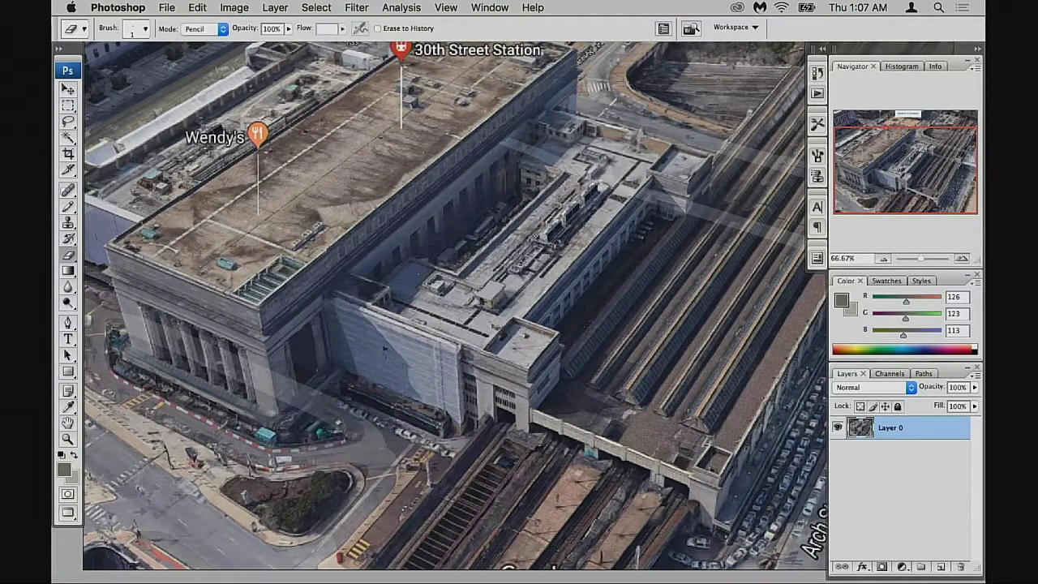
left_click_drag(512, 264, 566, 330)
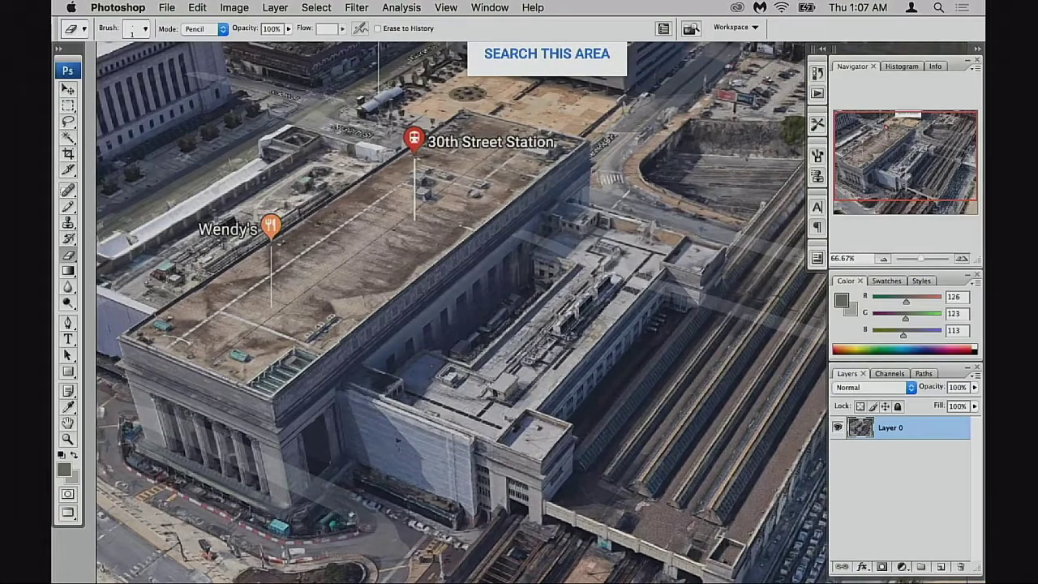
left_click(570, 335, "super")
key("f")
key("f")
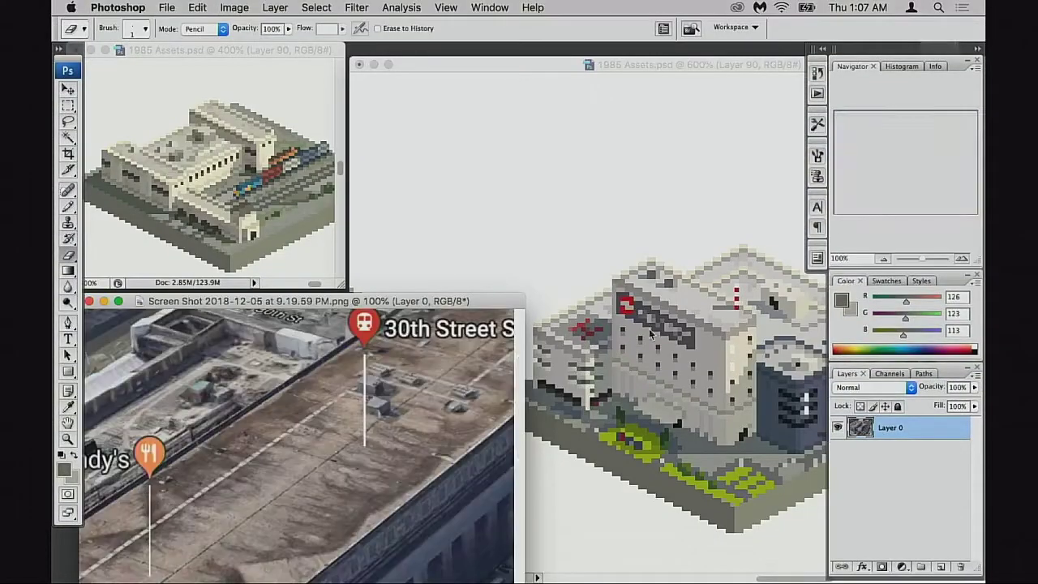
Step: Review the station tile beside the walled-complex tile in 1985 Assets.psd, at magnifications down to 300%
left_click(650, 334)
left_click_drag(649, 334, 365, 340)
left_click_drag(728, 350, 547, 353)
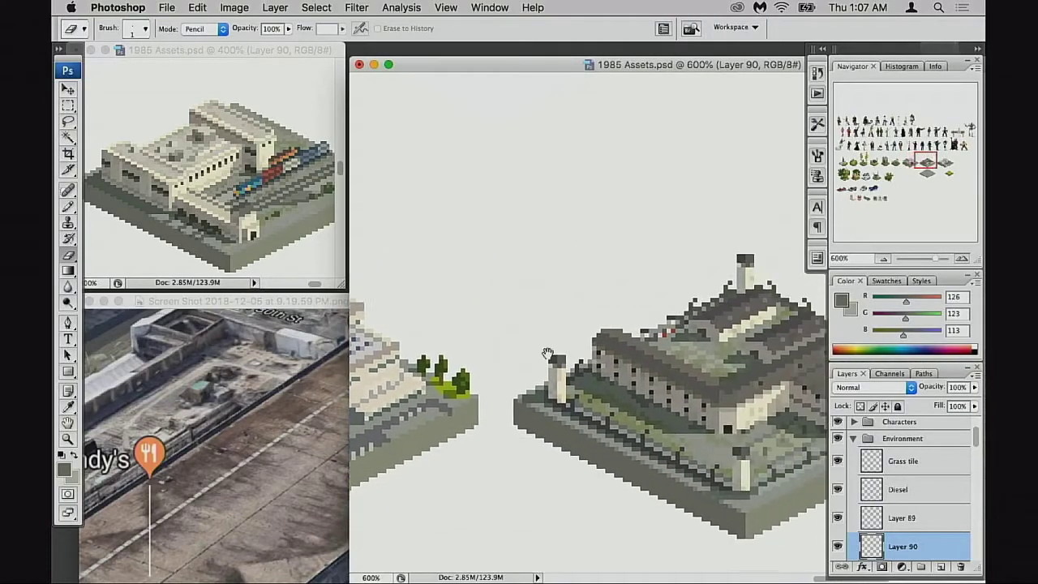
scroll(548, 355, "right", 20)
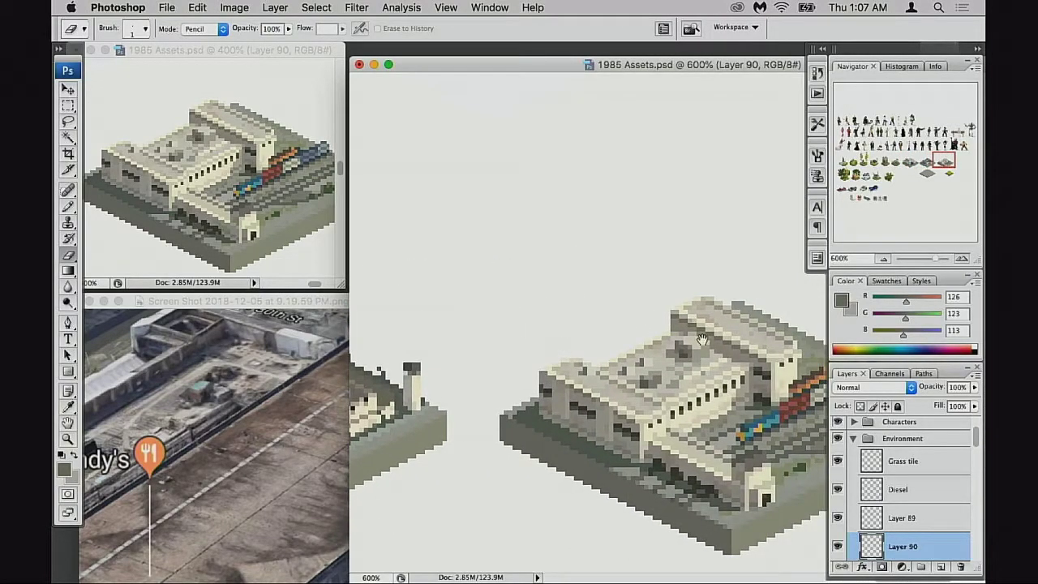
key("super+minus")
key("super+minus")
key("super+minus")
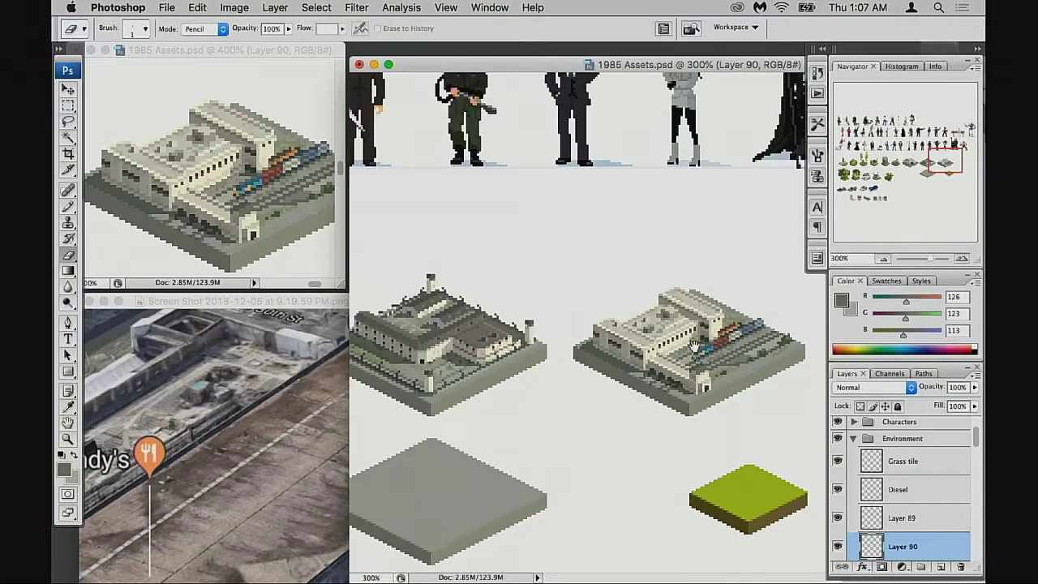
scroll(705, 342, "up", 5)
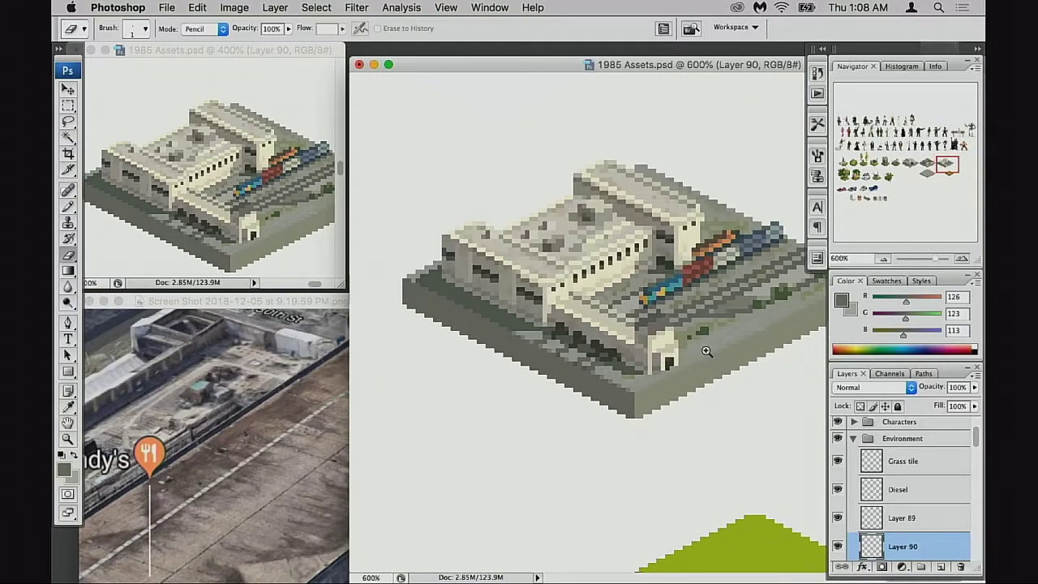
Step: Draw a short vertical mast at the tall block's far roof end in RGB 173, 94, 100 at 60% opacity, and sample RGB 179, 173, 165 at 100%
left_click_drag(599, 325, 699, 483)
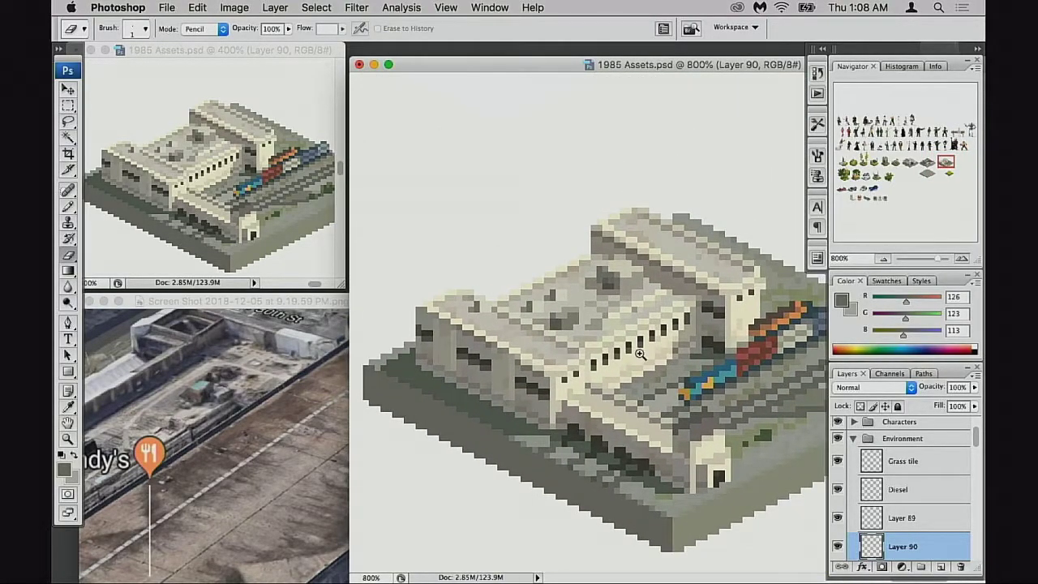
key("super+plus")
key("b")
scroll(677, 347, "right", 5)
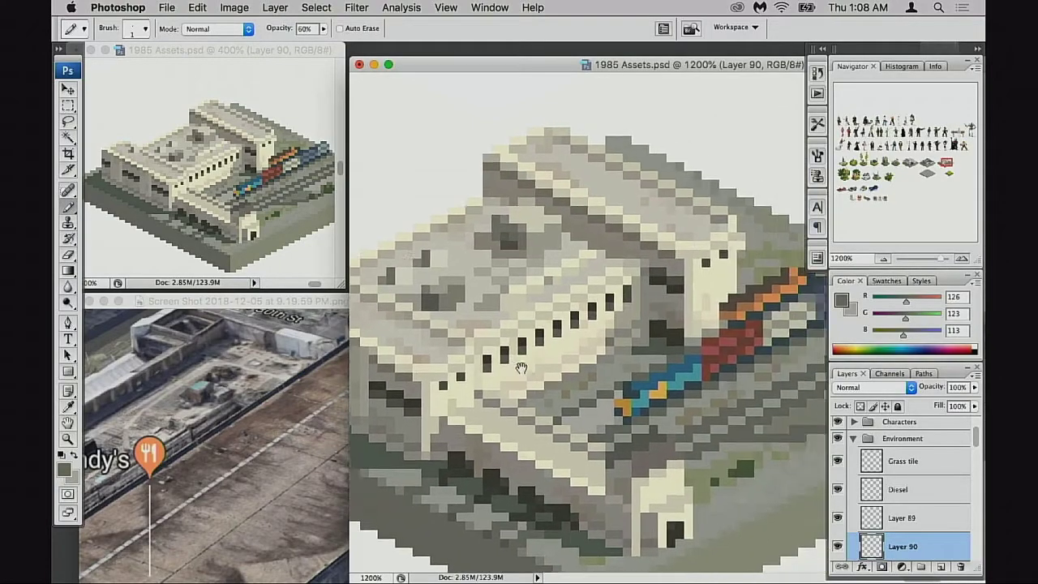
left_click(704, 344, "alt")
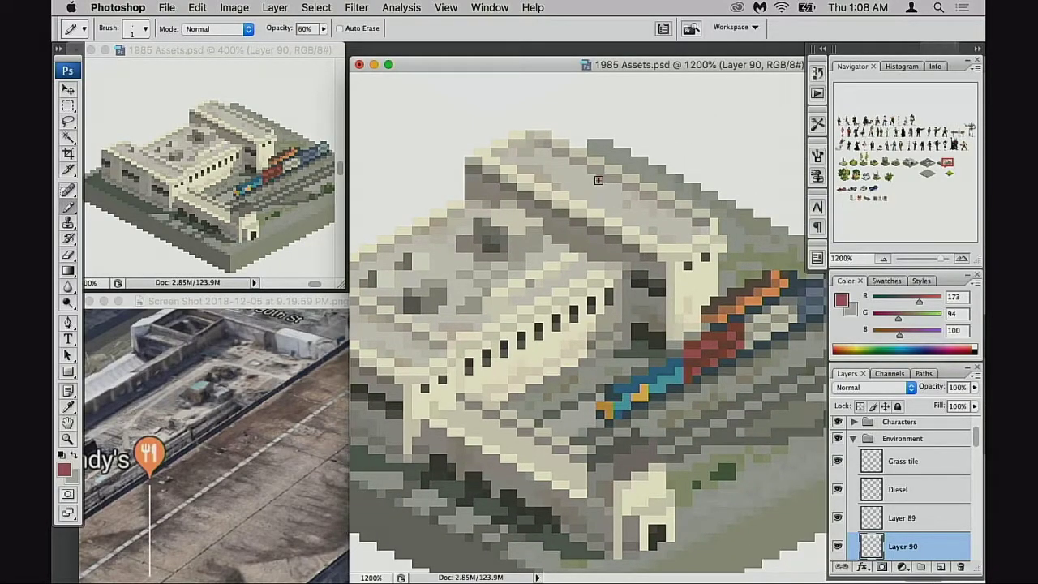
left_click(599, 173)
key("super+z")
left_click_drag(547, 156, 547, 123)
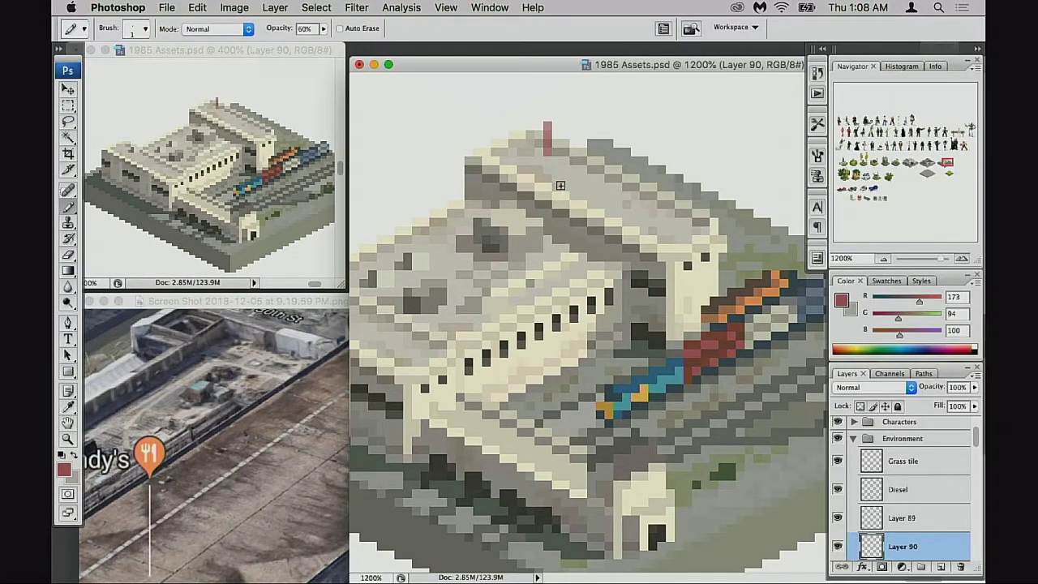
left_click(568, 156, "alt")
key("0")
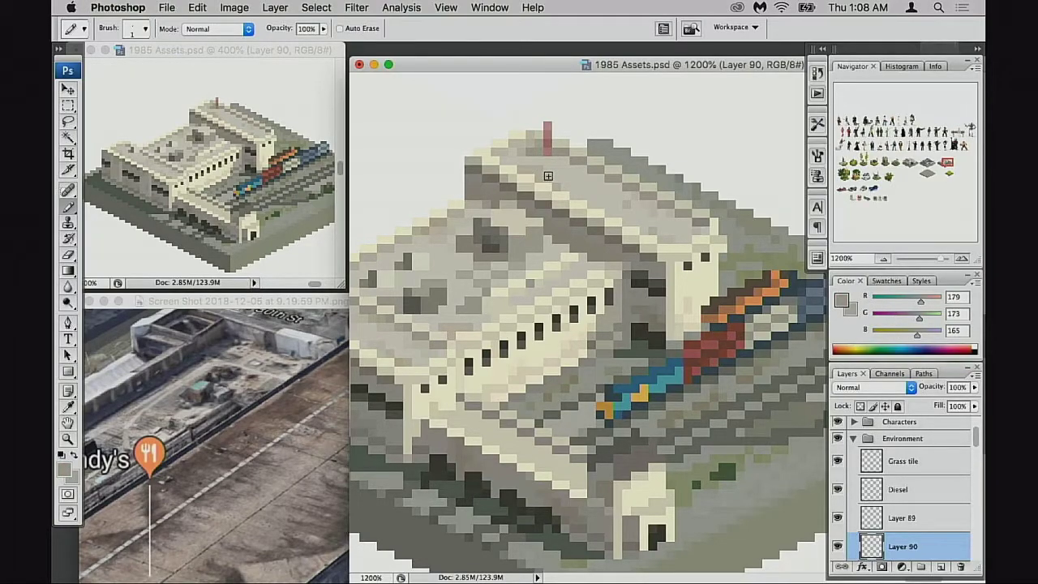
Step: Select the red mast and move it along the tall block's roof toward the end nearest the trains
key("m")
left_click_drag(511, 104, 556, 158)
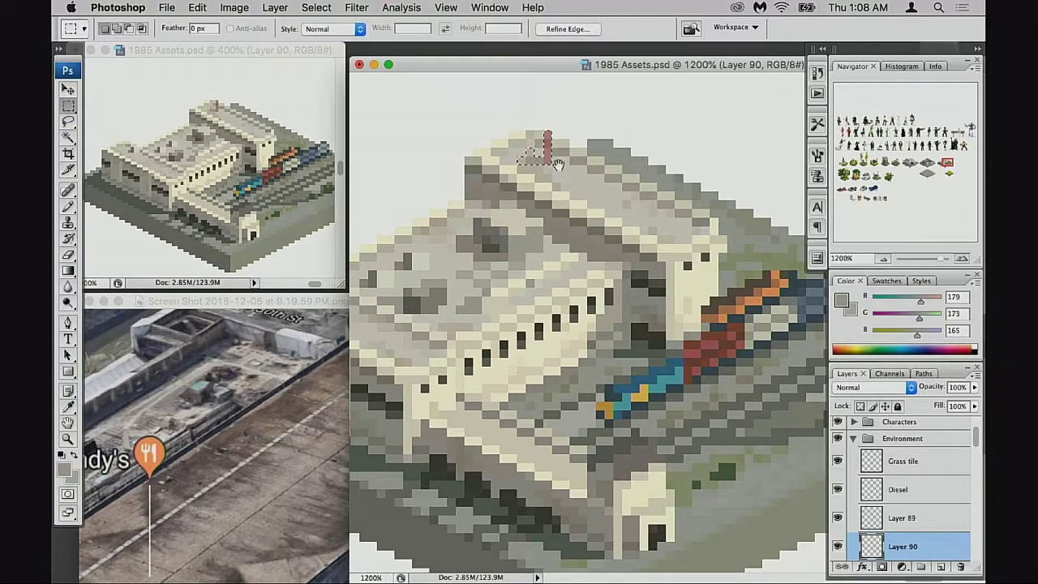
left_click_drag(565, 166, 686, 229)
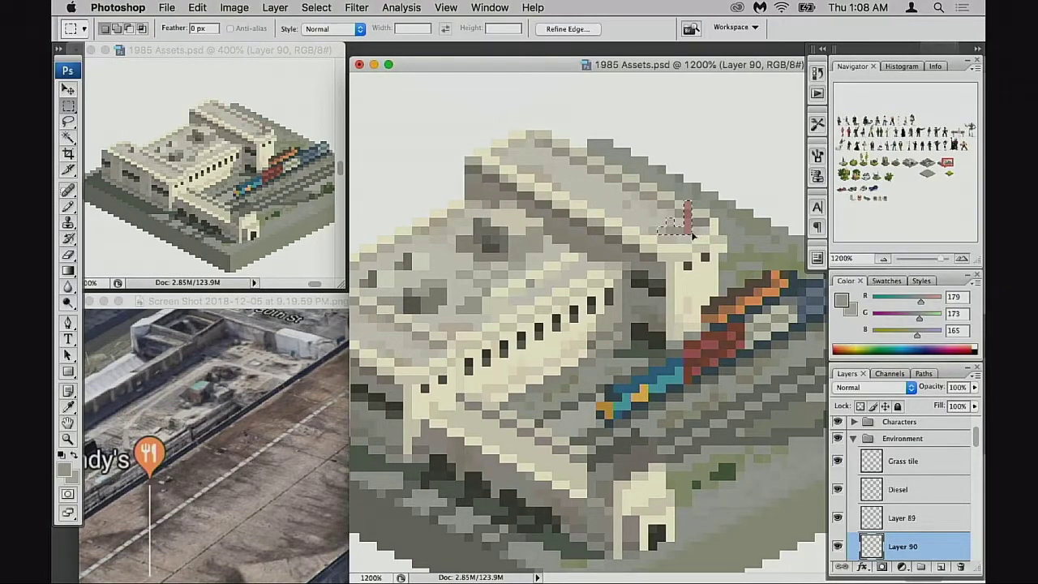
left_click_drag(690, 234, 652, 220)
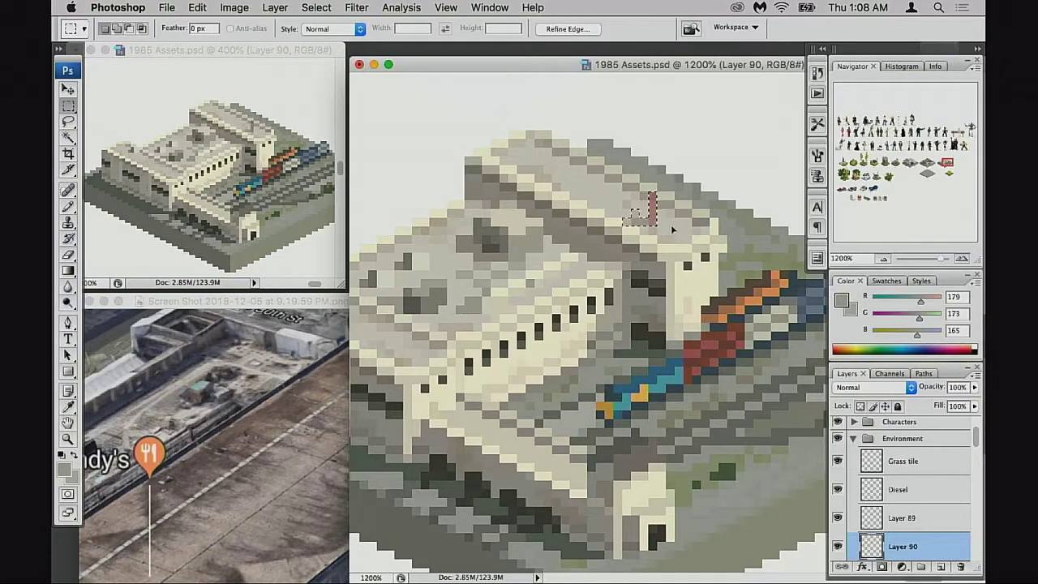
left_click(672, 226)
Step: Add a cream band to the middle of the red mast with the Pencil, using sampled RGB 255, 248, 223
key("e")
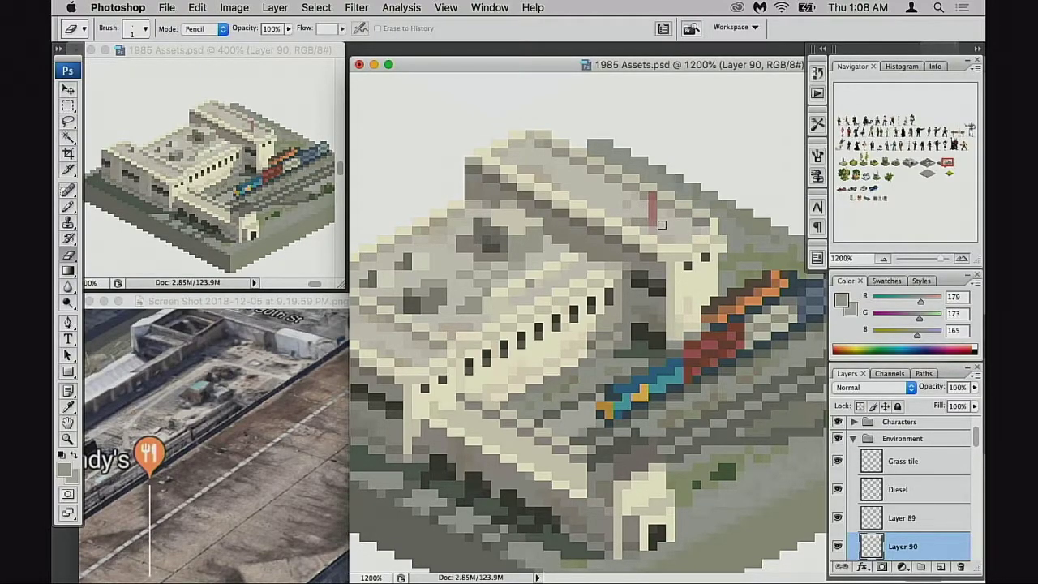
scroll(662, 247, "right", 2)
scroll(662, 248, "up", 1)
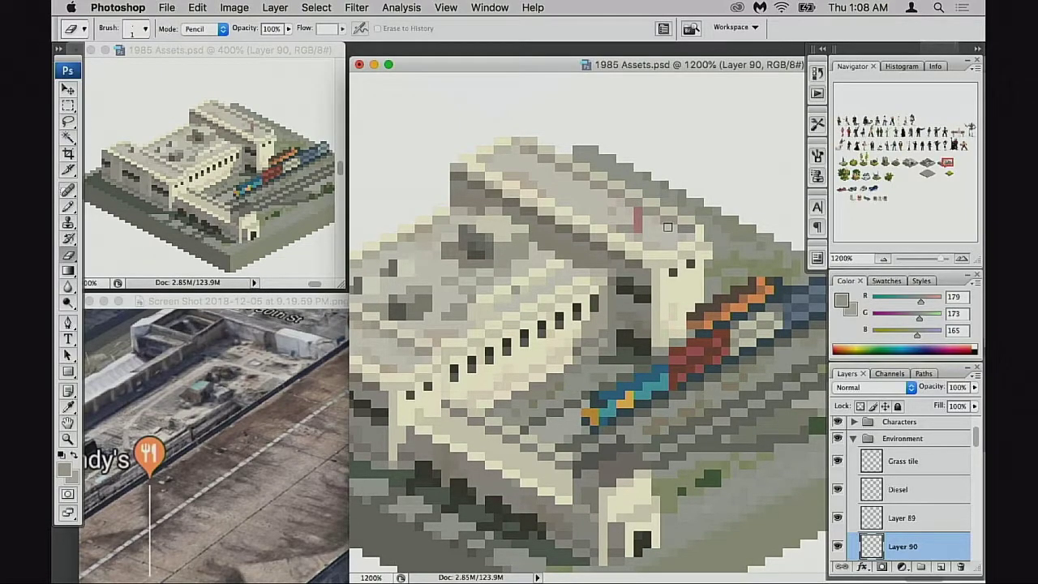
key("b")
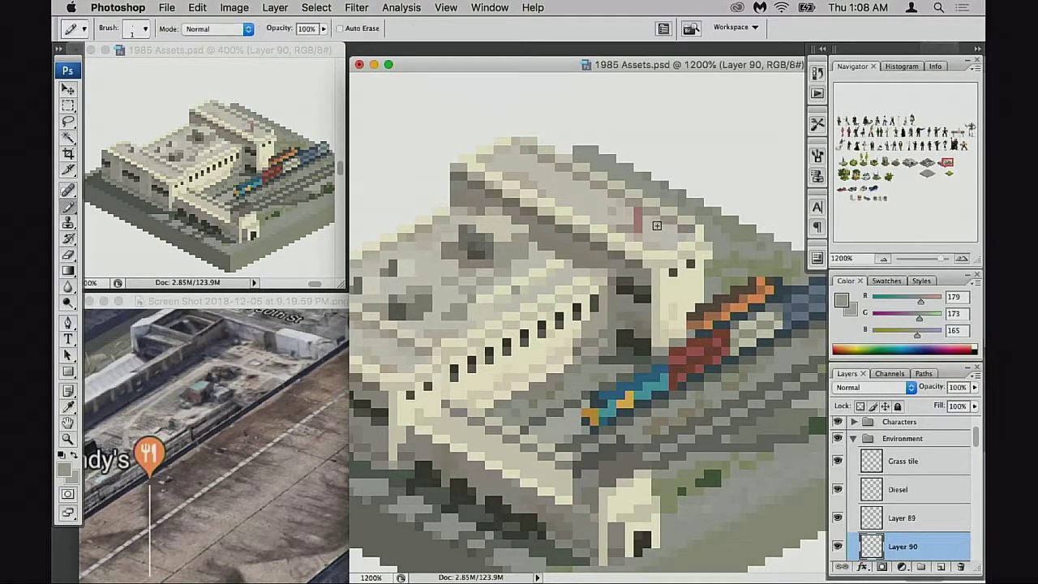
left_click(687, 273, "alt")
left_click(640, 219)
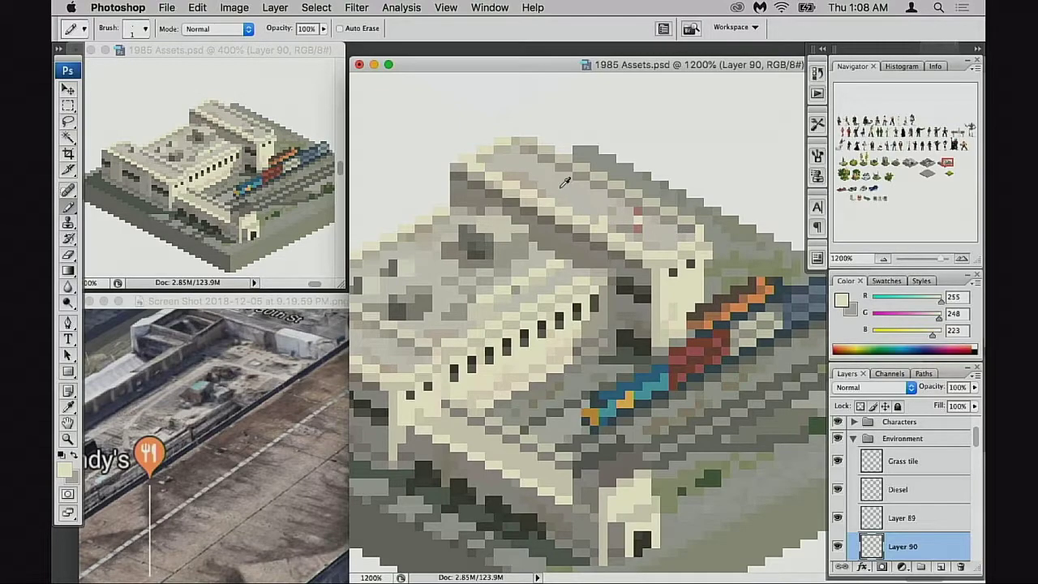
Step: Sample RGB 125, 121, 117 from the roof equipment, undo the latest strokes and retry the mast's banding in RGB 255, 248, 223
left_click(484, 242, "alt")
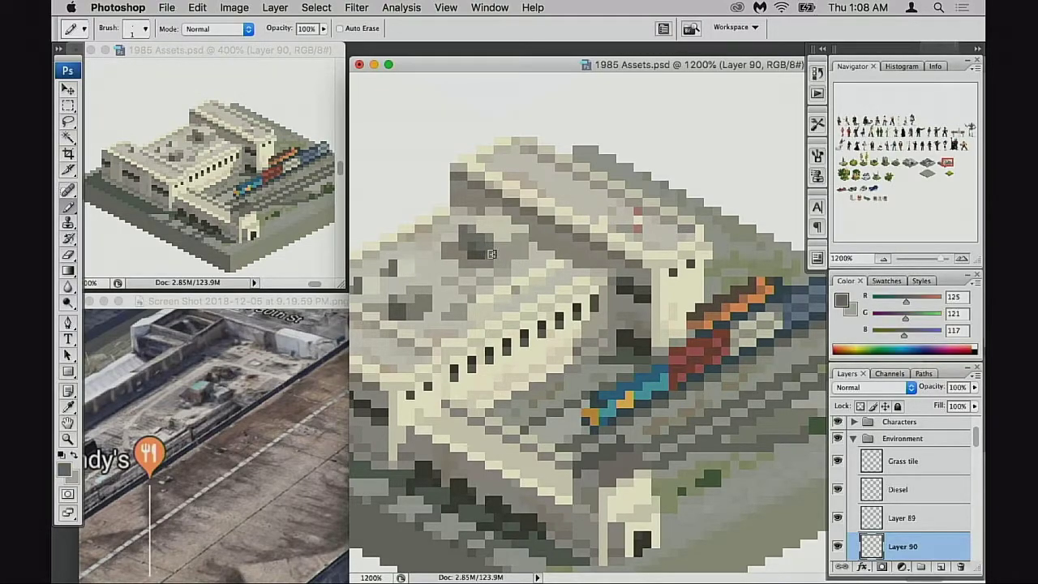
key("alt+super+z")
key("alt+super+z")
key("alt+super+z")
left_click(640, 216, "alt")
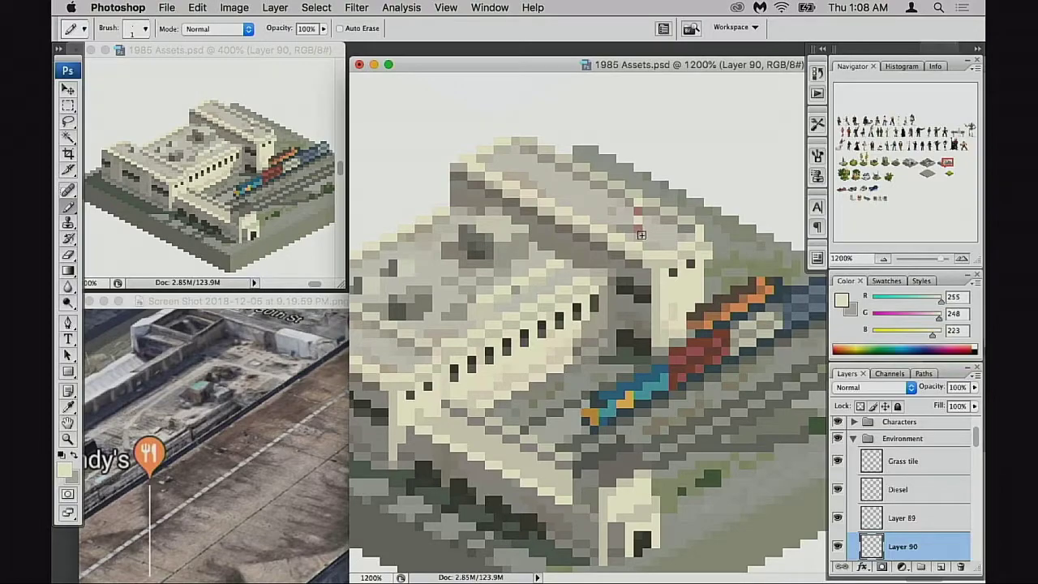
key("super+z")
Step: Paint a small roof vent midway along the tall block in RGB 132, 129, 125, with shading pixels in RGB 179, 173, 165
left_click(475, 236, "alt")
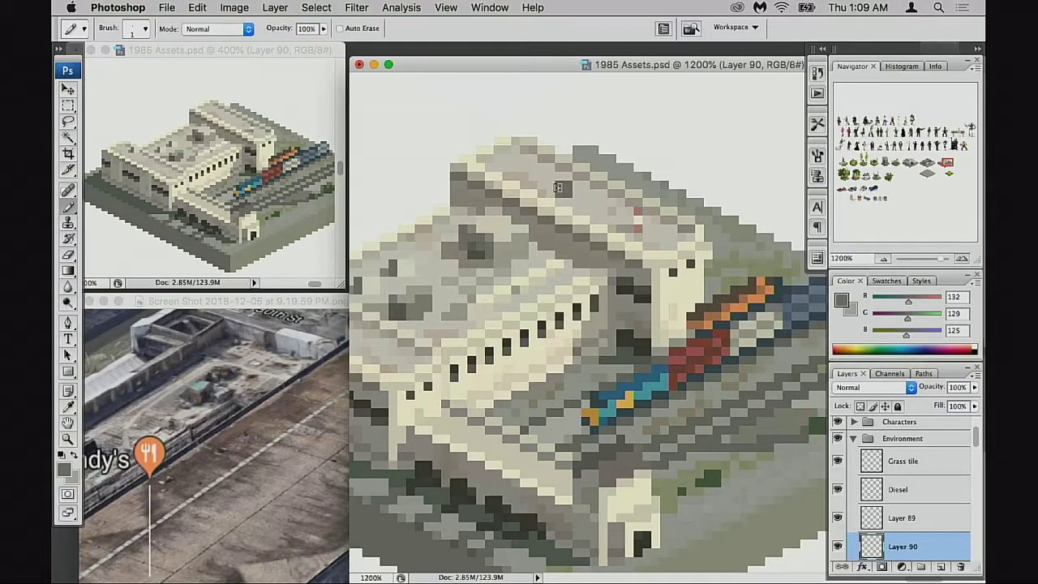
left_click(572, 180, "alt")
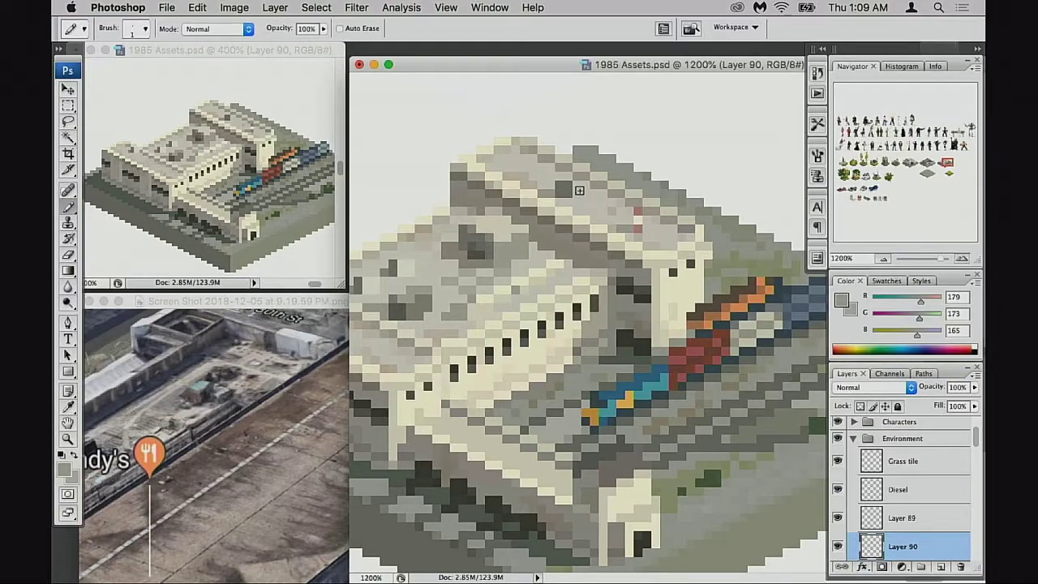
left_click(572, 191, "alt")
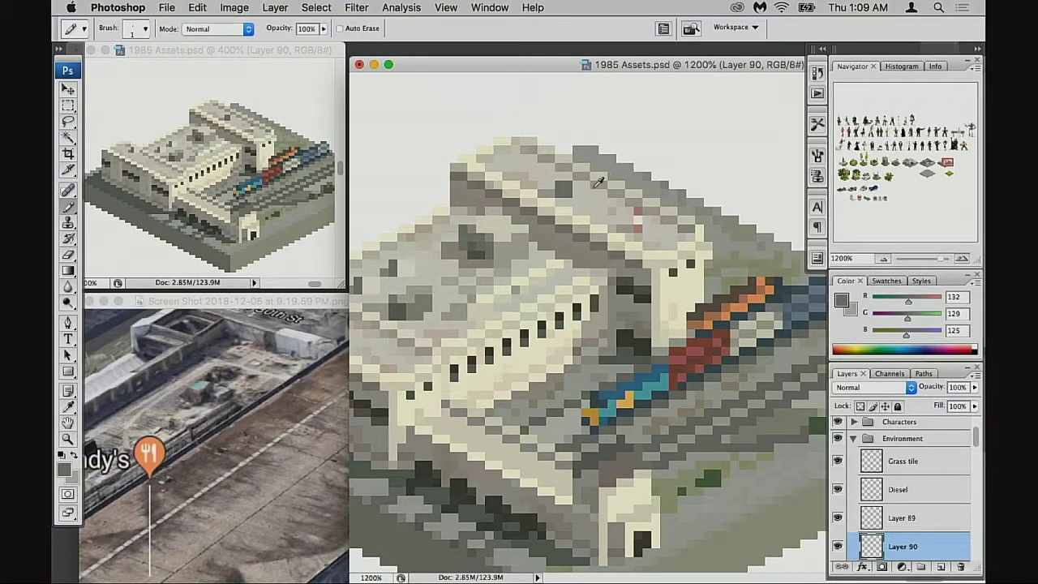
left_click(600, 181, "alt")
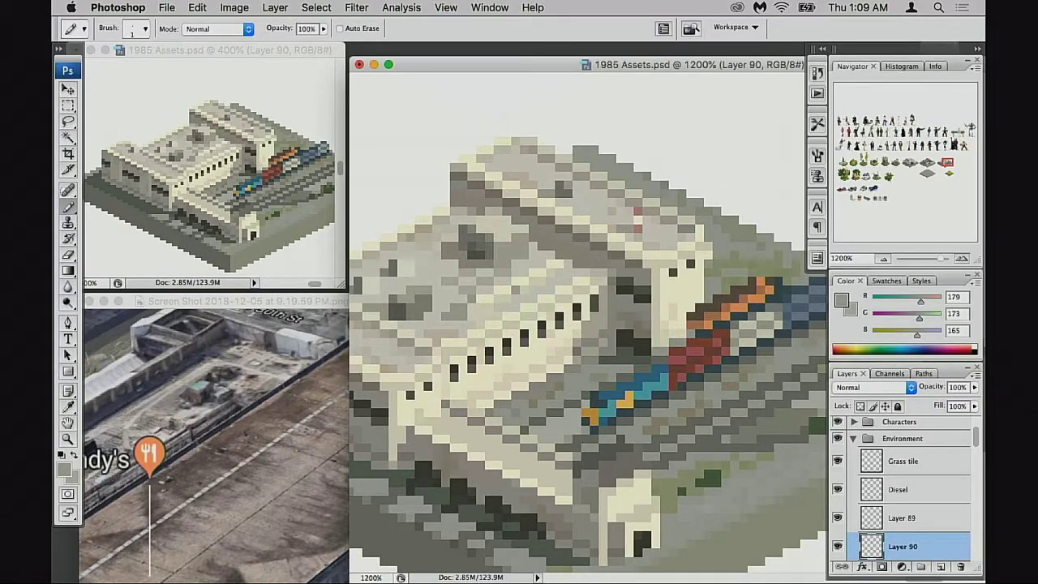
Step: Copy the small roof vent toward the tall block's far end, nudge the copy up one pixel and deselect it
key("m")
mouse_move(573, 195)
left_mouse_down()
mouse_move(595, 201)
mouse_move(584, 205)
left_mouse_up()
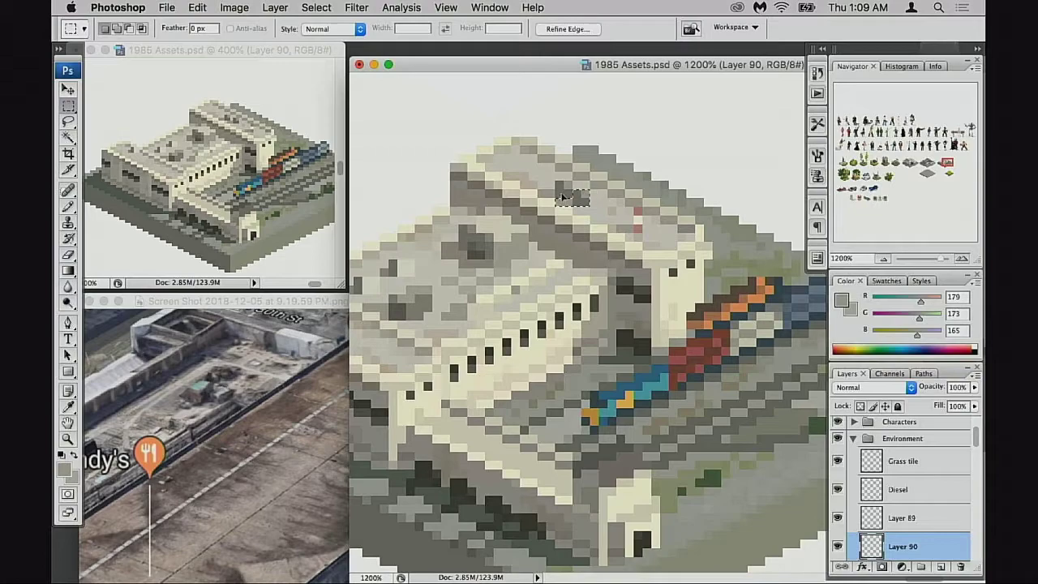
left_click_drag(589, 208, 535, 183)
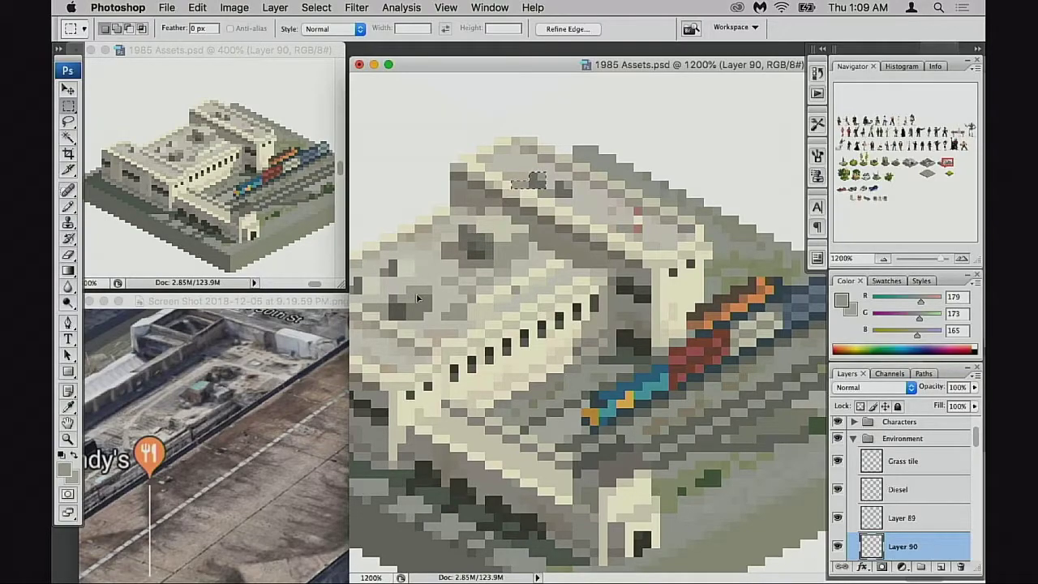
key("Up")
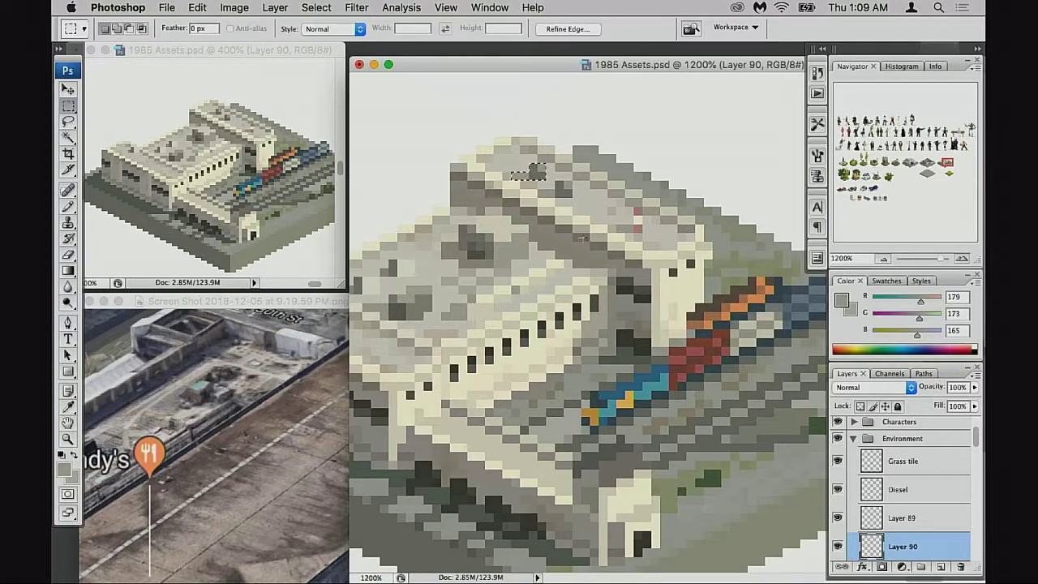
key("super+d")
left_click(558, 285, "alt")
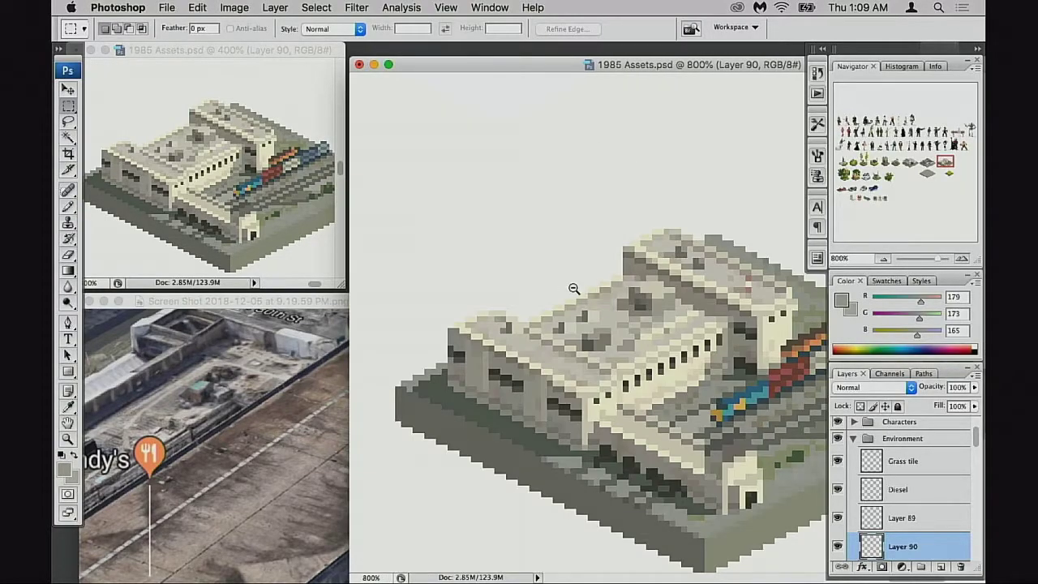
Step: Examine the train station tile and the neighbouring environment tiles at several zoom levels
left_click(575, 289, "alt")
left_click_drag(600, 288, 588, 272)
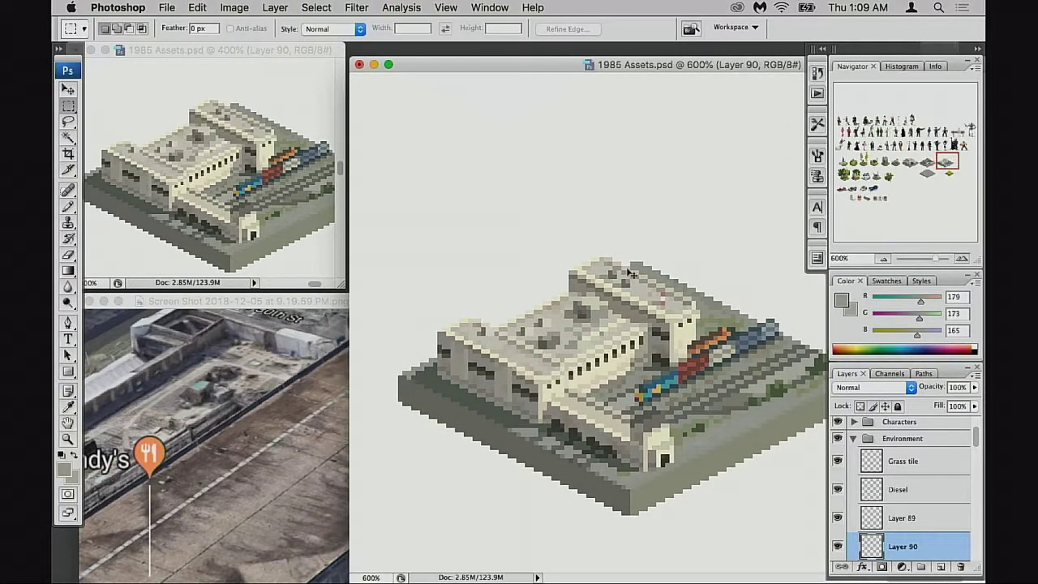
left_click(624, 319, "alt")
left_click(606, 321, "alt")
left_click_drag(609, 323, 655, 290)
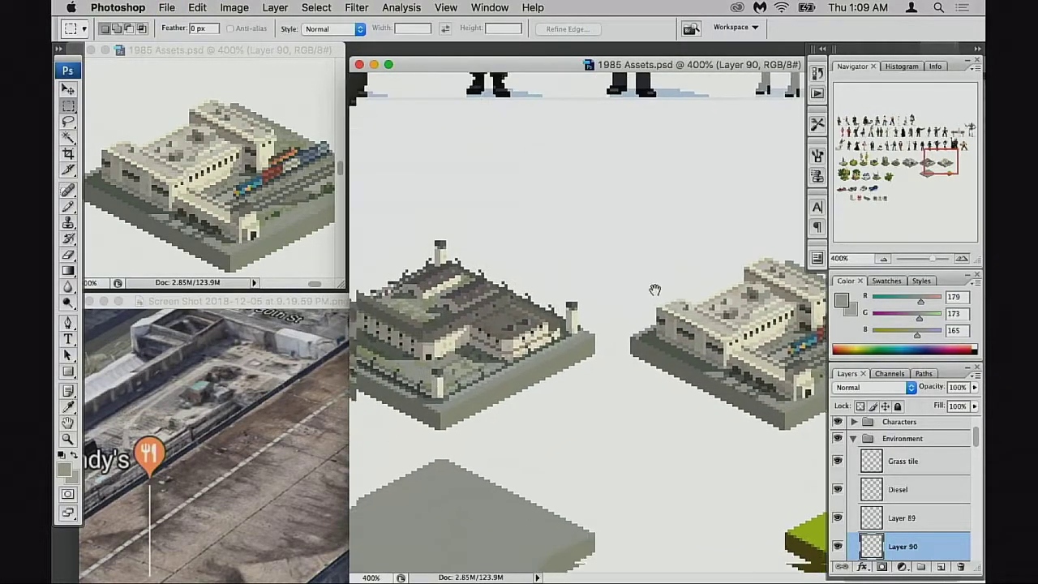
scroll(655, 290, "right", 5)
scroll(655, 290, "down", 2)
left_click(649, 324, "alt")
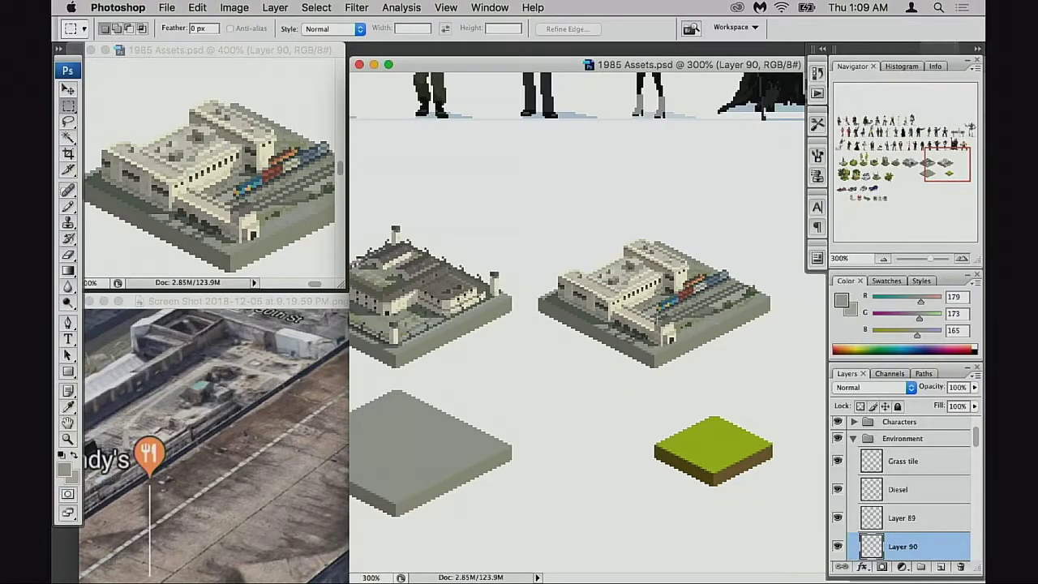
left_click_drag(674, 283, 740, 345)
left_click_drag(691, 324, 786, 344)
left_click(637, 354, "alt")
scroll(680, 346, "right", 5)
scroll(680, 347, "up", 2)
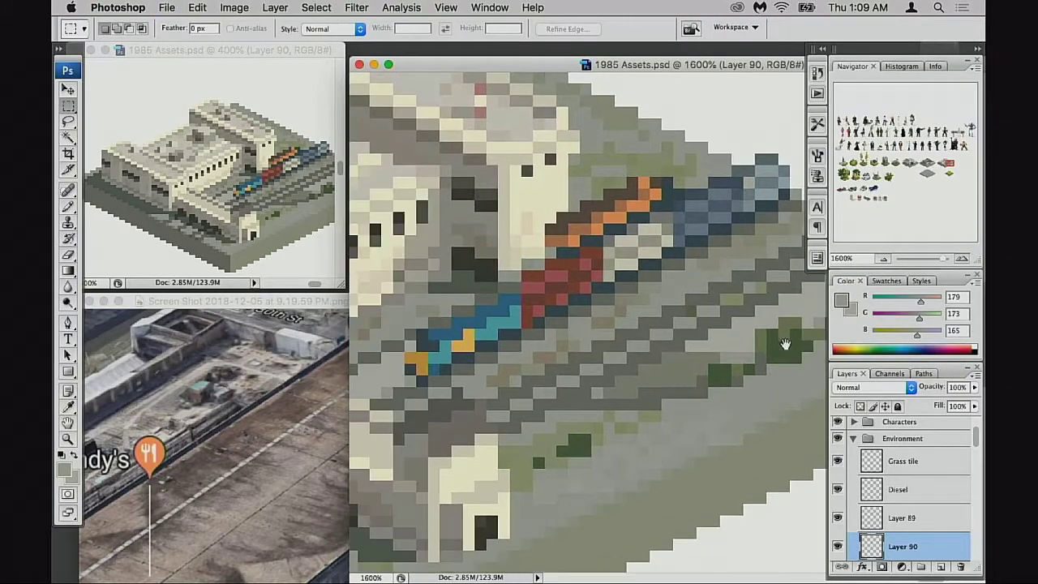
Step: Try a vertical Pencil post in a dark blue-grey sampled from the train on the railway tracks, and undo it
left_click_drag(603, 344, 524, 326)
scroll(693, 334, "right", 5)
scroll(692, 334, "up", 2)
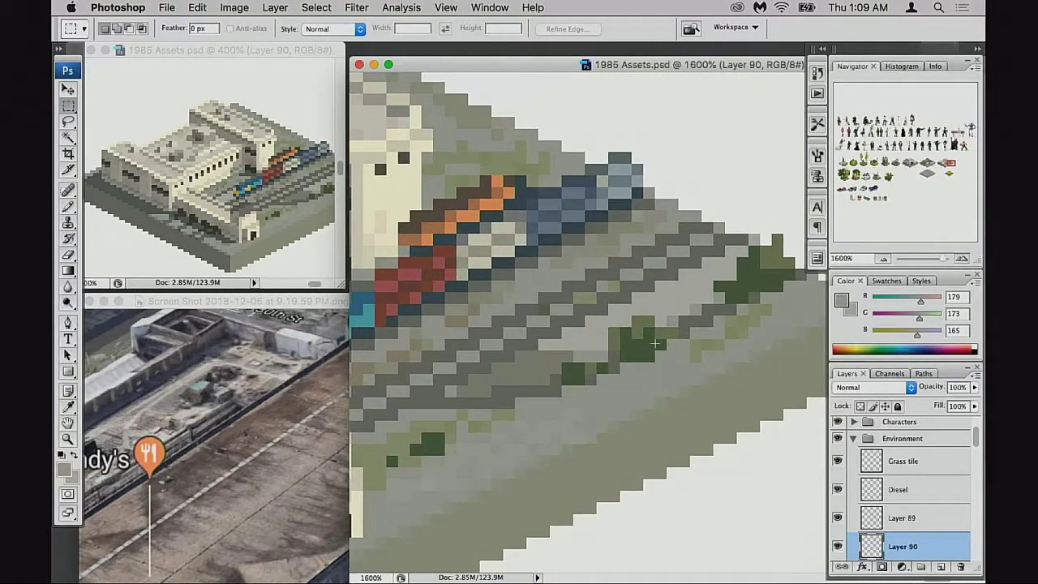
key("b")
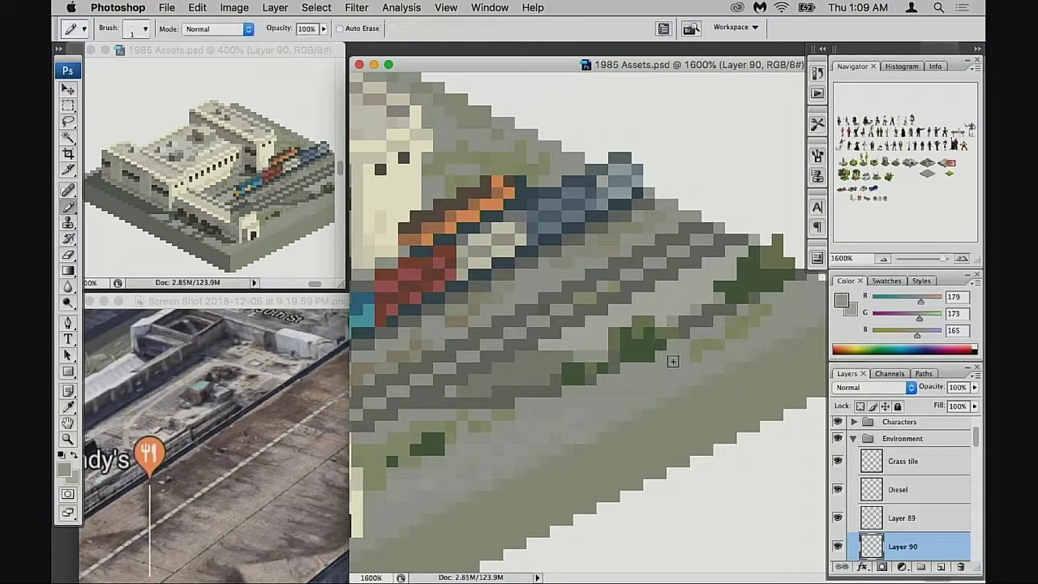
left_click(605, 307, "alt")
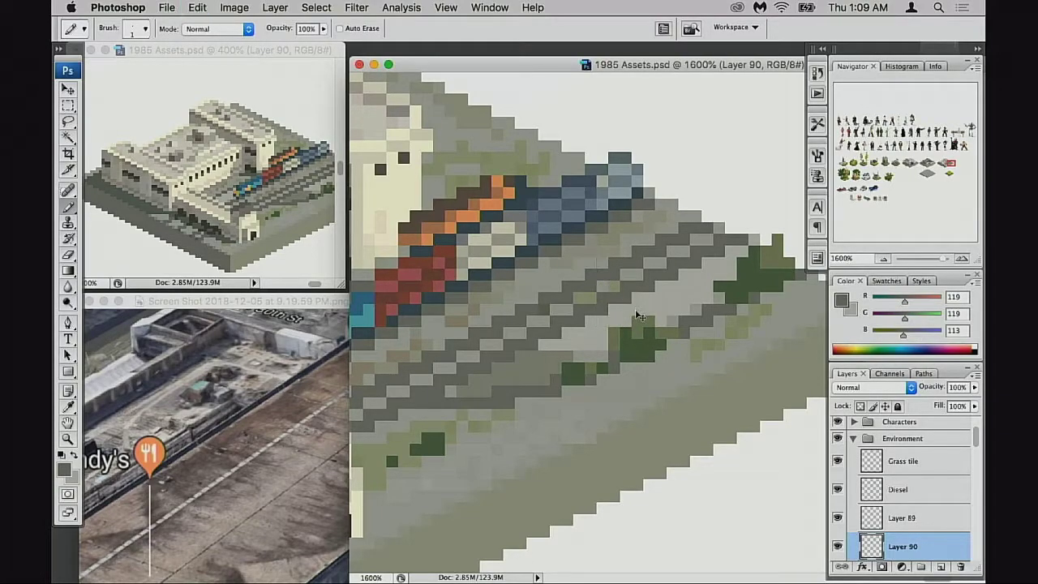
left_click(560, 234, "alt")
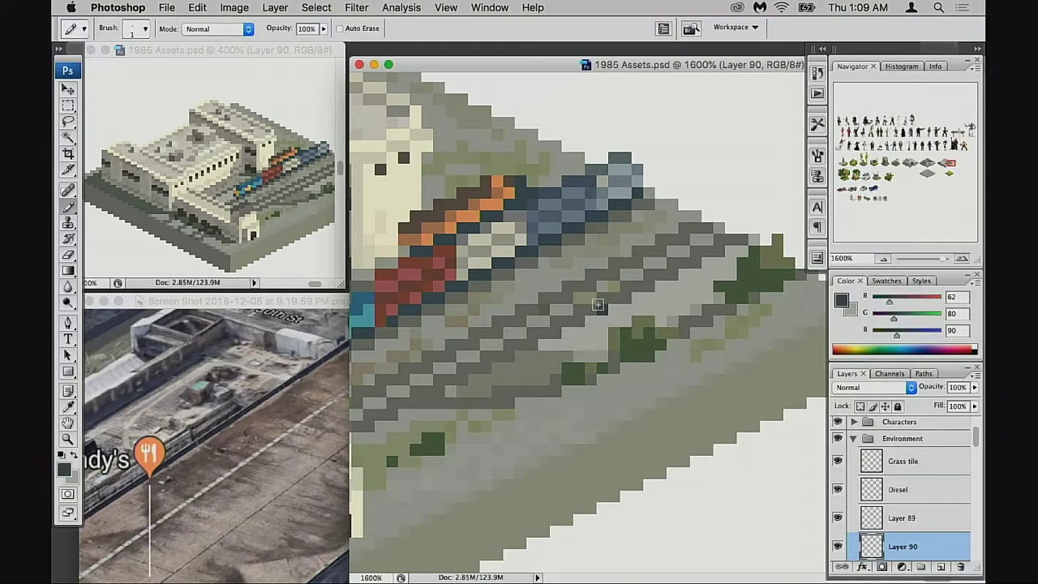
left_click_drag(598, 304, 600, 261)
key("super+z")
Step: Set the foreground colour to a dark olive grey, RGB 84, 83, 73
left_click(69, 472)
left_click(612, 204)
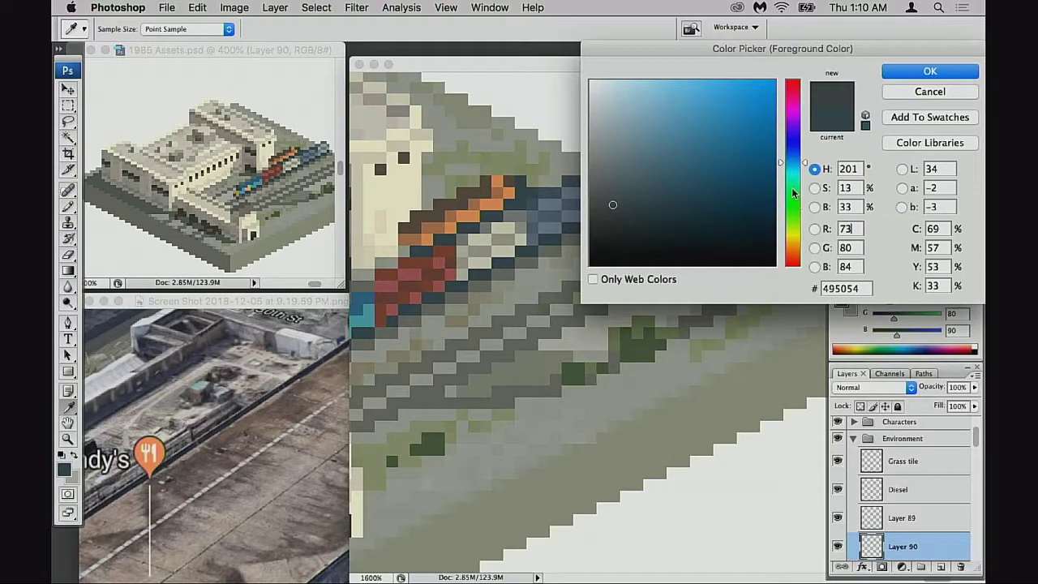
left_click_drag(799, 164, 799, 244)
left_click(902, 76)
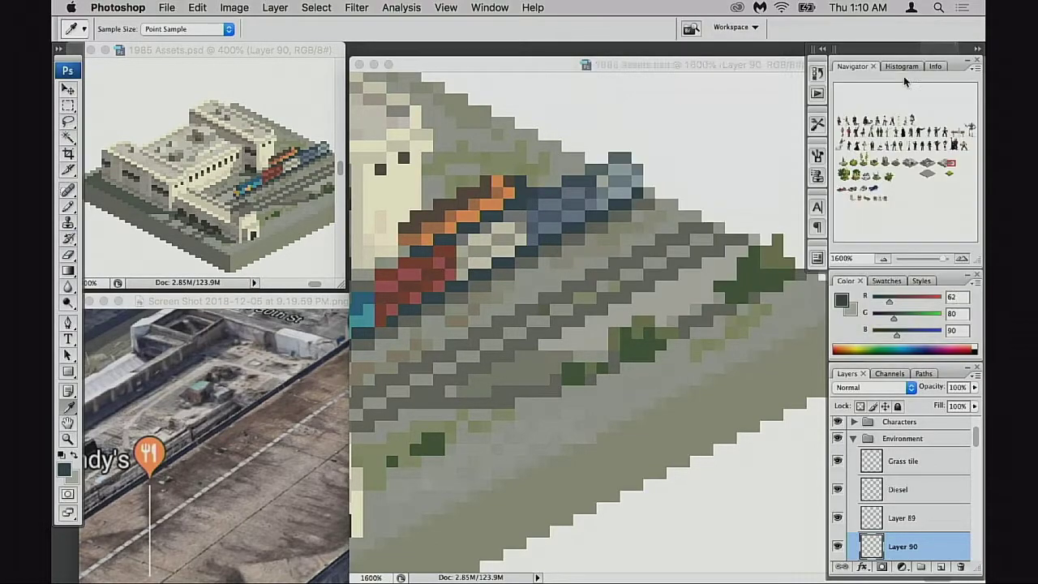
Step: Try one dark vertical post on the middle of the tracks and another near their far end, and undo both
left_click_drag(590, 318, 590, 272)
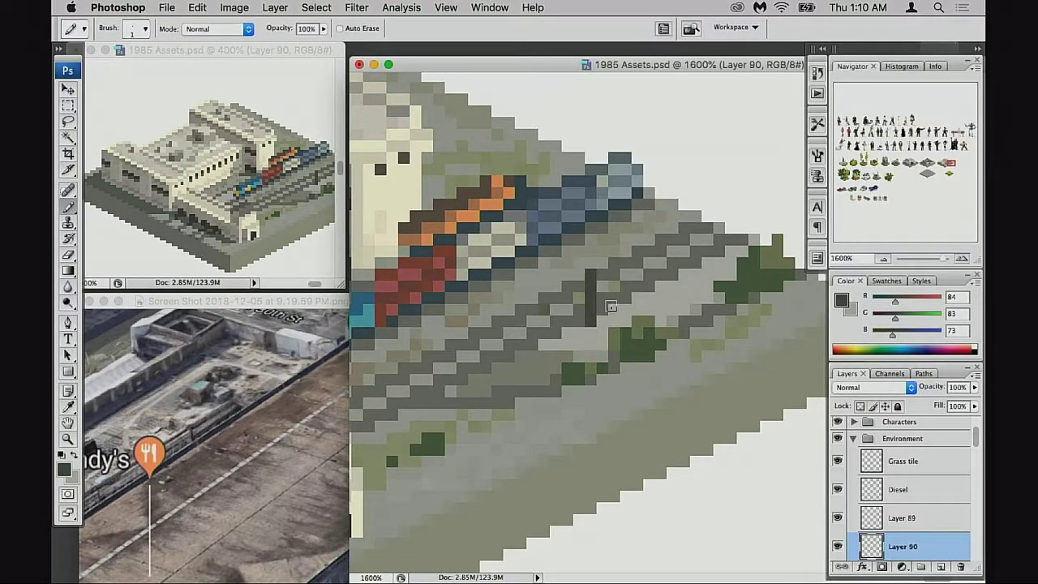
scroll(627, 309, "right", 3)
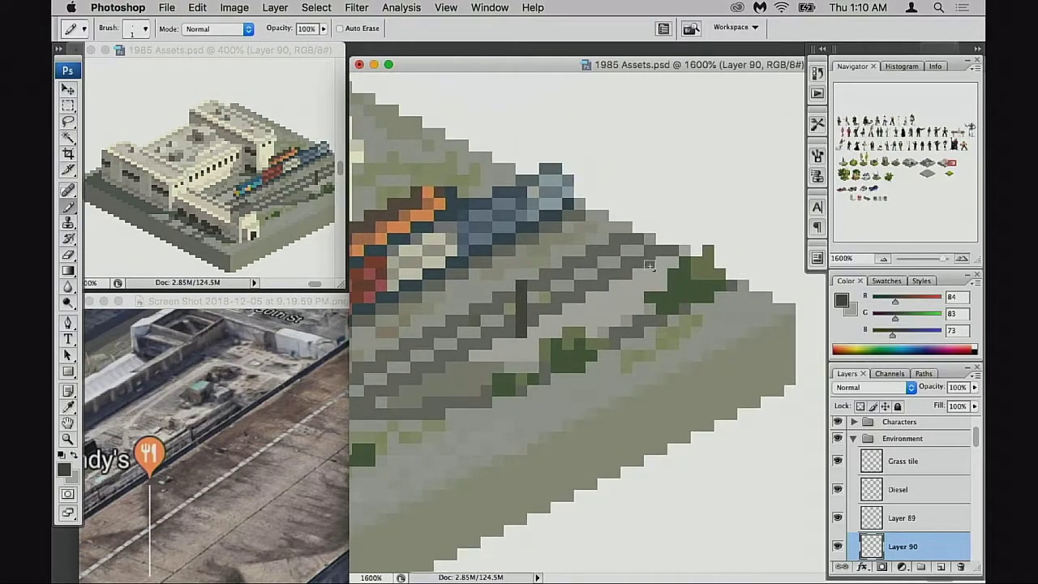
left_click_drag(649, 268, 649, 236)
key("super+alt+z")
key("super+alt+z")
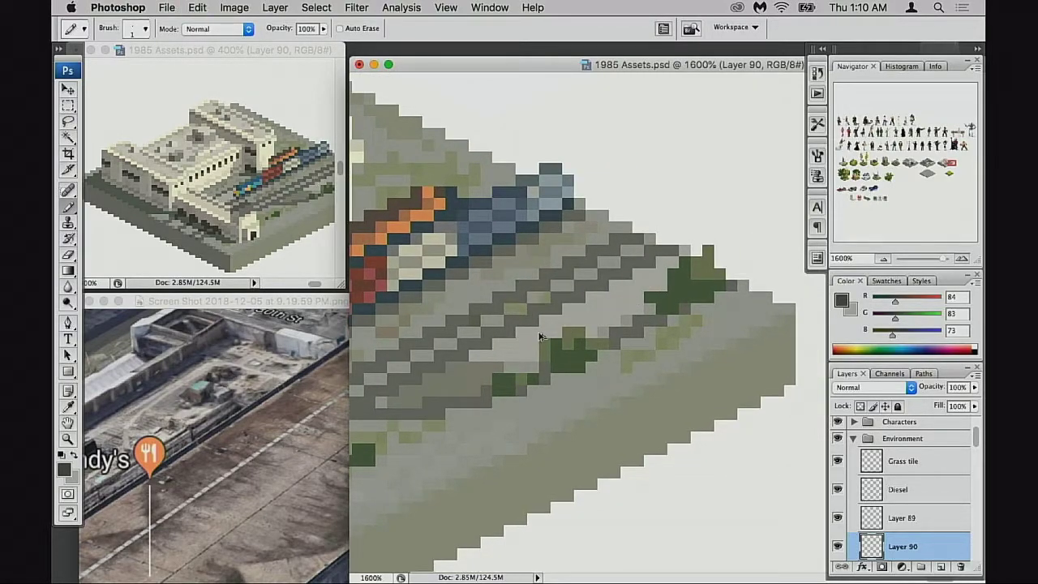
Step: Draw two dark one-pixel-wide signal posts on the tracks, each with an offset head pixel at its top, and check them in the 400% view
left_click_drag(523, 335, 527, 301)
key("super+z")
left_click_drag(525, 336, 511, 270)
key("super+z")
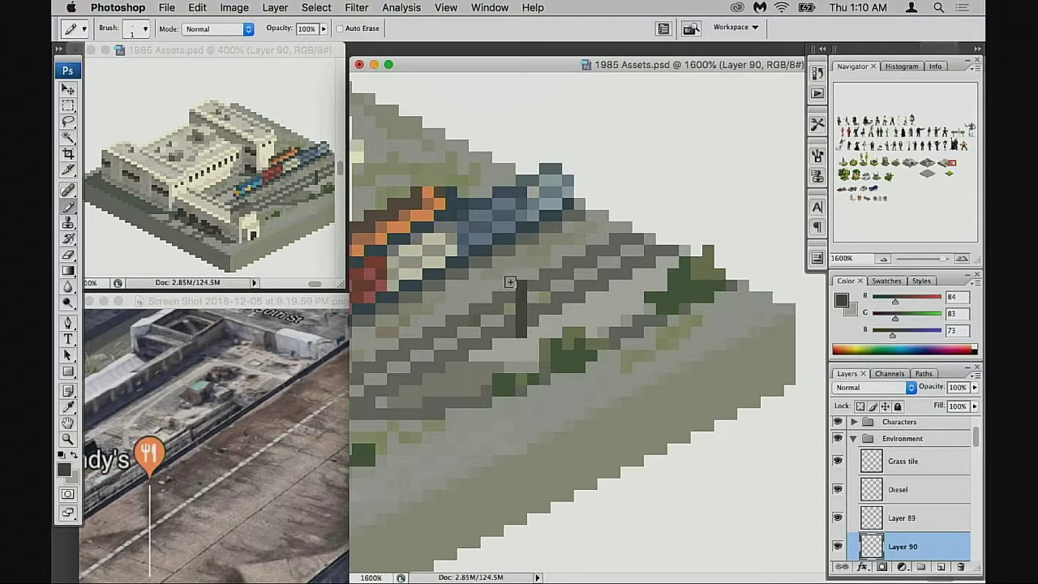
left_click(533, 276)
left_click_drag(637, 271, 647, 226)
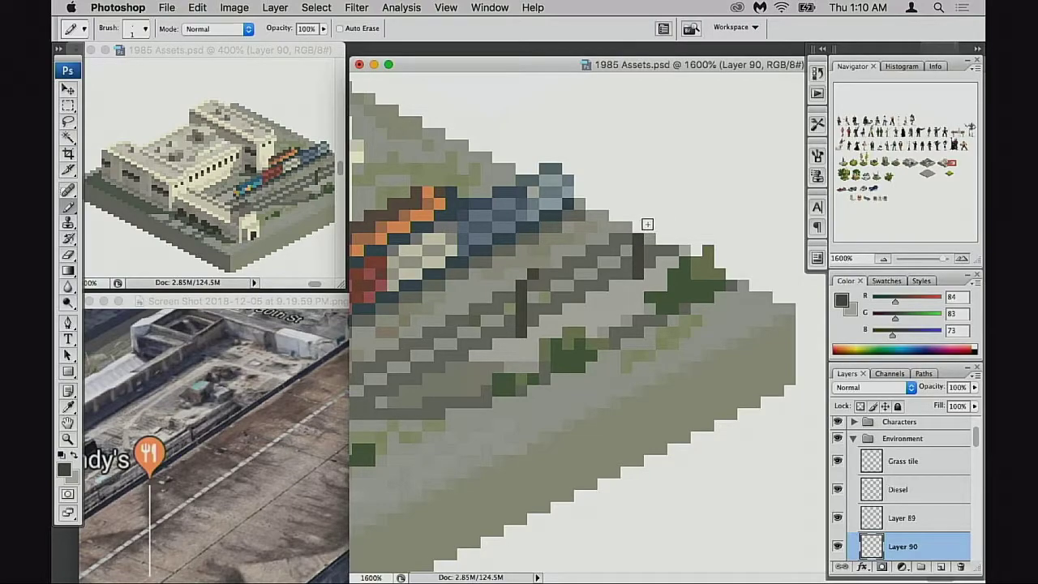
left_click(340, 281)
left_click_drag(318, 231, 244, 250)
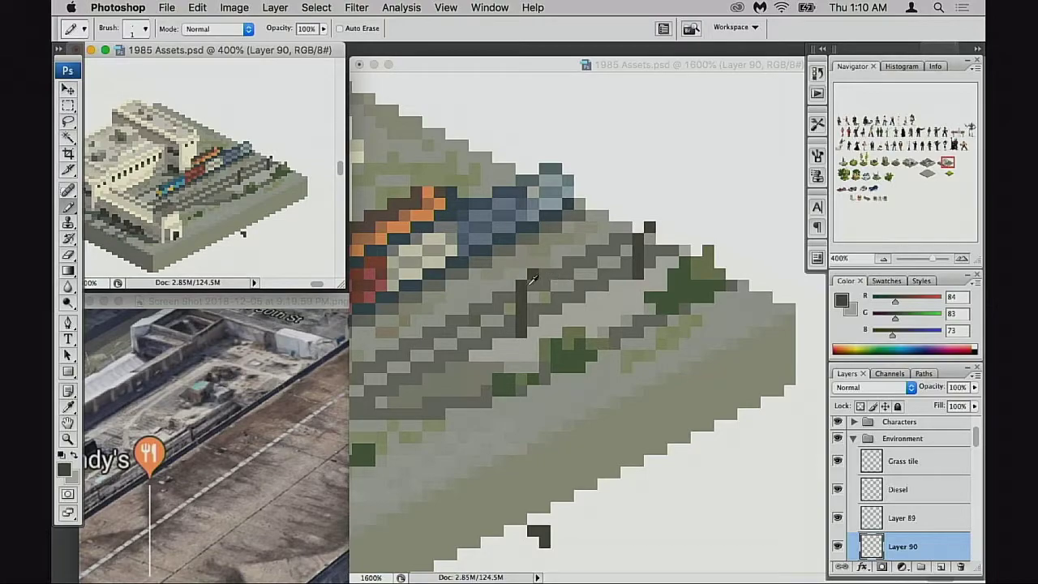
Step: Try light grey highlight pixels, RGB 191, 188, 182, on and beside the two signal posts, and undo them
left_click(581, 315, "alt")
left_click(536, 288)
left_click_drag(533, 275, 533, 288)
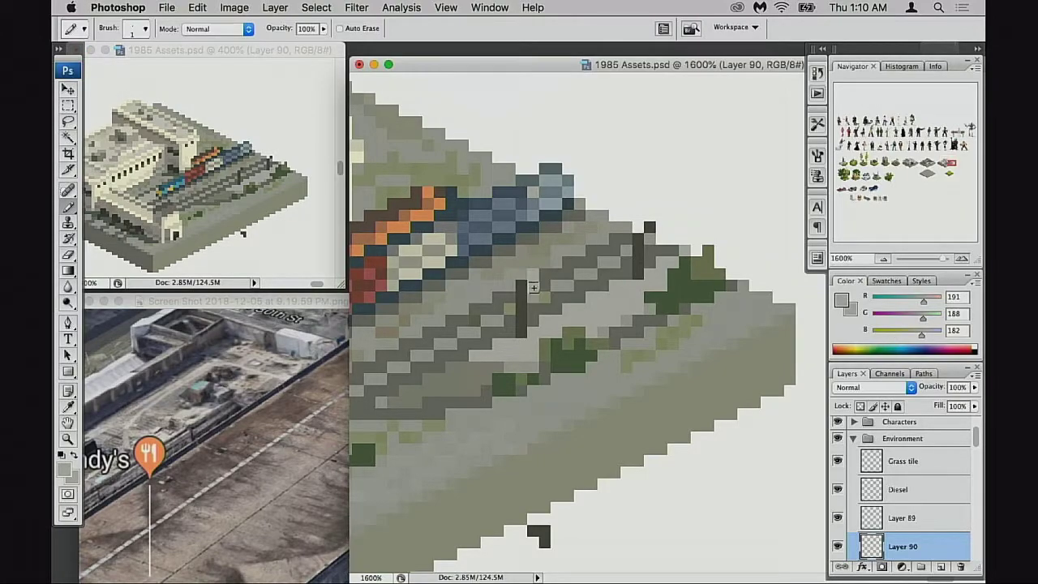
key("super+z")
left_click(535, 289)
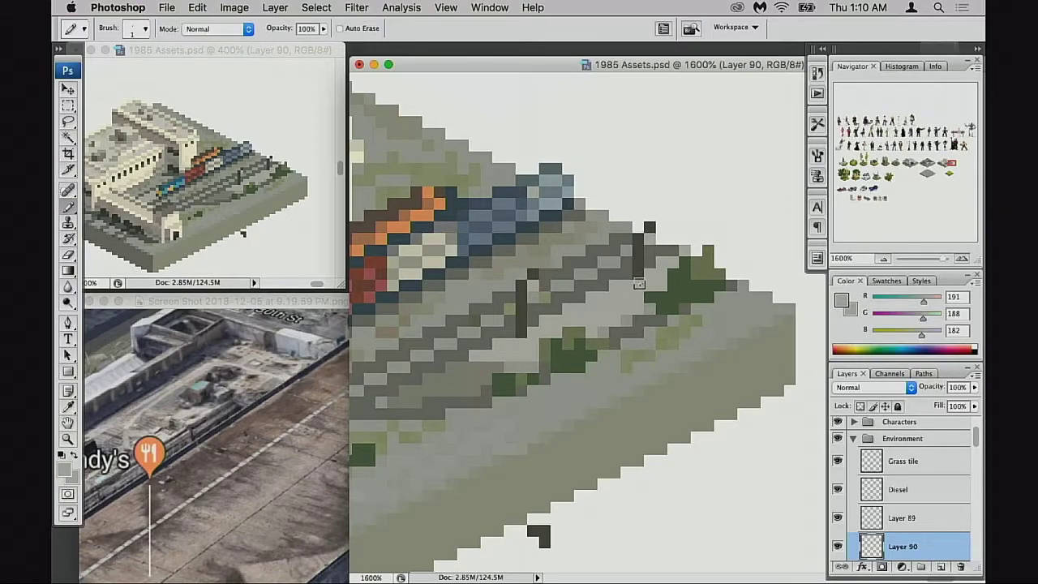
left_click_drag(526, 286, 524, 299)
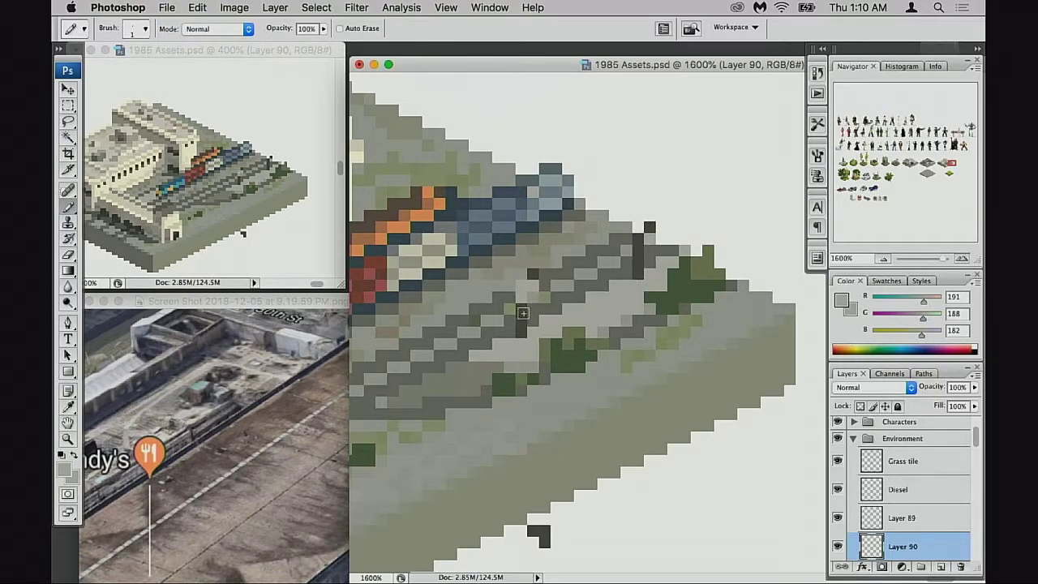
key("super+z")
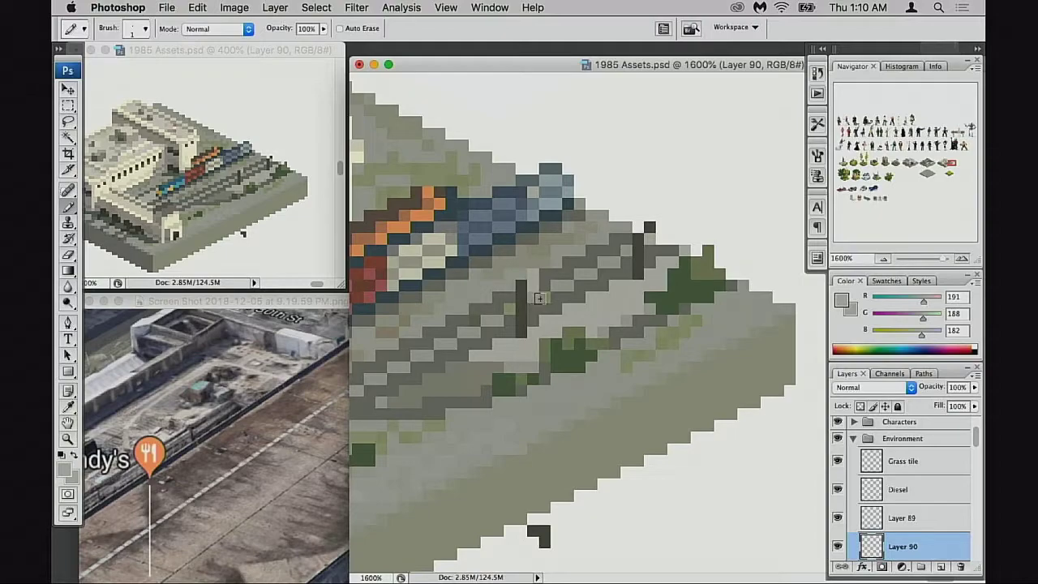
left_click(522, 286)
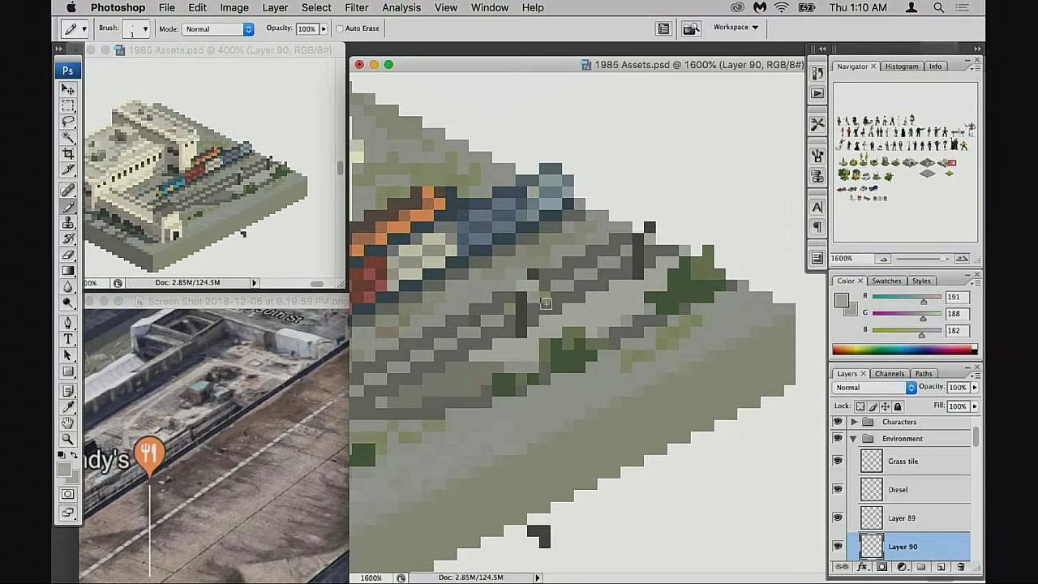
key("alt+super+z")
key("alt+super+z")
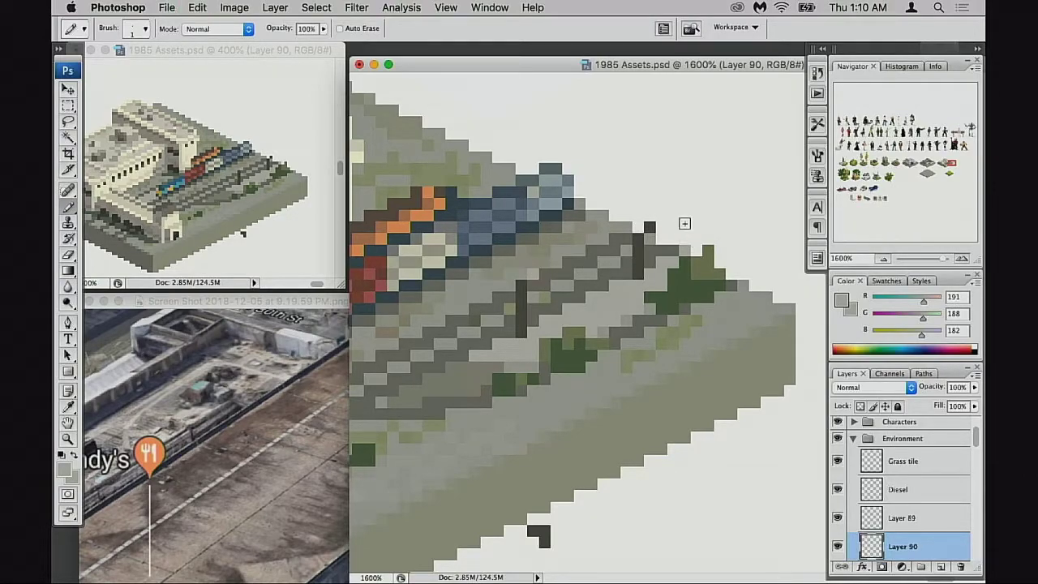
left_click(656, 228)
key("super+z")
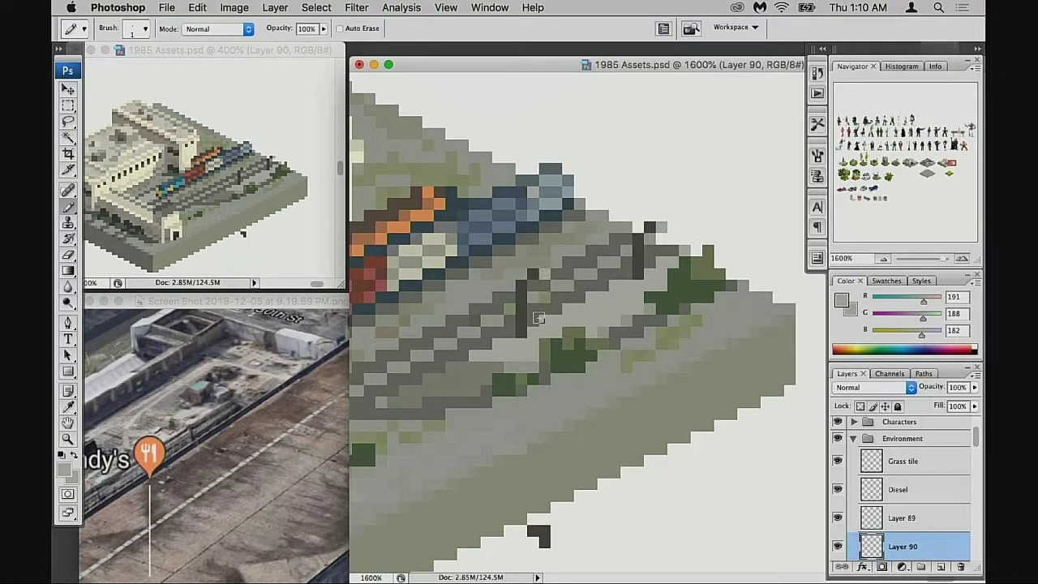
Step: Sample the medium grey of the railway tracks, RGB 119, 119, 113, as the Pencil colour
mouse_move(542, 316)
left_mouse_down()
mouse_move(664, 320)
mouse_move(608, 338)
left_mouse_up()
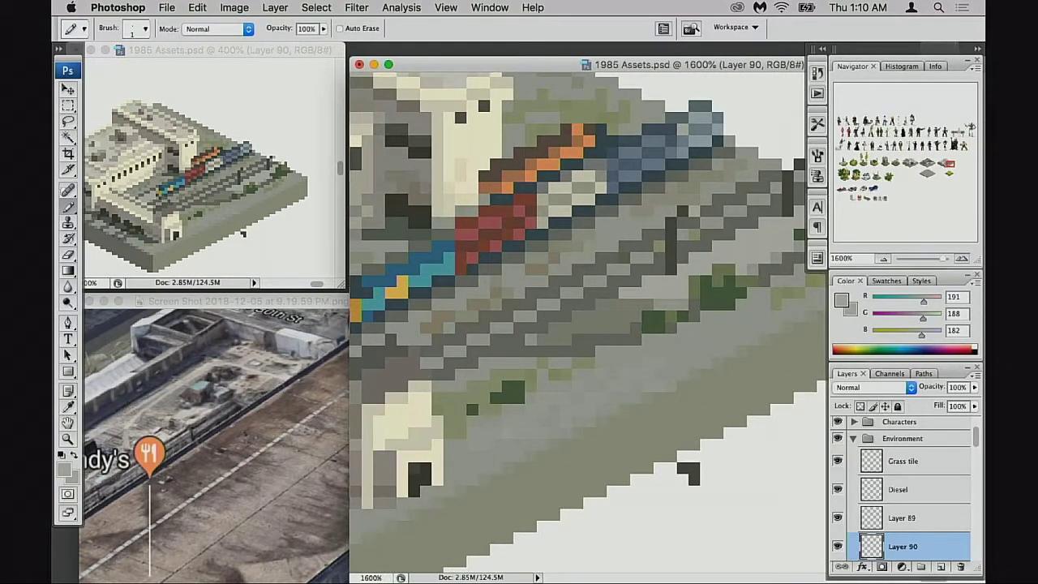
left_click(553, 294, "alt")
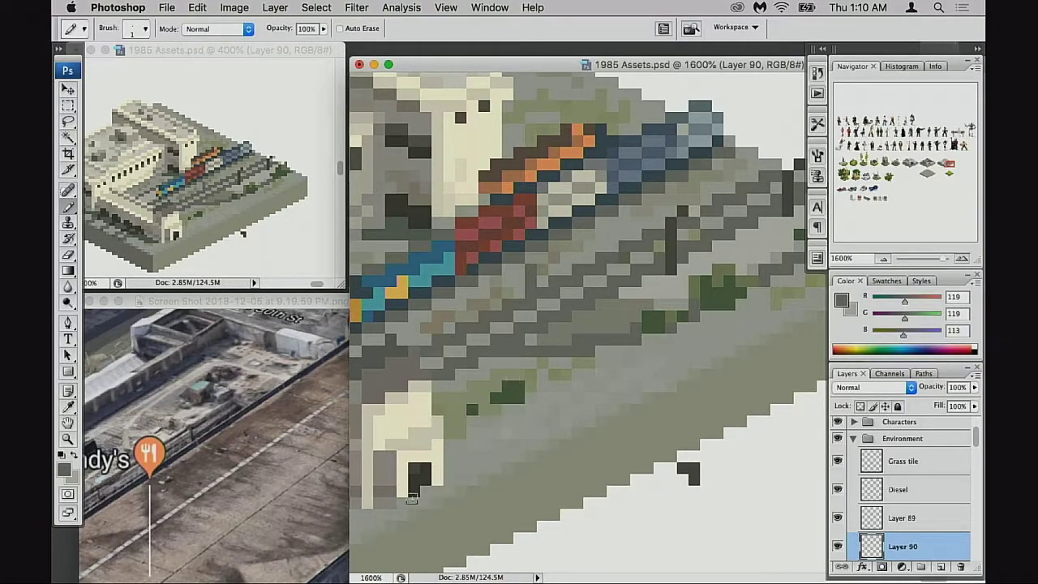
Step: Switch to Chrome and search Google Images for "train lights"
left_click(421, 563)
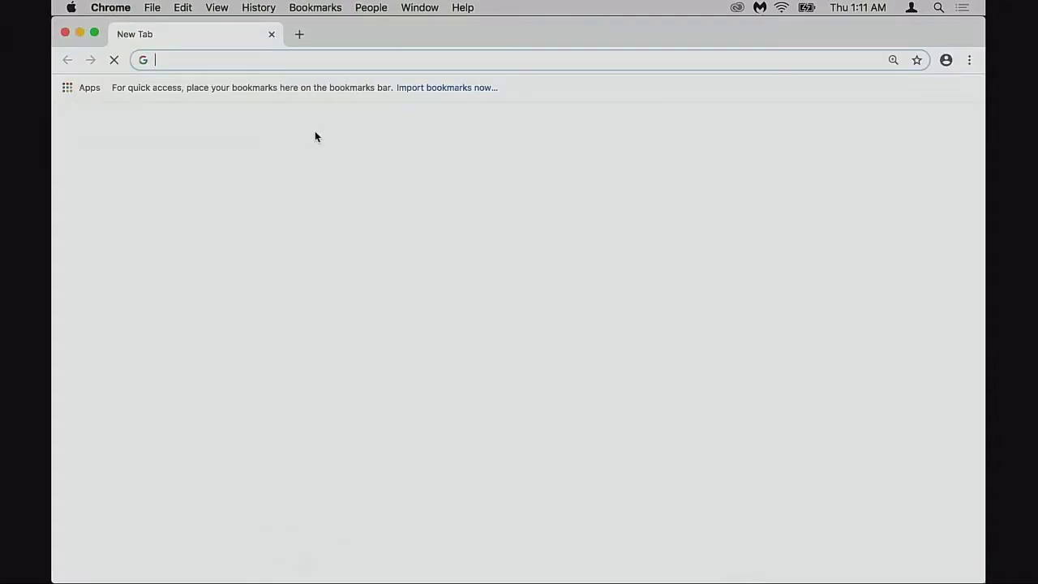
type("train ")
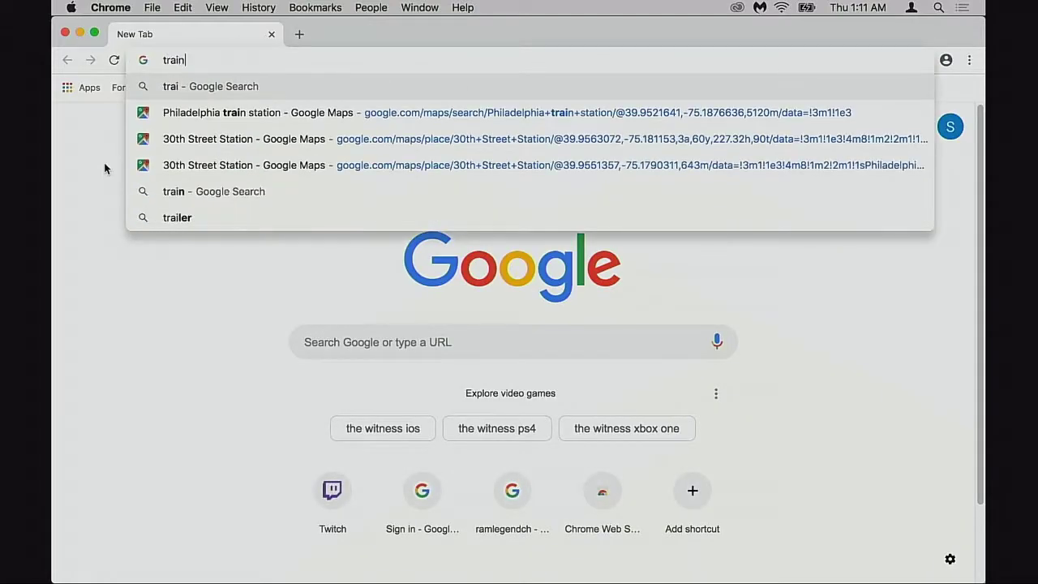
type("lights")
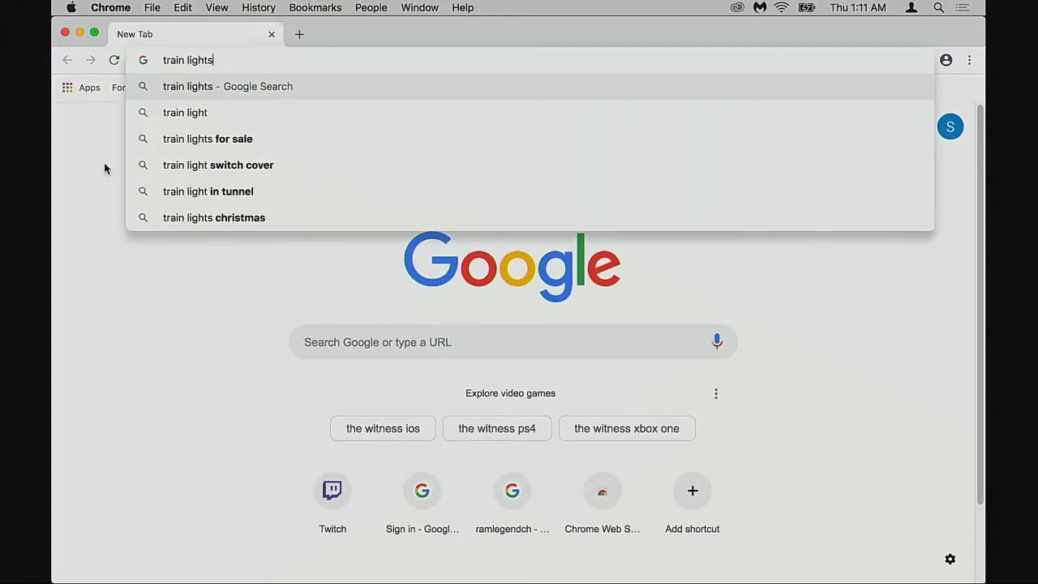
key("Return")
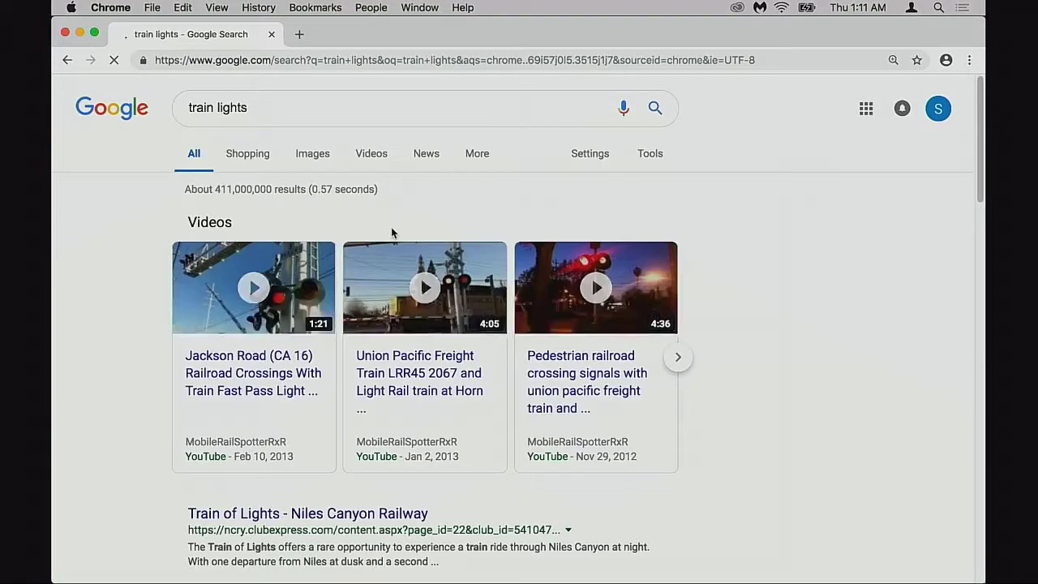
left_click(308, 154)
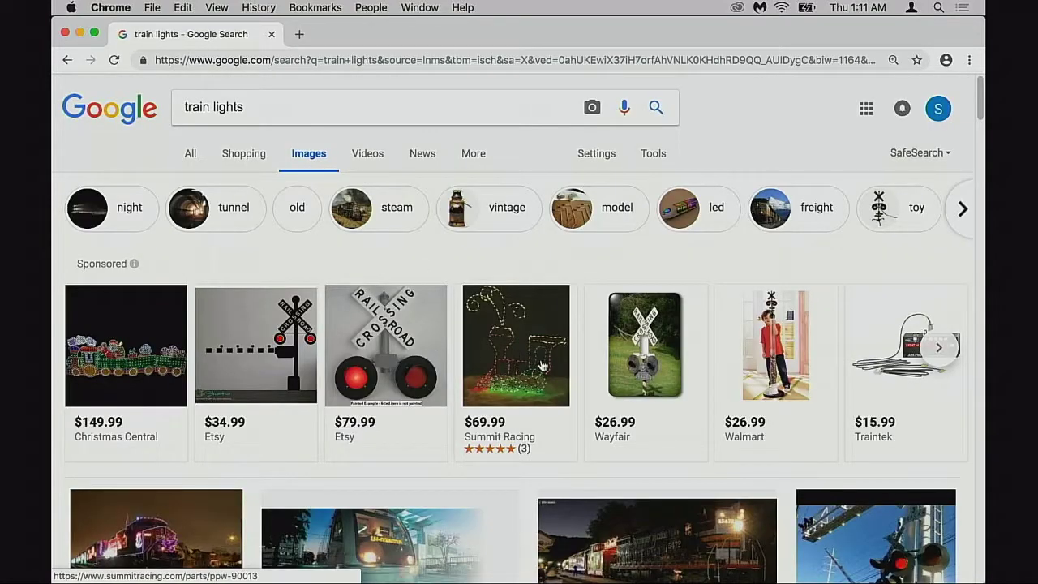
Step: Examine the enlarged night photo of railway signals from pngtree.com as reference, and return to the tile artwork in Photoshop
scroll(550, 367, "down", 3)
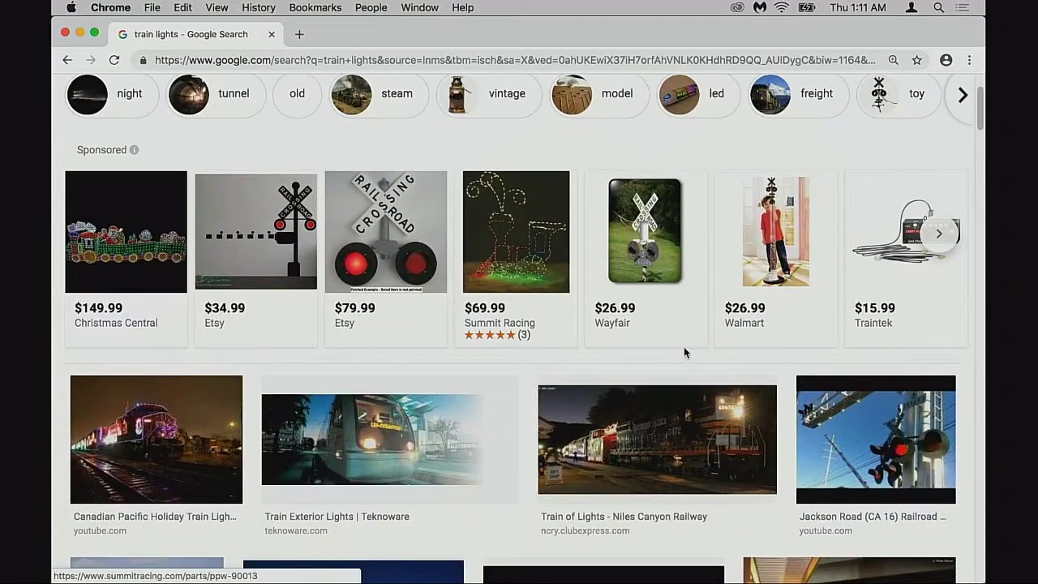
scroll(683, 349, "down", 8)
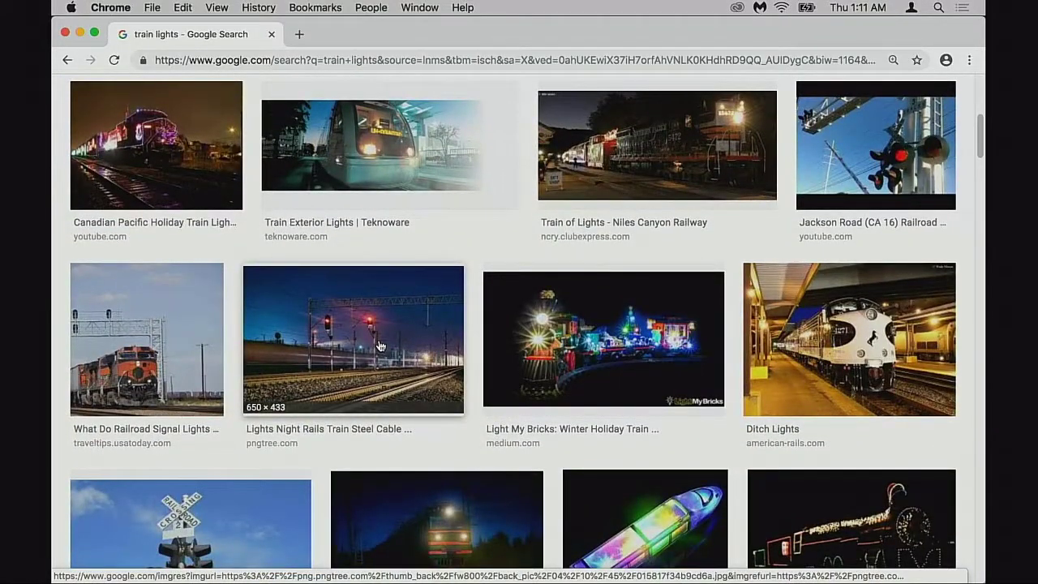
left_click(381, 348)
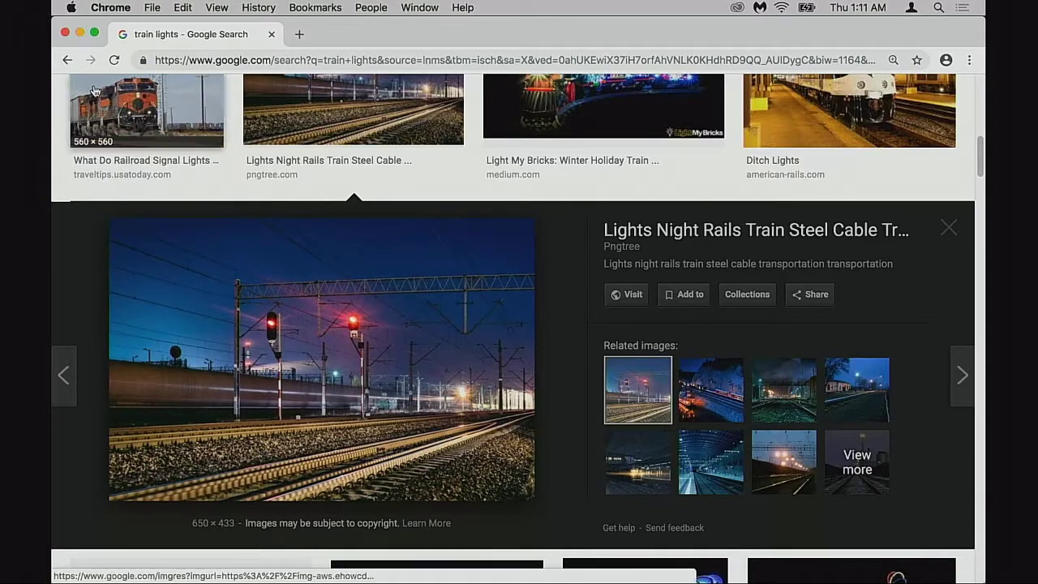
left_click(80, 33)
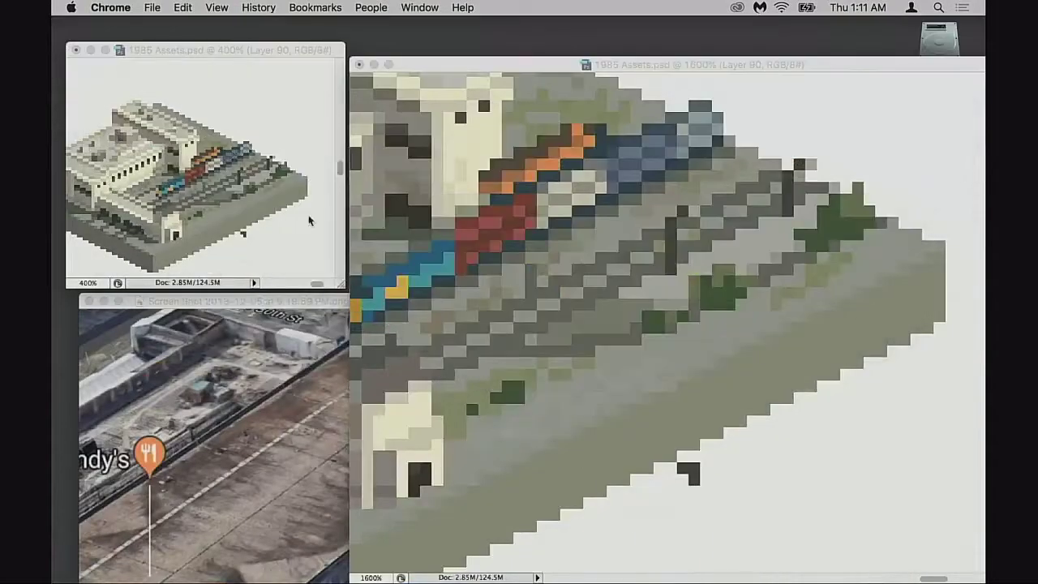
left_click(497, 352)
mouse_move(497, 351)
left_mouse_down()
mouse_move(535, 365)
mouse_move(625, 364)
mouse_move(617, 371)
left_mouse_up()
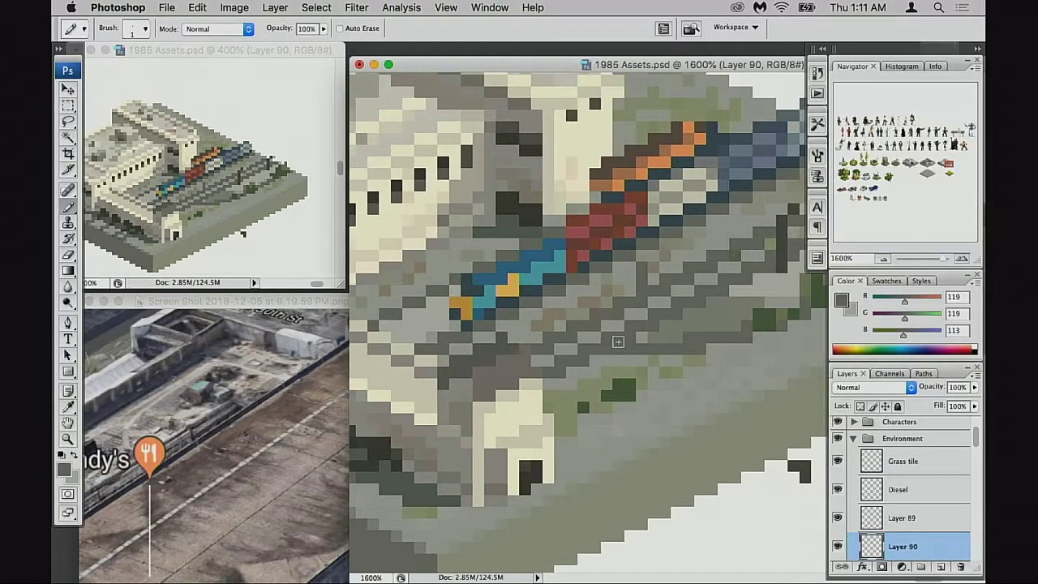
Step: Paint a muted red signal light pixel, RGB 173, 94, 100, on the track bed beside the red train car
left_click(607, 224, "alt")
left_click(643, 268)
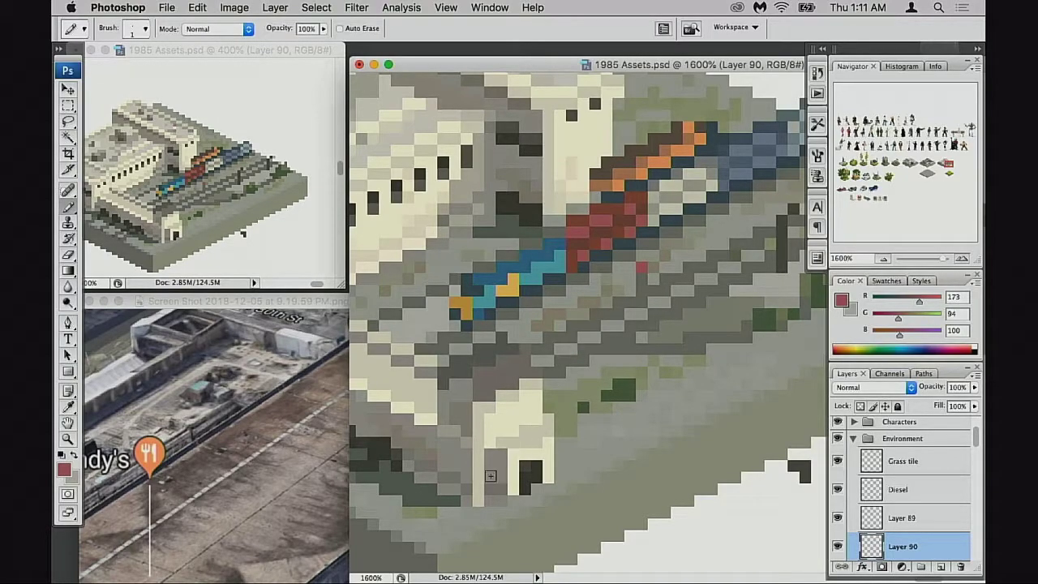
Step: Switch to Chrome, close the enlarged photo and look through the "train lights" image results for signal references
mouse_move(454, 560)
left_click(406, 556)
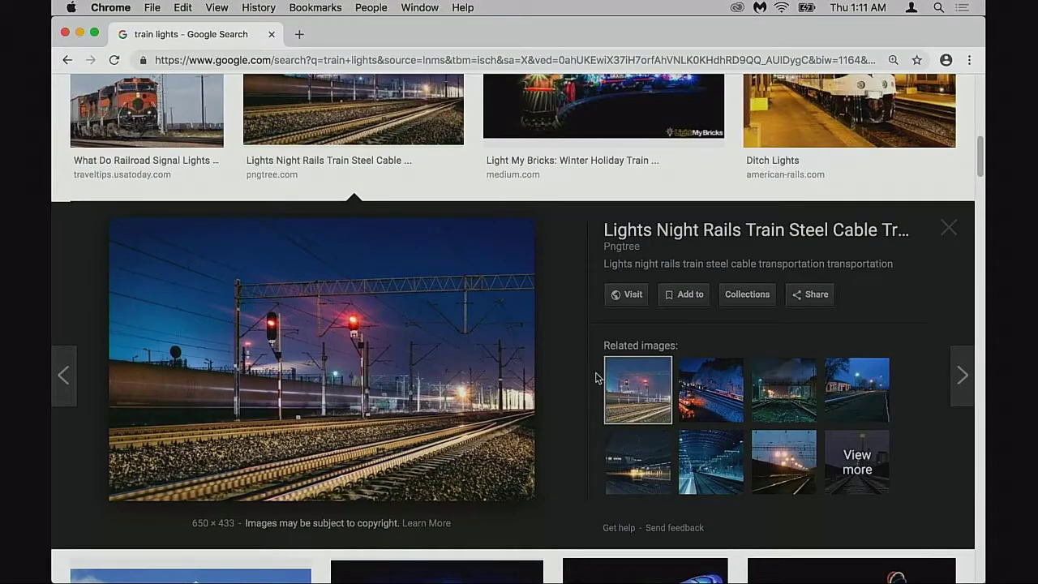
left_click(941, 235)
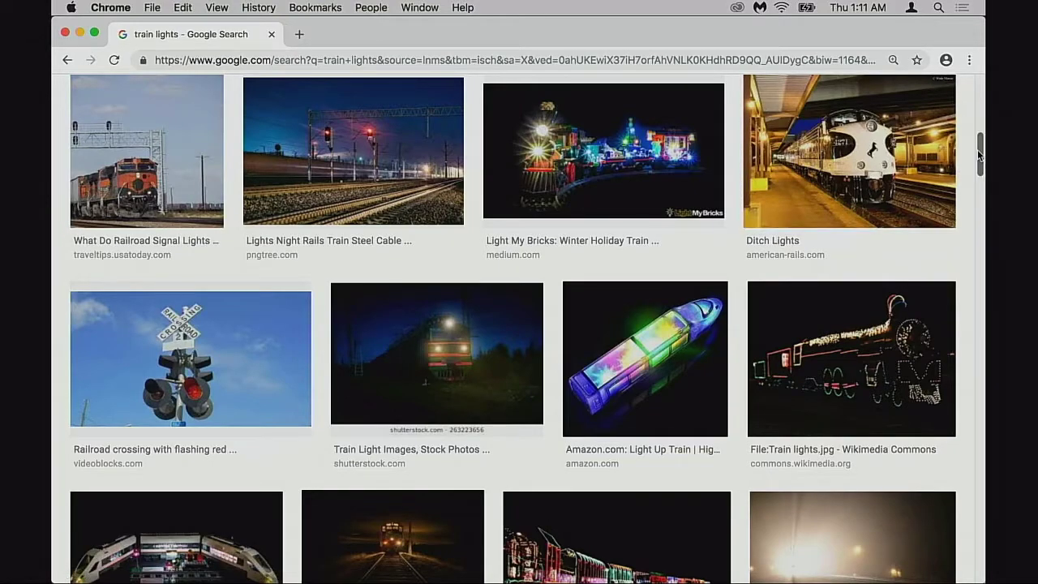
left_click_drag(980, 154, 974, 277)
left_click_drag(437, 38, 565, 399)
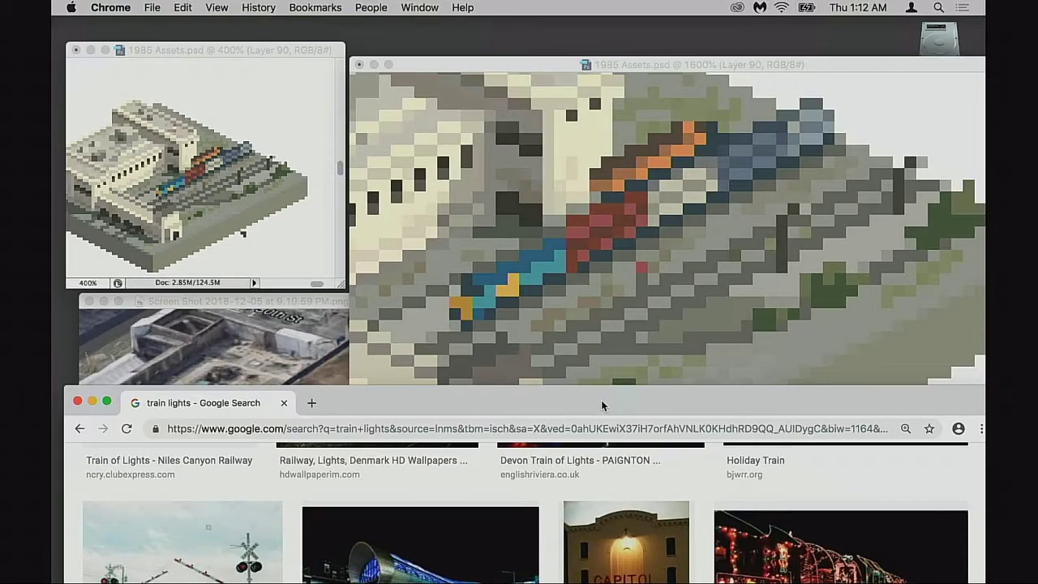
left_click_drag(601, 400, 613, 60)
left_click_drag(720, 70, 700, 42)
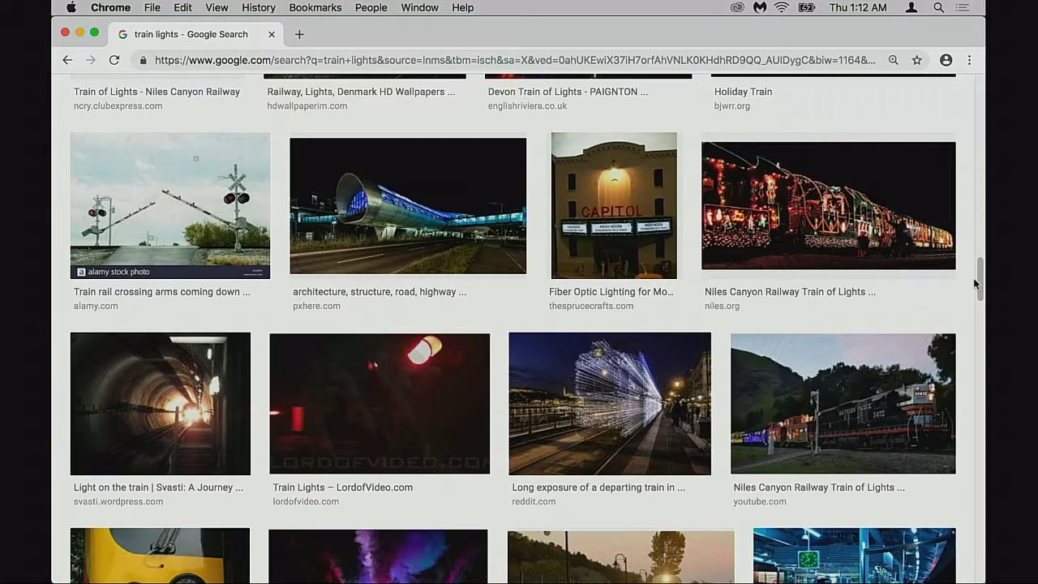
left_click_drag(979, 279, 910, 91)
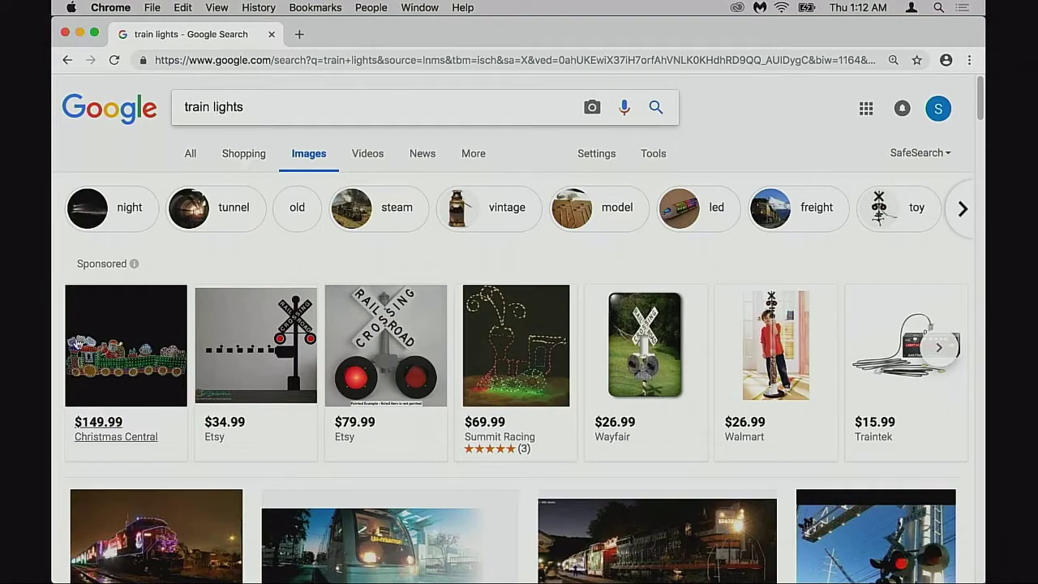
Step: Search Google Images for "train signal lights"
left_click(214, 107)
type("signal")
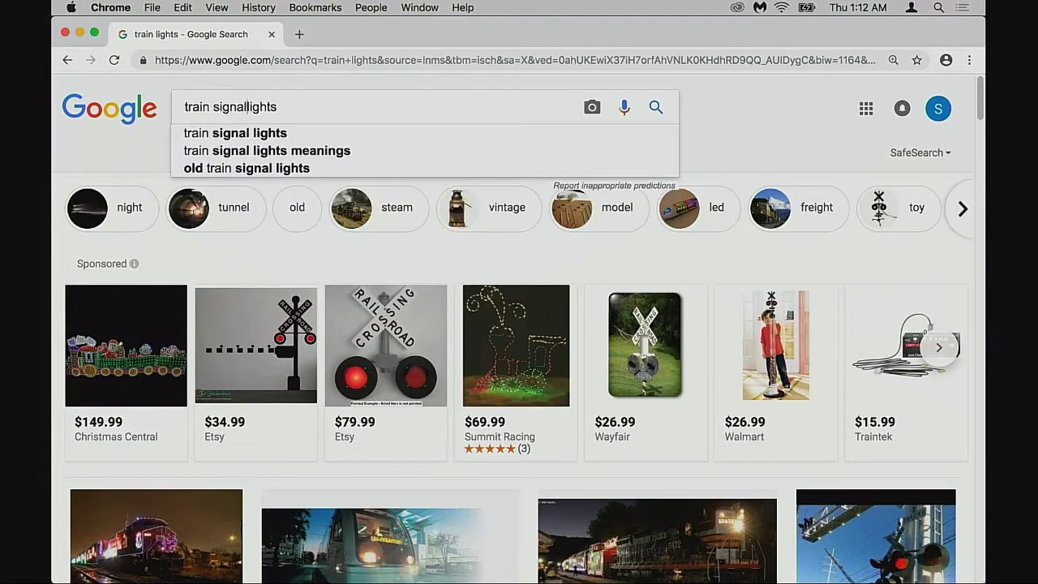
key("Return")
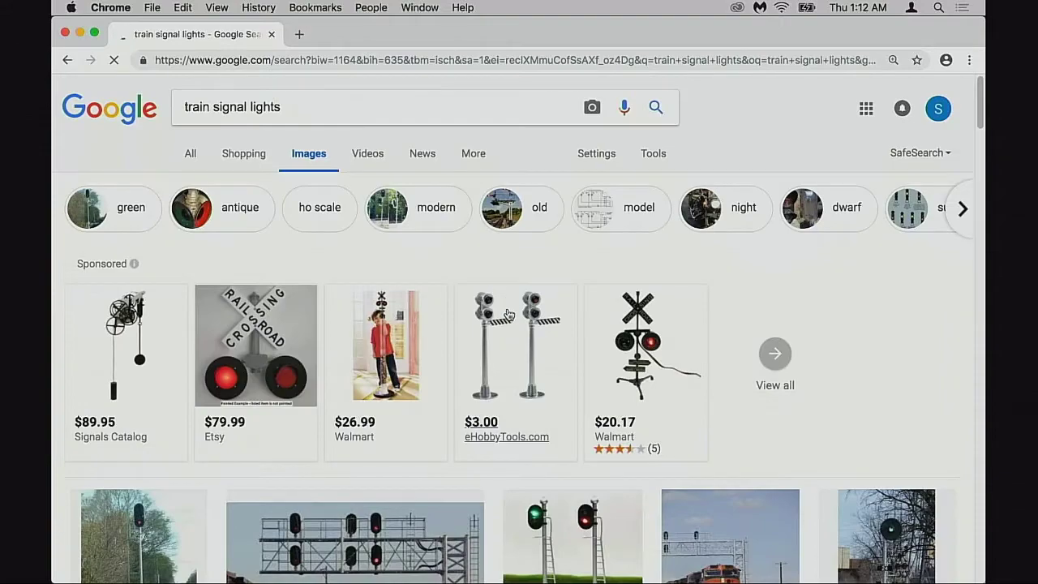
Step: Enlarge the Japanese railway signals chart from Wikipedia as a colour reference, and return to the tile artwork in Photoshop
scroll(511, 316, "down", 5)
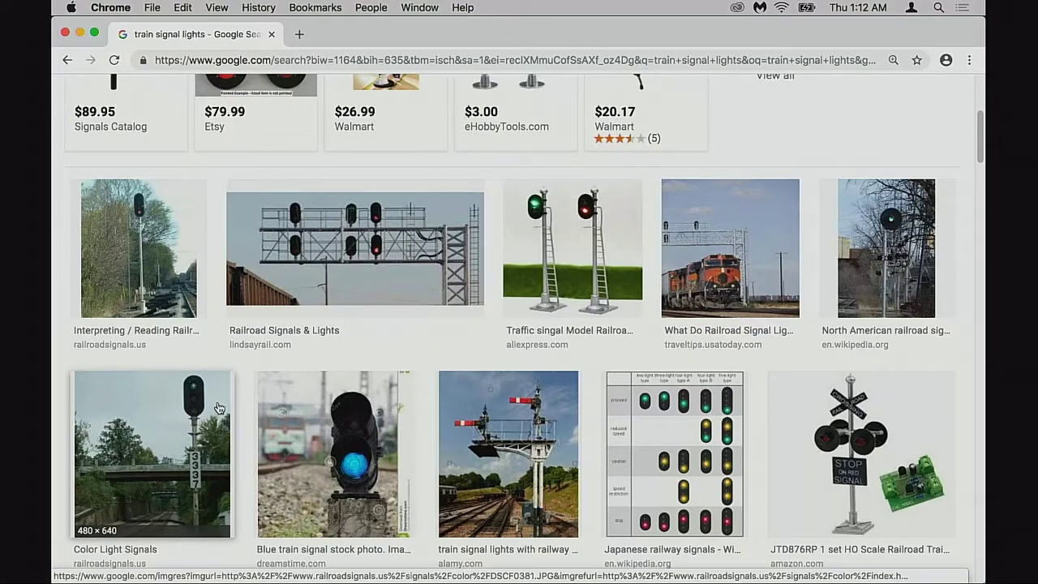
left_click(641, 420)
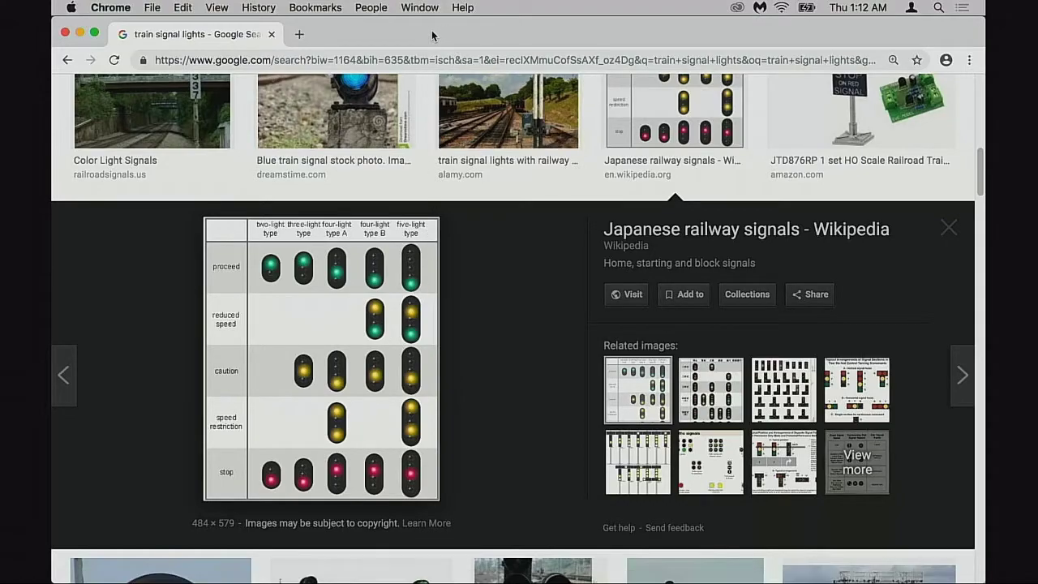
left_click_drag(434, 35, 492, 253)
left_click(579, 249)
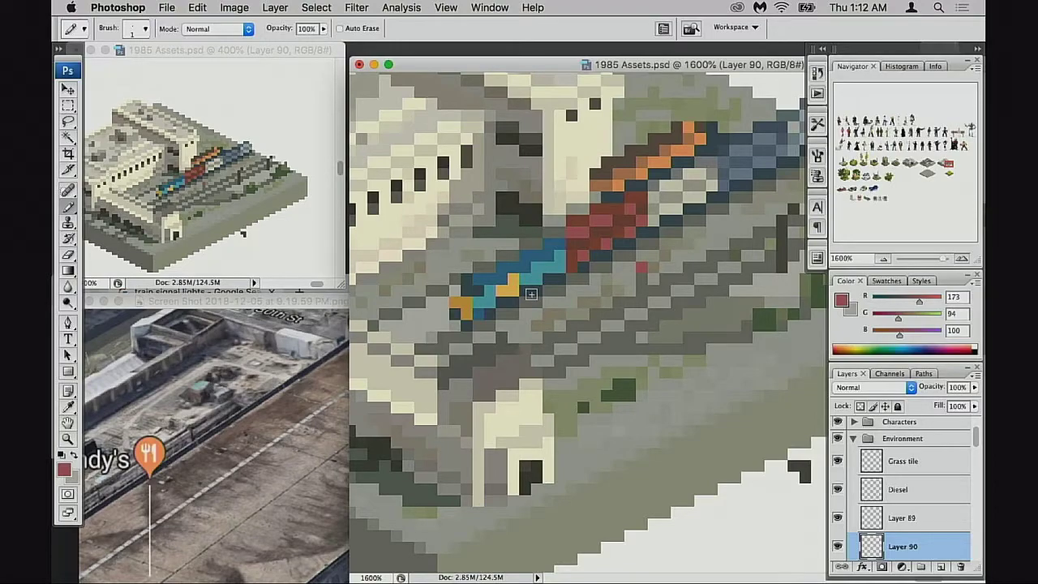
Step: Repaint the signal light yellow, RGB 237, 192, 94, and try a green light, RGB 100, 186, 80, just below it before undoing the green
left_click(513, 285, "alt")
left_click(642, 266)
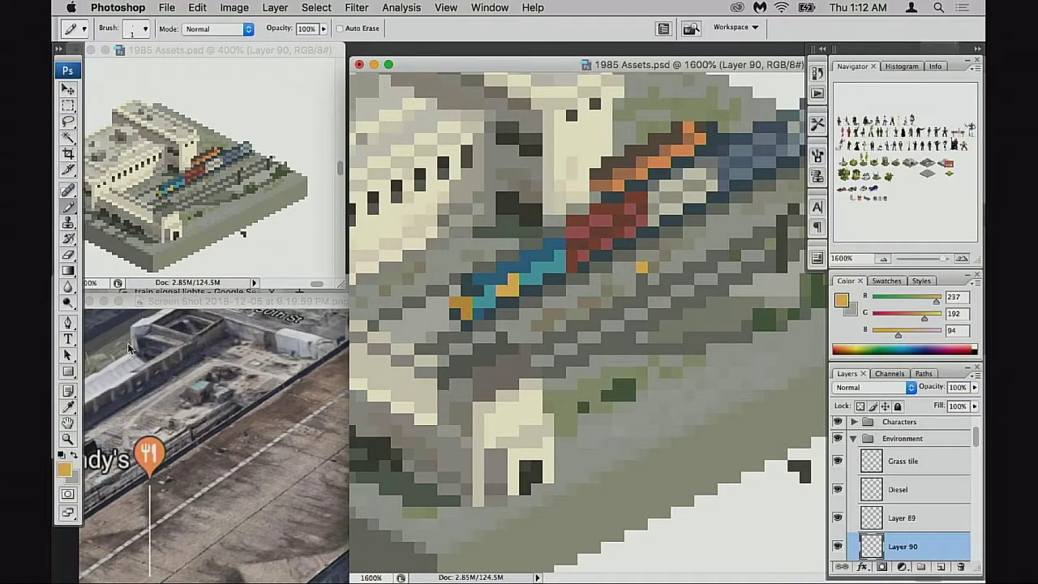
left_click(65, 471)
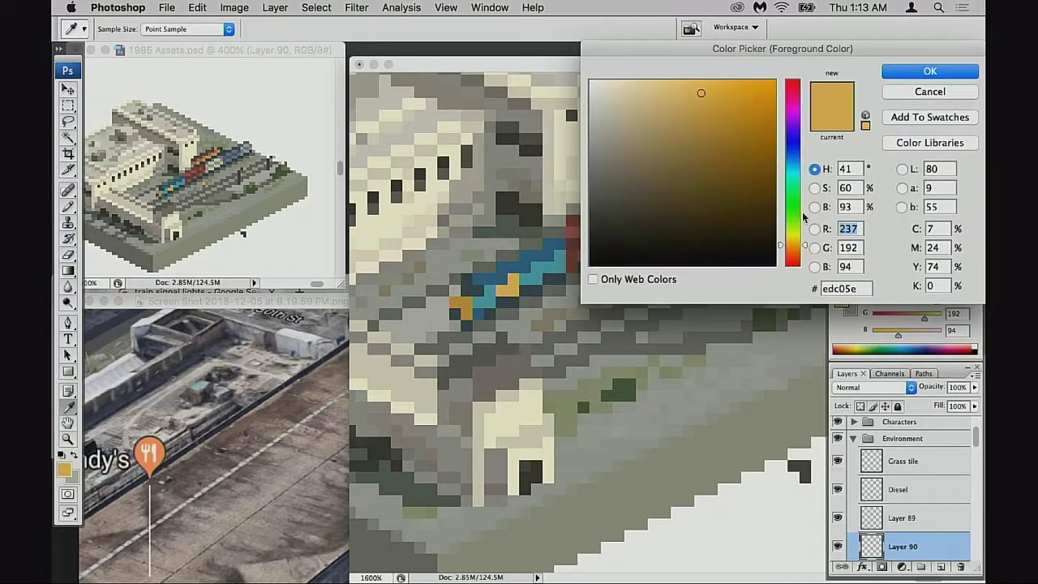
left_click(792, 208)
left_click_drag(715, 120, 696, 130)
left_click(912, 73)
key("b")
left_click(641, 290)
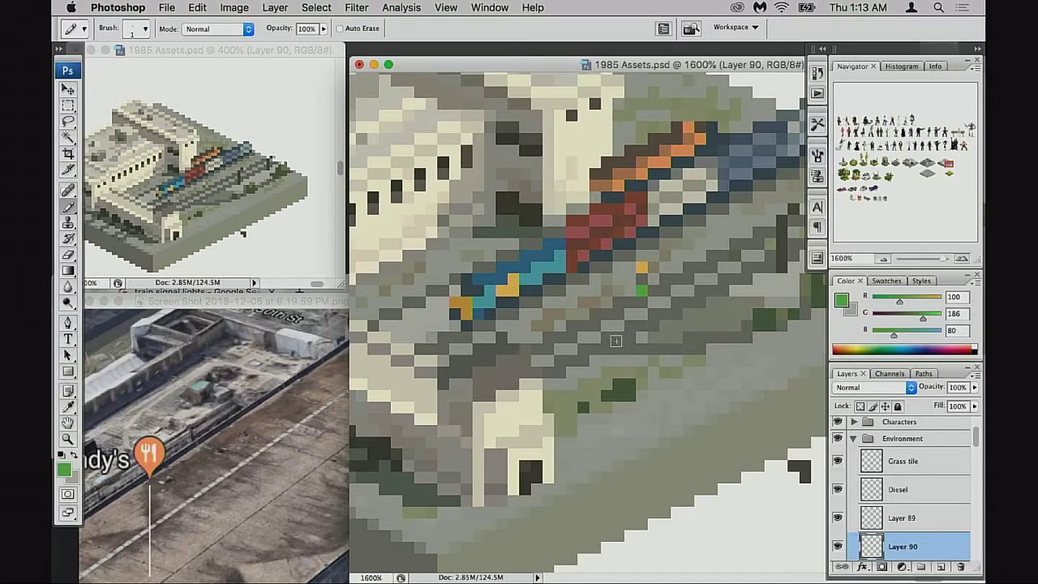
mouse_move(421, 581)
key("super+z")
Step: Mix an orange, RGB 227, 160, 30, and repaint the signal light pixel beside the train with it
left_click(69, 472)
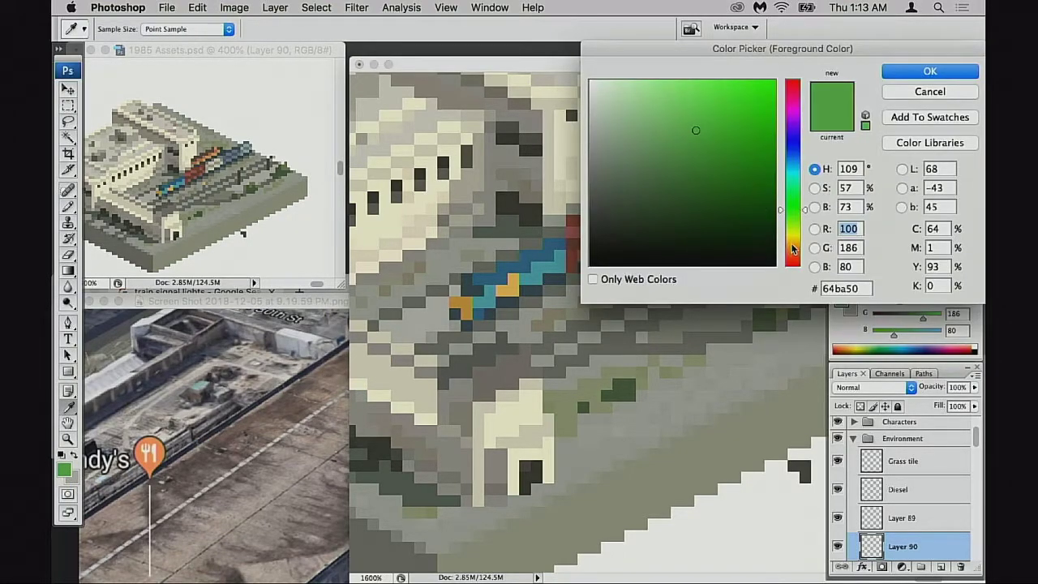
left_click(793, 242)
mouse_move(743, 142)
left_mouse_down()
mouse_move(725, 98)
mouse_move(751, 101)
left_mouse_up()
left_click(792, 250)
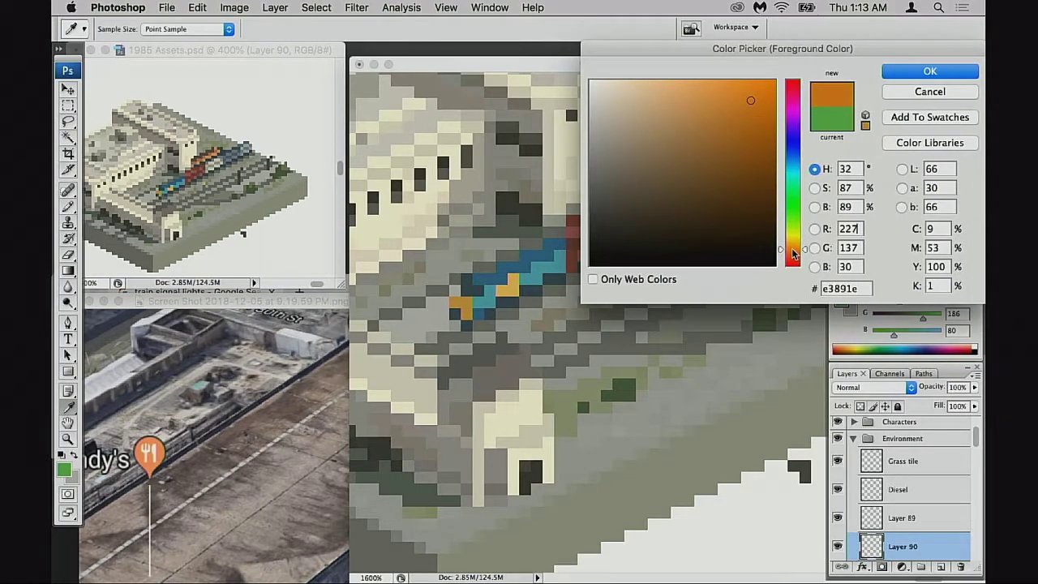
left_click_drag(791, 249, 792, 246)
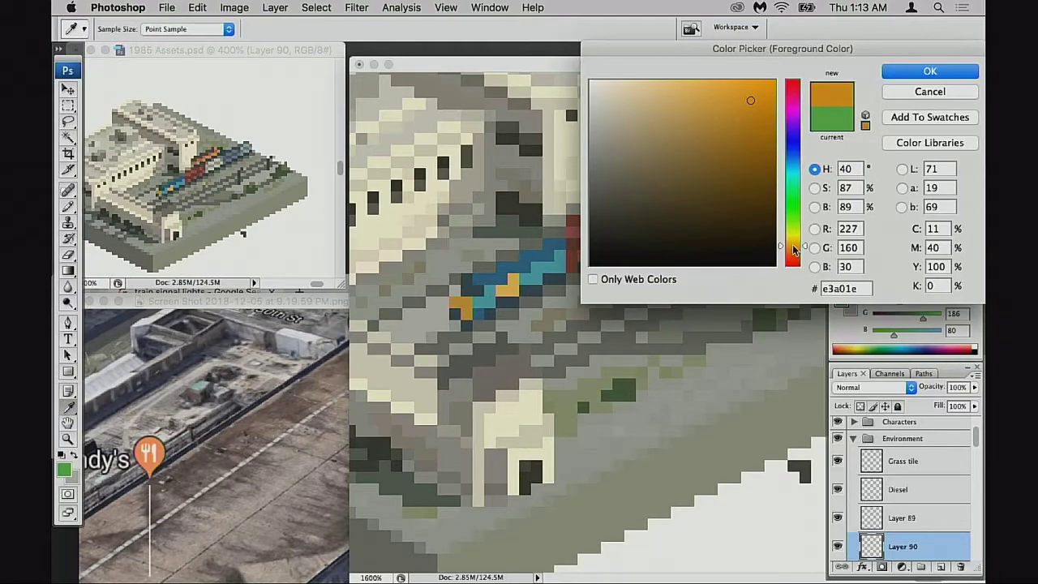
left_click(925, 73)
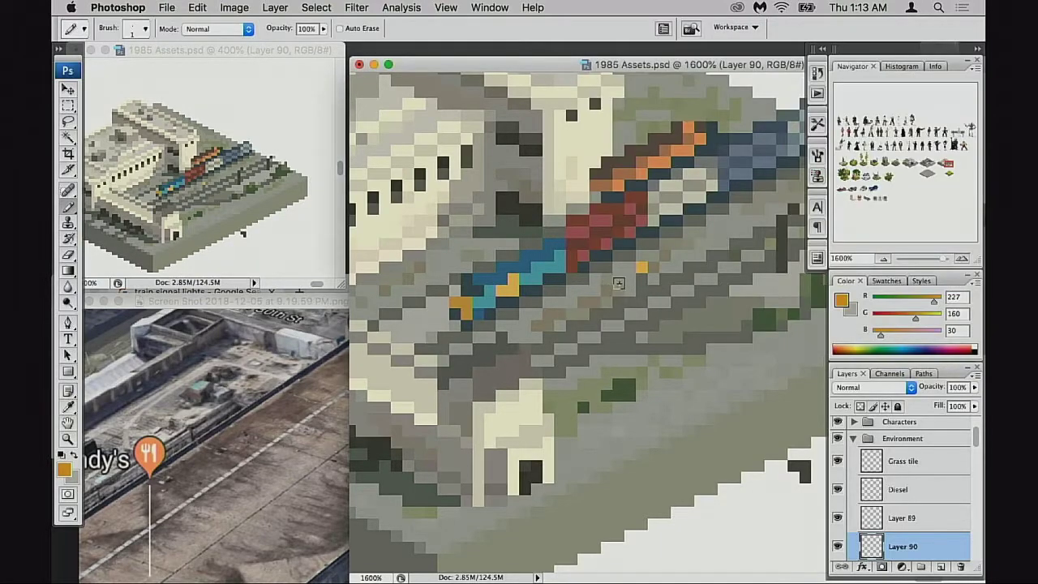
left_click(641, 266)
Step: Draw a pale beige post, RGB 226, 219, 201, under the orange light with the Pencil at 40% opacity
left_click(510, 397, "alt")
left_click(641, 285)
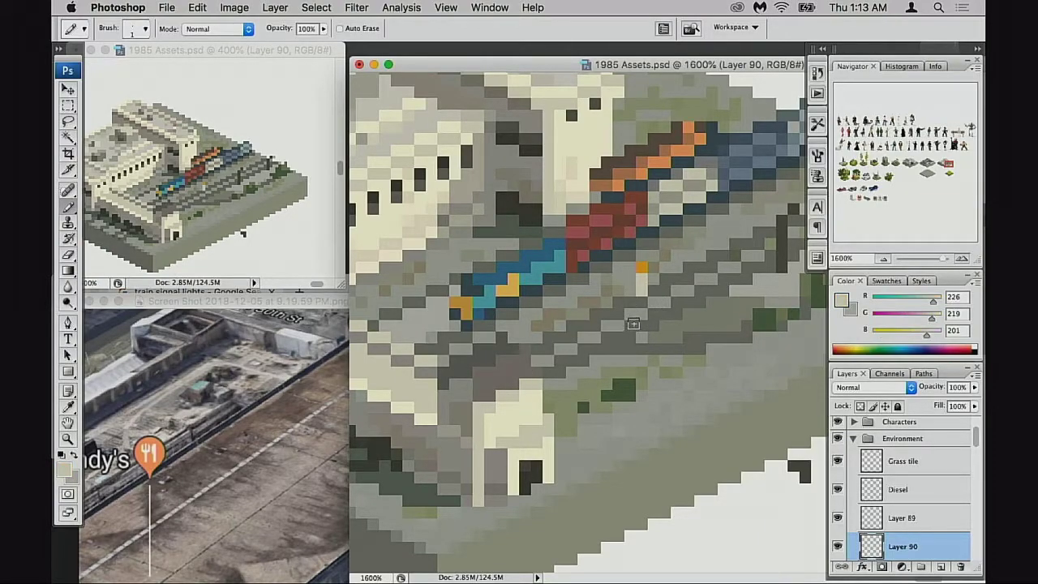
key("cmd+z")
key("4")
left_click_drag(651, 303, 656, 300)
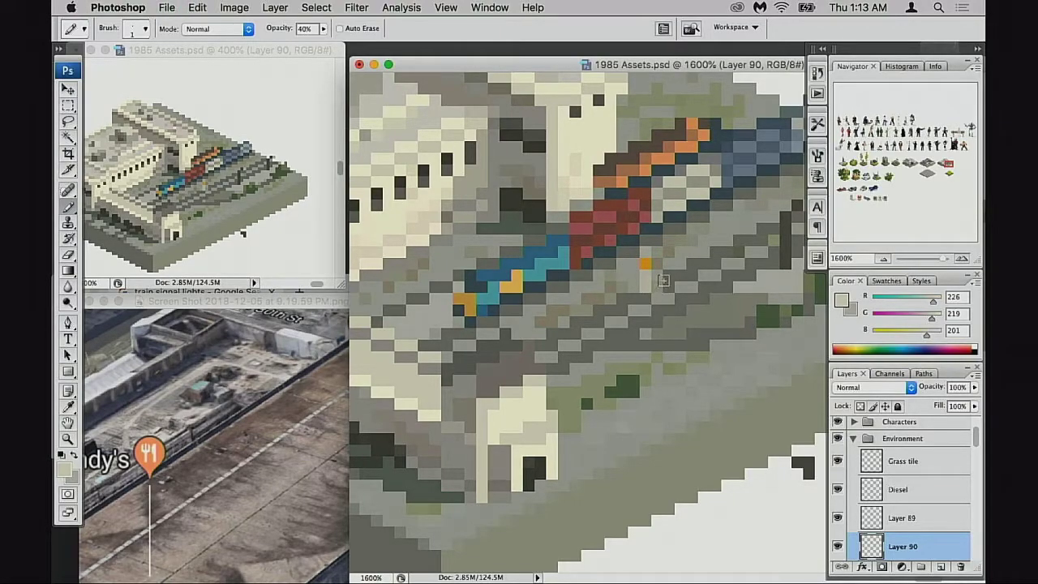
Step: Try to repaint the orange signal light in bright red, RGB 197, 36, 49, at 80% opacity
left_click(638, 227, "alt")
key("8")
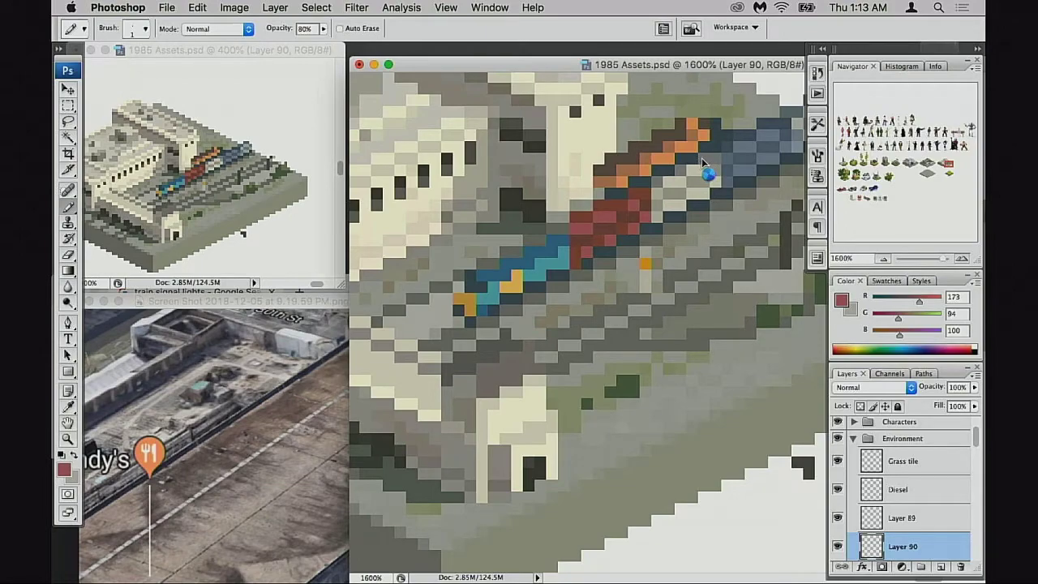
left_click(739, 125)
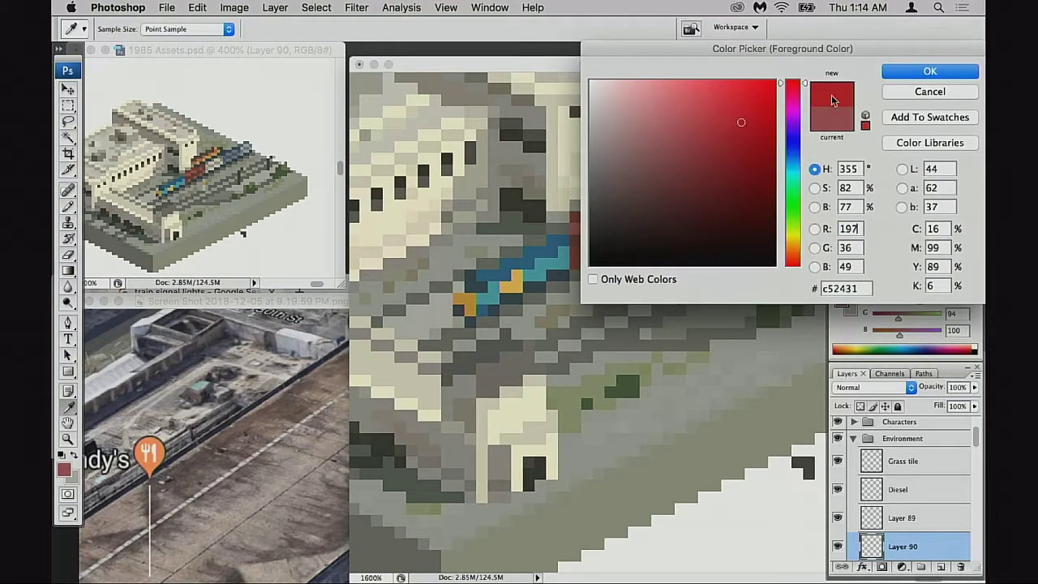
left_click(892, 72)
left_click(645, 263)
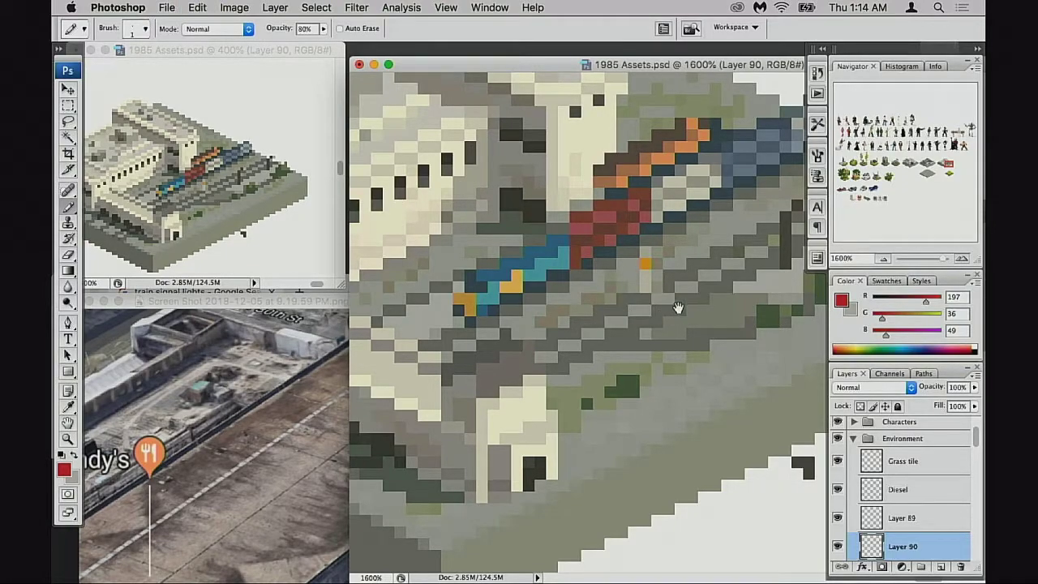
Step: Try the orange signal on the street side and beside the station building, undo the moves and clear the selection
scroll(678, 306, "right", 1)
key("m")
mouse_move(610, 235)
left_mouse_down()
mouse_move(666, 302)
mouse_move(686, 299)
mouse_move(674, 317)
mouse_move(637, 332)
mouse_move(700, 261)
mouse_move(535, 369)
mouse_move(640, 320)
mouse_move(443, 349)
left_mouse_up()
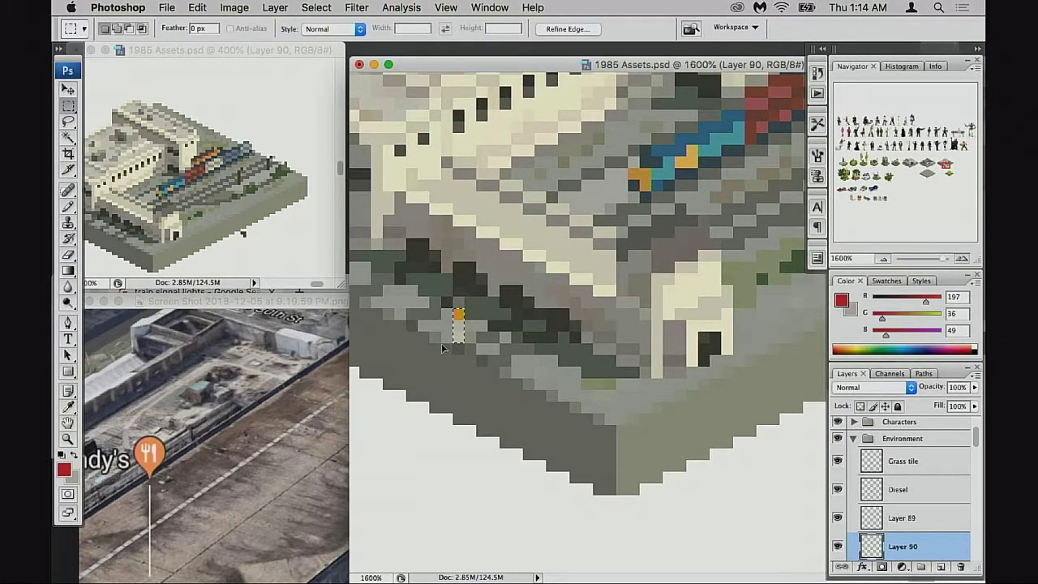
scroll(497, 360, "left", 1)
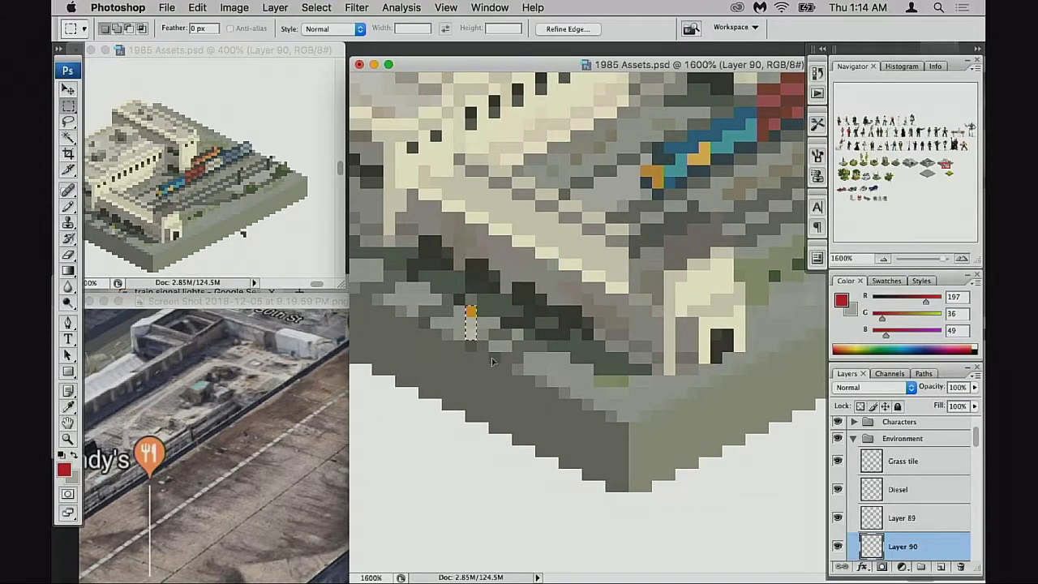
left_click_drag(482, 357, 578, 280)
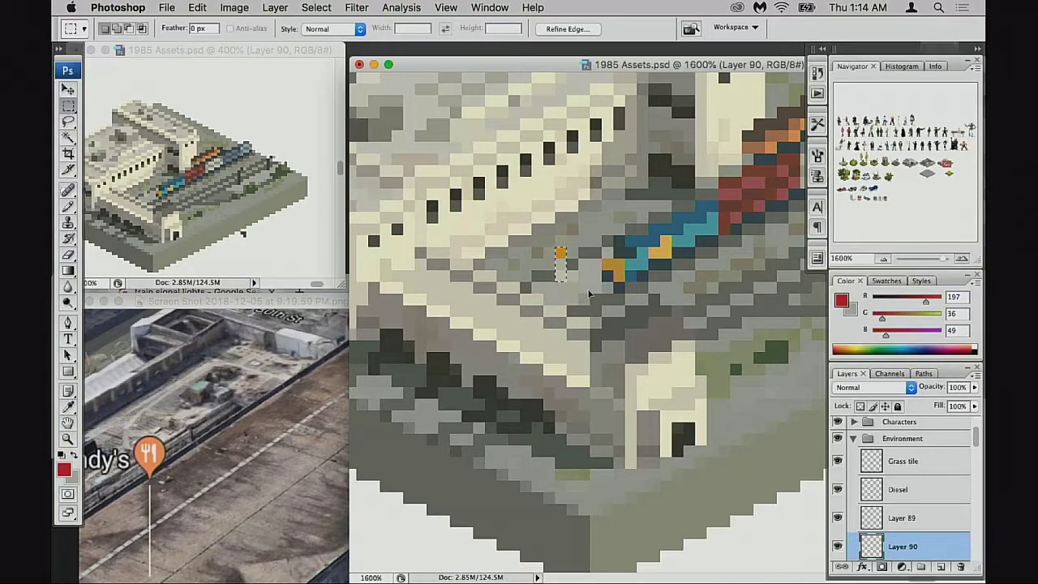
left_click_drag(639, 295, 568, 321)
key("super+alt+z")
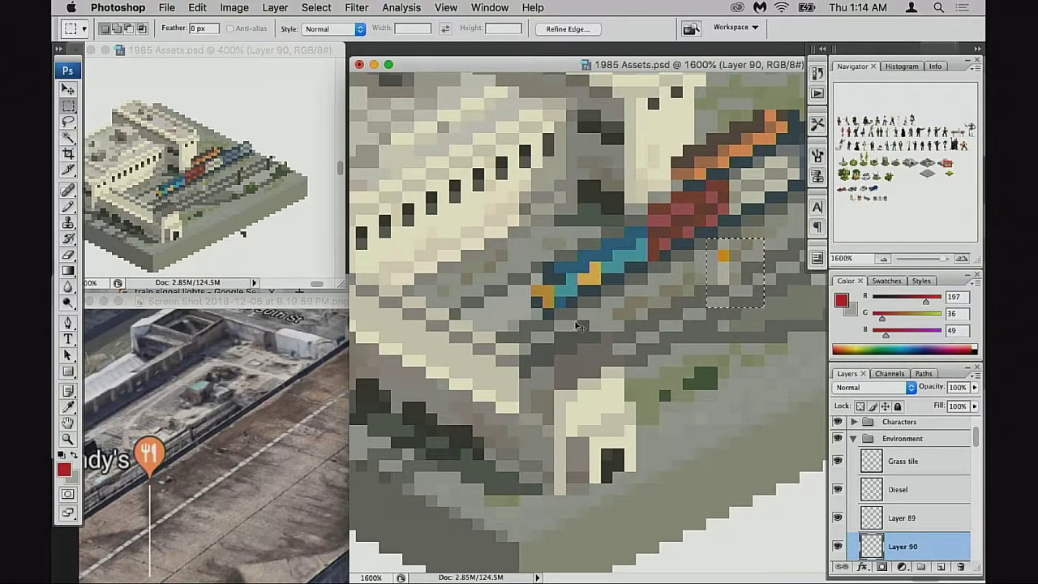
key("super+d")
Step: Shorten the orange signal's post by erasing its lower end, and nudge the signal down and back up
key("e")
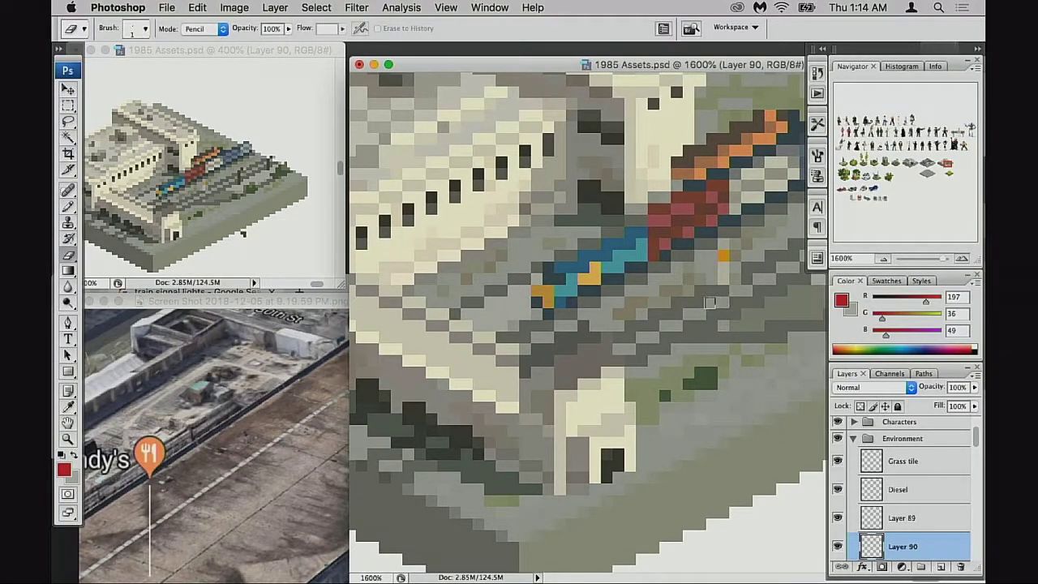
key("m")
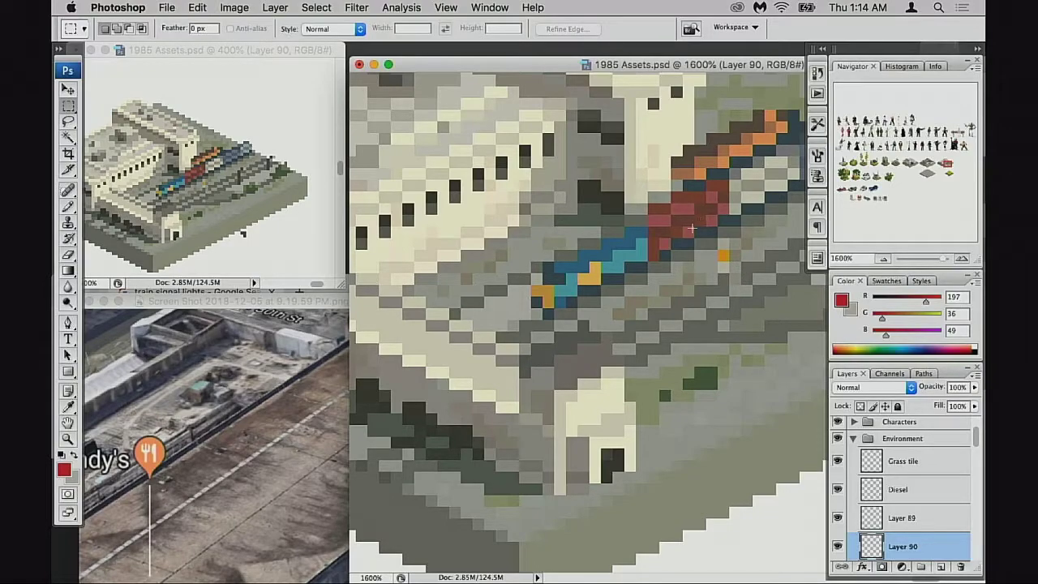
left_click_drag(694, 228, 753, 299)
key("super+Down")
key("super+Up")
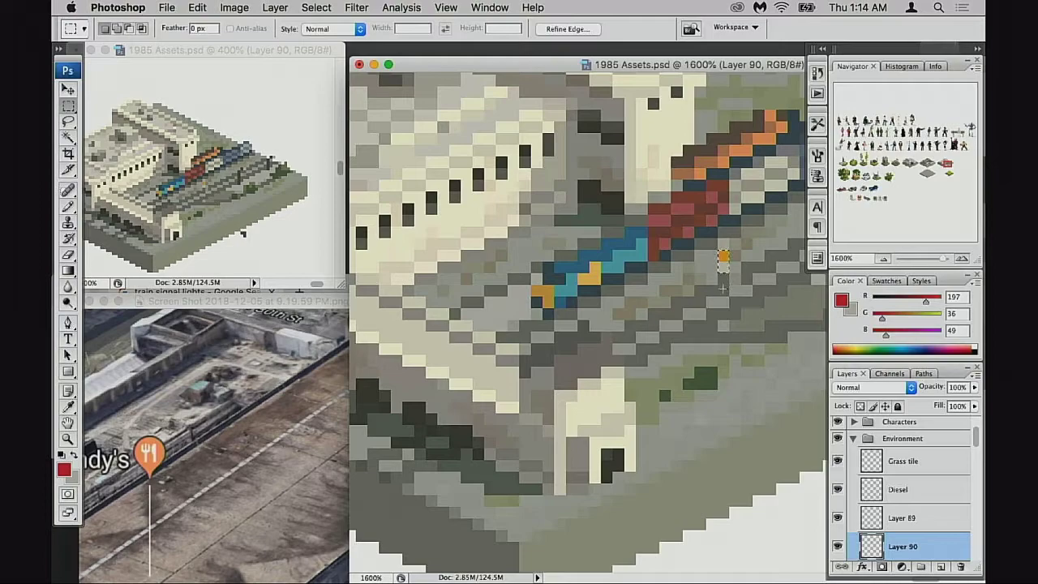
key("super+d")
Step: Hide and show Layer 90 to compare the tracks with and without the signal details
scroll(730, 312, "right", 10)
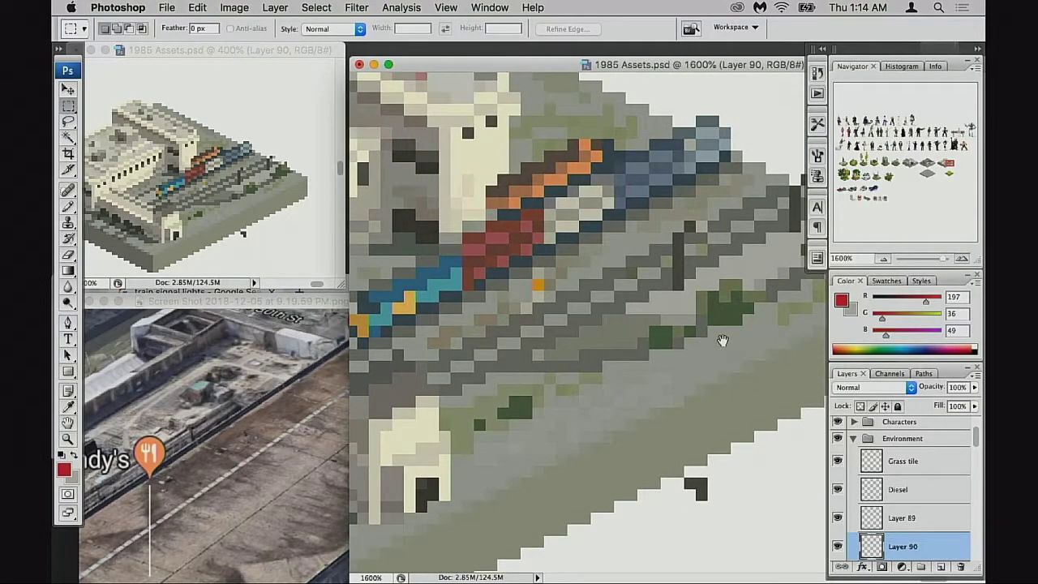
scroll(723, 340, "right", 1)
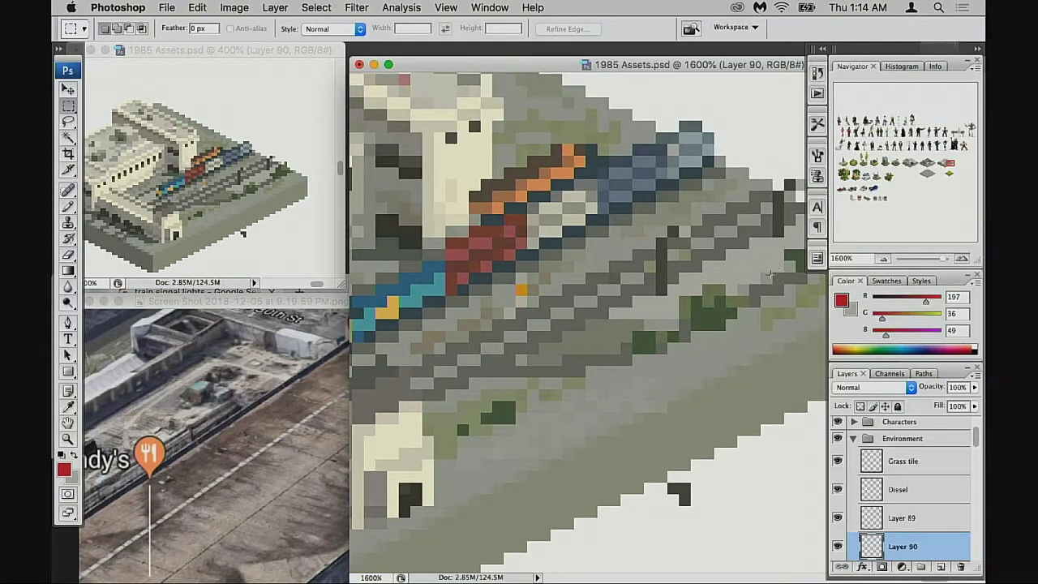
left_click(838, 548)
left_click(839, 549)
Step: Duplicate the middle signal post beside the station's track-facing wall, nudge it into place, clear the selection and trim its lower end
left_click_drag(638, 209, 656, 337)
left_click_drag(653, 336, 498, 375)
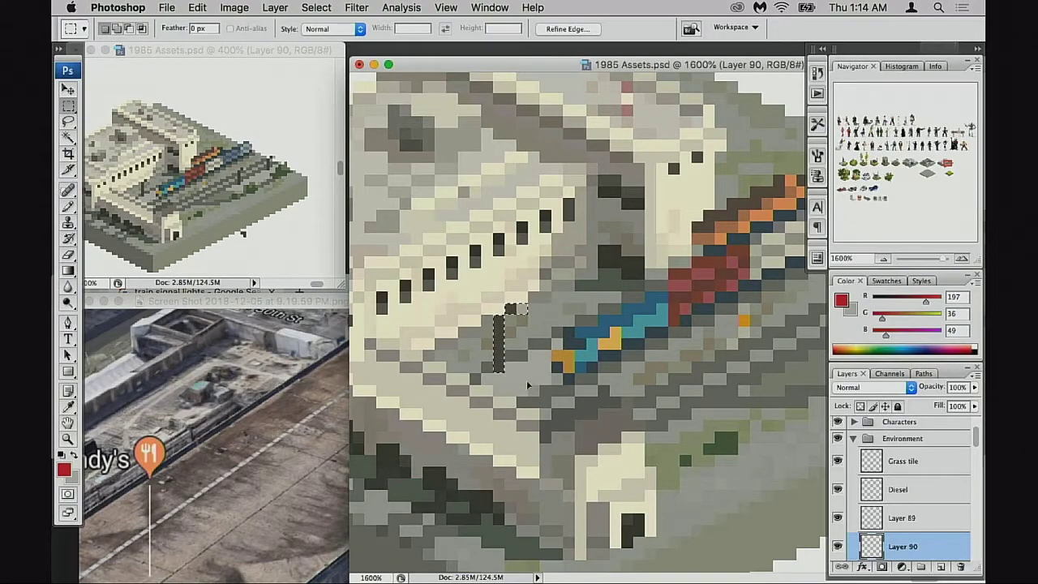
key("Up")
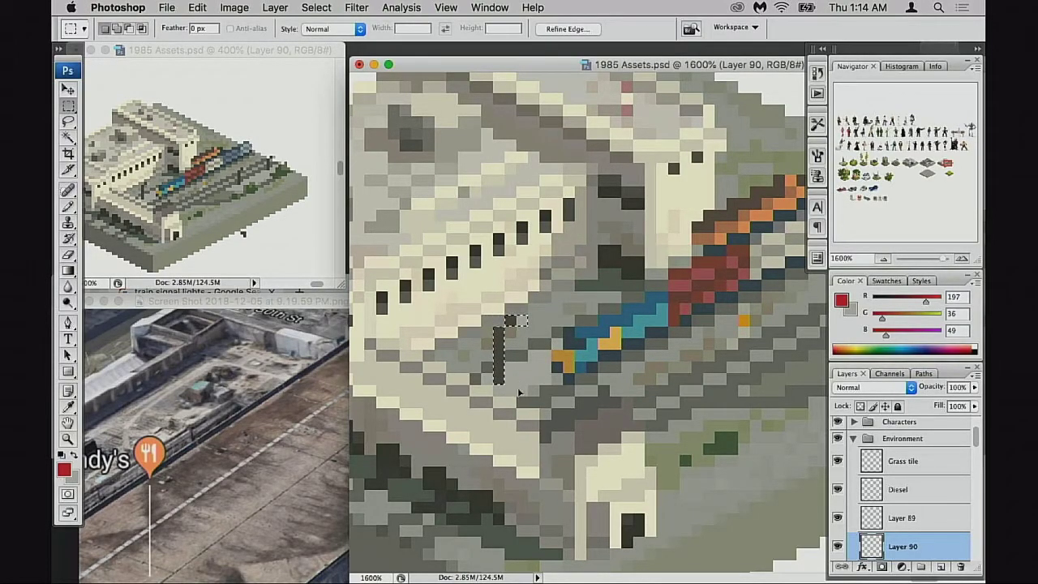
key("Down")
key("Down")
key("Down")
key("Left")
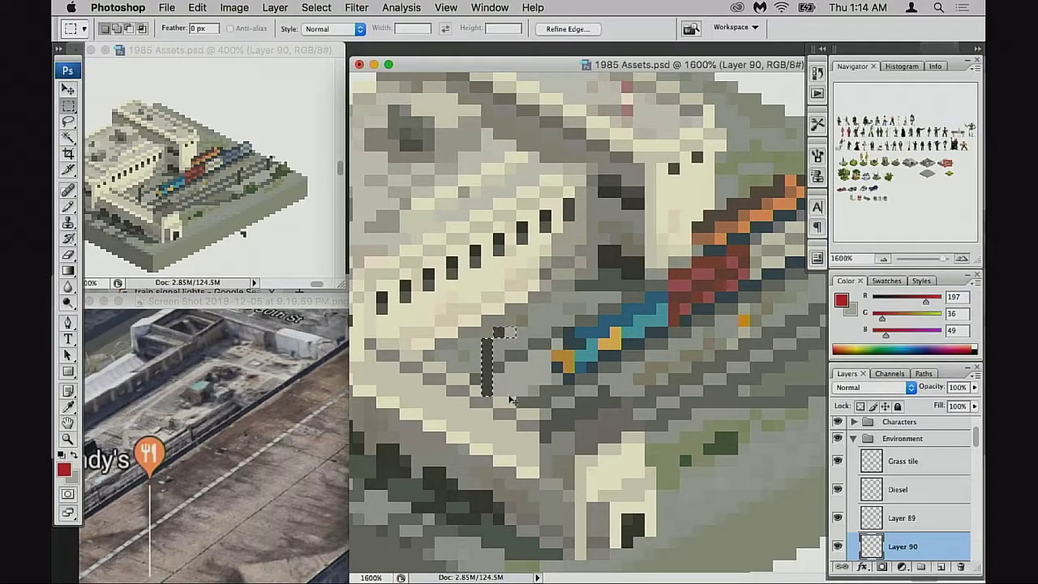
key("super+d")
key("e")
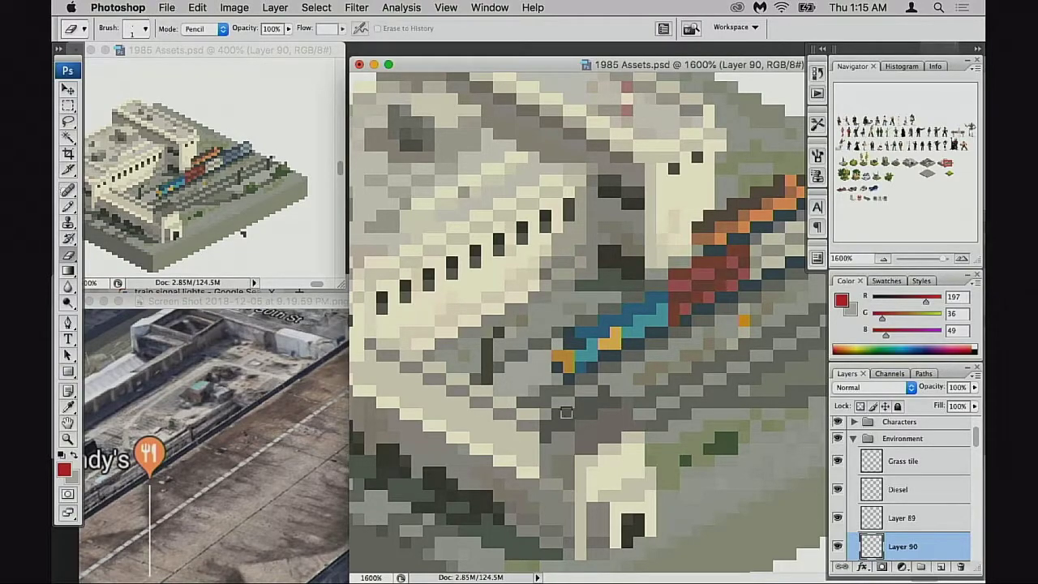
Step: Examine the station tile at reduced magnification in full-screen view, comparing it with the neighbouring building tile
key("space")
left_click_drag(612, 413, 602, 414)
left_click(611, 413, "alt")
left_click(653, 408, "alt")
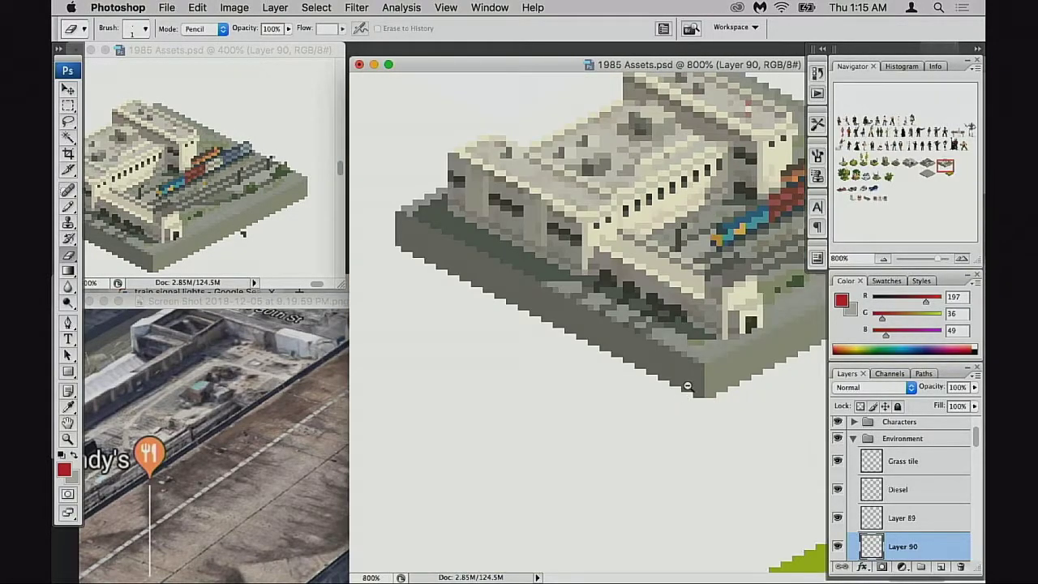
left_click_drag(743, 343, 559, 443)
left_click(648, 404, "alt")
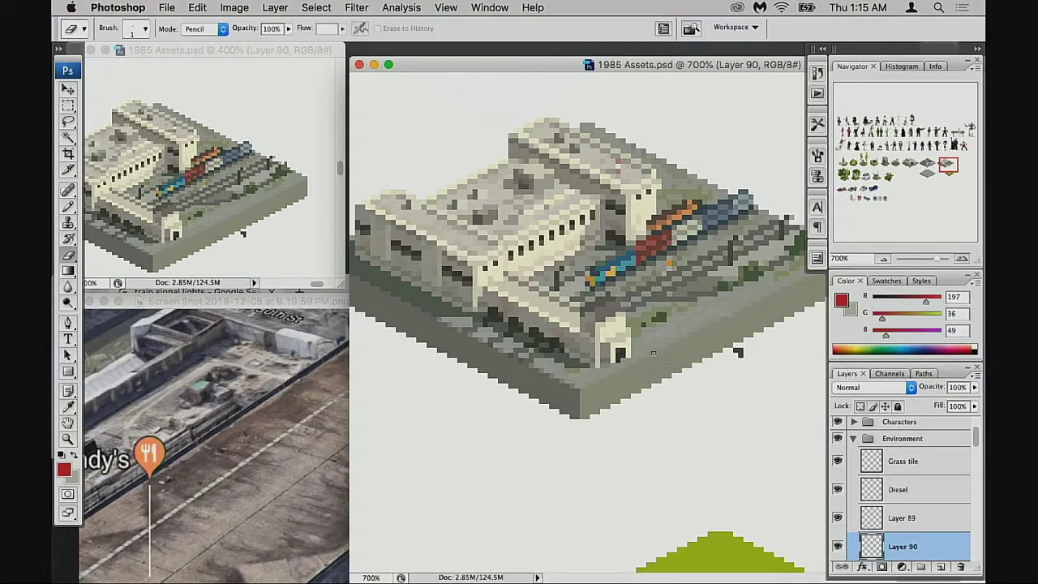
key("space")
left_click_drag(583, 365, 656, 423)
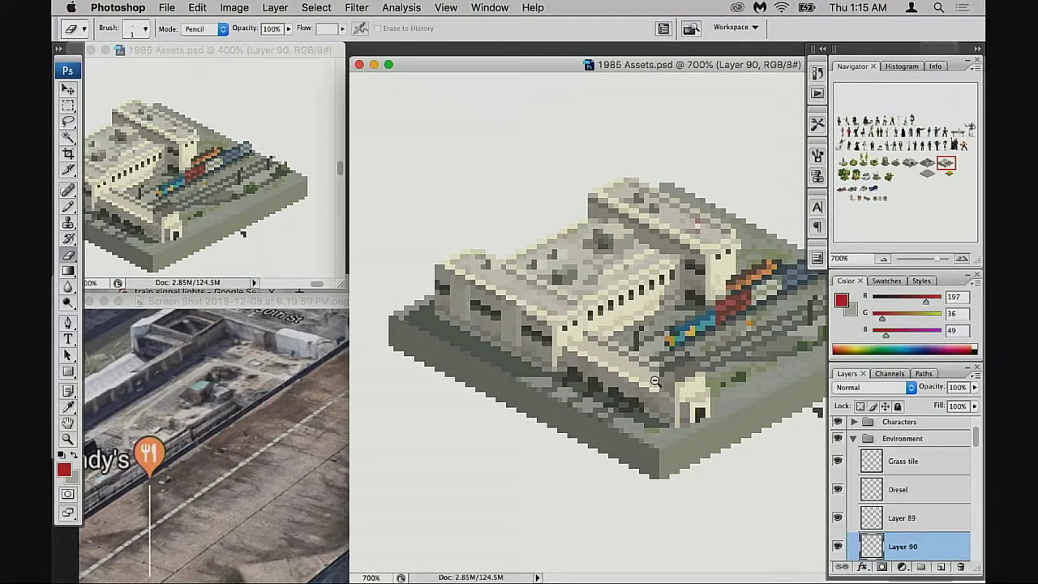
left_click(655, 378, "alt")
left_click(657, 381, "alt")
left_click(664, 370, "alt")
left_click_drag(691, 370, 595, 440)
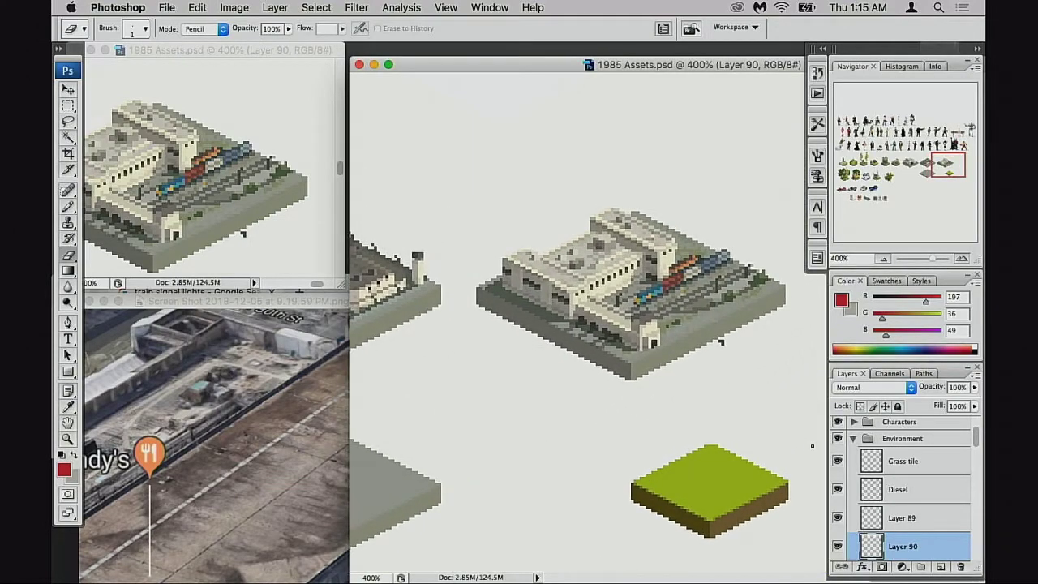
scroll(865, 500, "down", 2)
key("f")
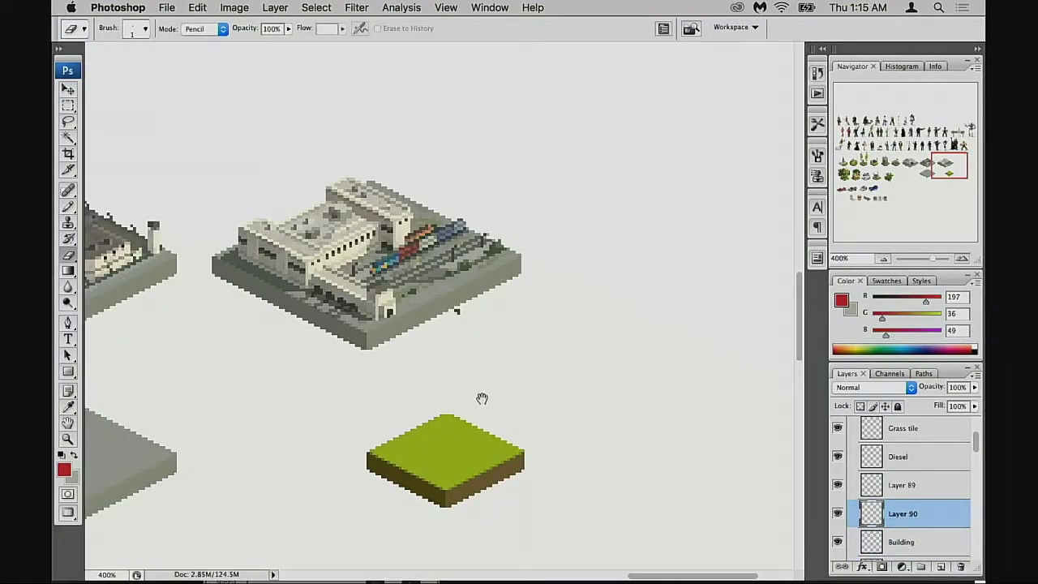
left_click_drag(482, 398, 674, 436)
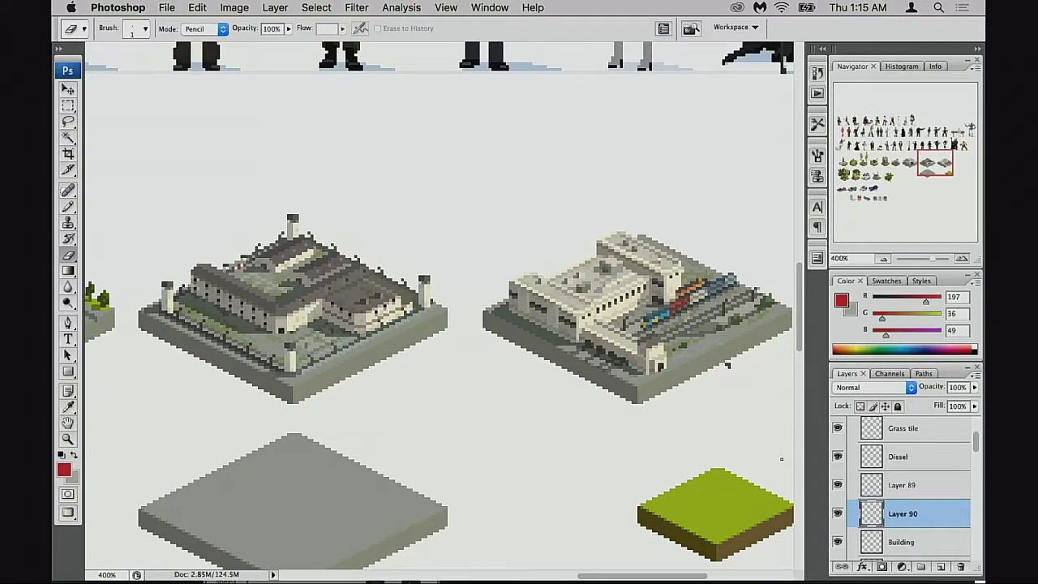
left_click_drag(671, 441, 599, 437)
scroll(849, 485, "down", 2)
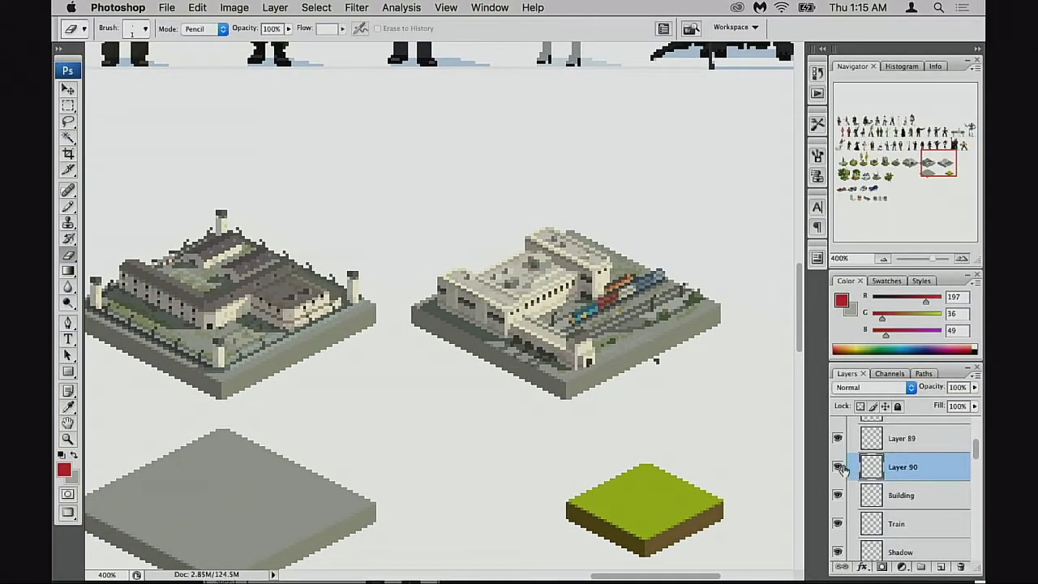
Step: Hide and show Layer 90 repeatedly to compare the station tile with and without its surface details
left_click(839, 467)
left_click(839, 468)
left_click(838, 469)
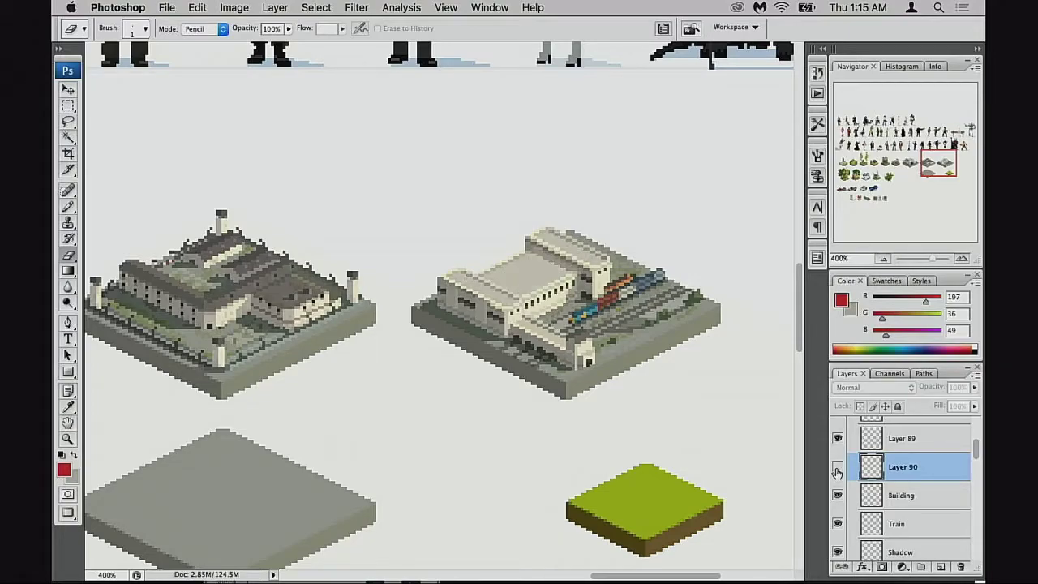
left_click(839, 469)
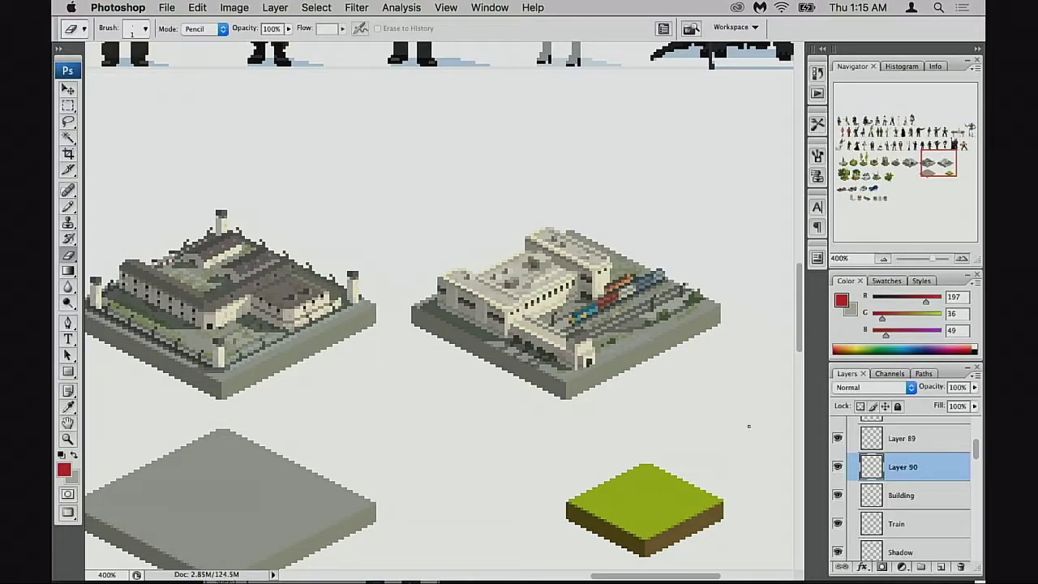
left_click(838, 468)
left_click(838, 468)
left_click(838, 469)
left_click(838, 469)
Step: Try a Levels adjustment on Layer 90 with midtones 0.83 and white input 243, slightly raising the black input and comparing the preview
key("super+l")
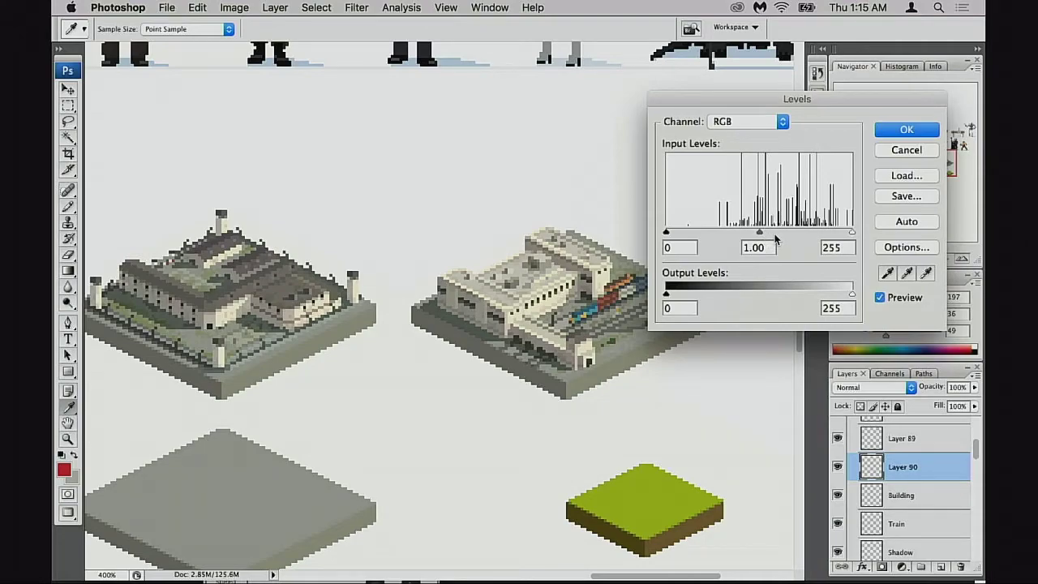
left_click_drag(765, 233, 768, 236)
mouse_move(851, 235)
left_mouse_down()
mouse_move(836, 236)
mouse_move(847, 238)
left_mouse_up()
left_click_drag(763, 235, 768, 235)
left_click(556, 301, "super")
left_click(553, 299, "super")
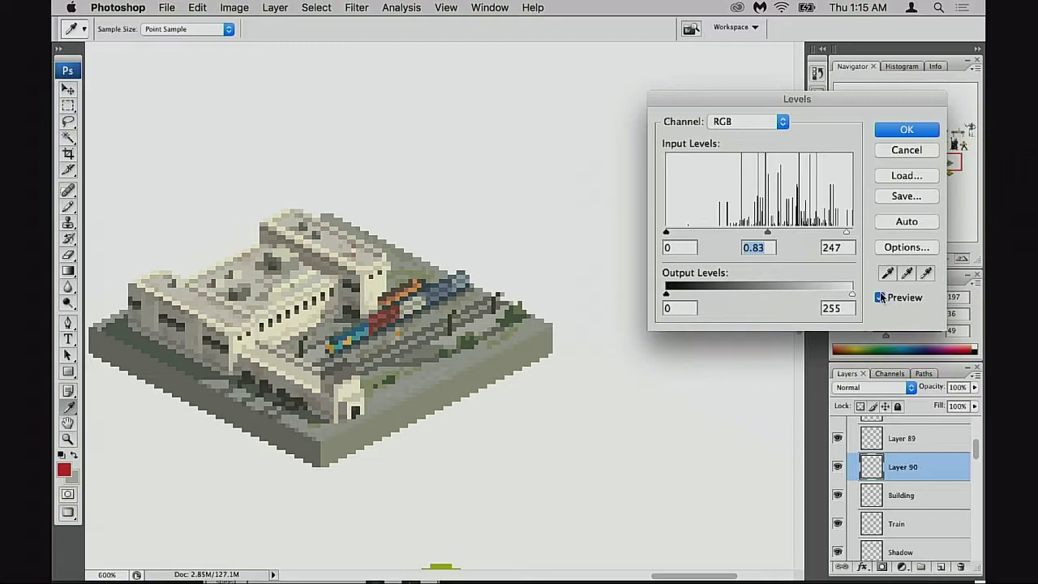
left_click(881, 298)
left_click_drag(848, 236, 844, 235)
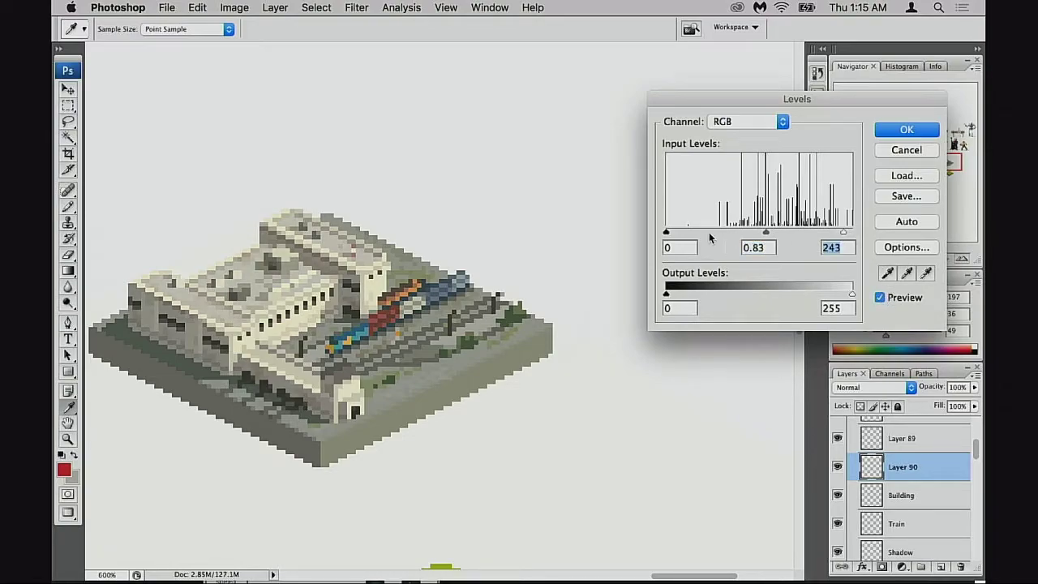
left_click_drag(672, 234, 675, 234)
left_click(885, 299)
left_click(885, 298)
left_click(888, 298)
left_click(888, 299)
left_click(907, 132)
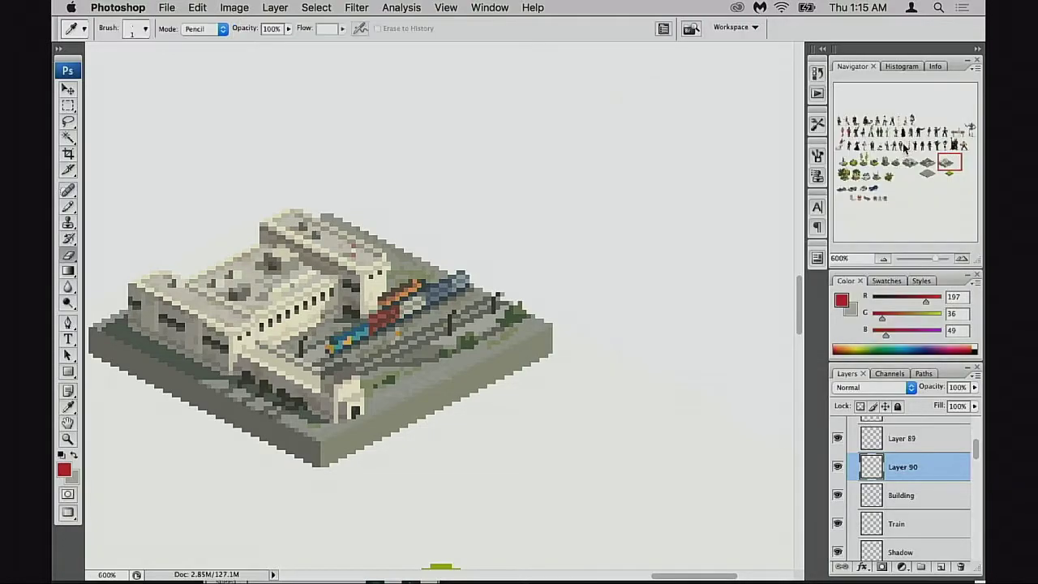
Step: Check the adjusted tile at several magnifications and undo the Levels adjustment on Layer 90
left_click(482, 302, "alt")
left_click(492, 312, "alt")
key("super+minus")
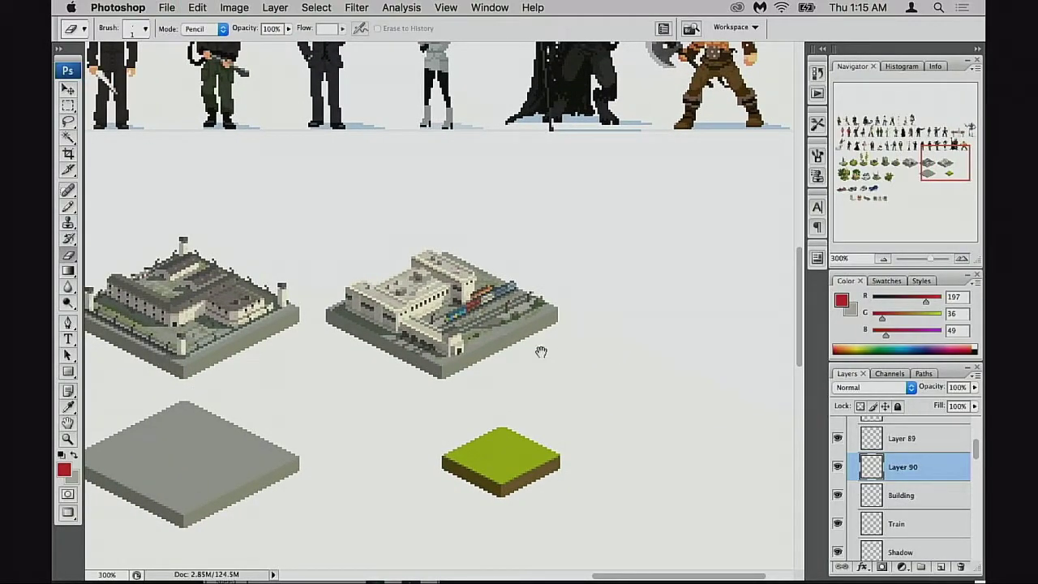
key("super+equal")
key("super+equal")
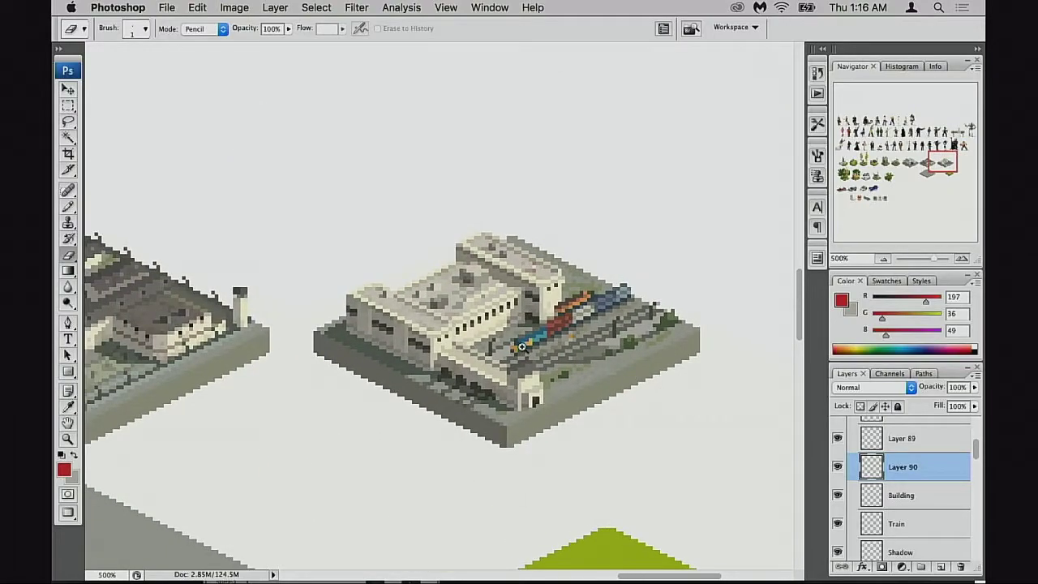
key("super+equal")
key("super+z")
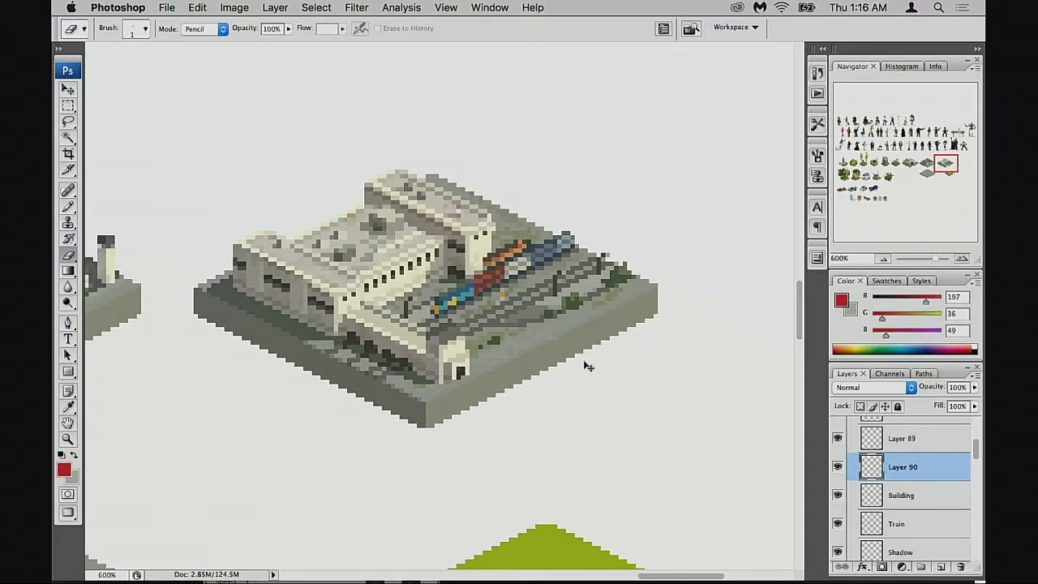
Step: Compare the tile with and without Layer 90, and apply Levels to that layer with midtones 0.88 and white input 239
left_click(838, 467)
left_click(838, 467)
key("super+l")
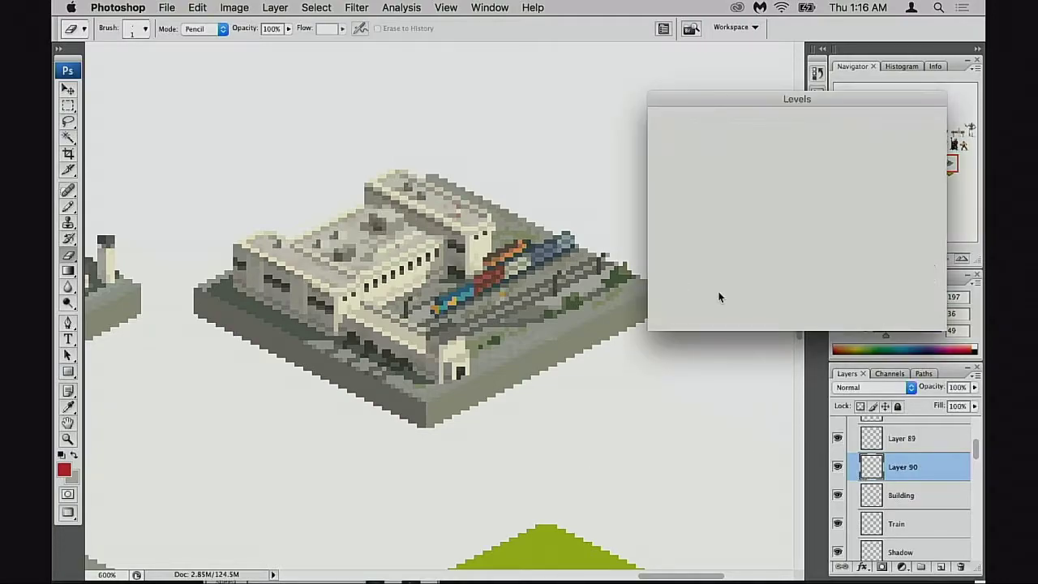
left_click_drag(851, 232, 839, 234)
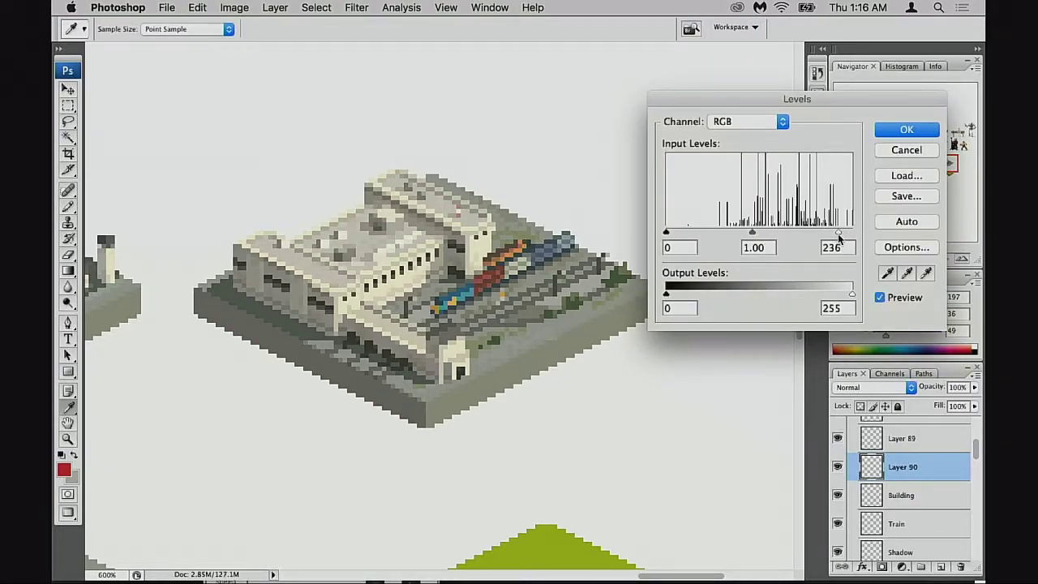
left_click_drag(753, 234, 762, 235)
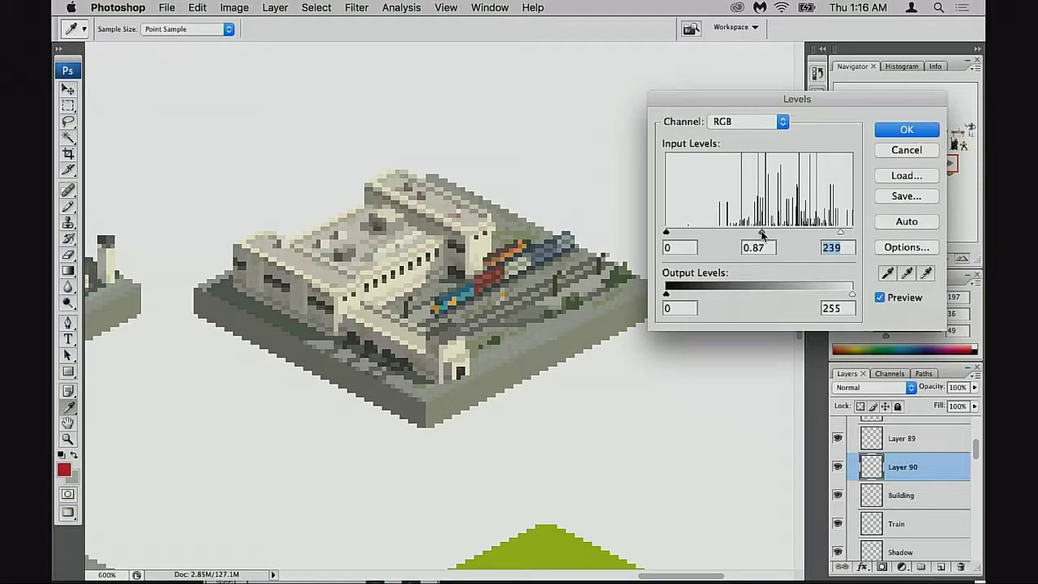
left_click(908, 131)
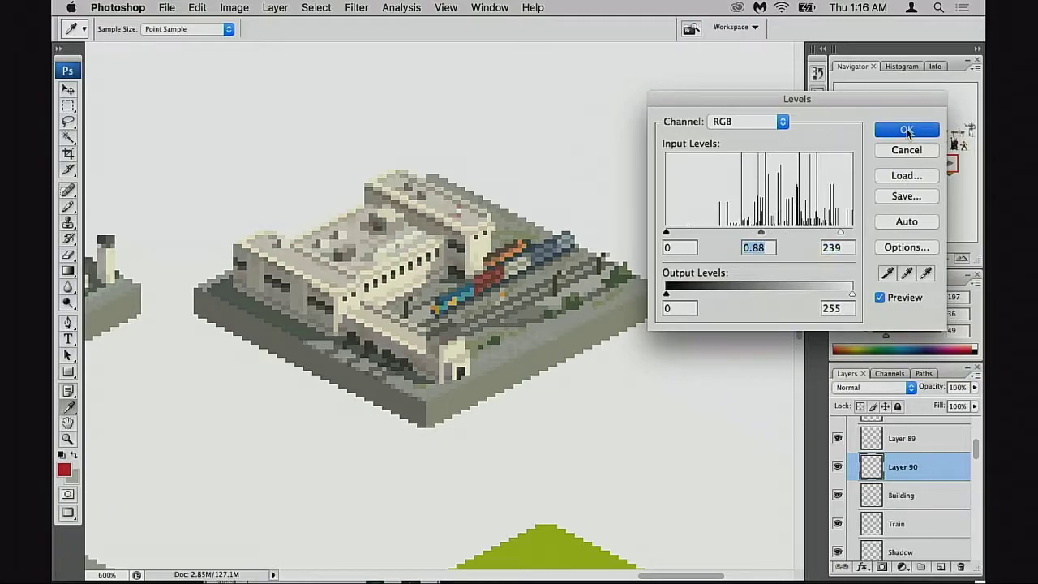
Step: Undo and redo the Levels adjustment at different magnifications to compare the station details before and after
key("super+z")
left_click(516, 342, "alt")
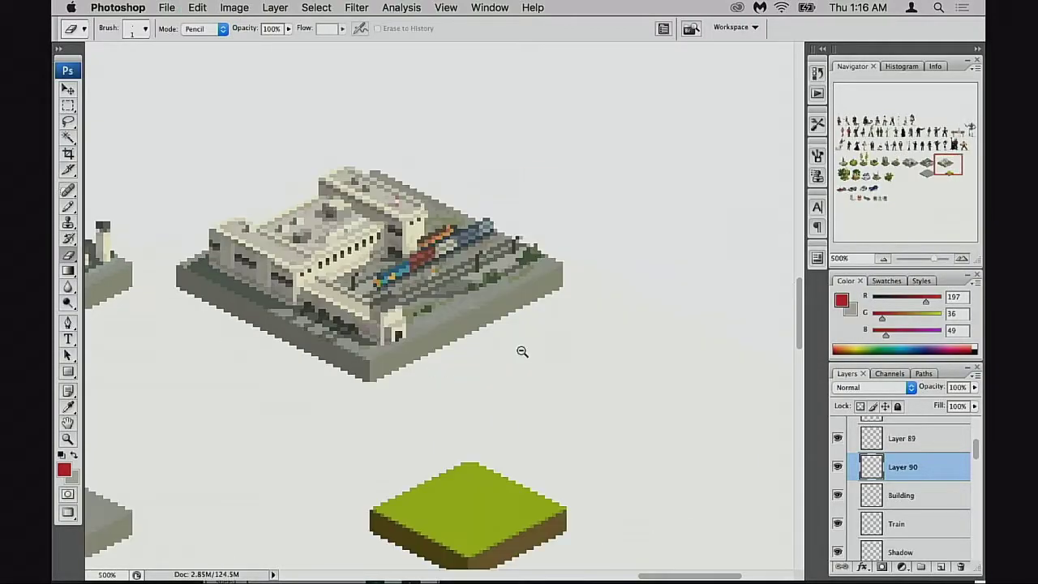
left_click(522, 352, "alt")
mouse_move(489, 340)
left_mouse_down()
mouse_move(665, 354)
mouse_move(666, 341)
left_mouse_up()
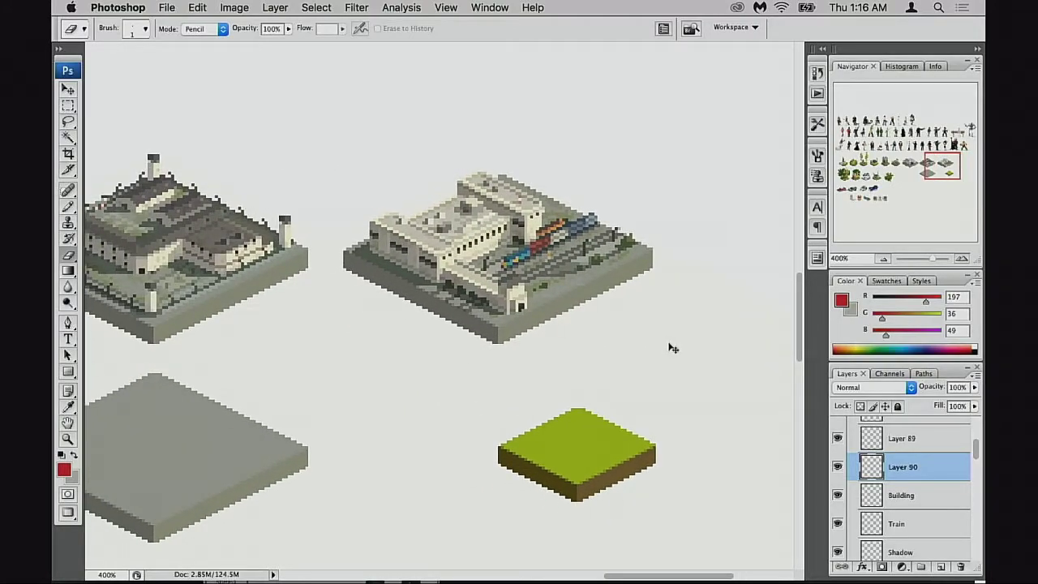
key("super+z")
left_click_drag(586, 336, 598, 366)
left_click(500, 290, "super")
key("super+z")
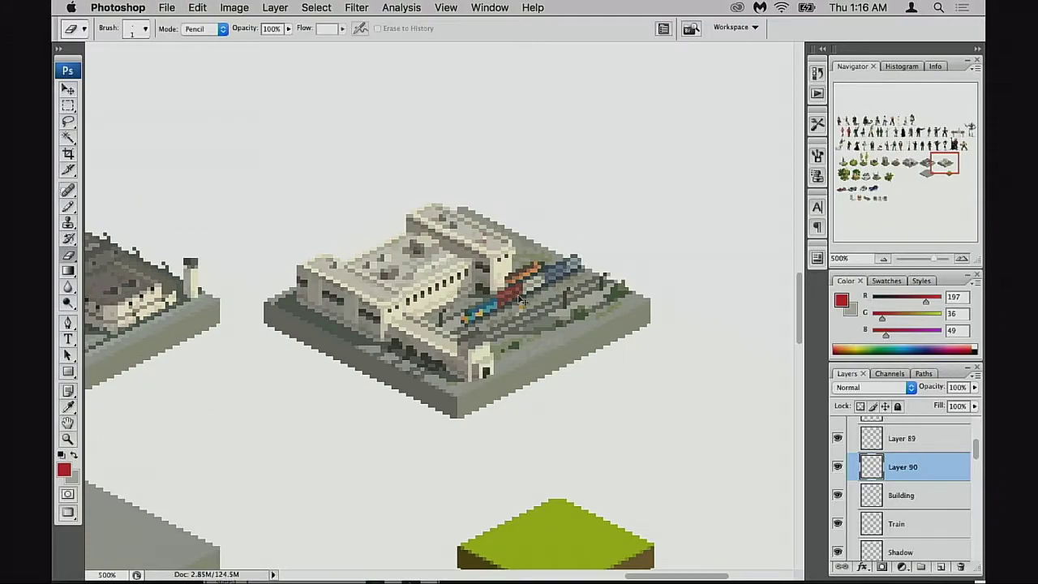
key("super+z")
scroll(464, 297, "up", 3)
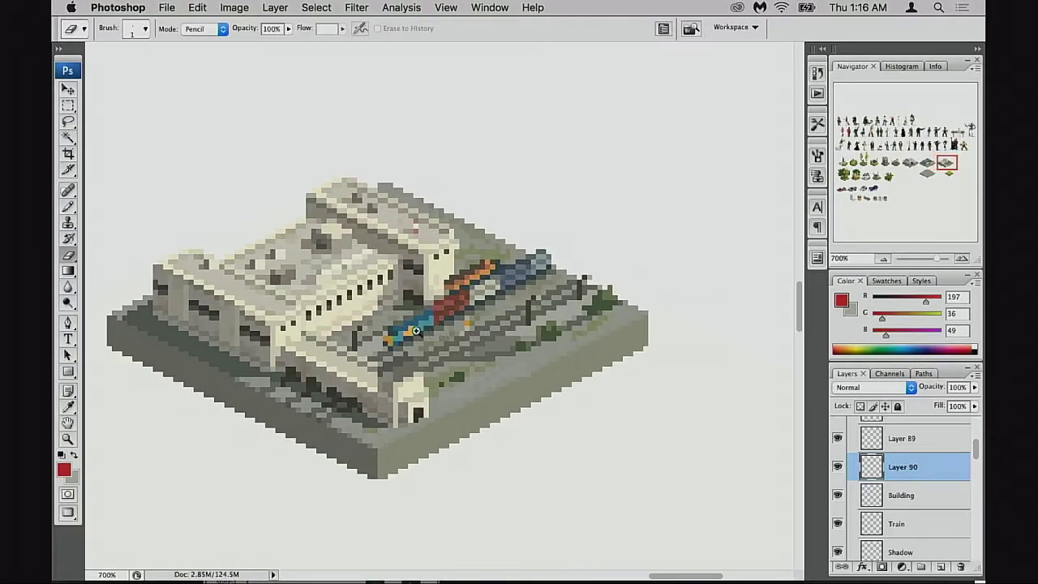
Step: Add a red accent pixel among the station's upper windows with the Pencil and sample the pale roof color, RGB 243, 238, 216
key("b")
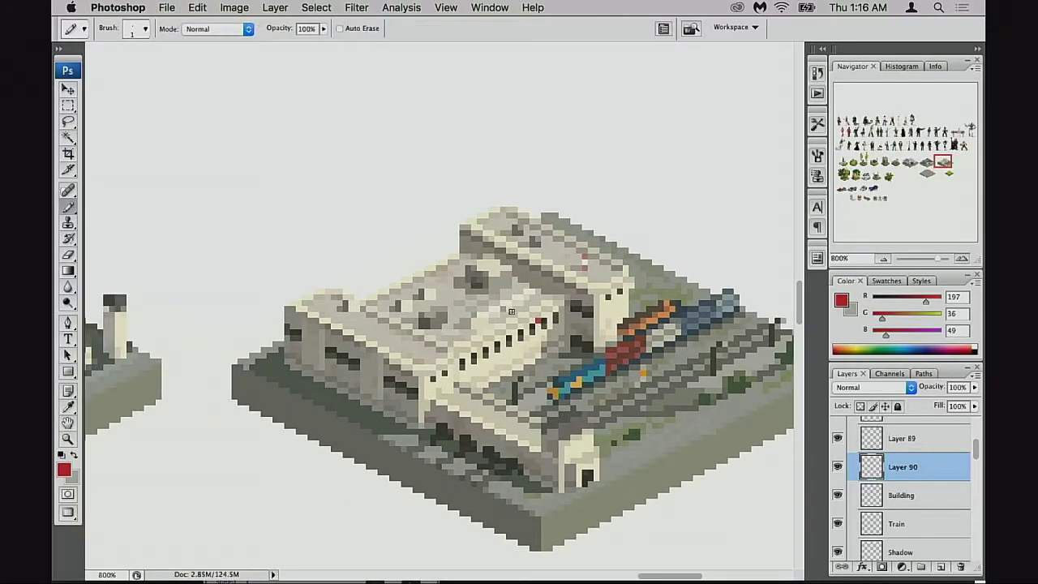
key("super+z")
left_click(506, 314, "alt")
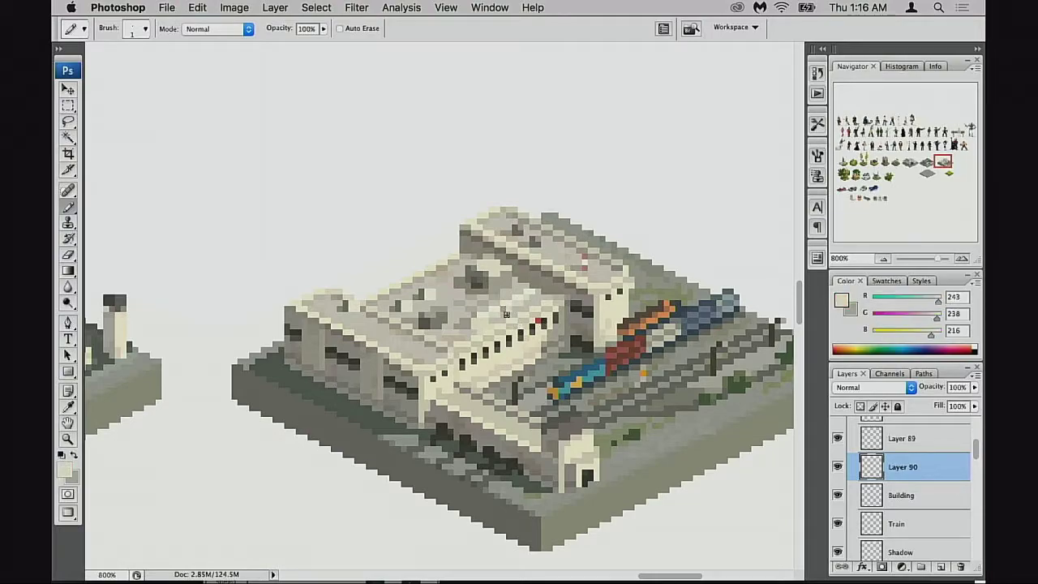
Step: Compare the station tile with and without Layer 90 at several magnifications, examining the roof and window details
left_click(839, 468)
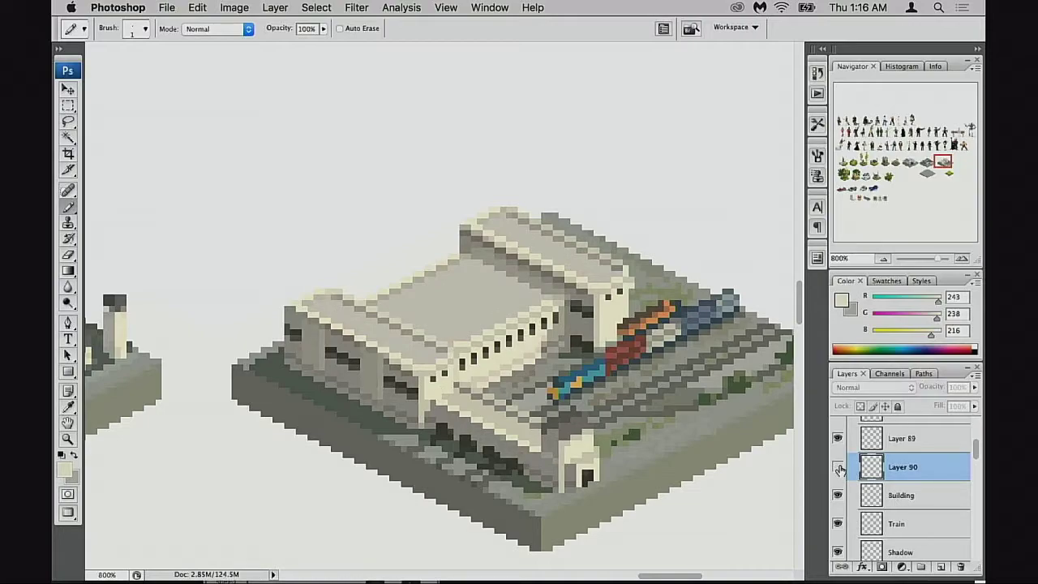
left_click(839, 468)
left_click(538, 291)
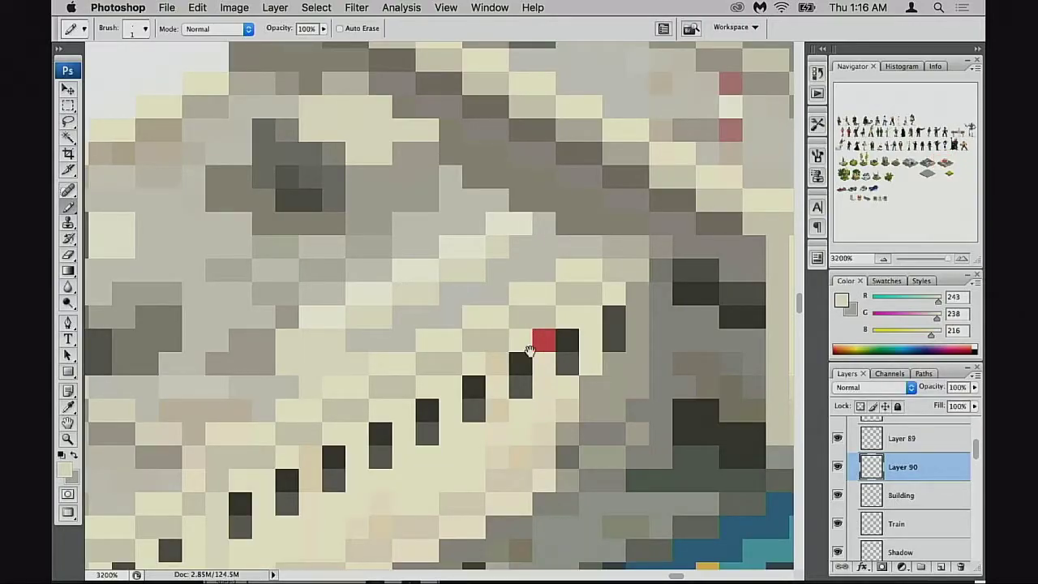
left_click(560, 366, "alt")
left_click(566, 371, "alt")
left_click(554, 366, "alt")
left_click(565, 376, "alt")
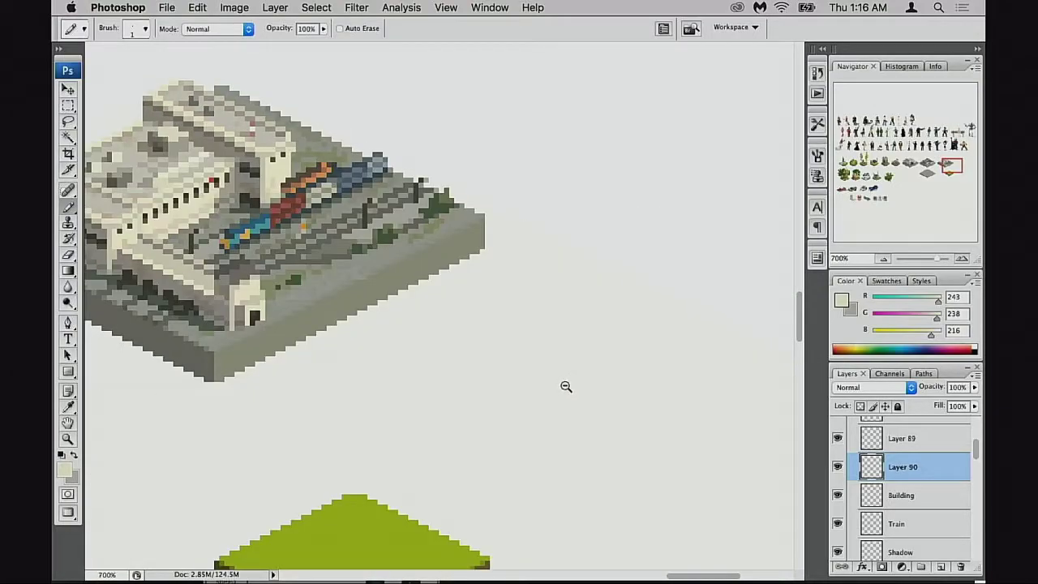
left_click(564, 386, "alt")
left_click_drag(537, 365, 728, 433)
left_click(495, 350, "alt")
left_click_drag(537, 365, 615, 396)
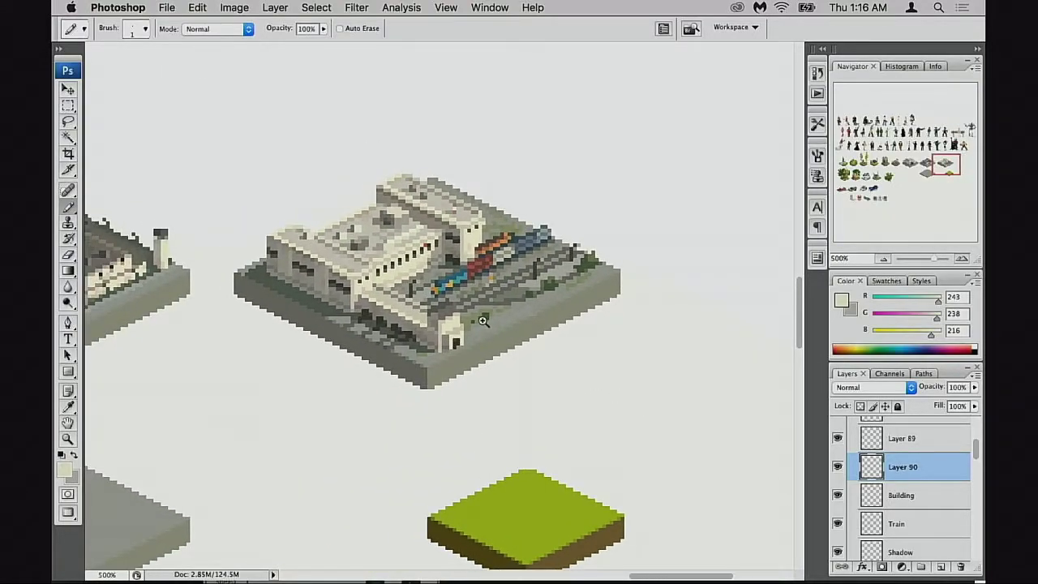
left_click(483, 321)
left_click(838, 466)
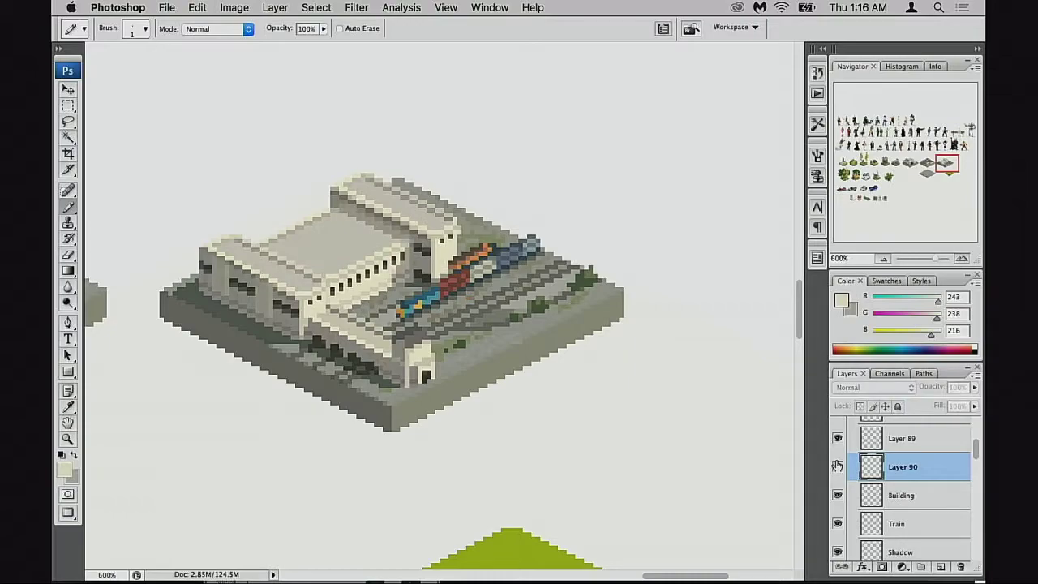
left_click(838, 466)
left_click(838, 466)
left_click(838, 466)
Step: Erase stray detail pixels from the middle of the main roof on Layer 90 with the one-pixel Eraser
key("e")
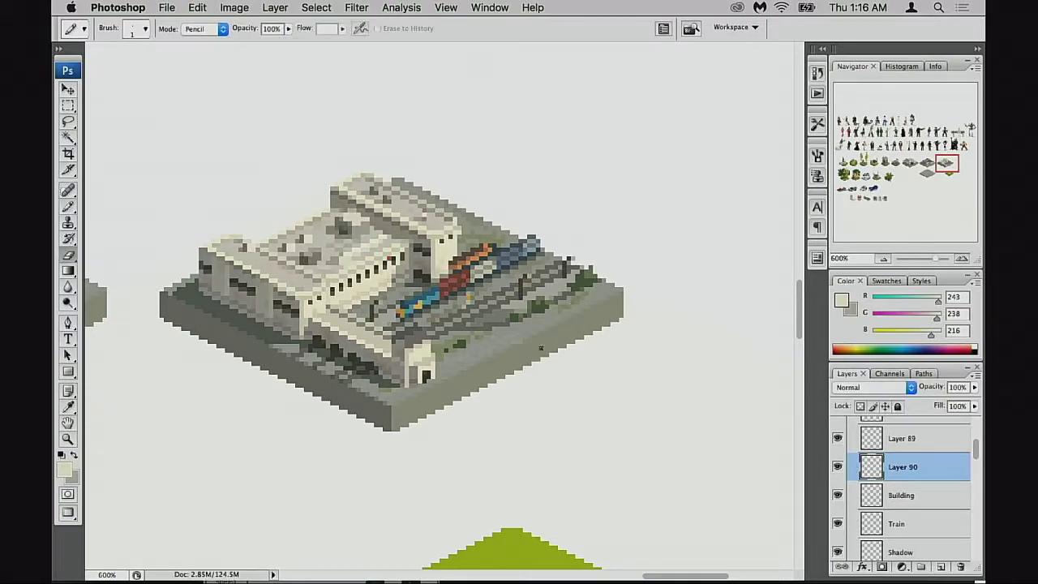
left_click(341, 246, "super")
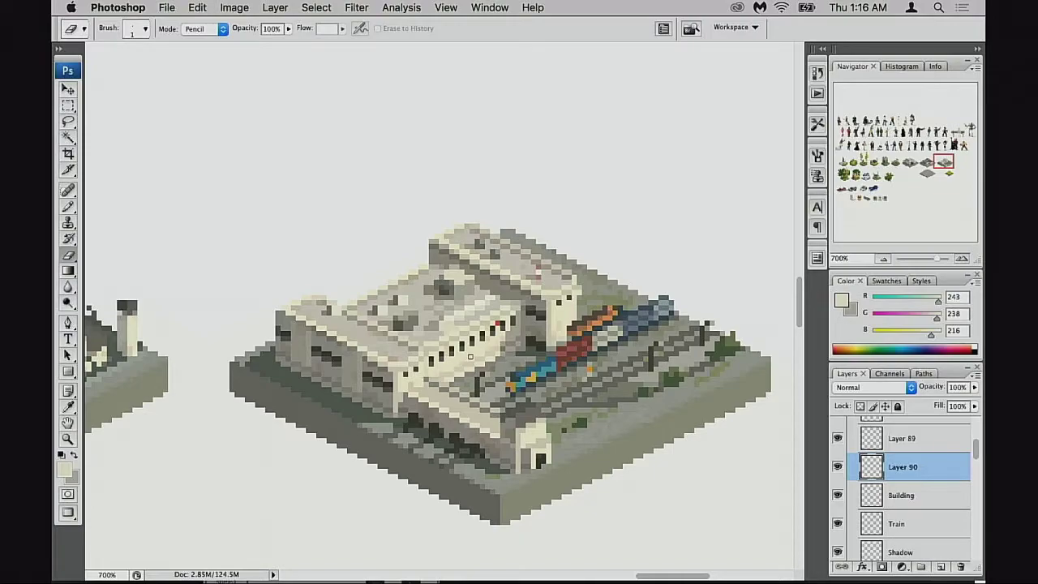
key("super+equal")
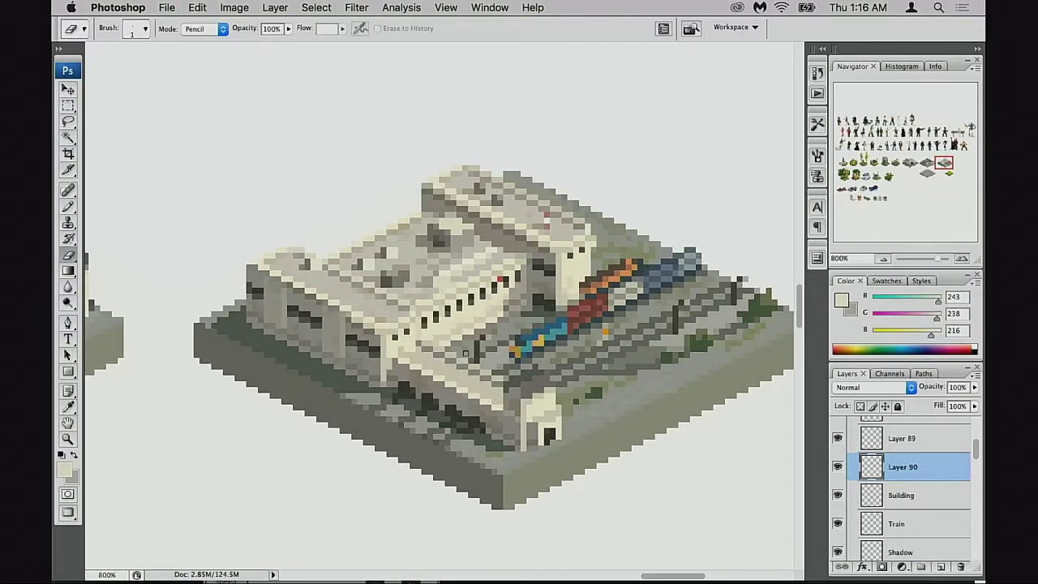
left_click(472, 306)
left_click(411, 289)
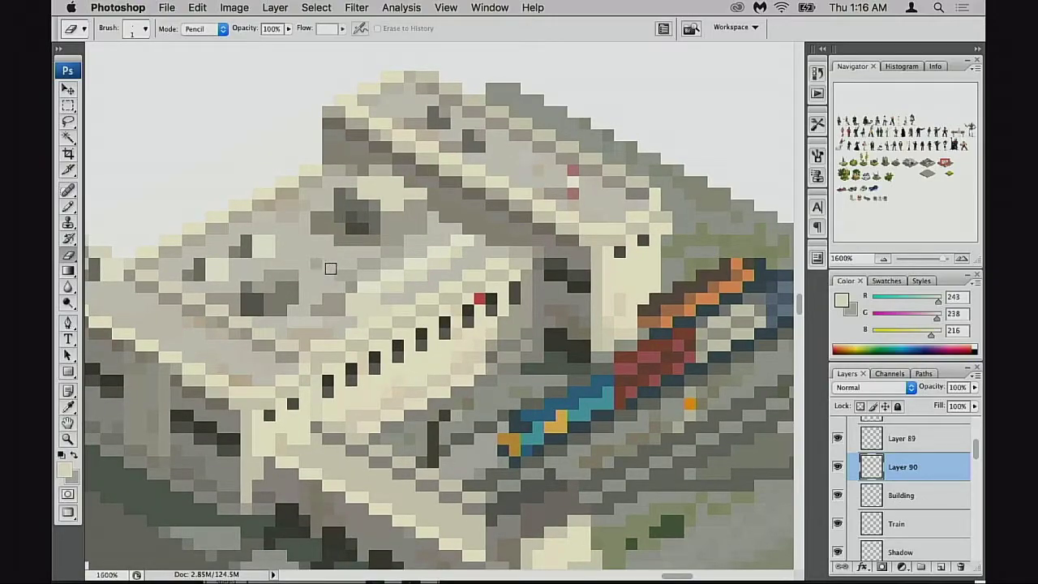
left_click(352, 263)
left_click(318, 262)
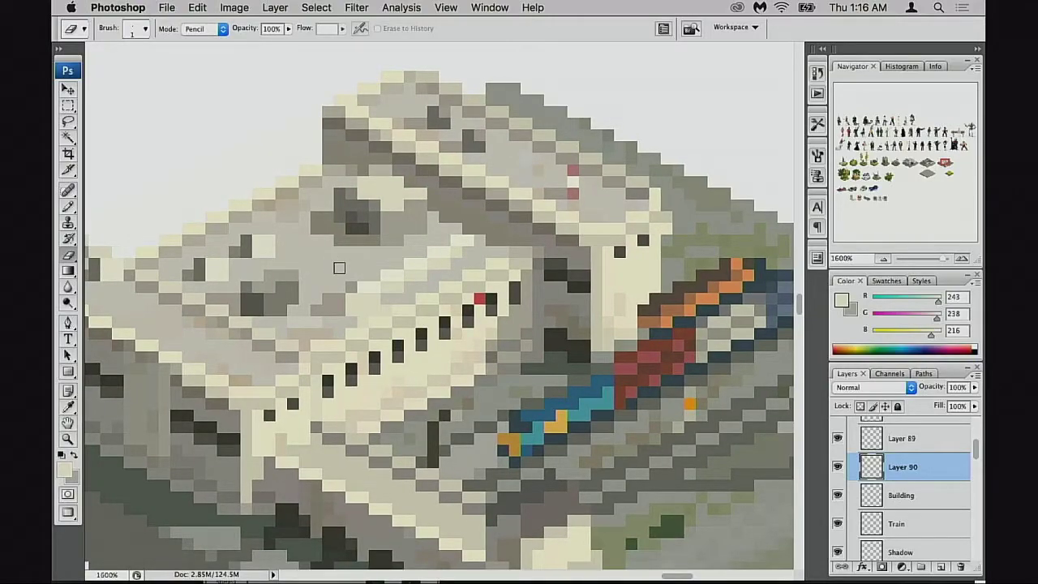
left_click_drag(356, 269, 375, 288)
Step: Set the Eraser to 50% opacity and soften stray detail pixels on the station's roofs in Layer 90
left_click_drag(384, 386, 472, 280)
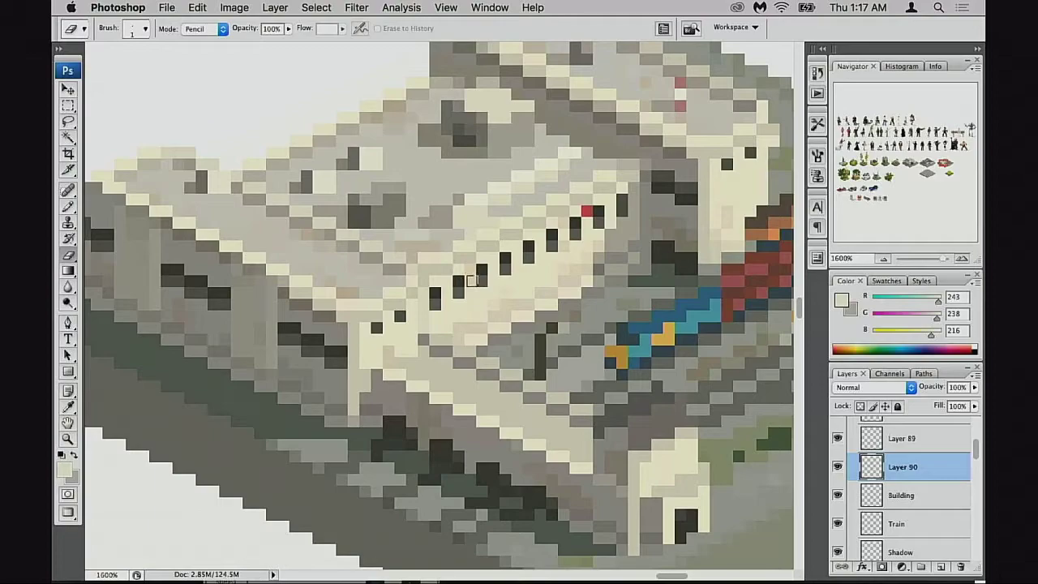
key("5")
left_click_drag(371, 377, 444, 360)
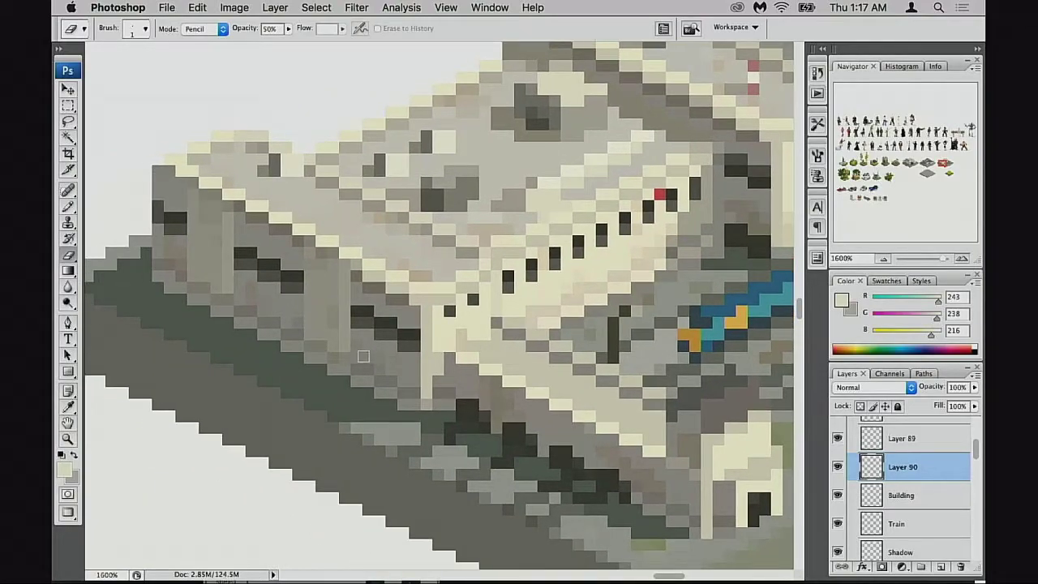
left_click(378, 218)
mouse_move(475, 376)
left_mouse_down()
mouse_move(334, 295)
mouse_move(550, 291)
mouse_move(520, 361)
left_mouse_up()
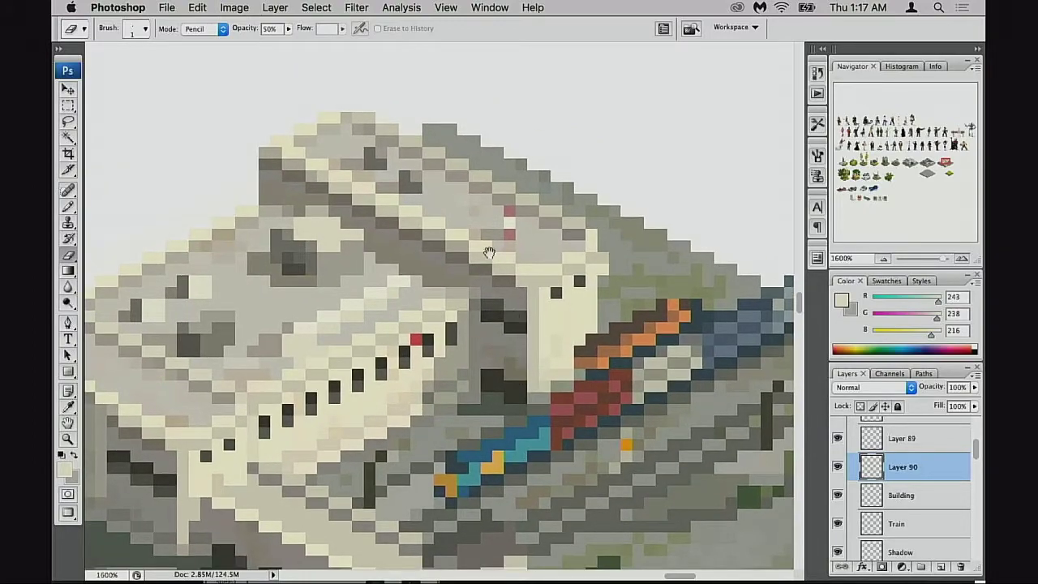
key("super+minus")
key("super+minus")
key("super+minus")
key("super+minus")
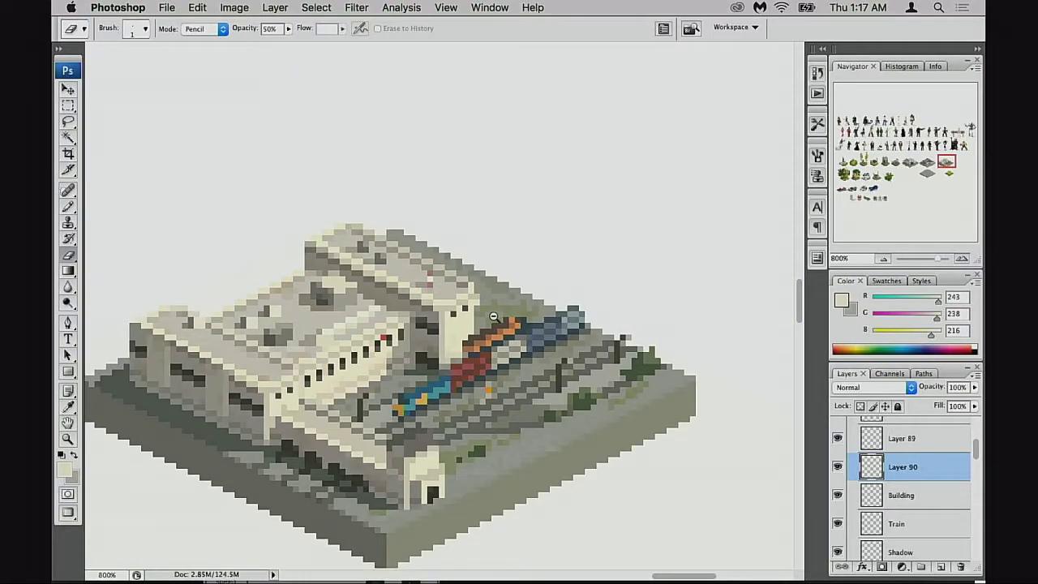
left_click_drag(479, 362, 585, 355)
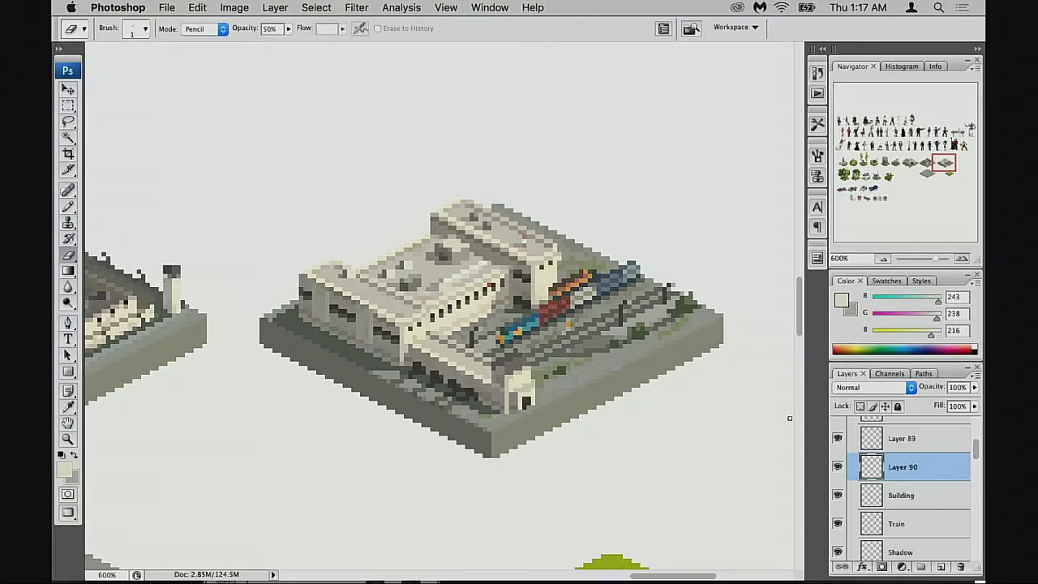
Step: Pencil beige accent pixels, RGB 208, 196, 179 at 70% opacity, along the edge of the station's front roof
left_click_drag(363, 281, 429, 360)
key("v")
key("b")
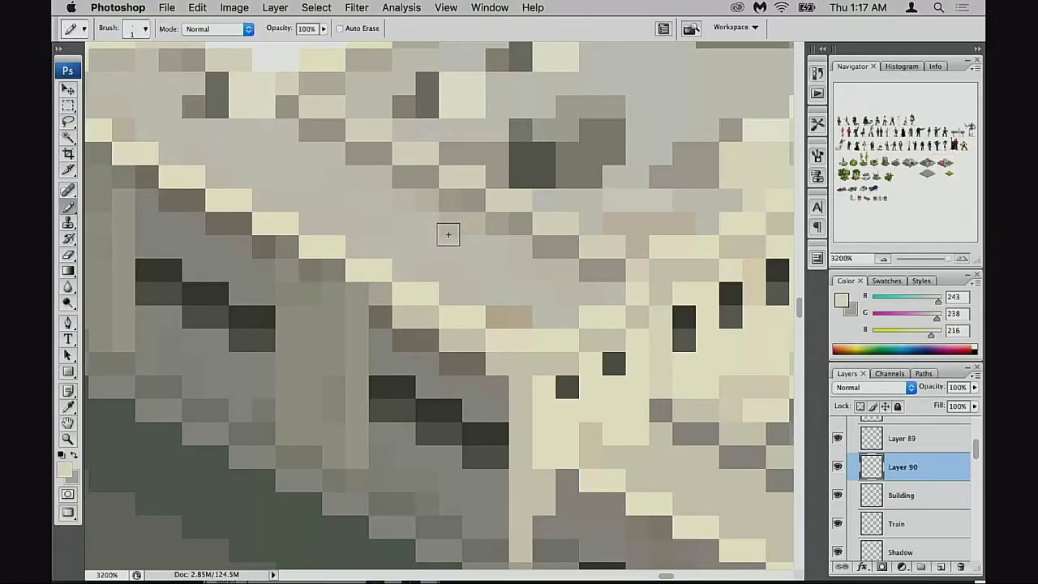
left_click(513, 315, "alt")
left_click_drag(313, 207, 333, 223)
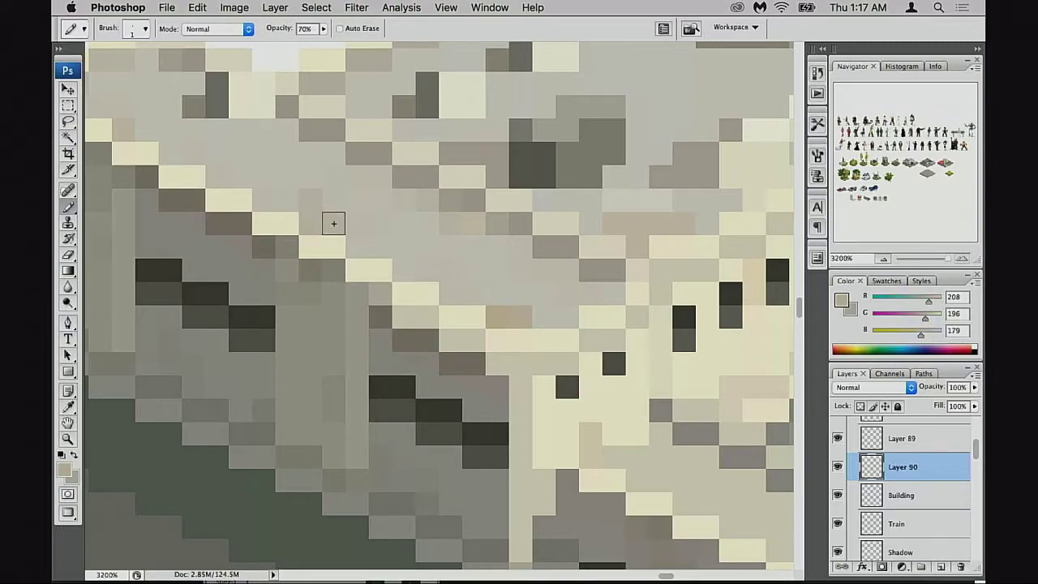
left_click(355, 238)
left_click(294, 174)
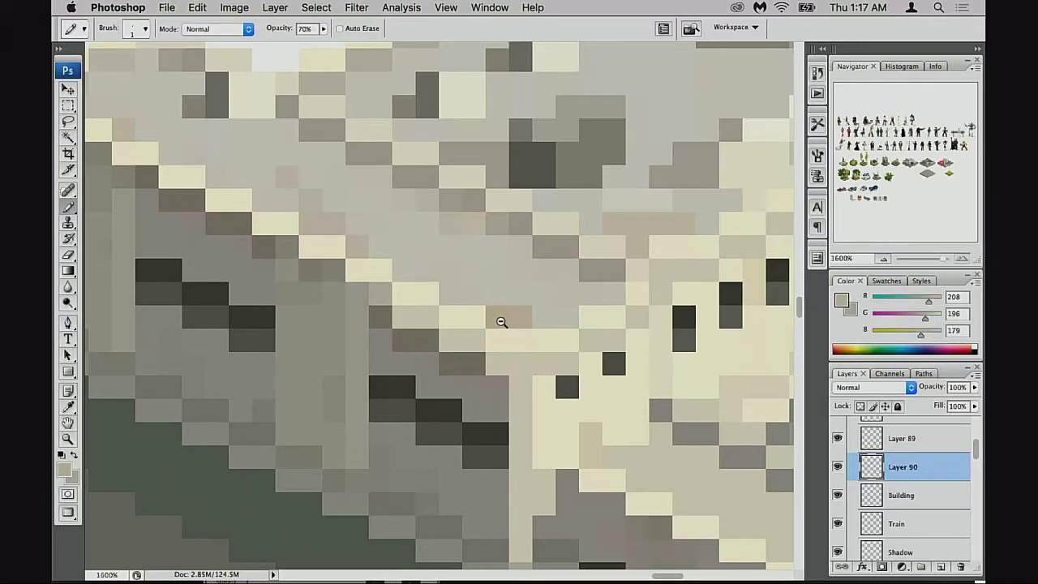
scroll(511, 327, "down", 5)
left_click_drag(511, 327, 505, 349)
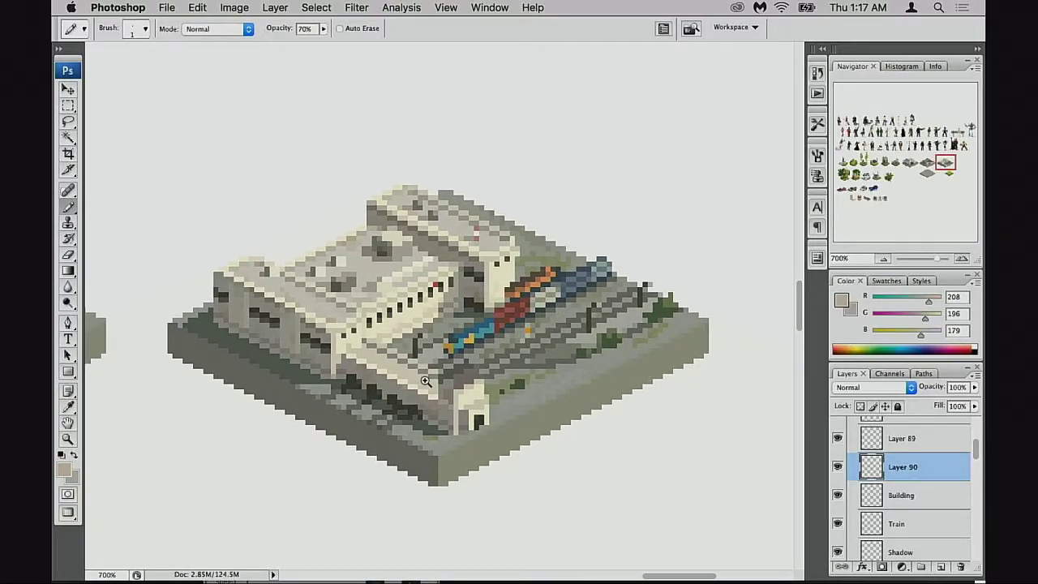
Step: Pencil a dark two-pixel opening, RGB 63, 63, 58 at 100% opacity, below the small windows at the building's front corner
scroll(378, 343, "up", 2)
scroll(410, 338, "up", 1)
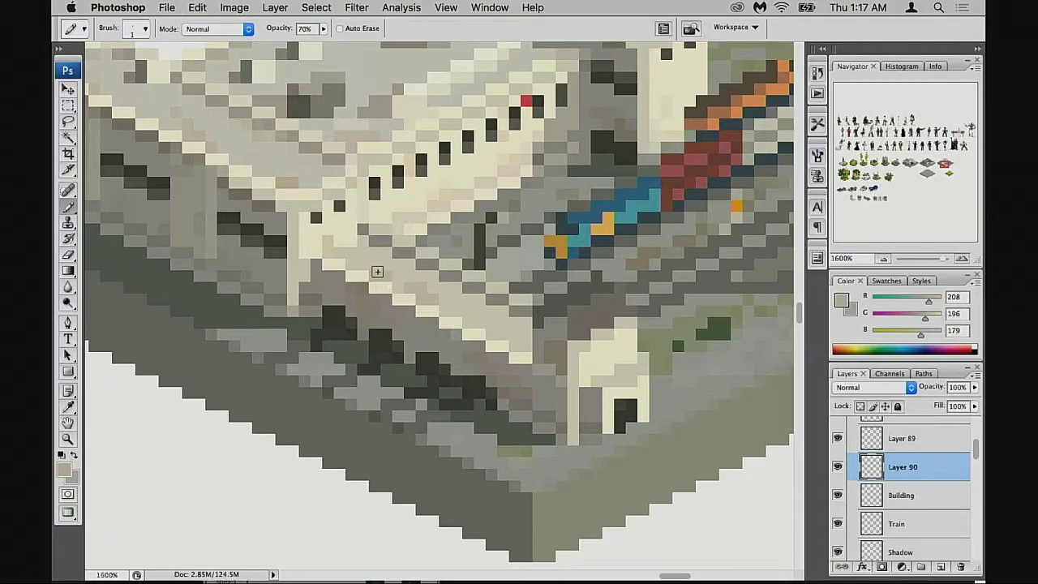
left_click(344, 209, "alt")
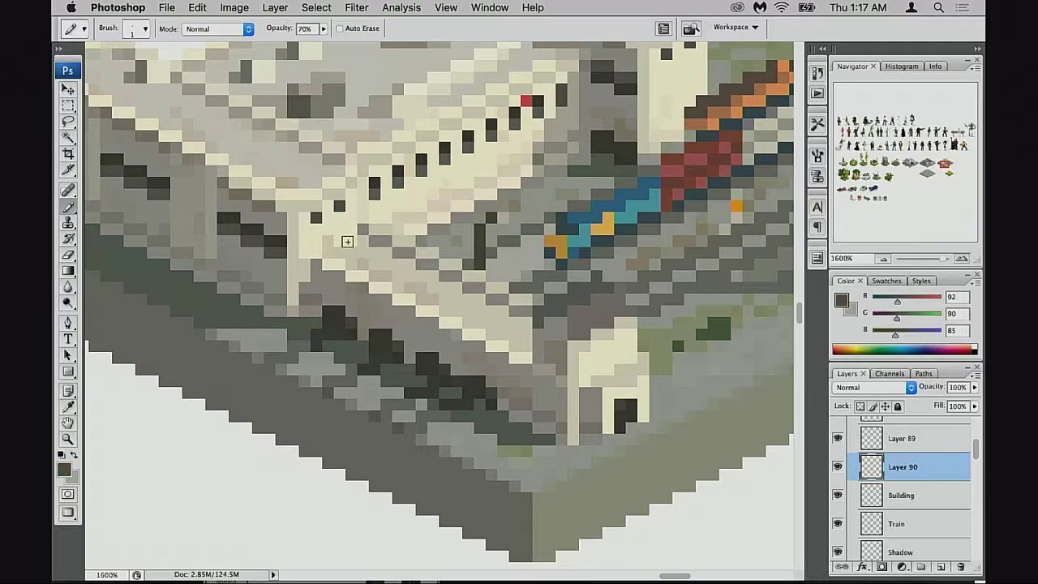
left_click(276, 240, "alt")
key("0")
left_click_drag(343, 235, 341, 243)
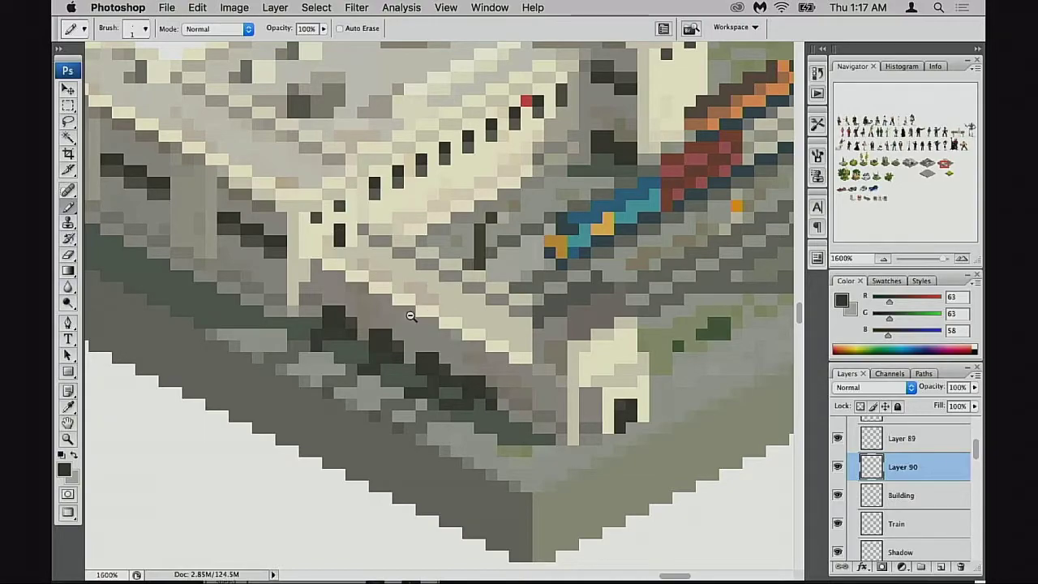
key("super+minus")
key("super+minus")
key("super+minus")
key("super+minus")
scroll(462, 314, "up", 3)
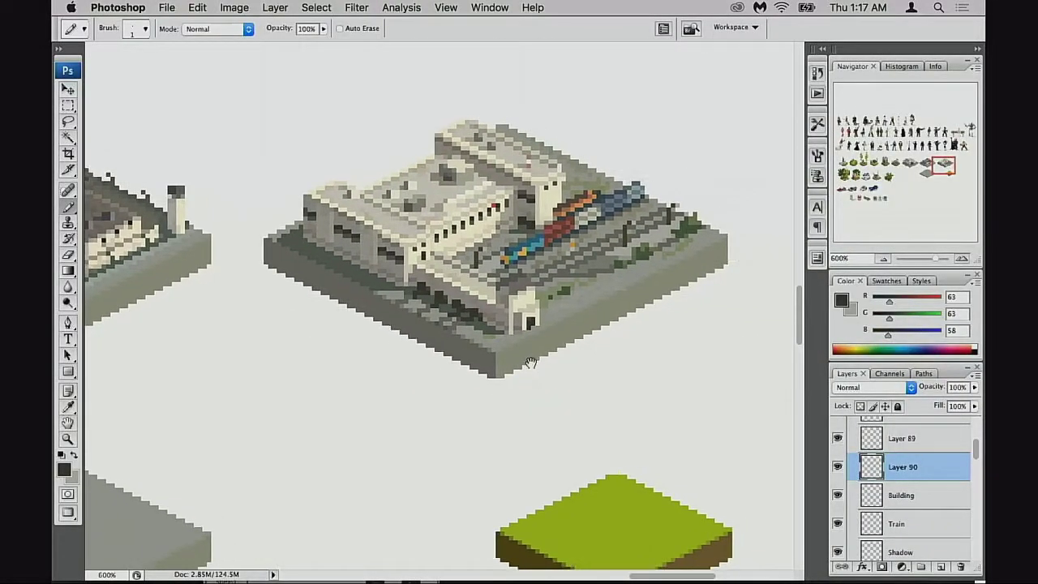
Step: Try a pale accent pixel, RGB 255, 248, 223, on the low front wing's roof and undo it
scroll(462, 314, "up", 2)
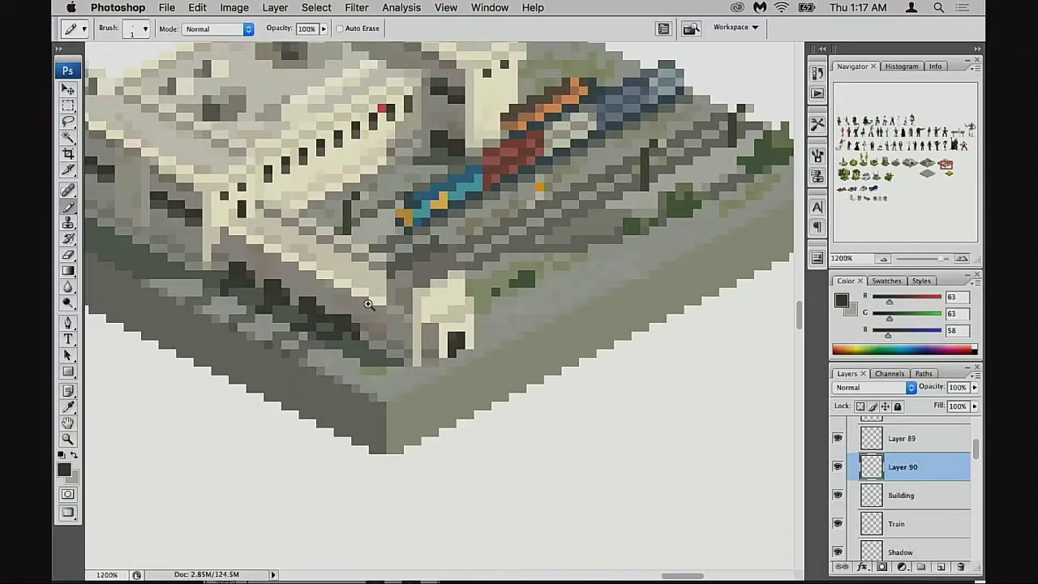
left_click(356, 278, "alt")
left_click_drag(401, 313, 441, 327)
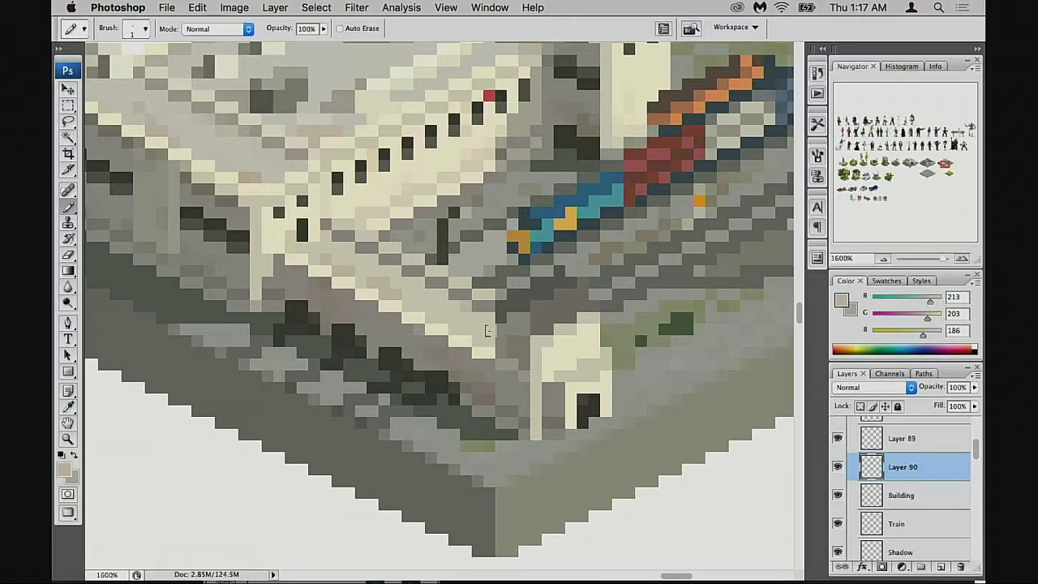
left_click(309, 236, "alt")
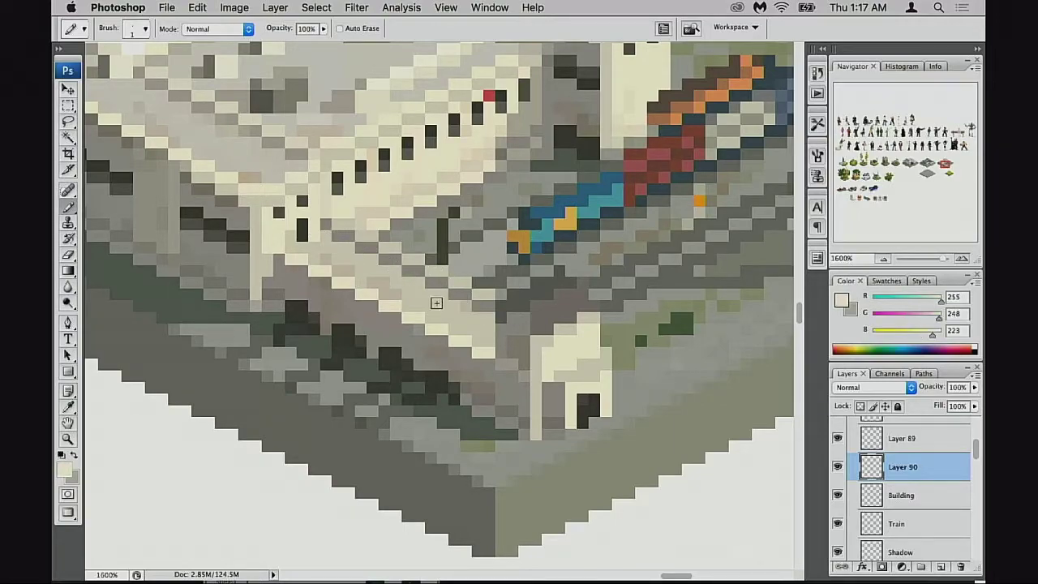
left_click(432, 306)
key("super+z")
Step: Try dark RGB 63, 63, 58 pixels on the low front wing's roof, check them from farther out, and undo them
left_click(346, 232, "alt")
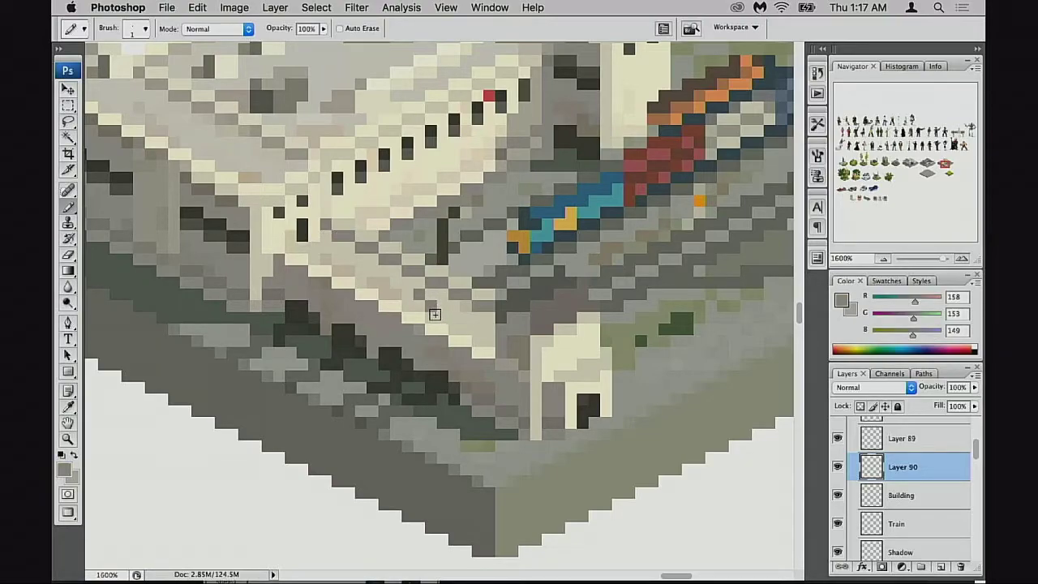
left_click(305, 235, "alt")
left_click(418, 294)
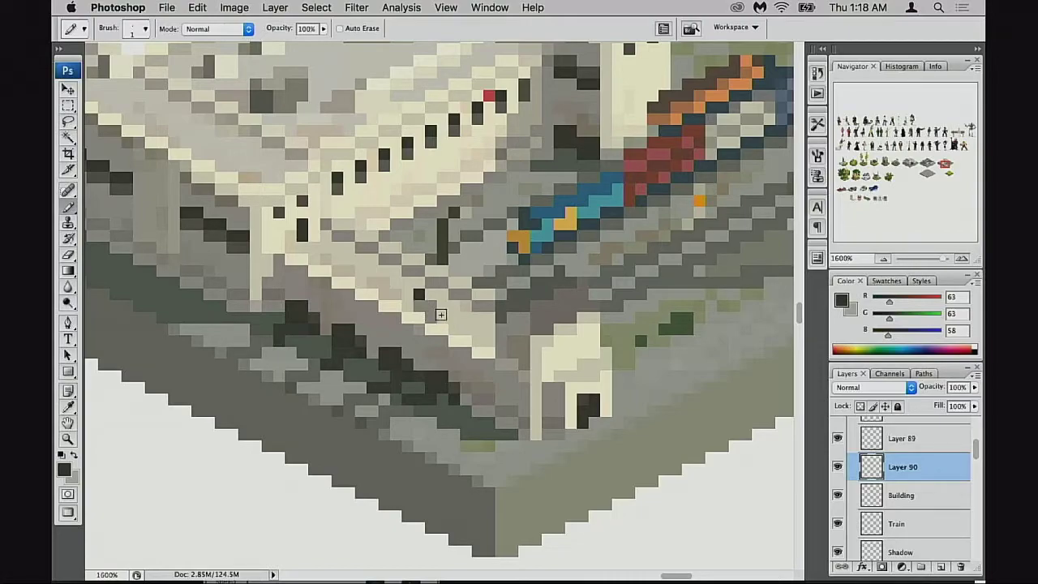
key("super+z")
left_click_drag(421, 306, 432, 316)
left_click(473, 337, "alt")
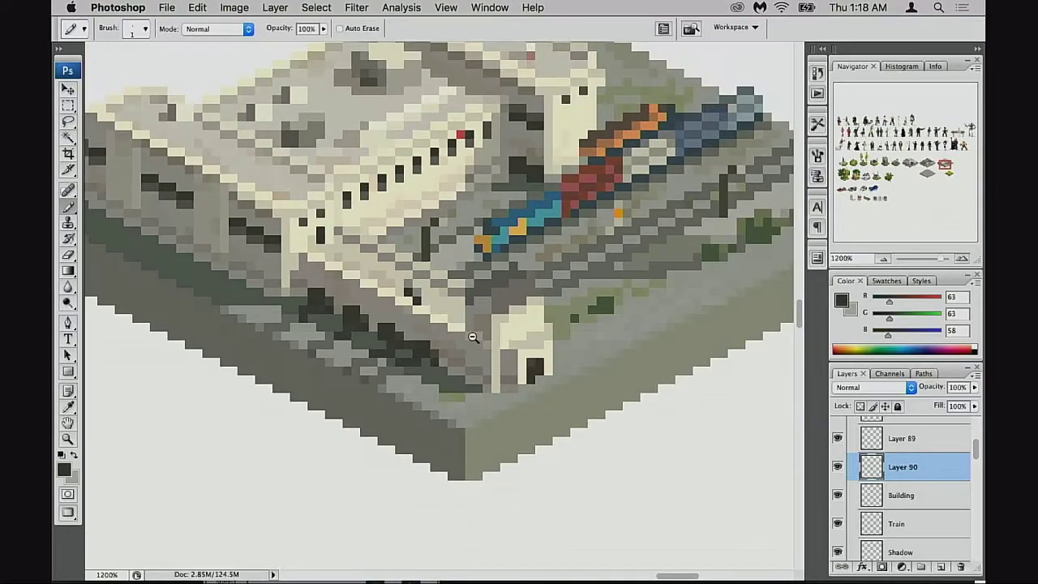
left_click(473, 337, "alt")
left_click(473, 336, "alt")
left_click(473, 336, "alt")
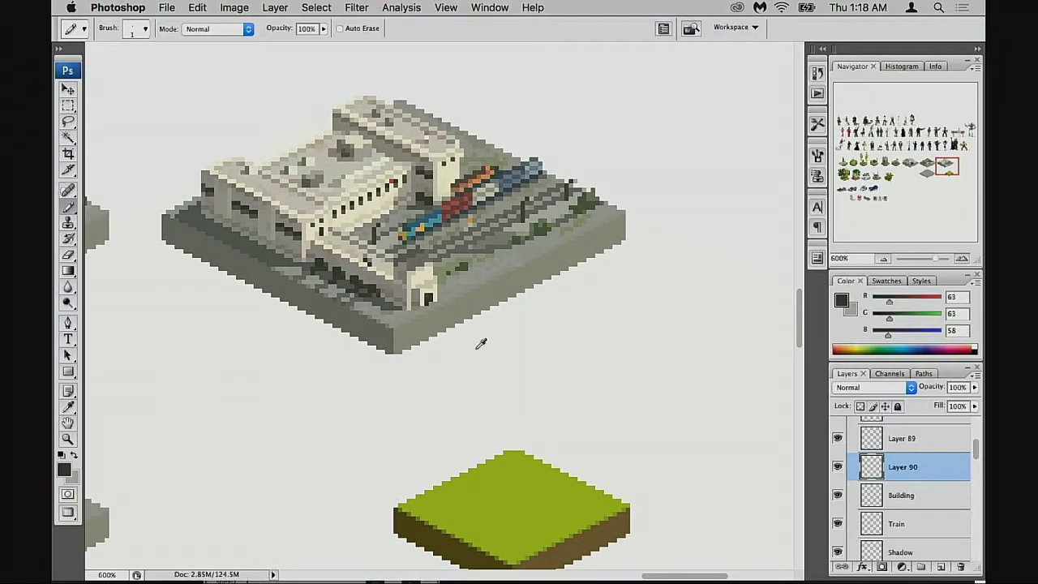
key("super+alt+z")
key("super+alt+z")
key("super+z")
Step: Sample the grey RGB 158, 153, 149 and examine the low front wing's roof at several magnifications
left_click(414, 297, "super")
left_click(414, 296, "super")
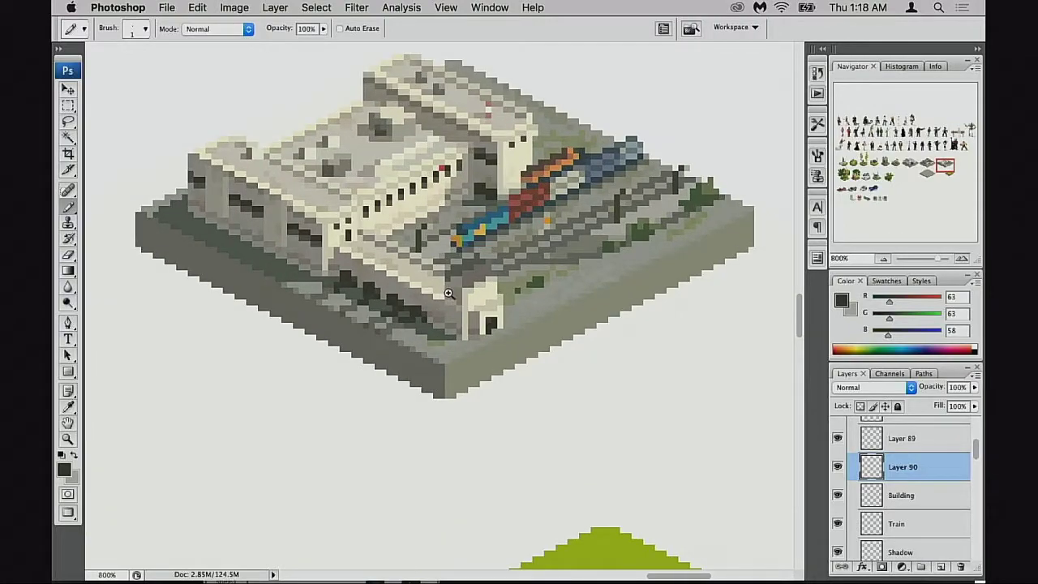
left_click(463, 280, "super")
left_click(410, 342, "super")
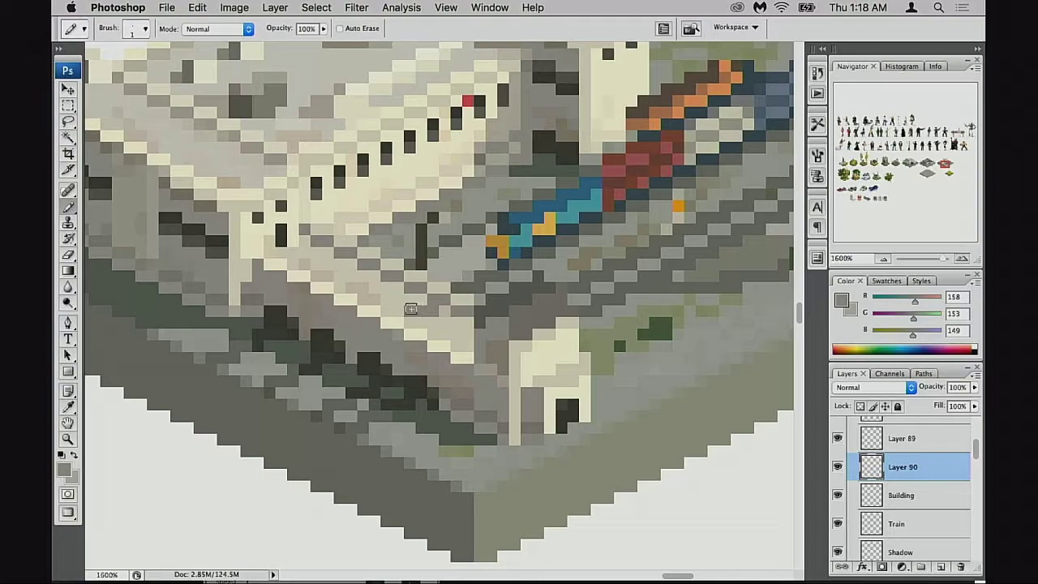
left_click(457, 348, "alt")
left_click(459, 350, "alt")
left_click(460, 349, "alt")
left_click(459, 349, "alt")
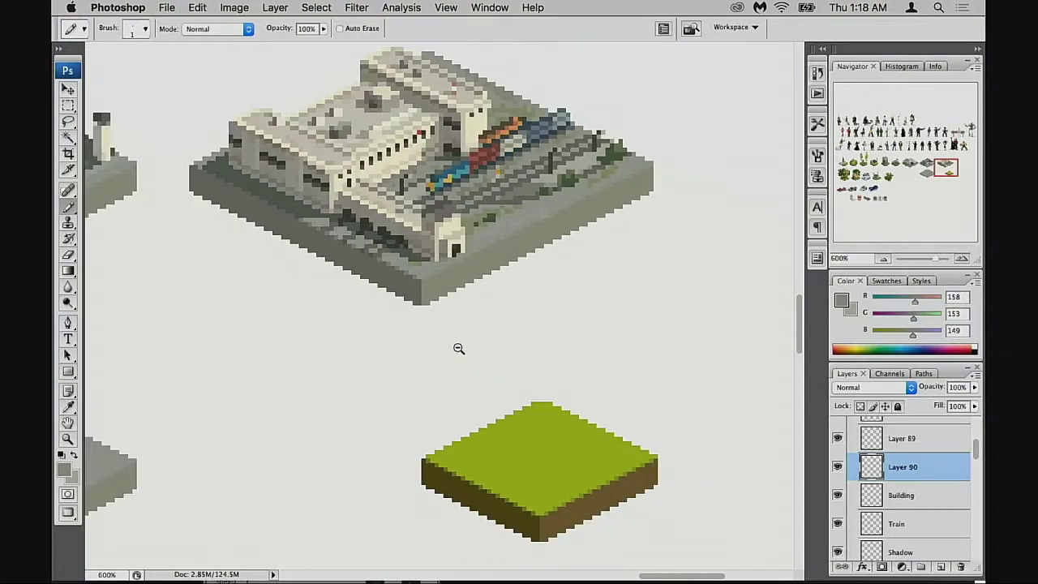
left_click(468, 327, "alt")
left_click_drag(468, 327, 447, 369)
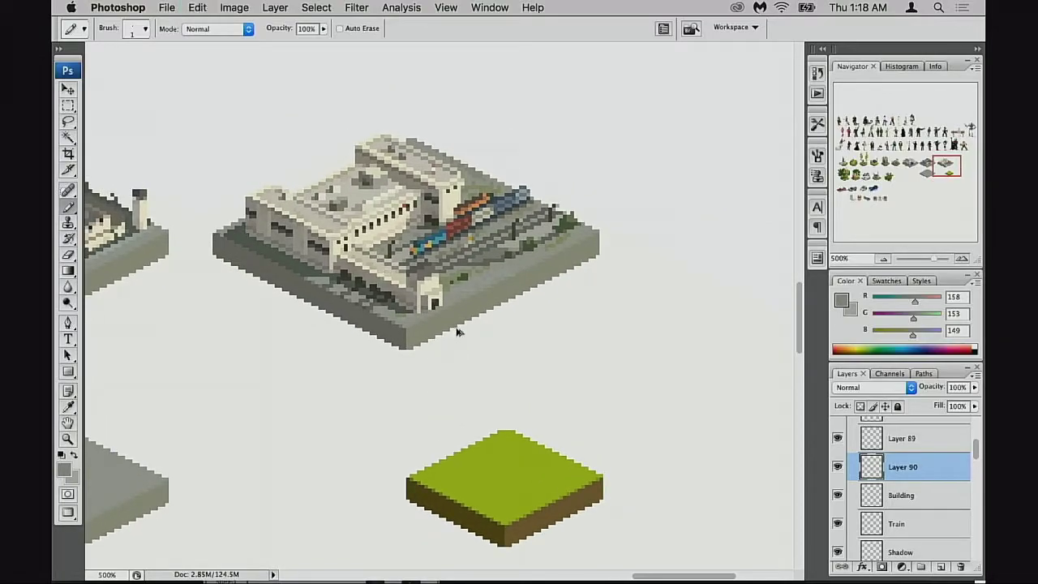
left_click_drag(418, 292, 440, 328)
left_click_drag(370, 271, 438, 327)
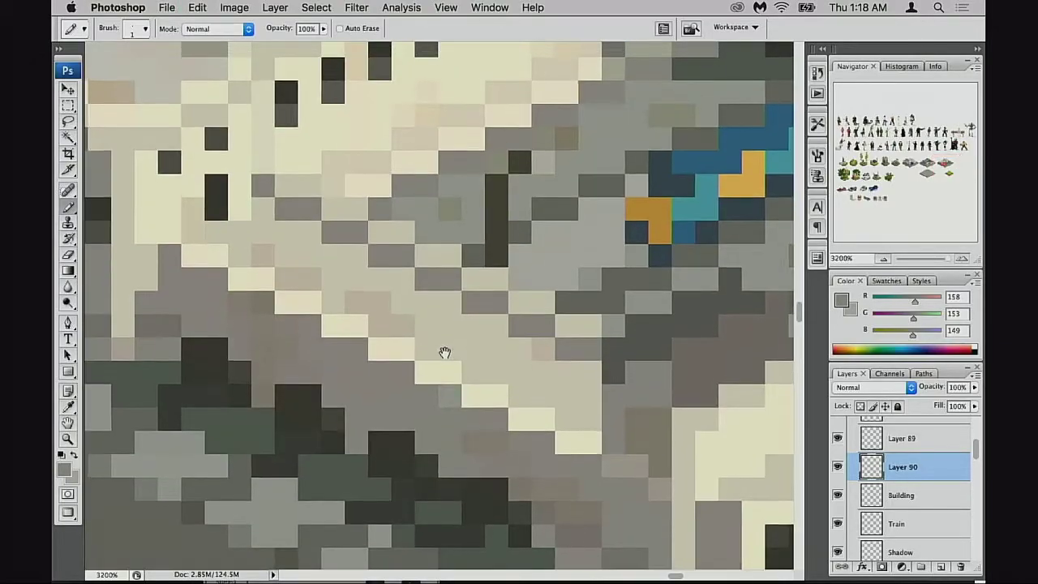
Step: Pencil a checkered pattern of pale cream pixels, RGB 255, 248, 223 at 100% opacity, across the low front wing's roof
left_click(322, 299, "alt")
key("3")
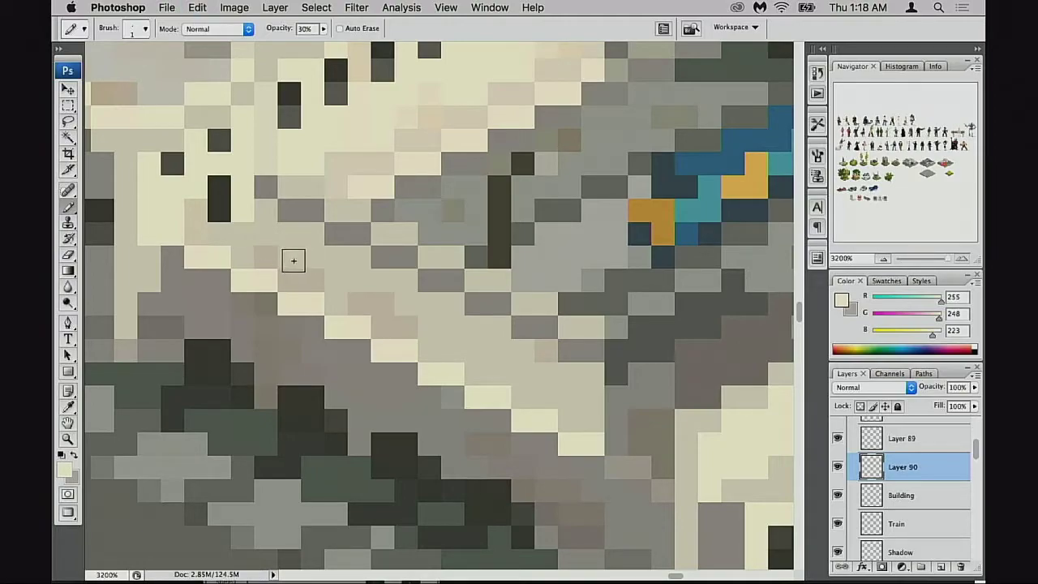
key("0")
mouse_move(269, 250)
left_mouse_down()
mouse_move(253, 239)
mouse_move(589, 408)
mouse_move(543, 404)
left_mouse_up()
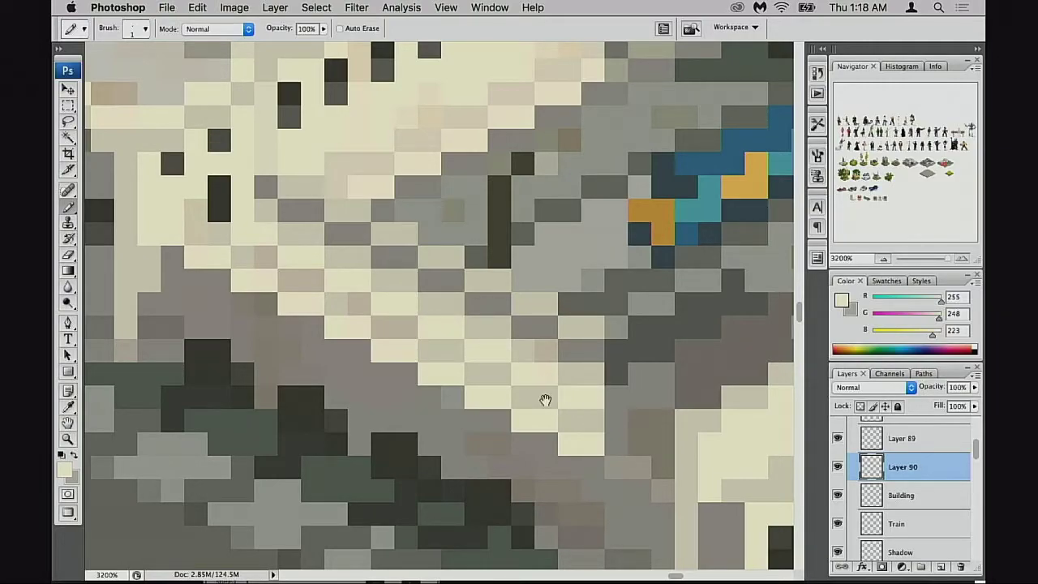
left_click(467, 388, "alt")
left_click(473, 385, "alt")
left_click(476, 385, "alt")
left_click(478, 385, "alt")
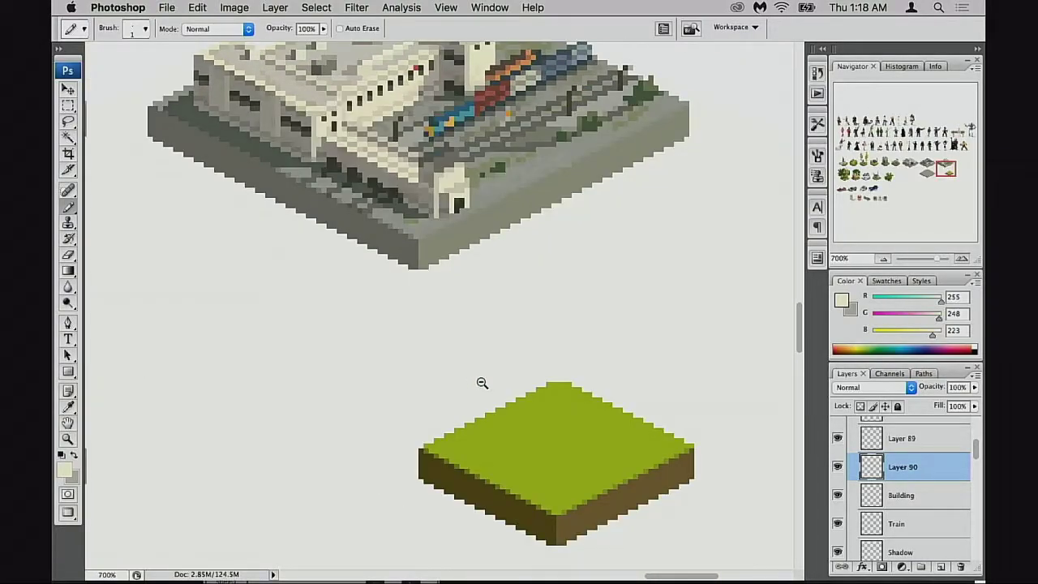
left_click(482, 382, "alt")
Step: Restore the multi-window layout and centre the station tile in the small 400% preview window
key("f")
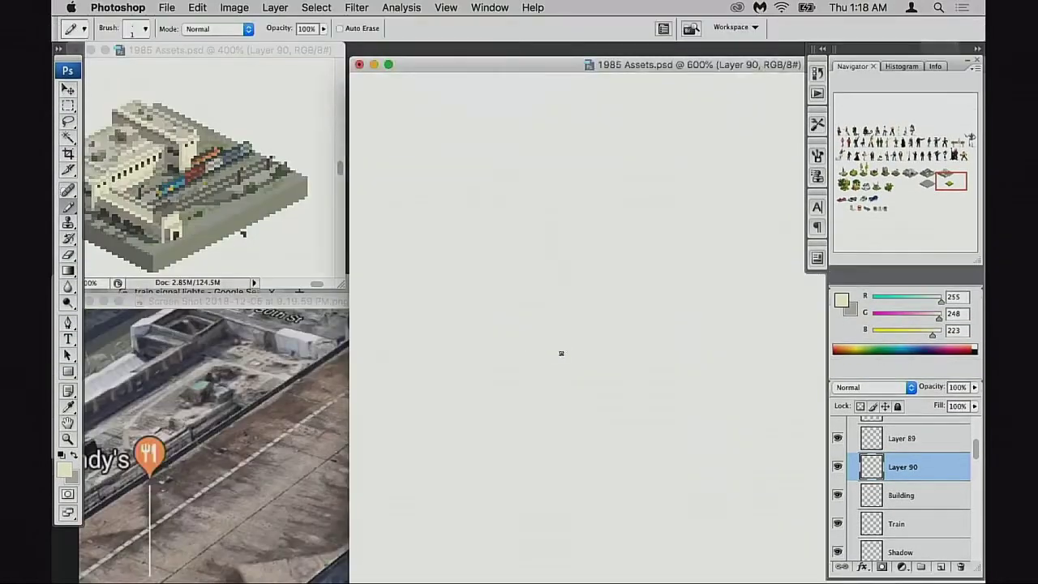
left_click(227, 237)
left_click_drag(224, 244, 272, 237)
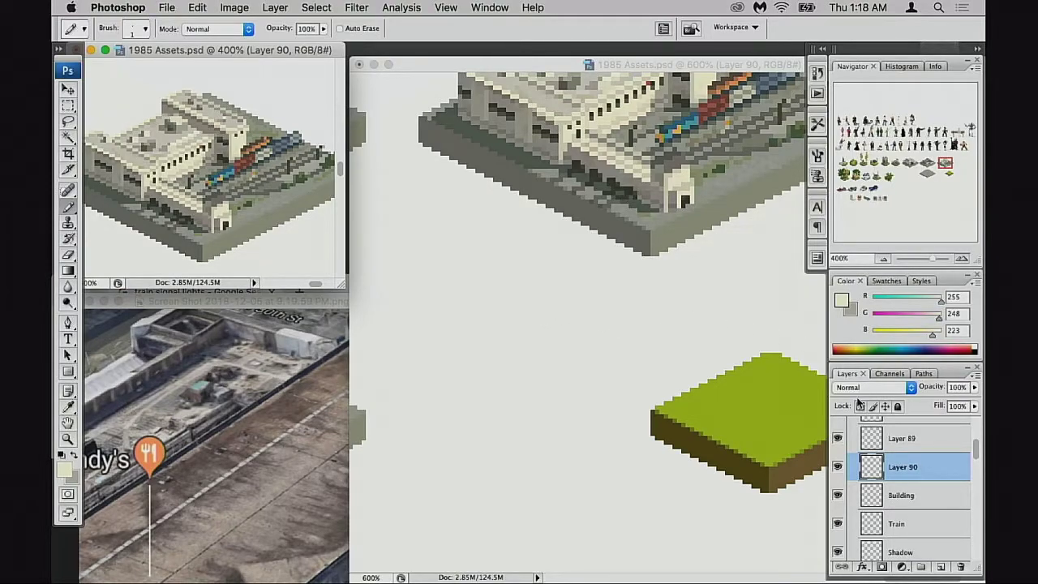
Step: Compare the station tile with Layer 90 hidden and shown, leaving the layer visible
left_click(840, 468)
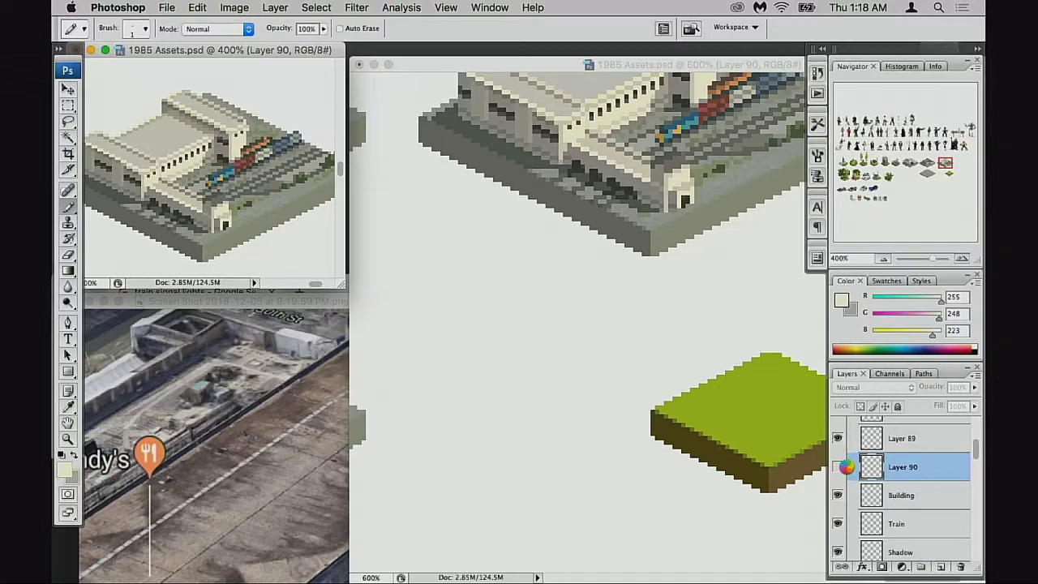
left_click(693, 148)
left_click(840, 468)
left_click(840, 468)
left_click(840, 468)
left_click(840, 469)
left_click(839, 469)
left_click(549, 373)
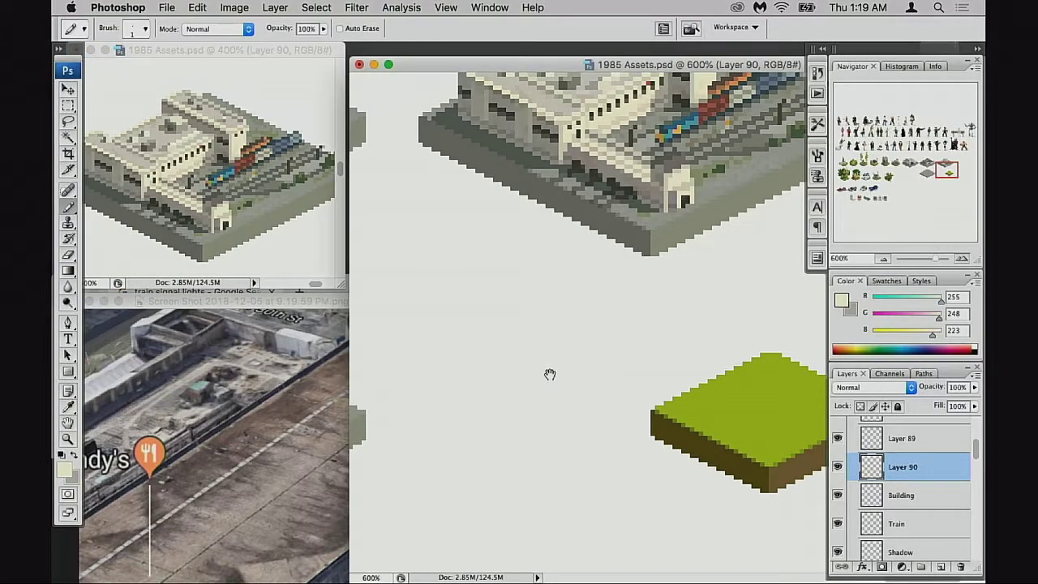
scroll(568, 366, "up", 2)
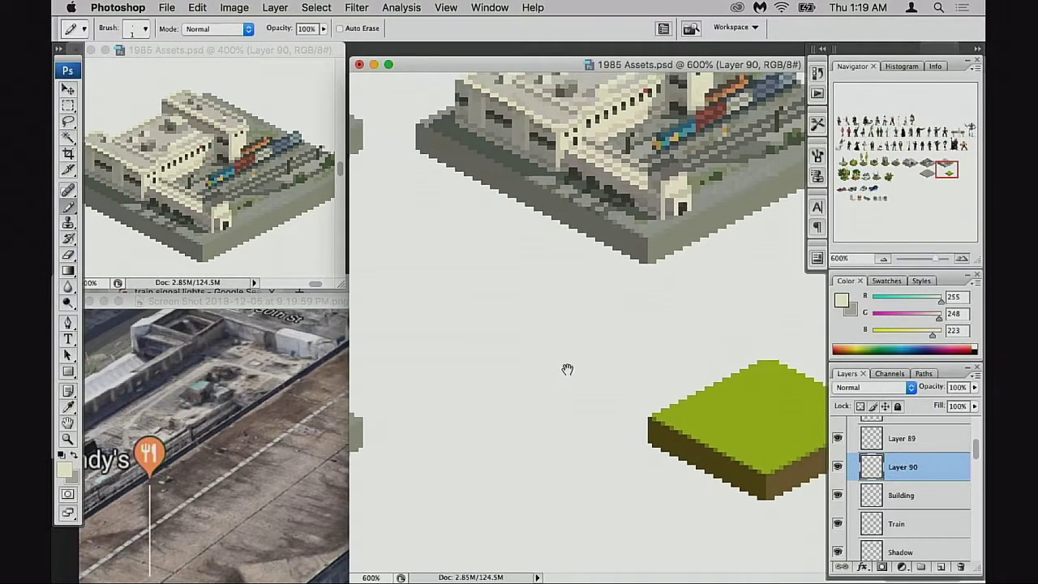
left_click(839, 468)
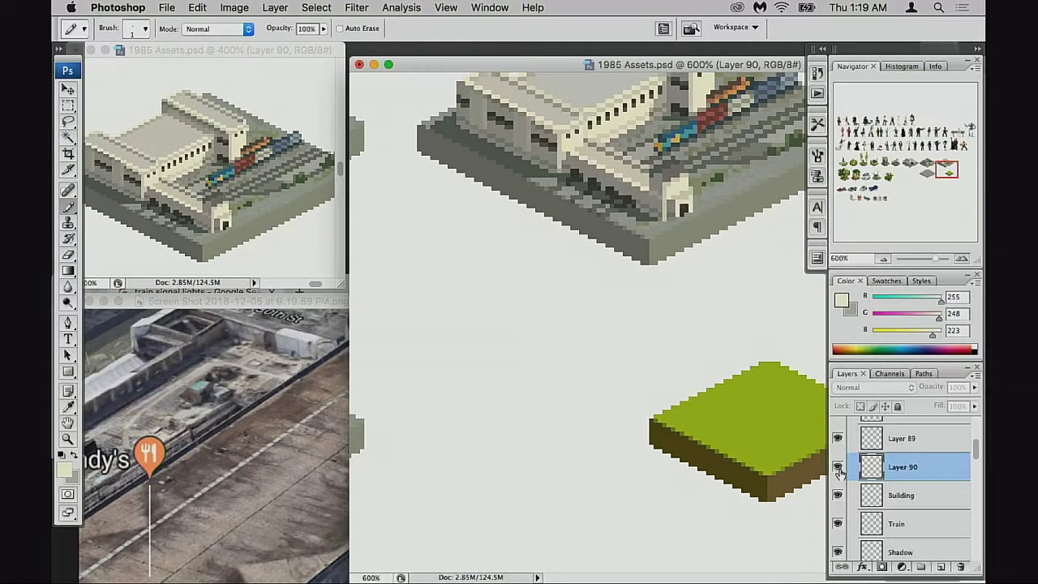
left_click(840, 469)
left_click(840, 469)
left_click(840, 468)
scroll(581, 412, "up", 5)
scroll(582, 413, "left", 3)
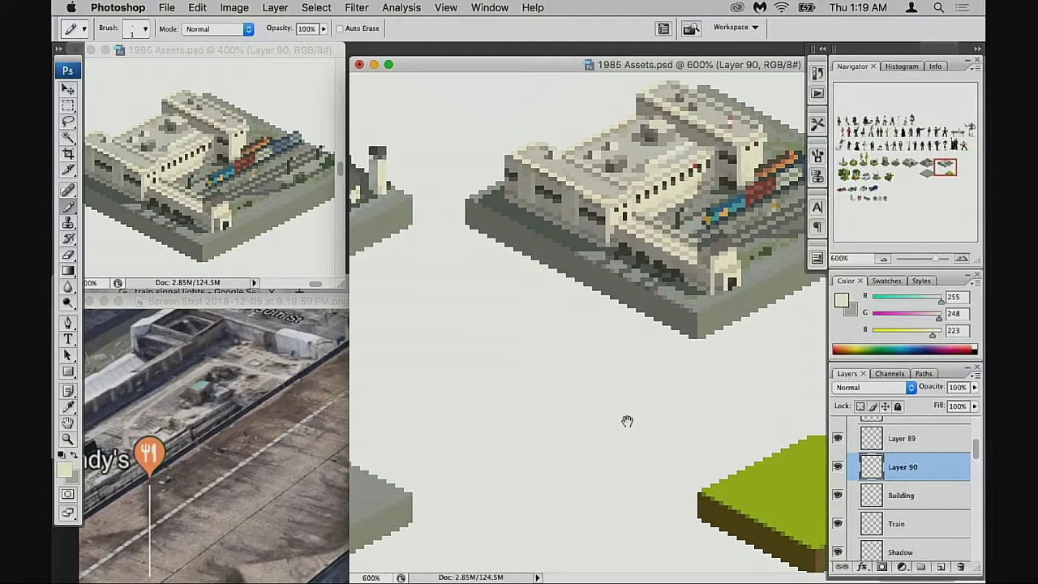
Step: Check the roof edge above the row of small windows up close and save the document
left_click_drag(627, 186, 659, 198)
left_click_drag(667, 233, 654, 279)
key("e")
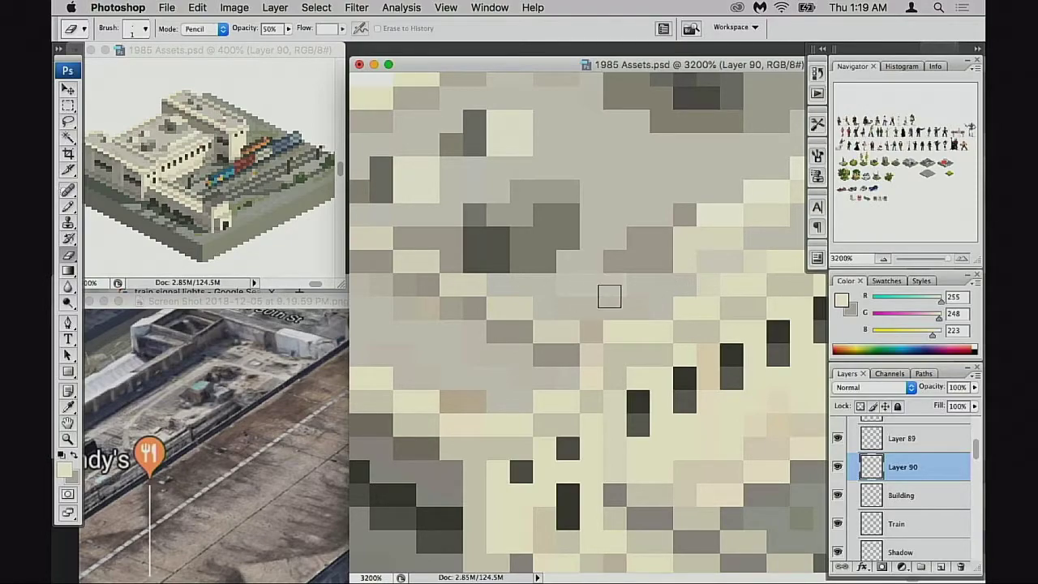
left_click_drag(687, 344, 648, 344)
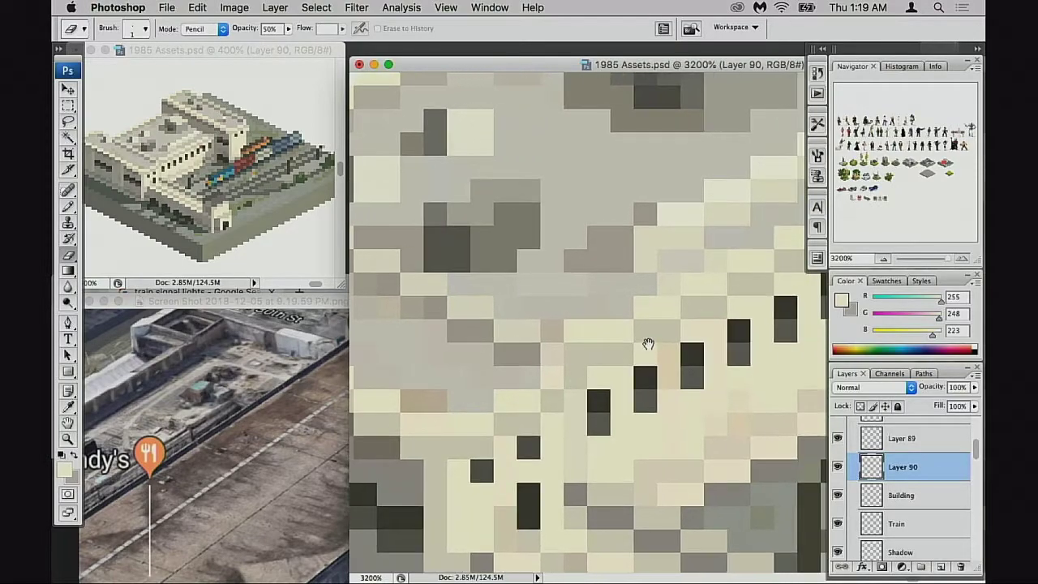
key("super+minus")
key("super+minus")
key("super+minus")
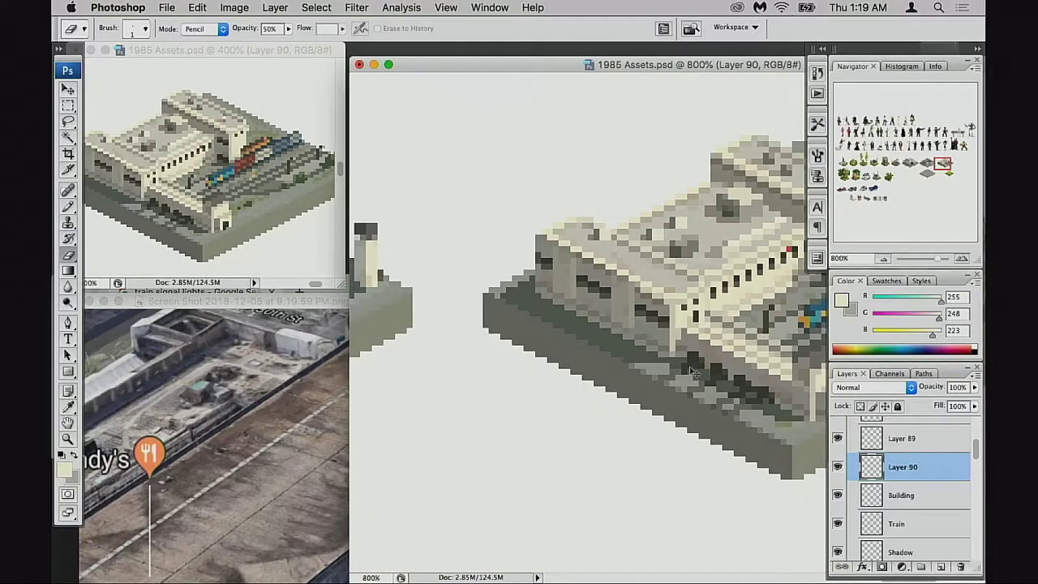
key("super+s")
Step: Sample the roof edge tones, pencil RGB 226, 219, 201 pixels at the far end of the window row's roof edge, and save
left_click_drag(705, 273, 591, 273)
left_click(624, 304)
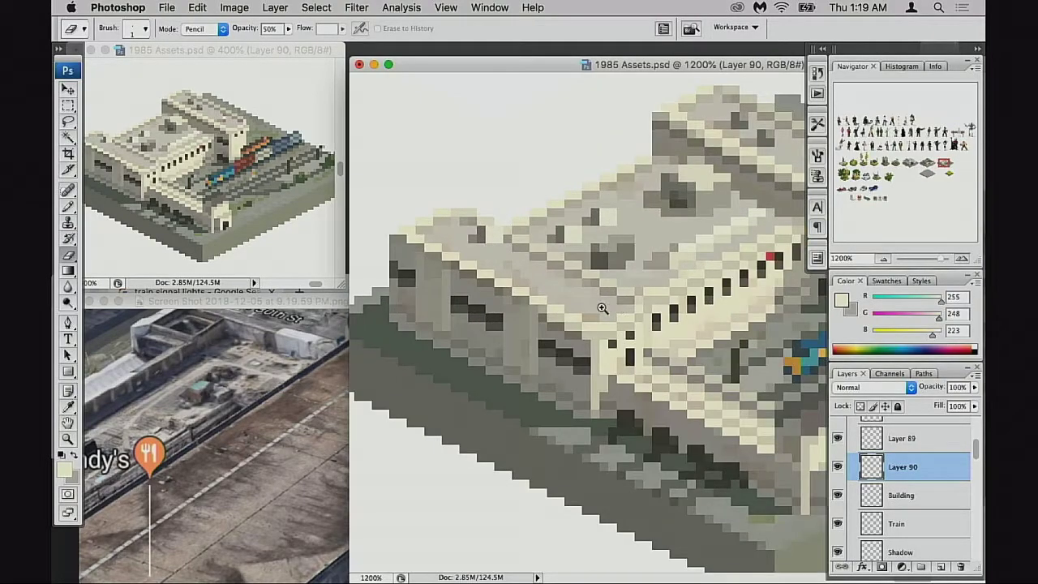
left_click(652, 307)
left_click_drag(642, 300, 641, 348)
key("b")
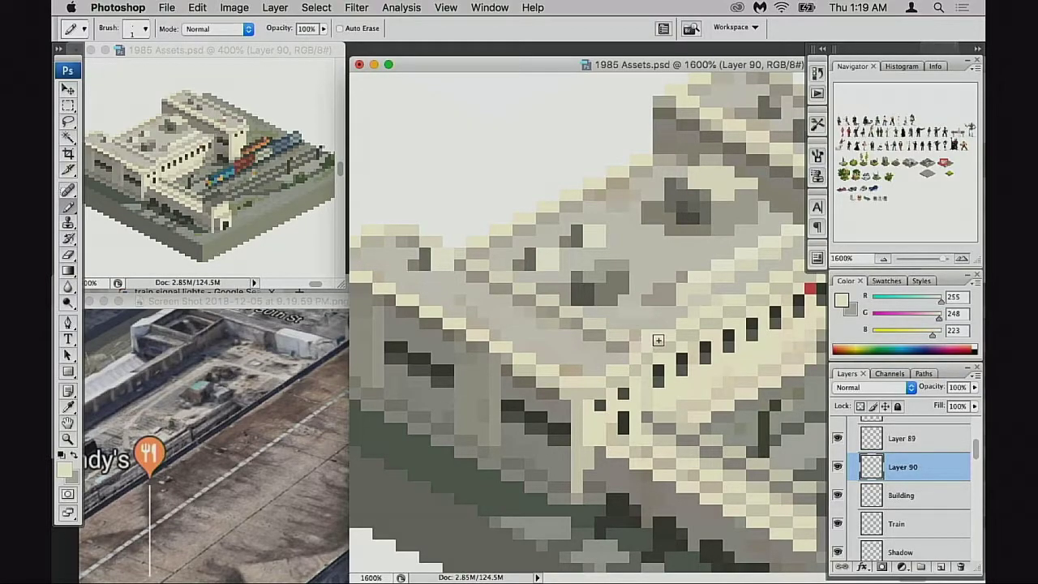
left_click(656, 336, "alt")
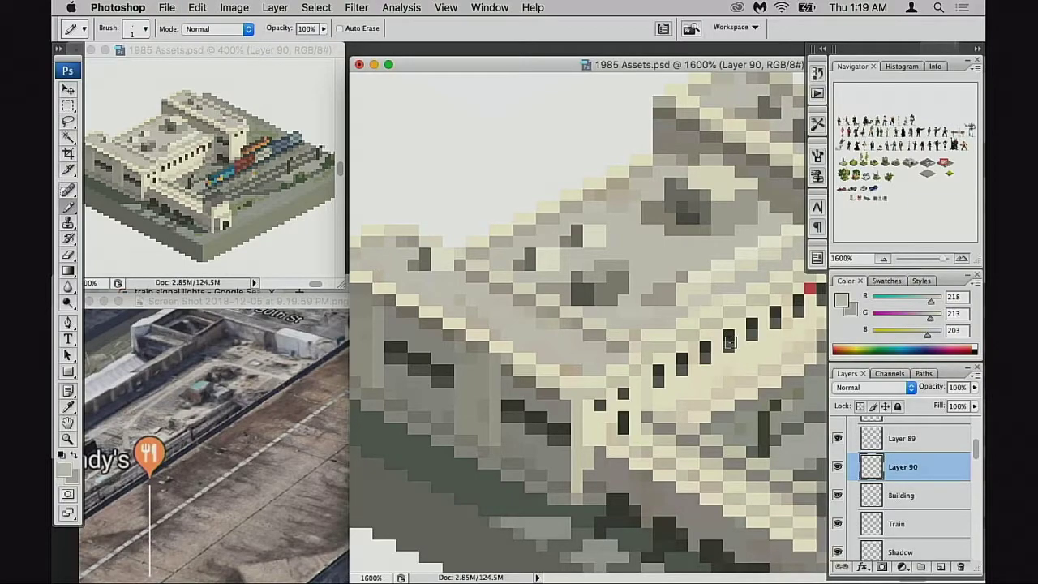
left_click(636, 349, "alt")
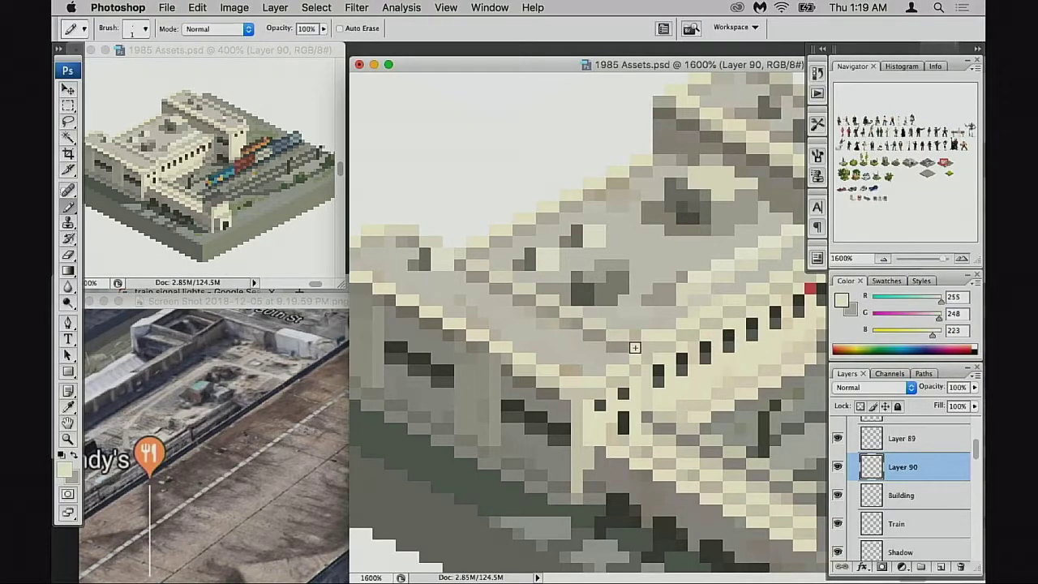
left_click(644, 334, "alt")
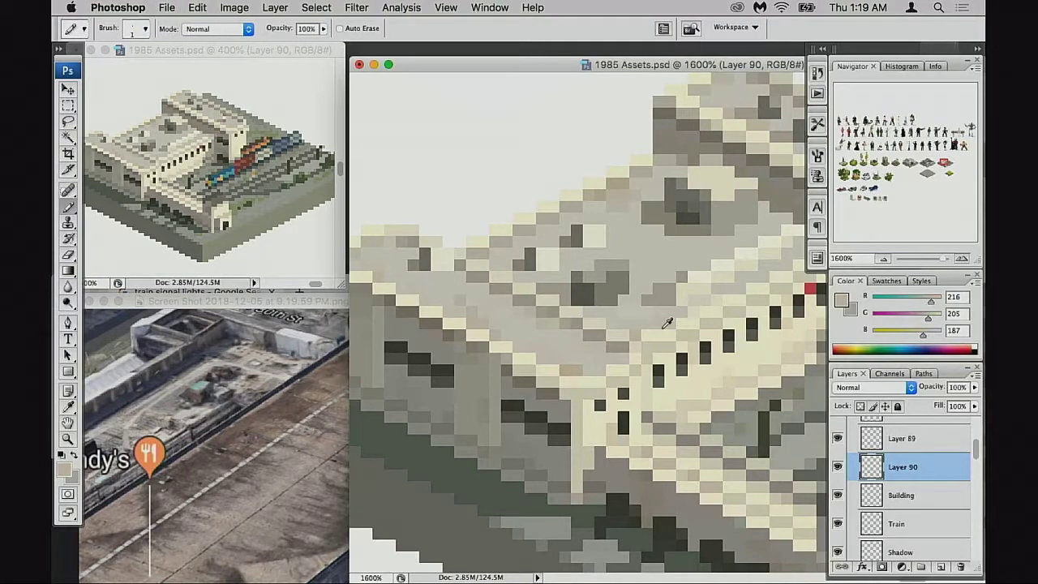
left_click(675, 339, "alt")
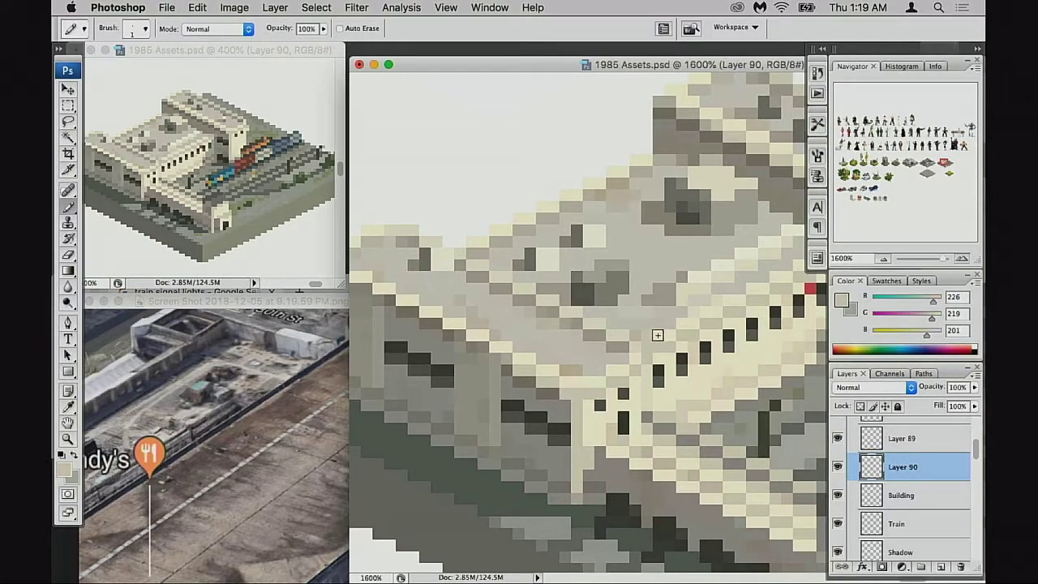
scroll(665, 334, "right", 5)
scroll(665, 334, "up", 2)
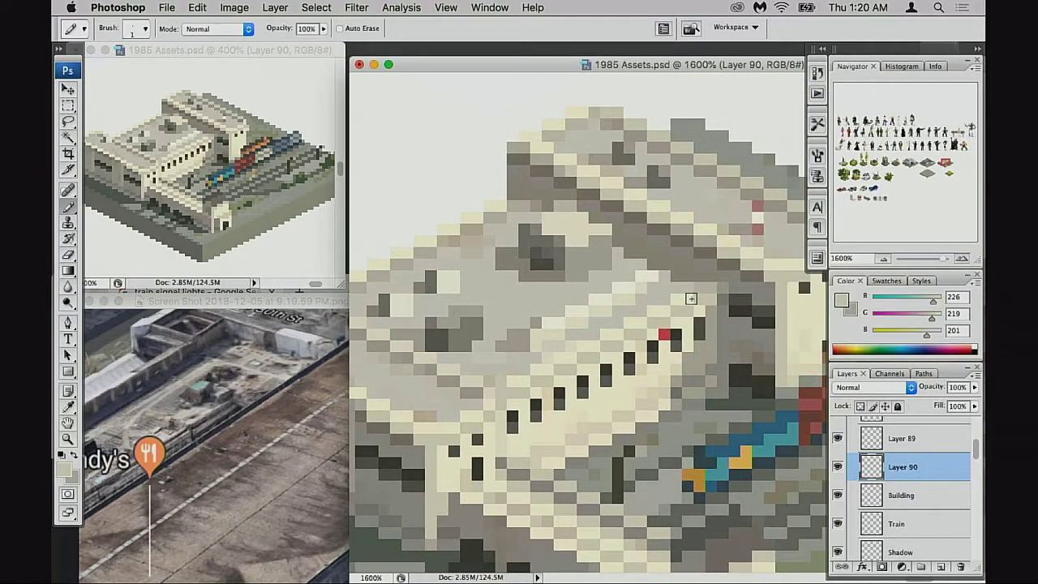
left_click(690, 299)
left_click(702, 309)
scroll(678, 344, "down", 4)
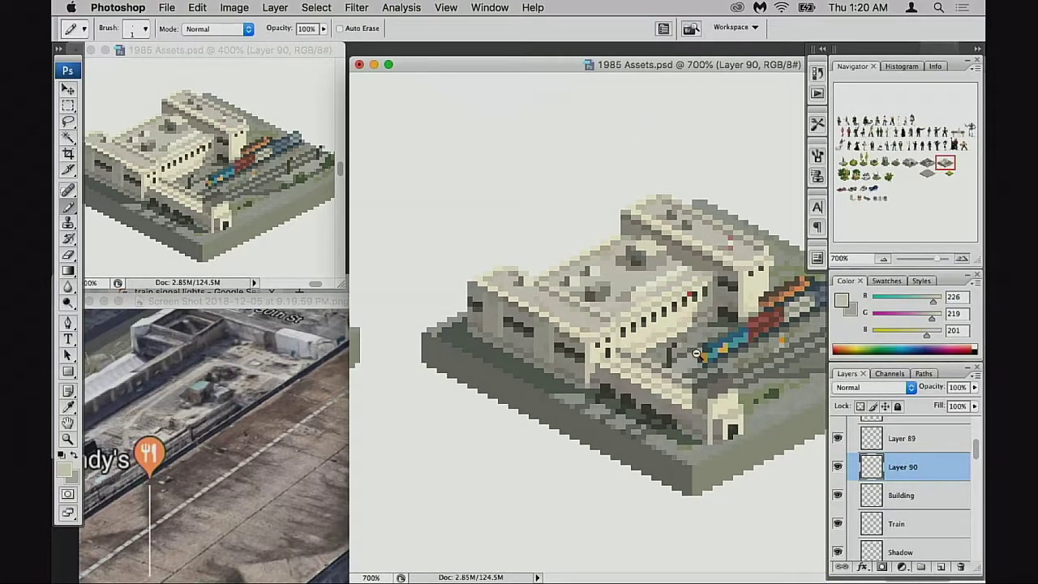
left_click_drag(726, 347, 690, 371)
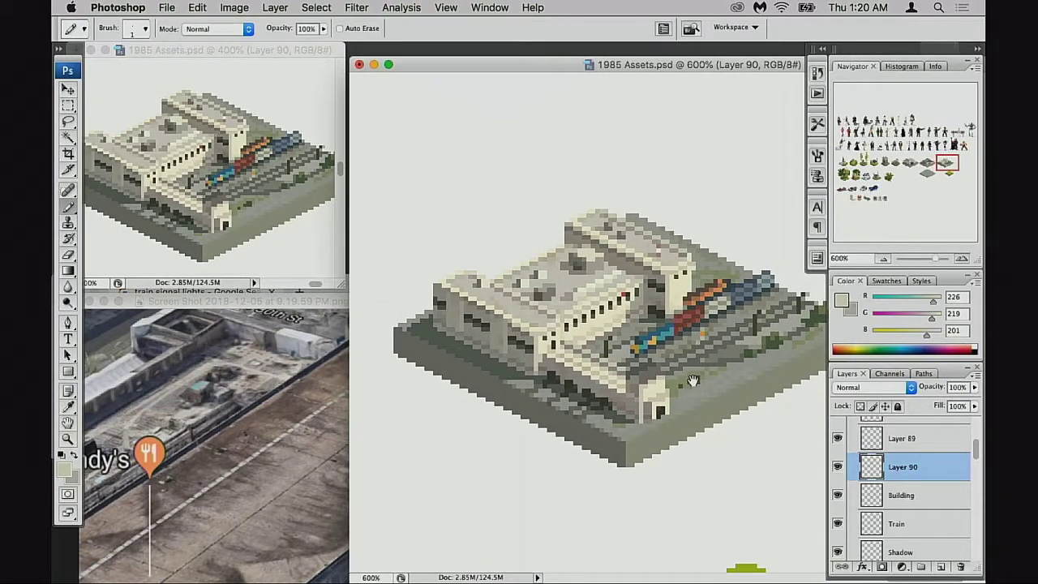
scroll(694, 382, "right", 3)
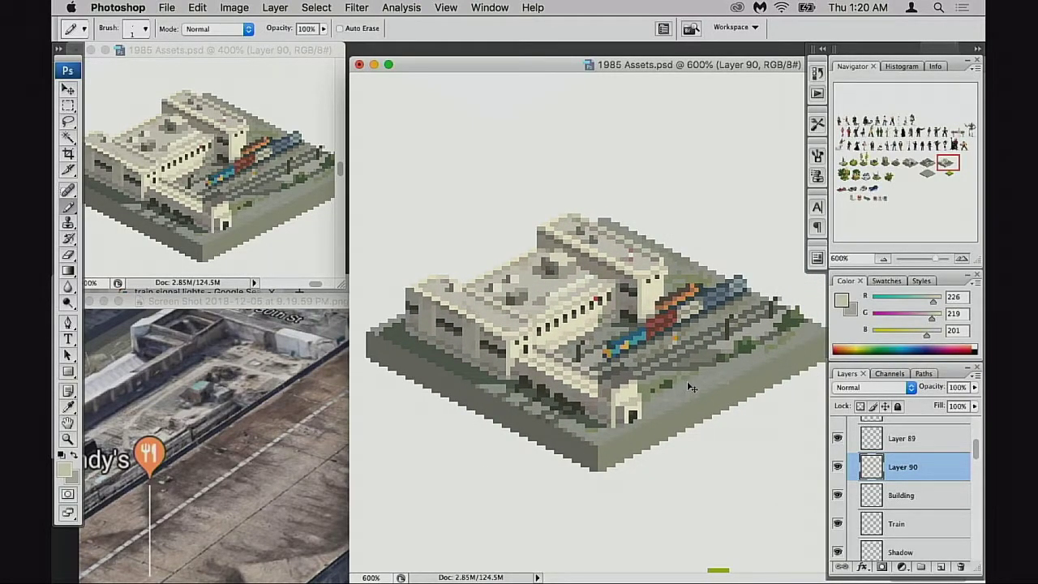
key("super+s")
Step: Erase the red accent pixel beside the far windows of the building's long wall on Layer 90
left_click(617, 335, "super")
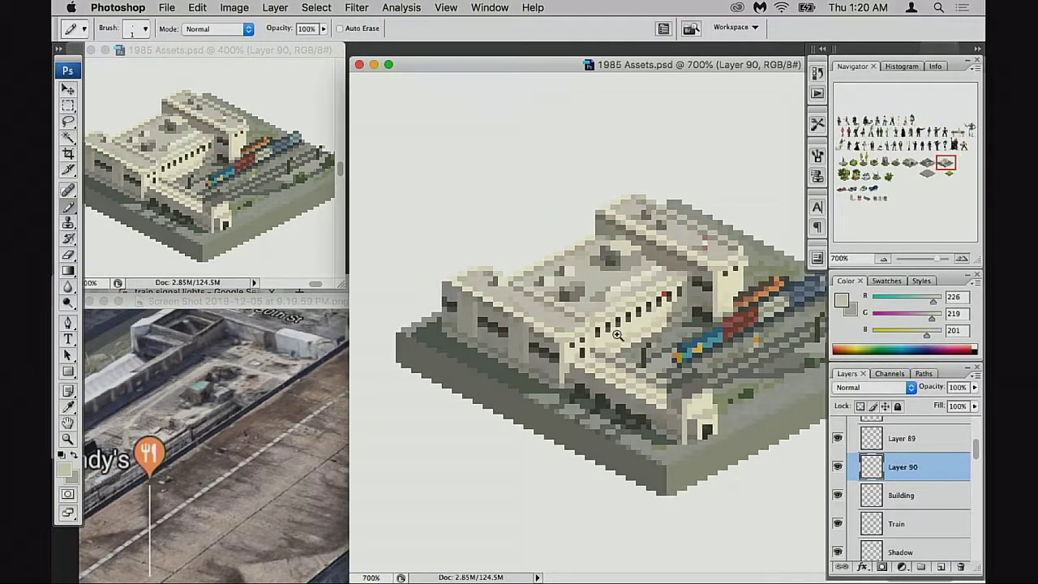
left_click(618, 334, "ctrl")
left_click(617, 335, "ctrl")
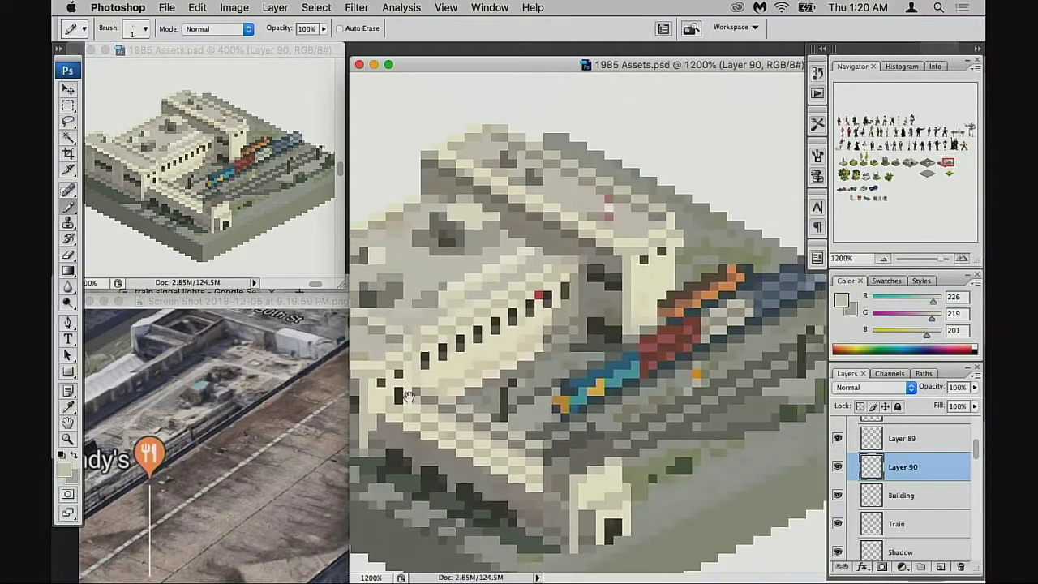
left_click(837, 467)
left_click(838, 467)
key("e")
left_click(540, 295)
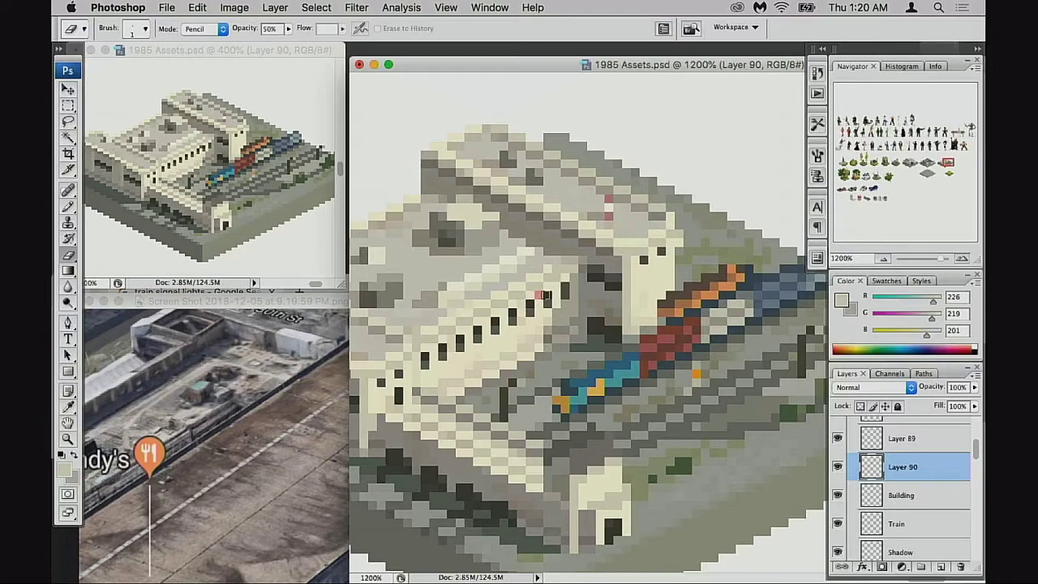
key("0")
left_click(541, 299)
left_click_drag(544, 369, 569, 359)
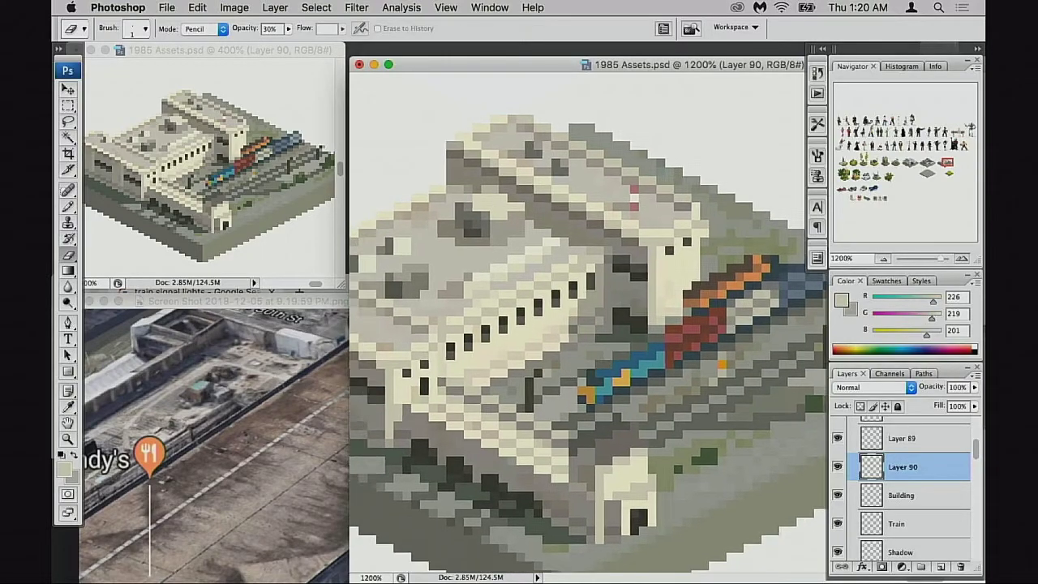
Step: Toggle Layer 90 off and on to compare the building with and without its detail pixels
left_click(837, 467)
left_click(837, 467)
left_click(837, 467)
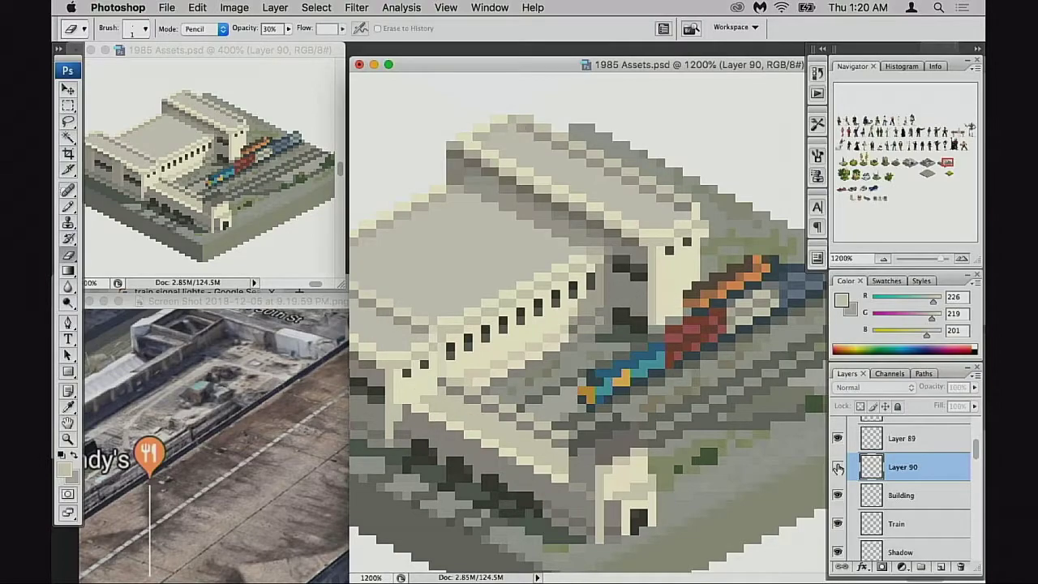
left_click(837, 467)
left_click(838, 467)
left_click(838, 467)
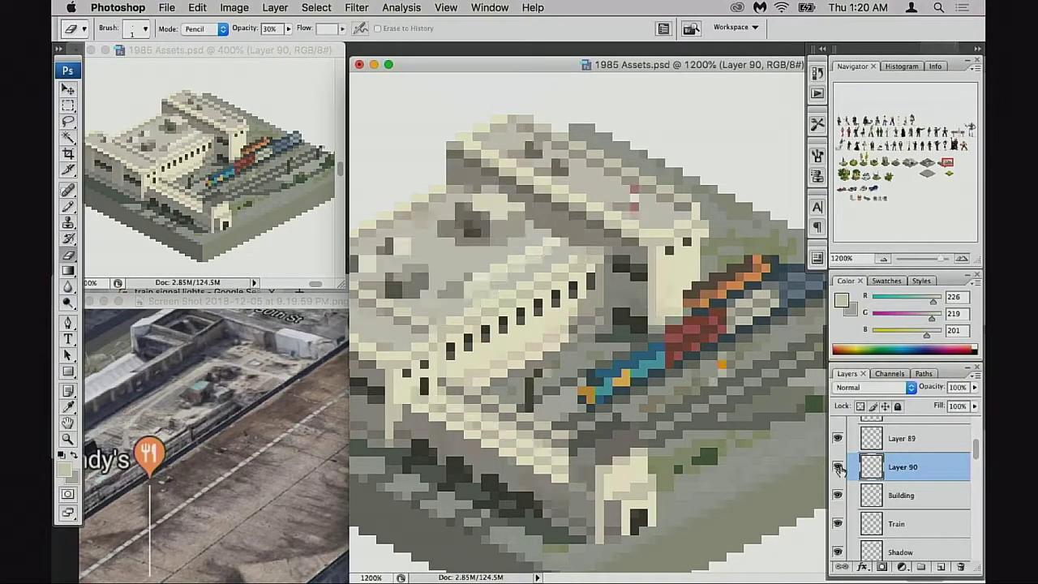
Step: Examine the whole station tile in full-screen view without the panels, and the front wing and tracks up close
left_click(630, 417, "alt+super")
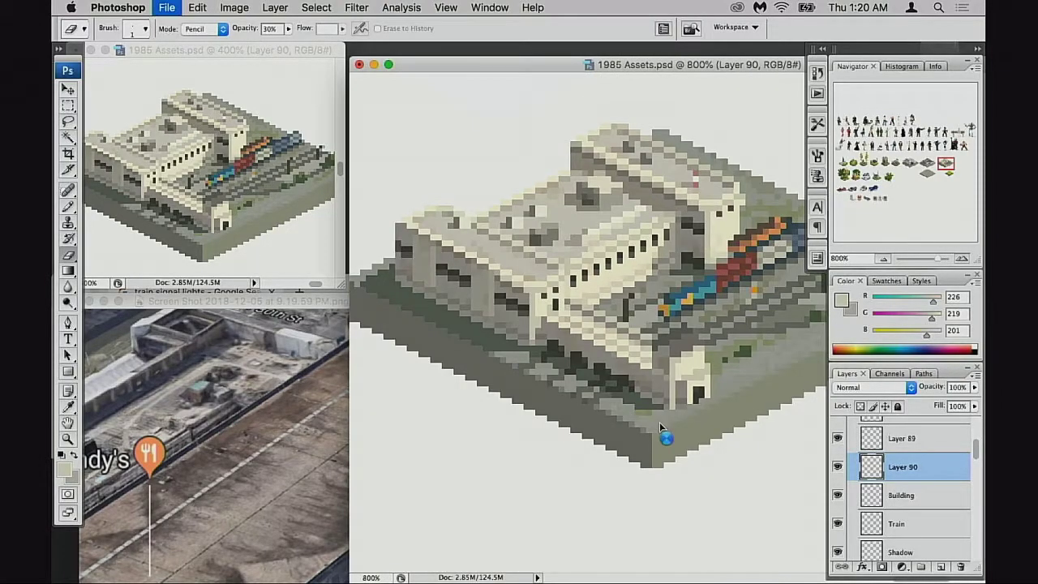
left_click(606, 413, "alt+super")
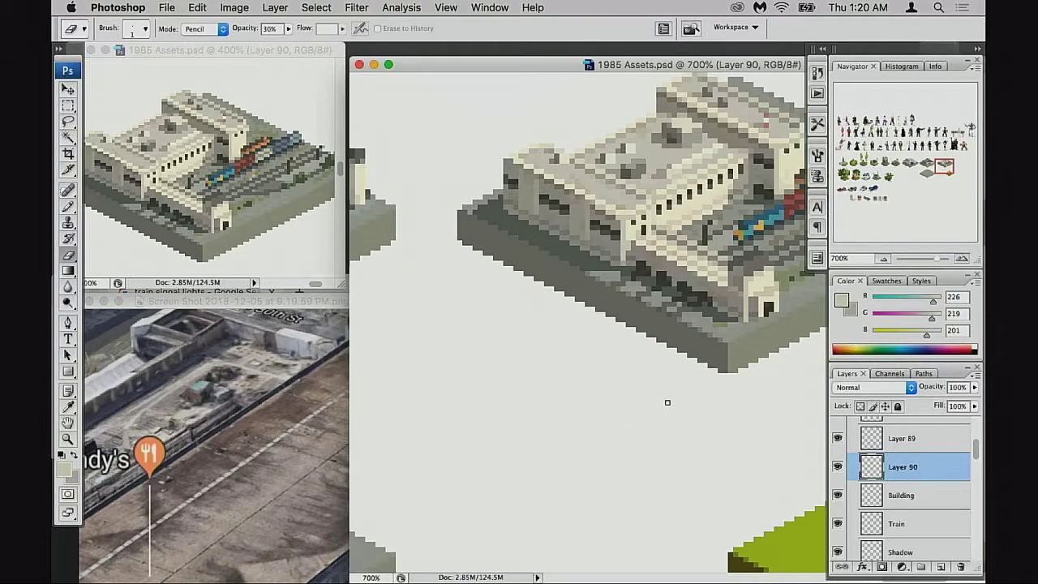
key("f")
key("Tab")
left_click_drag(584, 397, 715, 456)
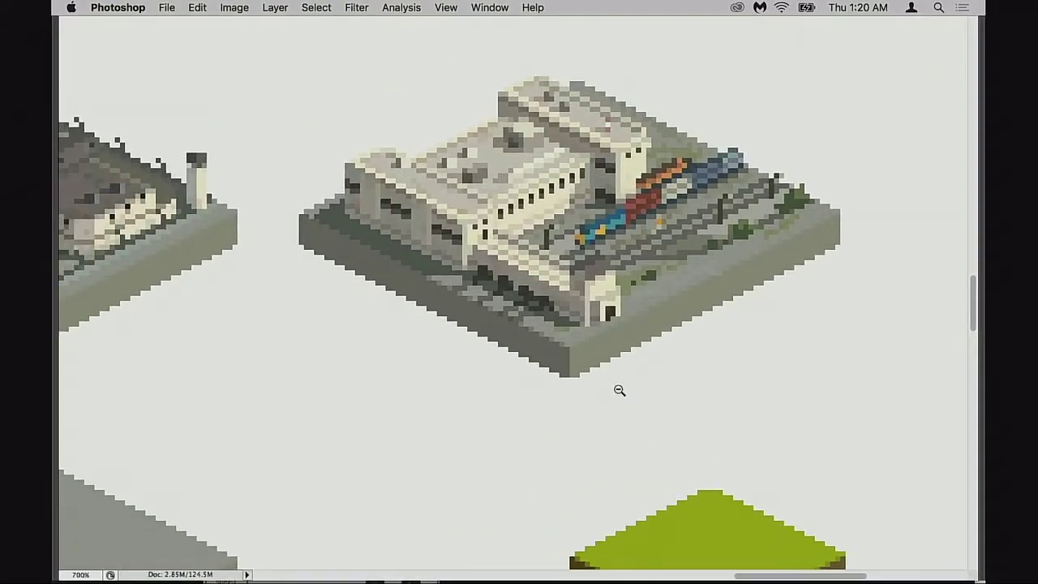
left_click(620, 390, "alt+super")
left_click(615, 383, "alt+super")
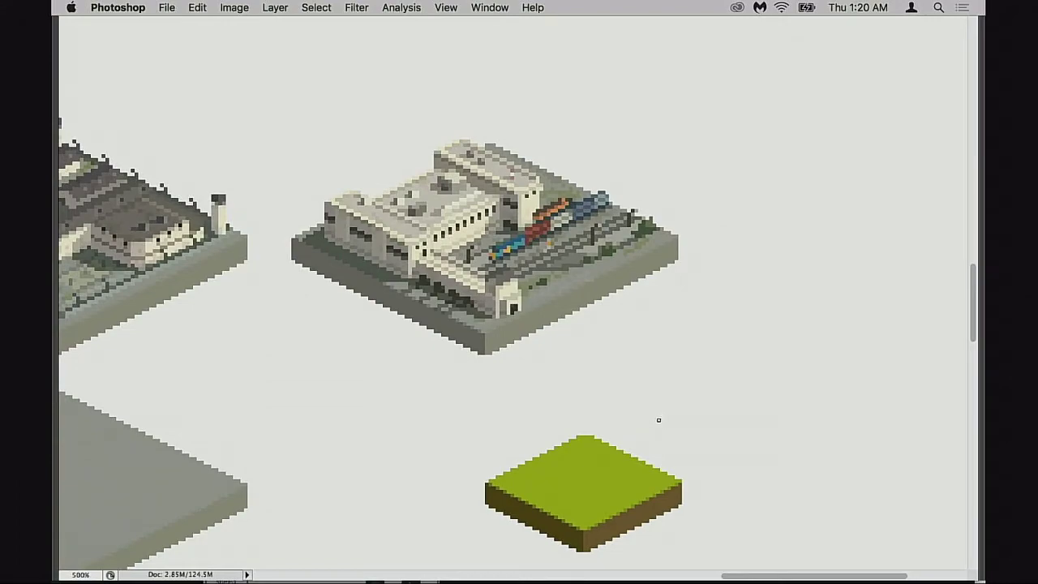
key("Tab")
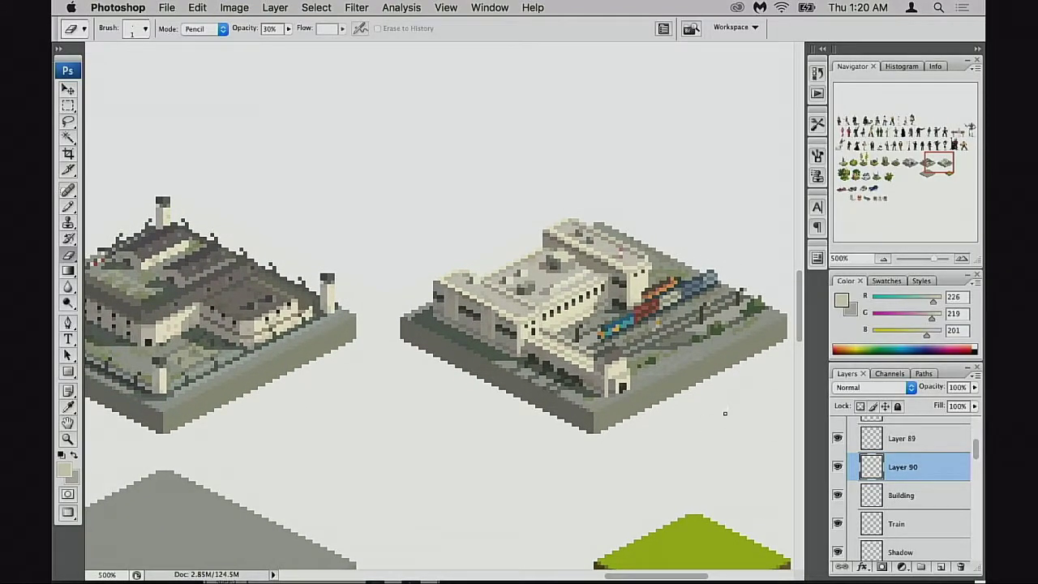
left_click_drag(598, 309, 639, 358)
left_click_drag(552, 383, 648, 452)
left_click(511, 384, "alt+super")
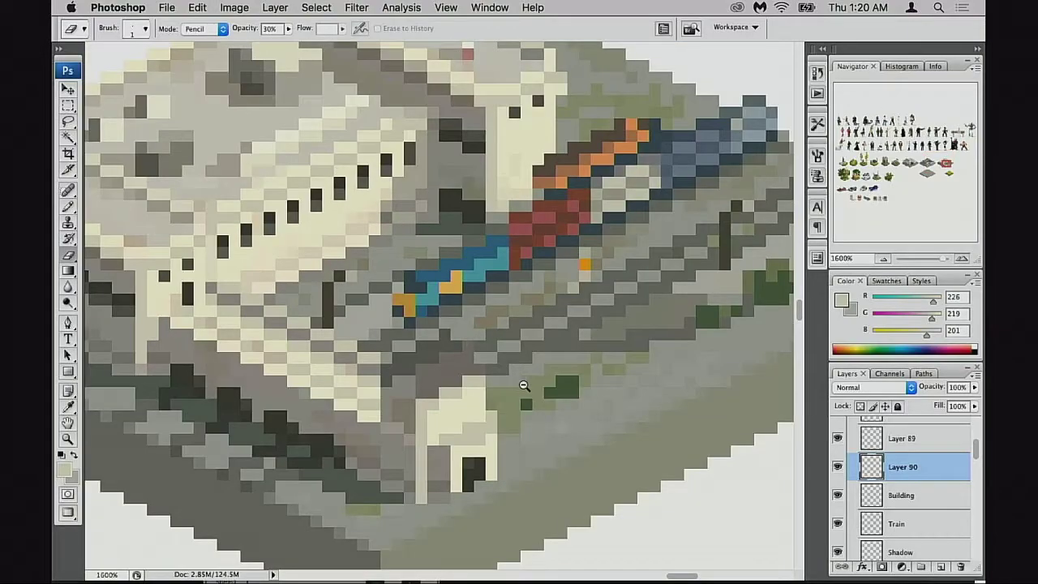
Step: Select the Train layer and set the Pencil to the dark grey RGB 96, 103, 95 sampled from the shadowed ground, at 30% opacity
left_click(526, 387, "alt+super")
left_click_drag(562, 382, 631, 495)
scroll(854, 485, "down", 1)
scroll(854, 483, "down", 10)
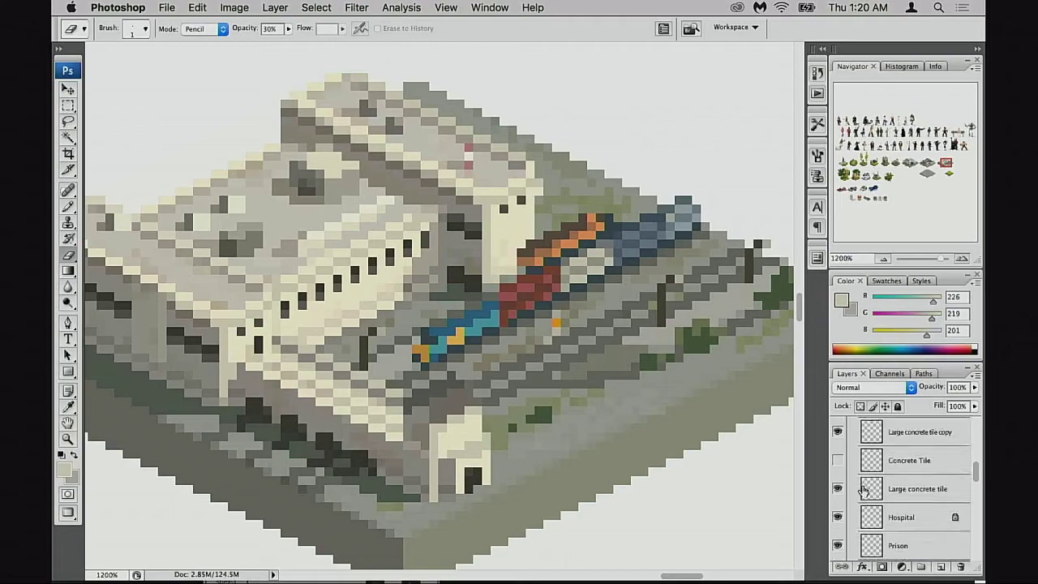
scroll(865, 485, "up", 10)
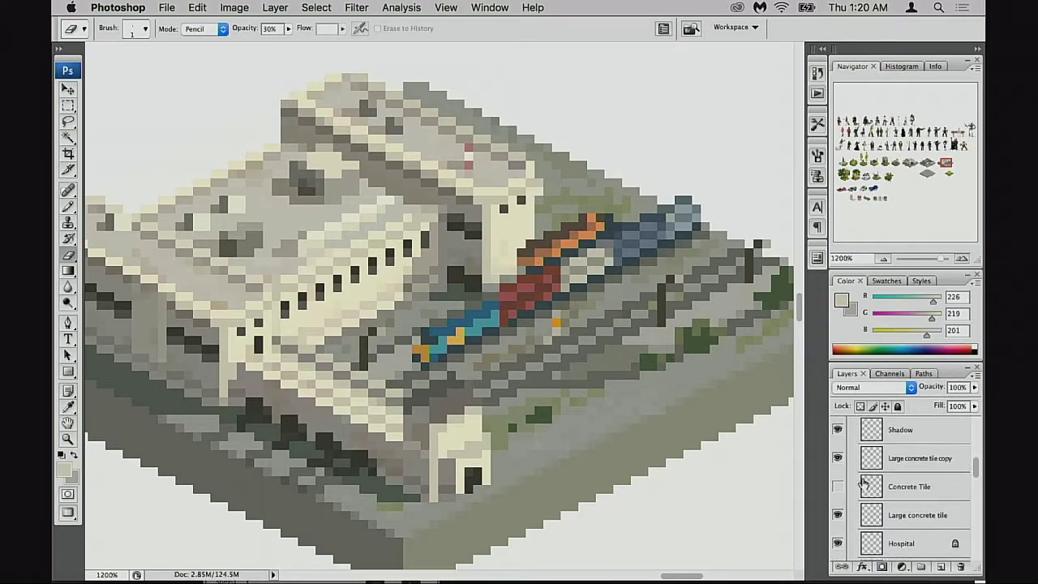
scroll(855, 474, "down", 1)
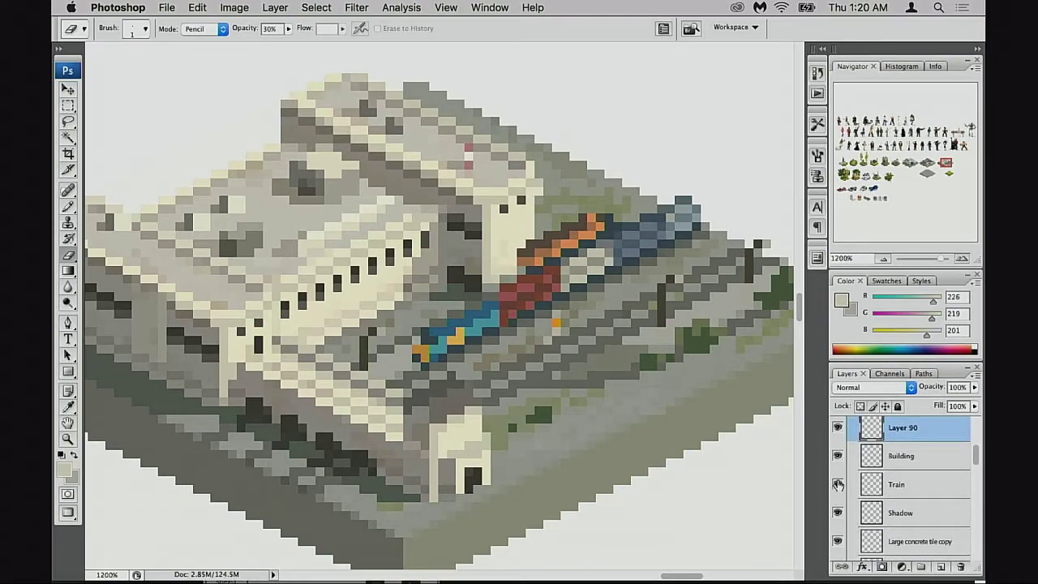
left_click(868, 485)
left_click(425, 376)
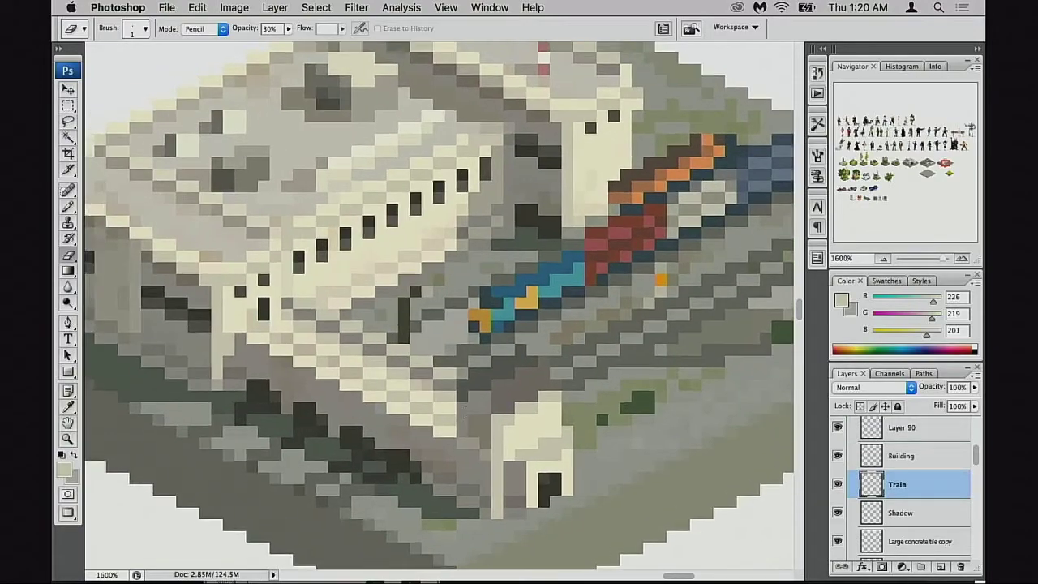
key("b")
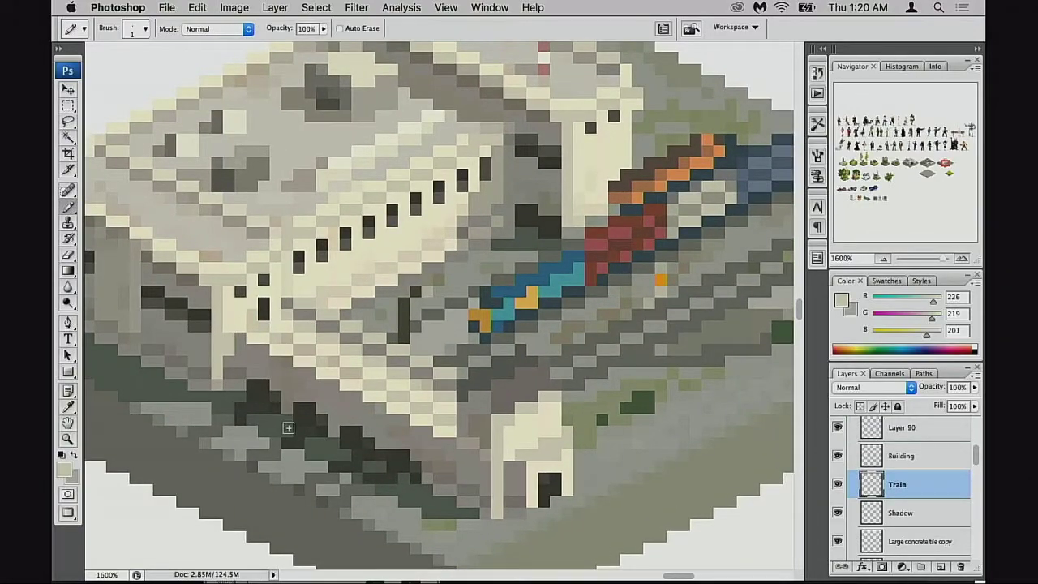
left_click(284, 424, "alt")
key("3")
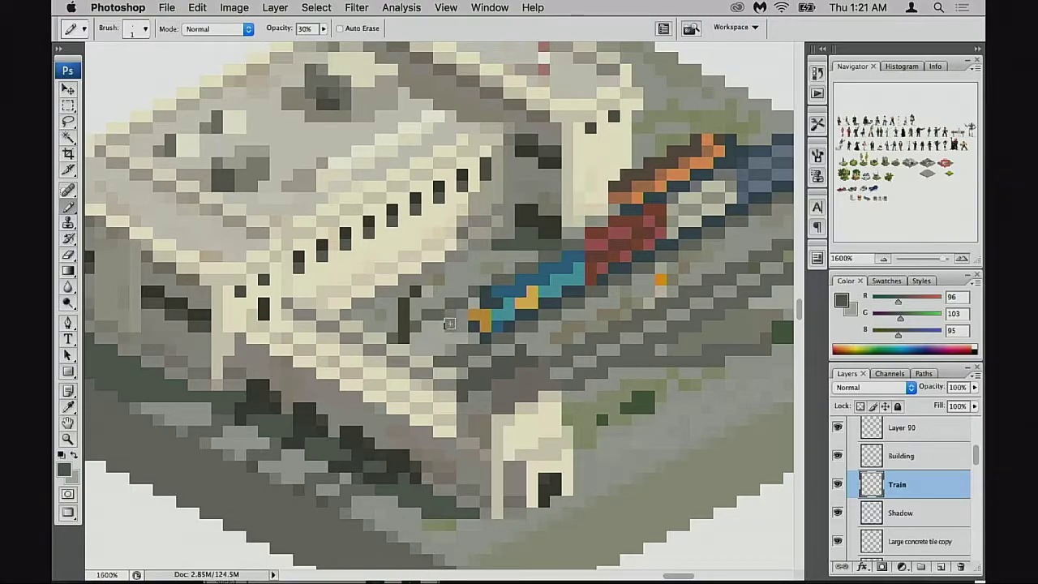
Step: Examine the whole station tile and the area around the train and tracks
key("super+minus")
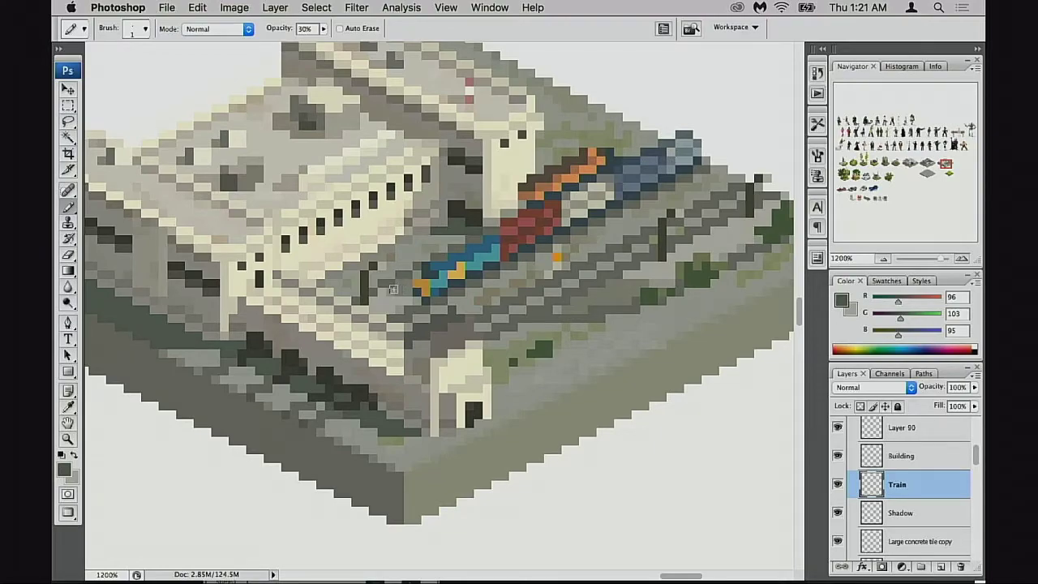
left_click(539, 338, "alt")
left_click(543, 339, "alt")
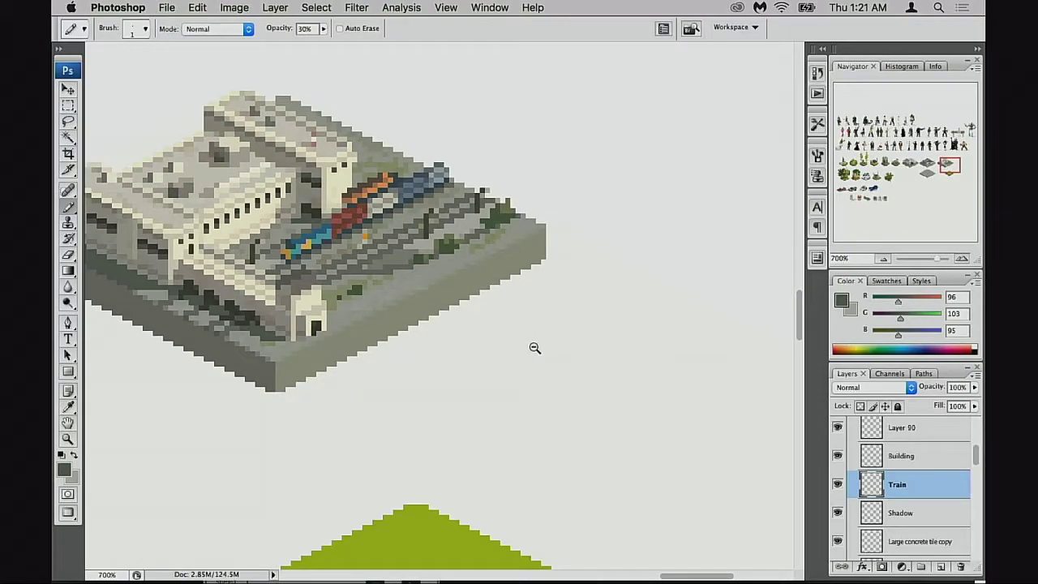
left_click(539, 343, "alt")
left_click_drag(446, 356, 537, 404)
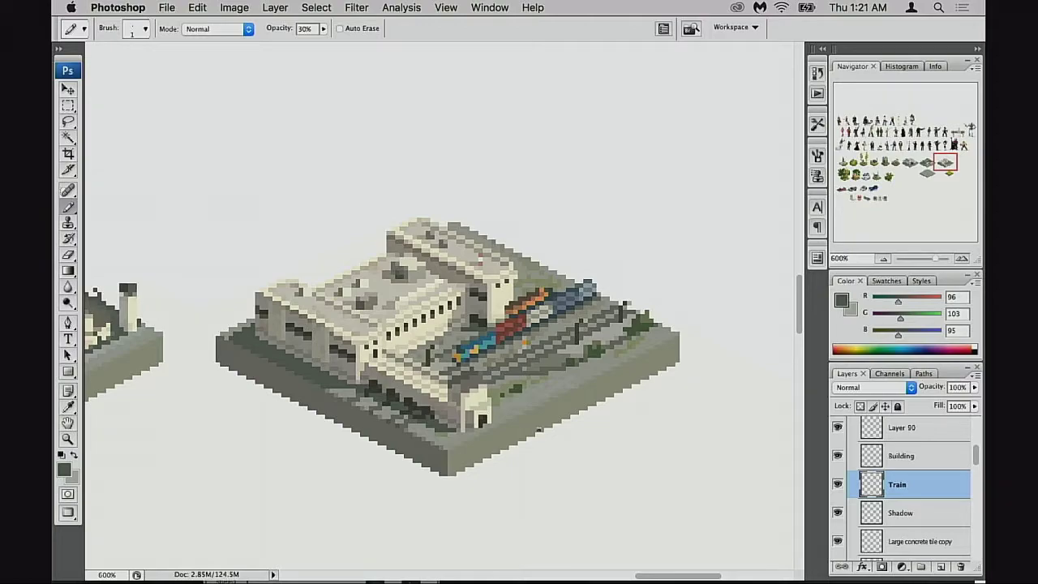
left_click(565, 315, "super")
left_click(571, 319, "super")
left_click_drag(432, 341, 589, 350)
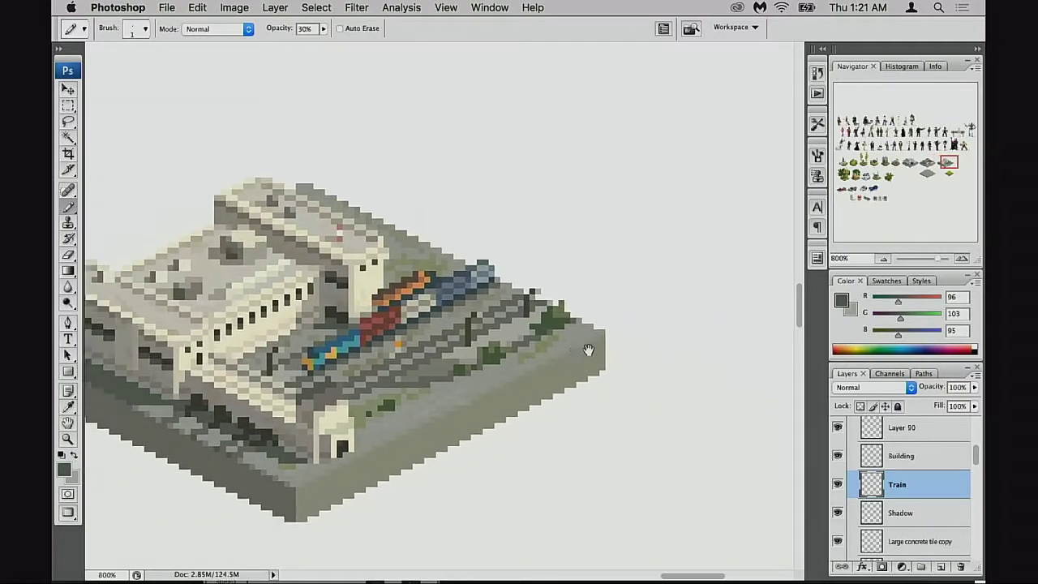
scroll(588, 350, "left", 3)
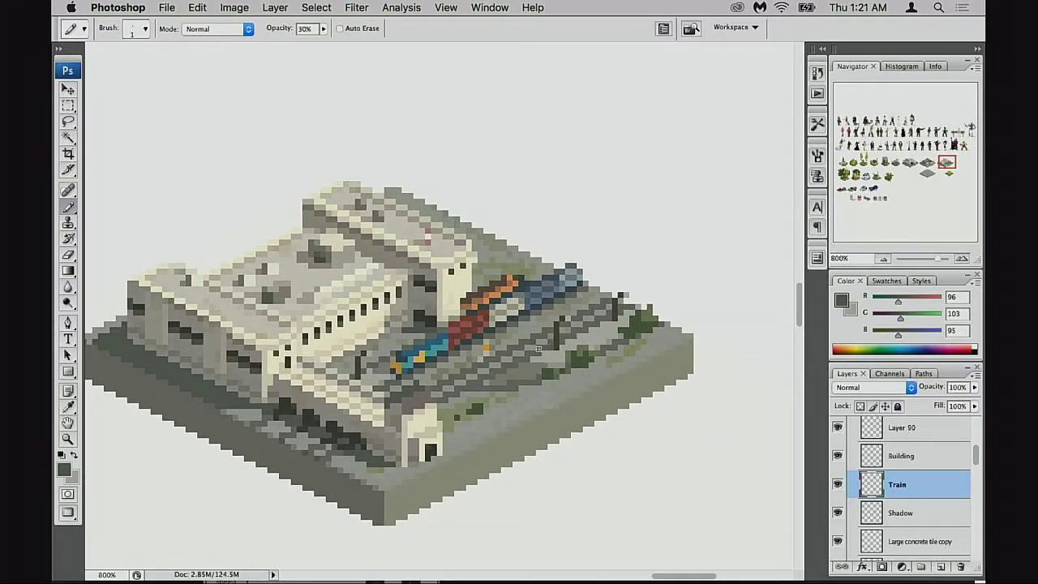
scroll(585, 331, "left", 3)
scroll(586, 331, "down", 2)
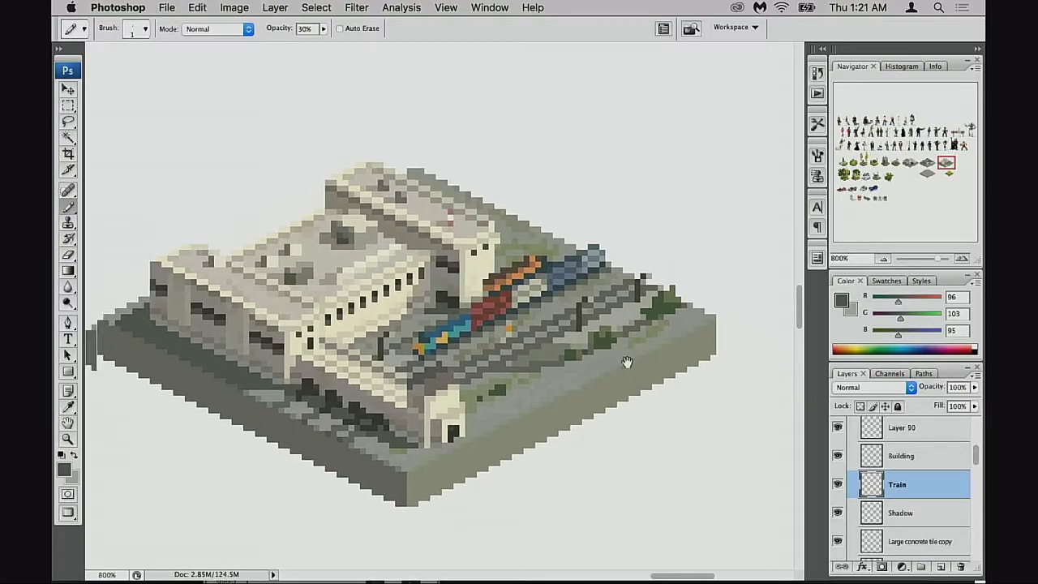
left_click(605, 377, "ctrl")
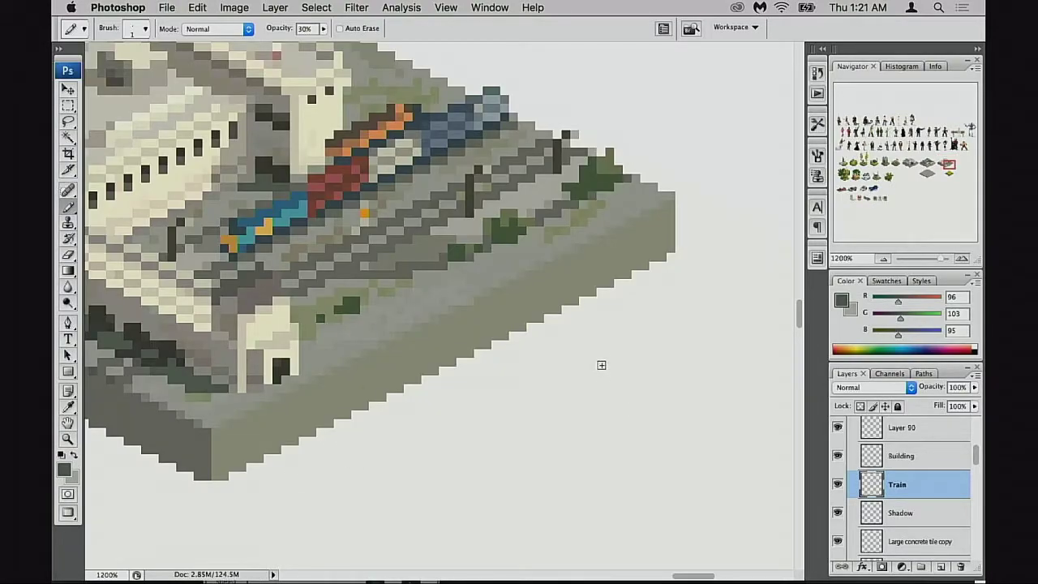
Step: Pencil RGB 156, 161, 131 pixels at 60% opacity onto the grey ground strip in front of the tracks on the Train layer
key("0")
left_click(423, 305, "alt")
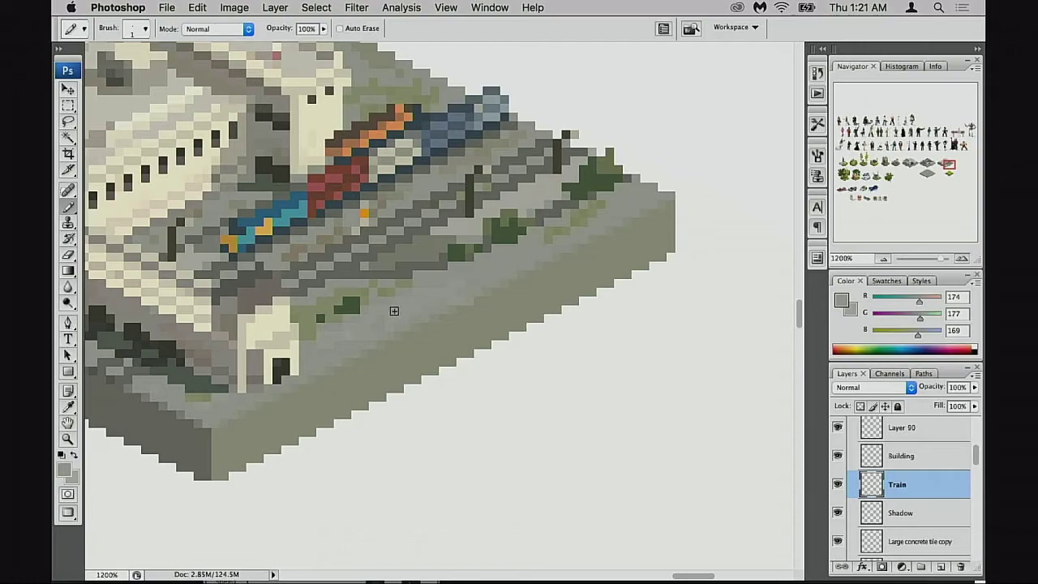
left_click(546, 239, "alt")
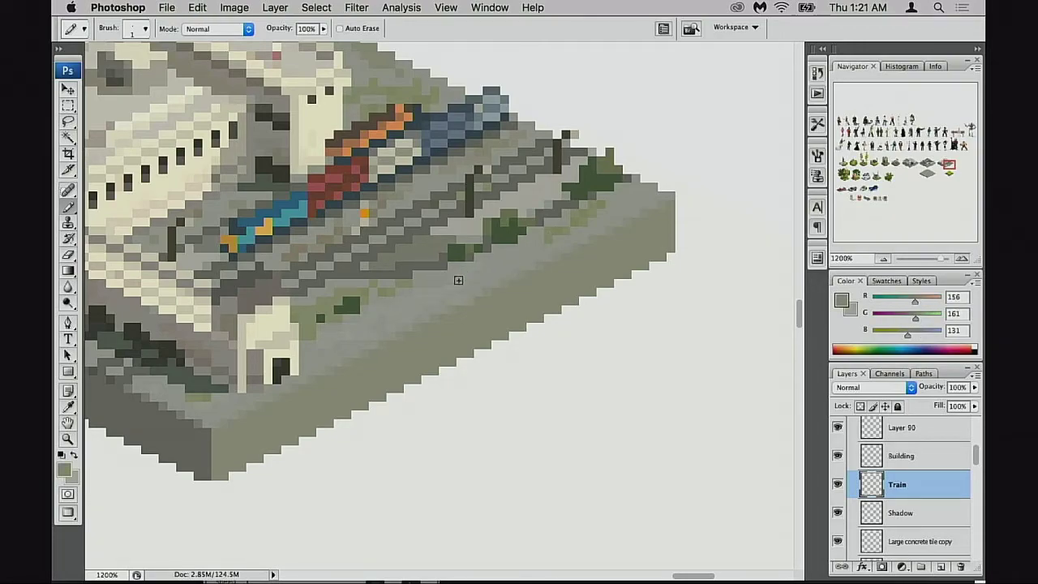
key("2")
key("6")
left_click(371, 327)
left_click_drag(342, 360, 368, 349)
Step: Examine the ground behind the train and the station tile as a whole
scroll(350, 346, "up", 2)
scroll(350, 345, "right", 2)
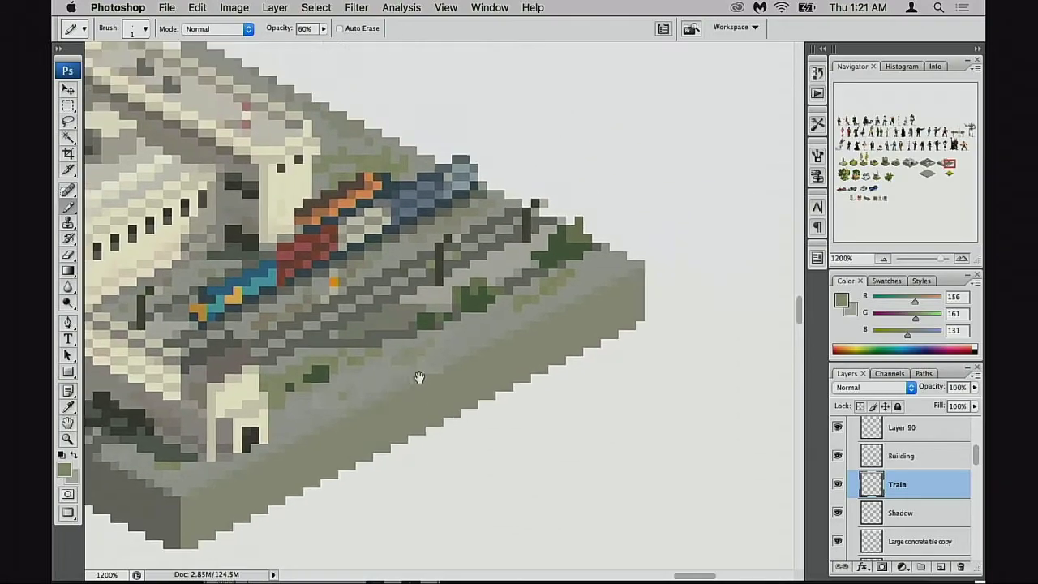
left_click_drag(480, 293, 565, 414)
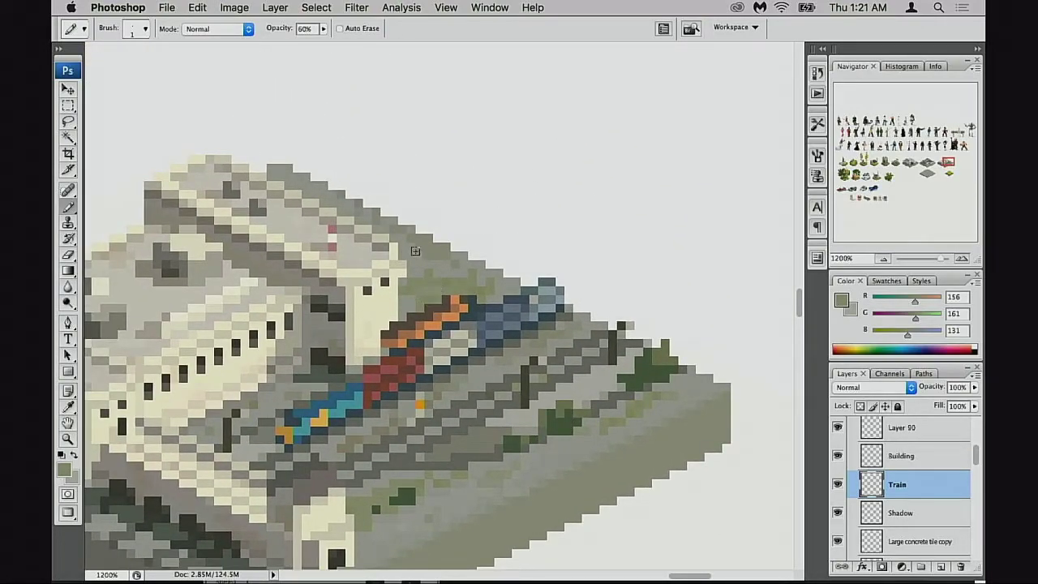
left_click_drag(475, 295, 477, 298)
key("e")
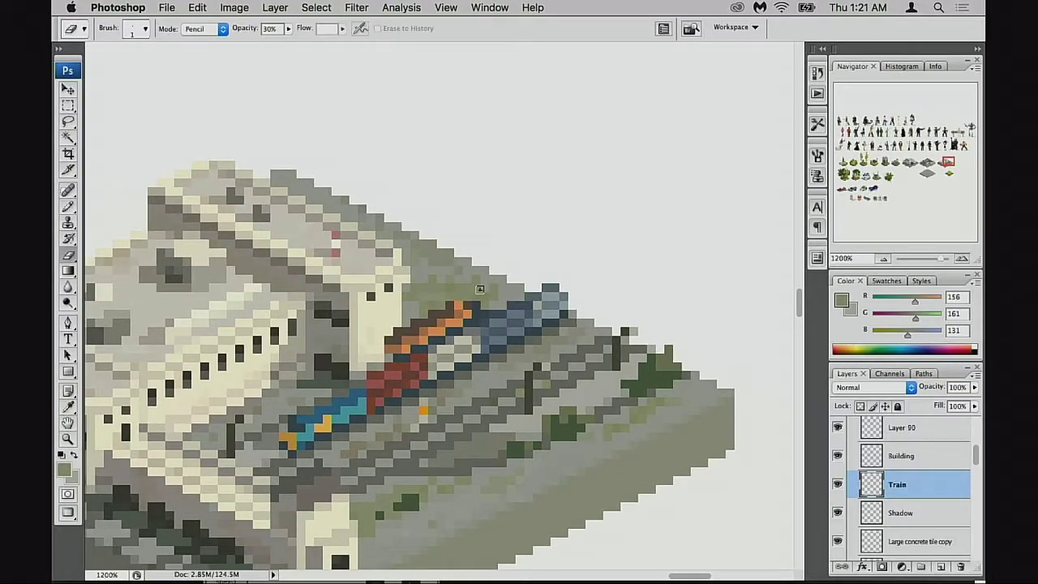
scroll(553, 339, "down", 2)
left_click(553, 339, "alt")
left_click_drag(375, 347, 677, 395)
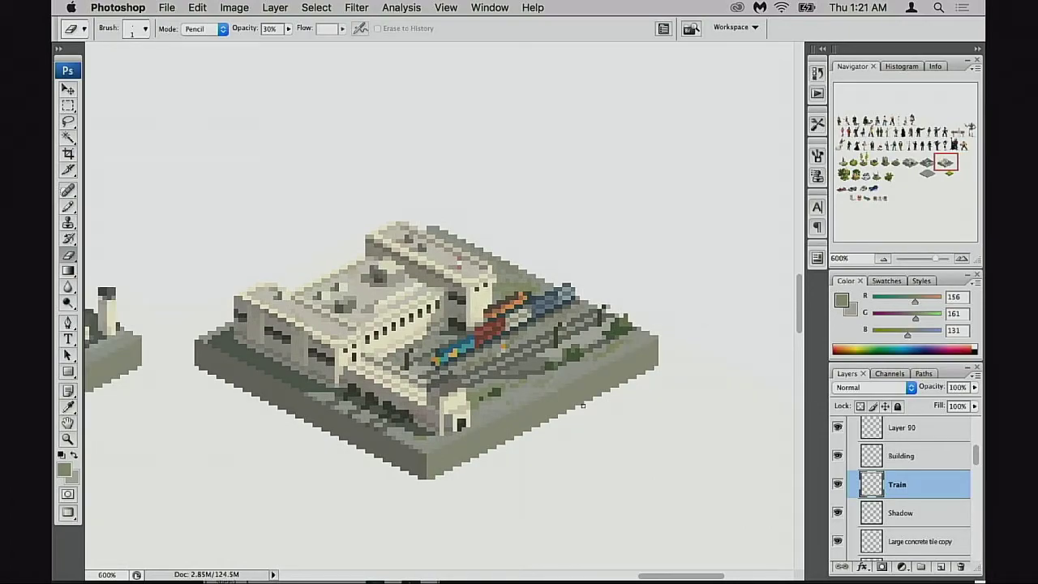
left_click_drag(486, 347, 543, 292)
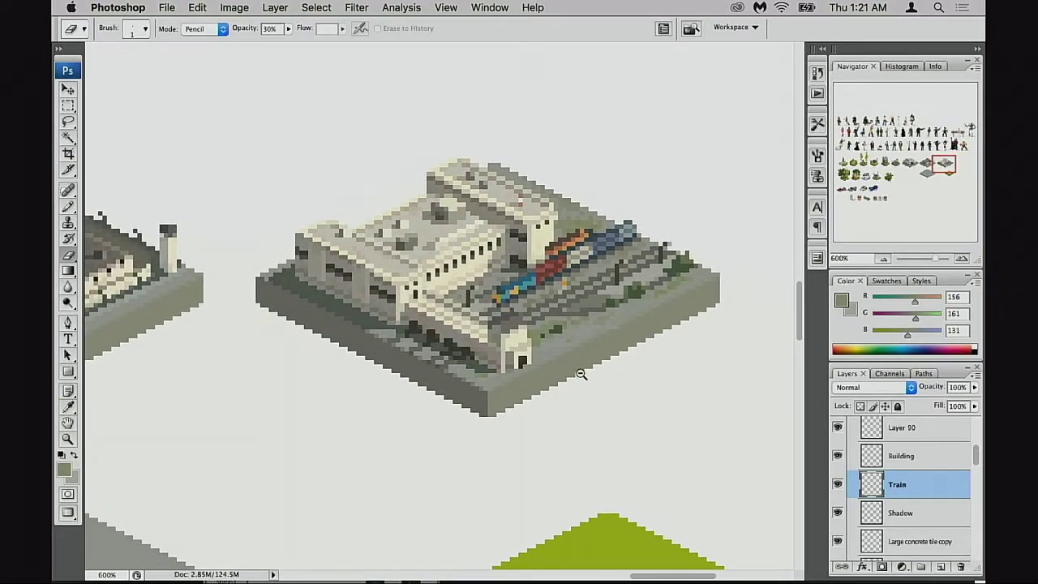
Step: Toggle the Train layer off and on to compare the tile with and without its pixels
scroll(729, 450, "down", 1)
left_click(838, 484)
left_click(839, 485)
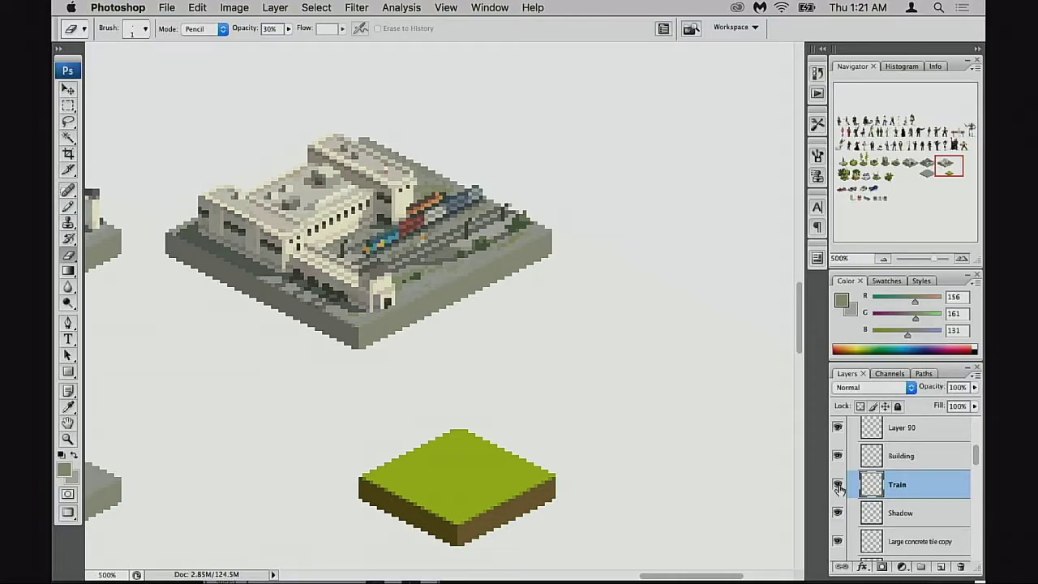
left_click(839, 487)
left_click(839, 487)
left_click(840, 488)
left_click(839, 487)
Step: Look through the Environment group's layers and toggle the Diesel layer's visibility to identify its contents
scroll(880, 503, "down", 6)
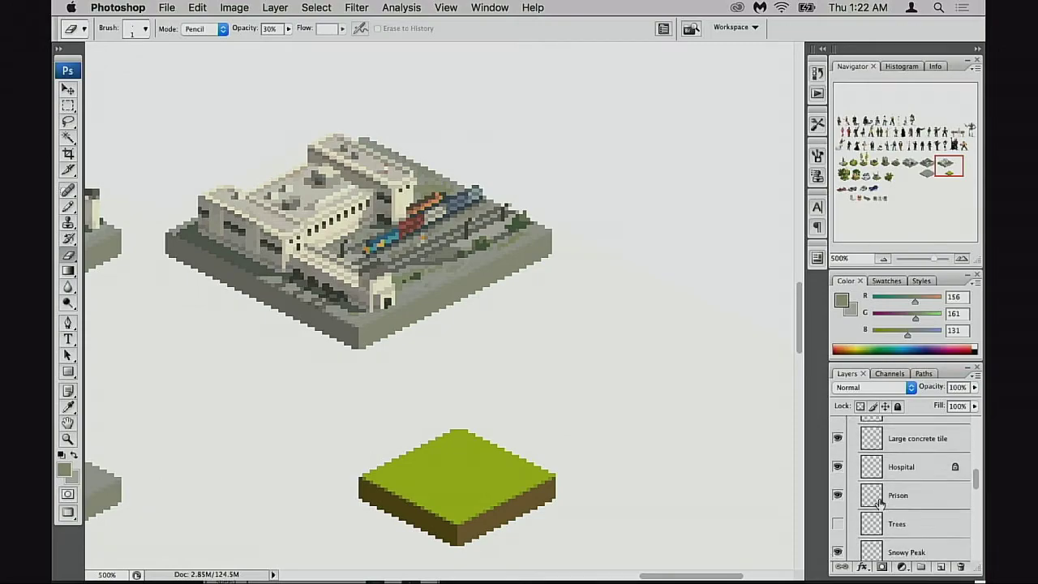
scroll(880, 503, "down", 3)
scroll(880, 503, "up", 9)
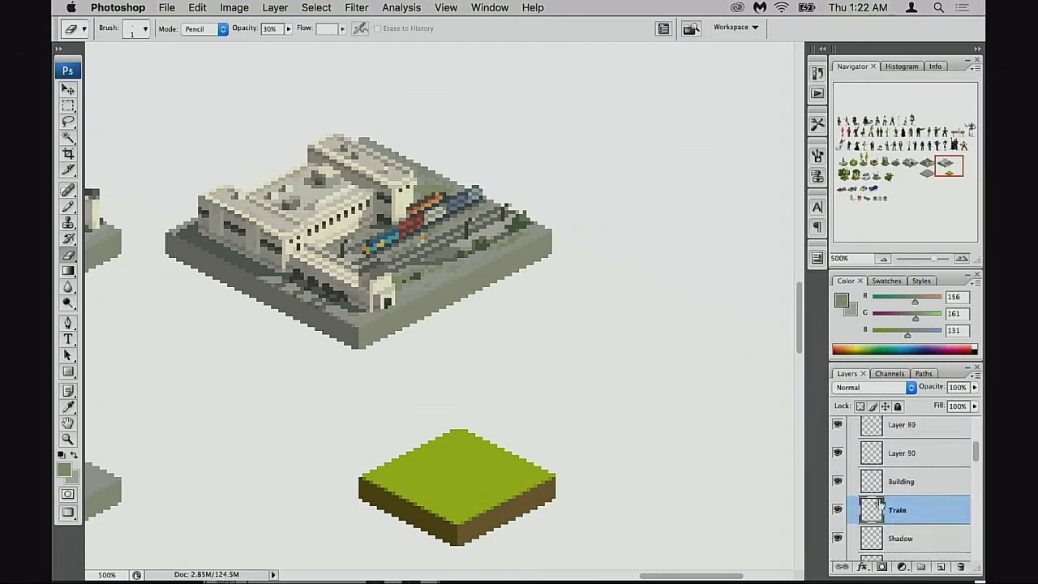
scroll(880, 503, "up", 1)
scroll(880, 501, "up", 2)
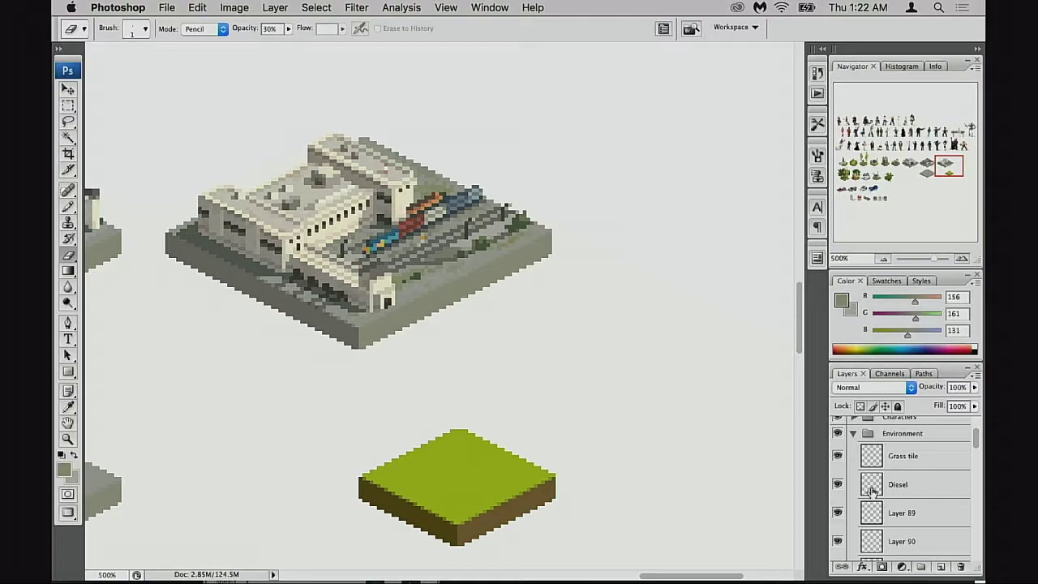
left_click(838, 485)
Step: Move the Diesel layer directly below the Train layer and place the Building layer beneath Diesel
left_click(379, 255)
left_click(379, 255)
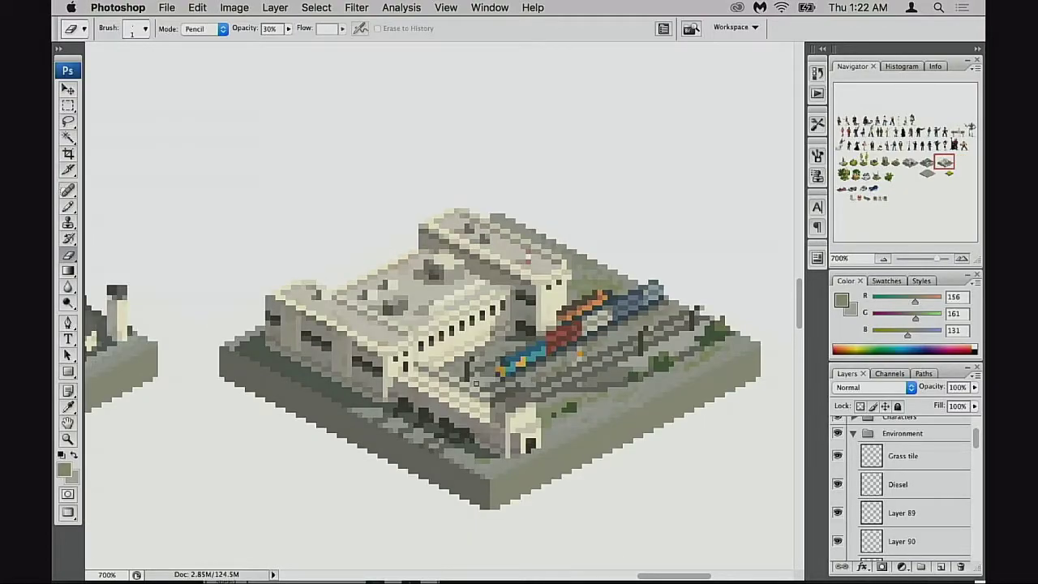
key("v")
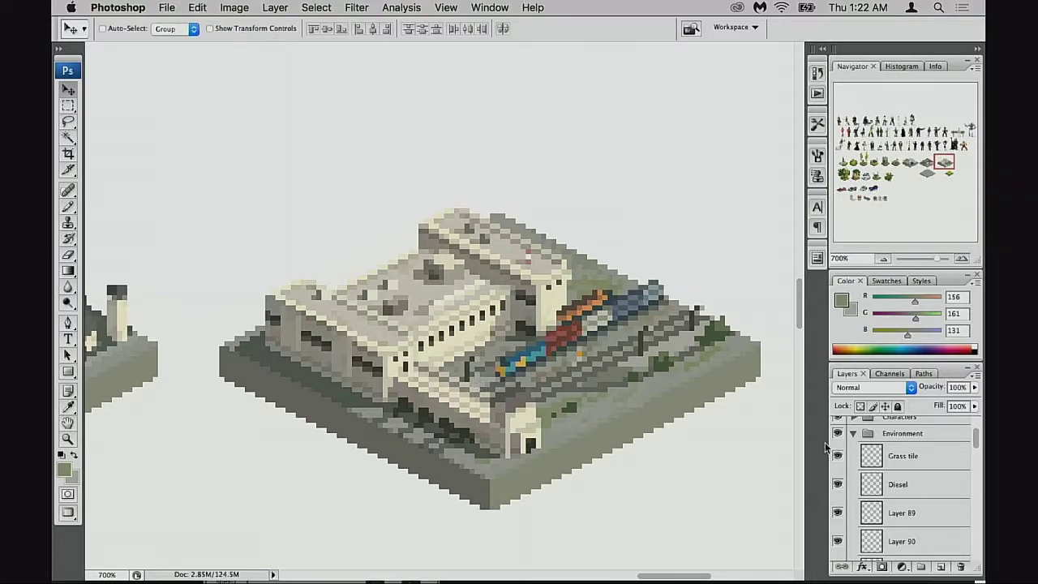
left_click(872, 486)
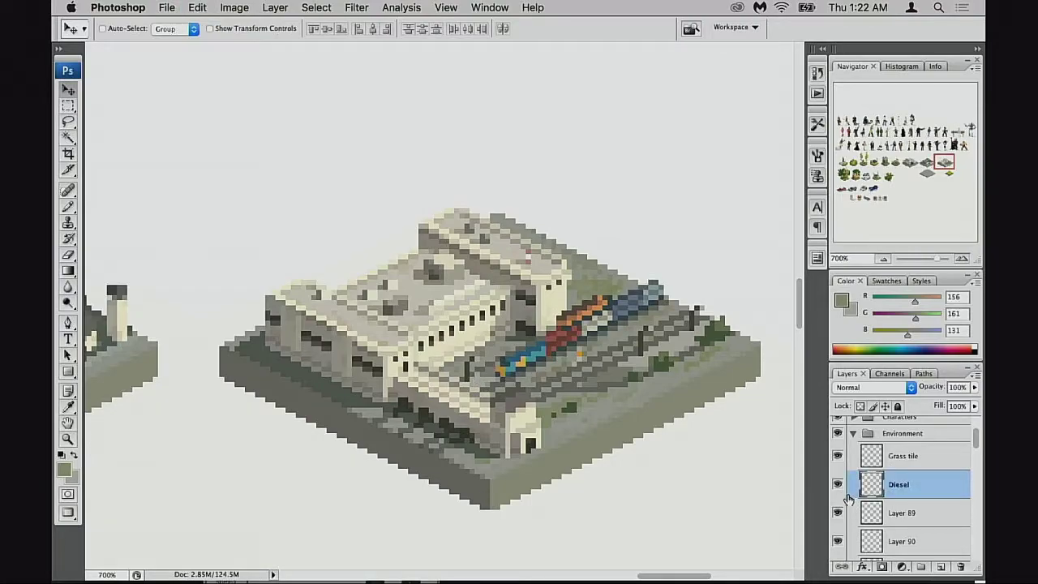
scroll(908, 487, "up", 1)
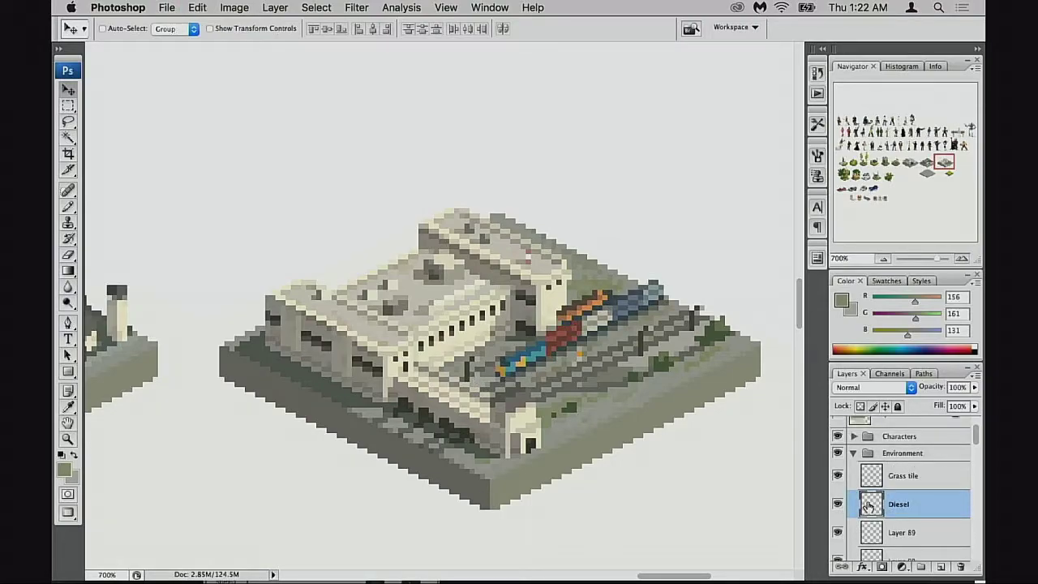
left_click_drag(858, 556, 858, 511)
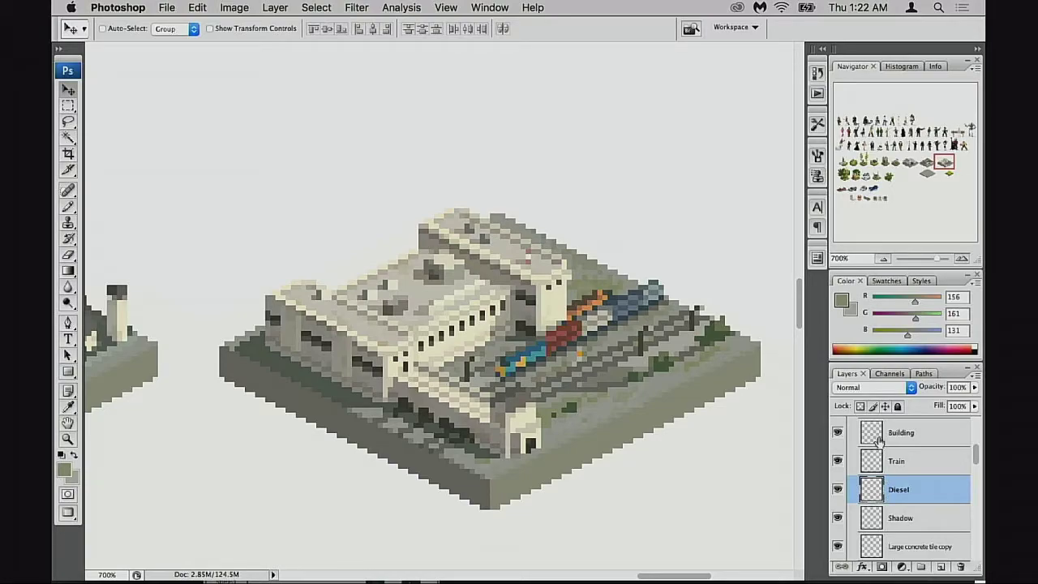
left_click_drag(877, 439, 881, 477)
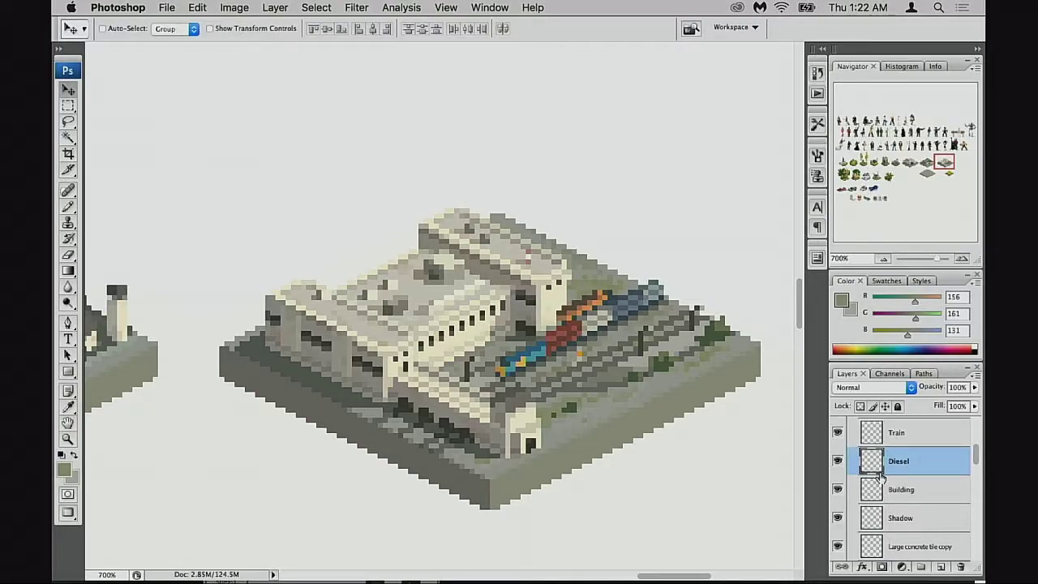
Step: Move the orange diesel from behind the train onto the near tracks, in front of the grey-blue wagon
key("Down")
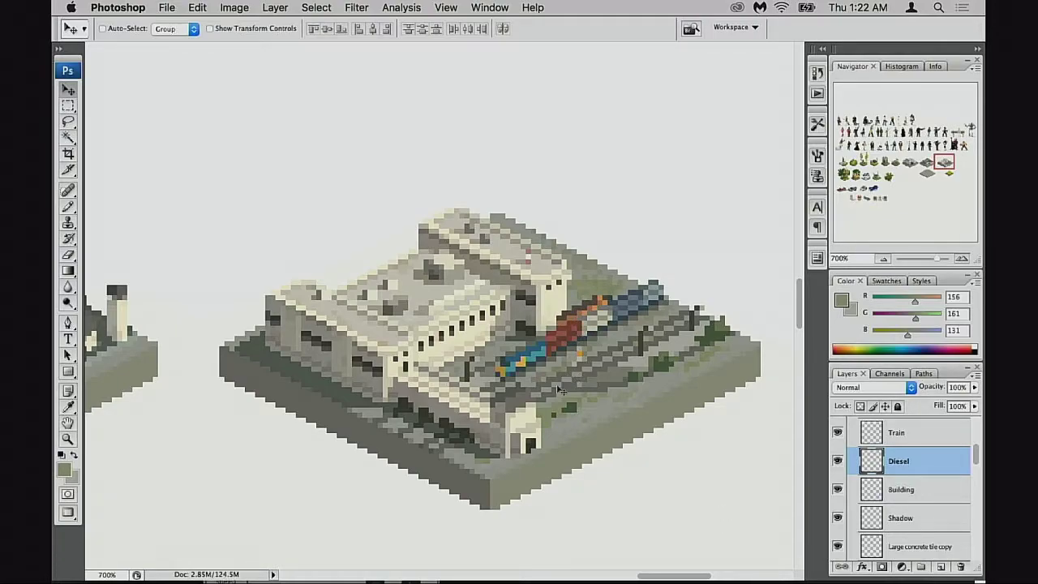
left_click_drag(514, 386, 488, 422)
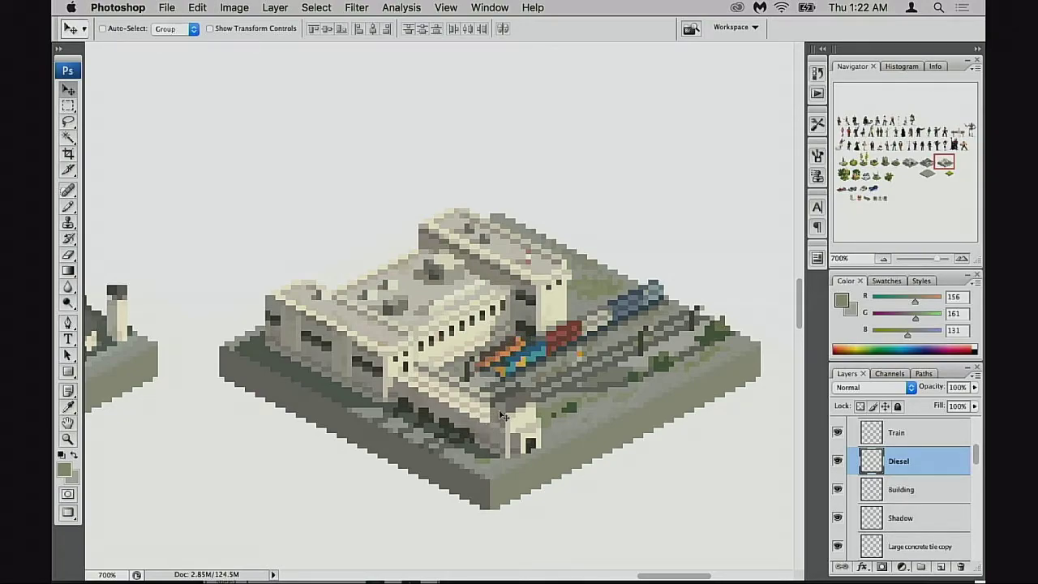
left_click_drag(510, 420, 630, 412)
scroll(612, 398, "up", 2)
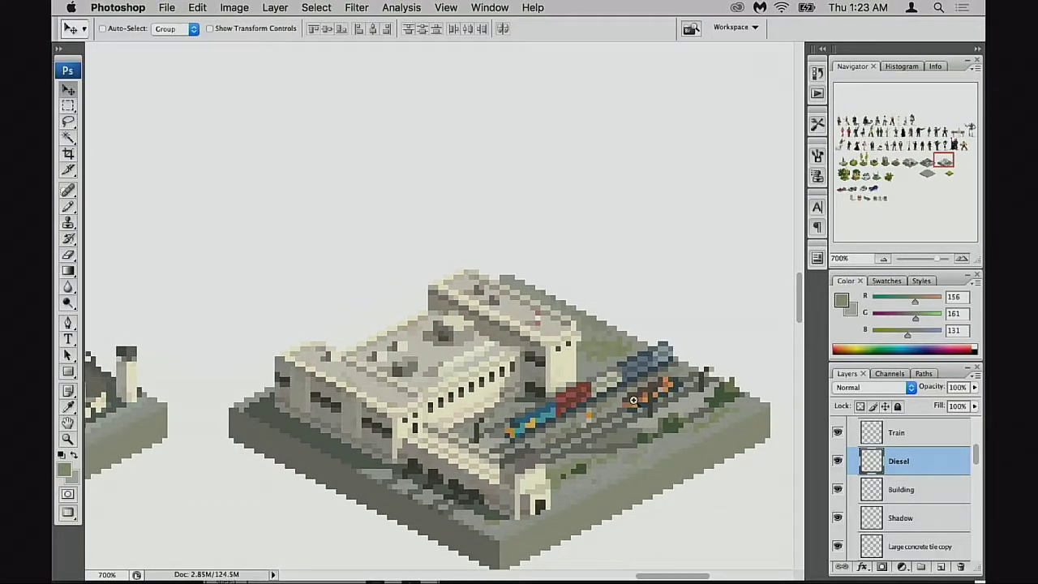
Step: Duplicate the orange diesel on the Diesel layer and place the copy behind the light-blue and red wagons
left_click(632, 397, "super")
left_click_drag(504, 379, 611, 442)
key("m")
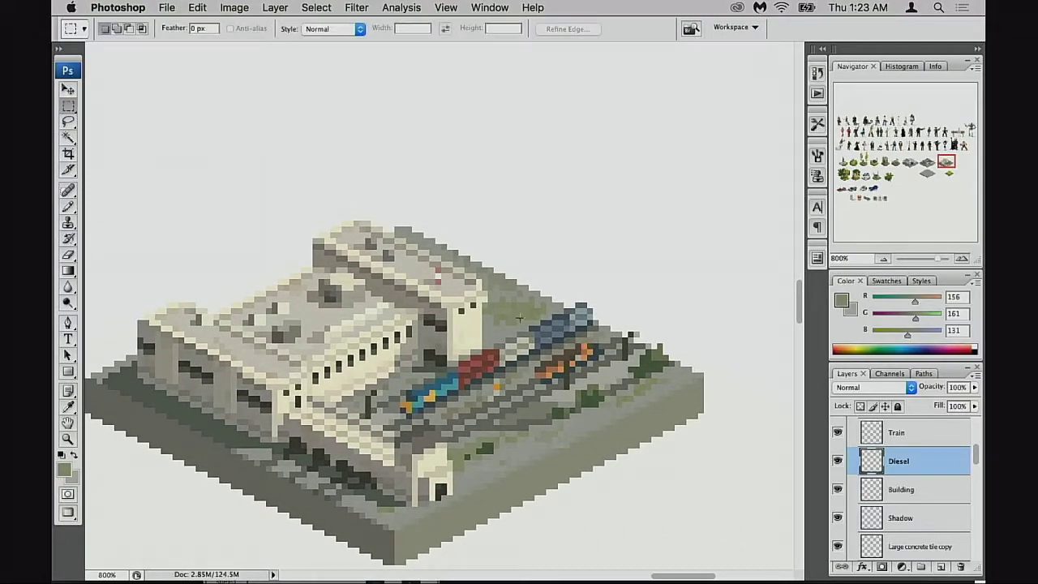
left_click_drag(517, 315, 462, 398)
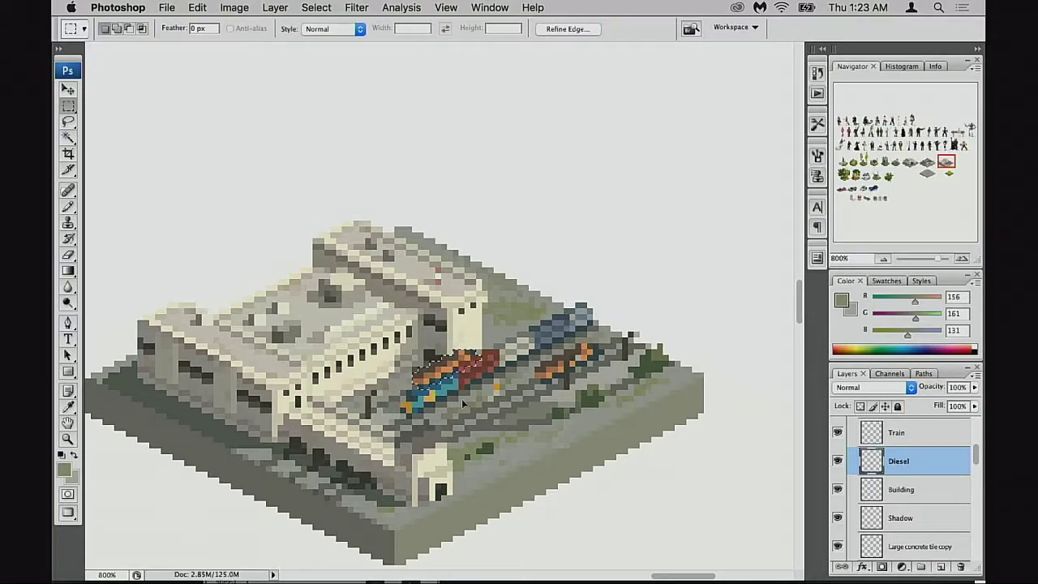
Step: Mute the selected diesel copy behind the train with Hue/Saturation, using hue +12 and saturation -54
key("super+h")
key("super+u")
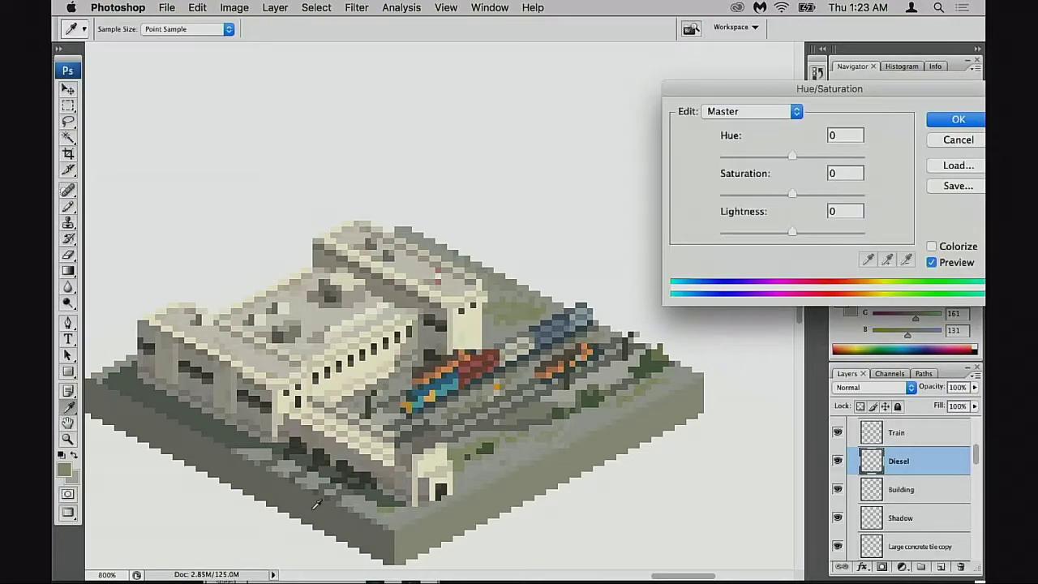
mouse_move(793, 156)
left_mouse_down()
mouse_move(770, 154)
mouse_move(815, 158)
mouse_move(801, 155)
left_mouse_up()
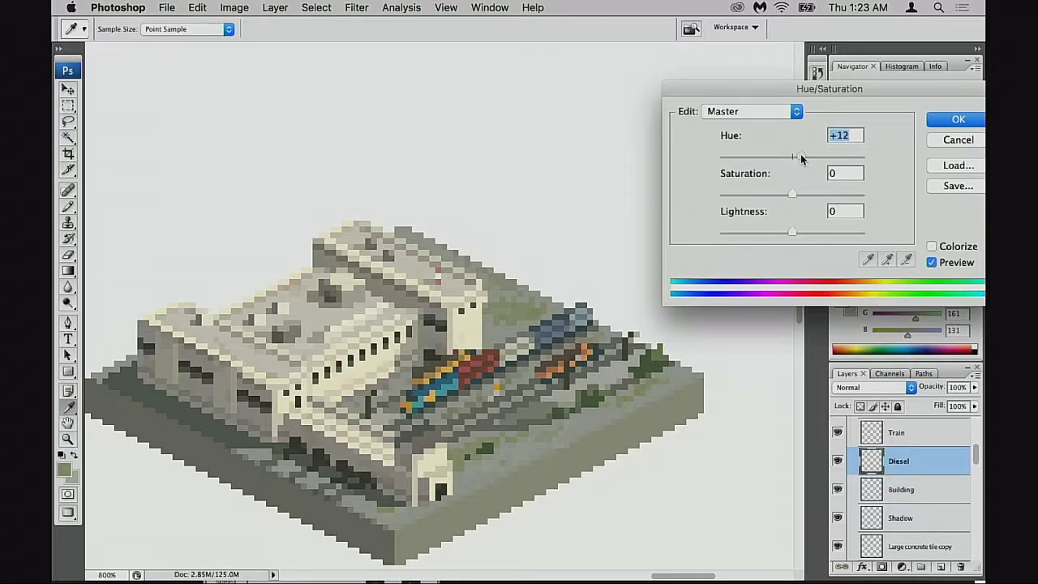
left_click_drag(792, 197, 754, 195)
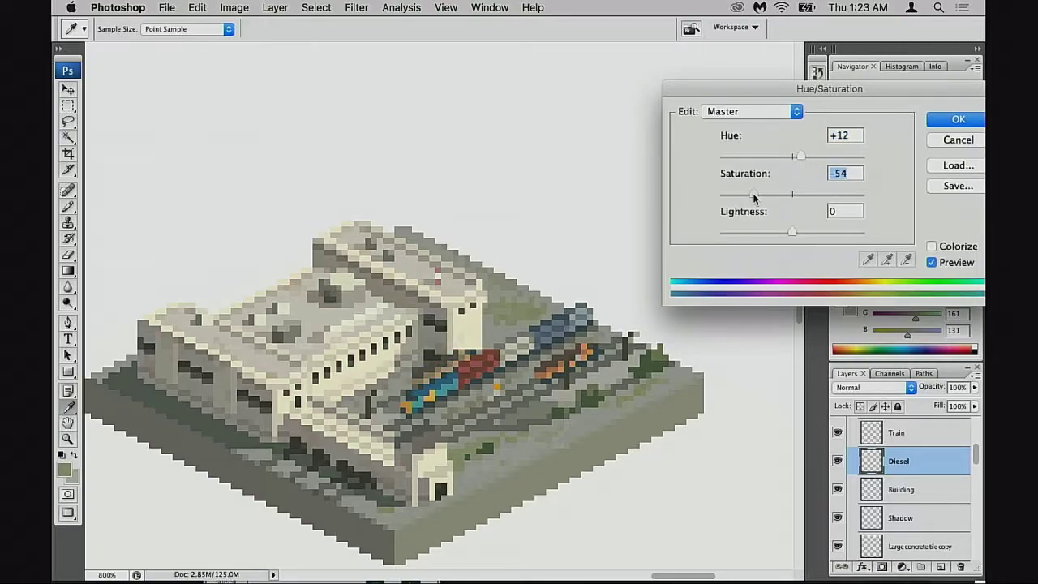
left_click(939, 122)
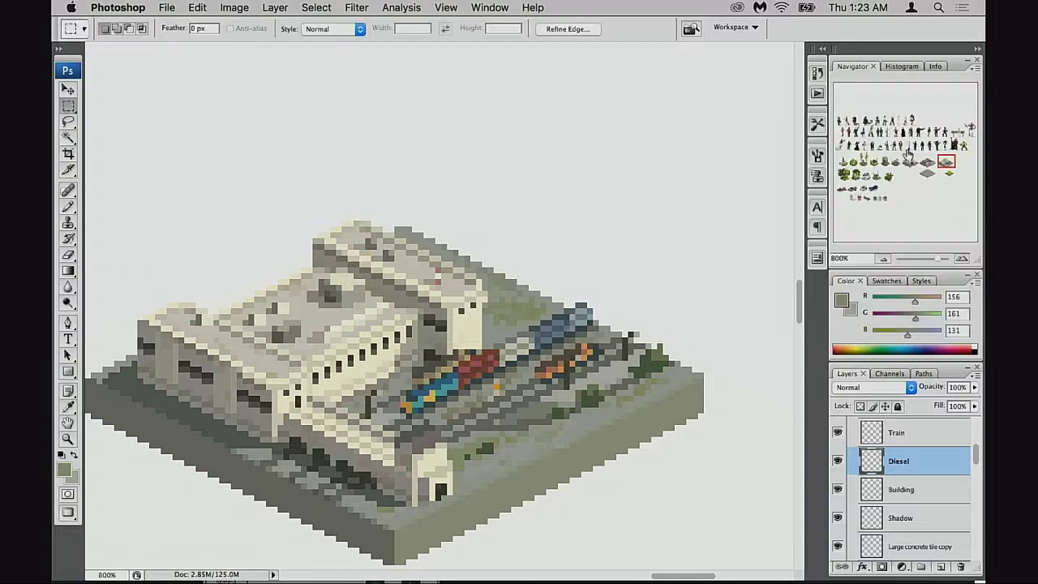
Step: Review the whole station tile and save the document
left_click(521, 328, "alt")
left_click(502, 349, "alt")
left_click(507, 348, "alt")
left_click_drag(511, 348, 421, 388)
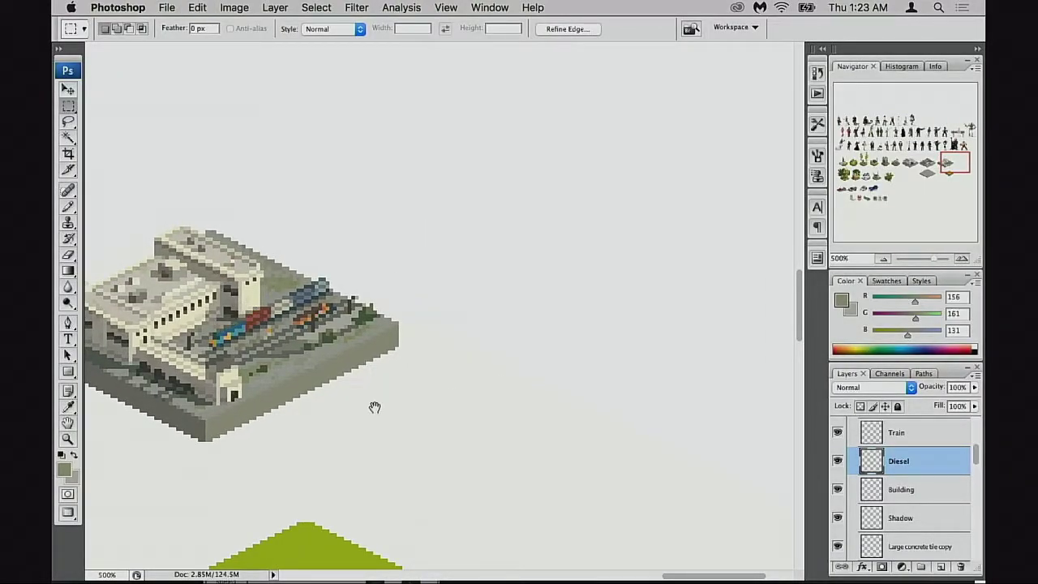
left_click_drag(375, 407, 570, 403)
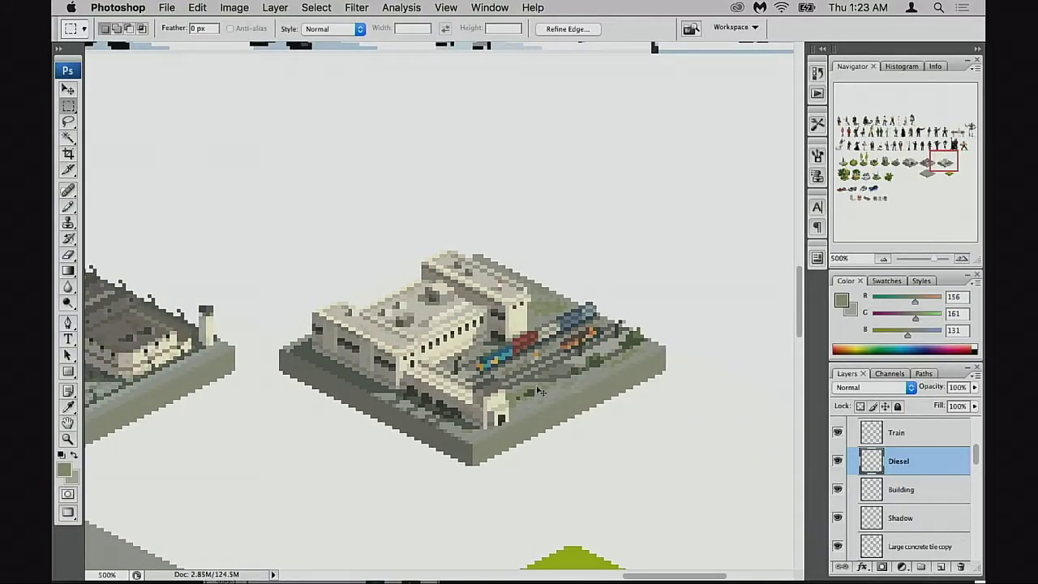
key("super+s")
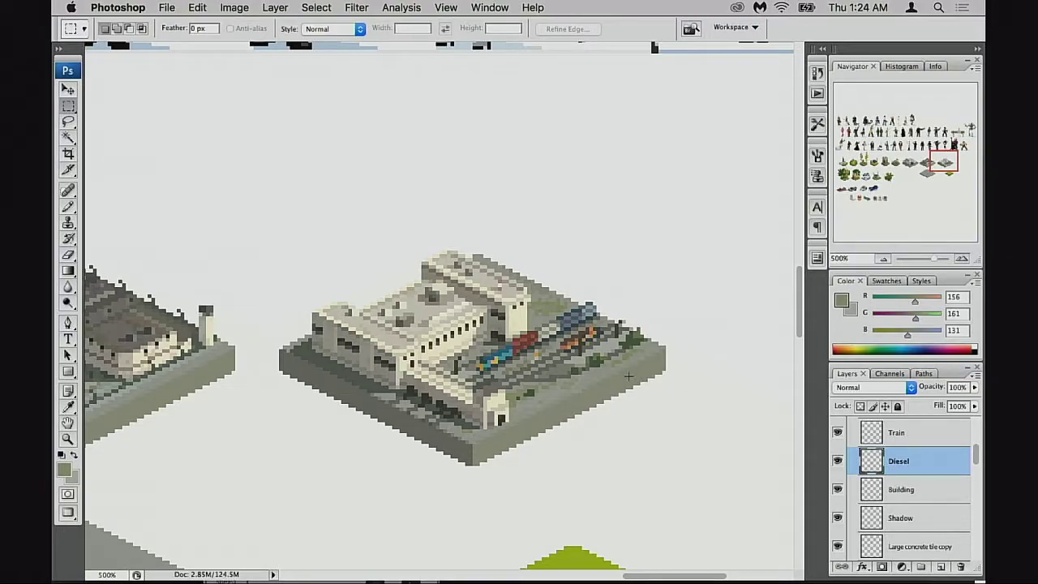
Step: Copy the small gatehouse at the tile's front corner from the Building layer onto a new layer
left_click_drag(529, 355, 518, 521)
left_click(546, 357, "super")
left_click(500, 362, "super")
left_click(838, 489)
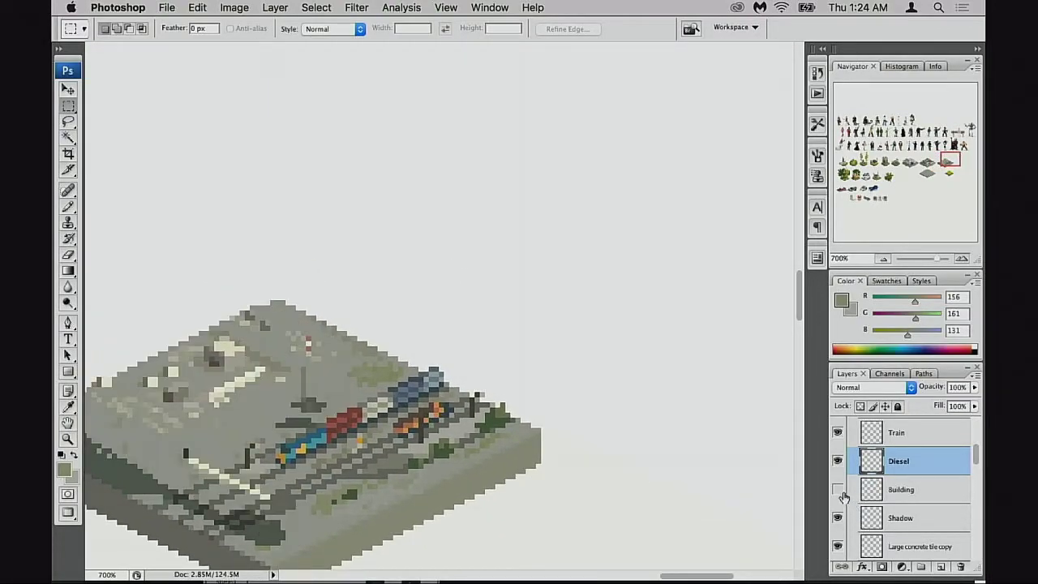
left_click(838, 489)
left_click(856, 495)
left_click_drag(445, 481, 597, 461)
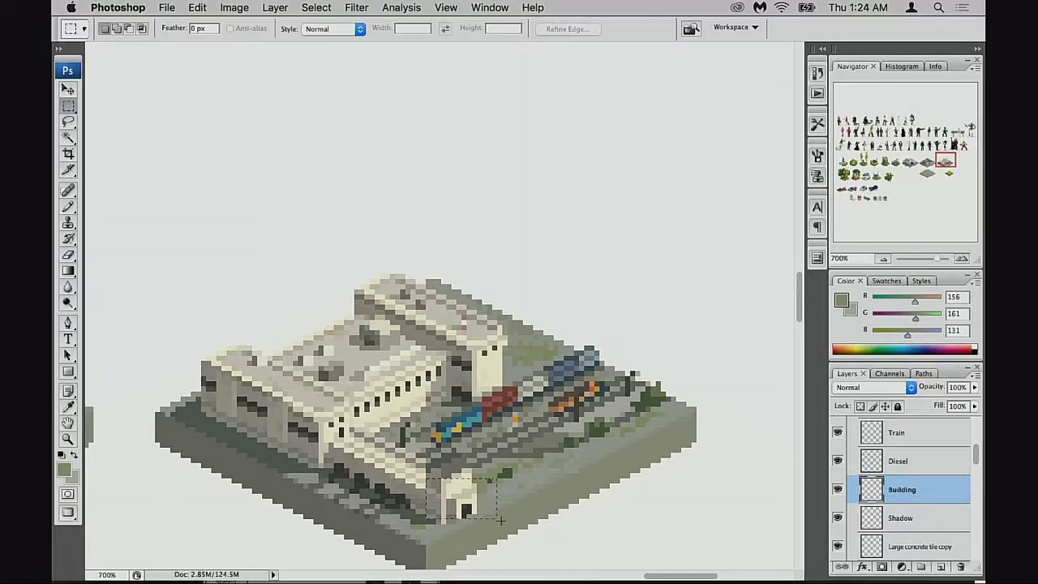
left_click_drag(501, 520, 520, 542)
left_click_drag(405, 443, 507, 534)
key("ctrl+j")
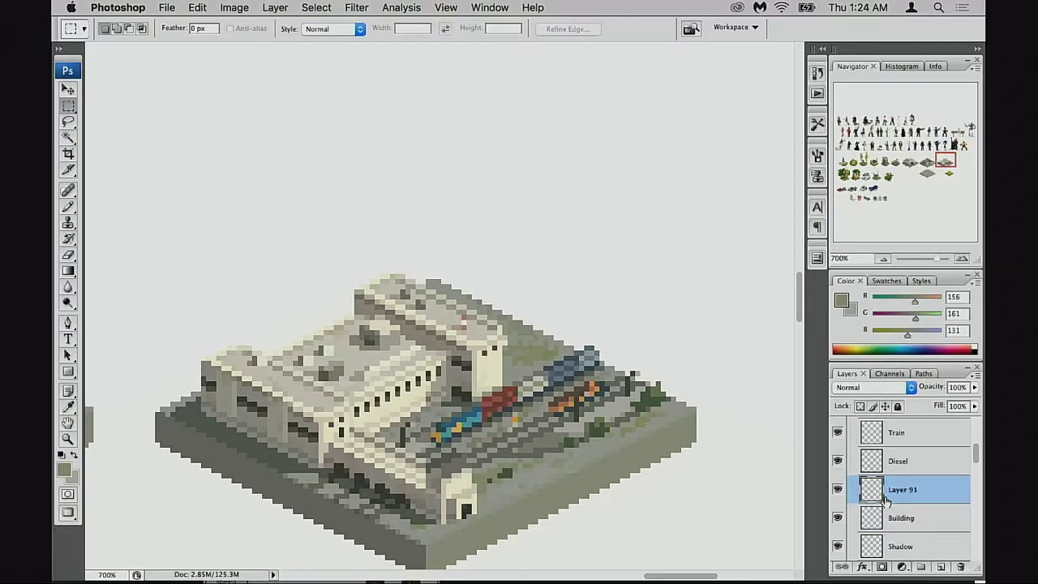
Step: Put the gatehouse copy's layer directly below Building and move the copy to the far end of the rear wing
left_click_drag(884, 499, 885, 523)
key("v")
left_click_drag(556, 472, 607, 339)
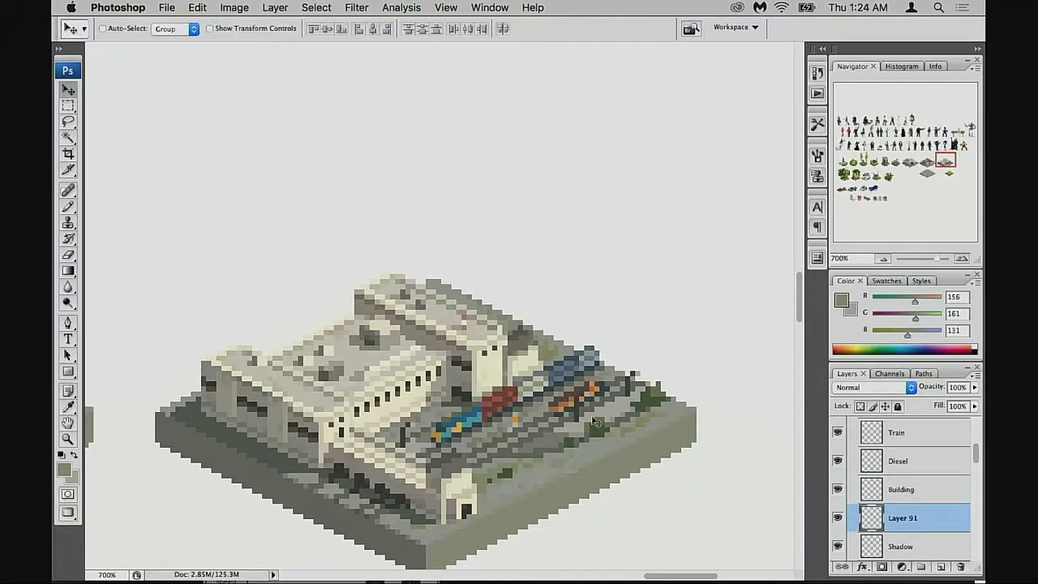
left_click_drag(593, 421, 573, 399)
left_click(518, 356, "super")
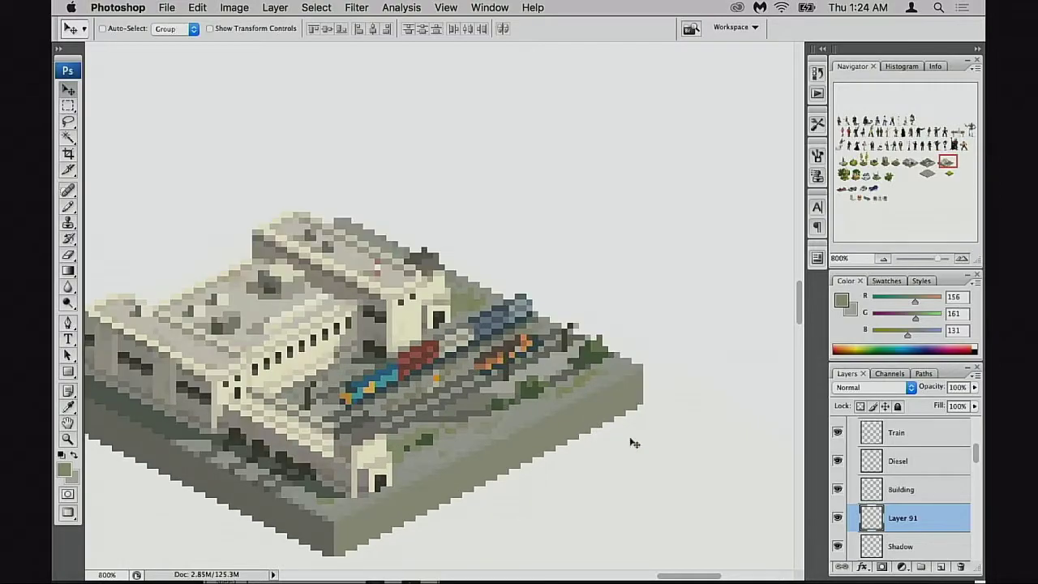
Step: Toggle the visibility of the Diesel and Train layers to identify their contents
left_click(838, 461)
left_click(838, 461)
left_click(838, 432)
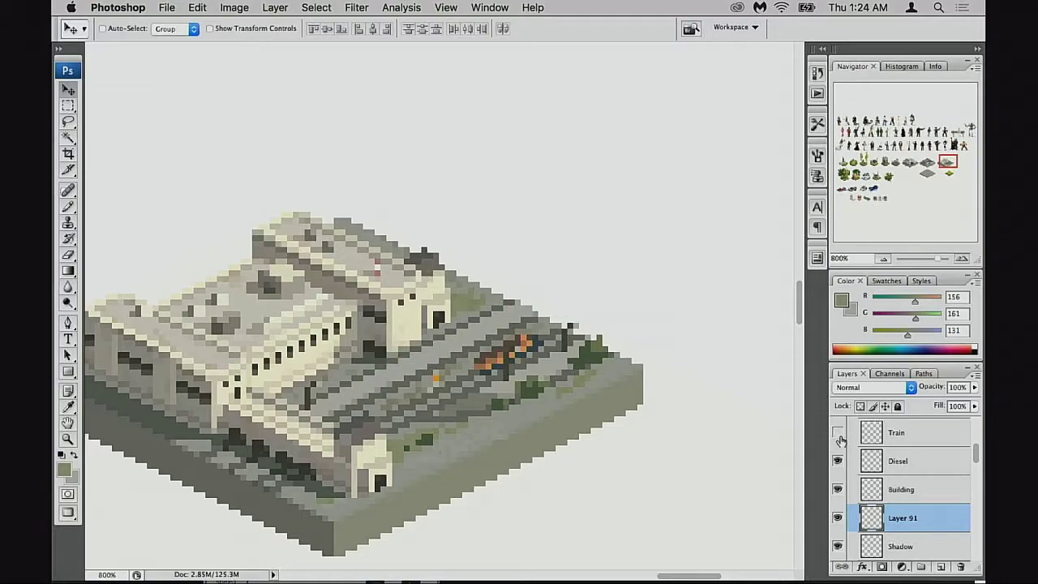
left_click(838, 433)
Step: Activate the Train layer and set the Eraser's opacity to 100%
left_click(856, 438)
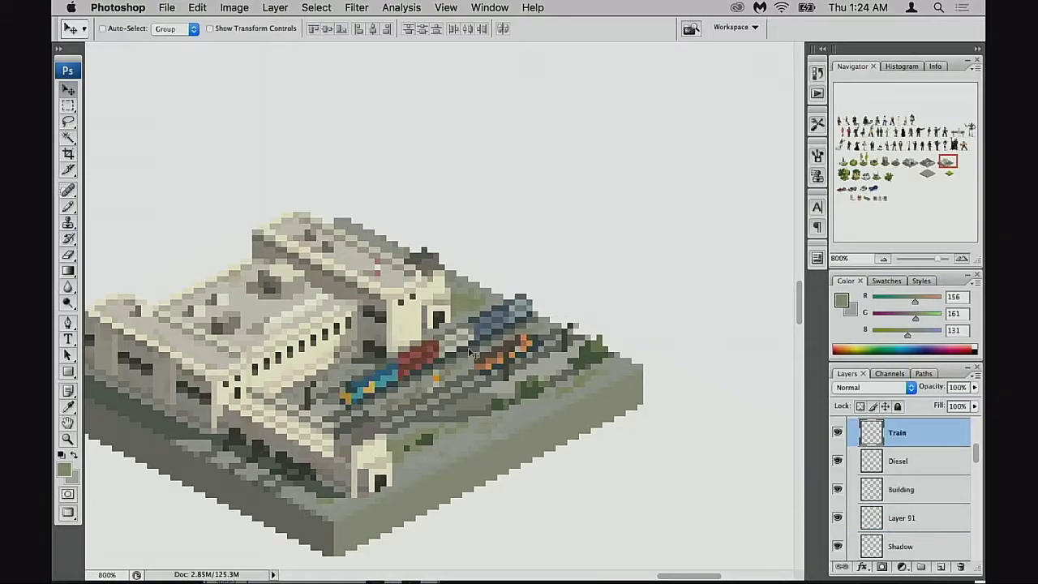
key("e")
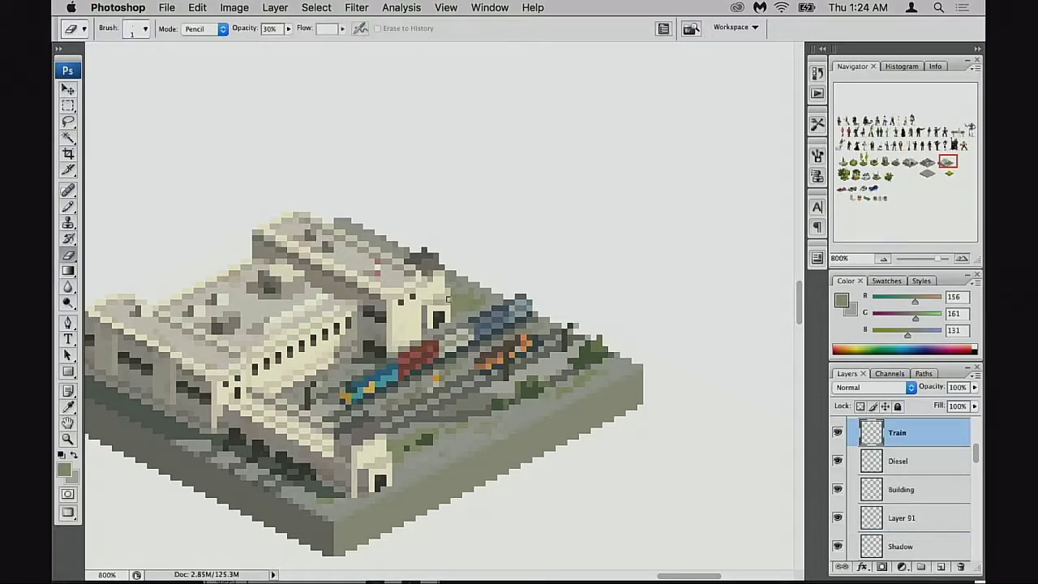
key("0")
scroll(853, 510, "down", 3)
scroll(857, 492, "up", 3)
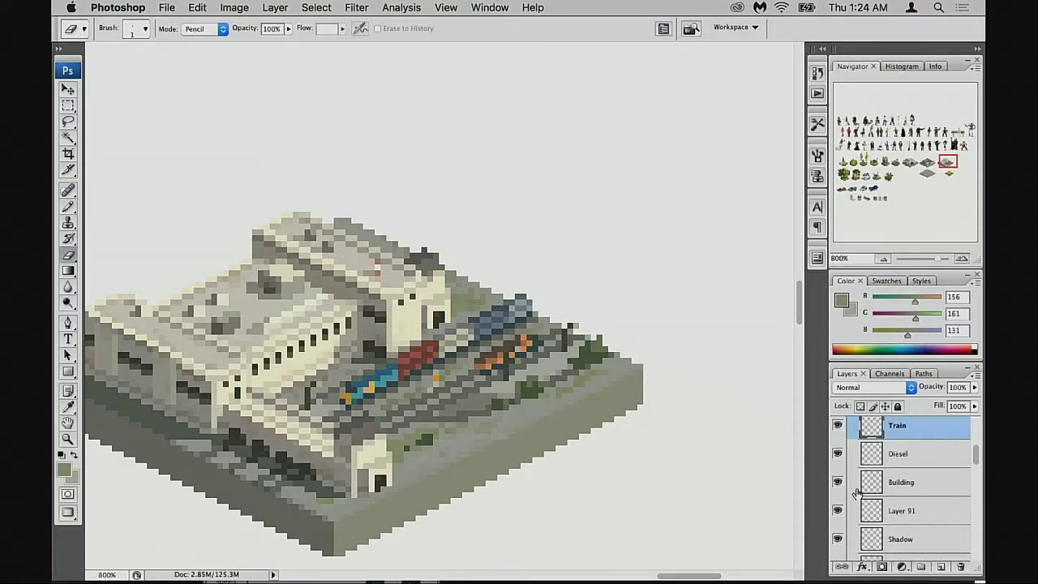
Step: Try shifting the gatehouse copy slightly up and closer in against the end of the rear wing
left_click(868, 513)
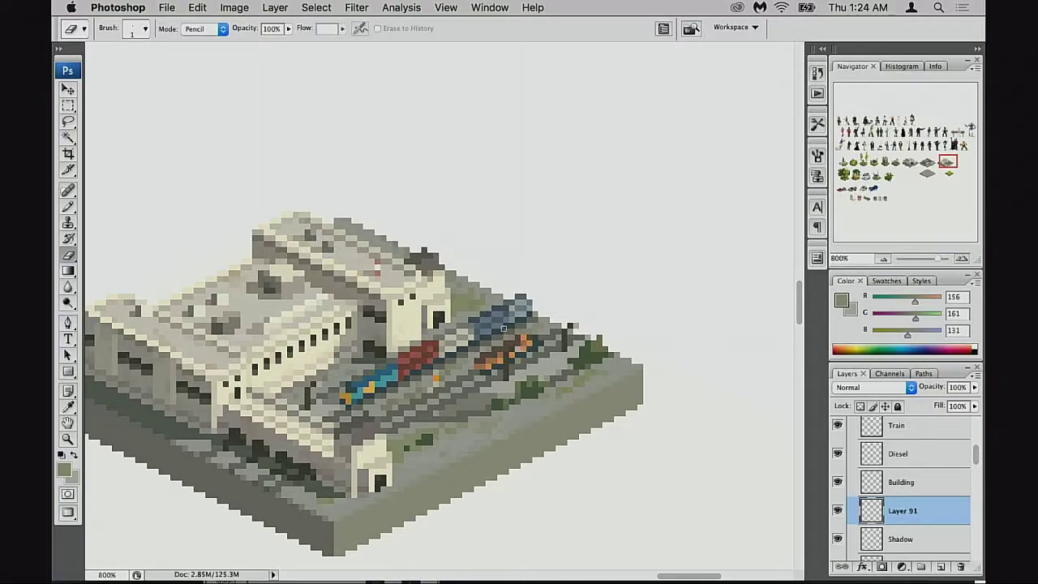
key("v")
mouse_move(514, 361)
left_mouse_down()
mouse_move(497, 349)
mouse_move(544, 382)
left_mouse_up()
left_click(544, 383, "alt")
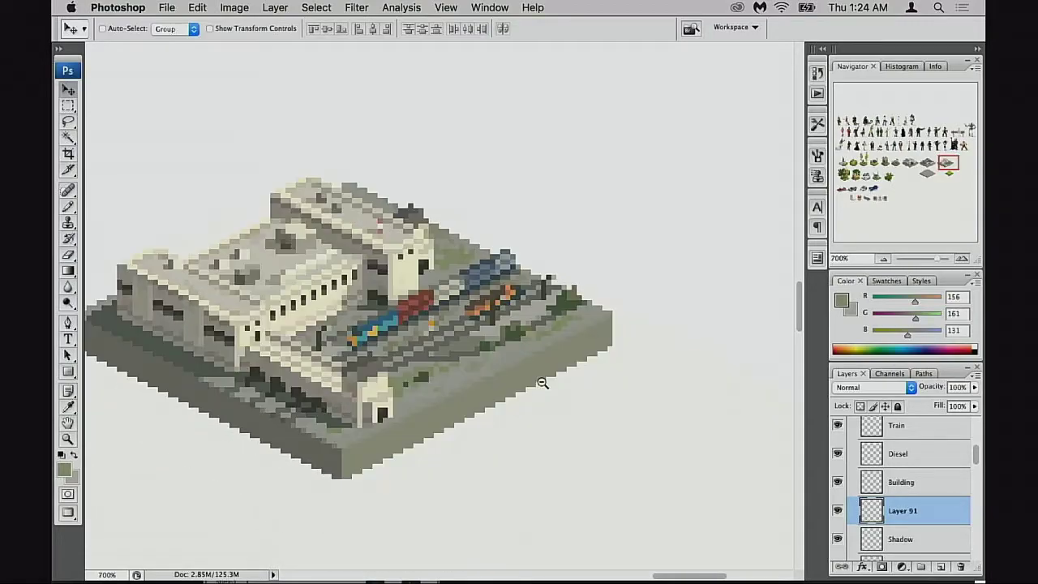
left_click(531, 374, "alt")
left_click_drag(452, 357, 584, 430)
left_click_drag(442, 250, 476, 275)
left_click_drag(531, 344, 533, 356)
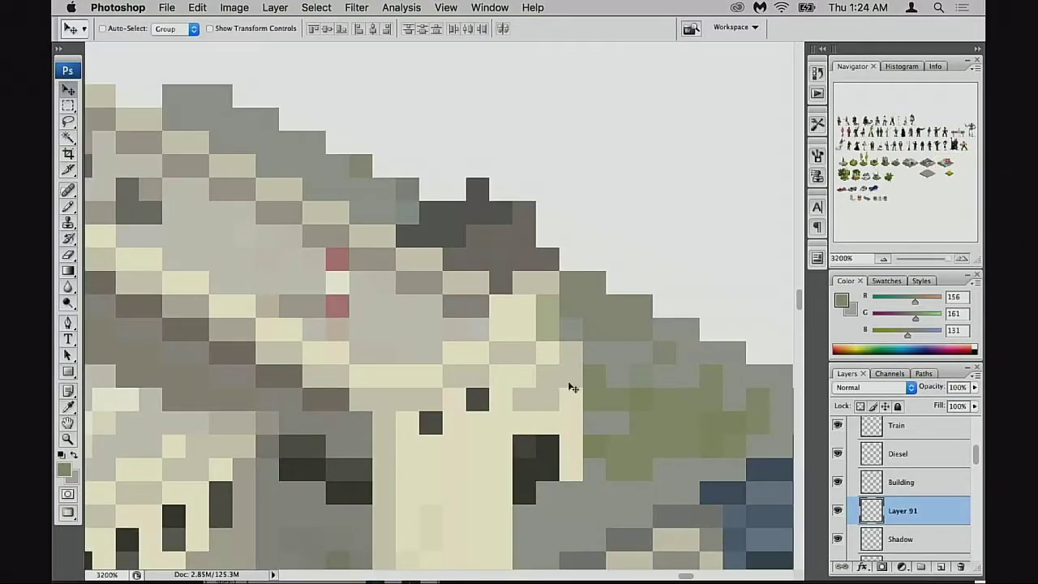
mouse_move(571, 386)
left_mouse_down()
mouse_move(589, 378)
mouse_move(586, 387)
left_mouse_up()
left_click(580, 406, "alt")
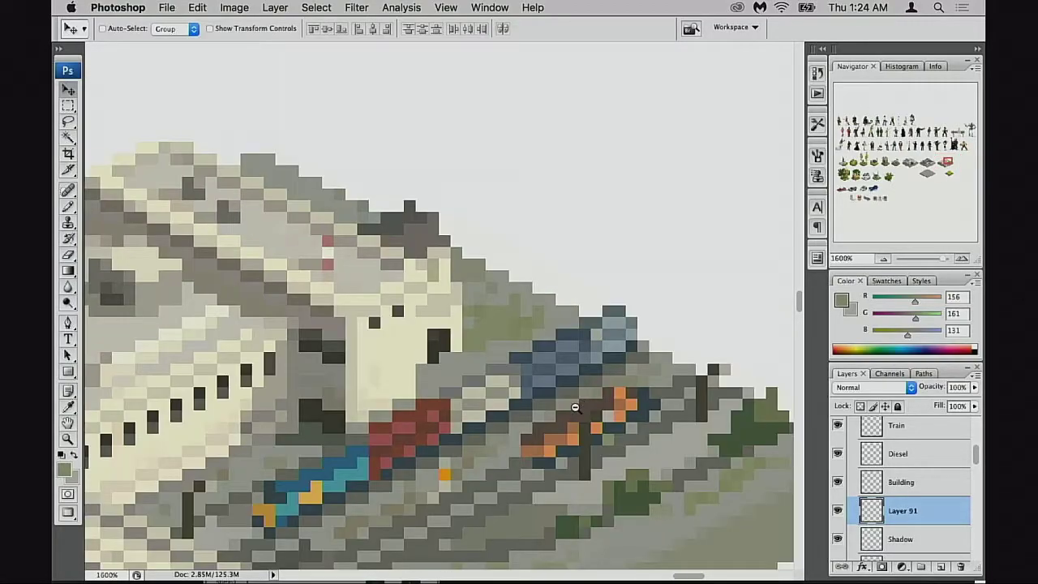
left_click(578, 407, "alt")
left_click(578, 407, "alt")
left_click(573, 397, "alt")
left_click_drag(468, 378, 605, 462)
left_click_drag(494, 389, 615, 457)
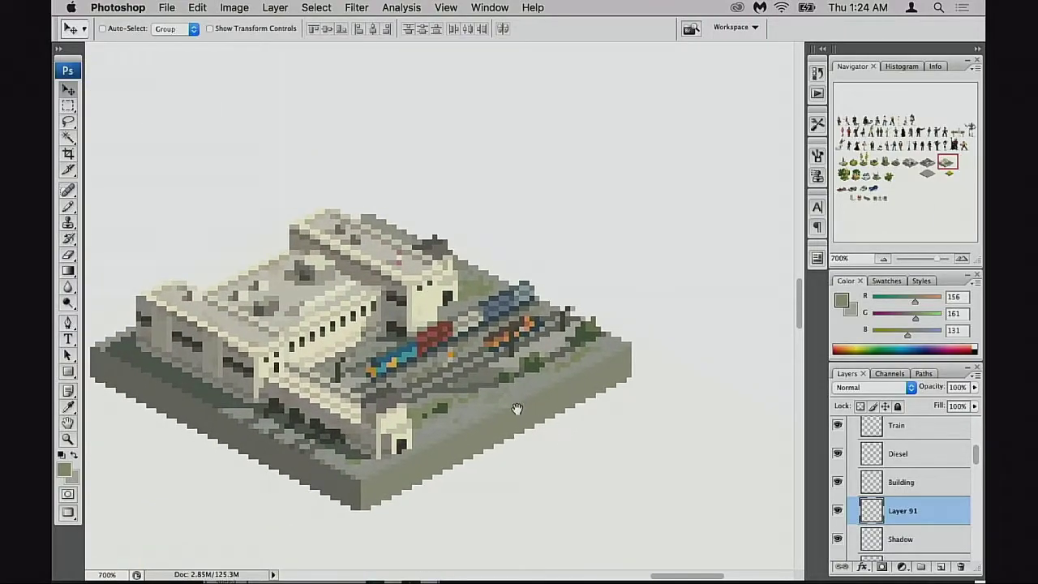
left_click_drag(517, 410, 539, 435)
key("Up")
key("Left")
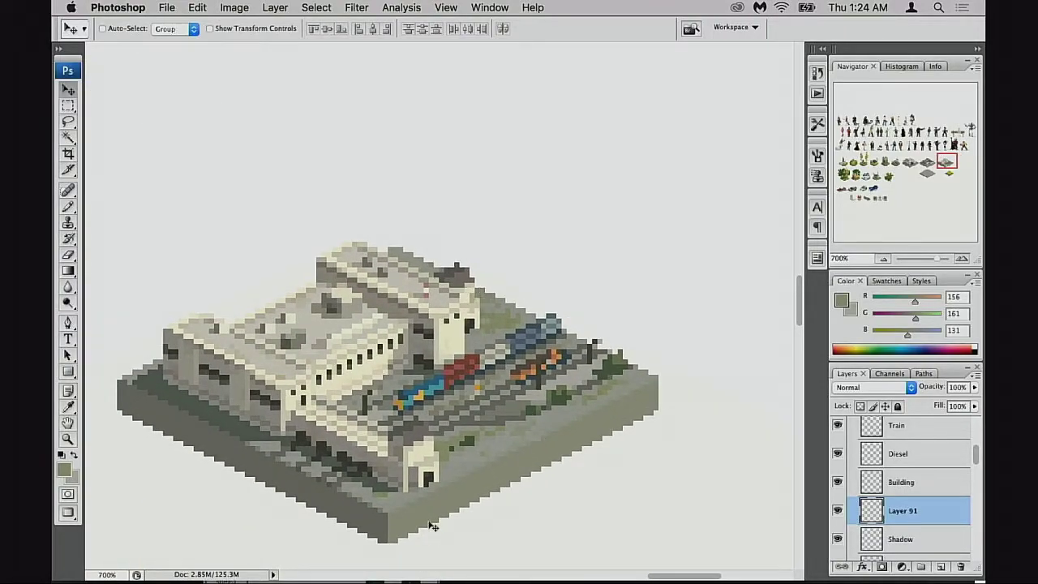
Step: Try placing the gatehouse copy behind the rear wing, with its dark roof rising above the wing's end
key("Down")
key("Right")
key("Left")
key("Left")
key("Left")
key("Left")
key("Left")
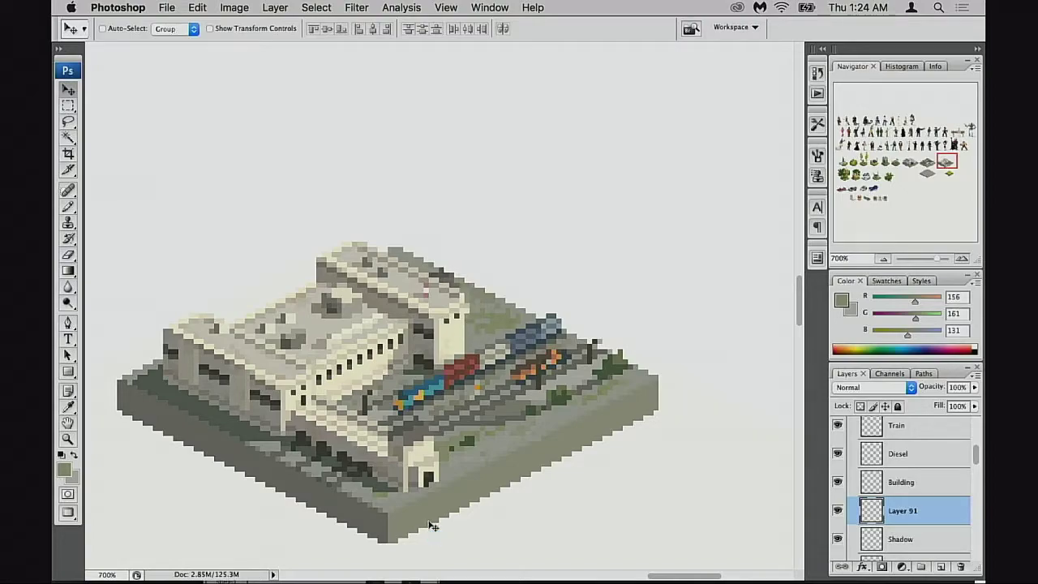
key("Up")
key("Up")
key("Up")
key("Up")
key("Up")
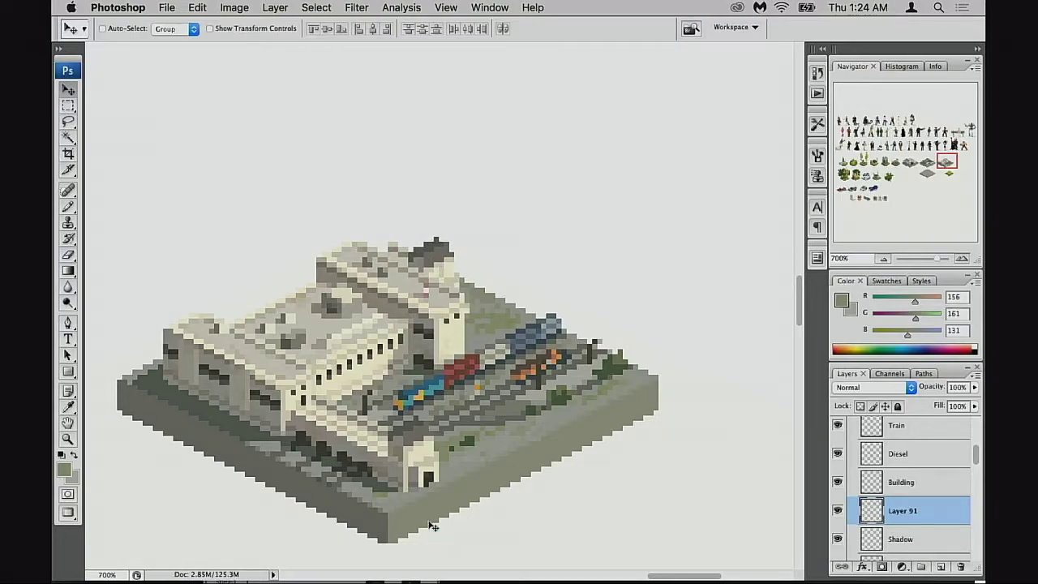
key("Down")
key("Down")
key("Right")
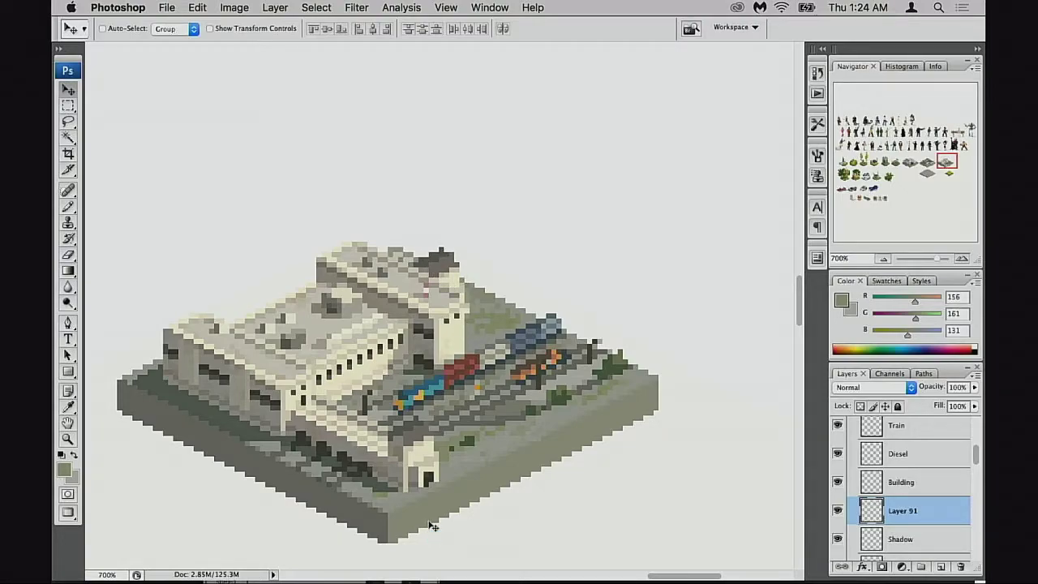
Step: Try the gatehouse copy beside the end of the rear wing, with its doorway facing the tracks
left_click_drag(569, 291, 595, 317)
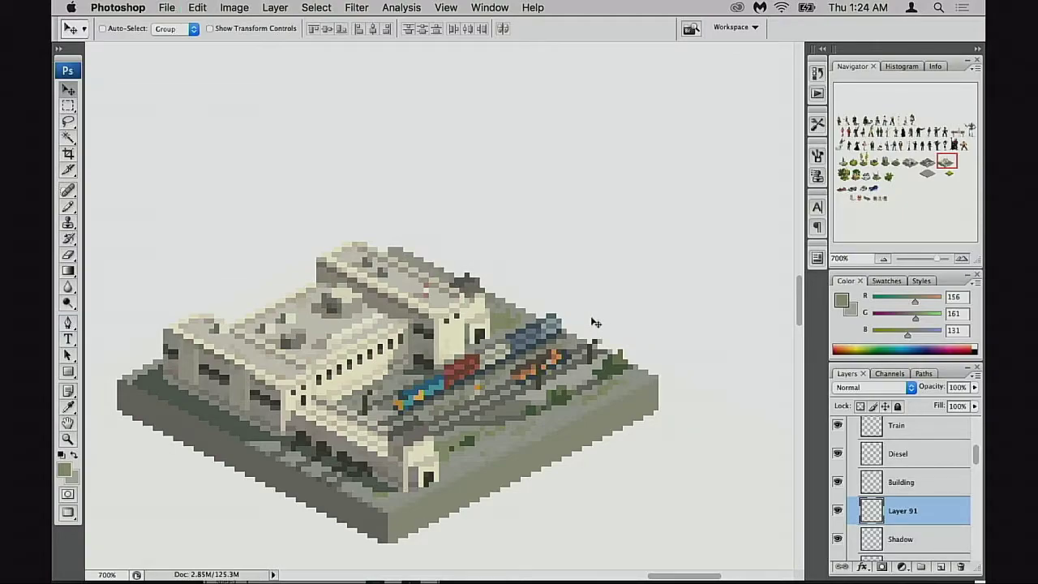
key("Left")
key("Left")
key("Up")
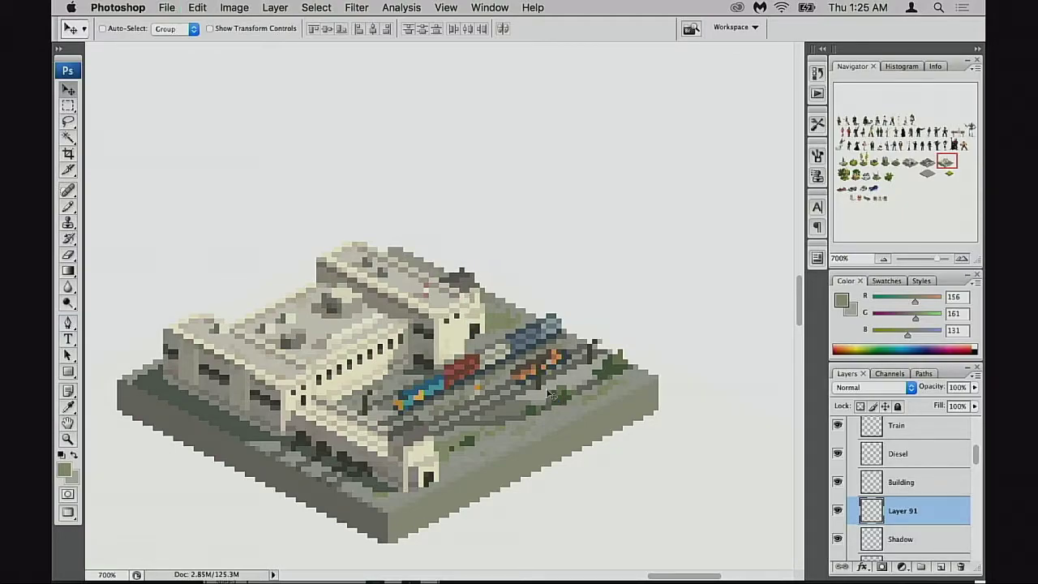
key("Right")
Step: Try sliding the gatehouse copy behind the rear wing and test different heights above its roof
key("Left")
key("Left")
key("Left")
key("Left")
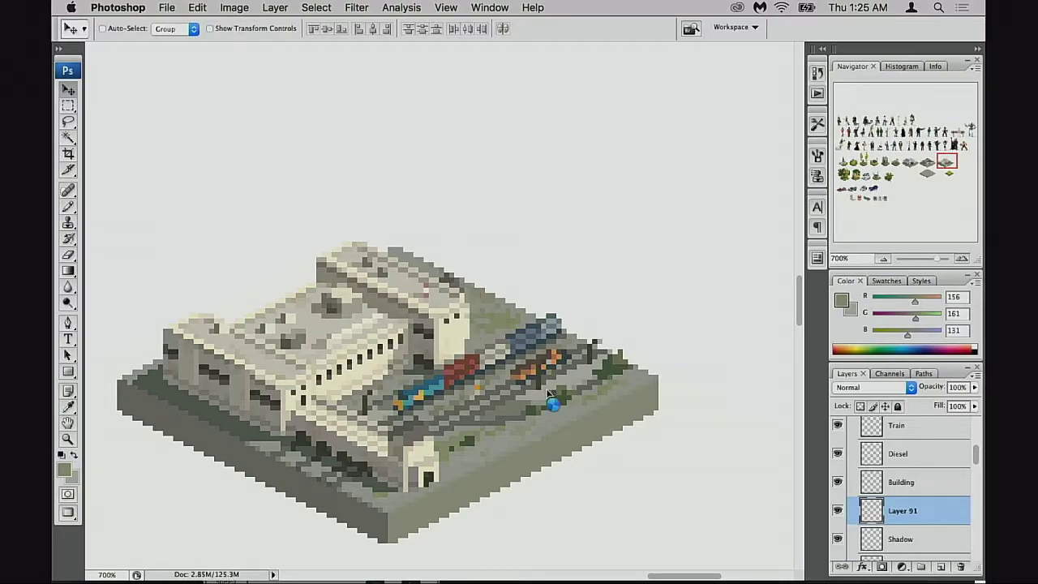
key("Up")
key("Up")
key("Up")
key("Up")
key("Up")
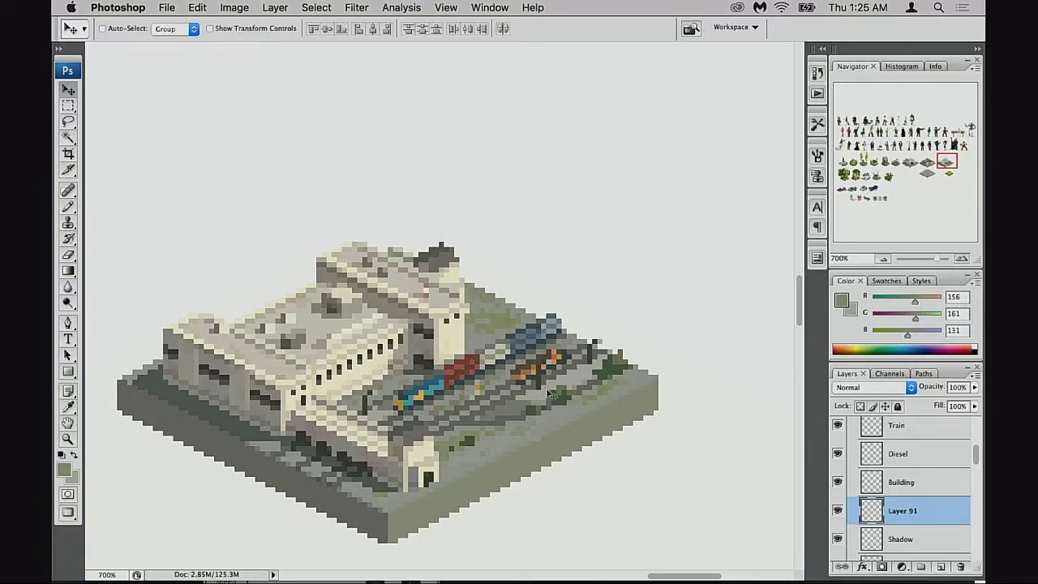
key("Up")
key("Up")
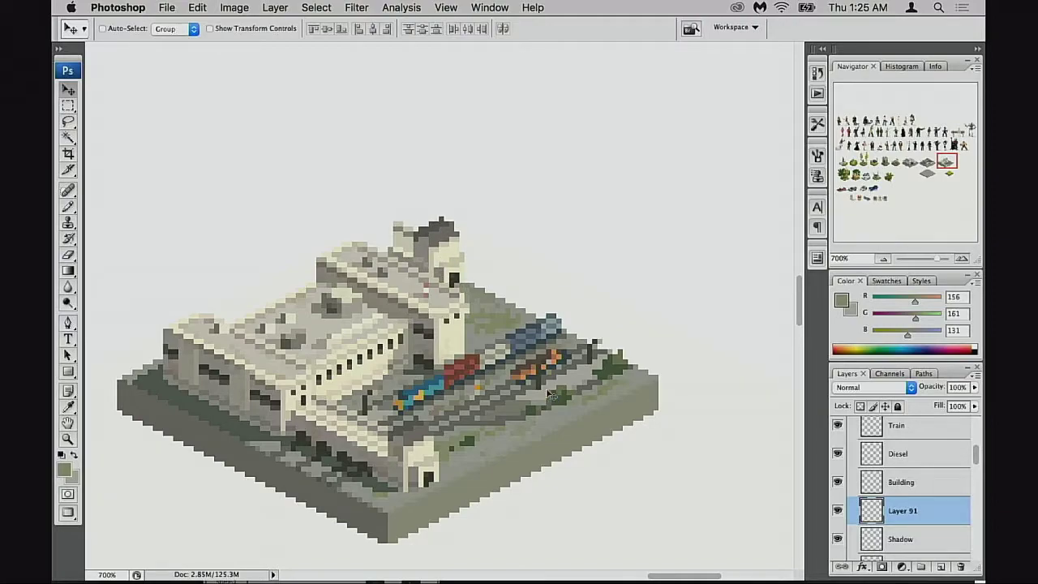
key("Down")
key("Down")
key("Down")
key("Down")
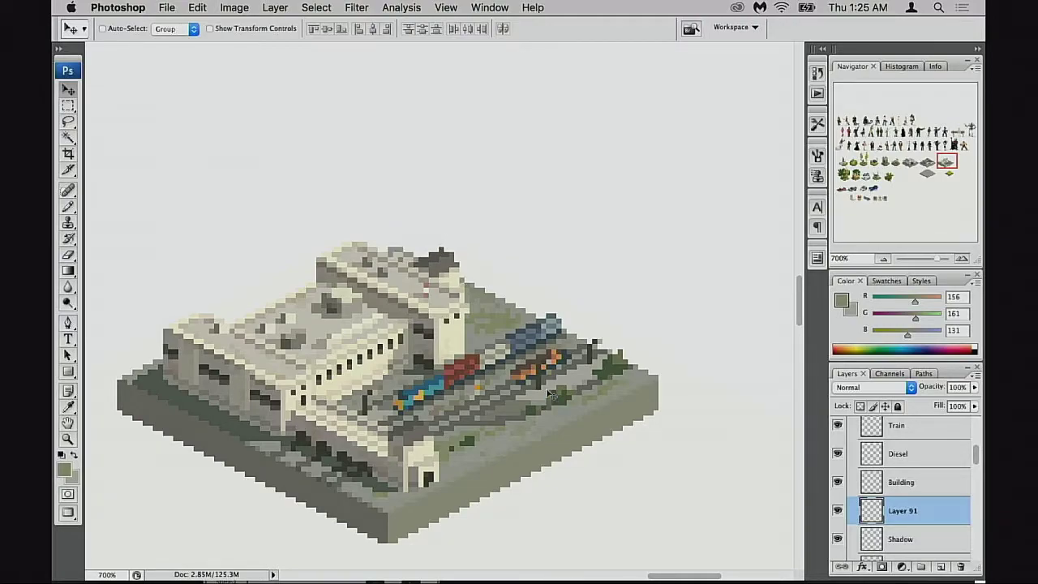
Step: Nudge the gatehouse copy slightly left and up behind the rear wing's roof, and hide its layer
key("Down")
key("Up")
key("Left")
key("Up")
key("Up")
key("Up")
key("Up")
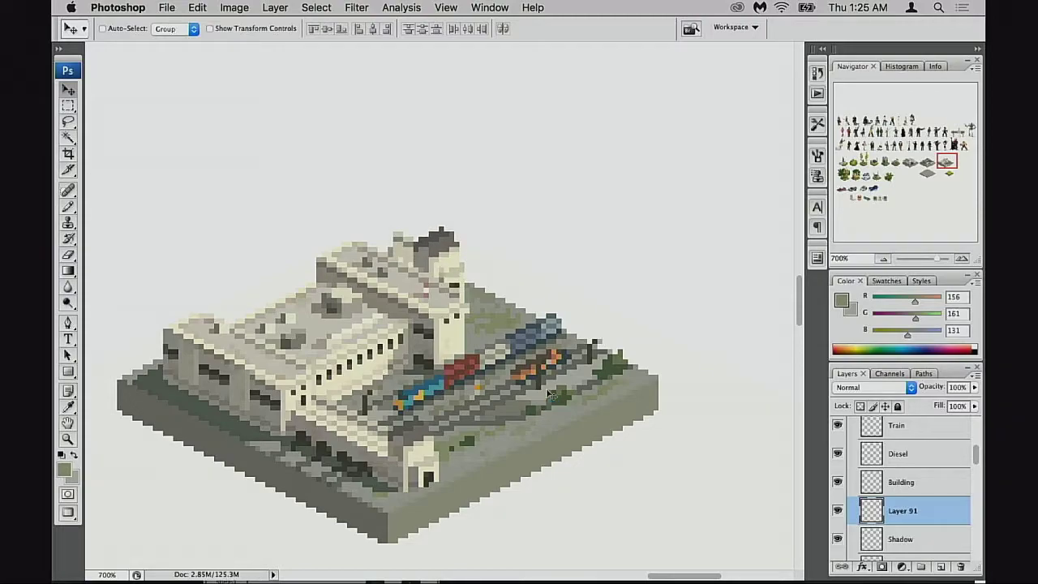
key("Down")
key("Up")
key("Down")
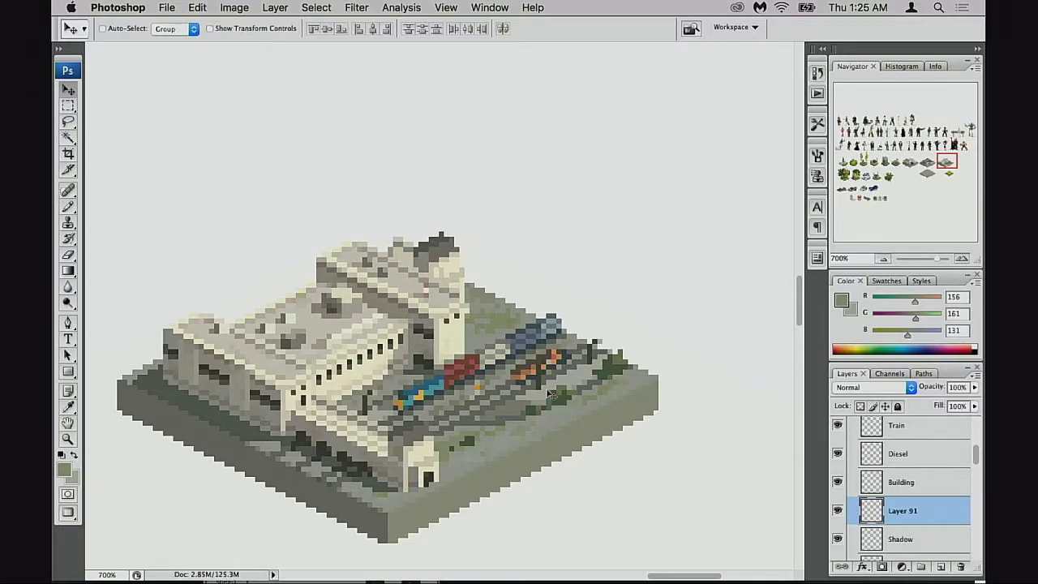
key("Up")
key("Up")
key("Down")
key("Down")
left_click(839, 511)
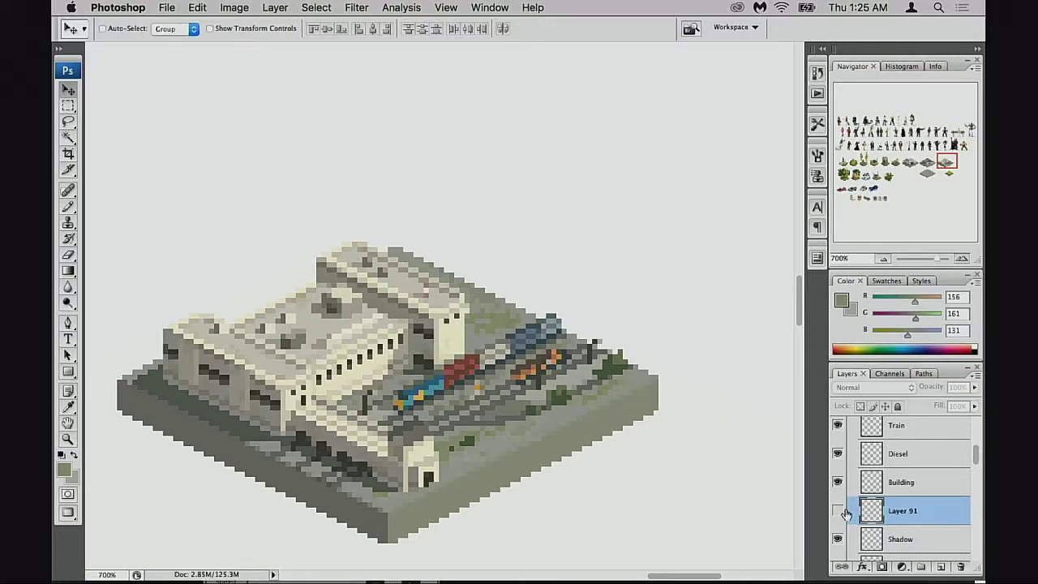
scroll(878, 497, "up", 2)
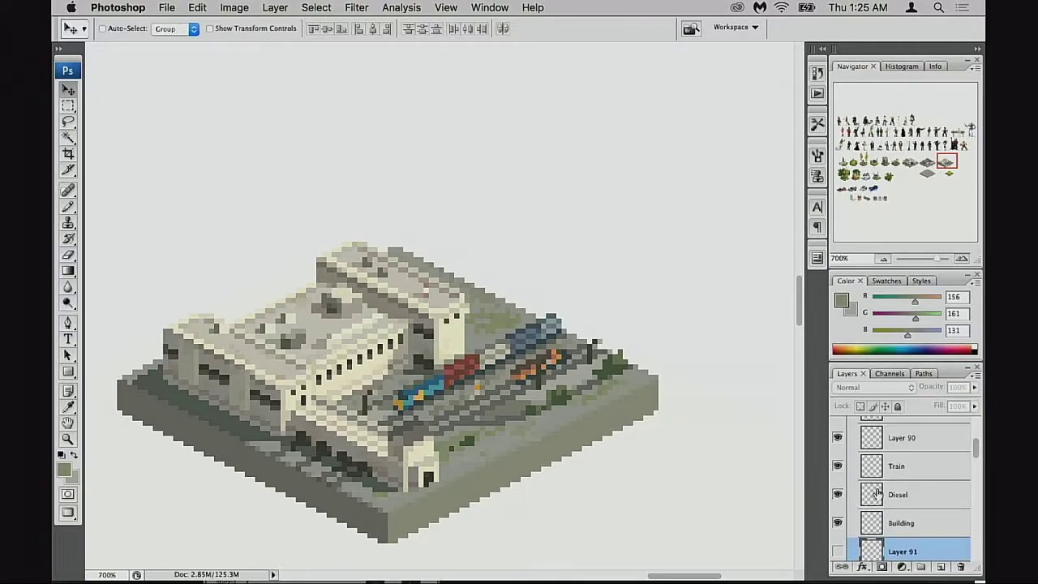
Step: Show Layer 91 with the gatehouse copy behind the rear wing and compare the tile with and without it
scroll(878, 493, "up", 3)
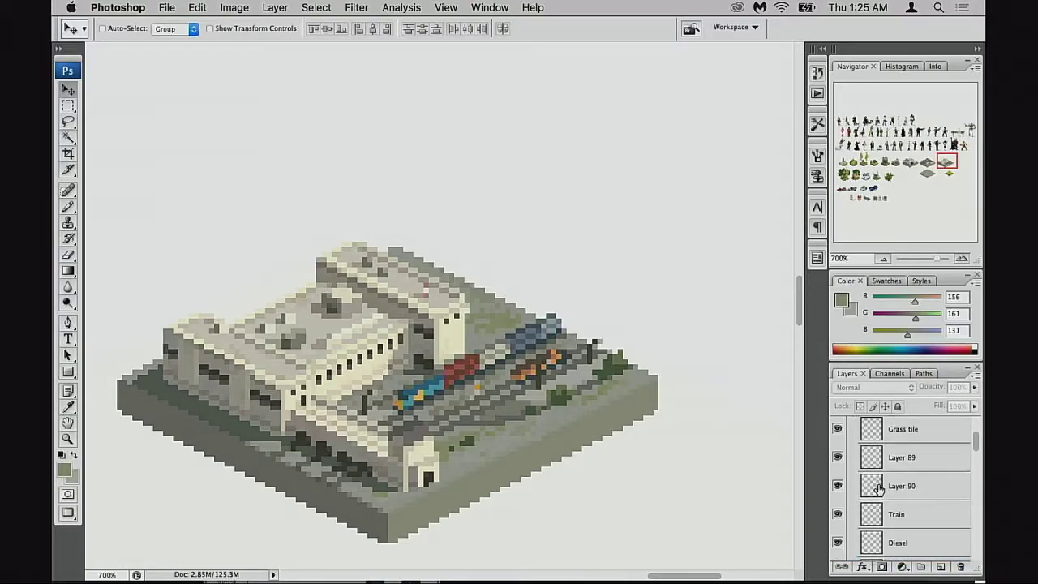
left_click(839, 488)
left_click(839, 487)
left_click(870, 488)
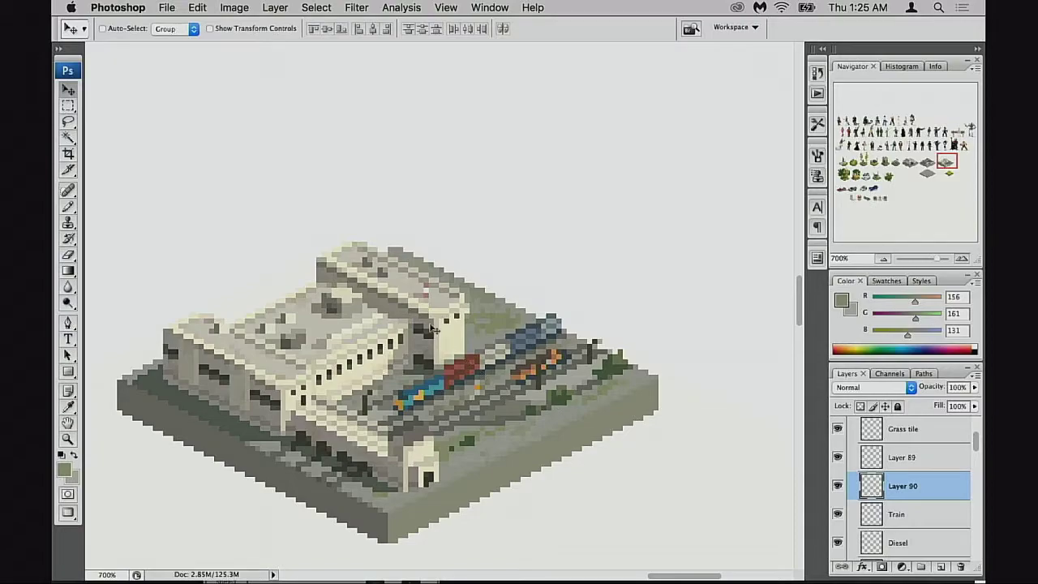
key("e")
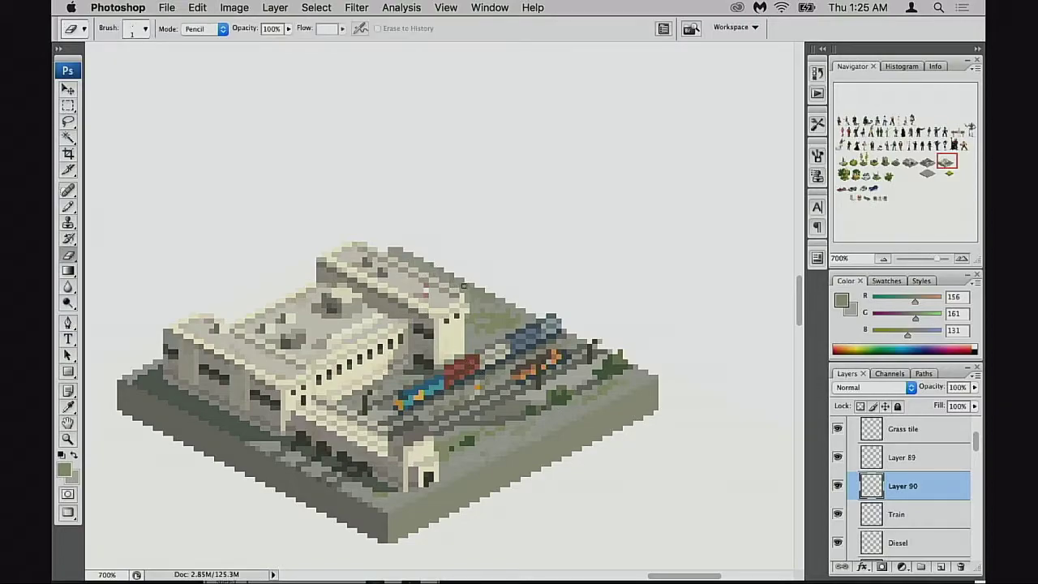
scroll(870, 485, "down", 5)
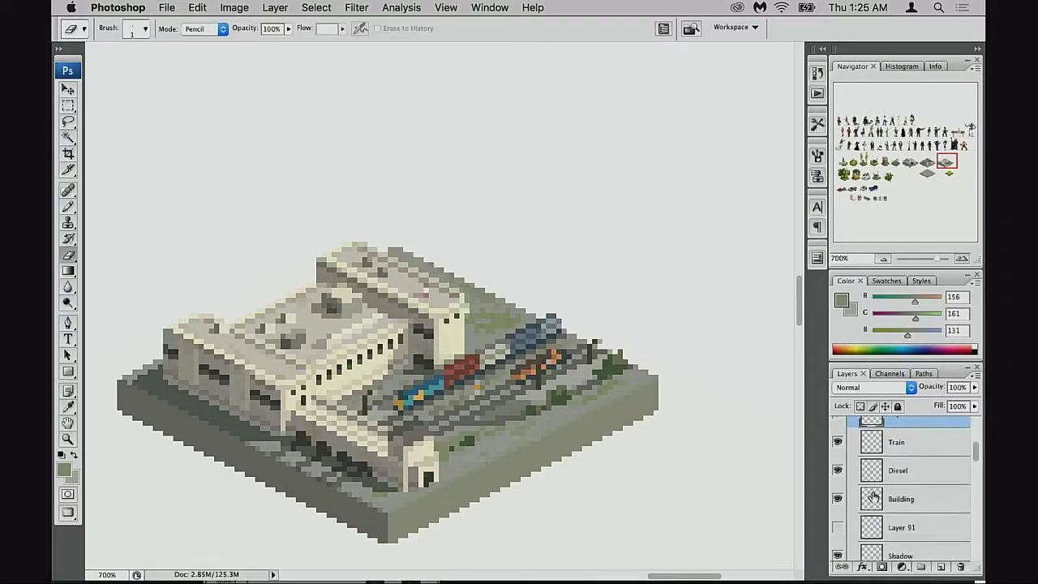
left_click(844, 501)
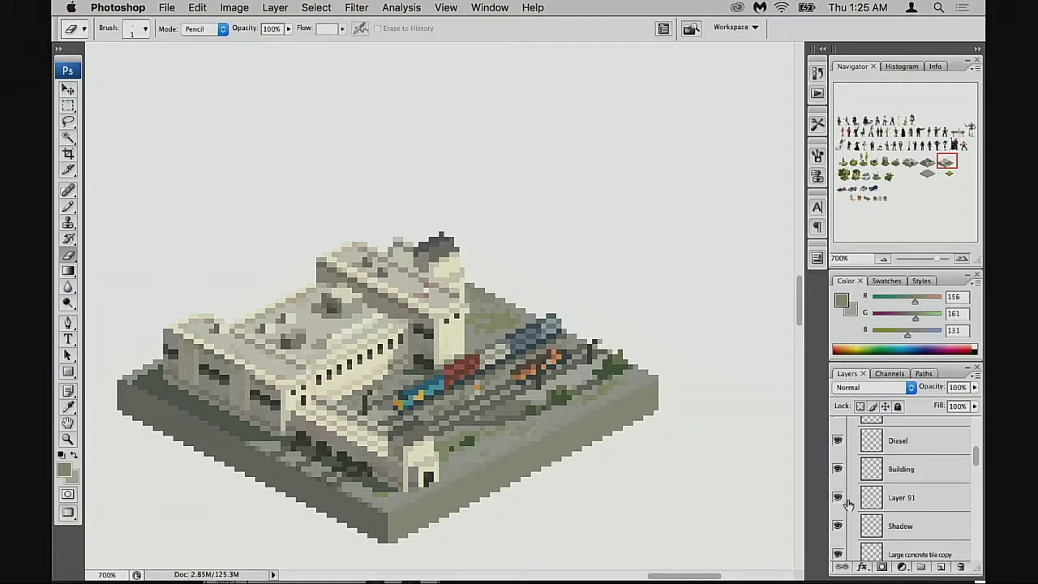
left_click_drag(429, 357, 460, 398)
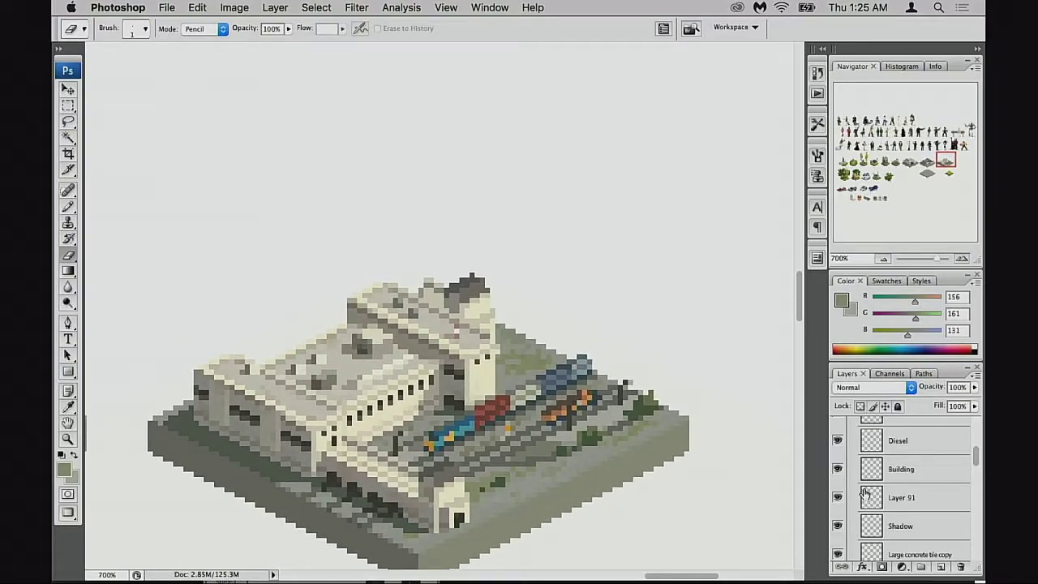
left_click(838, 500)
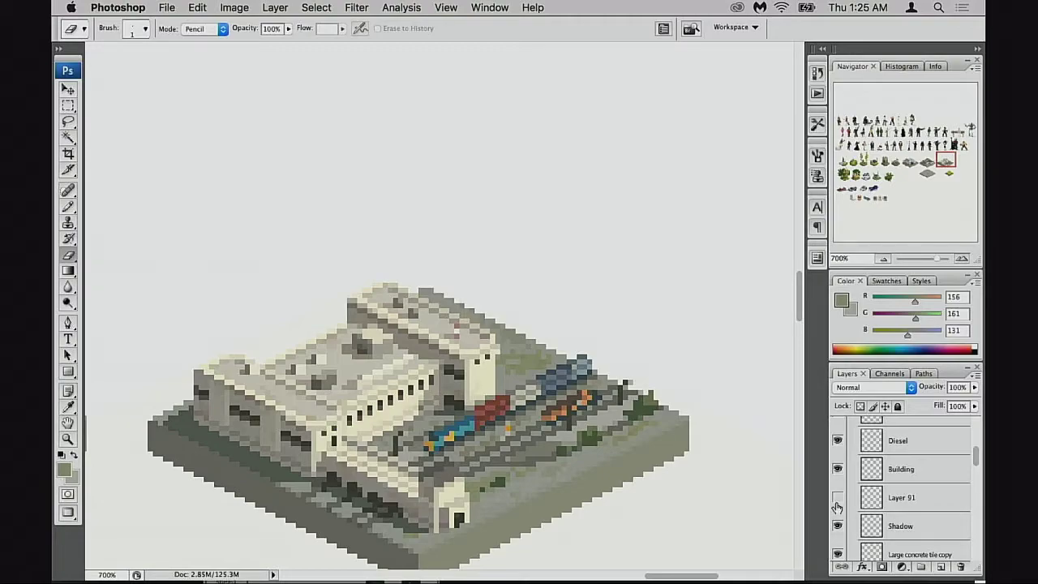
left_click(838, 498)
Step: Erase the stray pixels beside the gatehouse copy's wall on Layer 91, shifting it aside to reach them and back behind the wing
key("super+equal")
key("super+equal")
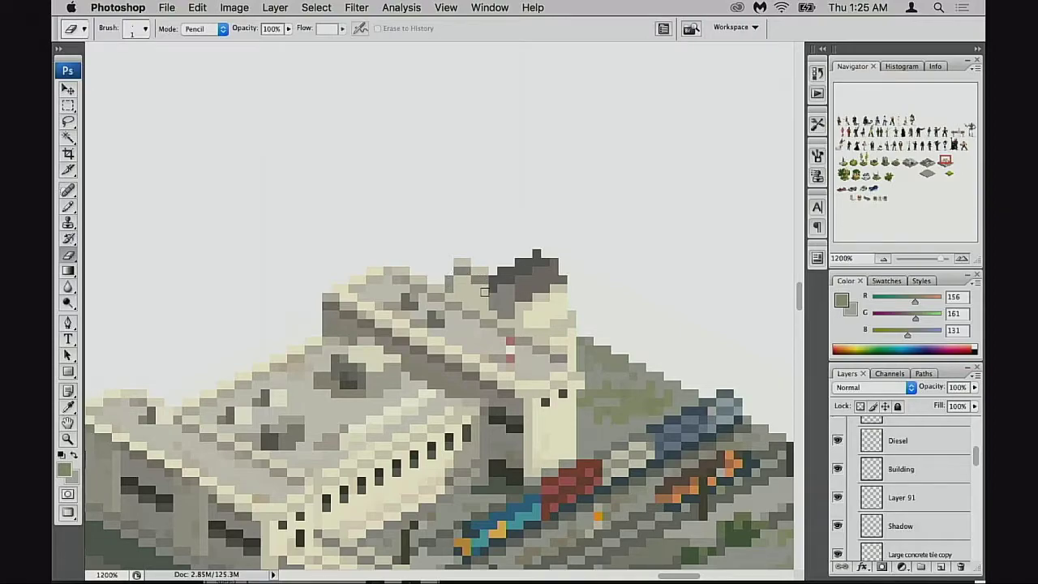
left_click(876, 495)
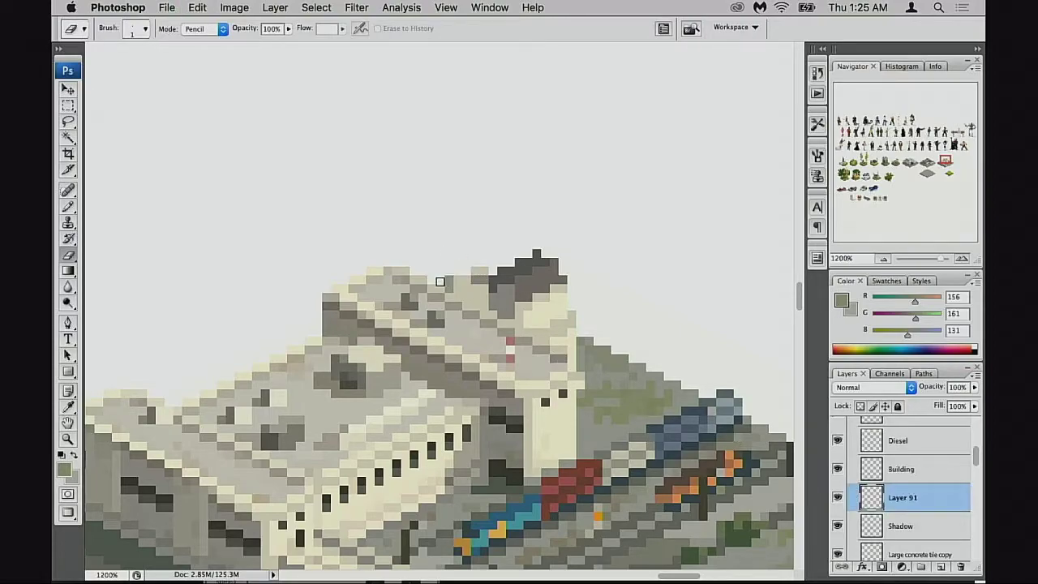
mouse_move(456, 280)
left_mouse_down()
mouse_move(480, 277)
mouse_move(463, 286)
mouse_move(479, 271)
mouse_move(469, 273)
mouse_move(484, 277)
mouse_move(459, 299)
mouse_move(482, 280)
mouse_move(473, 306)
left_mouse_up()
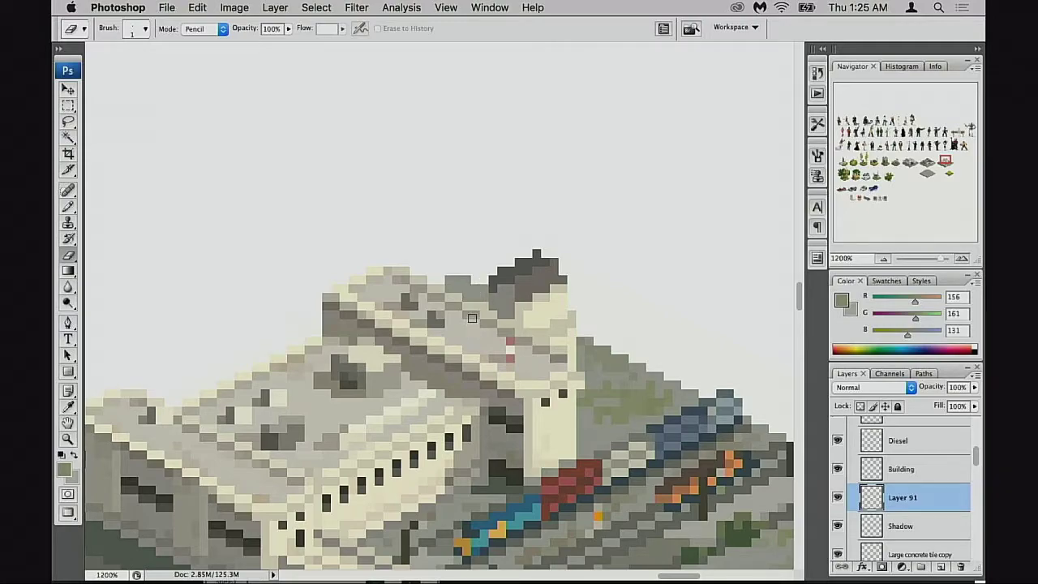
left_click_drag(586, 400, 665, 373)
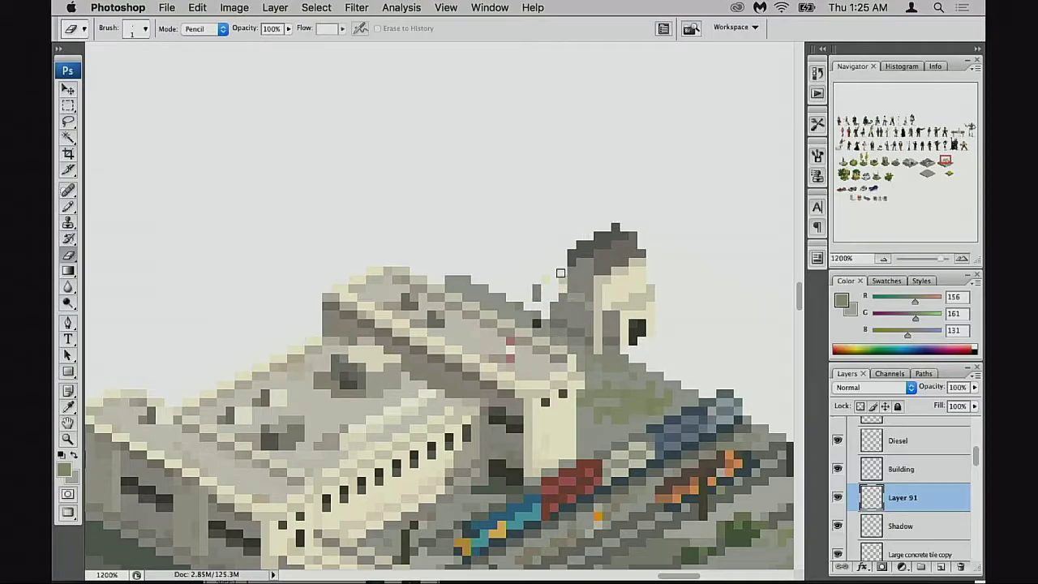
mouse_move(561, 272)
left_mouse_down()
mouse_move(556, 350)
mouse_move(550, 270)
mouse_move(544, 321)
left_mouse_up()
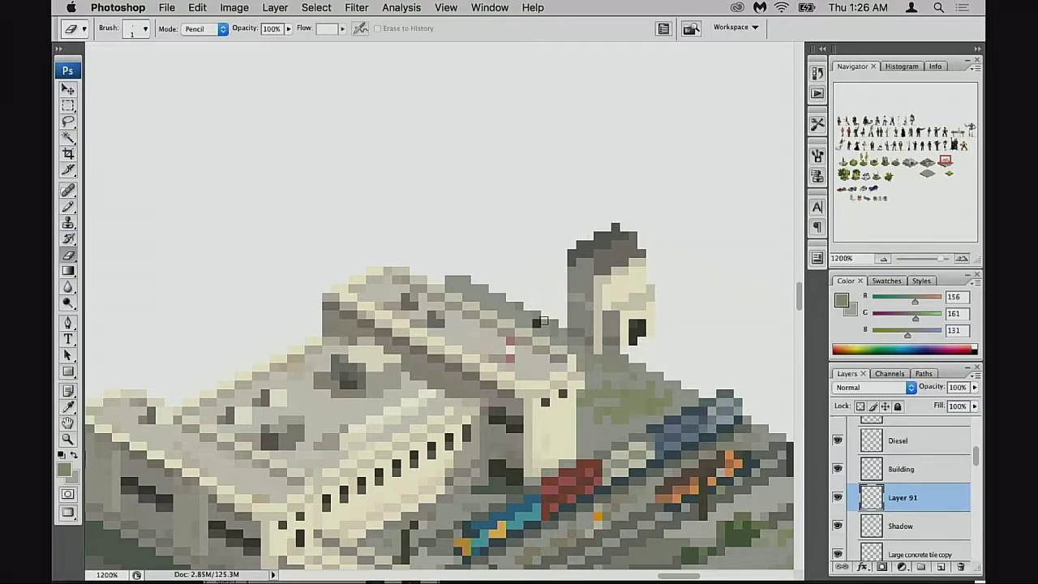
mouse_move(653, 357)
left_mouse_down()
mouse_move(602, 423)
mouse_move(624, 429)
mouse_move(645, 372)
mouse_move(601, 414)
mouse_move(607, 424)
mouse_move(560, 363)
mouse_move(563, 399)
mouse_move(537, 366)
mouse_move(538, 383)
mouse_move(521, 383)
mouse_move(727, 441)
left_mouse_up()
Step: Compare the whole station tile with the cleaned-up gatehouse copy hidden and shown
left_click(558, 392, "alt")
left_click(560, 394, "alt")
left_click(547, 399, "alt")
left_click_drag(510, 374, 546, 455)
left_click(838, 498)
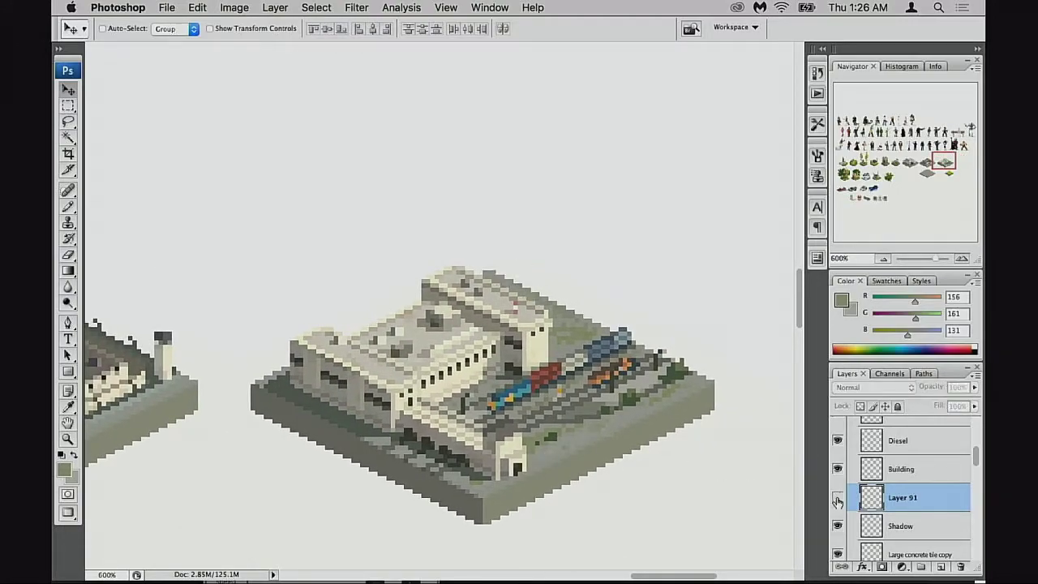
left_click(838, 498)
Step: Move the gatehouse copy down beside the rear wing's end, its doorway facing the tracks, and nudge it slightly up and right
left_click(522, 370, "super")
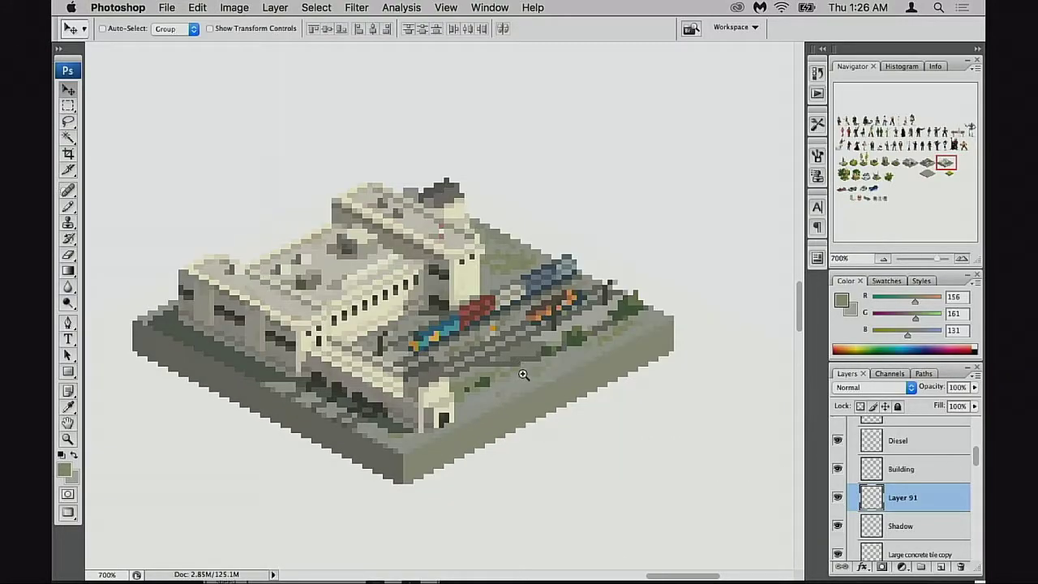
left_click(533, 376, "super")
left_click_drag(381, 217, 413, 248)
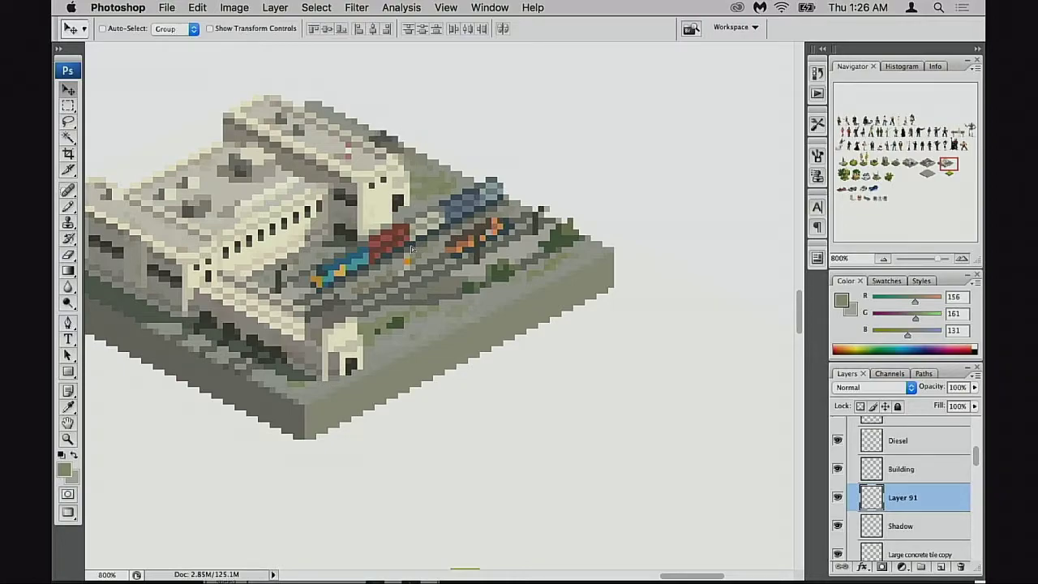
key("Up")
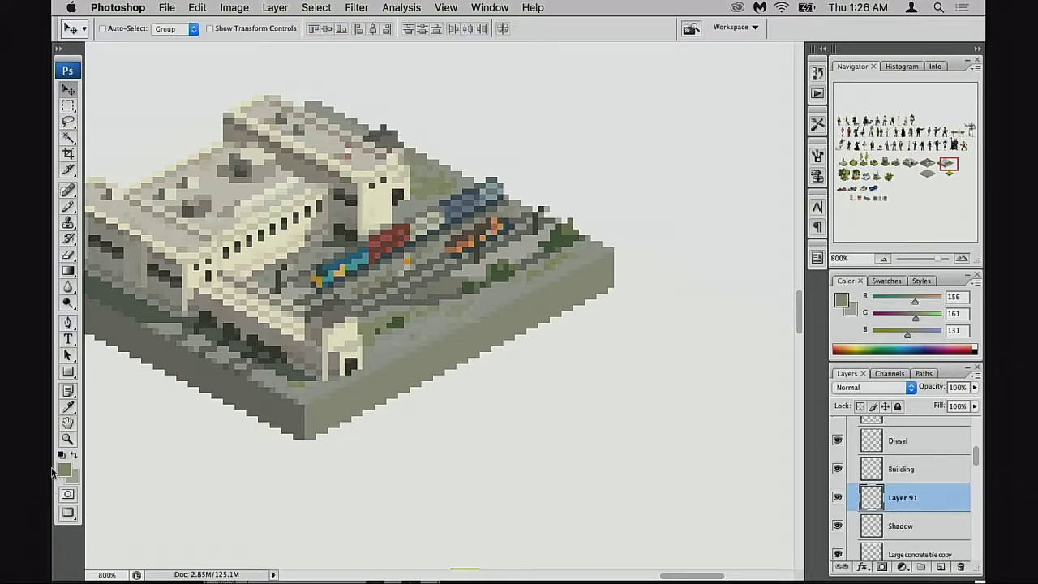
key("Right")
left_click_drag(464, 252, 617, 387)
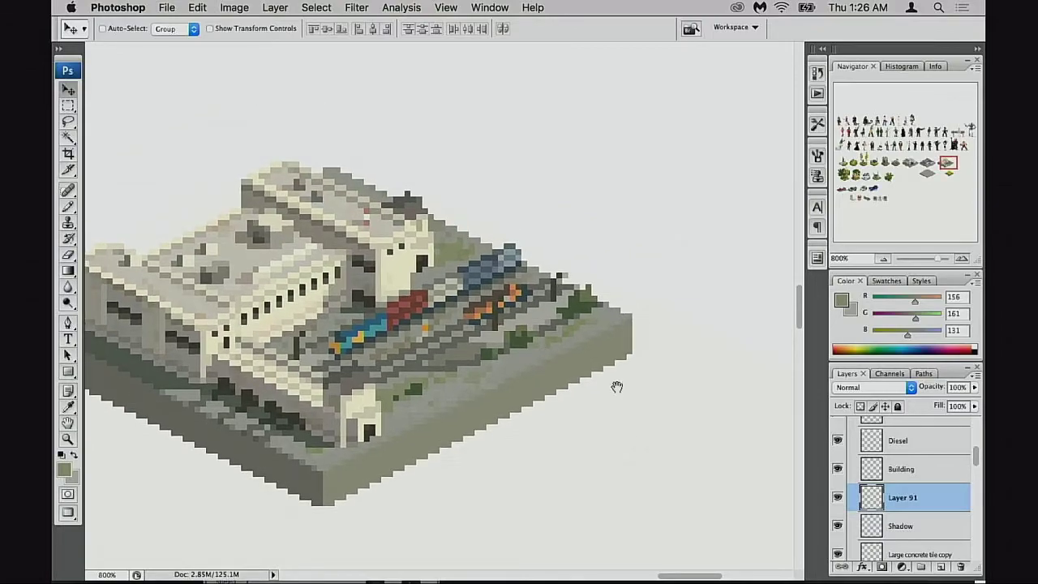
Step: Examine where the gatehouse copy overlaps the rear wing's end by toggling the Building, Diesel and Layer 91 layers
left_click(838, 469)
left_click(838, 469)
left_click(399, 250, "super")
left_click(412, 256, "super")
left_click(464, 308, "super")
scroll(560, 346, "down", 5)
scroll(560, 346, "right", 5)
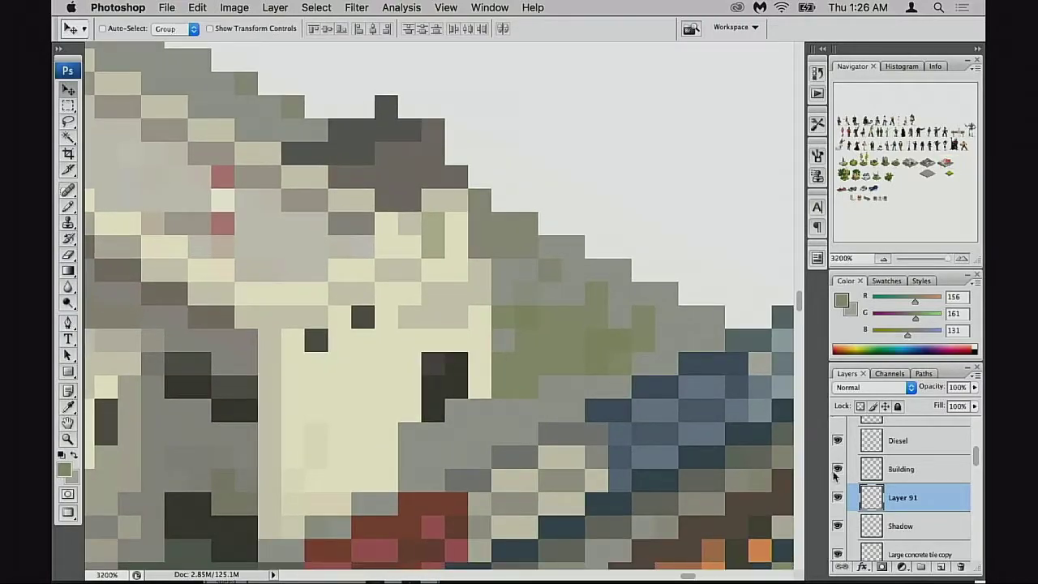
left_click(839, 441)
left_click(840, 496)
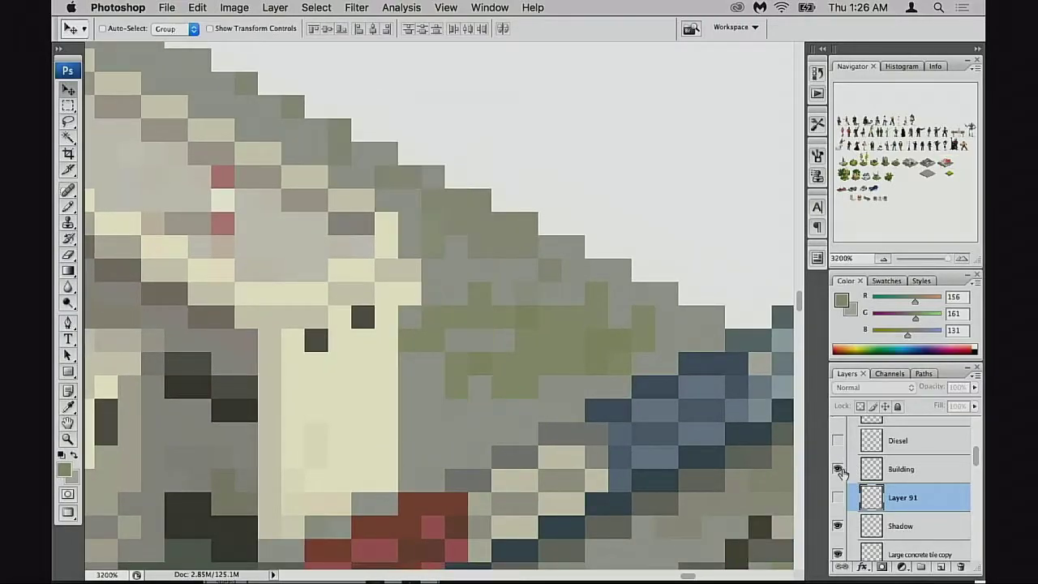
left_click(838, 442)
left_click(840, 497)
left_click(839, 470)
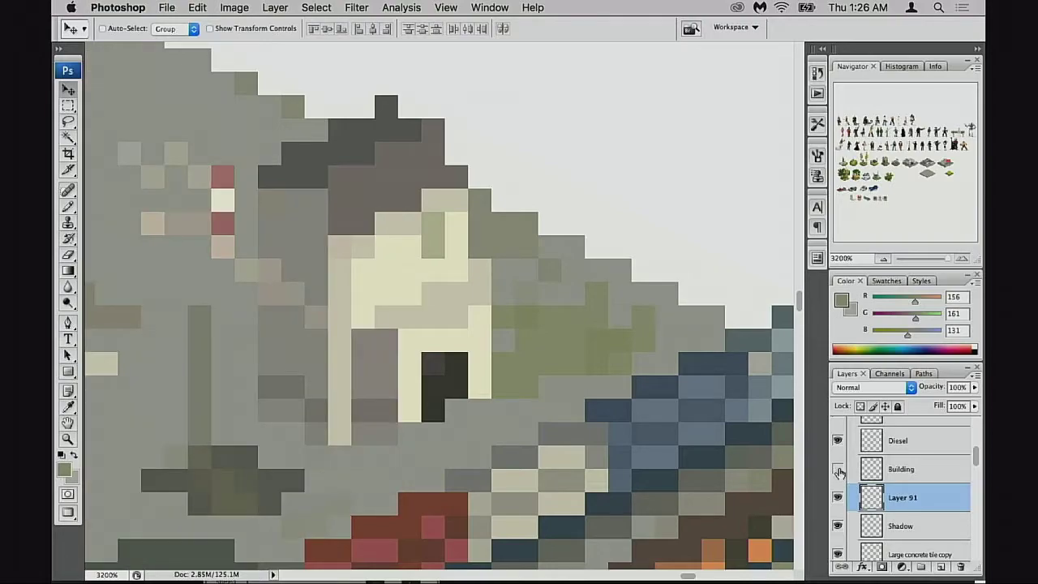
left_click(839, 469)
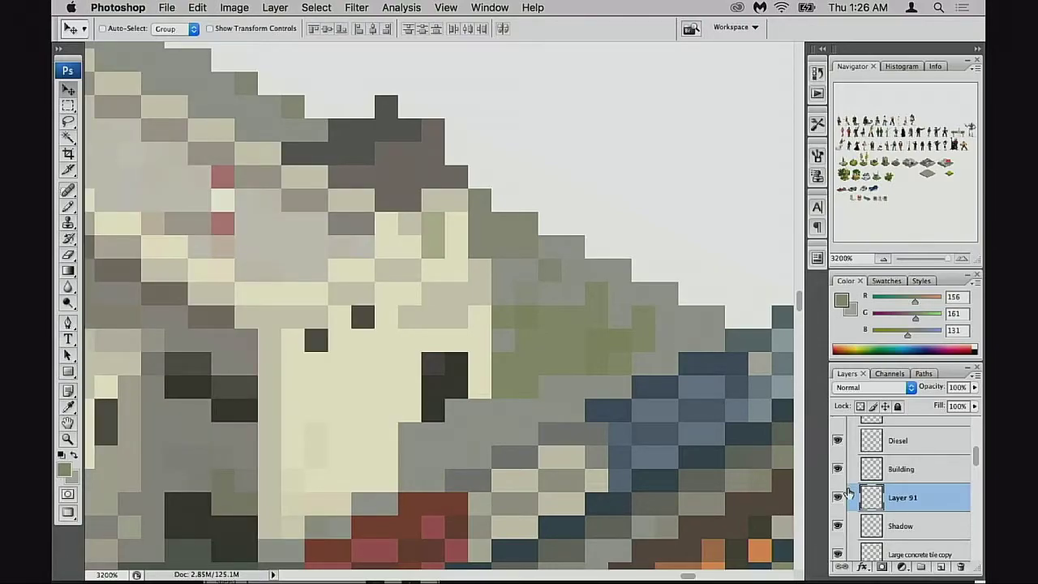
Step: Isolate the Building layer, erase the roof pixels overhanging the rear wing's end wall, and show all layers again
left_click(839, 470, "alt")
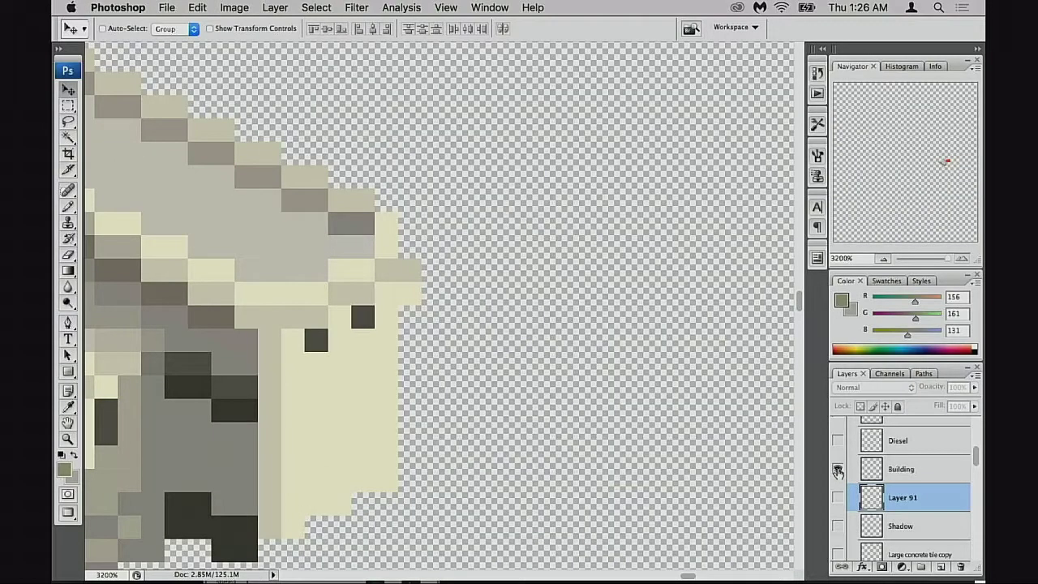
left_click(872, 471)
key("e")
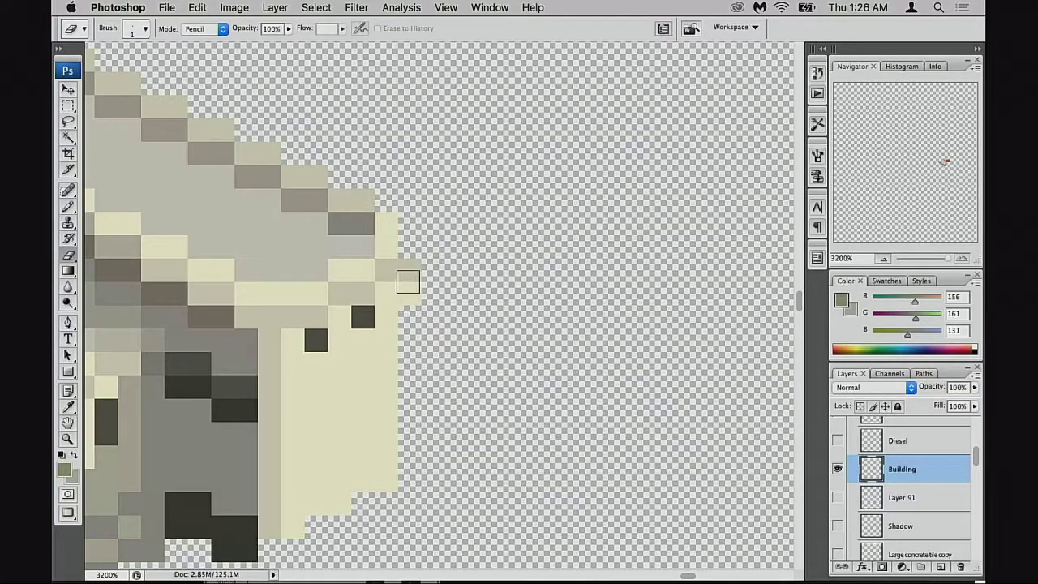
left_click_drag(406, 278, 411, 307)
left_click(838, 469, "alt")
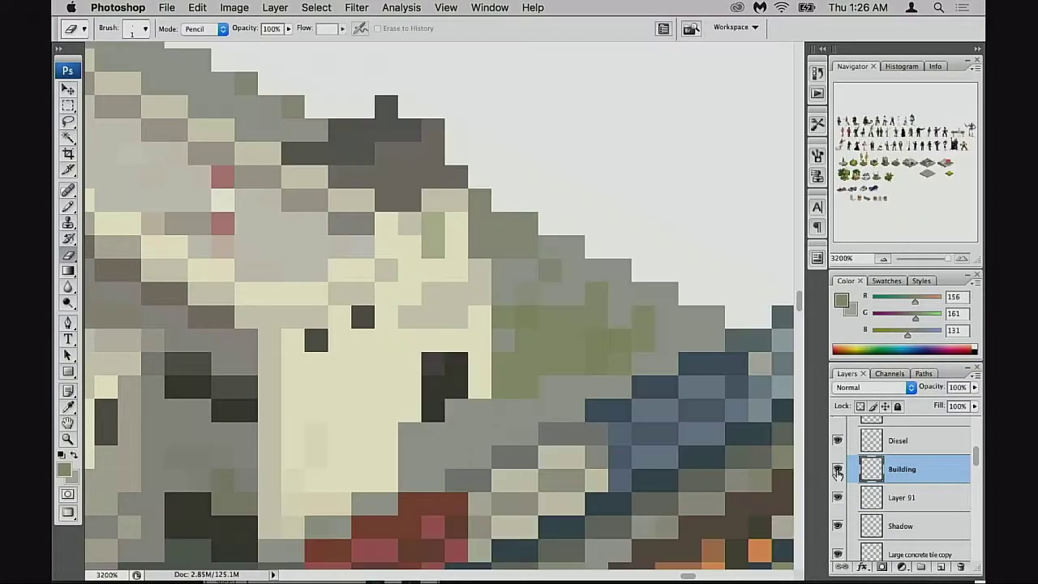
Step: Check the trimmed corner of the rear wing with the Building layer hidden and in isolation
scroll(696, 441, "left", 2)
scroll(695, 440, "up", 1)
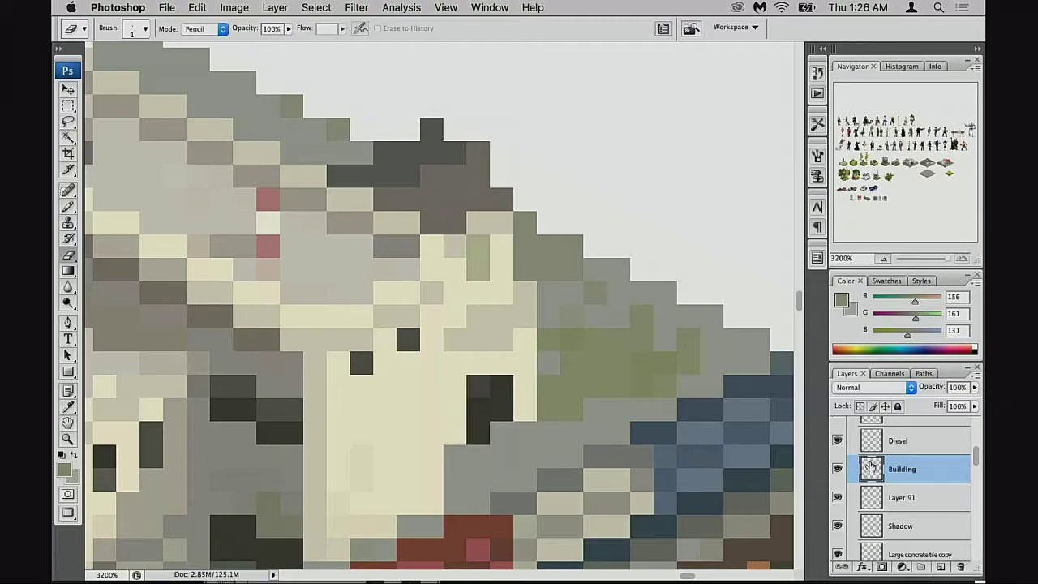
left_click(838, 469)
left_click(839, 469)
left_click(839, 469, "alt")
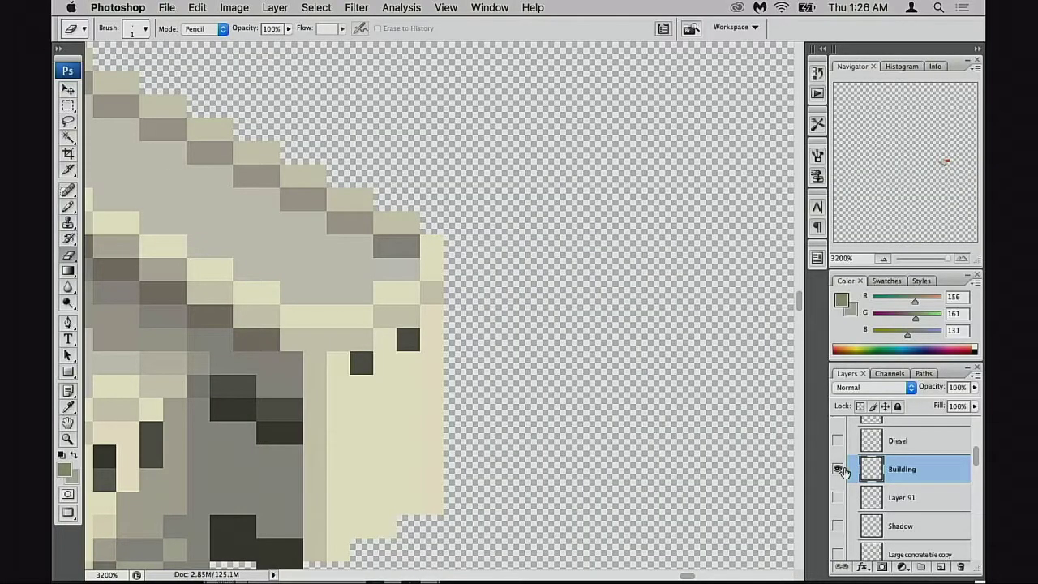
left_click(839, 469, "alt")
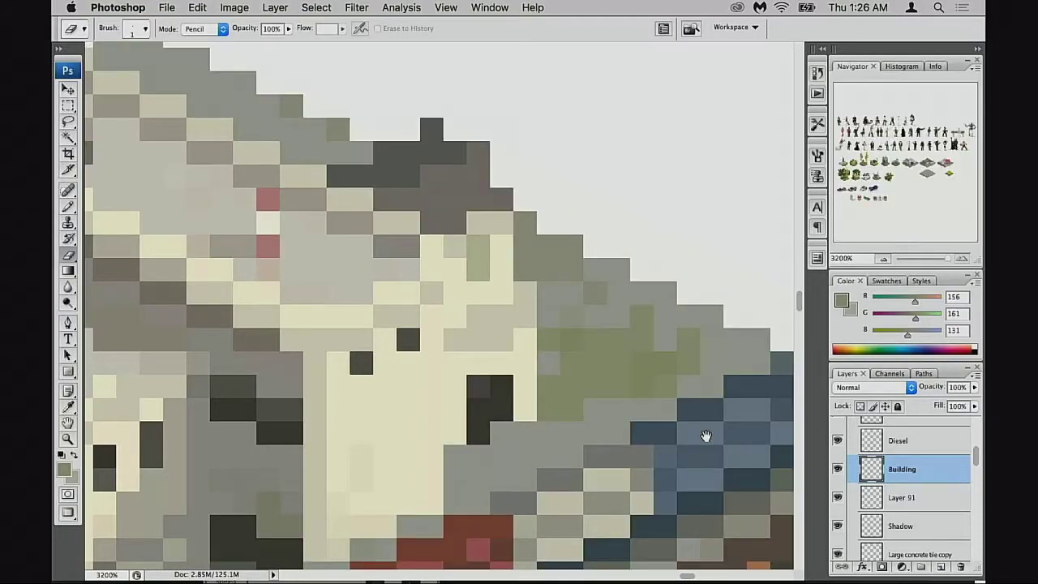
Step: Find which layer holds the stray green pixels on the gatehouse copy's wall by toggling Layer 89, Layer 90, Train and Diesel
left_click_drag(706, 436, 707, 456)
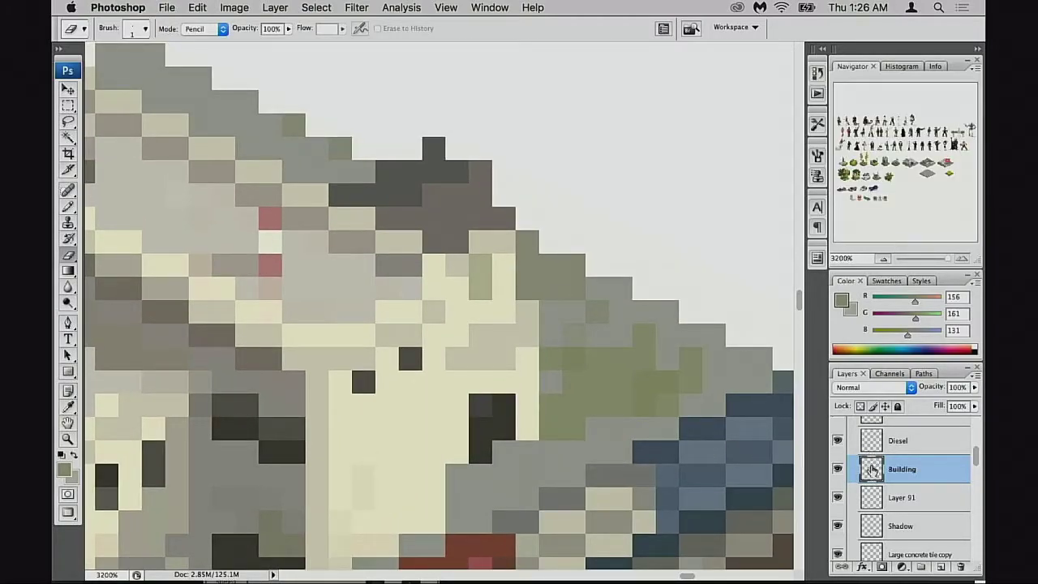
scroll(871, 469, "up", 3)
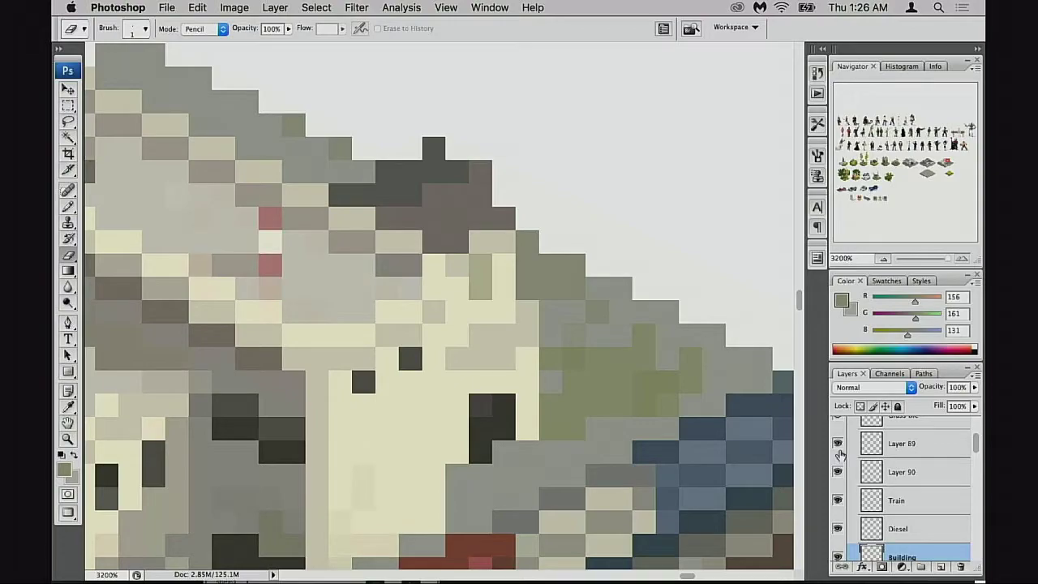
scroll(839, 451, "up", 1)
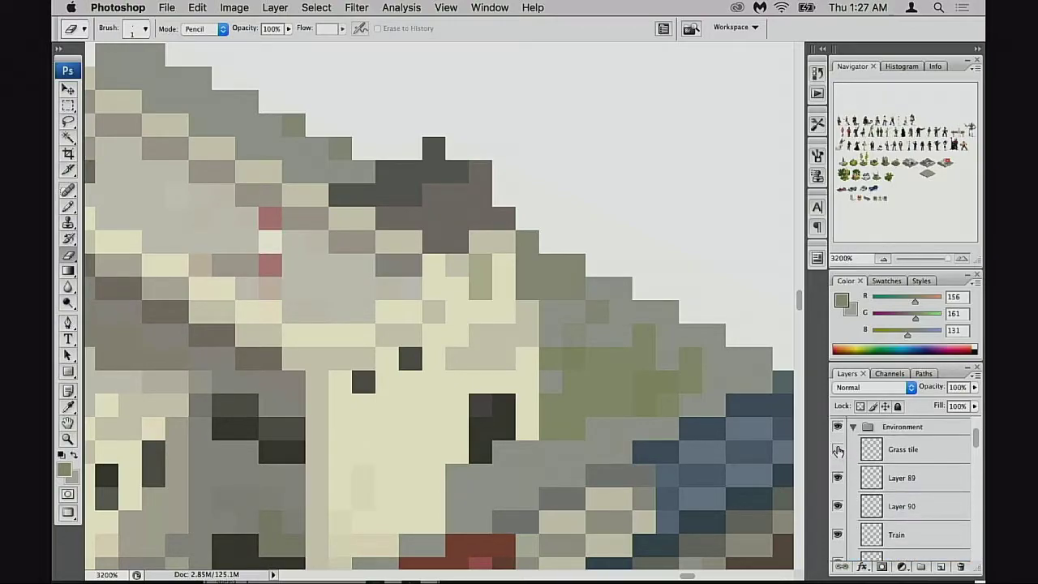
scroll(839, 454, "up", 1)
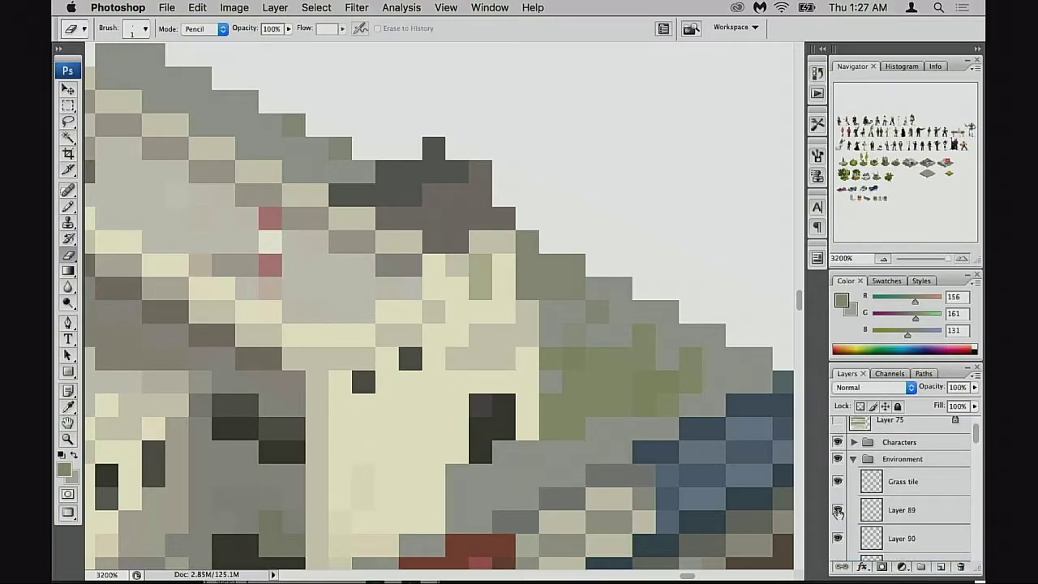
scroll(839, 514, "down", 2)
left_click(839, 489)
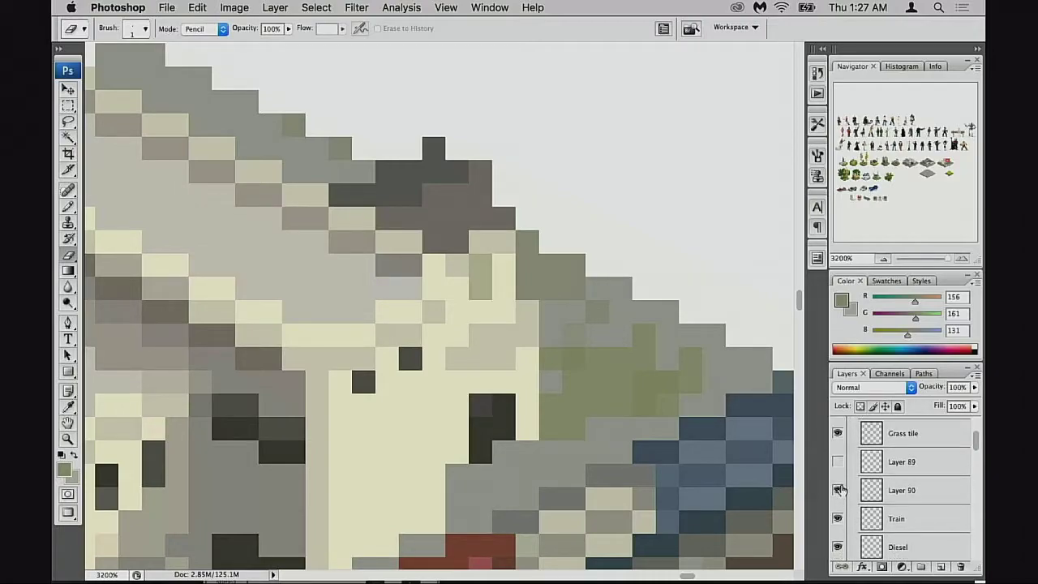
left_click(839, 489)
left_click(839, 467)
scroll(841, 477, "down", 1)
left_click(841, 491)
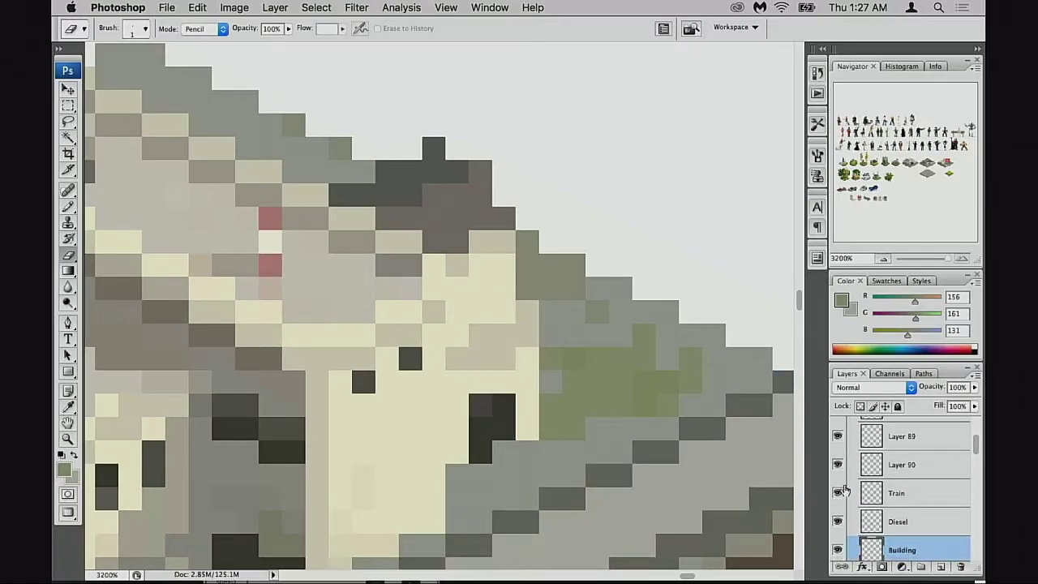
left_click(841, 490)
left_click(842, 474)
left_click(840, 466)
scroll(842, 487, "down", 3)
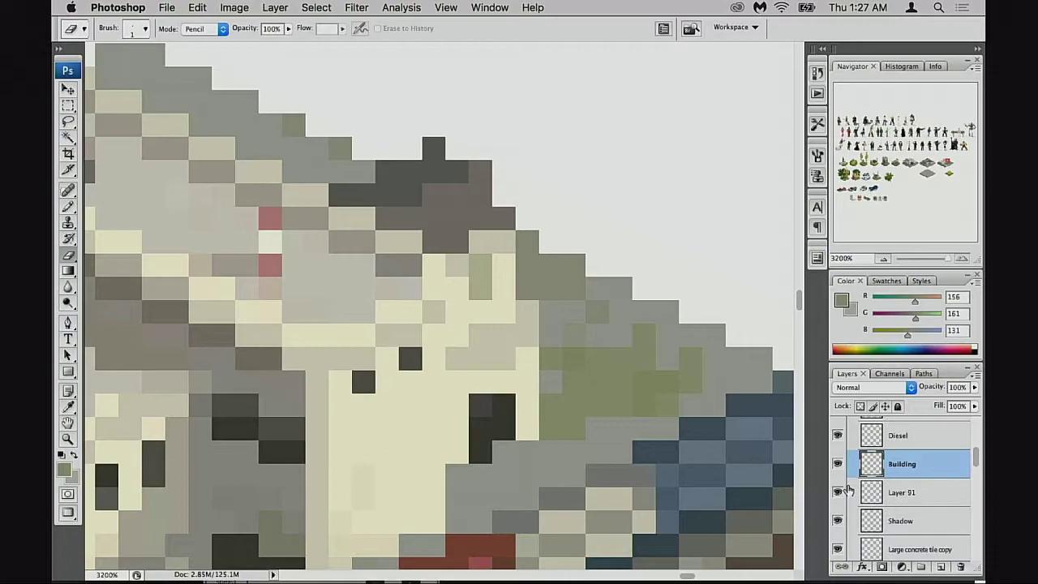
left_click(839, 438)
left_click(839, 438)
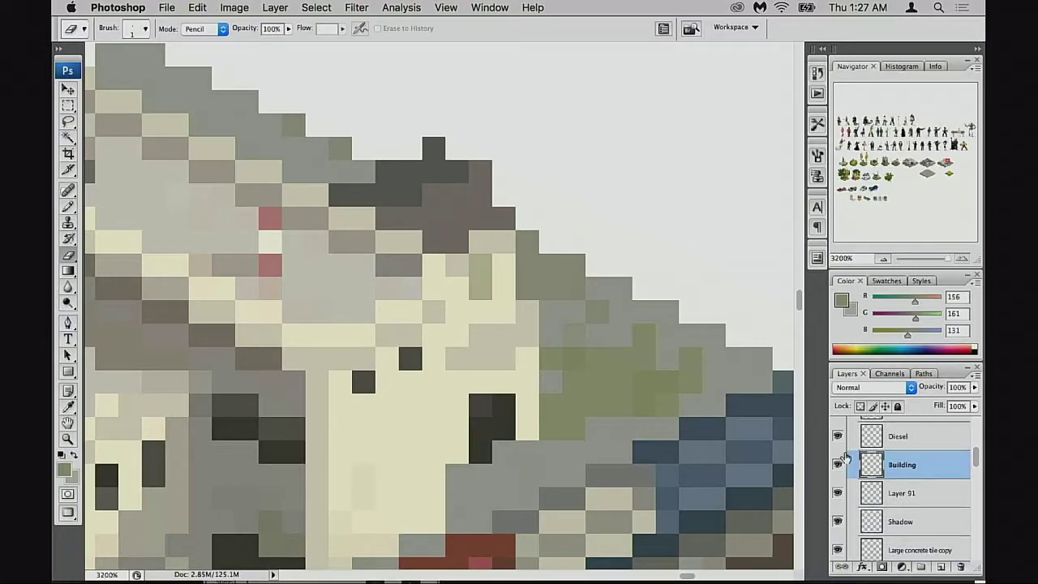
Step: Trace the stray green pixels on the gatehouse copy's wall by toggling Building, Diesel and Train, and erase them from the Train layer
scroll(840, 479, "up", 1)
left_click(840, 503)
left_click(840, 505)
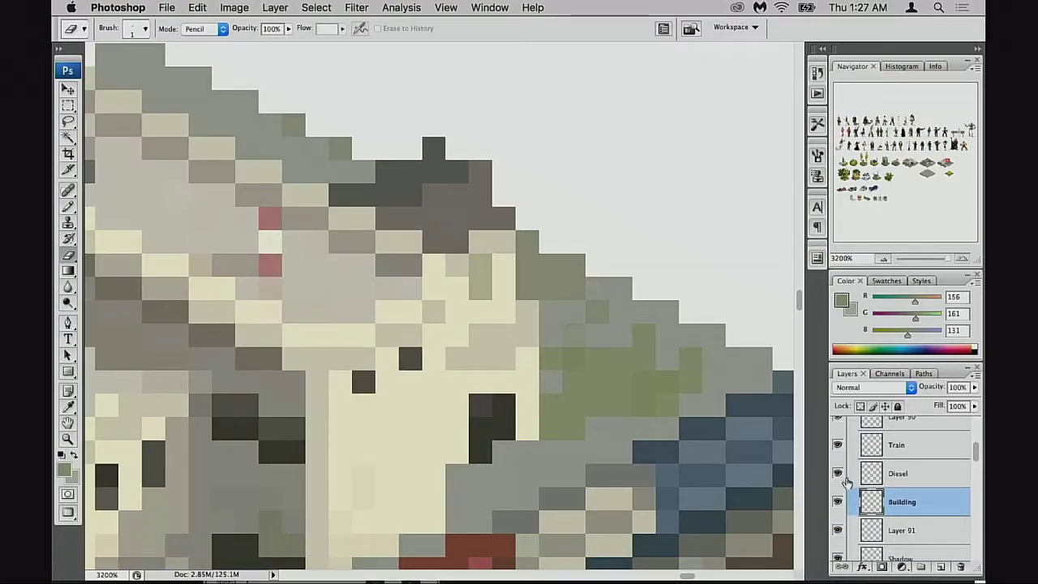
scroll(839, 486, "up", 1)
left_click(838, 482)
left_click(838, 482)
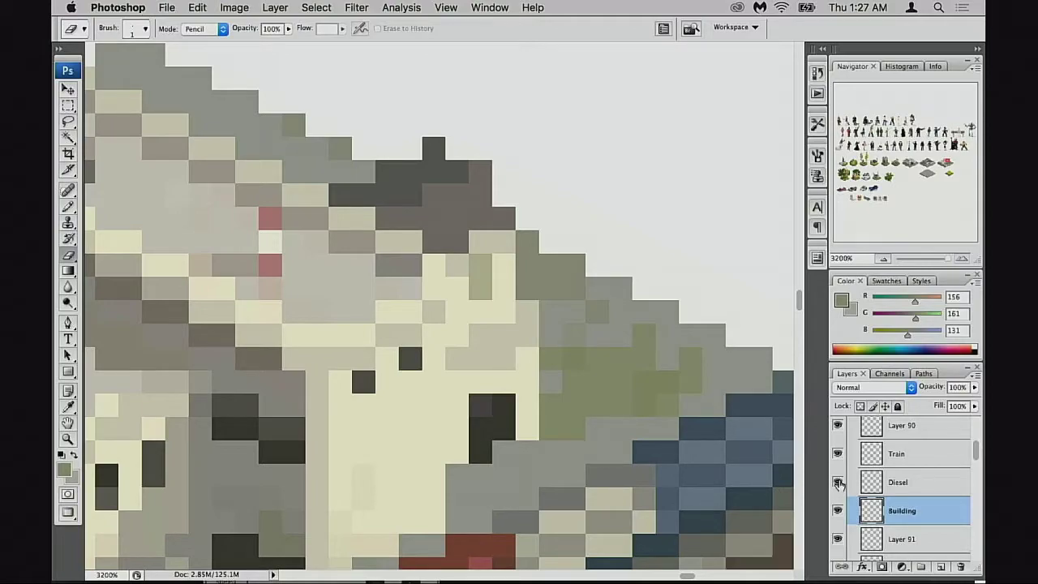
left_click(839, 482)
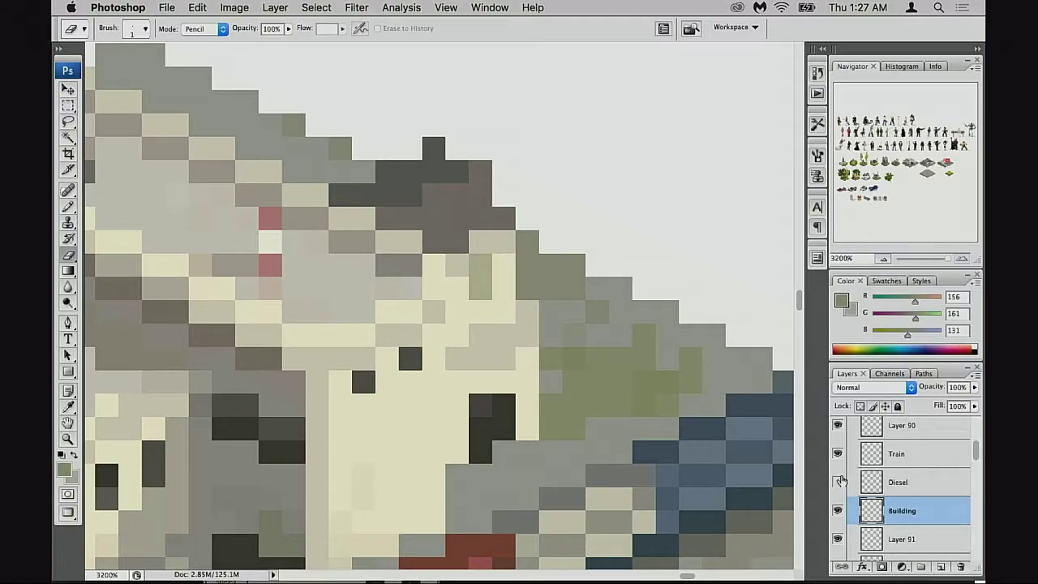
left_click(839, 482)
left_click(840, 455)
left_click(840, 455)
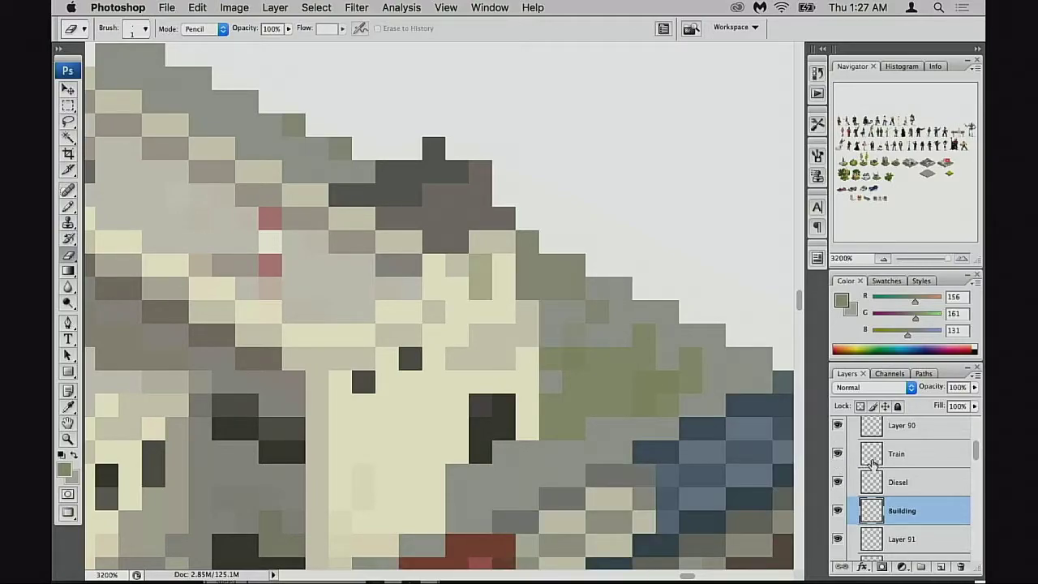
left_click(875, 463)
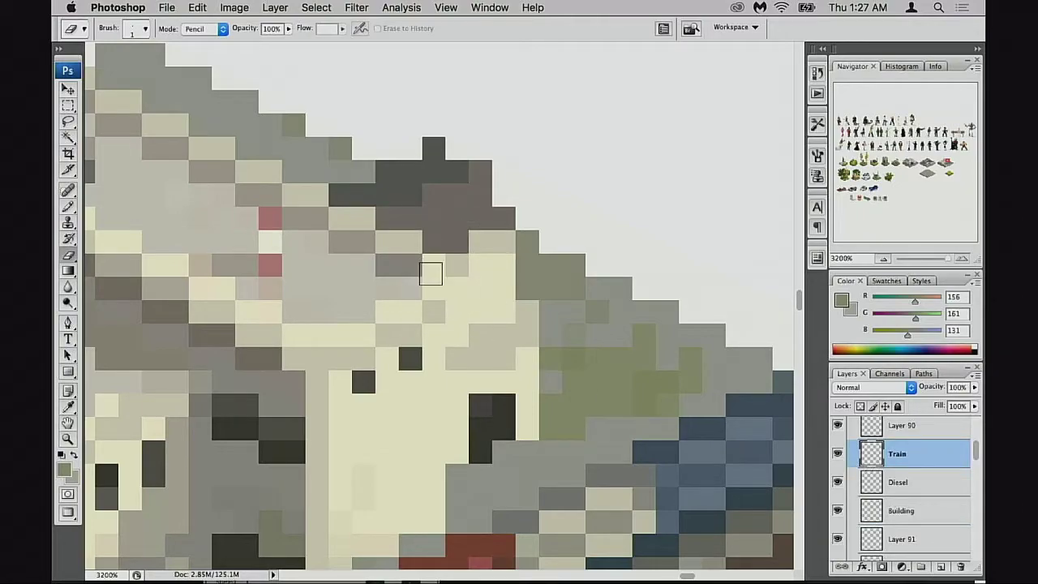
Step: Hide and show Layer 90 to check for further stray pixels, and review the whole station tile
left_click(839, 427)
left_click(838, 427)
scroll(849, 459, "up", 1)
scroll(851, 459, "up", 1)
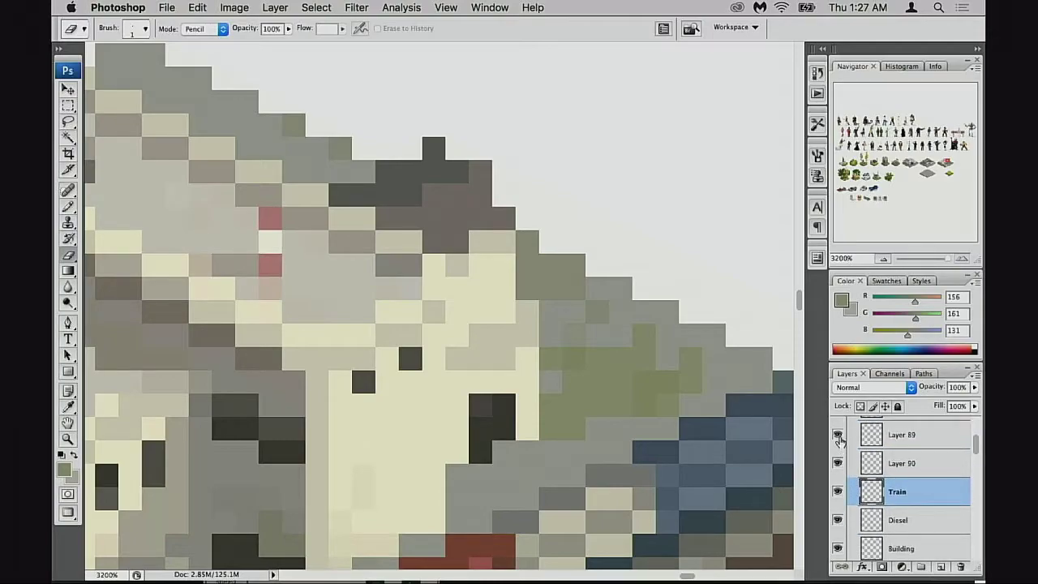
scroll(840, 442, "up", 3)
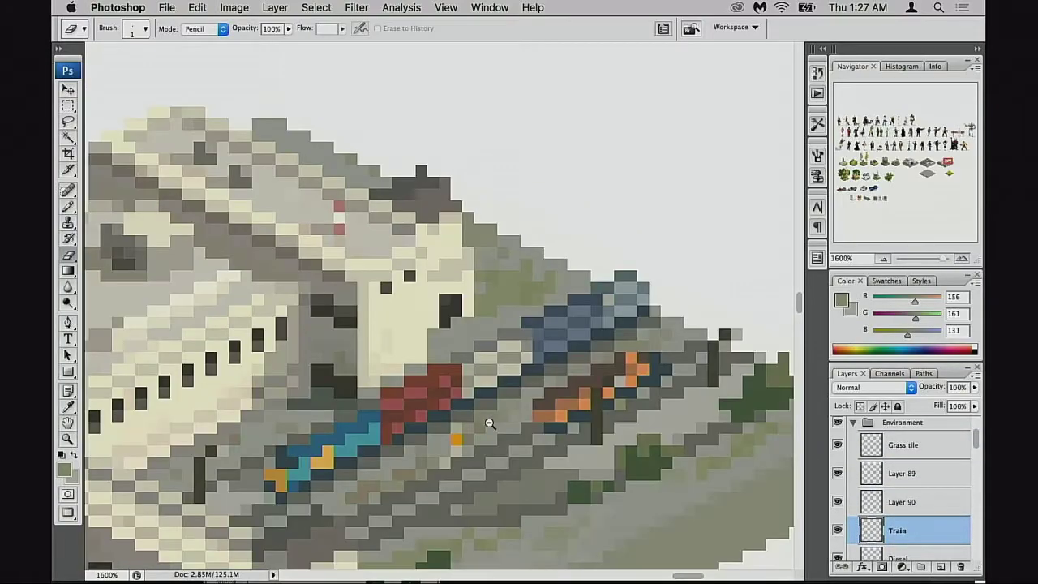
left_click(491, 426, "alt")
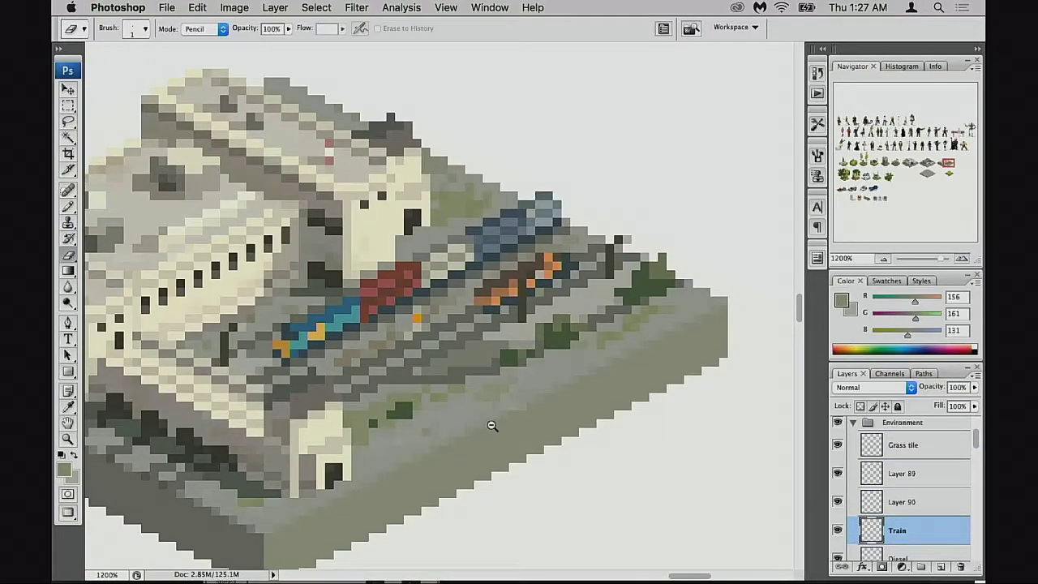
left_click(492, 426, "alt")
left_click(489, 412, "alt")
left_click_drag(472, 420, 425, 319)
left_click_drag(381, 230, 466, 435)
left_click_drag(529, 322, 546, 438)
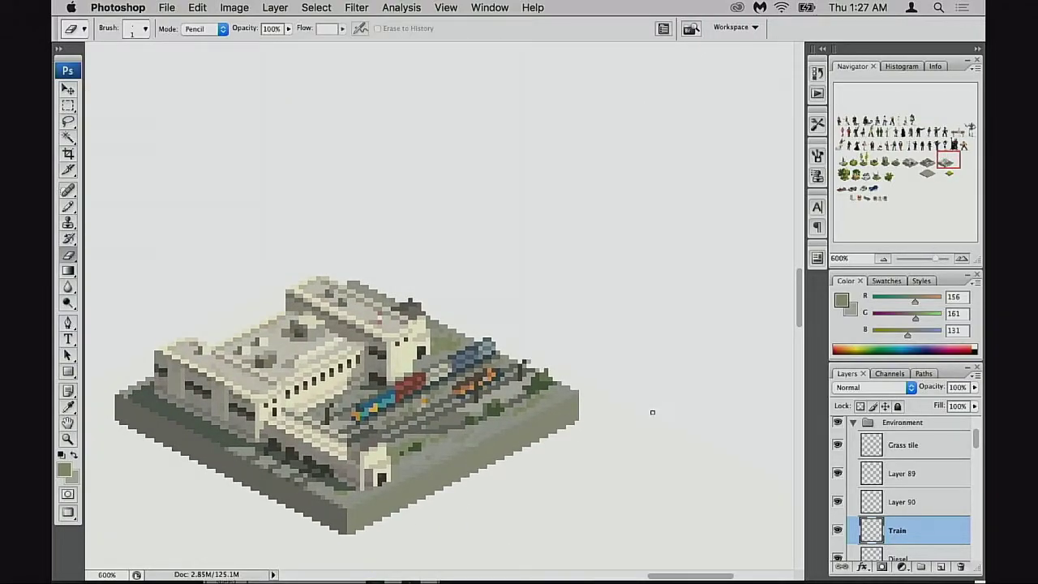
left_click_drag(633, 427, 746, 407)
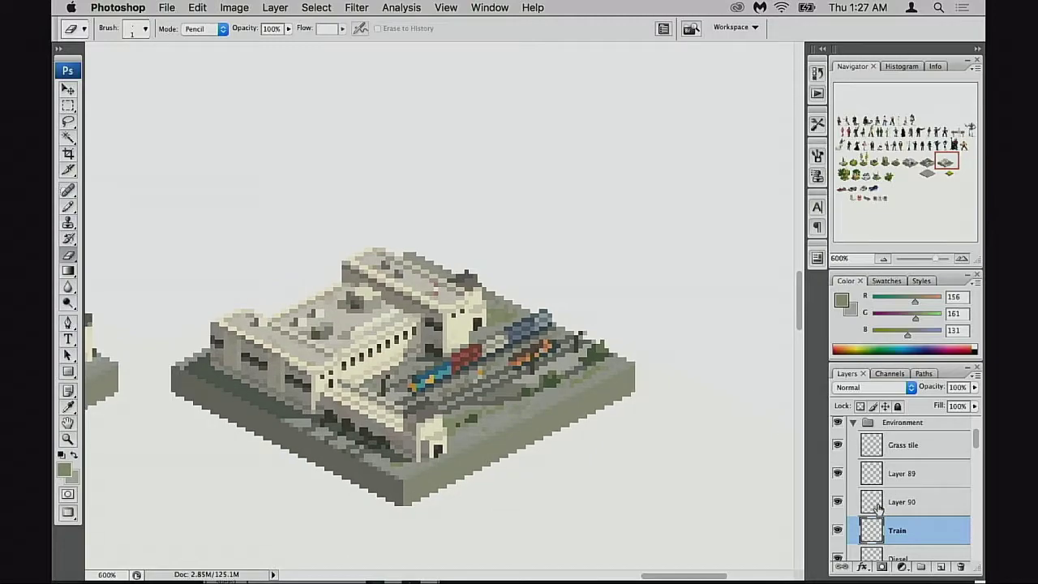
Step: Erase the single dark pixel sticking up from the gatehouse copy's roof on Layer 91
scroll(879, 507, "down", 2)
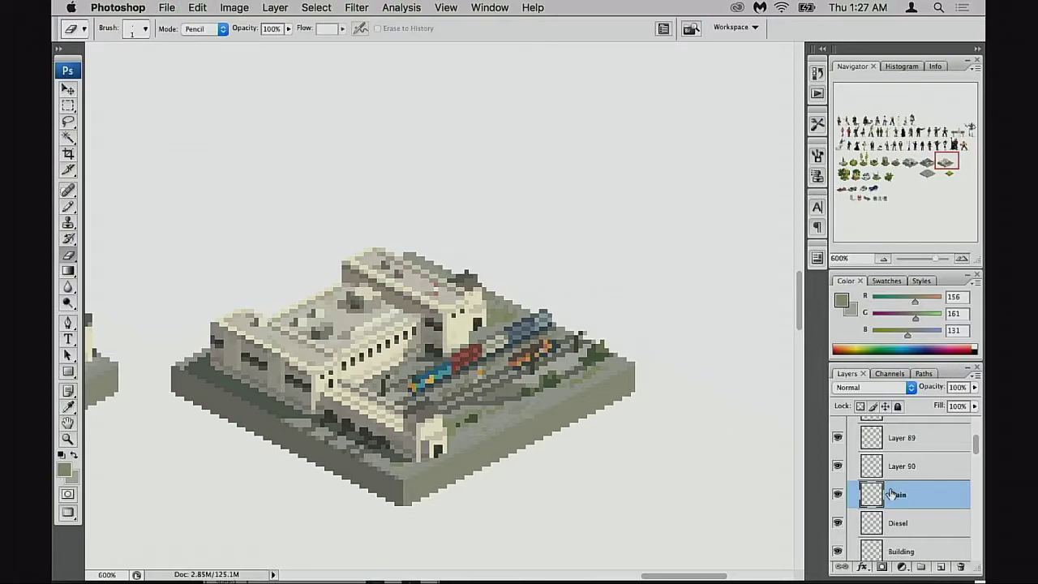
left_click(879, 550)
scroll(879, 550, "down", 2)
left_click(893, 530)
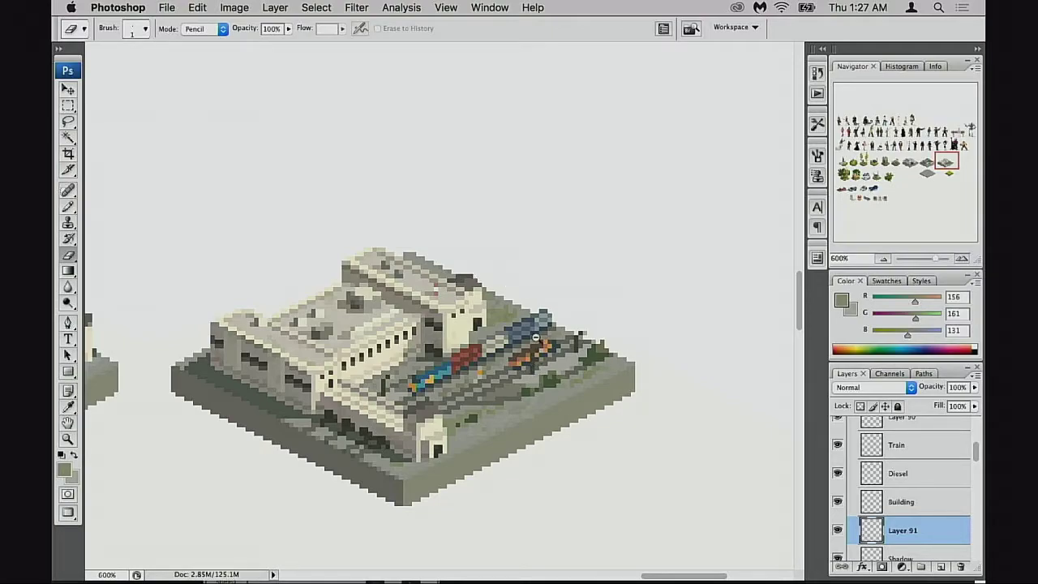
left_click_drag(450, 253, 507, 304)
Step: Soften one dark pixel of the gatehouse copy's roof with the sampled grey-brown roof colour using the Pencil at 40% opacity
key("b")
left_click_drag(521, 363, 394, 341)
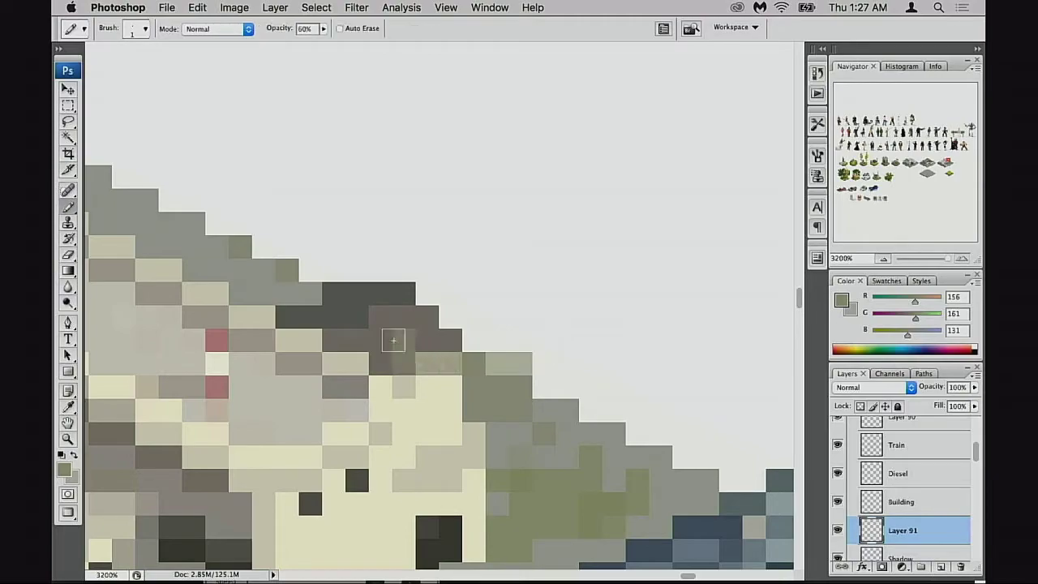
left_click(395, 316, "alt")
key("4")
key("super+z")
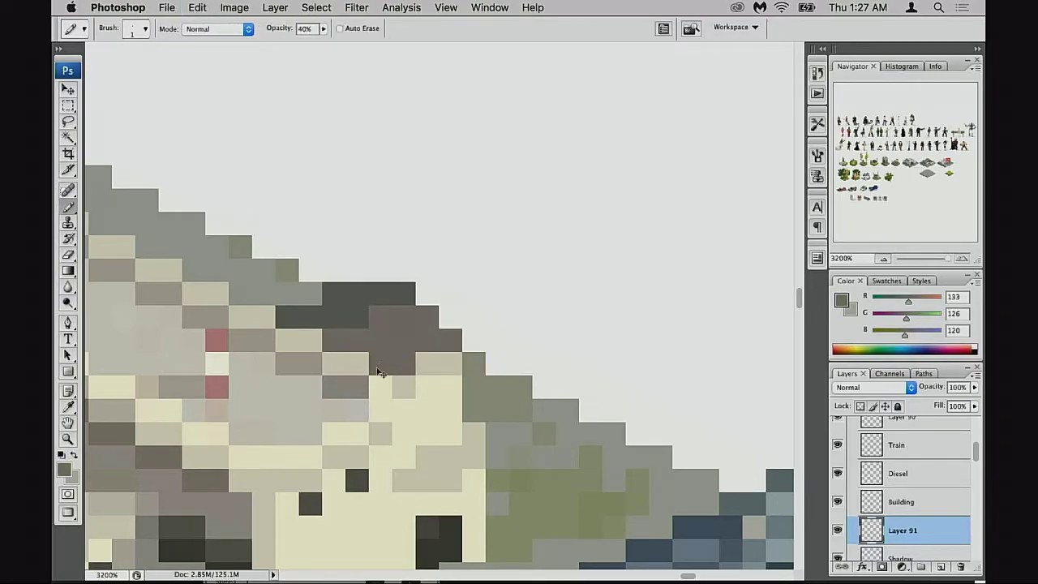
left_click(362, 319)
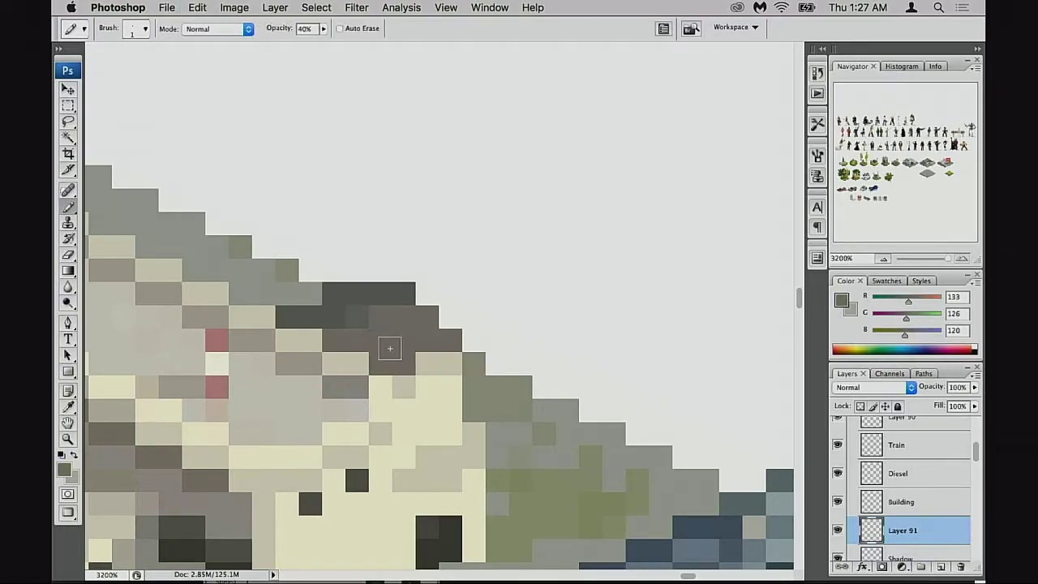
Step: Review the whole station tile and save the document
left_click(446, 372, "alt")
left_click(446, 373, "alt")
left_click(455, 374, "alt")
left_click(454, 375, "alt")
left_click(449, 387, "alt")
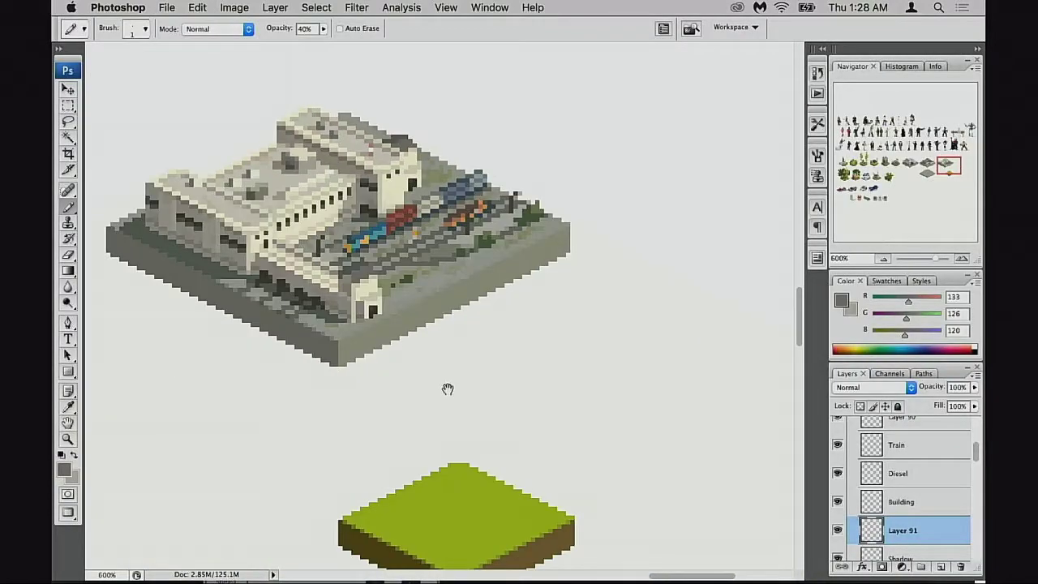
left_click_drag(447, 390, 499, 381)
key("super+s")
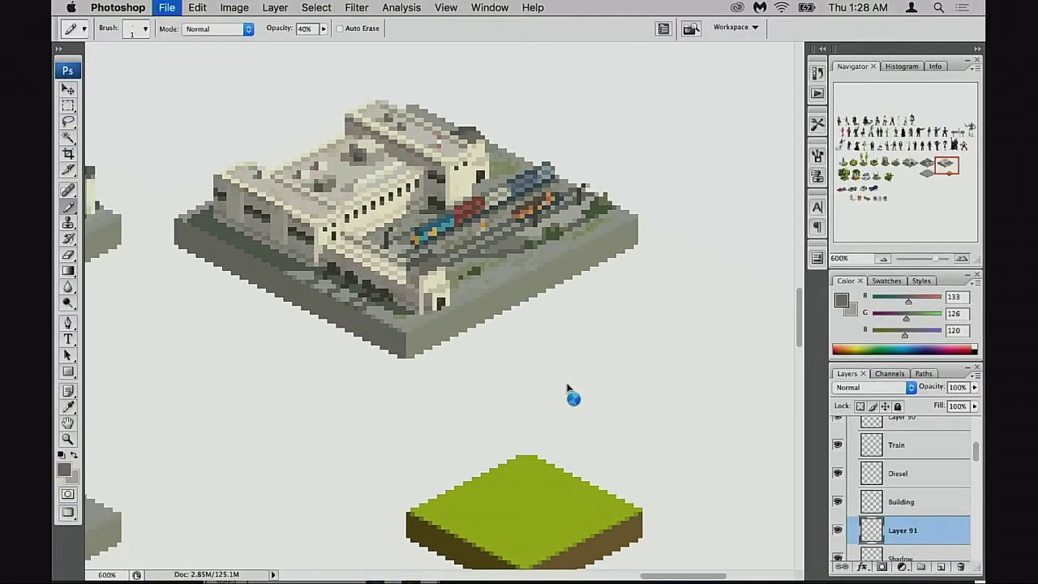
Step: Try covering the gatehouse copy's dark window with the cream wall colour at 100% opacity and adding sampled beige shading pixels
left_click(537, 376, "alt")
left_click(546, 379, "alt")
left_click_drag(495, 363, 517, 445)
left_click_drag(446, 334, 461, 369)
left_click_drag(346, 222, 459, 378)
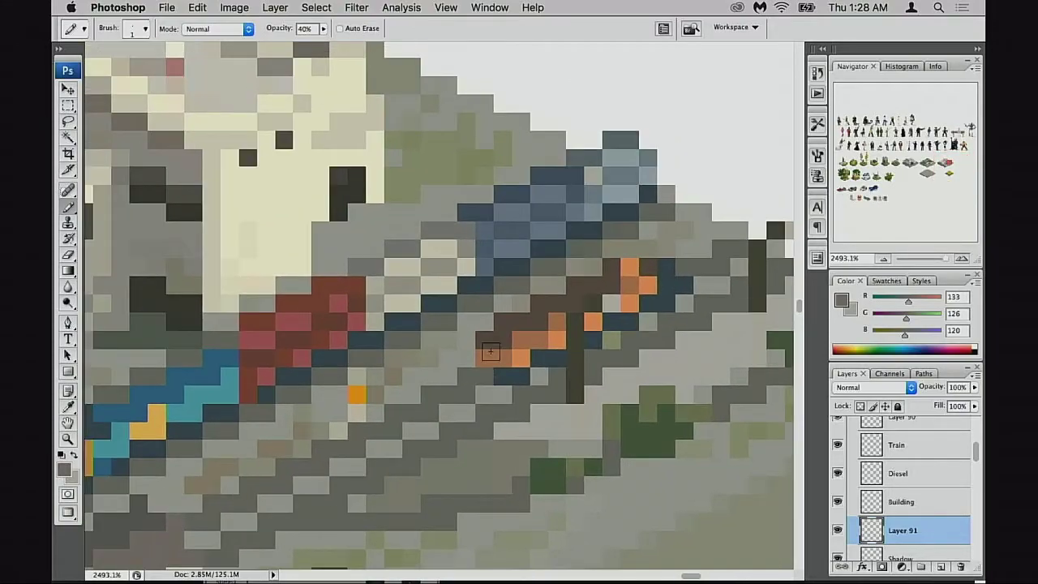
key("0")
left_click(369, 156, "alt")
mouse_move(355, 174)
left_mouse_down()
mouse_move(338, 192)
mouse_move(359, 181)
mouse_move(339, 204)
mouse_move(343, 284)
left_mouse_up()
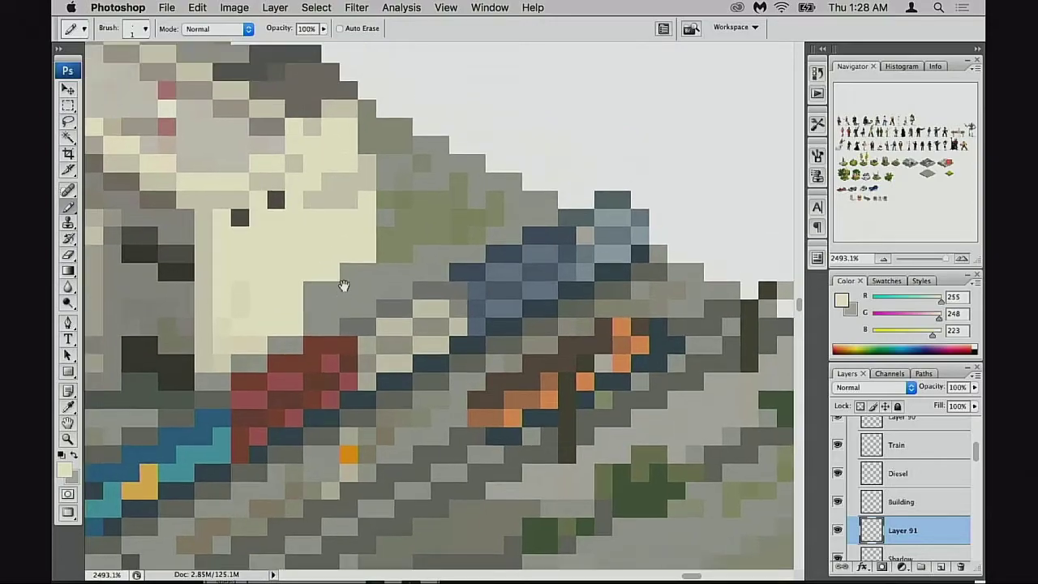
left_click(349, 202, "alt")
left_click_drag(362, 239, 349, 242)
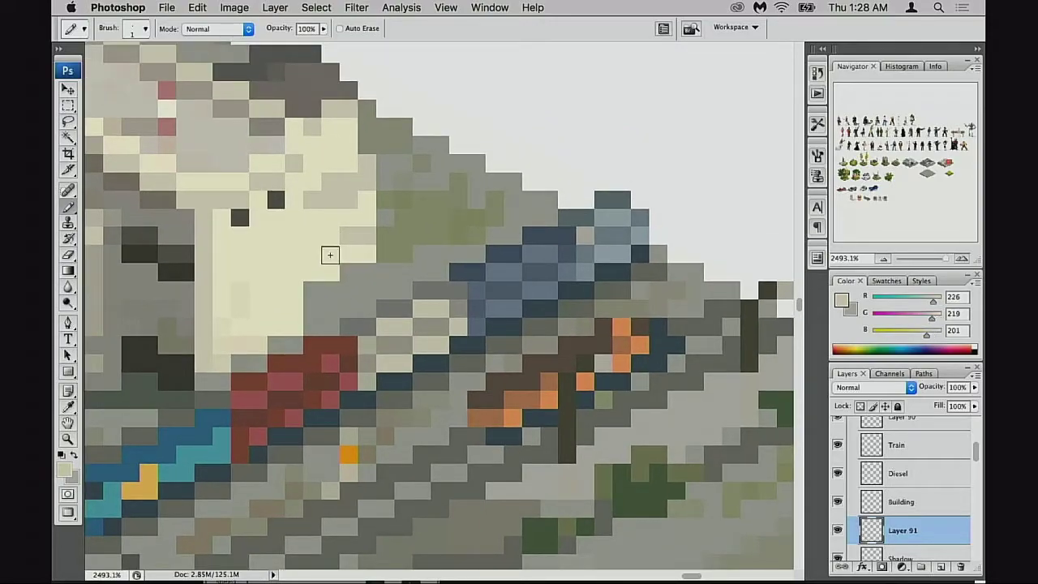
Step: Try refining the blank gatehouse wall with sampled cream at its outer edge and beige shading pixels
left_click(398, 302, "alt+super")
left_click(399, 301, "alt+super")
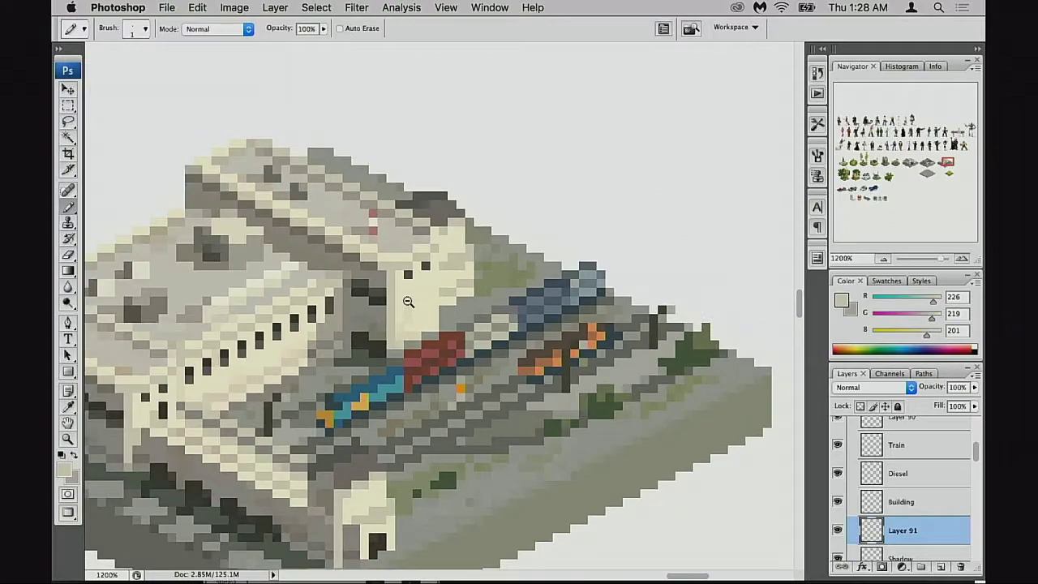
left_click(408, 304, "alt+super")
left_click(422, 305, "alt+super")
left_click(497, 335, "alt+super")
left_click_drag(501, 291, 535, 360)
left_click(394, 271, "alt")
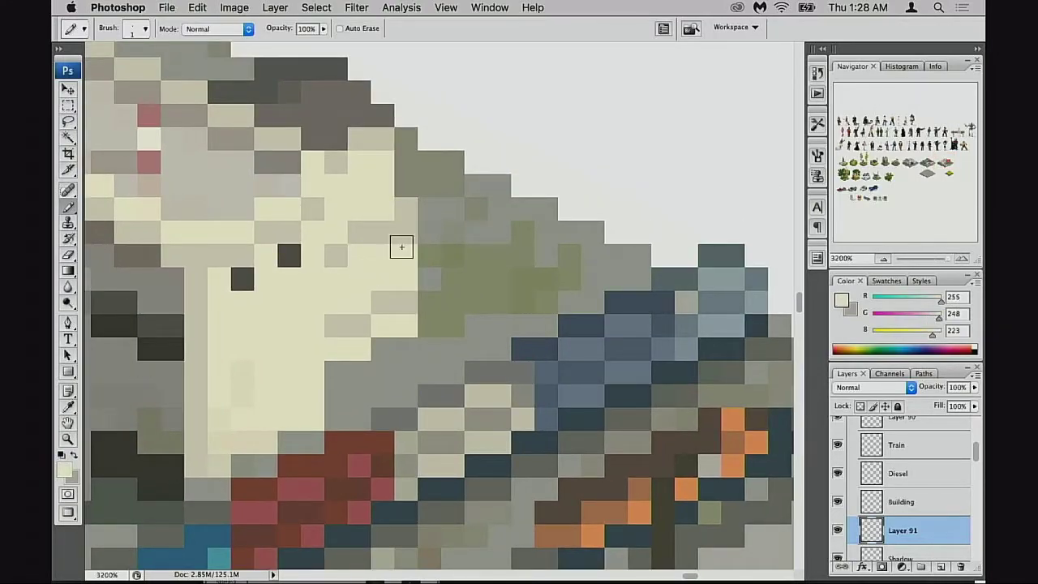
left_click(334, 264, "alt")
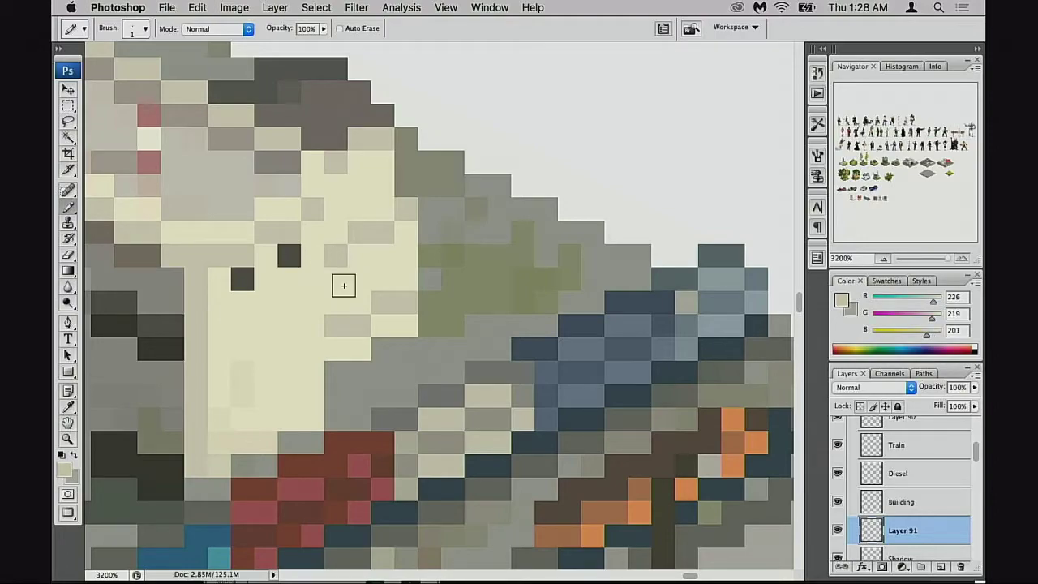
Step: Try alternating cream and beige on the individual pixels of the shading line below the gatehouse copy's roof
scroll(424, 323, "down", 1)
scroll(423, 324, "down", 4)
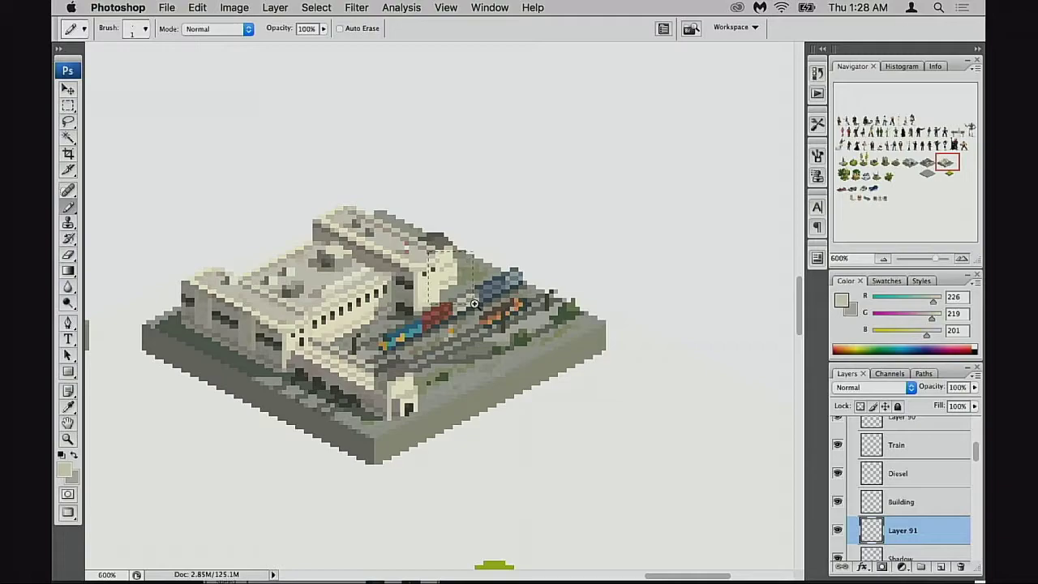
scroll(456, 296, "up", 5)
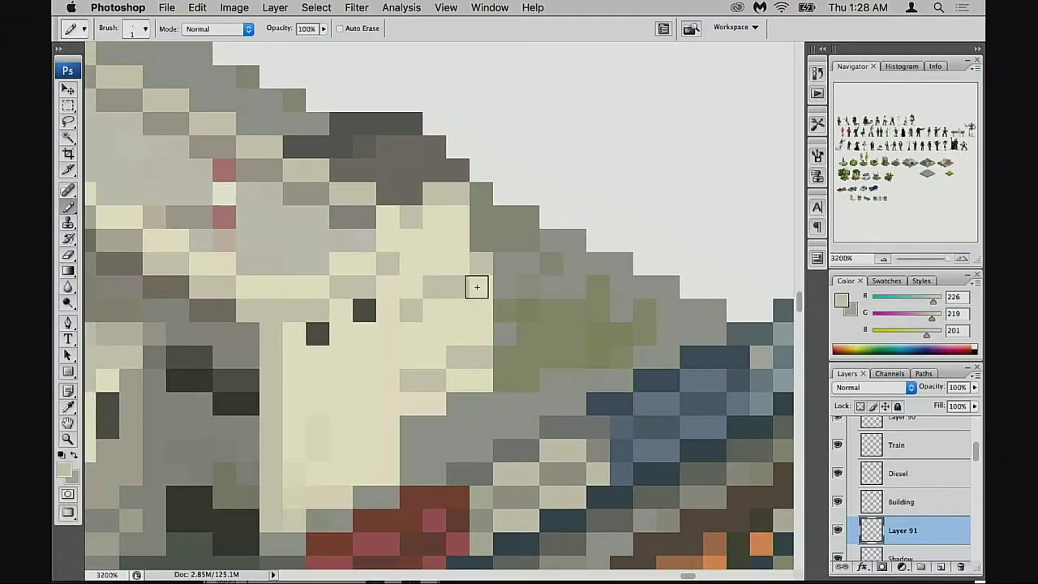
left_click(466, 288, "alt")
left_click(475, 271, "alt")
left_click(458, 289)
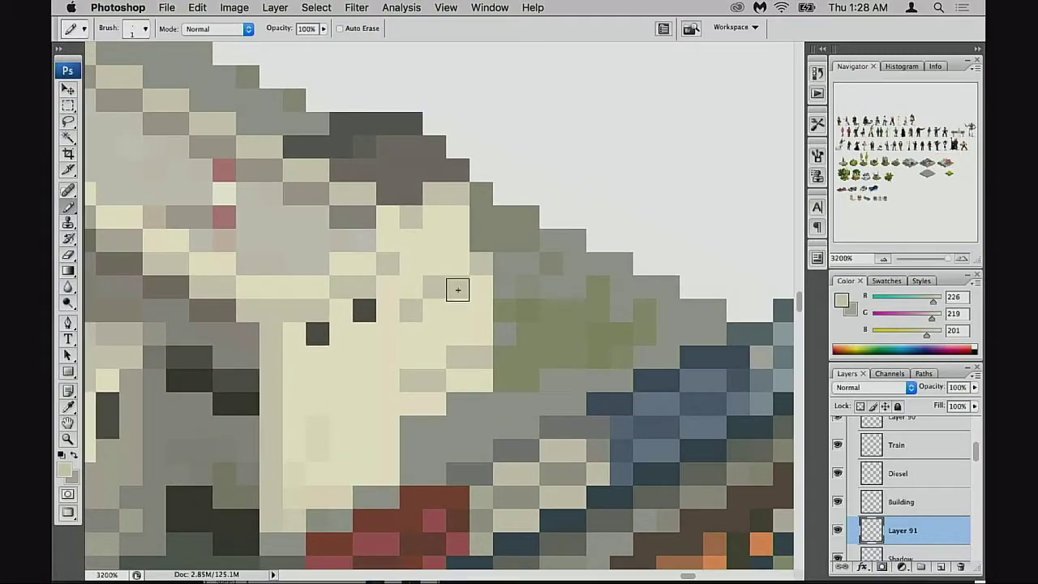
left_click(432, 315, "alt")
left_click(410, 308)
left_click(443, 288, "alt")
left_click(411, 310)
Step: Examine how the windowless gatehouse copy looks within the whole station tile and up close
left_click(462, 324, "alt")
left_click(462, 325, "alt")
left_click(461, 326, "alt")
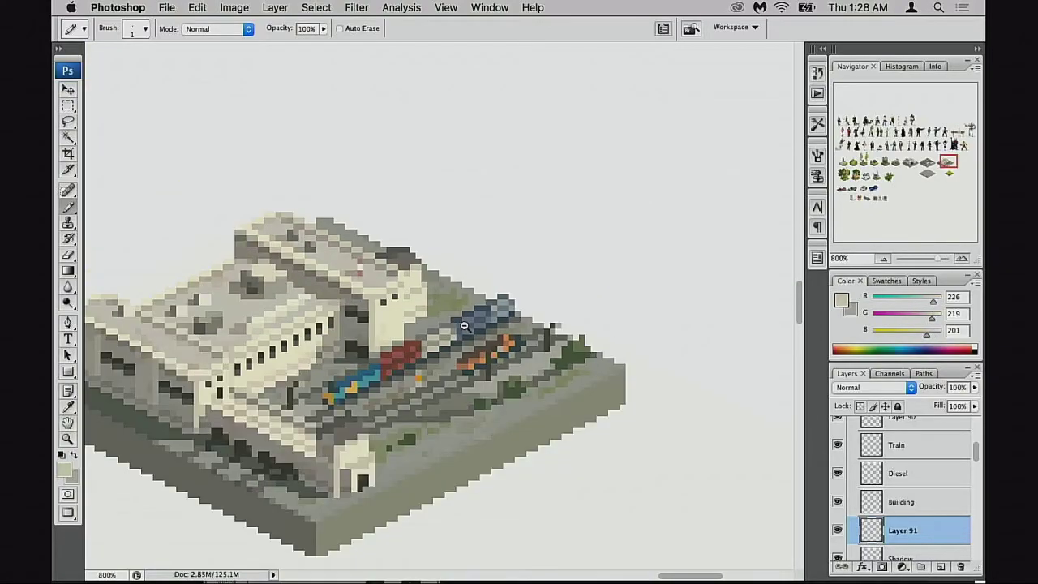
left_click(459, 329, "alt")
left_click(459, 329, "alt")
left_click(456, 333, "alt")
left_click(454, 336, "alt")
left_click_drag(453, 335, 471, 339)
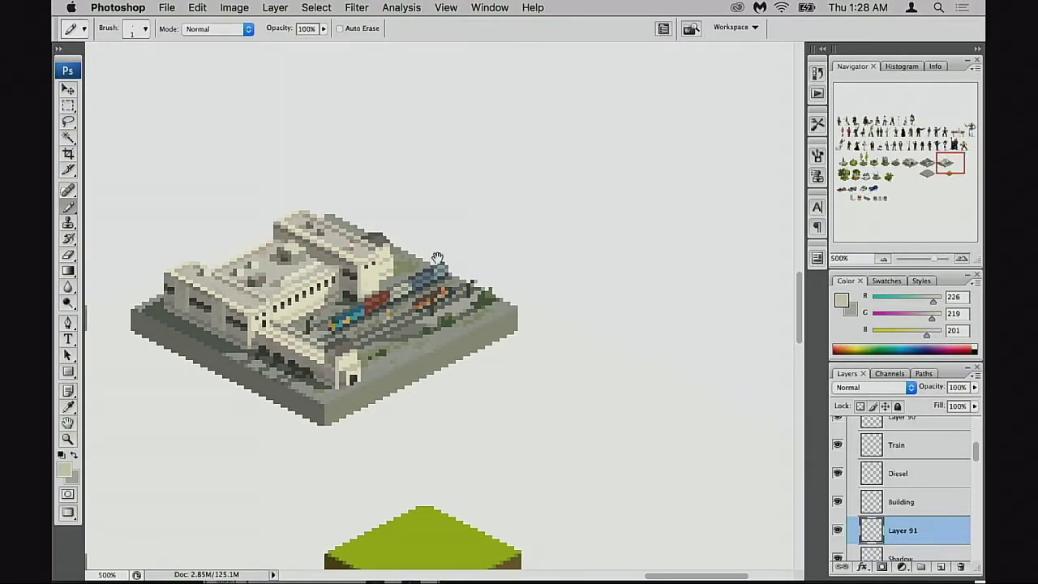
left_click_drag(389, 243, 413, 303)
left_click_drag(306, 270, 349, 291)
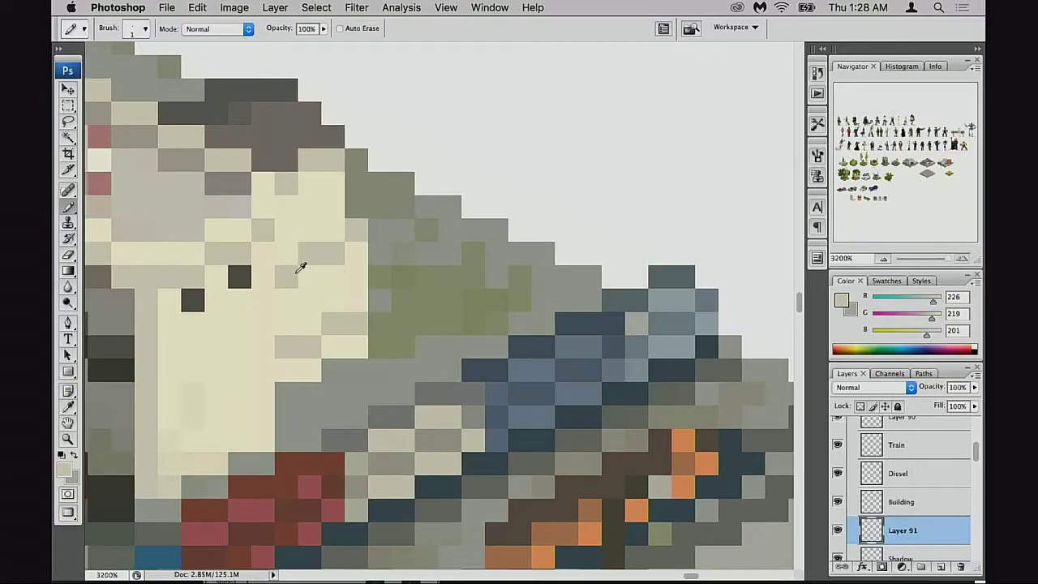
Step: Undo the repainting of the gatehouse copy's wall back to the version with the dark window
scroll(453, 339, "down", 3)
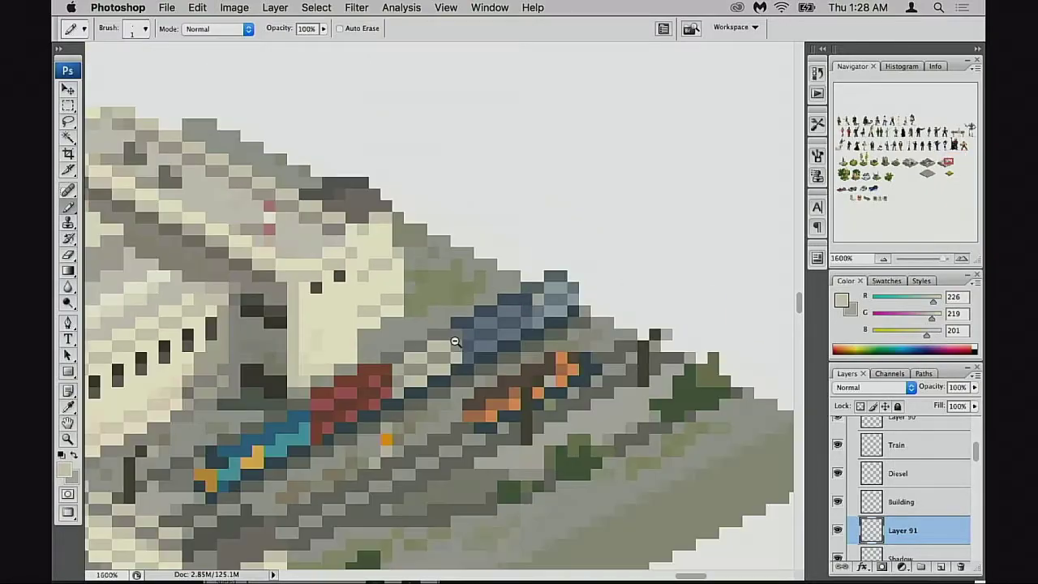
key("super+alt+z")
key("super+alt+z")
key("super+alt+z")
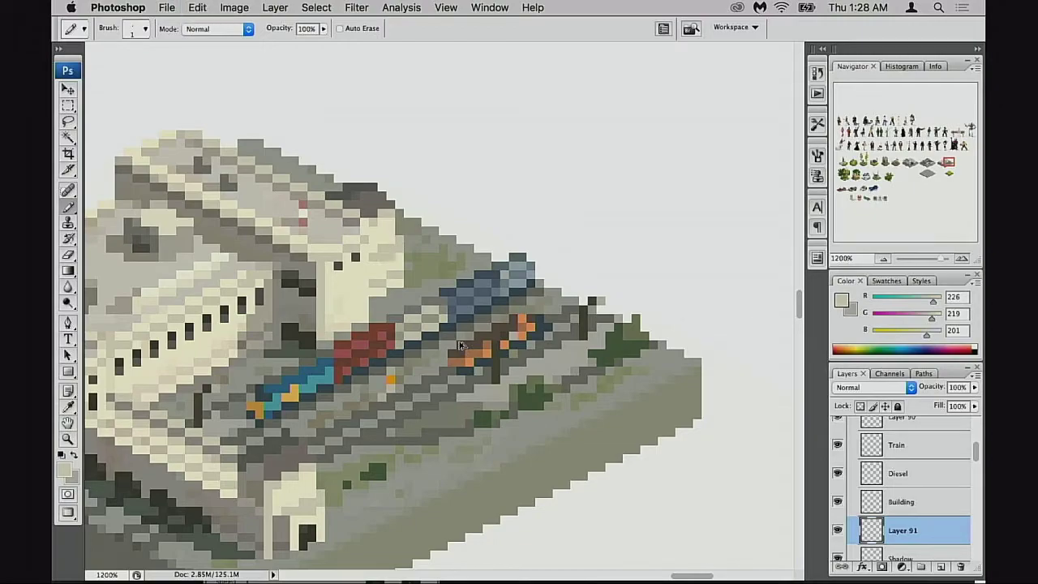
key("super+z")
key("super+z")
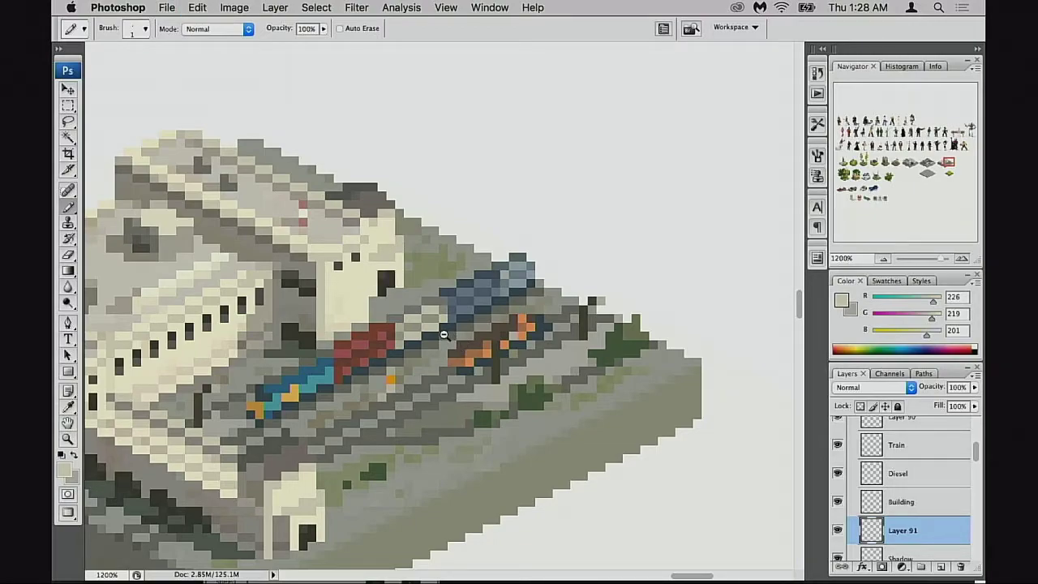
Step: Try lightening the upper pixels of the gatehouse copy's dark window with sampled cream at 50% and 30% pencil opacity
scroll(444, 335, "down", 2)
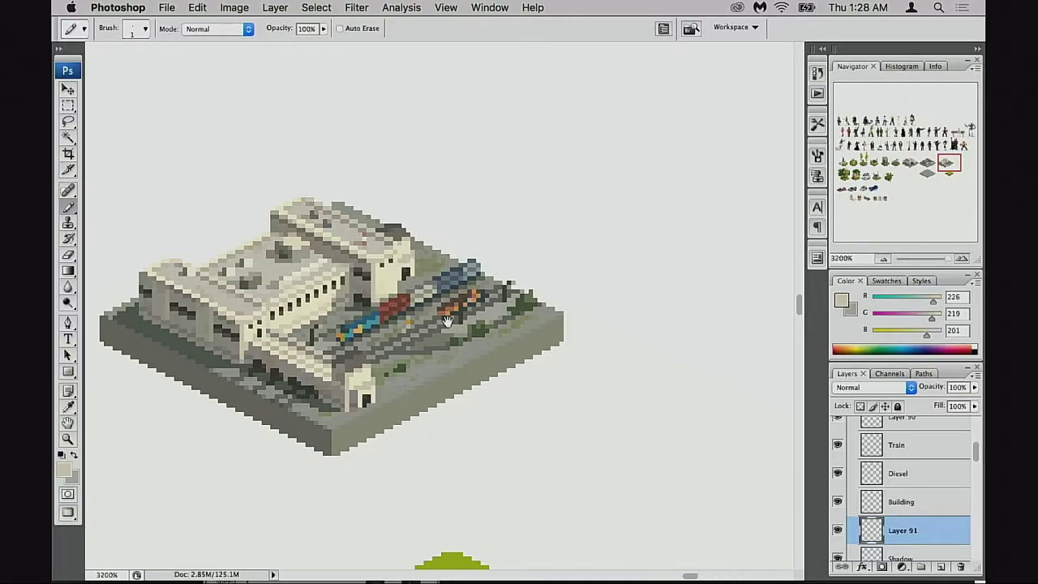
scroll(409, 276, "up", 5)
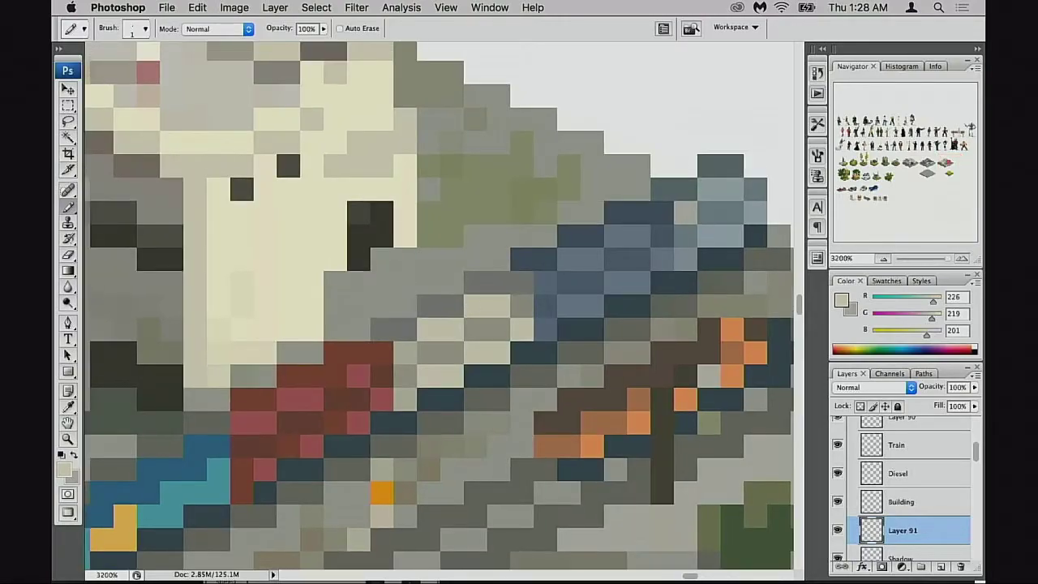
left_click(381, 212, "alt")
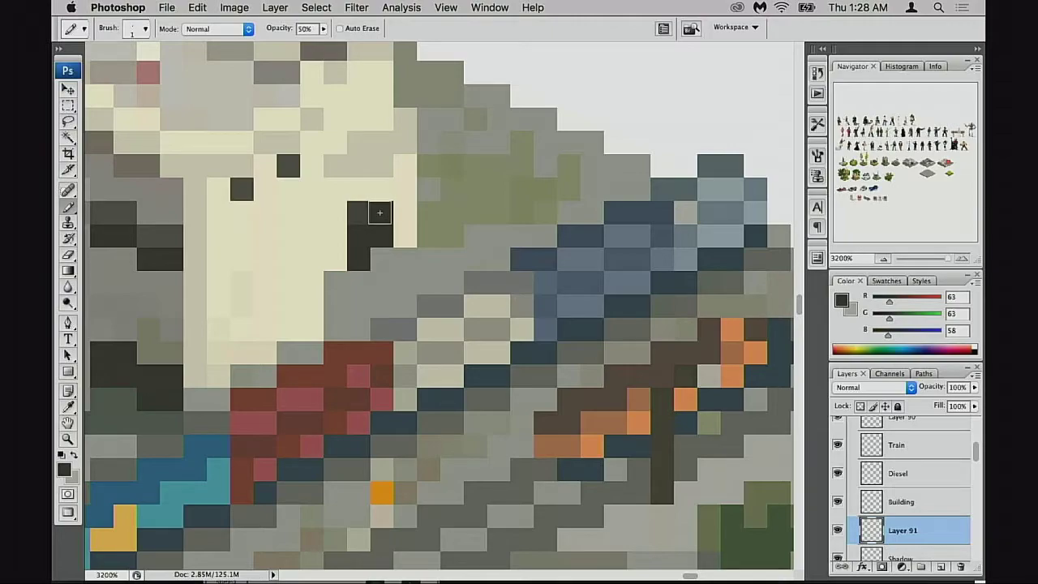
left_click(379, 191, "alt")
left_click(358, 213)
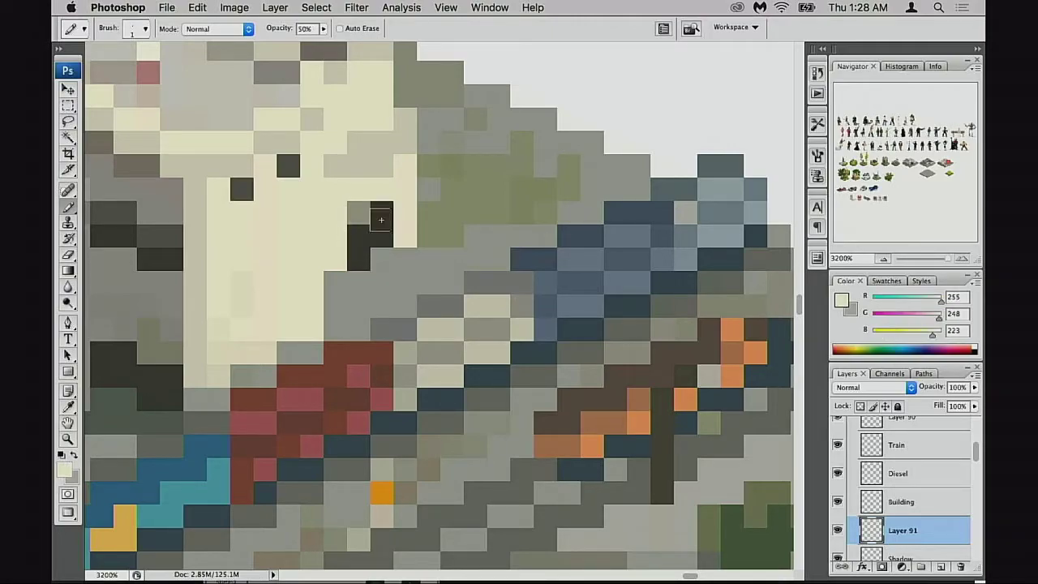
key("3")
left_click(384, 218)
Step: Examine the lightened gatehouse window within the whole station tile and up close
left_click(402, 299, "alt")
left_click(404, 305, "alt")
left_click(407, 310, "alt")
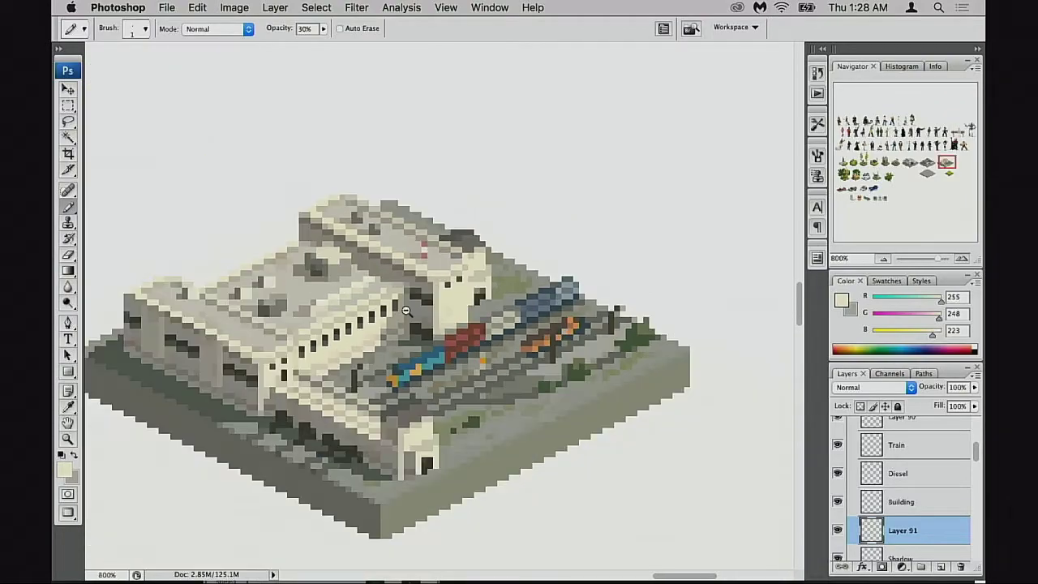
left_click(407, 312, "alt")
left_click(410, 311, "alt")
left_click_drag(513, 358, 491, 348)
left_click(495, 301, "super")
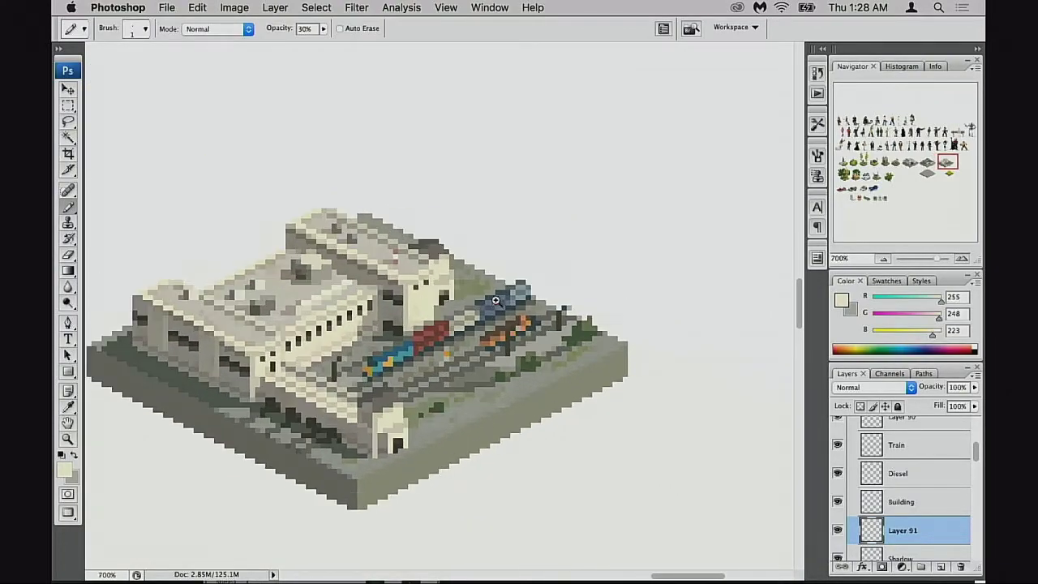
left_click(497, 303, "super")
left_click(494, 312, "super")
left_click(413, 323, "super")
left_click_drag(283, 276, 443, 330)
Step: Undo the last window change and try lightening individual window pixels with cream at 30% pencil opacity
key("super+z")
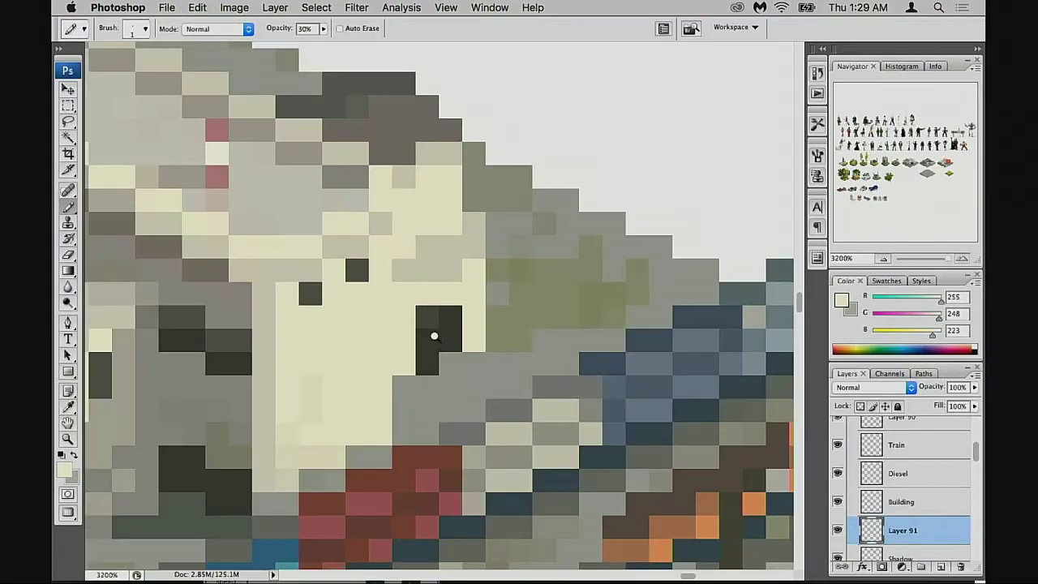
left_click(443, 331)
left_click(435, 357)
left_click(454, 340)
left_click(453, 340)
left_click(428, 342)
left_click(429, 362)
Step: Check the retouched window against the whole station tile and undo the last pencil retouches
key("super+minus")
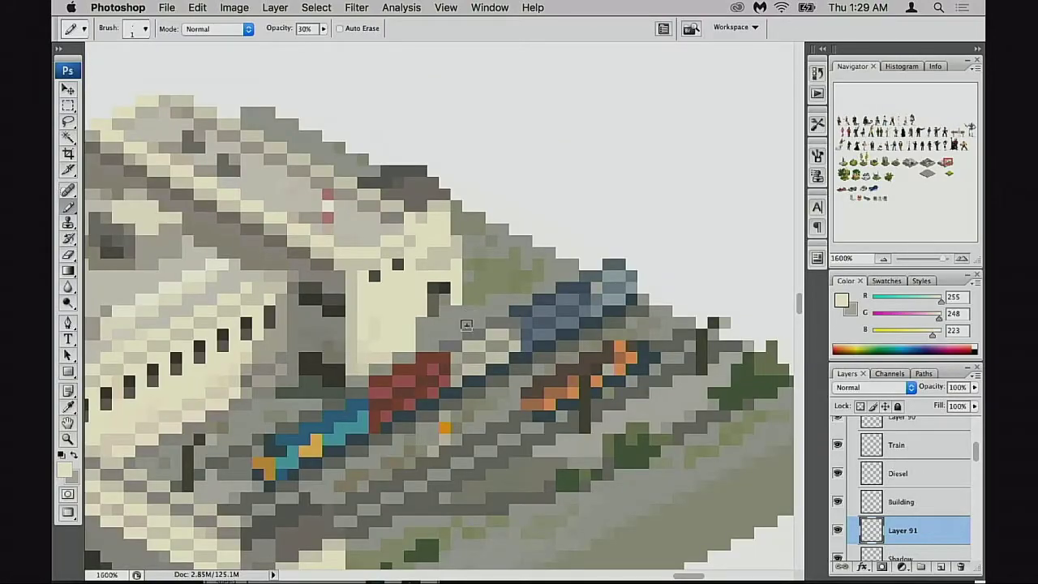
key("super+minus")
key("super+minus")
key("super+minus")
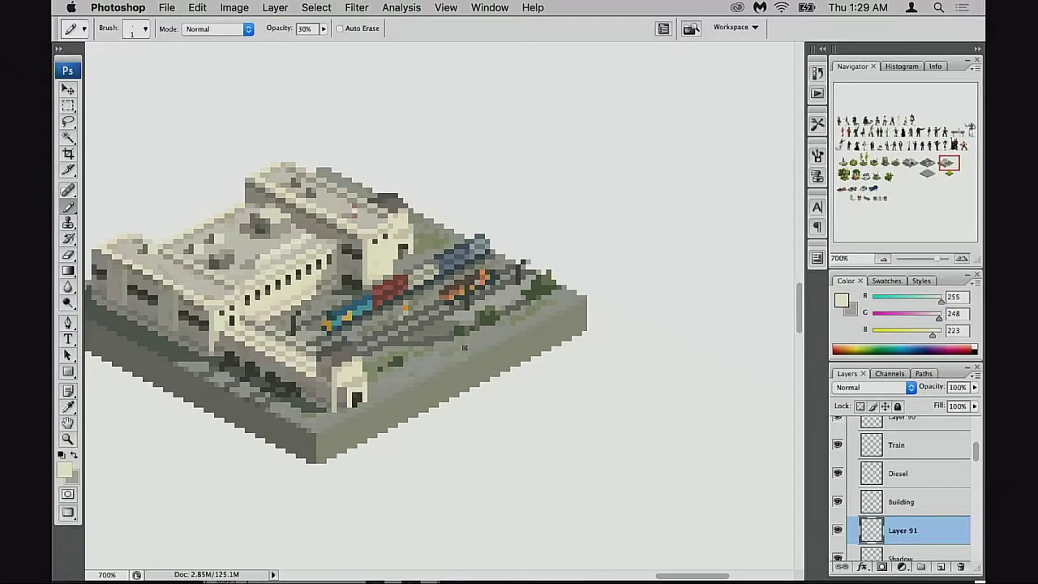
key("super+z")
key("super+z")
Step: Soften the window's upper inner corner pixel with the Eraser at 30% opacity
left_click_drag(398, 241, 430, 282)
key("e")
left_click(400, 285)
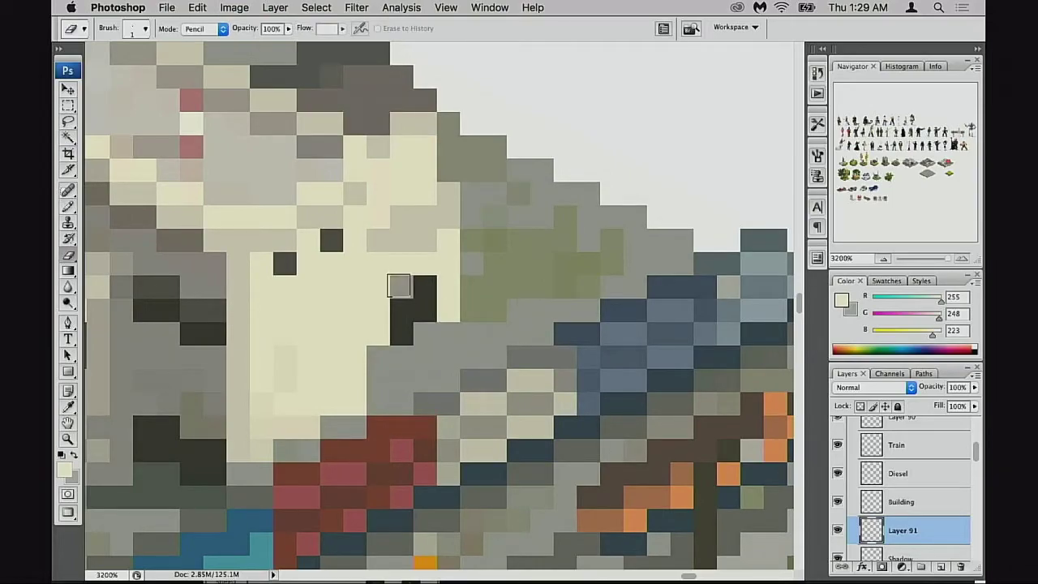
key("super+z")
key("3")
left_click(402, 287)
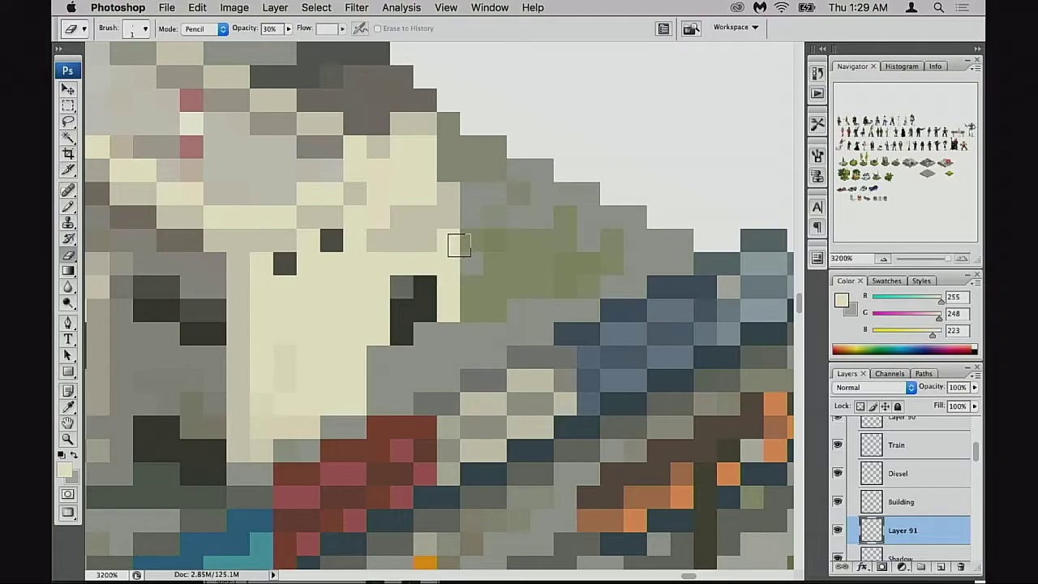
Step: Return to the windowed screen mode with the tile overview and the reference photo beside the close-up
key("f")
key("f")
key("f")
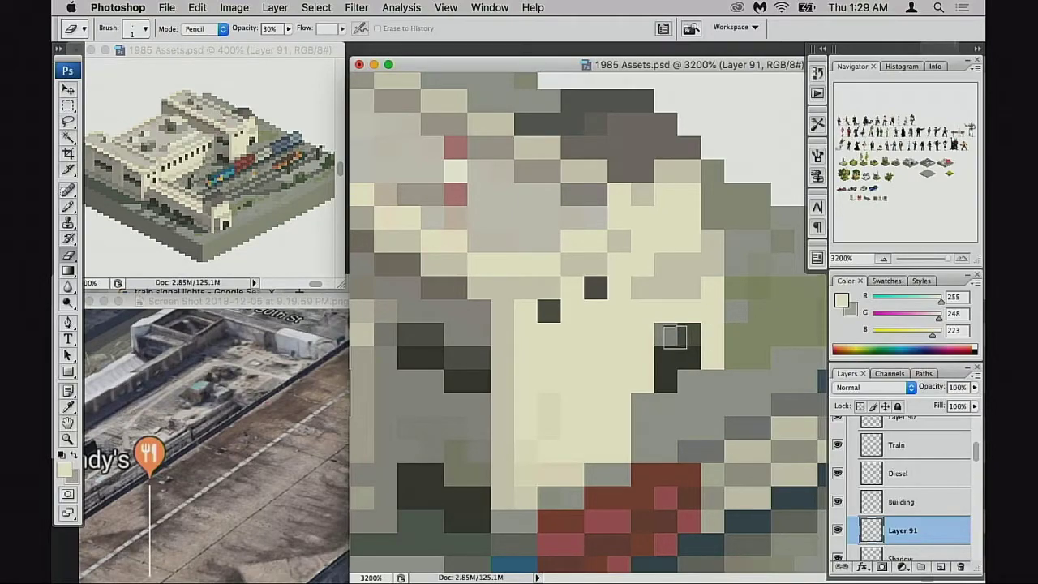
Step: Repaint the window's upper inner corner pixel with beige sampled from the gatehouse copy's shading line at 100% pencil opacity
left_click(679, 299, "alt")
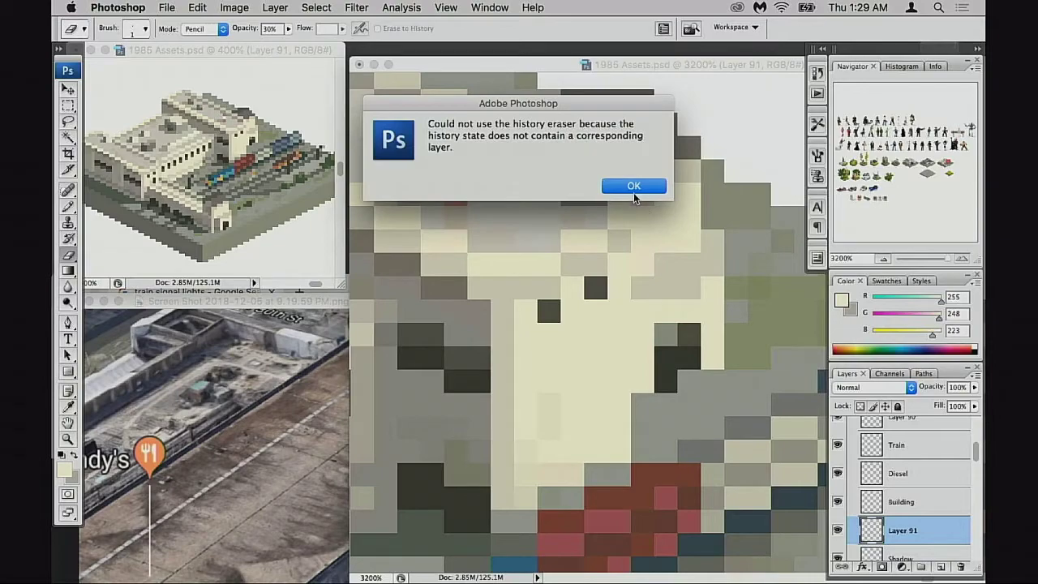
key("Return")
key("b")
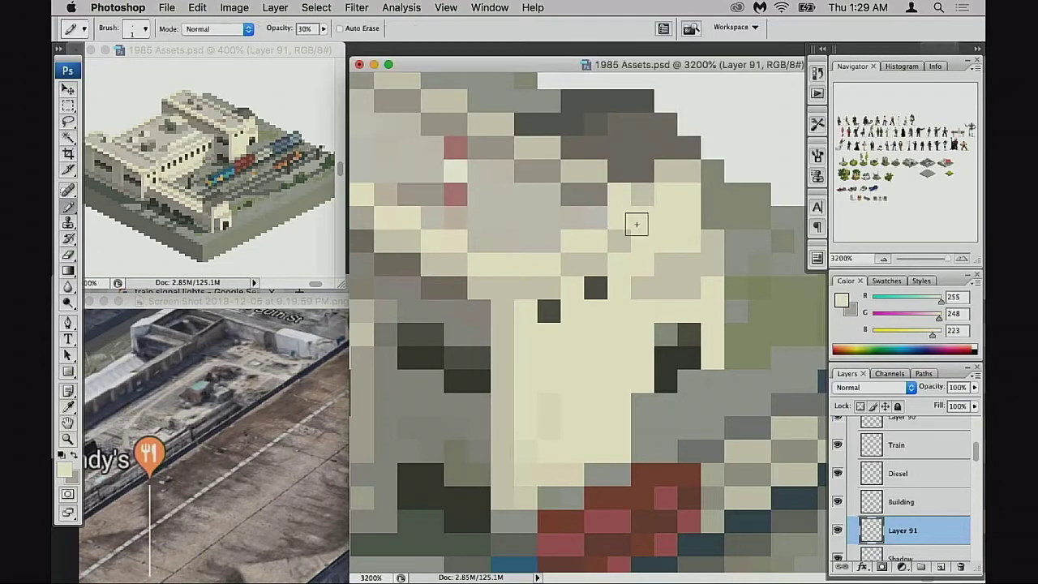
left_click(676, 295, "alt")
key("0")
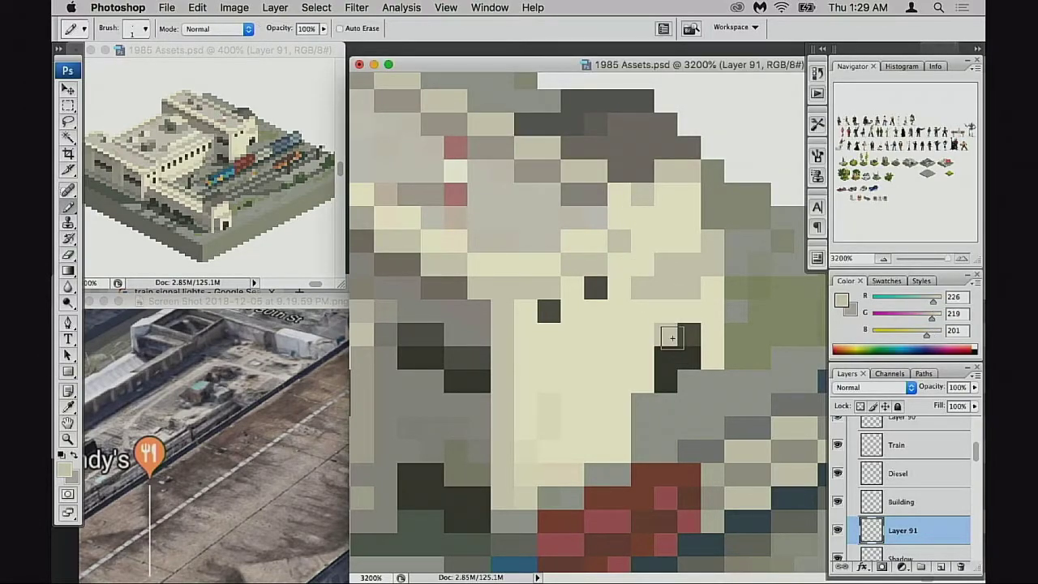
key("3")
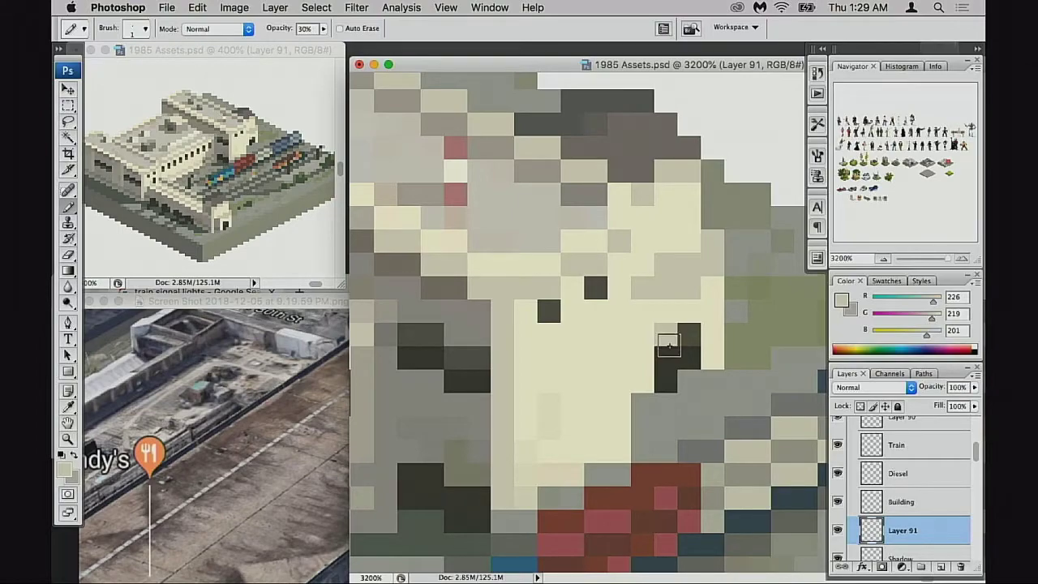
Step: Shade the window's beige corner pixel with the sampled dark window colour (63, 63, 58) at 20% pencil opacity
left_click(687, 334, "alt")
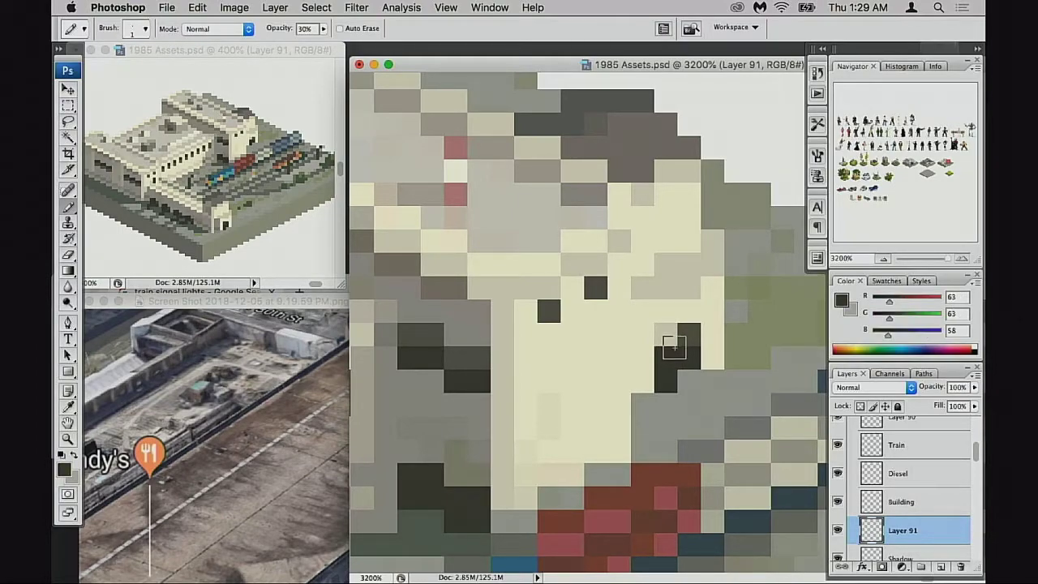
key("4")
key("2")
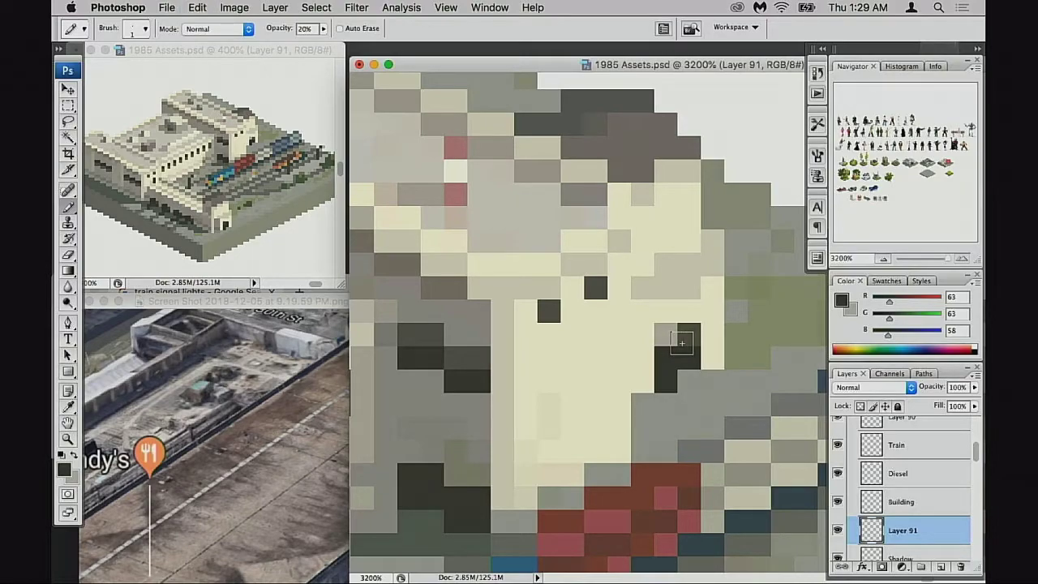
left_click(691, 350)
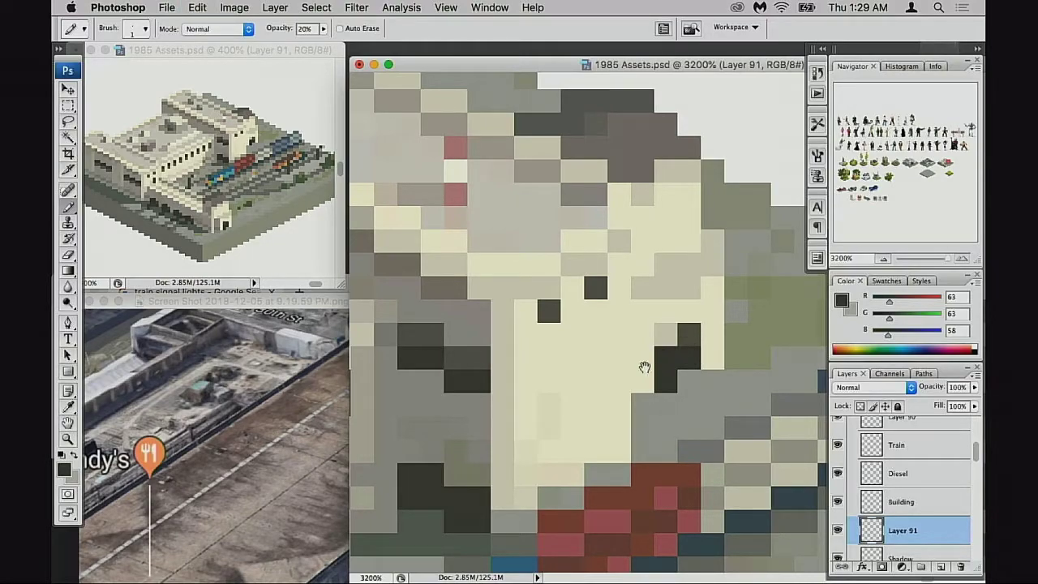
Step: Examine the reworked gatehouse window at several magnifications against the rear wing and the tracks
left_click(627, 374, "alt")
left_click(628, 373, "alt")
left_click(636, 369, "alt")
left_click(641, 369, "alt")
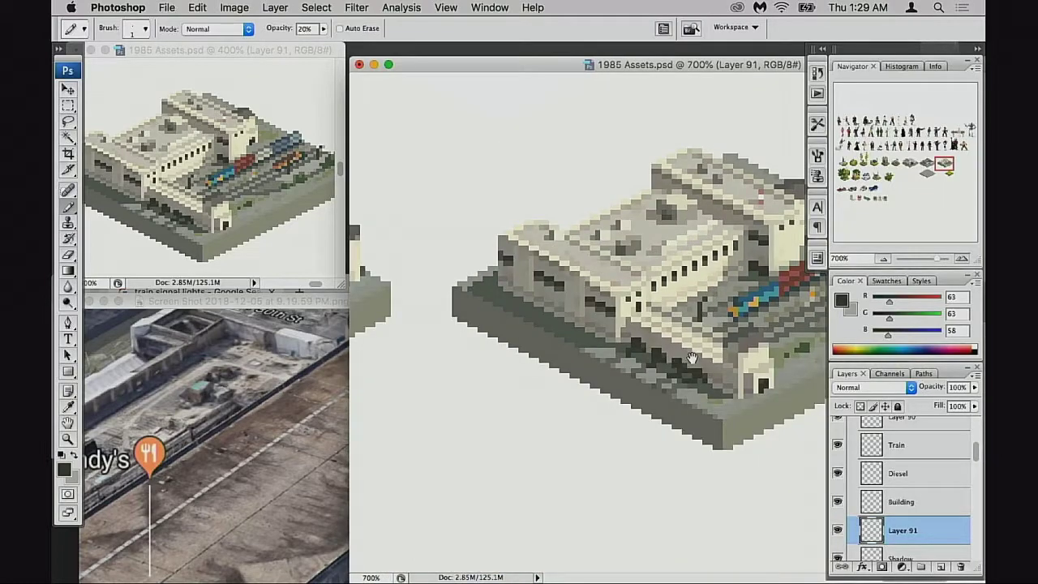
left_click_drag(649, 368, 468, 397)
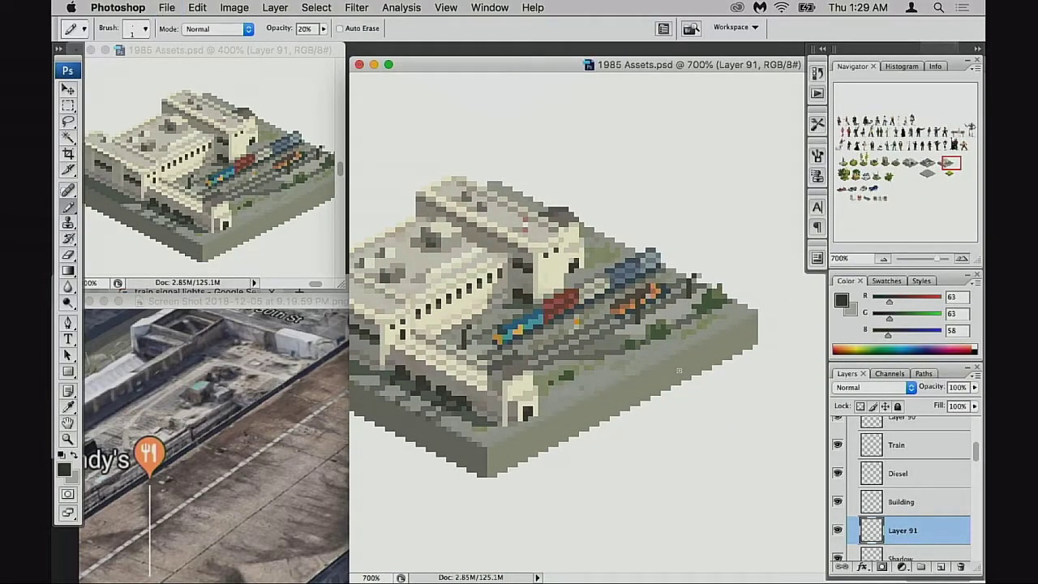
left_click(626, 343, "super")
left_click_drag(627, 343, 804, 408)
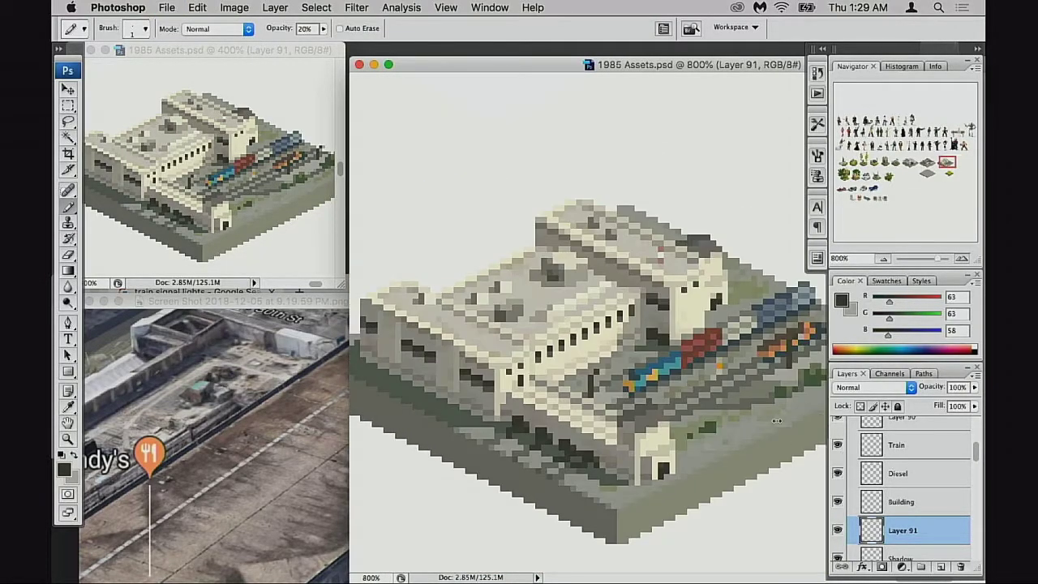
left_click(691, 319)
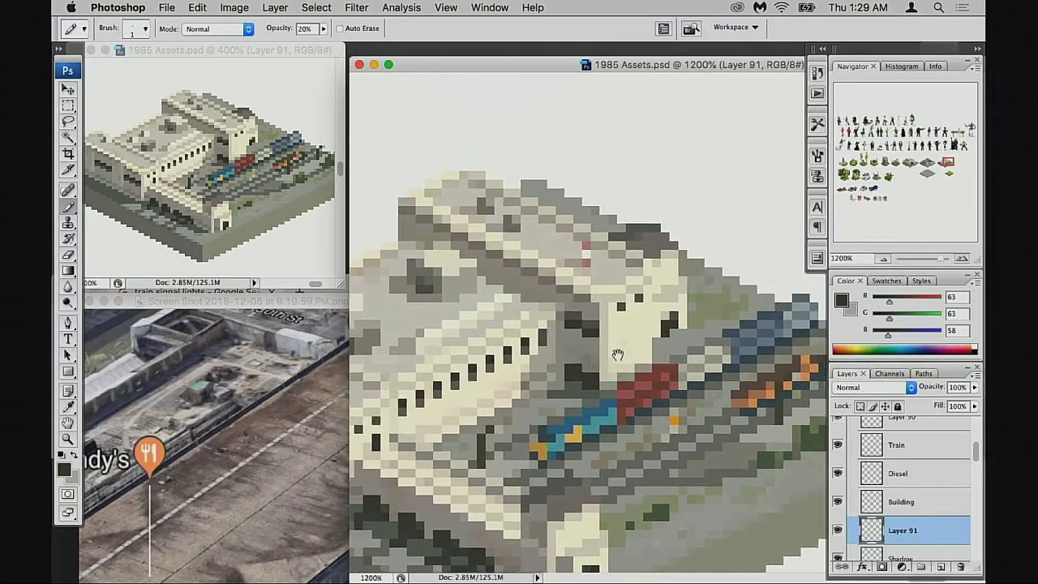
left_click(671, 347, "alt")
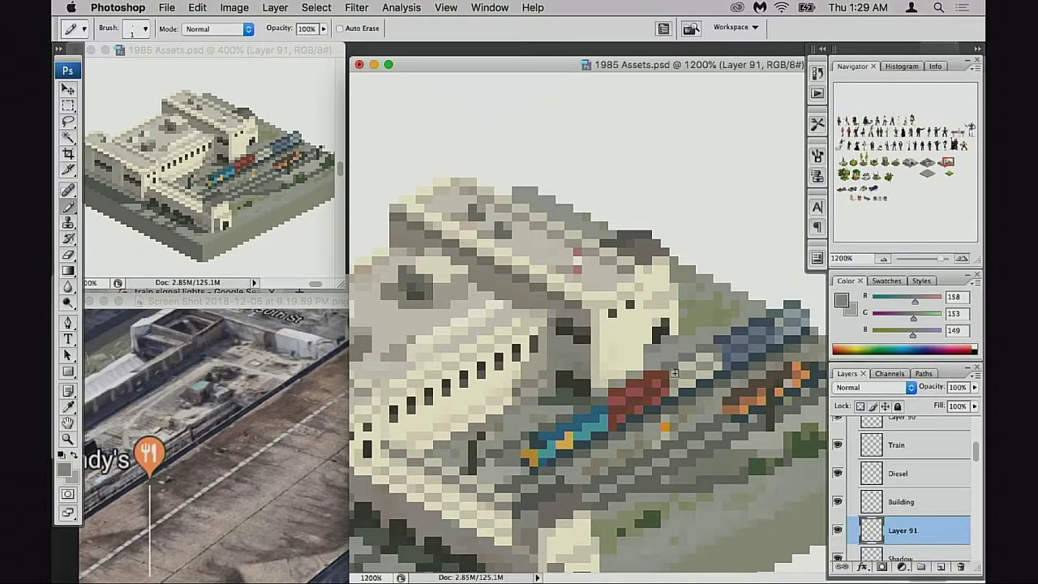
left_click_drag(677, 379, 694, 372)
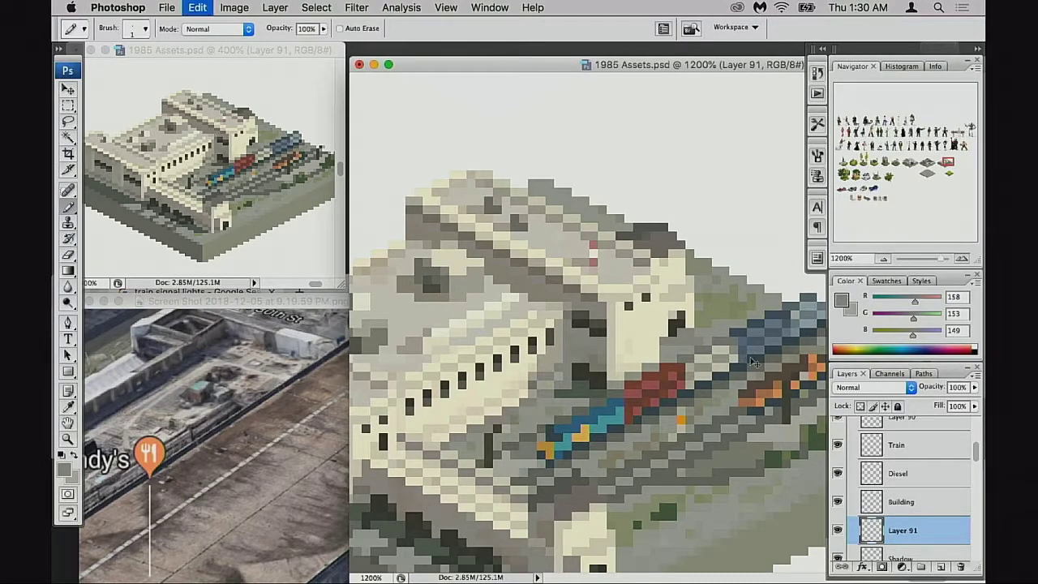
Step: Show the artwork full screen without panels, with the station tile framed among its neighbouring tiles
left_click(663, 386, "alt+super")
left_click(666, 390, "alt+super")
left_click(665, 389, "alt+super")
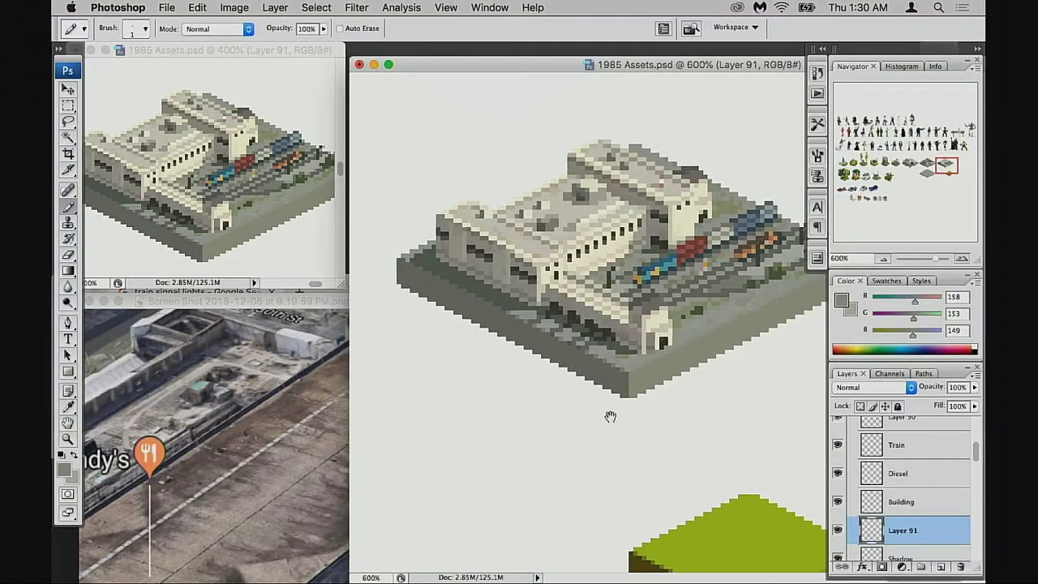
left_click(616, 408, "alt+super")
key("f")
key("Tab")
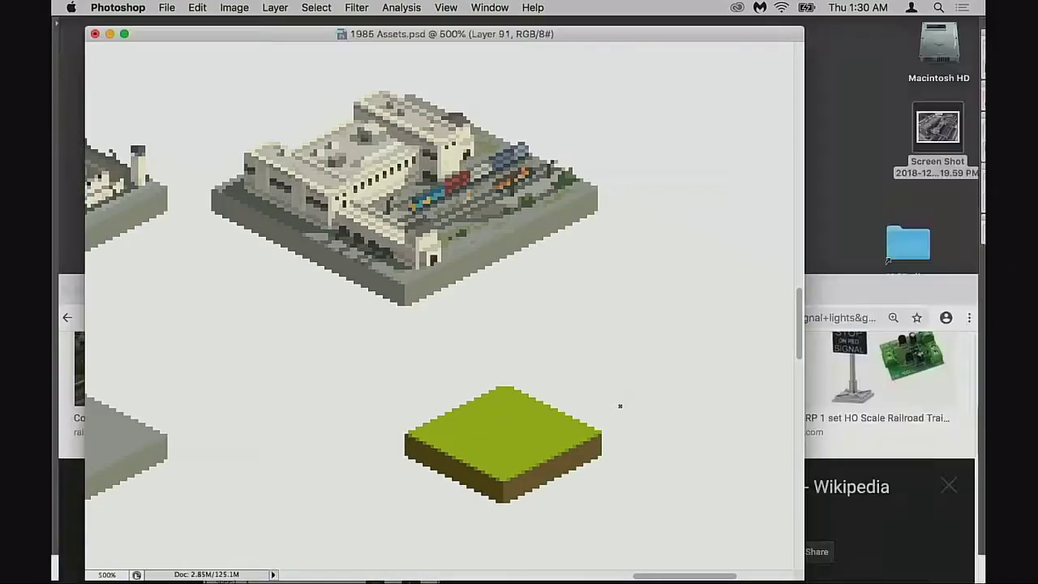
left_click_drag(455, 390, 751, 417)
left_click(628, 372, "alt+super")
left_click_drag(601, 360, 776, 461)
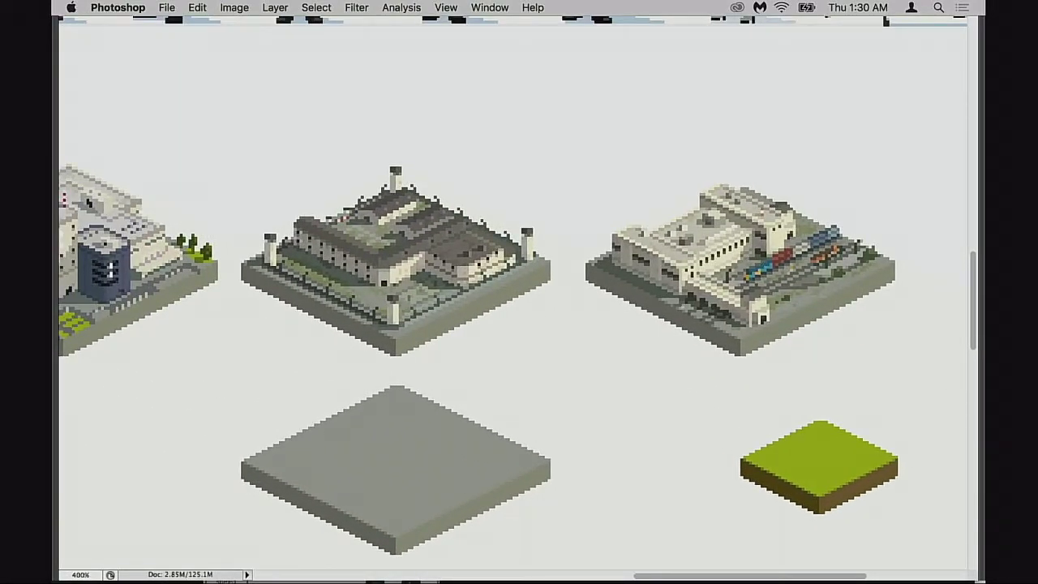
Step: Compare the station tile's look and level of detail with the prison and hospital tiles beside it
scroll(502, 311, "left", 5)
scroll(672, 297, "right", 5)
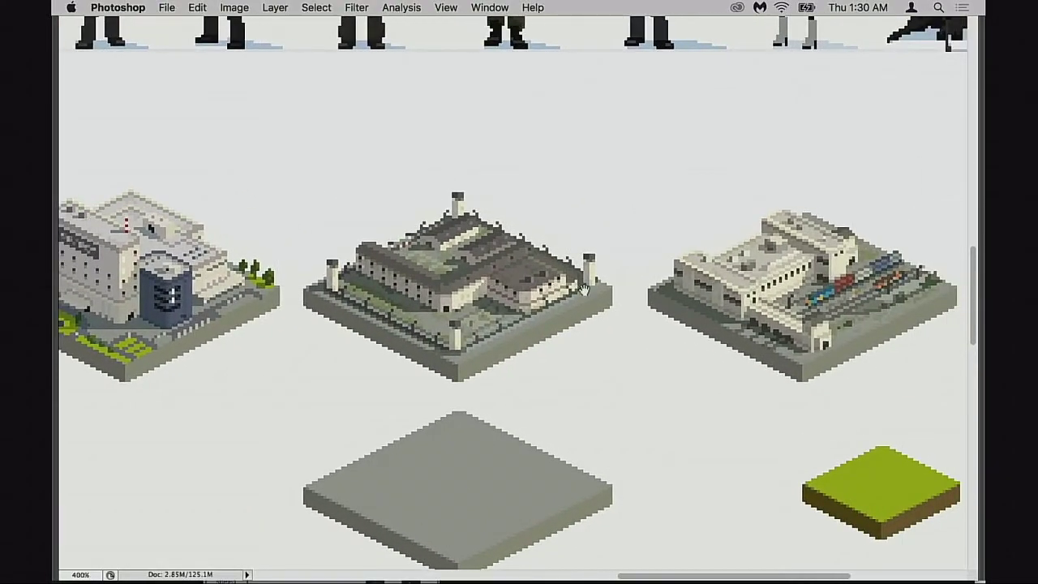
scroll(590, 289, "right", 1)
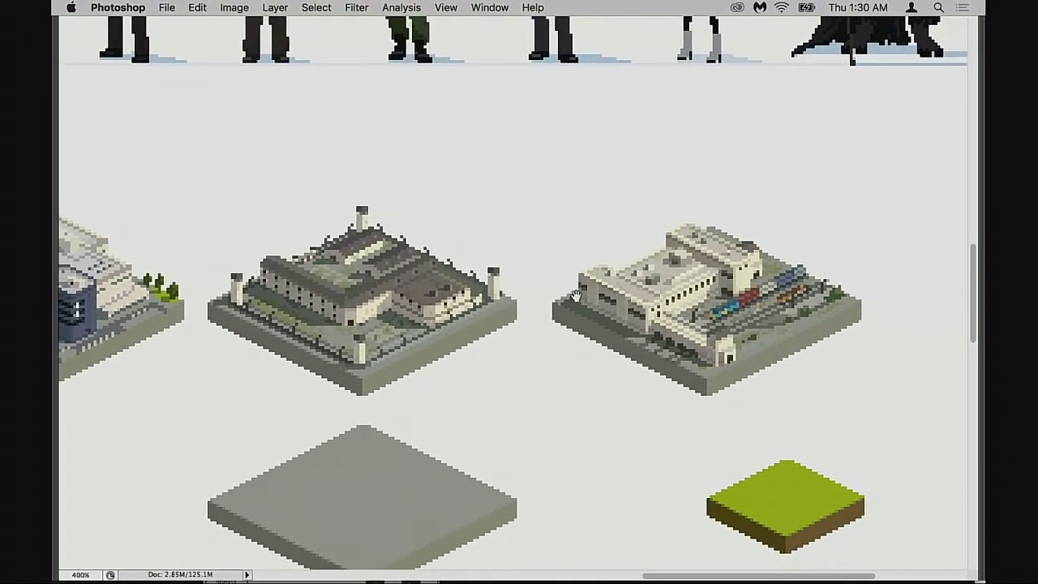
scroll(567, 300, "left", 6)
scroll(537, 312, "right", 5)
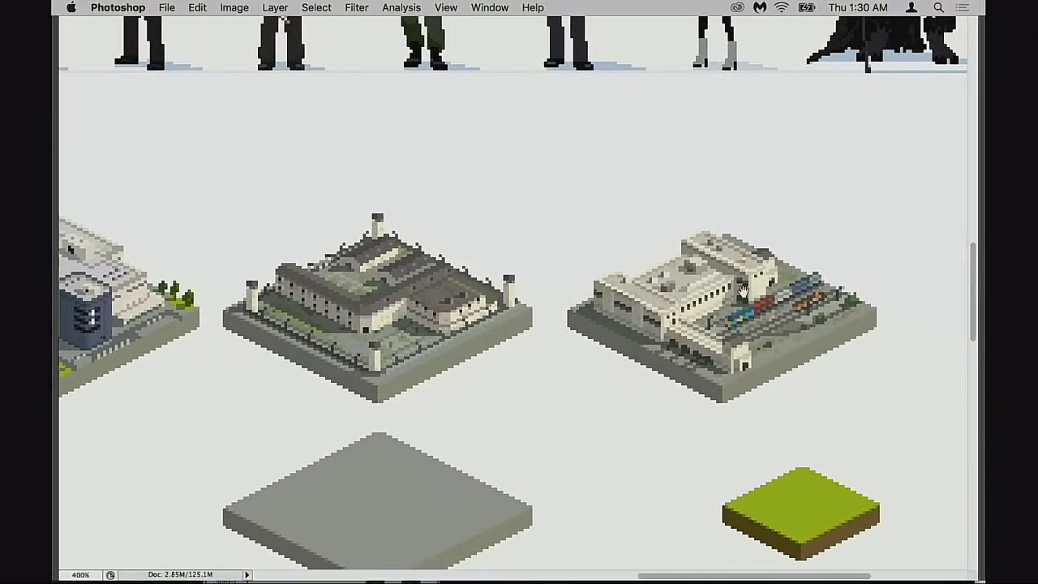
scroll(700, 292, "left", 6)
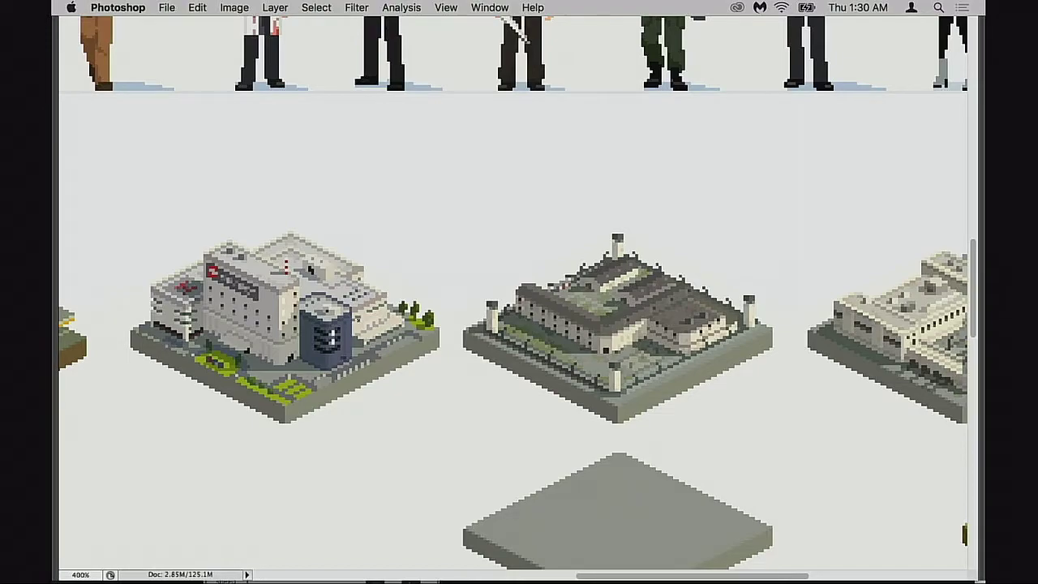
left_click_drag(681, 308, 613, 318)
left_click_drag(373, 378, 735, 357)
scroll(735, 357, "right", 15)
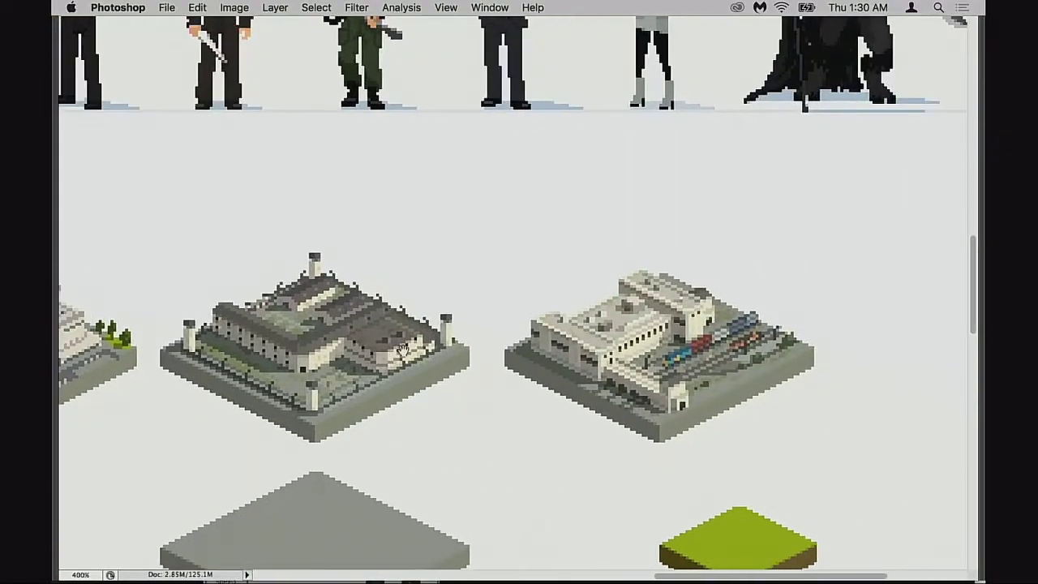
left_click_drag(610, 352, 617, 347)
left_click_drag(684, 350, 533, 455)
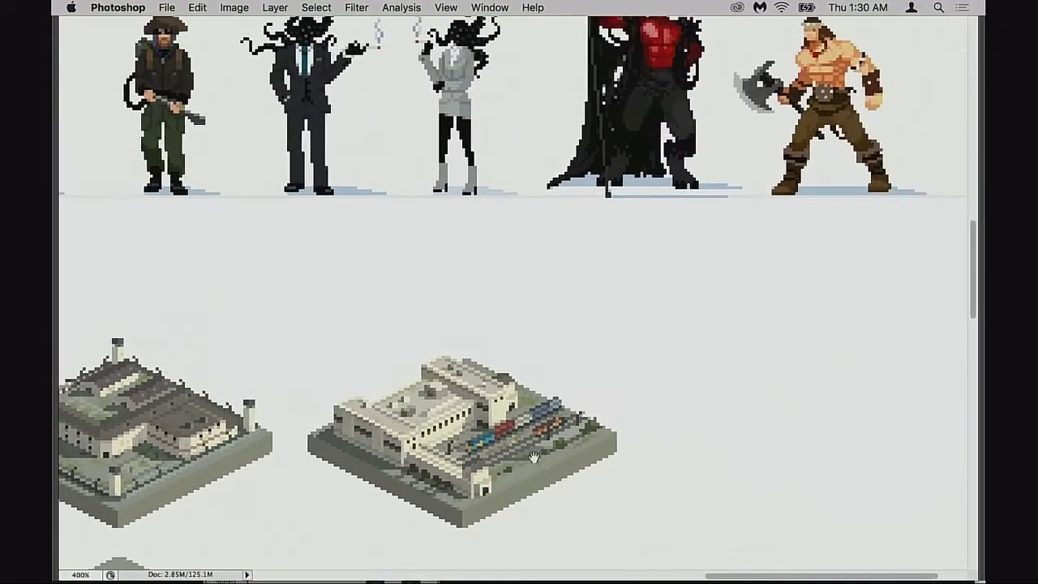
left_click(563, 389, "alt")
left_click(521, 366)
left_click(530, 369)
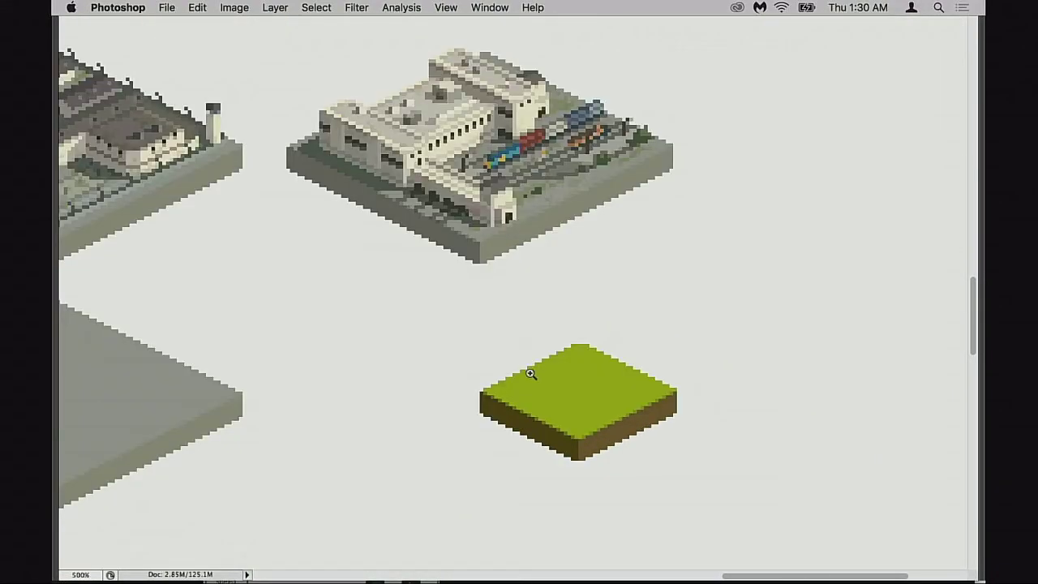
Step: Bring back the panels and toggle Layer 91 and the Building layer to check what each contains
left_click(514, 318)
left_click(513, 318)
left_click_drag(492, 240, 500, 479)
key("Tab")
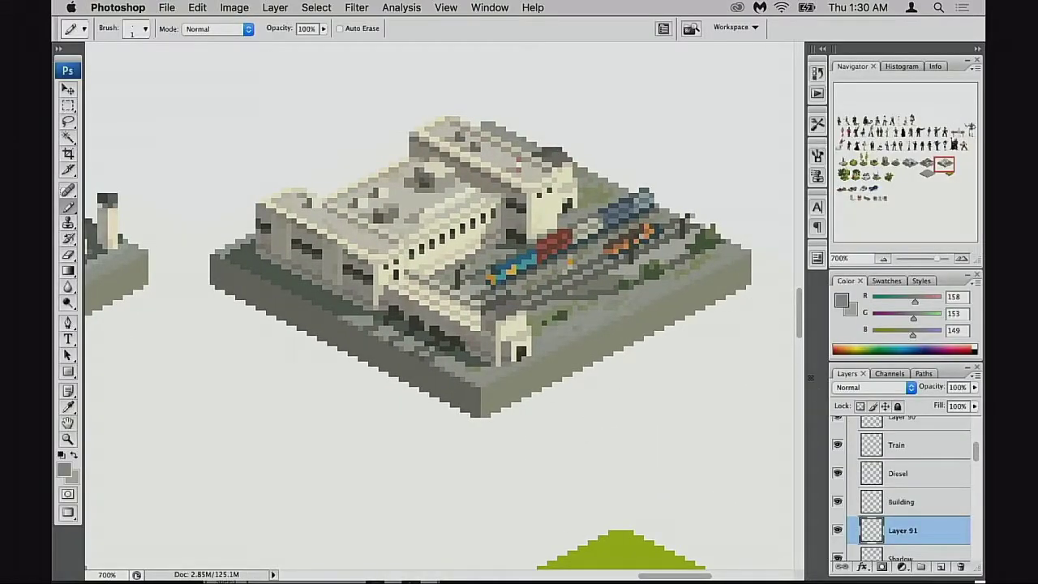
left_click(837, 529)
left_click(838, 528)
left_click(837, 502)
left_click(838, 503)
left_click(838, 503)
left_click(837, 503)
Step: Toggle the Building, Diesel, Train, Grass tile, Layer 89 and Layer 90 layers to identify which parts of the tile they hold
left_click(474, 370, "super")
left_click(477, 367, "super")
left_click_drag(530, 301, 527, 461)
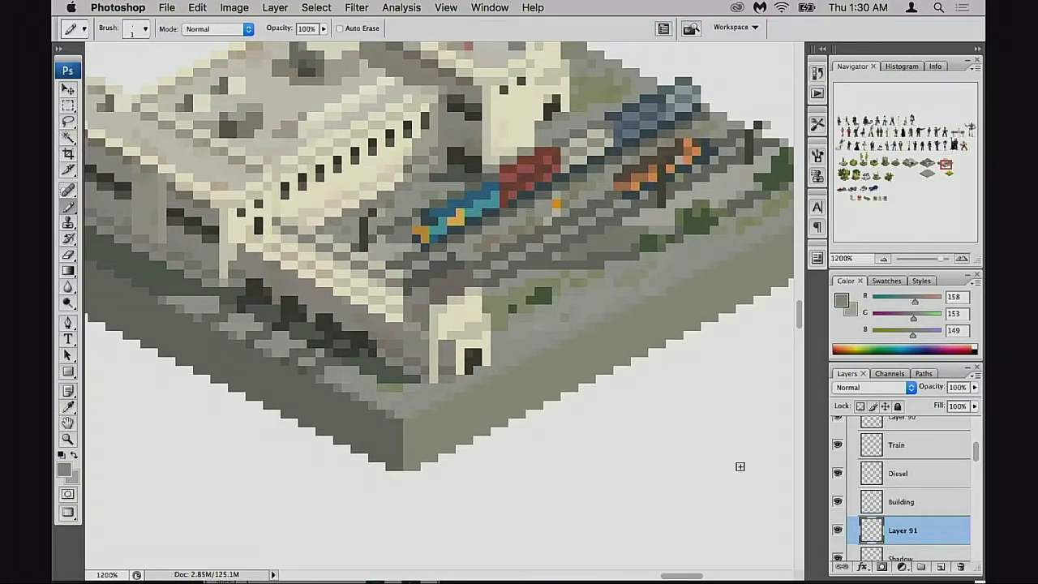
left_click(838, 503)
left_click(839, 503)
left_click(838, 502)
left_click(838, 503)
left_click(838, 475)
left_click(839, 476)
left_click(839, 453)
left_click(840, 456)
scroll(841, 458, "up", 2)
left_click(839, 471)
left_click(839, 471)
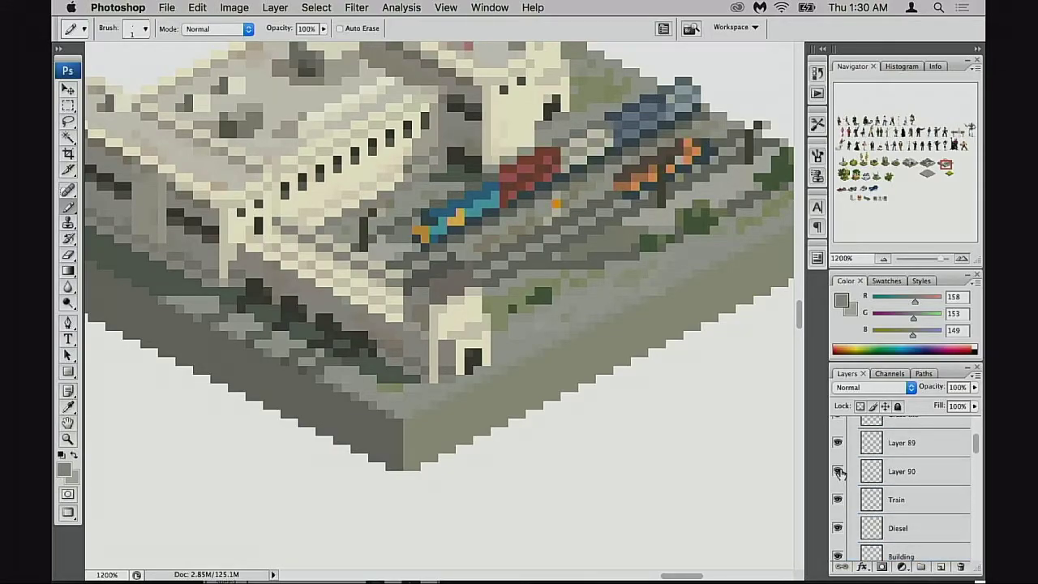
scroll(843, 471, "up", 2)
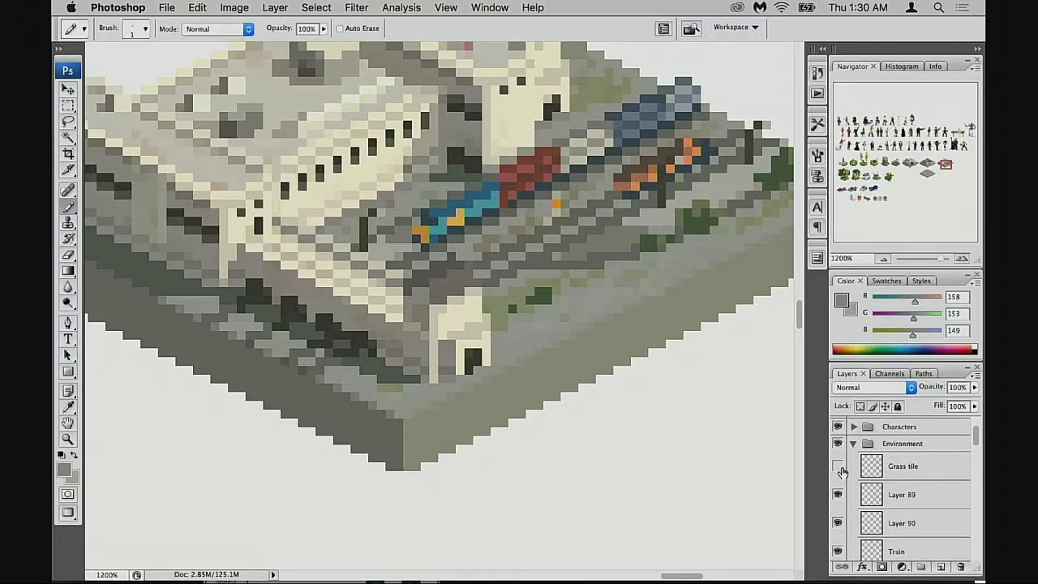
left_click(839, 494)
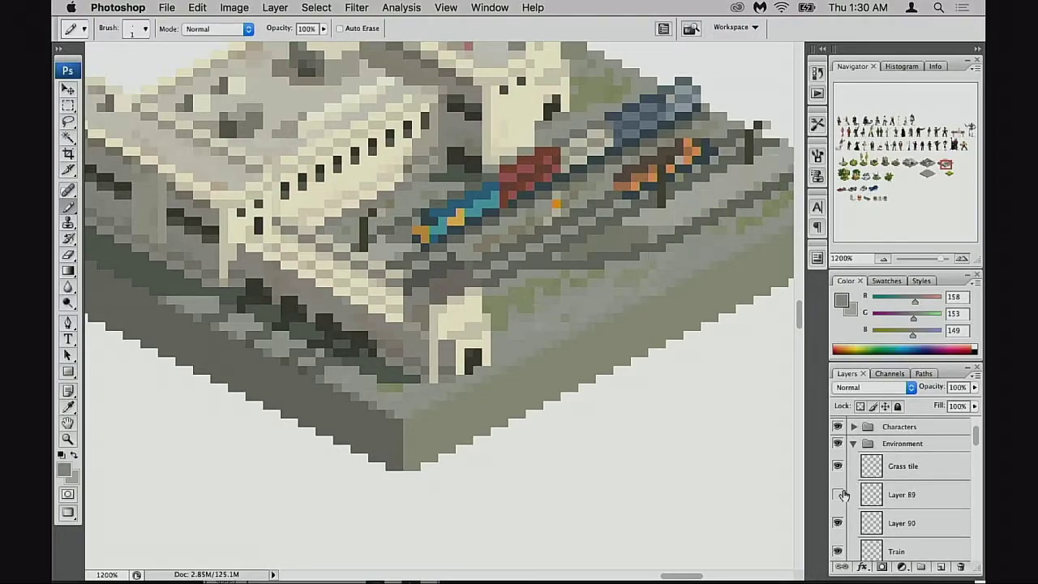
left_click(840, 494)
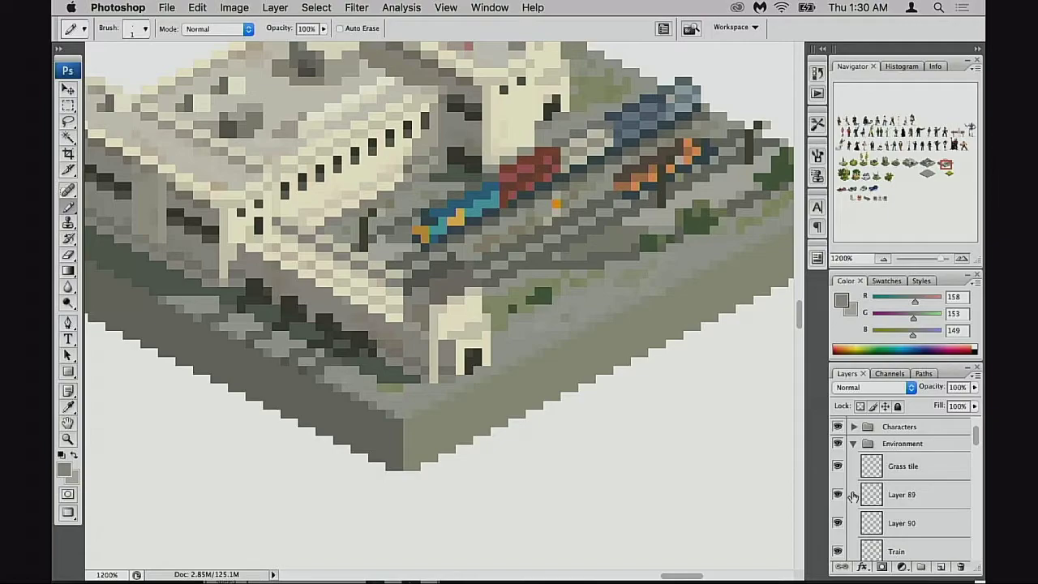
left_click(839, 524)
left_click(839, 523)
scroll(858, 528, "down", 2)
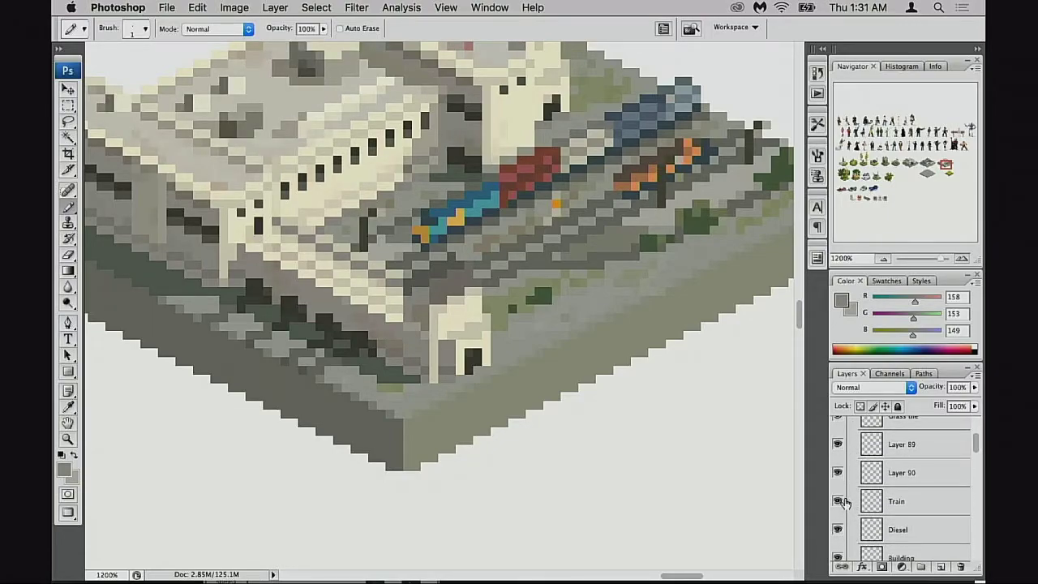
Step: Check the Train, Diesel, Building and Layer 91 layers one after another, comparing the tile with each hidden and shown
left_click(847, 504)
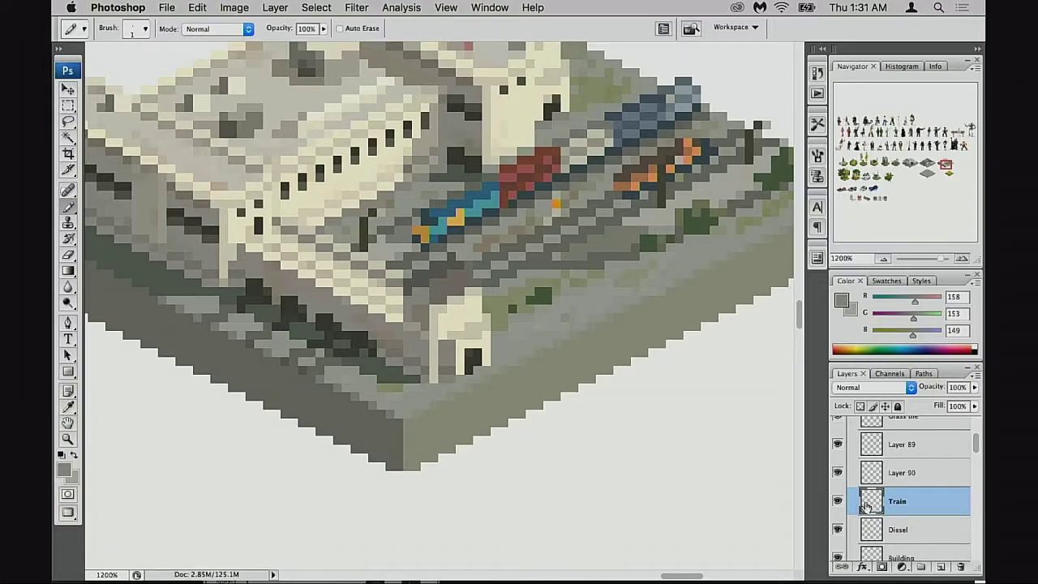
left_click(839, 502)
left_click(838, 502)
left_click(838, 529)
left_click(839, 529)
scroll(859, 528, "down", 3)
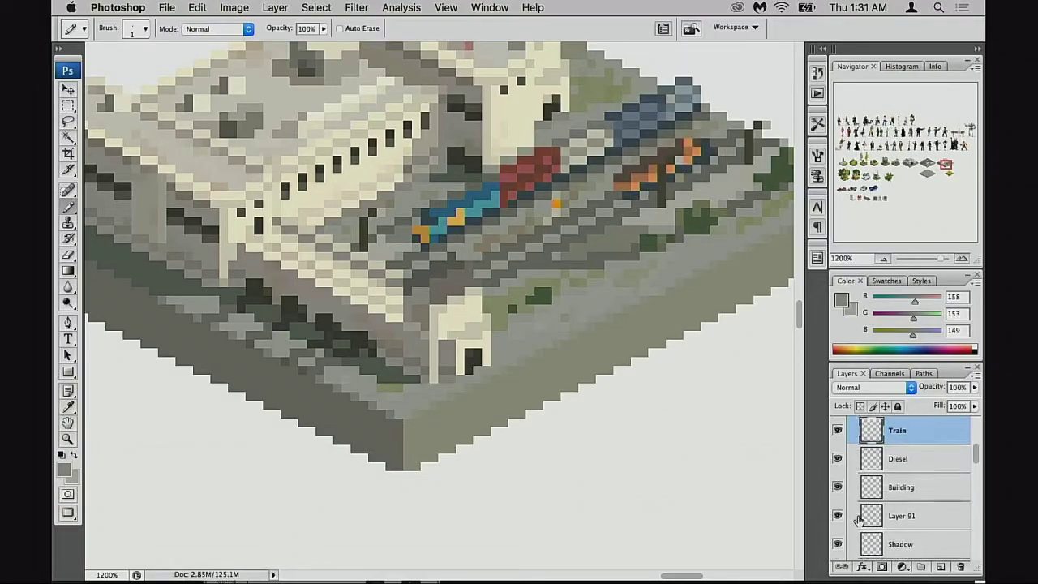
left_click(838, 480)
left_click(838, 480)
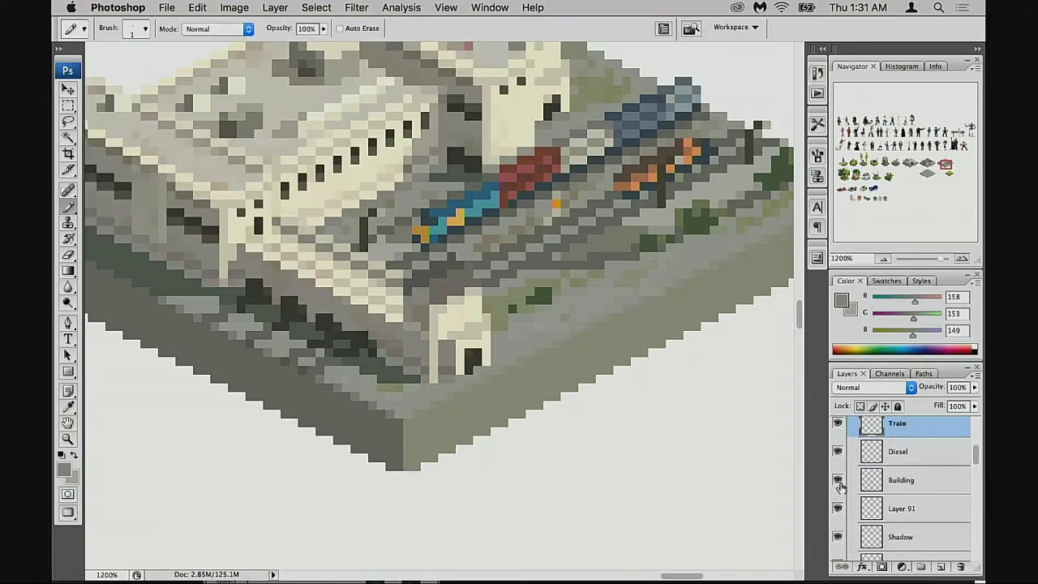
left_click(878, 451)
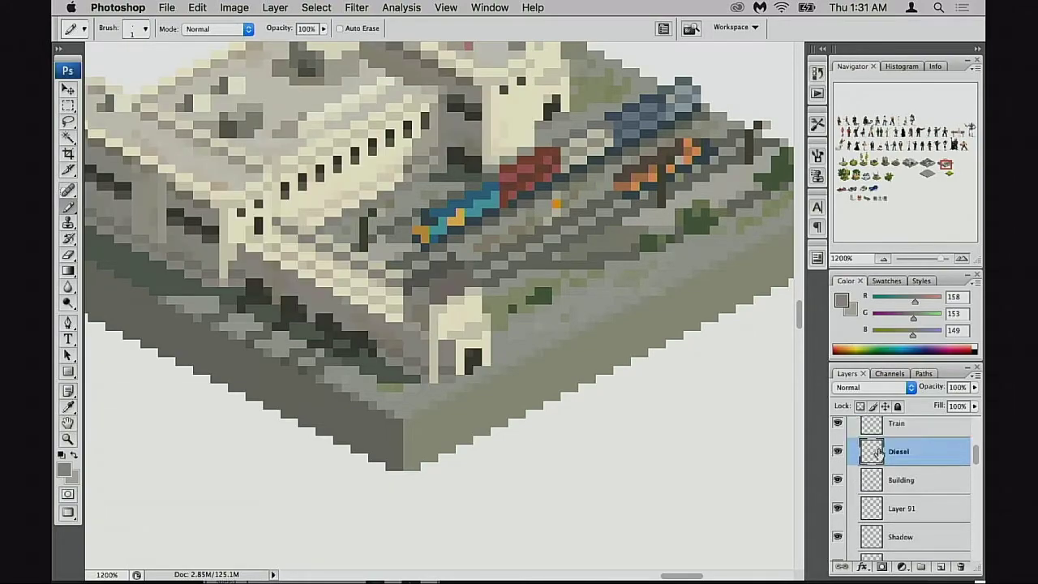
left_click(852, 511)
left_click(838, 509)
left_click(838, 508)
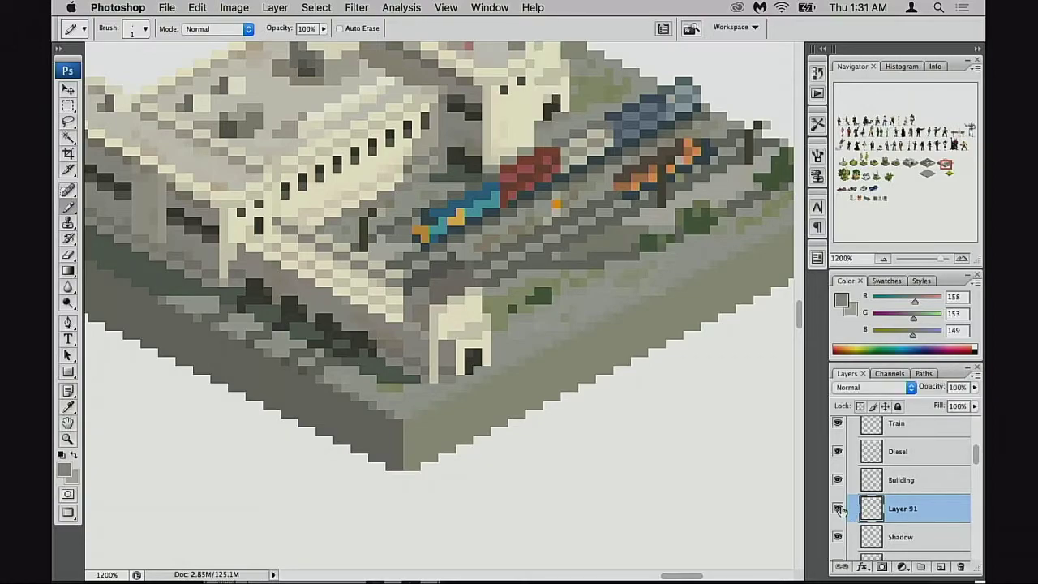
left_click(838, 508)
left_click(838, 509)
left_click(838, 508)
left_click(838, 509)
left_click_drag(746, 437, 735, 491)
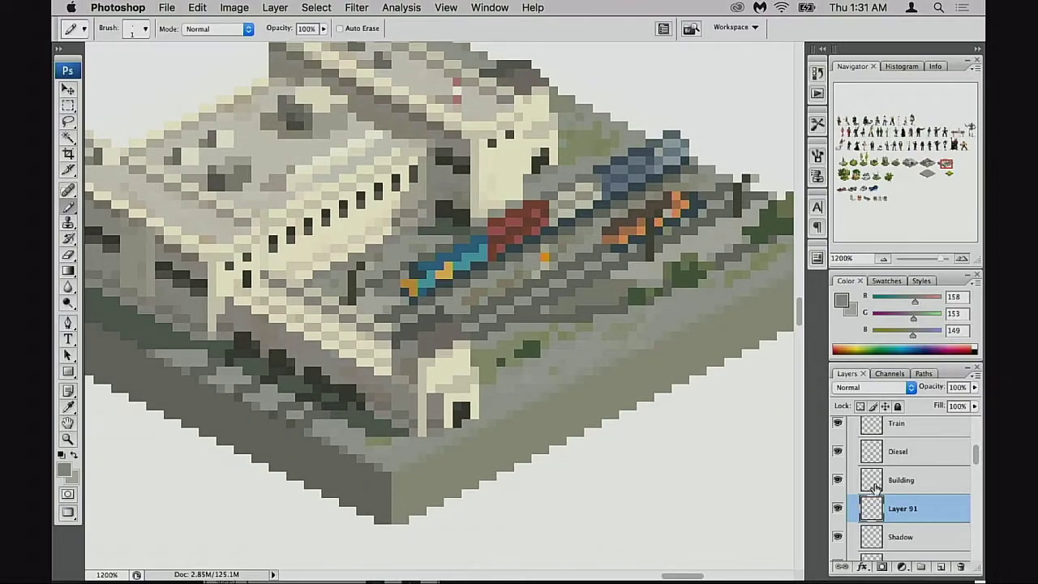
Step: Merge Layer 91 into the Building layer, check the merged layer by toggling it, and save the document
left_click(875, 485)
left_click(874, 509)
left_click(875, 490, "shift")
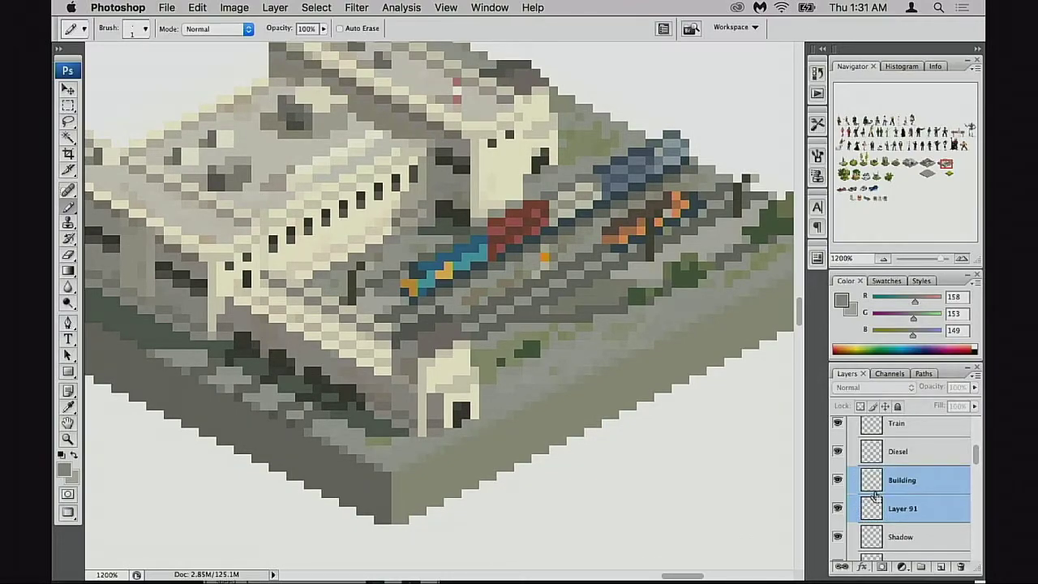
left_click_drag(765, 471, 771, 501)
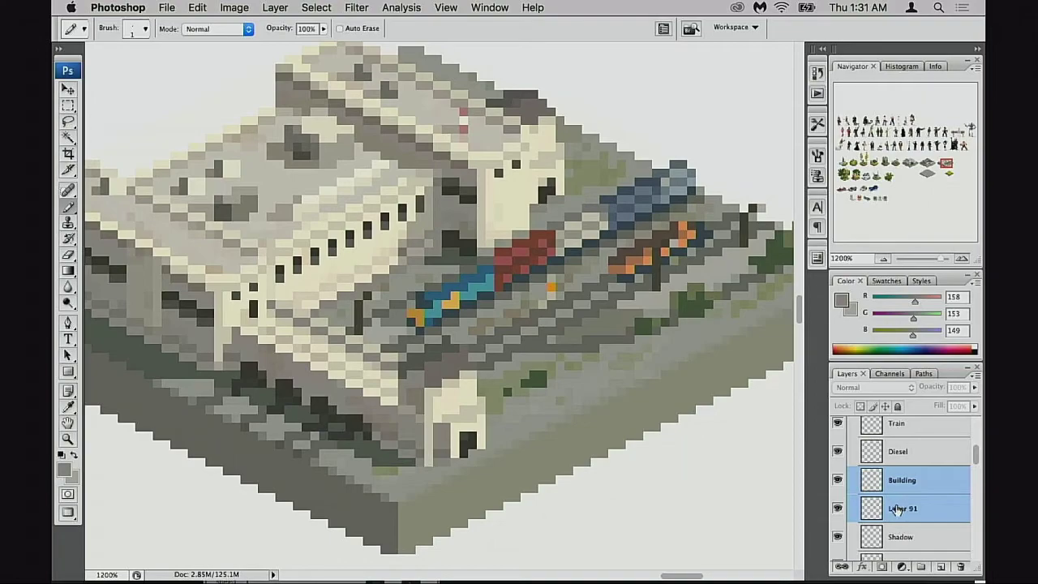
key("super+e")
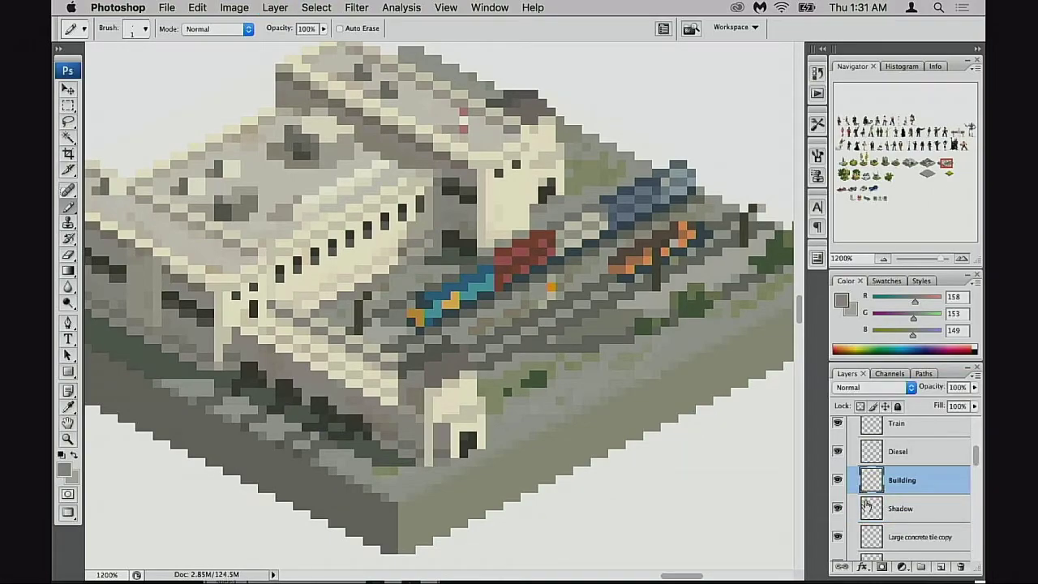
left_click(840, 481)
left_click(839, 481)
left_click_drag(652, 455, 775, 449)
key("super+s")
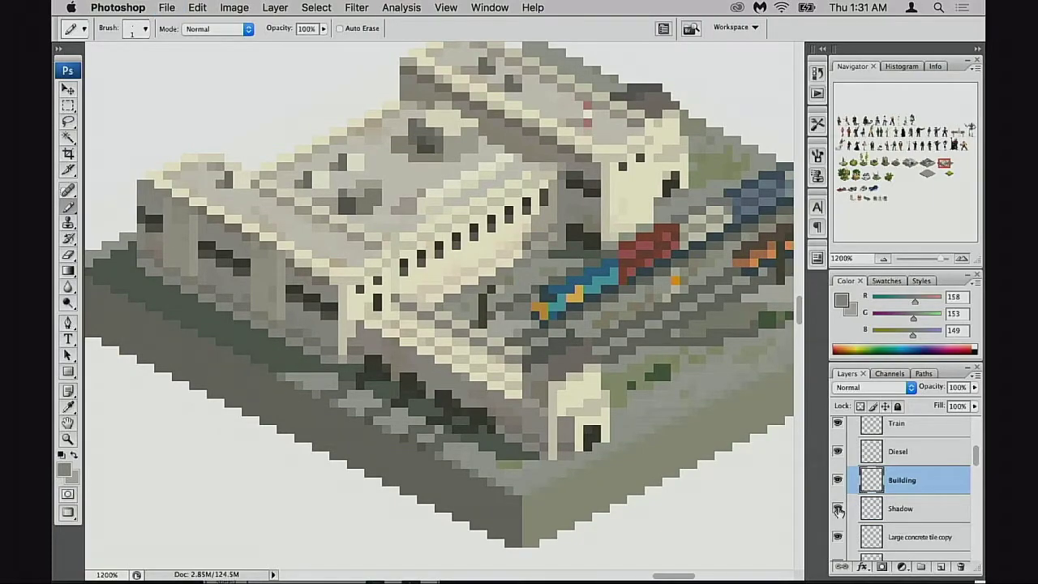
Step: Check the Shadow layer's content and compare the station tile with the prison tile at 400% and 300% without panels
left_click(838, 509)
left_click(838, 509)
key("super+minus")
key("super+minus")
key("super+minus")
key("super+minus")
key("super+minus")
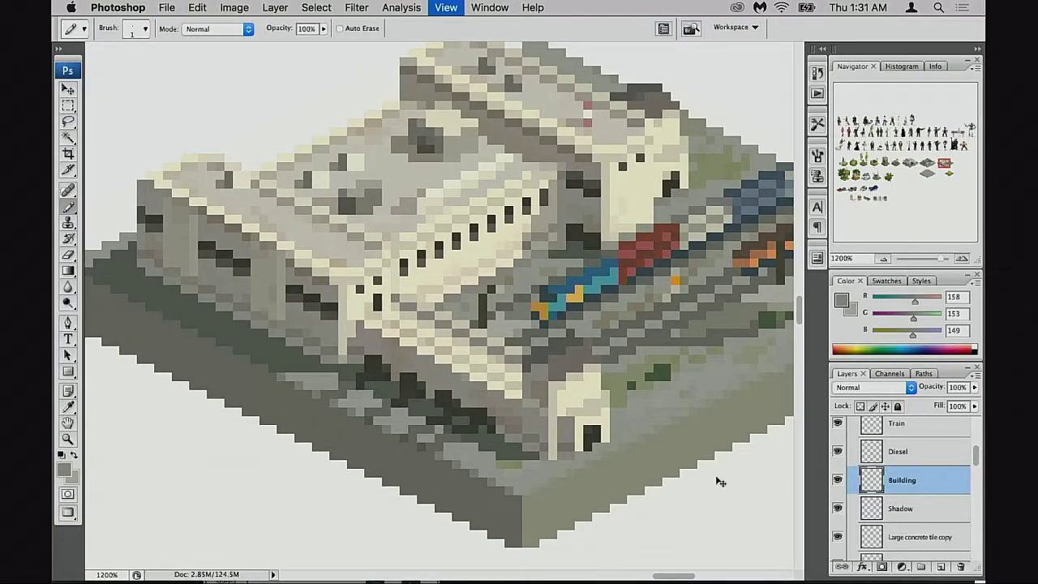
left_click_drag(472, 367, 579, 392)
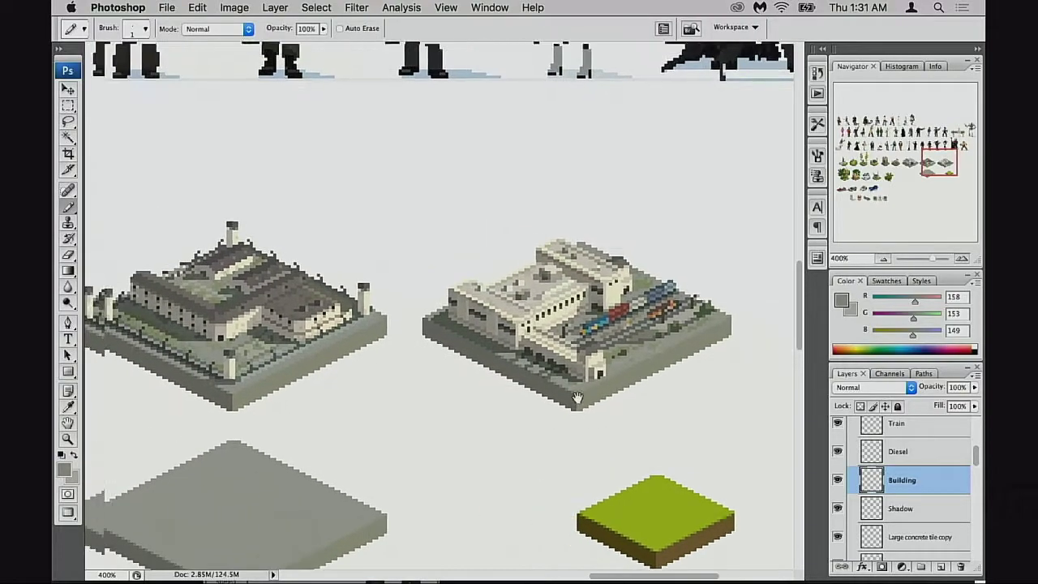
key("Tab")
left_click_drag(664, 415, 636, 421)
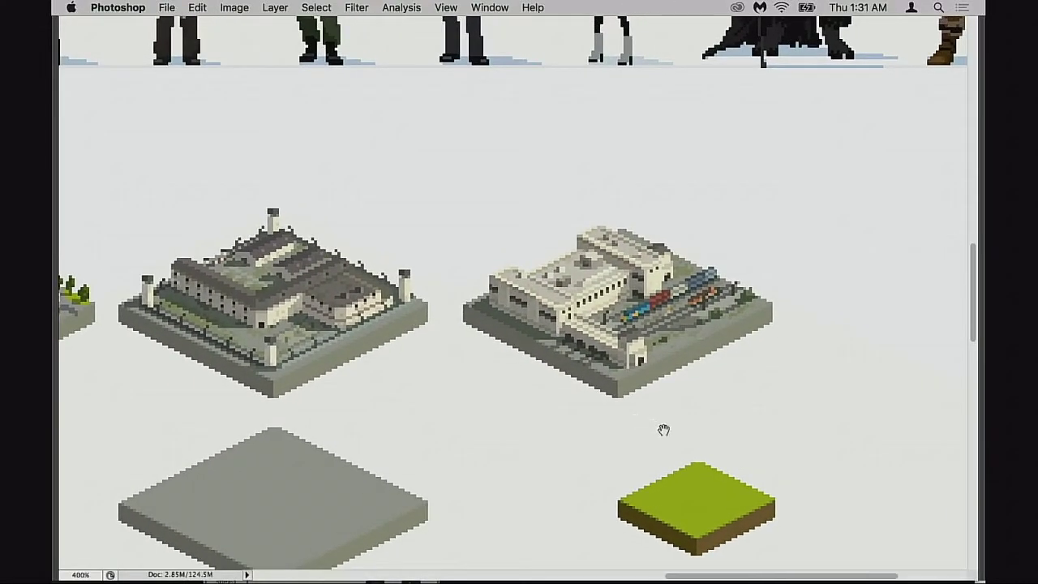
left_click(642, 433, "alt")
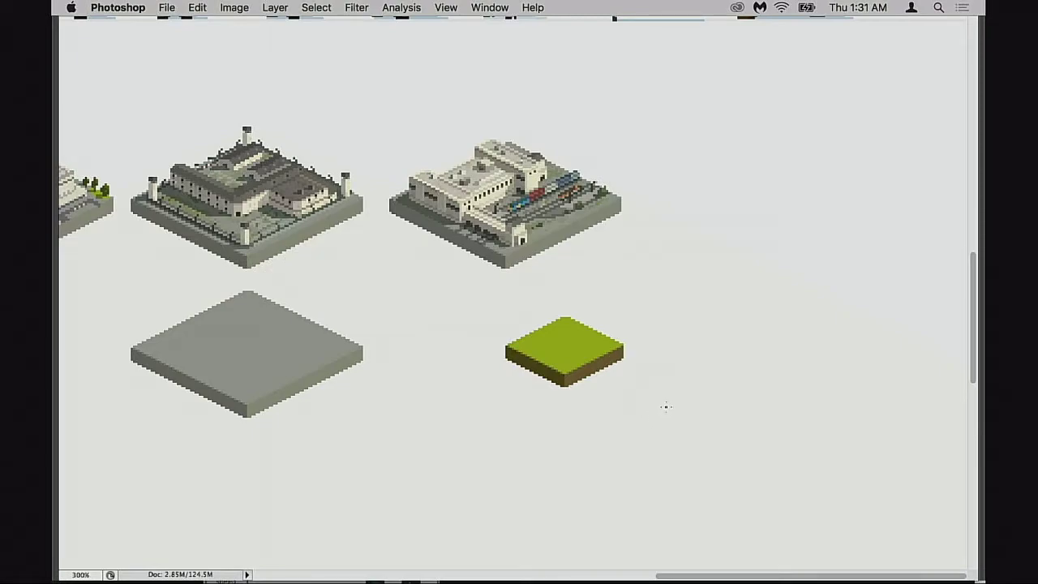
Step: Return to floating document windows and close the 30th Street reference screenshot and the train signal lights search in Chrome
key("f")
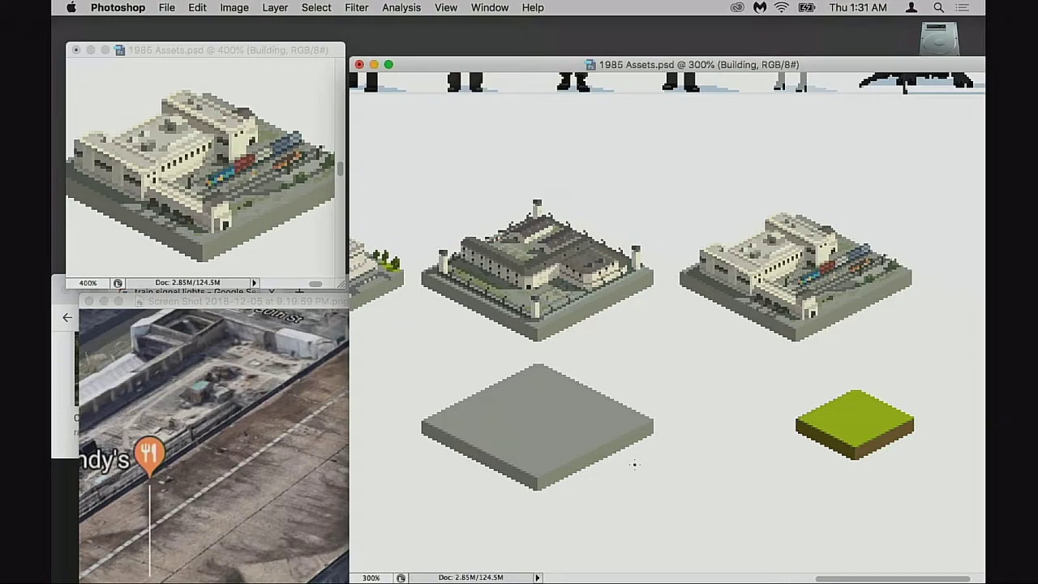
left_click_drag(304, 48, 291, 41)
left_click_drag(516, 66, 445, 44)
left_click_drag(676, 258, 614, 280)
left_click_drag(223, 301, 367, 301)
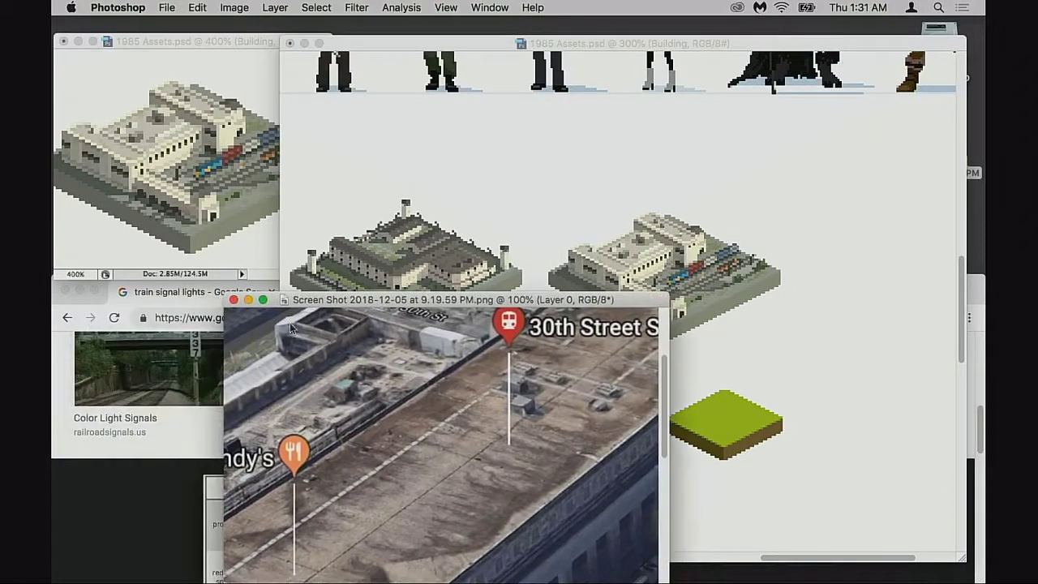
left_click(234, 300)
left_click(236, 397)
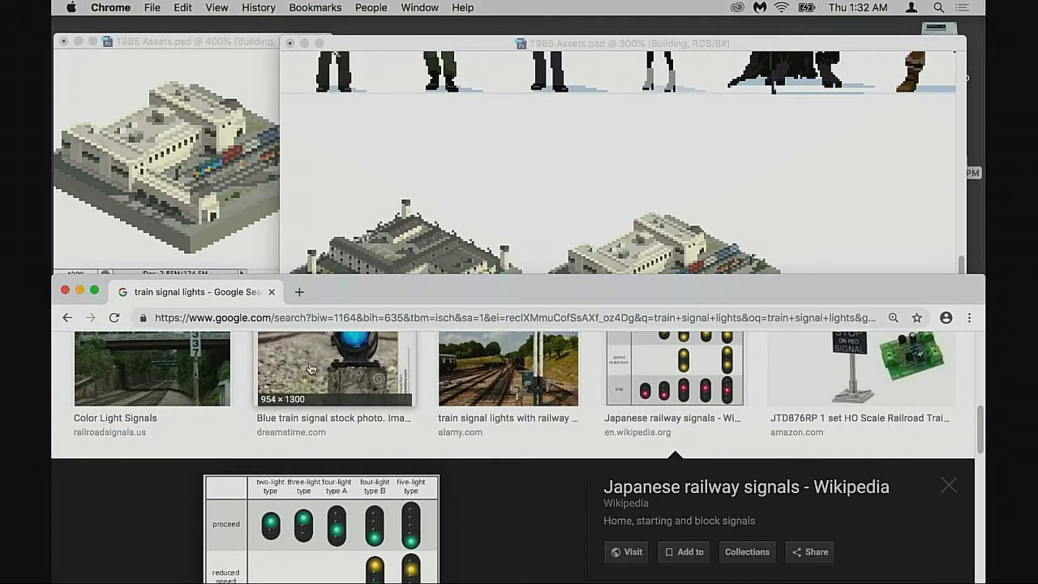
key("super+w")
left_click_drag(258, 44, 276, 32)
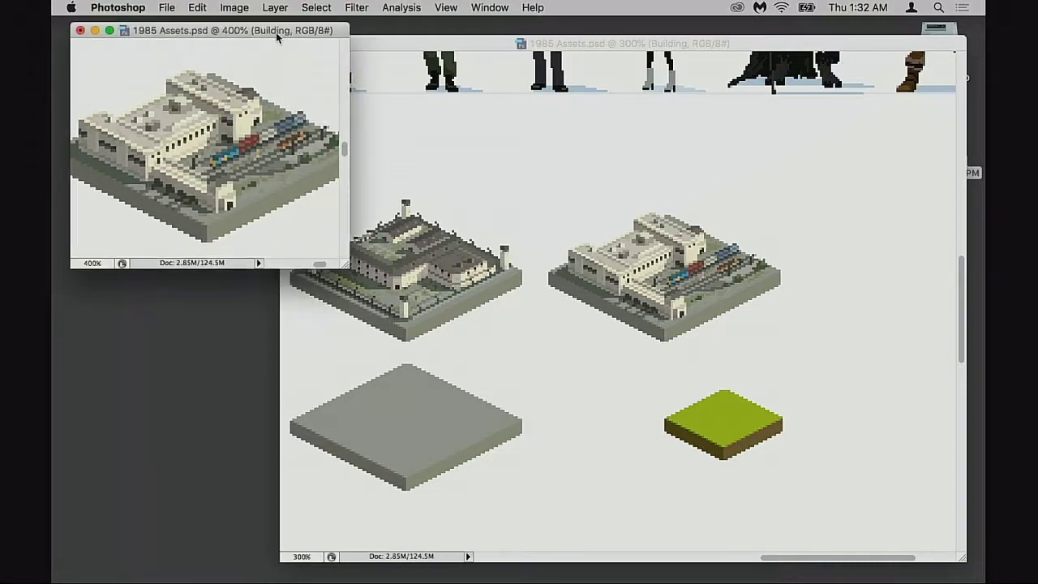
Step: Set the small second window of 1985 Assets.psd to 300% with the station tile in view
left_click_drag(246, 190, 296, 219)
key("super+minus")
scroll(262, 206, "down", 3)
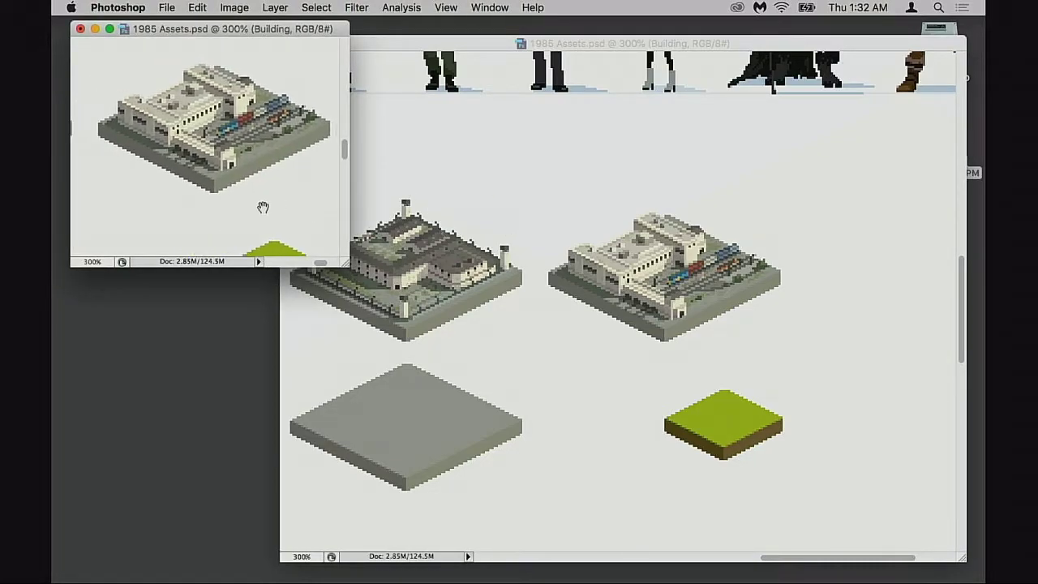
key("super+minus")
left_click_drag(209, 169, 256, 182)
left_click(255, 182)
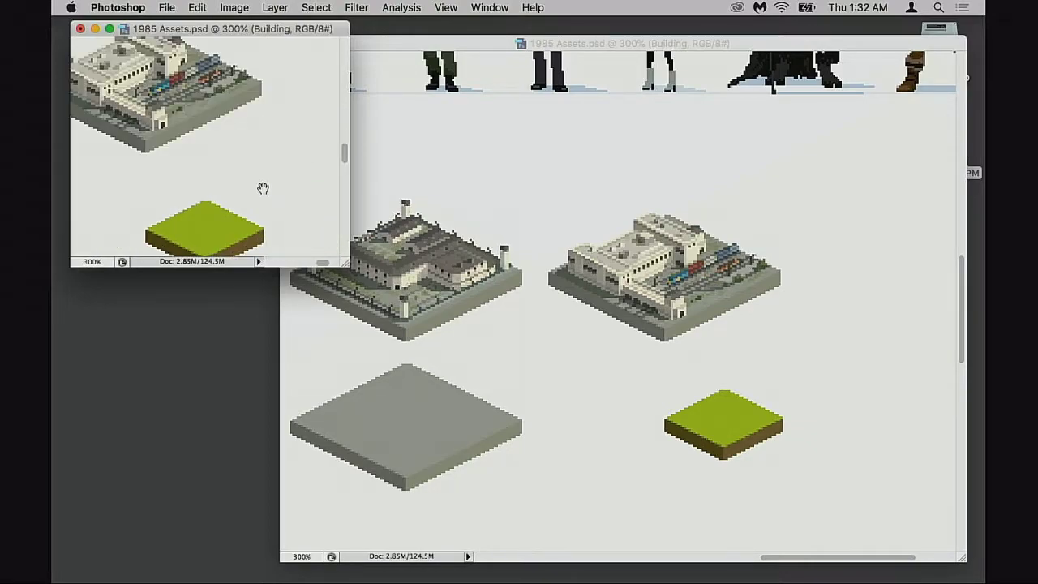
scroll(299, 200, "up", 1)
Step: Frame the station tile at 500% in the large window with the panels shown, and save the document
left_click(561, 208)
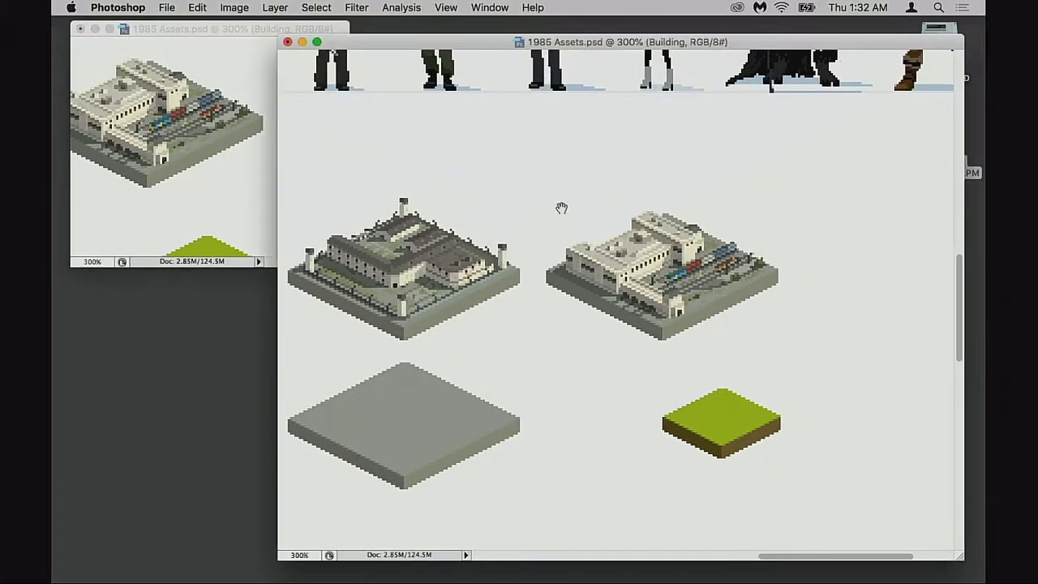
left_click(623, 273, "super")
left_click(642, 274, "super")
left_click_drag(654, 284, 574, 268)
key("Tab")
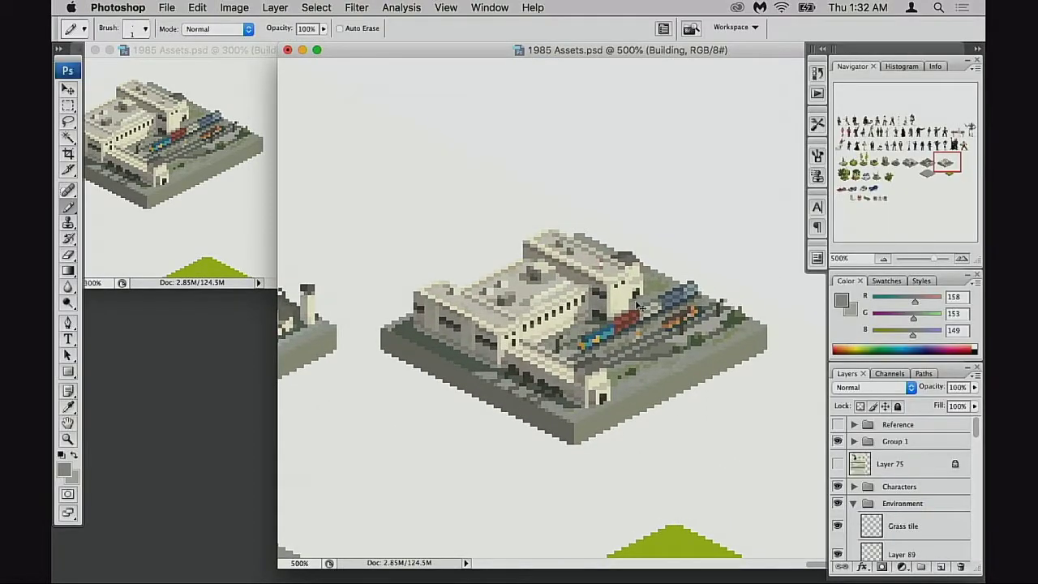
key("super+s")
Step: Inspect the station at 1200% and toggle the Building layer to see which pixels belong to it
left_click(578, 316)
left_click(576, 341)
left_click(675, 343)
left_click(686, 310)
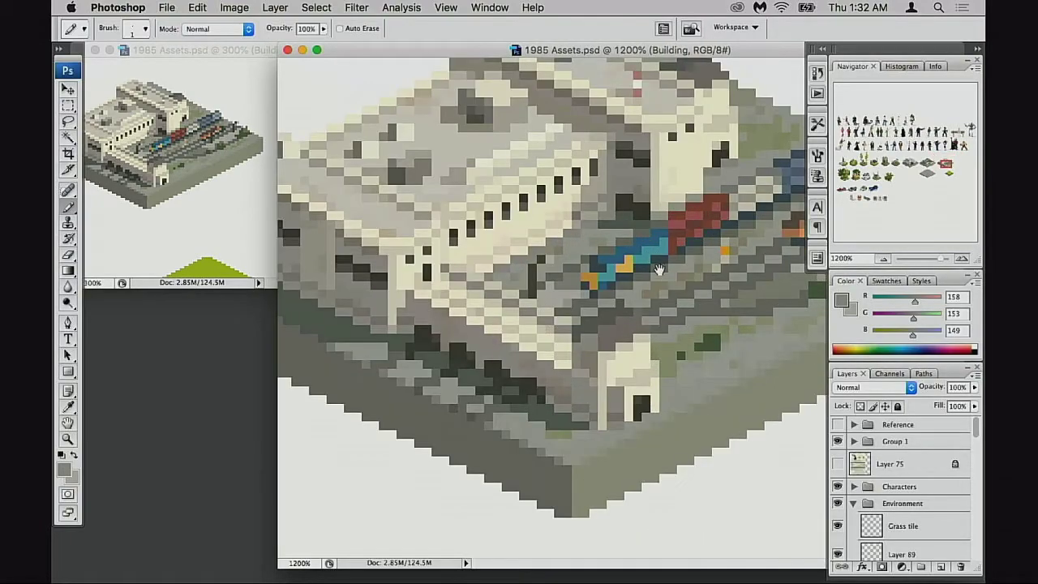
scroll(844, 491, "down", 5)
left_click(838, 486)
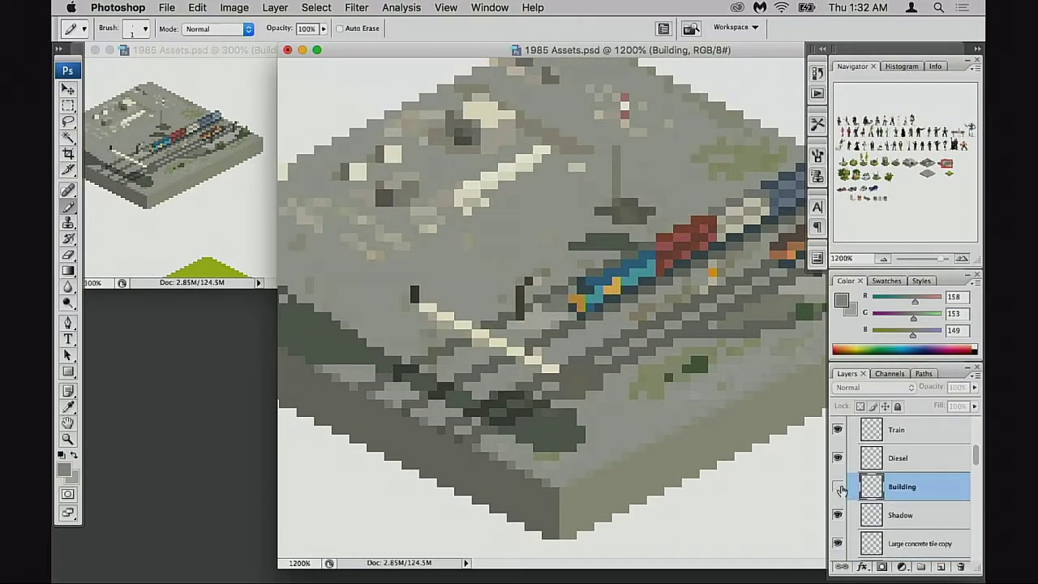
left_click(839, 486)
Step: Paint the dark grey pixel below the long wall's last window with the sampled grey-beige (188, 182, 172) and save the document
left_click(576, 246, "super")
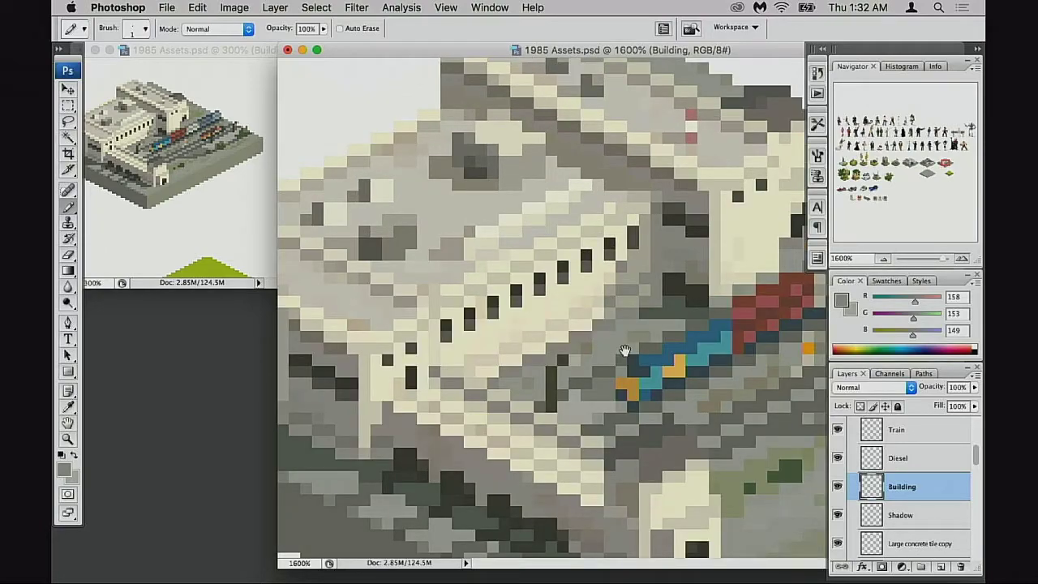
key("super+minus")
key("super+minus")
key("super+minus")
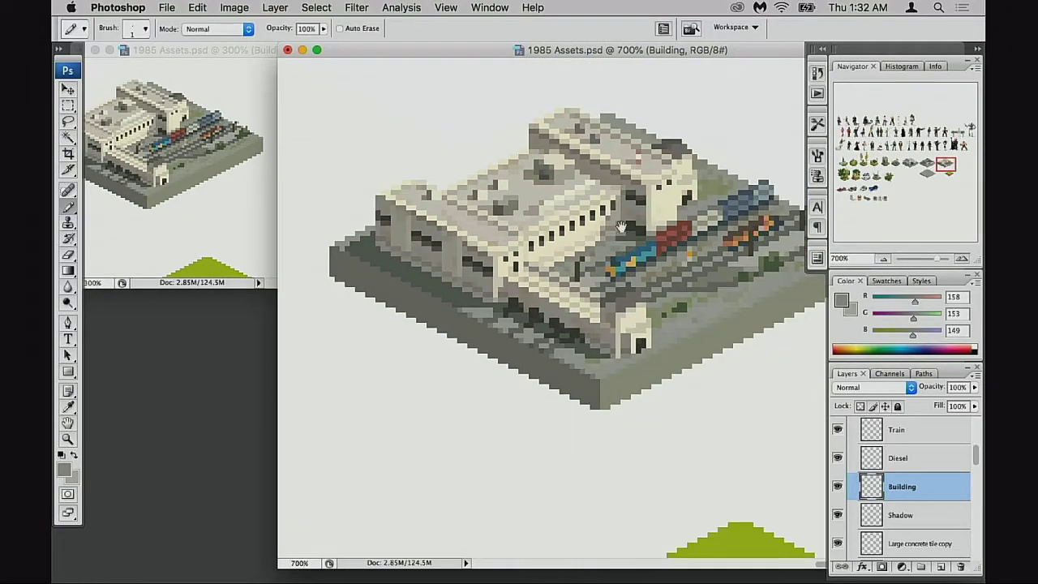
left_click_drag(599, 211, 620, 239)
left_click(626, 263, "alt")
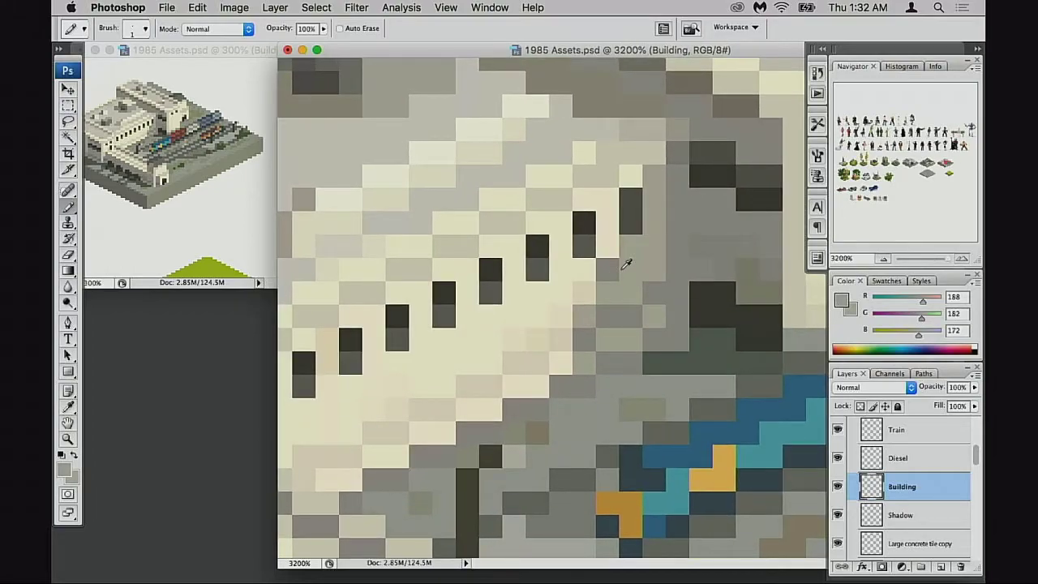
left_click(610, 274)
left_click(631, 318, "alt")
left_click(630, 322, "alt")
left_click(630, 321, "alt+super")
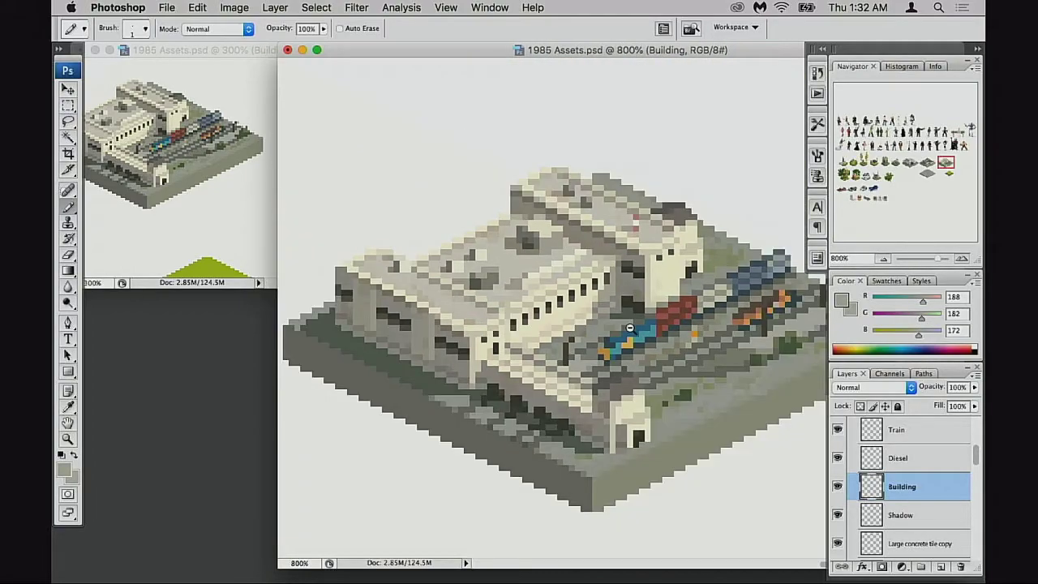
left_click(632, 326, "alt+super")
left_click(635, 332, "alt+super")
left_click(638, 339, "alt+super")
key("super+s")
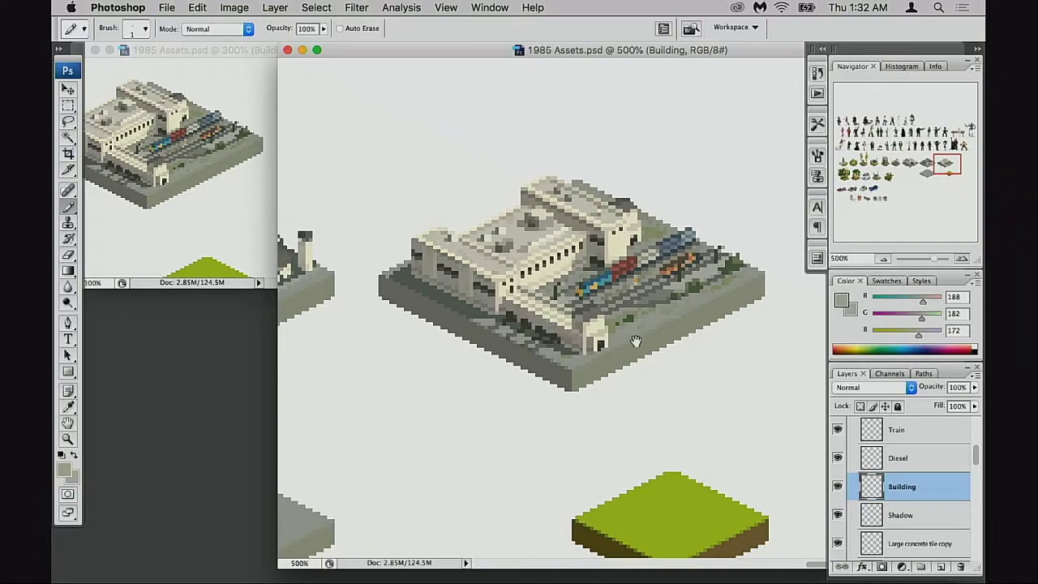
Step: View the station tile at 500% and 400% against the neighbouring prison tile
left_click_drag(636, 344, 592, 348)
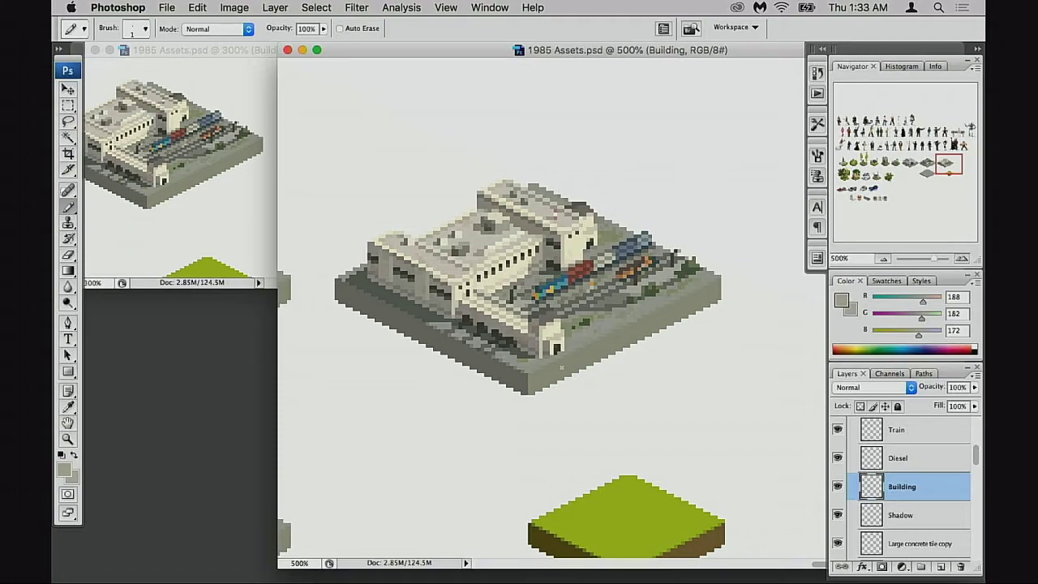
left_click(474, 390, "alt")
left_click_drag(634, 383, 603, 466)
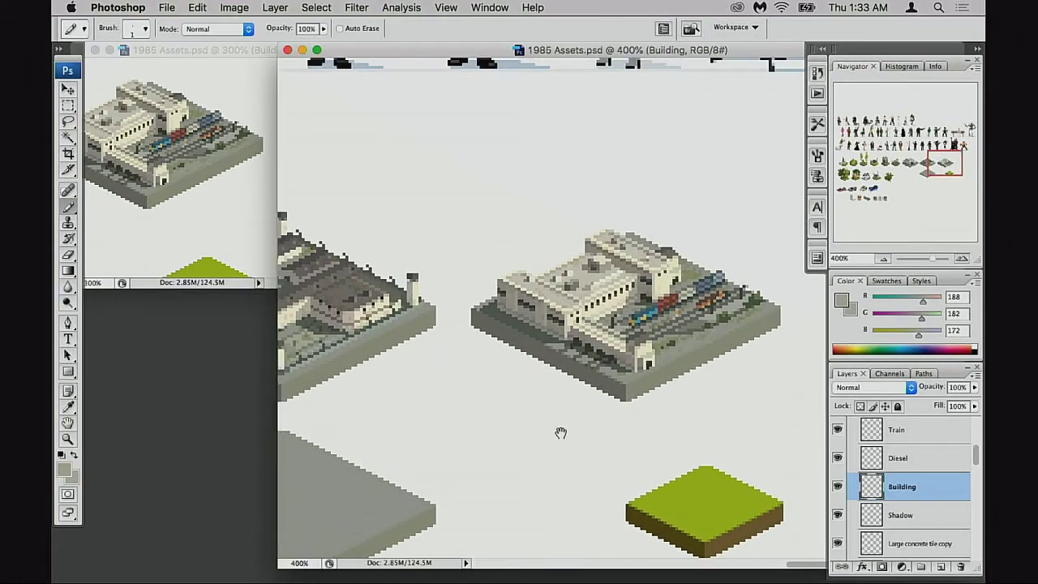